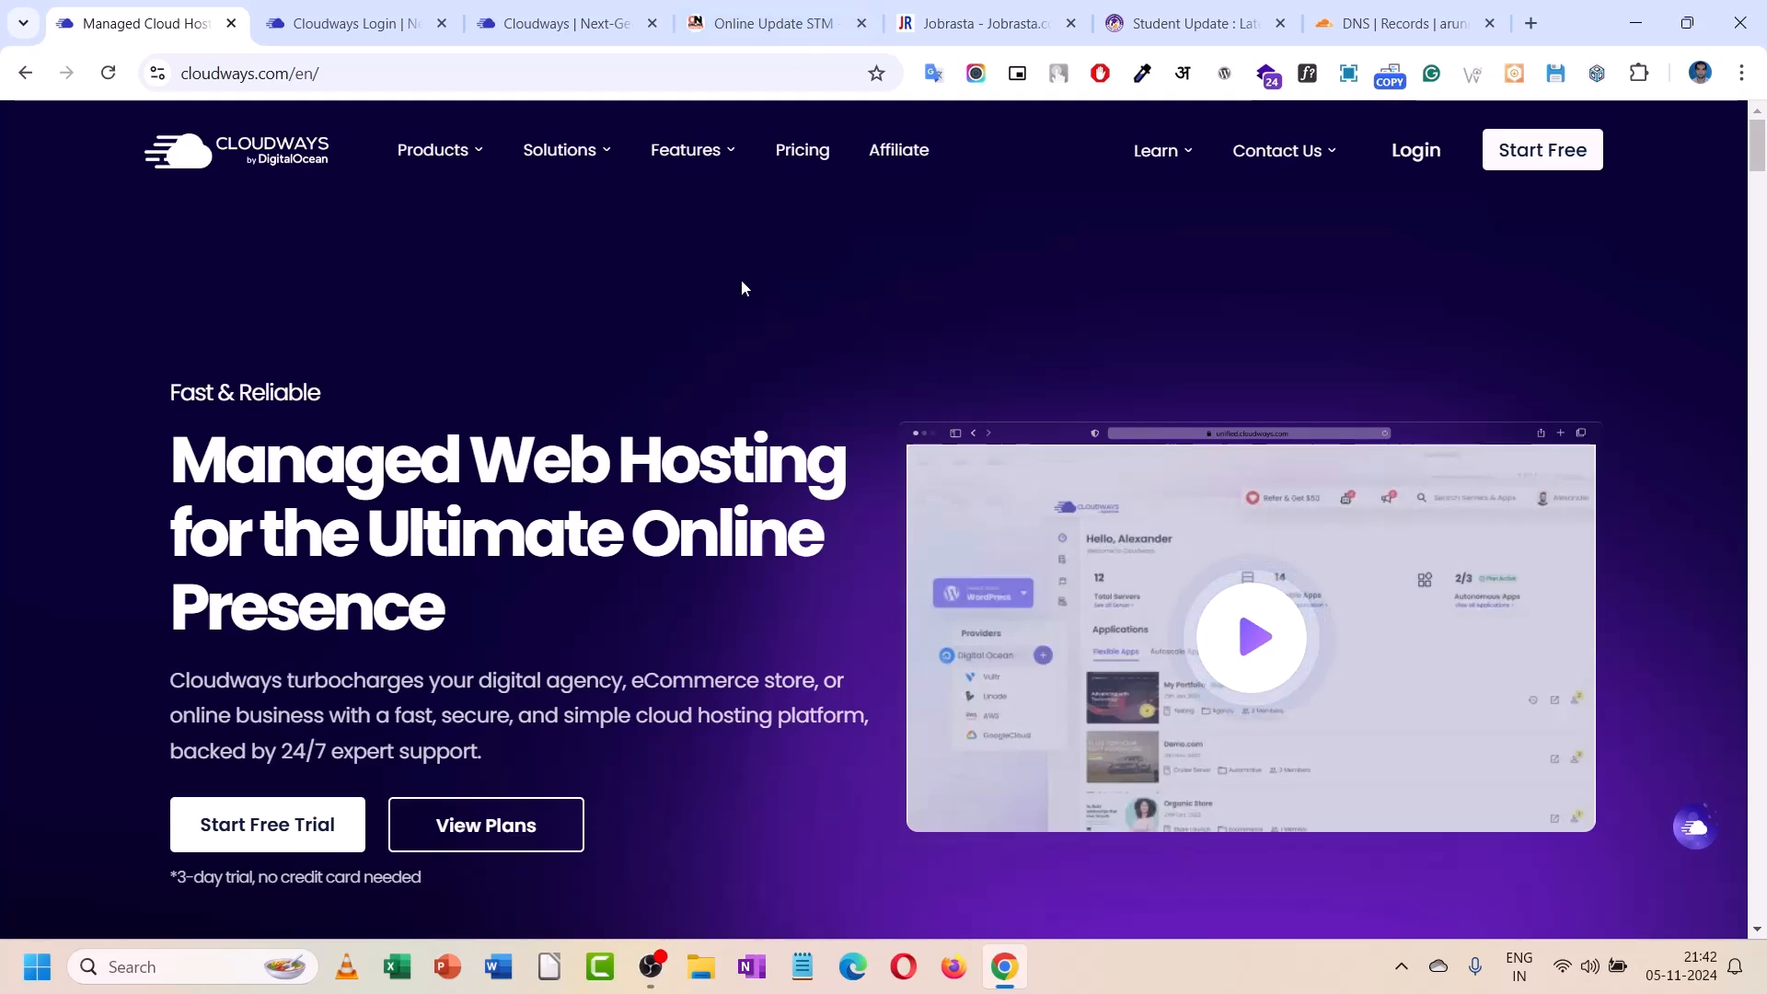
- Examine the Online Update STM homepage from header to footer, including its category menu, link boxes and post lists
left_click(819, 7)
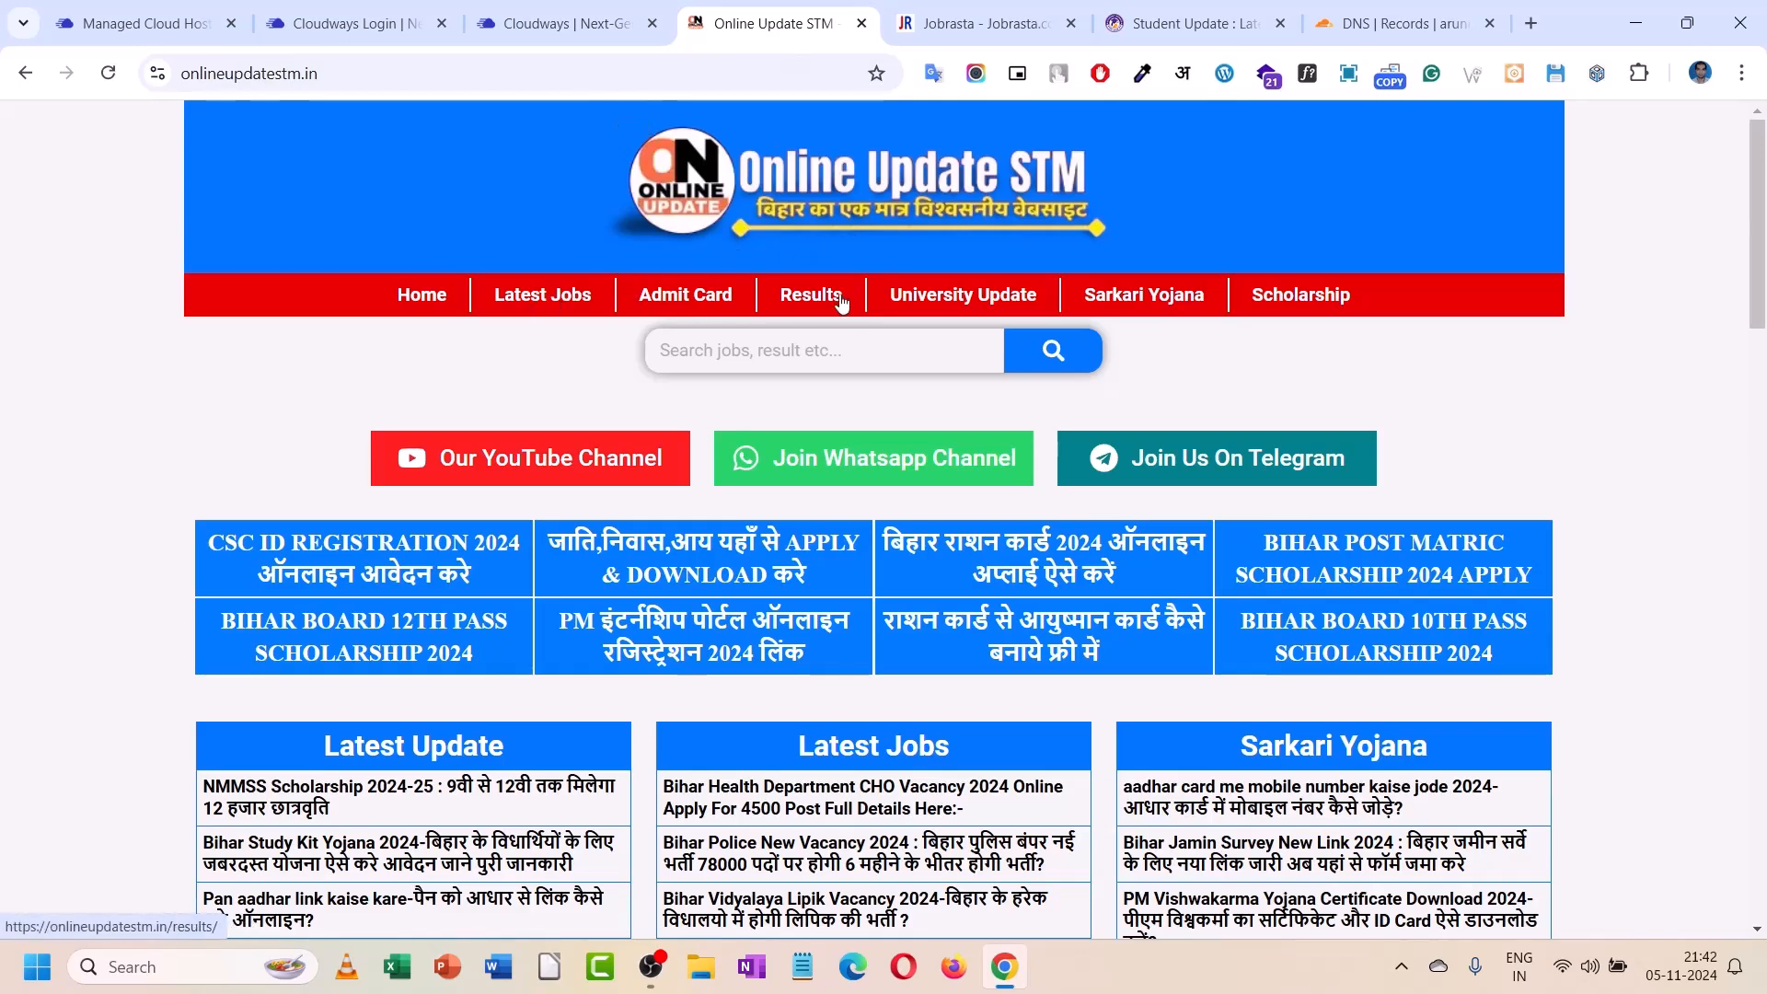
scroll(837, 527, "down", 15)
scroll(838, 527, "down", 10)
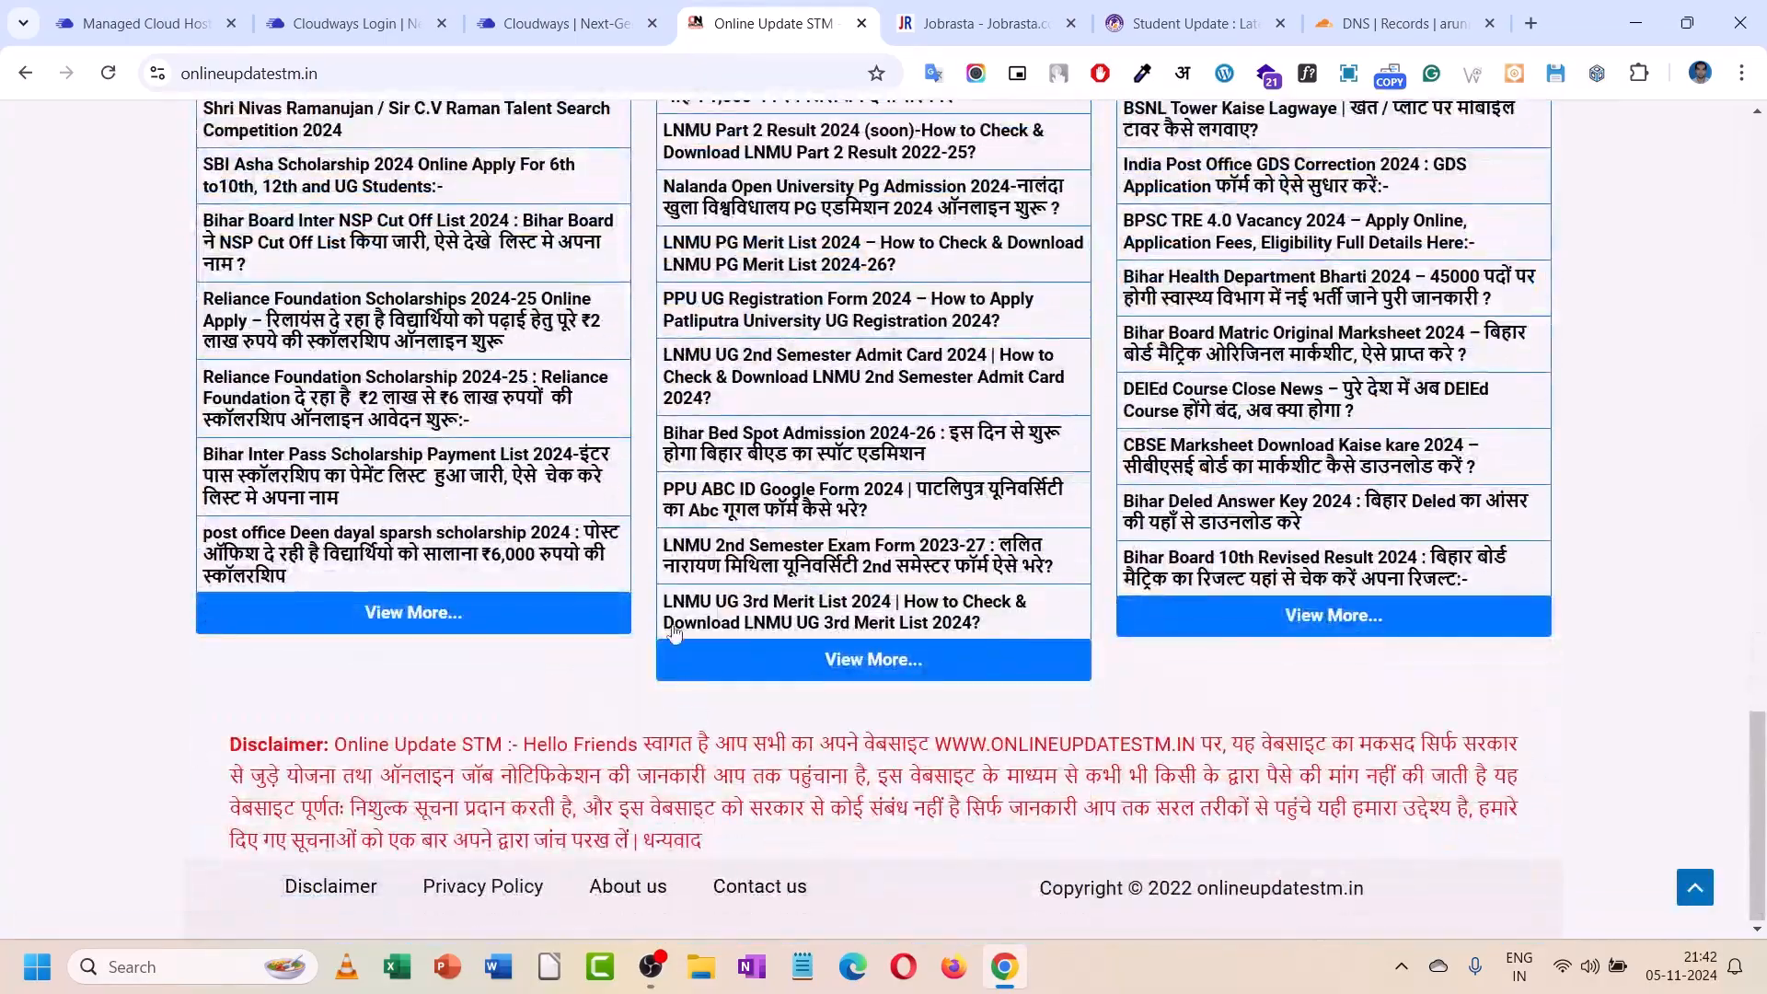
scroll(647, 518, "up", 20)
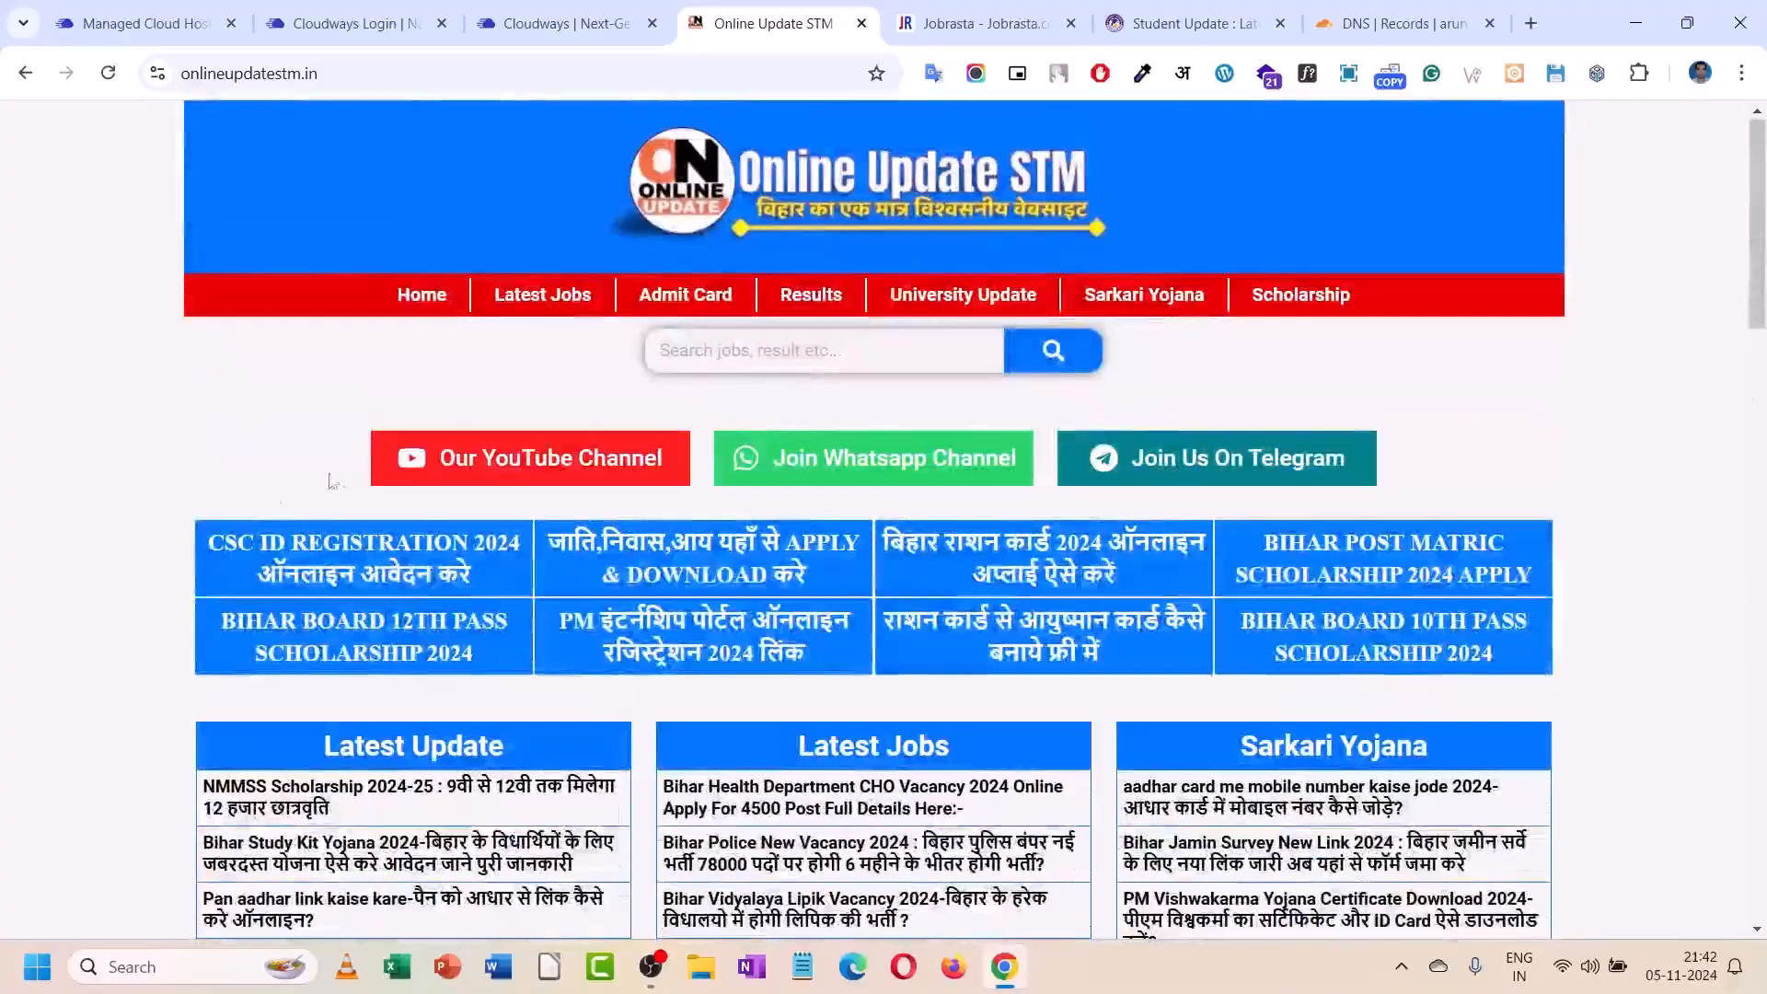
scroll(647, 521, "down", 12)
scroll(340, 581, "down", 10)
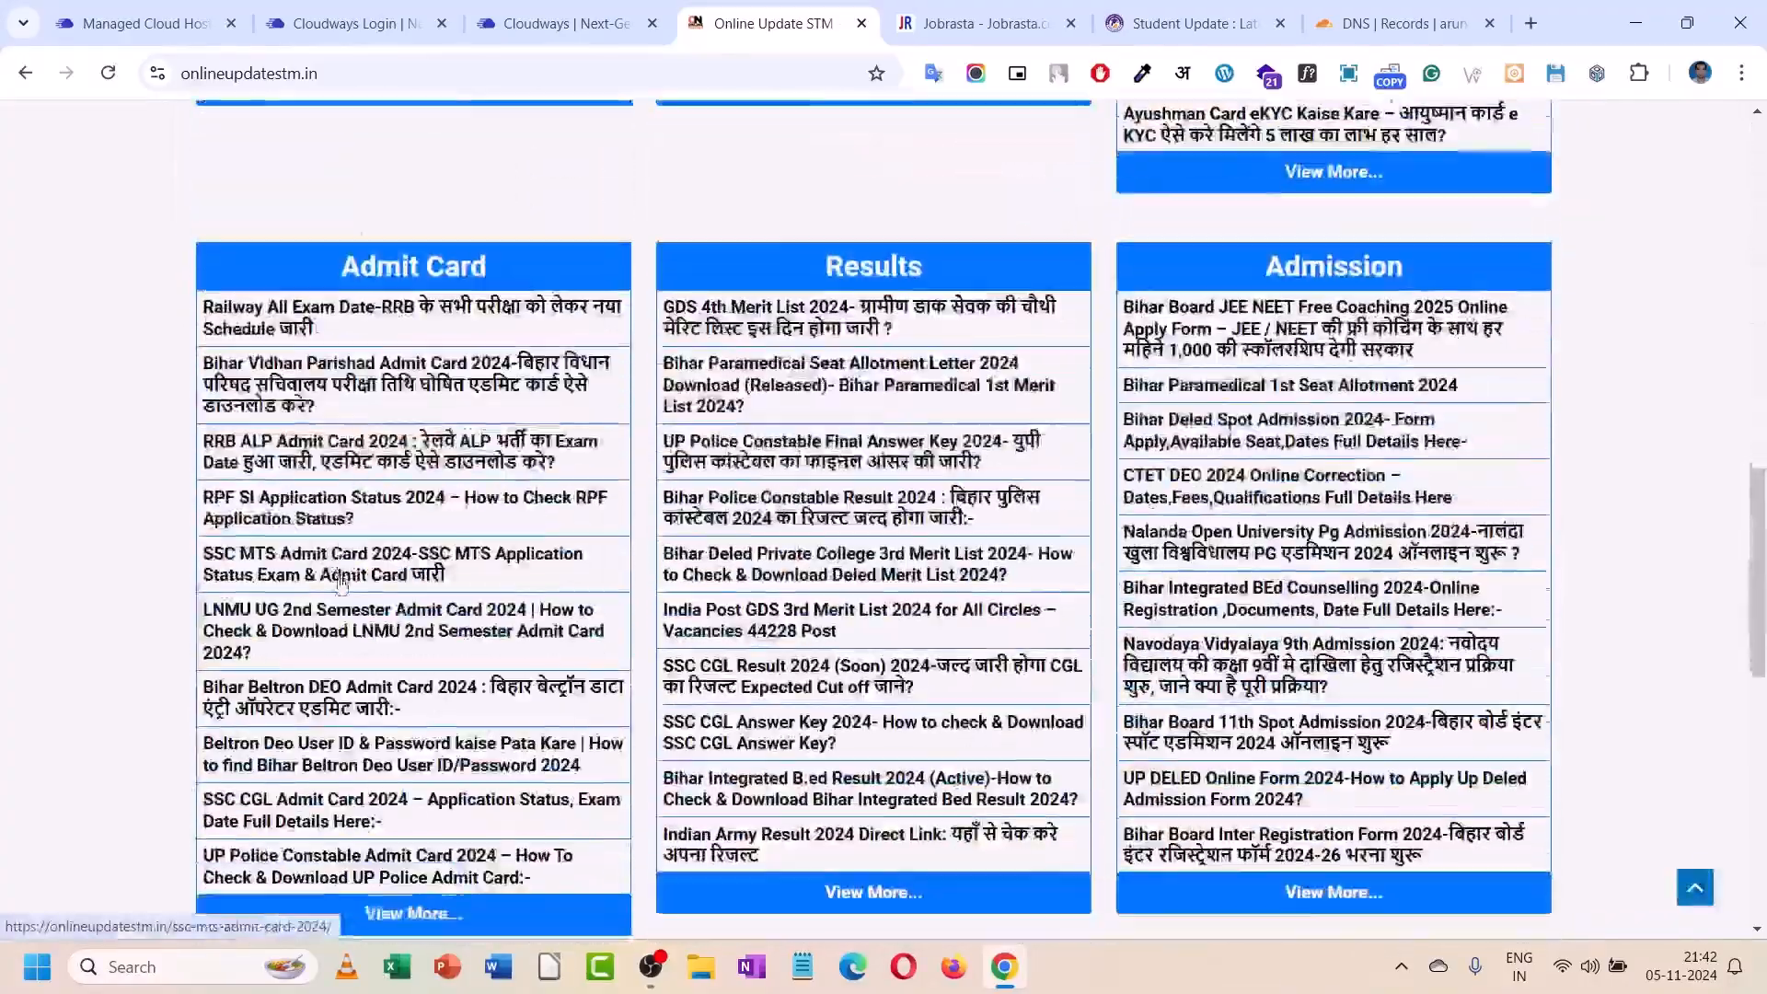
scroll(343, 584, "up", 5)
scroll(341, 581, "up", 15)
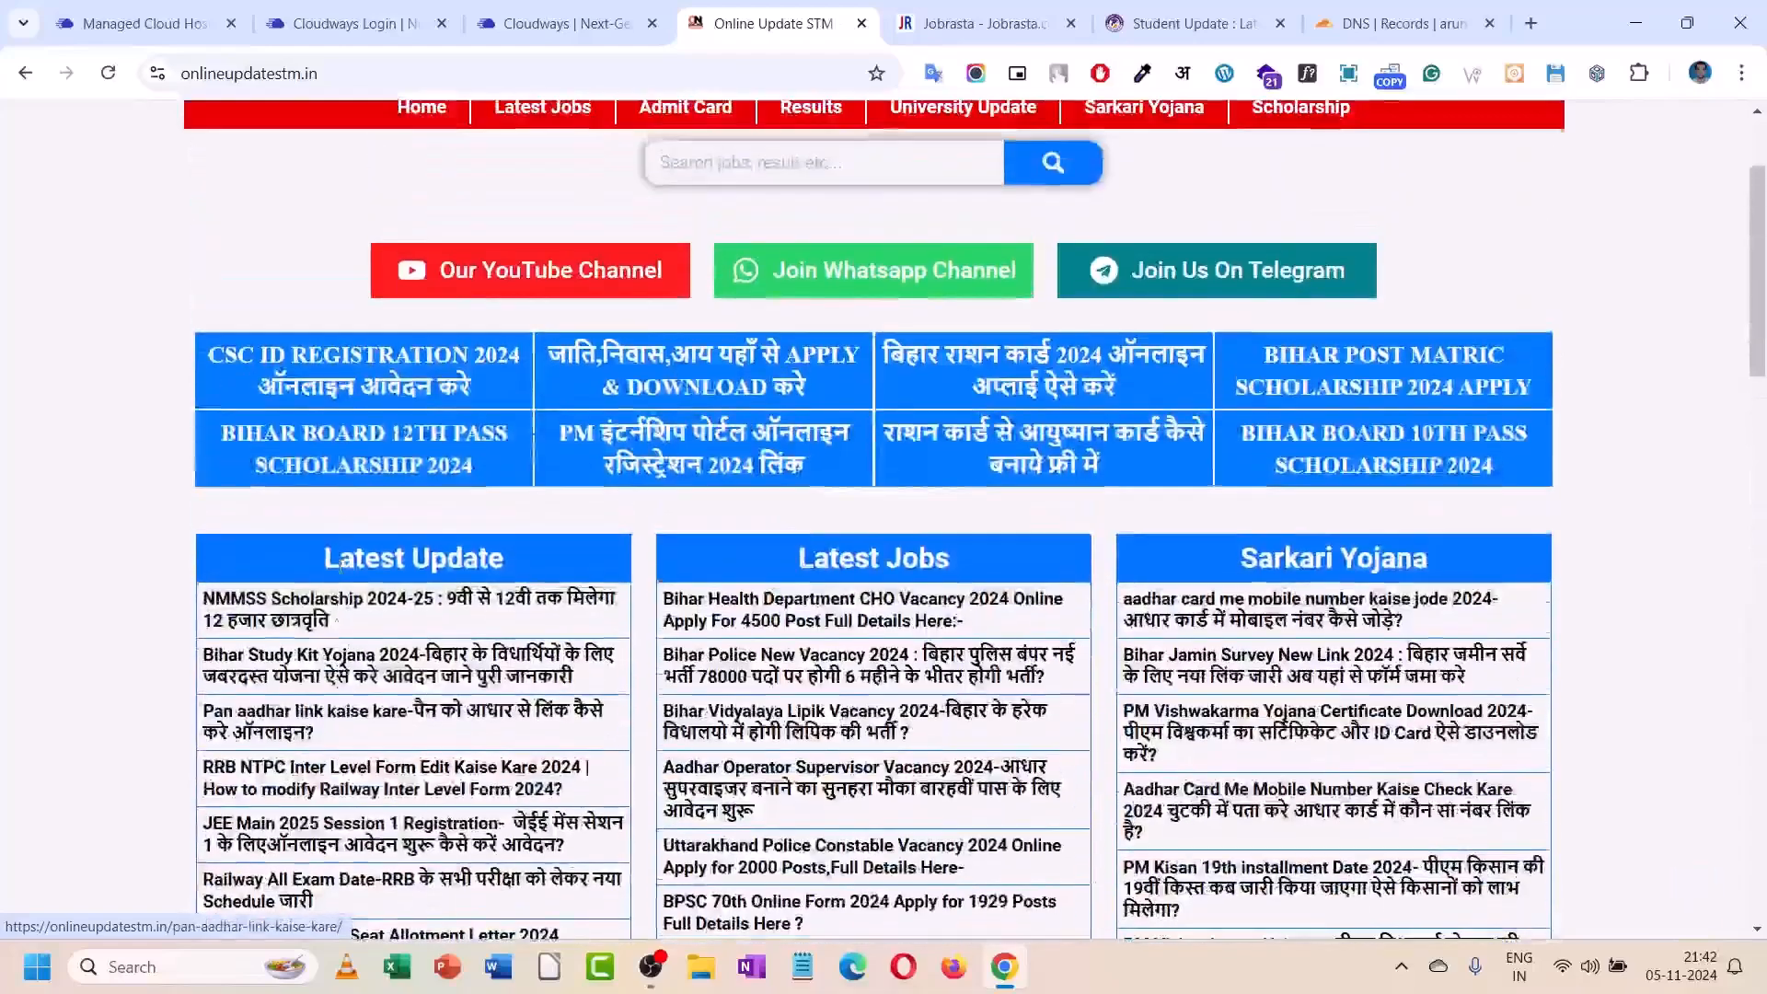
- Open the NMMSS Scholarship 2024-25 post from the Latest Update list and examine the article's layout, tables and sections
left_click(342, 608)
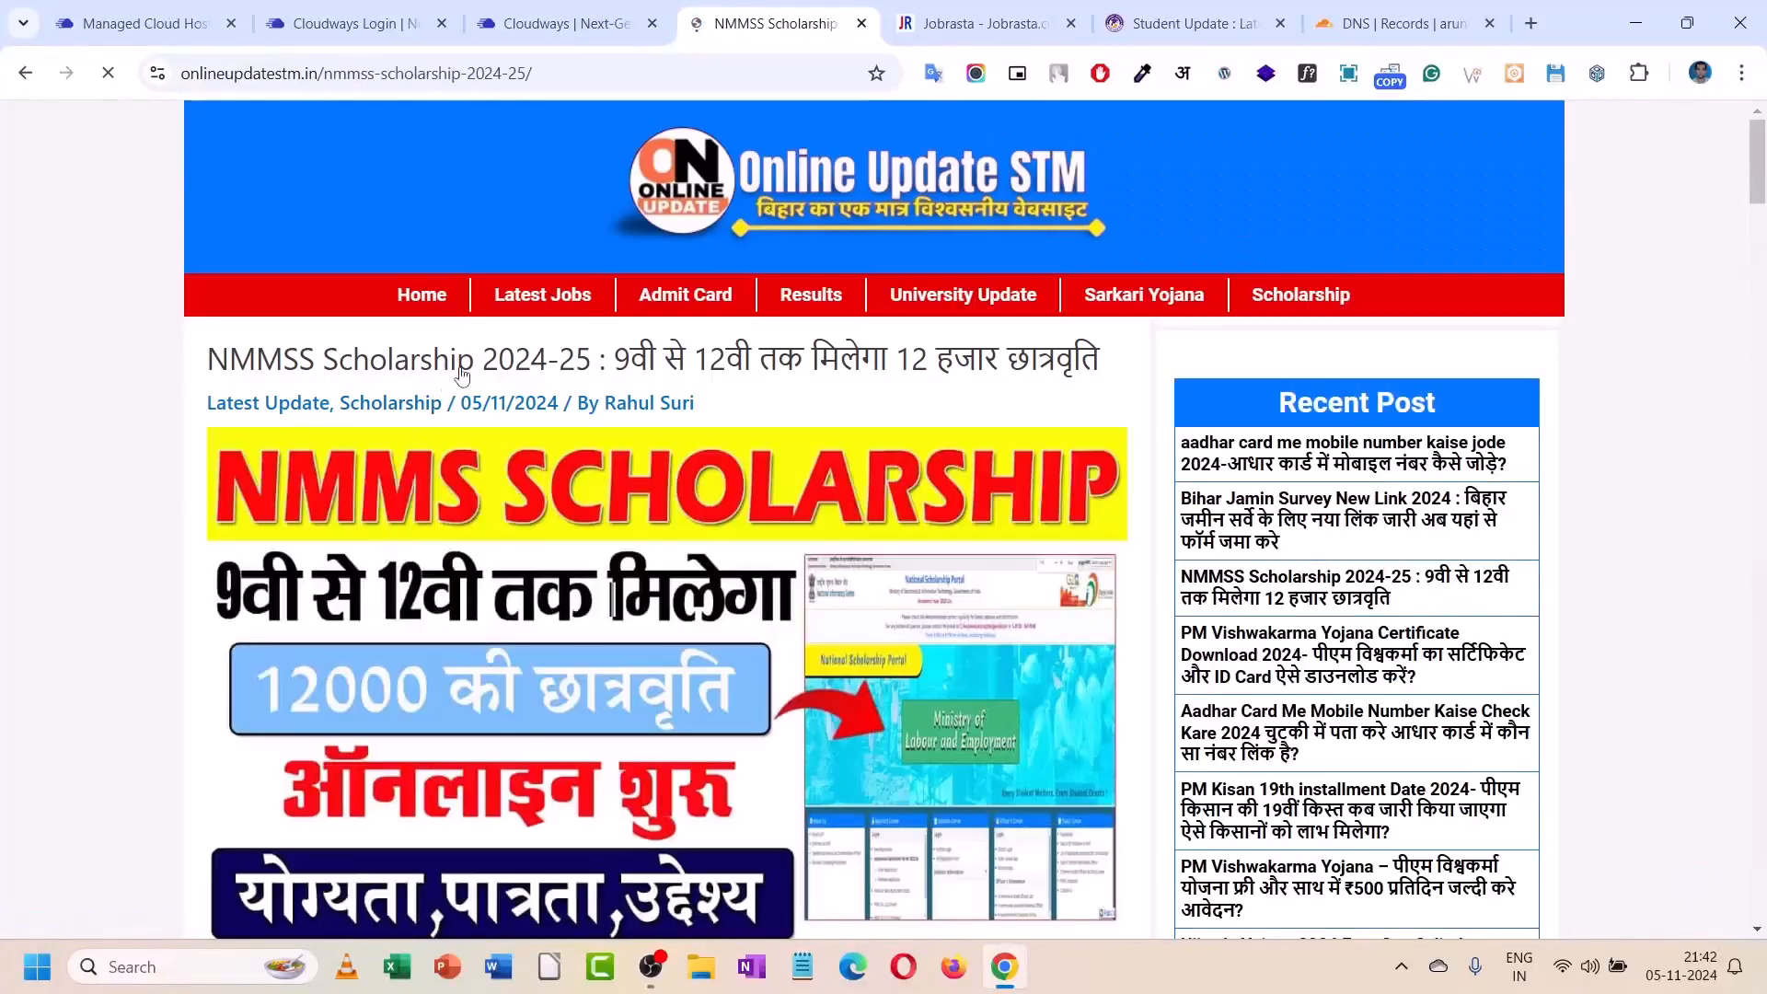
scroll(496, 366, "down", 6)
scroll(496, 366, "down", 20)
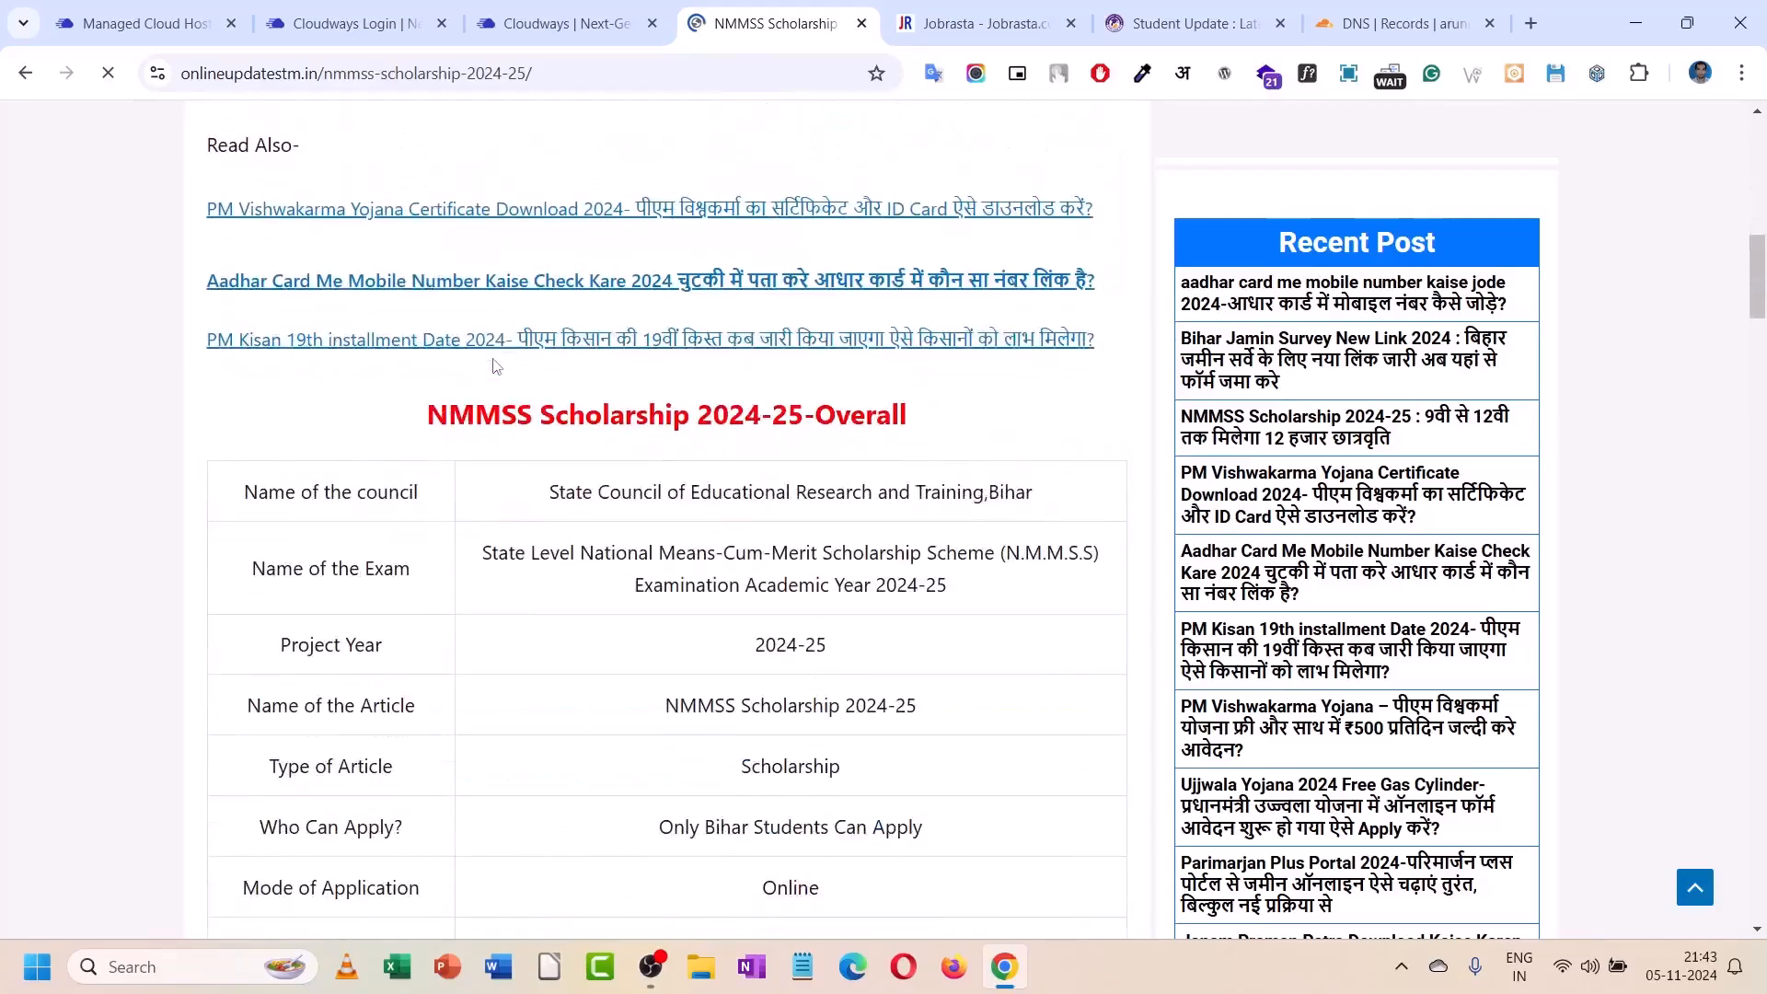
scroll(496, 371, "down", 10)
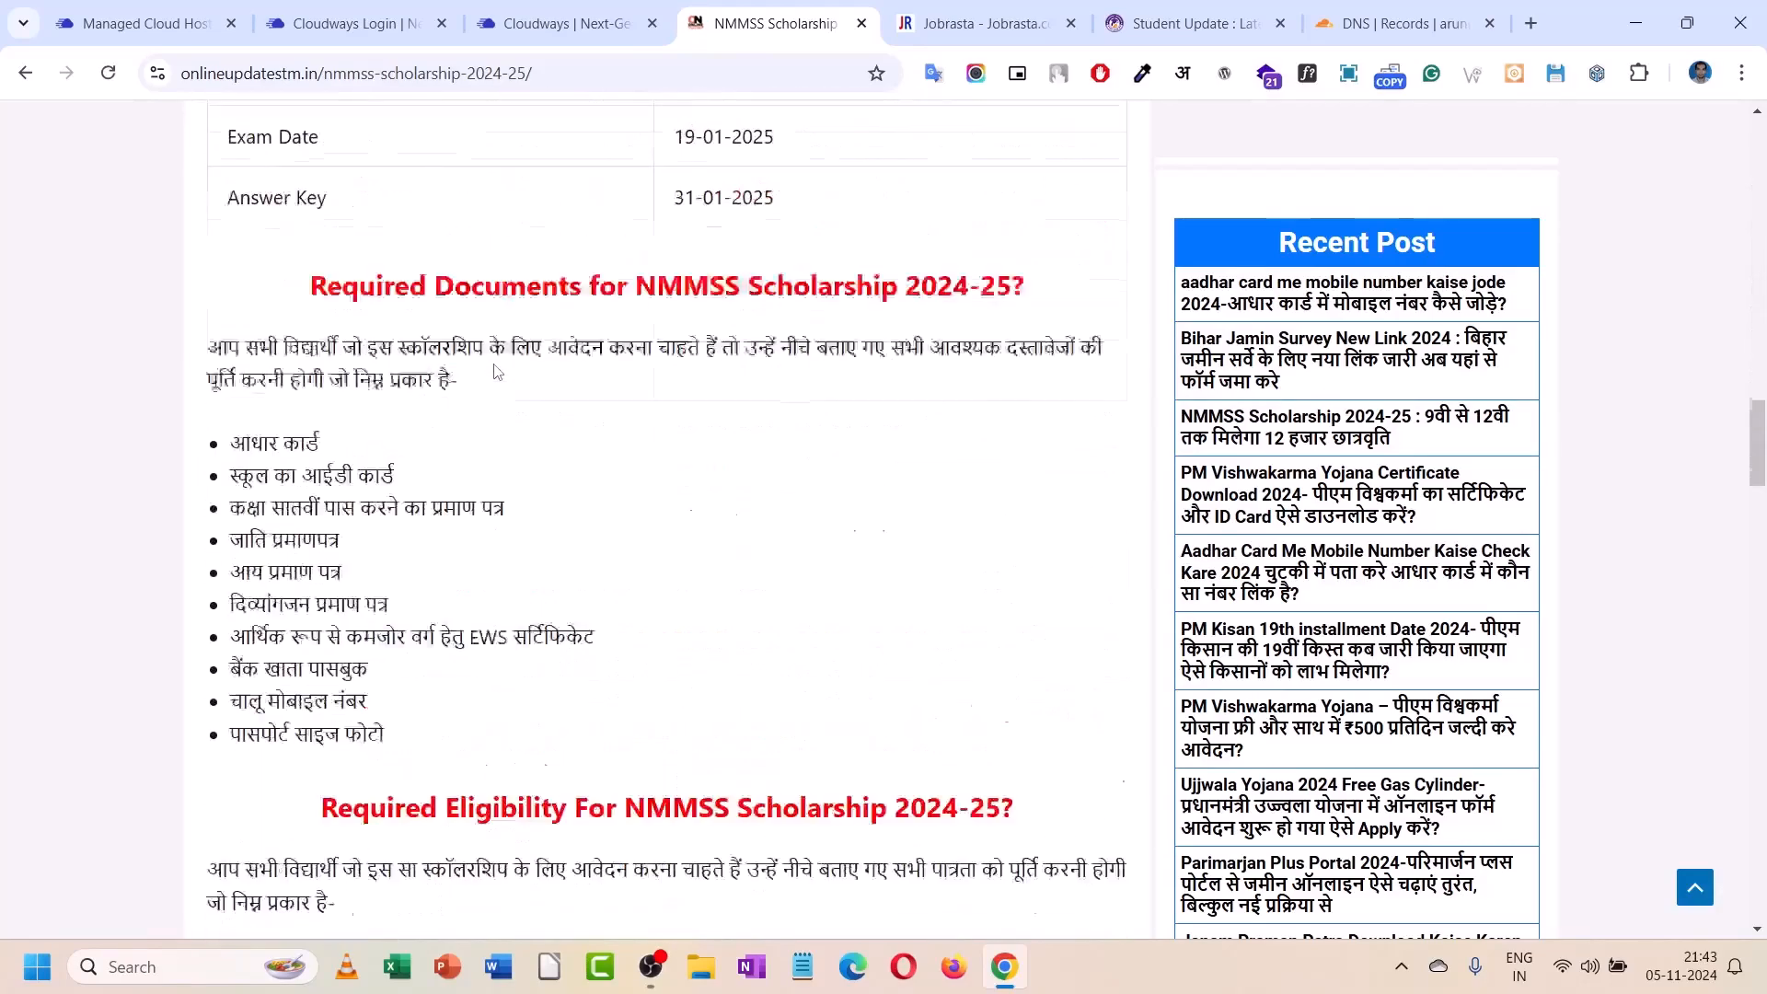
scroll(496, 371, "down", 4)
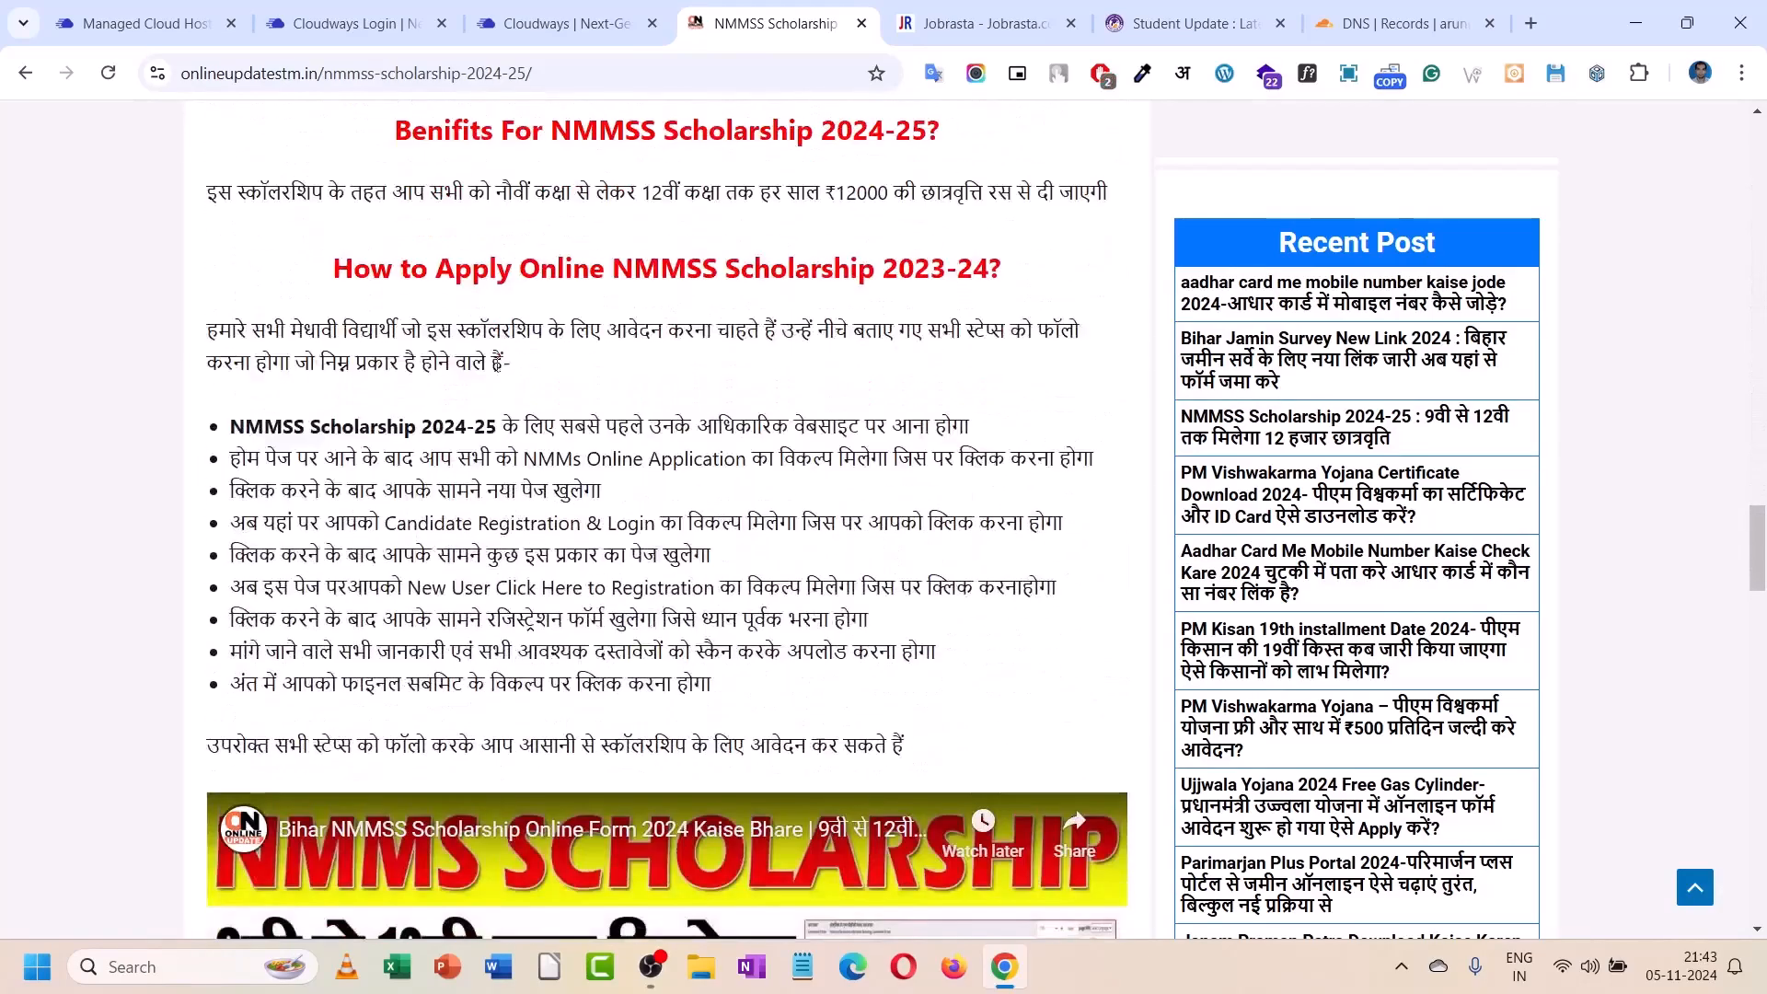
scroll(1337, 461, "down", 6)
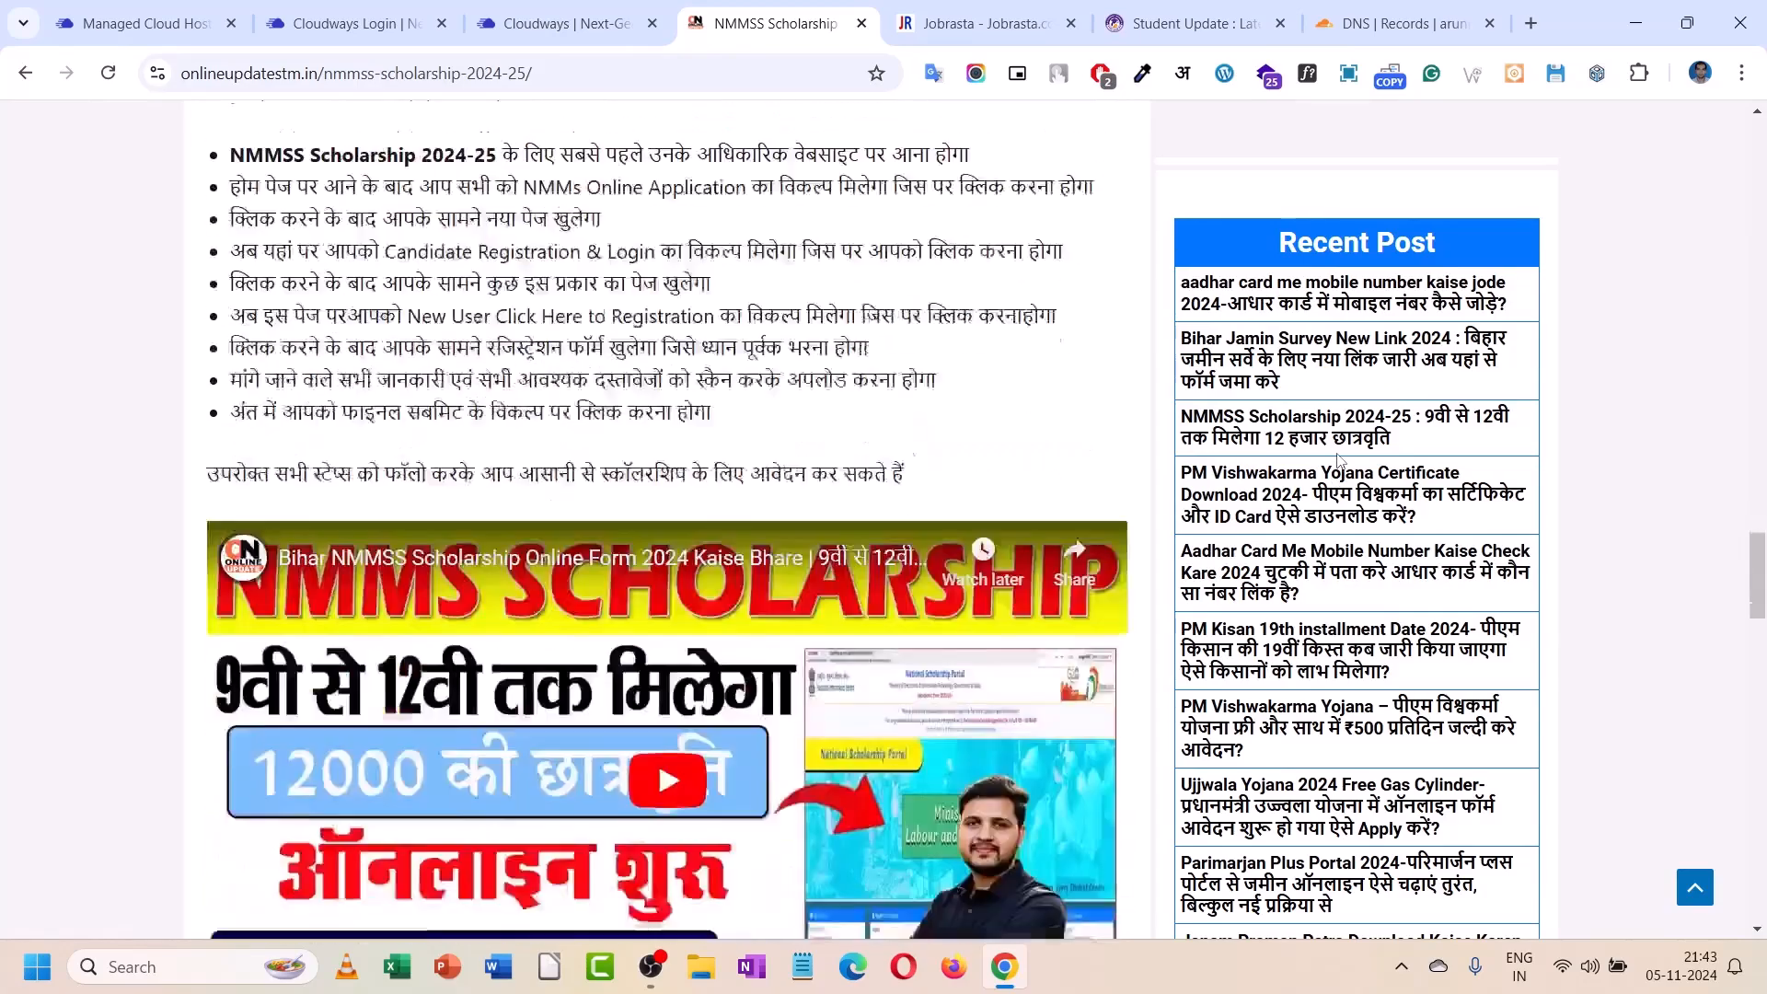
scroll(1337, 460, "up", 8)
scroll(1337, 460, "up", 15)
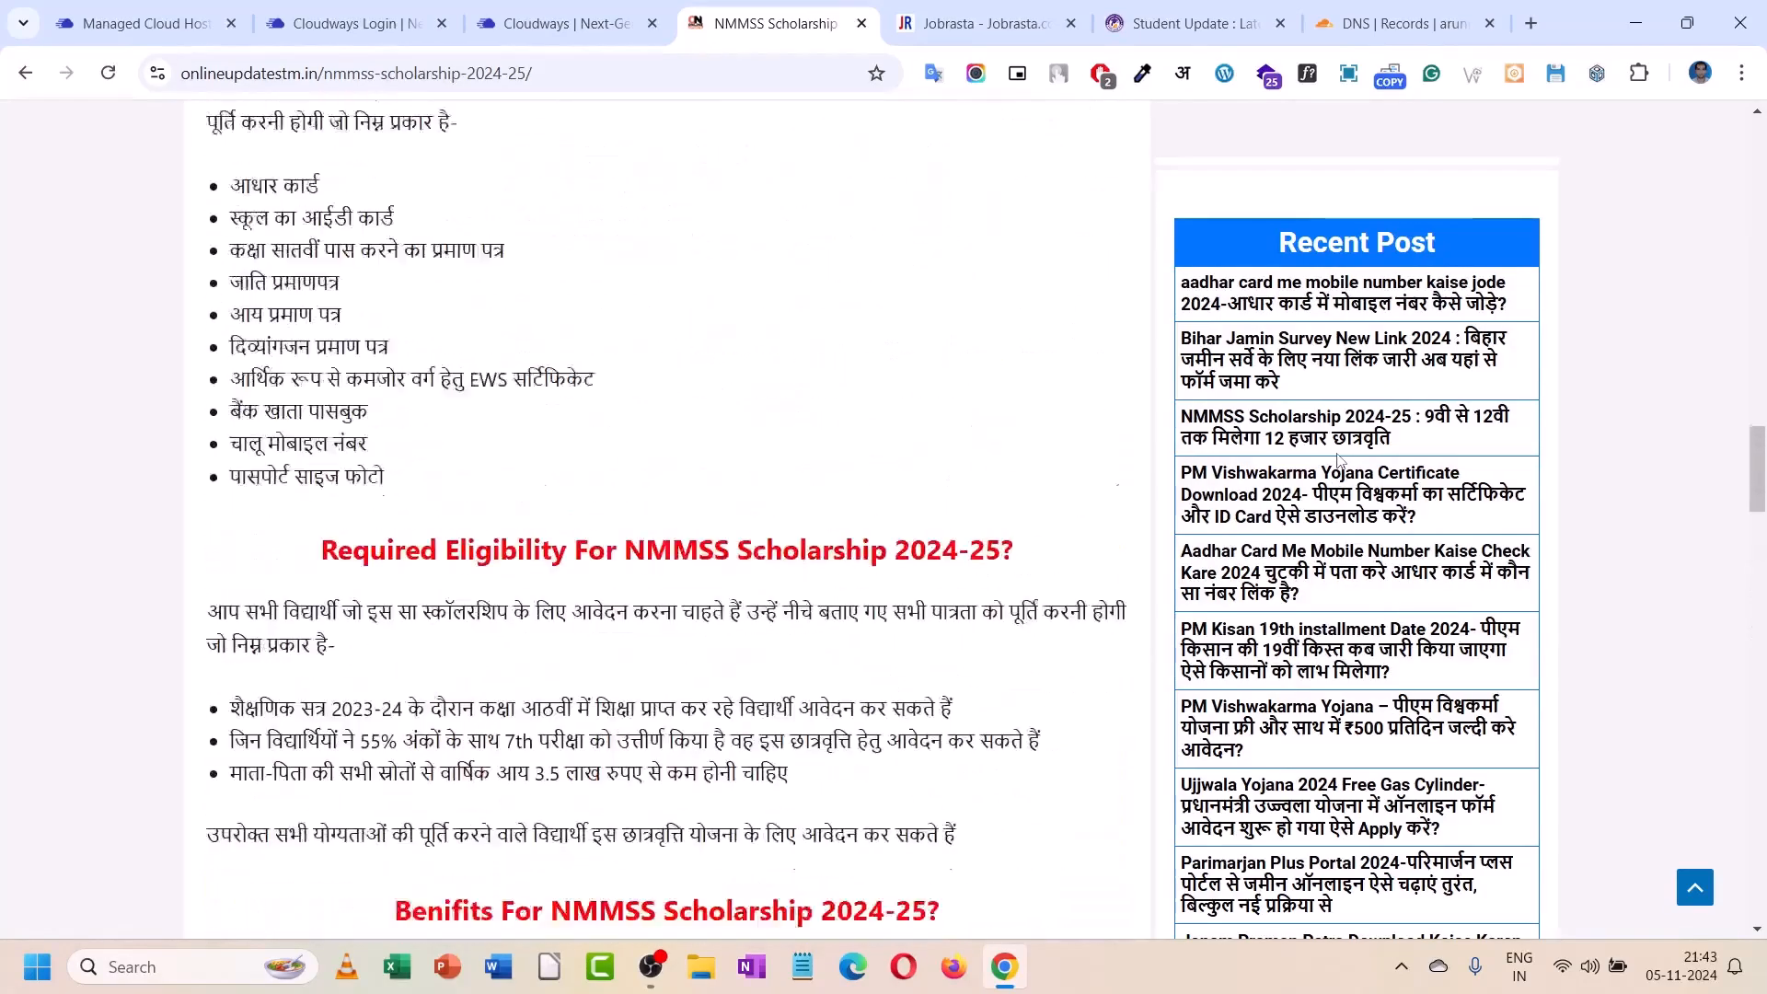
scroll(1336, 460, "up", 15)
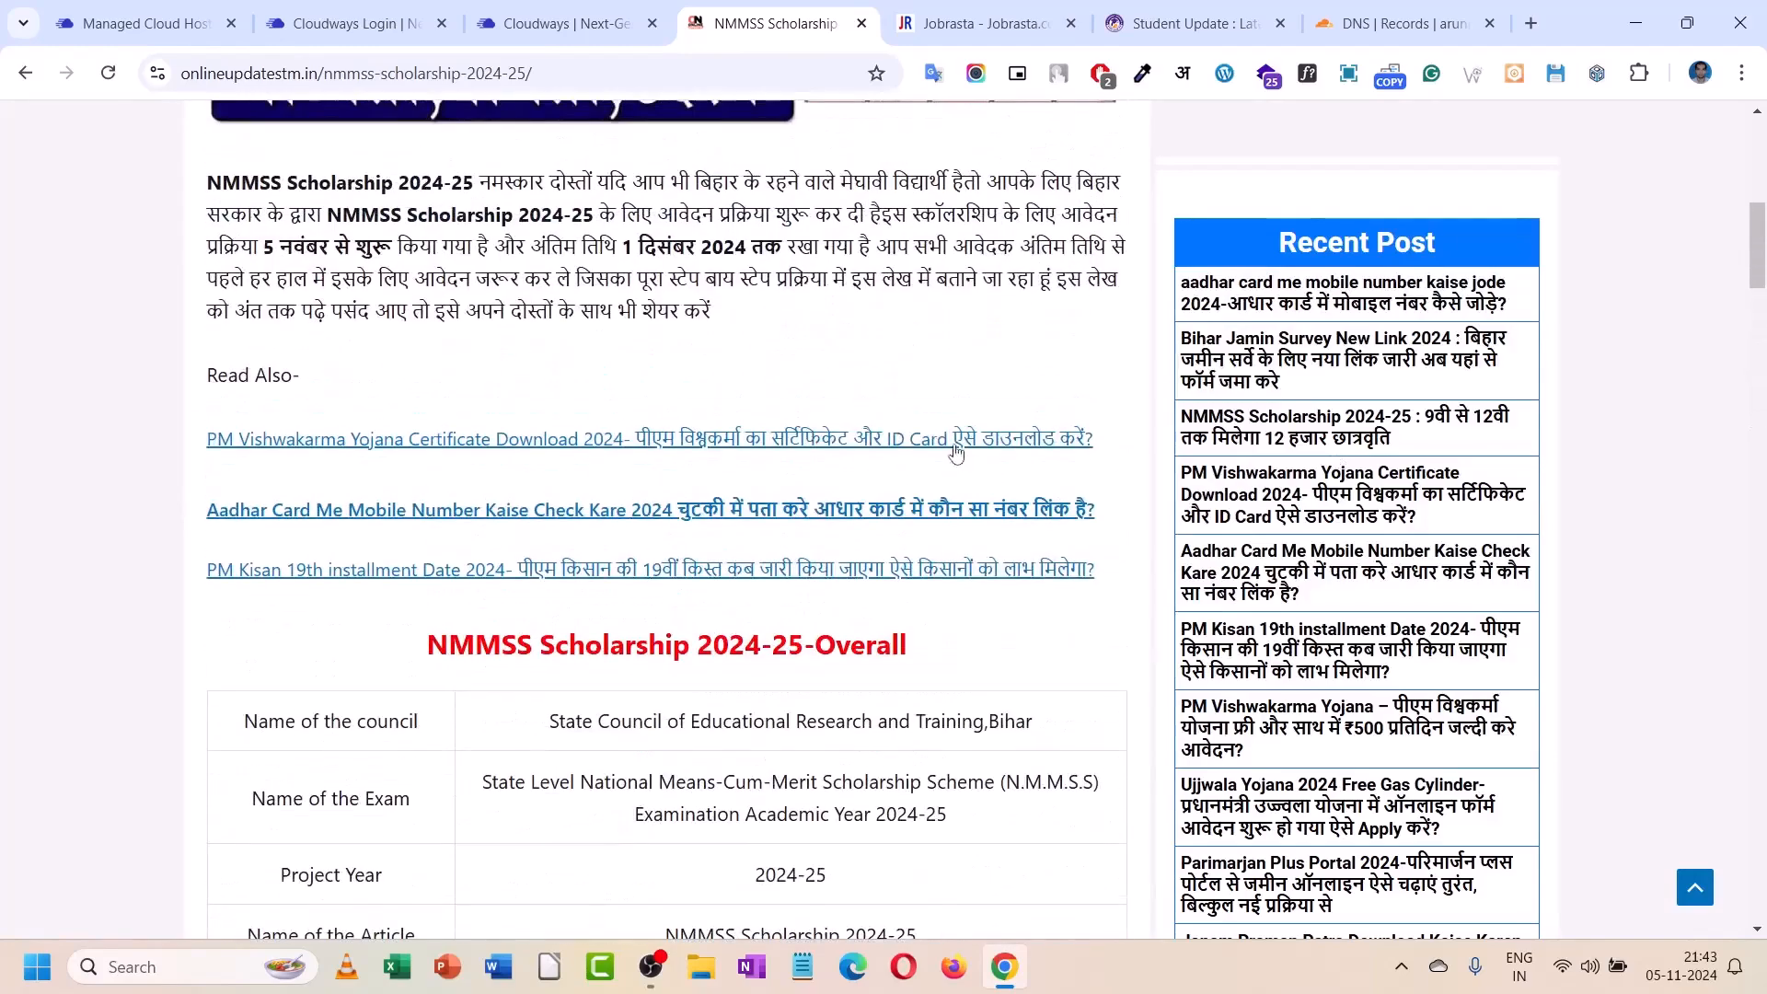
- Switch to the Job Rasta website and examine its homepage sections down to the footer
left_click(979, 23)
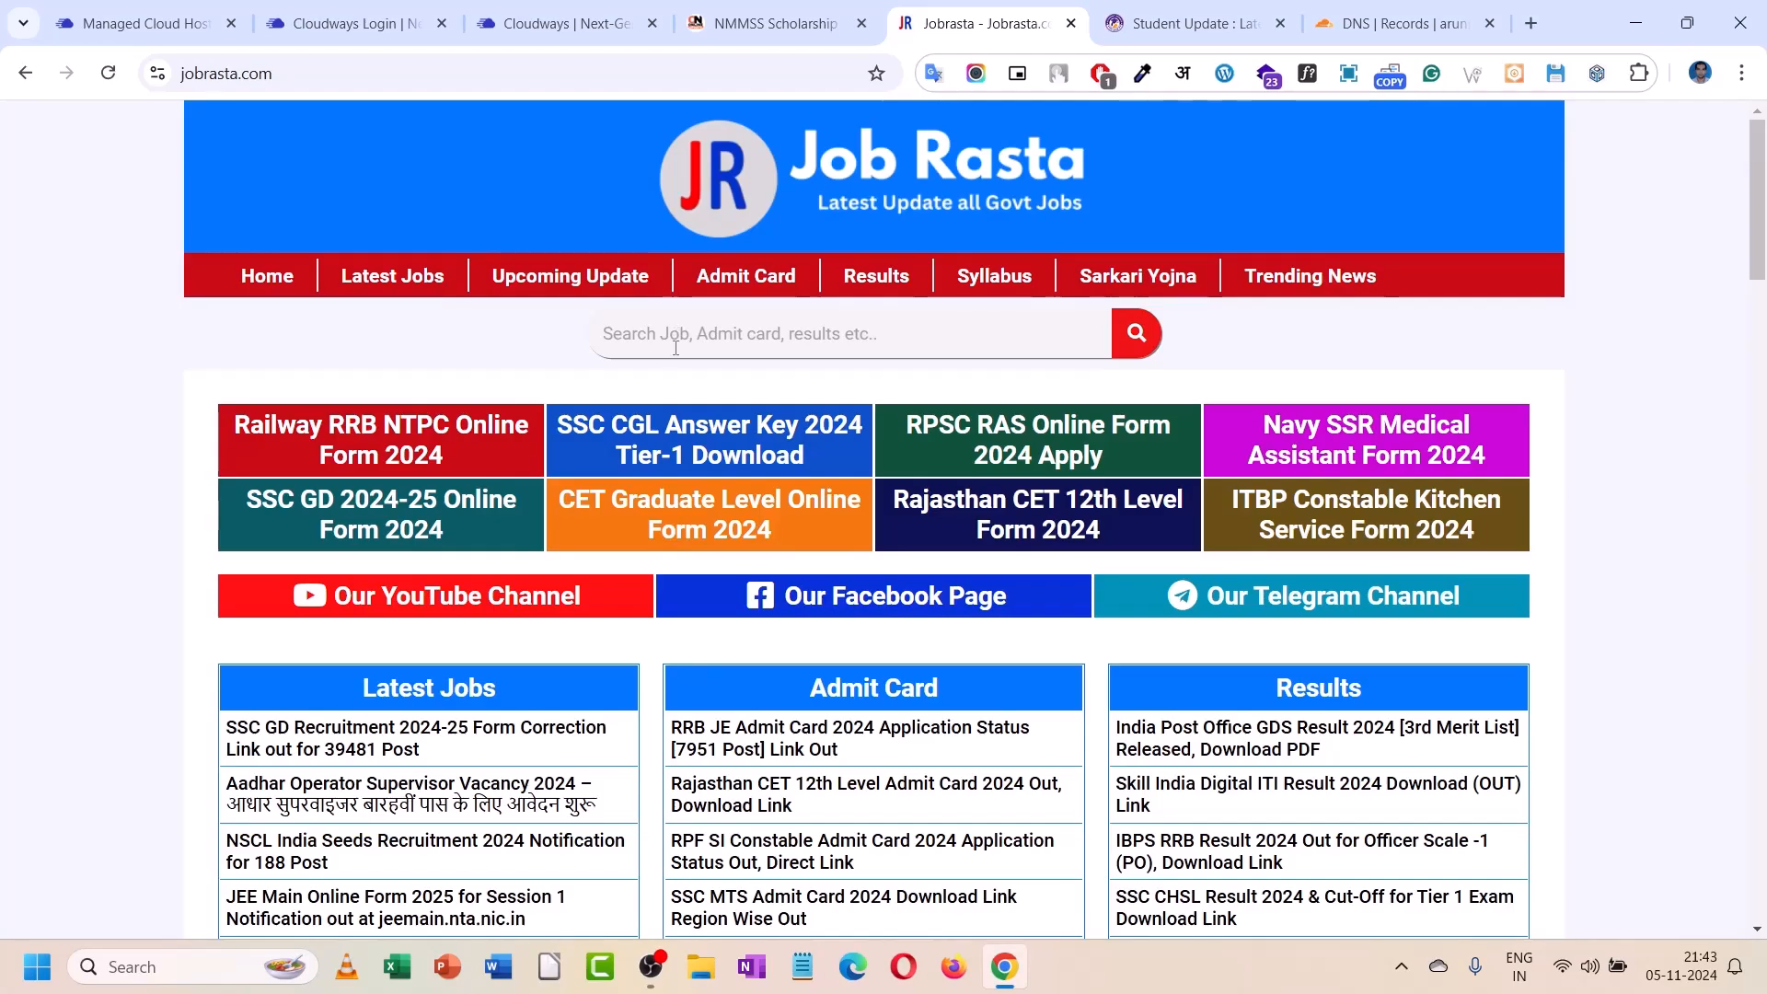
scroll(652, 516, "down", 10)
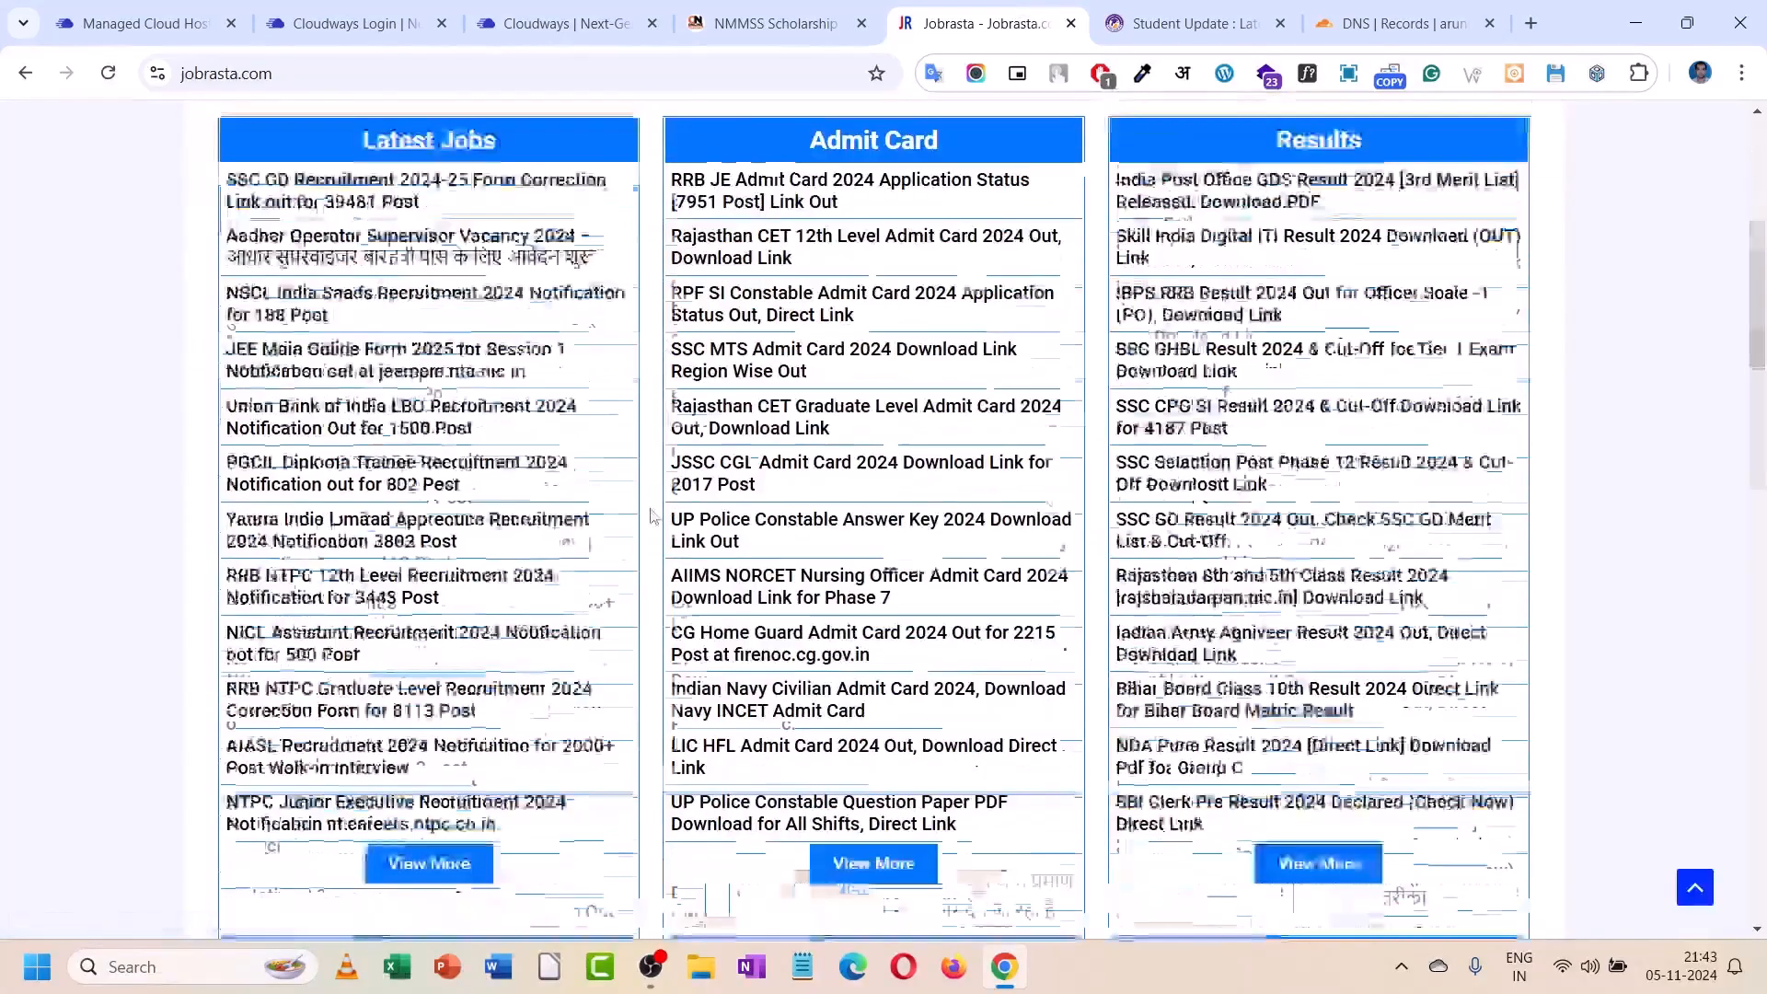
scroll(652, 517, "down", 20)
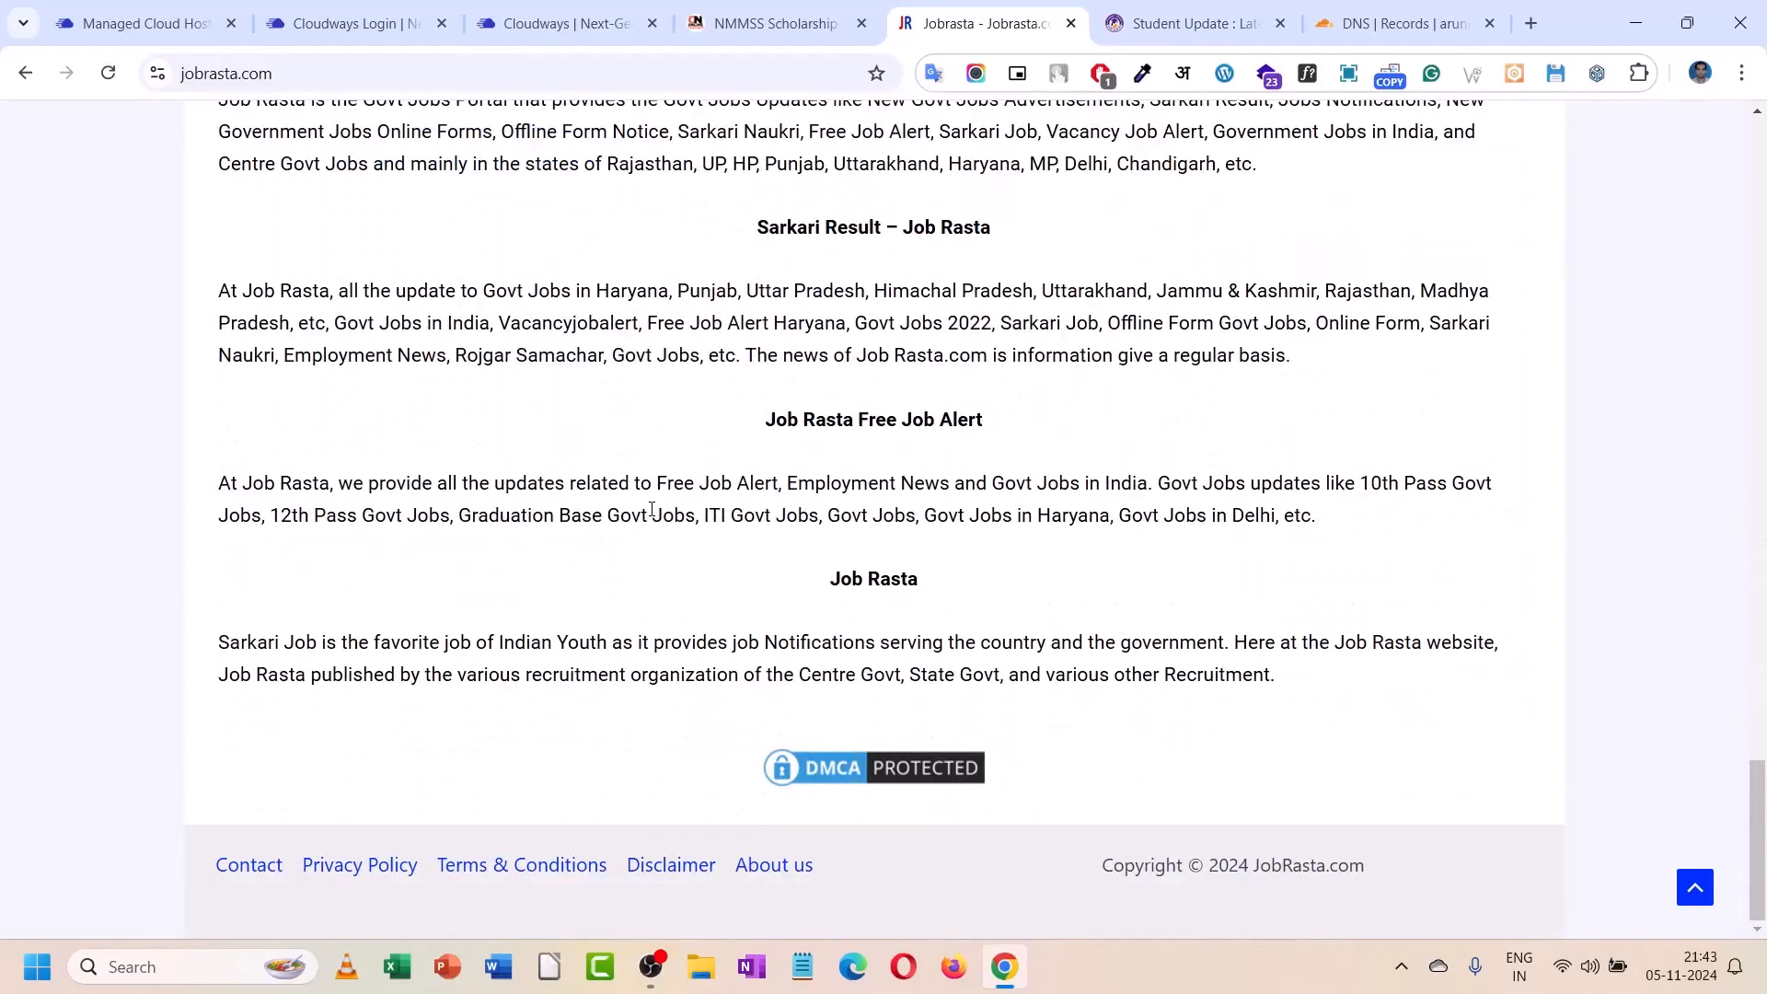
- Switch to the Student Update website and examine its homepage lists, About section, social links and footer
left_click(1137, 15)
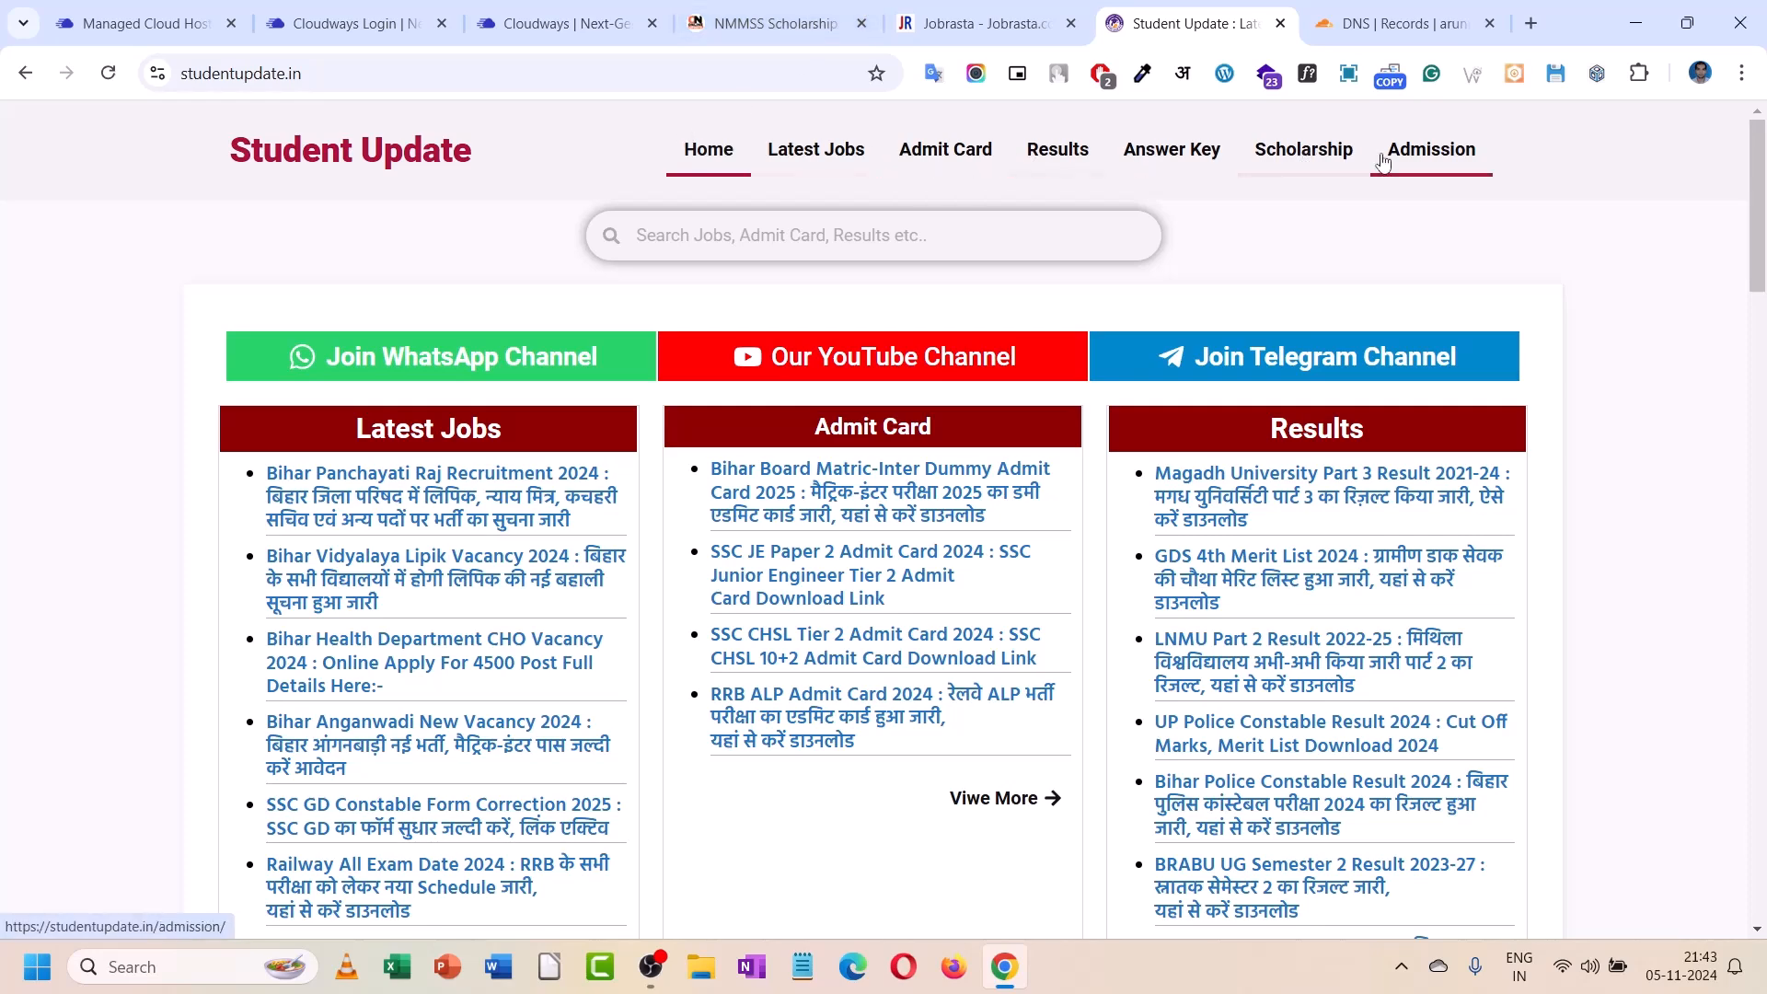
scroll(578, 504, "down", 15)
scroll(578, 504, "down", 15)
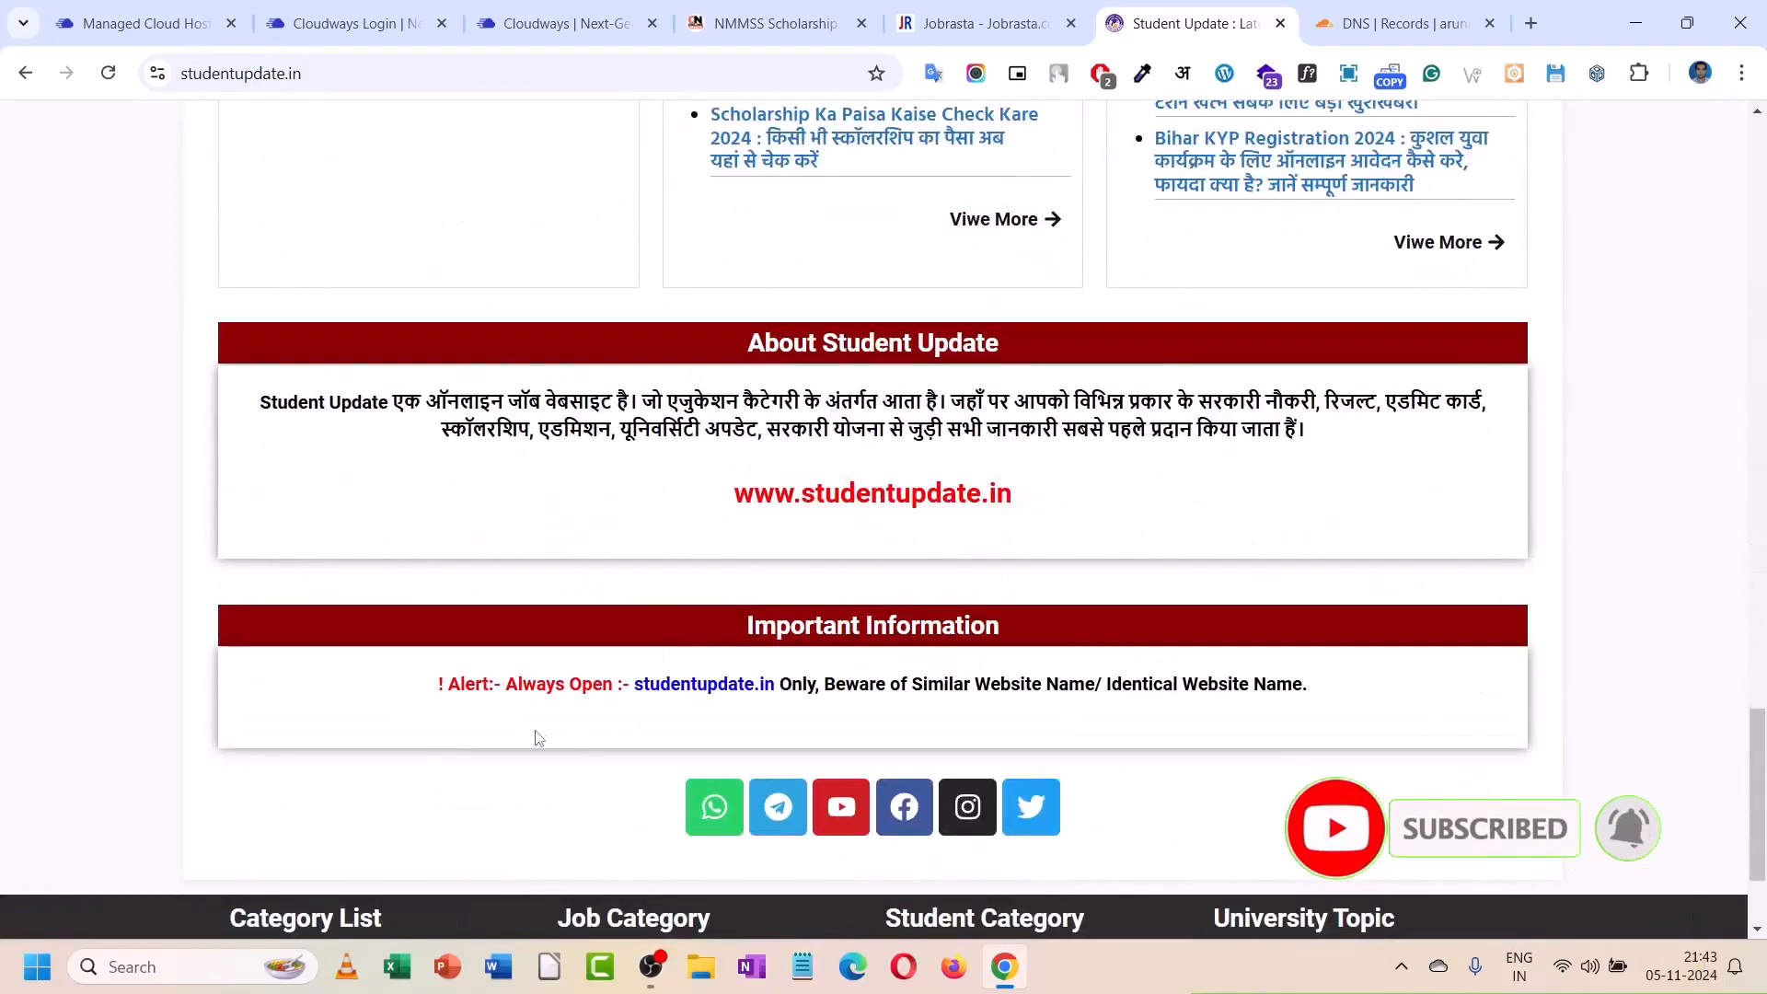
scroll(557, 856, "down", 2)
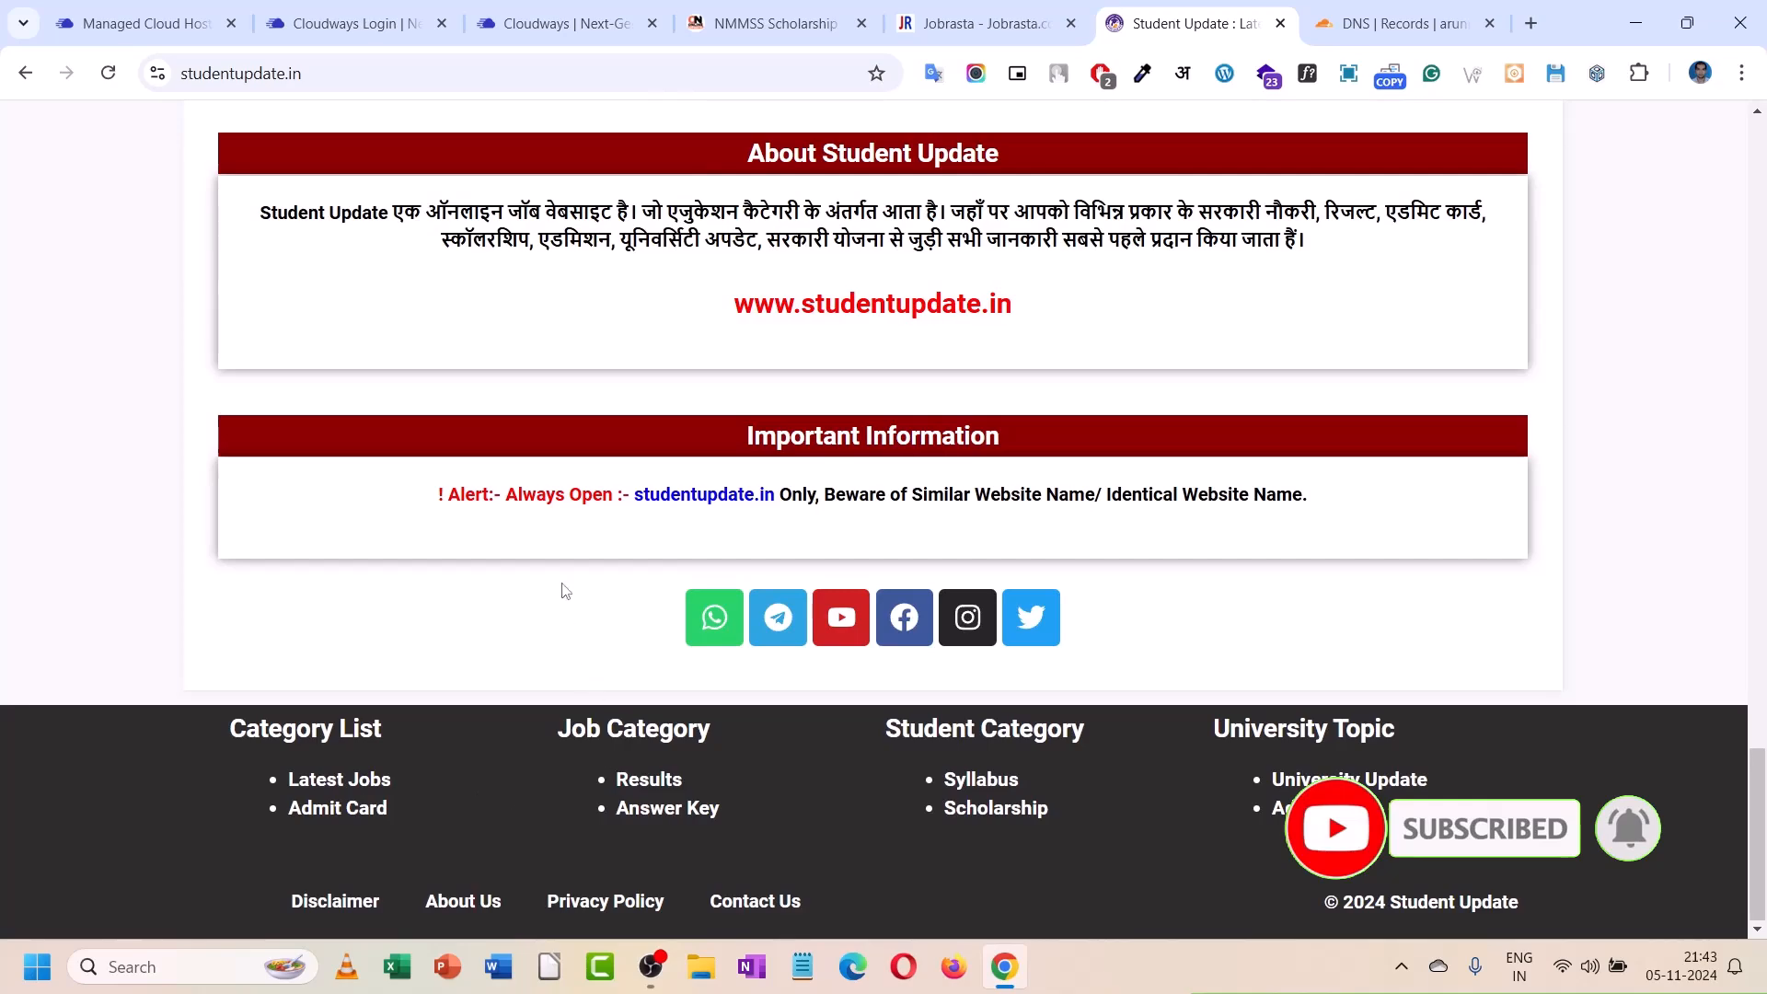
scroll(564, 588, "up", 10)
scroll(581, 570, "up", 2)
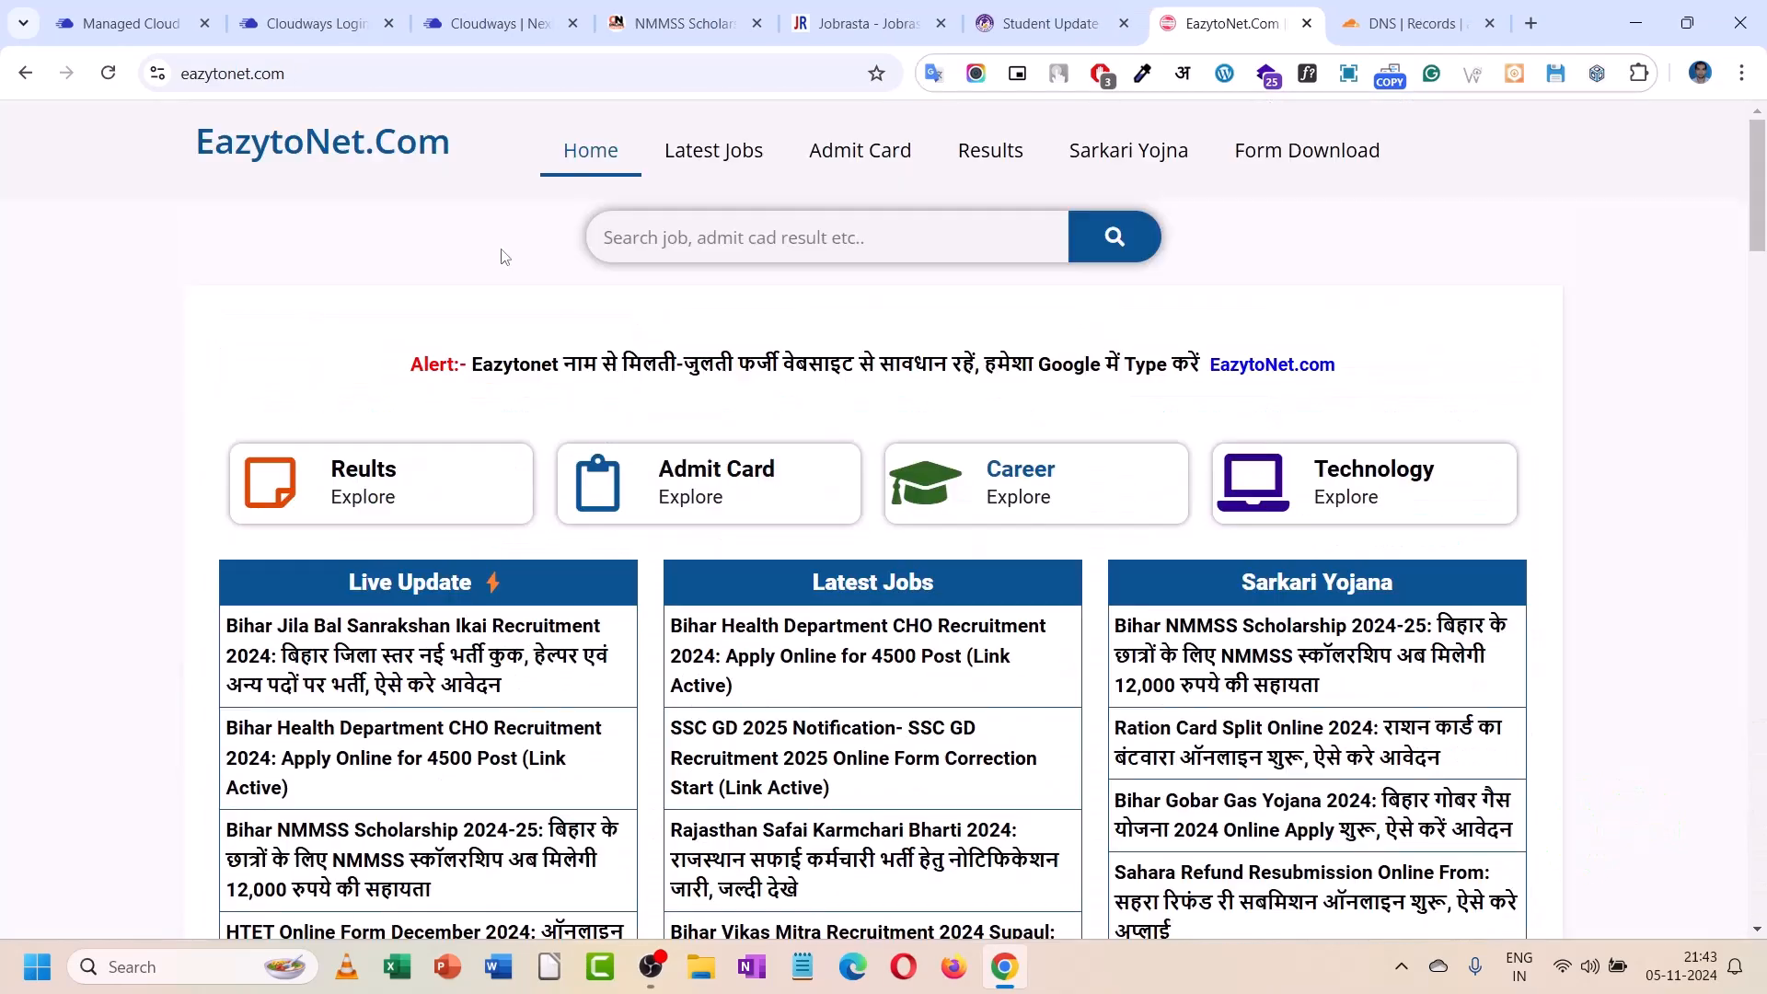
- Examine the EazytoNet.Com homepage, covering its category cards, job and scheme lists, keywords and footer
scroll(505, 257, "down", 1)
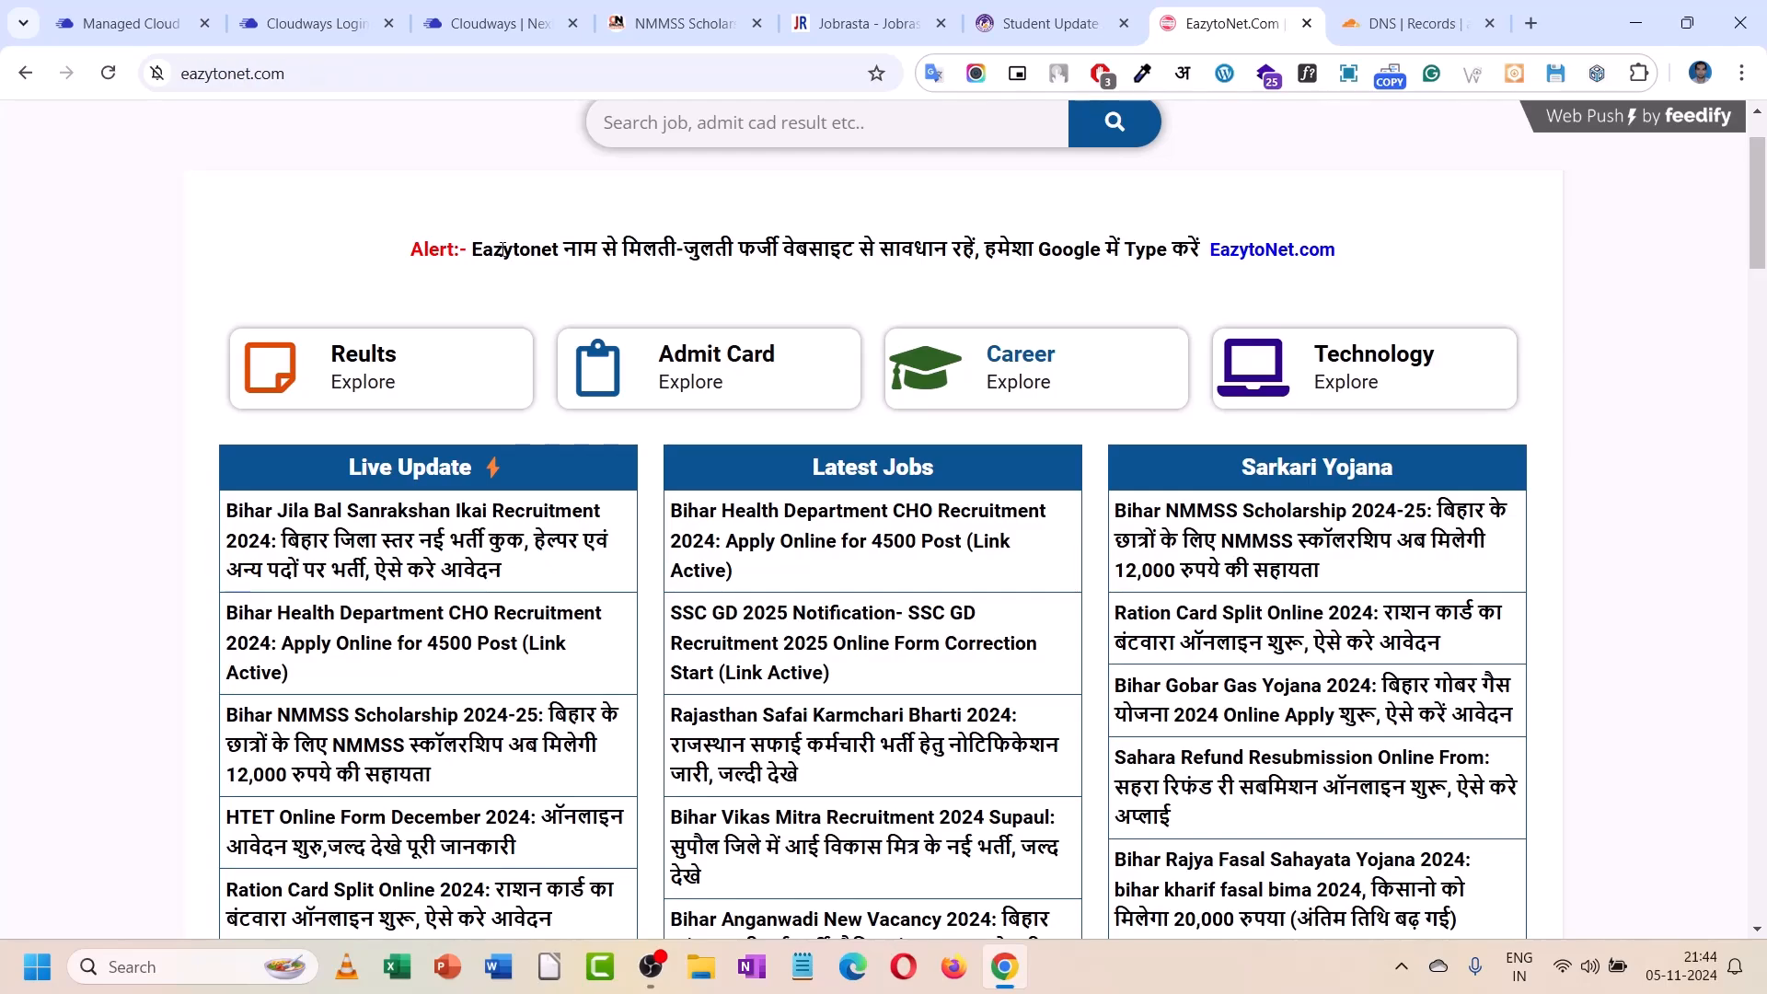
scroll(496, 375, "down", 15)
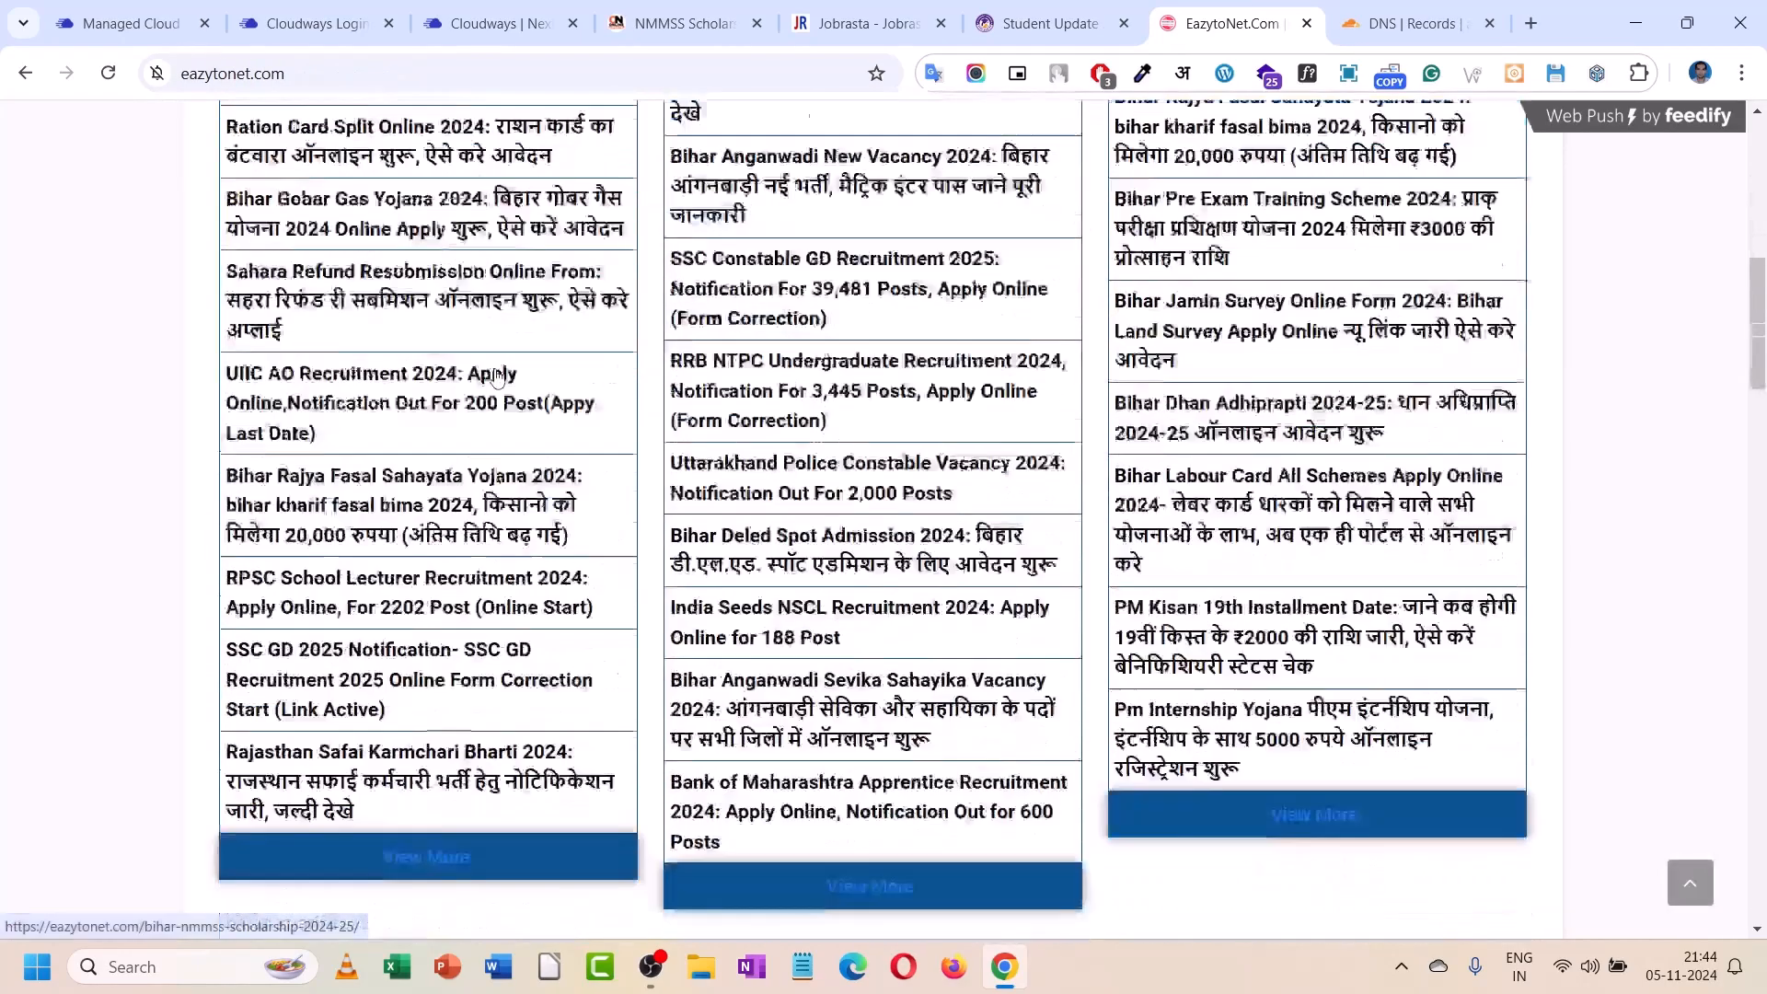
scroll(497, 375, "down", 20)
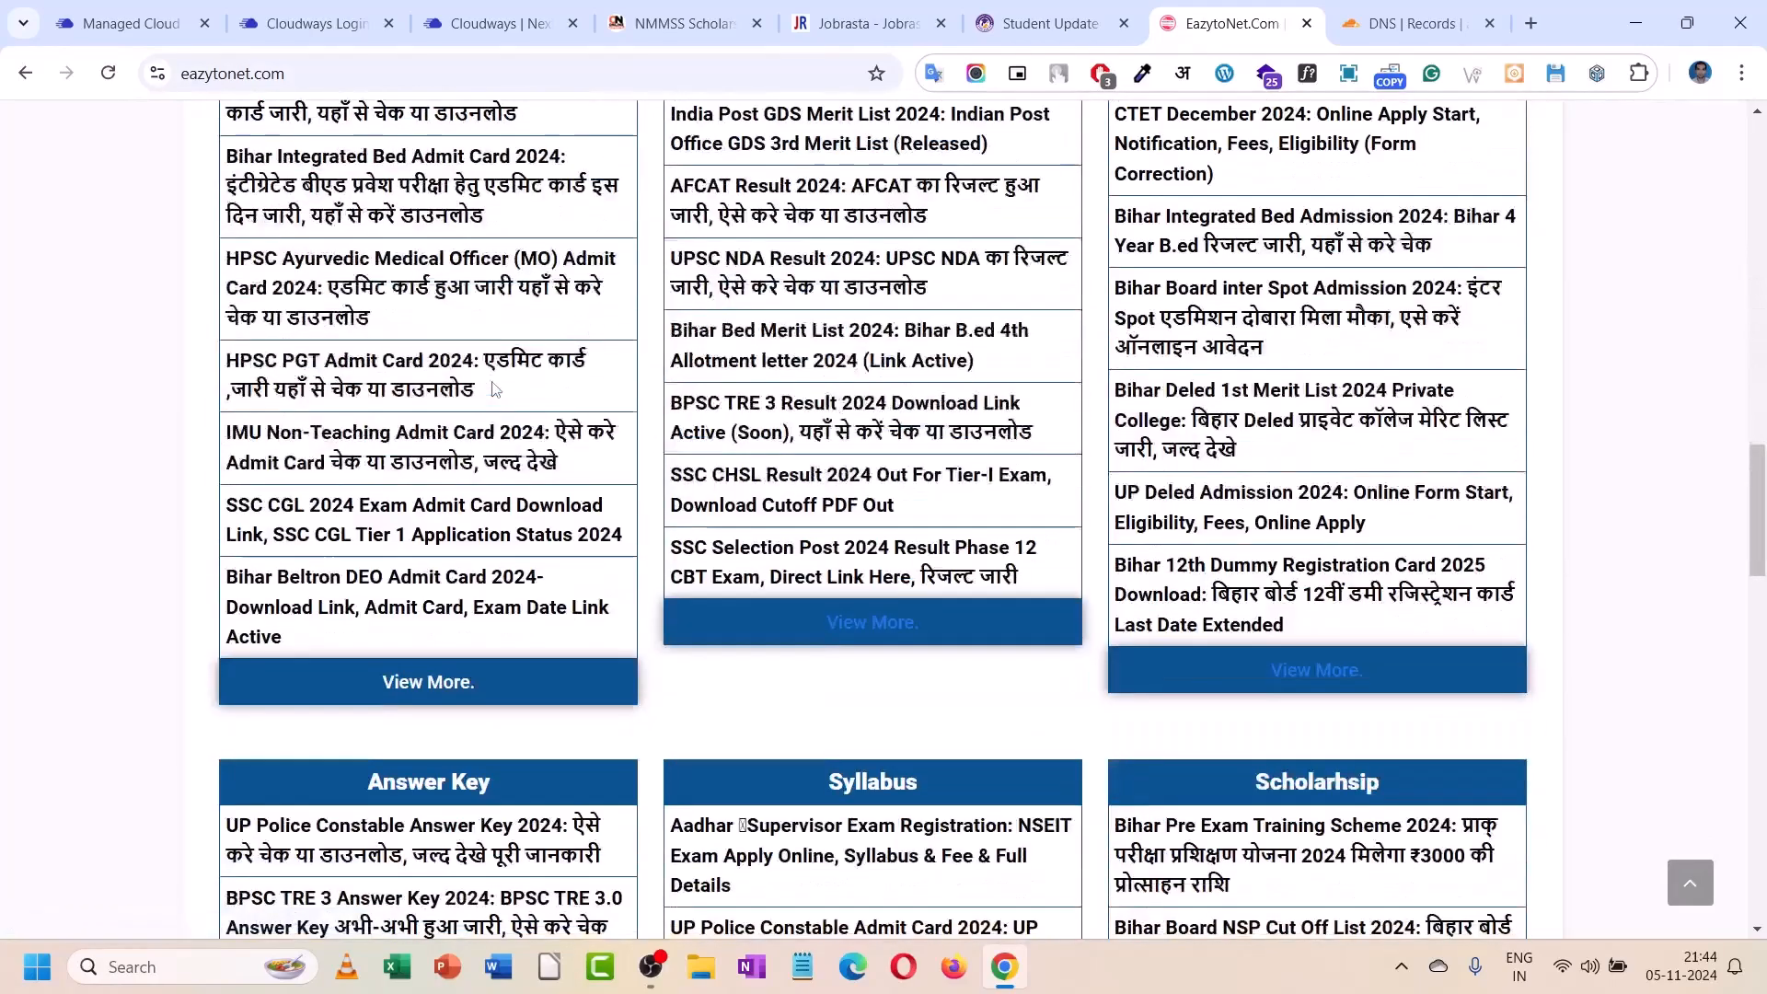
scroll(494, 389, "down", 12)
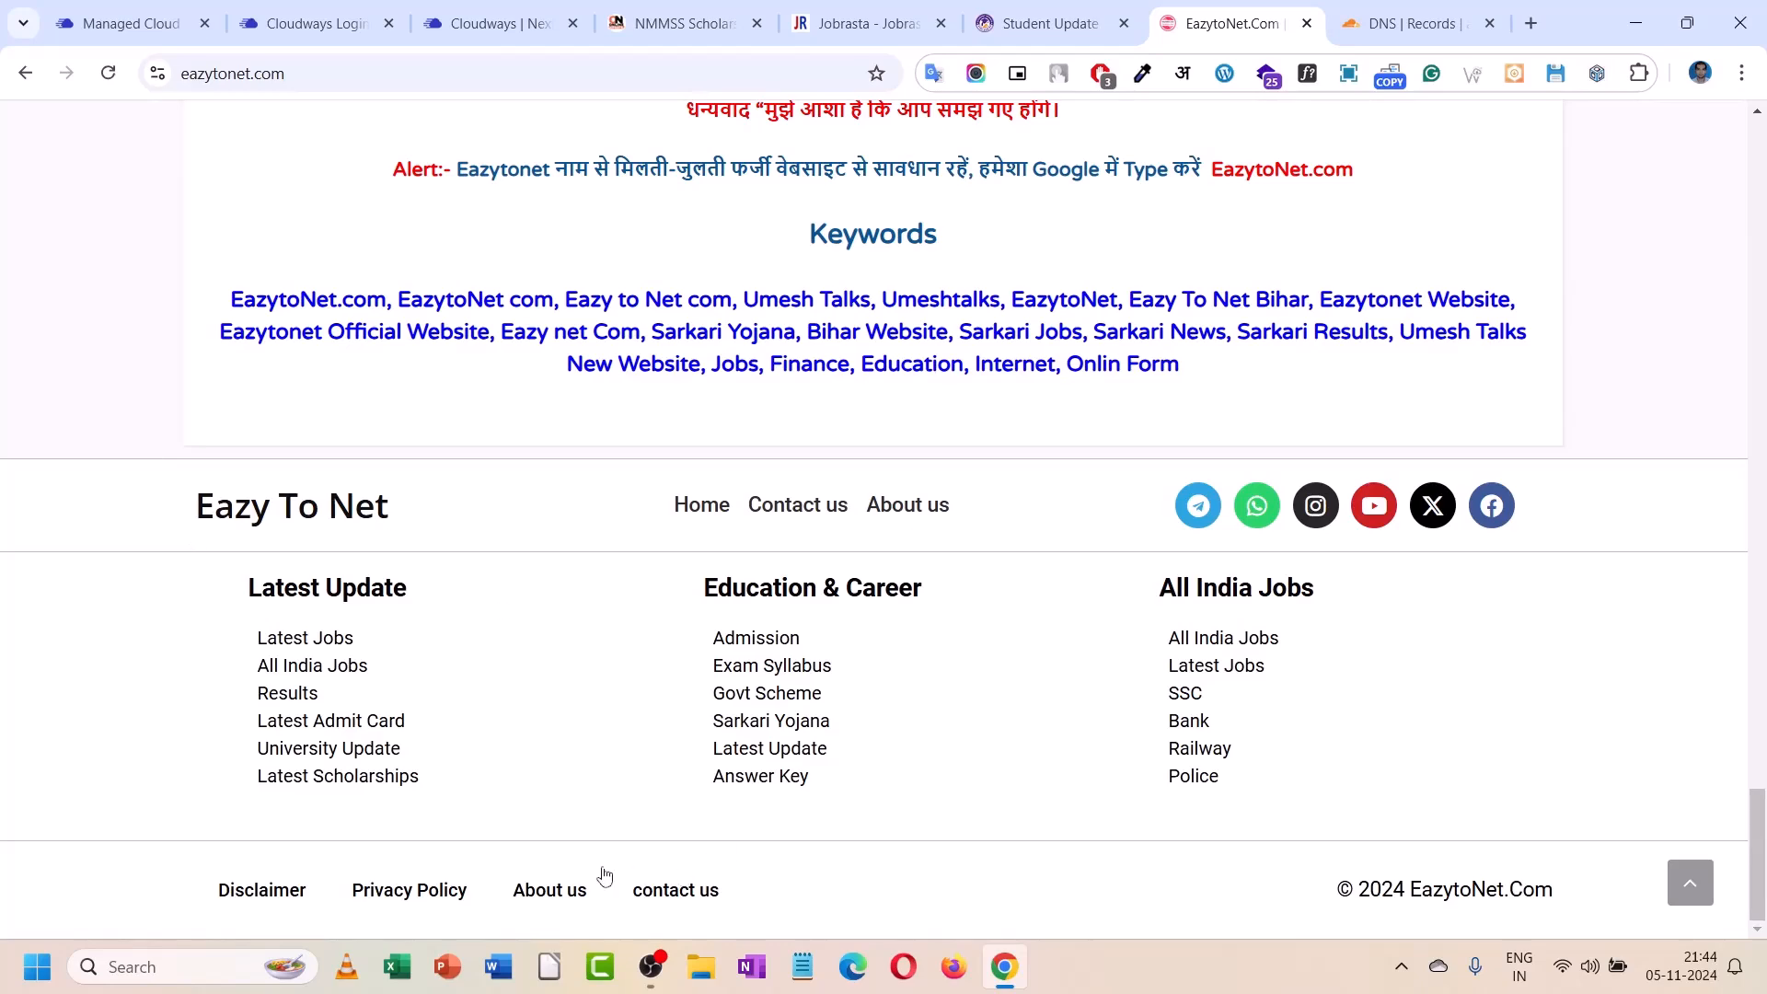
- Highlight the last-date label under NSCL Recruitment 2024 on Student Update, and compare it with the listings on Job Rasta
left_click(1067, 8)
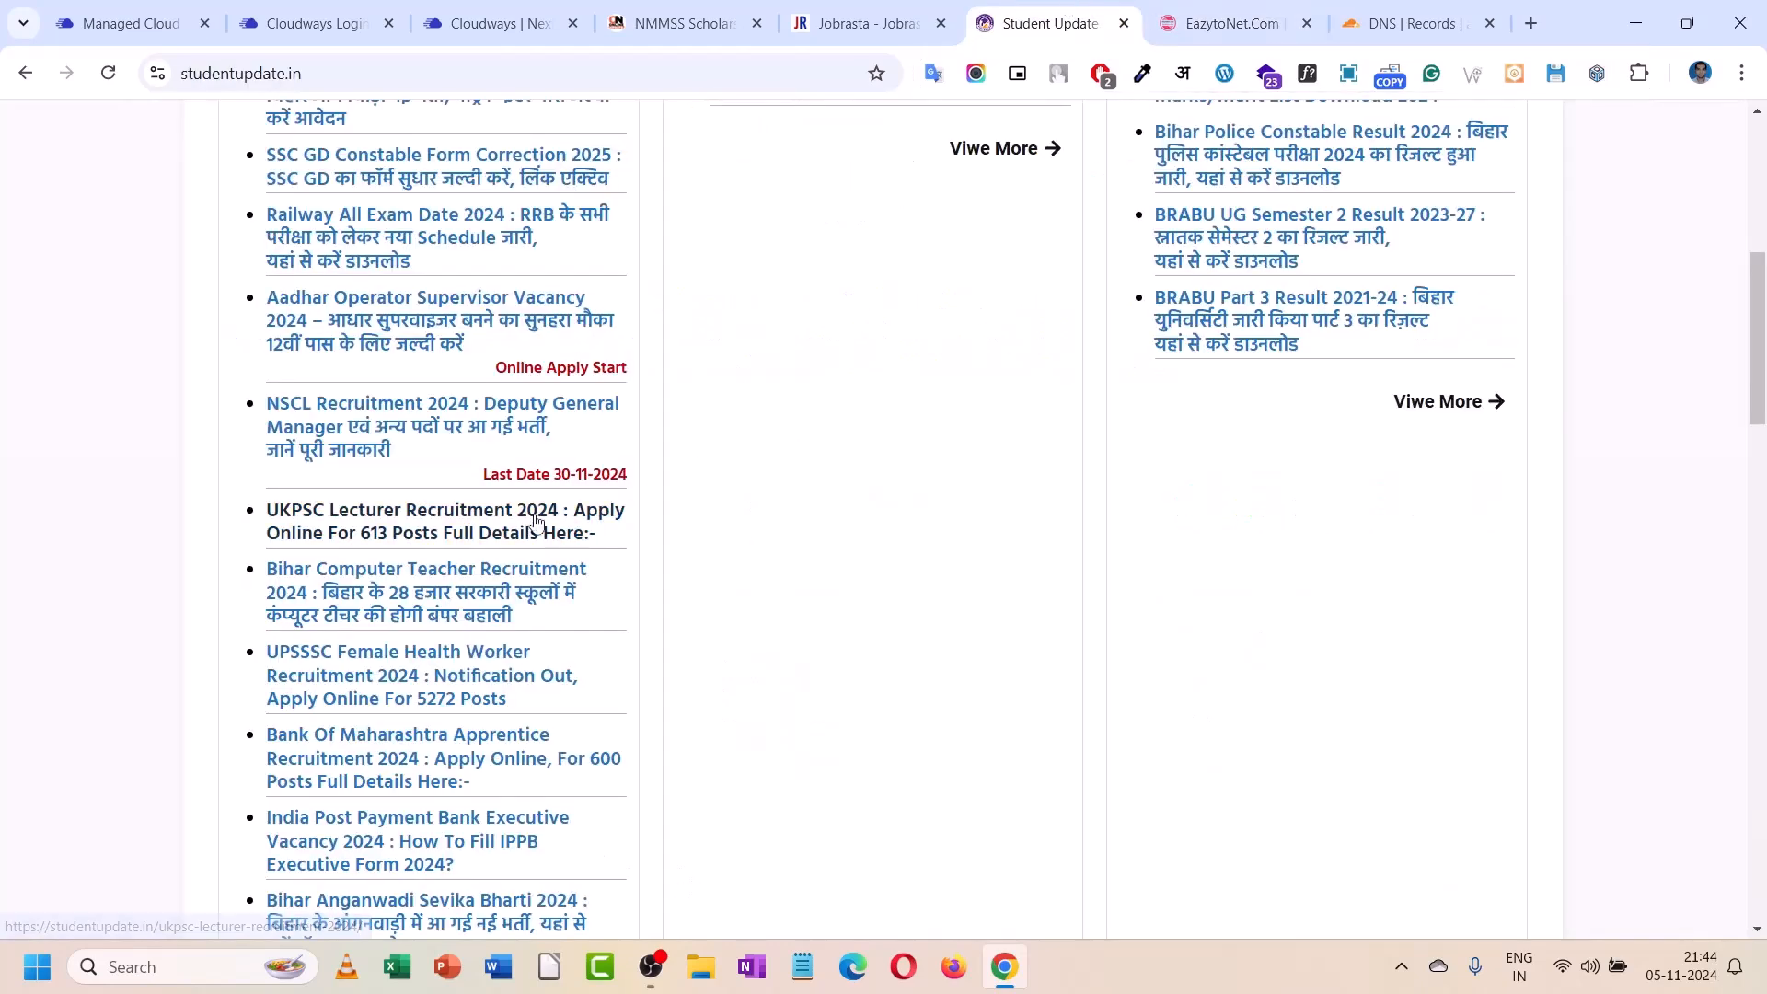
left_click_drag(503, 471, 633, 474)
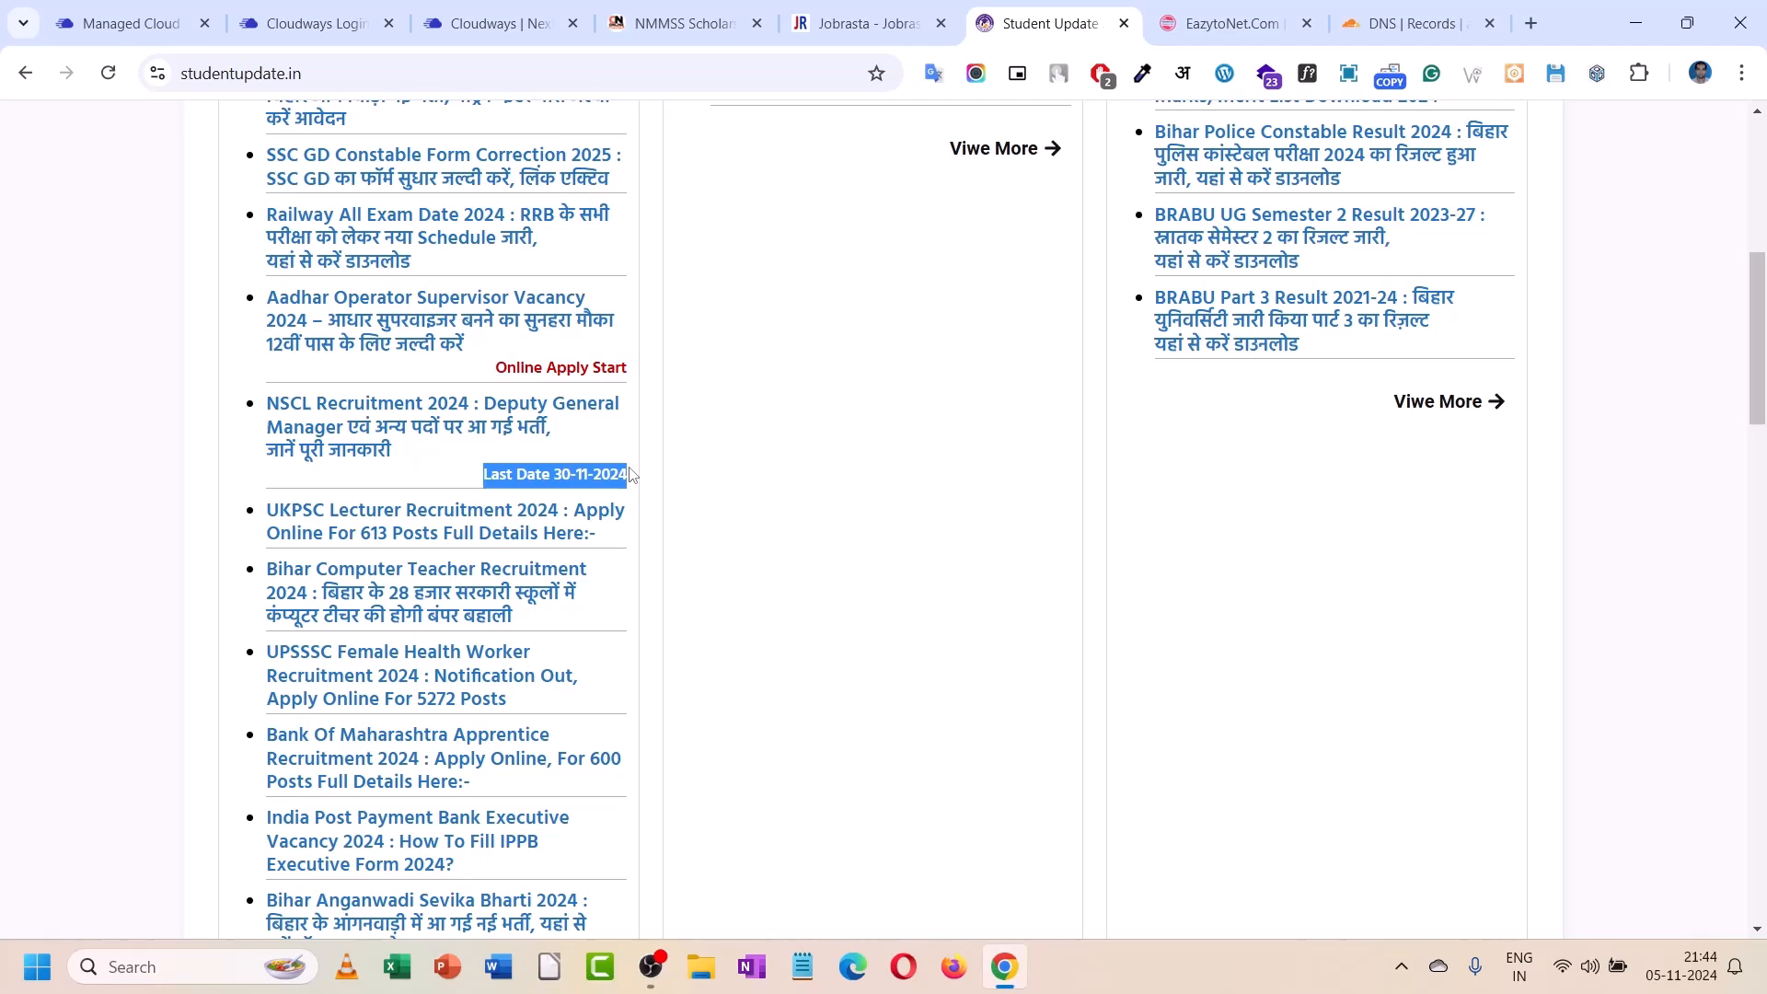
scroll(633, 469, "up", 5)
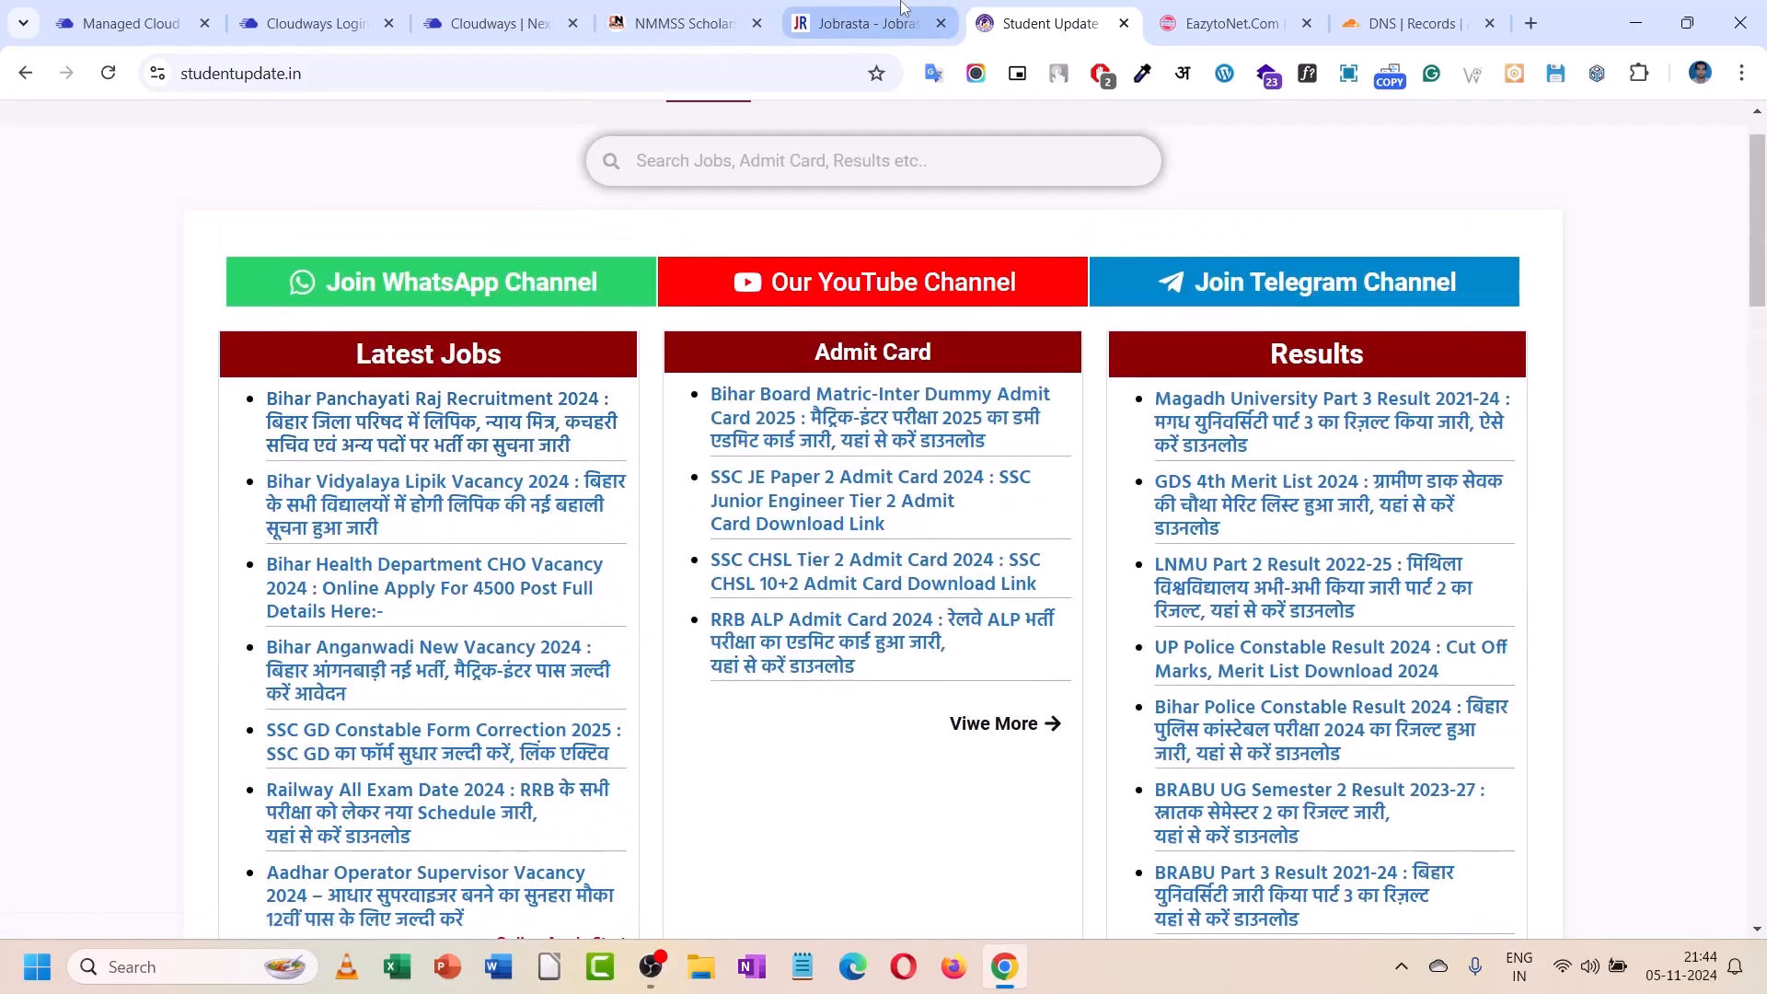
left_click(903, 9)
scroll(589, 362, "up", 15)
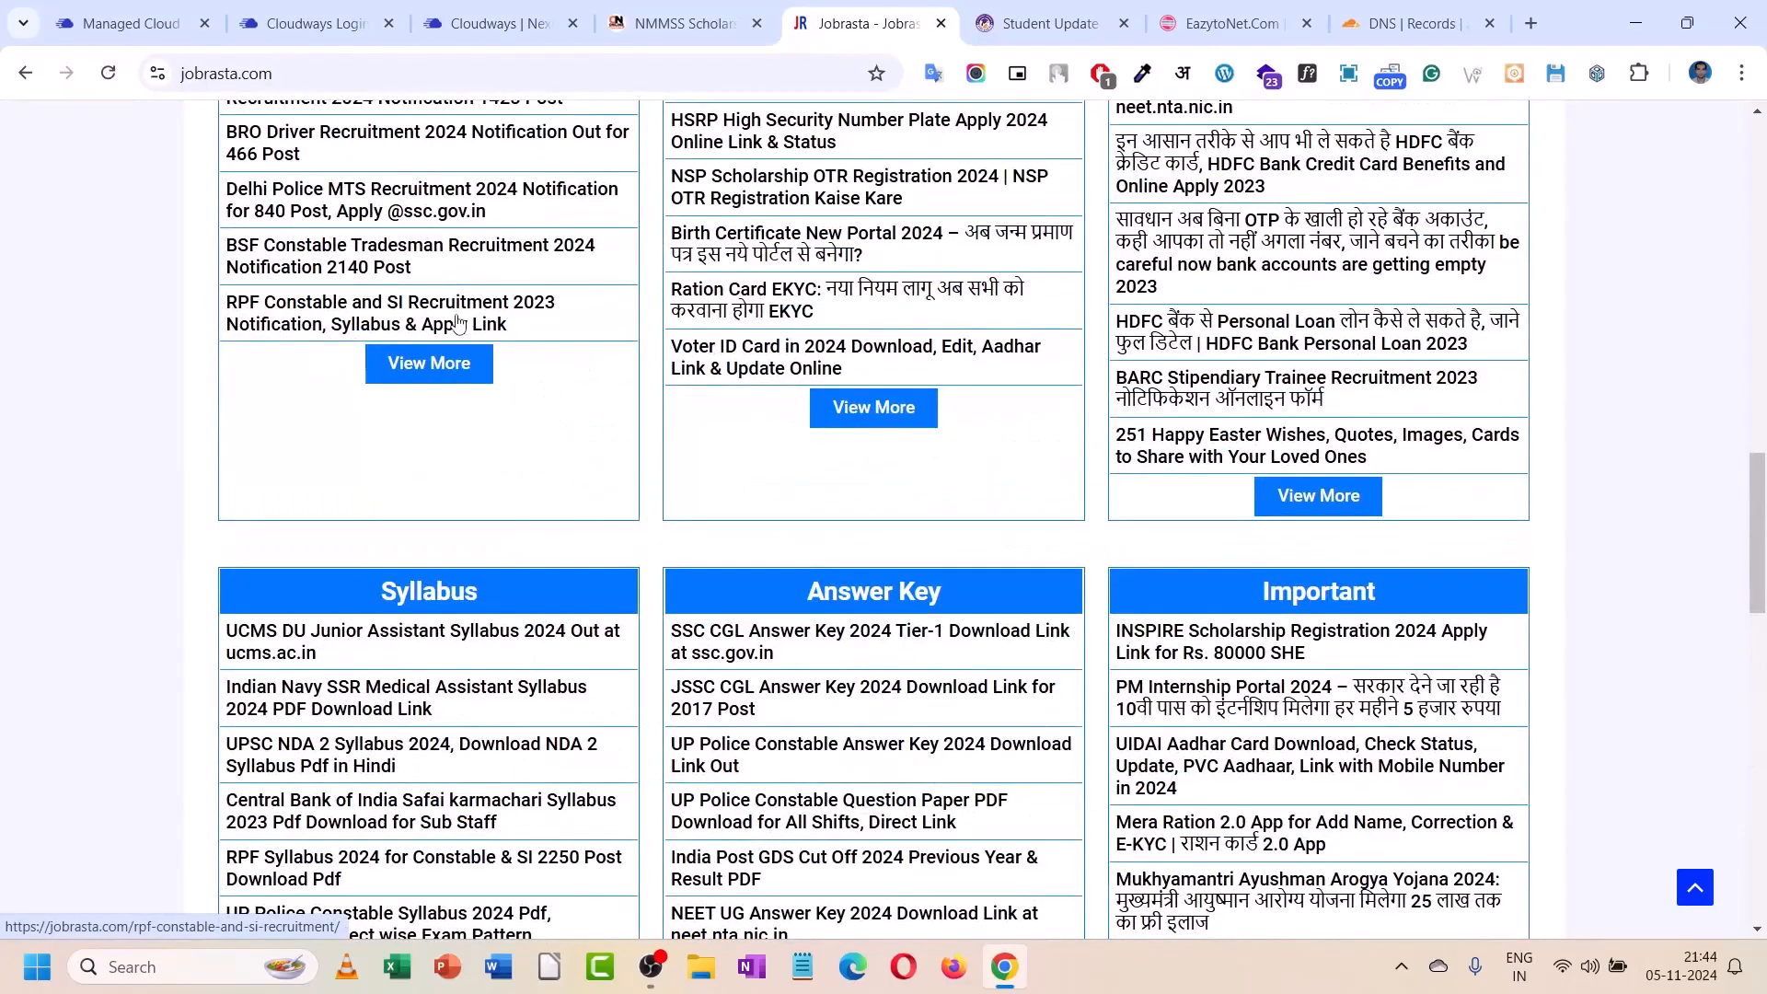
- Return to Student Update, highlight the "Online Apply Start" and "Last Date 30-11-2024" labels, and review the remaining homepage sections
left_click(1040, 23)
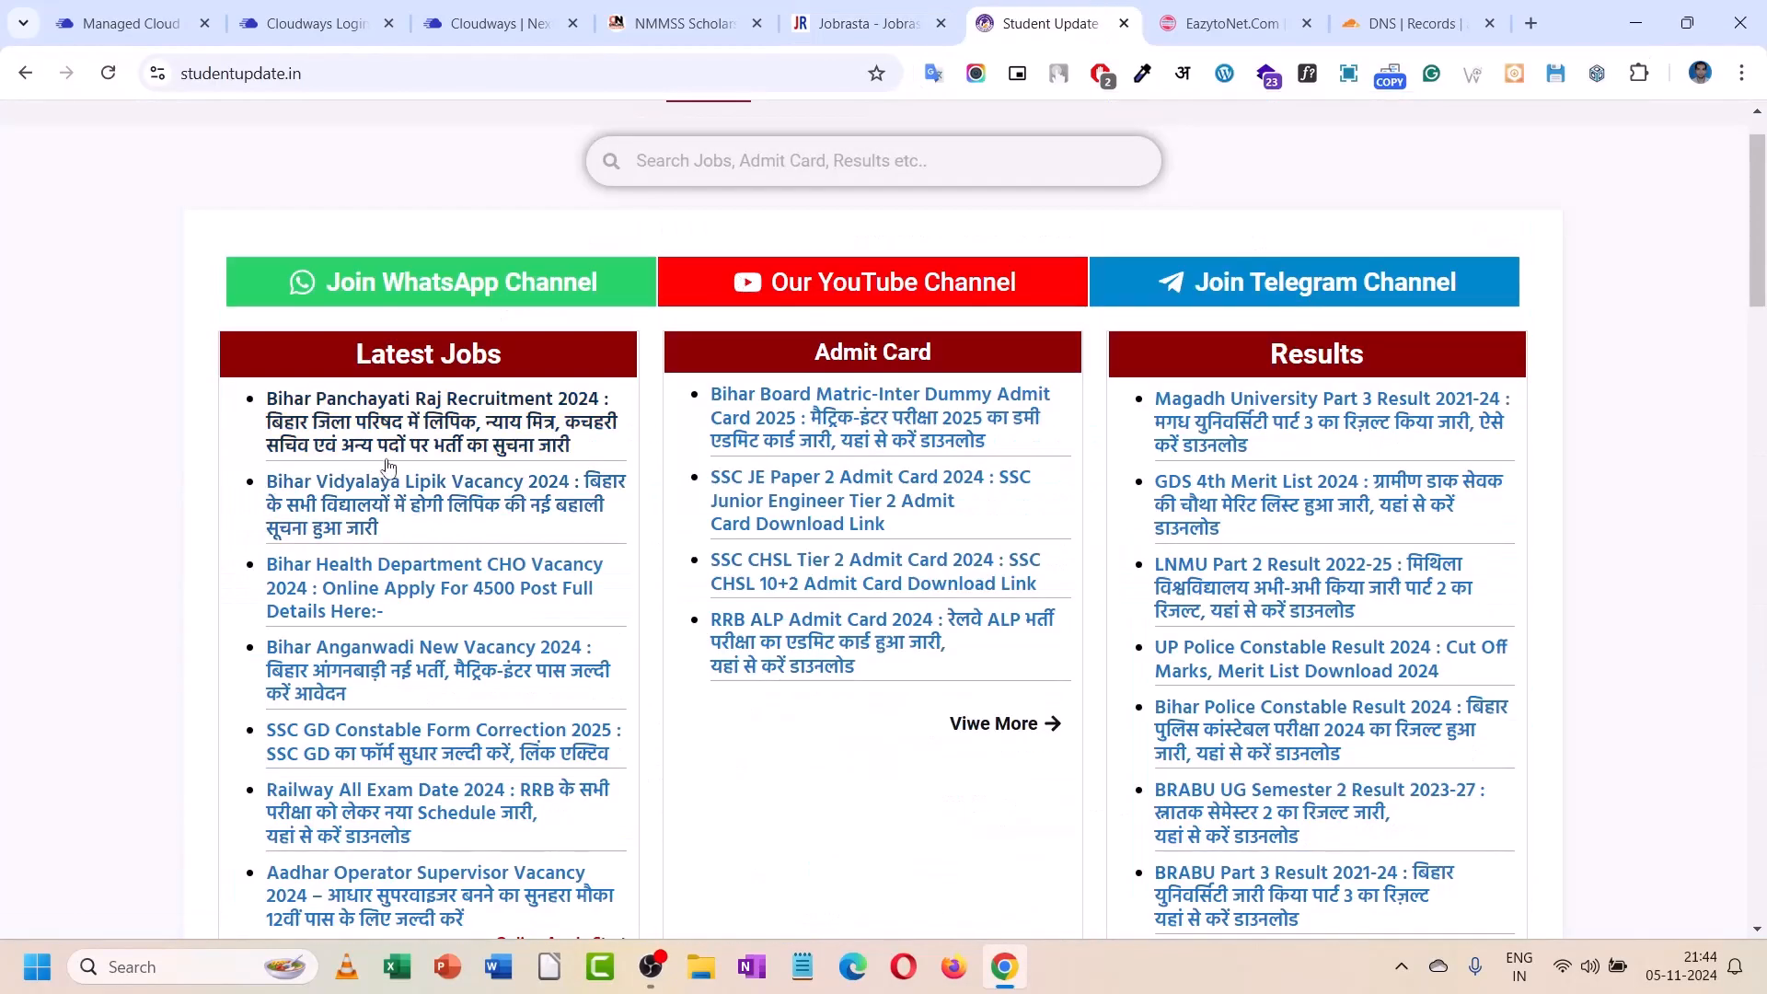
scroll(432, 579, "down", 4)
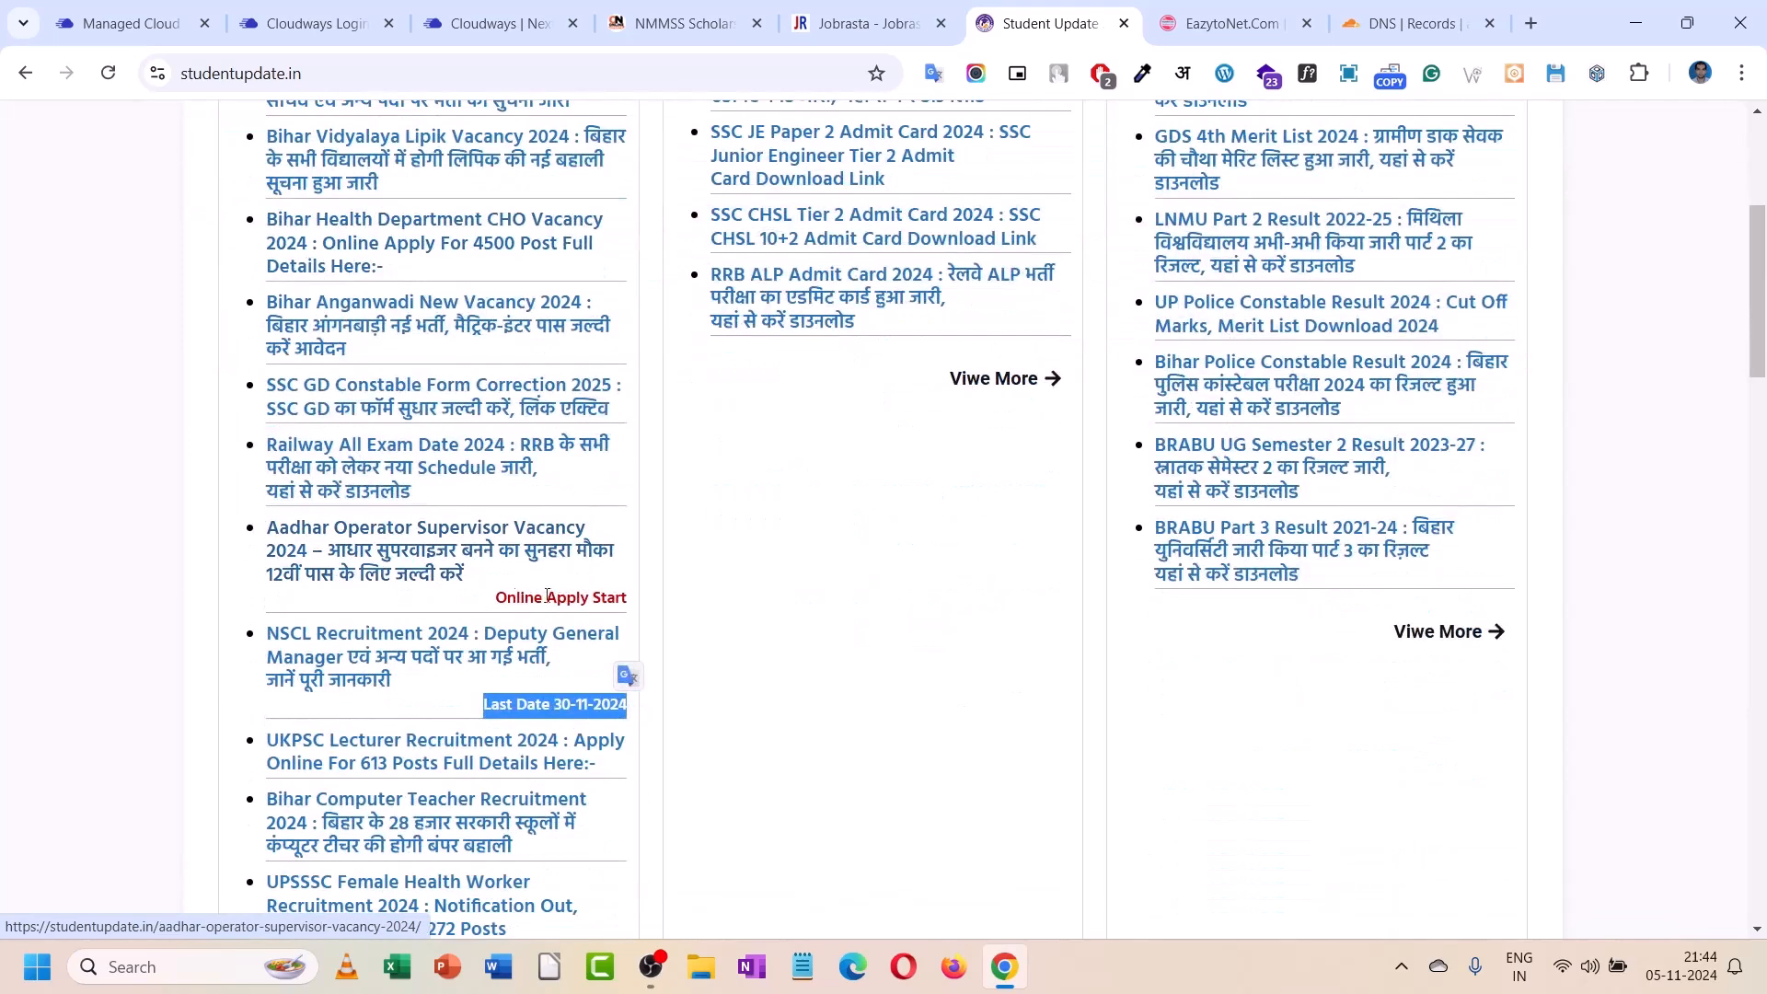
left_click_drag(493, 598, 624, 599)
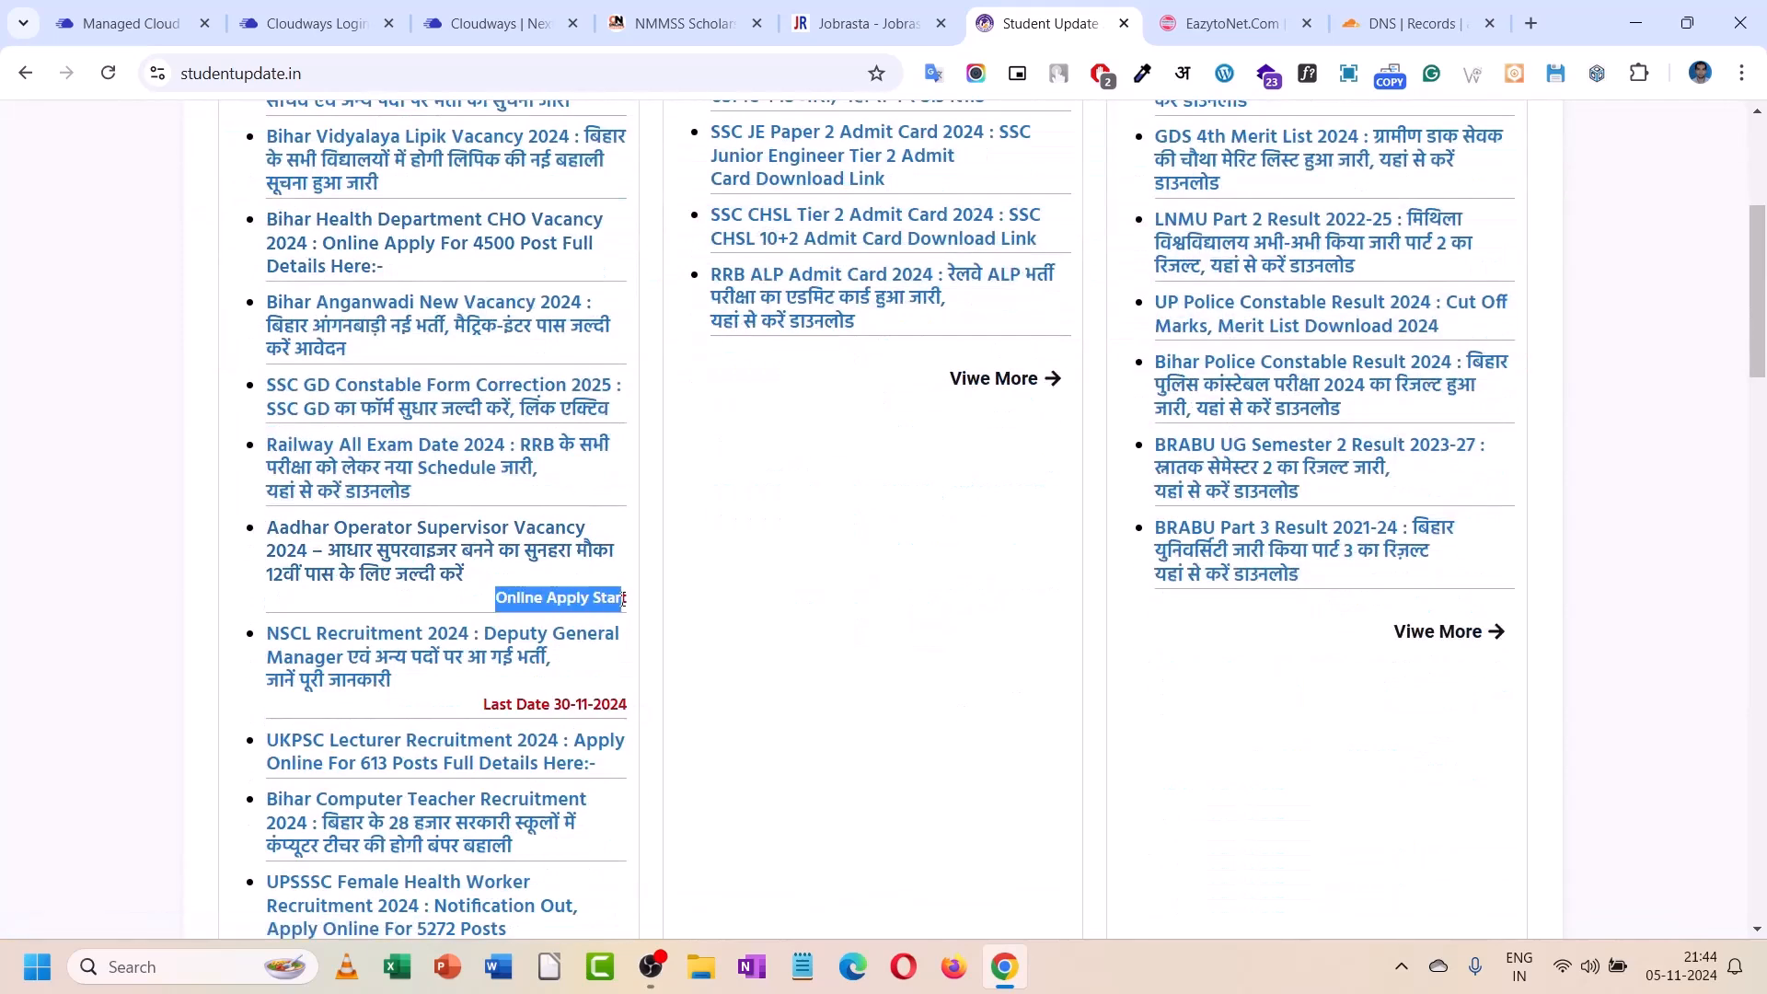
left_click(485, 705)
left_click_drag(484, 705, 637, 705)
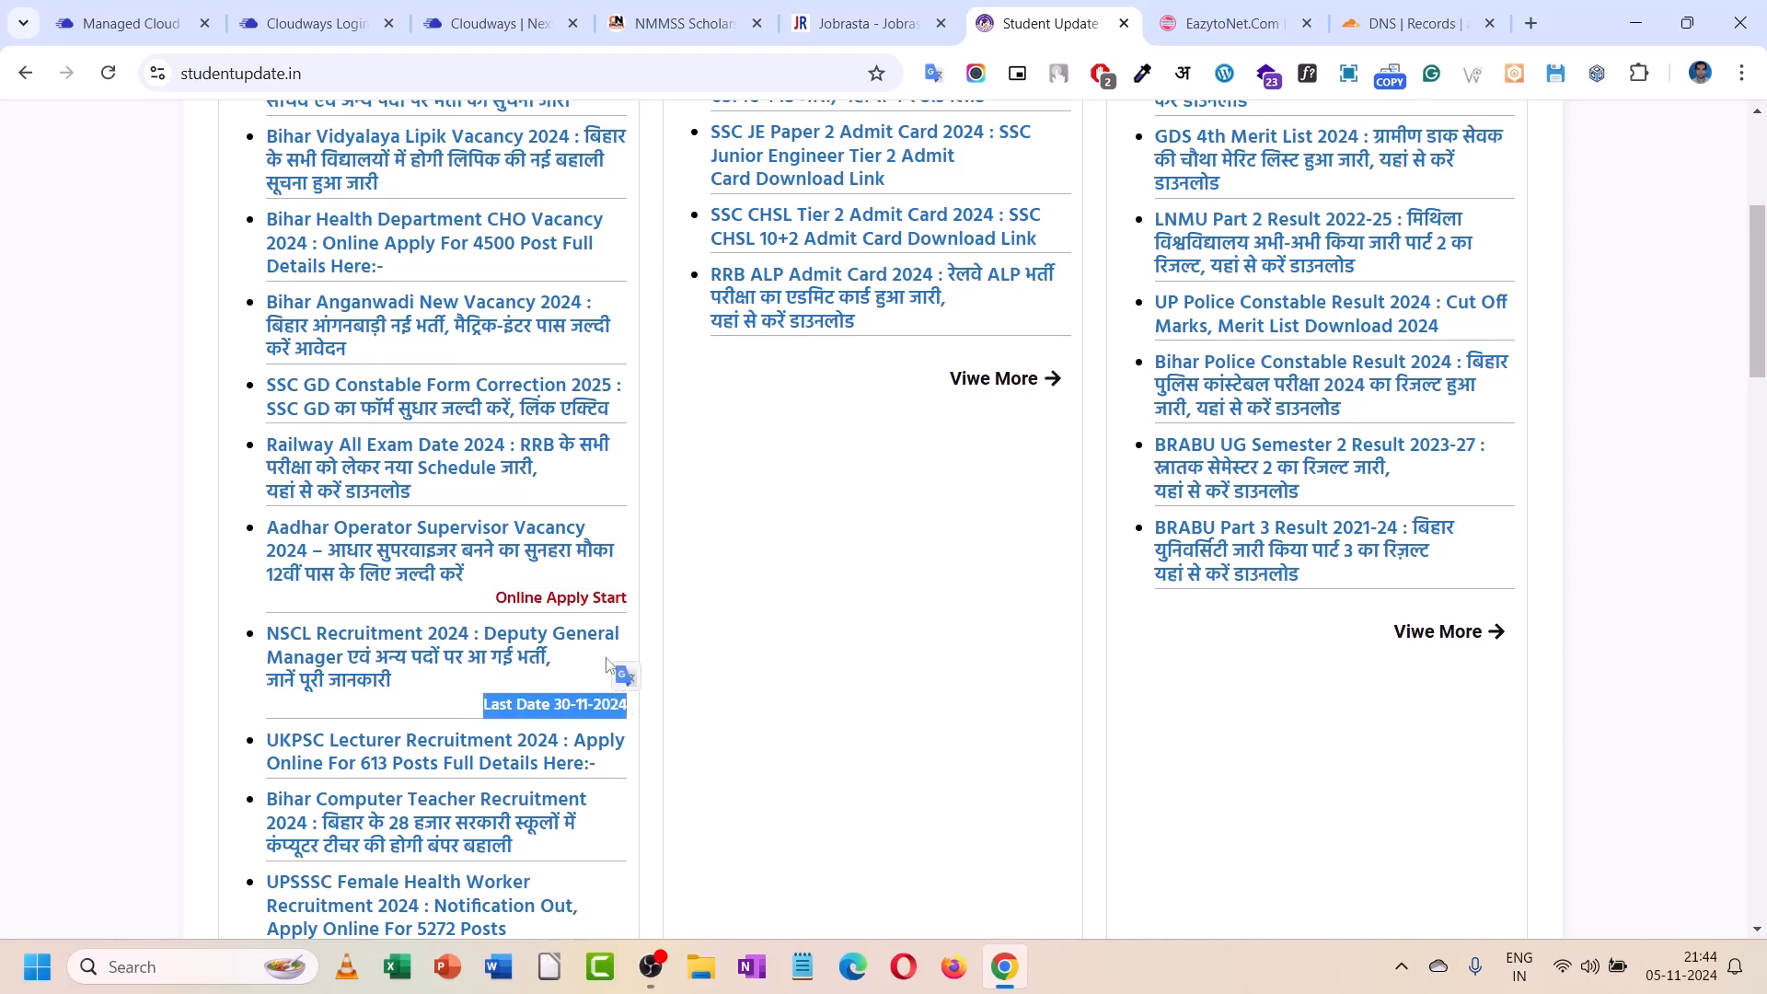
scroll(605, 526, "down", 10)
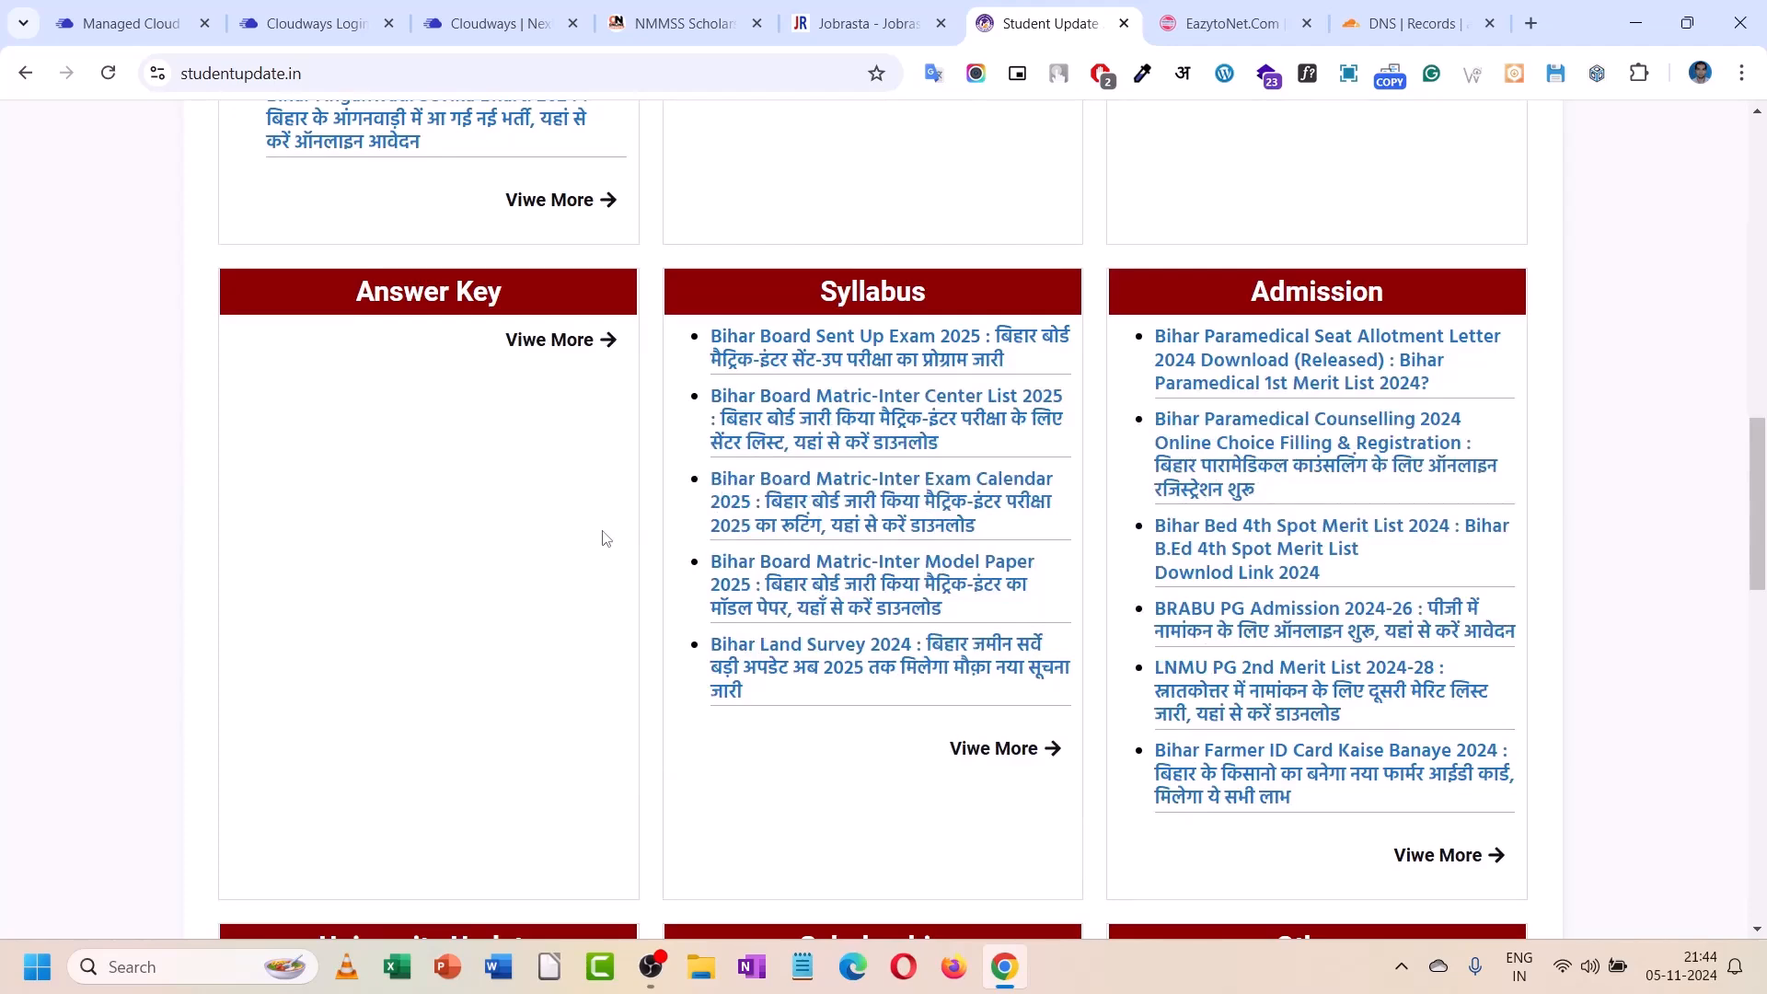
scroll(605, 539, "down", 5)
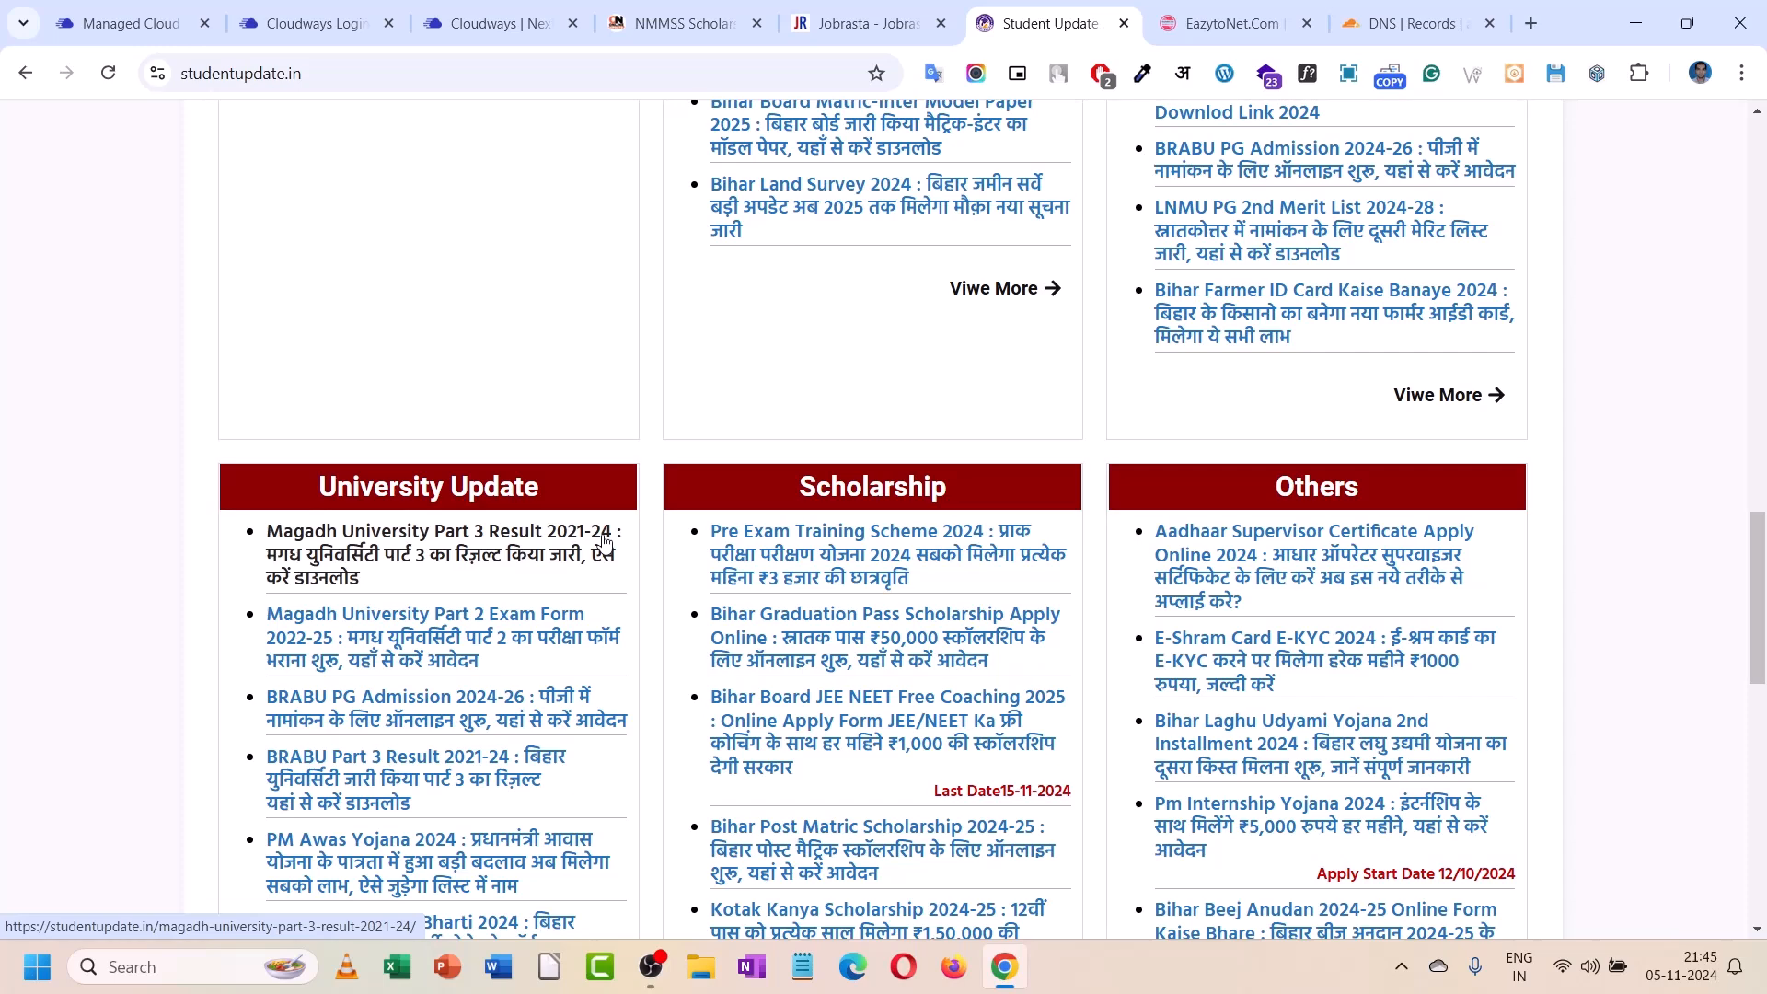
left_click(129, 23)
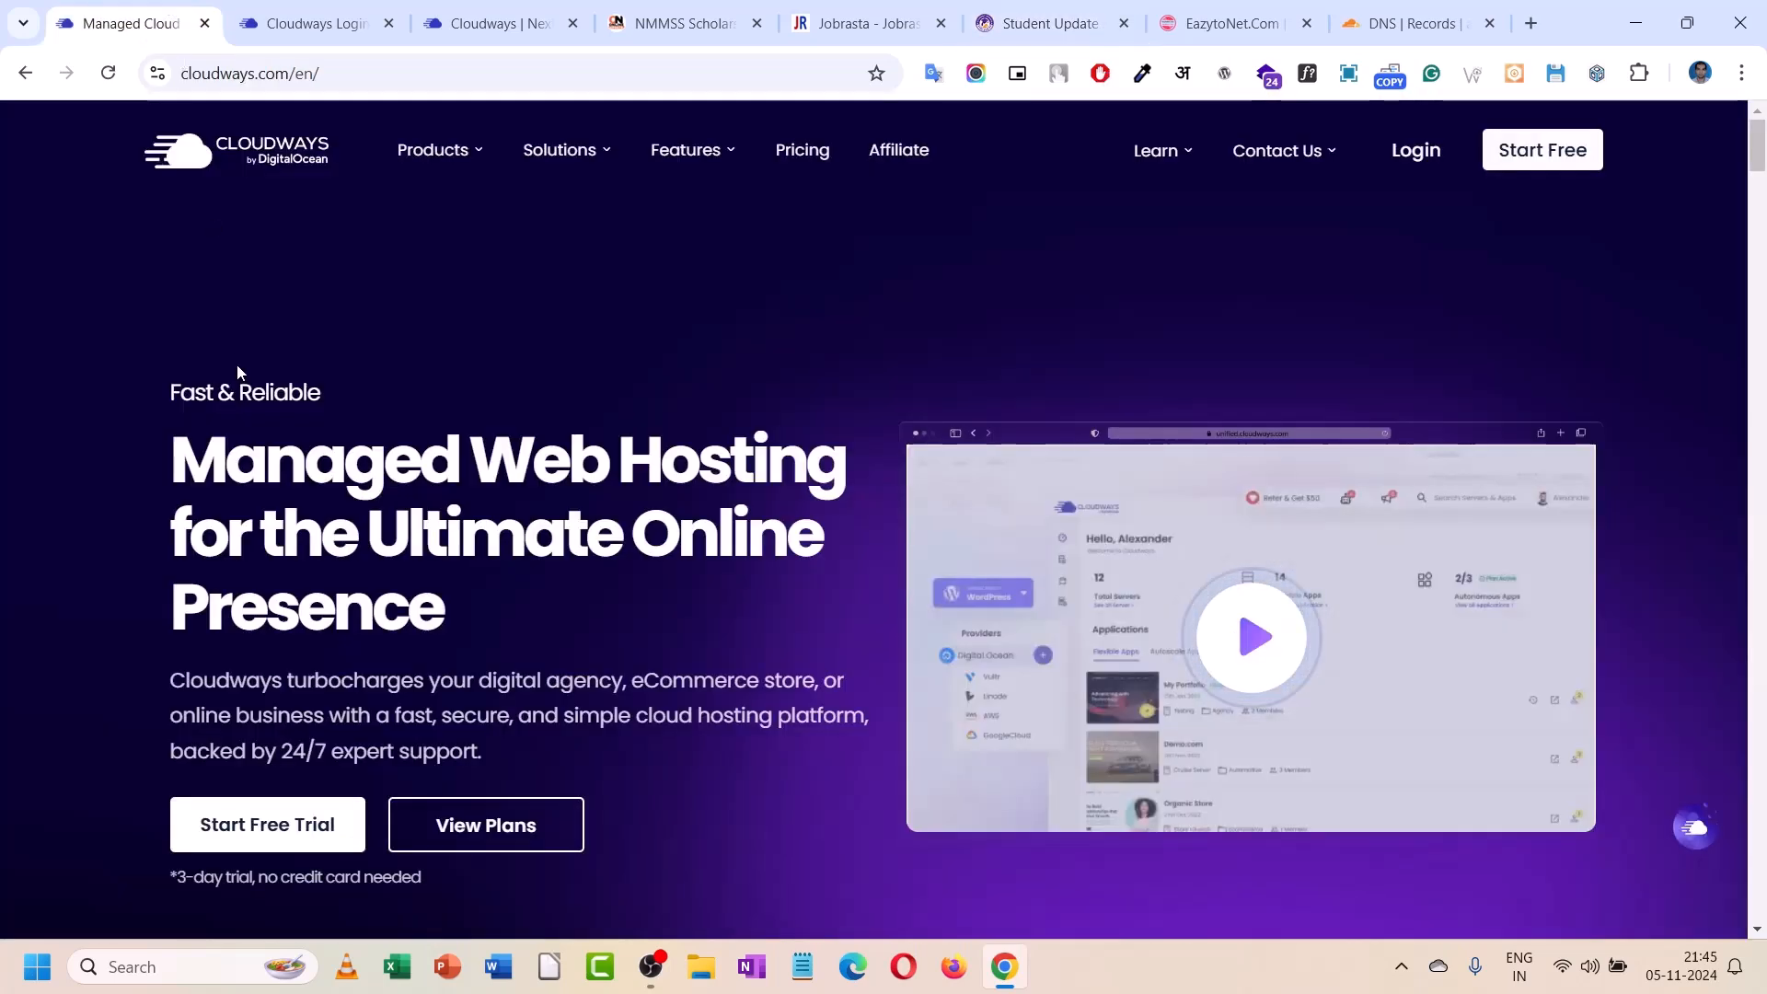
left_click(289, 73)
double_click(290, 72)
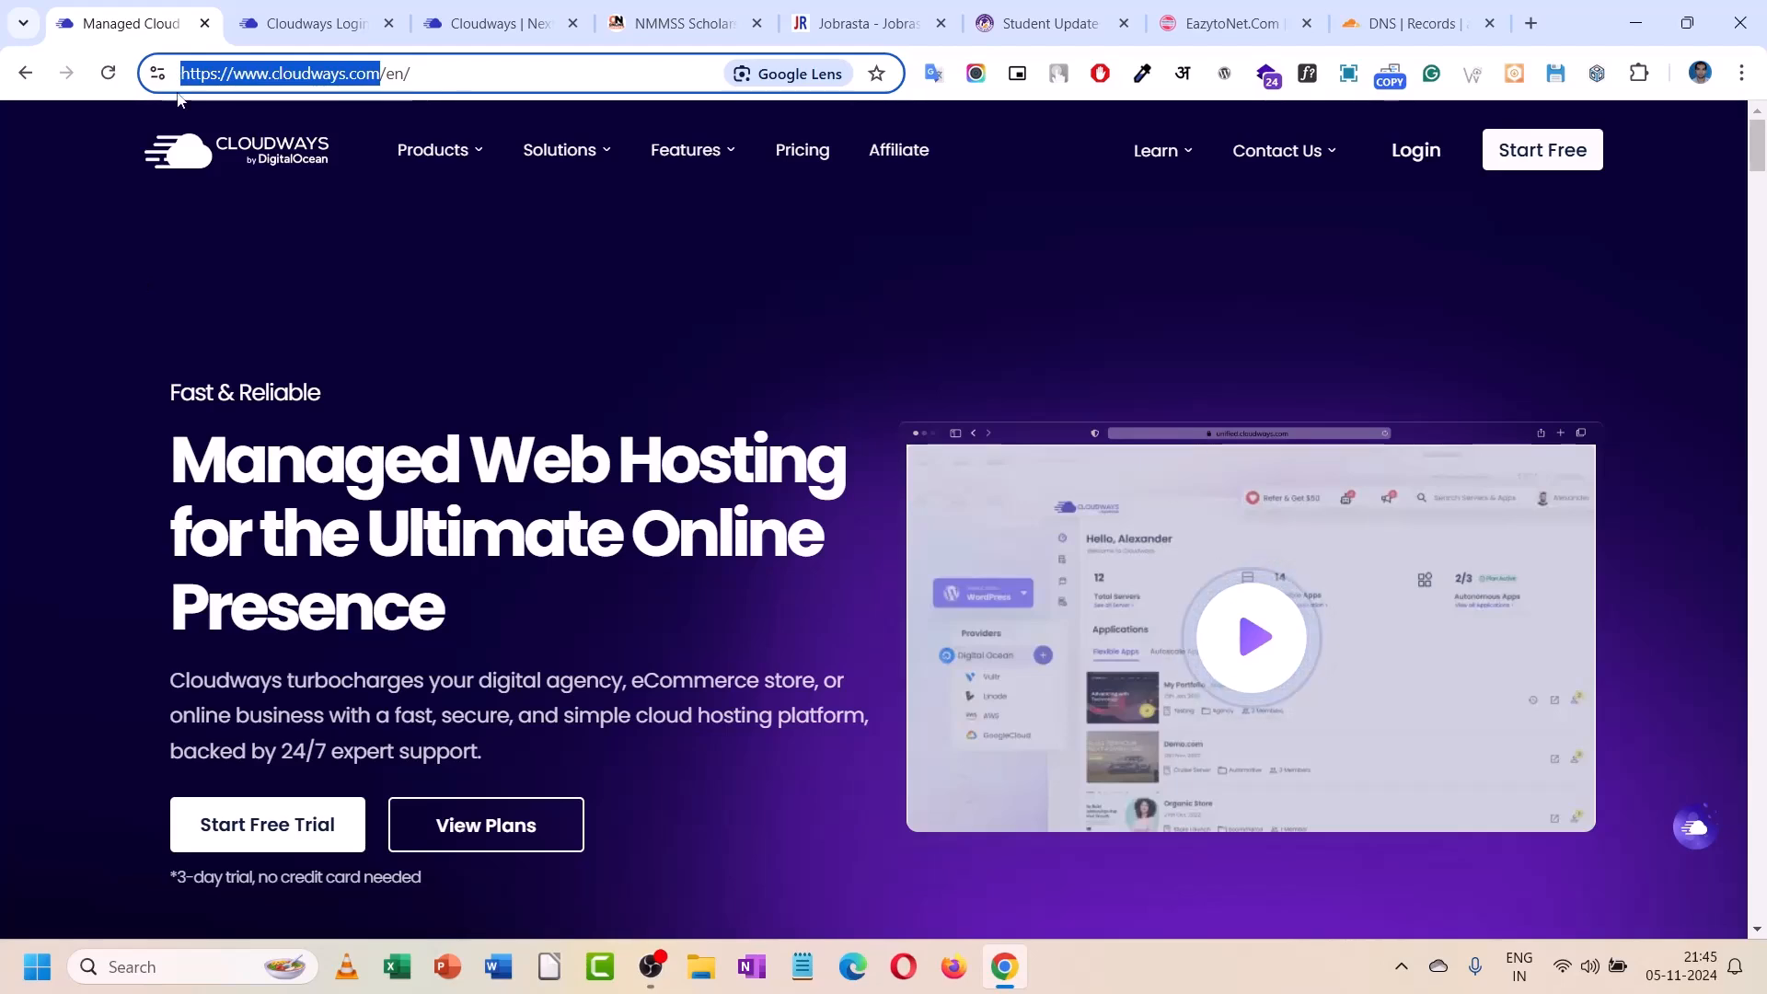
- Examine the Cloudways homepage, covering the autoscaling WordPress hosting and performance sections, and return to its beginning
scroll(184, 276, "down", 3)
scroll(186, 329, "down", 10)
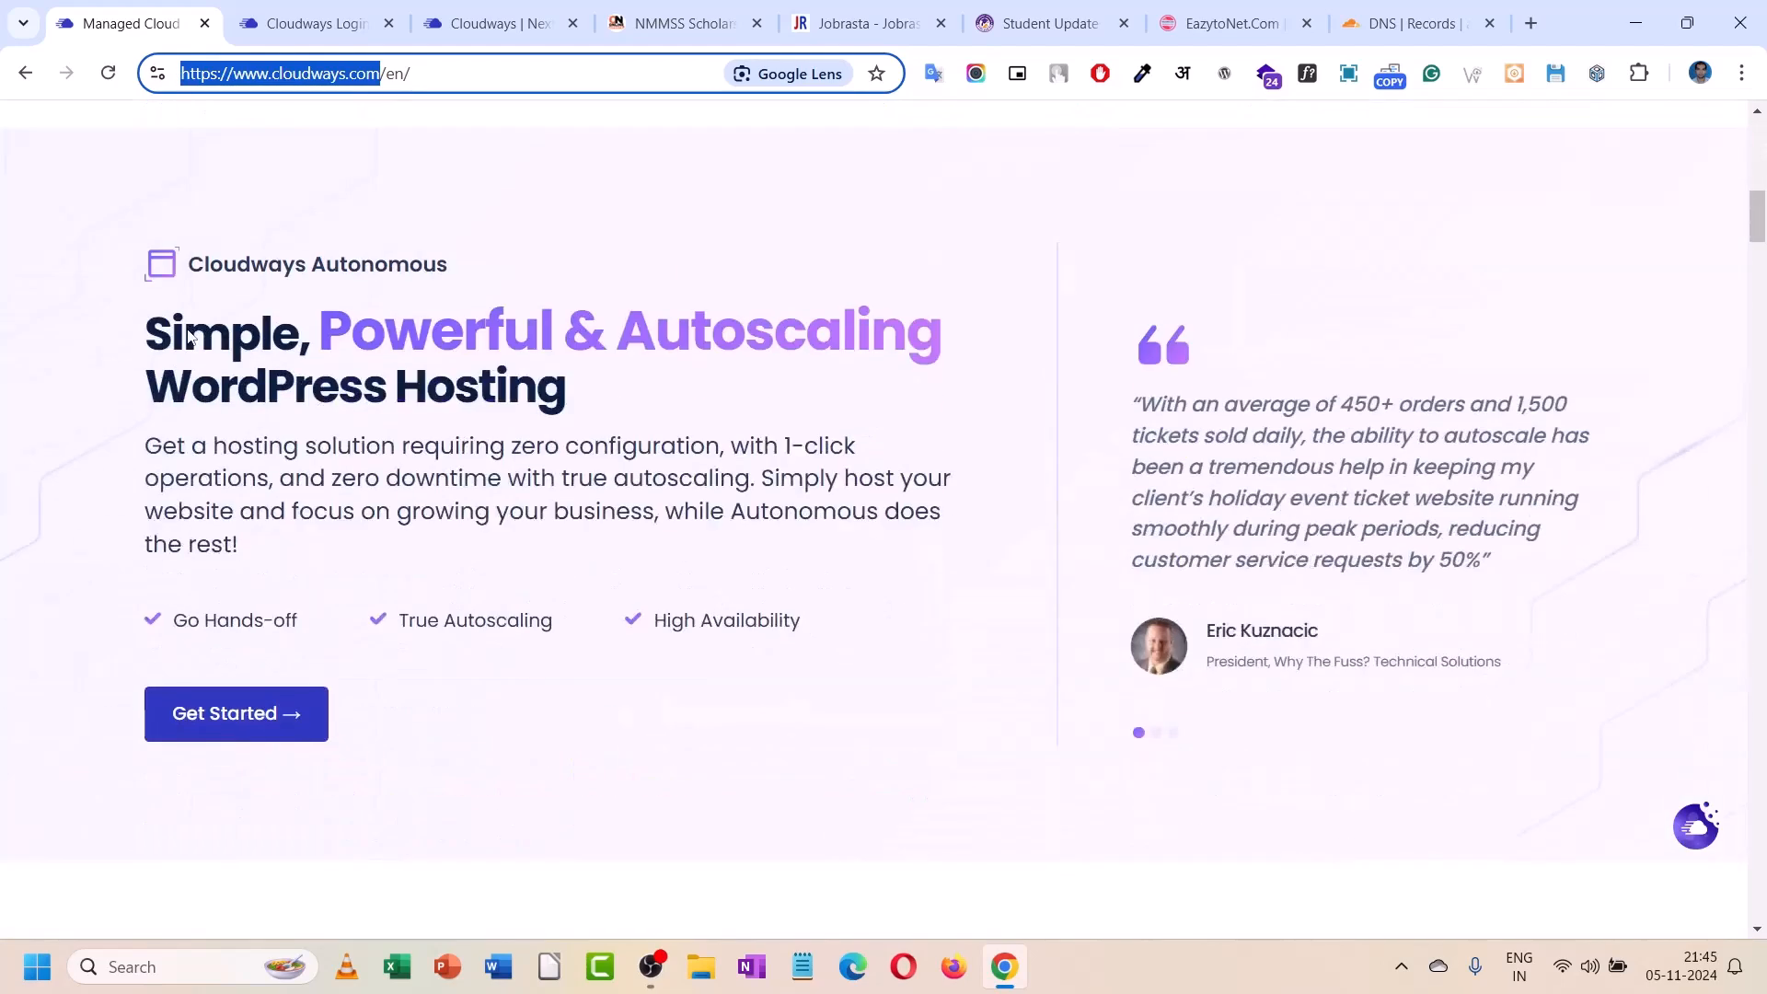
scroll(188, 333, "down", 8)
scroll(191, 337, "down", 6)
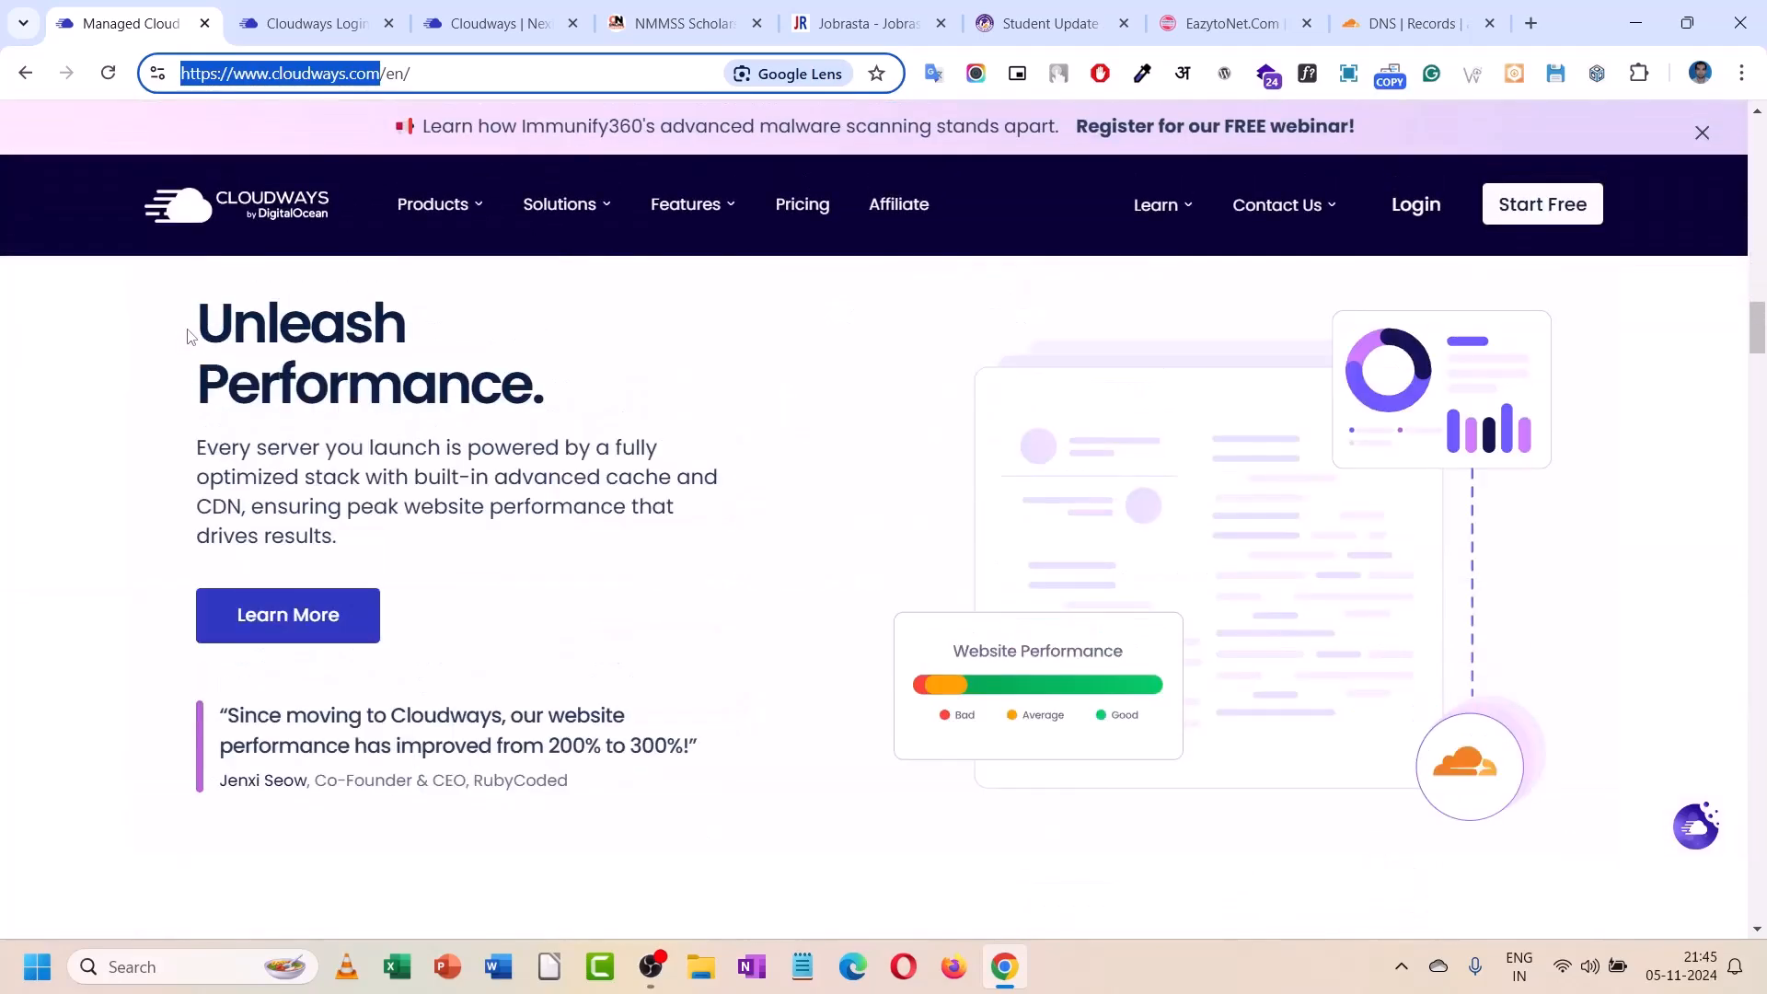
scroll(189, 336, "up", 6)
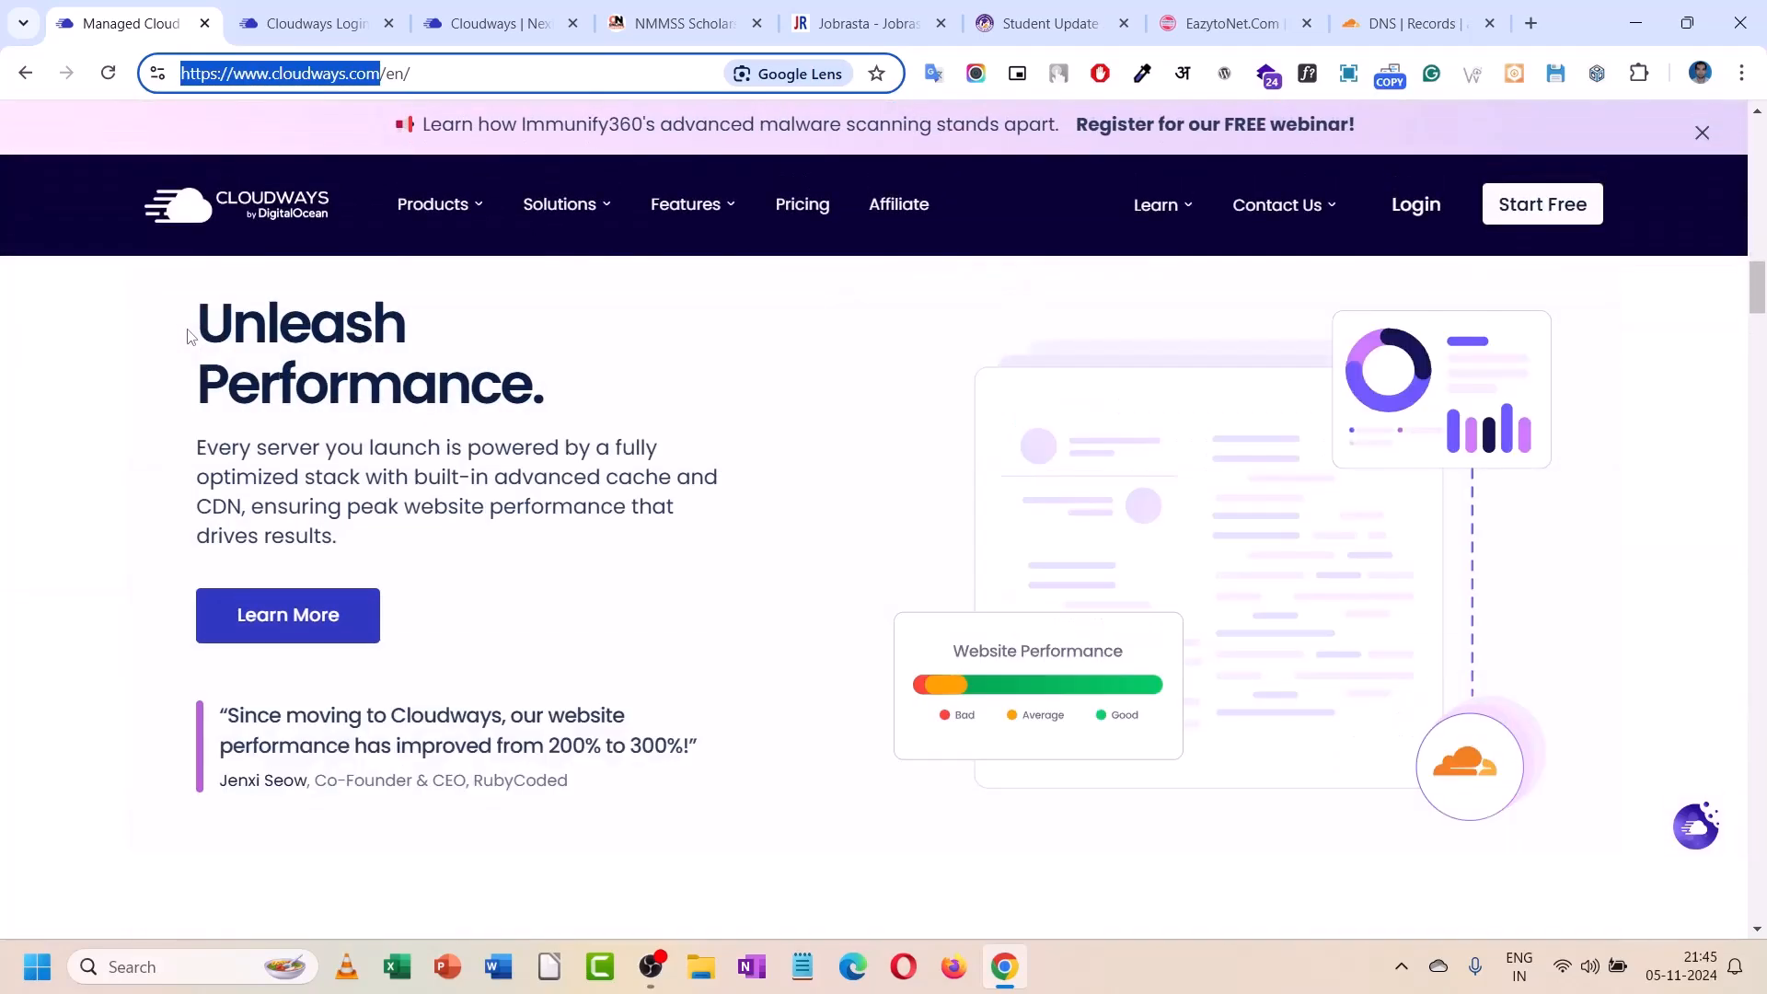
scroll(189, 335, "up", 15)
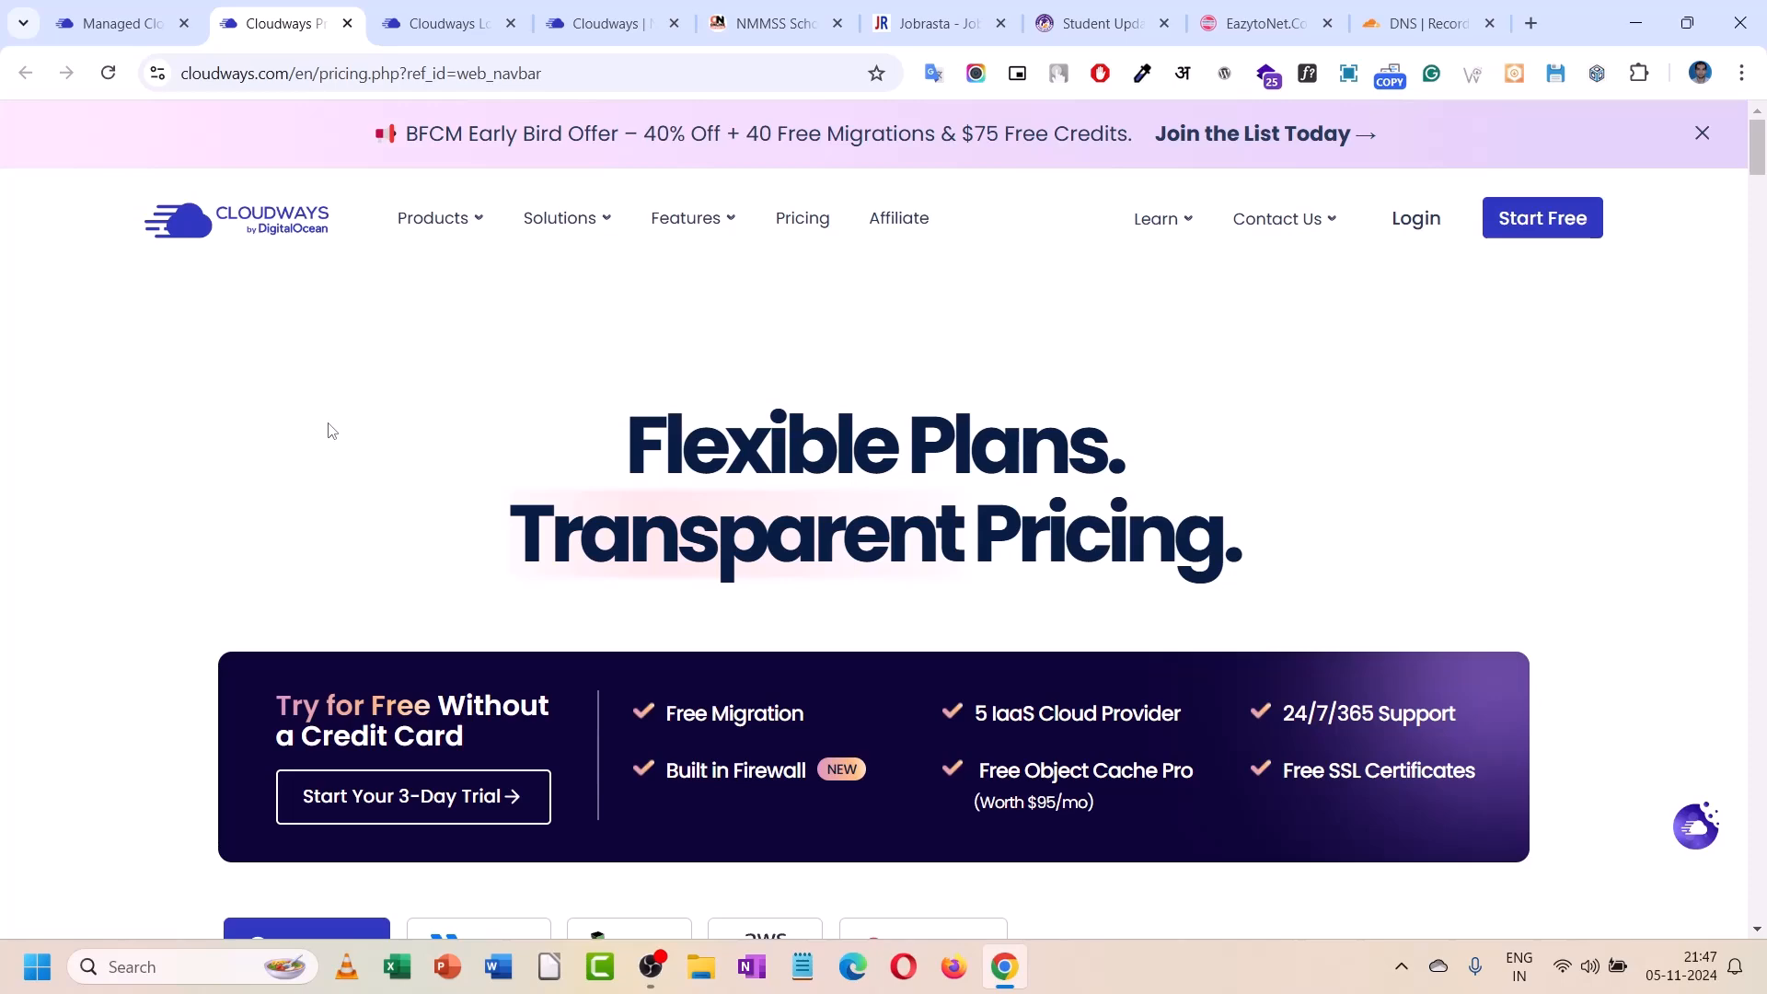
- Compare the monthly plan tables for DigitalOcean, Vultr and Linode on the Cloudways pricing page, ending on DigitalOcean
scroll(329, 430, "down", 4)
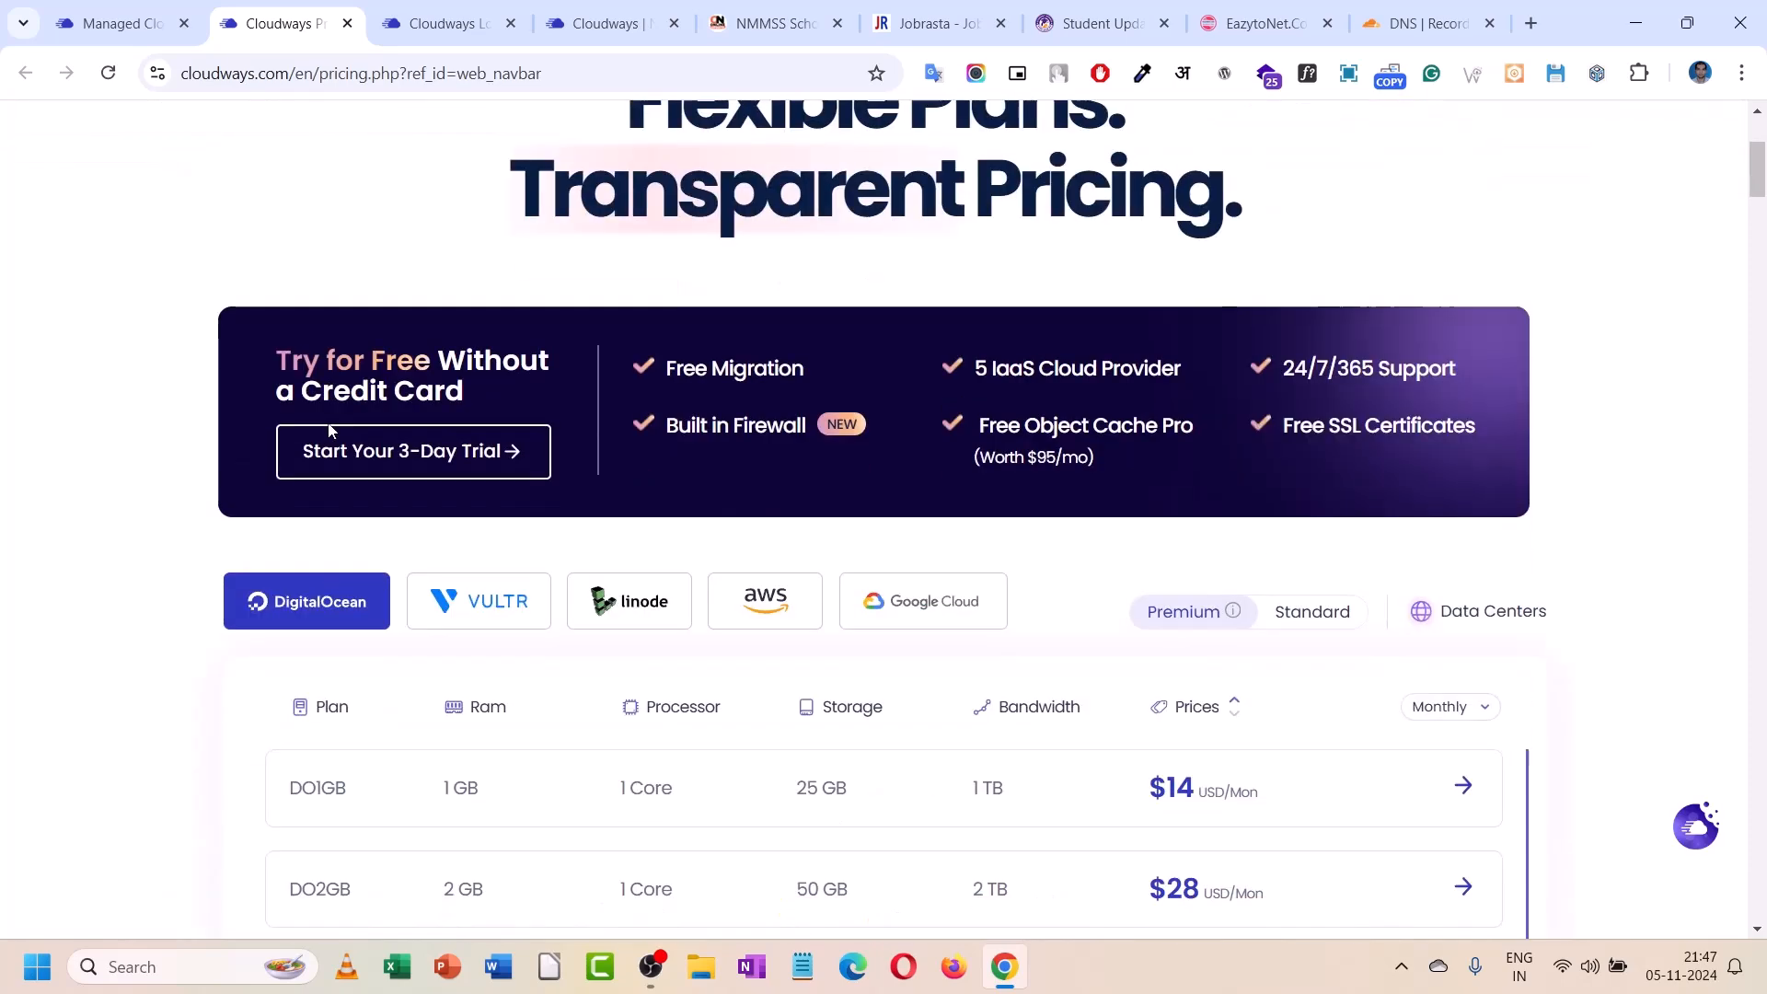
scroll(330, 430, "down", 4)
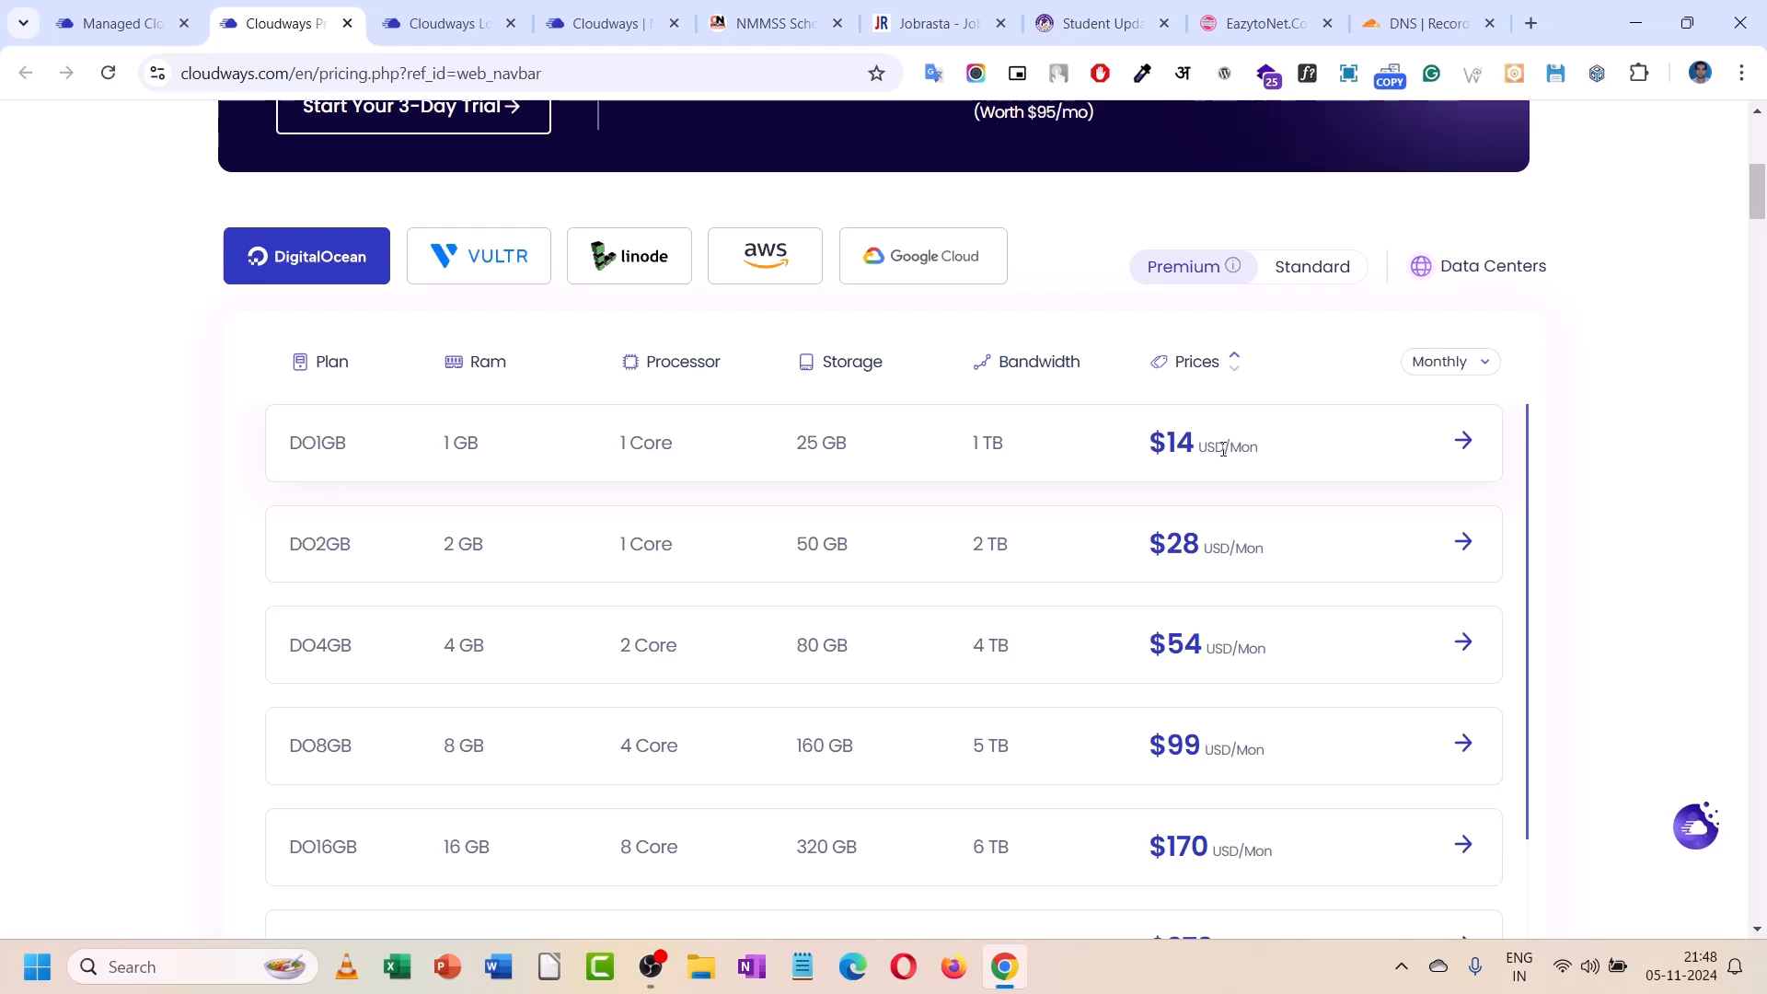
left_click(522, 260)
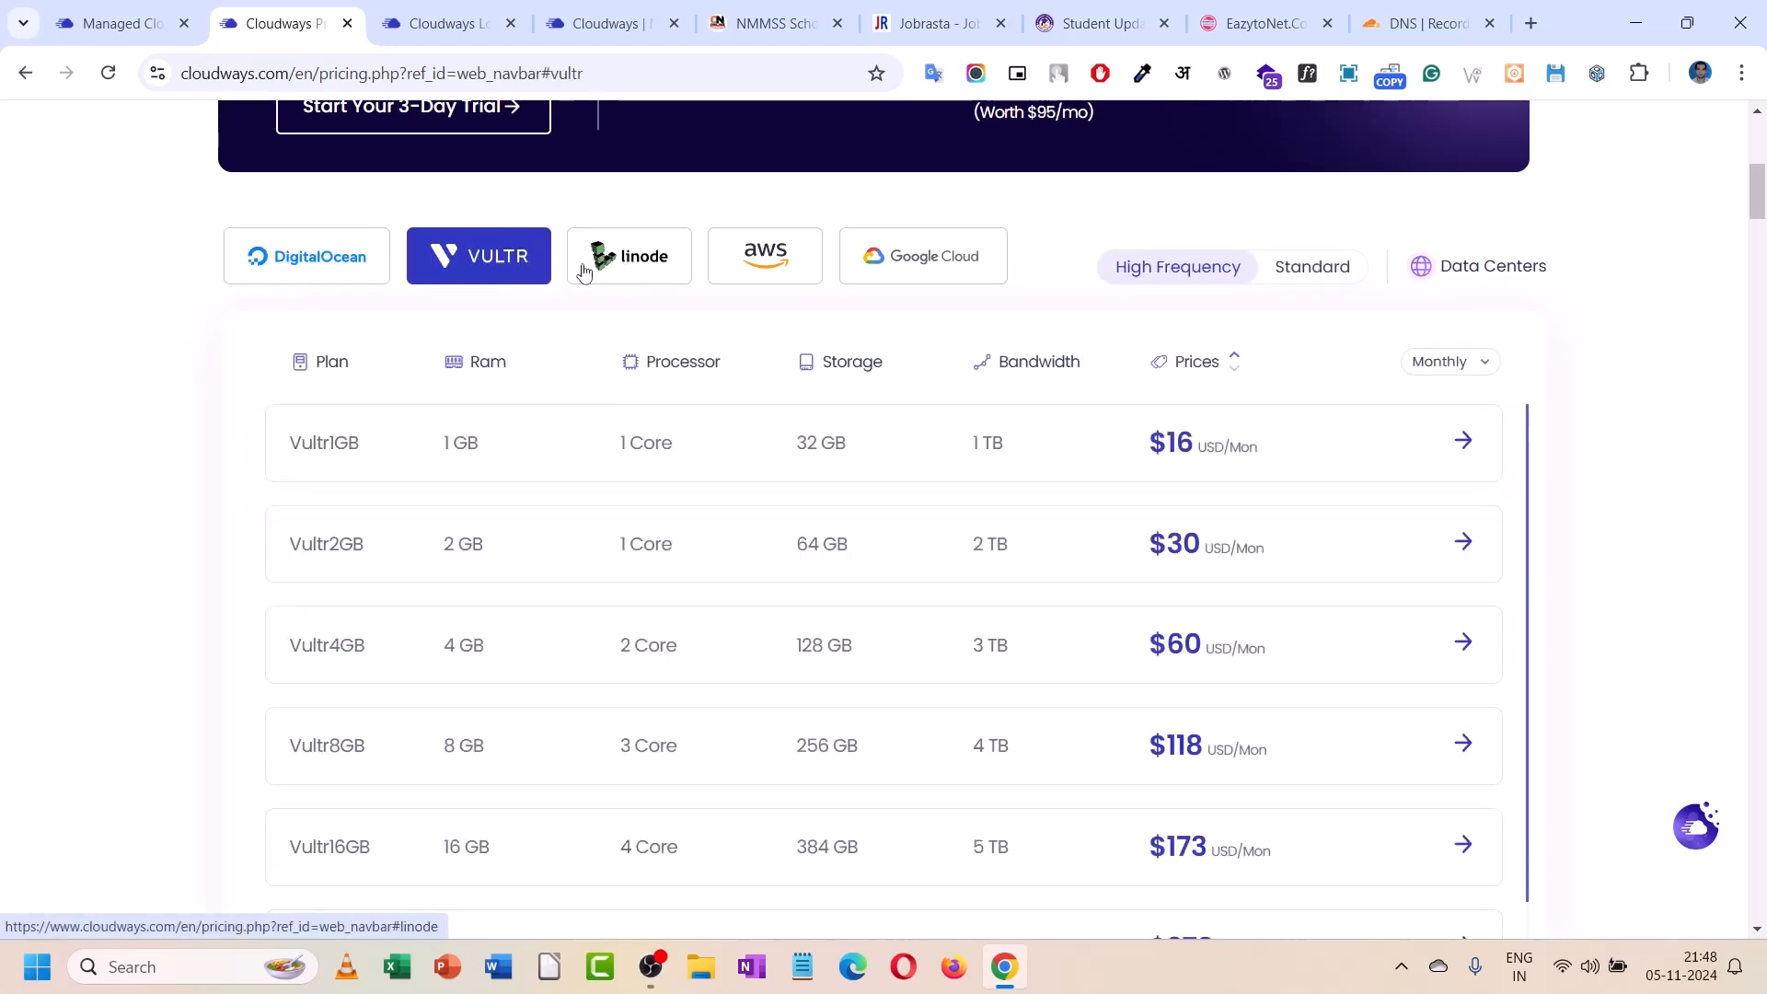
left_click(617, 266)
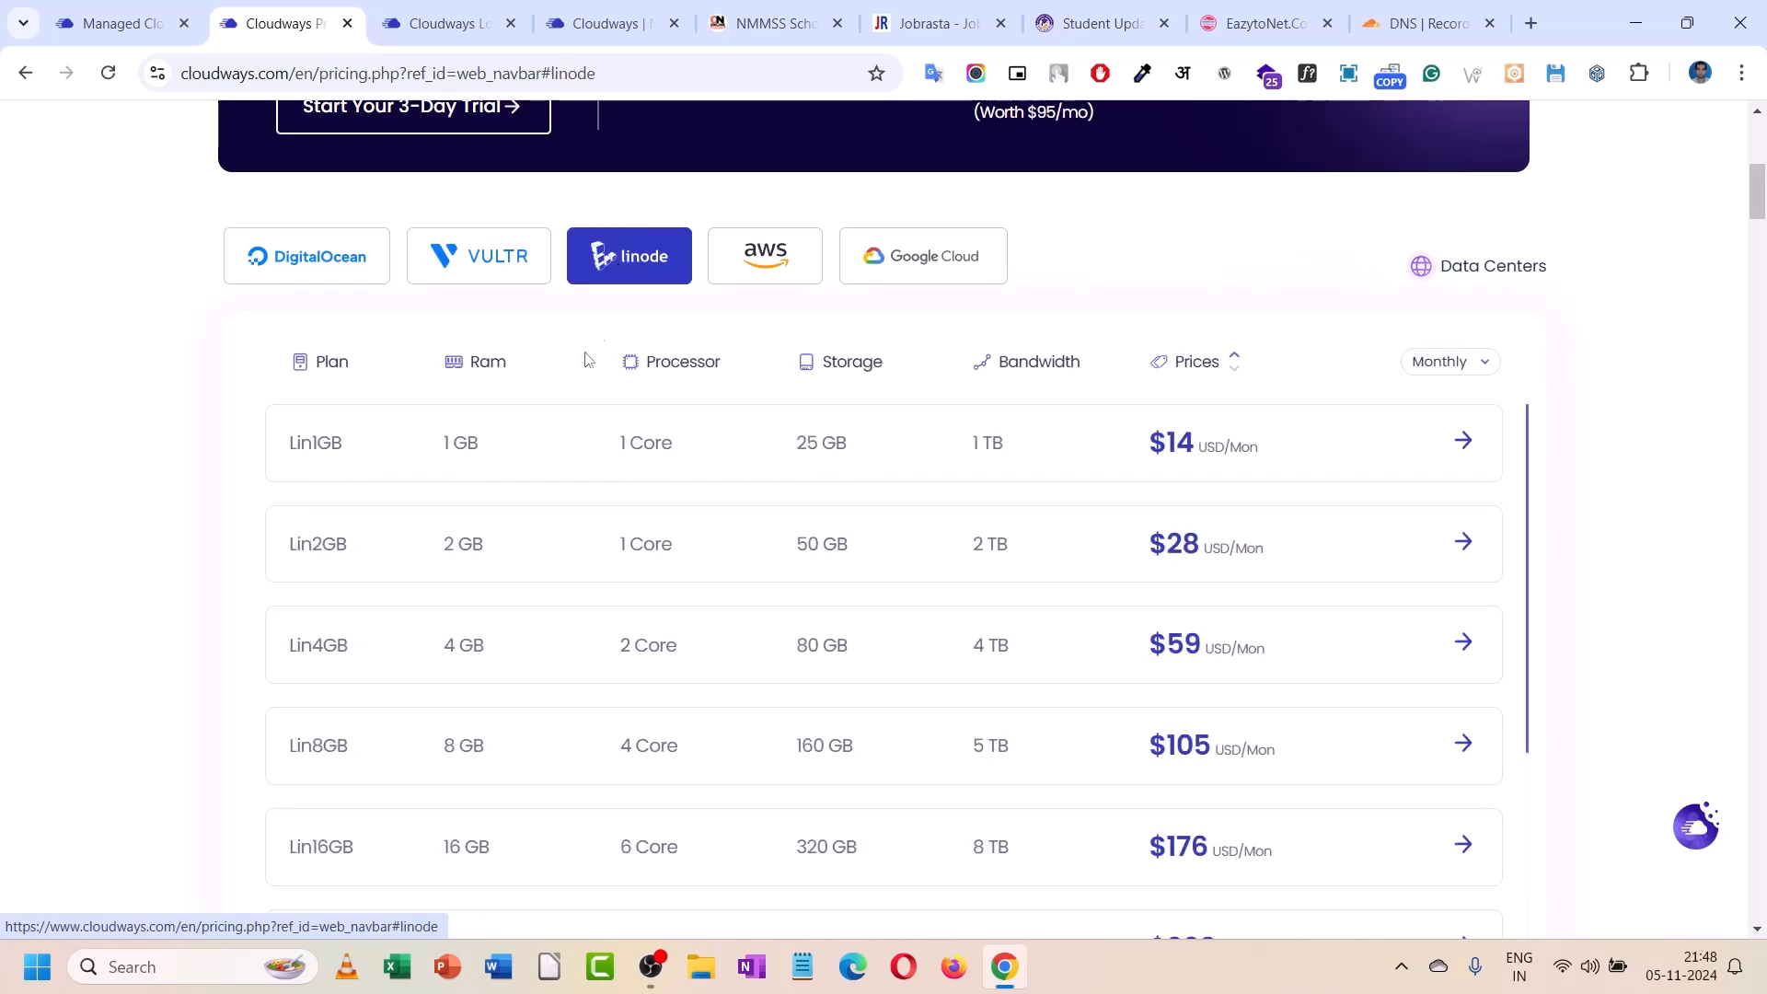
left_click(295, 288)
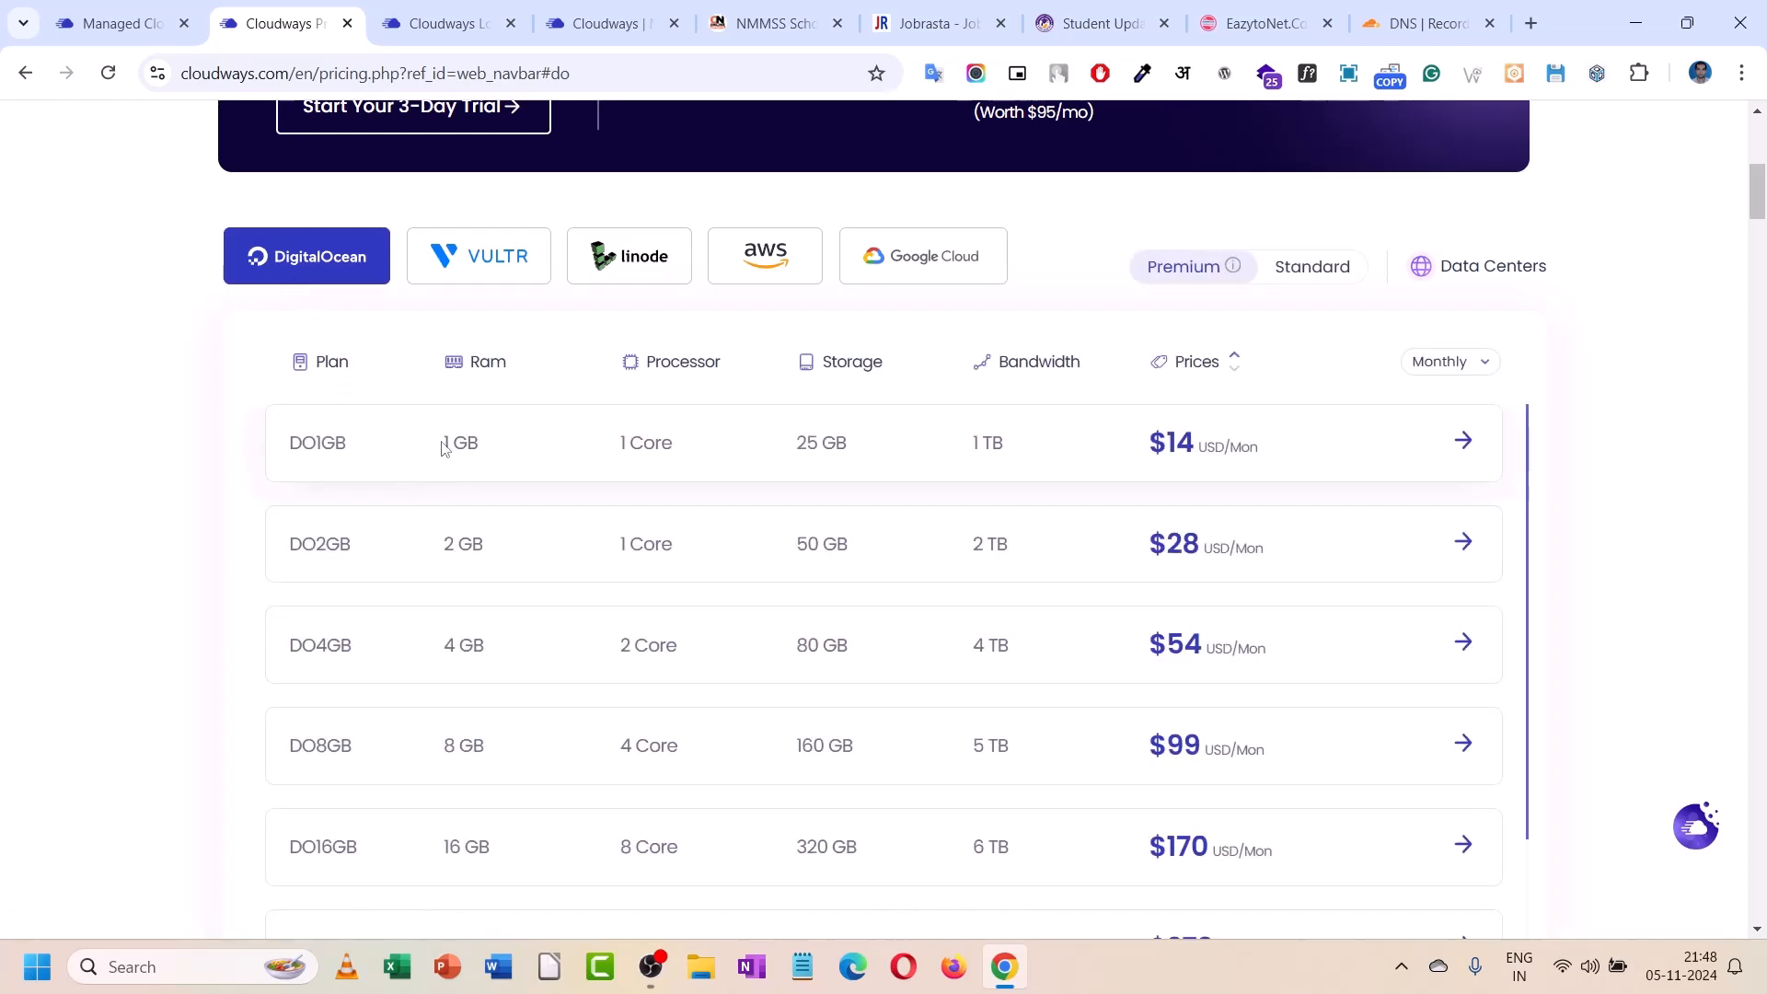
- Highlight the RAM and bandwidth values of the DO1GB plan, and look over the larger DigitalOcean plans
left_click_drag(442, 448, 483, 448)
left_click_drag(973, 442, 1004, 448)
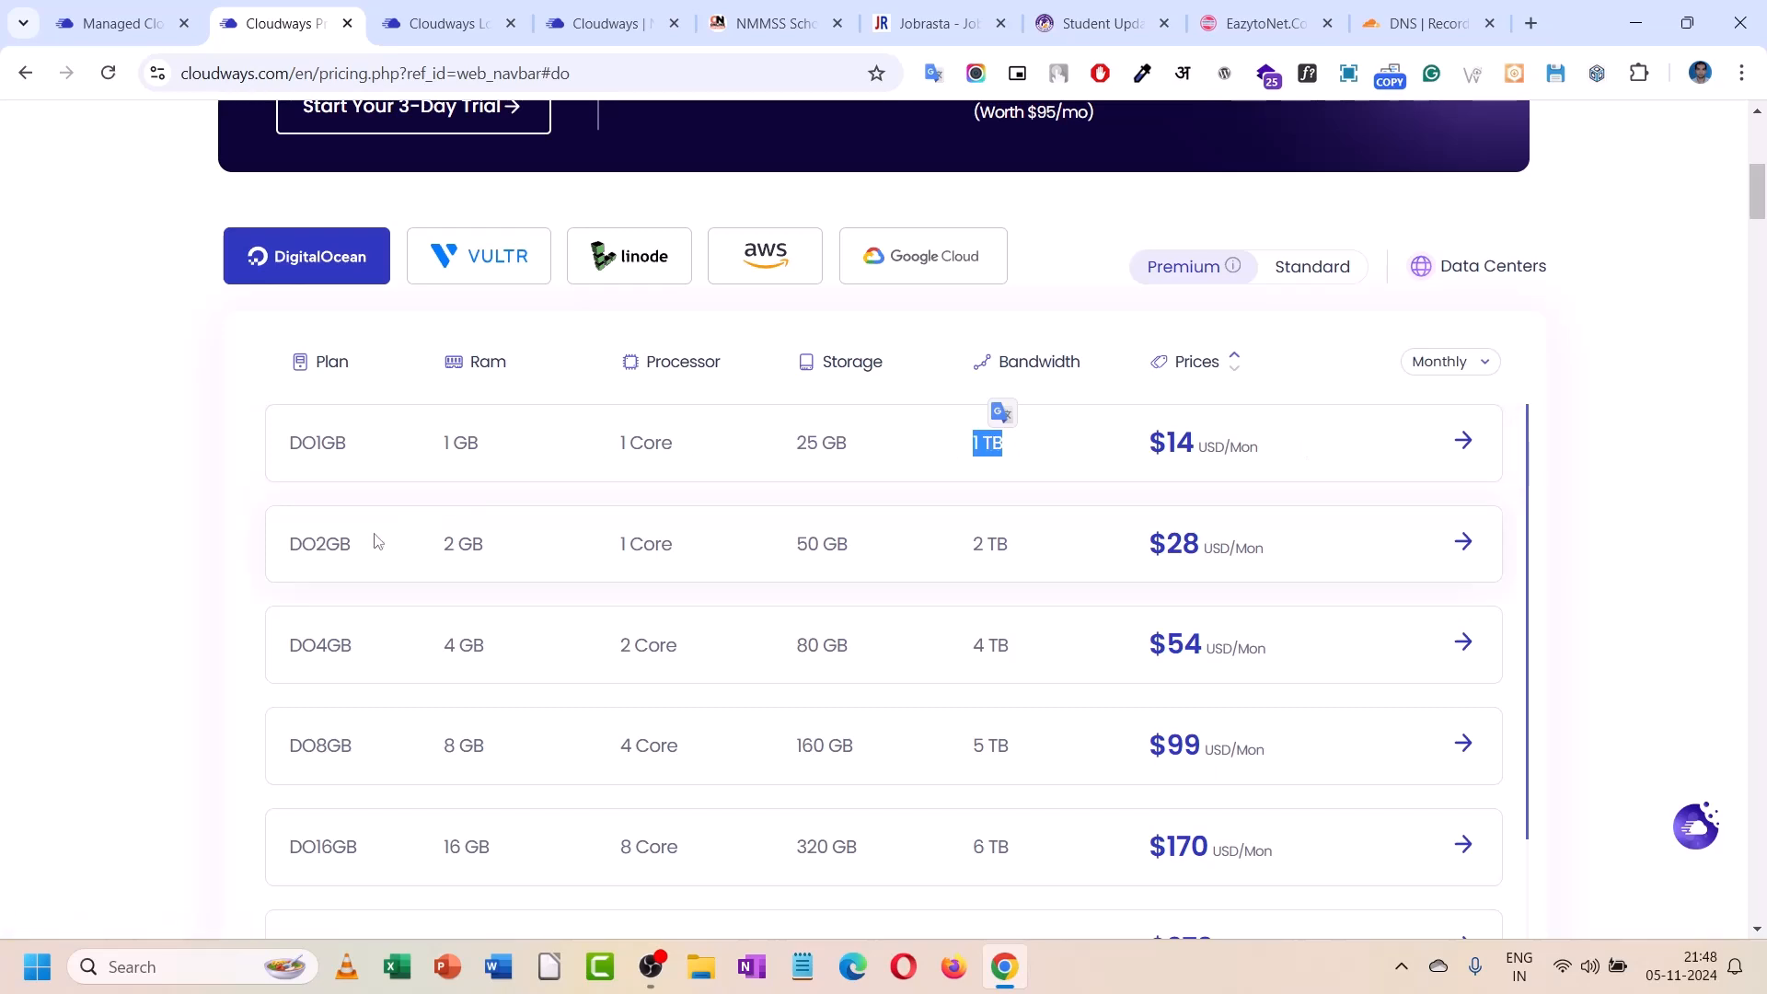
scroll(378, 534, "down", 2)
scroll(375, 544, "up", 2)
- Check the full list of Vultr plans against the DigitalOcean plans, finishing with DigitalOcean displayed
left_click(464, 263)
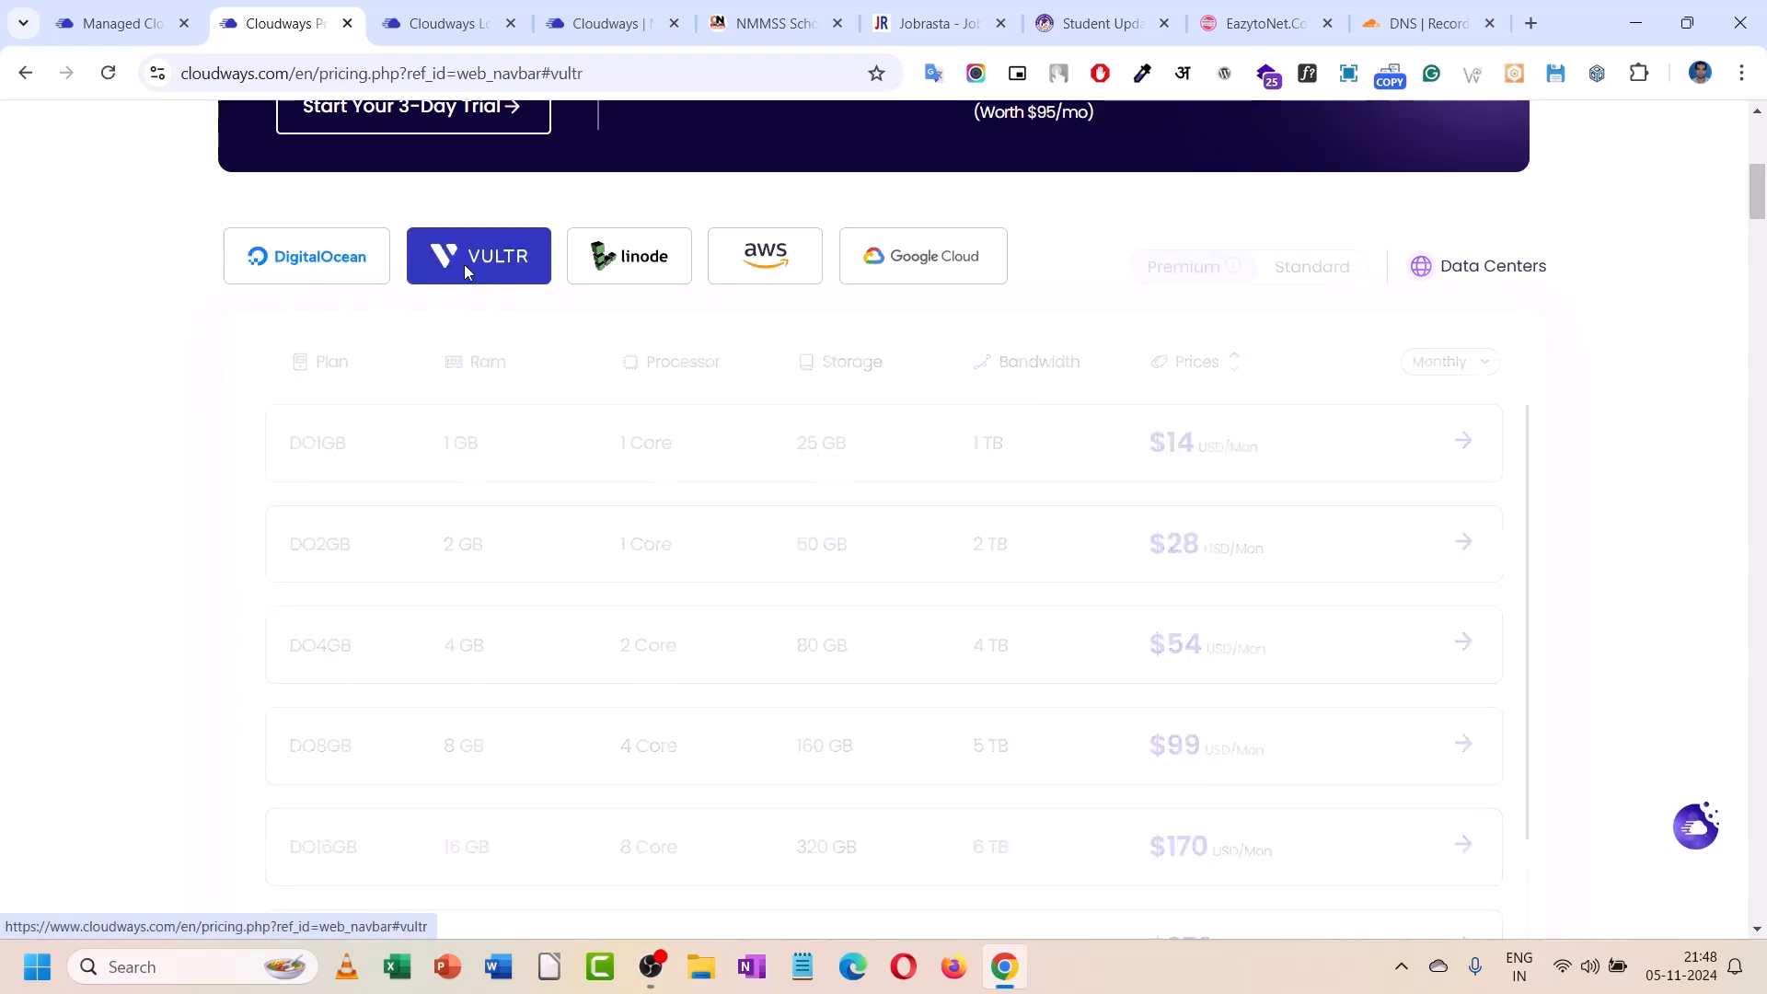
scroll(184, 583, "down", 5)
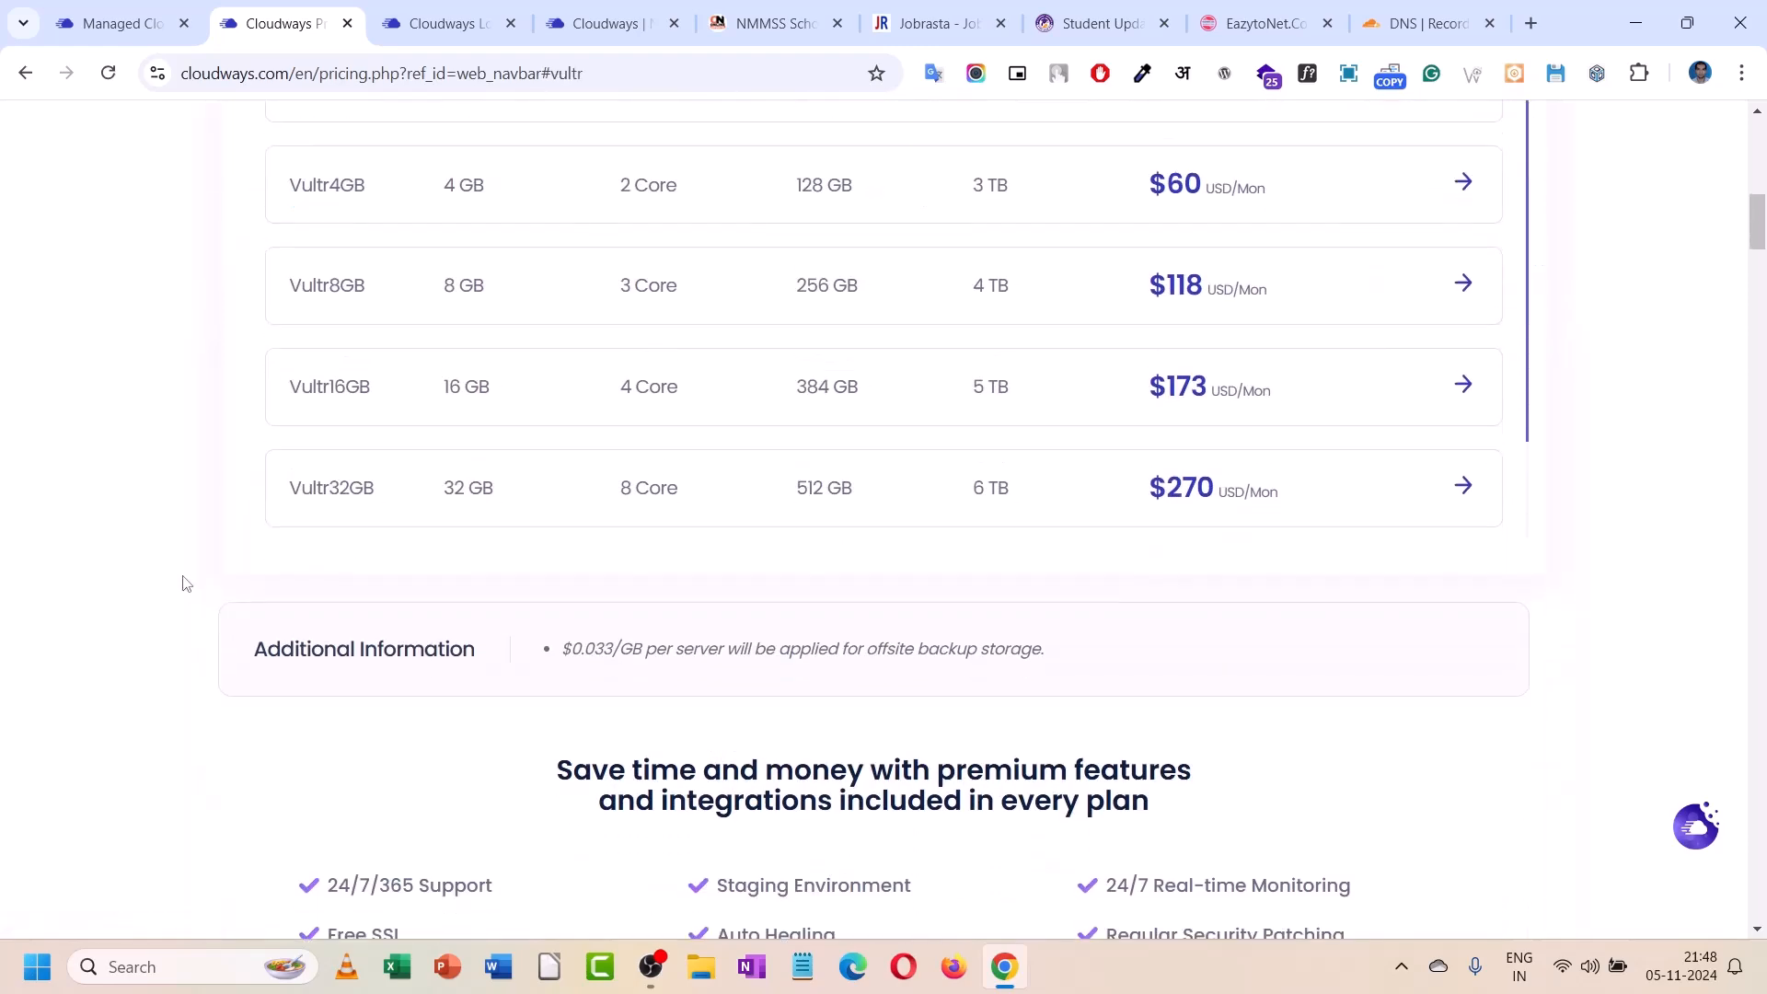
scroll(221, 534, "up", 6)
left_click(300, 395)
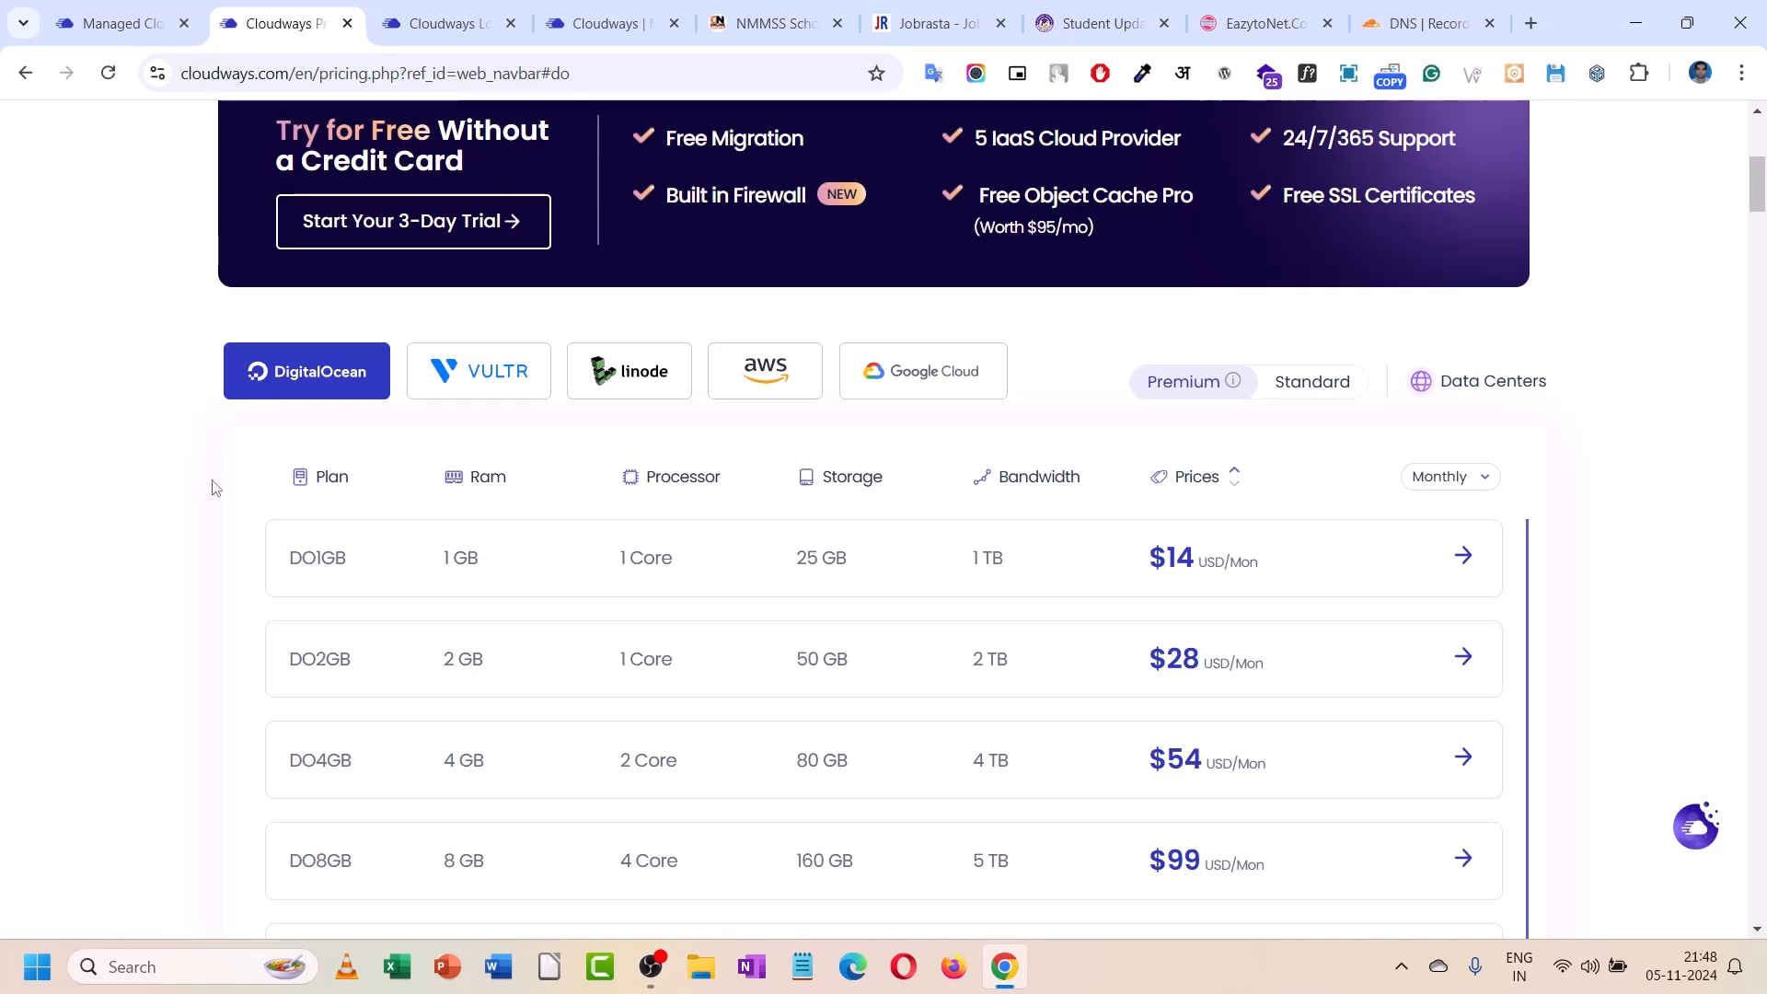
left_click(505, 384)
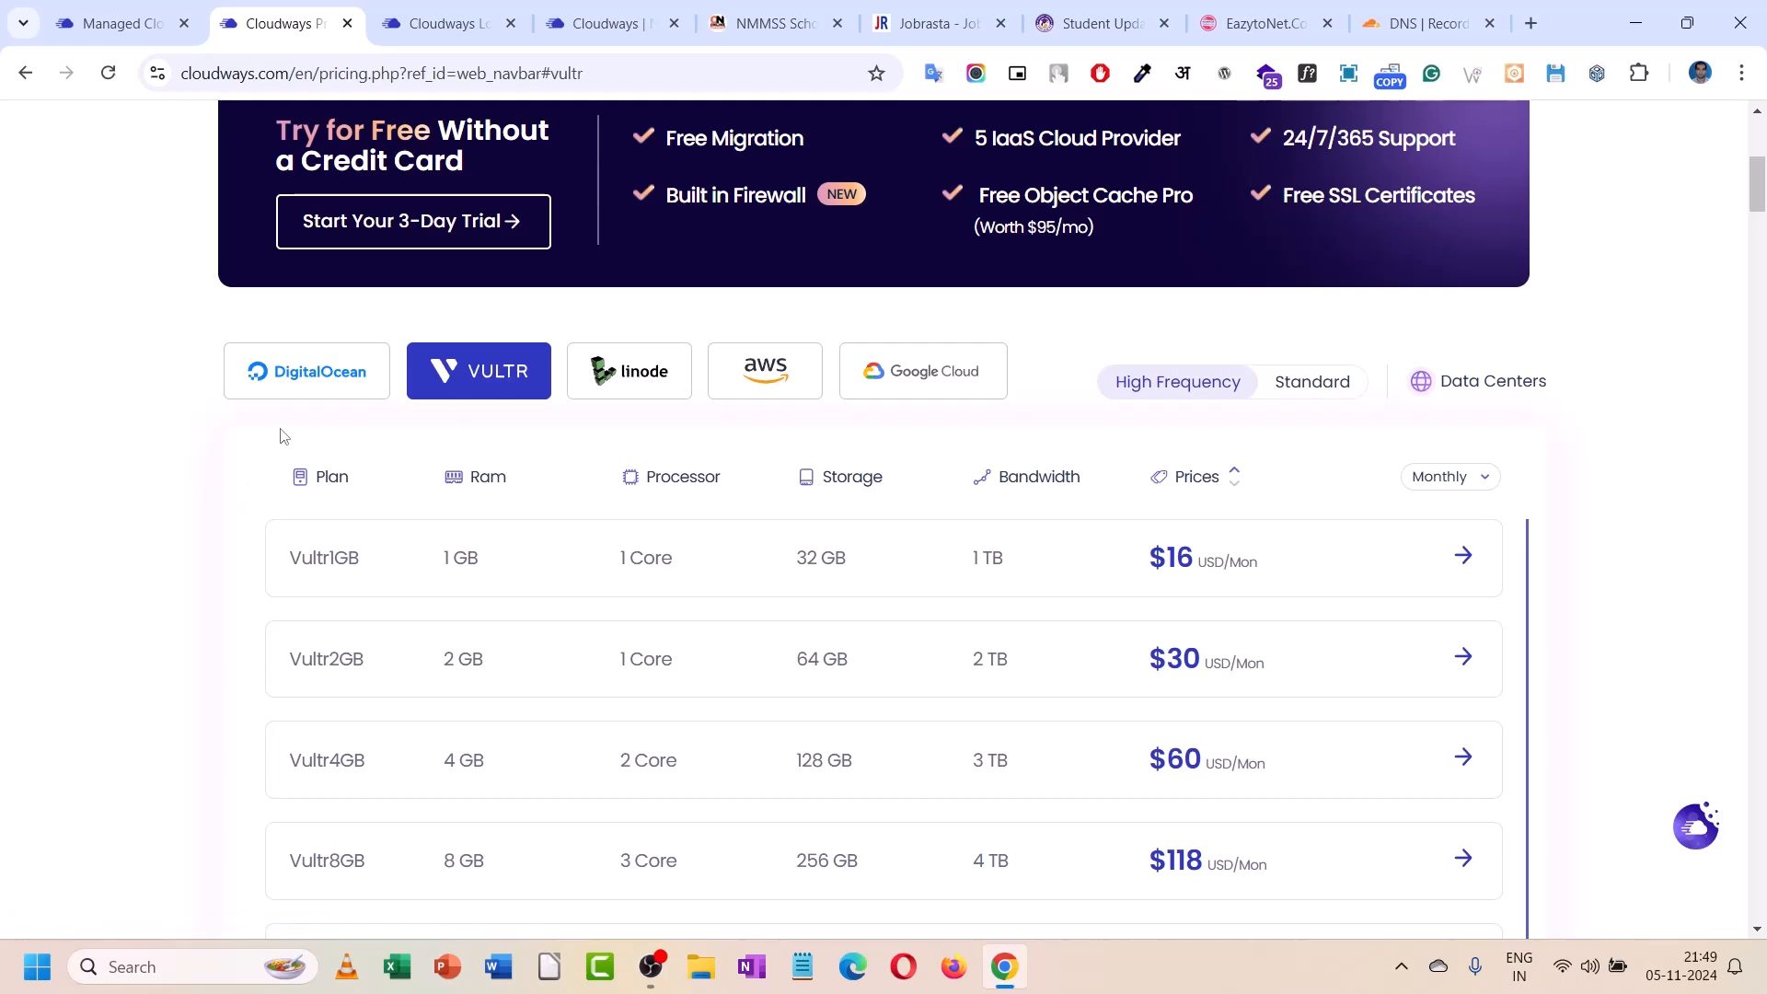
left_click(310, 376)
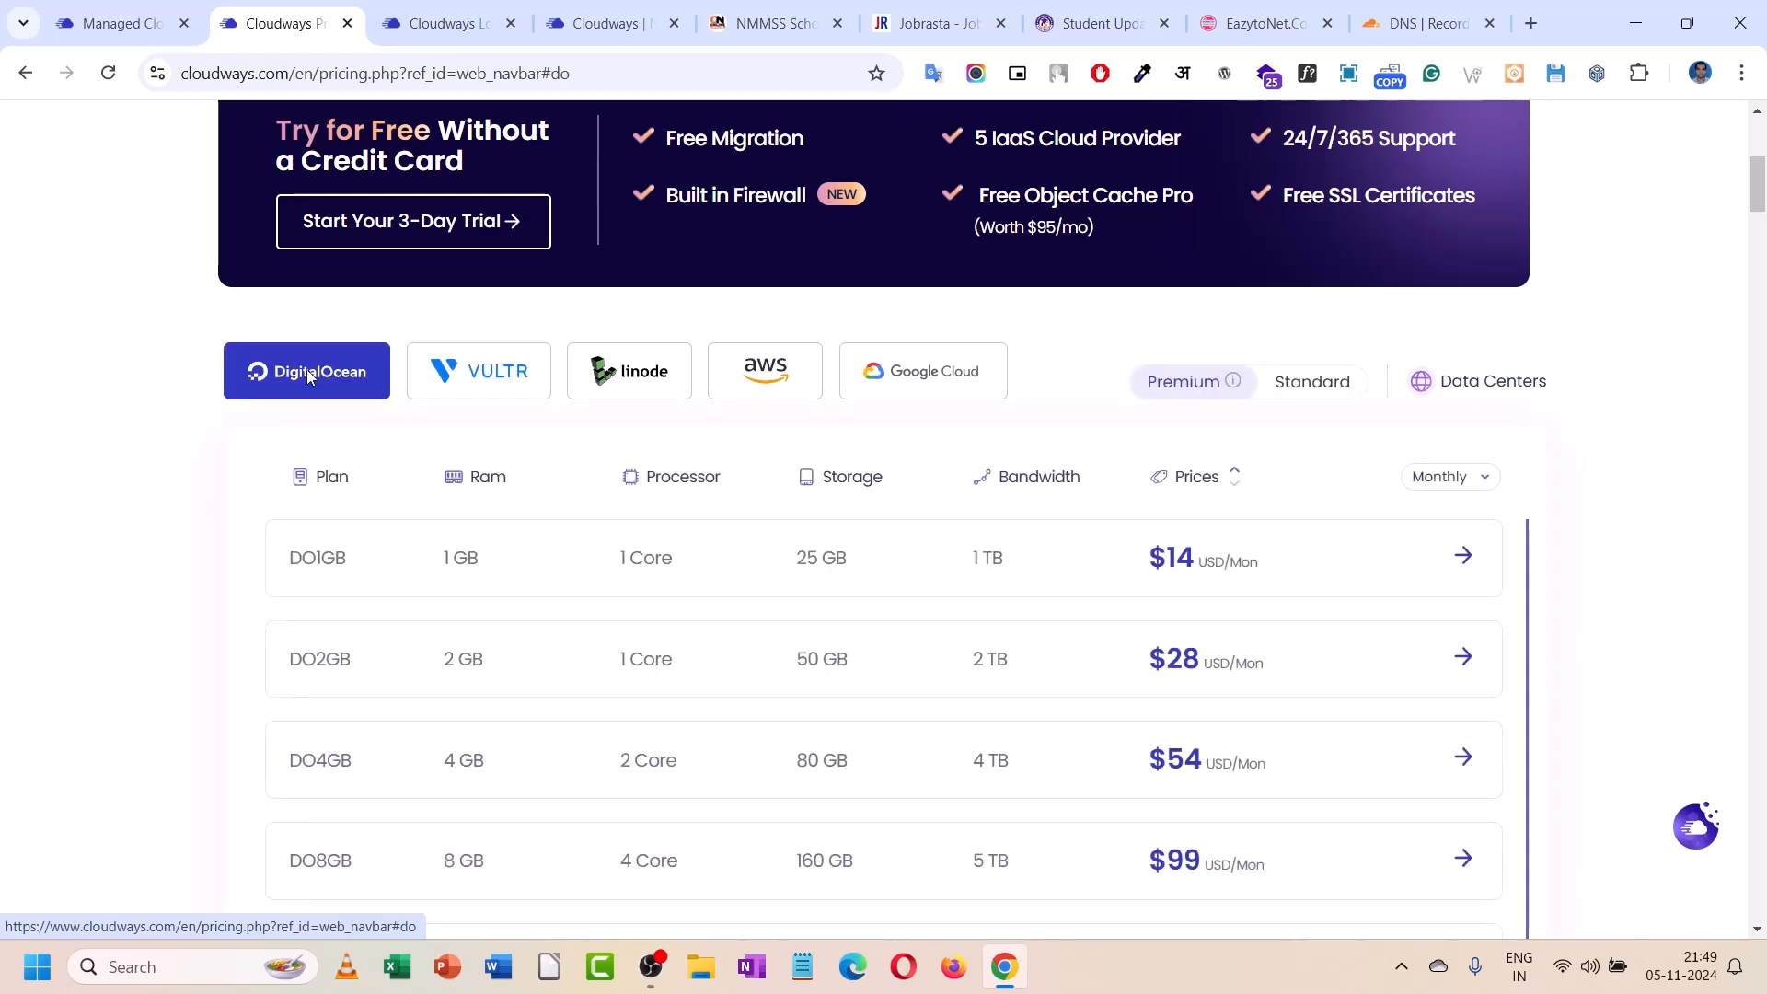
- Review the remaining DigitalOcean plans, the features included in every plan and the Cloudways Autonomous section of the pricing page
scroll(180, 527, "down", 6)
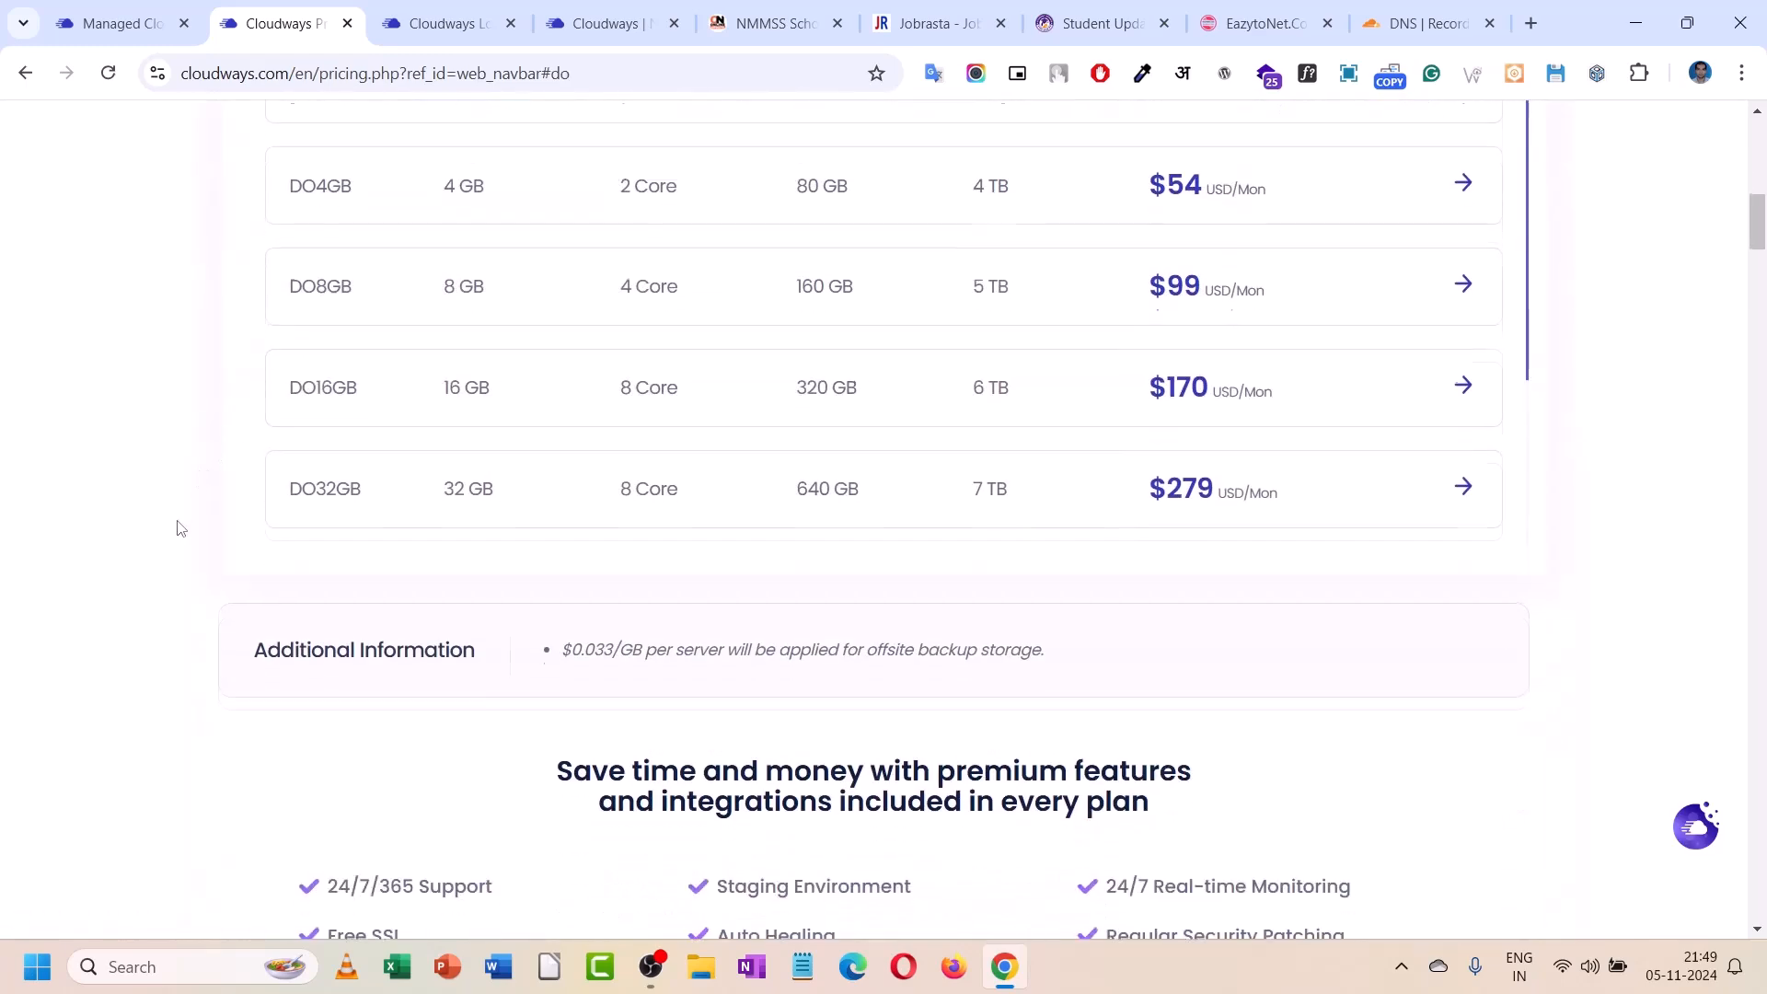
scroll(180, 527, "down", 7)
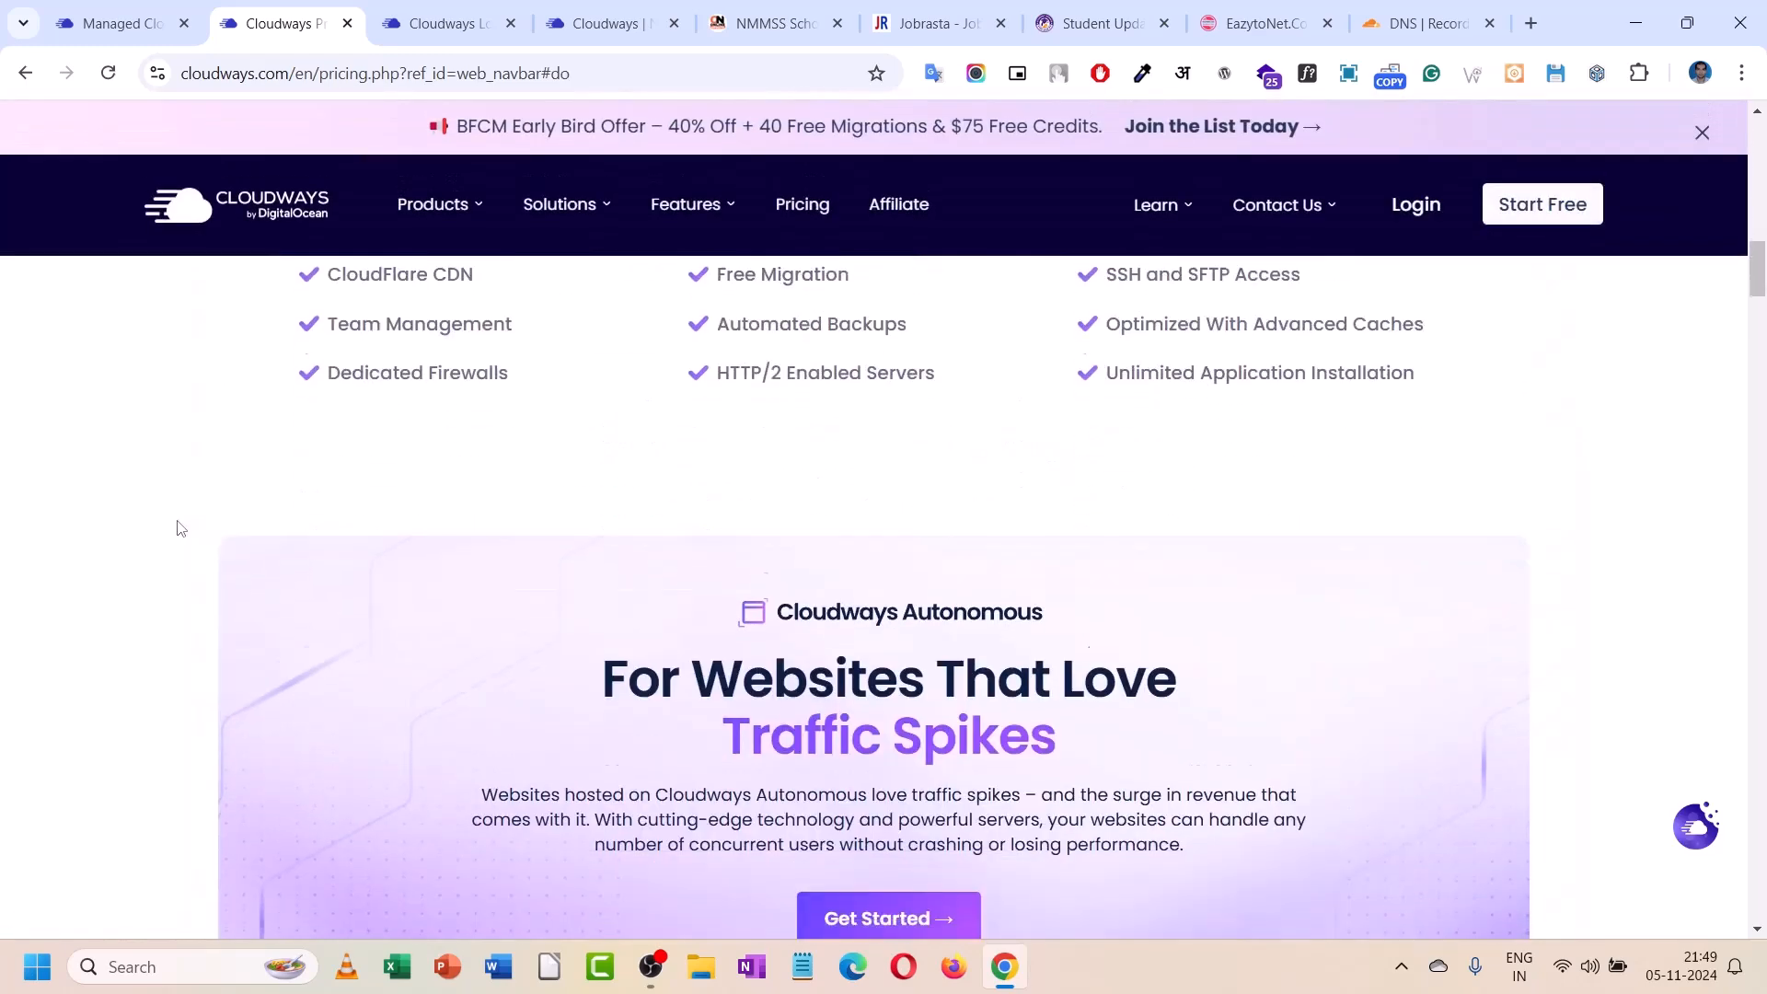
scroll(180, 527, "down", 2)
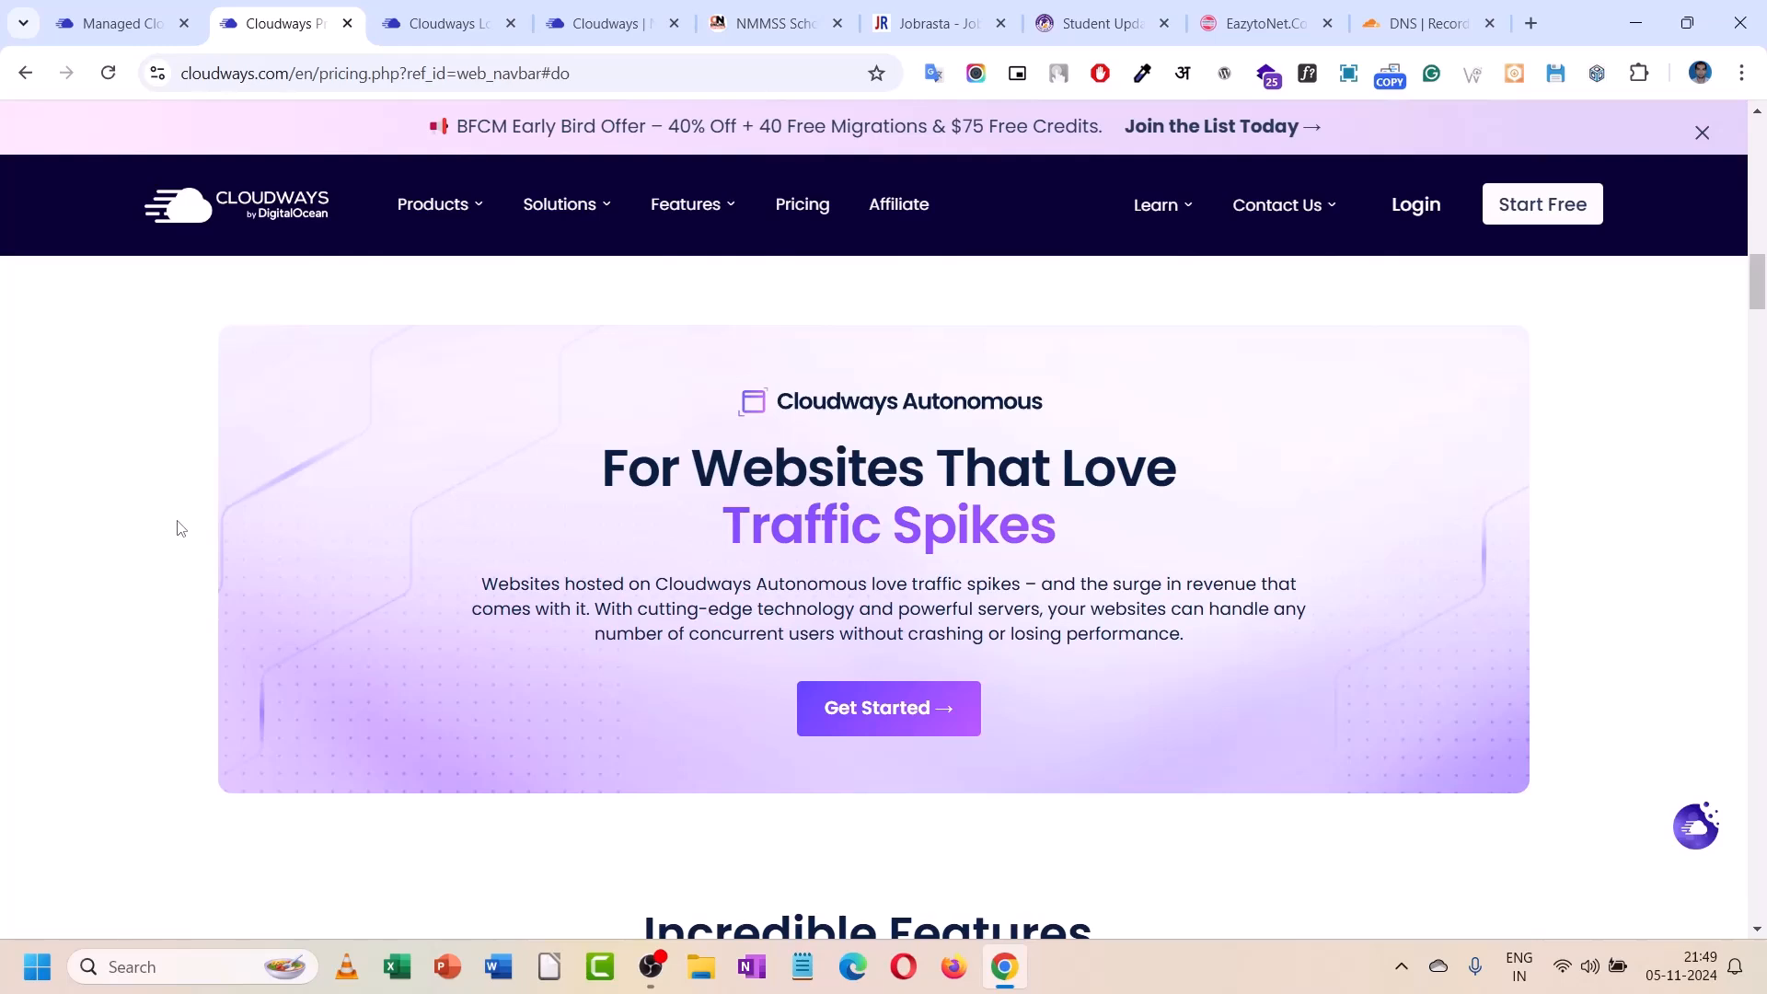
scroll(179, 527, "up", 10)
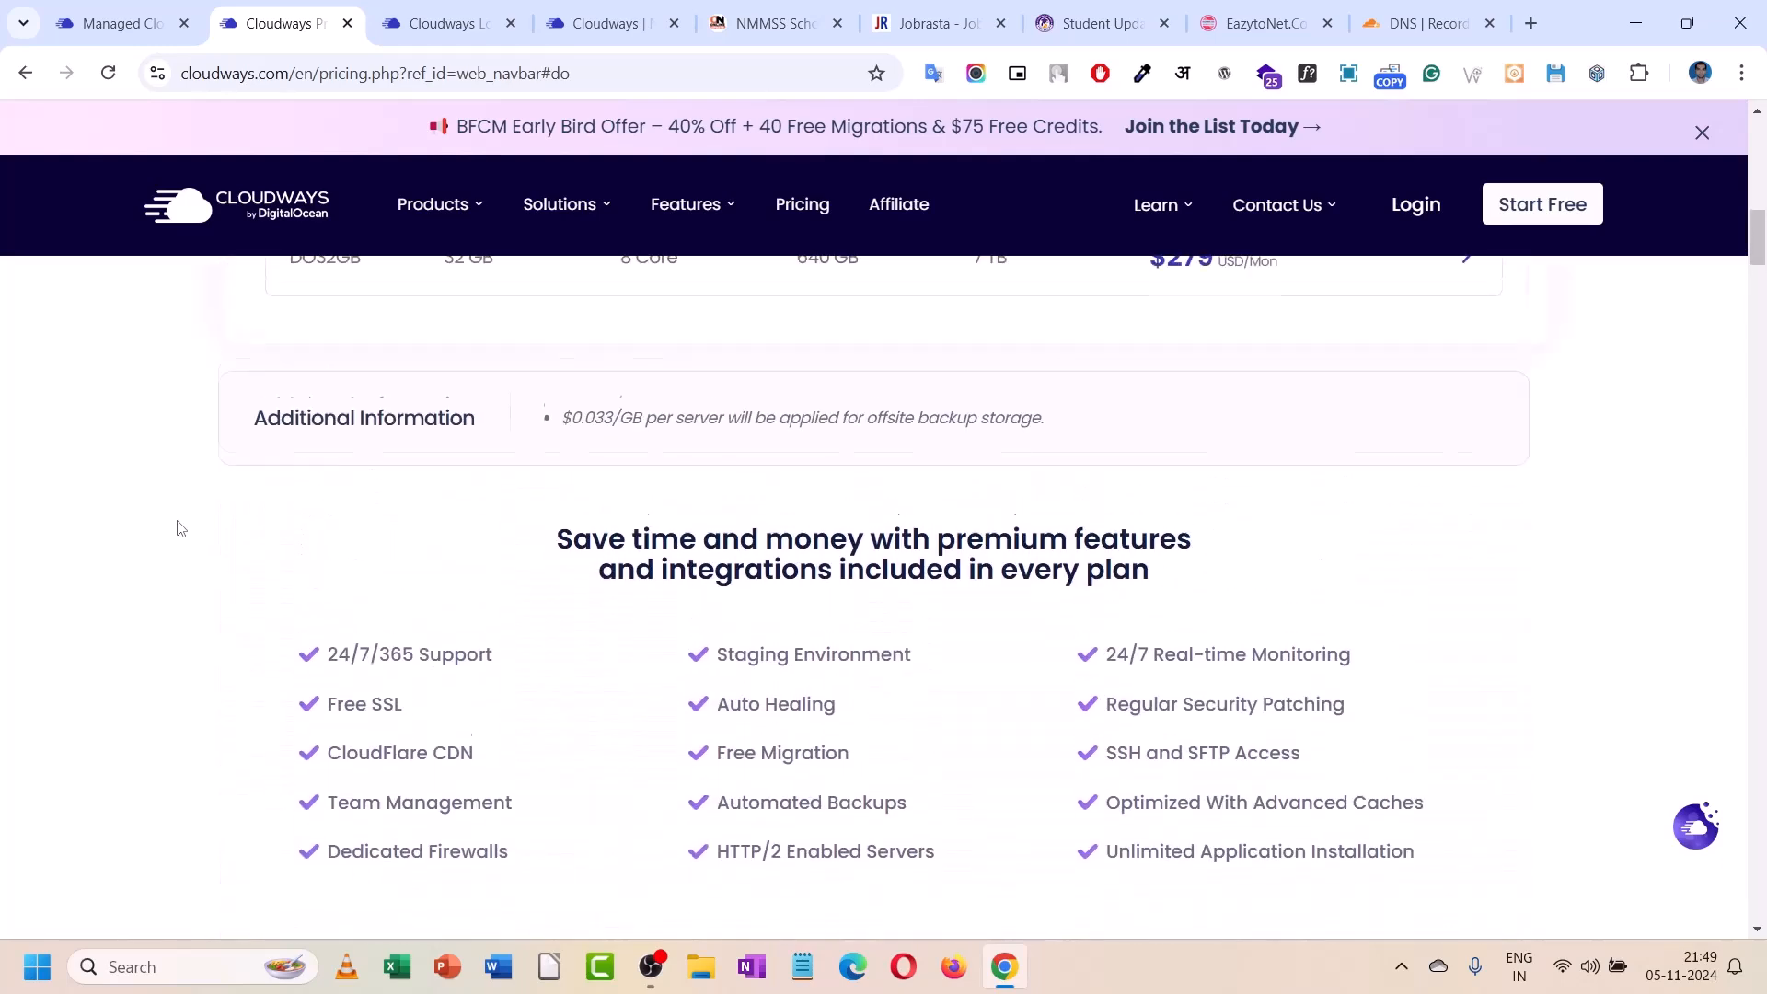
scroll(180, 527, "up", 11)
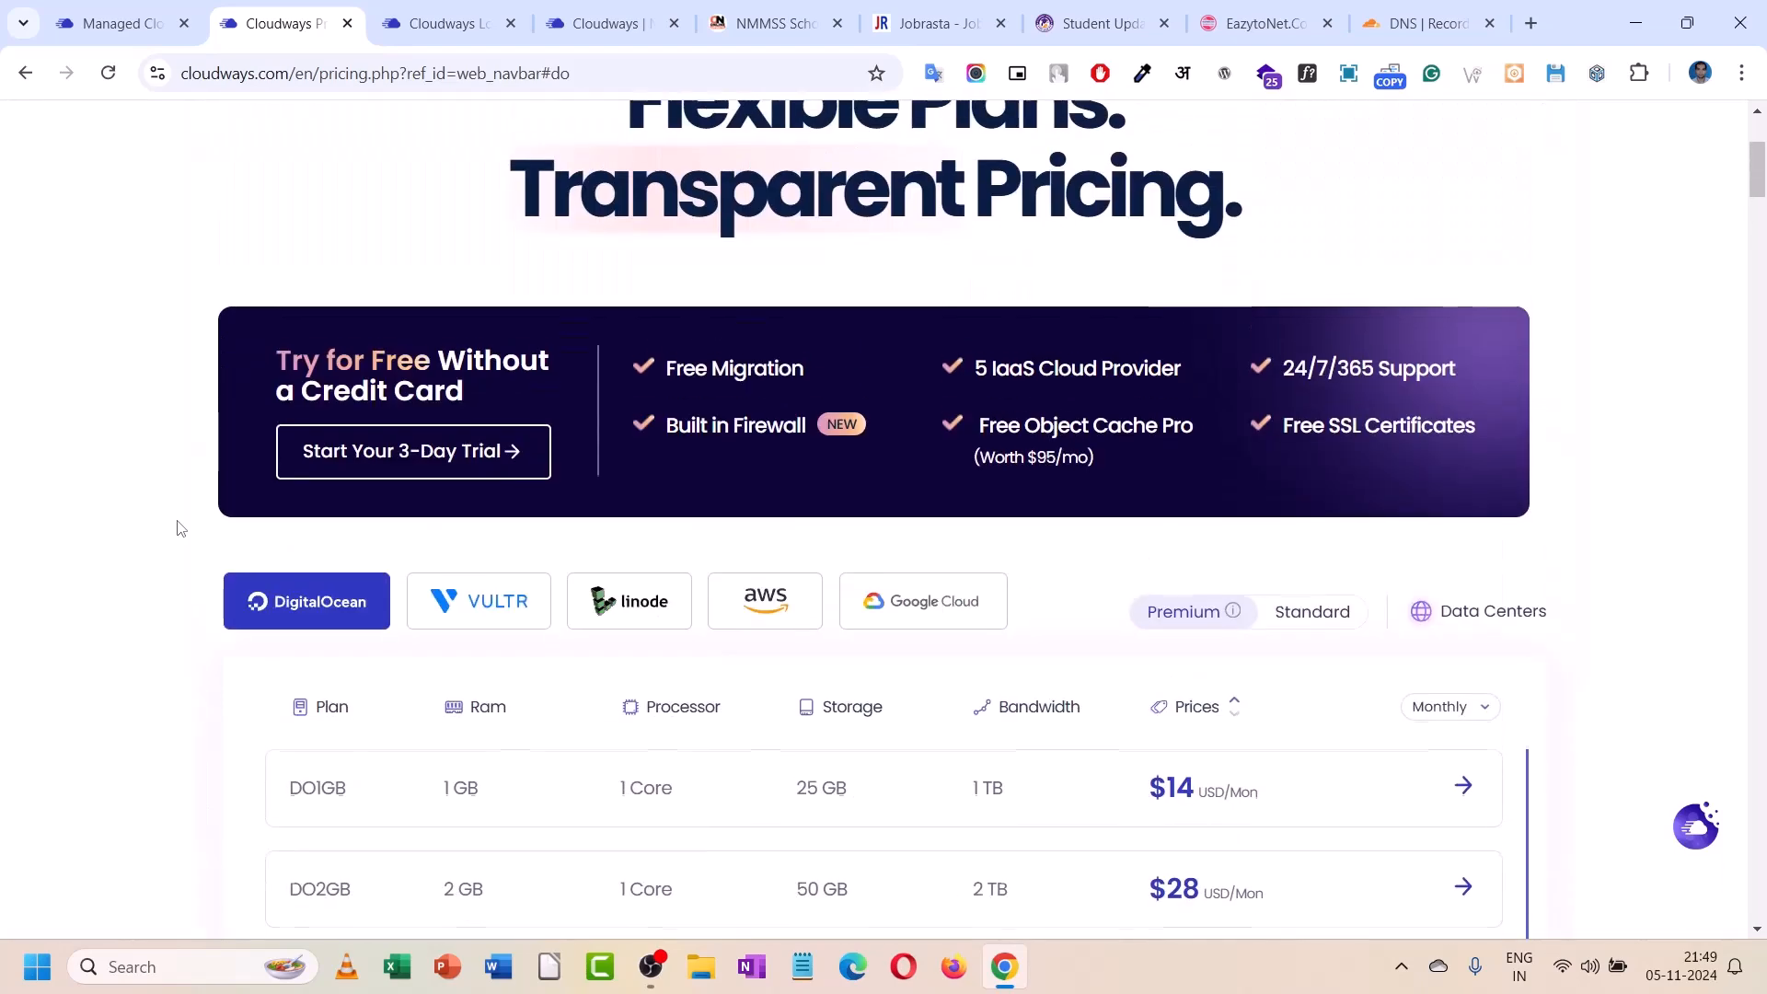
scroll(180, 527, "up", 3)
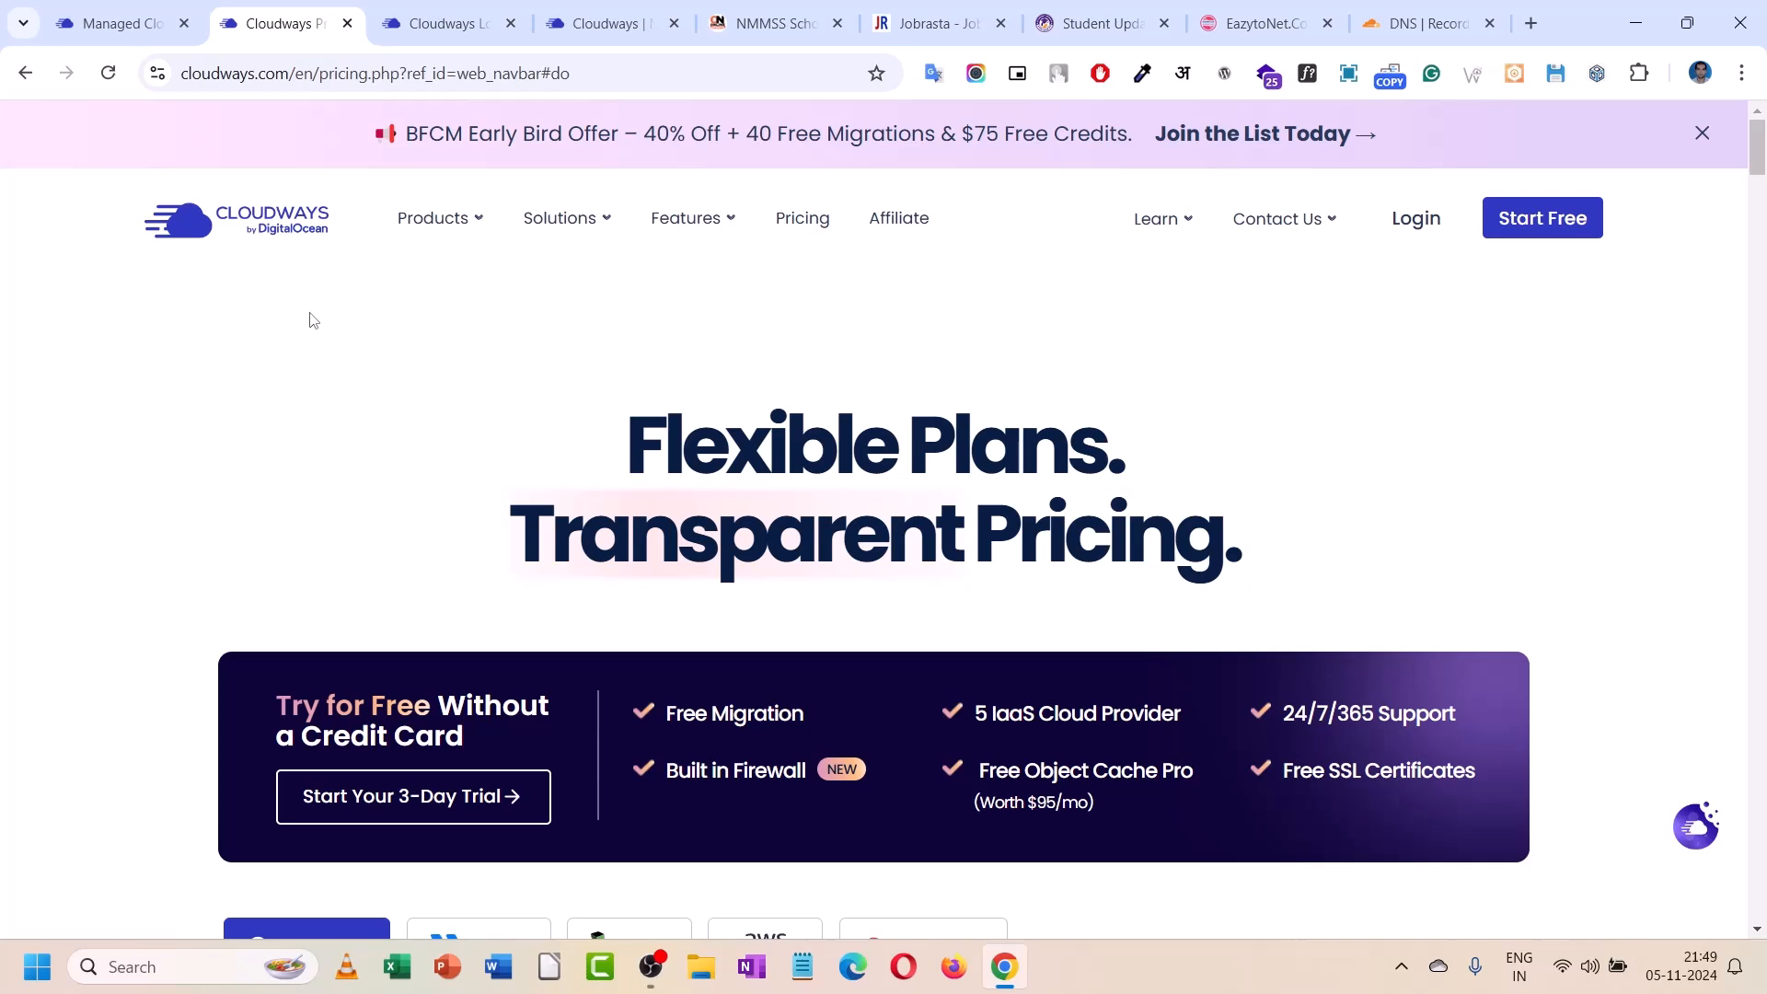
- View the Cloudways login page, recheck the DigitalOcean plans and the server dashboard, and go back to the login form's e-mail field
left_click(409, 11)
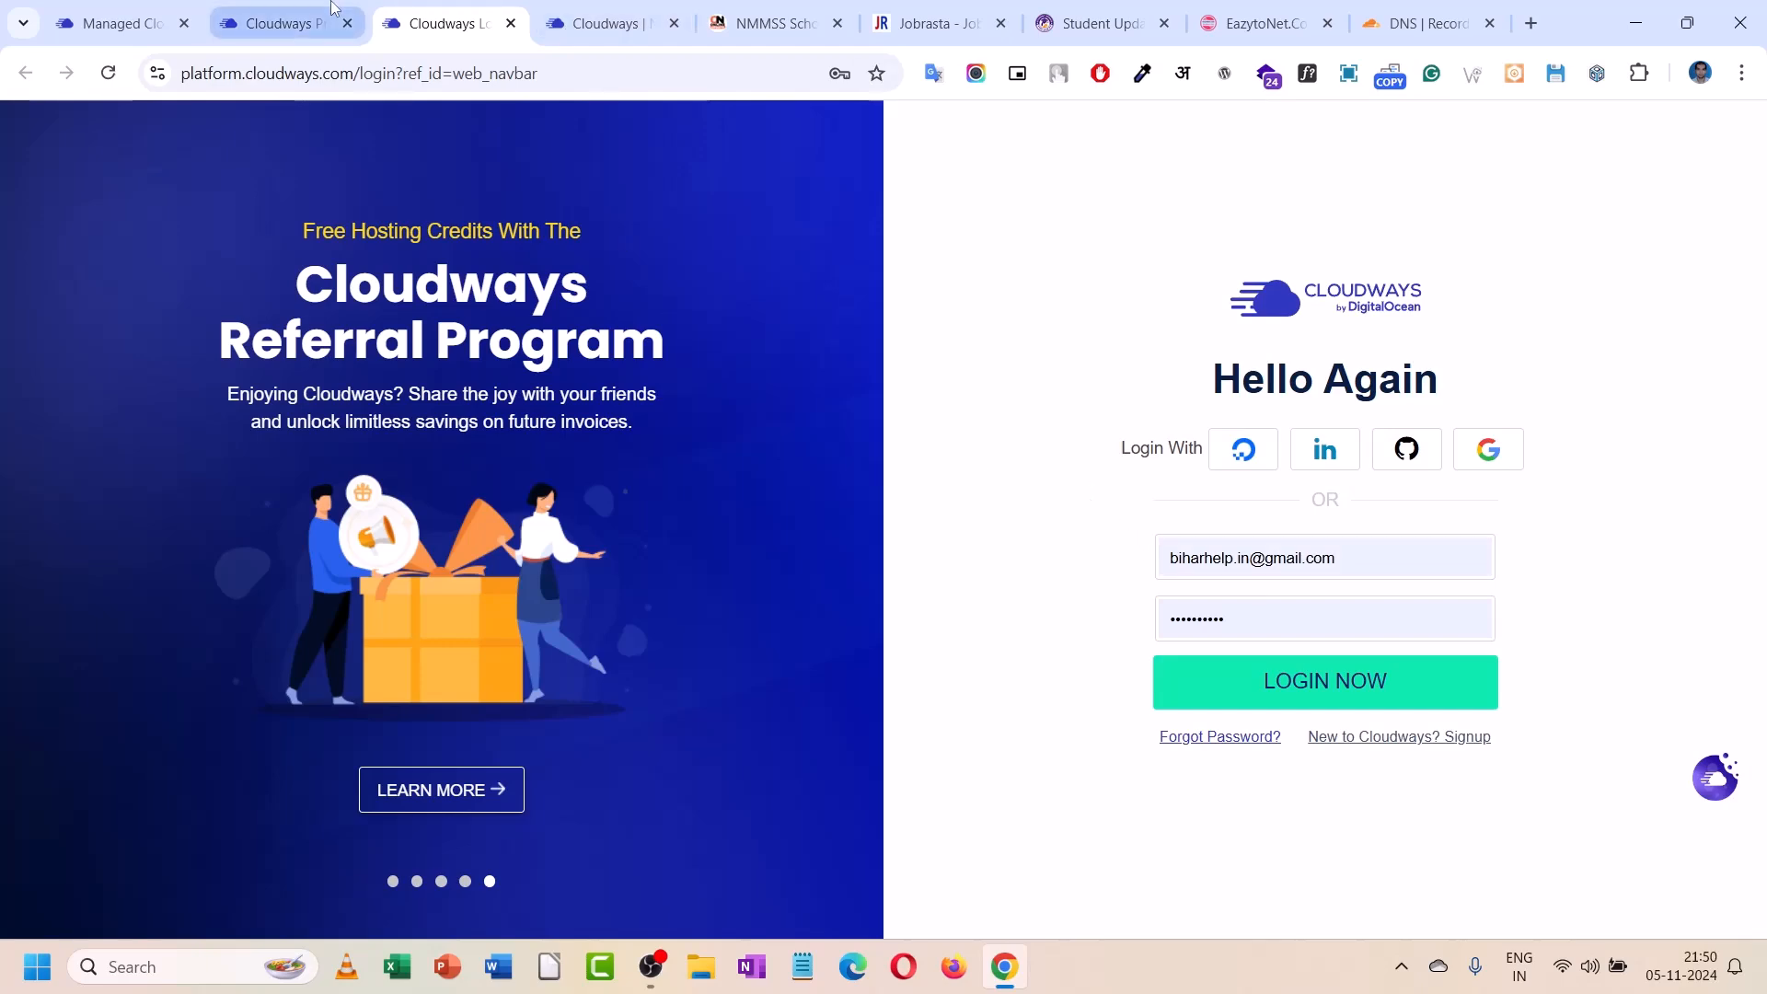
left_click(286, 23)
scroll(520, 496, "down", 7)
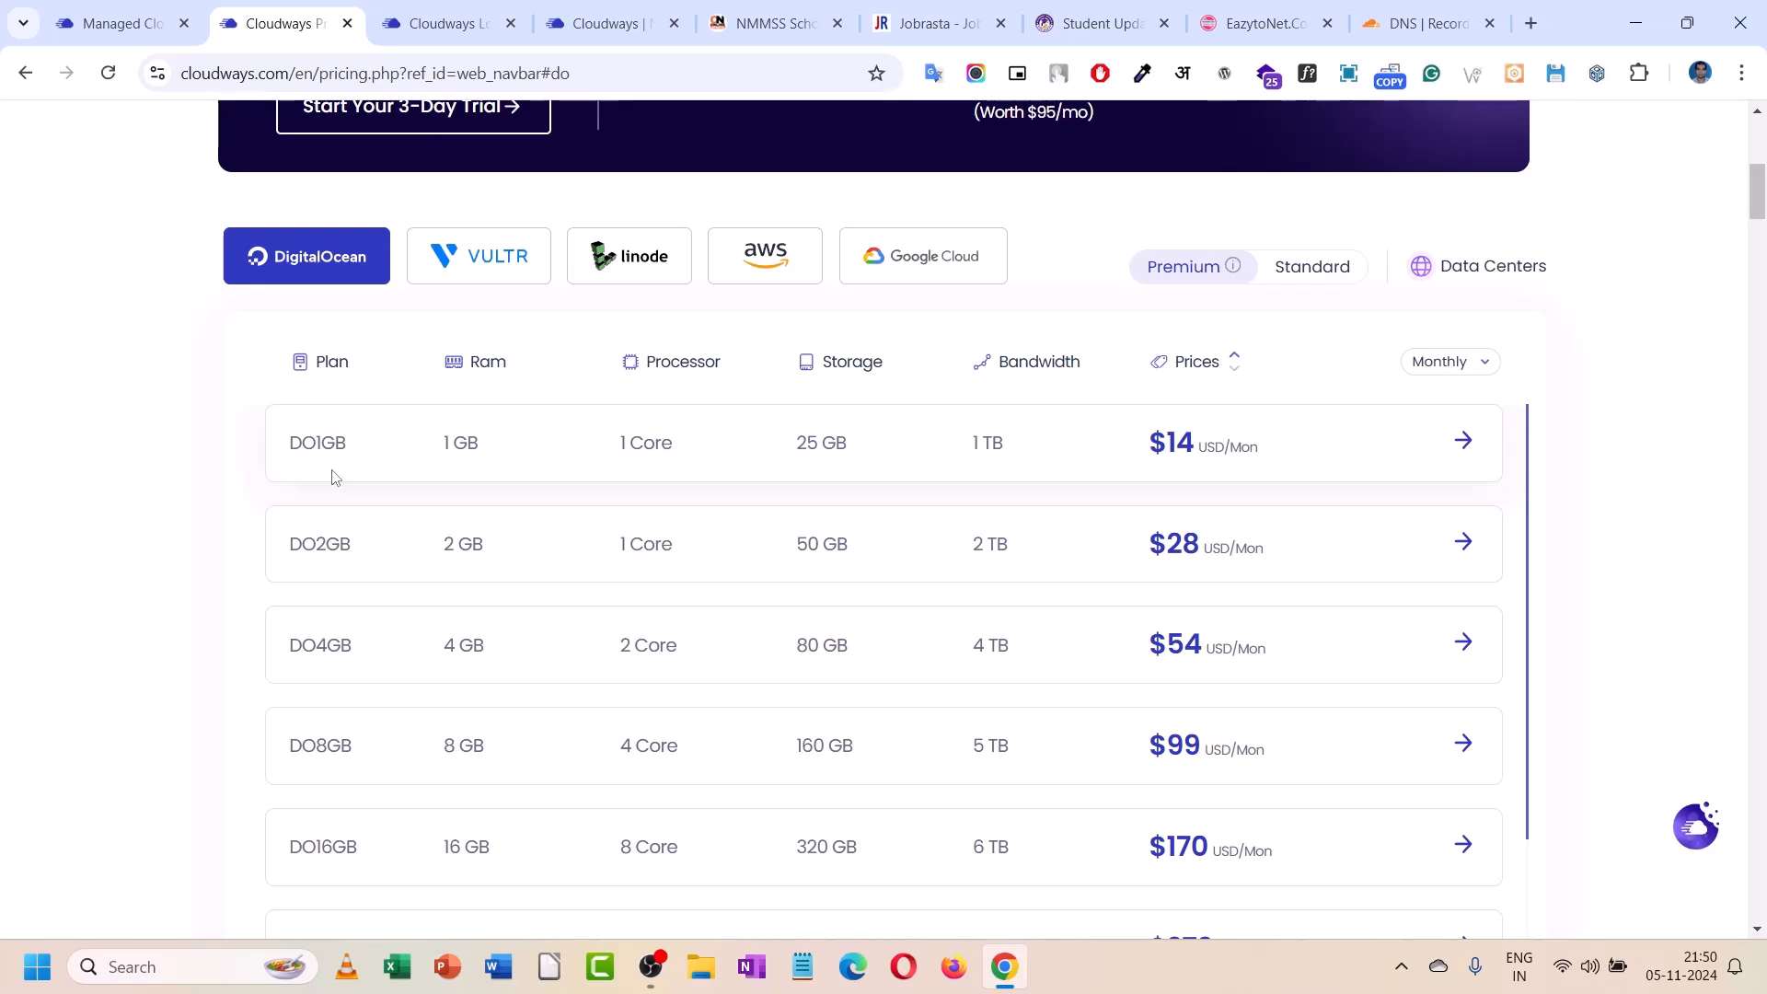
left_click(593, 24)
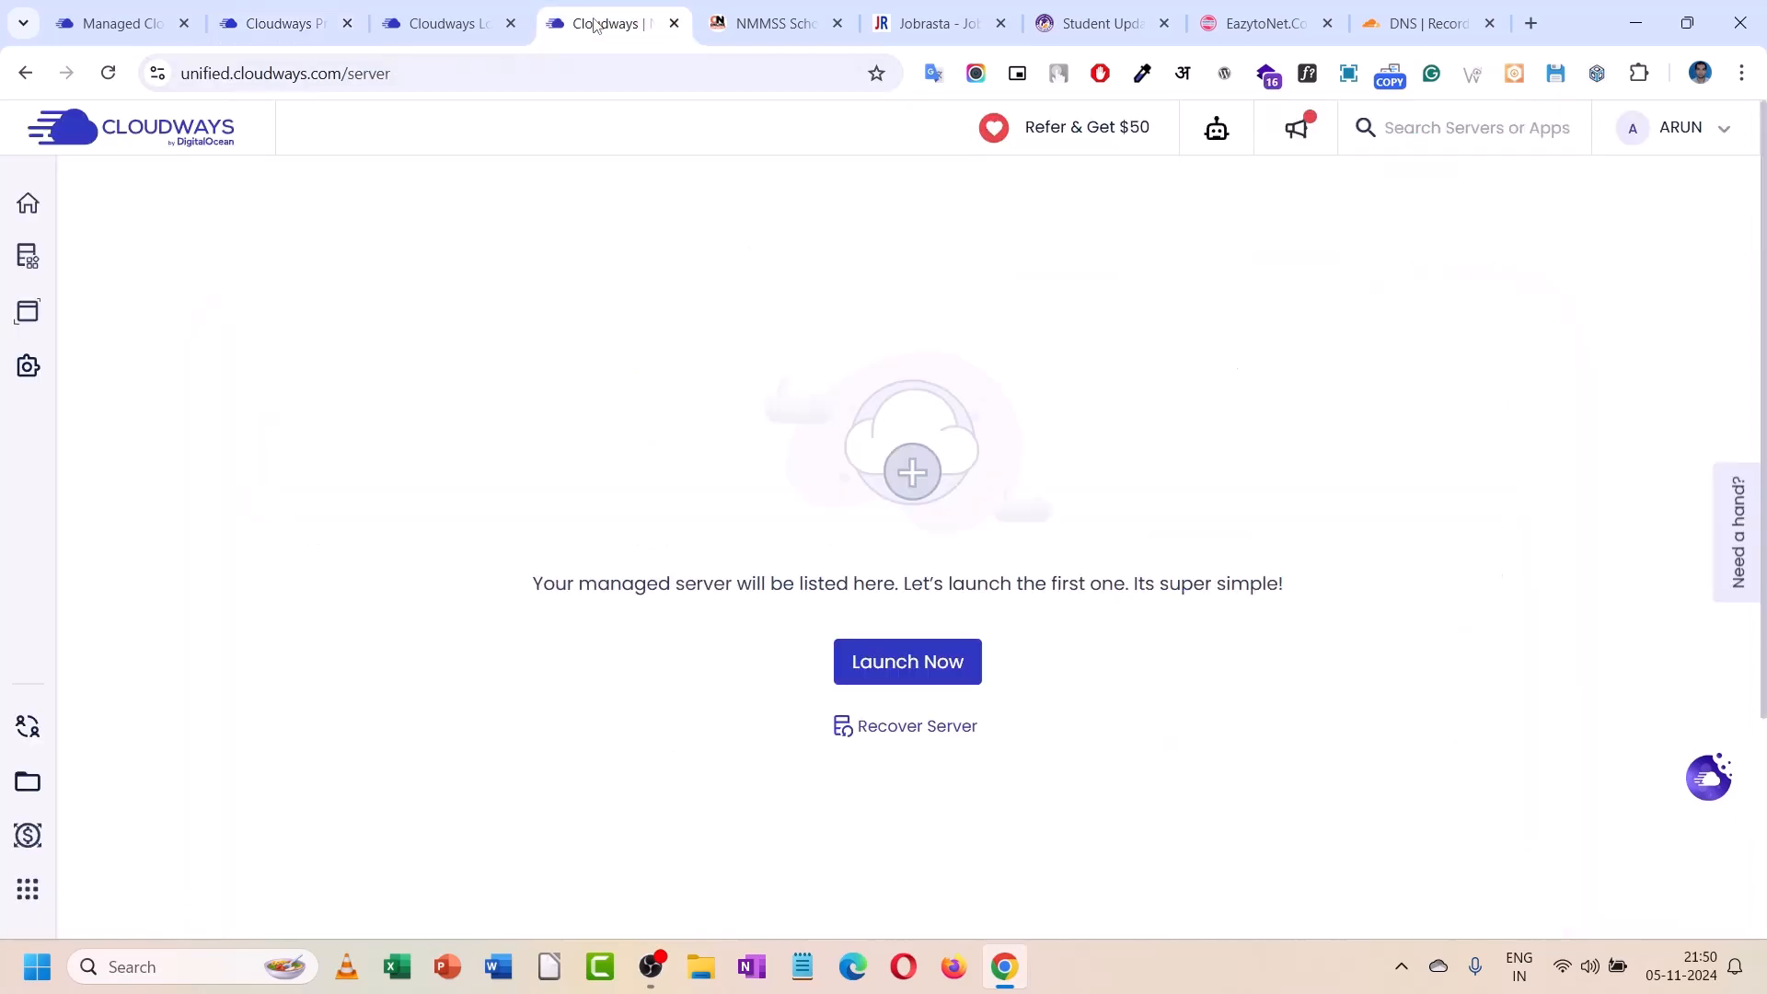
left_click(434, 18)
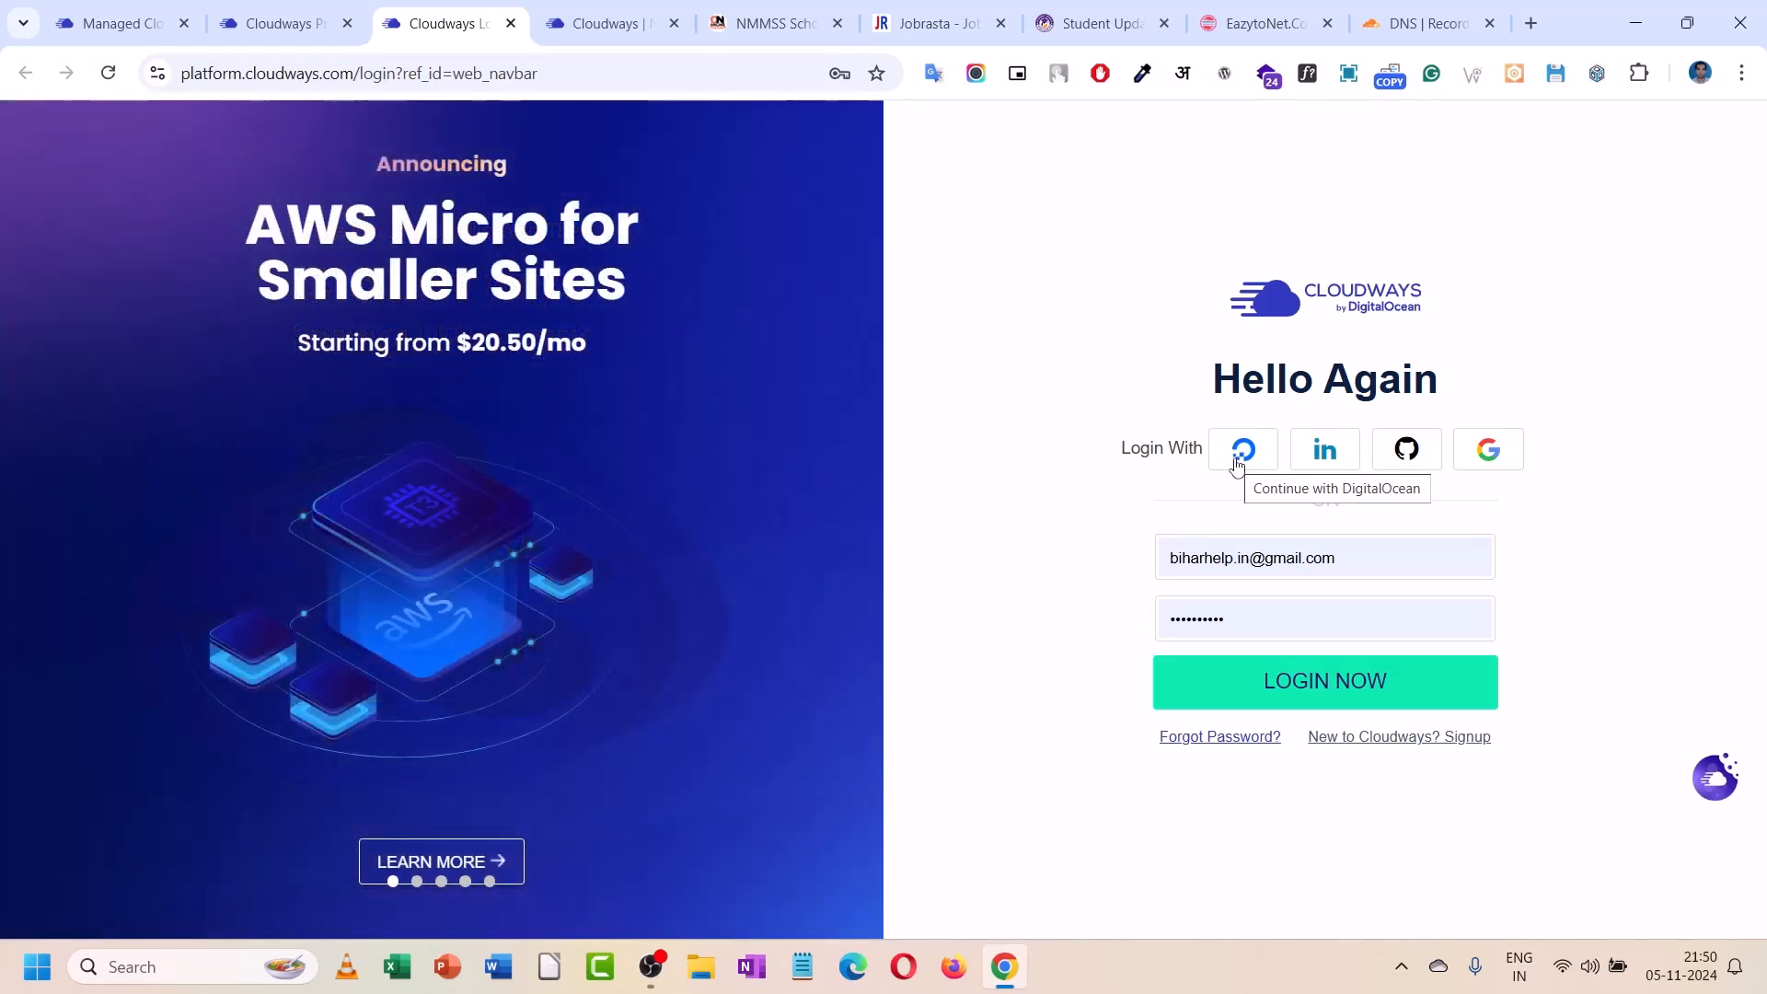
left_click(1249, 558)
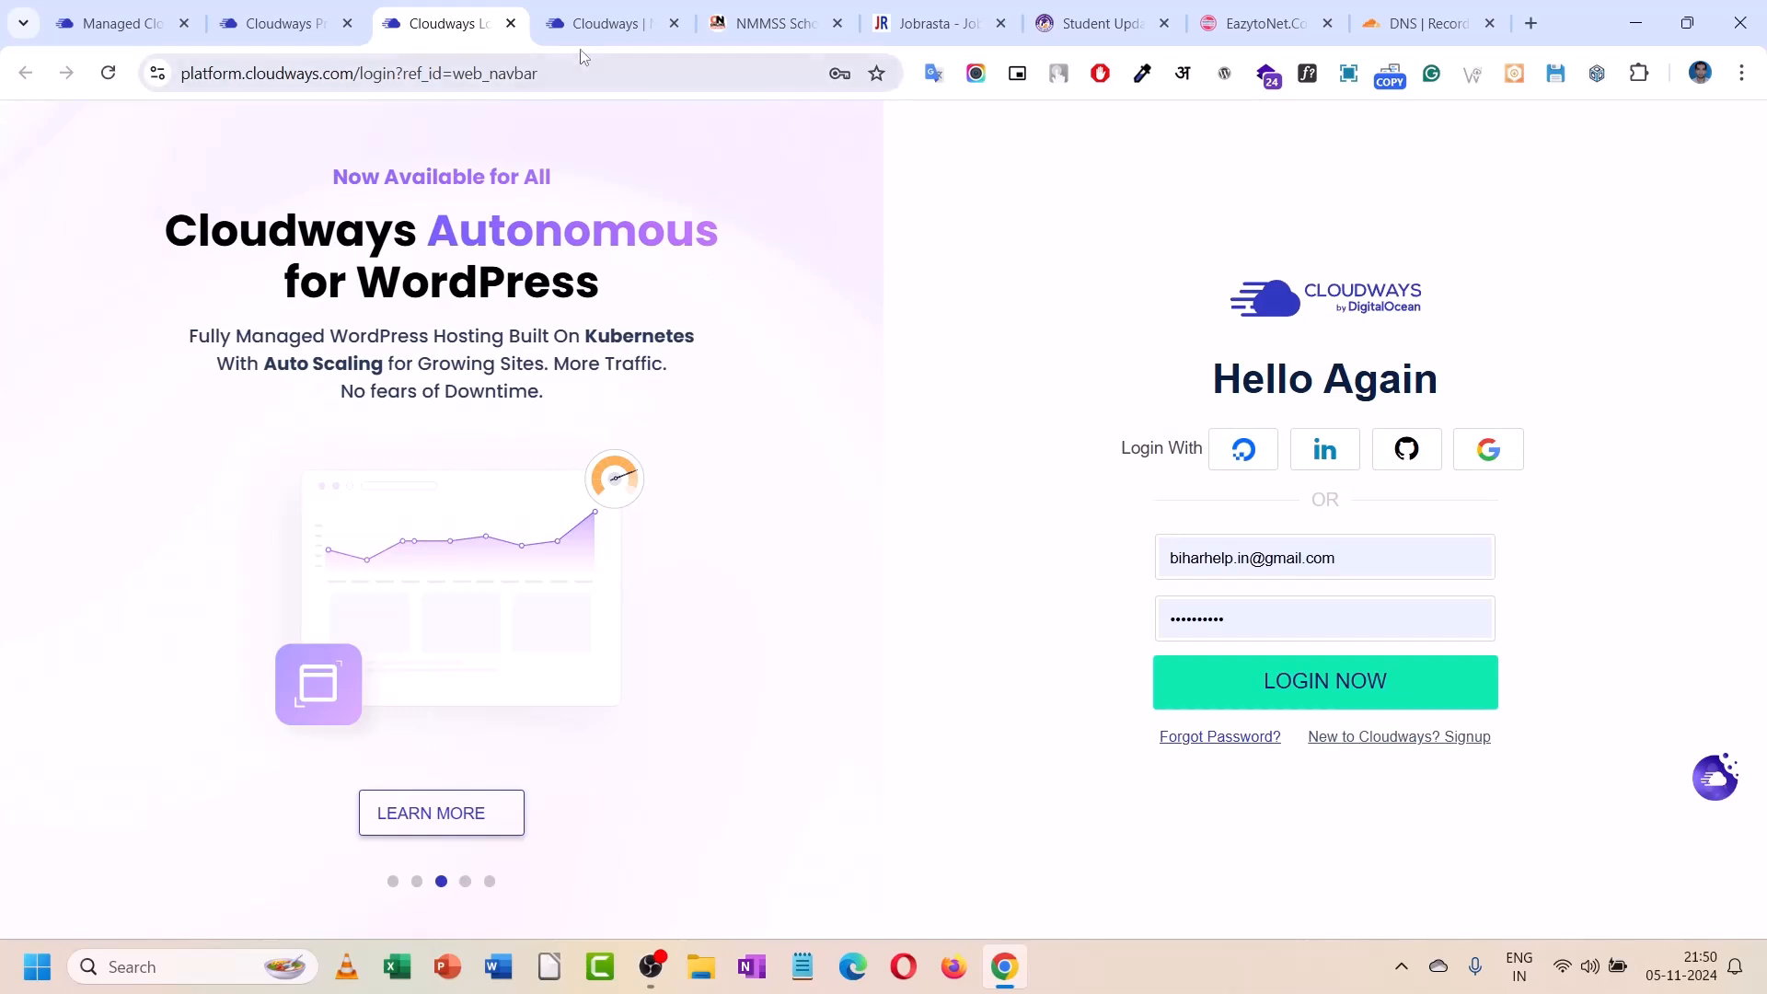
- Go to the Cloudways server dashboard and look over its managed-server page
left_click(581, 24)
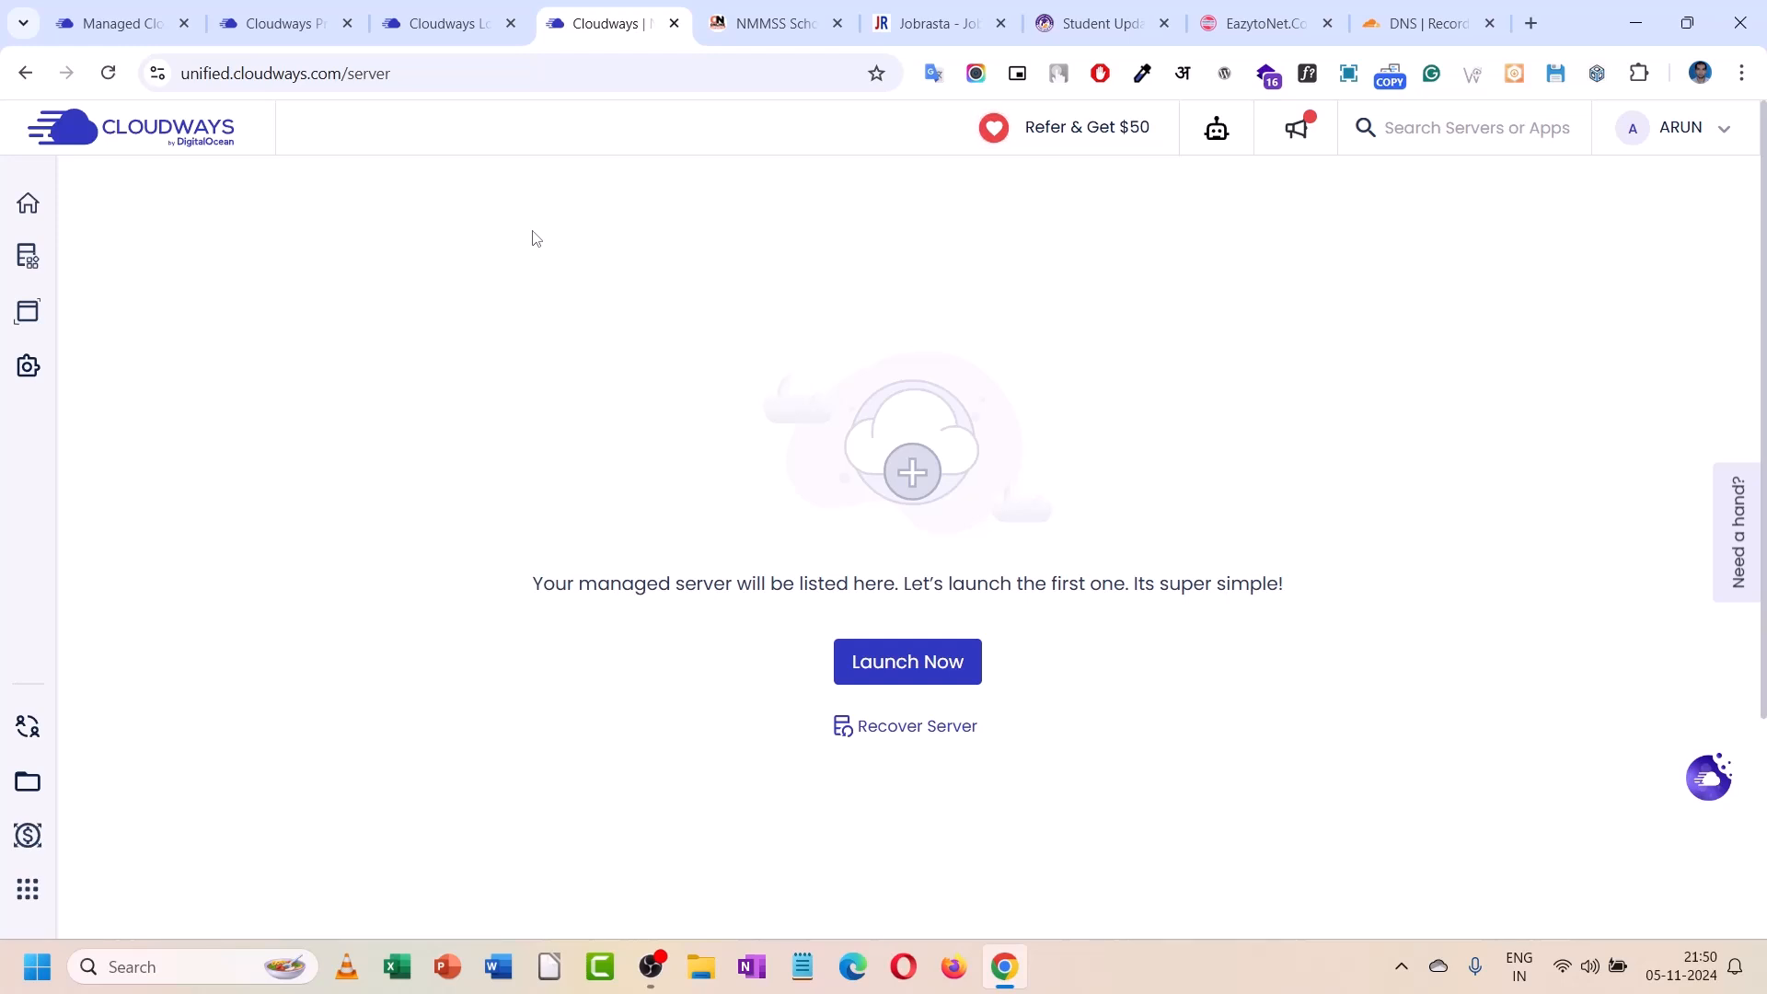
scroll(531, 276, "down", 3)
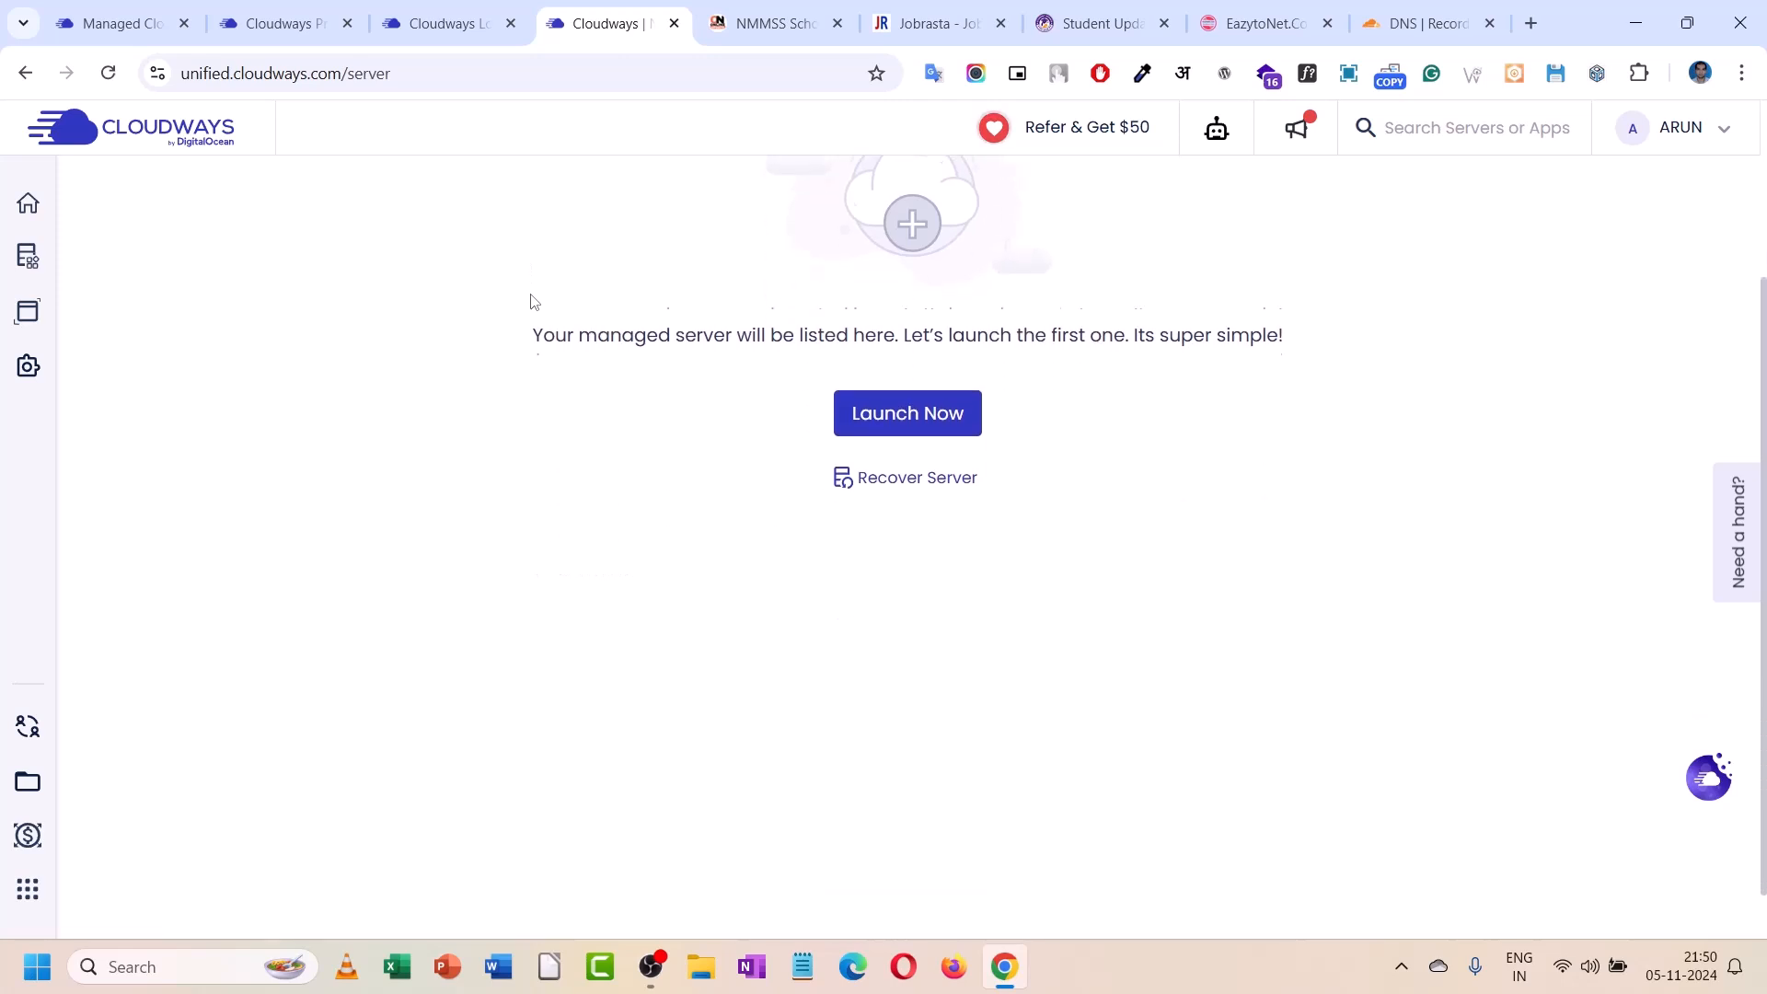
scroll(530, 311, "up", 1)
scroll(530, 314, "up", 2)
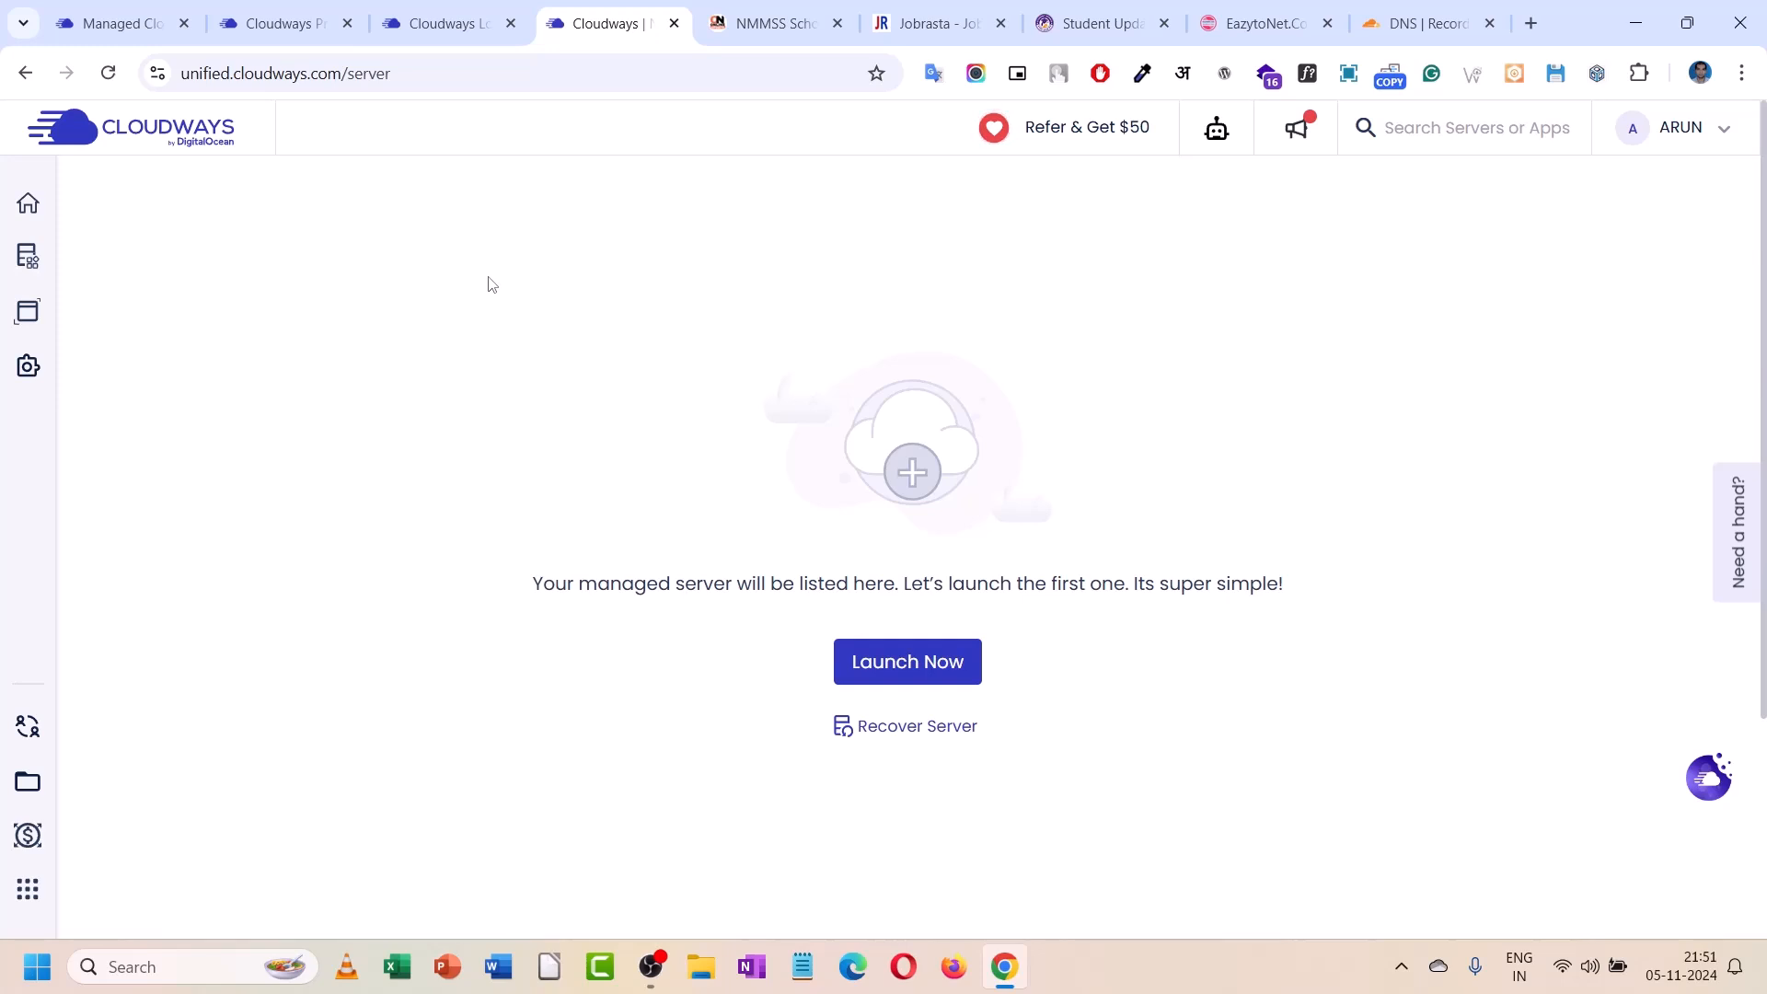
scroll(491, 311, "down", 2)
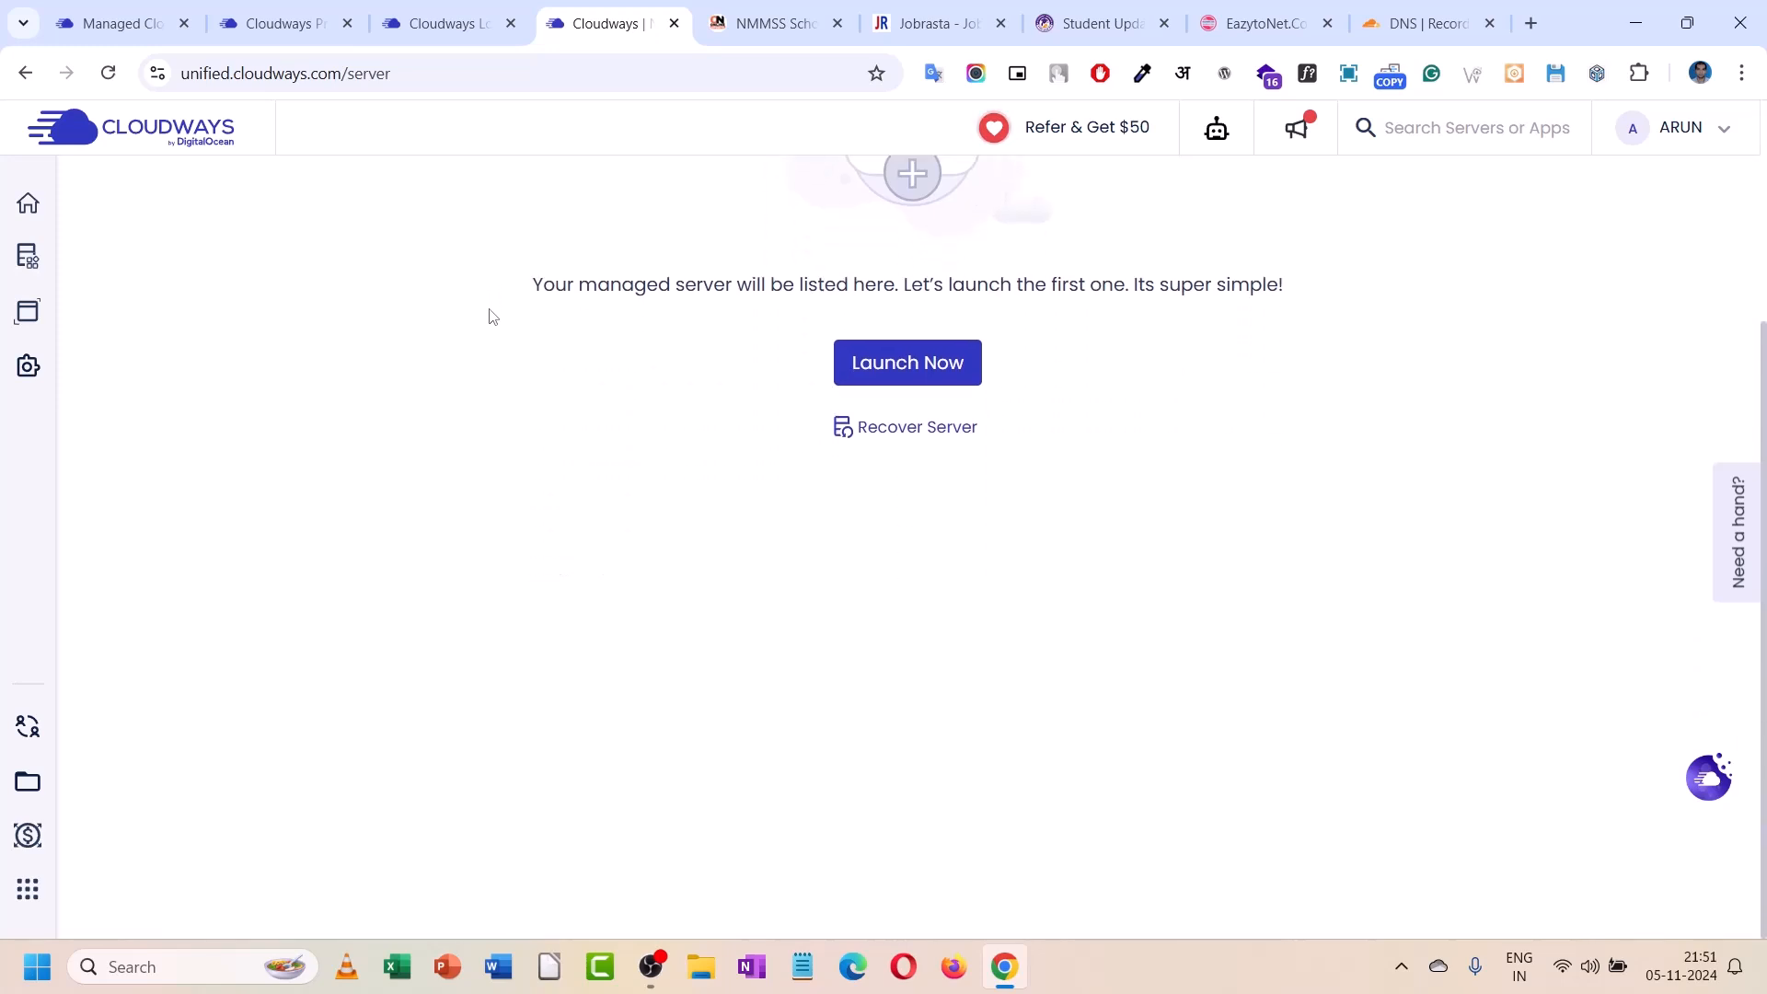
scroll(491, 317, "up", 3)
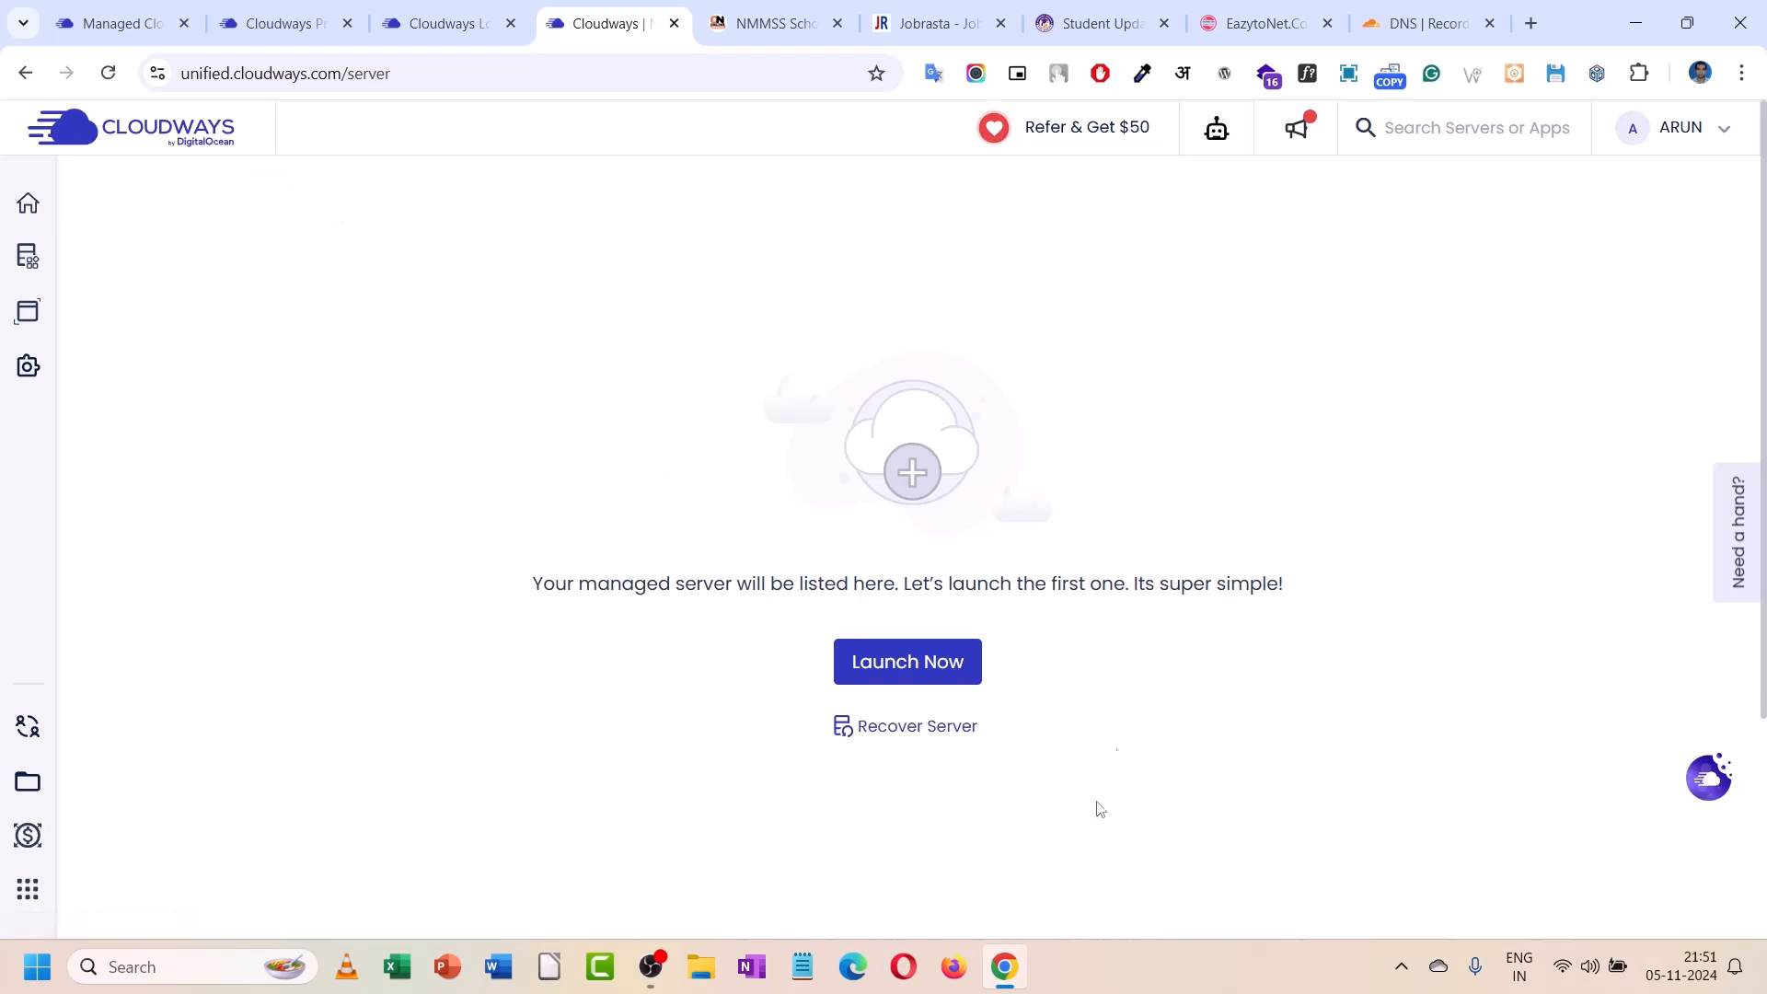
- Start launching a new managed server and choose WordPress Version 6.2.2 as its application
left_click(909, 663)
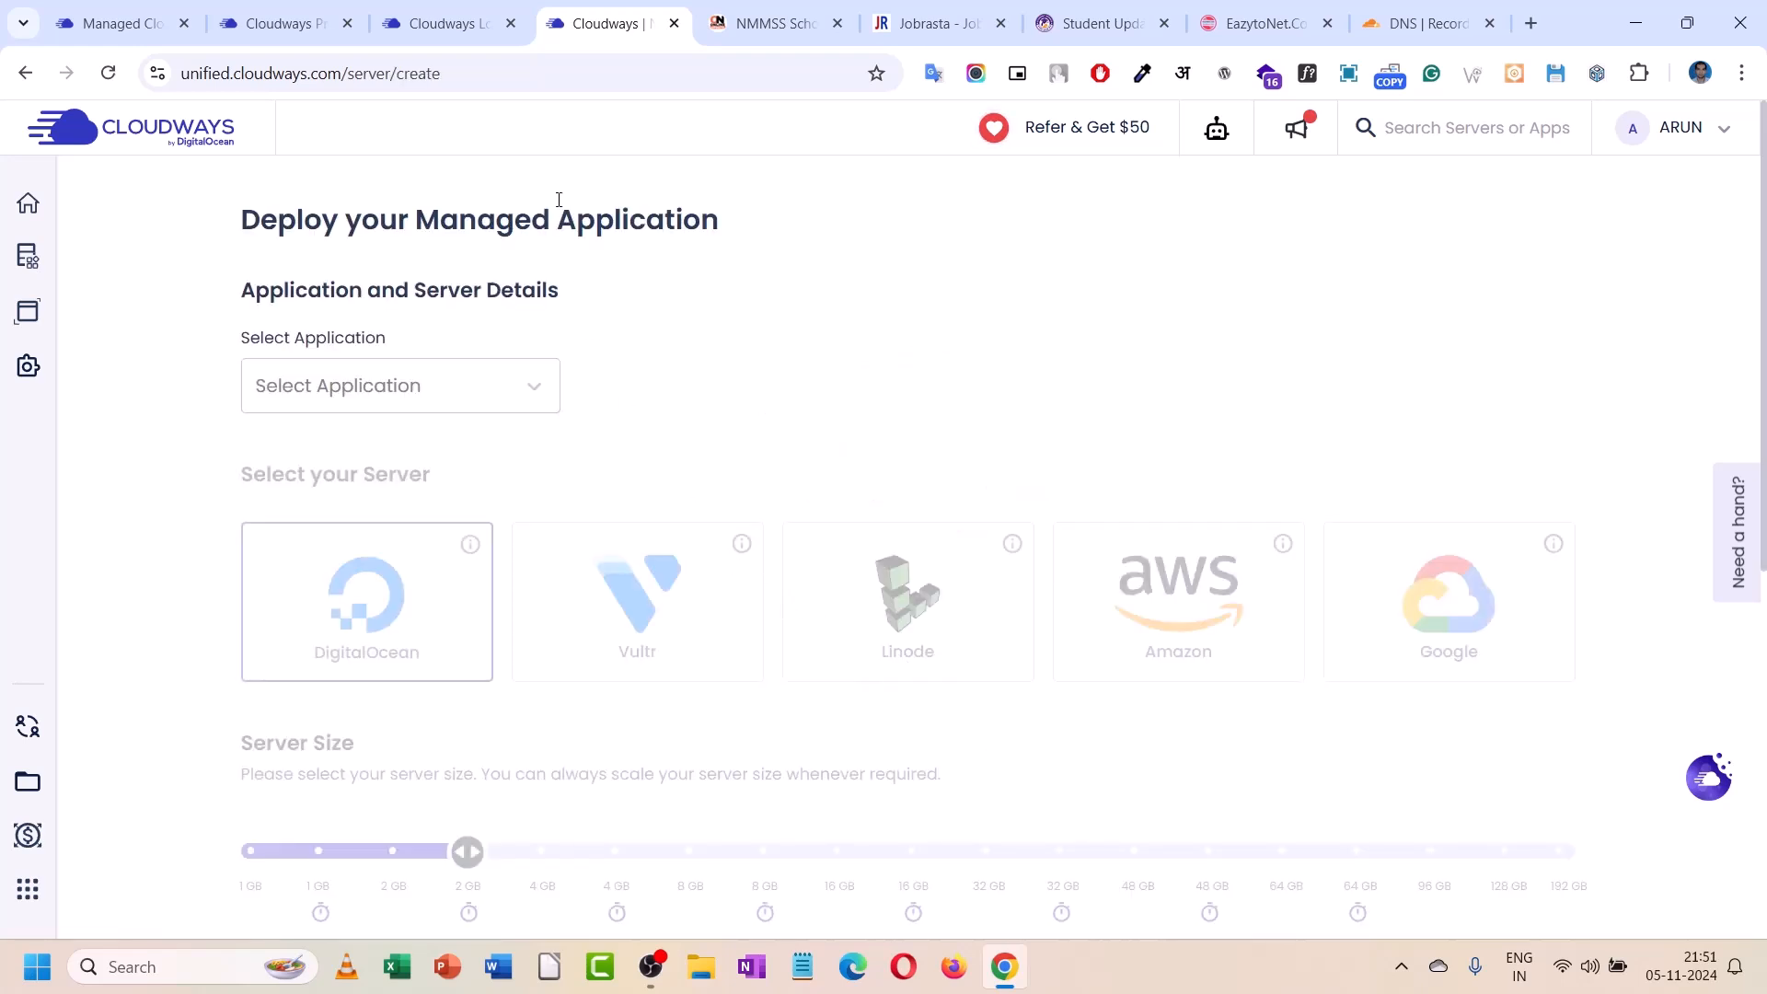
left_click(421, 385)
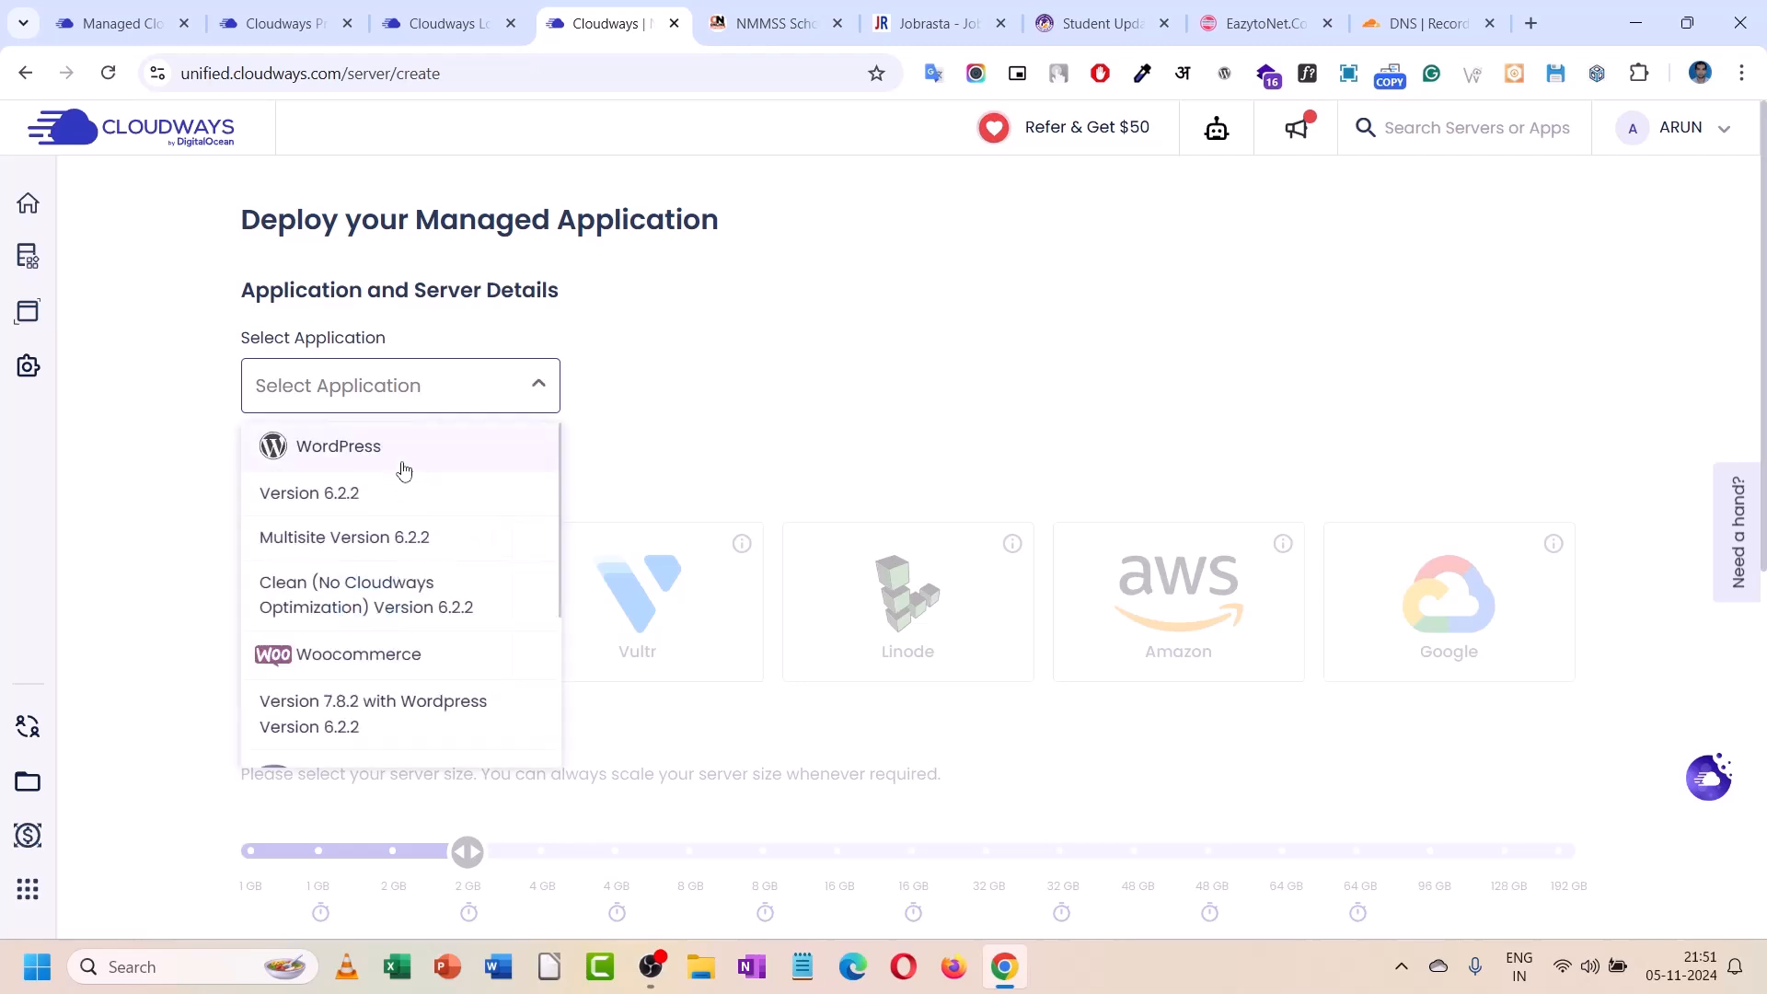
left_click(390, 497)
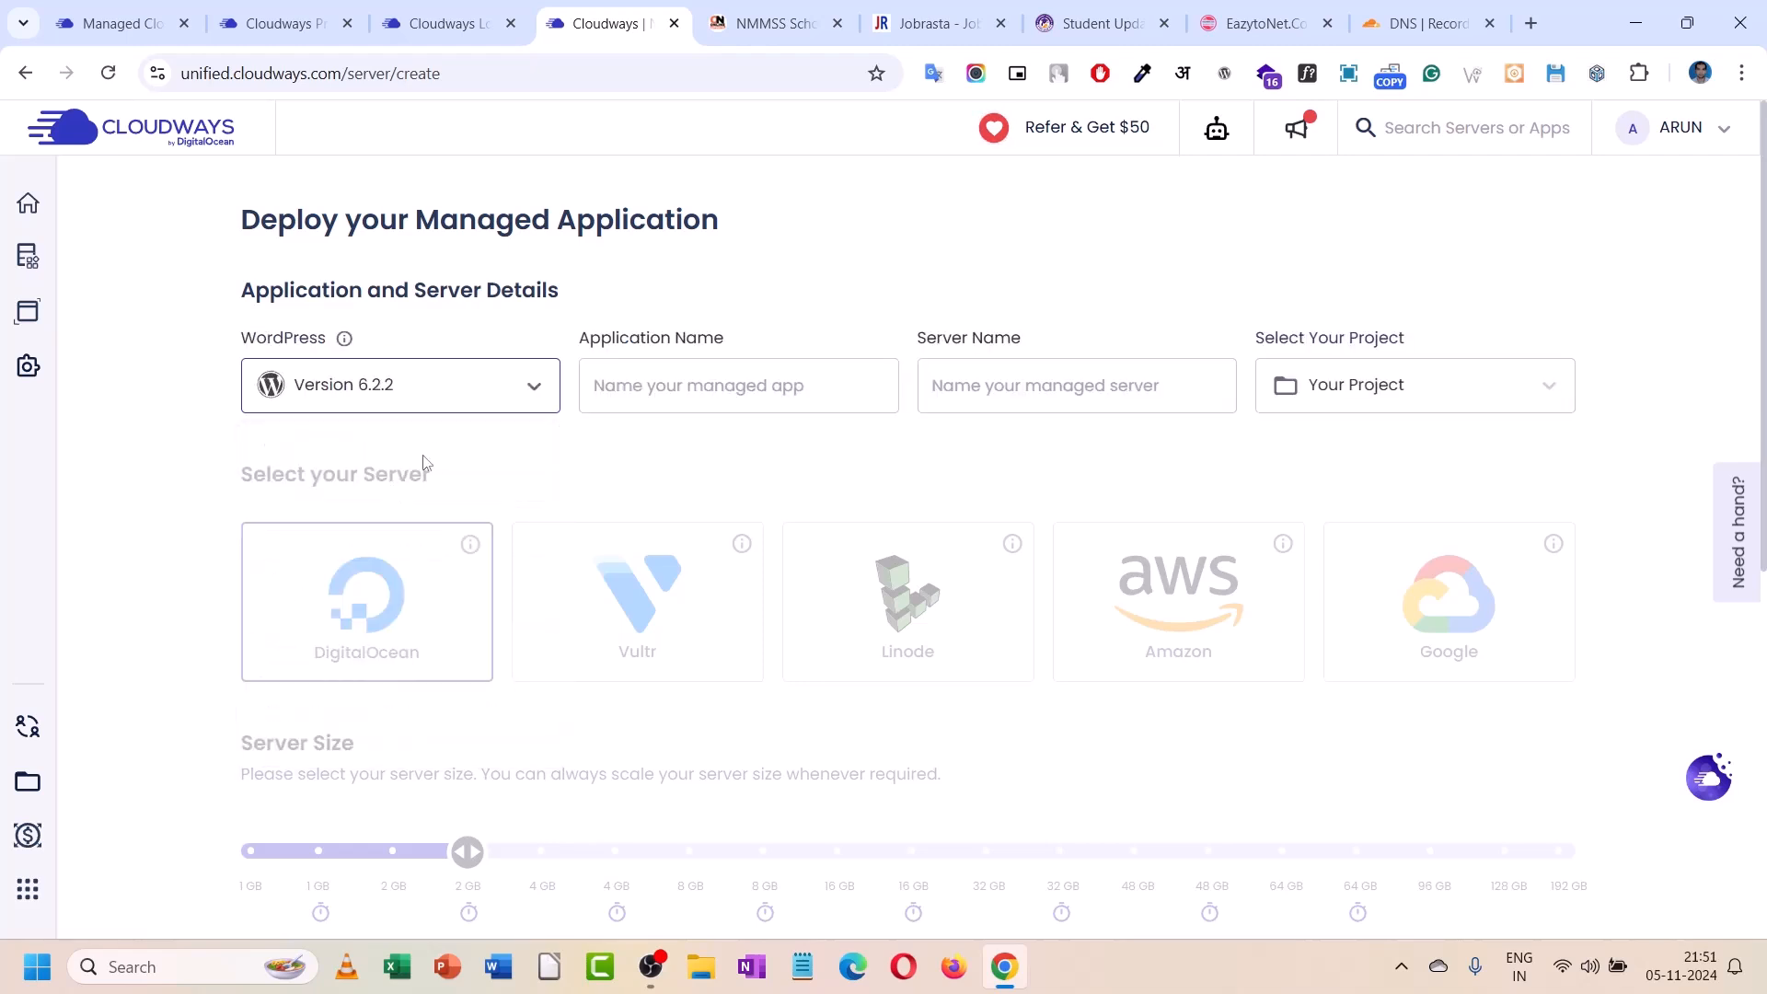
- Check the available project choices and look over the server, application and add-on navigation options
left_click(652, 386)
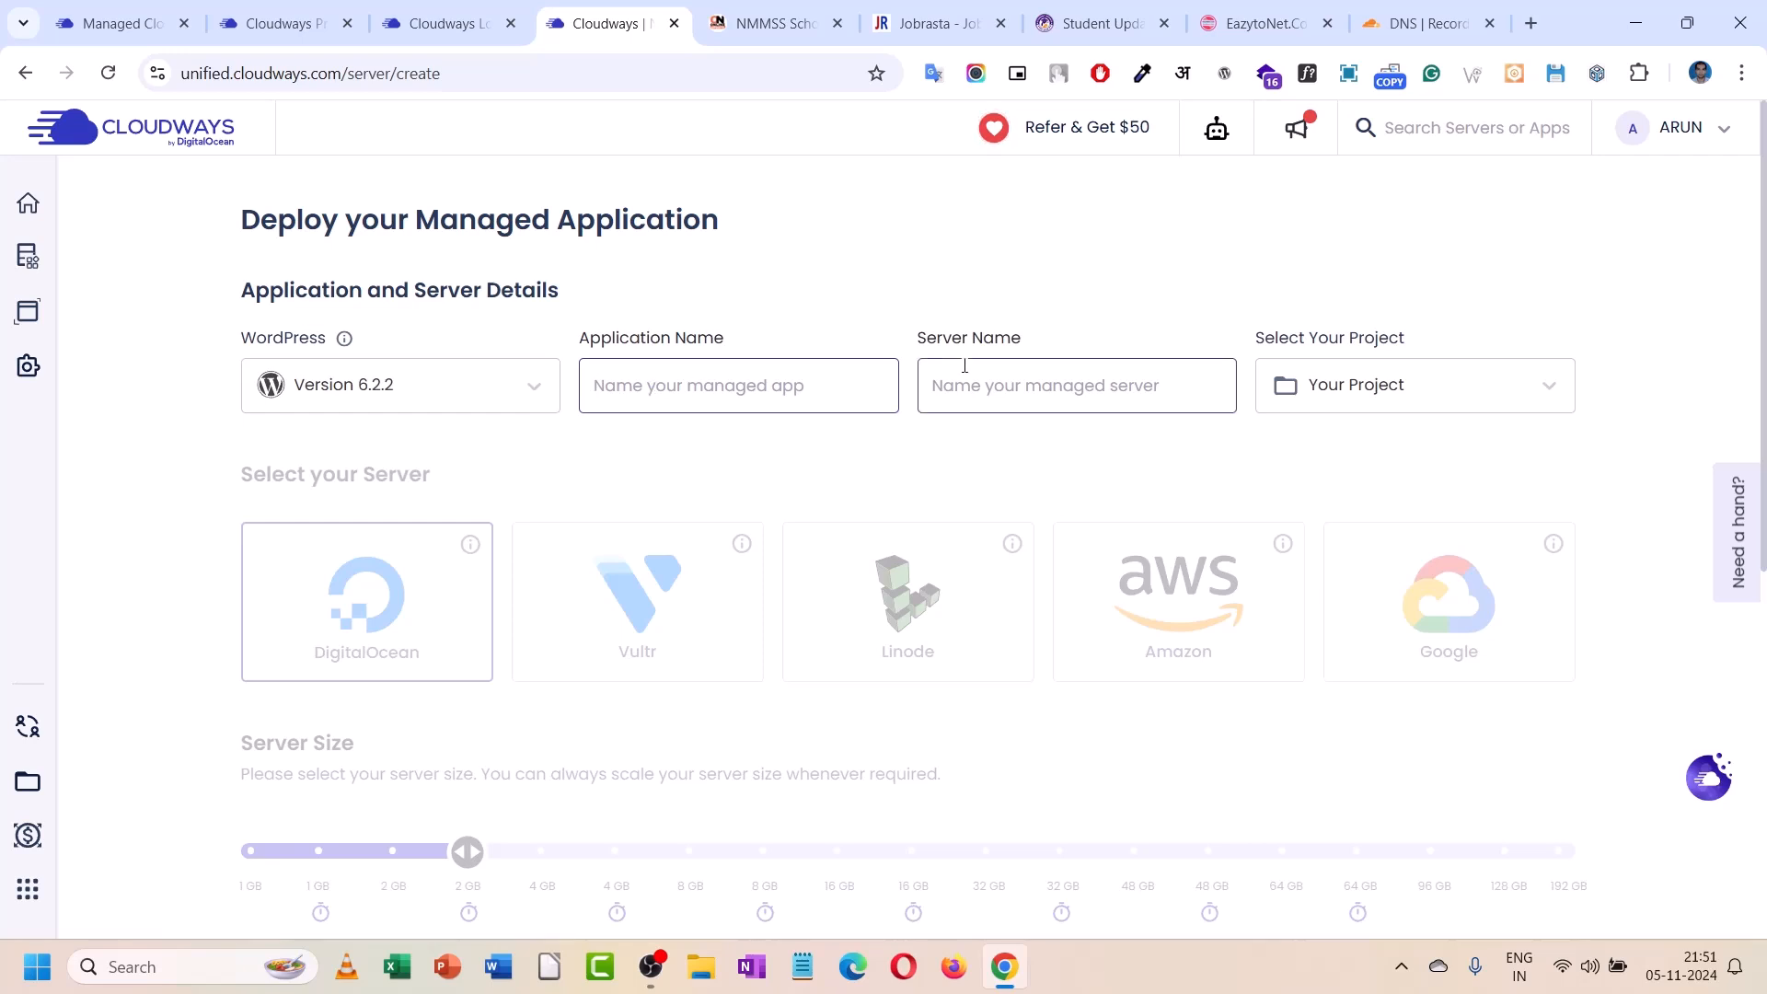
left_click(1343, 389)
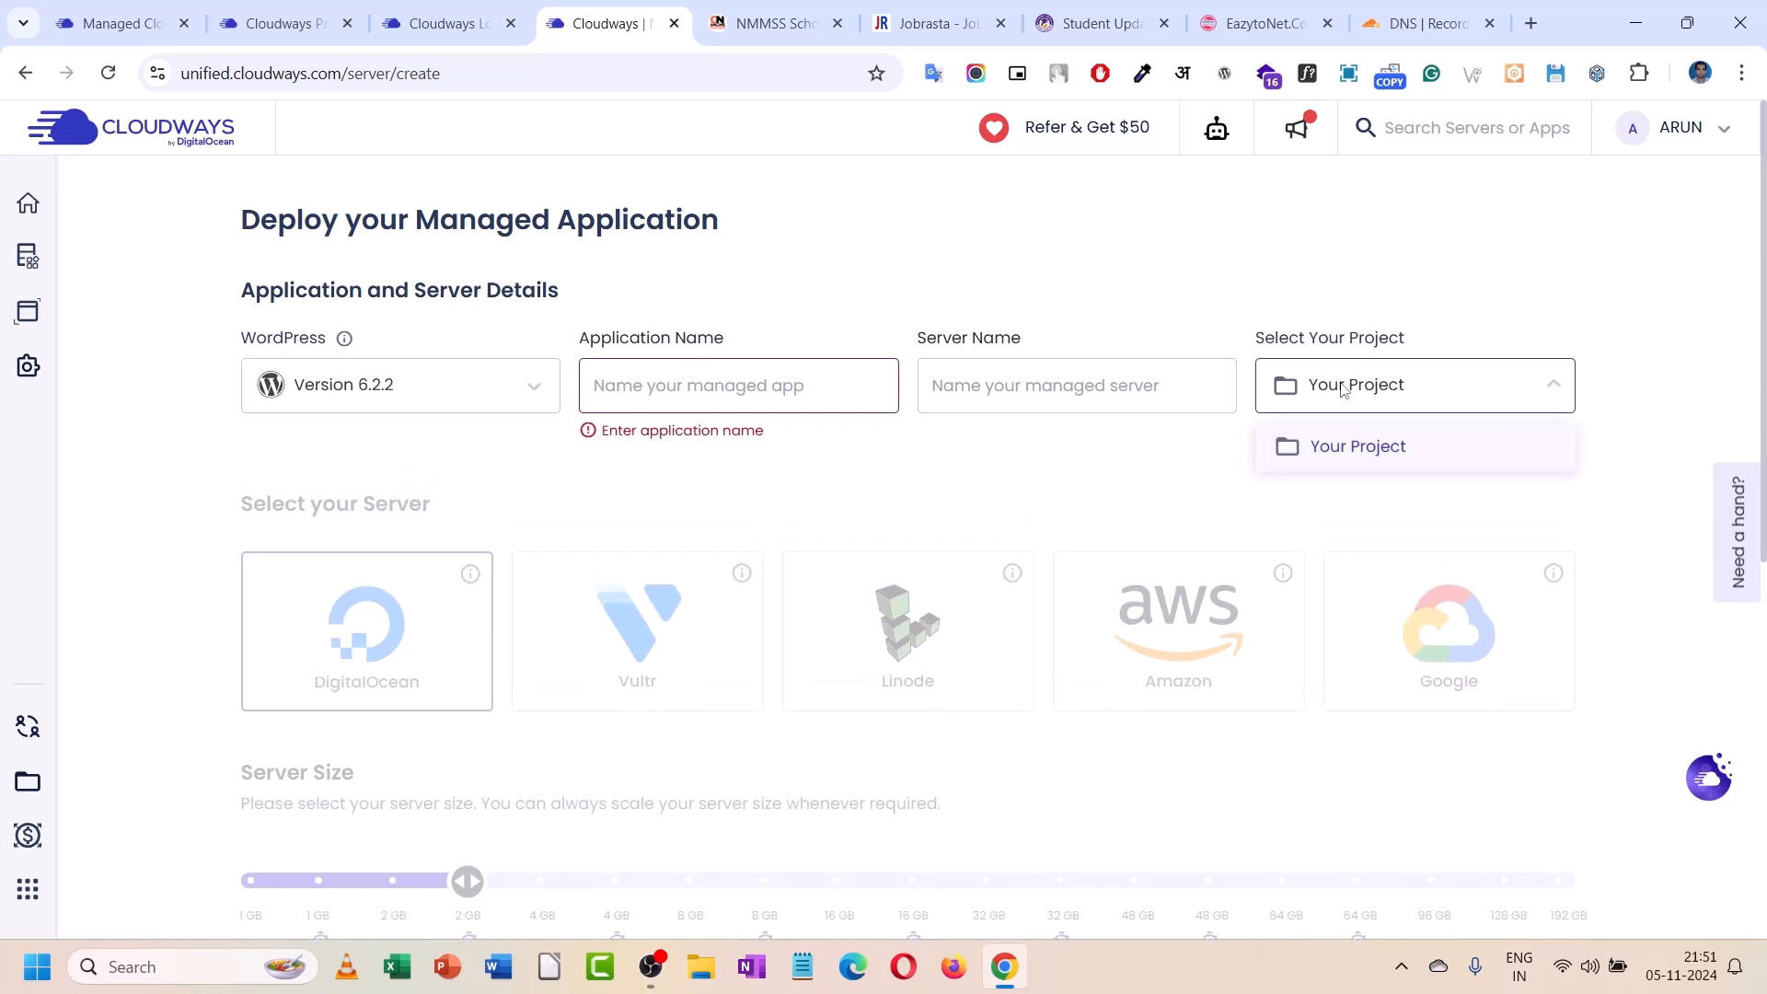
left_click(1342, 389)
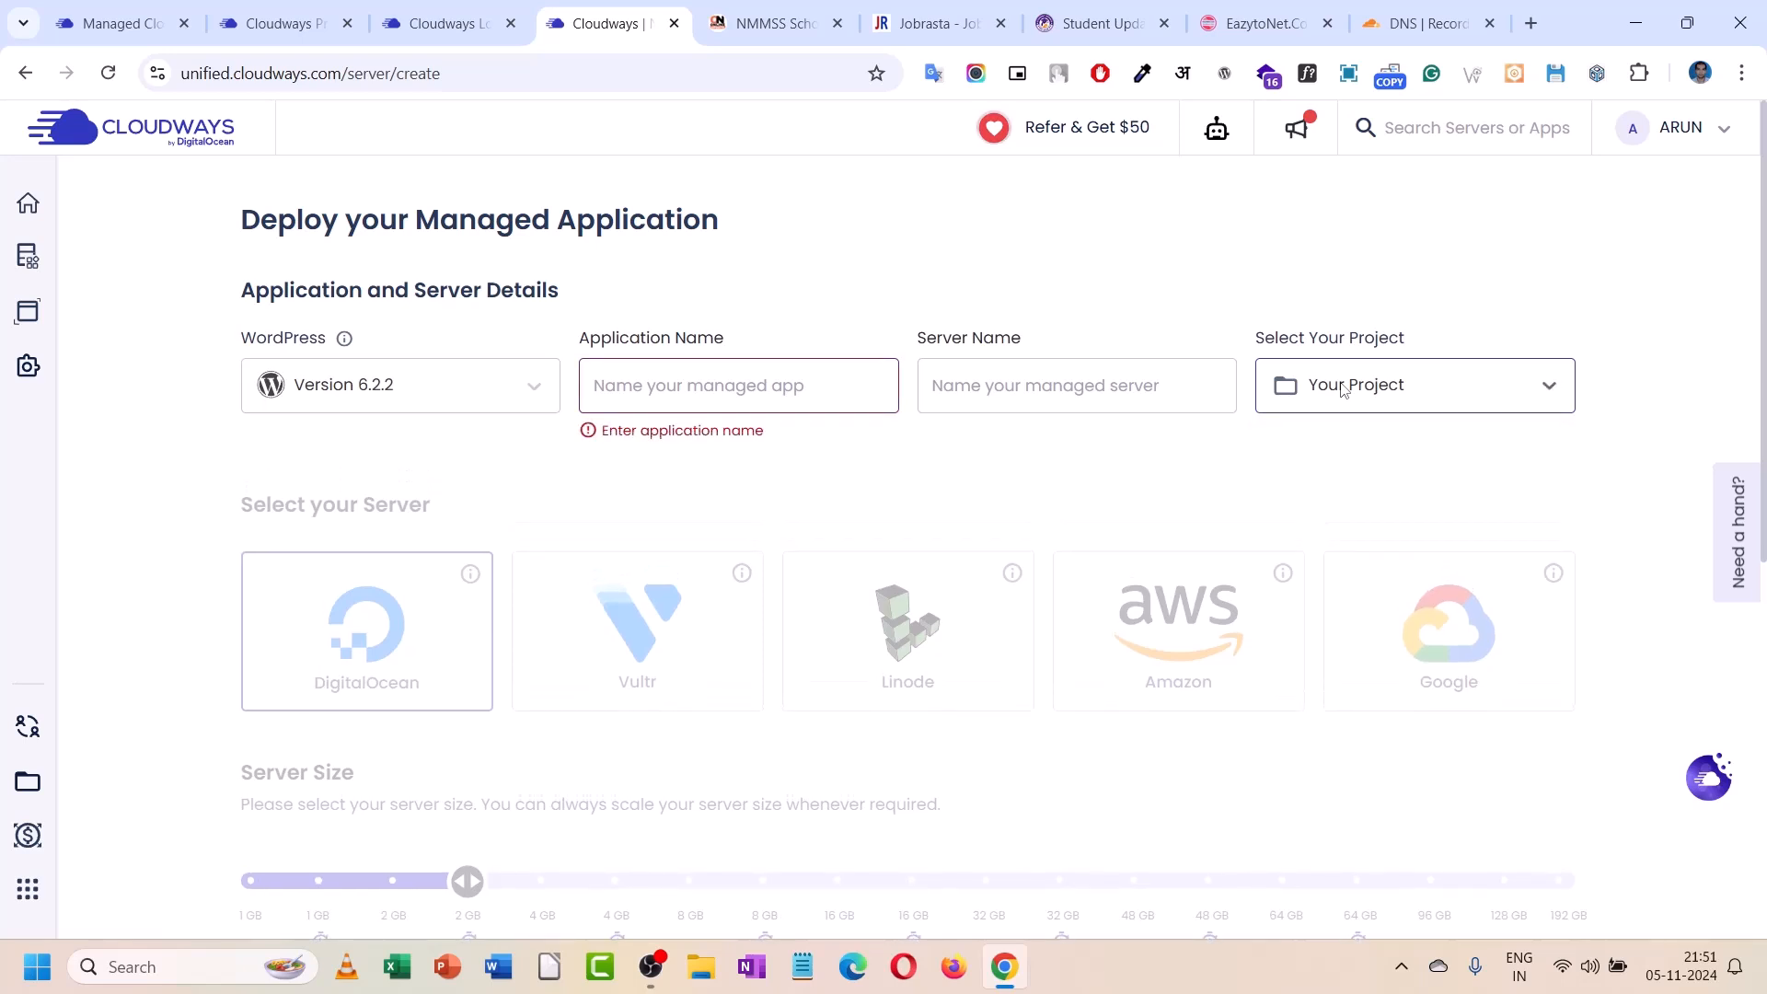
mouse_move(41, 274)
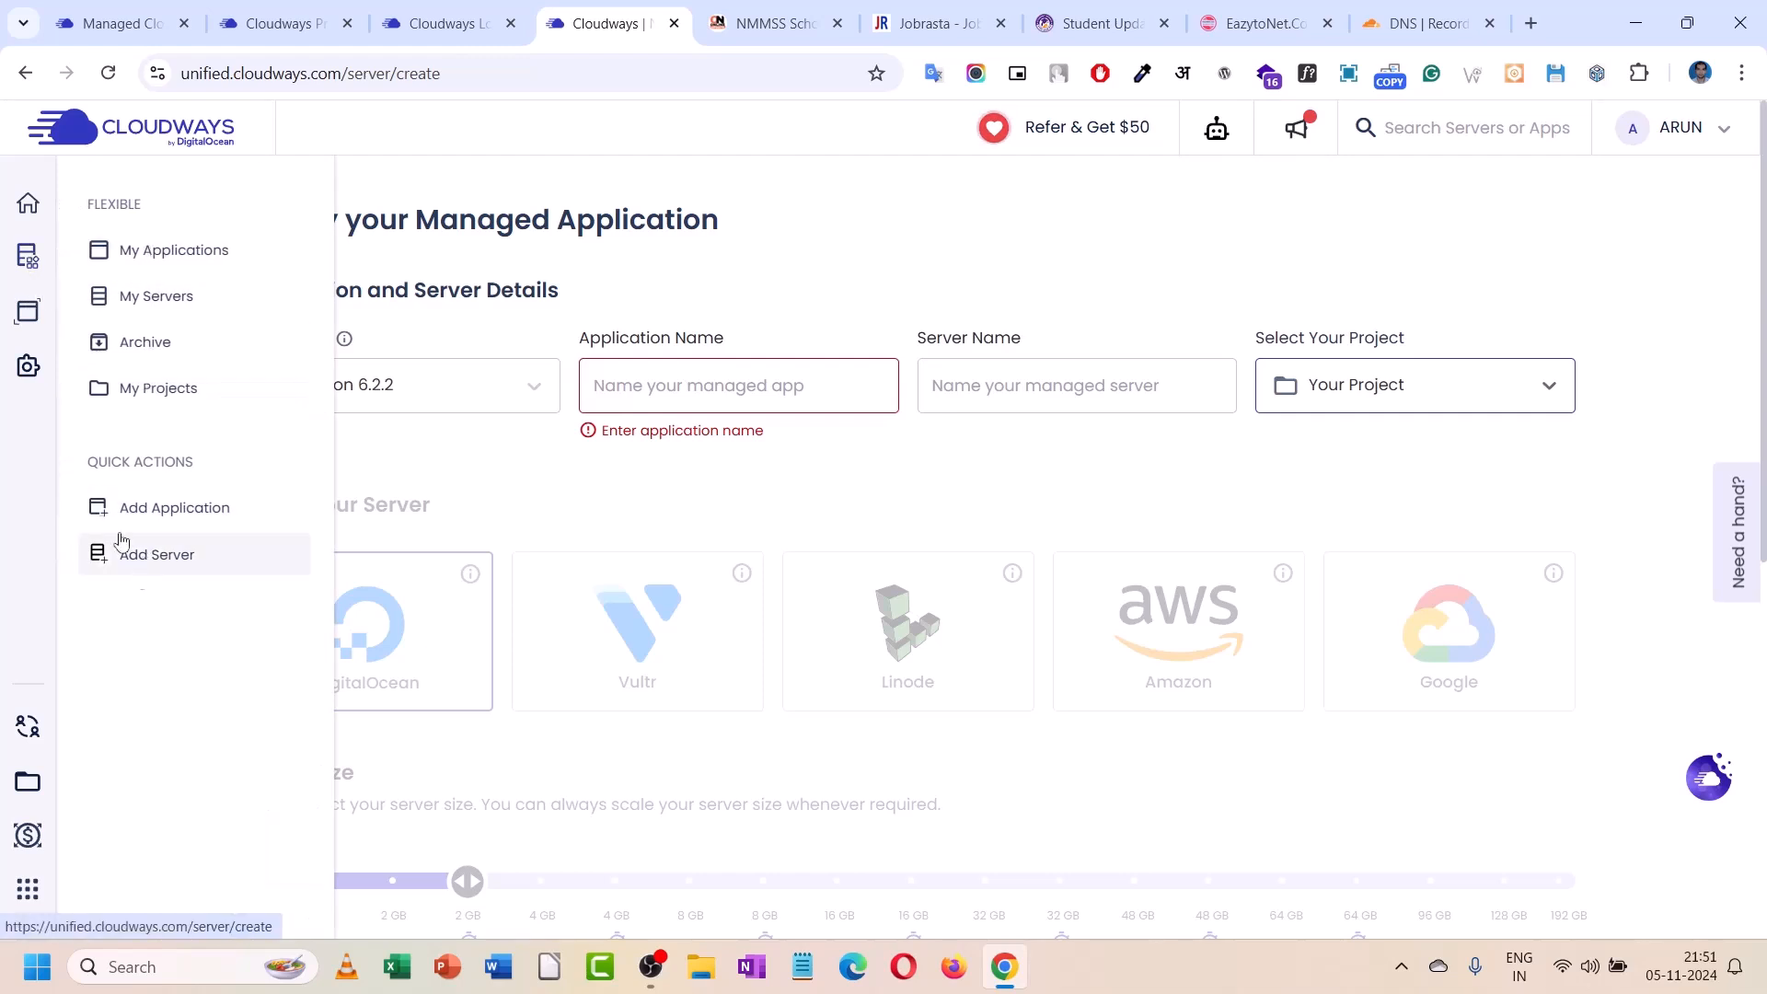
mouse_move(37, 316)
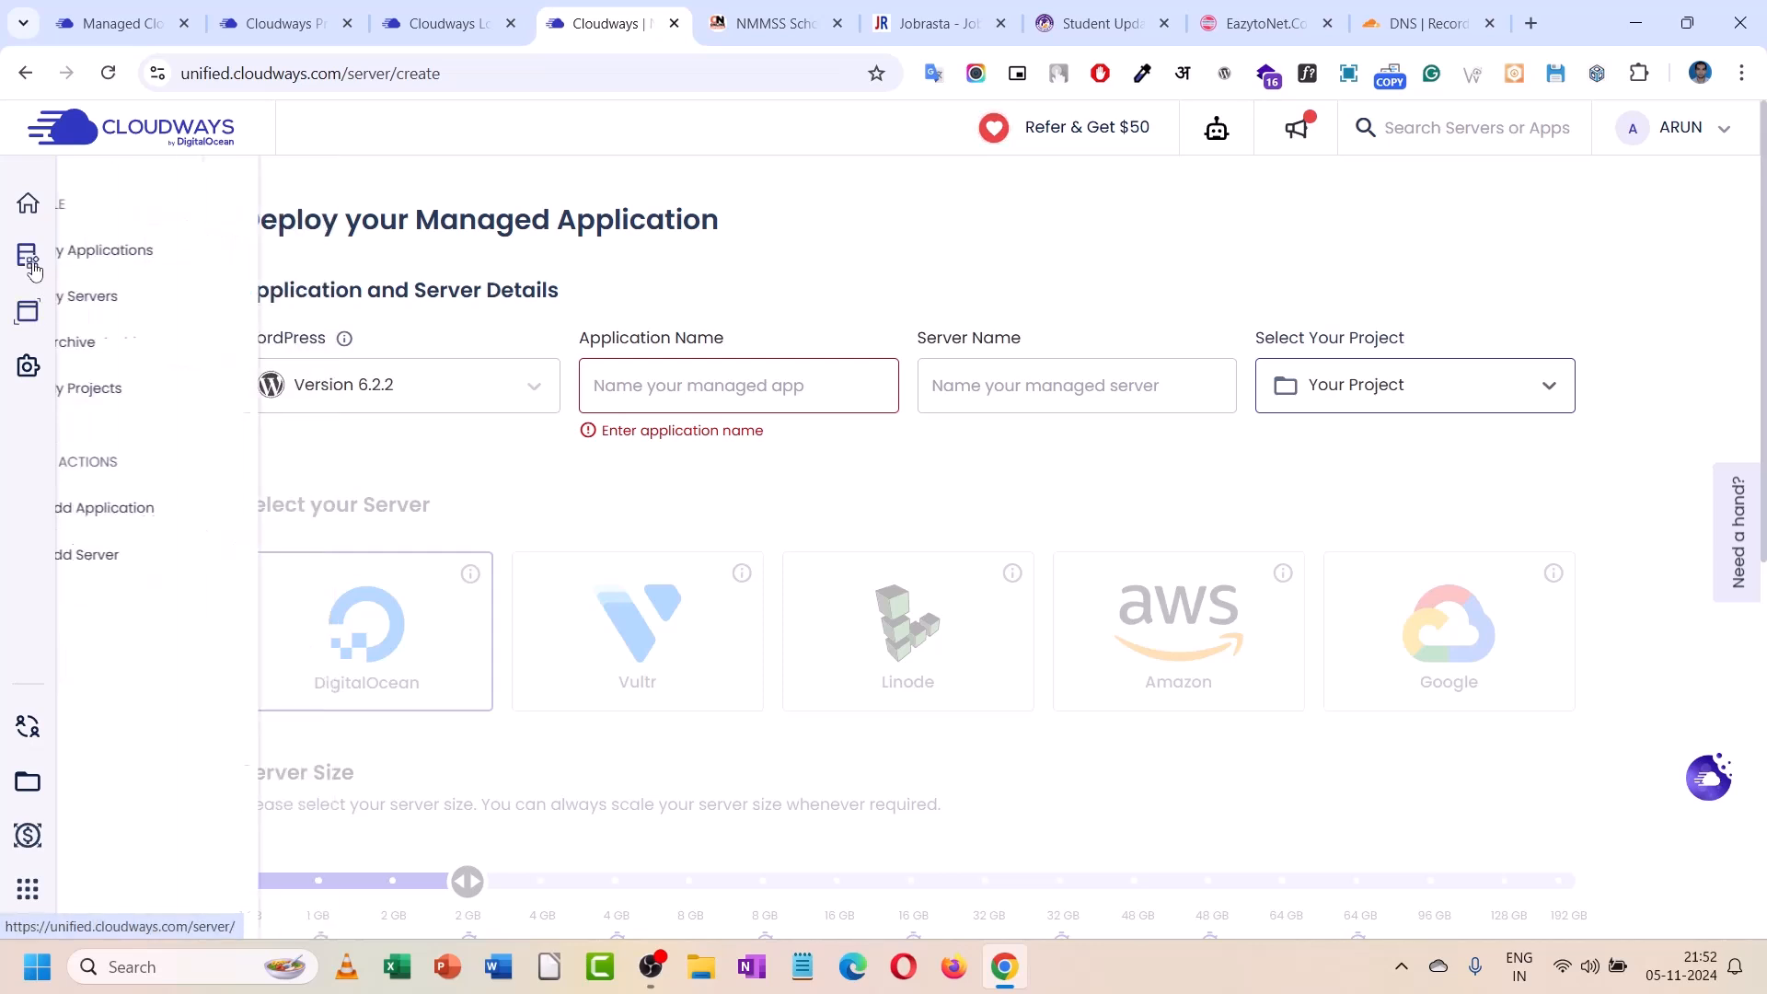
mouse_move(28, 366)
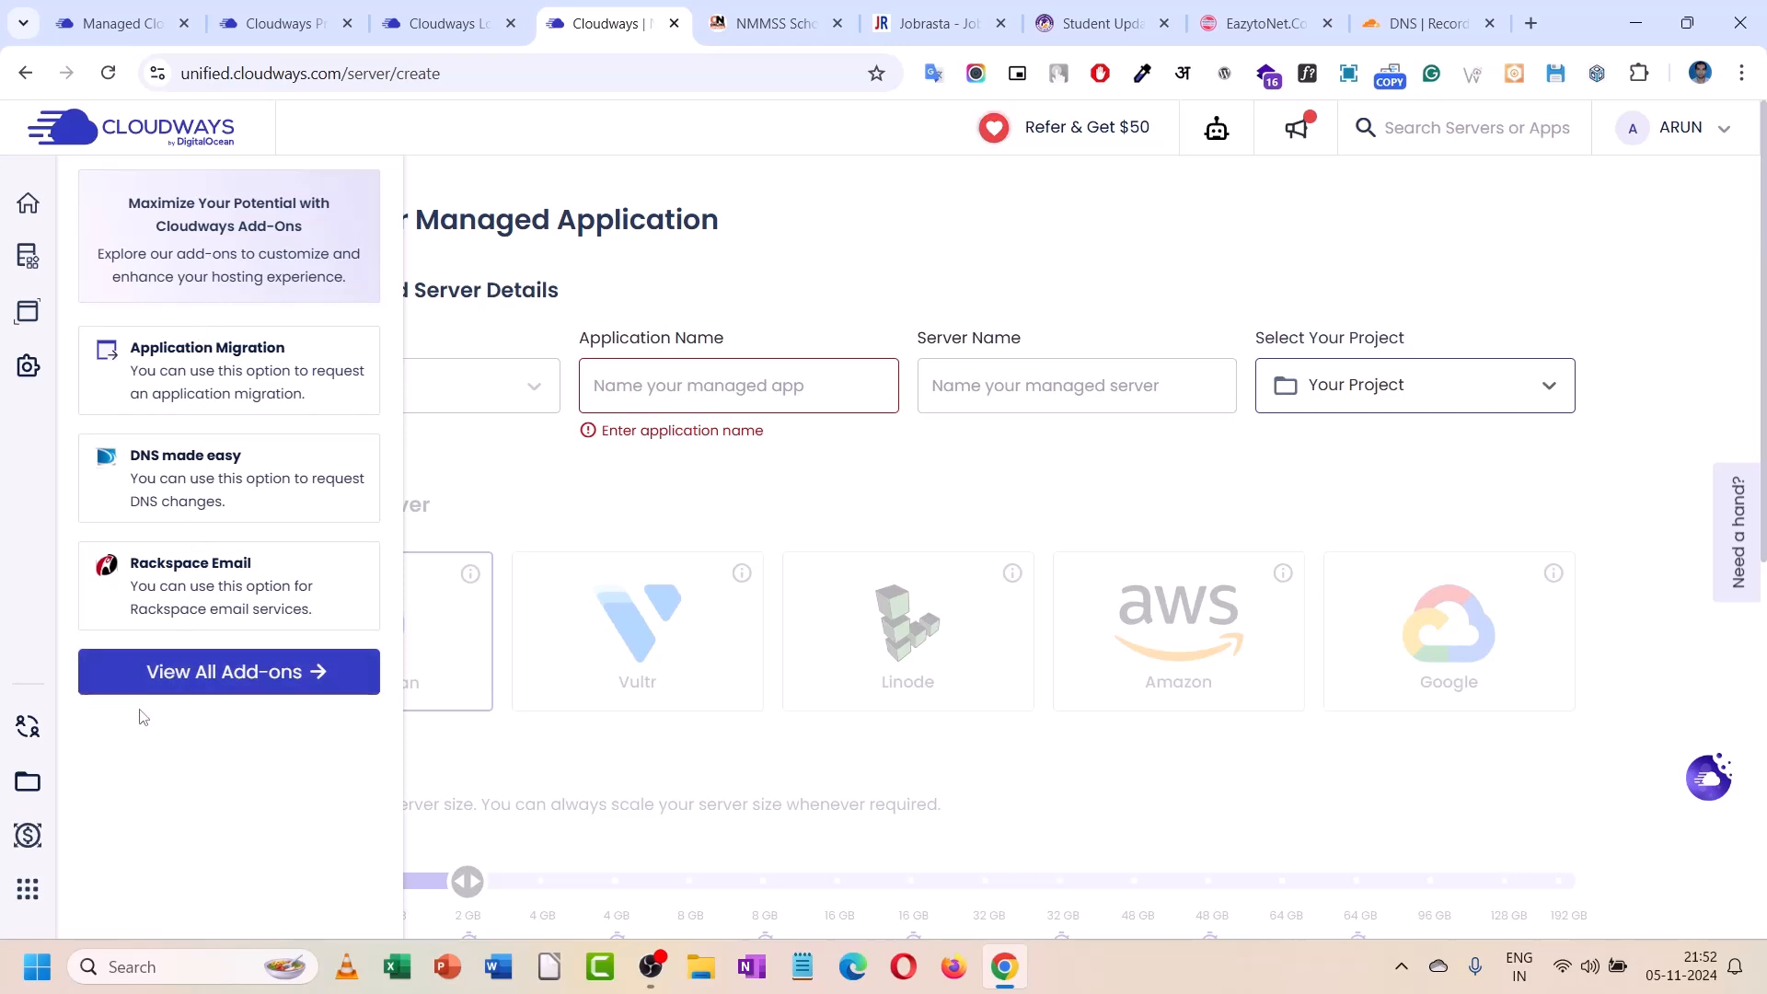
- Name the application wpclass and the server server1
left_click(609, 399)
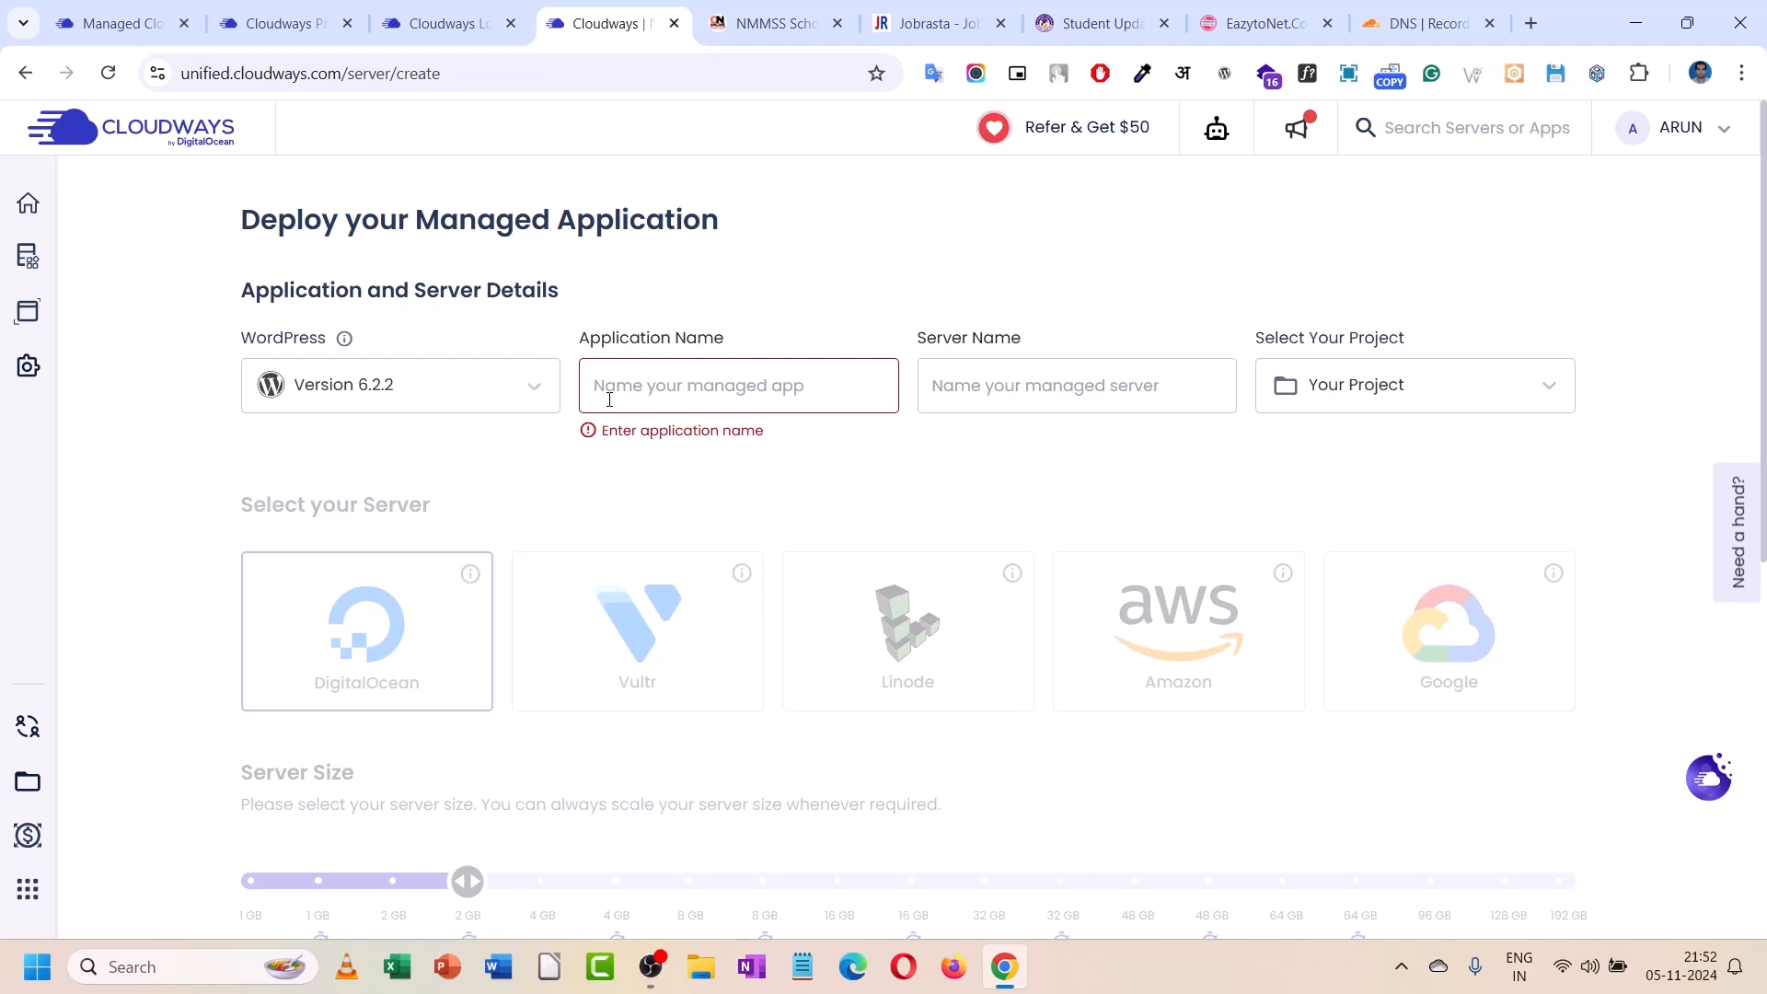
type("wp")
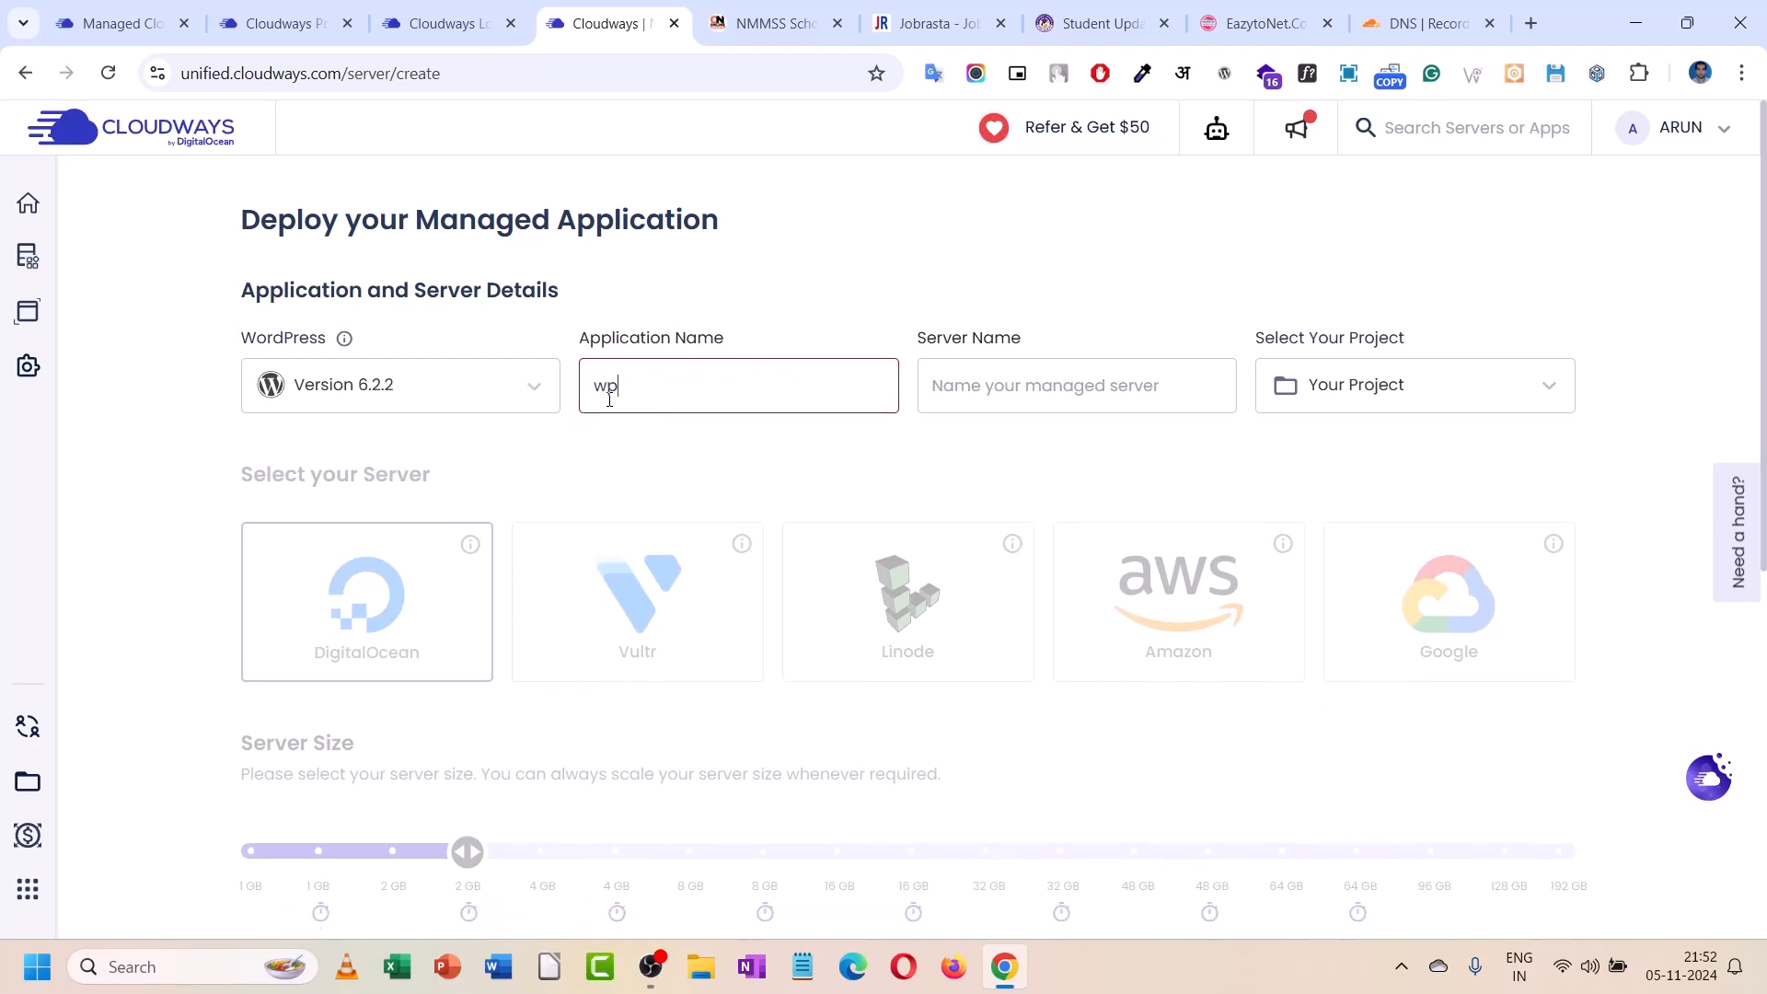
type("class")
left_click(1005, 393)
type("server1")
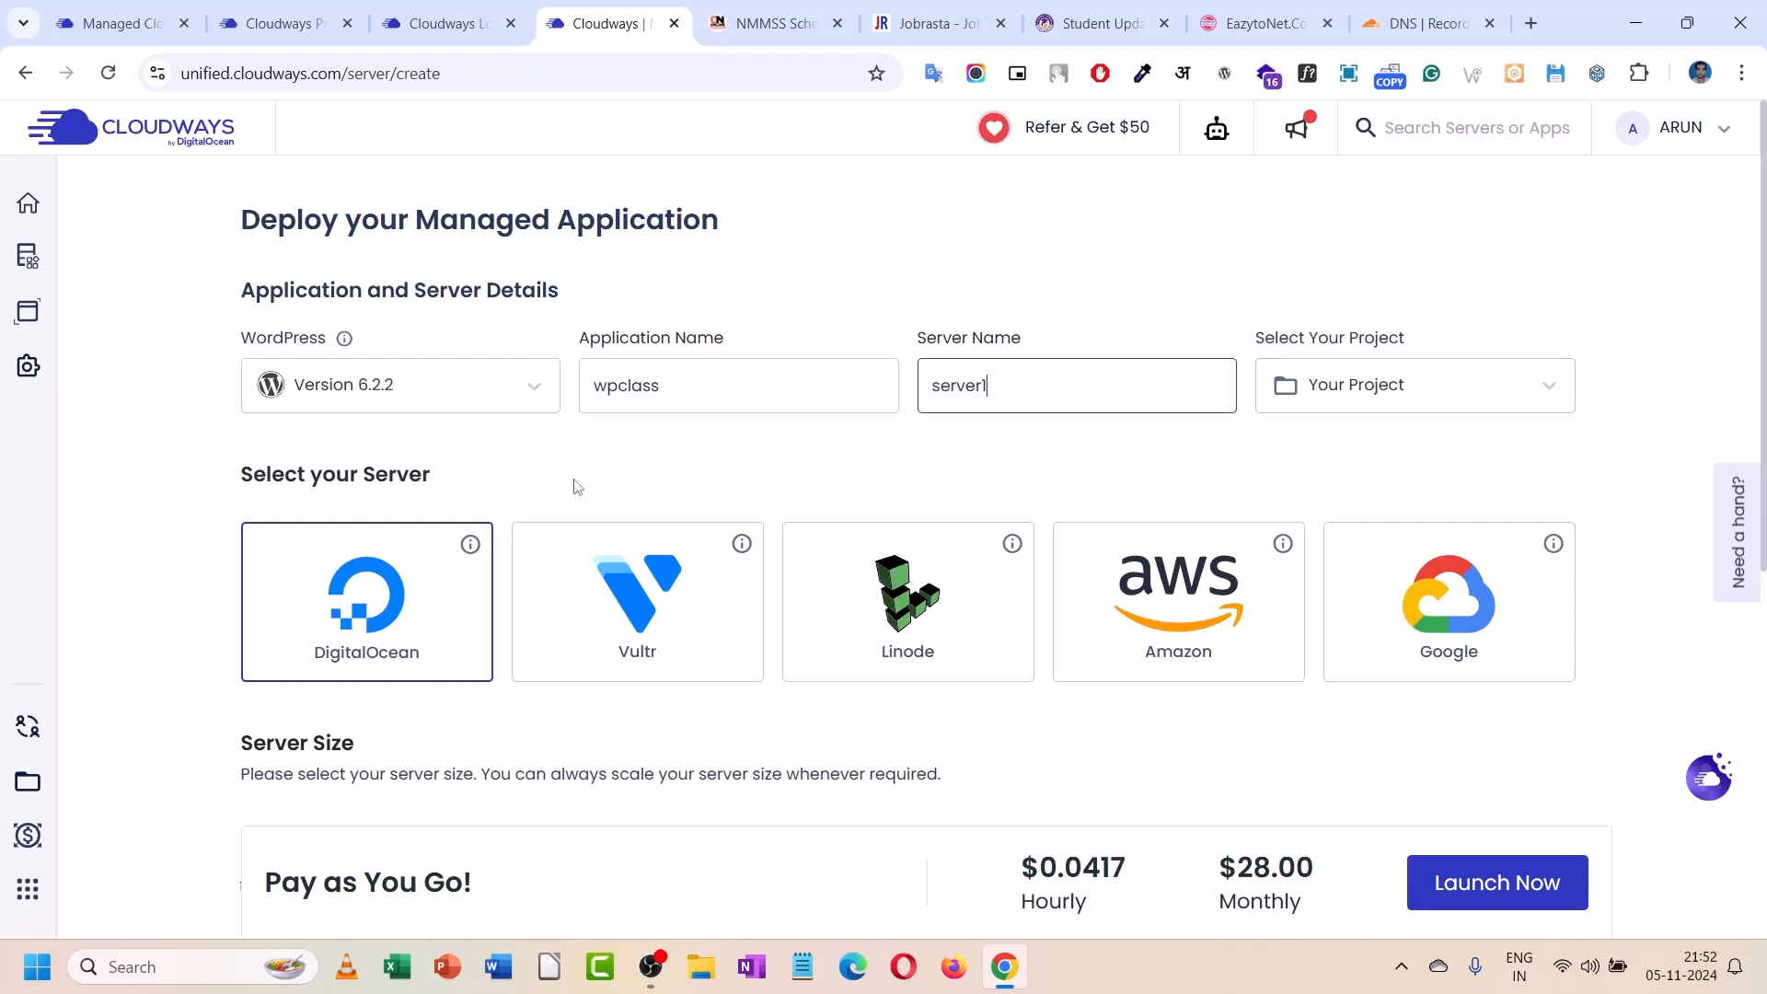
- Review the server providers and sizes, then set the DigitalOcean server size to the basic 1 GB plan
scroll(552, 481, "down", 2)
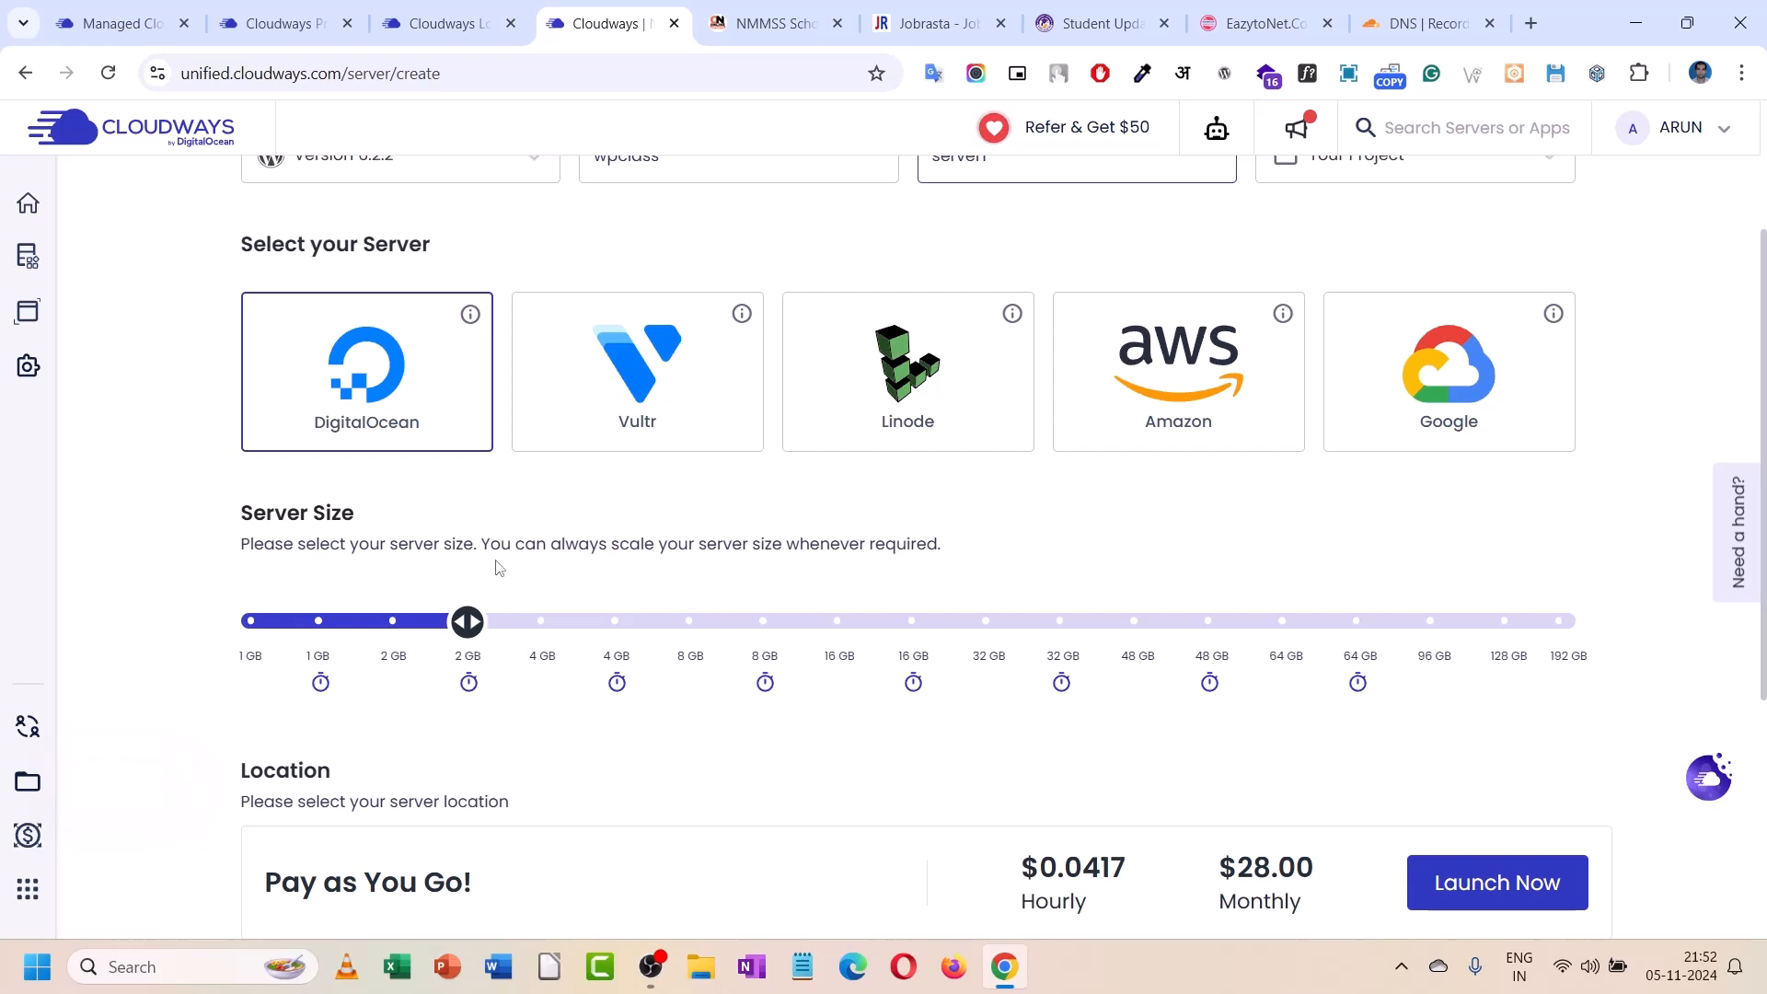
scroll(501, 563, "down", 1)
scroll(483, 553, "up", 2)
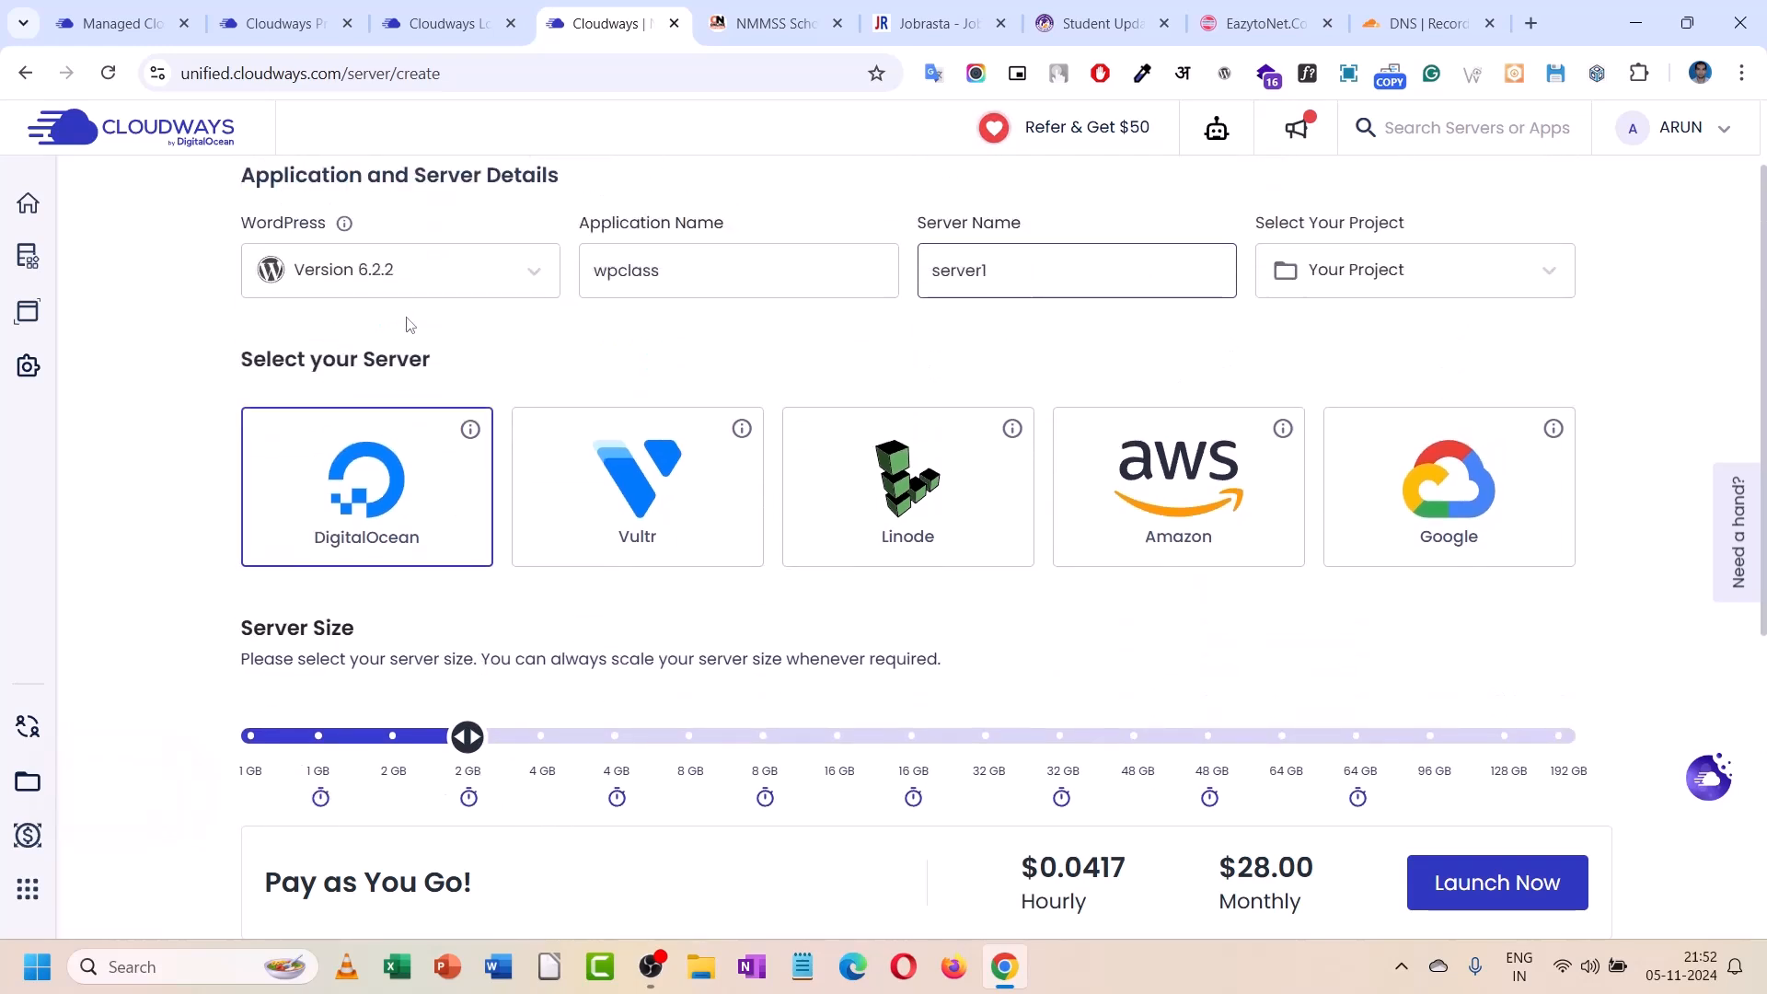
scroll(439, 318, "down", 1)
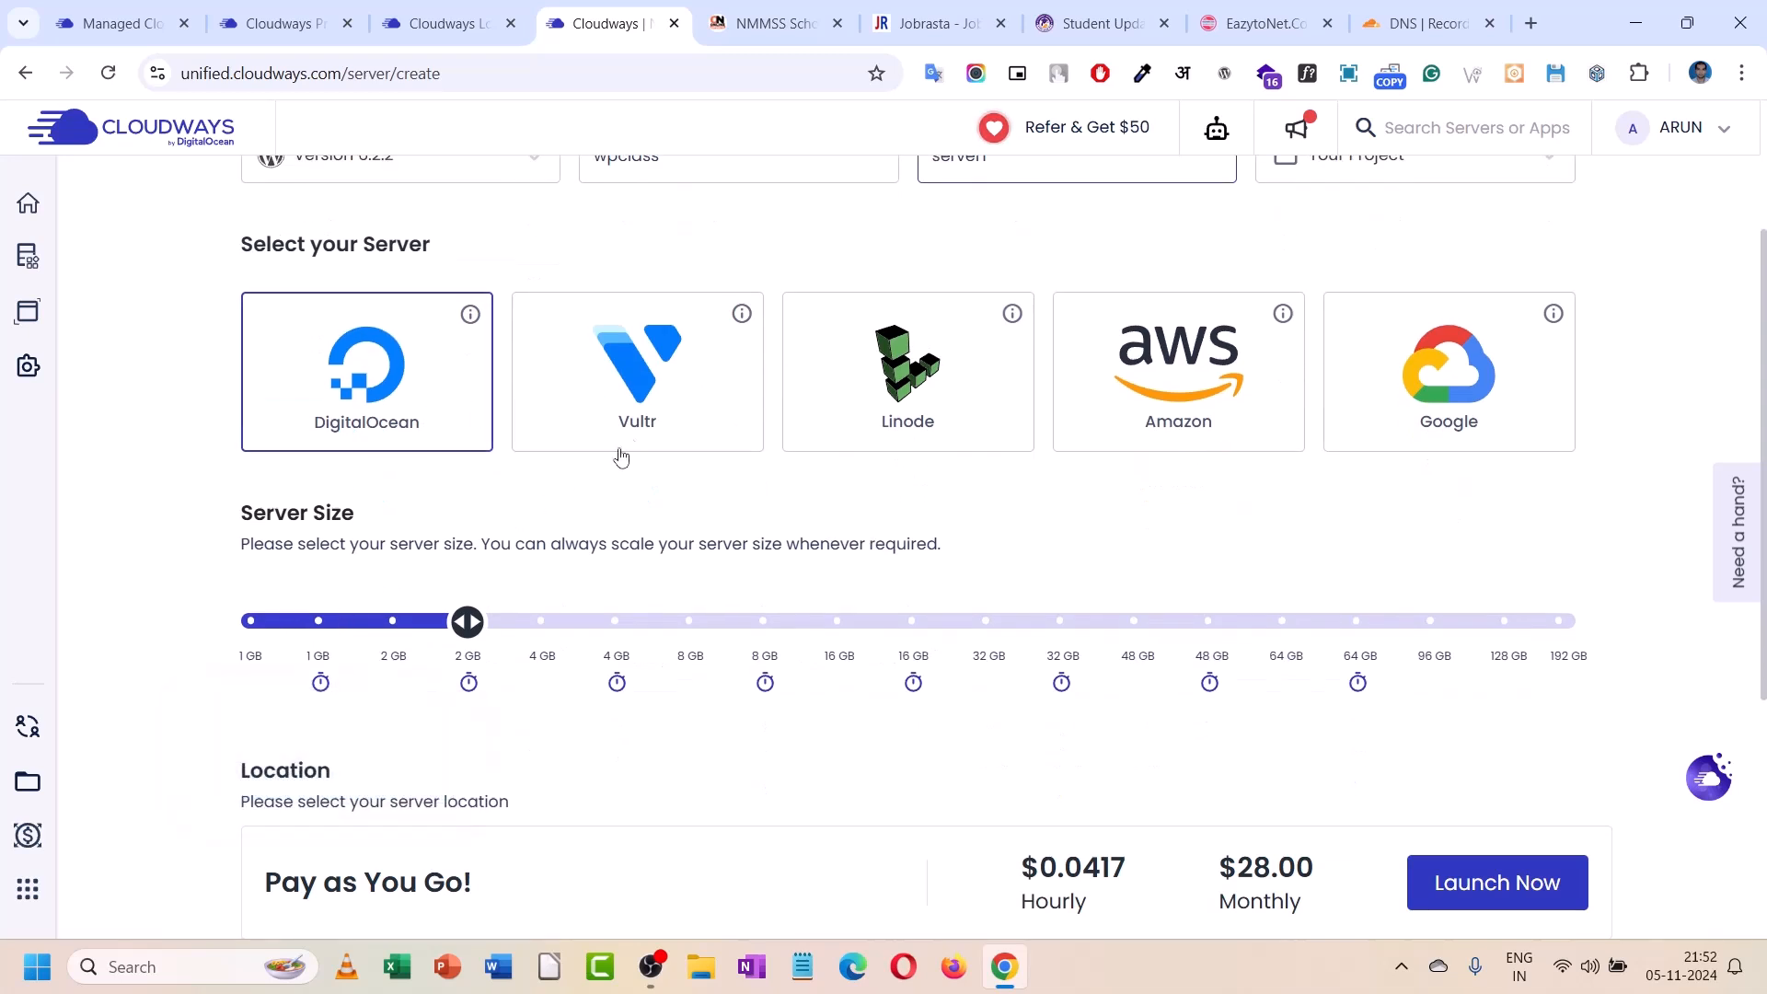
scroll(434, 457, "down", 1)
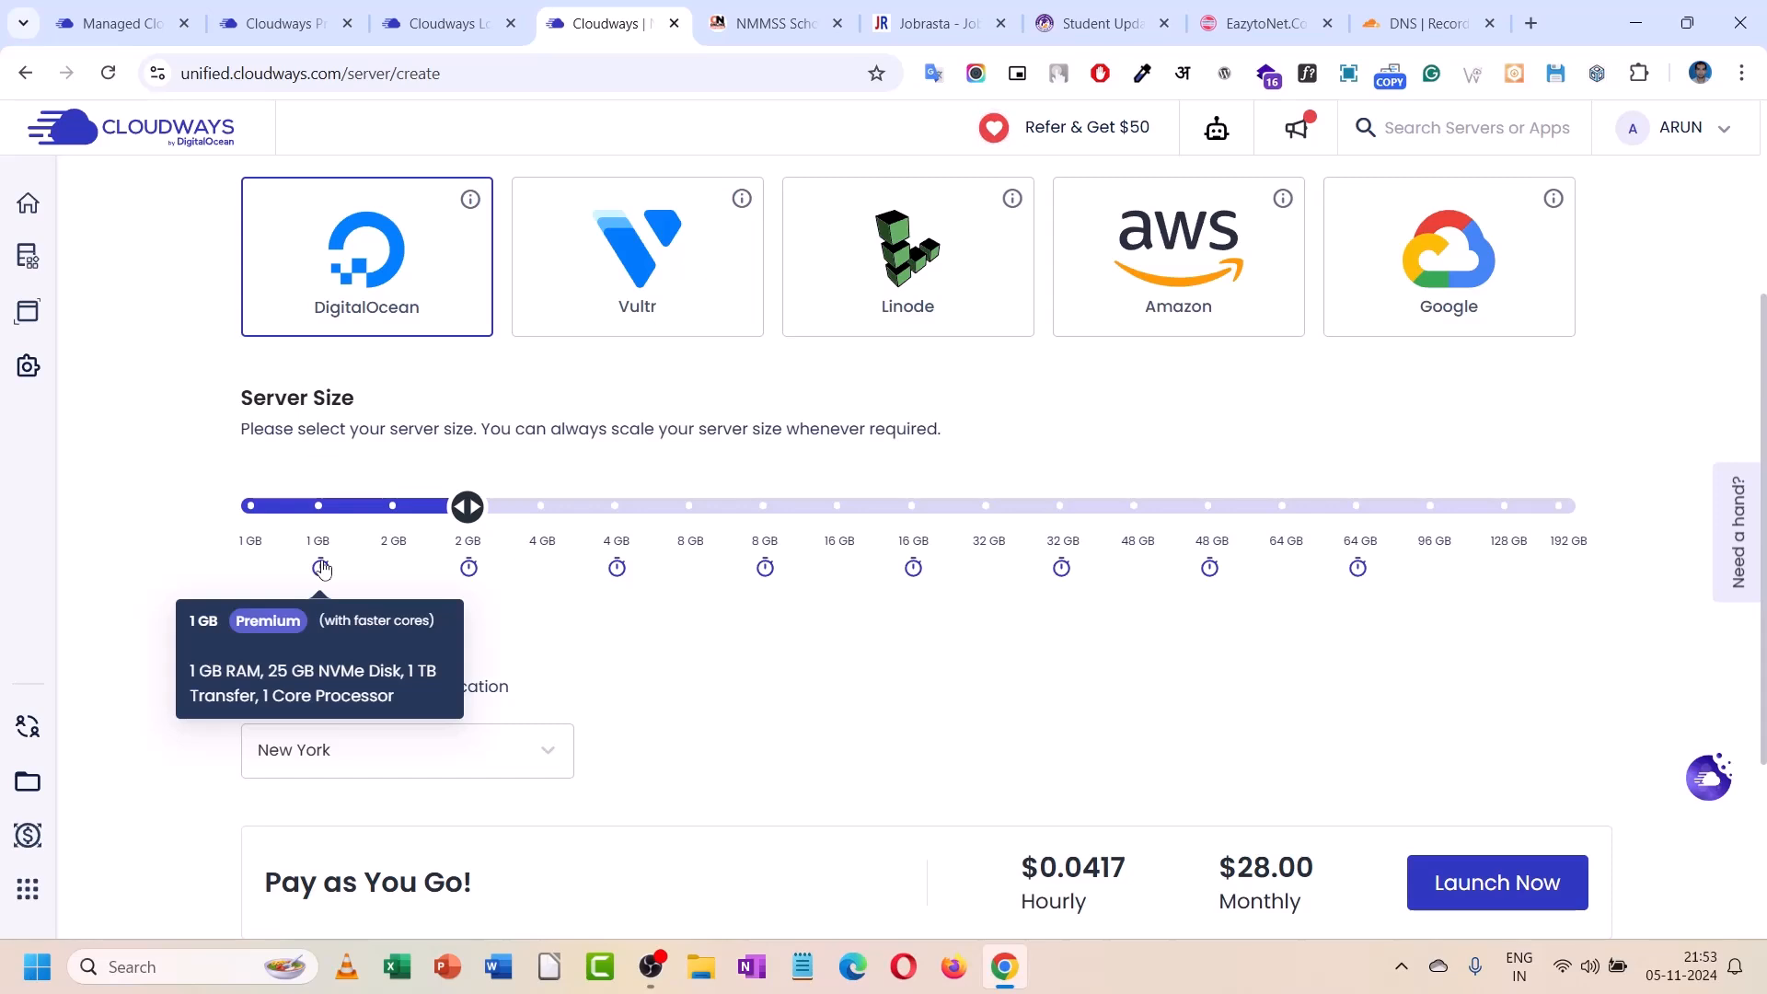
left_click(251, 507)
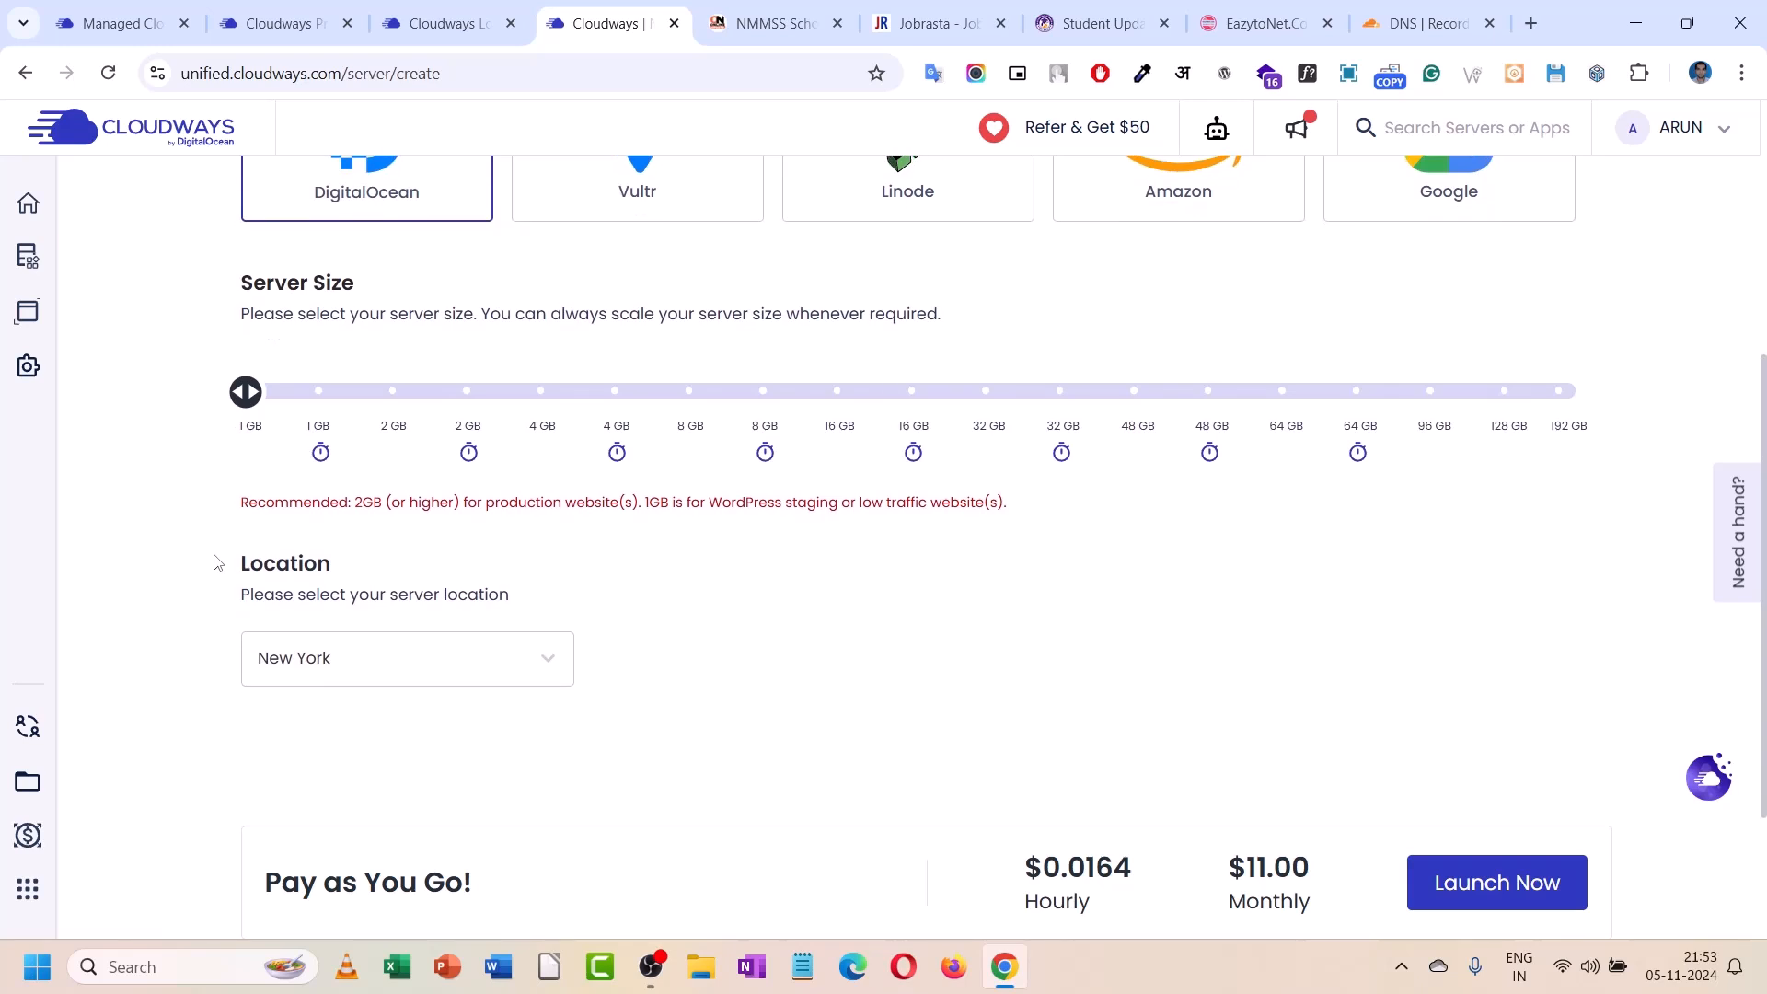
- Set the DigitalOcean server location to Bangalore
left_click(326, 661)
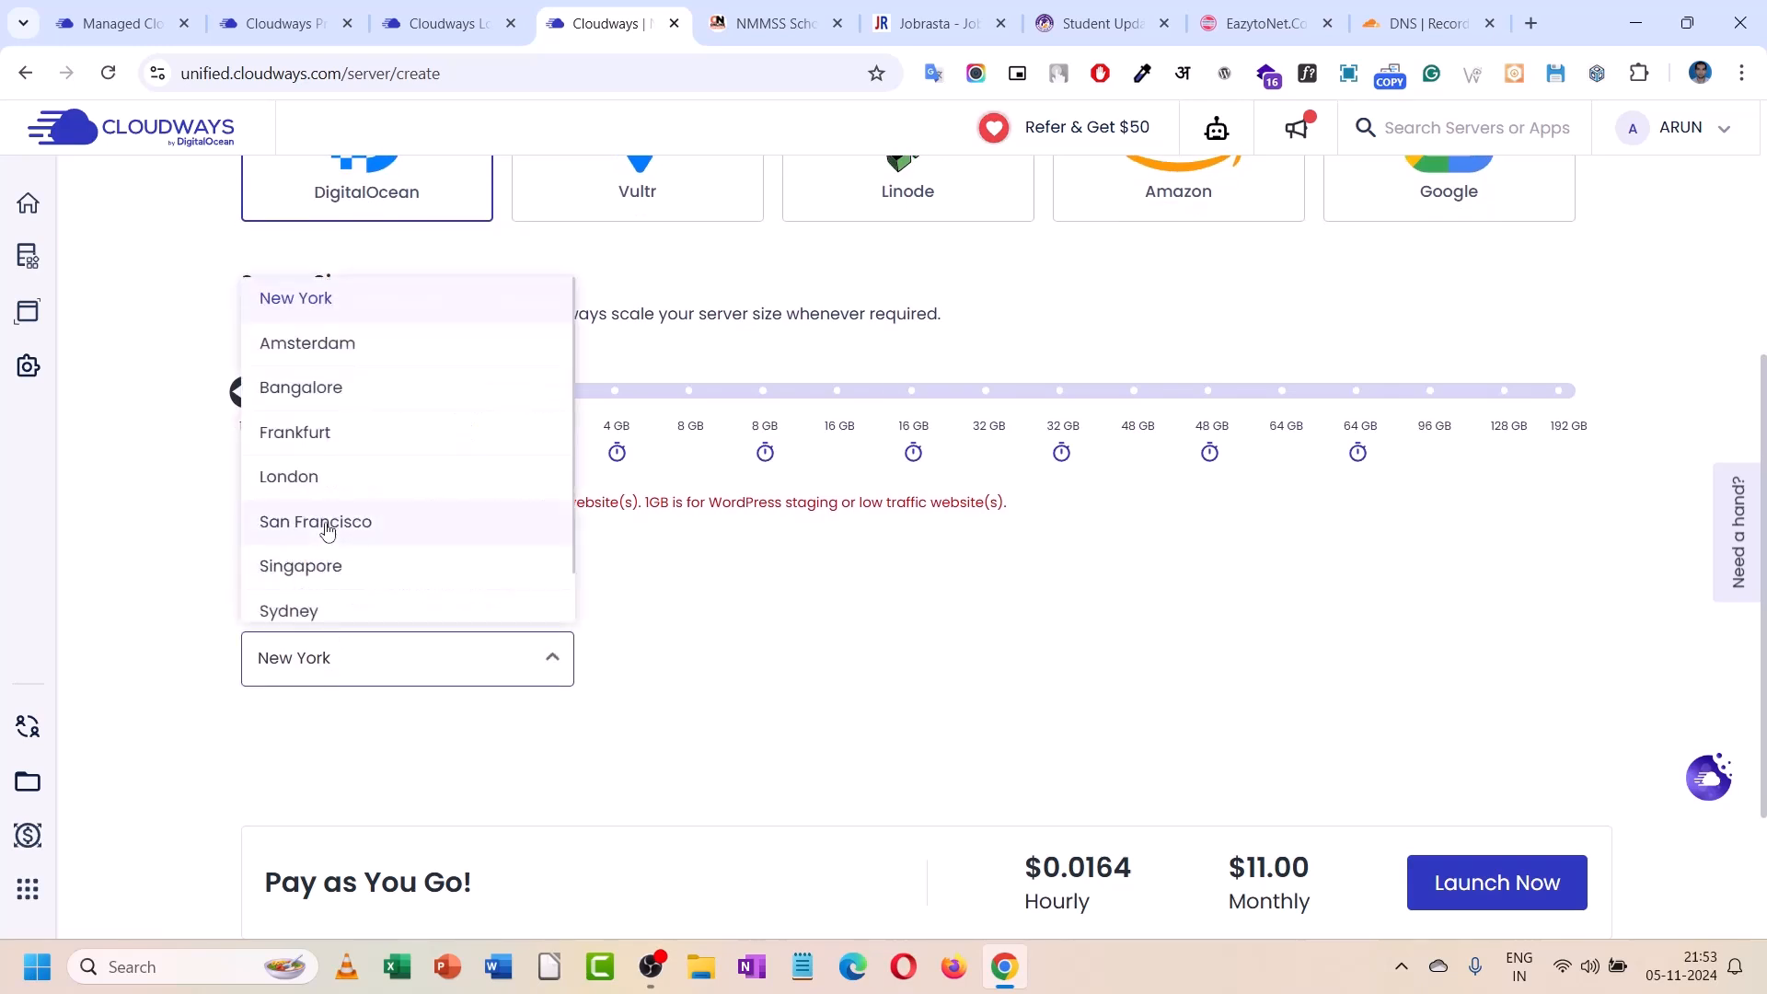
scroll(327, 524, "down", 1)
scroll(323, 551, "up", 1)
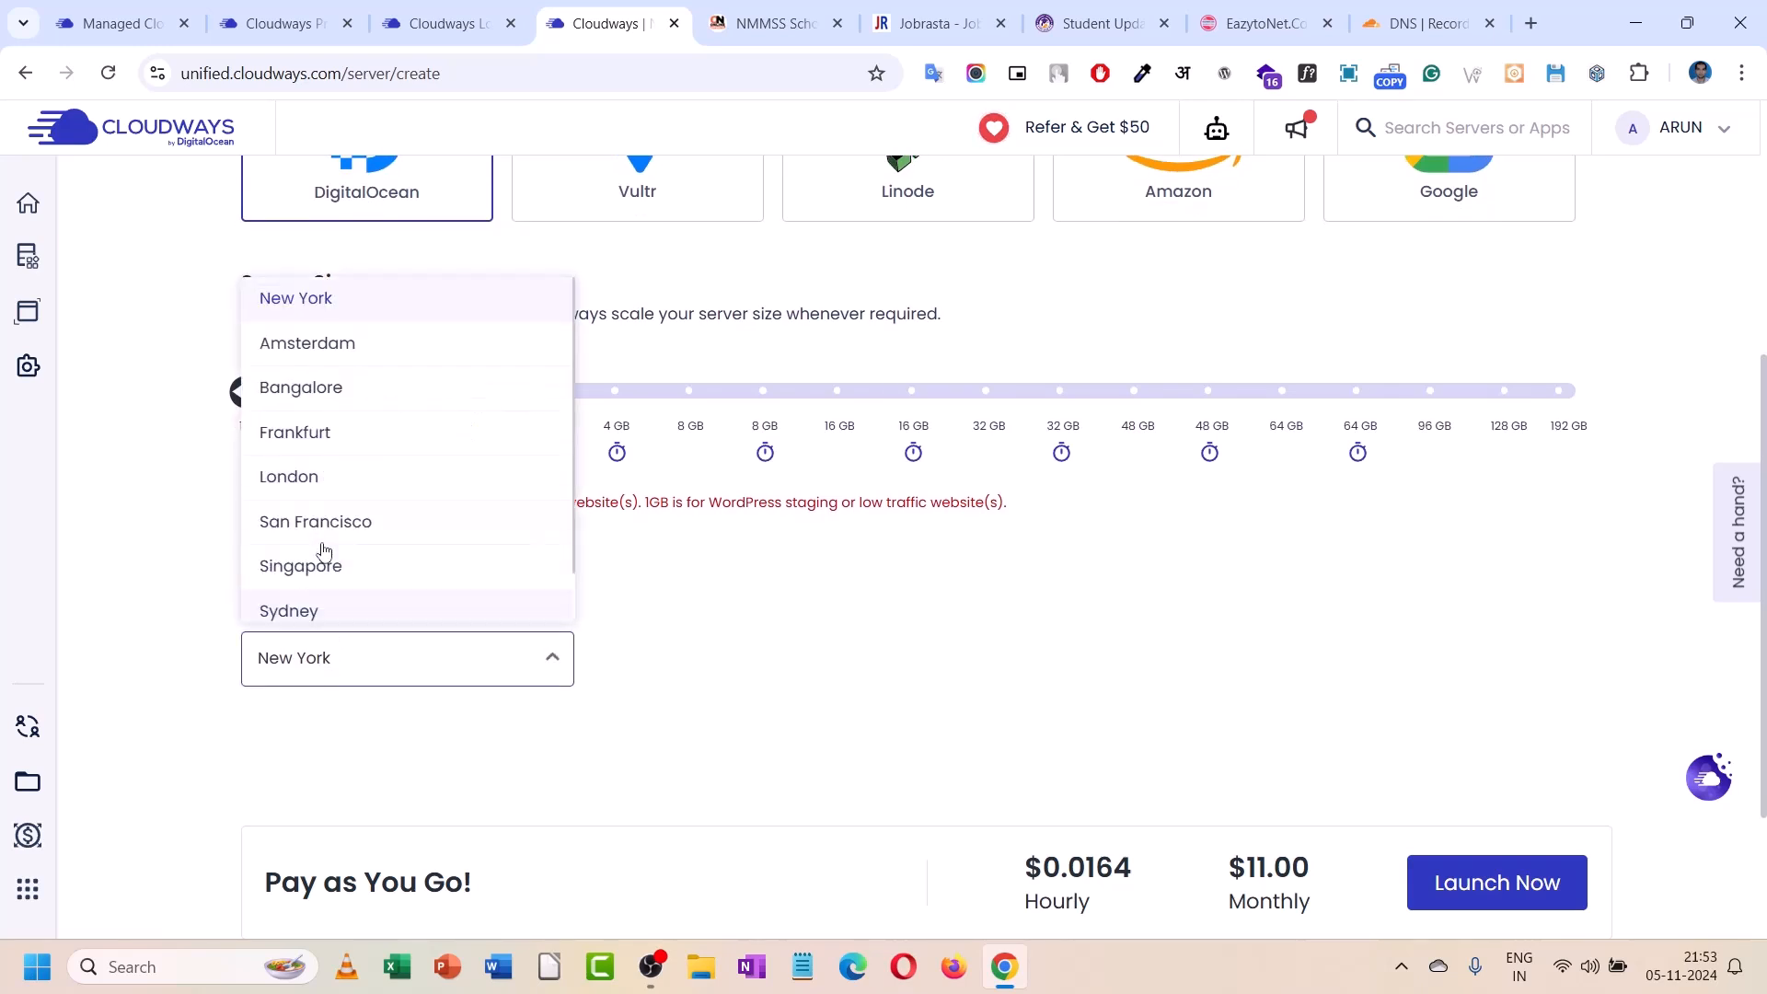
left_click(329, 391)
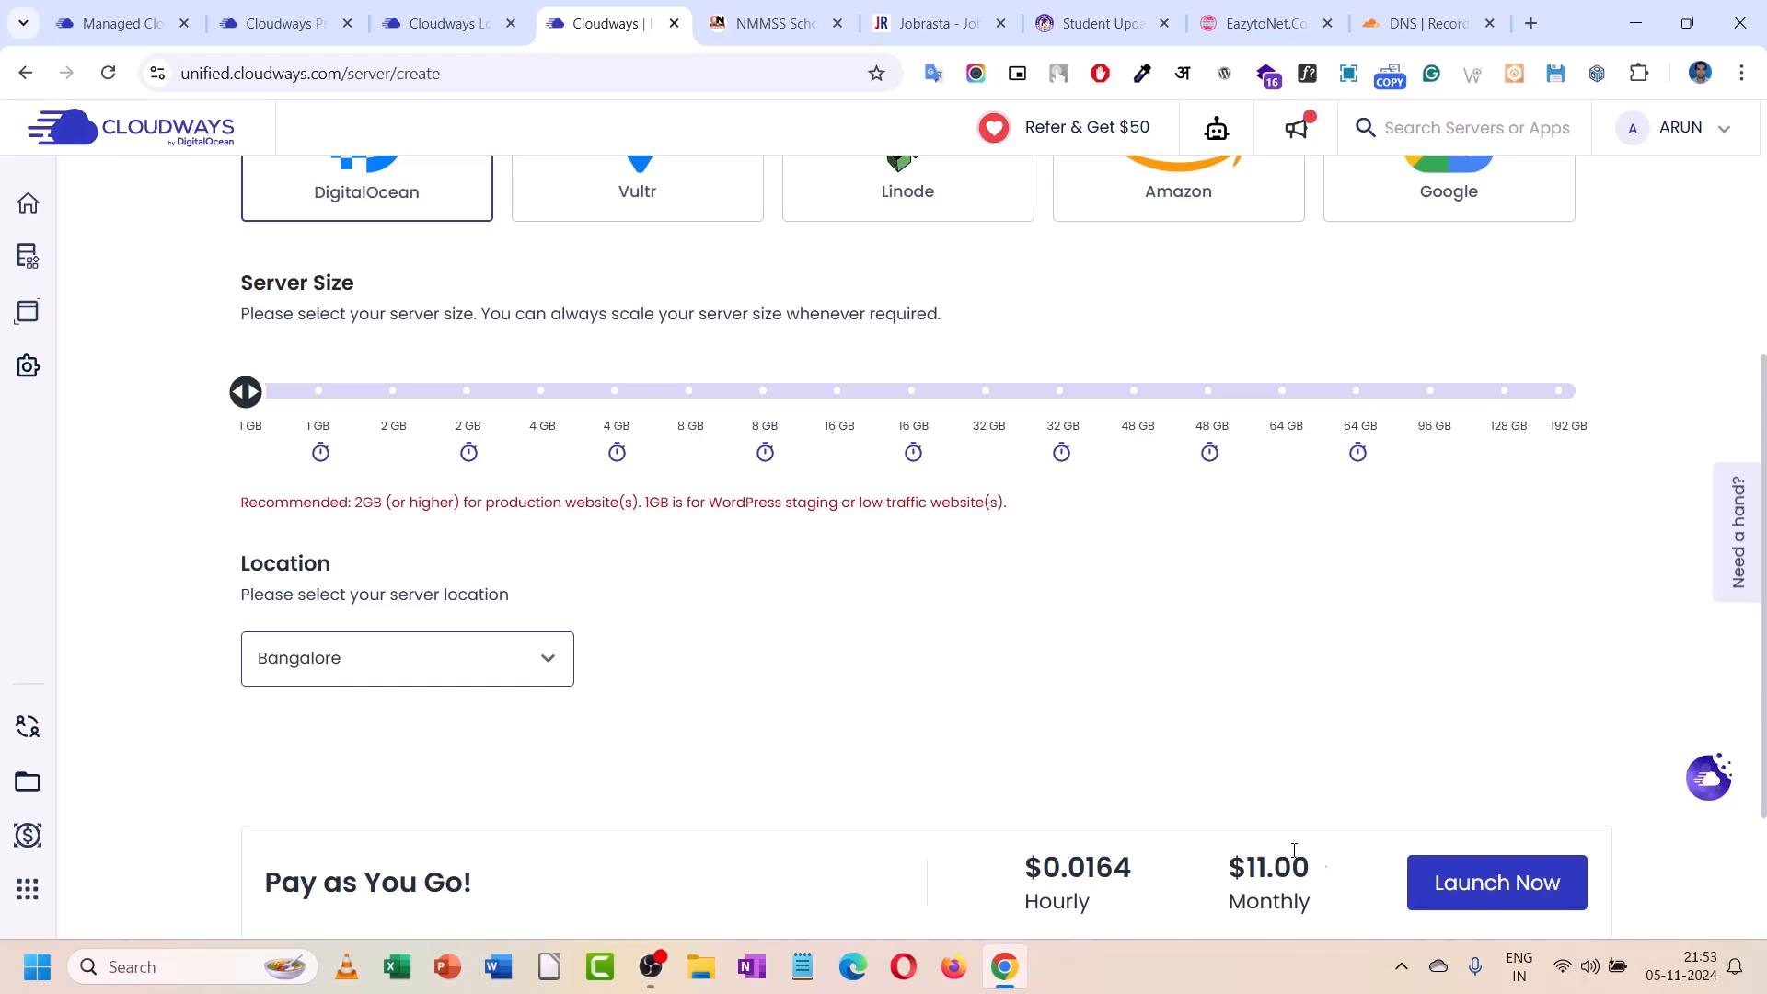
- Compare the premium 1 GB DigitalOcean plan with the basic one, ending with the basic 1 GB size selected
scroll(875, 619, "down", 2)
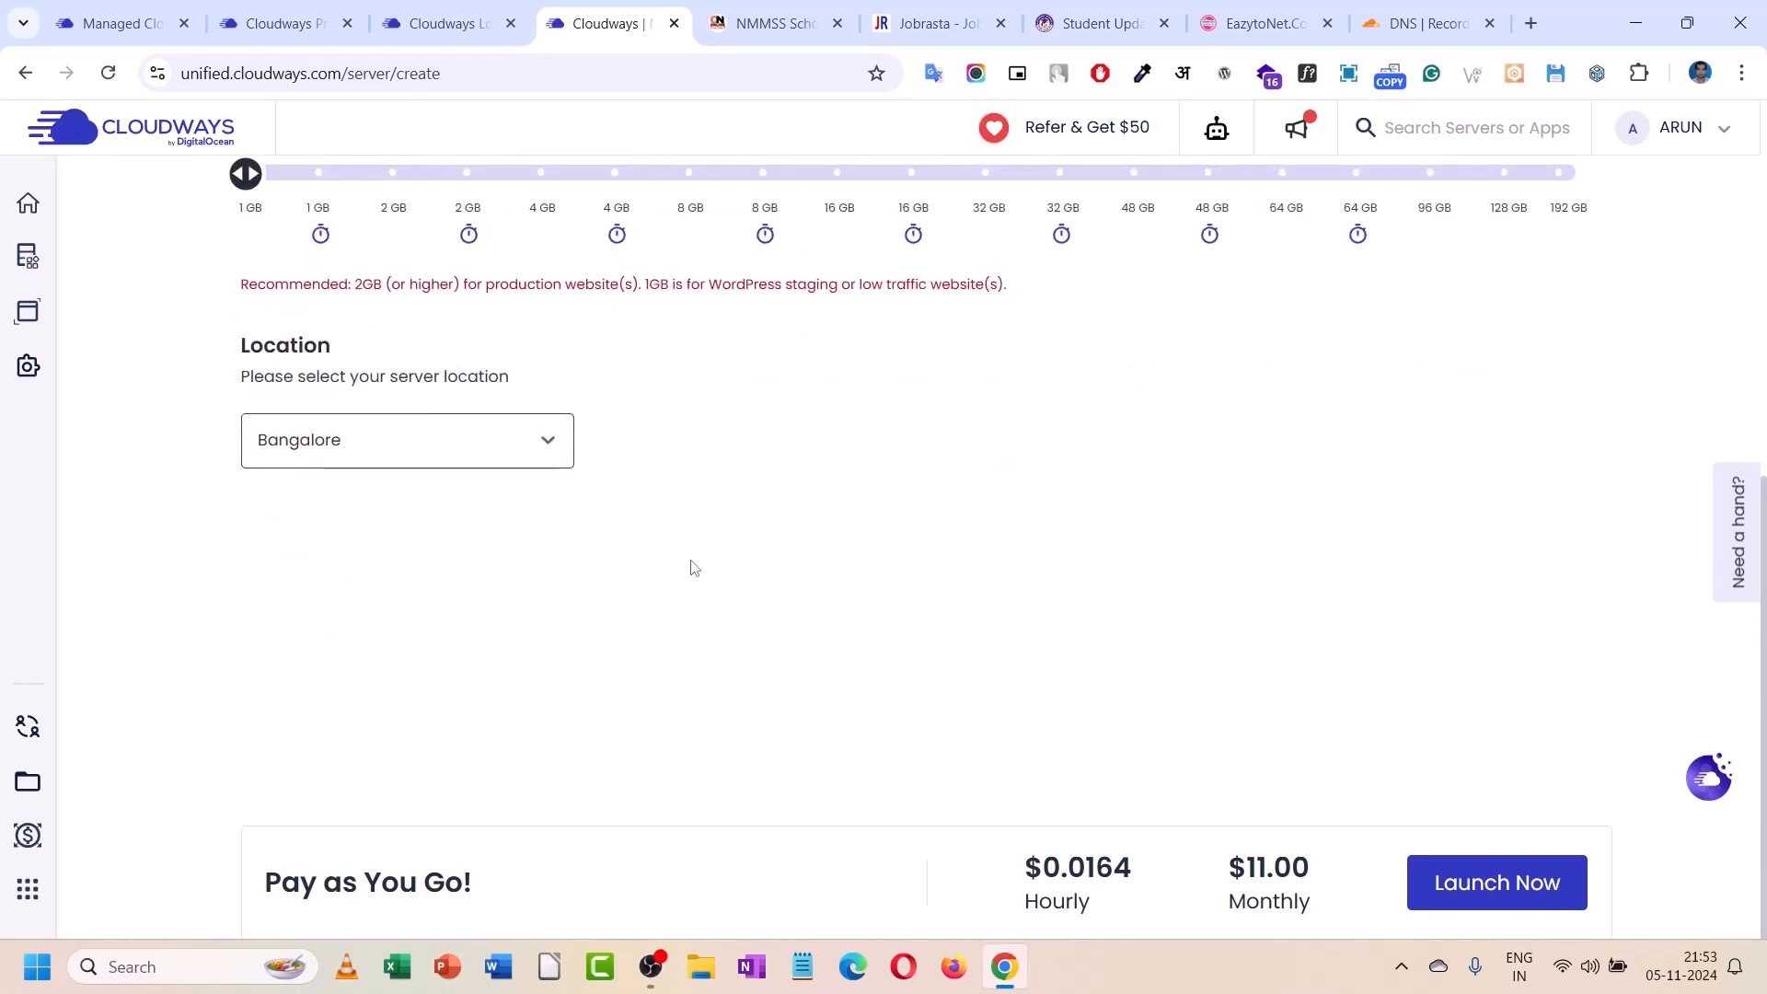
scroll(693, 568, "up", 3)
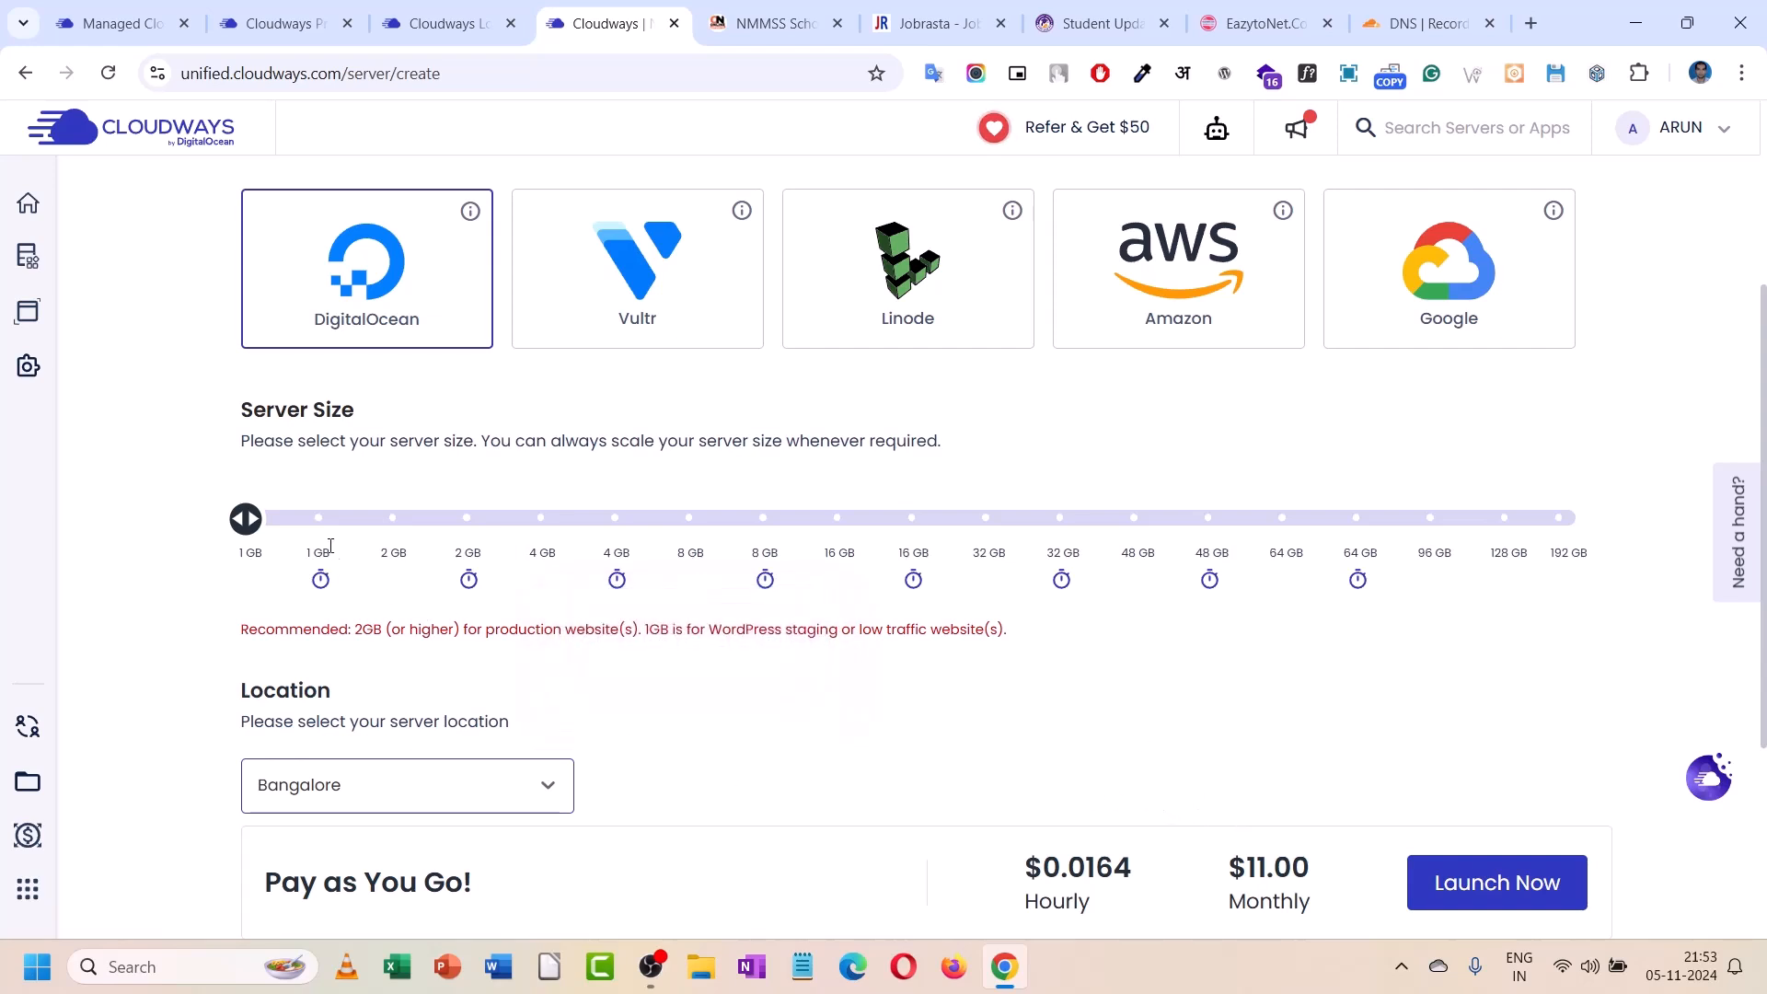
mouse_move(319, 535)
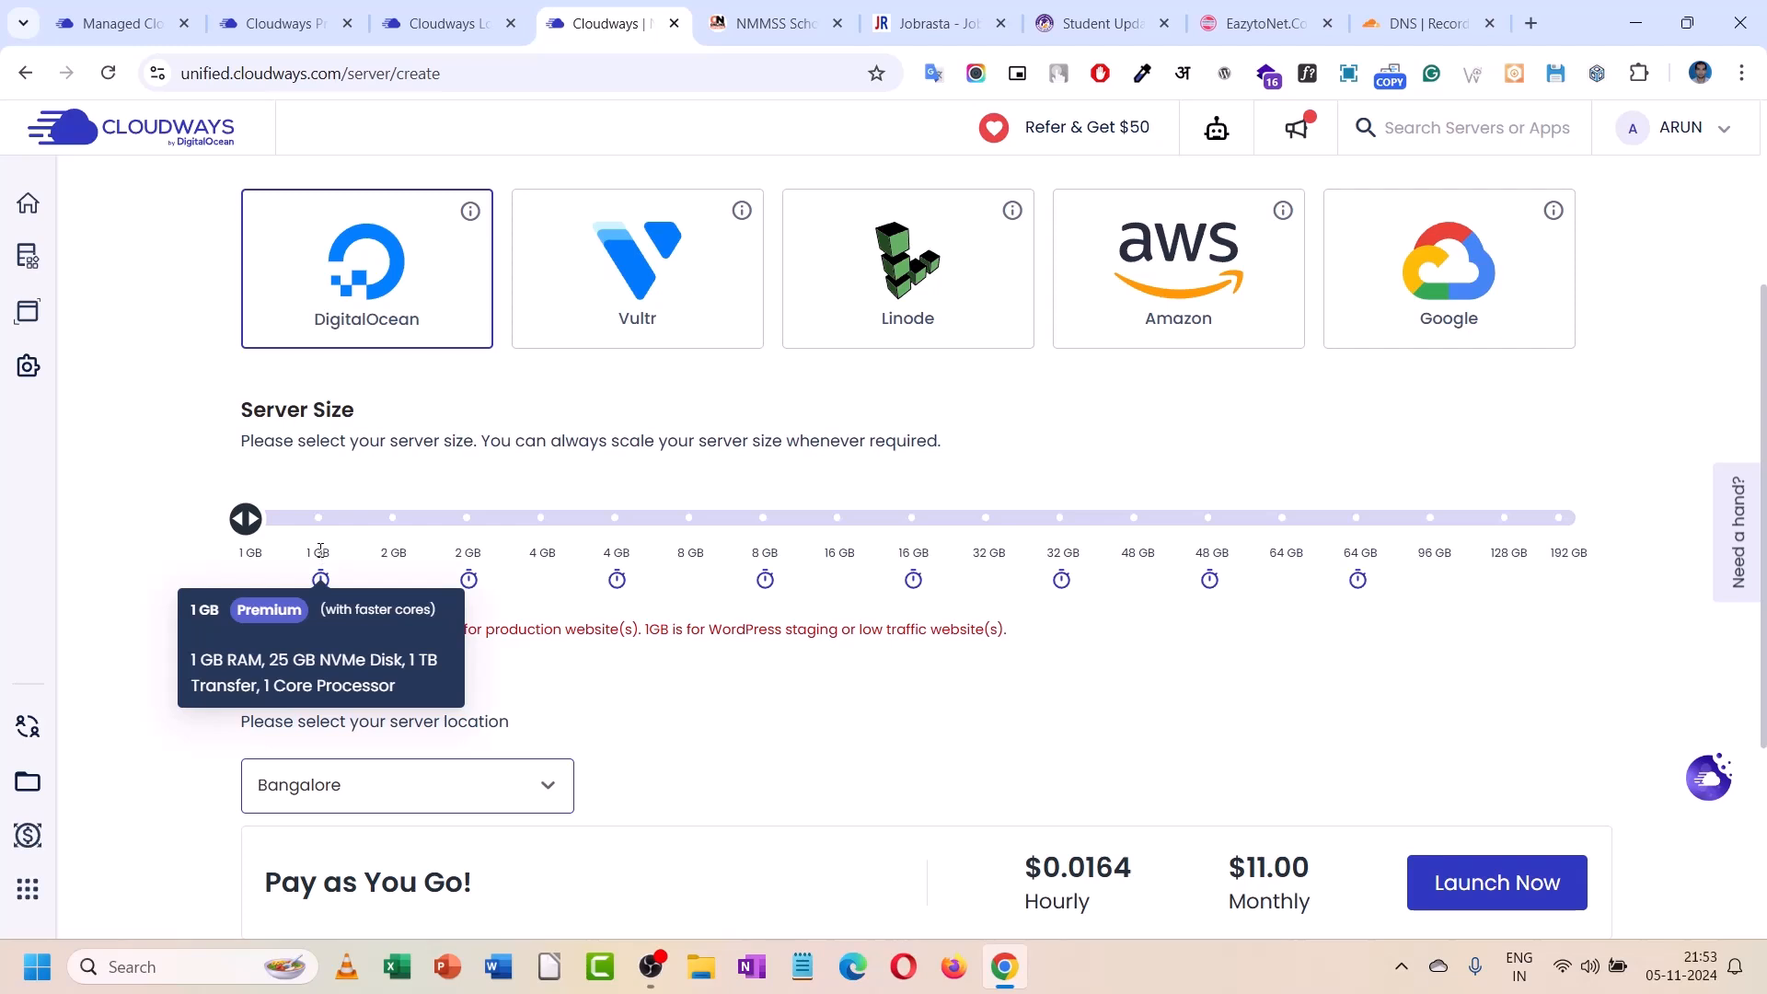
left_click(322, 518)
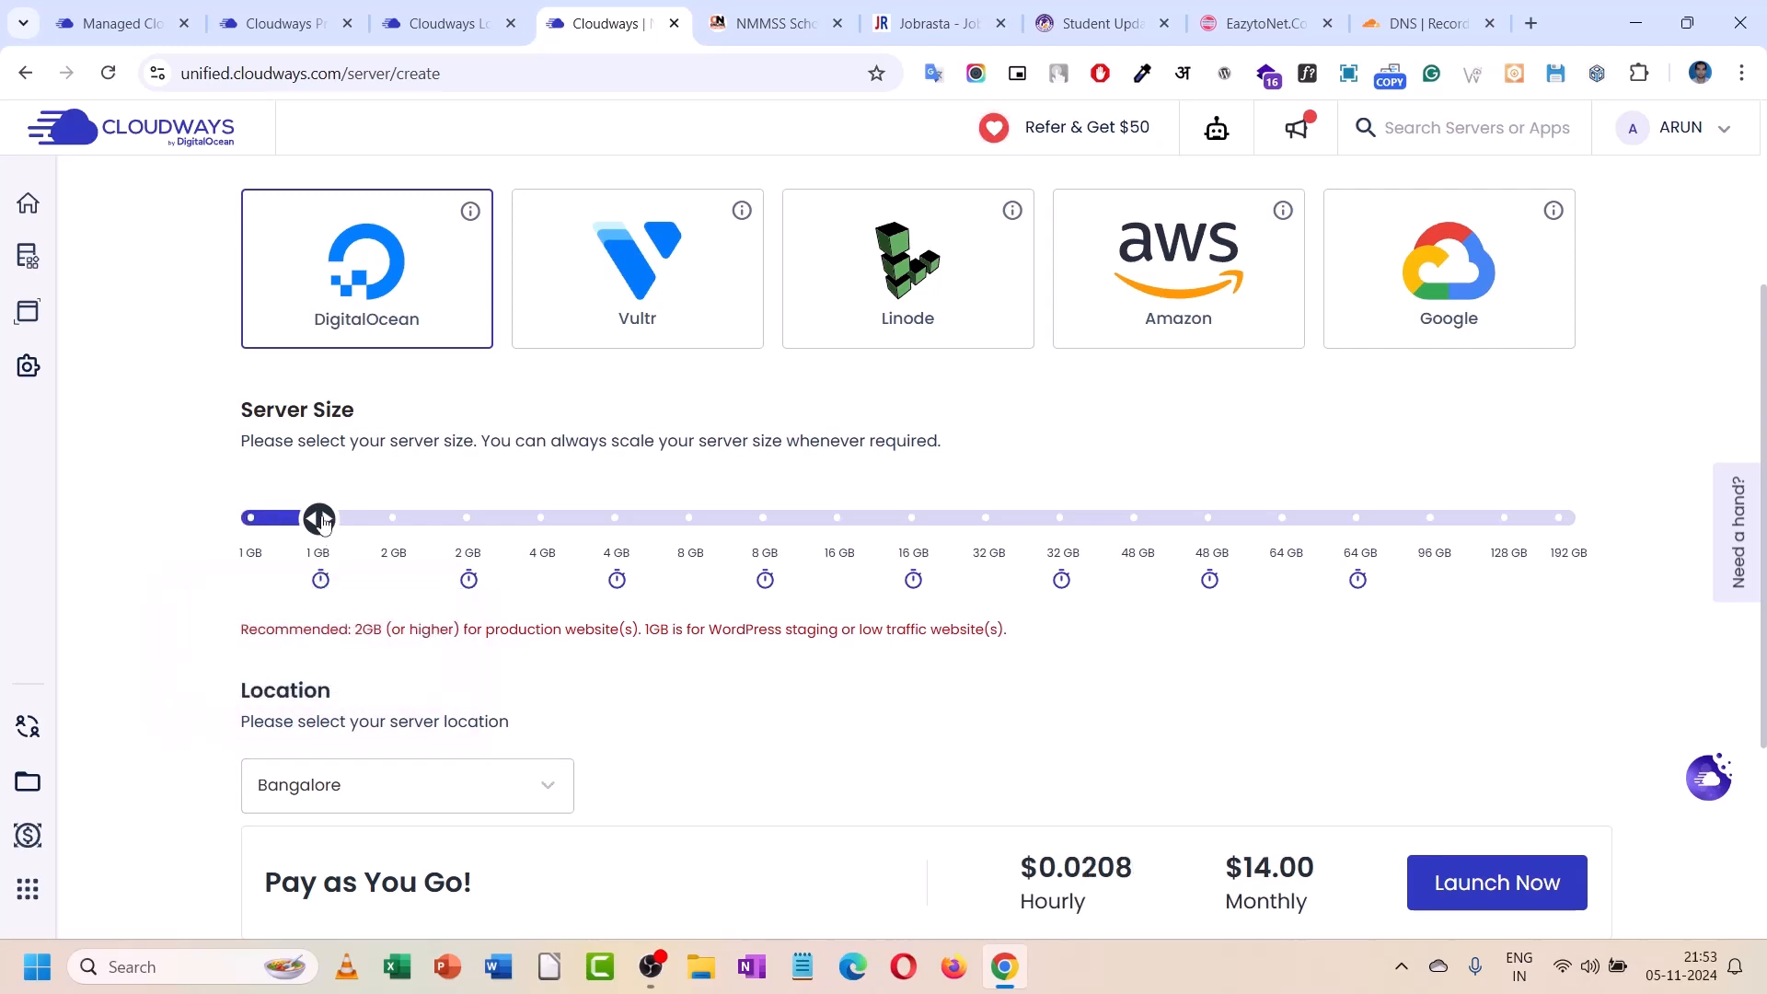
mouse_move(321, 579)
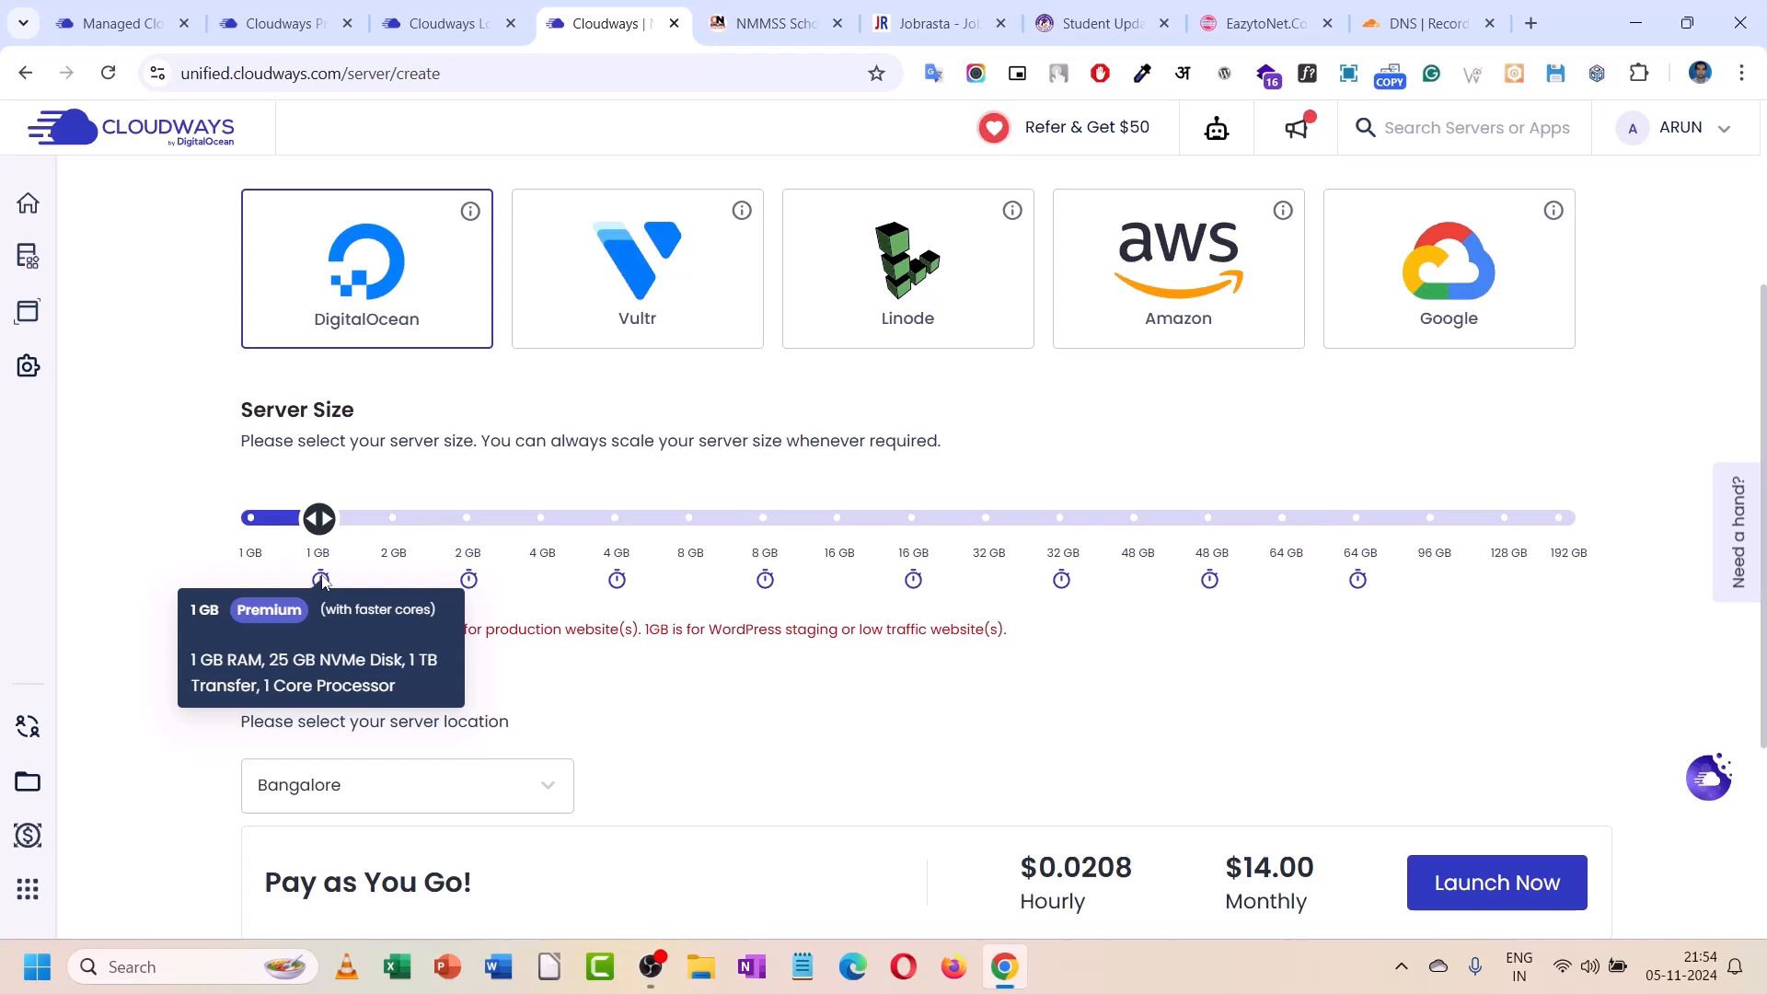
mouse_move(258, 518)
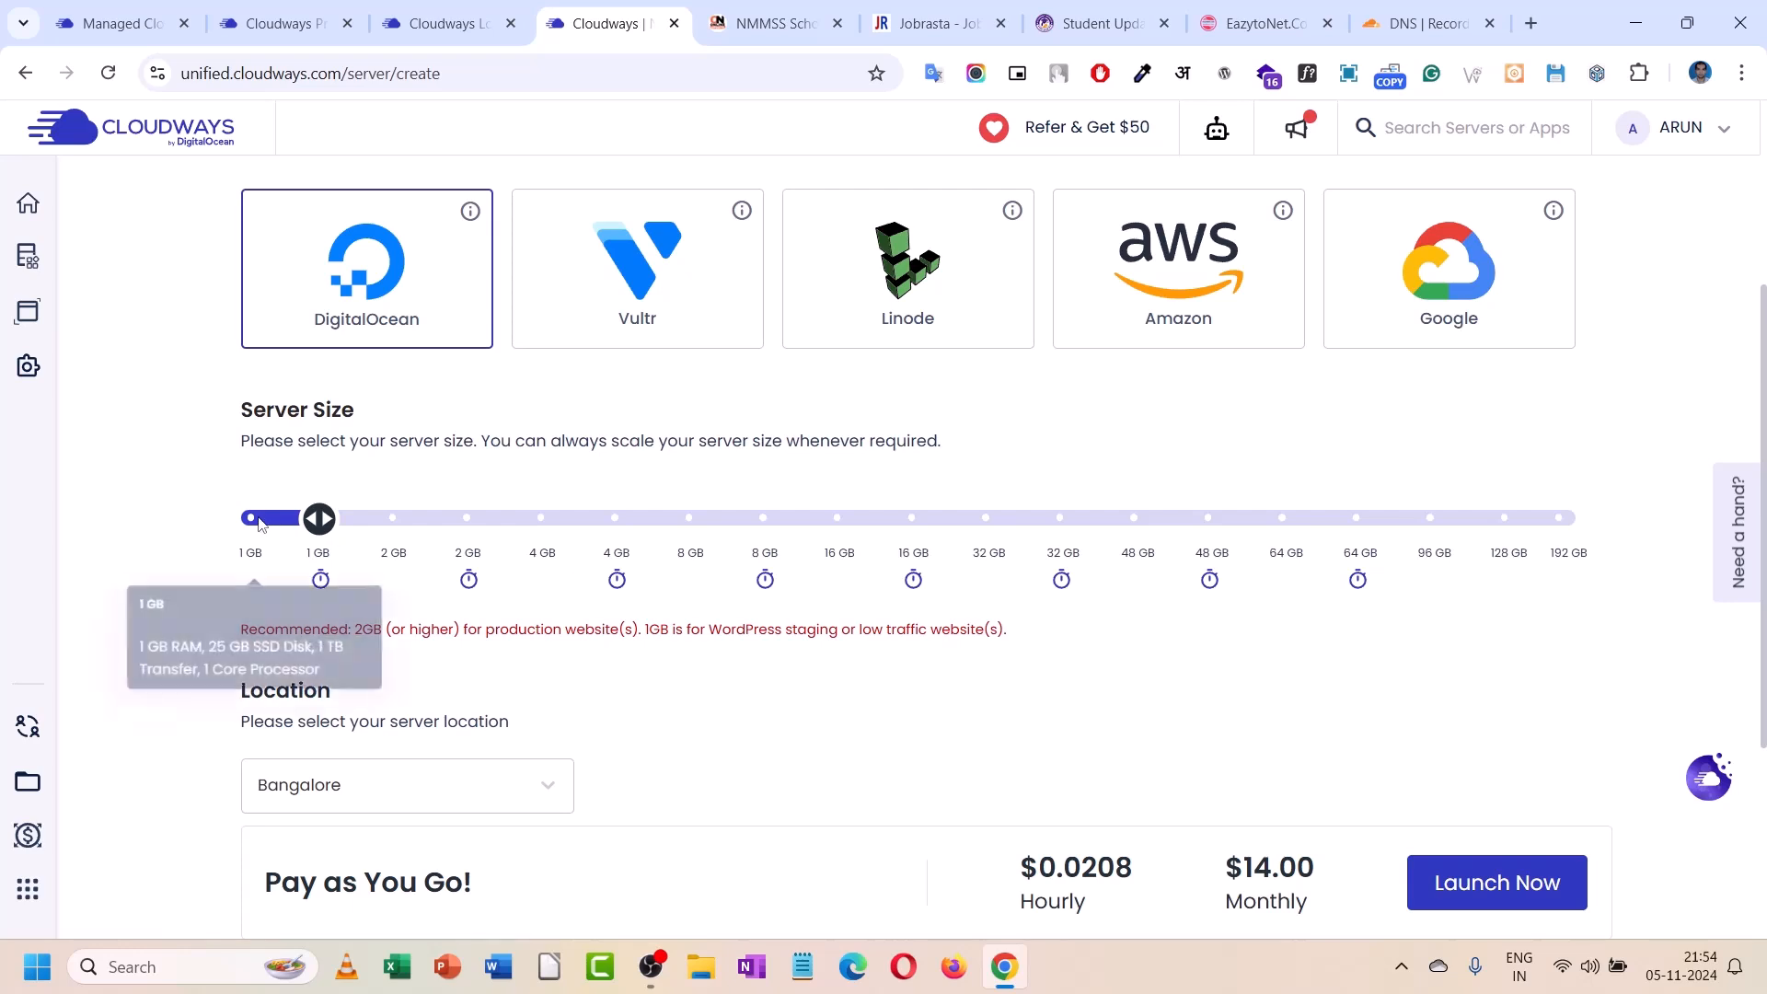
left_click(256, 522)
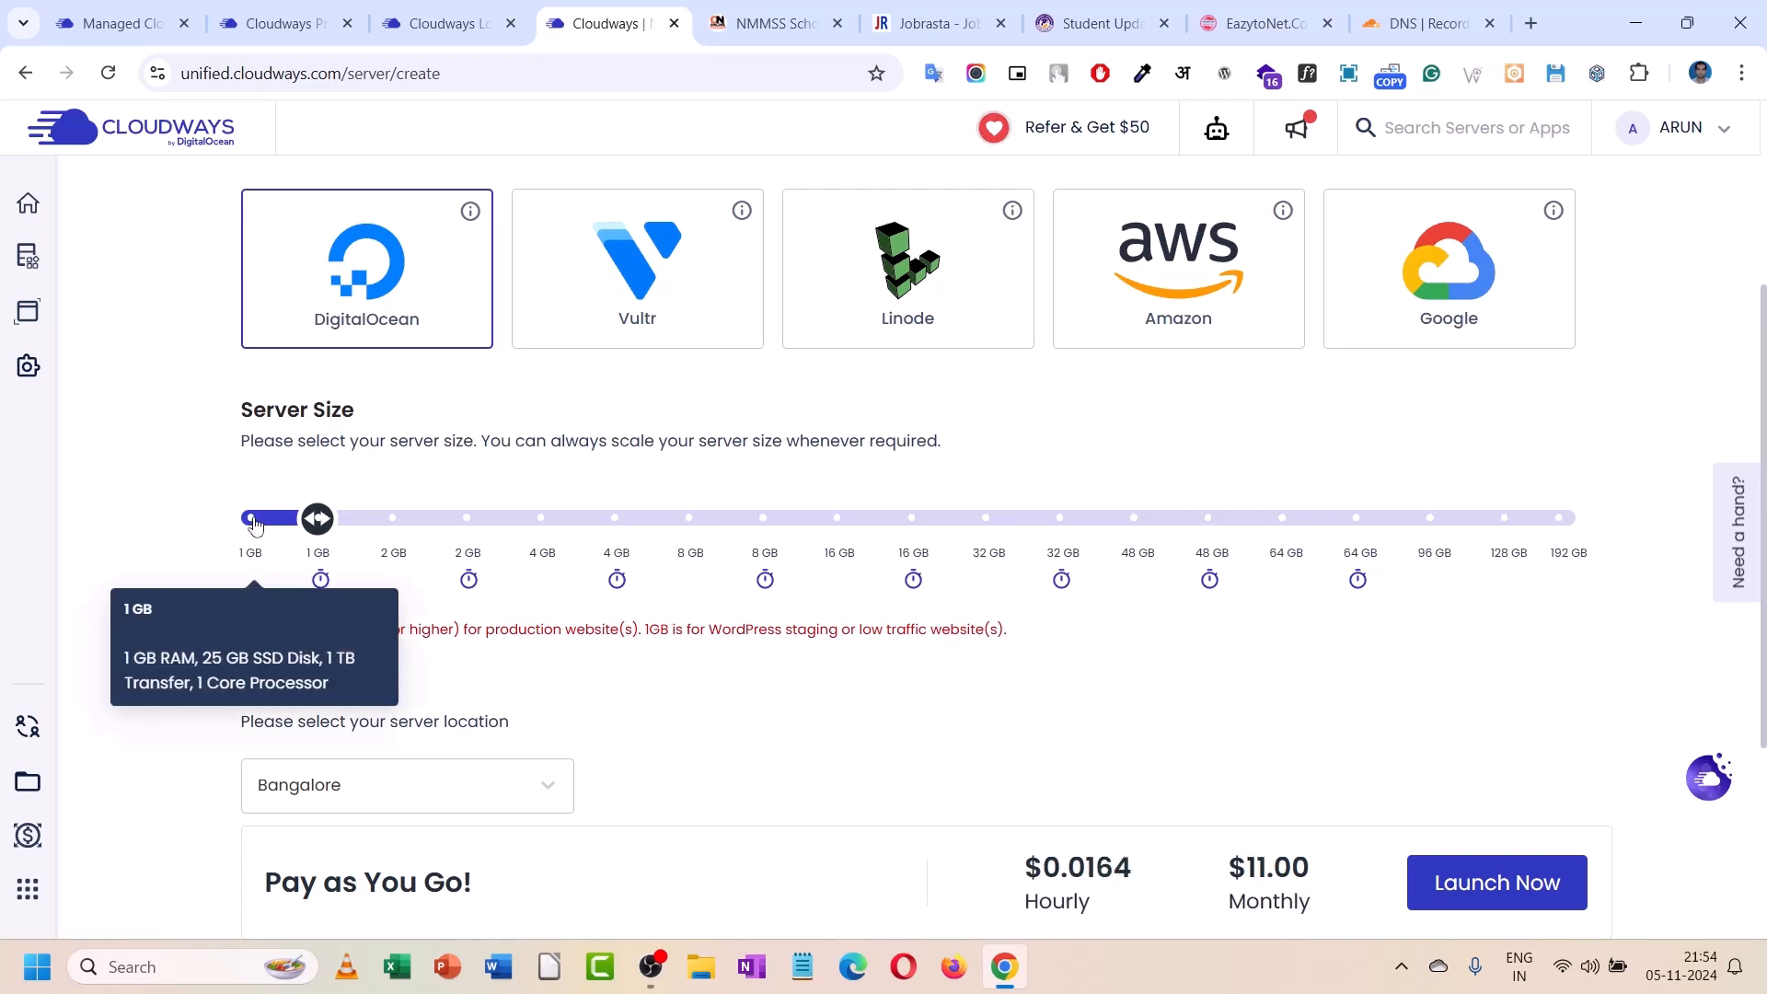
- Switch the server provider to Vultr with the Standard type and a 1 GB server size
left_click(662, 291)
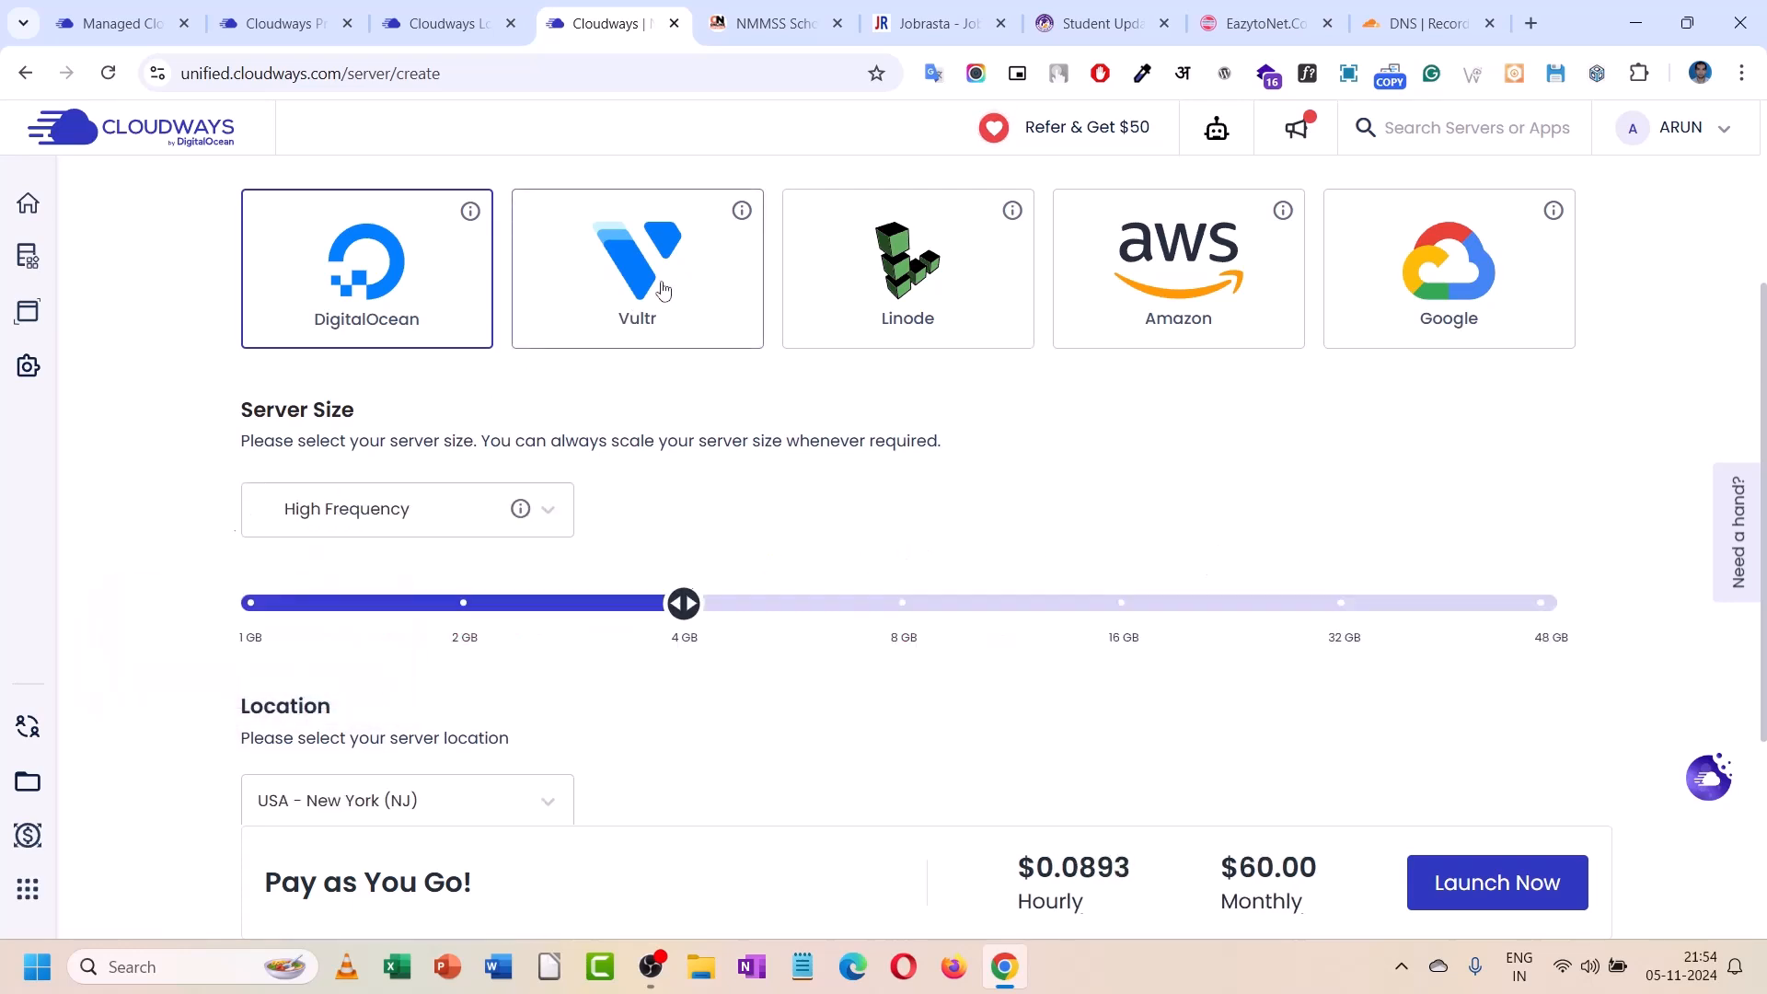
left_click(363, 516)
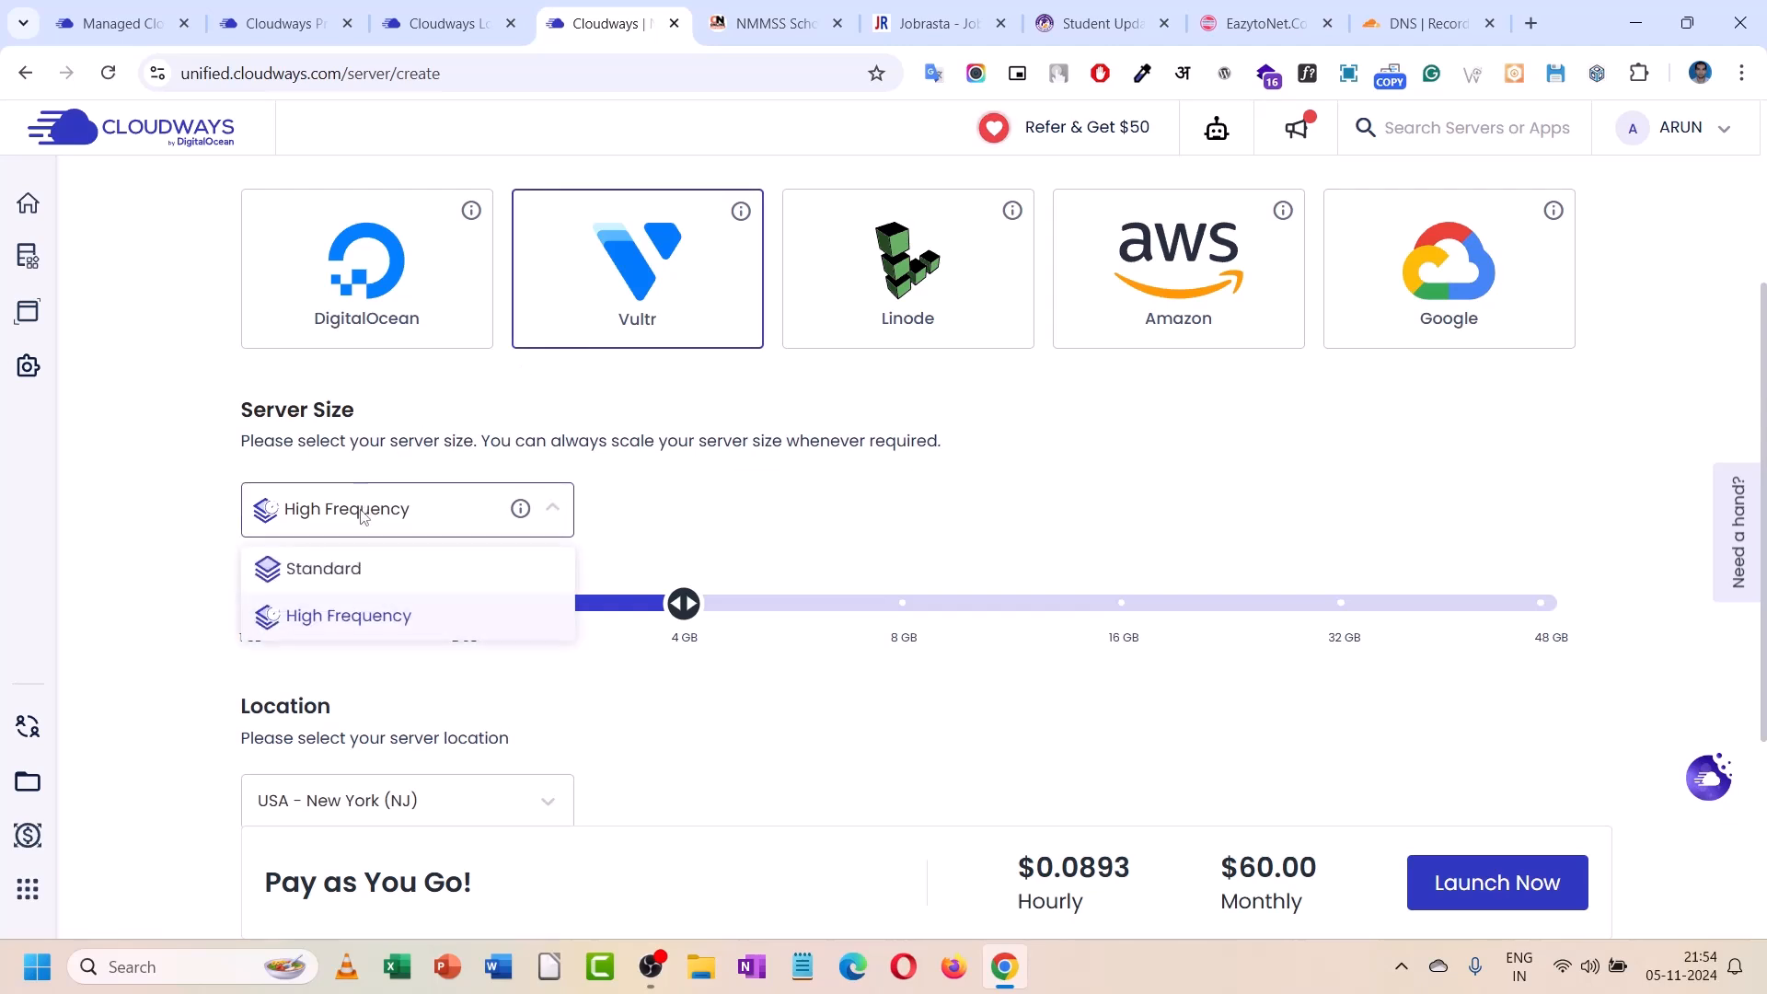
left_click(356, 569)
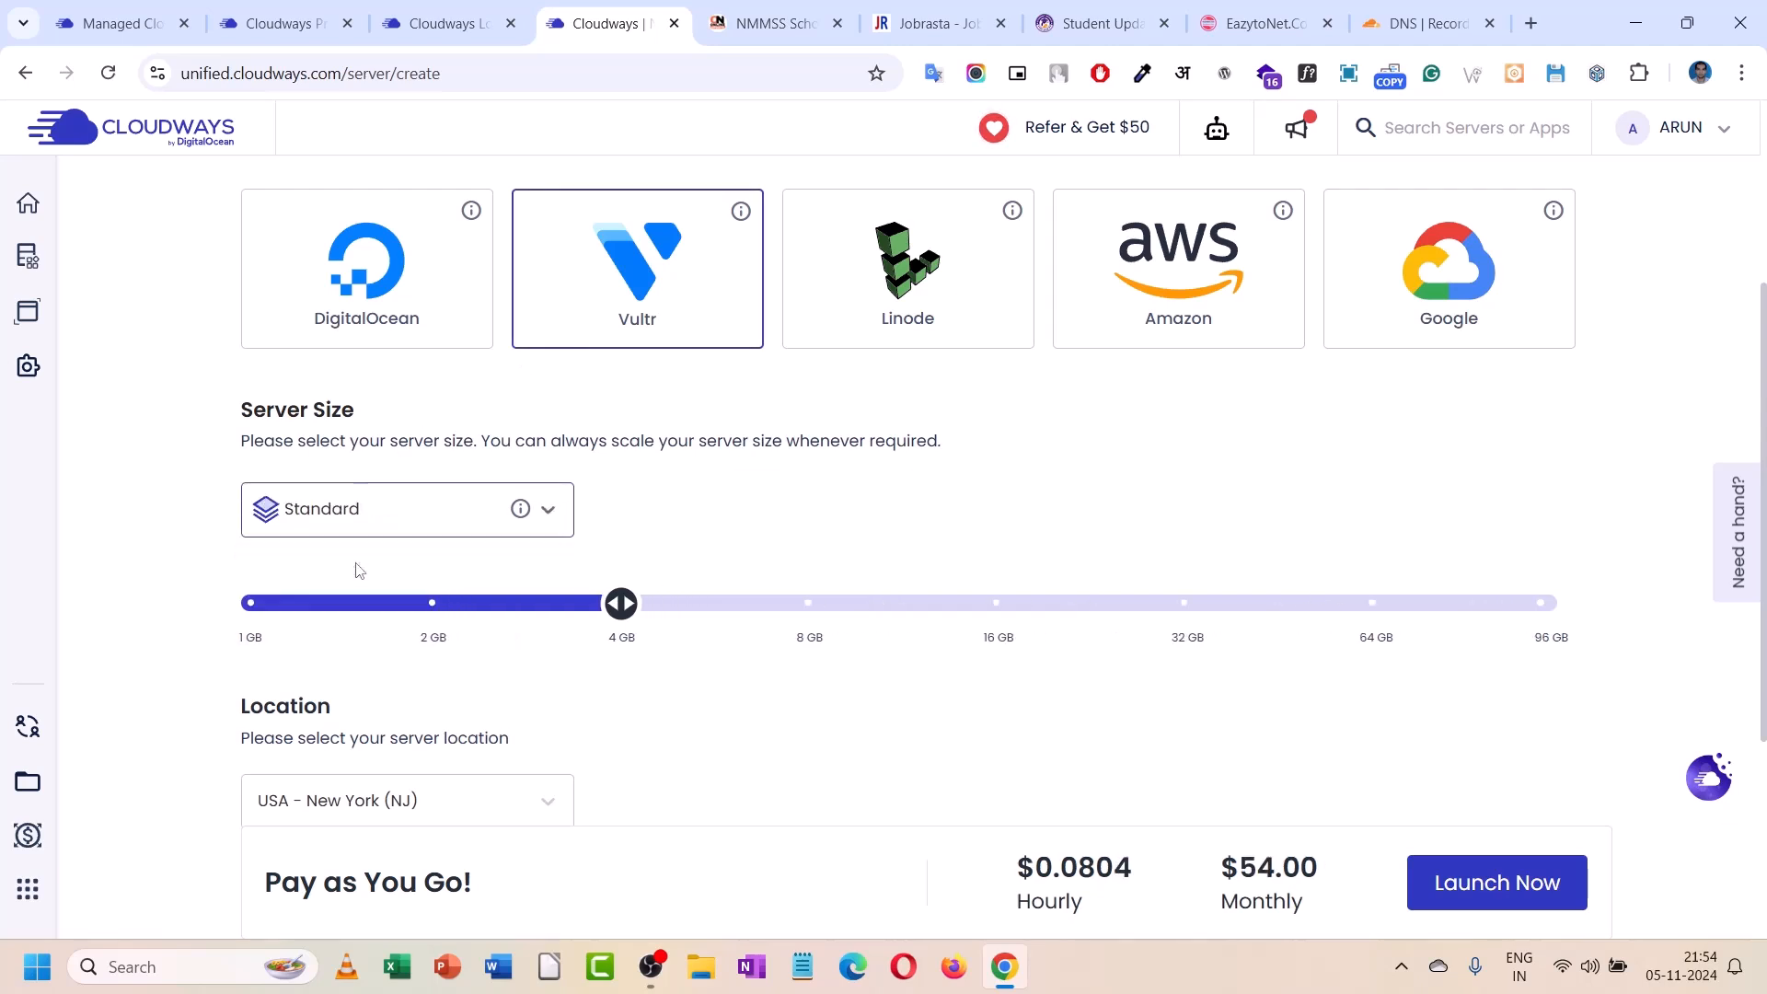
left_click(251, 606)
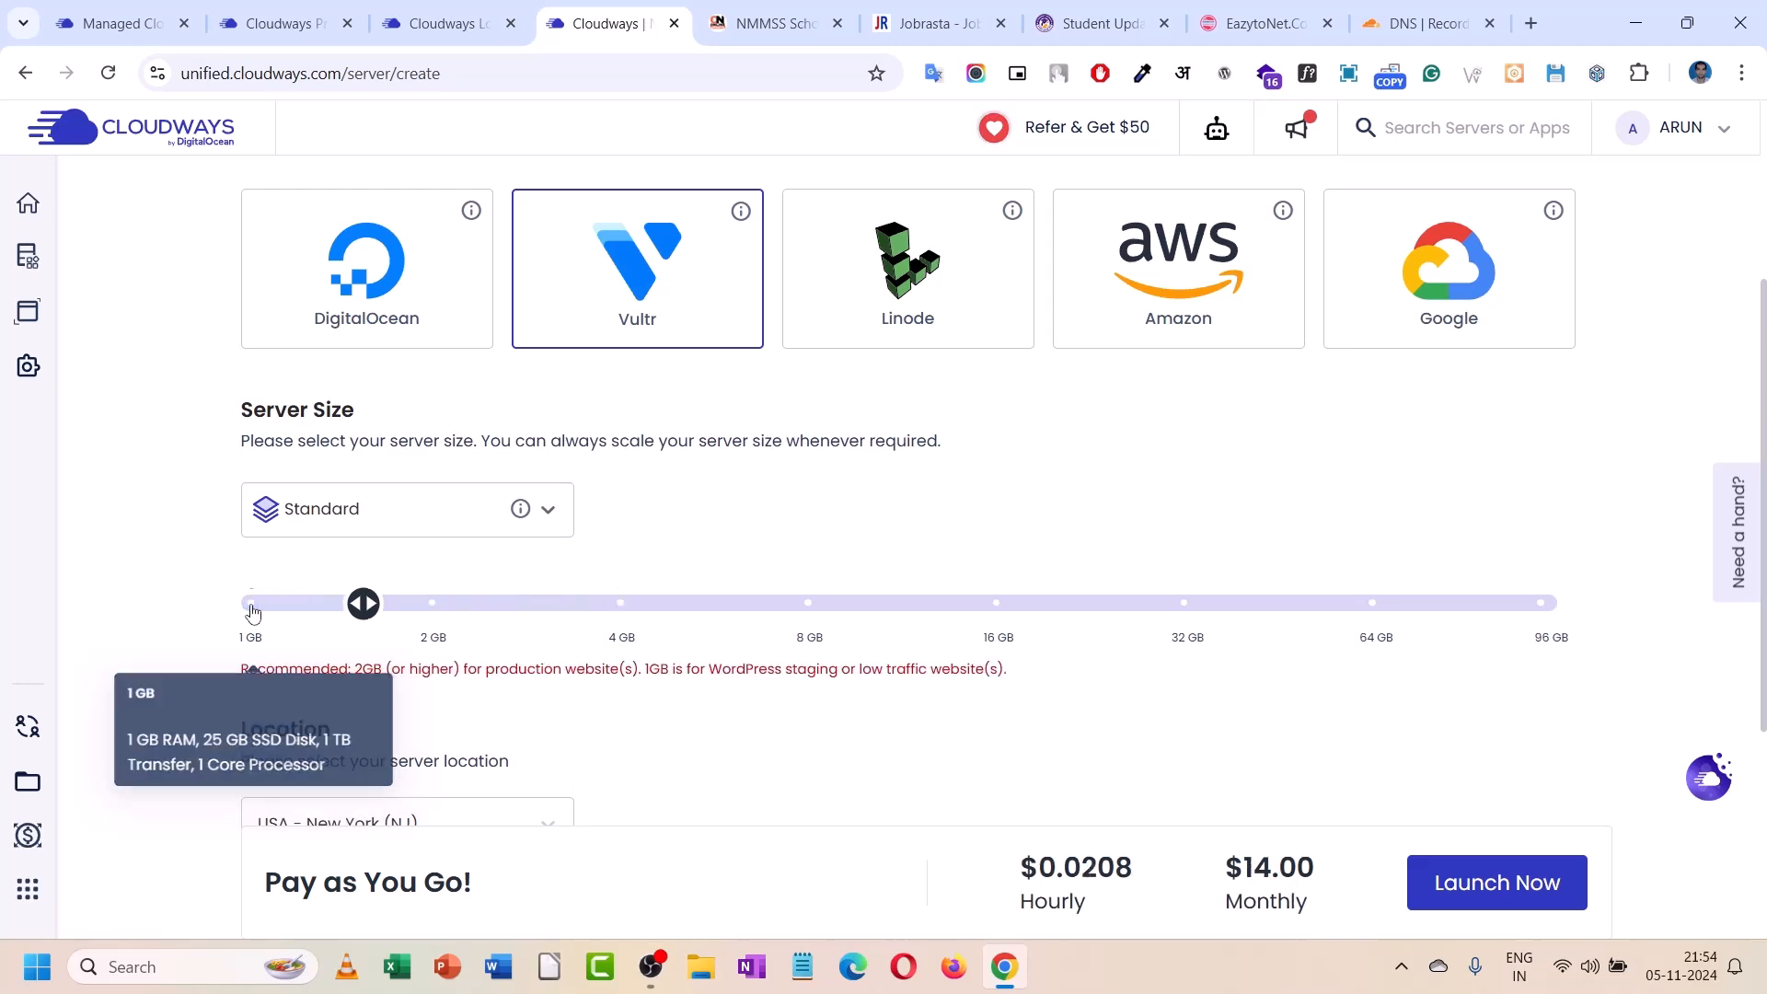
- Set the Vultr server location to Asia Pacific - Delhi
scroll(379, 585, "down", 1)
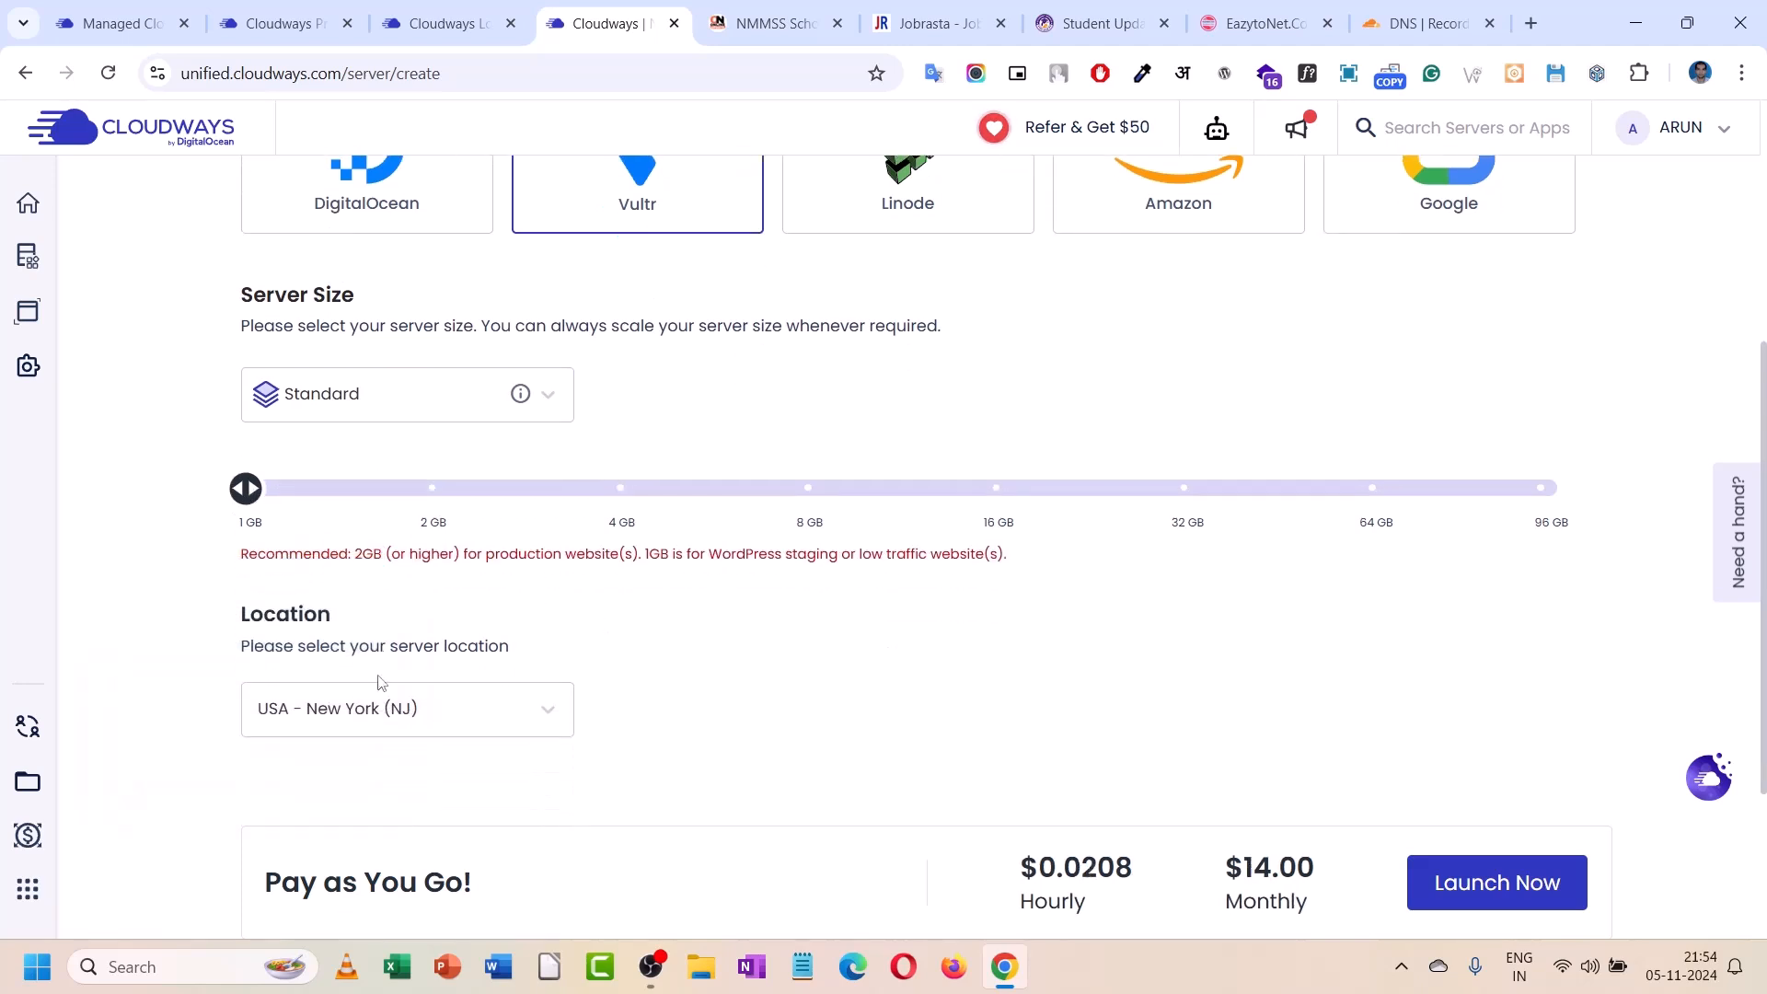
left_click(394, 711)
scroll(386, 396, "down", 3)
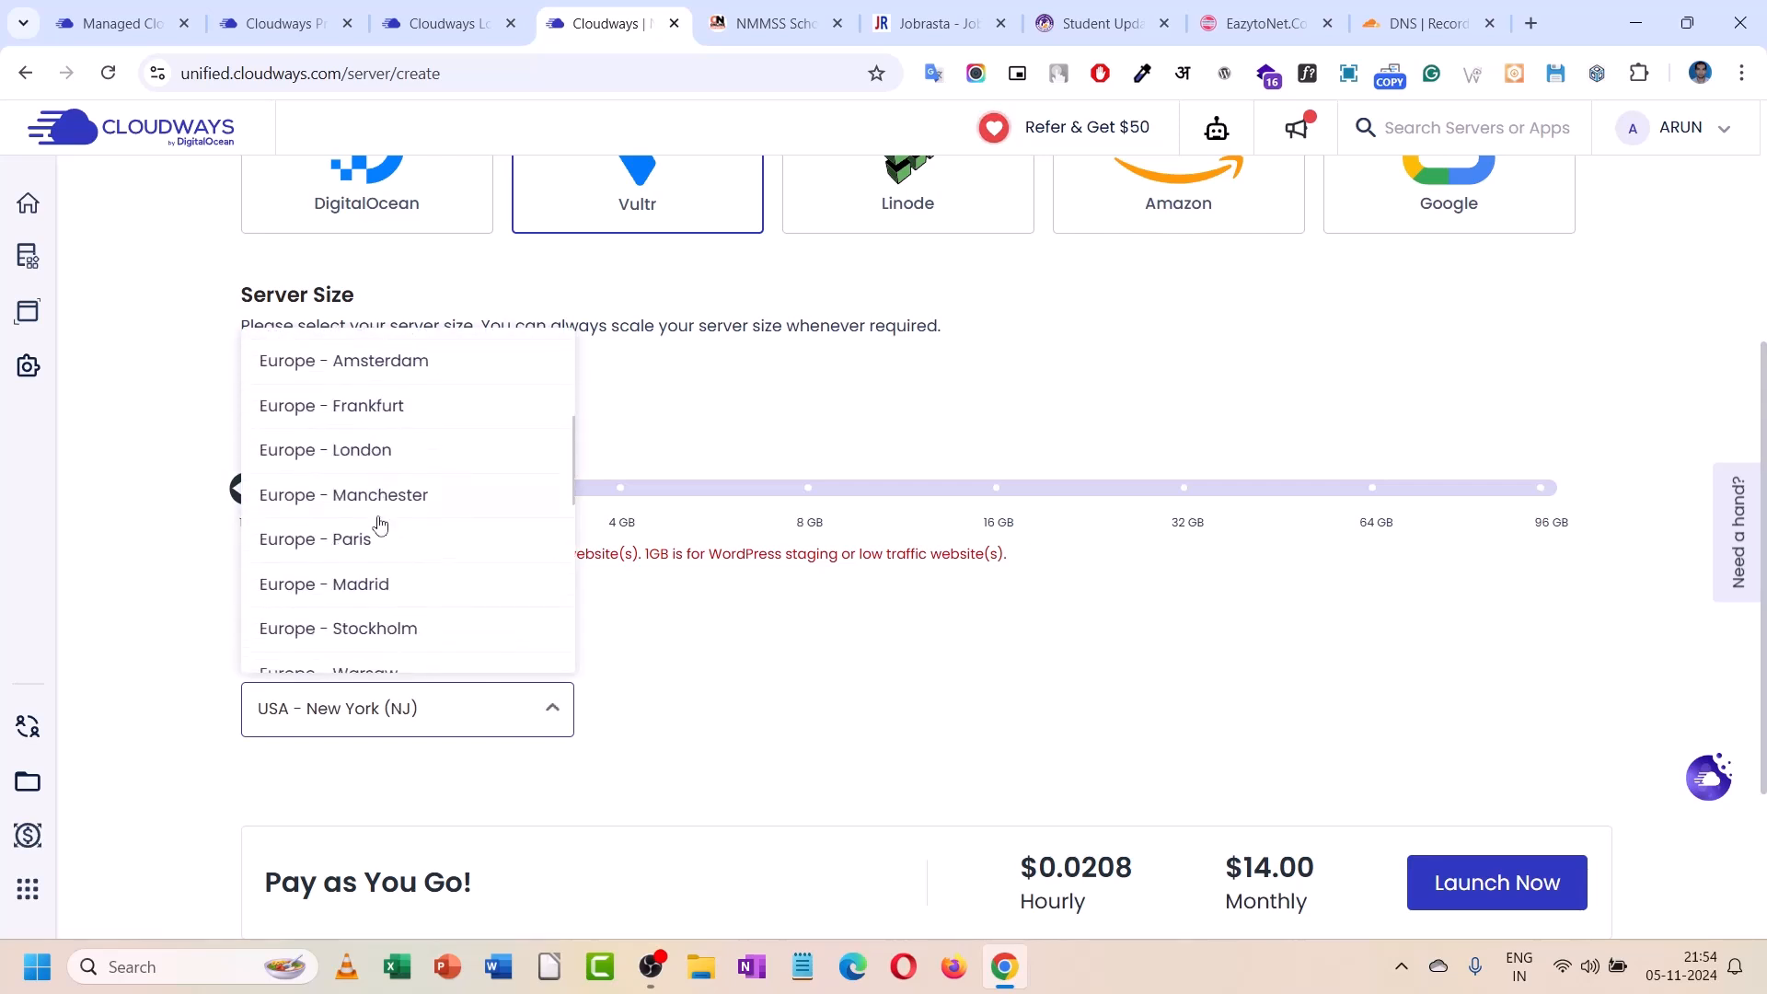
scroll(378, 534, "down", 4)
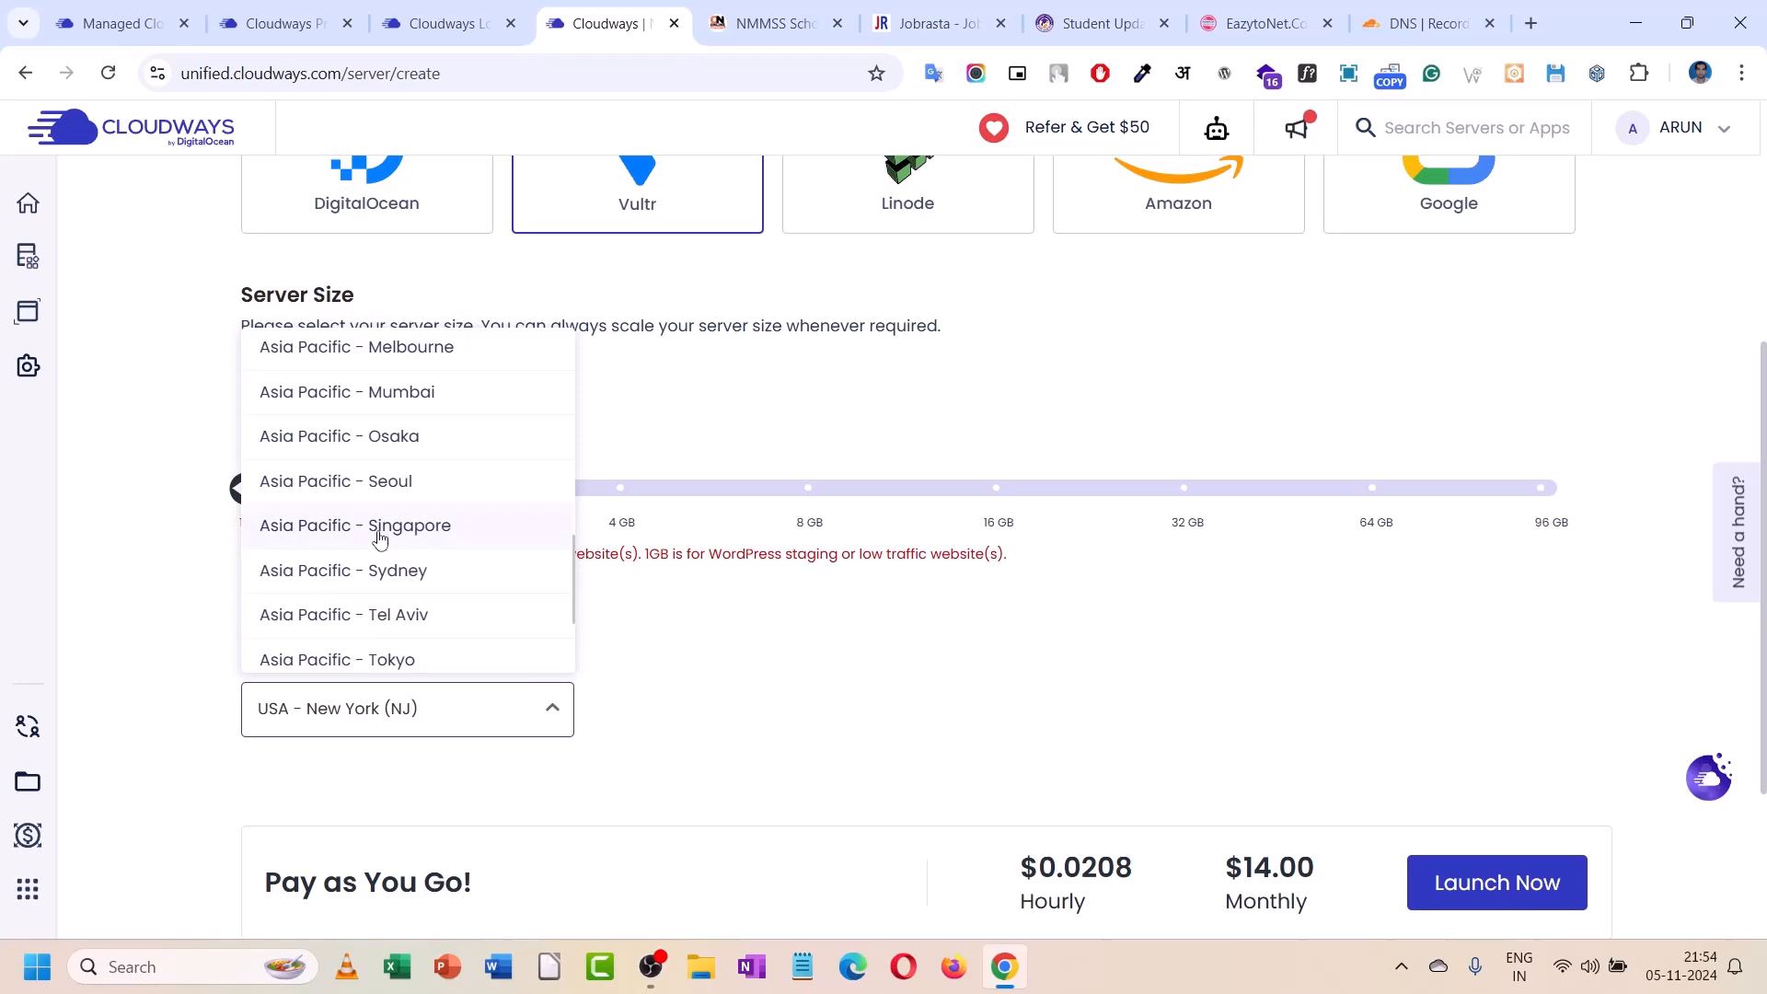
scroll(398, 441, "up", 3)
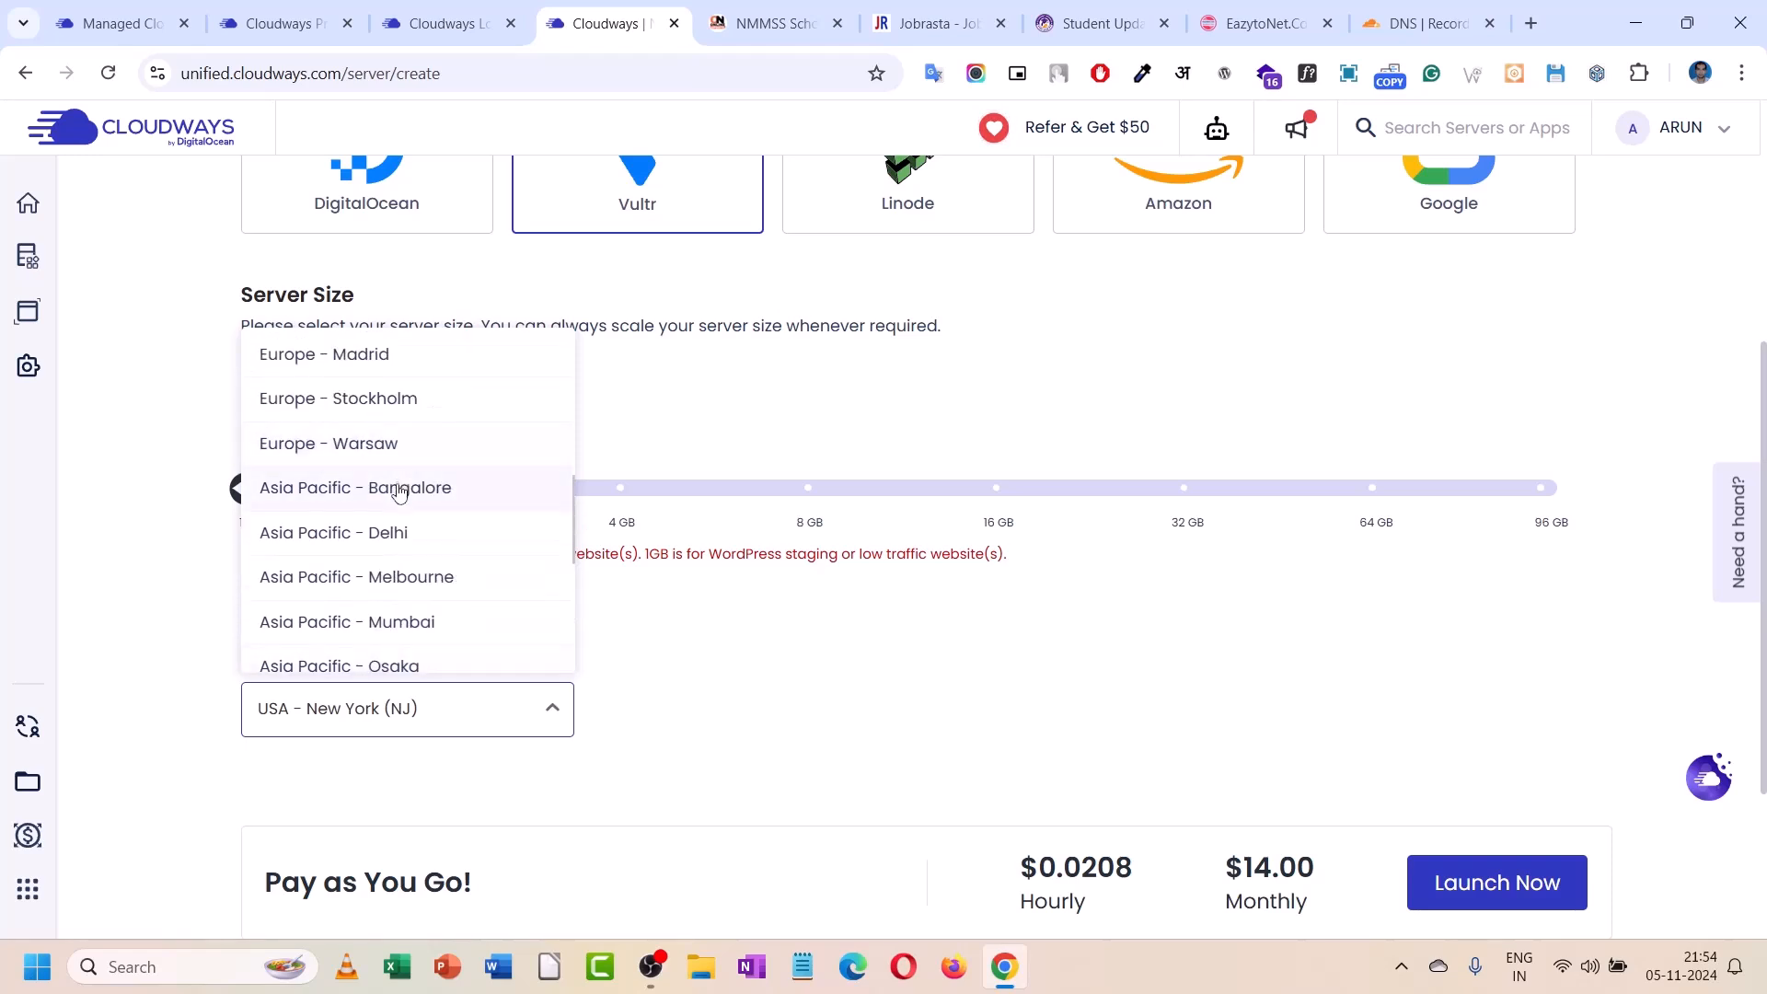
left_click(385, 537)
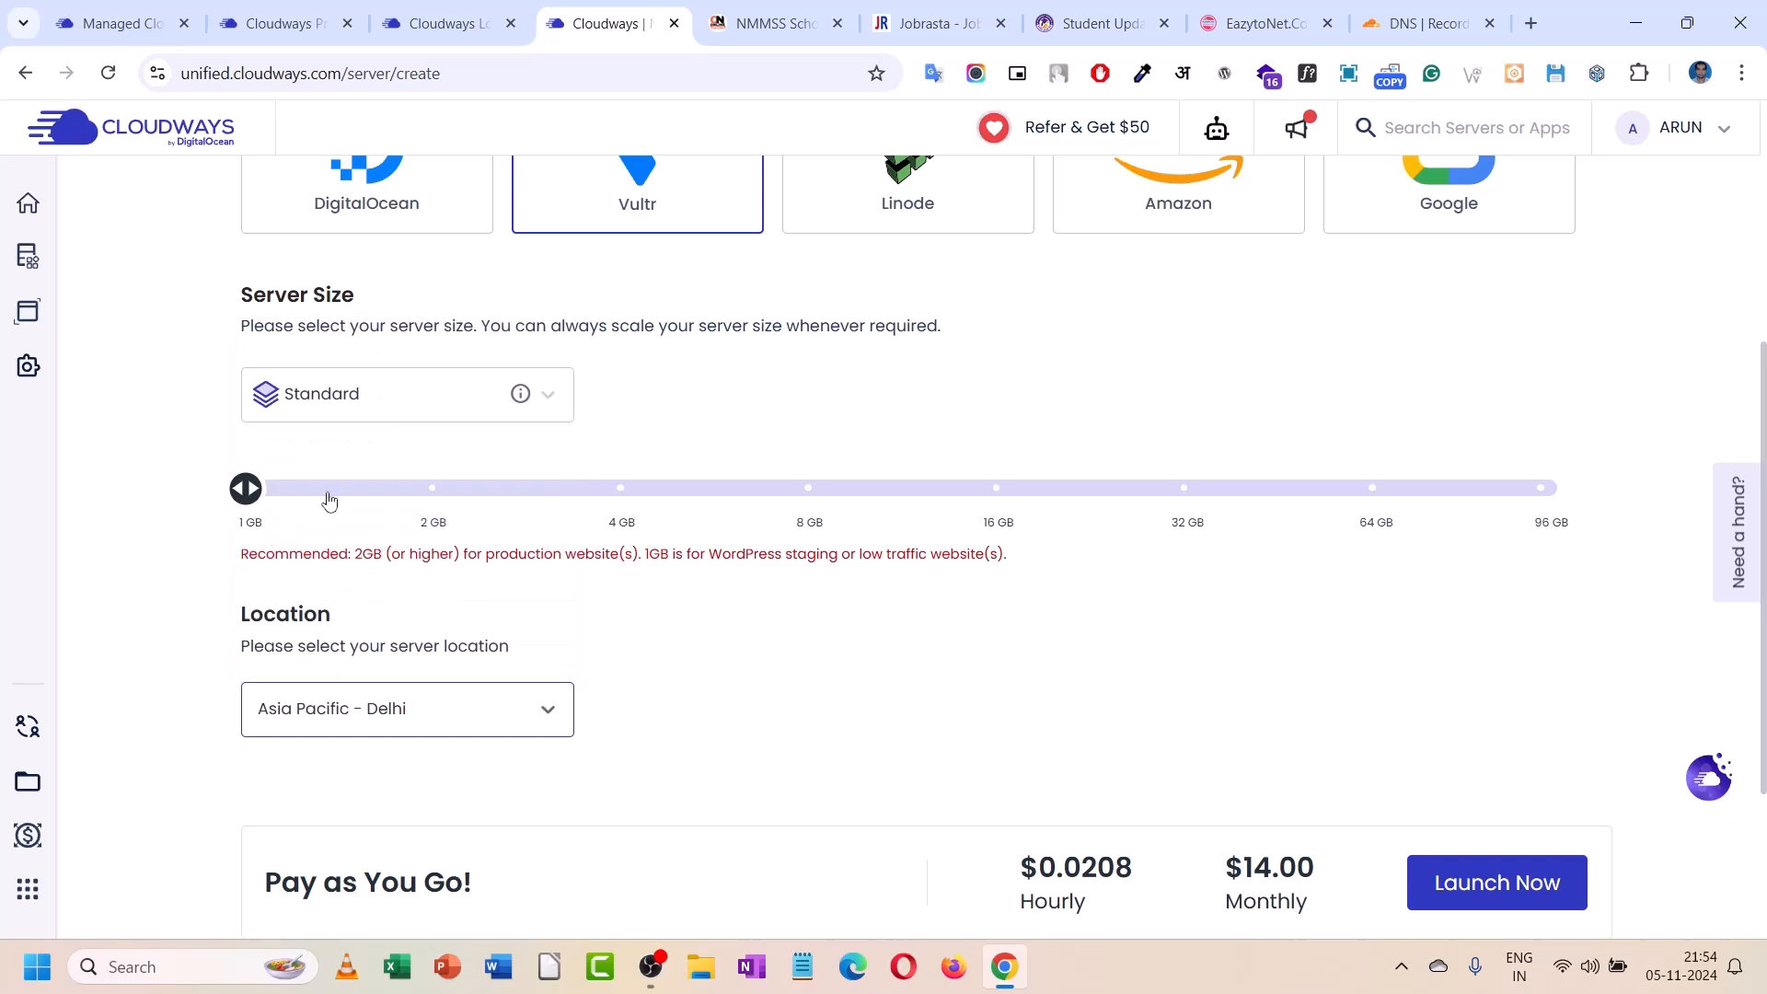
left_click(384, 714)
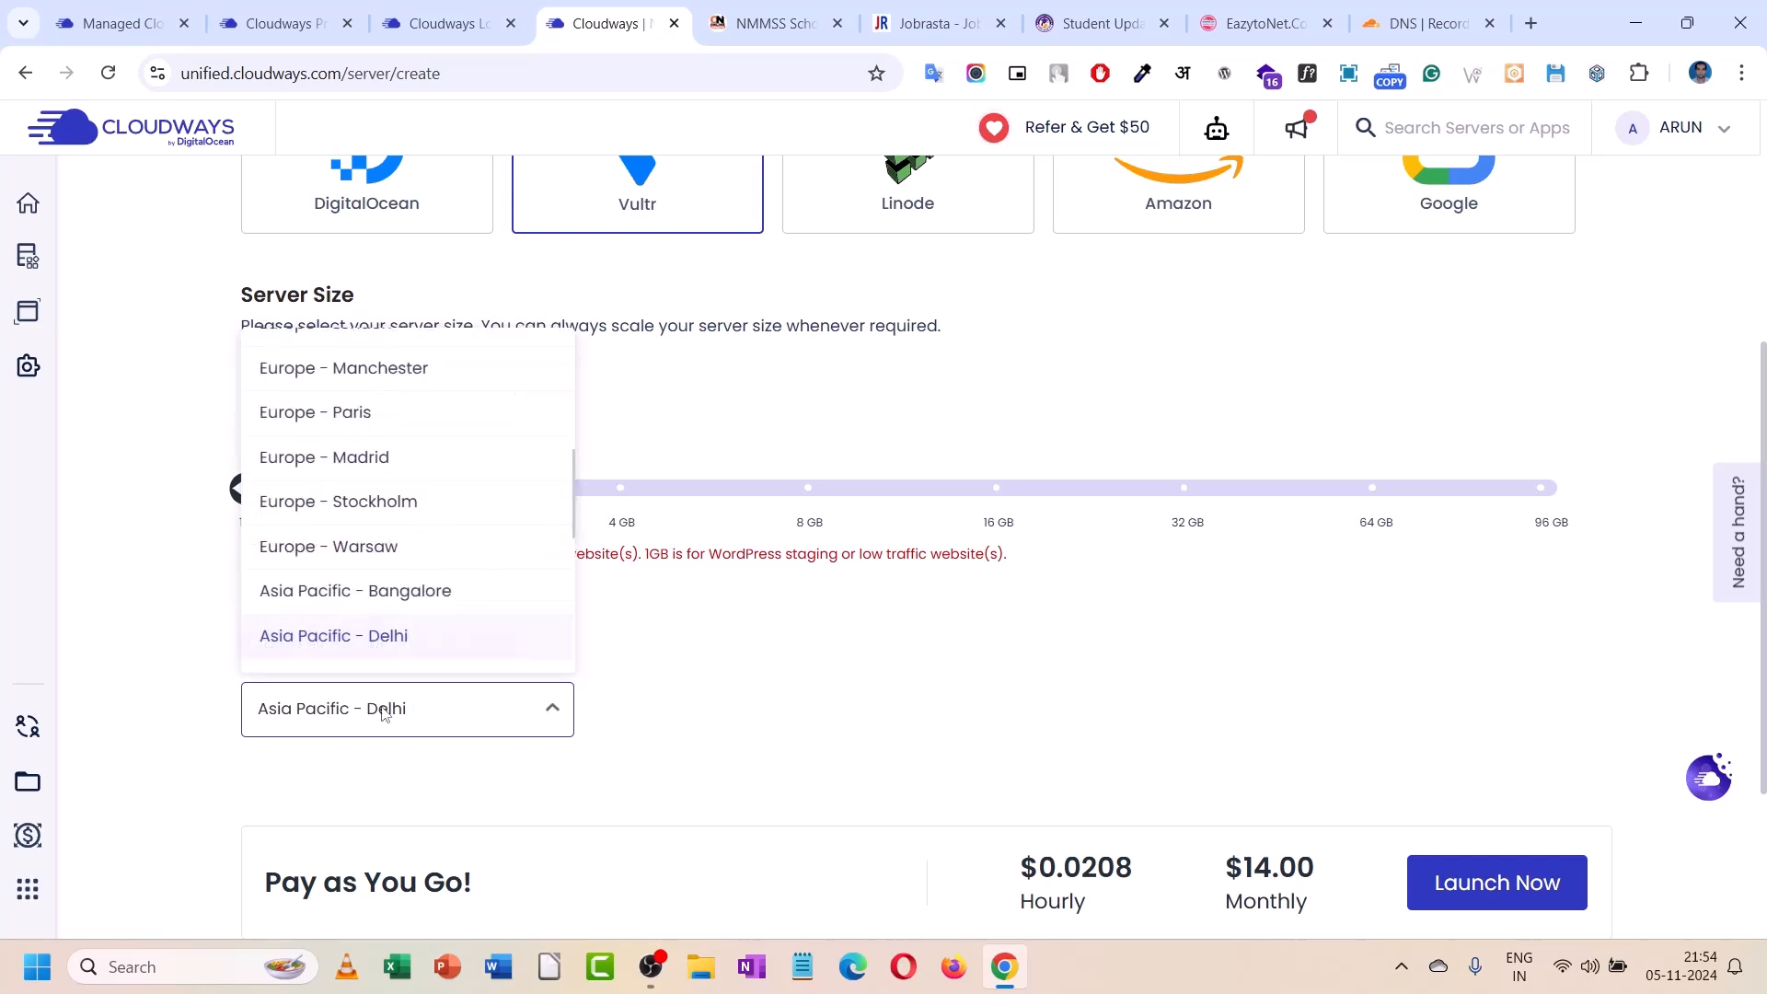
left_click(384, 714)
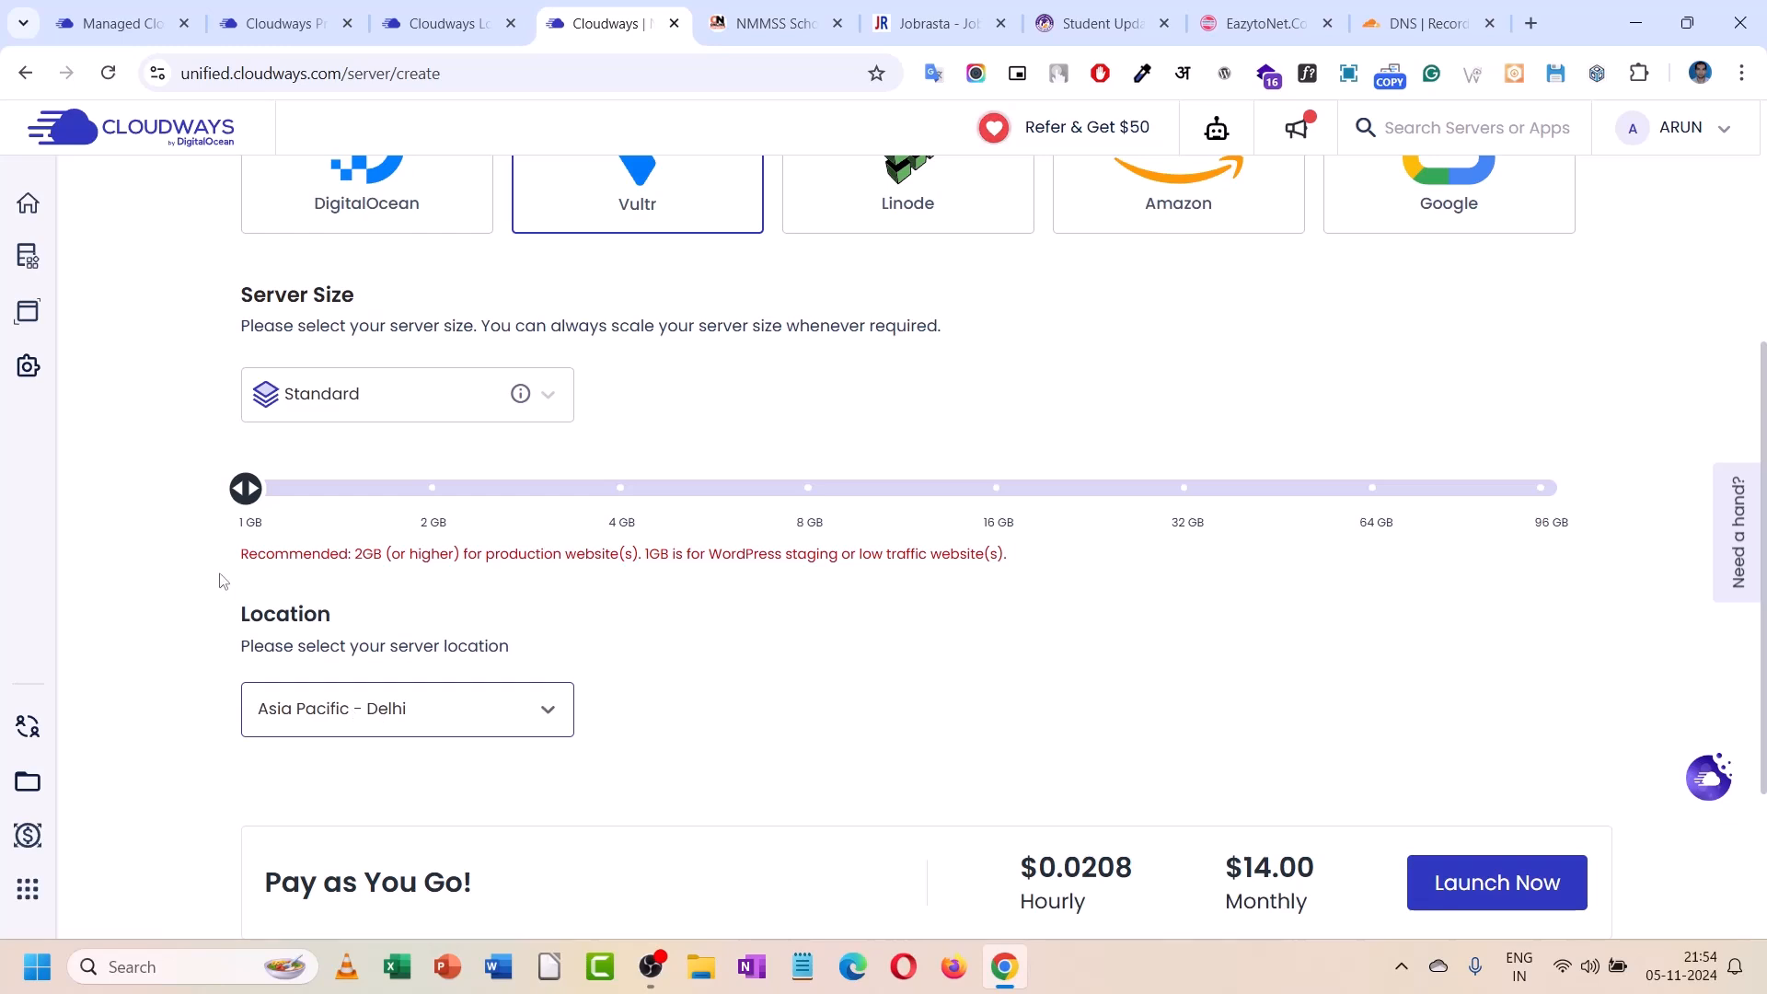
- Compare Vultr's High Frequency 1 GB plan with the Standard one, ending with the Standard type and 1 GB size selected
left_click(382, 406)
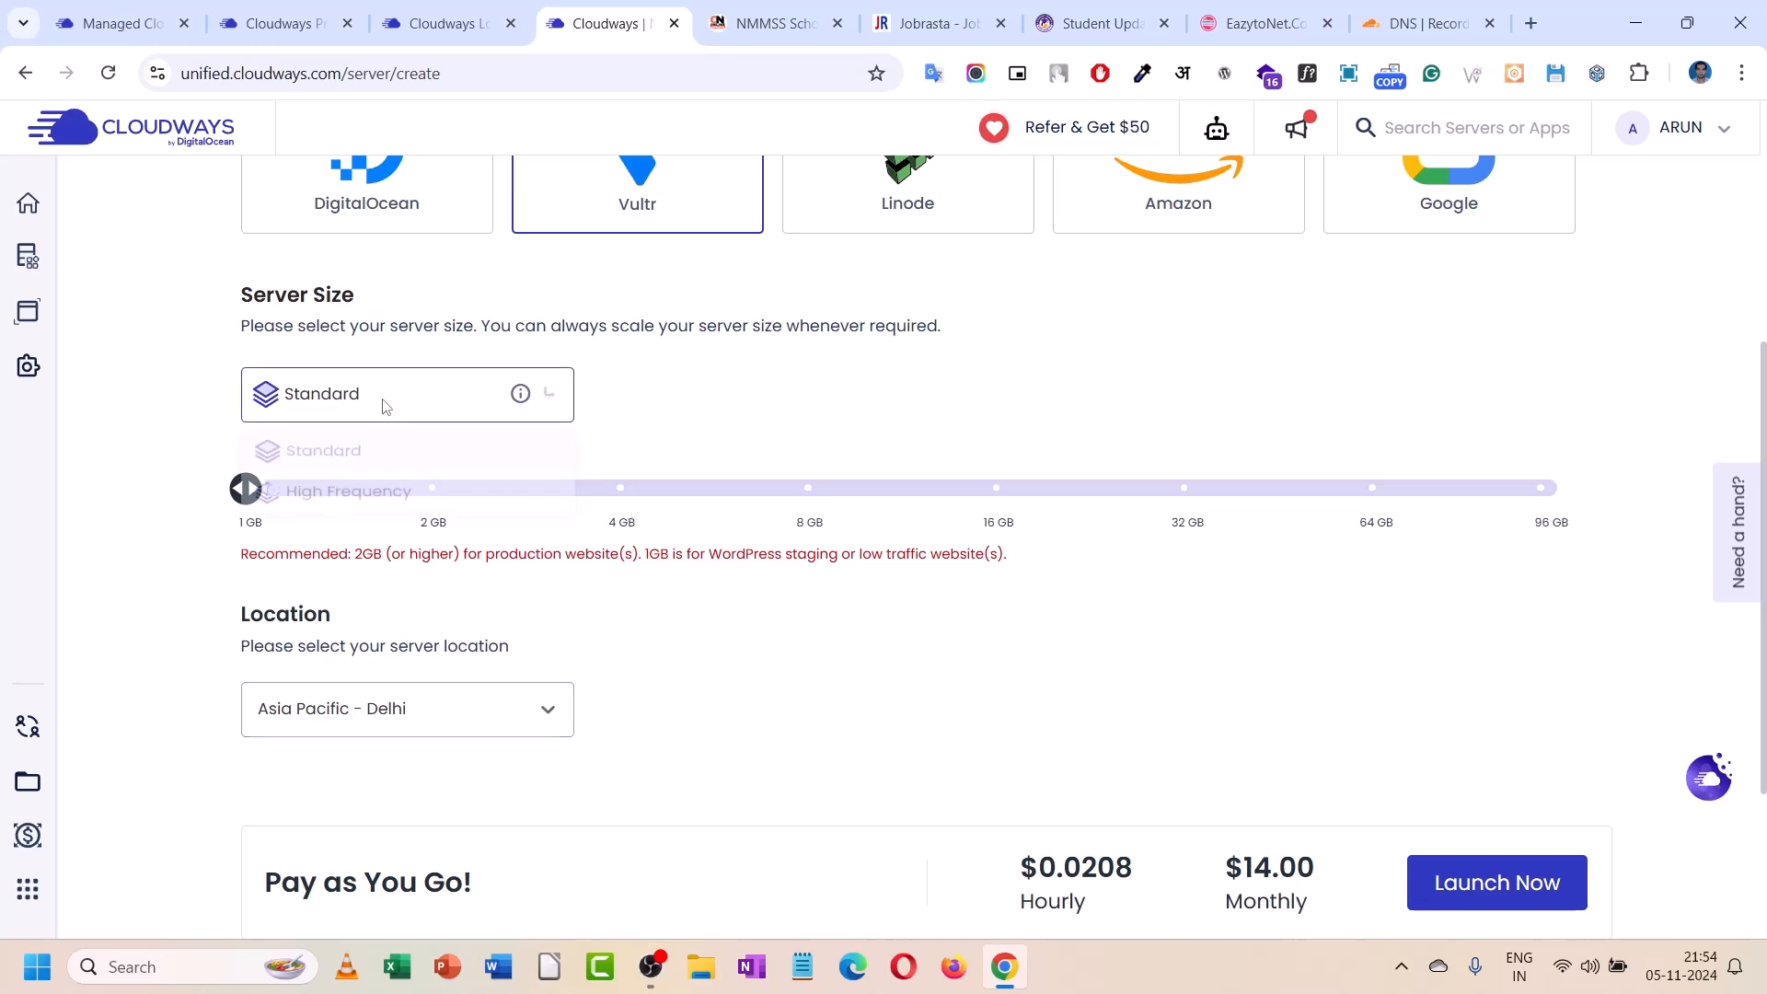
left_click(377, 498)
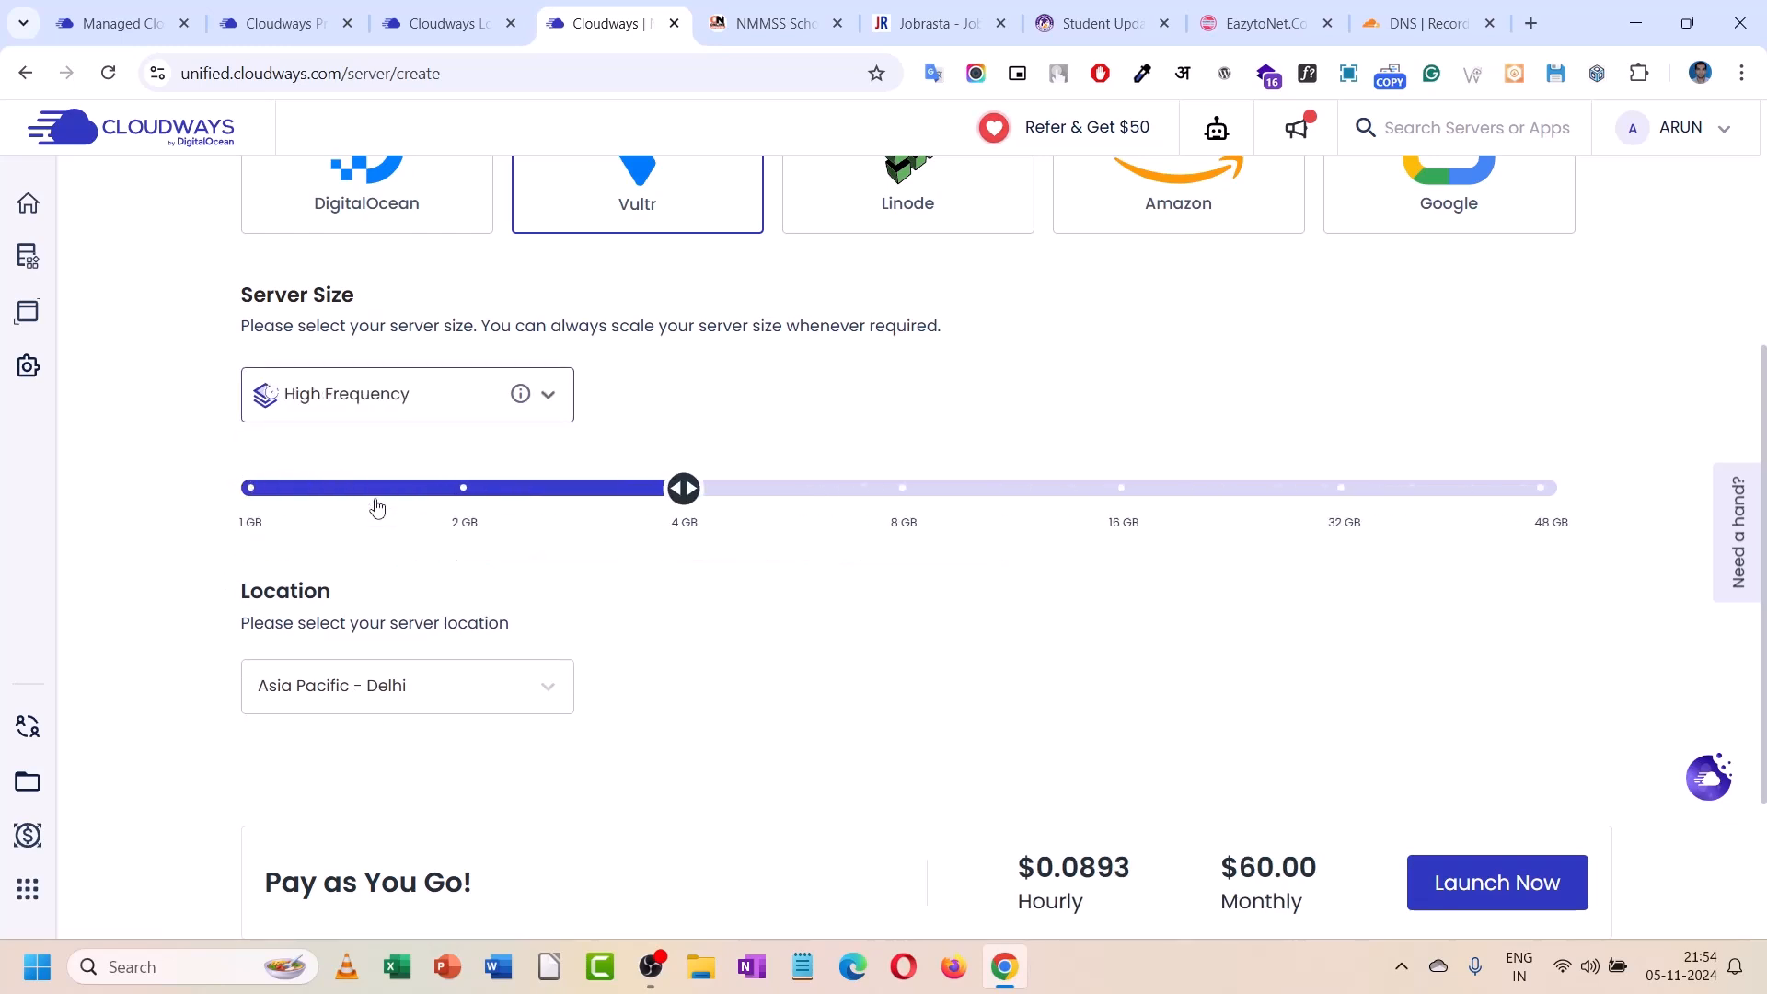
left_click(262, 497)
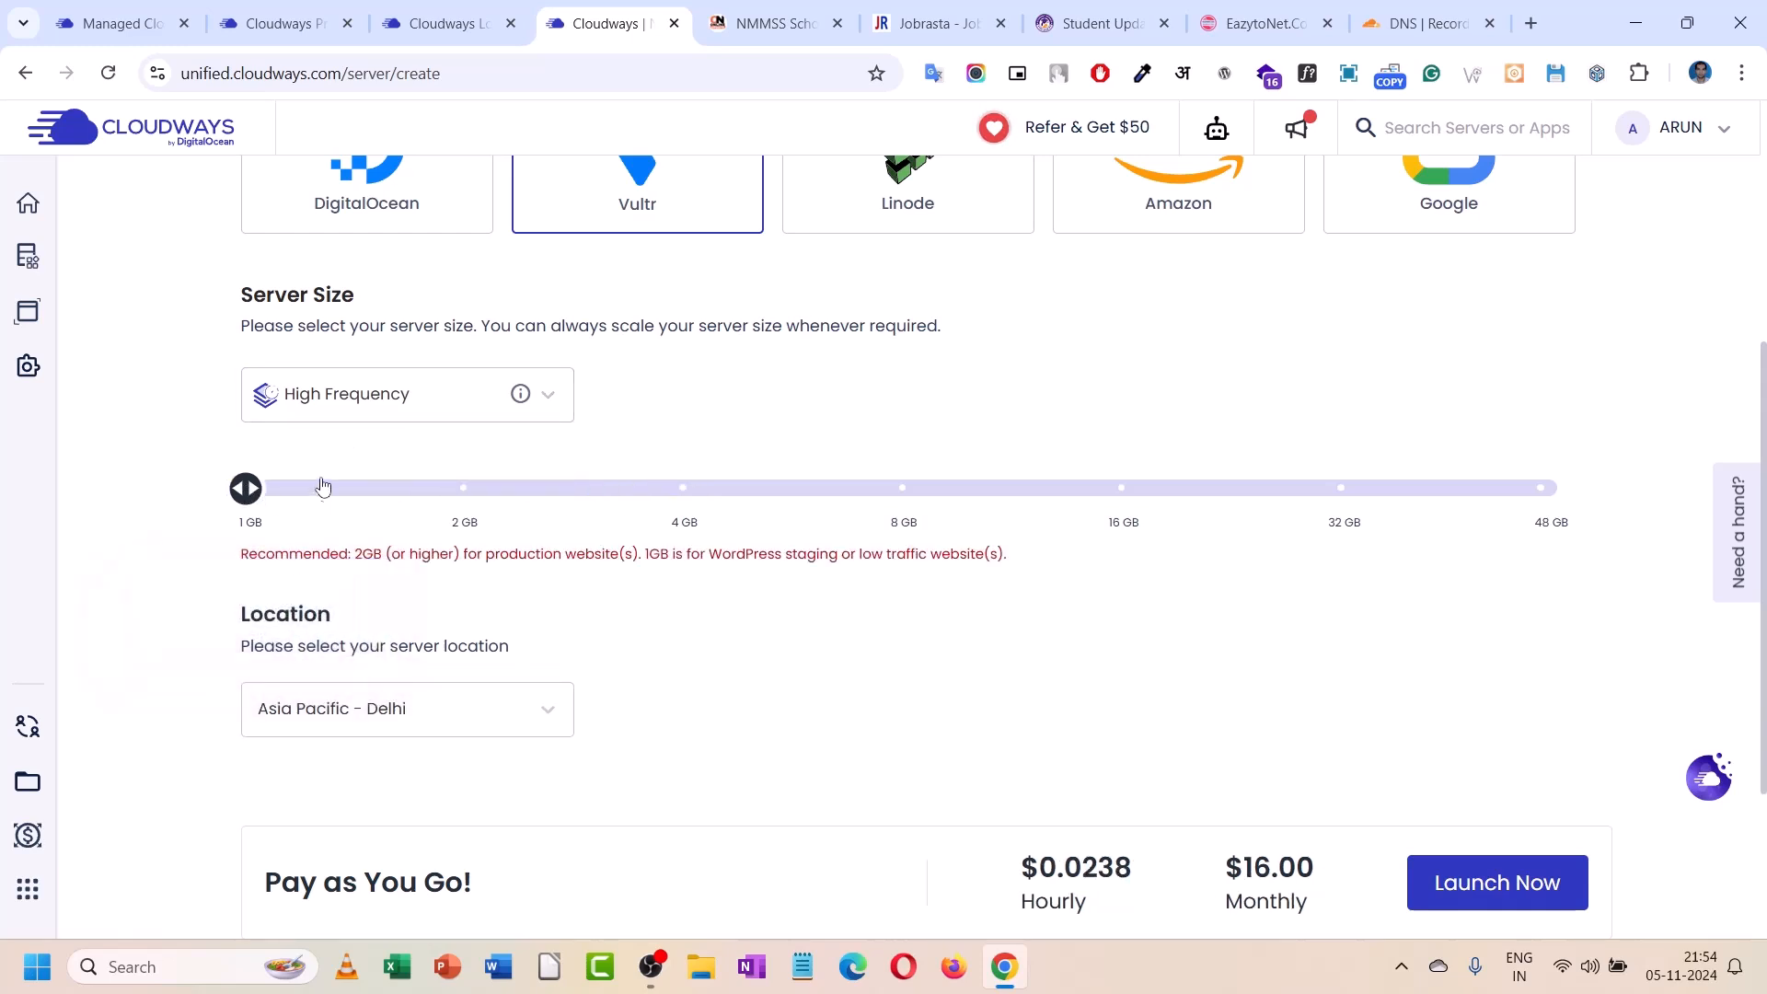
left_click(380, 405)
left_click(355, 454)
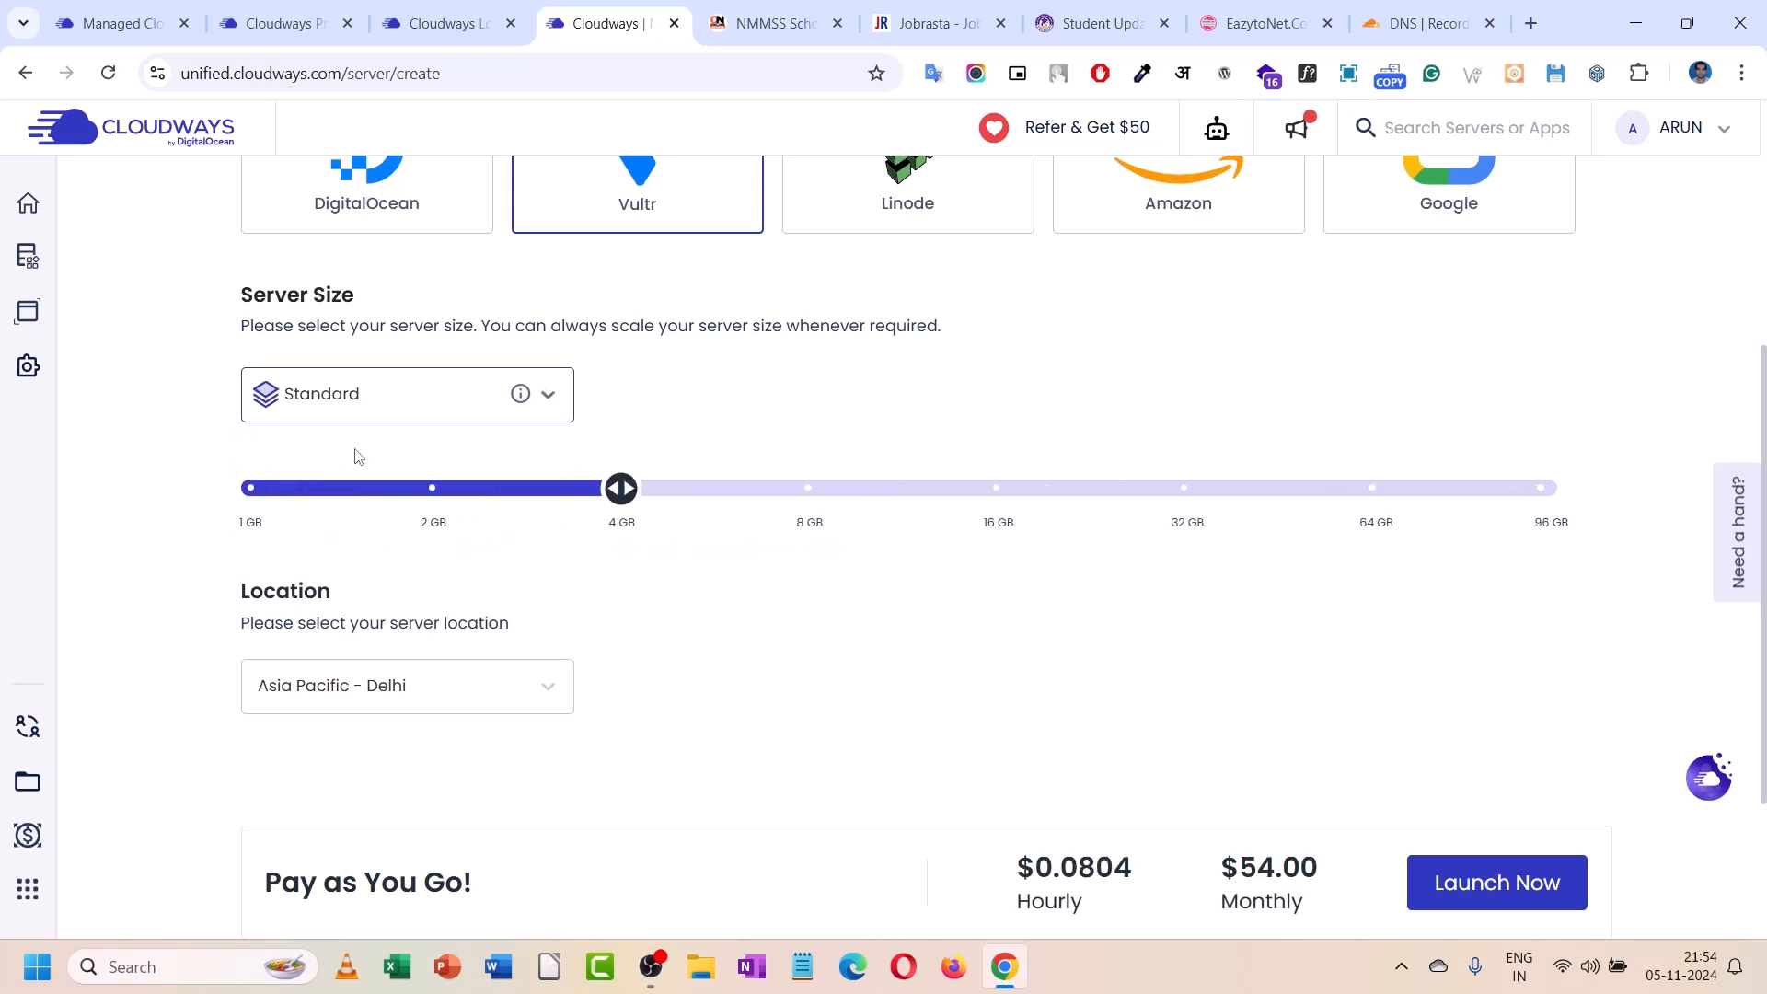
left_click(255, 502)
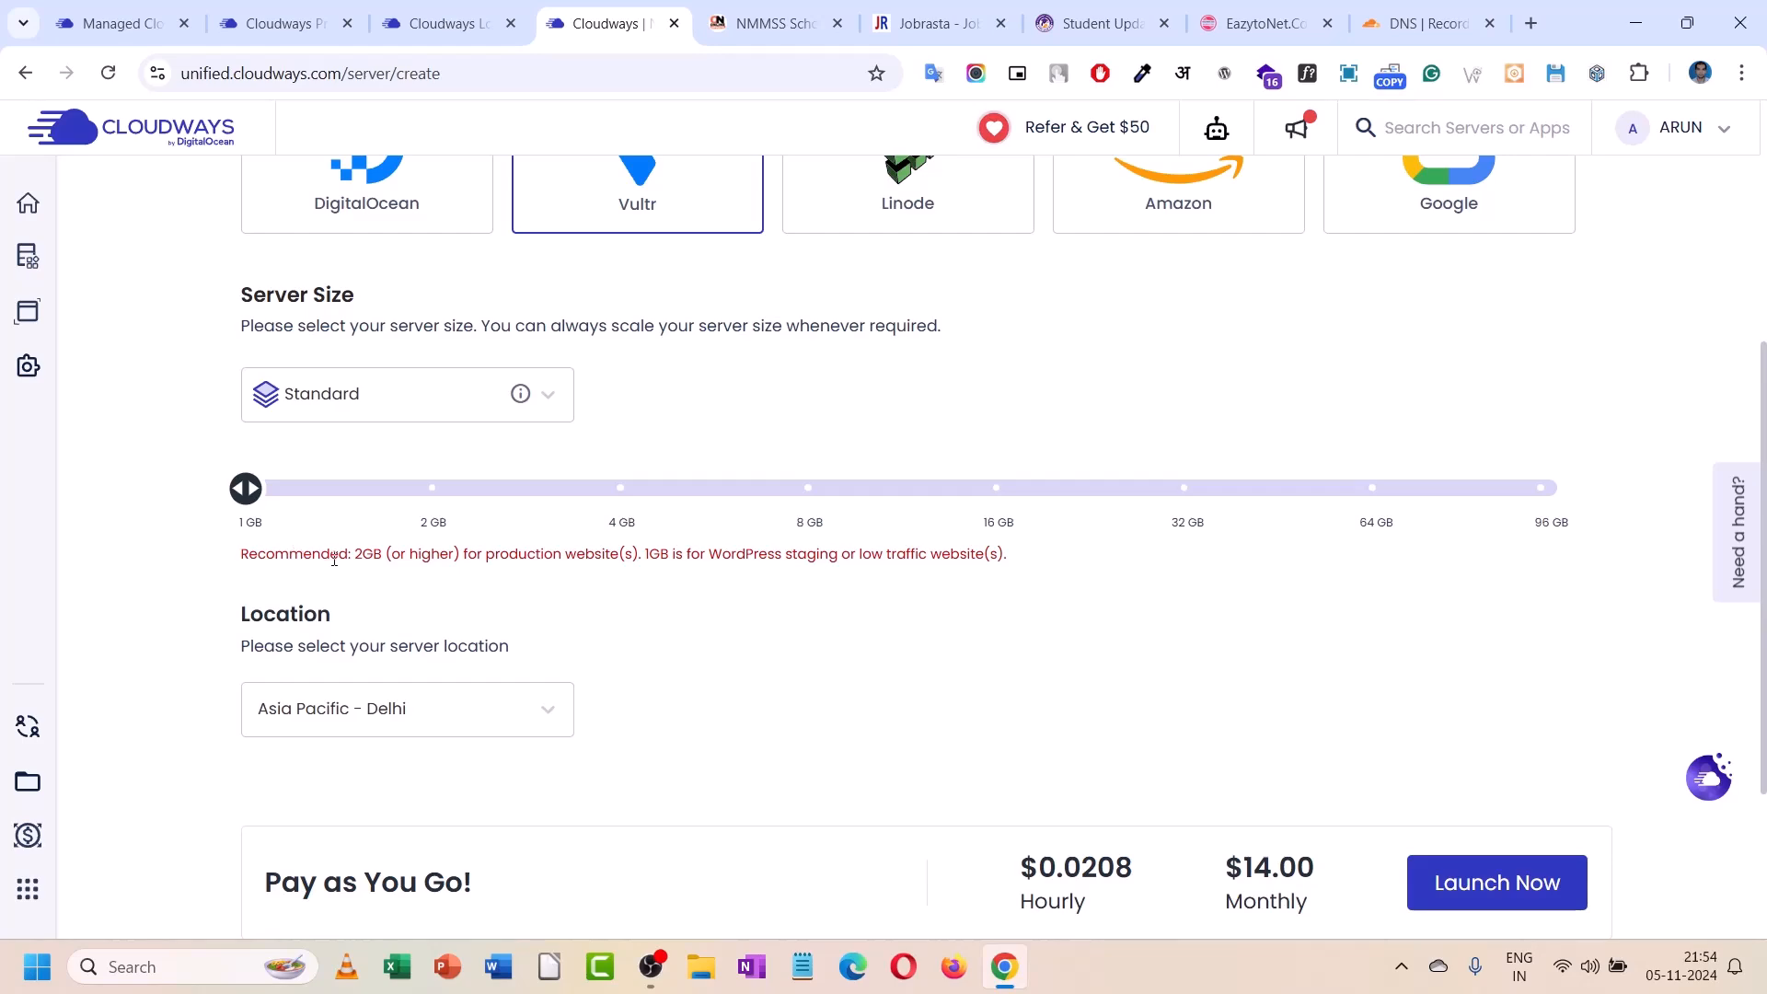
- Switch the server provider back to DigitalOcean with the basic 1 GB server size
scroll(336, 571, "down", 3)
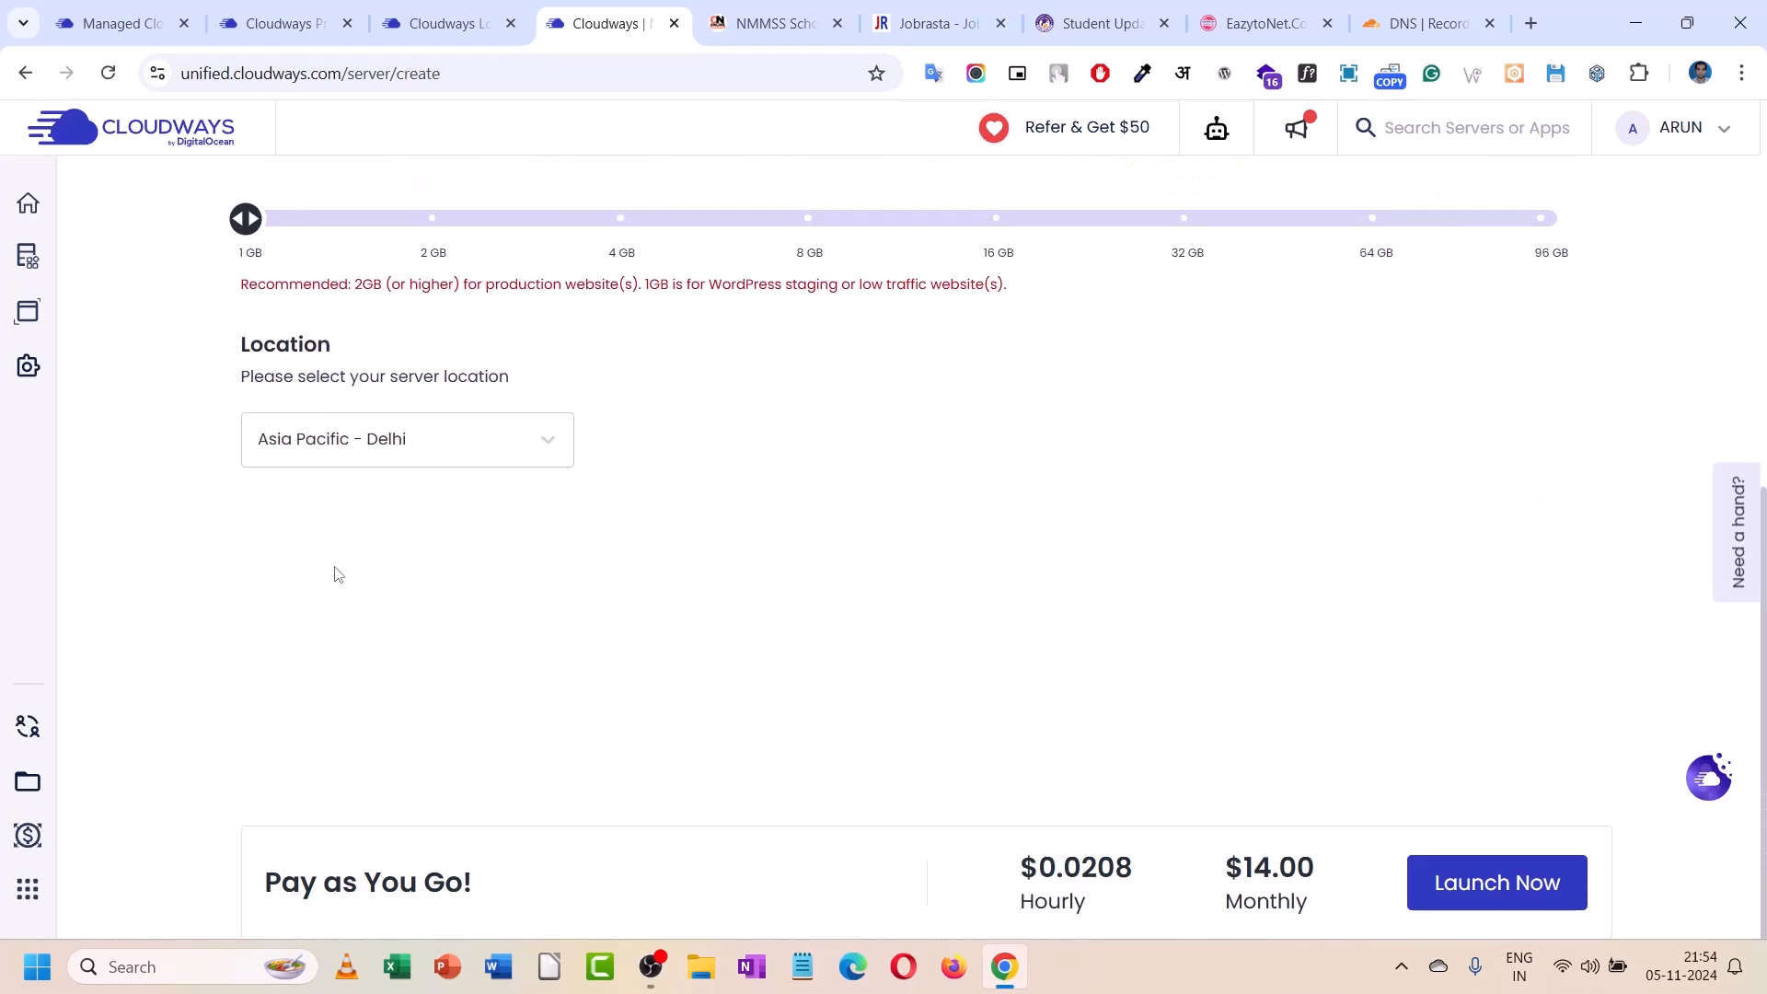
scroll(336, 572, "up", 8)
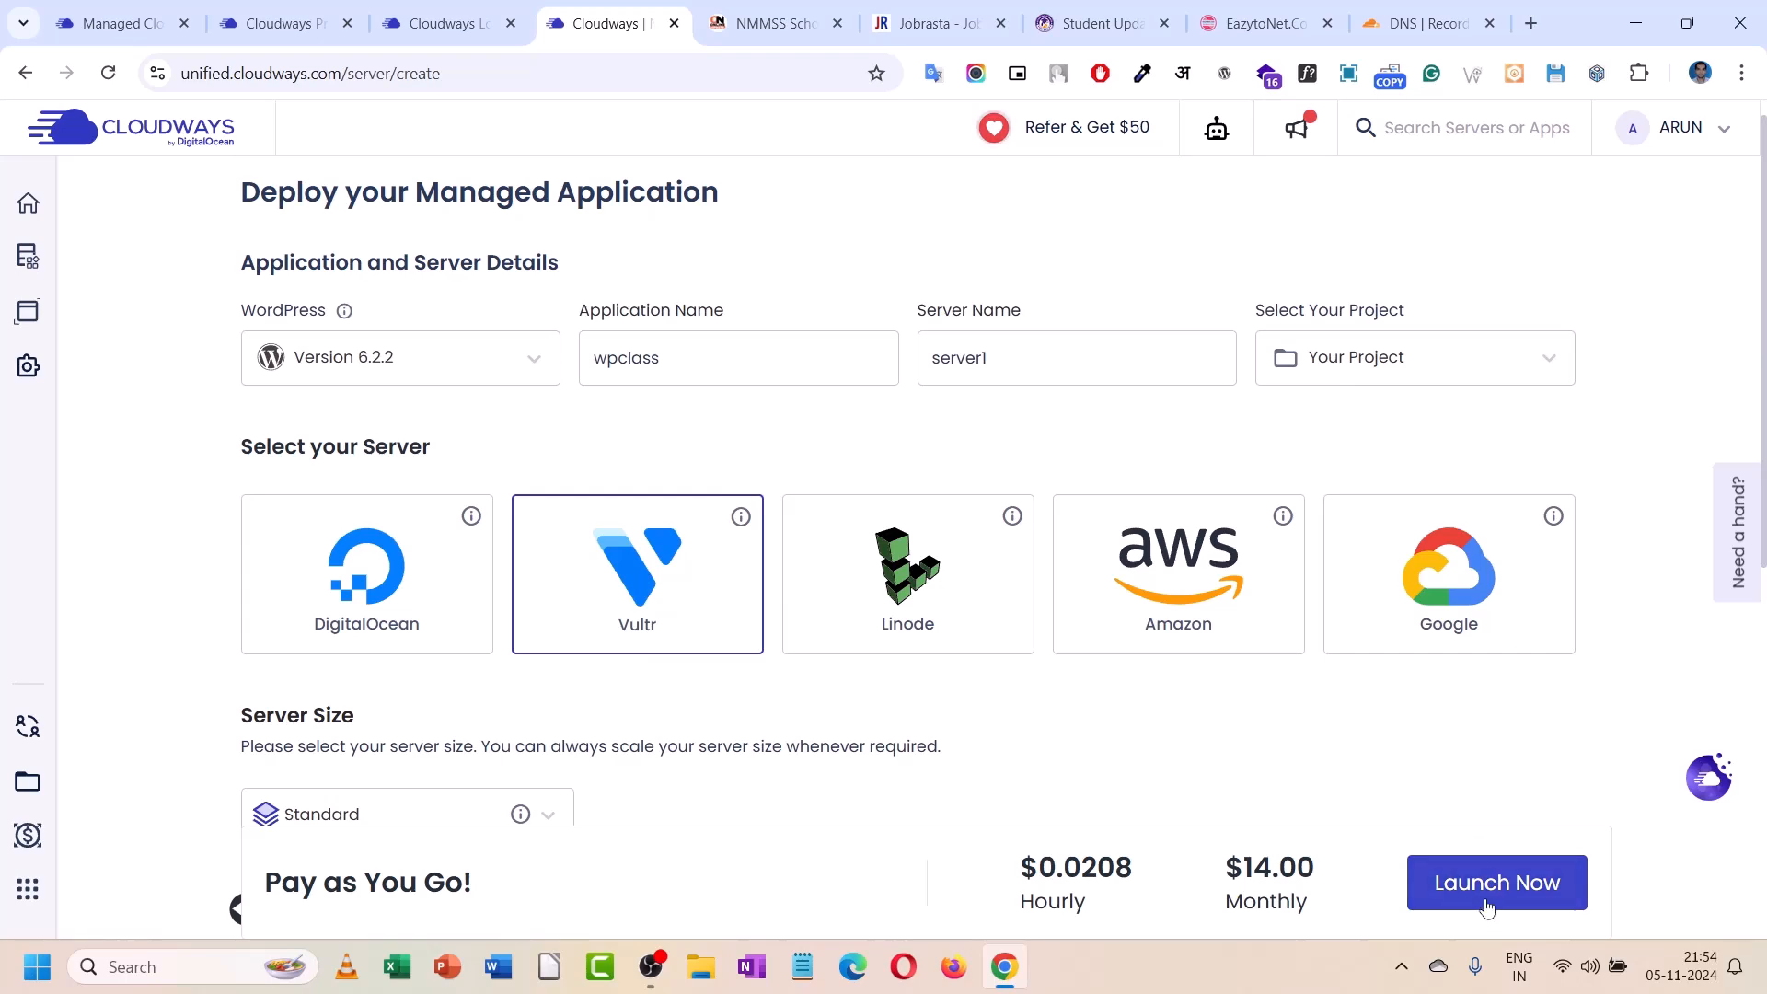
left_click(388, 593)
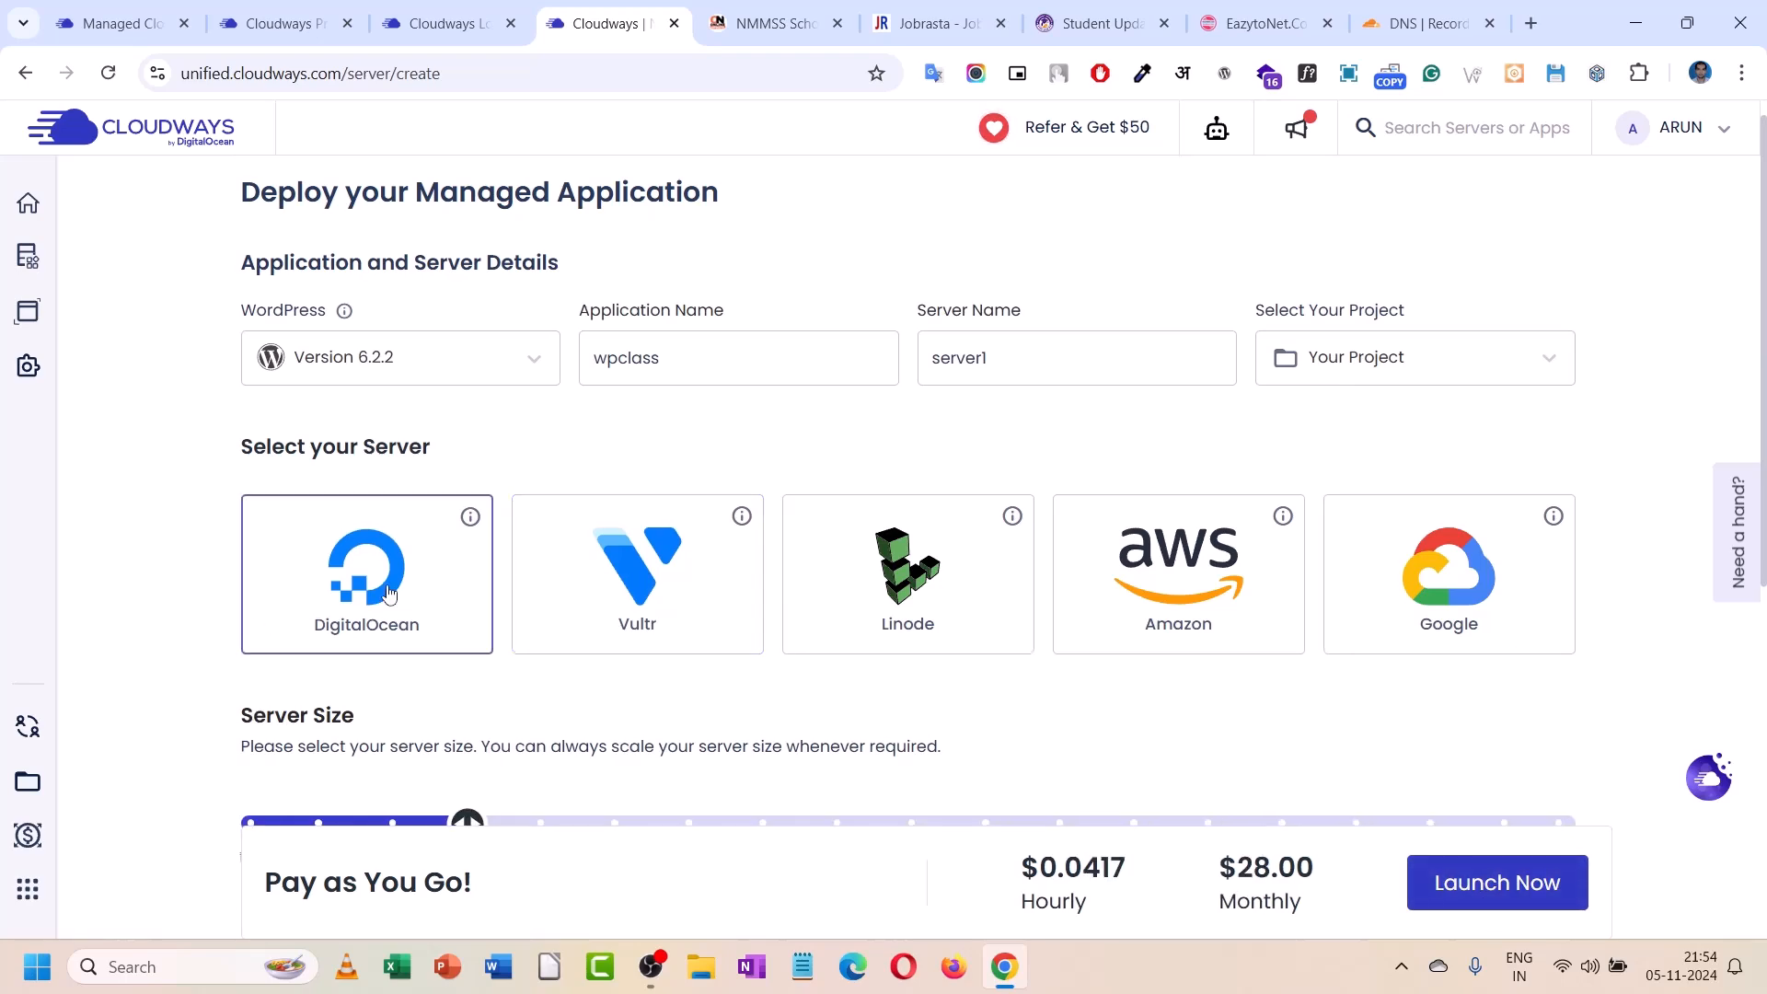
scroll(276, 515, "down", 4)
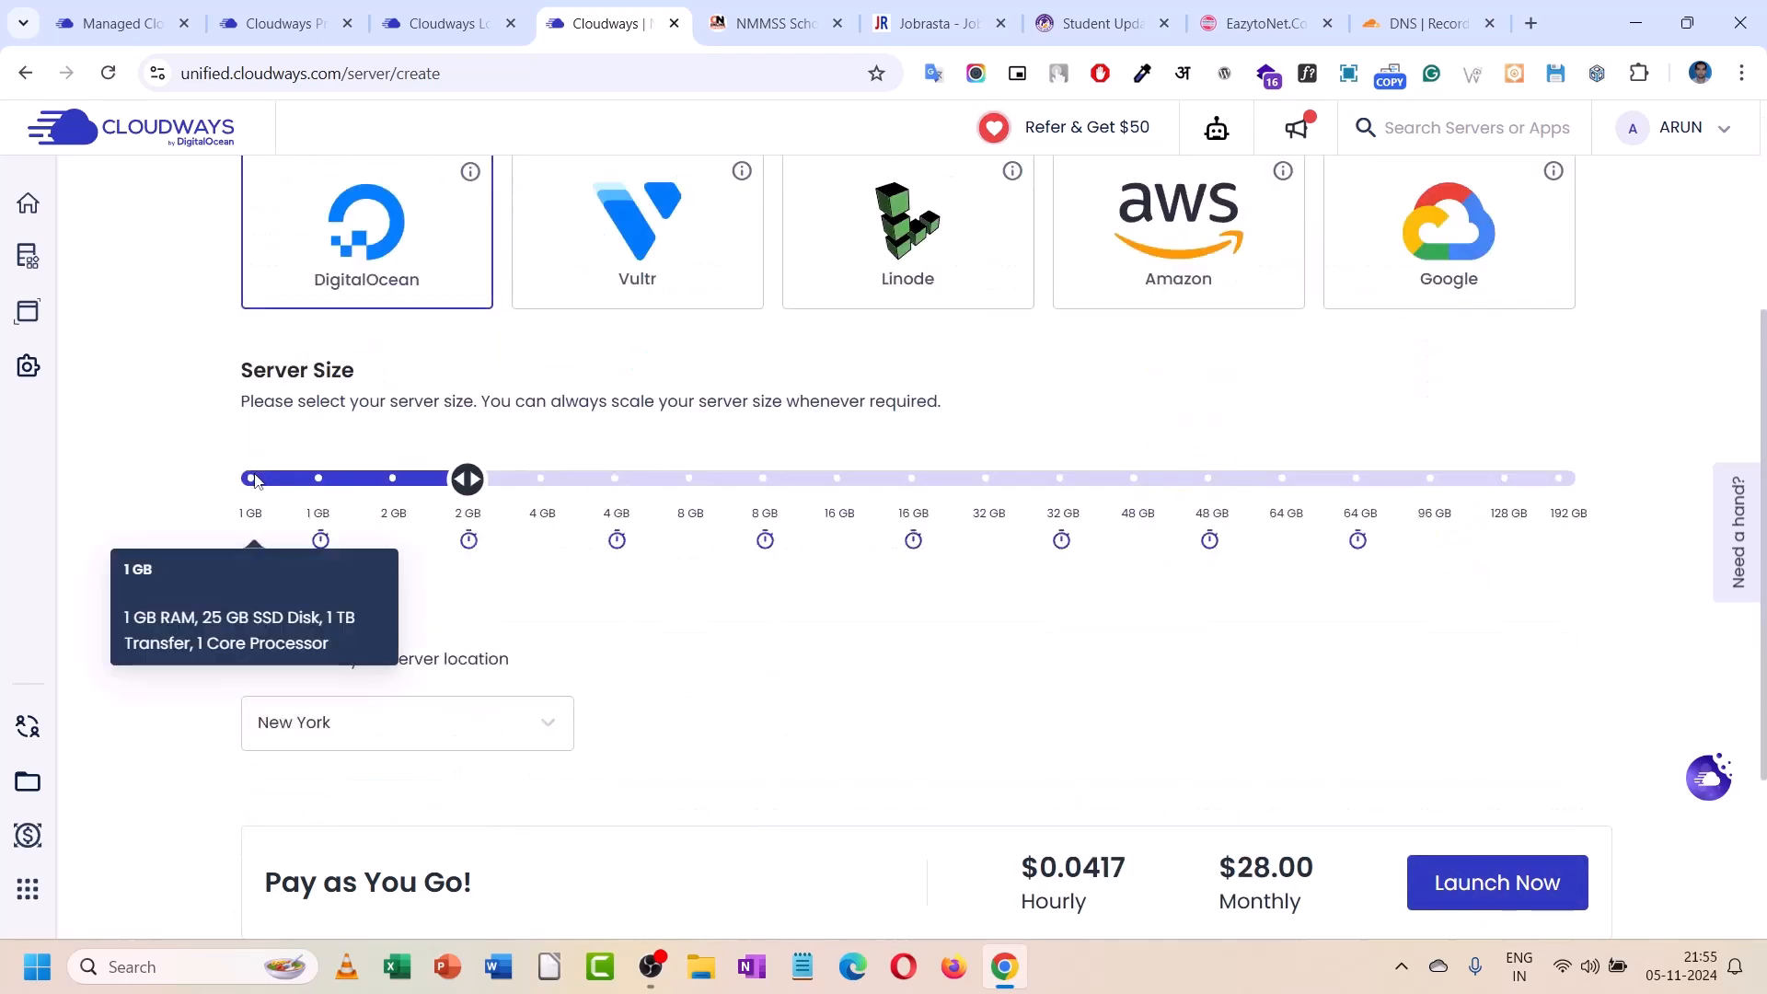
left_click(253, 479)
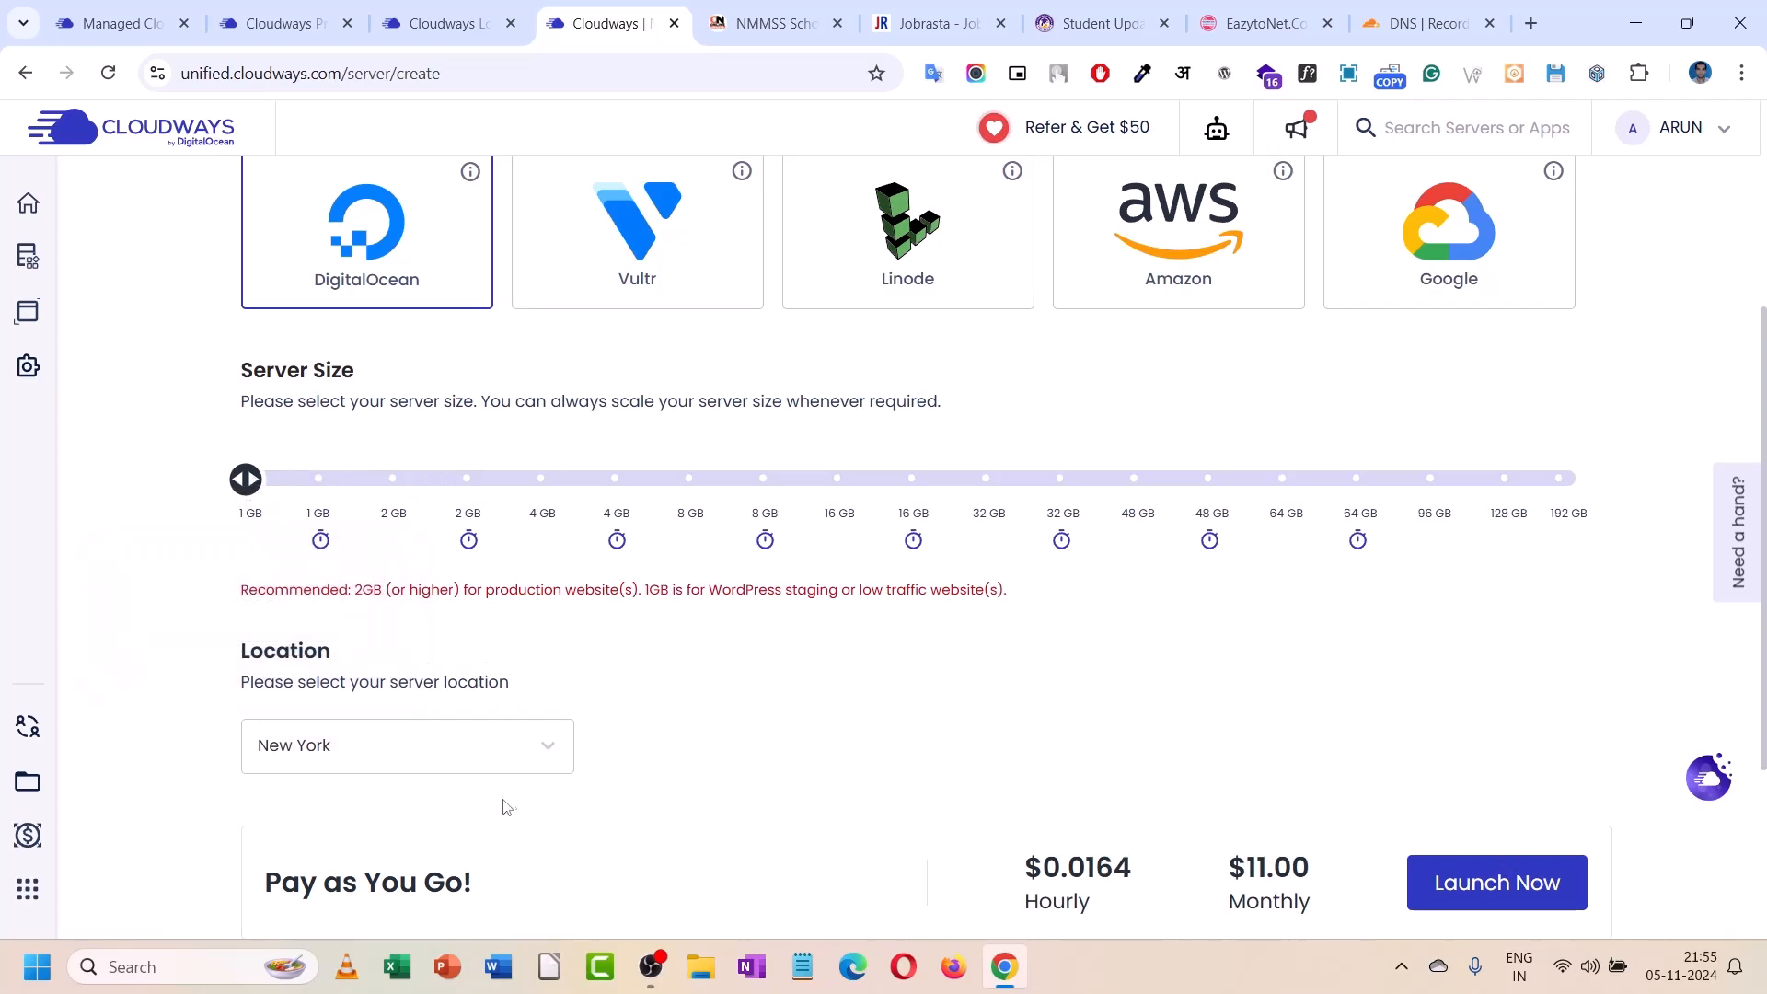
- Set the DigitalOcean server's location to Bangalore
left_click(401, 745)
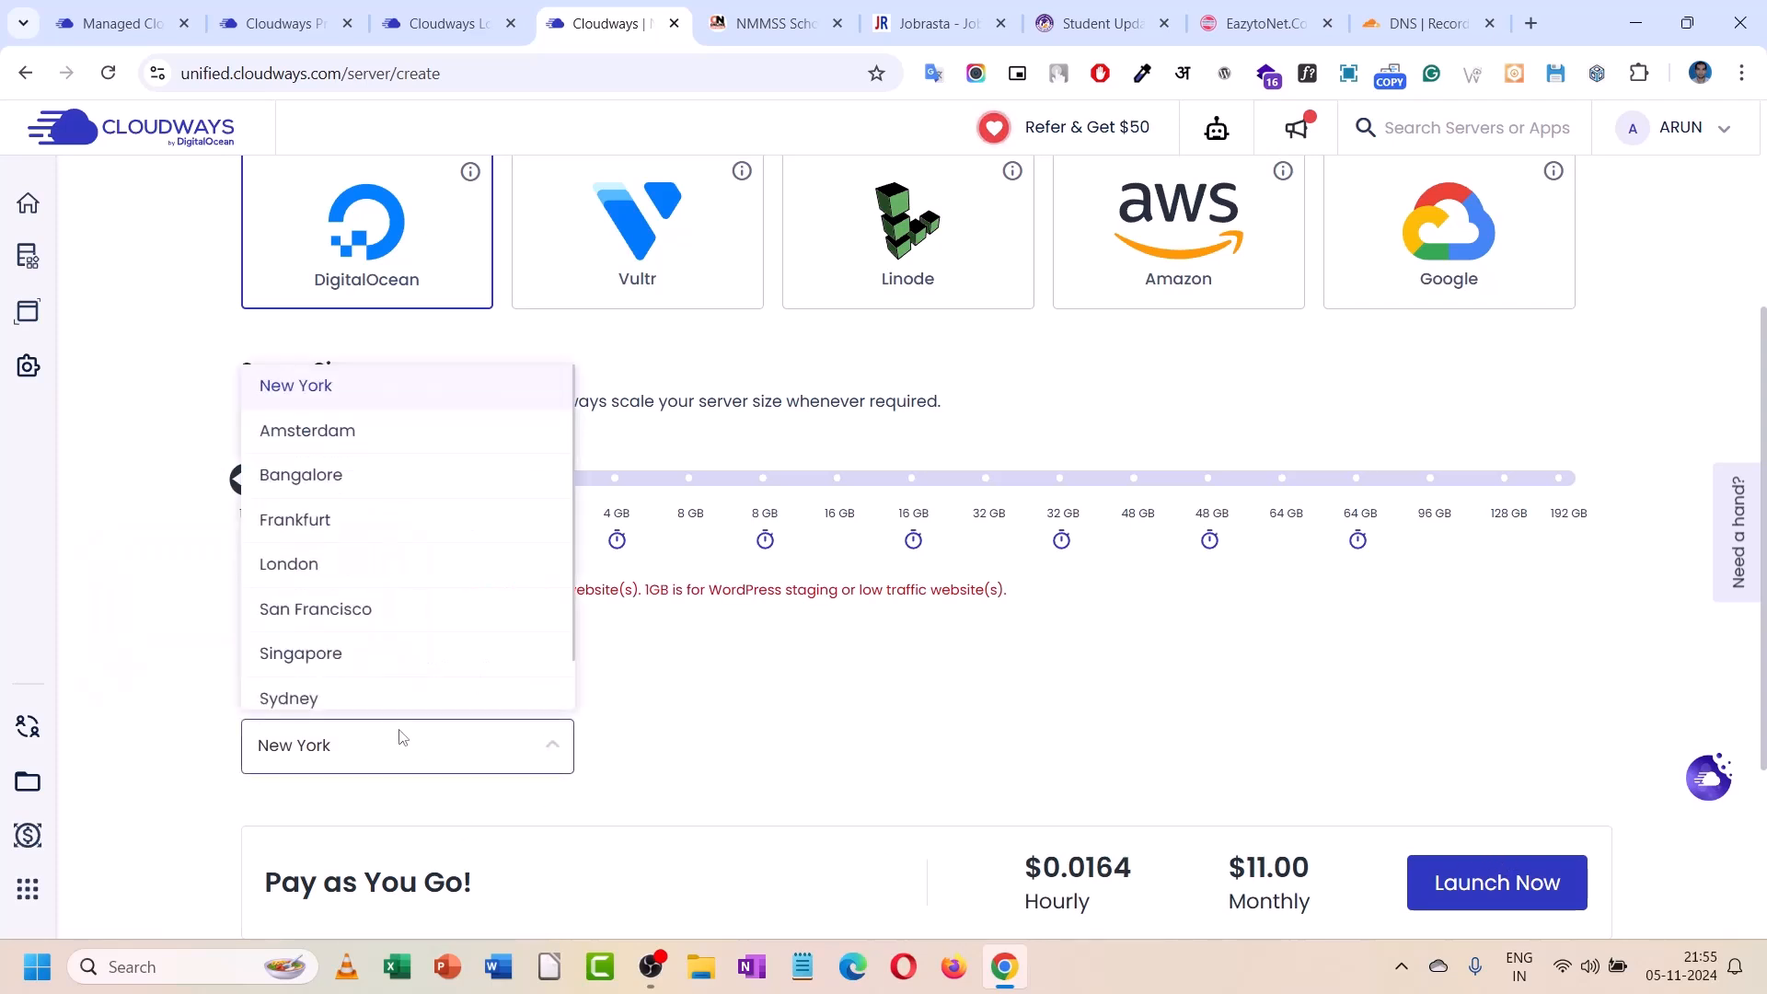
left_click(347, 475)
scroll(940, 656, "down", 1)
scroll(940, 653, "down", 3)
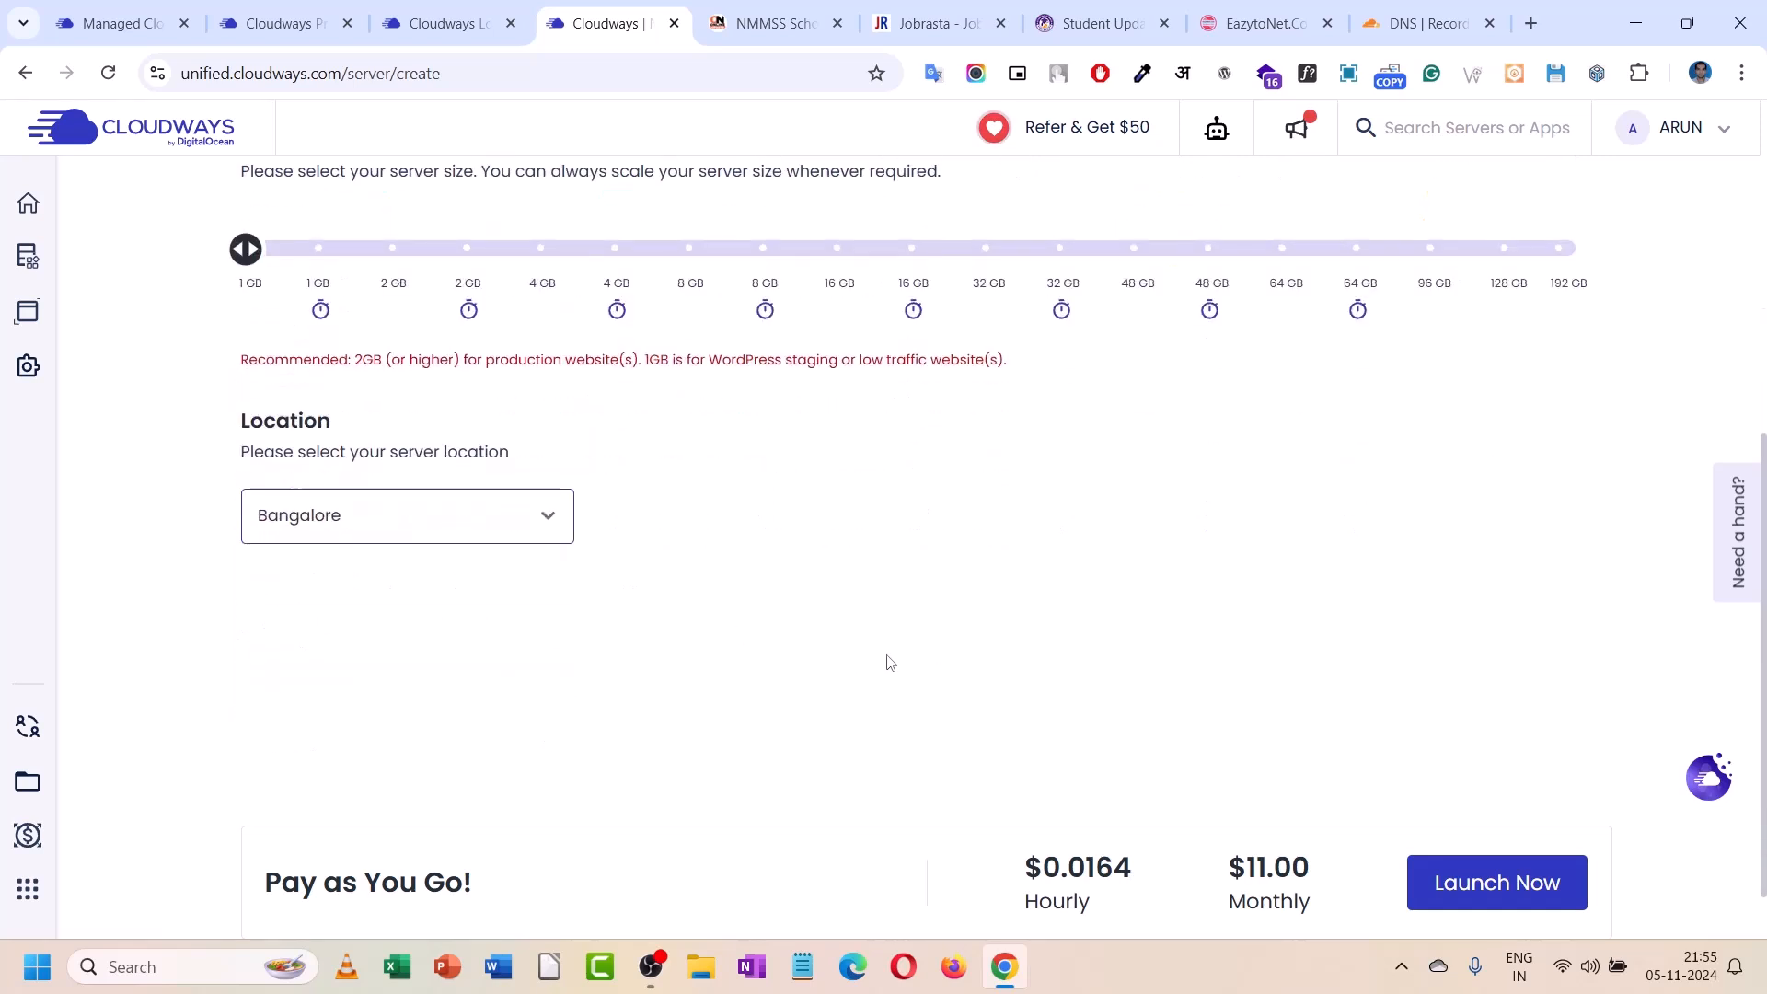
- Launch the configured server and dismiss the referral offer to check the deployment progress
left_click(1454, 895)
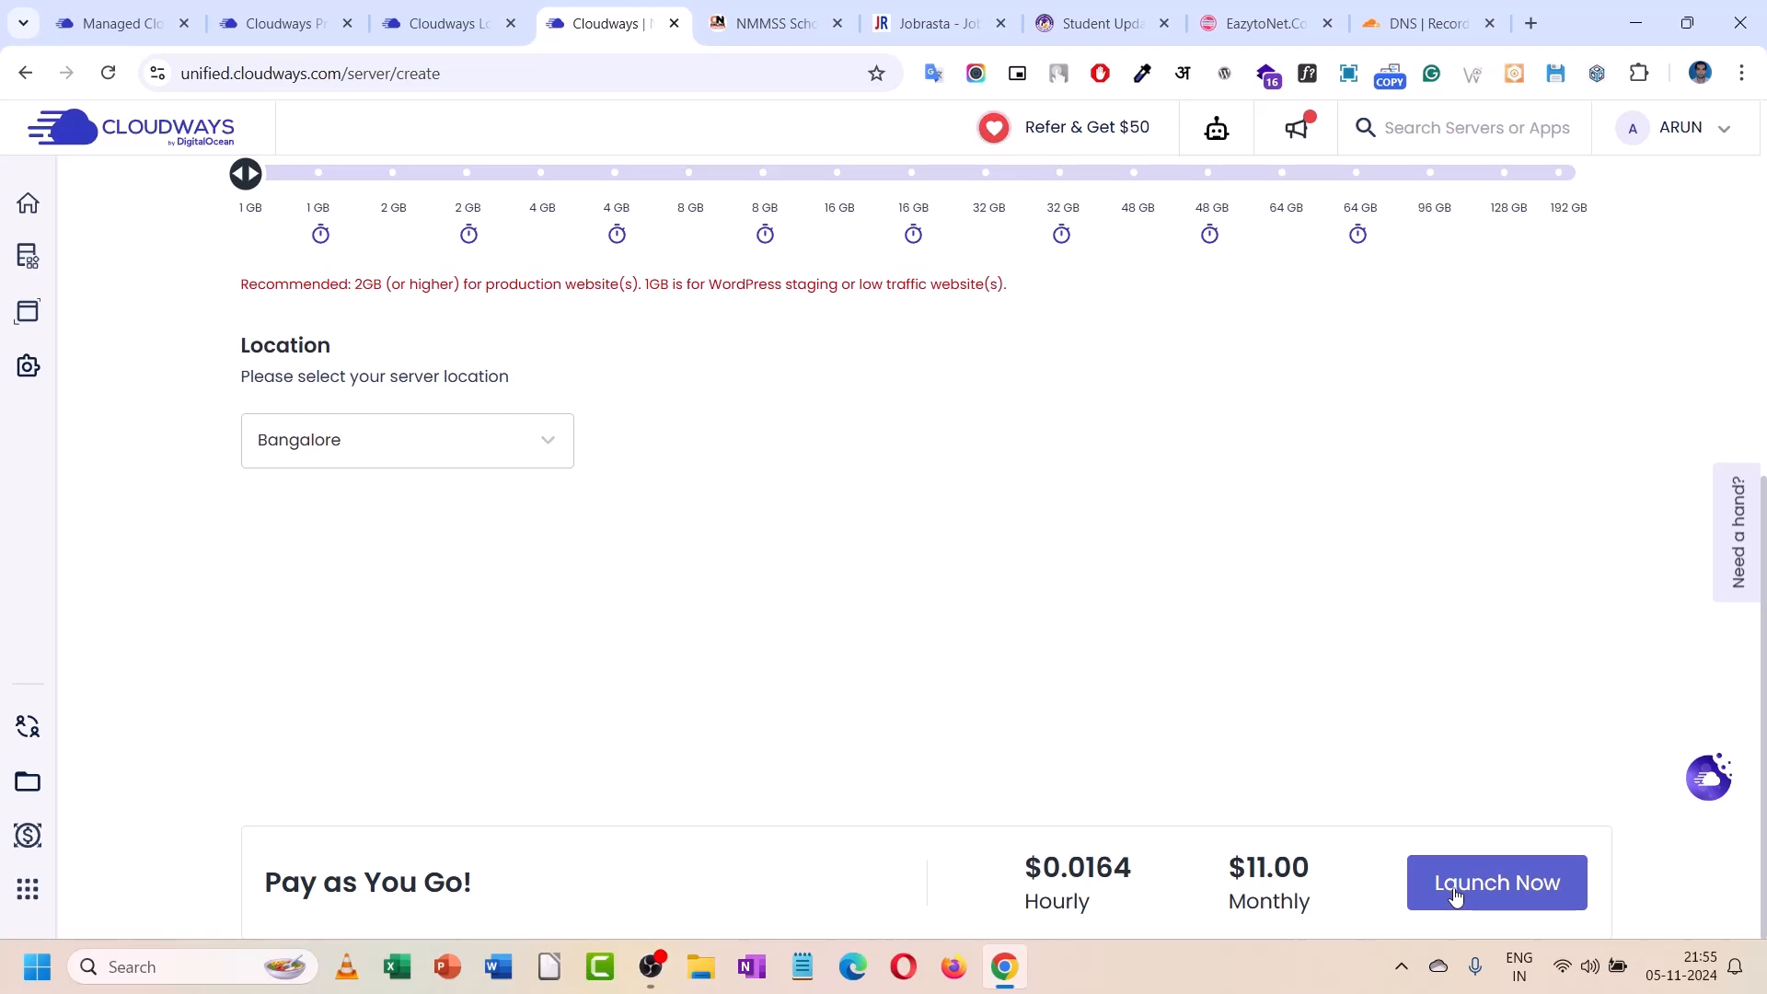
scroll(870, 583, "up", 2)
scroll(871, 583, "up", 4)
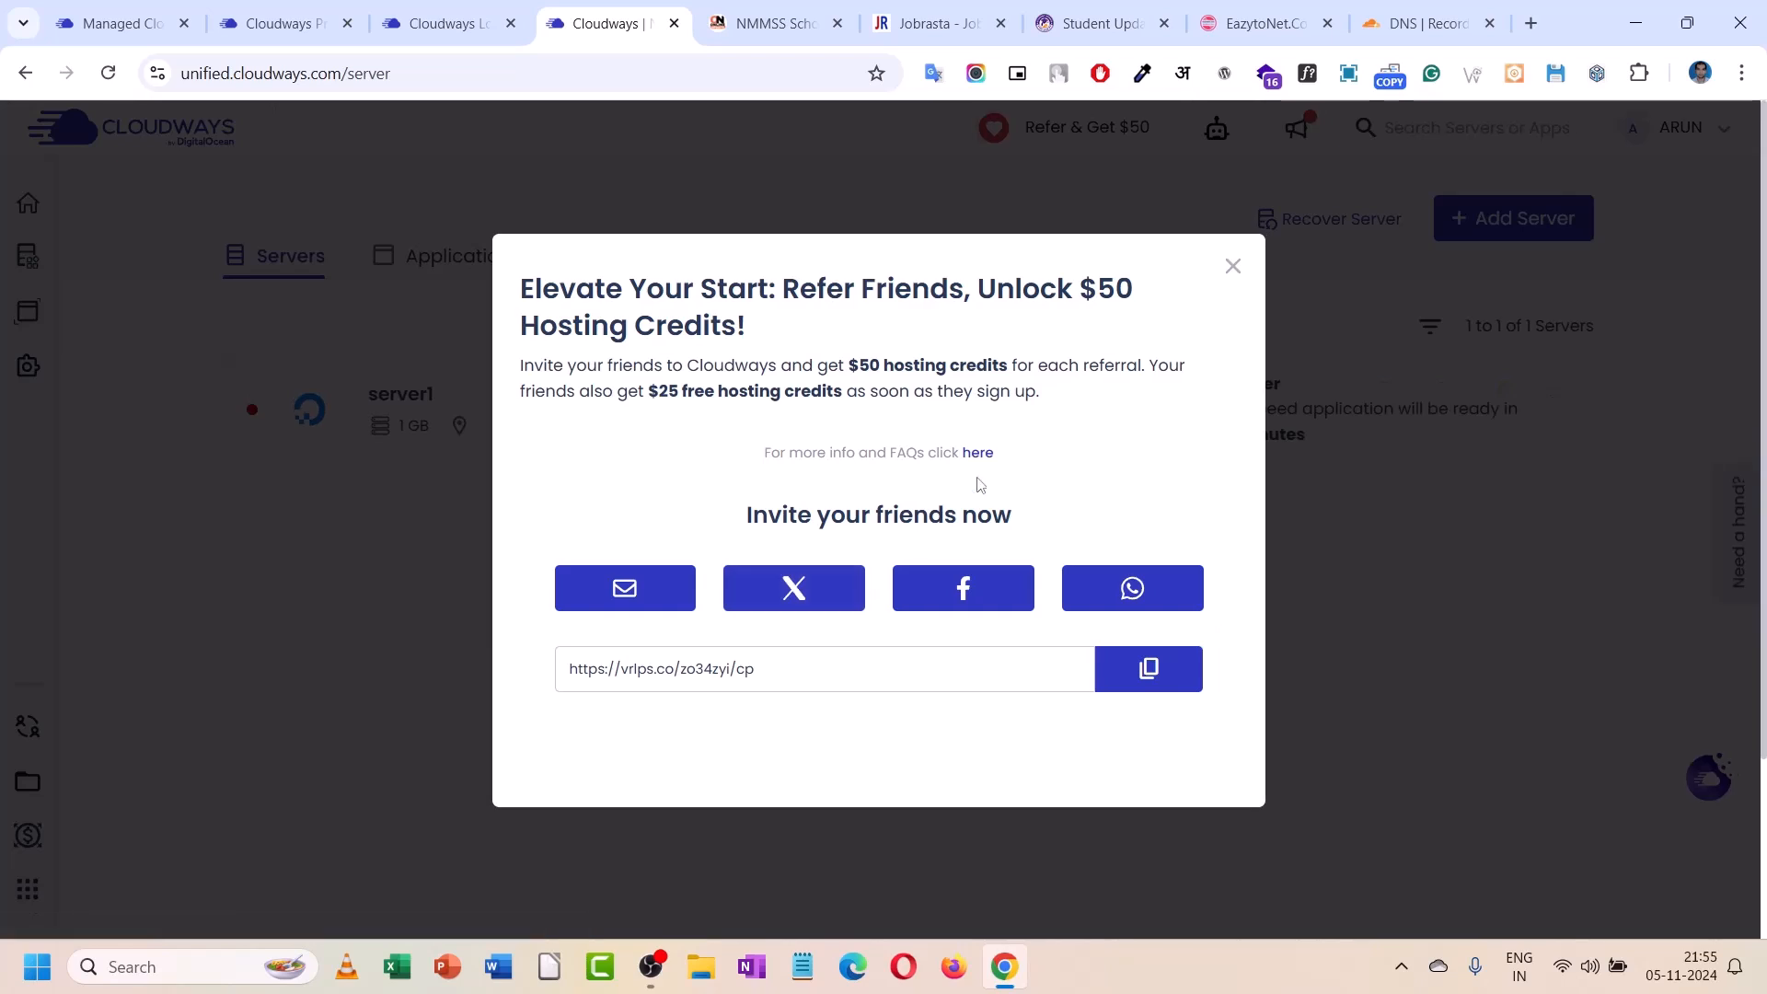
left_click(1232, 269)
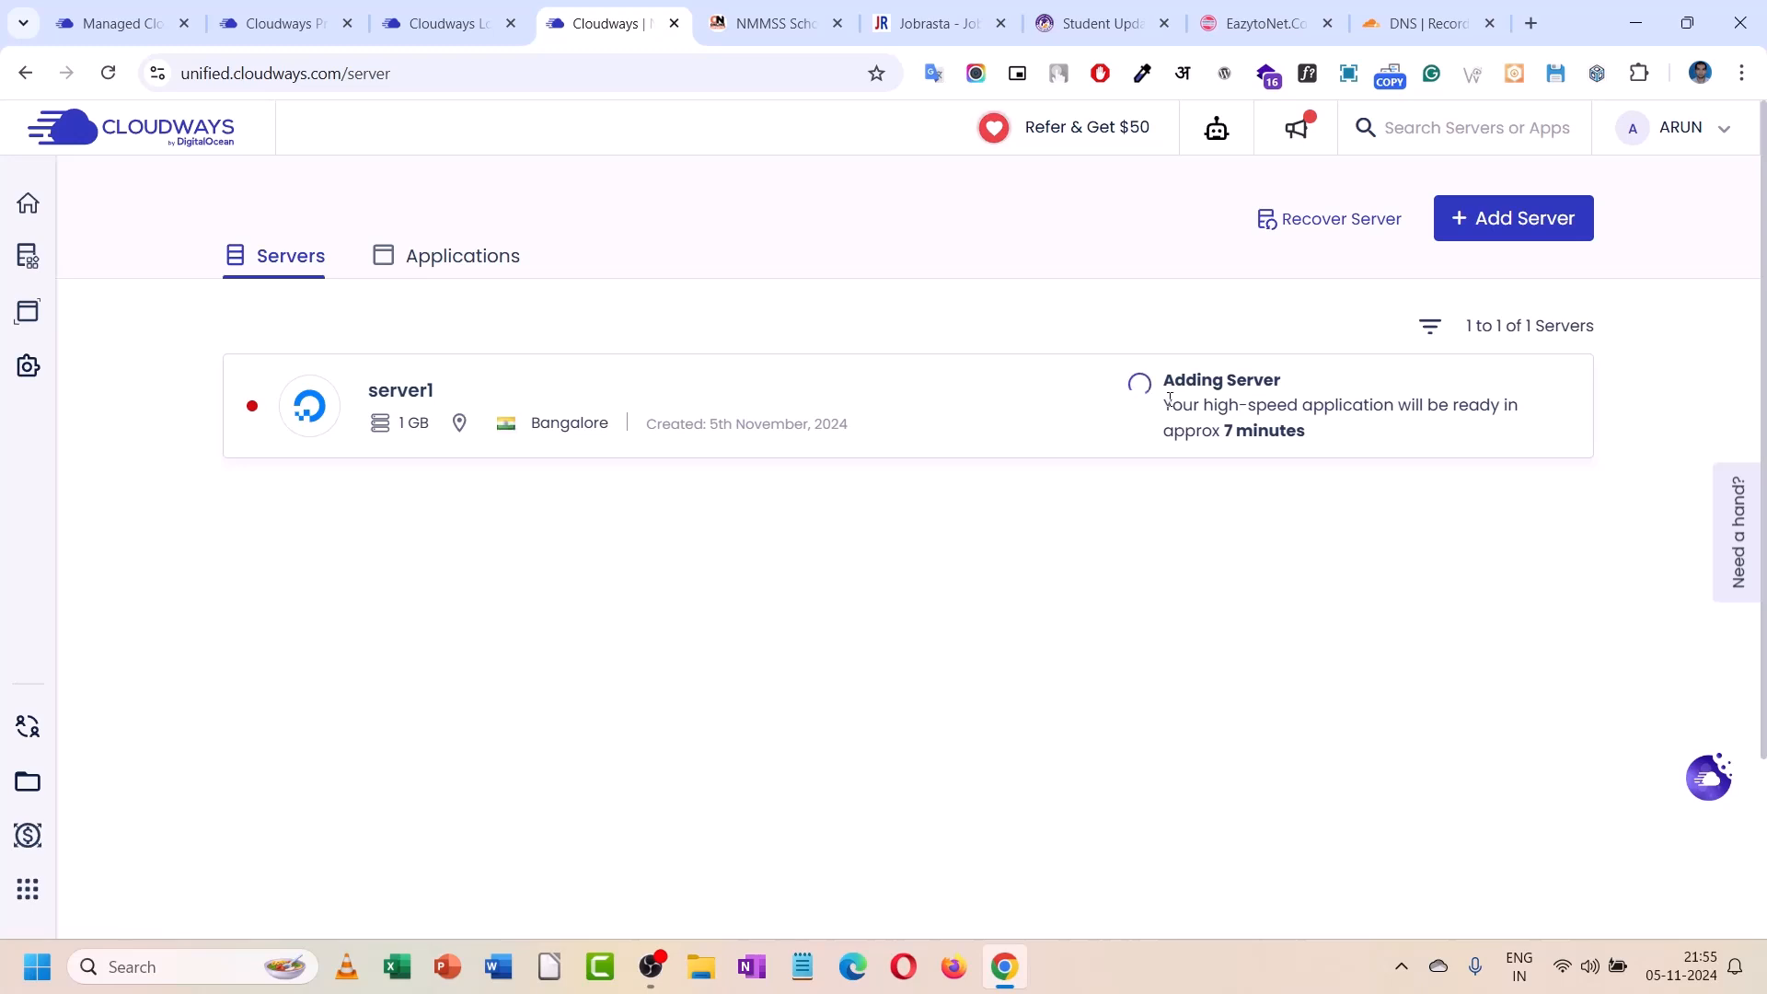
left_click_drag(1169, 398, 1479, 420)
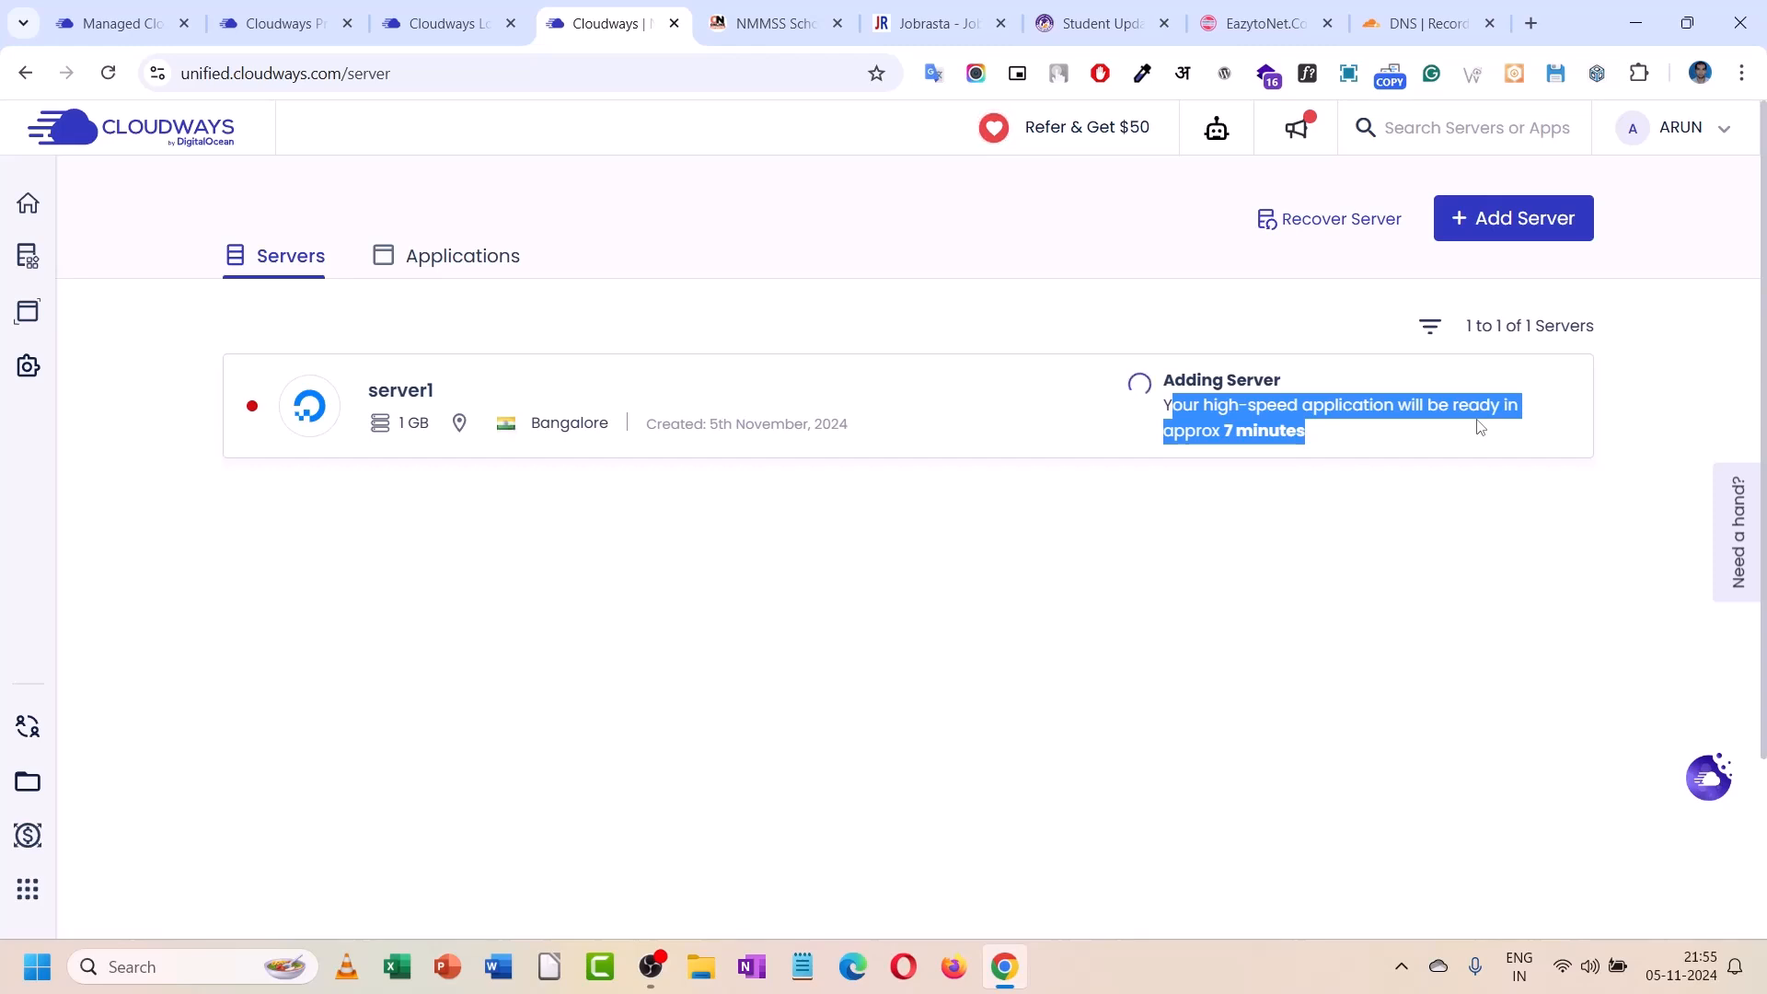
left_click(1174, 650)
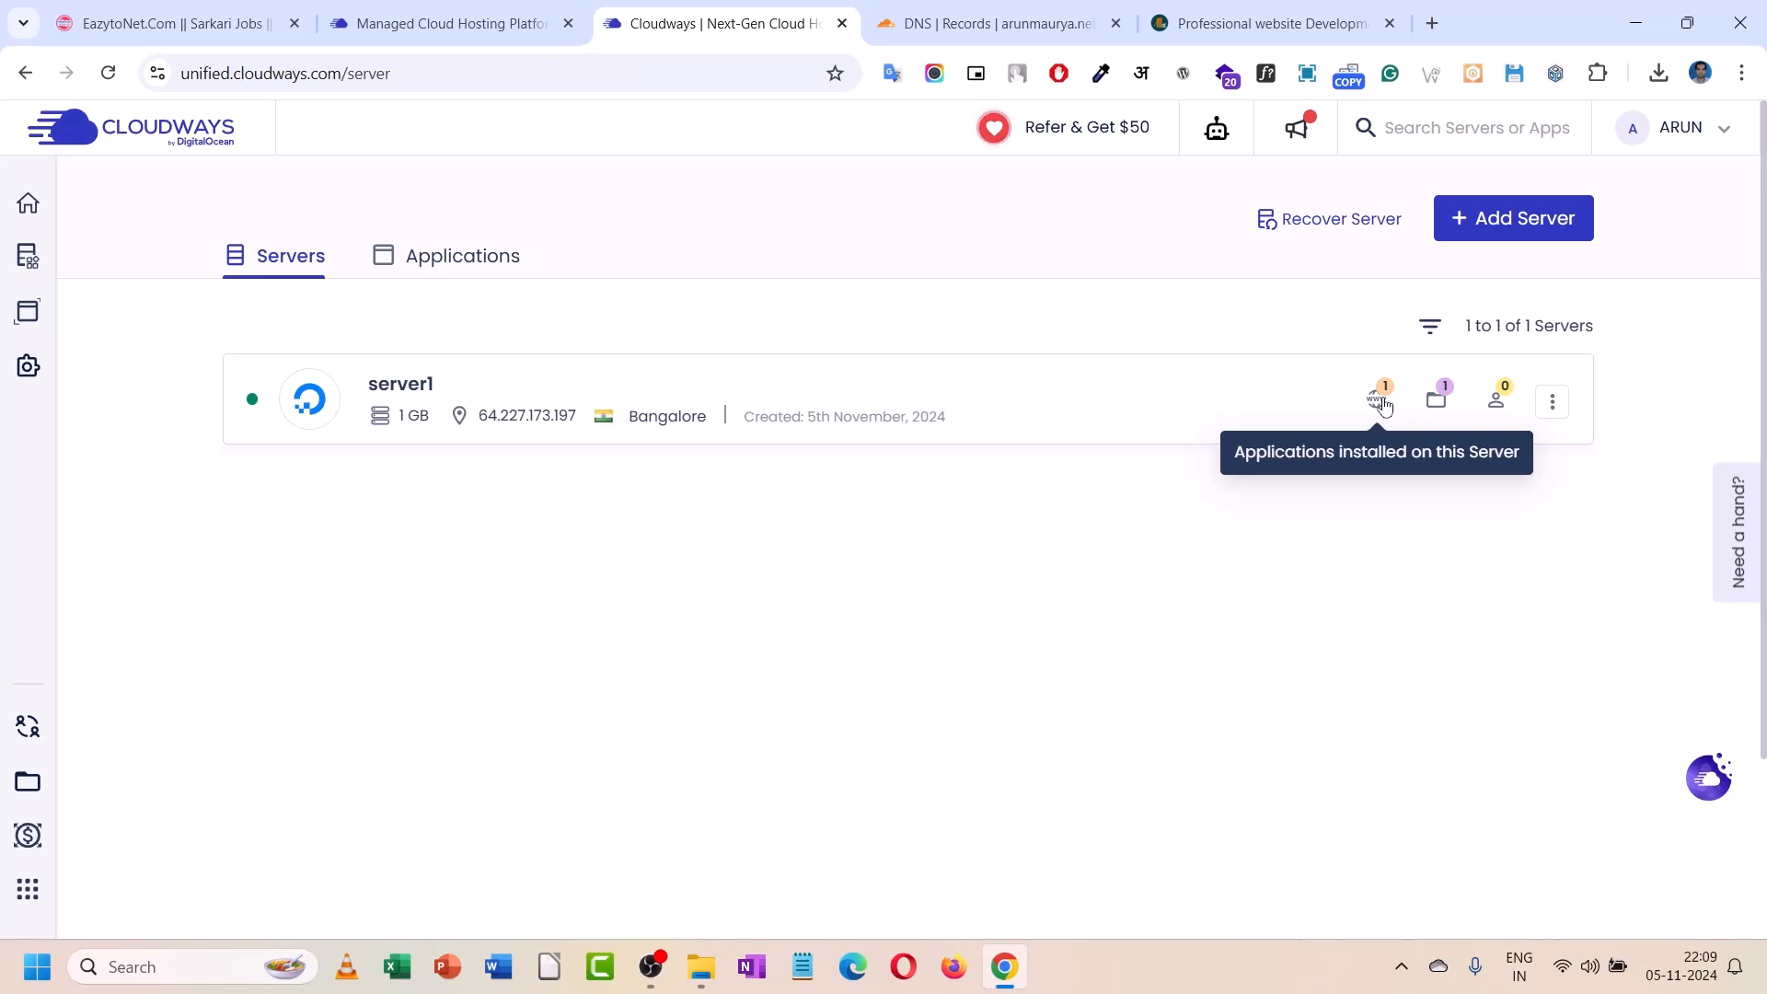
- View the projects associated with server1 and open the server's management page
left_click(1431, 408)
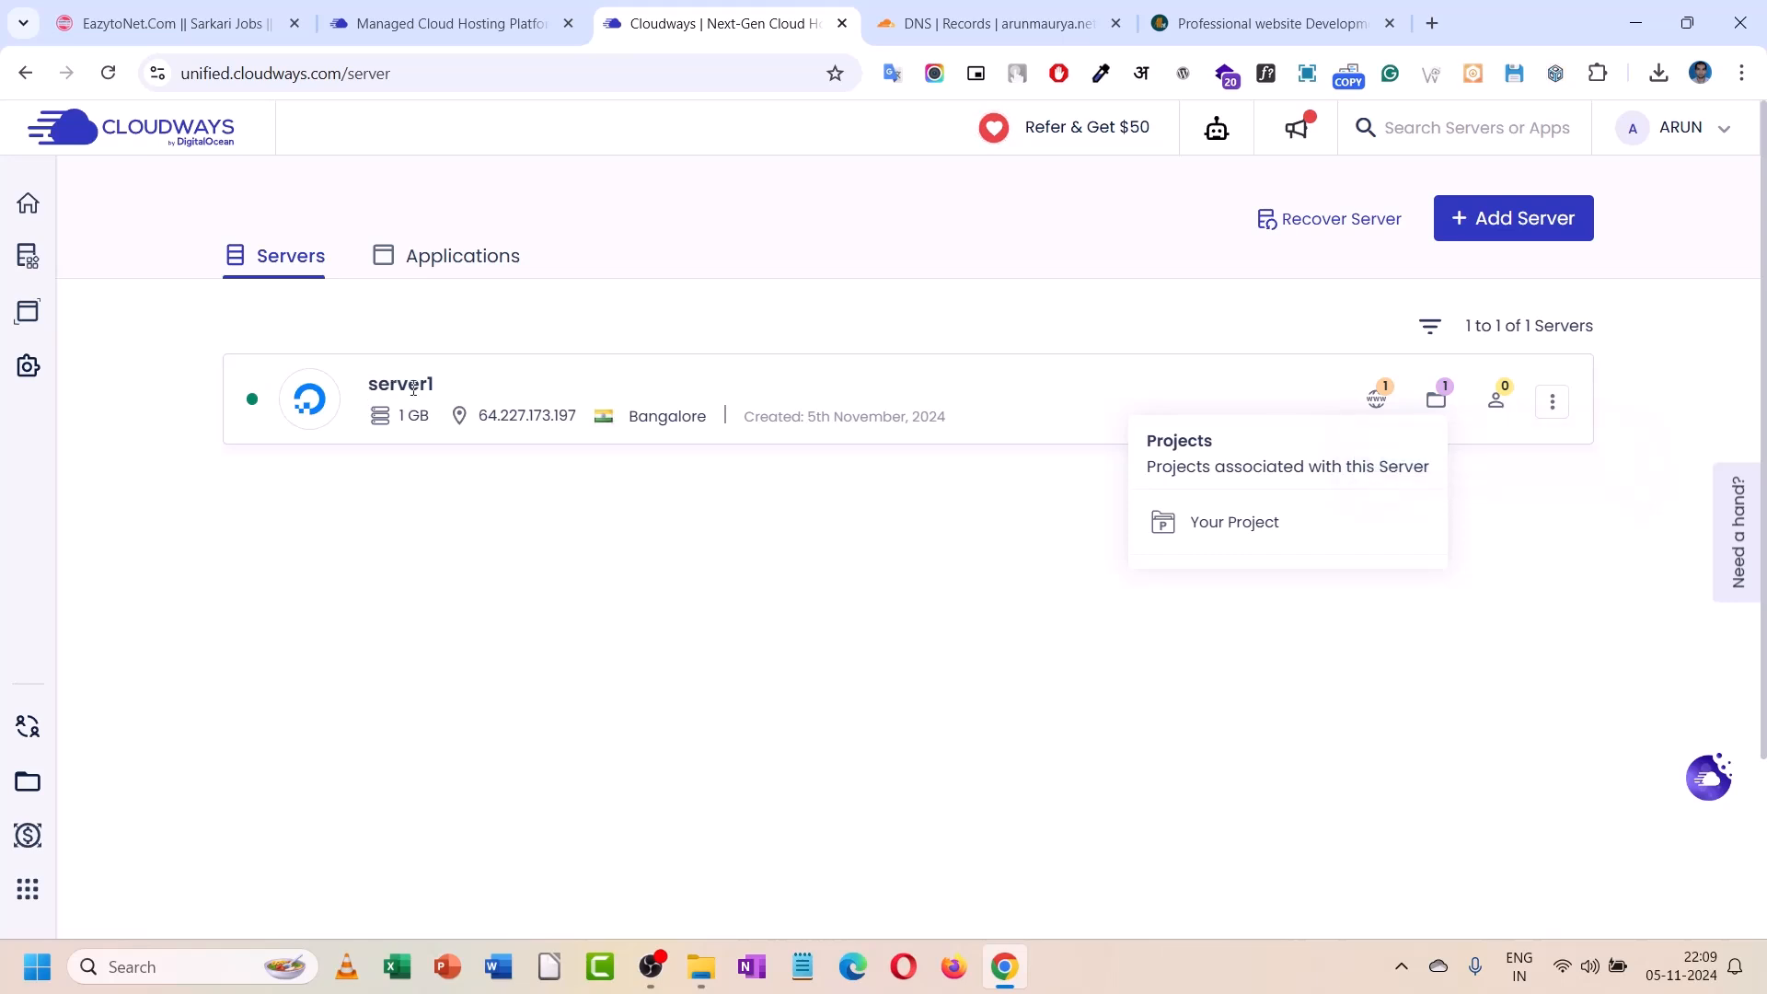
left_click(385, 388)
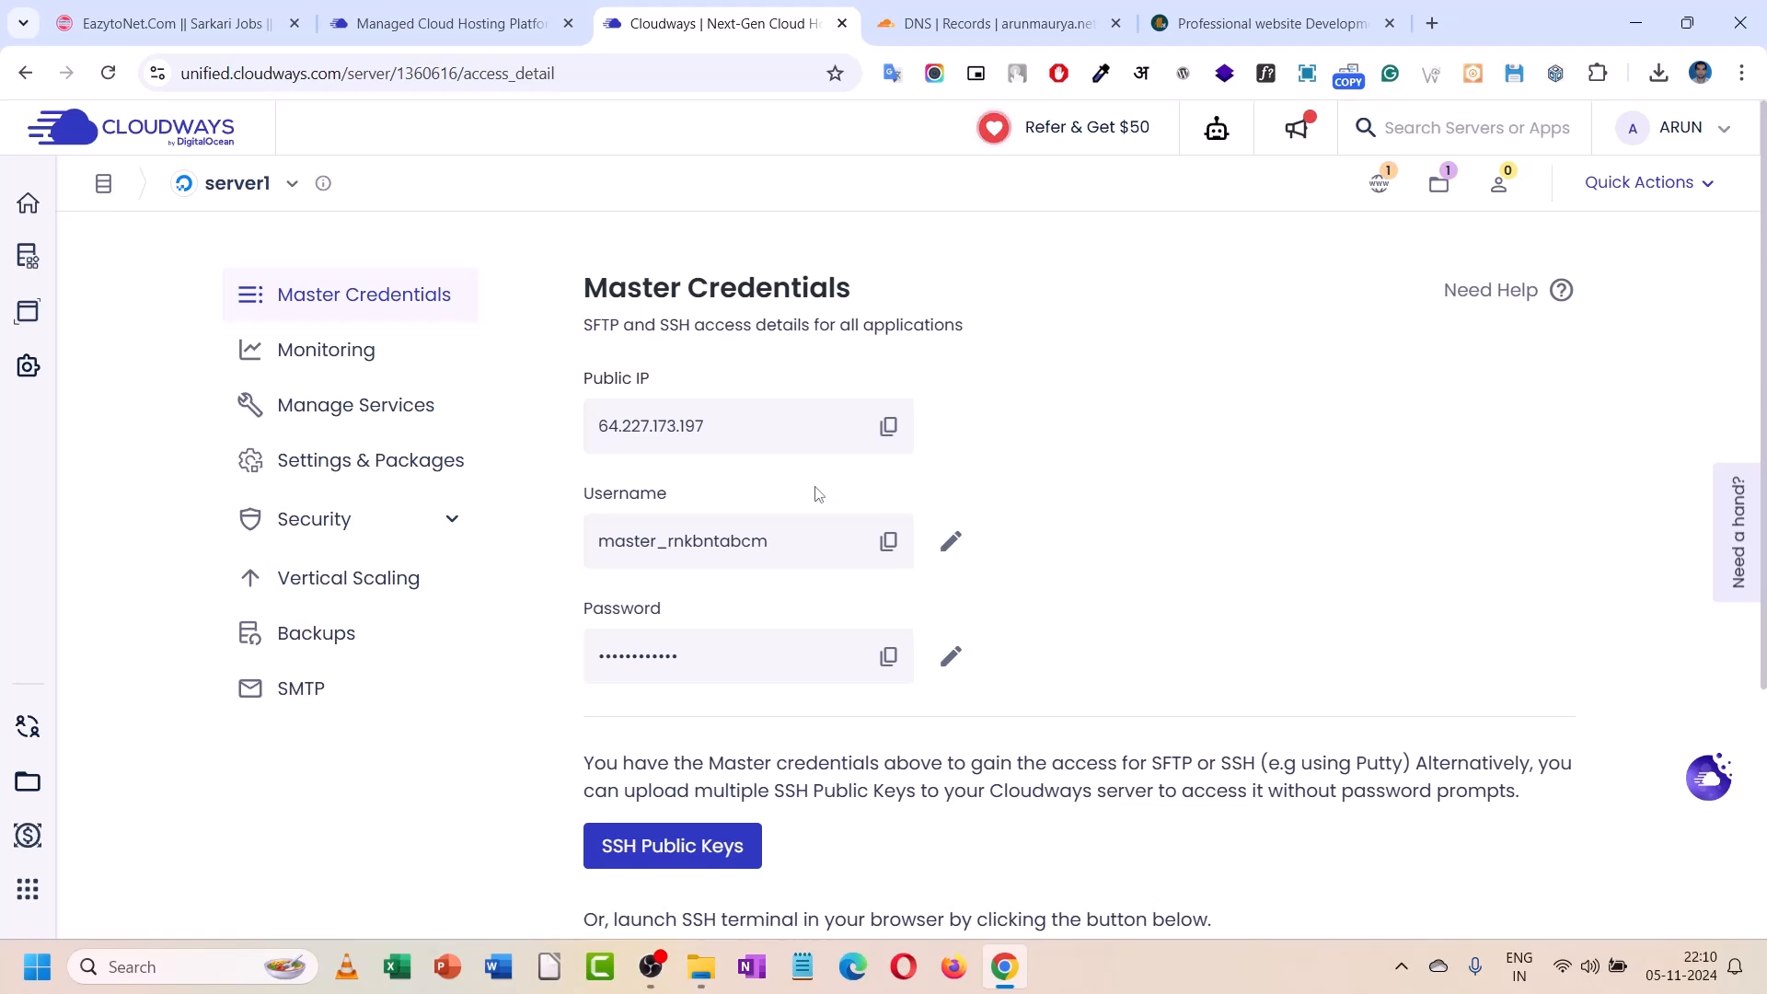
- Examine server1's monitoring summary, covering server health and RAM, CPU, disk and bandwidth usage
left_click(361, 355)
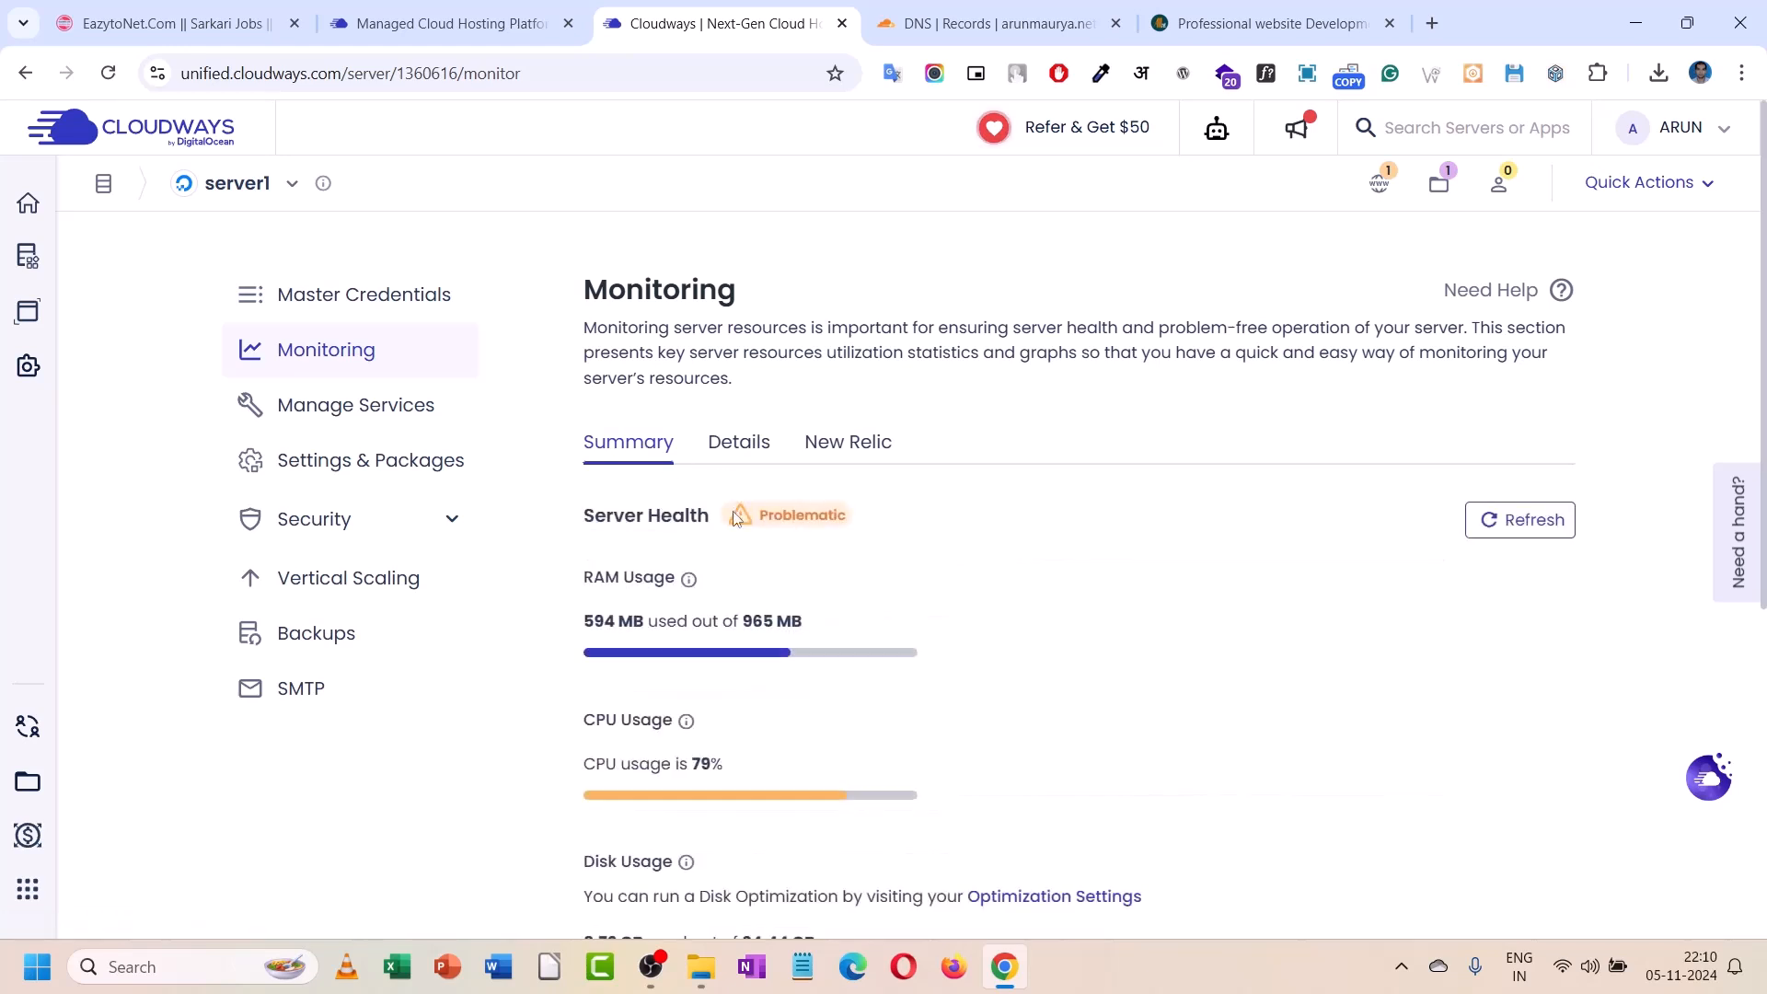
scroll(736, 522, "down", 1)
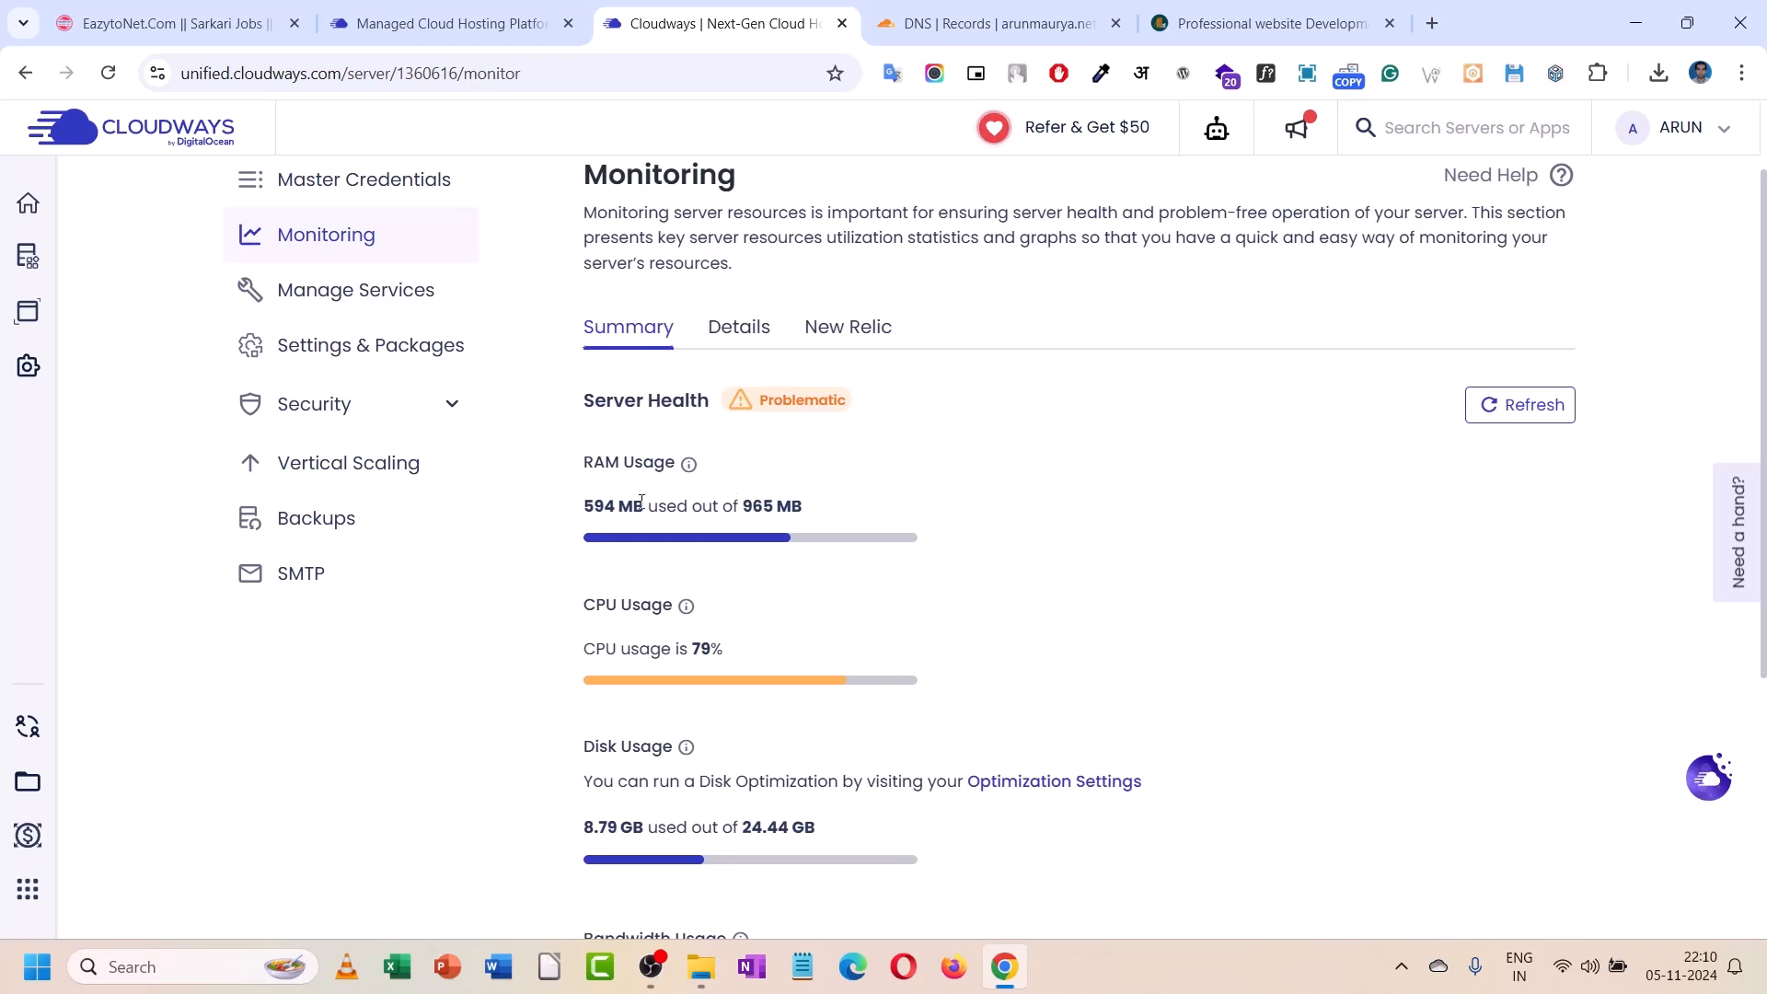
scroll(707, 516, "down", 1)
scroll(707, 522, "down", 1)
scroll(708, 522, "up", 1)
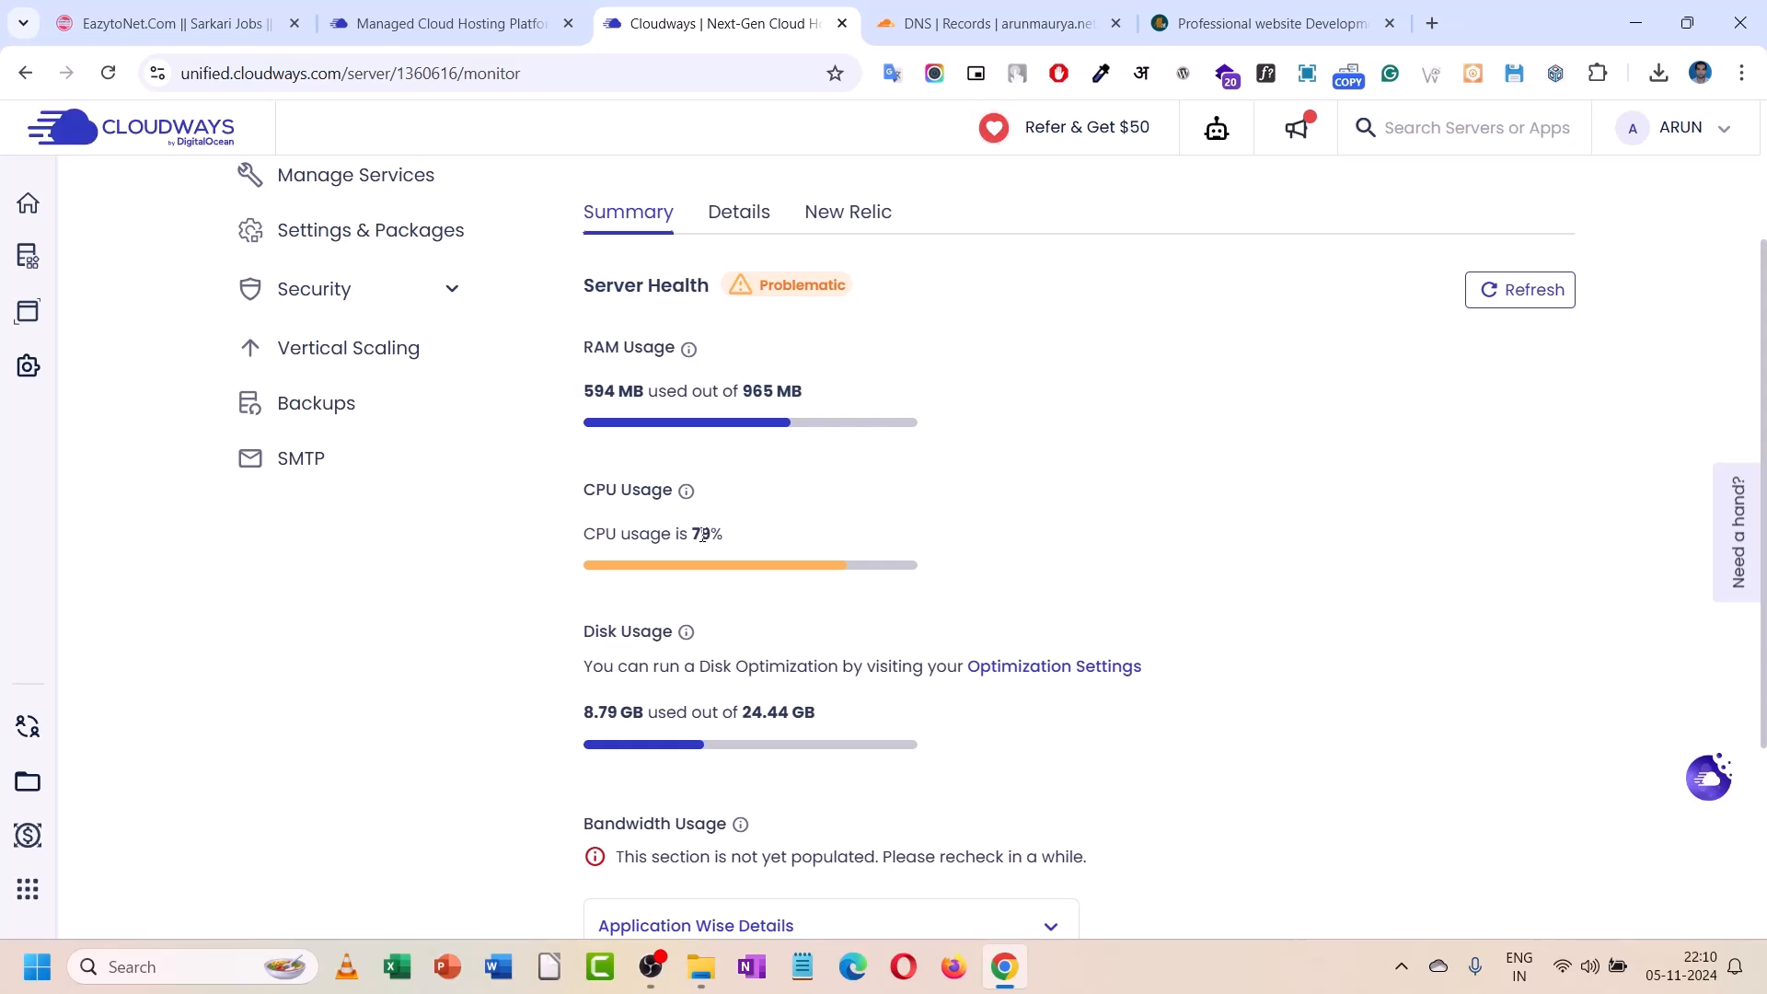
scroll(703, 535, "up", 1)
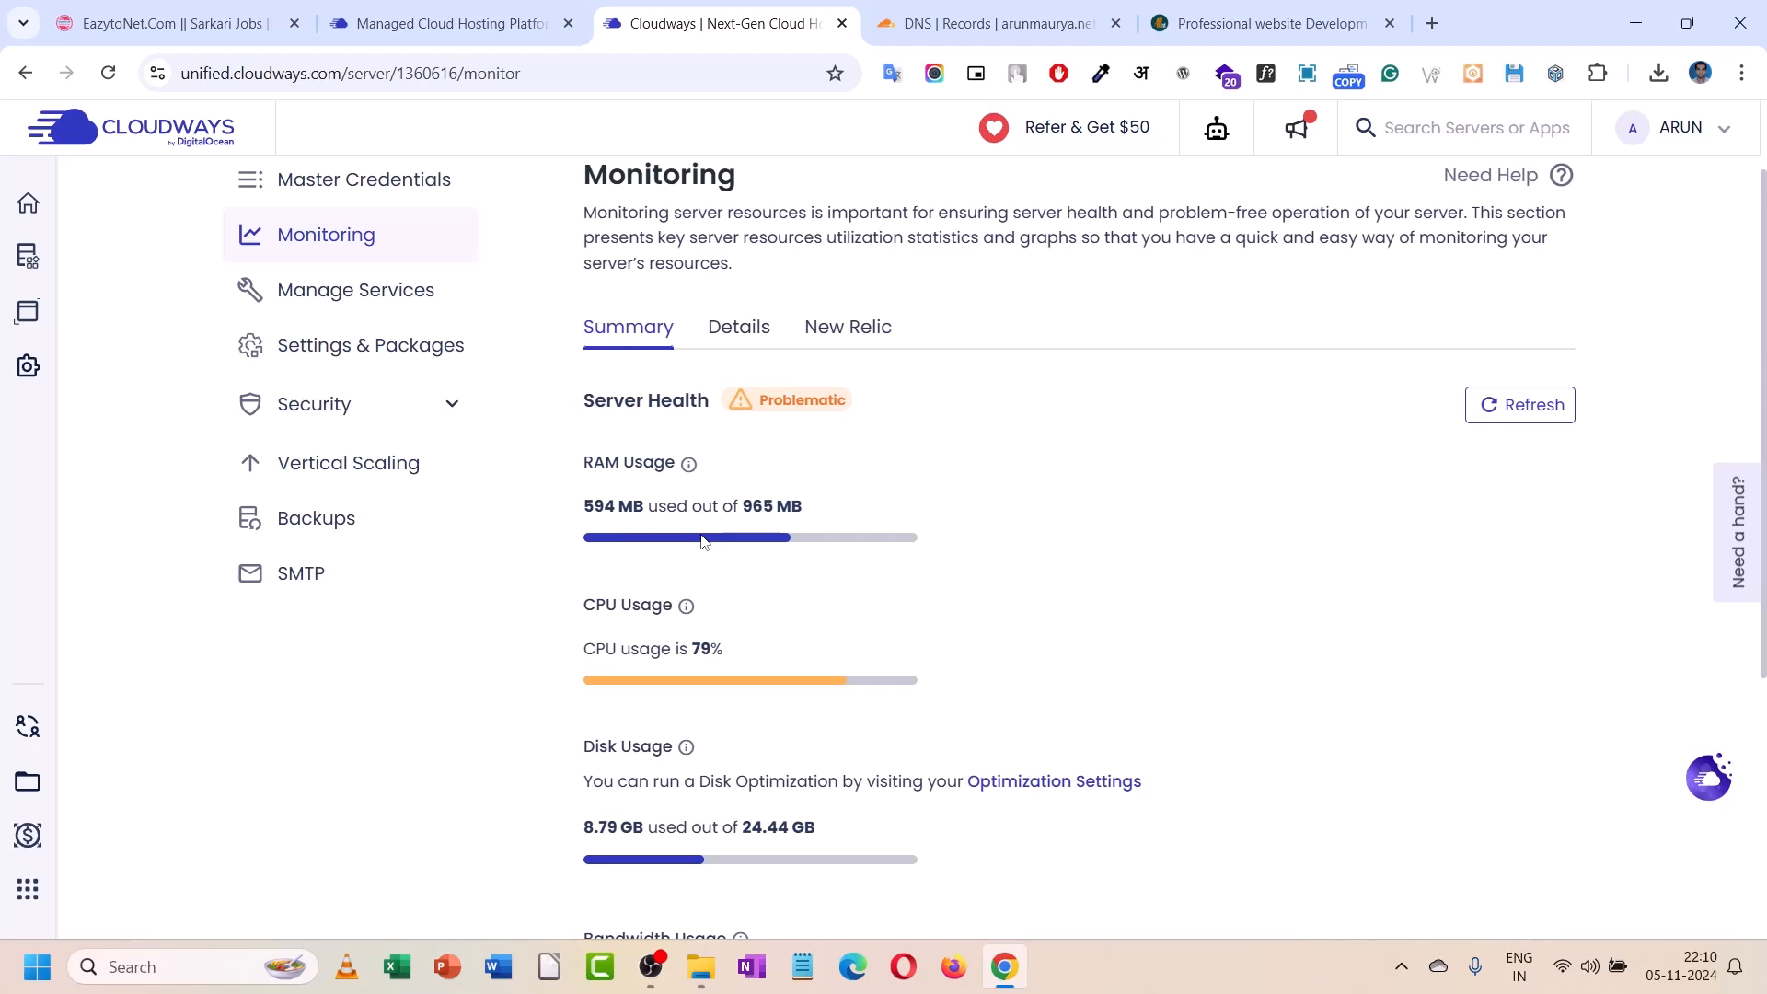
scroll(702, 540, "down", 1)
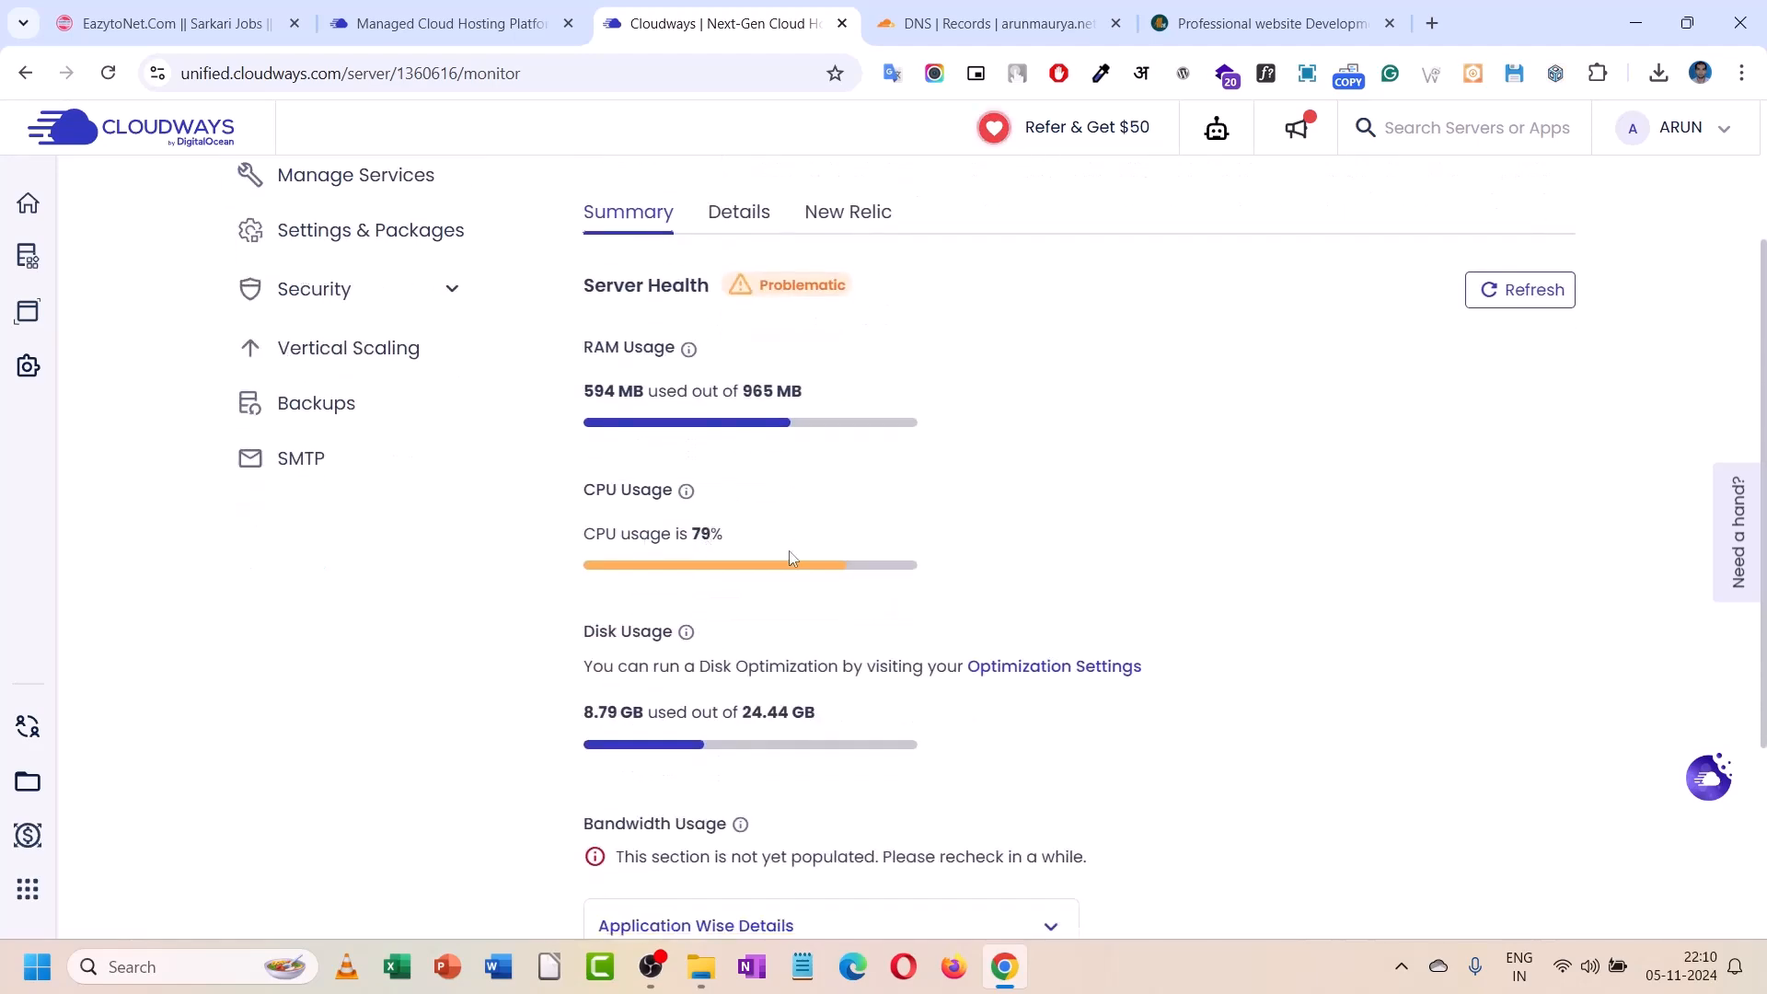
scroll(769, 585, "down", 2)
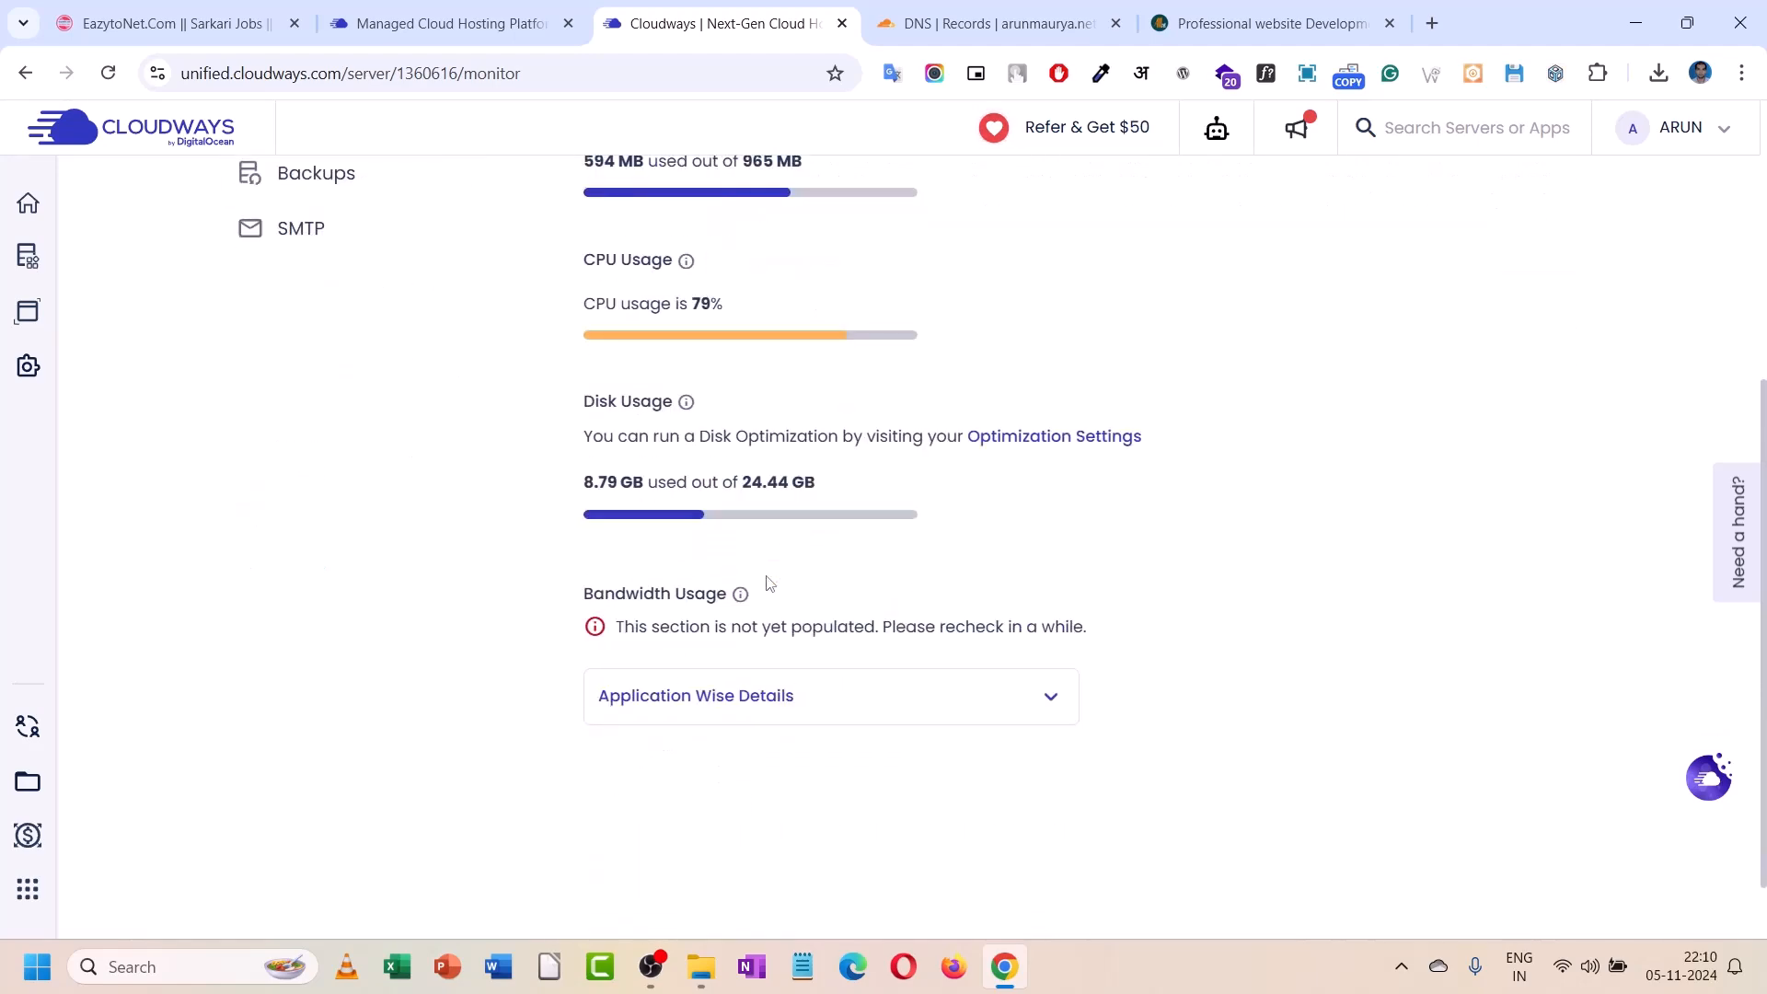
scroll(769, 584, "up", 3)
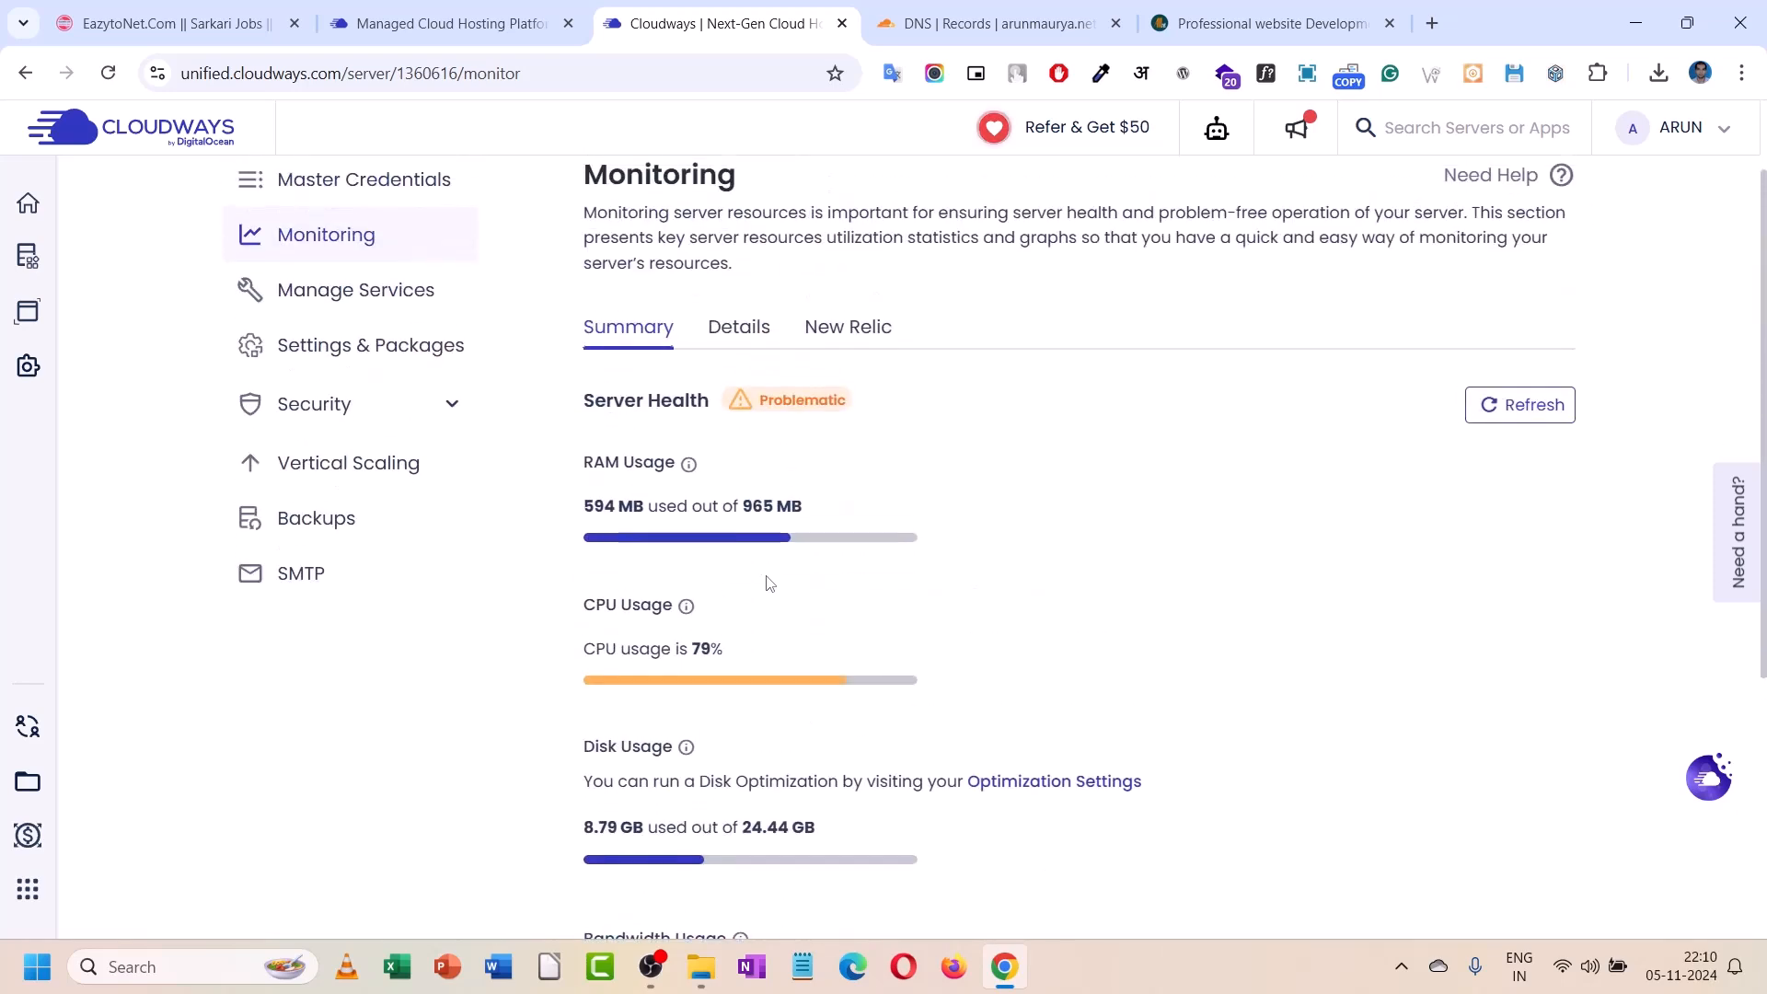
- Examine server1's detailed monitoring graph for idle CPU and the available time ranges
left_click(760, 330)
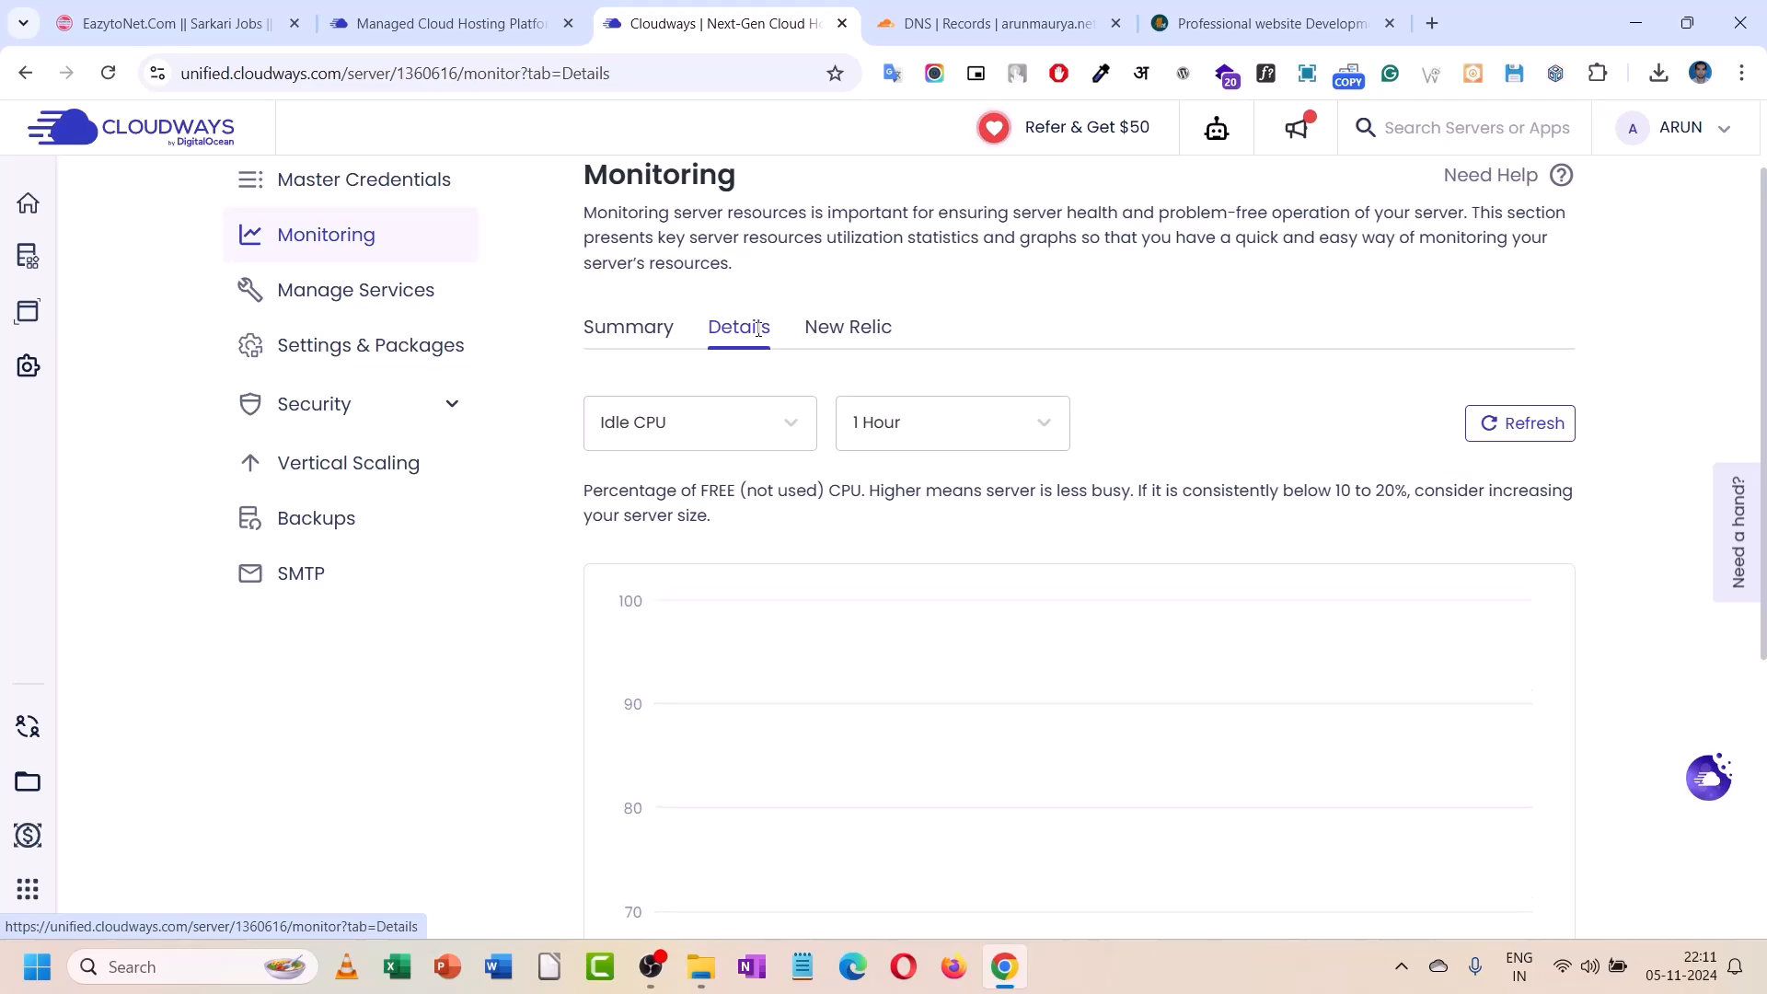
scroll(787, 597, "down", 1)
scroll(784, 594, "down", 5)
scroll(782, 592, "up", 7)
left_click(860, 526)
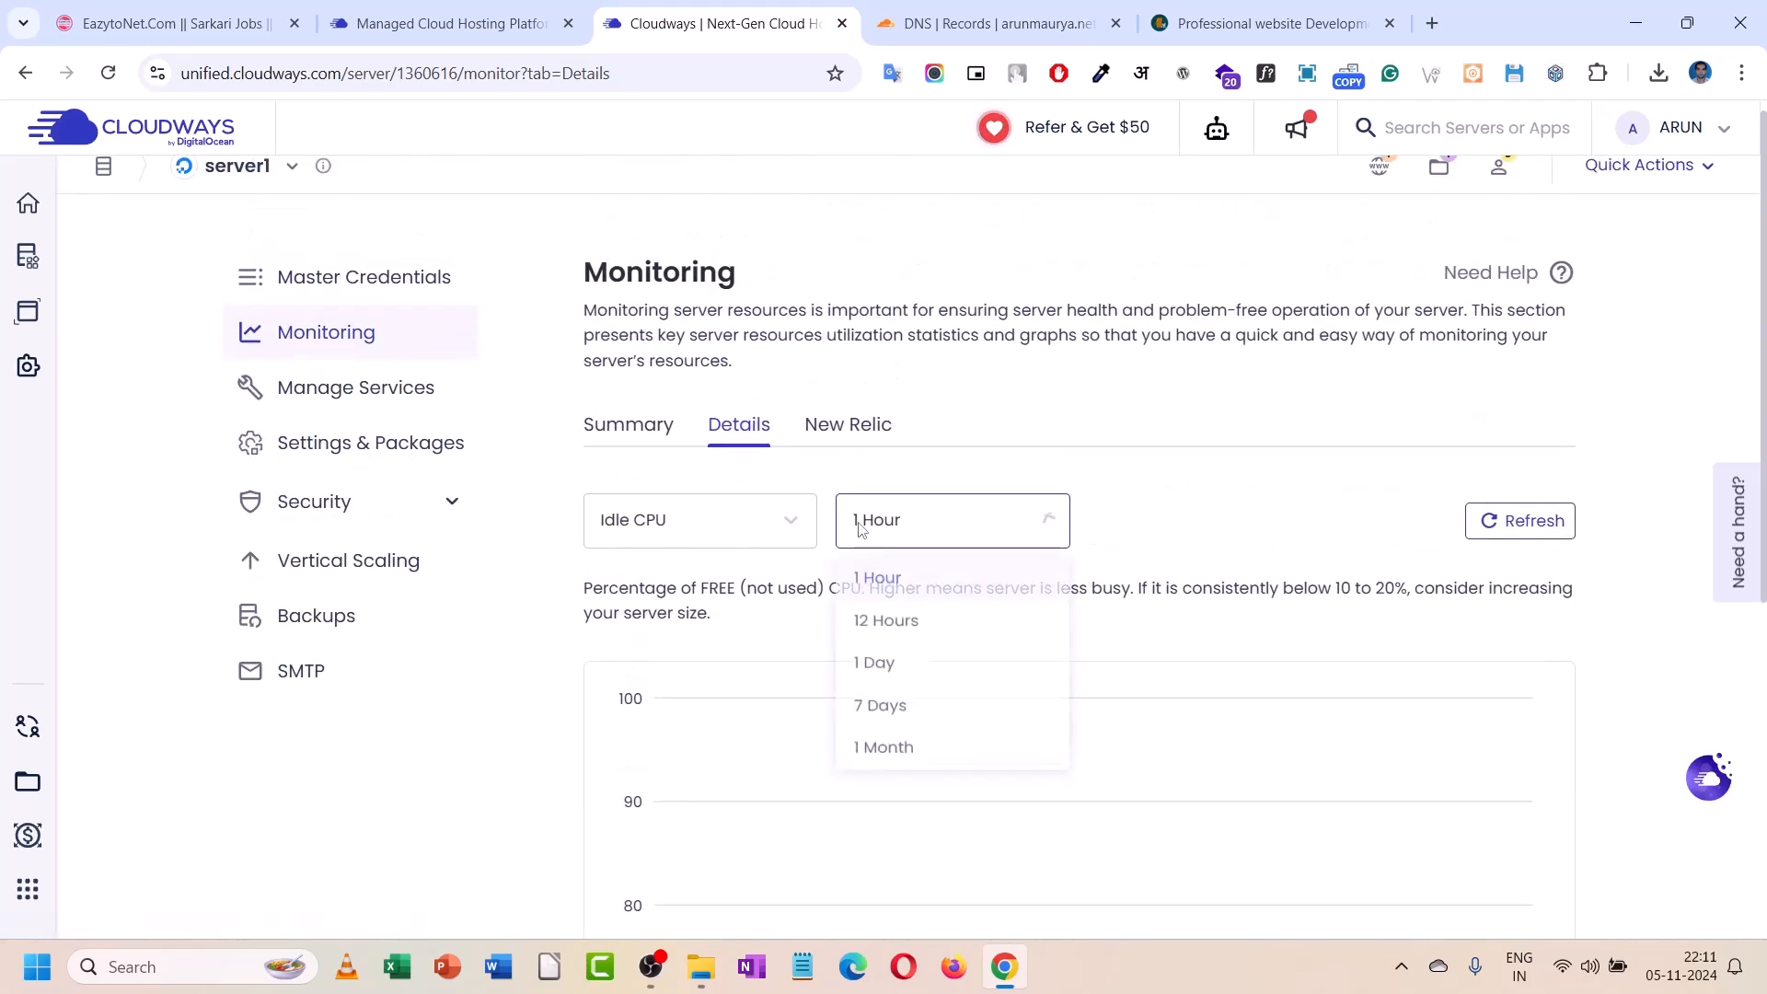
left_click(873, 526)
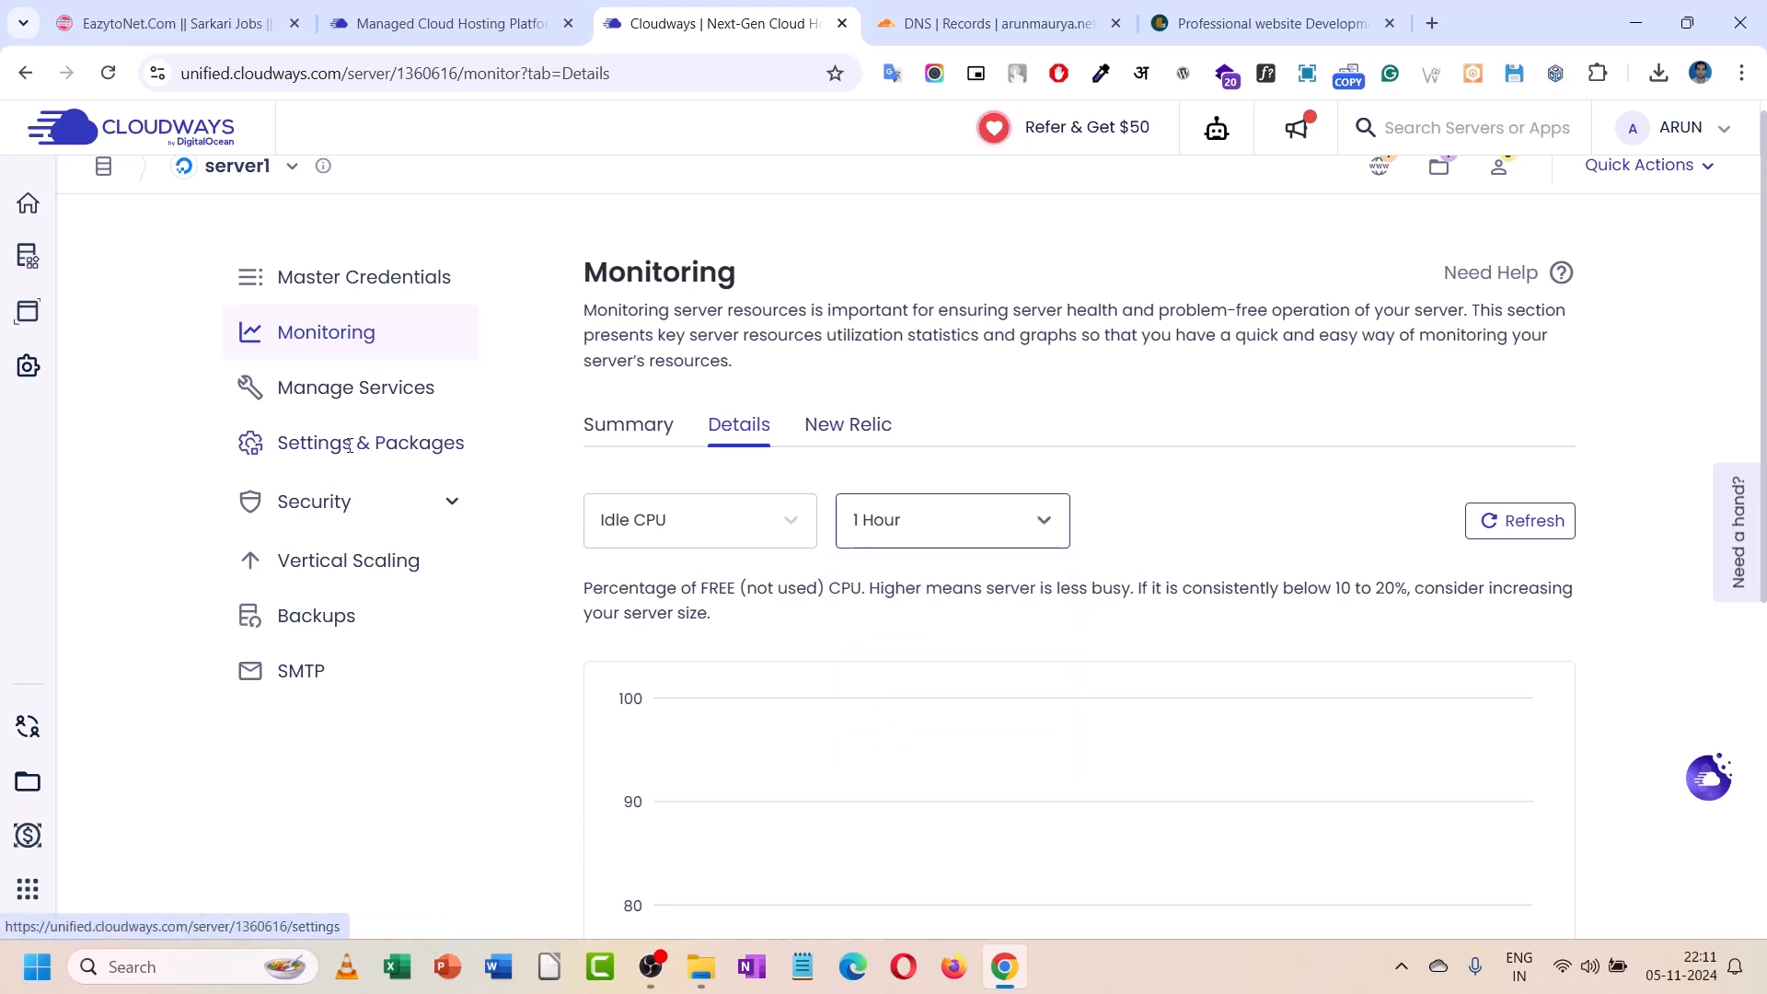
- Review the core services running on server1, such as Apache, MySQL, Nginx, Redis and Varnish, along with their controls
left_click(342, 390)
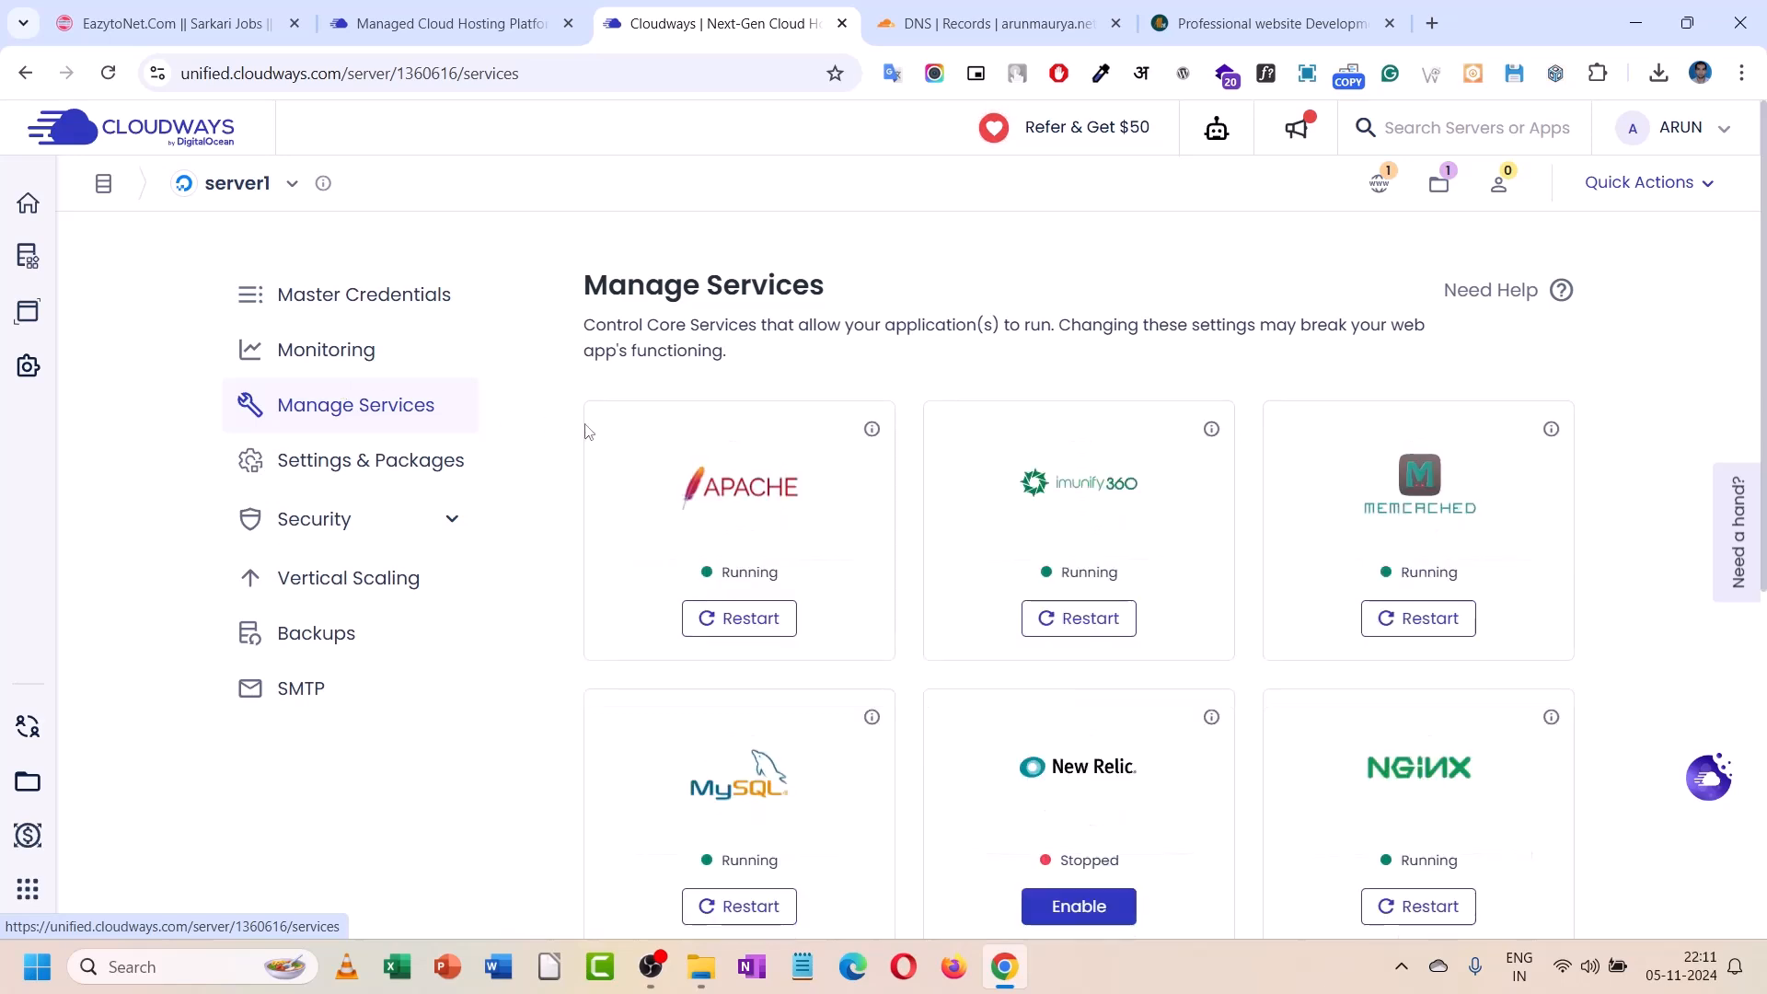
scroll(729, 364, "down", 1)
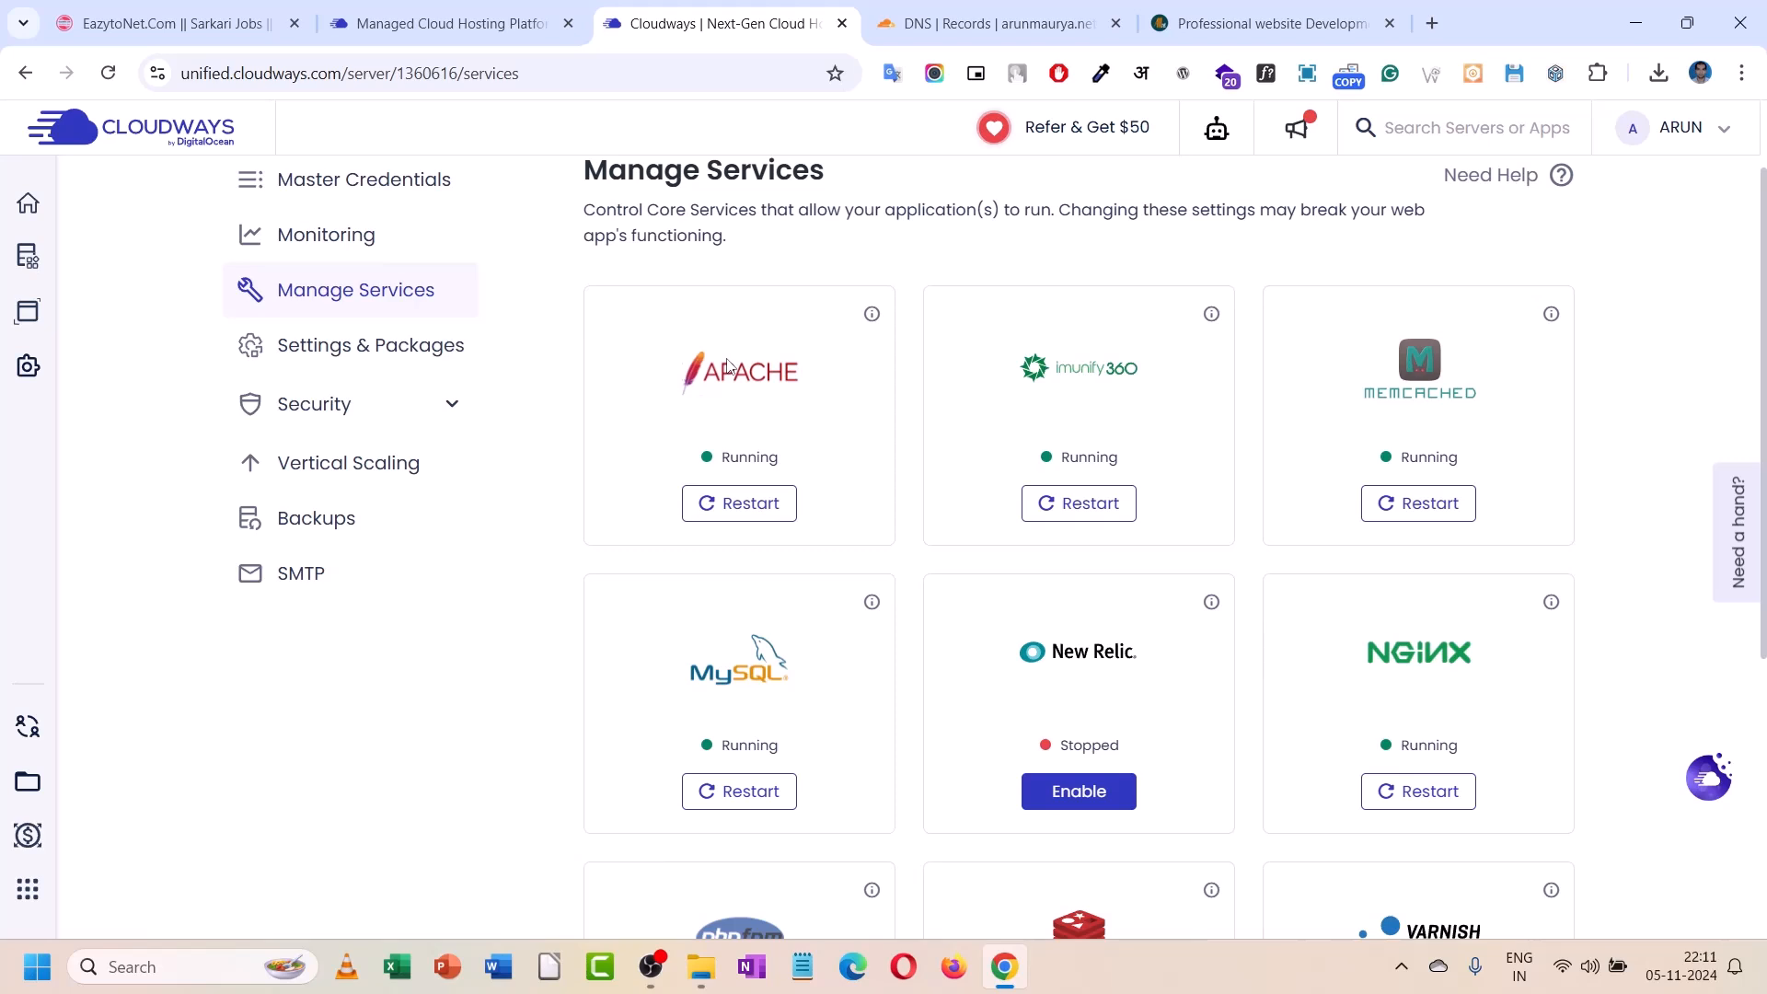
scroll(727, 366, "down", 1)
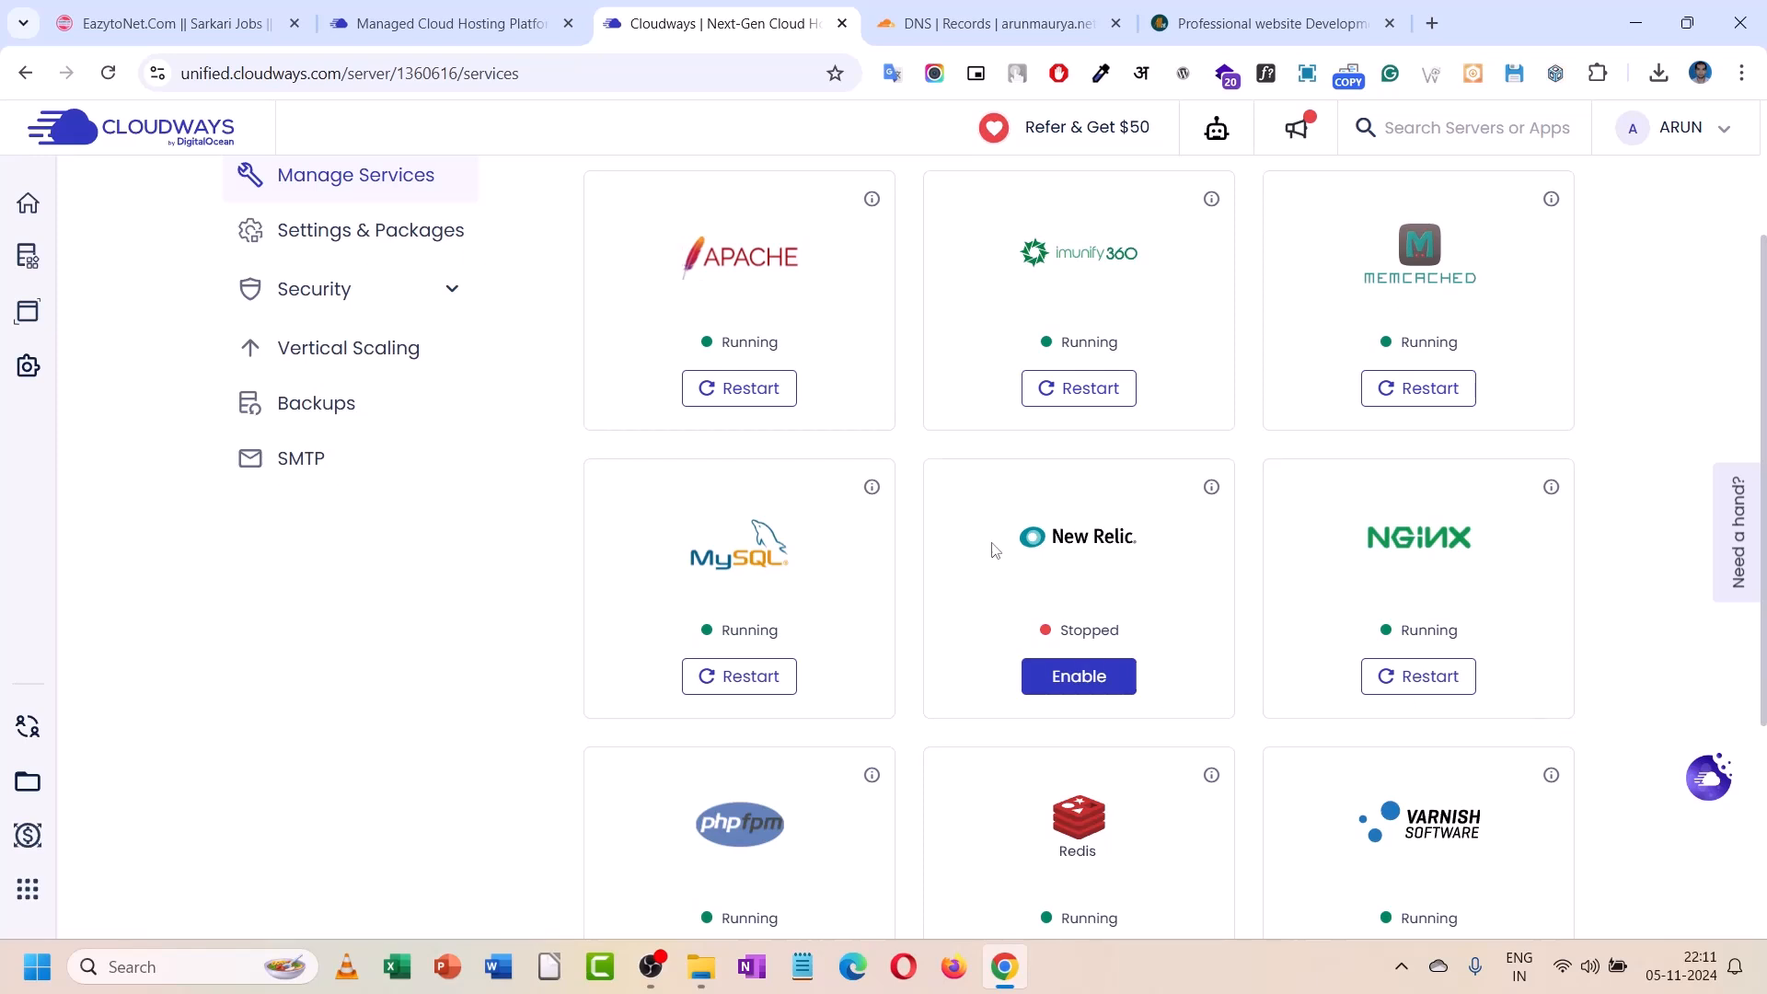
scroll(991, 550, "down", 2)
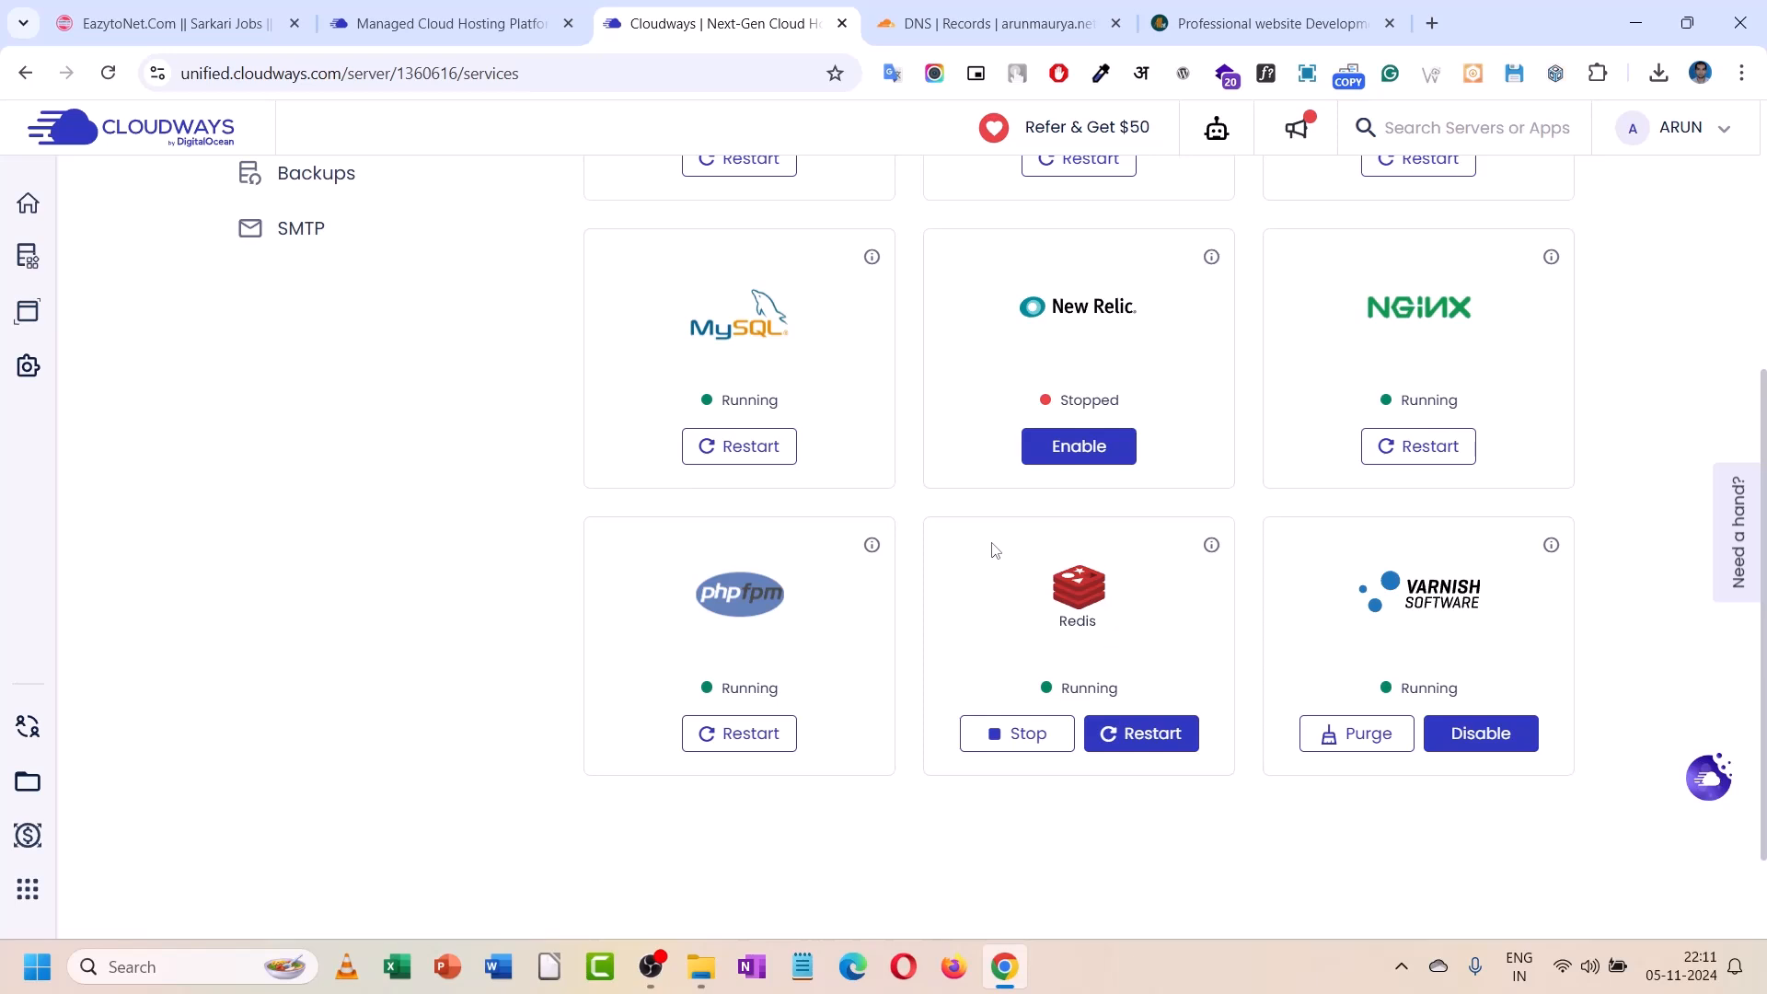
scroll(992, 550, "up", 3)
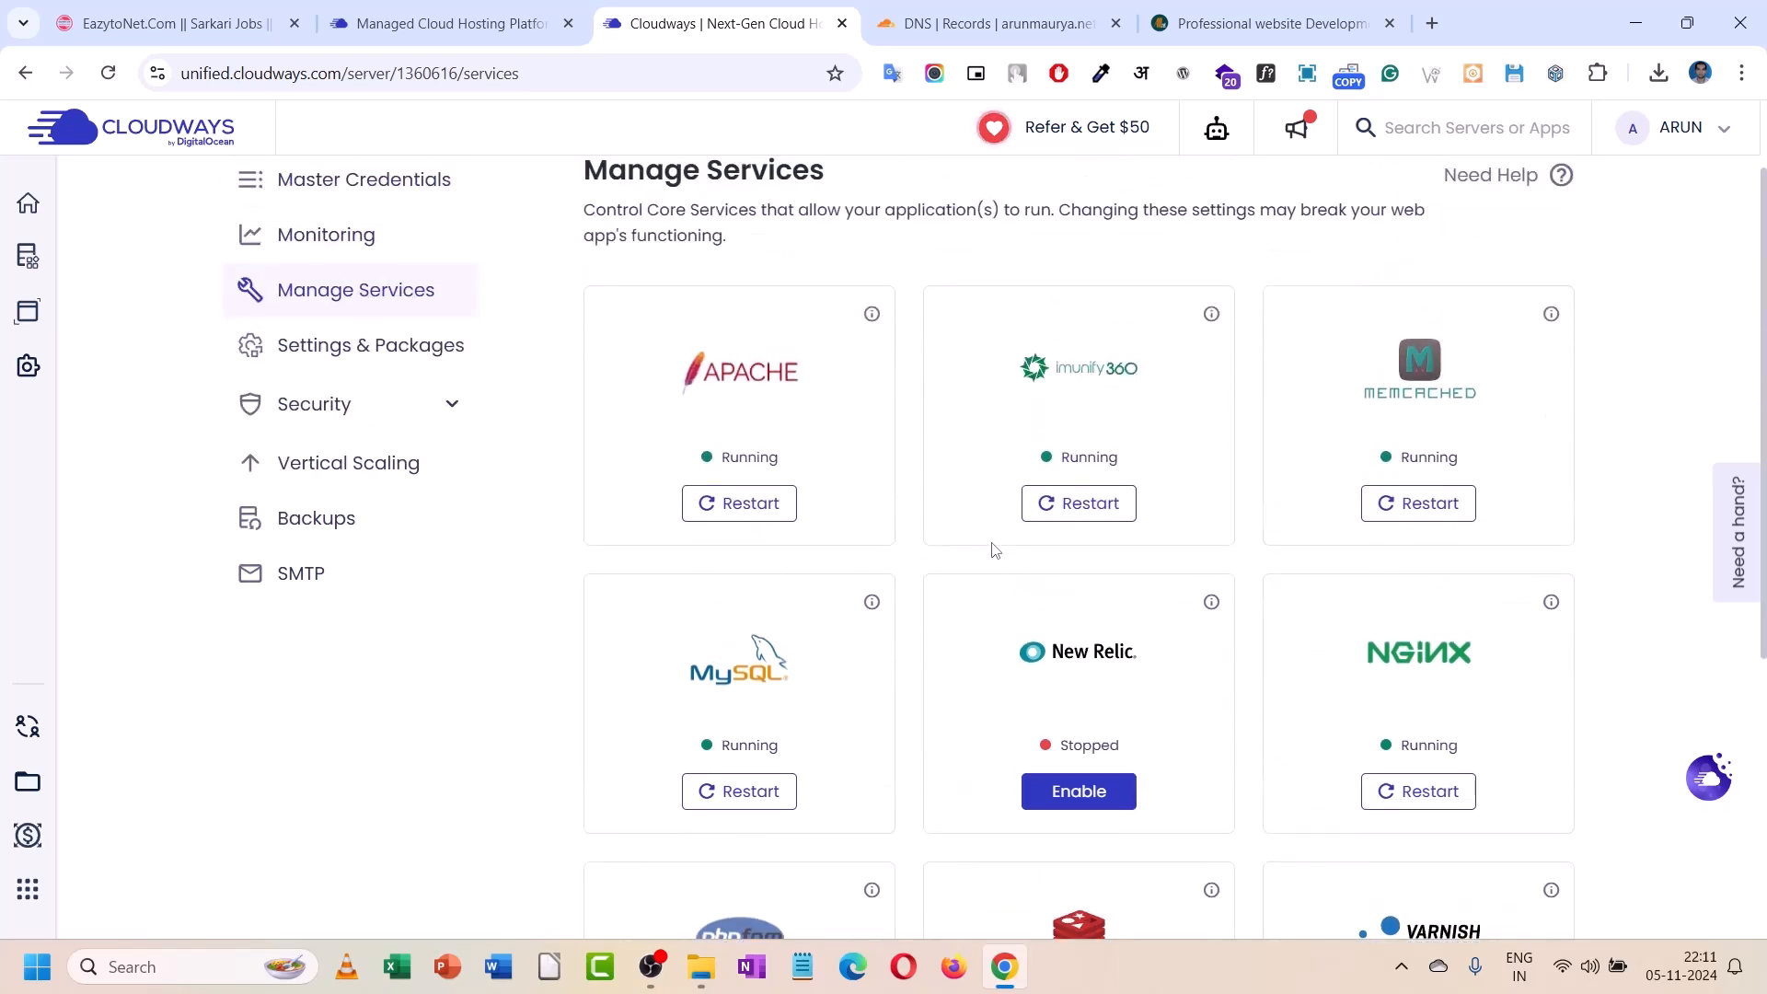
scroll(992, 552, "down", 2)
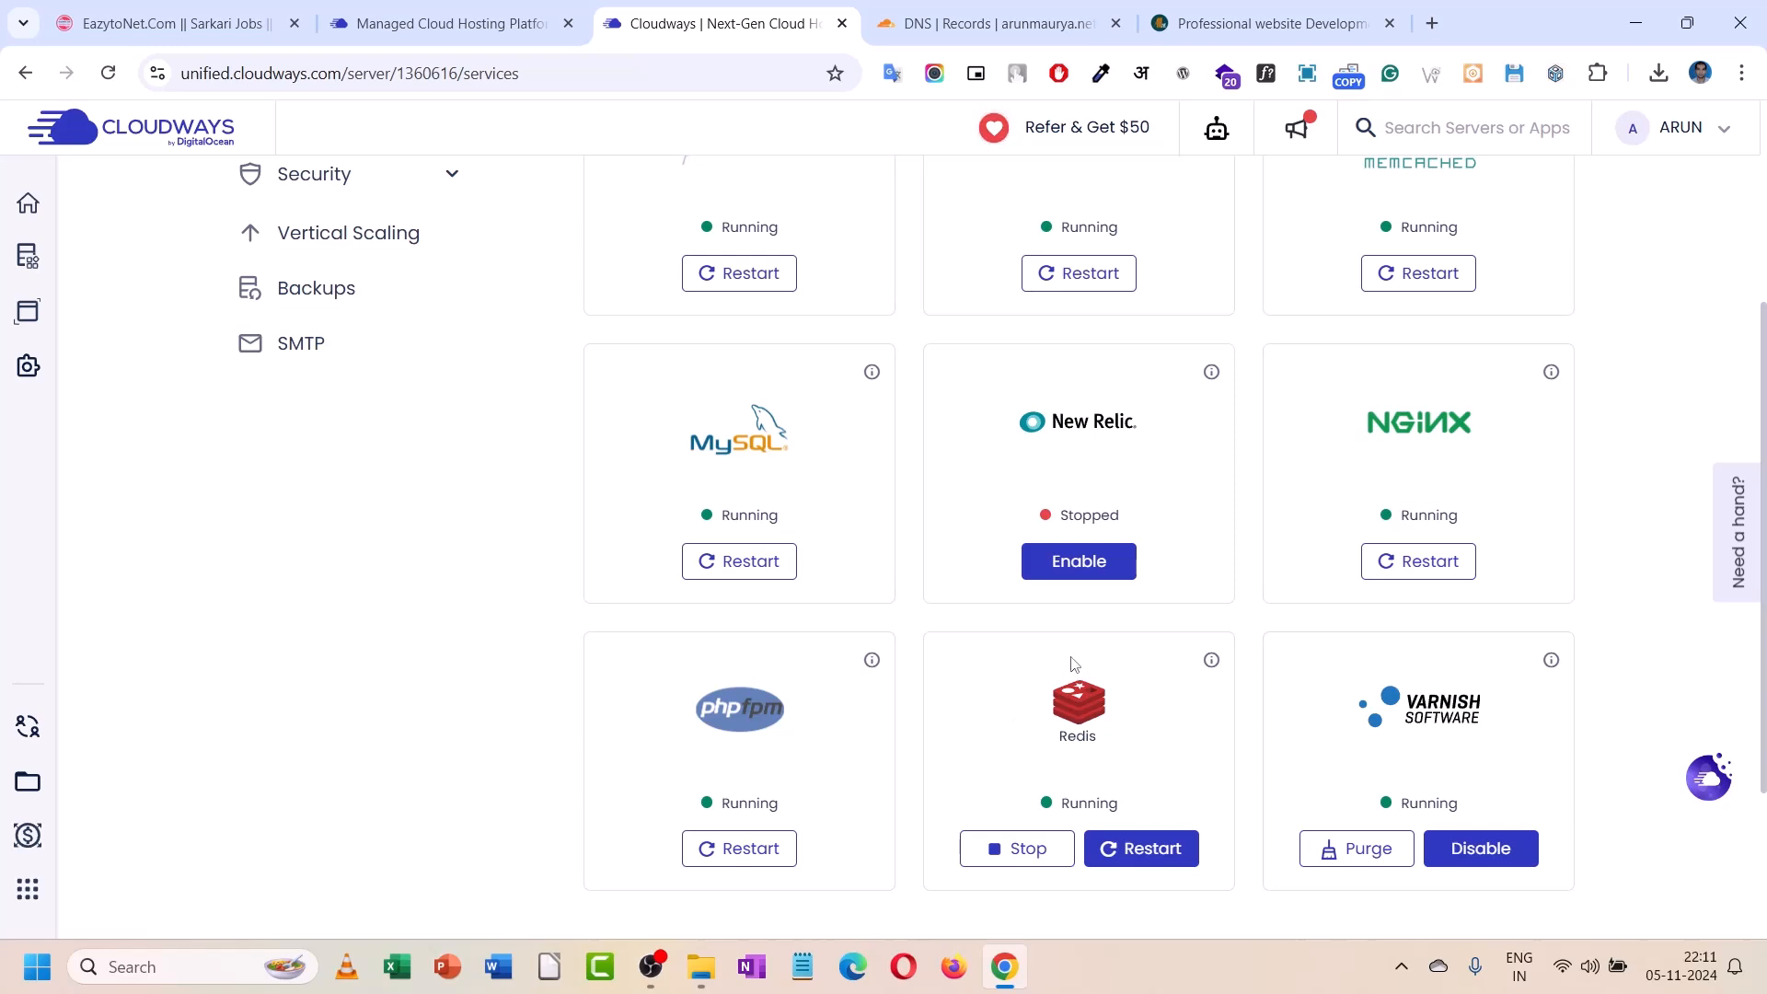
scroll(1075, 665, "up", 3)
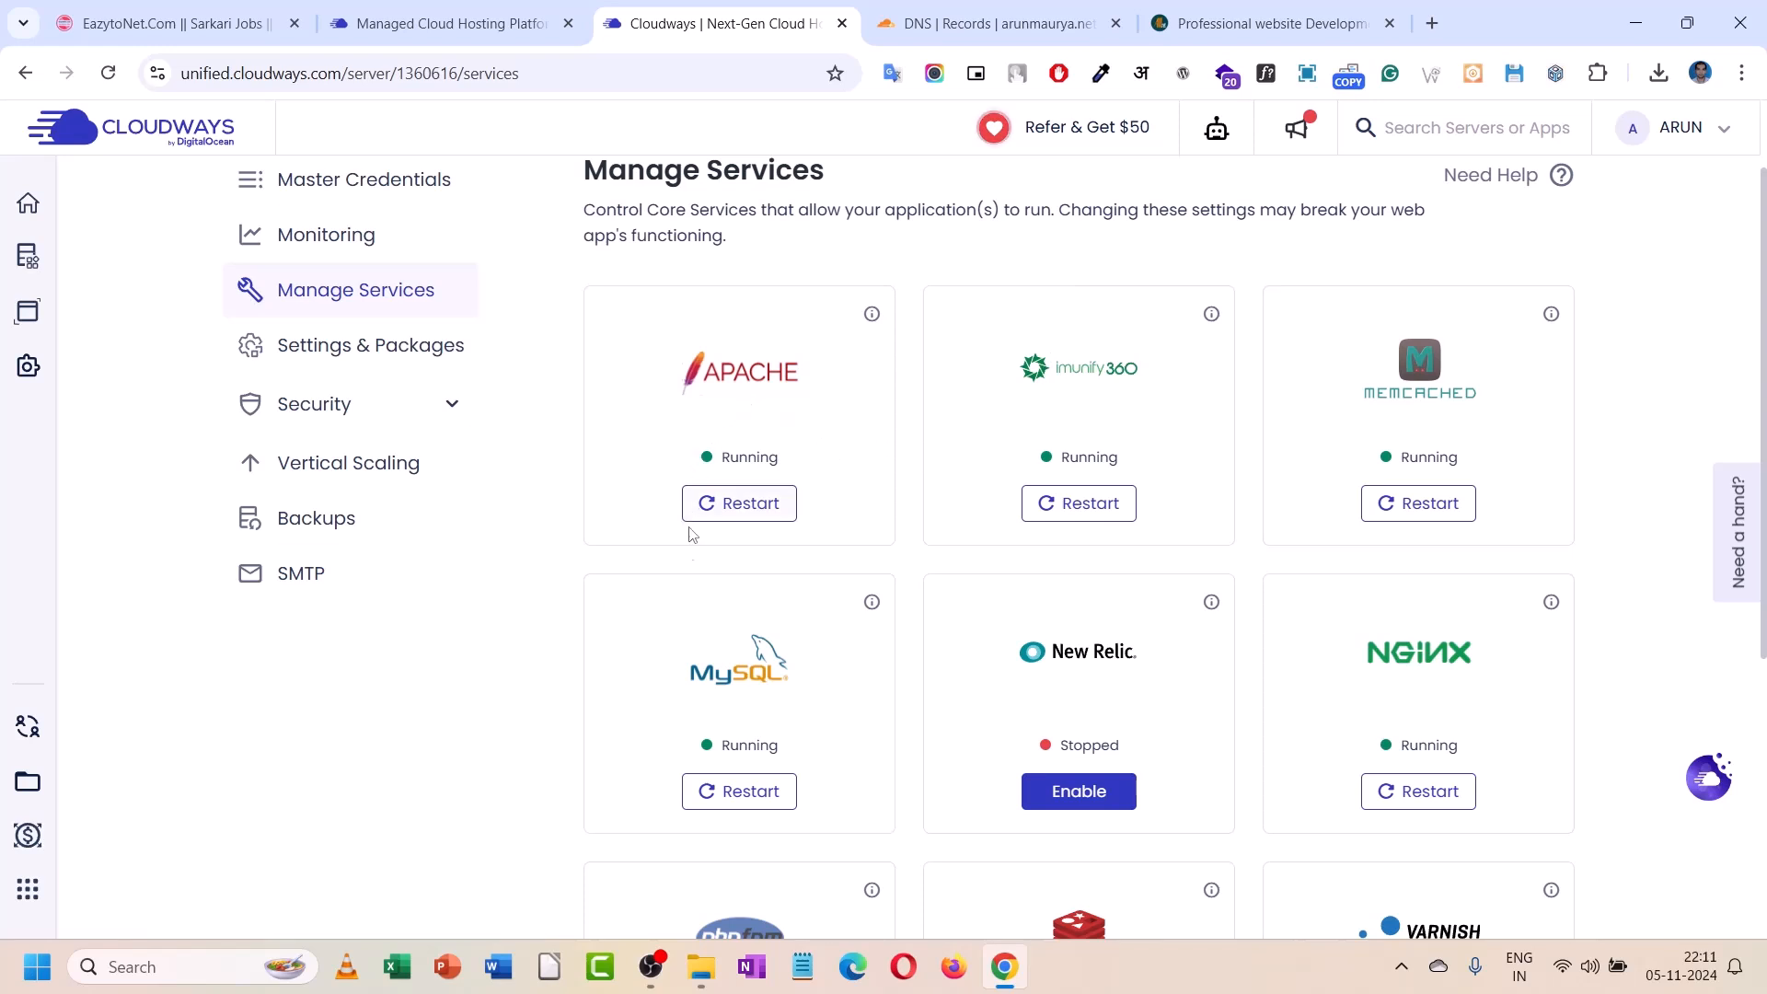
- Review server1's basic limits for execution, upload size and memory, and its advanced PHP and MySQL settings
left_click(392, 348)
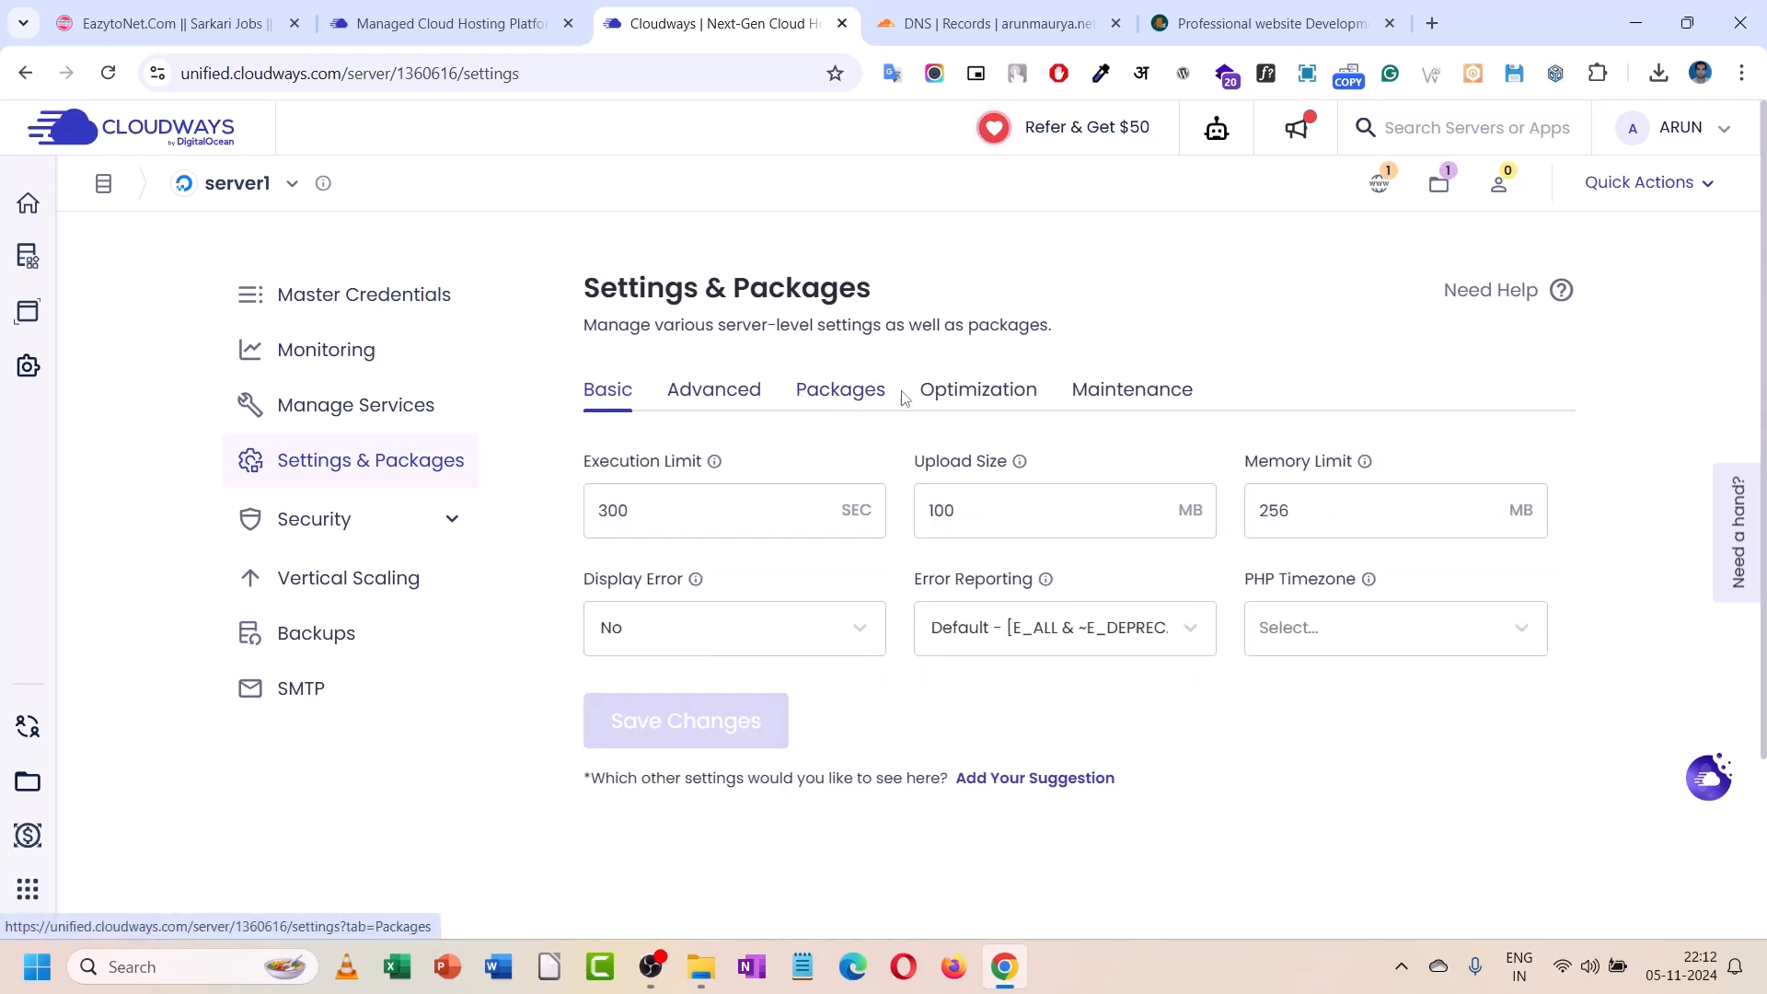
left_click(933, 523)
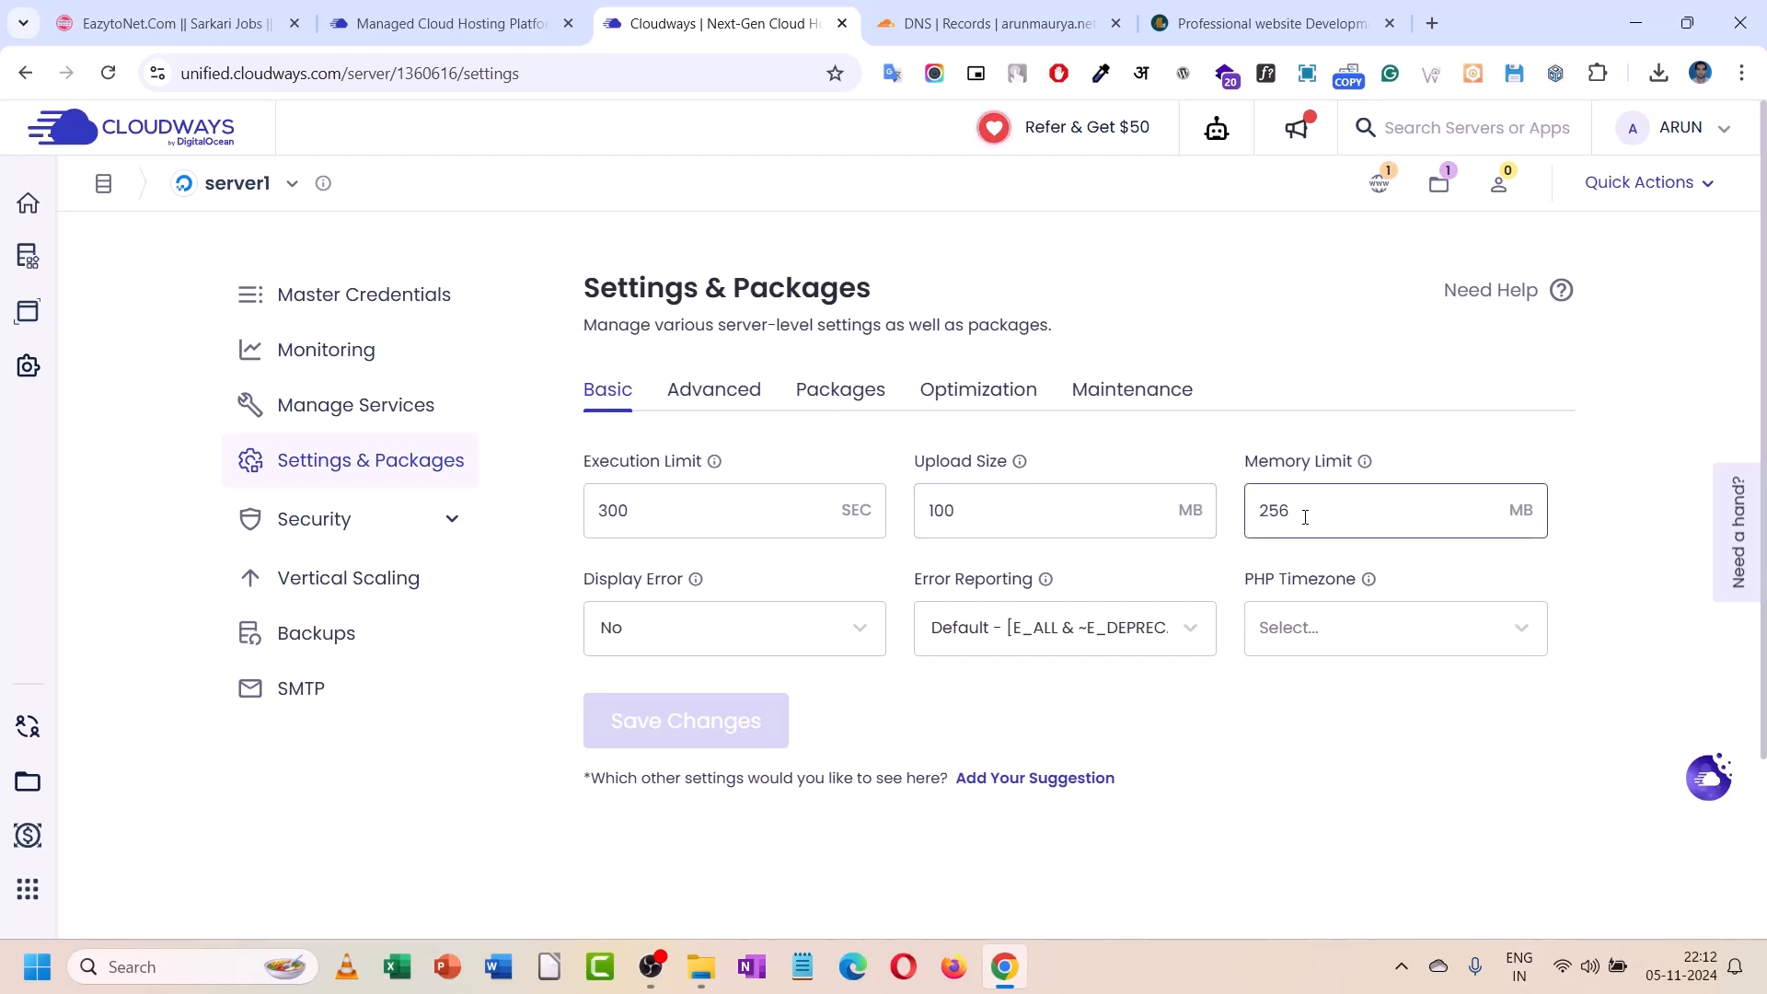
left_click(742, 399)
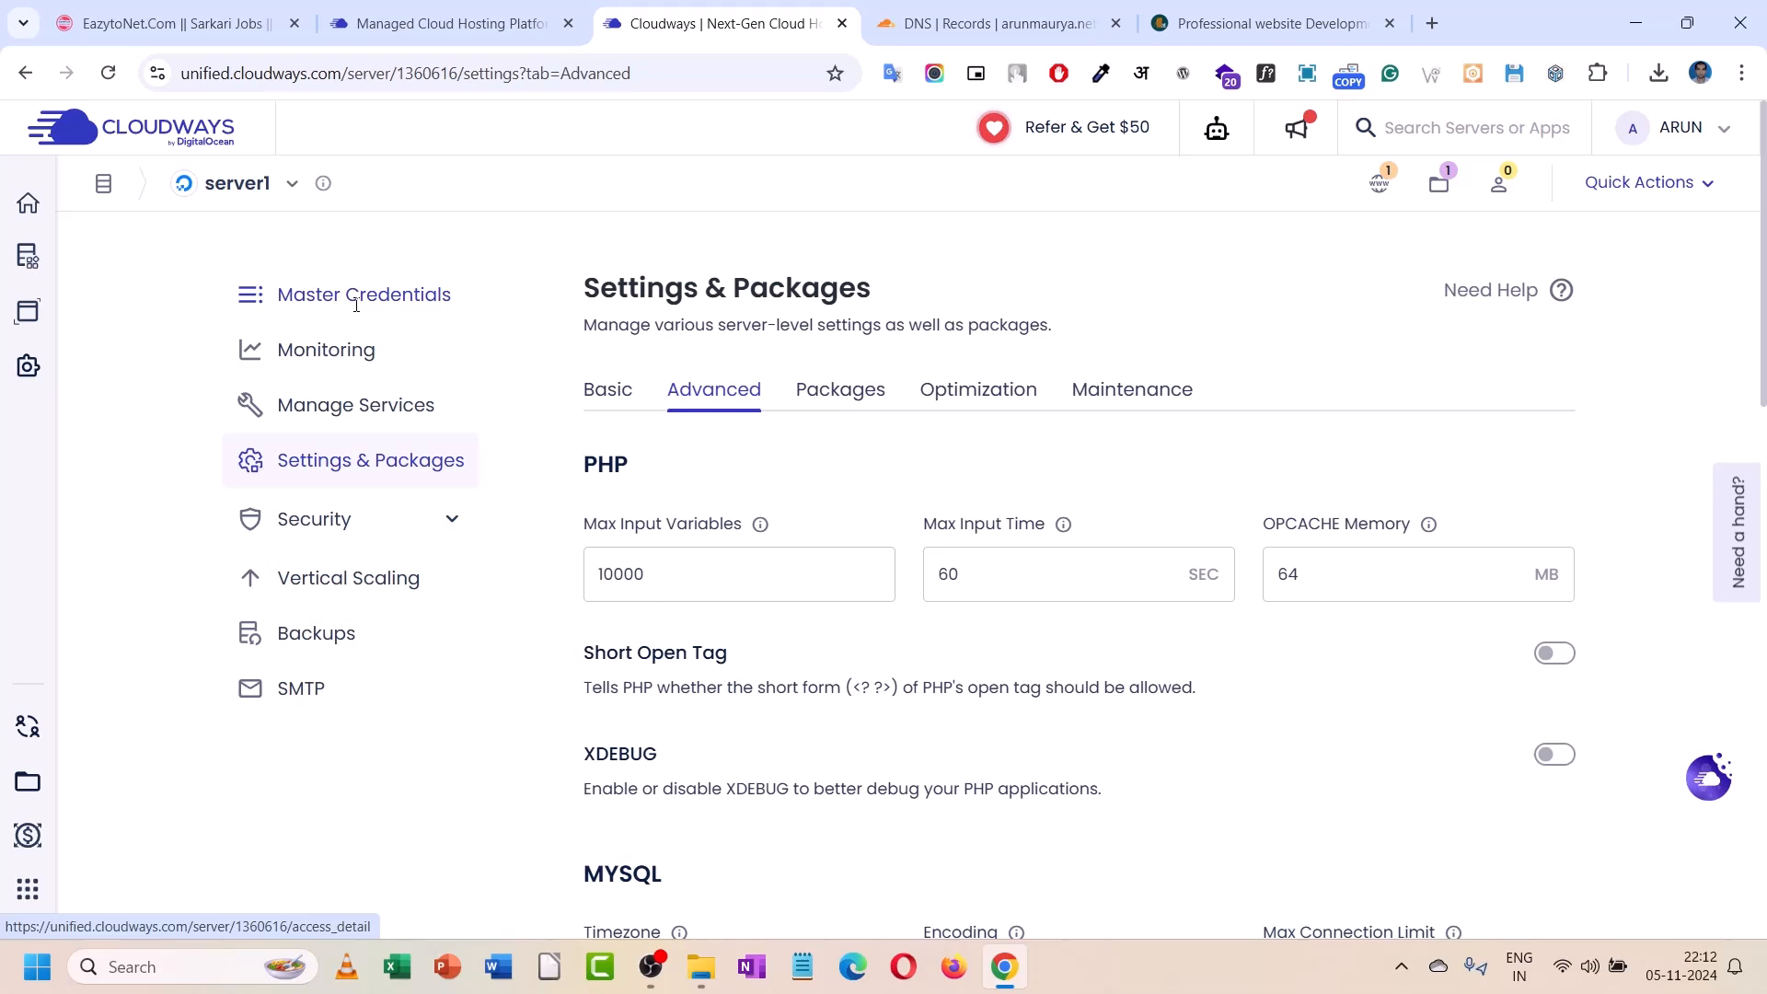
- Review server1's disk cleanup optimization options and its server maintenance schedule
left_click(965, 387)
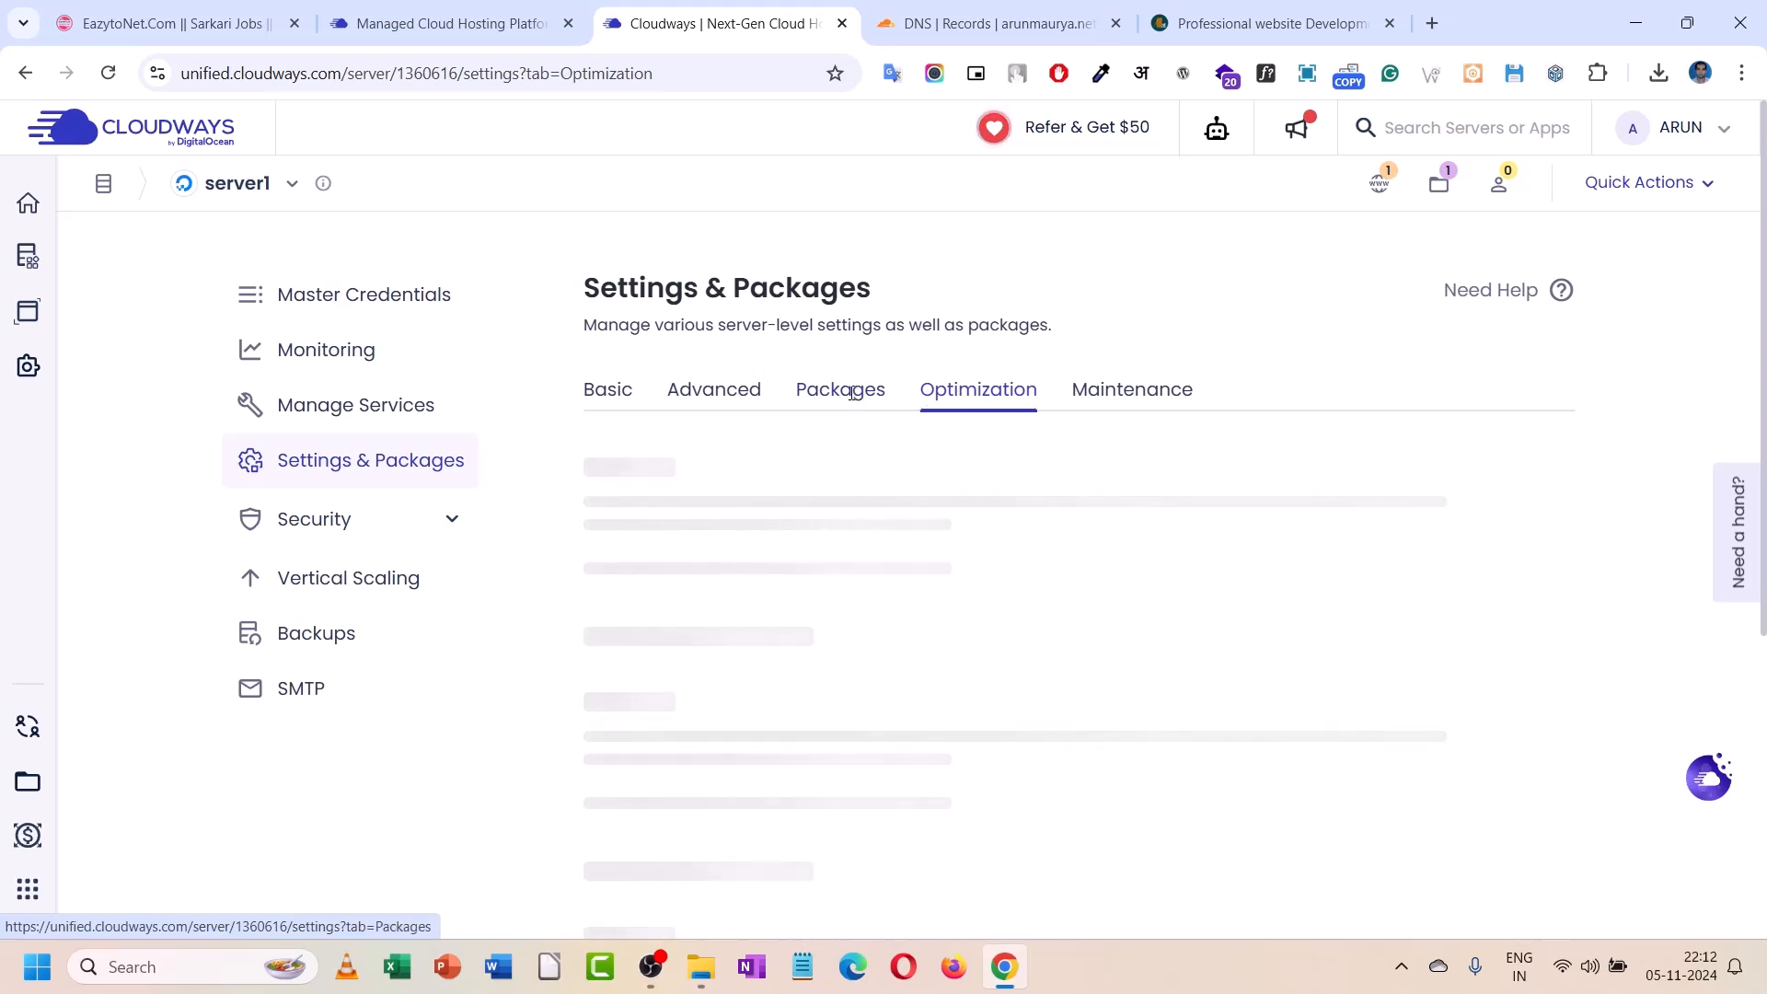
left_click(412, 526)
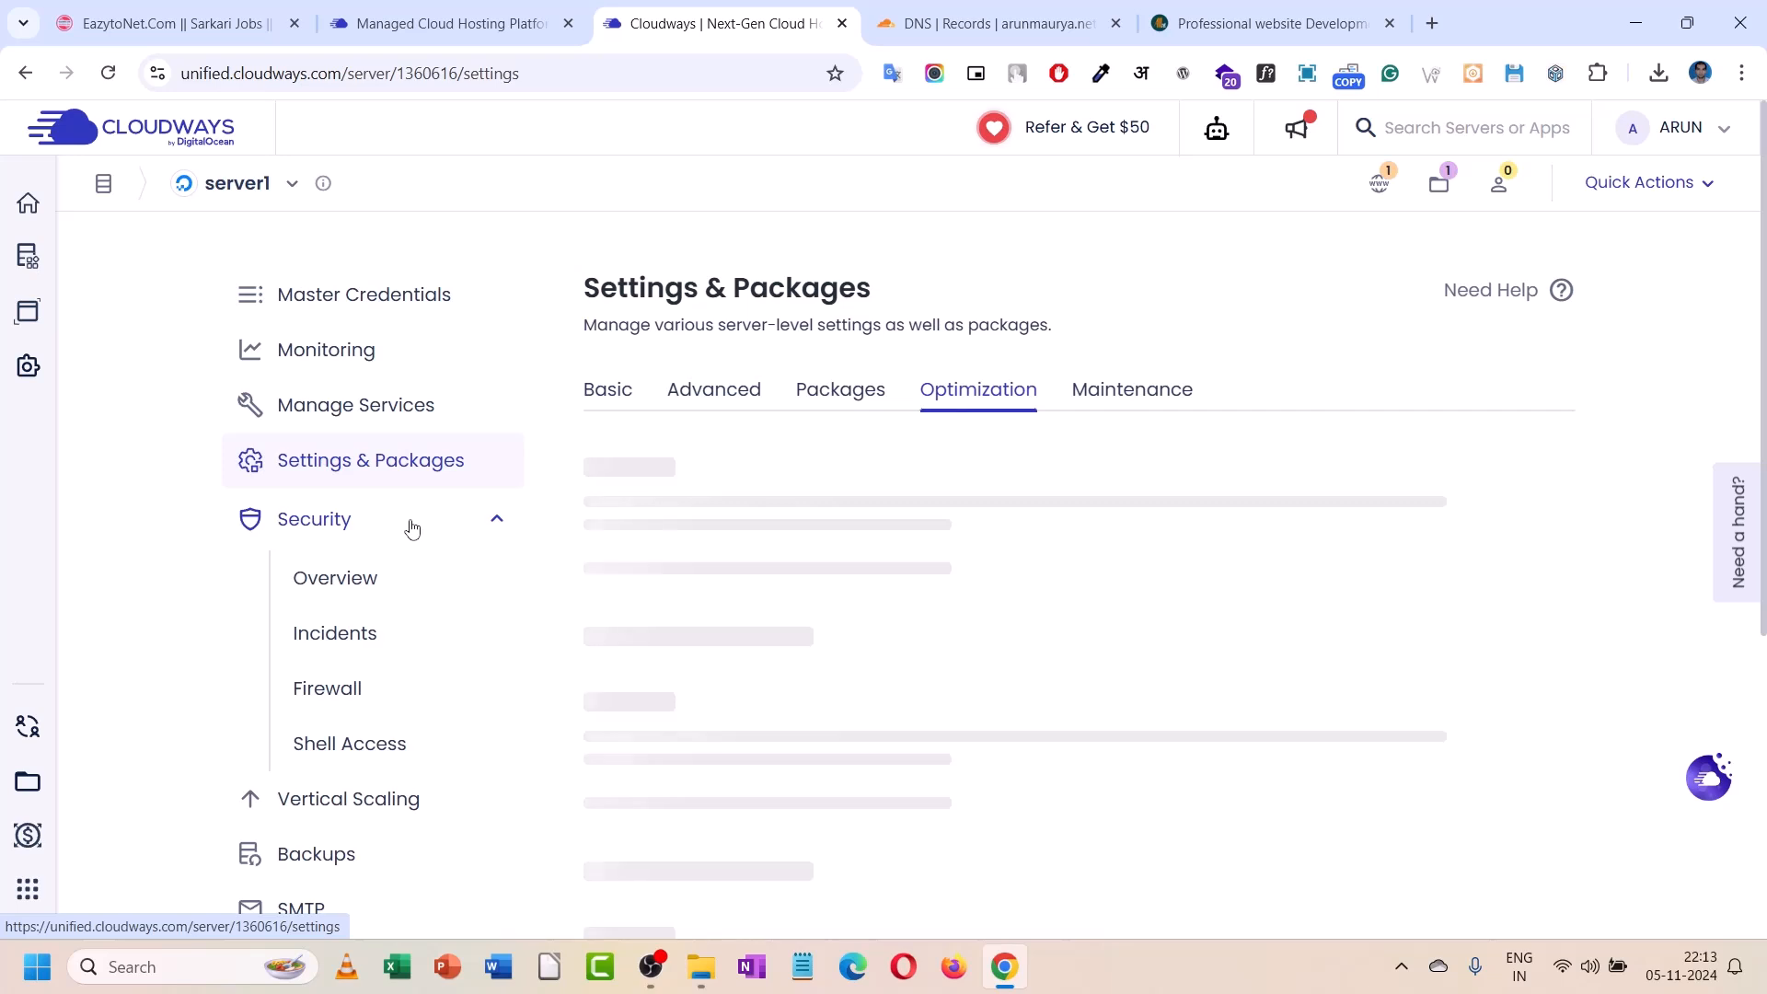
scroll(412, 527, "down", 1)
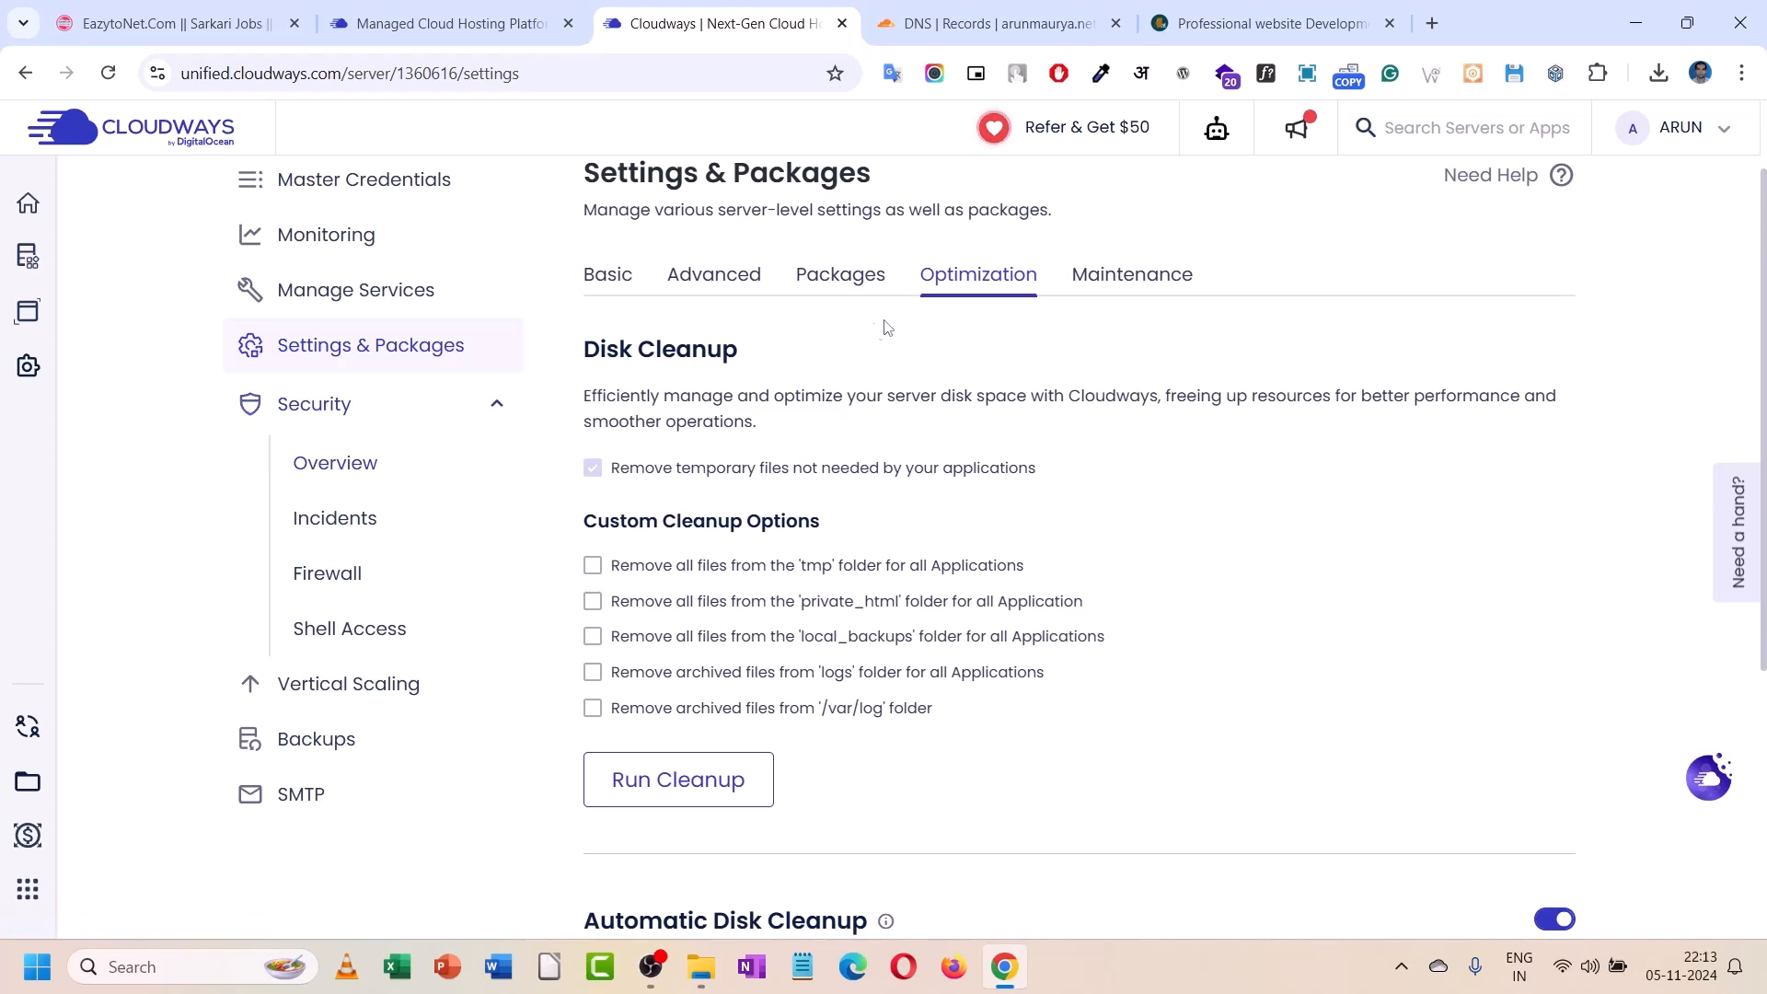
scroll(712, 448, "down", 5)
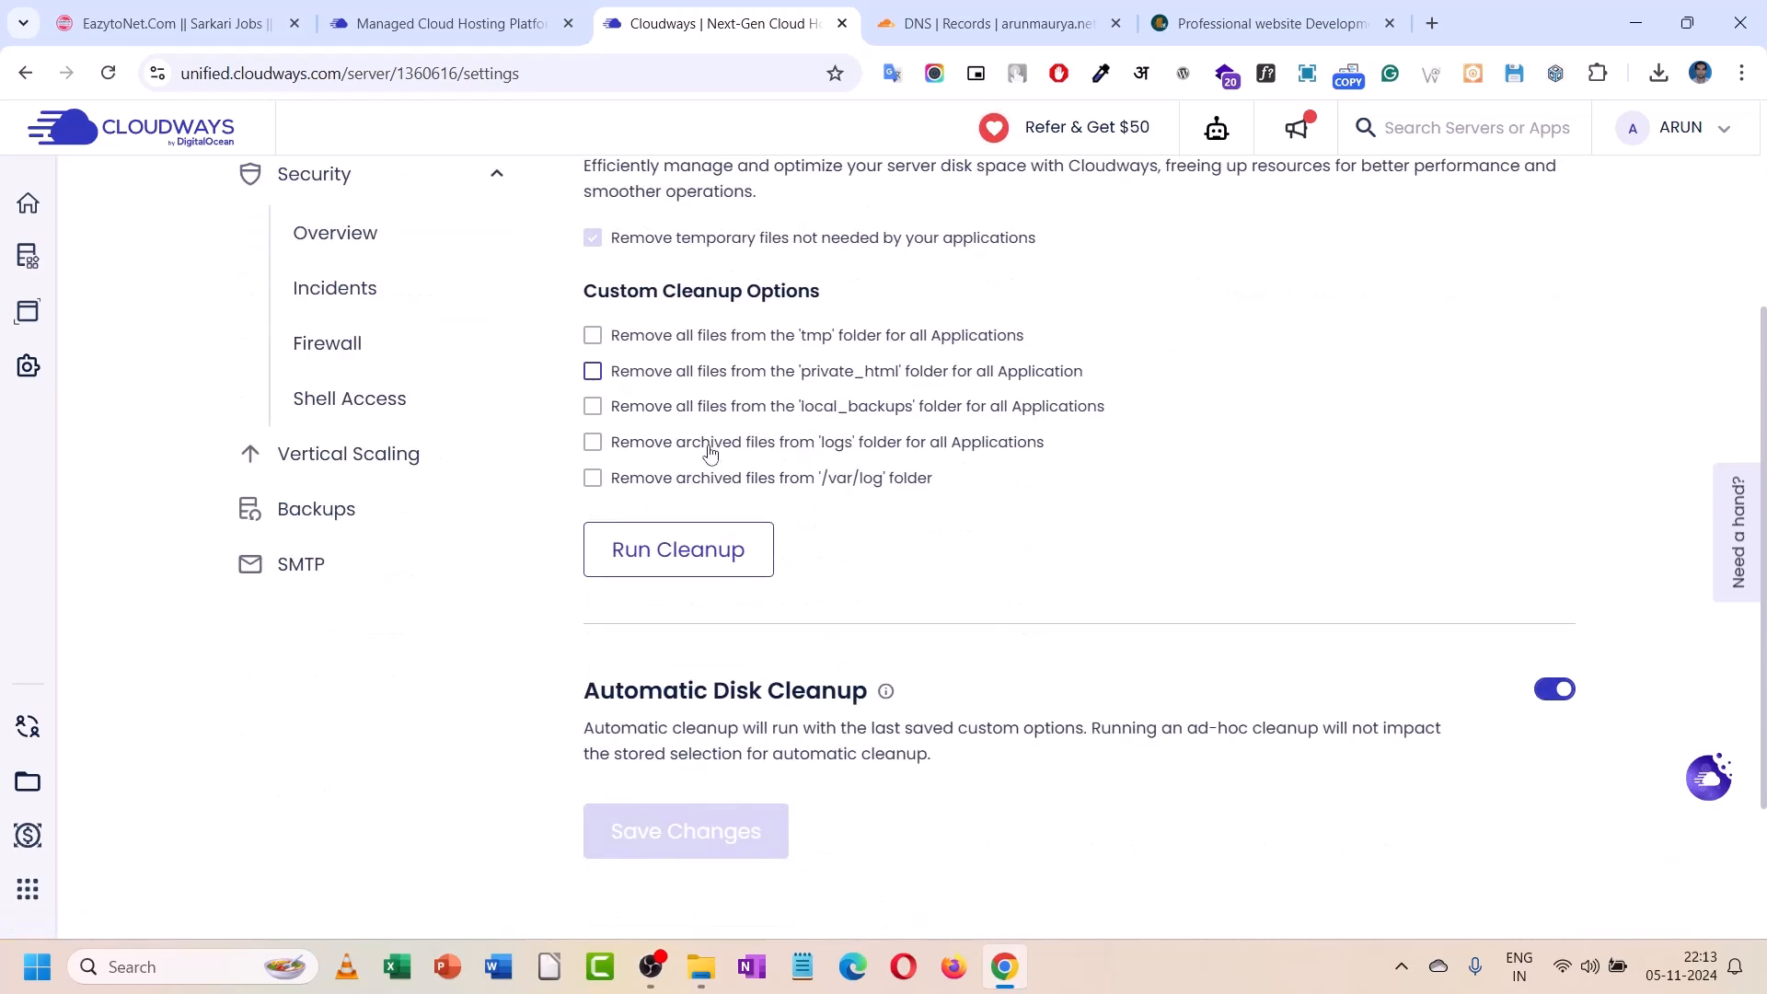
scroll(711, 448, "up", 5)
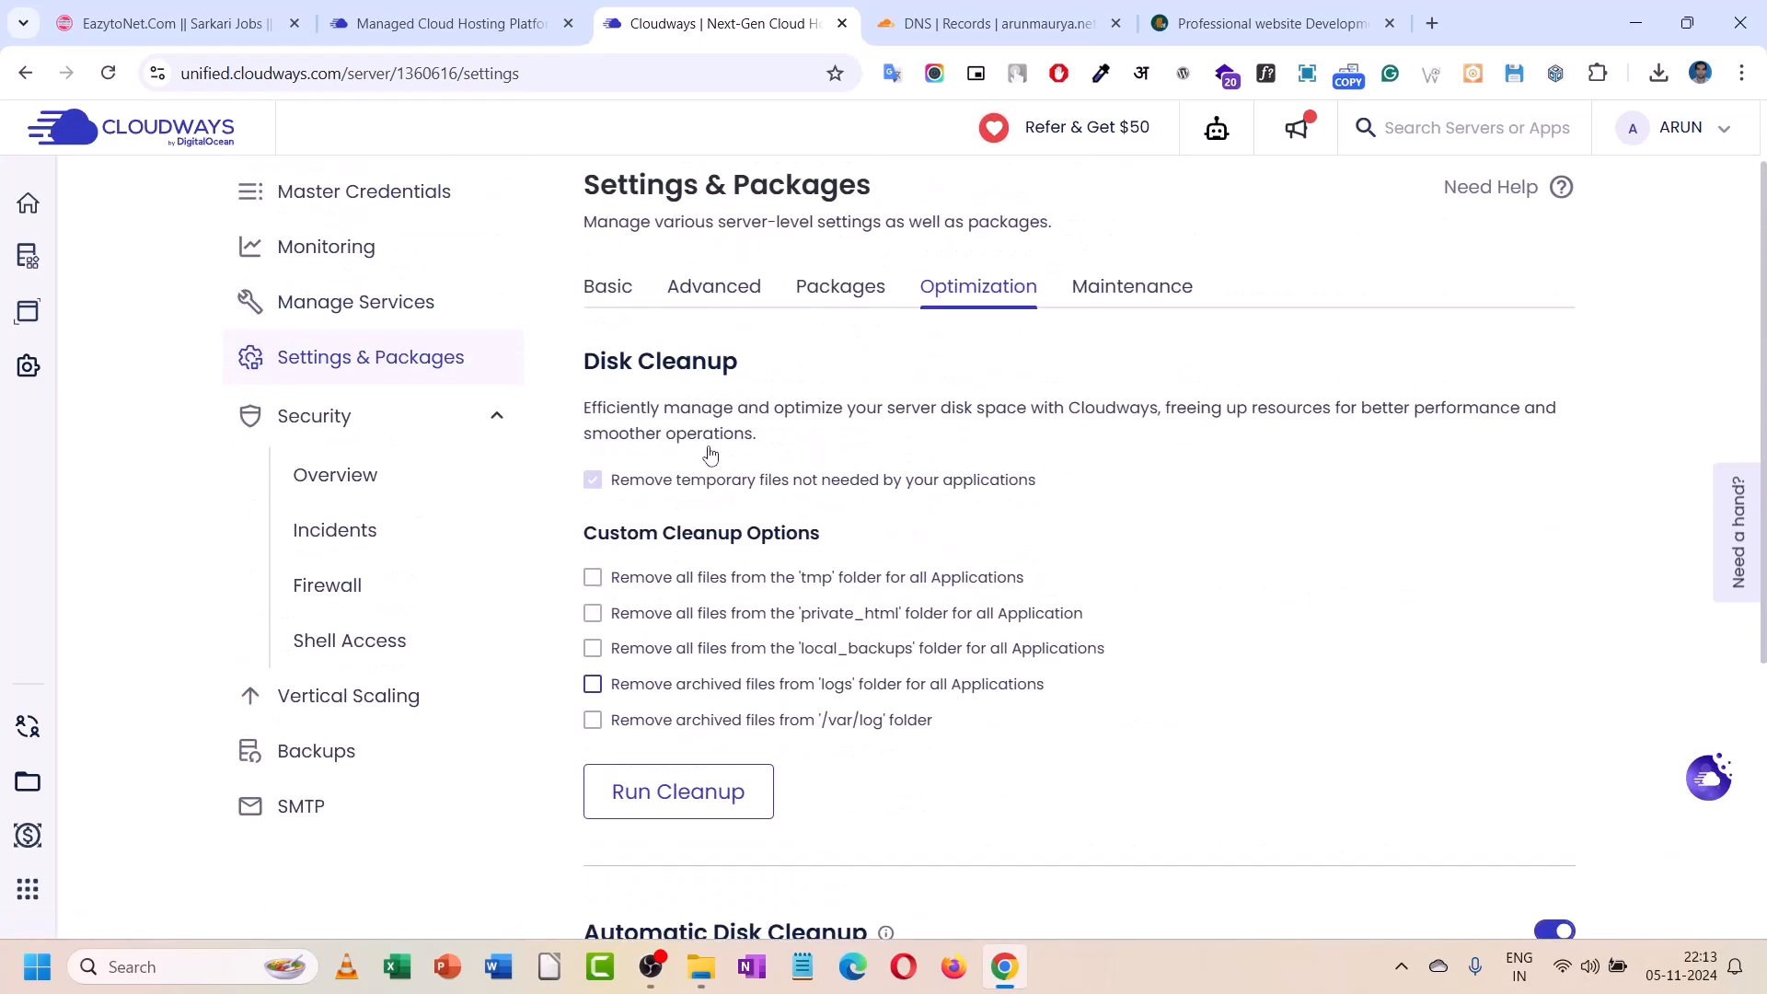
left_click(1108, 282)
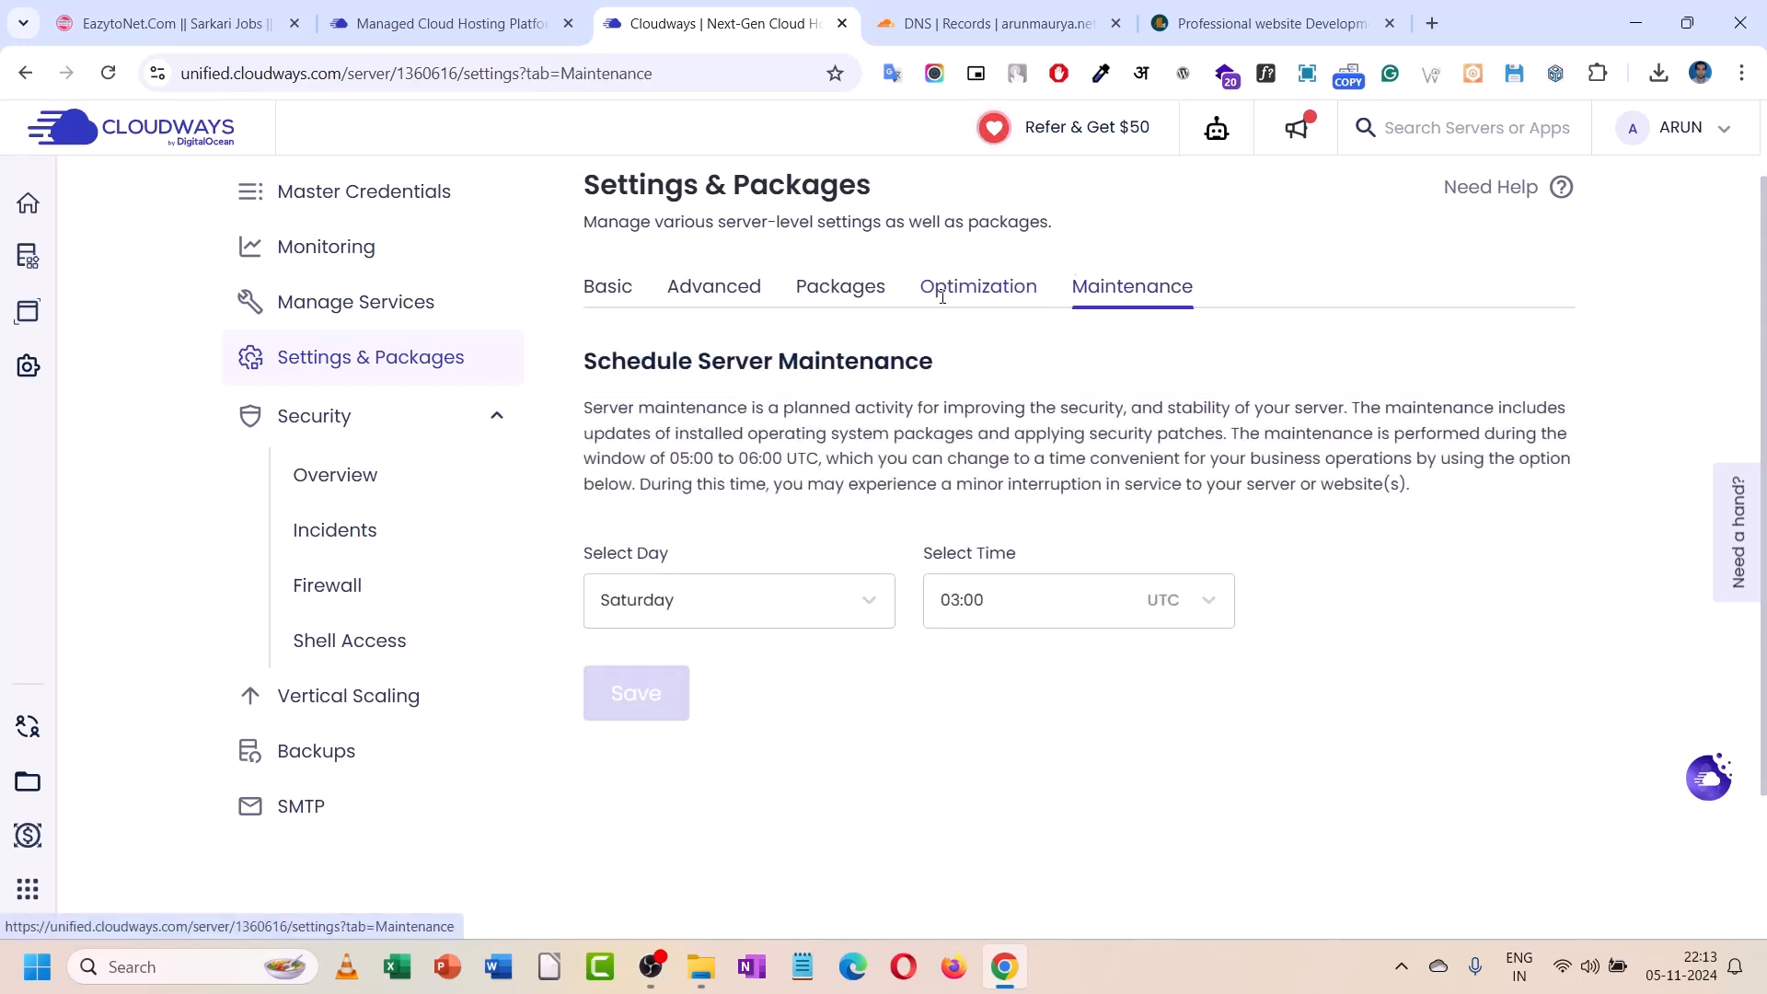
- View server1's security overview of incidents for the last 30 days
left_click(335, 476)
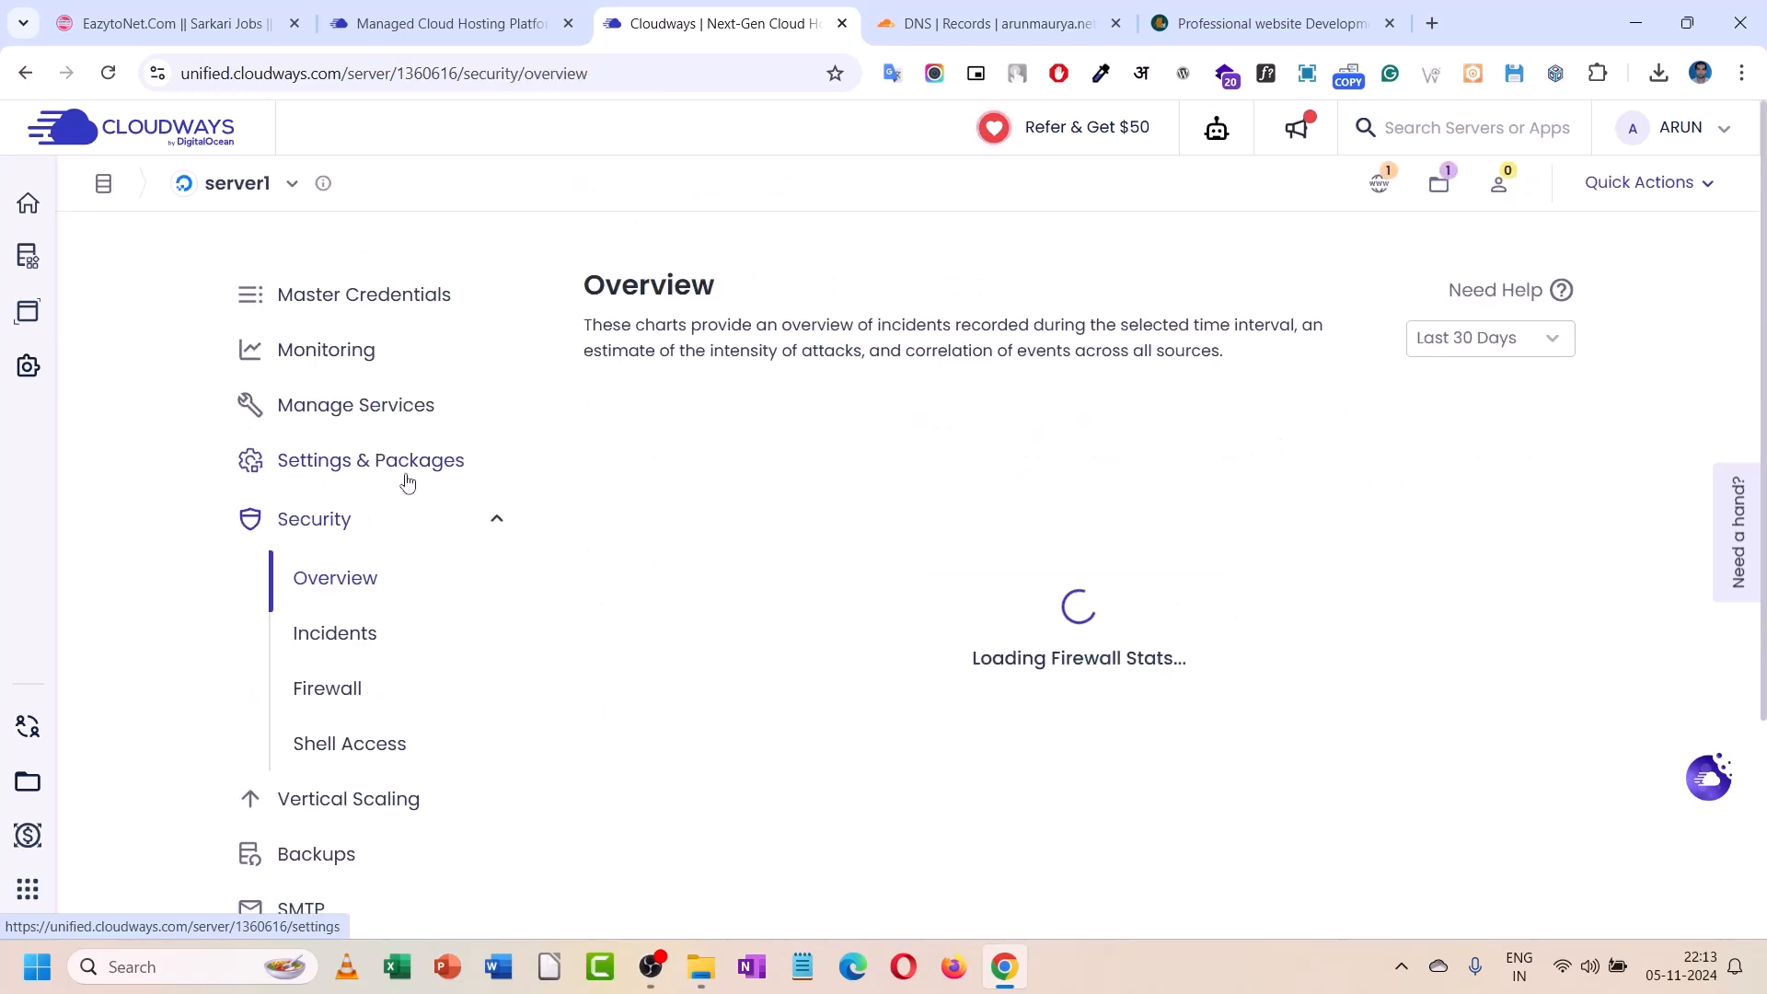
scroll(408, 481, "down", 1)
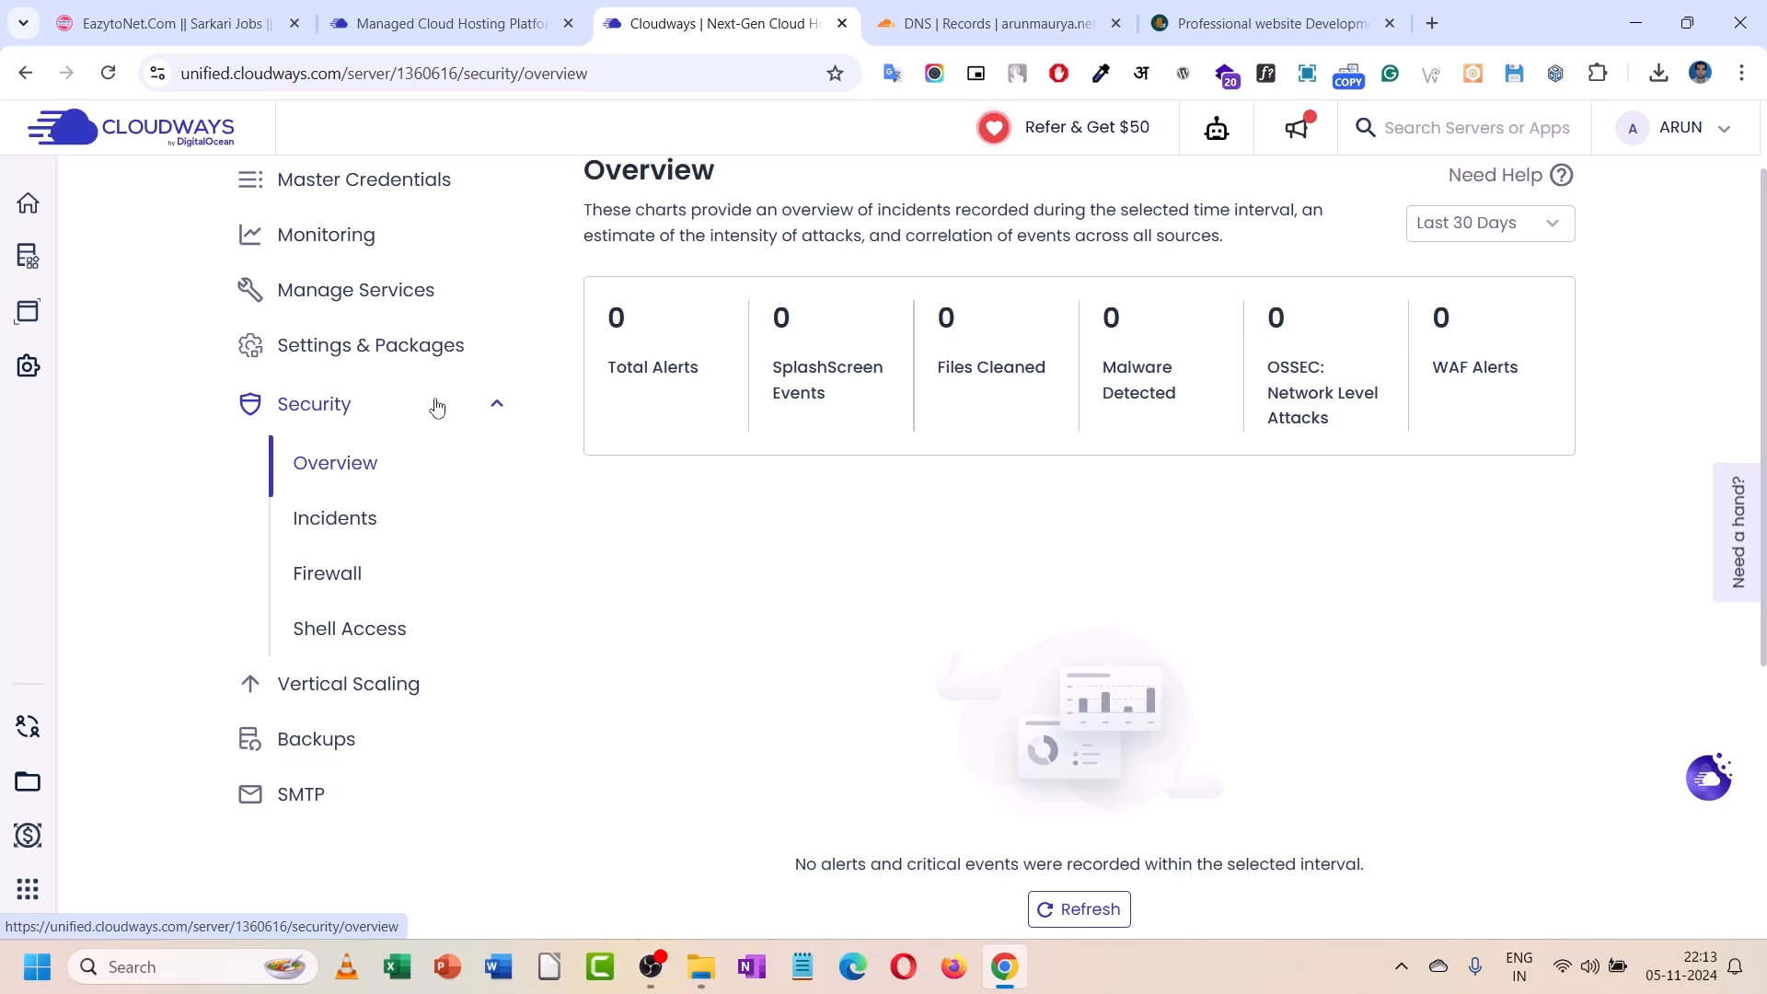
- Preview the second 1 GB size in server1's vertical scaling and return the selection to the first 1 GB size
left_click(385, 682)
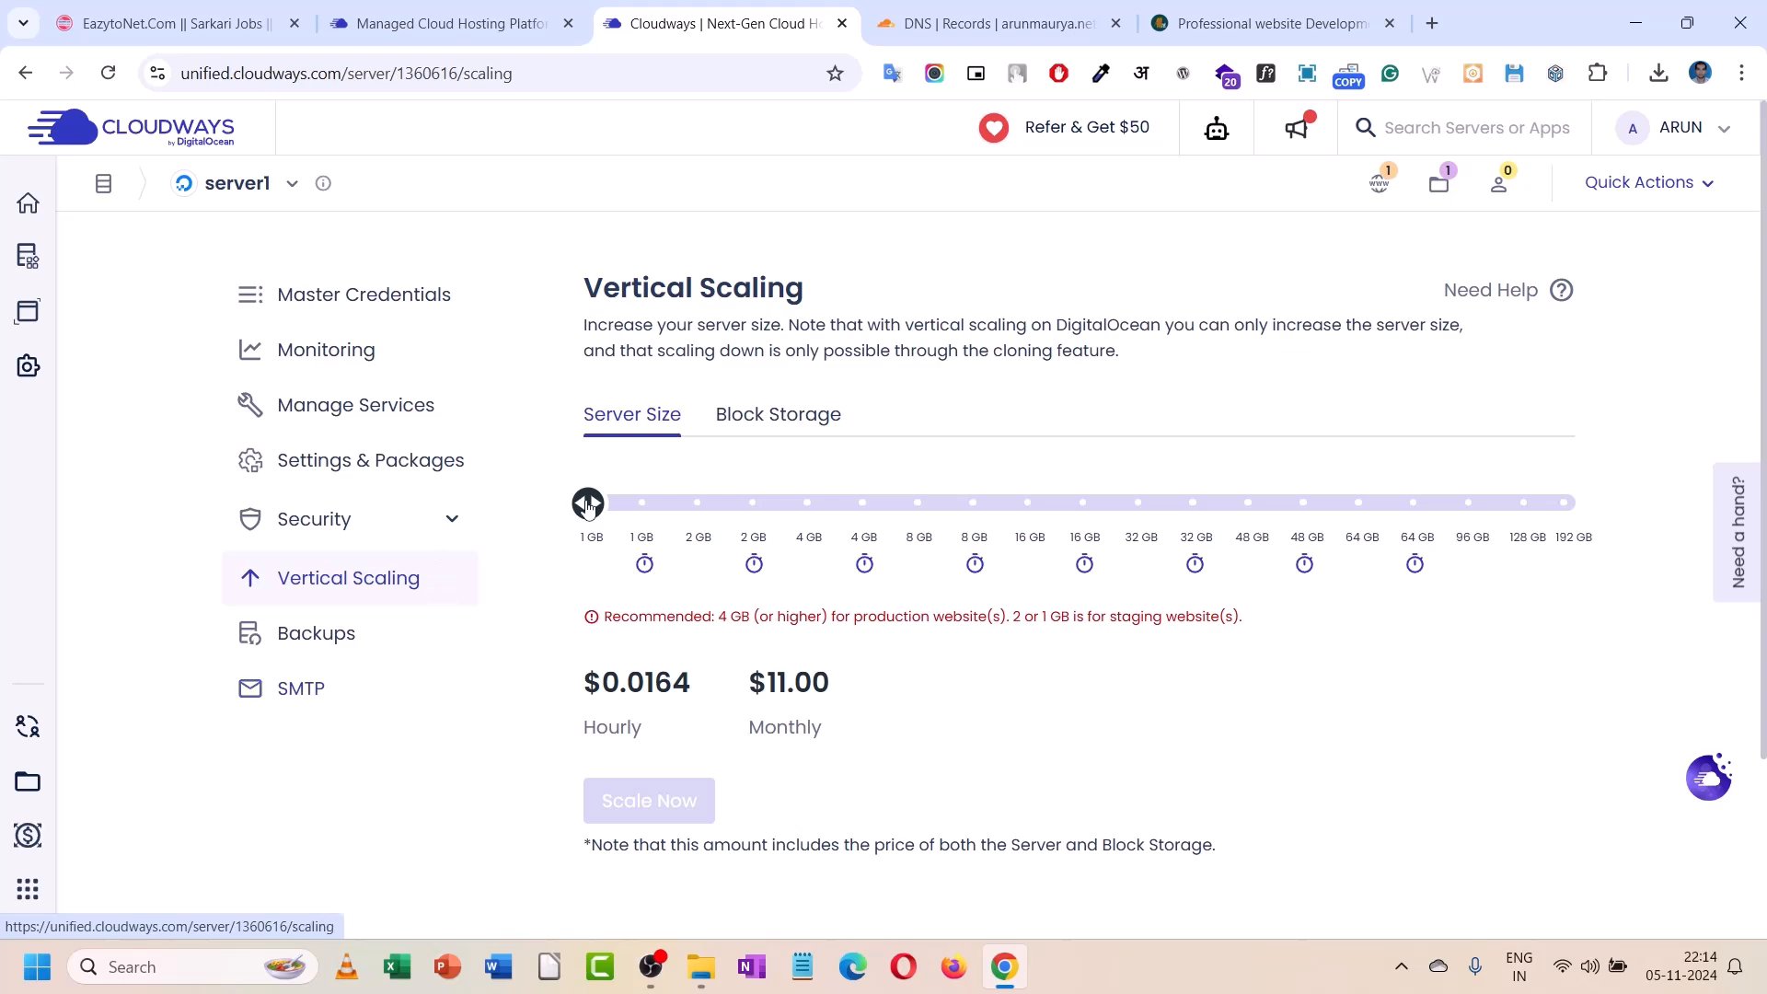
left_click(642, 502)
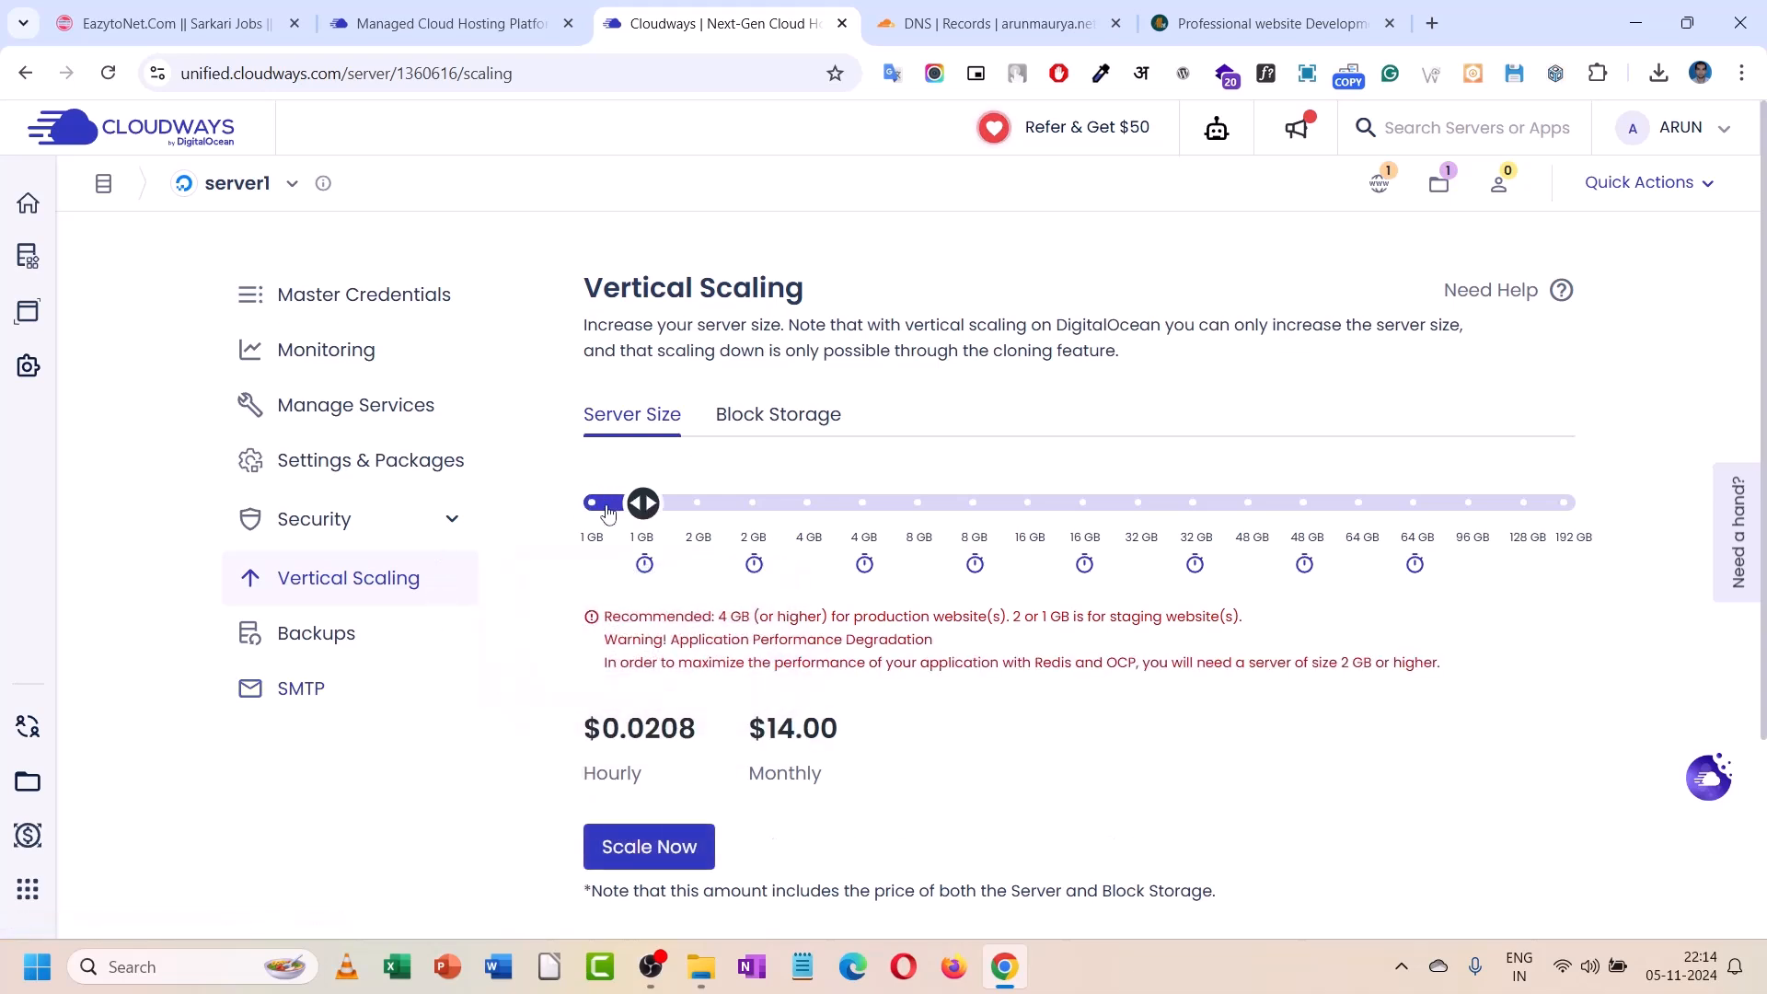
left_click(591, 503)
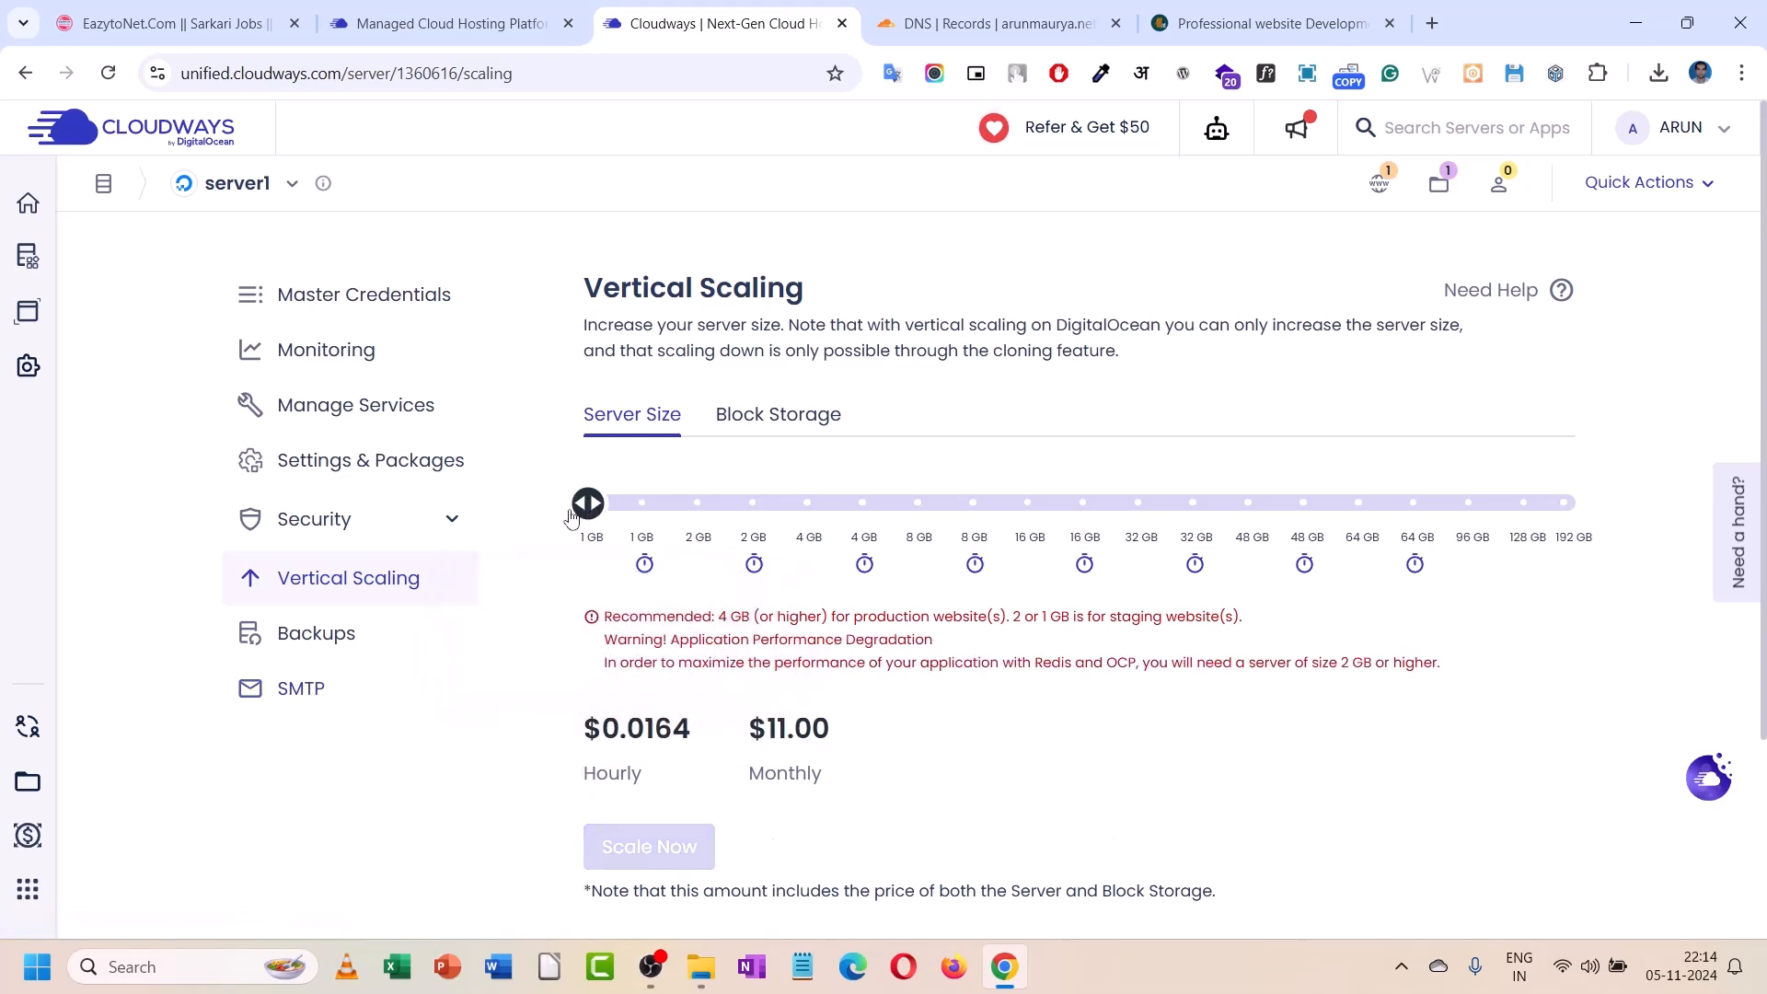
- Review server1's backup settings, including the choices for backup frequency and backup retention
left_click(301, 639)
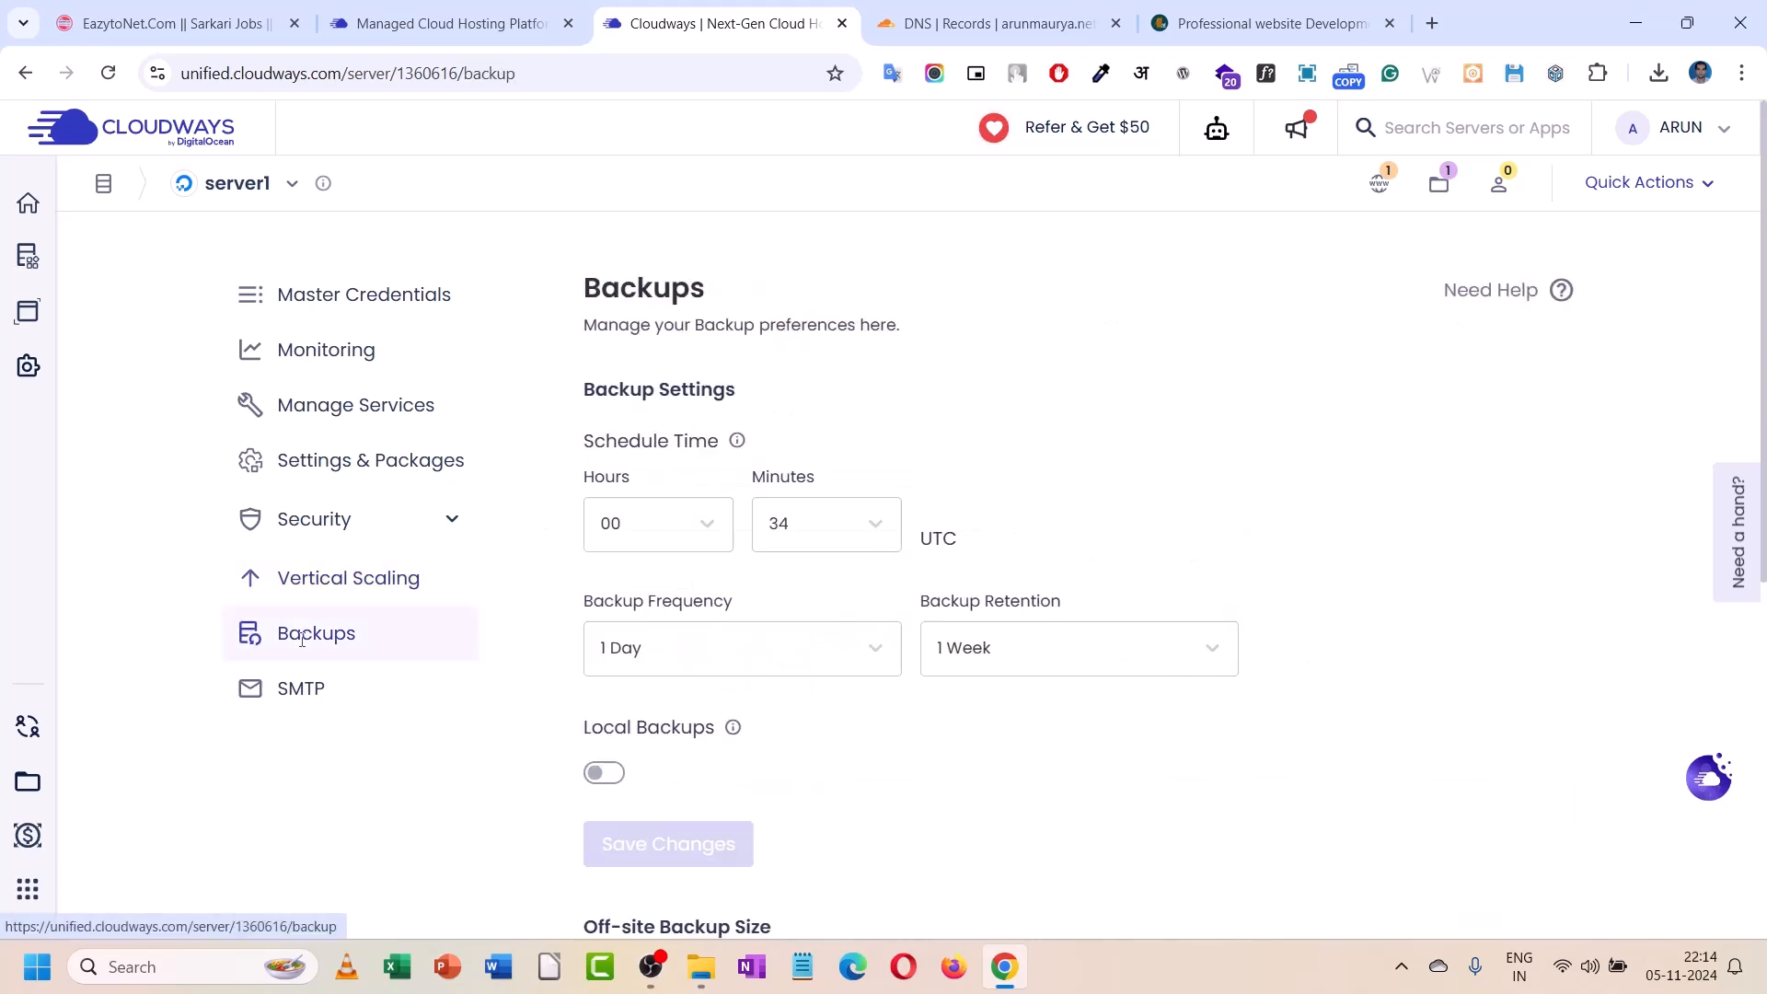
left_click(651, 669)
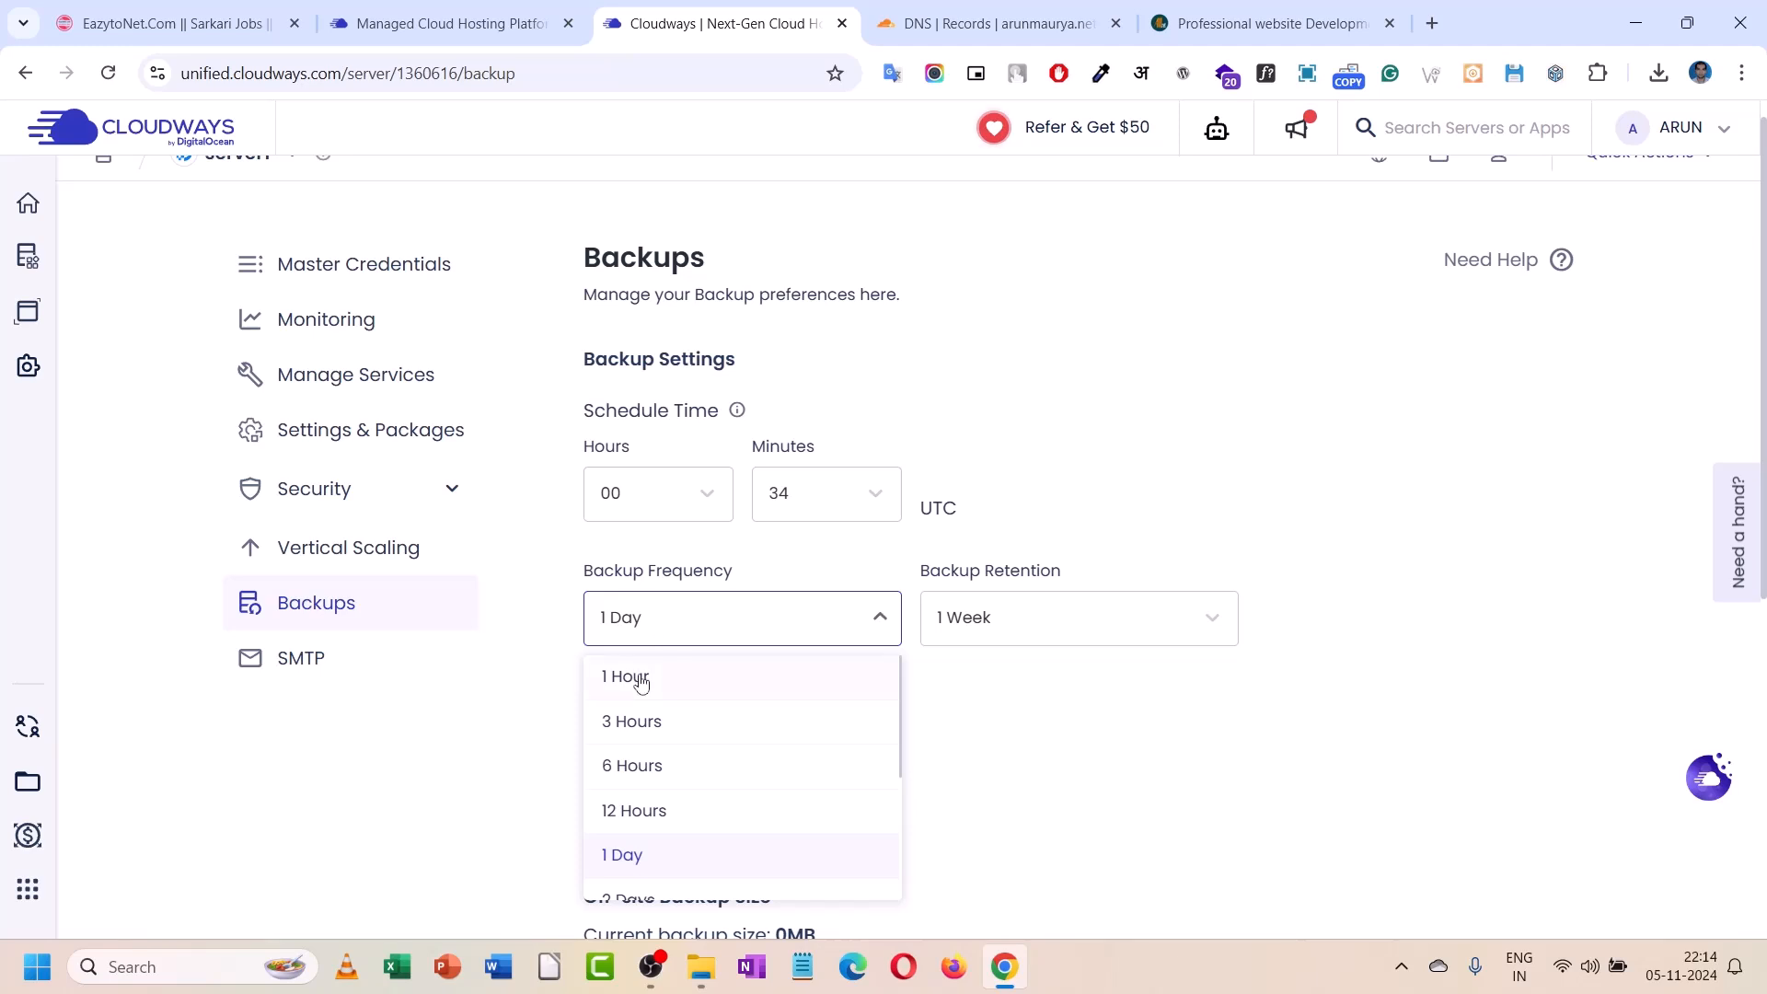
left_click(423, 706)
left_click(1158, 624)
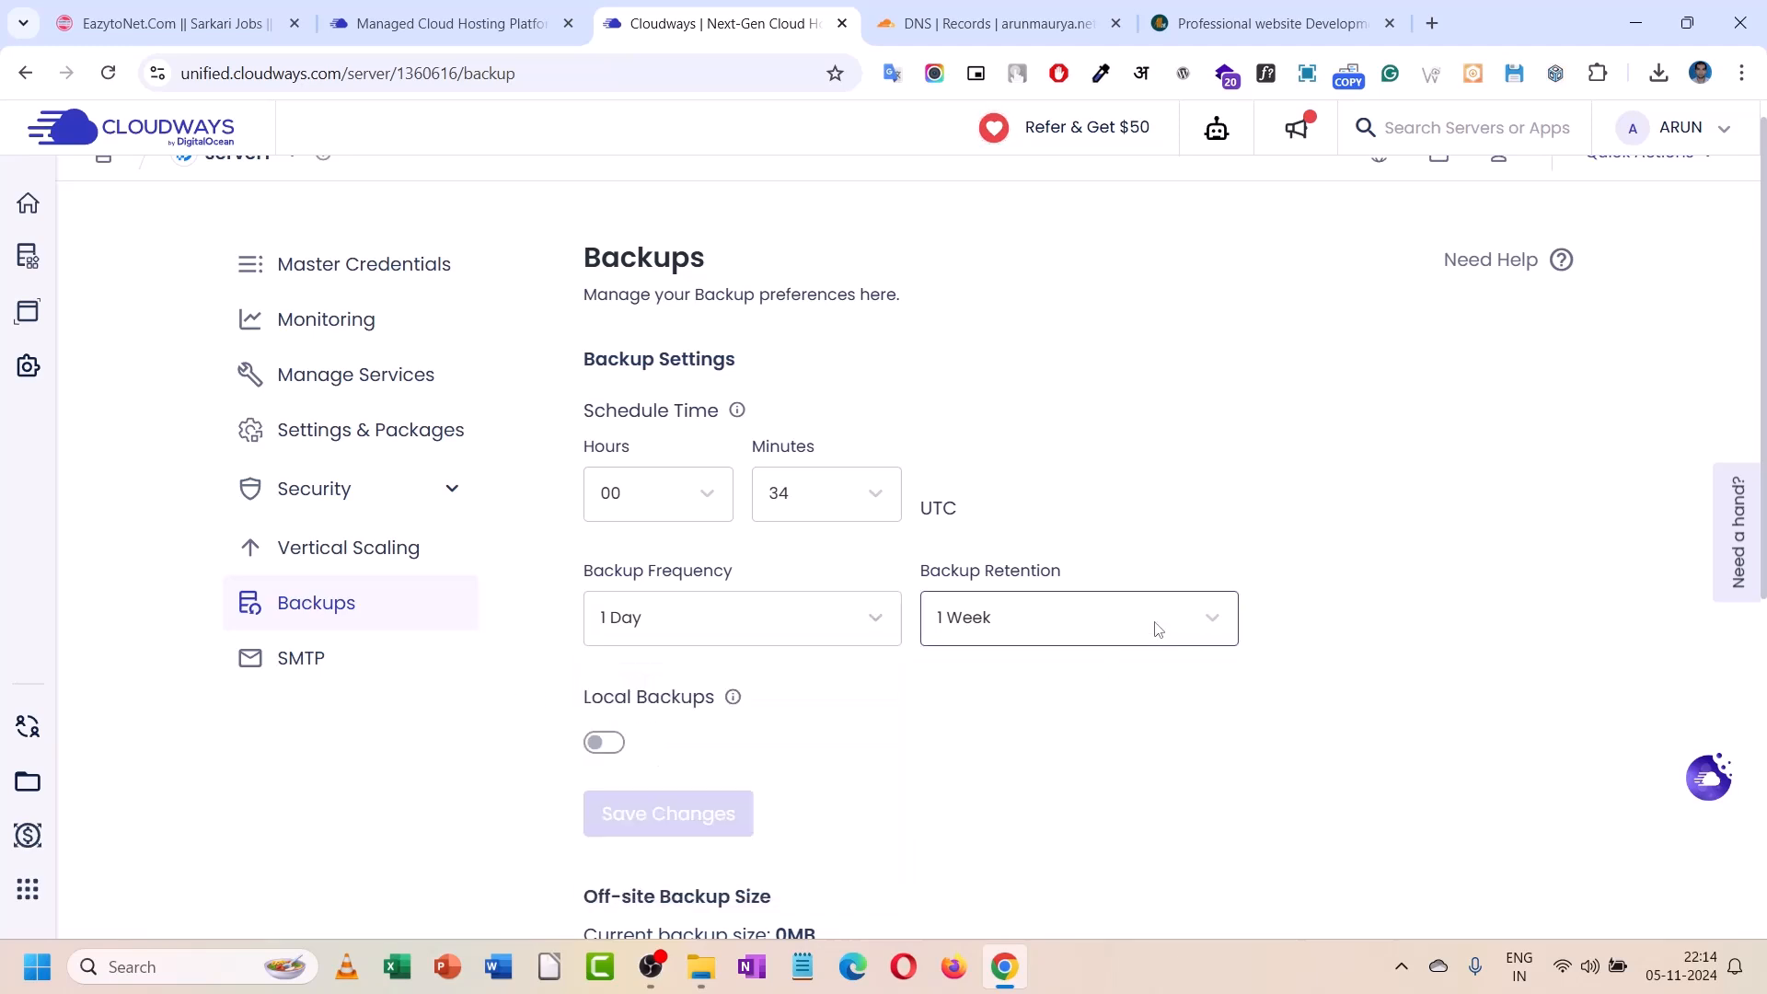
left_click(856, 718)
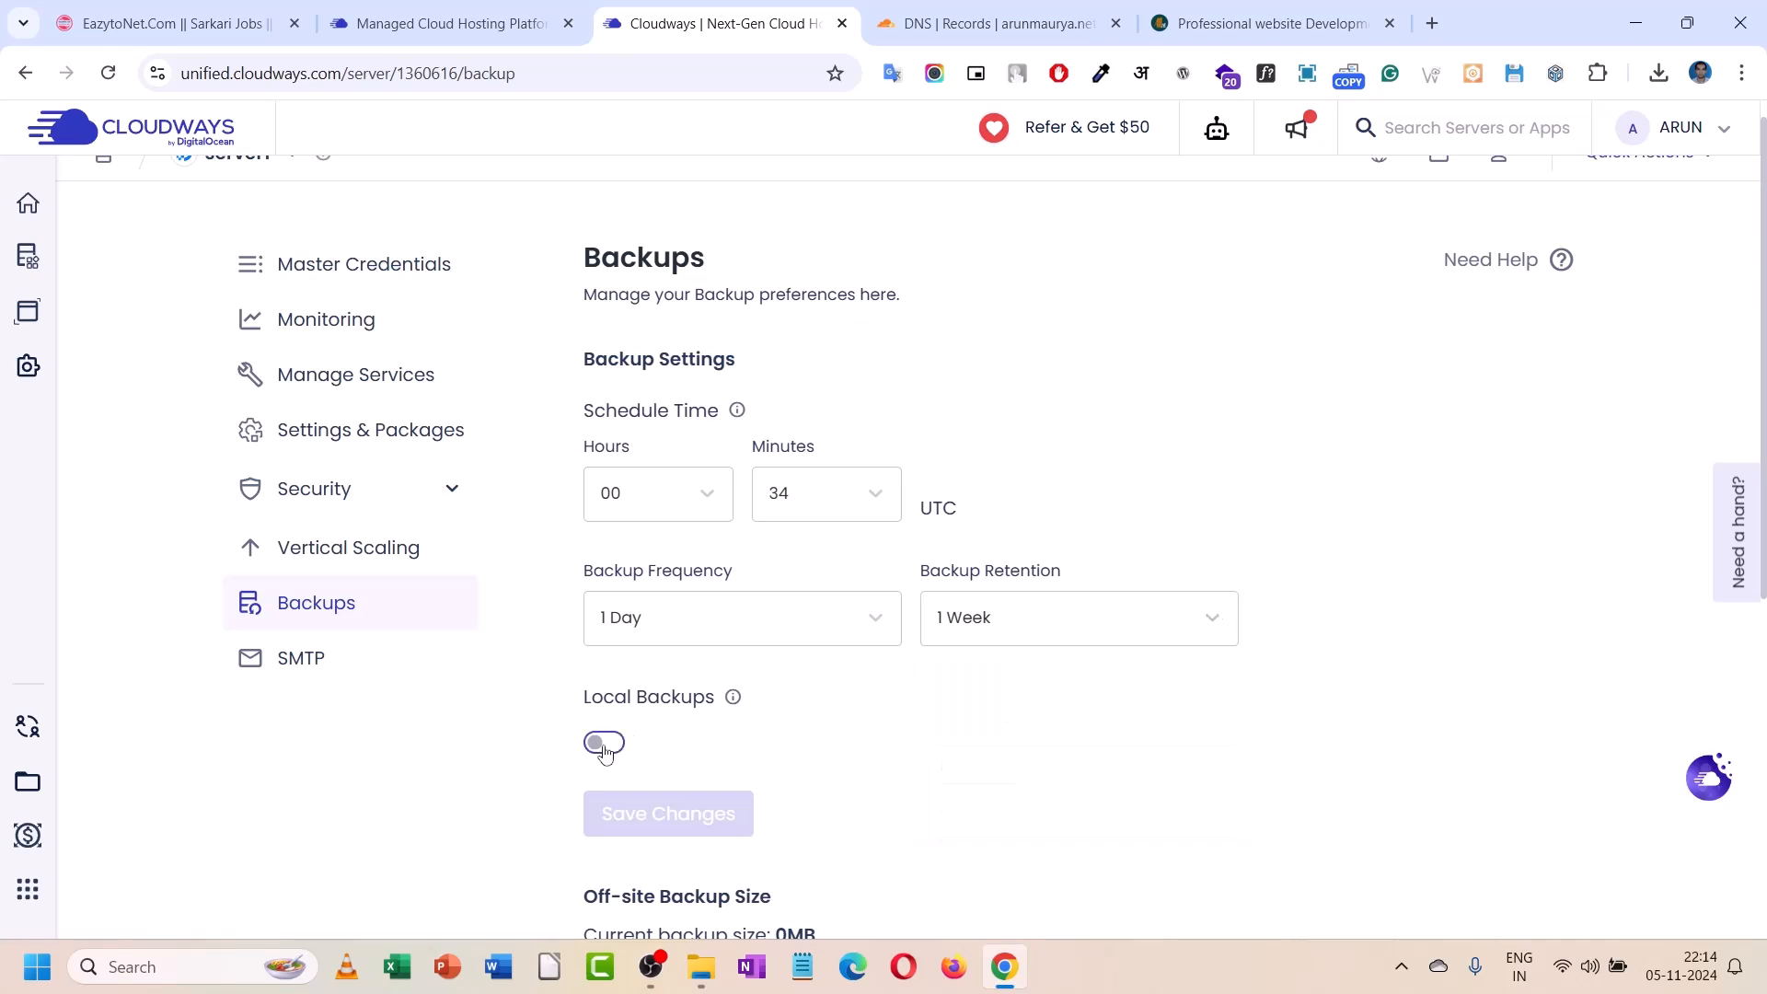
- Try a backup frequency of 1 Hour with its retention choices, and return the frequency to 1 Day without saving
left_click(641, 622)
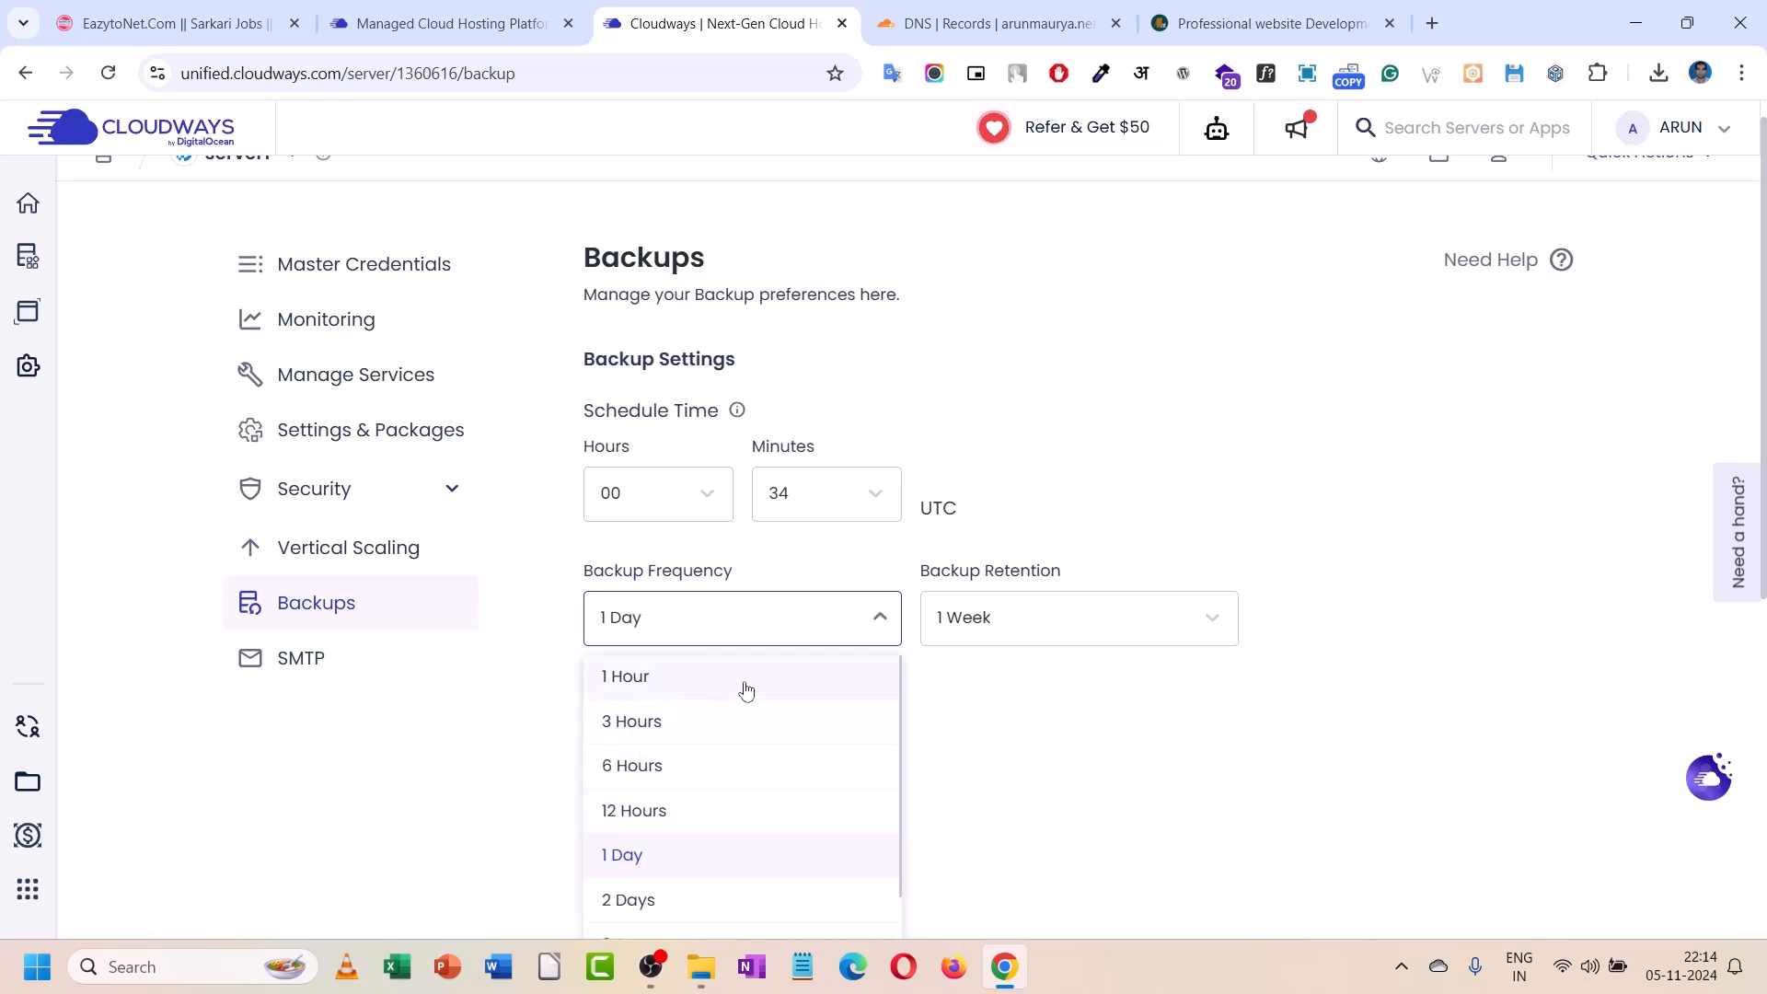
left_click(651, 692)
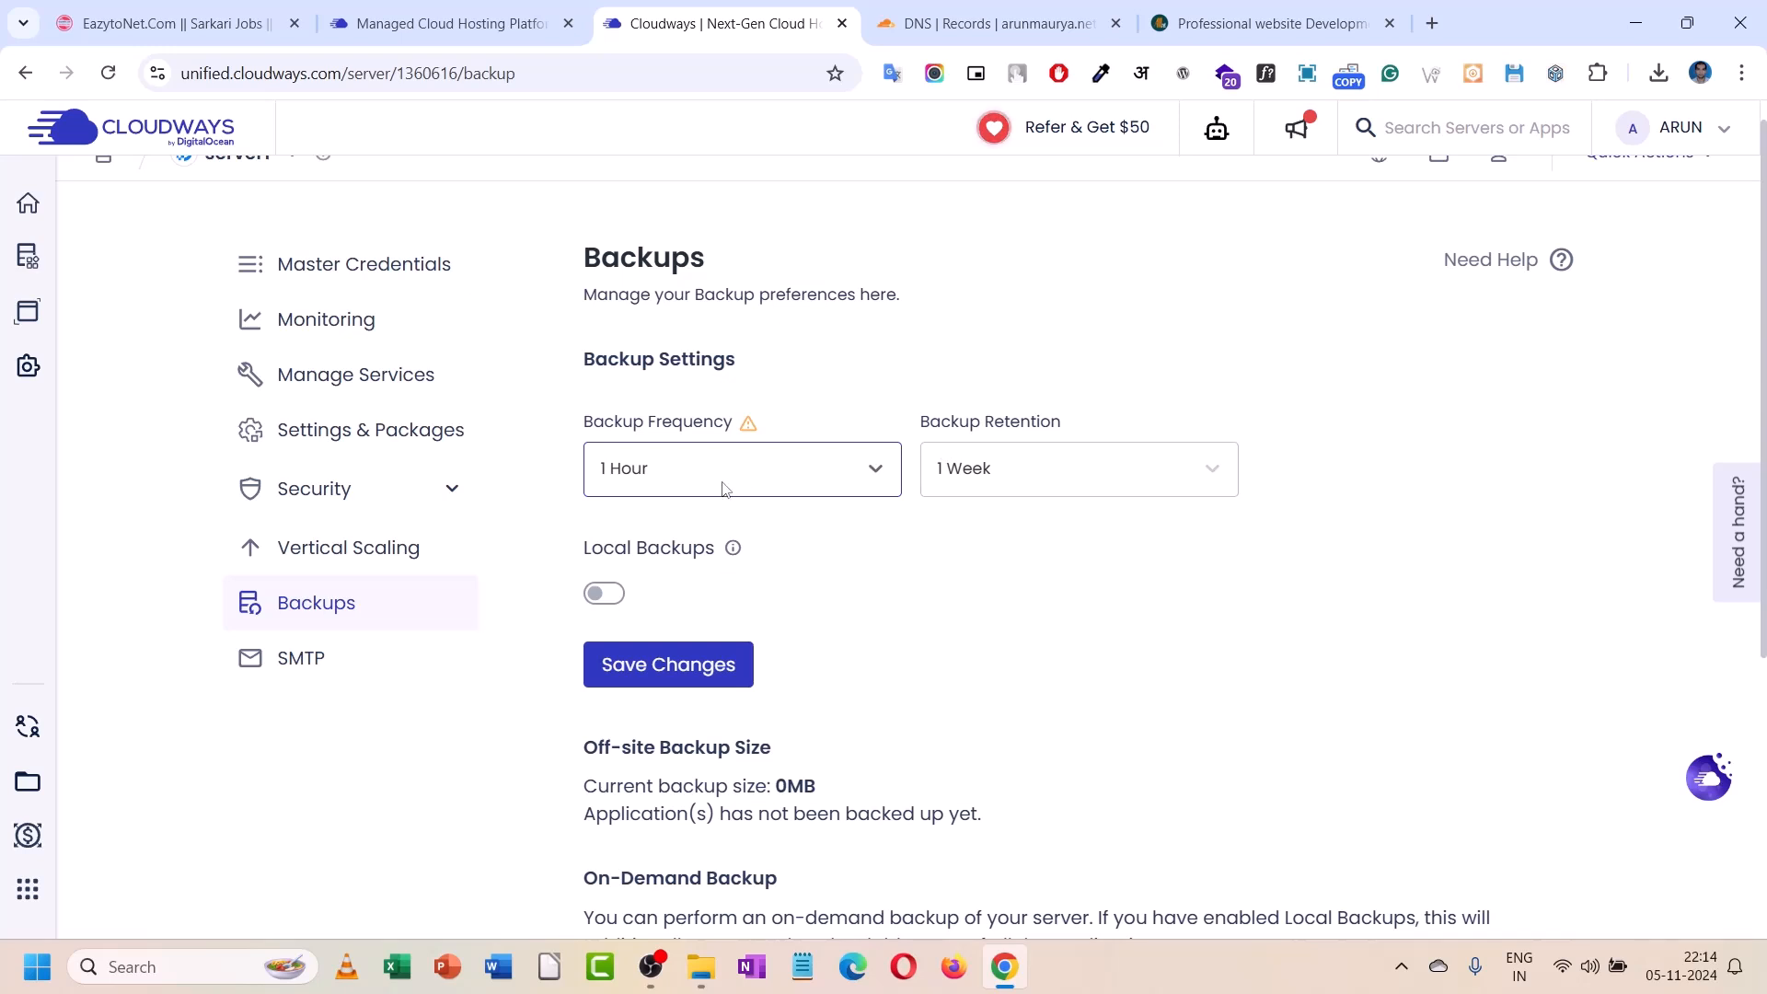
left_click(998, 483)
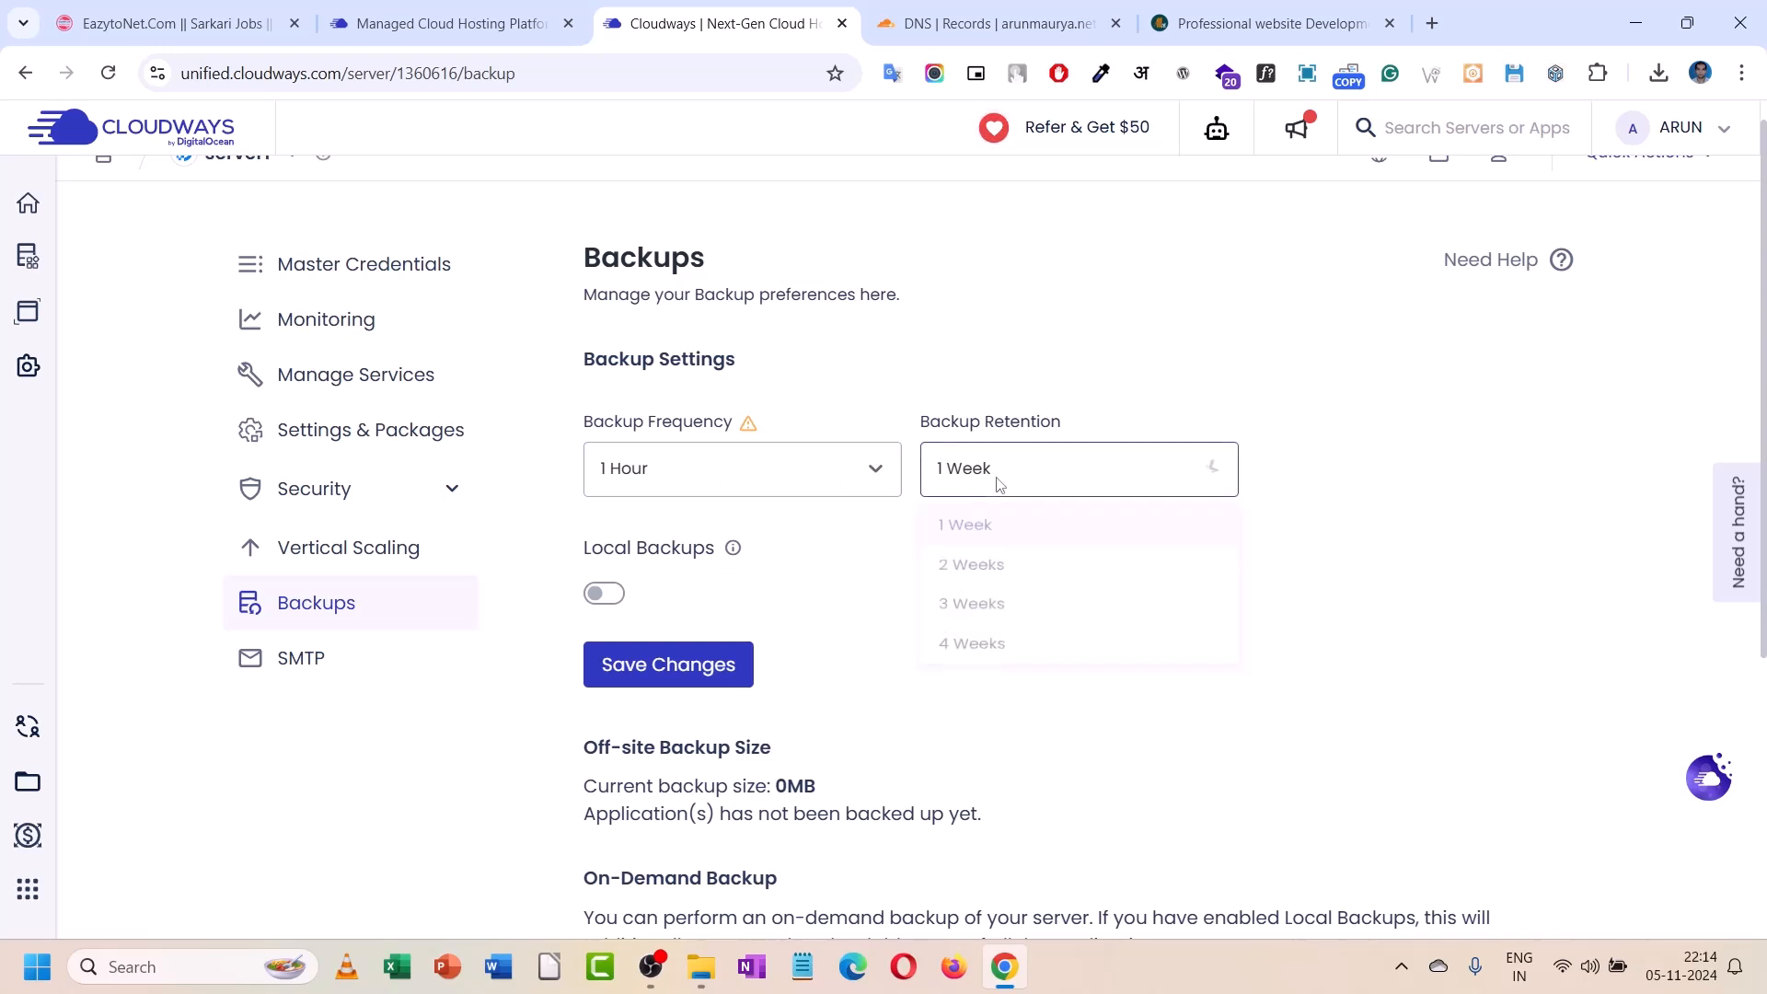
left_click(700, 471)
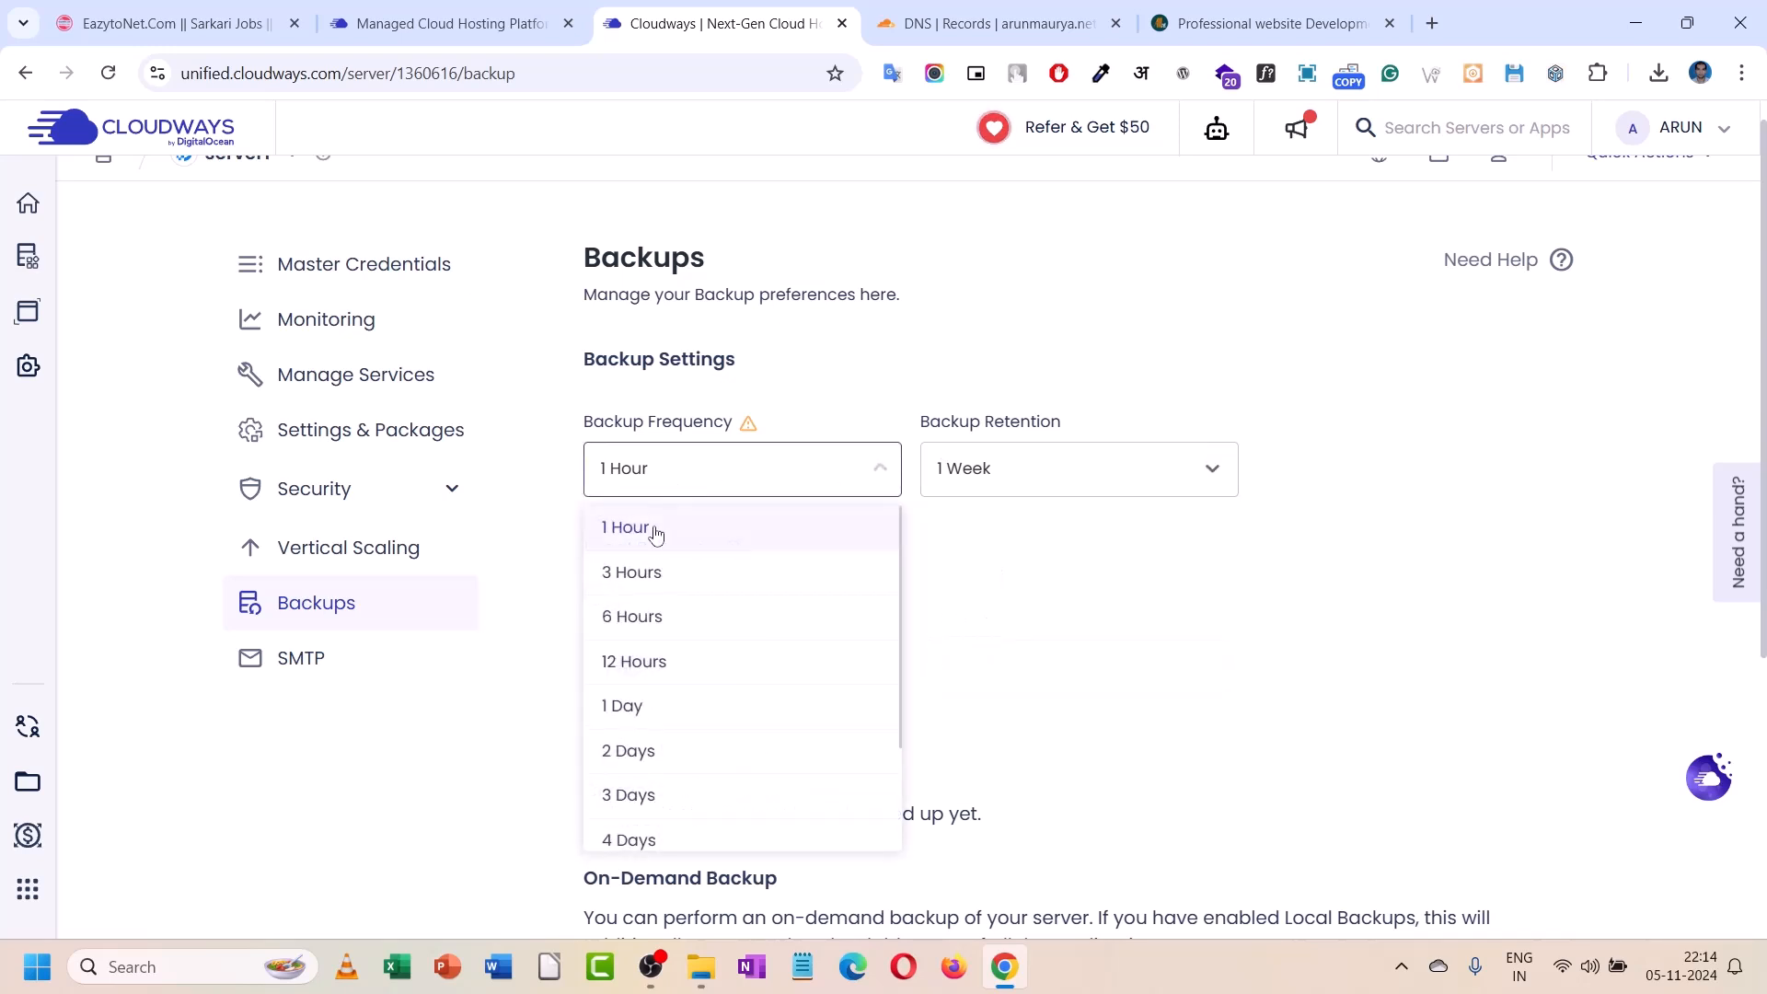
left_click(642, 709)
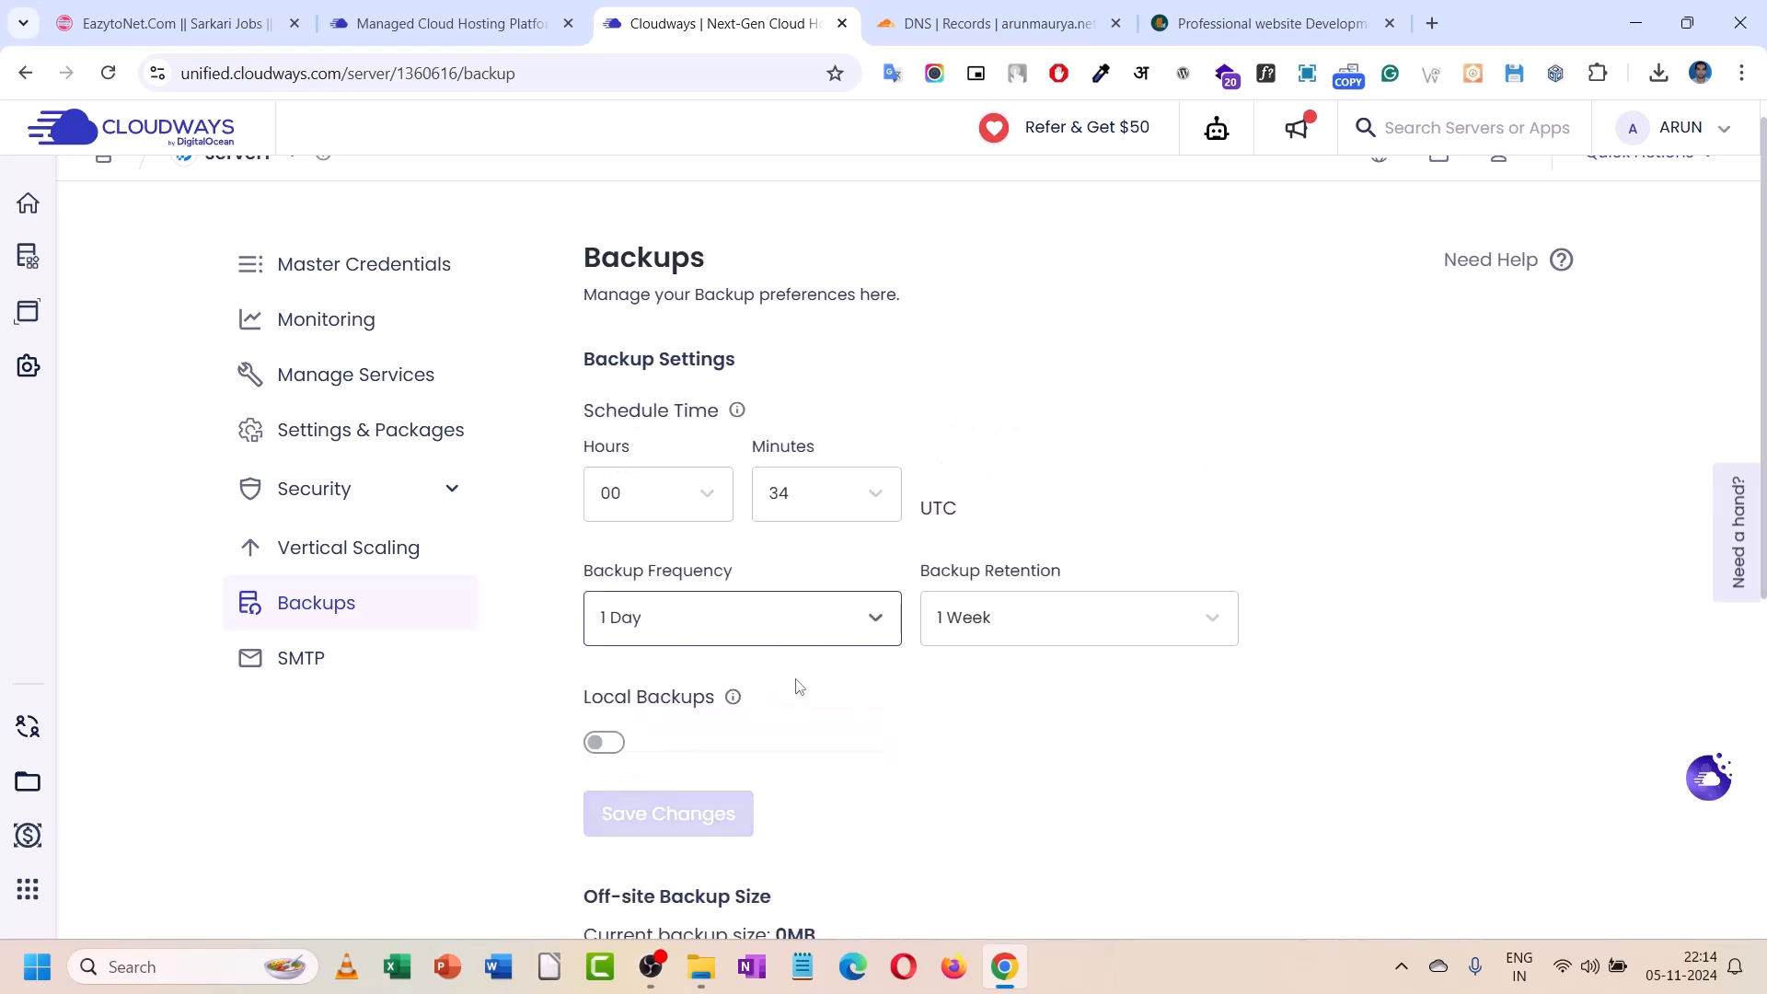
- Review the local, off-site and on-demand backup sections of server1's backup settings
scroll(799, 687, "down", 5)
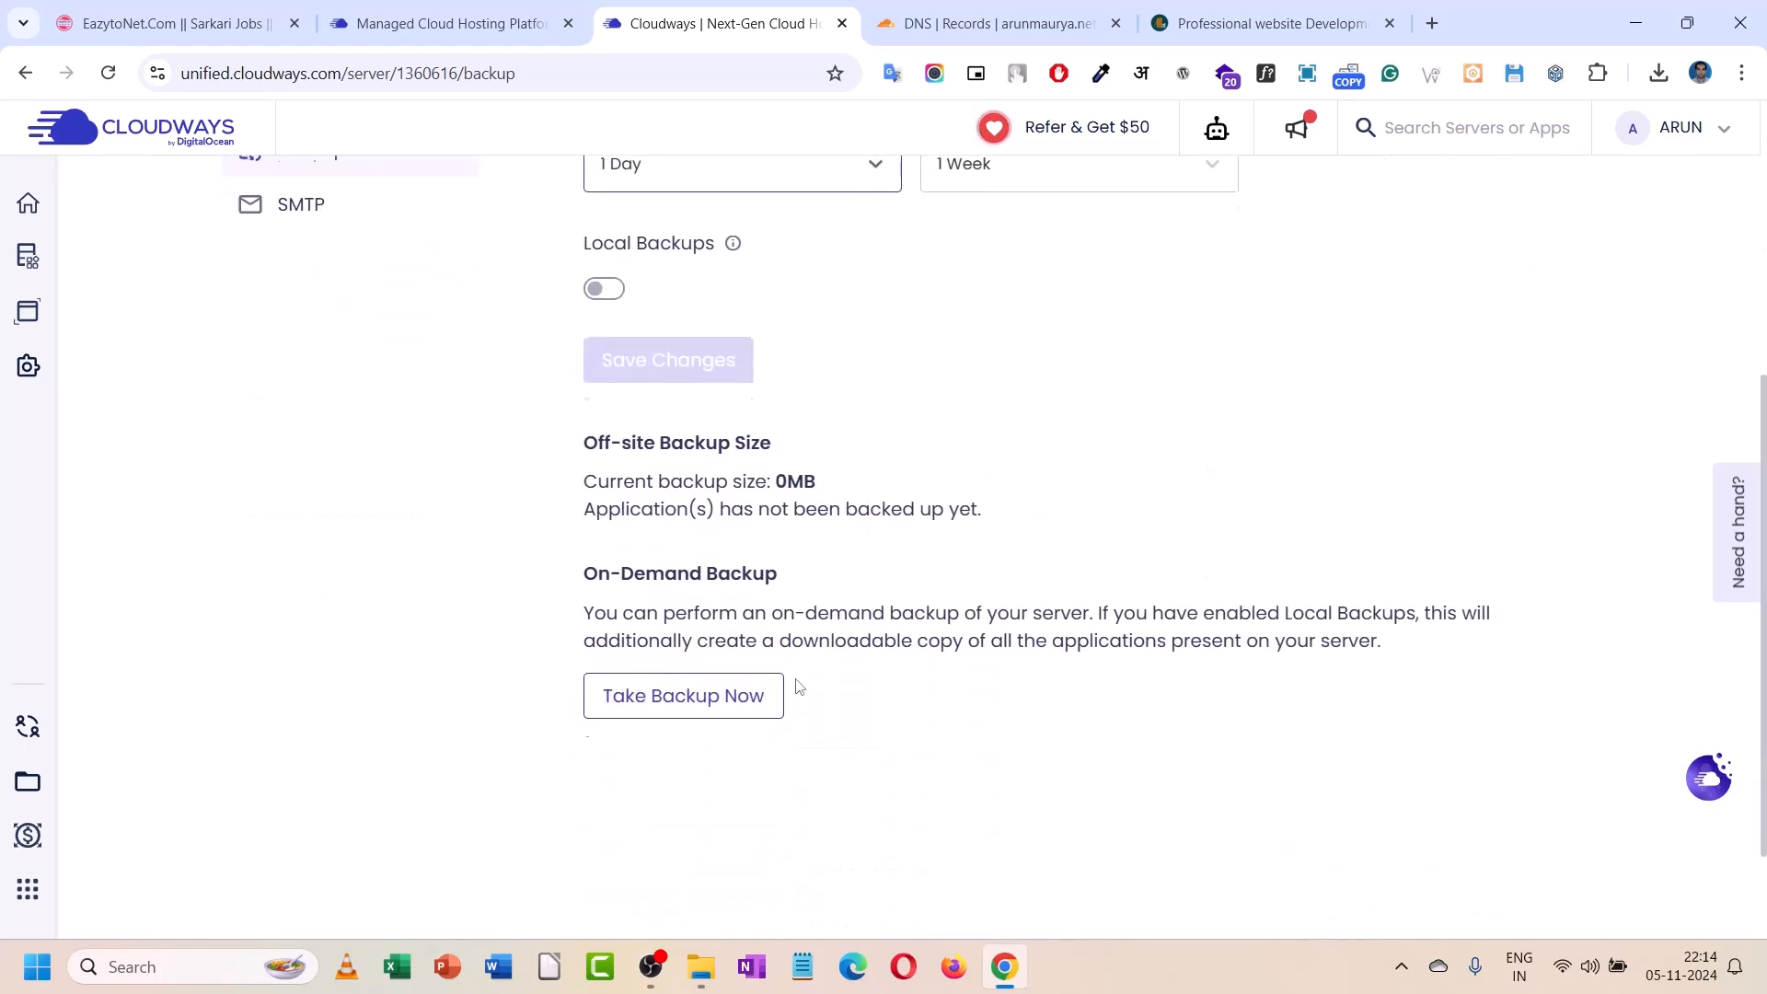
scroll(799, 687, "up", 3)
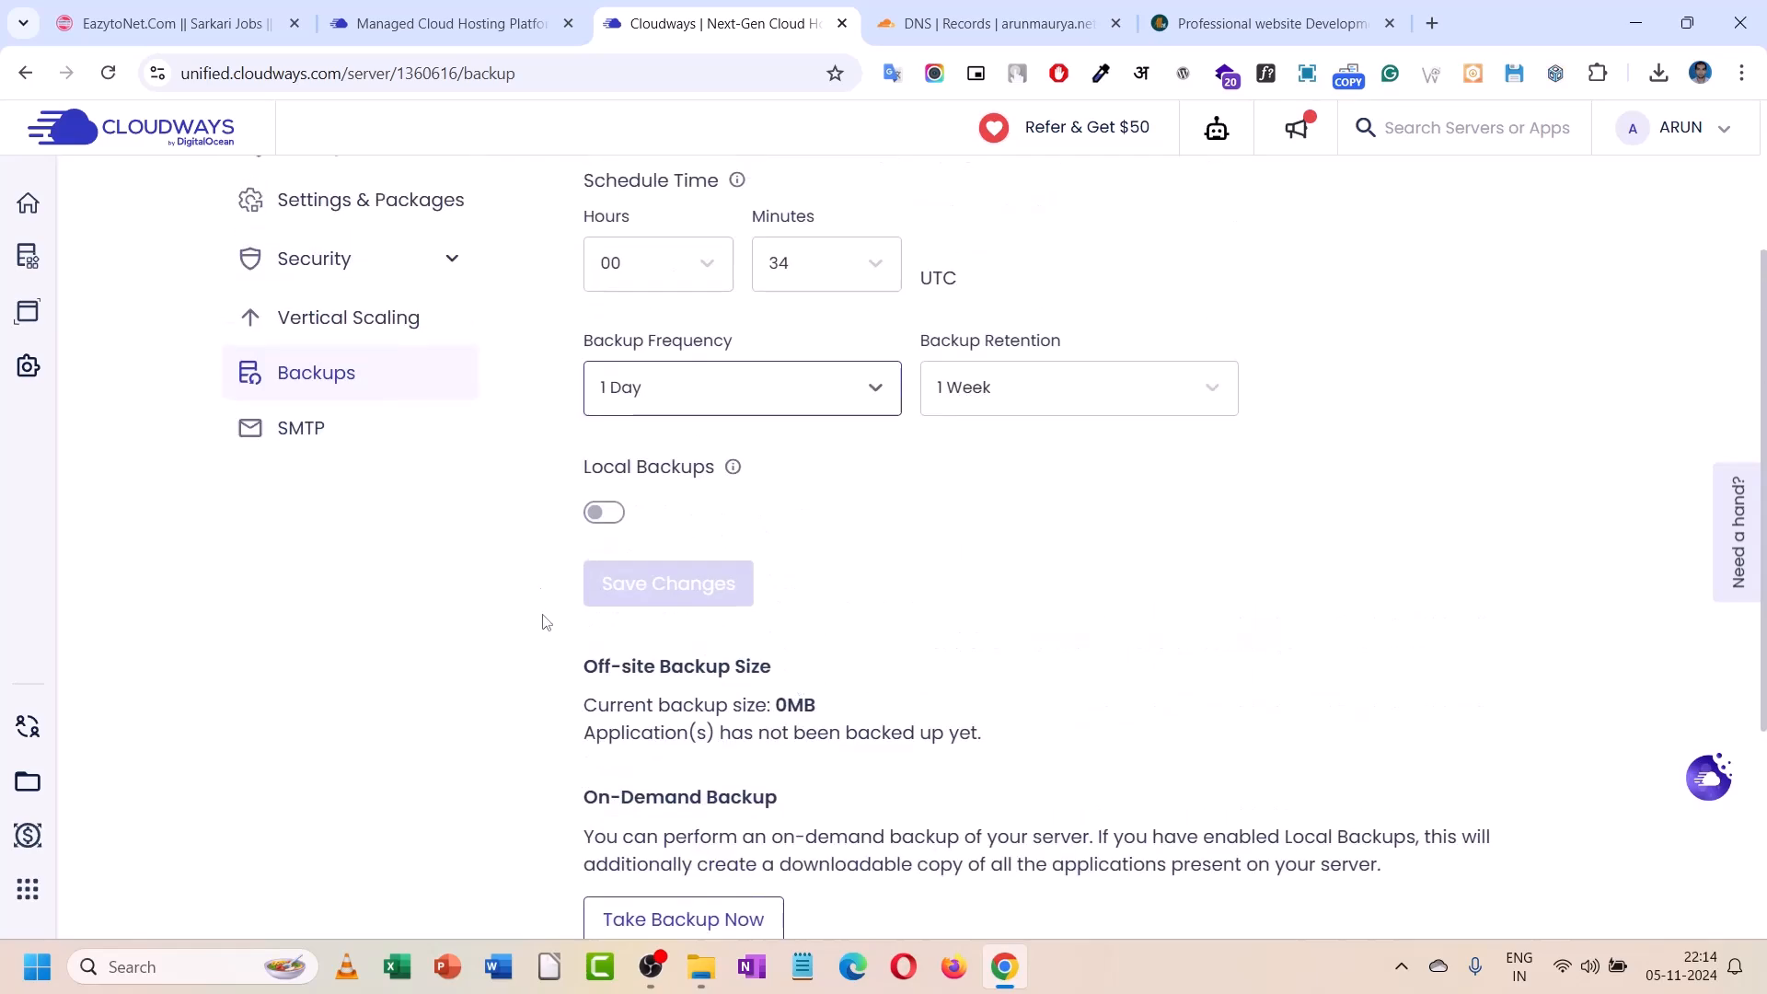
- Return to the list of all servers and open the wpclass application installed on server1
scroll(724, 600, "down", 3)
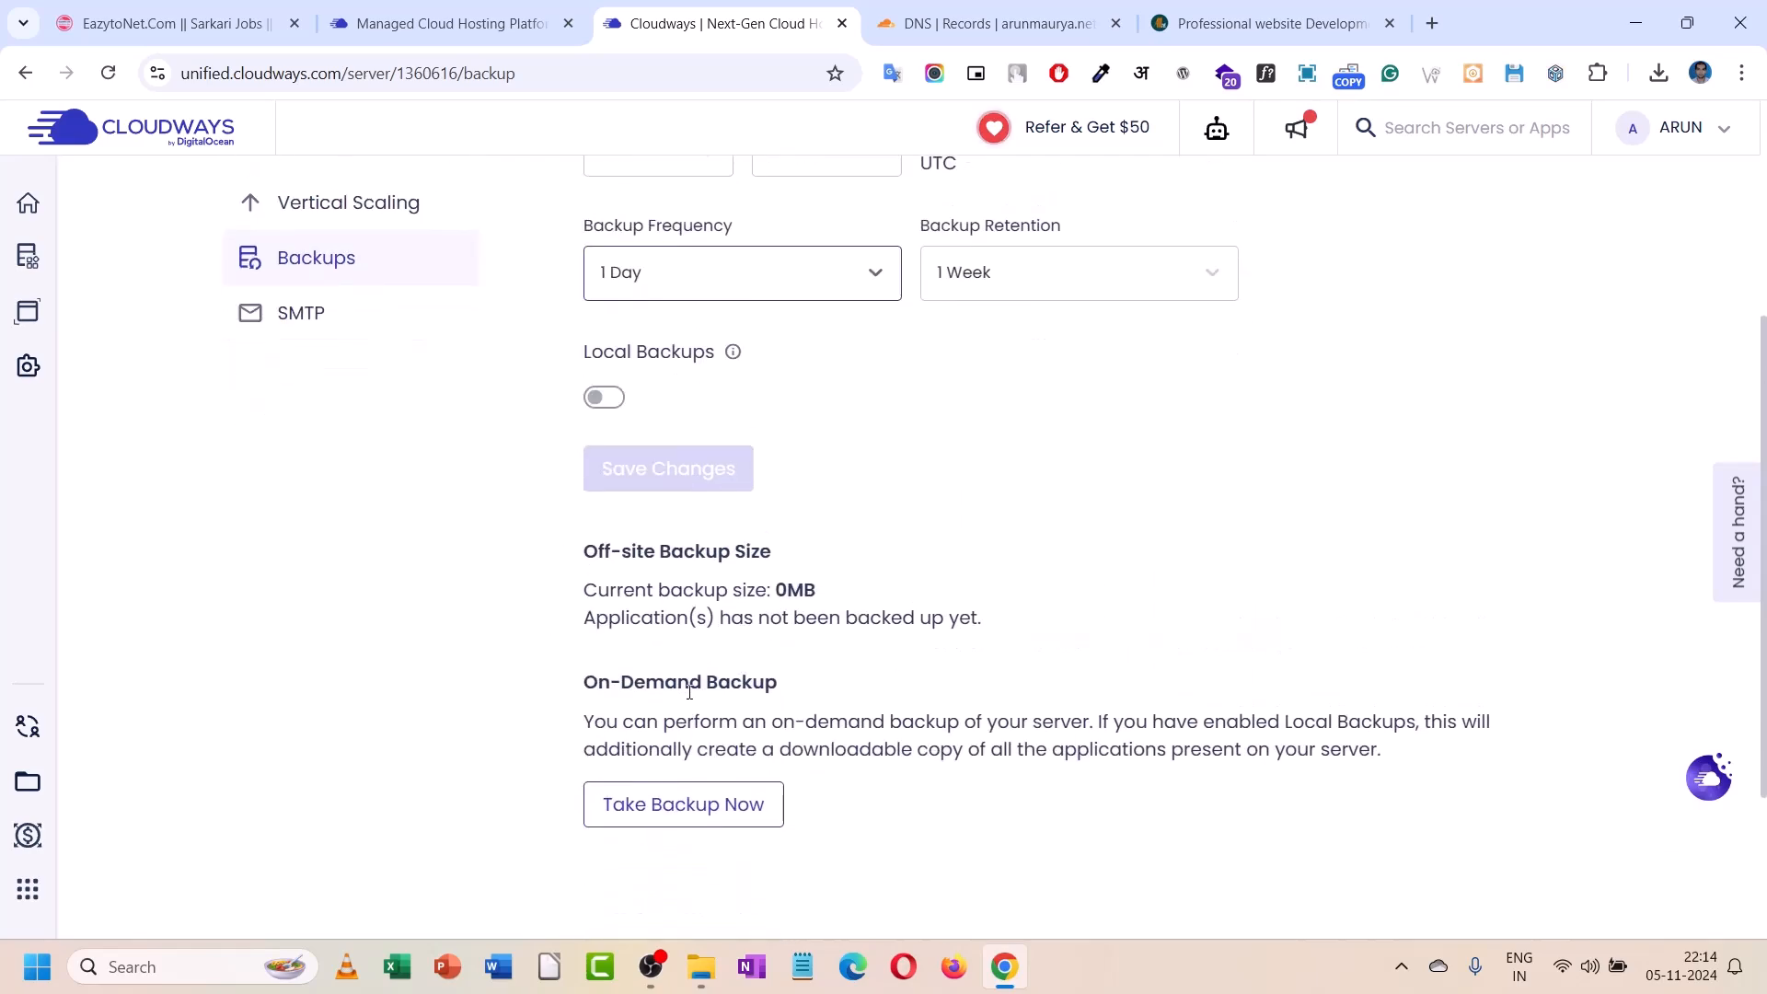
scroll(620, 591, "up", 5)
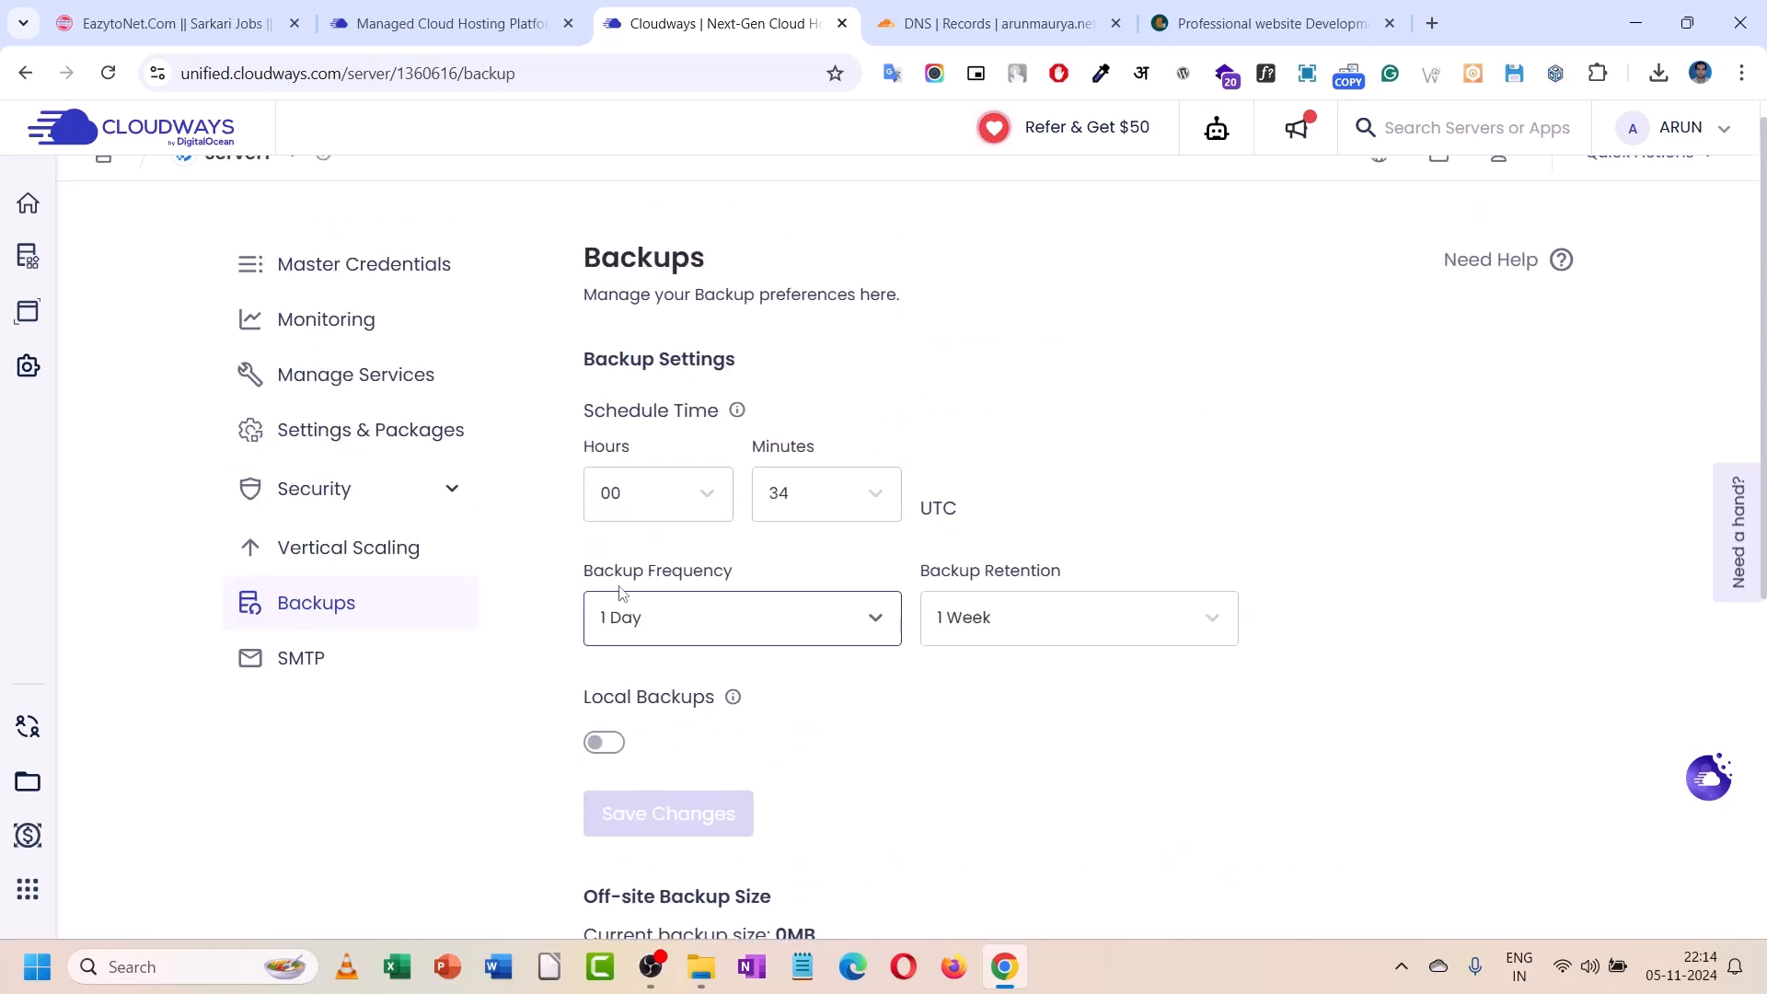
scroll(620, 591, "up", 1)
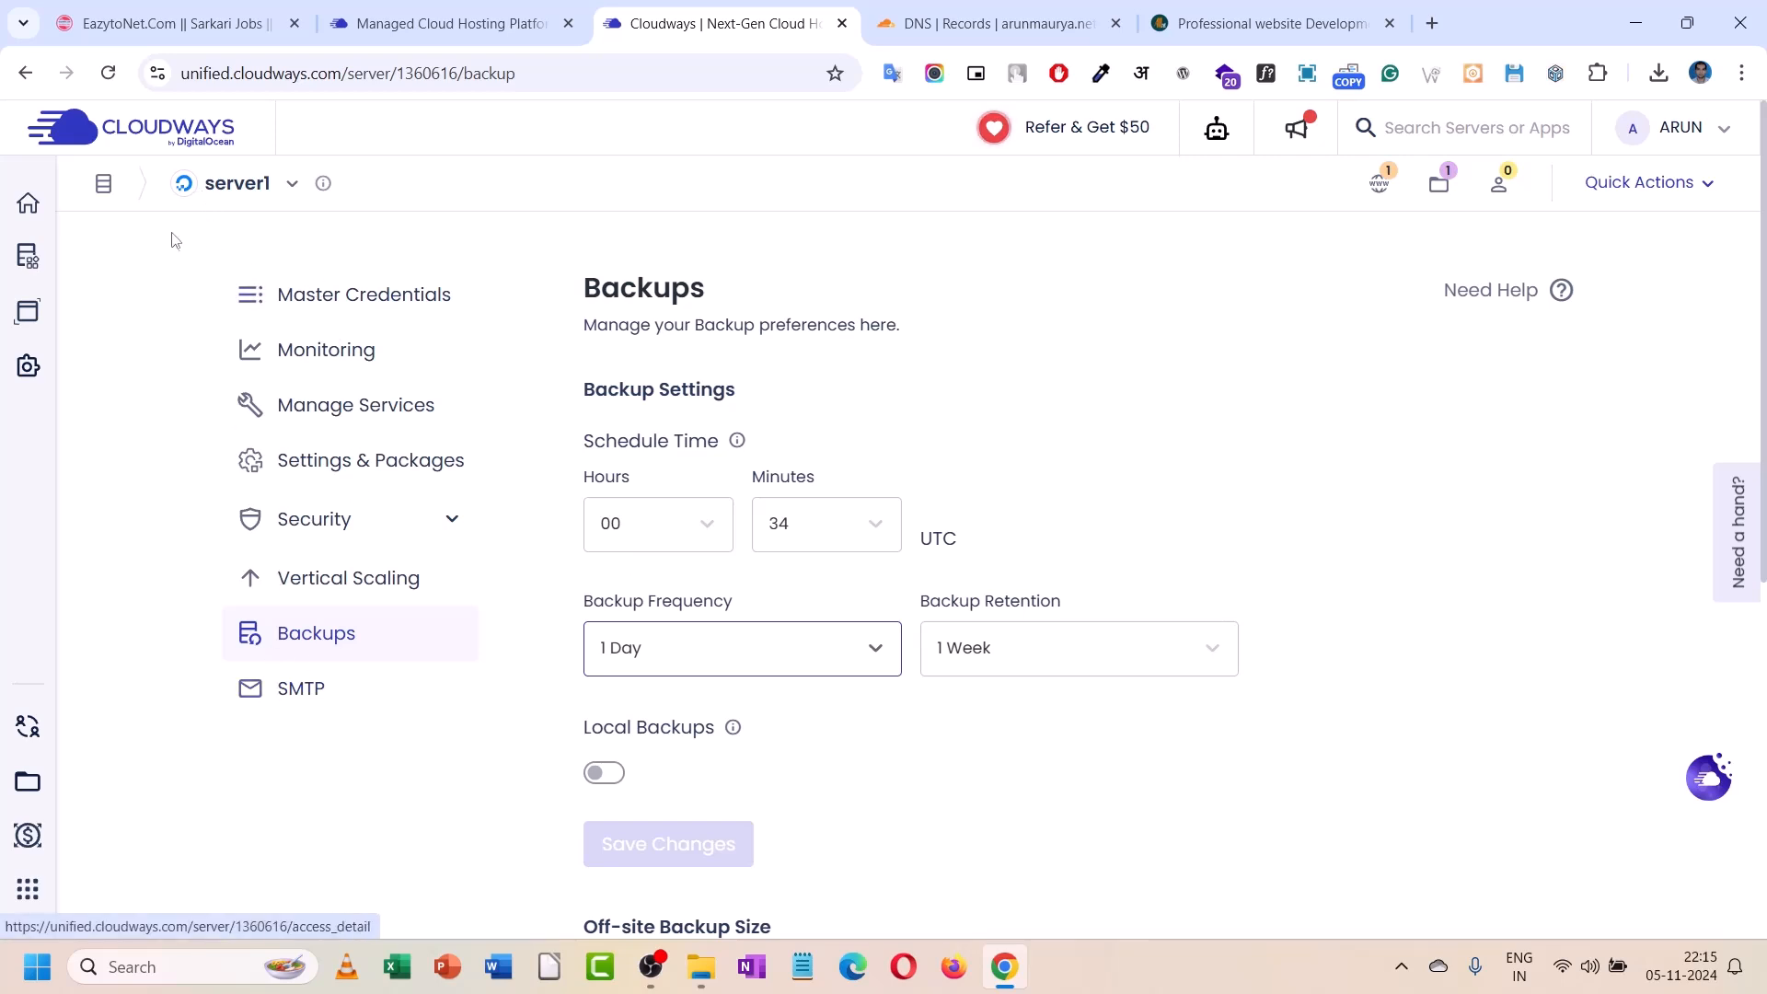
left_click(210, 187)
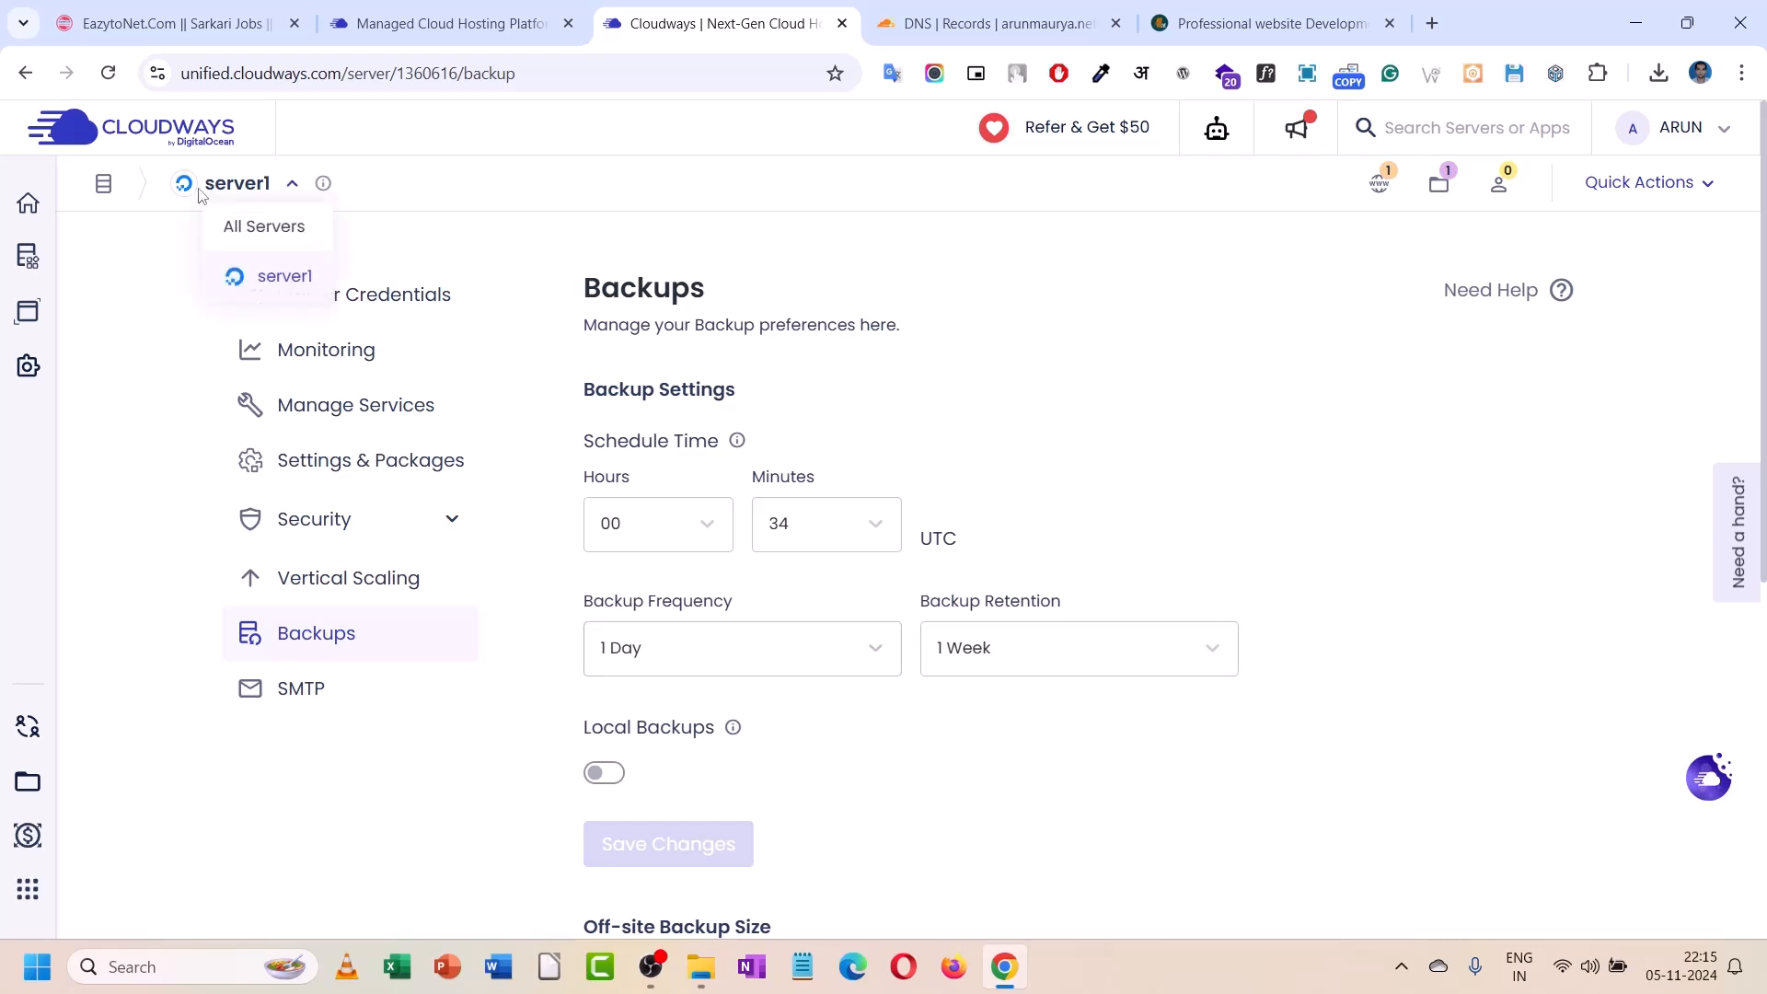
left_click(412, 239)
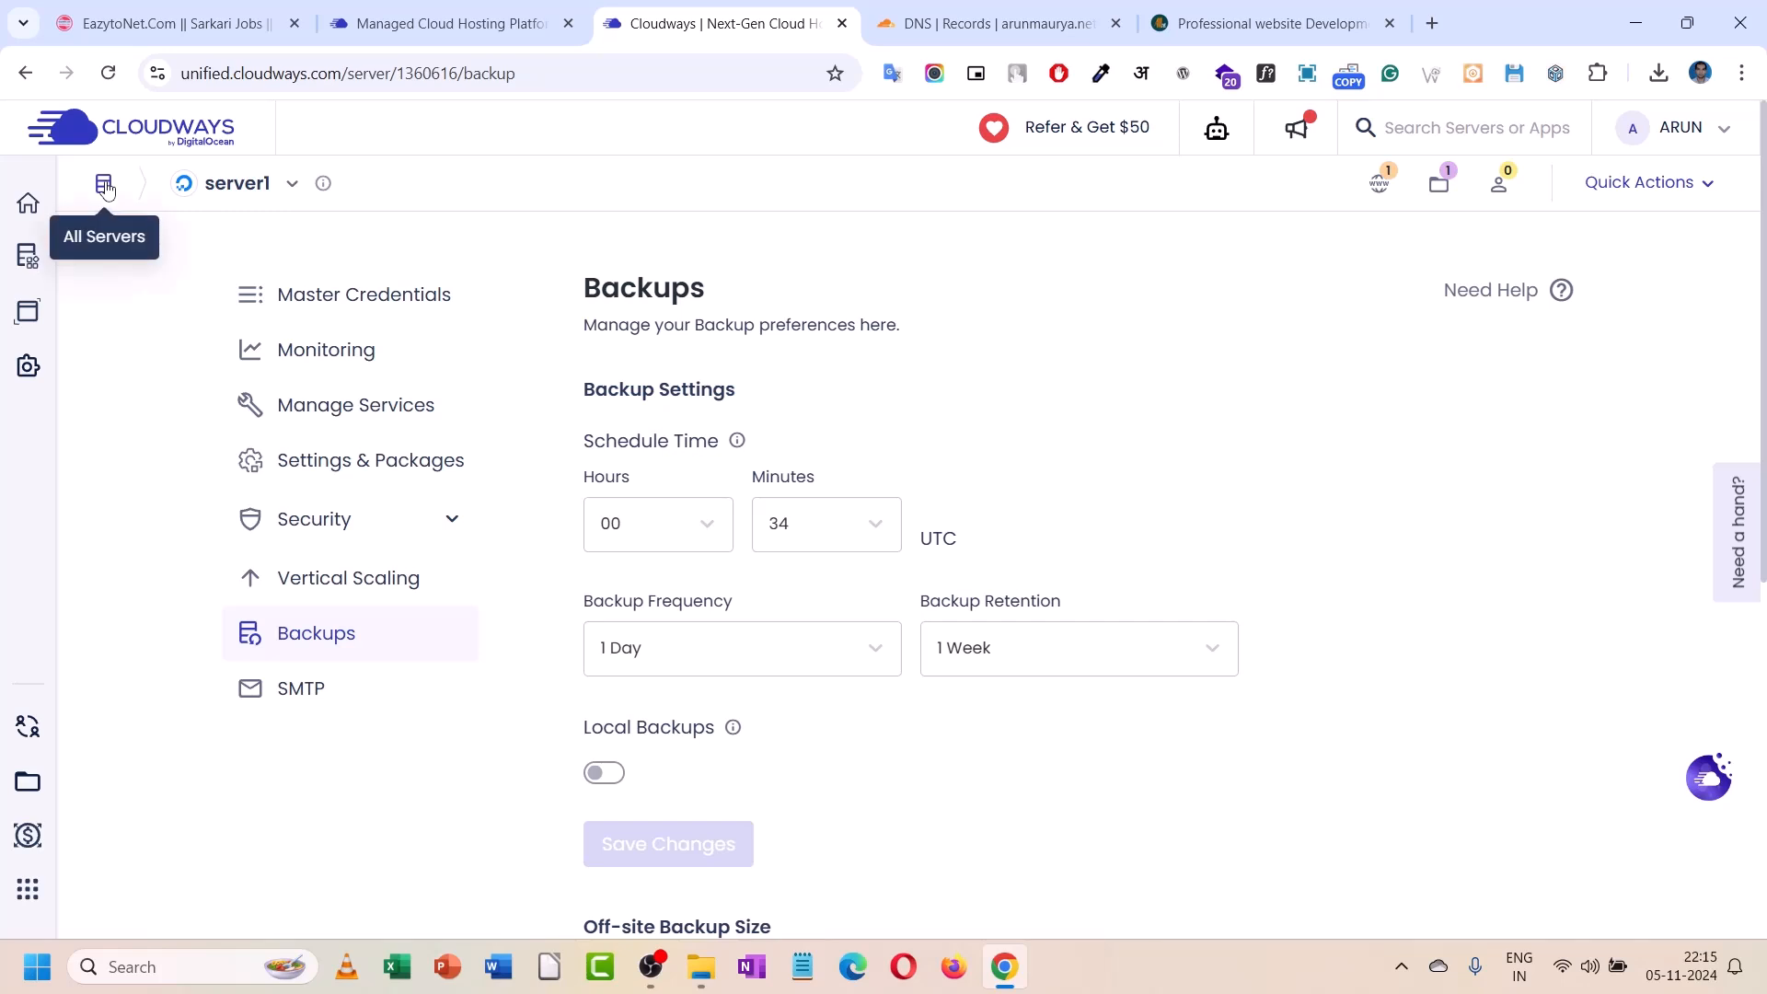
left_click(106, 188)
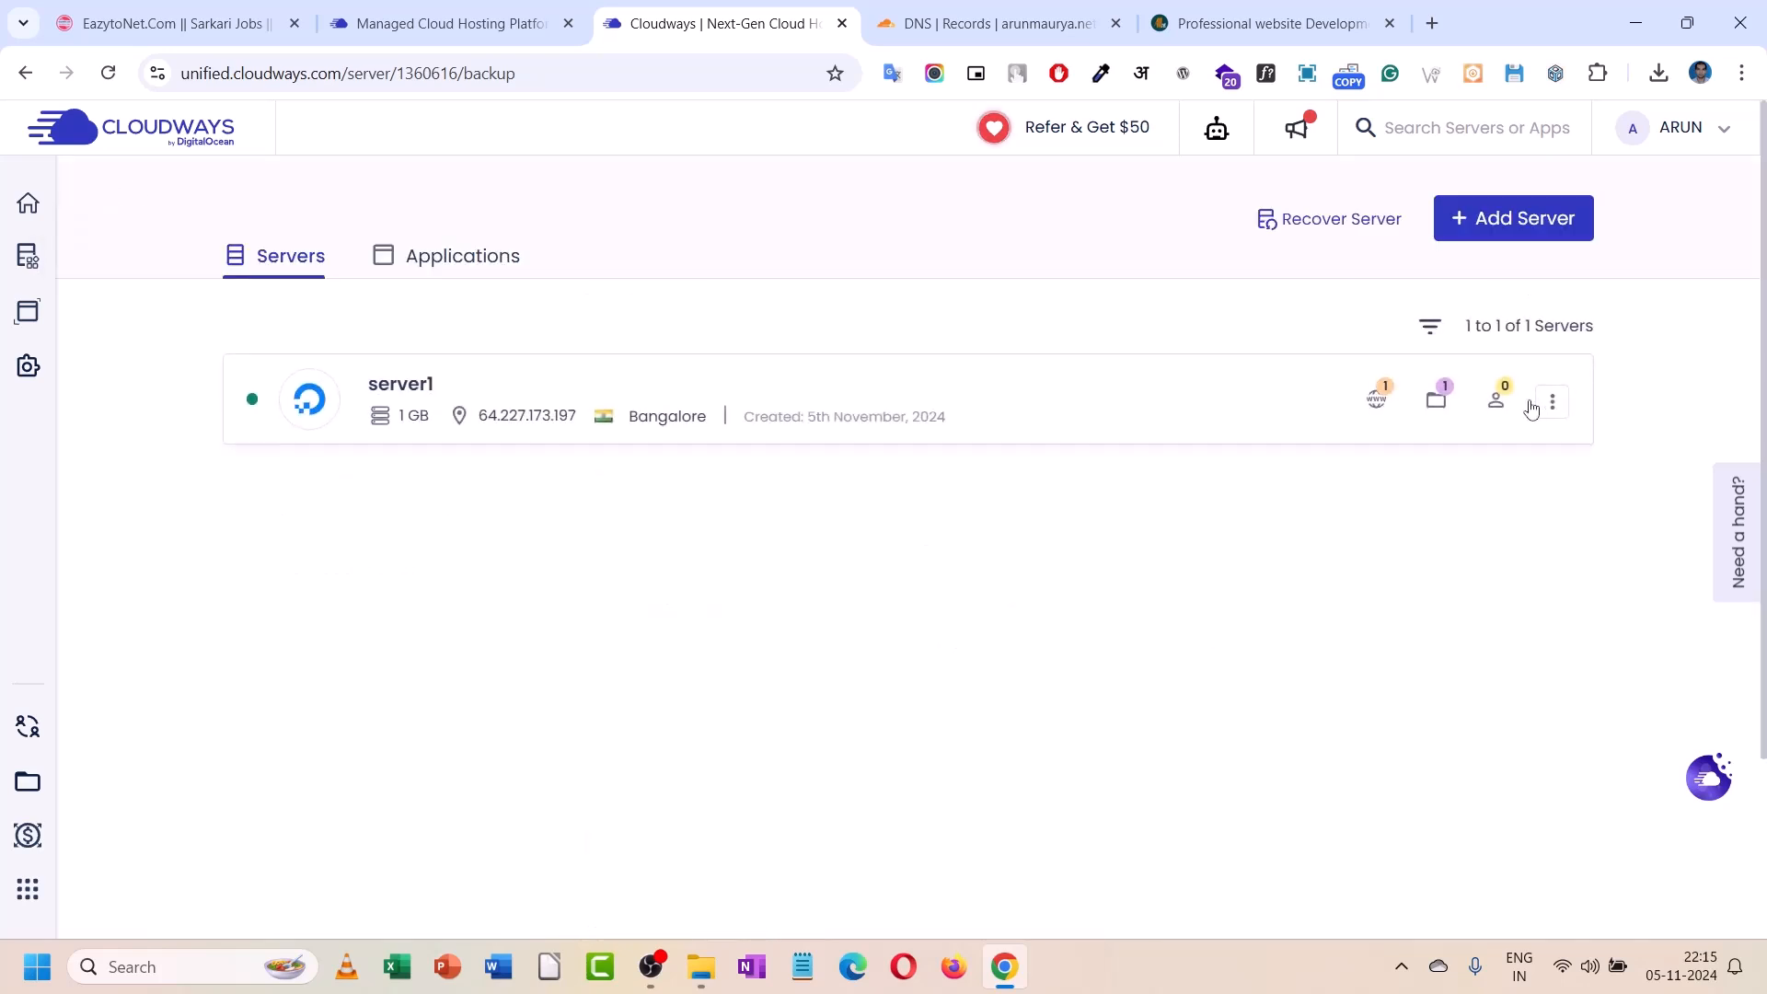
left_click(1375, 403)
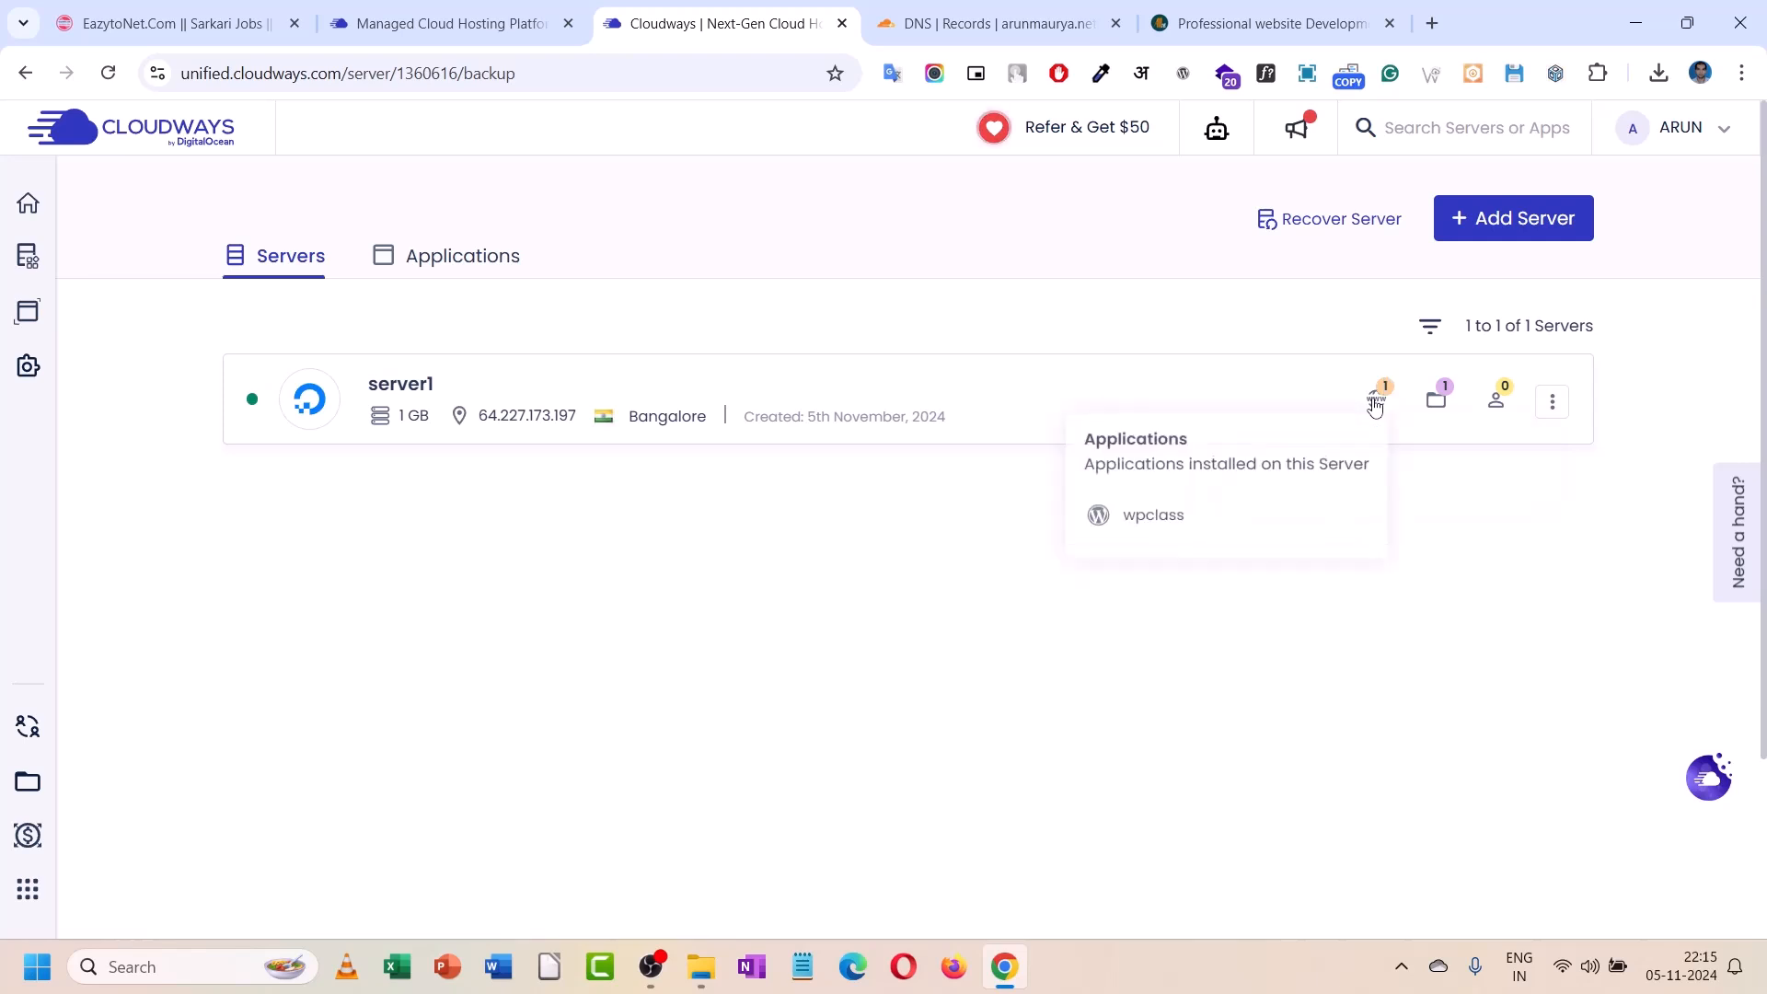
left_click(1137, 516)
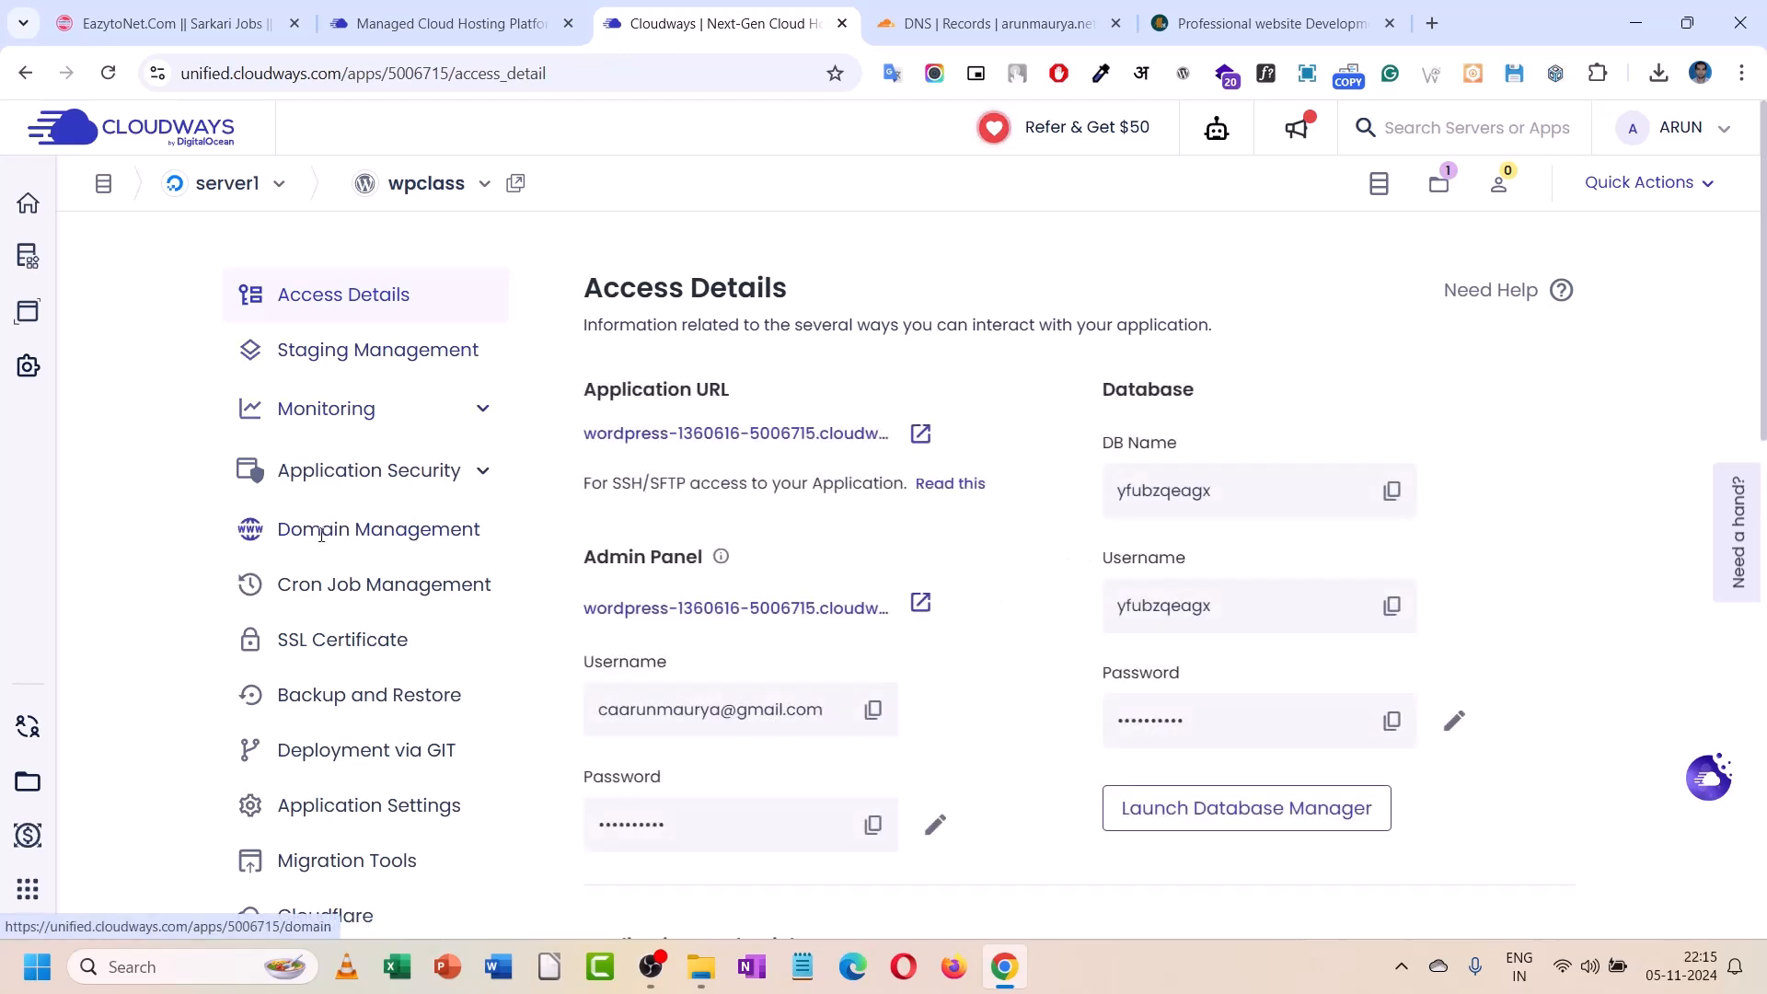
- Look through wpclass's management sections and access details, and open its application URL to view the live site
scroll(329, 533, "down", 2)
scroll(327, 553, "down", 2)
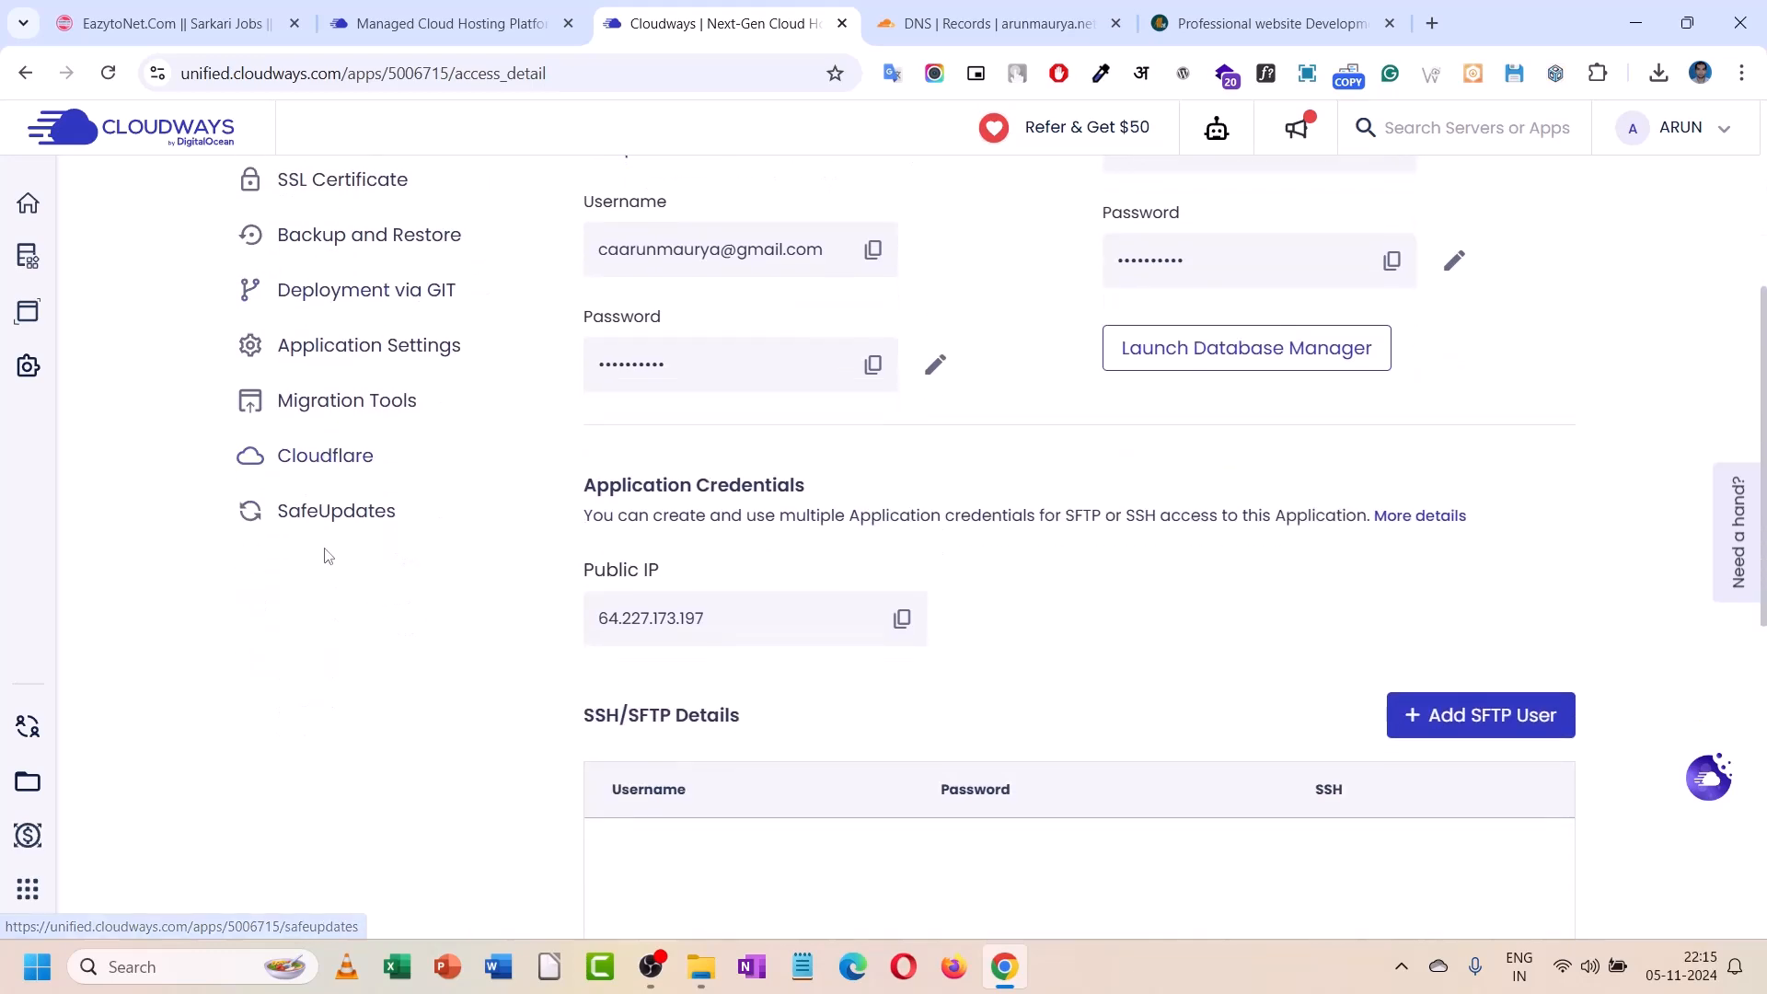
scroll(327, 552, "up", 5)
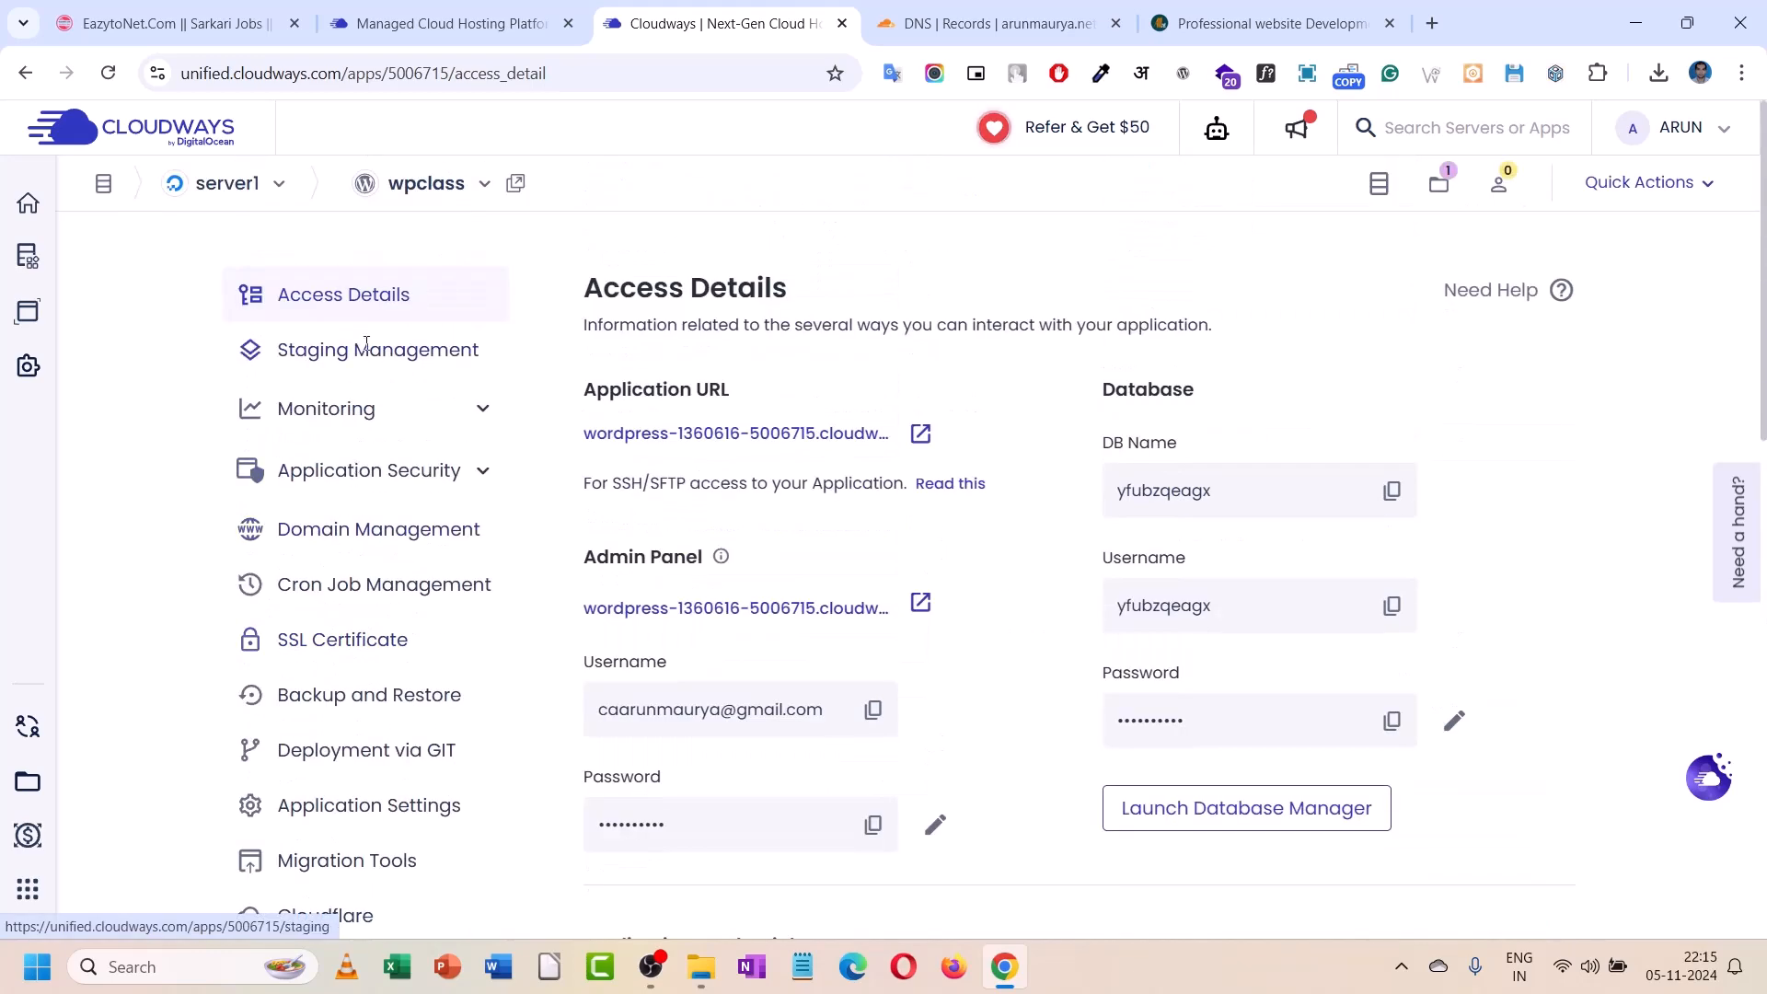
left_click(921, 435)
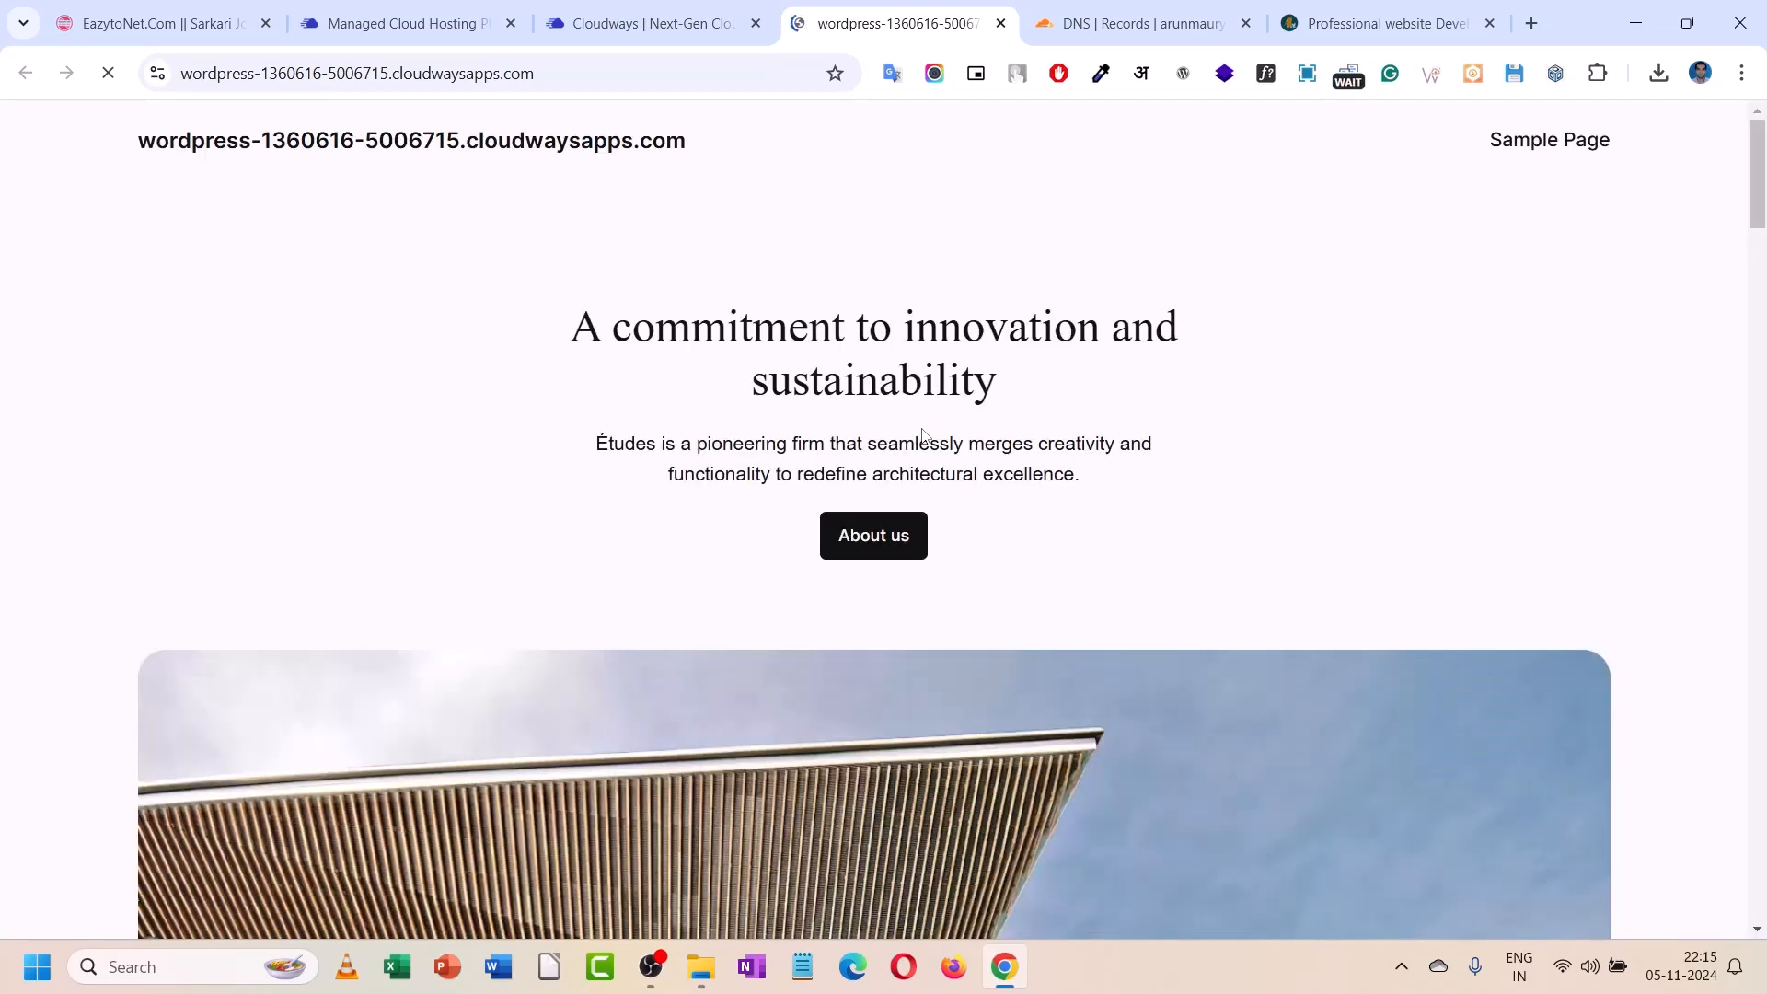
- Return to wpclass's access details in Cloudways and open the WordPress admin panel's login page
left_click(618, 11)
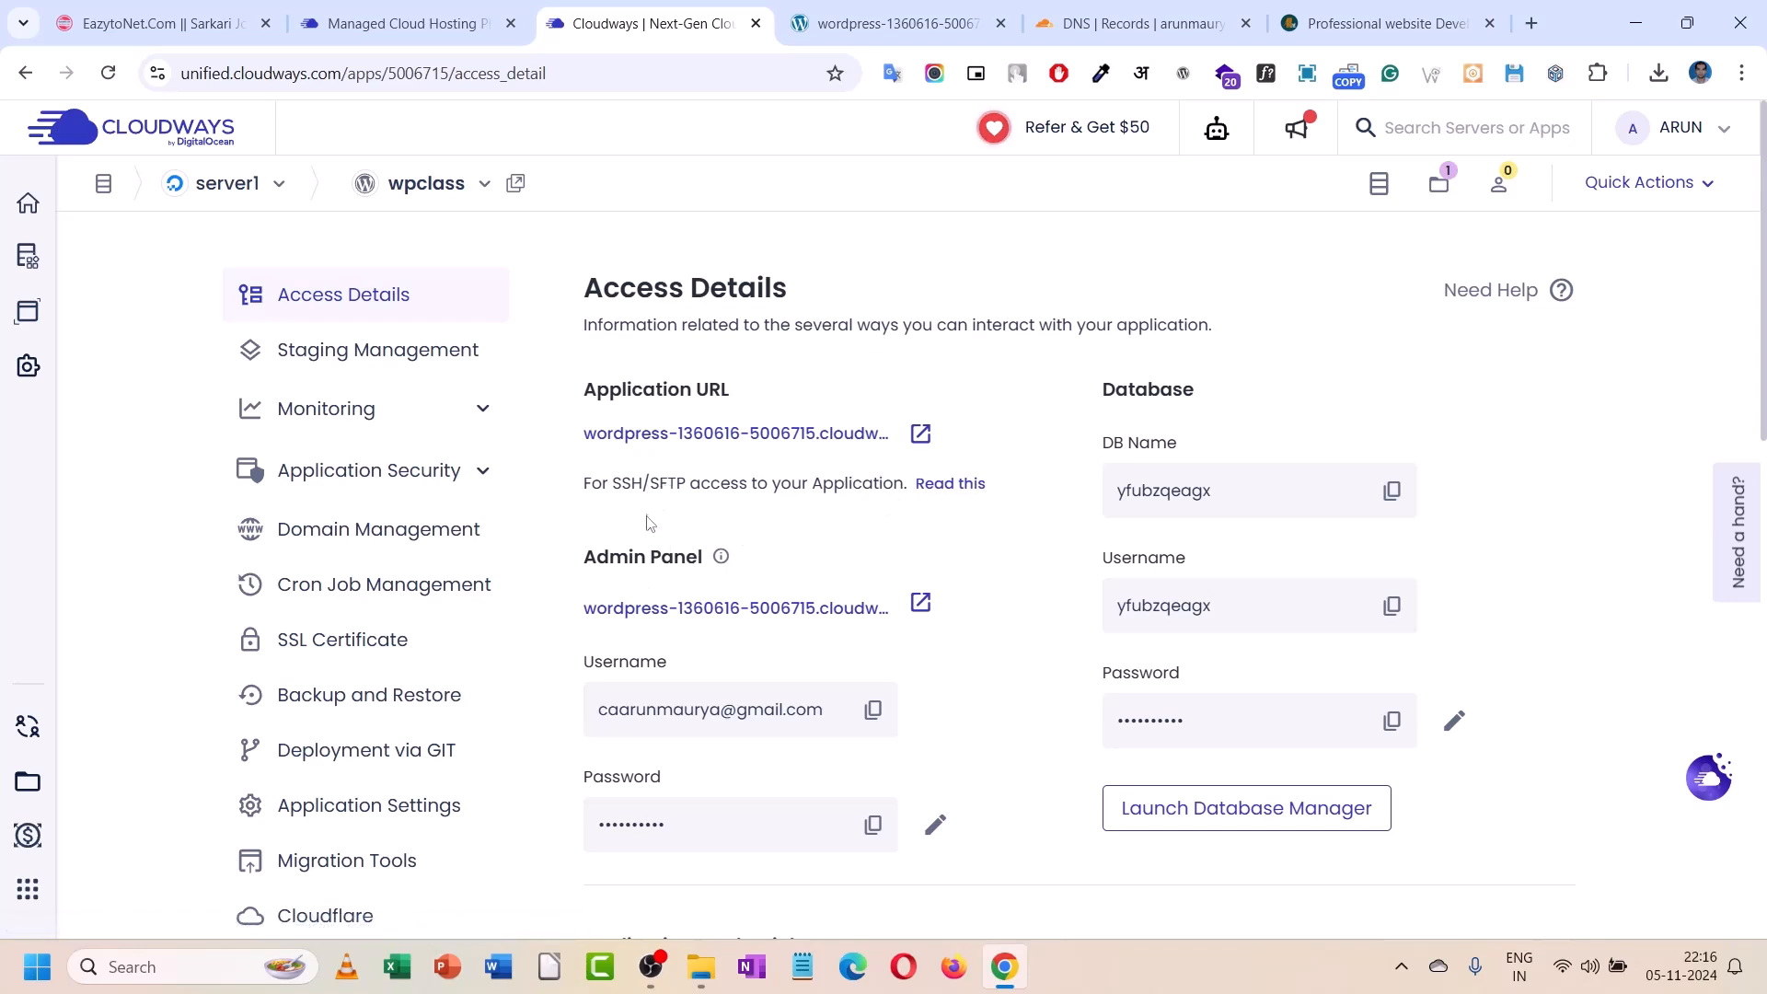
scroll(688, 513, "down", 1)
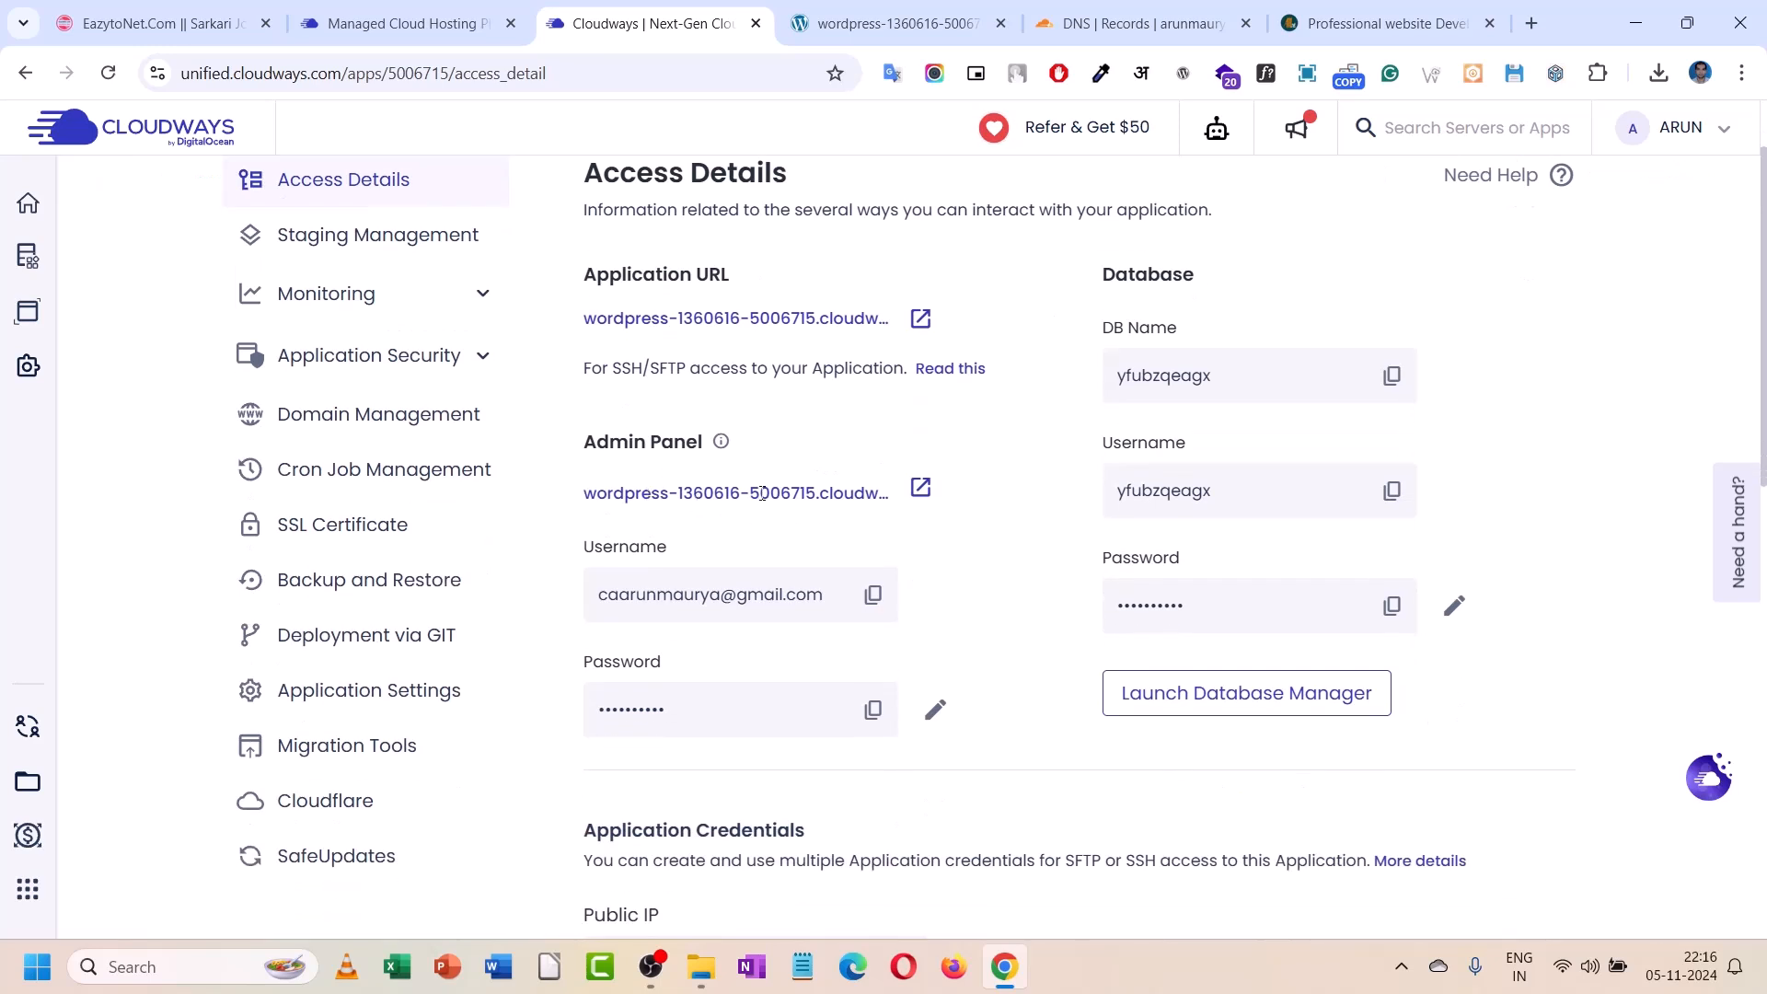
left_click(920, 491)
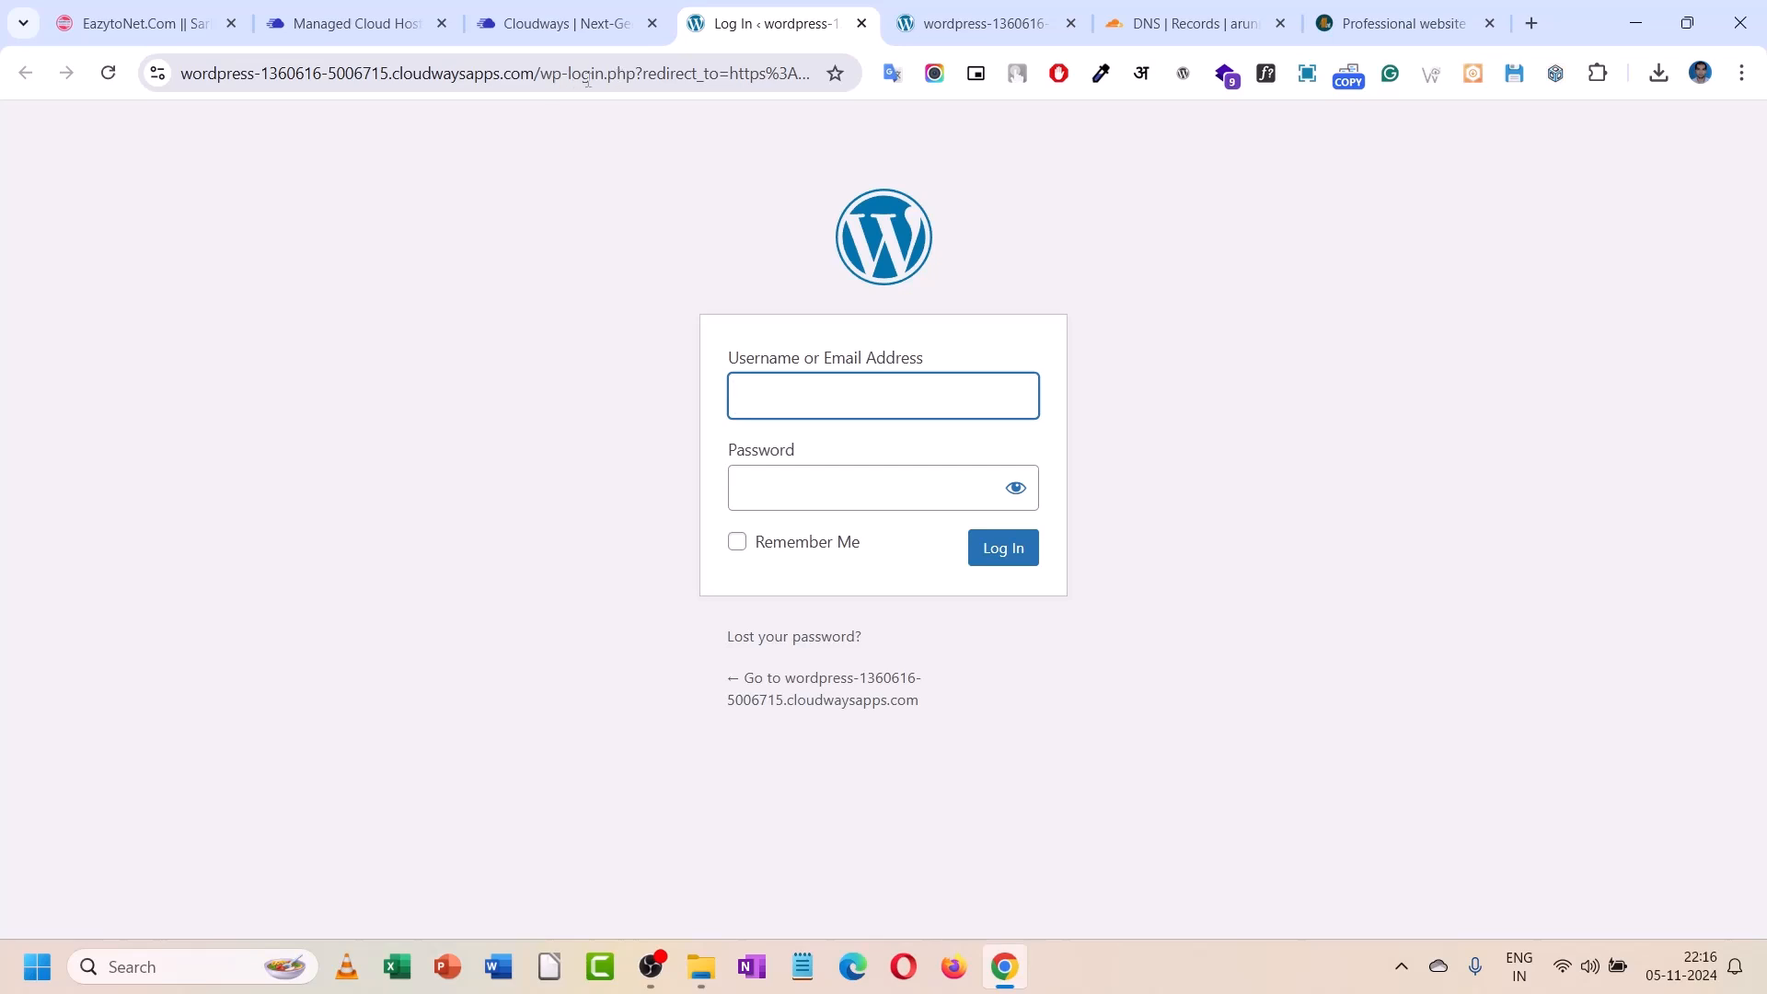
- Try to copy the admin panel username from wpclass's access details into the WordPress login form
left_click(566, 23)
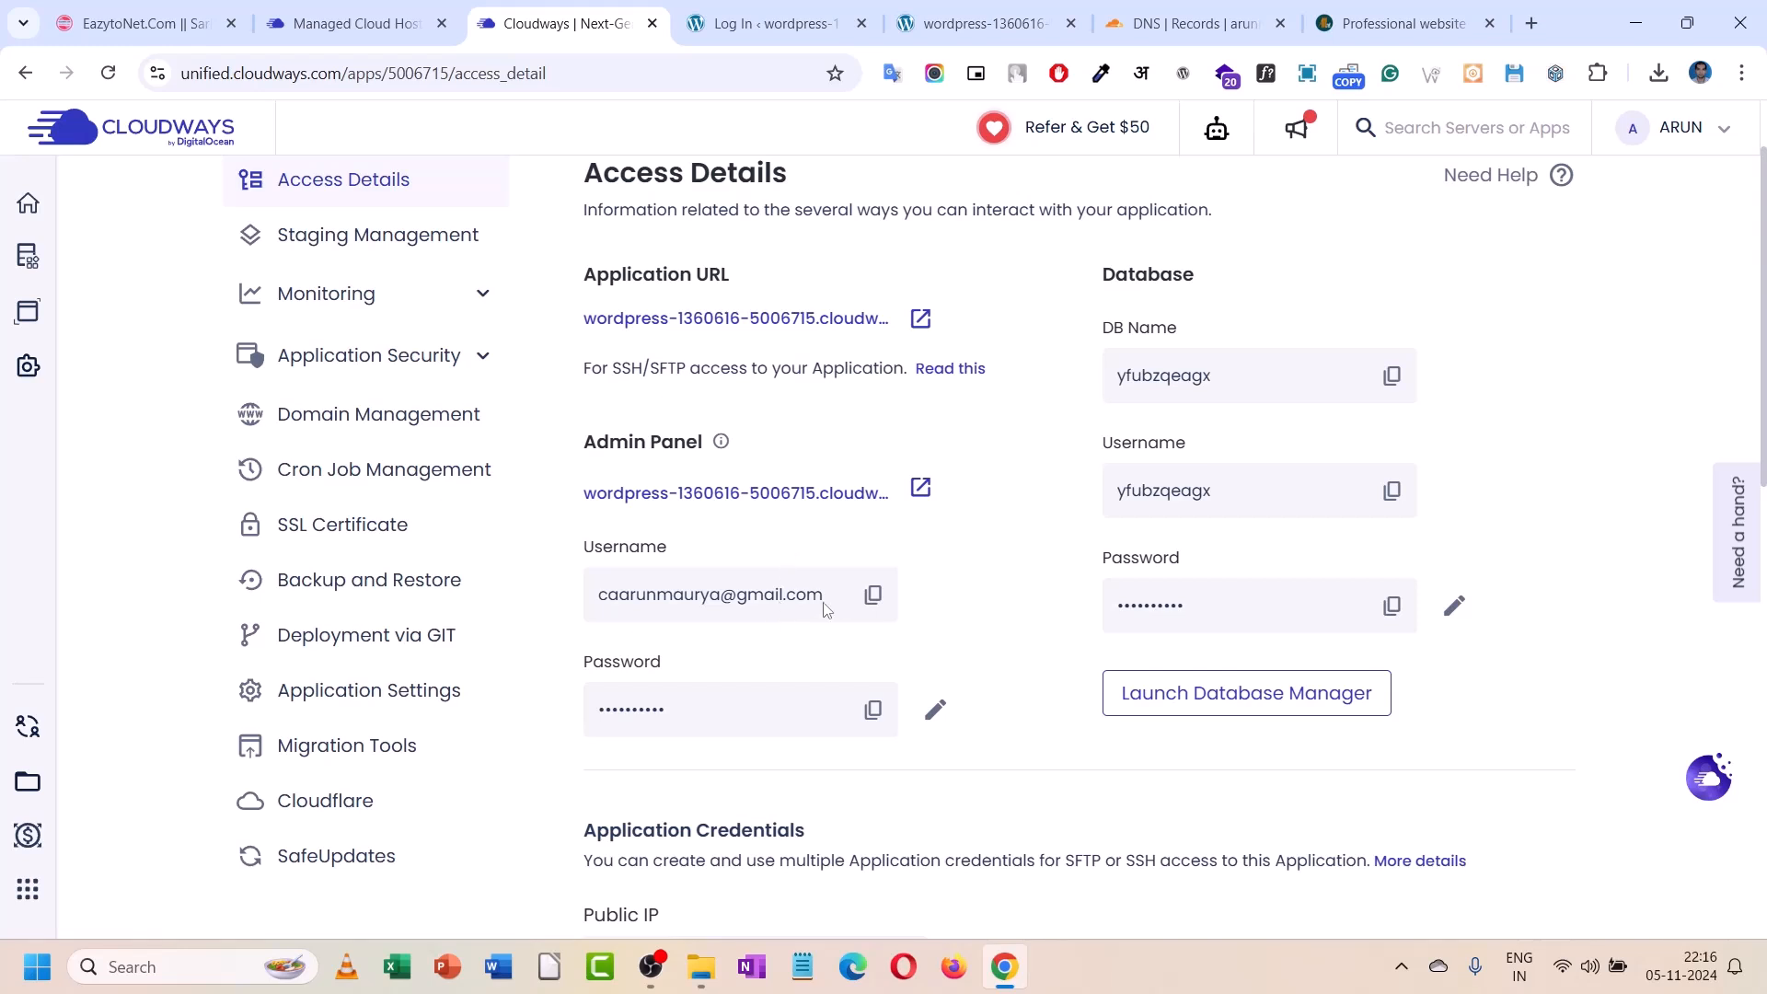
left_click(872, 594)
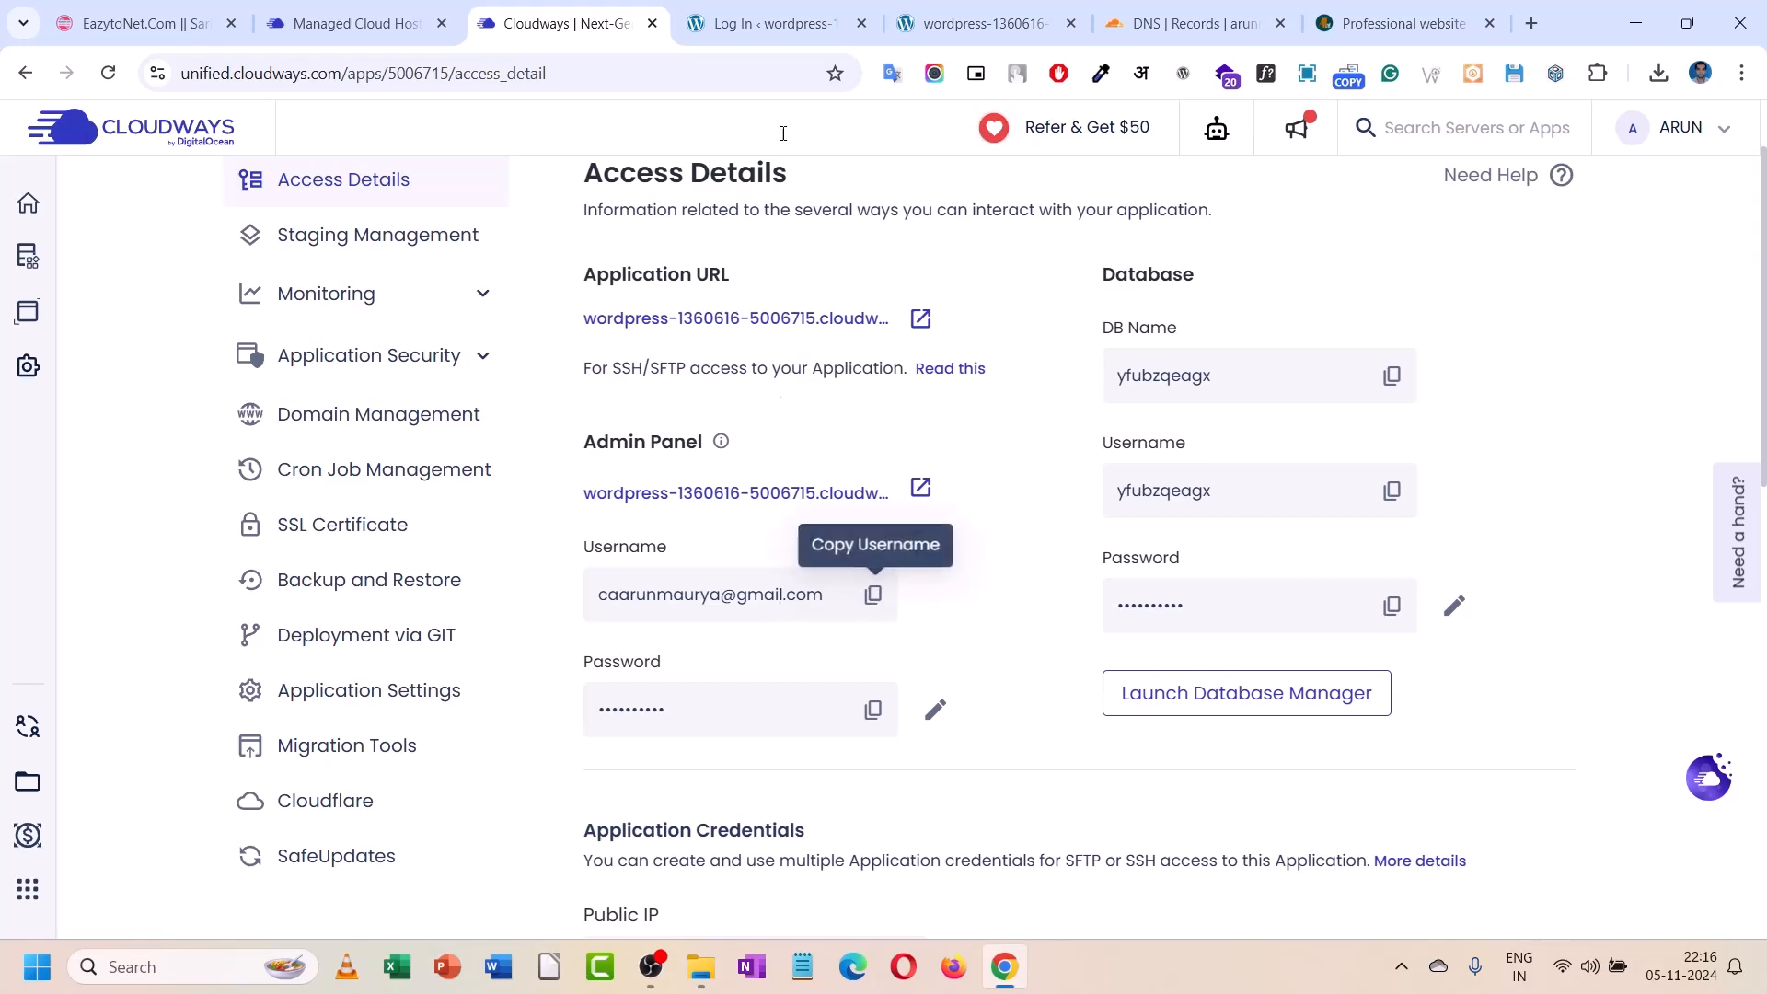
left_click(744, 8)
right_click(792, 398)
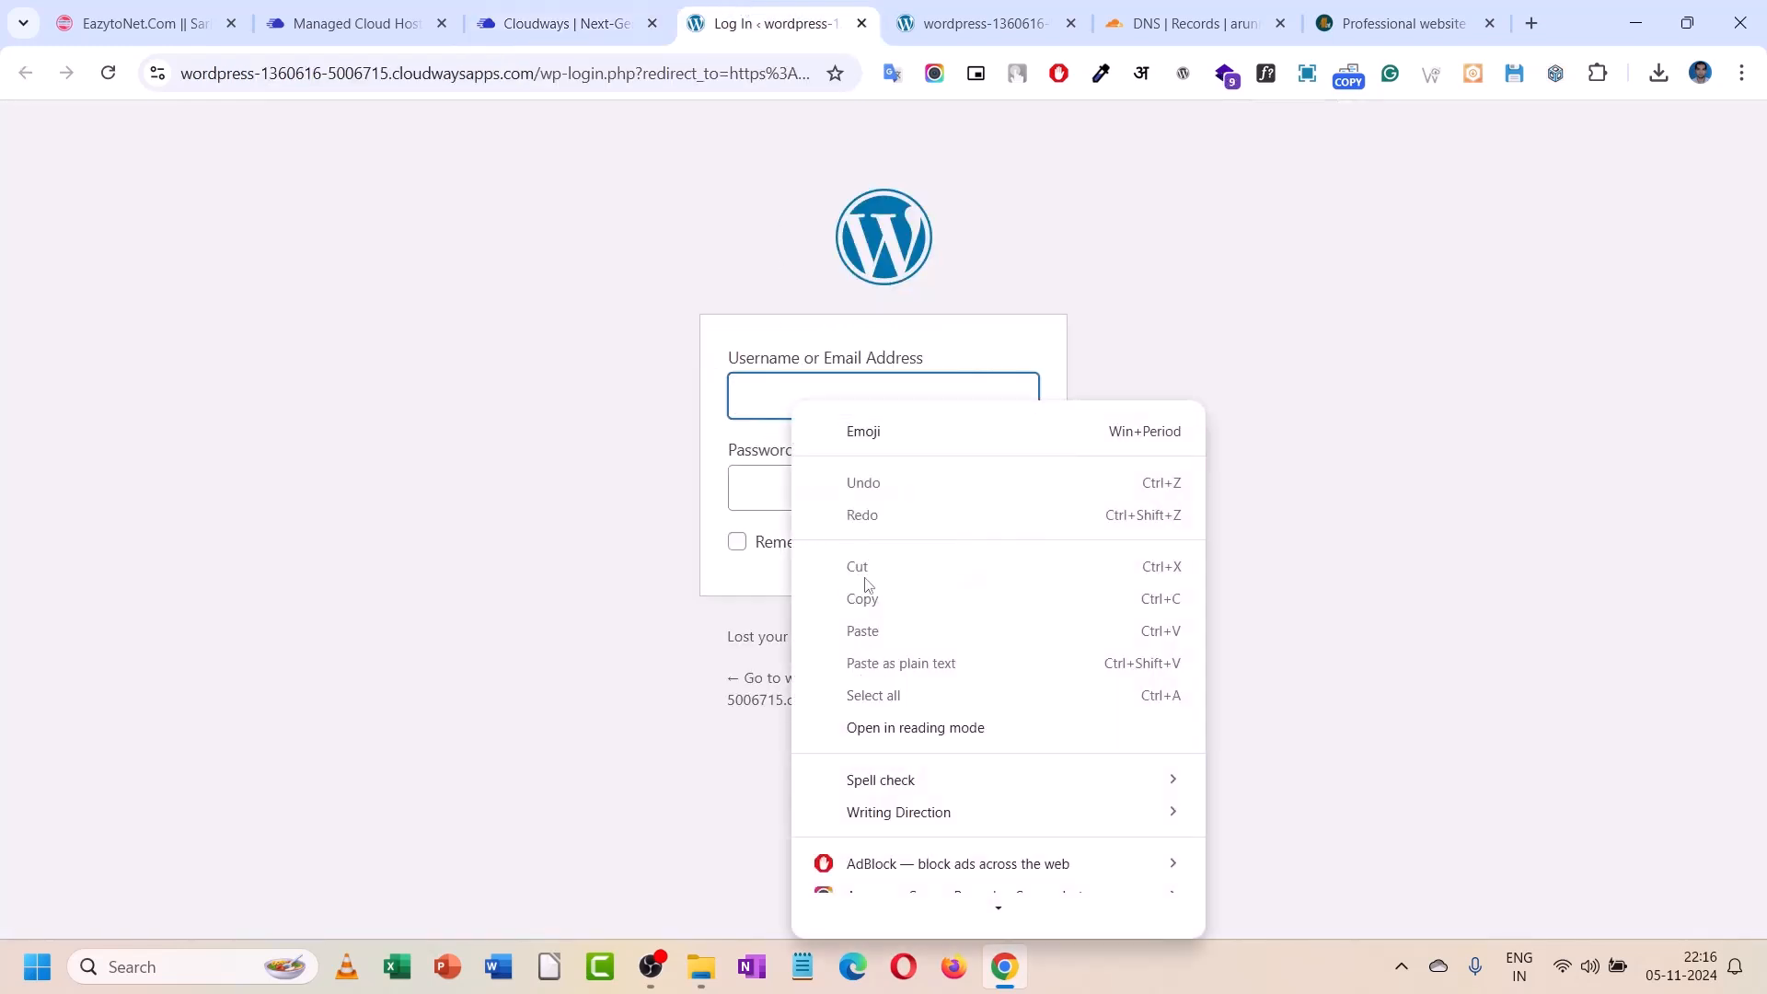
left_click(762, 403)
right_click(760, 401)
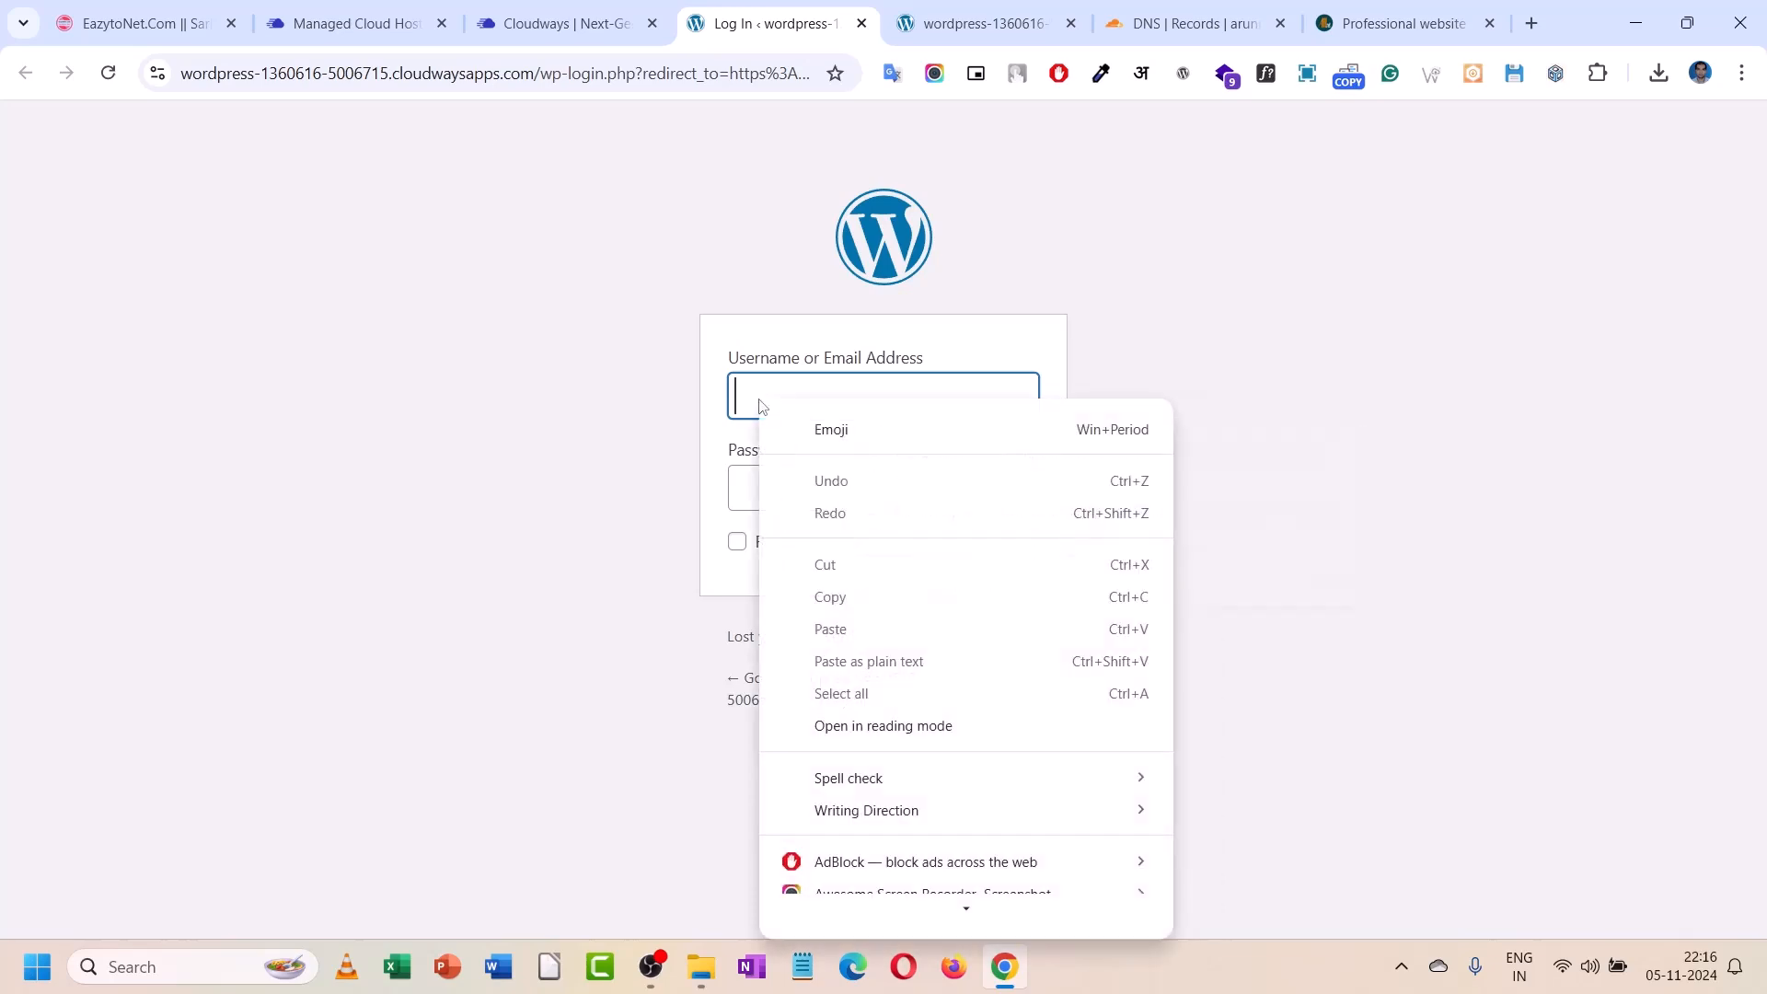
- Copy the admin username again from the Cloudways access details and paste it as the WordPress login's username
left_click(549, 10)
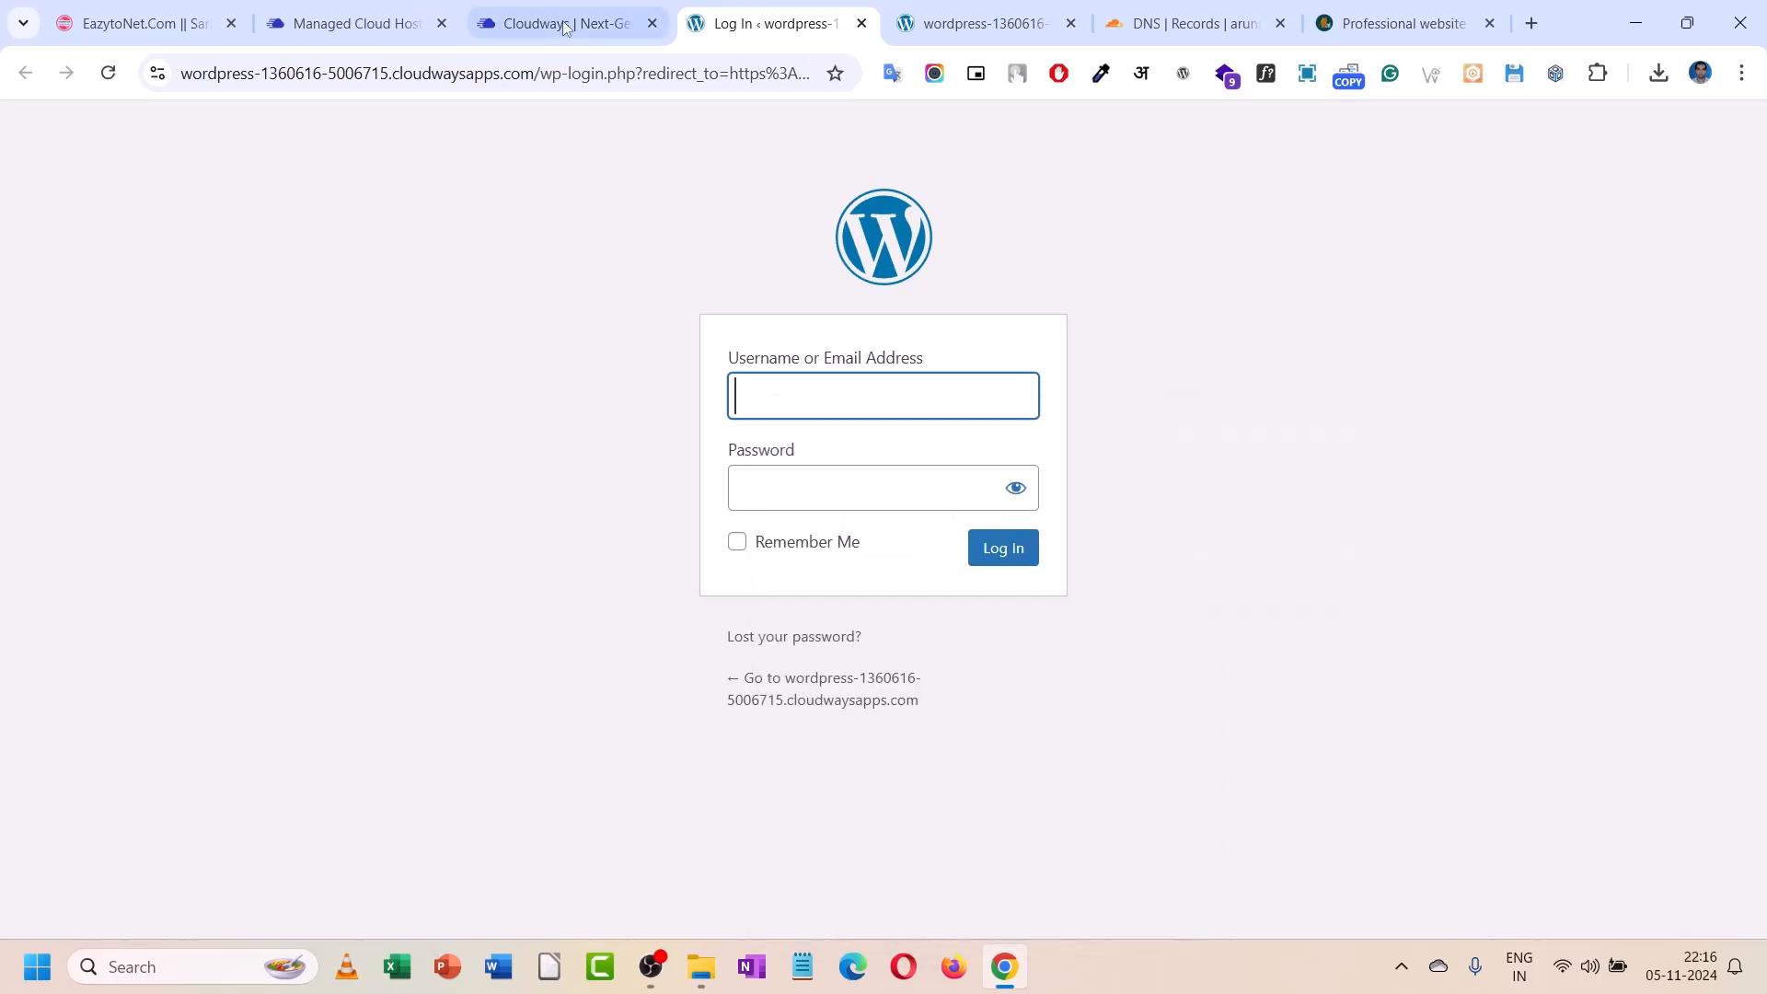
left_click(548, 10)
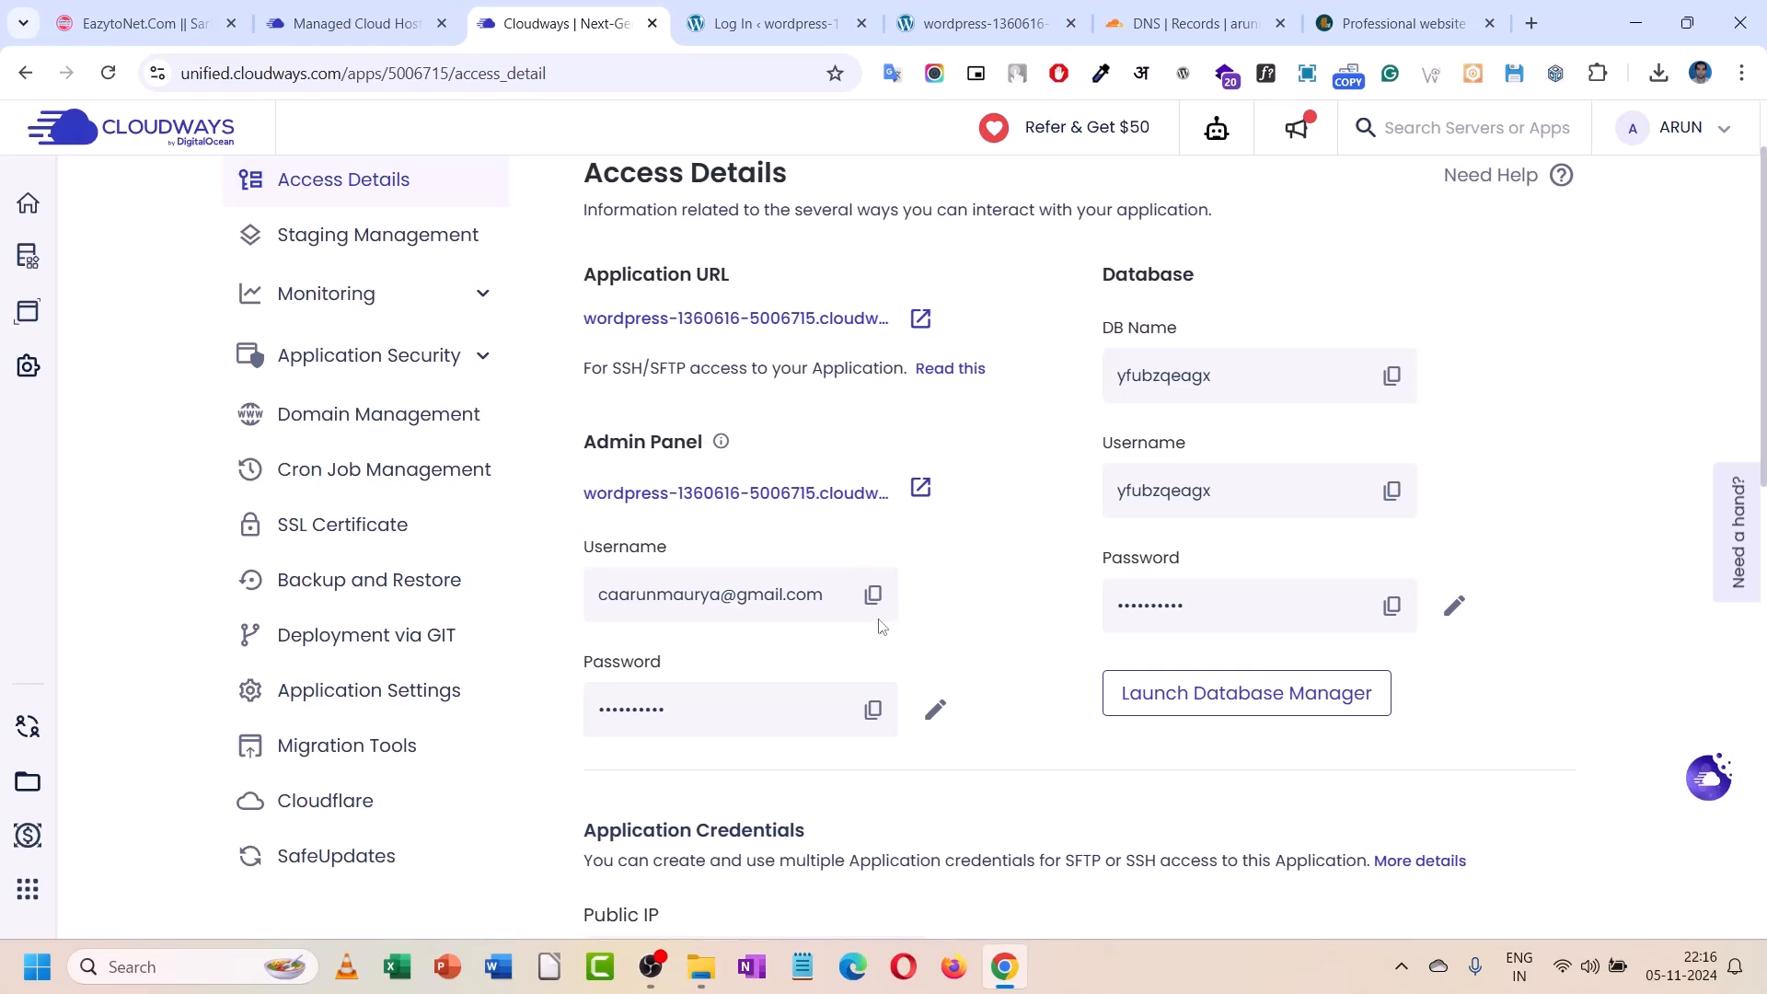
left_click(872, 596)
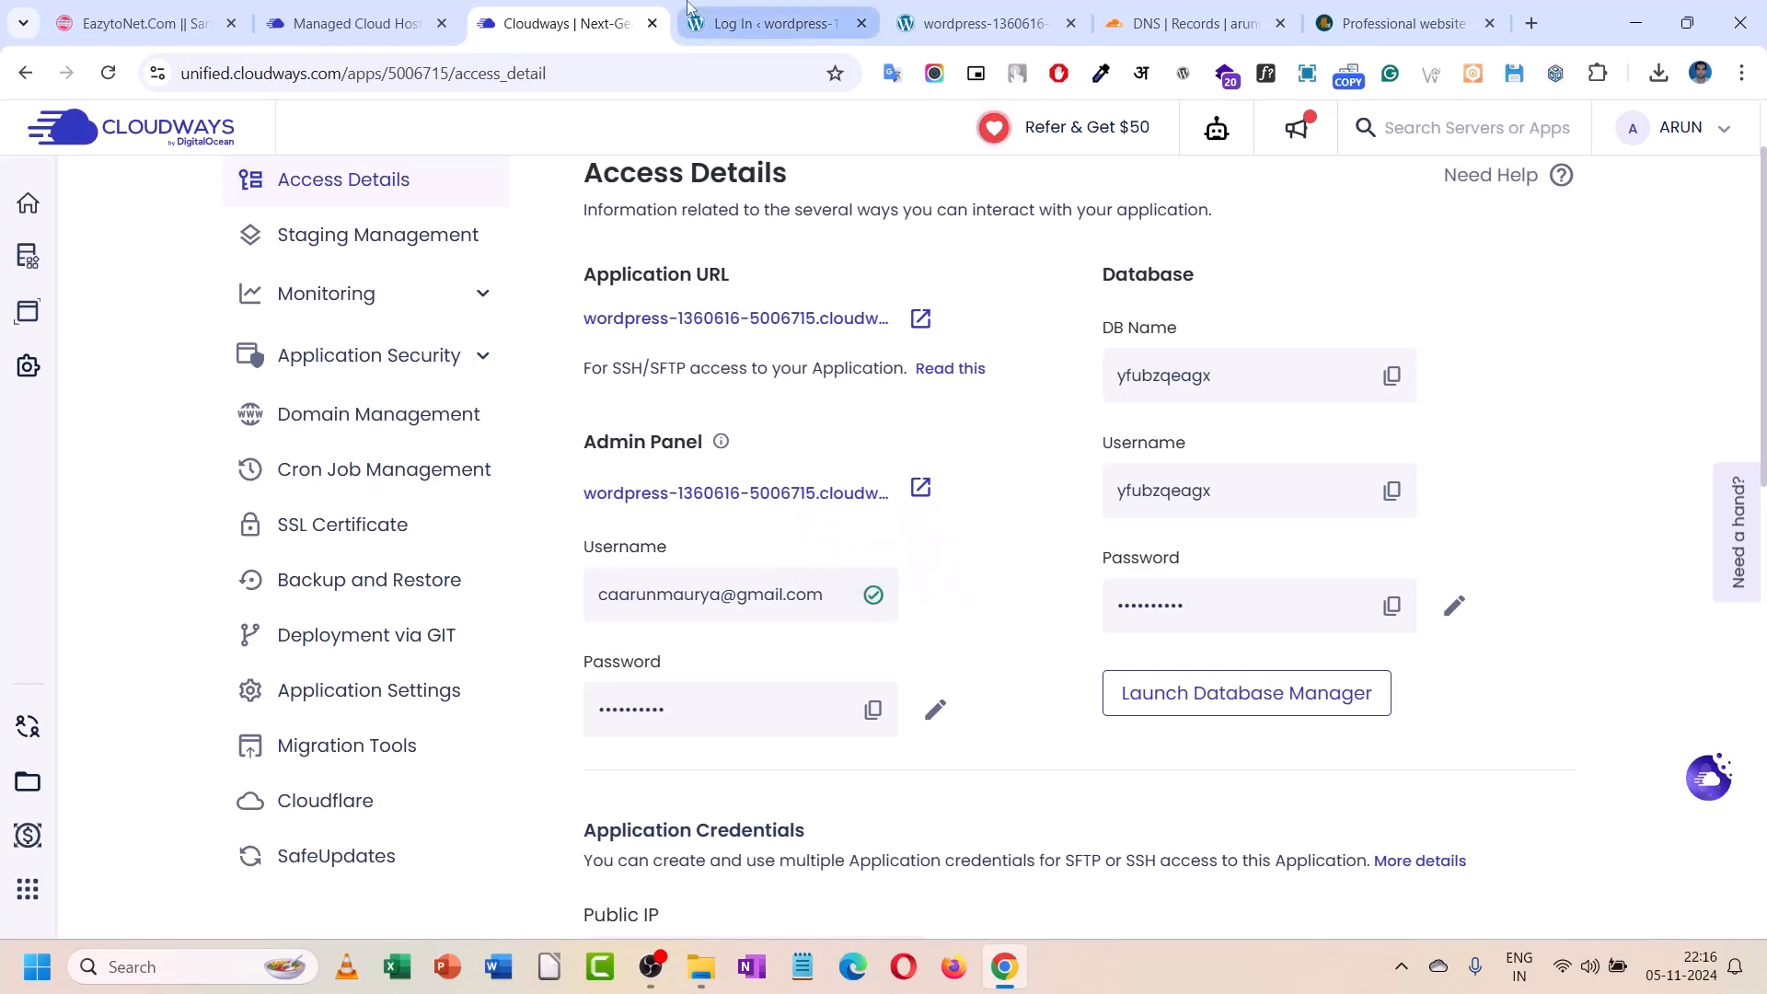
left_click(764, 23)
right_click(753, 386)
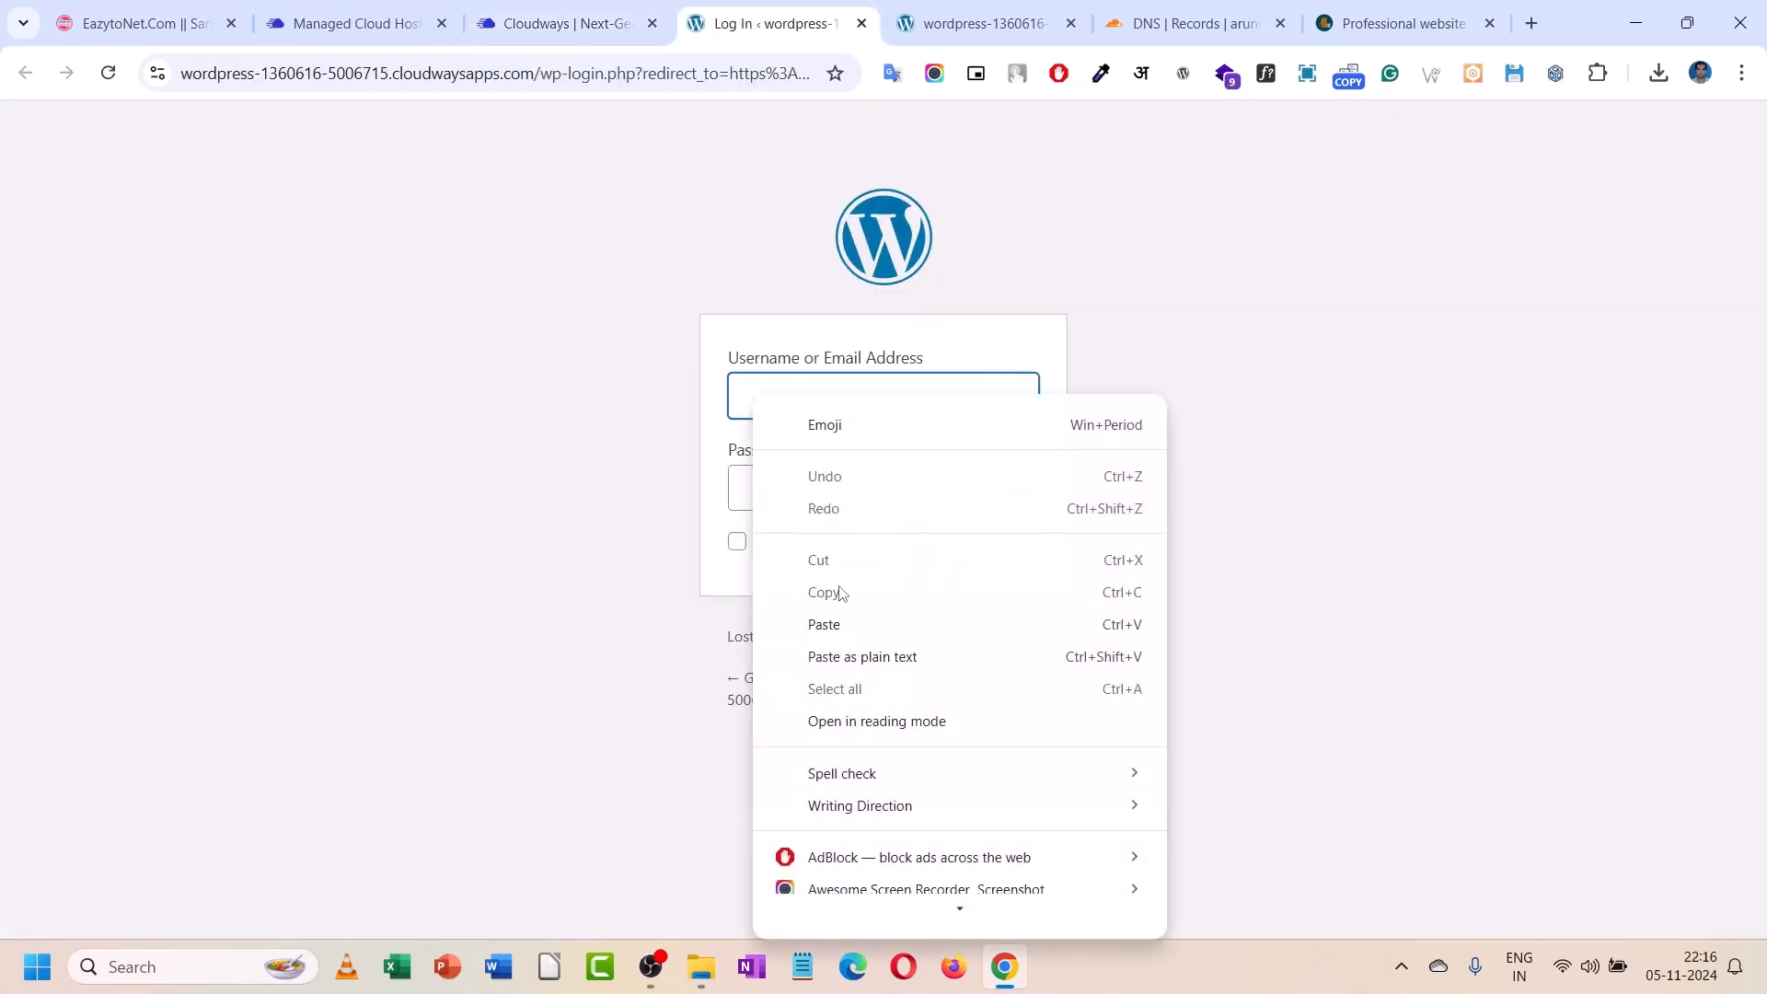
left_click(829, 624)
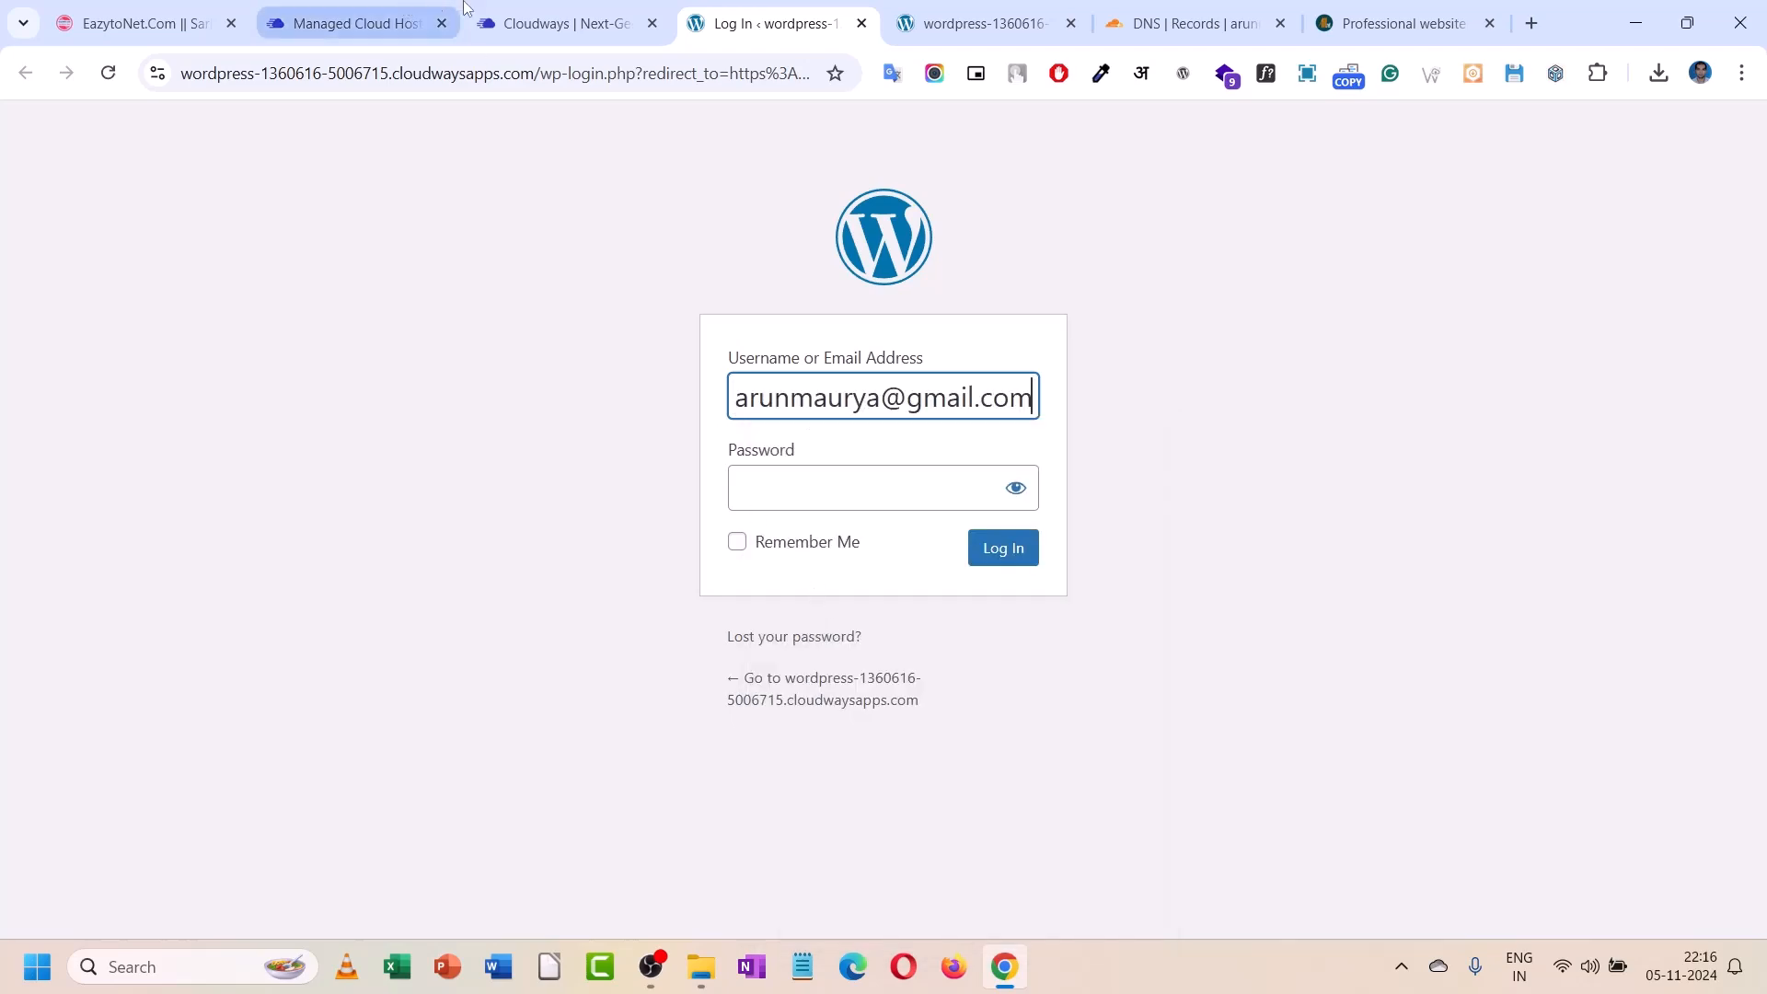
- Copy the admin panel password from Cloudways into the WordPress login's password field and log in
left_click(608, 18)
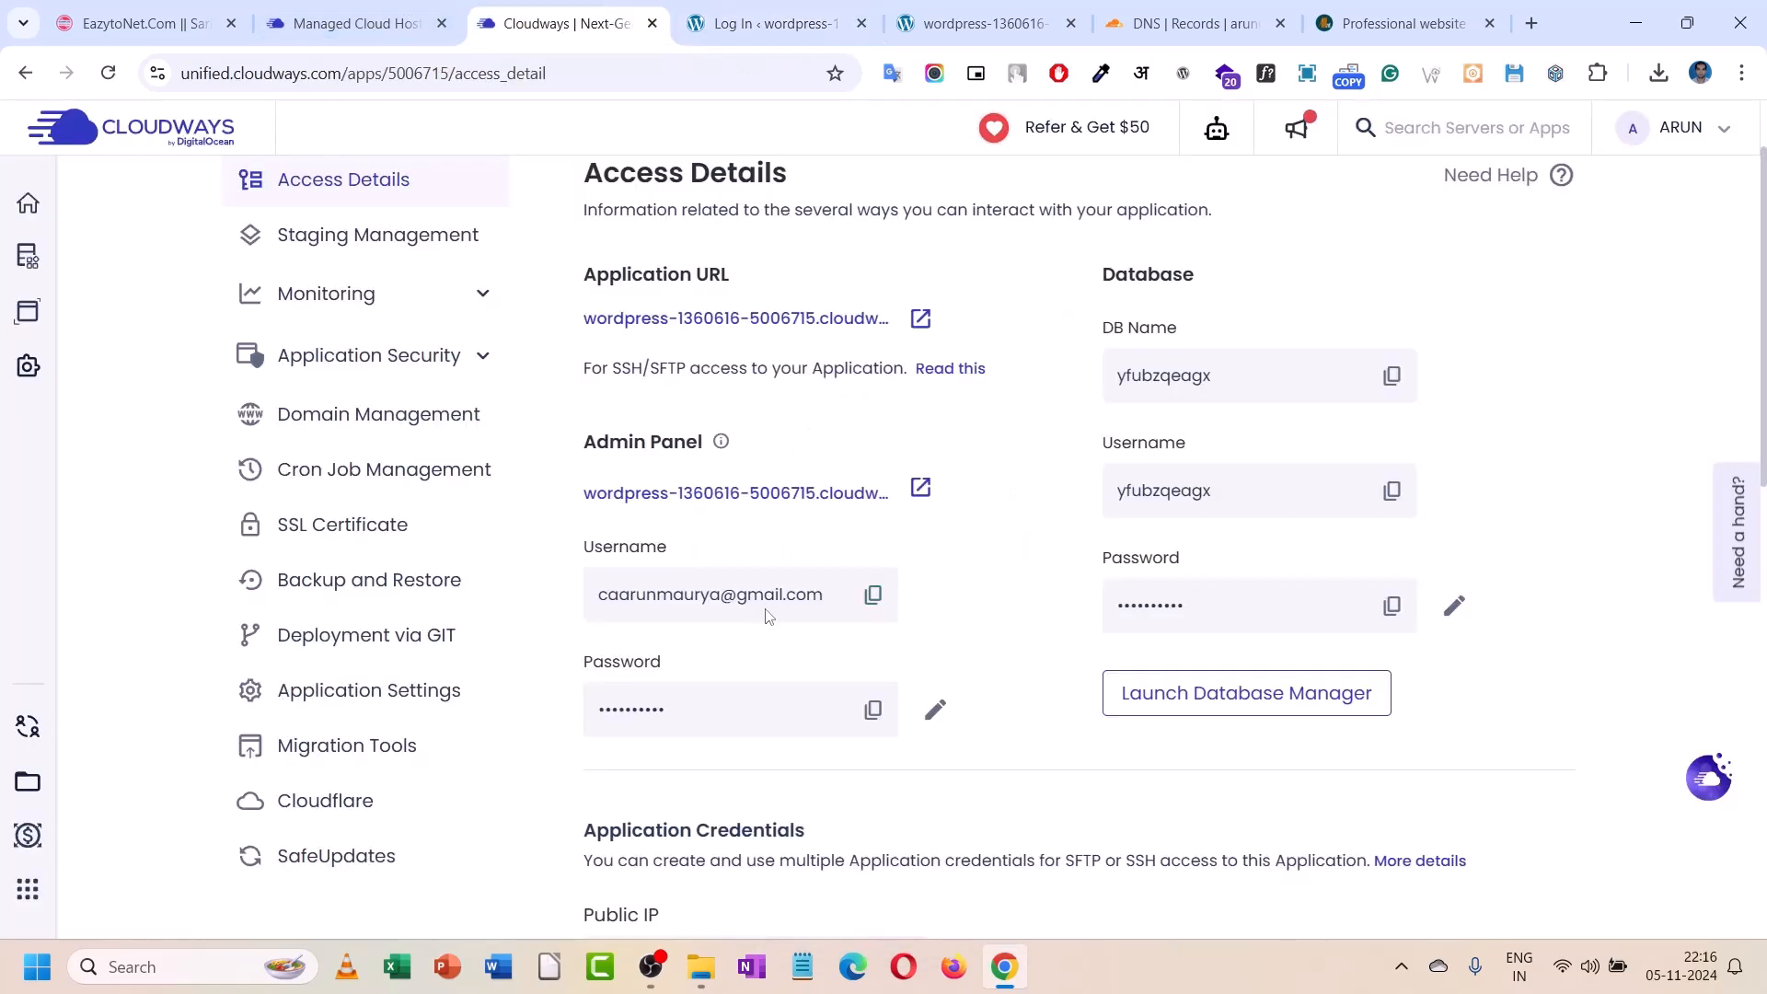
left_click(873, 714)
left_click(771, 8)
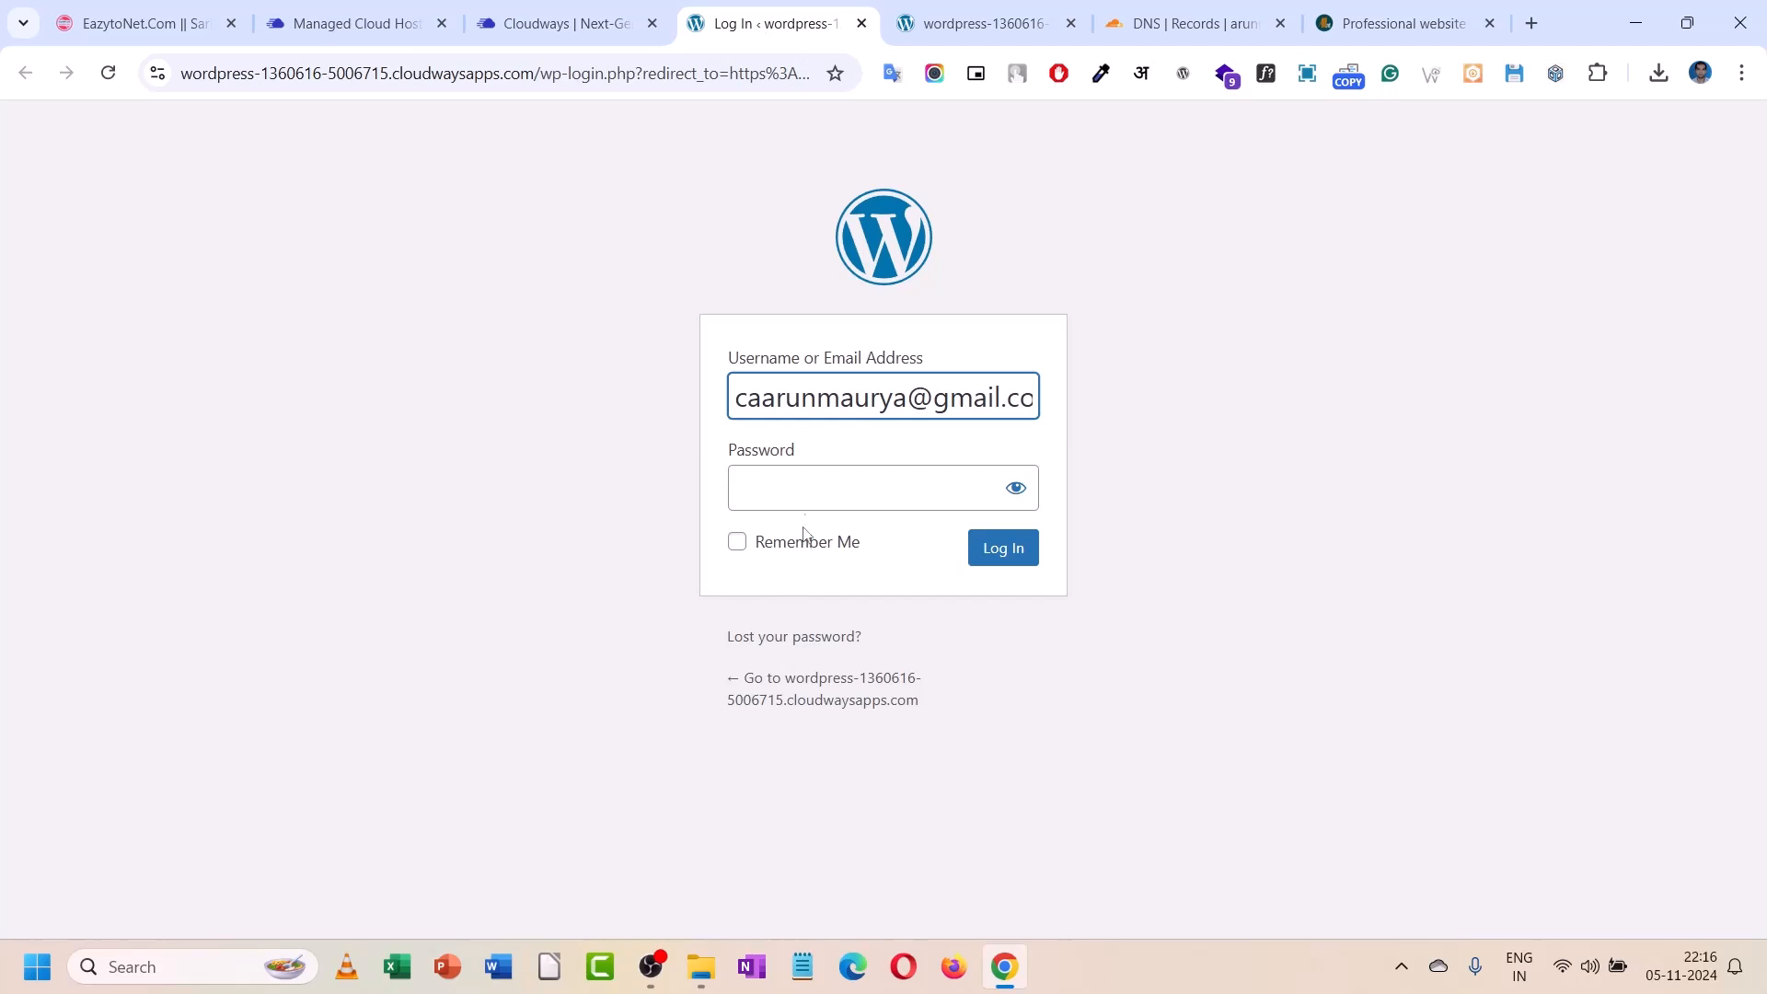
right_click(803, 476)
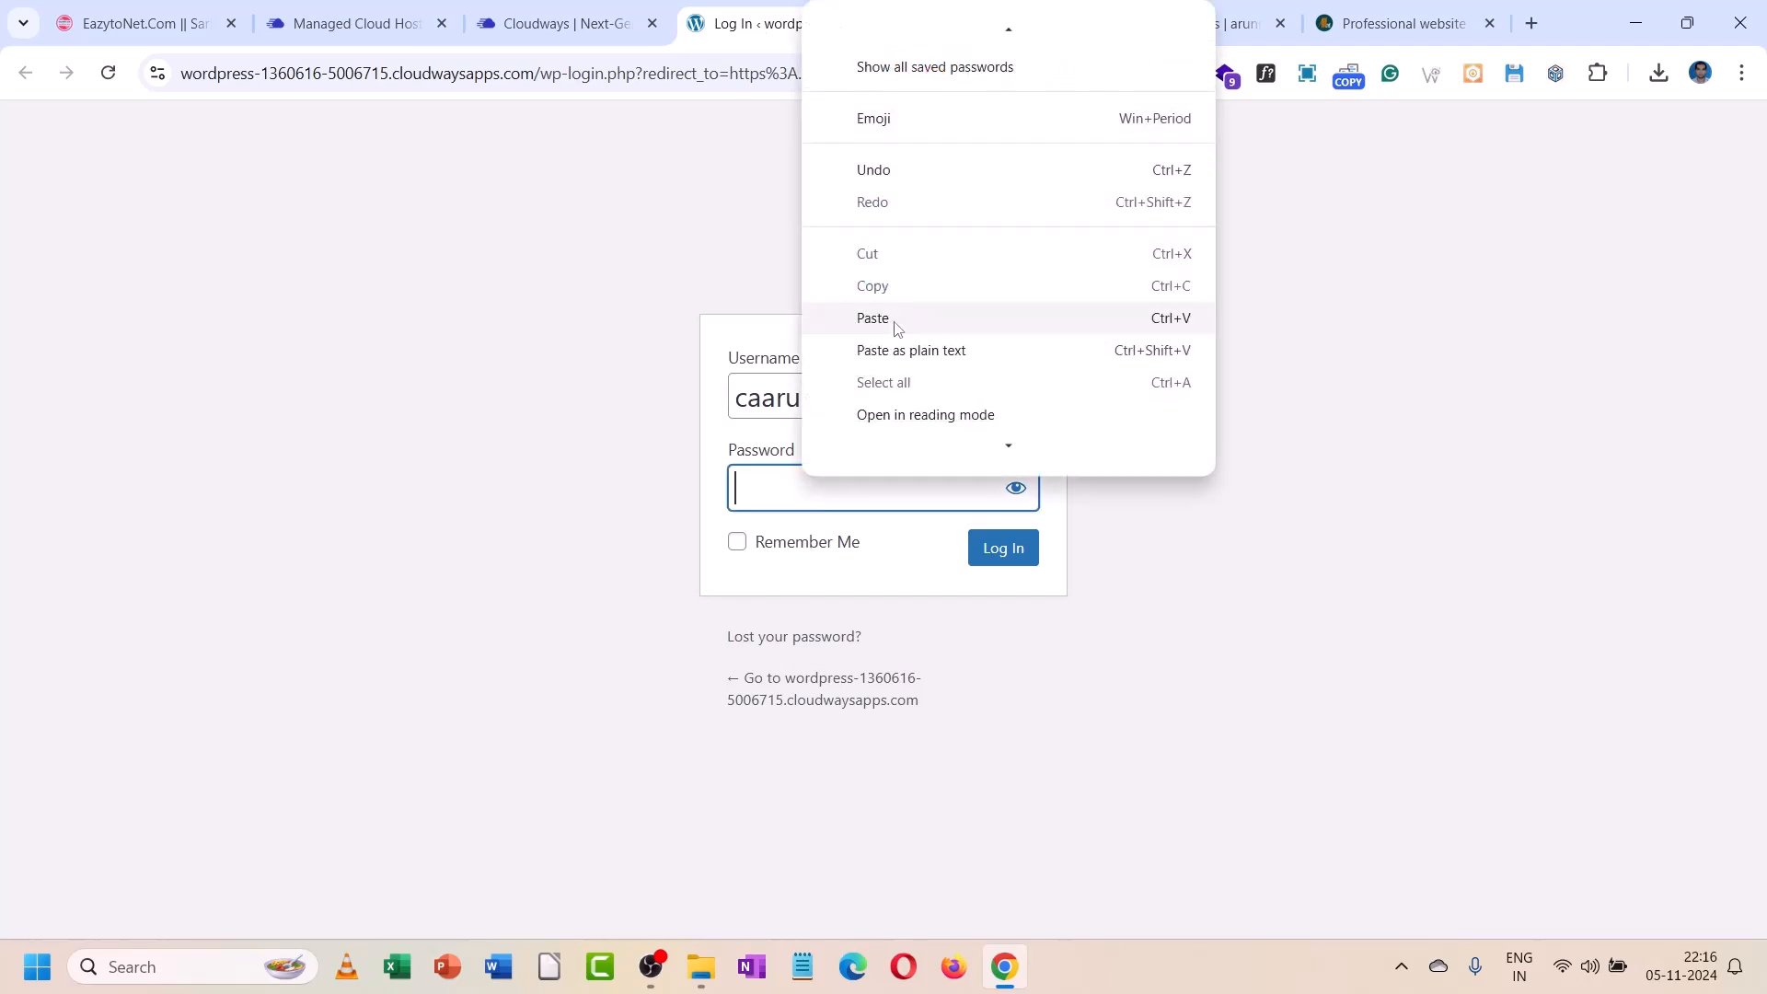
left_click(898, 206)
left_click(994, 552)
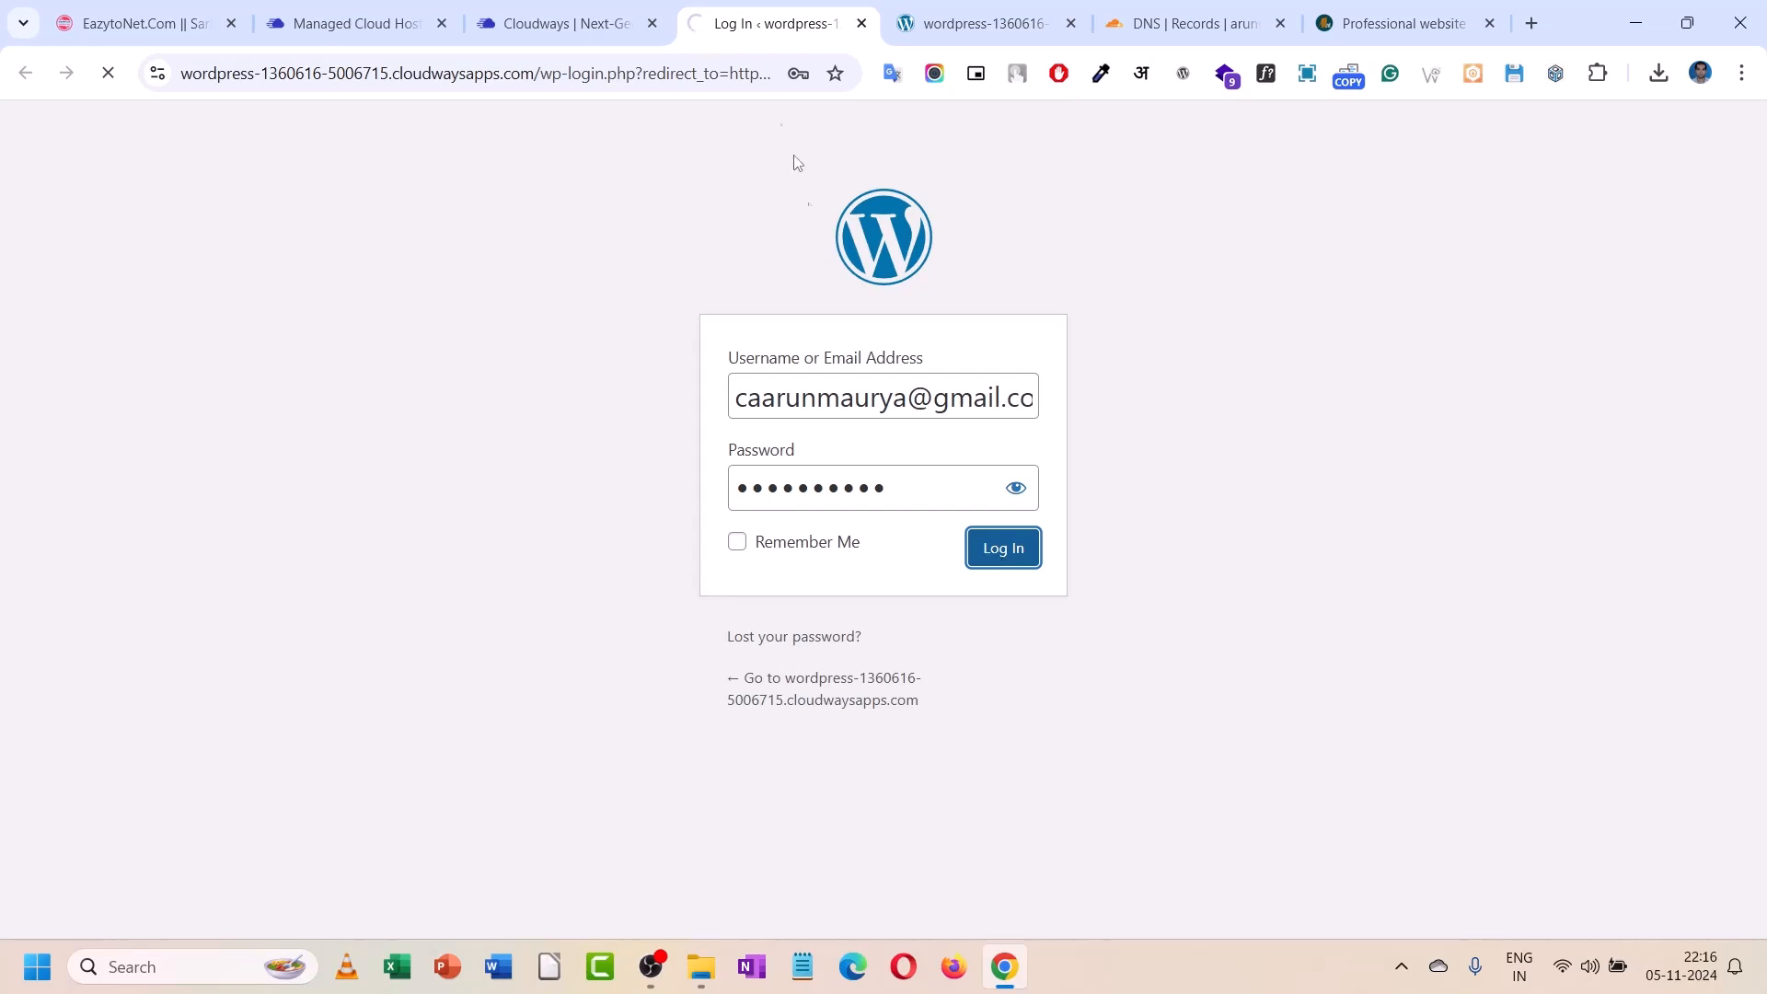
- Decline saving the login password on the WordPress dashboard, and highlight the temporary domain in the site's address
left_click(553, 11)
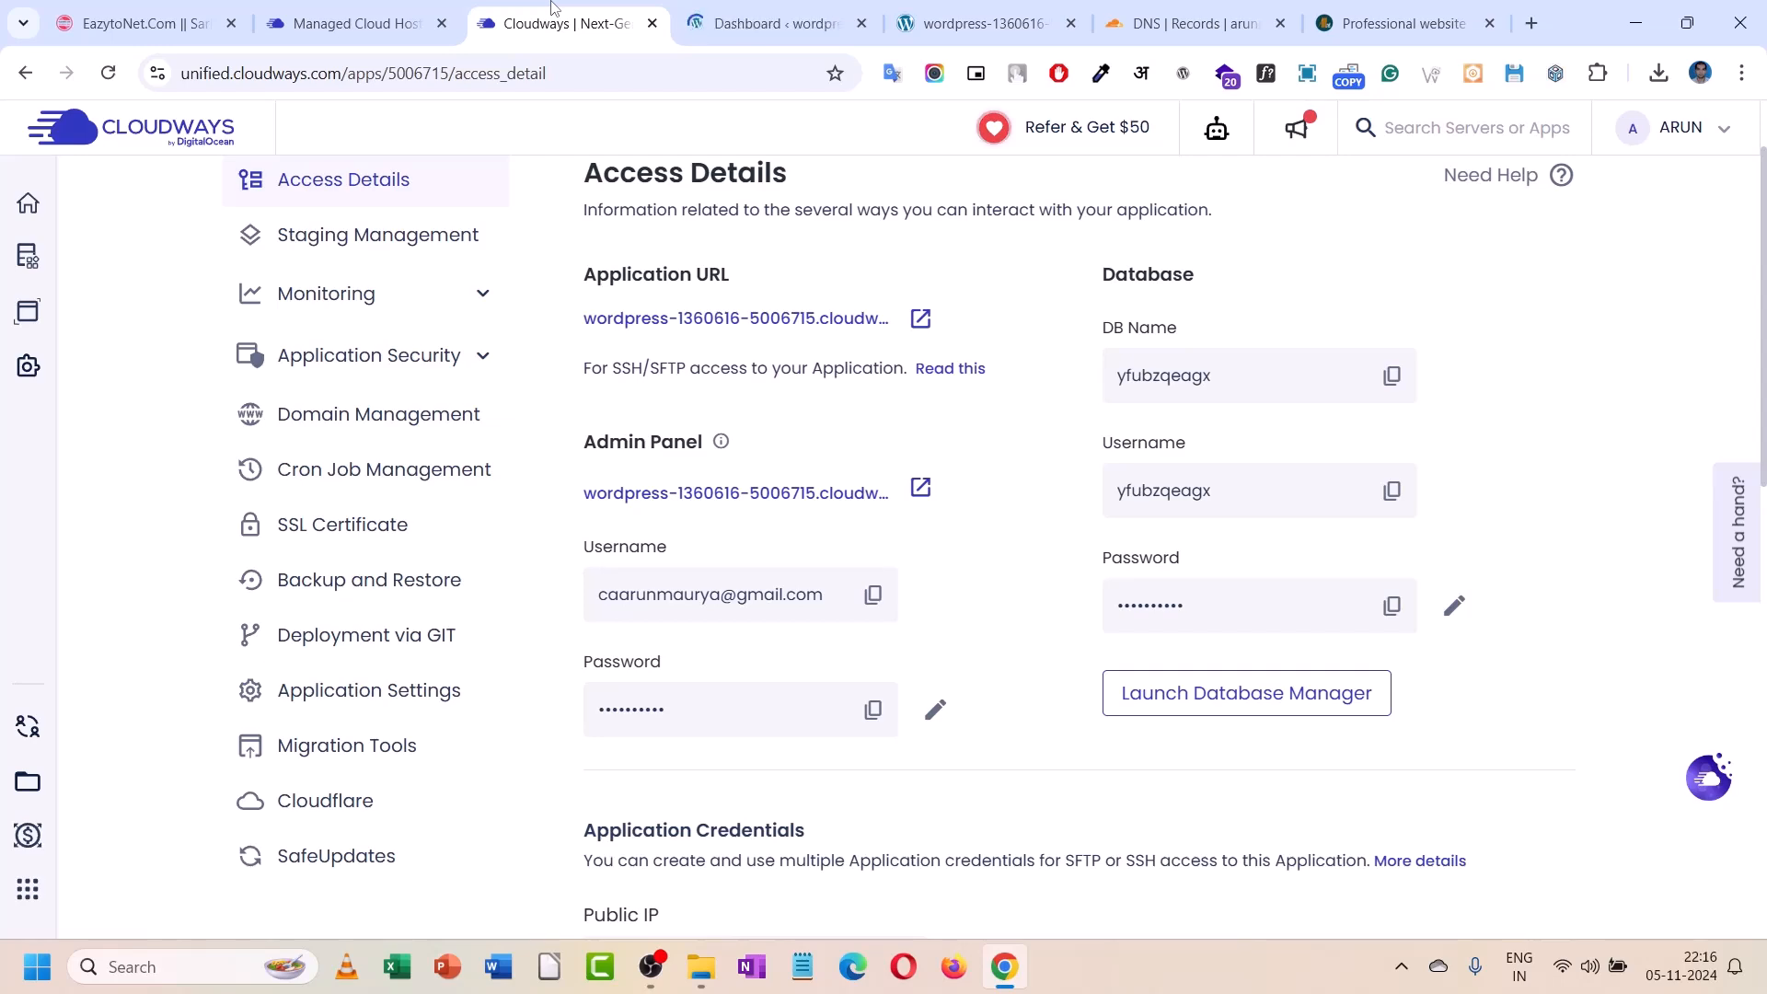
left_click(685, 17)
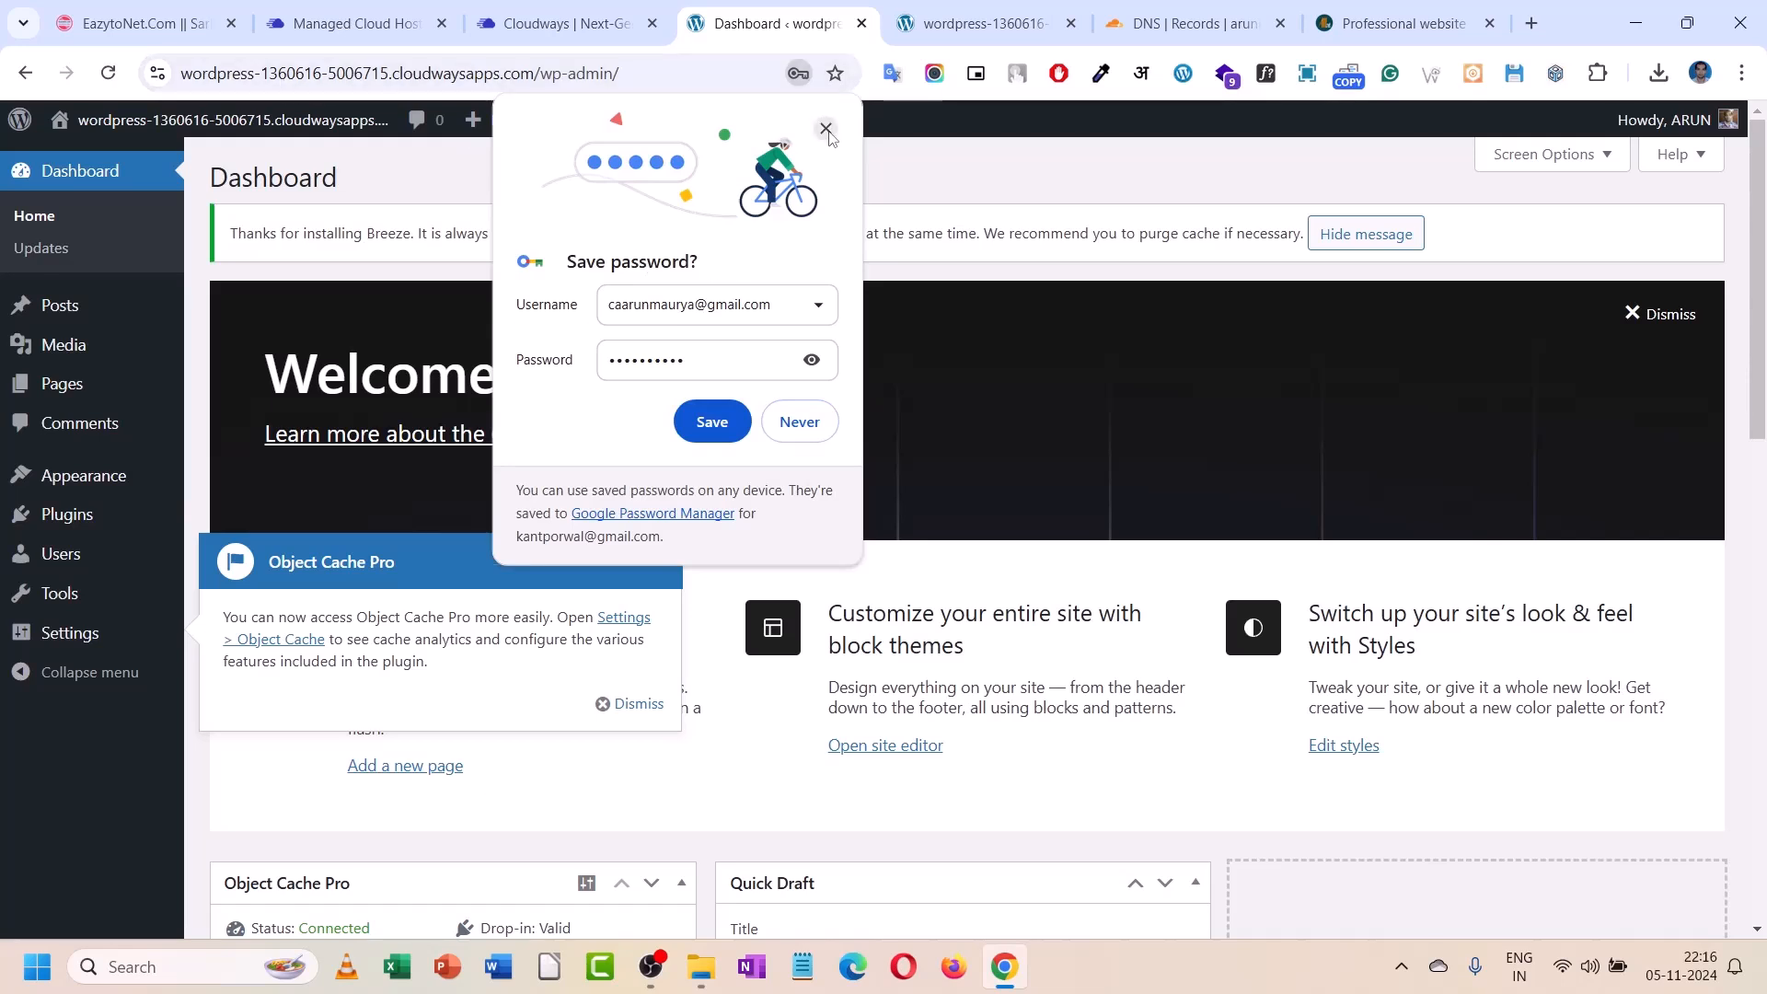
left_click(825, 129)
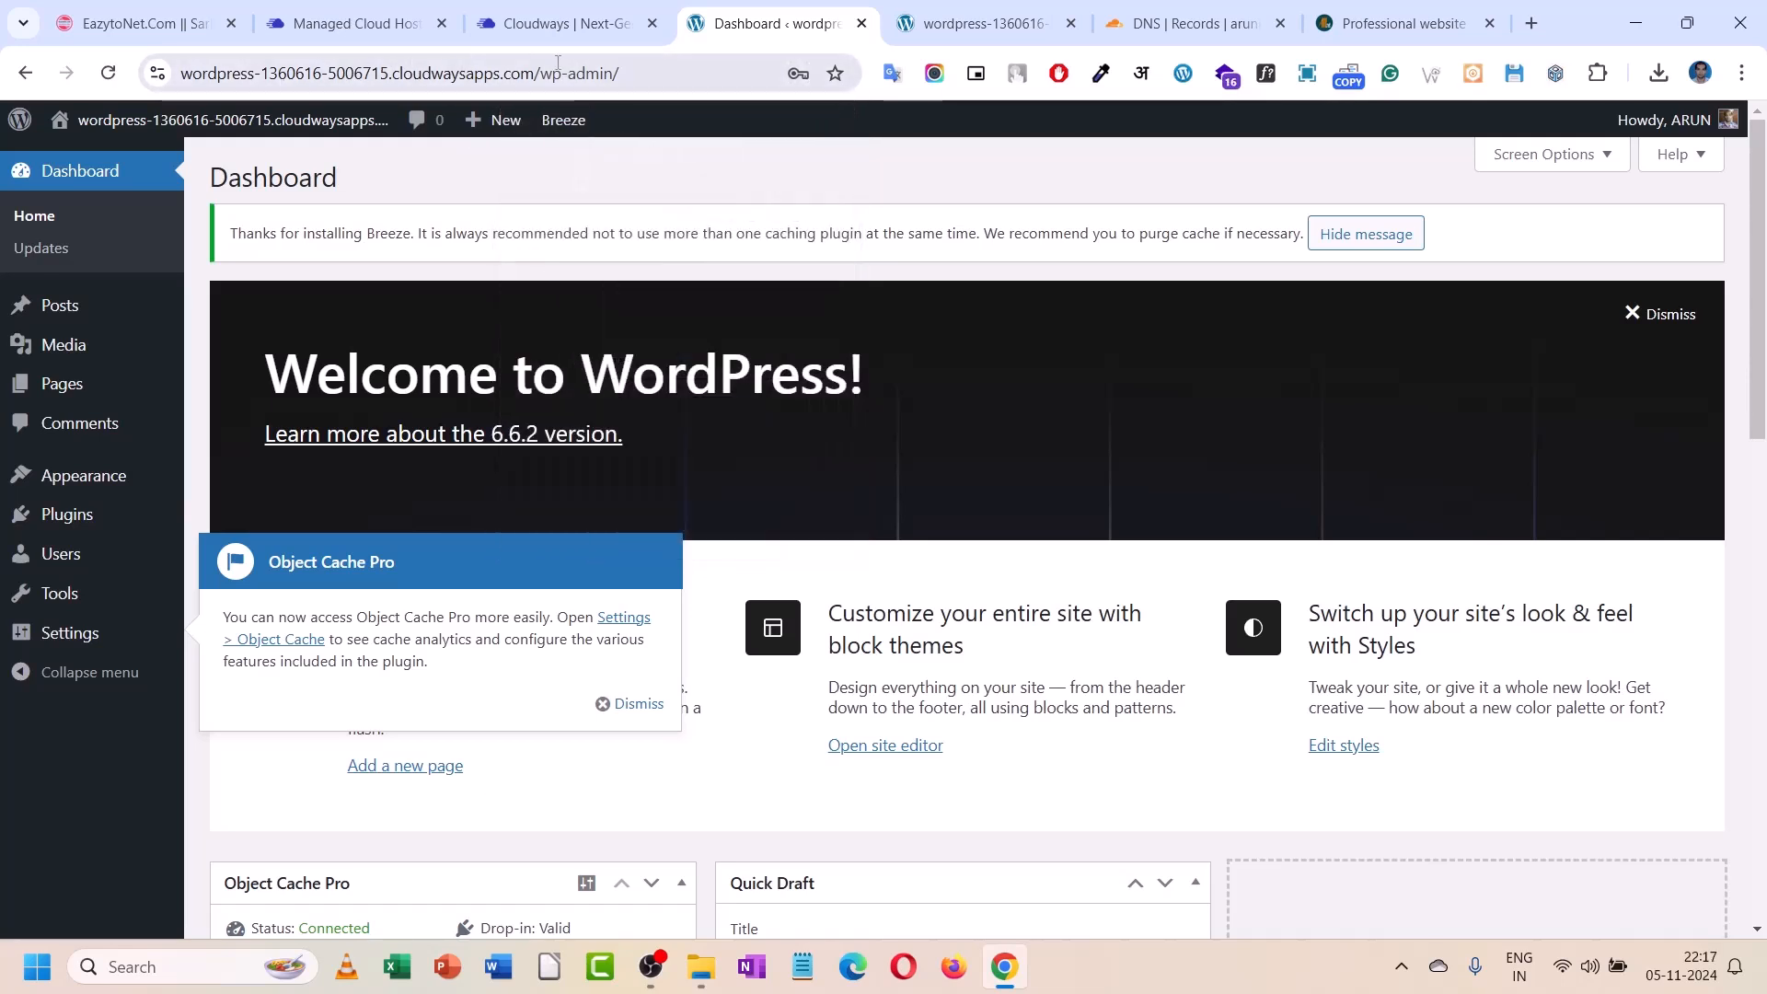
left_click_drag(395, 70, 177, 73)
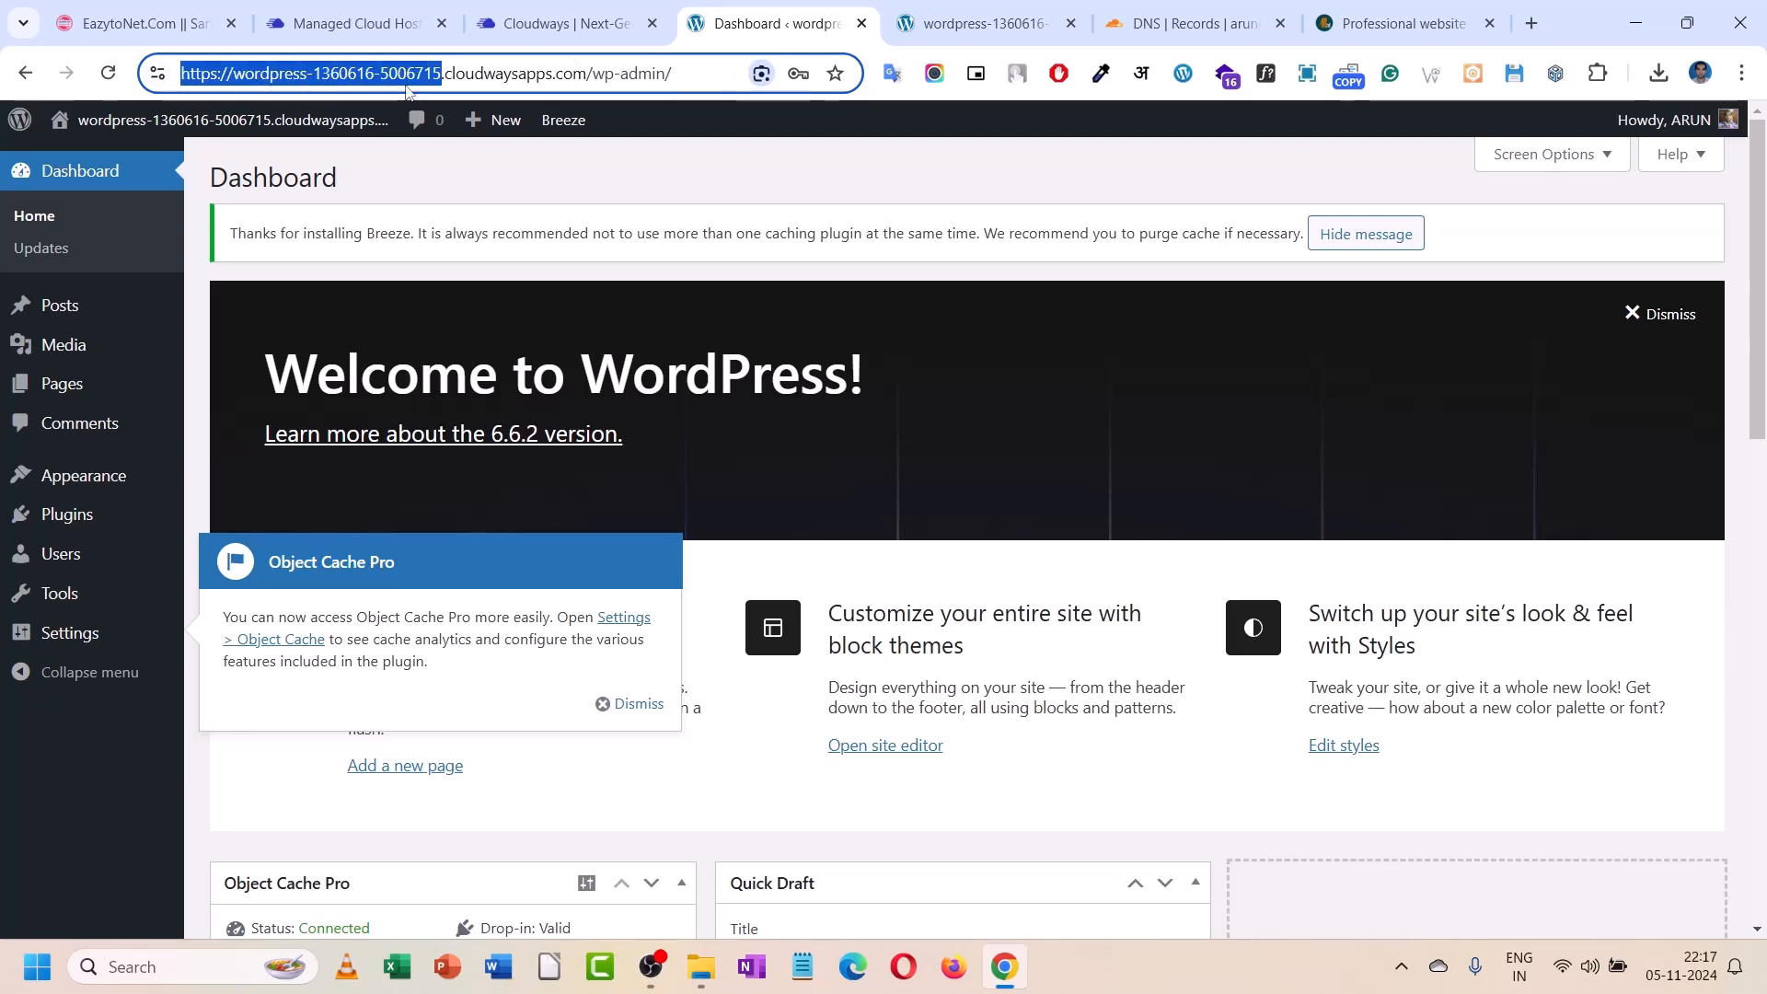
- Review wpclass's application credentials and SSH/SFTP details in Cloudways, and open its staging management
left_click(545, 12)
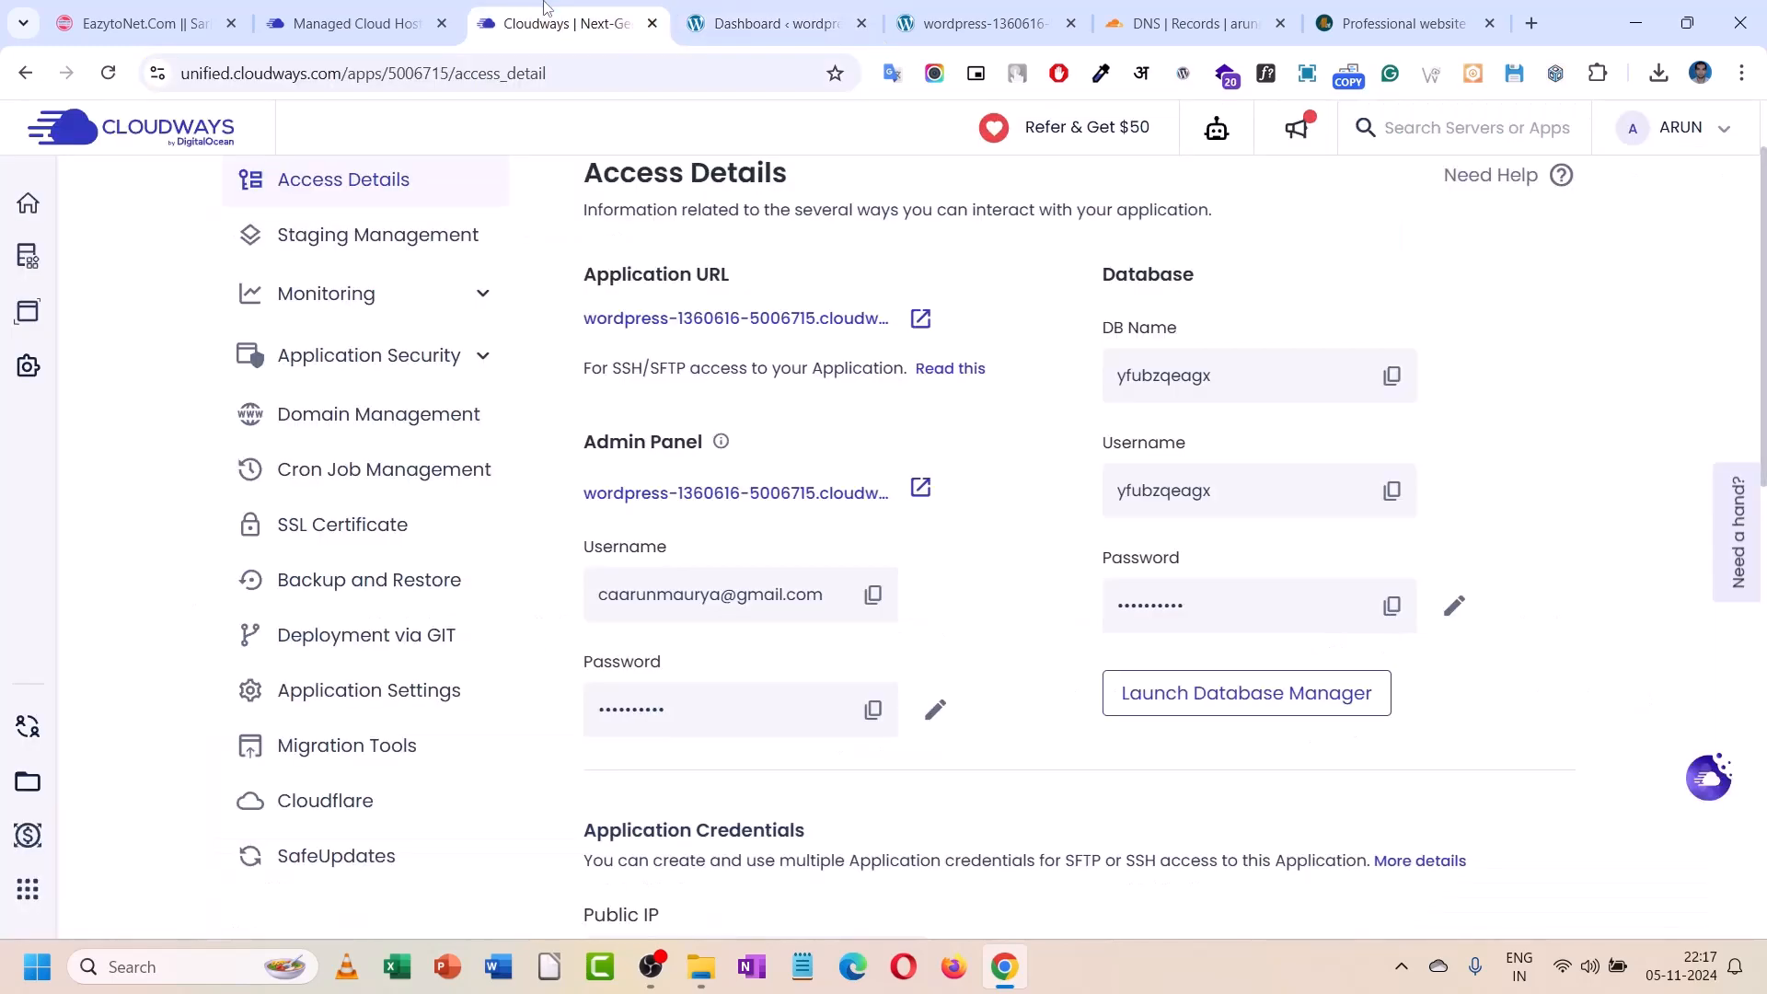
scroll(641, 713, "down", 5)
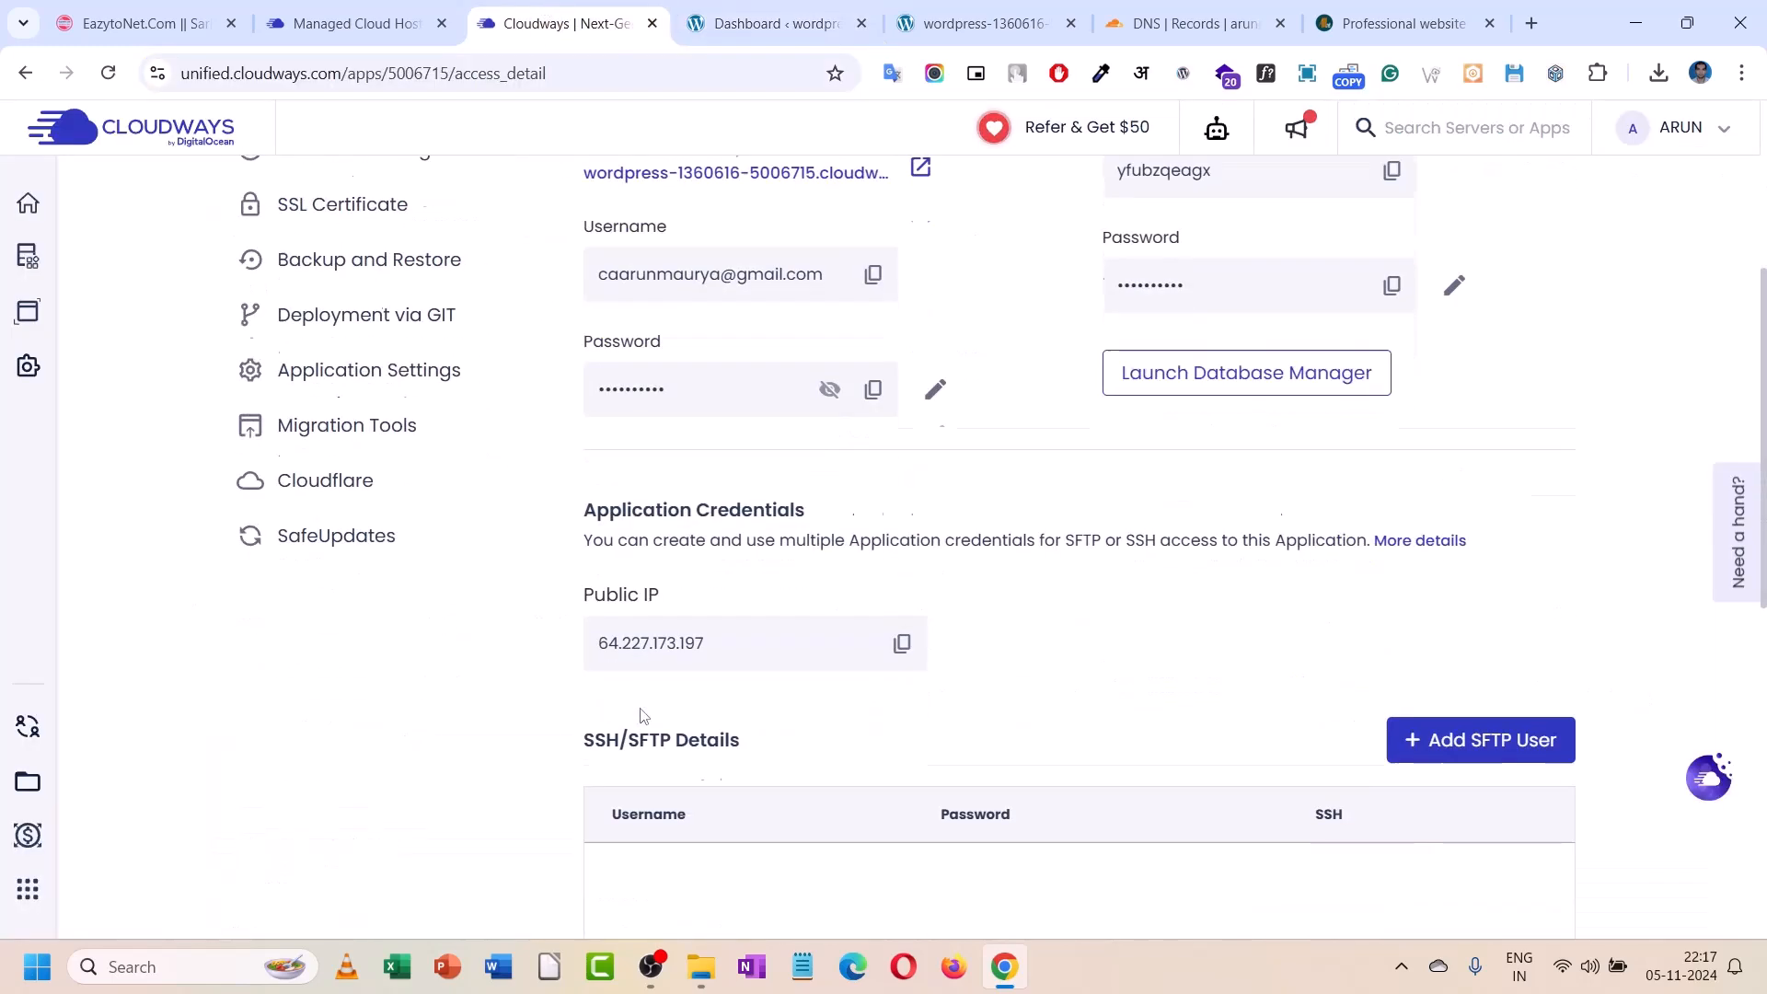
scroll(641, 710, "up", 5)
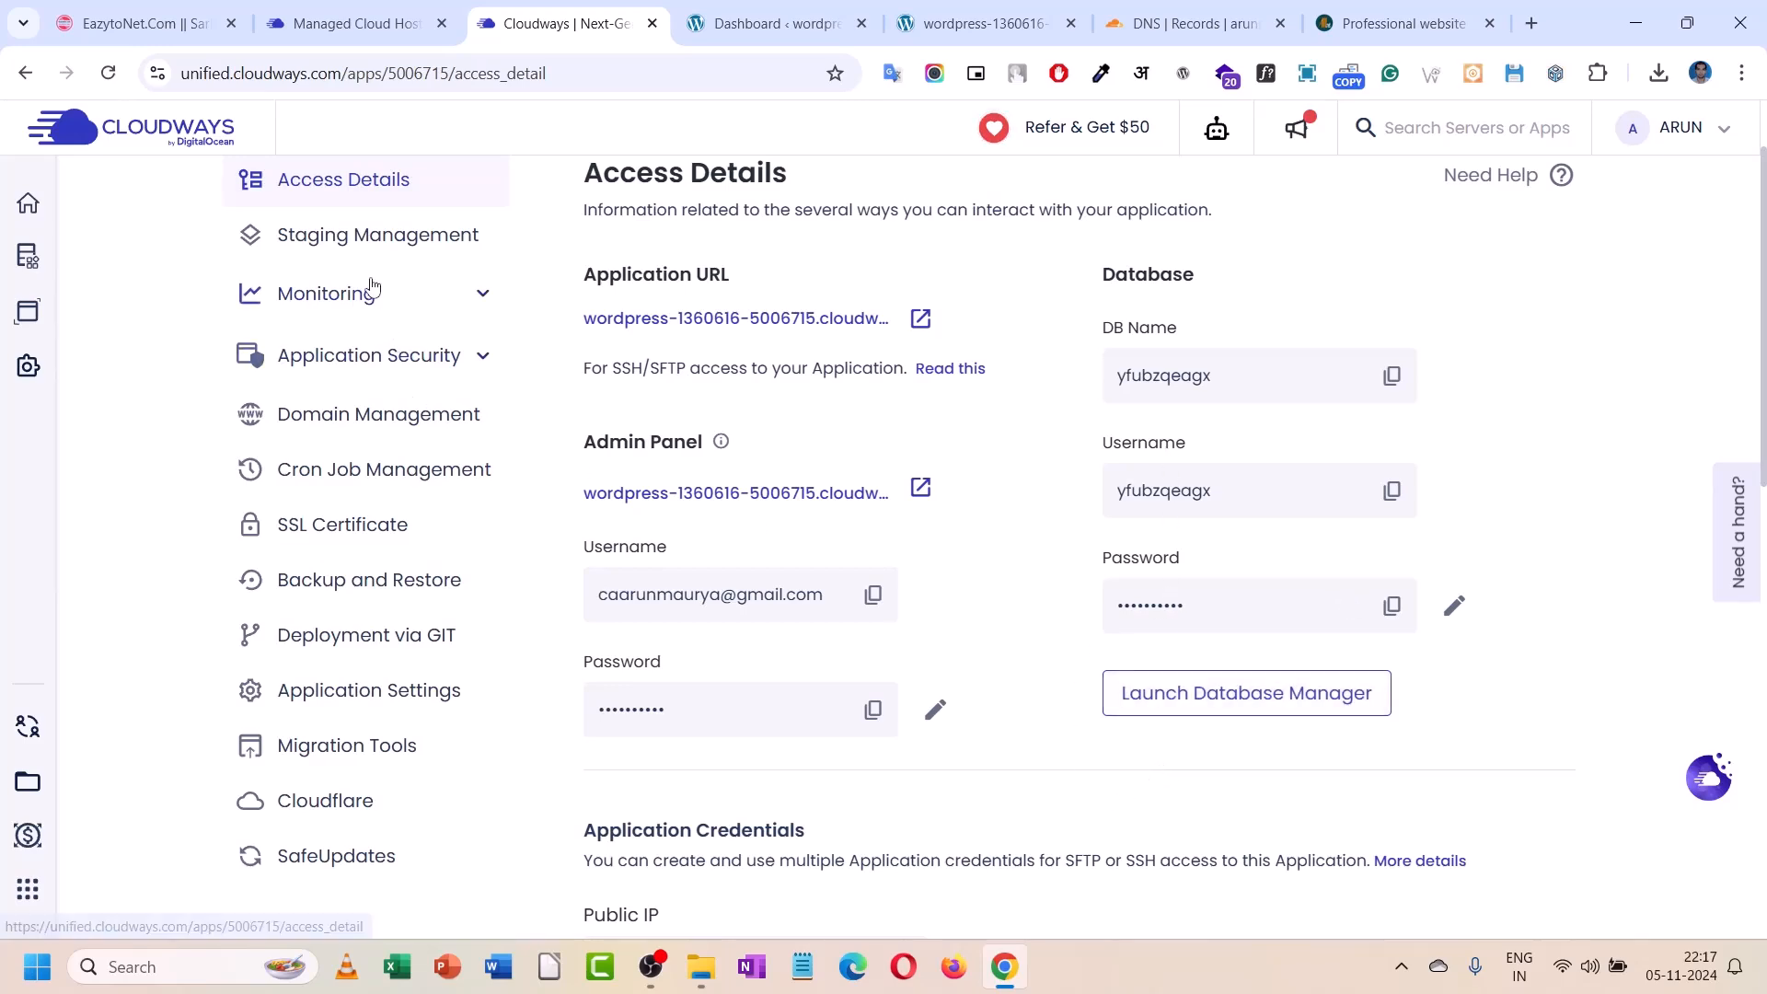
left_click(373, 237)
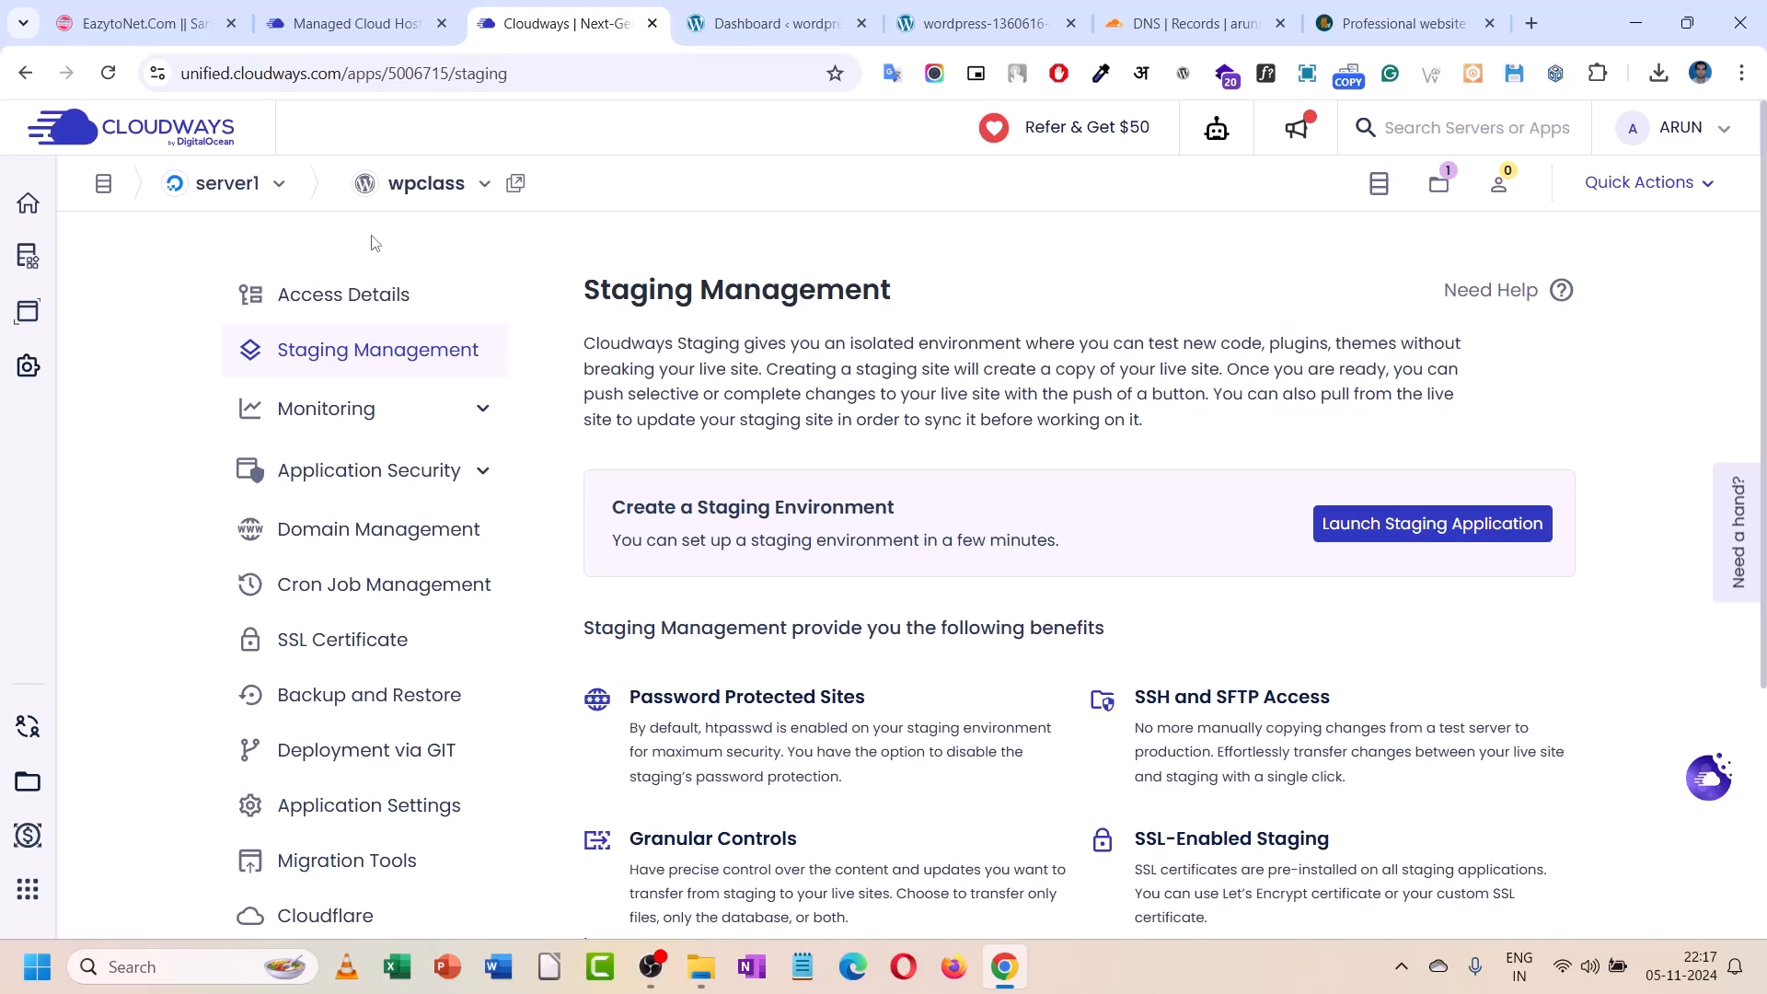
- Expand wpclass's monitoring and application security options and look over the remaining management sections
left_click(368, 409)
scroll(358, 513, "down", 1)
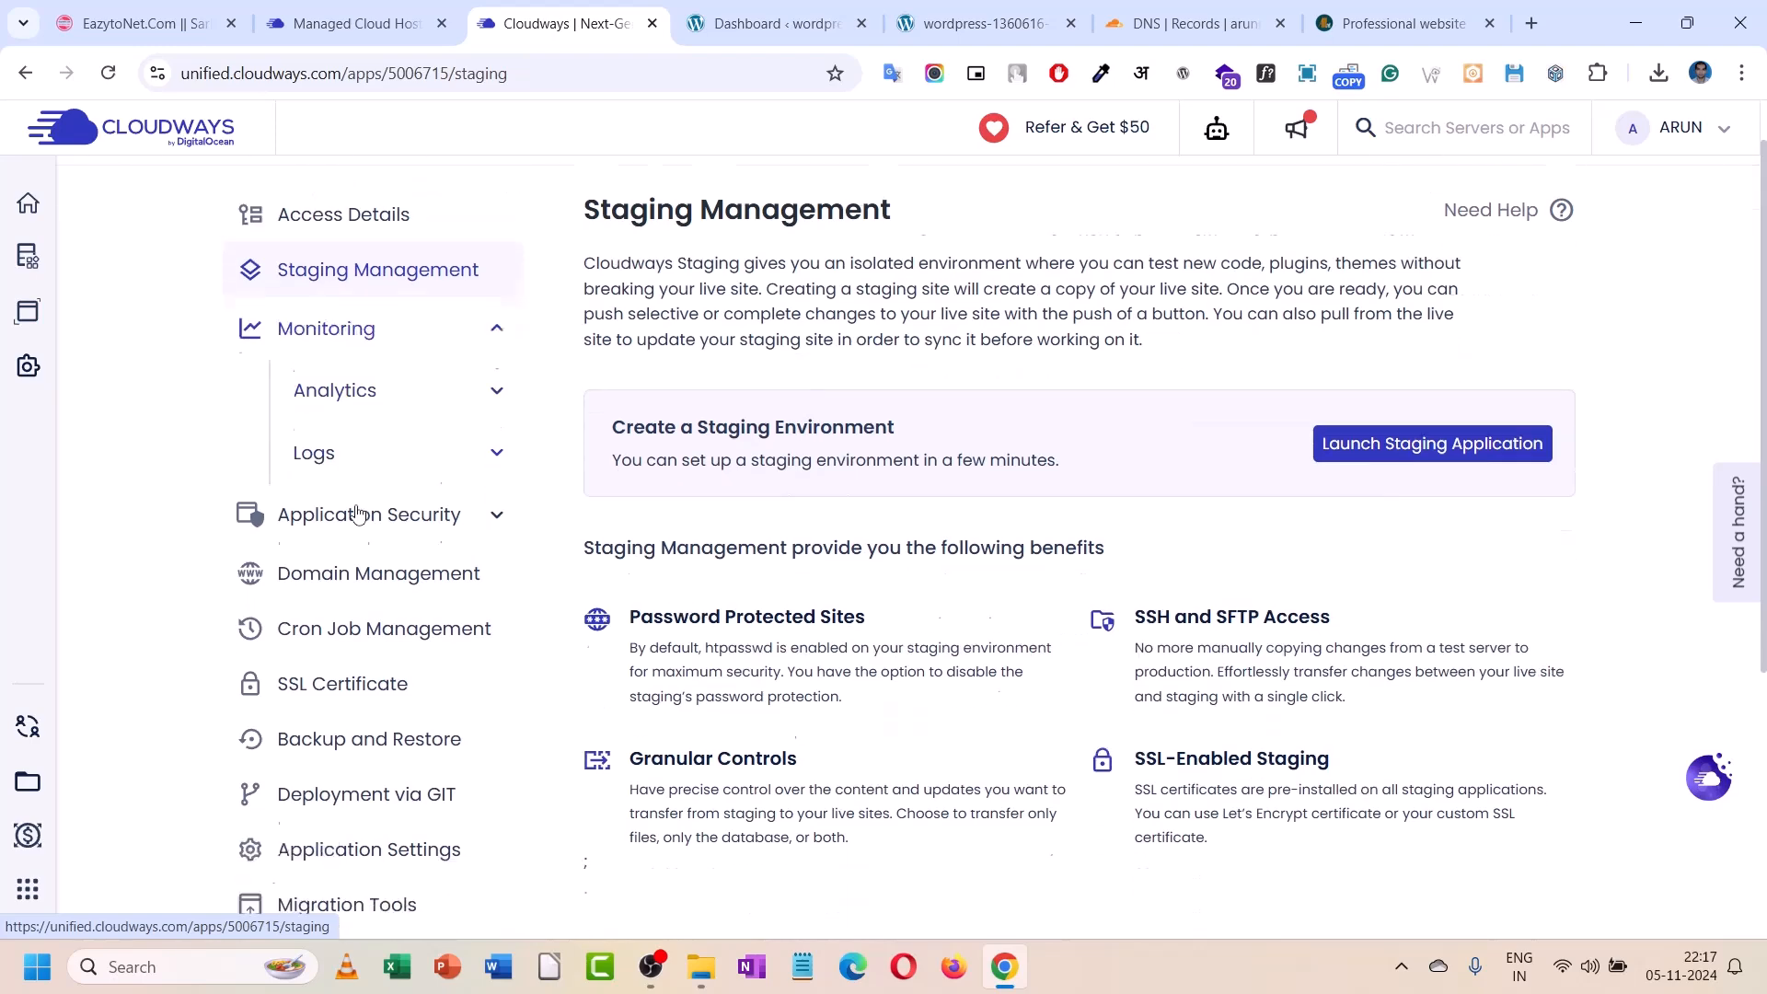
left_click(373, 502)
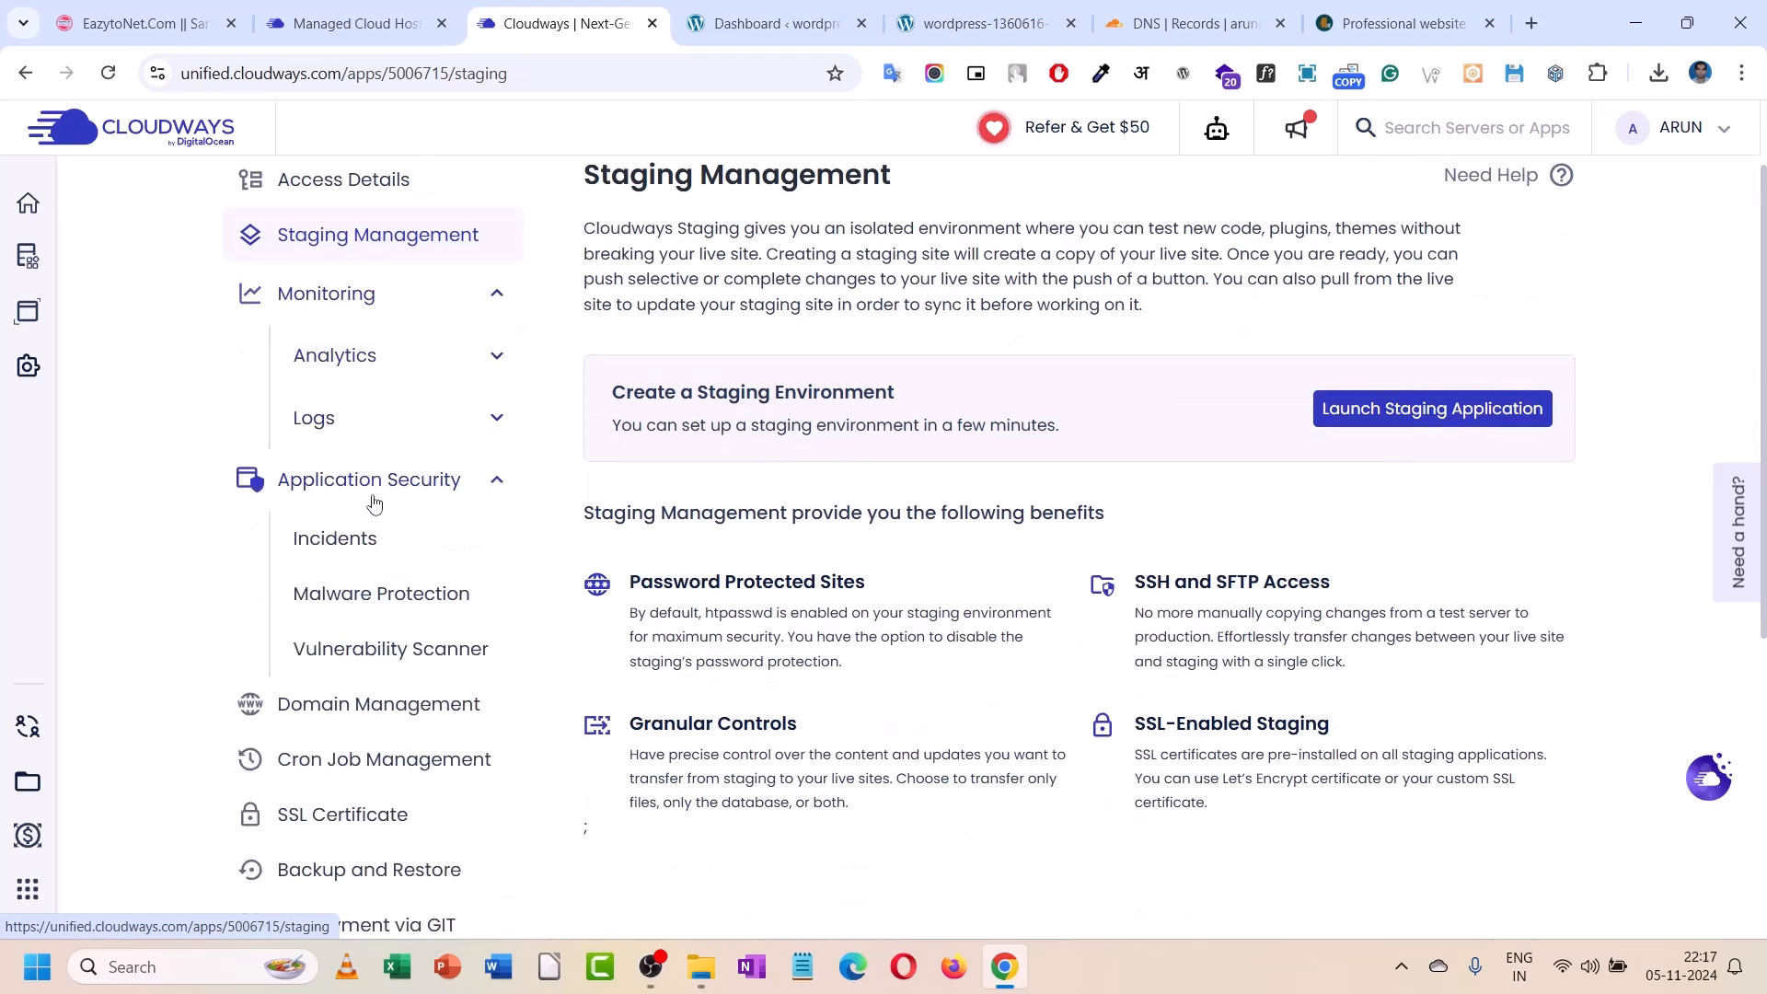
scroll(370, 500, "down", 1)
scroll(366, 498, "down", 3)
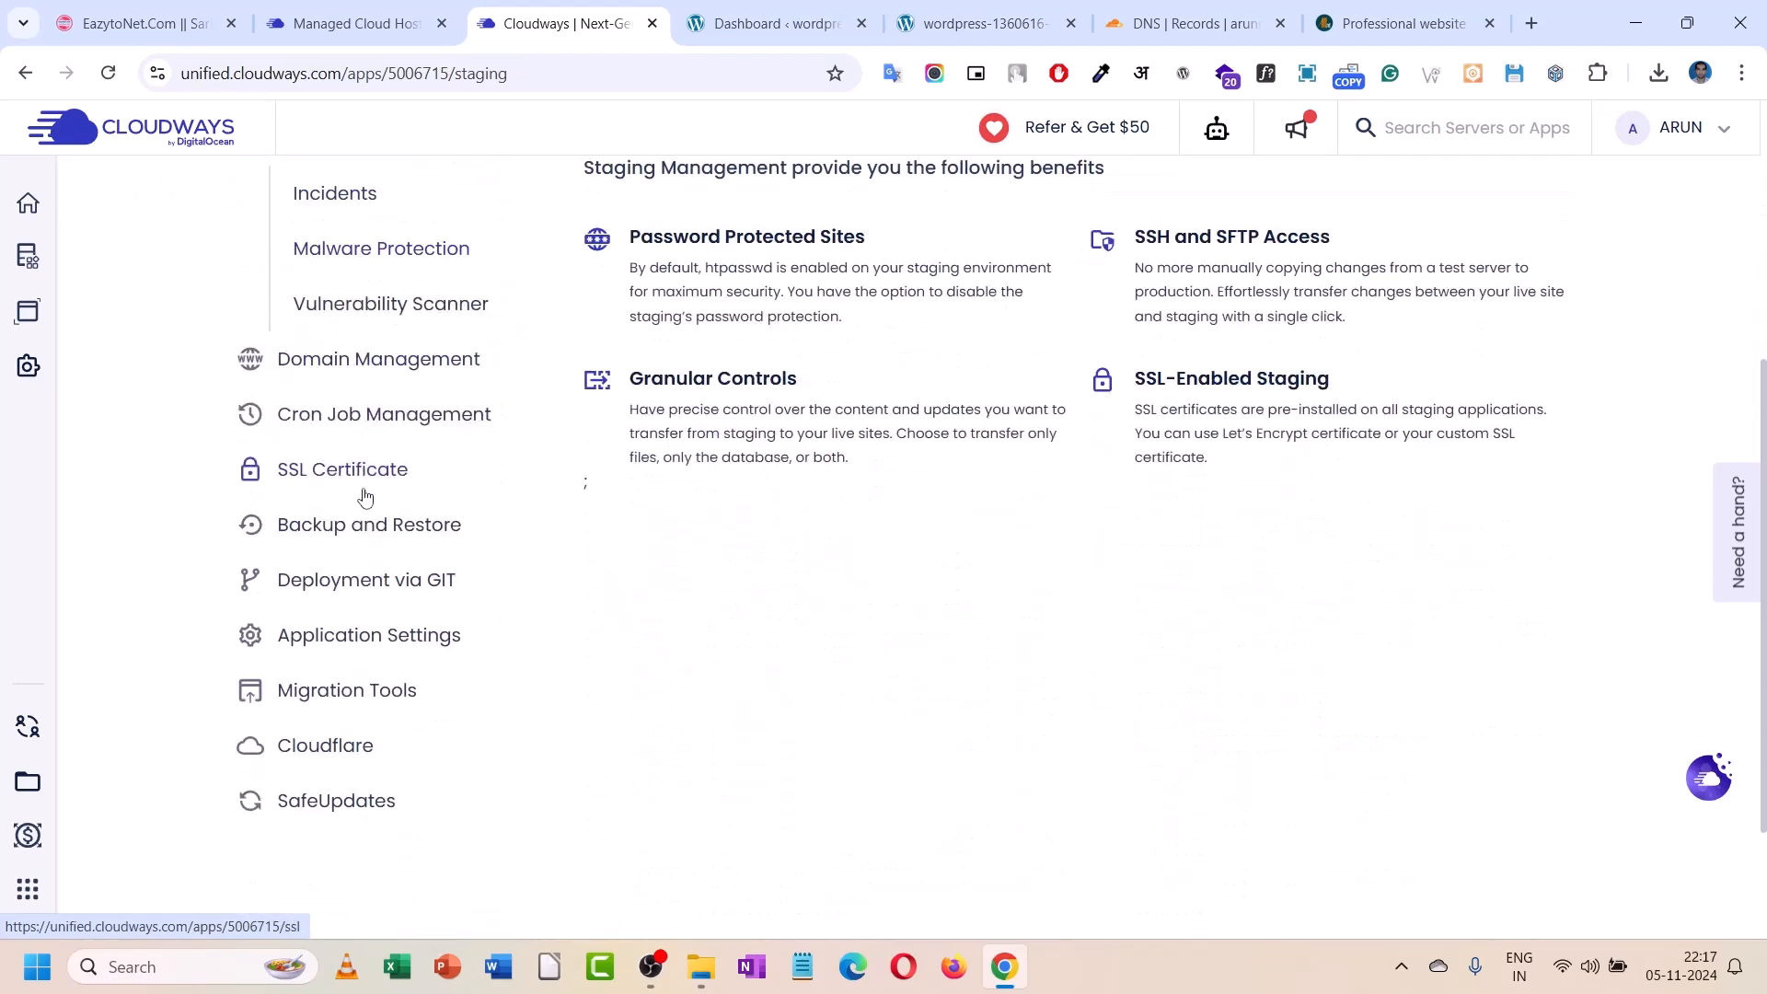
scroll(368, 488, "up", 3)
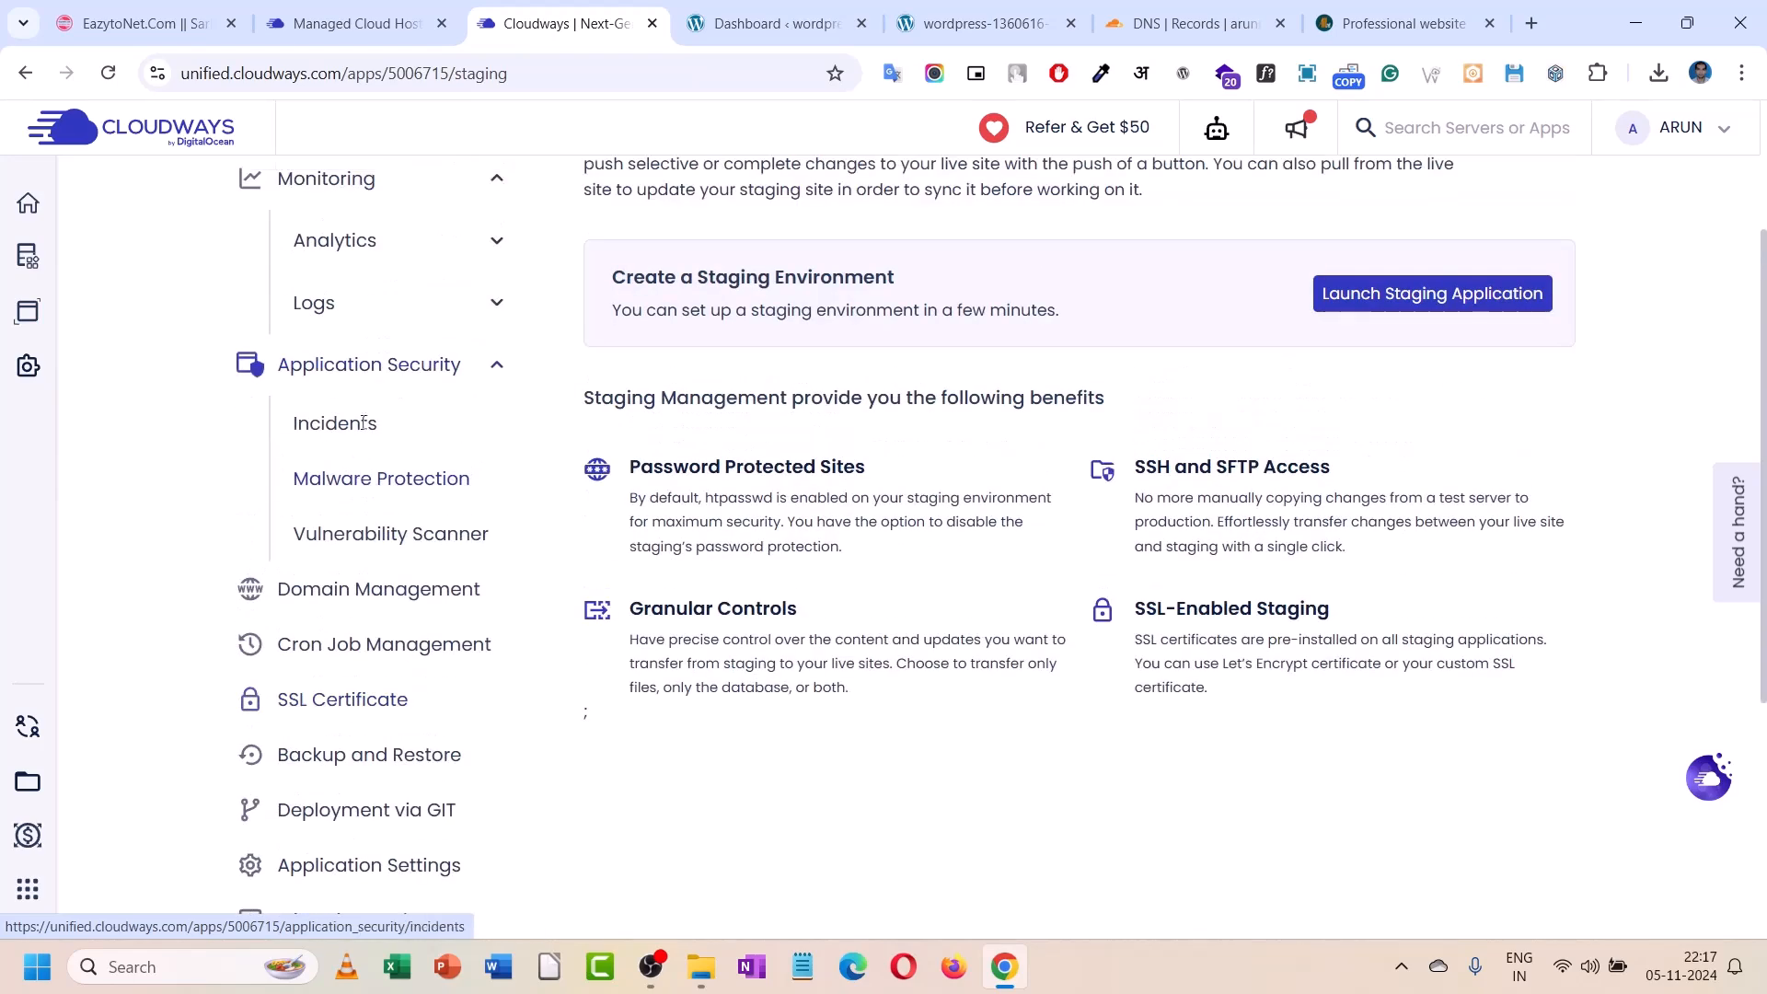
- Open wpclass's Malware Protection and review its per-application pricing and benefits
left_click(355, 480)
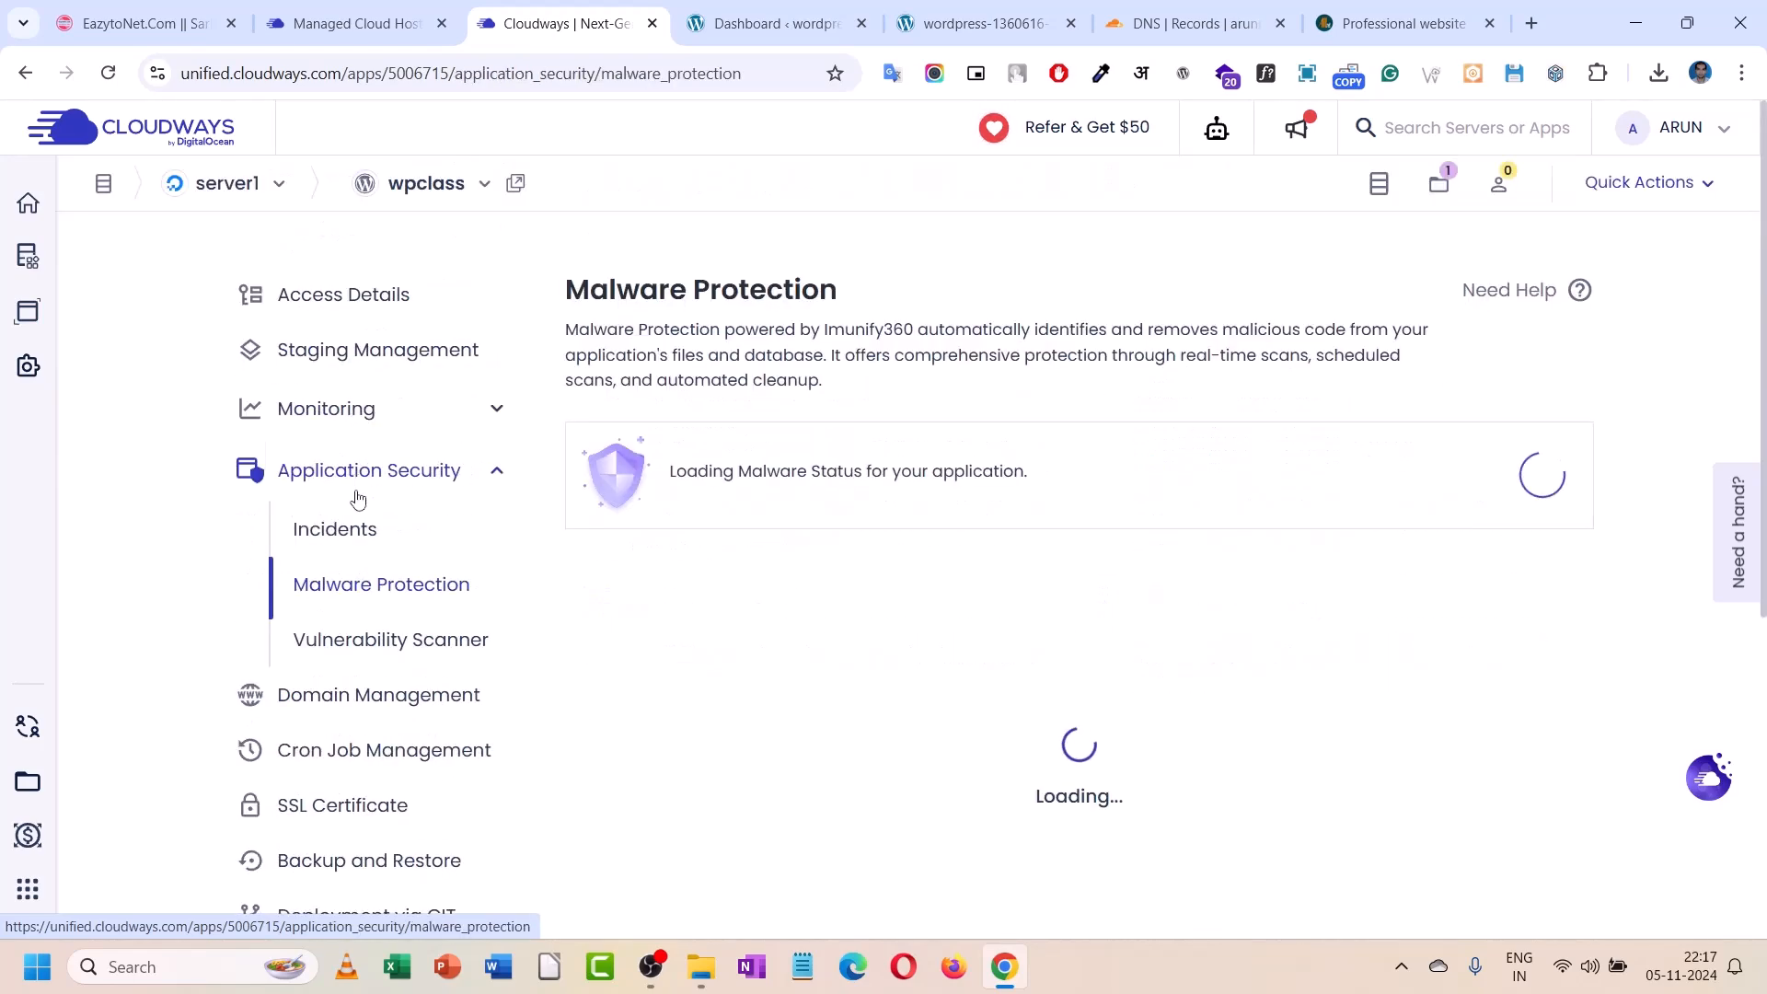
scroll(358, 498, "down", 3)
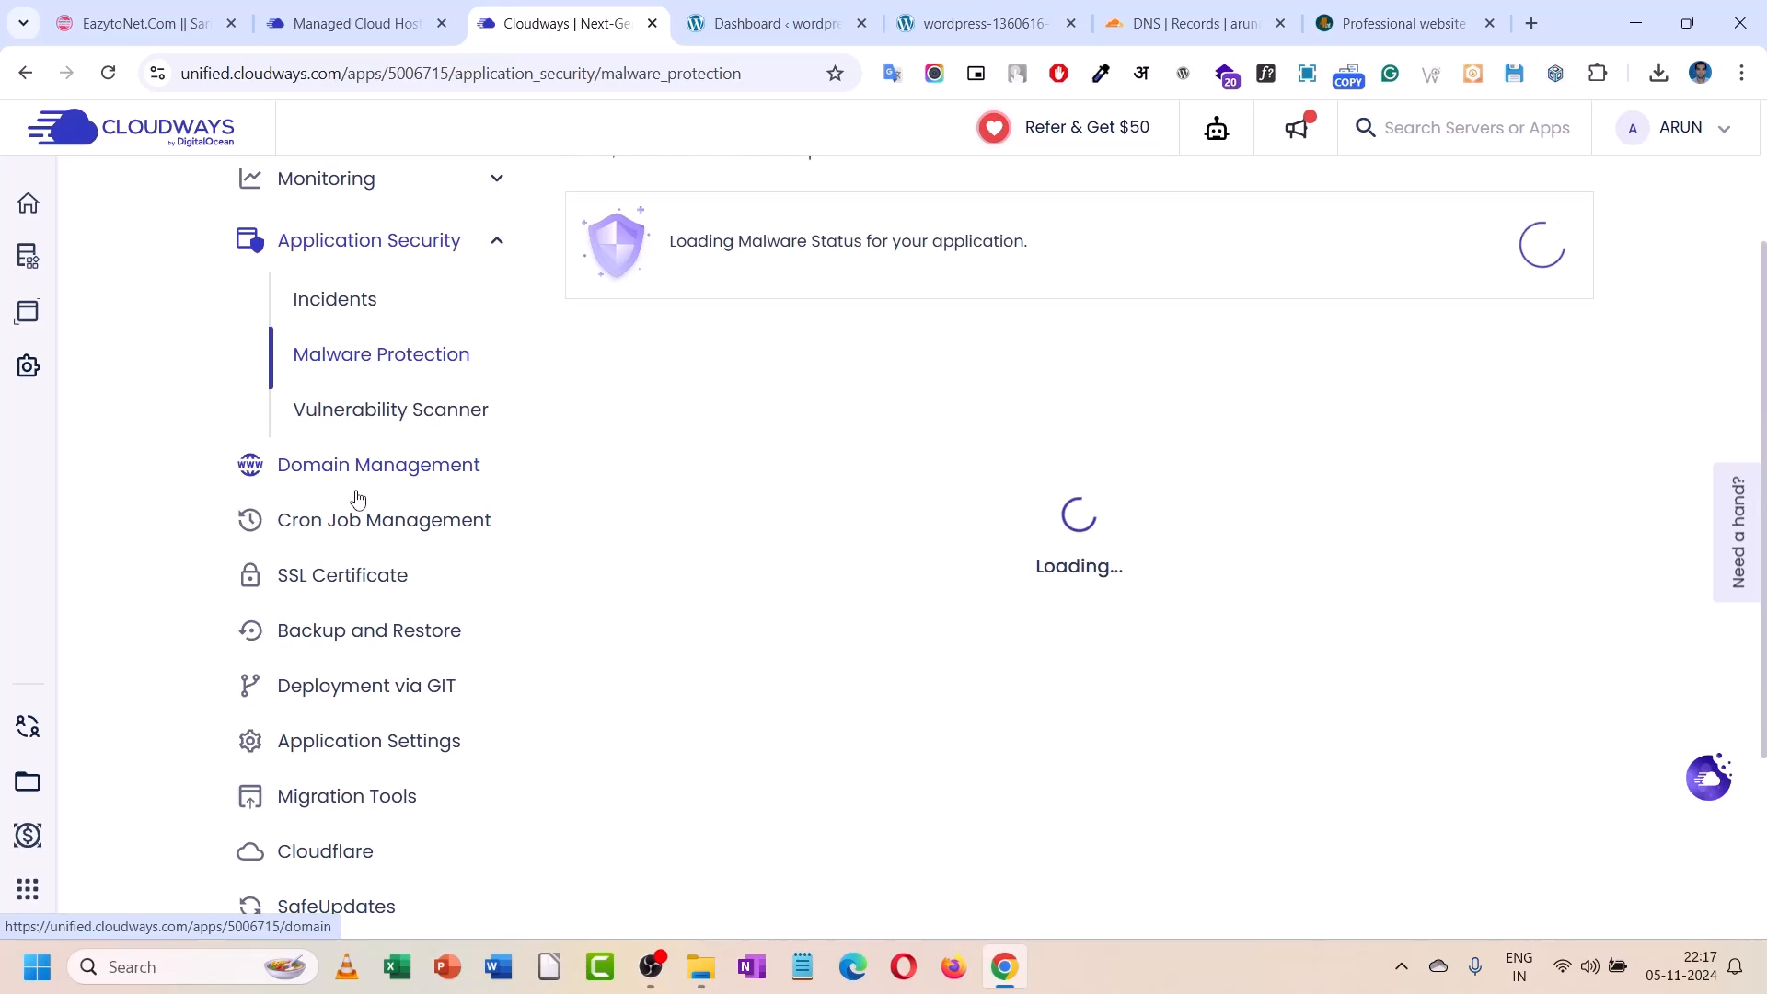
scroll(358, 499, "up", 1)
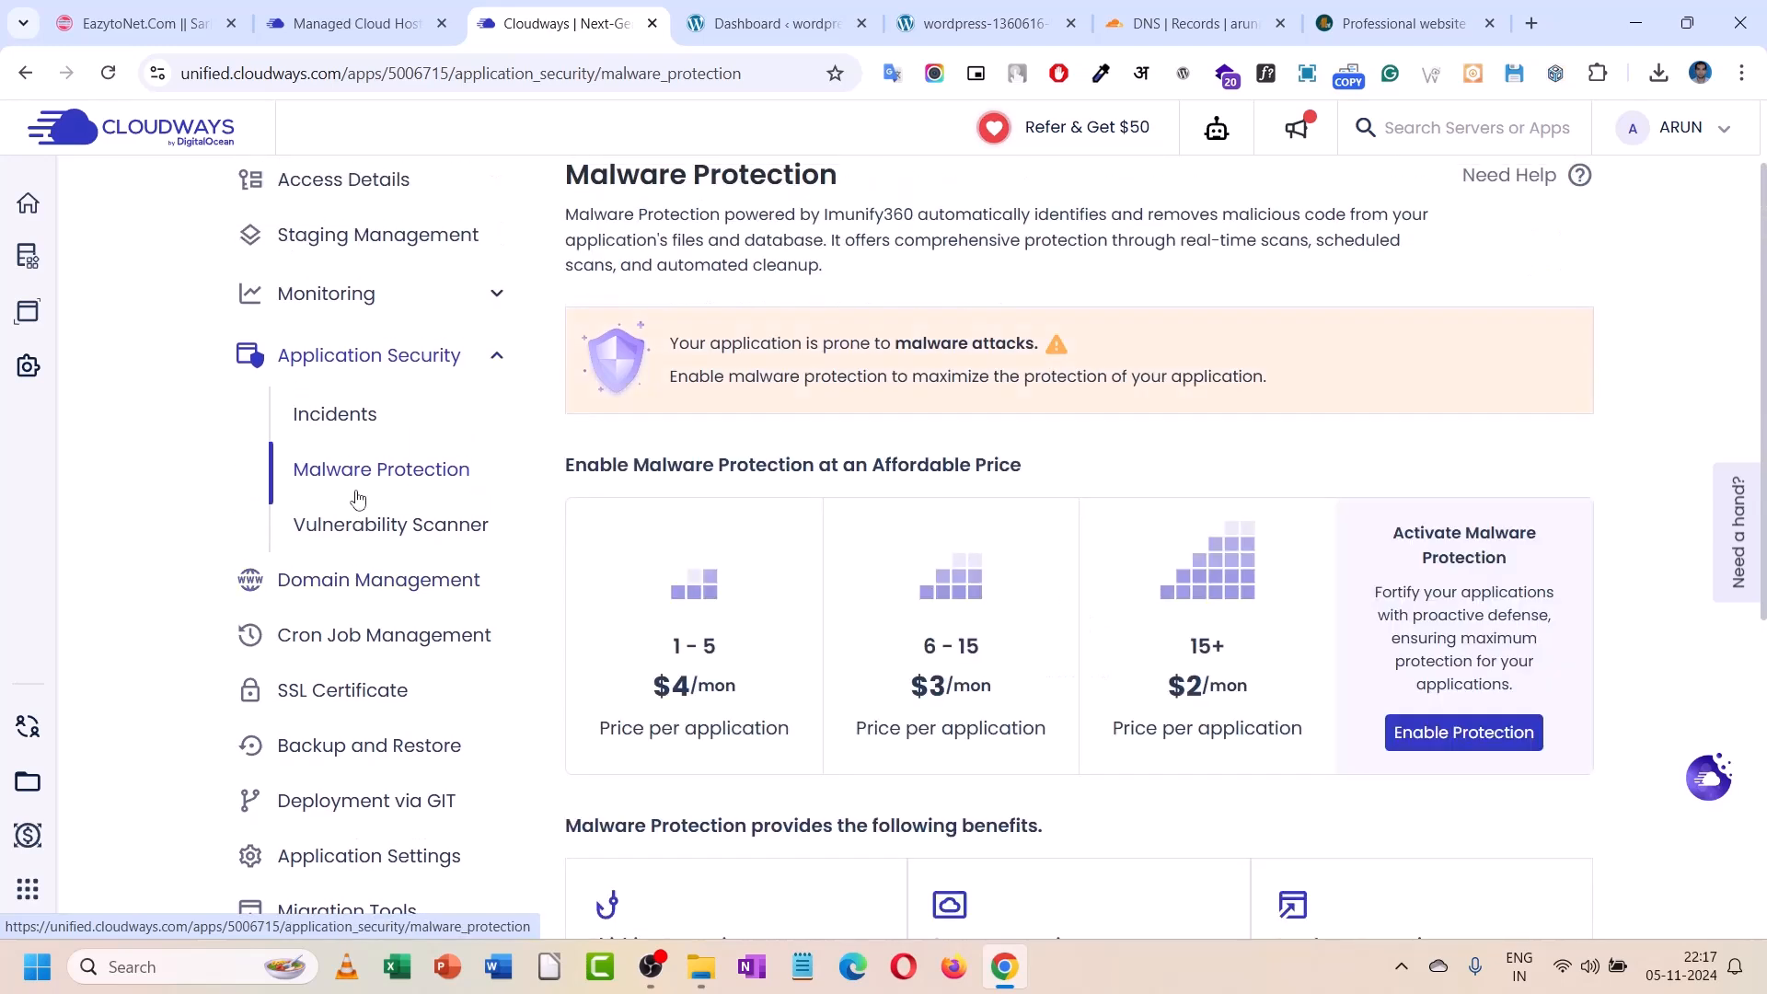
scroll(686, 445, "down", 1)
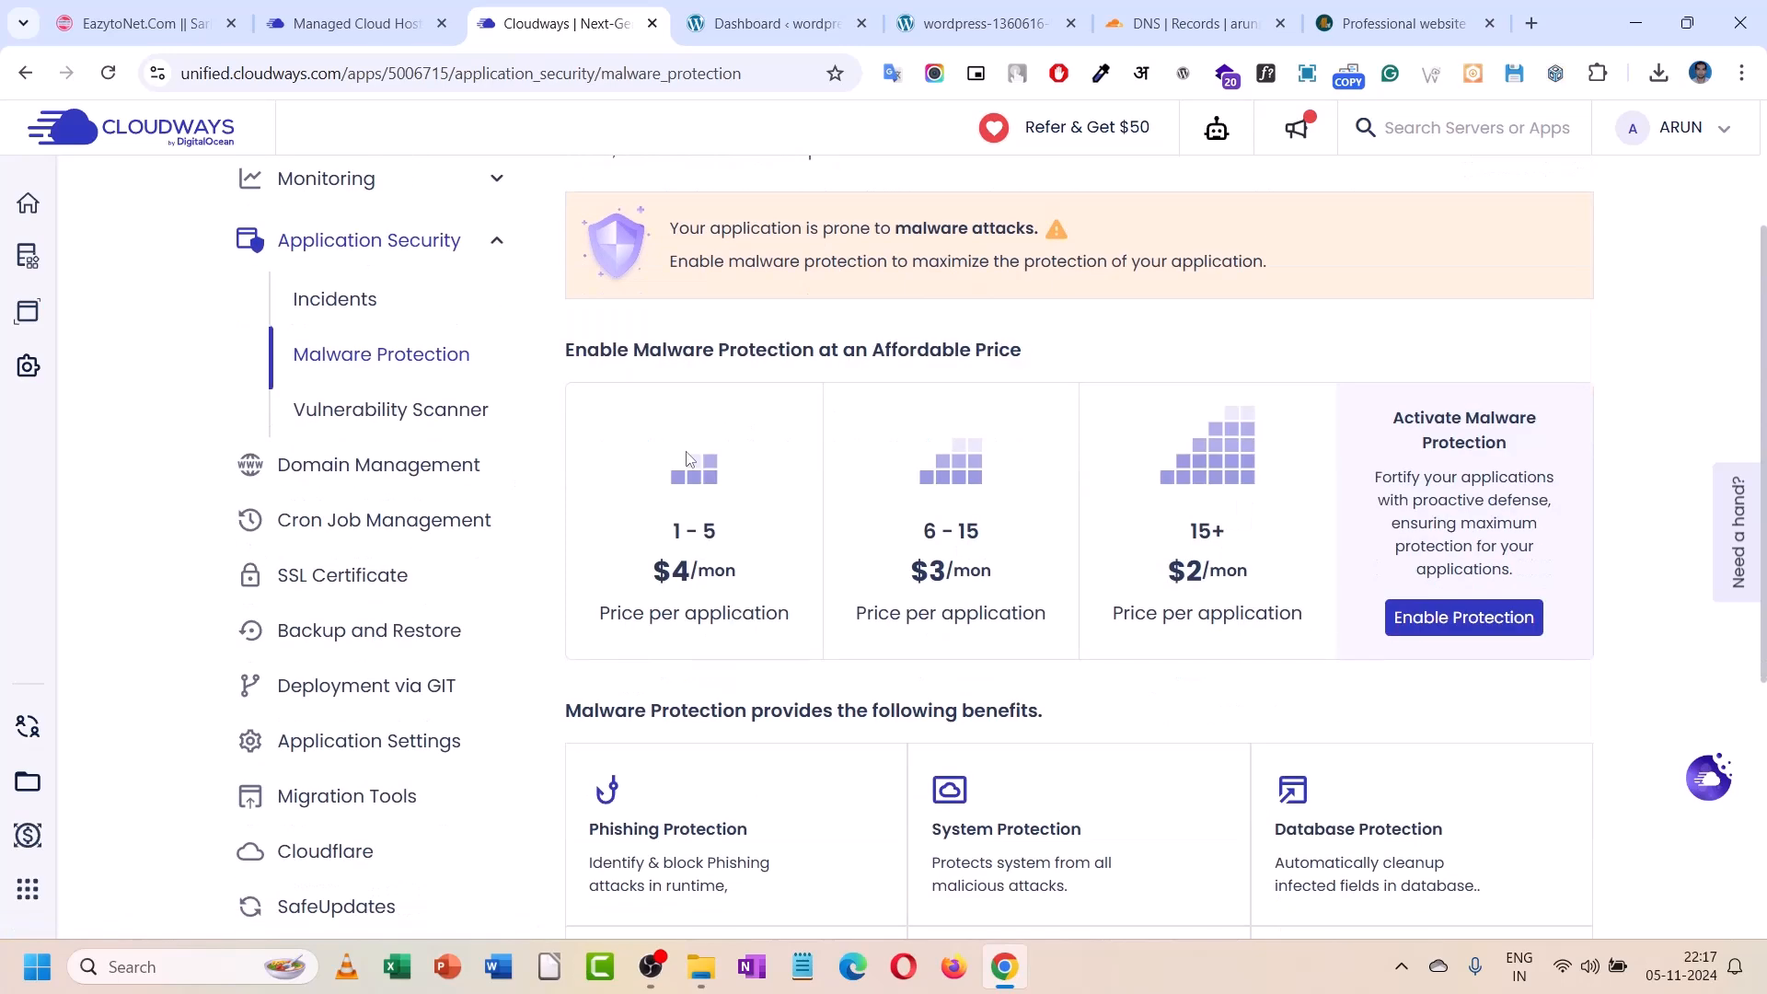
scroll(686, 457, "down", 2)
scroll(1360, 444, "up", 1)
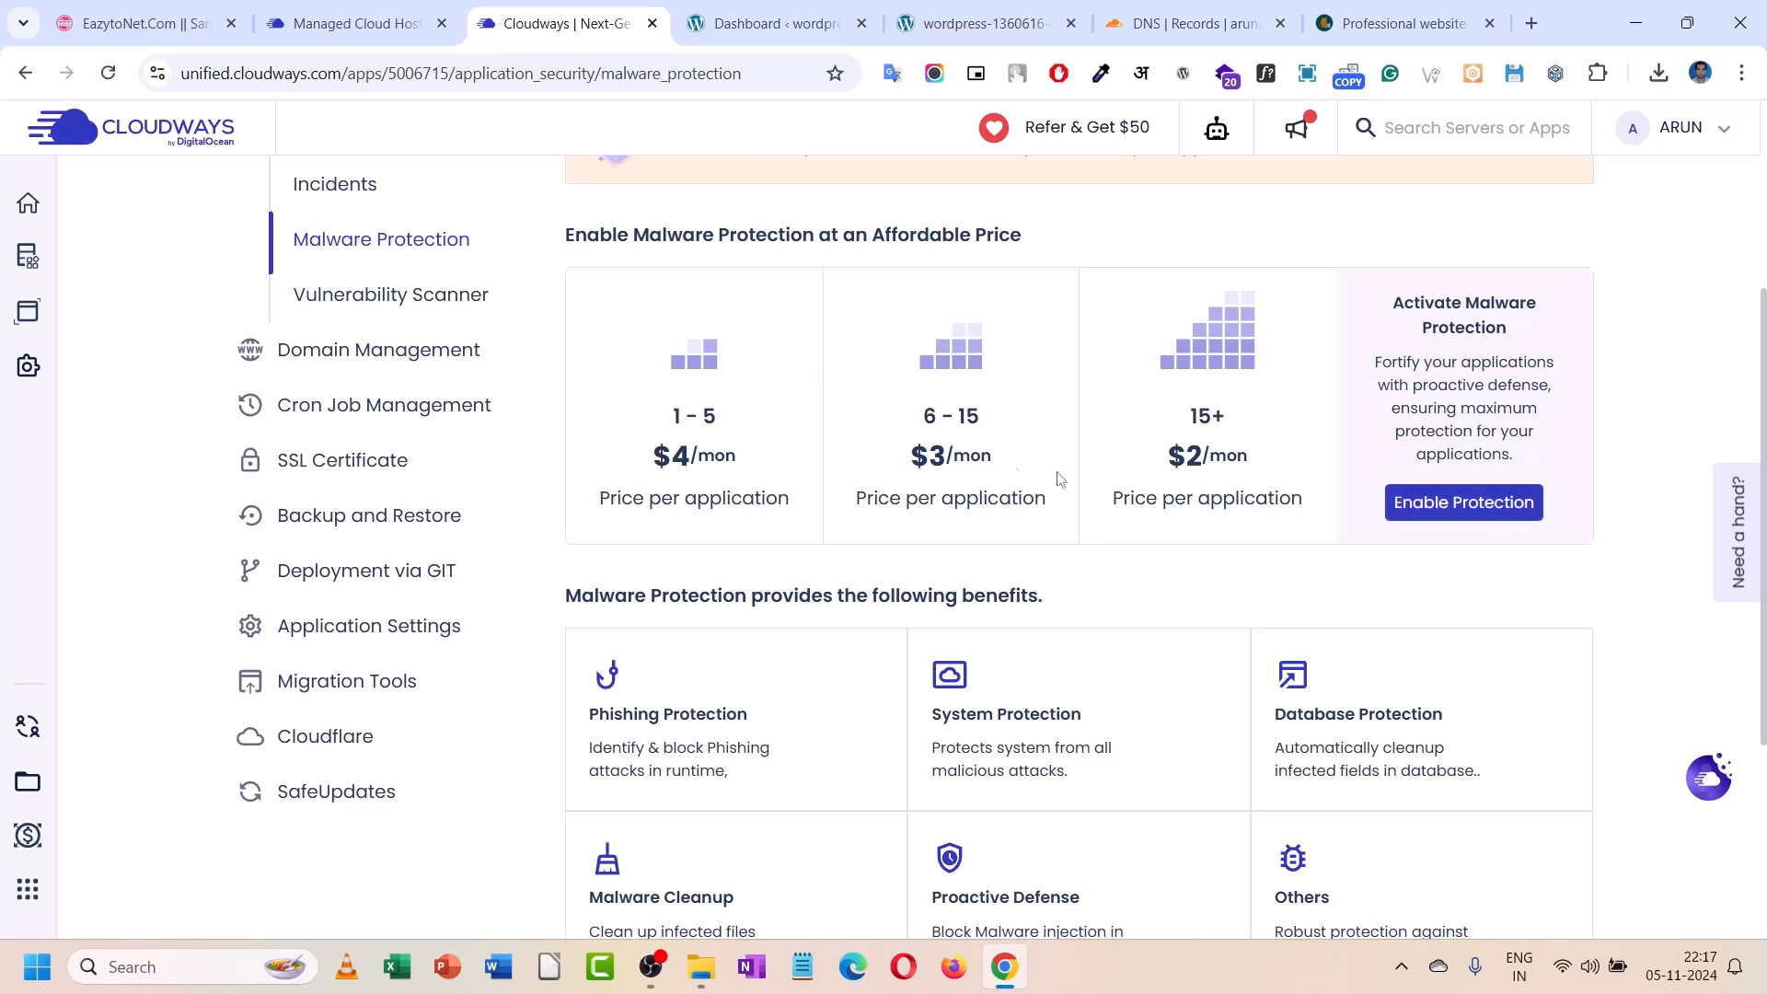
scroll(856, 458, "up", 1)
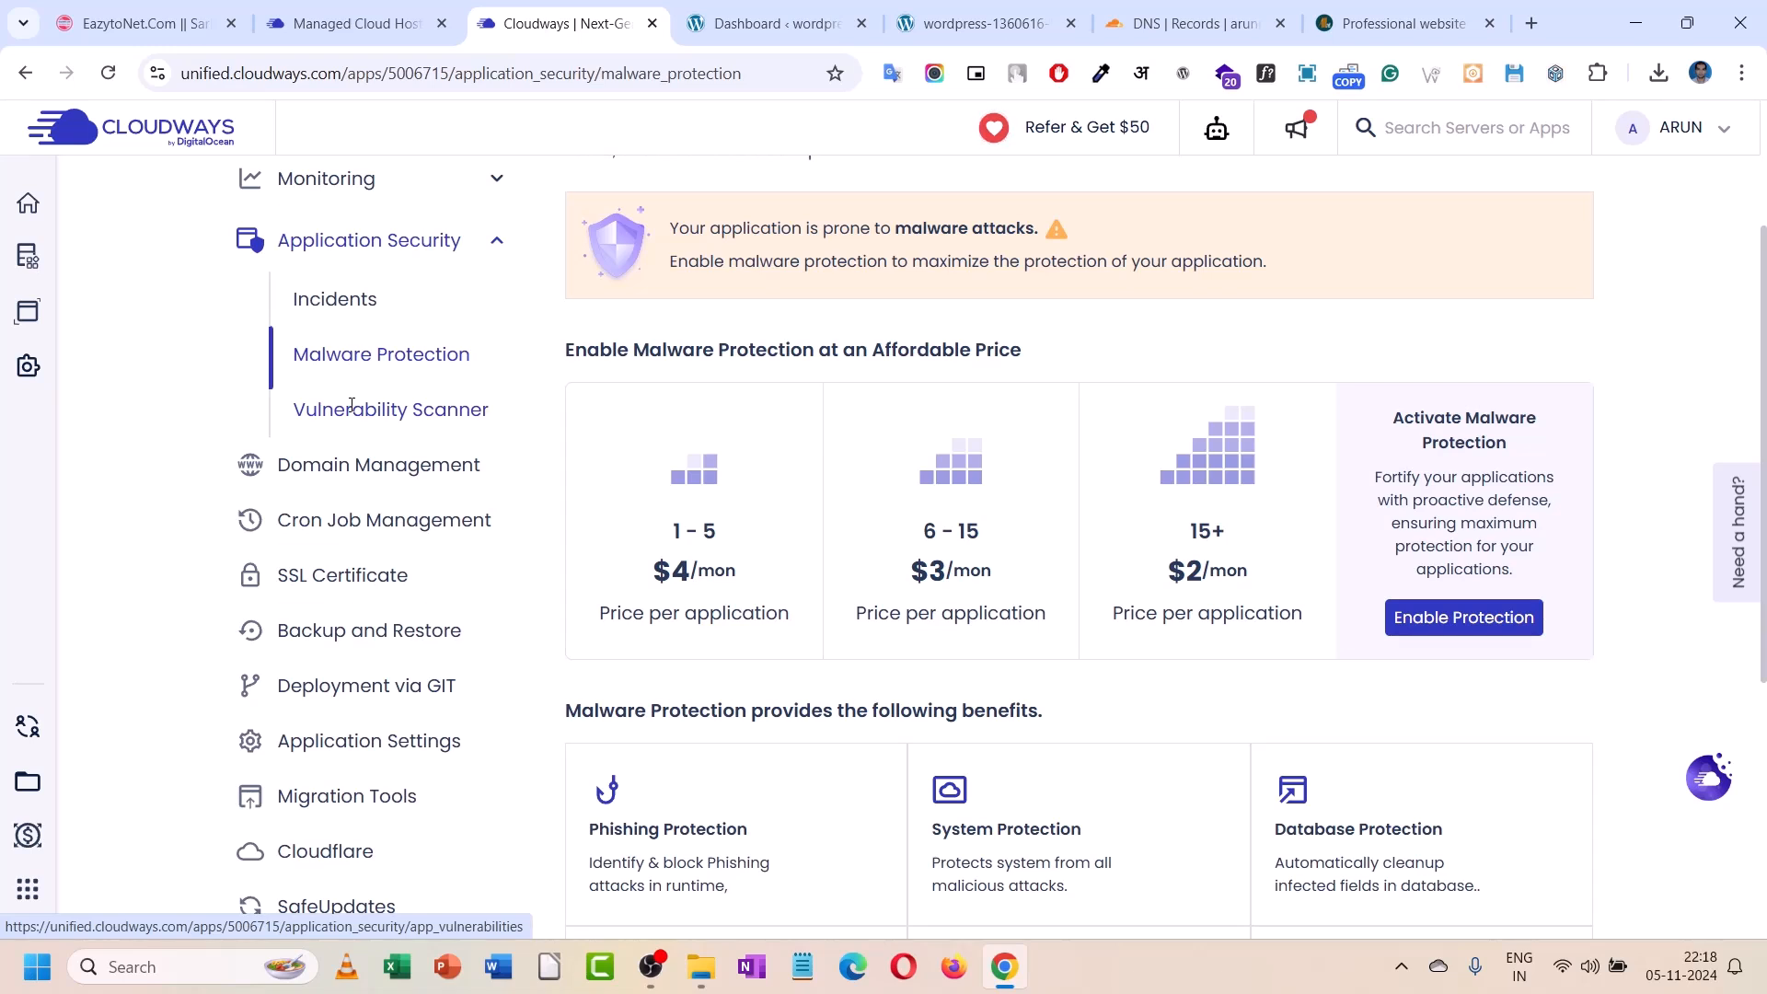
- Review the SSL certificate types offered for wpclass, and open an empty Add Domain form in its domain management
left_click(322, 572)
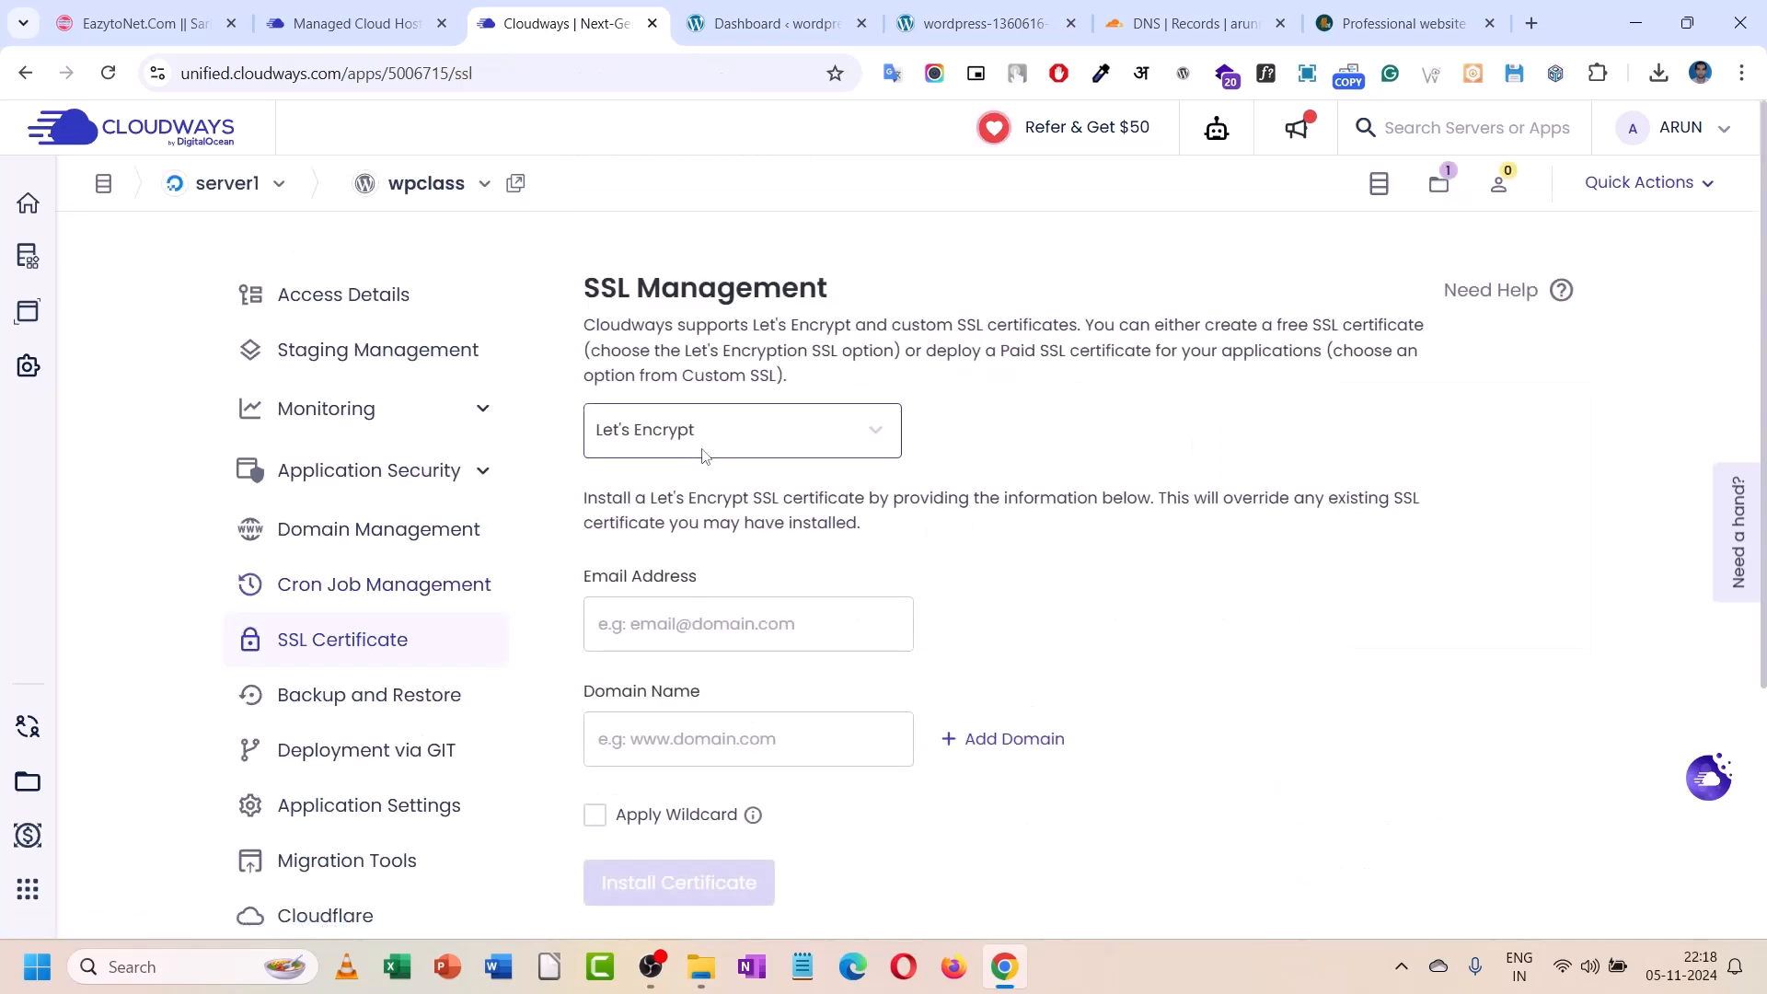
left_click(704, 454)
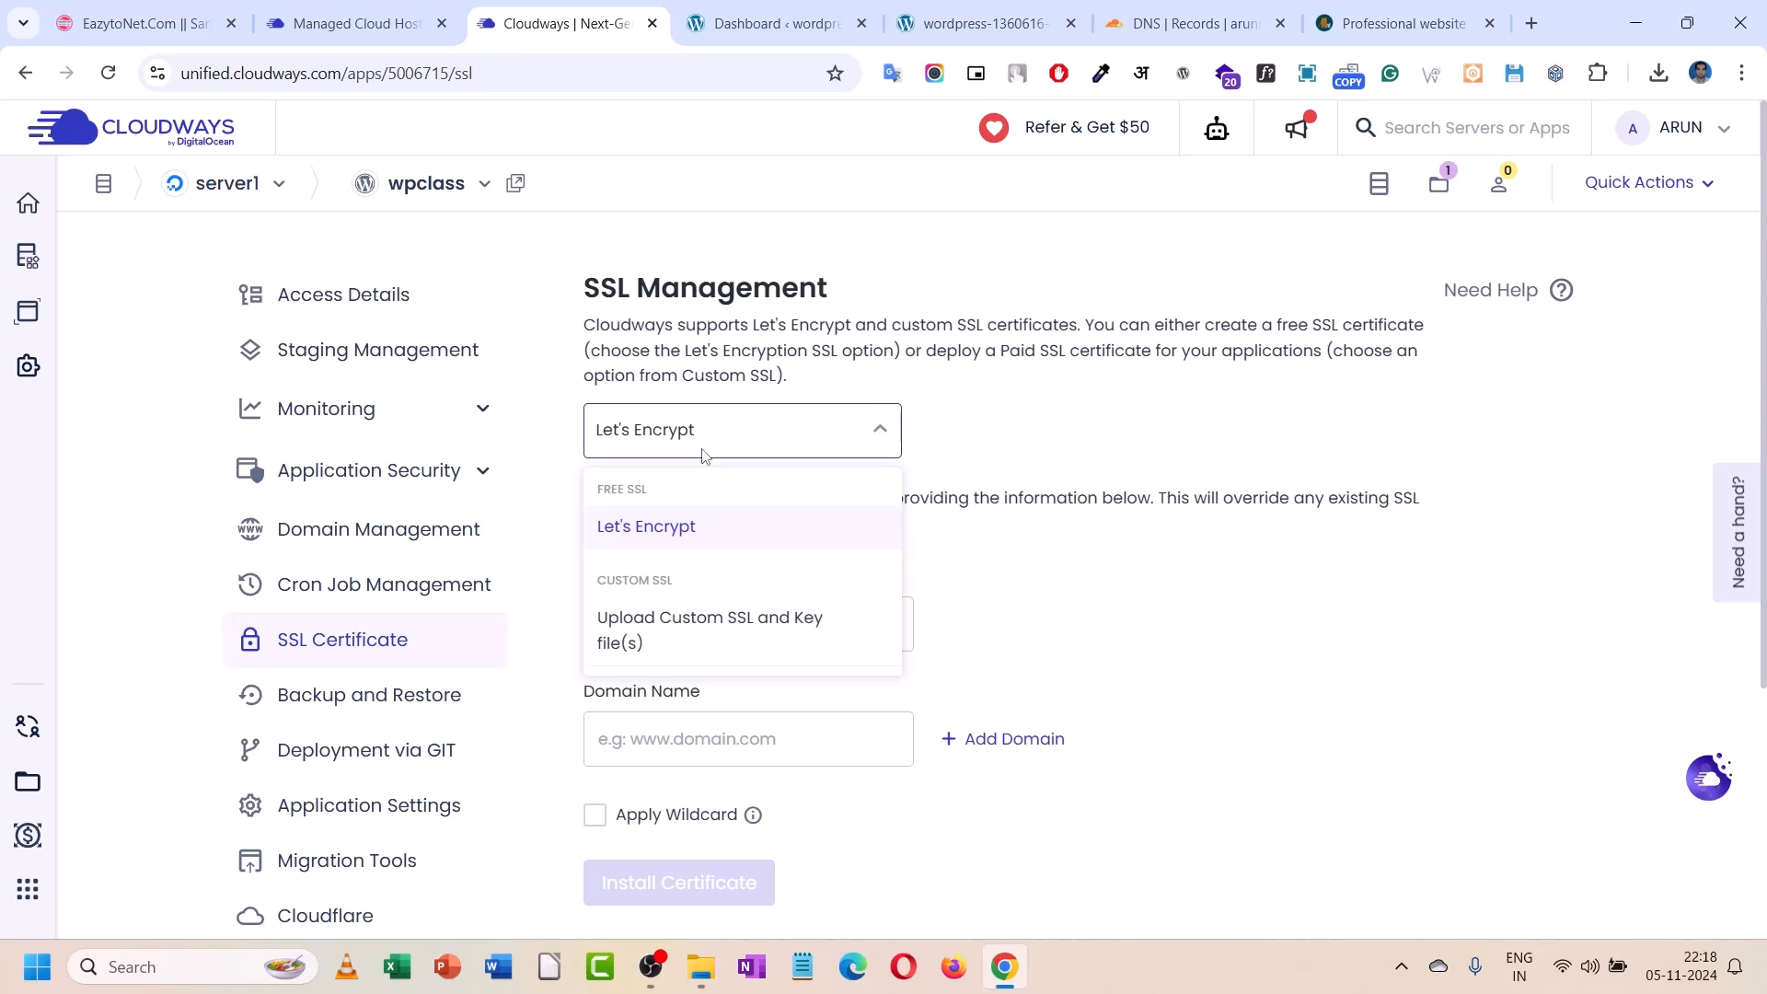
left_click(383, 531)
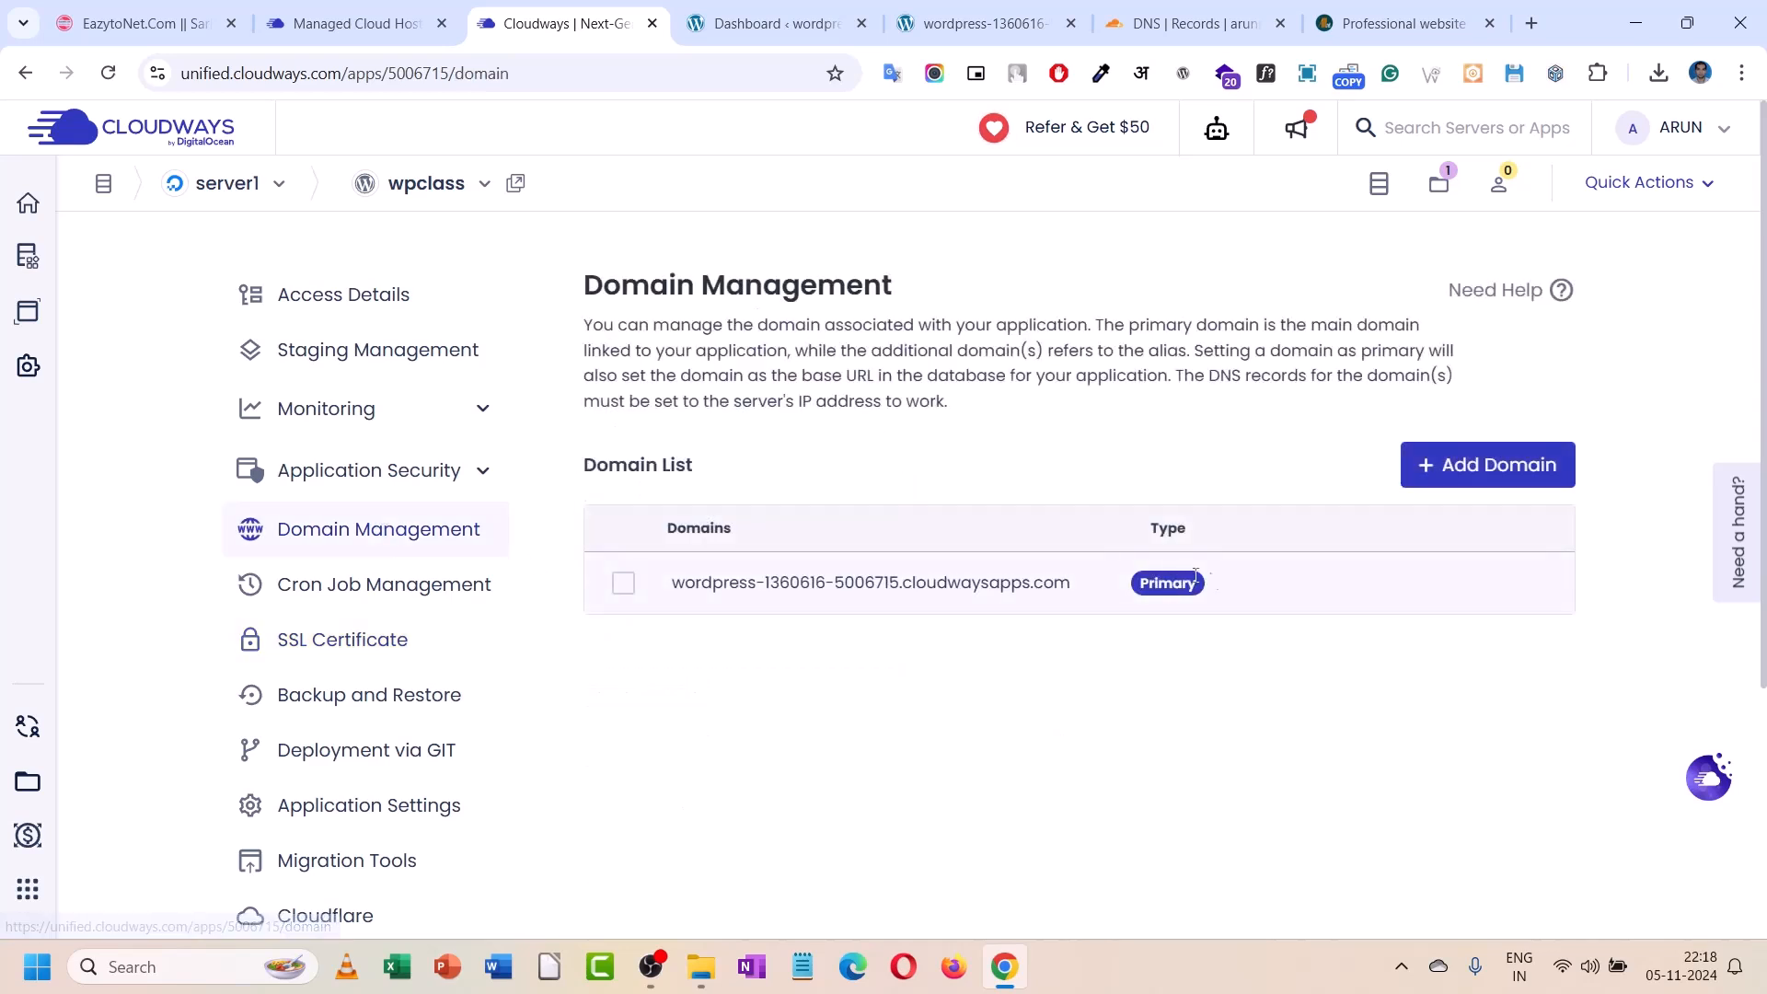
left_click(1448, 475)
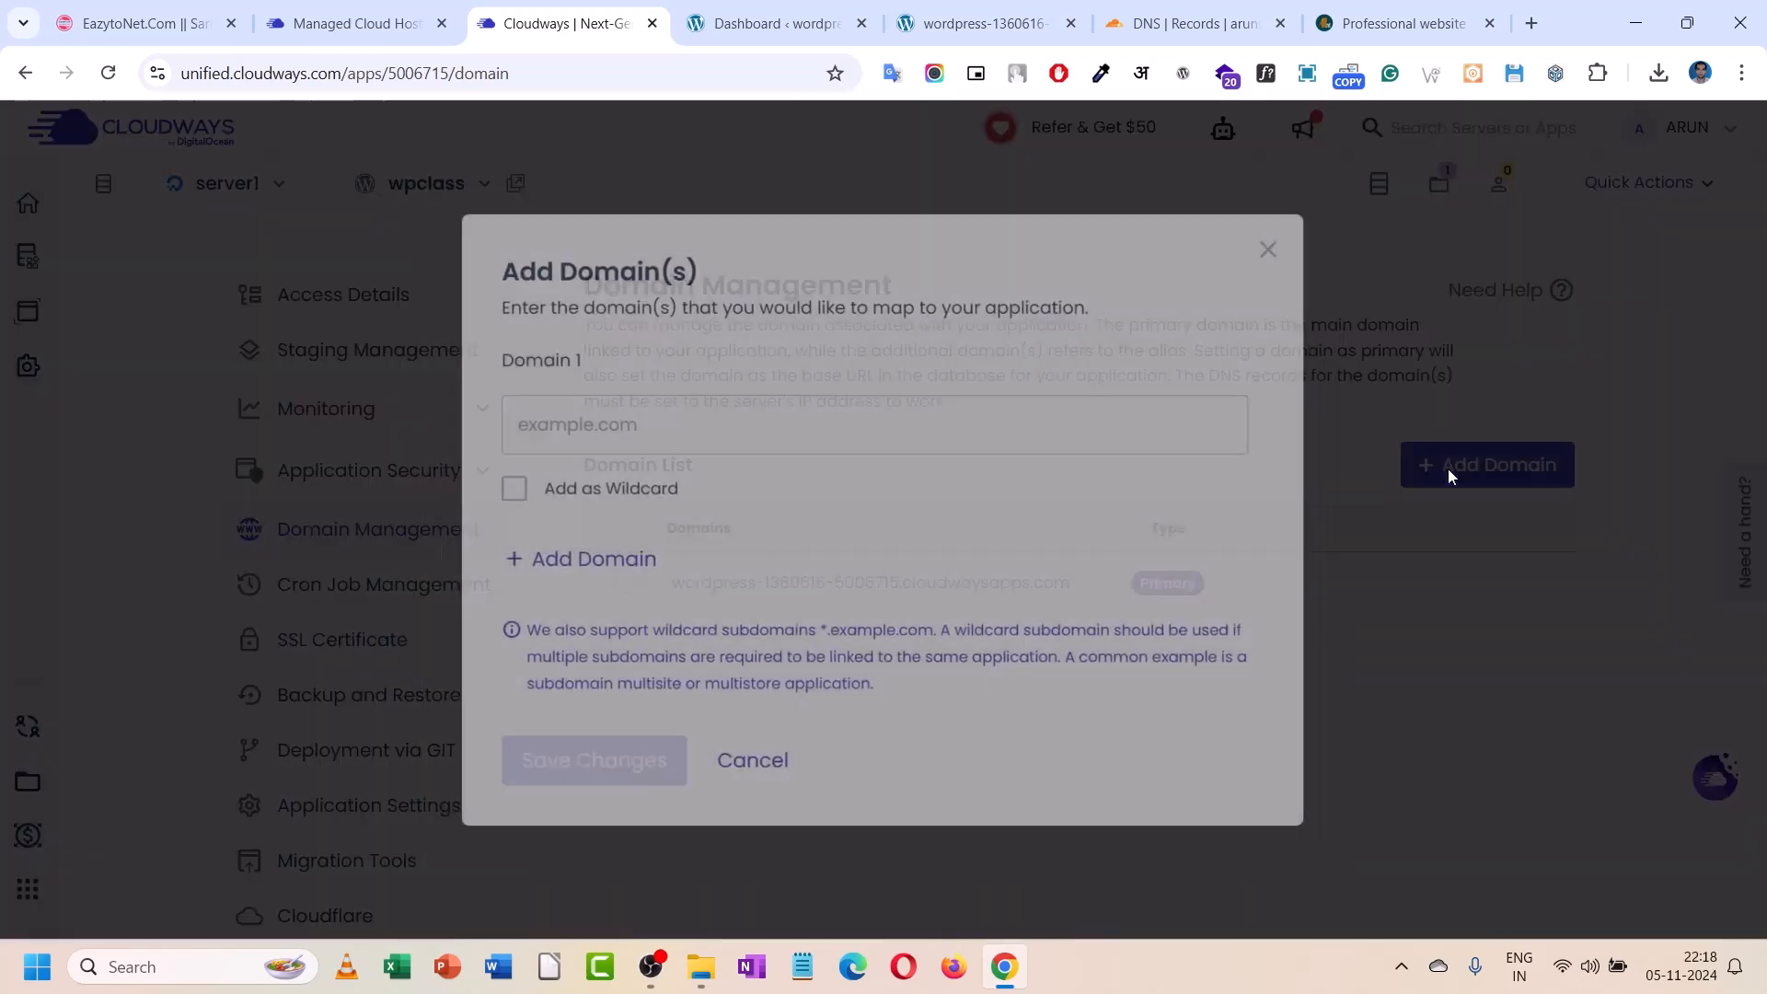
left_click(642, 418)
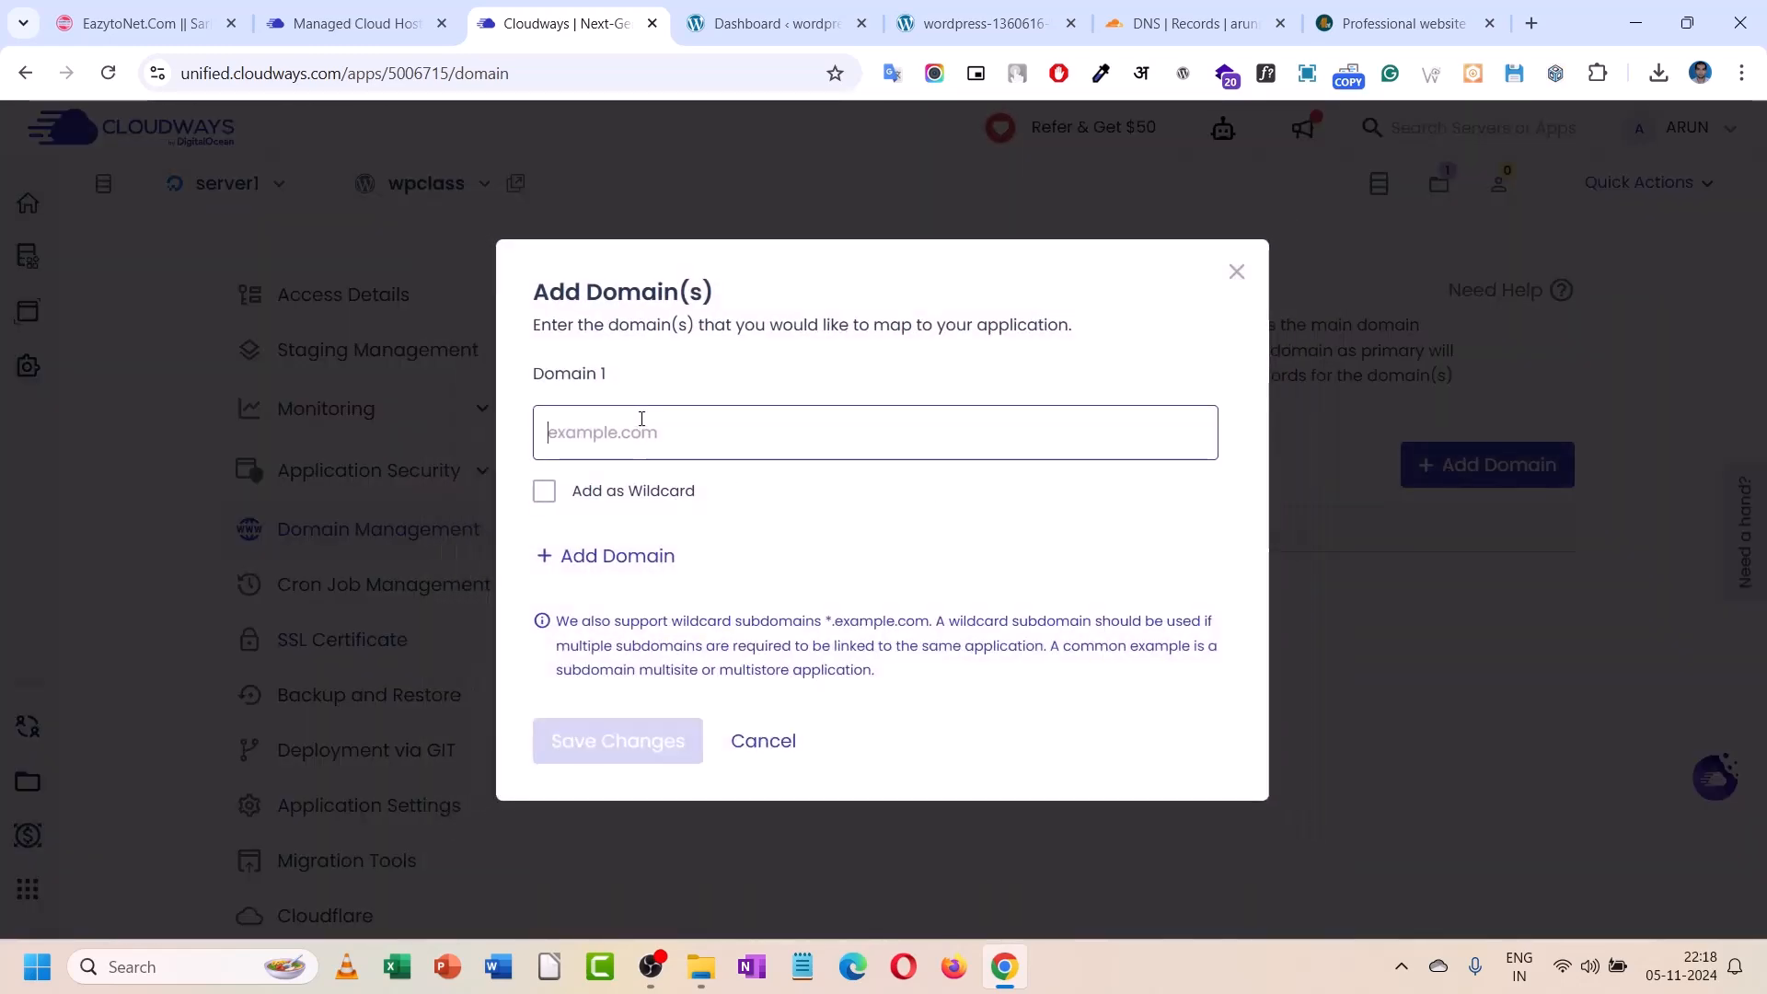
- Switch to the domain's DNS records in Cloudflare and start a new A record named job-website
left_click(1190, 9)
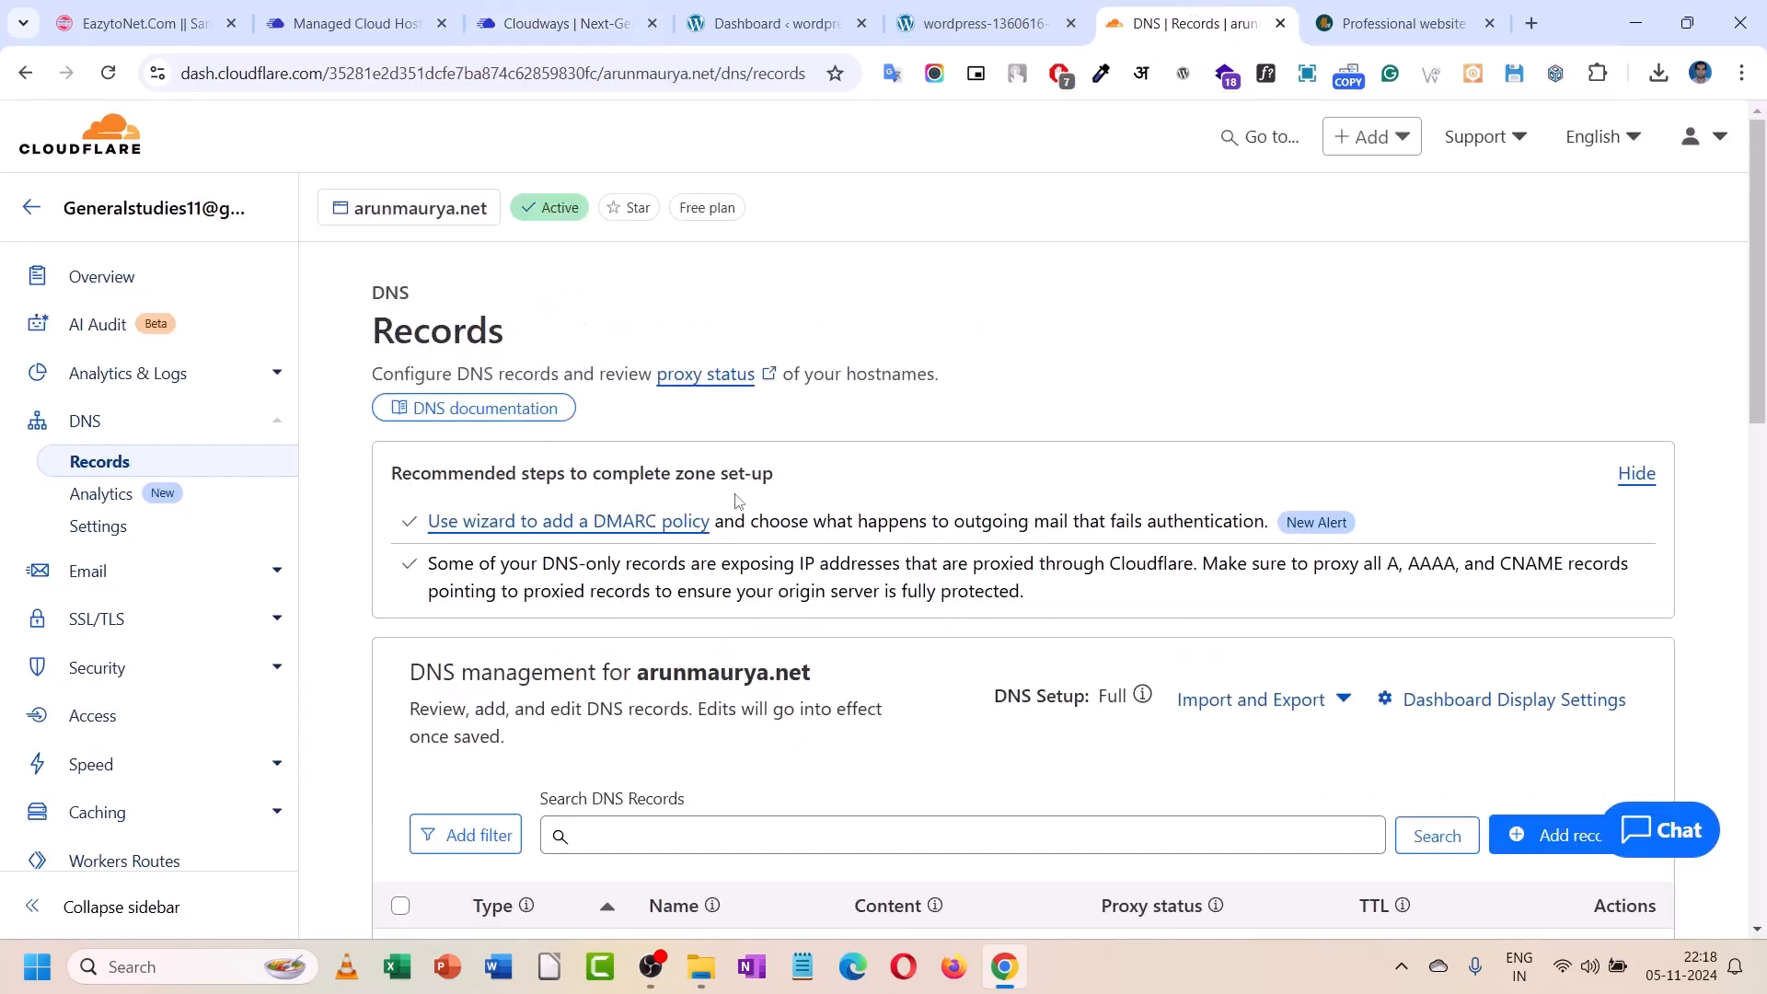
left_click(1534, 839)
scroll(931, 642, "down", 2)
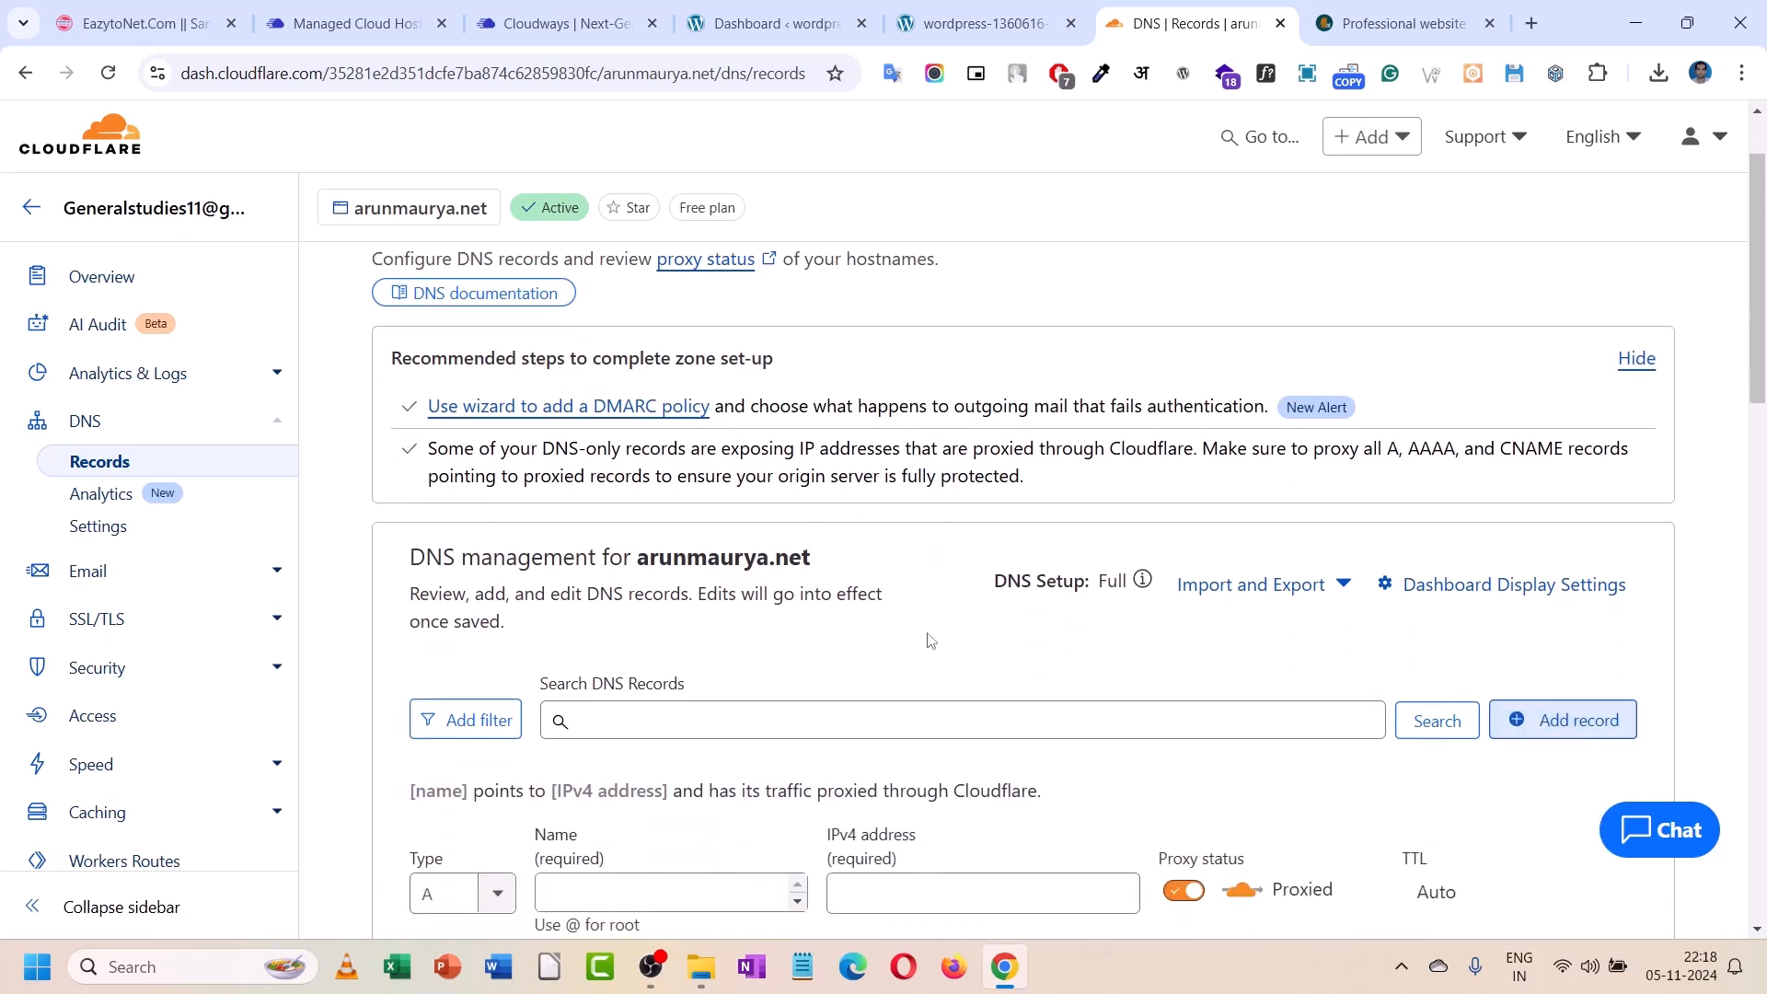
scroll(522, 888, "down", 2)
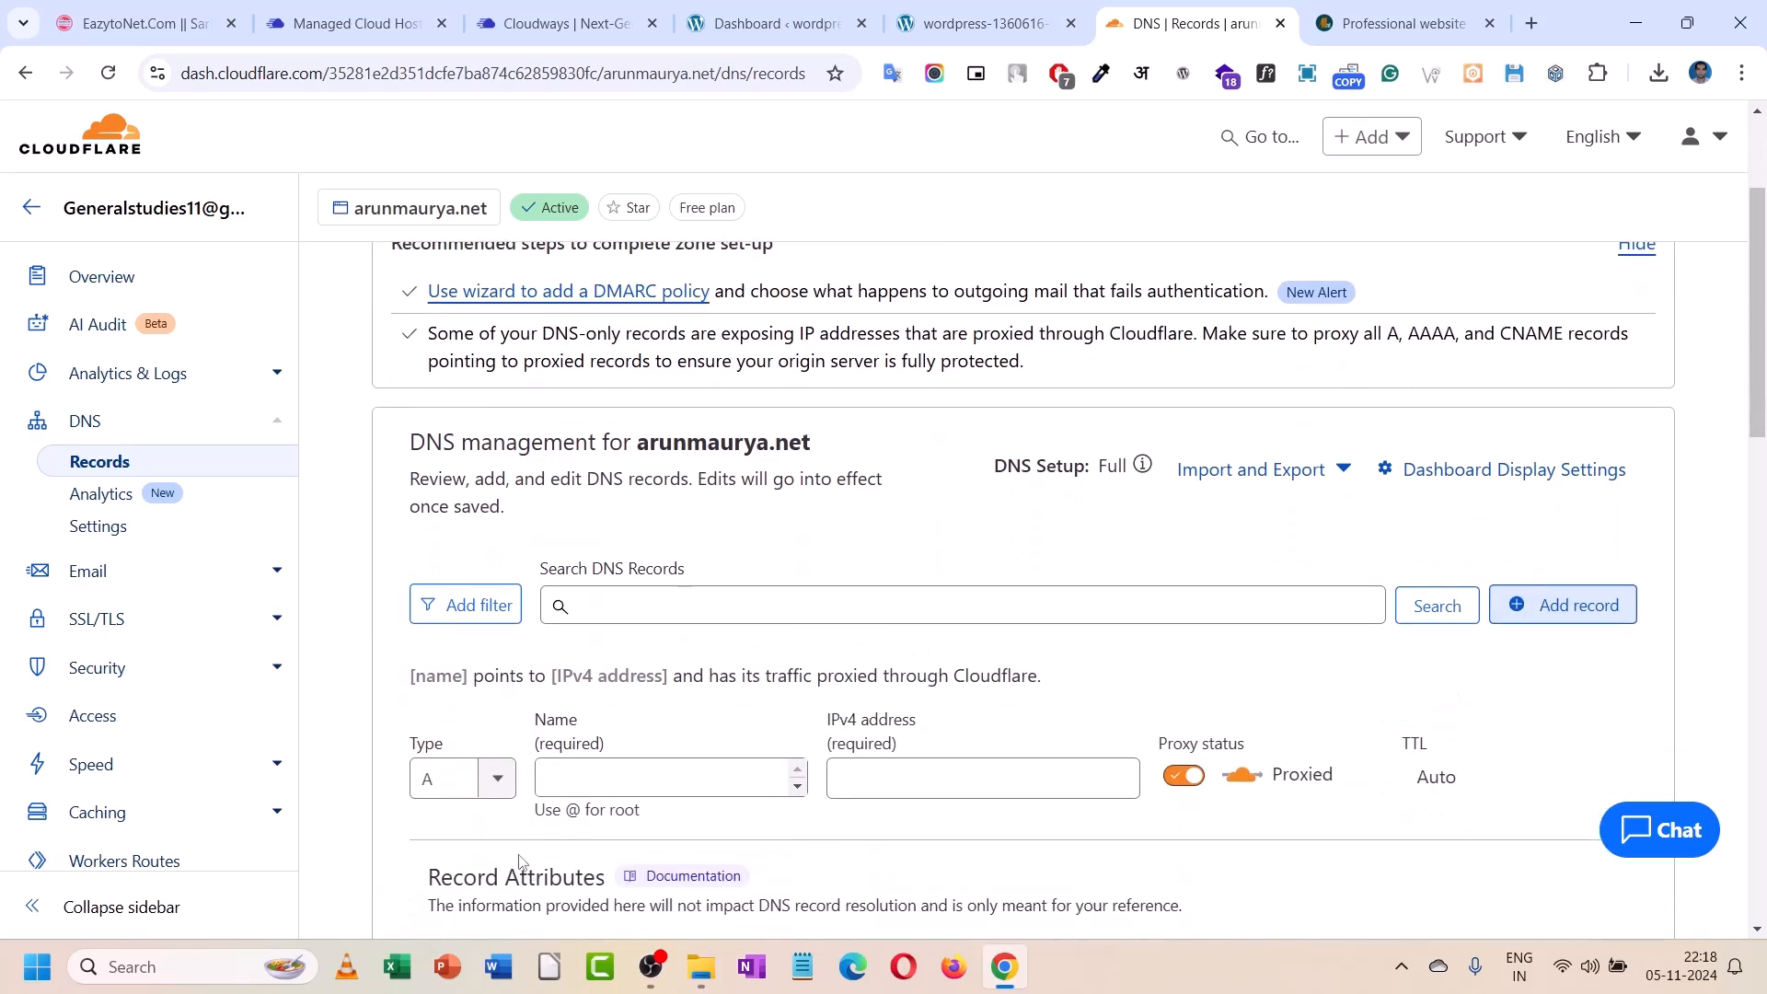
left_click(582, 779)
type("job-website")
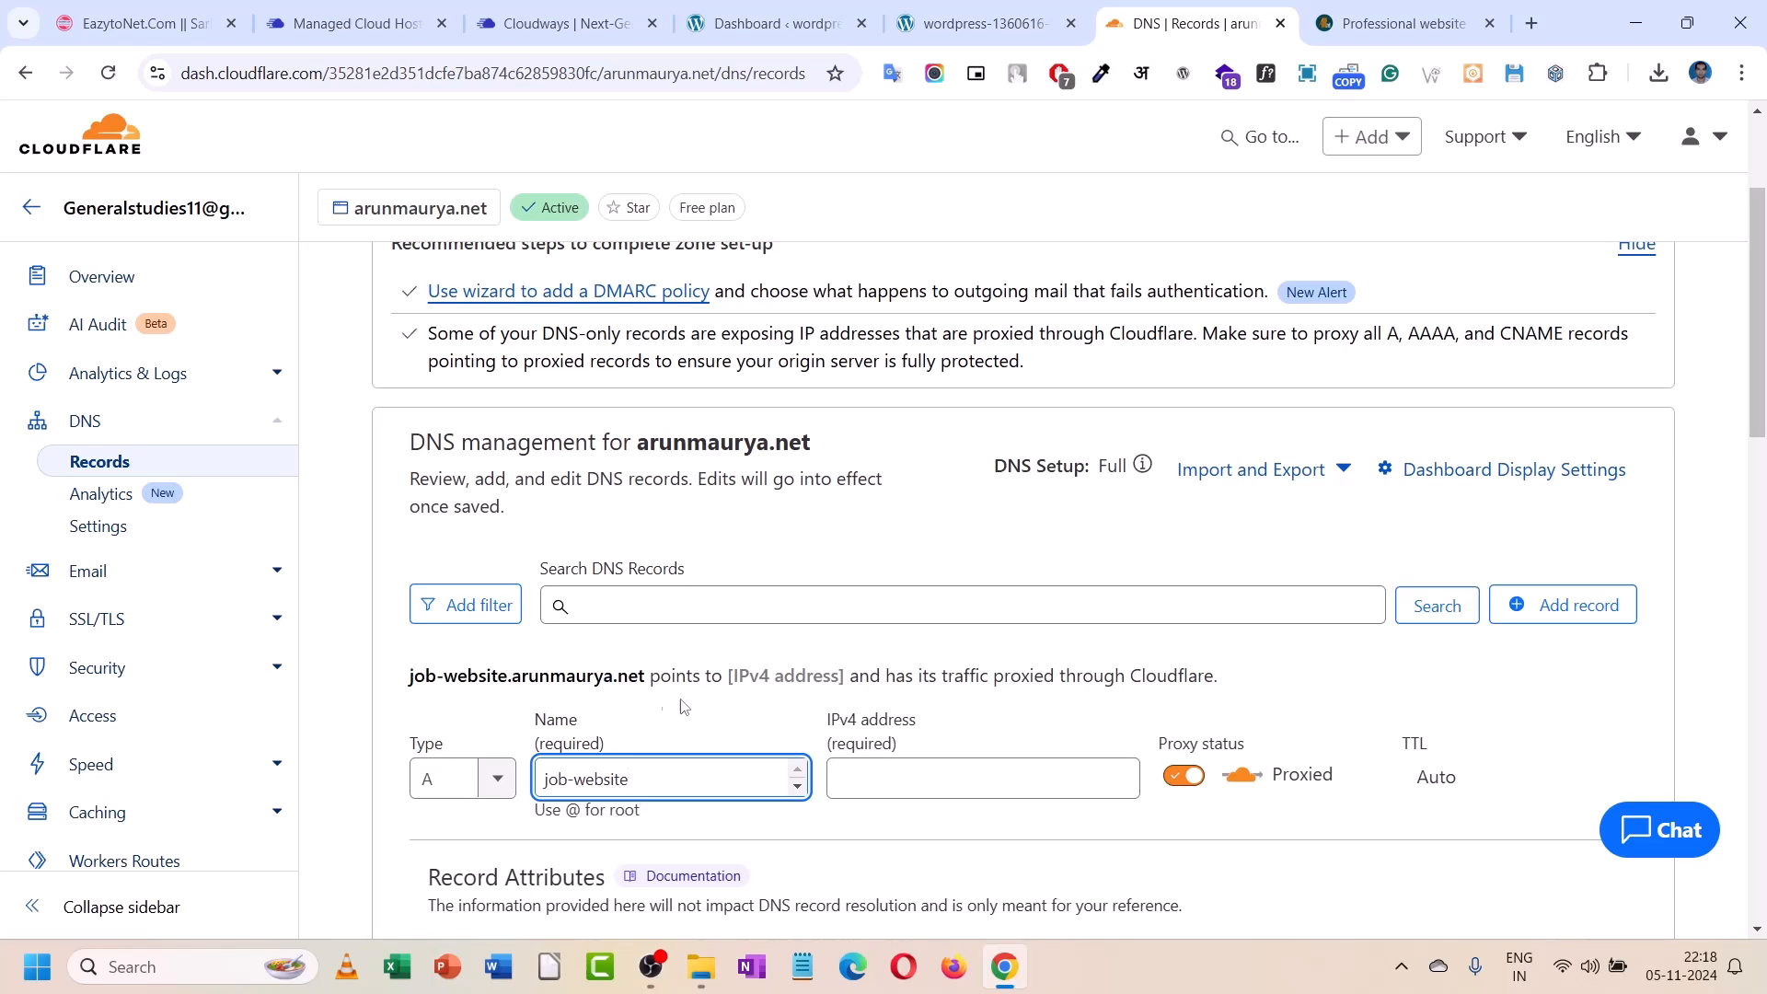
- Return to Cloudways, dismiss the Add Domain form and open server1's master credentials
left_click(709, 22)
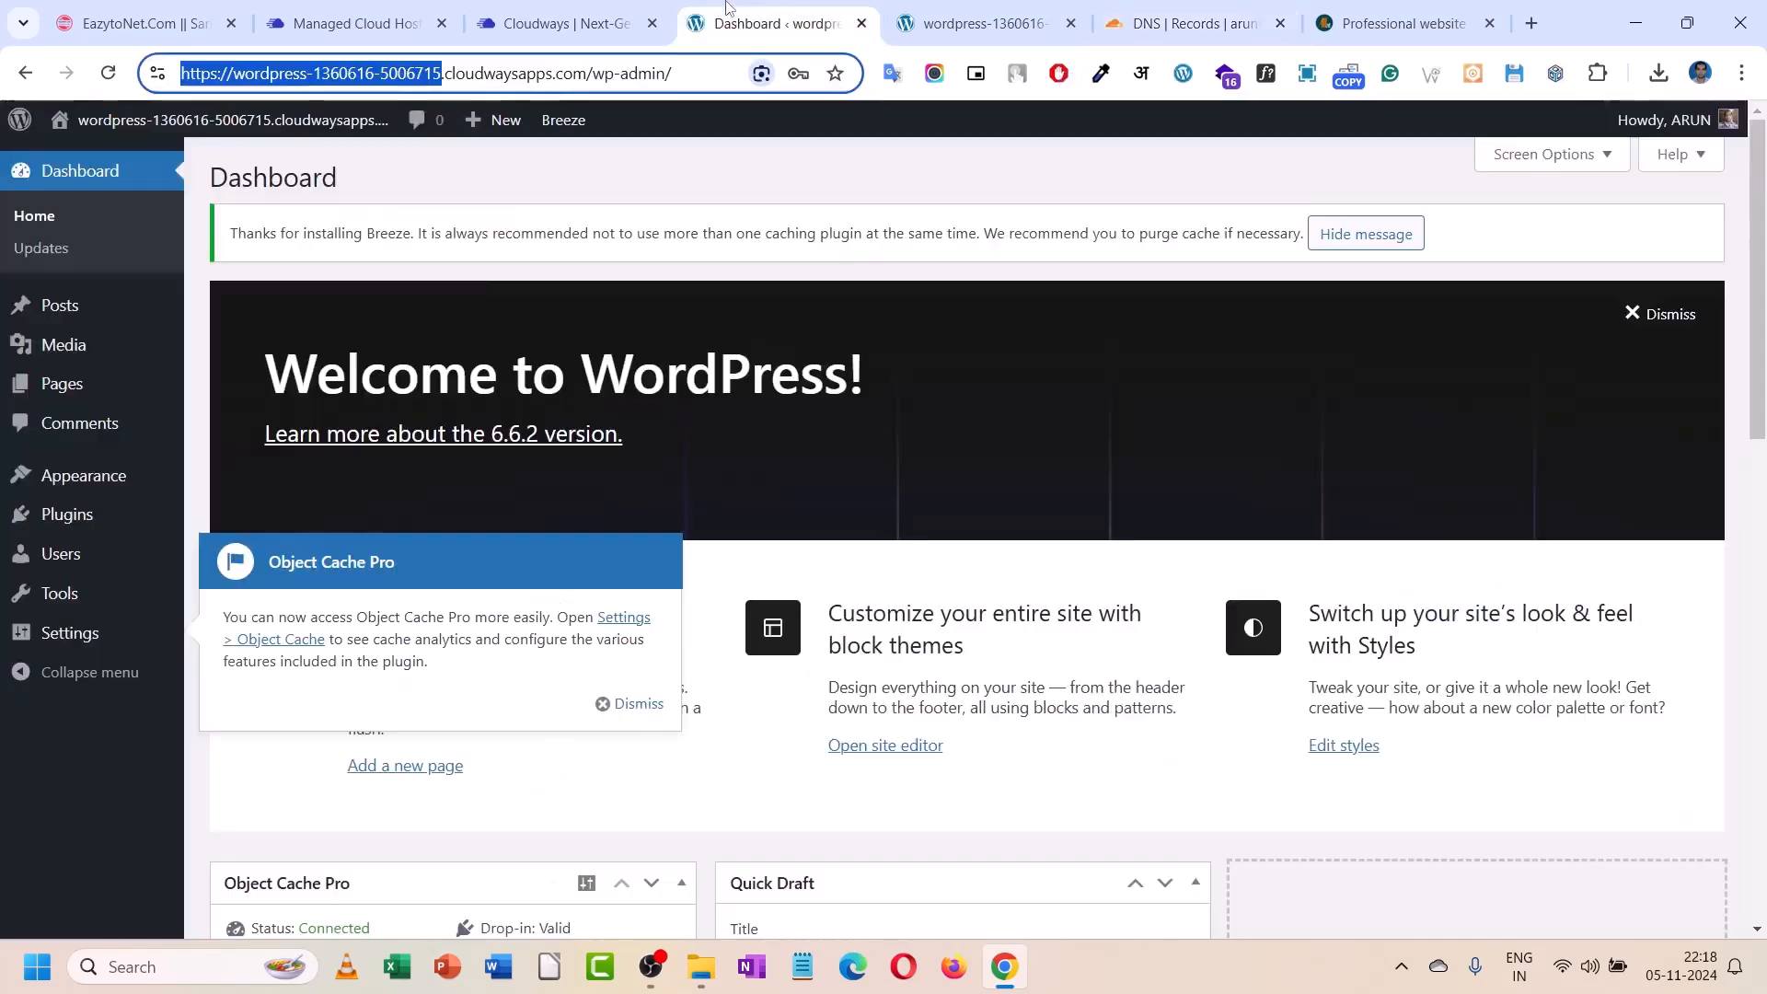
left_click(644, 9)
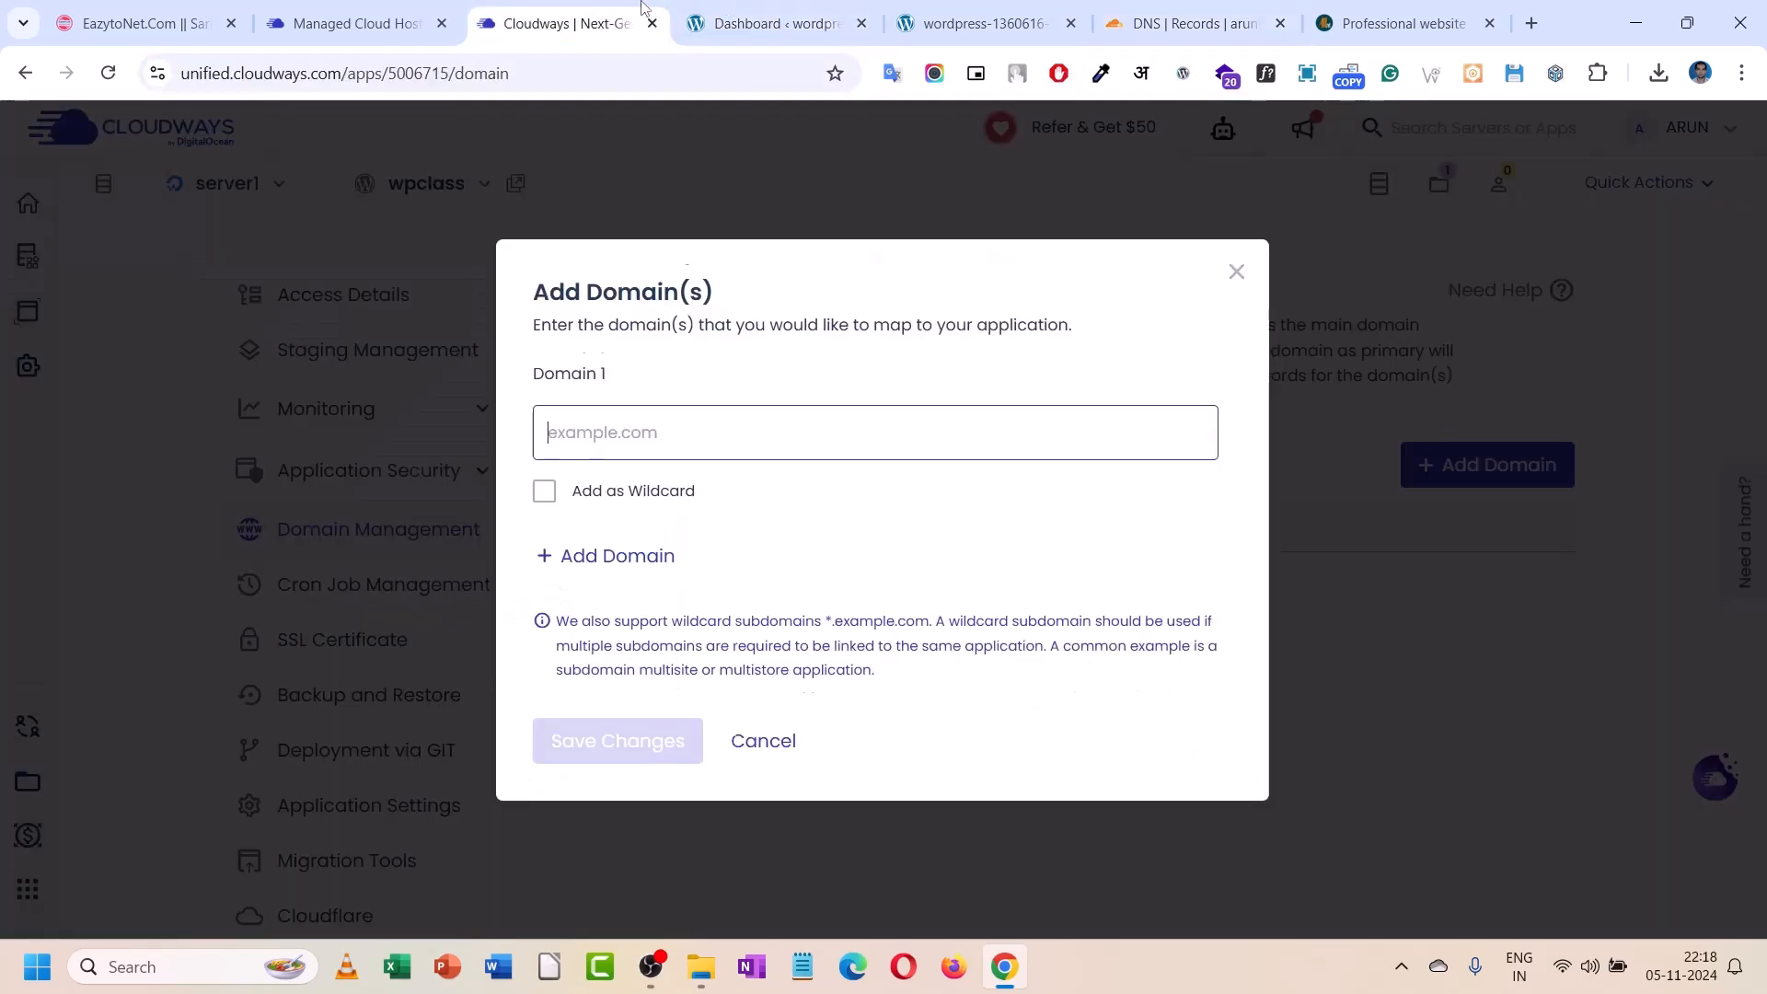
left_click(1237, 259)
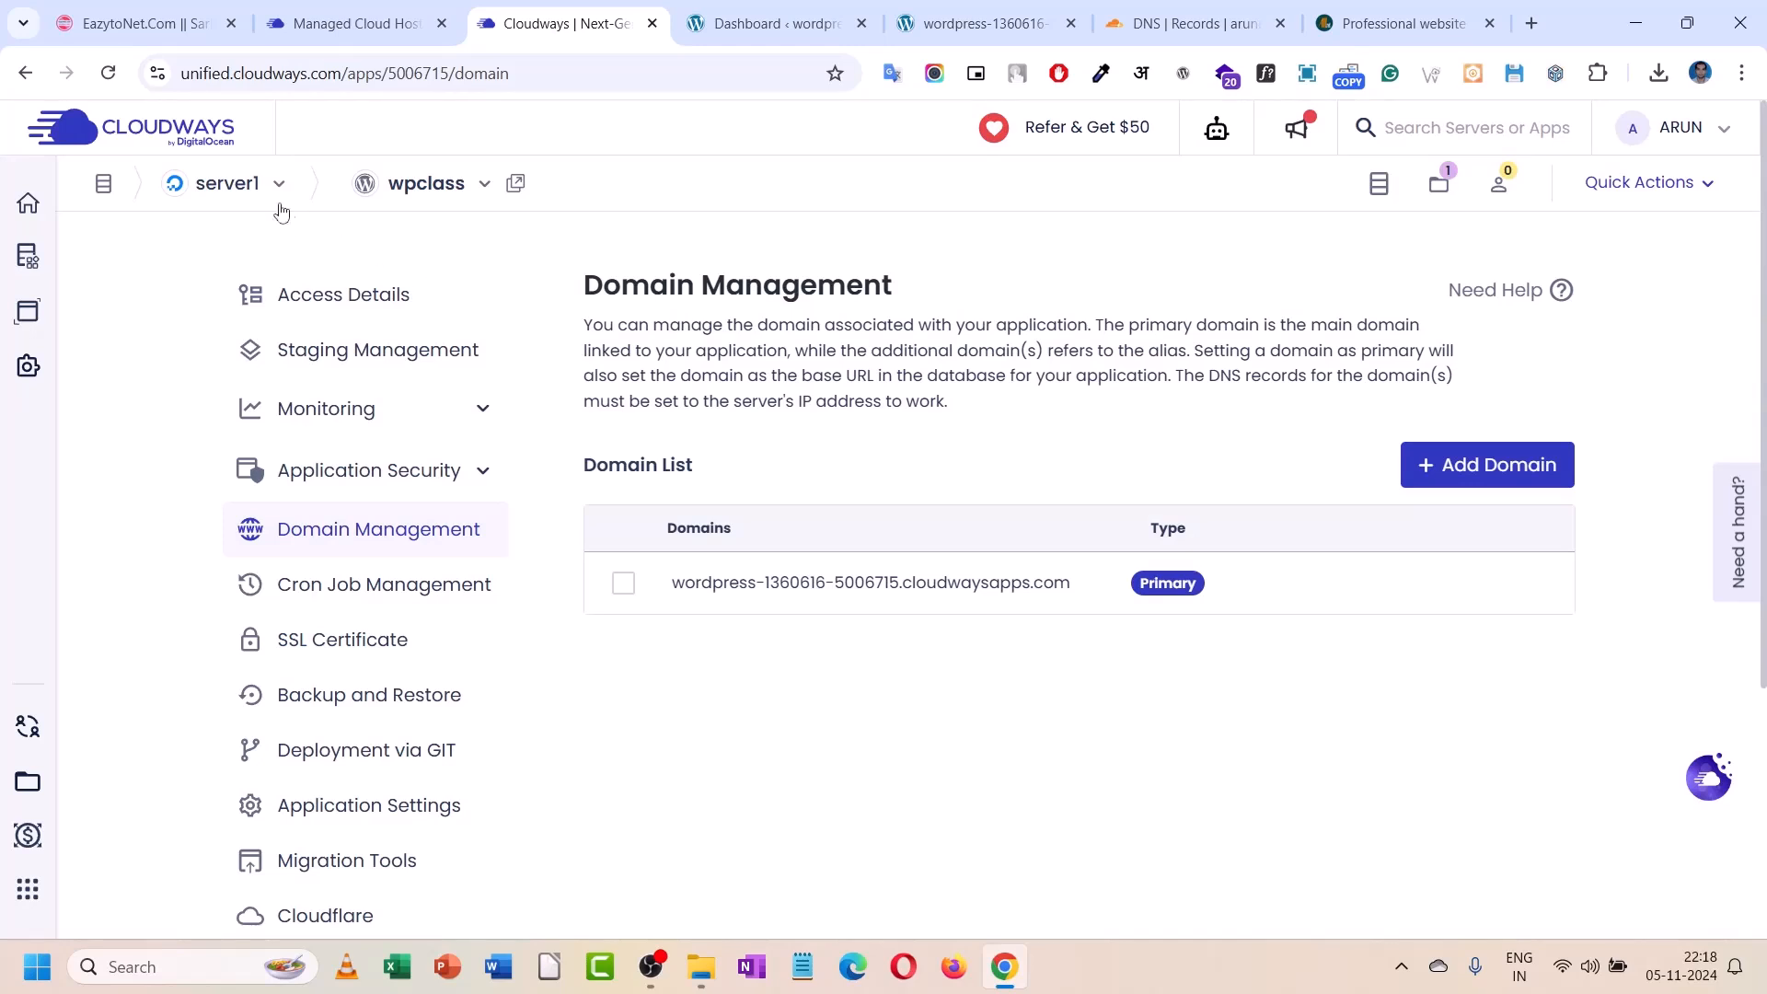
left_click(229, 184)
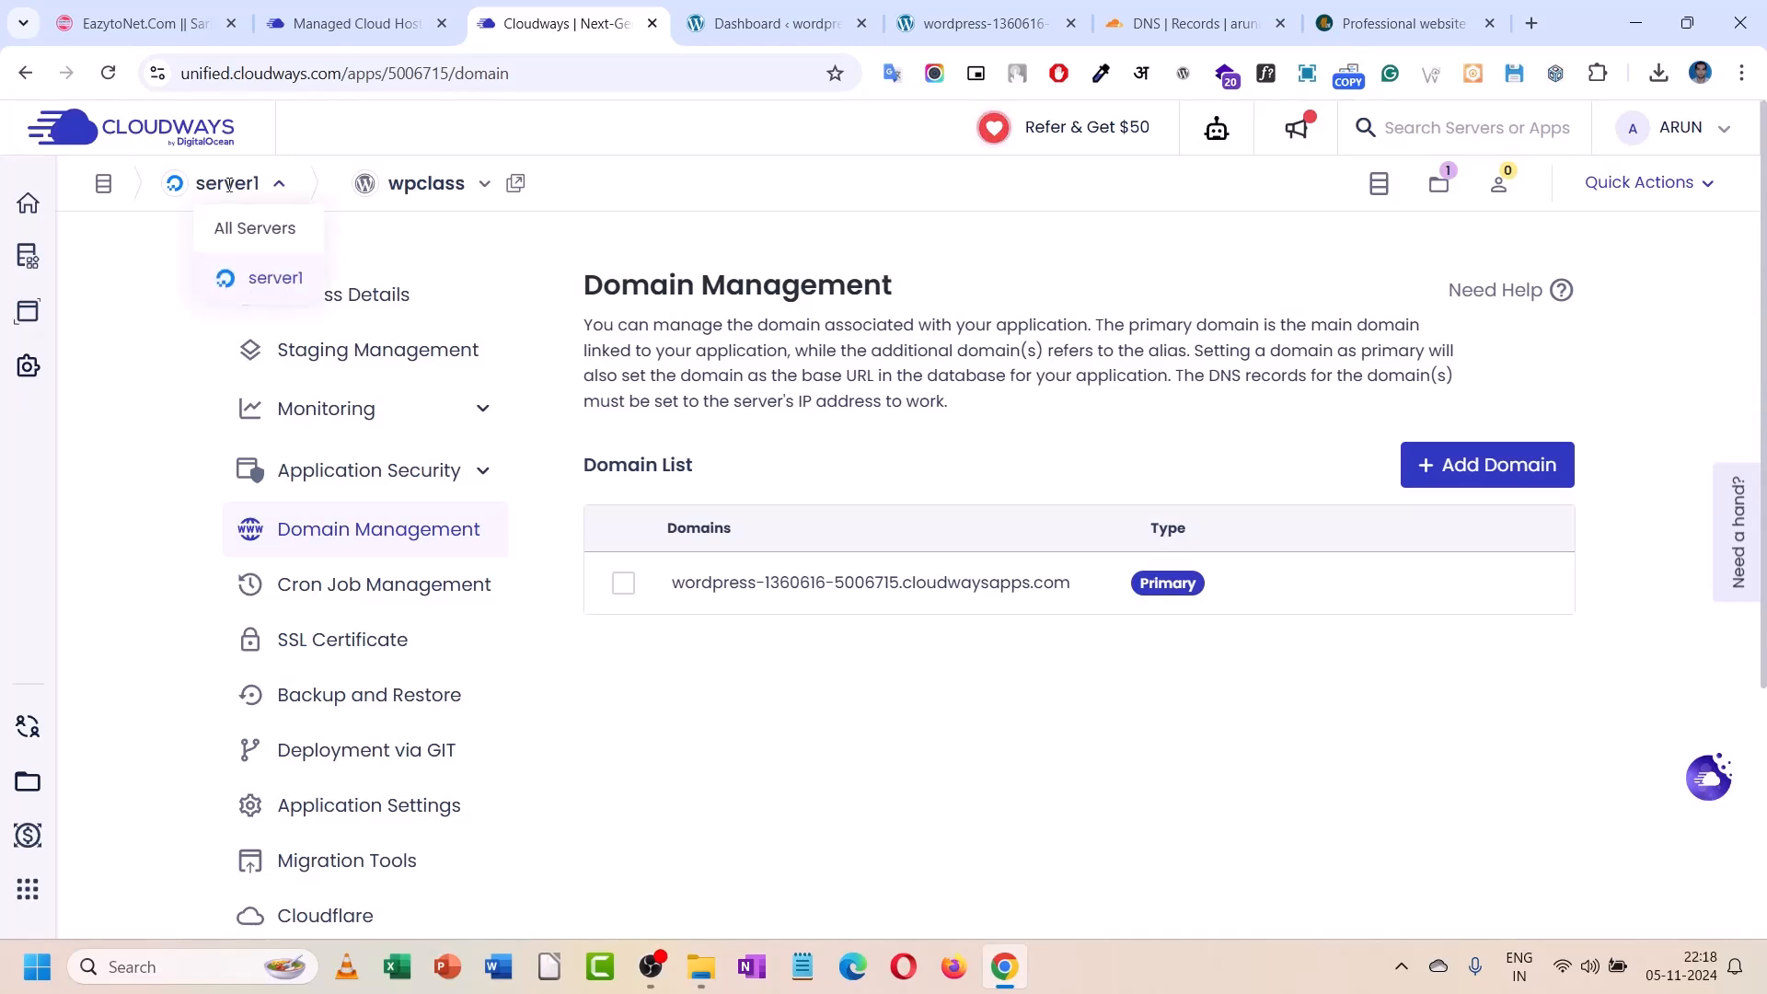
left_click(244, 274)
left_click(531, 377)
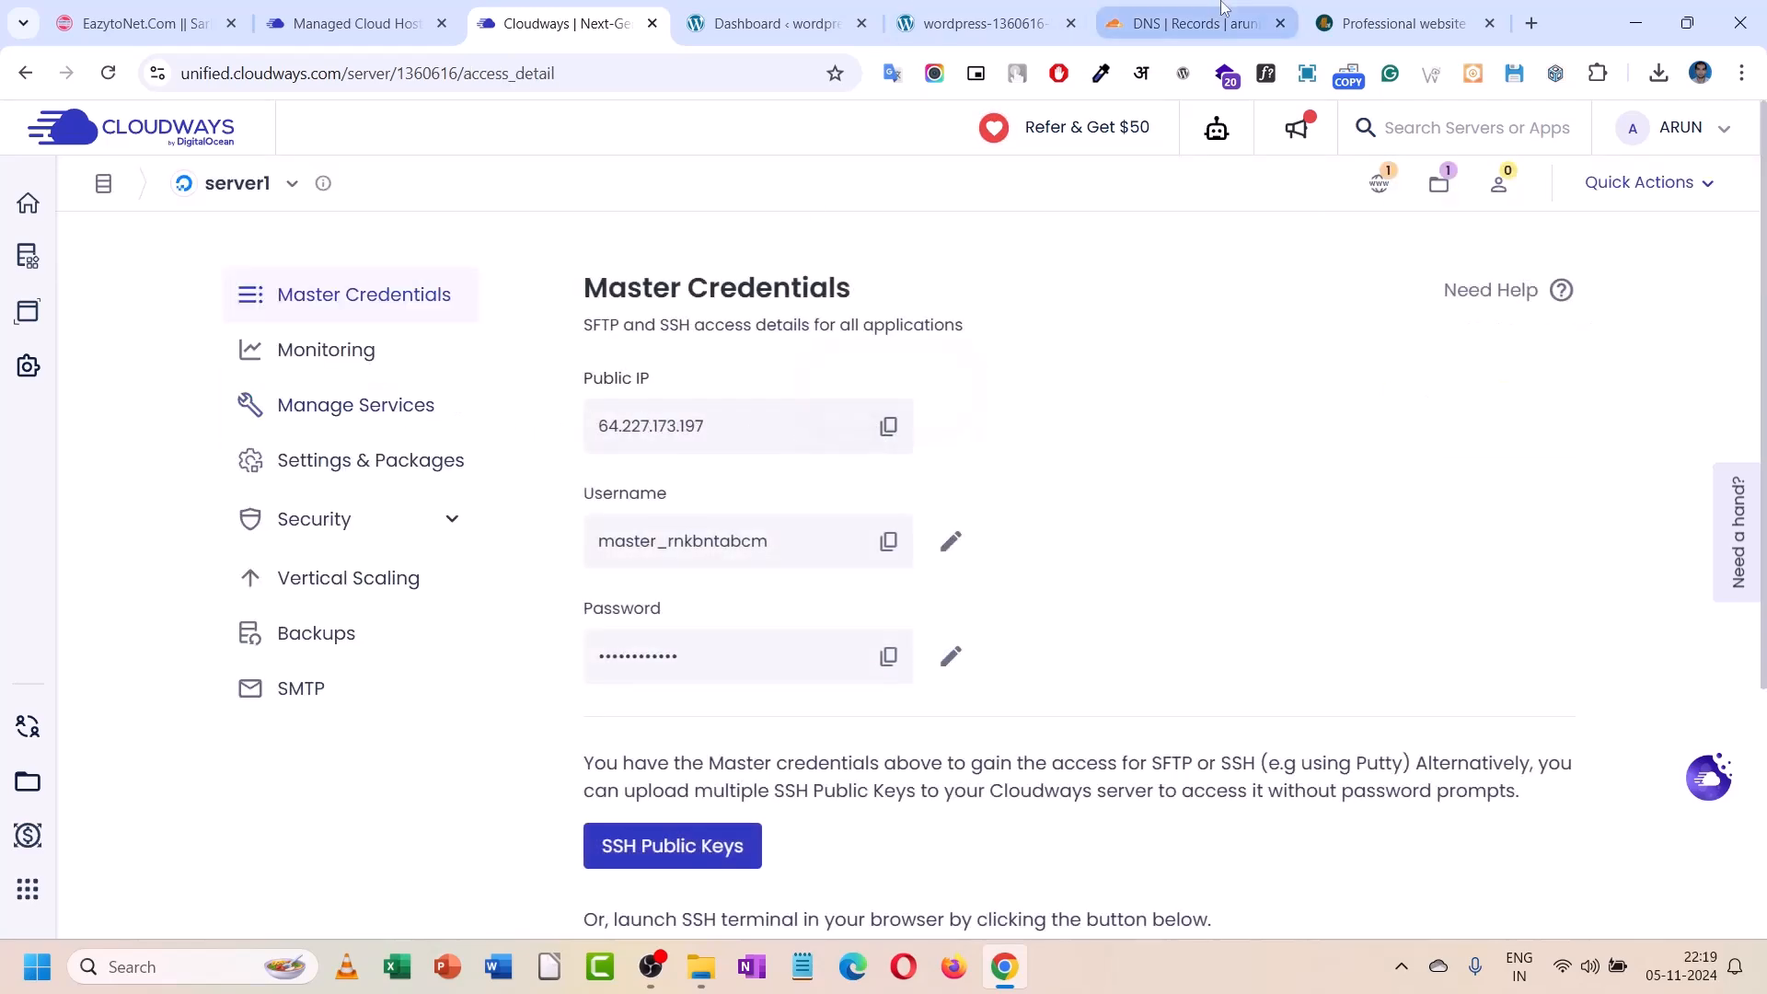
- Try to save the job-website record in Cloudflare with the previously copied password pasted as its IPv4 address
left_click(1196, 23)
right_click(913, 777)
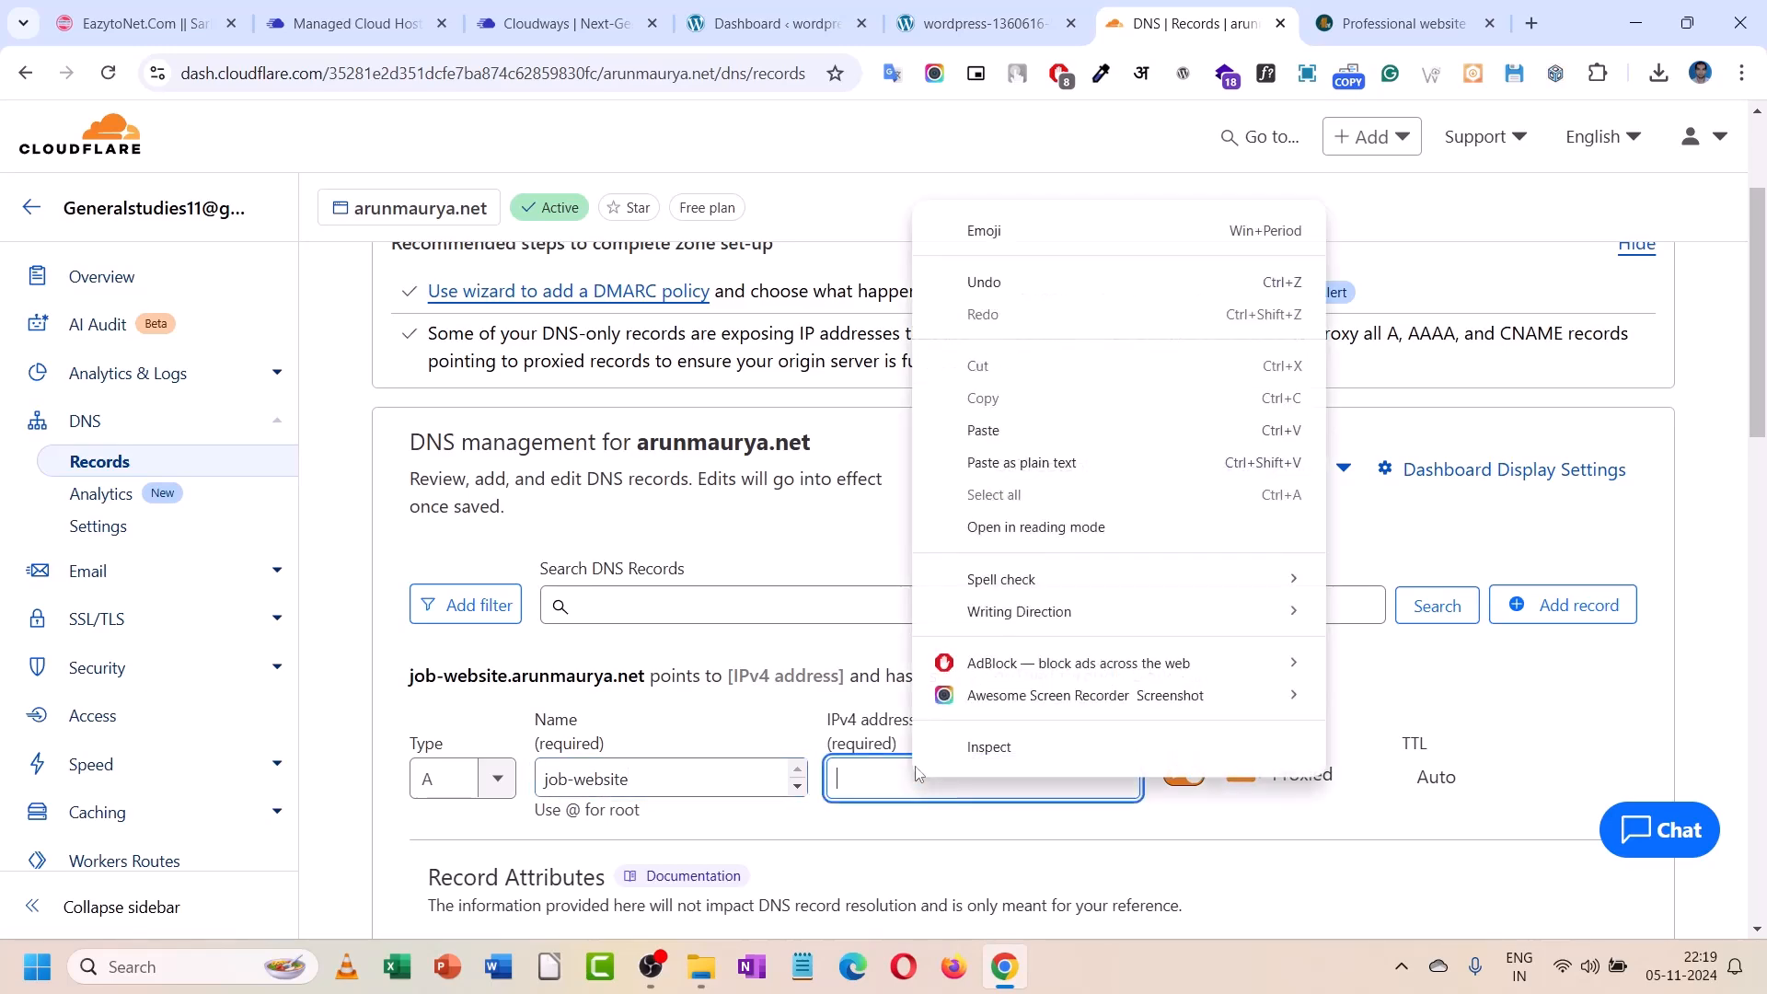
left_click(1023, 441)
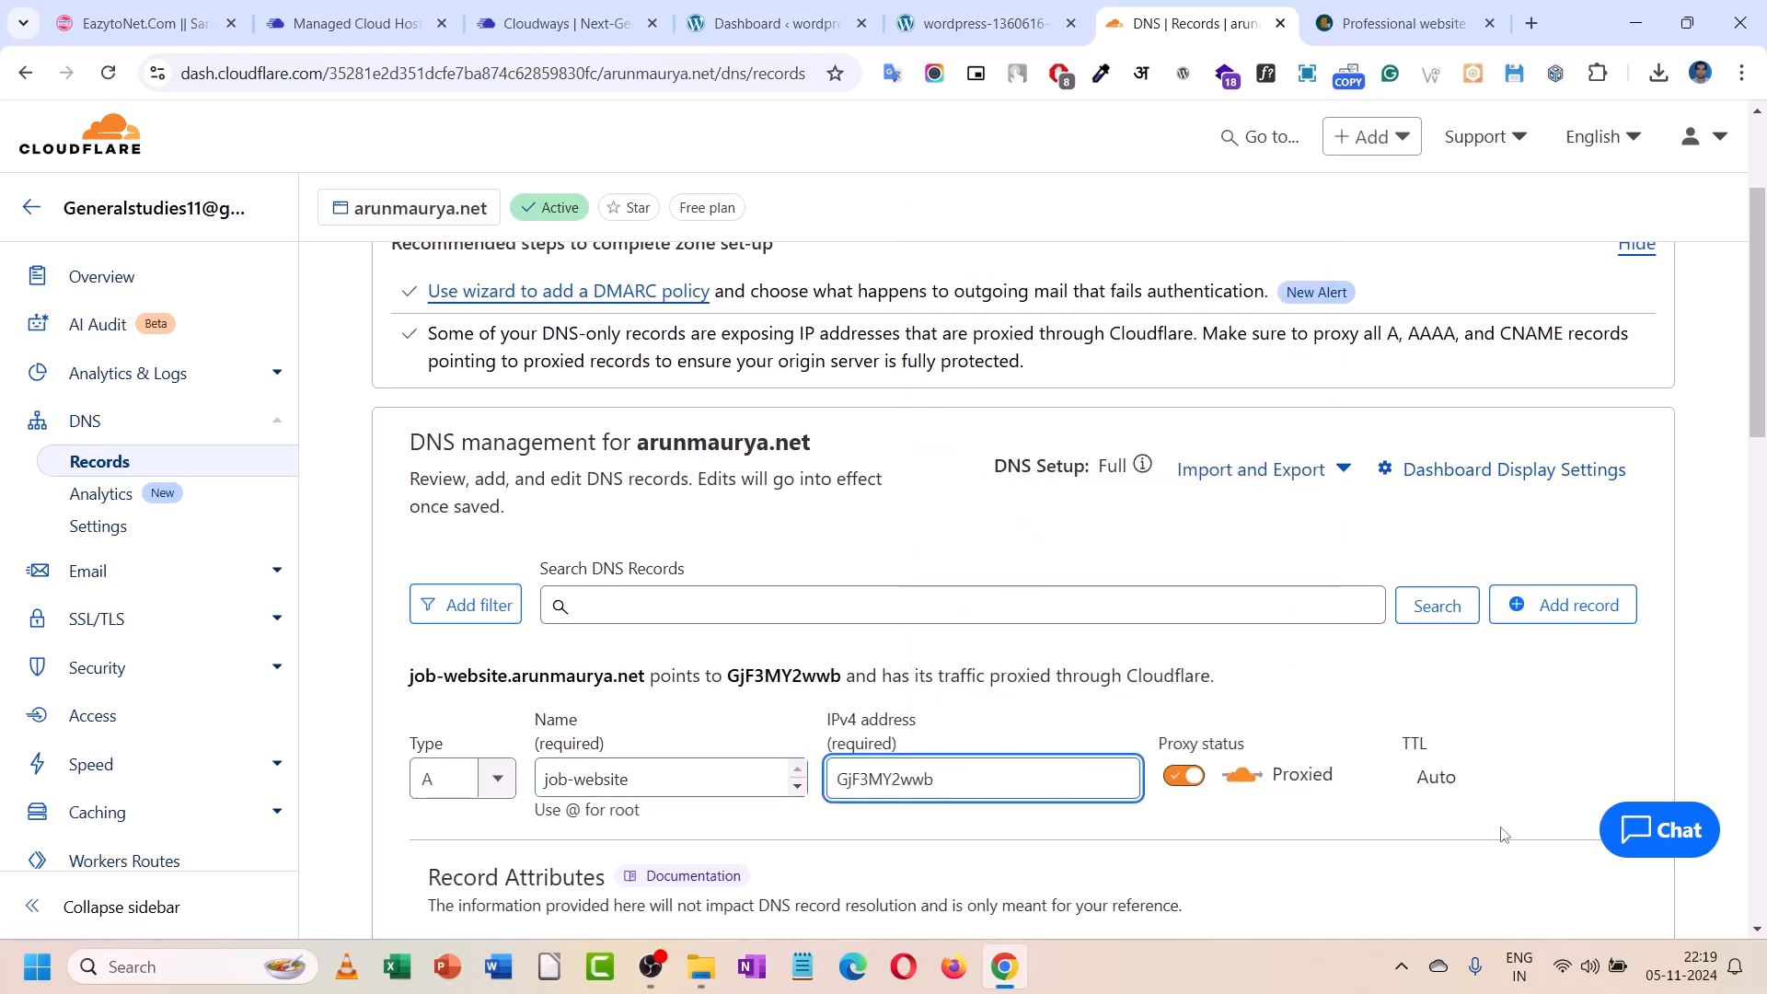
scroll(1360, 753, "down", 2)
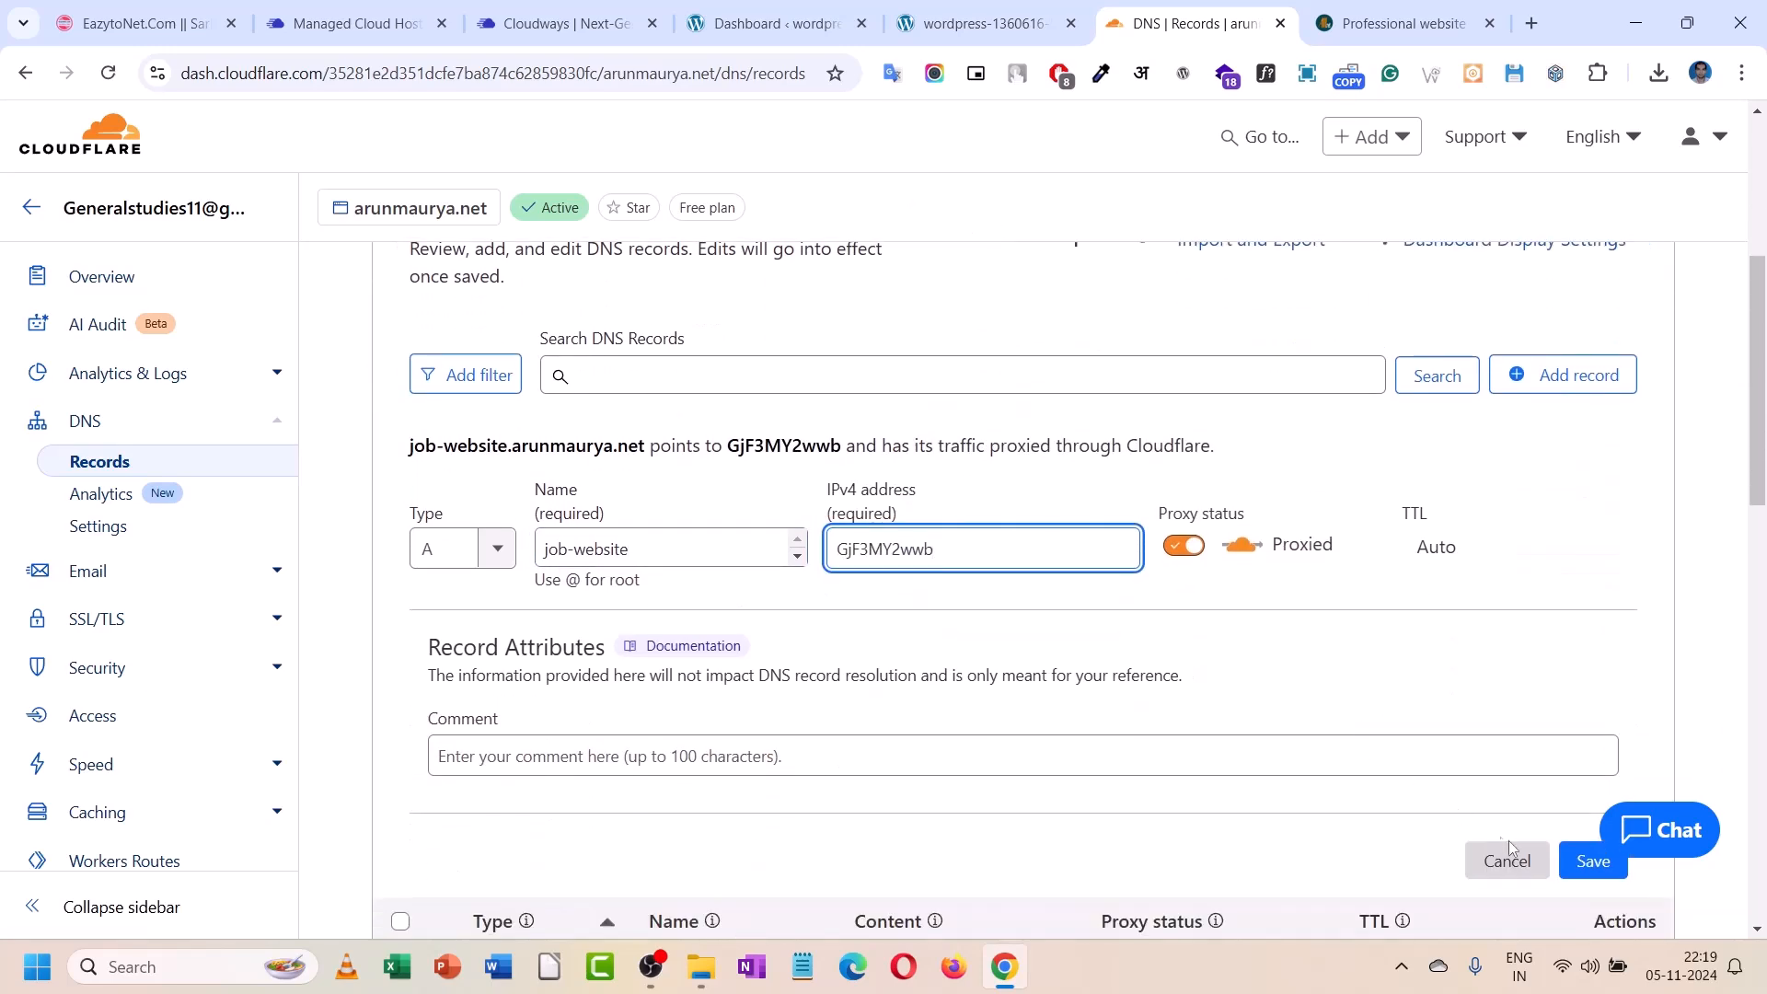
left_click(1571, 869)
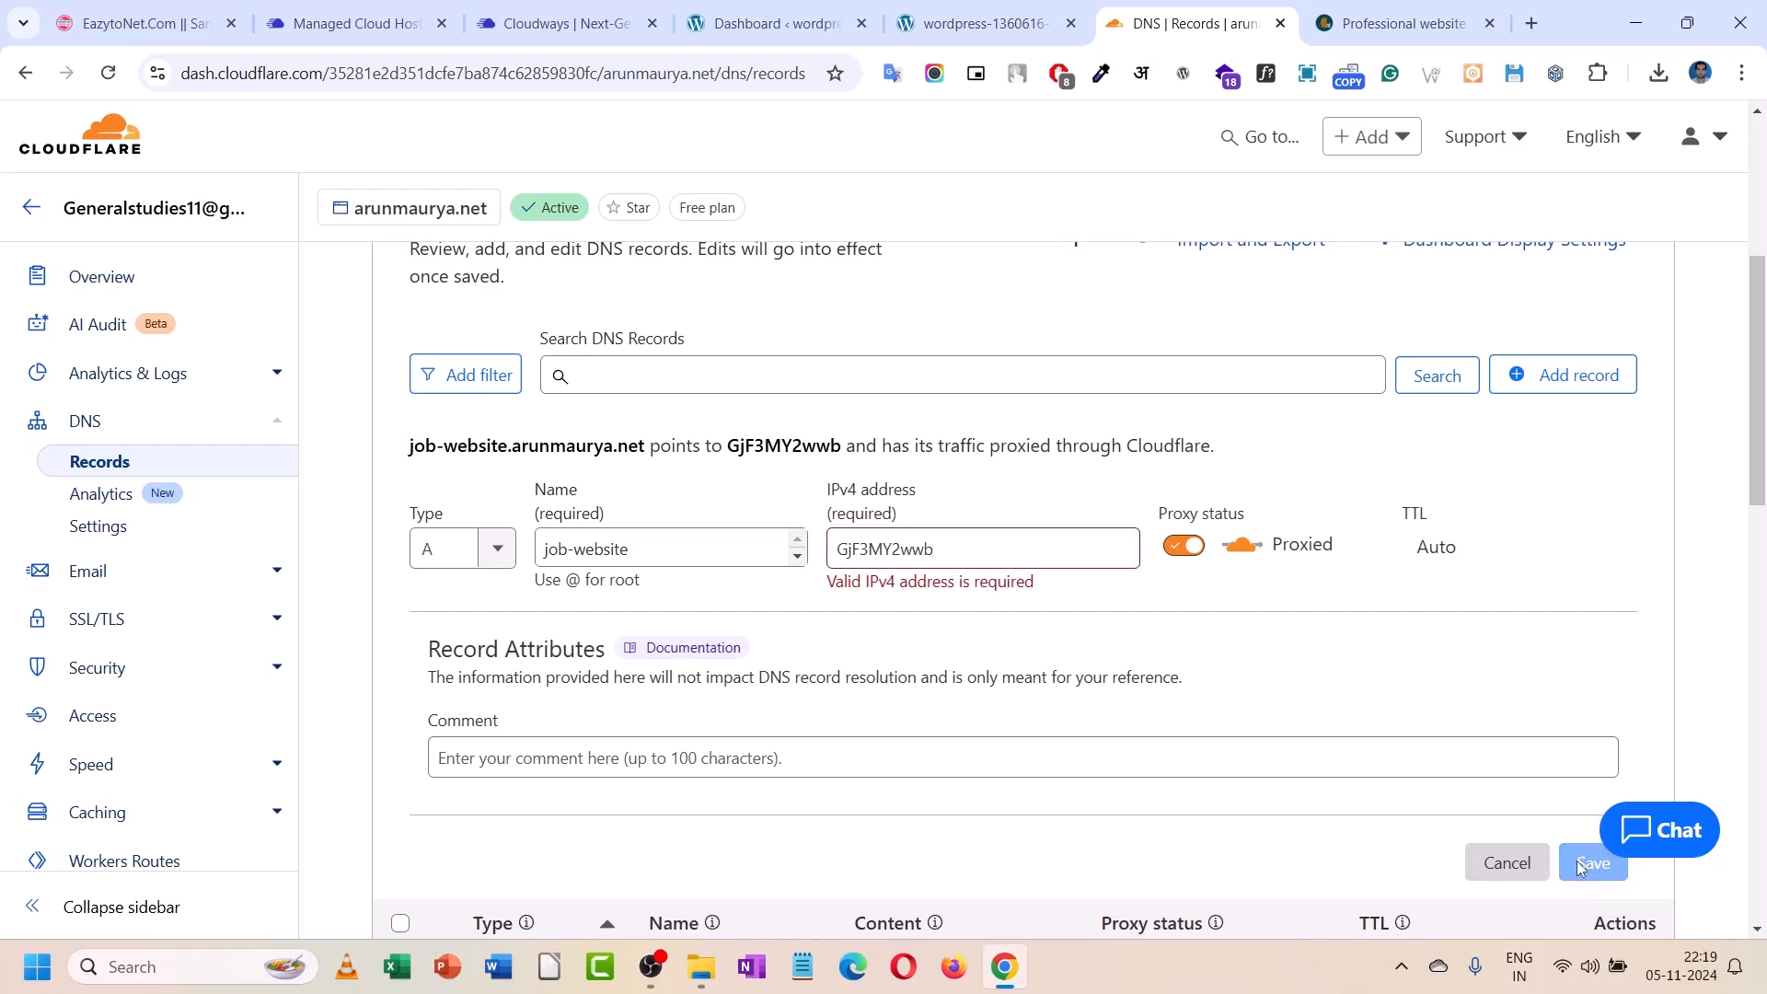
- Copy server1's public IP from Cloudways, set the job-website record's IPv4 address to 64.227.173.197, and save the record
left_click(552, 23)
left_click(888, 426)
left_click(1157, 8)
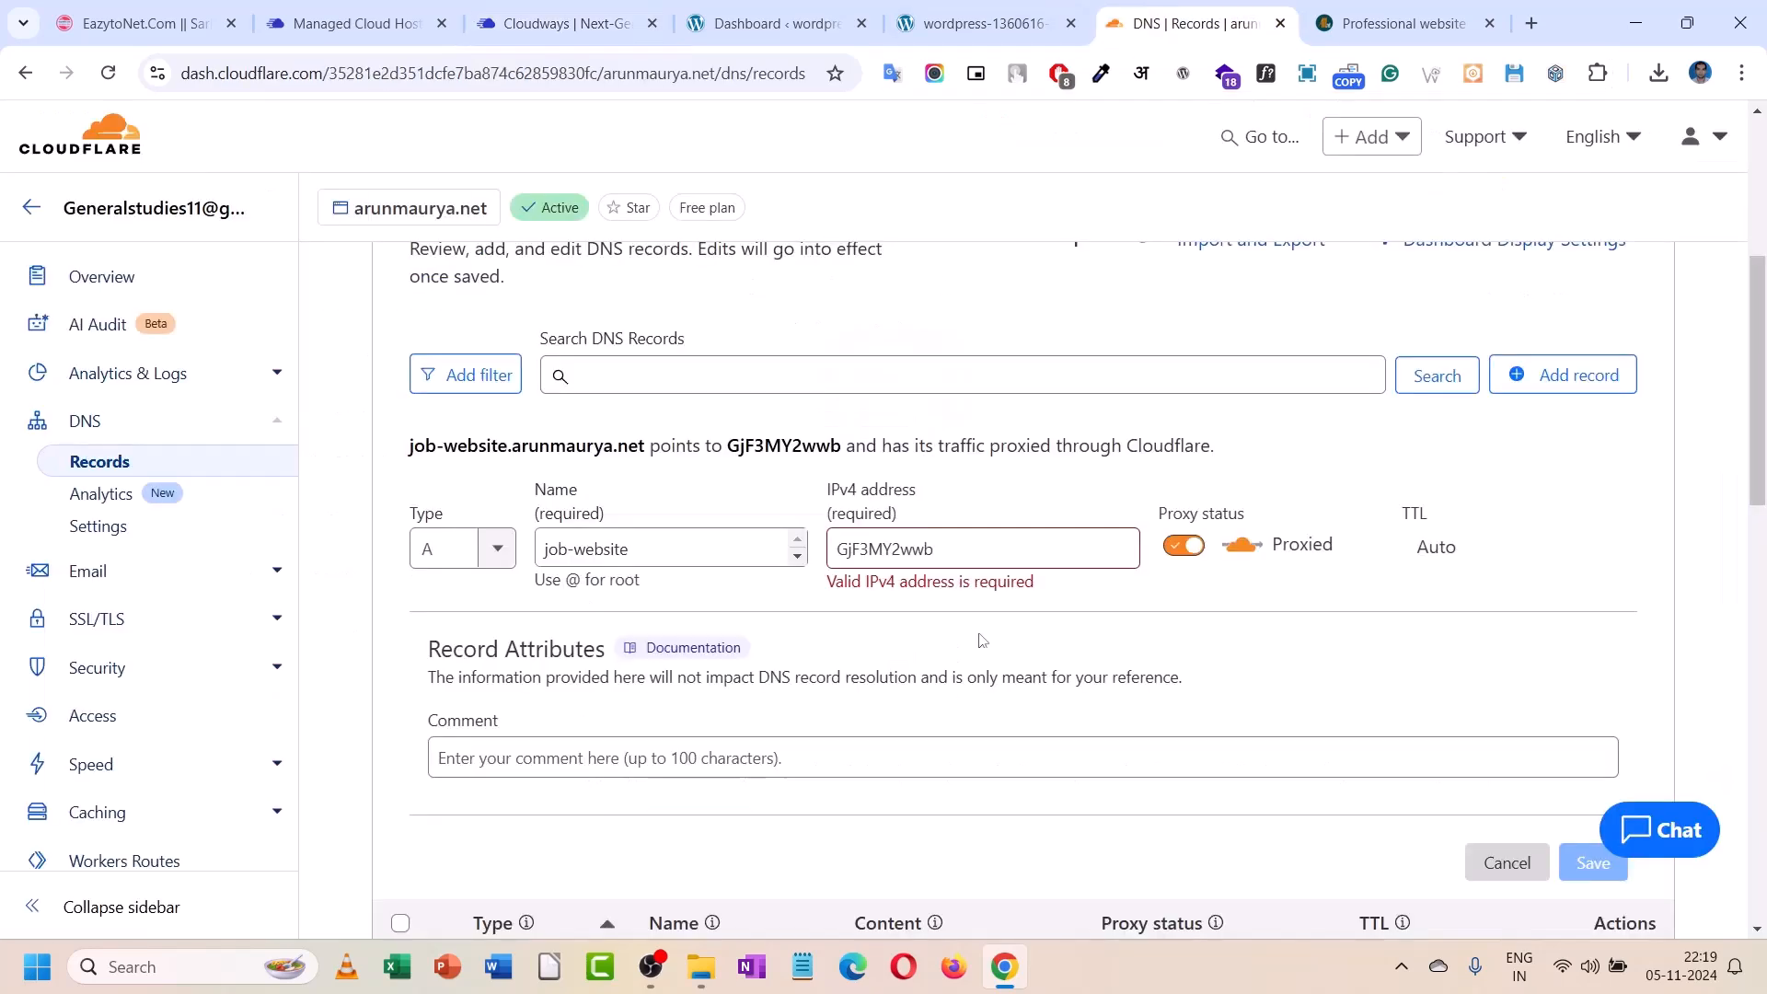
double_click(893, 552)
right_click(892, 552)
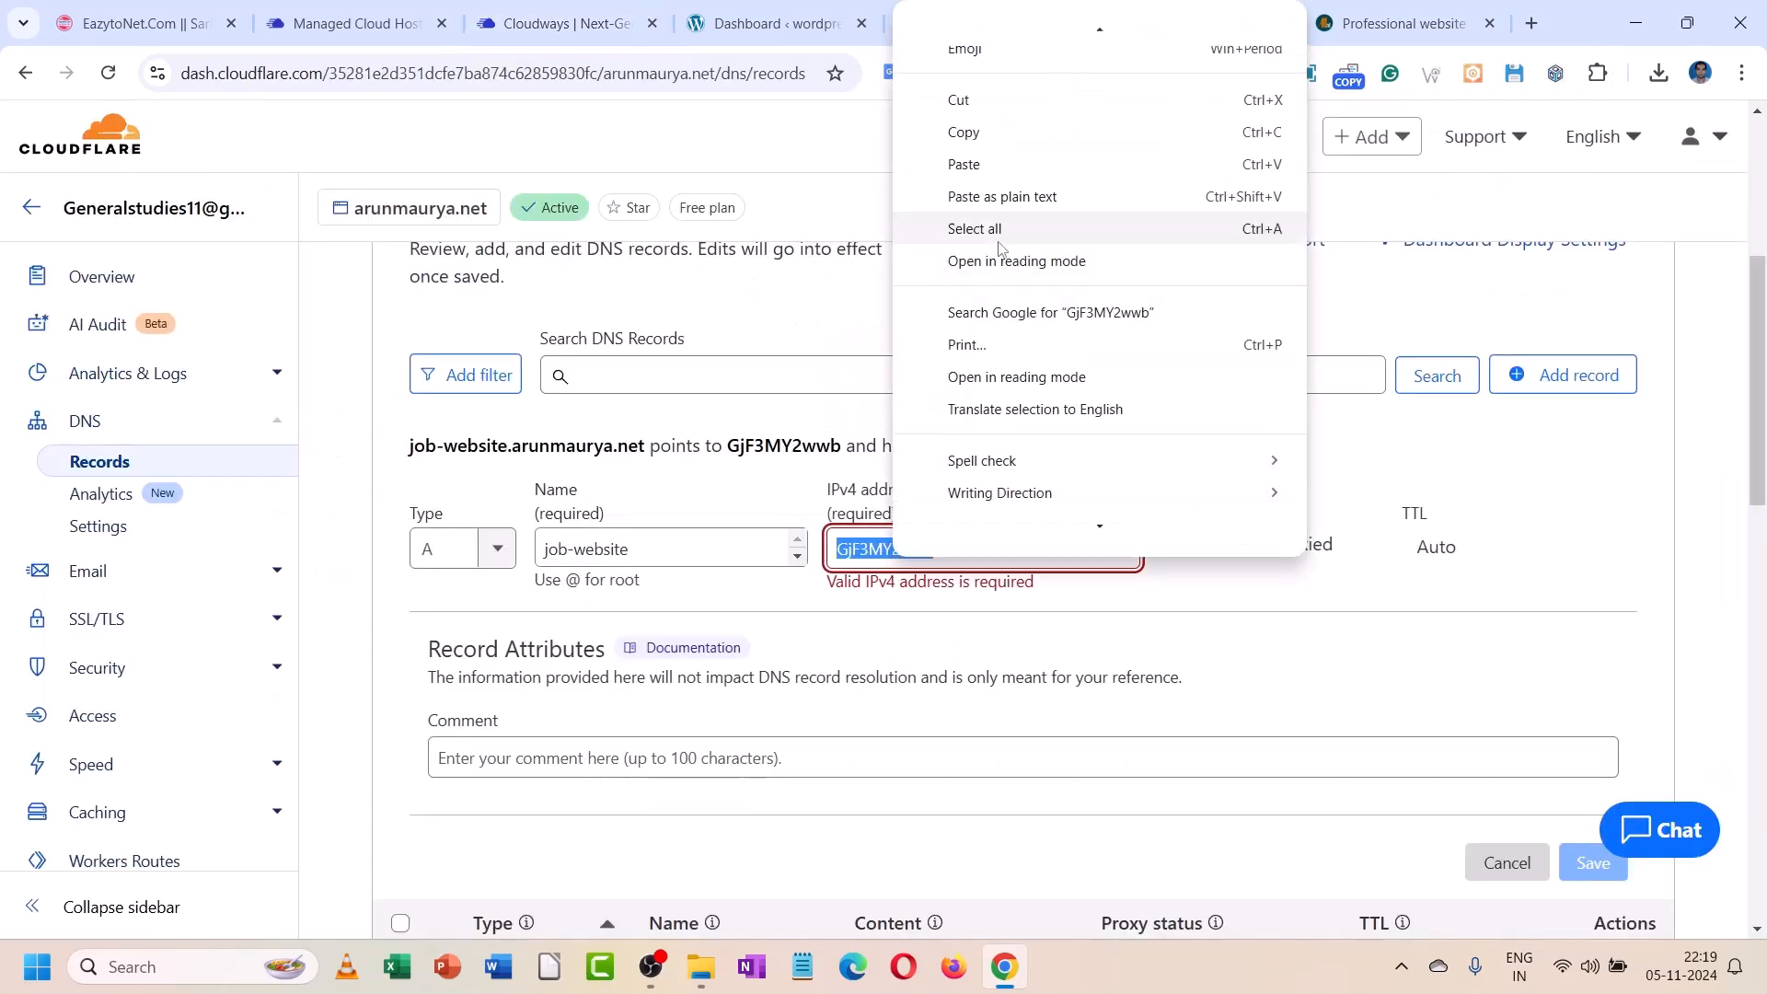
left_click(995, 164)
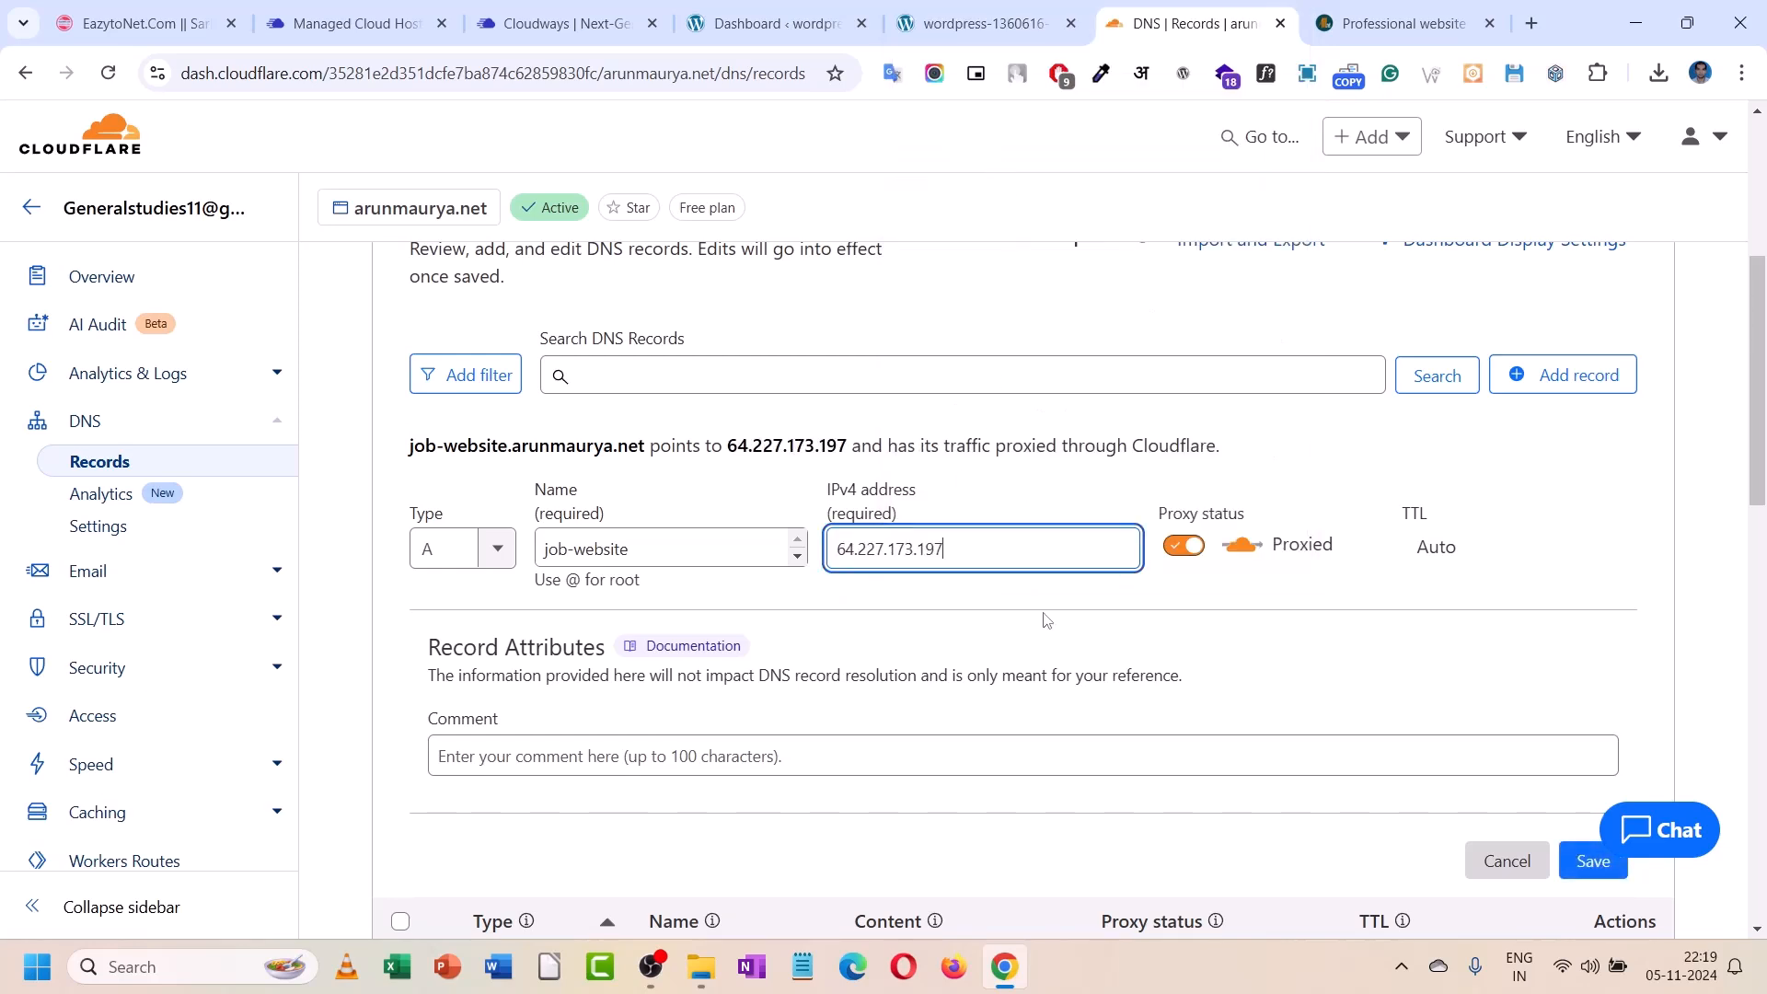
left_click(1593, 865)
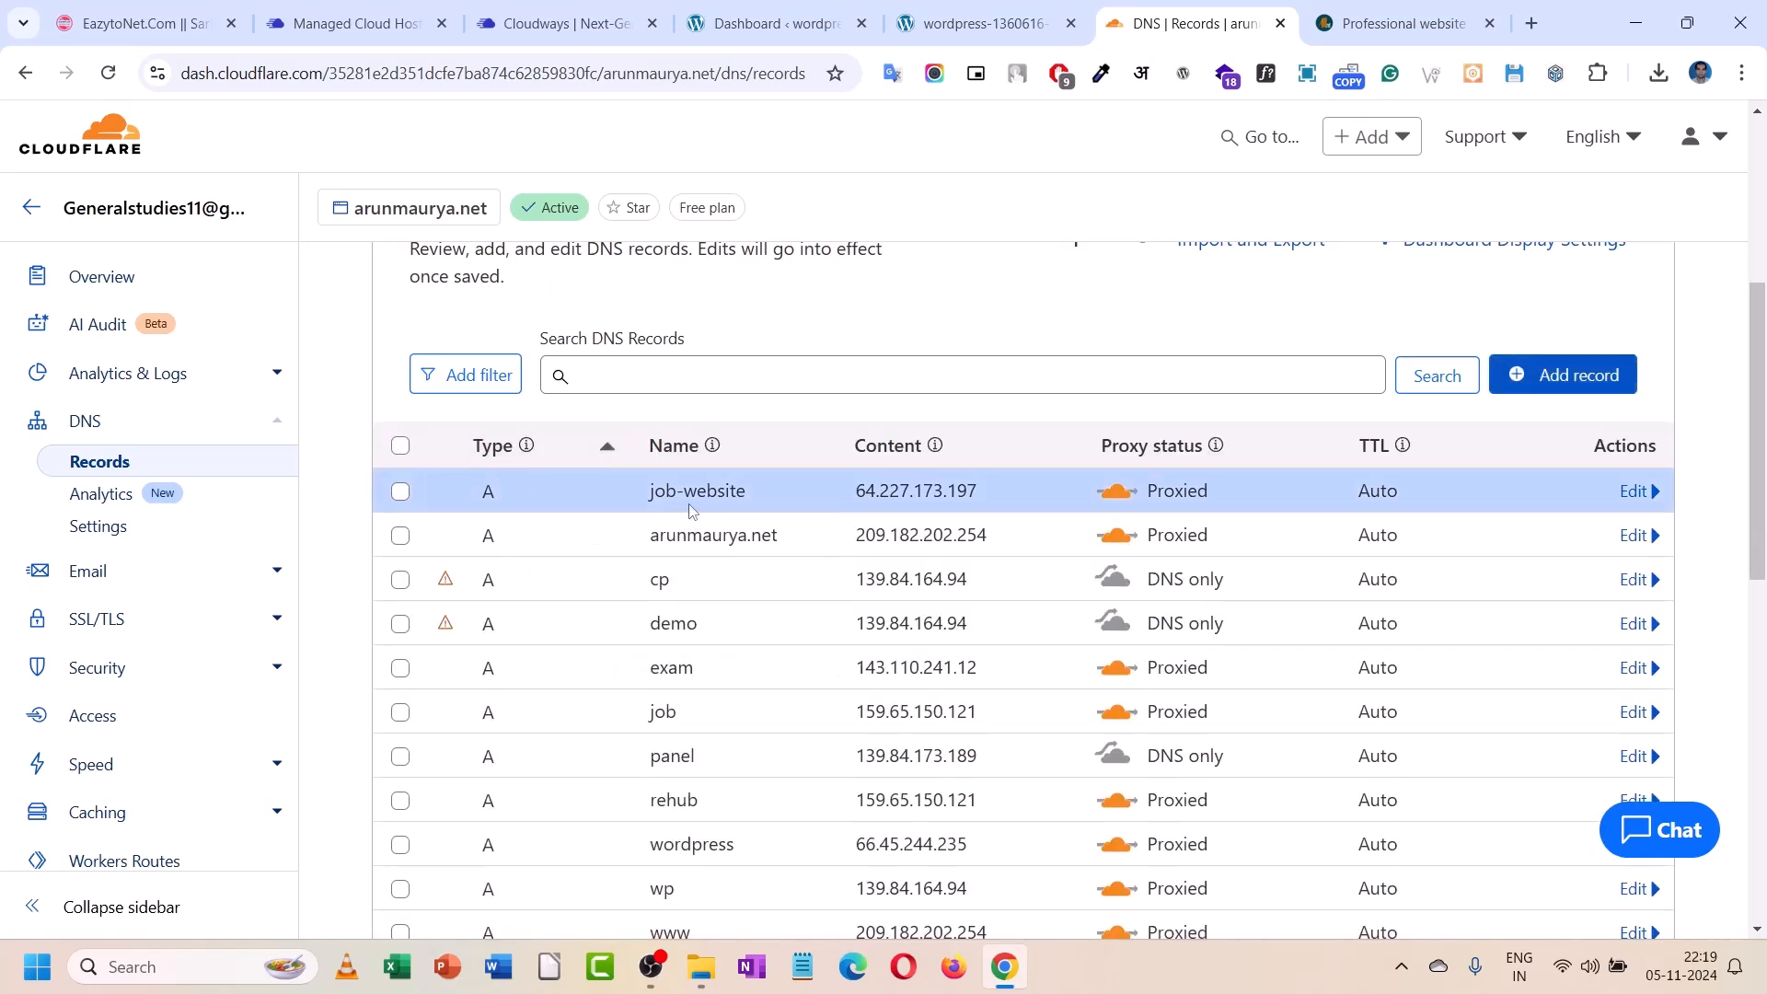
- Copy the name job-website from the new DNS record and switch back to Cloudways
scroll(690, 501, "up", 4)
scroll(700, 521, "down", 3)
left_click_drag(646, 609, 746, 614)
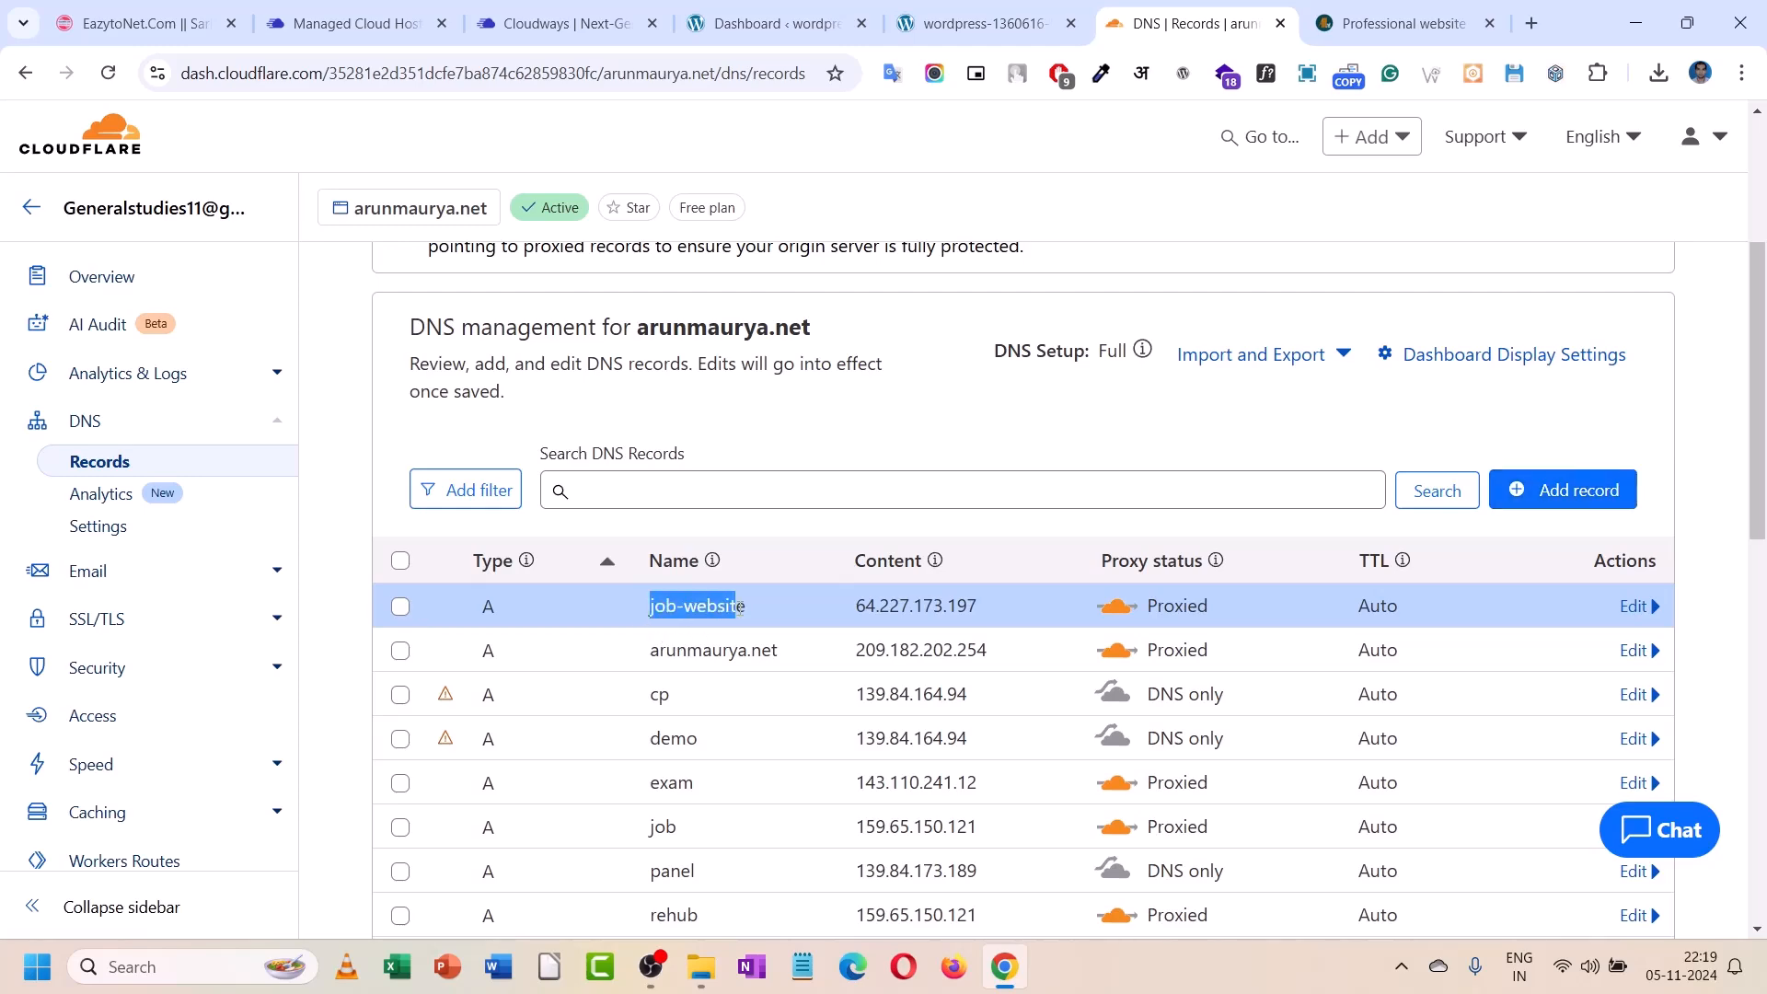
right_click(697, 621)
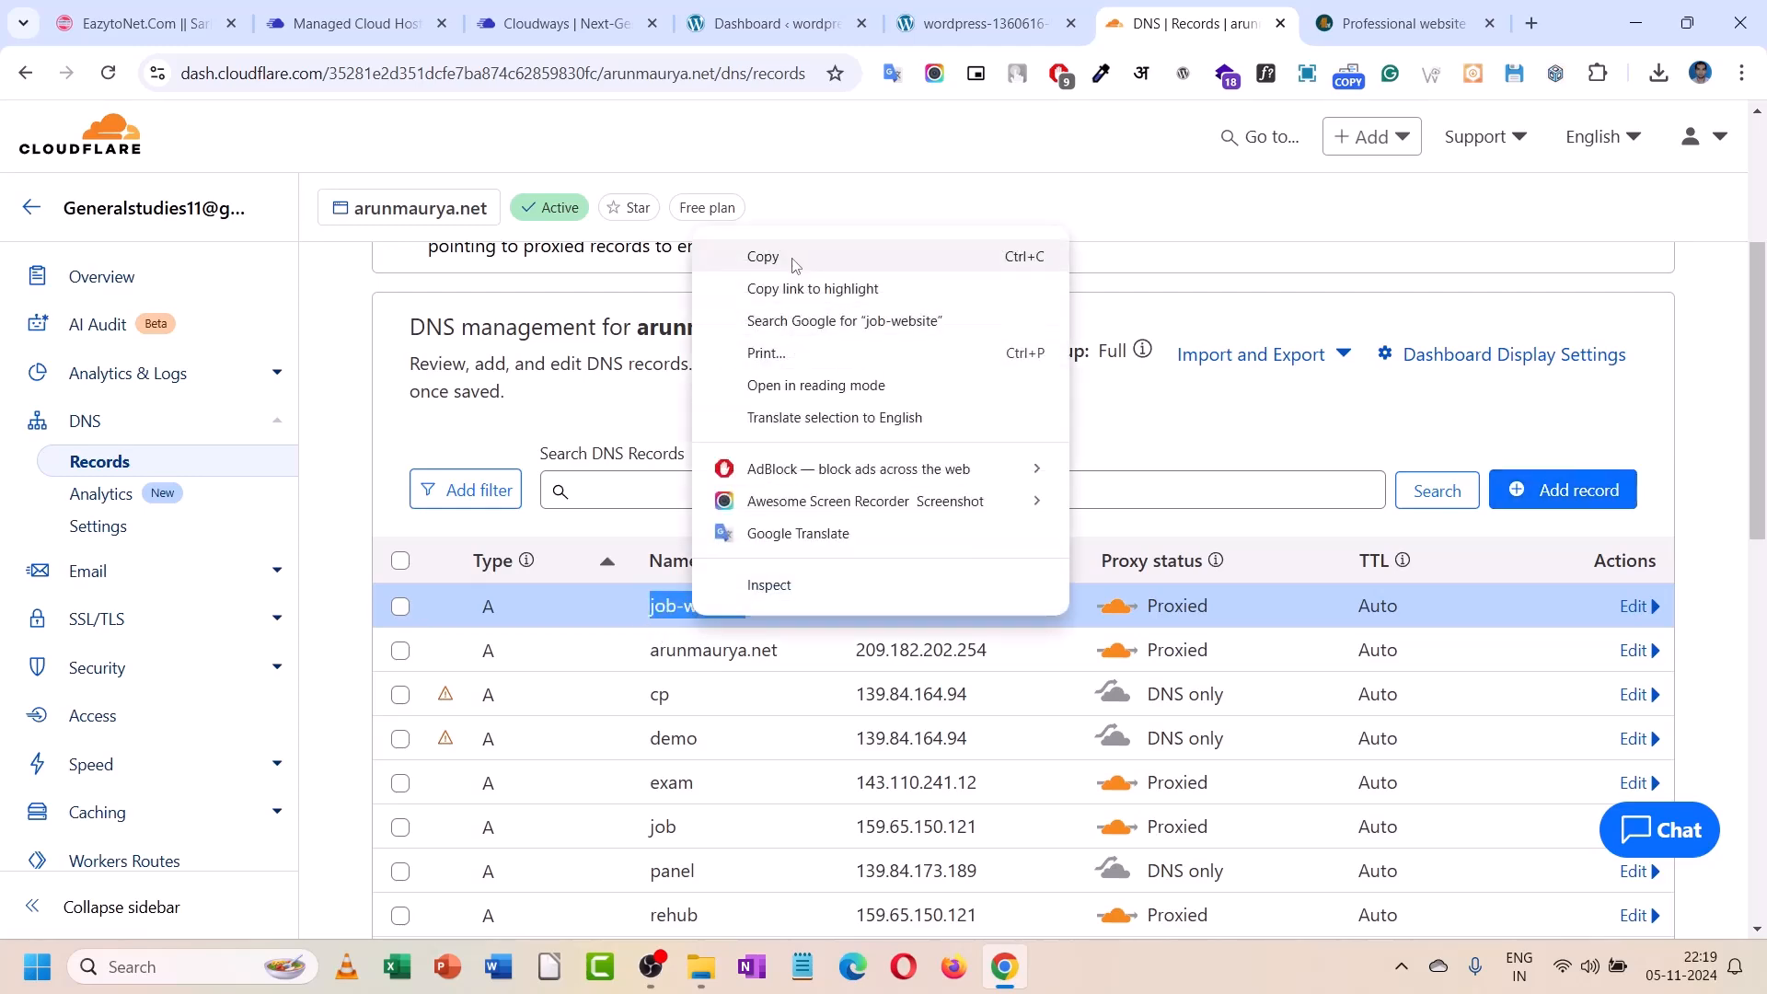
left_click(793, 261)
scroll(795, 265, "up", 4)
left_click(568, 19)
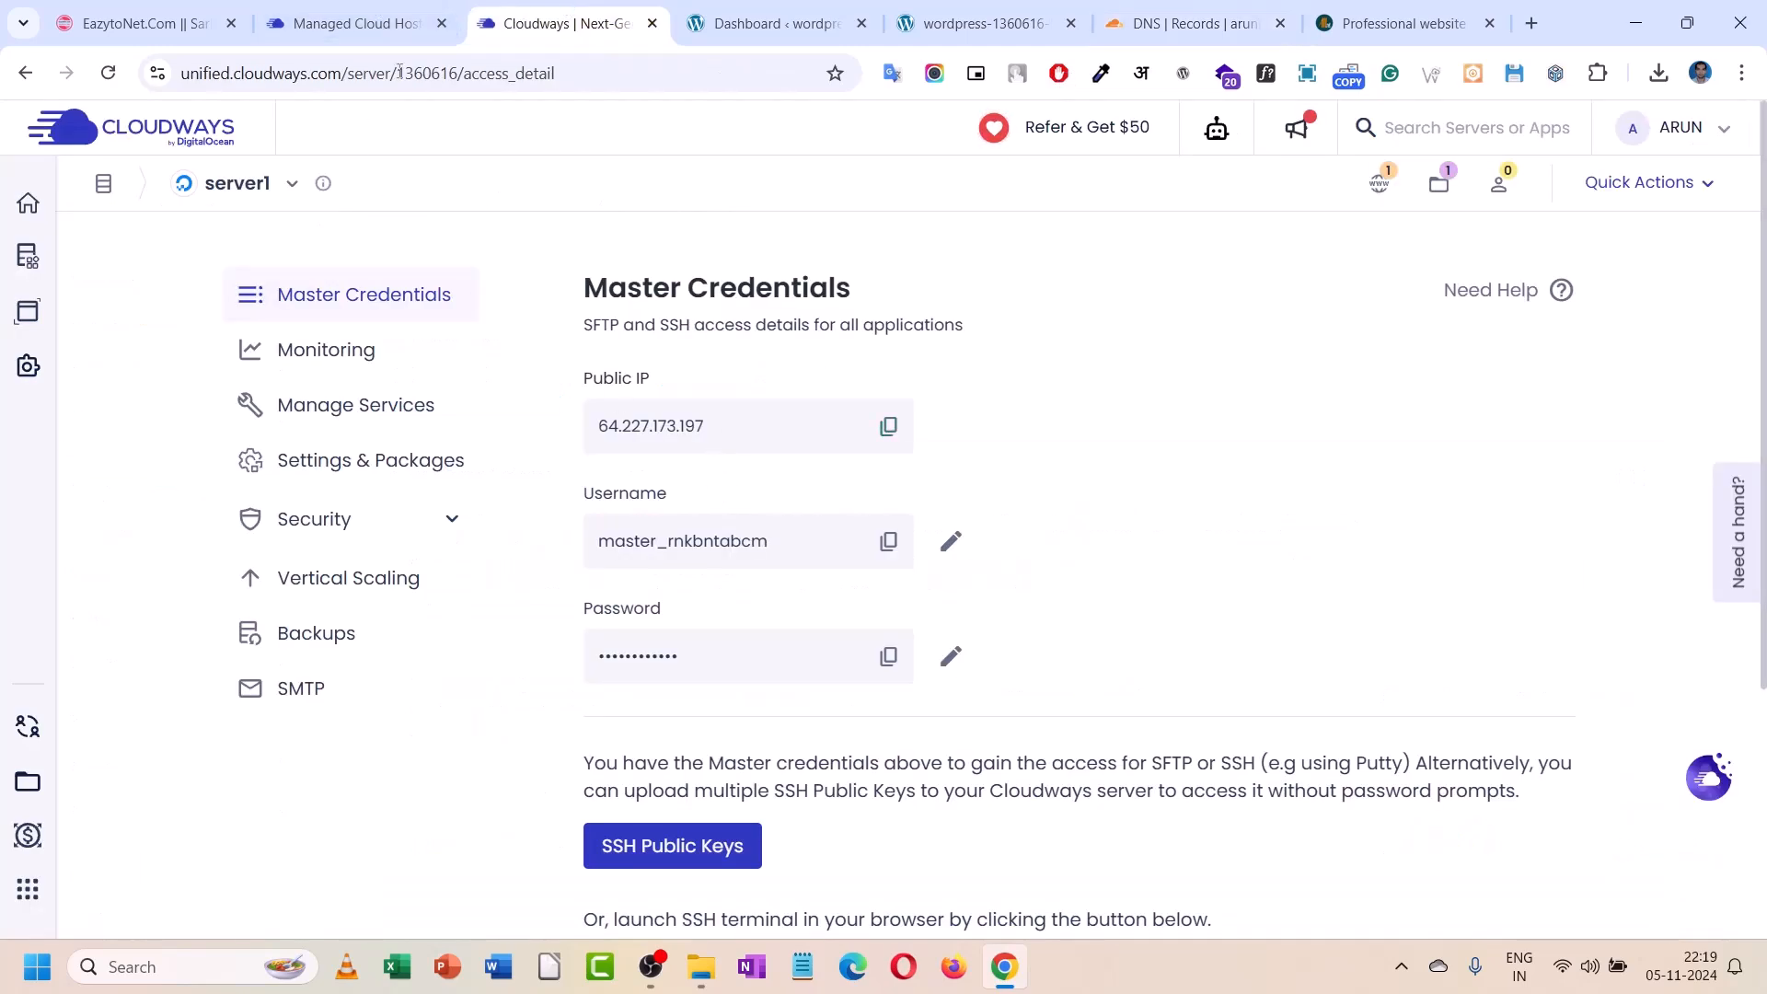
- Visit the job-website subdomain of the Cloudflare-managed domain from the browser tab showing the live WordPress site
left_click(772, 23)
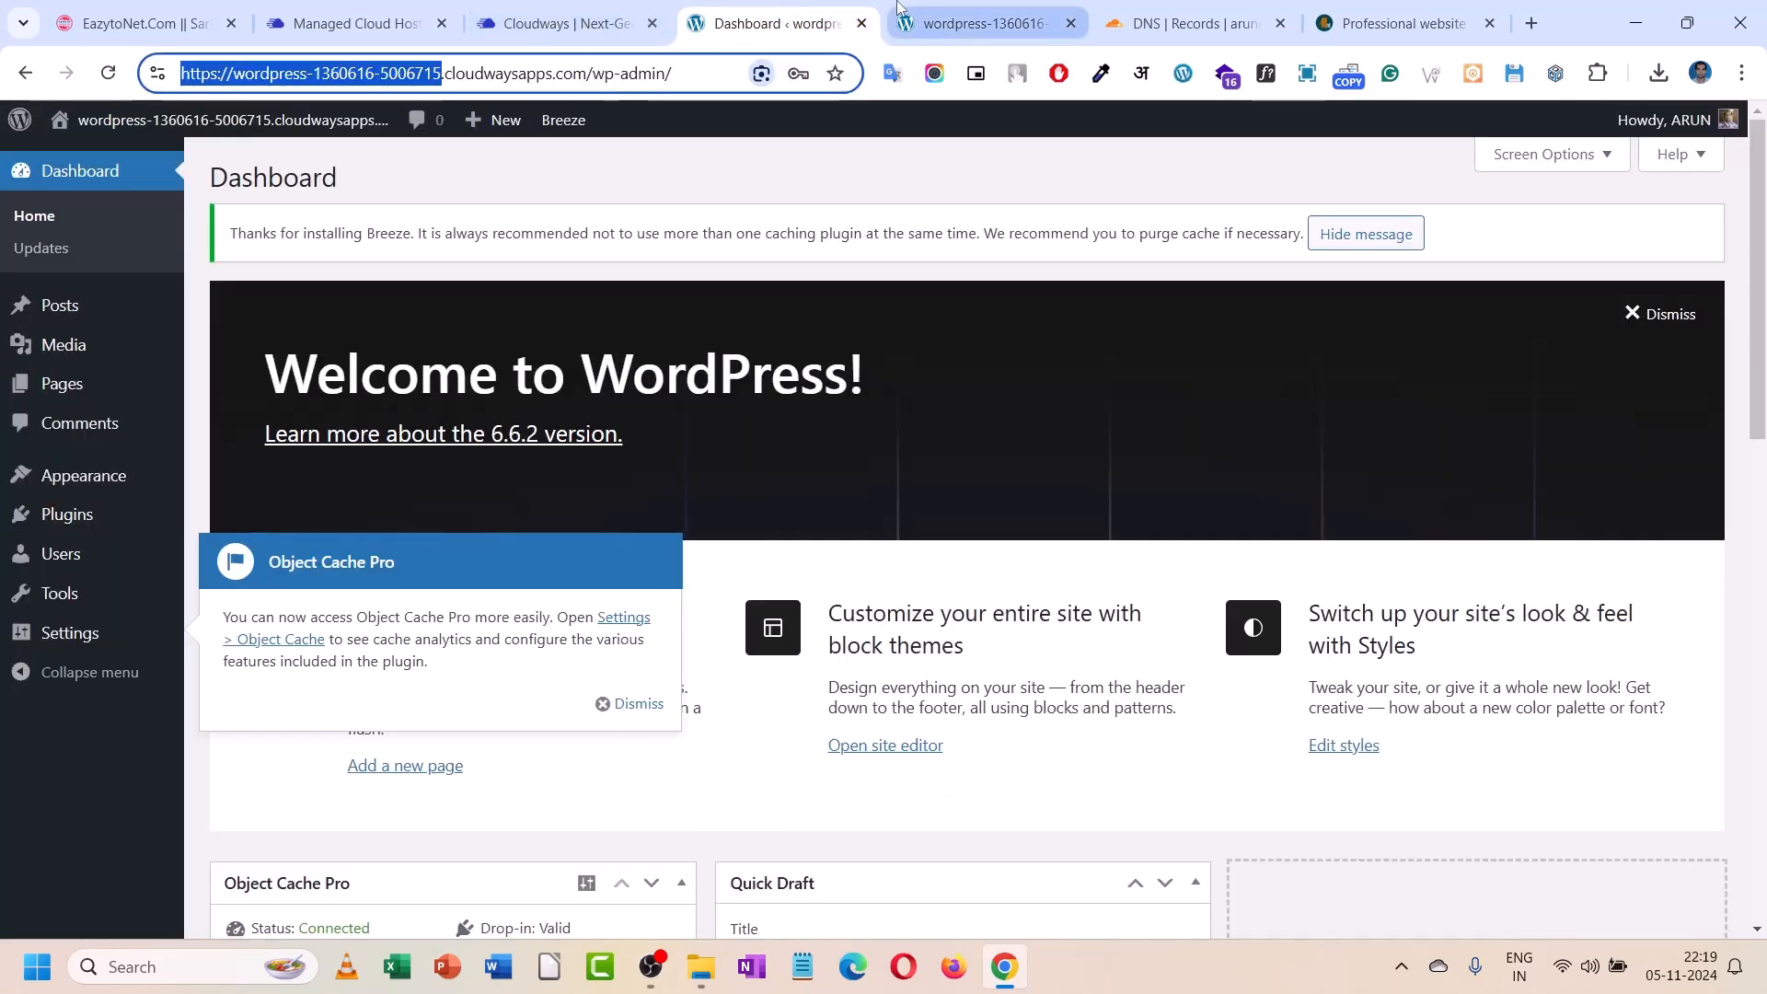
left_click(1000, 11)
left_click(435, 74)
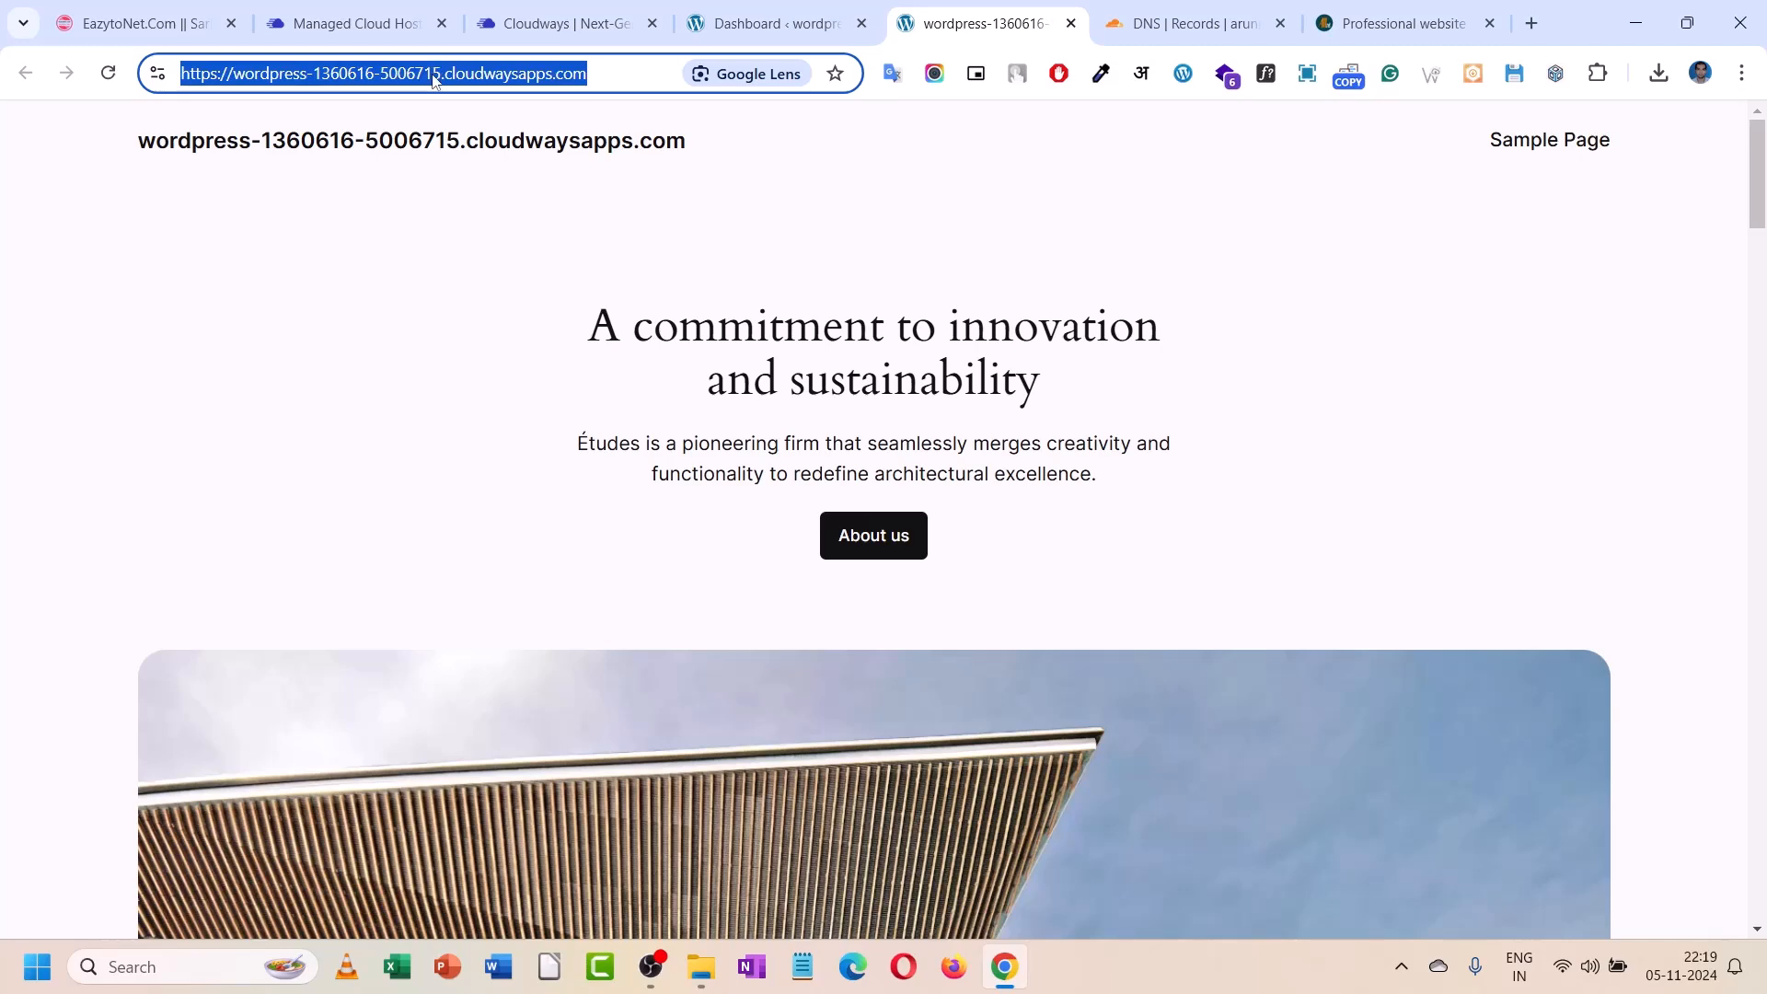
key("ctrl+v")
type(".aru")
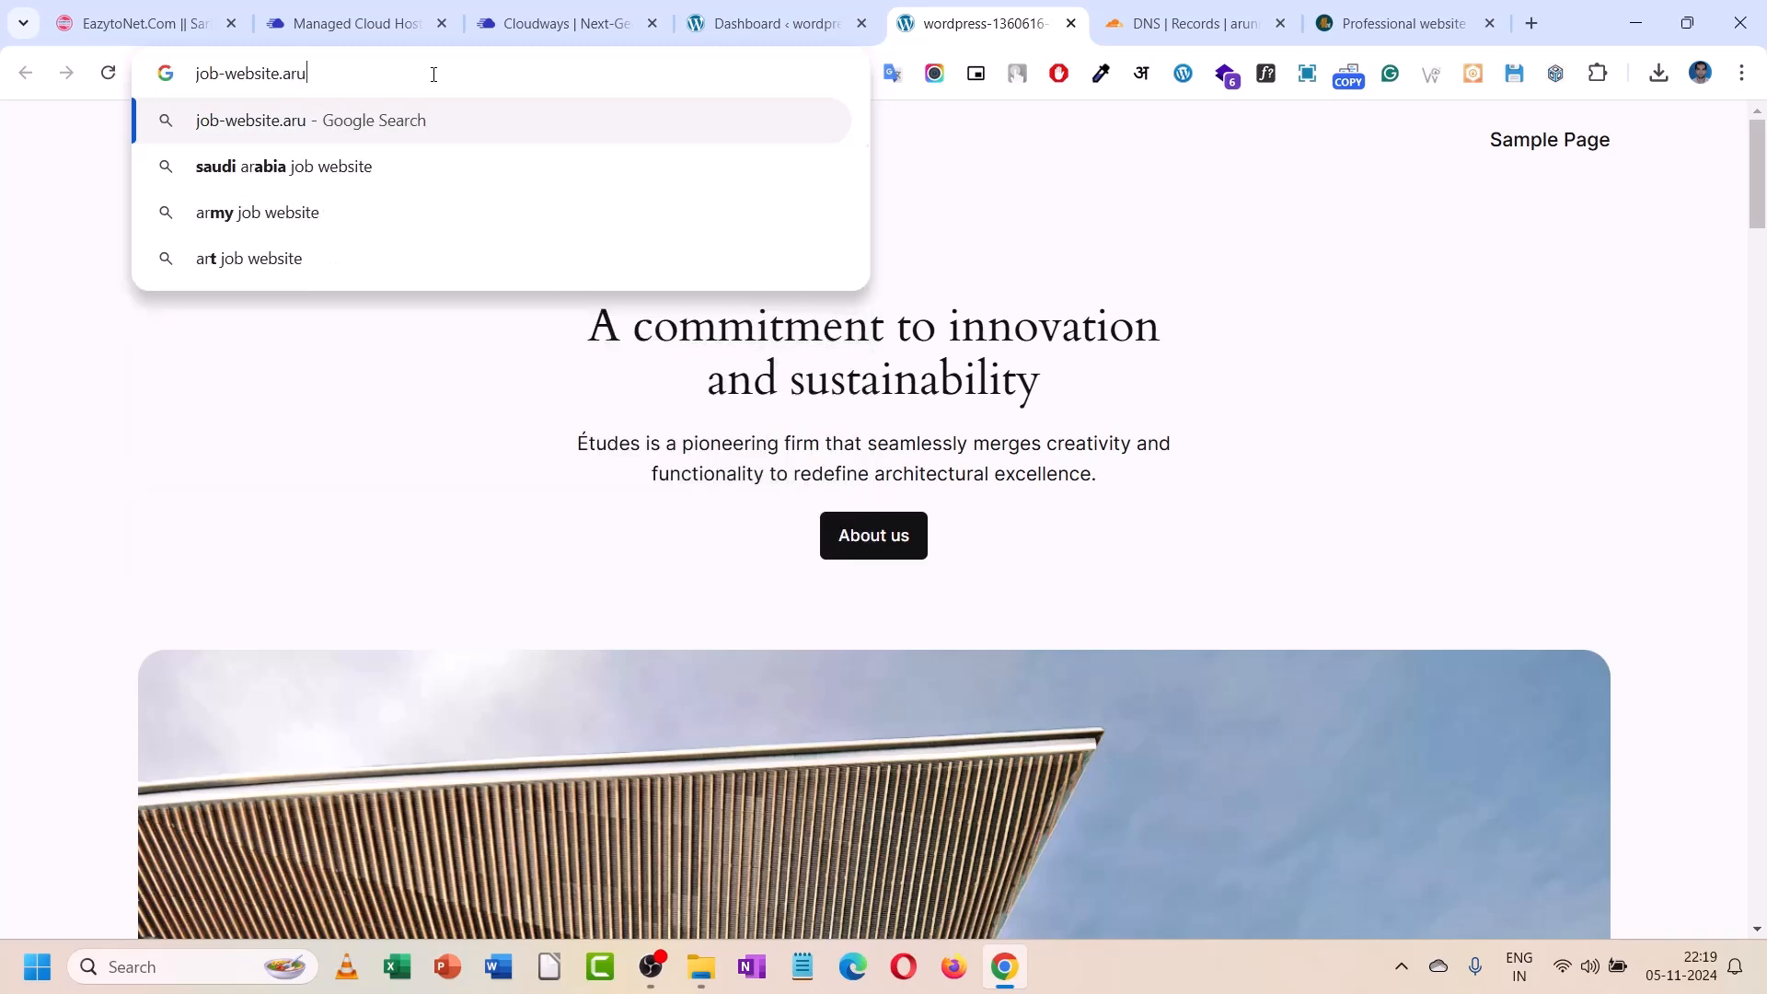
type("nmaurya.net")
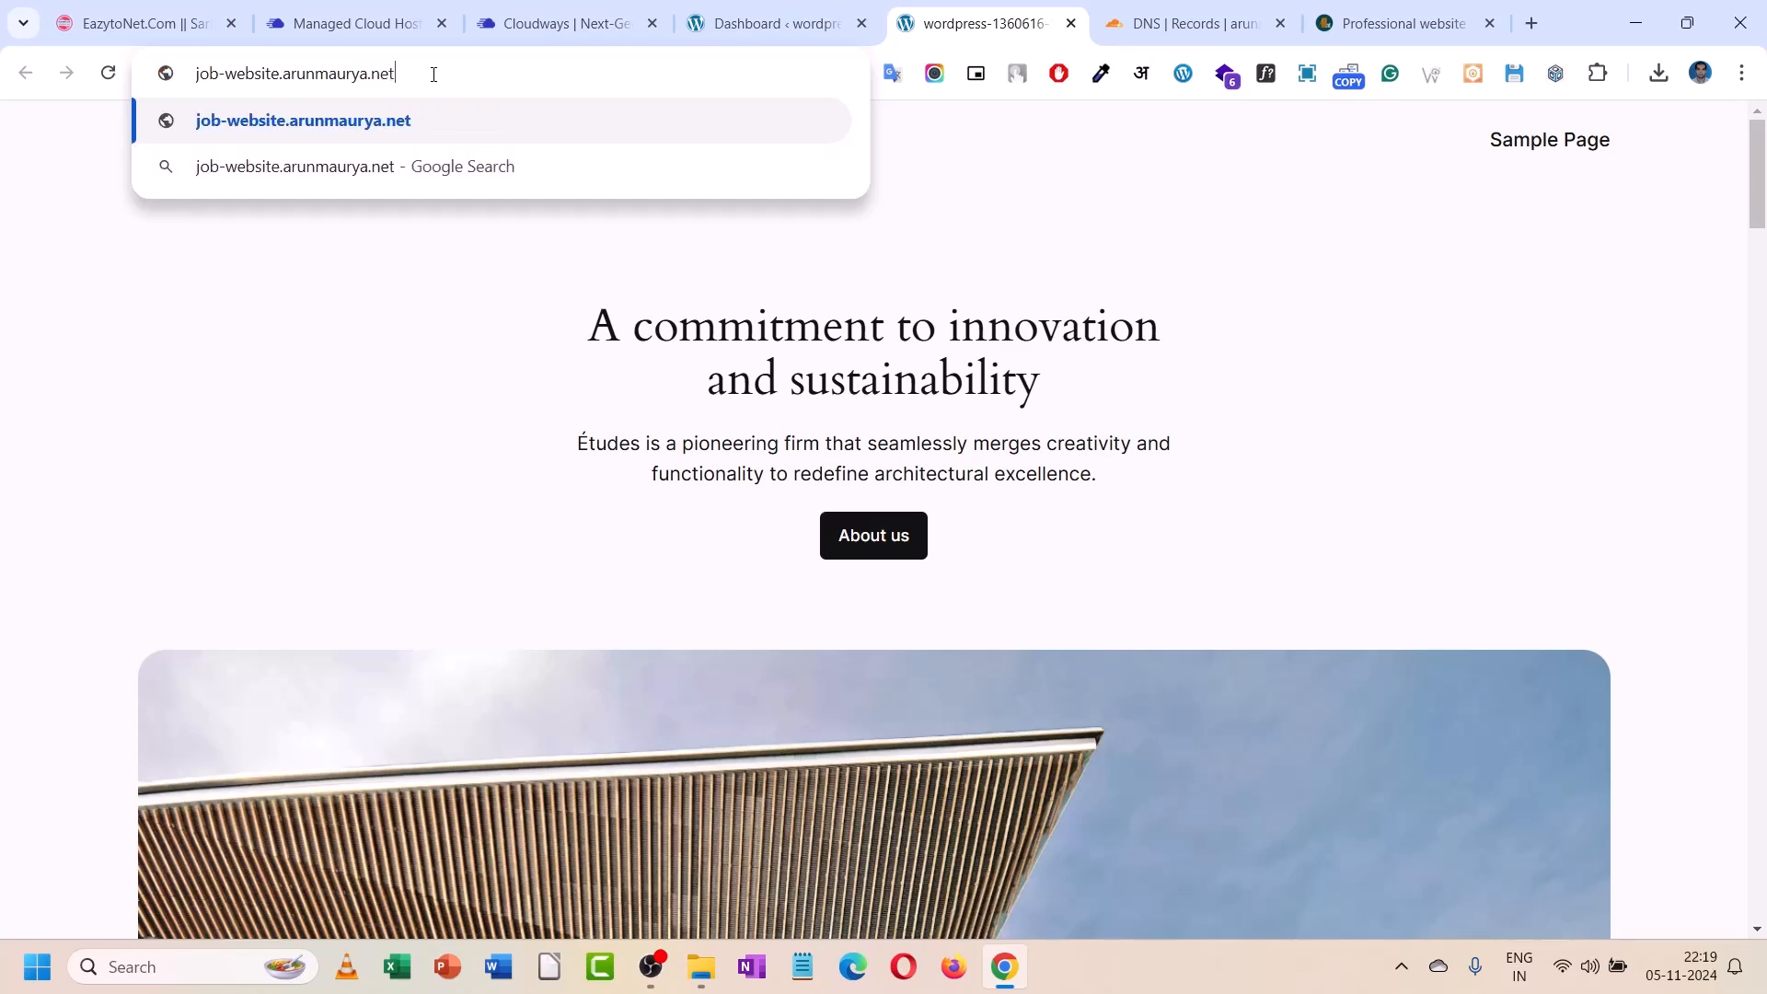
key("Return")
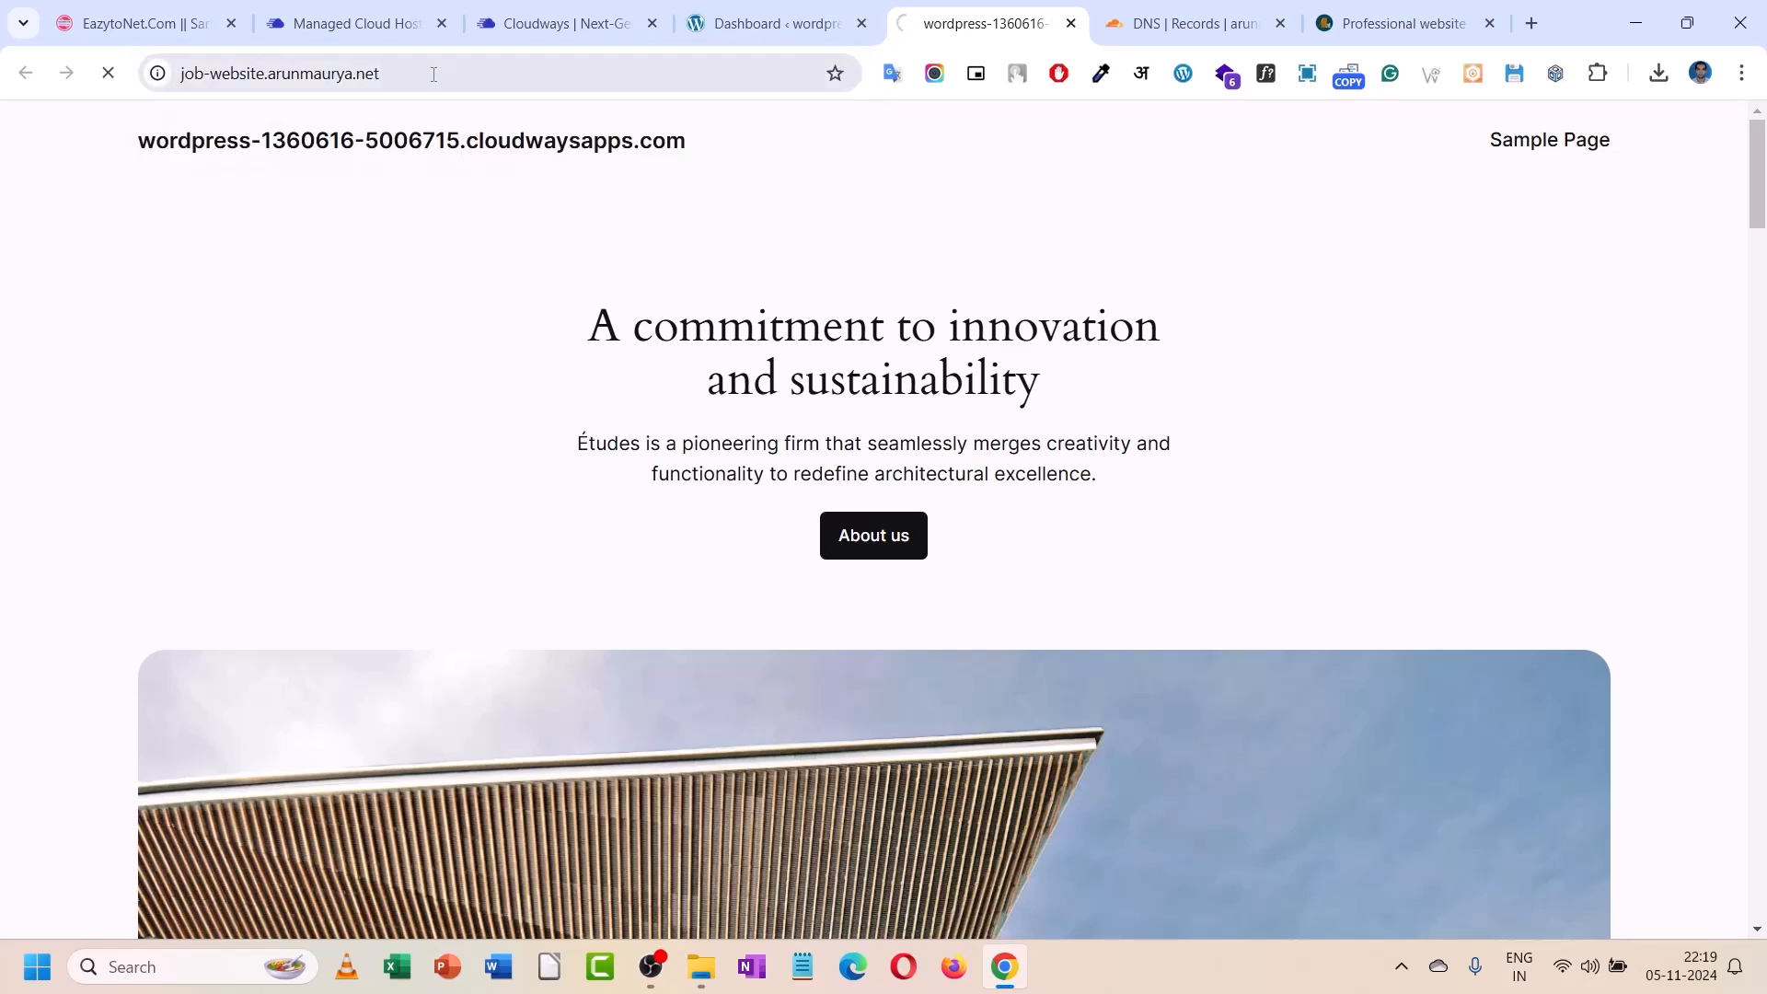
- Copy the full address of the job-website subdomain
left_click(433, 74)
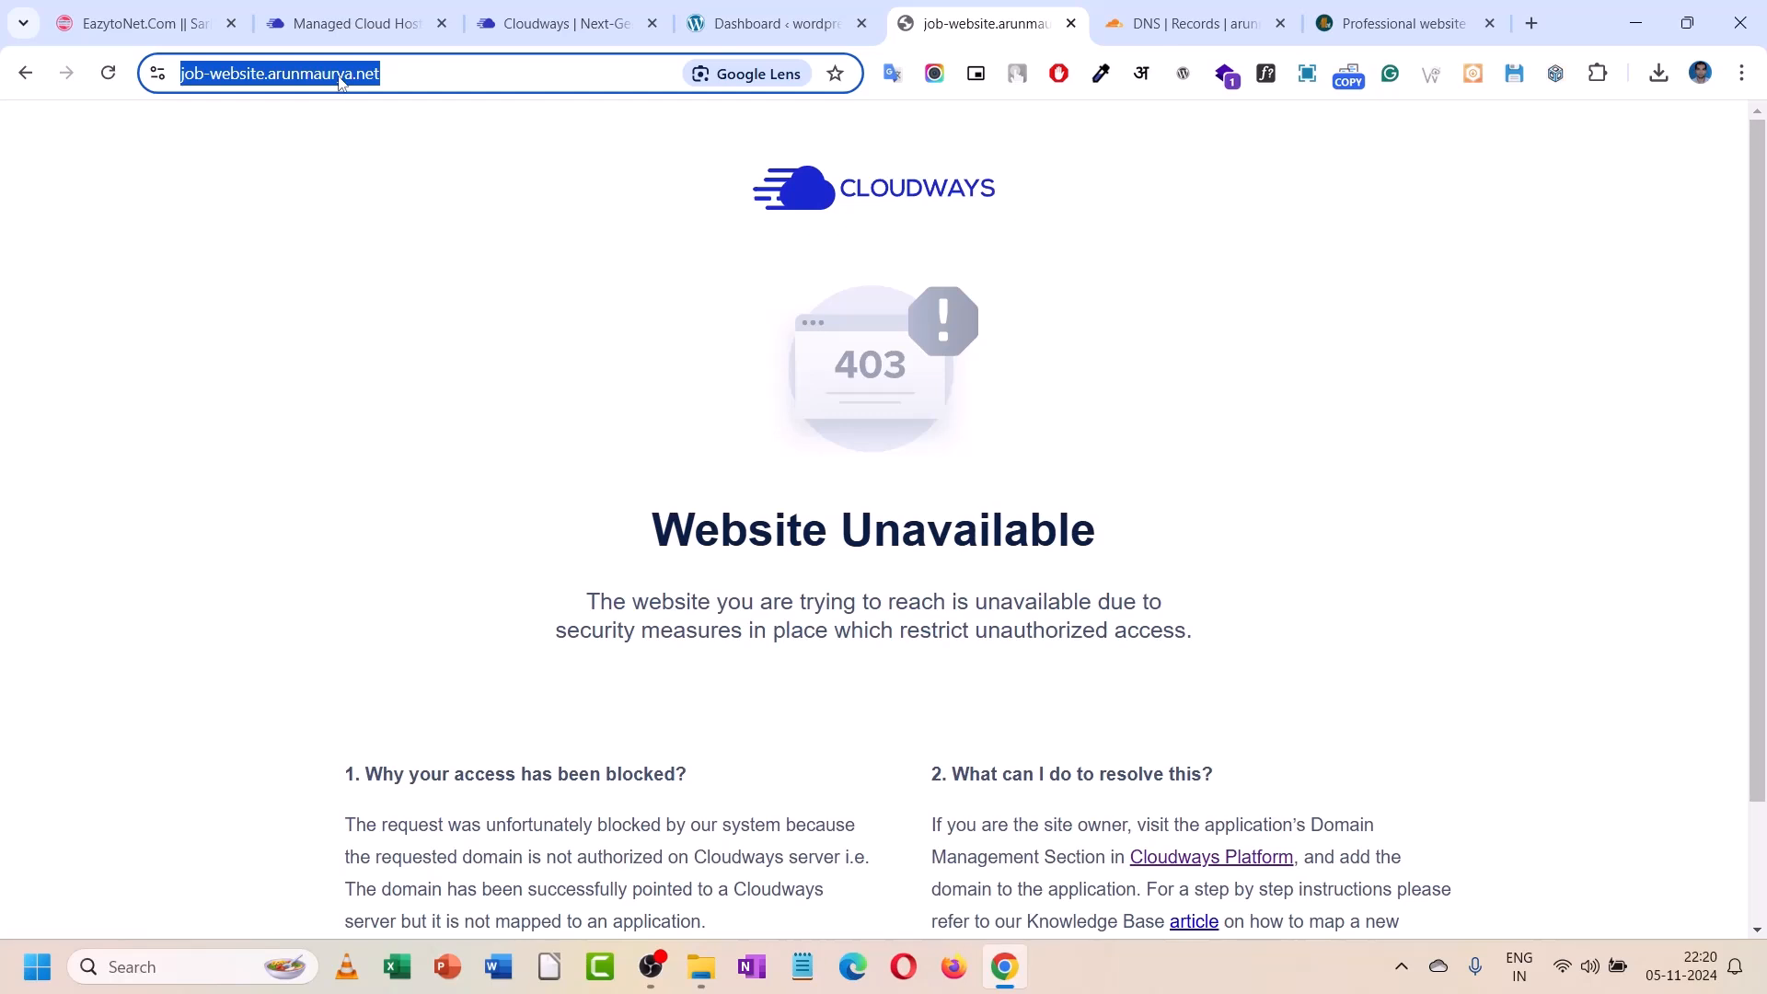
right_click(340, 81)
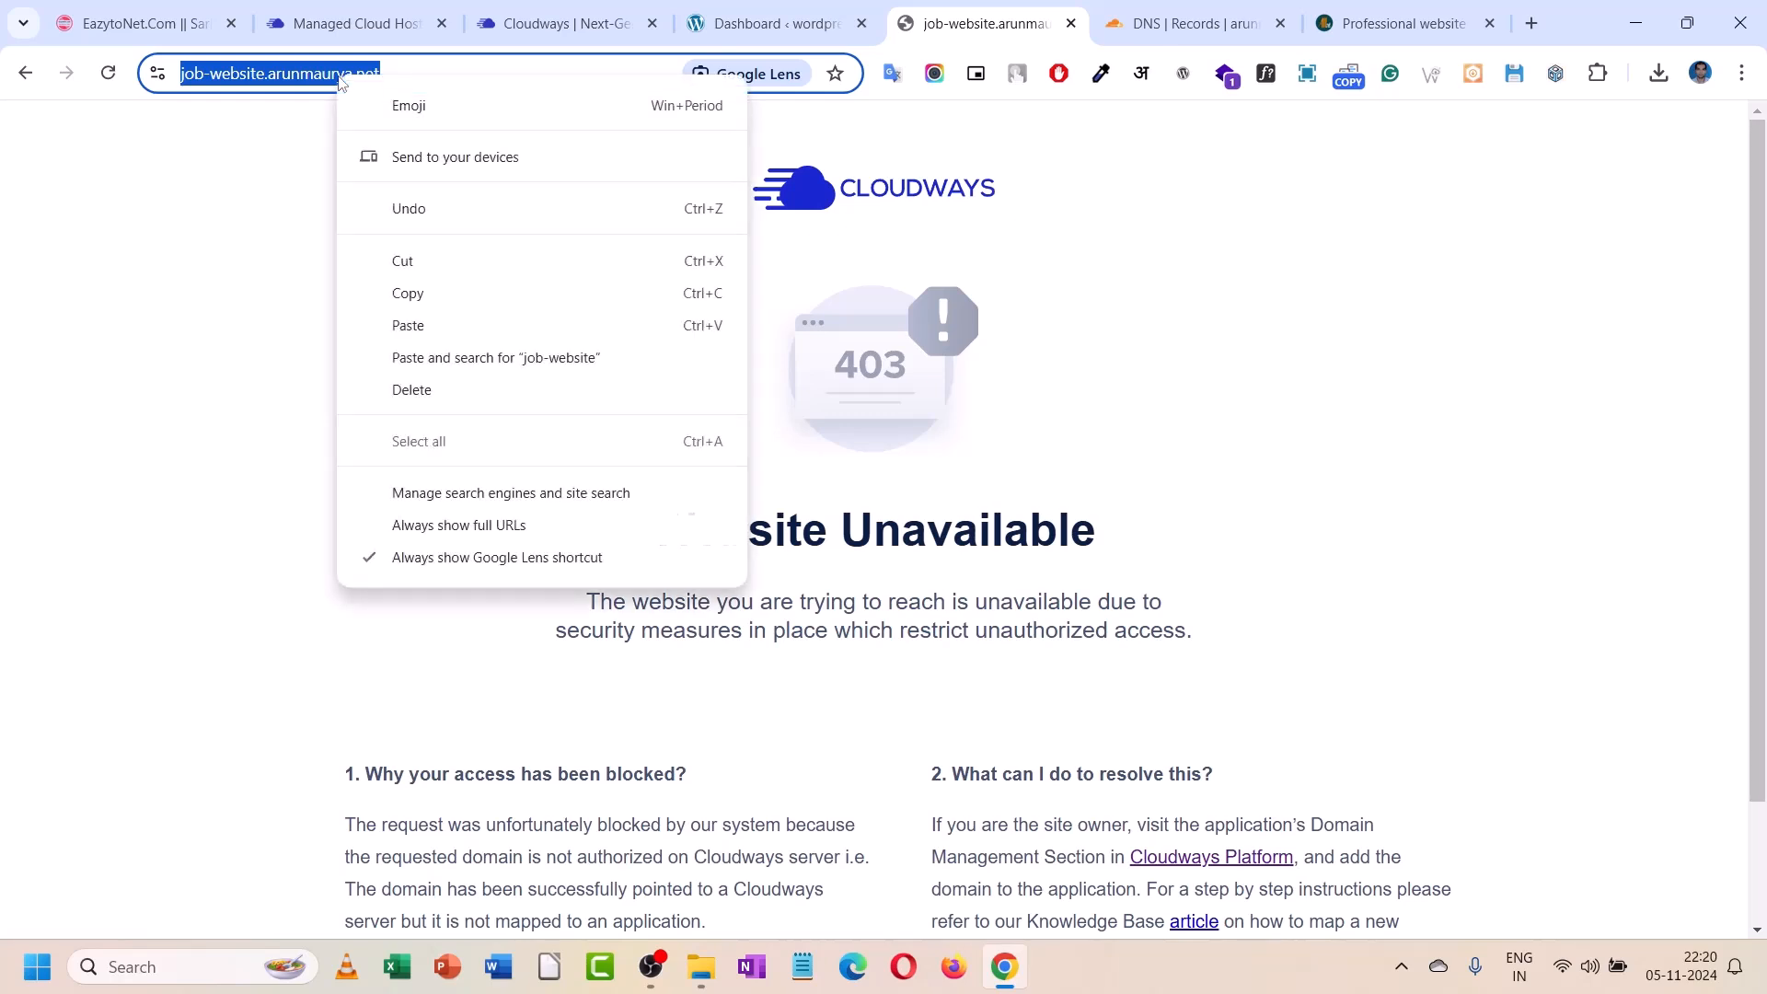
left_click(459, 298)
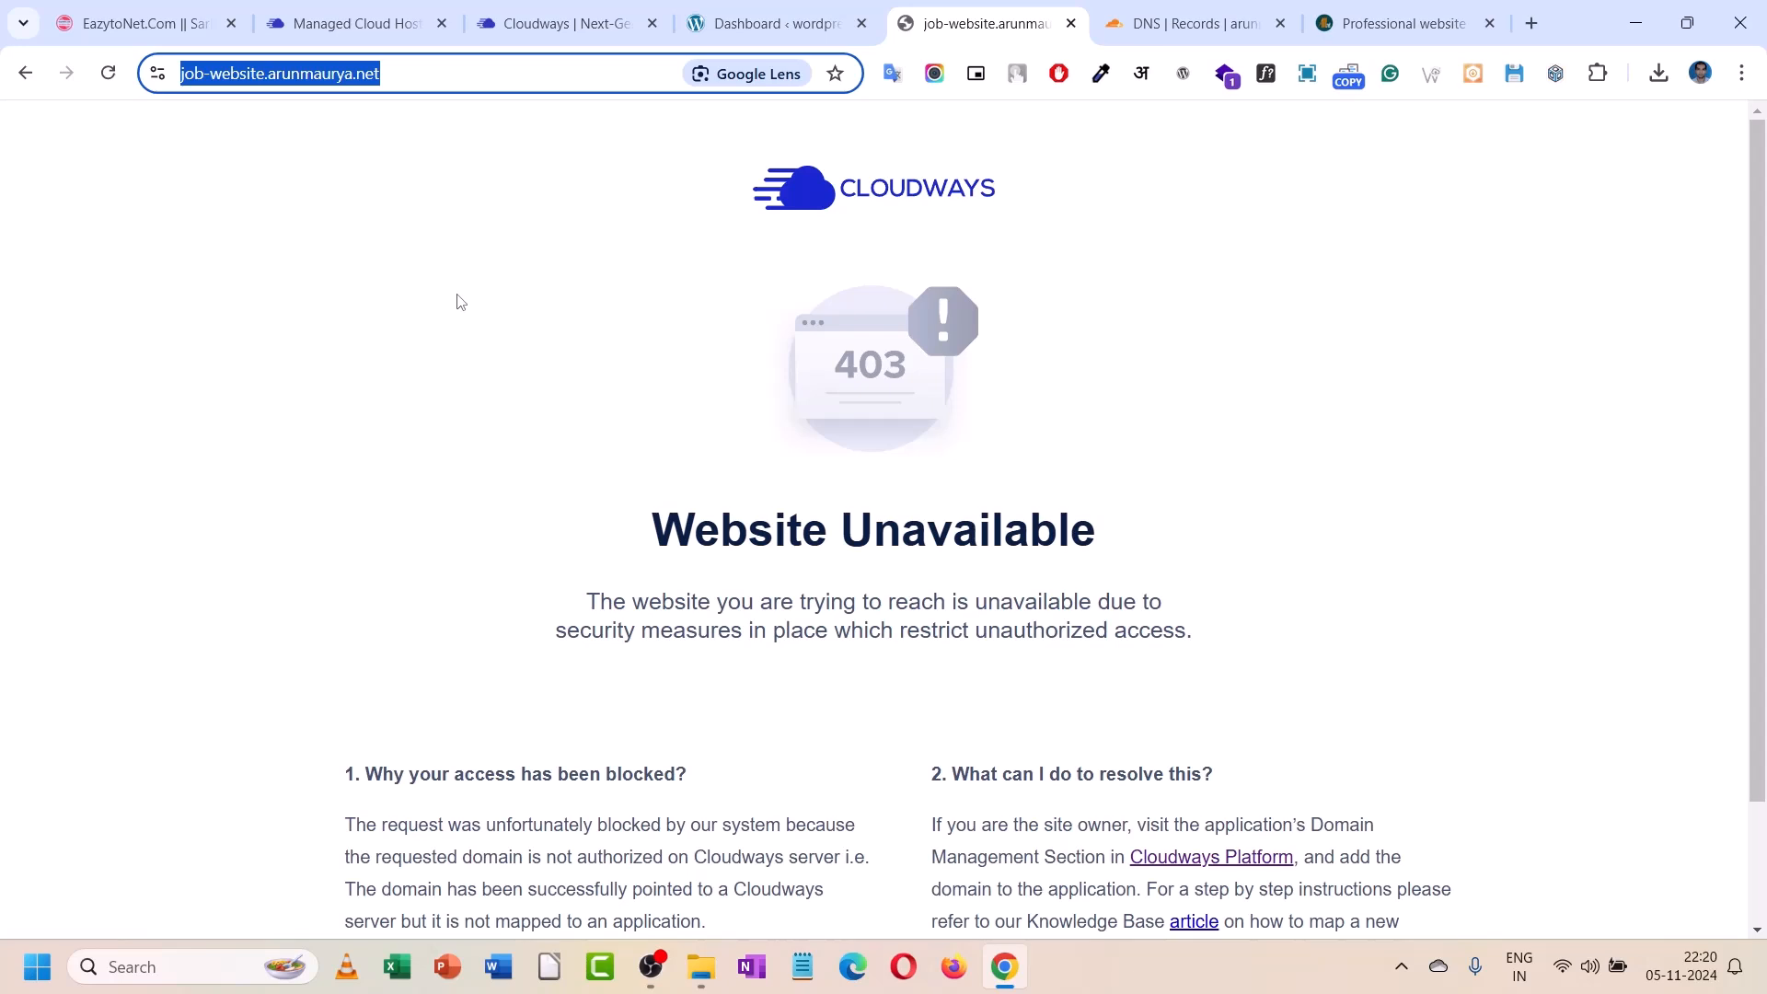
- In Cloudways, go to domain management for the wpclass application and start adding a domain
left_click(585, 8)
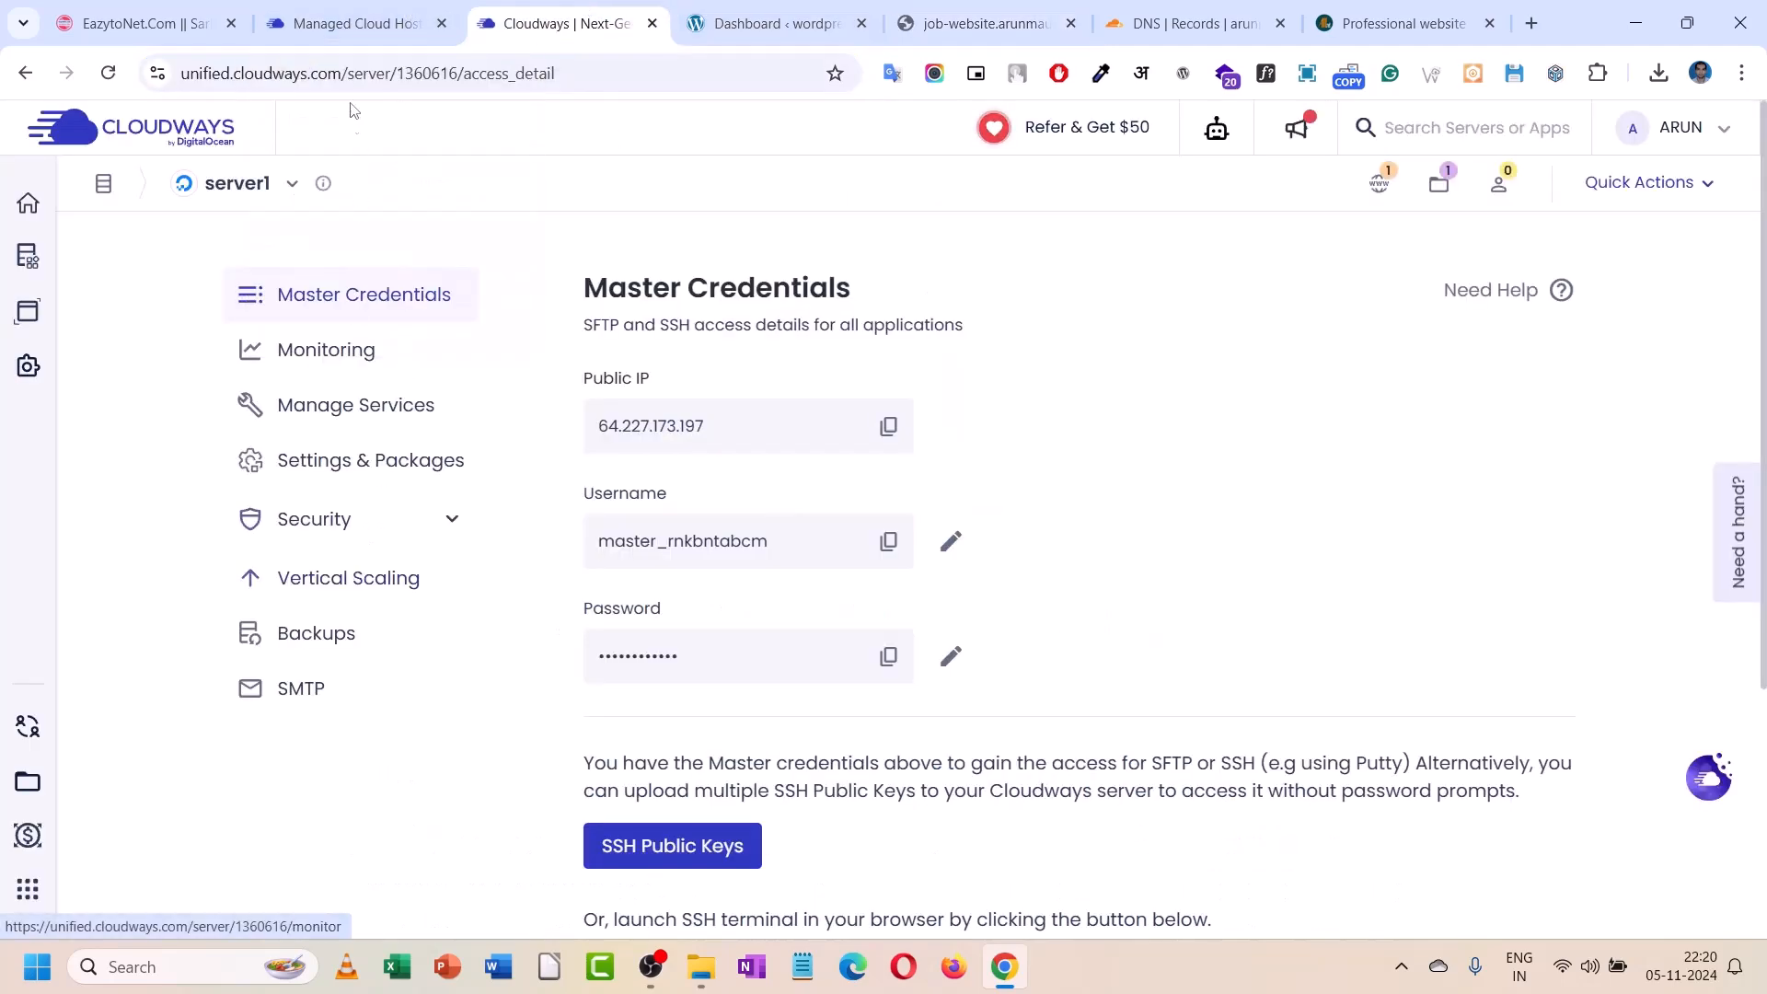
left_click(1377, 183)
left_click(1157, 304)
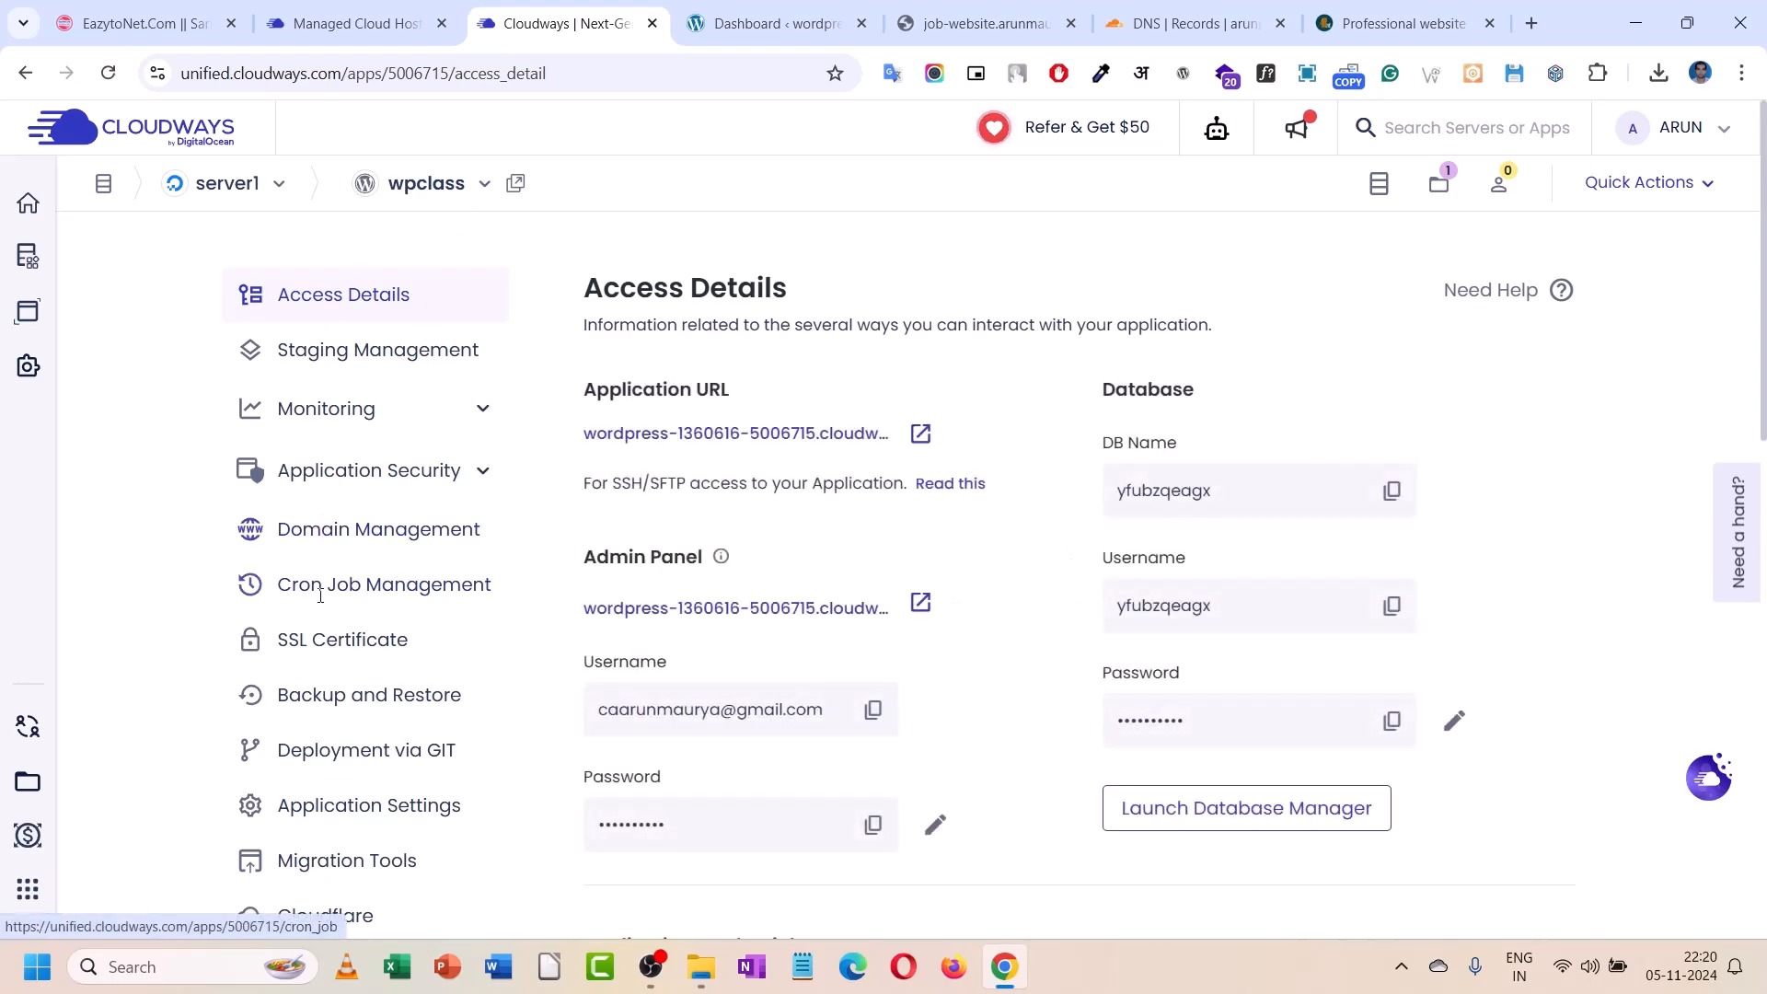
scroll(320, 593, "down", 1)
left_click(368, 411)
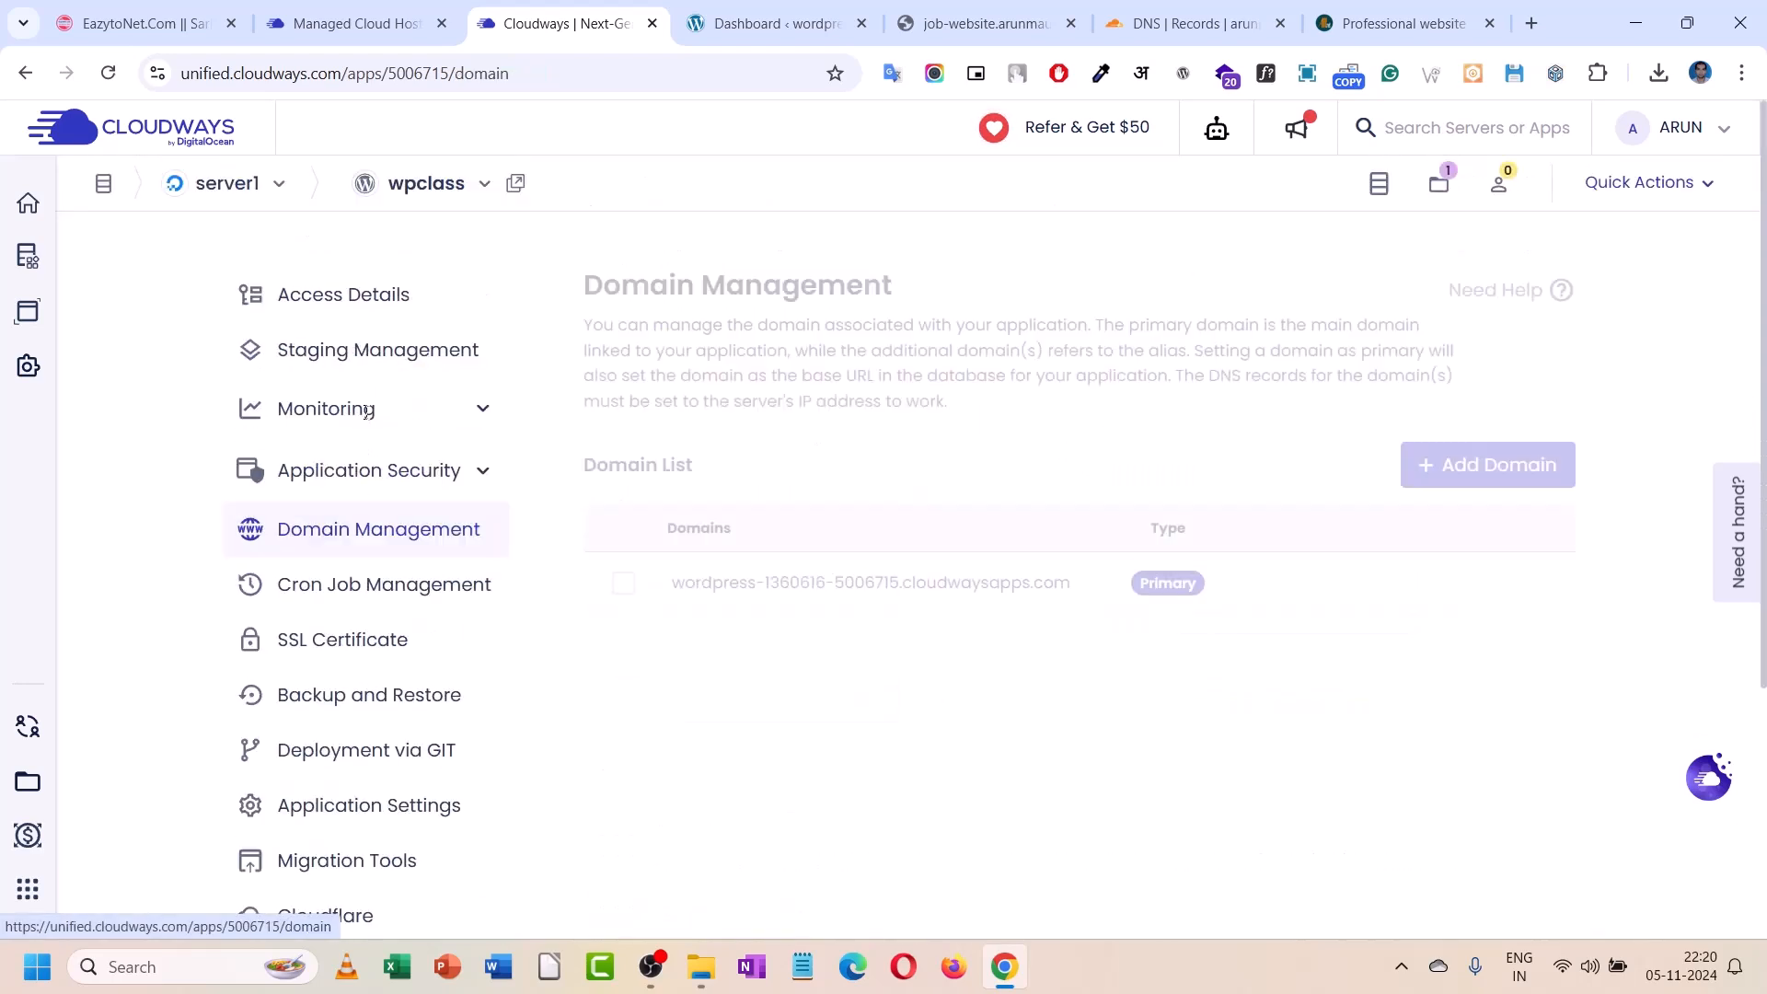
left_click(1480, 477)
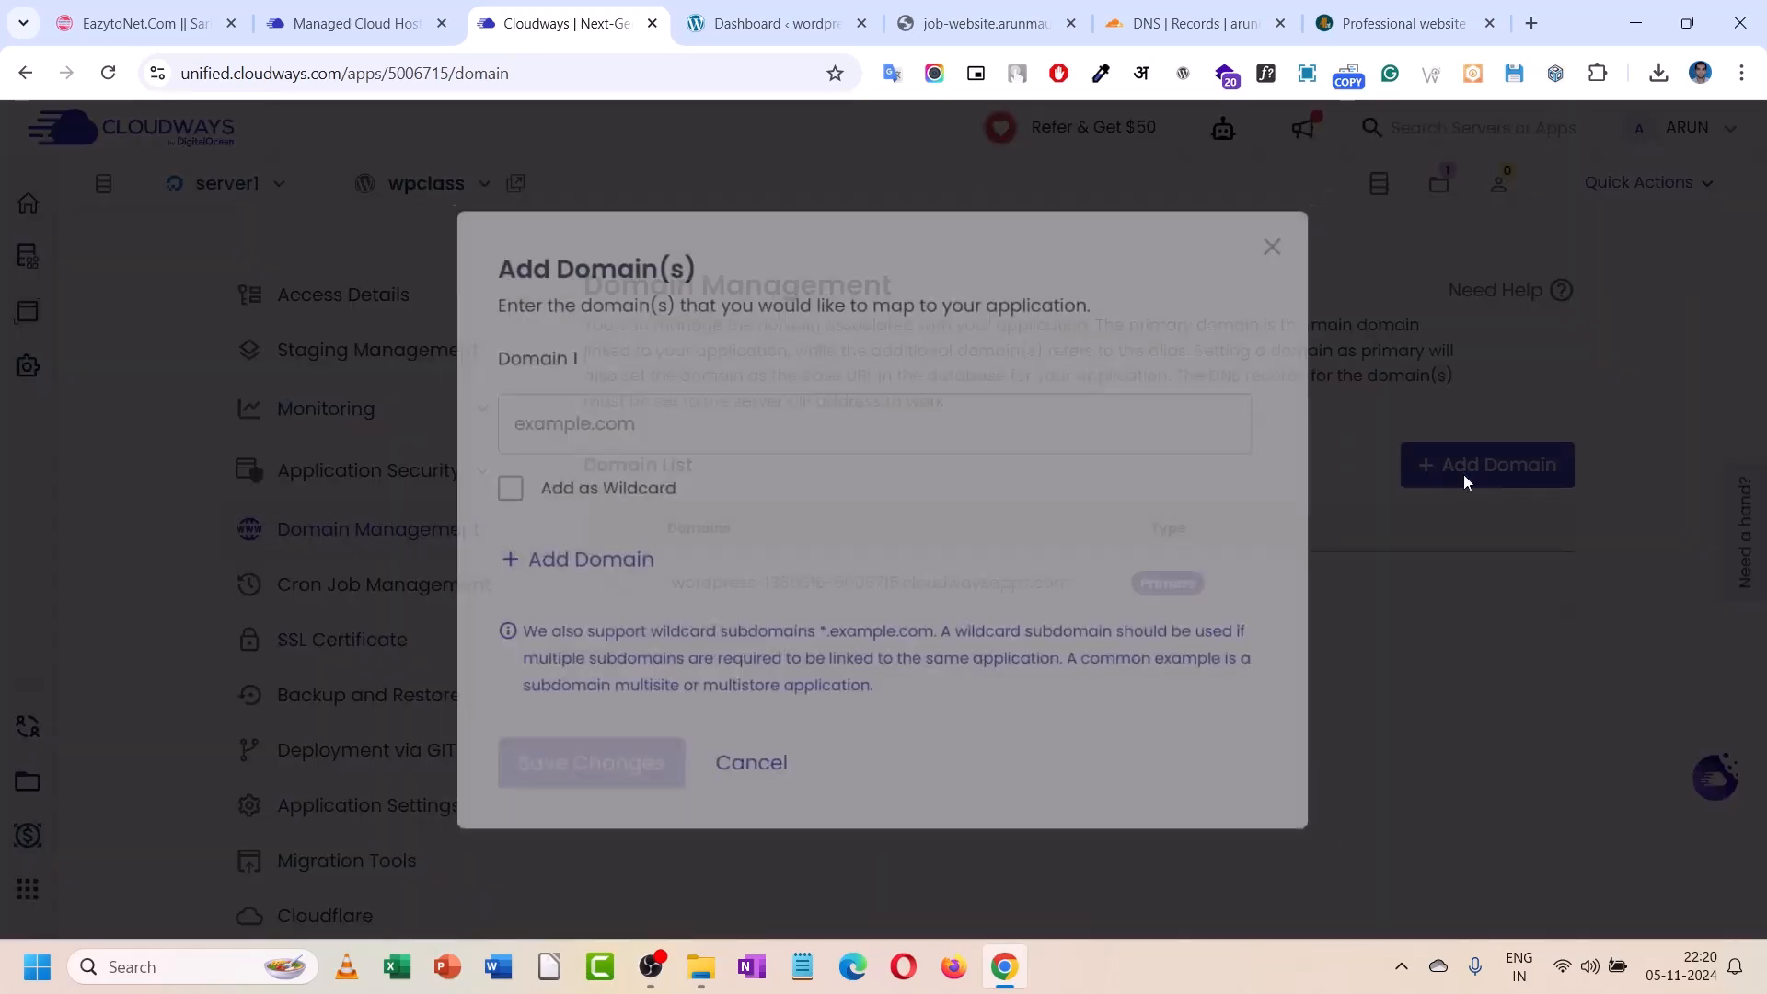
left_click(709, 434)
right_click(710, 437)
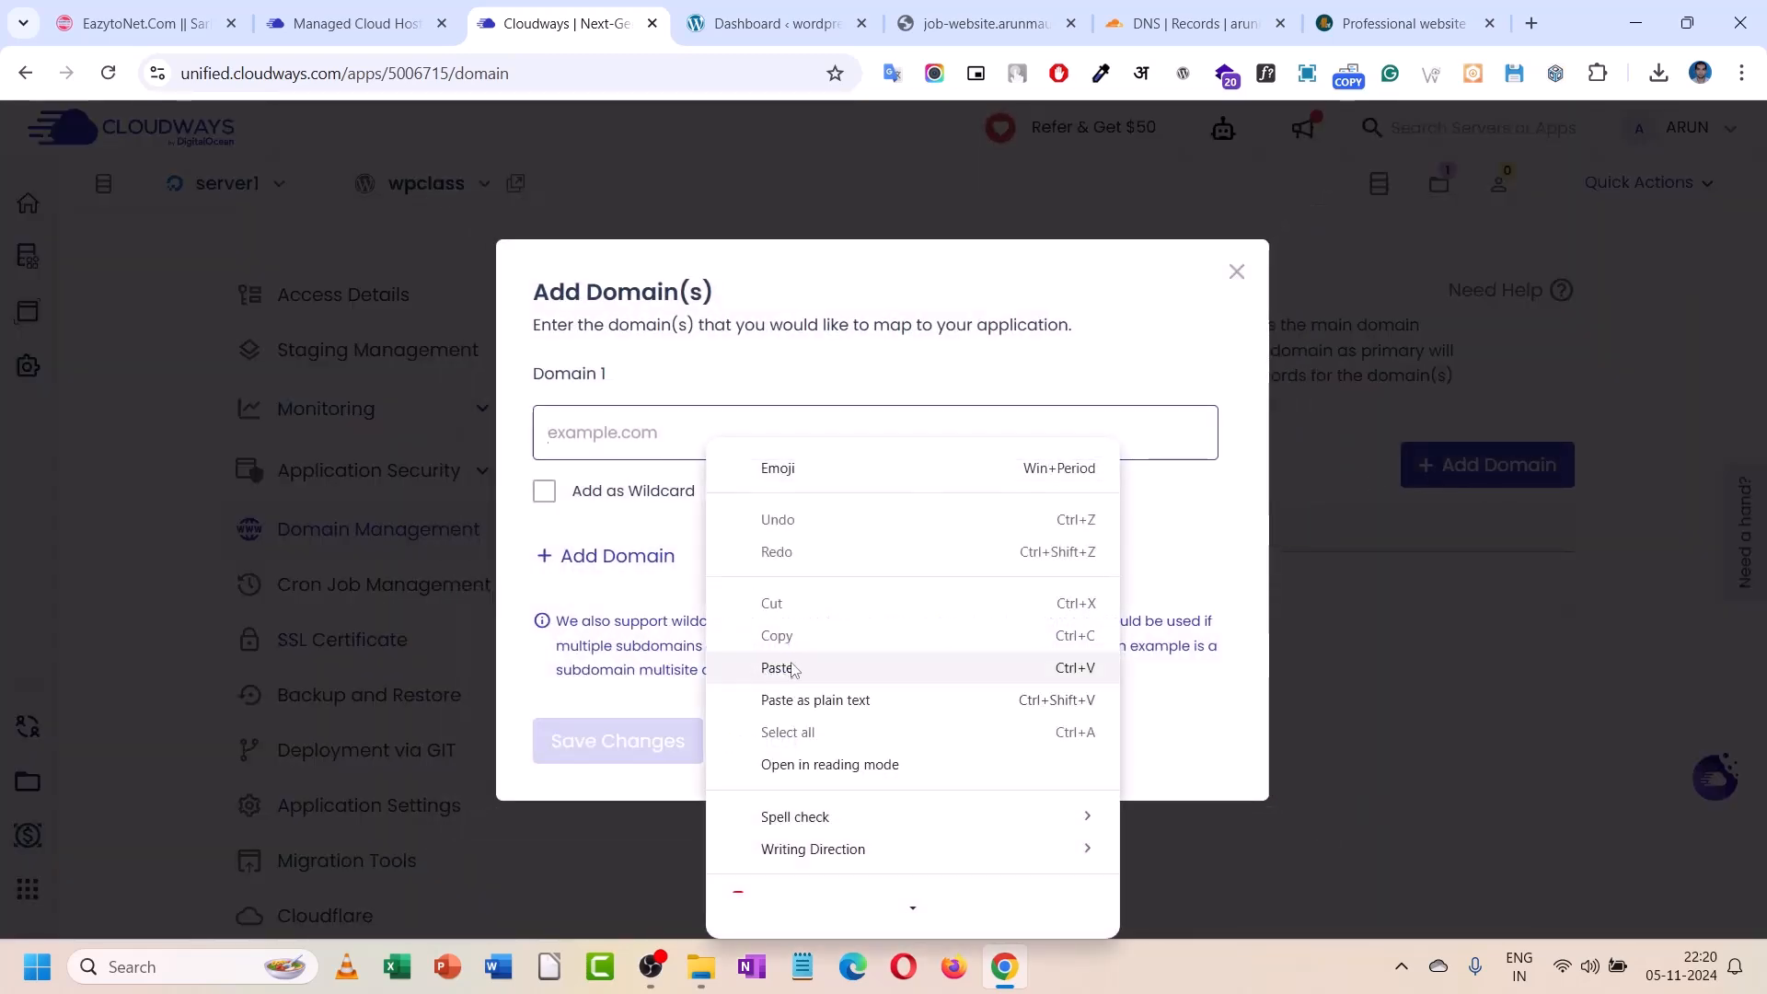
left_click(777, 668)
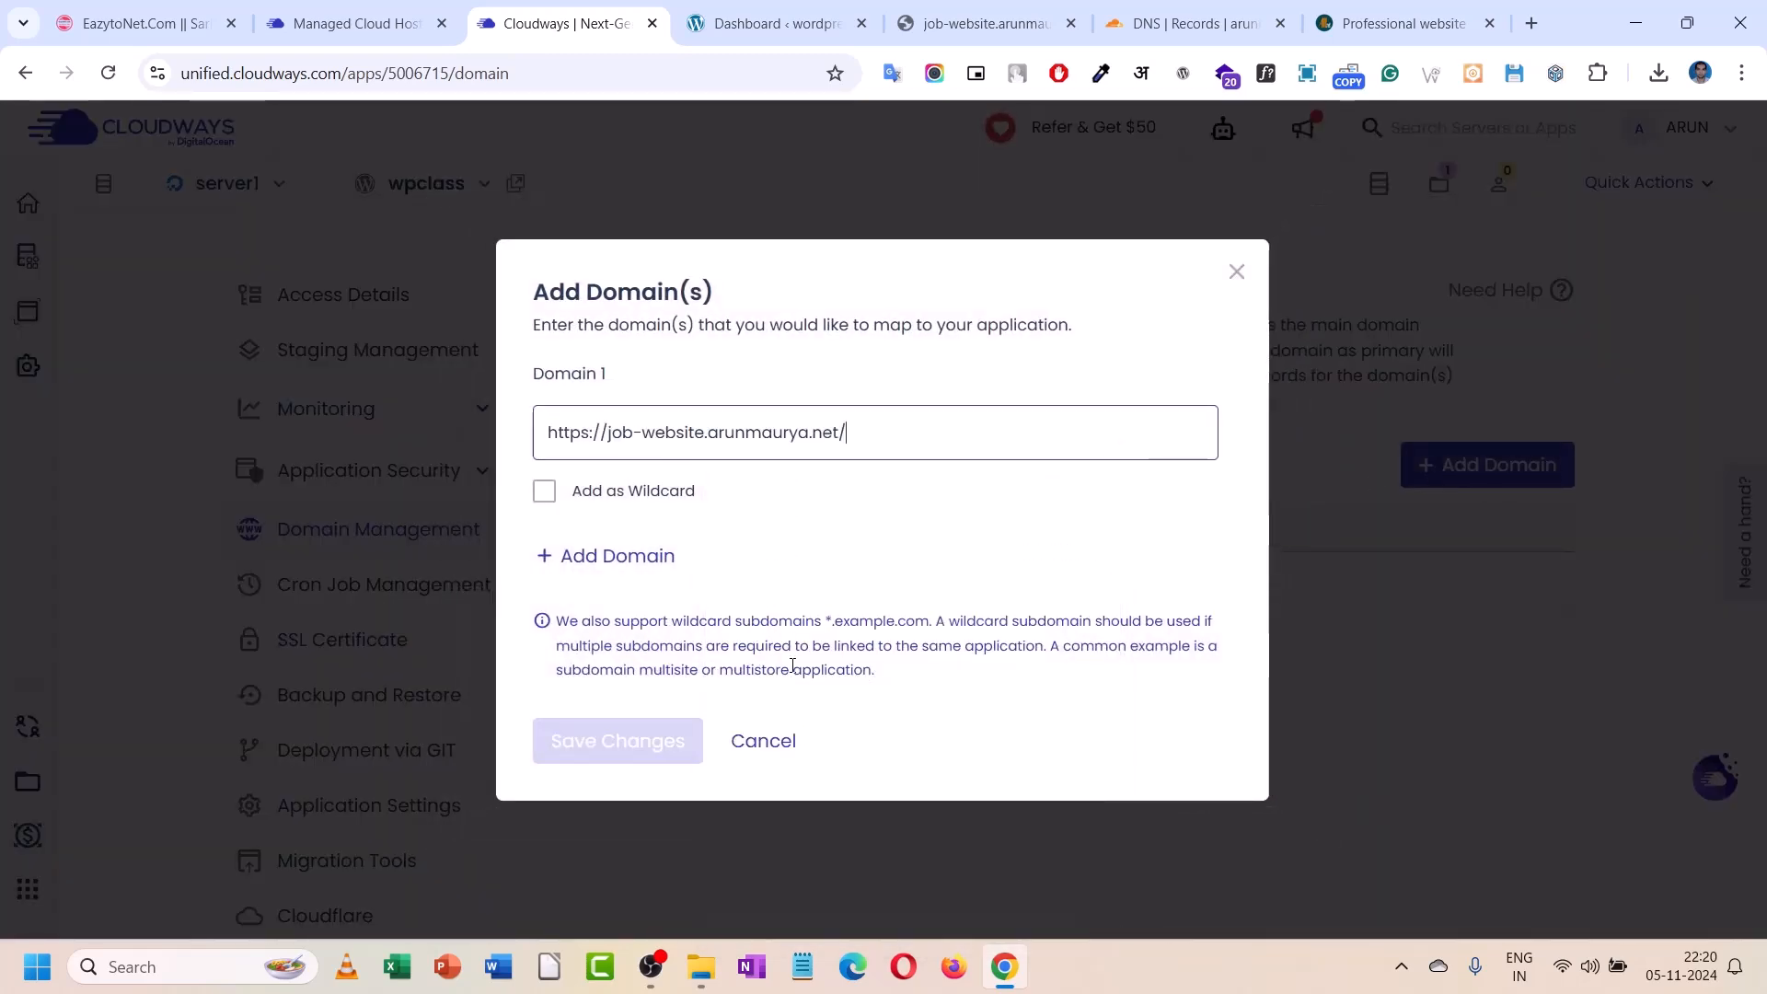
left_click_drag(607, 434, 548, 434)
left_click(612, 438)
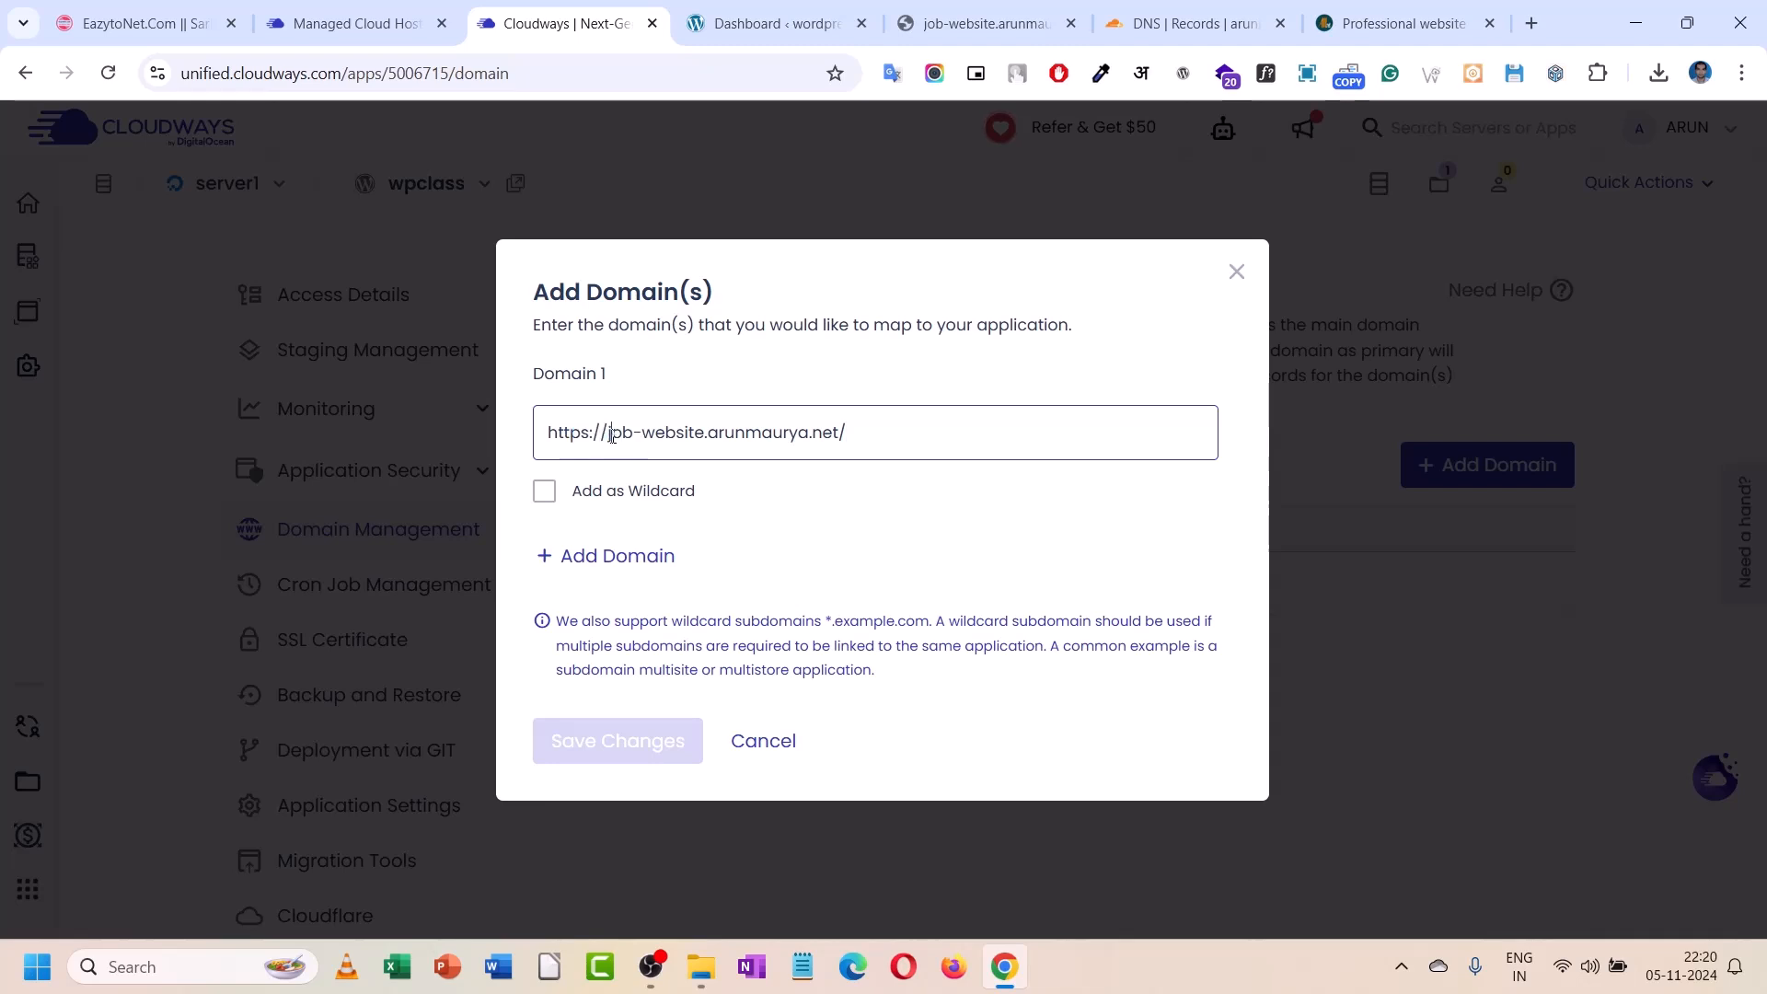
key("BackSpace")
key("BackSpace")
key("BackSpace")
key("BackSpace")
key("BackSpace")
key("BackSpace")
key("BackSpace")
key("BackSpace")
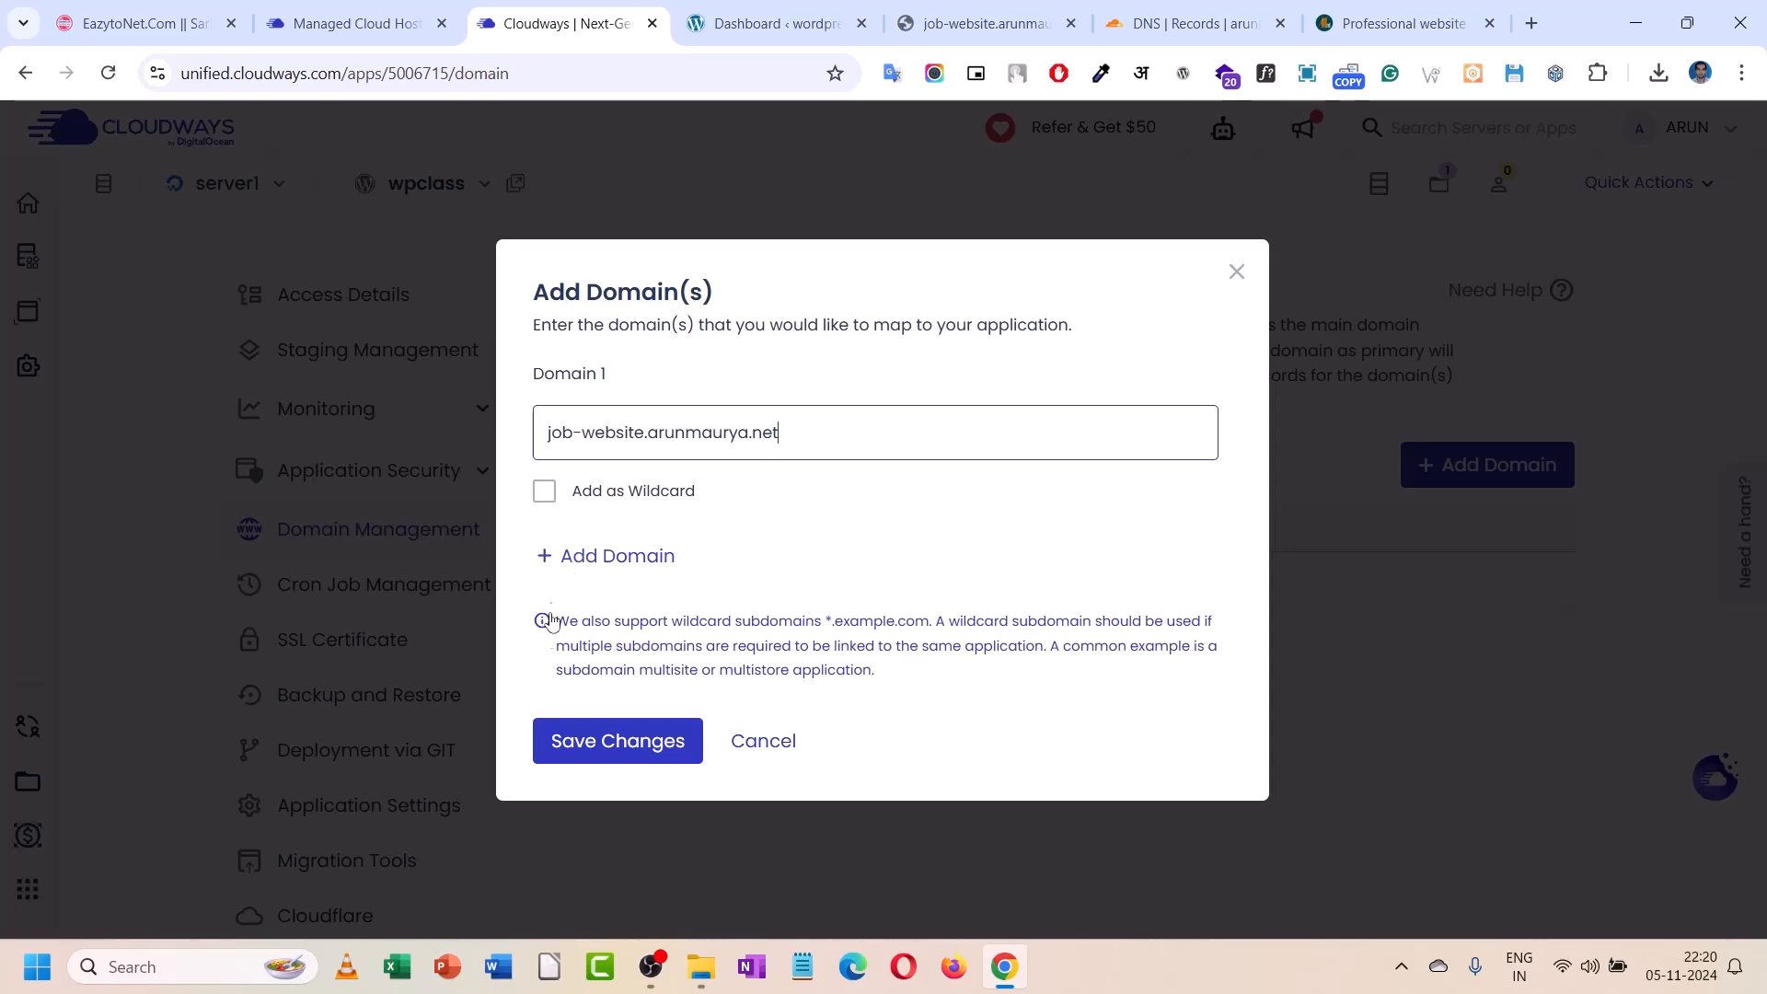
left_click(588, 754)
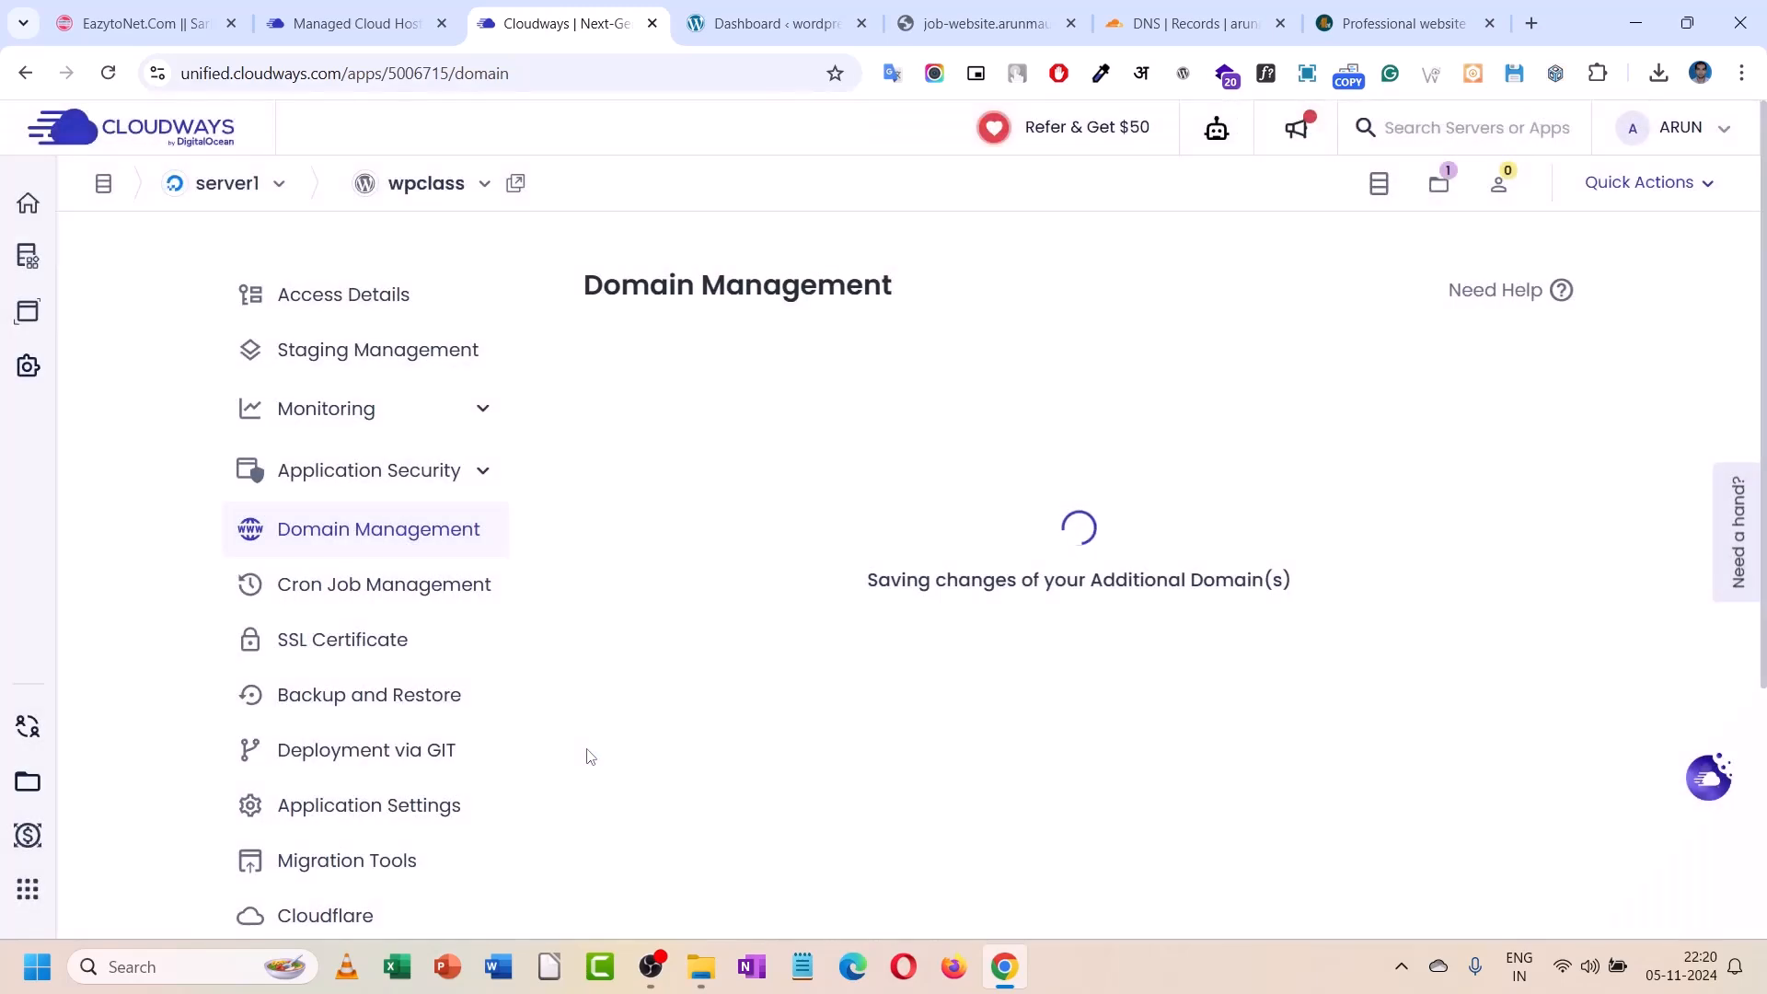
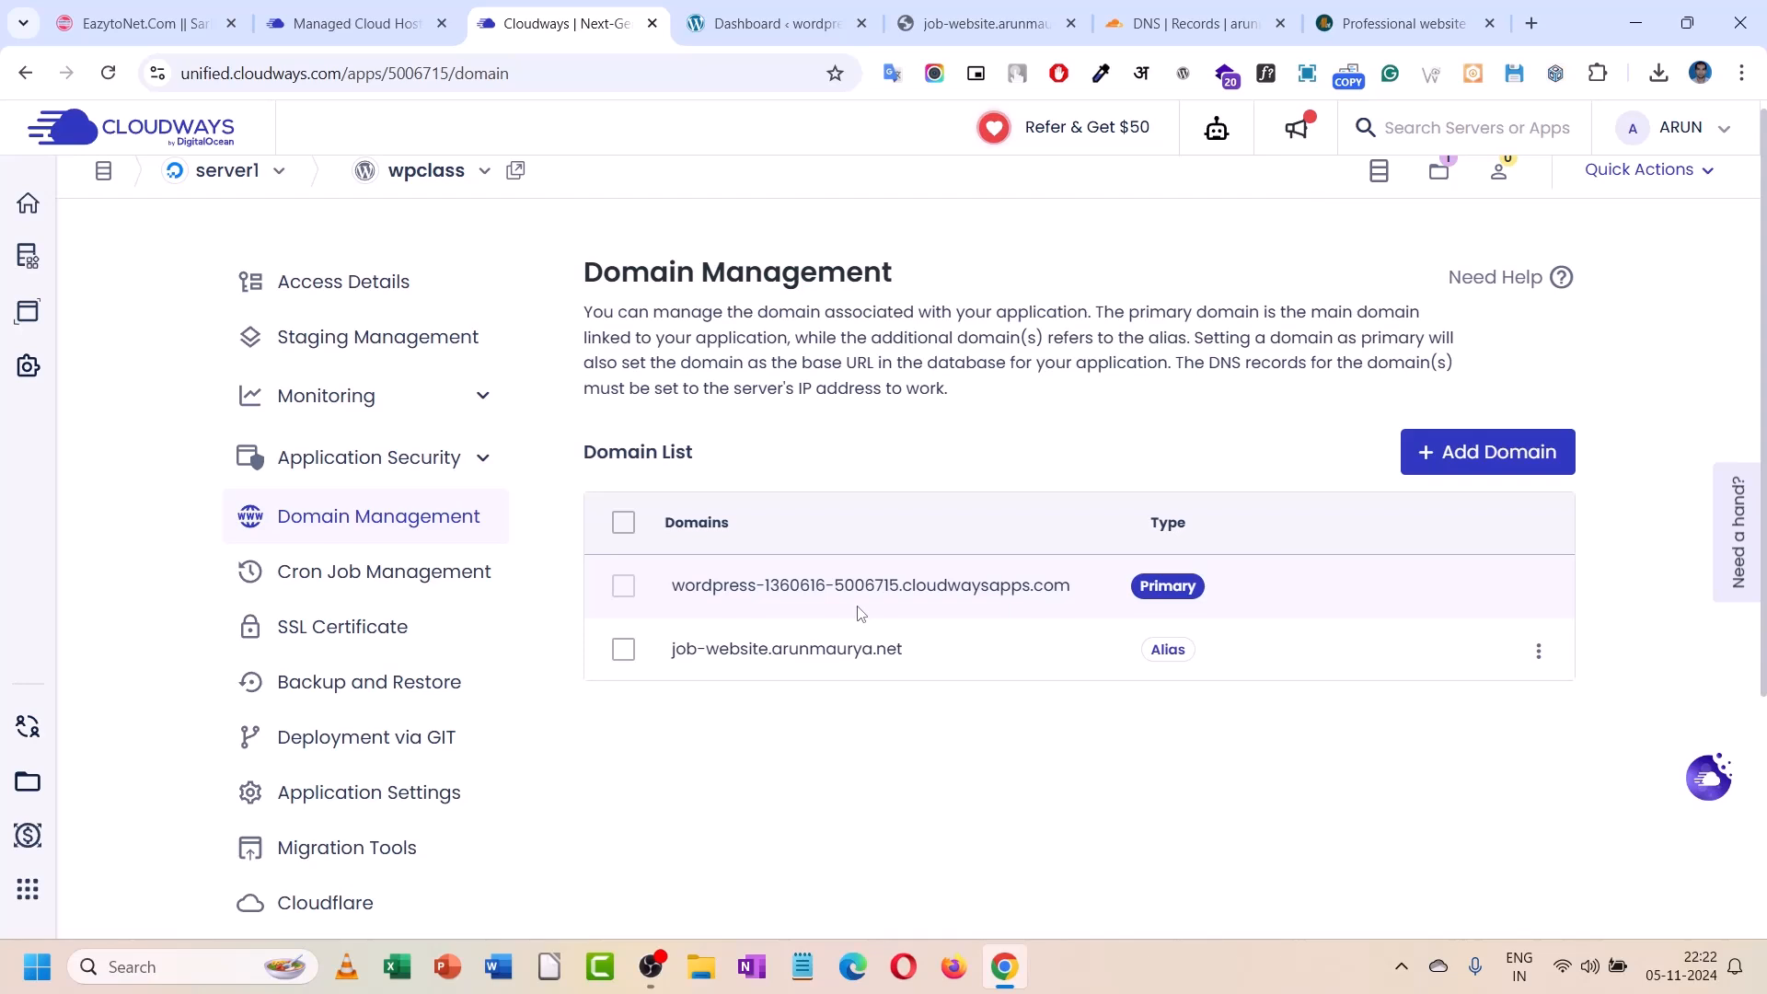
- Compare the new job-website alias in Cloudways with the subdomain's page and the Cloudflare DNS records
left_click_drag(667, 656, 909, 656)
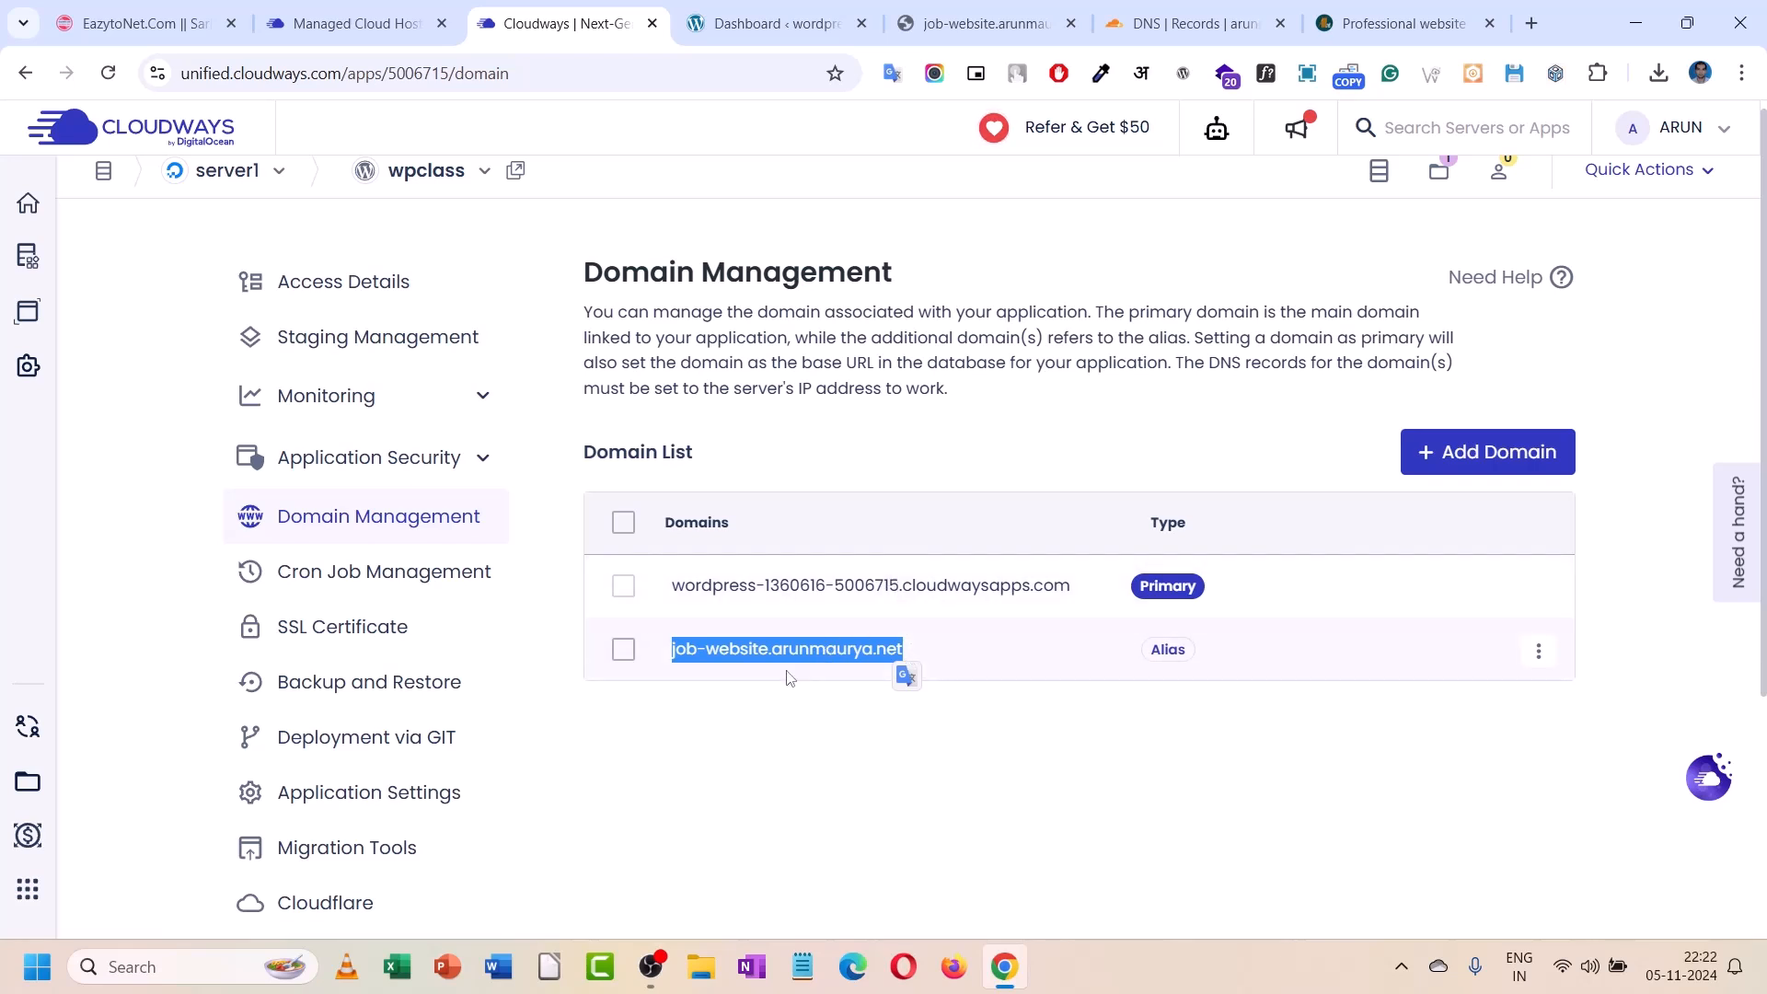
left_click(1199, 20)
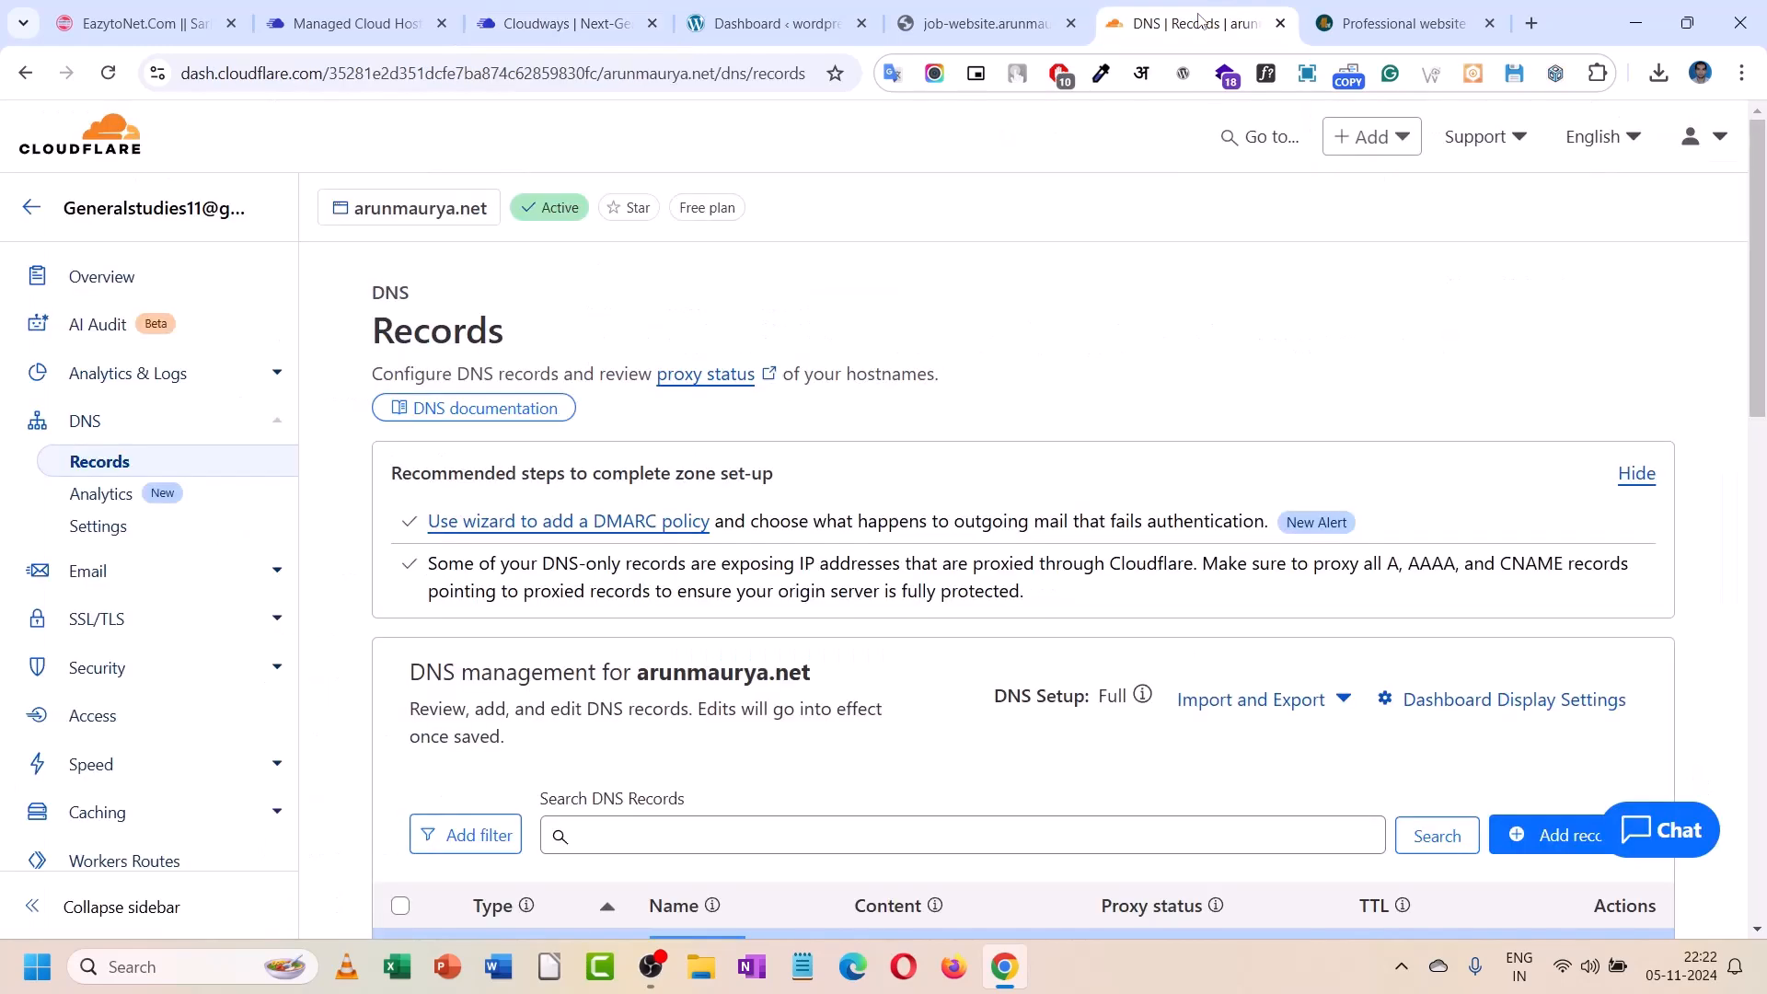
left_click(574, 9)
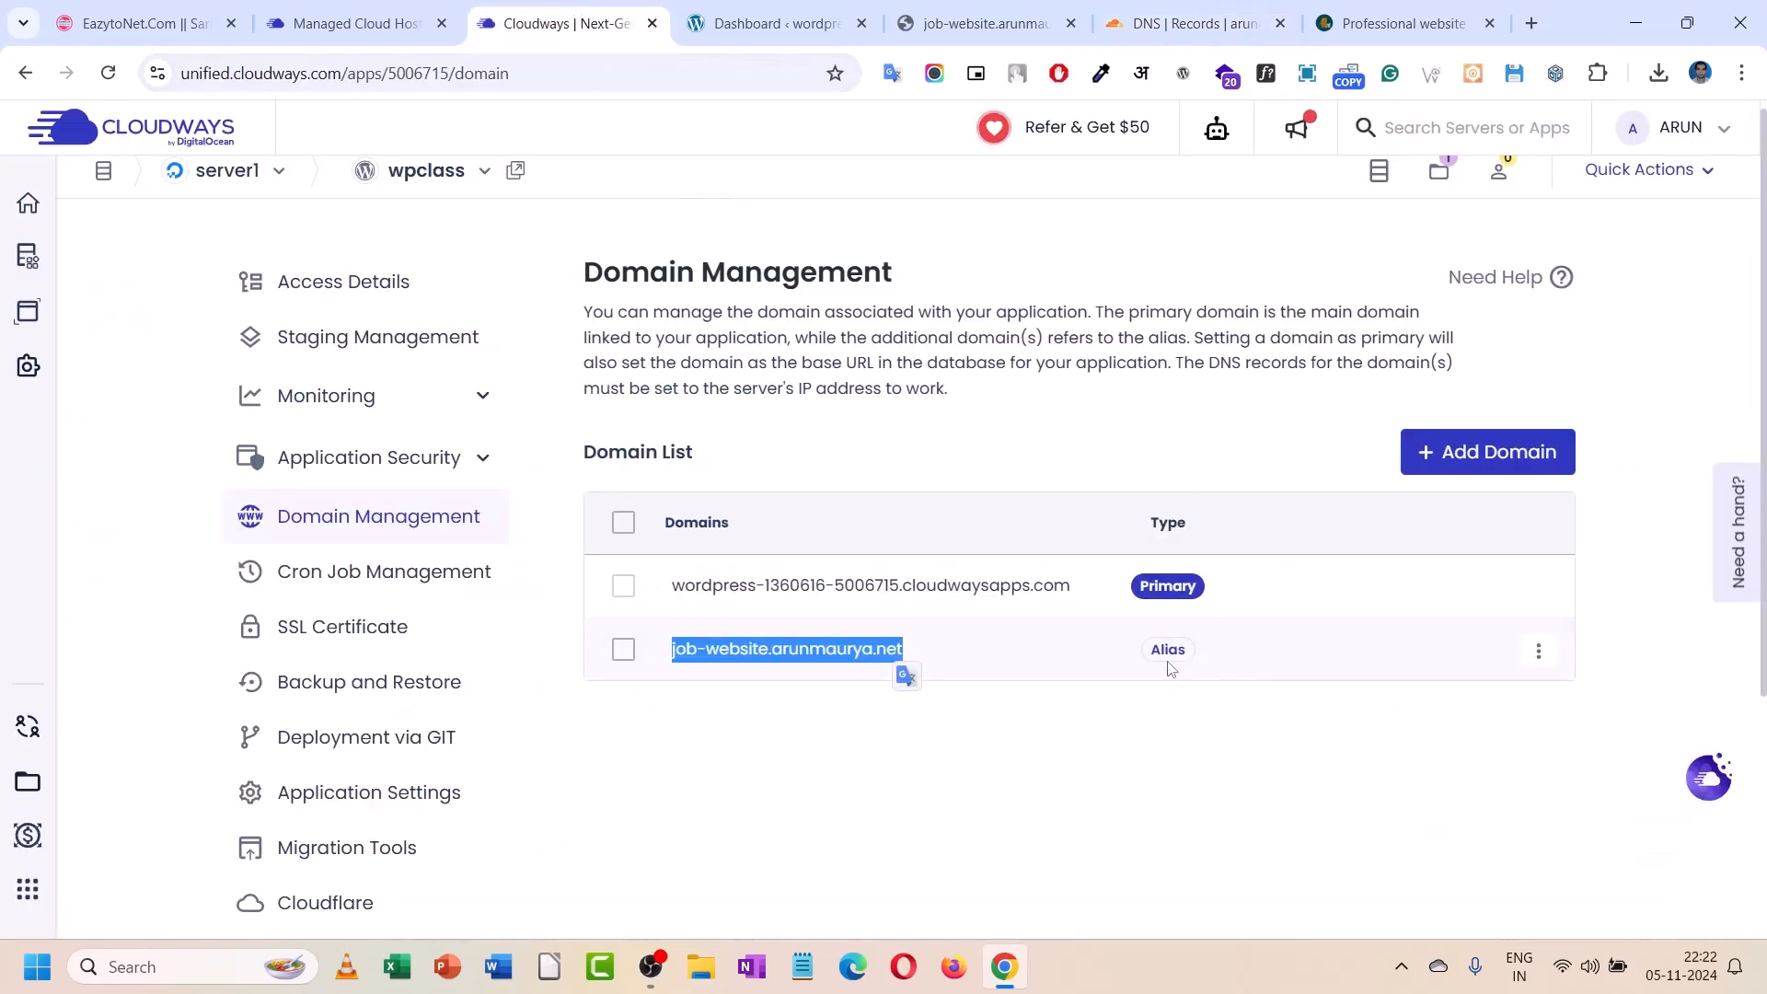
left_click(1026, 10)
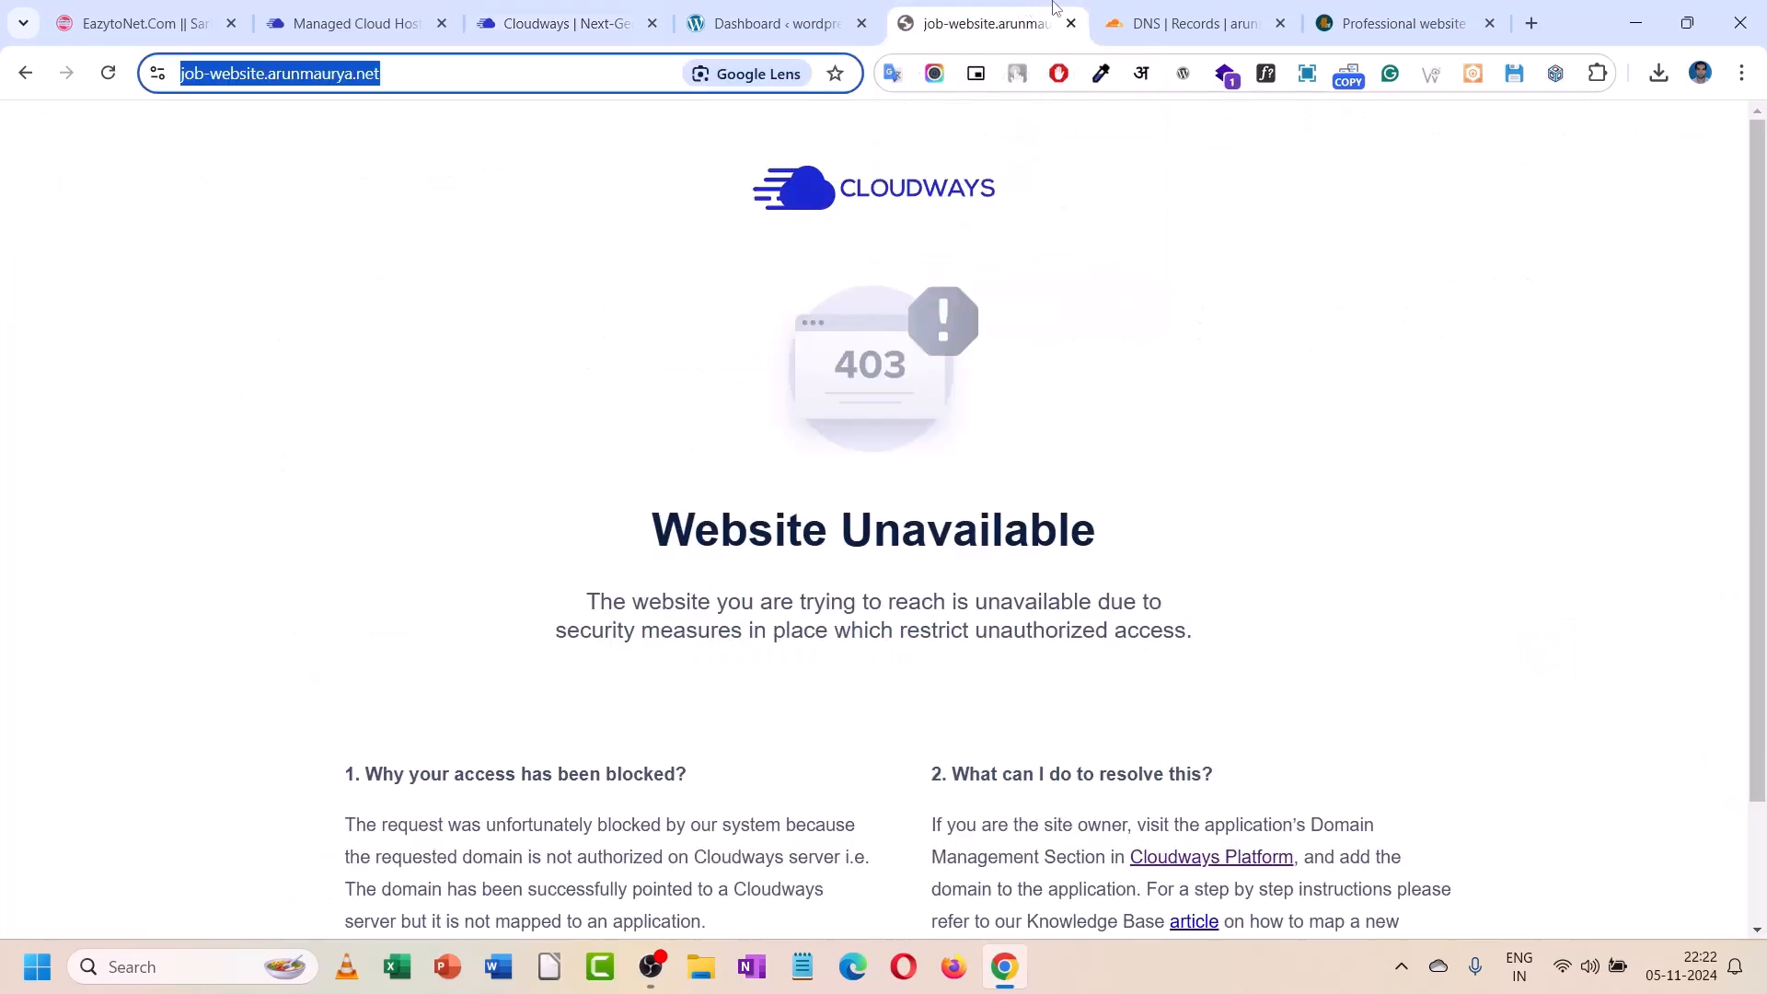
left_click(1196, 20)
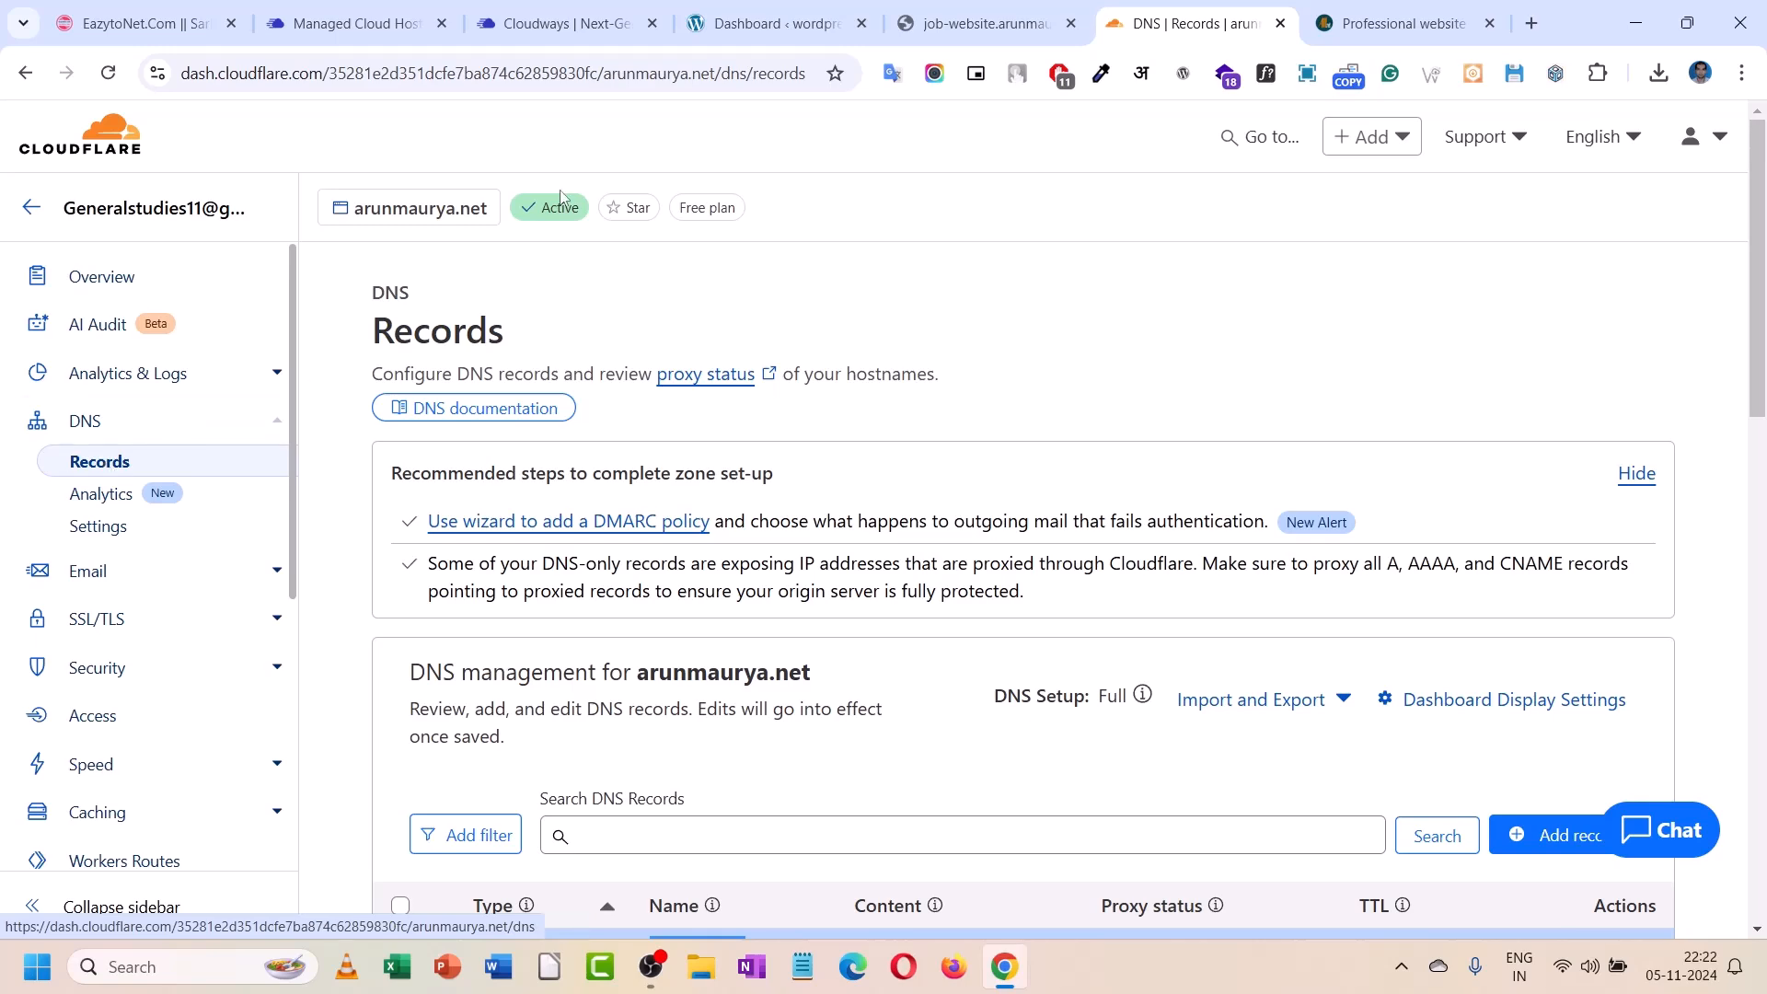
left_click(575, 16)
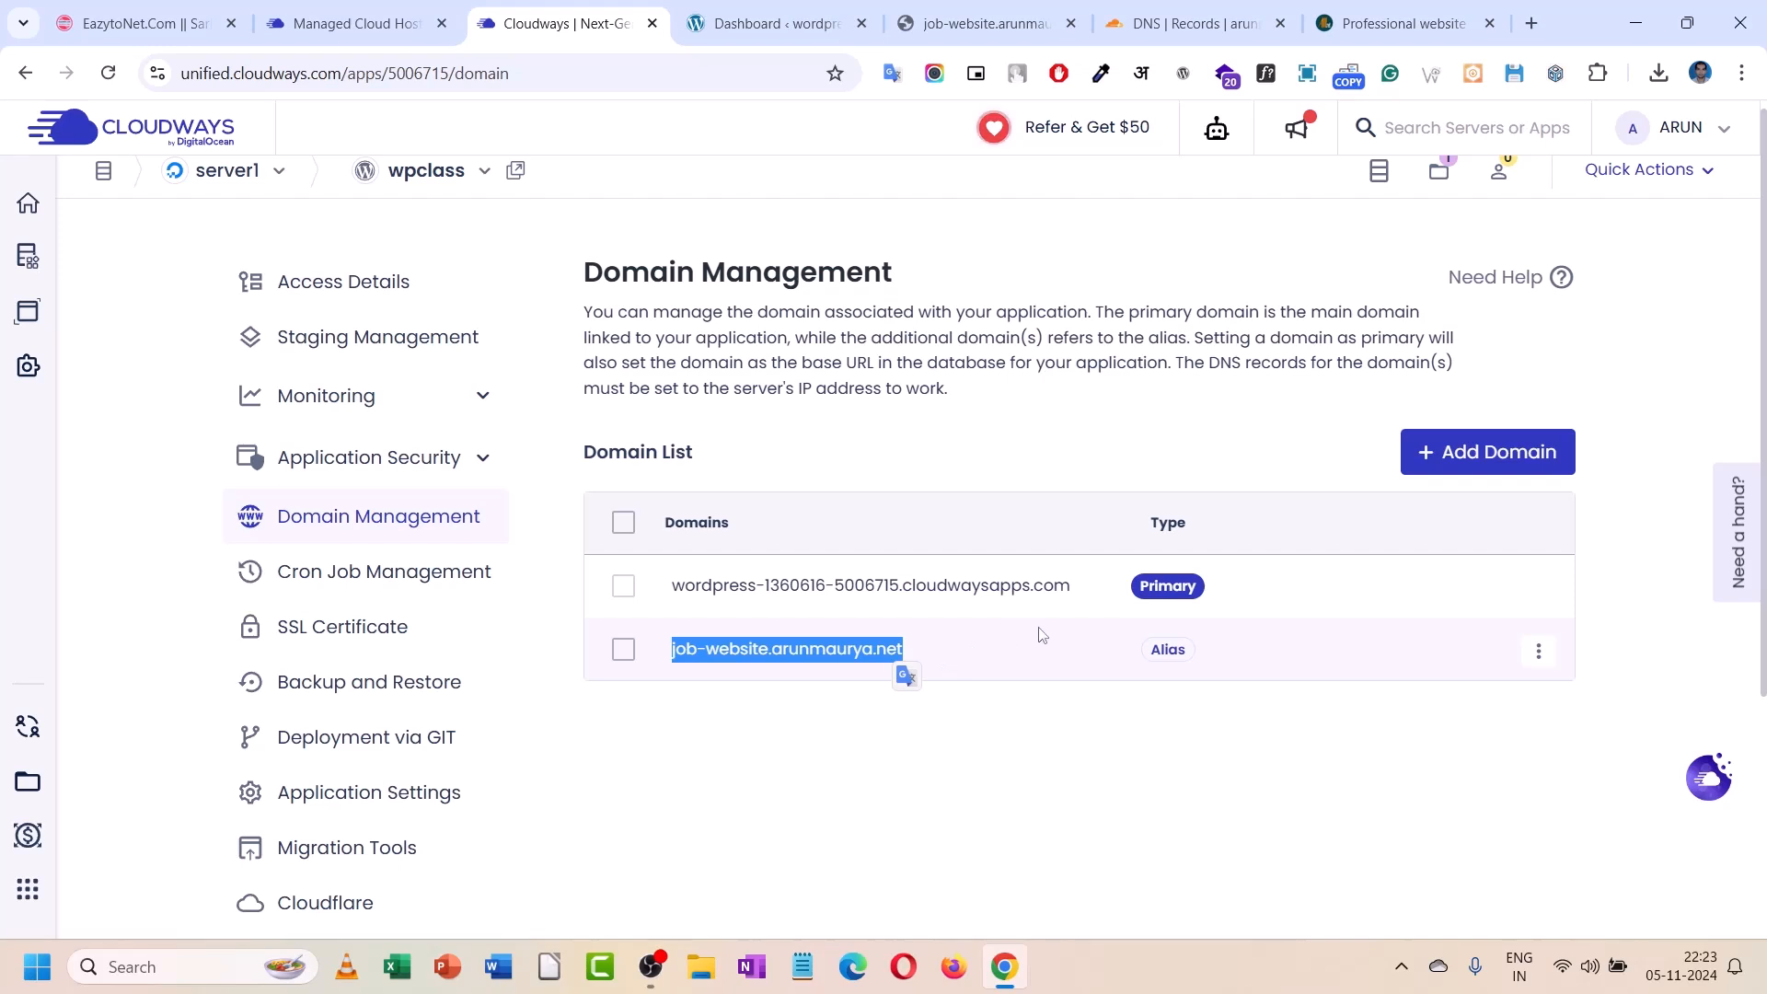
- Set the job-website subdomain as the primary domain of wpclass
left_click(1092, 661)
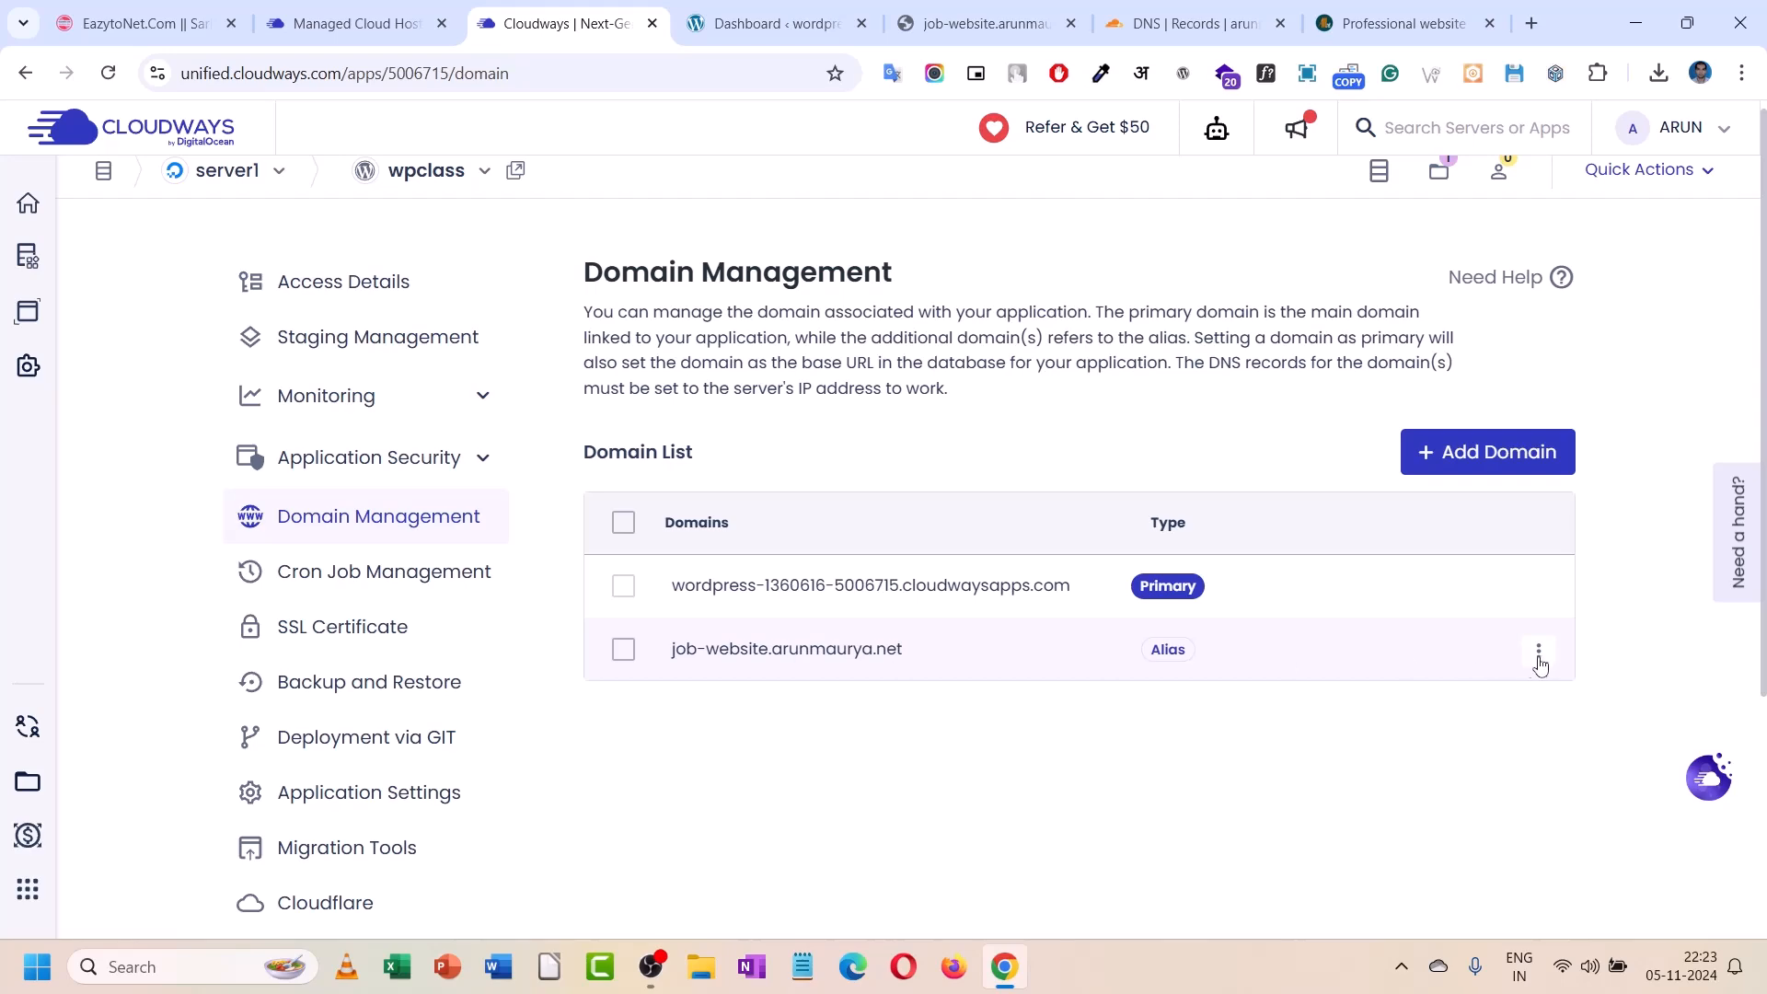
left_click(1538, 653)
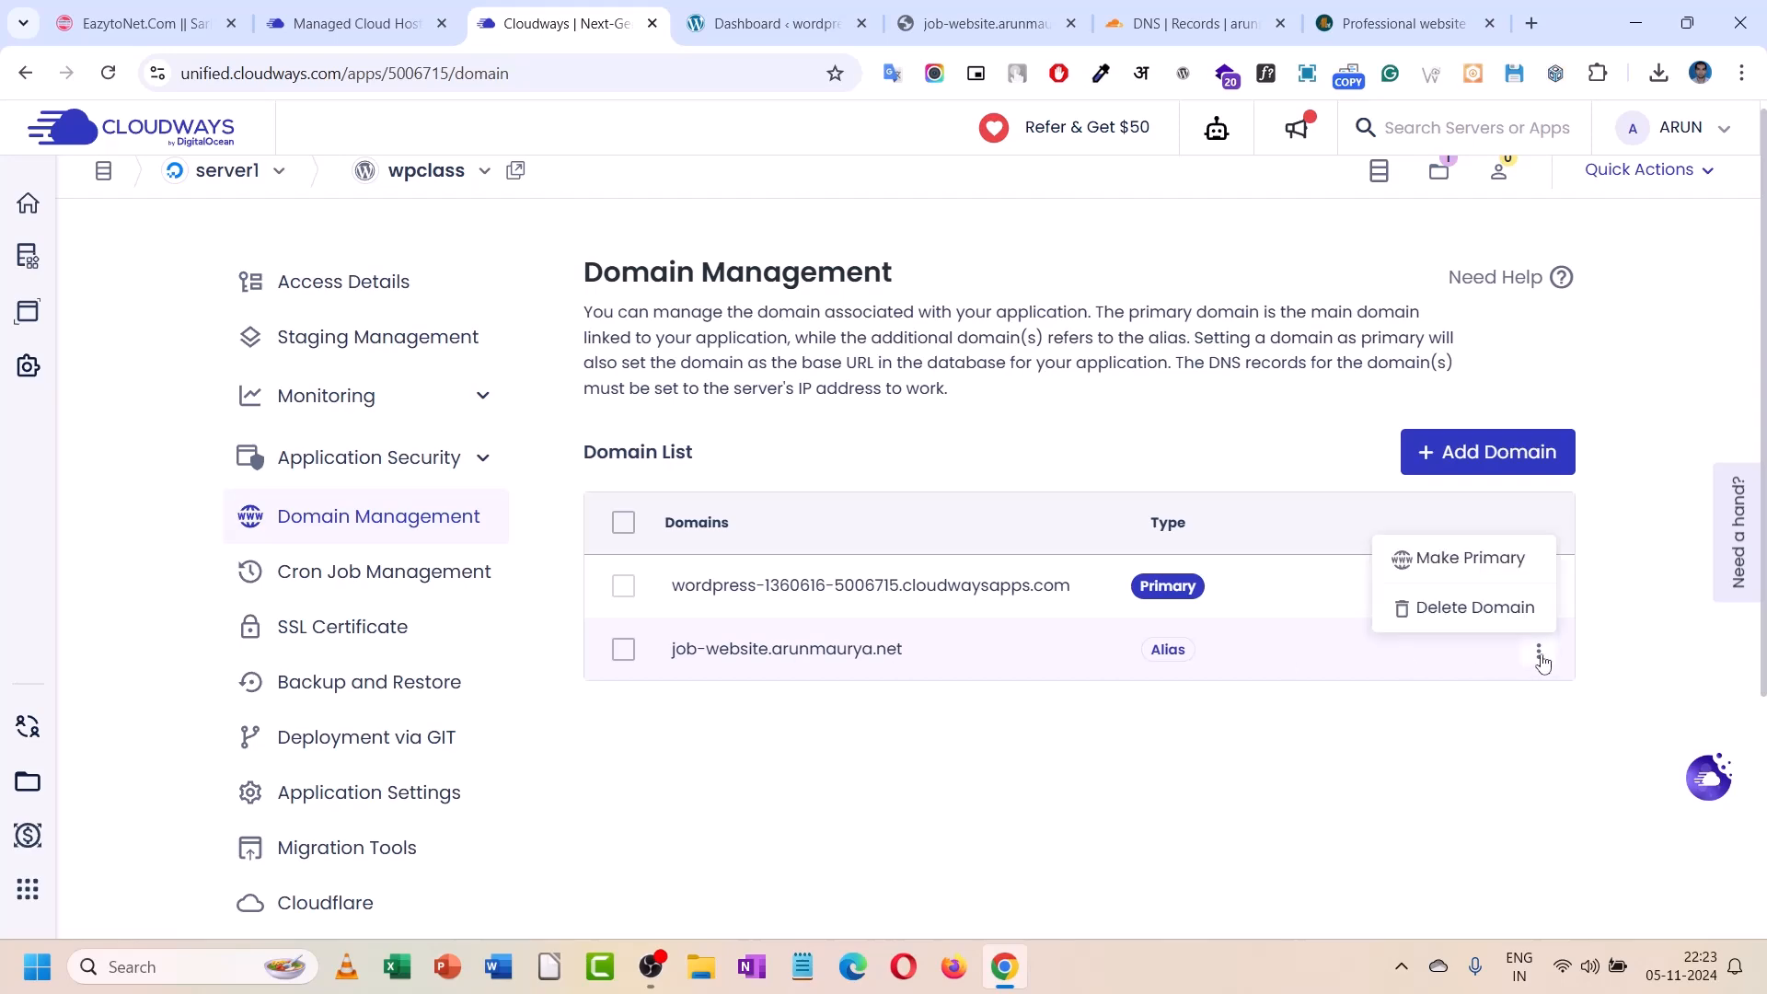
left_click(1483, 557)
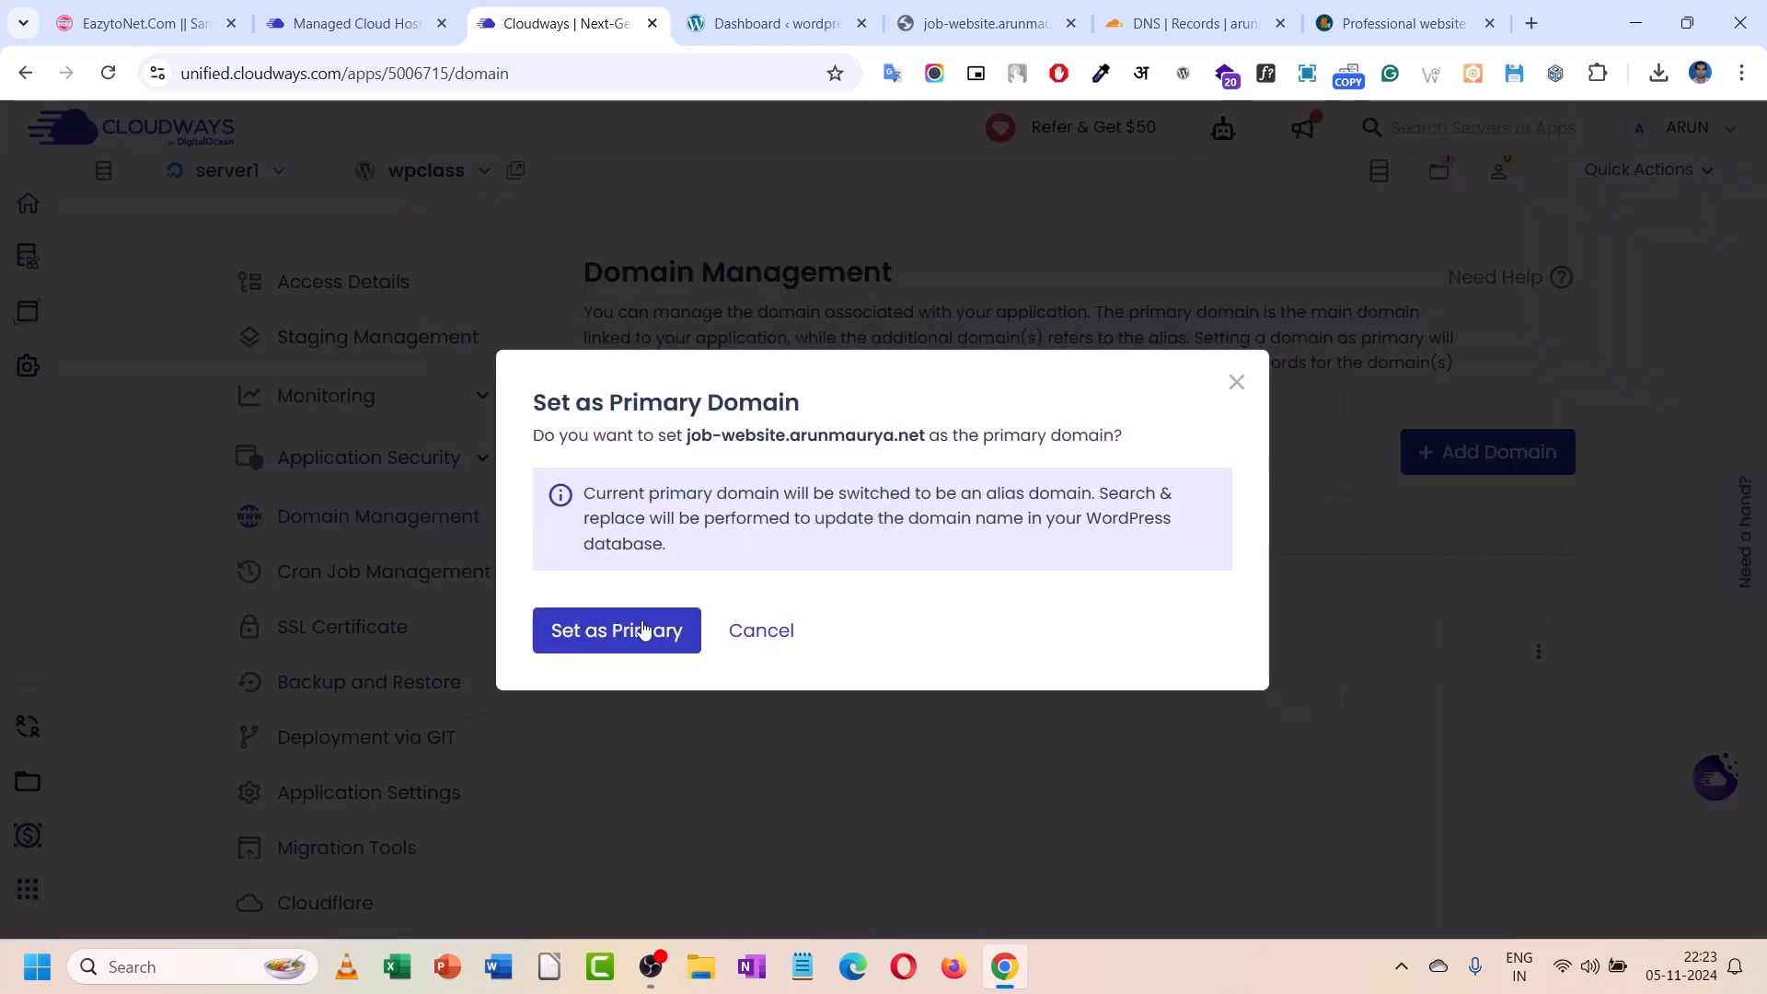
left_click(642, 631)
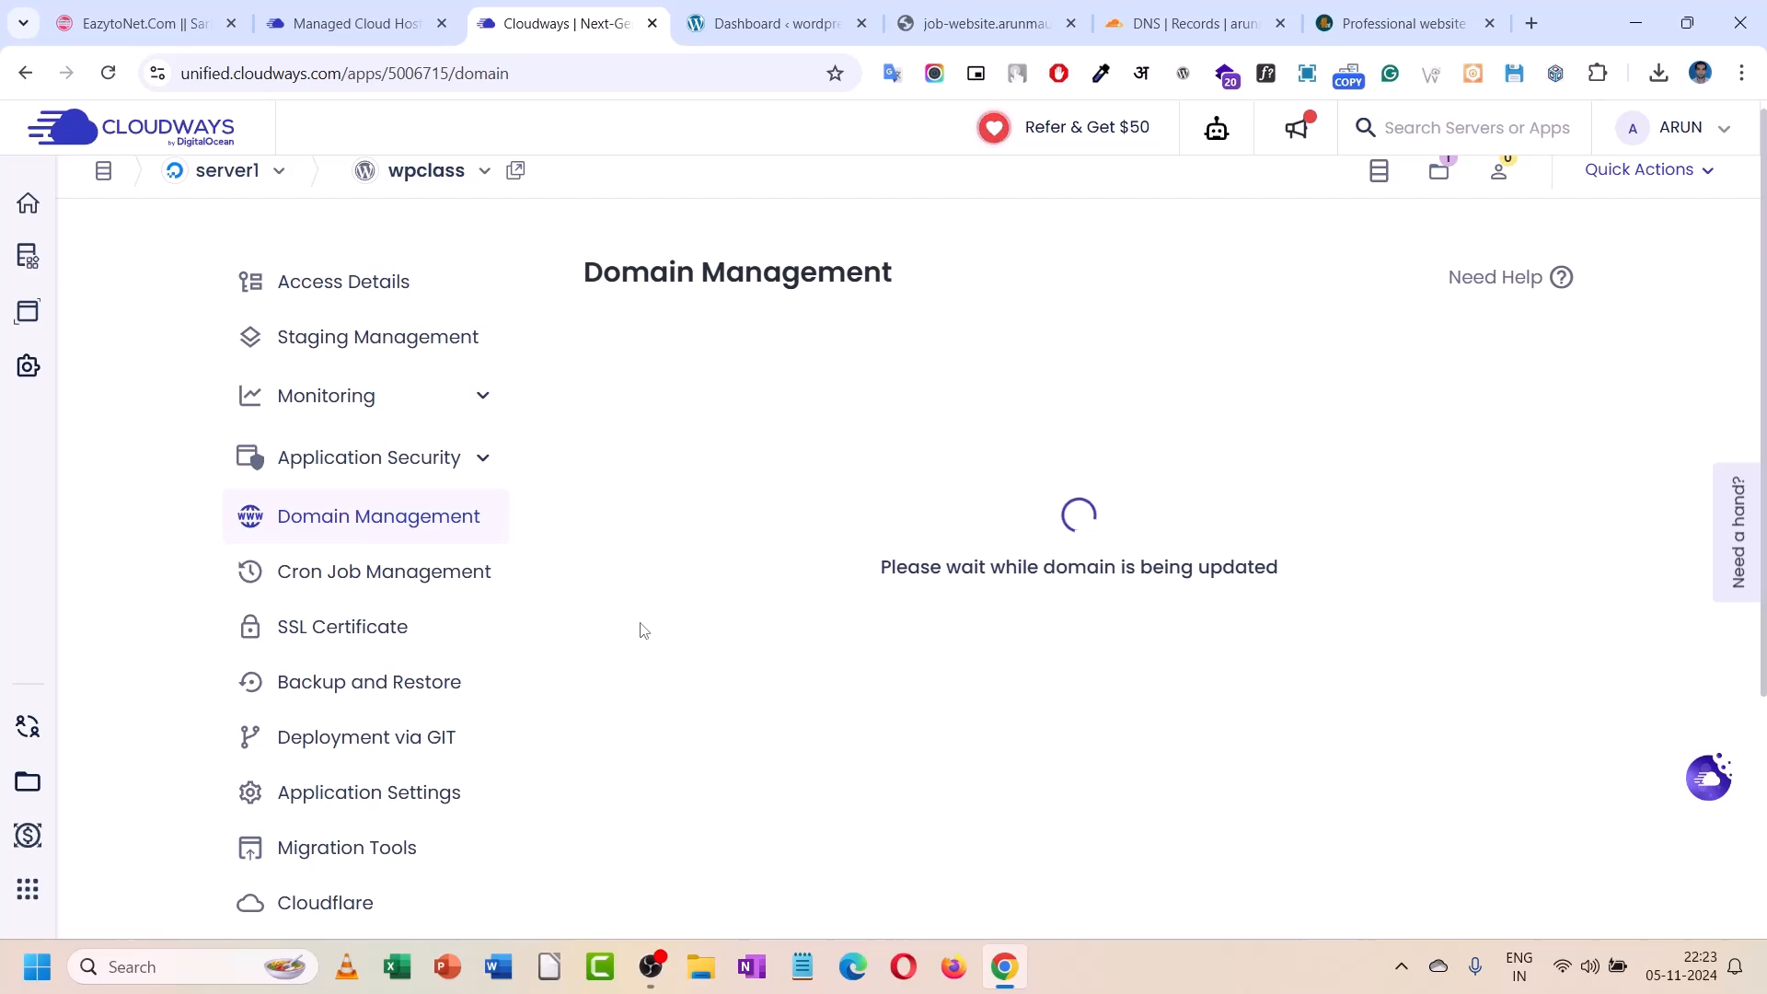
- Review the domain part of the WordPress dashboard's address and check the domain update progress in Cloudways
left_click(833, 7)
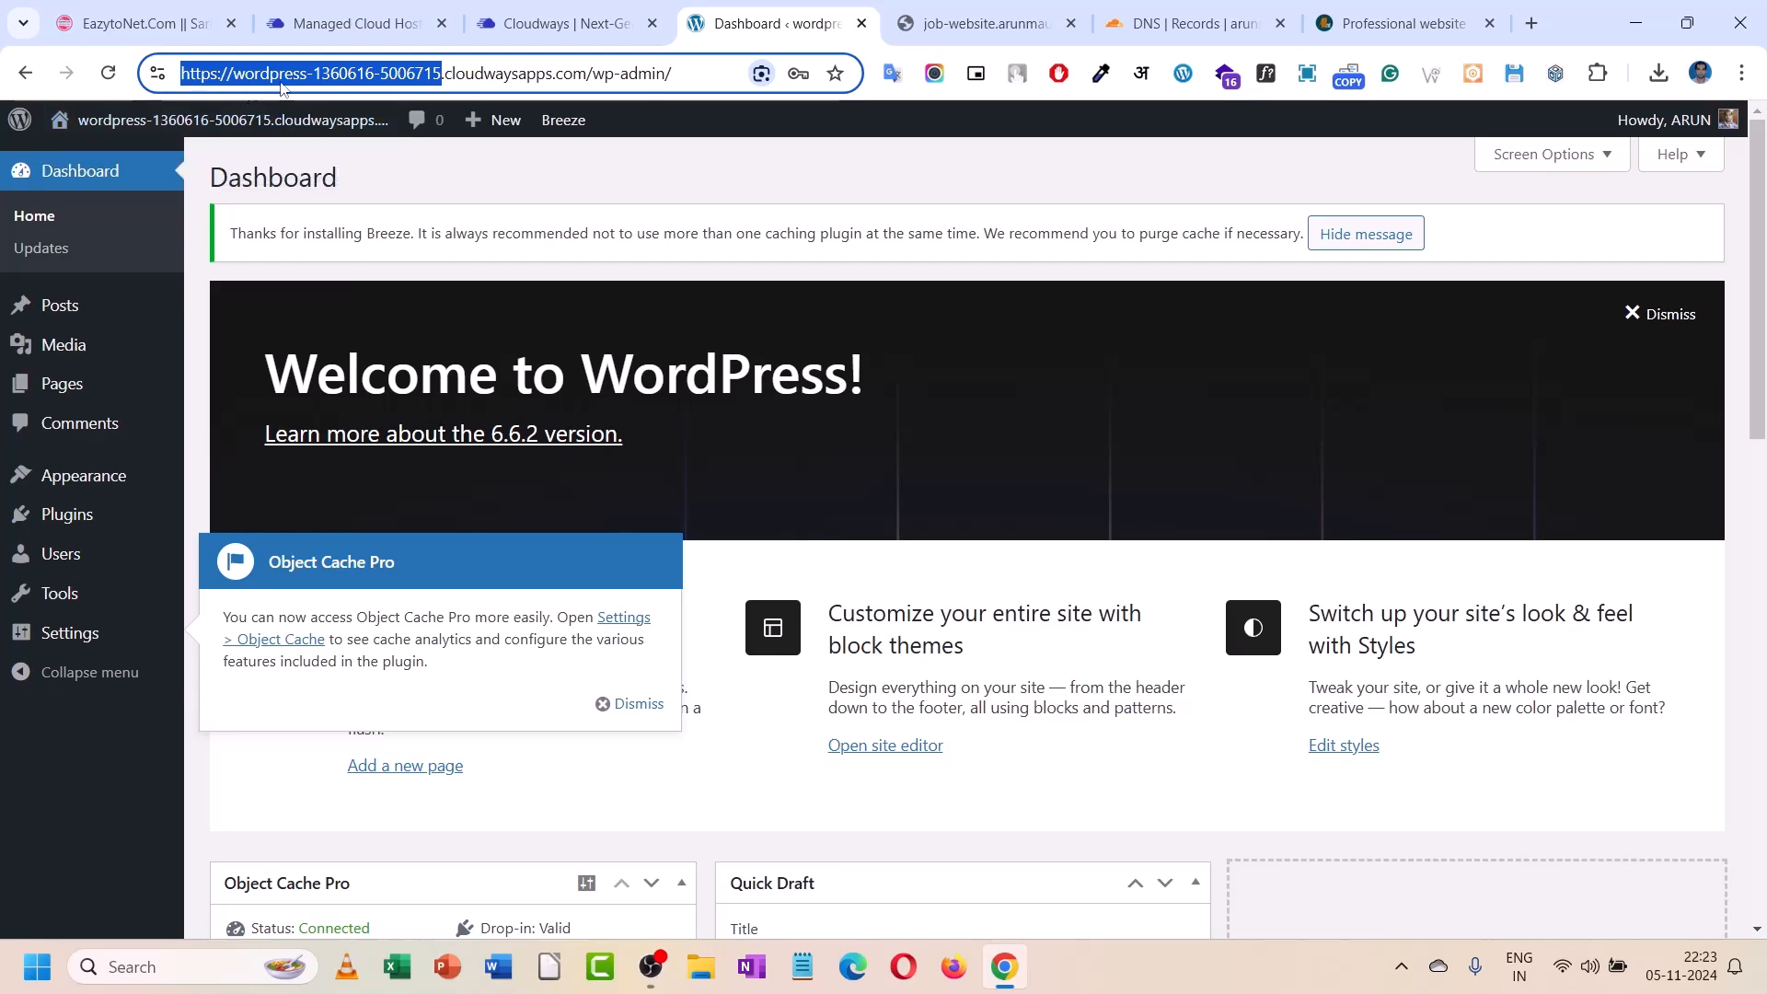
left_click(389, 73)
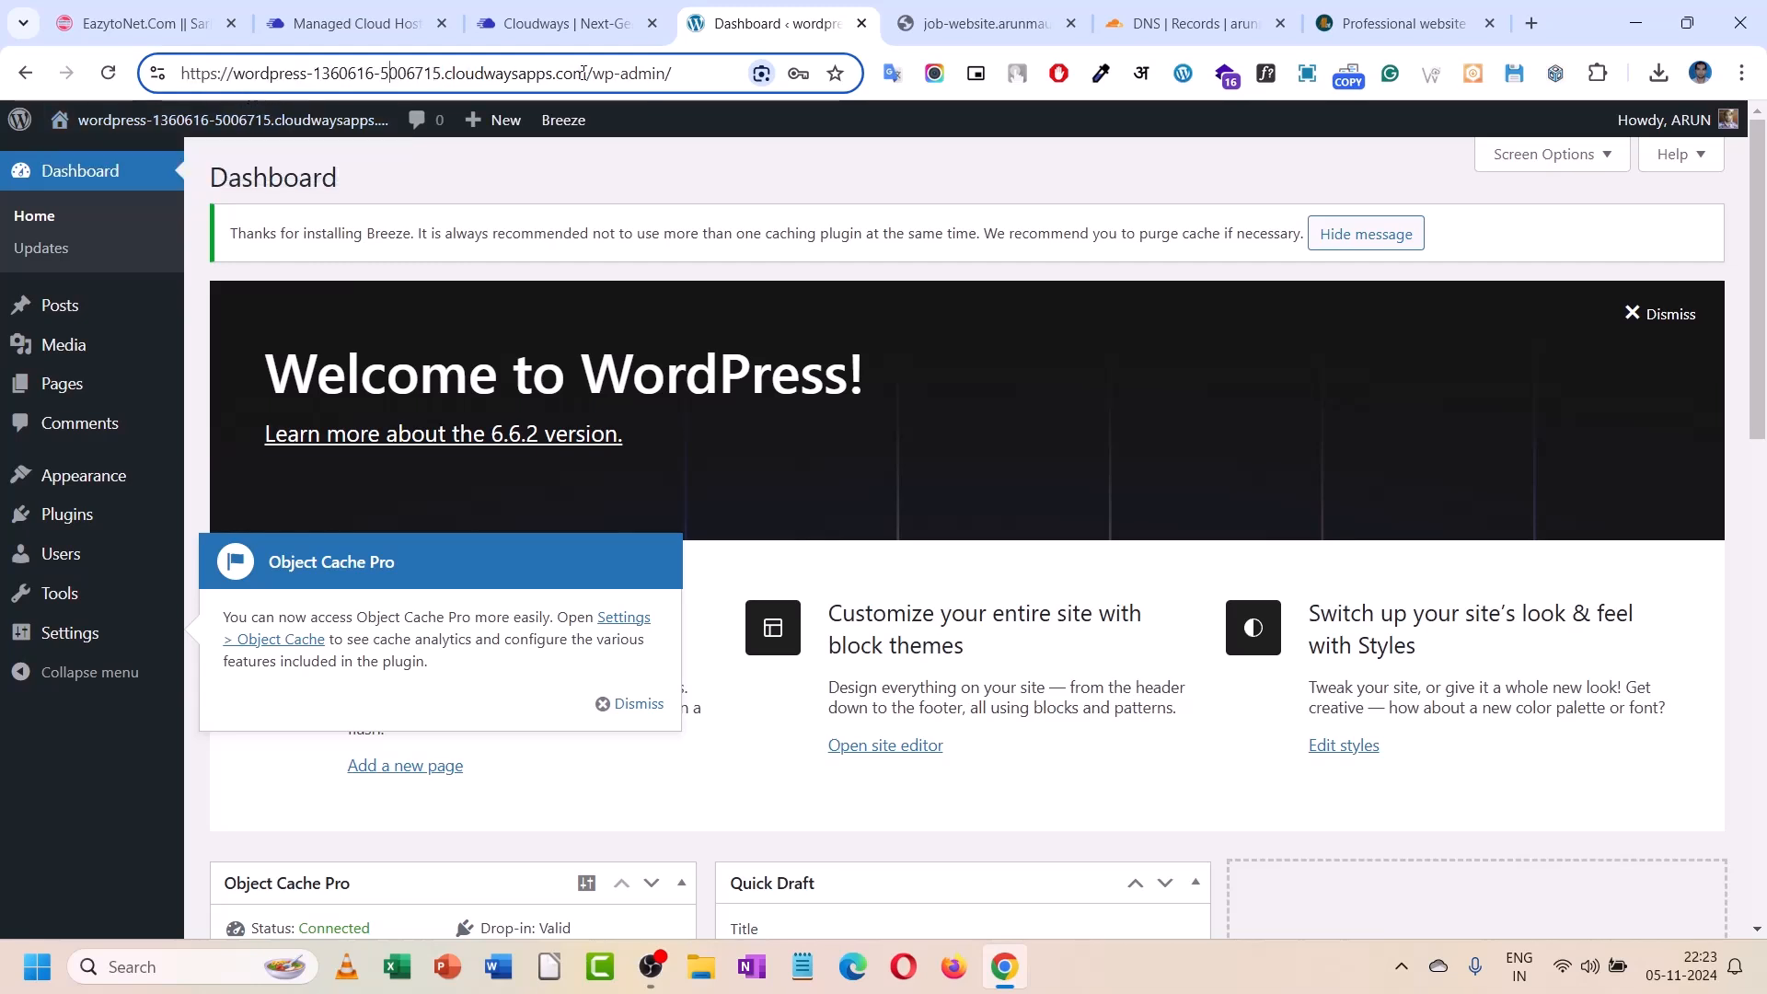
left_click_drag(587, 73, 171, 76)
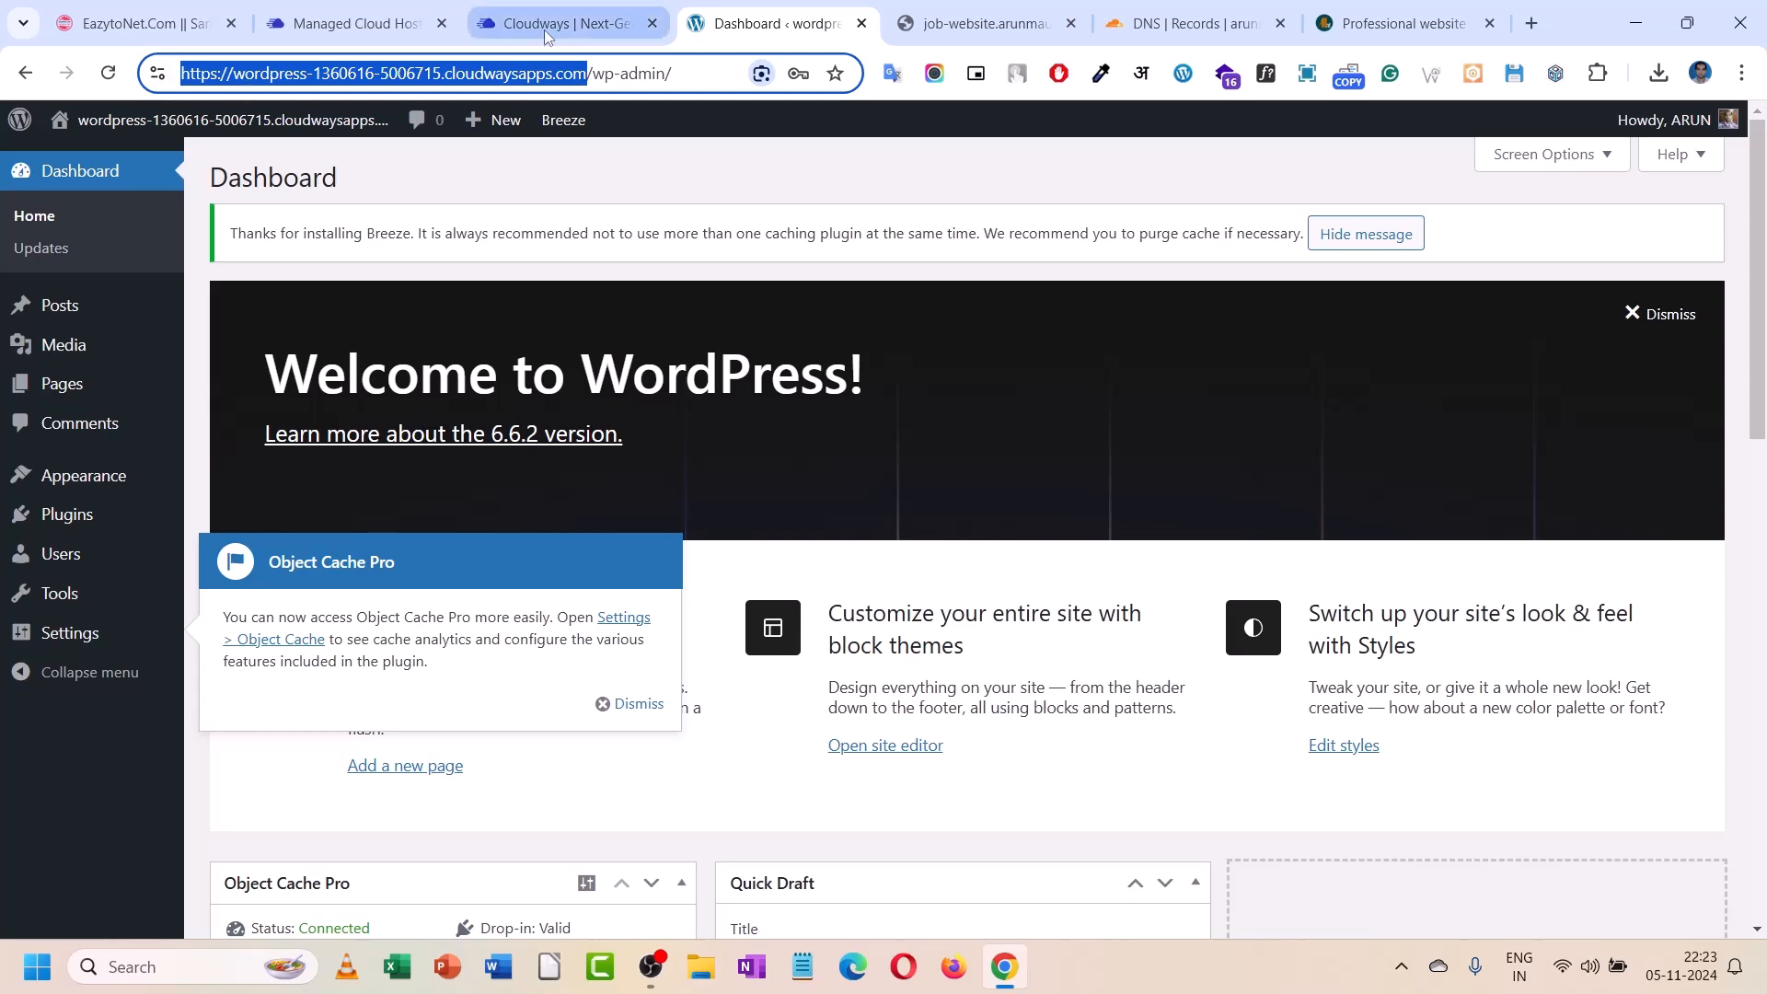
left_click(597, 5)
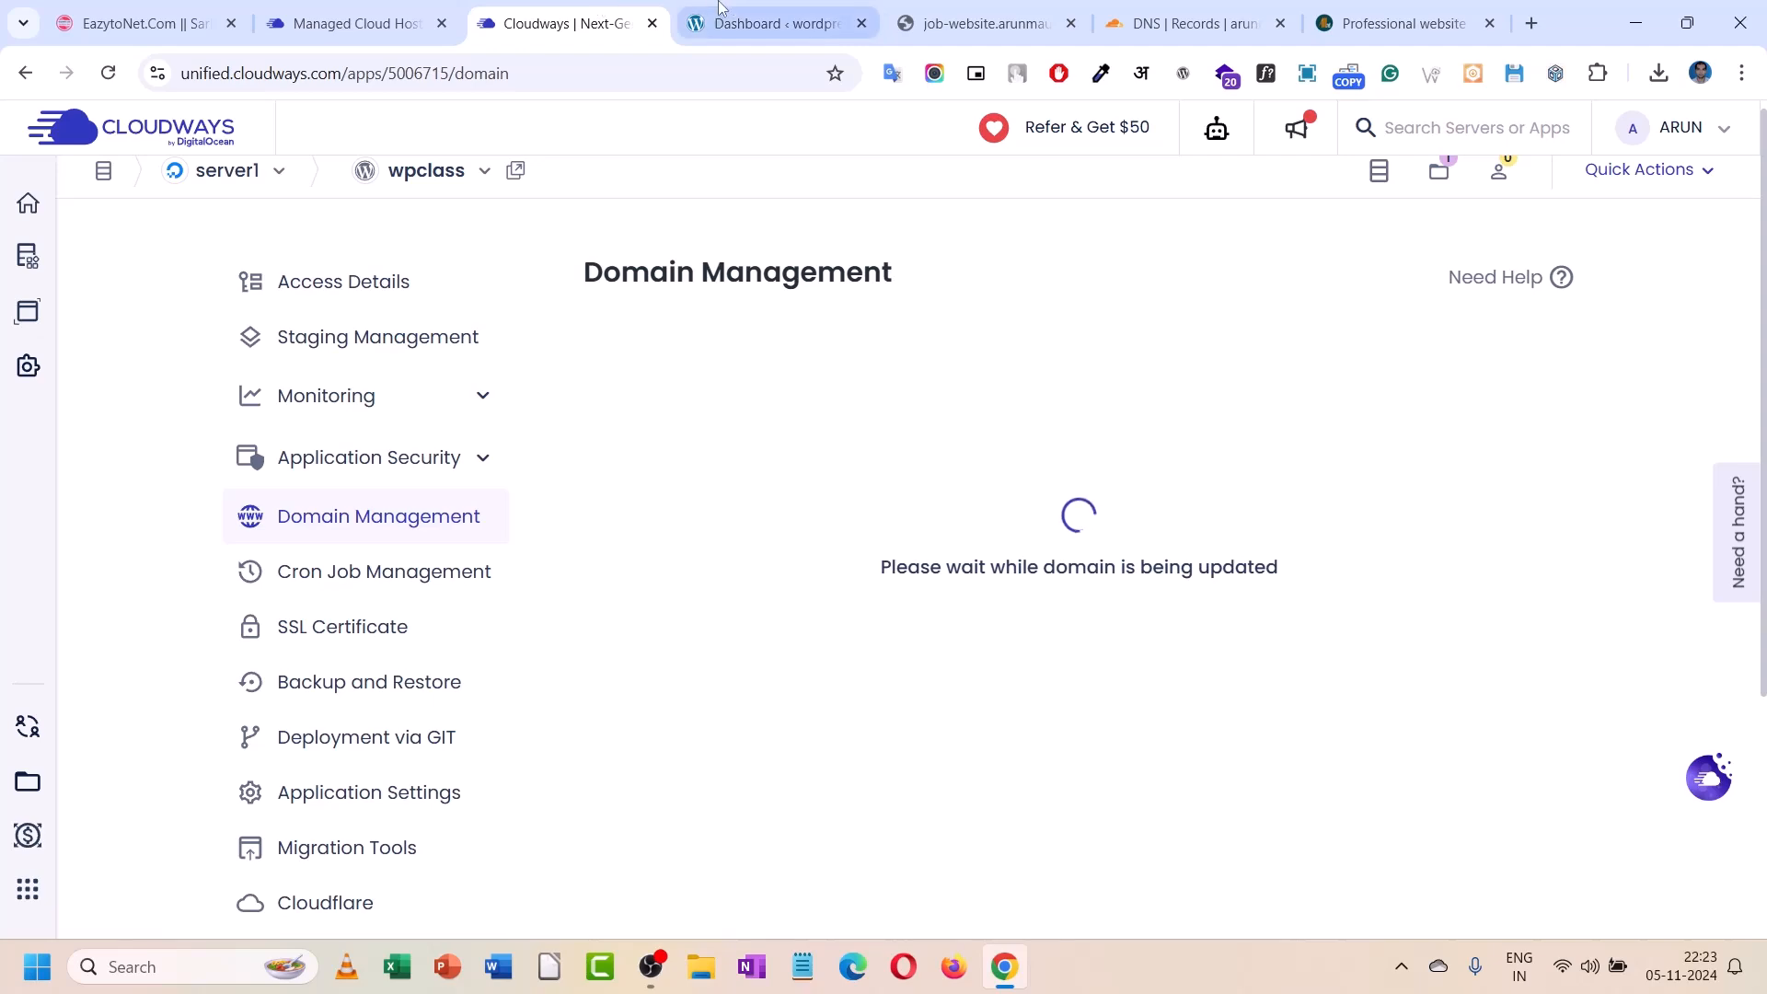
left_click(777, 23)
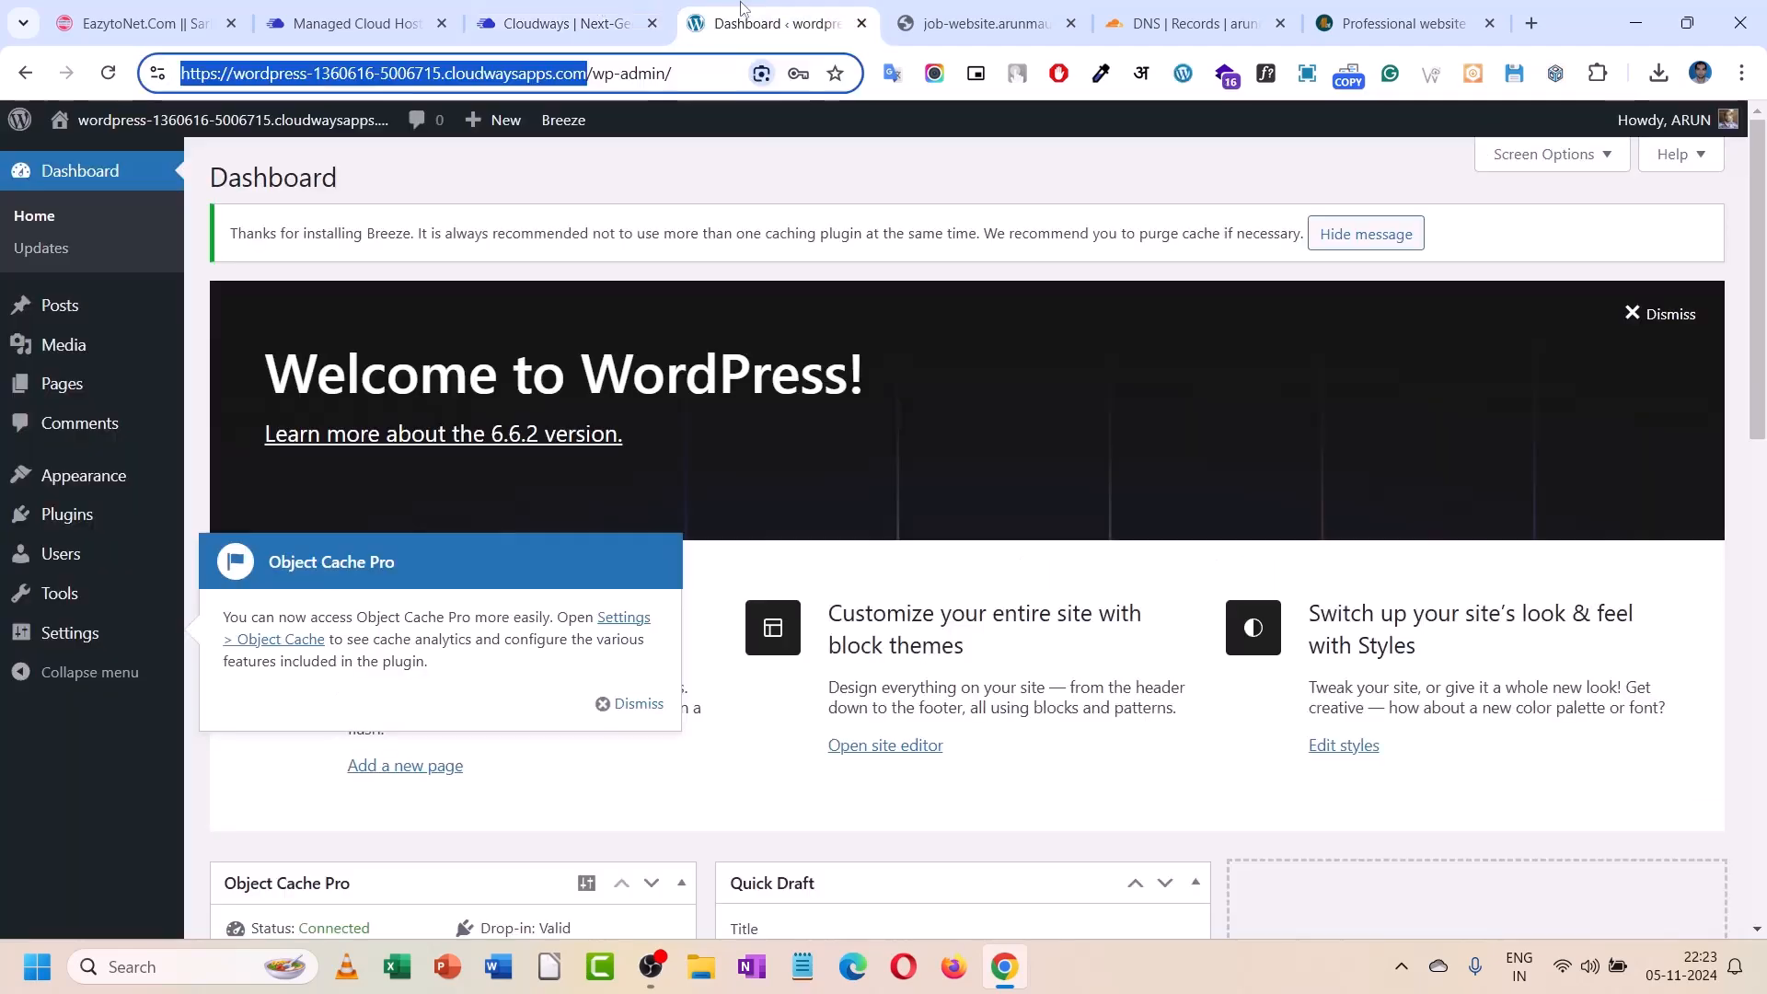
- Reload the WordPress dashboard to dismiss its Object Cache Pro notice, and check the WordPress Address in the general settings
left_click(107, 72)
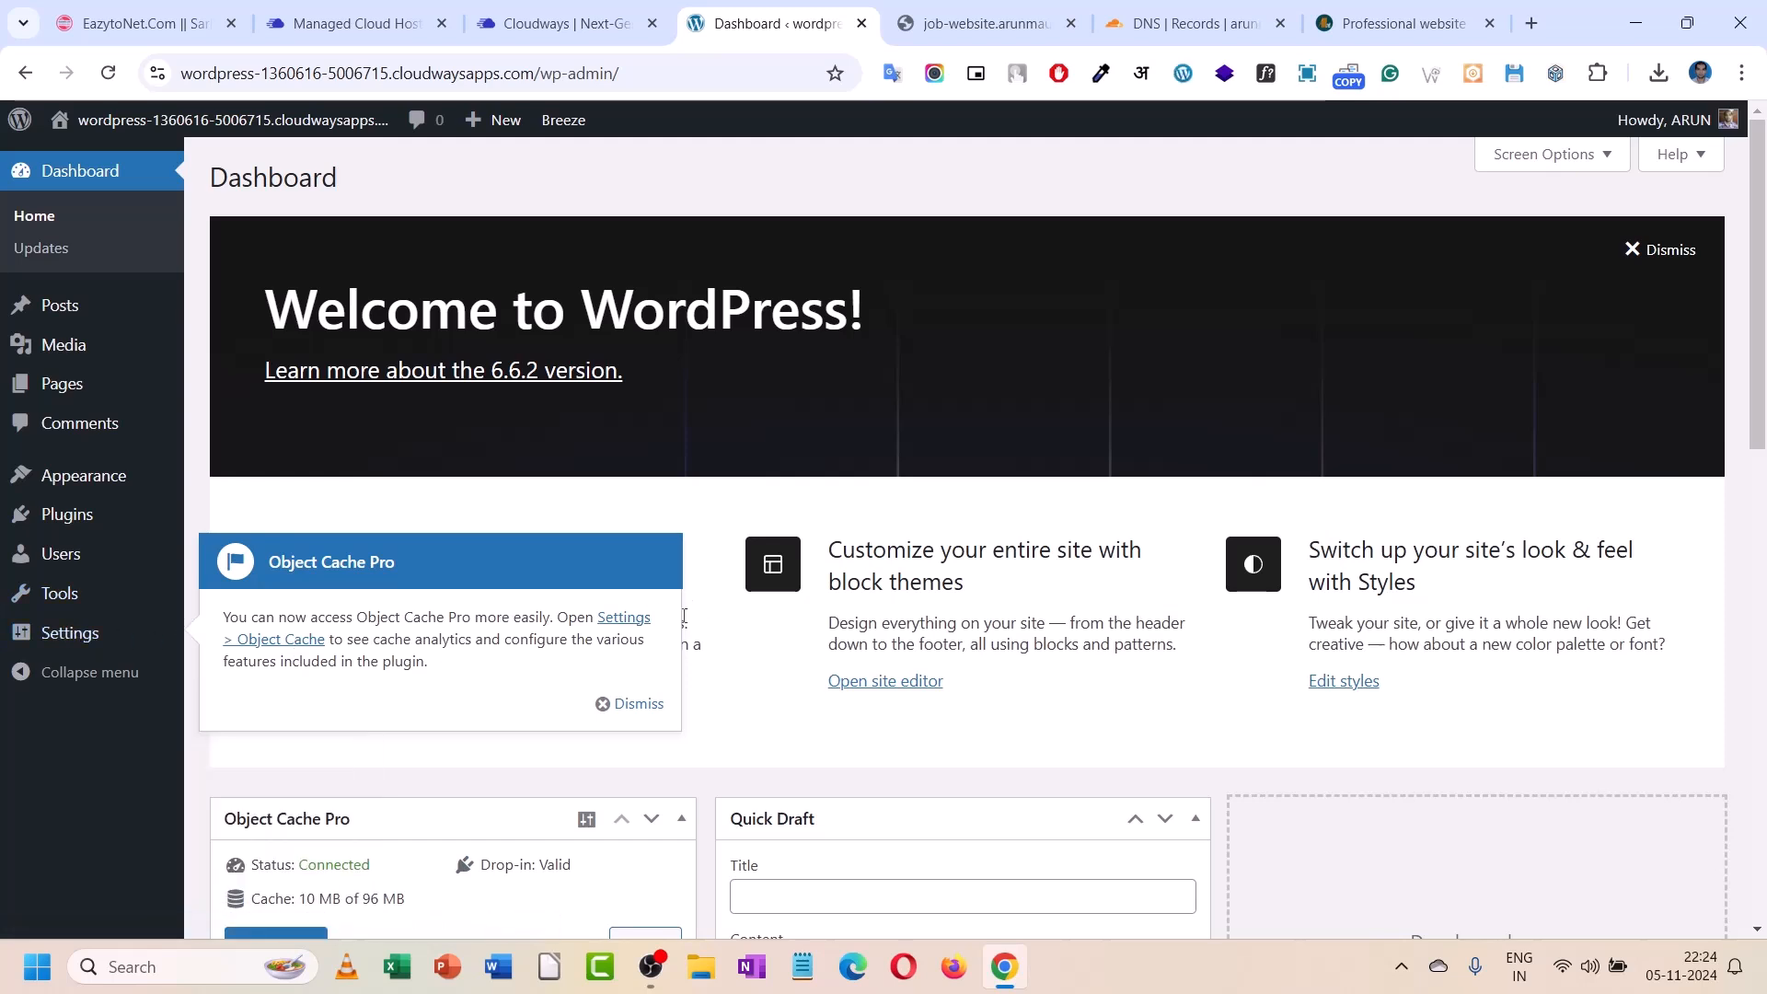
left_click(626, 703)
mouse_move(74, 652)
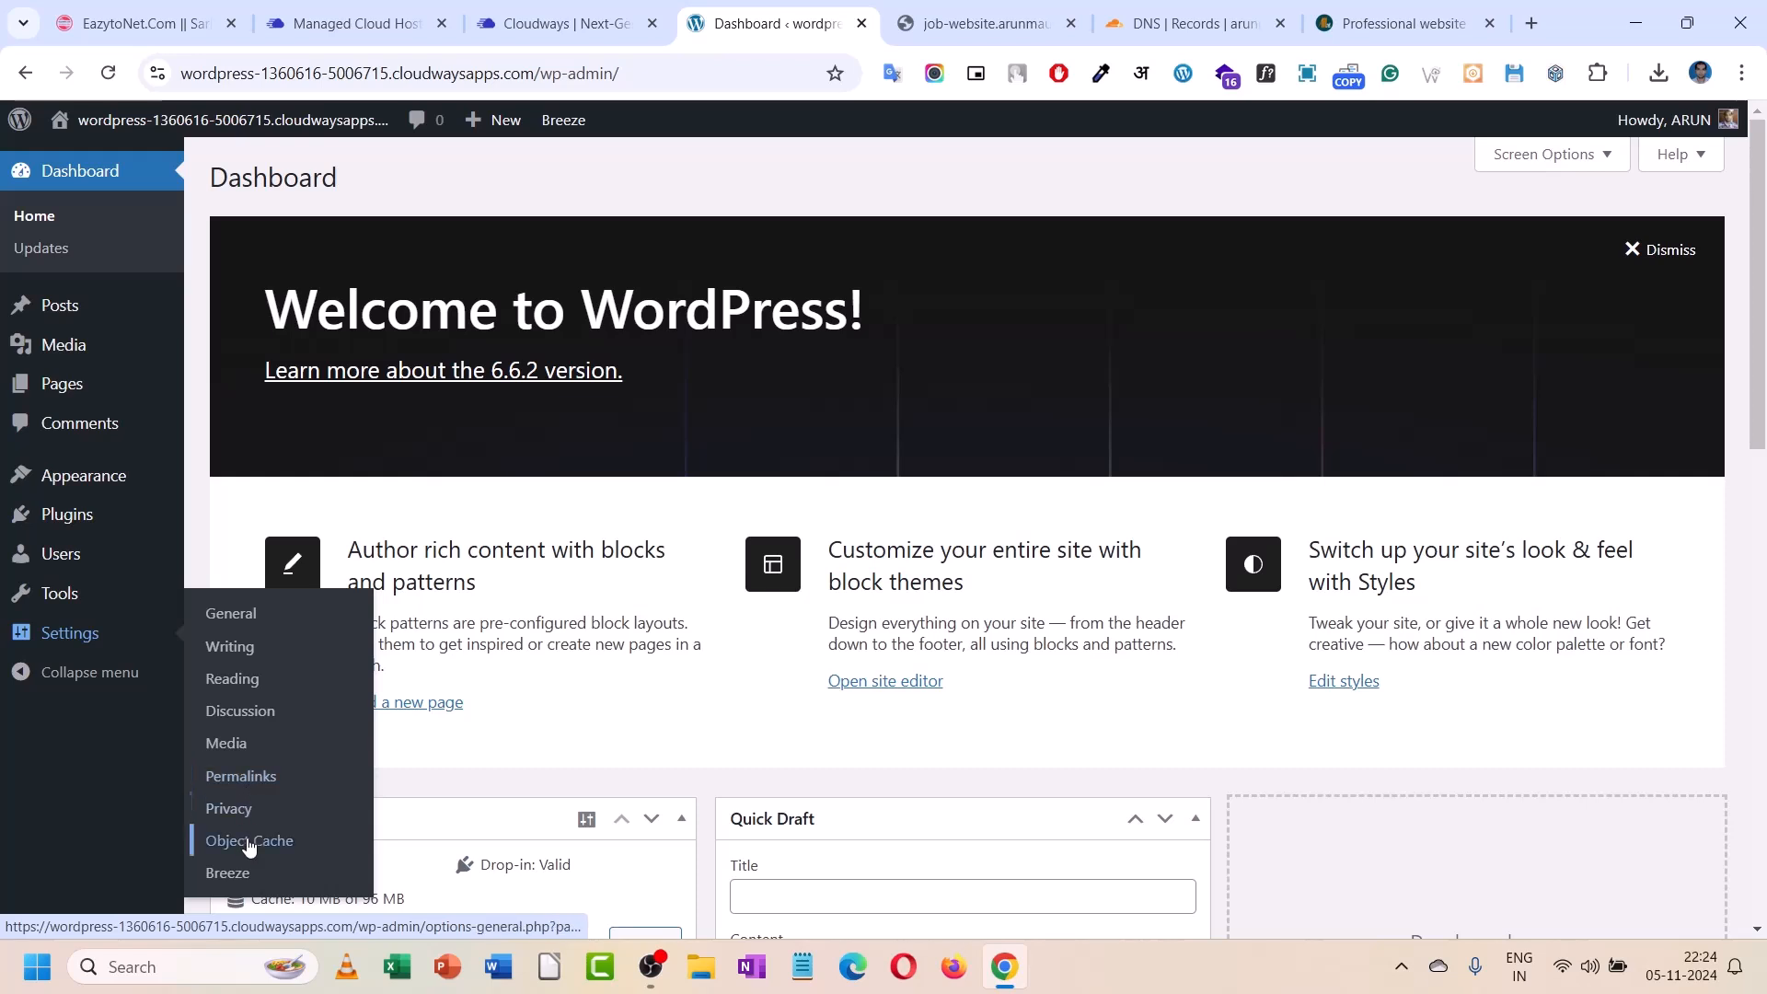
left_click(236, 623)
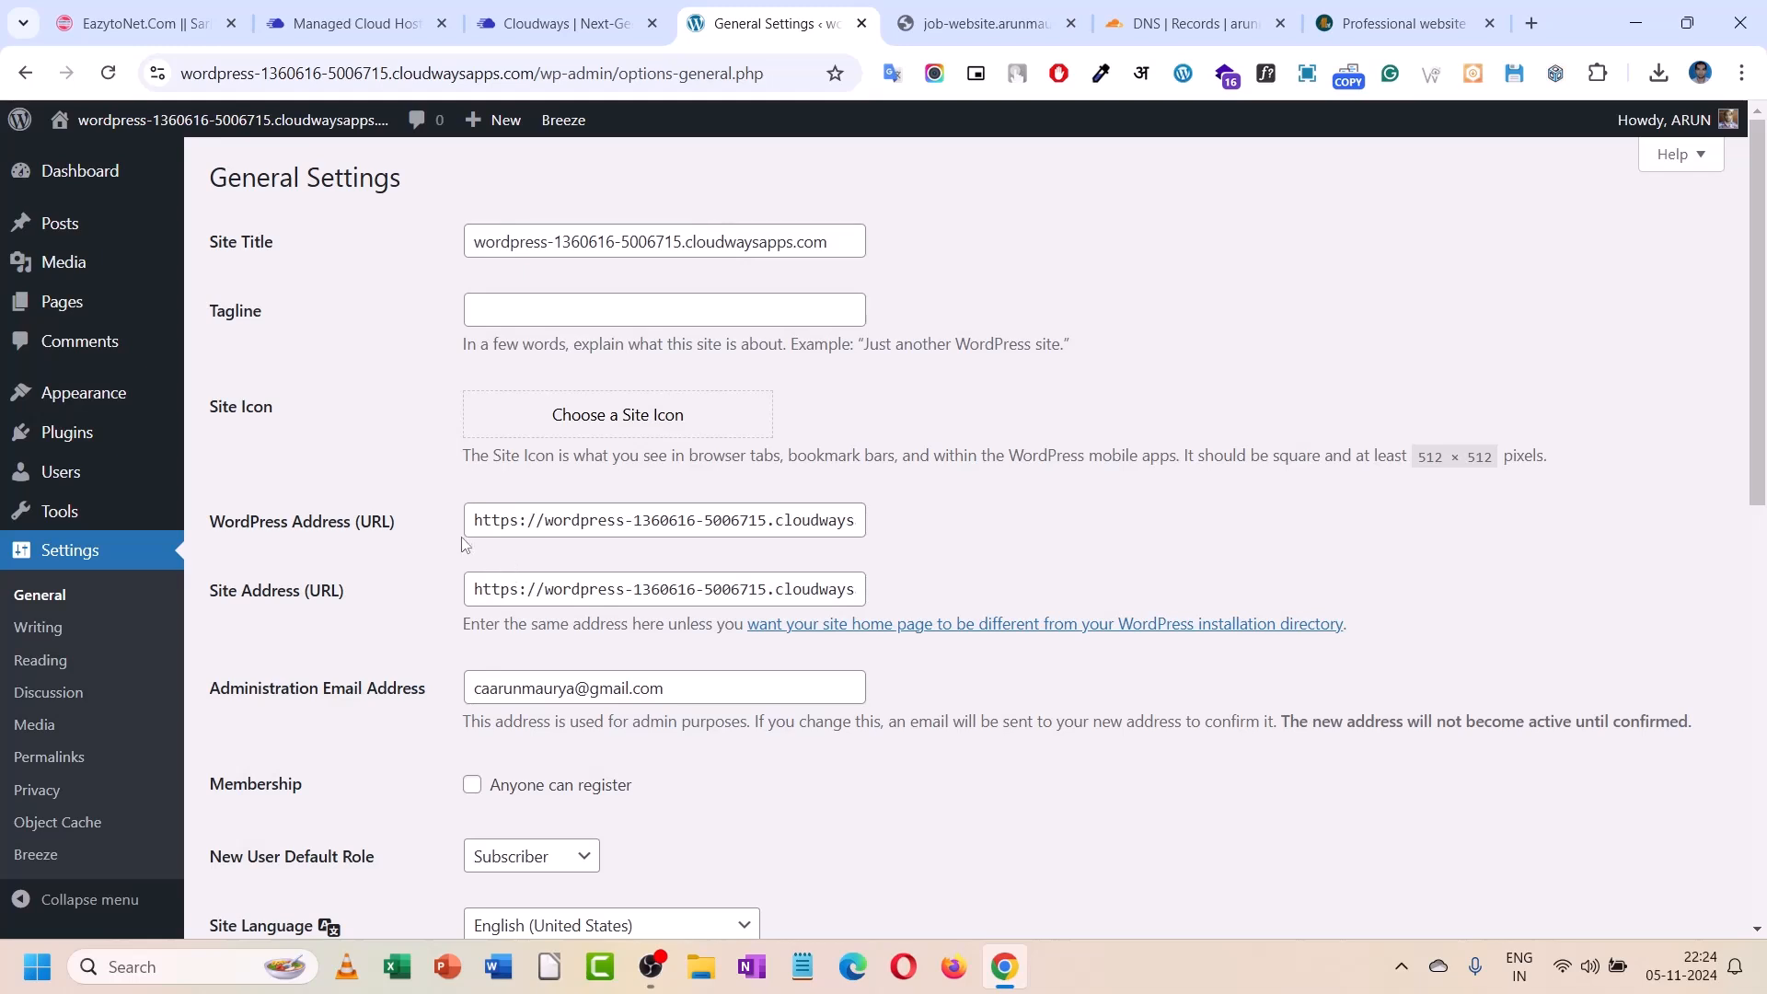
left_click_drag(477, 522, 878, 539)
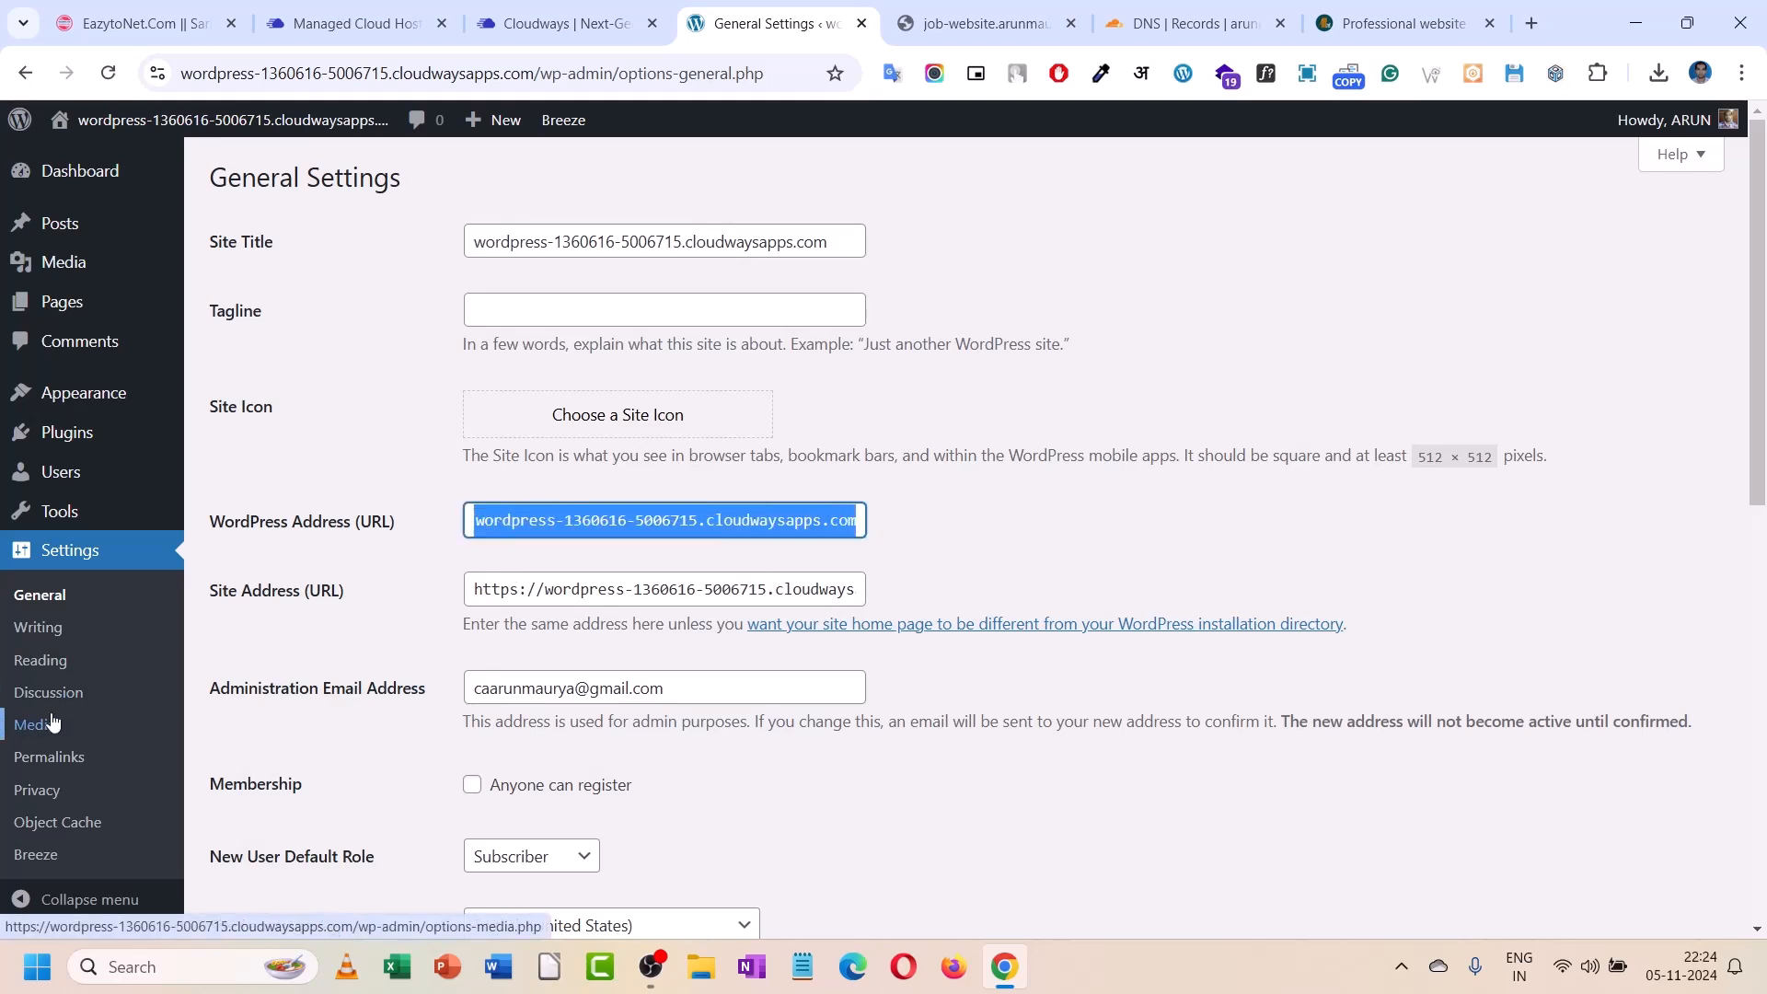
- Open the Object Cache settings from WordPress and check the domain part of the resulting page address
scroll(57, 736, "down", 1)
left_click(59, 822)
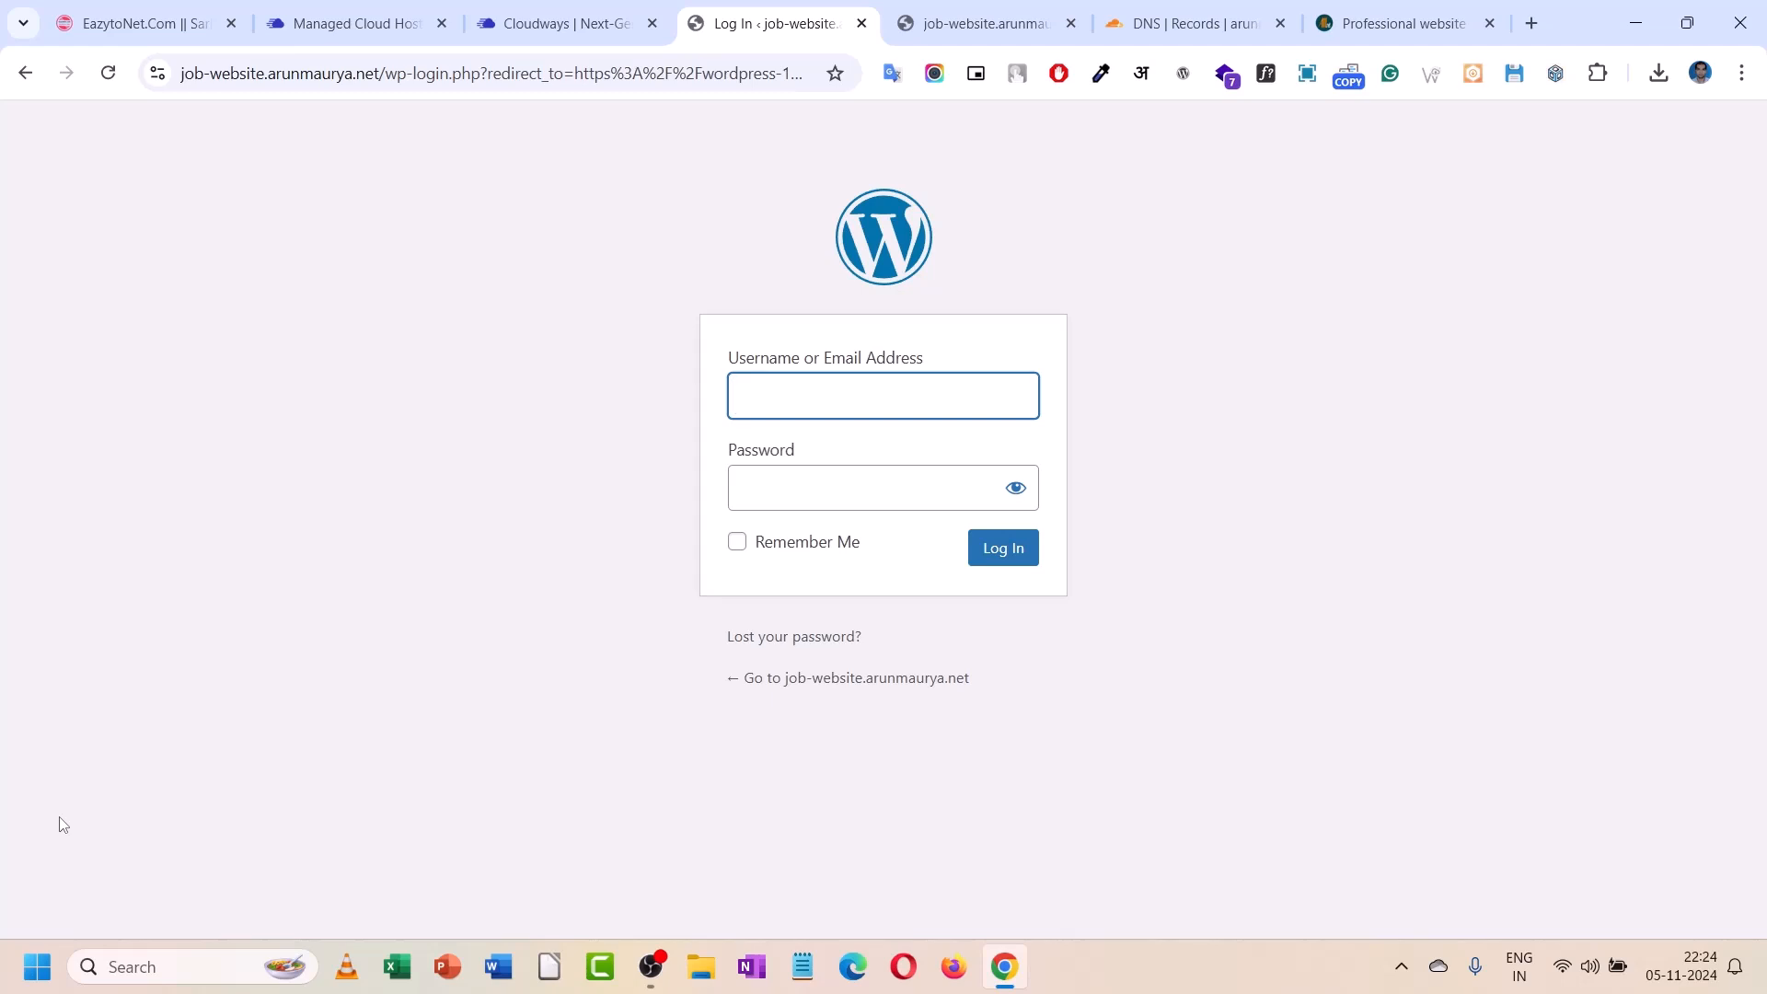
left_click_drag(380, 74, 3, 89)
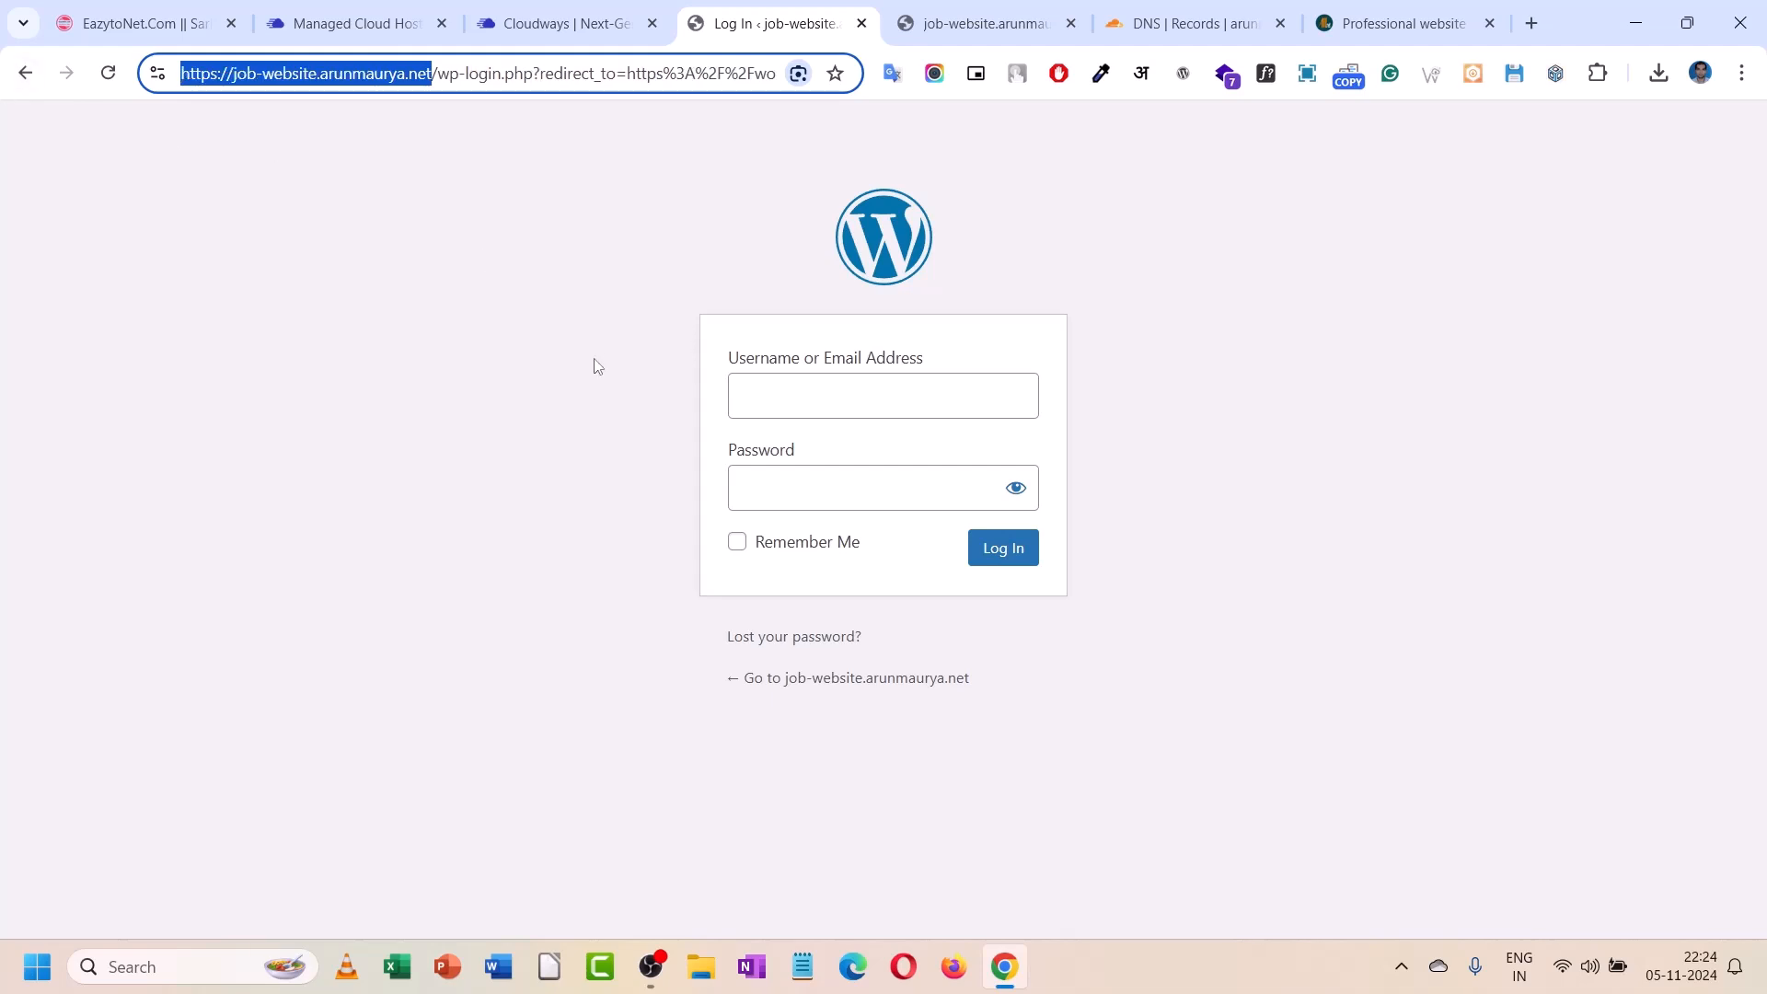
- Check the updated domain list of wpclass in Cloudways and the options available for the alias domain
left_click(596, 18)
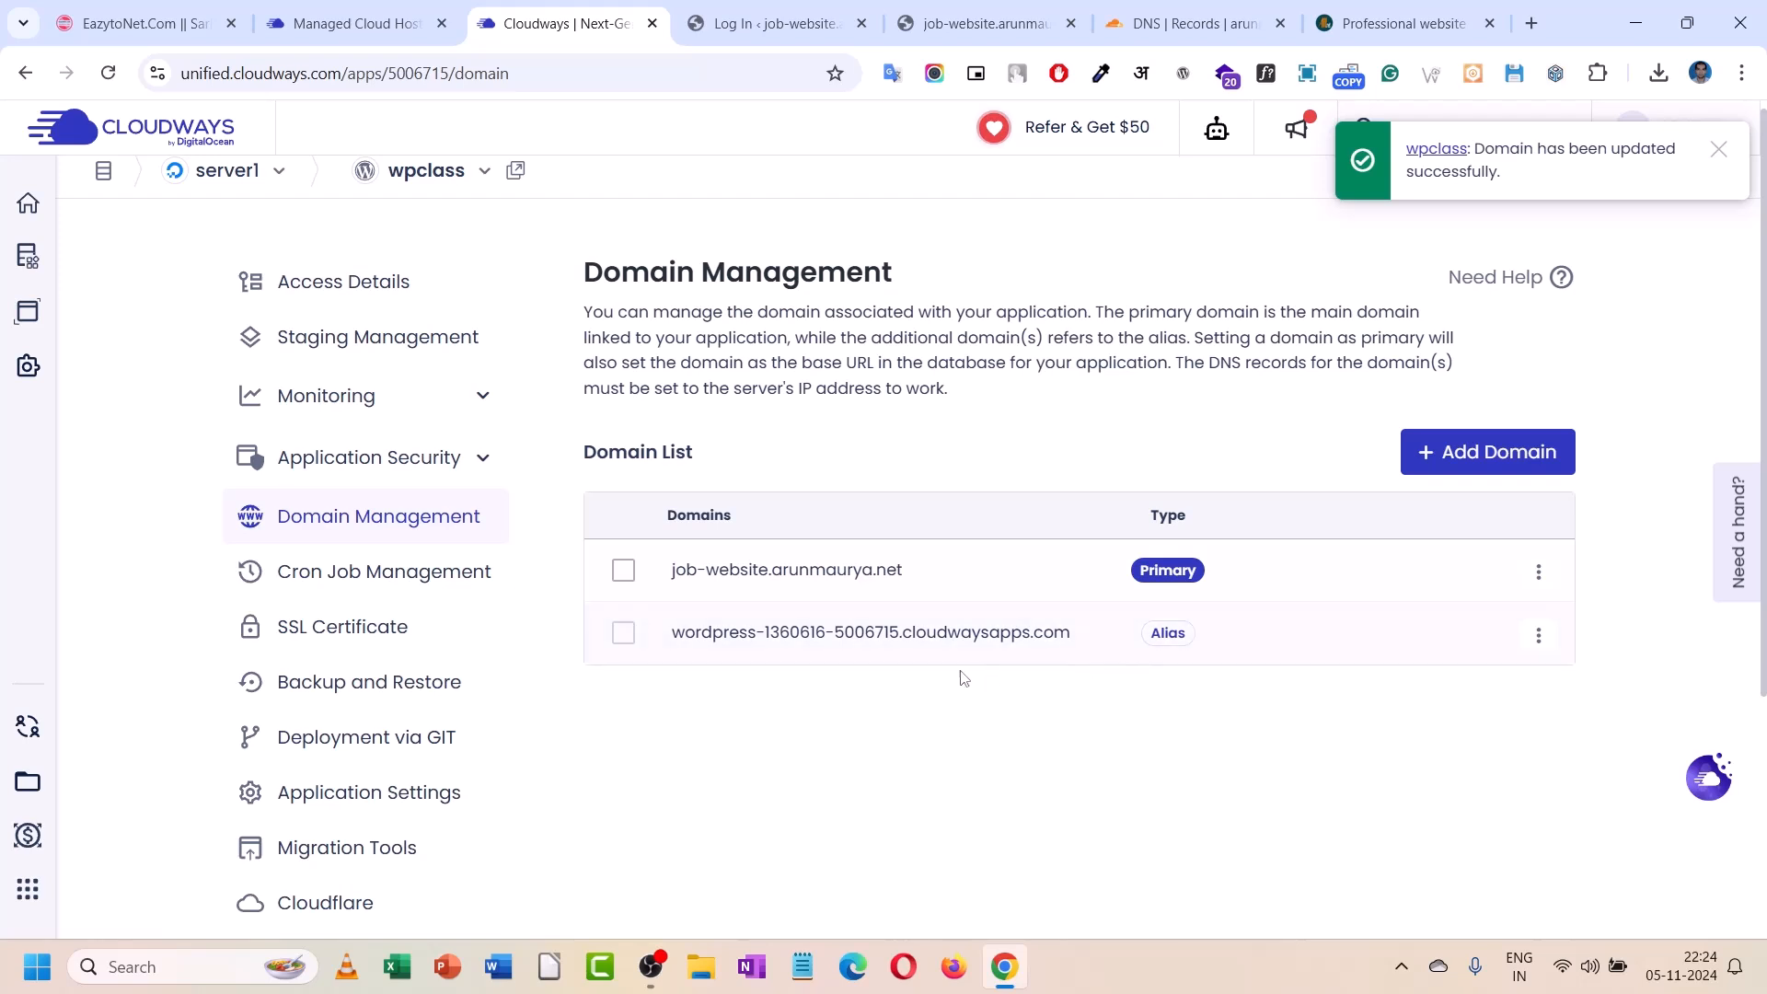
left_click(1539, 638)
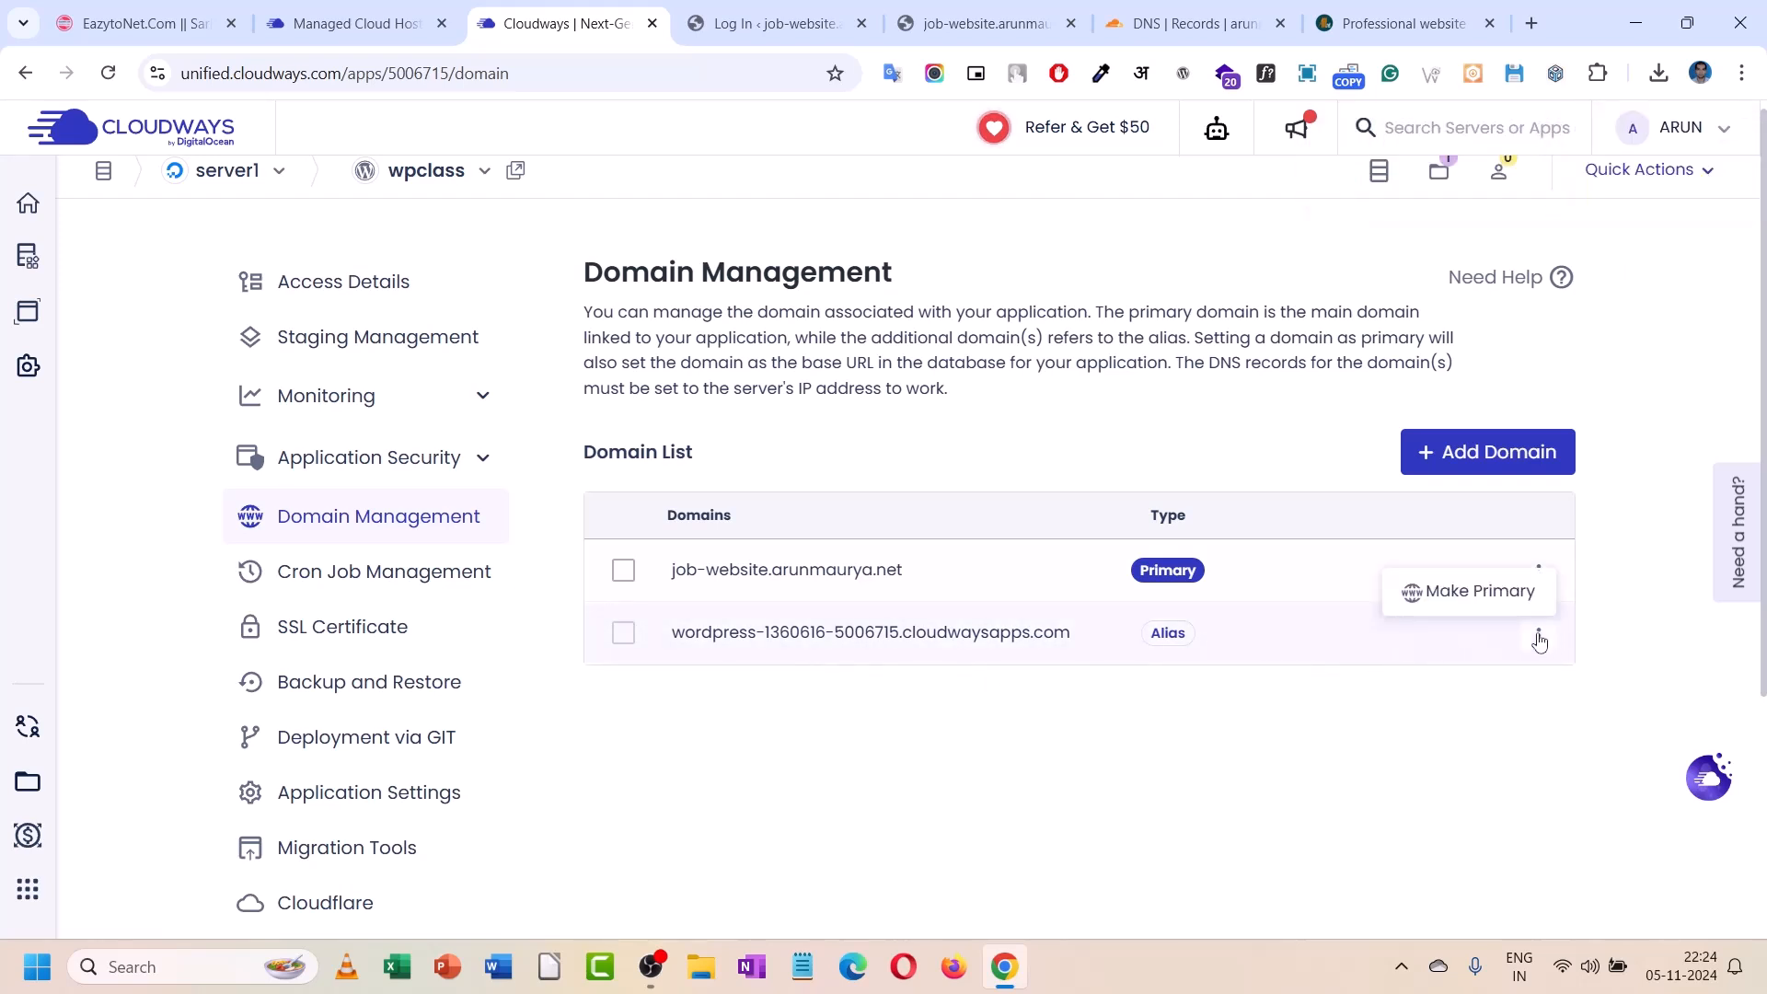
left_click(1185, 784)
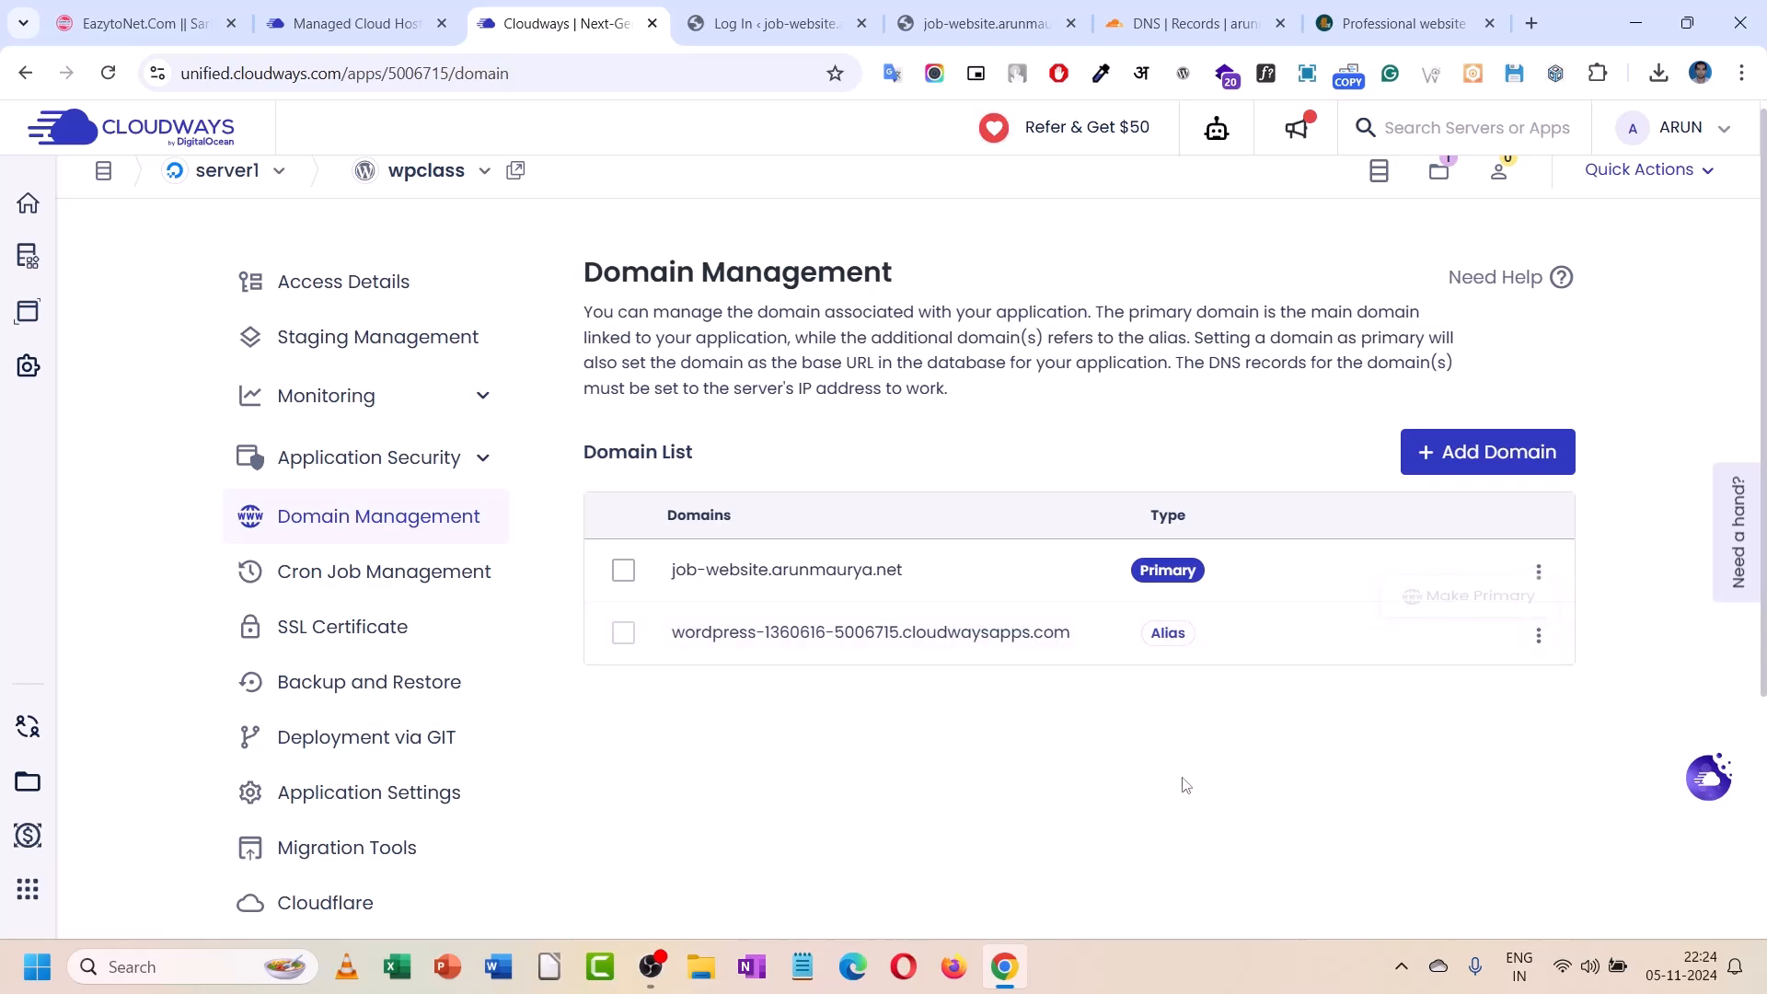
- Copy the admin panel username from wpclass's access details into the WordPress login form
left_click(385, 281)
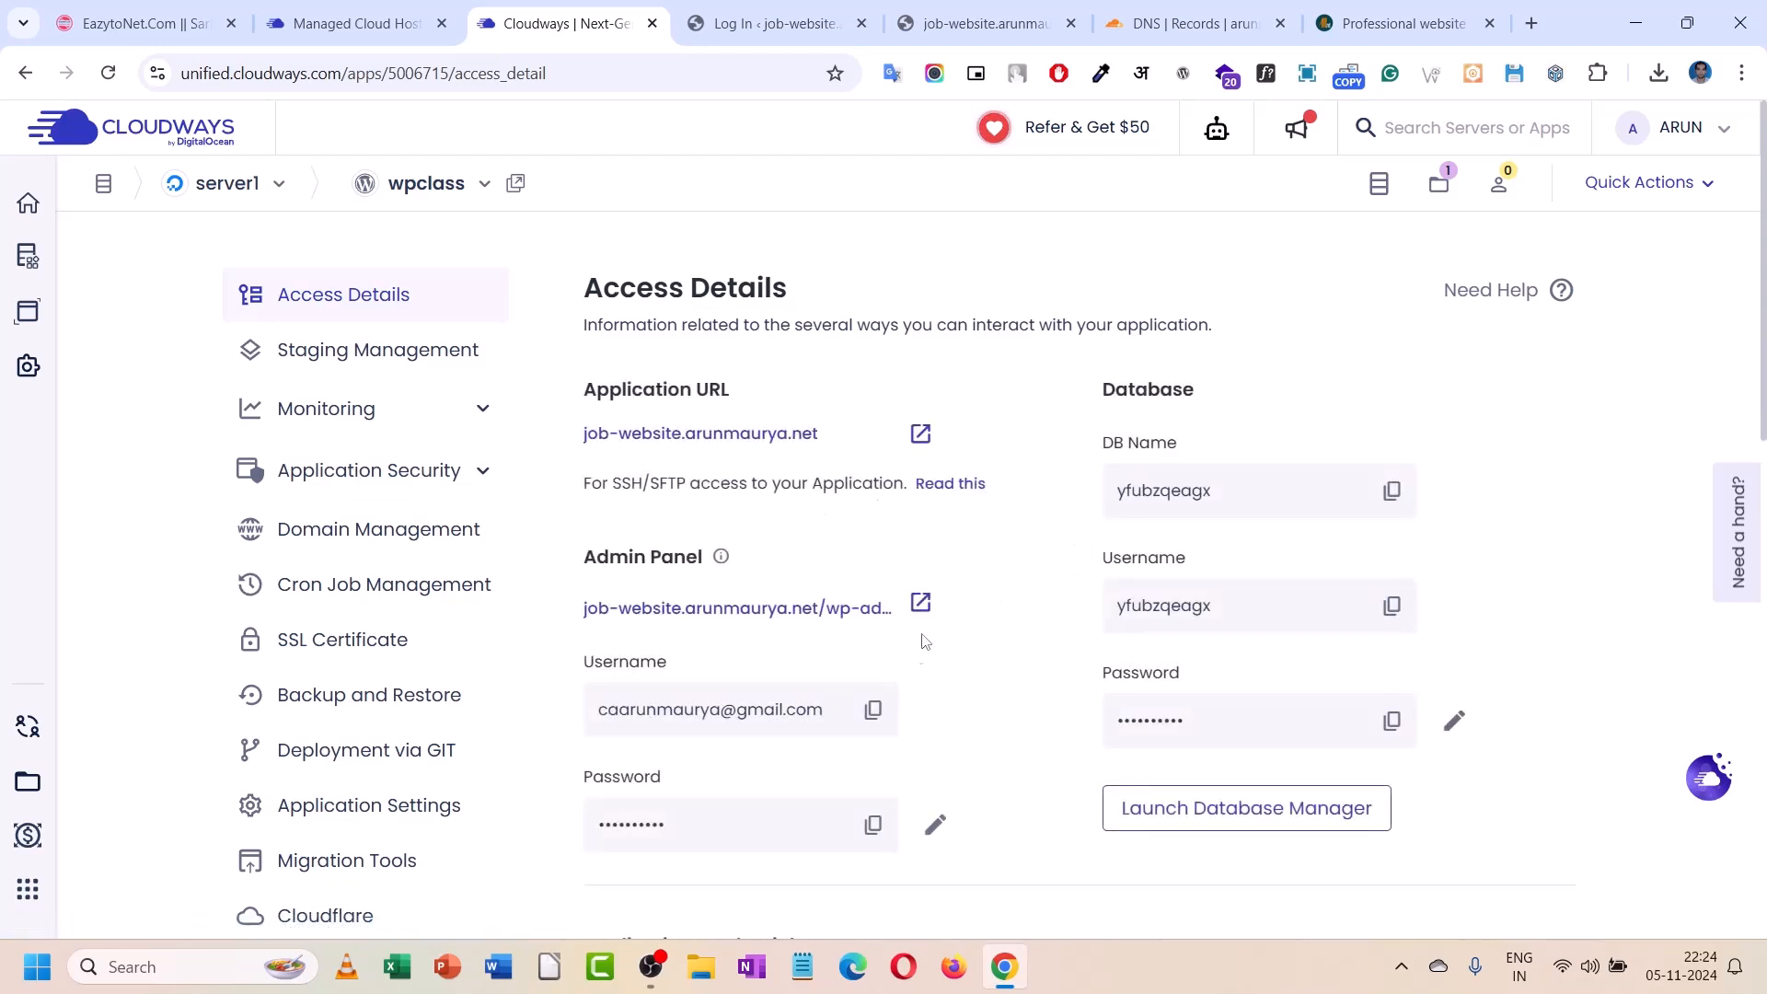
left_click(872, 710)
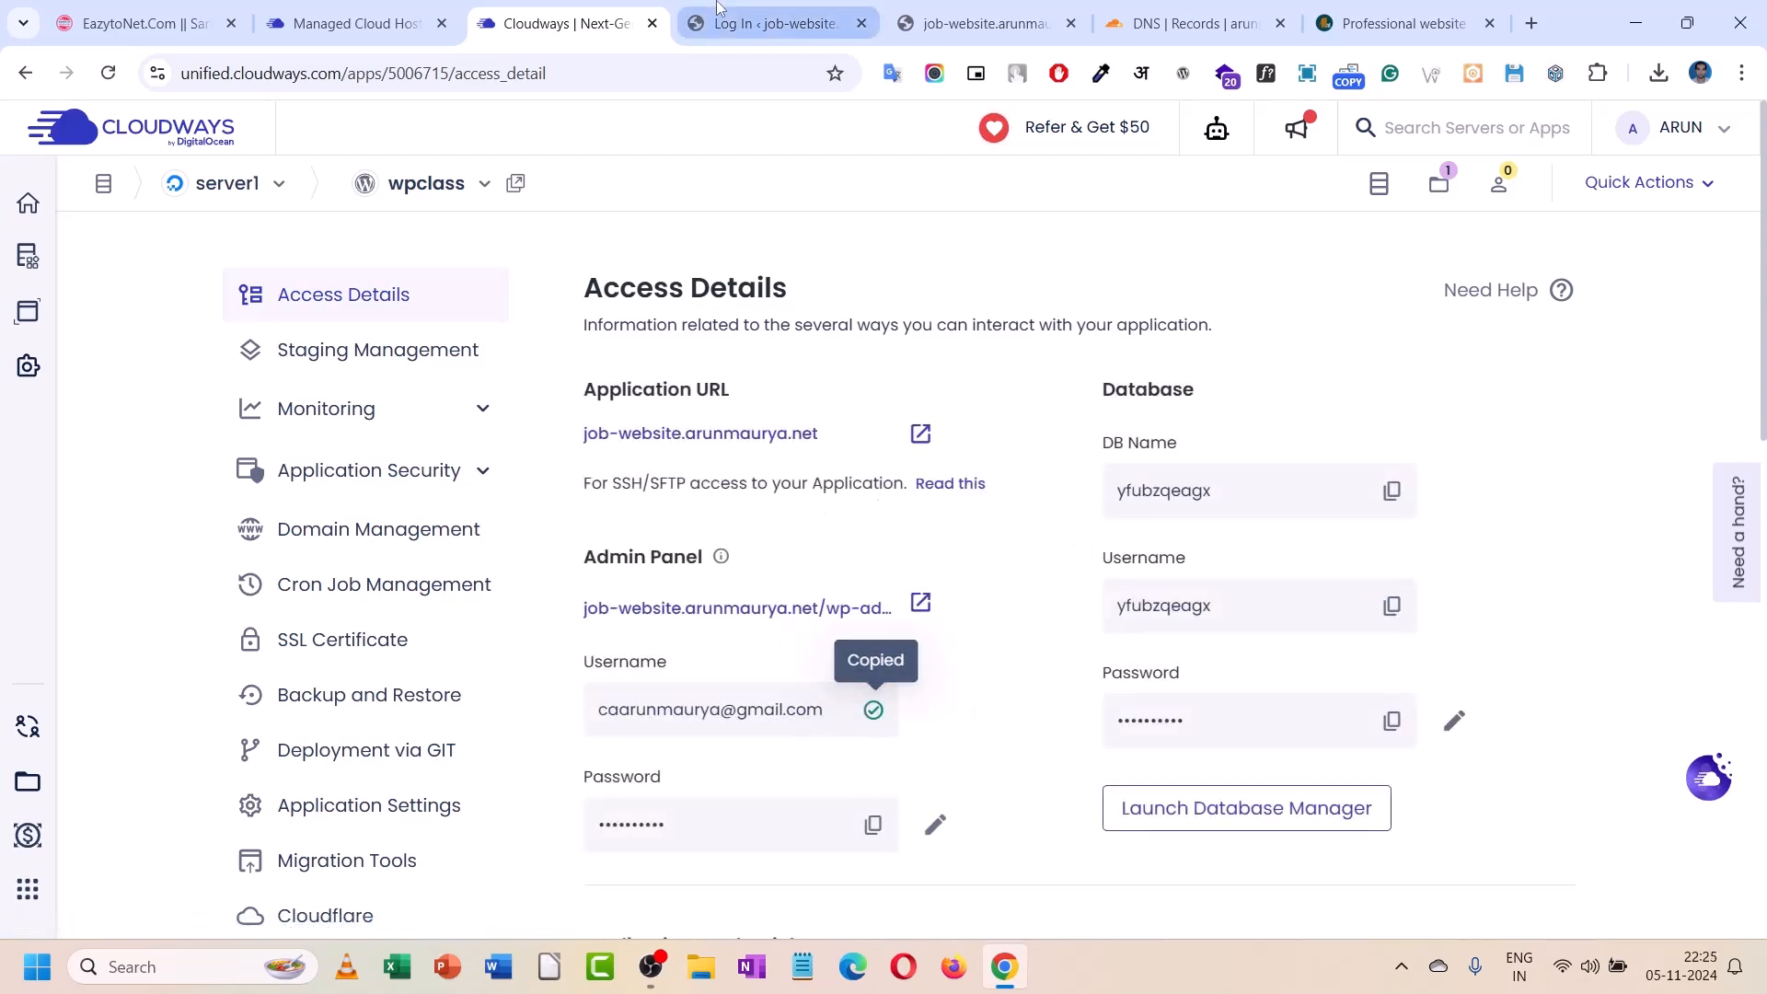
key("ctrl+Tab")
right_click(792, 400)
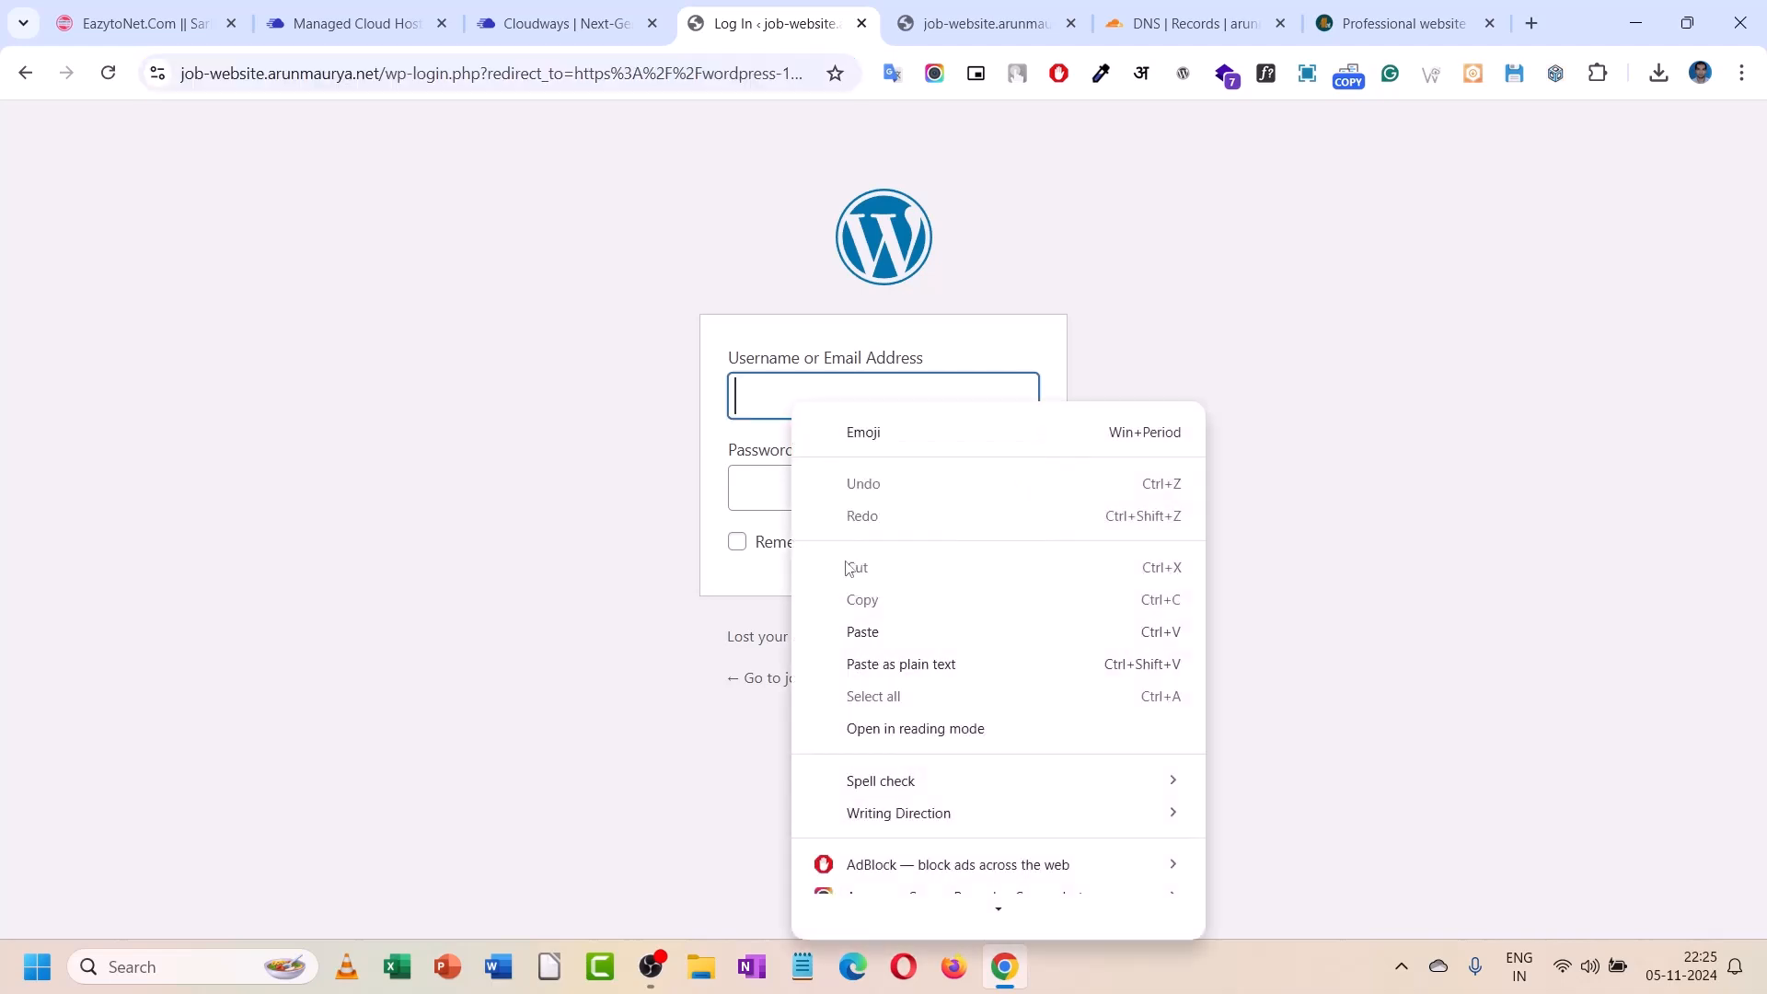
left_click(862, 633)
- Copy the admin panel password from Cloudways into the WordPress login form's password field and log in
key("ctrl+shift+Tab")
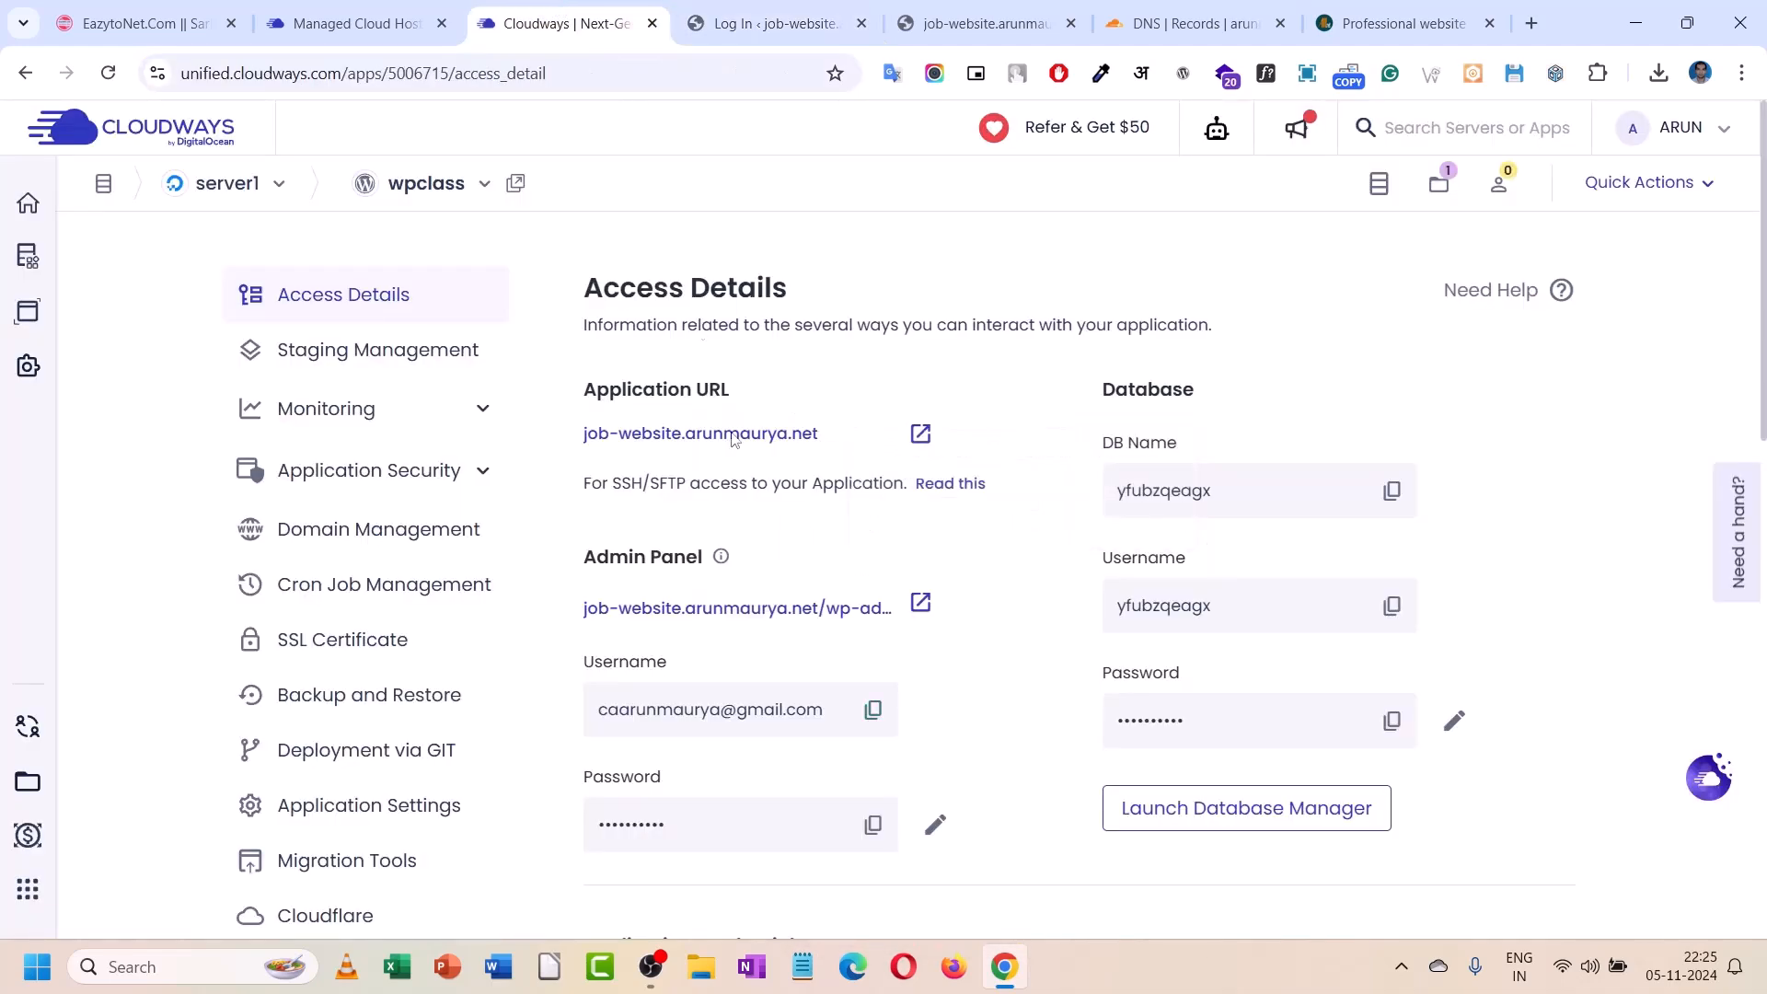
left_click(873, 824)
left_click(773, 23)
right_click(763, 493)
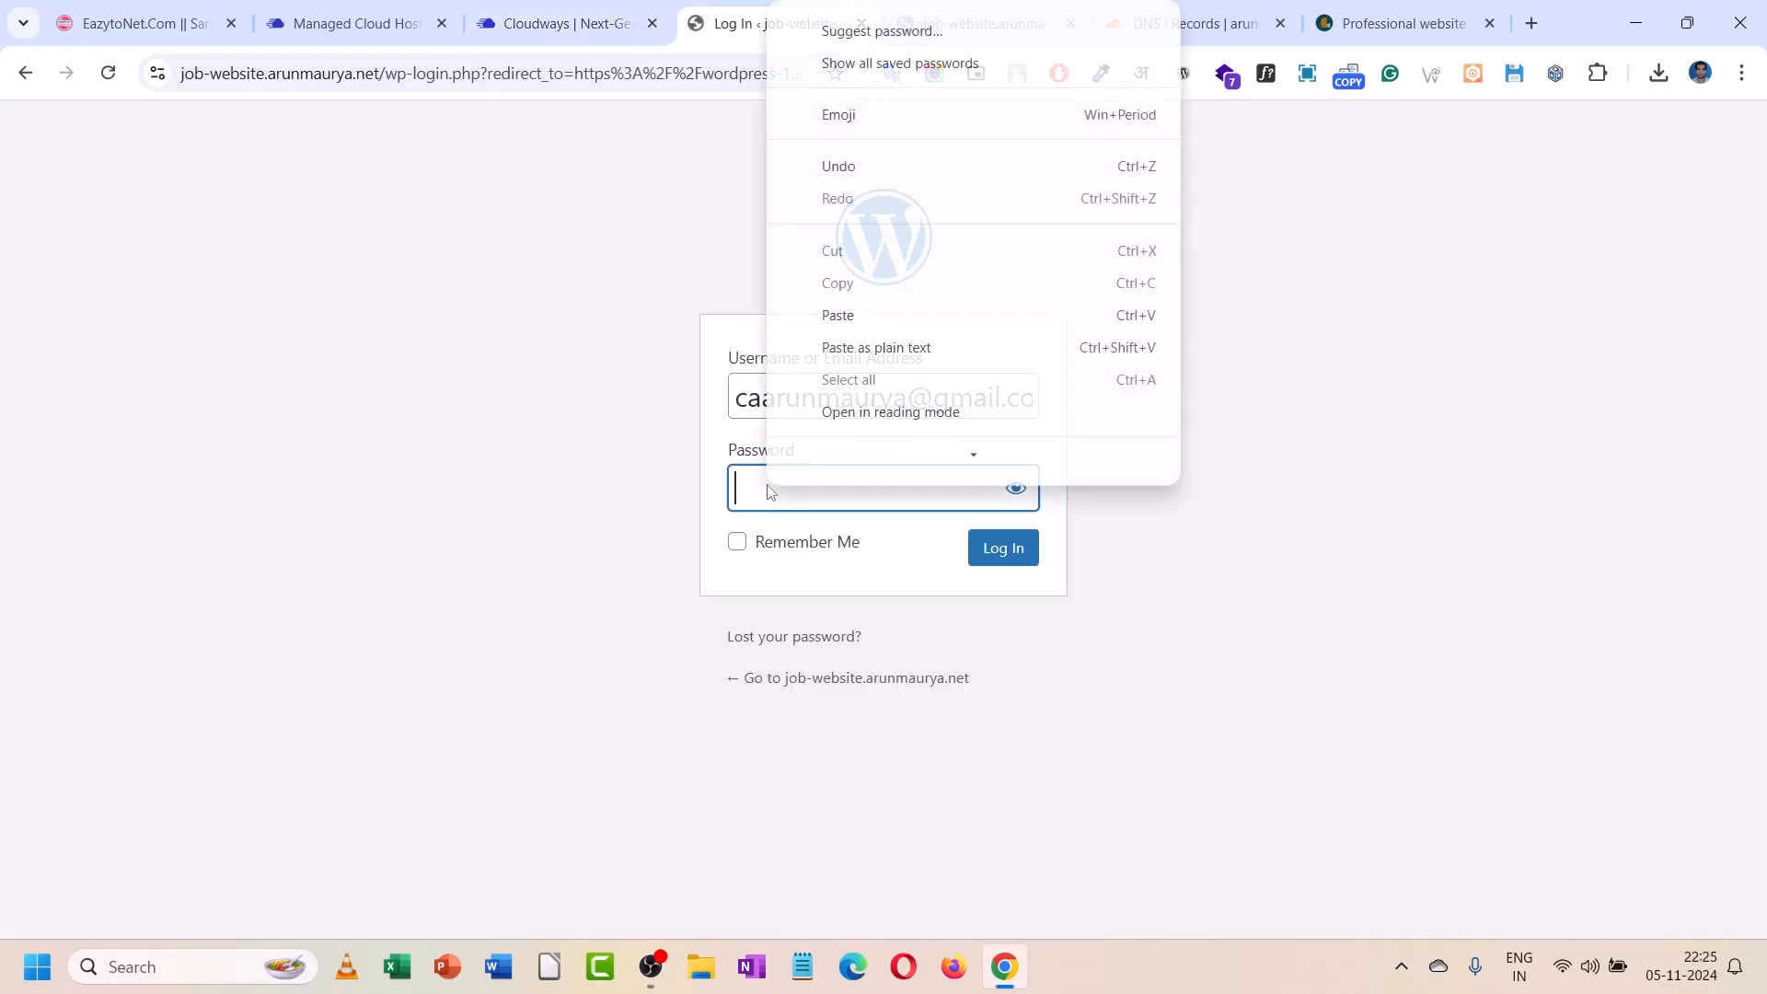
left_click(883, 274)
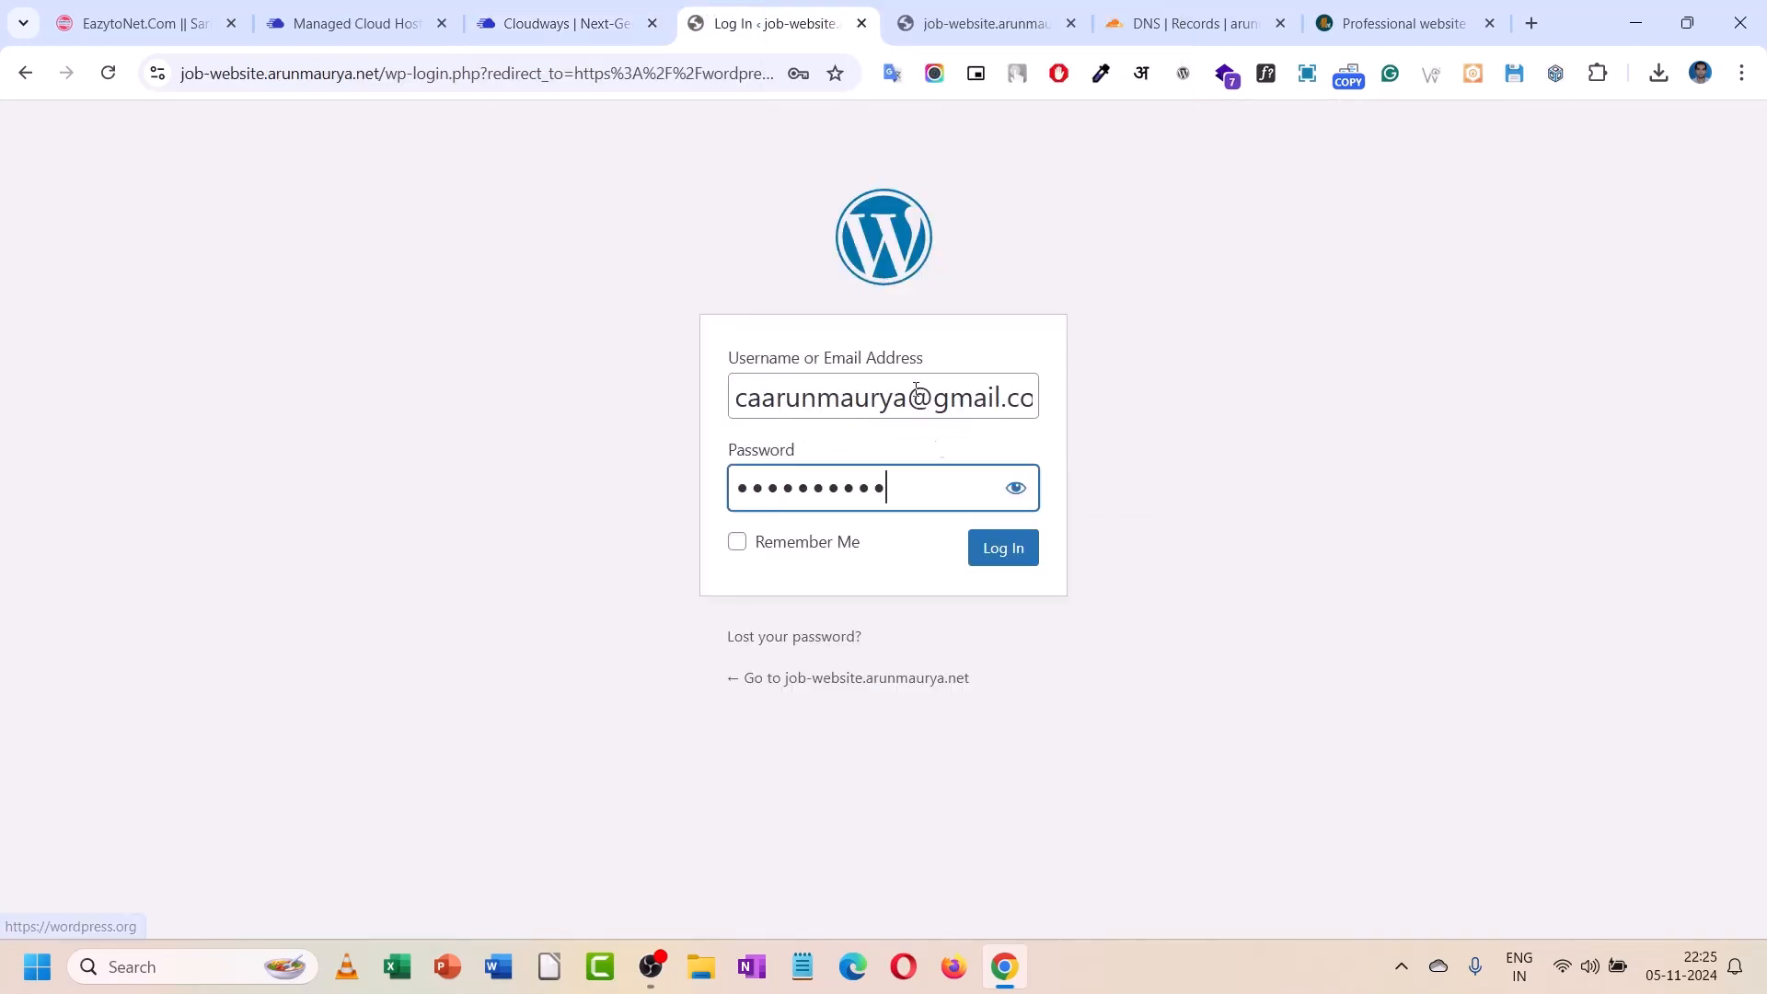
left_click(1001, 566)
- Return to the WordPress dashboard on the job-website subdomain and save its login in the browser's password manager
left_click(604, 10)
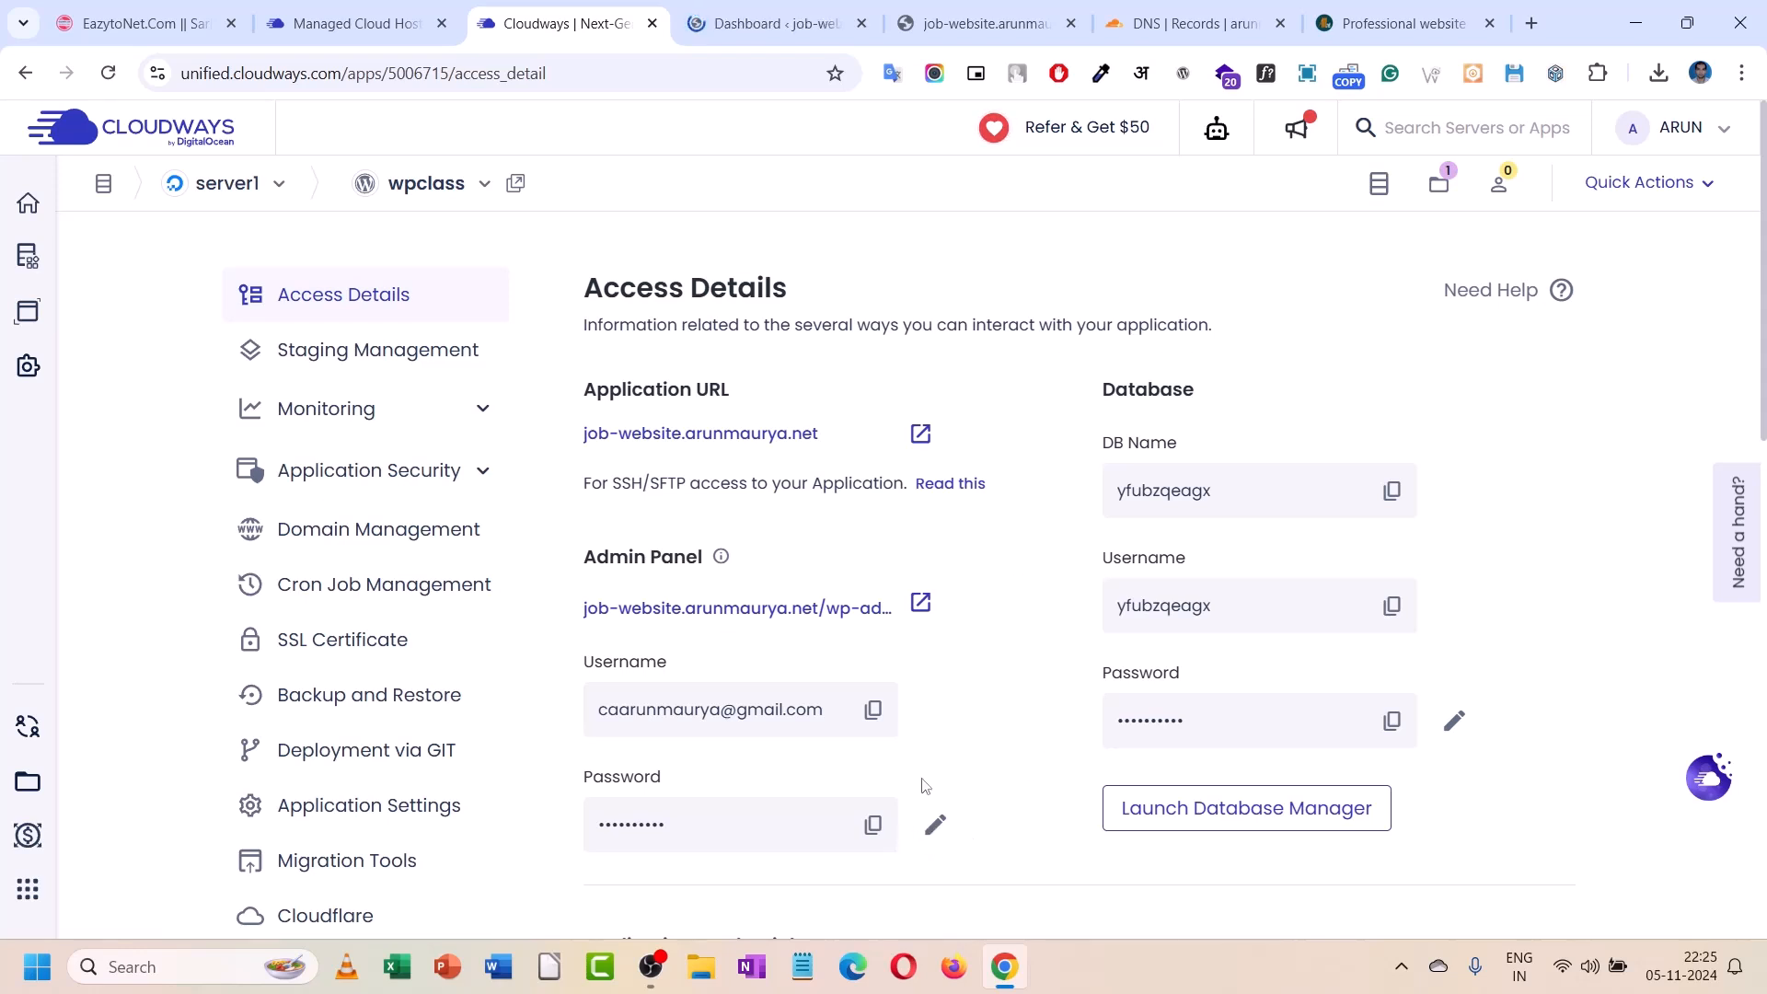
left_click(773, 11)
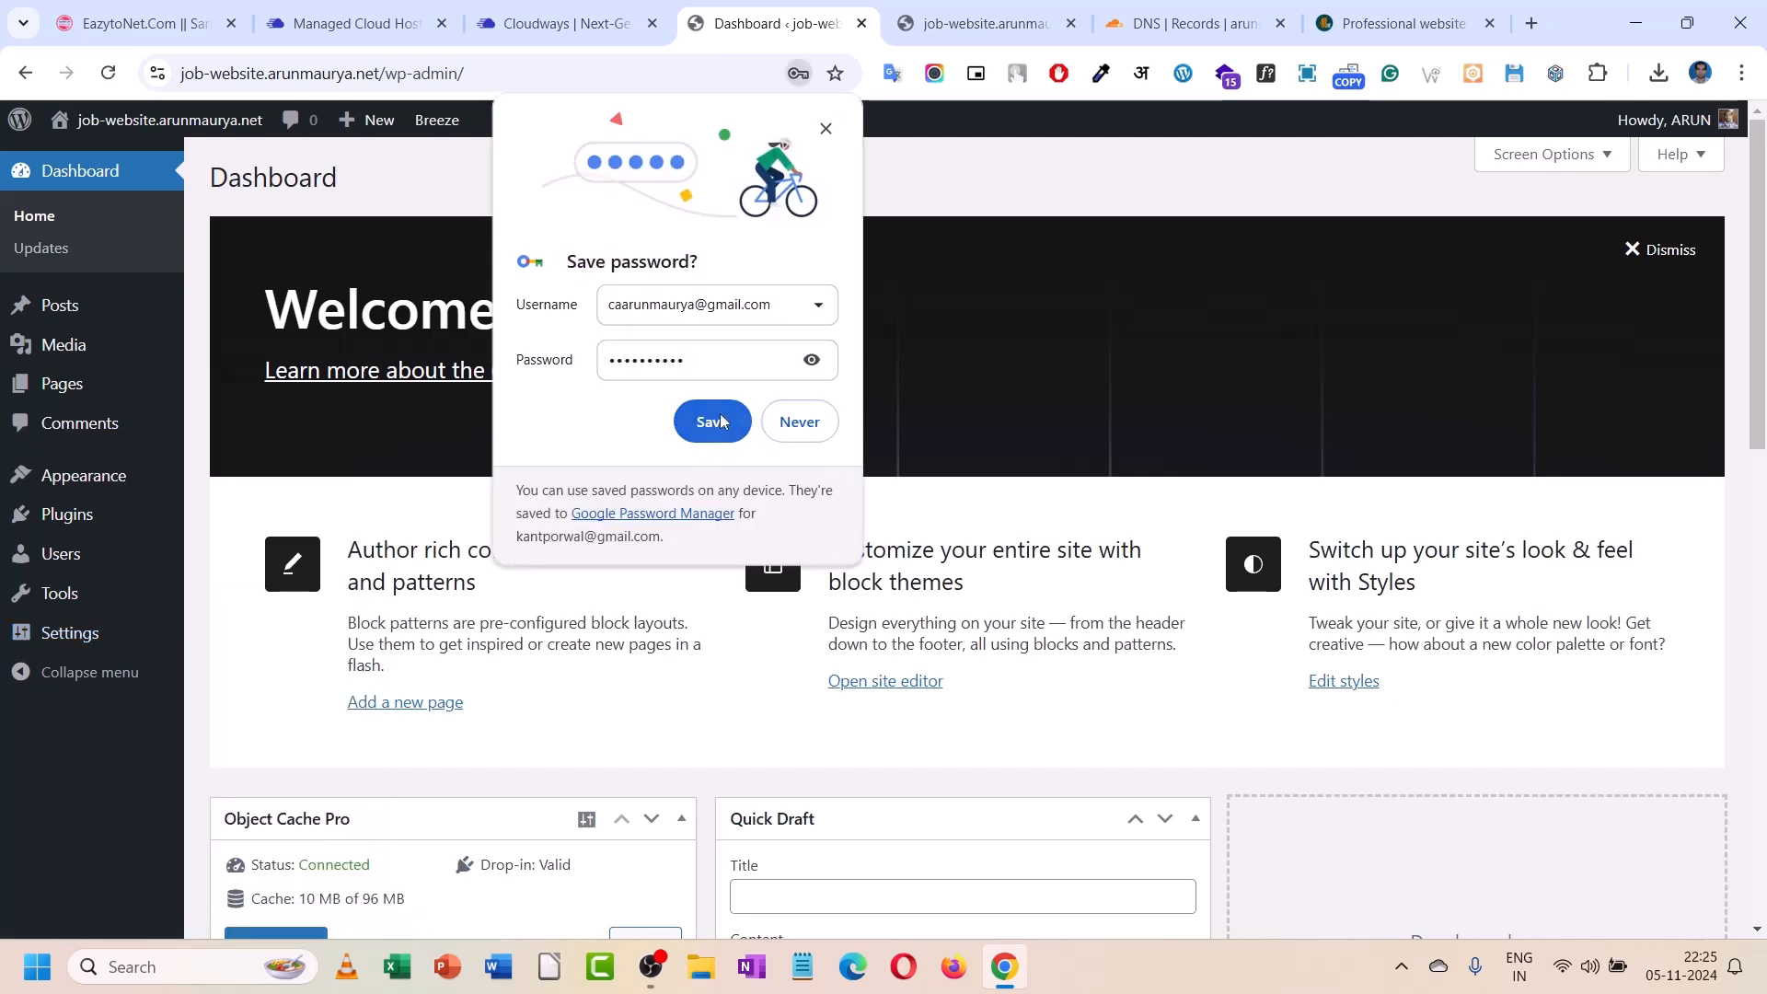
left_click(710, 436)
- Review the Object Cache Pro dashboard in the WordPress settings, including its overview and request, command and memory charts
mouse_move(59, 632)
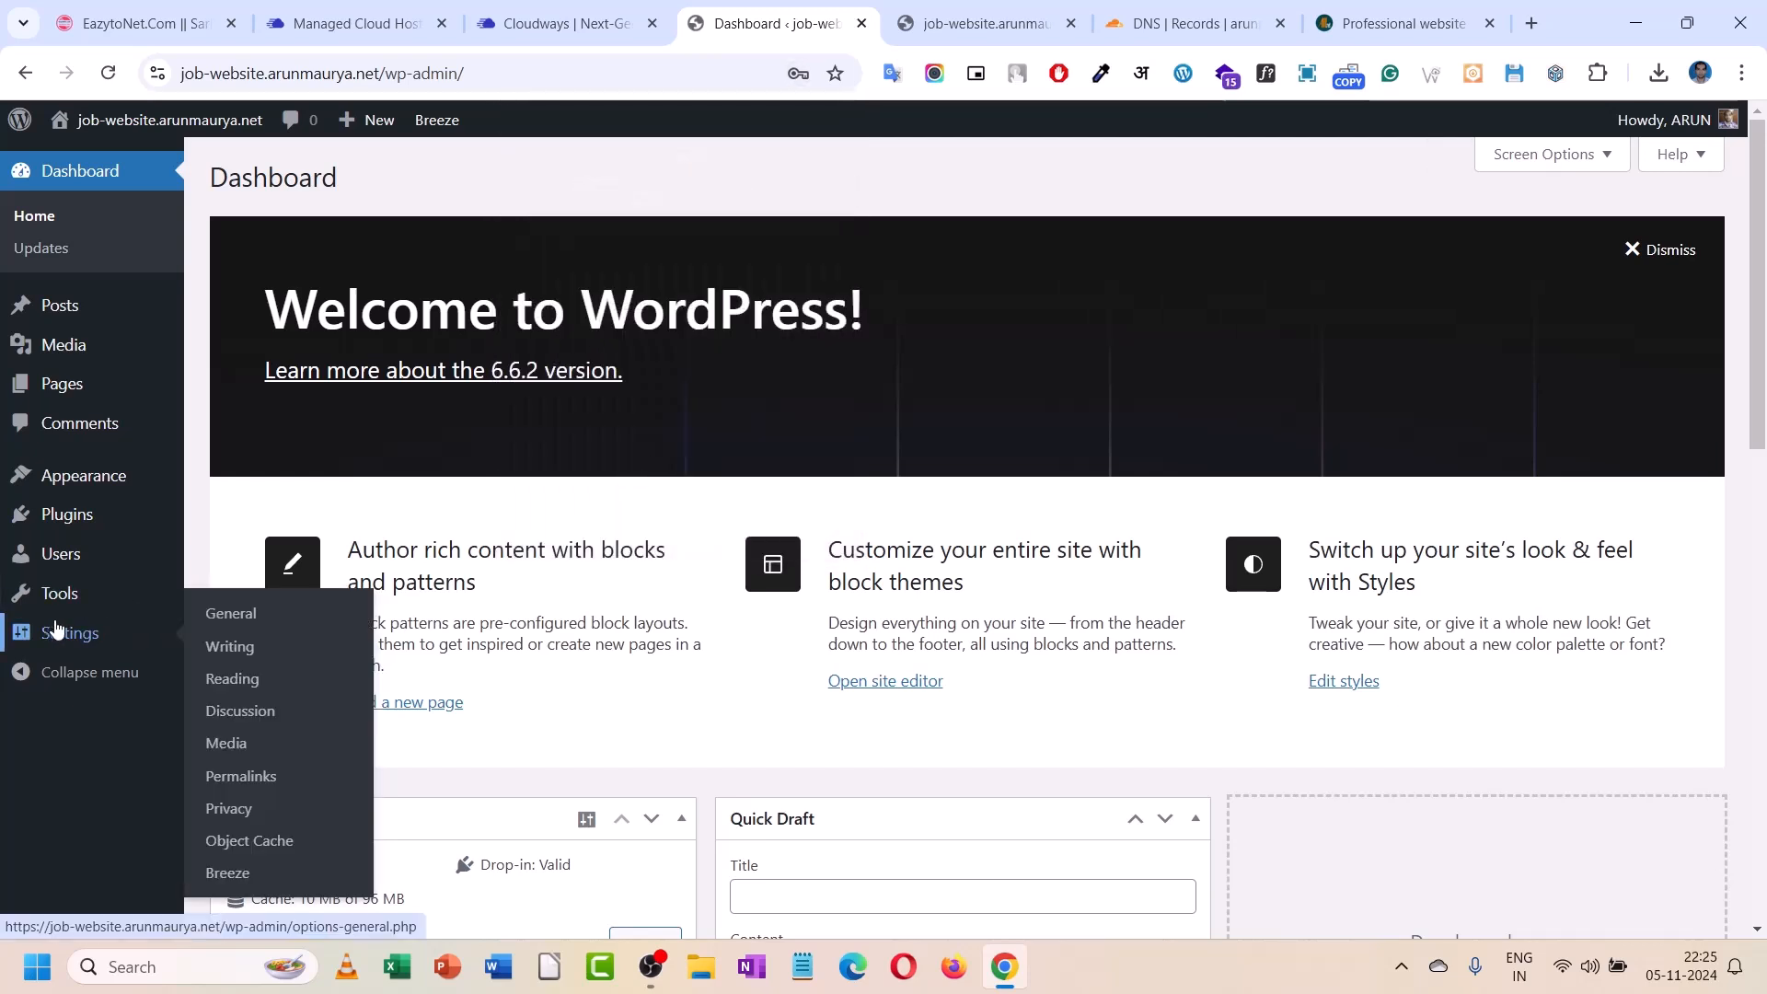
left_click(244, 847)
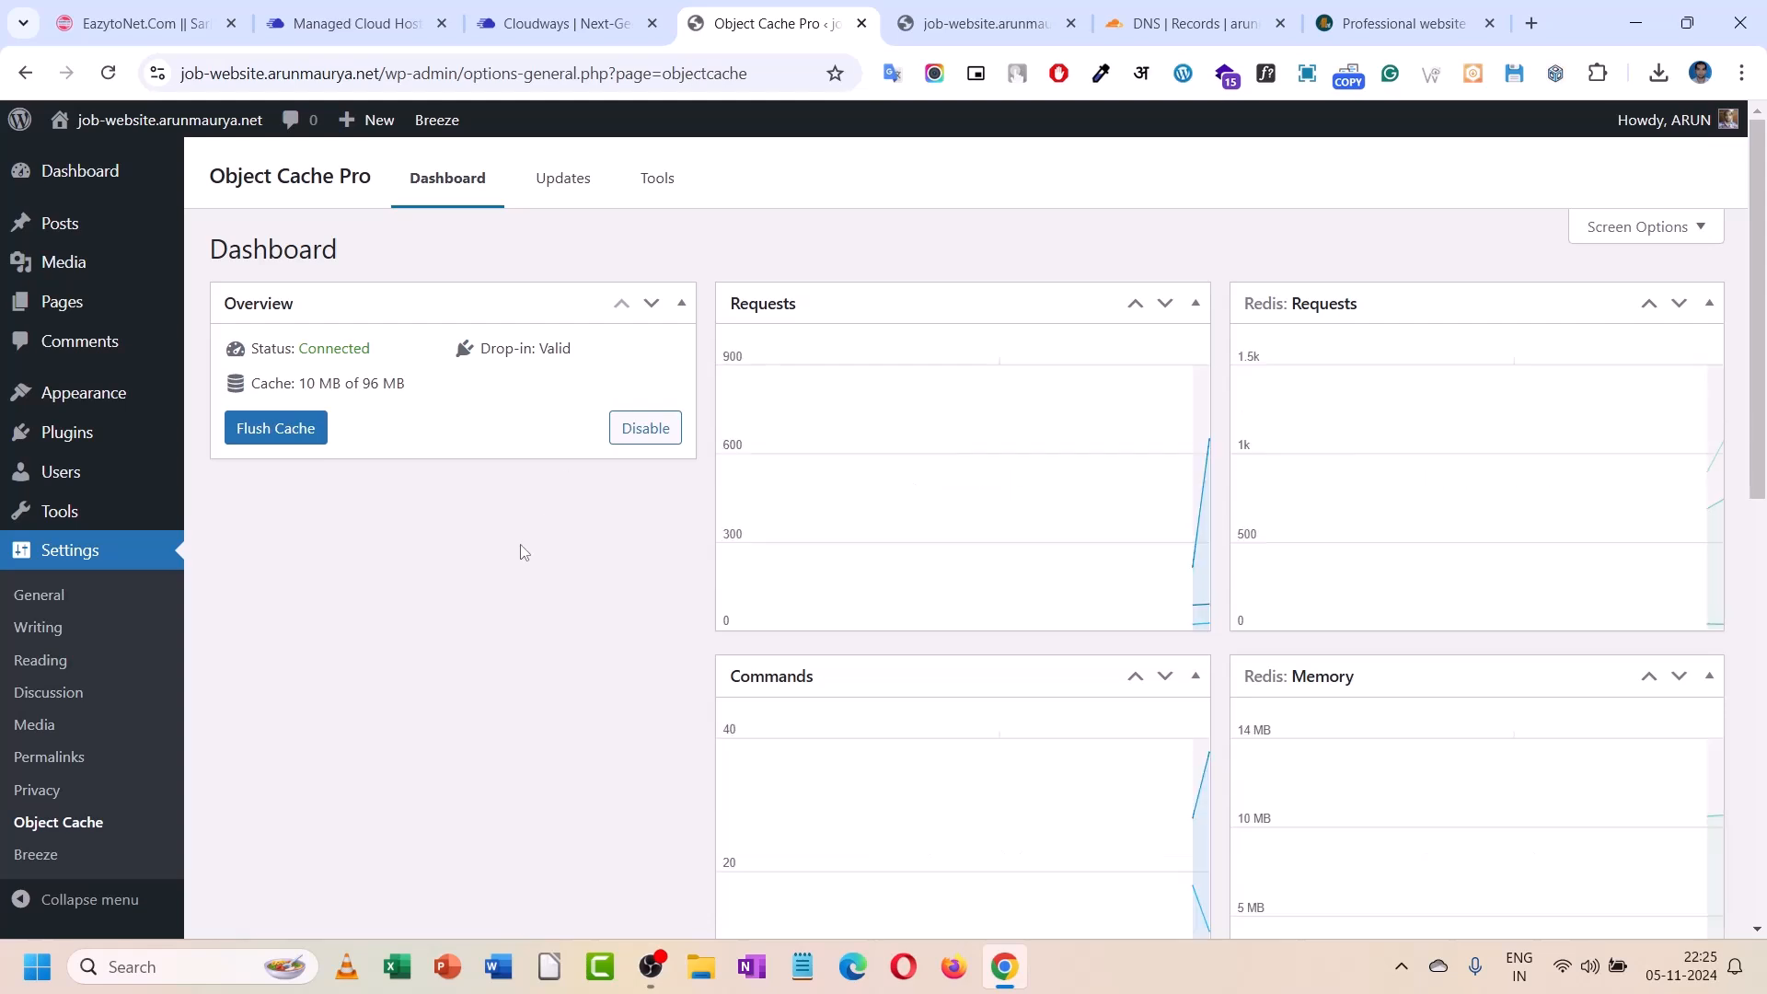
scroll(523, 551, "down", 3)
scroll(523, 552, "up", 3)
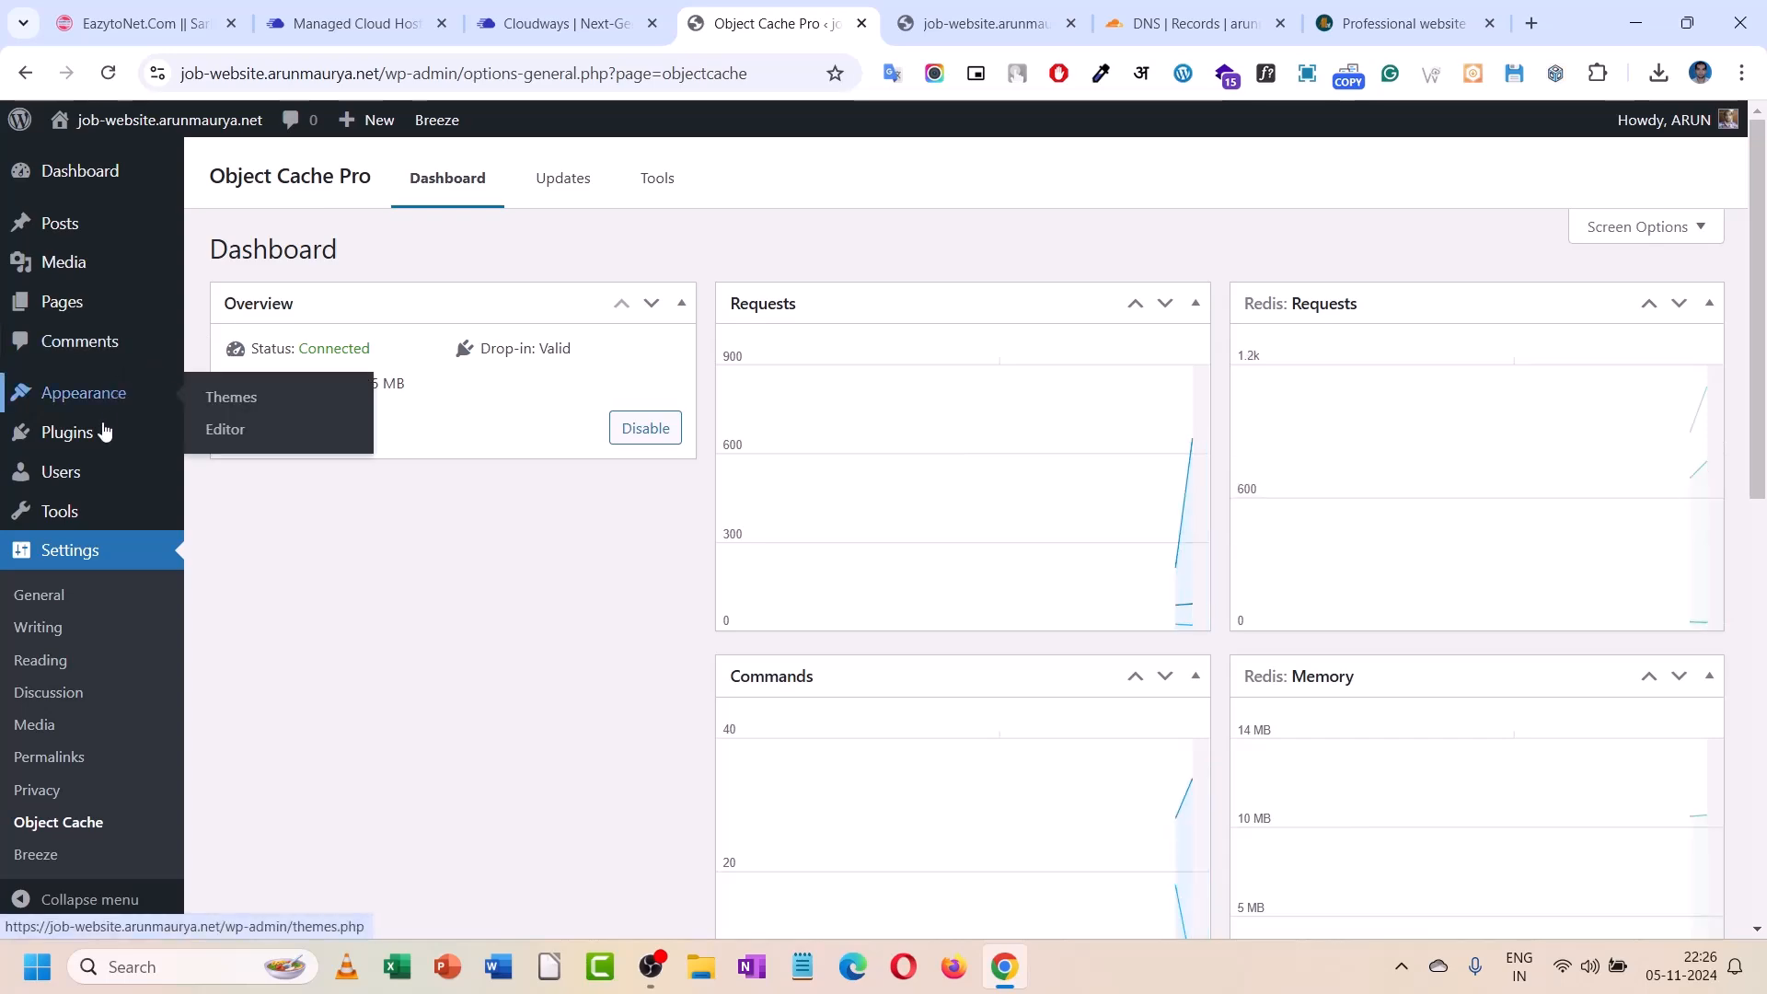
- Delete the Hello Dolly plugin from the installed WordPress plugins
mouse_move(100, 443)
left_click(284, 444)
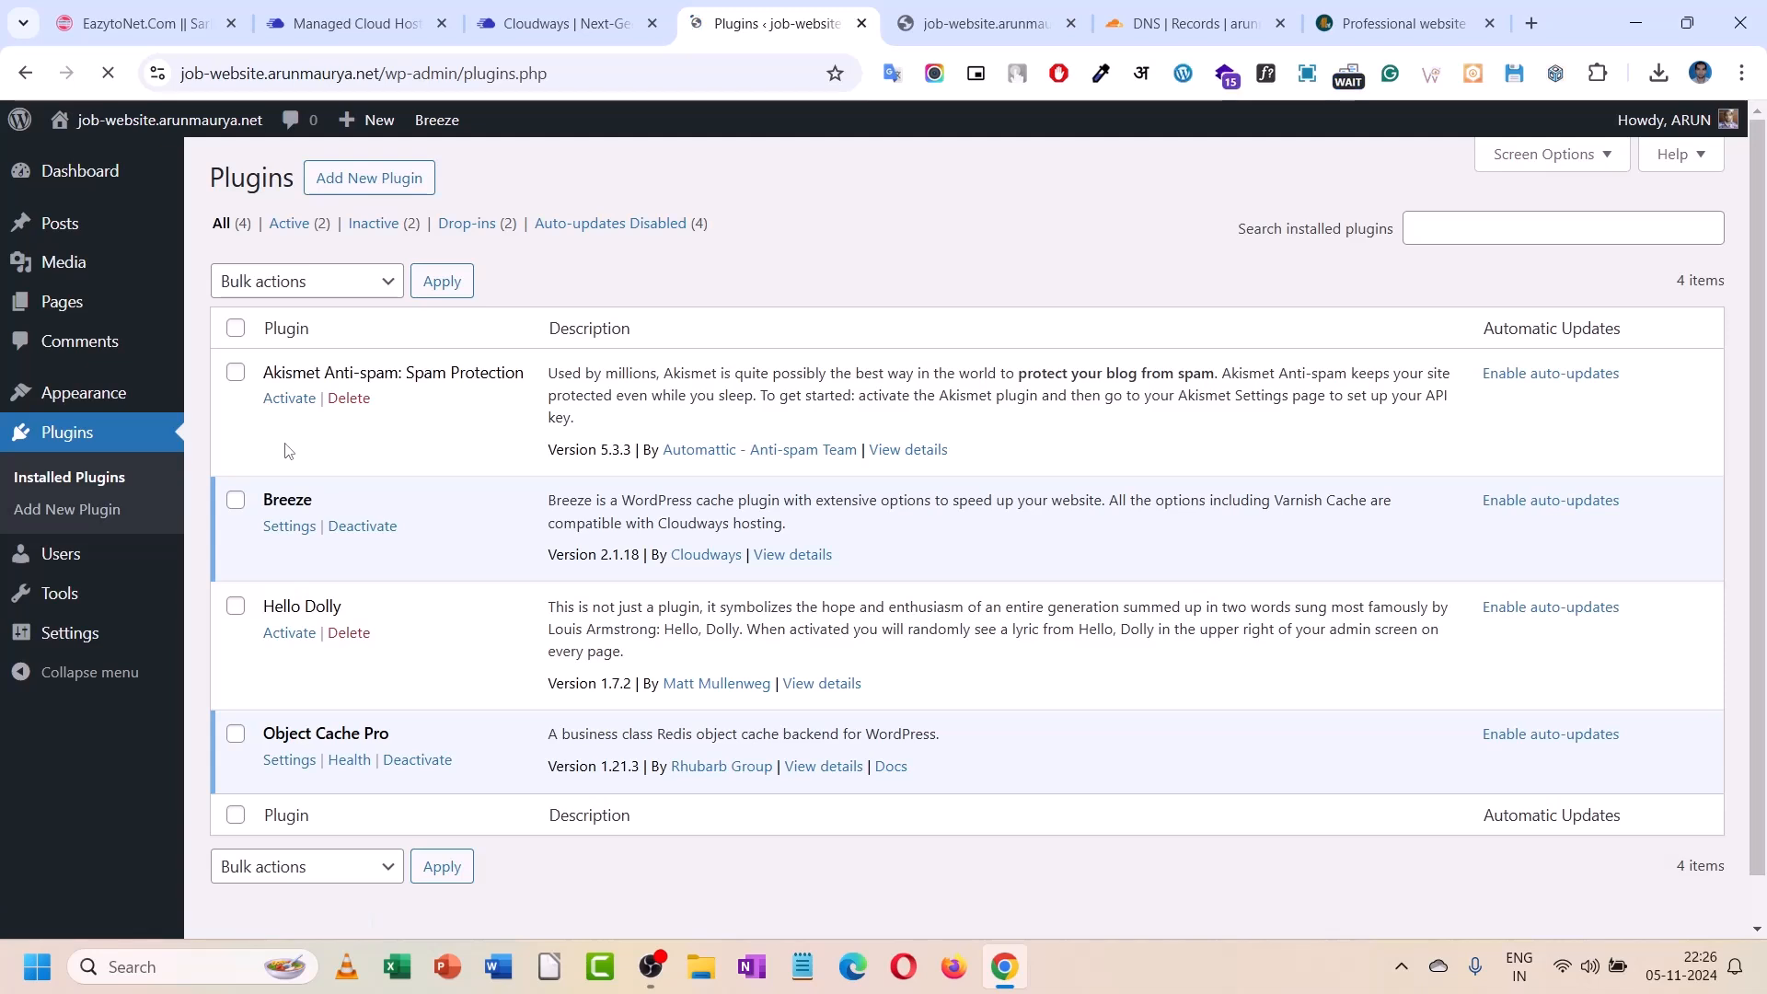
scroll(292, 467, "down", 1)
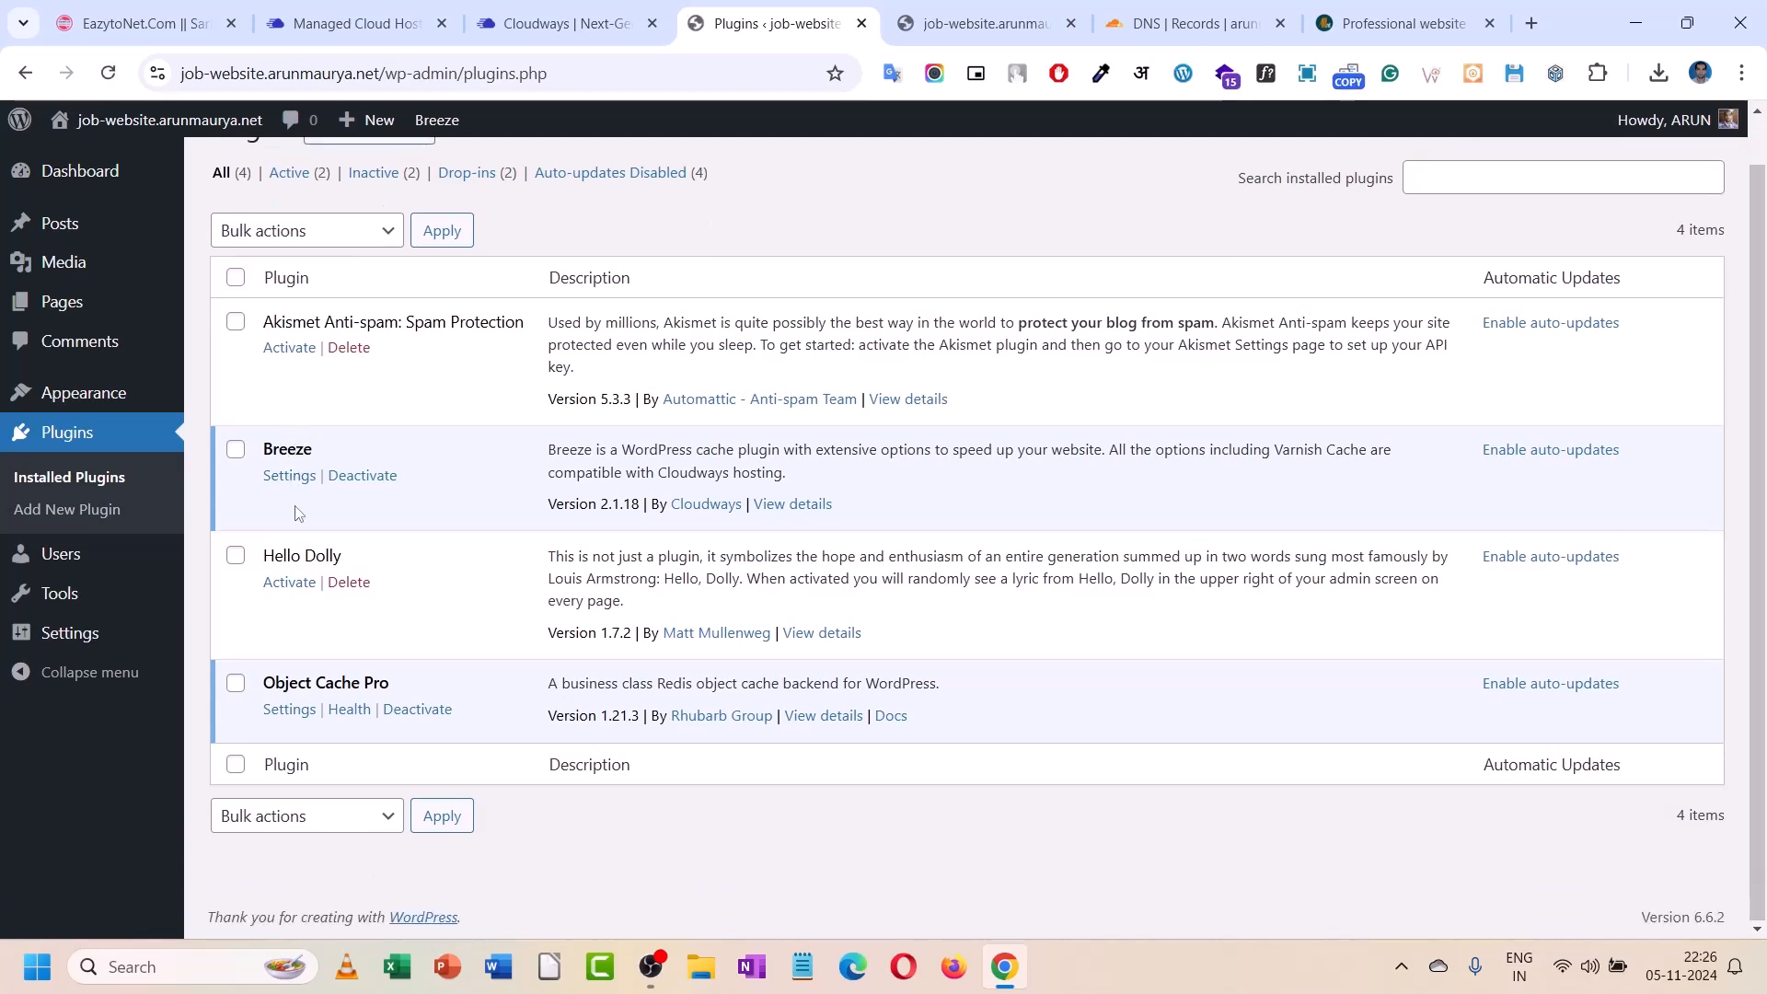
left_click(351, 594)
key("Return")
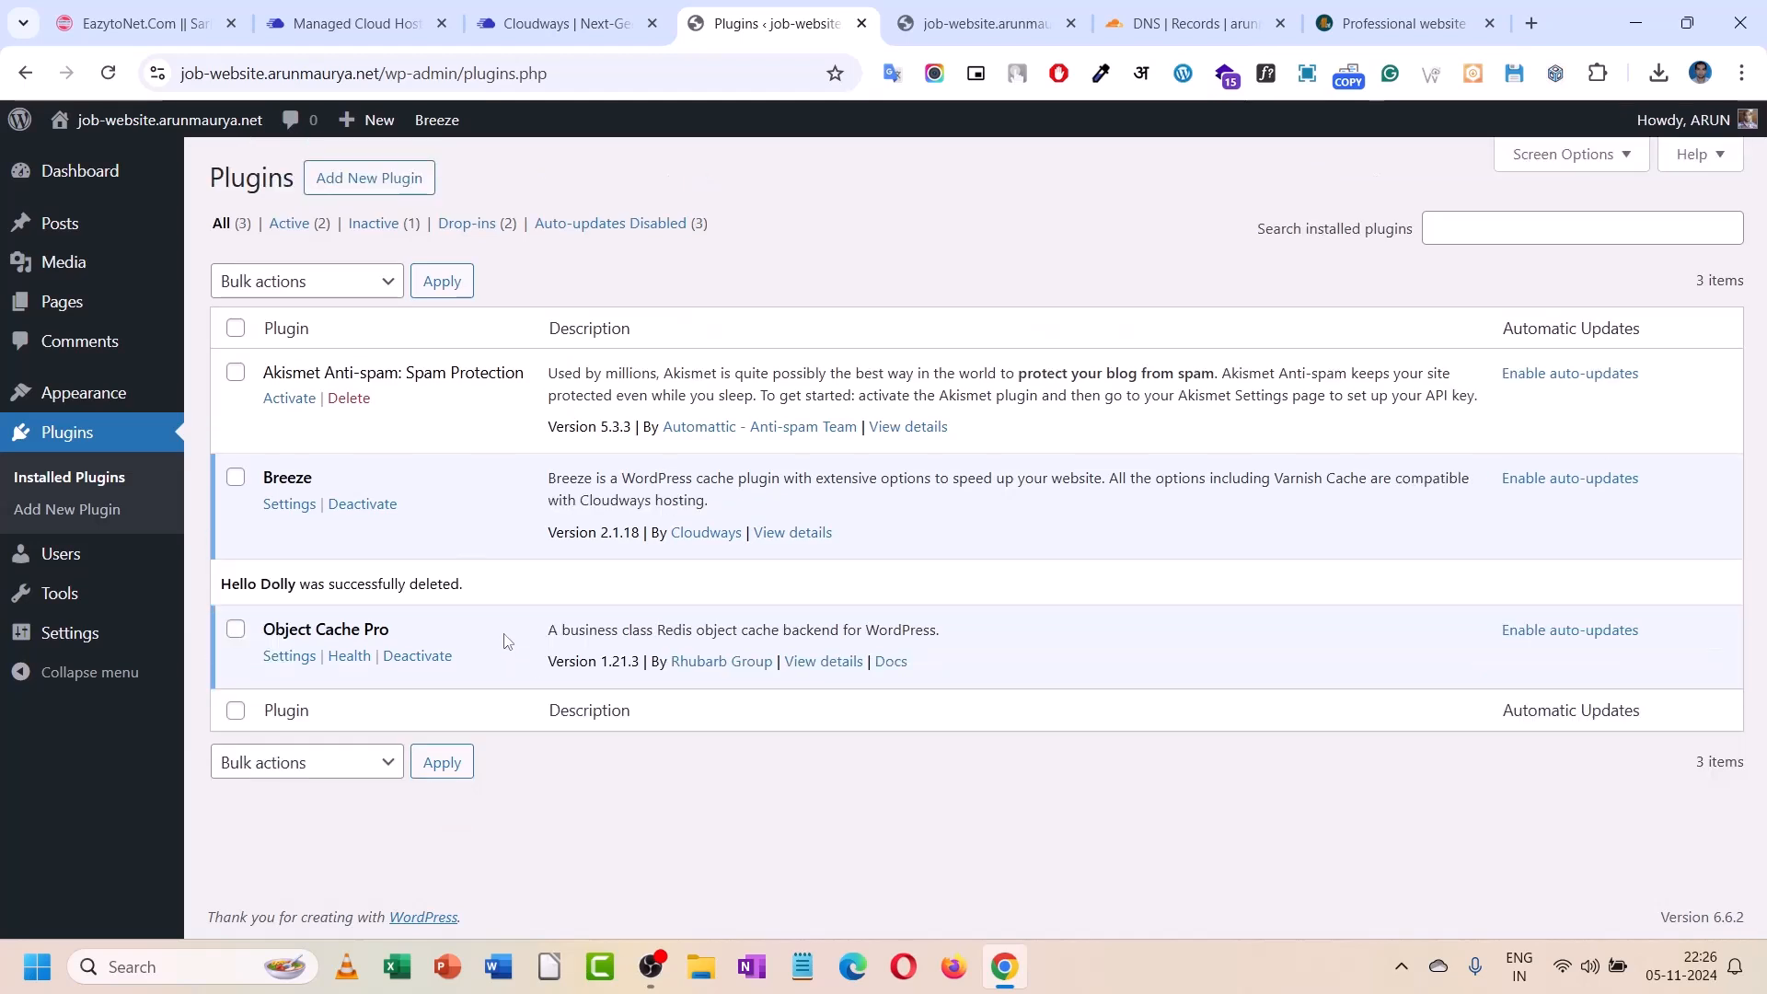
- Look over the Object Cache Pro description and delete the Akismet Anti-spam: Spam Protection plugin
left_click_drag(657, 630, 837, 629)
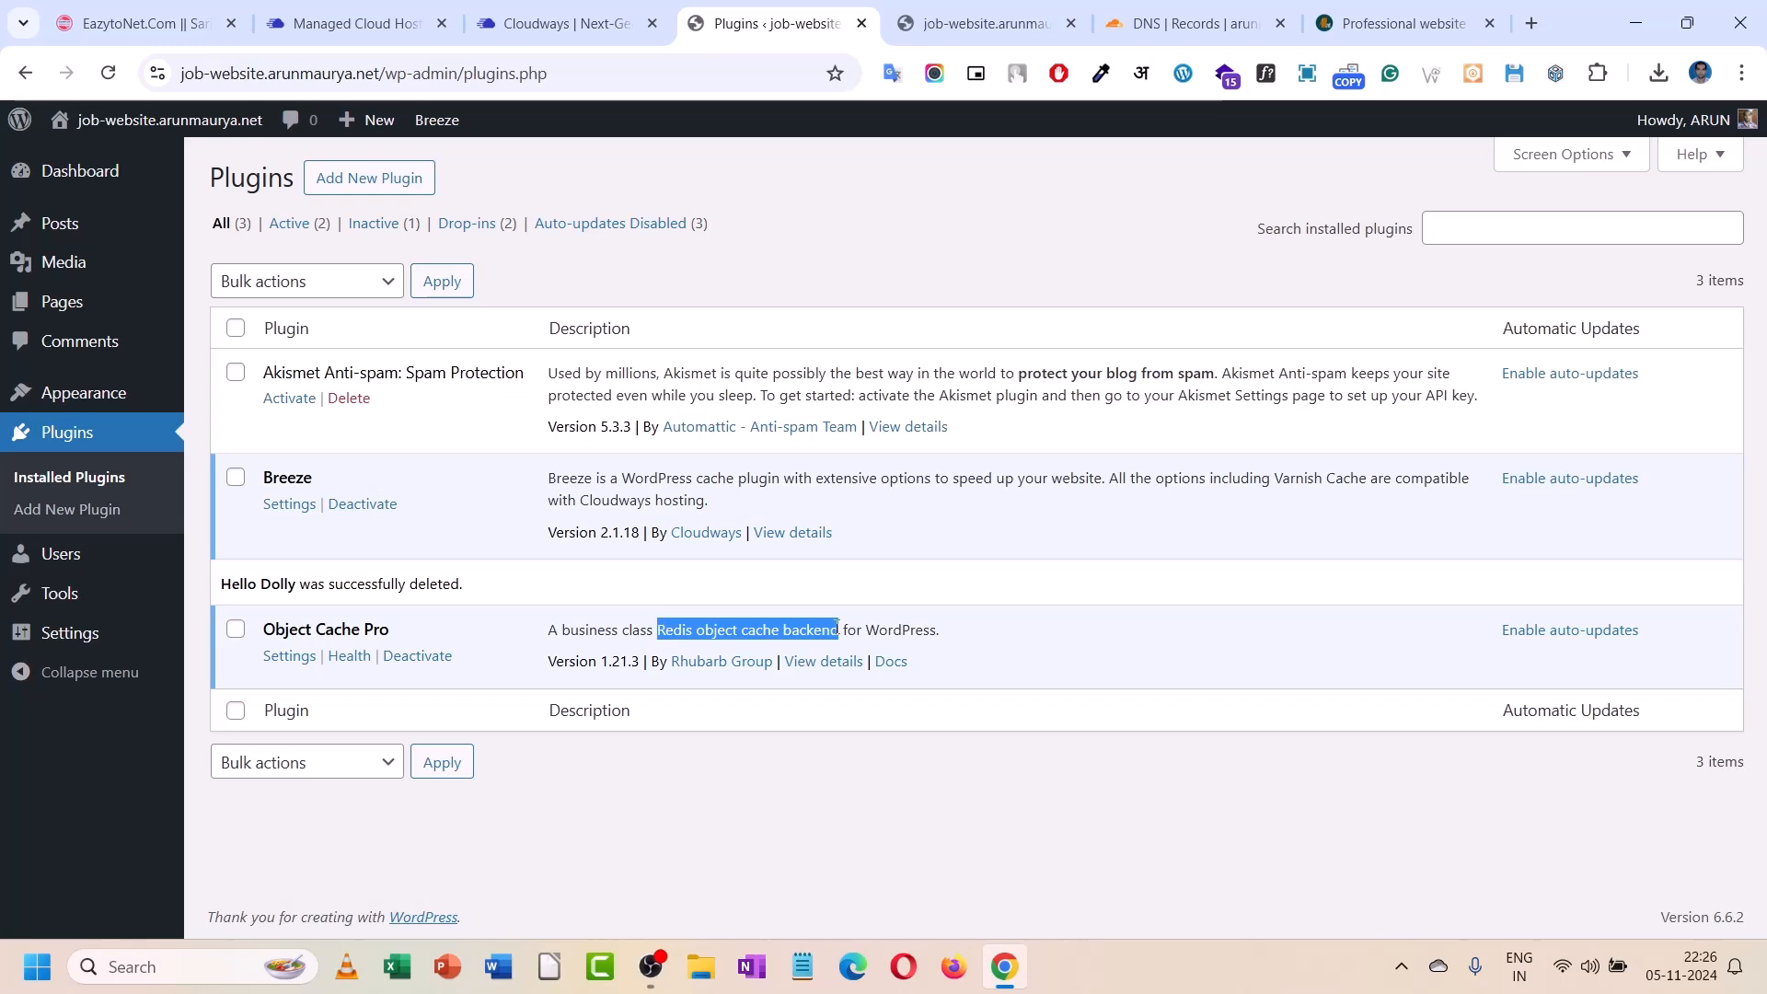
left_click(366, 405)
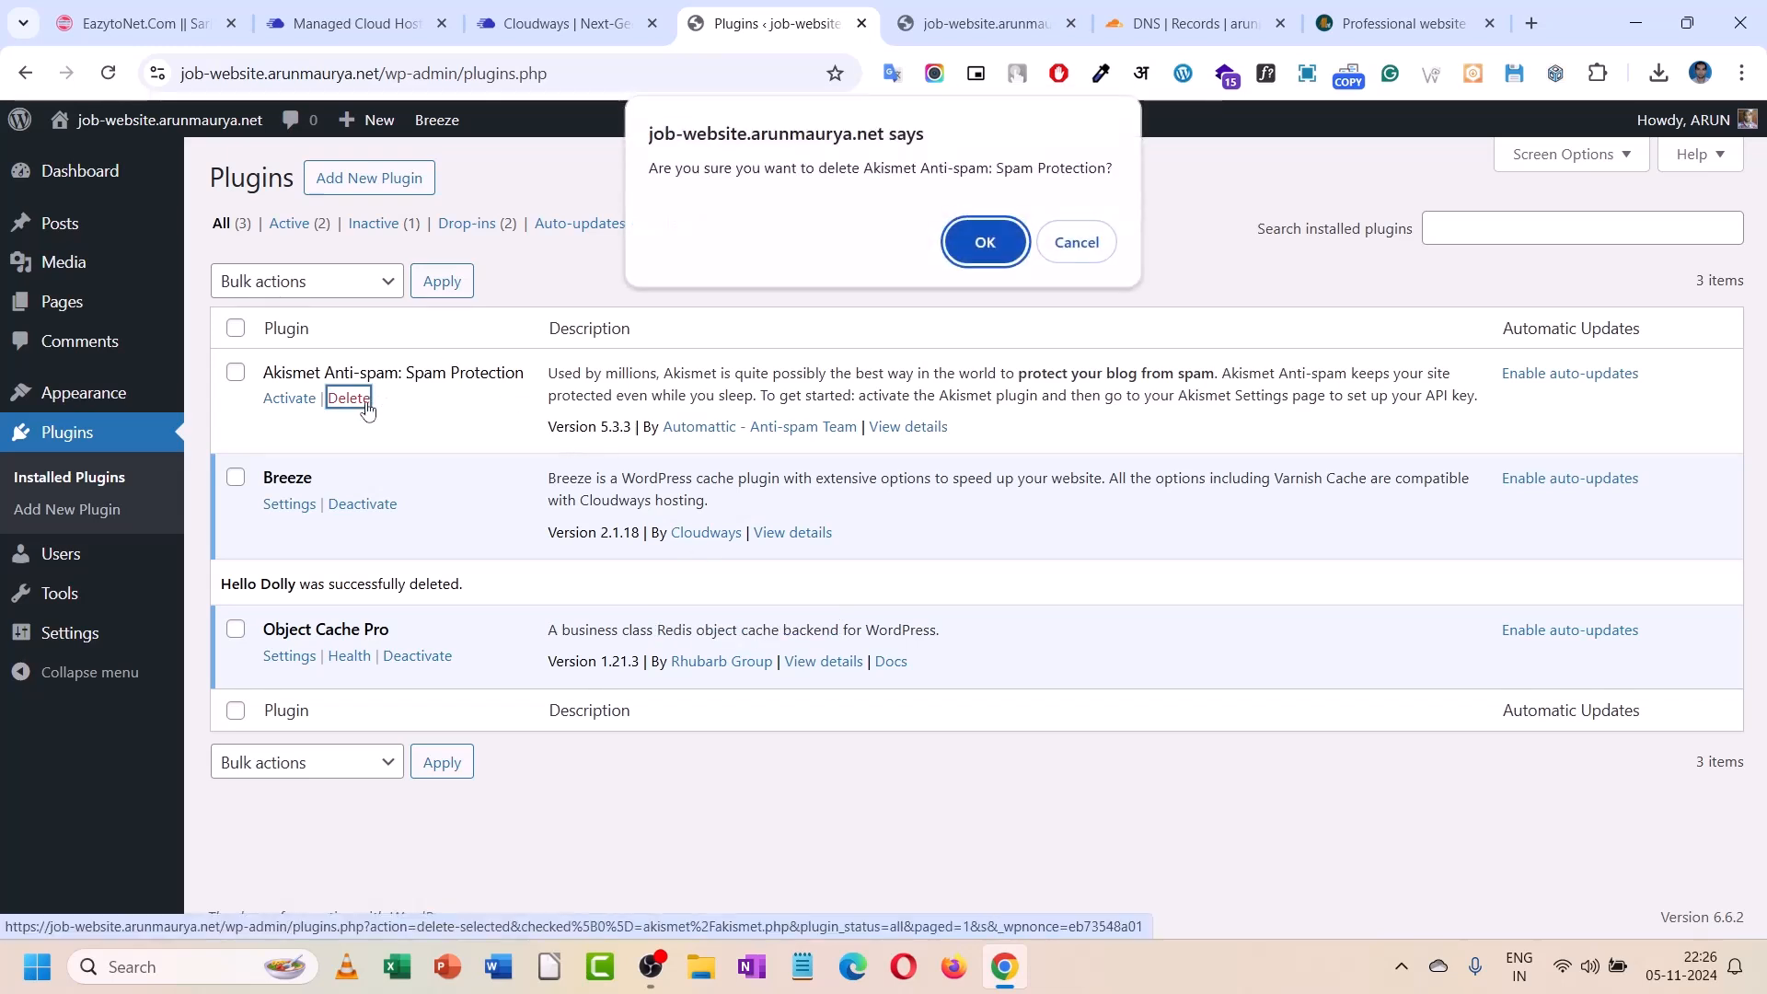
left_click(979, 248)
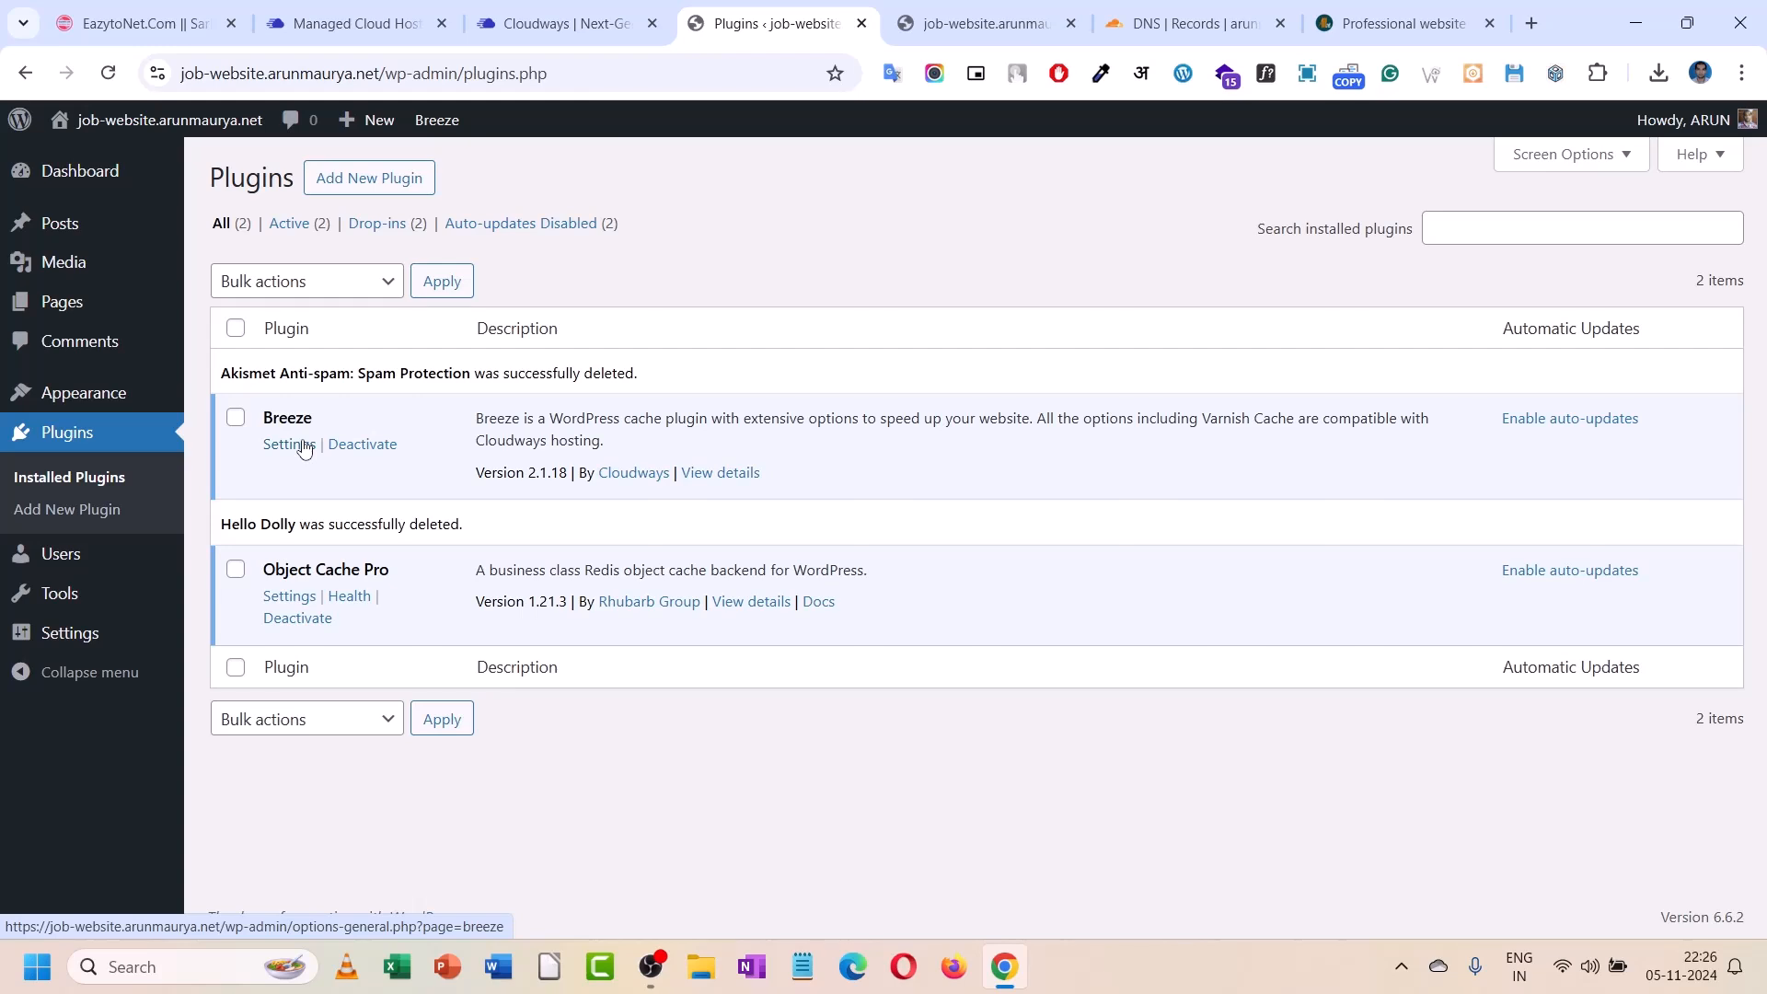
- Review the basic, preload and file optimization options in the Breeze plugin's settings
left_click(305, 446)
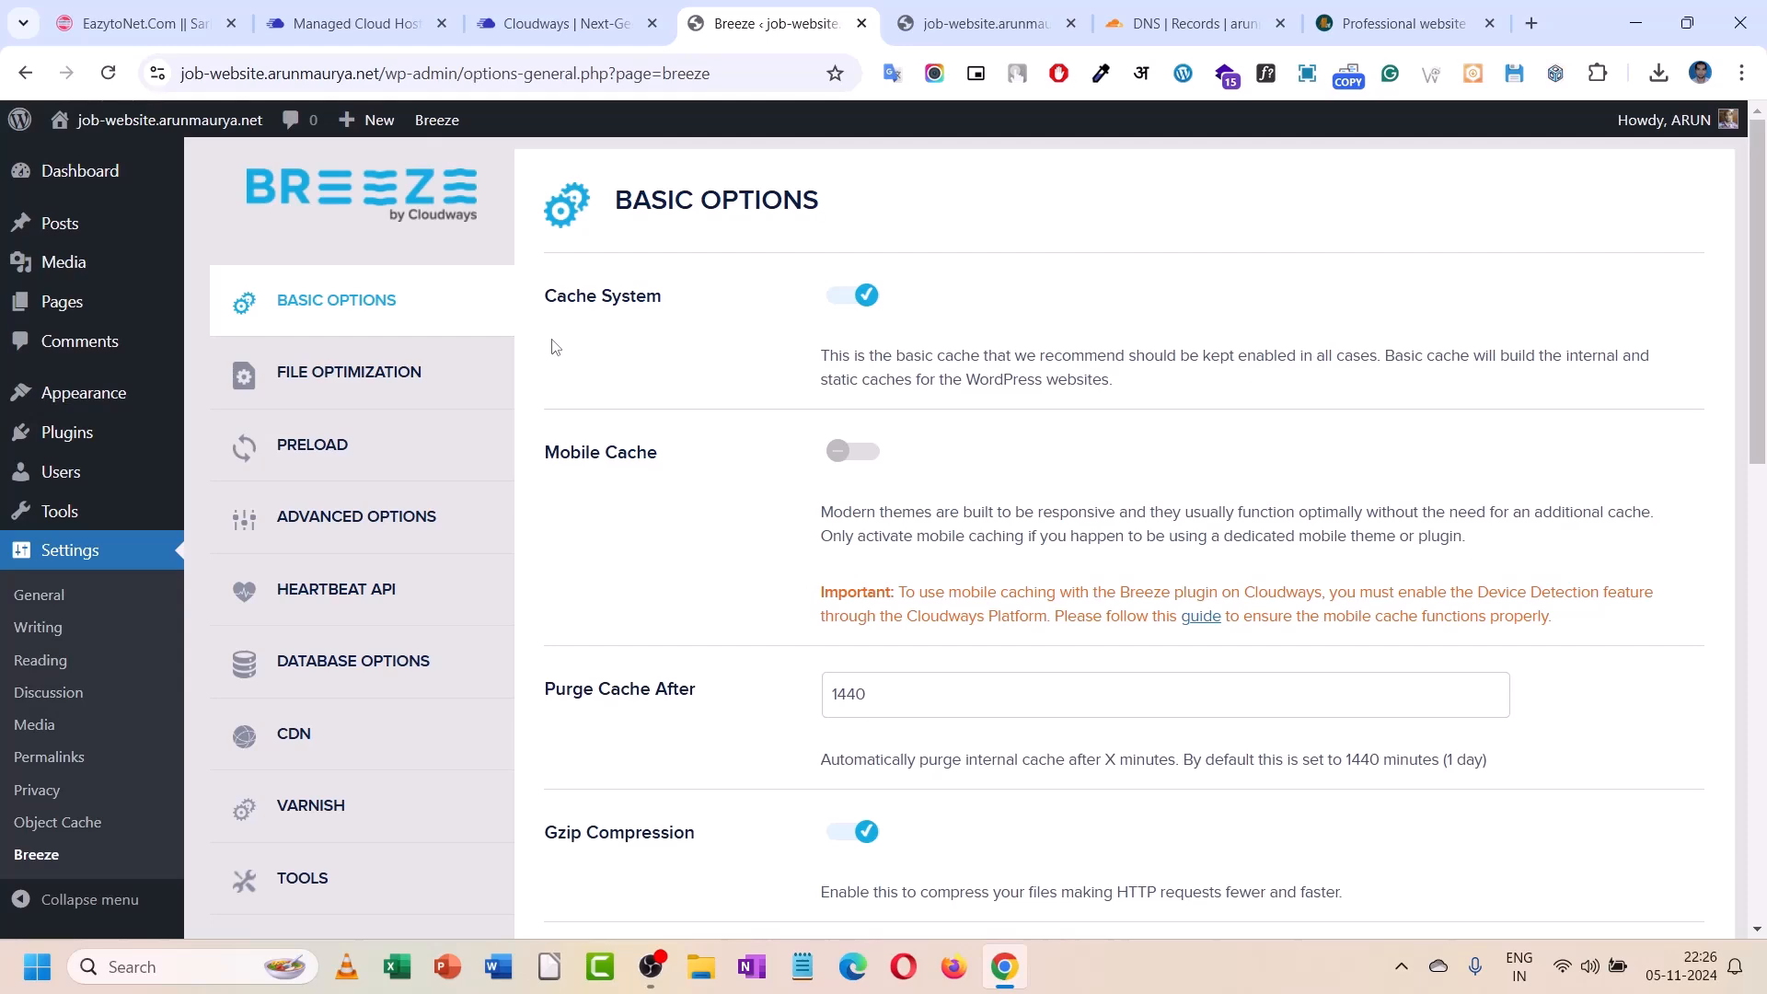
scroll(604, 513, "down", 5)
scroll(604, 517, "up", 5)
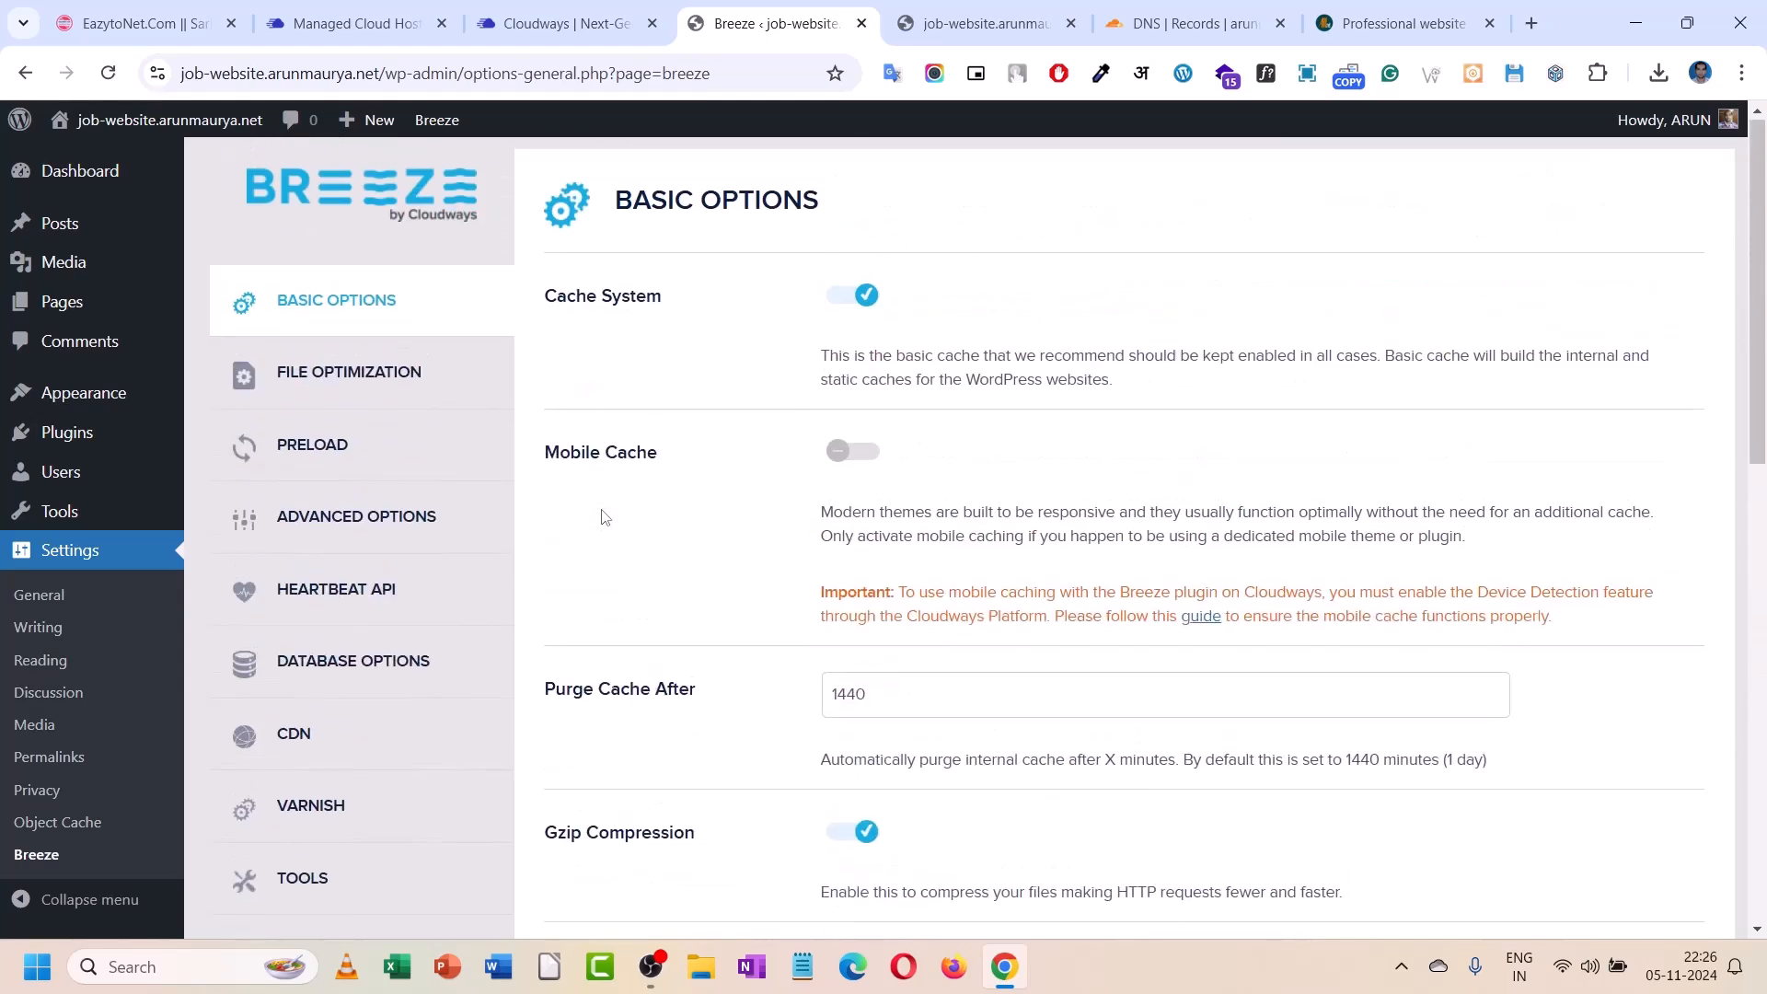
left_click(364, 455)
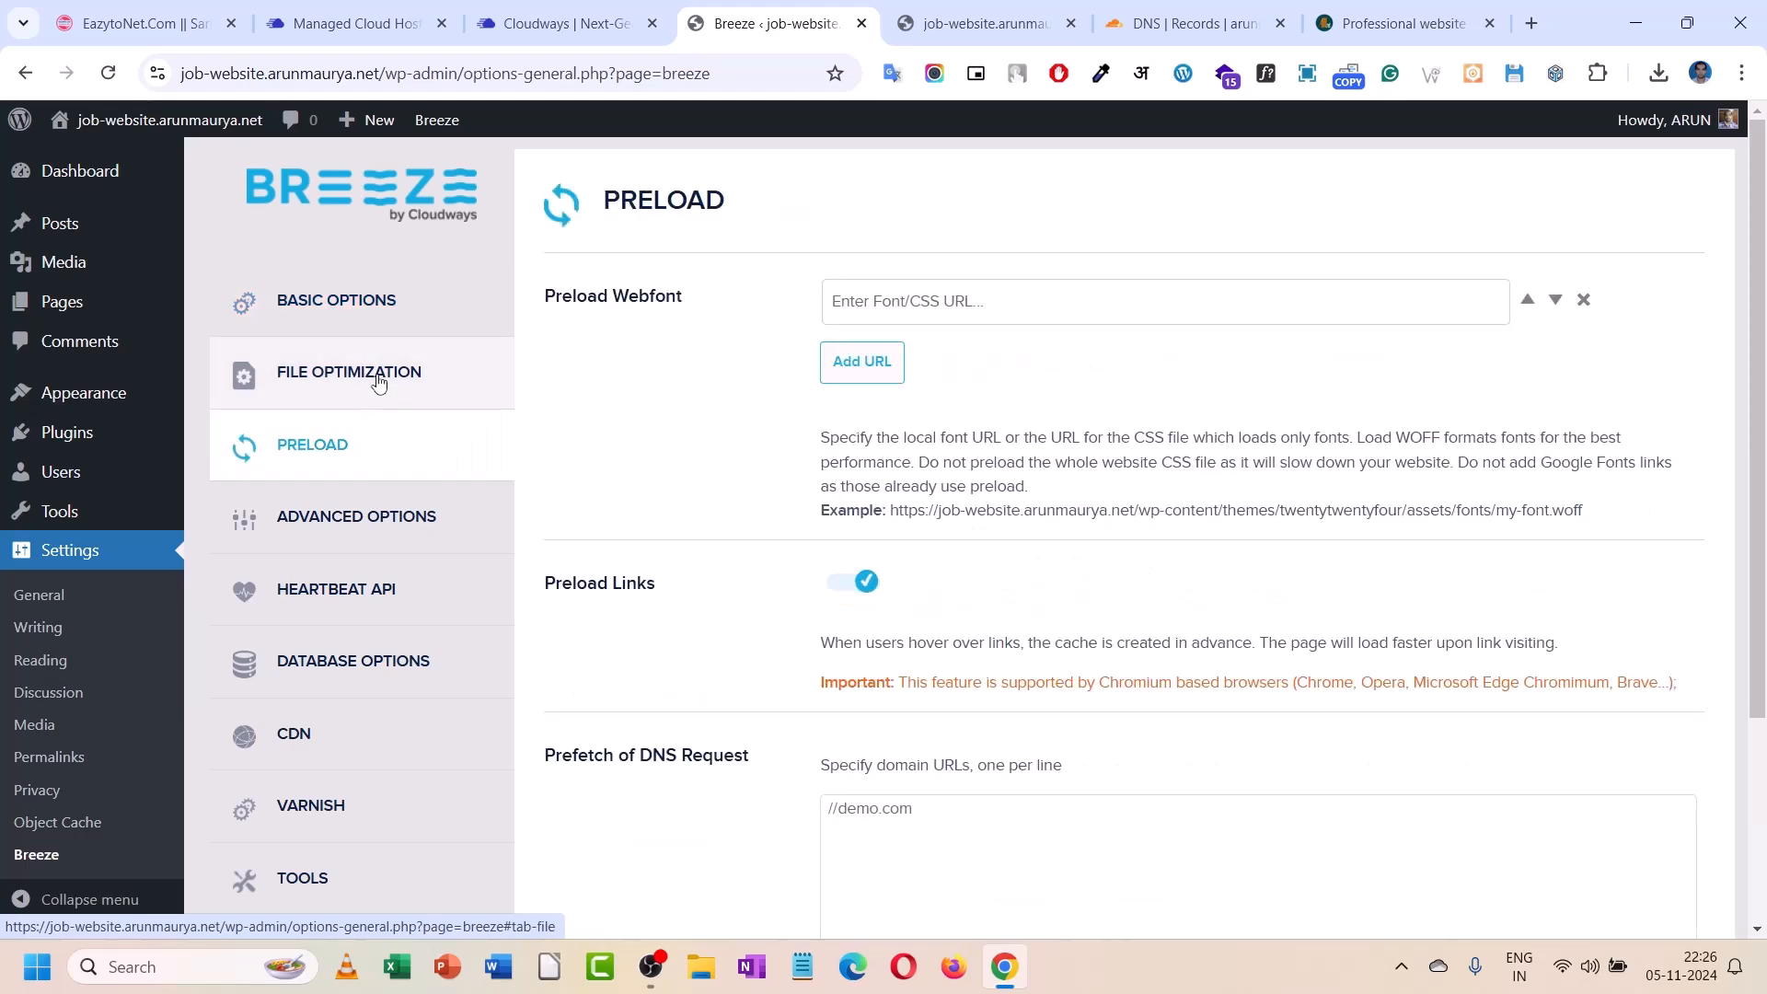
left_click(379, 381)
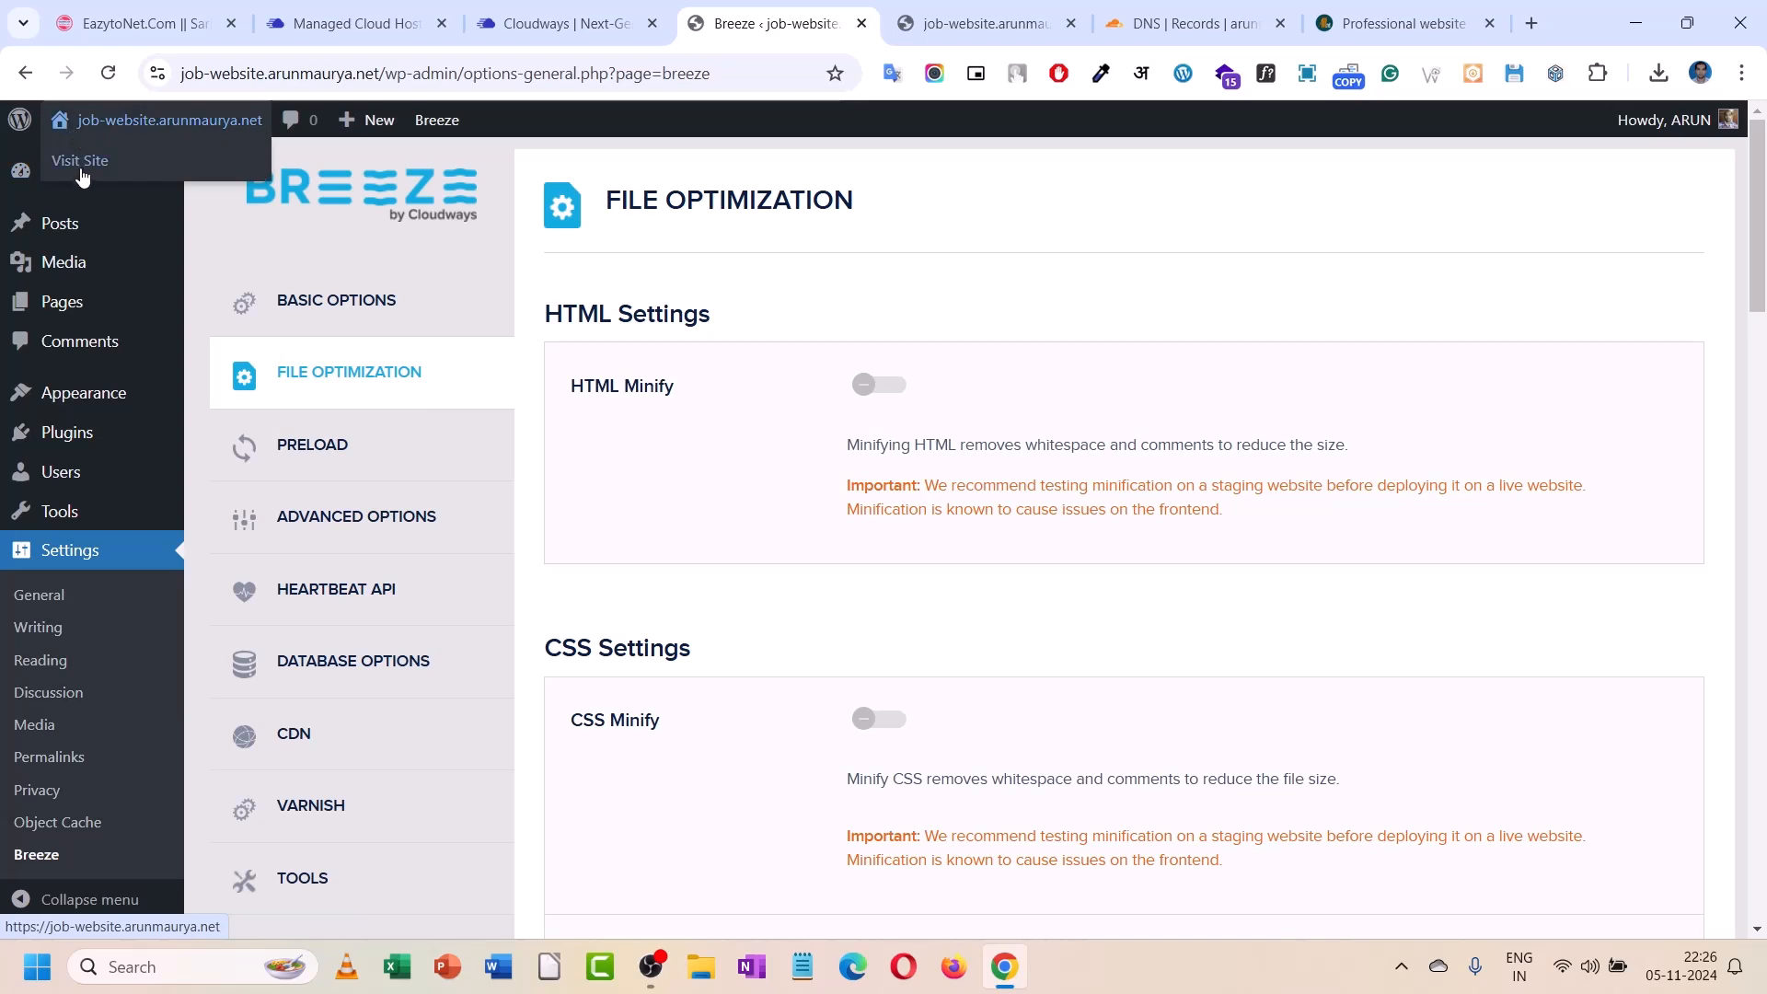
- Open the job-website front page in a new tab, view it and return to the Breeze settings
right_click(82, 173)
left_click(141, 190)
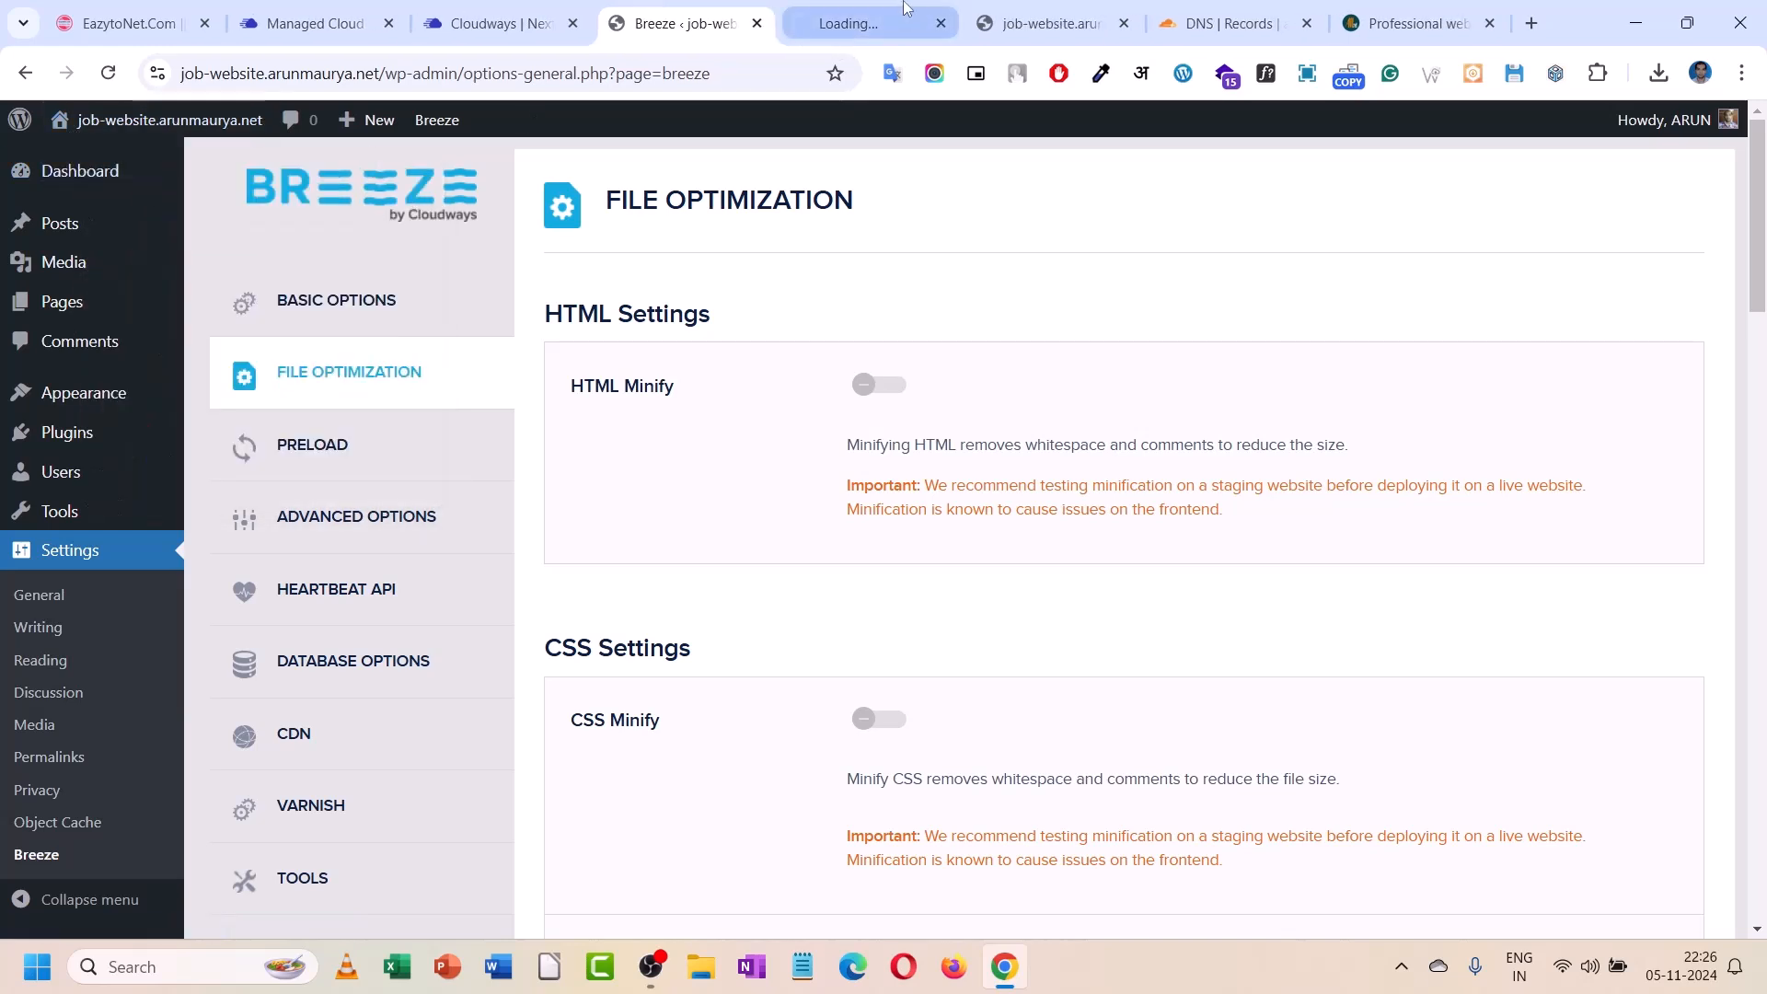
left_click(907, 9)
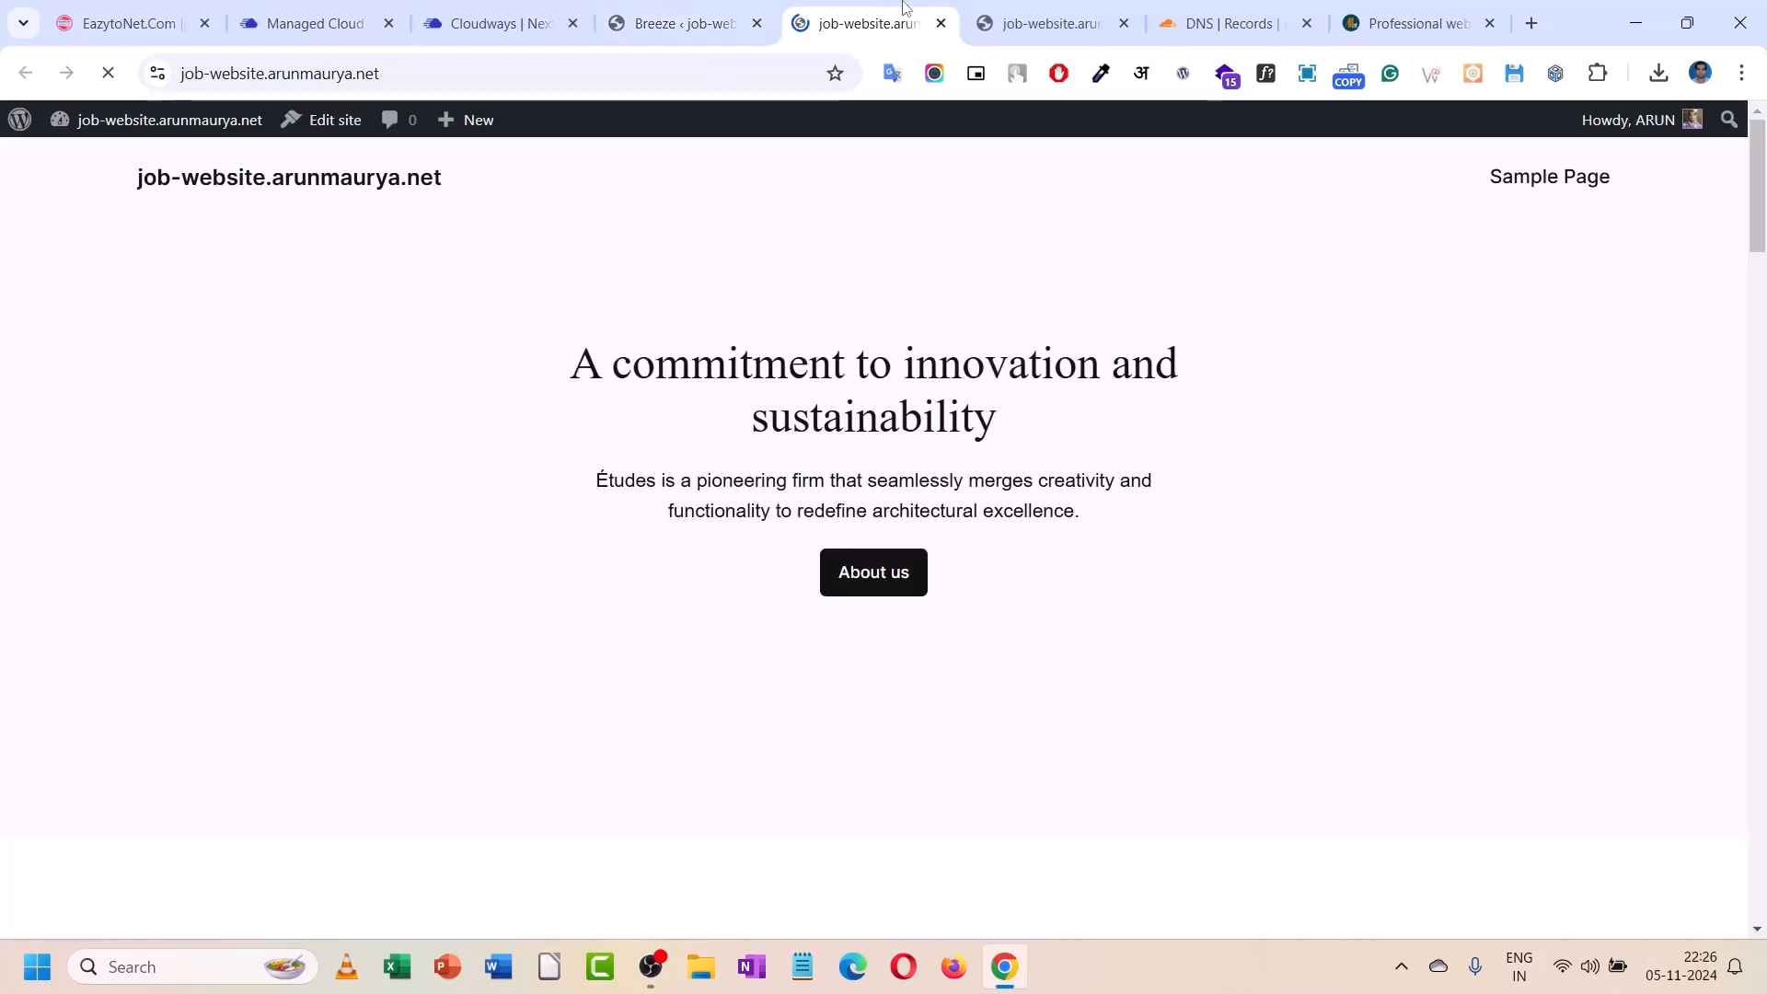
left_click(716, 9)
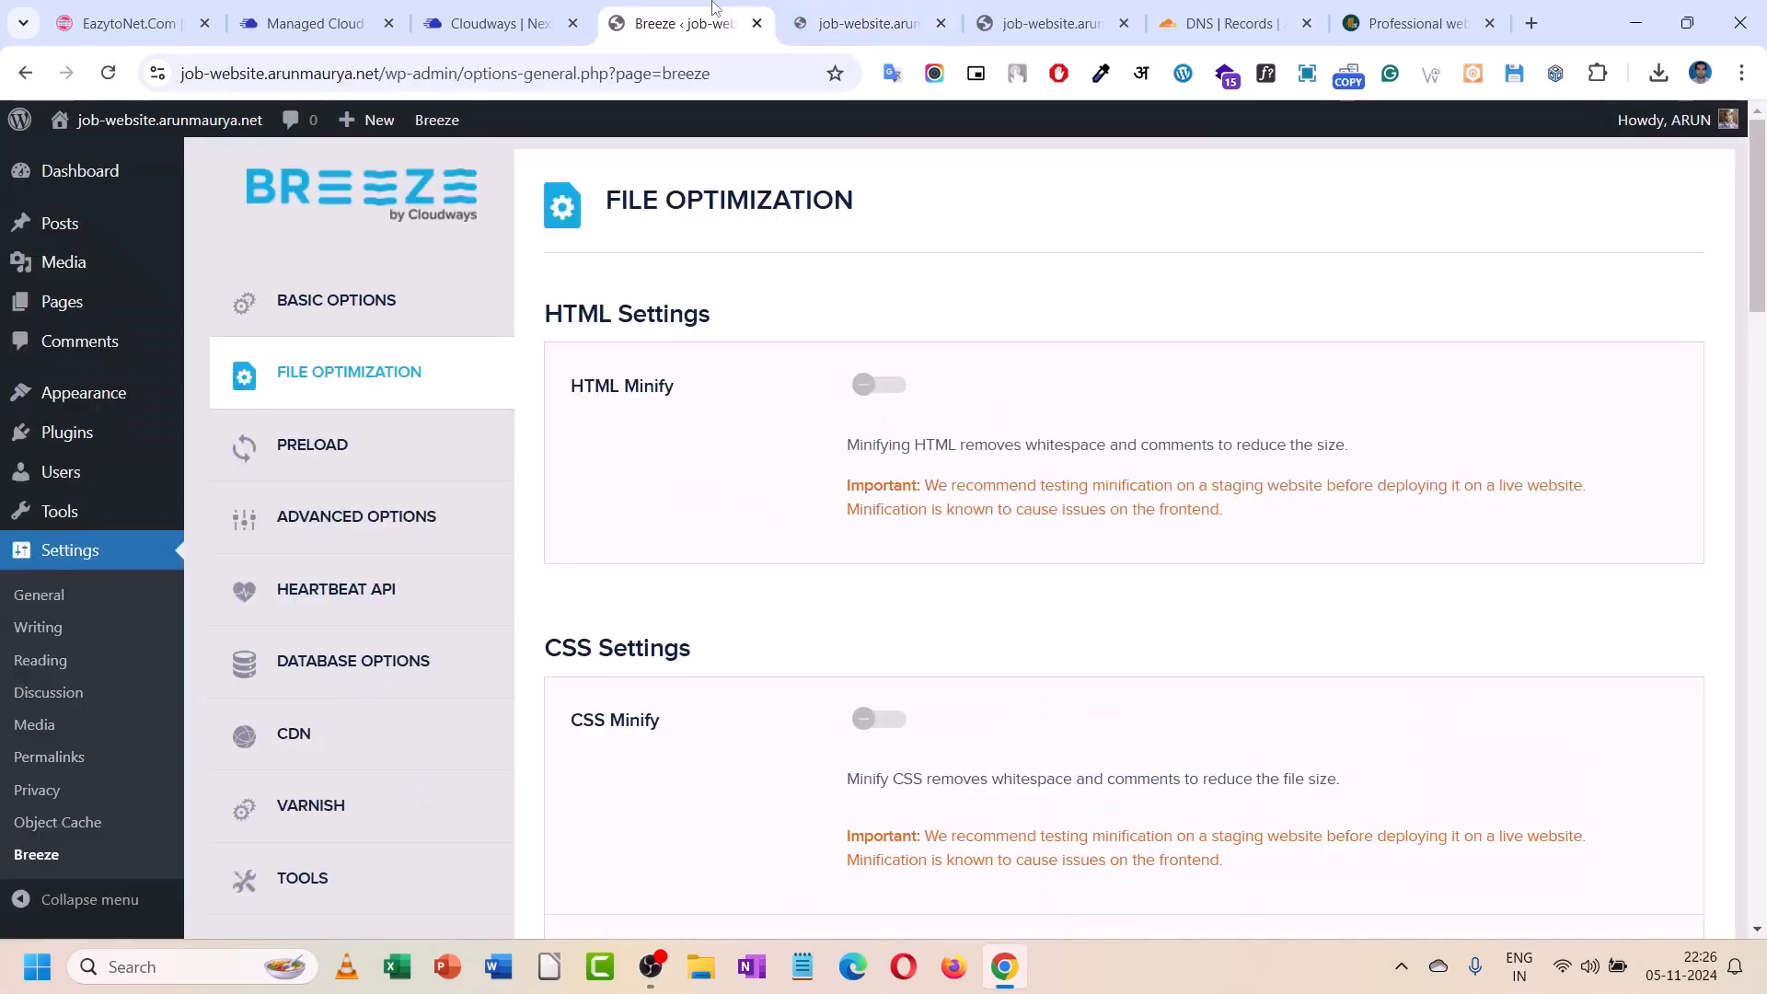
left_click(897, 24)
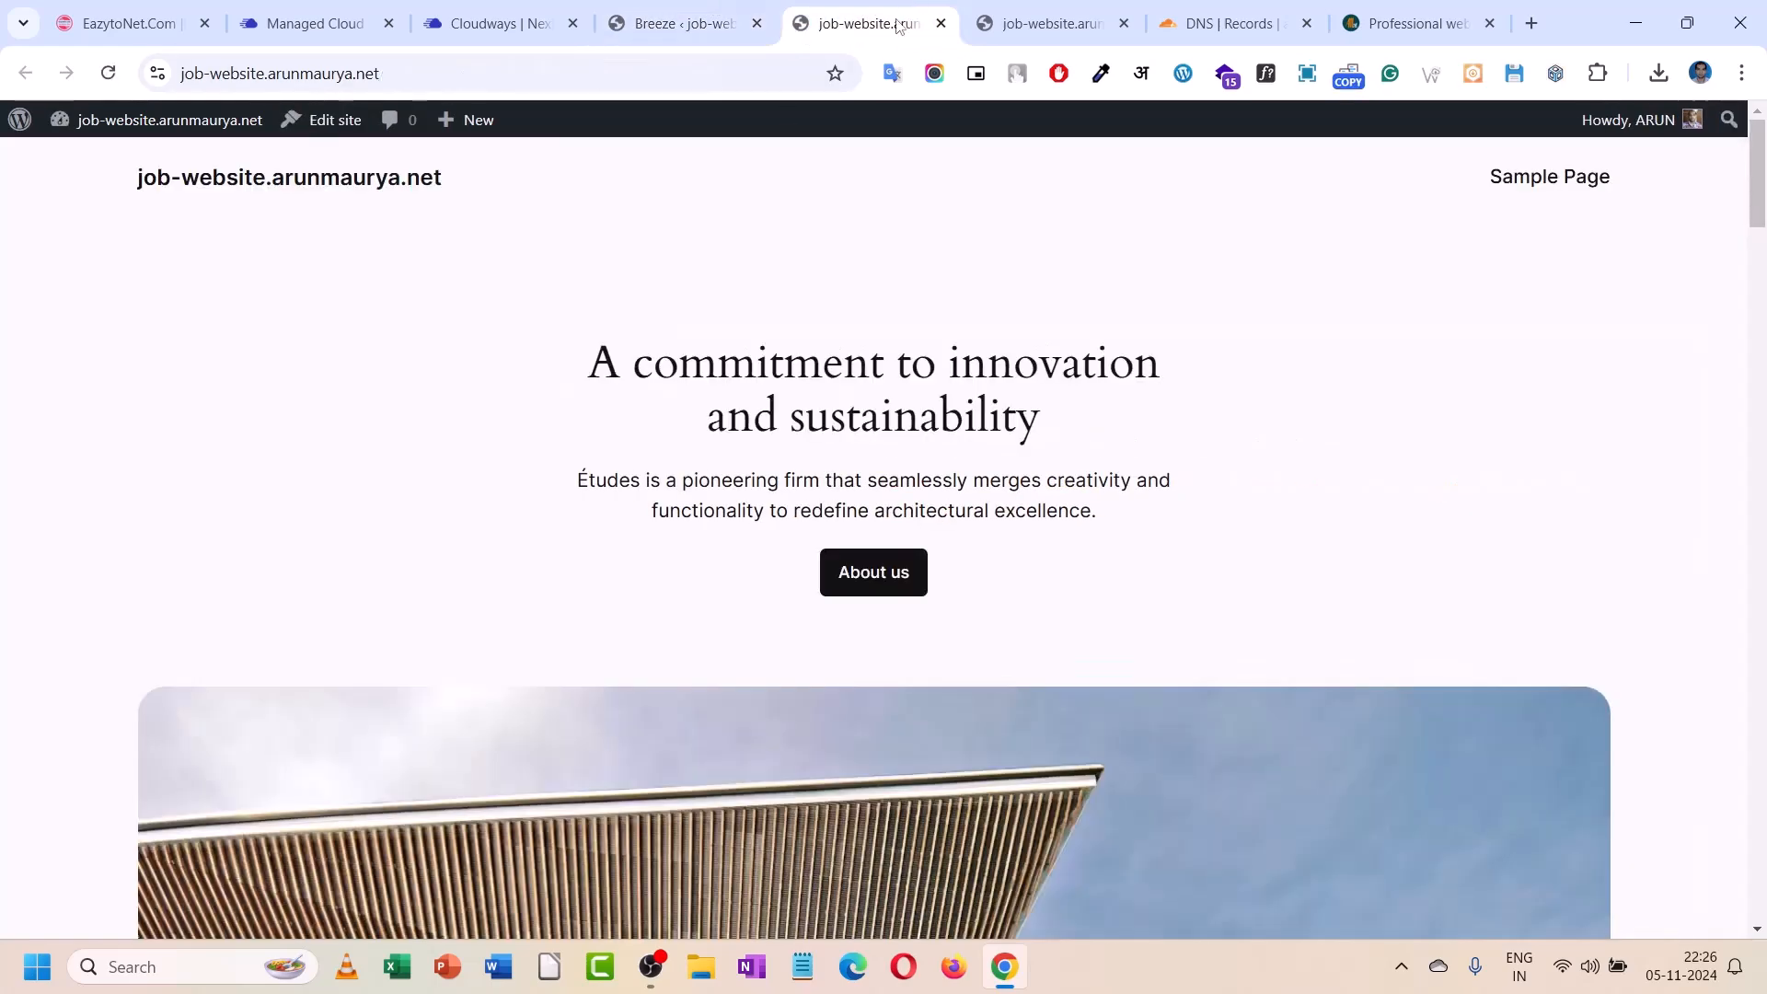
left_click(727, 13)
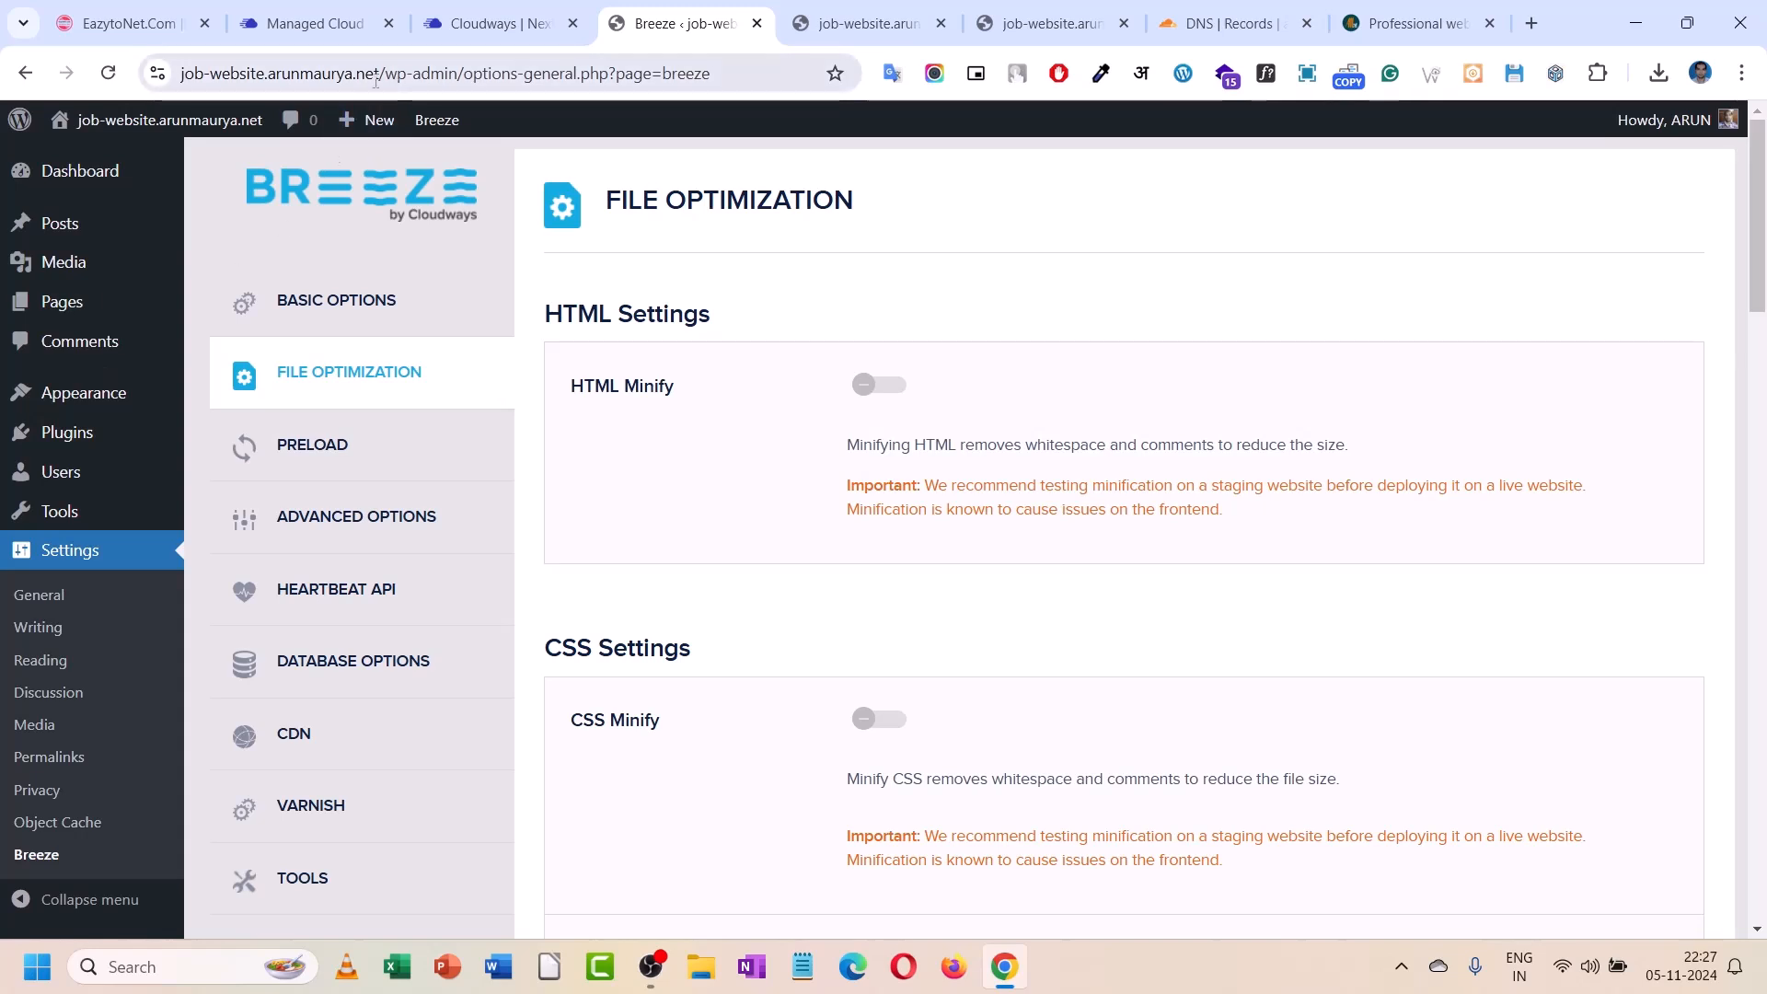
left_click_drag(380, 74, 180, 74)
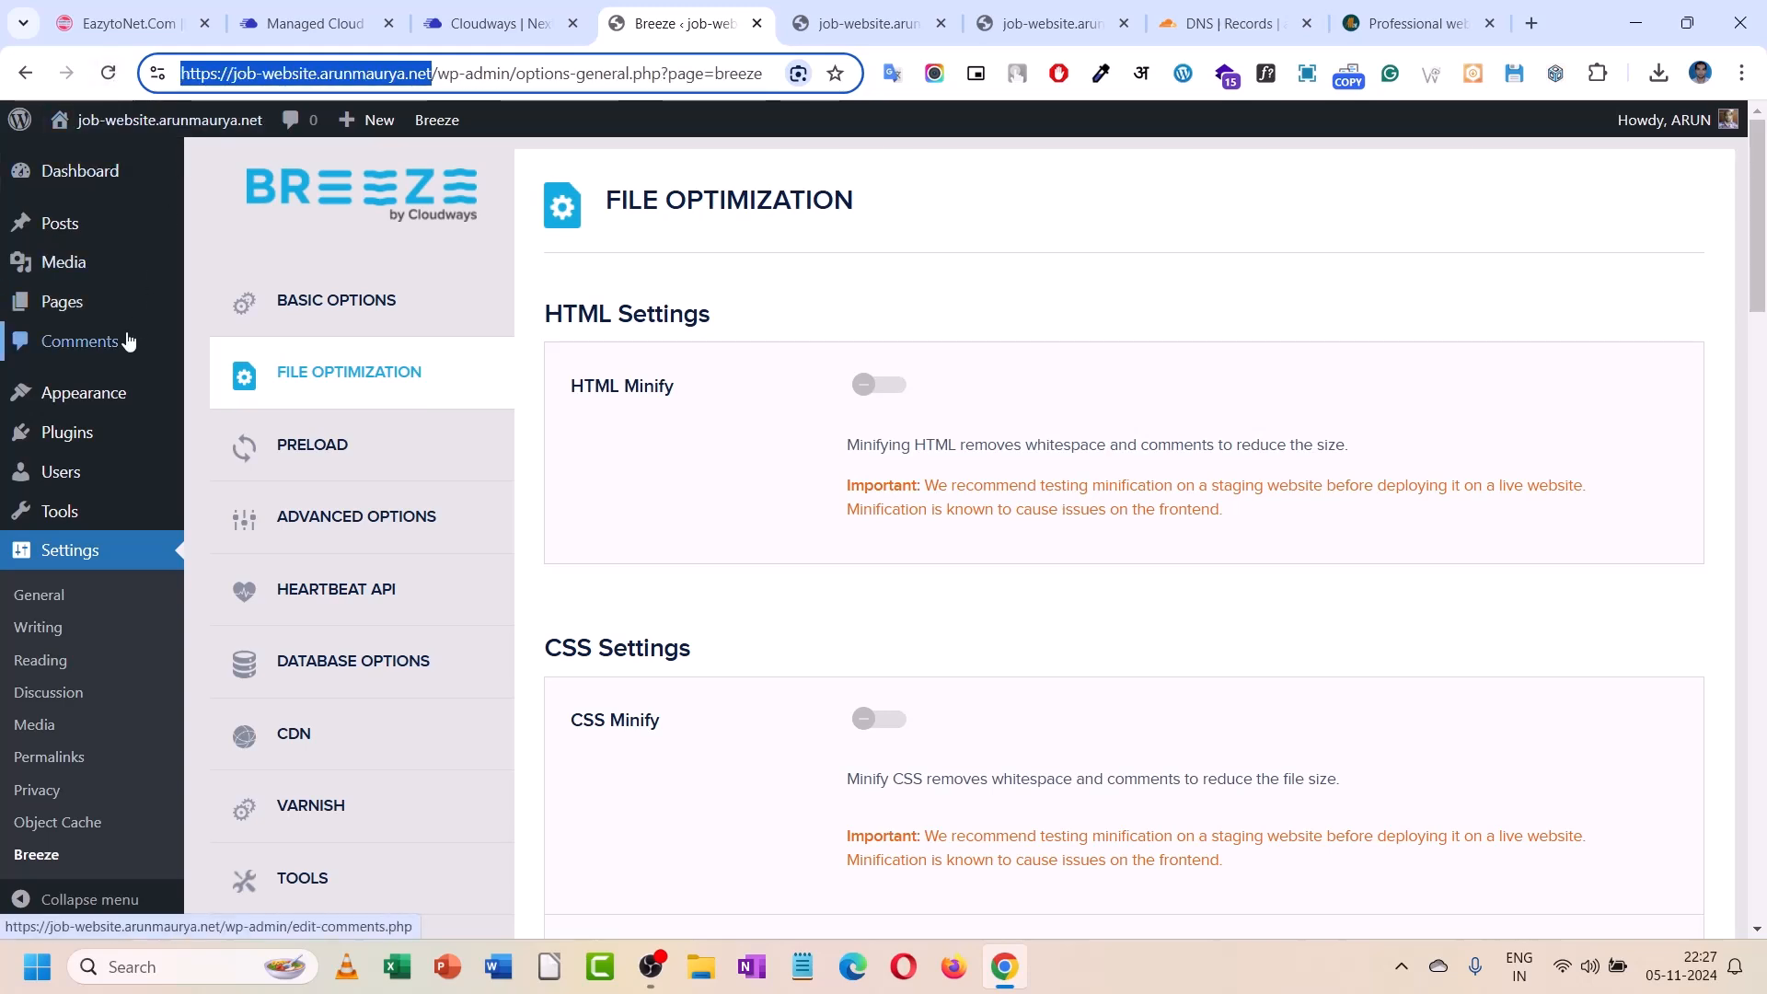
mouse_move(116, 393)
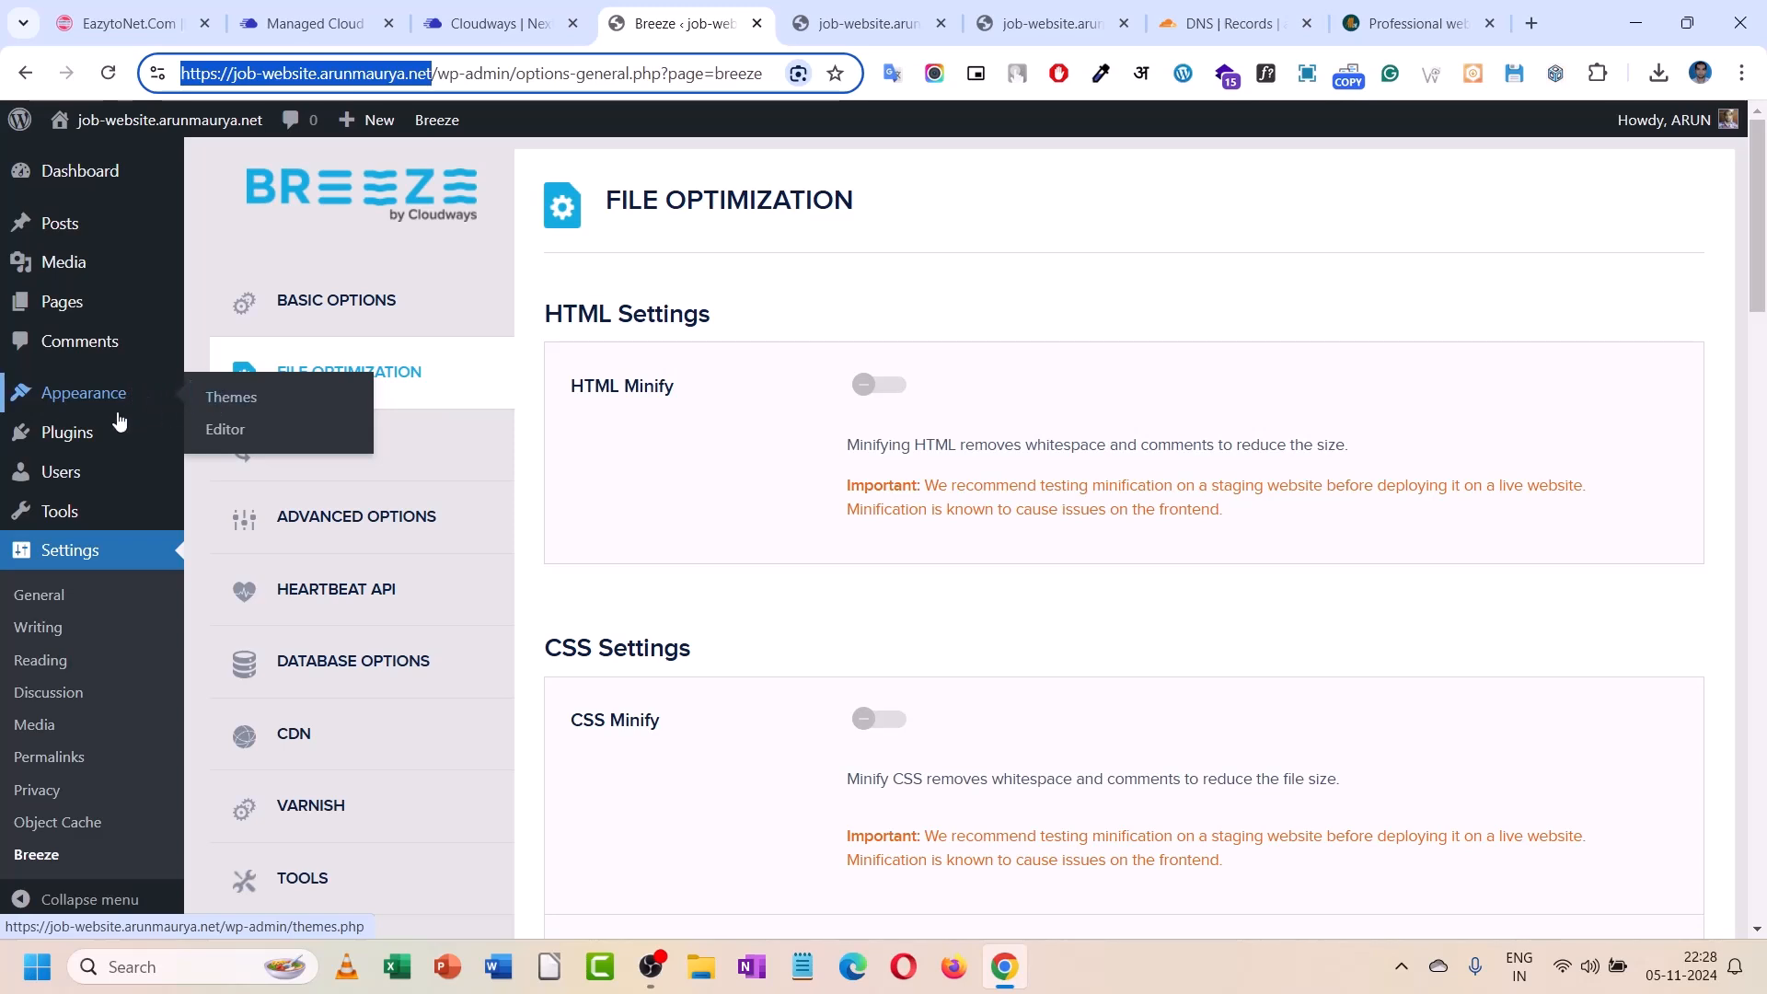
mouse_move(129, 432)
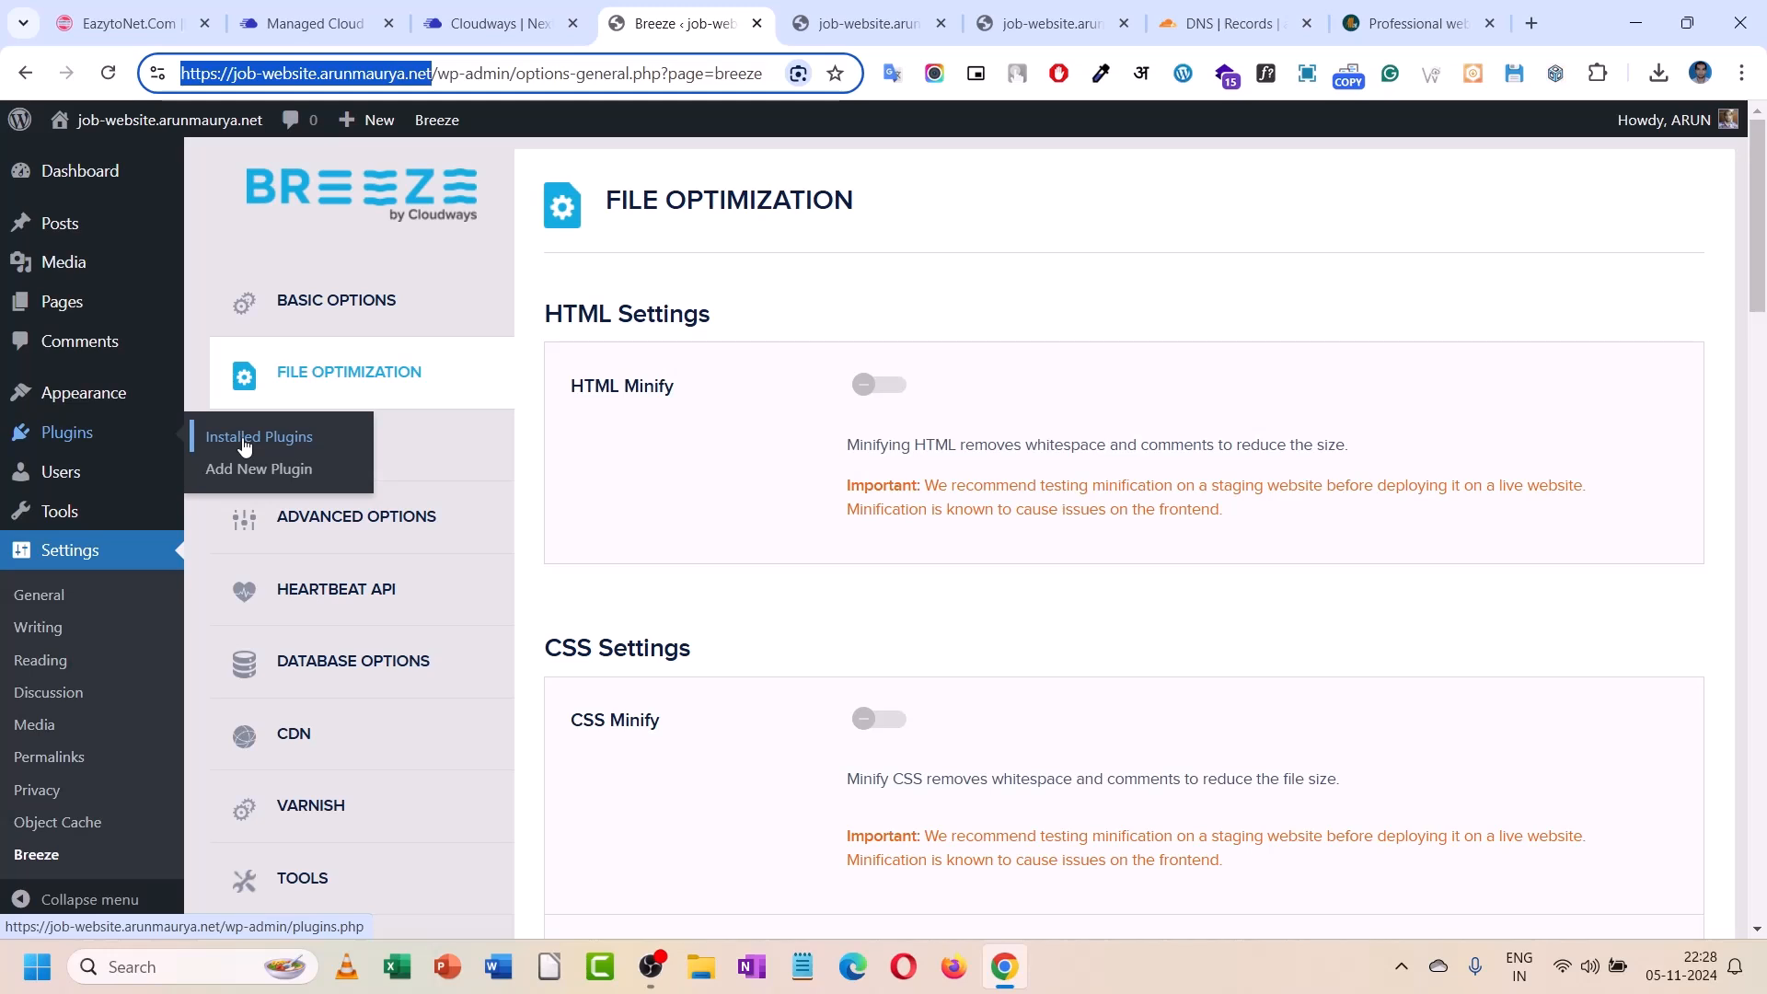
- Install the Astra theme from the popular WordPress themes and activate it
mouse_move(110, 395)
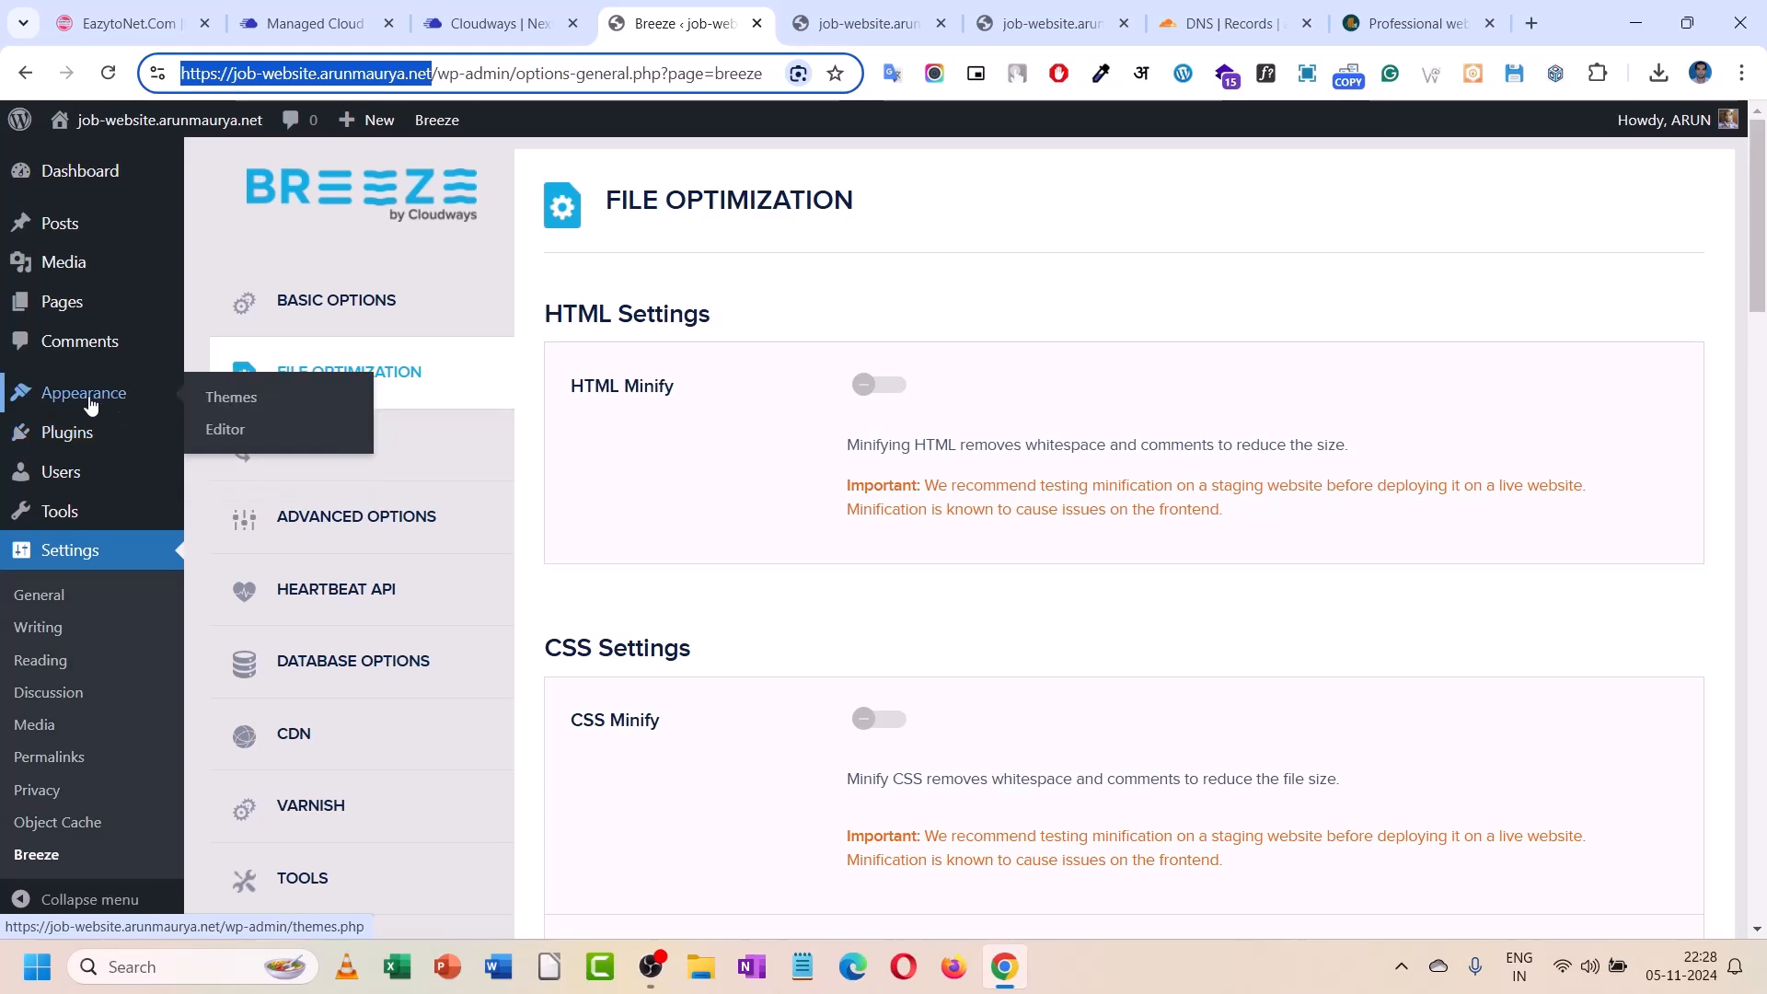
left_click(214, 399)
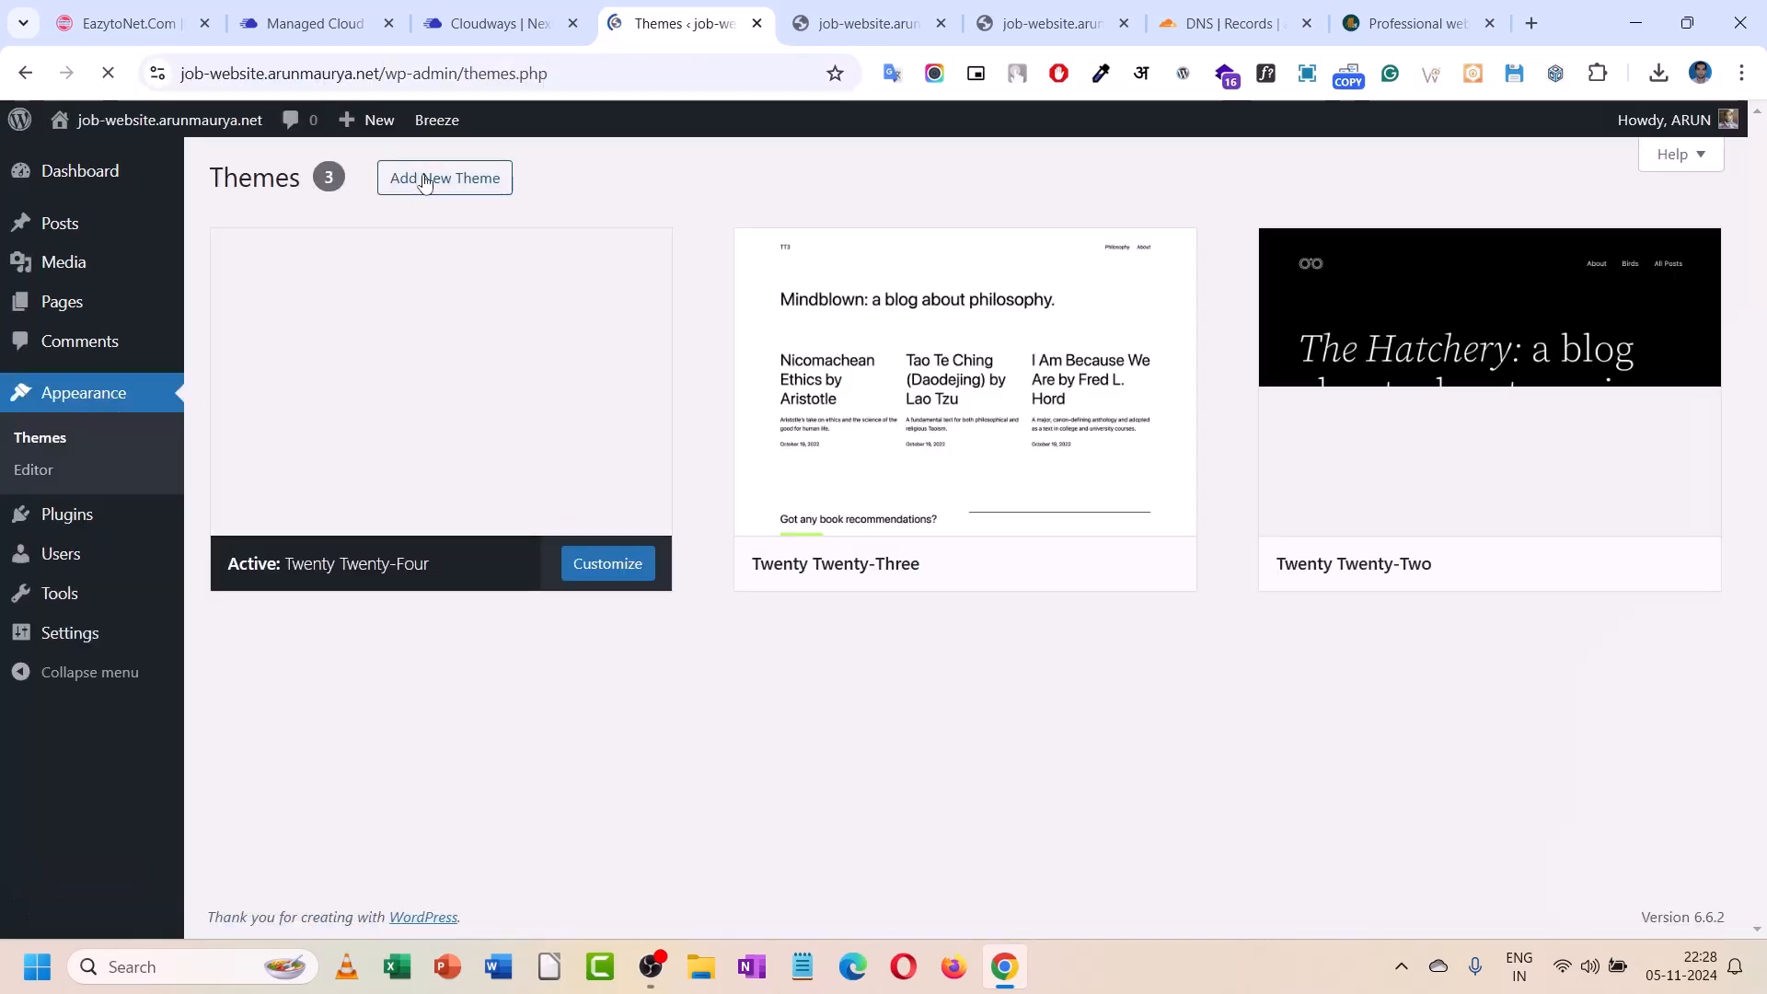
left_click(424, 180)
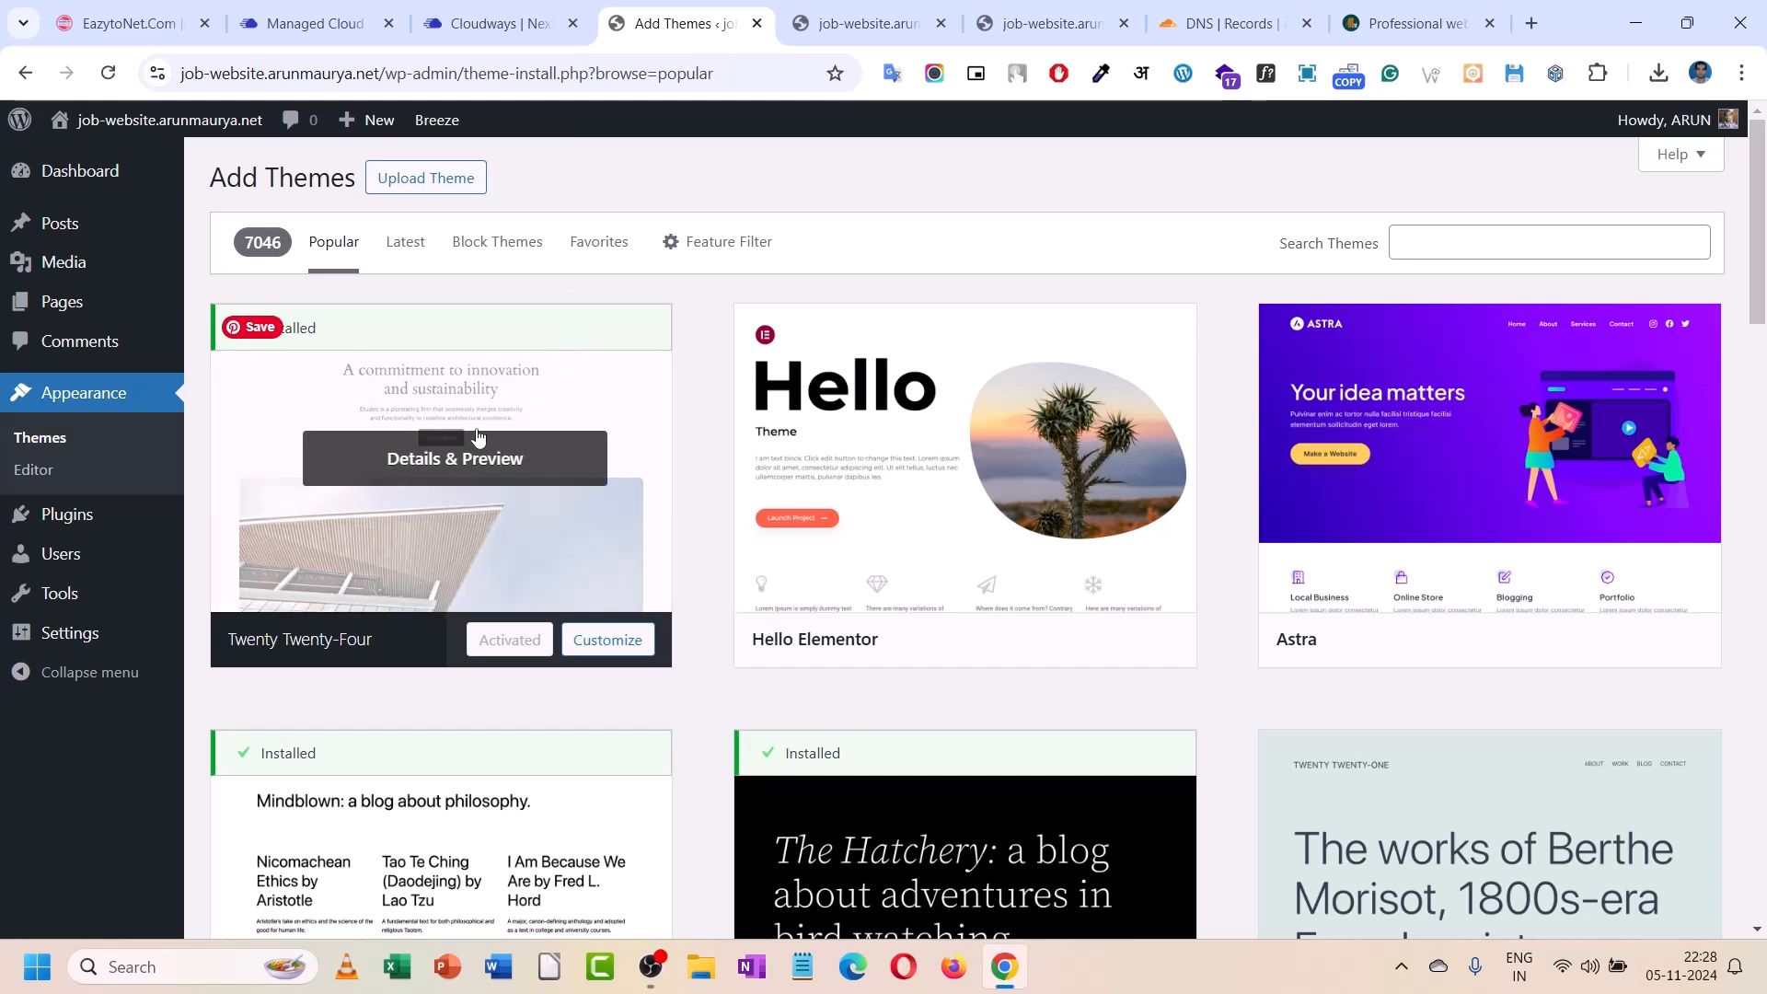
scroll(422, 442, "down", 1)
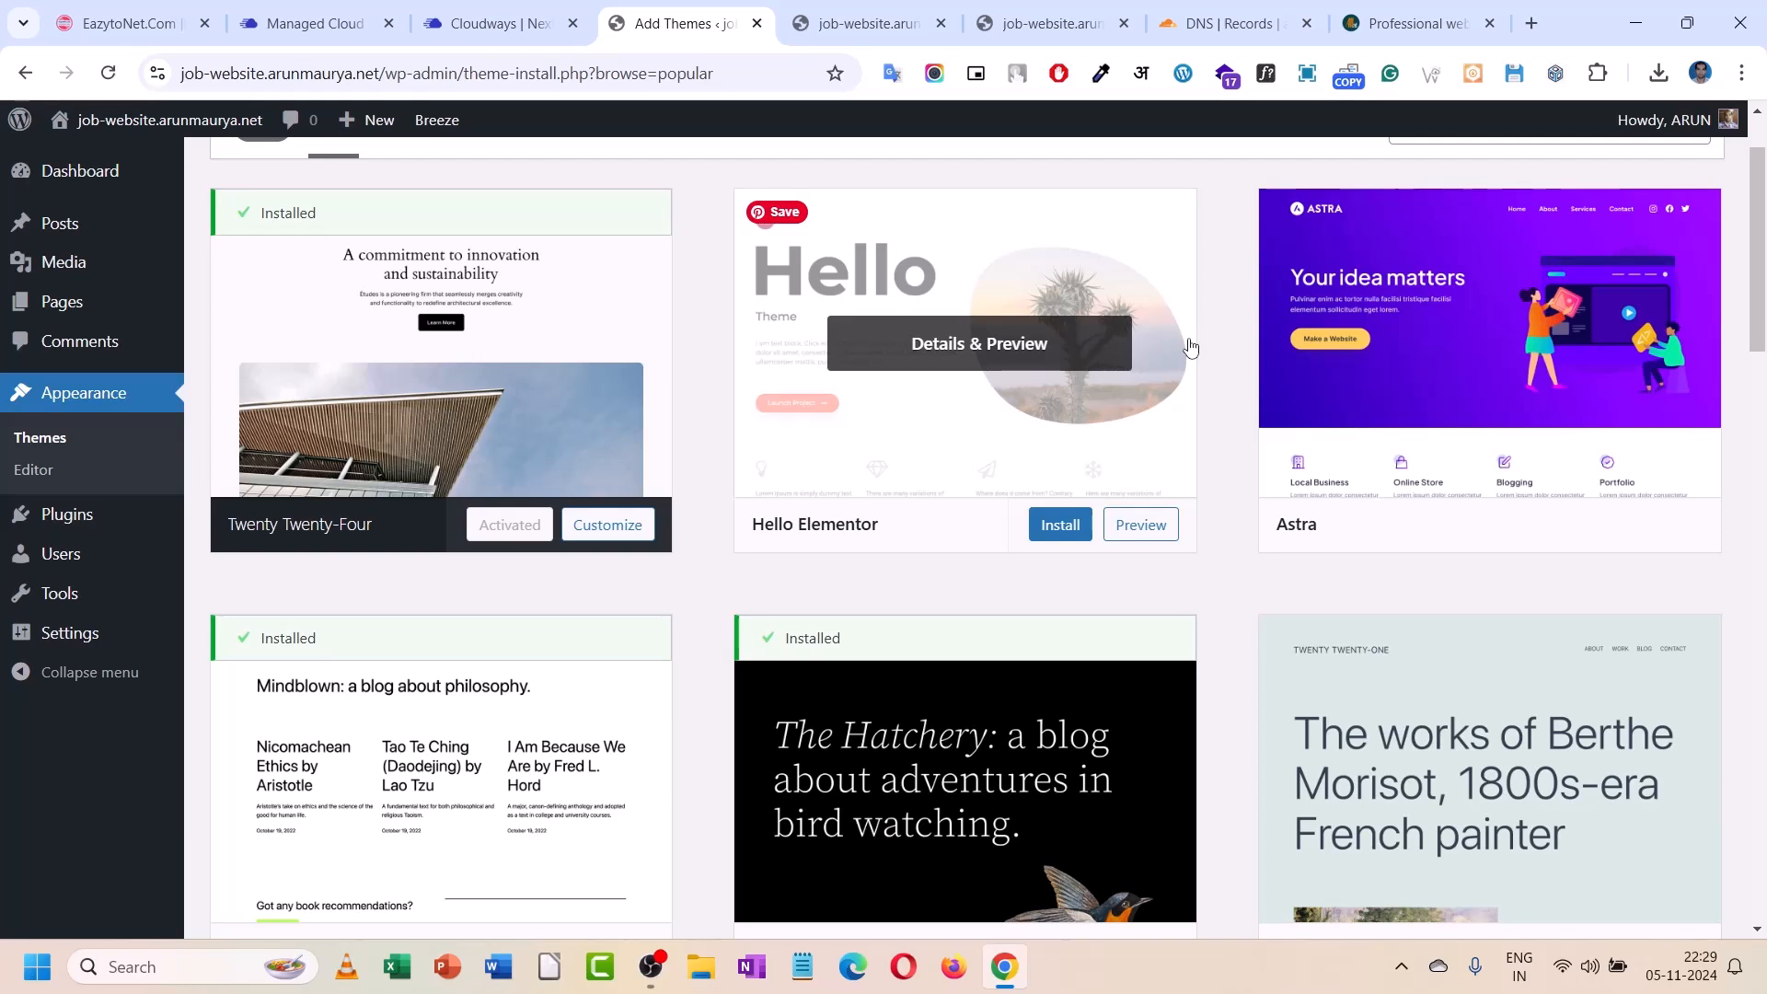
mouse_move(1390, 348)
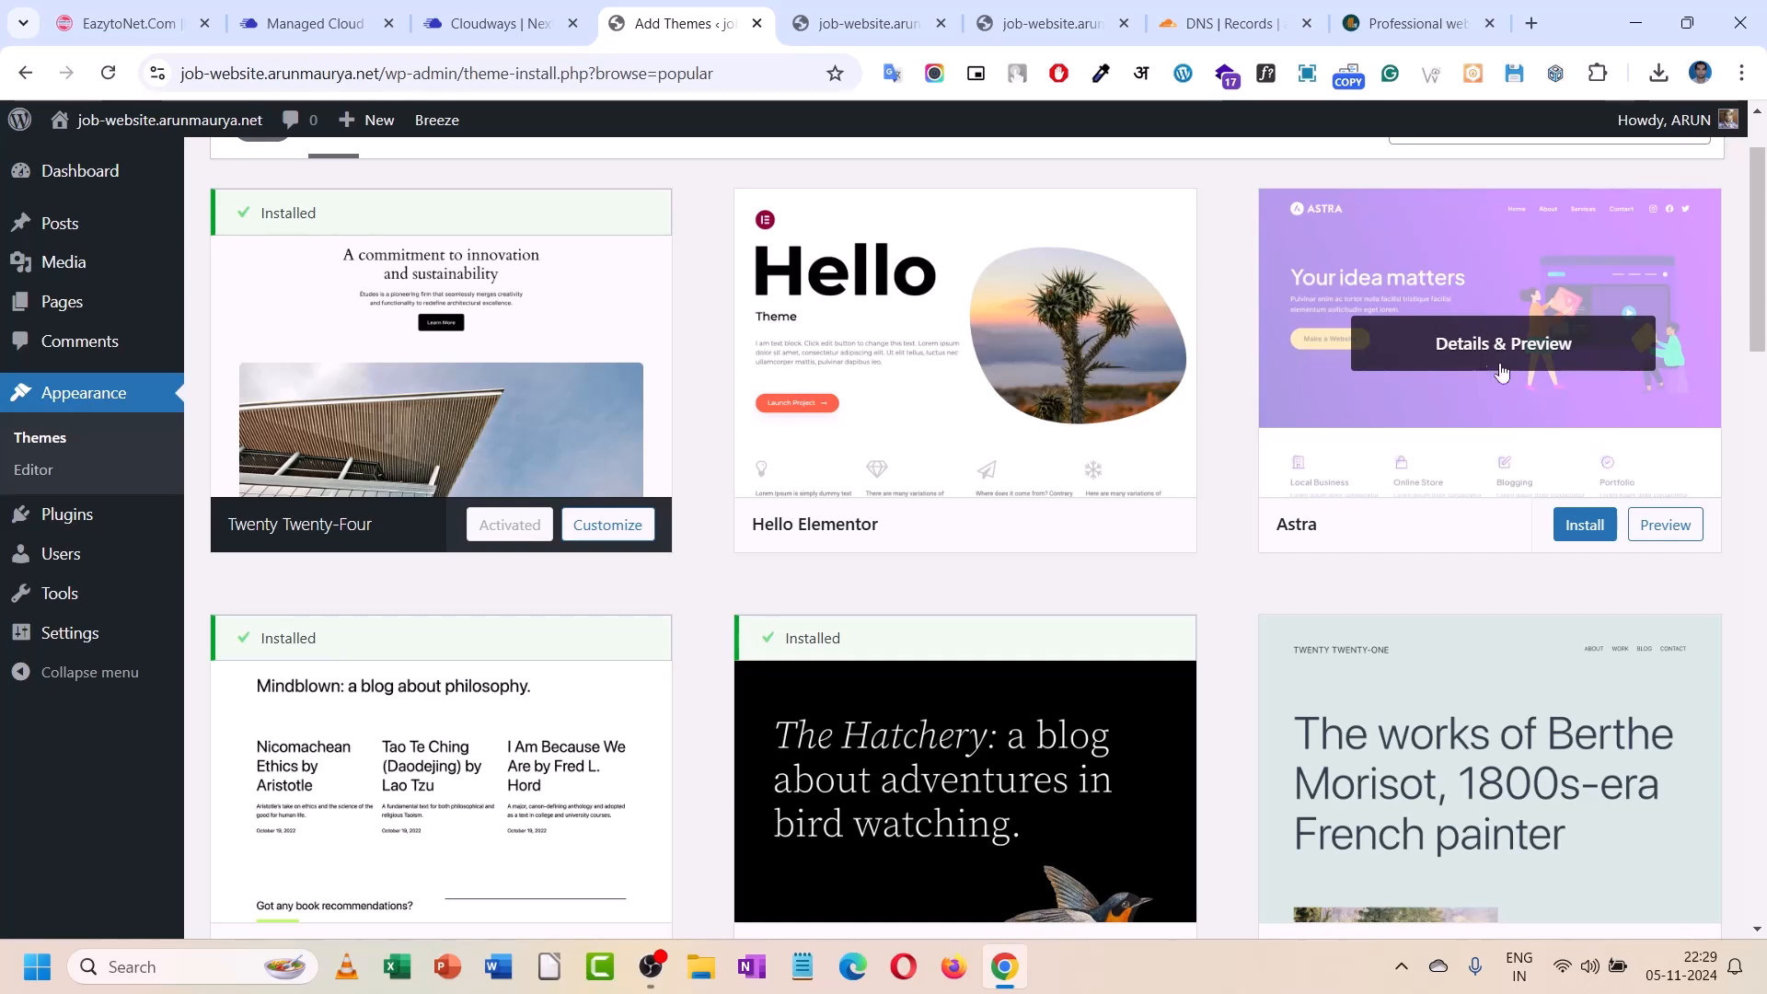
left_click(1565, 526)
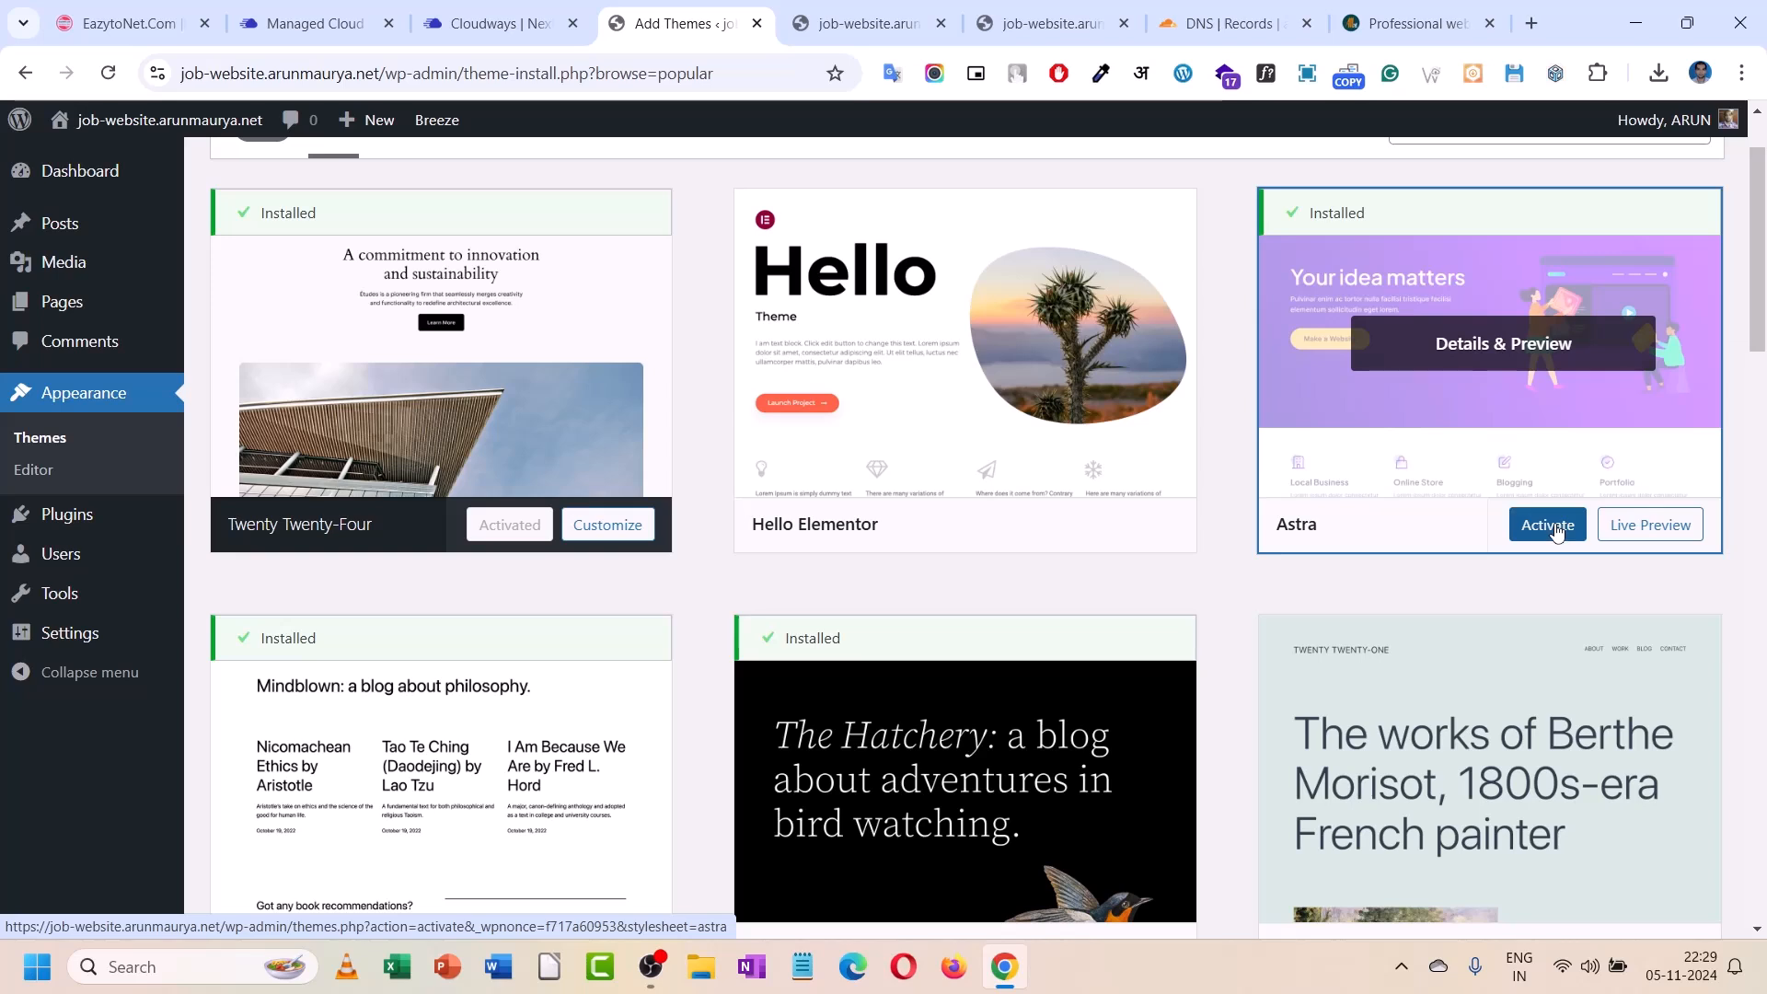
left_click(1551, 526)
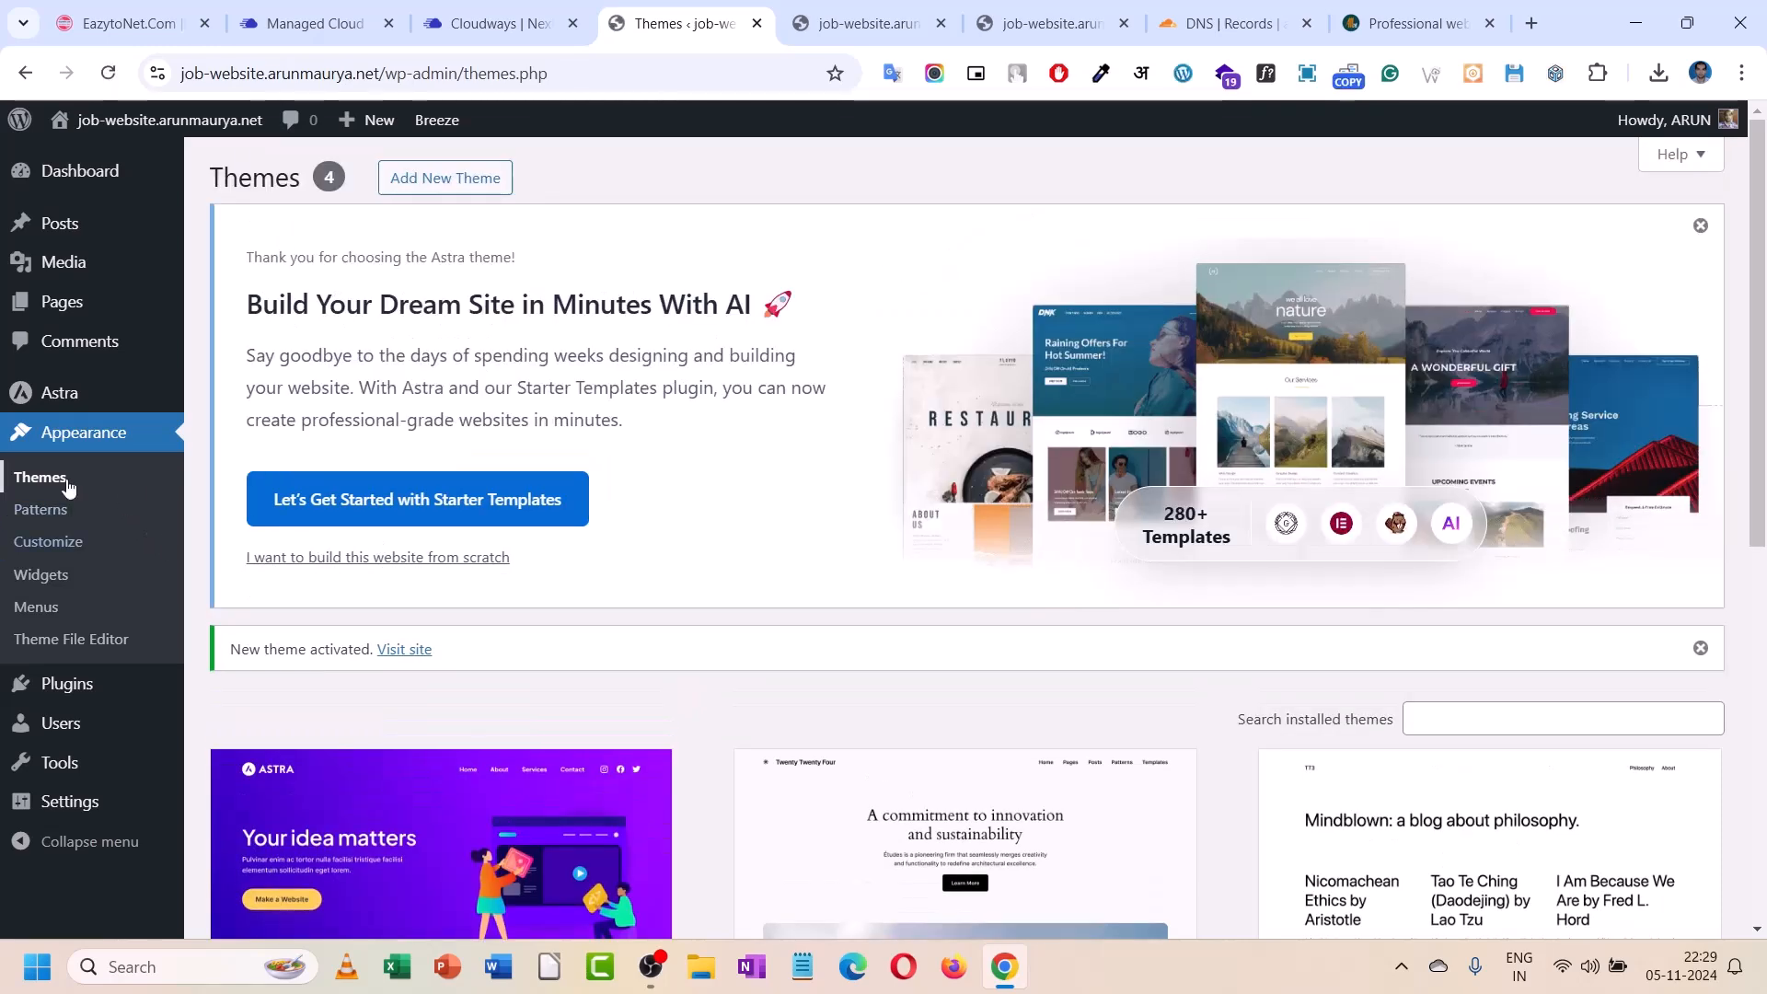
- Dismiss the Astra starter templates notice and delete the unused Twenty Twenty-Two theme
left_click(61, 485)
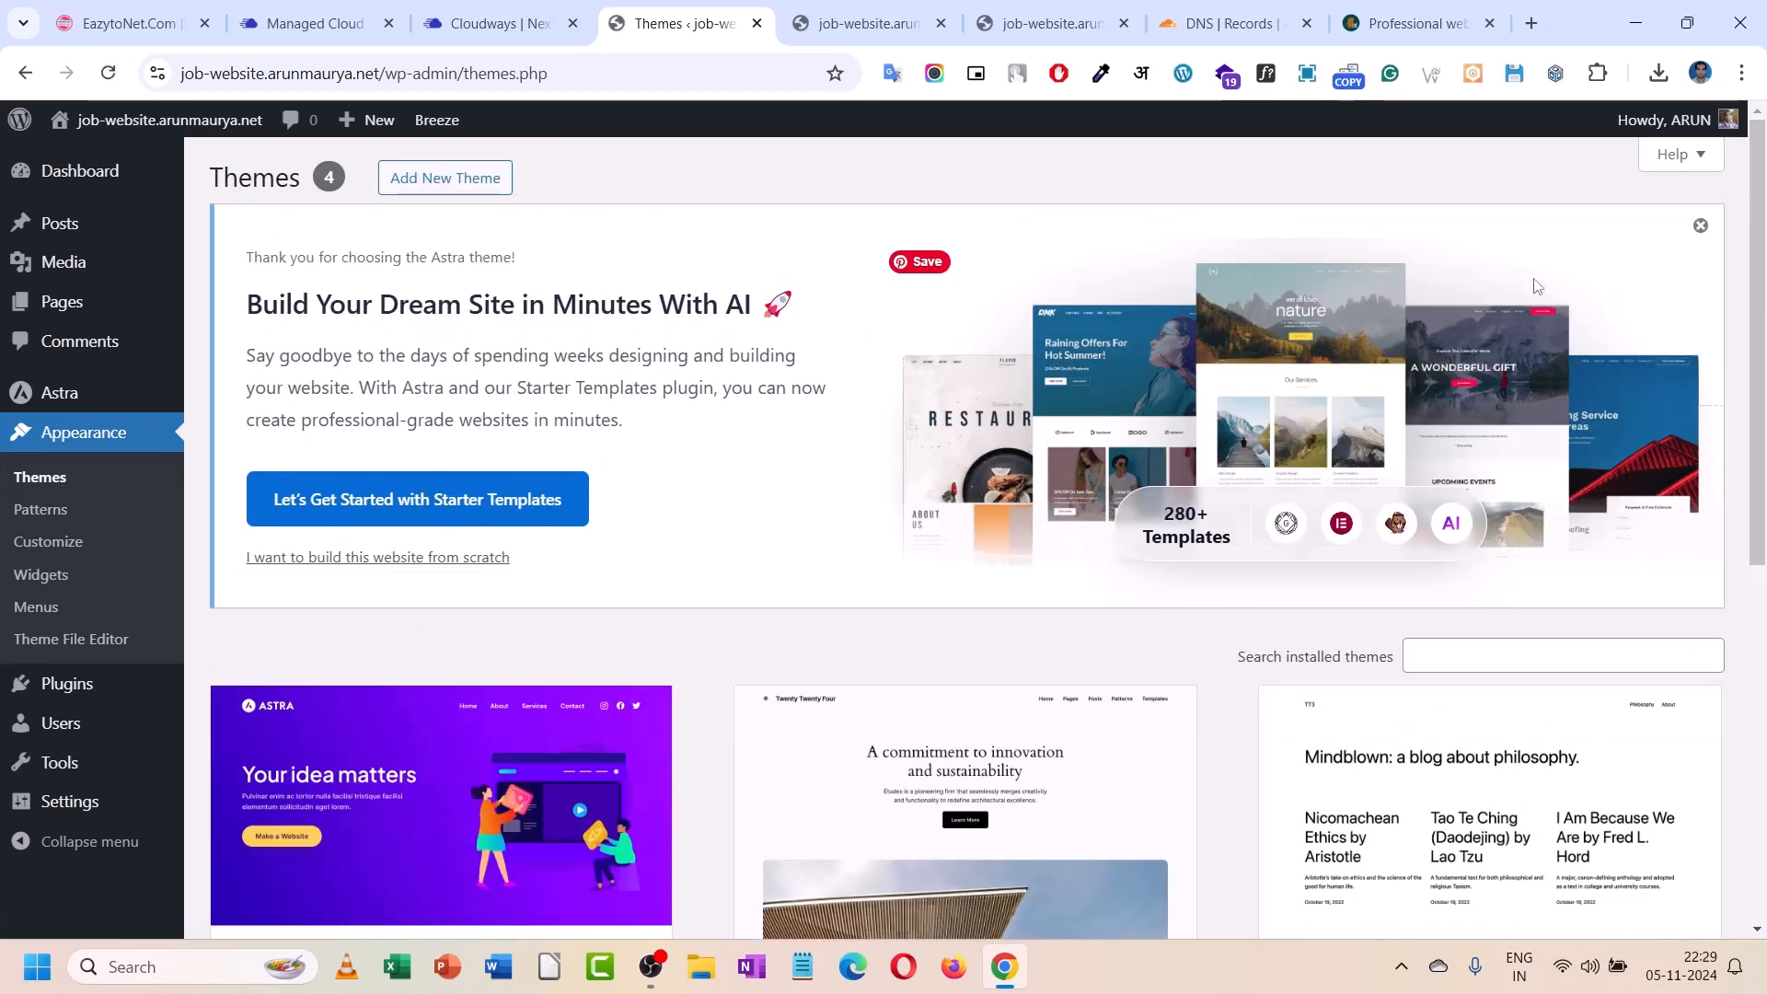
left_click(1700, 225)
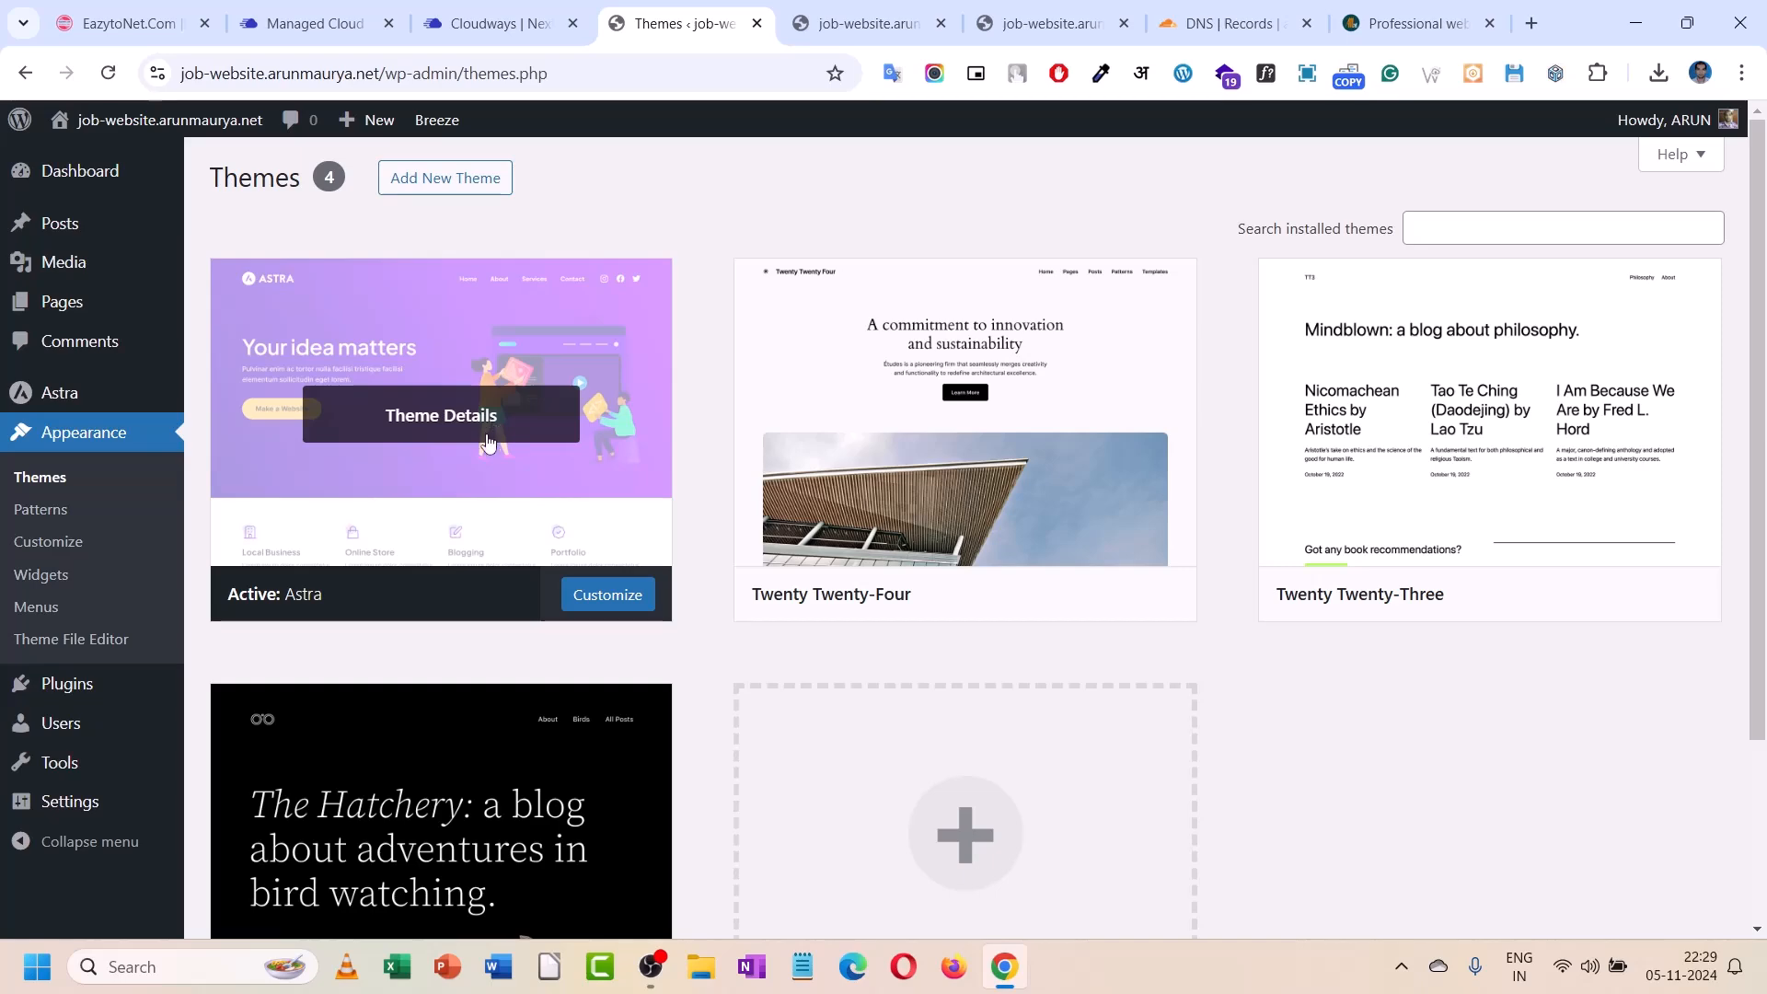
scroll(488, 433, "down", 3)
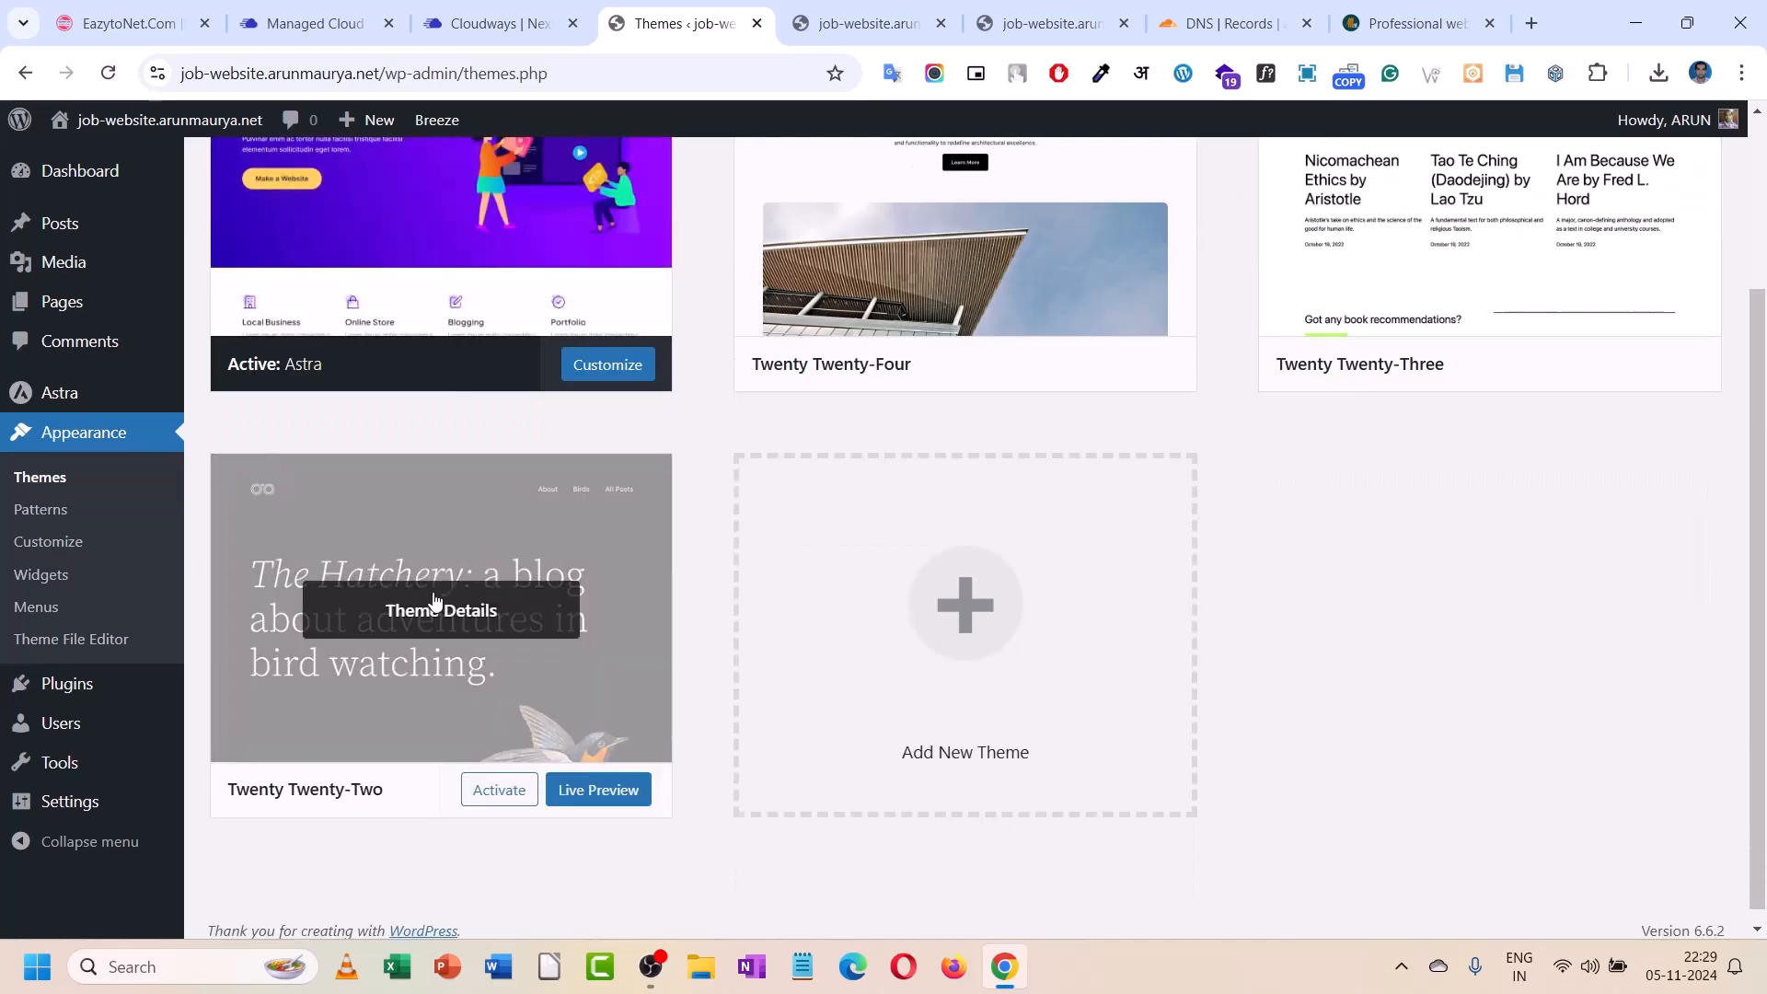
left_click(435, 600)
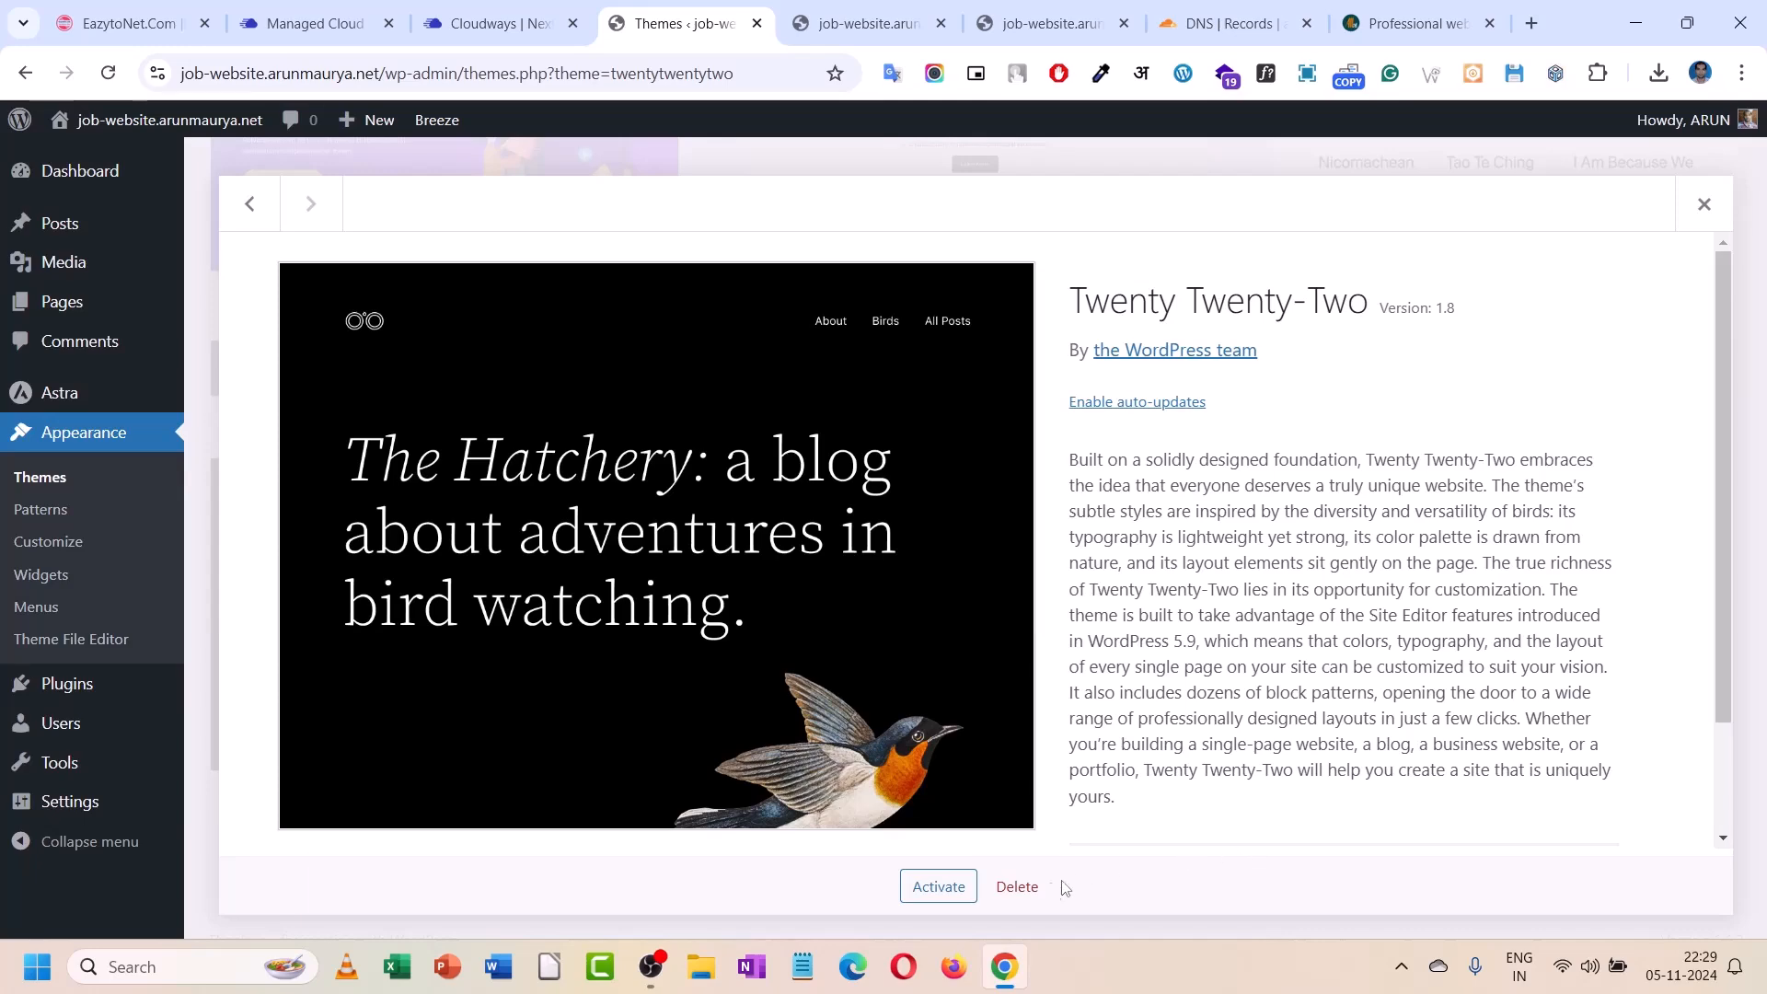
left_click(1016, 886)
left_click(1003, 272)
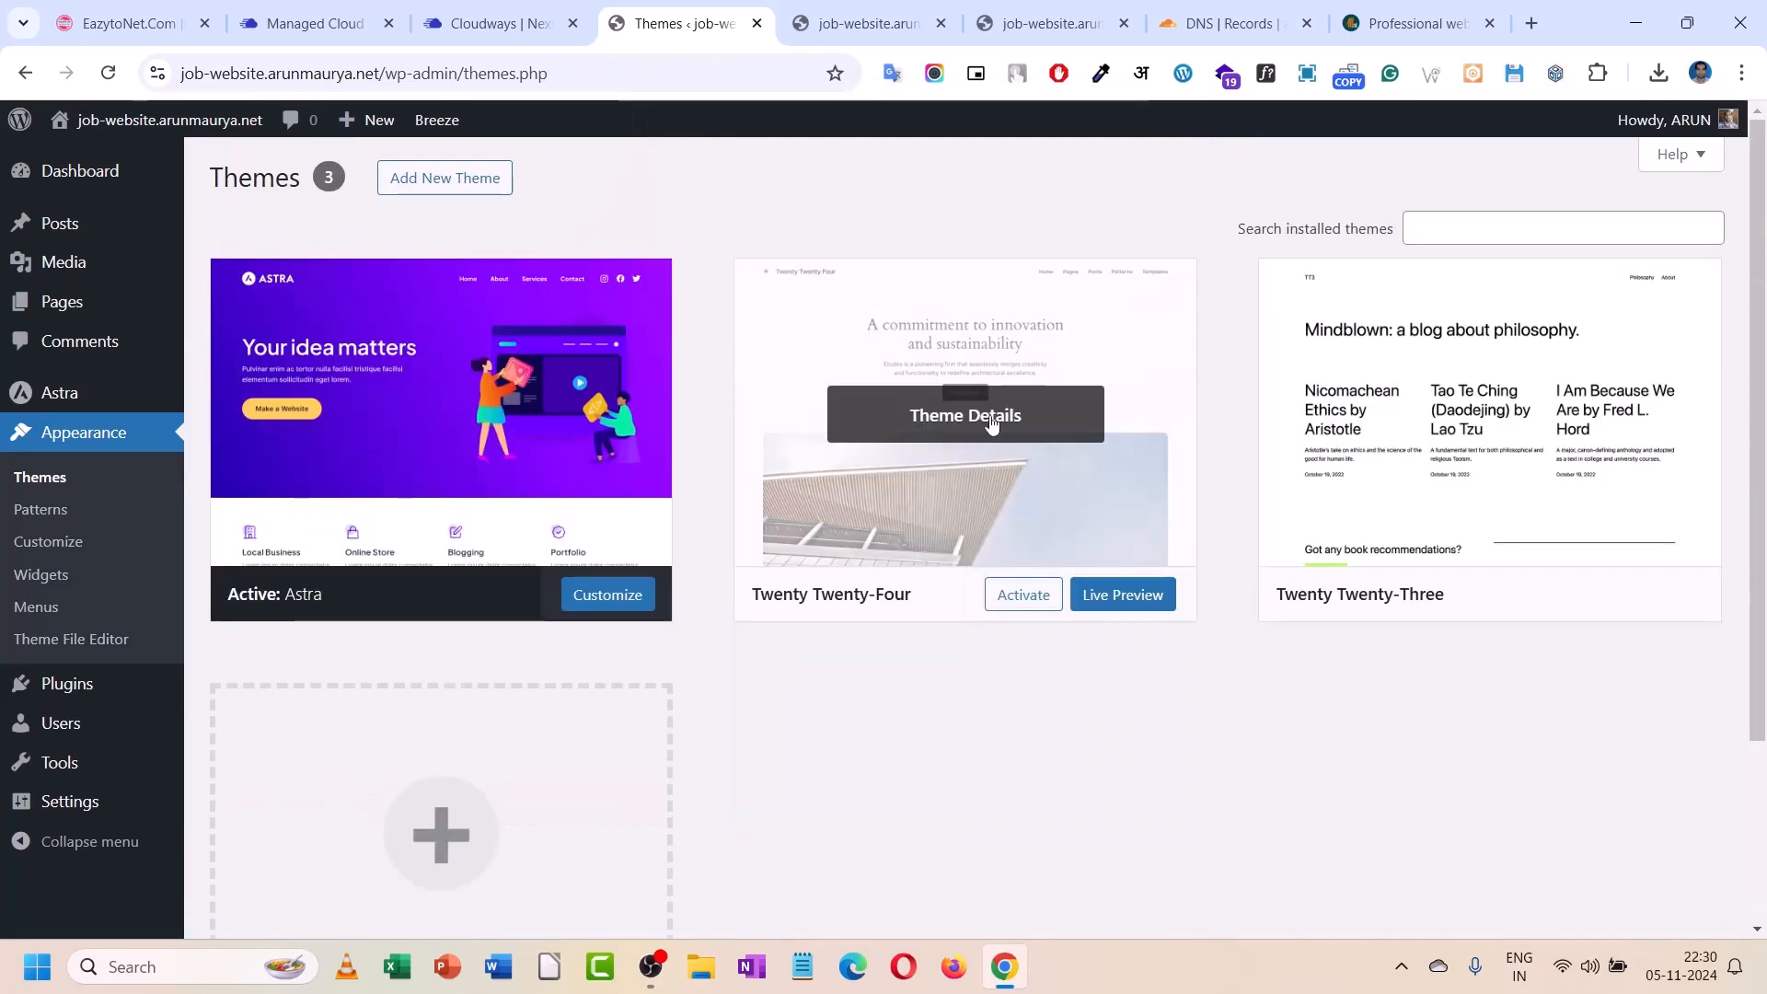
- Delete the unused Twenty Twenty-Three theme from the installed themes
left_click(1483, 414)
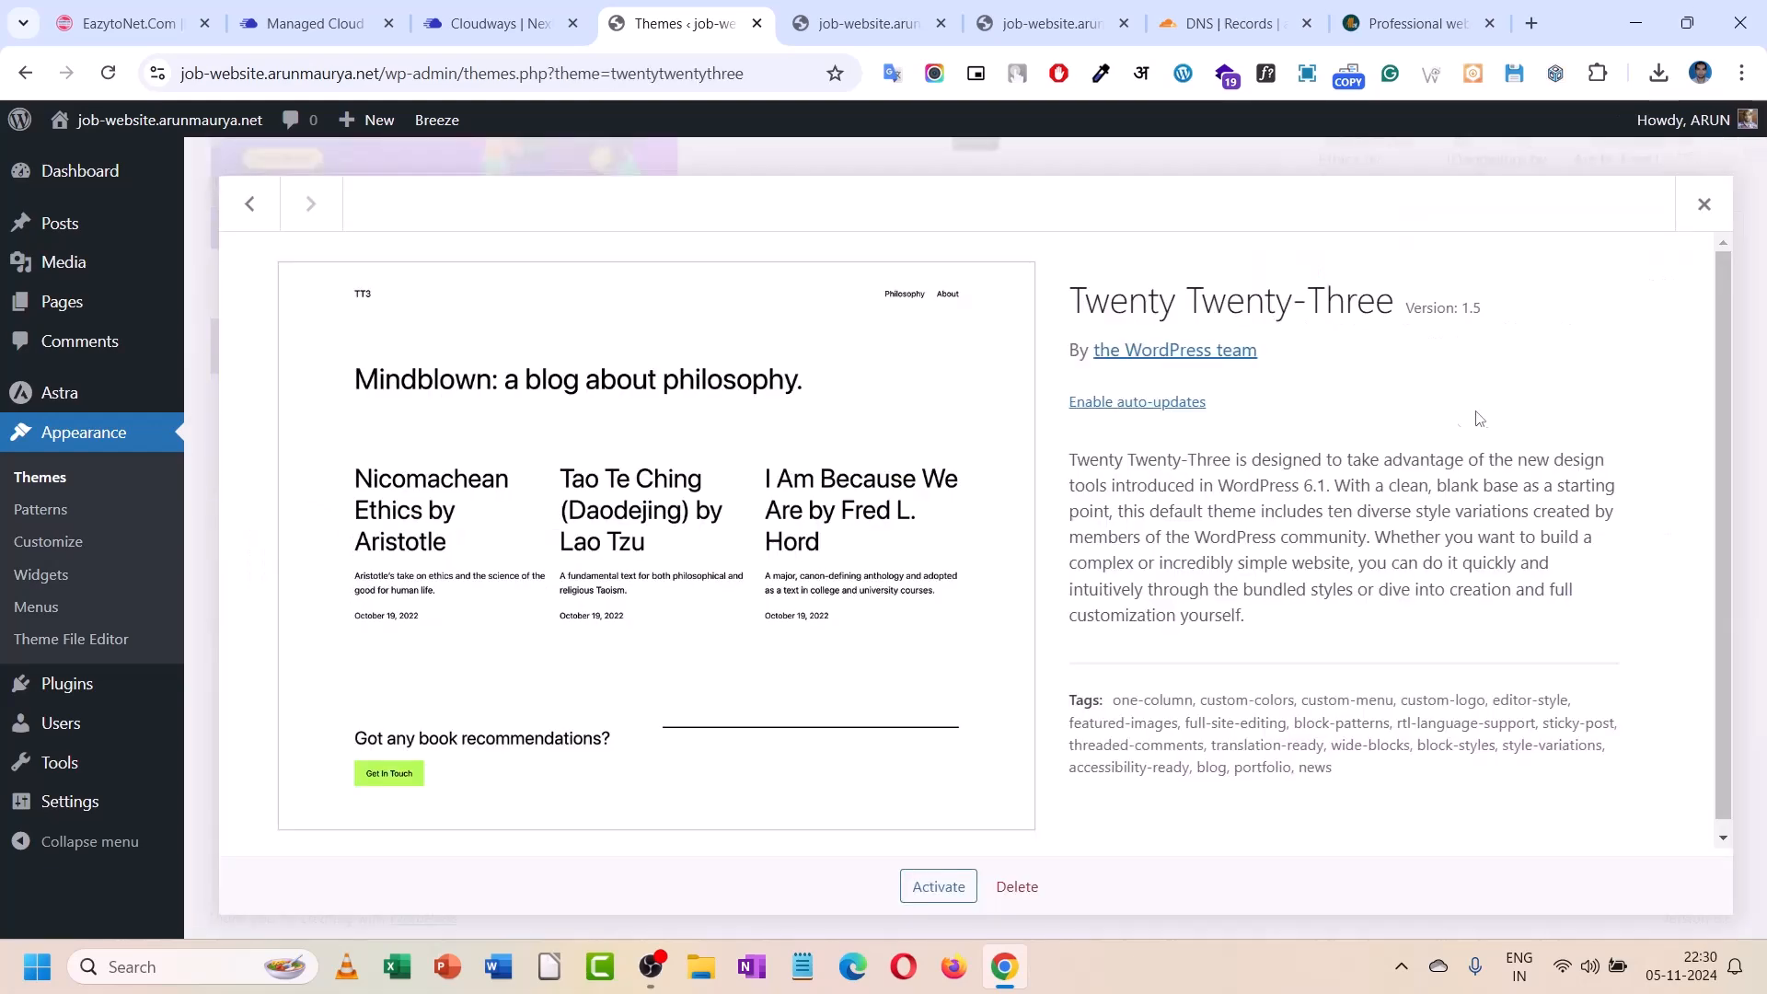
left_click(1016, 886)
left_click(975, 264)
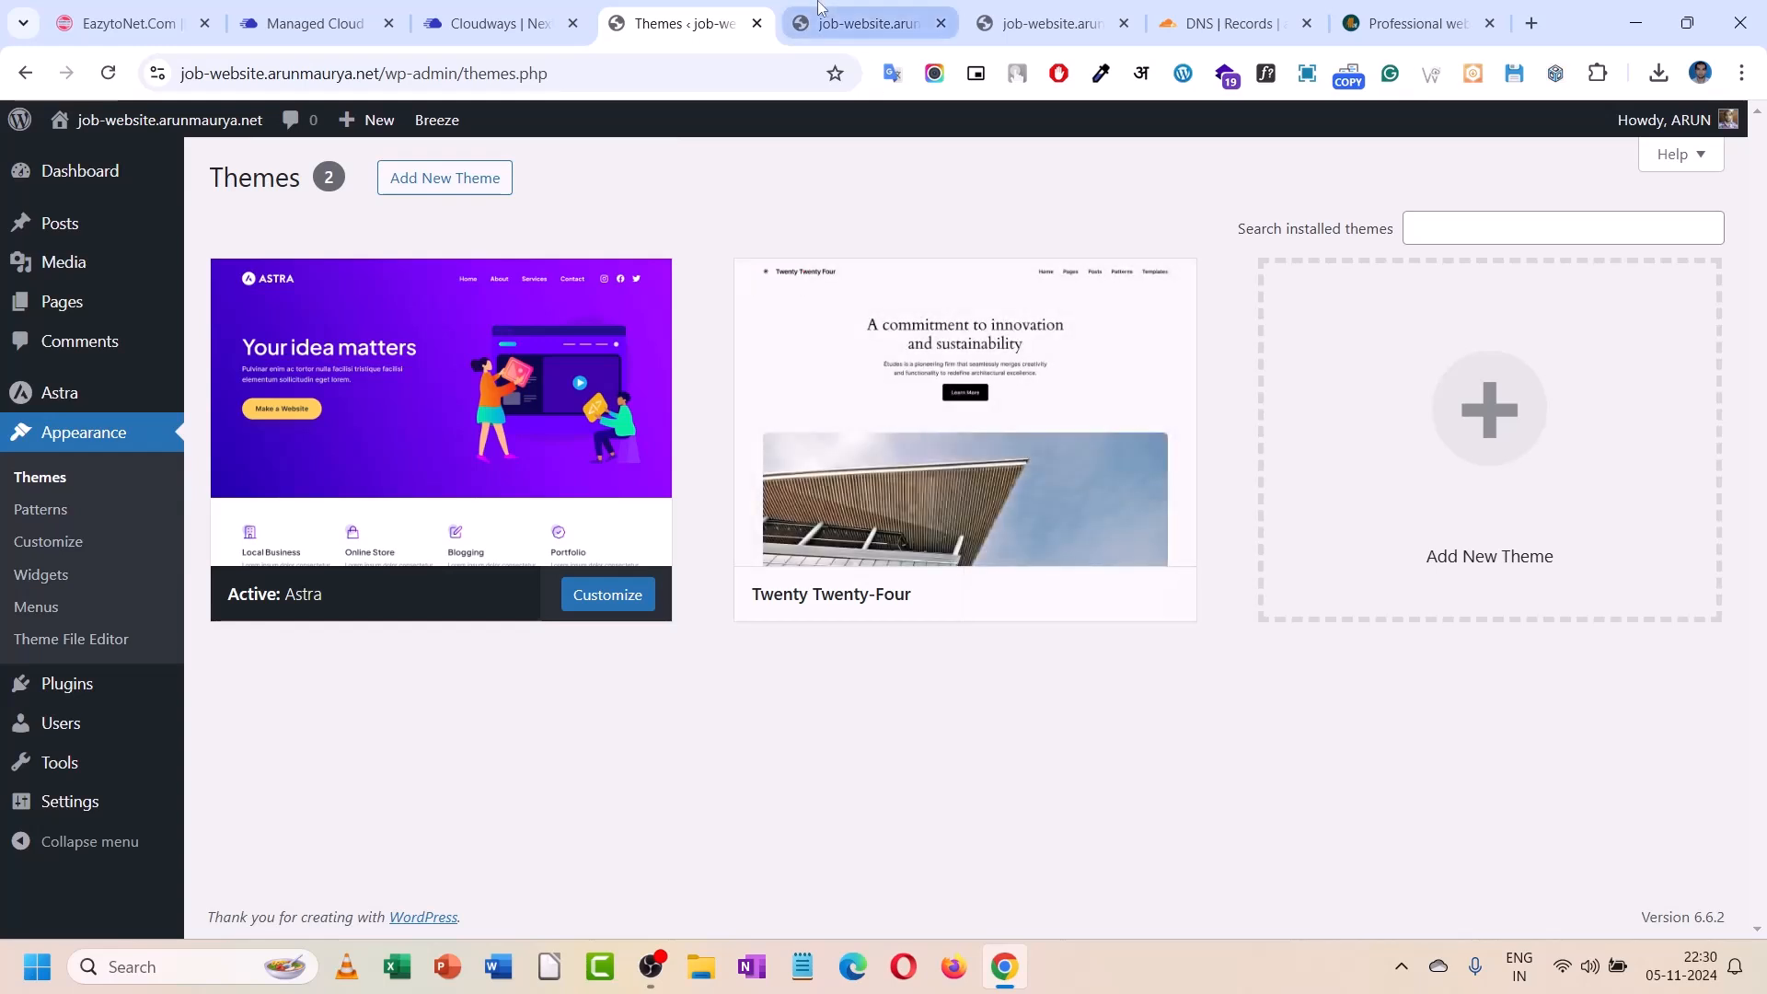
- Look through the already open job-website front page, and reload it to view the site with the Astra theme
left_click(860, 23)
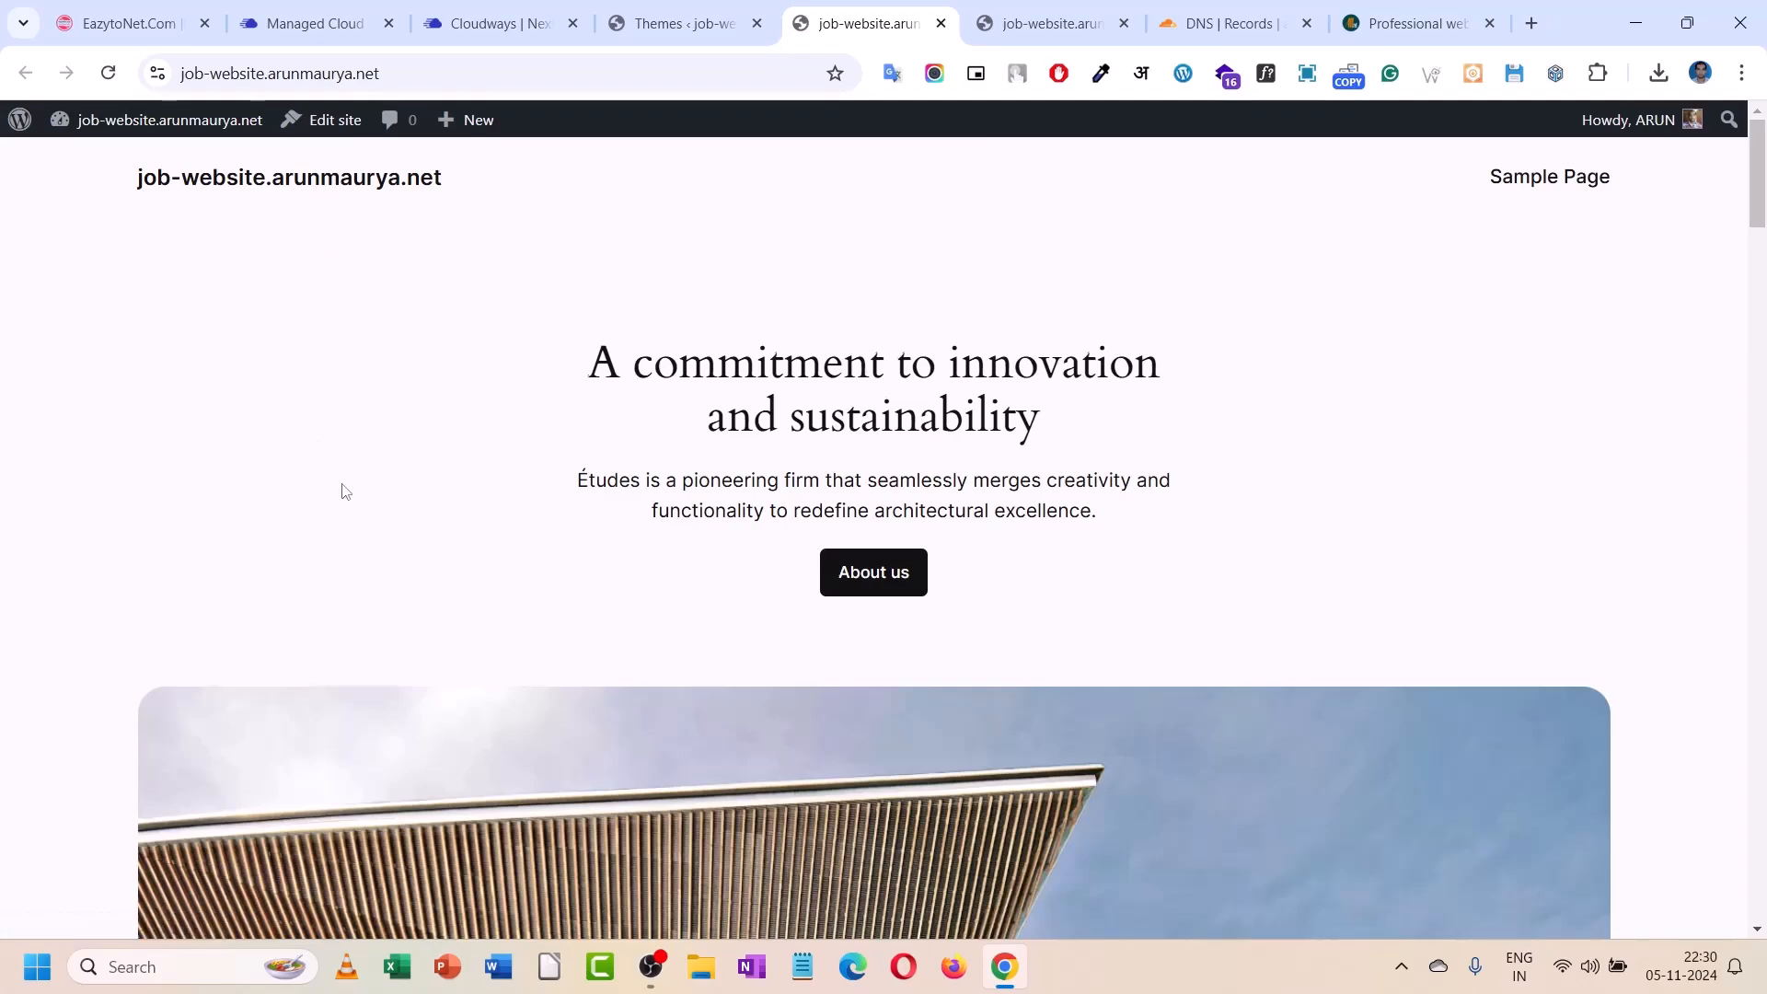
scroll(341, 483, "down", 7)
scroll(343, 488, "up", 6)
scroll(342, 490, "down", 20)
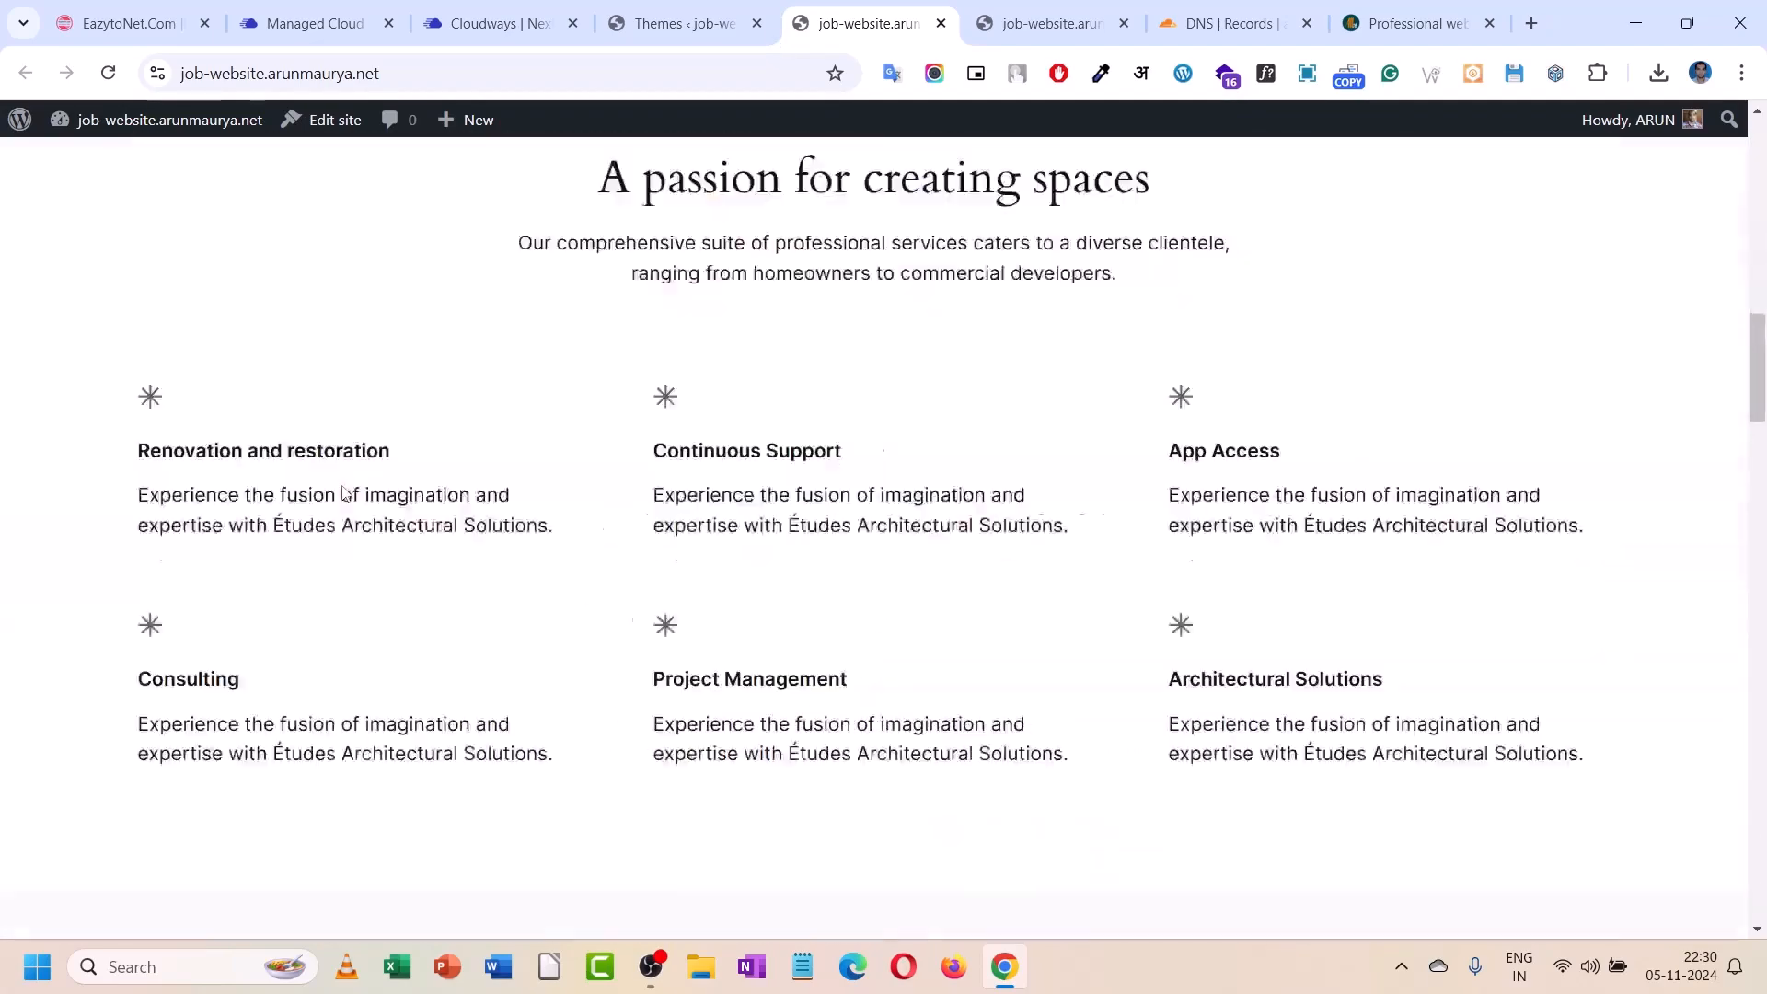
scroll(342, 493, "down", 10)
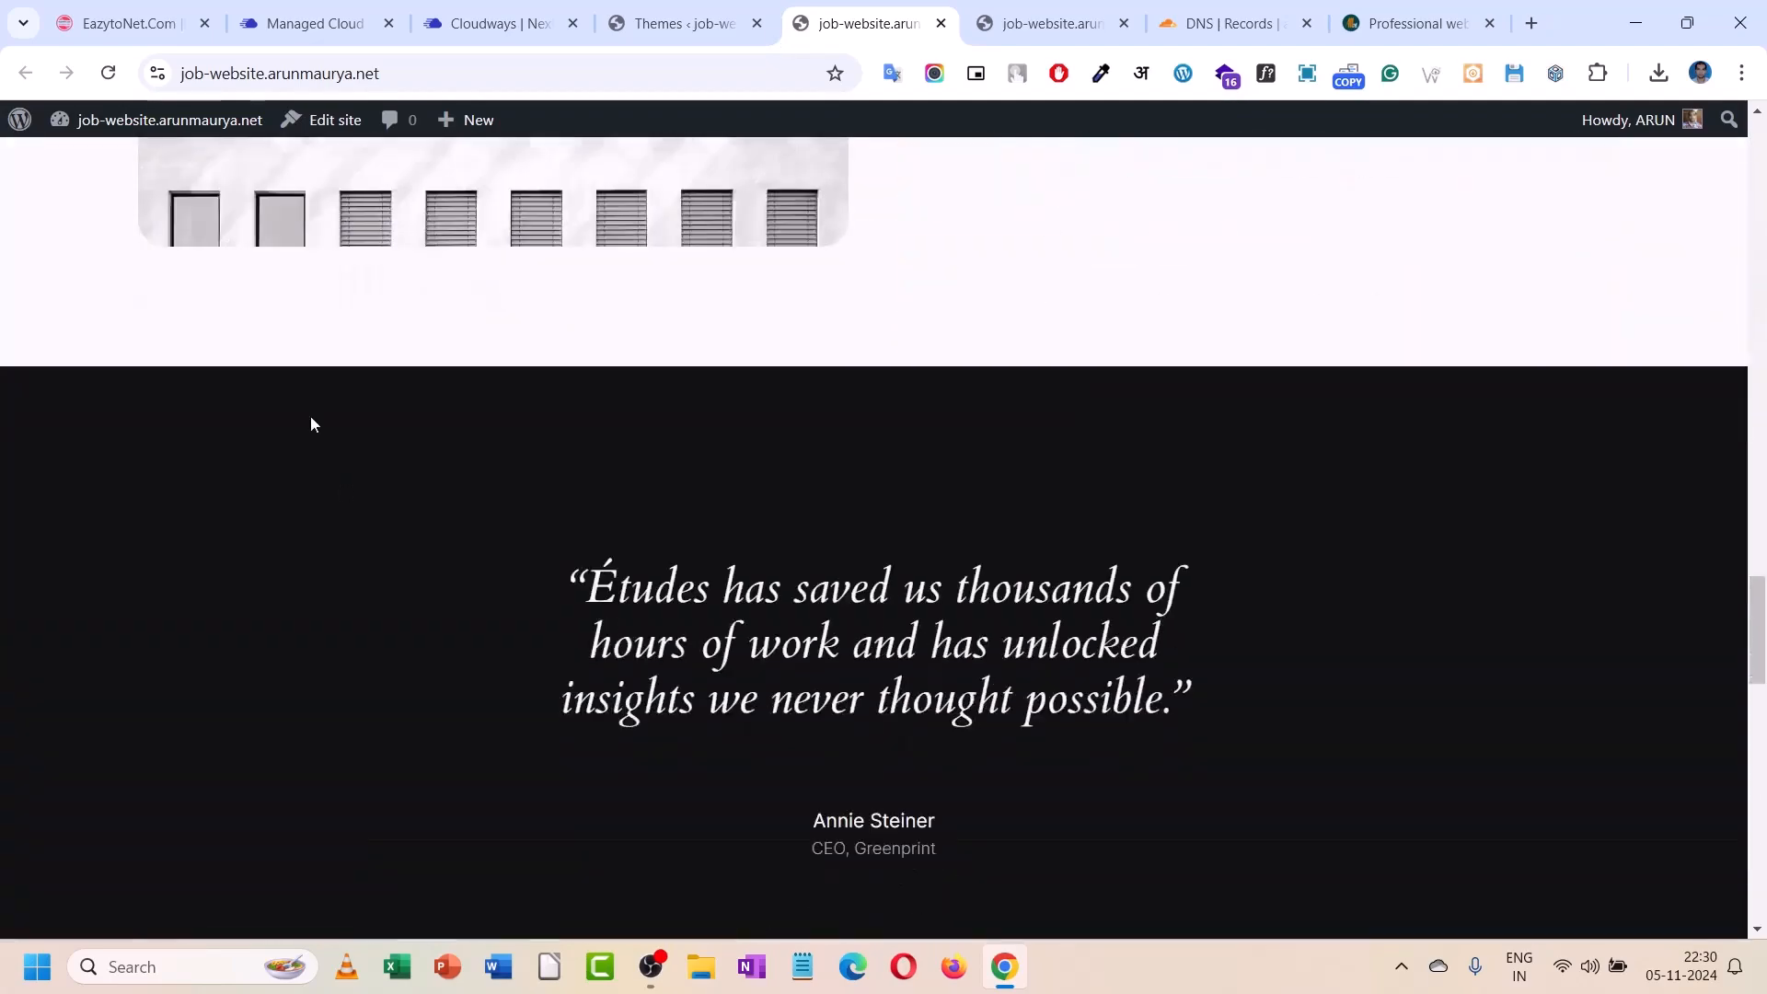
left_click(107, 75)
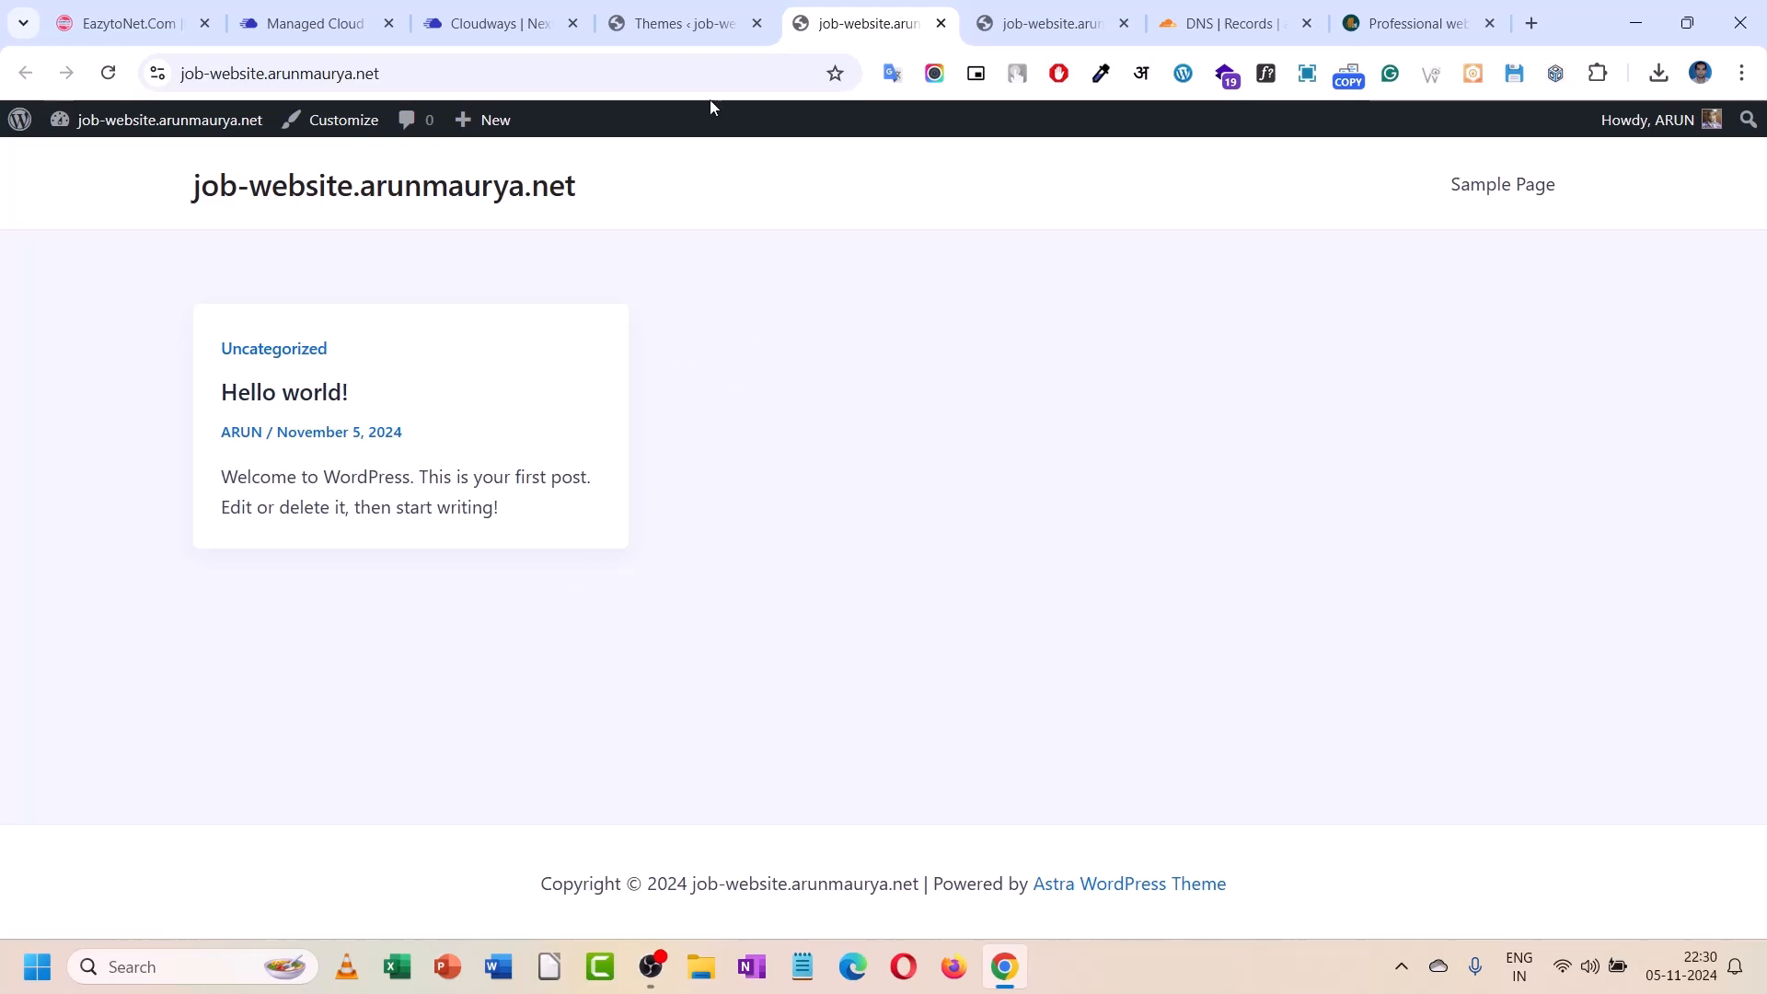
- Move the default Hello world! post to the trash from the WordPress admin's list of all posts
left_click(676, 23)
mouse_move(58, 219)
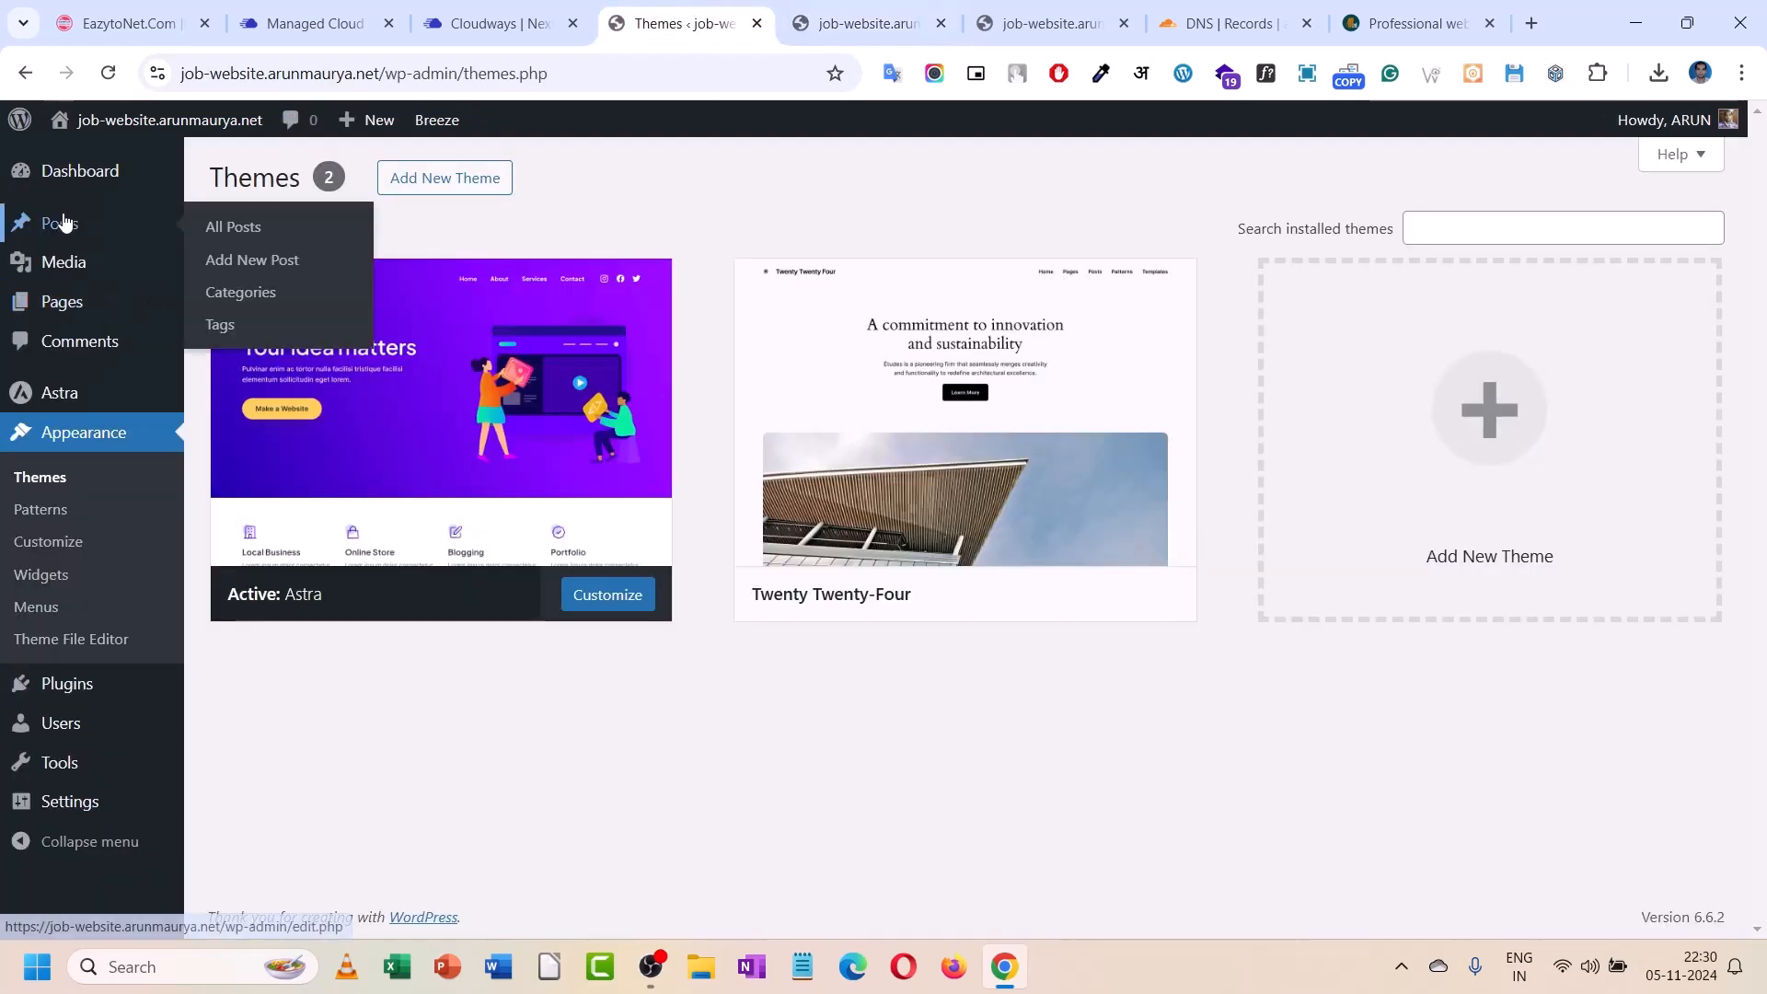
left_click(231, 230)
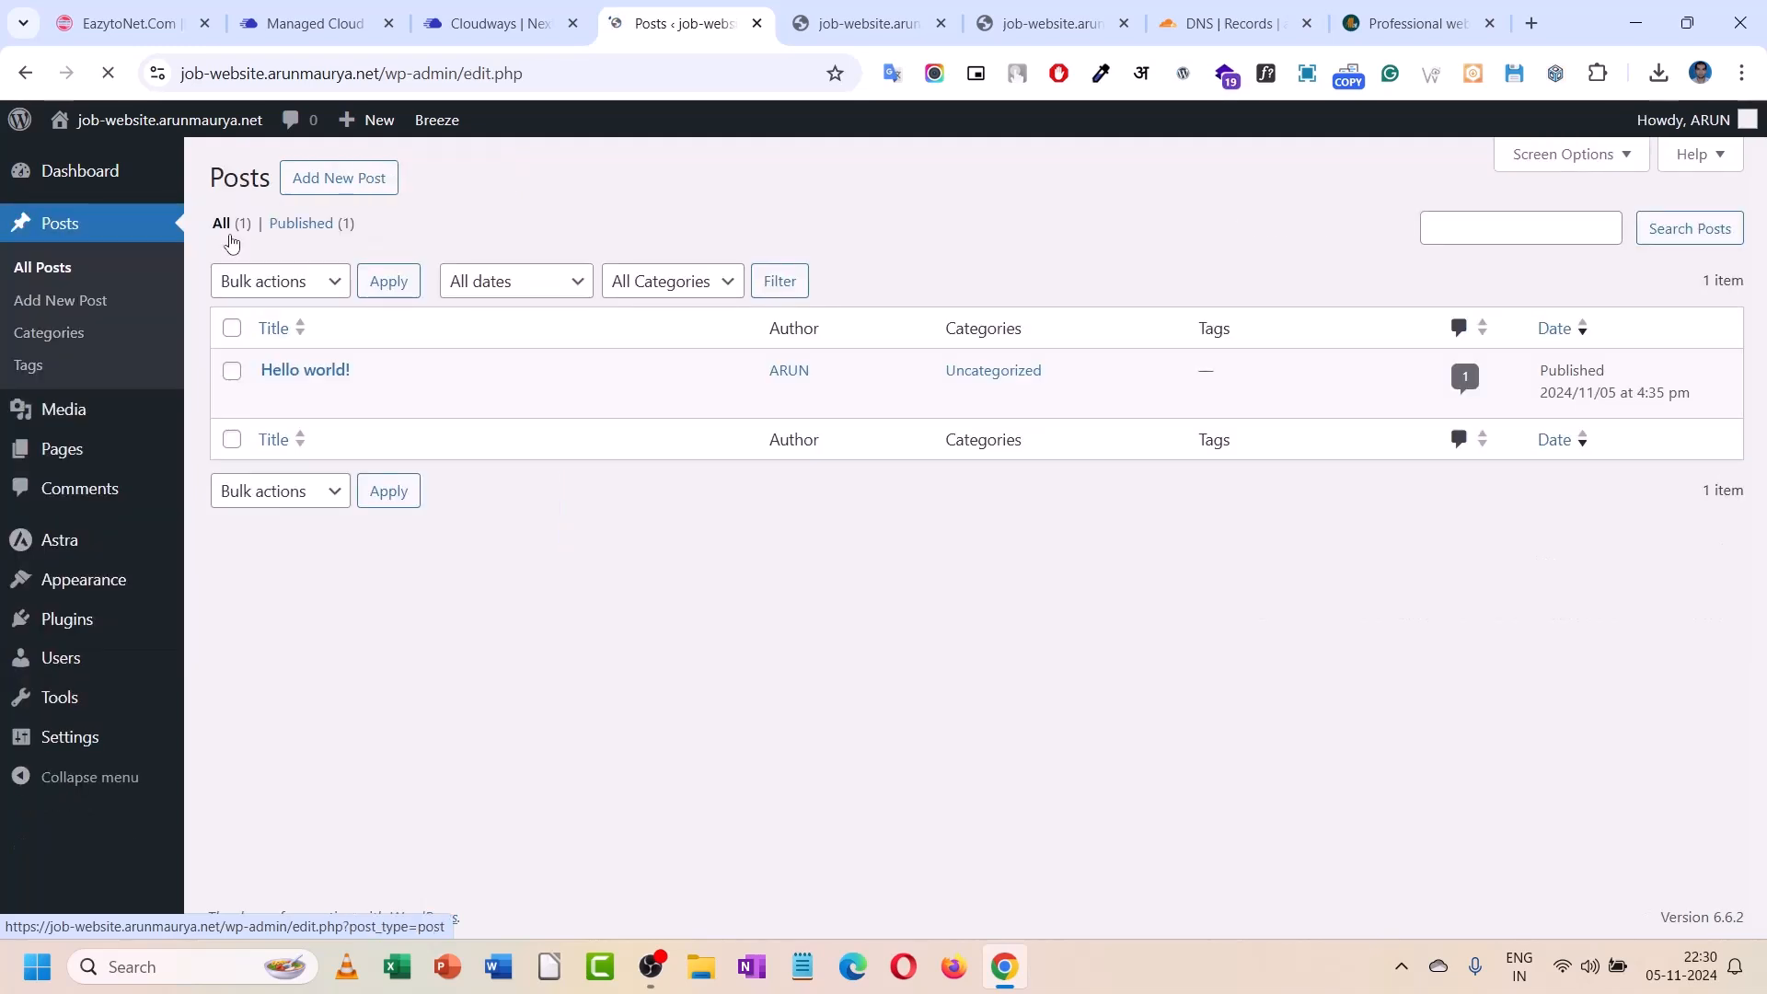
left_click(480, 404)
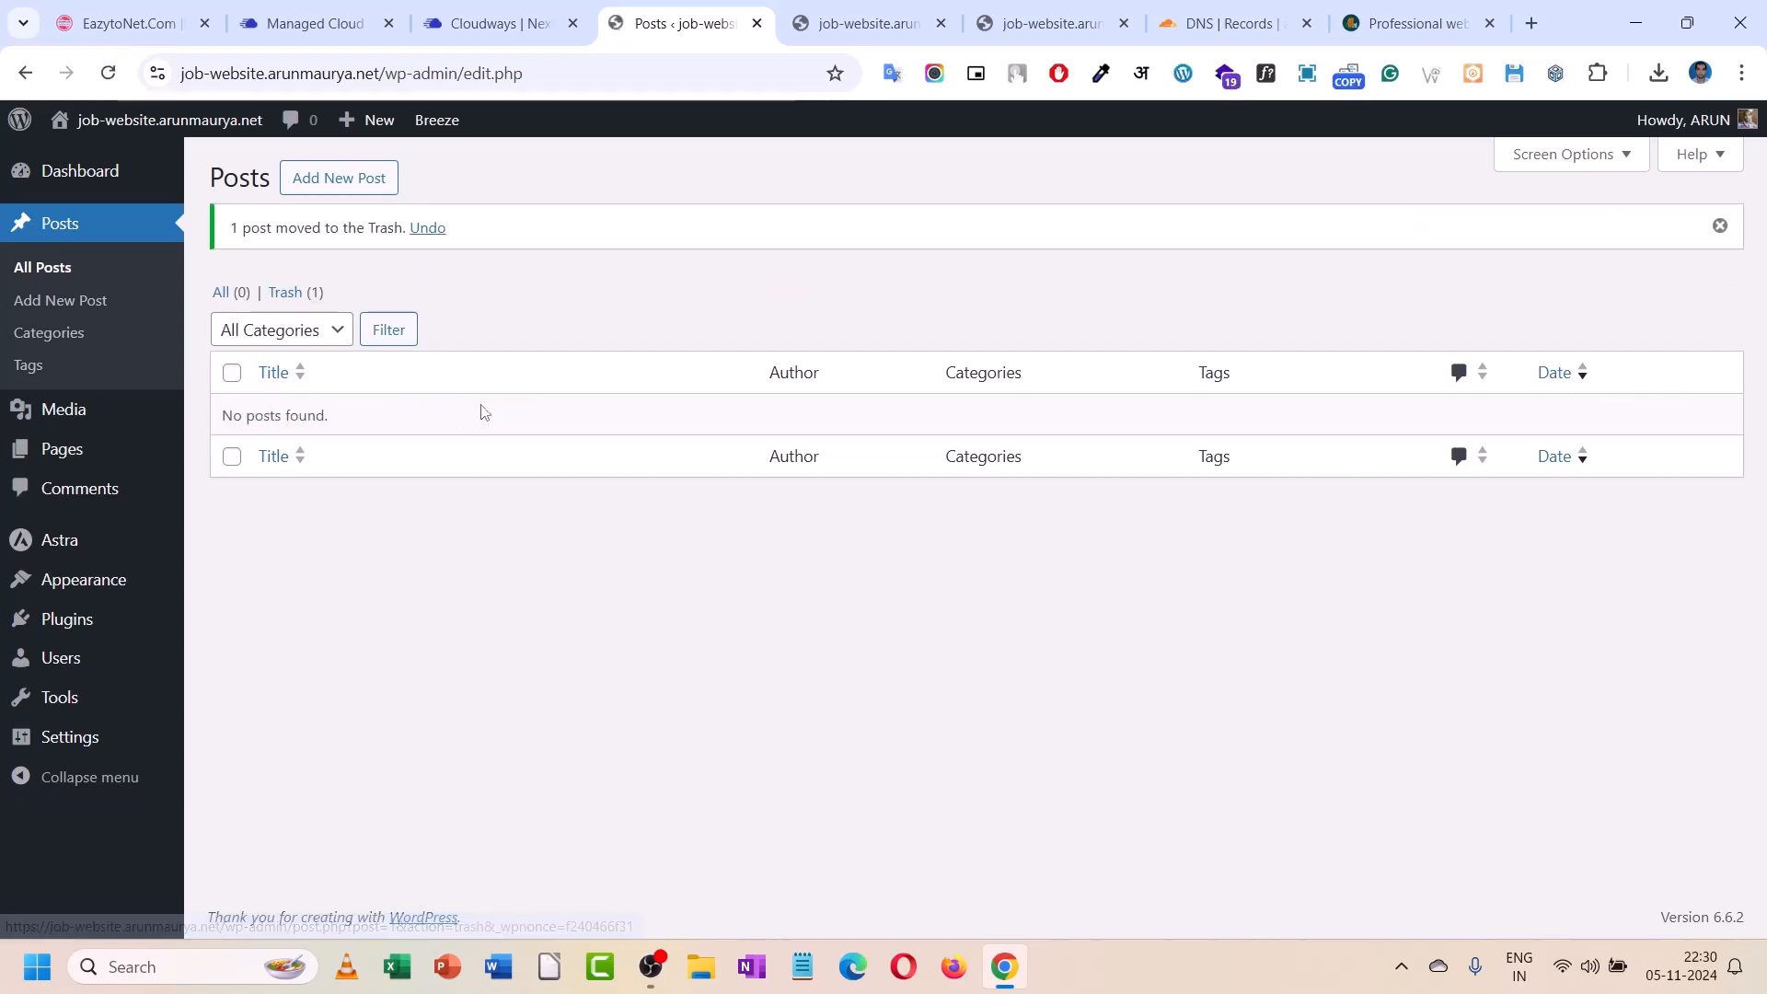
- Move both default pages, Privacy Policy and Sample Page, to the trash with one bulk action
mouse_move(63, 451)
left_click(257, 459)
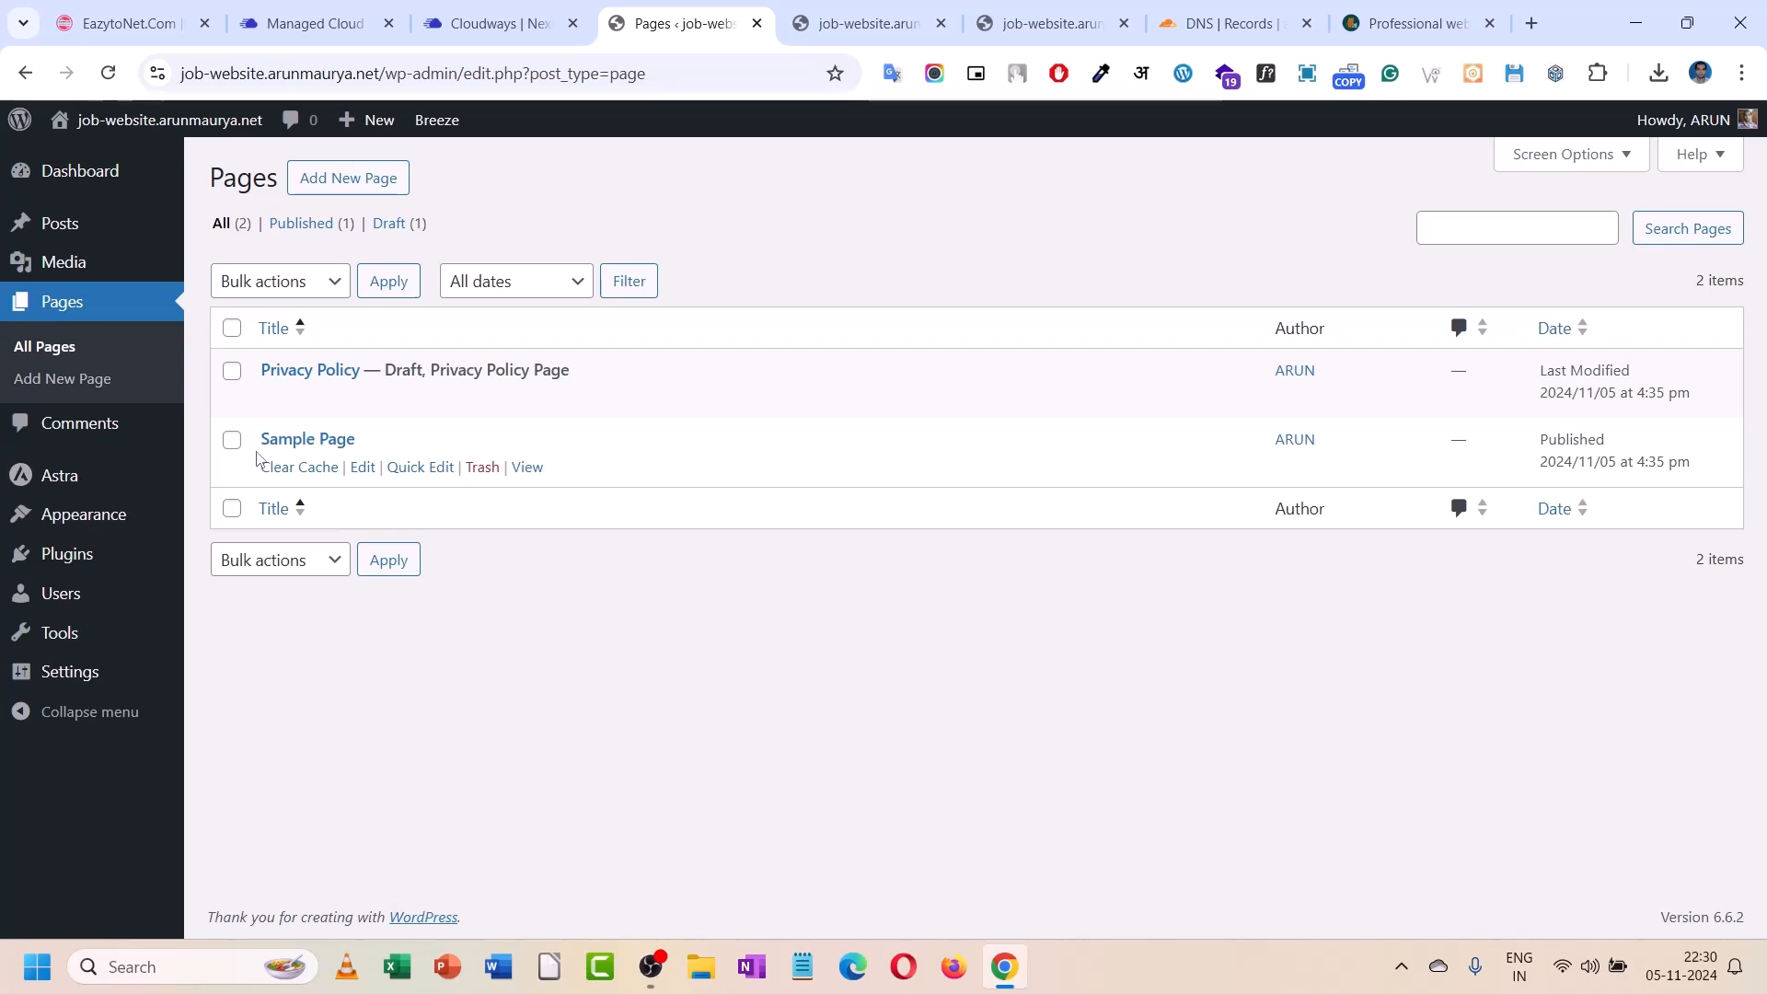
left_click(232, 328)
left_click(276, 282)
left_click(272, 377)
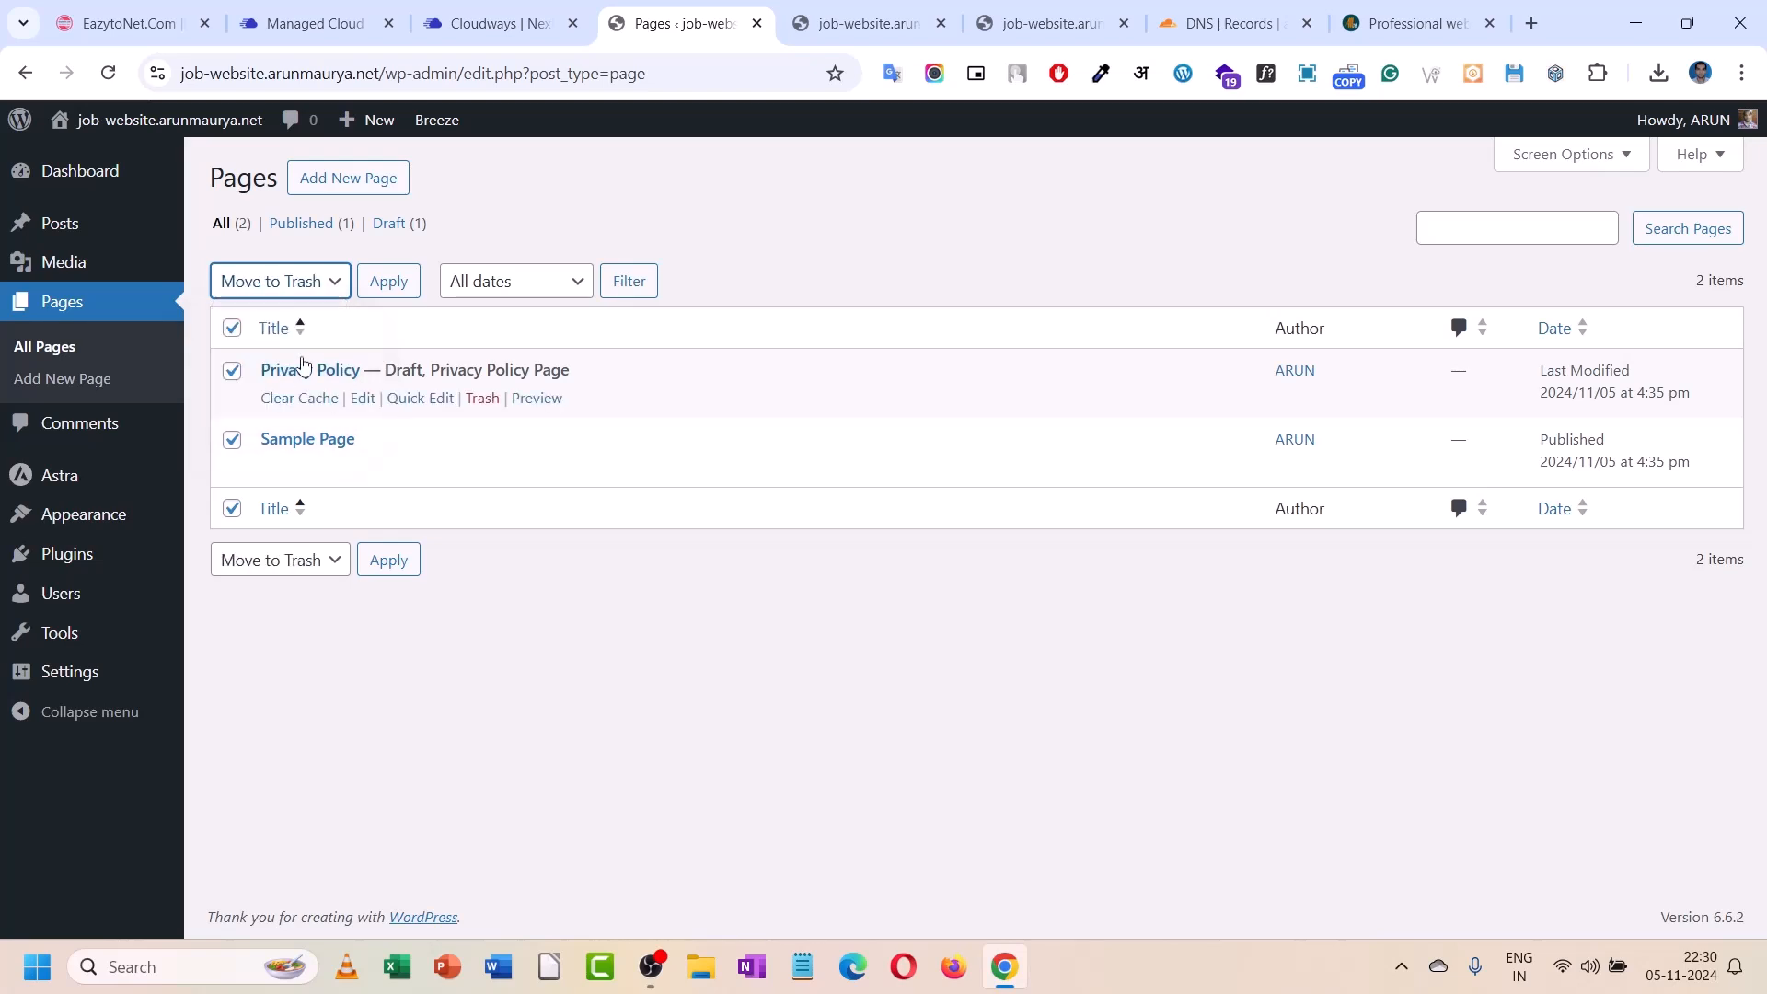
left_click(405, 284)
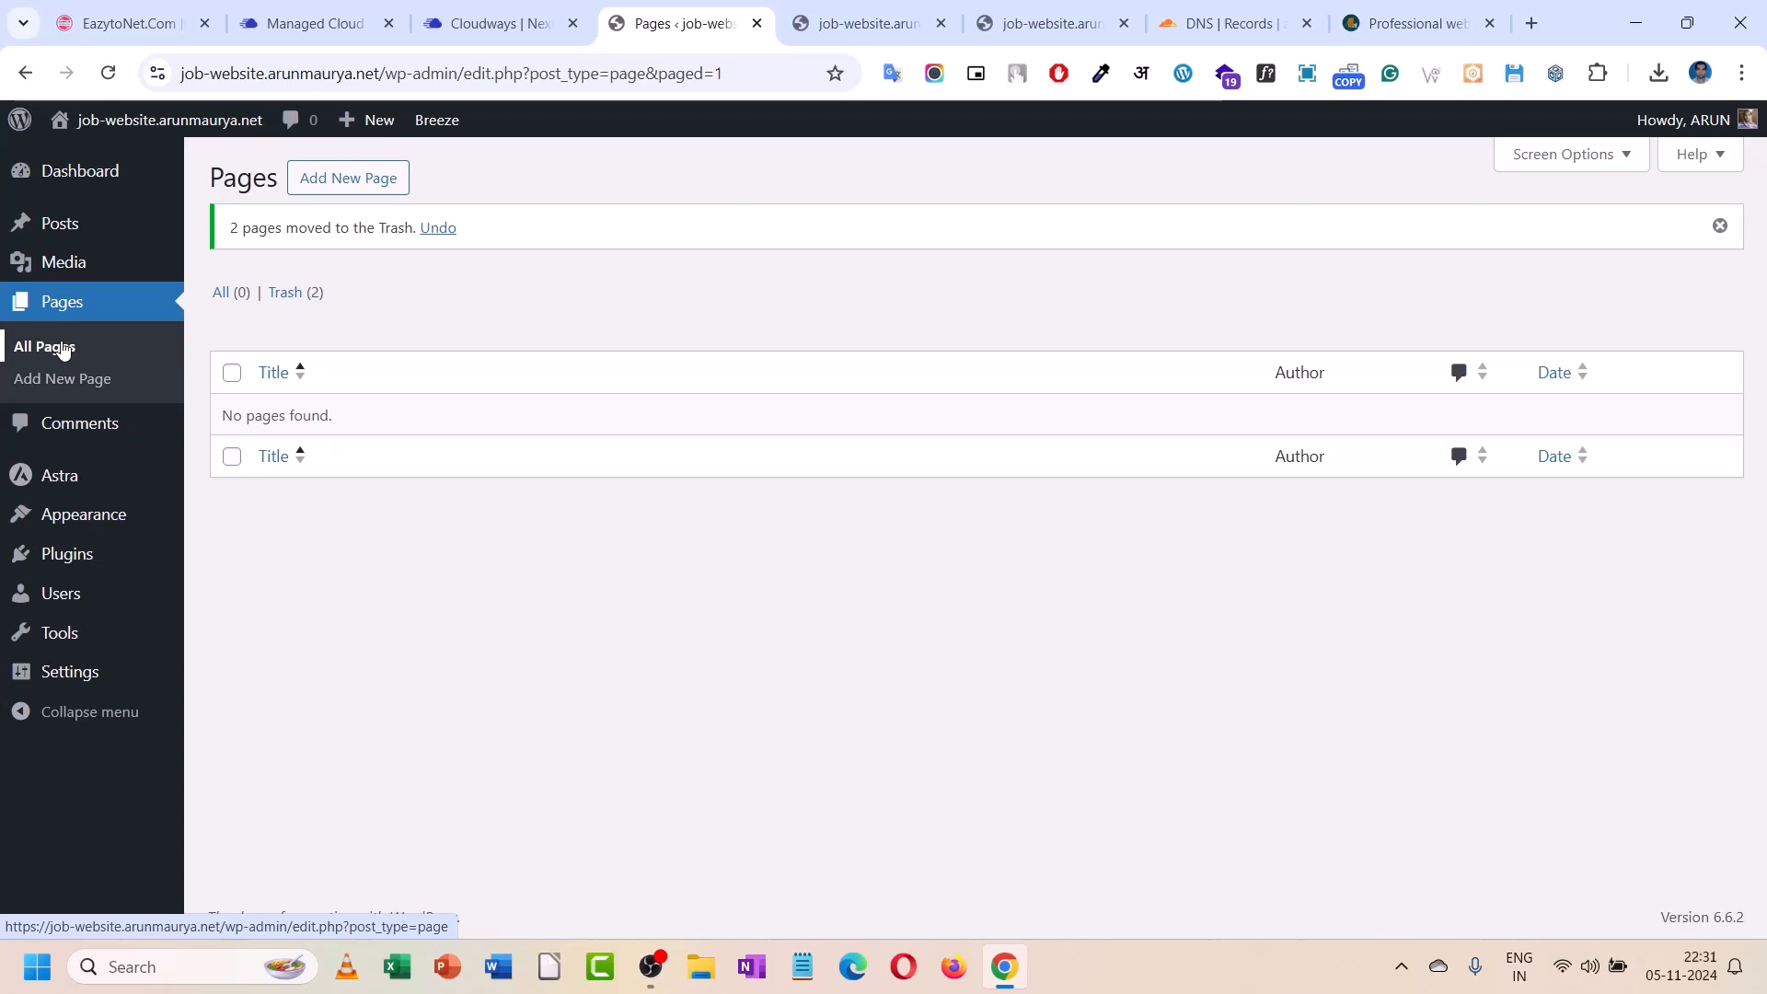
- Reload the job-website front page to check it without the default content, and return to the WordPress admin
mouse_move(150, 257)
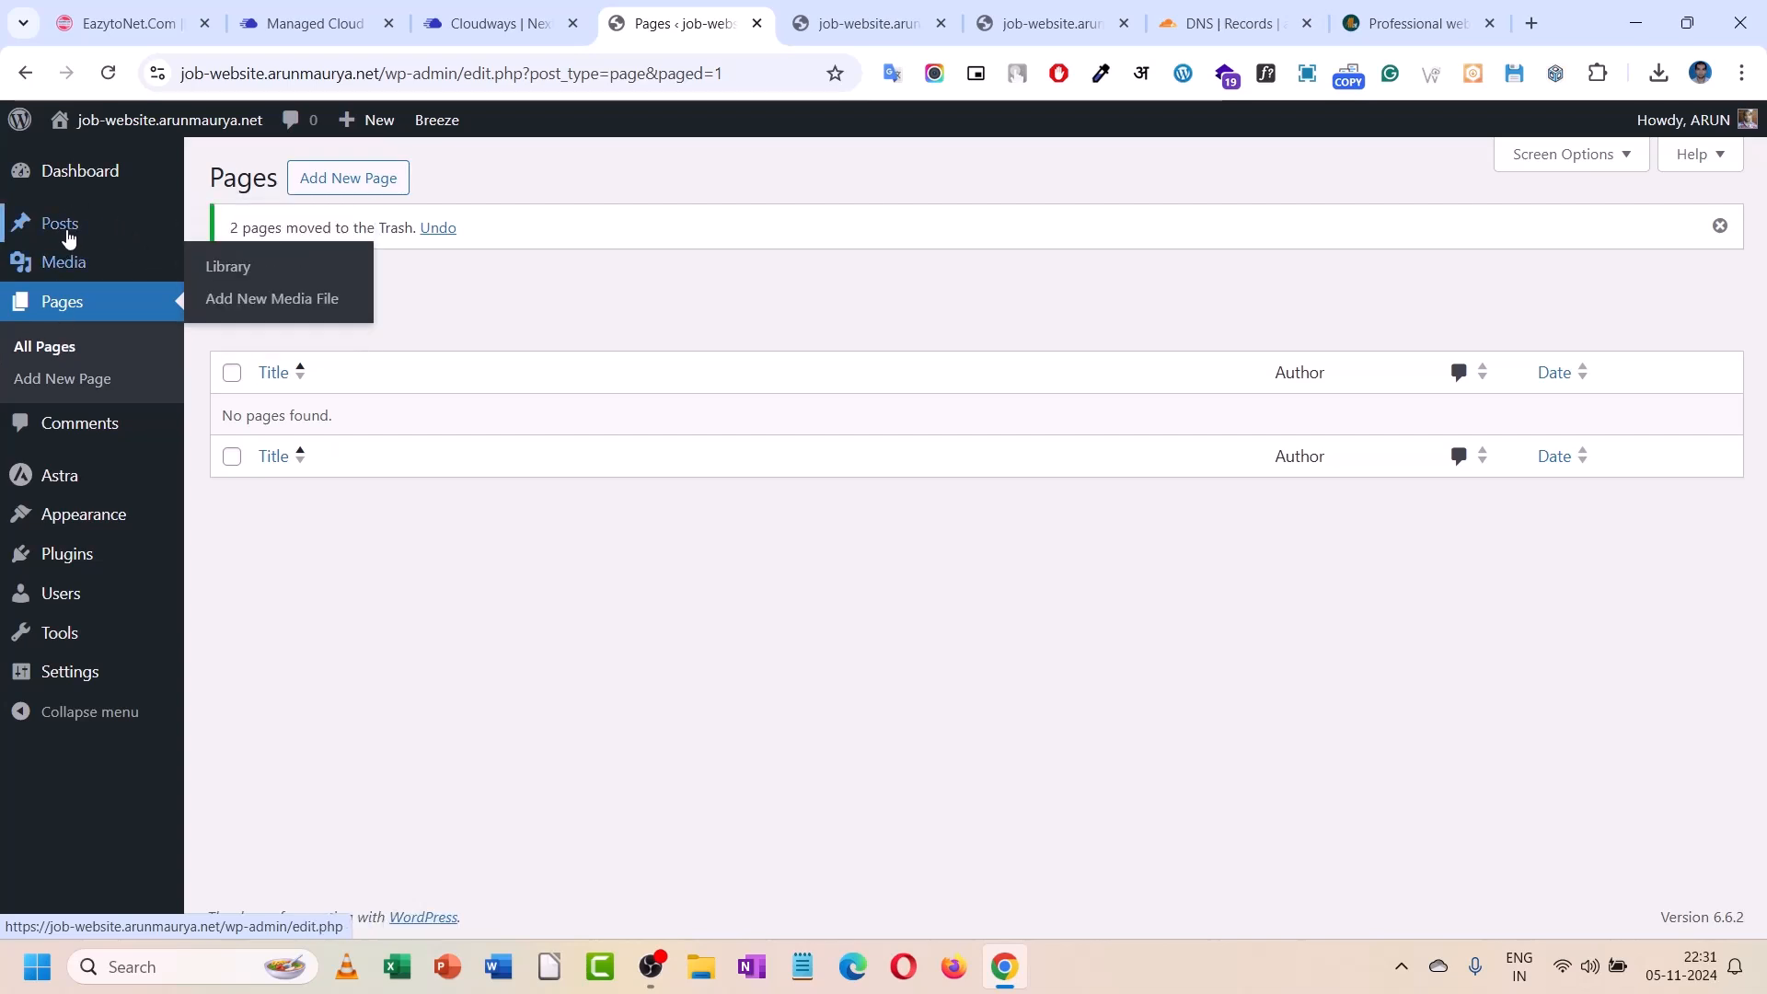
mouse_move(106, 239)
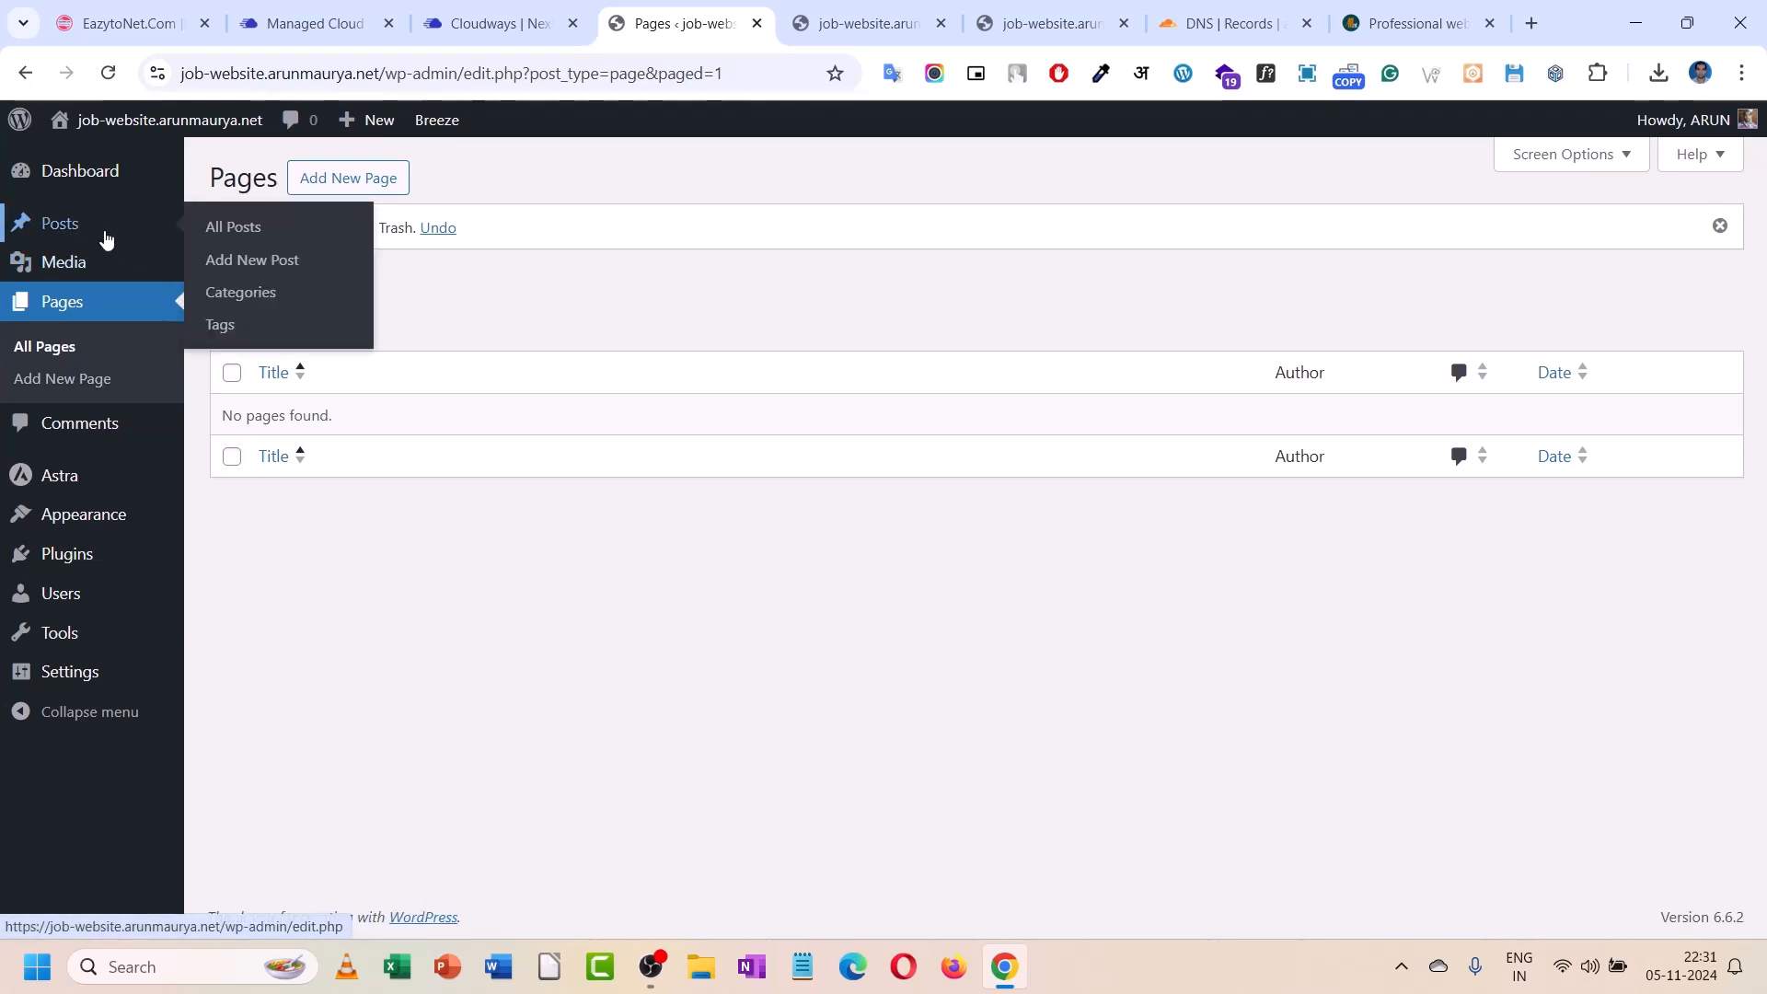
left_click(256, 295)
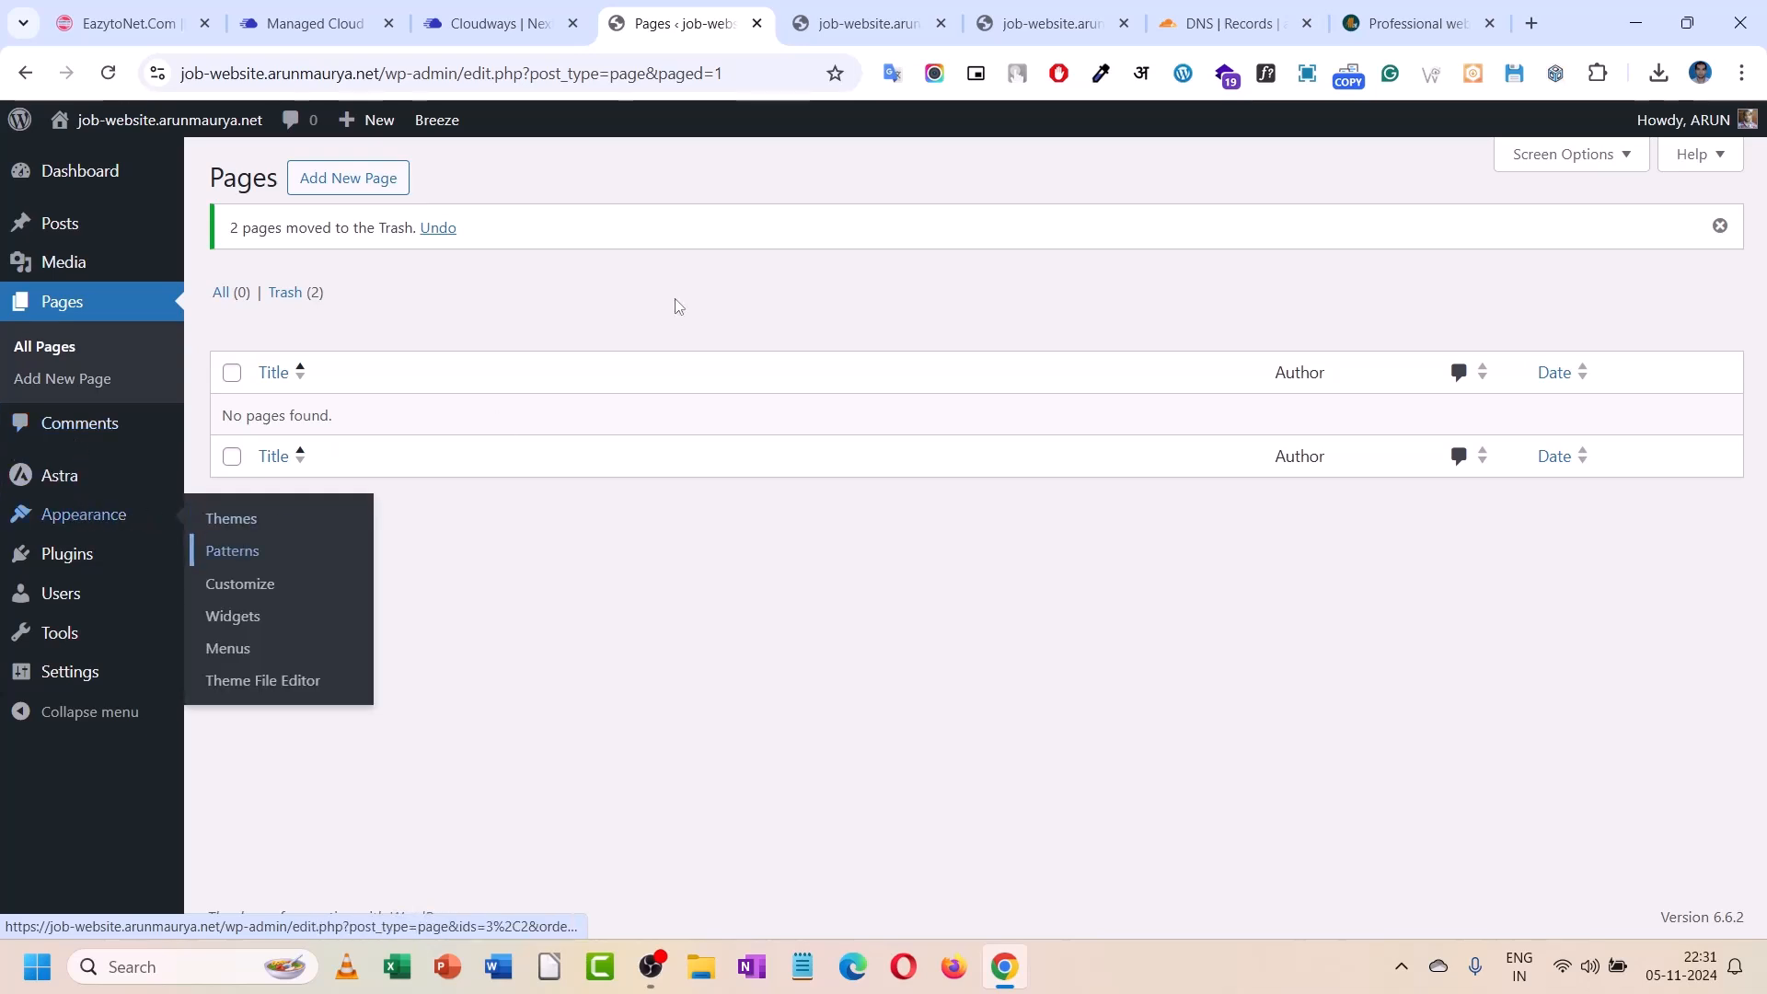
left_click(865, 23)
left_click(351, 200)
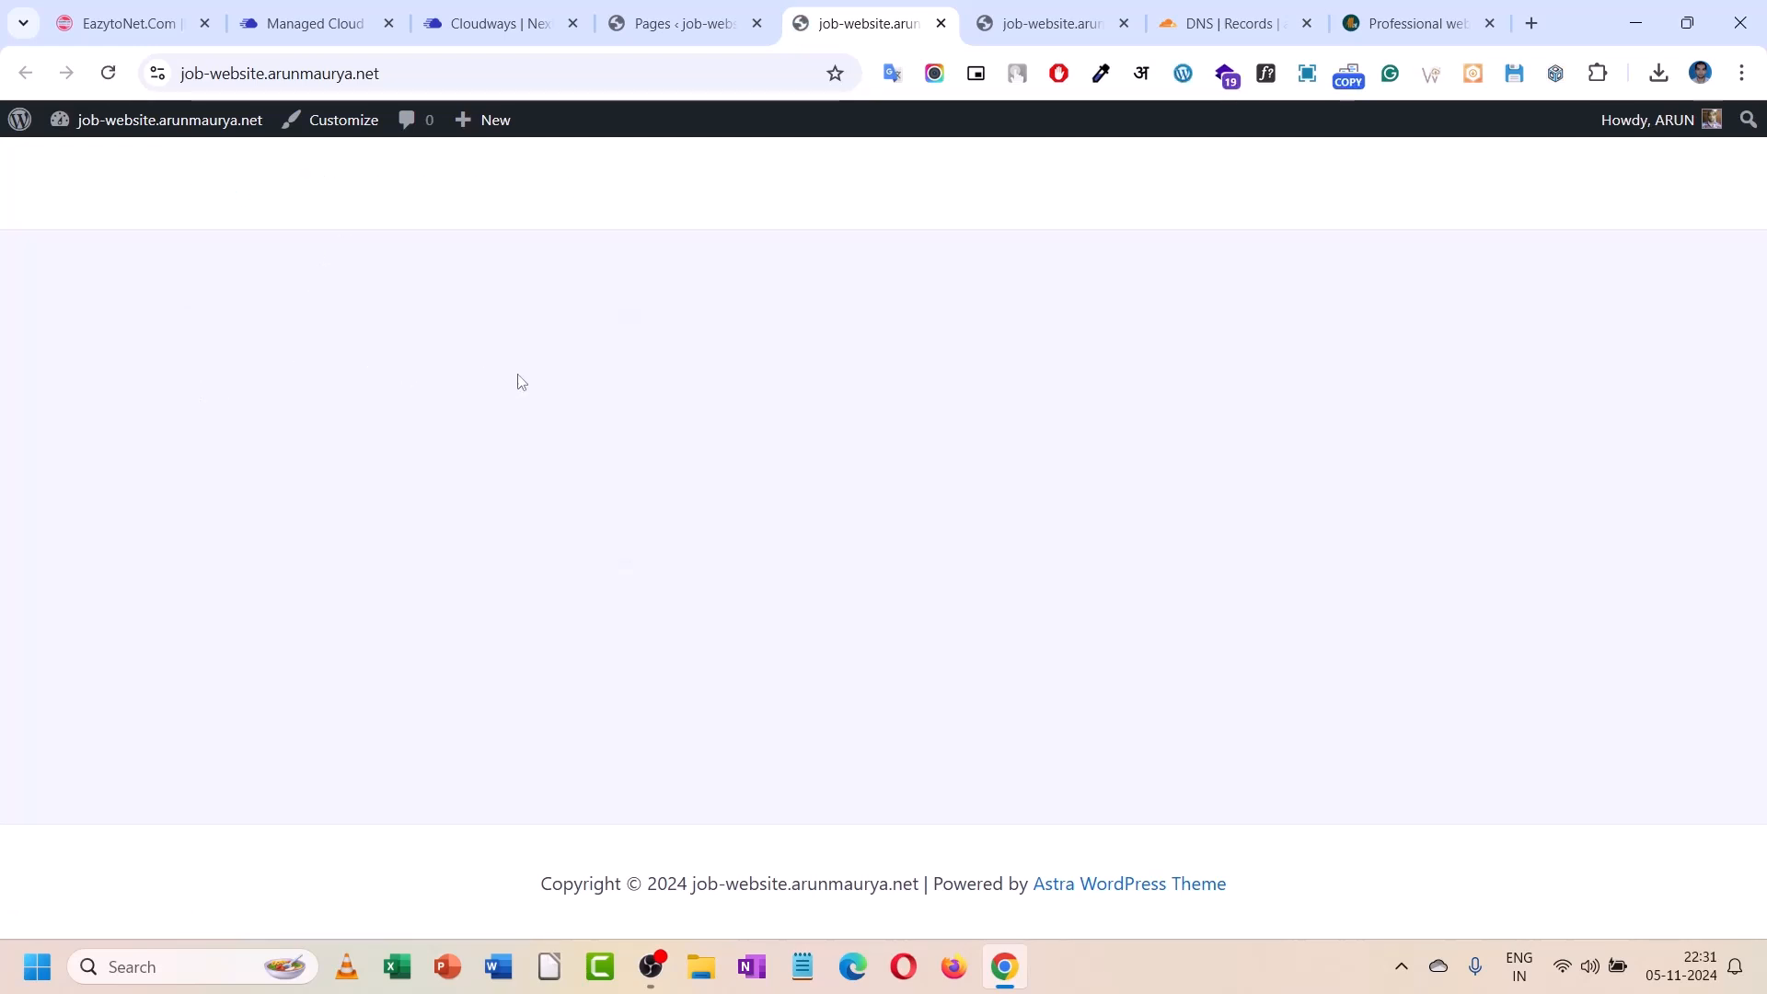
key("ctrl+shift+Tab")
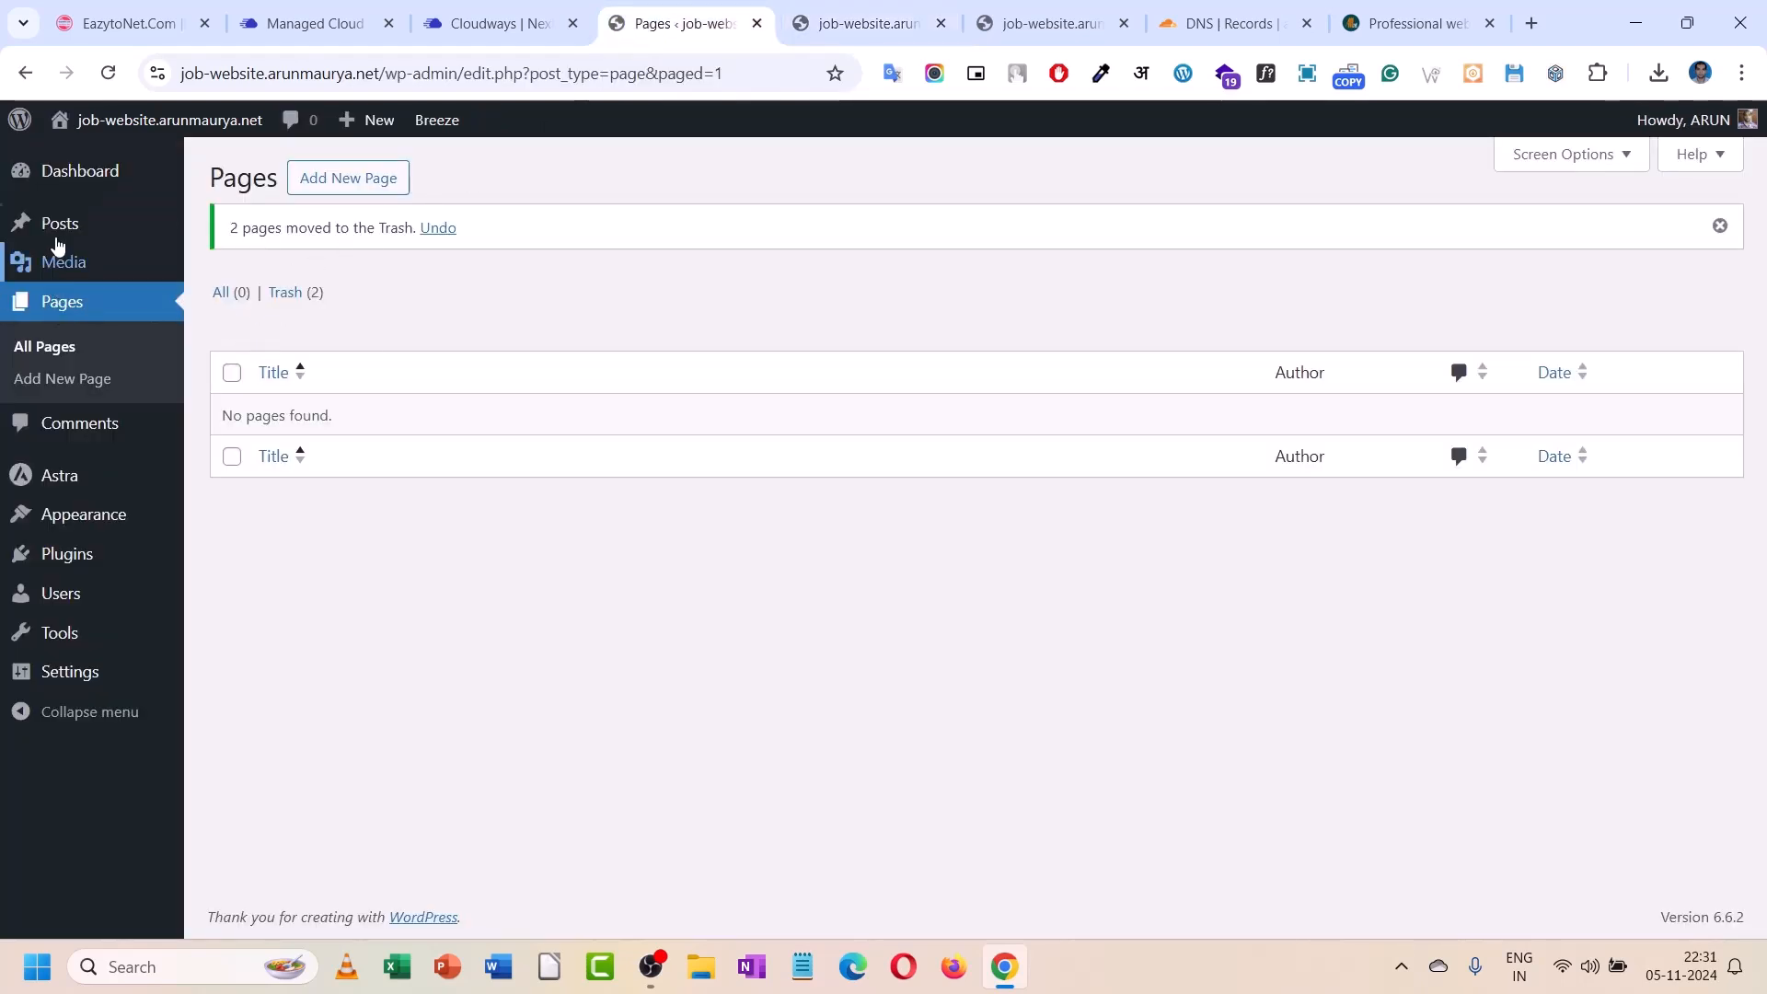
- Restore the Hello world! post from the trashed posts
mouse_move(134, 230)
left_click(228, 244)
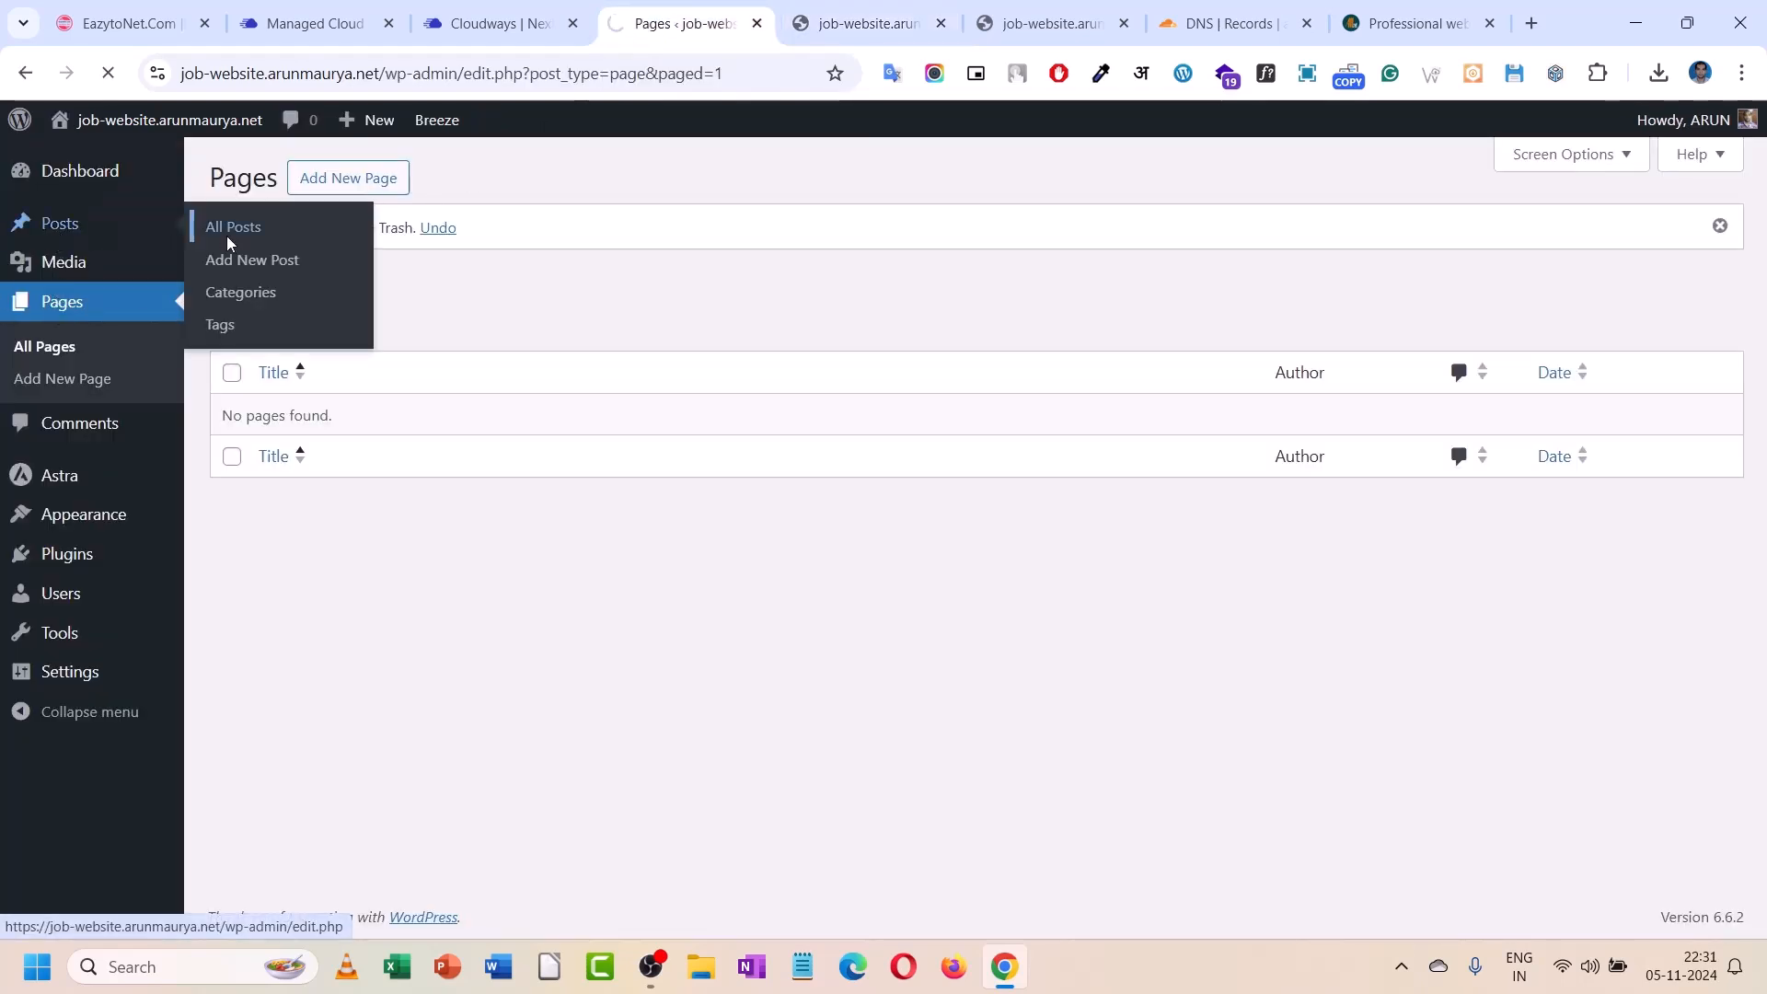
left_click(315, 234)
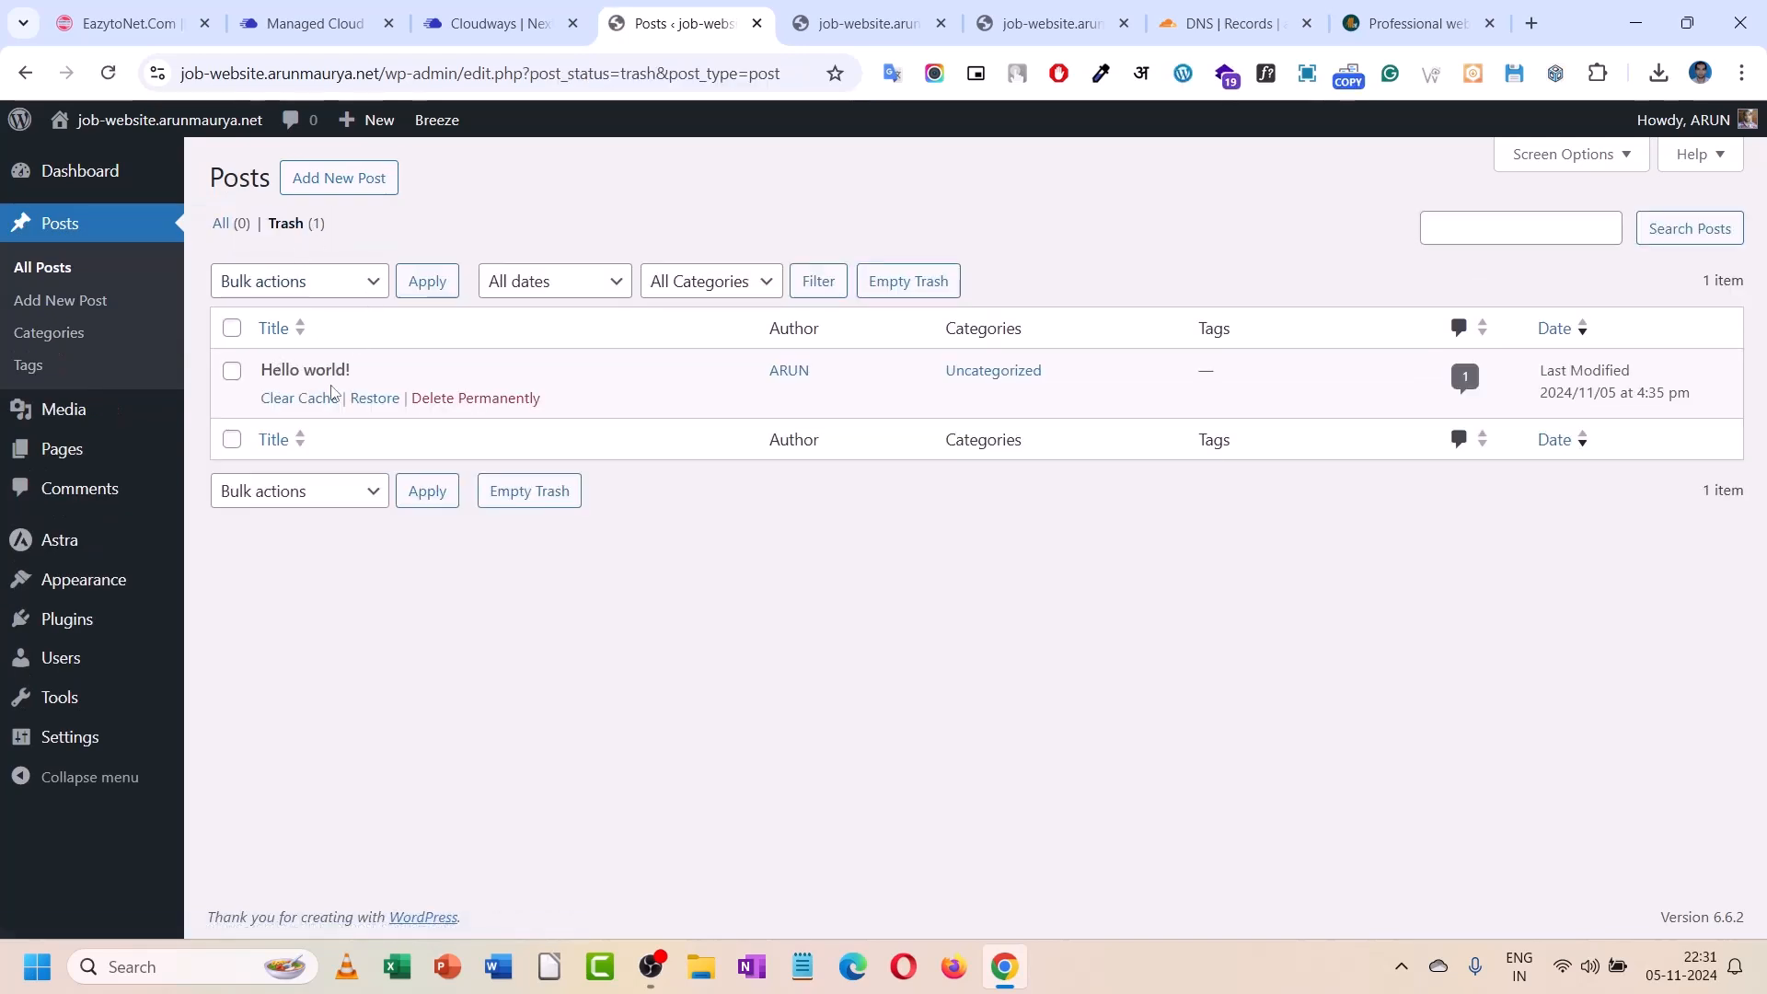
left_click(372, 398)
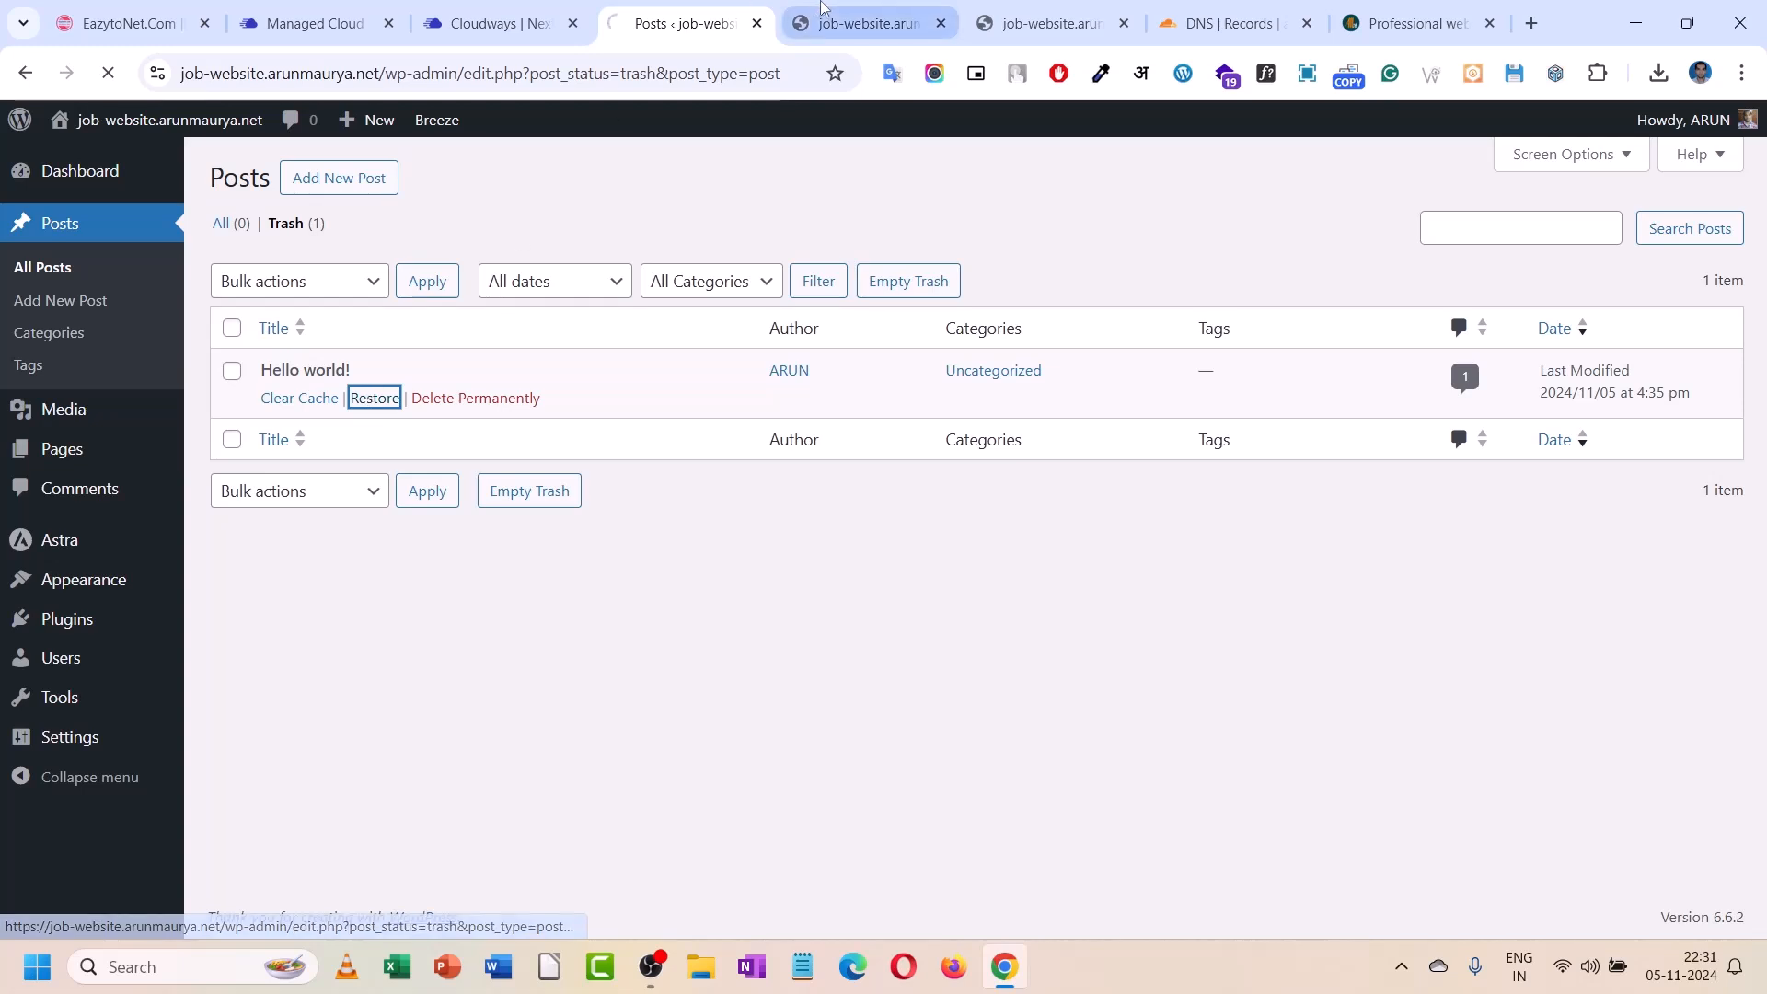
- Reload the job-website front page to check it for the restored post, and return to the WordPress posts list
left_click(815, 8)
left_click(107, 79)
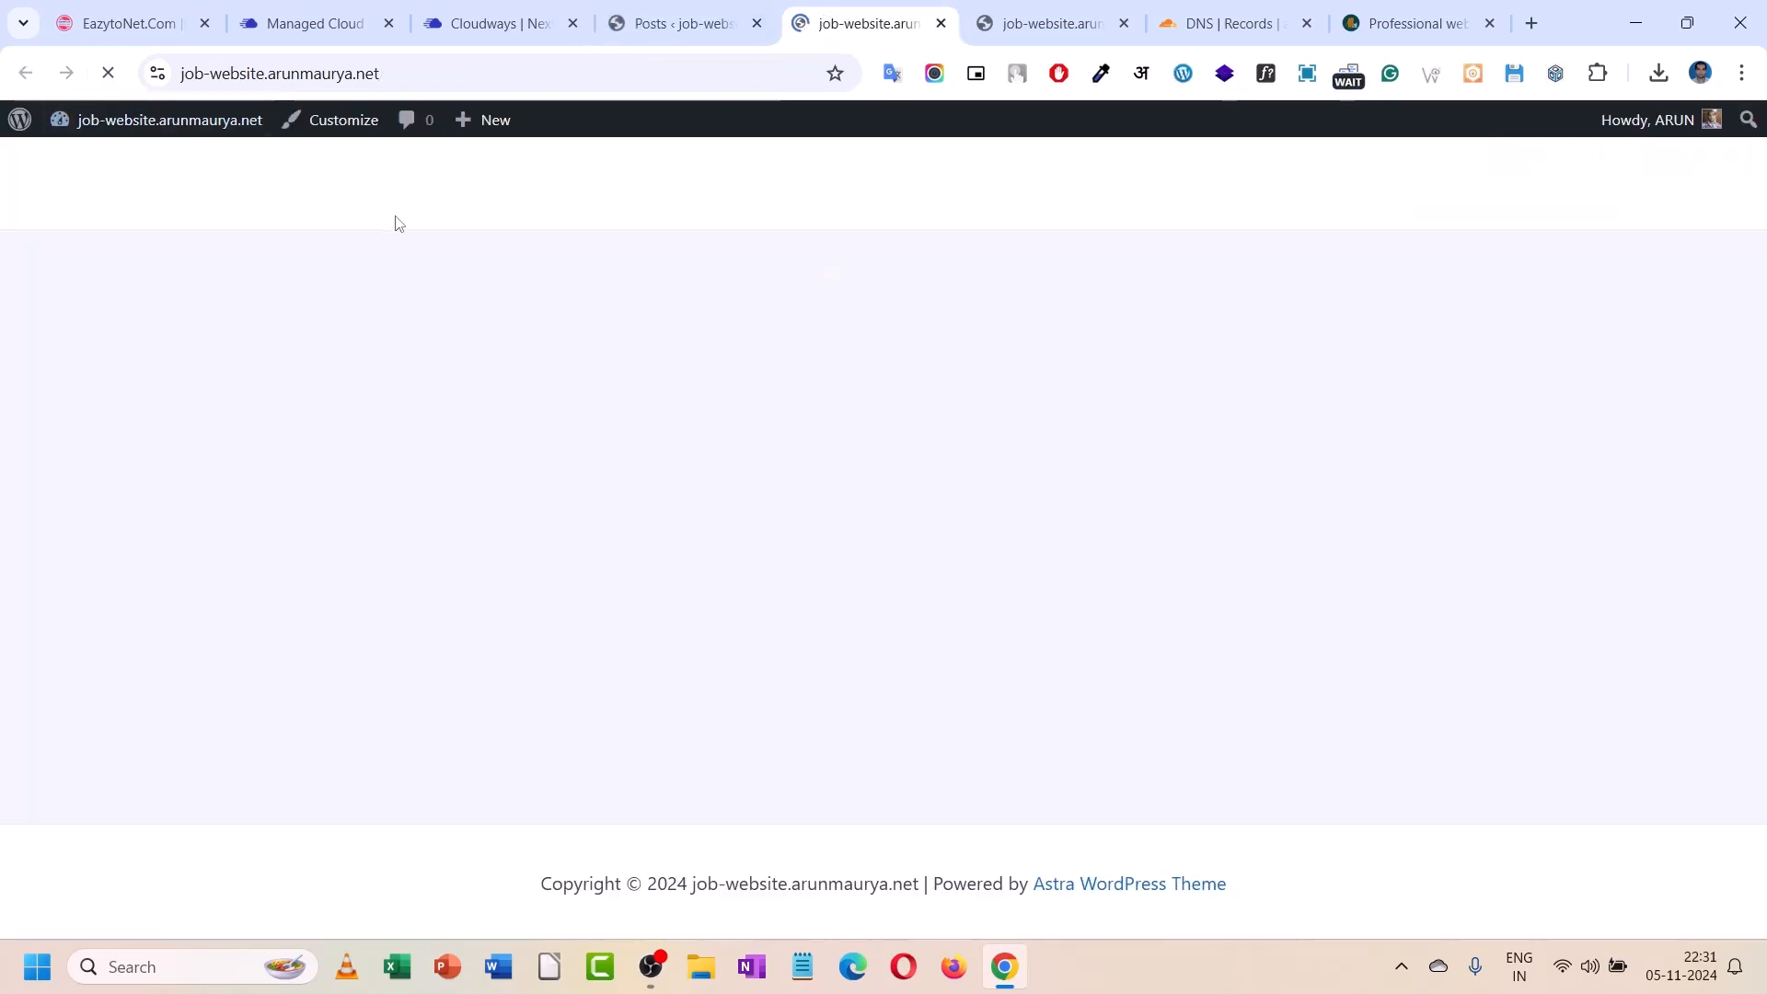
left_click(99, 83)
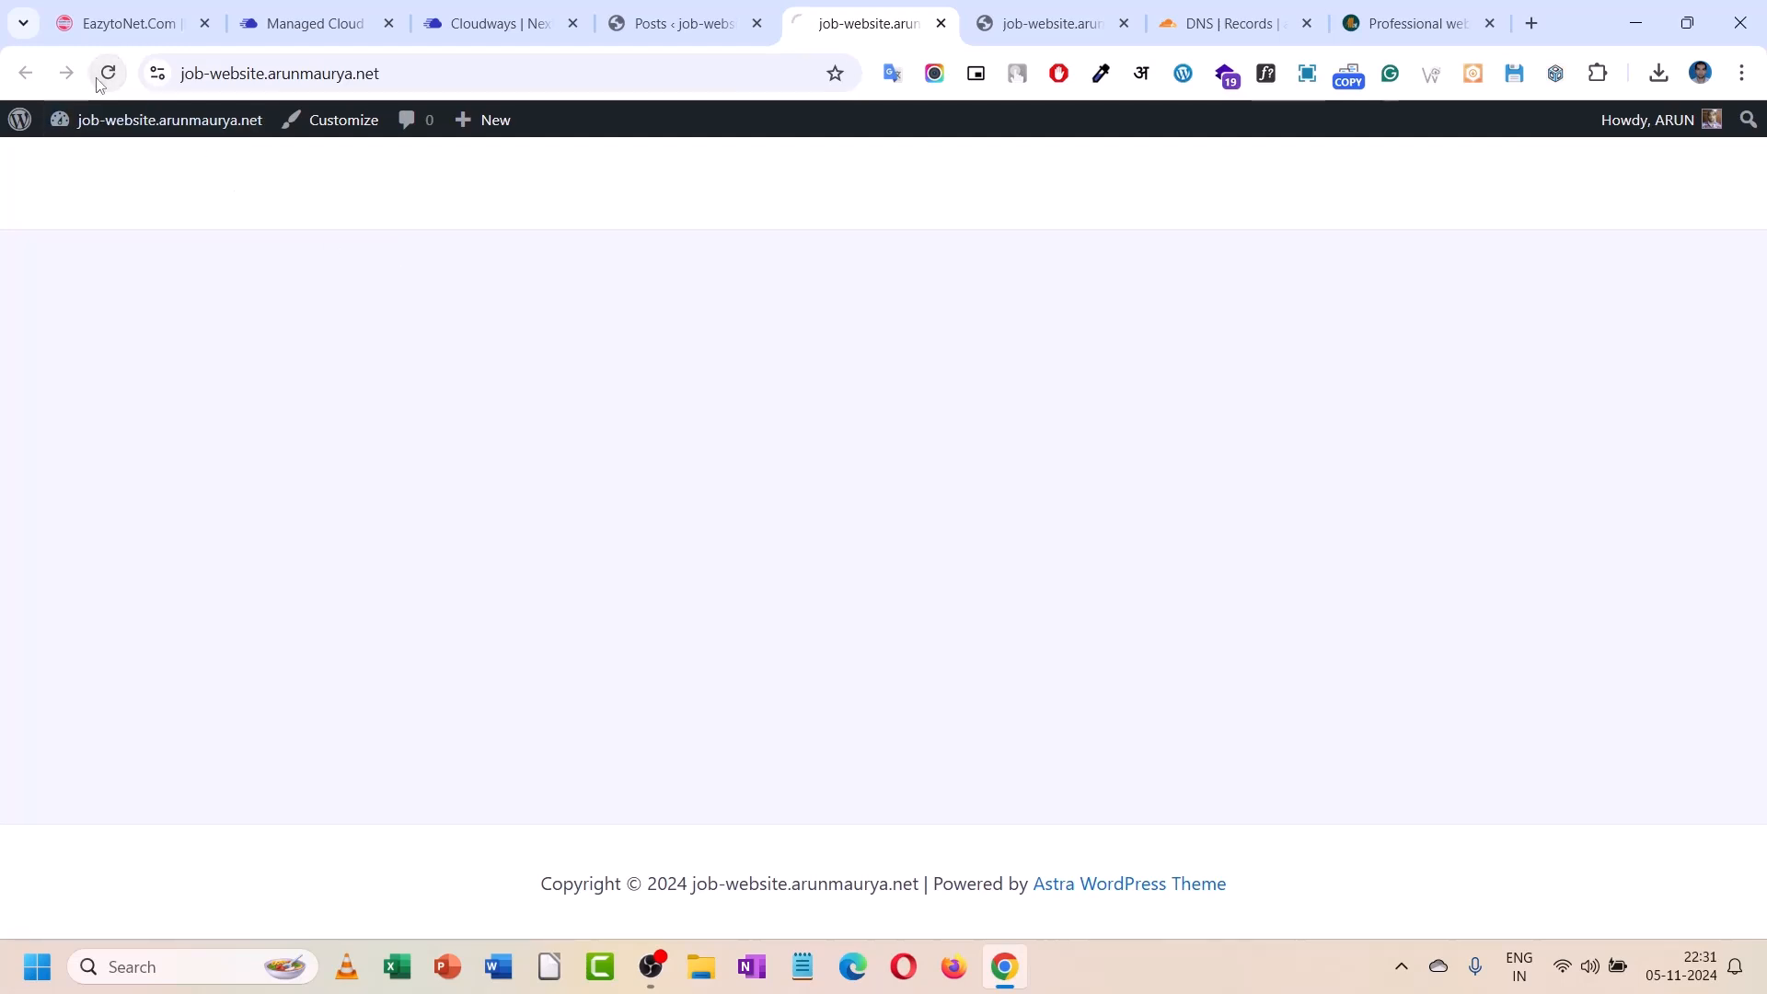
left_click(652, 18)
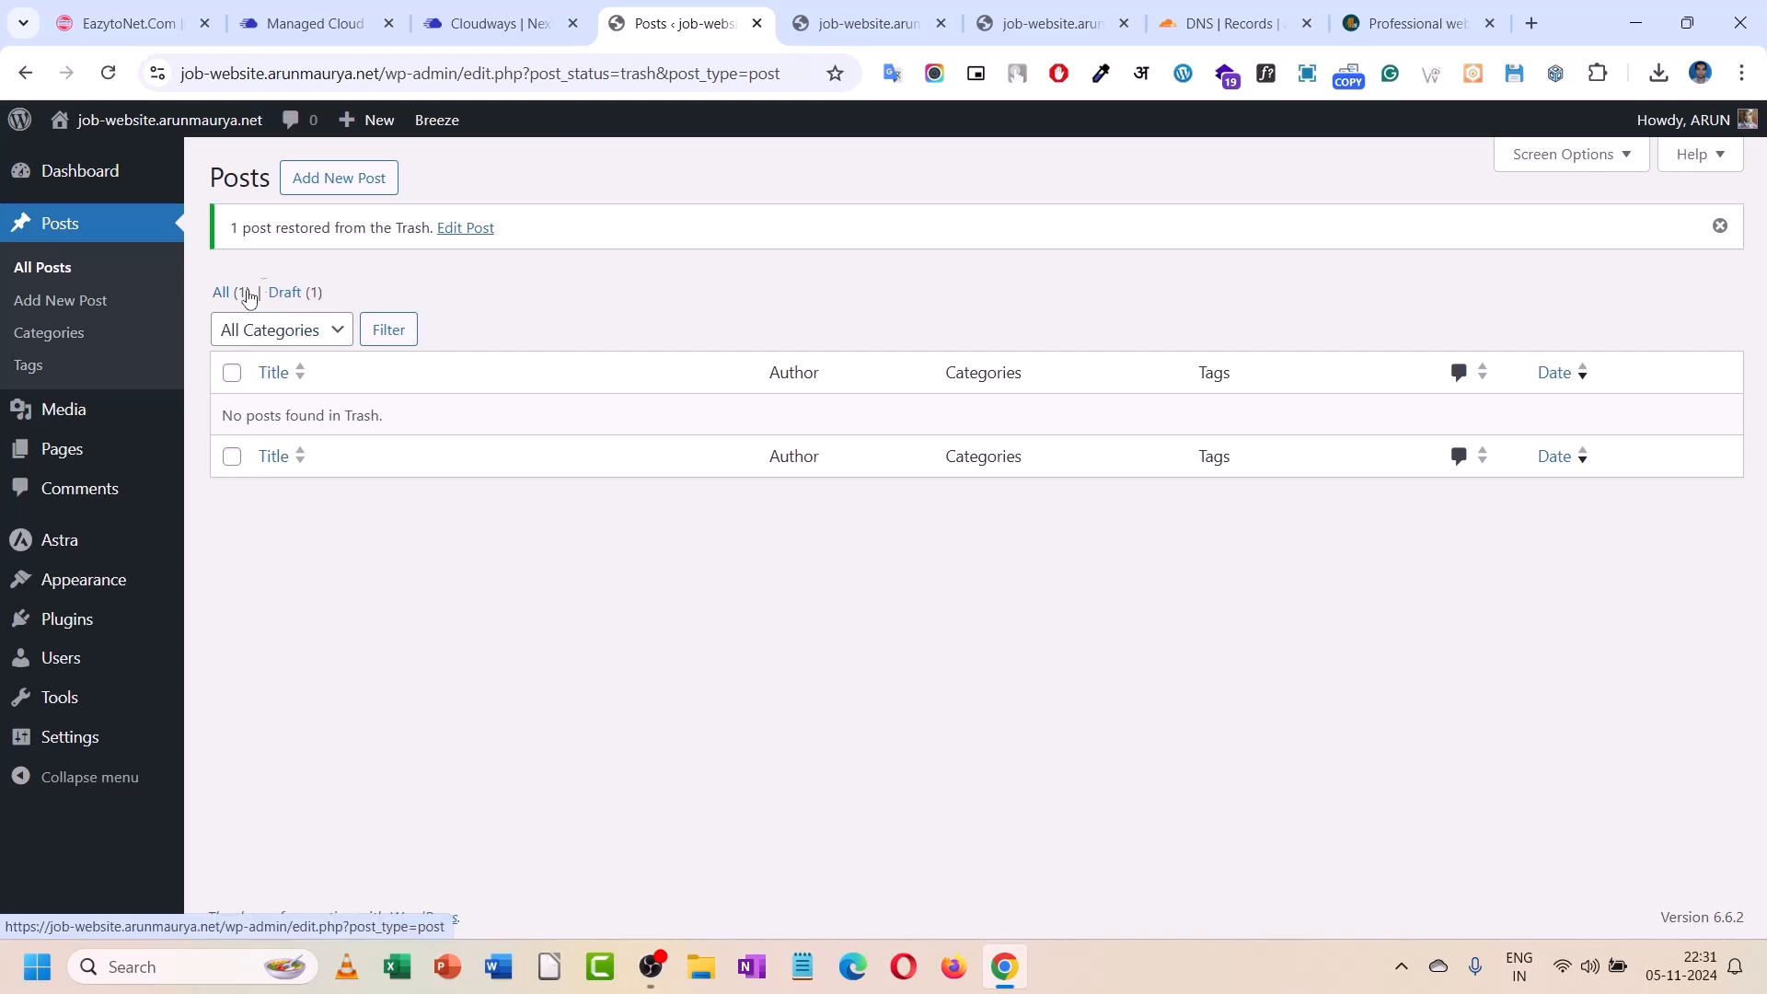
left_click(856, 5)
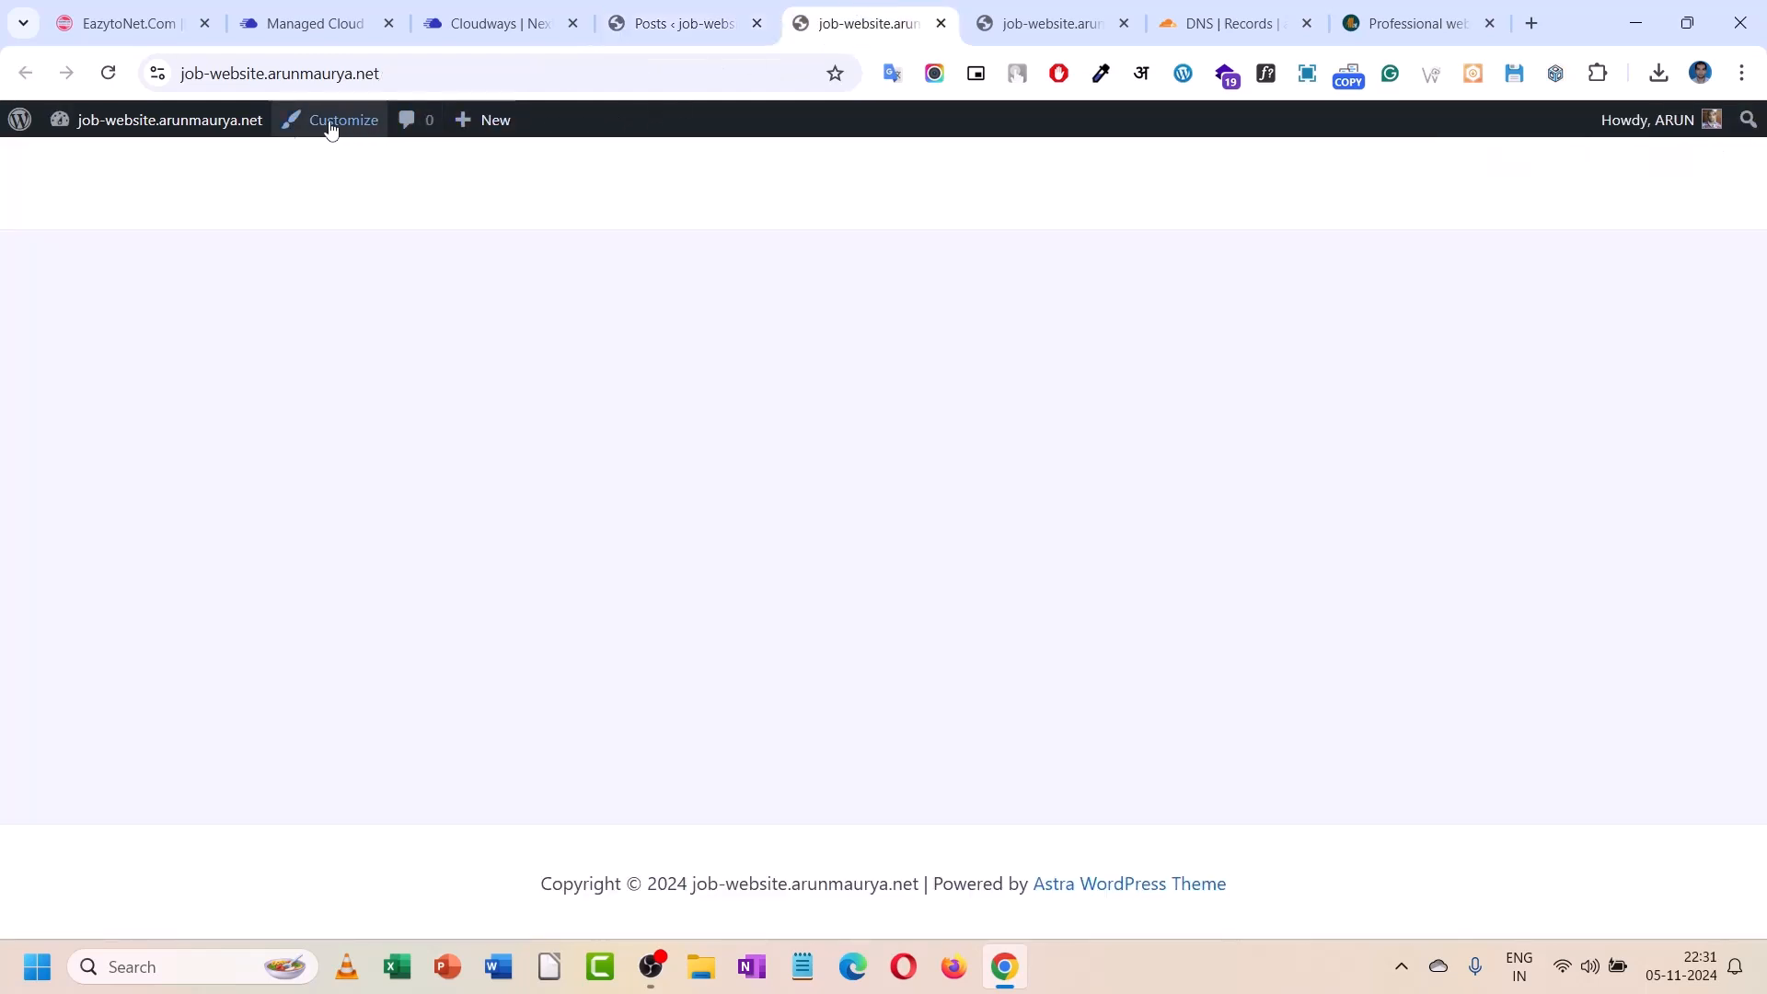
mouse_move(154, 131)
left_click(644, 21)
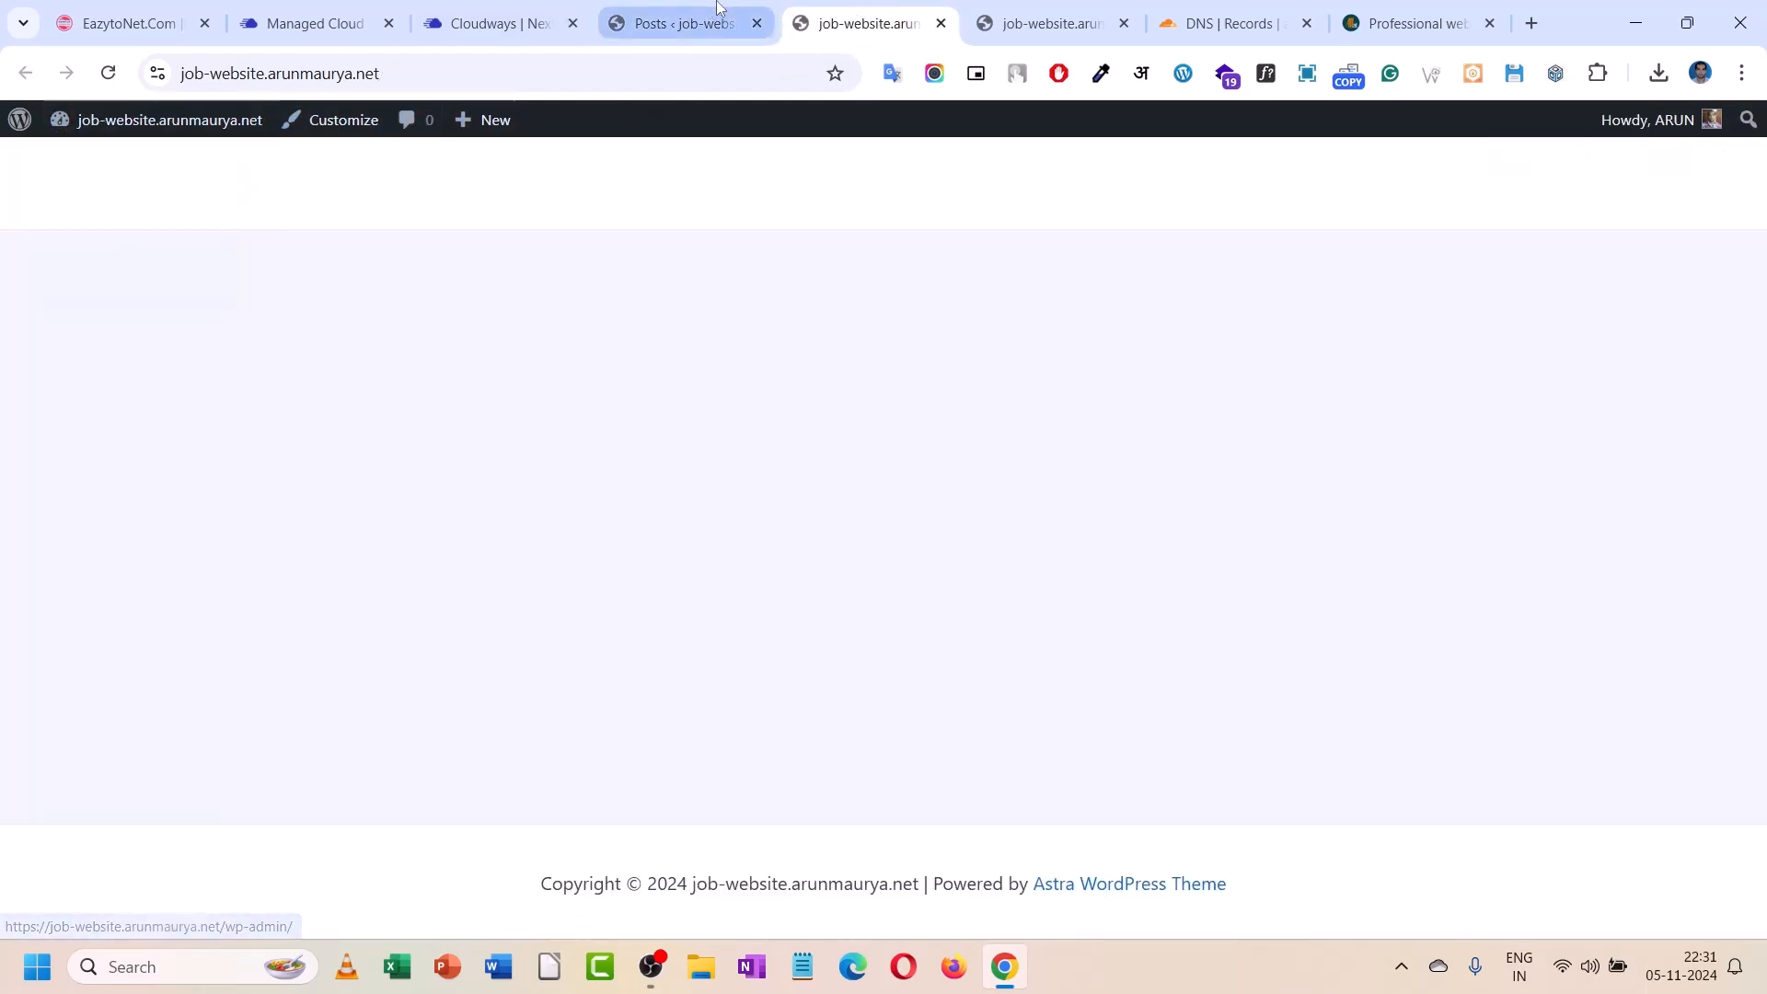
- Purge the site's cache with Breeze and reload the front page to check it again
mouse_move(437, 121)
left_click(460, 164)
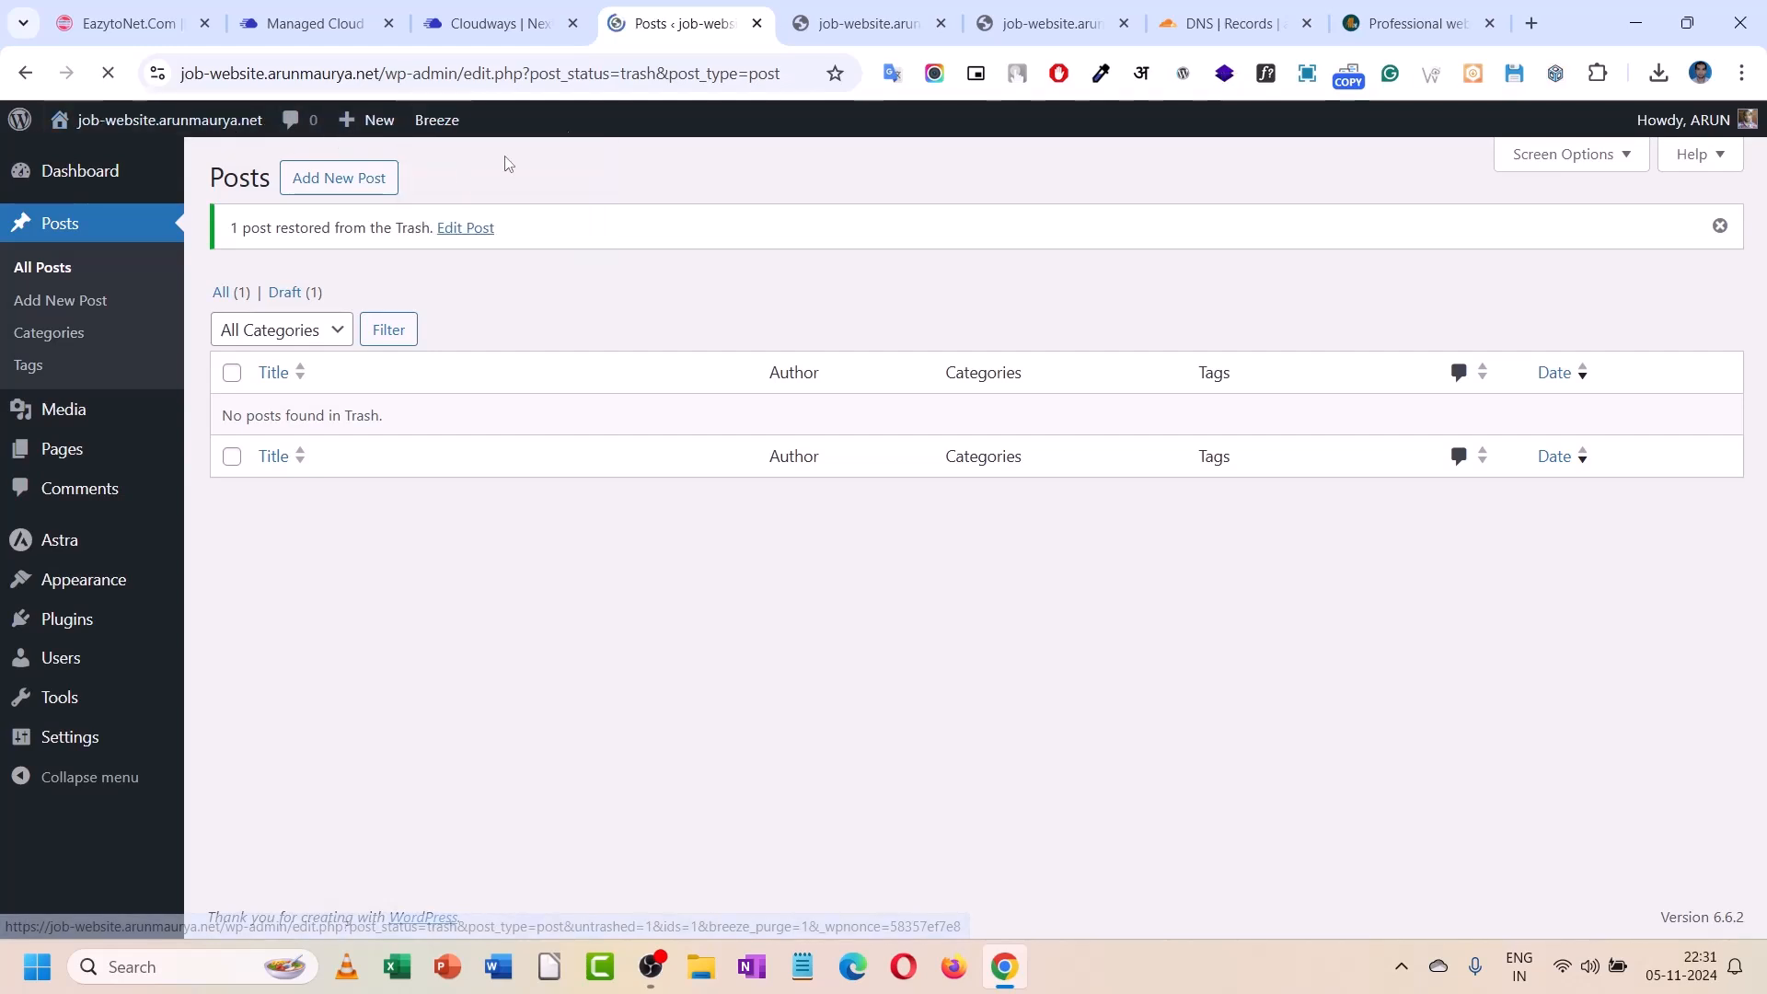
left_click(869, 8)
left_click(108, 73)
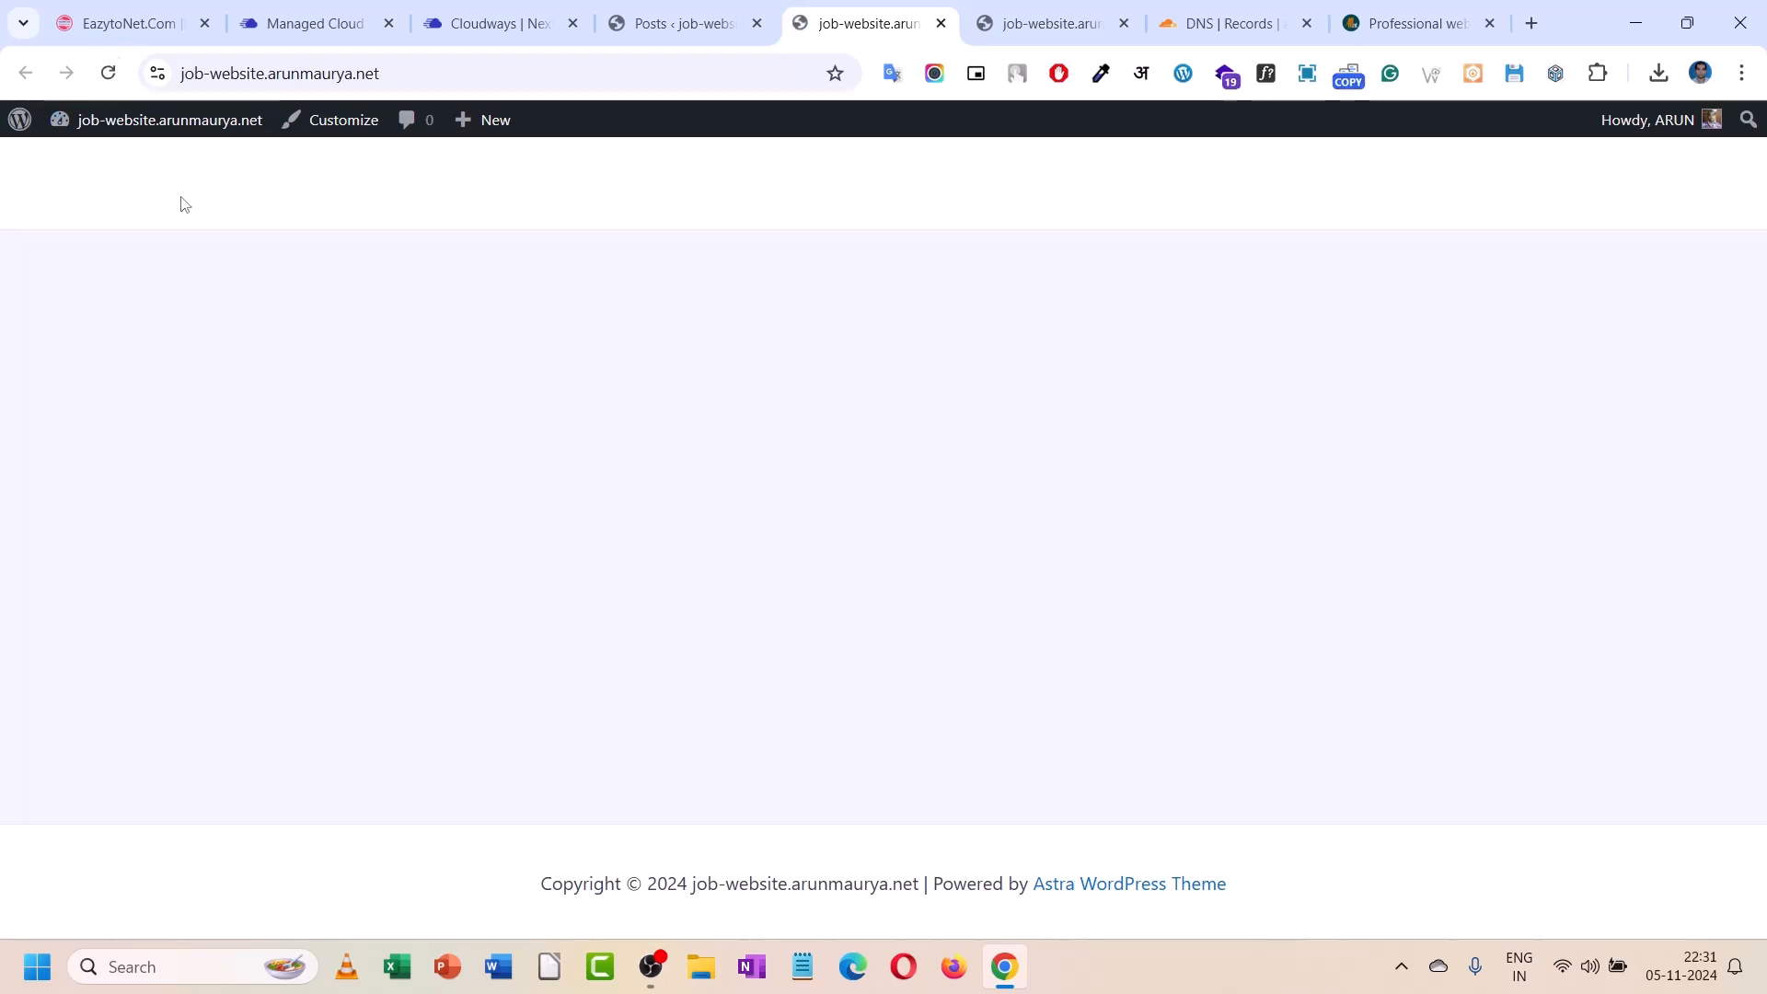
left_click(644, 9)
- Visit the site from the WordPress admin in a new browser tab and close the old front page tab
mouse_move(103, 129)
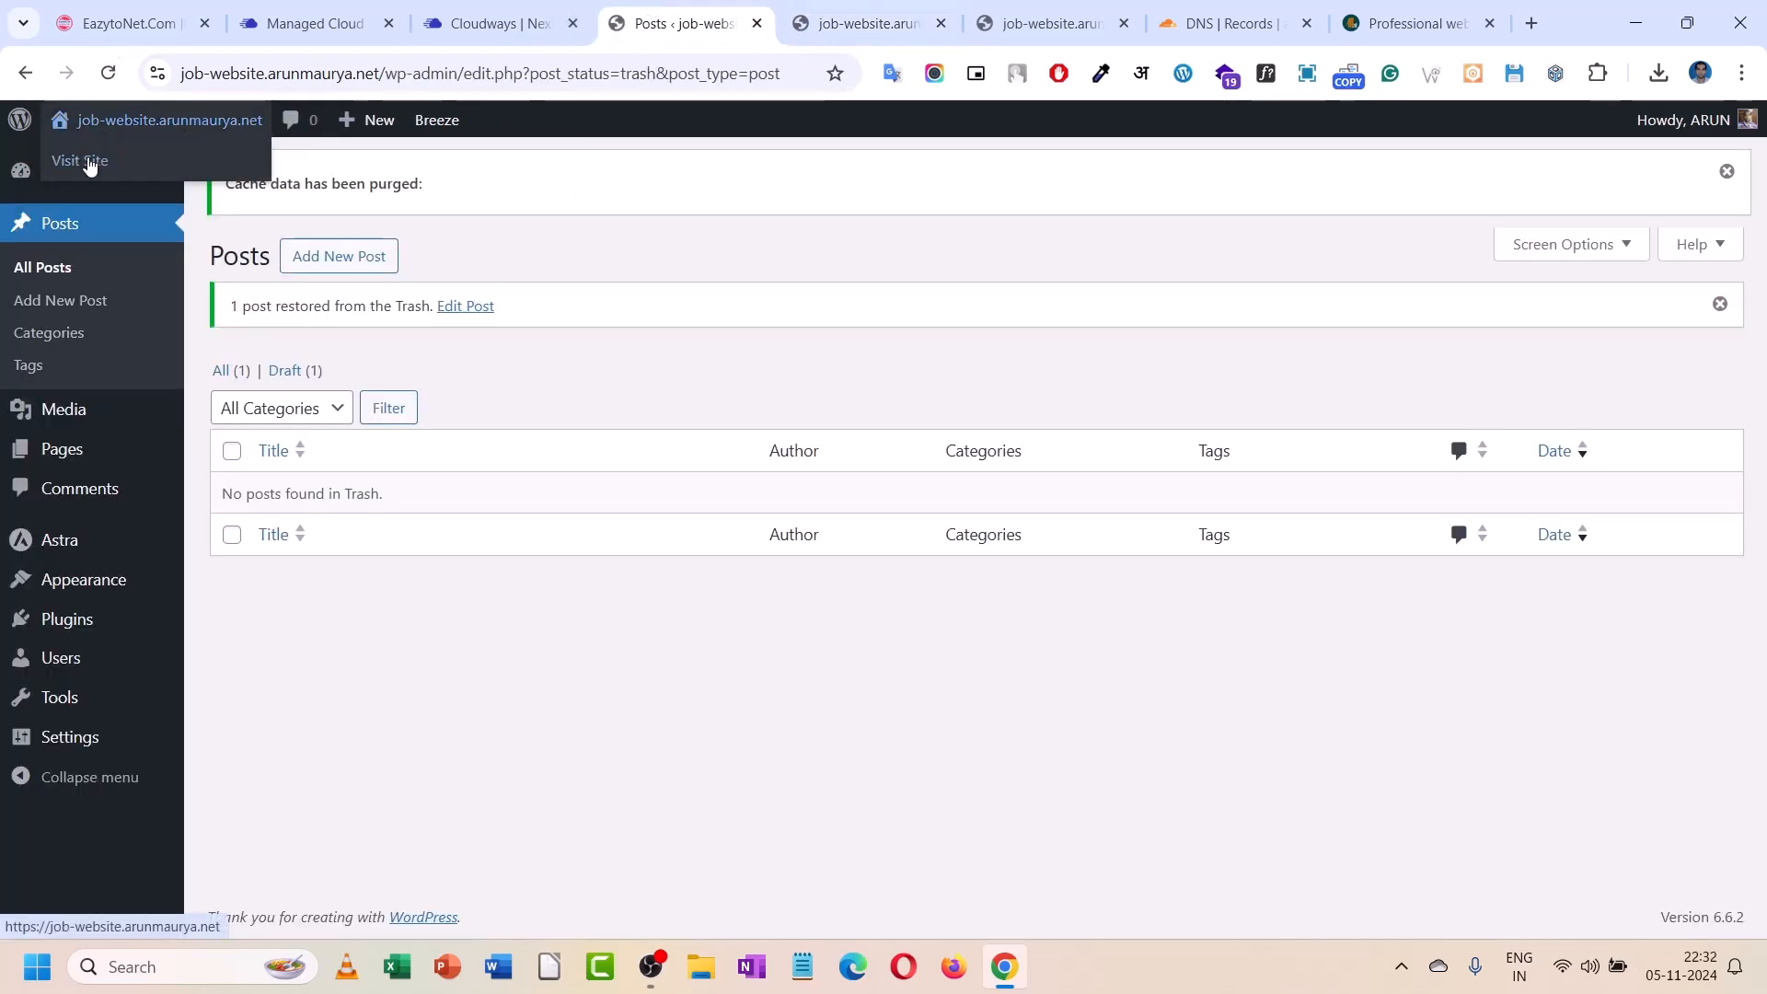
right_click(89, 160)
left_click(168, 185)
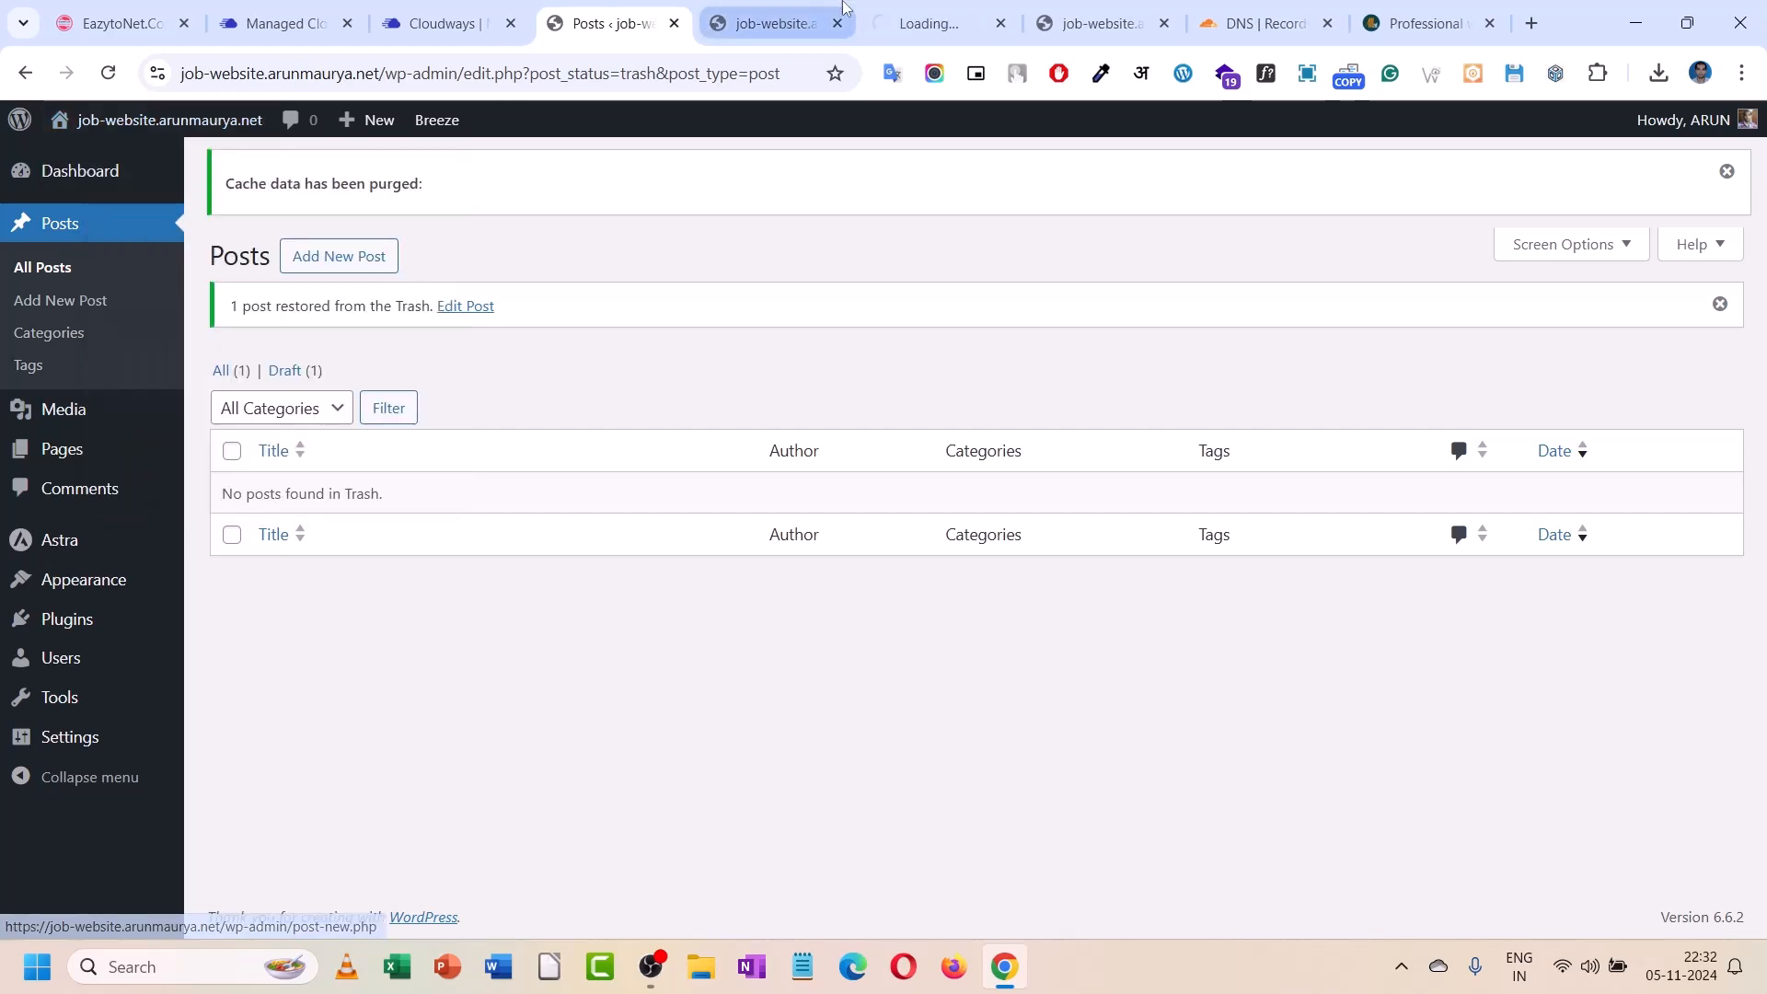
left_click(930, 23)
left_click(836, 24)
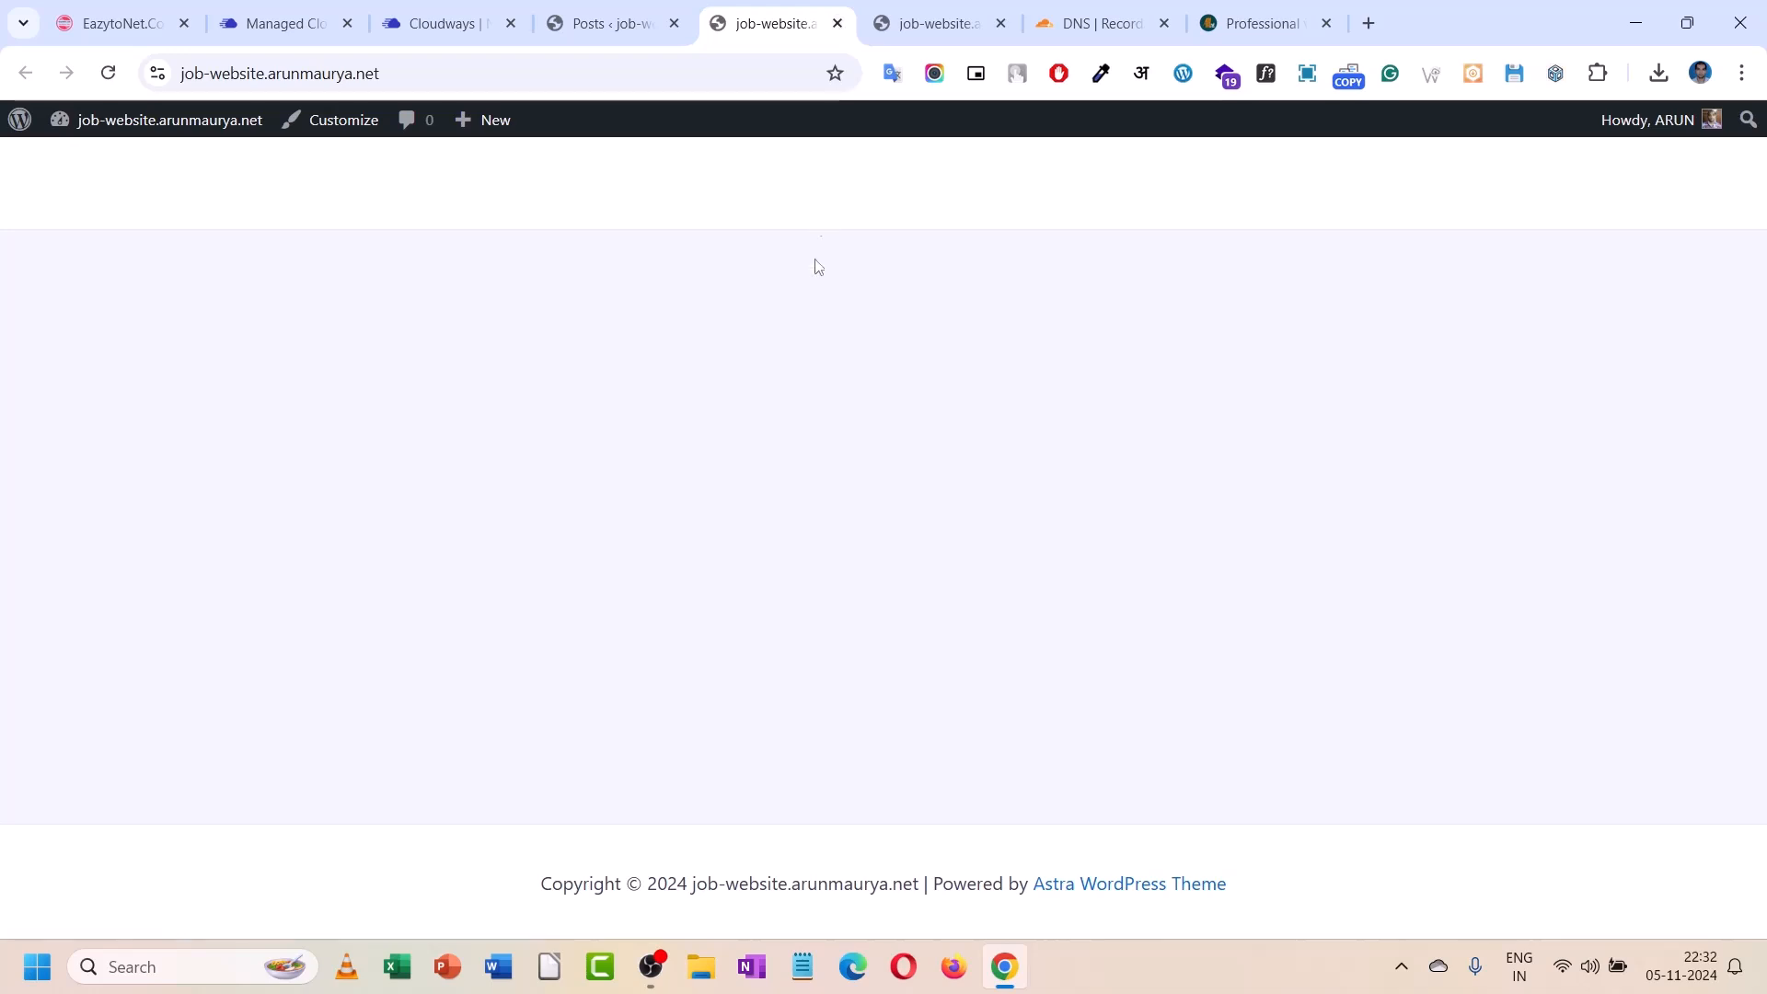
- List all posts in the WordPress admin and open the bulk edit form for the Hello world! draft
left_click(685, 26)
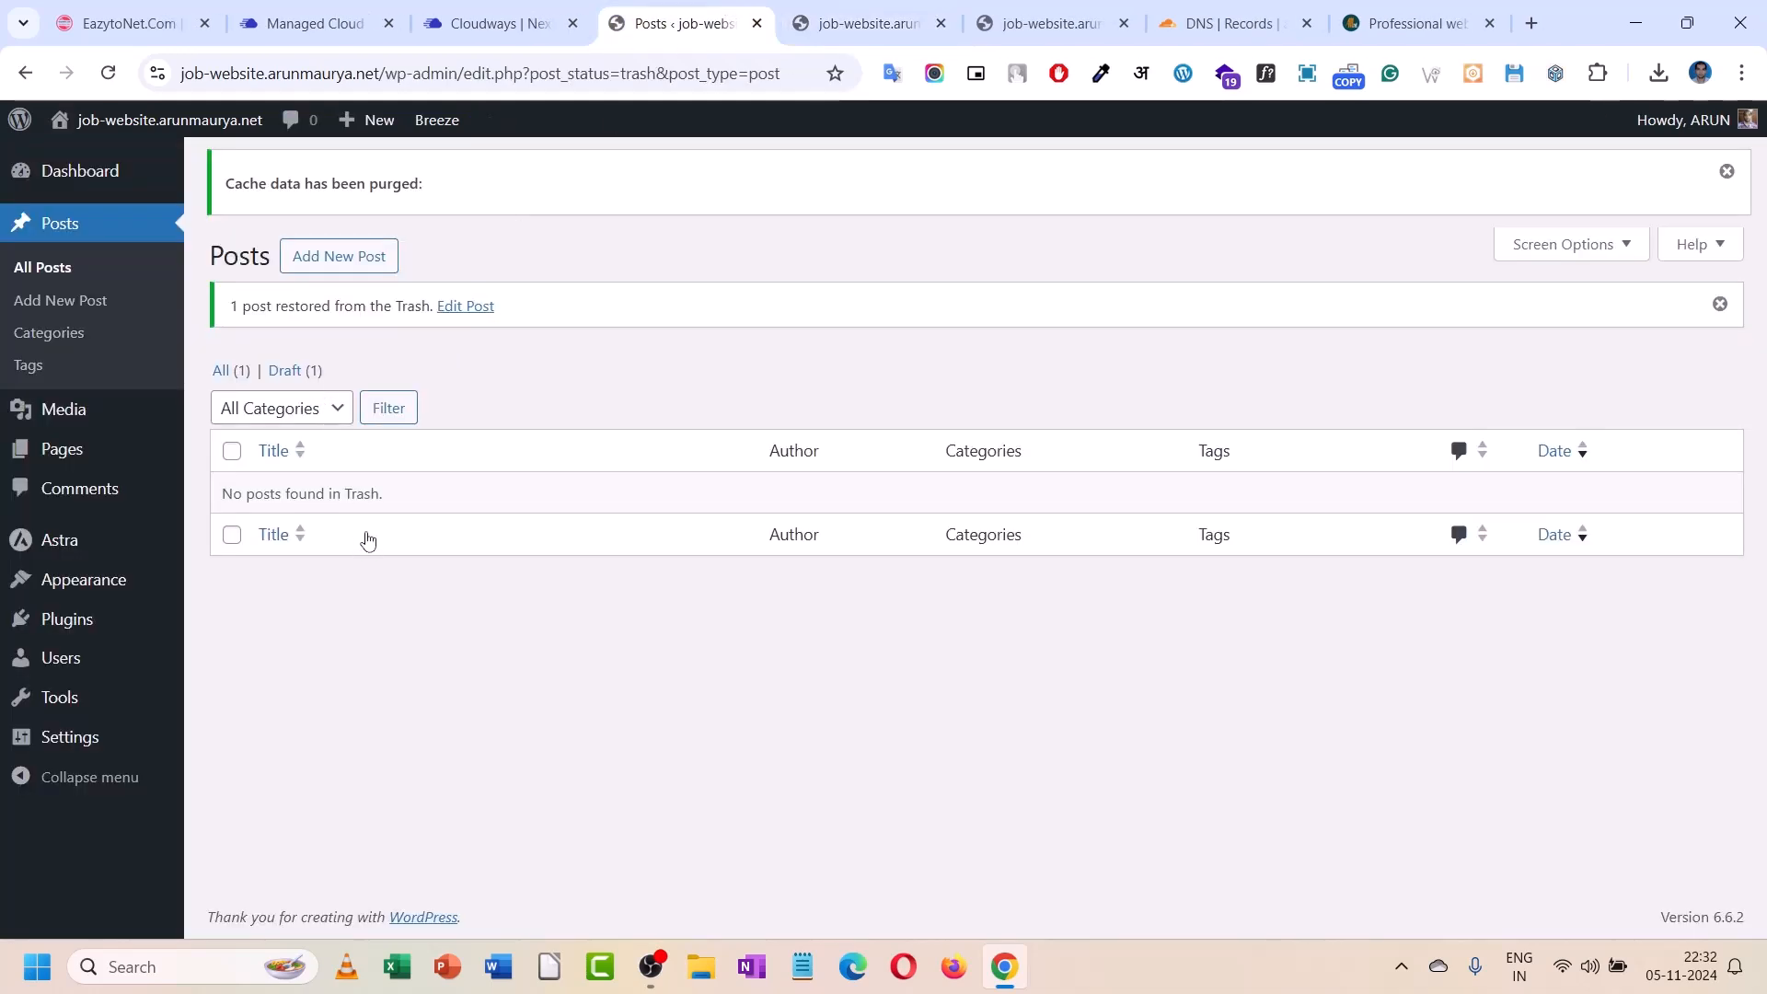
left_click(243, 377)
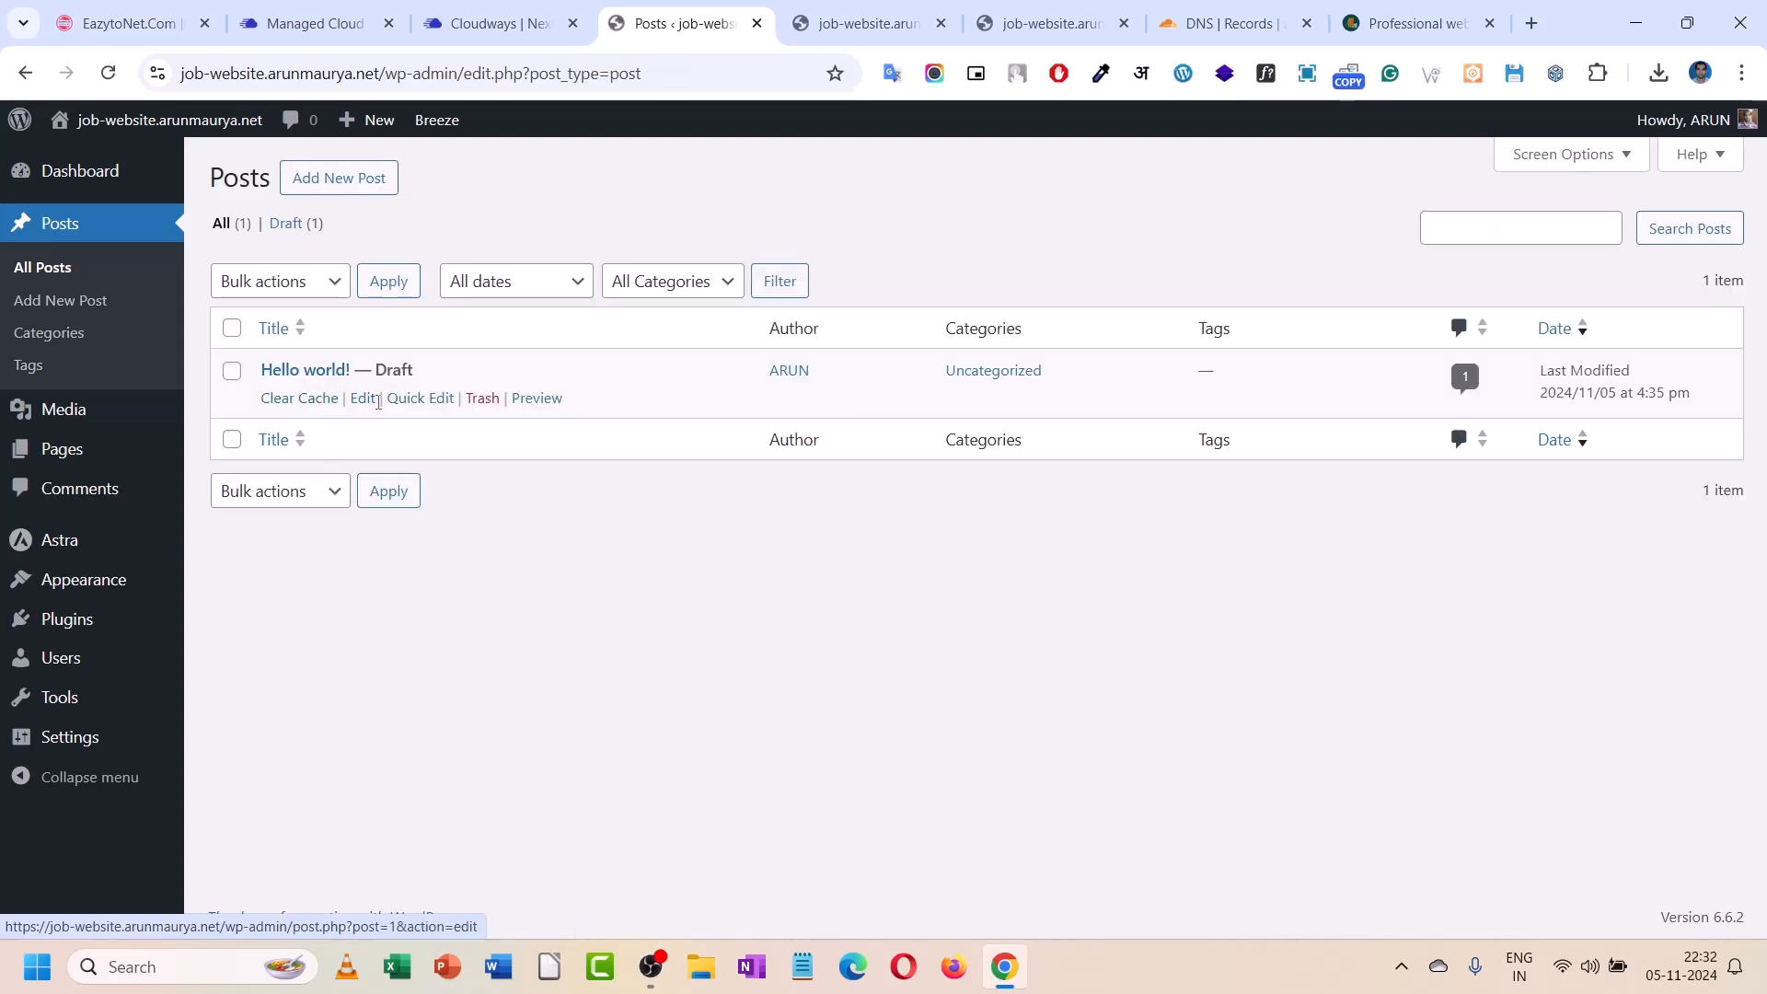
left_click(231, 371)
left_click(276, 281)
left_click(276, 347)
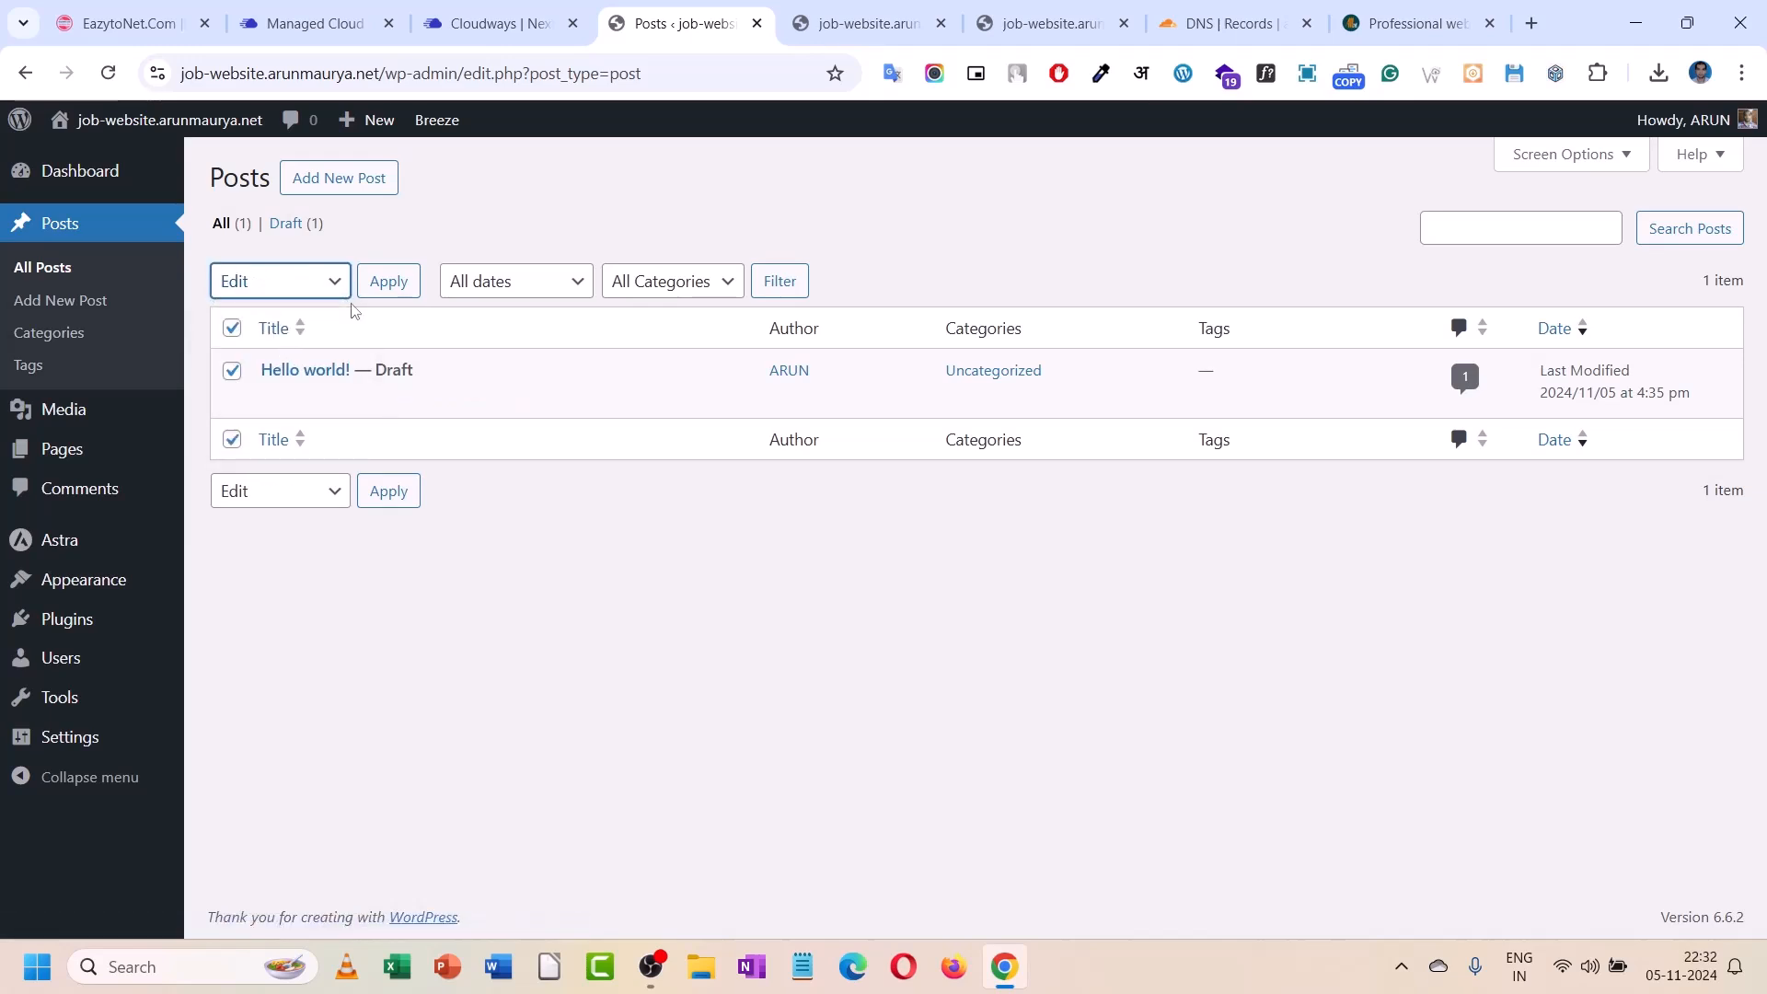
left_click(387, 289)
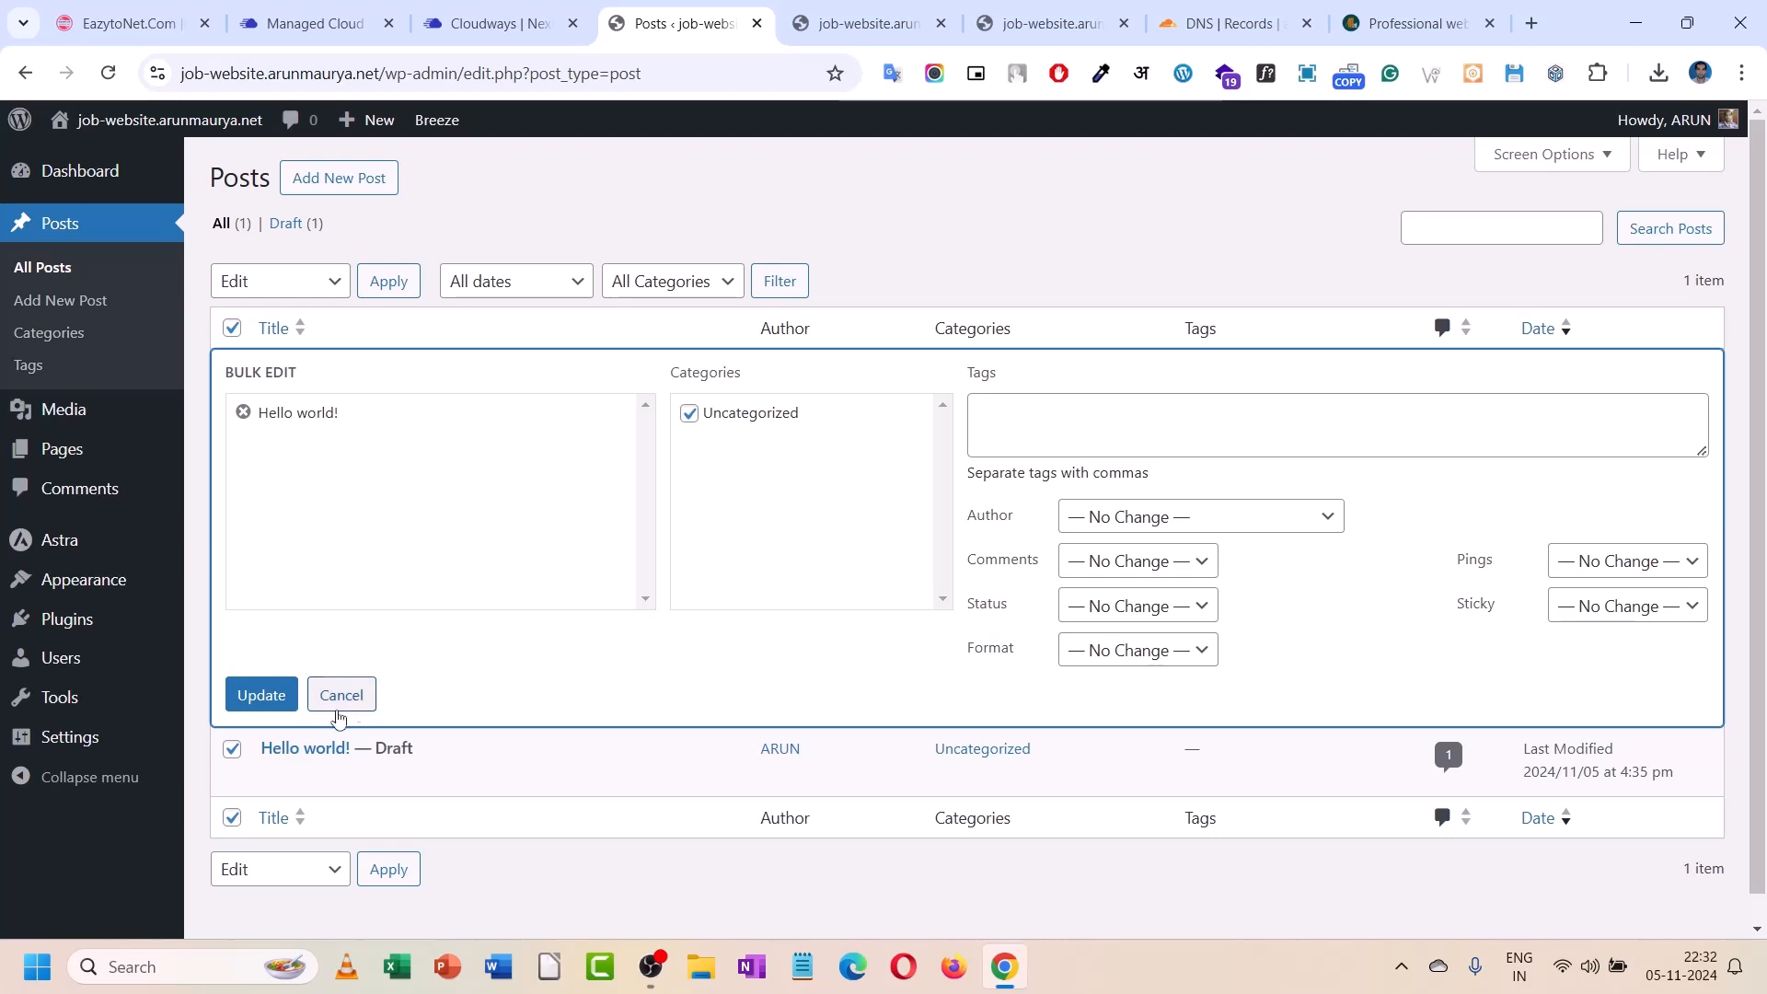
- Open the Hello world! draft in the block editor, dismiss the welcome guide and publish the post
mouse_move(304, 771)
left_click(365, 782)
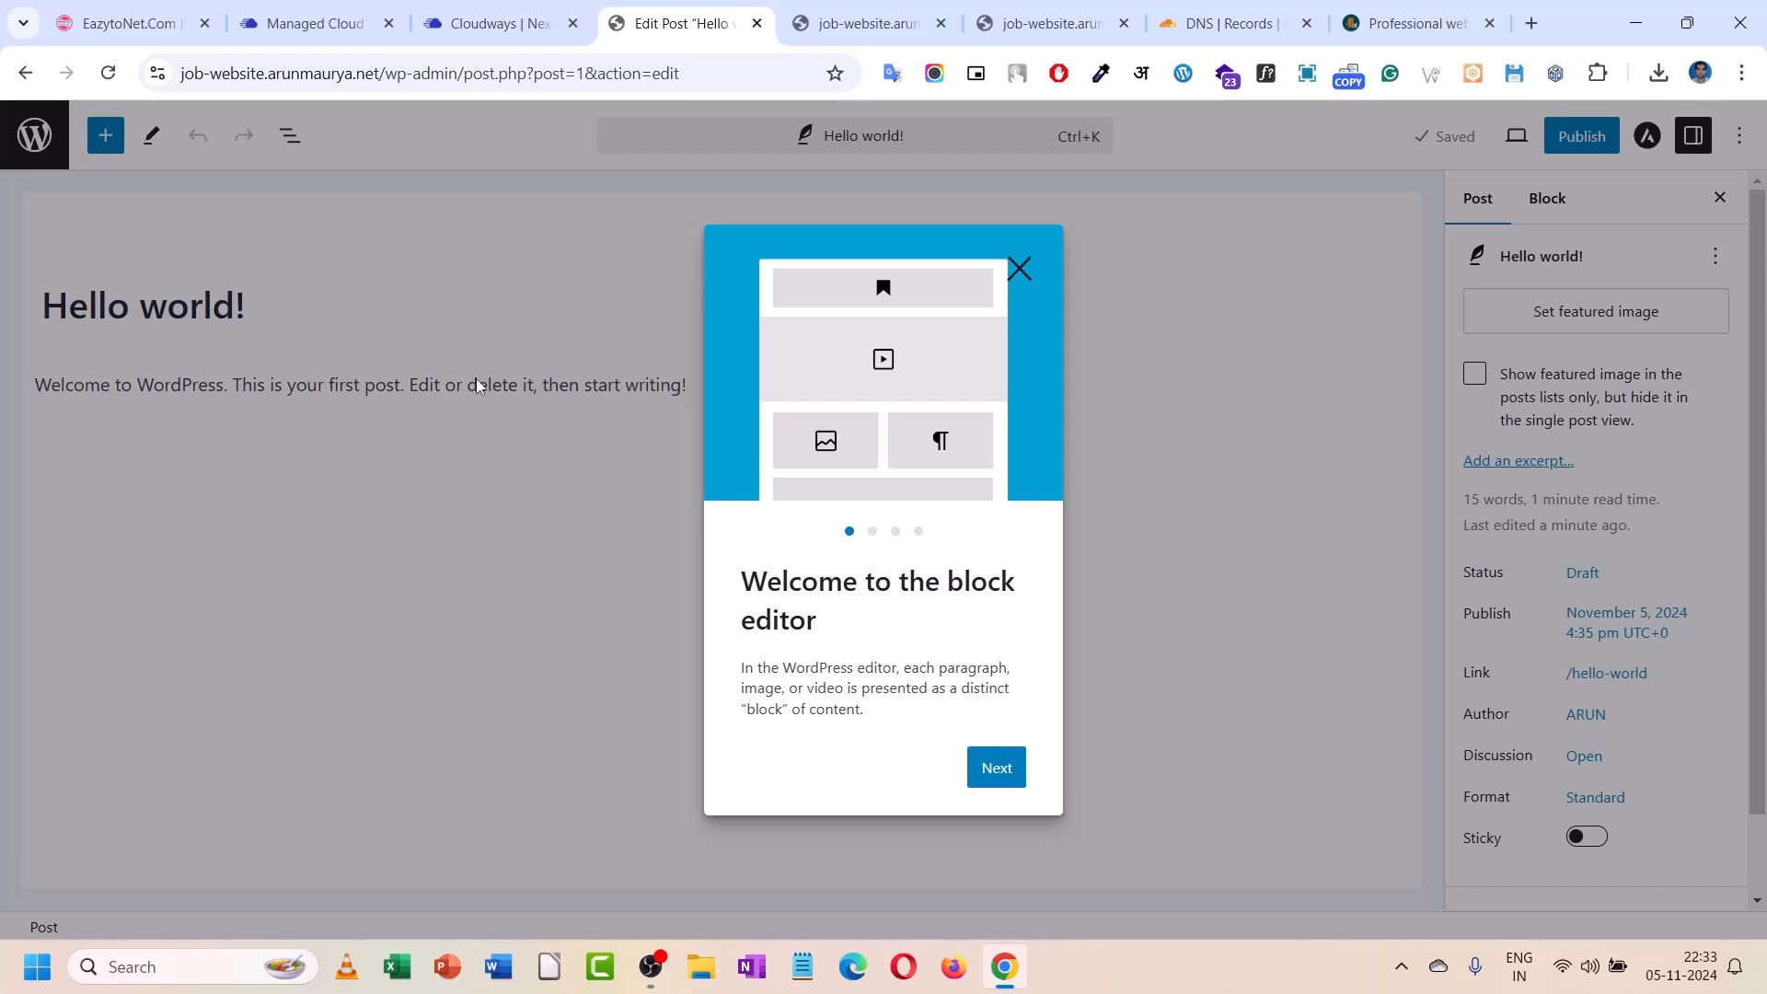
left_click(1018, 272)
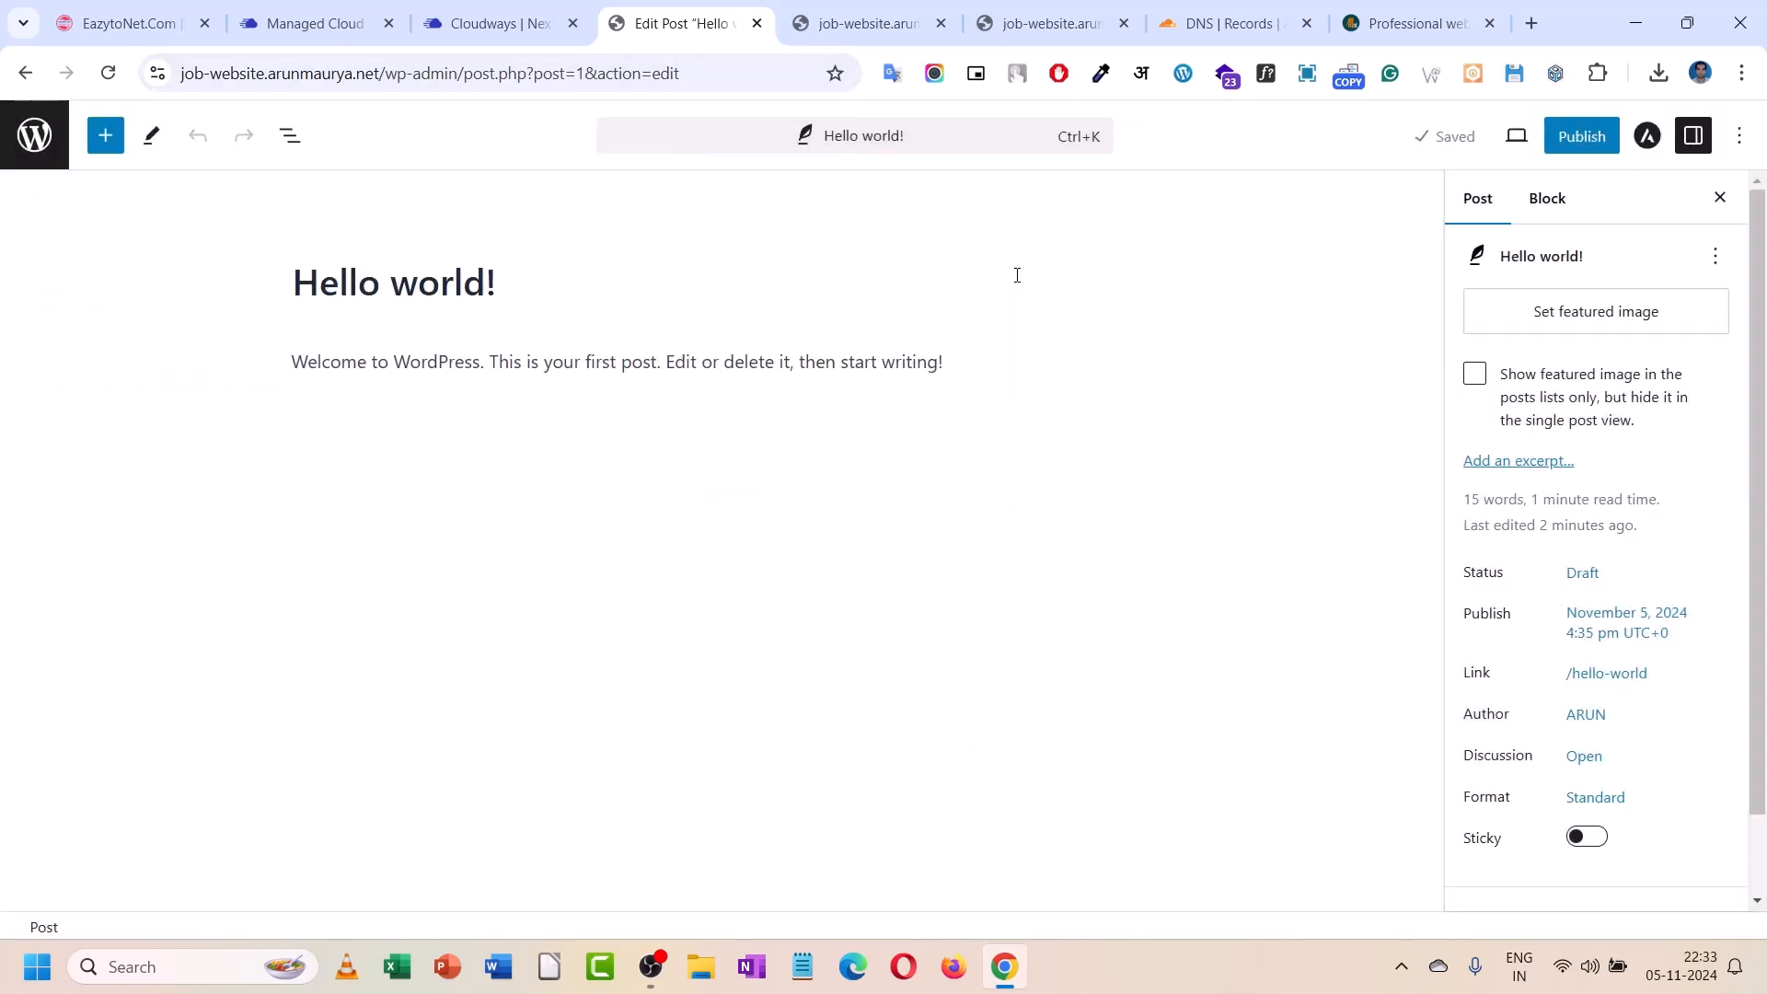
left_click(1594, 150)
left_click(1541, 148)
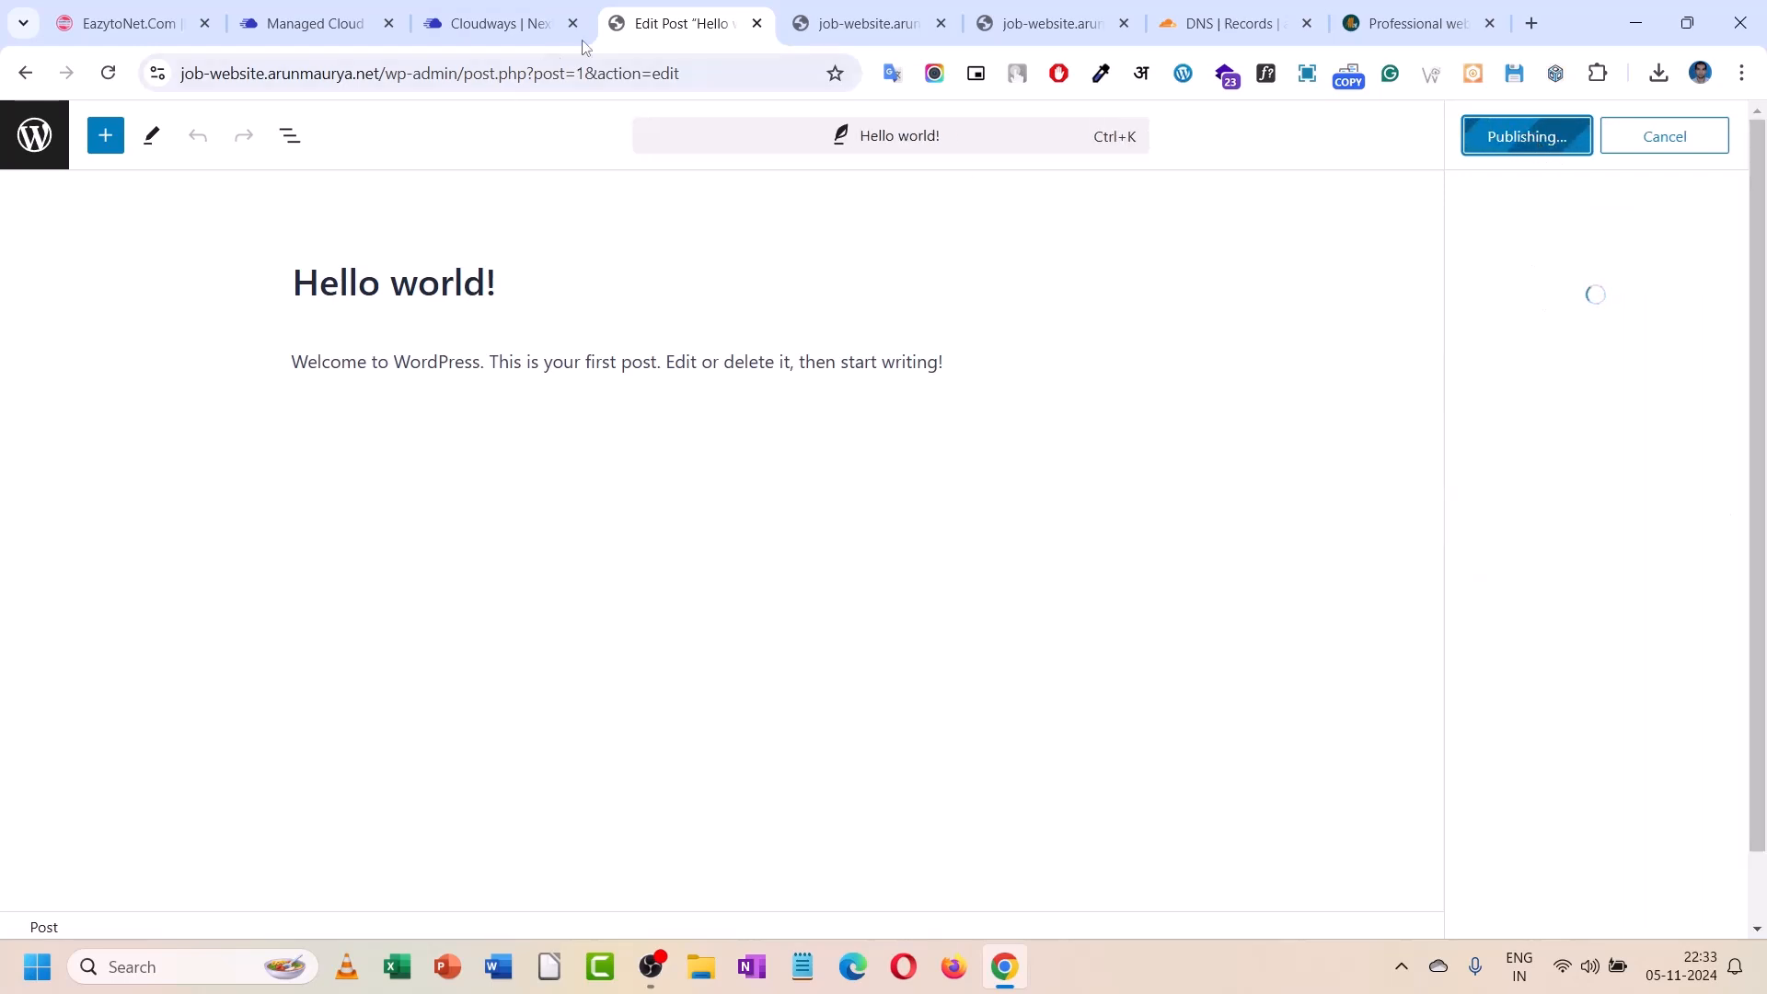
- Reload the job-website front page to check the published Hello world! post
left_click(894, 9)
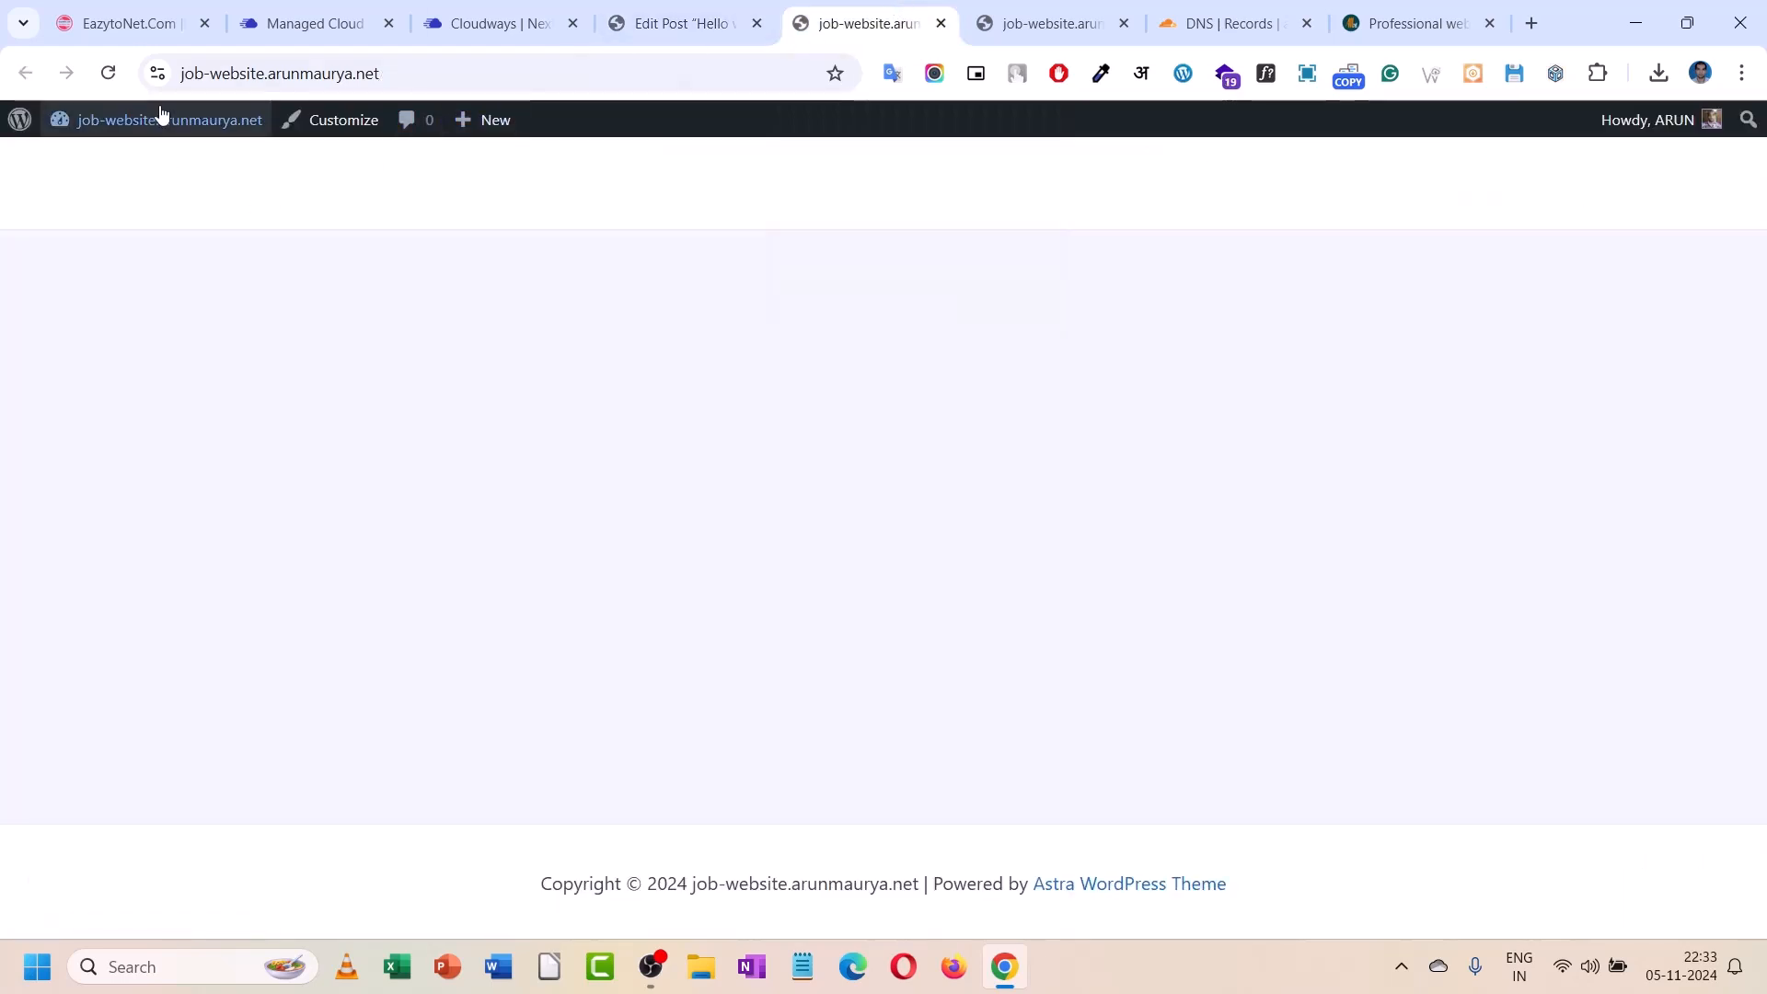
left_click(115, 77)
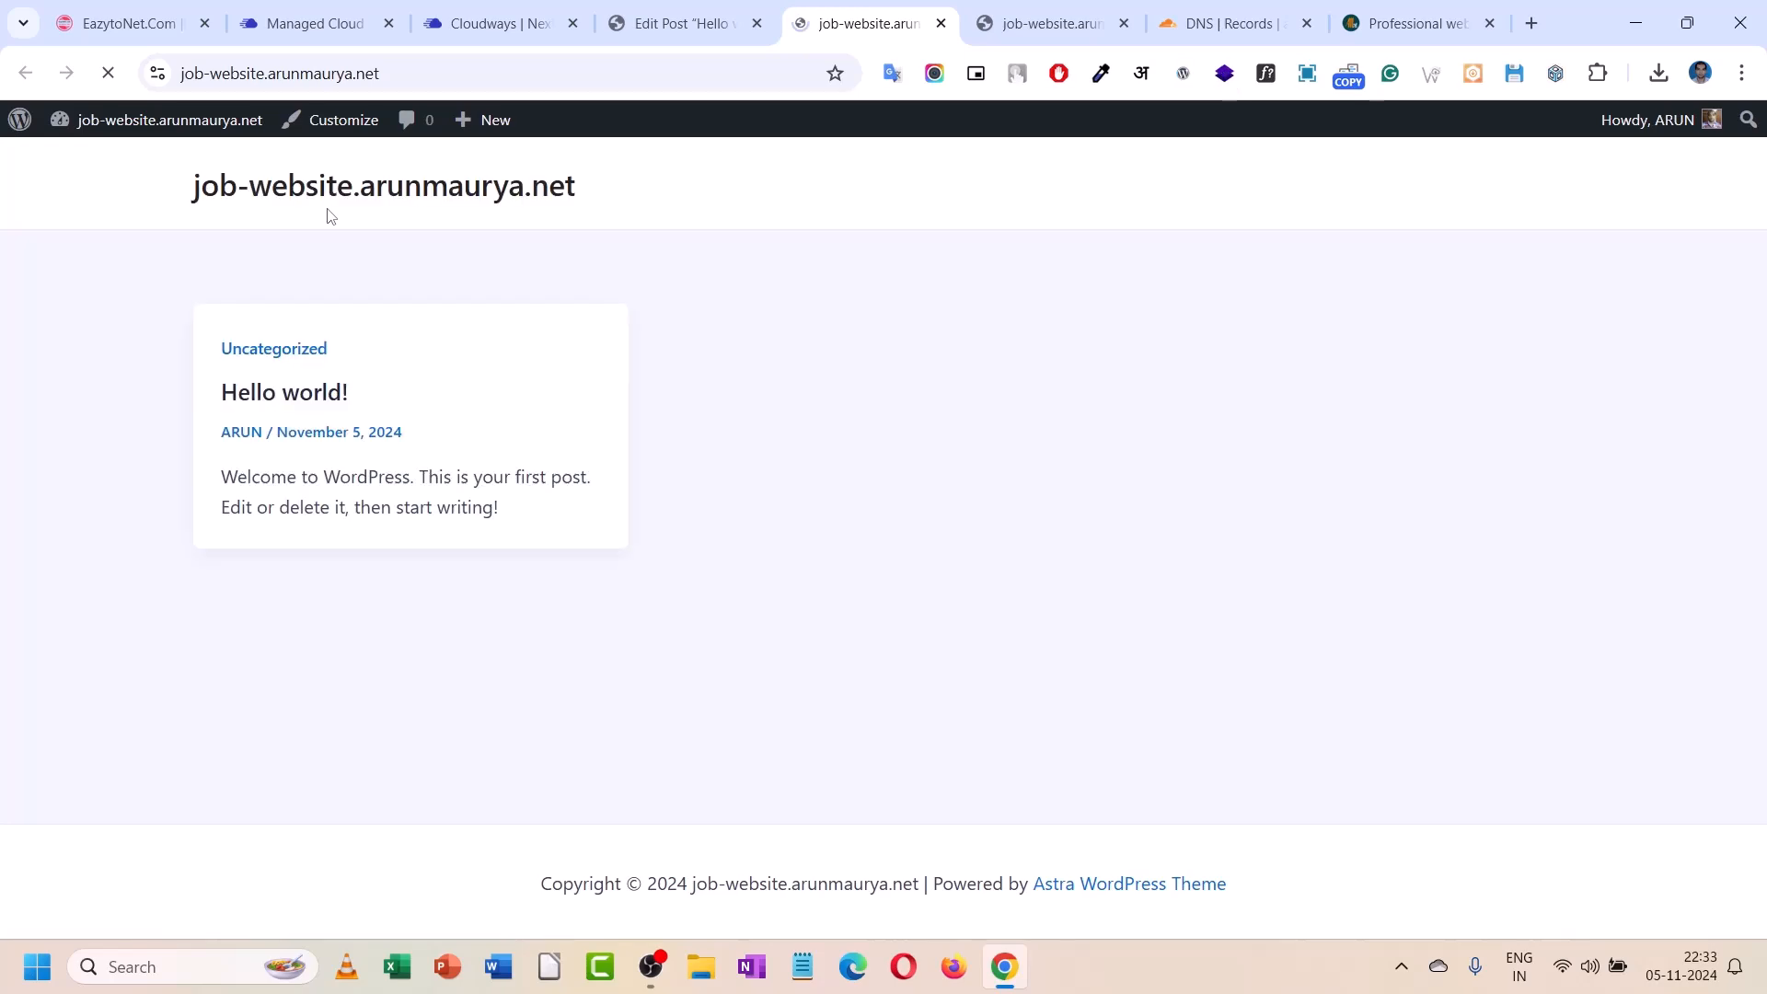
left_click(727, 13)
left_click(446, 12)
left_click(868, 21)
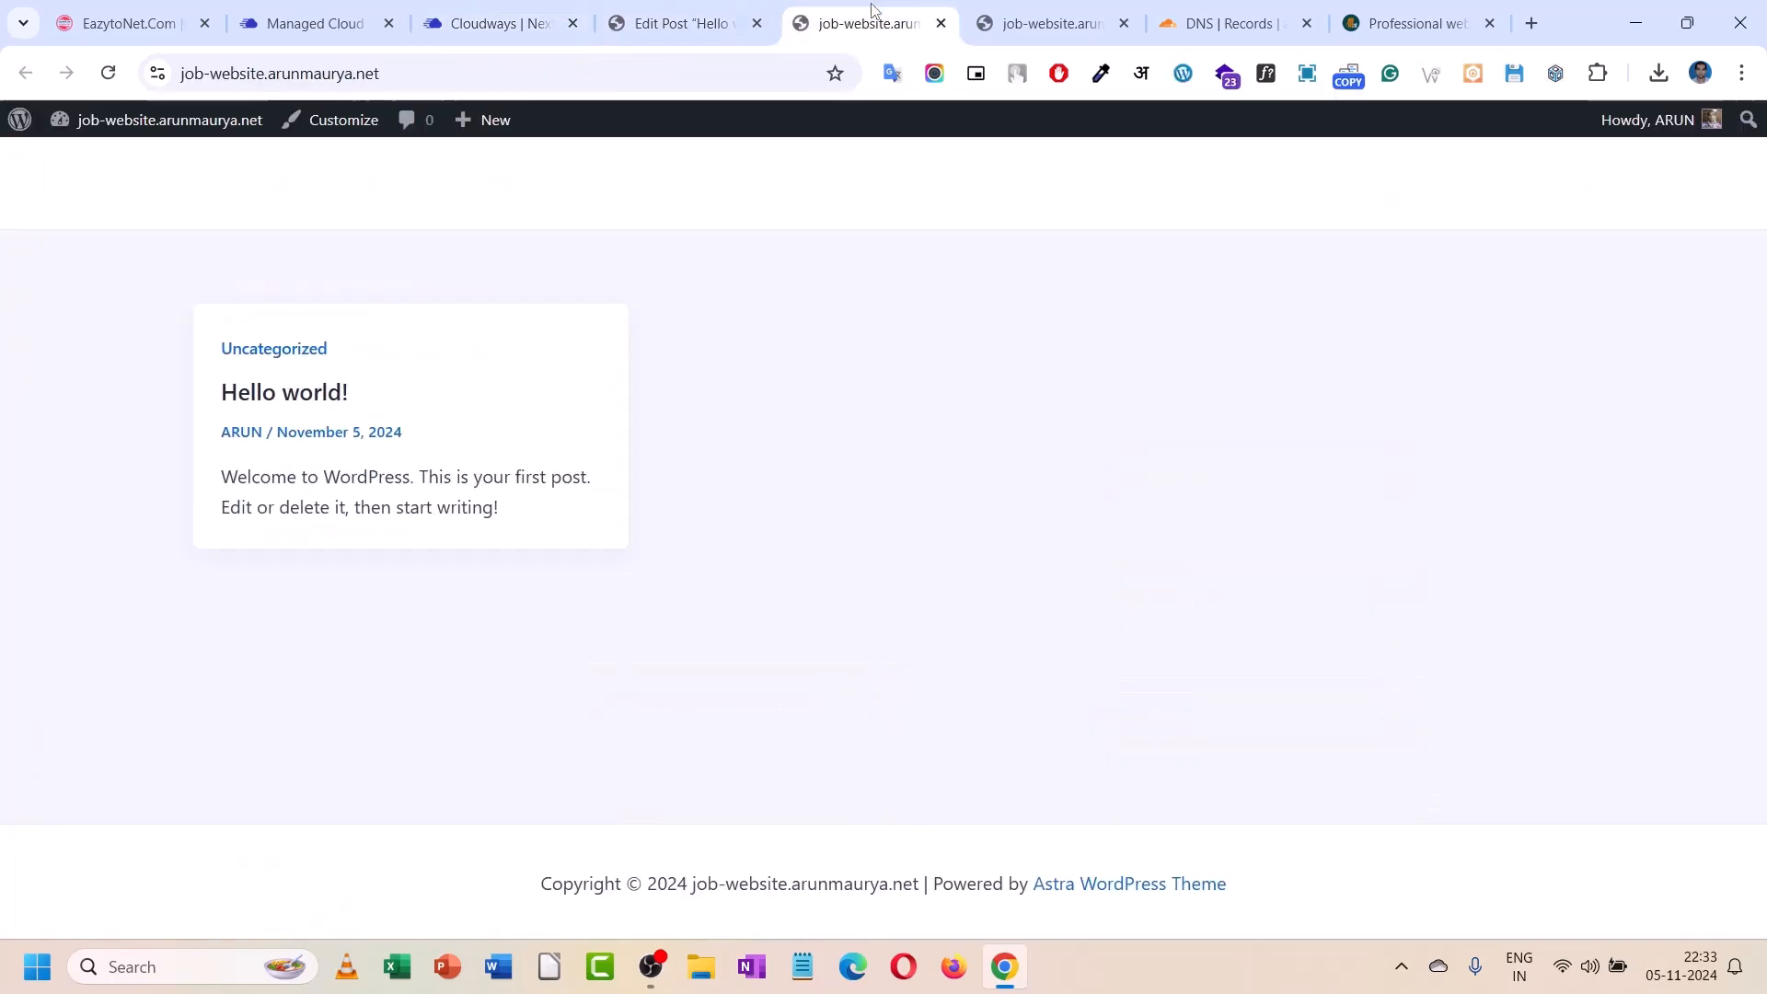
- Go from the front page to the WordPress dashboard and open the page for adding new plugins
left_click(127, 162)
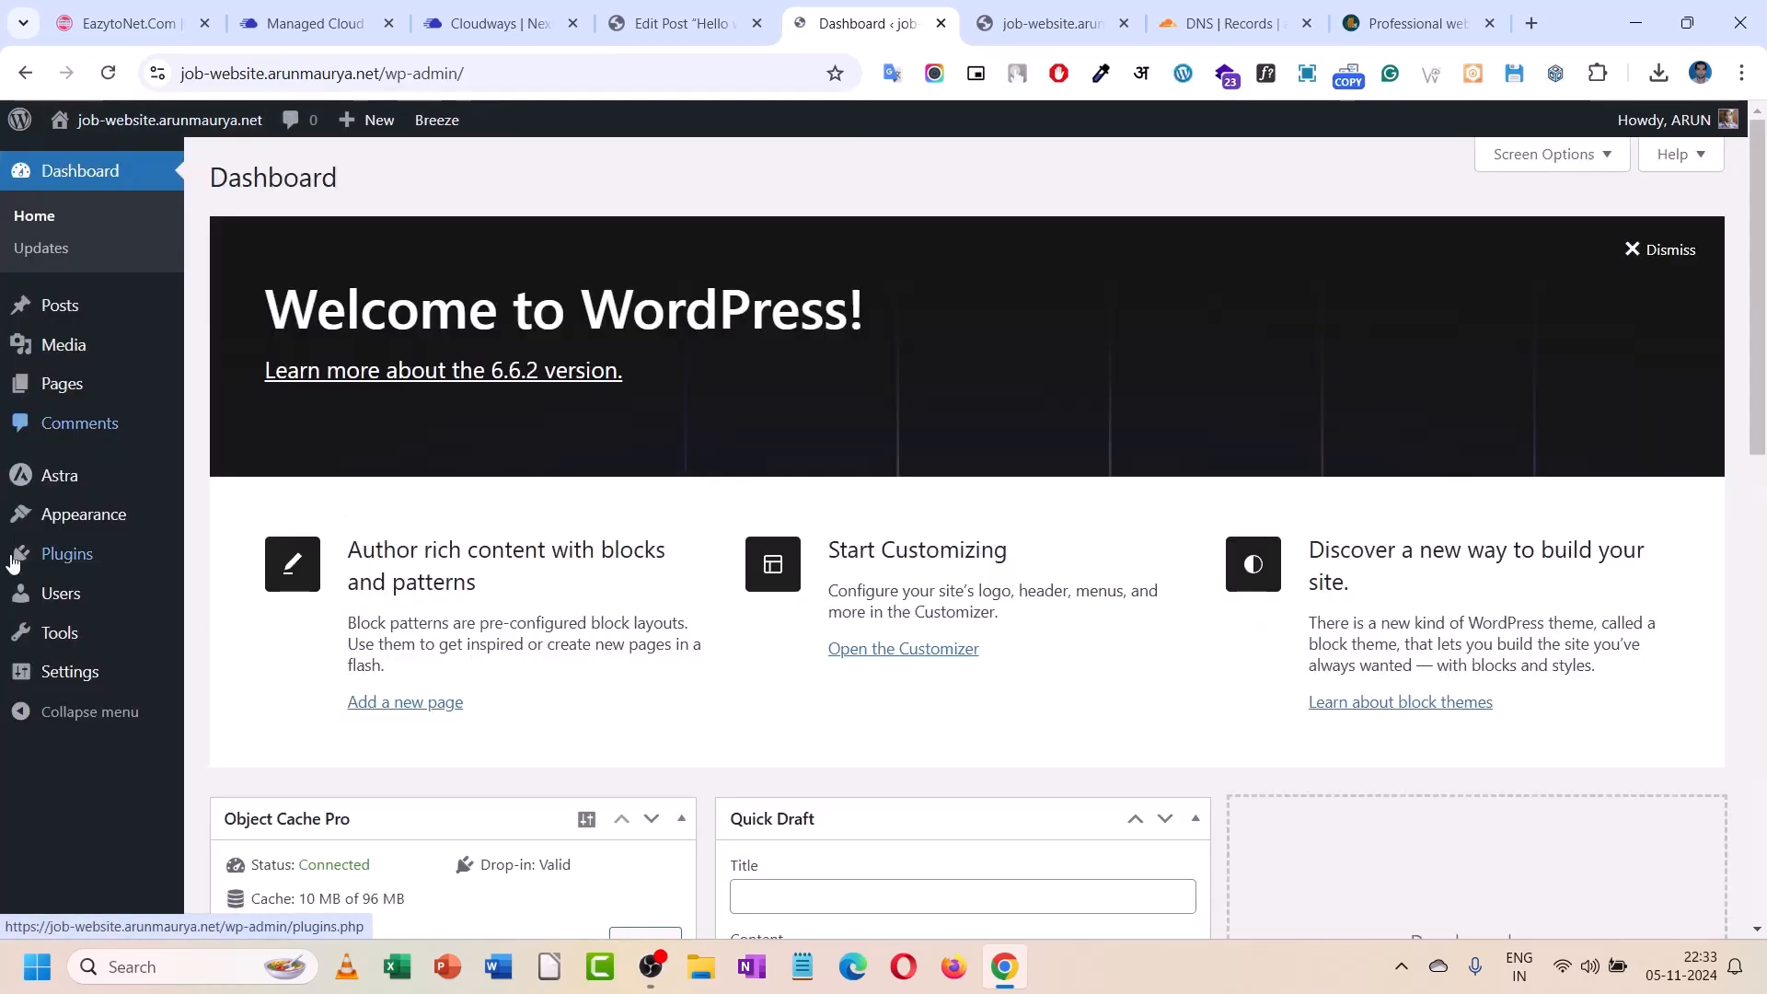
mouse_move(48, 571)
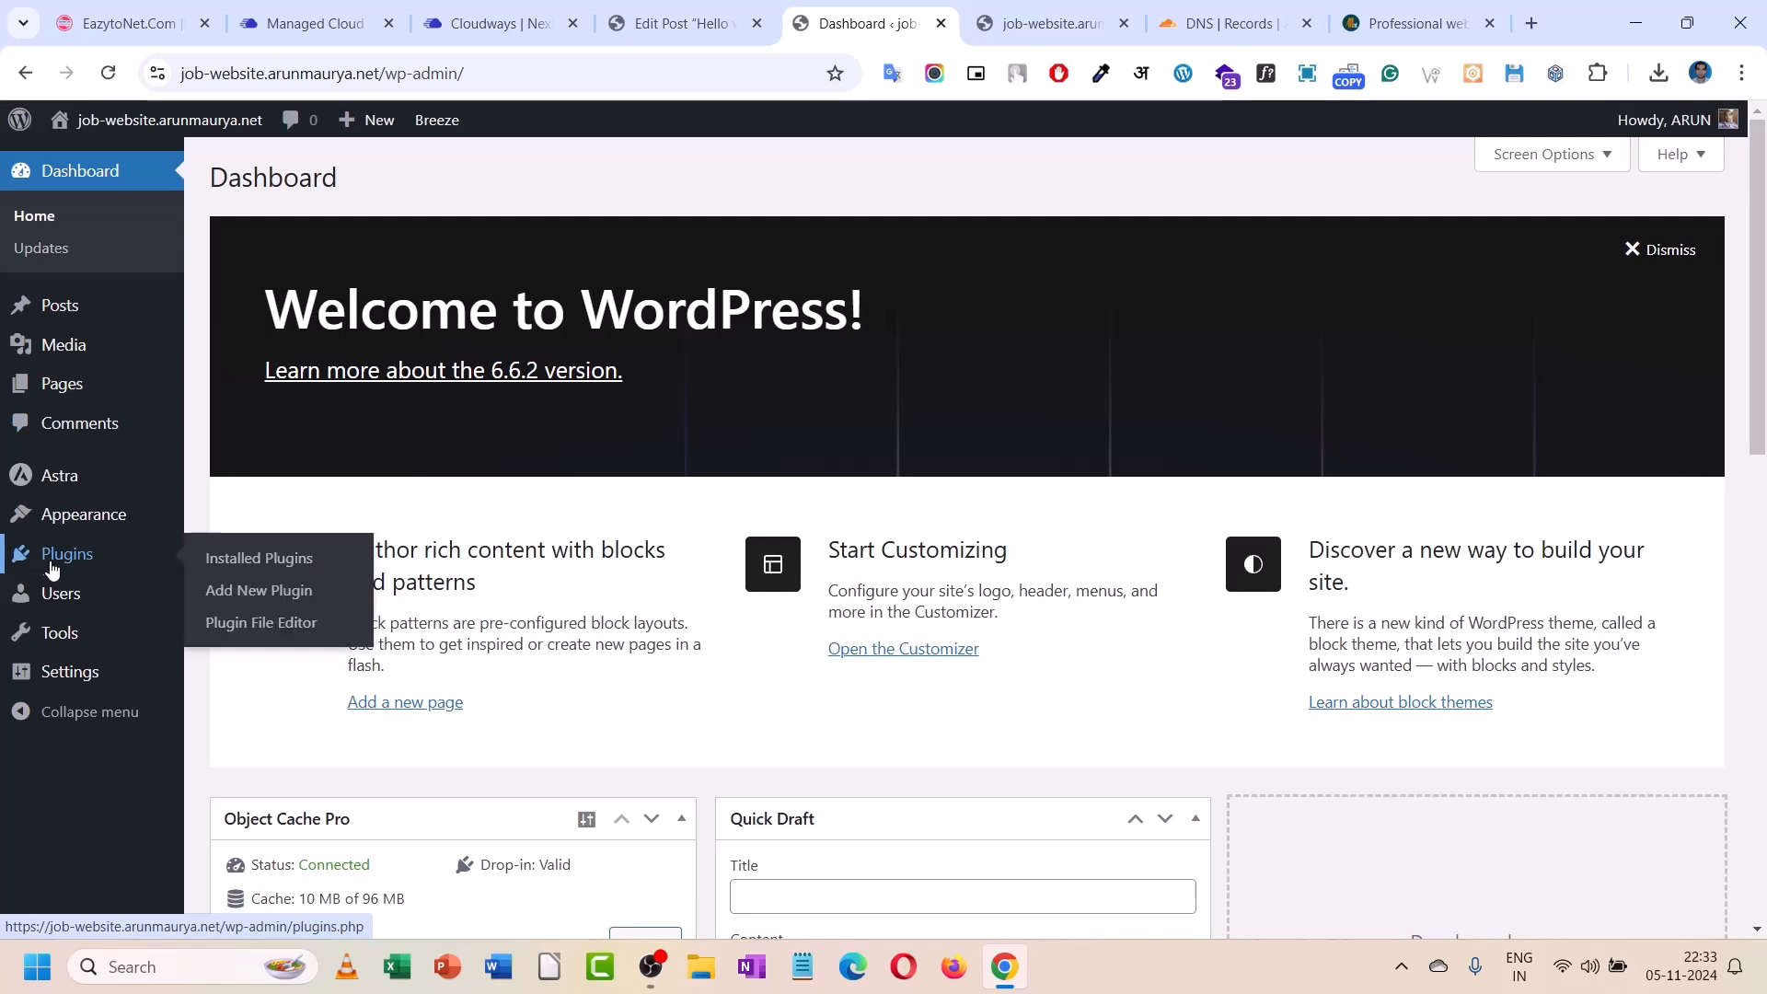
left_click(251, 590)
- Reload the job-website tab that shows the 403 page, and close the DNS records tab, the main-domain website tab and the webcam security notice
left_click(1049, 25)
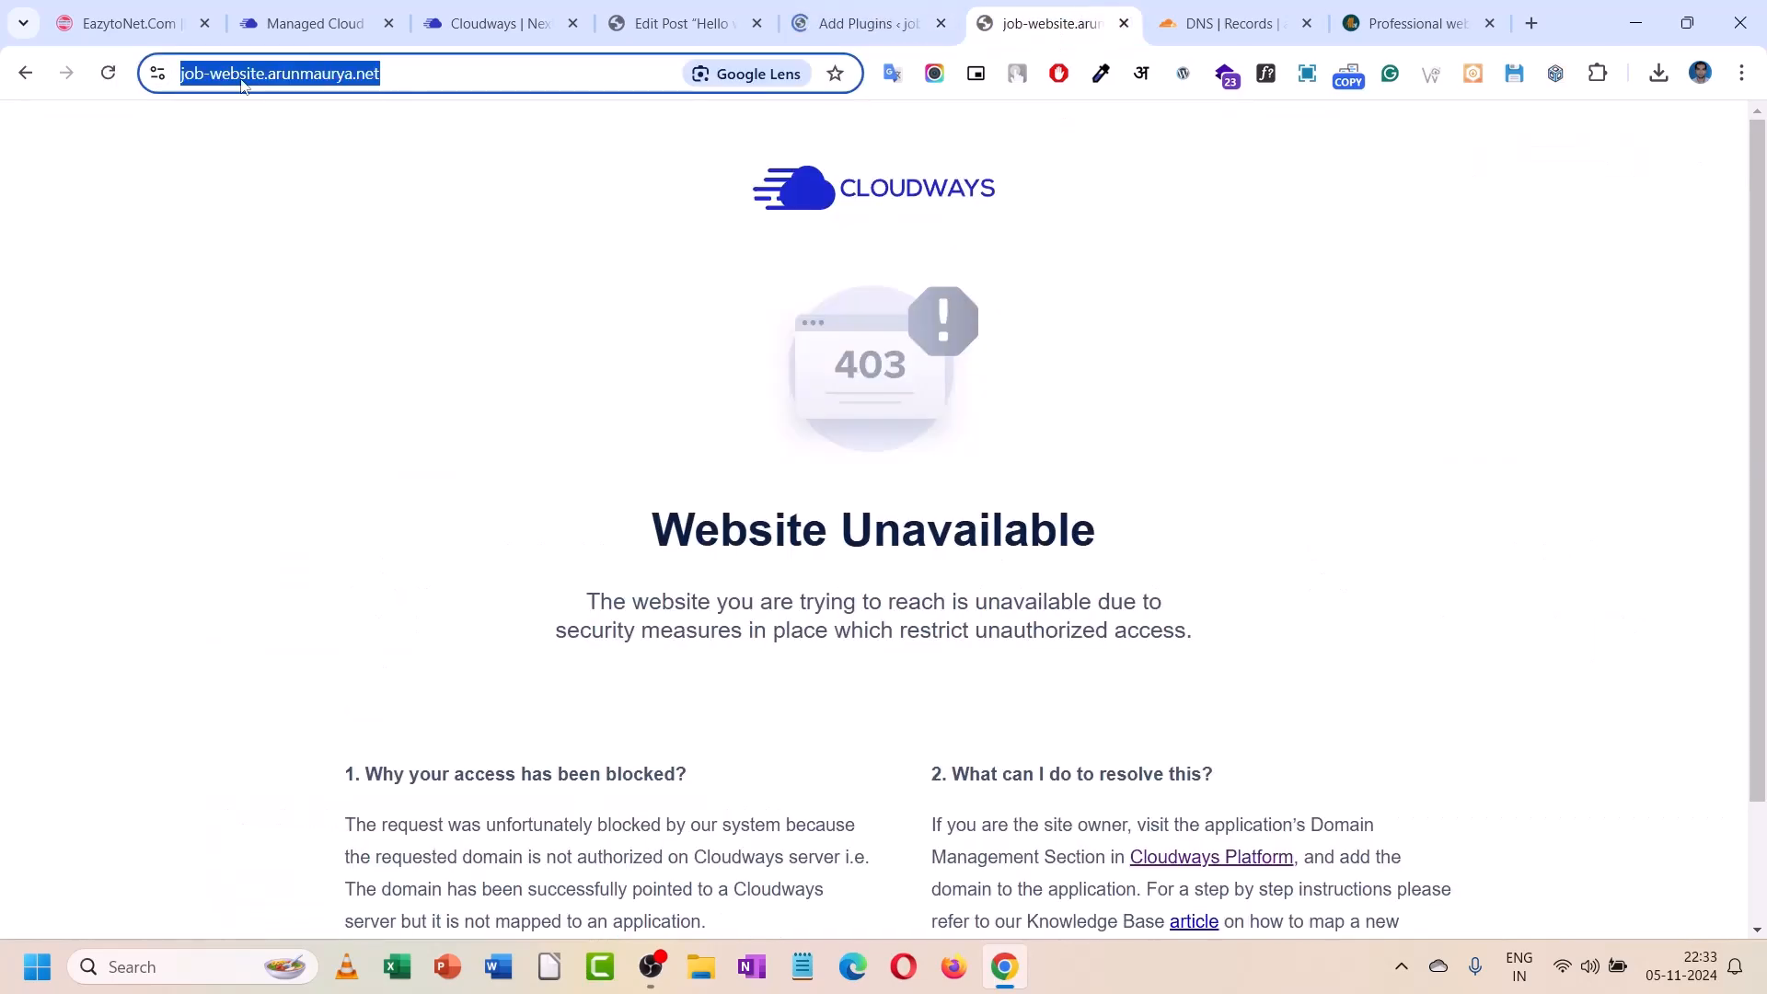
left_click(108, 74)
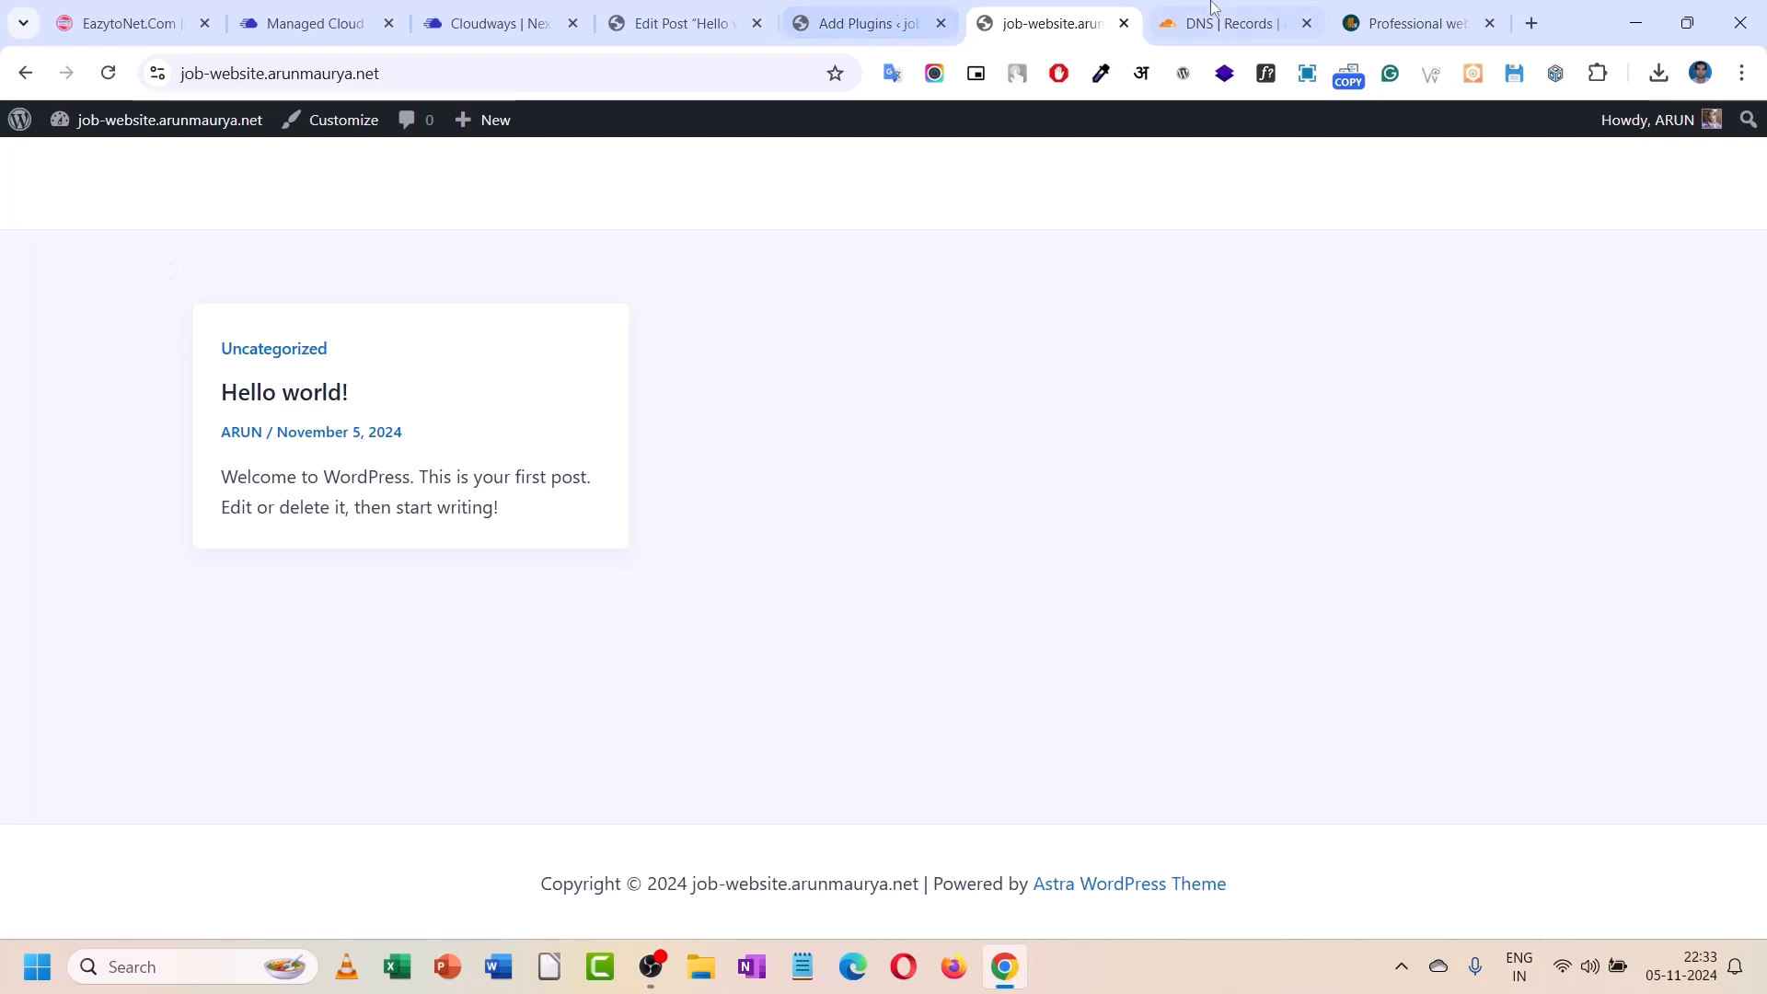
left_click(1301, 30)
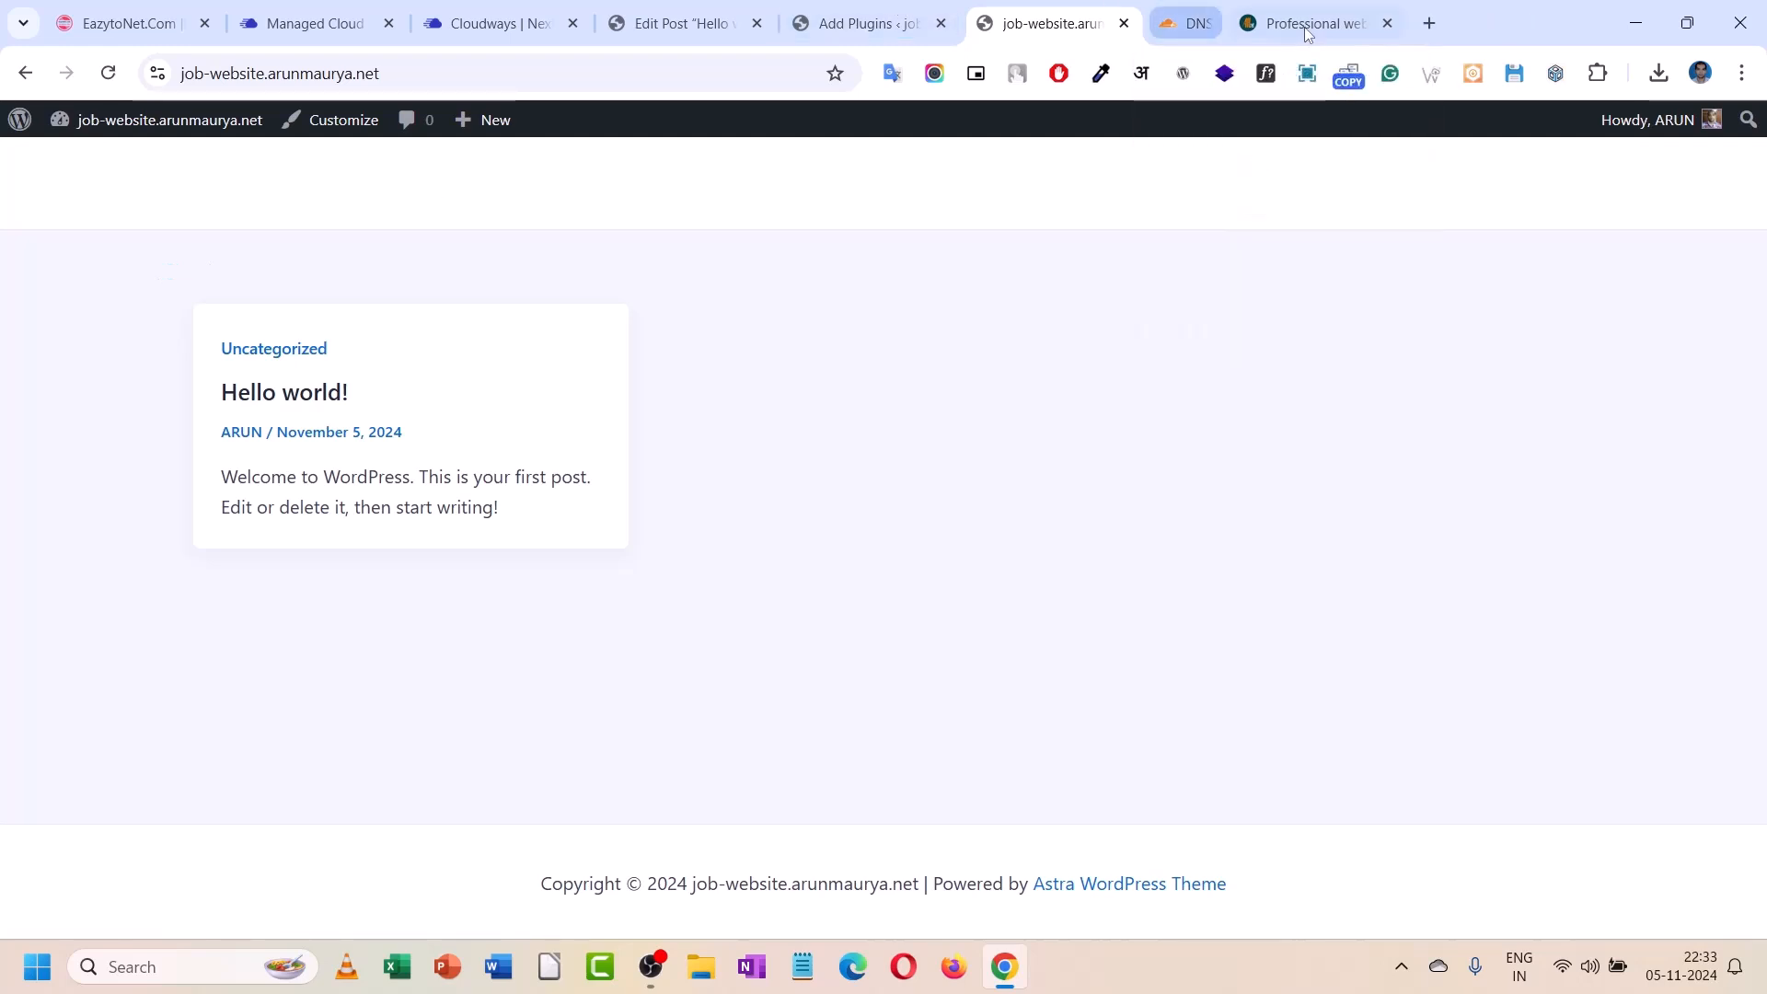
left_click(1313, 29)
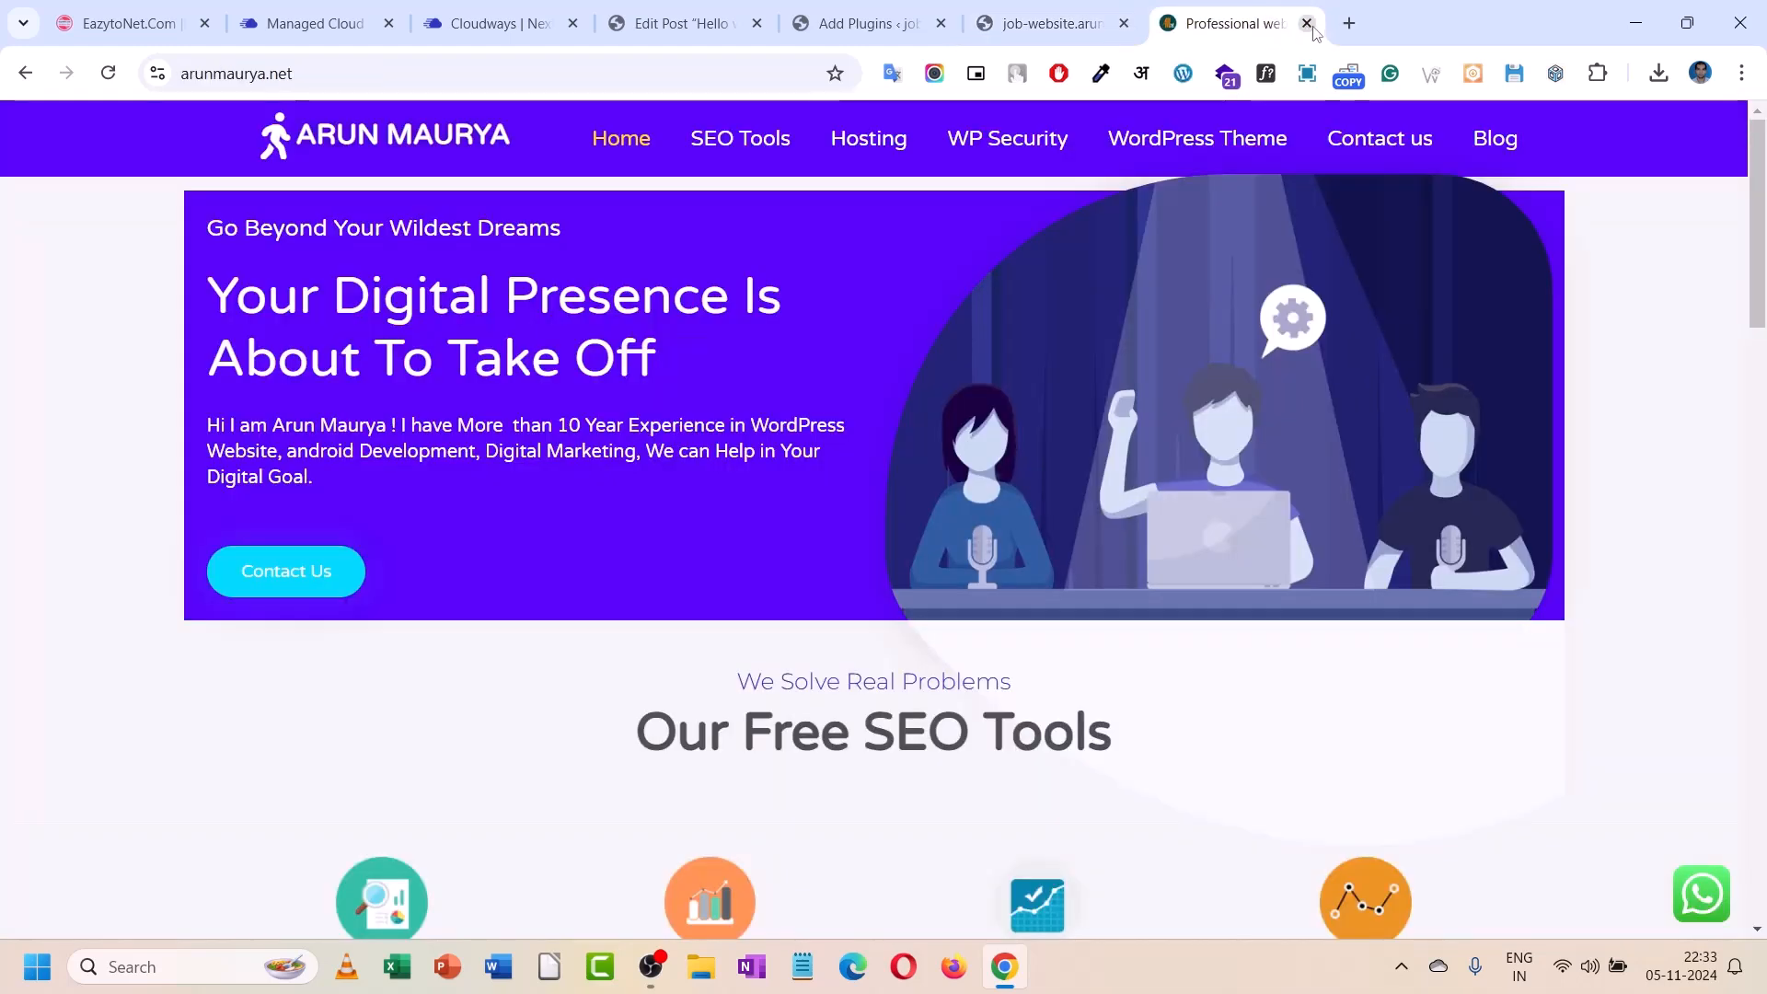
left_click(1306, 25)
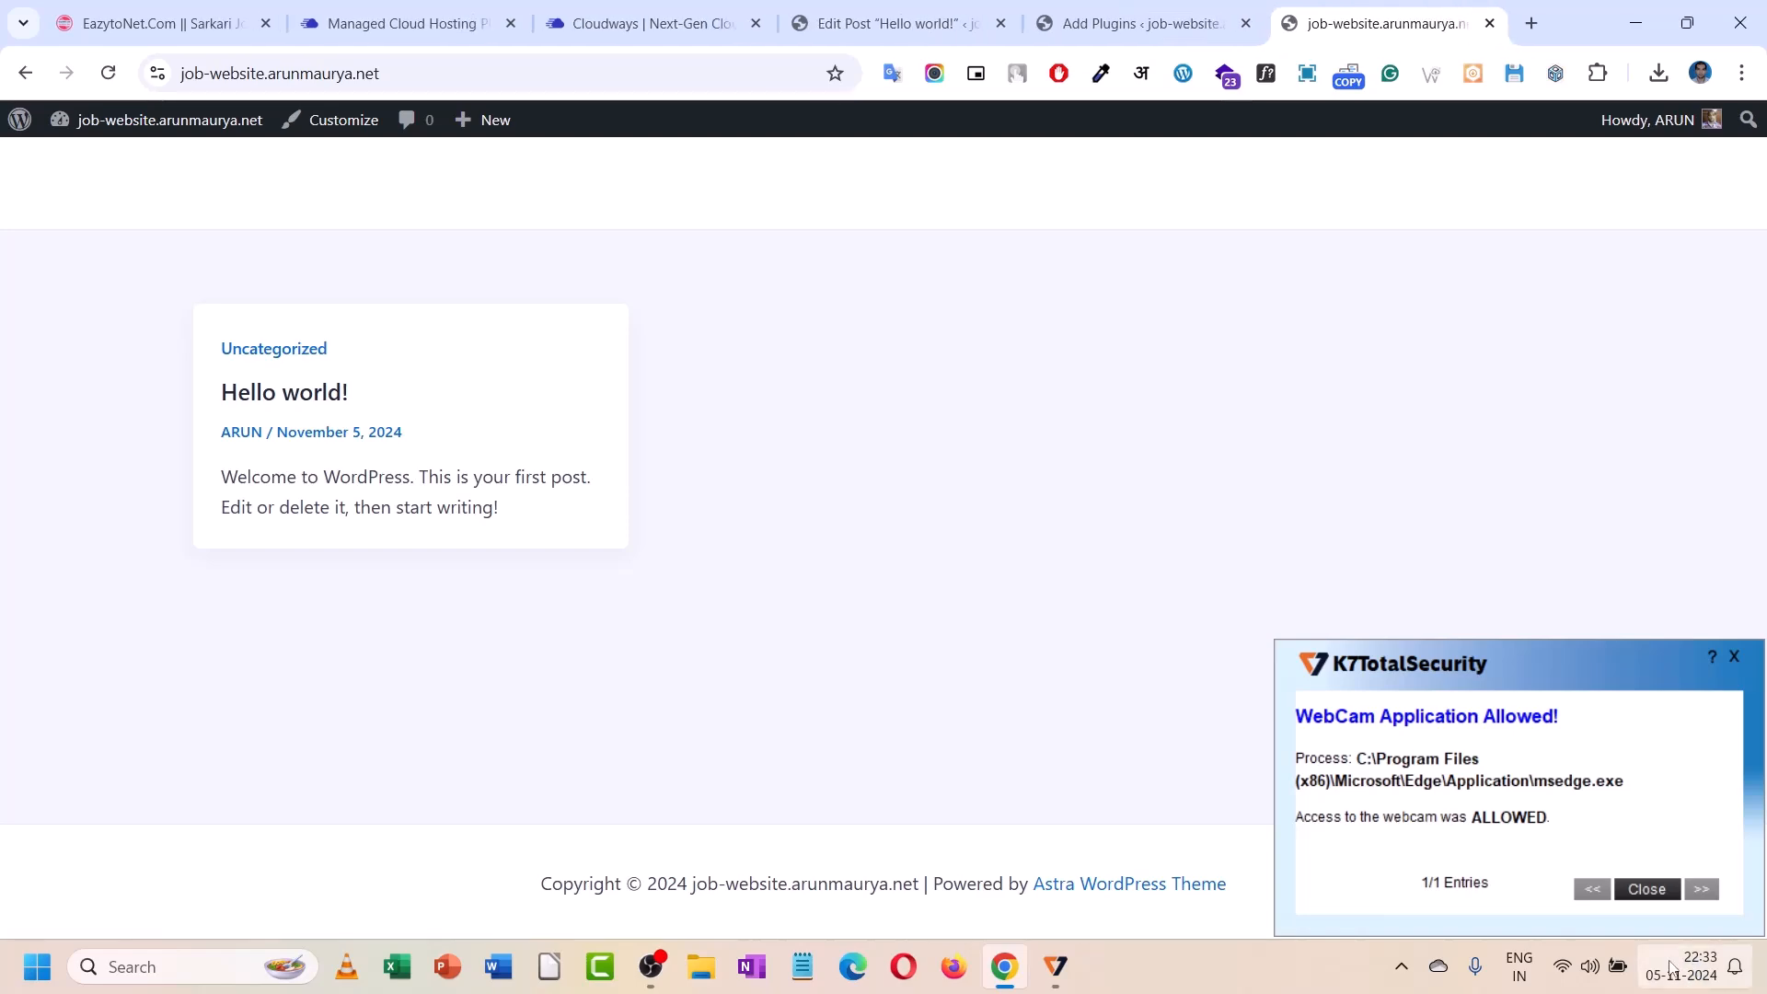
left_click(1647, 891)
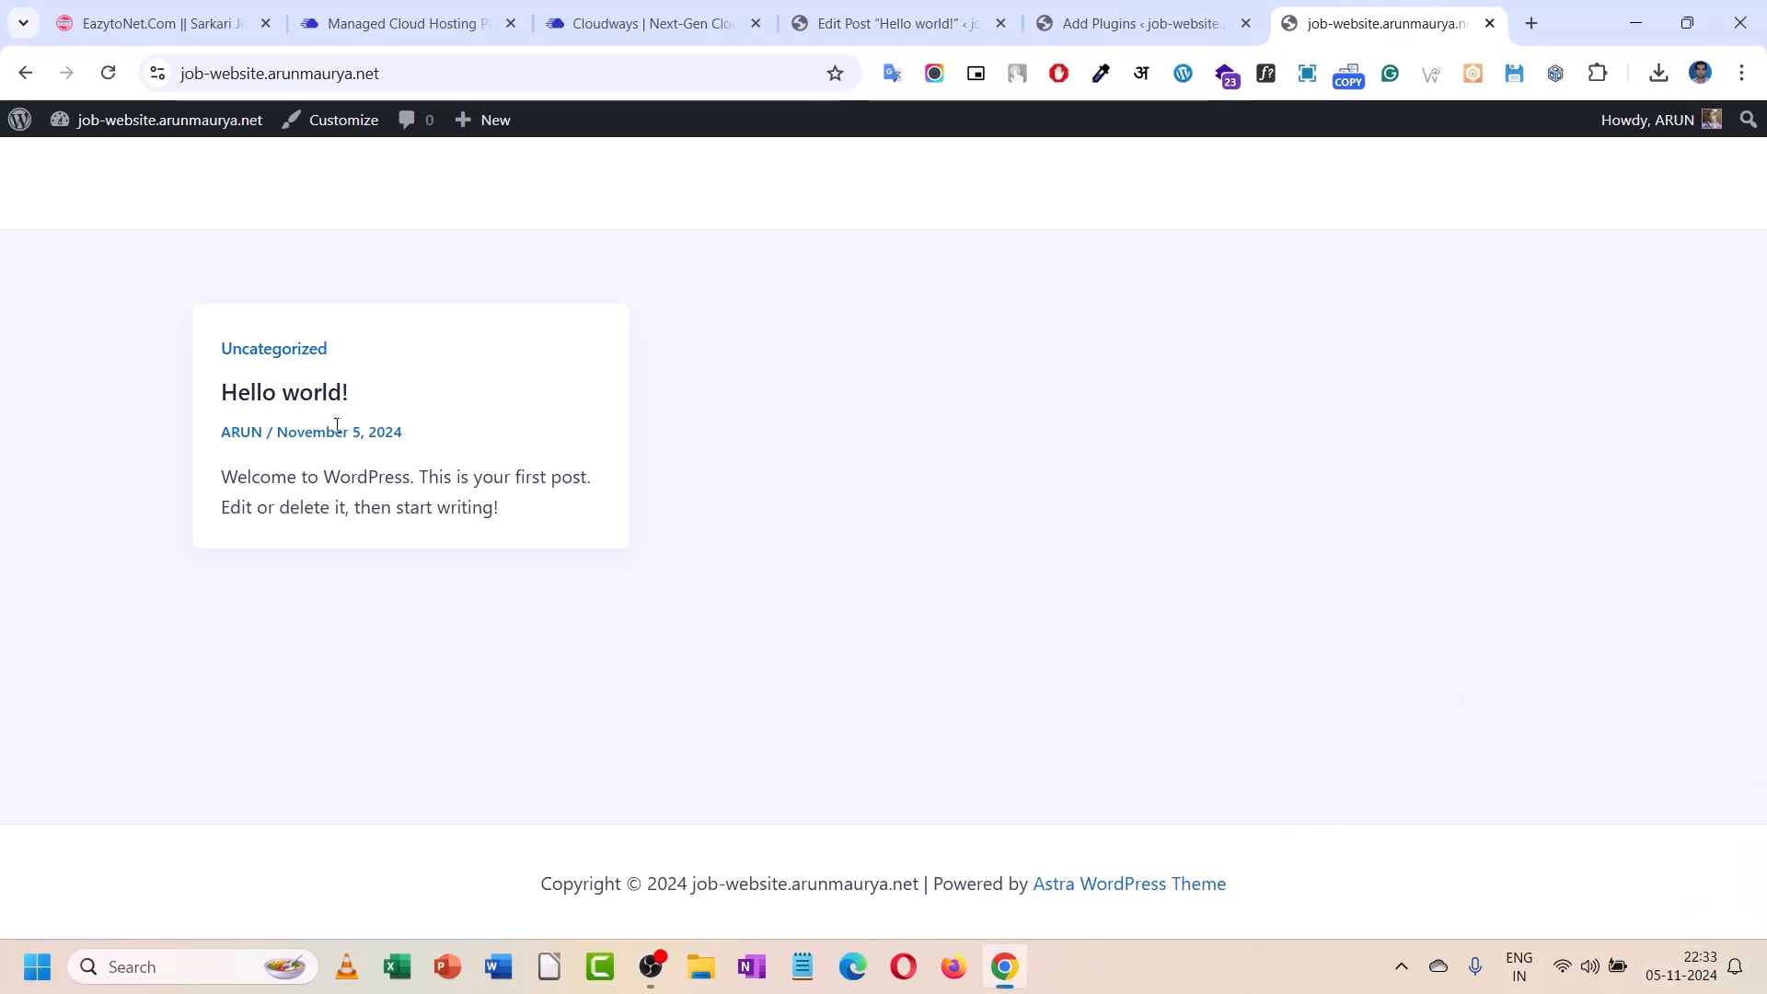
- Install the Classic Editor plugin in the WordPress admin and look through the other featured plugins
left_click(1140, 23)
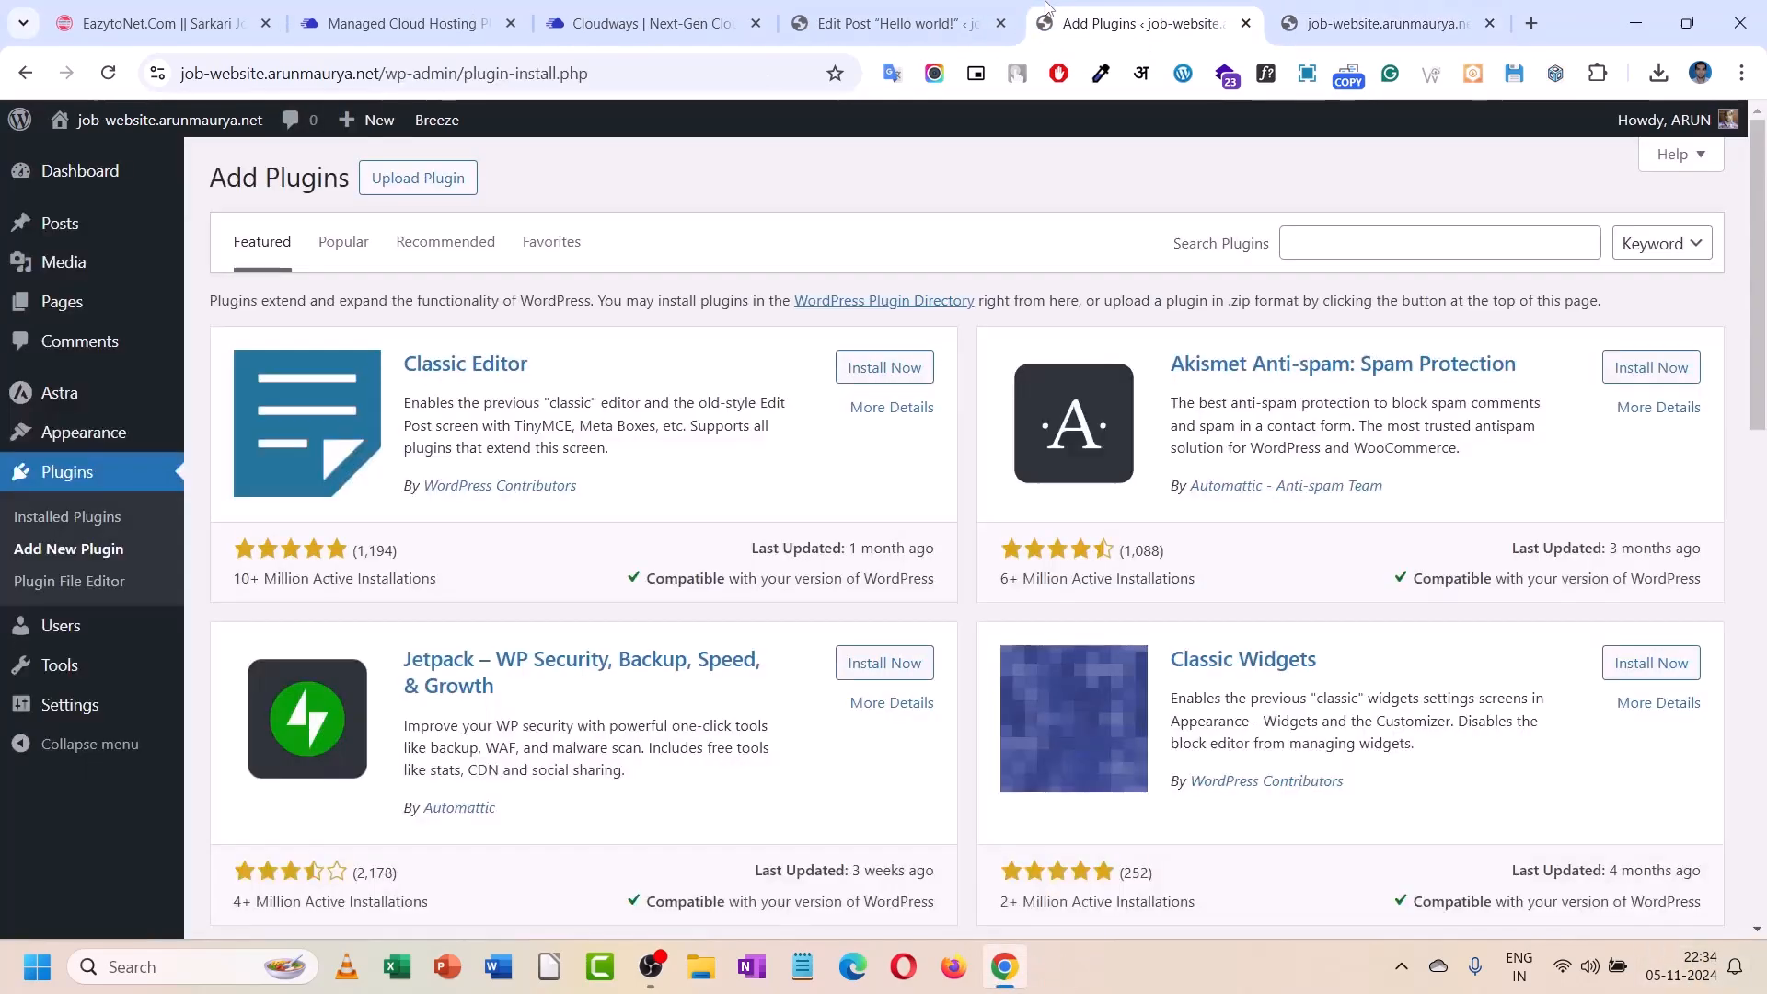
left_click(917, 382)
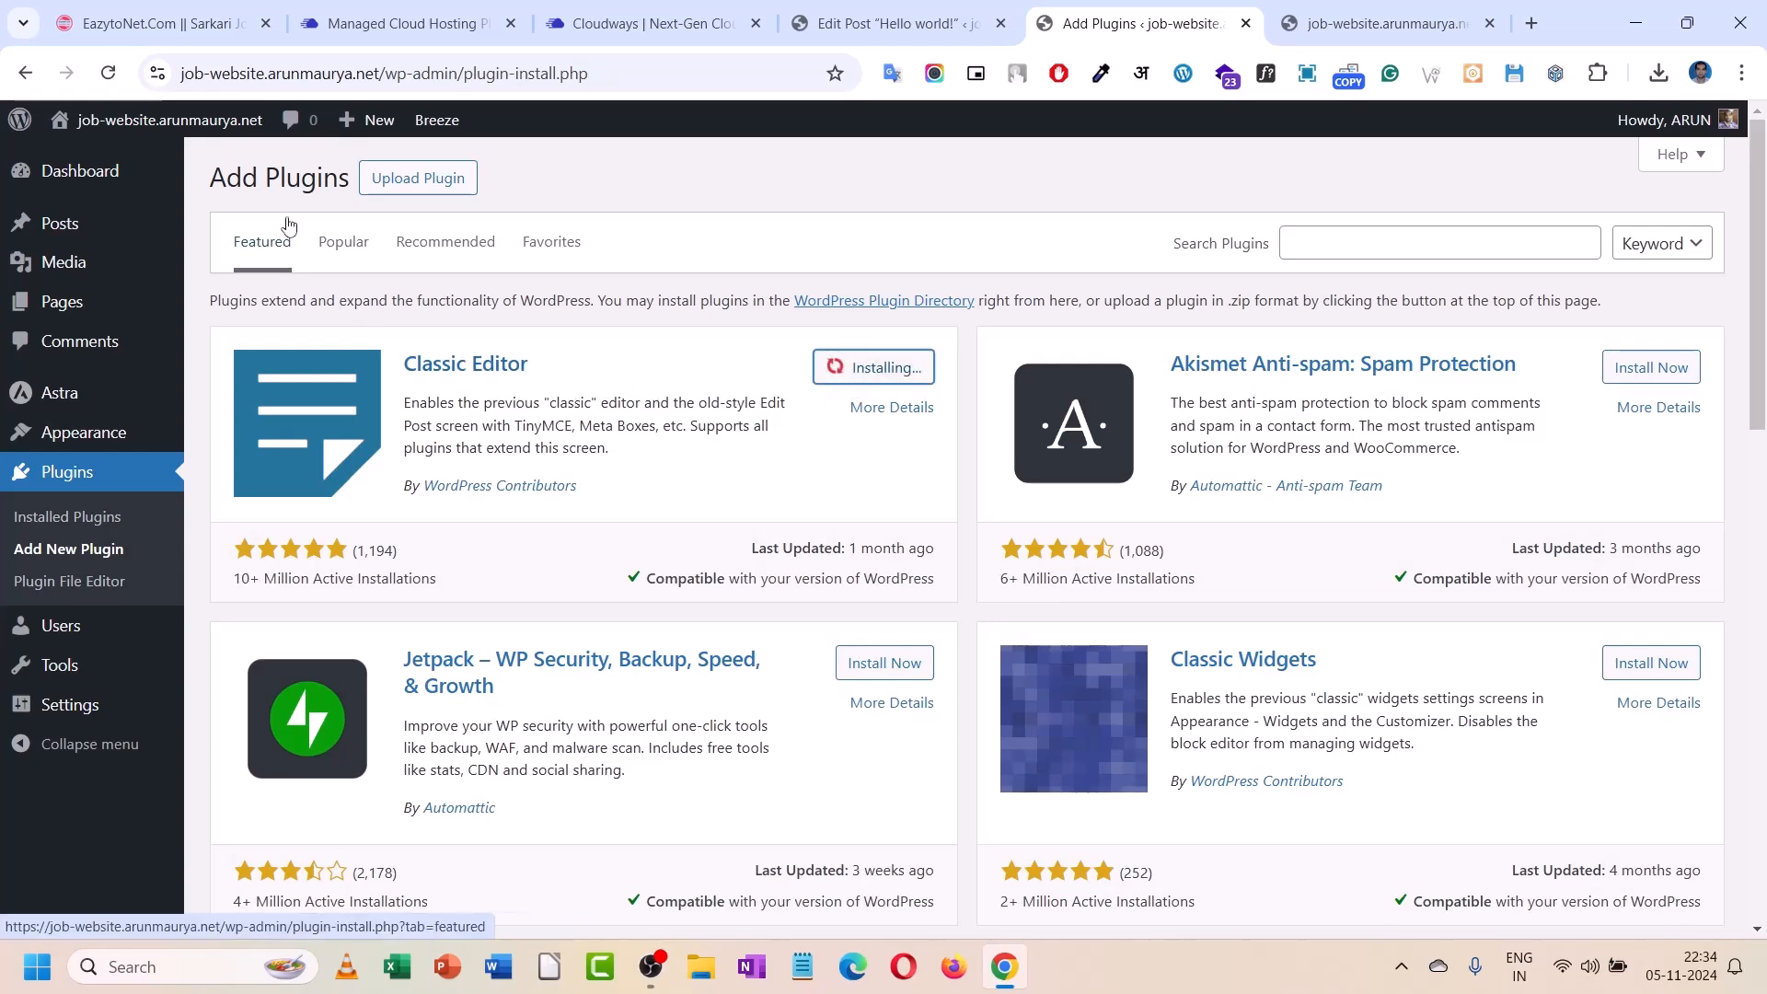
scroll(372, 368, "down", 1)
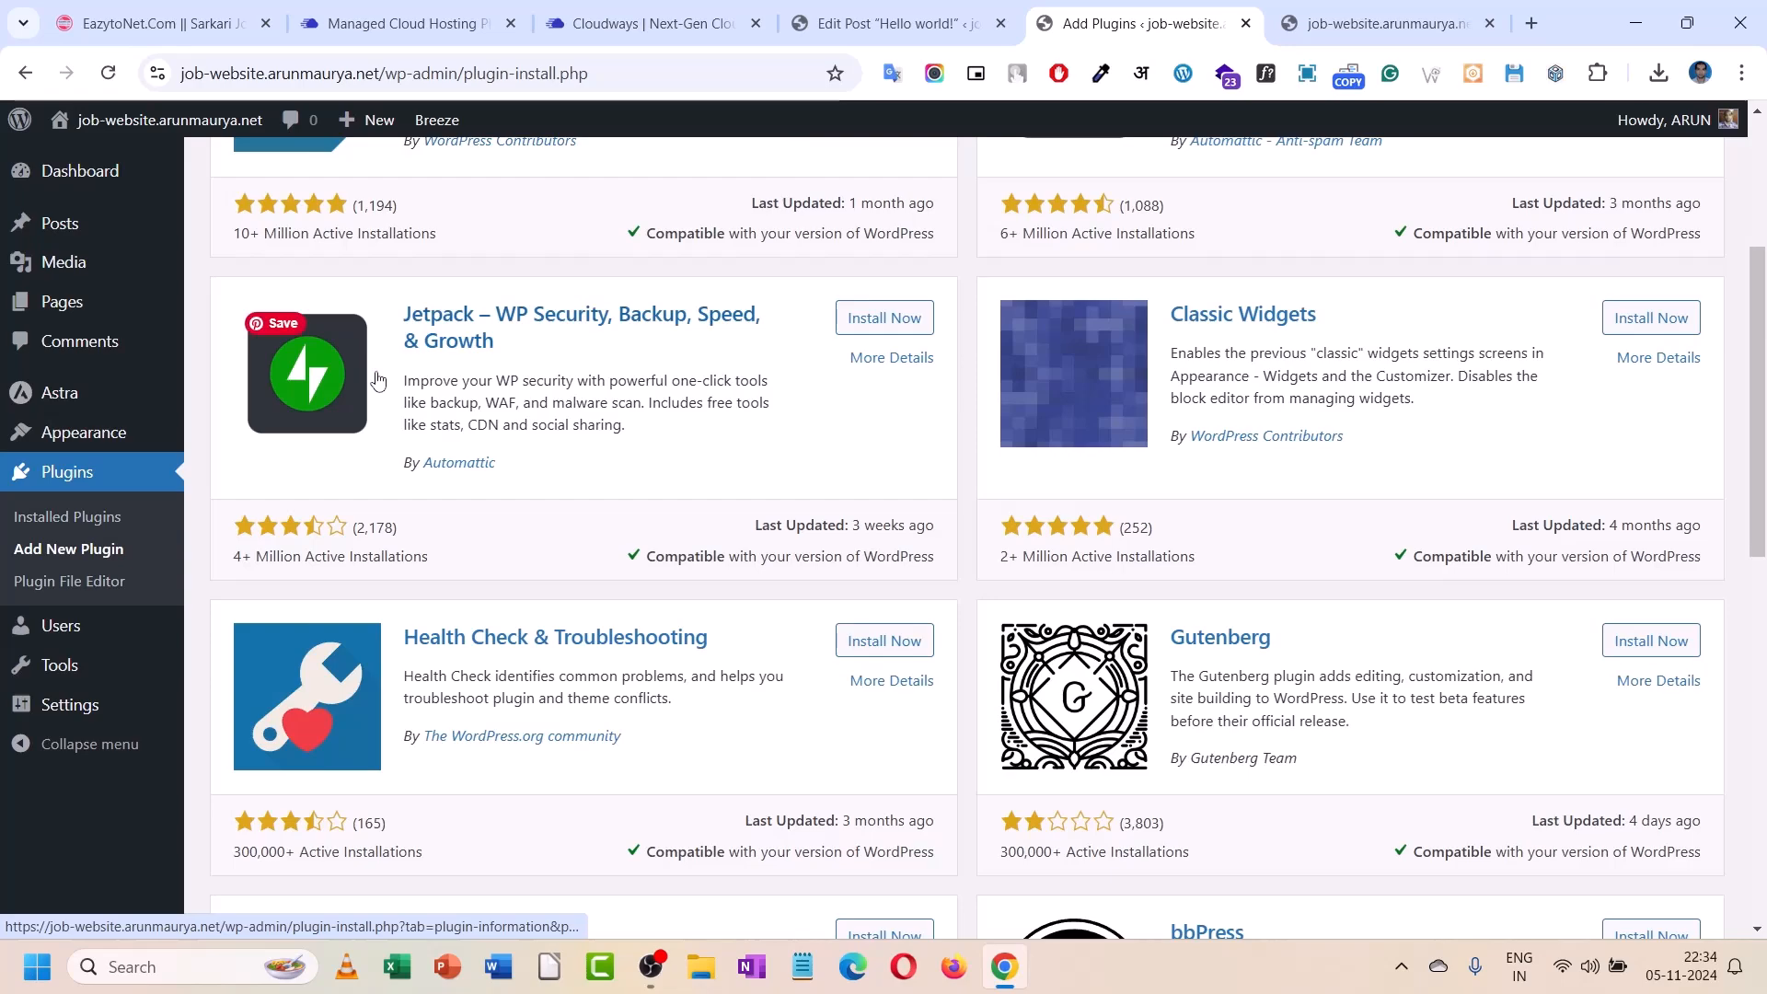
scroll(414, 409, "down", 3)
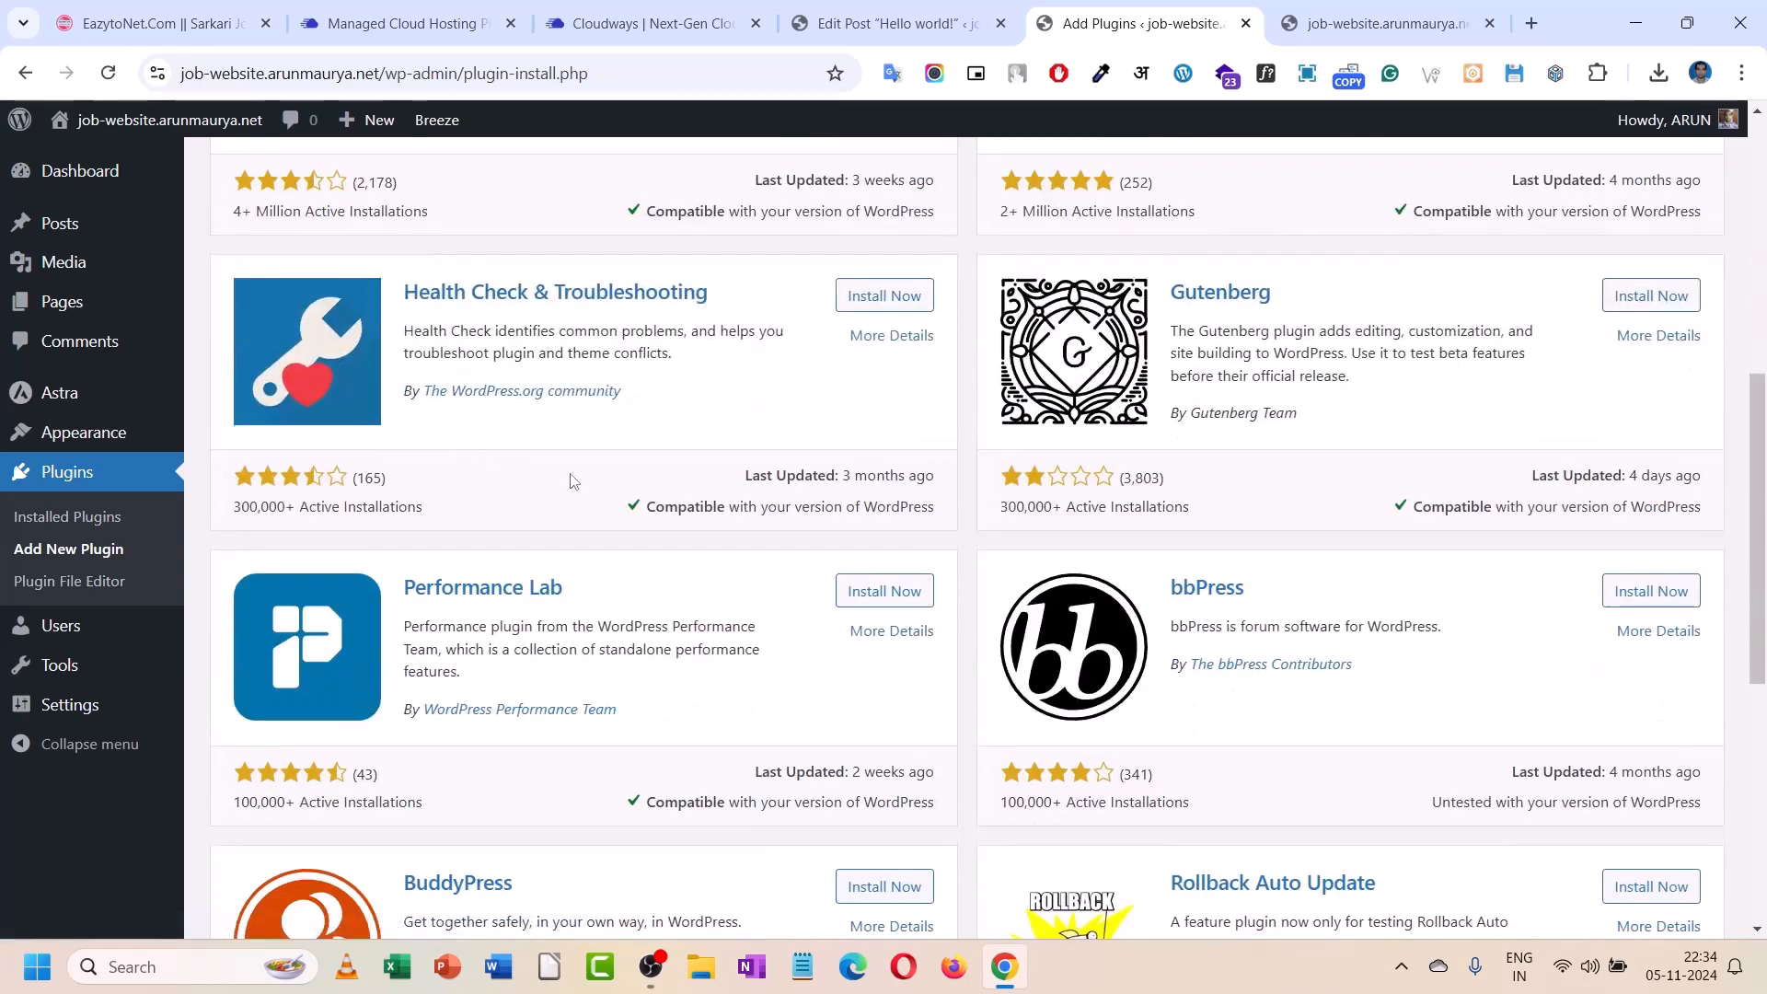
scroll(571, 481, "down", 2)
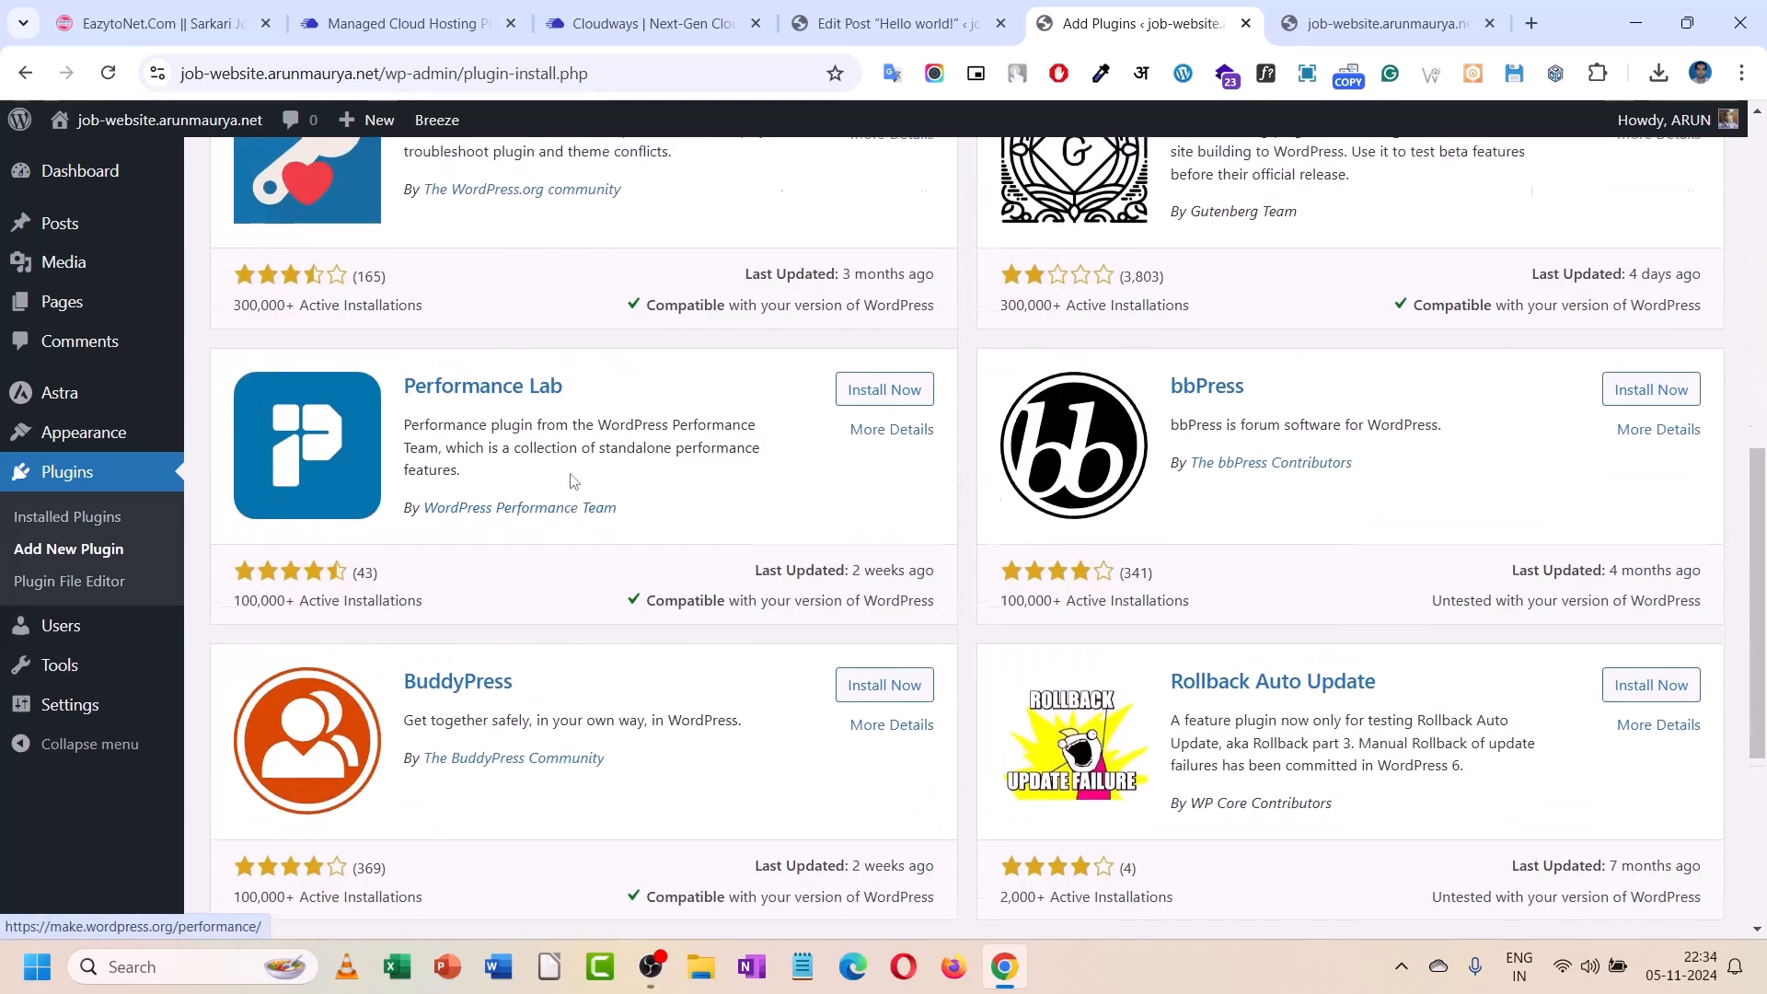
scroll(571, 480, "up", 10)
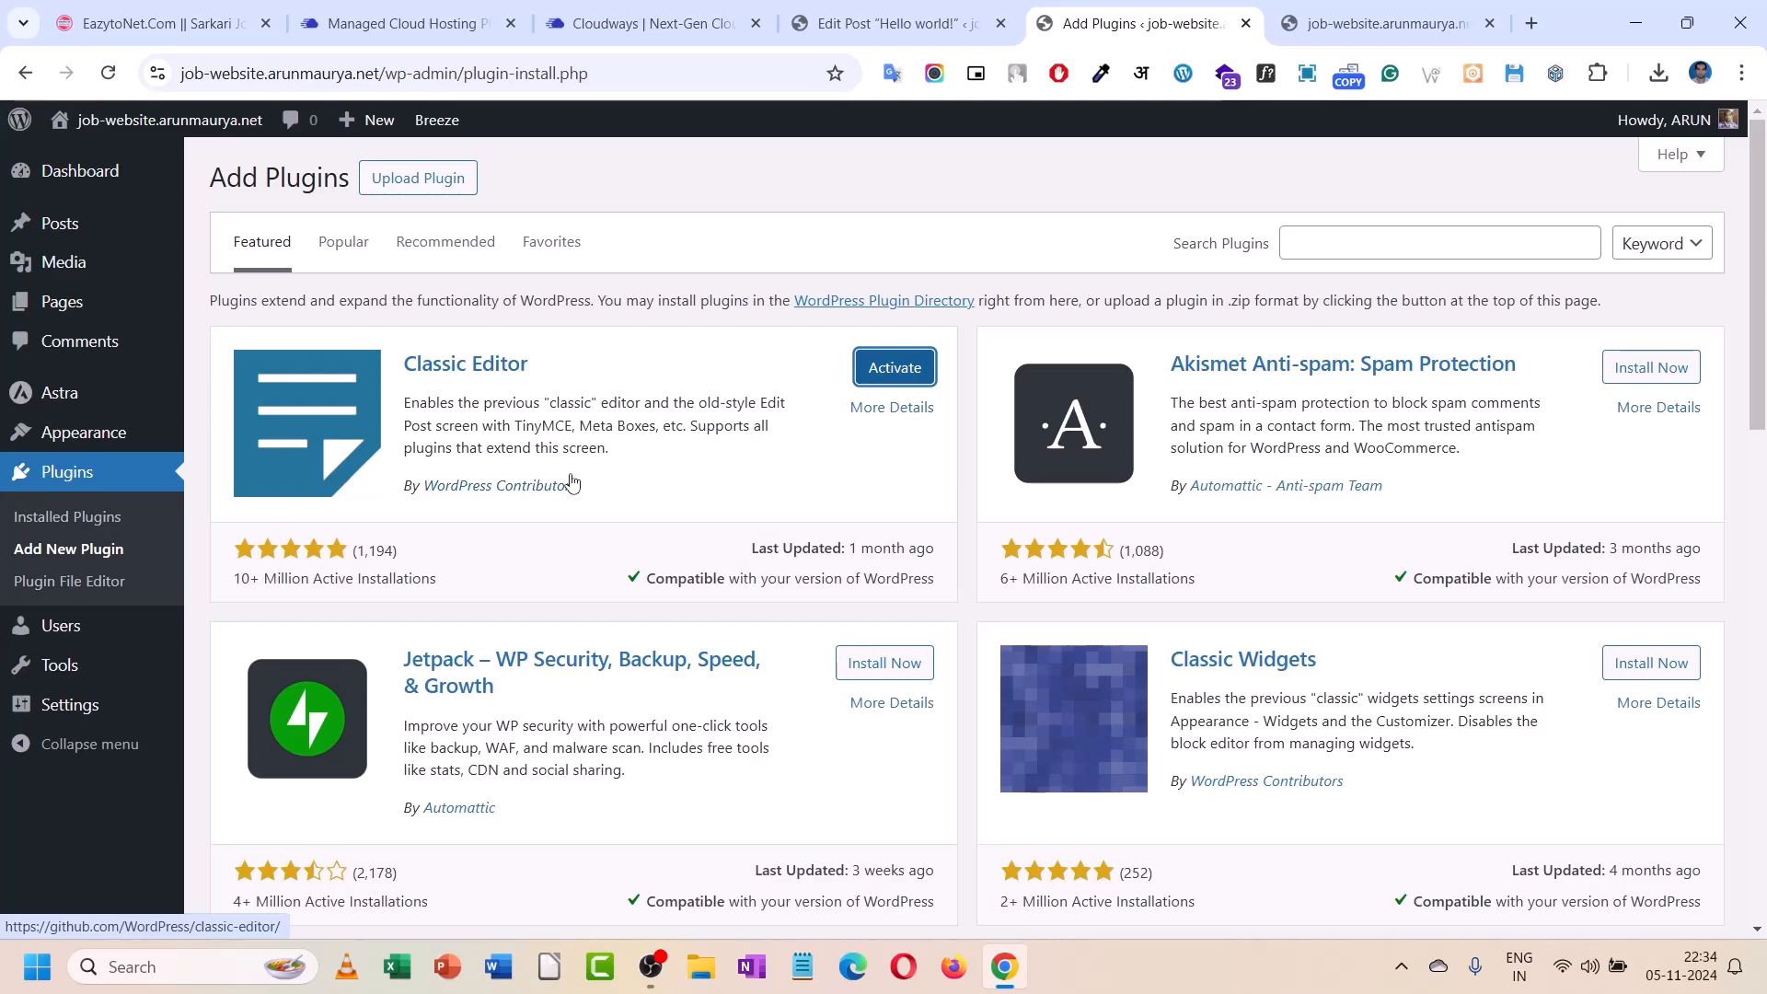
scroll(571, 481, "down", 13)
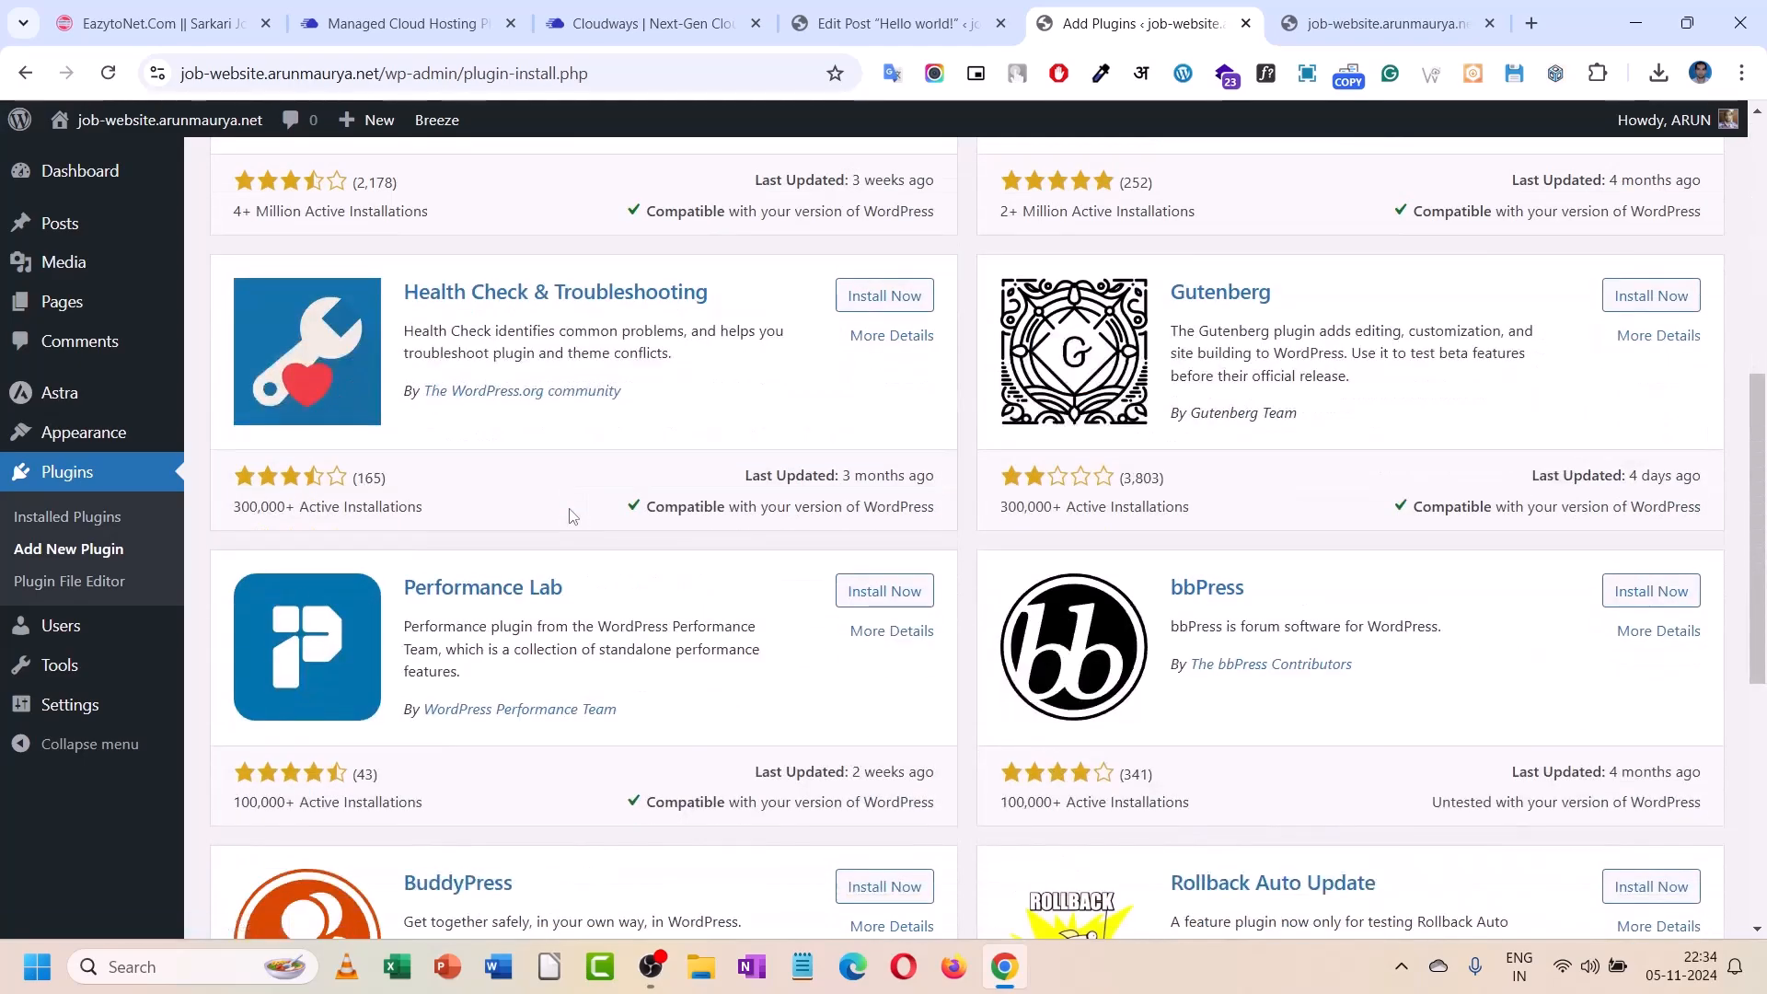
- Show the popular plugins and install Elementor Website Builder
scroll(571, 518, "up", 15)
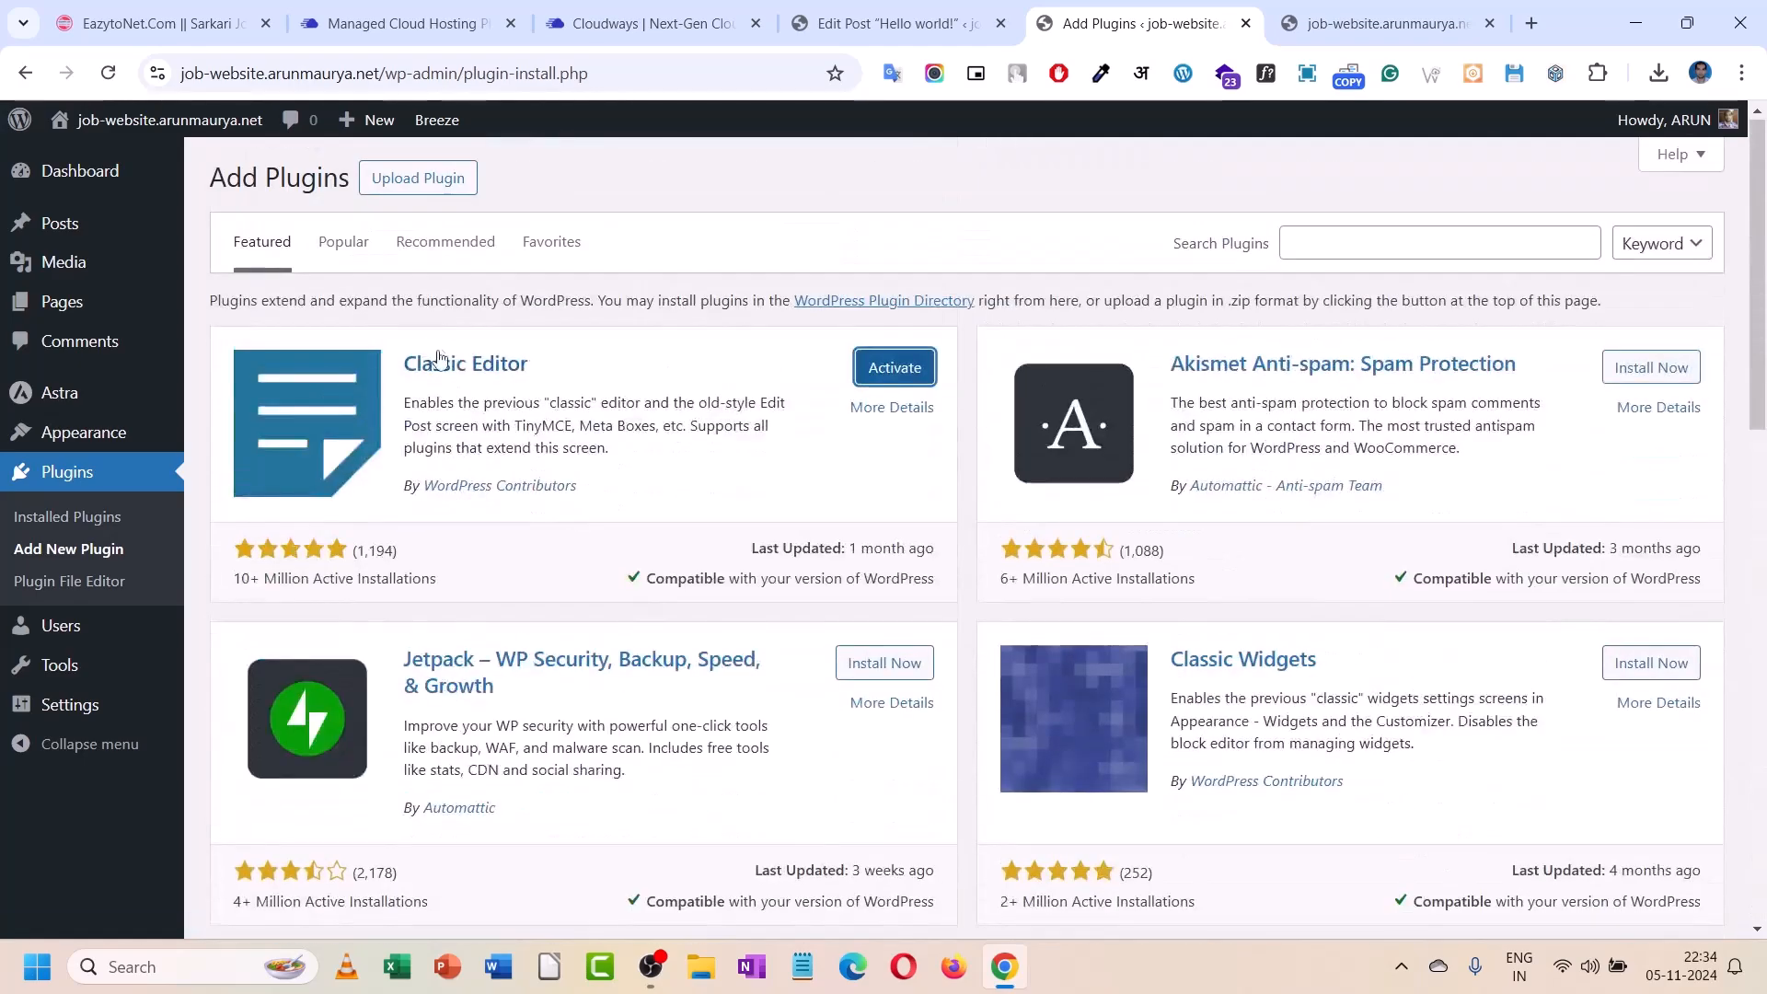
left_click(337, 262)
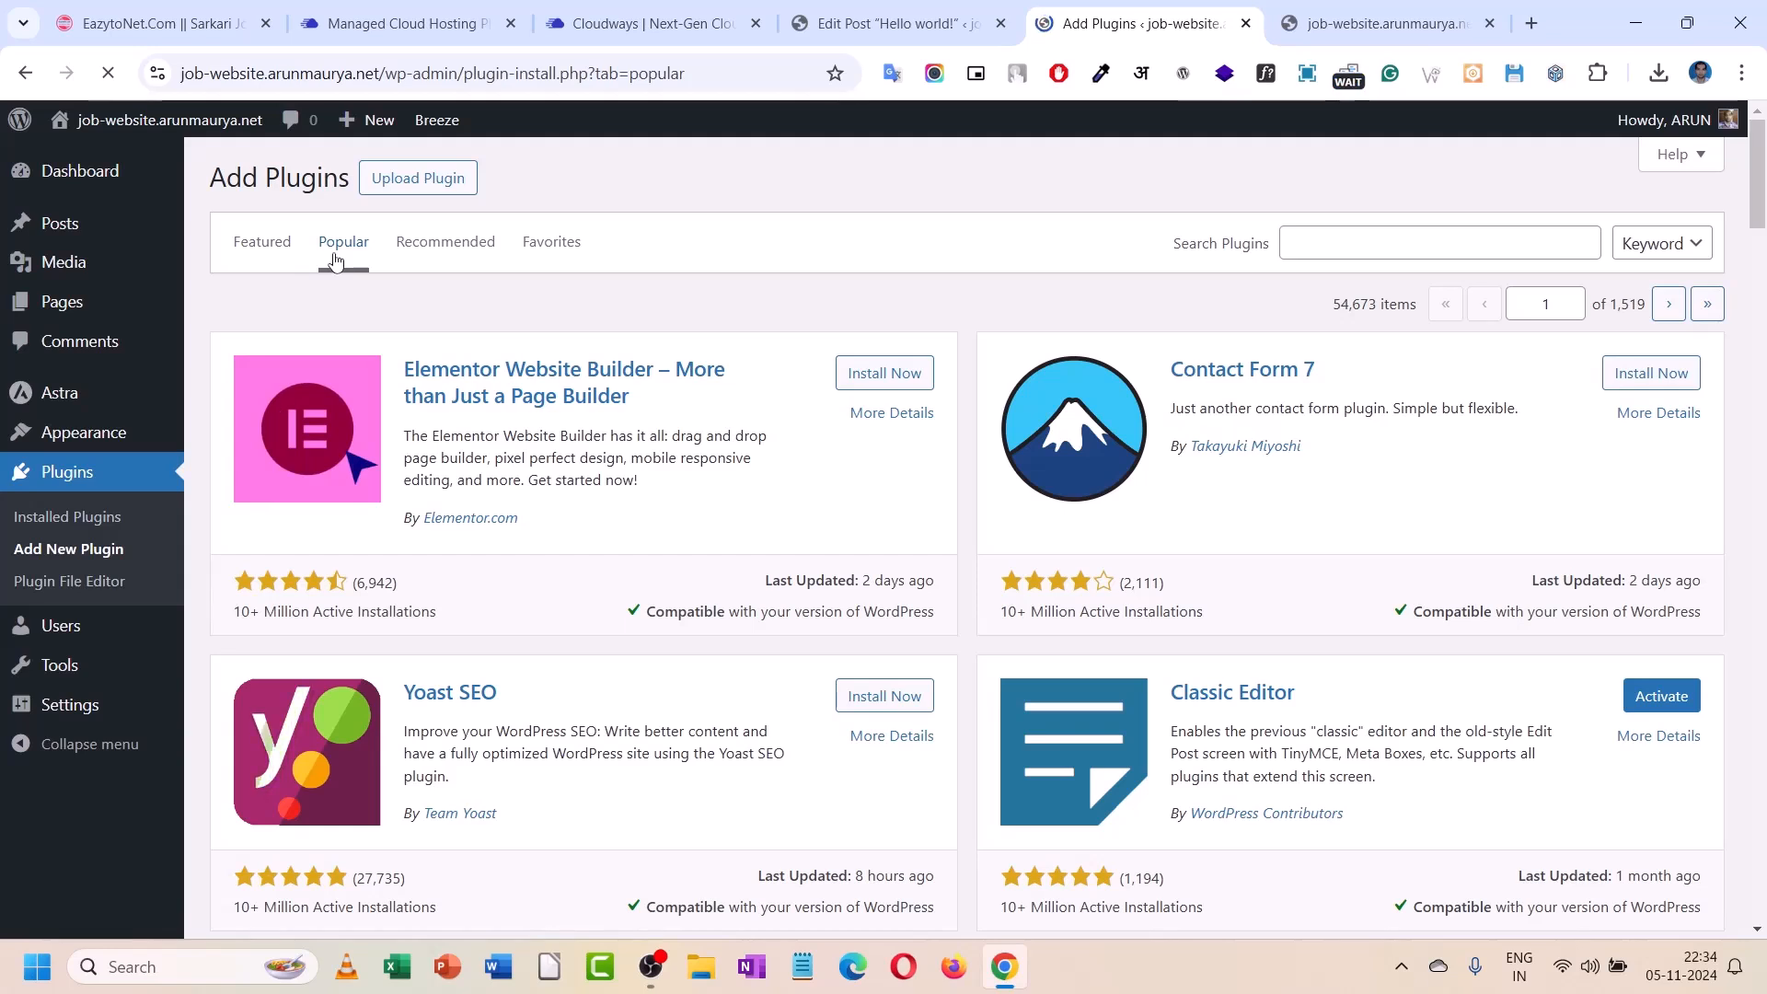
left_click(883, 373)
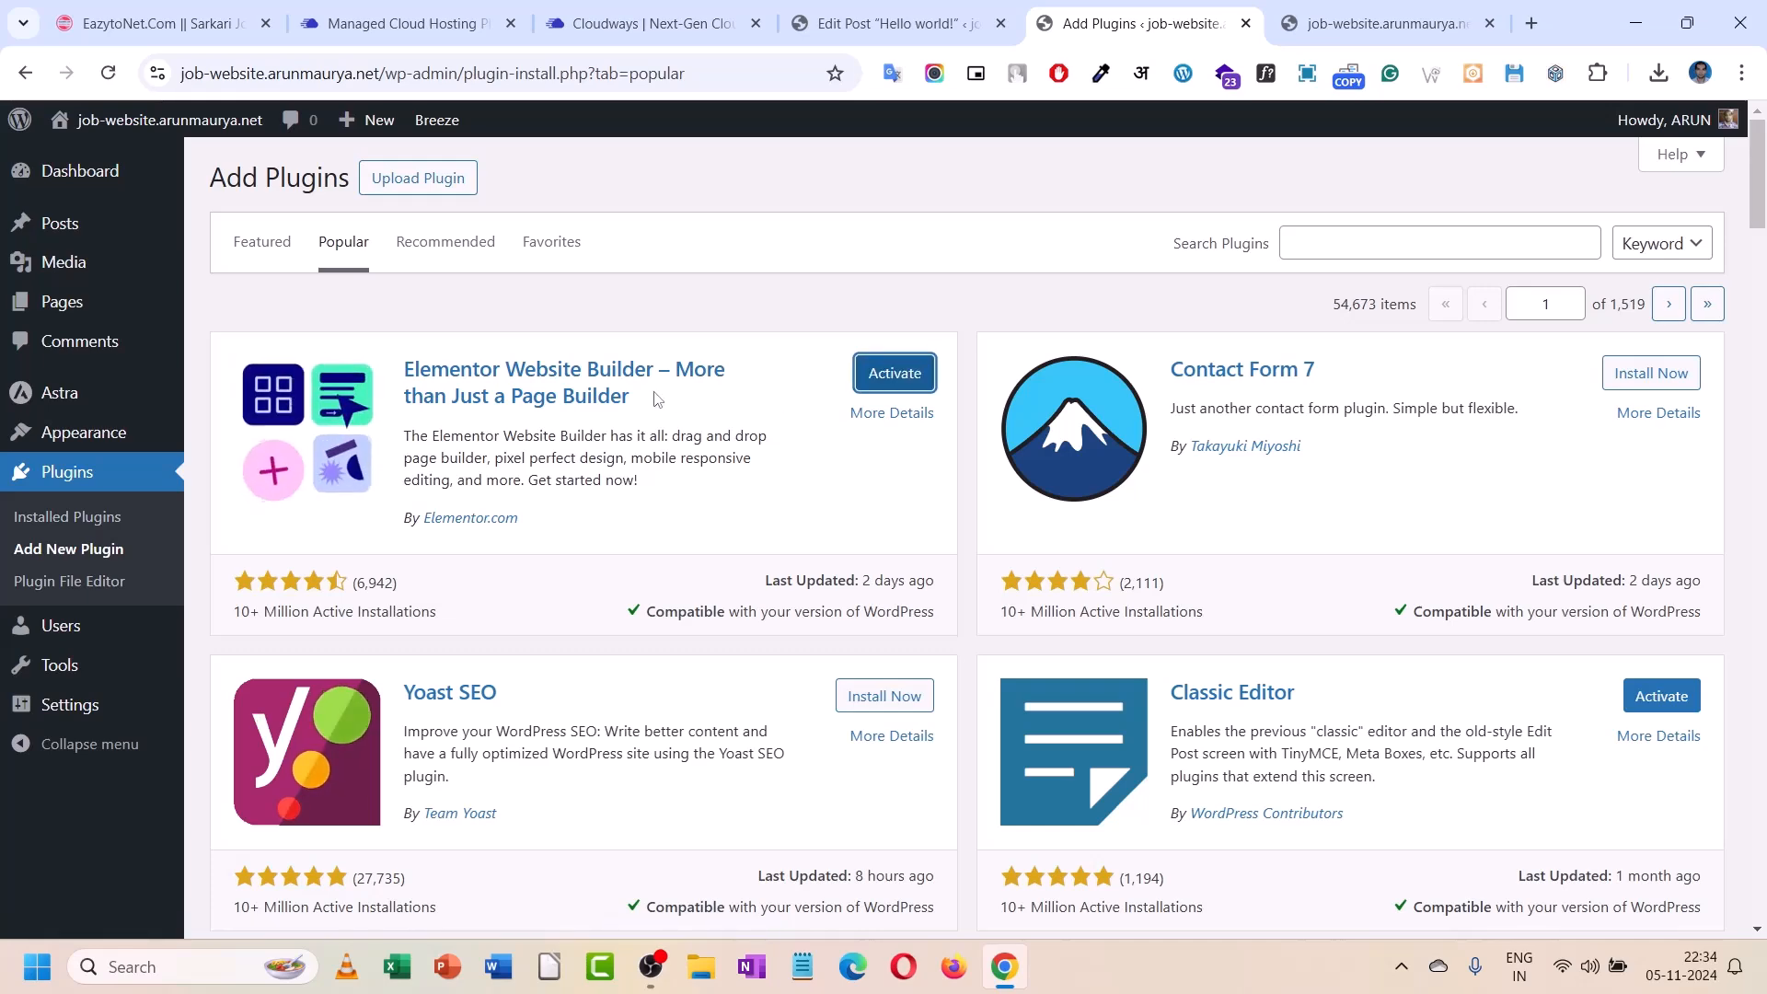
- Look through the popular plugins and install the Rank Math SEO plugin
scroll(657, 398, "down", 5)
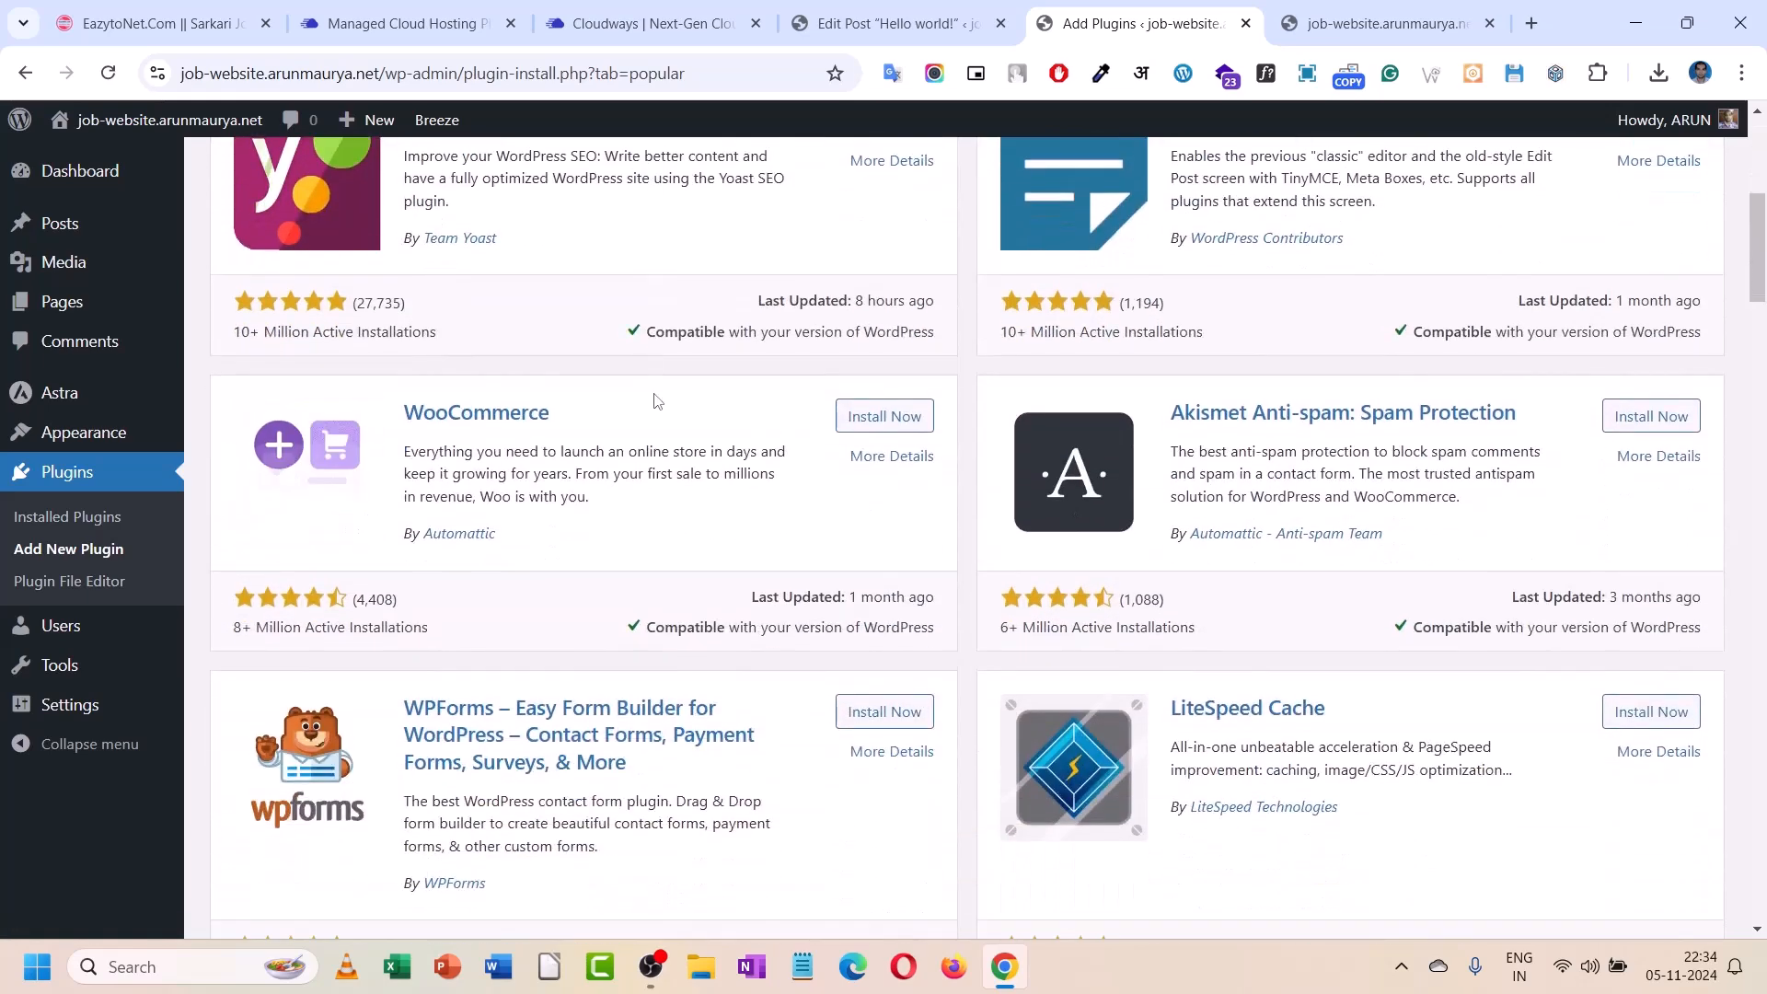
scroll(657, 400, "down", 5)
scroll(659, 428, "down", 2)
scroll(665, 428, "up", 2)
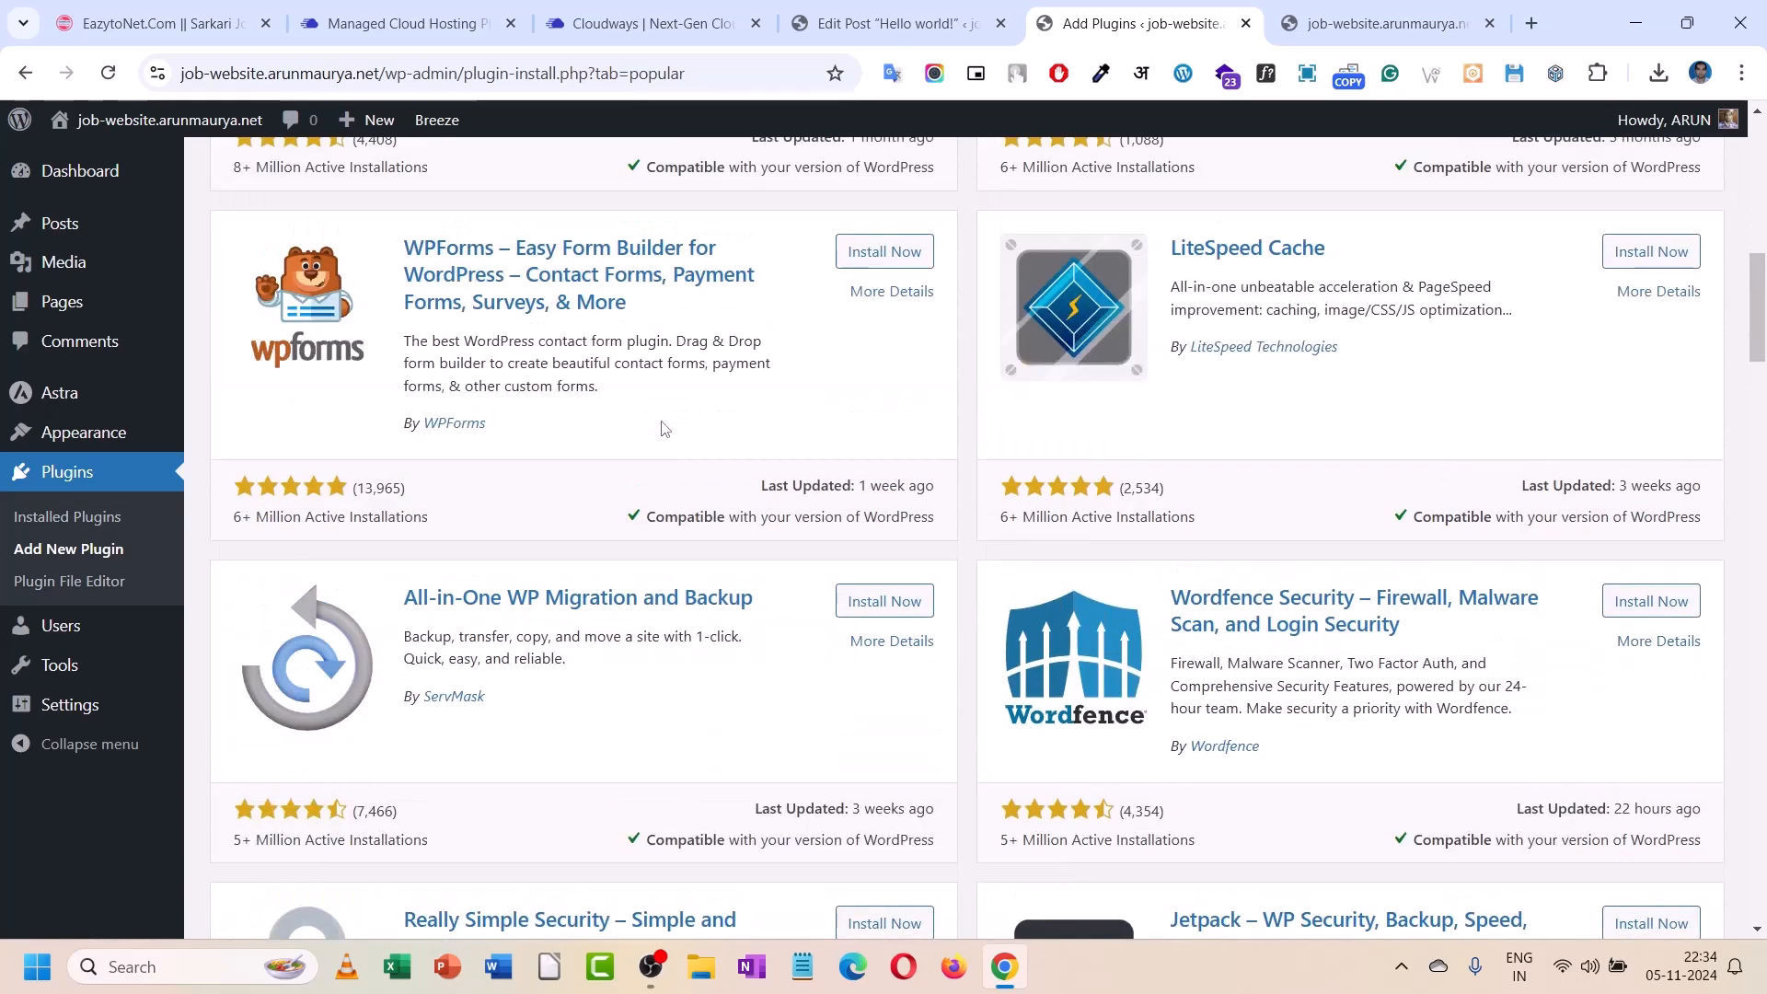
scroll(664, 428, "down", 2)
scroll(664, 428, "up", 5)
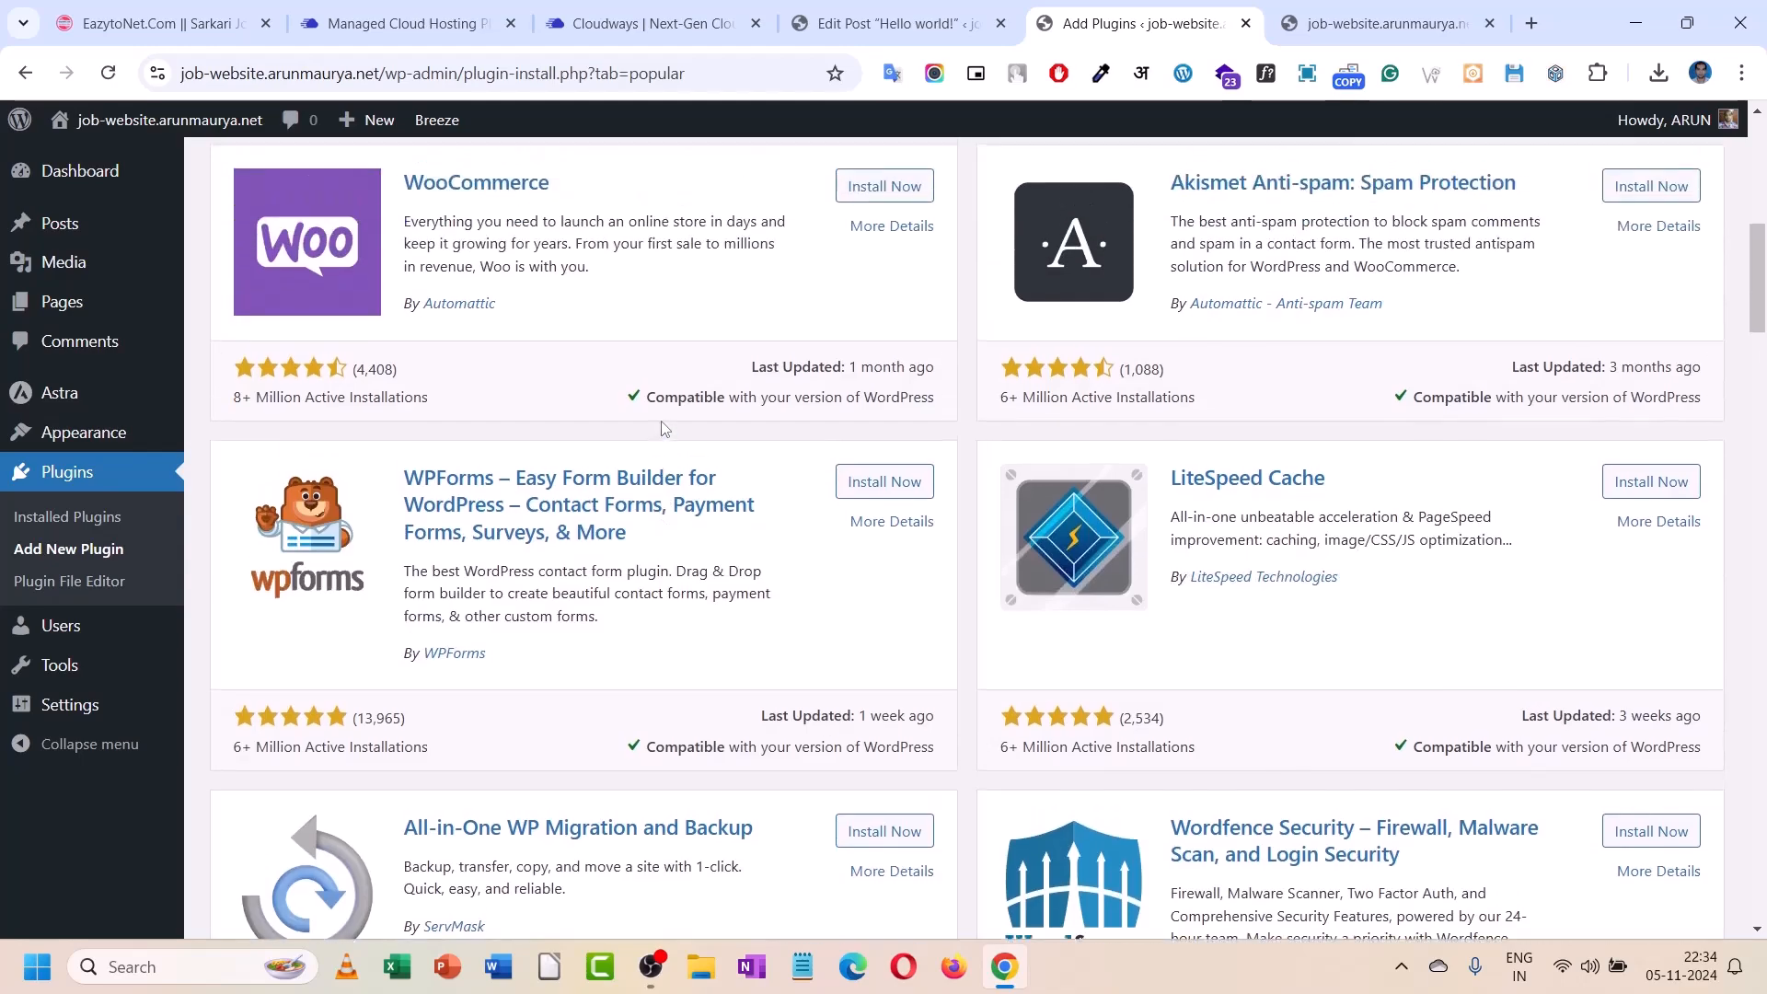
scroll(664, 428, "down", 4)
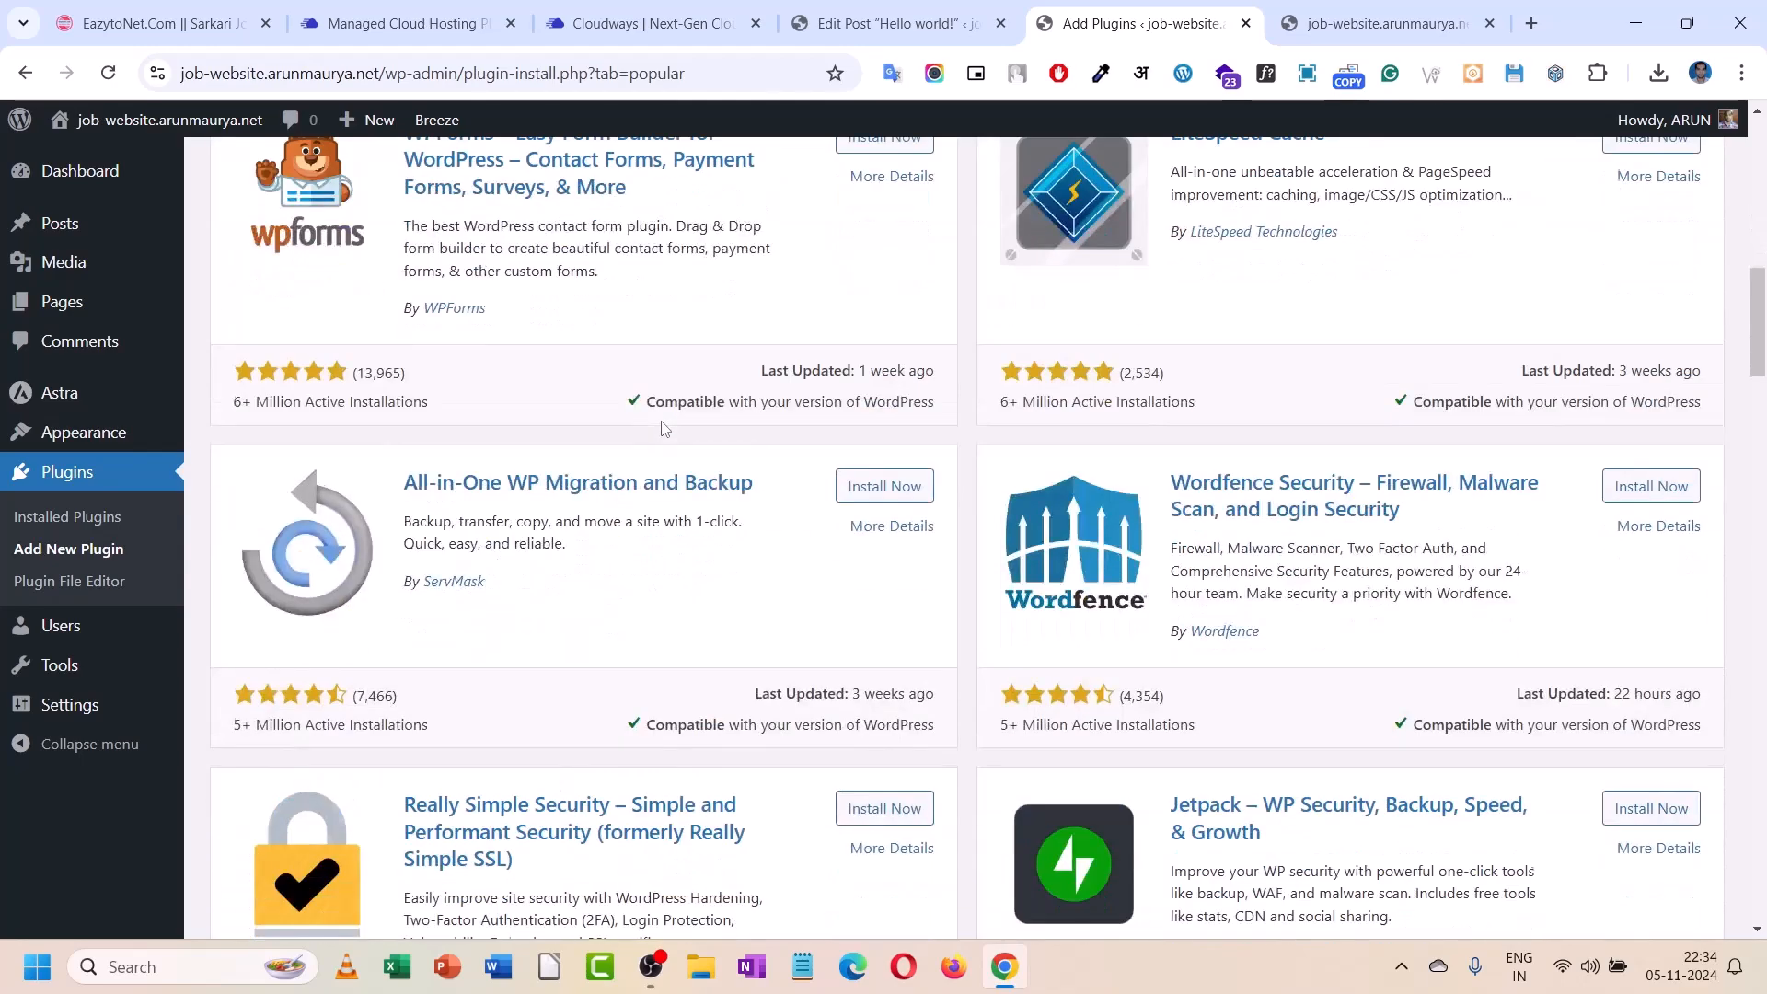
scroll(664, 428, "down", 6)
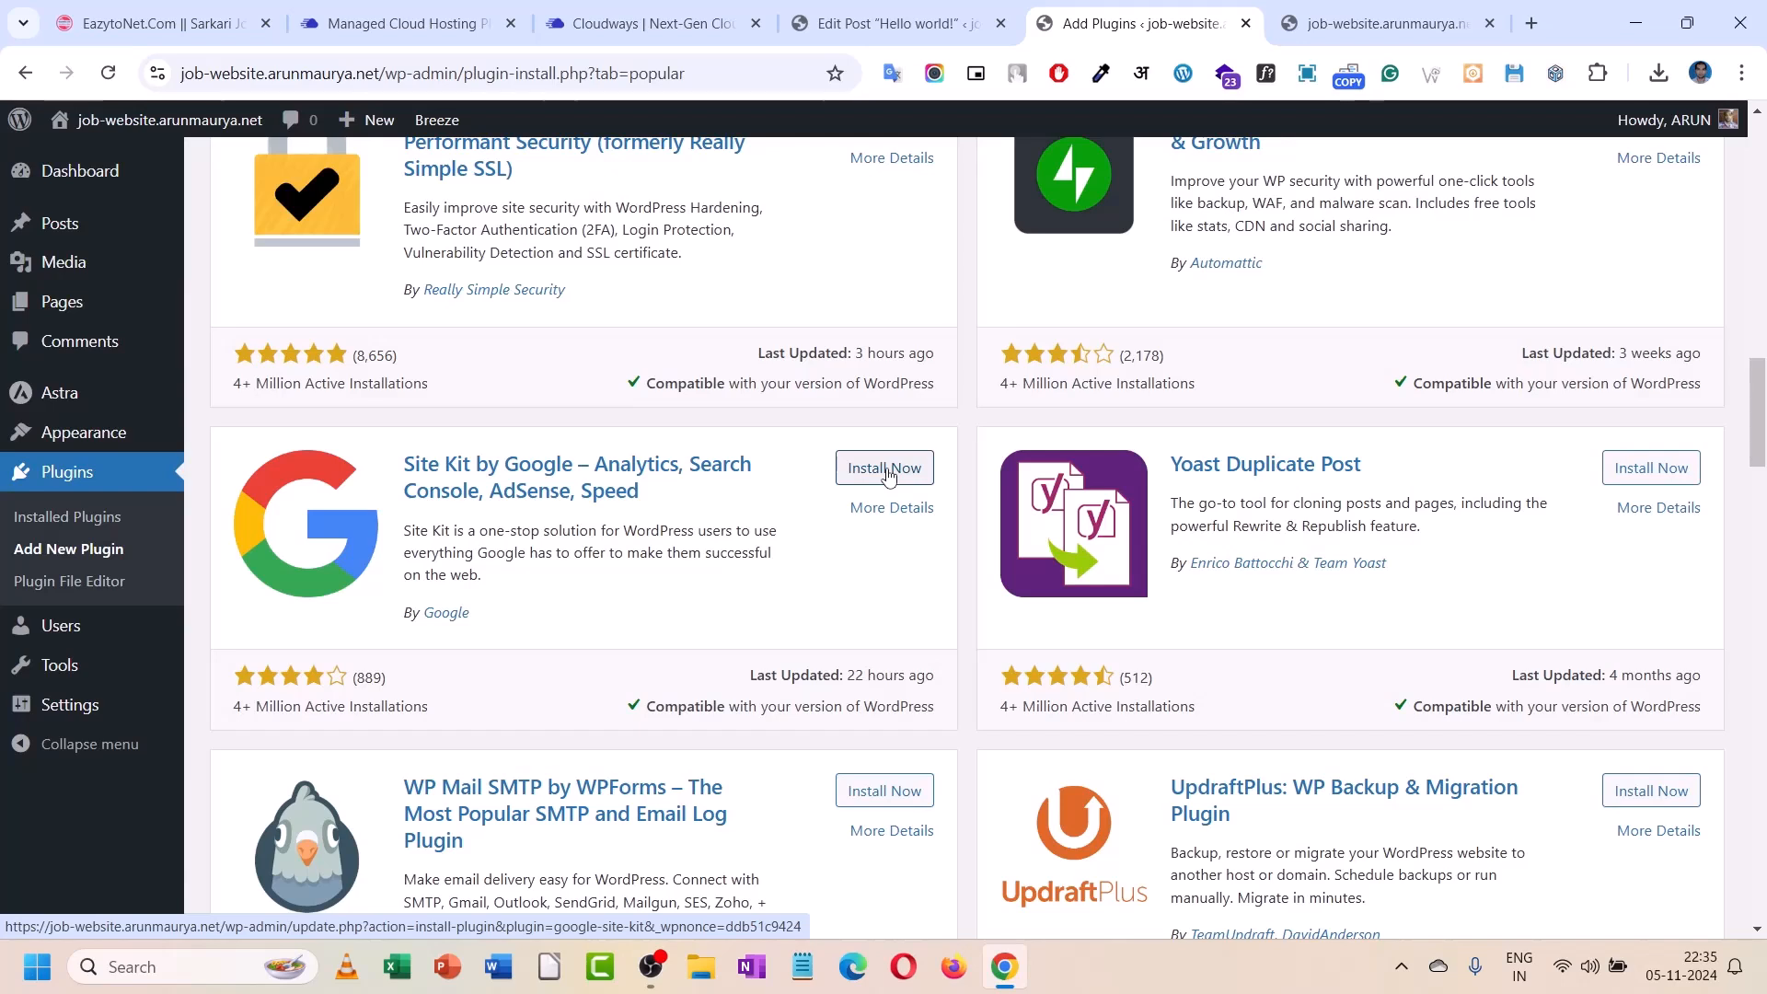
scroll(720, 497, "down", 7)
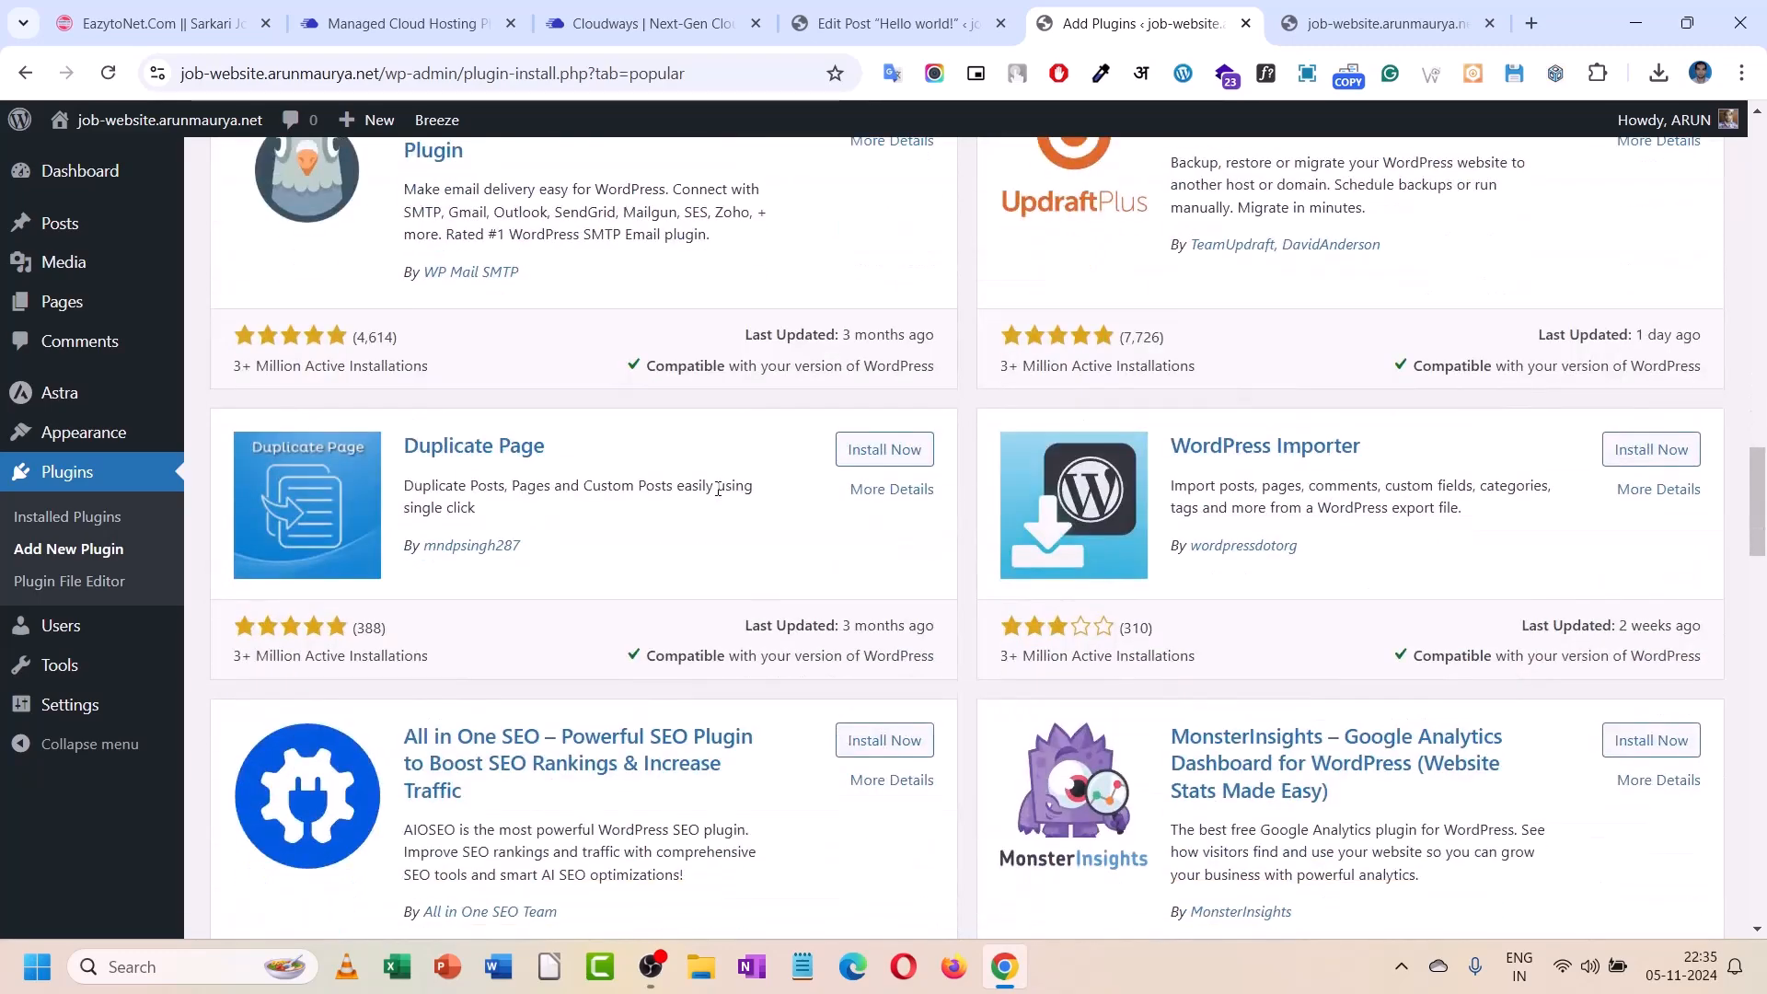
scroll(718, 488, "down", 6)
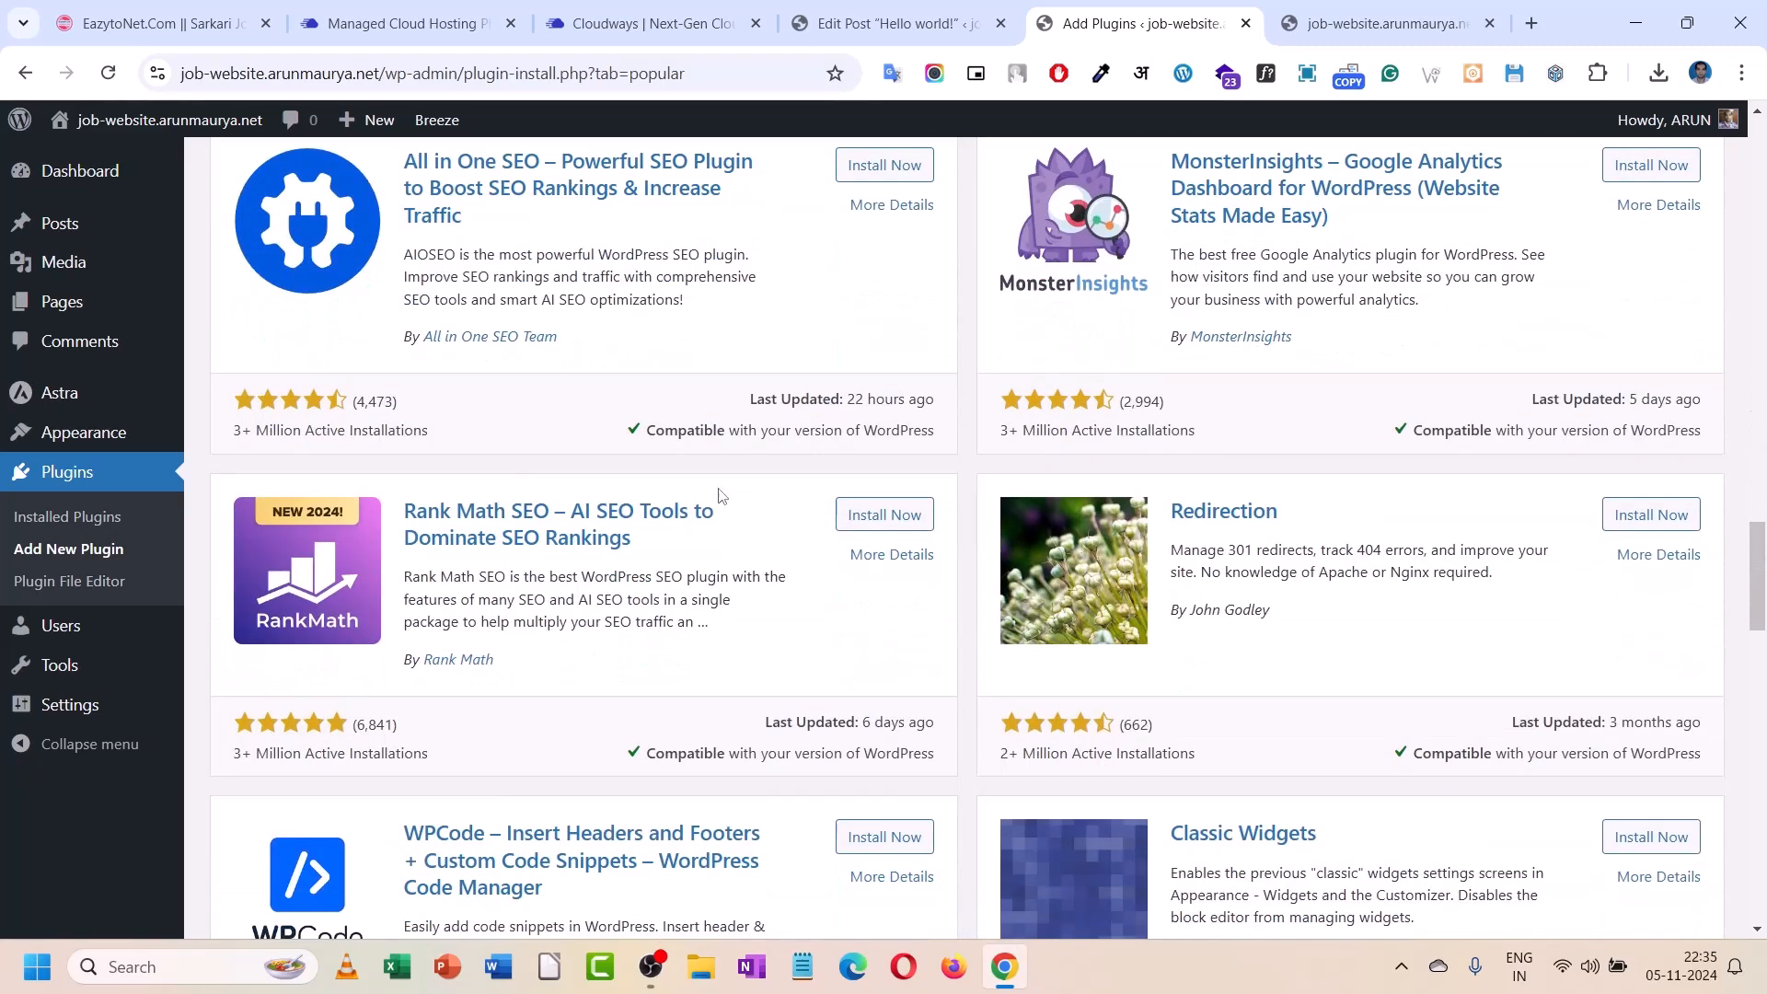
left_click(867, 529)
- Install the WPCode headers, footers and code snippets plugin and the Advanced Editor Tools plugin
scroll(865, 529, "down", 5)
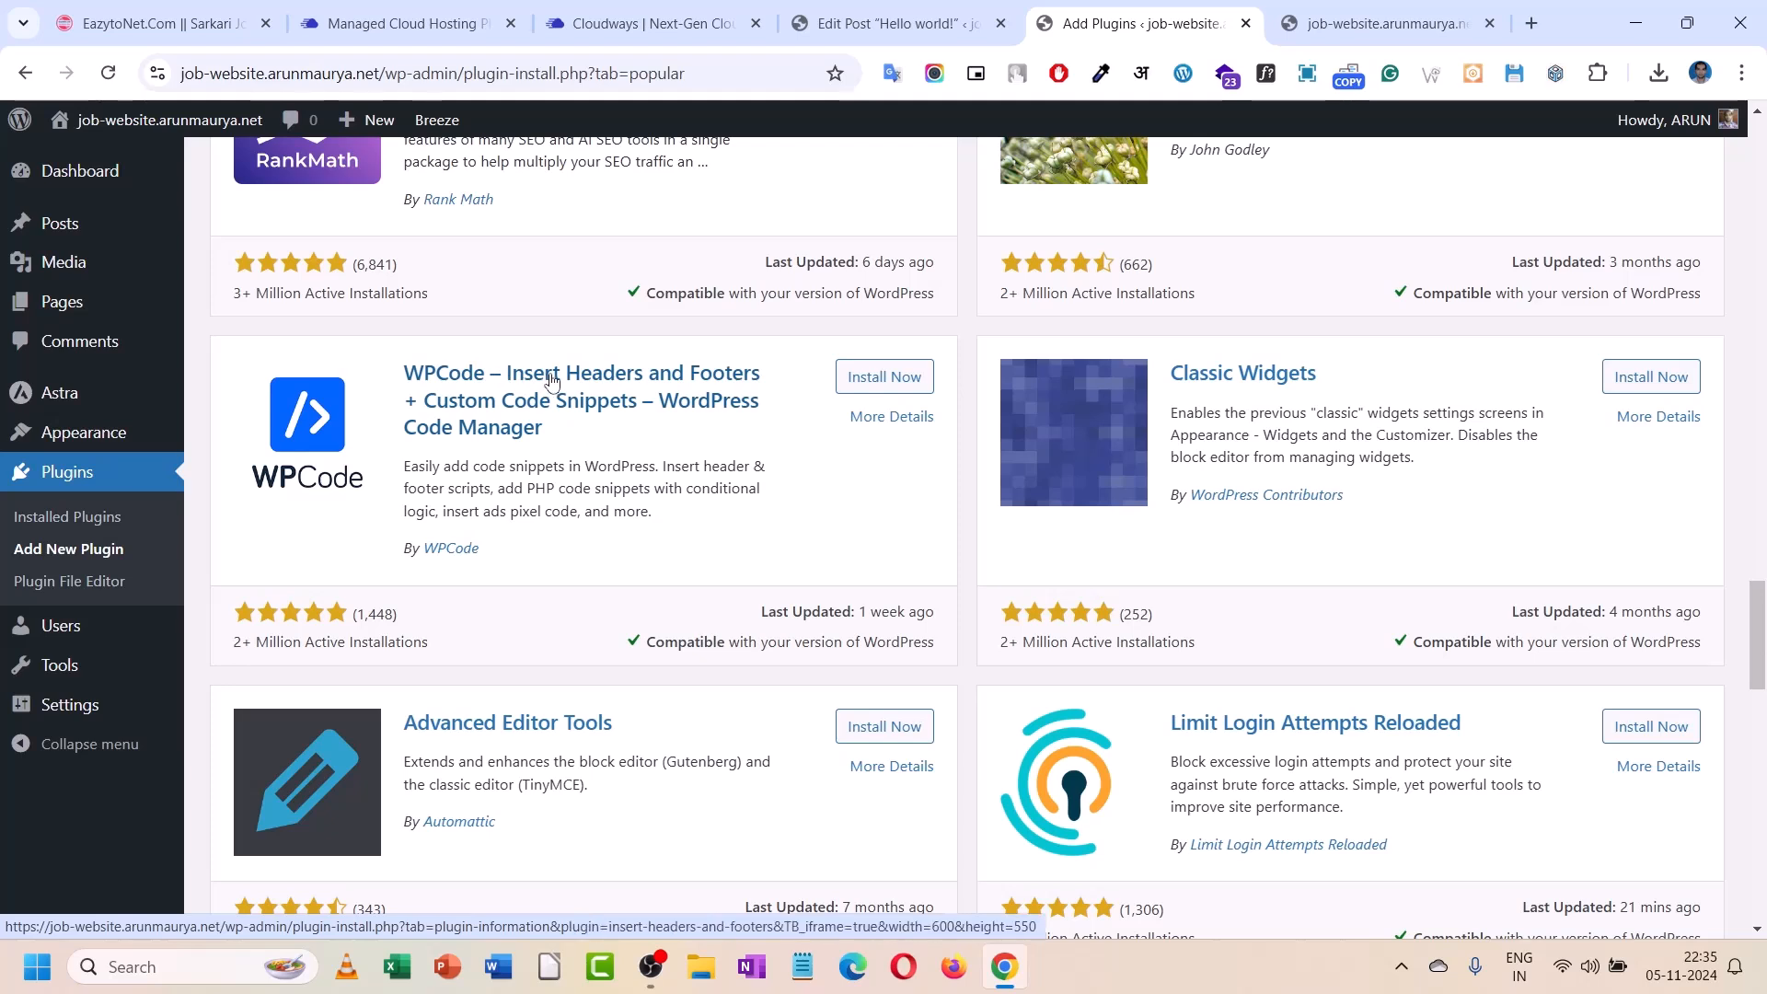
left_click(886, 383)
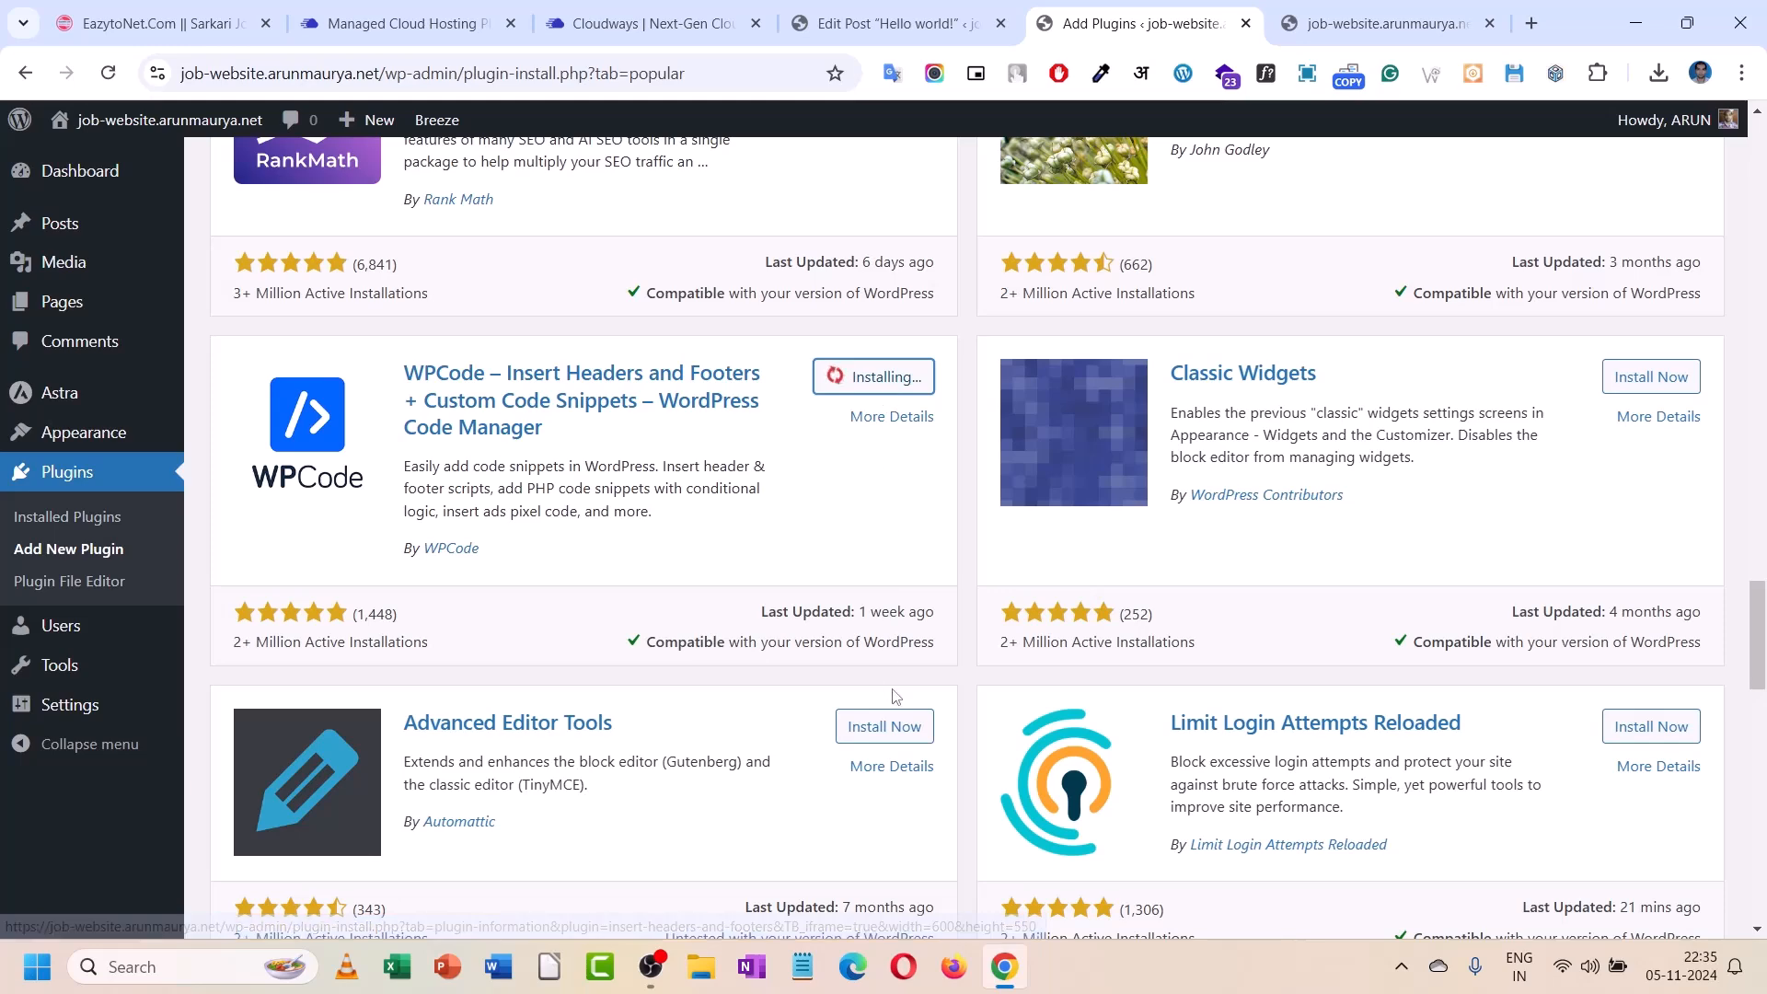
left_click(882, 725)
scroll(662, 685, "down", 1)
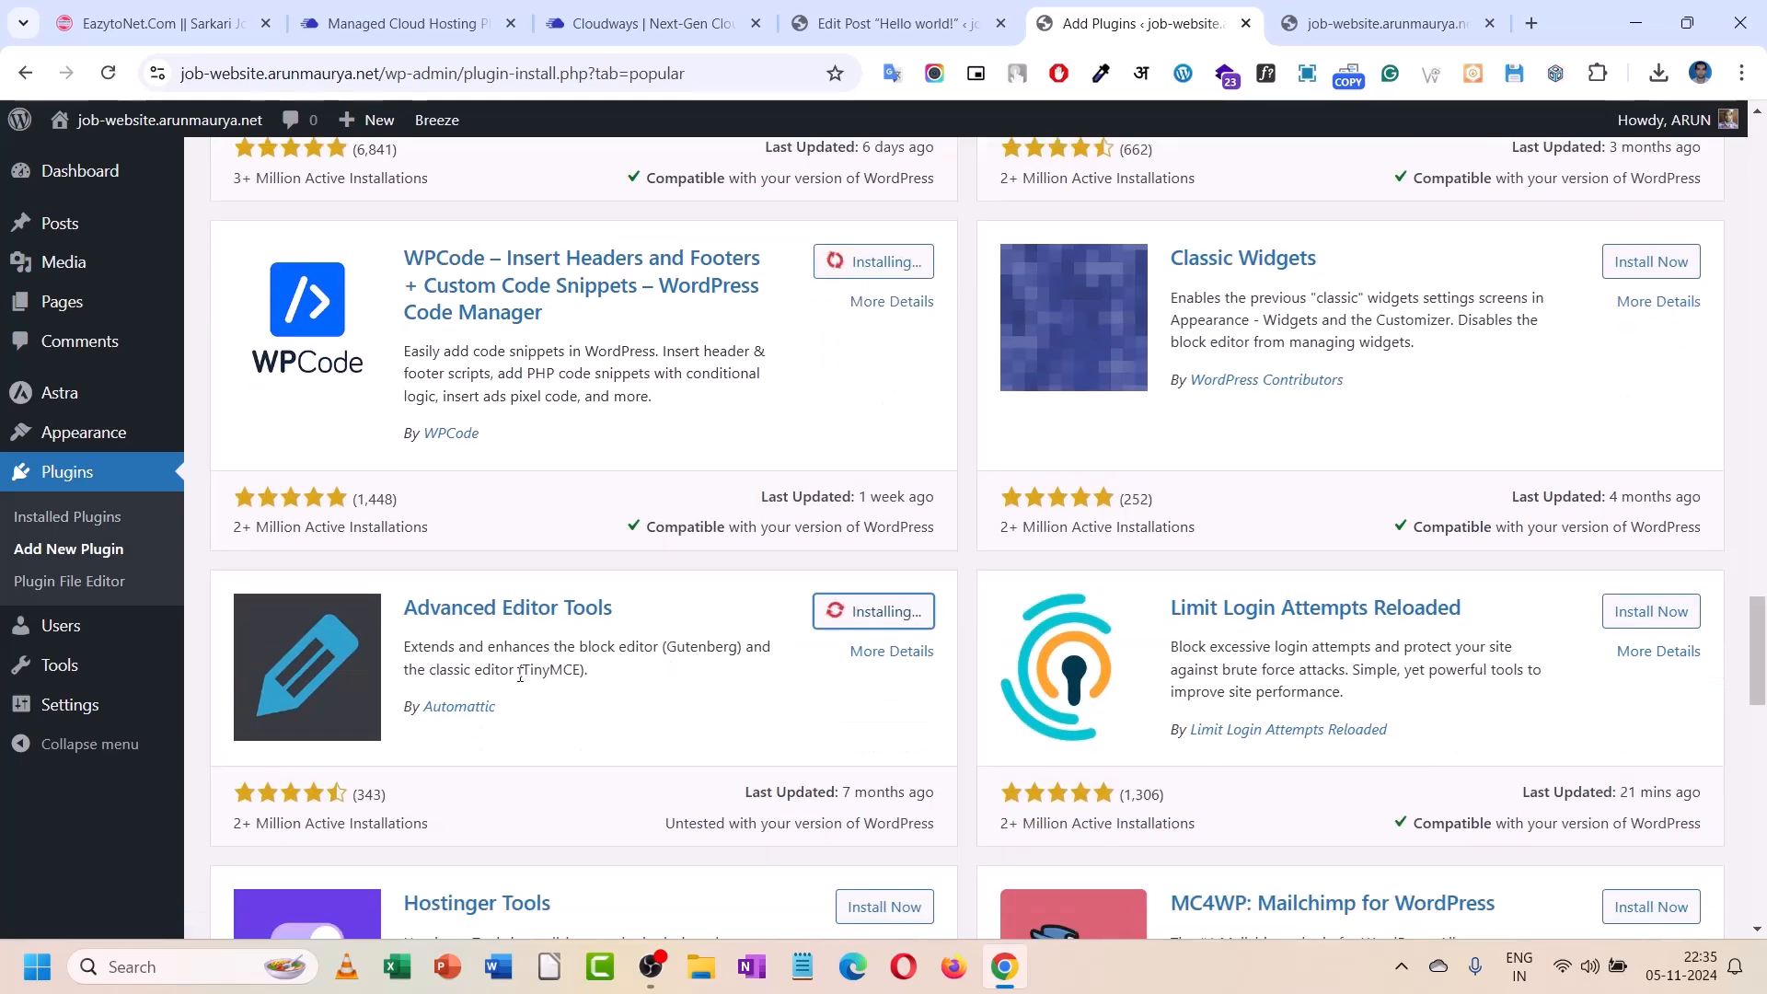
- Look through the rest of the popular plugins list, including the description of Advanced Editor Tools
left_click_drag(518, 669, 592, 681)
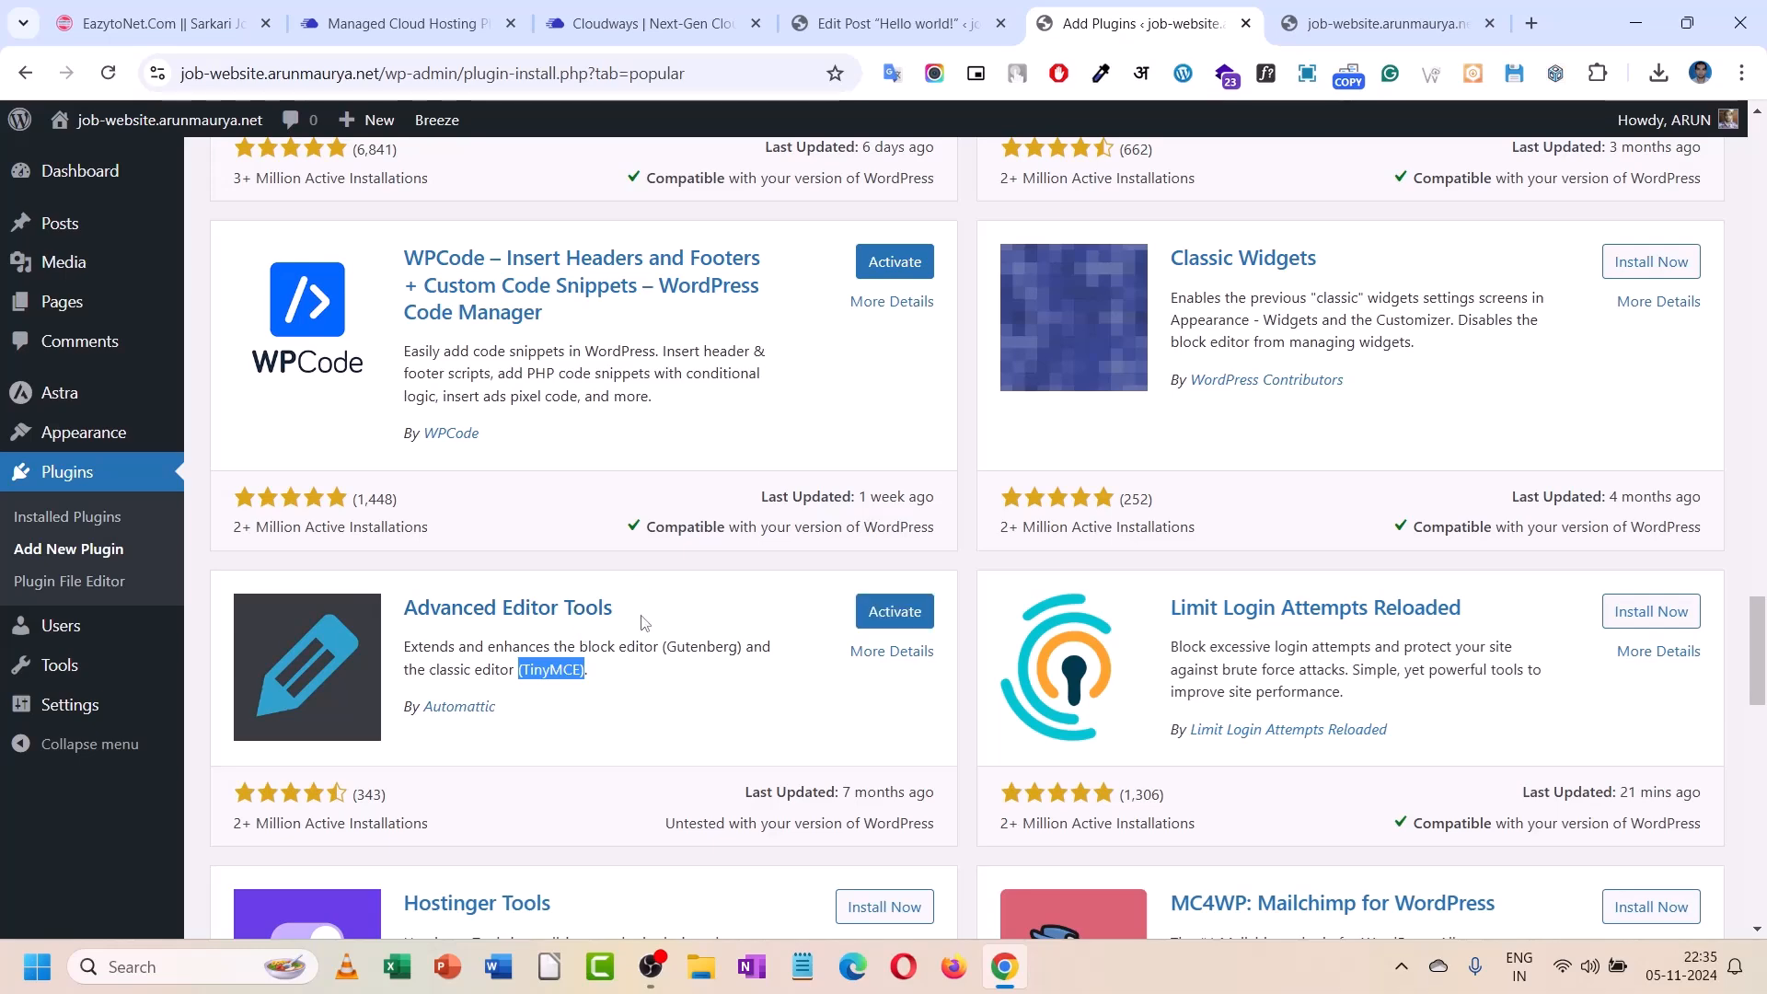
scroll(642, 622, "down", 5)
scroll(644, 608, "down", 6)
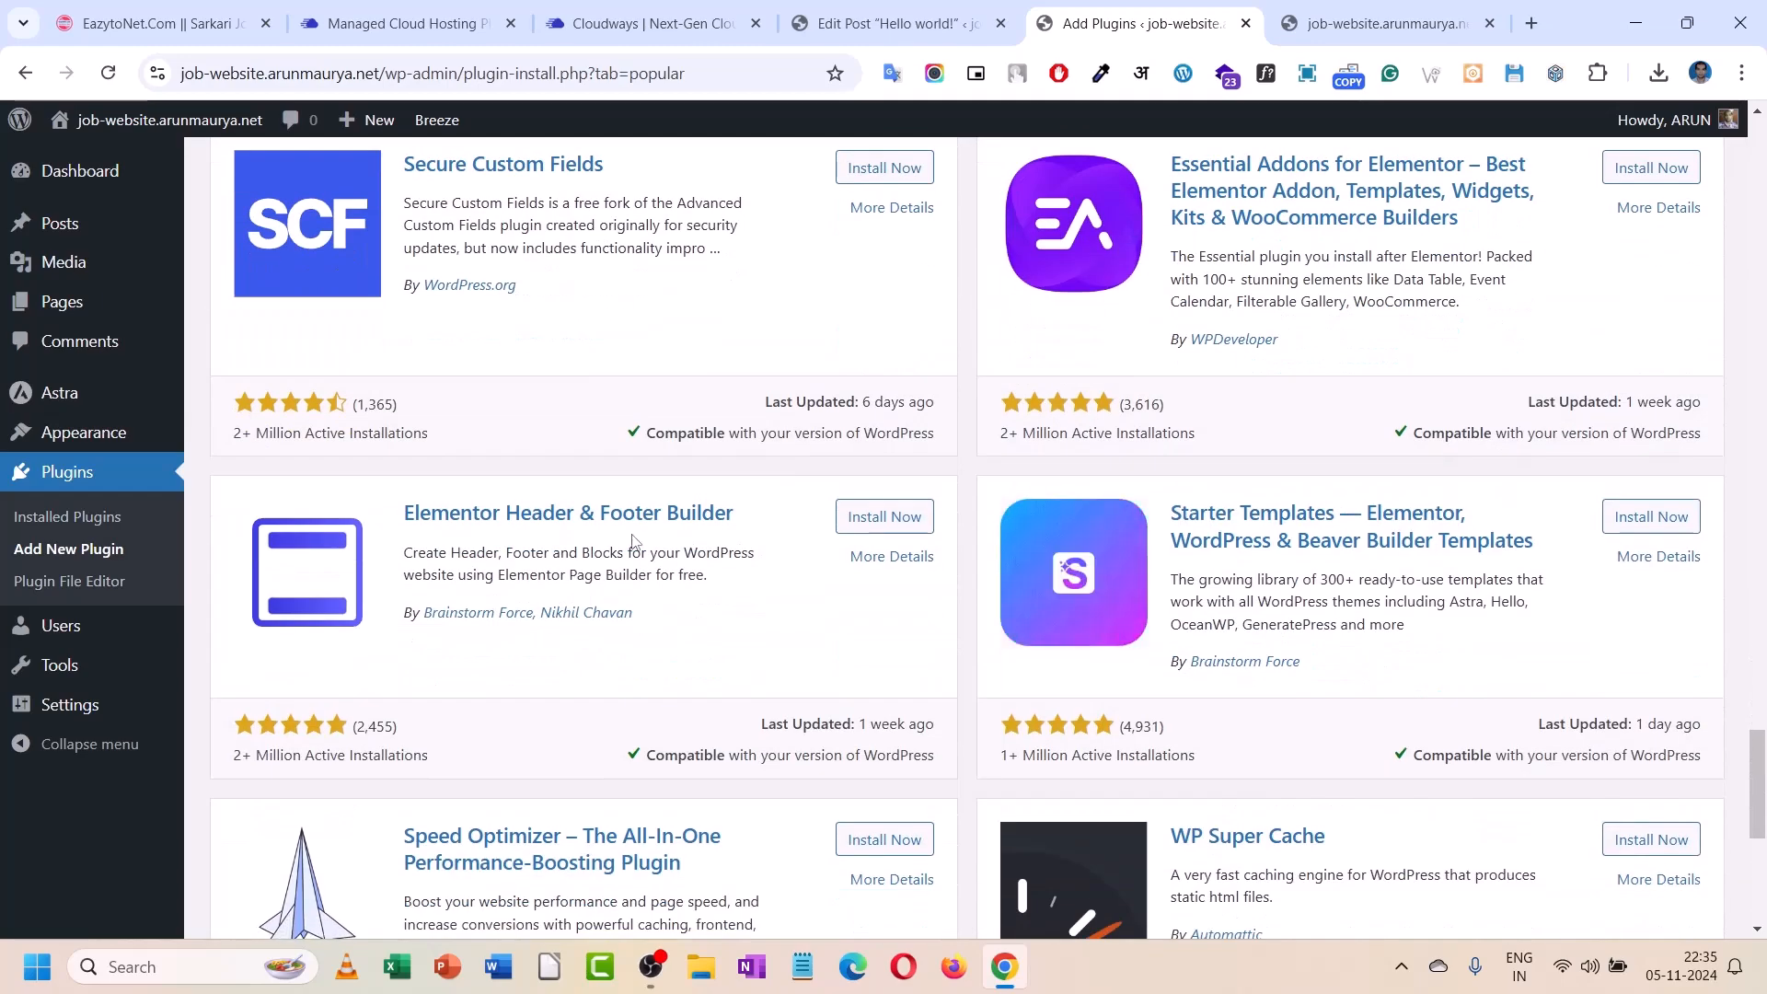
scroll(644, 561, "down", 6)
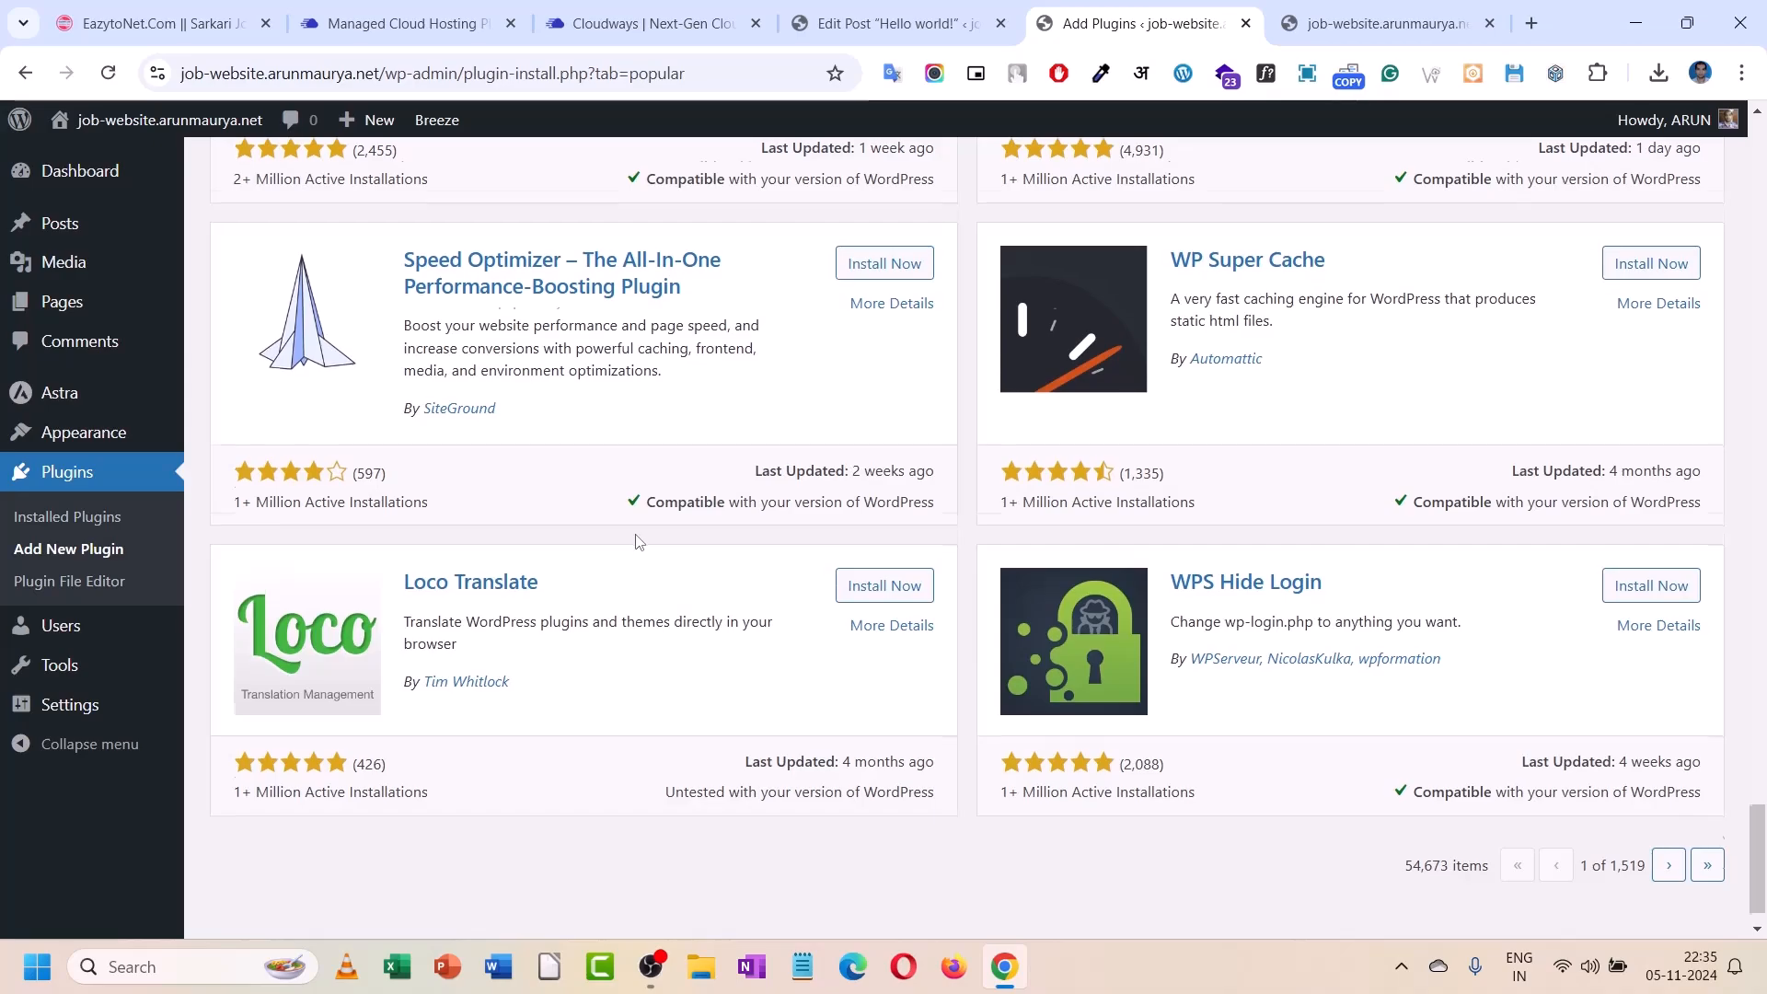
scroll(640, 541, "down", 1)
scroll(640, 541, "up", 5)
scroll(640, 541, "up", 8)
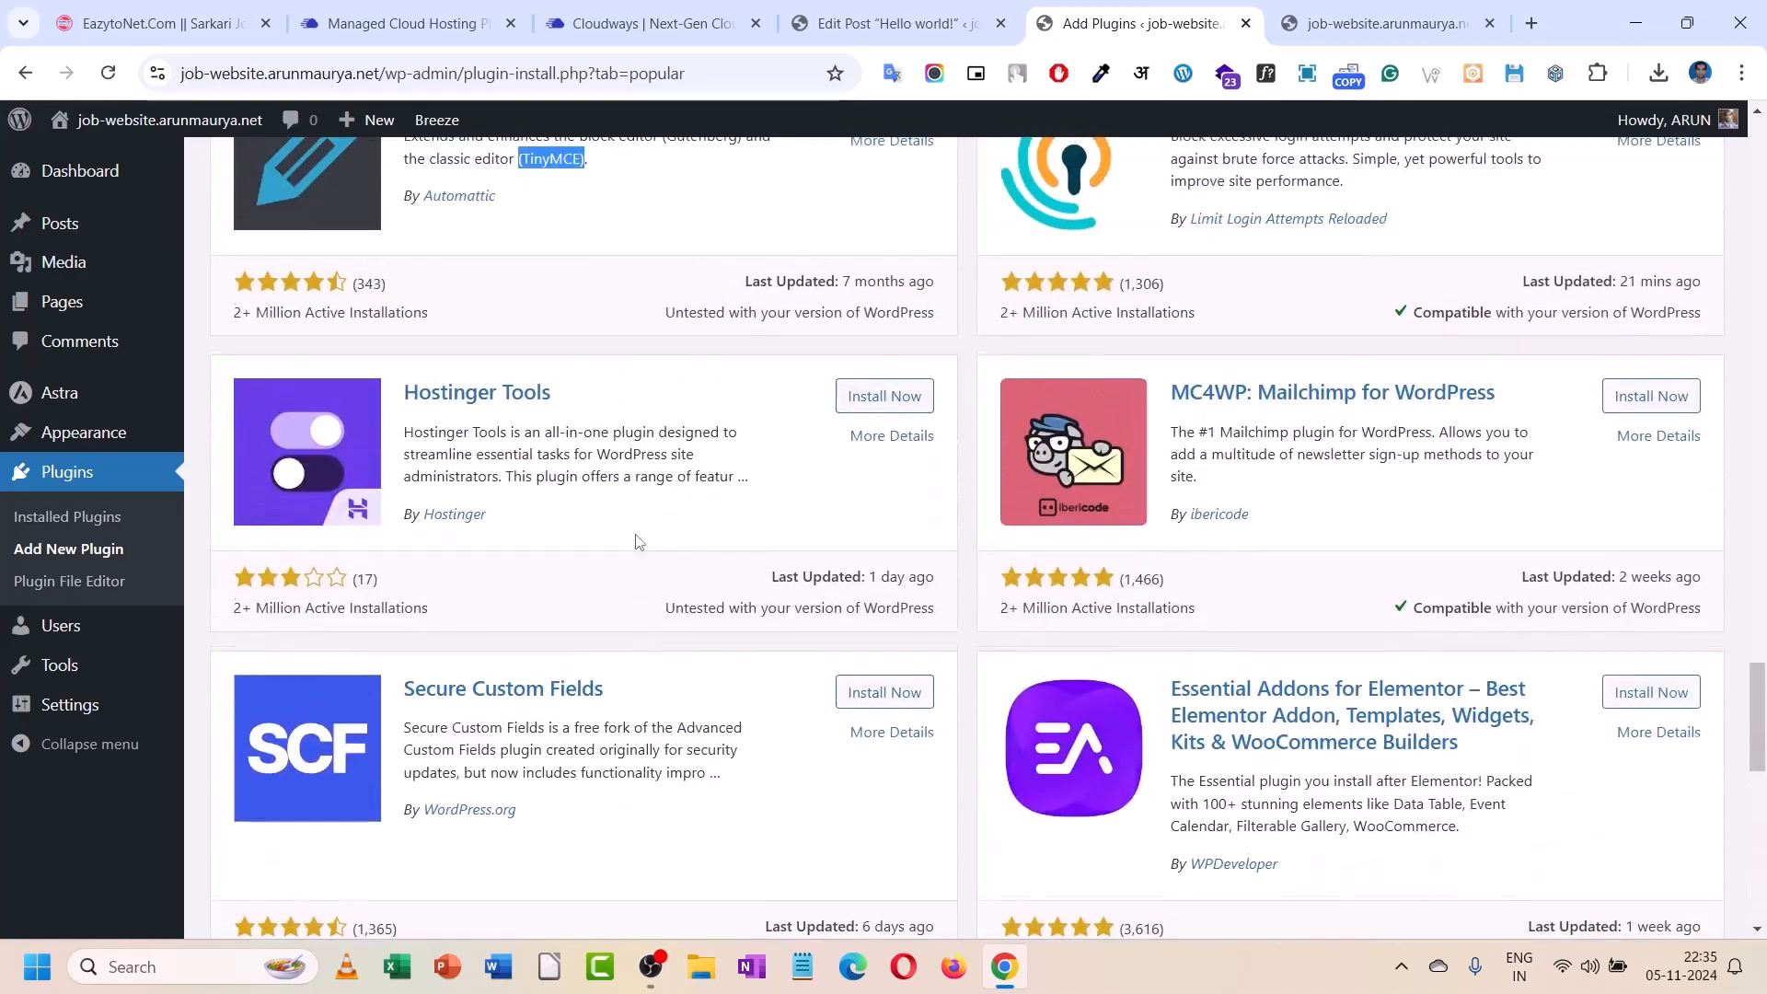
scroll(639, 541, "up", 5)
scroll(639, 541, "up", 20)
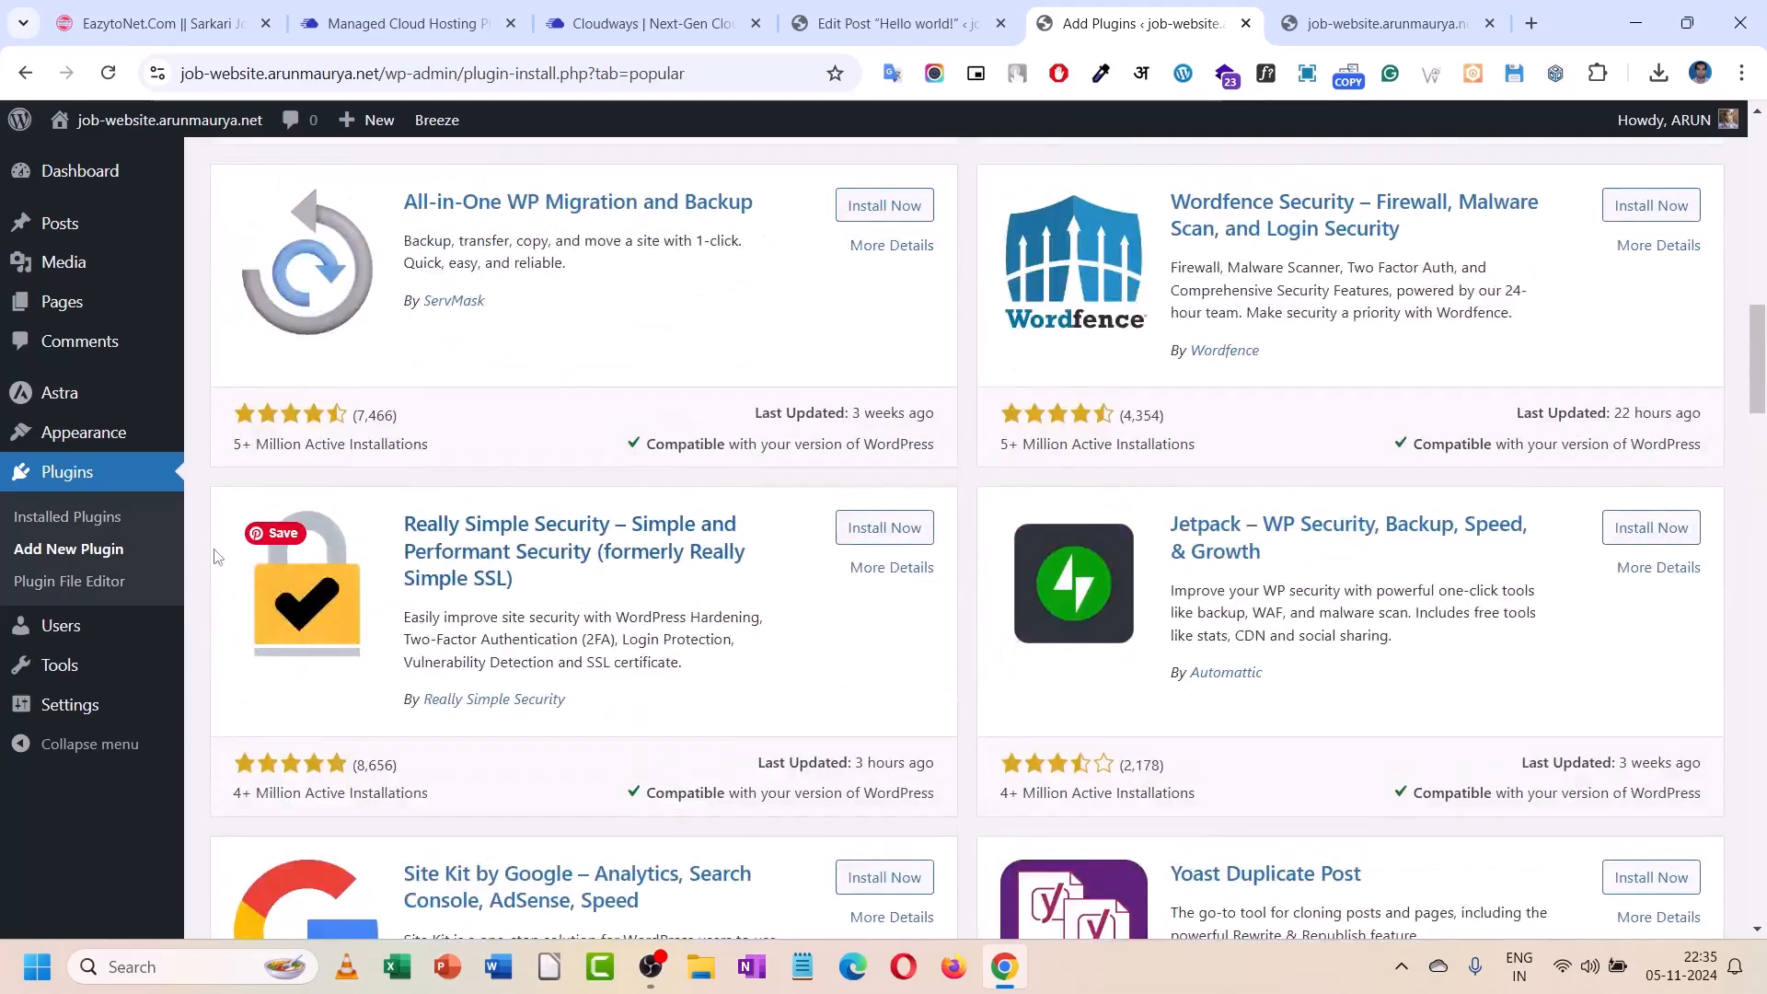
- Activate all installed plugins with one bulk action on the installed plugins list
left_click(103, 520)
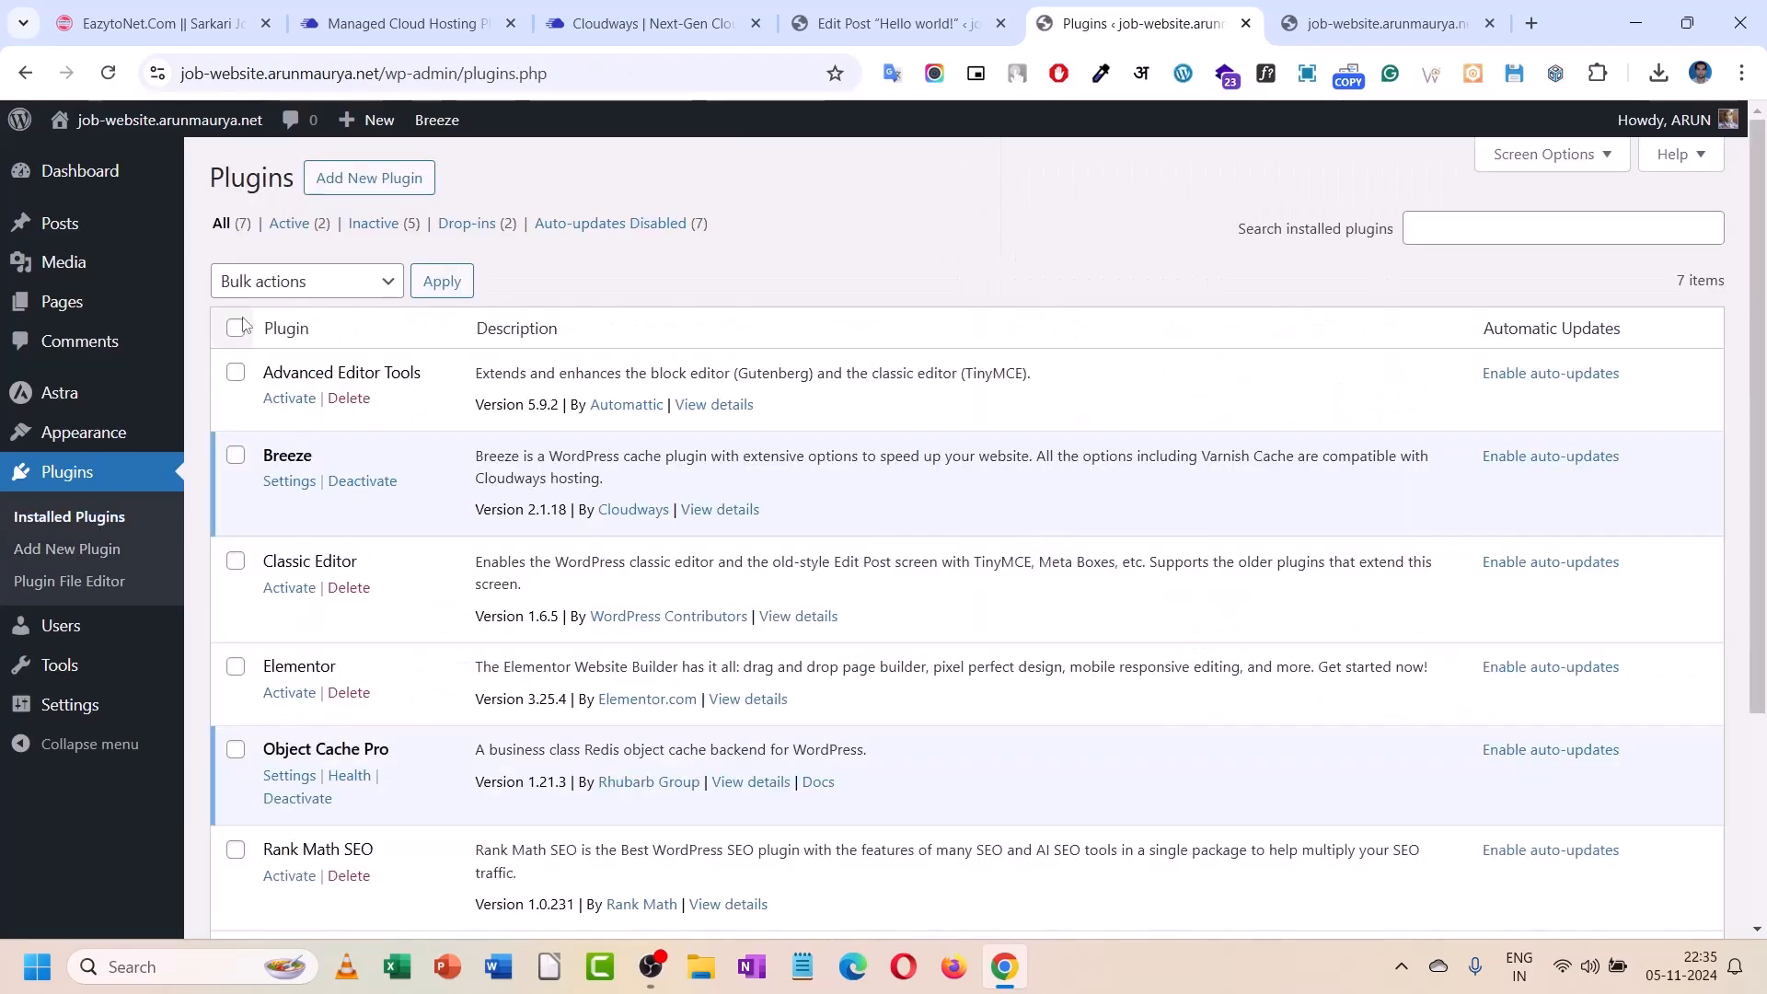
scroll(267, 703, "down", 2)
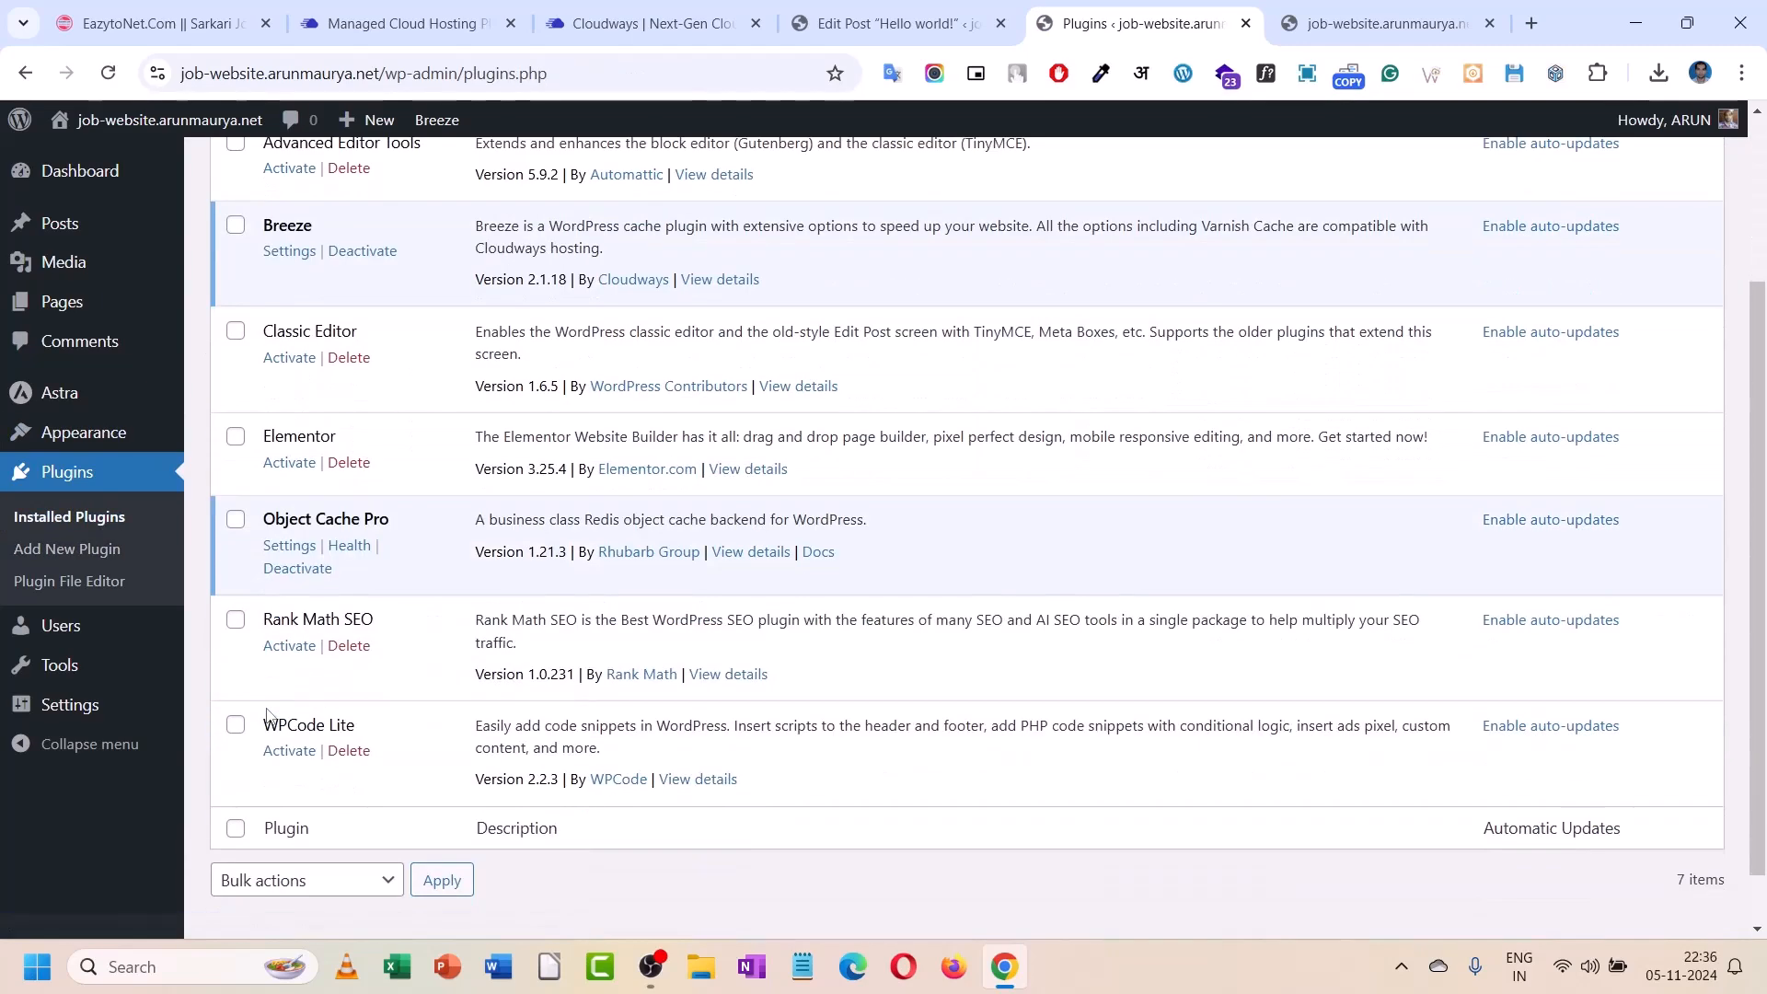
left_click(235, 829)
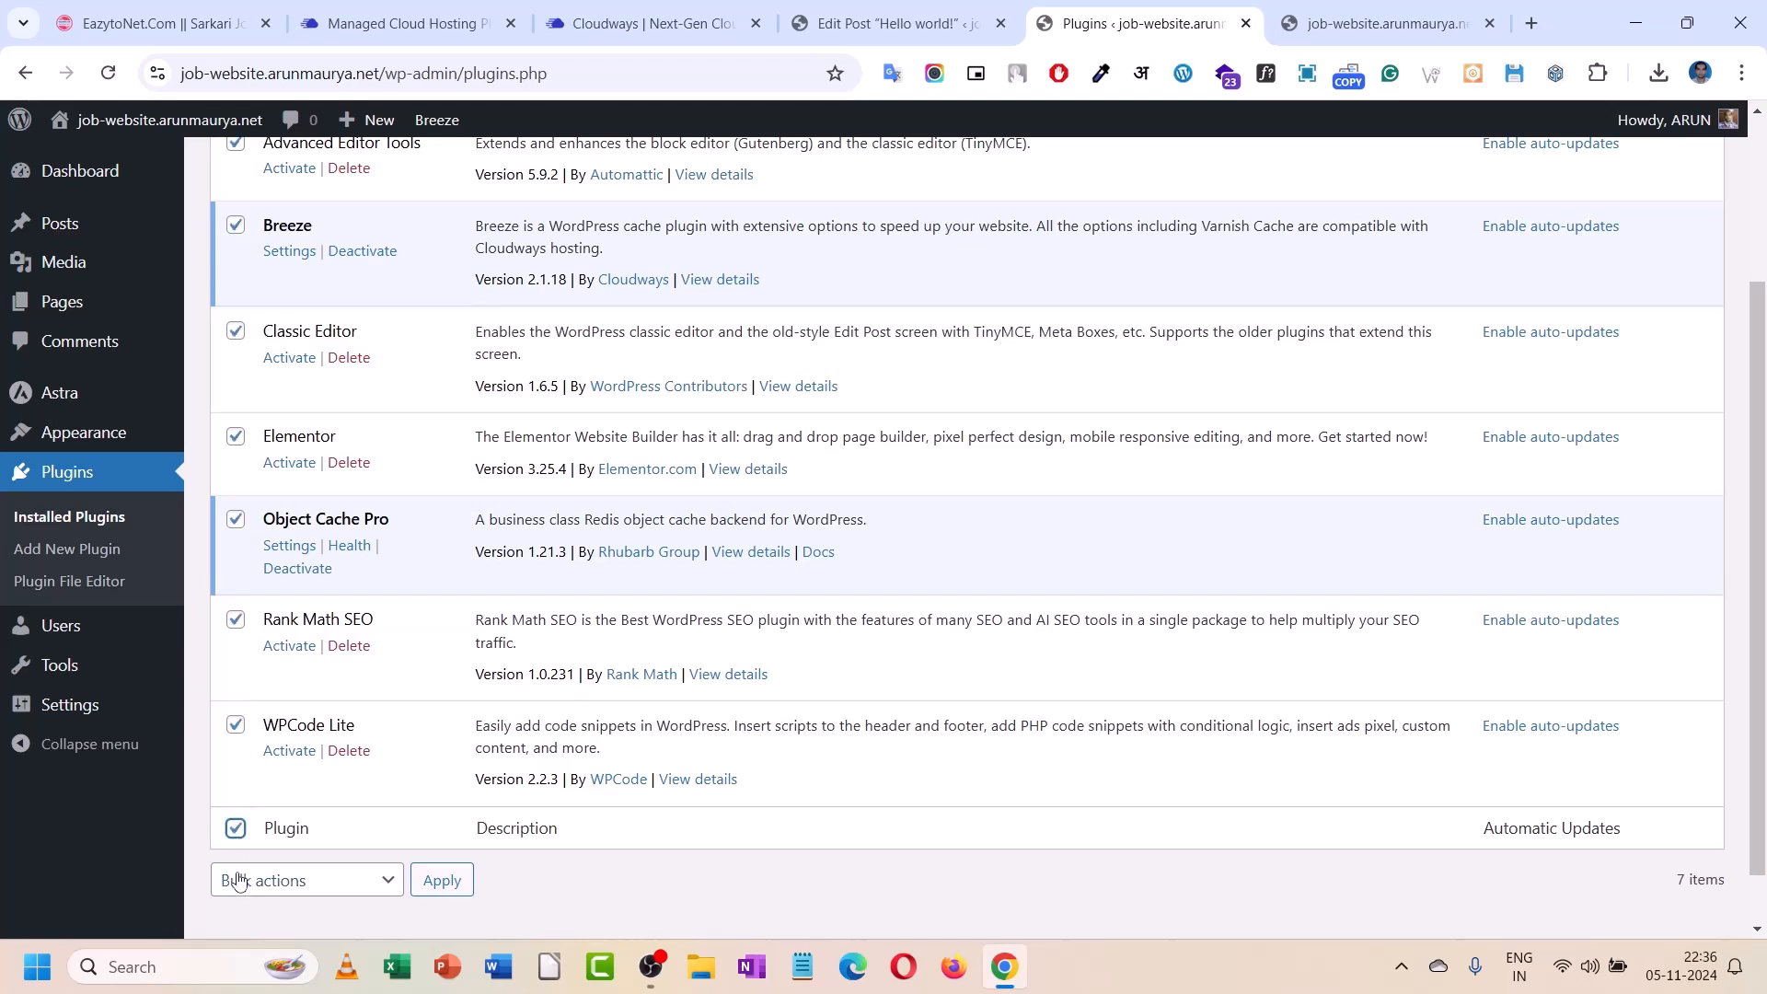
left_click(276, 880)
left_click(256, 703)
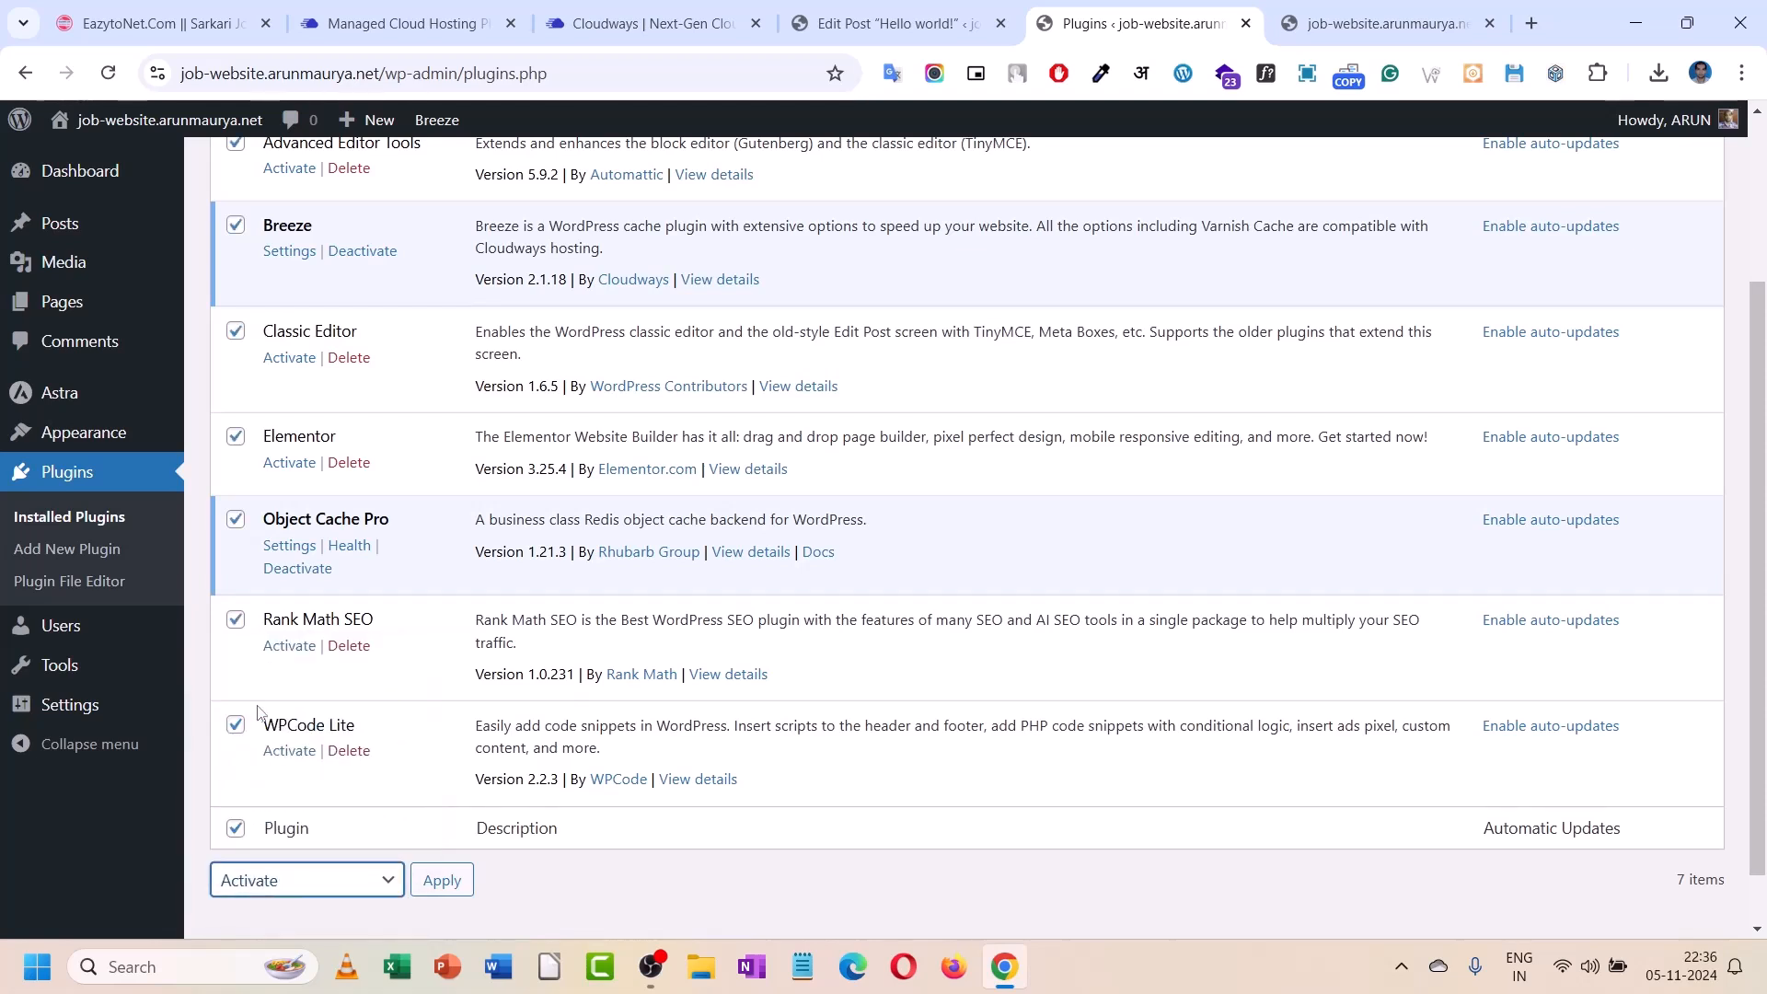
left_click(436, 881)
scroll(410, 555, "up", 2)
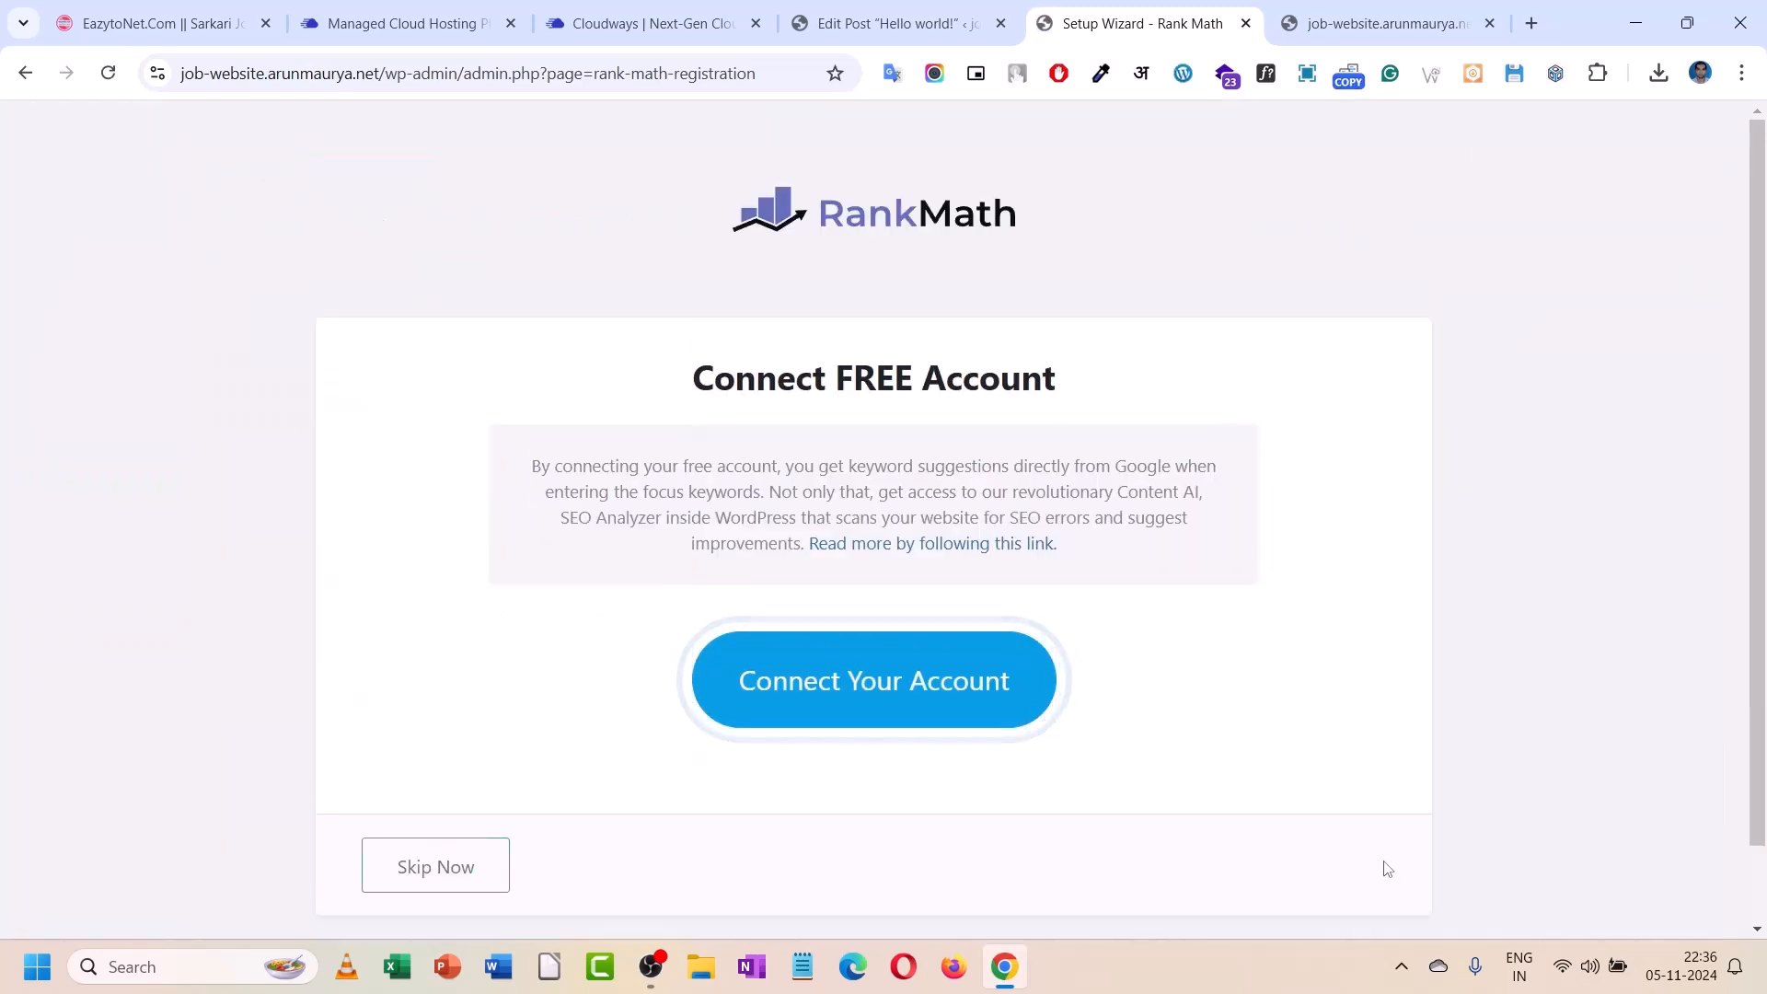
- Skip connecting a Rank Math account and leave its setup wizard for the Rank Math dashboard
left_click(465, 871)
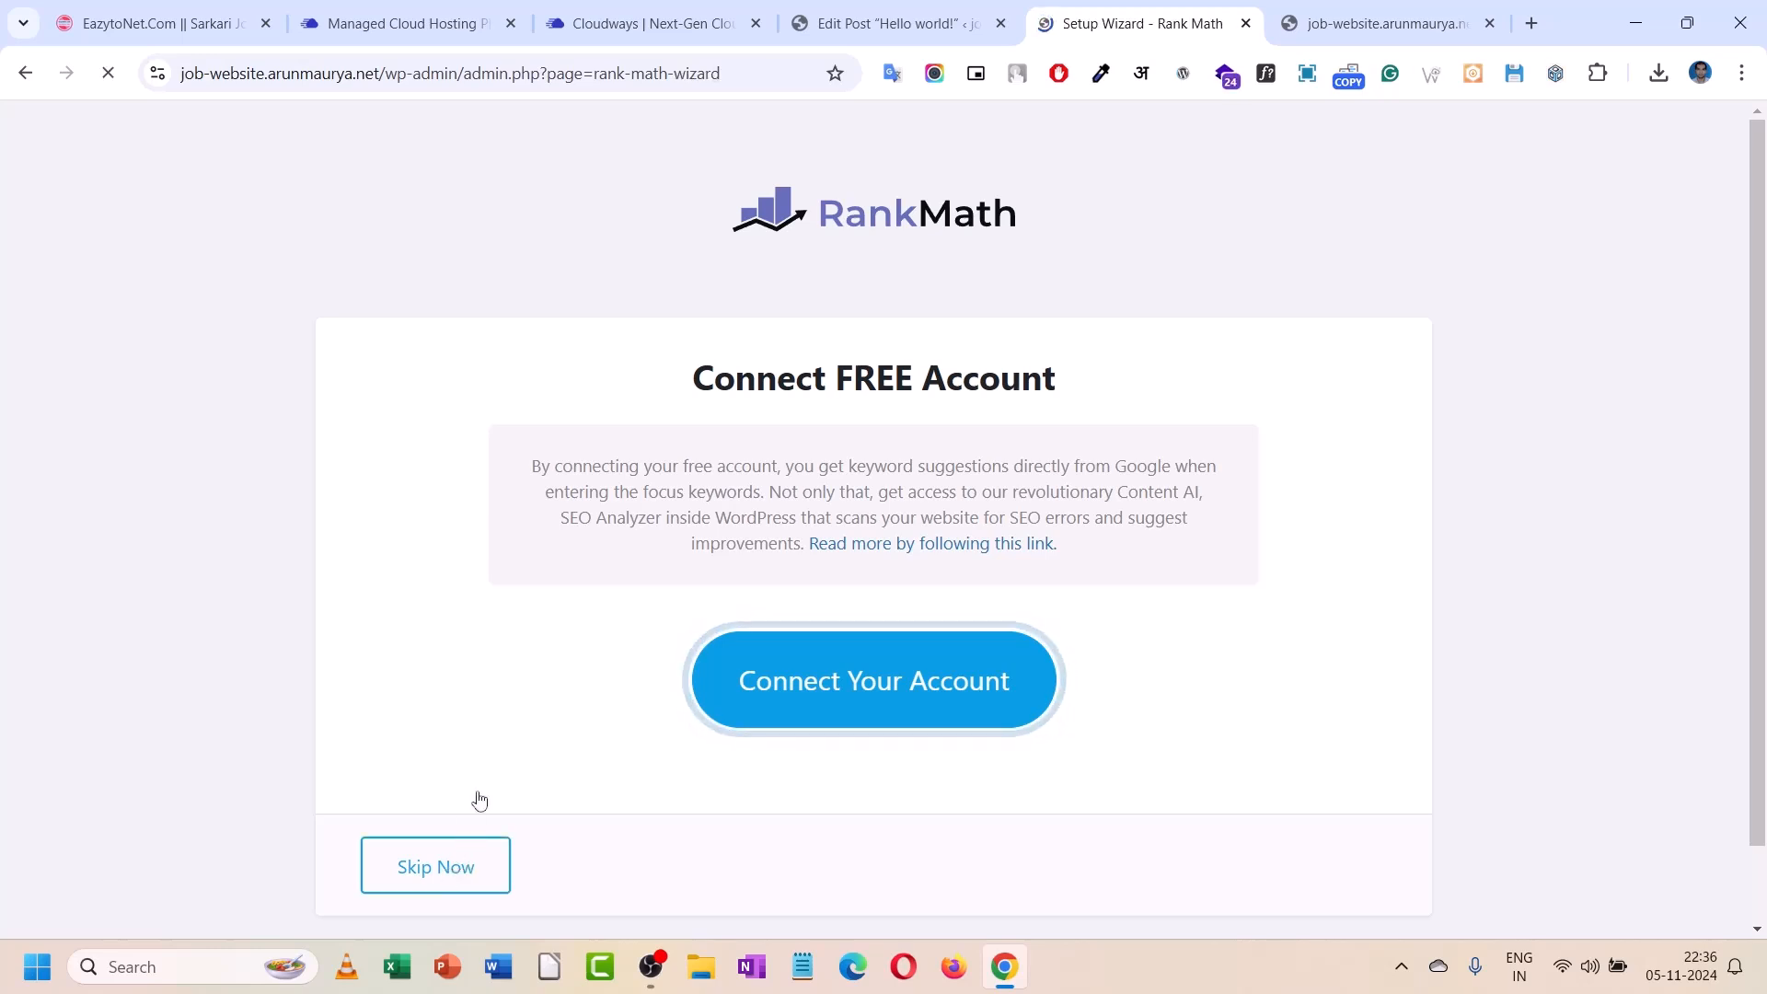
scroll(495, 799, "down", 5)
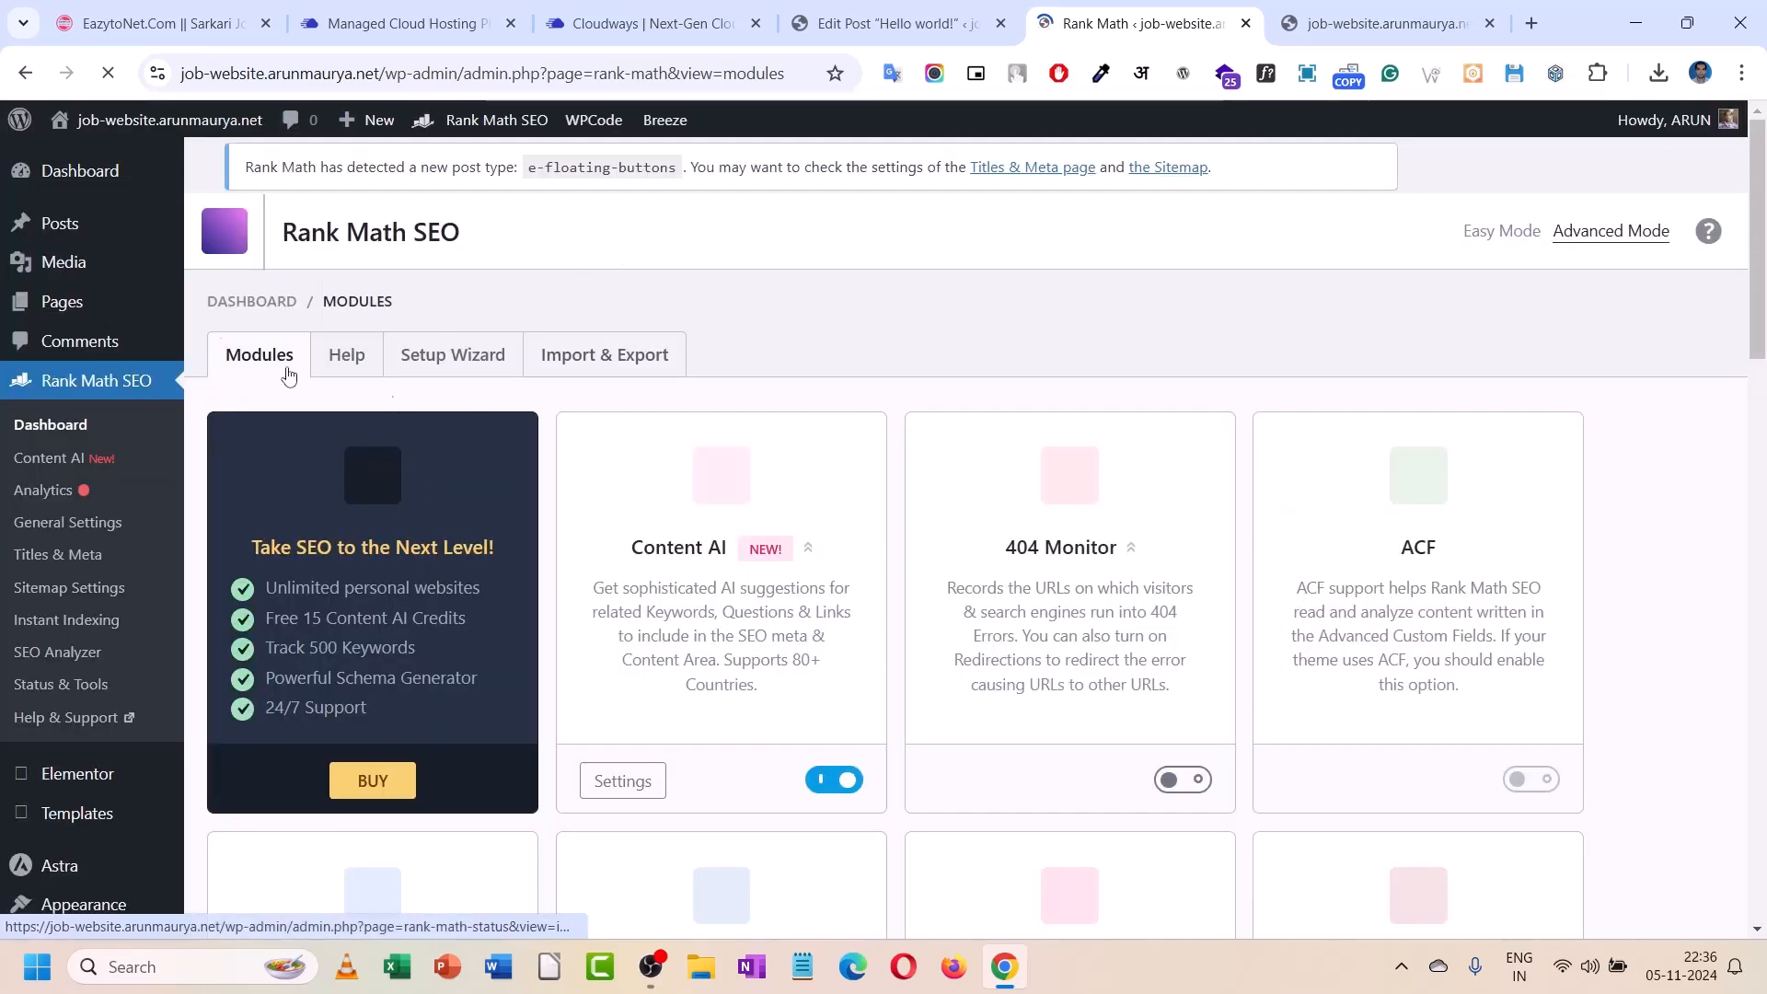
scroll(82, 460, "down", 5)
- View the installed themes and check the activation status of every plugin in the installed plugins list
mouse_move(99, 649)
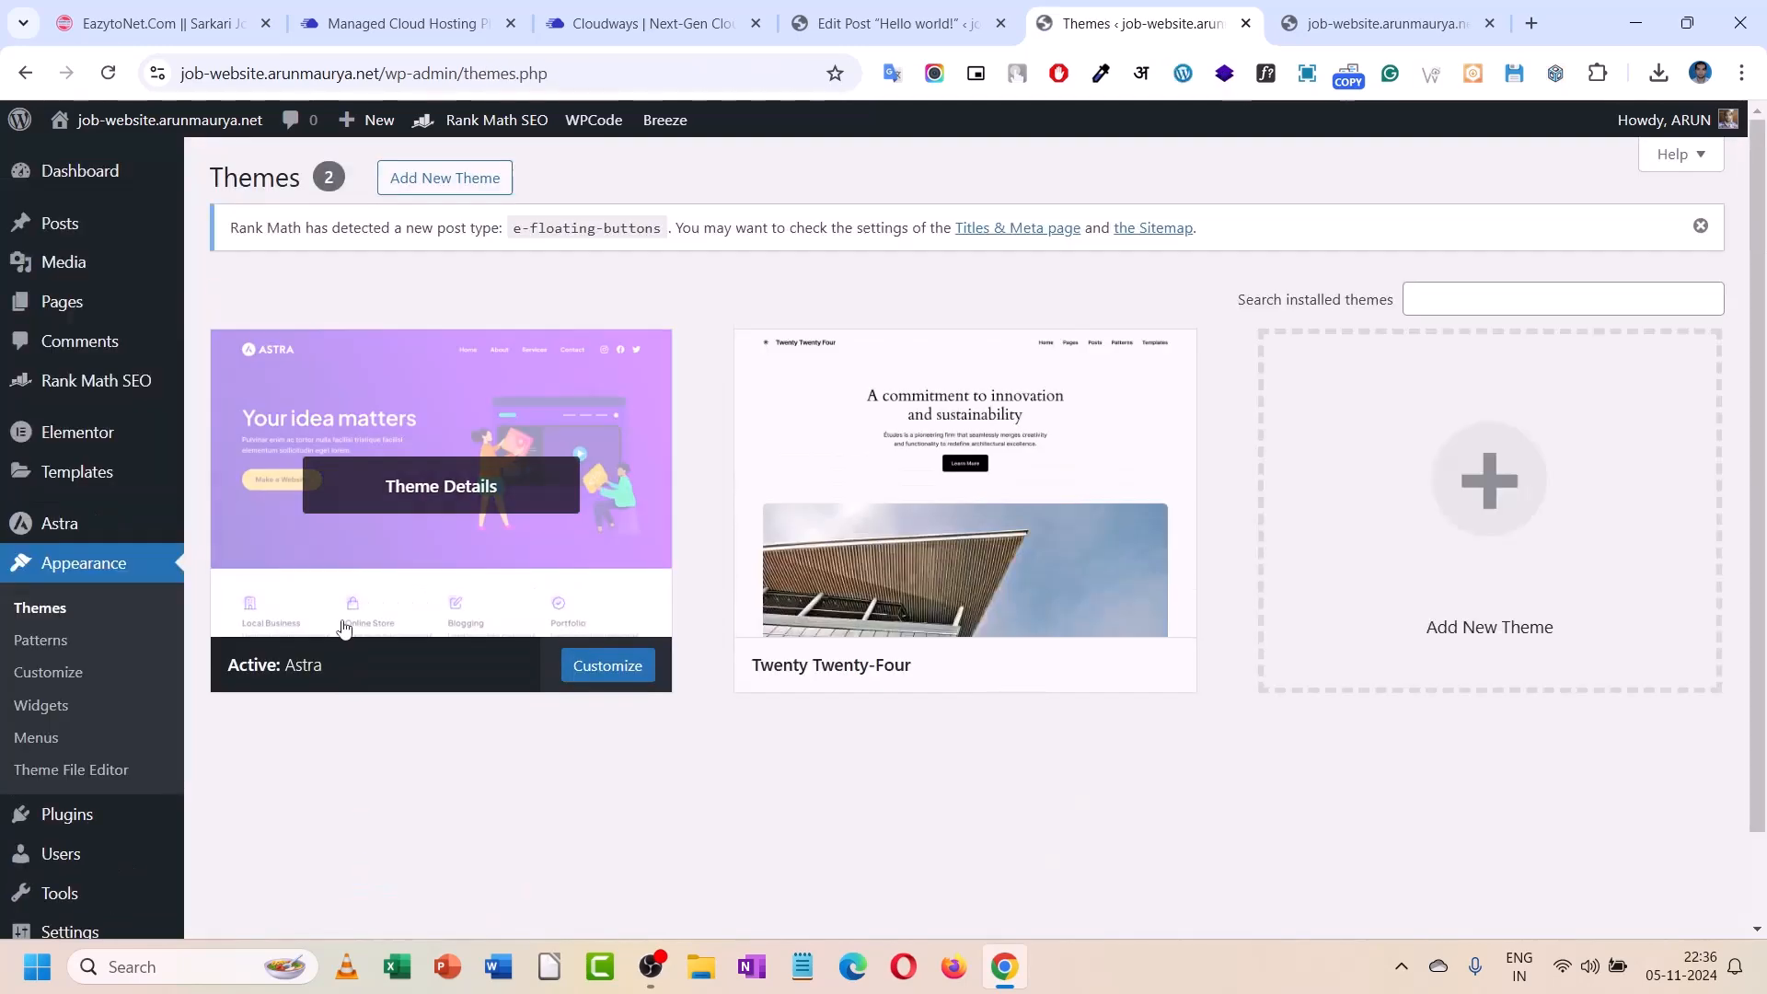
scroll(70, 704, "down", 2)
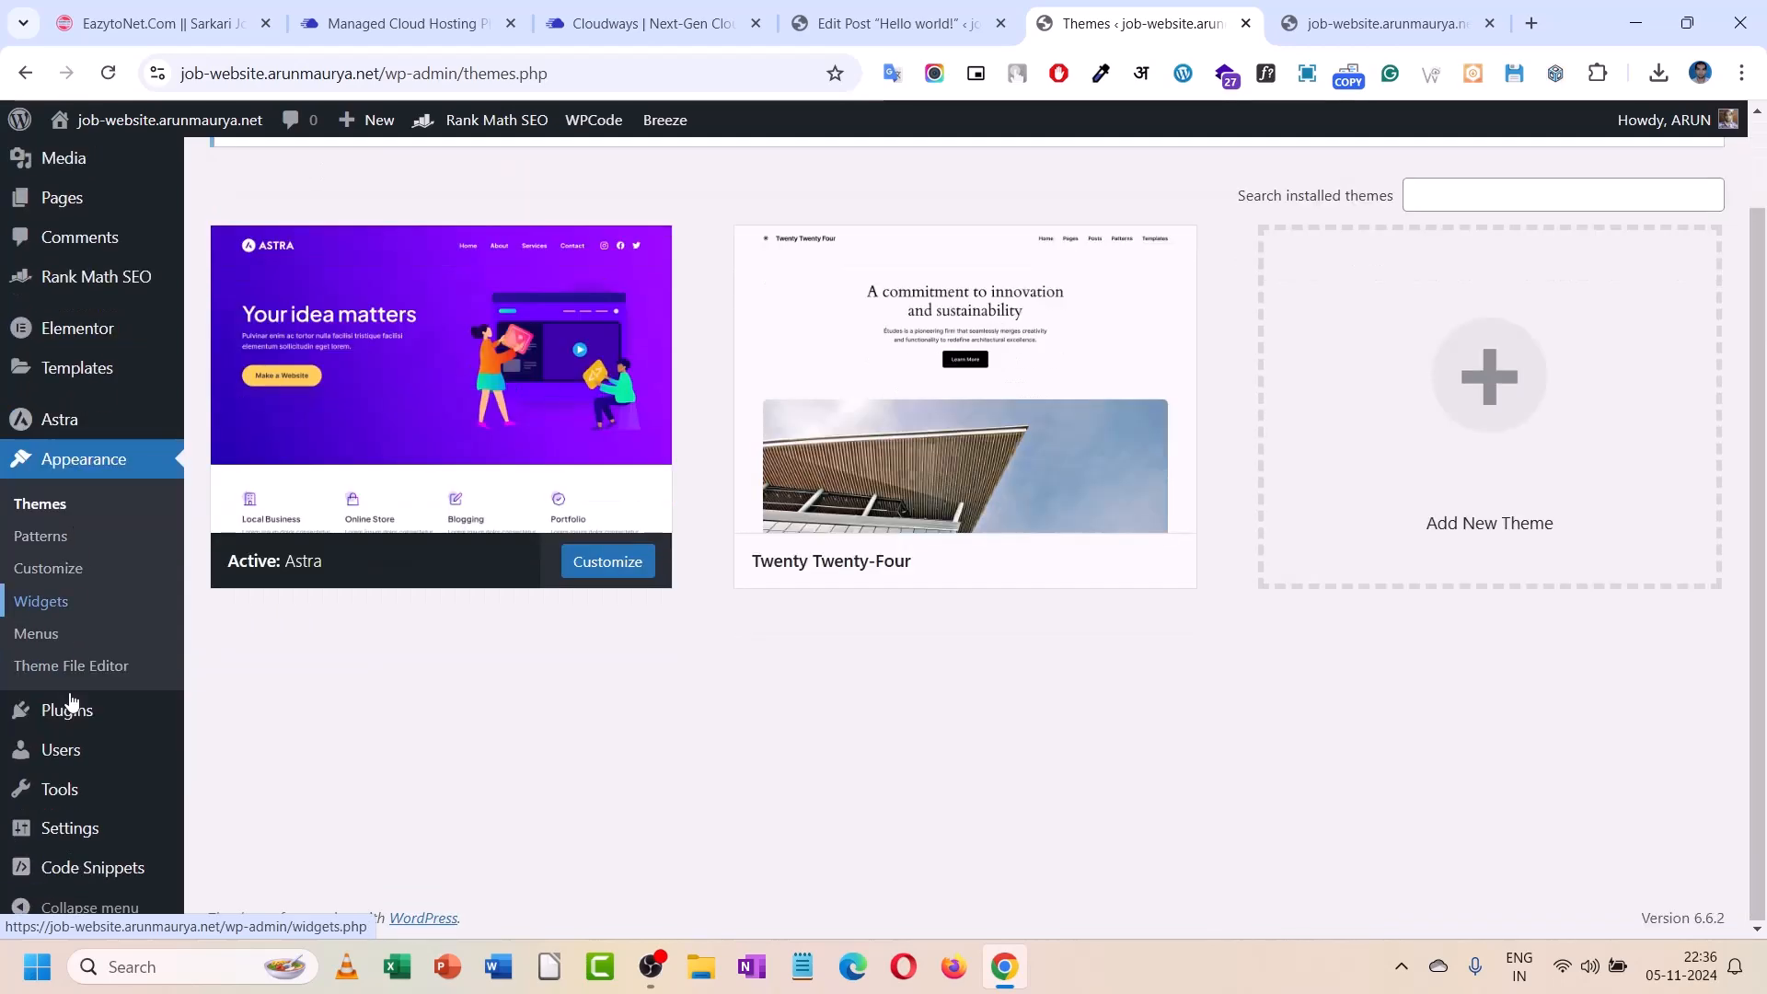
mouse_move(75, 710)
left_click(310, 714)
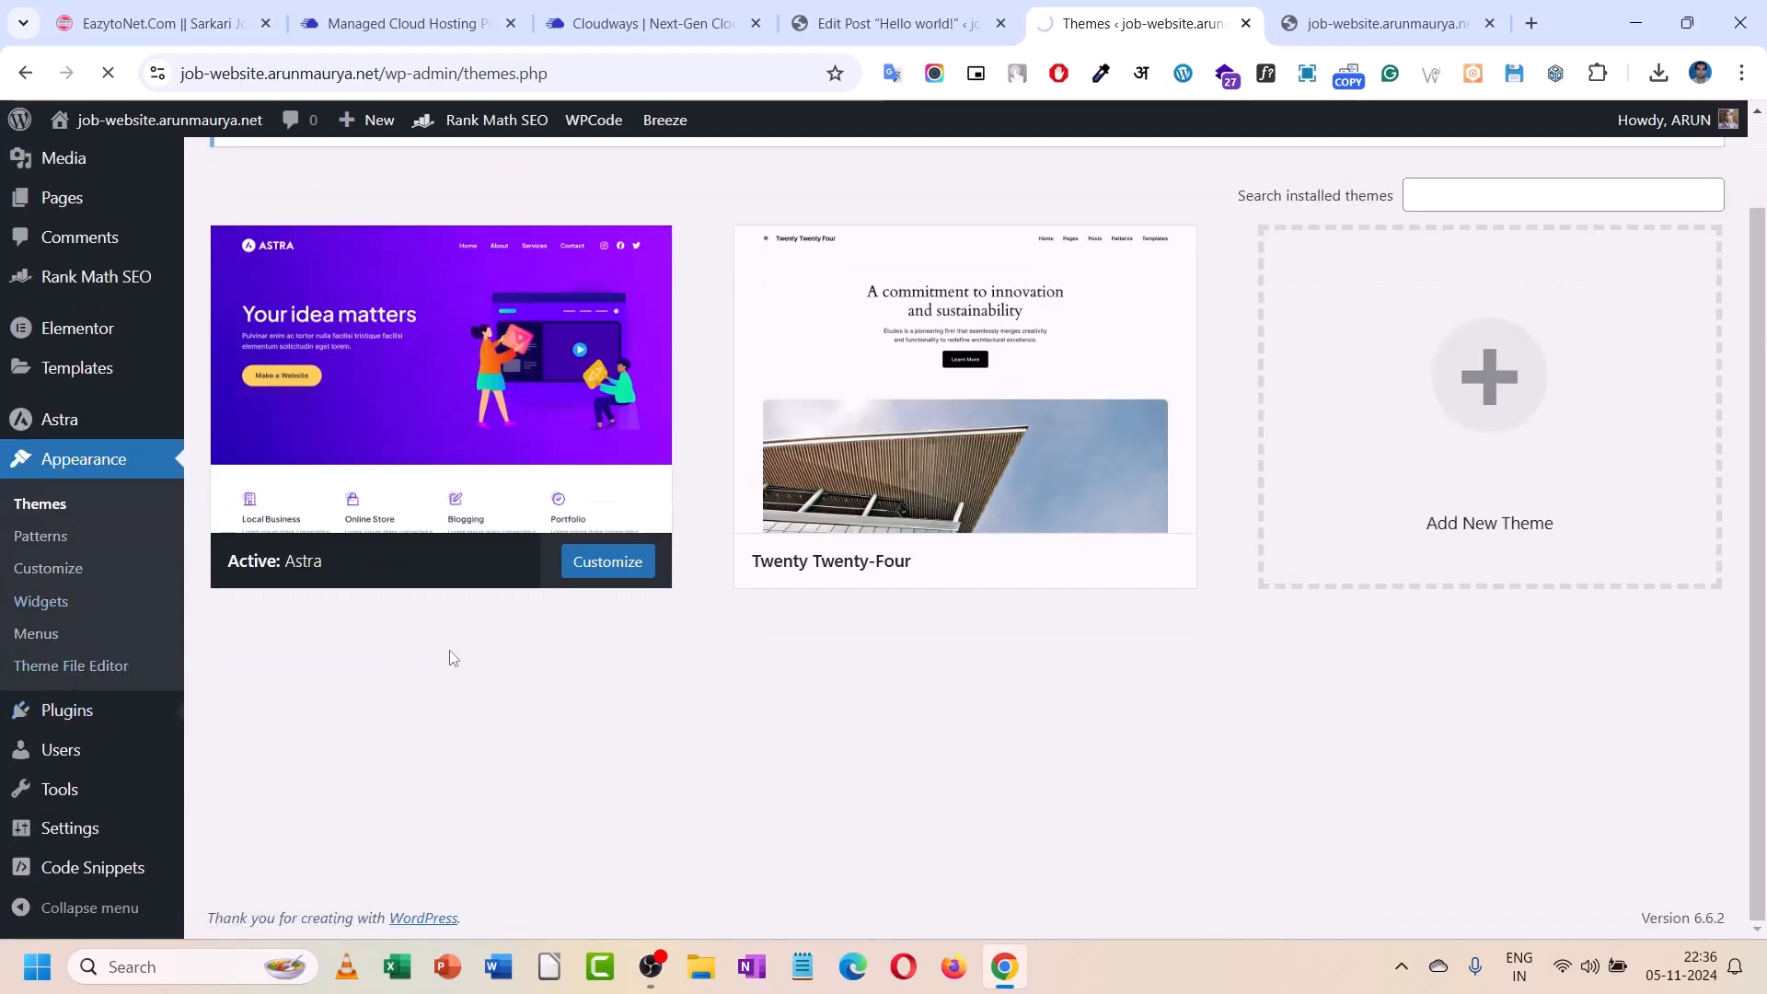
scroll(425, 423, "down", 3)
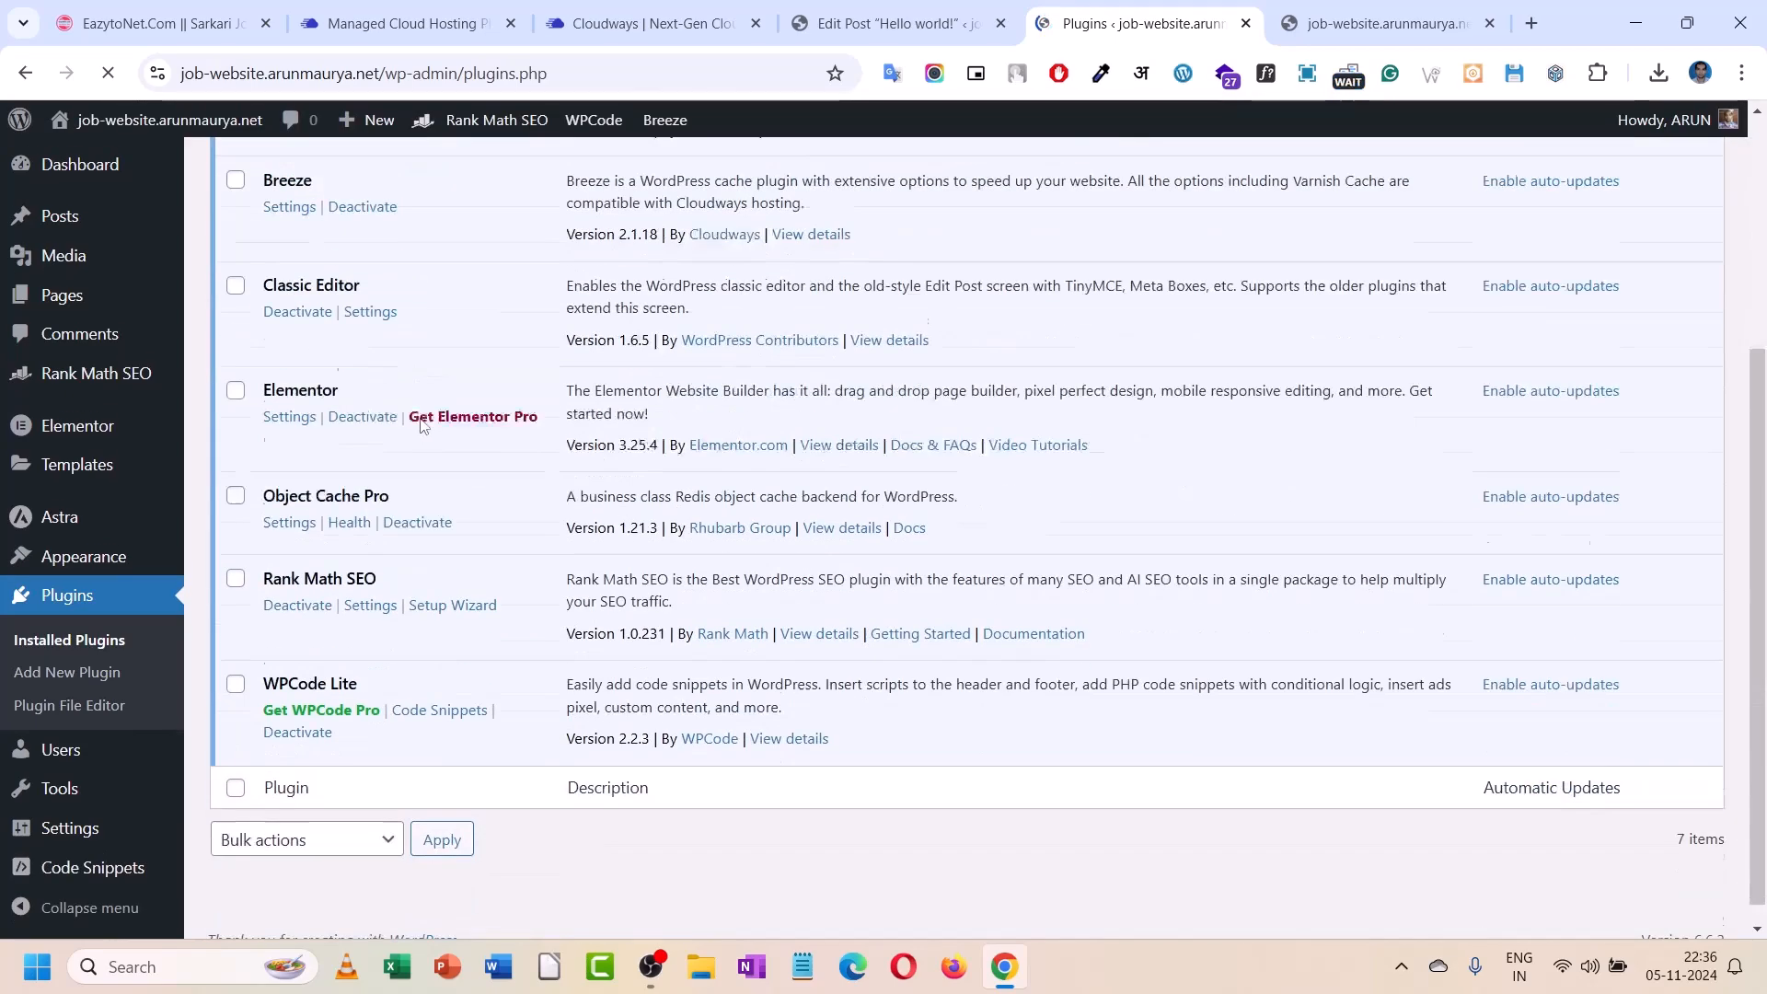
scroll(375, 531, "up", 5)
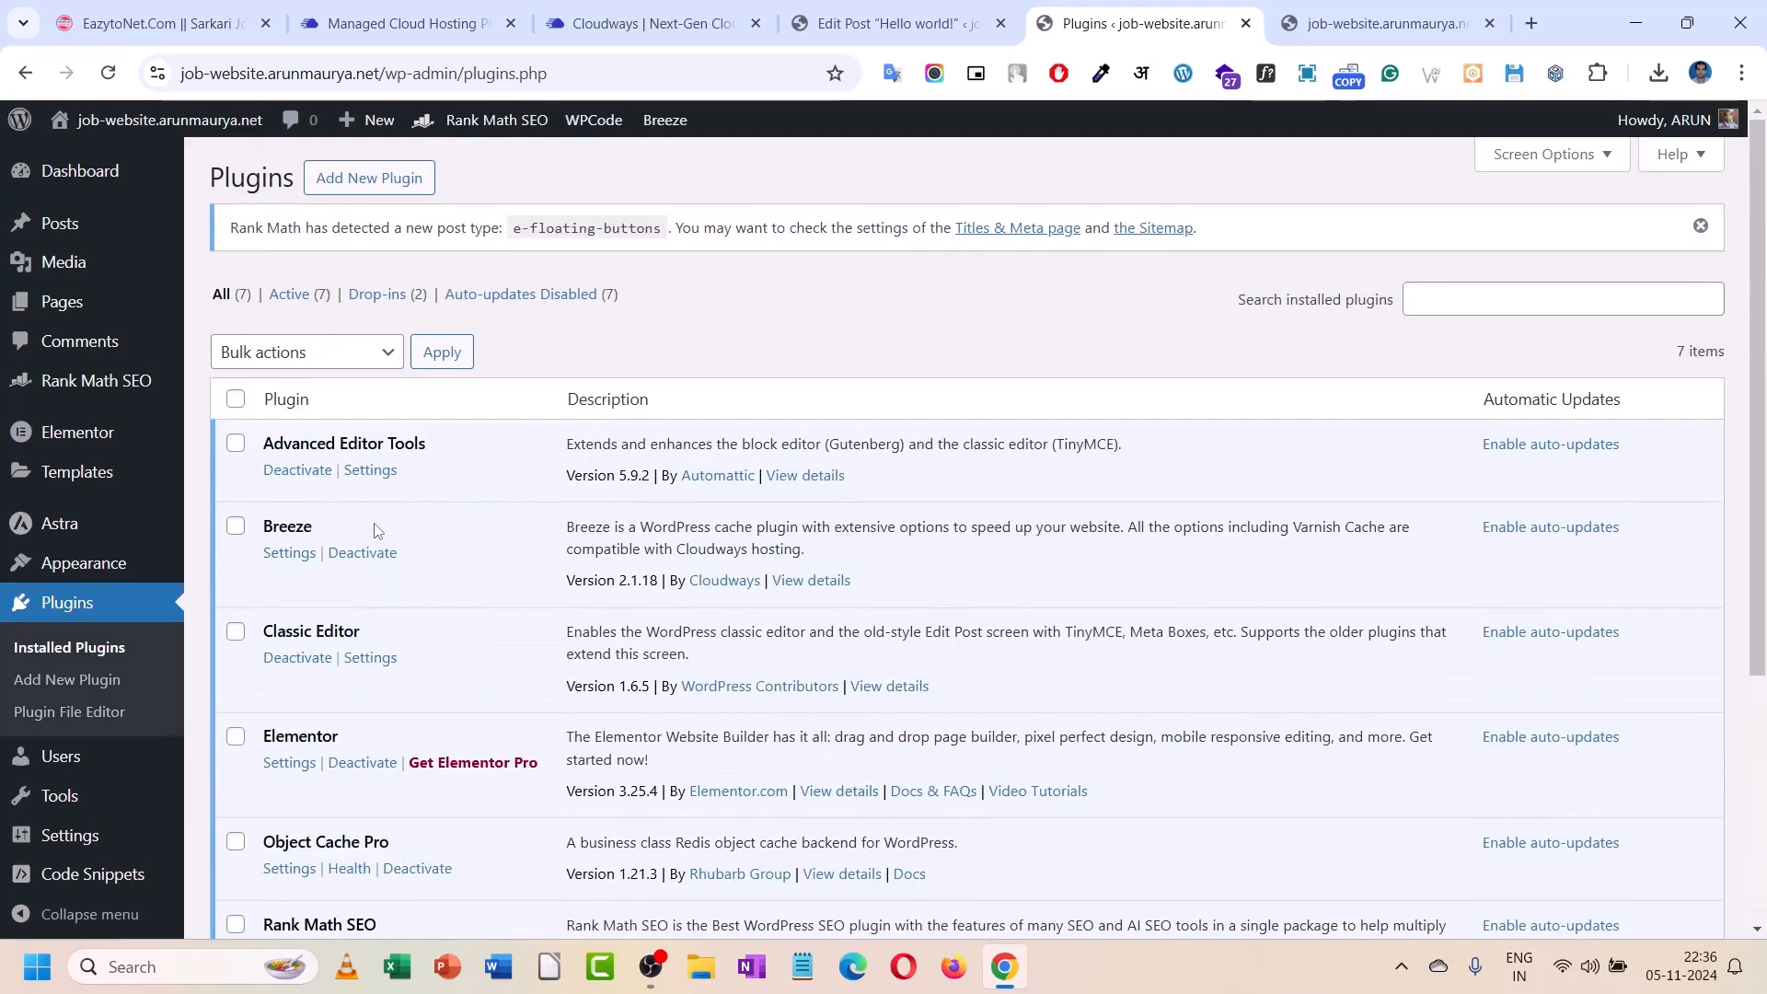
- View the live site's homepage in a new browser tab and return to the plugins list
mouse_move(138, 121)
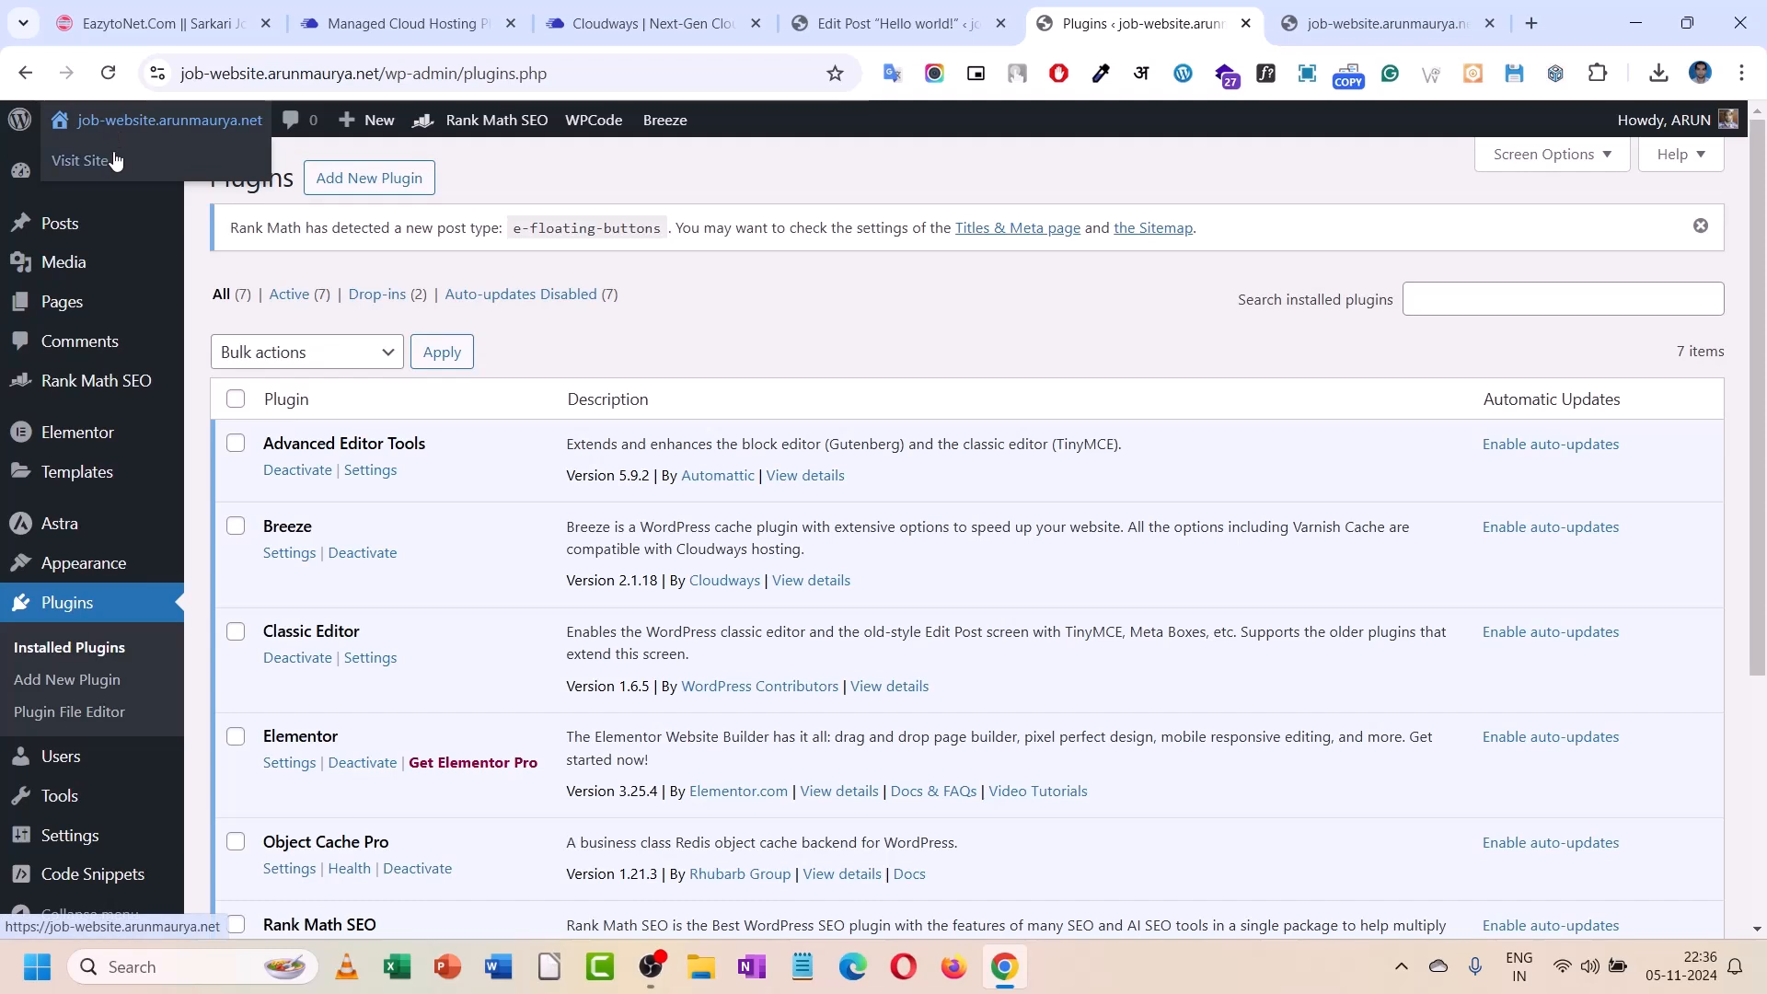
right_click(115, 155)
left_click(148, 180)
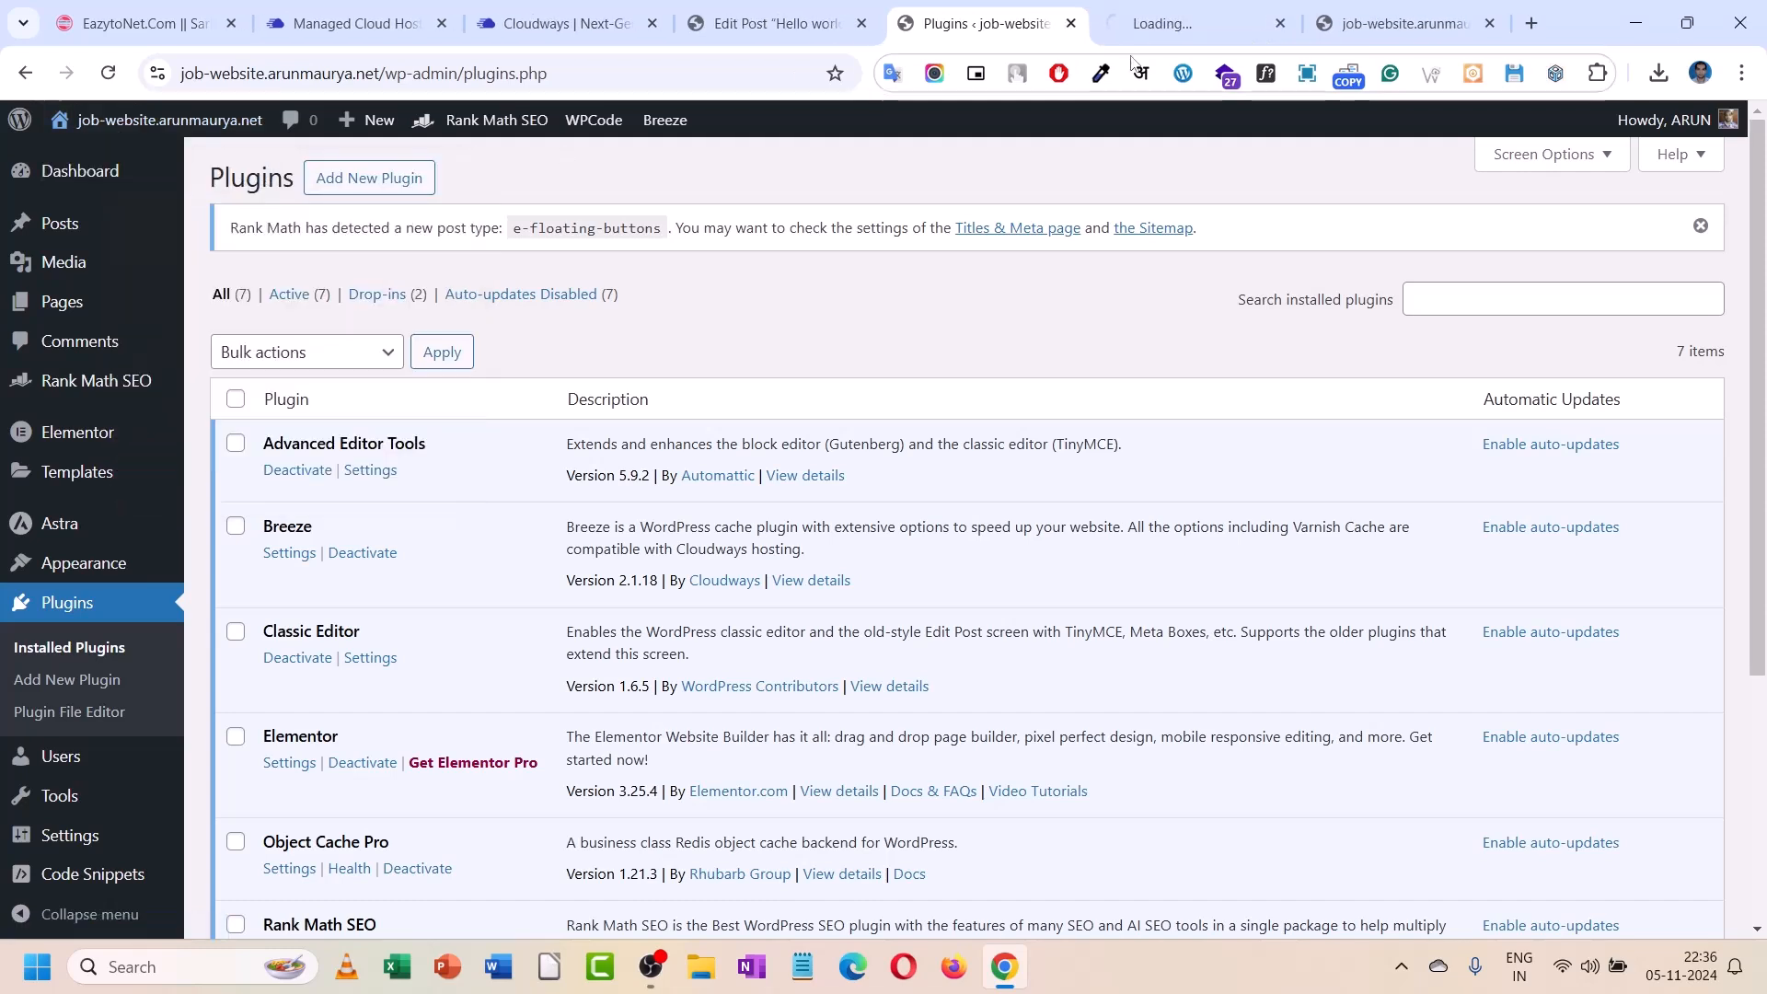
left_click(1171, 26)
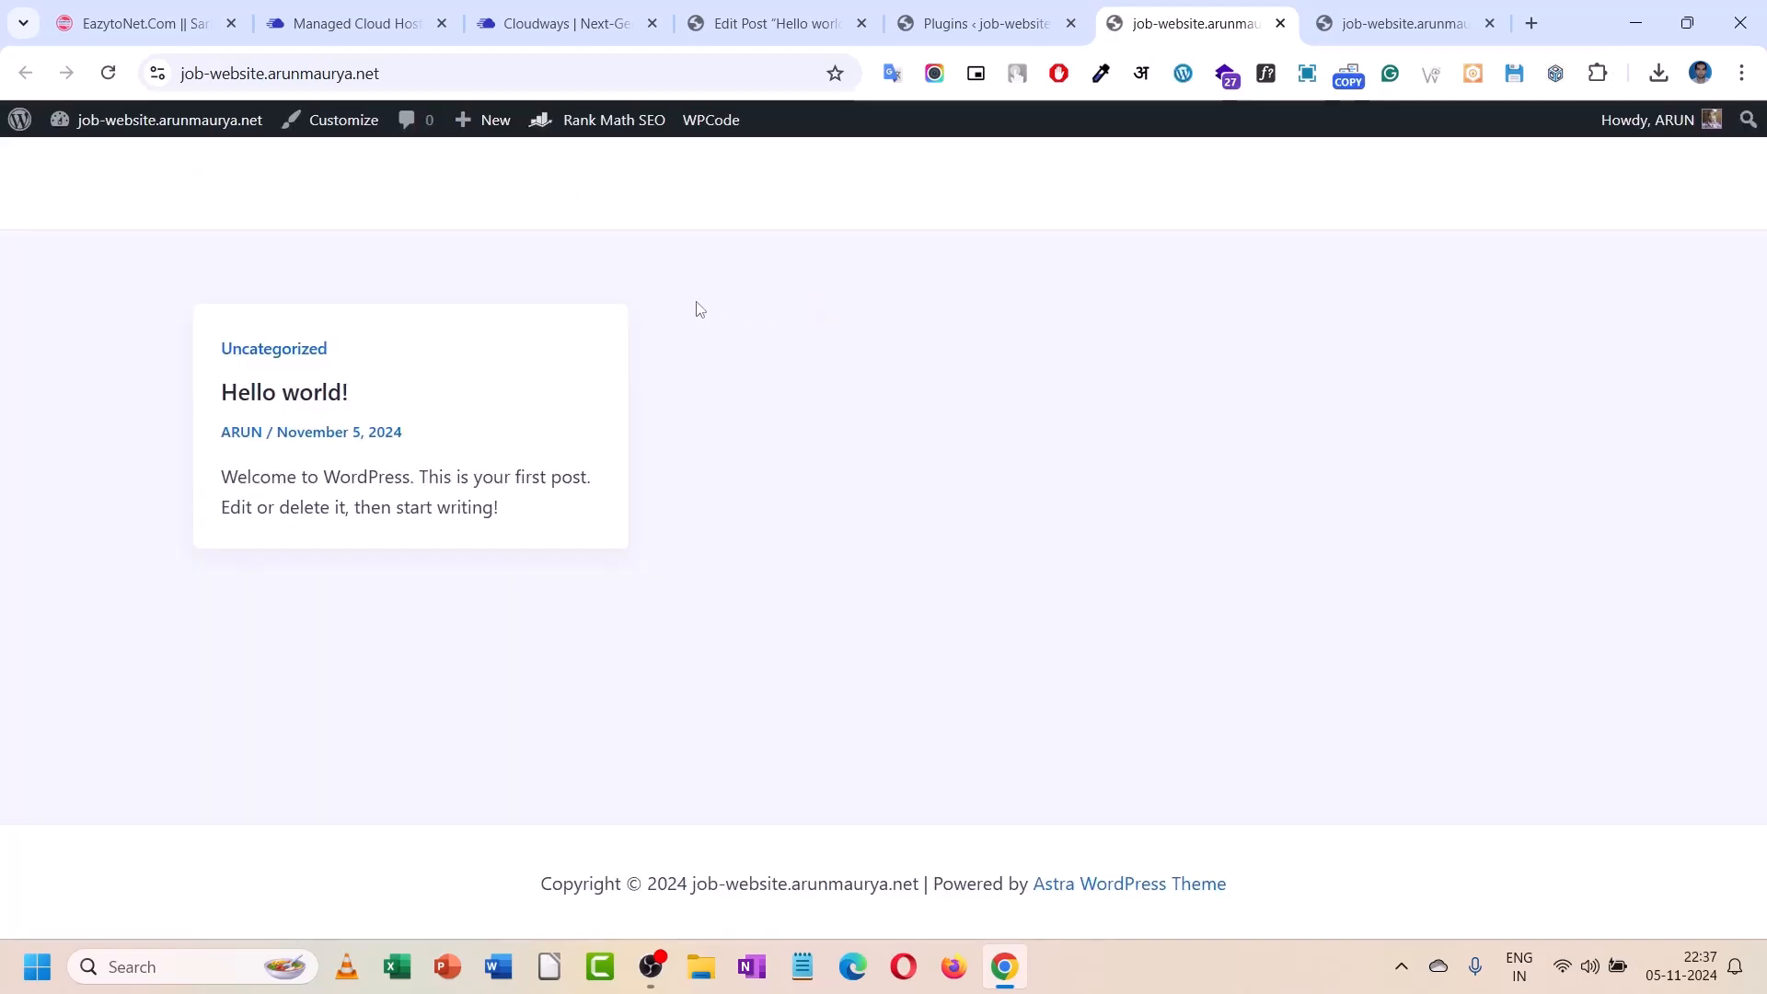
left_click(980, 23)
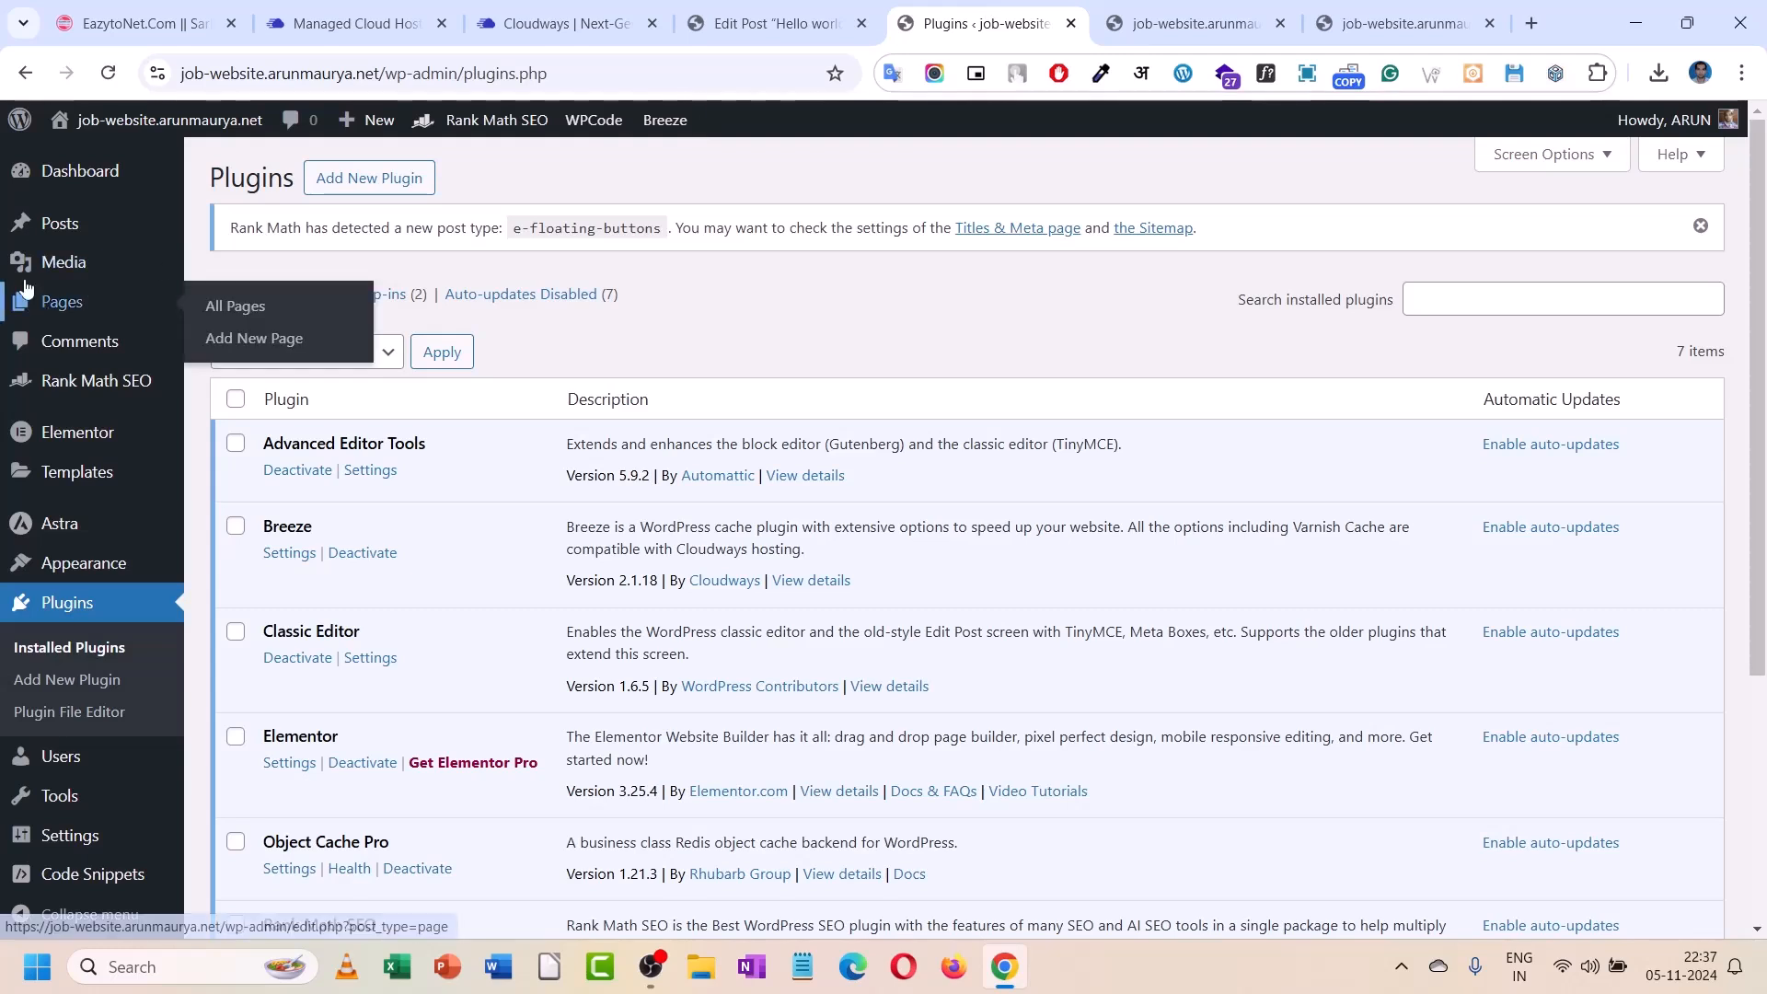
- Review the WordPress import log for the job posts and media files
mouse_move(73, 241)
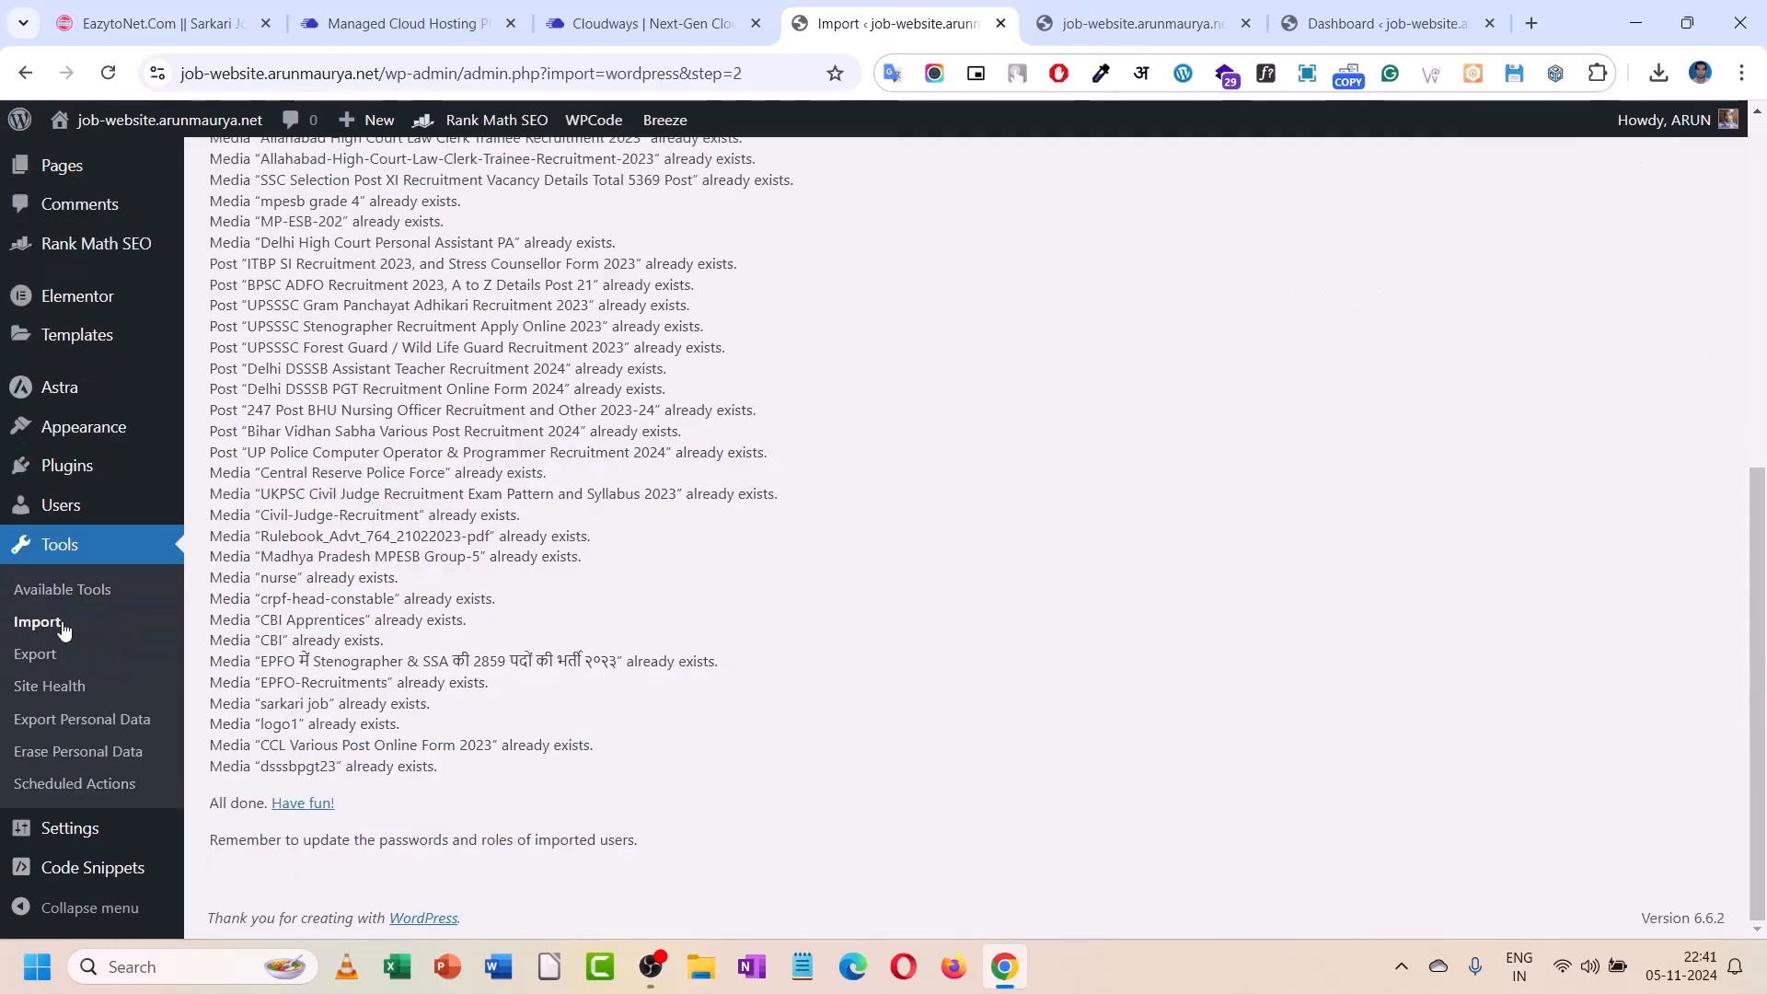
left_click(57, 628)
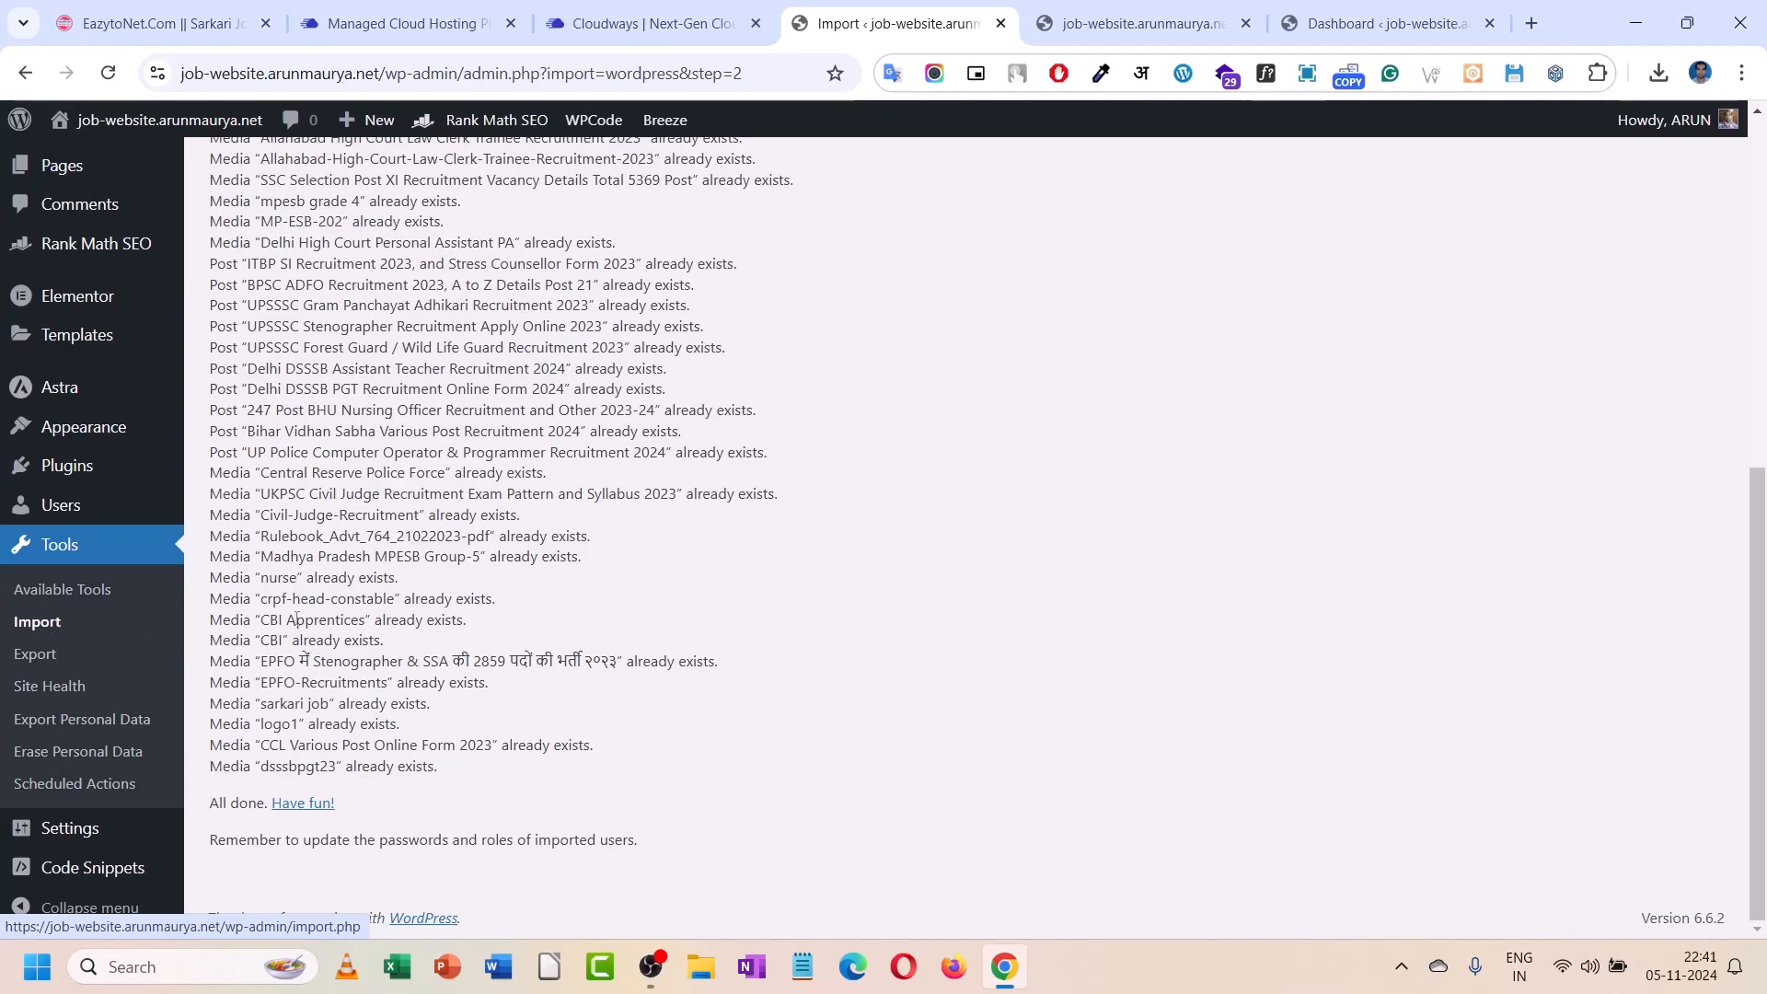
scroll(332, 615, "up", 5)
scroll(332, 614, "up", 2)
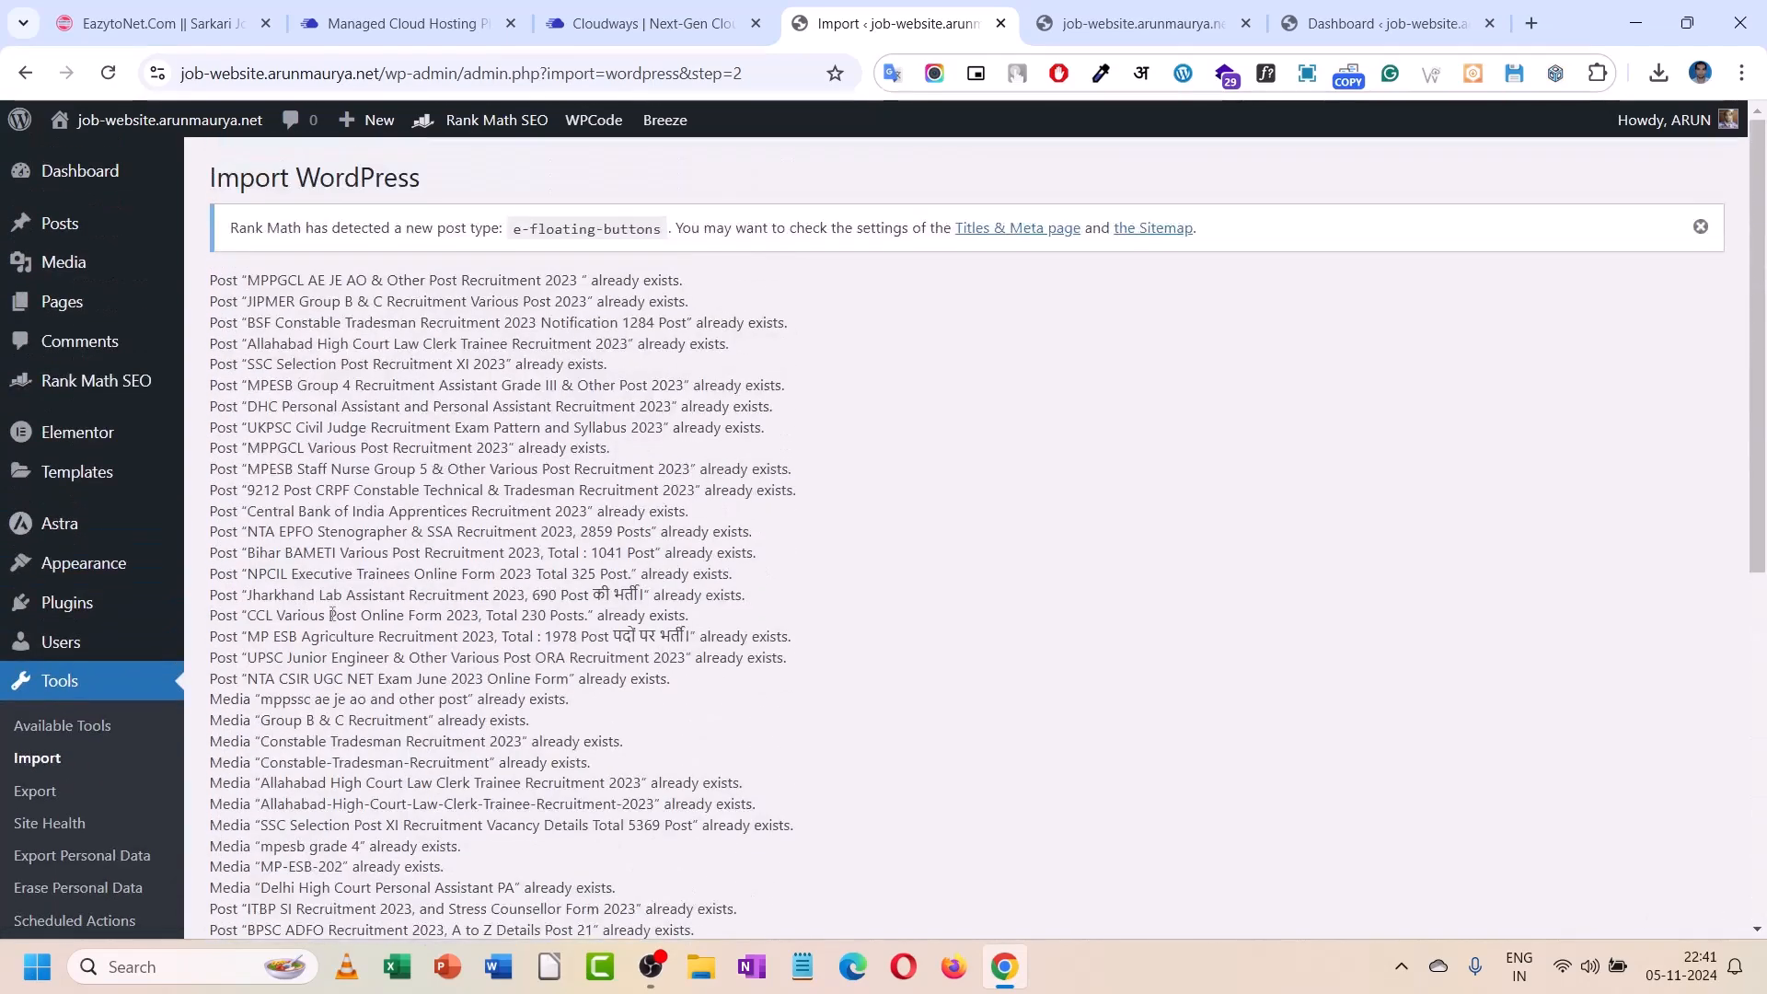
- Open the live site in a new browser tab and examine the imported job posts on the homepage
mouse_move(128, 129)
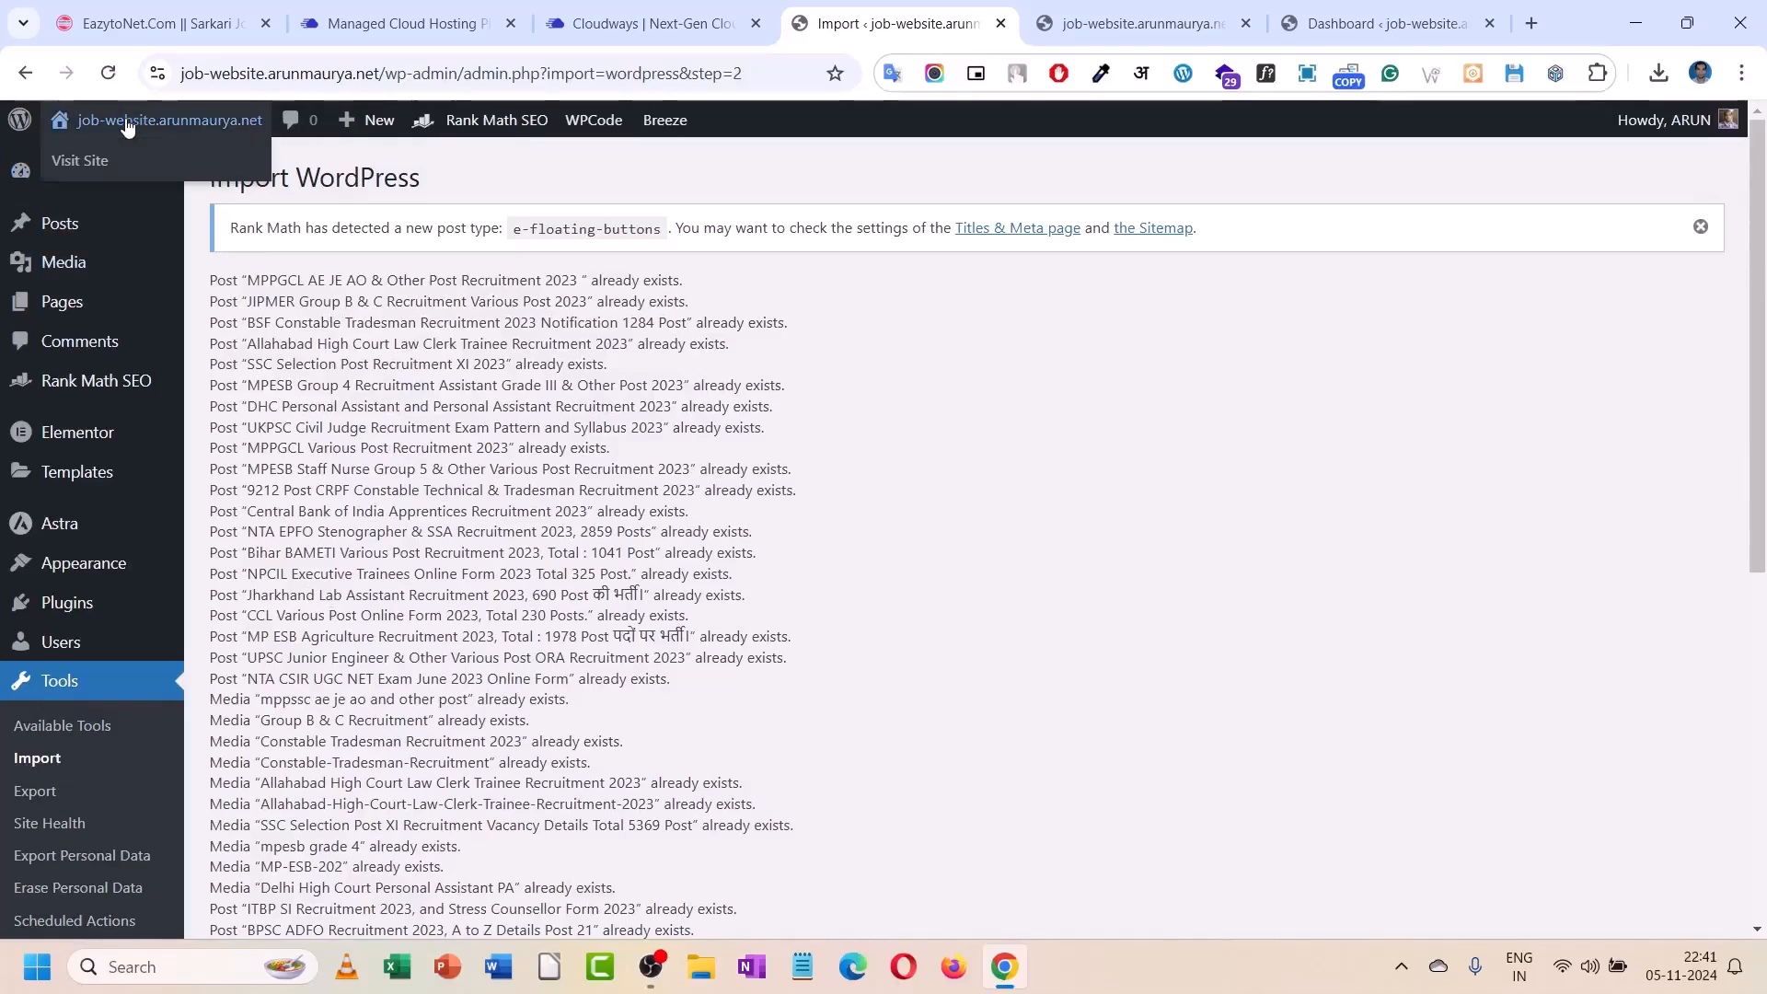
right_click(76, 162)
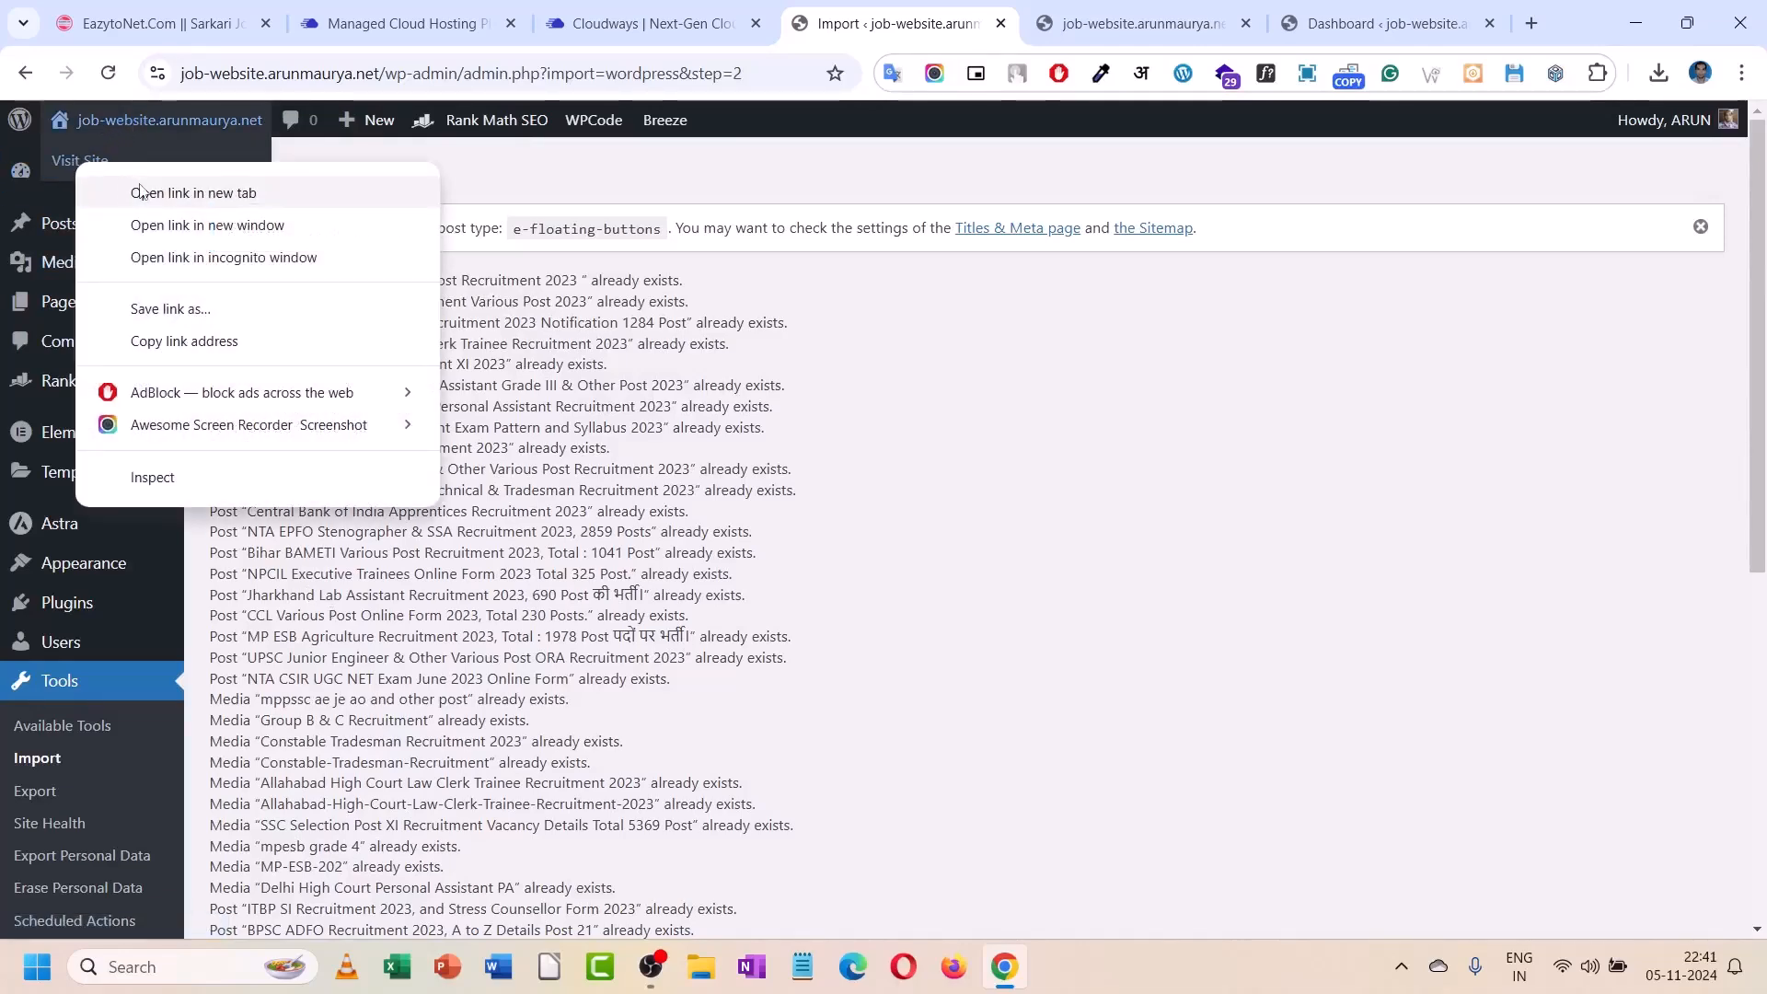
left_click(140, 192)
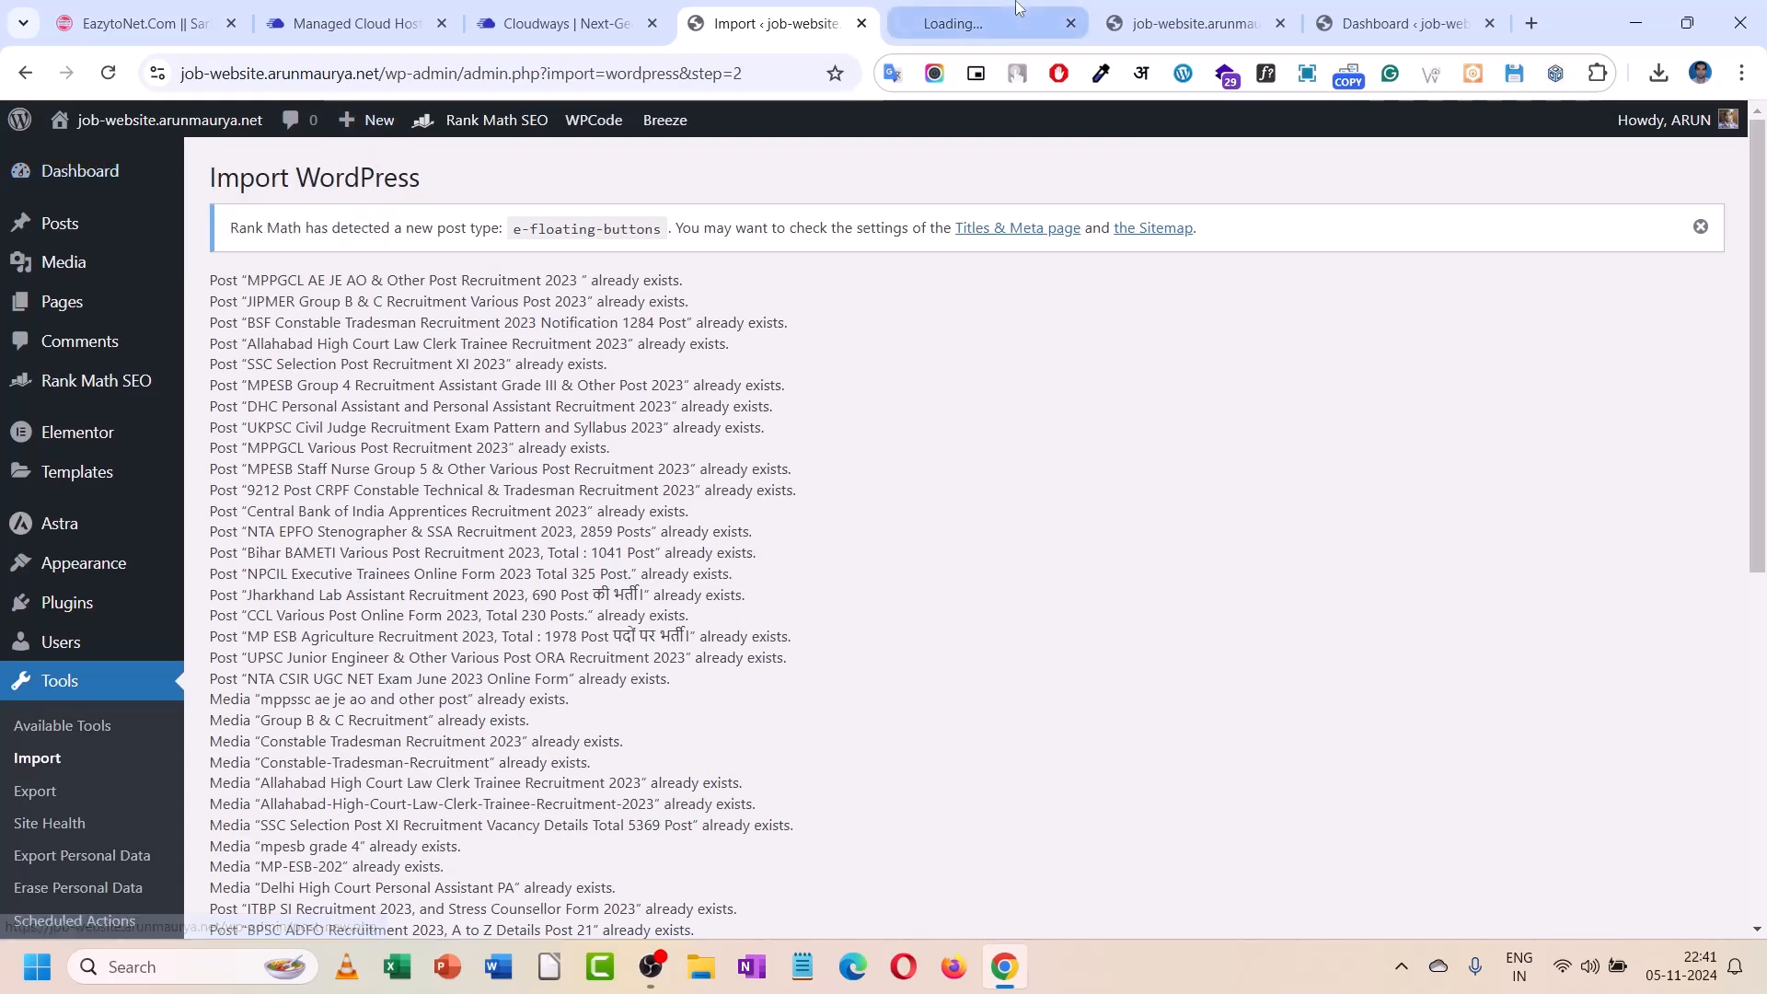
left_click(1020, 9)
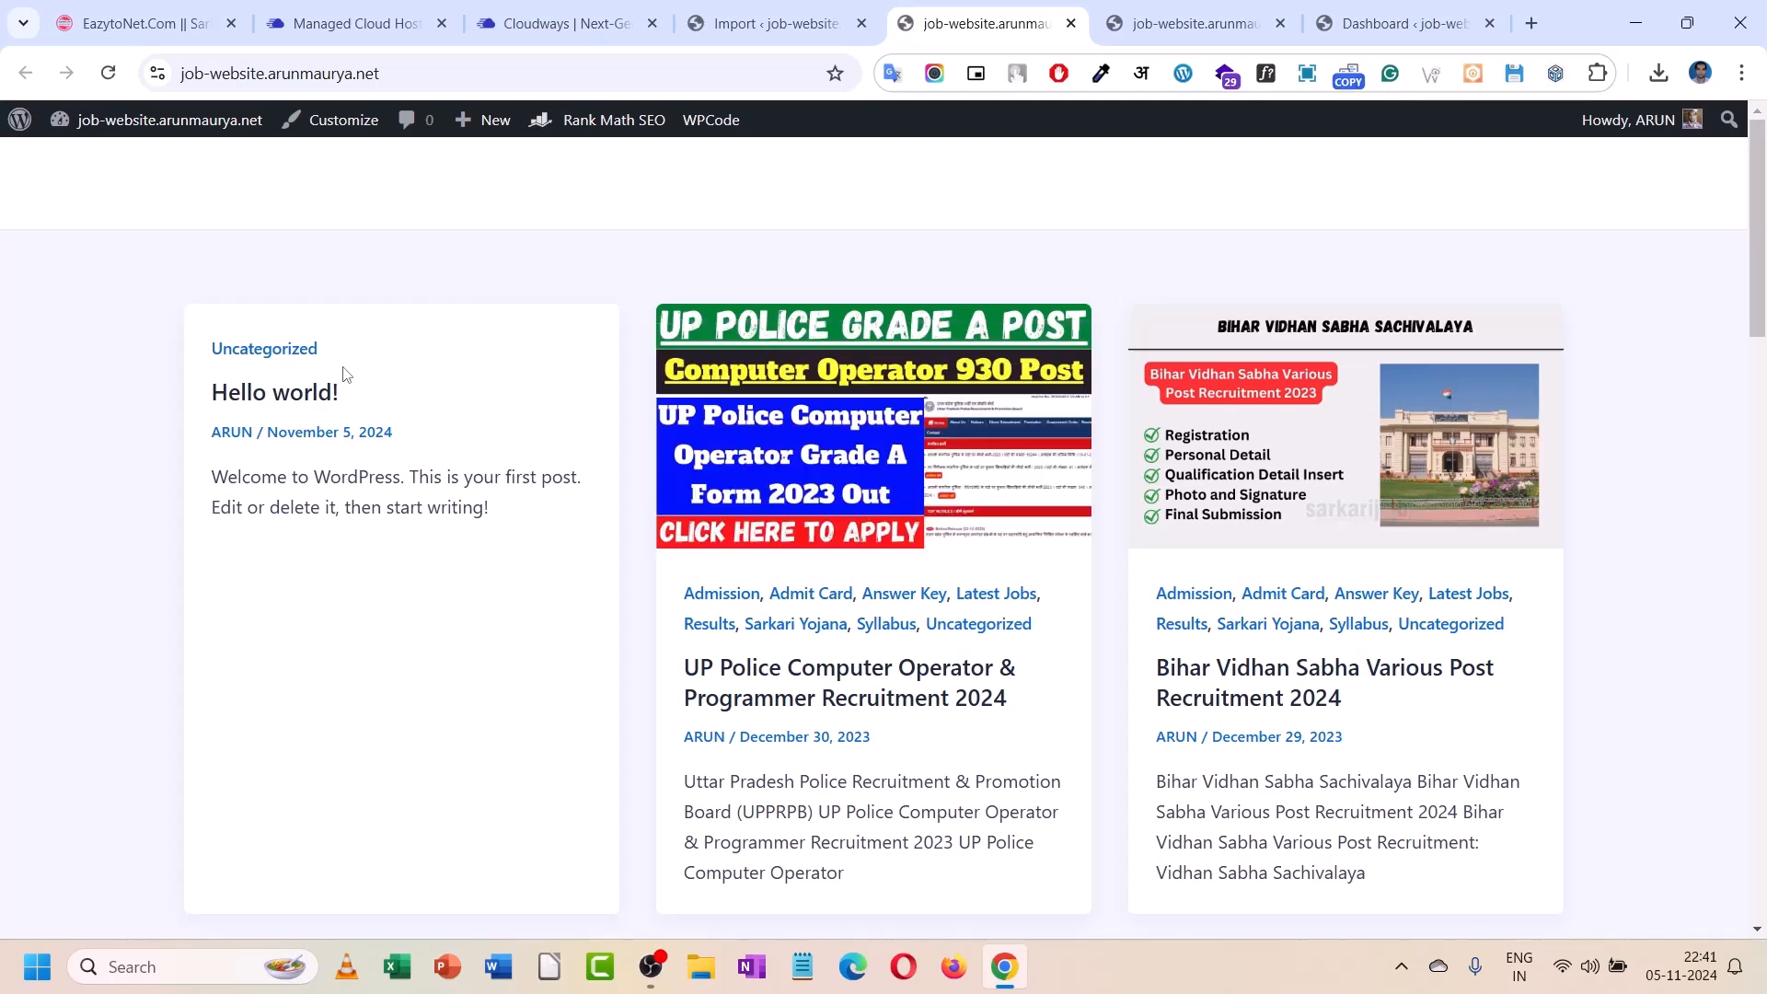
scroll(669, 387, "down", 13)
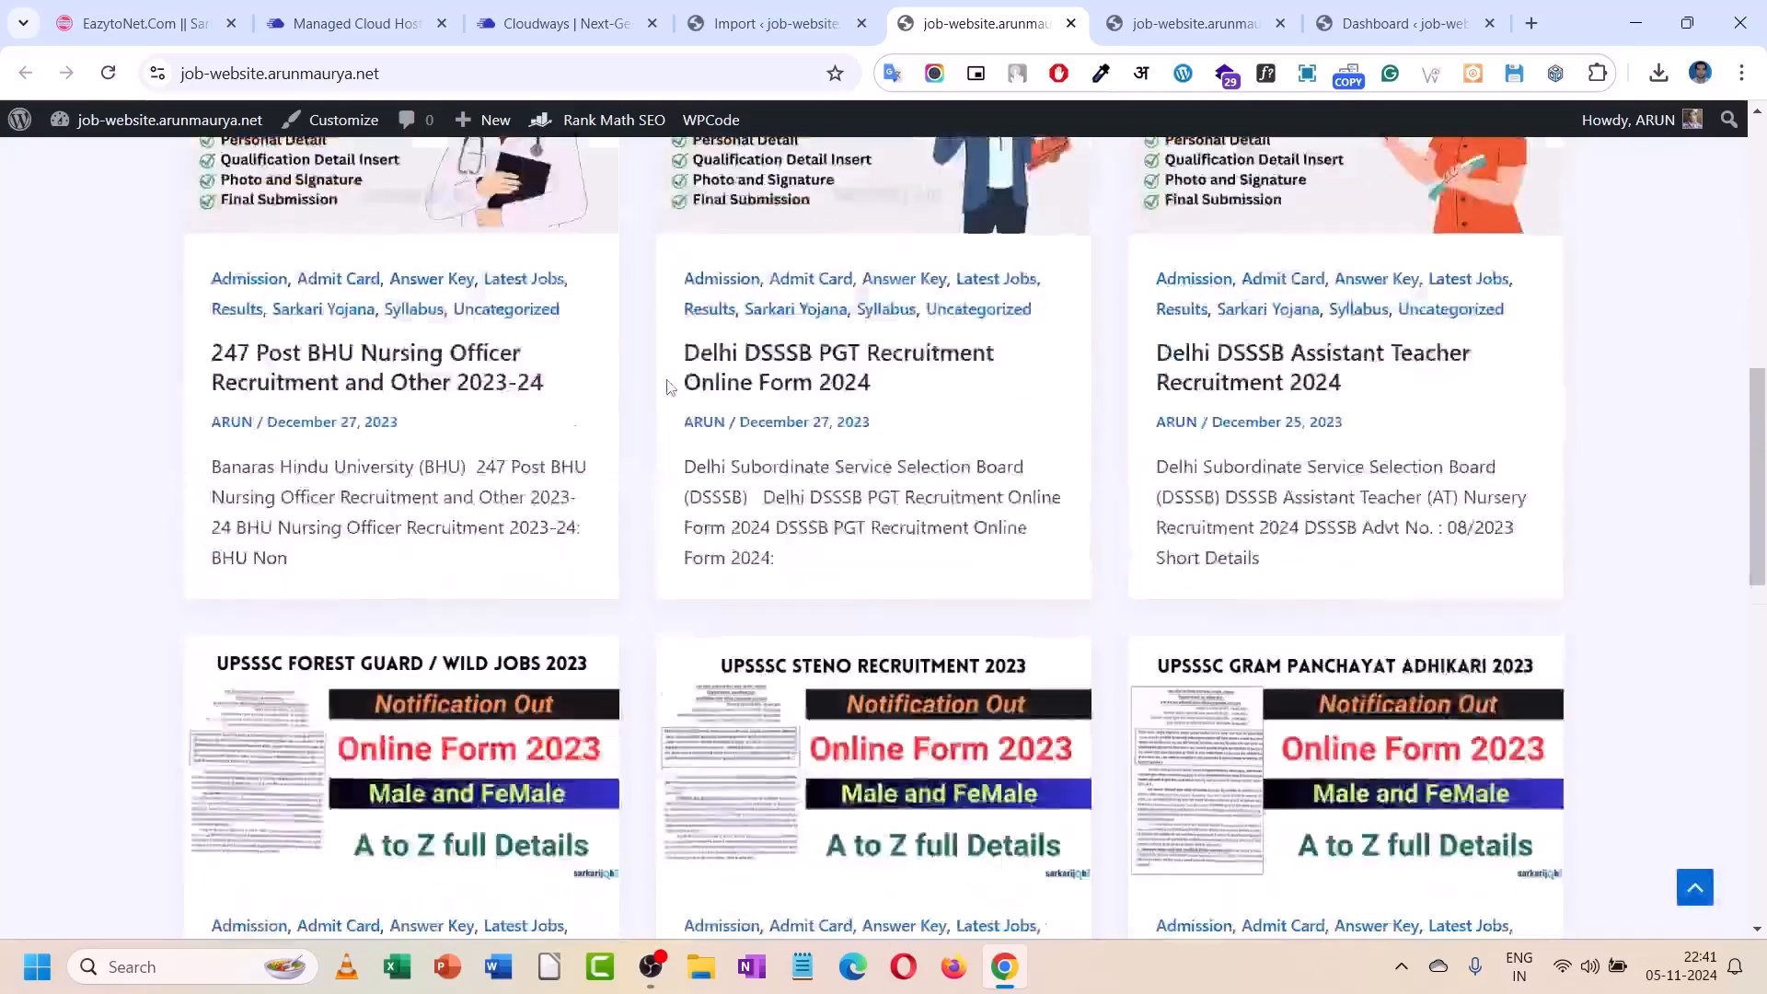
scroll(669, 388, "down", 9)
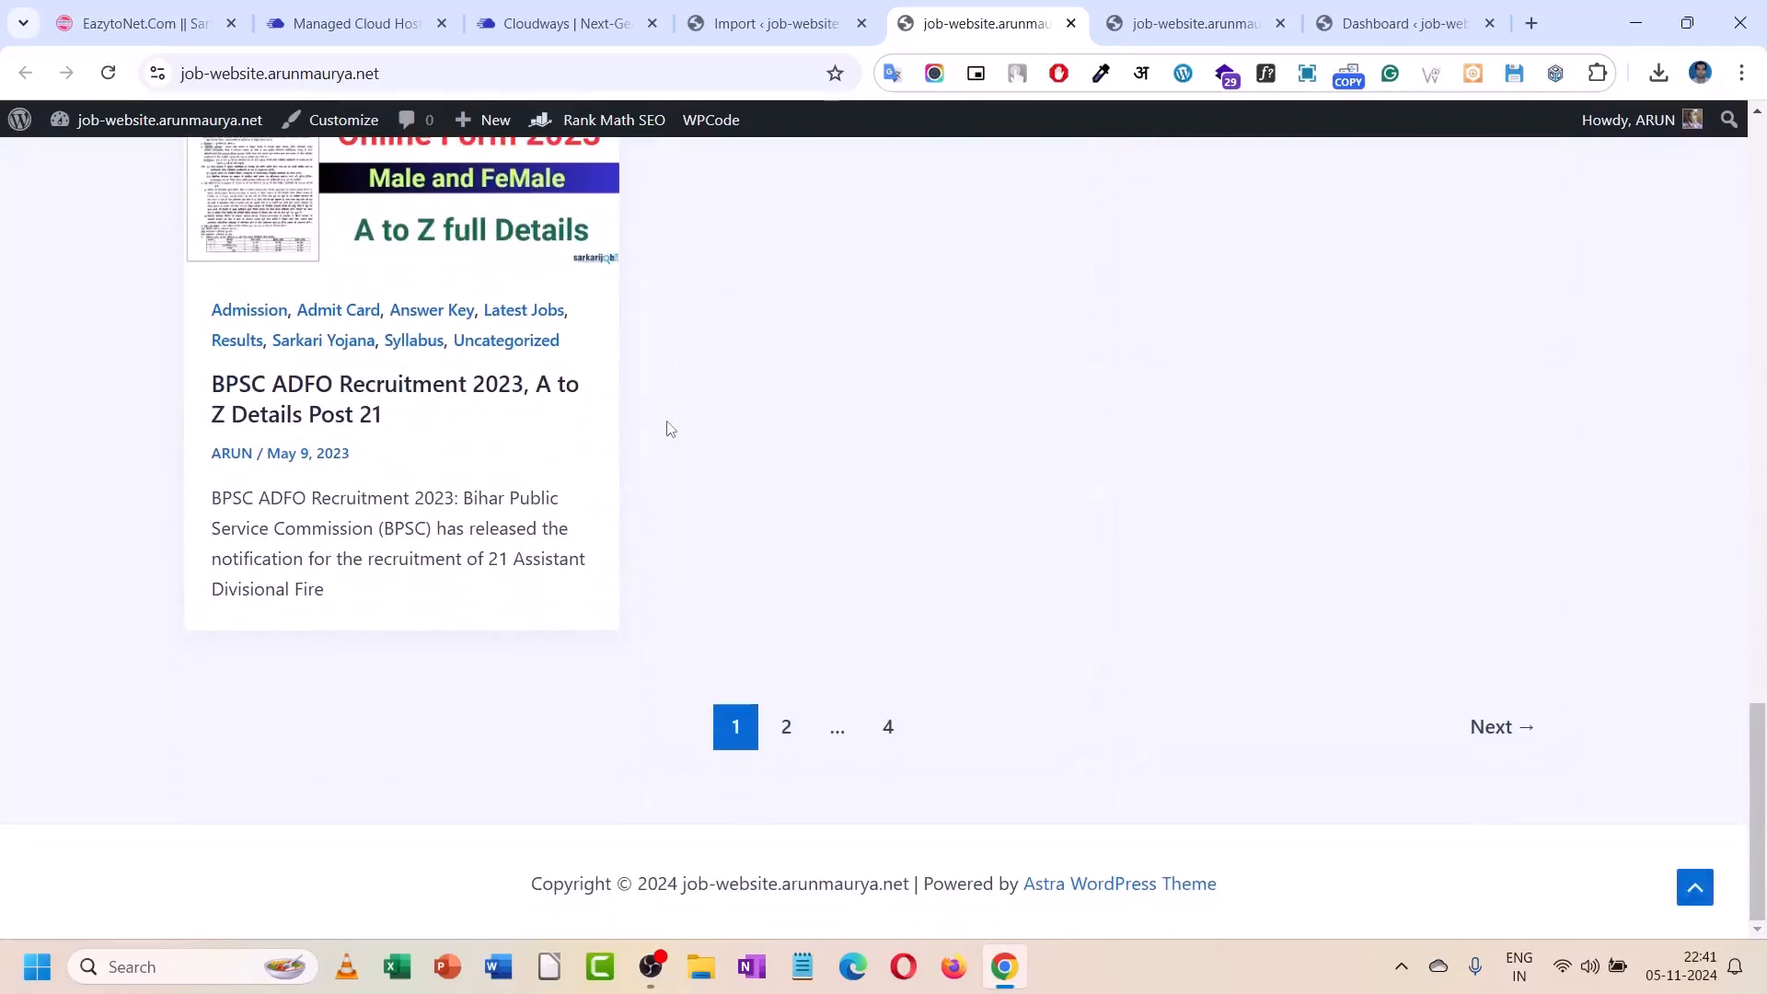
scroll(725, 679, "up", 20)
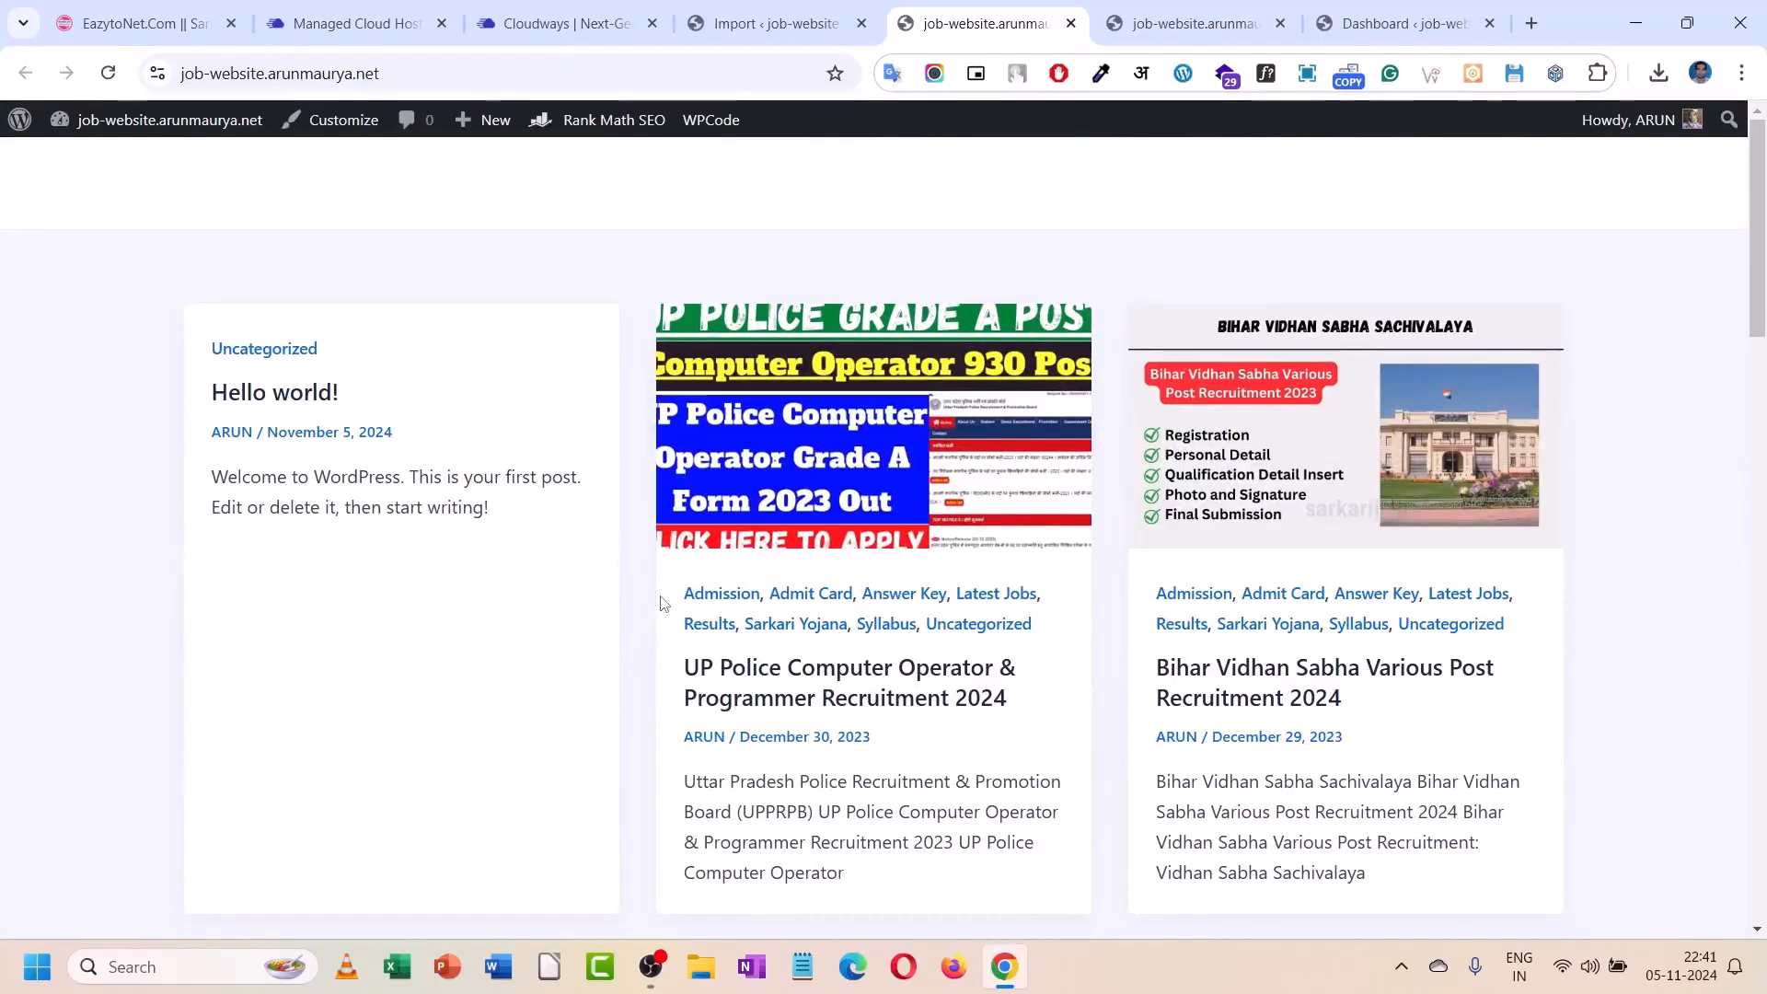
- Examine the EazytoNet.Com homepage layout from footer to header as the reference design, and switch to the Cloudways page
left_click(129, 20)
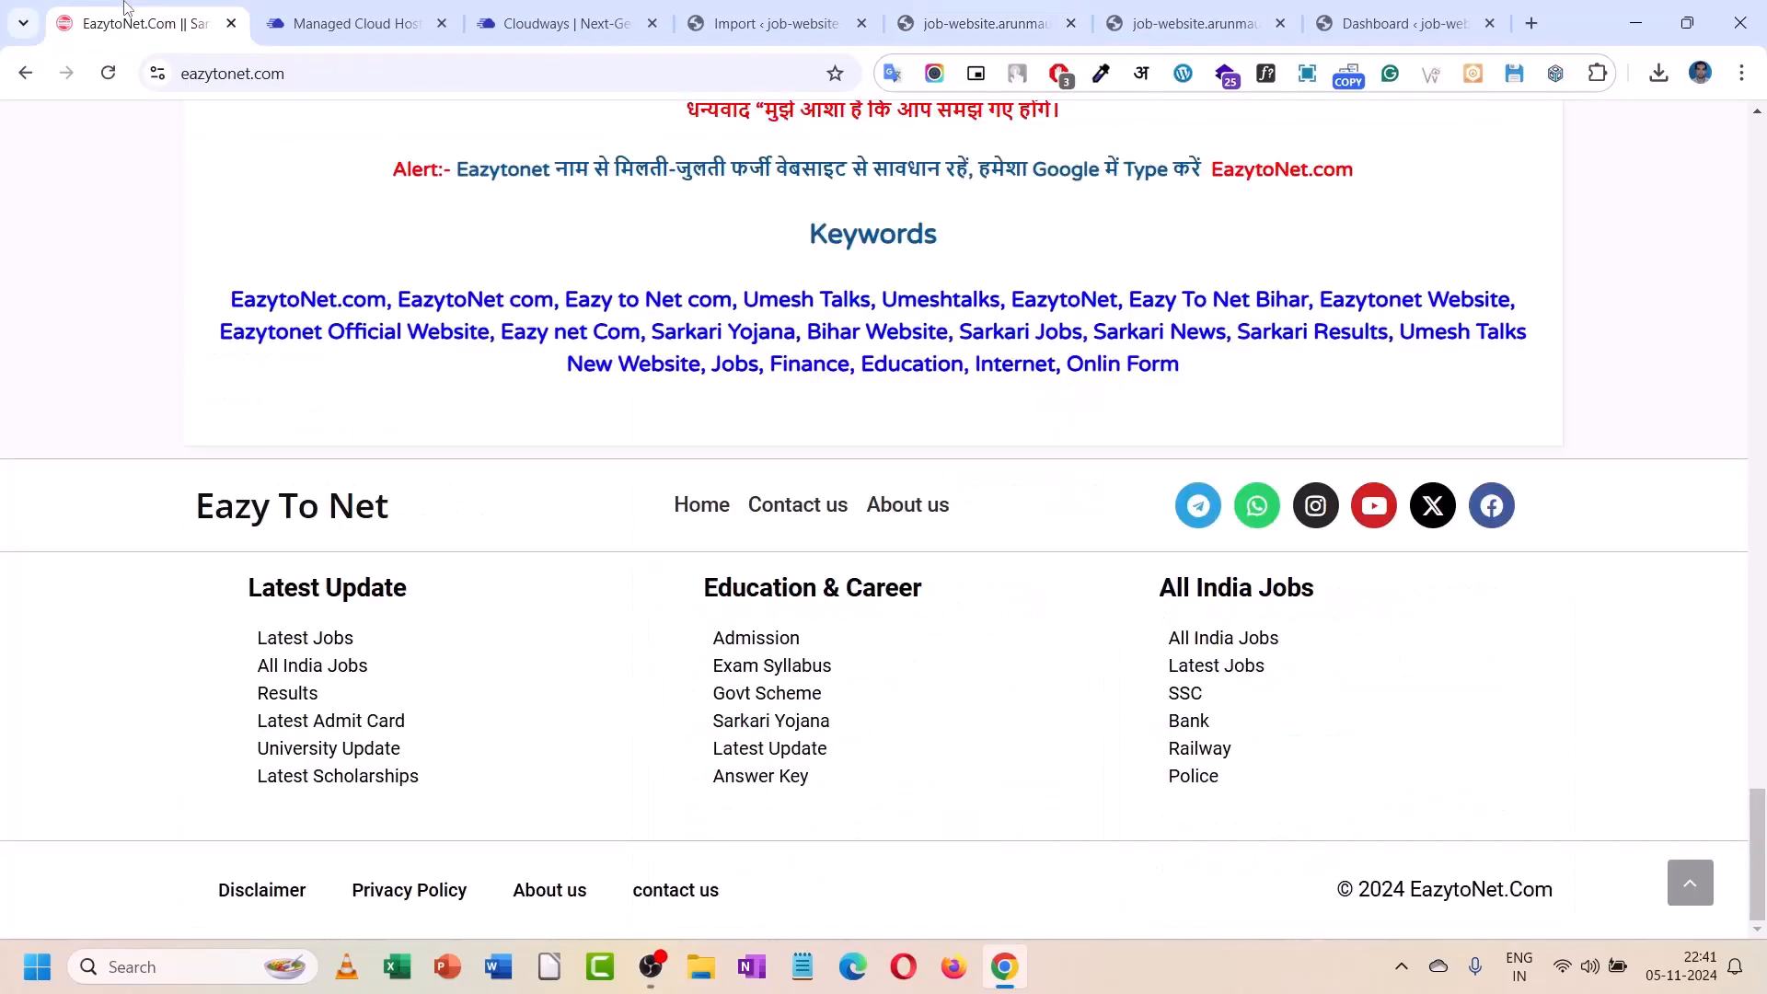
scroll(304, 403, "up", 5)
scroll(304, 403, "up", 15)
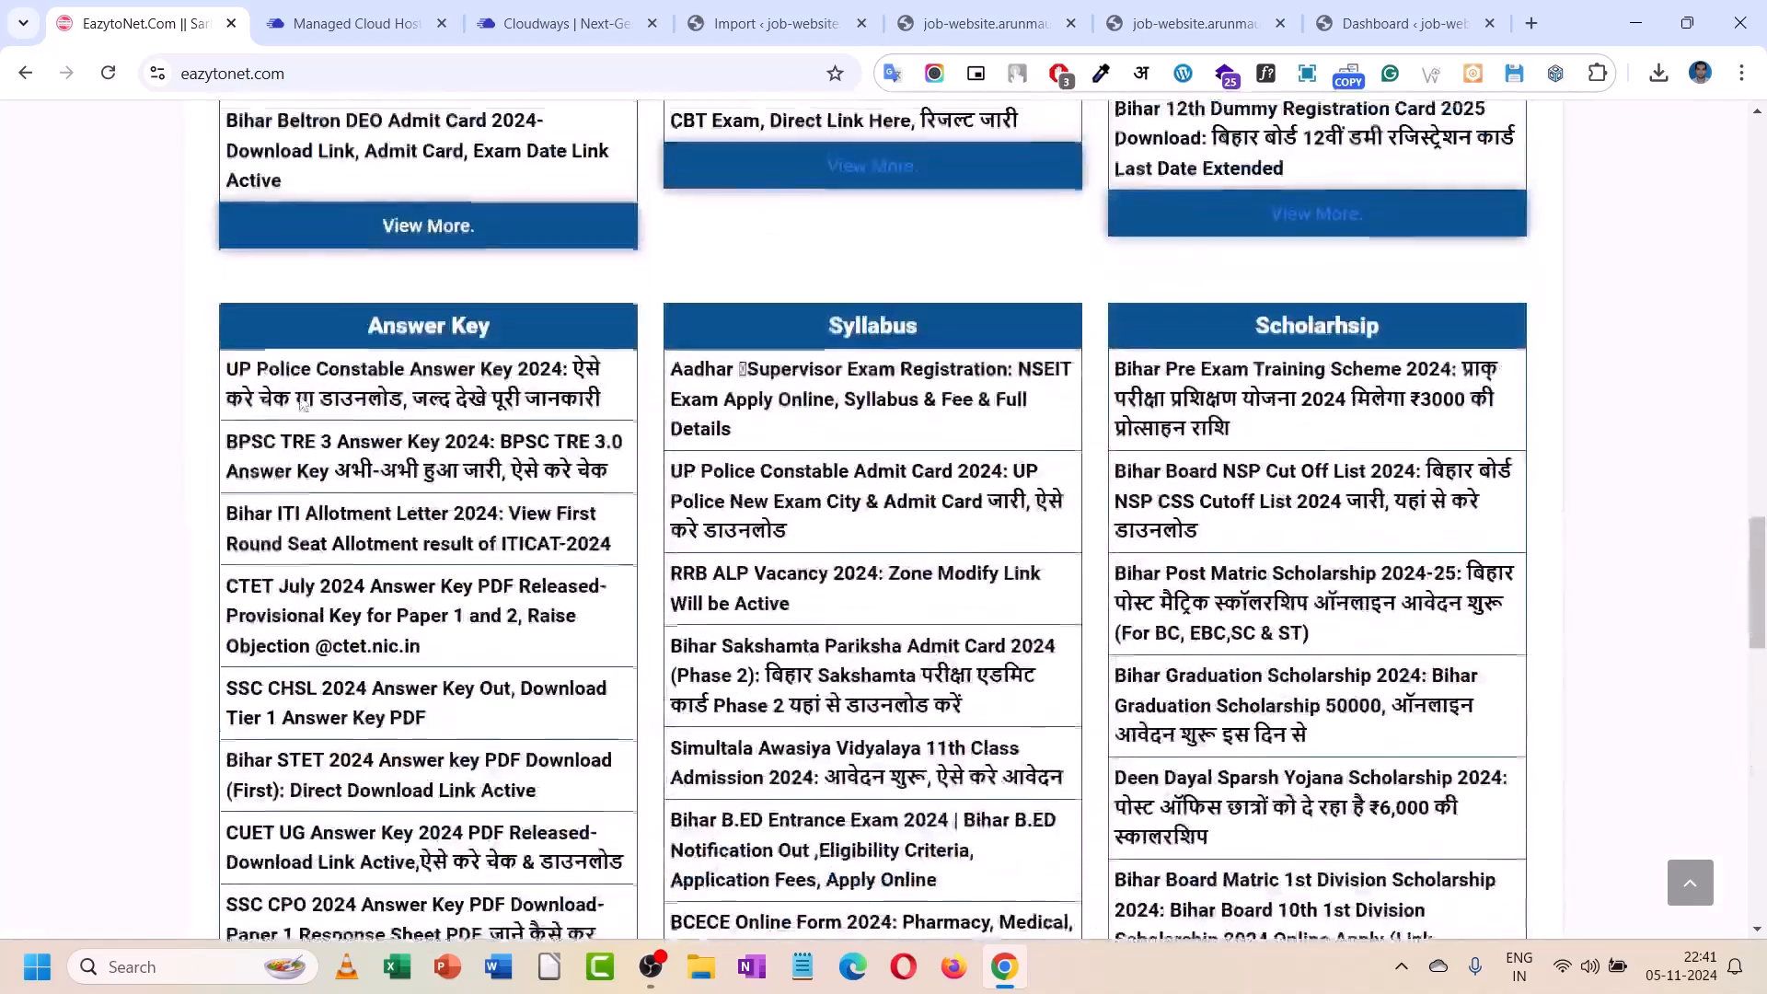
scroll(304, 403, "up", 5)
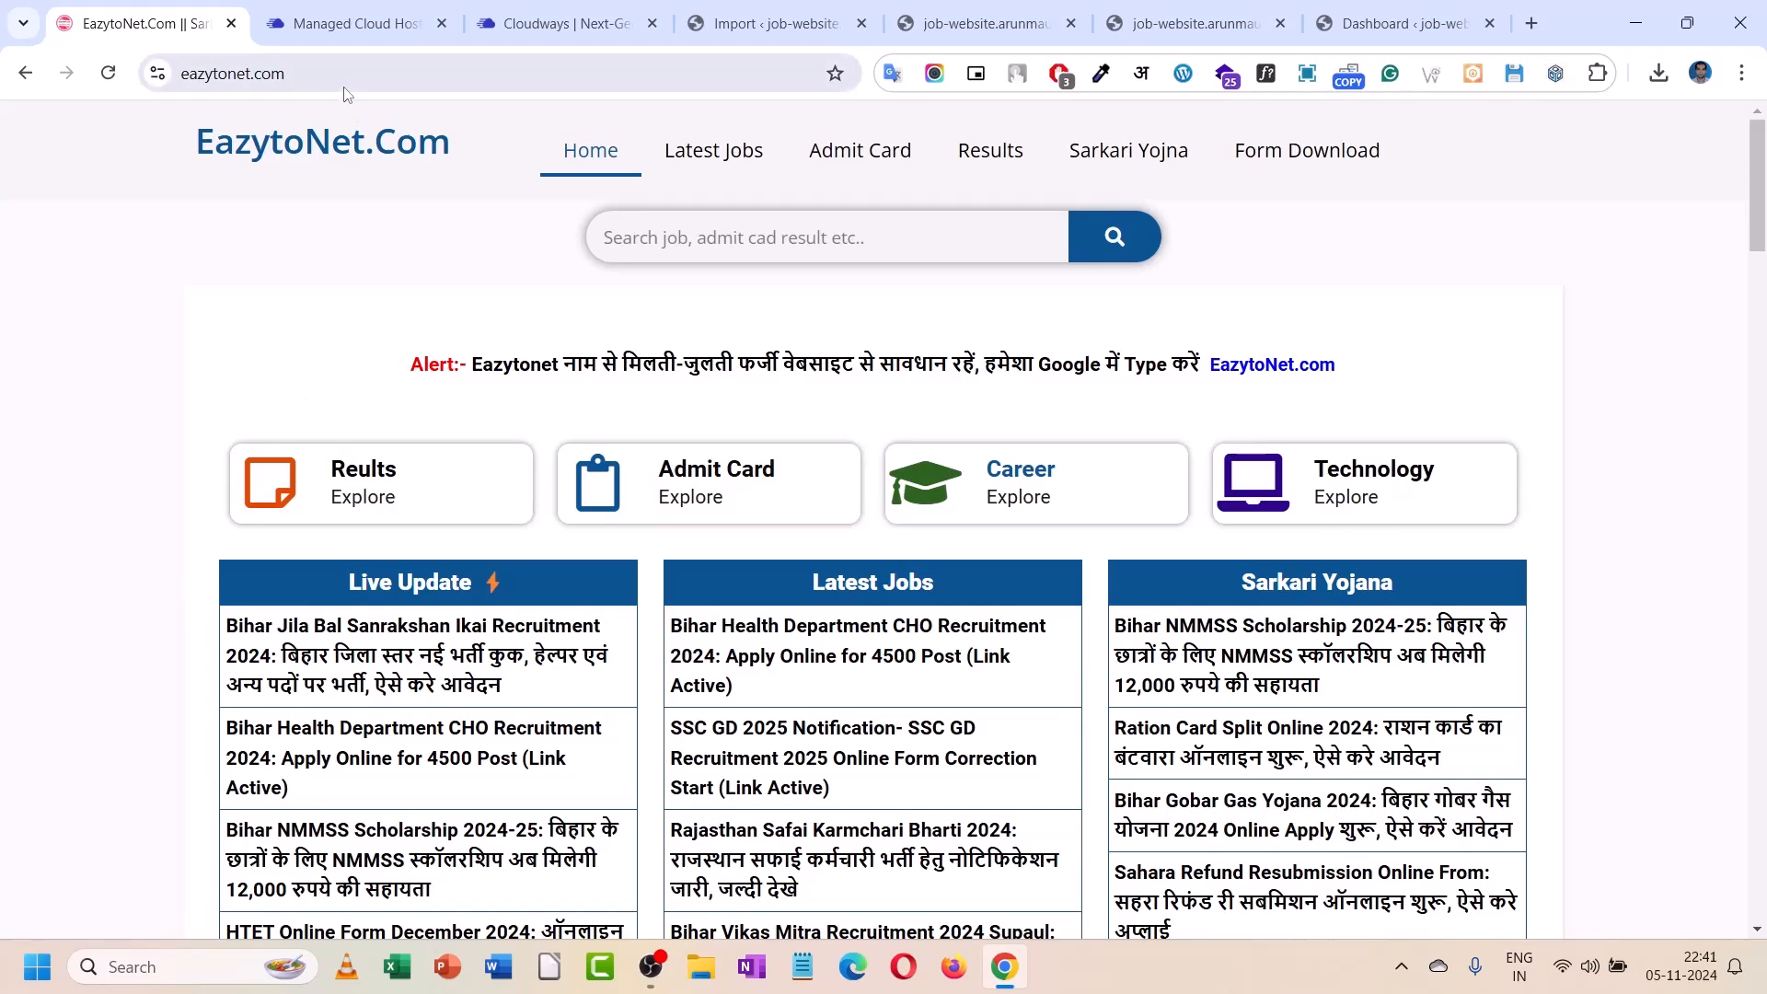
left_click(352, 13)
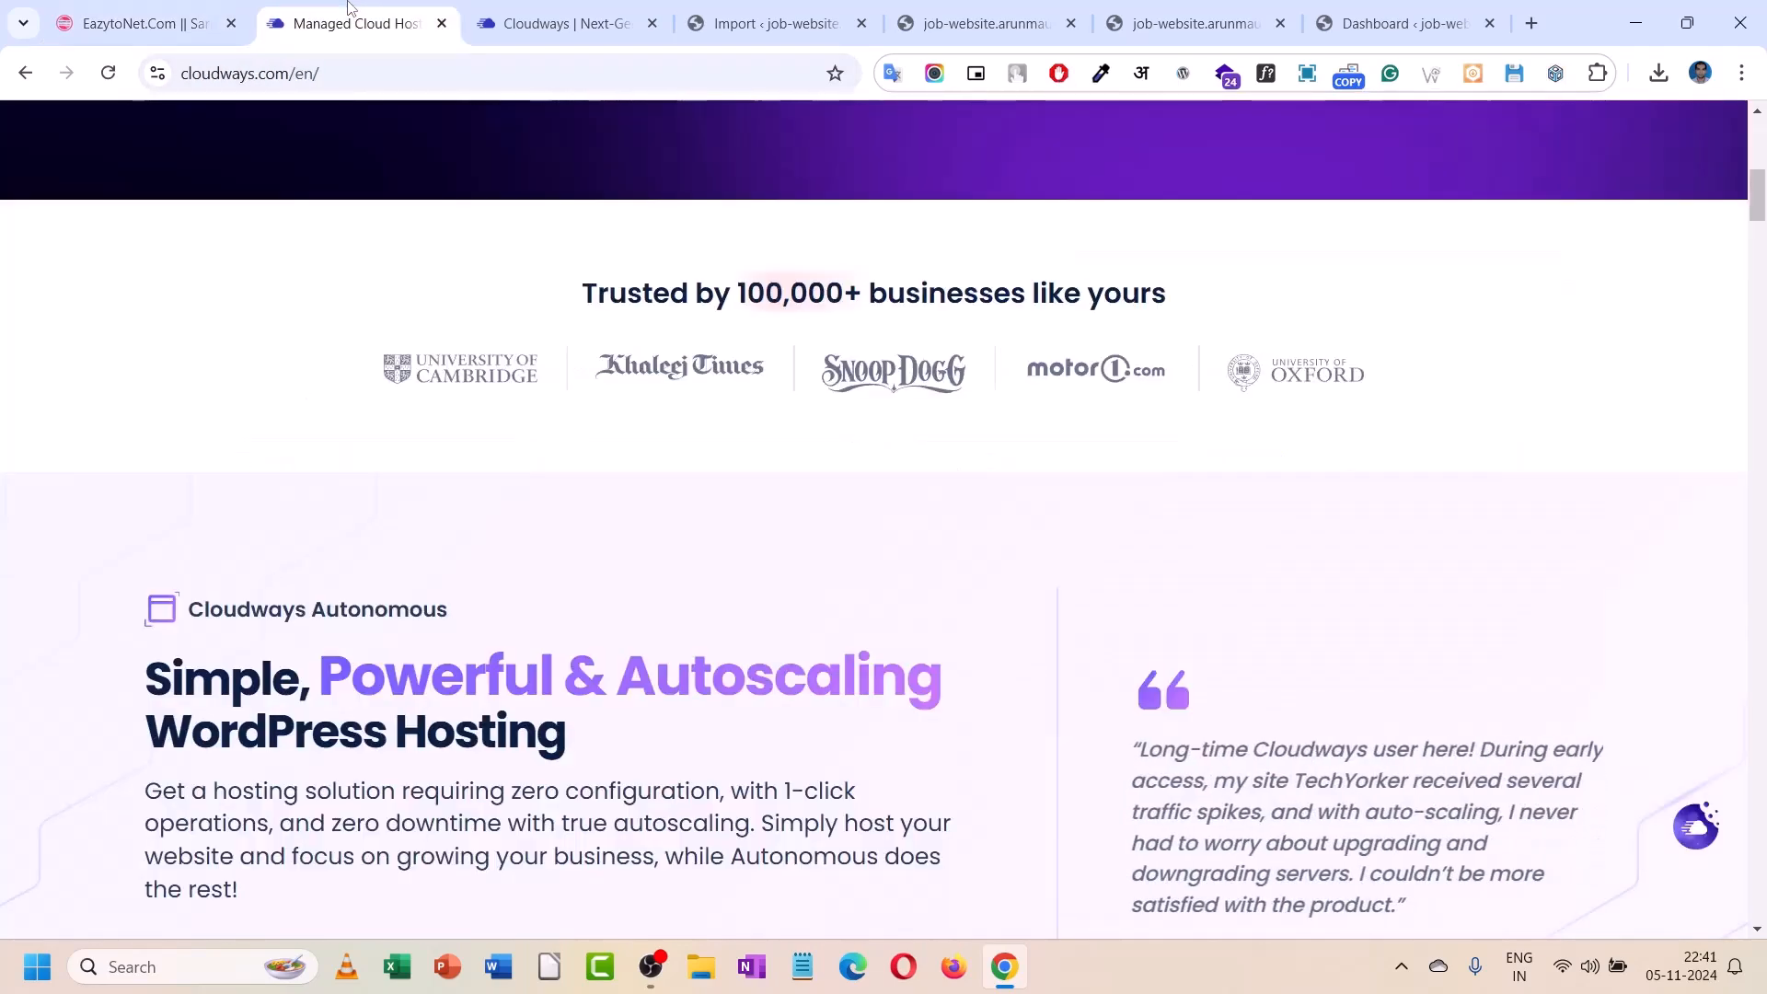
- Look over the Cloudways application's access details and recheck the WordPress import log
scroll(384, 267, "up", 8)
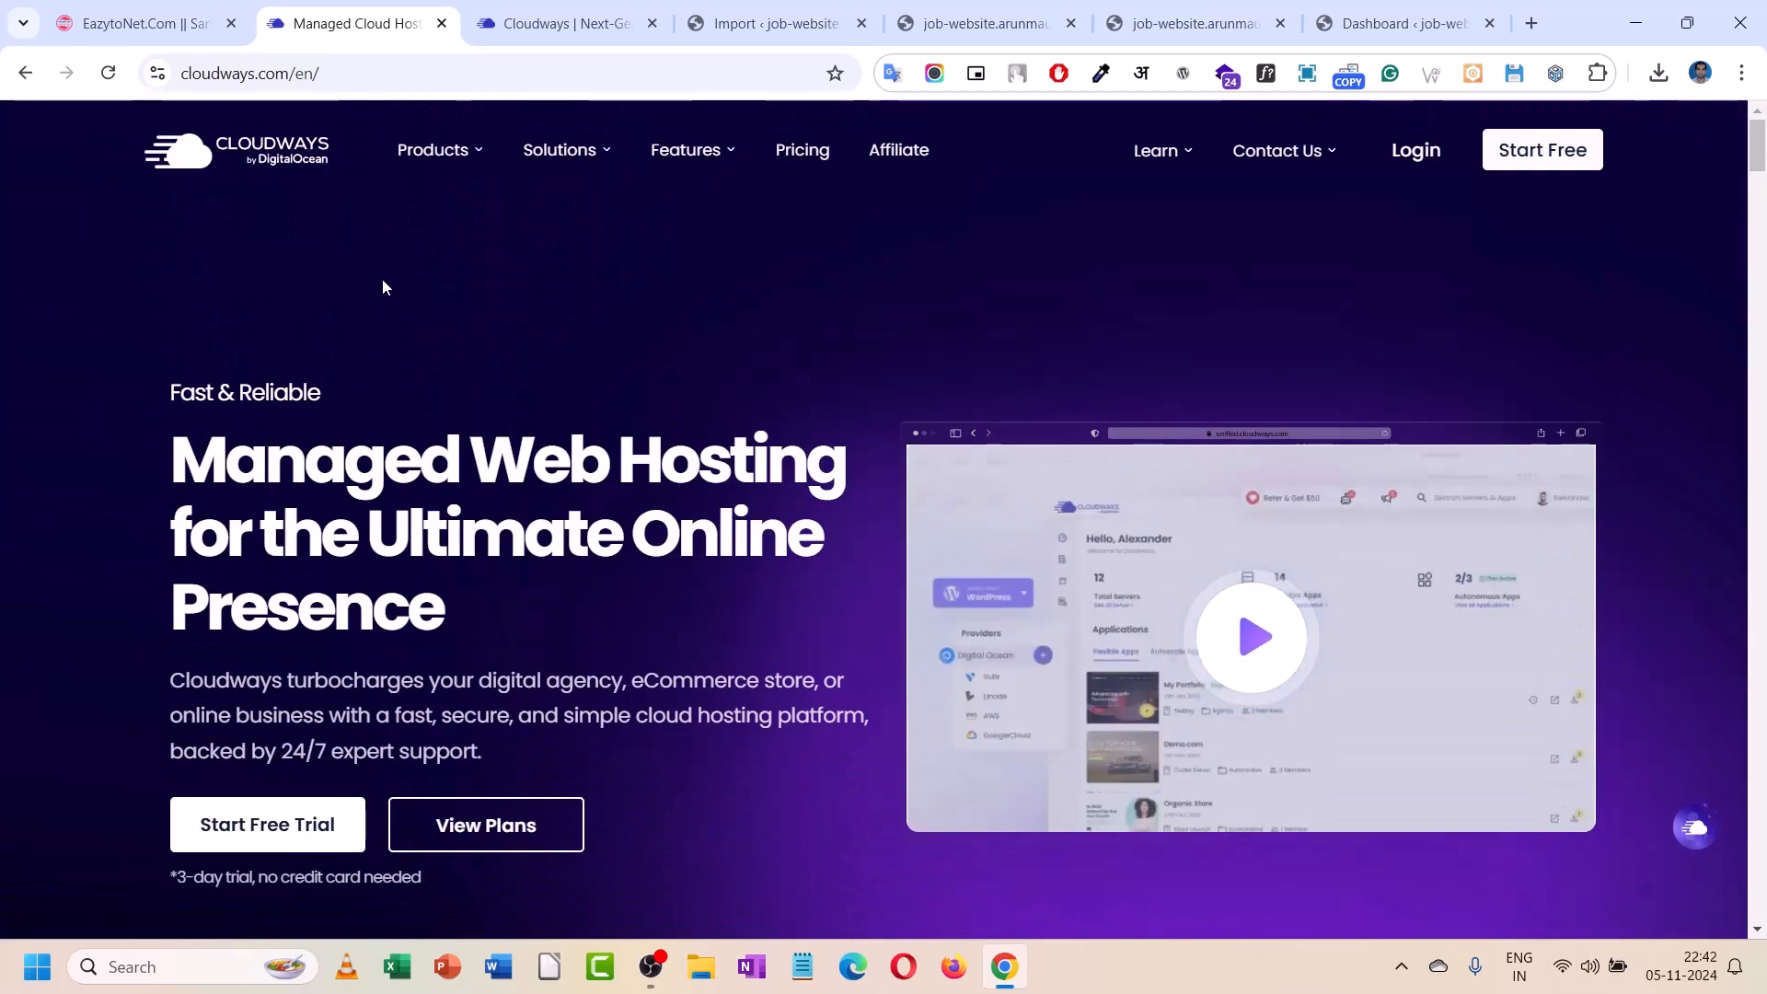
left_click(546, 10)
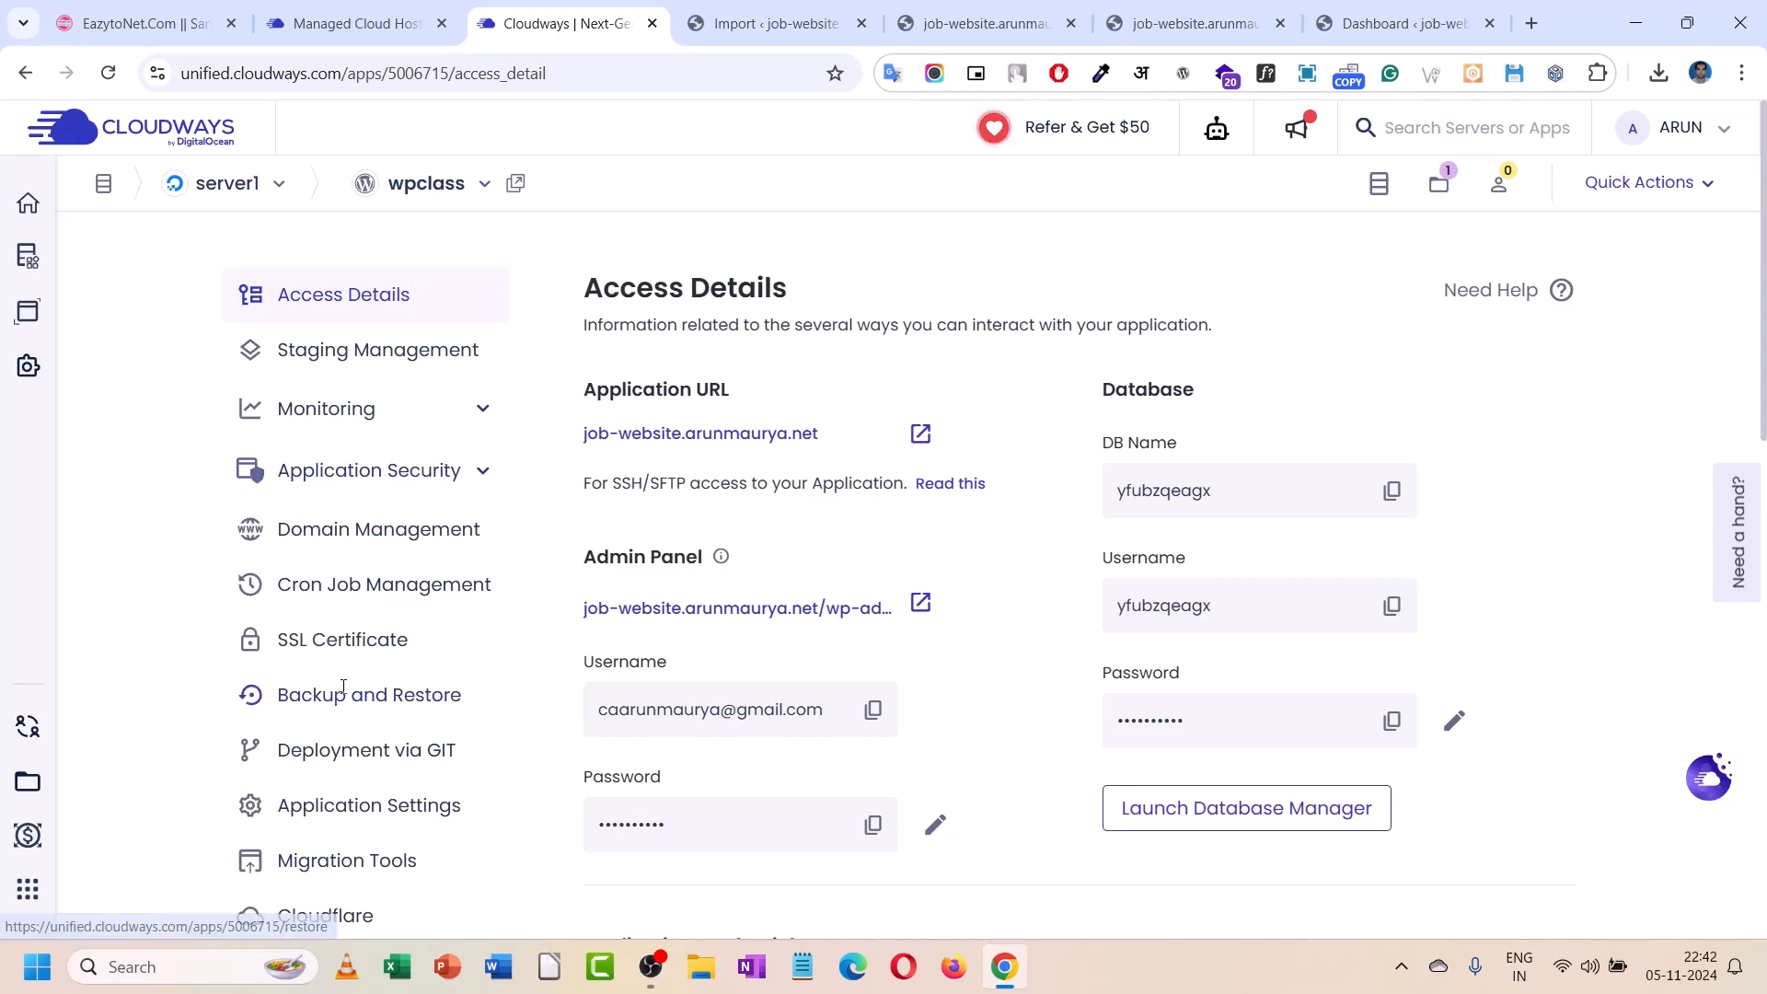
left_click(723, 7)
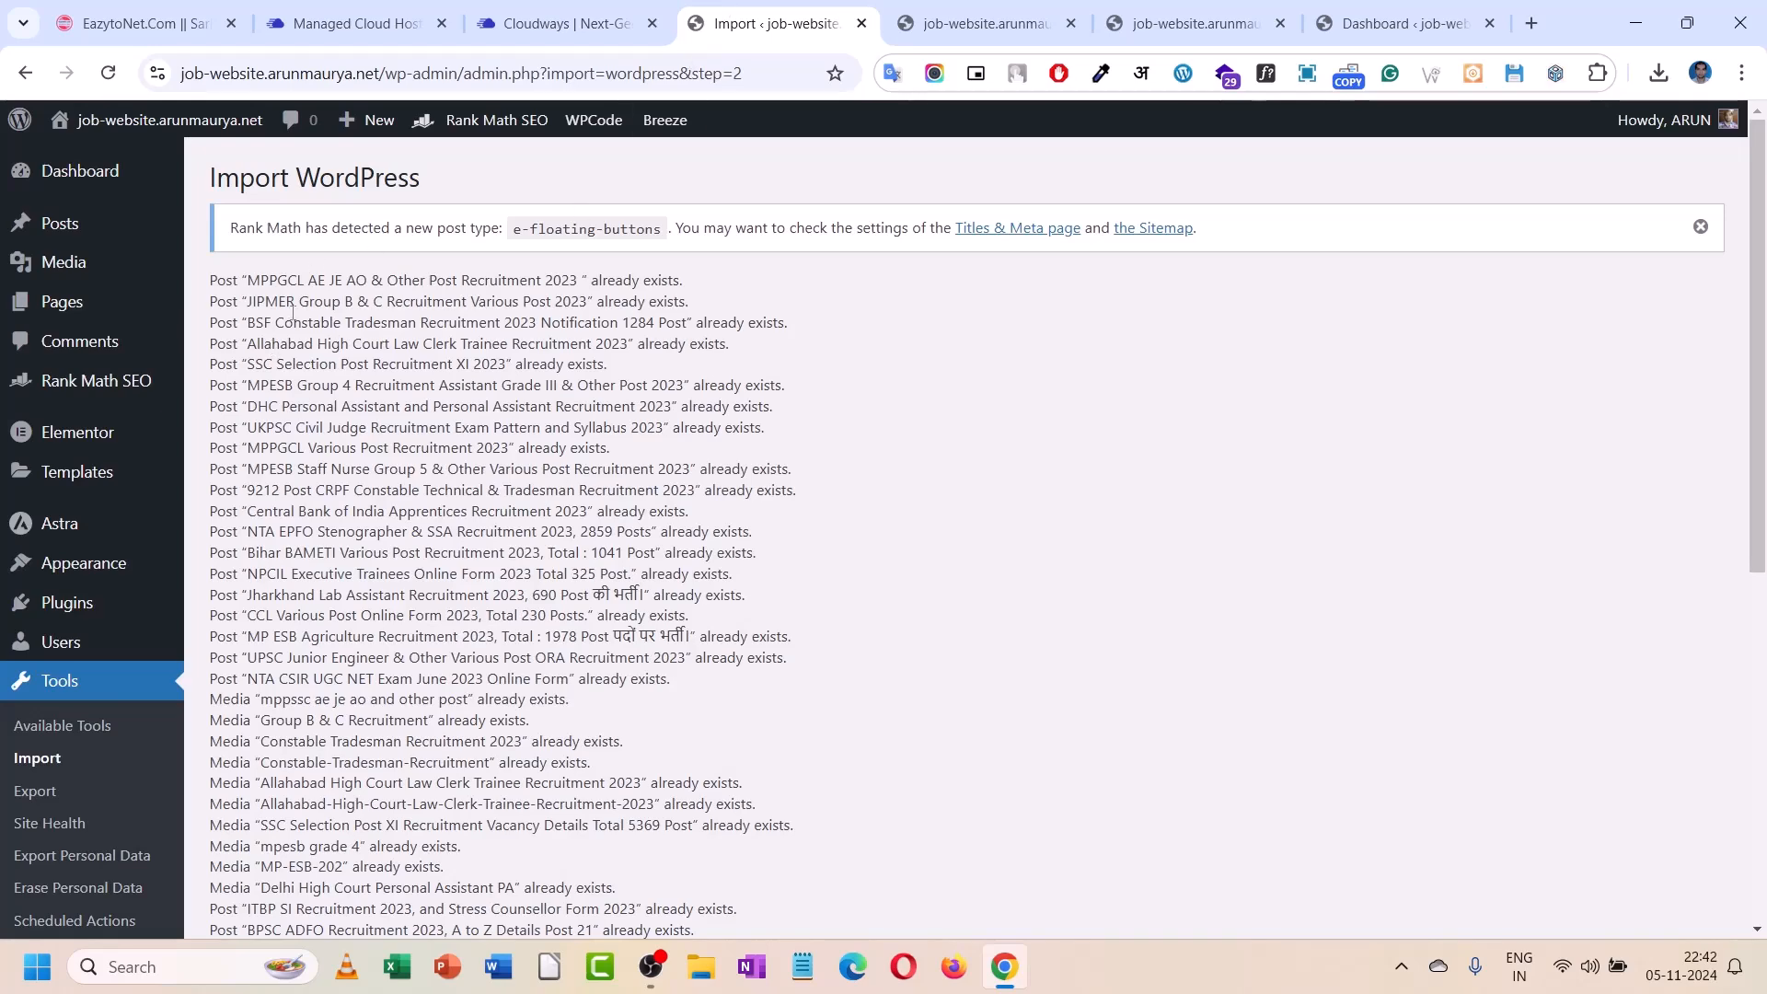
scroll(293, 313, "down", 7)
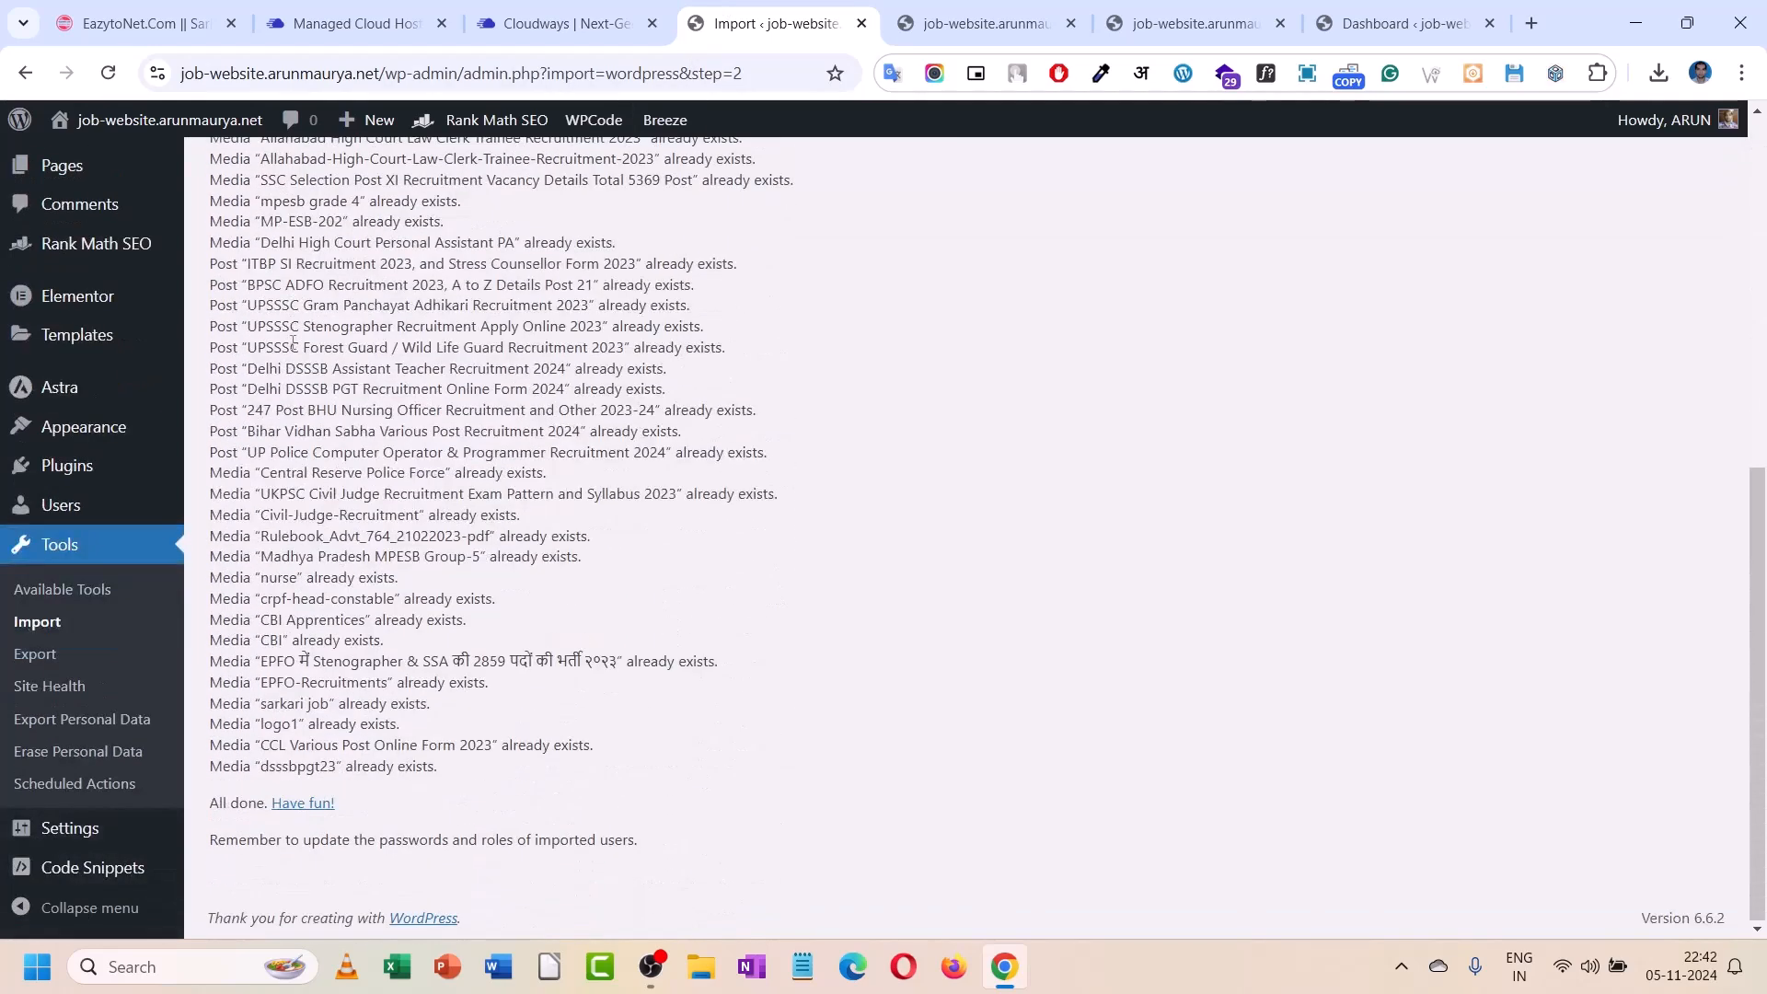
scroll(293, 343, "up", 7)
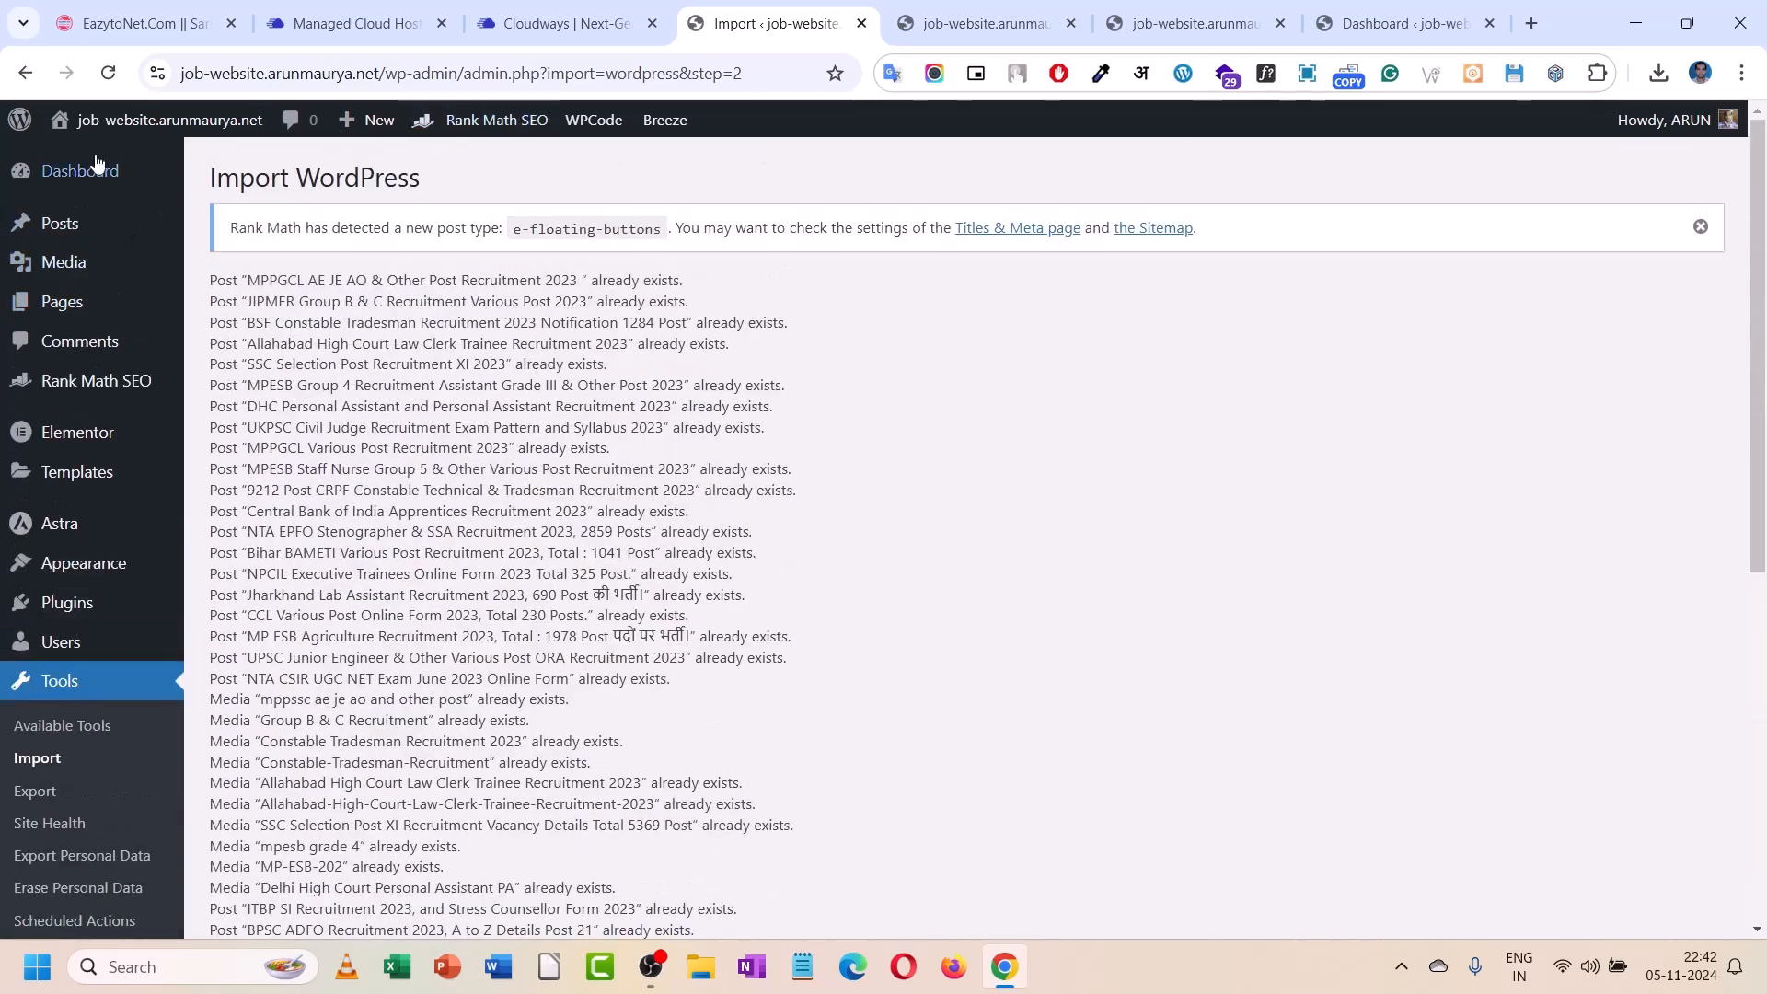
mouse_move(62, 162)
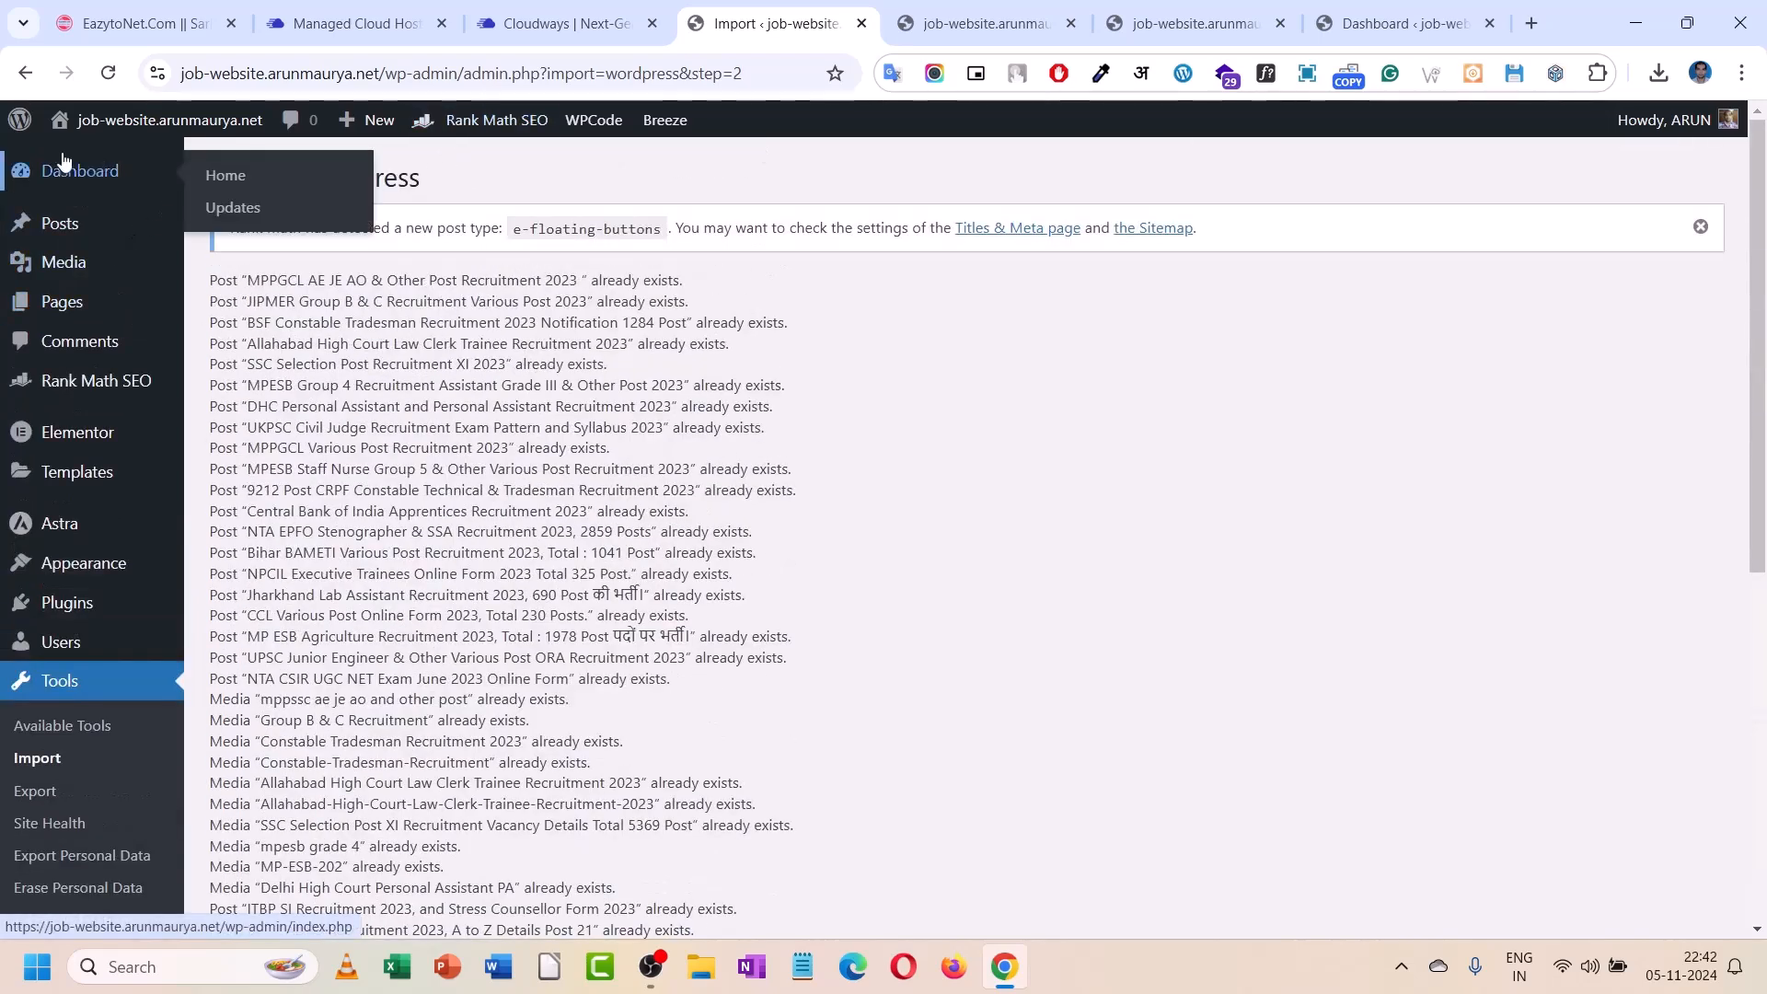
- Examine the imported job posts on the live site's homepage
left_click(985, 23)
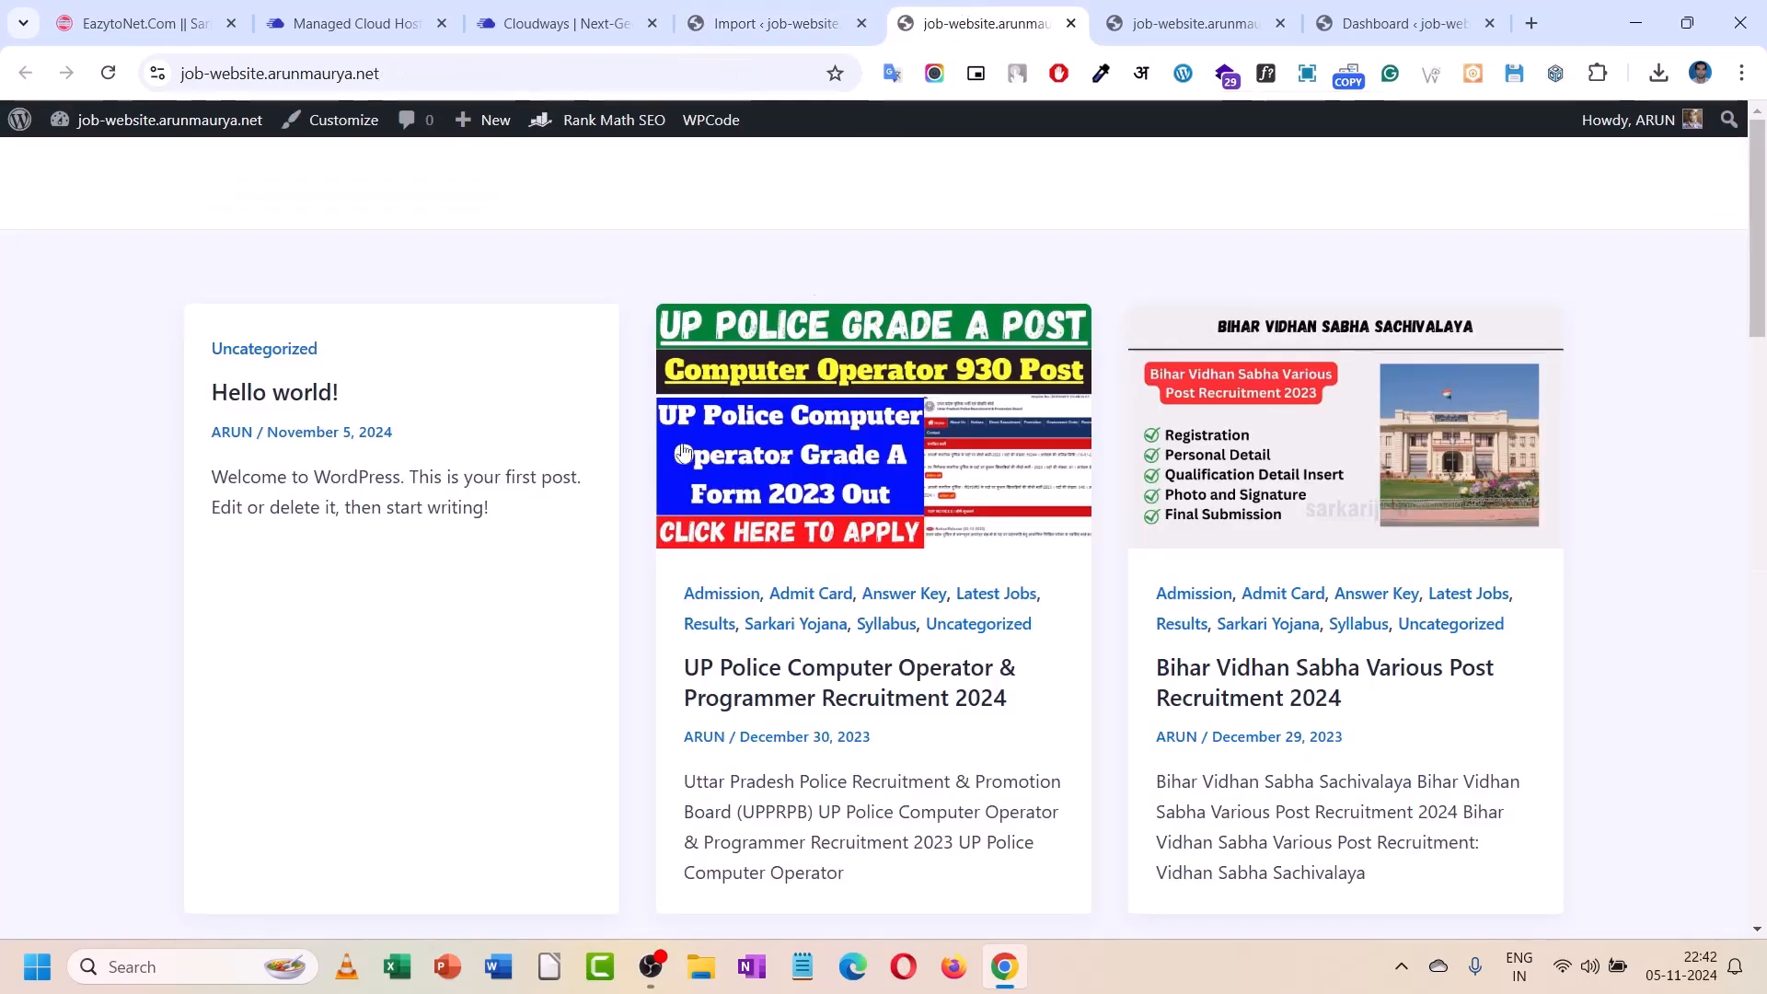
scroll(631, 276, "down", 15)
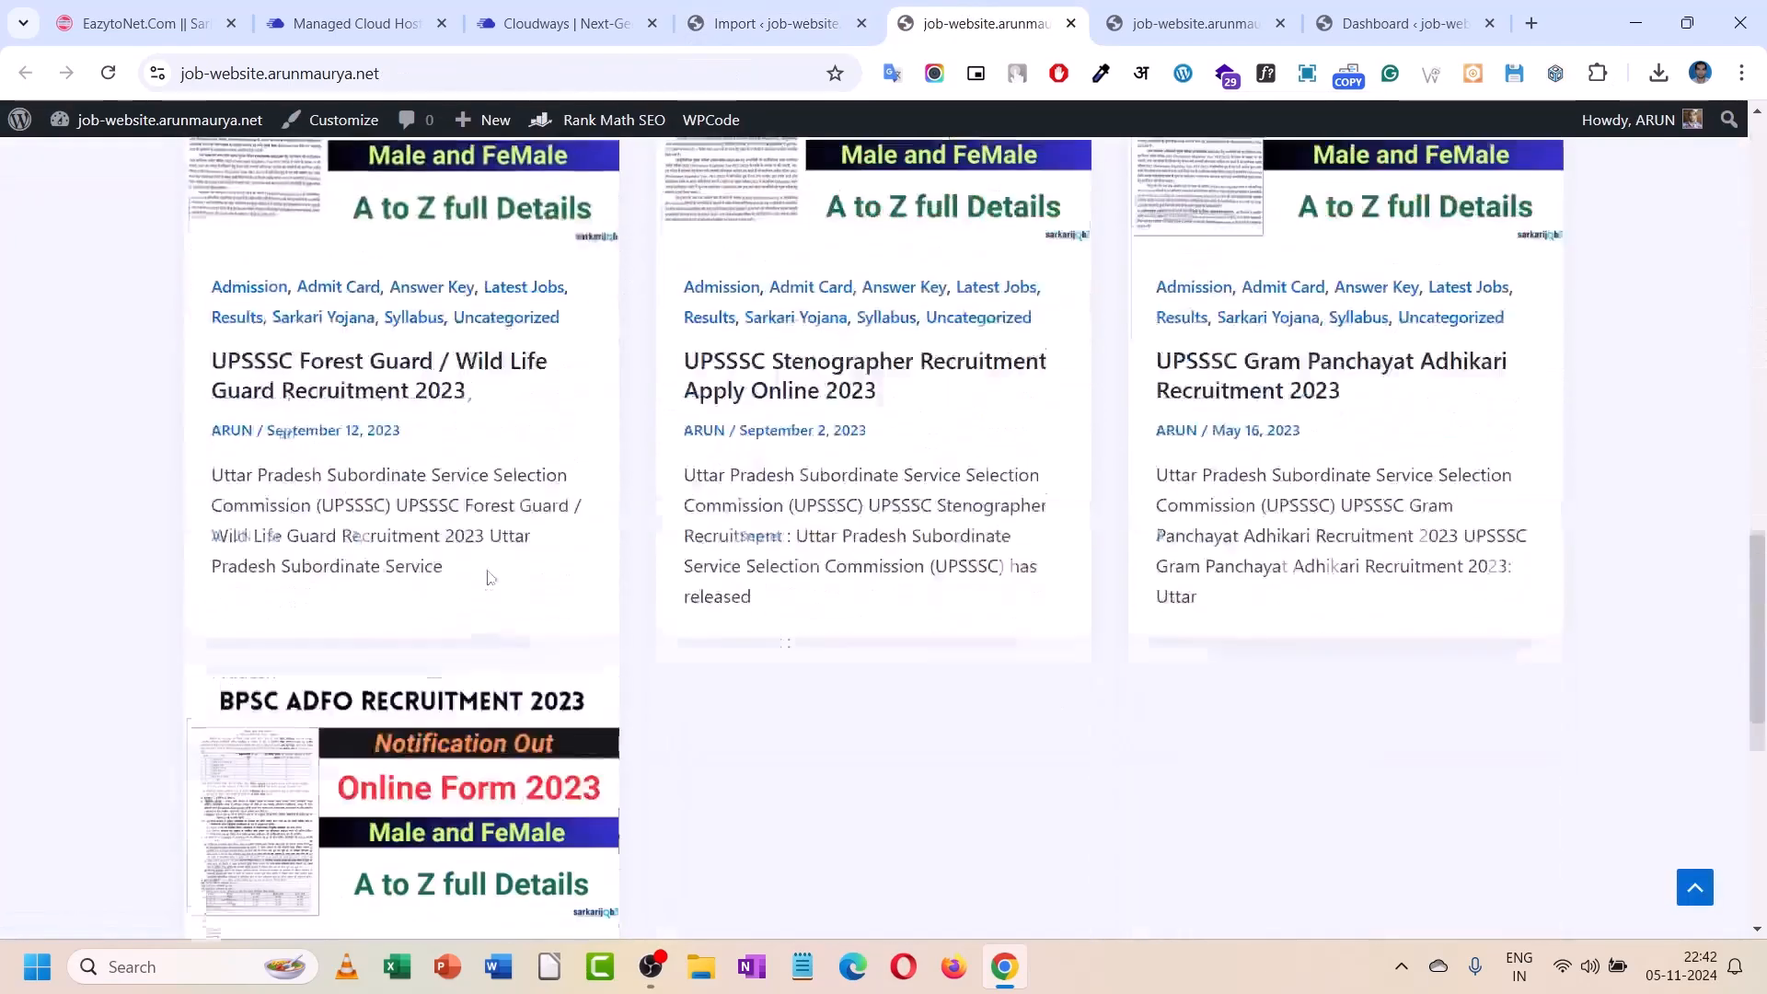
scroll(489, 577, "down", 5)
scroll(489, 577, "up", 10)
scroll(485, 566, "up", 10)
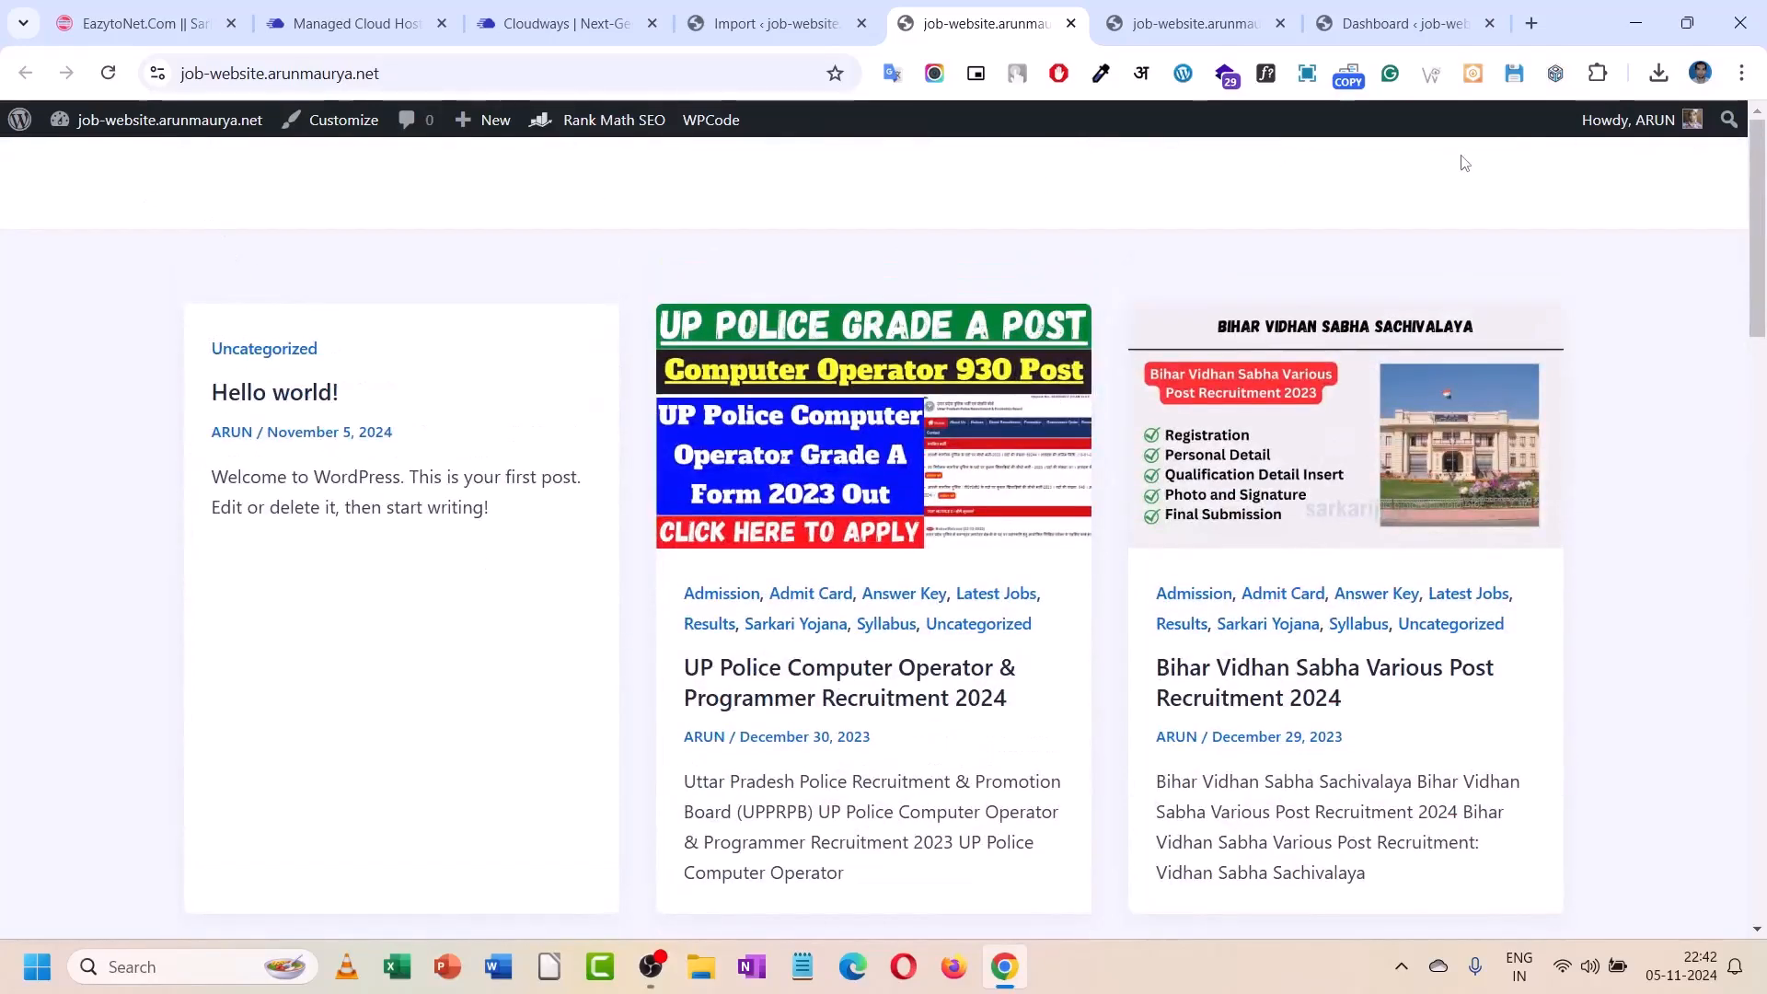
- Open the WordPress menu editor and check EazytoNet.Com's header navigation as the reference for the site menu
left_click(721, 9)
mouse_move(92, 569)
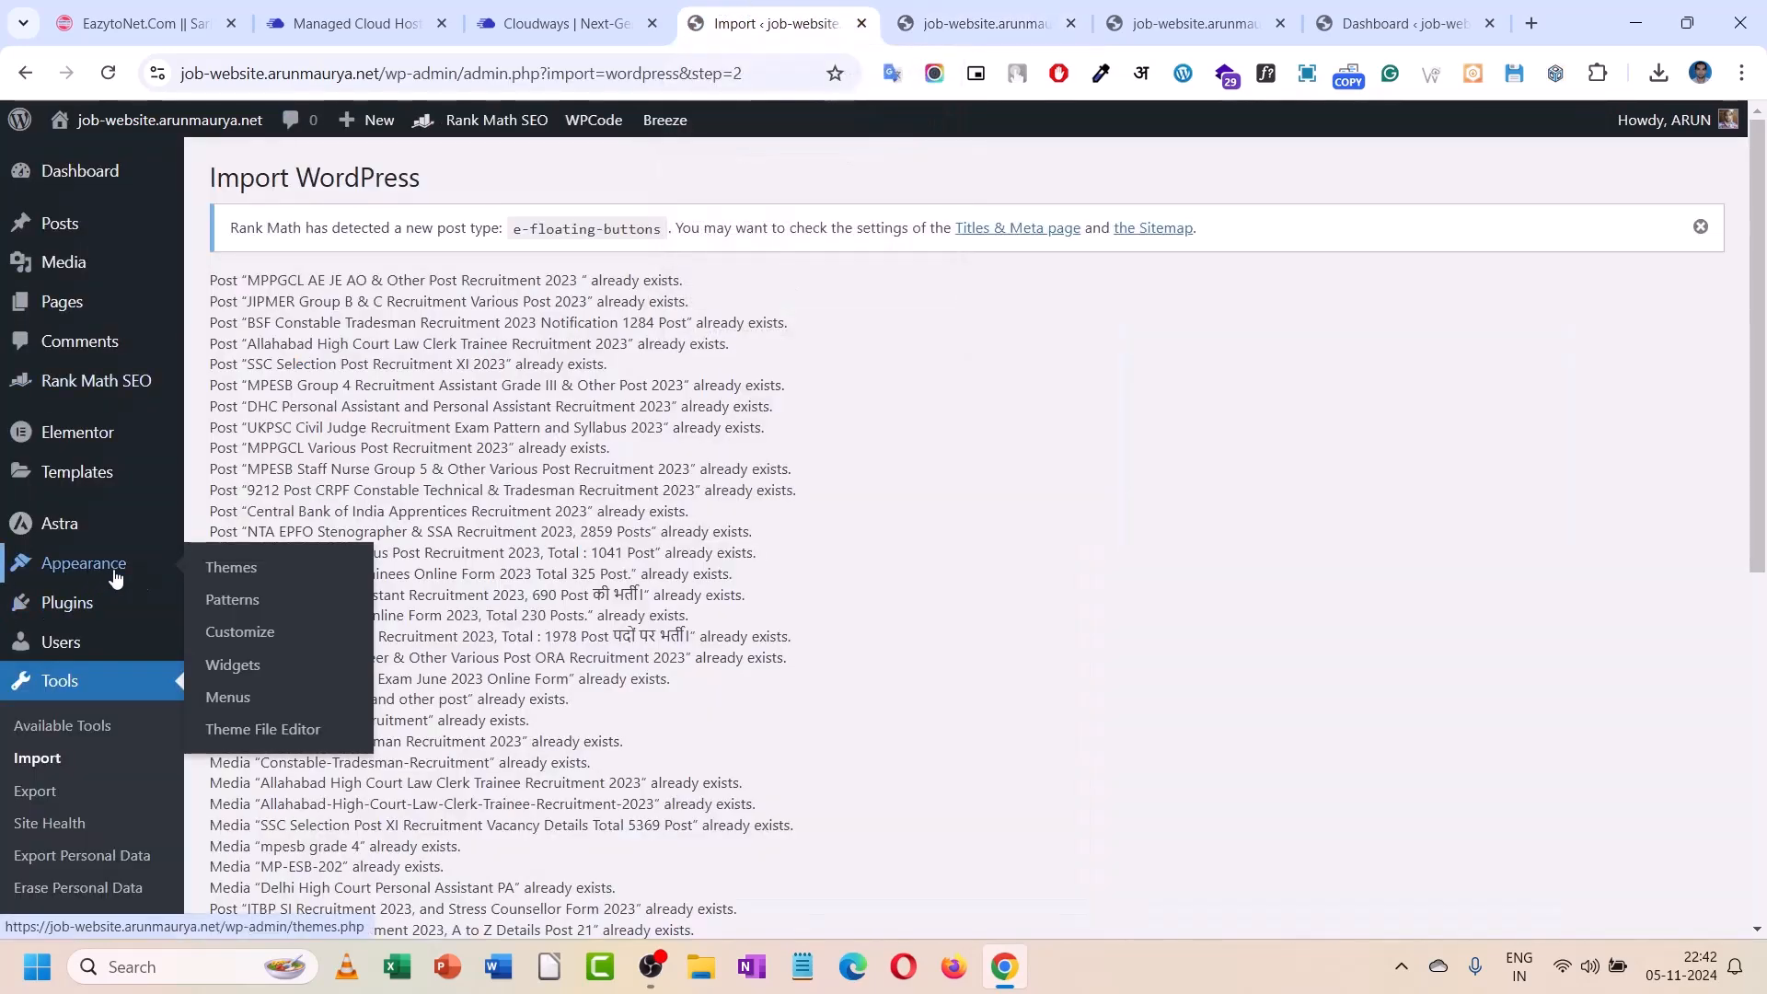
left_click(229, 703)
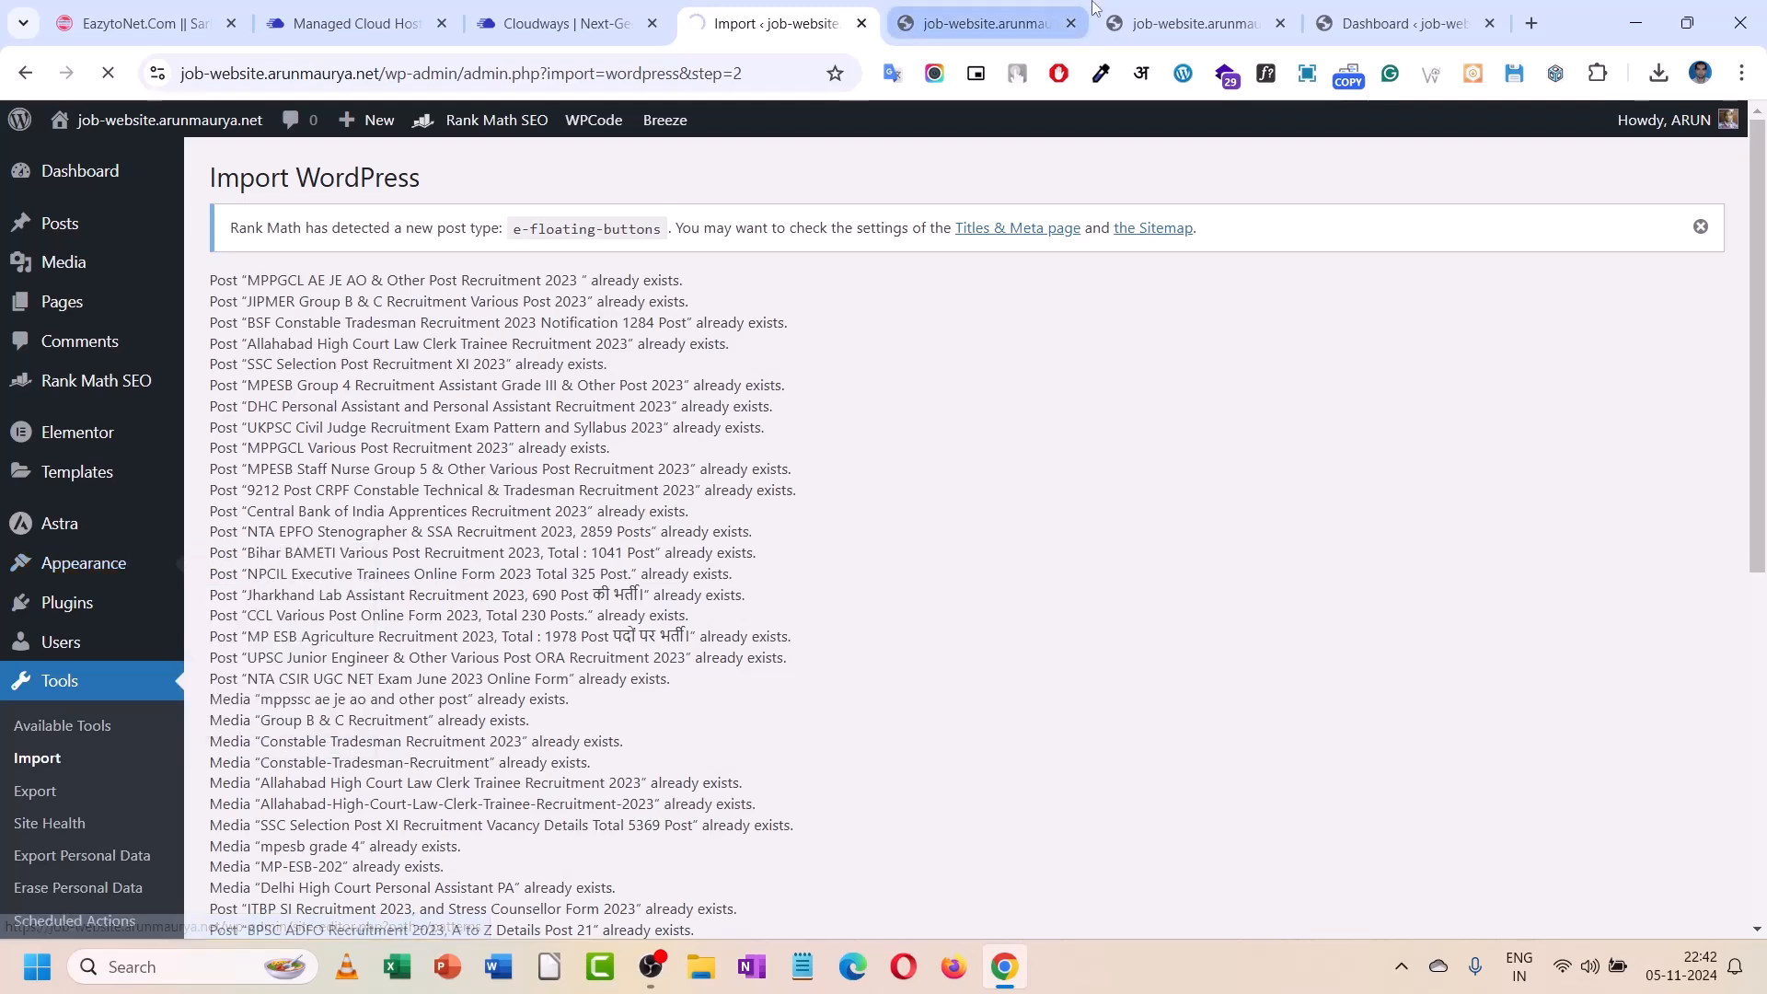
key("ctrl+Tab")
left_click_drag(157, 23, 340, 23)
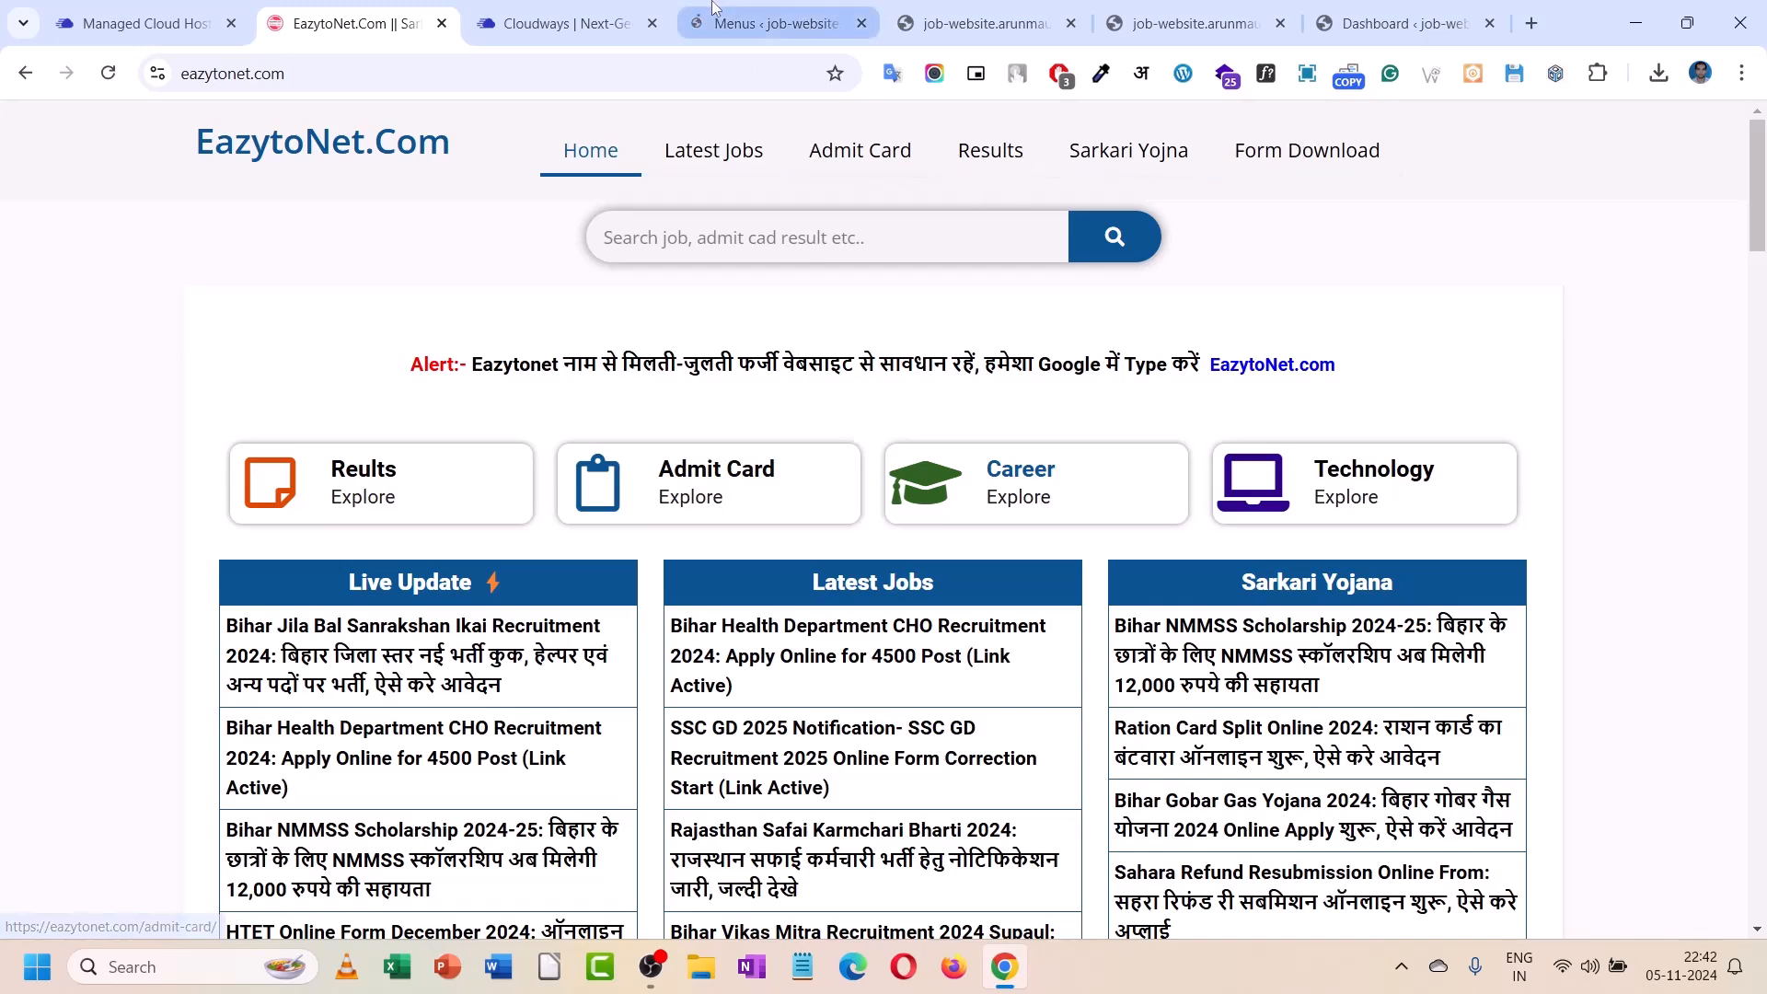
left_click(773, 23)
scroll(584, 538, "down", 2)
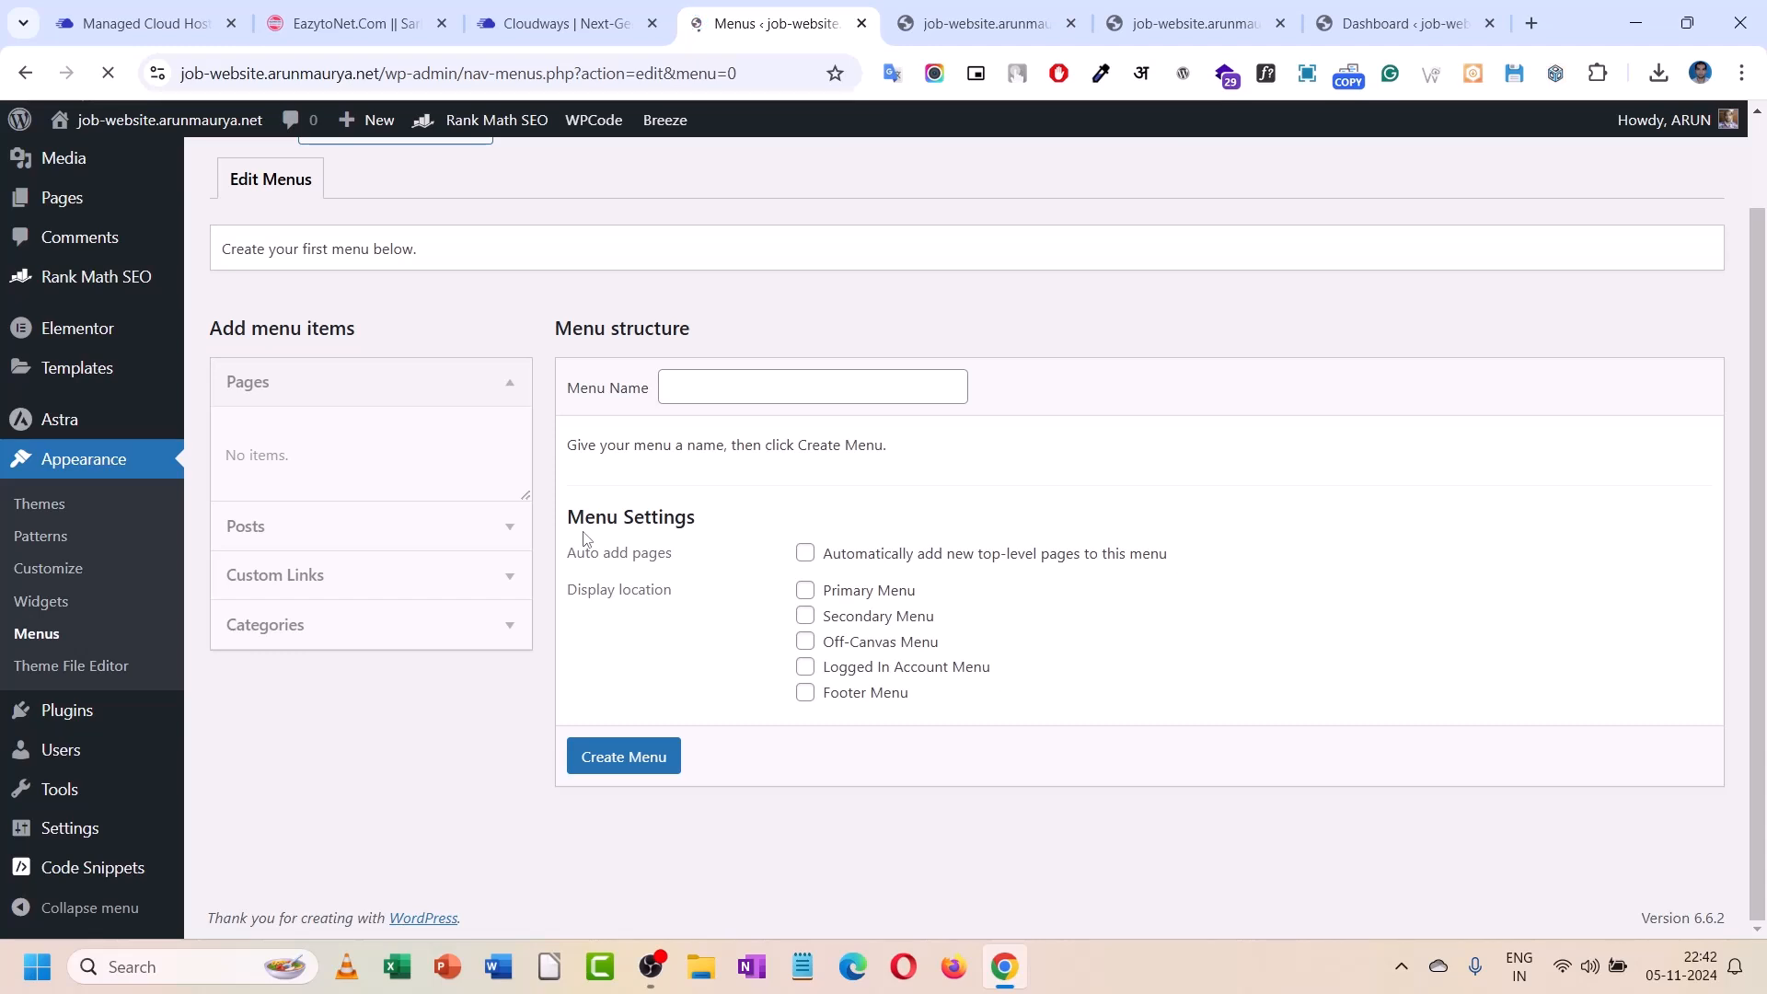
scroll(584, 538, "up", 1)
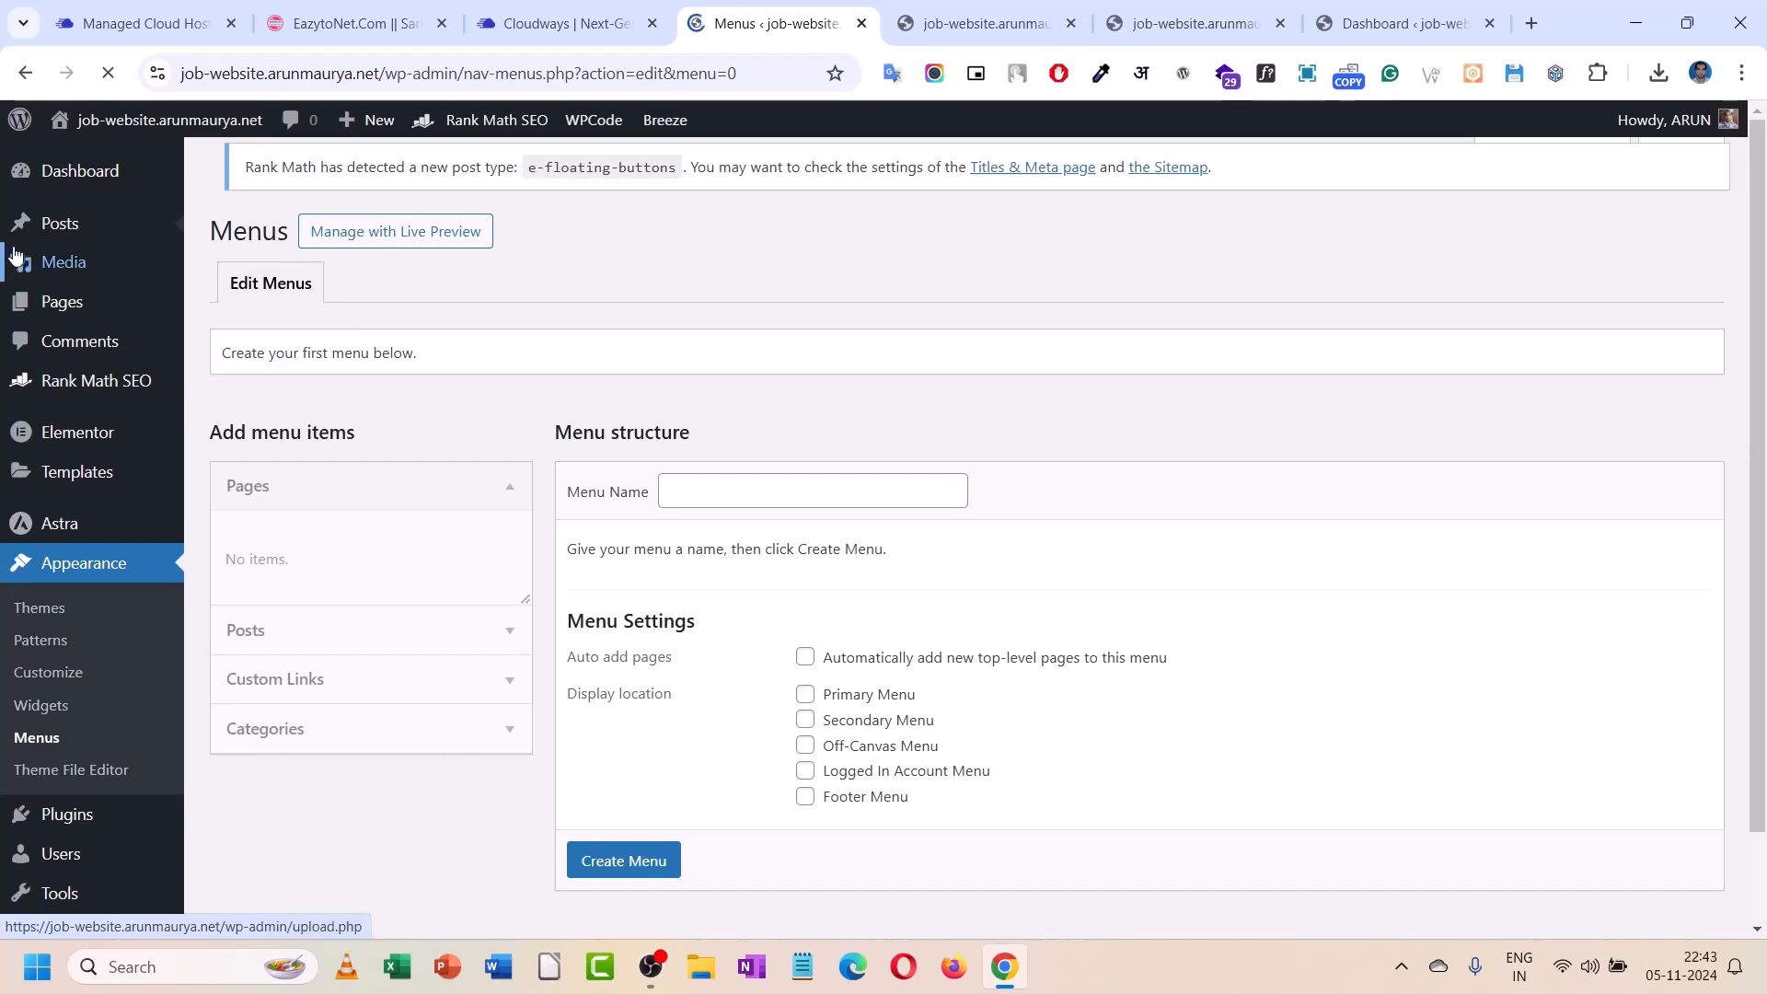
- Add a new post category named Scholarship and review the category list
mouse_move(37, 225)
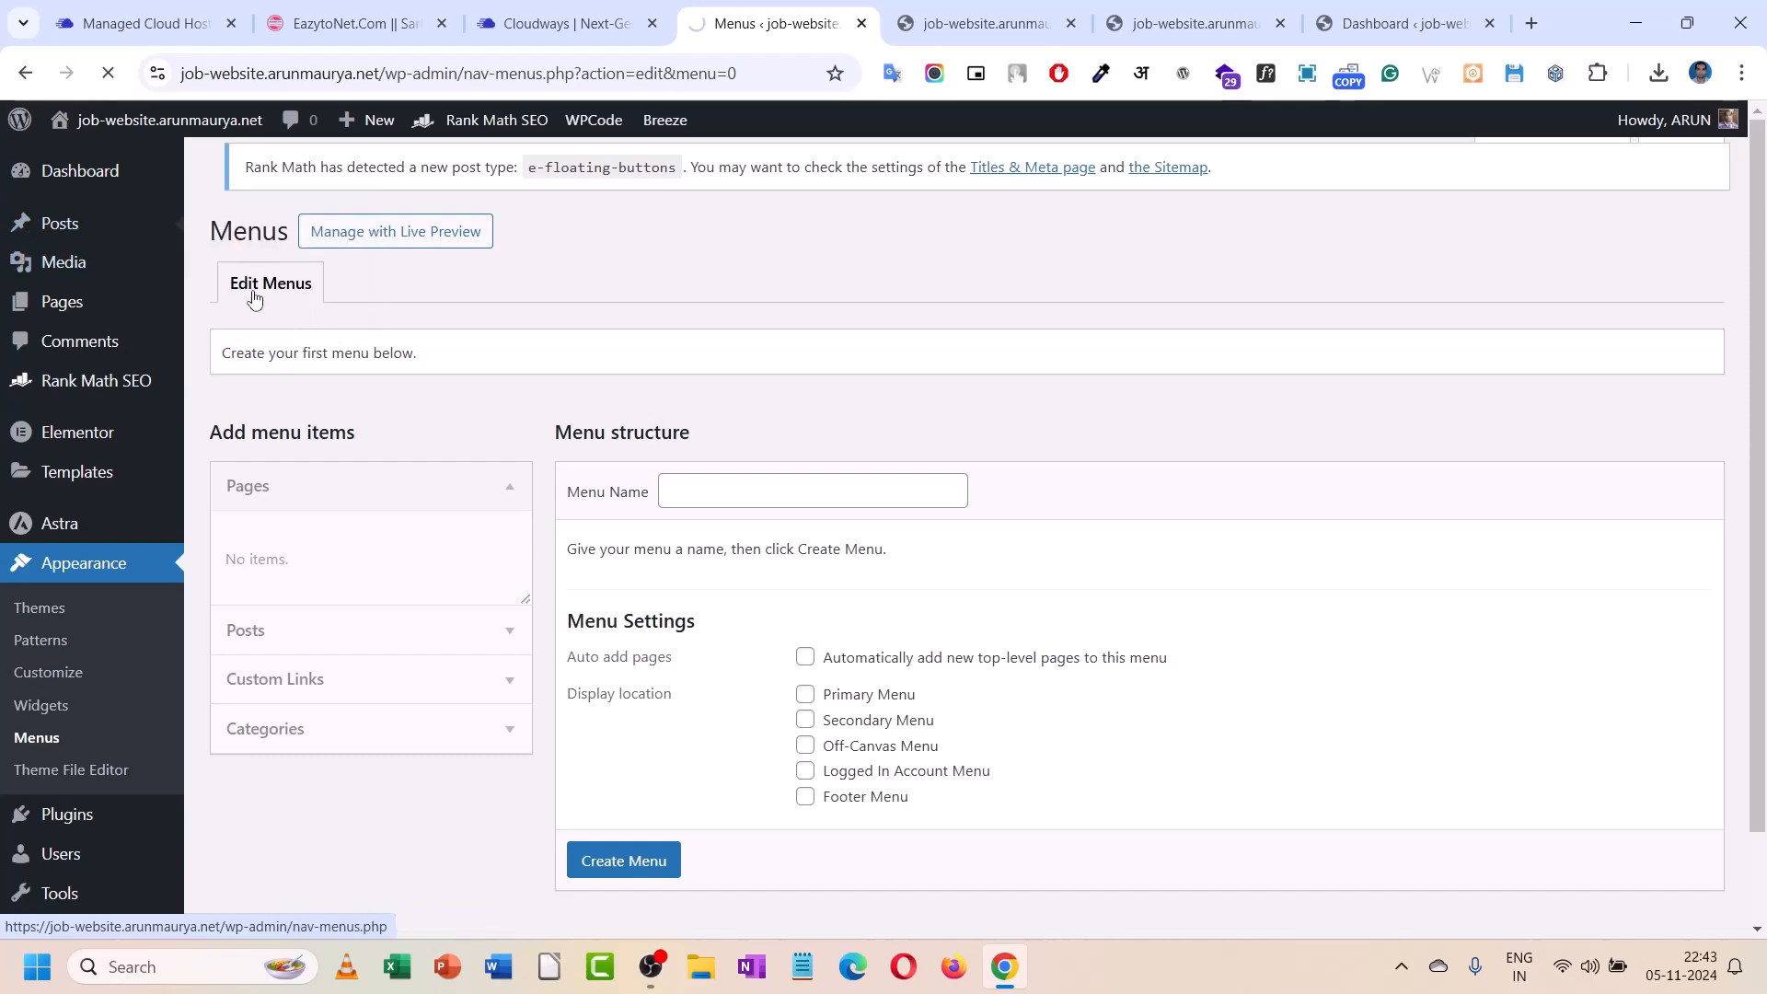
left_click(60, 229)
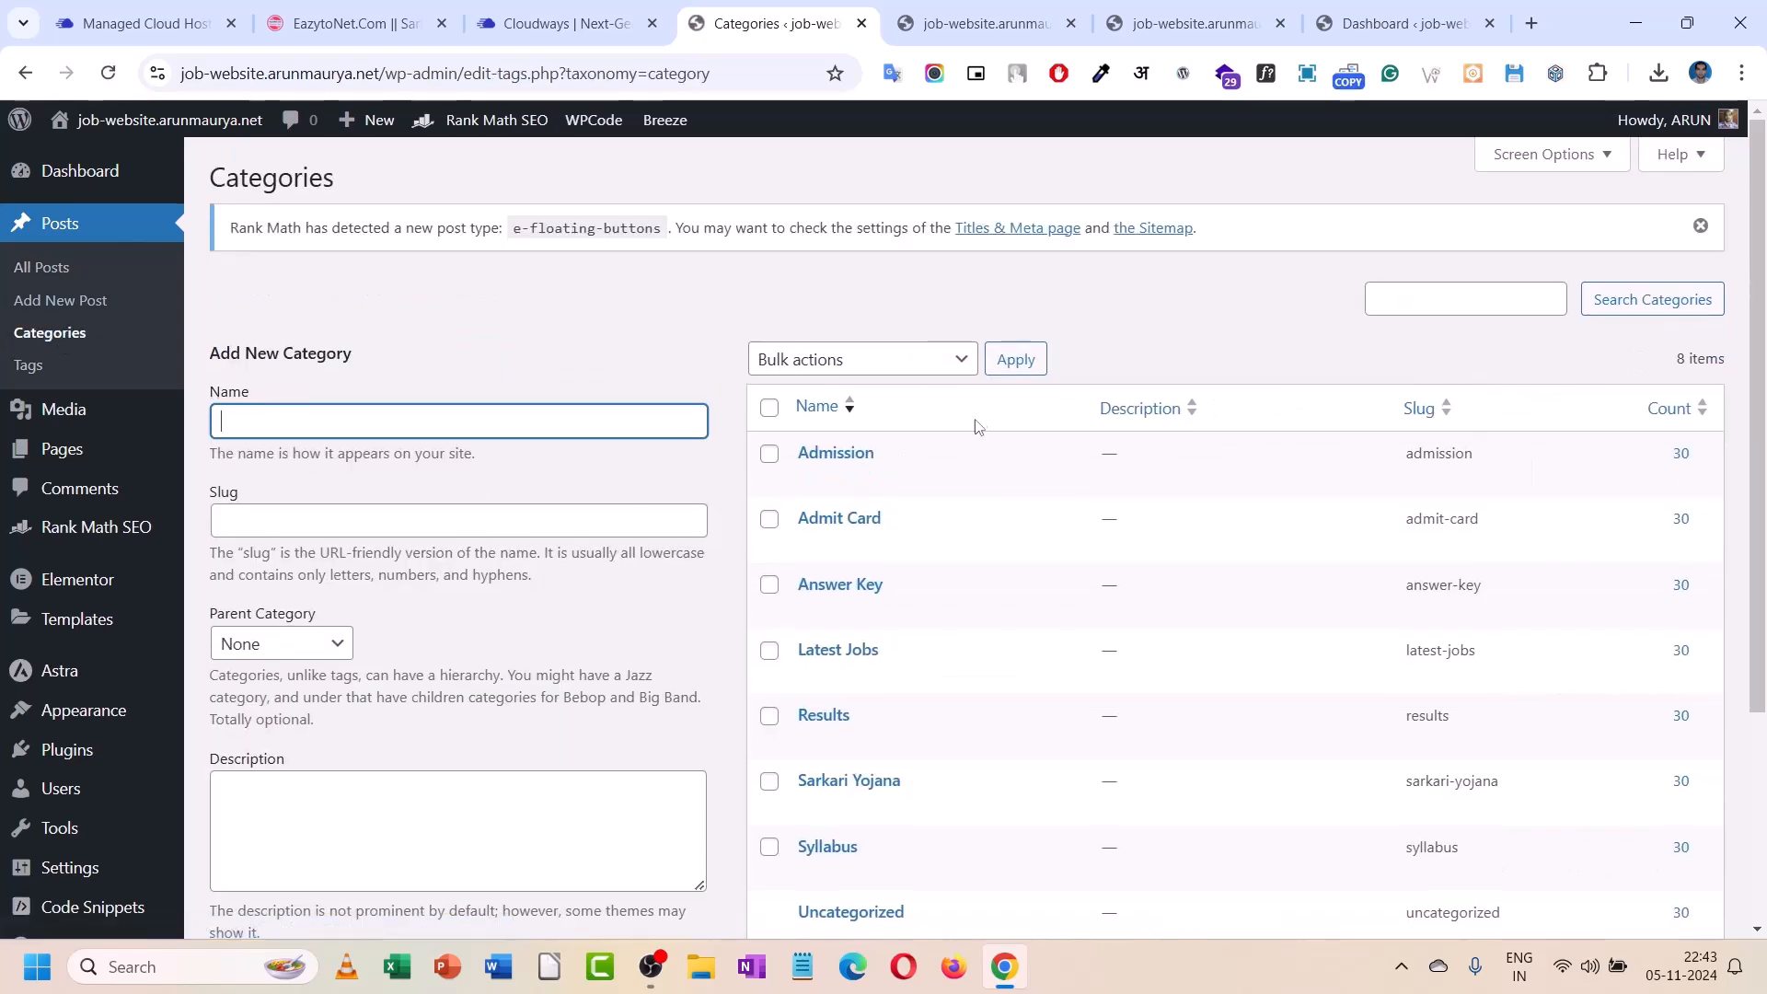
scroll(978, 423, "down", 3)
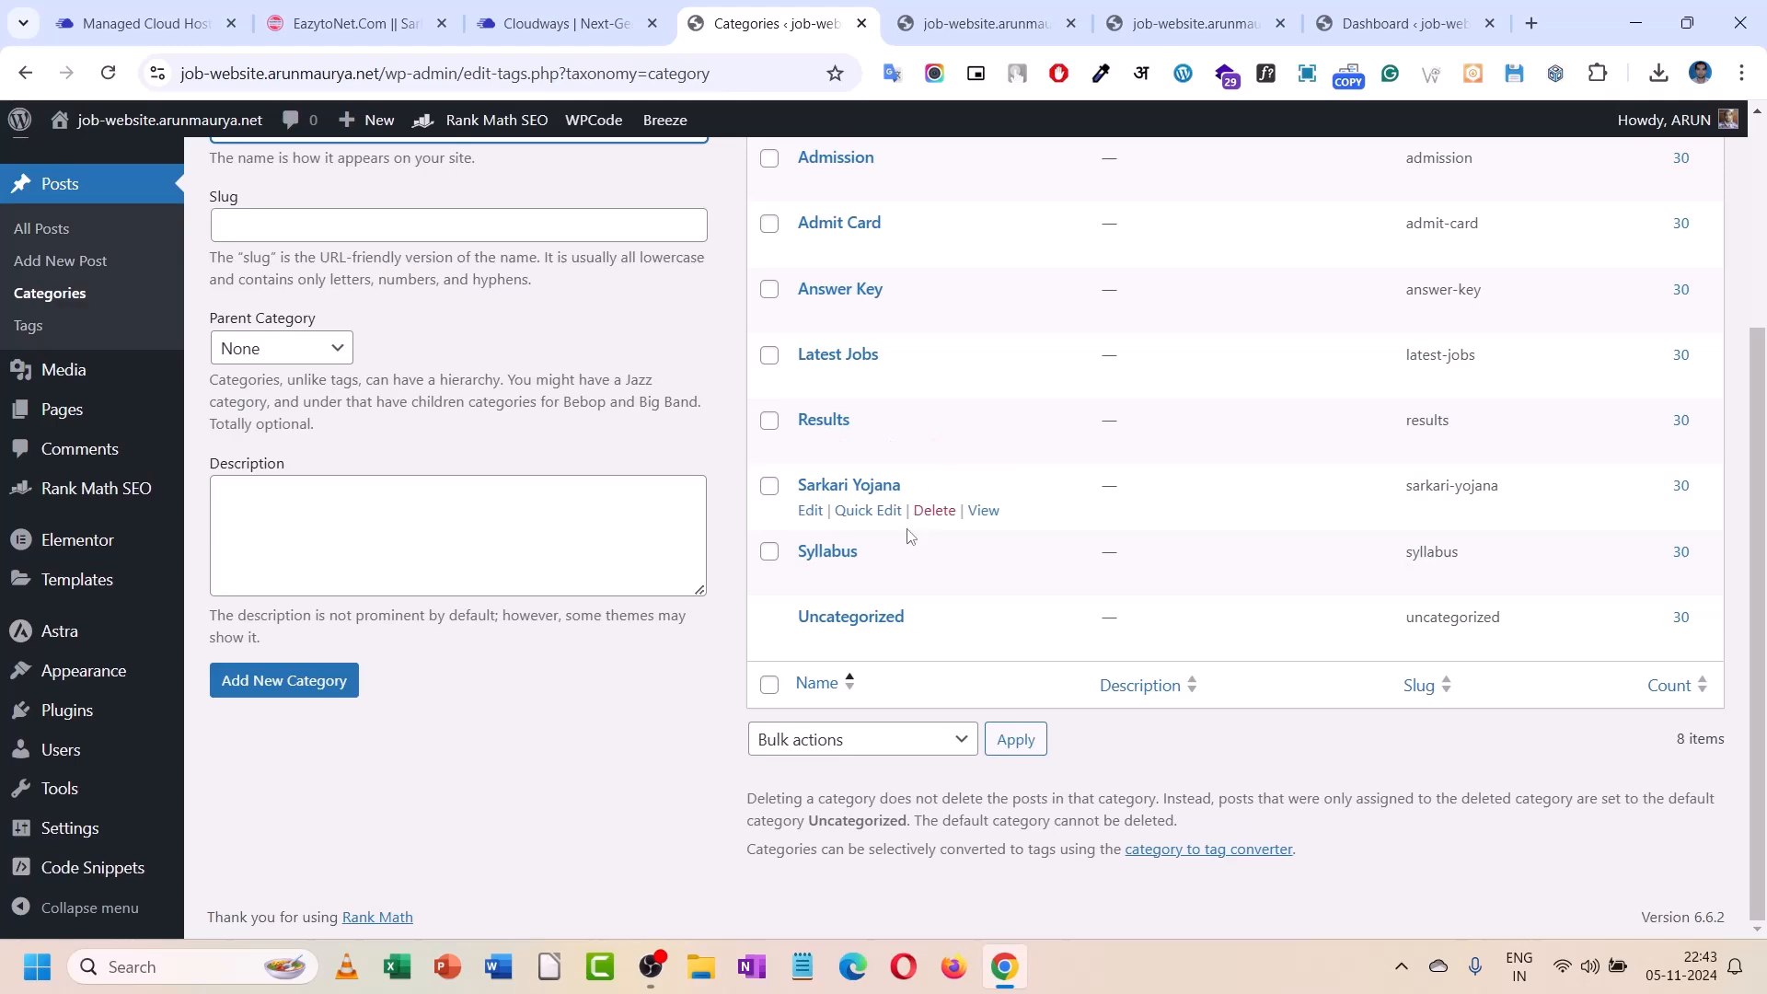
scroll(904, 356, "up", 3)
scroll(901, 359, "down", 1)
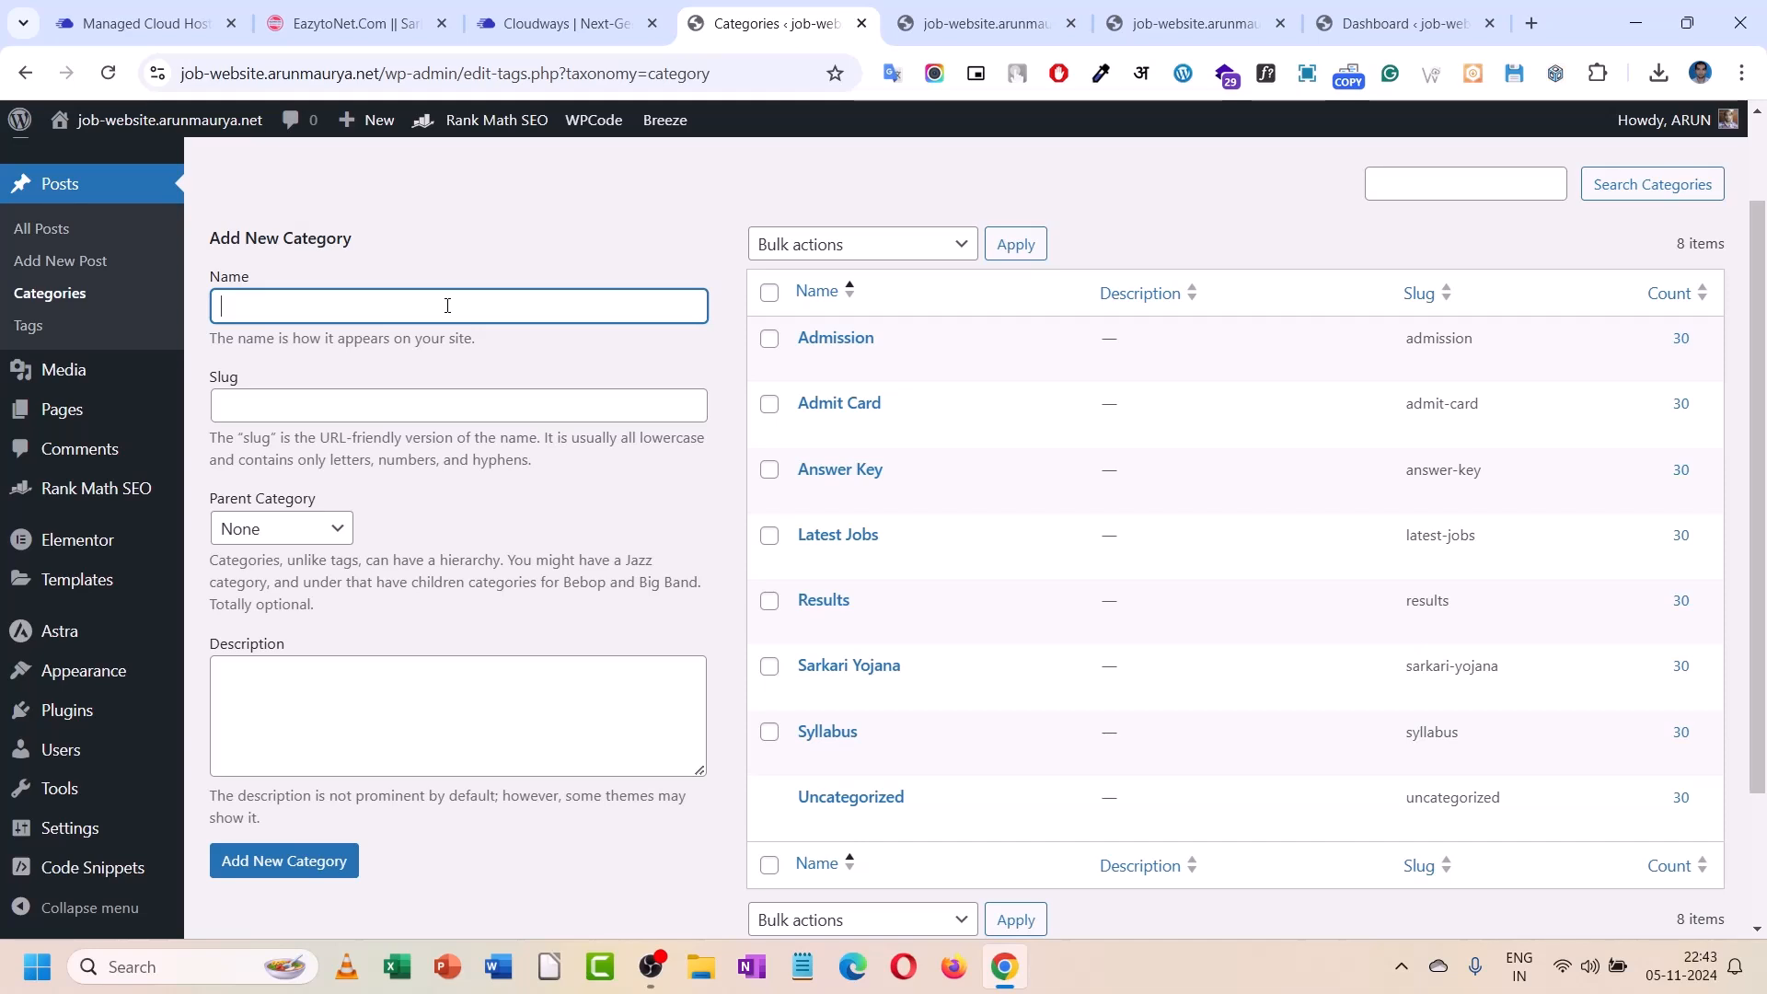
type("Scholarship")
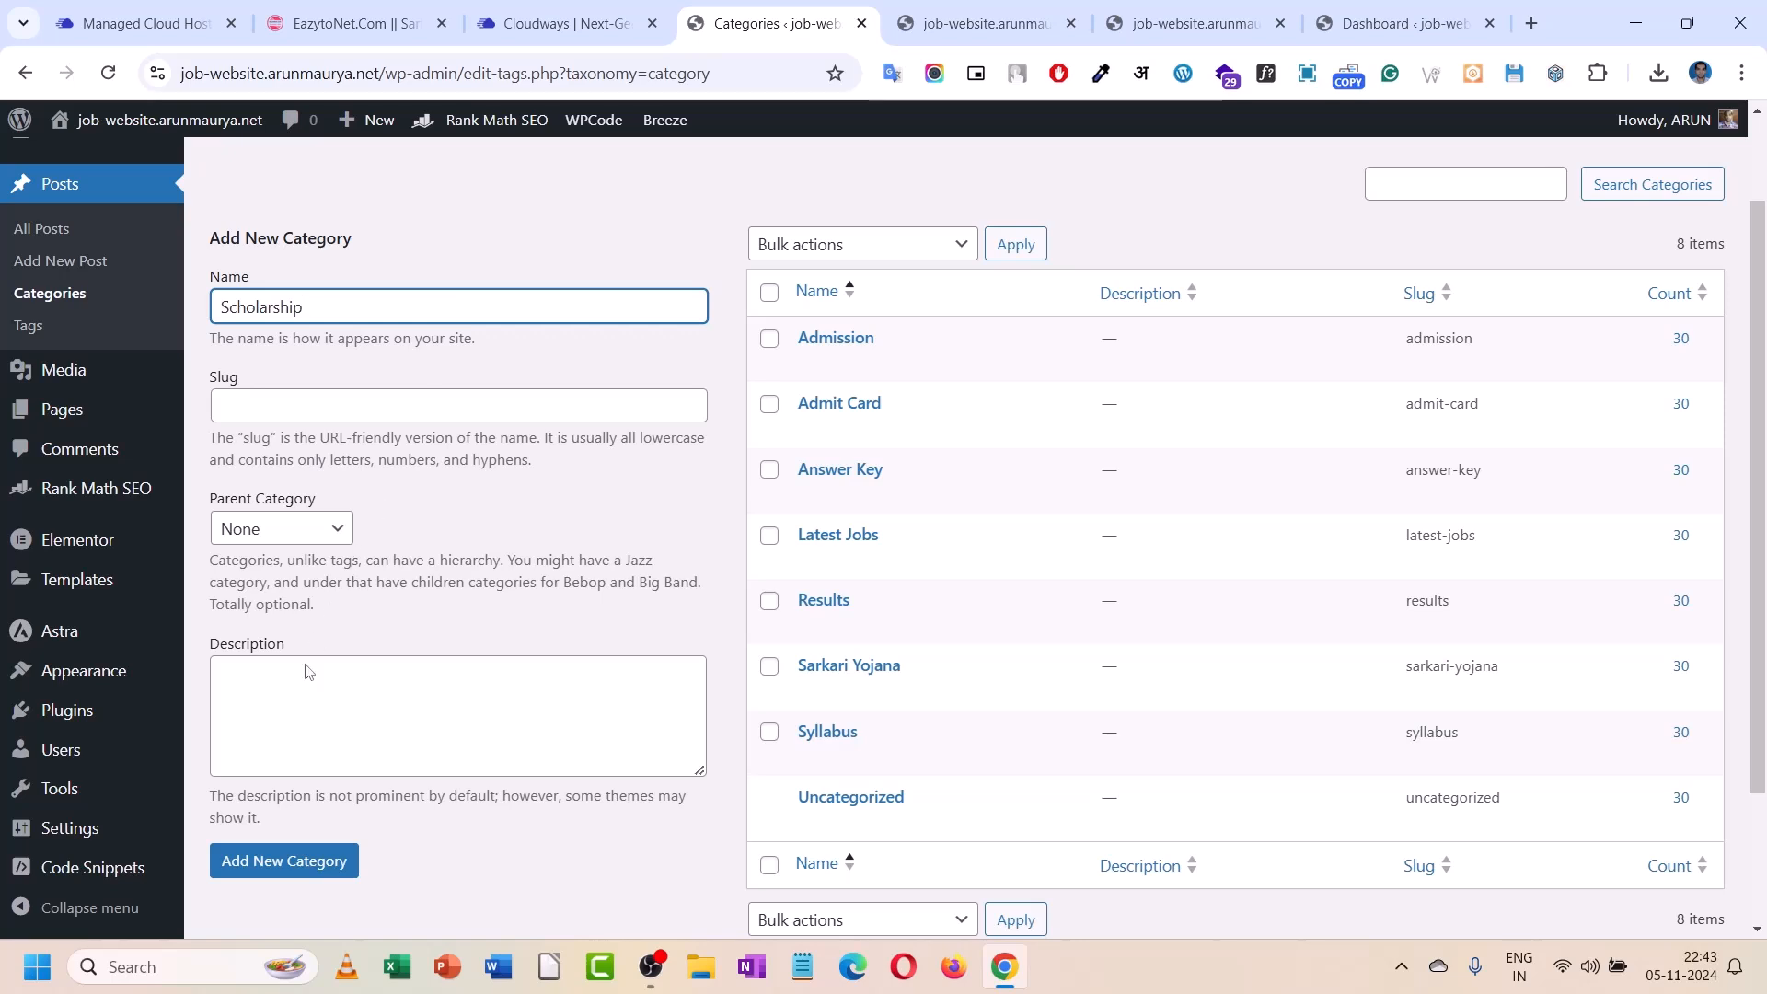
left_click(256, 881)
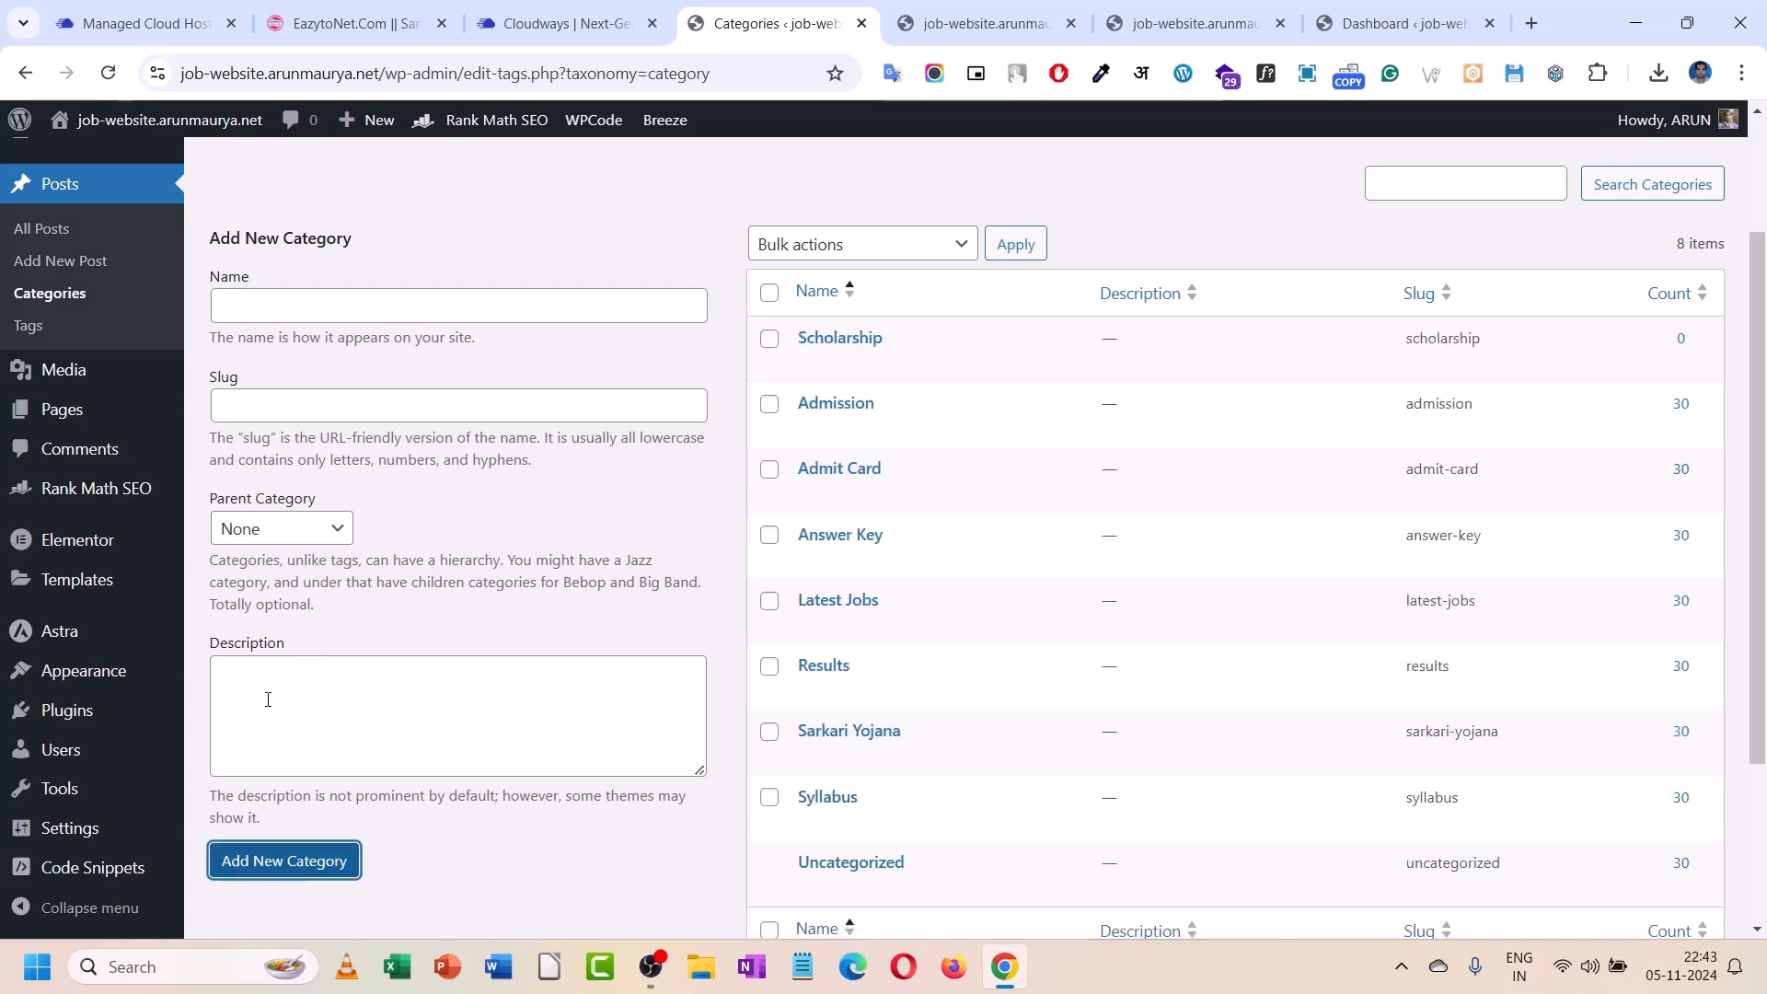
mouse_move(849, 371)
scroll(849, 372, "down", 3)
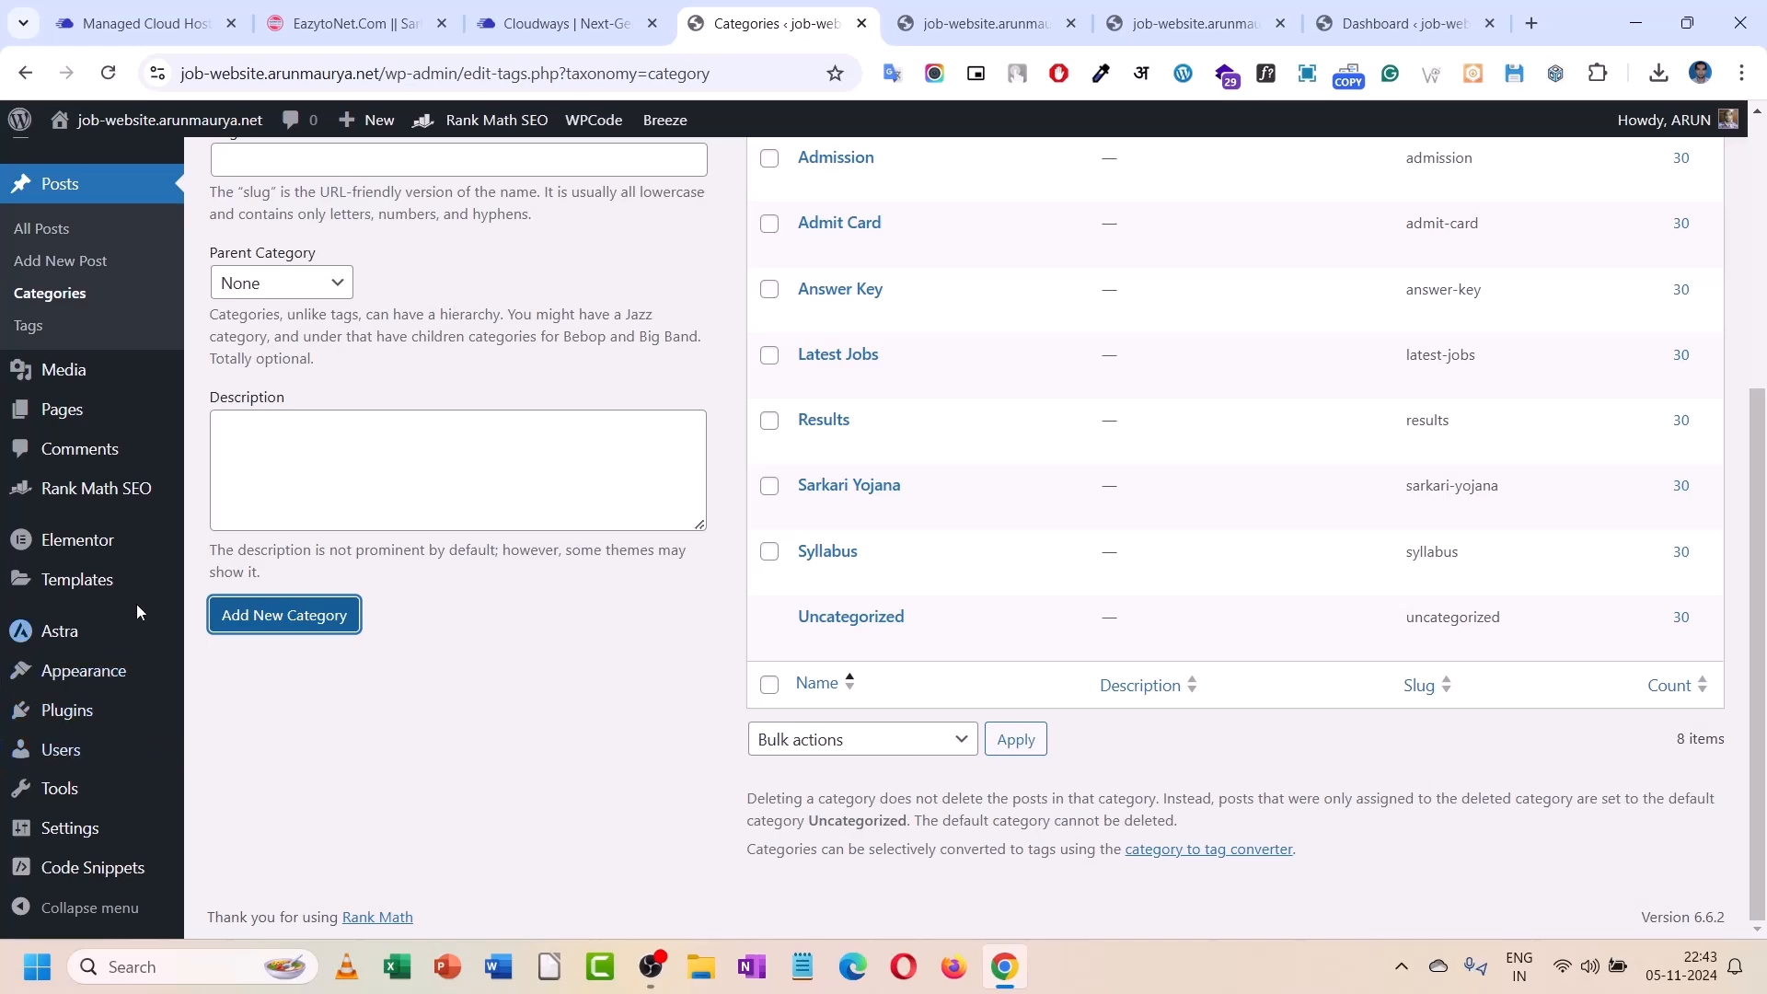
scroll(138, 610, "up", 4)
- Start a new WordPress page titled Home
mouse_move(62, 449)
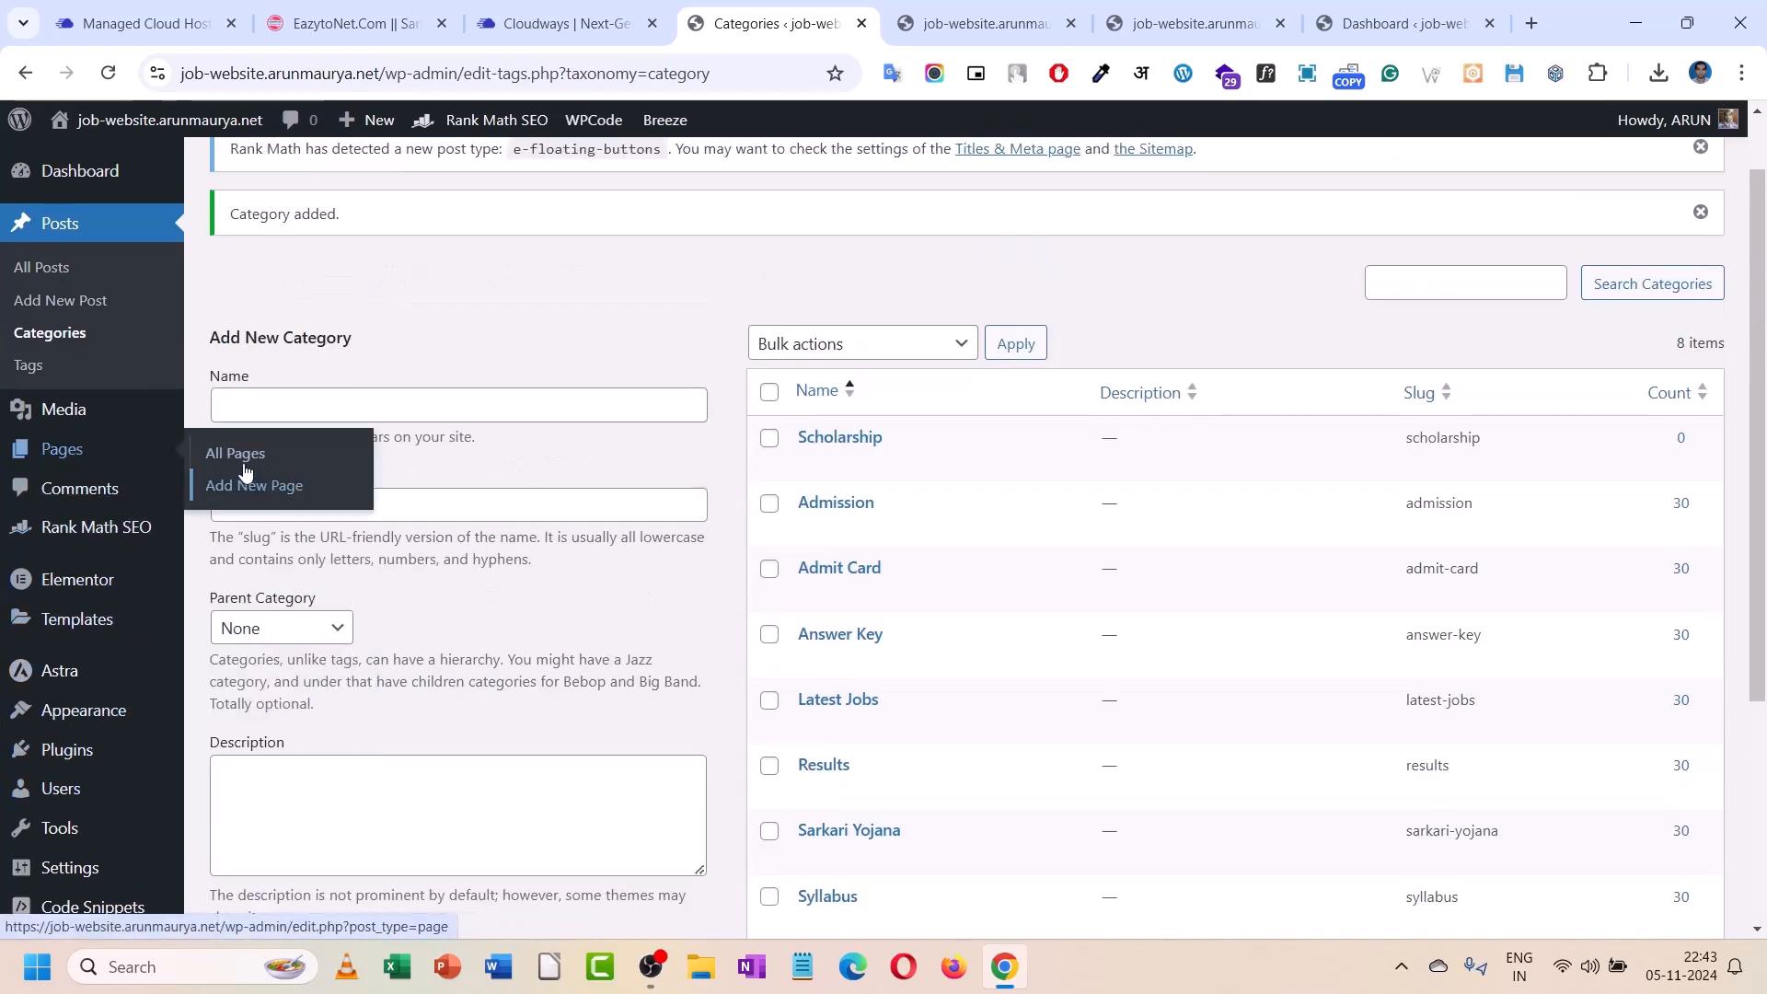
left_click(244, 485)
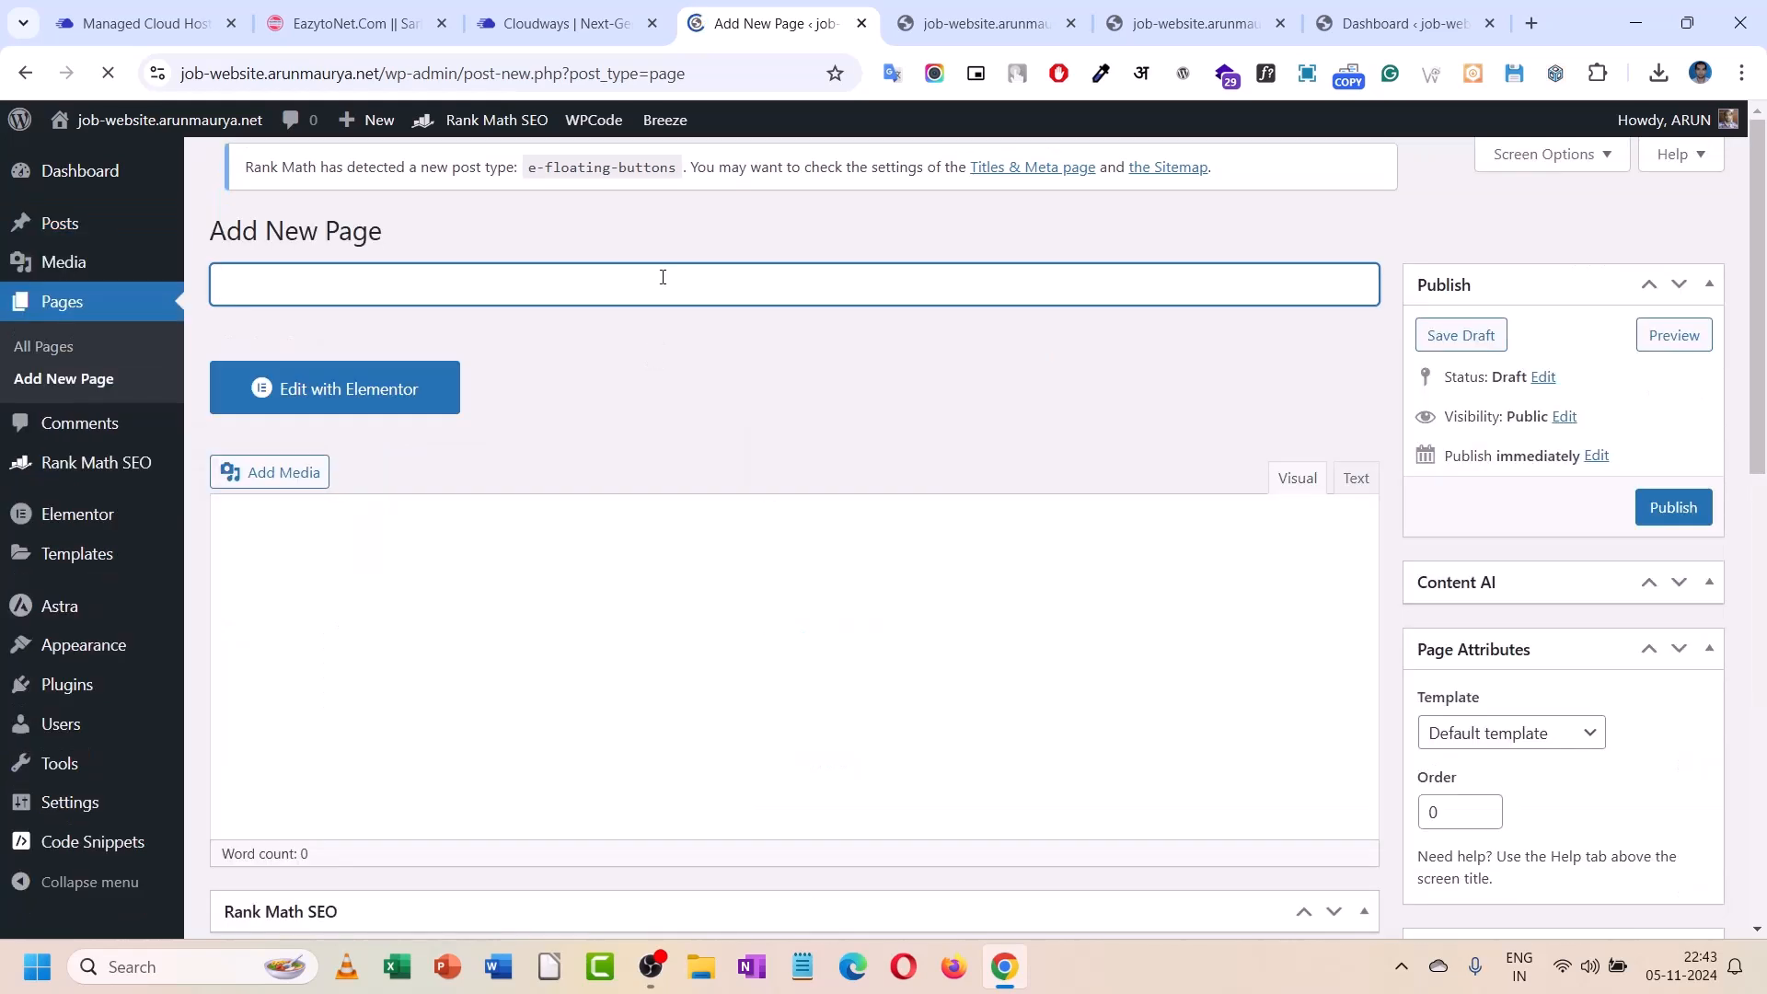
type("Home")
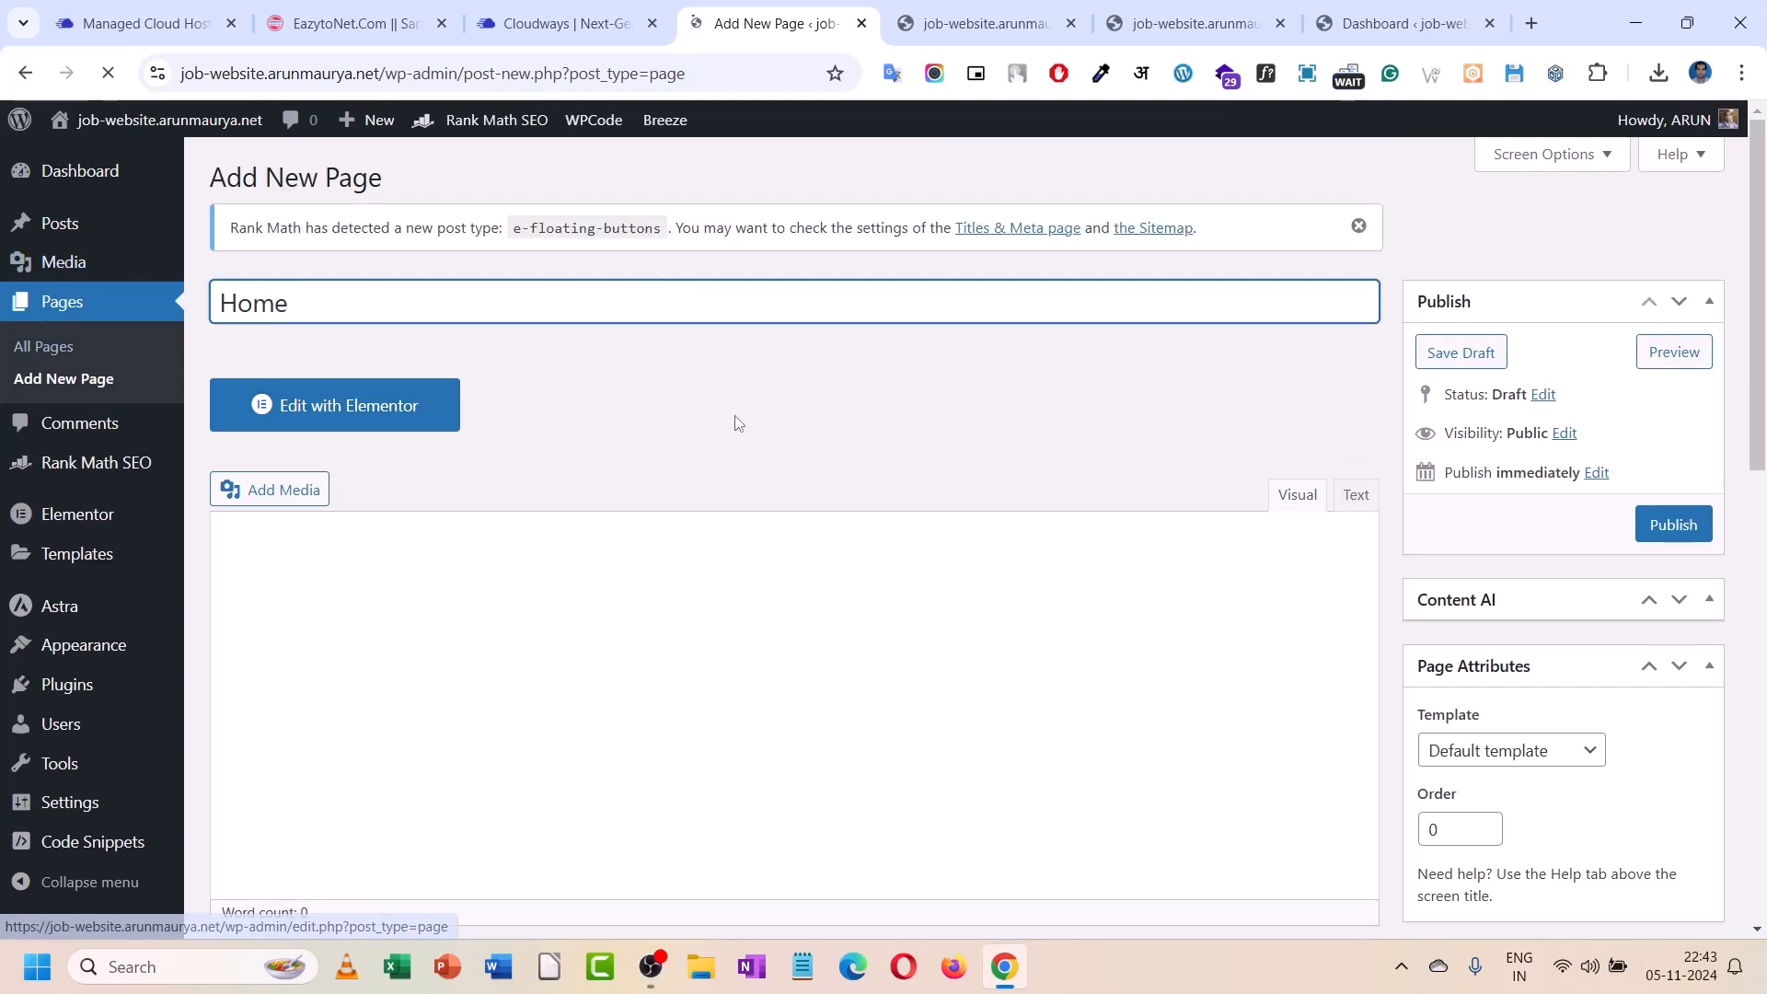
scroll(736, 425, "down", 2)
scroll(736, 425, "down", 2)
scroll(736, 425, "up", 4)
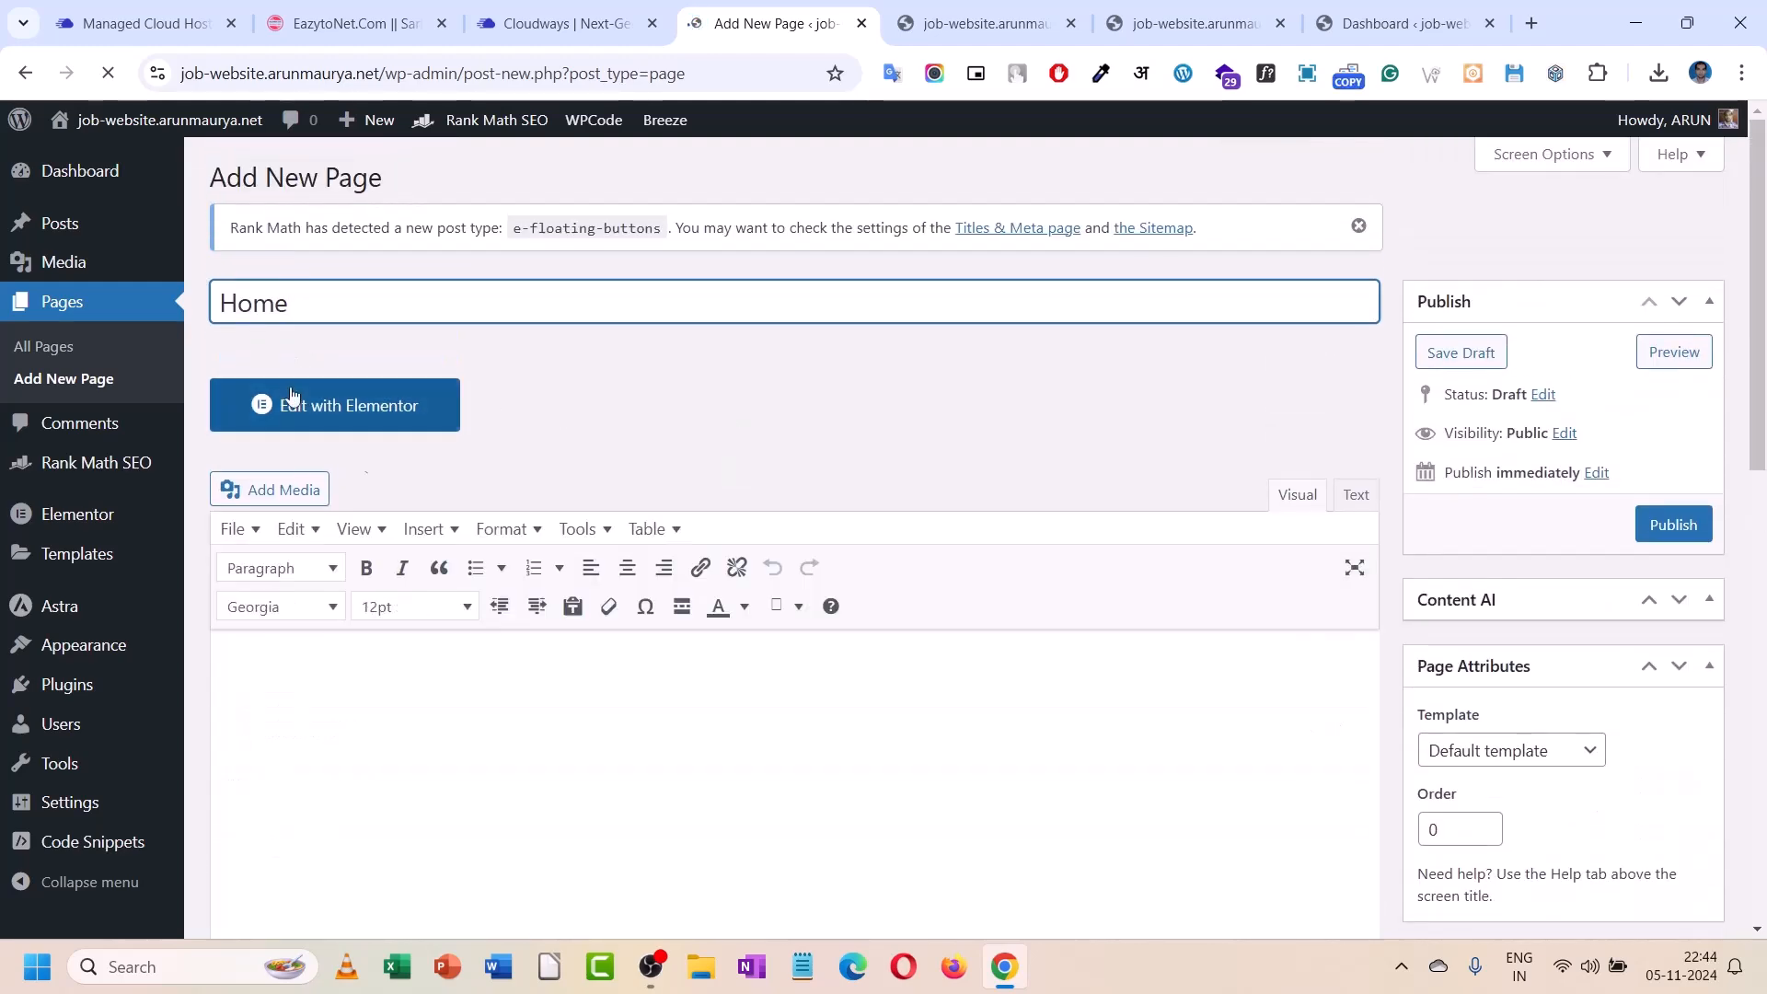
- Collapse the Content AI box in the Home page's editor
scroll(924, 564, "down", 3)
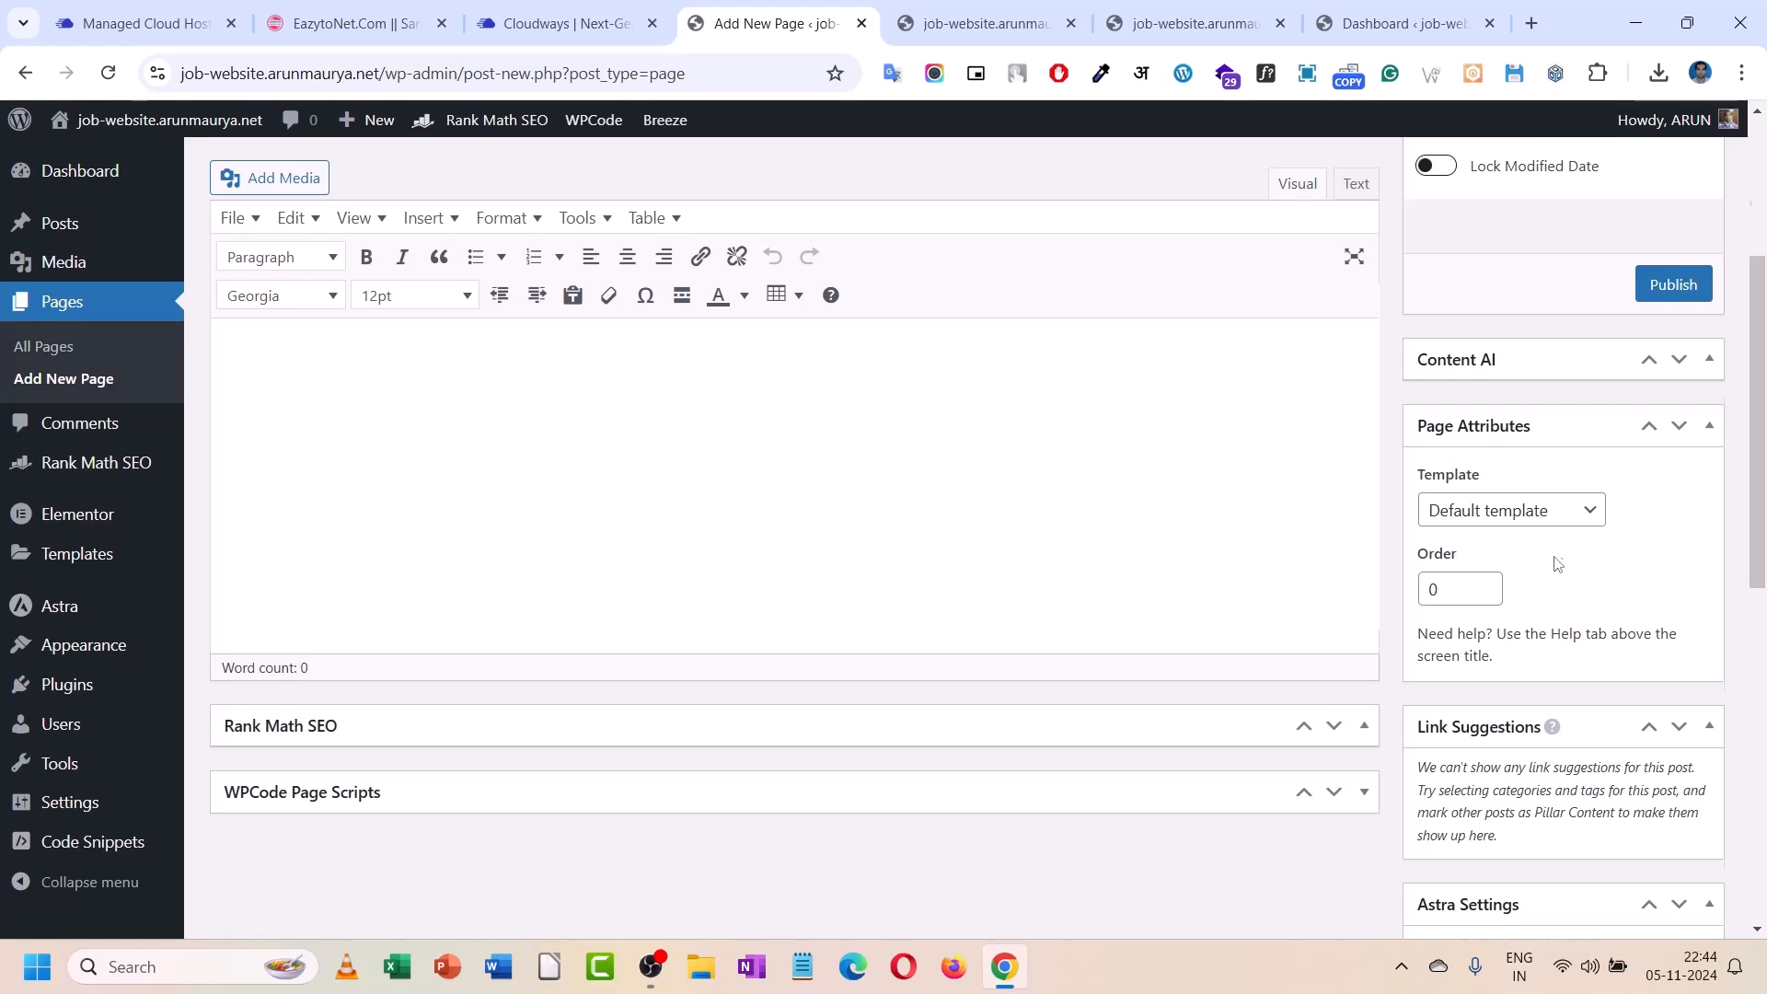
scroll(1509, 552, "down", 4)
scroll(1518, 513, "up", 6)
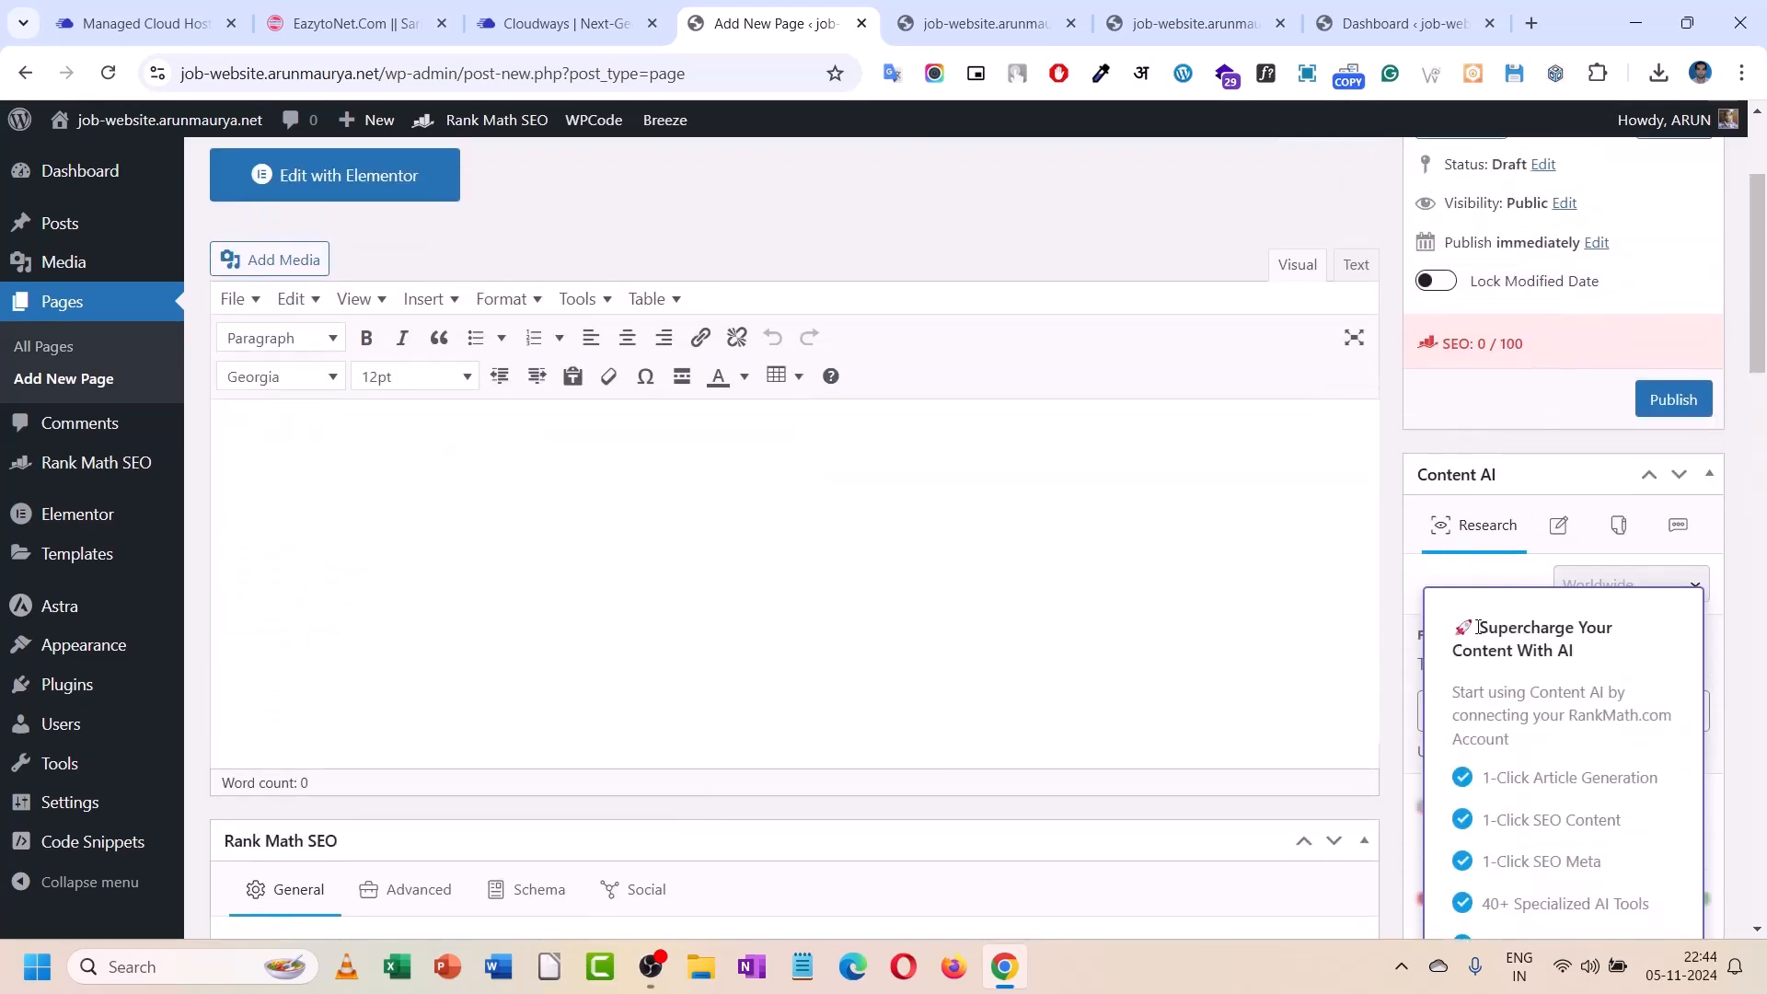
scroll(1477, 626, "down", 2)
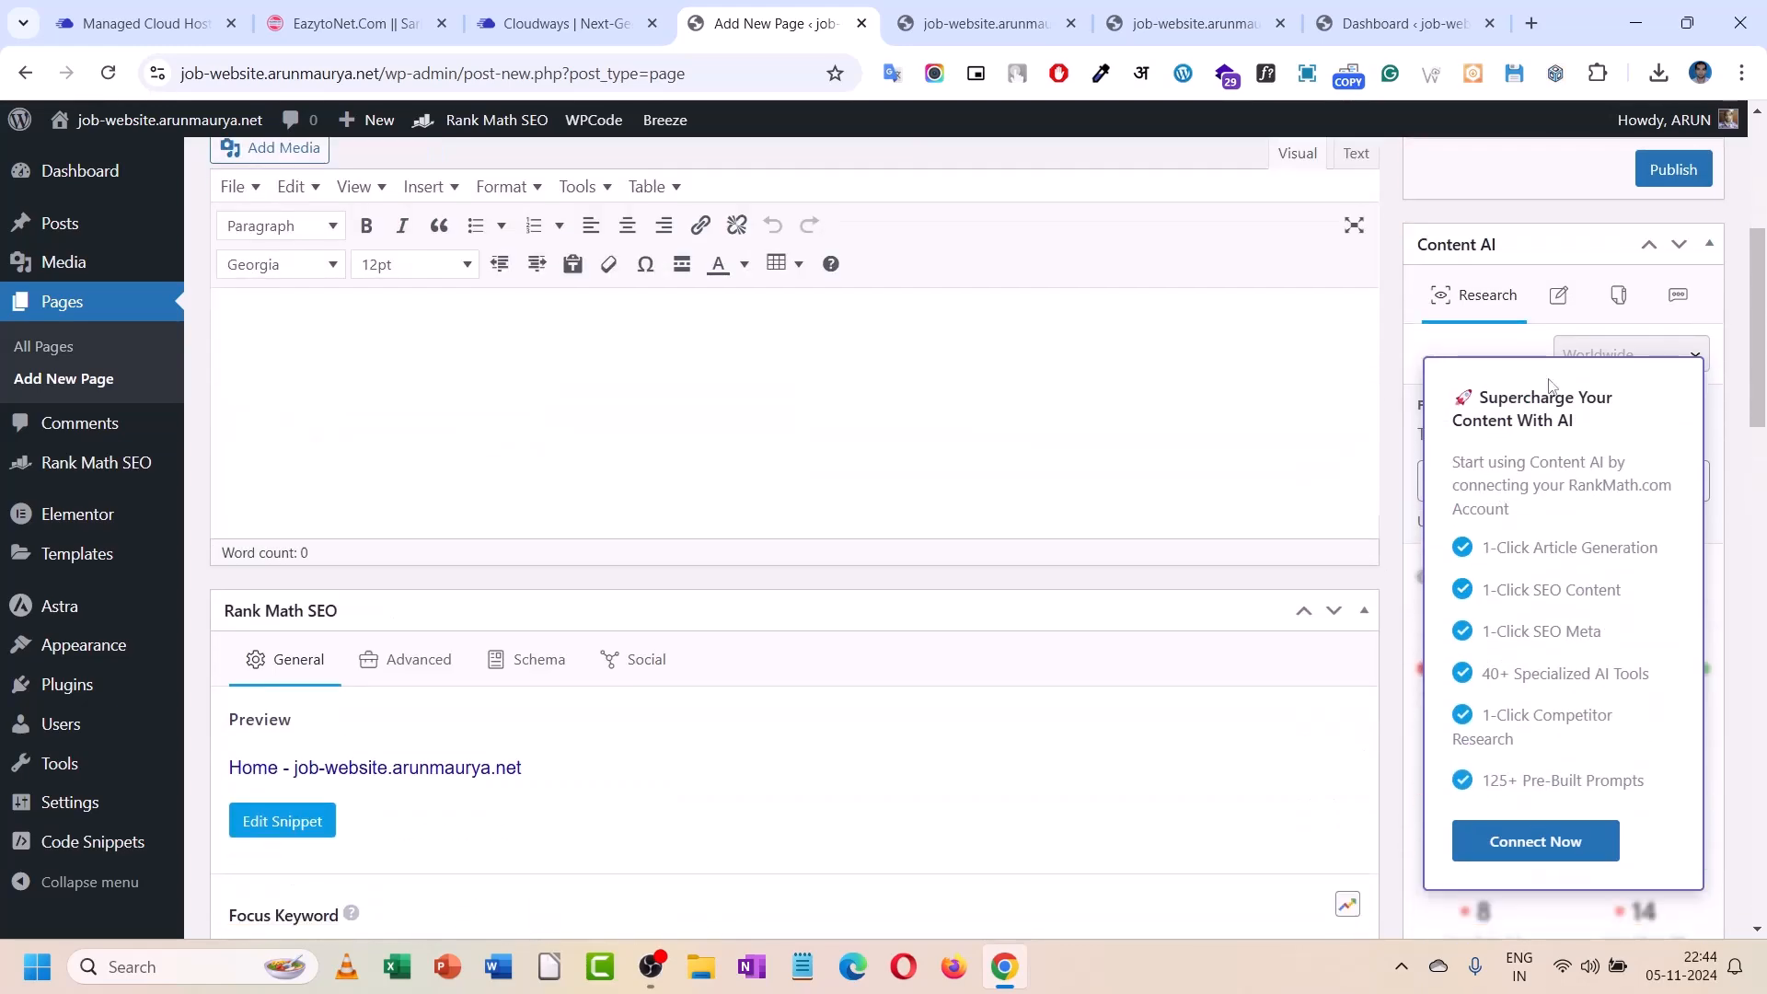
left_click(1701, 250)
left_click(1707, 245)
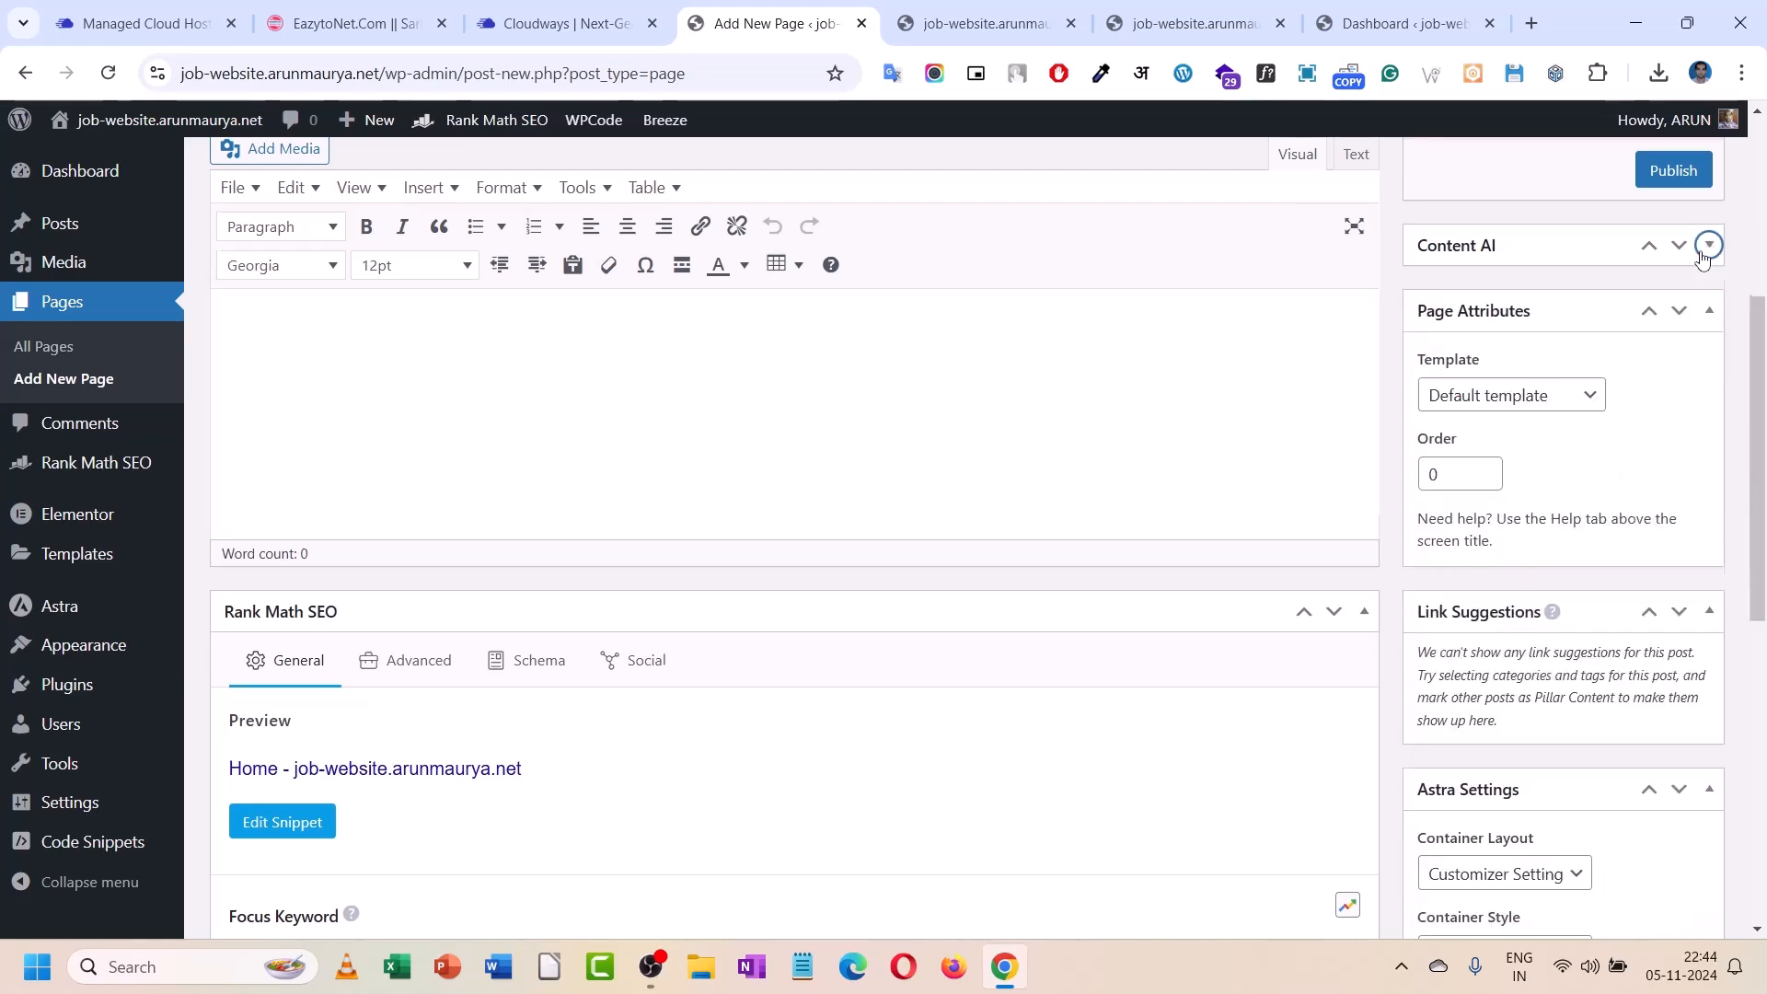
- In the Home page's Astra settings, set the sidebar layout to No Sidebar and disable the title
scroll(1401, 593, "down", 2)
scroll(1400, 596, "down", 2)
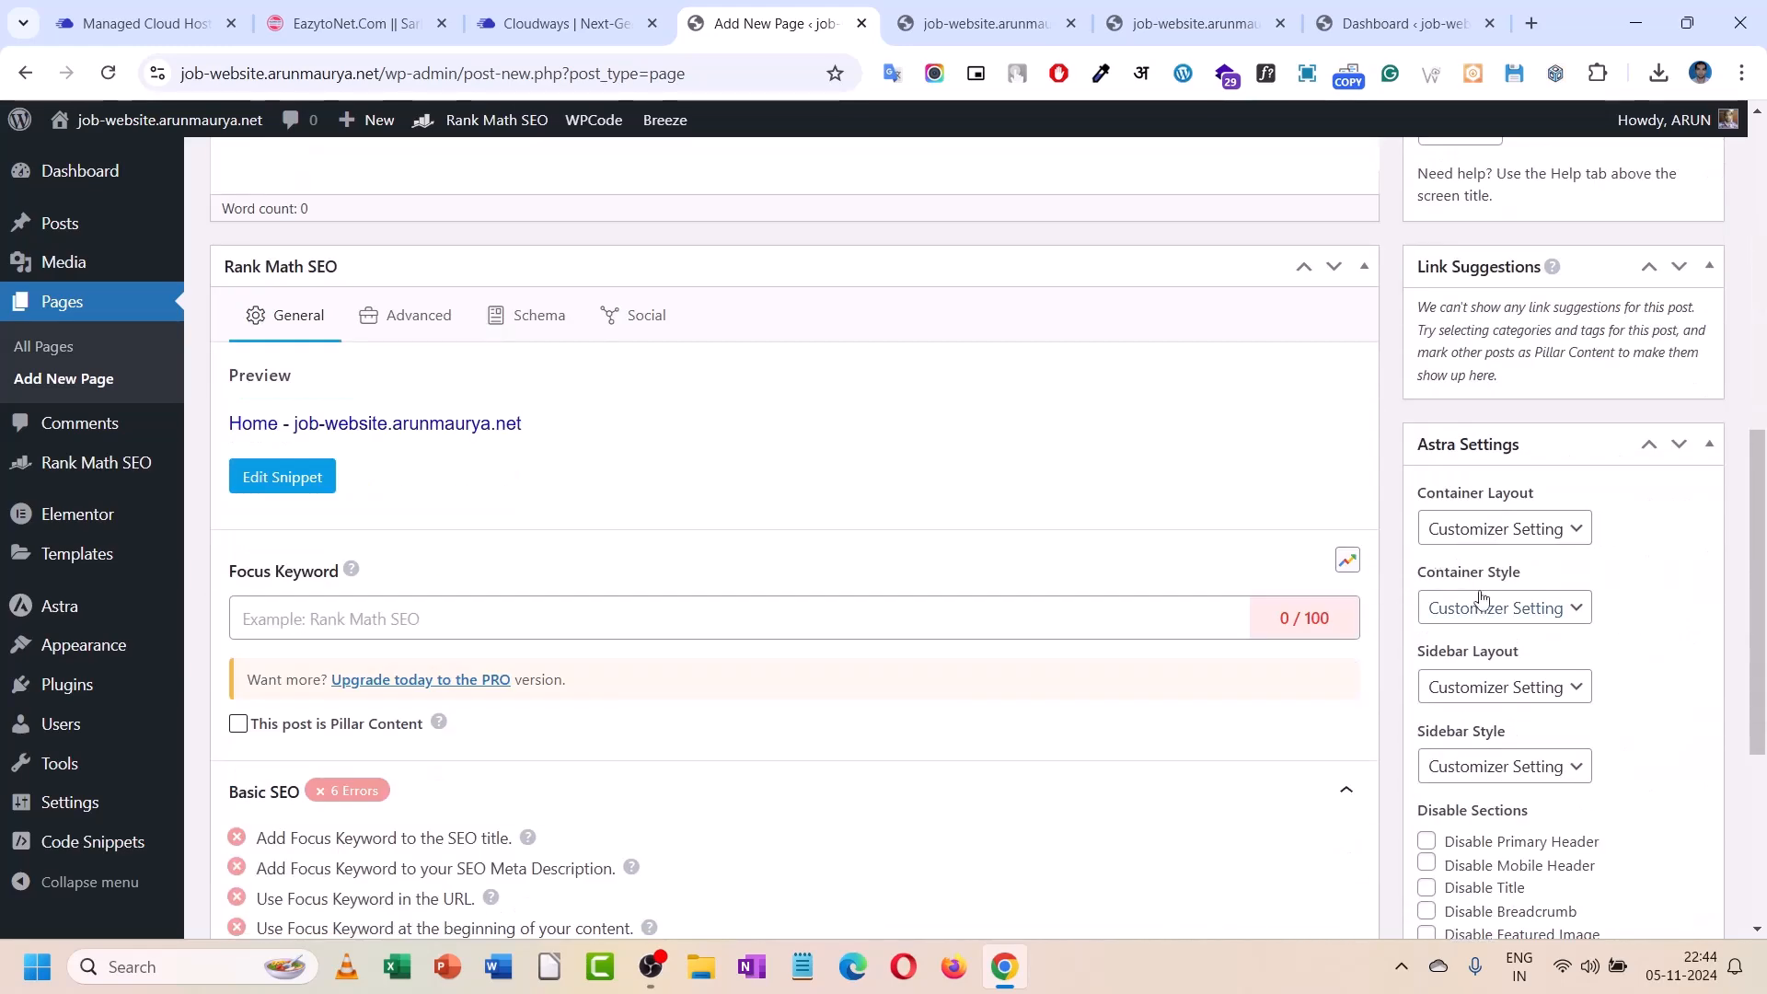
left_click(1497, 527)
left_click(1497, 526)
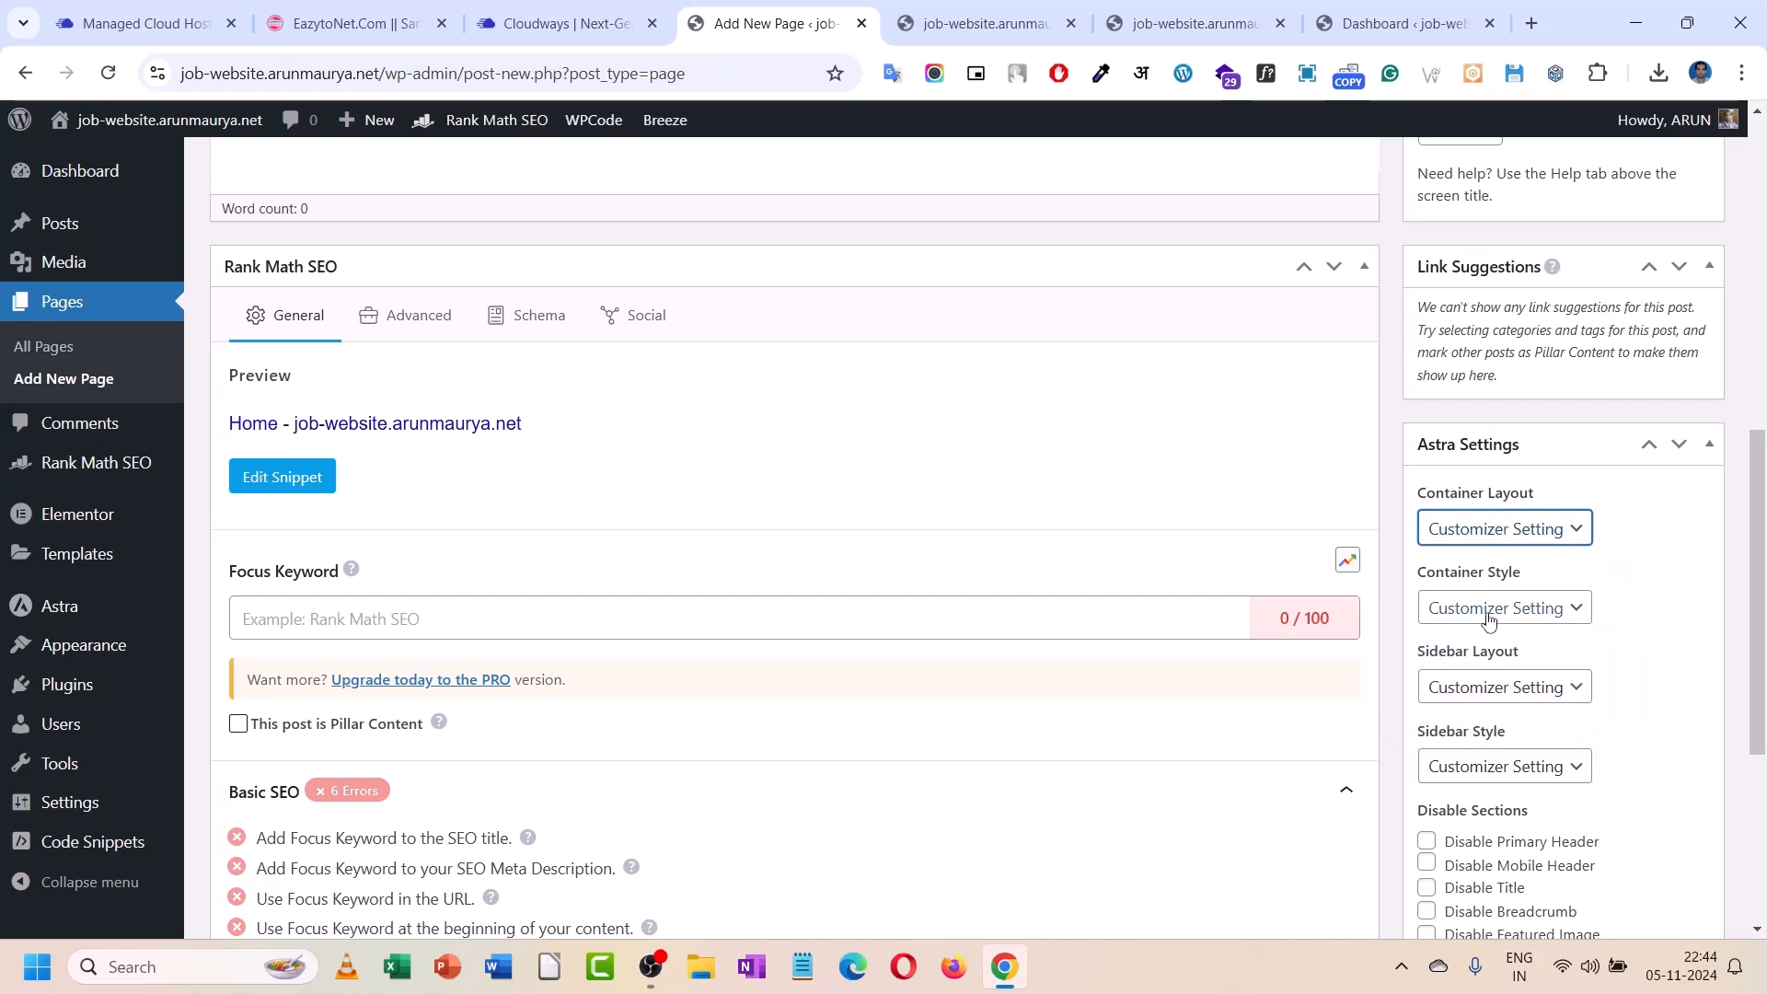
left_click(1470, 705)
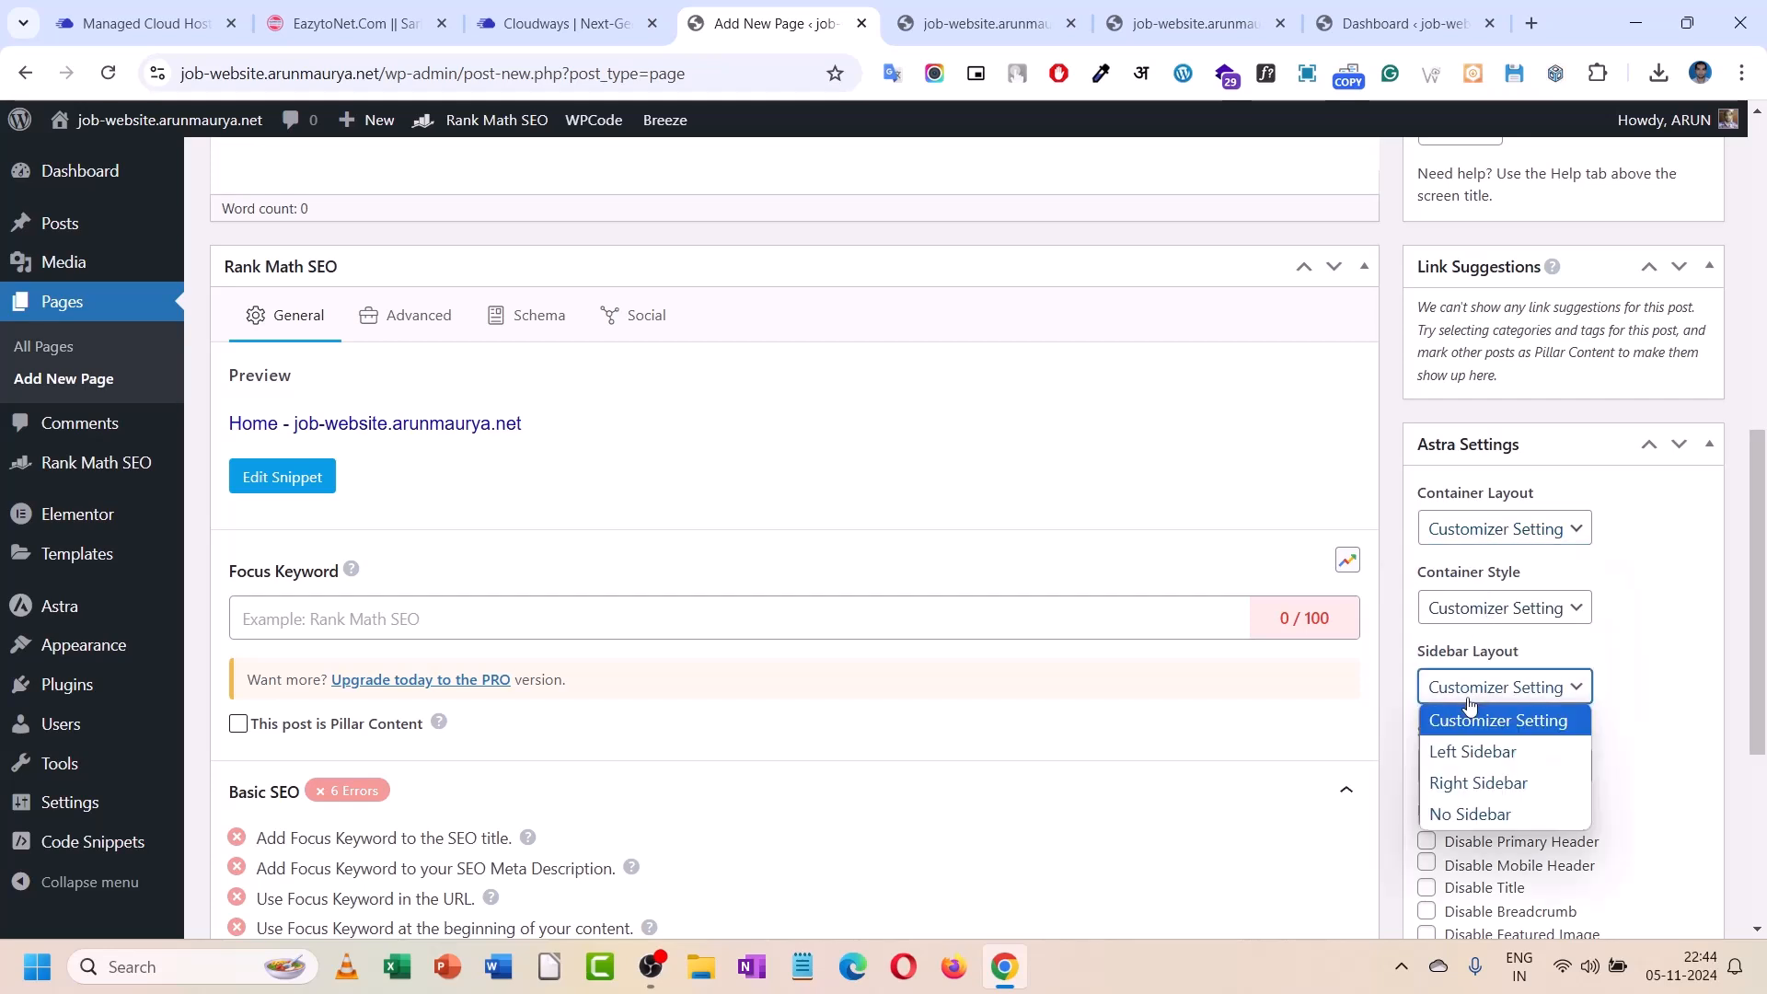
left_click(1477, 819)
scroll(1463, 727, "down", 1)
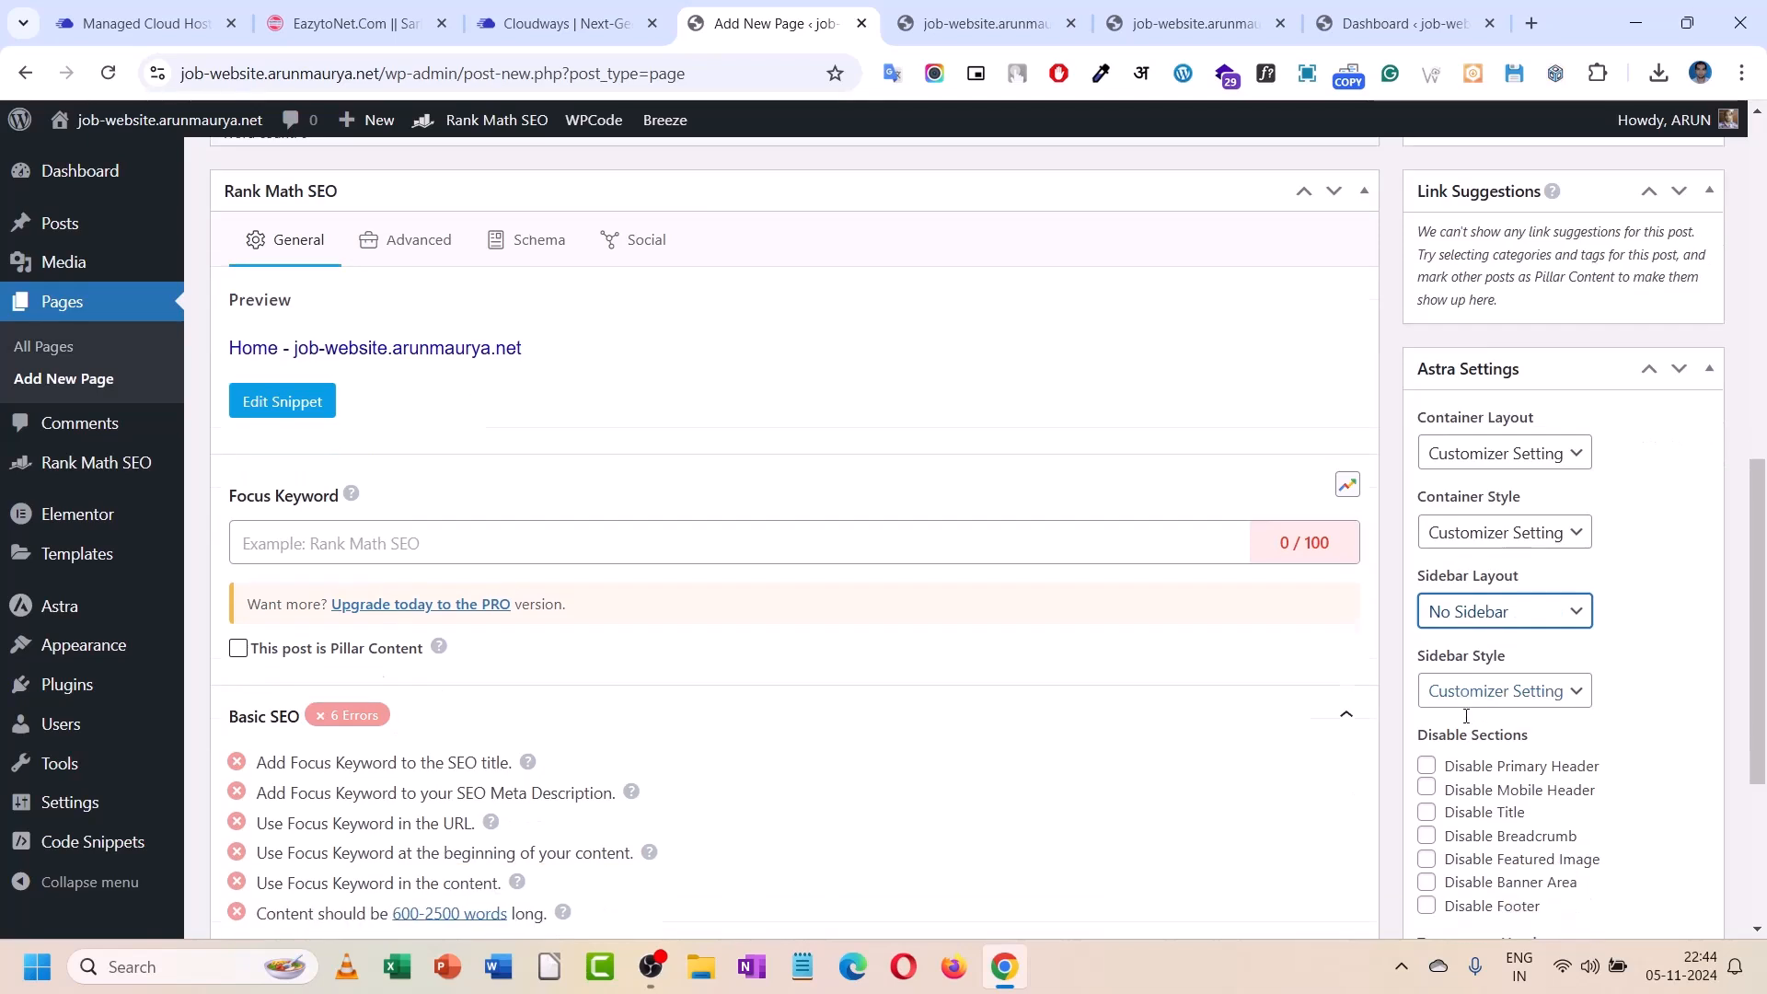
left_click(1427, 774)
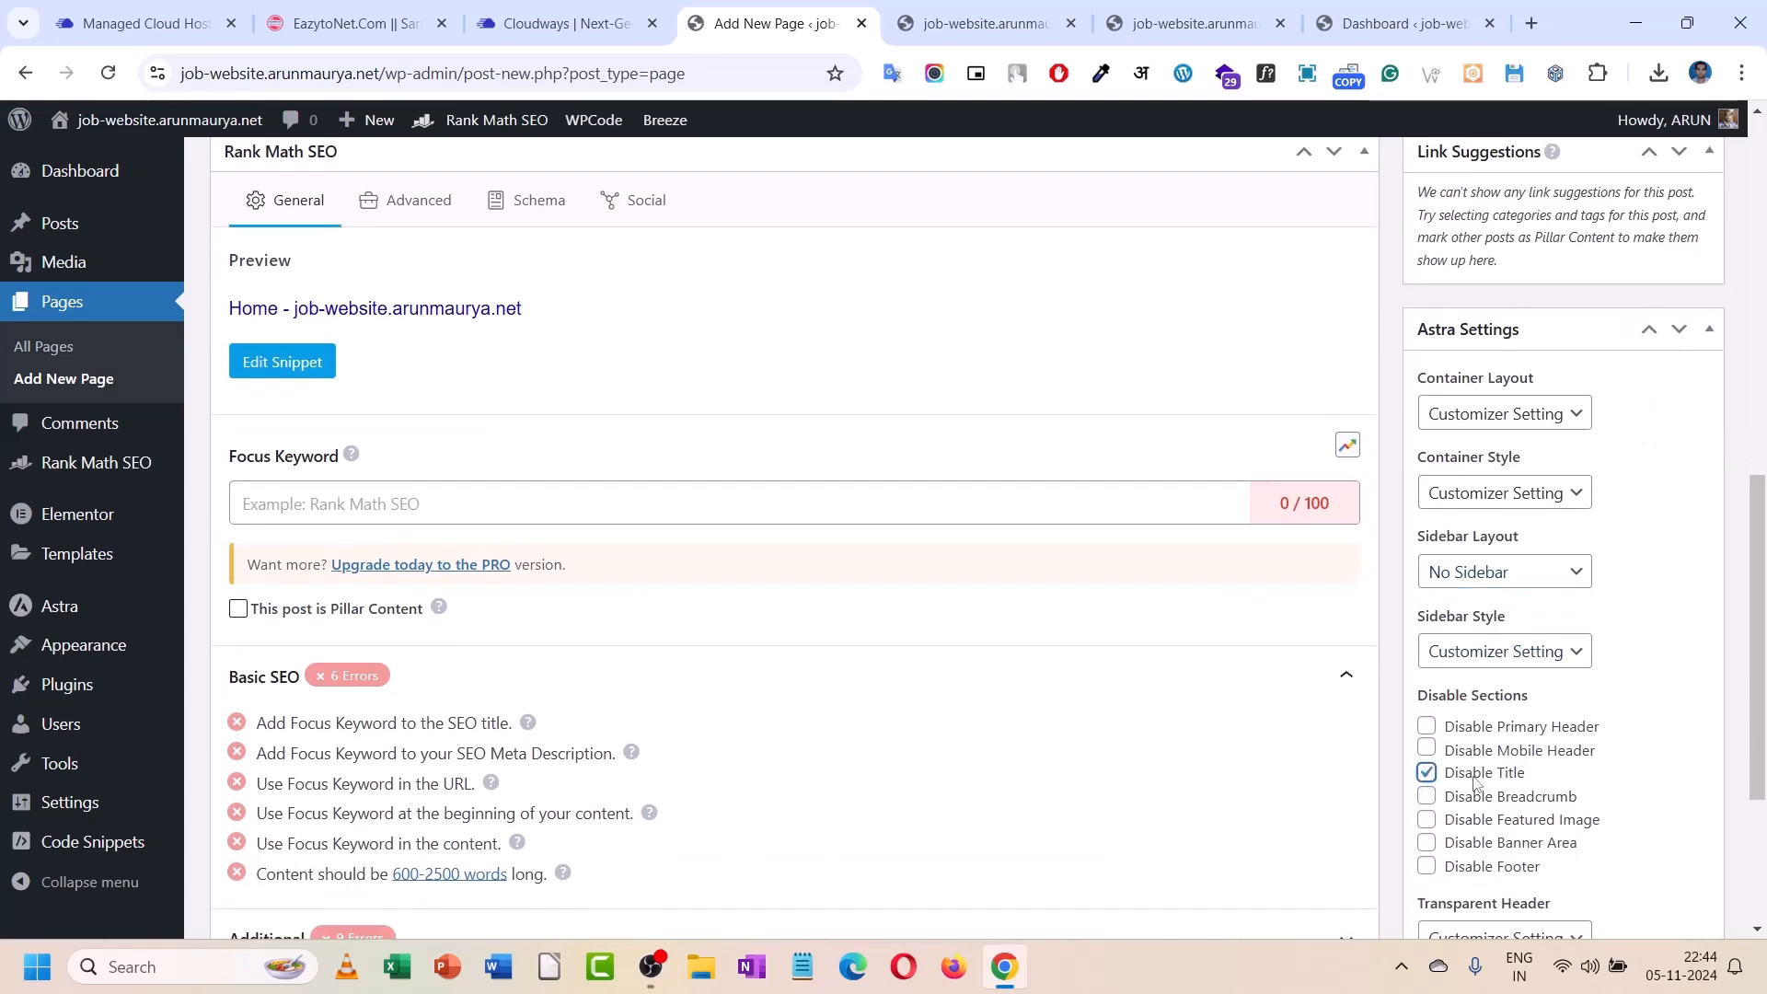
scroll(1451, 388, "up", 10)
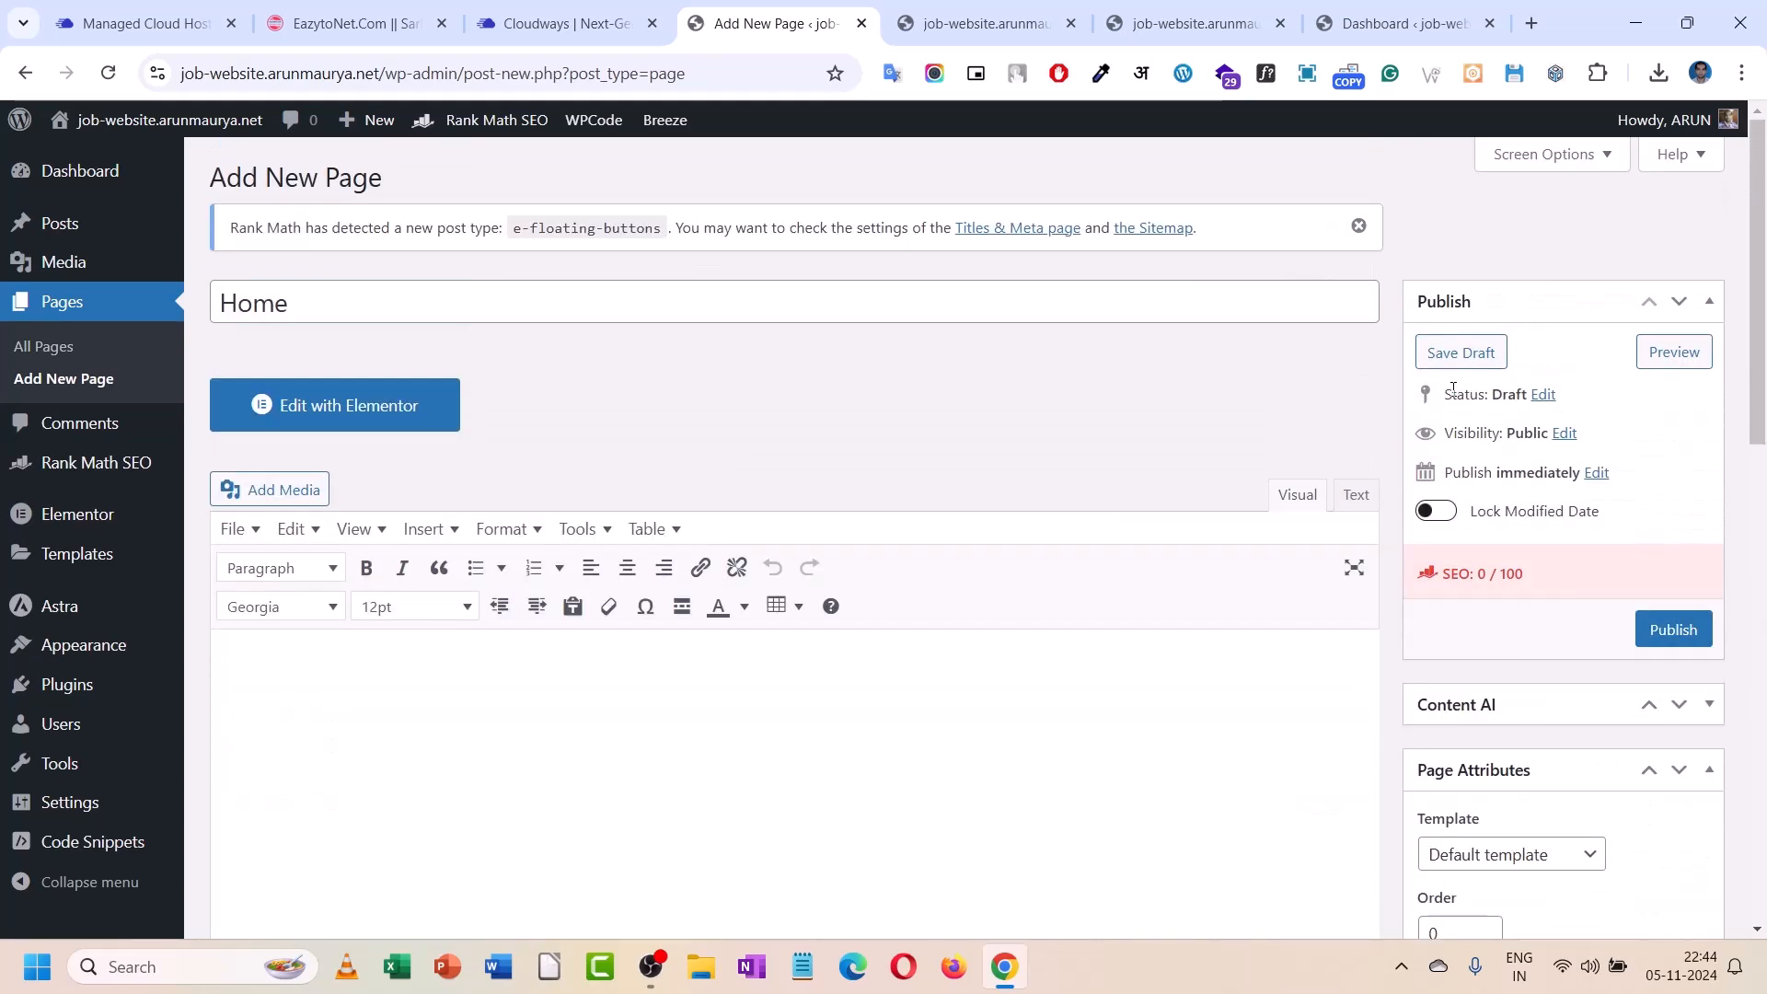
- Hide the Content AI box from the page editor through the screen options
left_click(1574, 162)
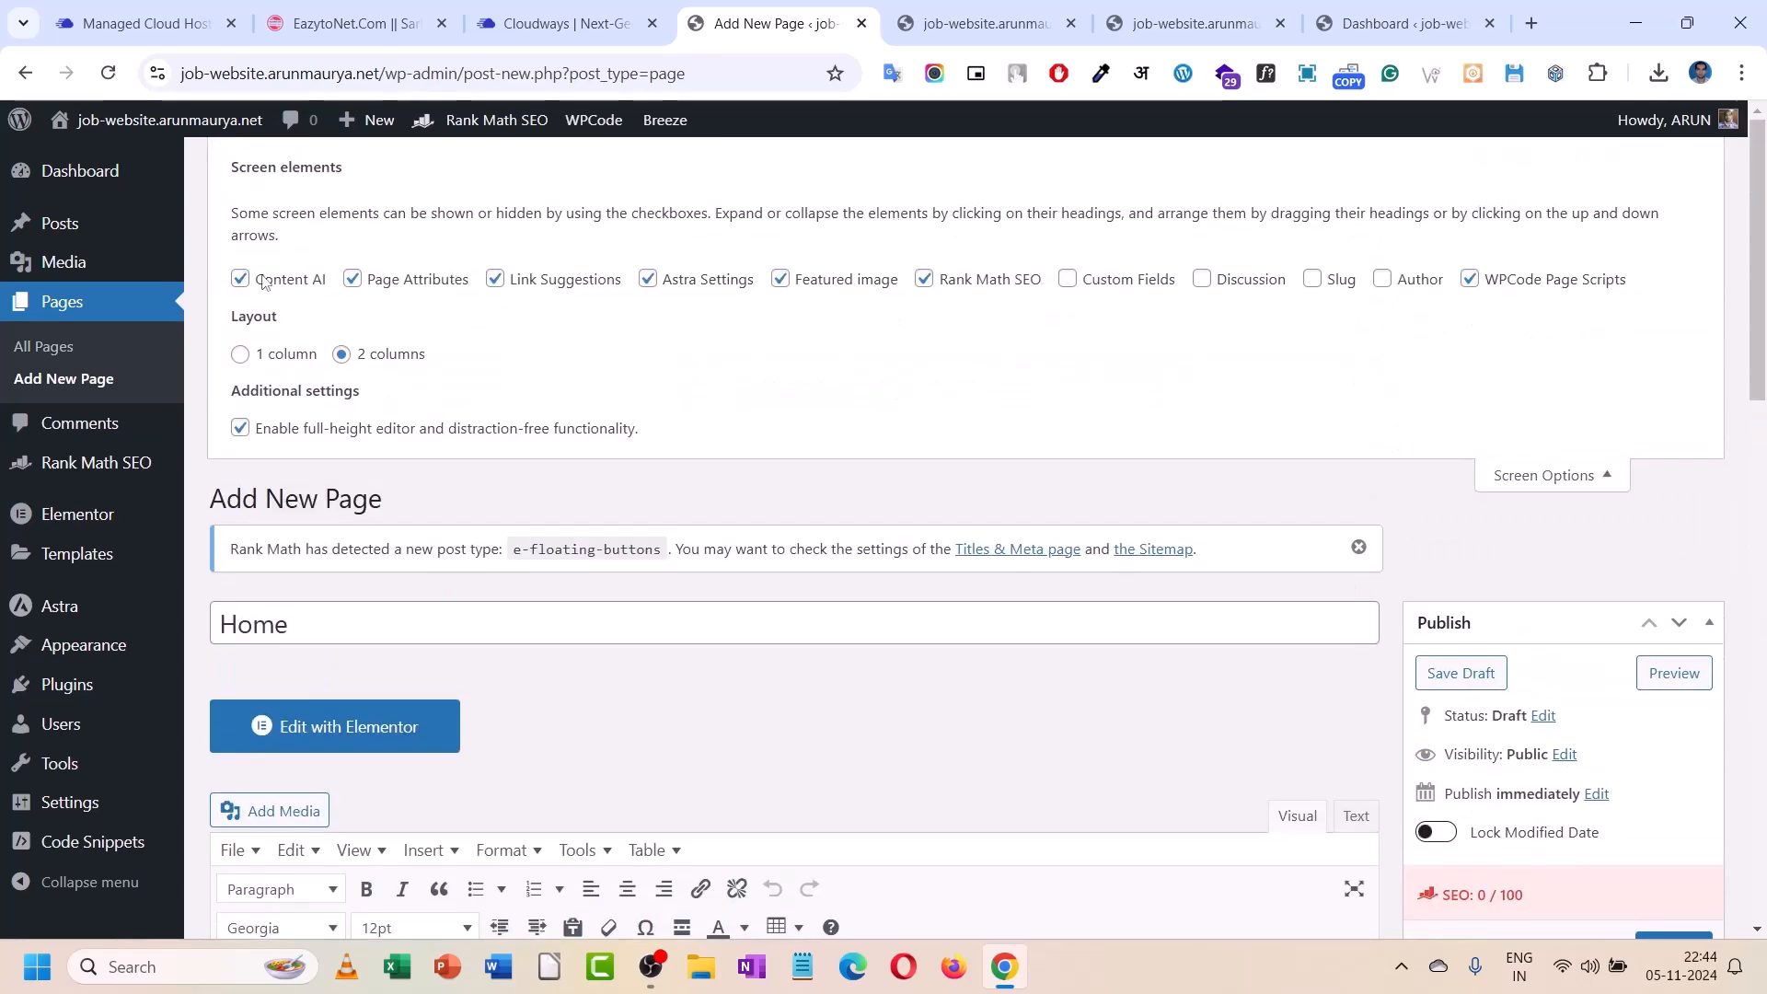
left_click(241, 281)
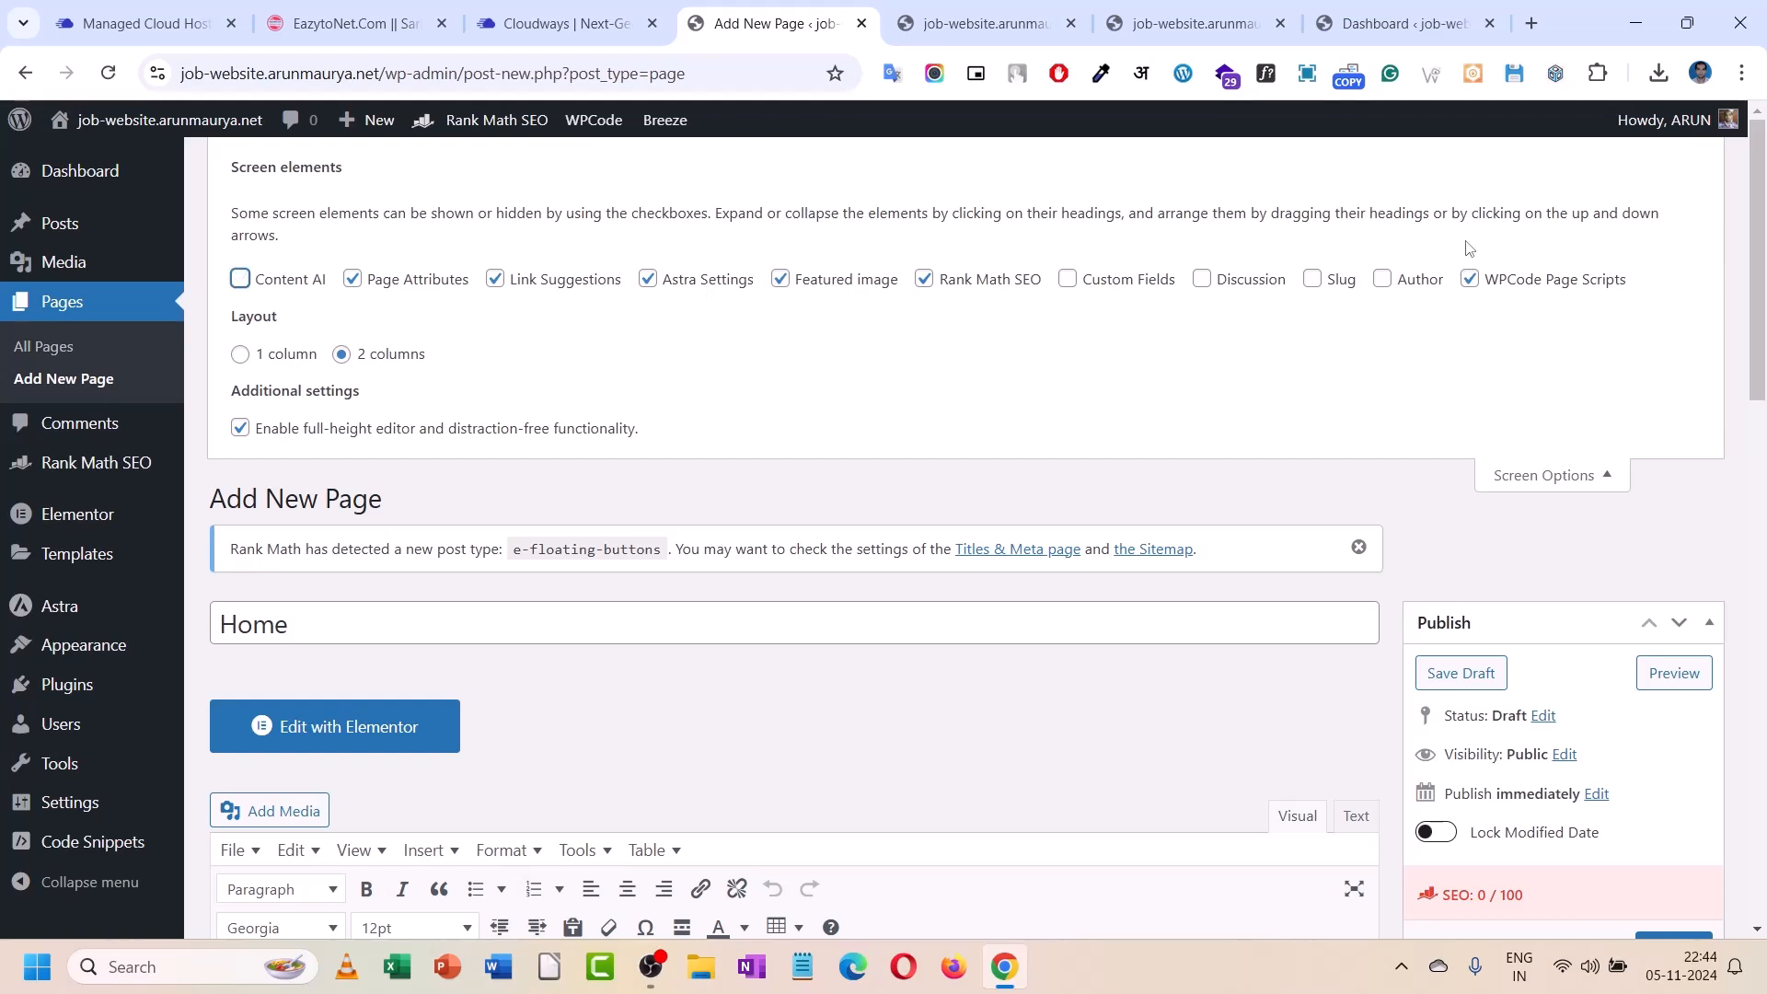
left_click(1581, 488)
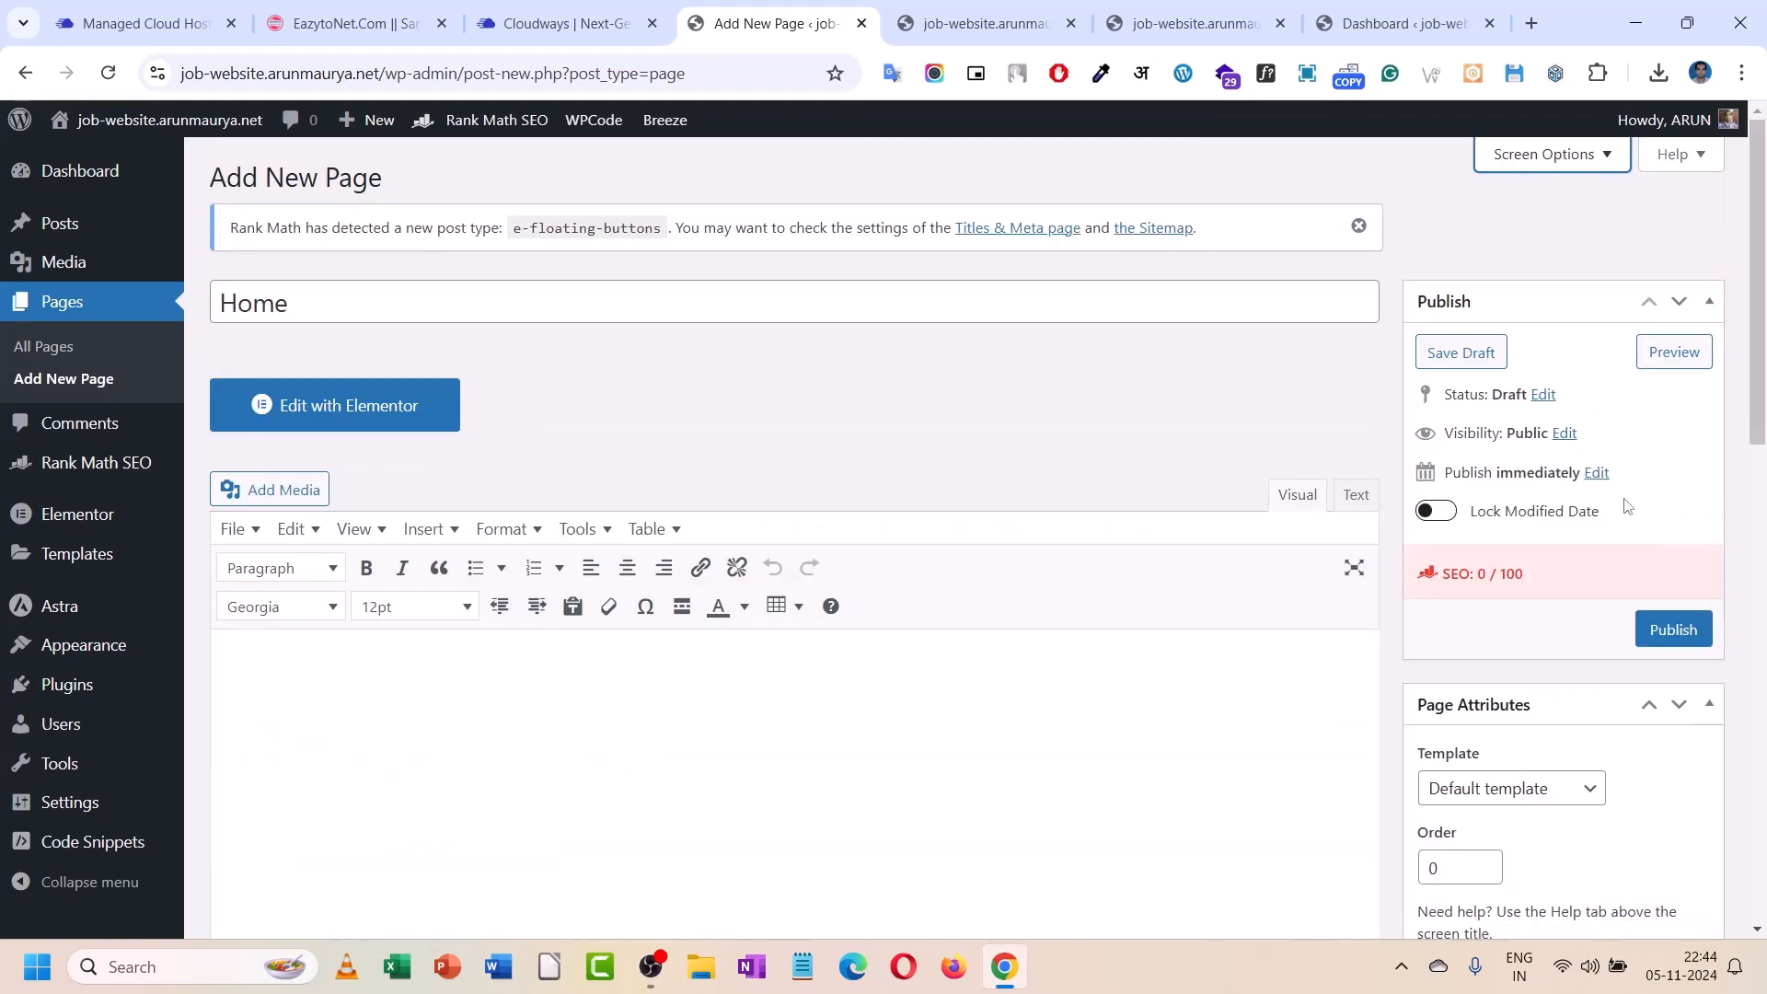
- Publish the Home page and view its live version in a new browser tab
left_click(1670, 635)
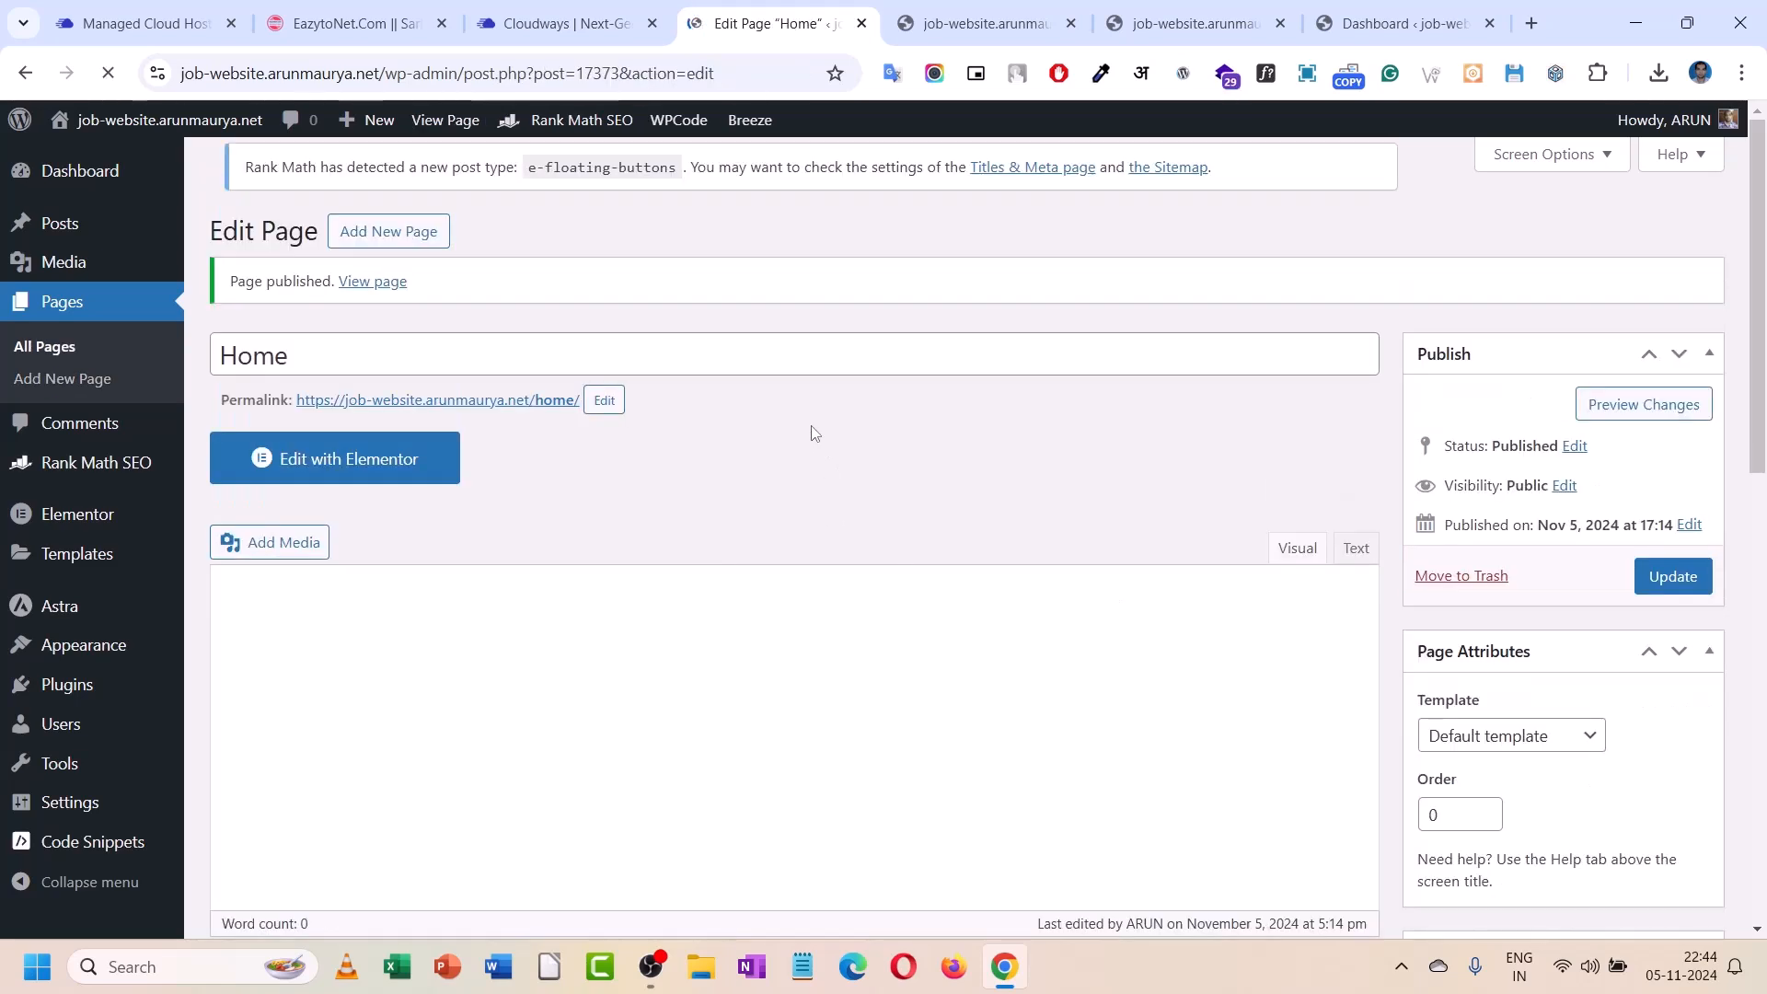
right_click(498, 422)
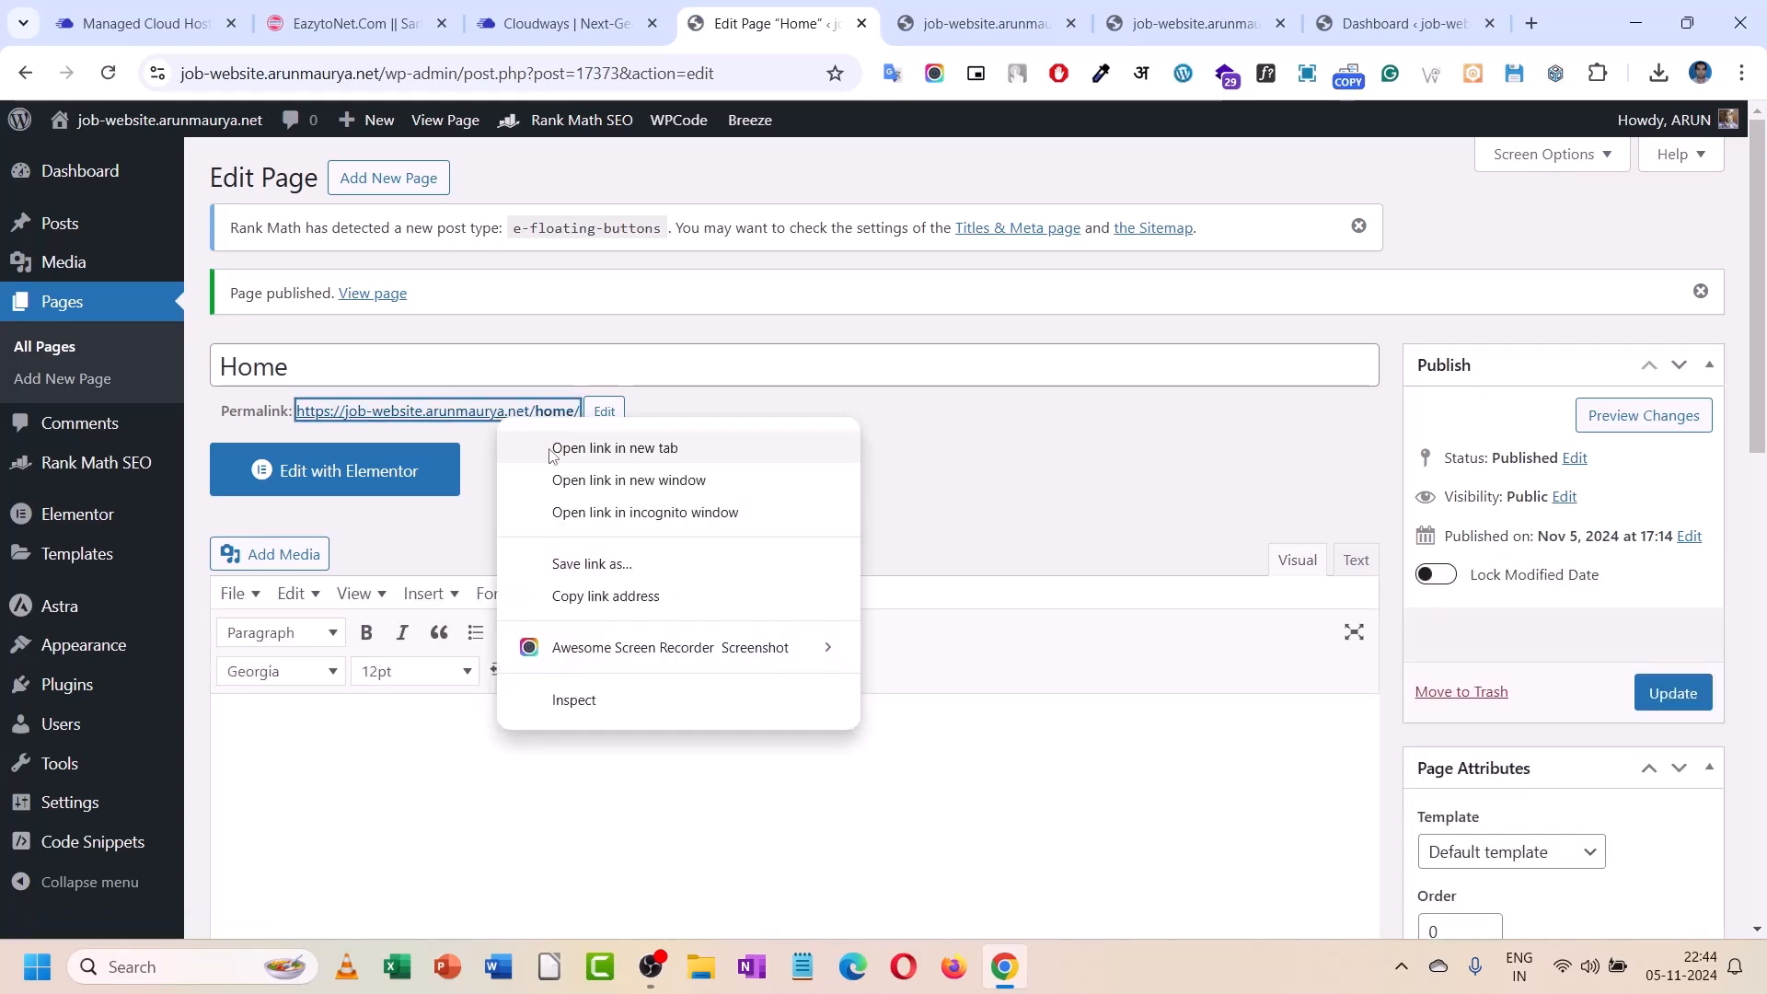
left_click(552, 451)
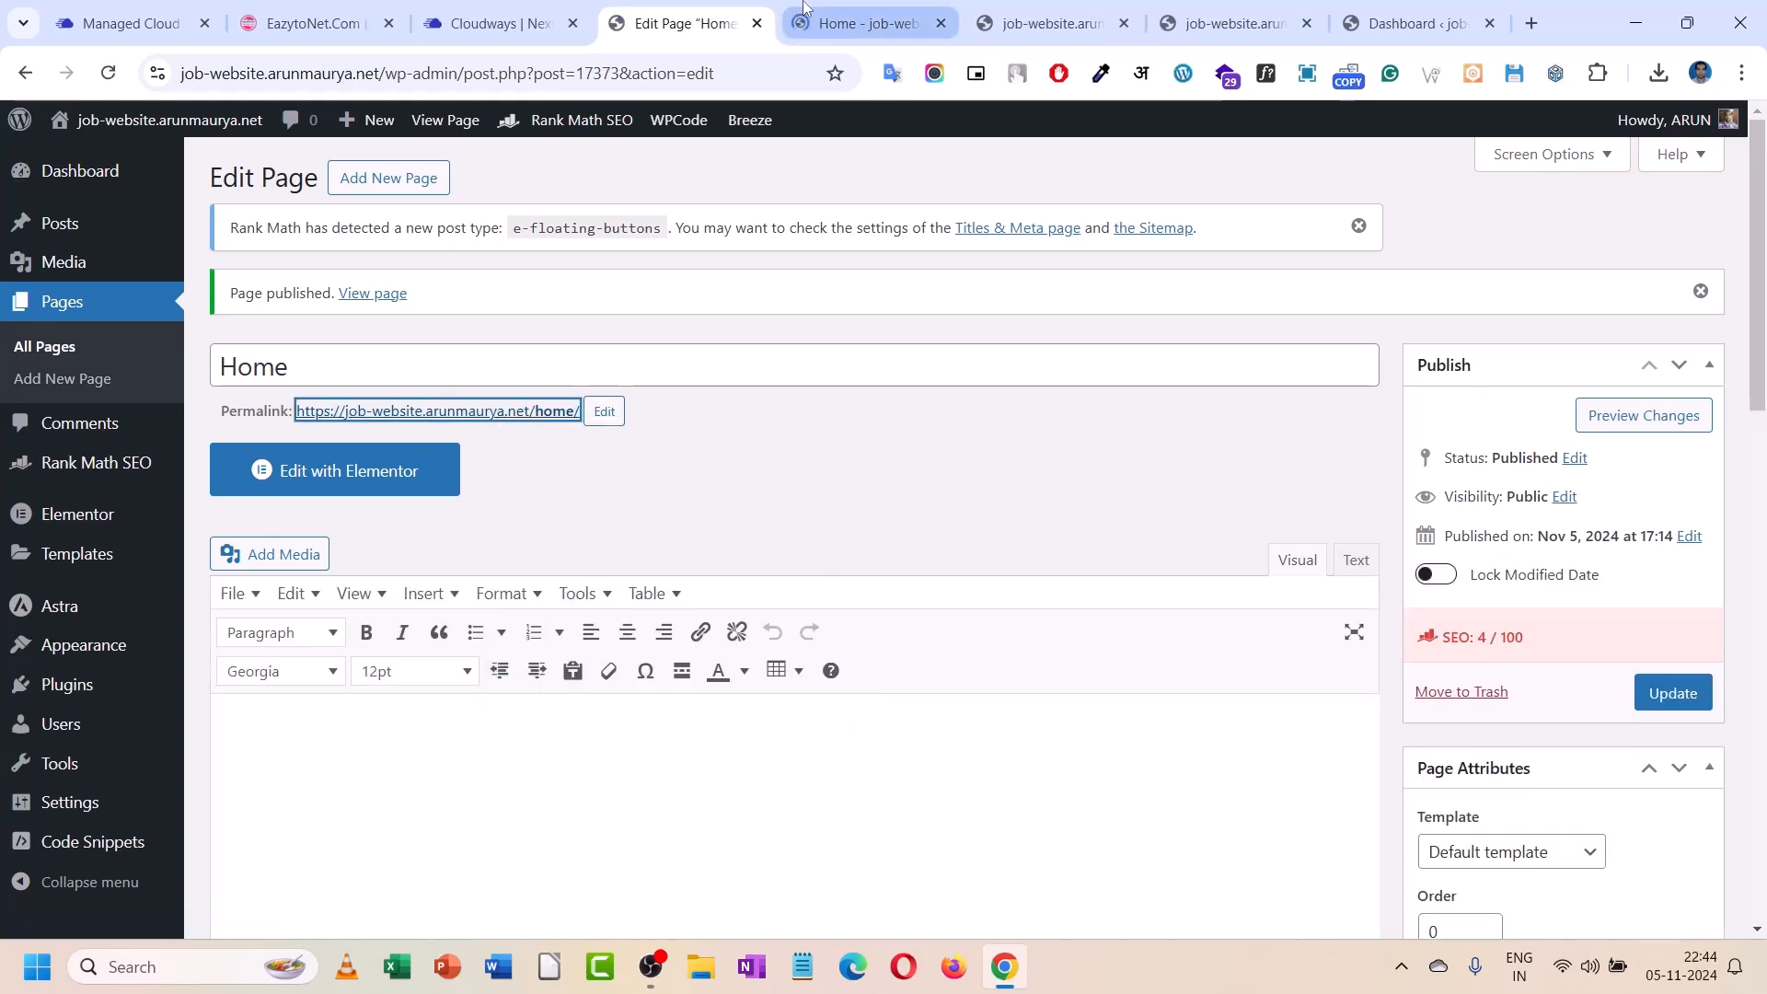
left_click(822, 7)
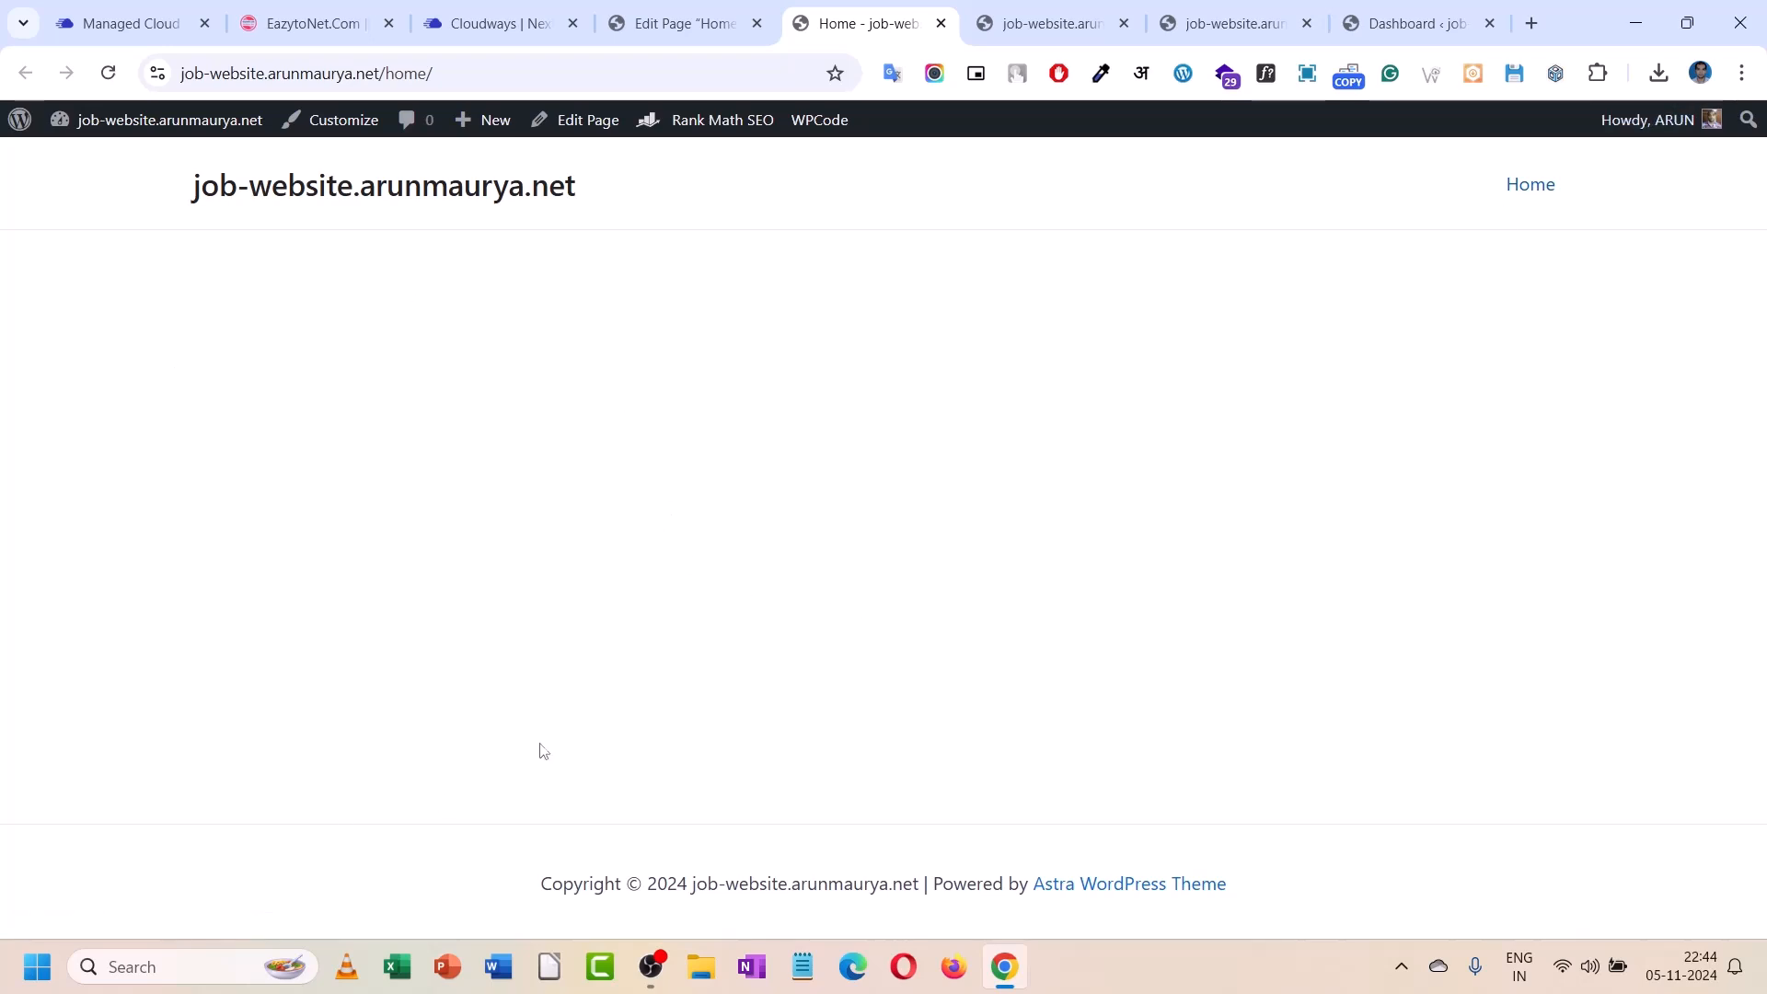
- Create a new WordPress navigation menu named Main_menu
left_click(689, 20)
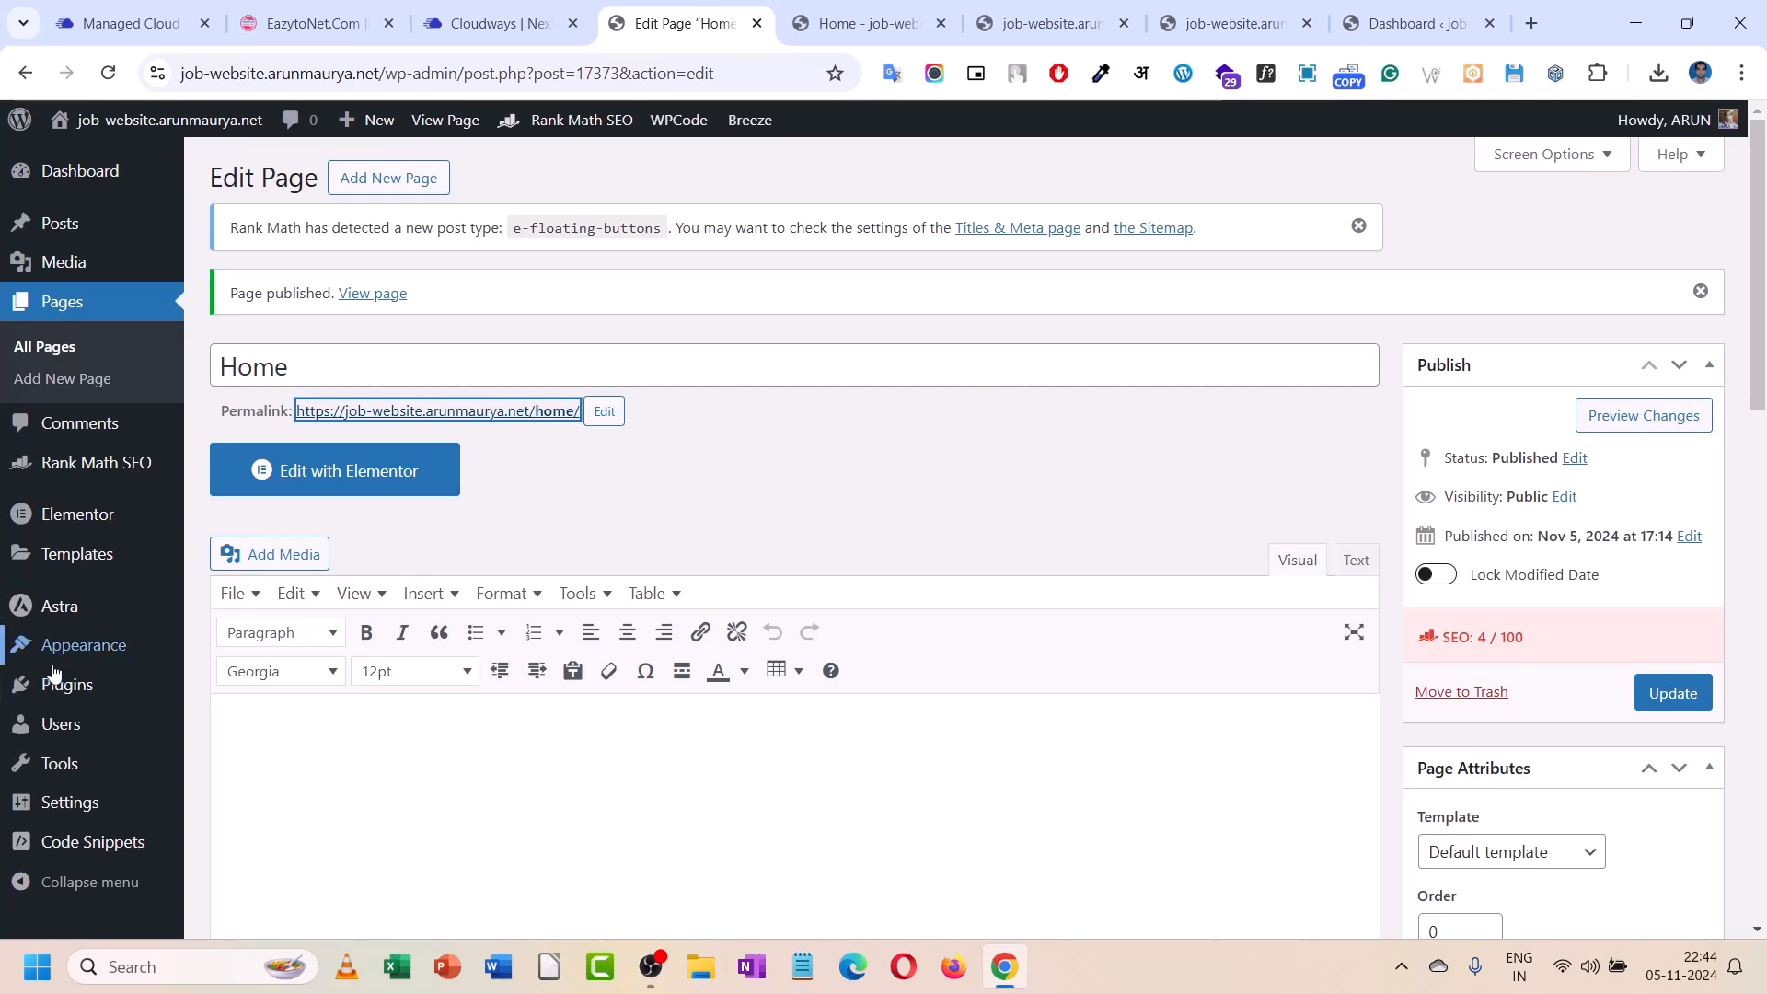
mouse_move(53, 673)
scroll(55, 727, "down", 1)
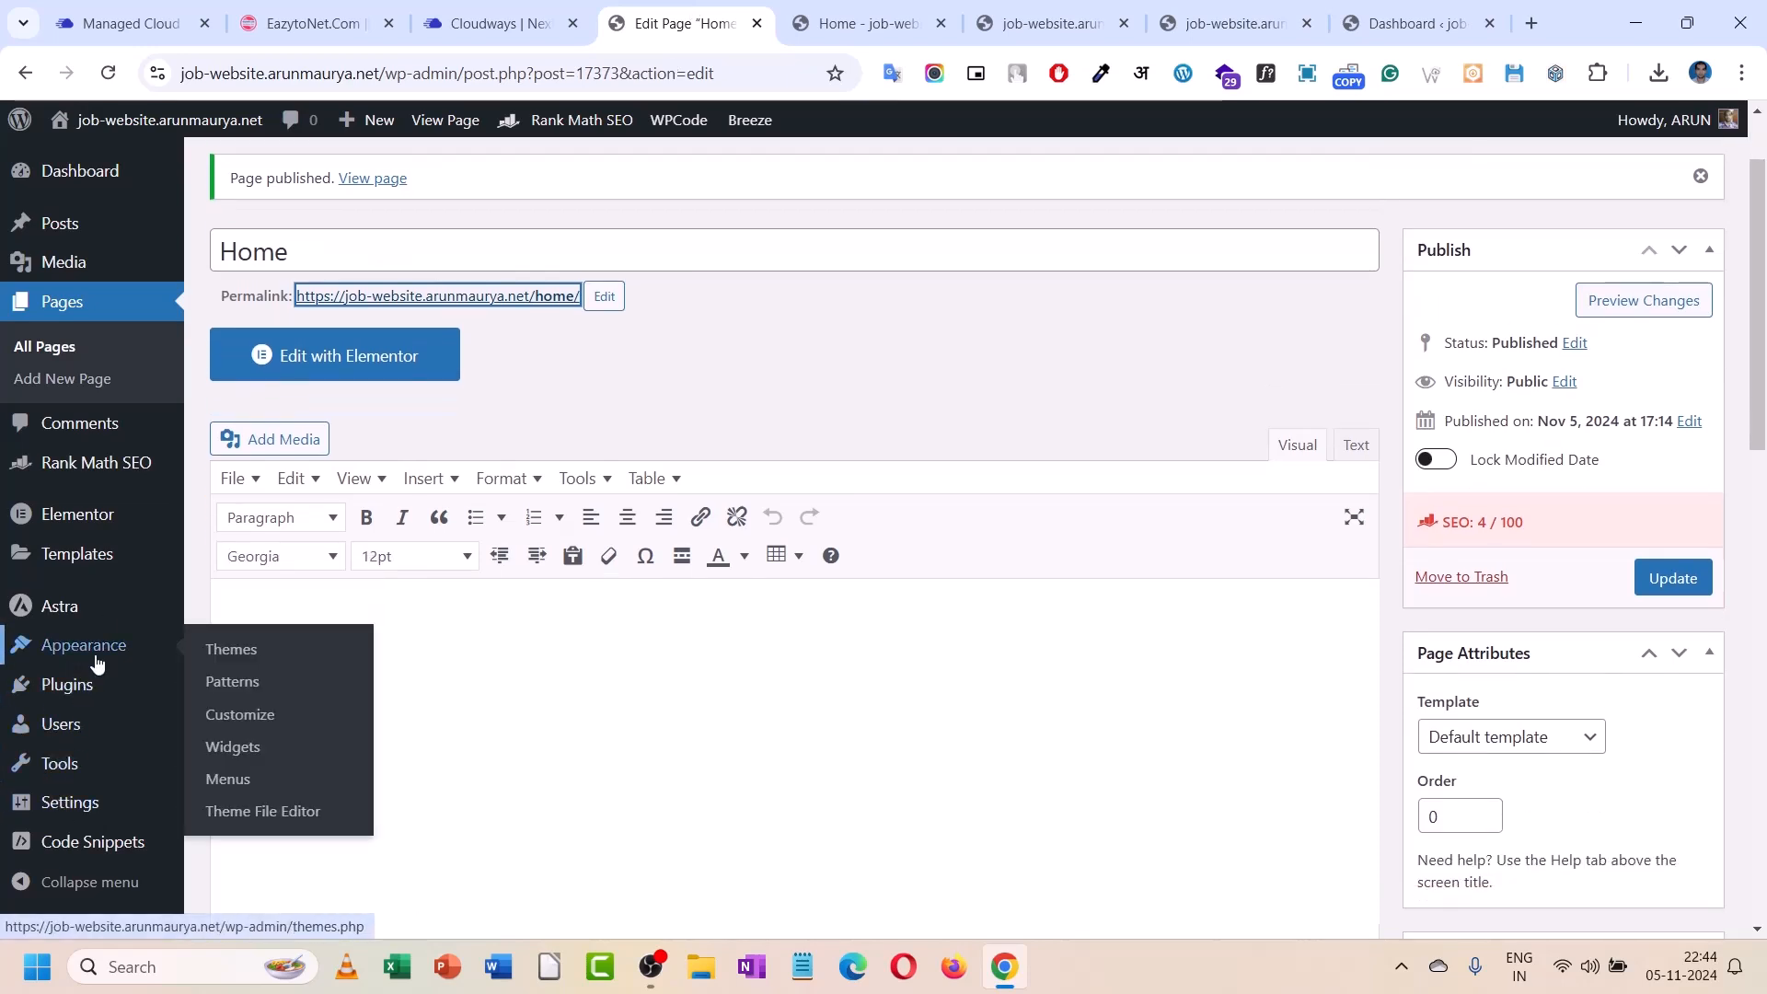
left_click(240, 782)
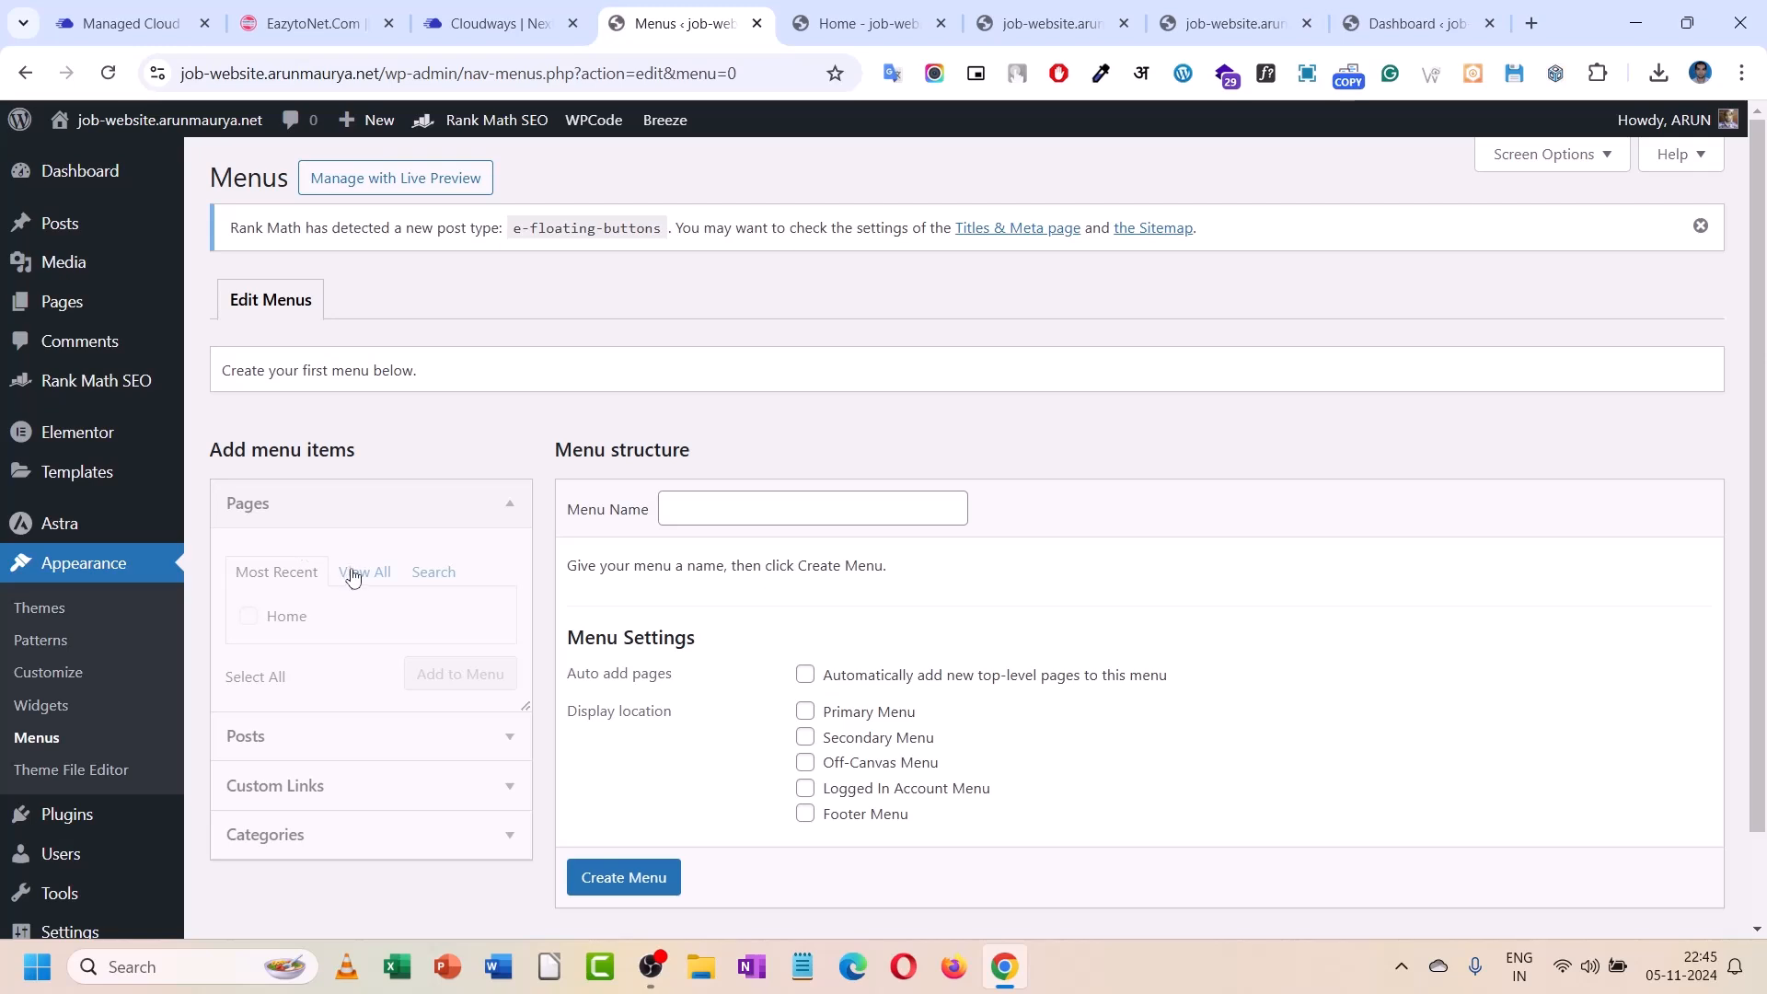
left_click(715, 517)
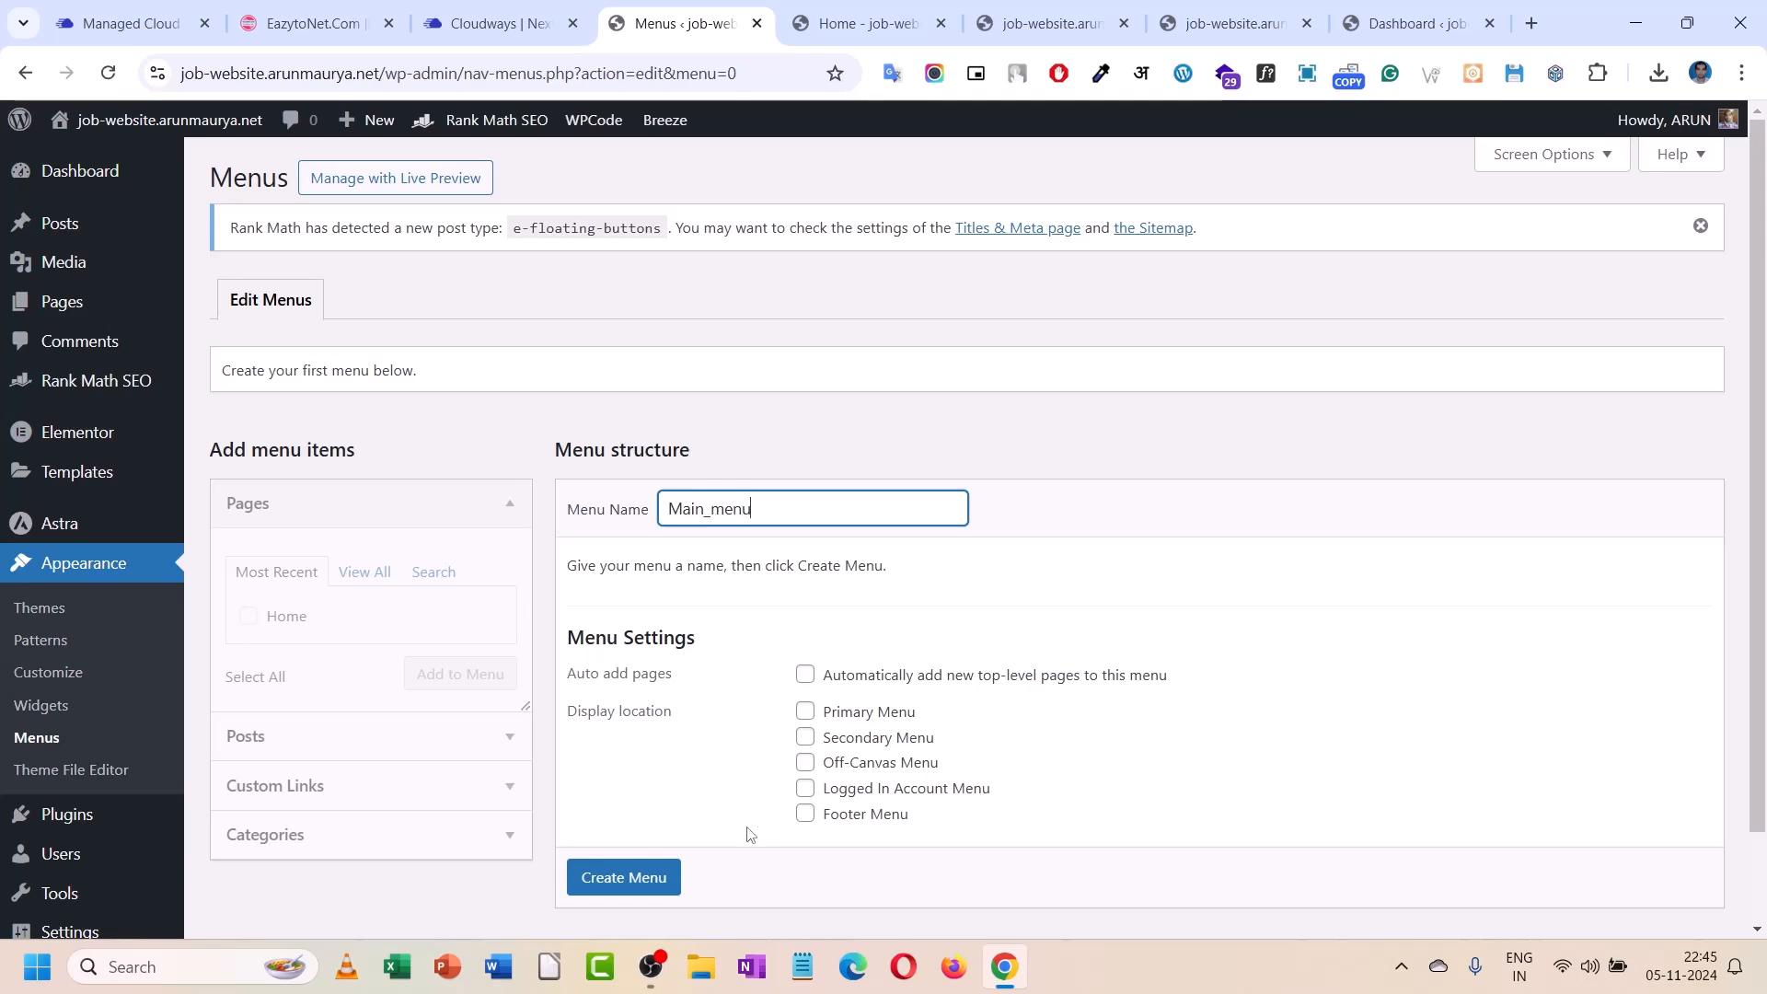
scroll(642, 875, "down", 1)
left_click(632, 841)
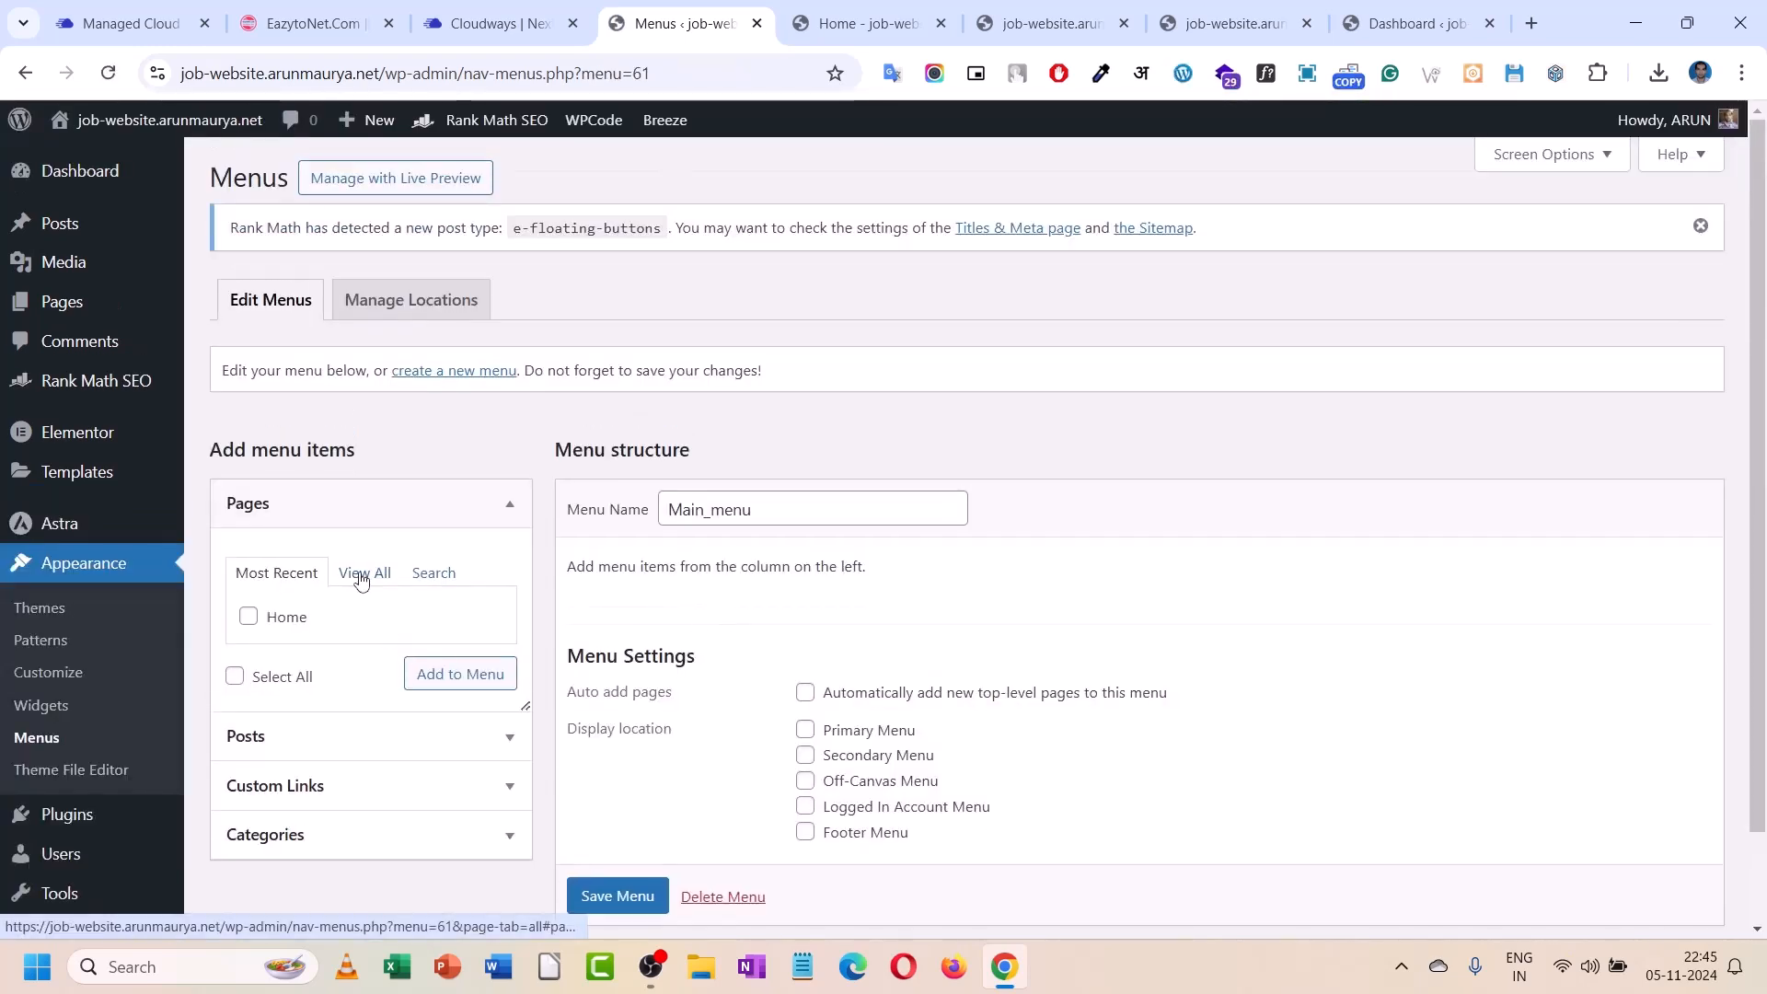
- Add the second Home entry from the full page list to Main_menu
left_click(355, 574)
left_click(282, 645)
left_click(462, 702)
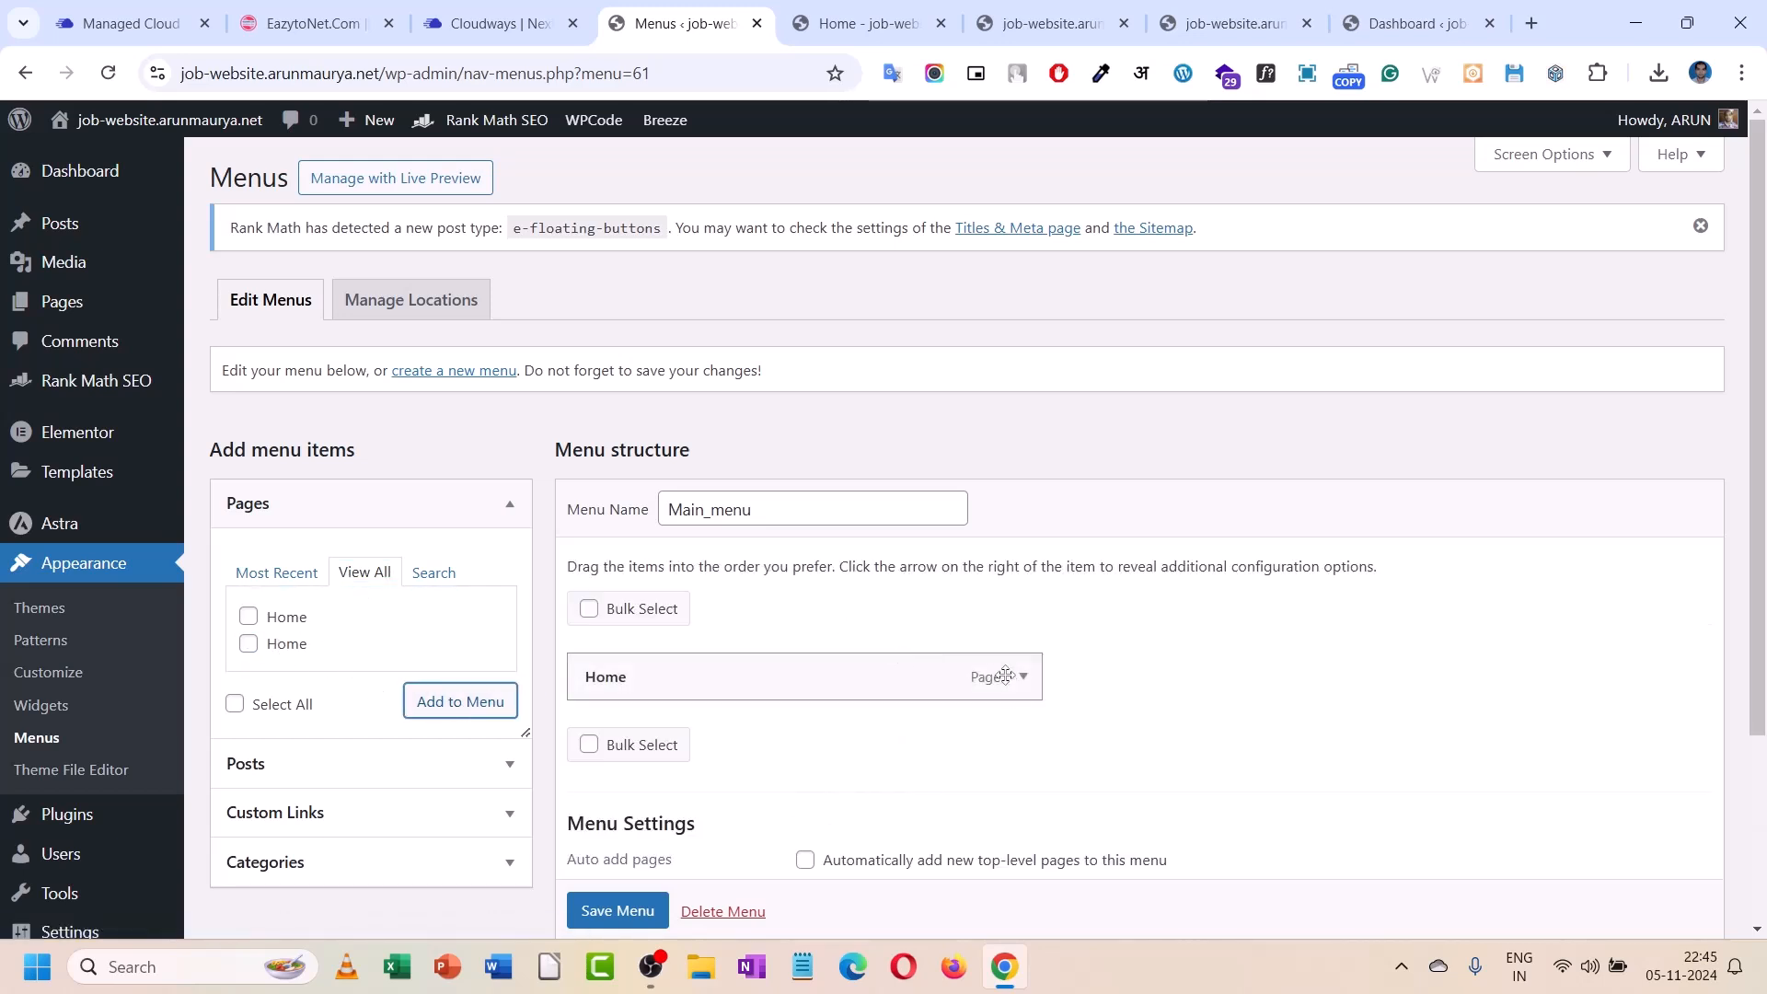
- Add the categories Admission, Admit Card, Latest Jobs, Results, Sarkari Yojana and Scholarship to Main_menu
scroll(387, 718, "down", 1)
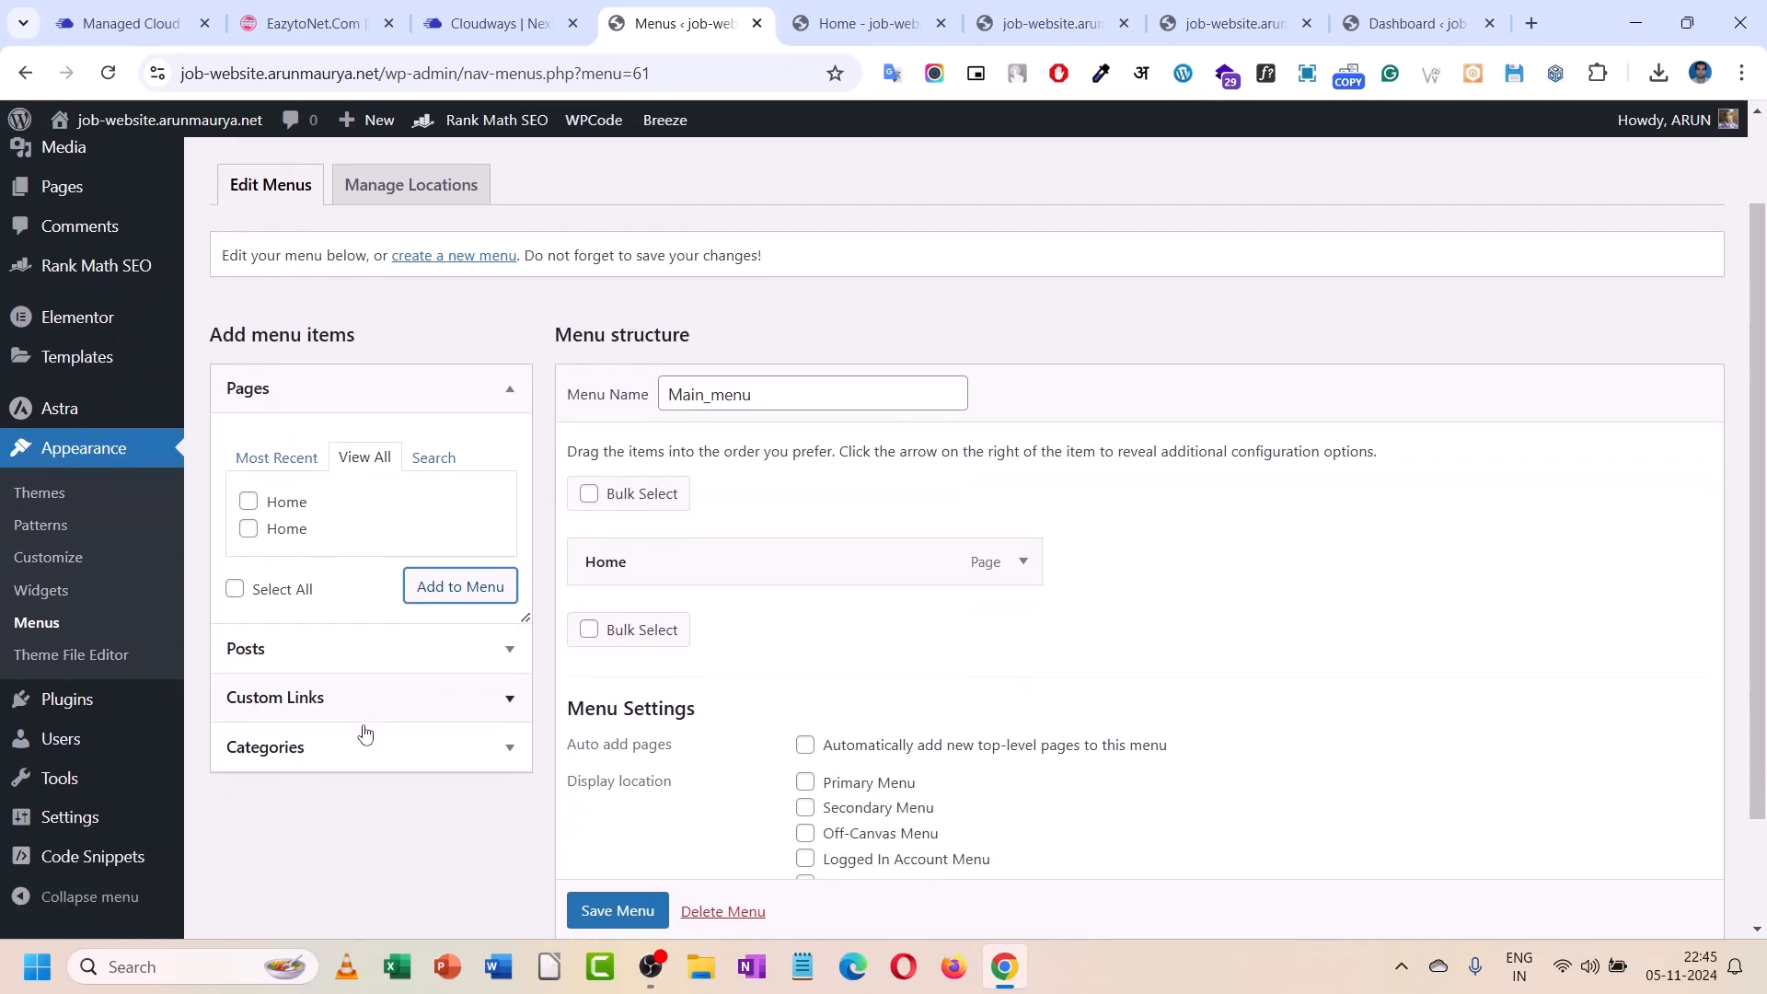
left_click(353, 744)
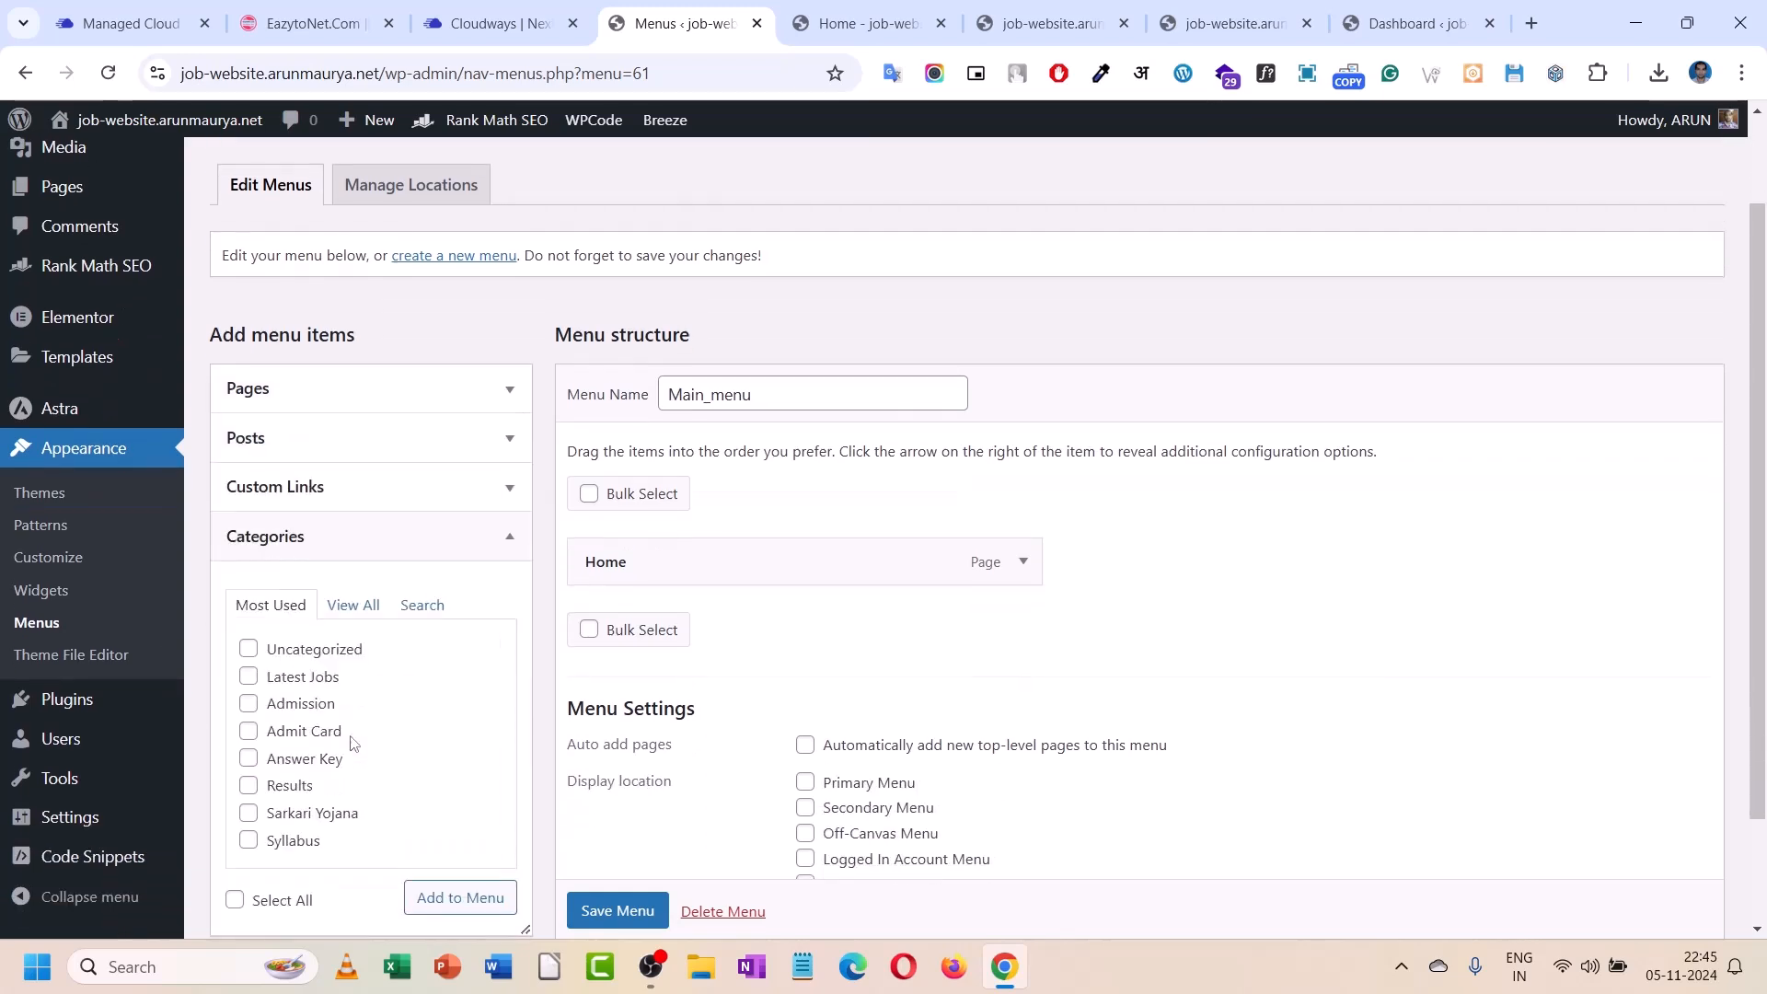
left_click(347, 615)
left_click(249, 841)
left_click(248, 734)
left_click(249, 678)
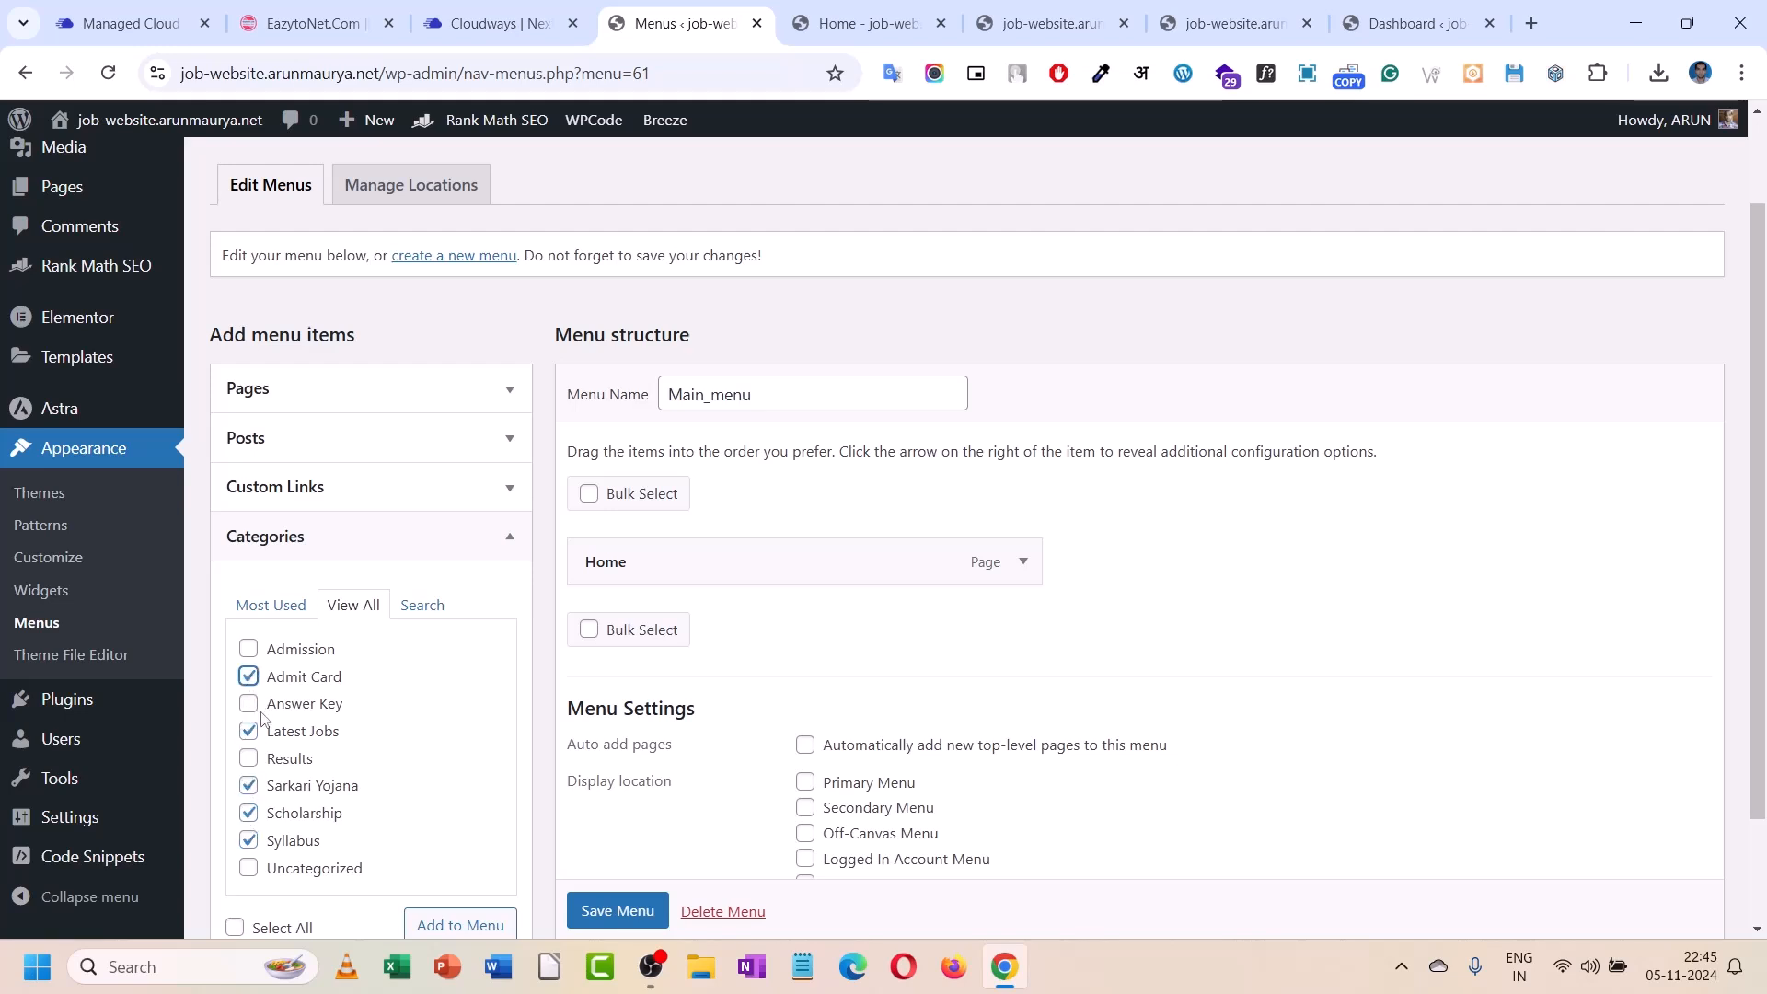
left_click(252, 847)
left_click(249, 758)
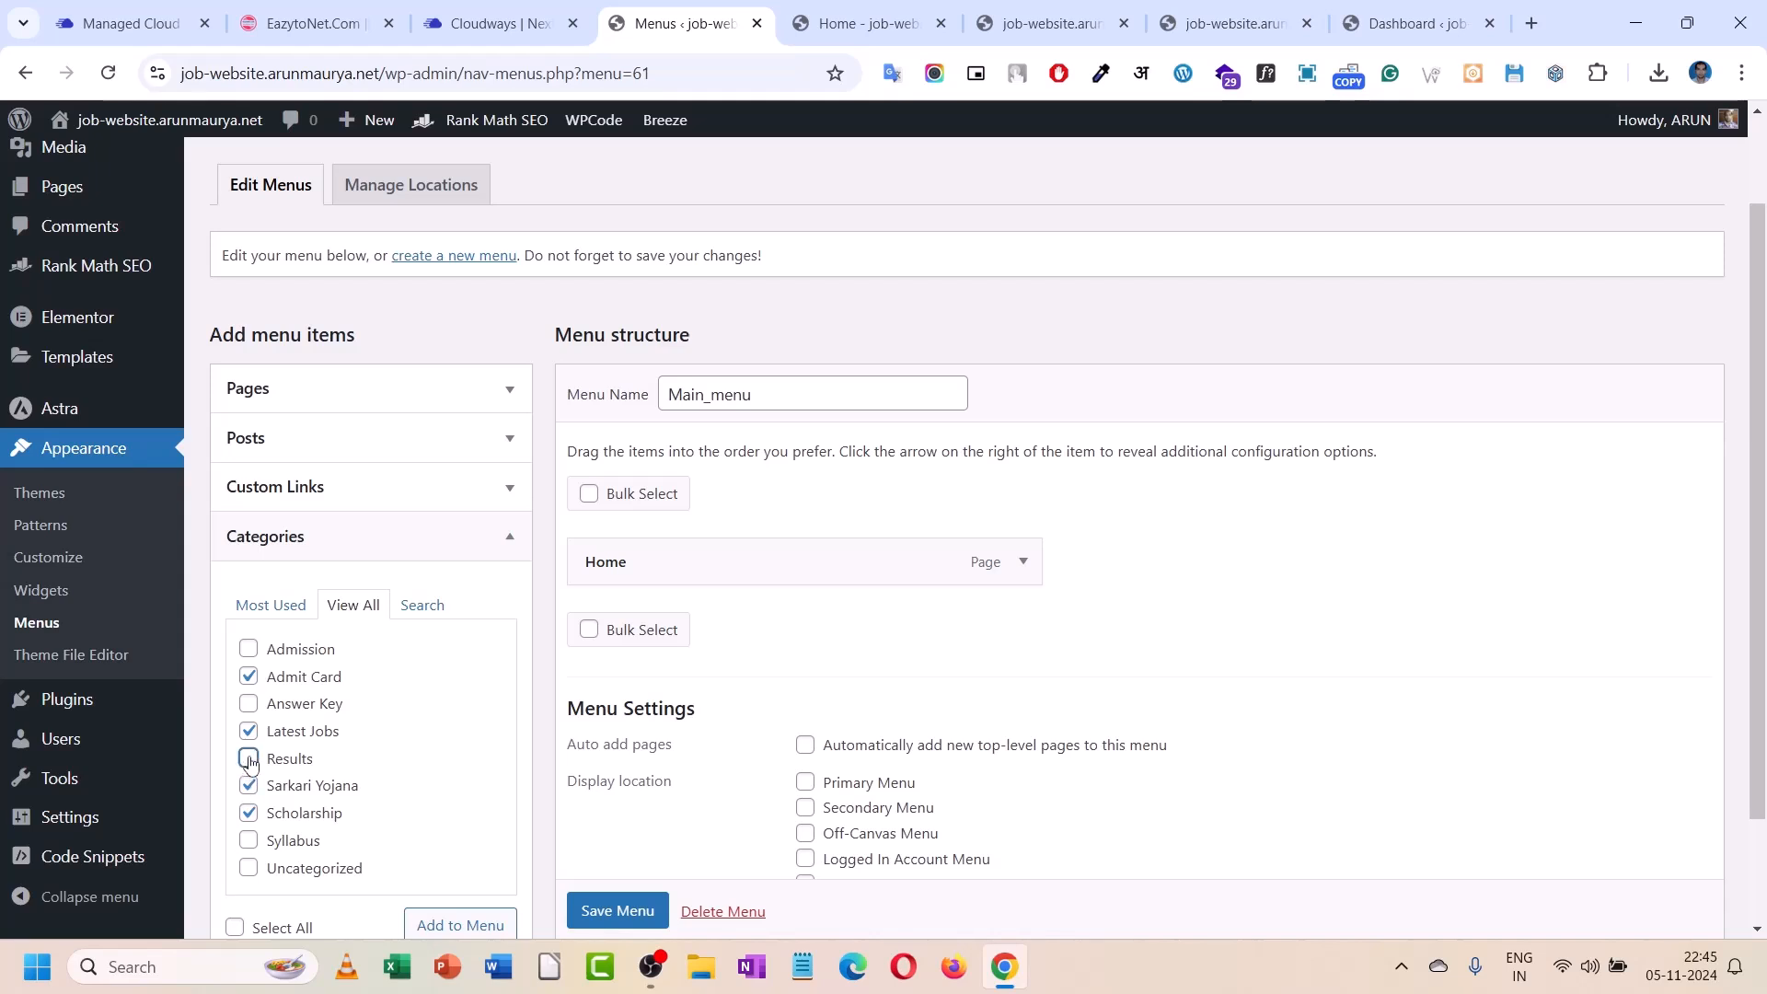
left_click(249, 650)
left_click(439, 923)
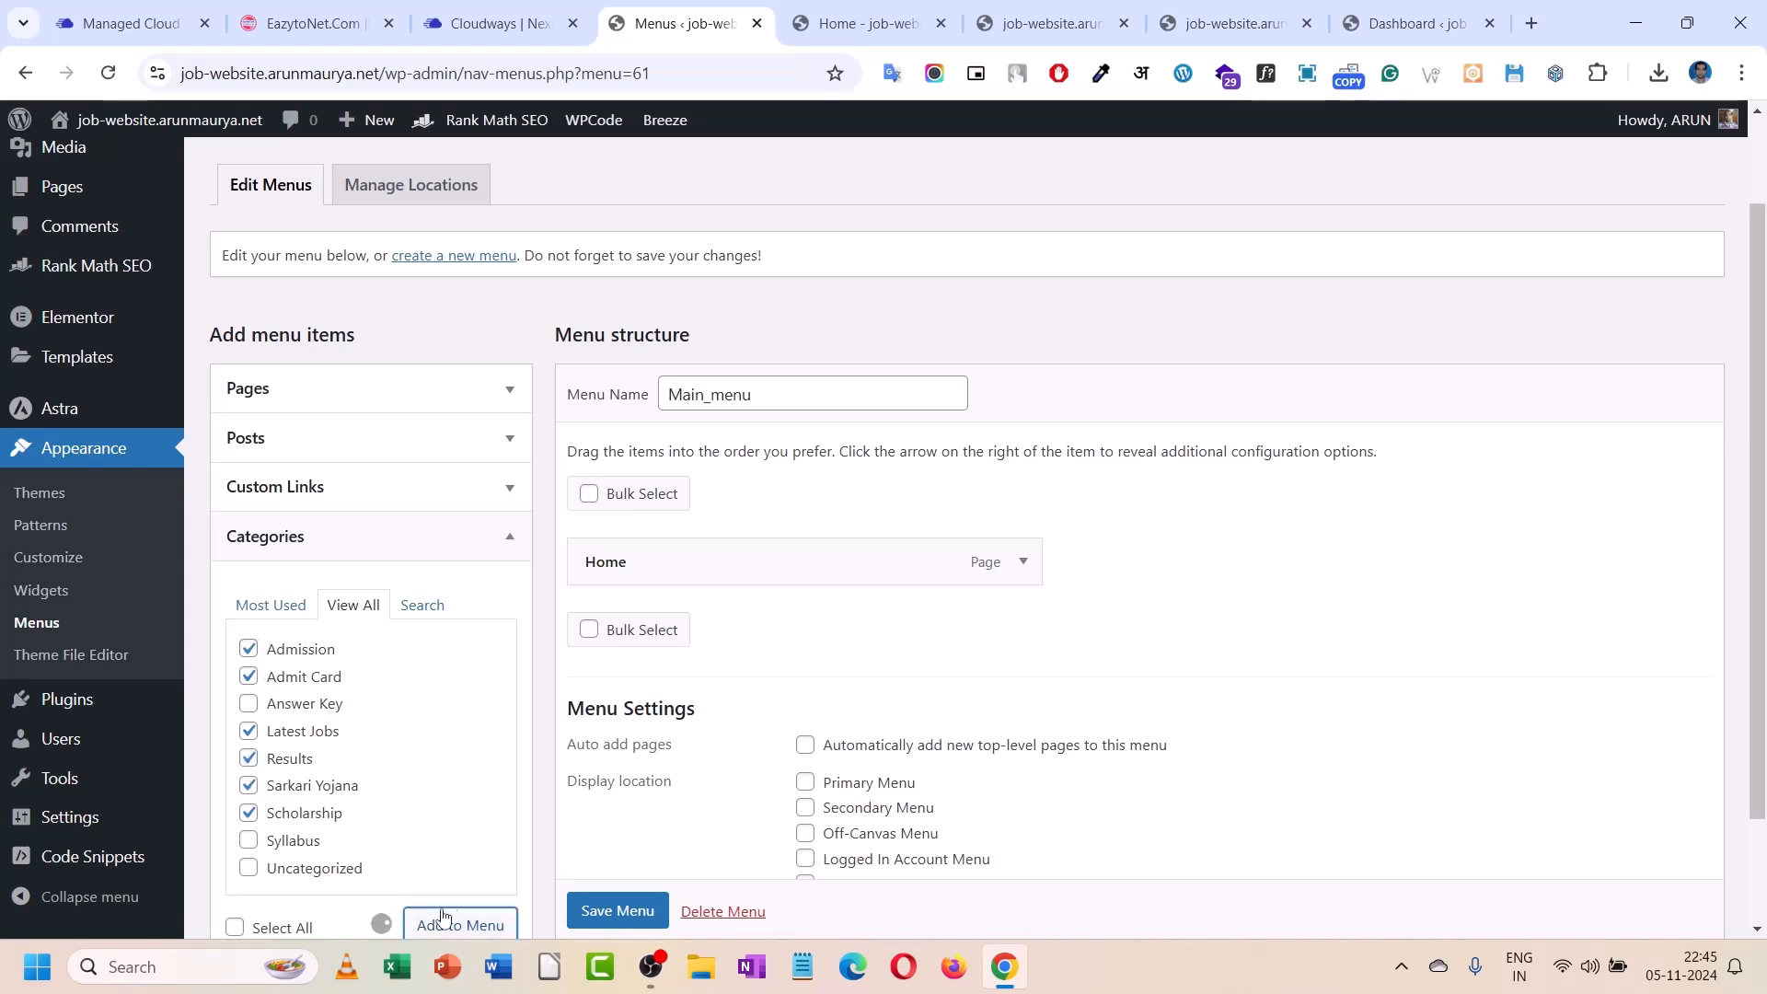
- Reorder the menu items as Home, Latest Jobs, Admit Card, Results, Admission, Sarkari Yojana, Scholarship
scroll(453, 831, "down", 1)
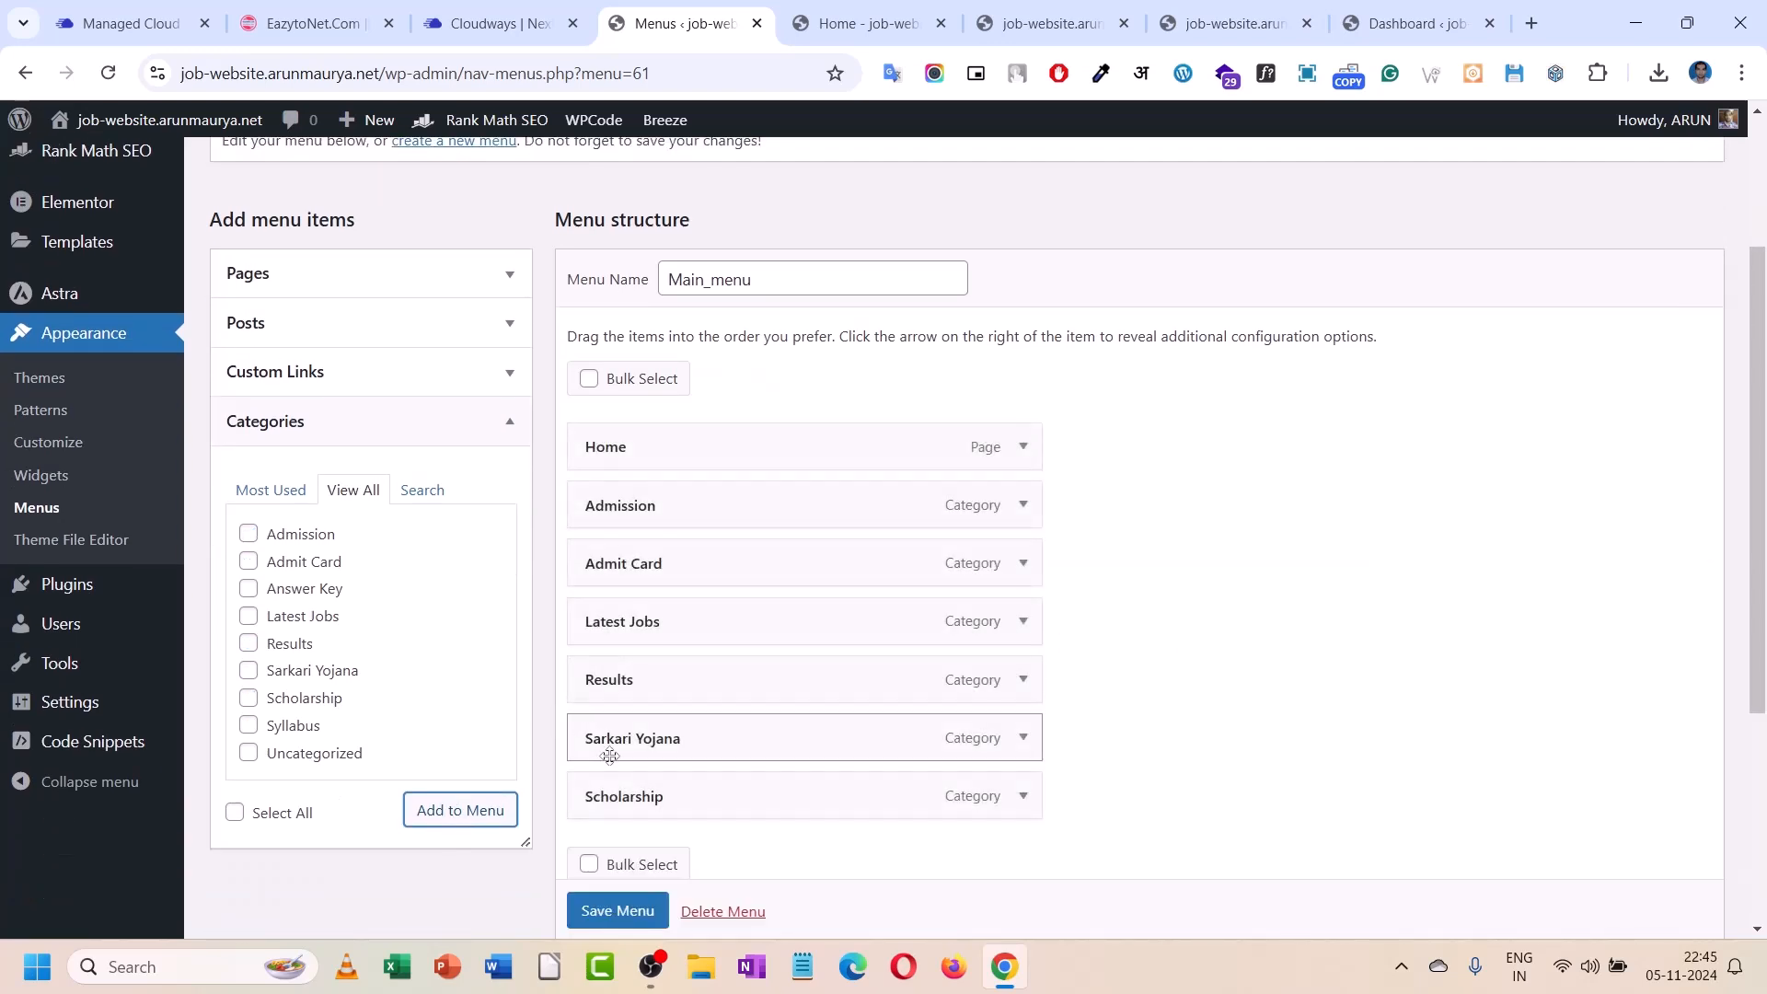
left_click_drag(647, 633, 661, 714)
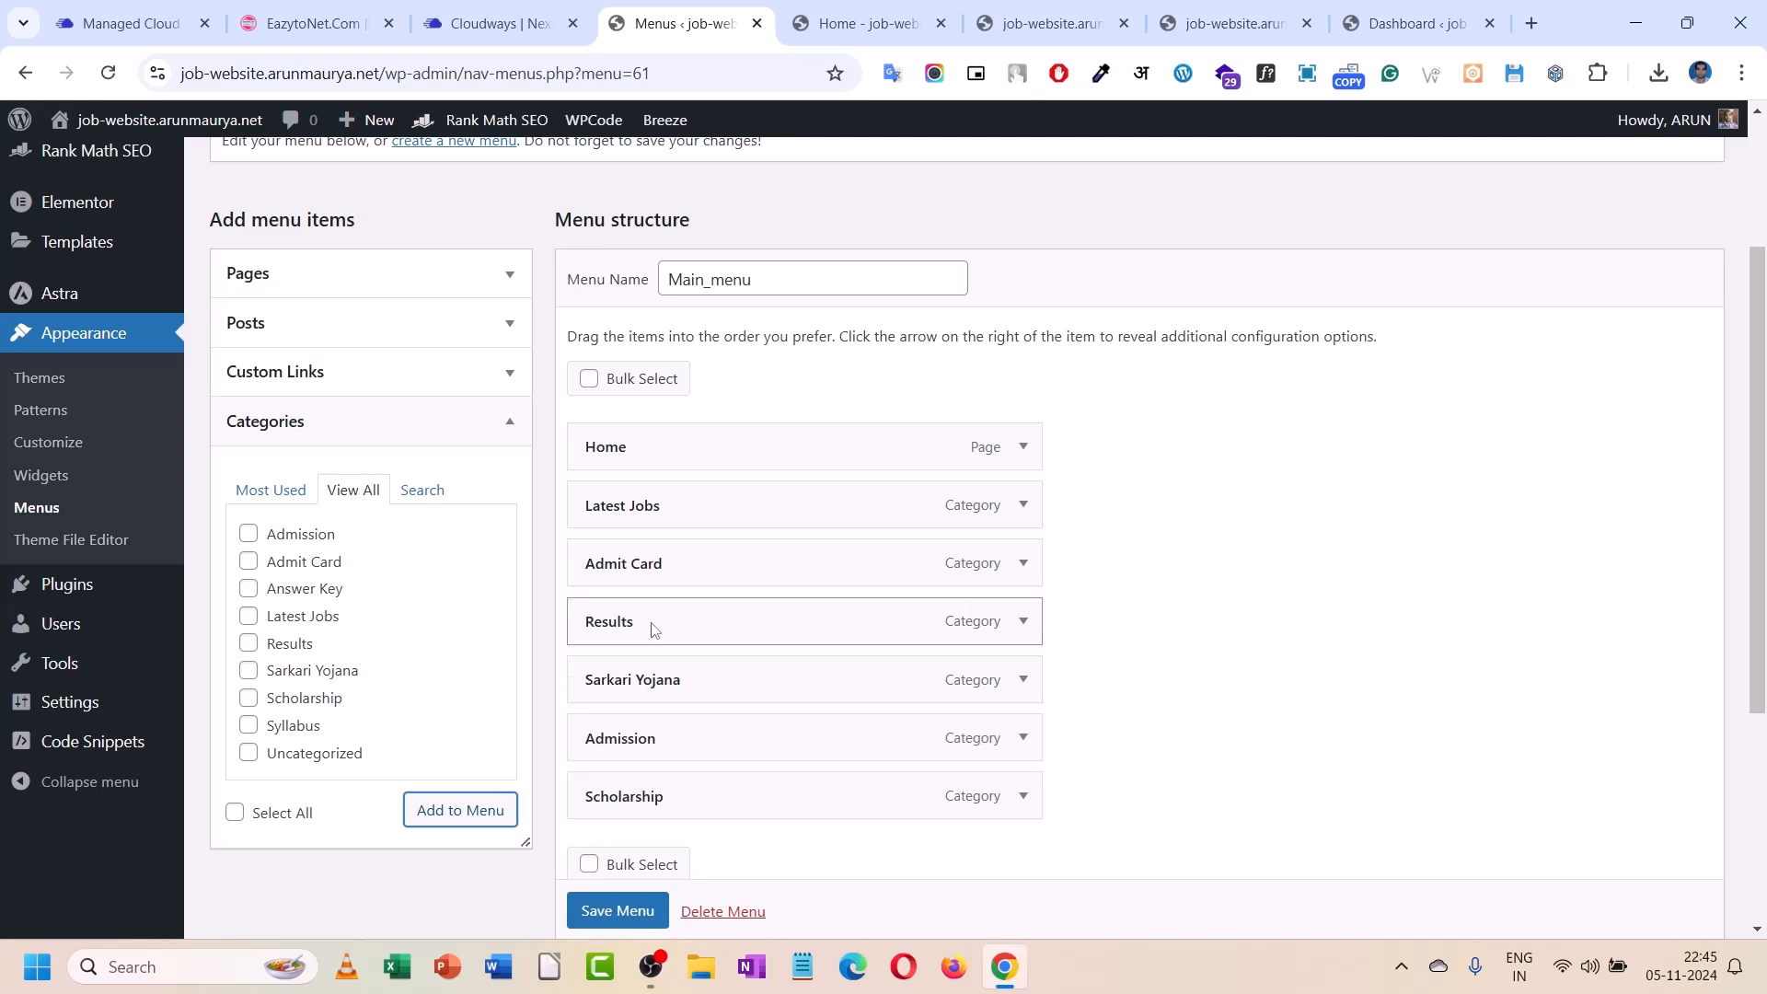
left_click_drag(650, 739, 616, 715)
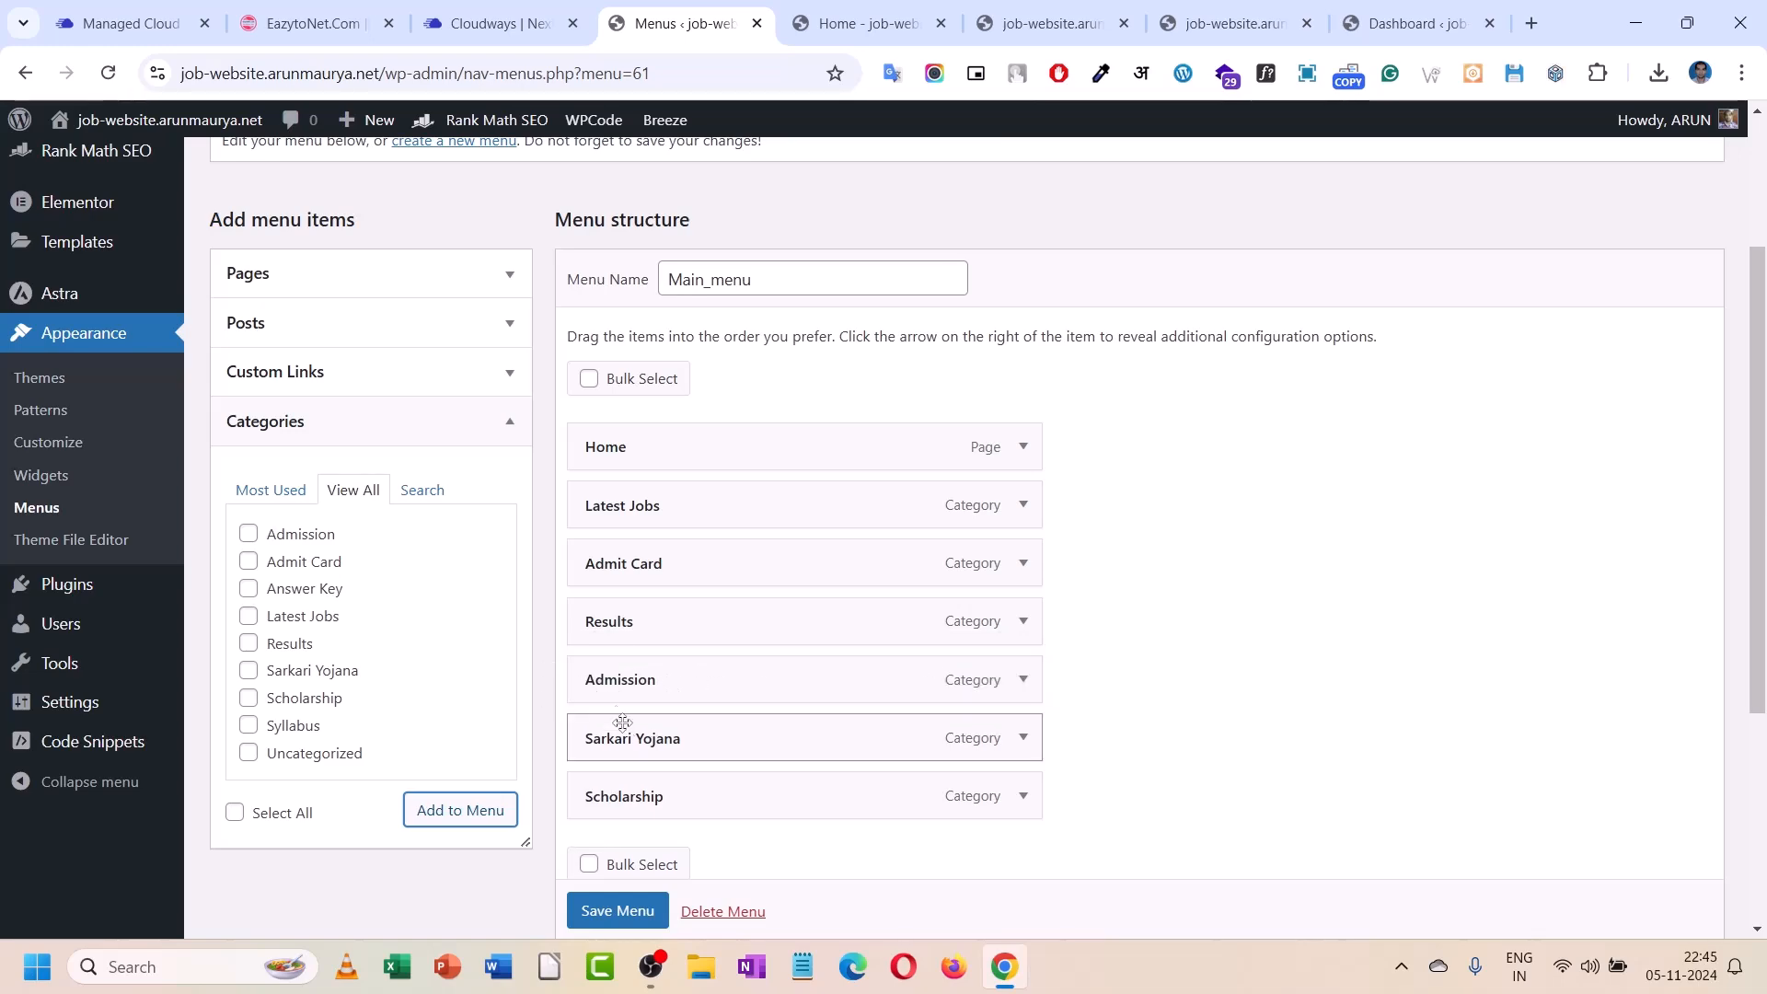
- Assign Main_menu to the Primary Menu and Off-Canvas Menu locations and save the menu
scroll(616, 715, "down", 4)
left_click(807, 675)
left_click(807, 723)
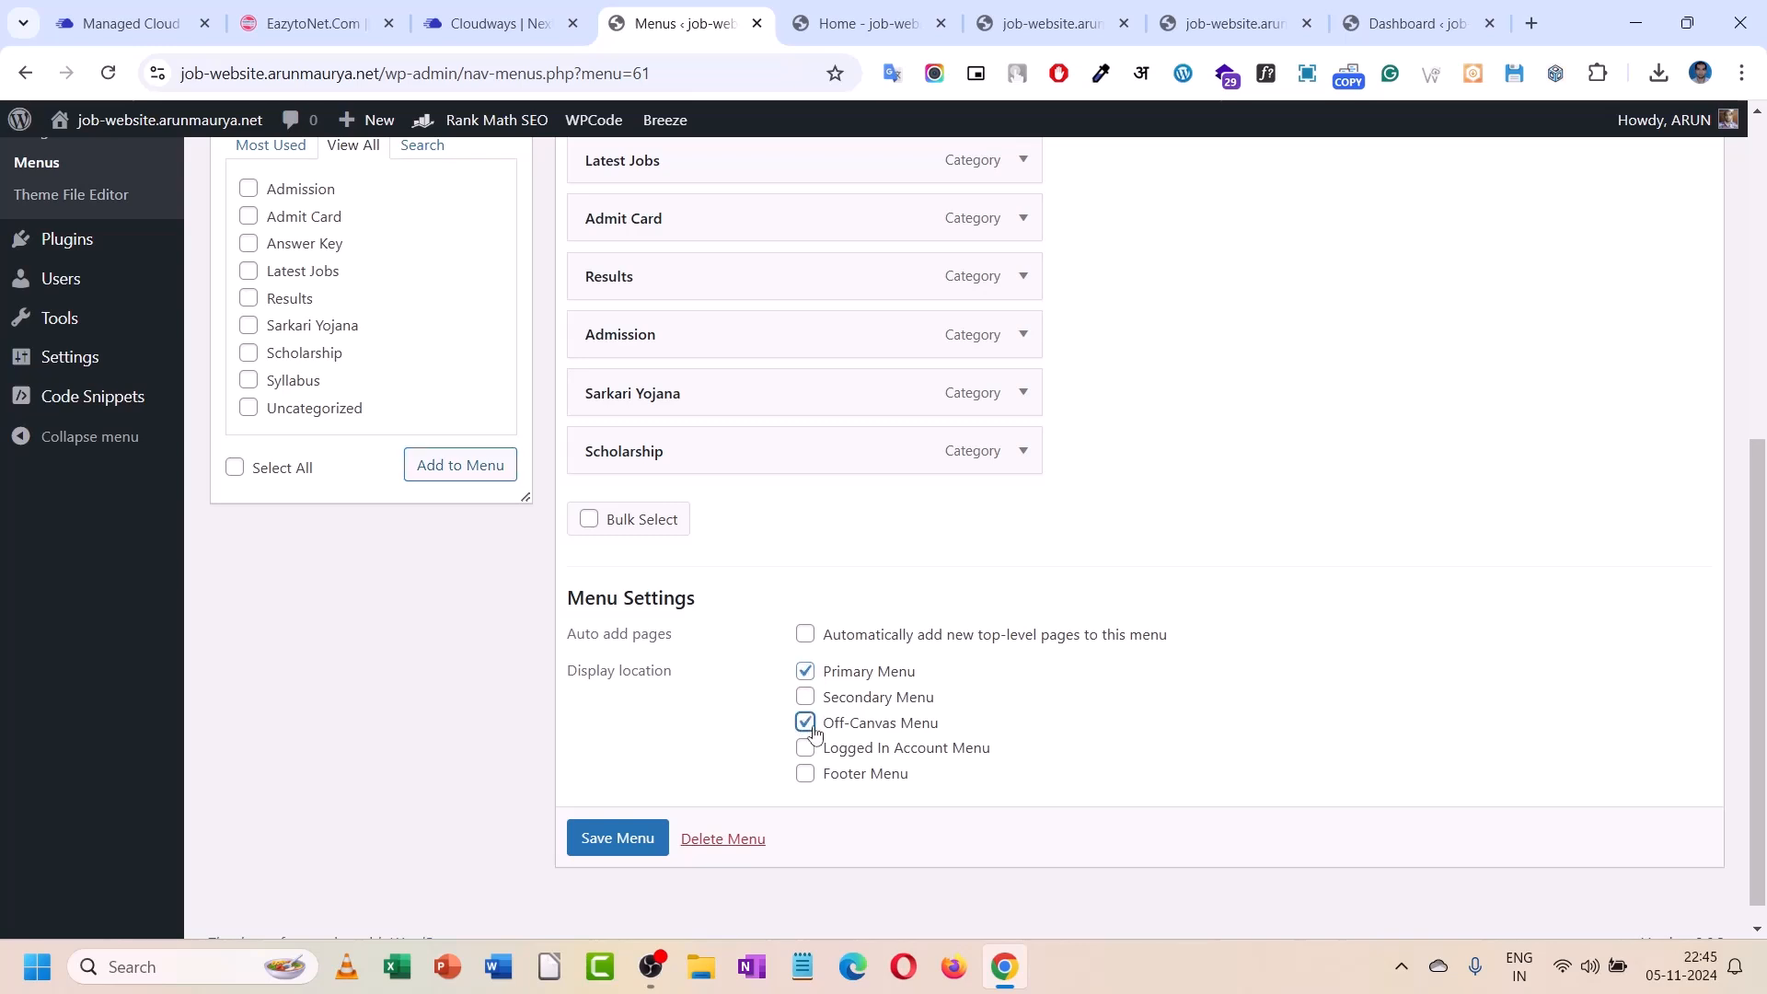
left_click(602, 842)
- Check the new menu on the live site and compare the site's front page with the Home page
left_click(865, 23)
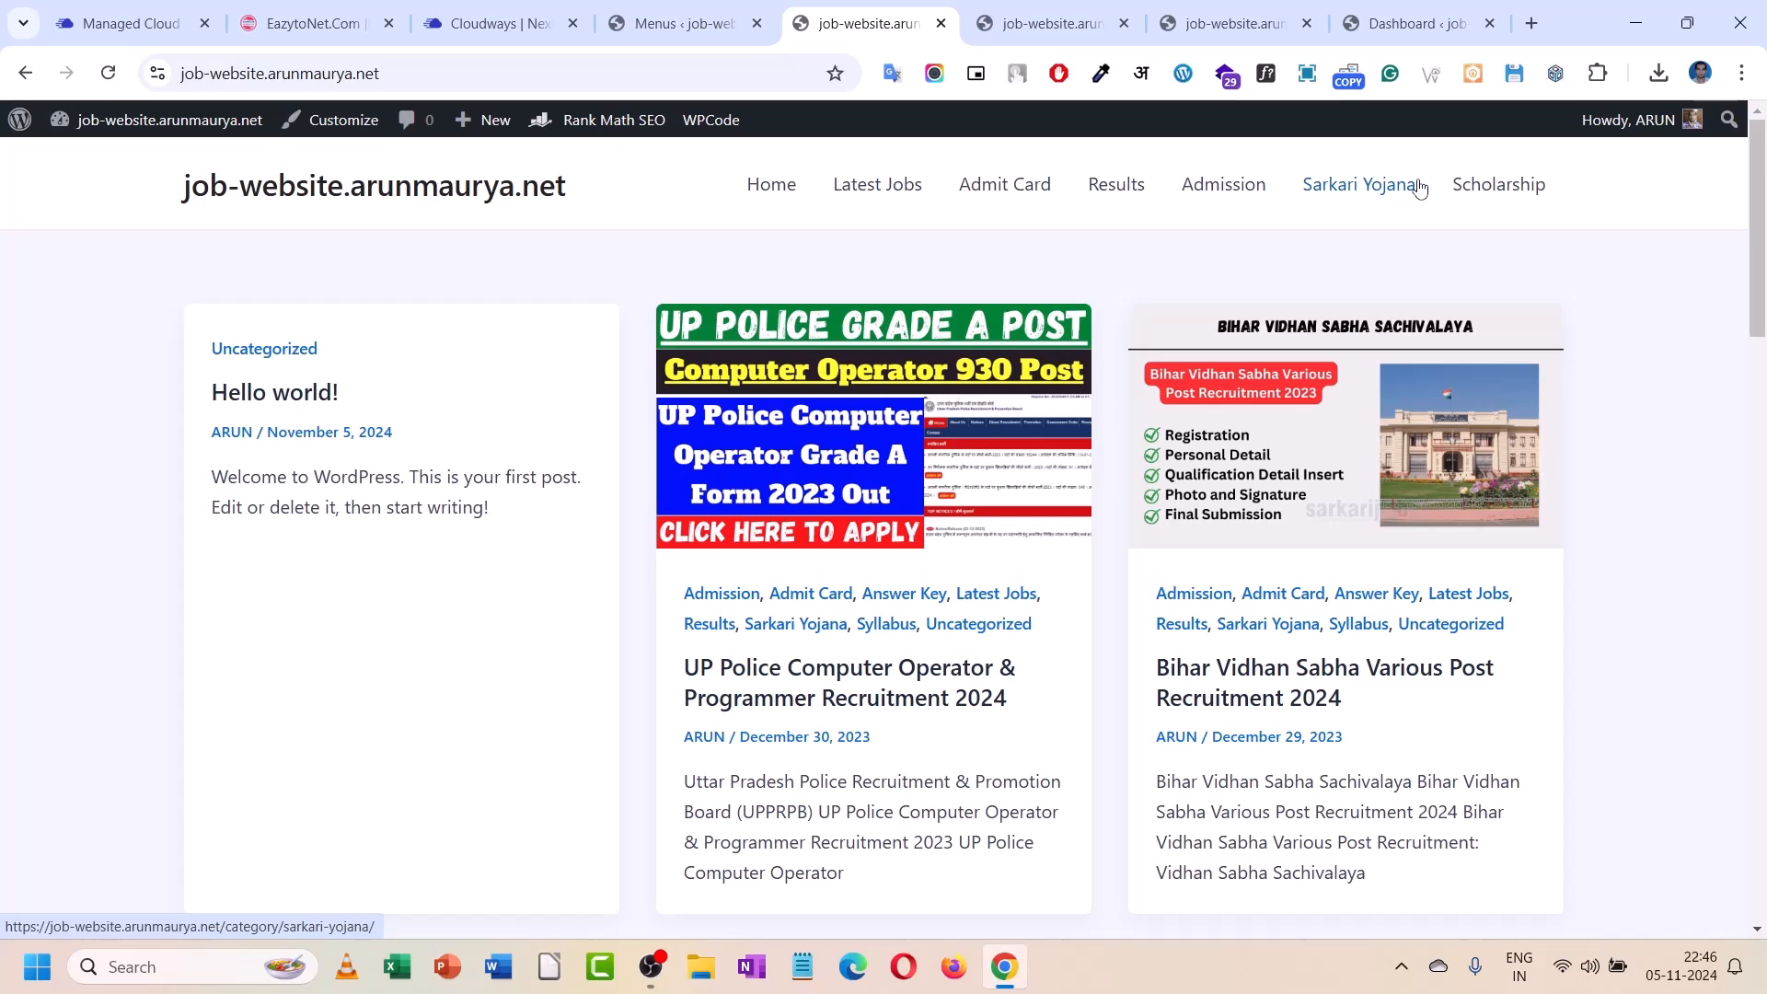
left_click(750, 193)
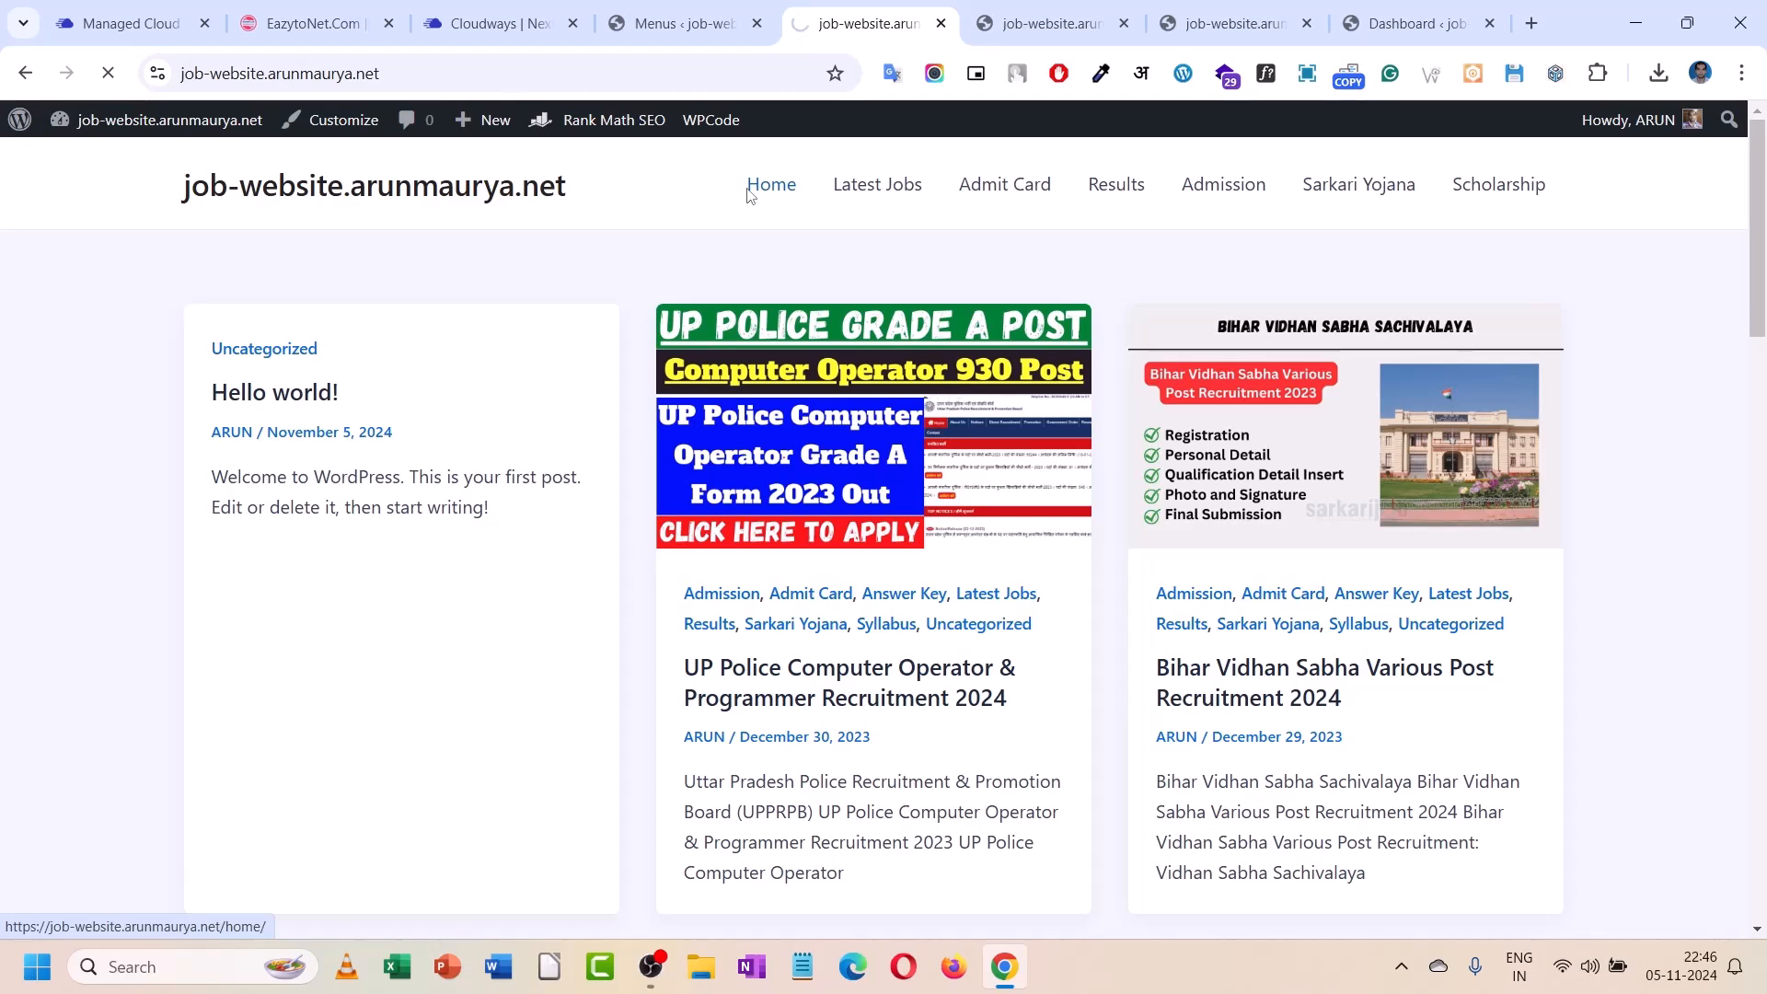
left_click(459, 192)
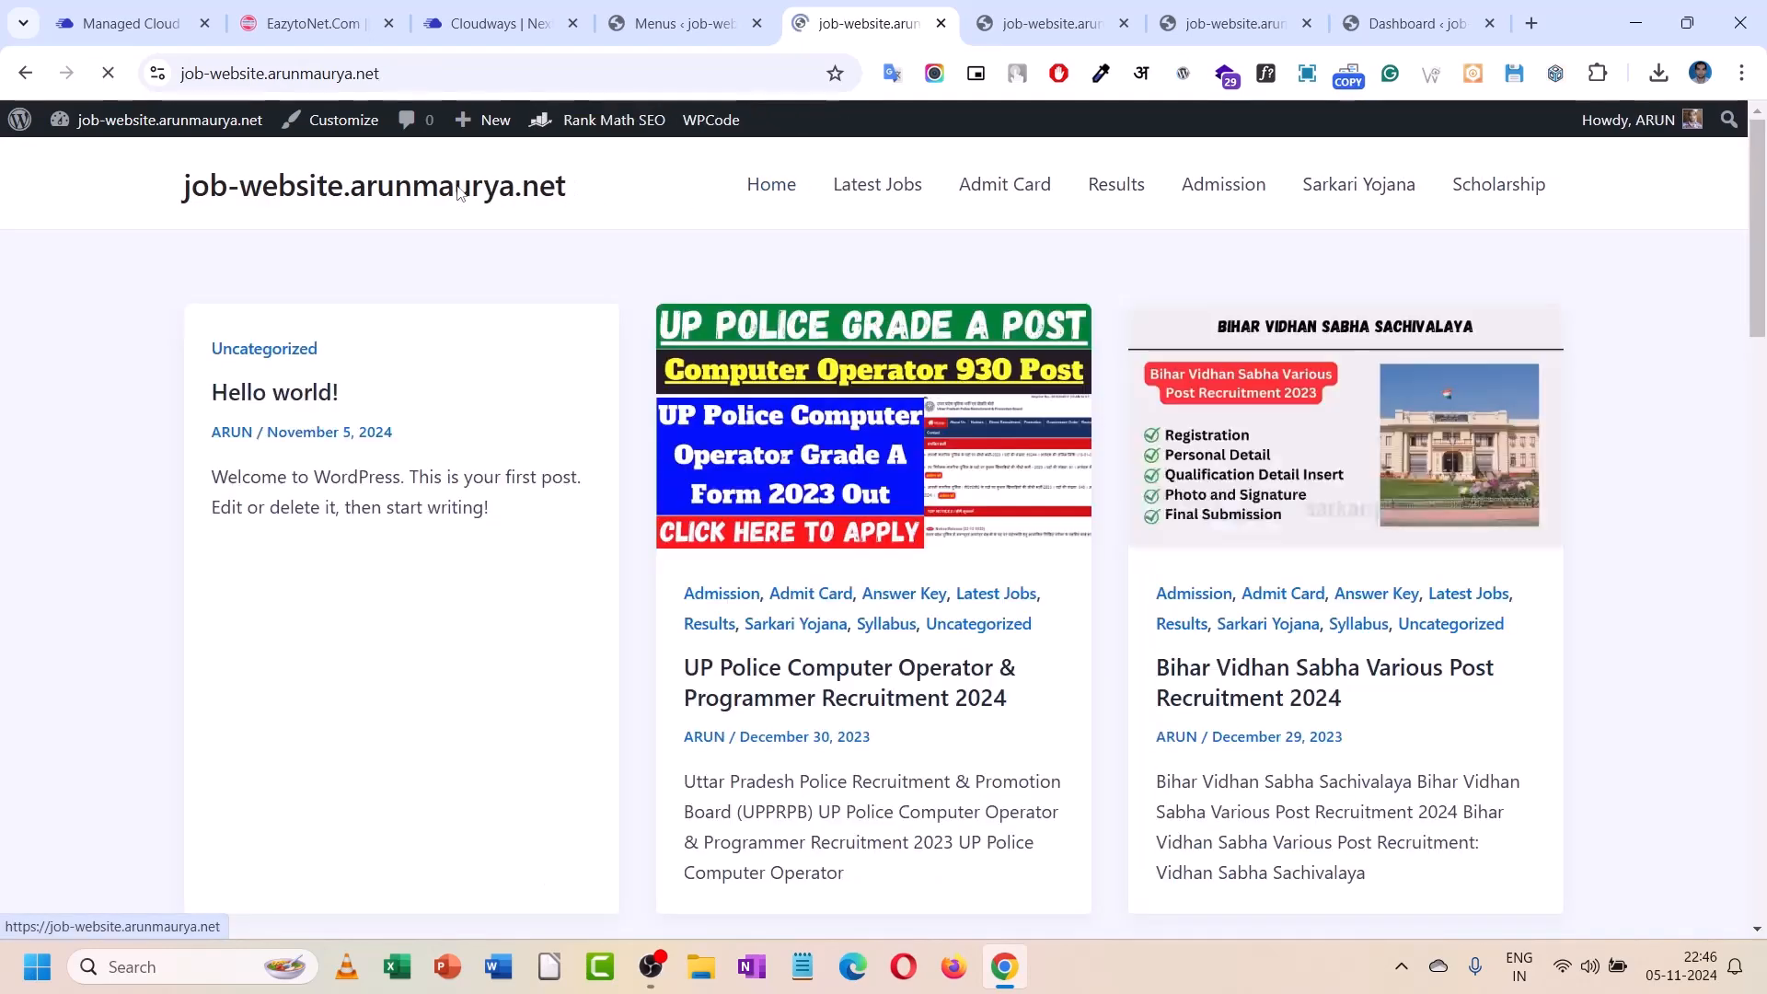
scroll(486, 455, "down", 7)
scroll(486, 454, "up", 5)
scroll(486, 455, "up", 2)
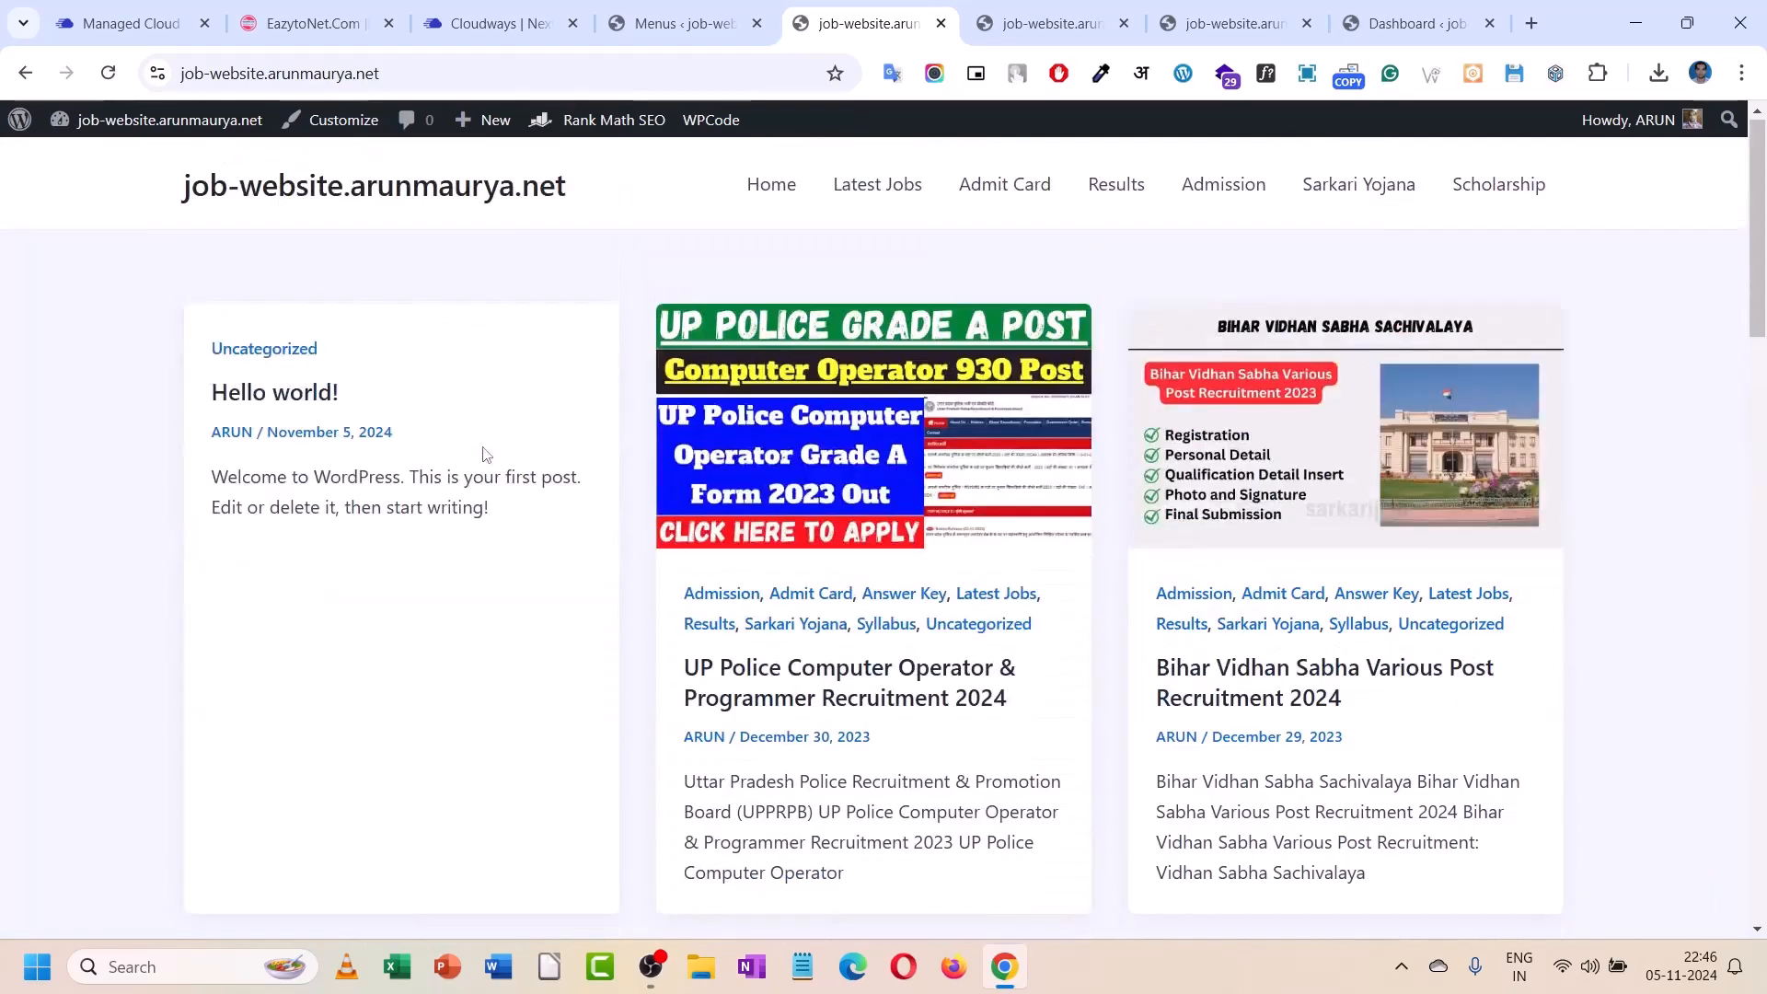
left_click(797, 187)
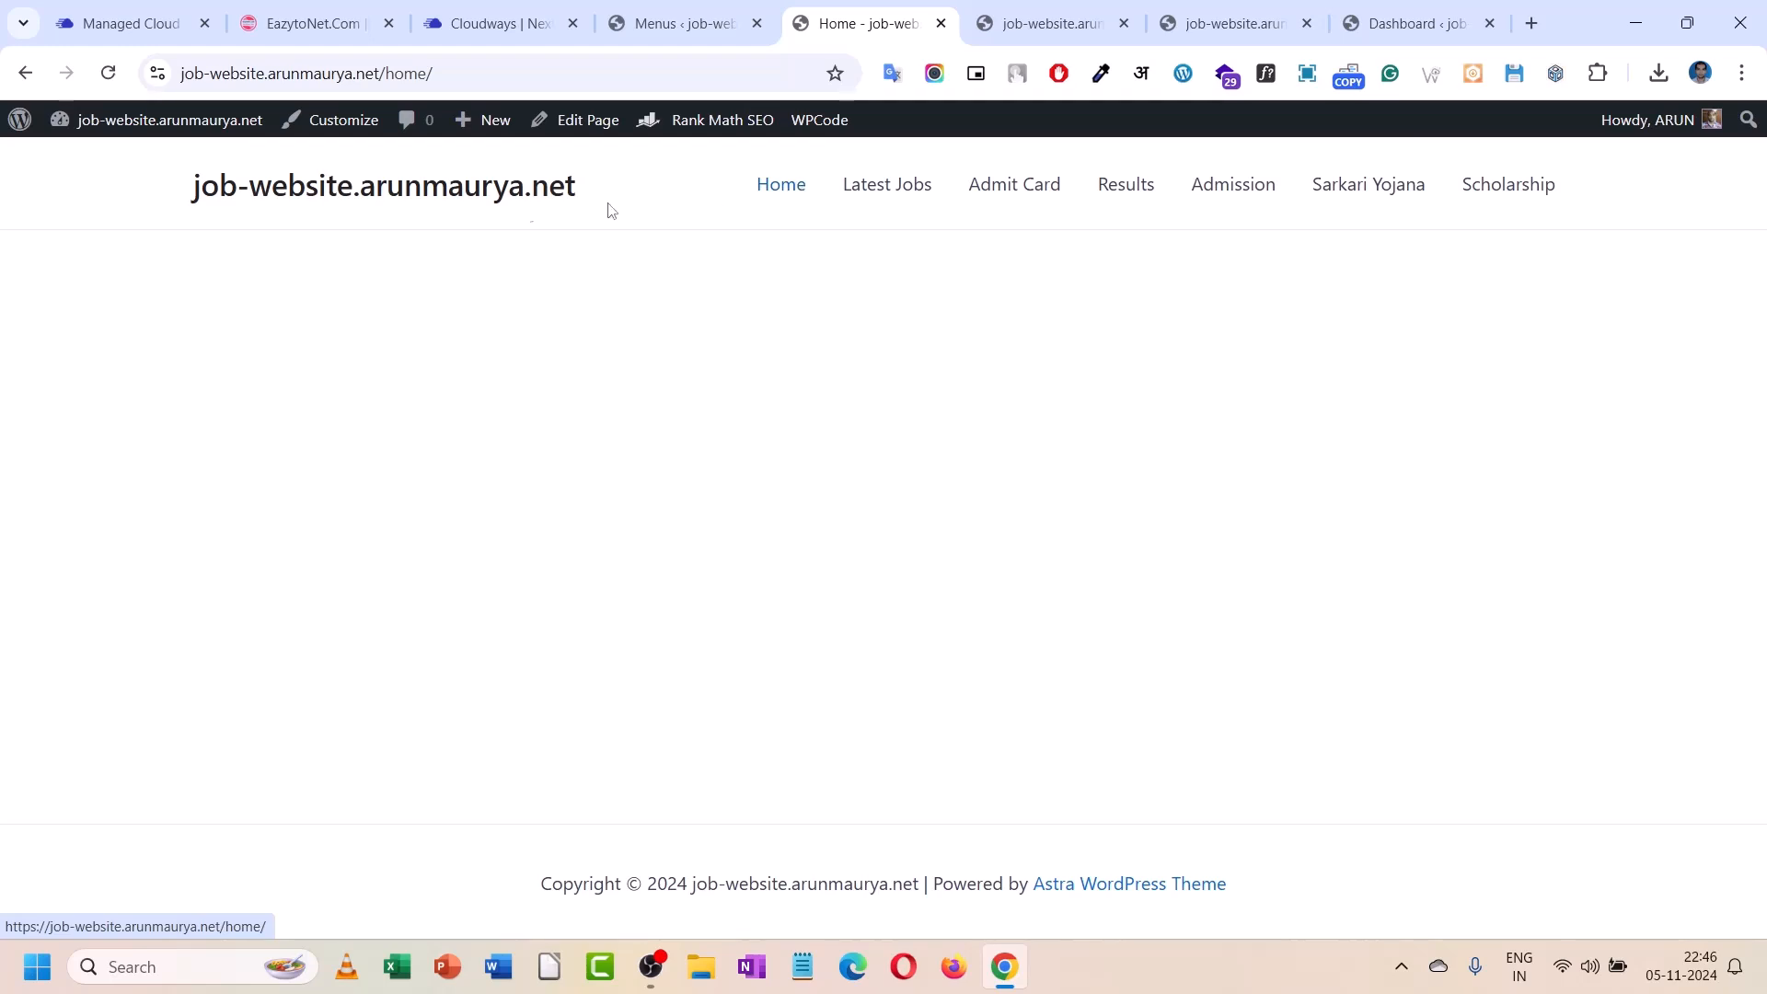
left_click(501, 203)
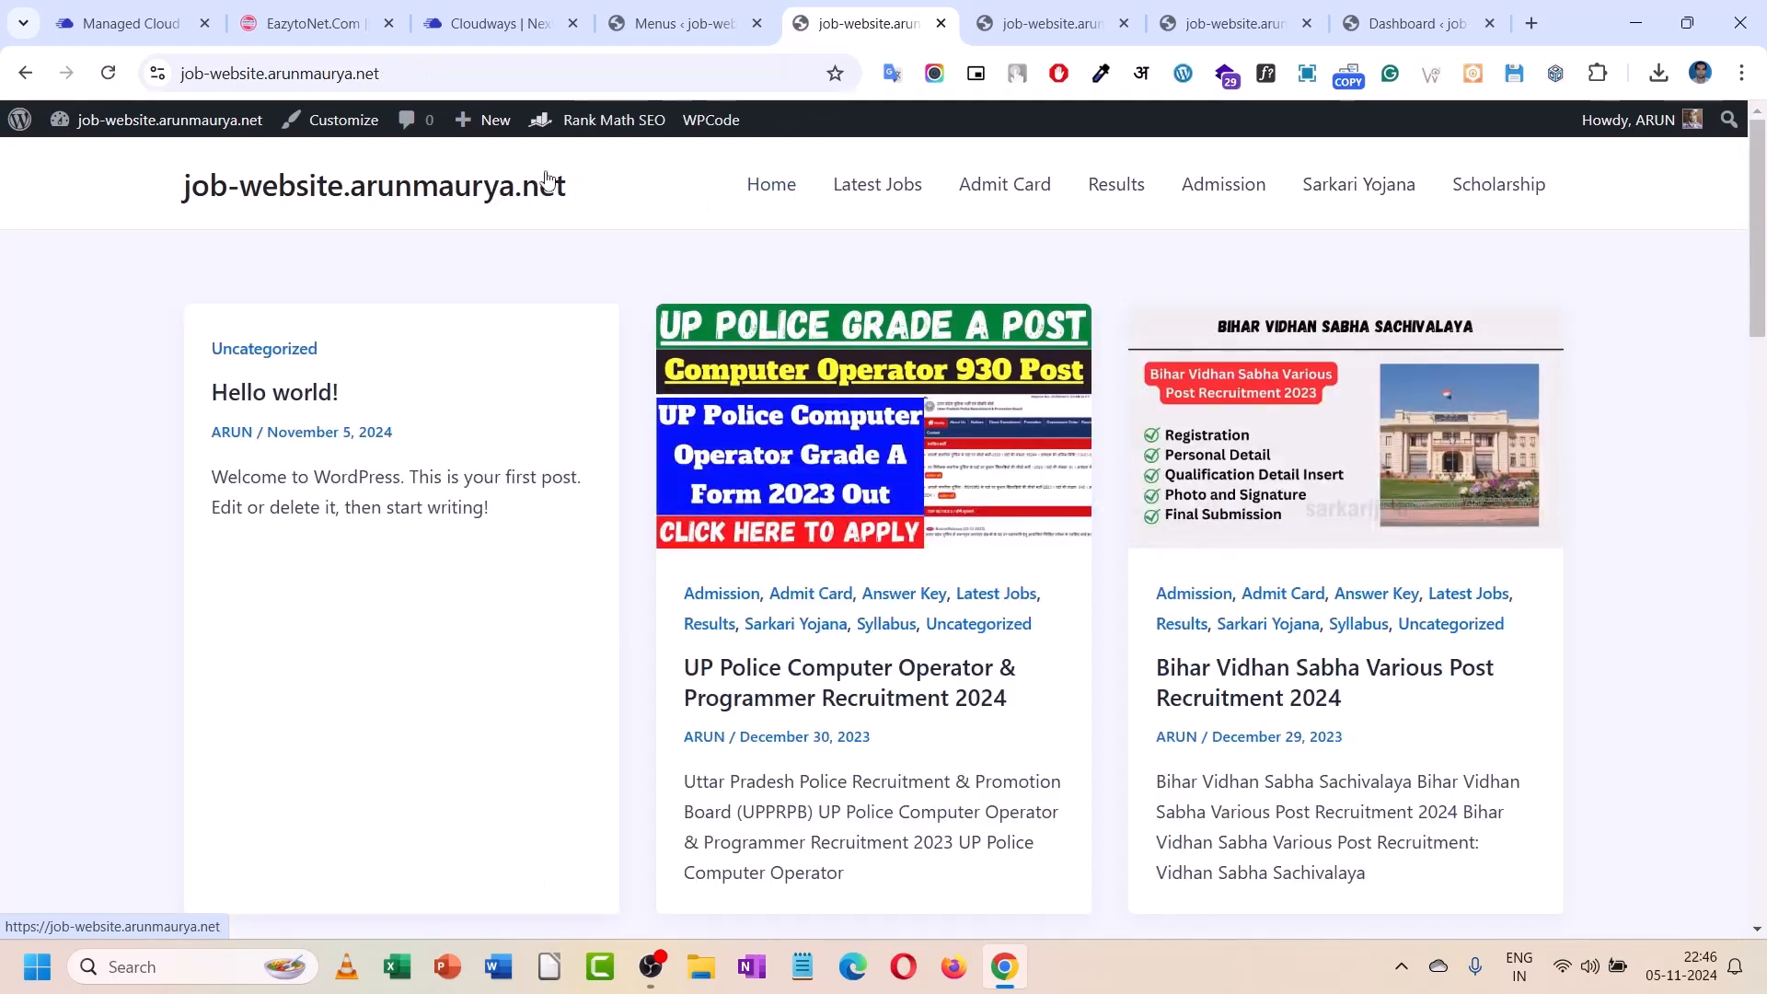
- Nest Scholarship as a sub-item under Sarkari Yojana, save the menu and reload the live site's front page
left_click(660, 7)
scroll(688, 585, "down", 5)
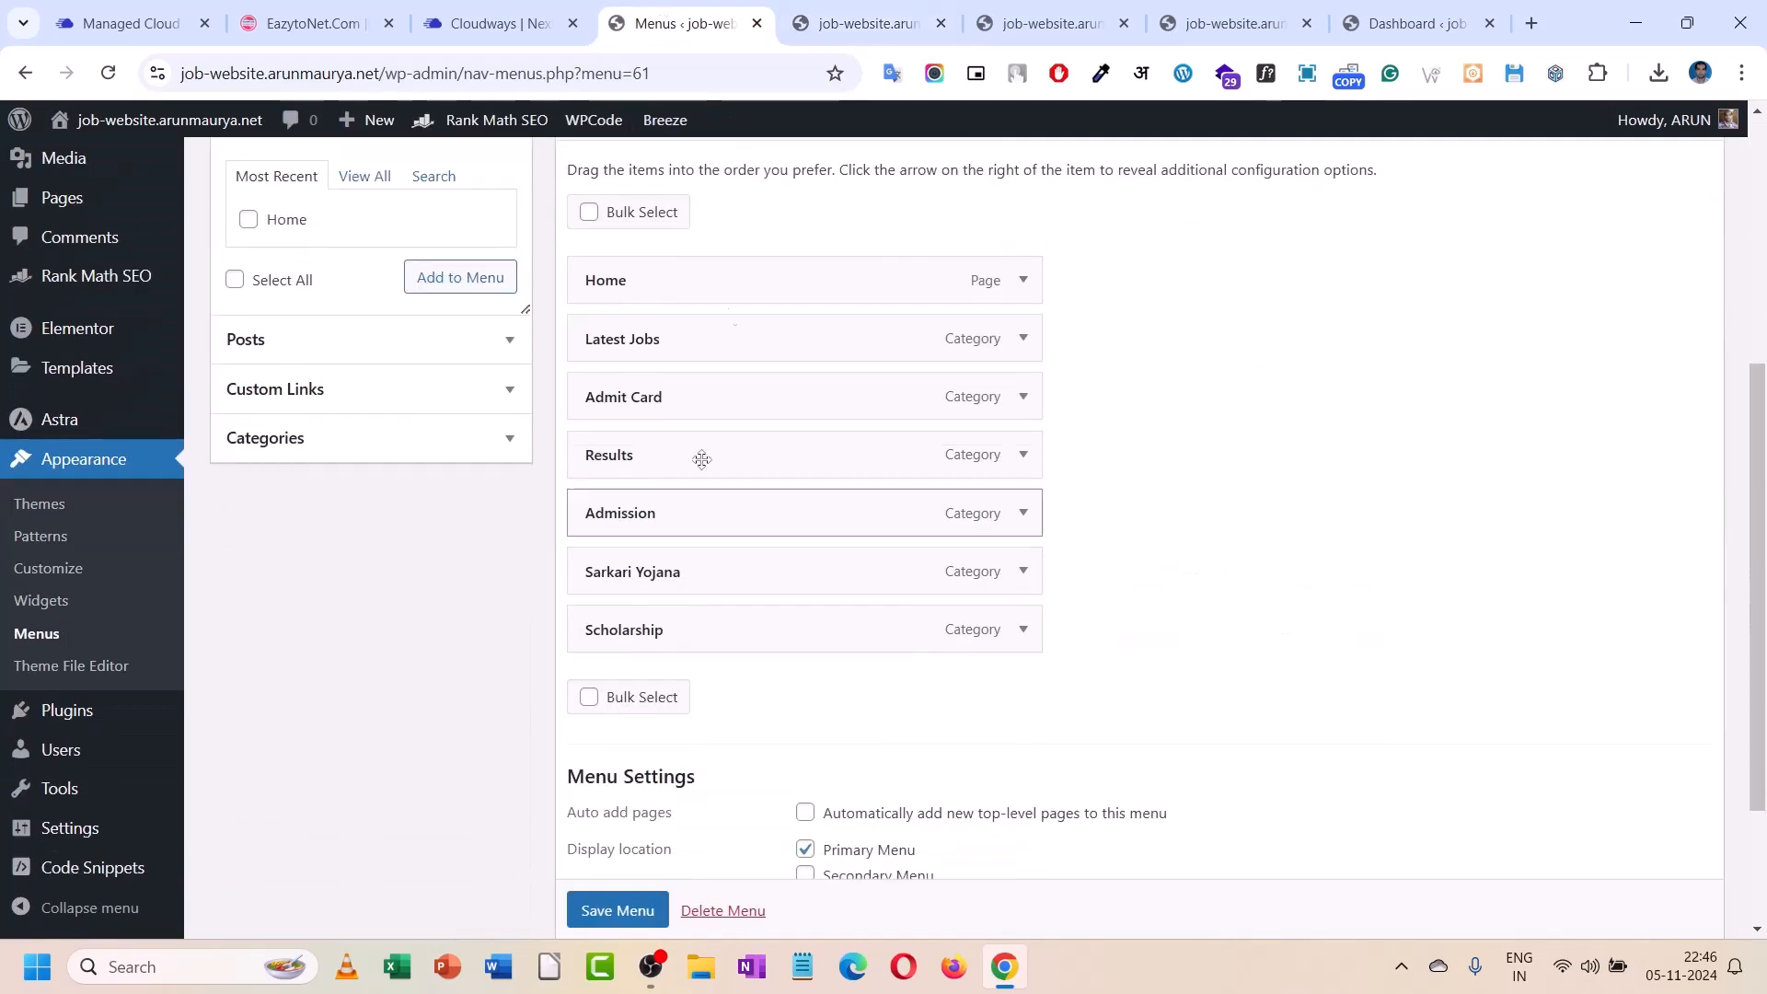
left_click(828, 23)
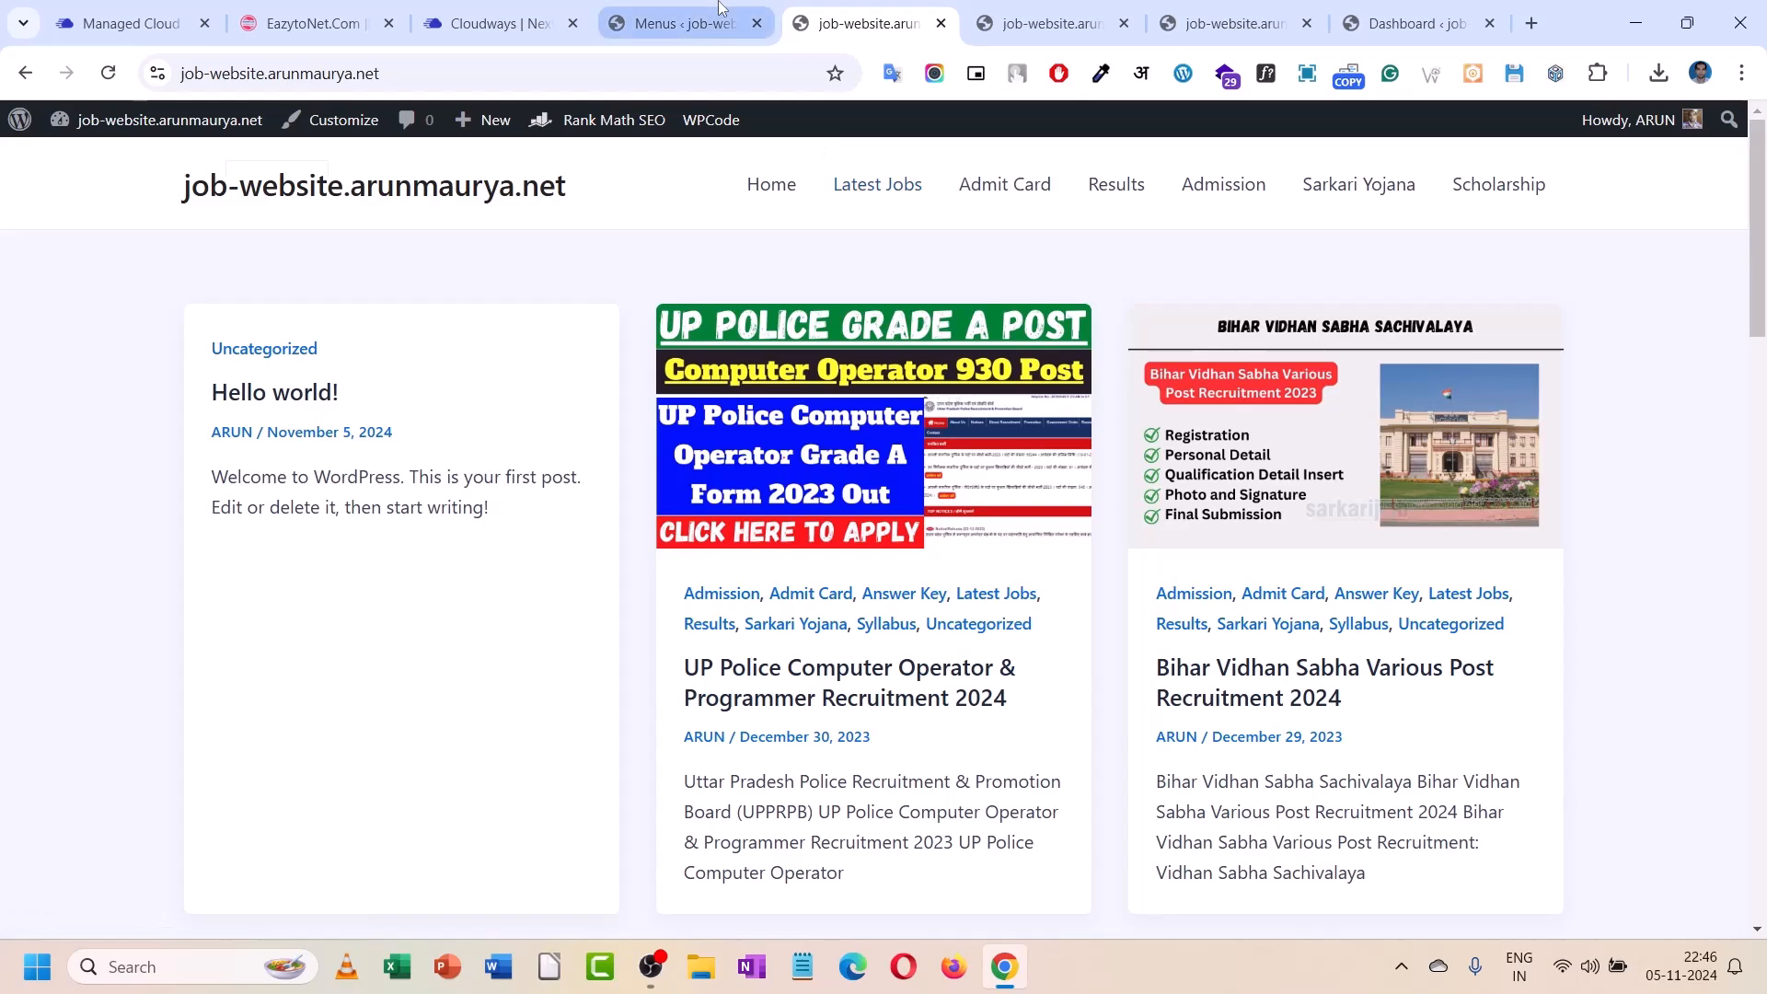
left_click(686, 23)
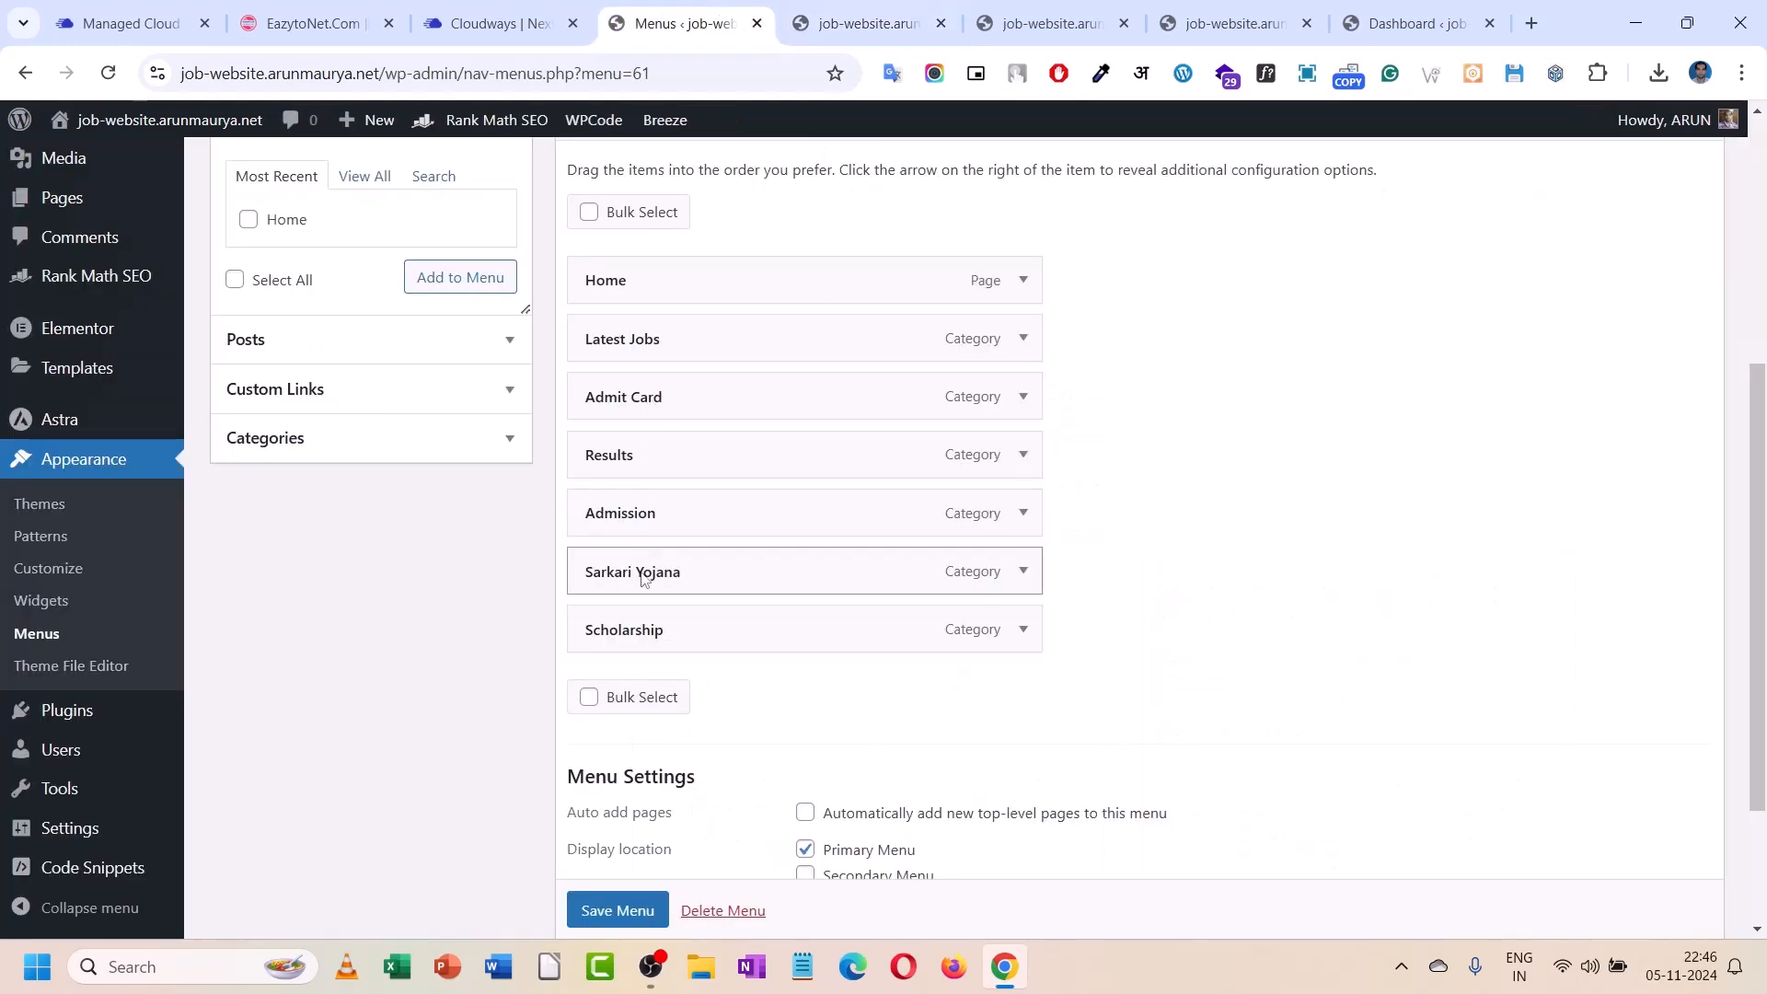
left_click_drag(643, 628, 677, 664)
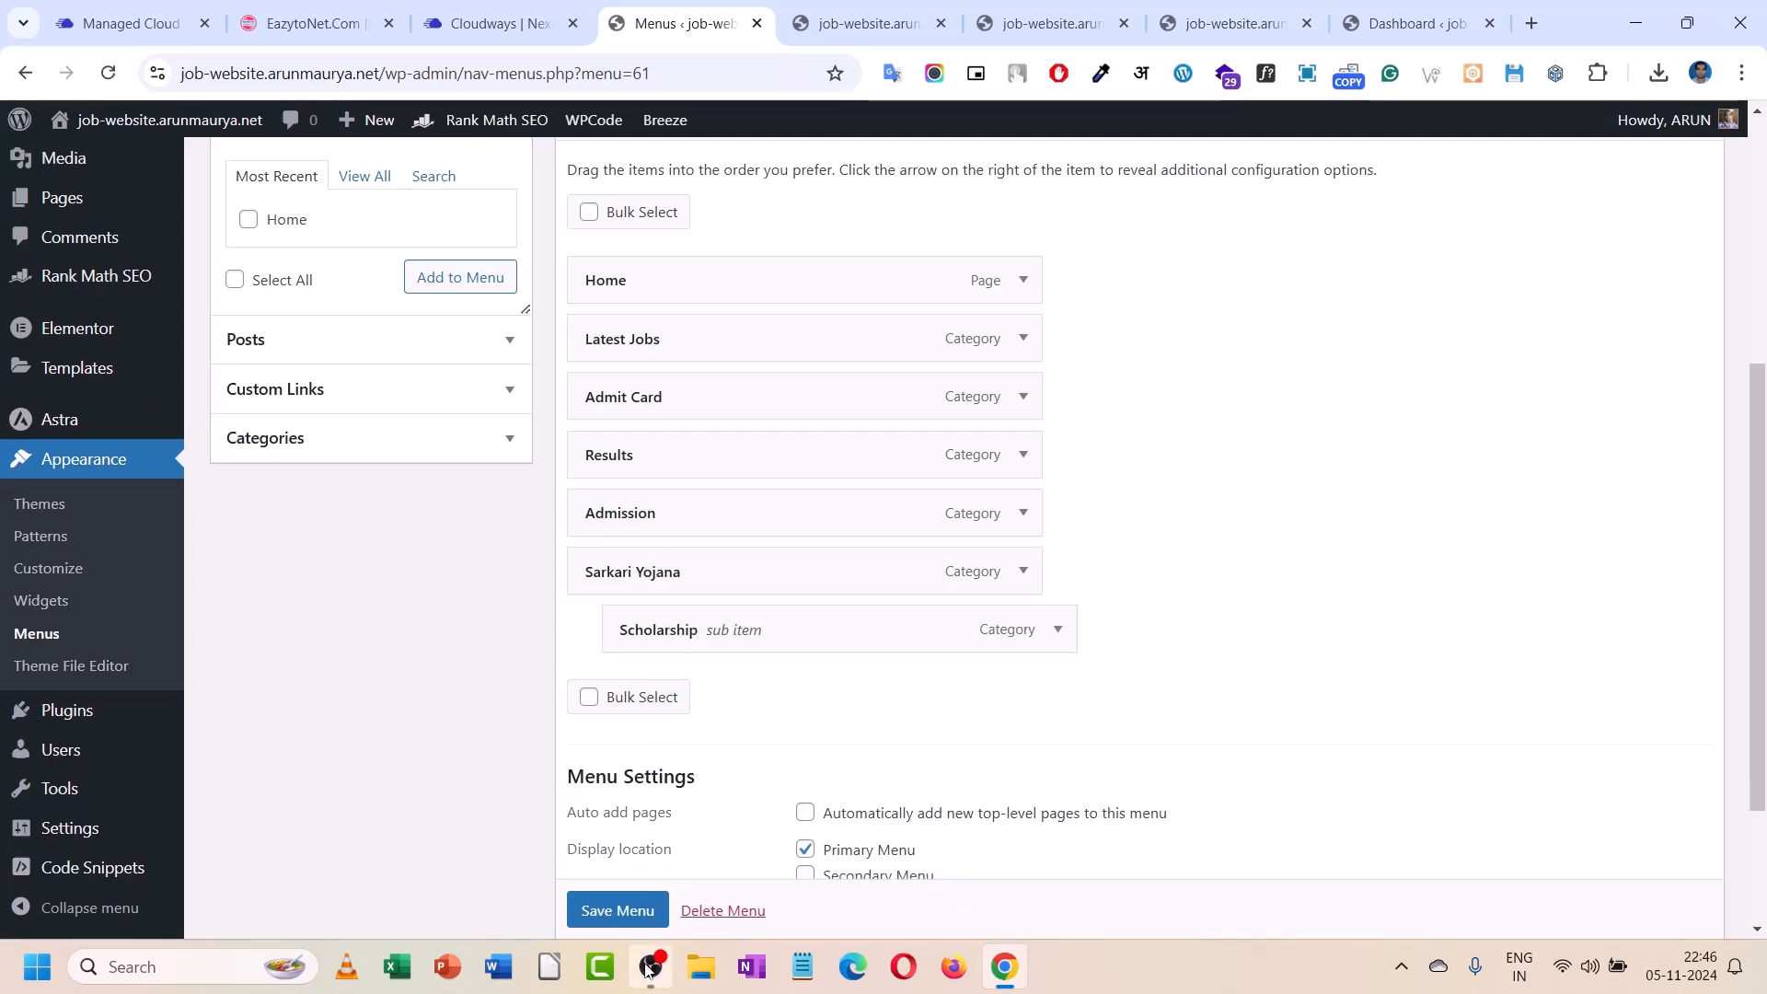
mouse_move(650, 966)
scroll(698, 481, "down", 1)
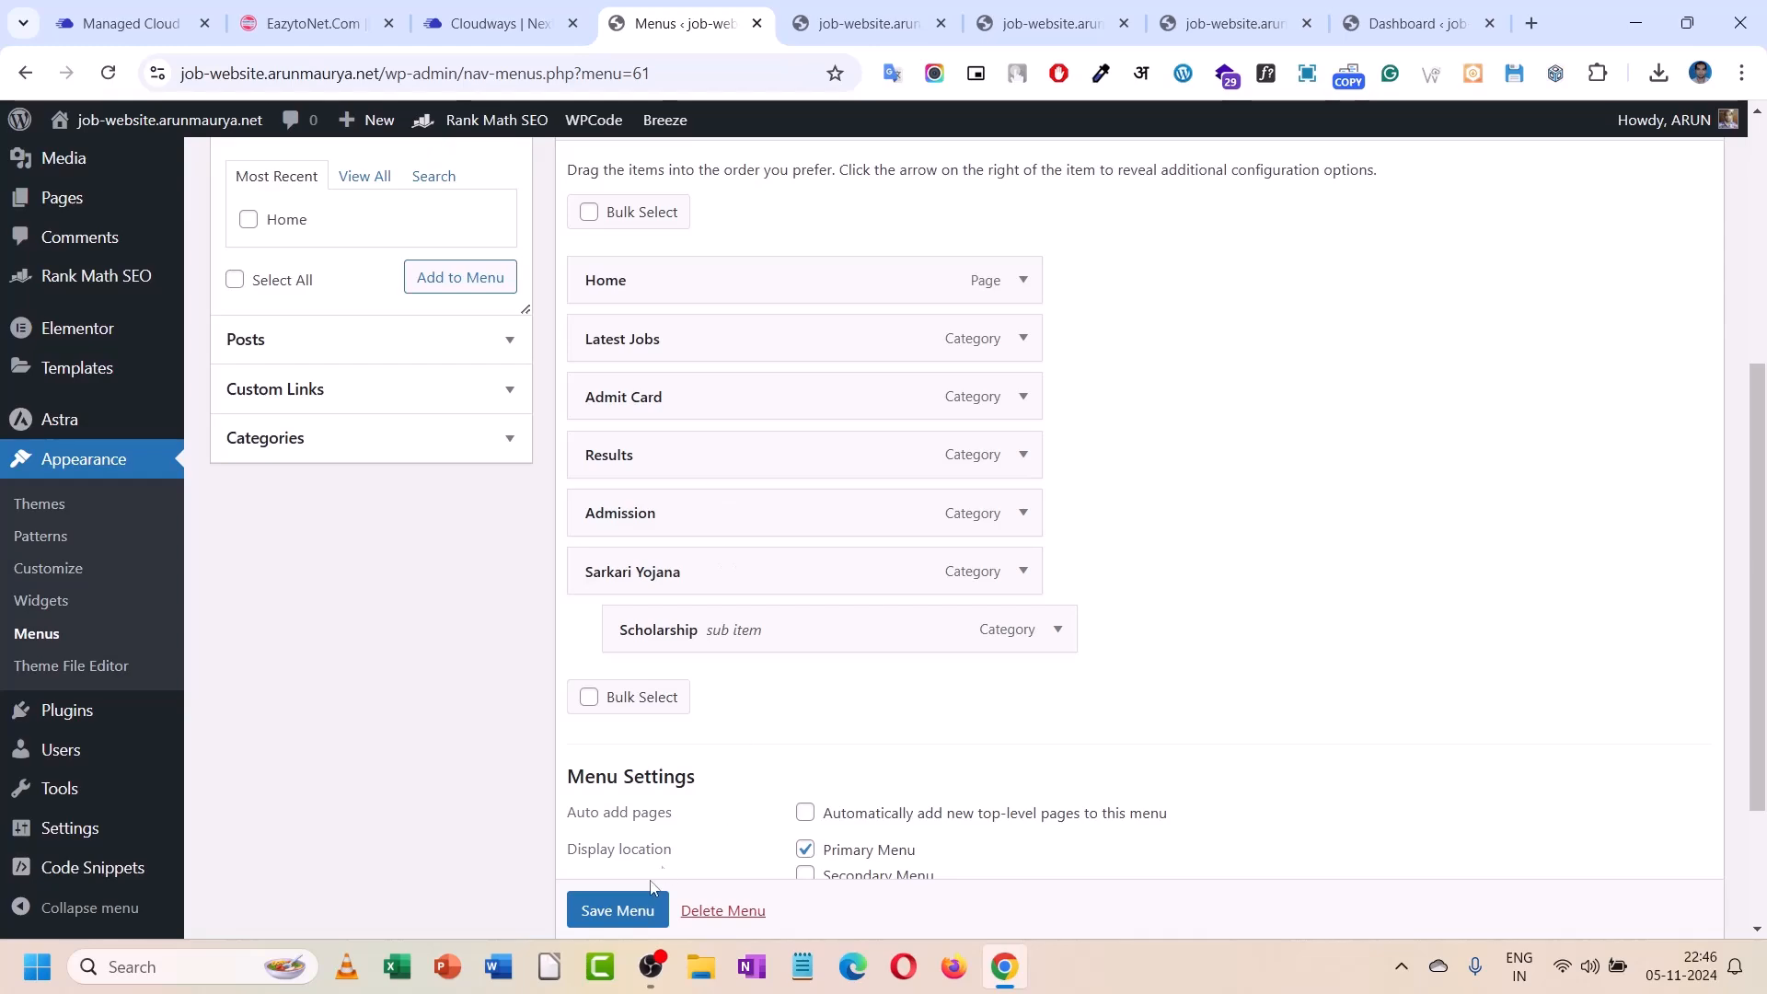
left_click(641, 911)
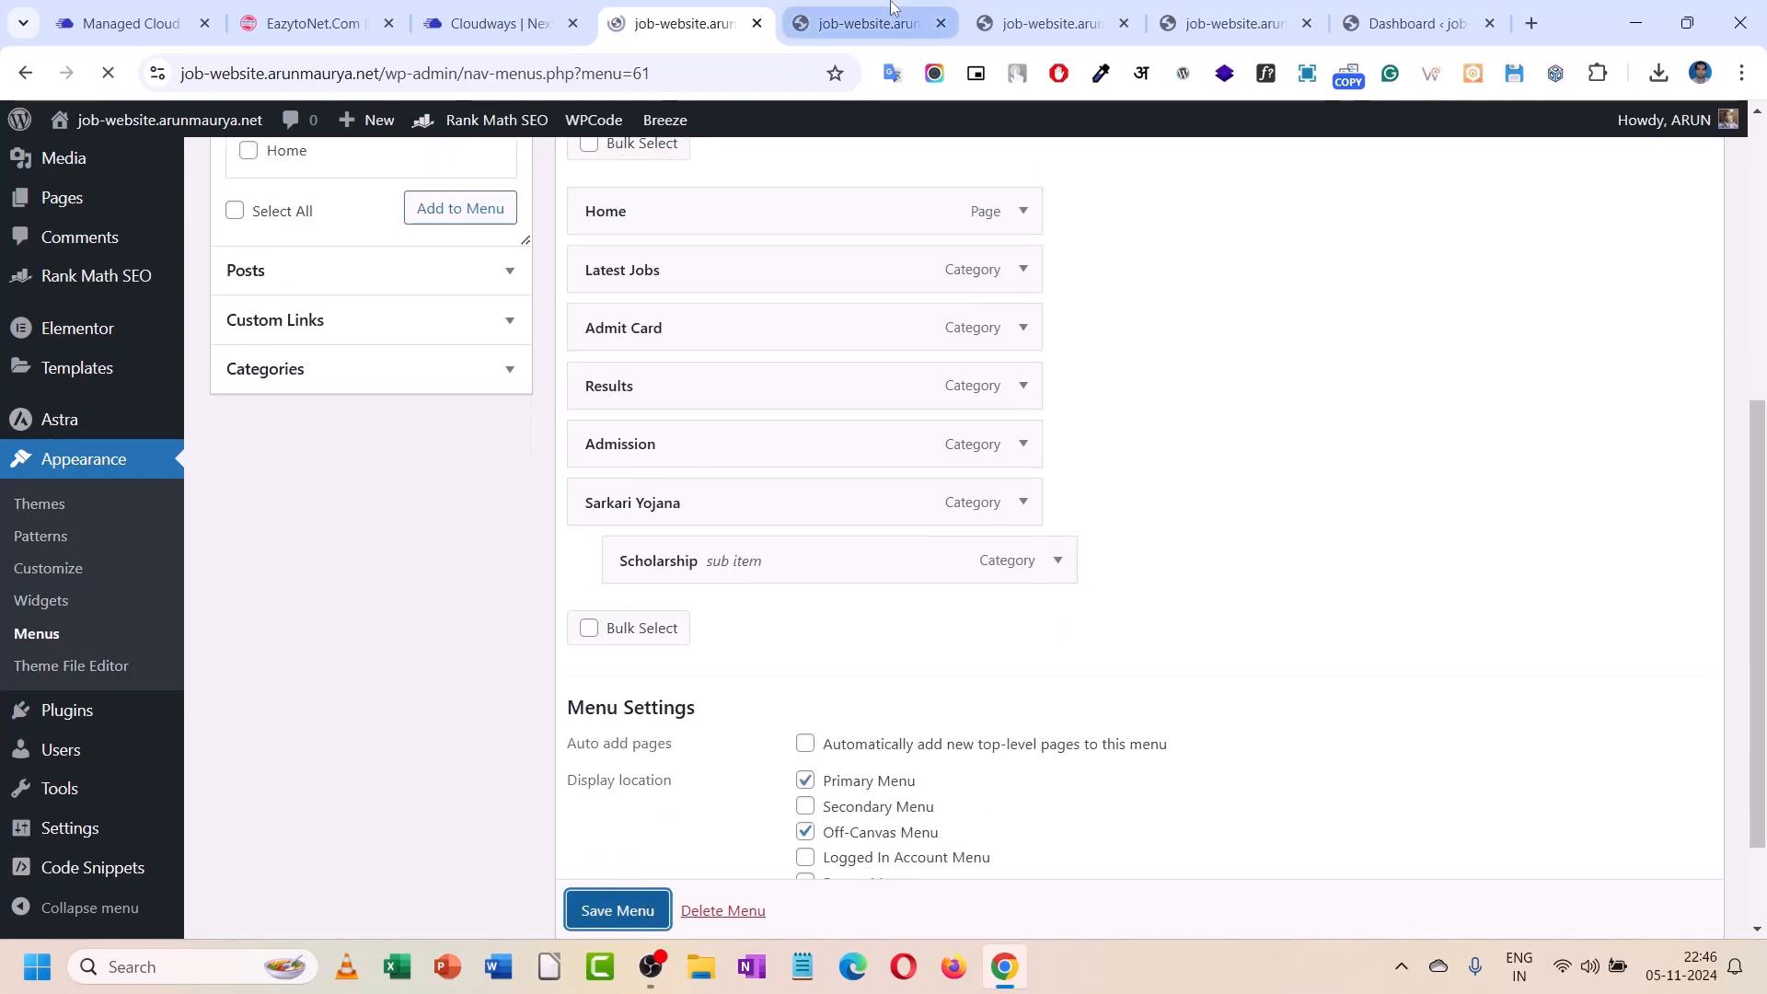
left_click(893, 11)
left_click(504, 200)
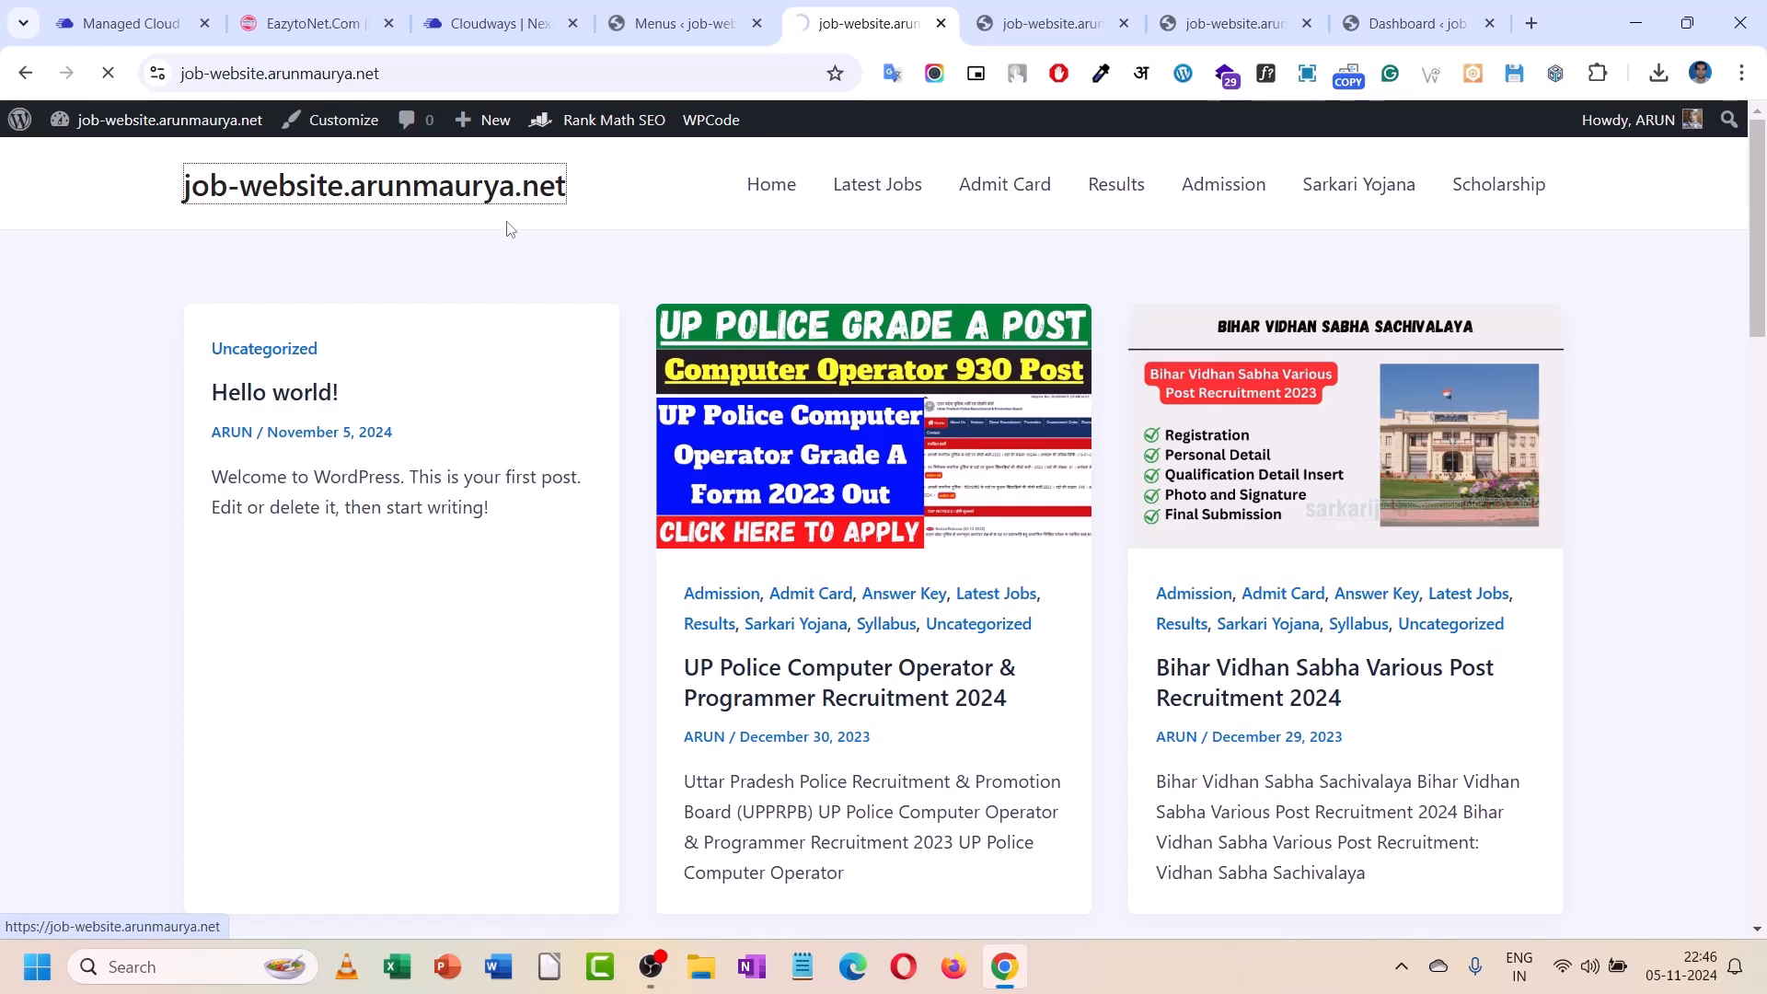
- Move Scholarship out from under Sarkari Yojana to the top level of Main_menu and save the menu
mouse_move(1510, 189)
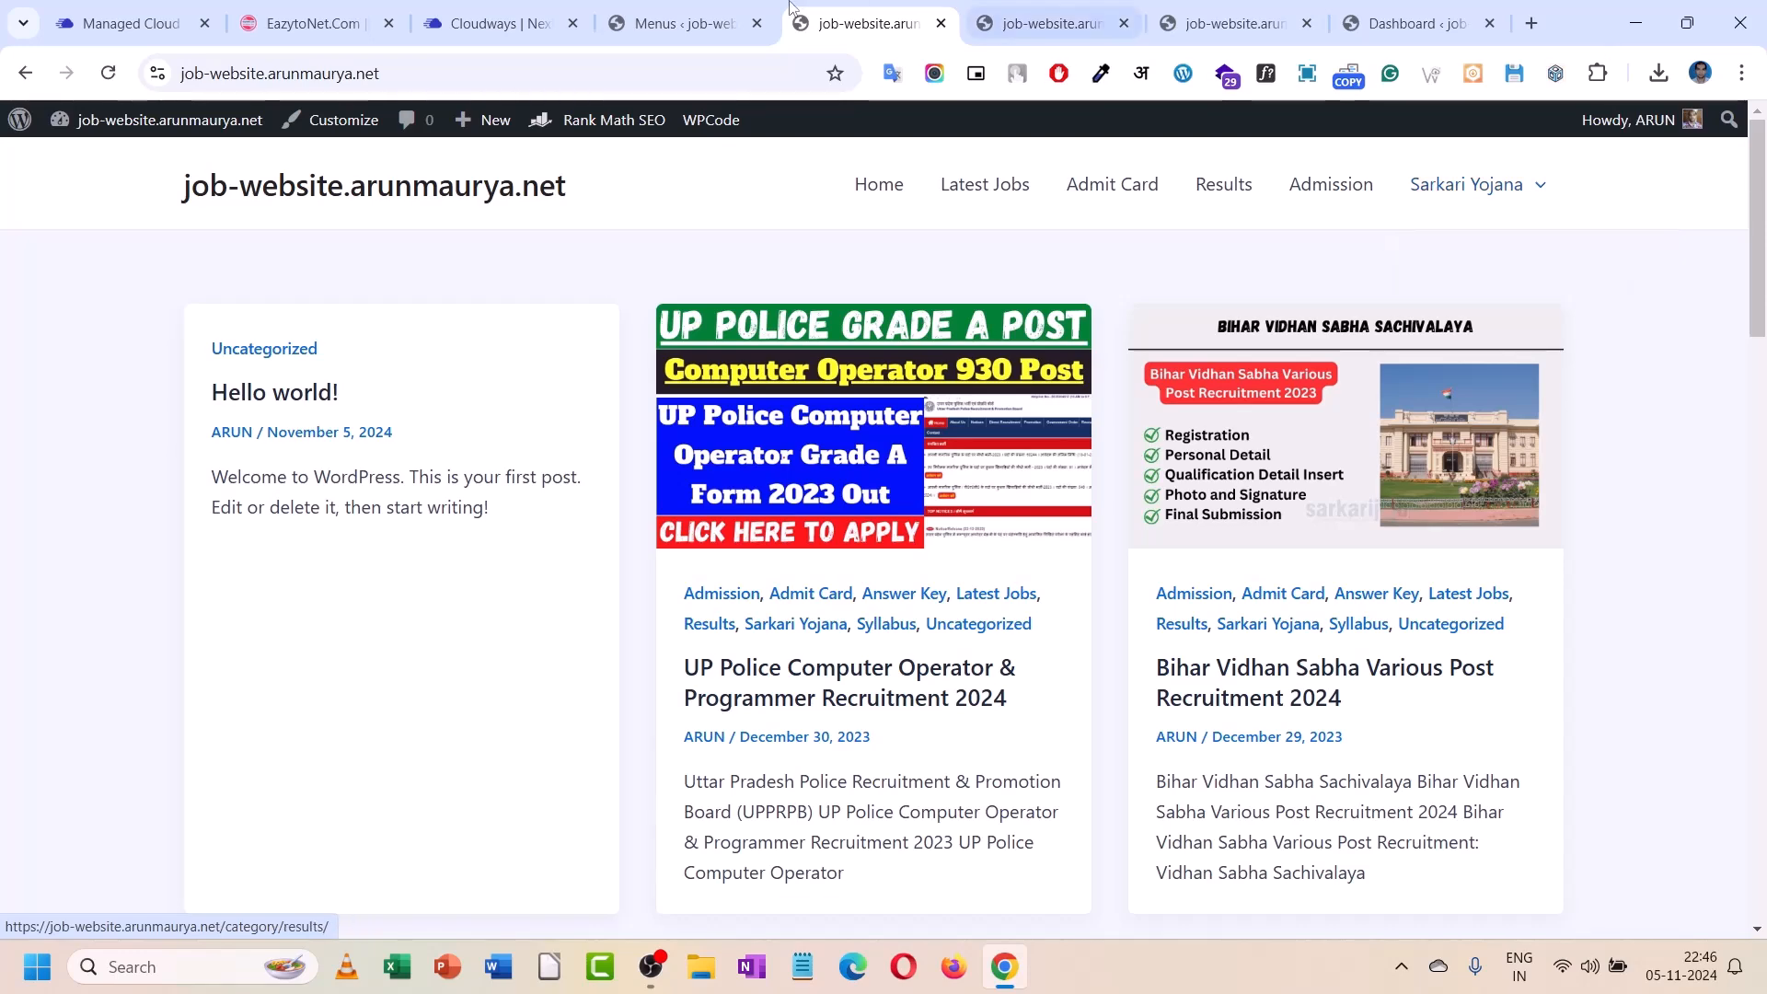
left_click(746, 7)
scroll(651, 657, "down", 5)
left_click_drag(693, 636, 662, 641)
scroll(681, 759, "down", 2)
left_click(616, 906)
scroll(617, 911, "down", 1)
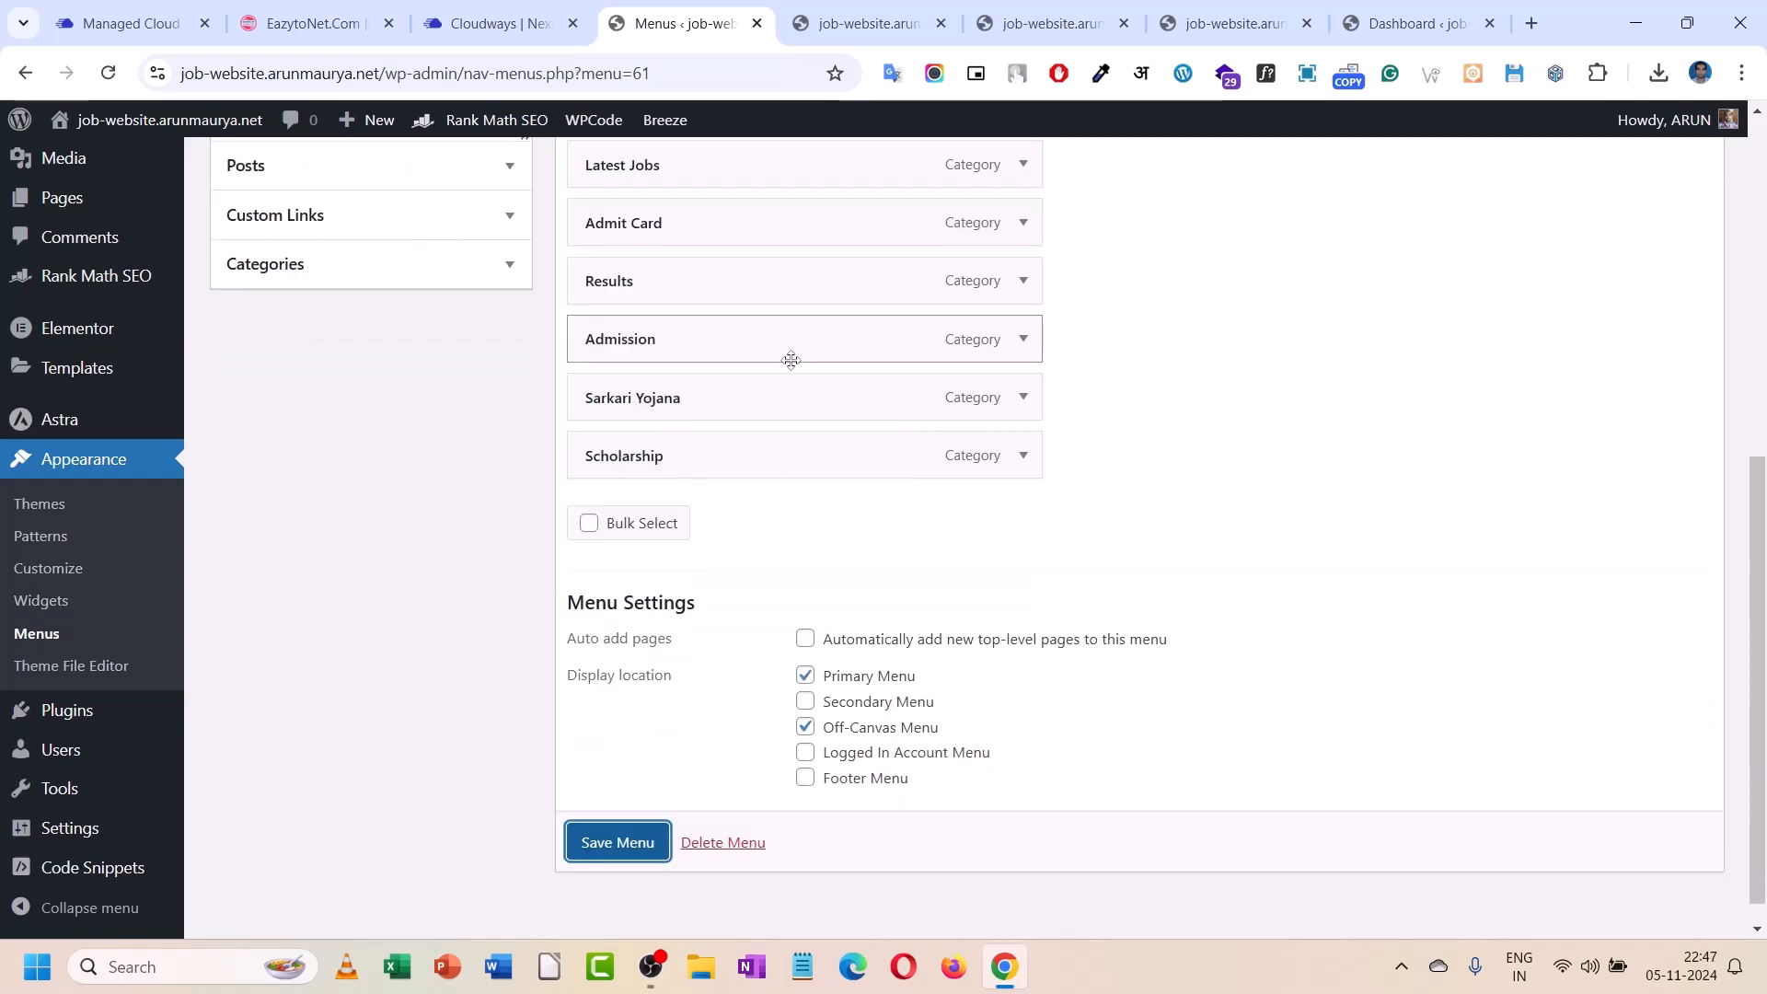
scroll(773, 406, "up", 1)
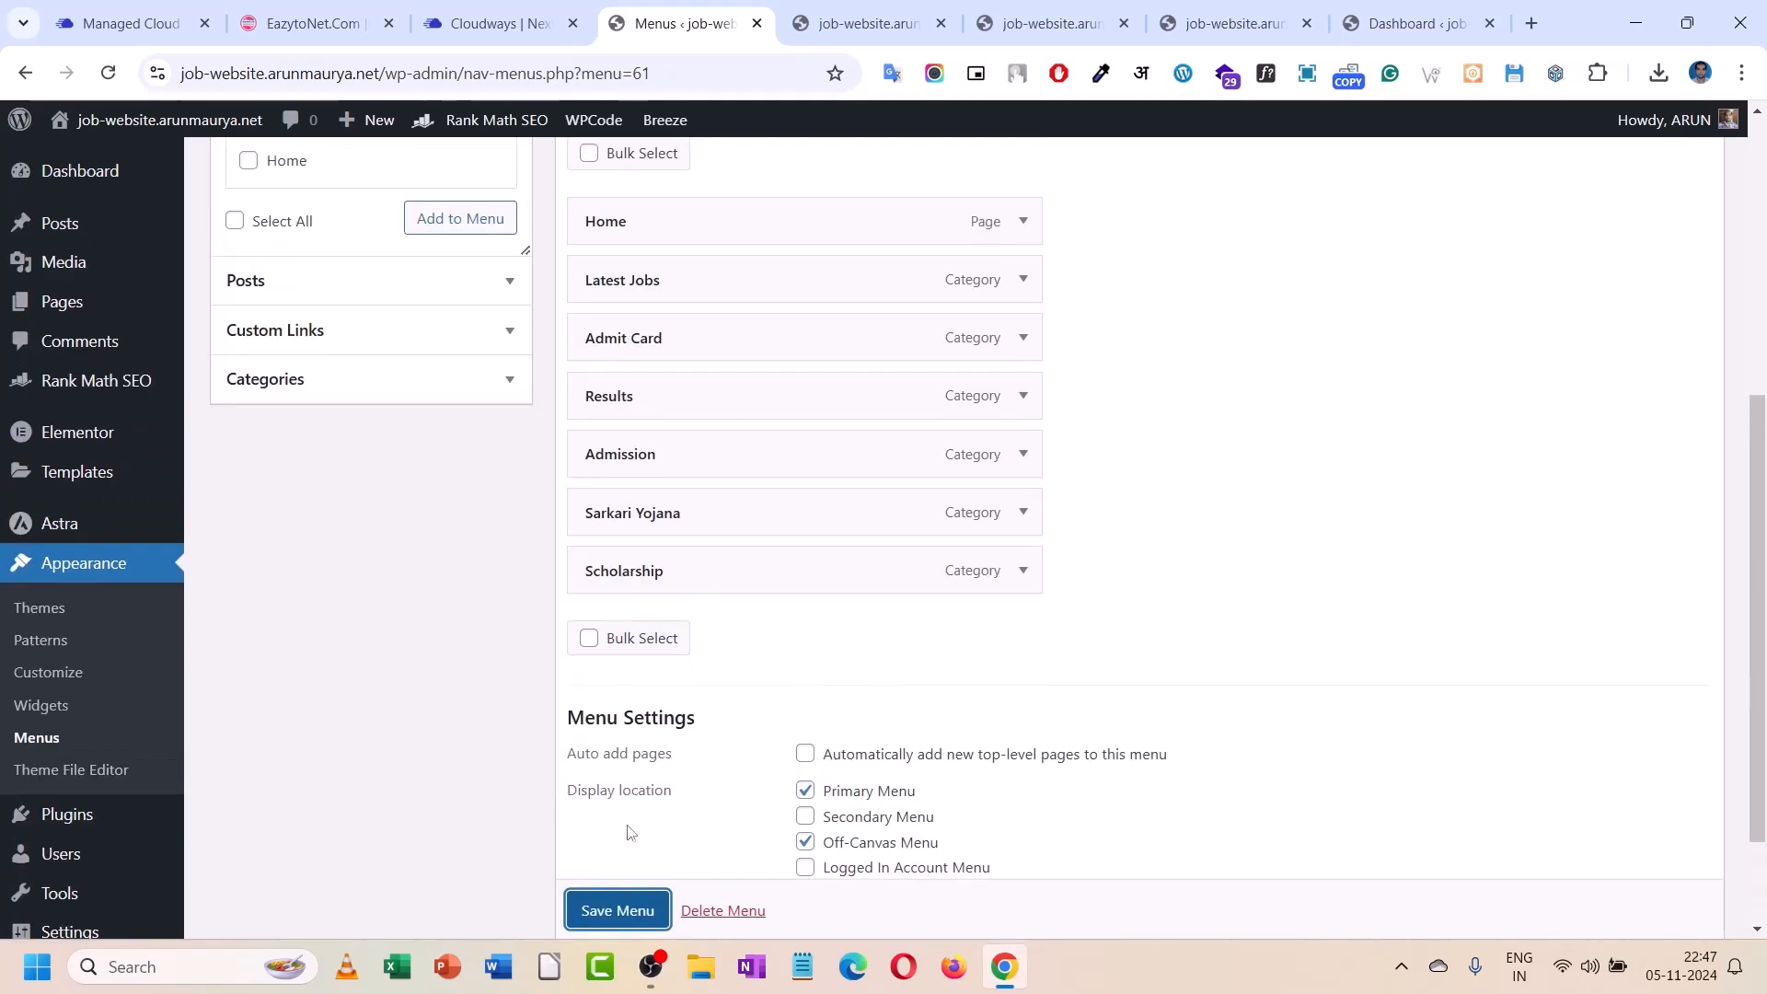
left_click(615, 909)
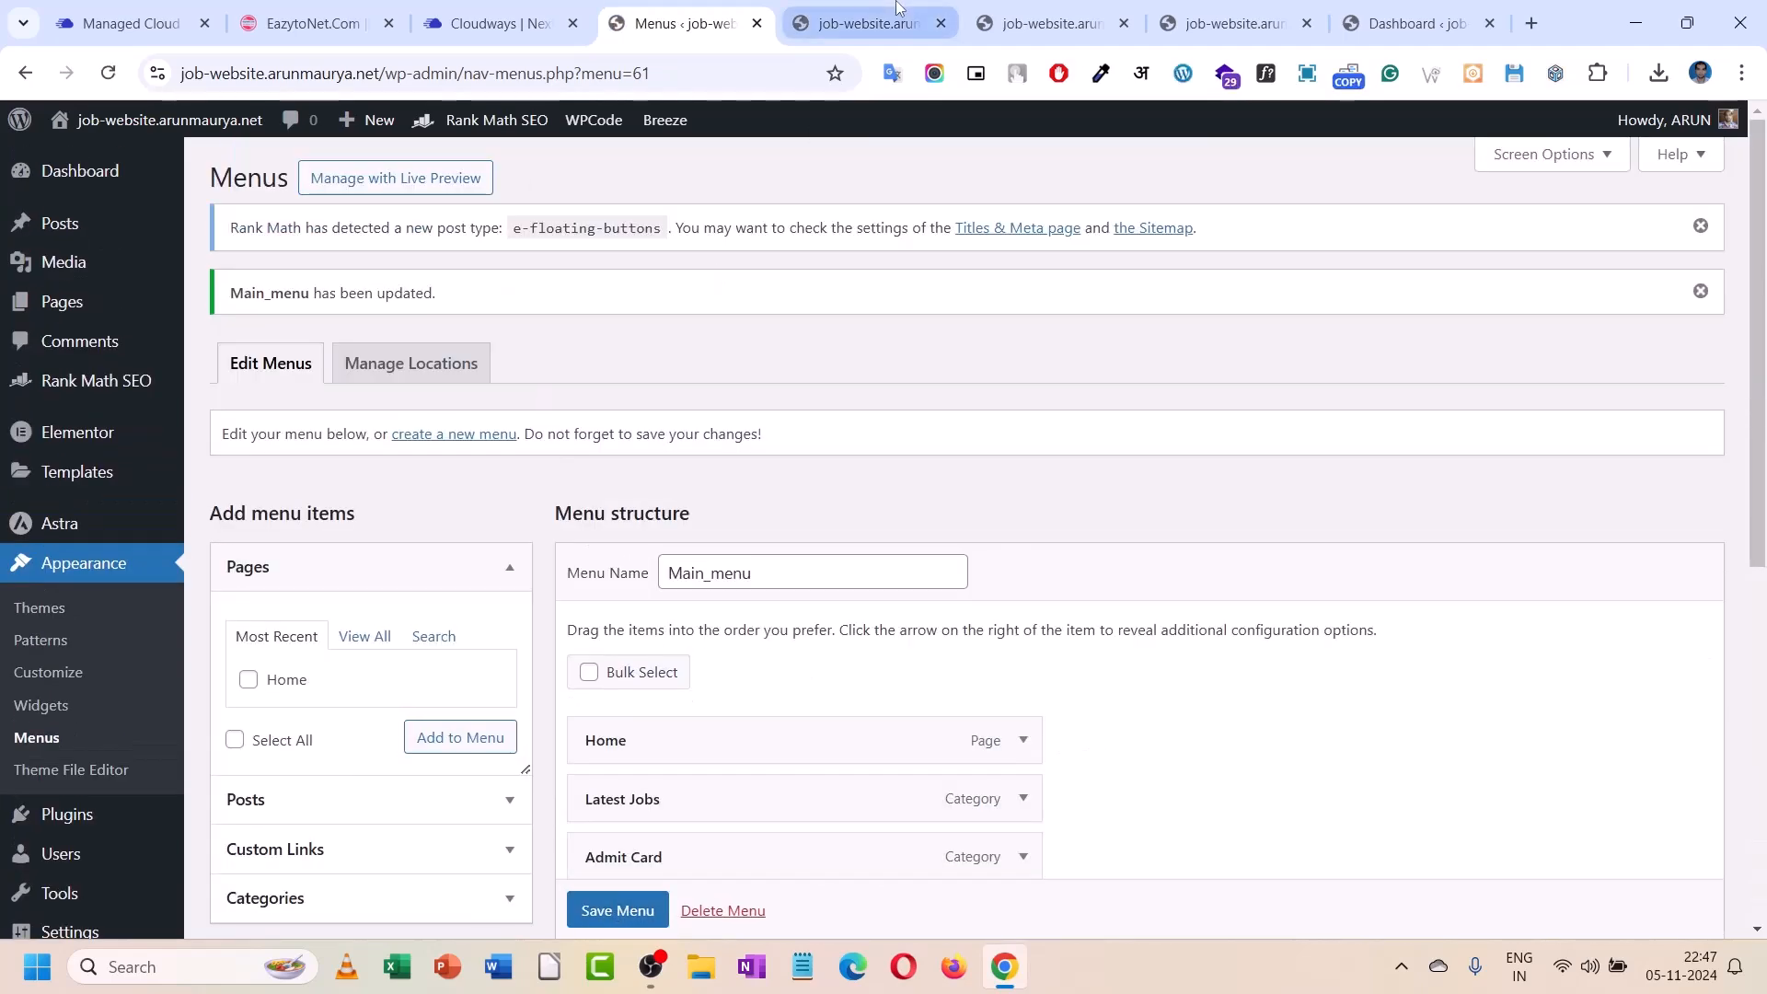
- Reload the live site's front page, look through its post listing and open the Home page from the menu
left_click(869, 25)
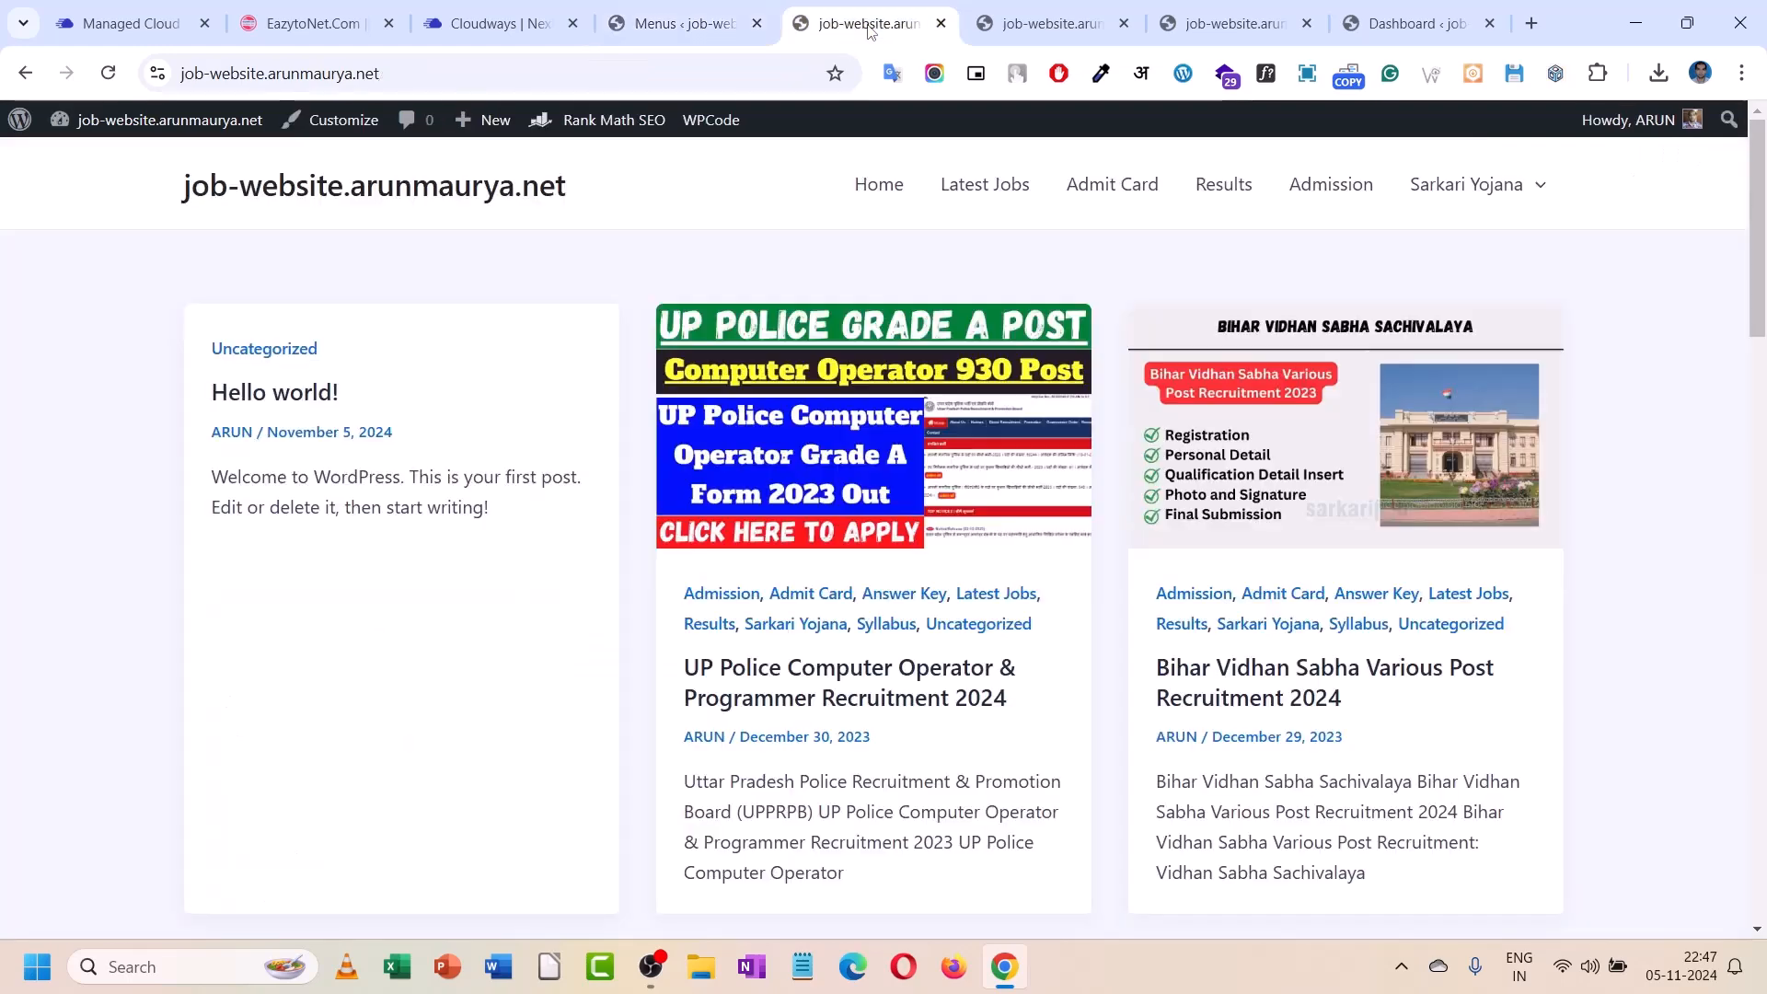
left_click(439, 201)
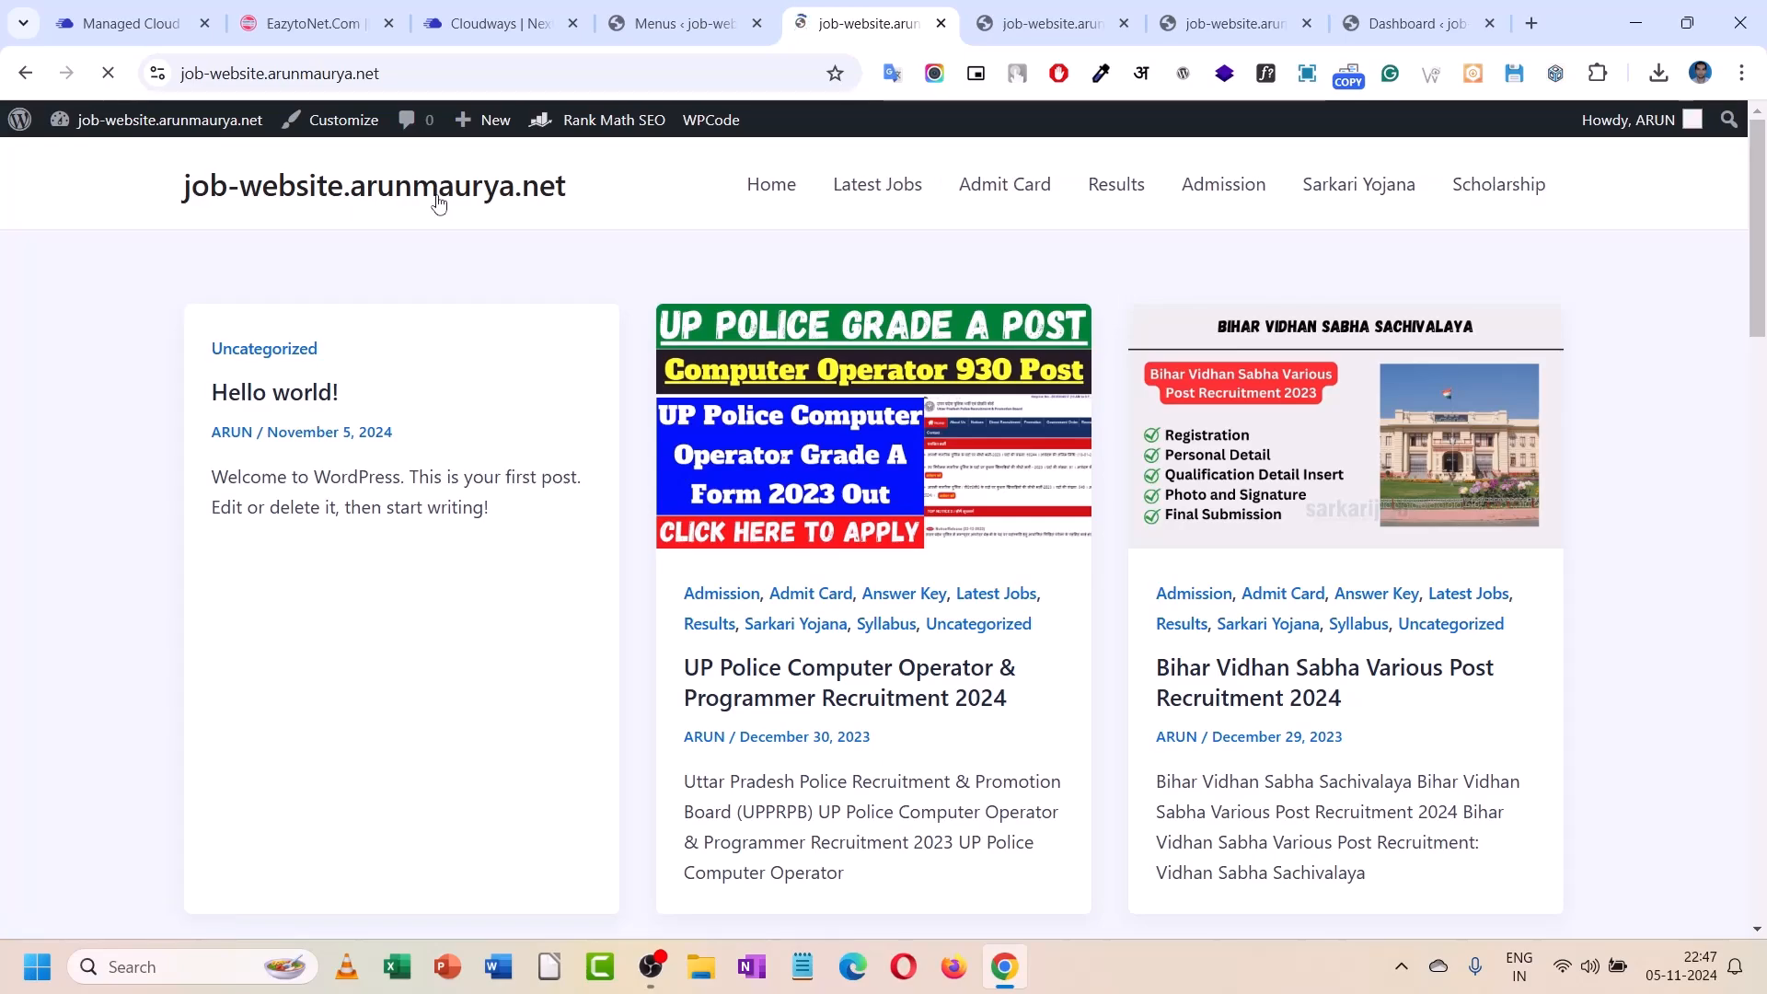
scroll(447, 534, "down", 10)
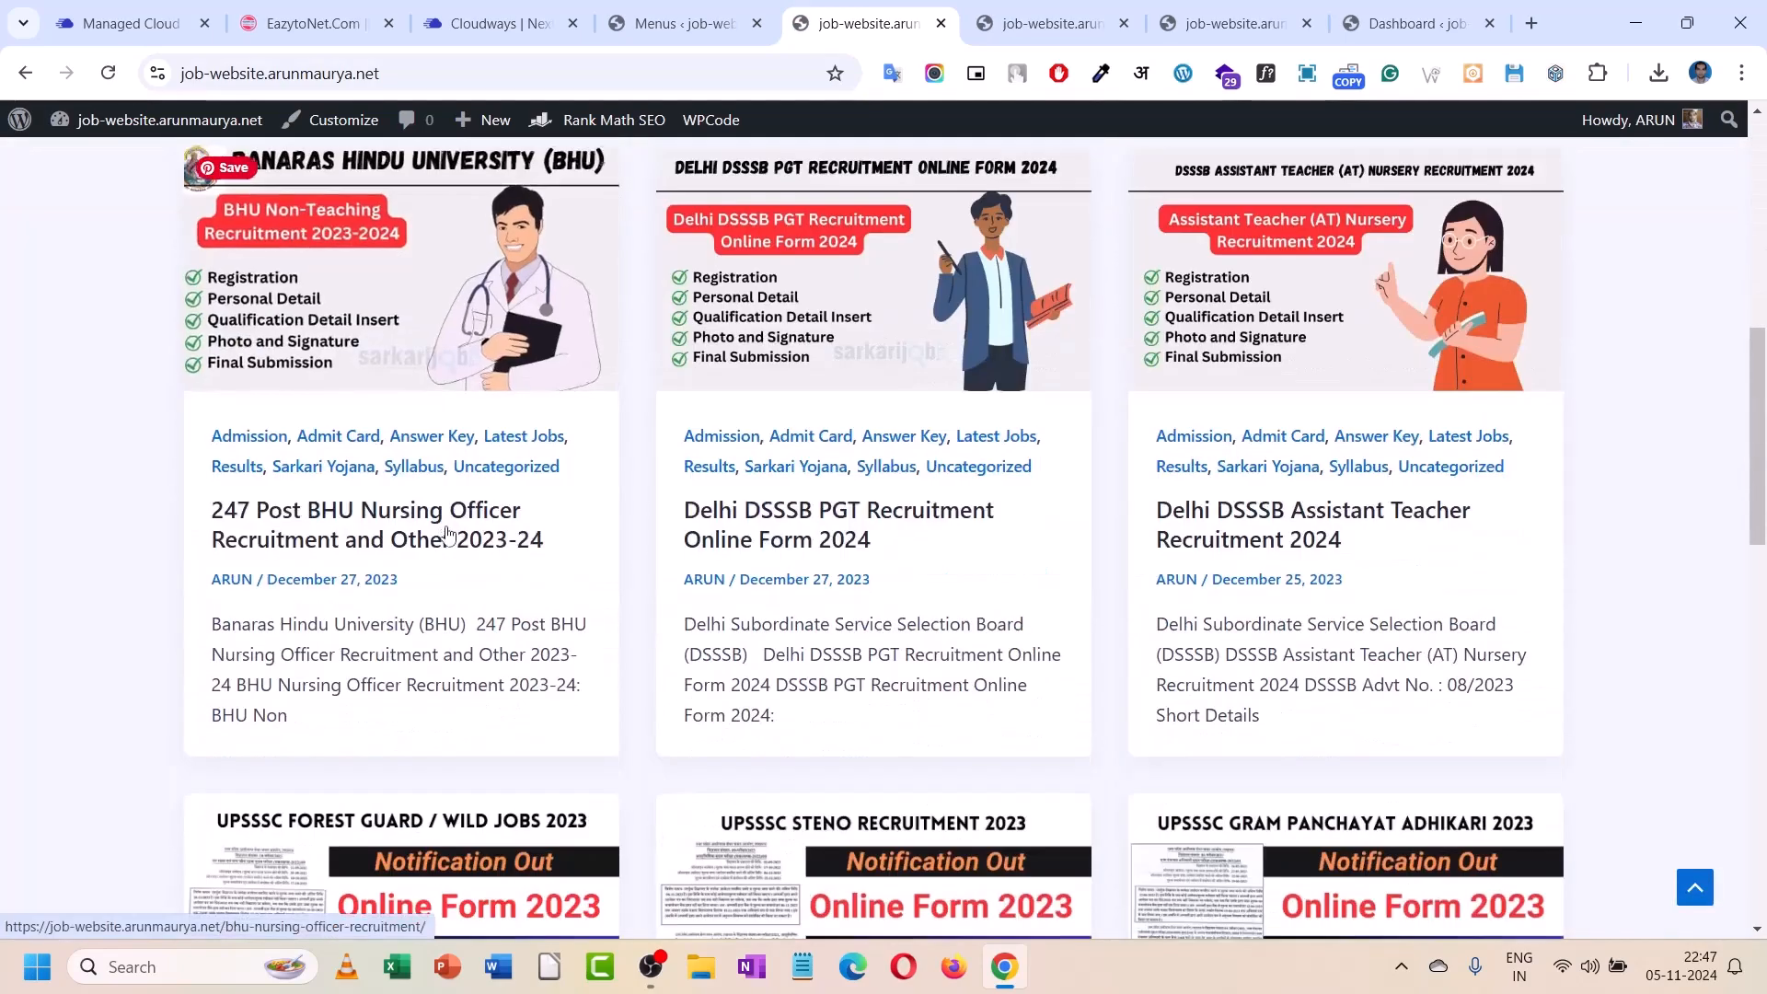
scroll(445, 506, "up", 10)
scroll(458, 497, "down", 1)
scroll(451, 488, "down", 10)
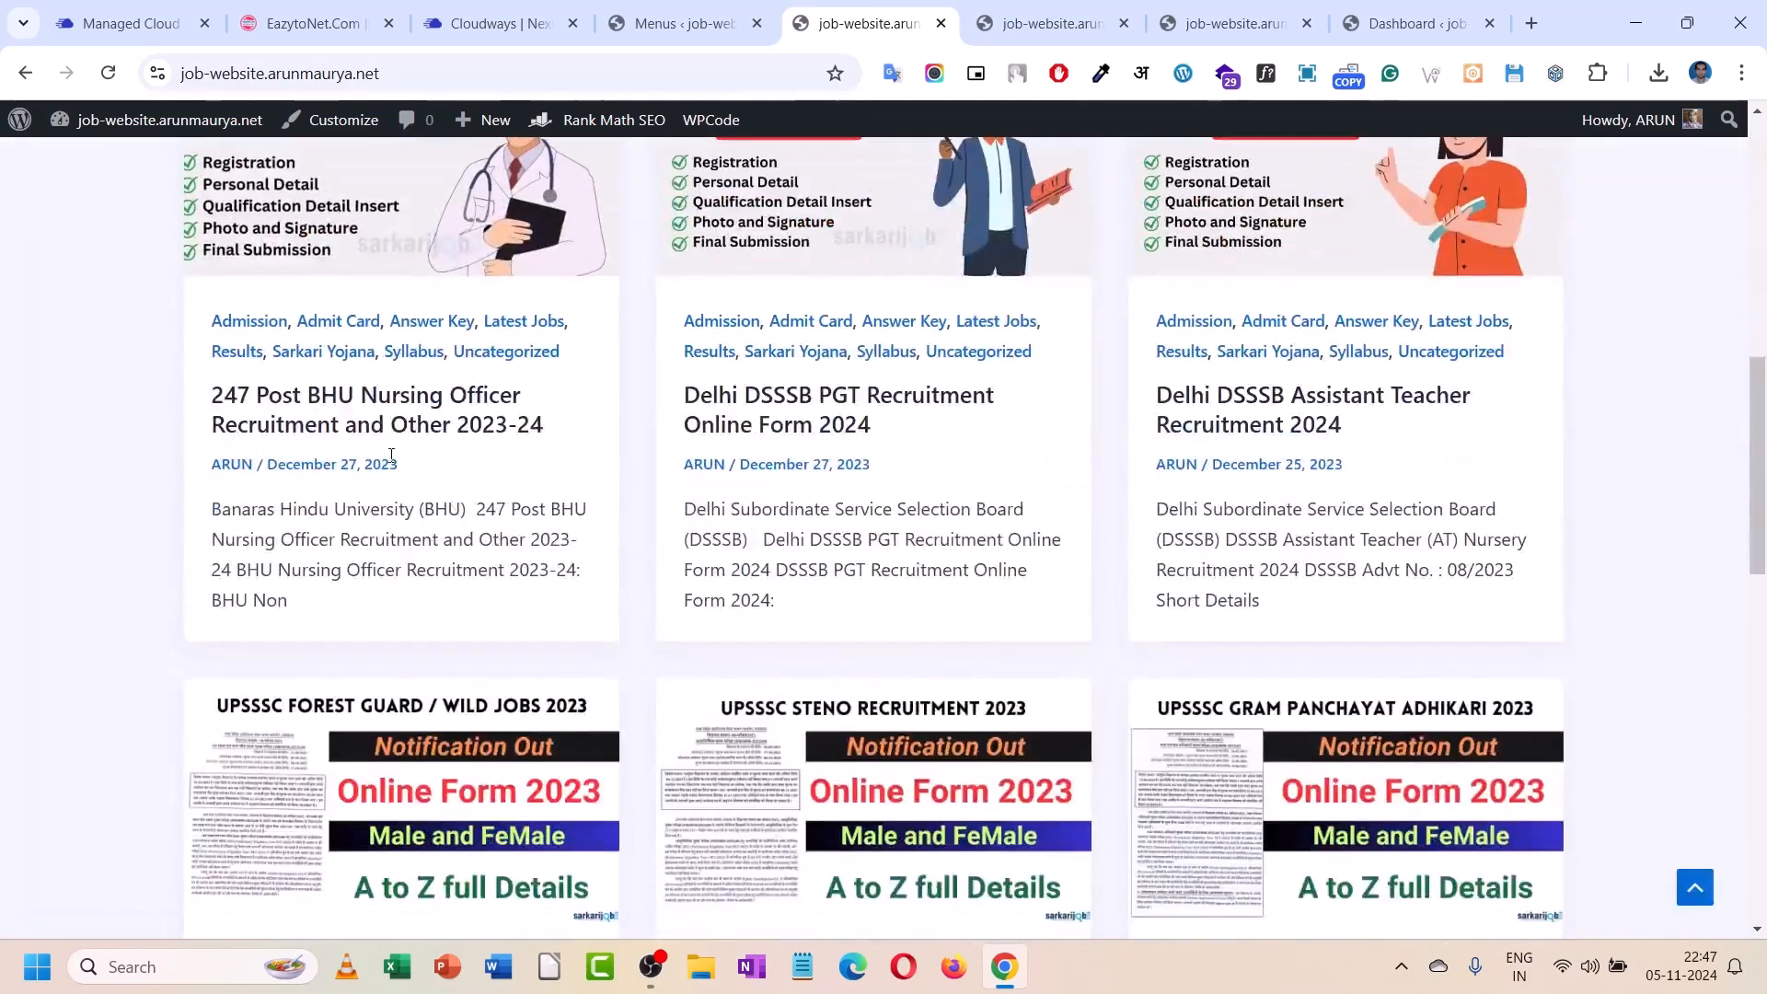
scroll(394, 460, "up", 5)
scroll(394, 460, "up", 5)
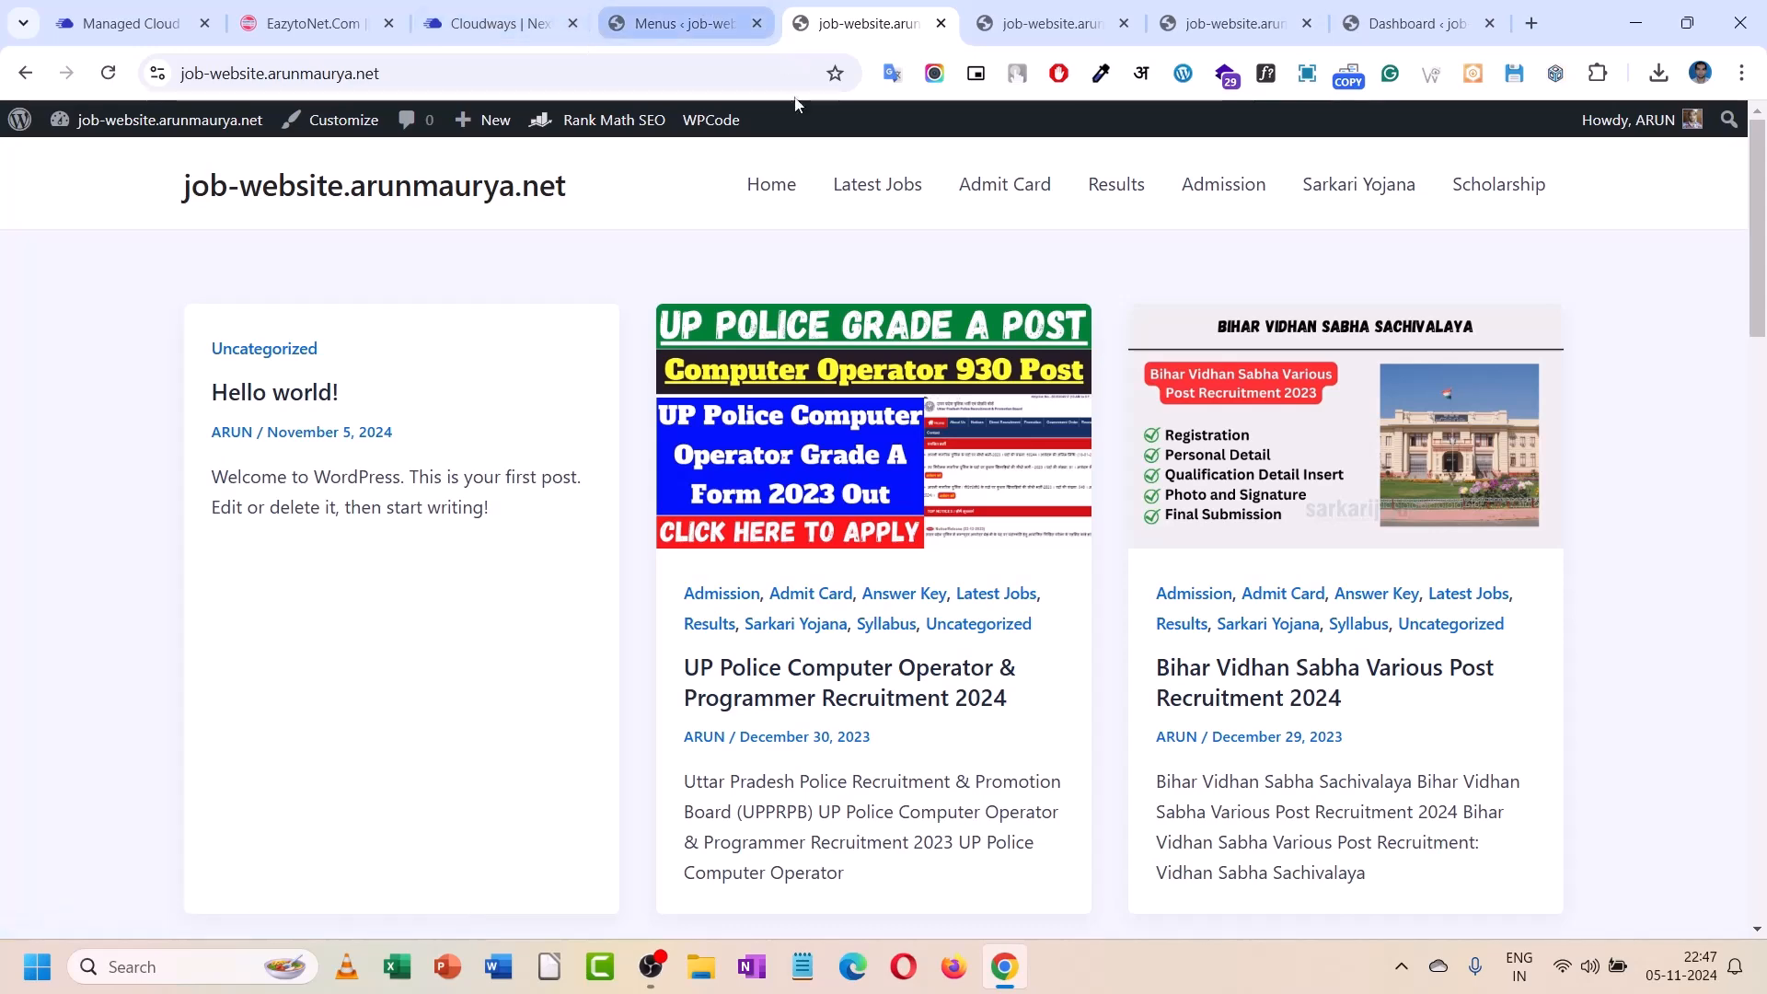
left_click(771, 186)
- Set the site's homepage to display the static page Home in the Reading settings and save the changes
left_click(685, 23)
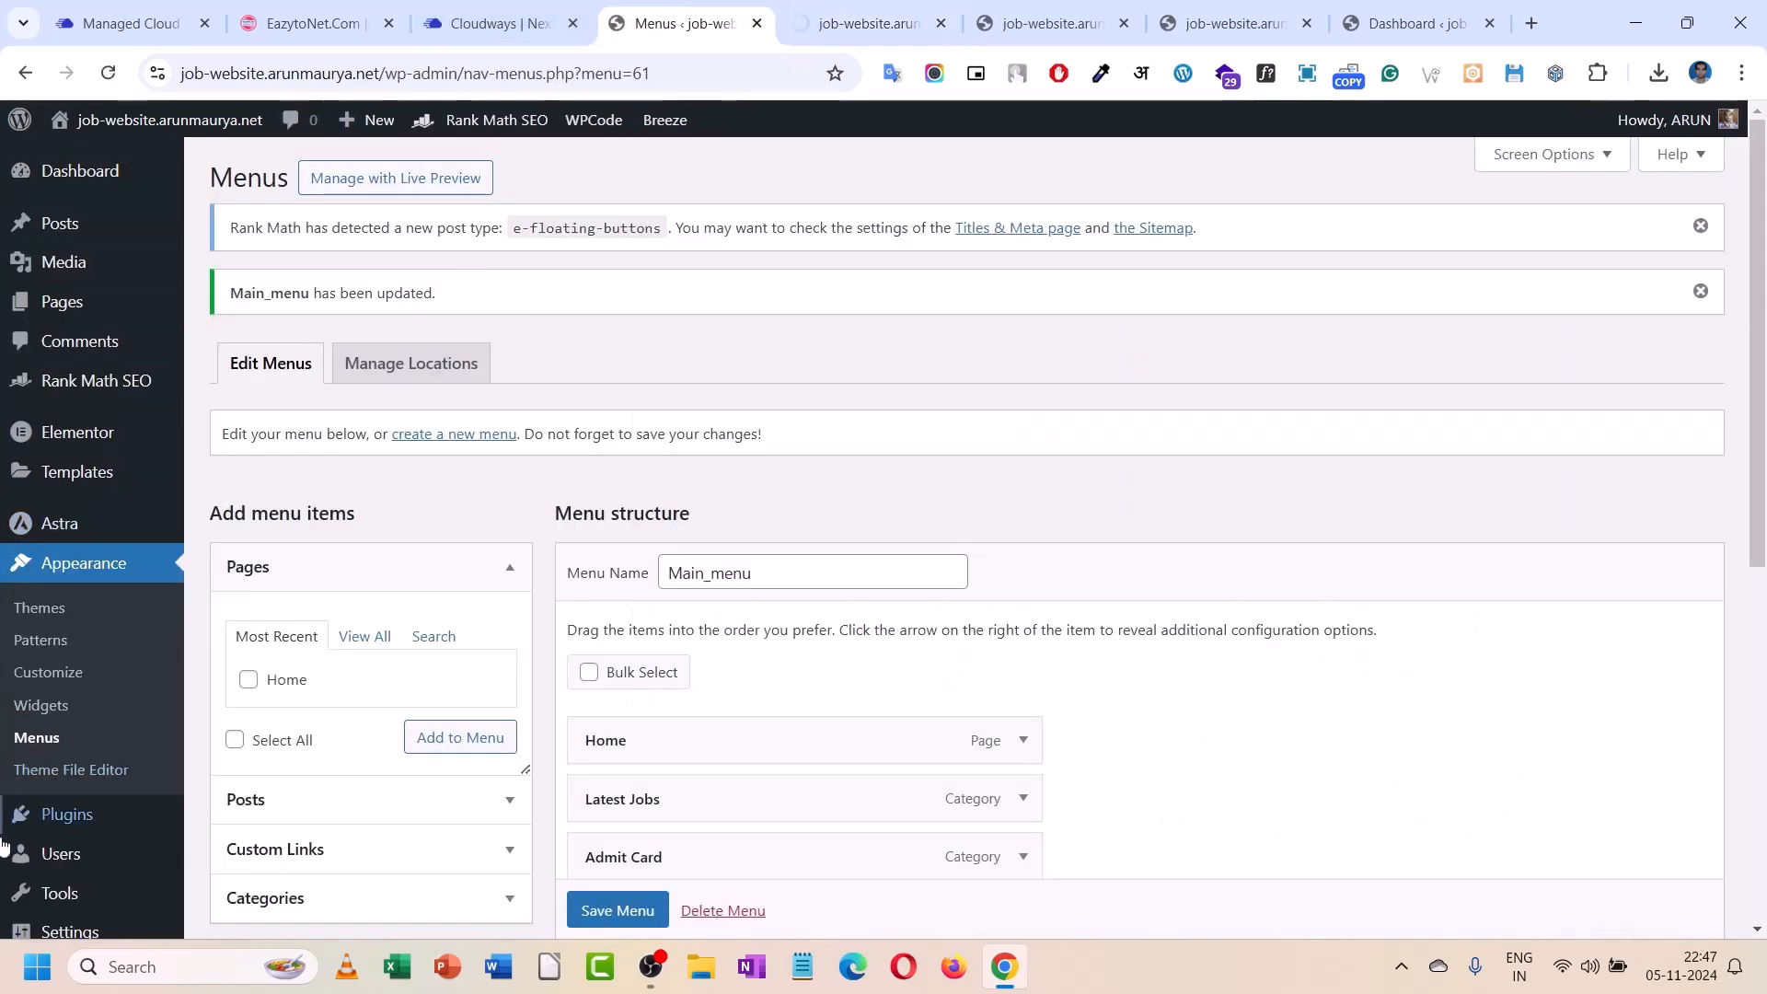
scroll(57, 911, "down", 1)
mouse_move(67, 833)
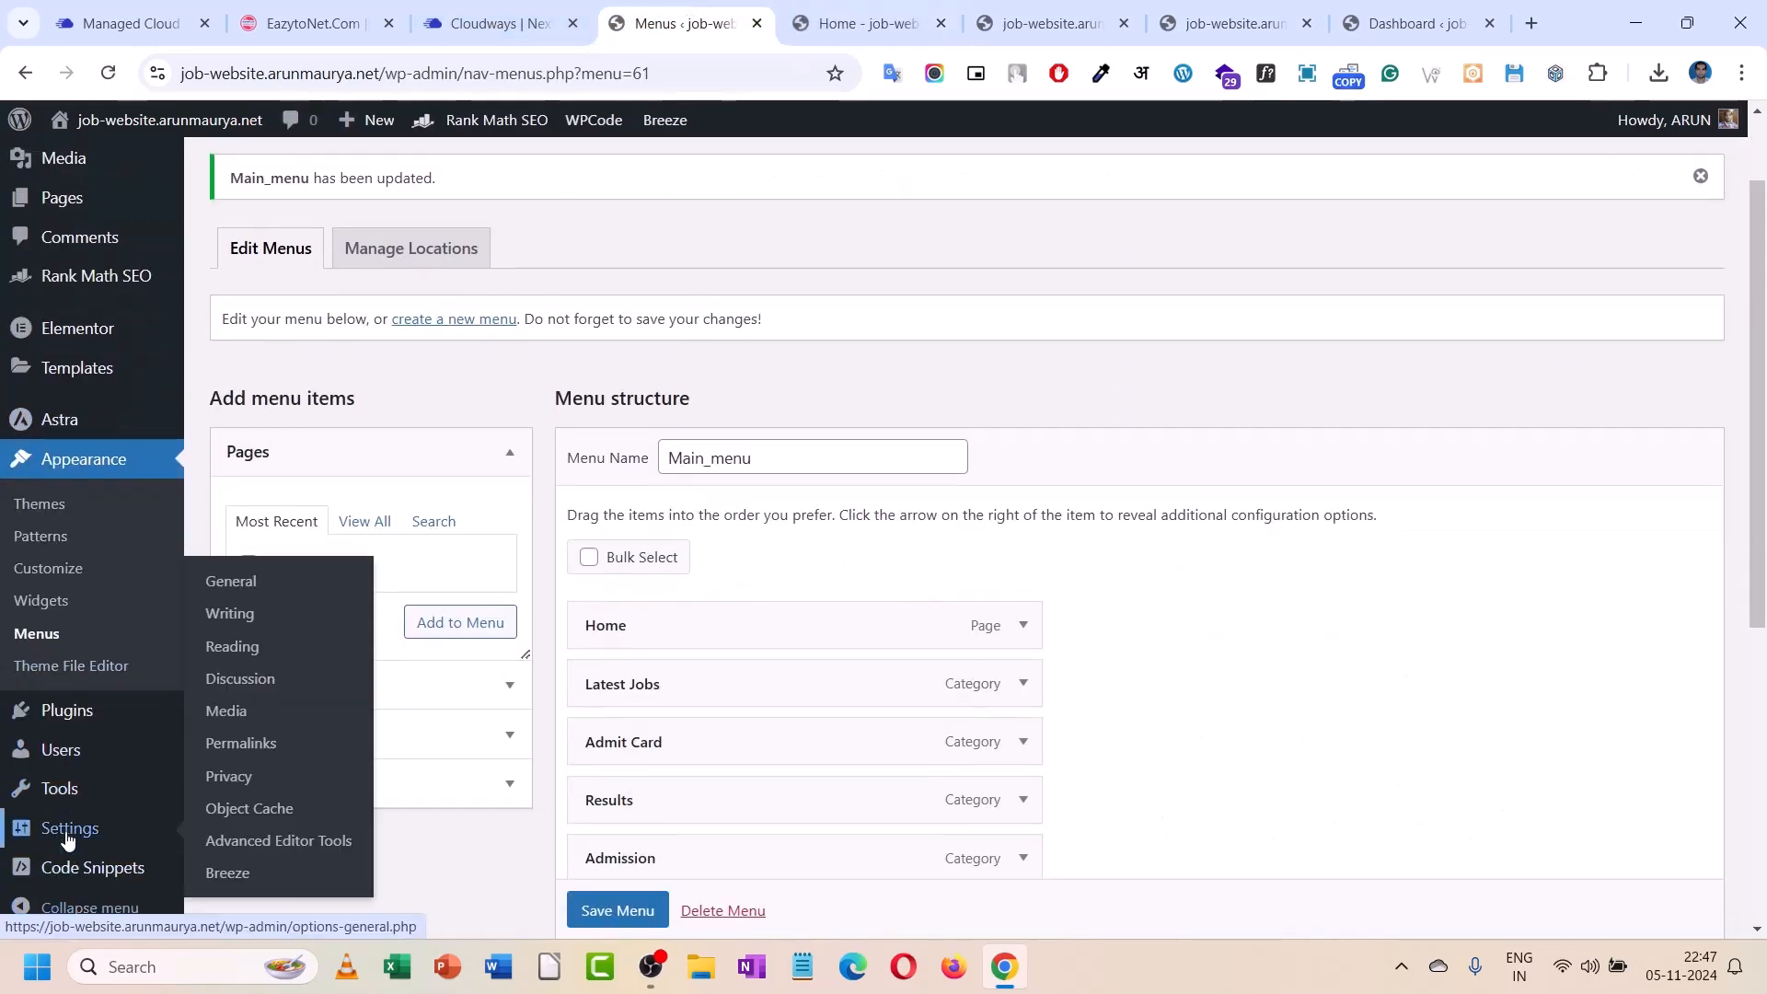
left_click(232, 649)
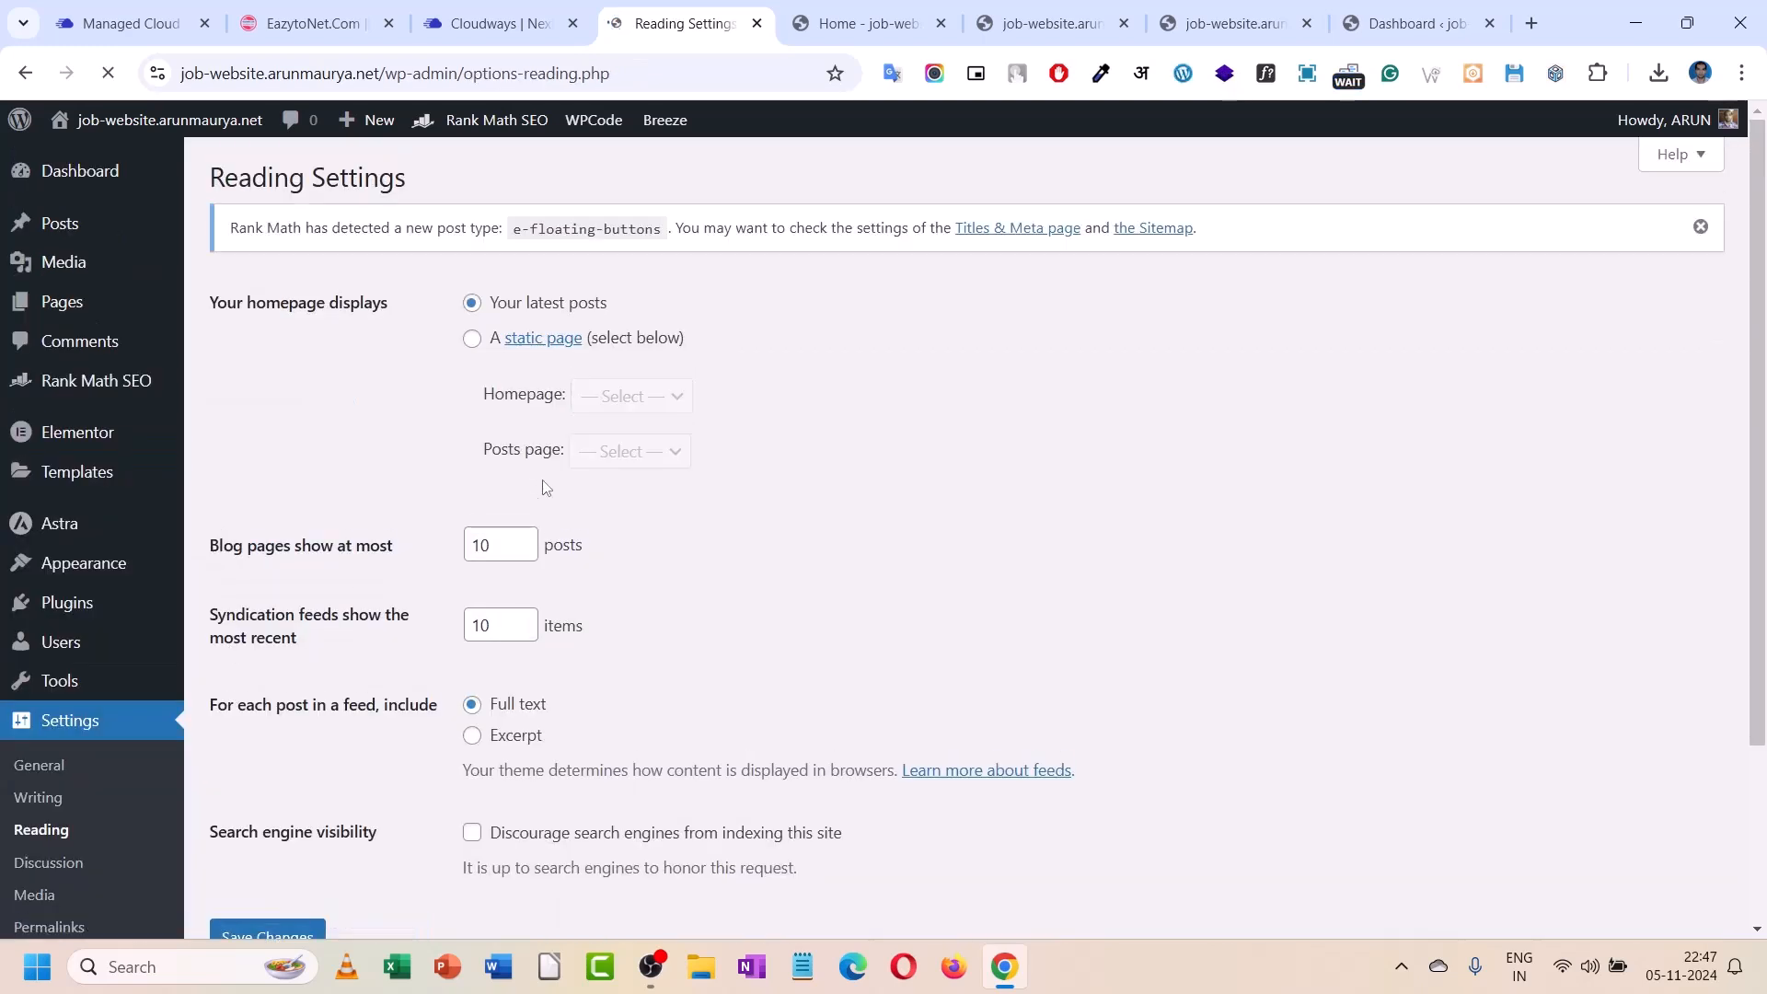
left_click(471, 339)
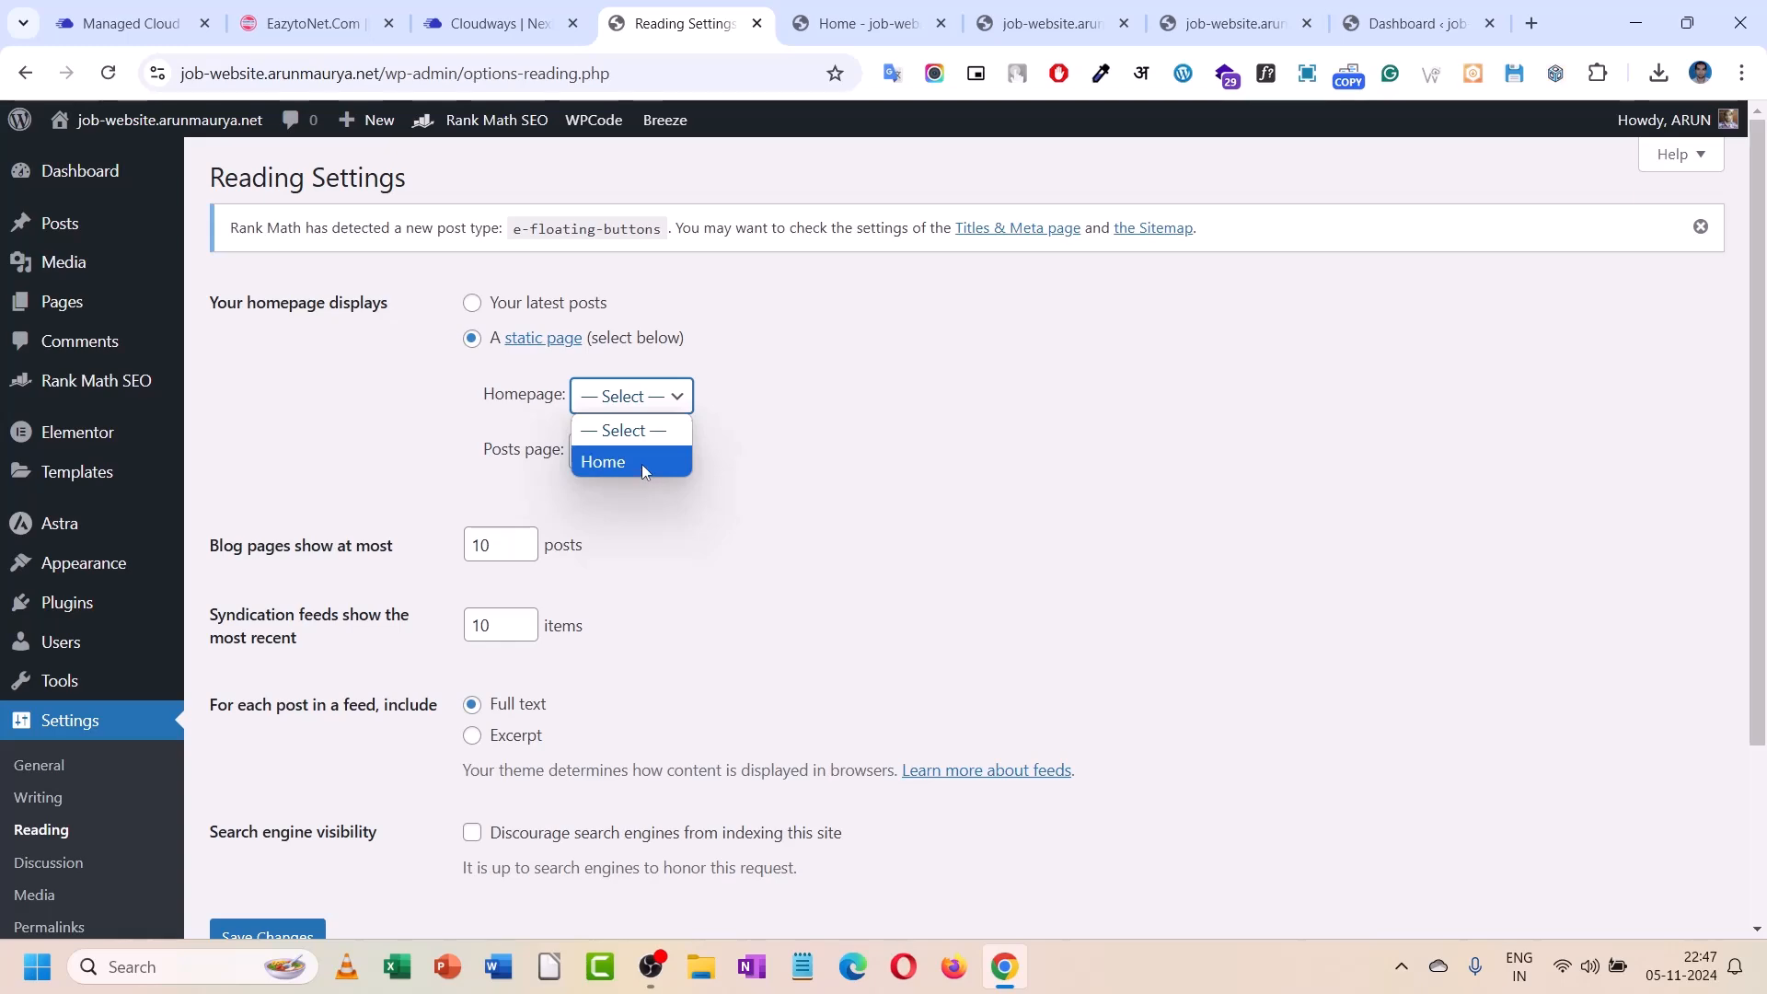
left_click(643, 463)
left_click(261, 936)
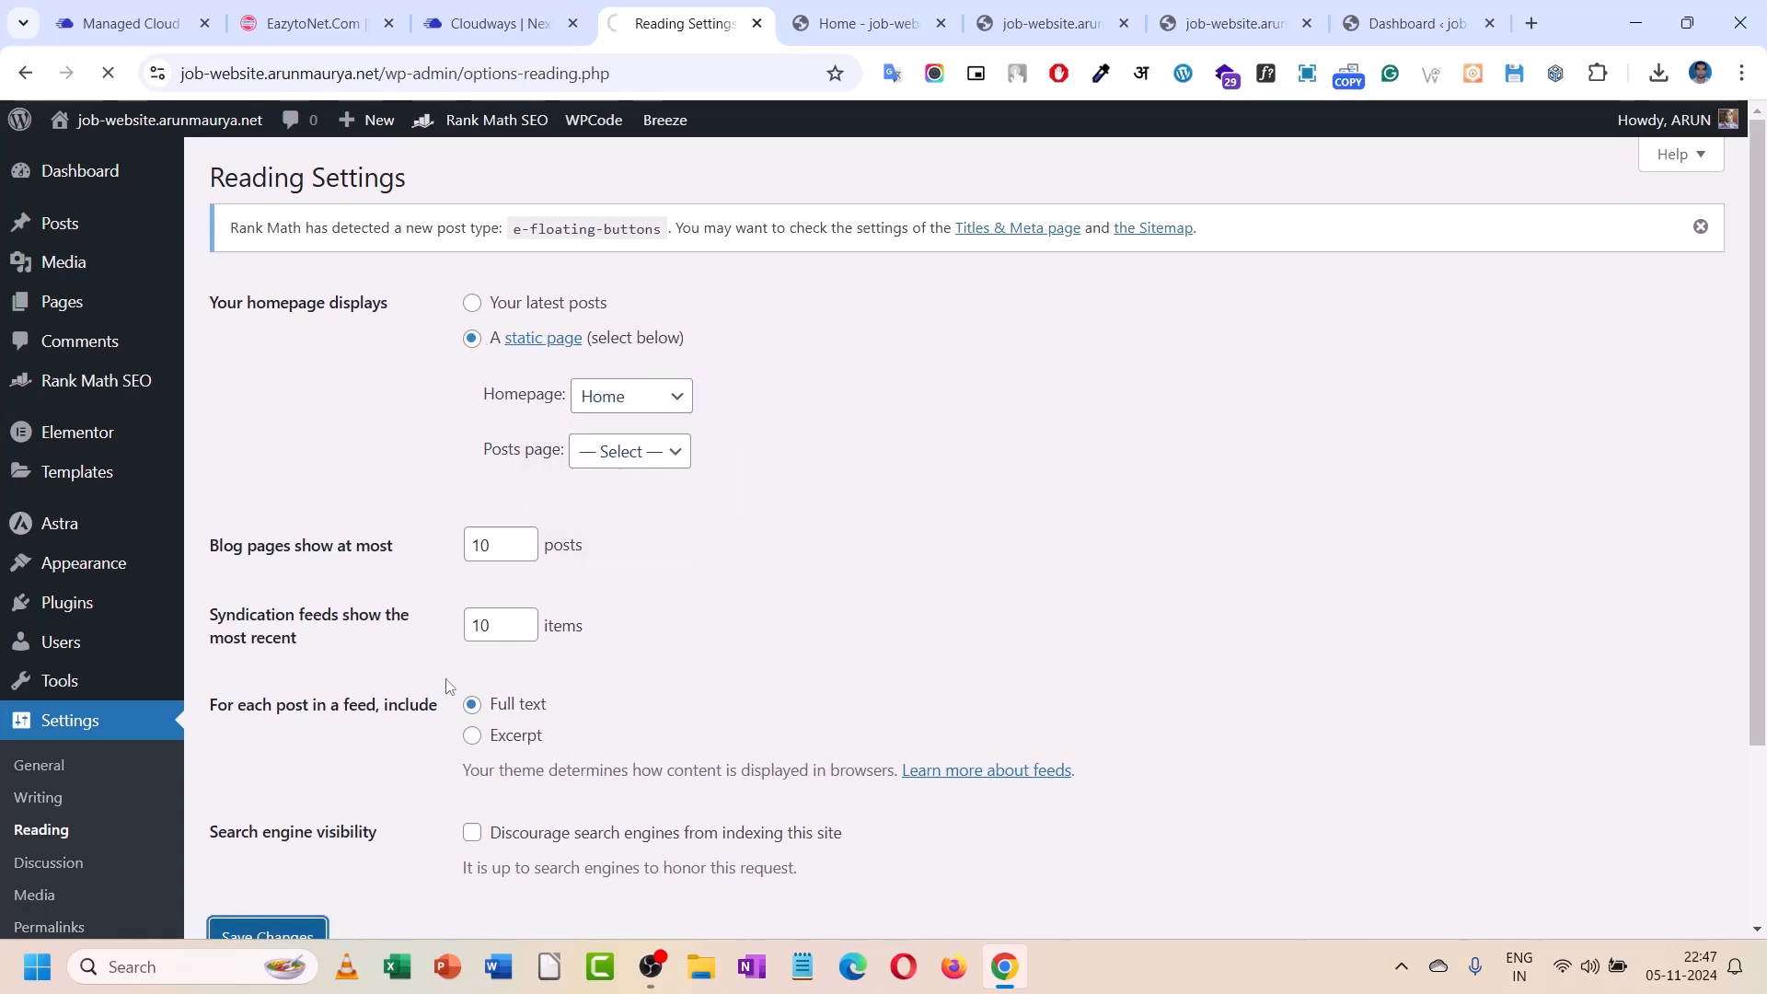
scroll(477, 544, "down", 2)
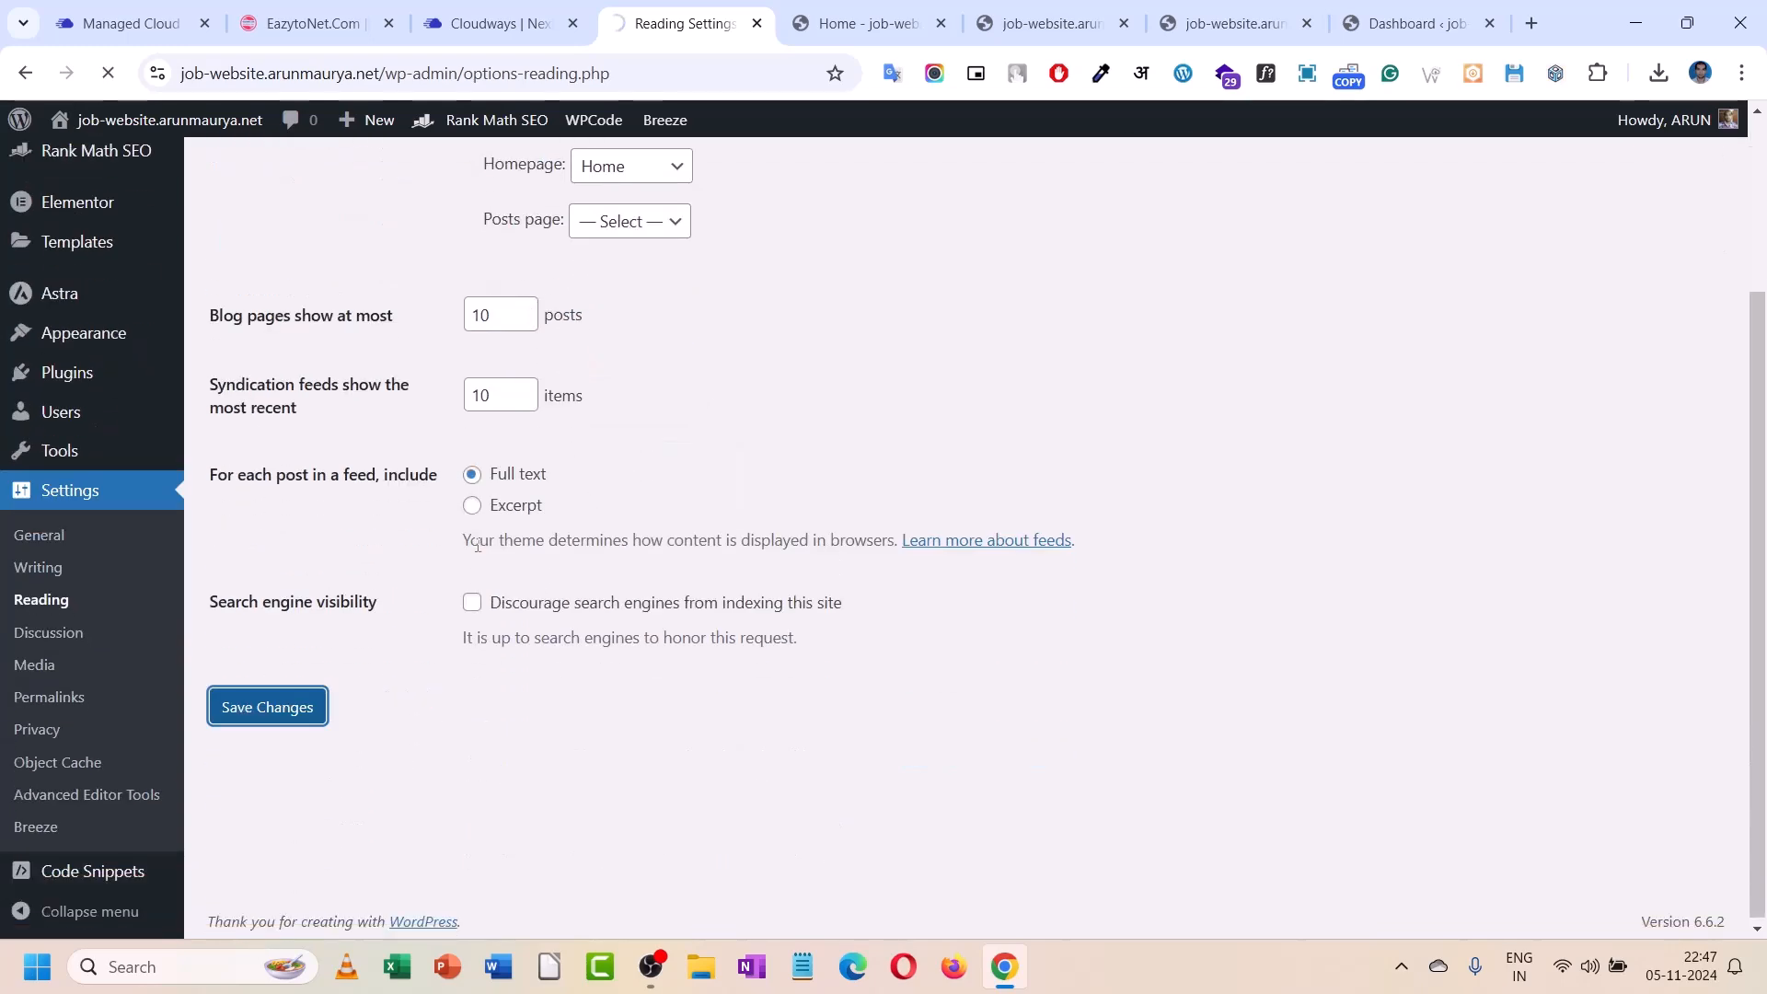
scroll(479, 548, "up", 1)
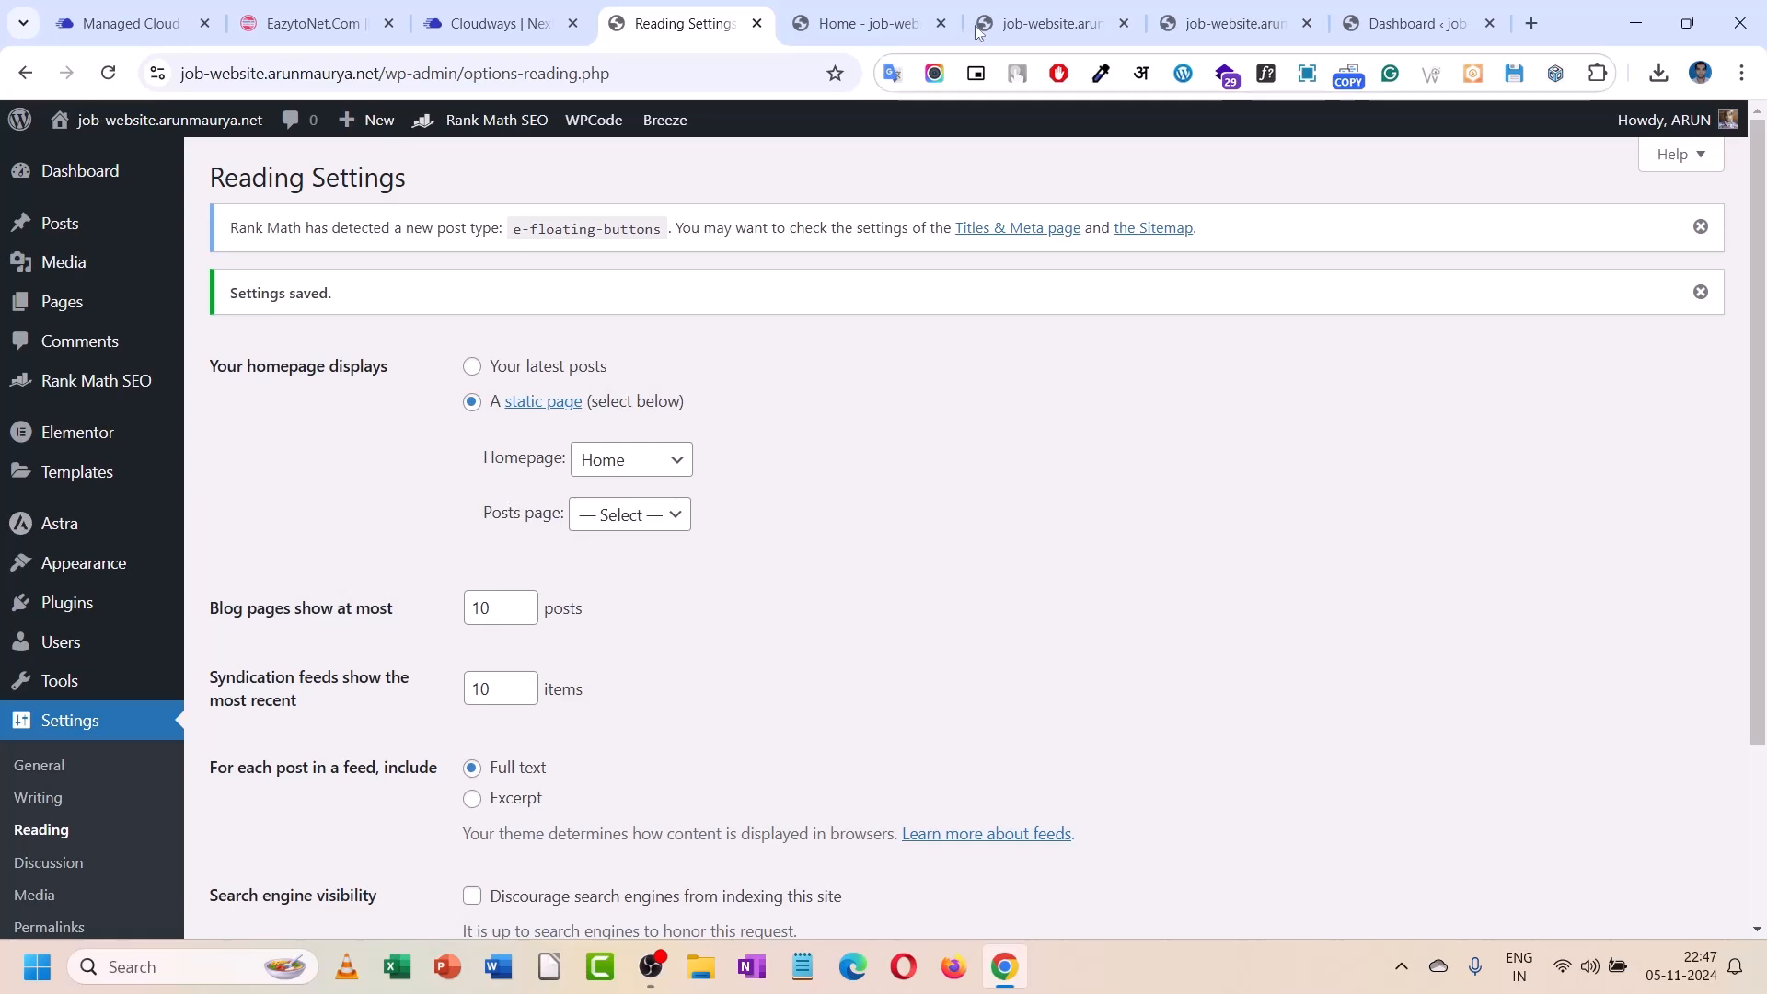
- Check the live site's front page and the Home, Latest Jobs and Admit Card menu links, including the category page's URL
left_click(832, 23)
left_click(462, 200)
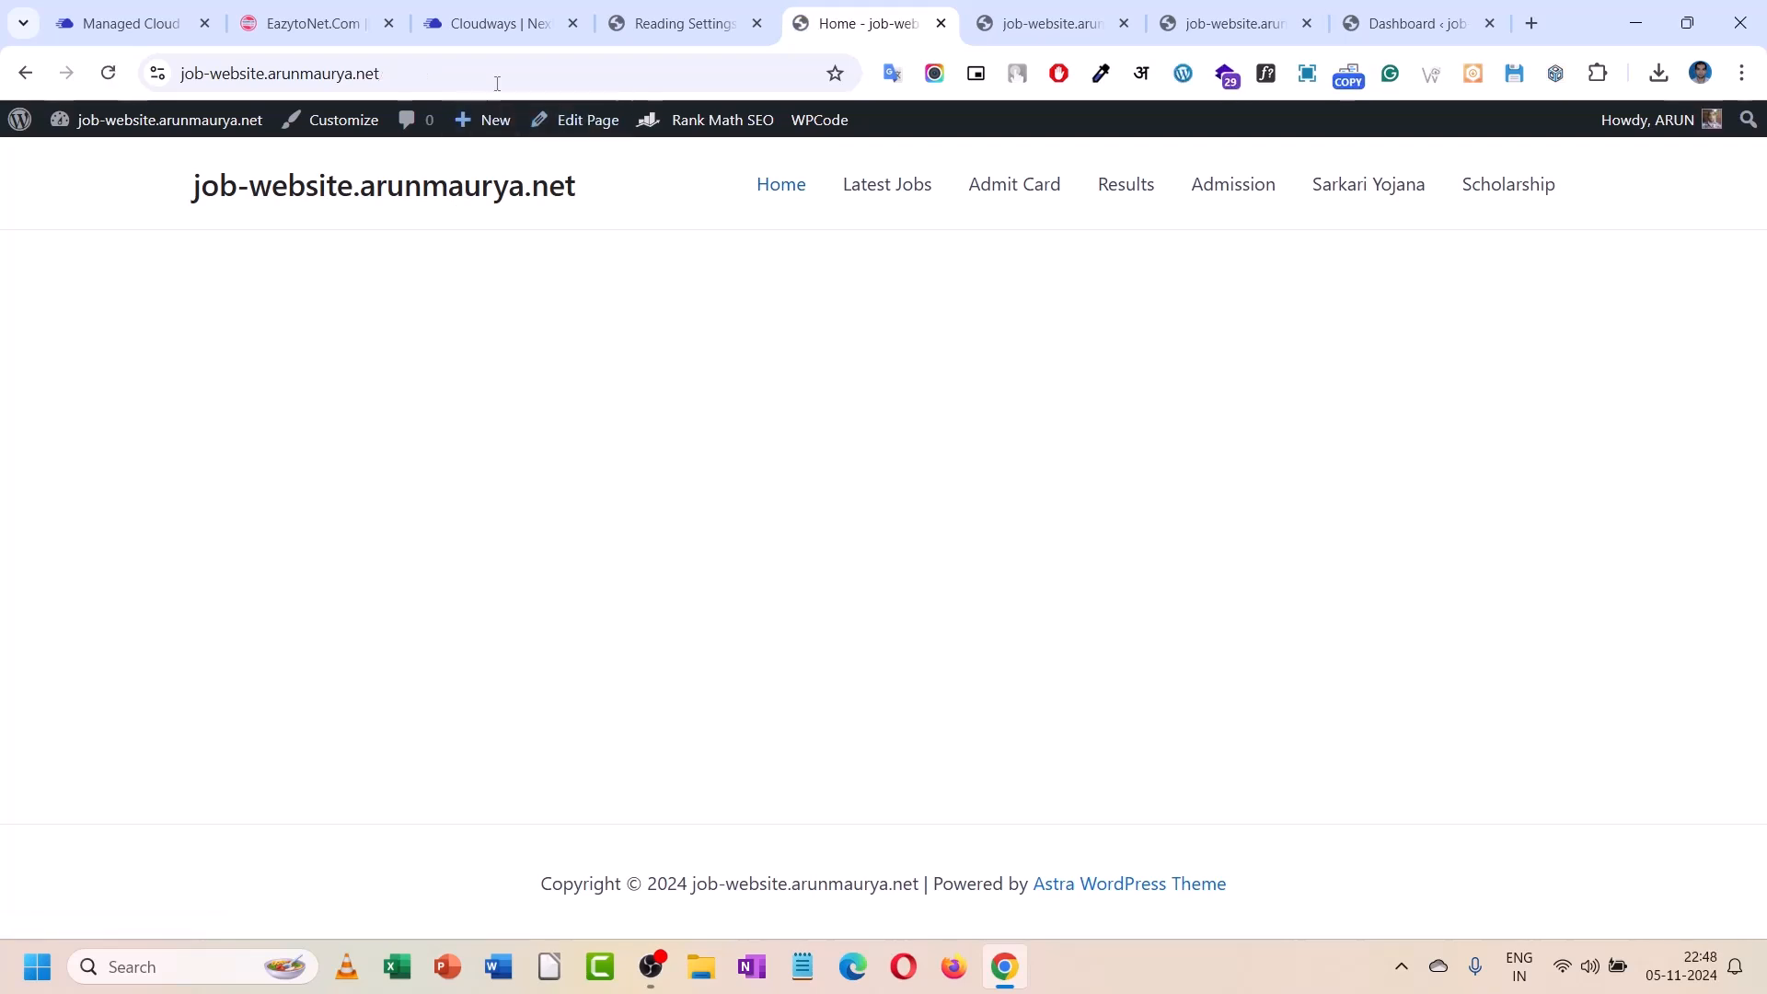
left_click(781, 193)
left_click(906, 203)
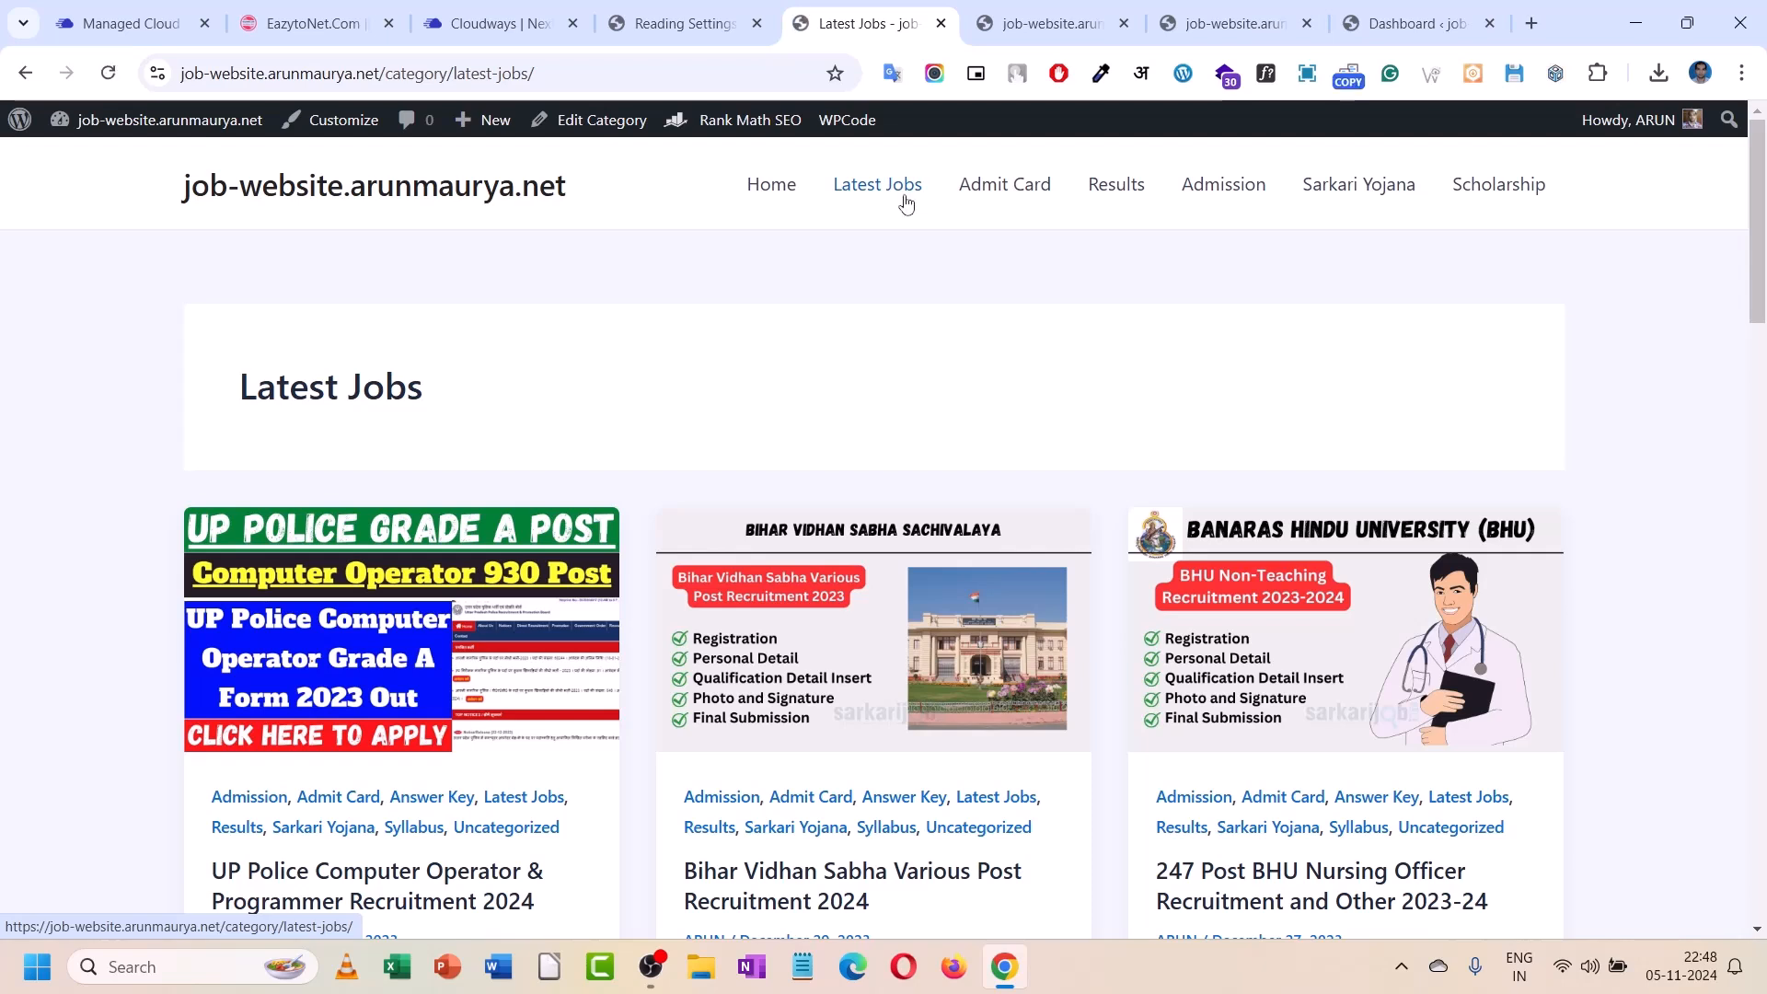
left_click(999, 198)
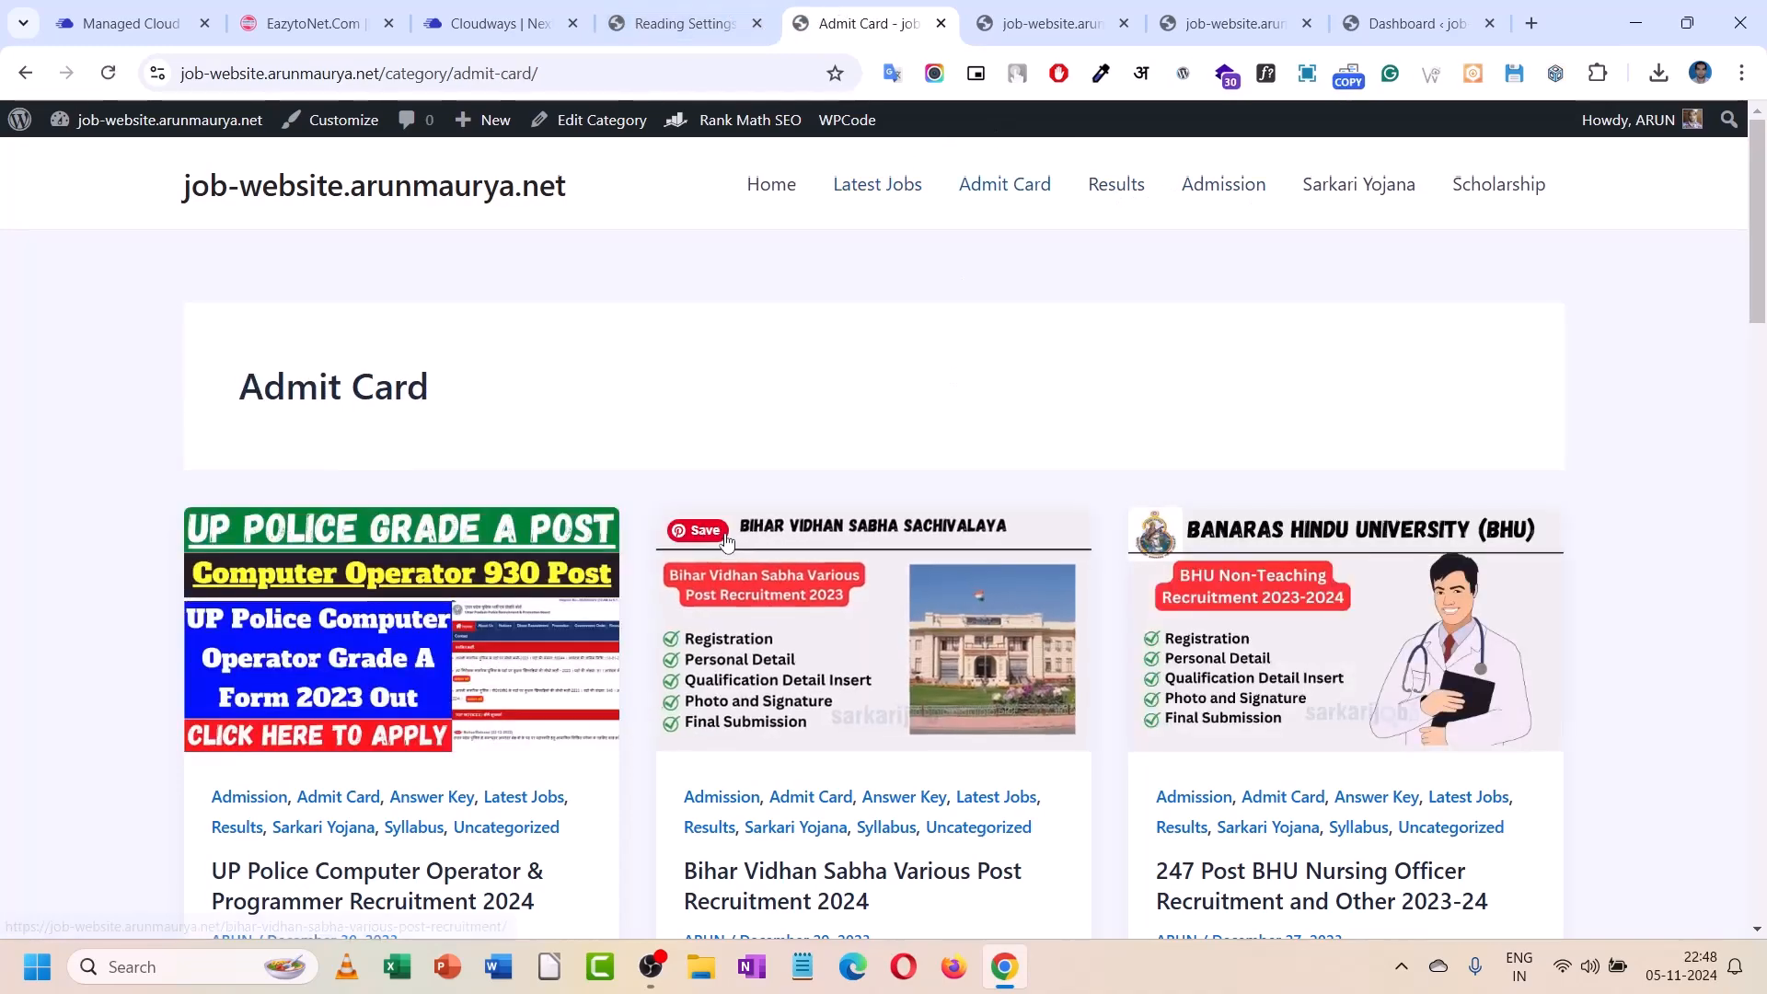
scroll(402, 110, "down", 6)
left_click_drag(386, 72, 454, 73)
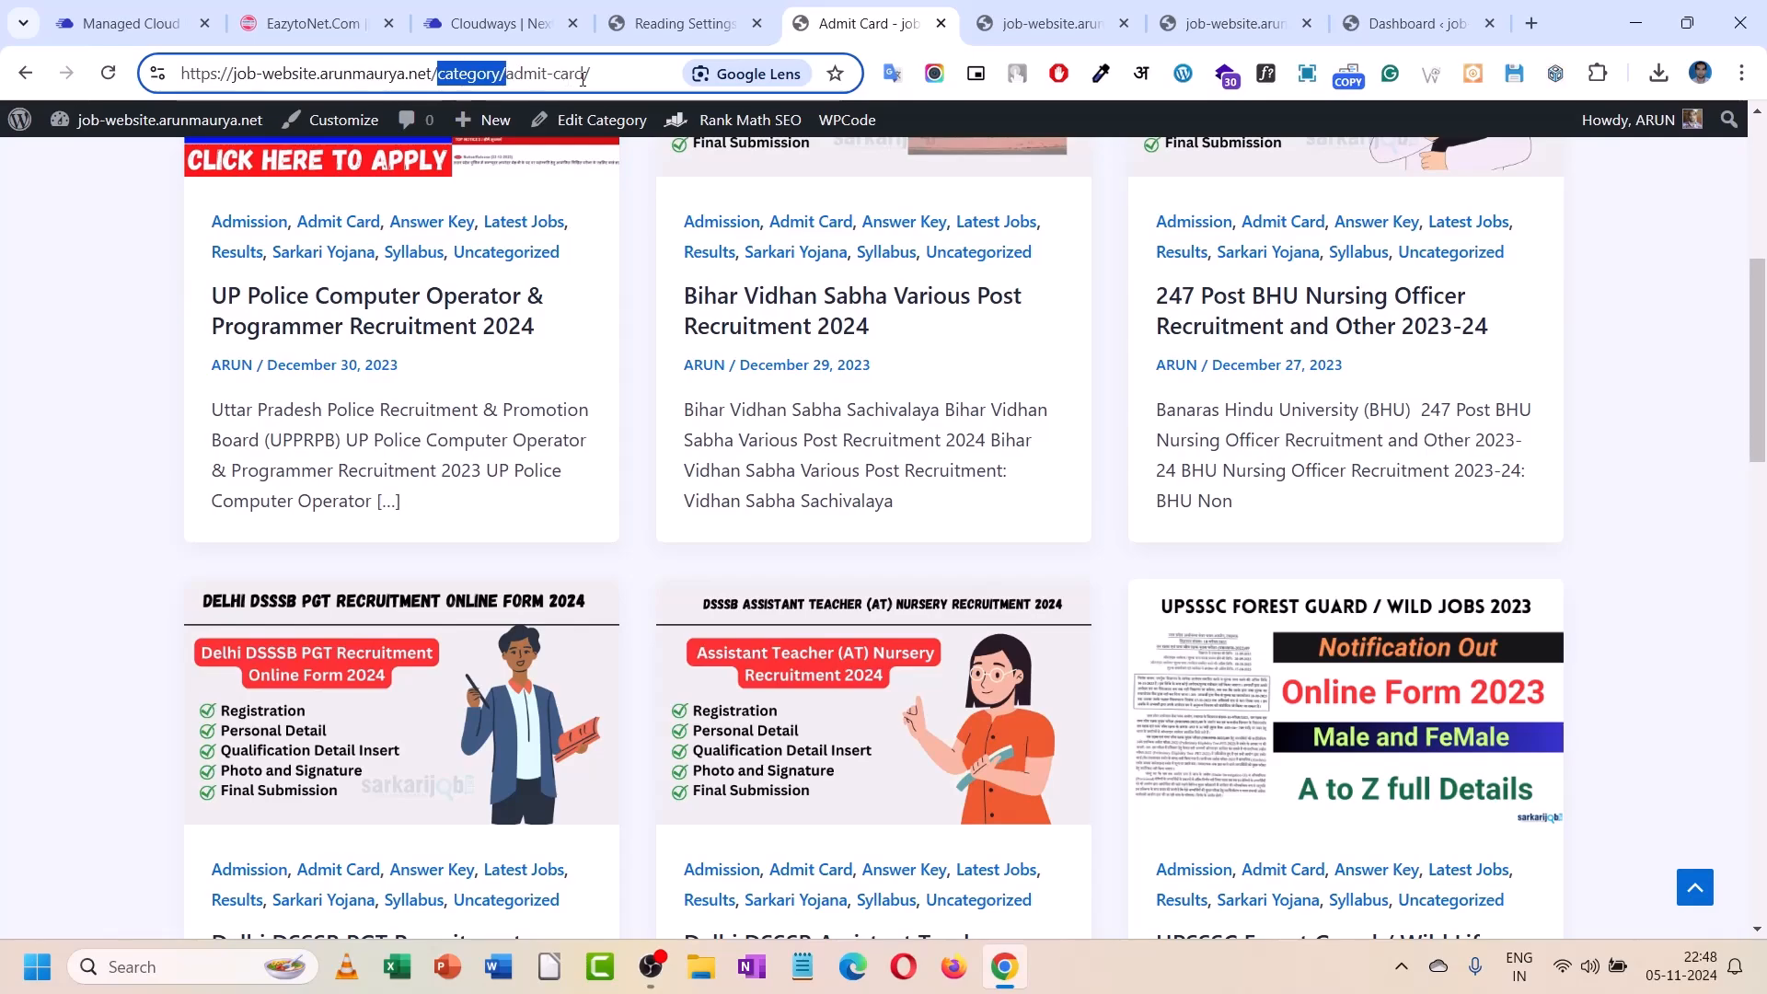
scroll(516, 296, "up", 6)
scroll(516, 295, "down", 6)
scroll(518, 261, "up", 6)
left_click(468, 197)
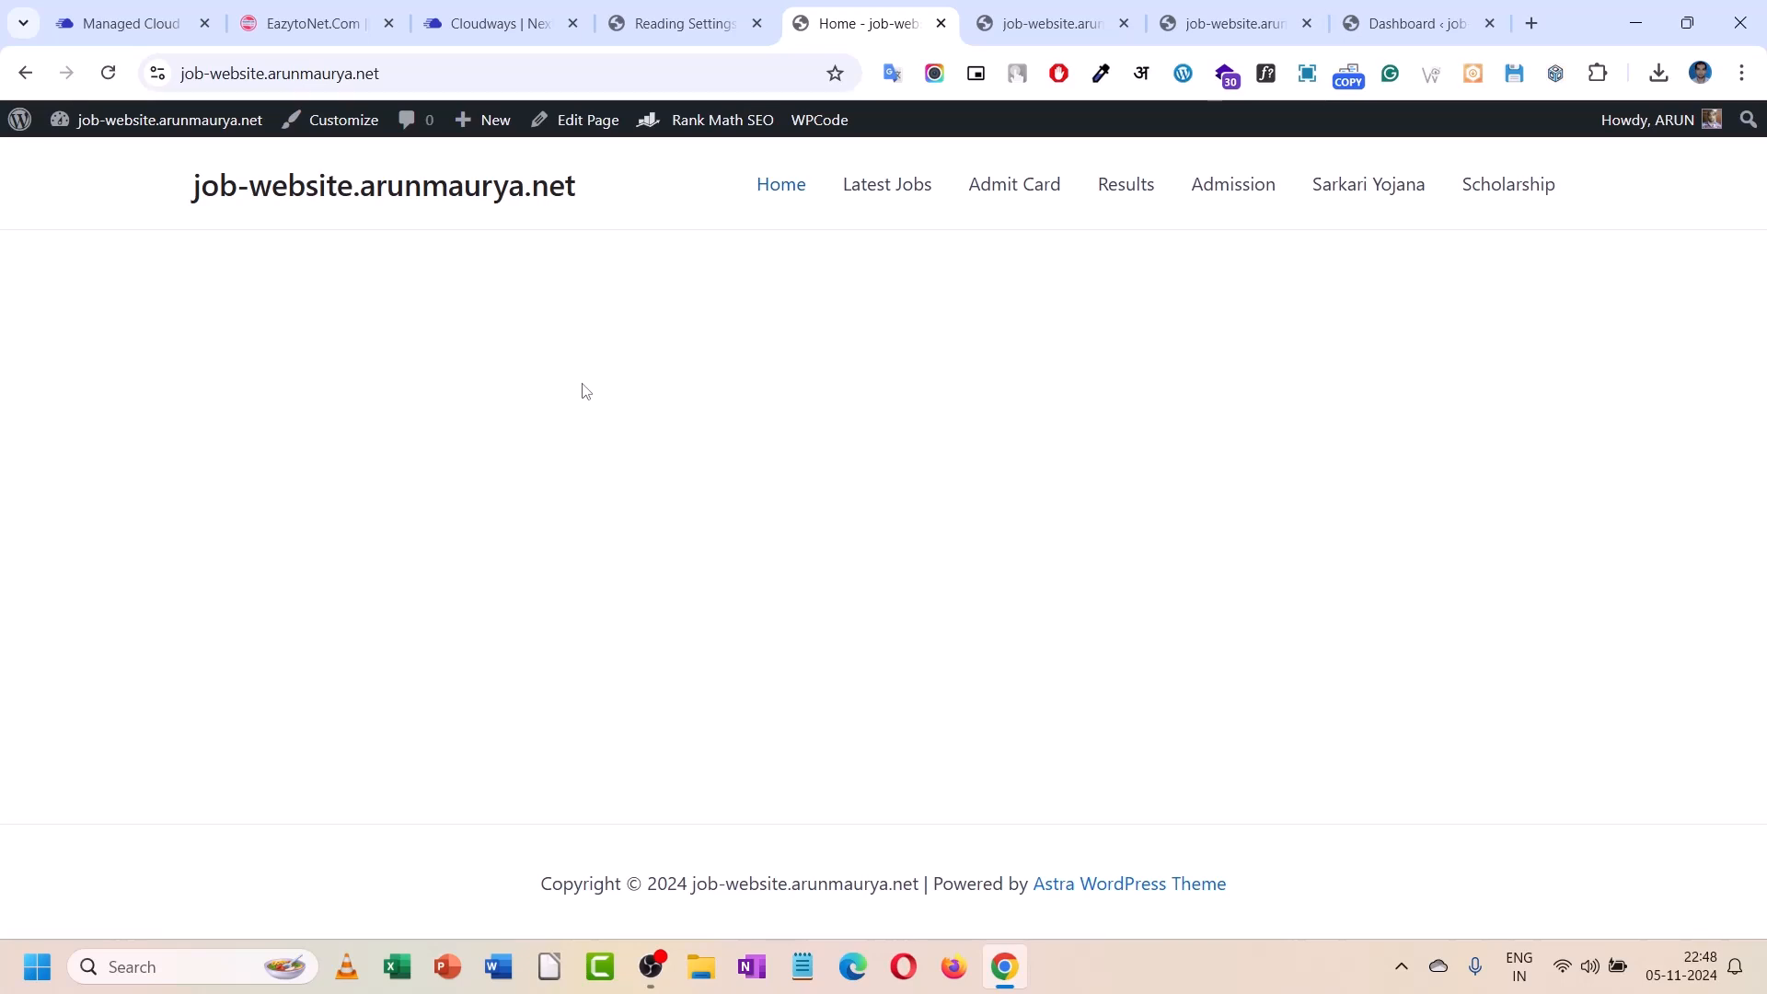
- Open the Header Builder in the theme Customizer for the live front page
left_click(342, 129)
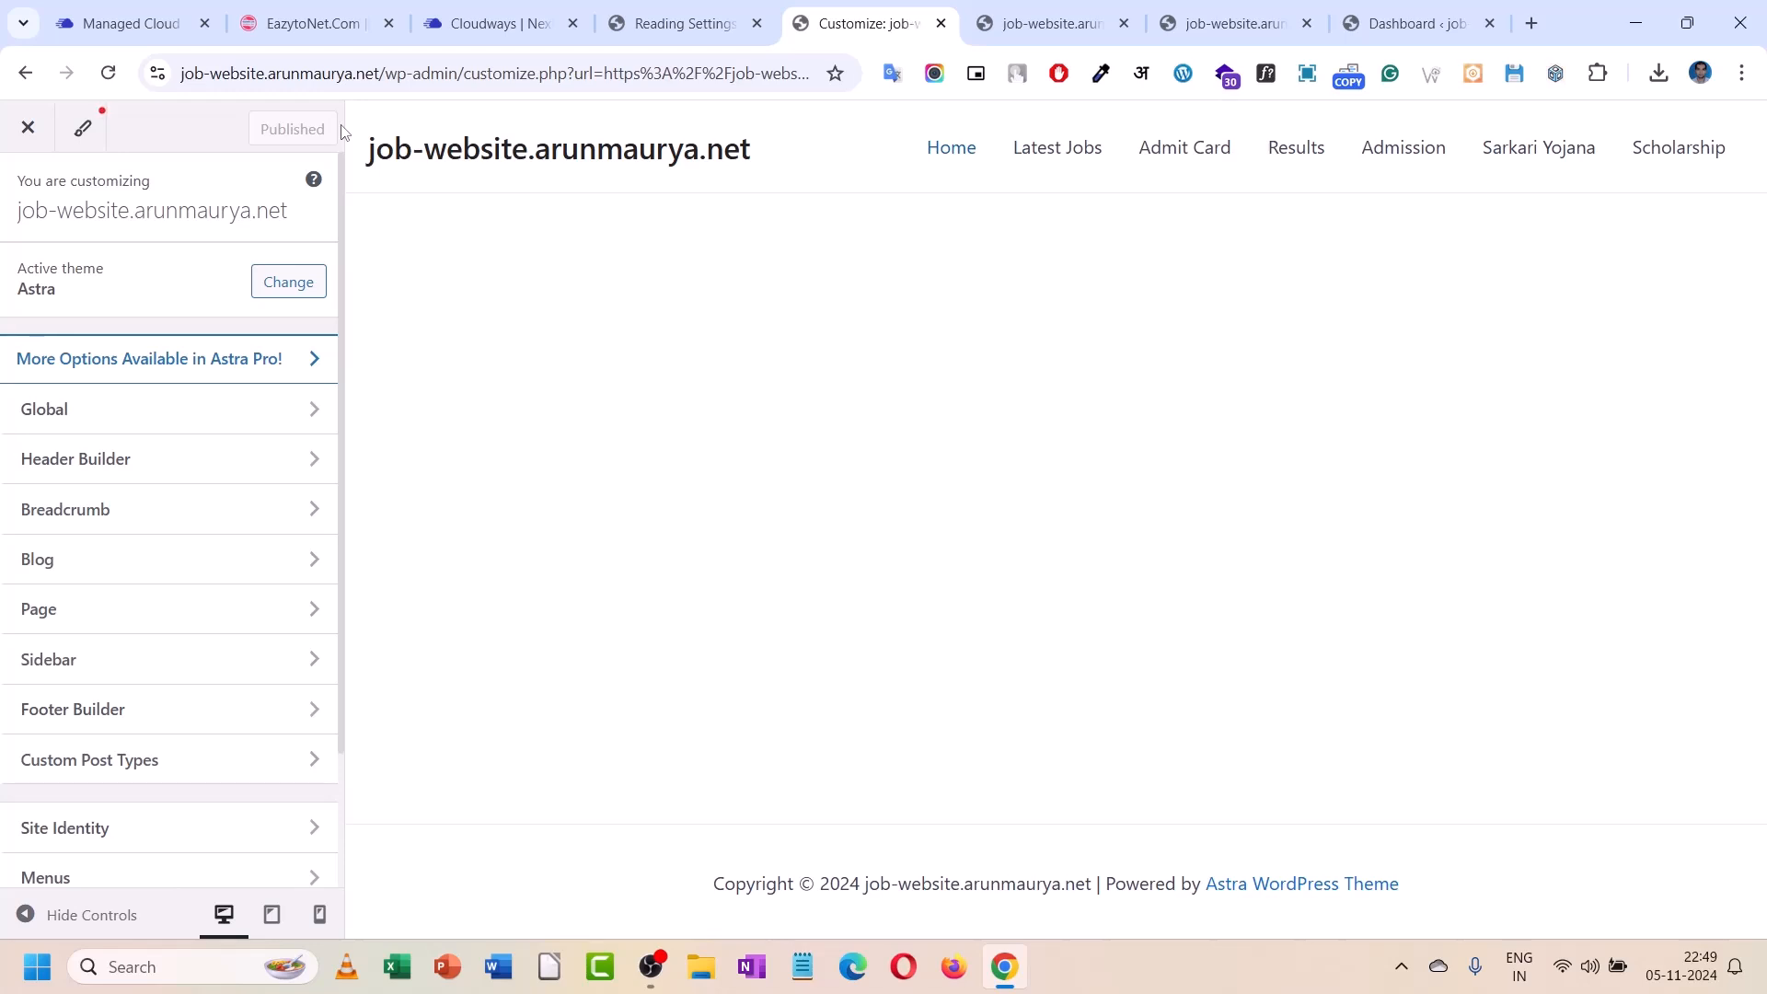
left_click(653, 7)
mouse_move(67, 571)
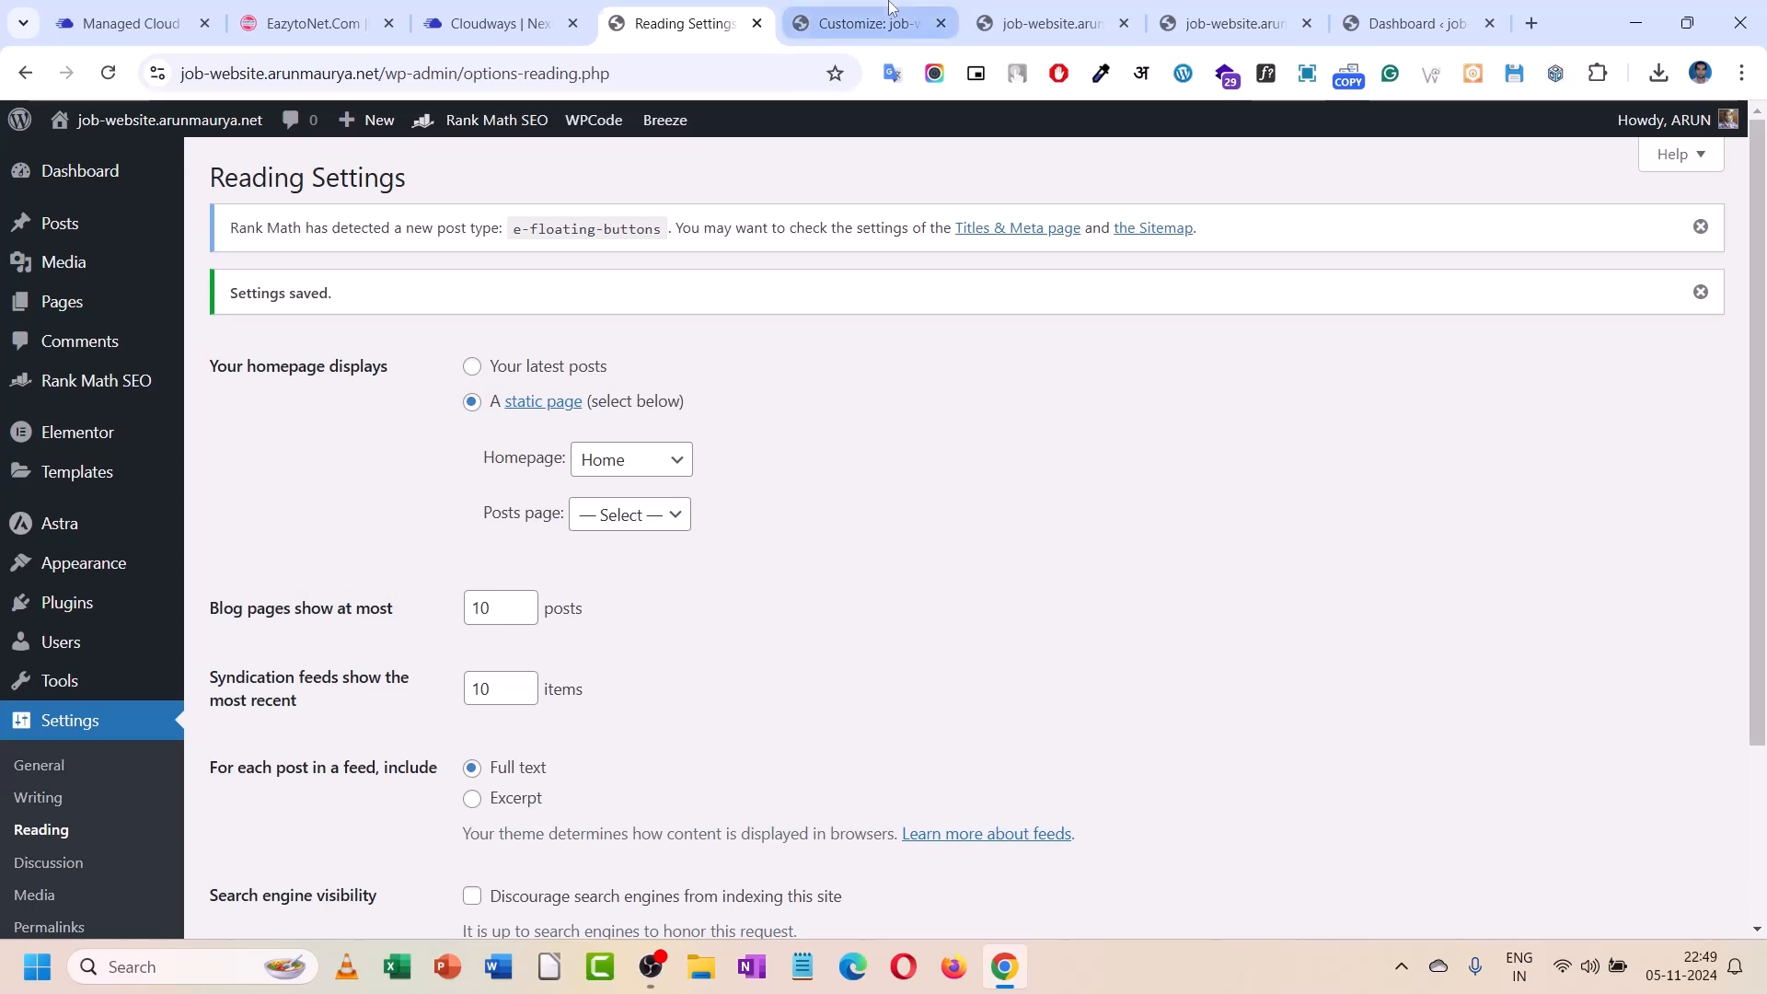
left_click(865, 23)
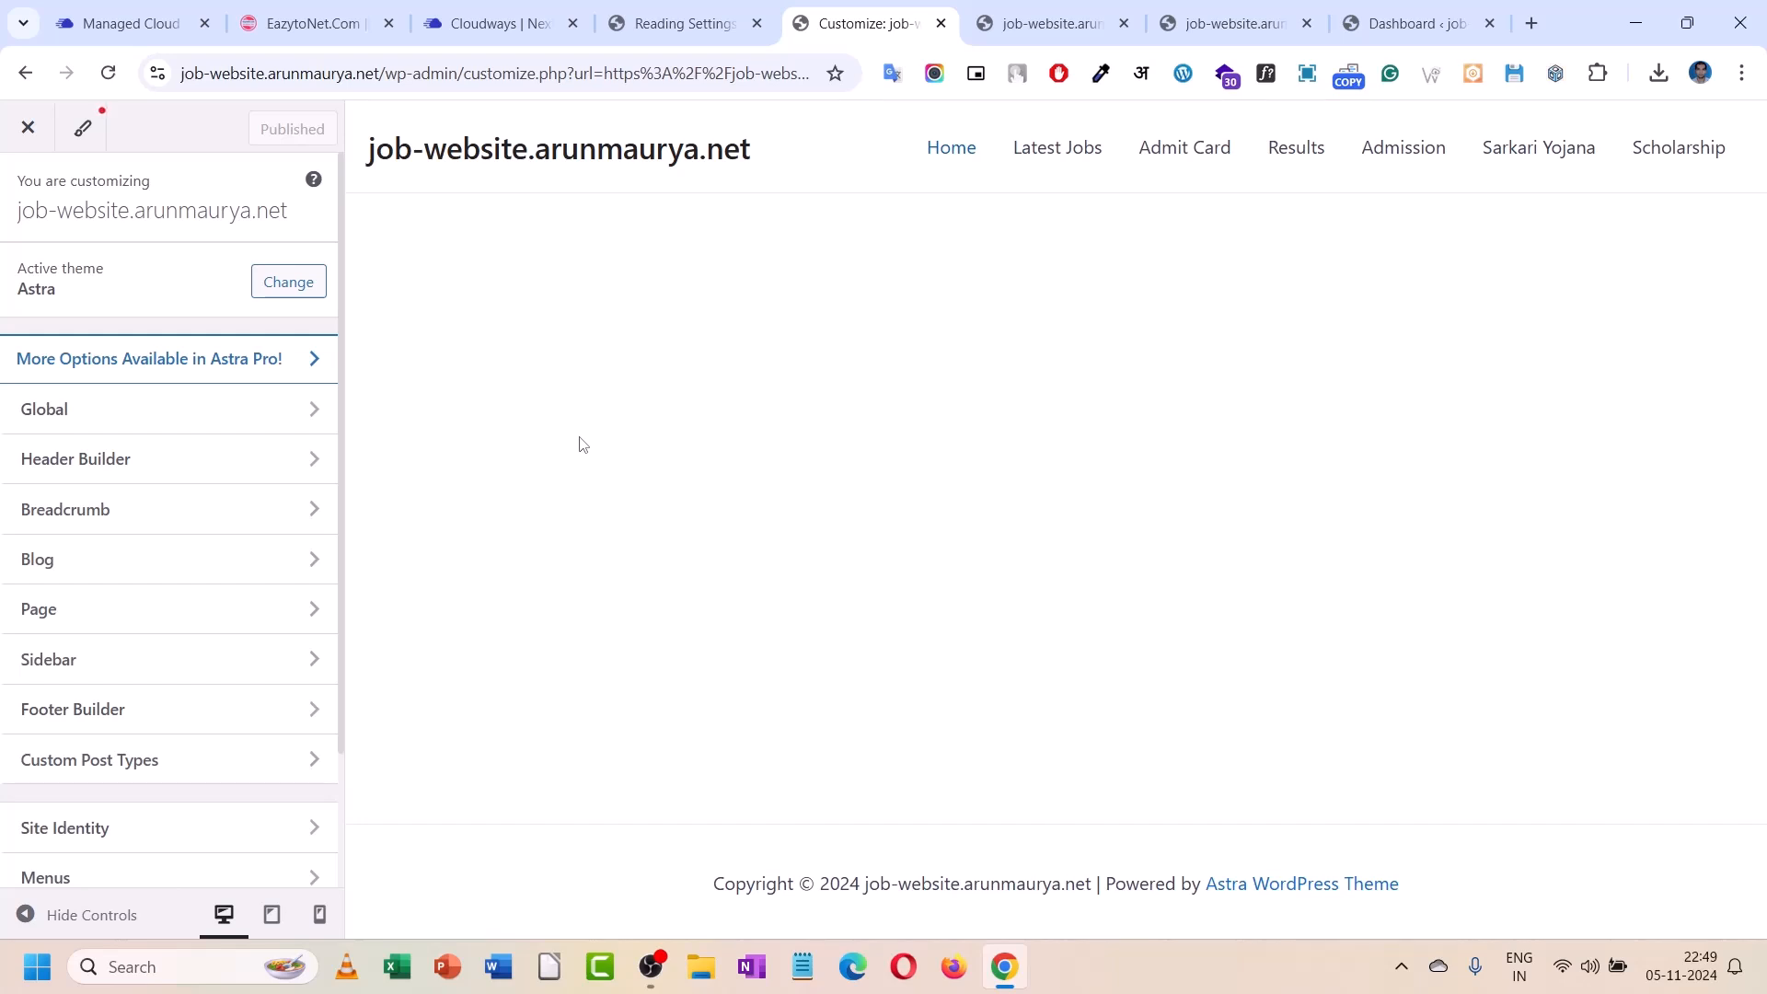
left_click(129, 471)
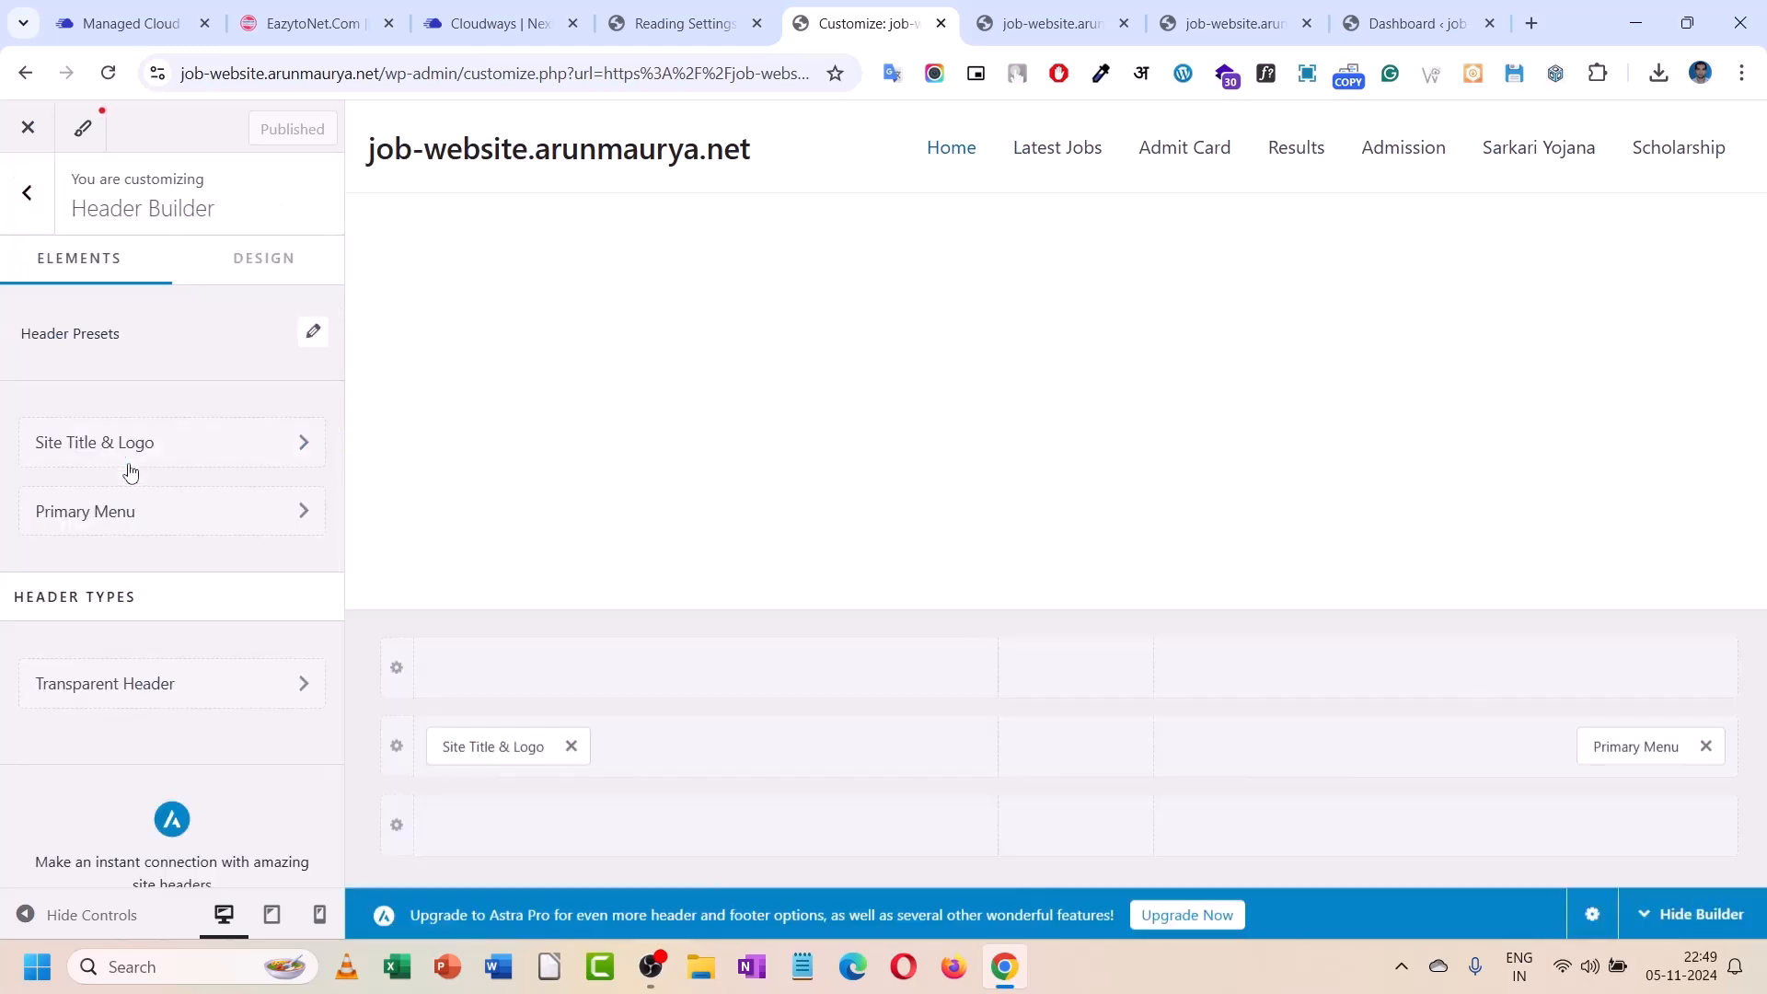
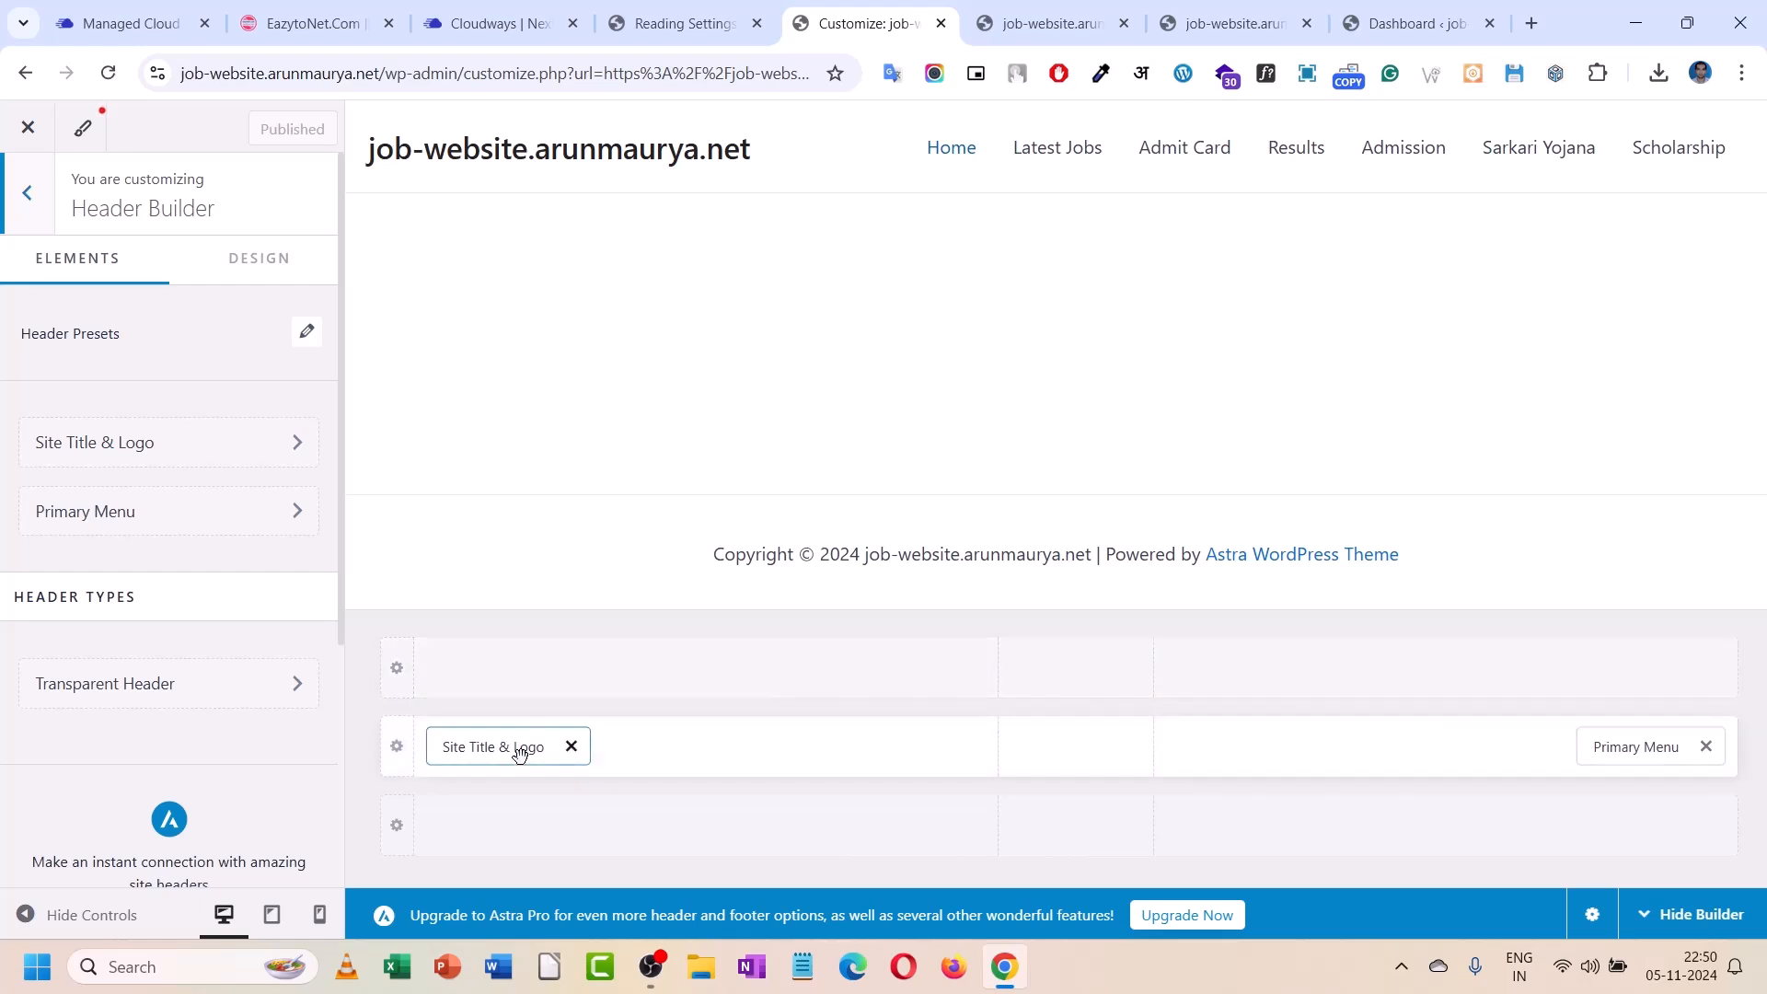
- Centre Site Title & Logo in the header's upper row and Primary Menu in the middle row, adding Search after the menu
left_click_drag(520, 755, 1079, 702)
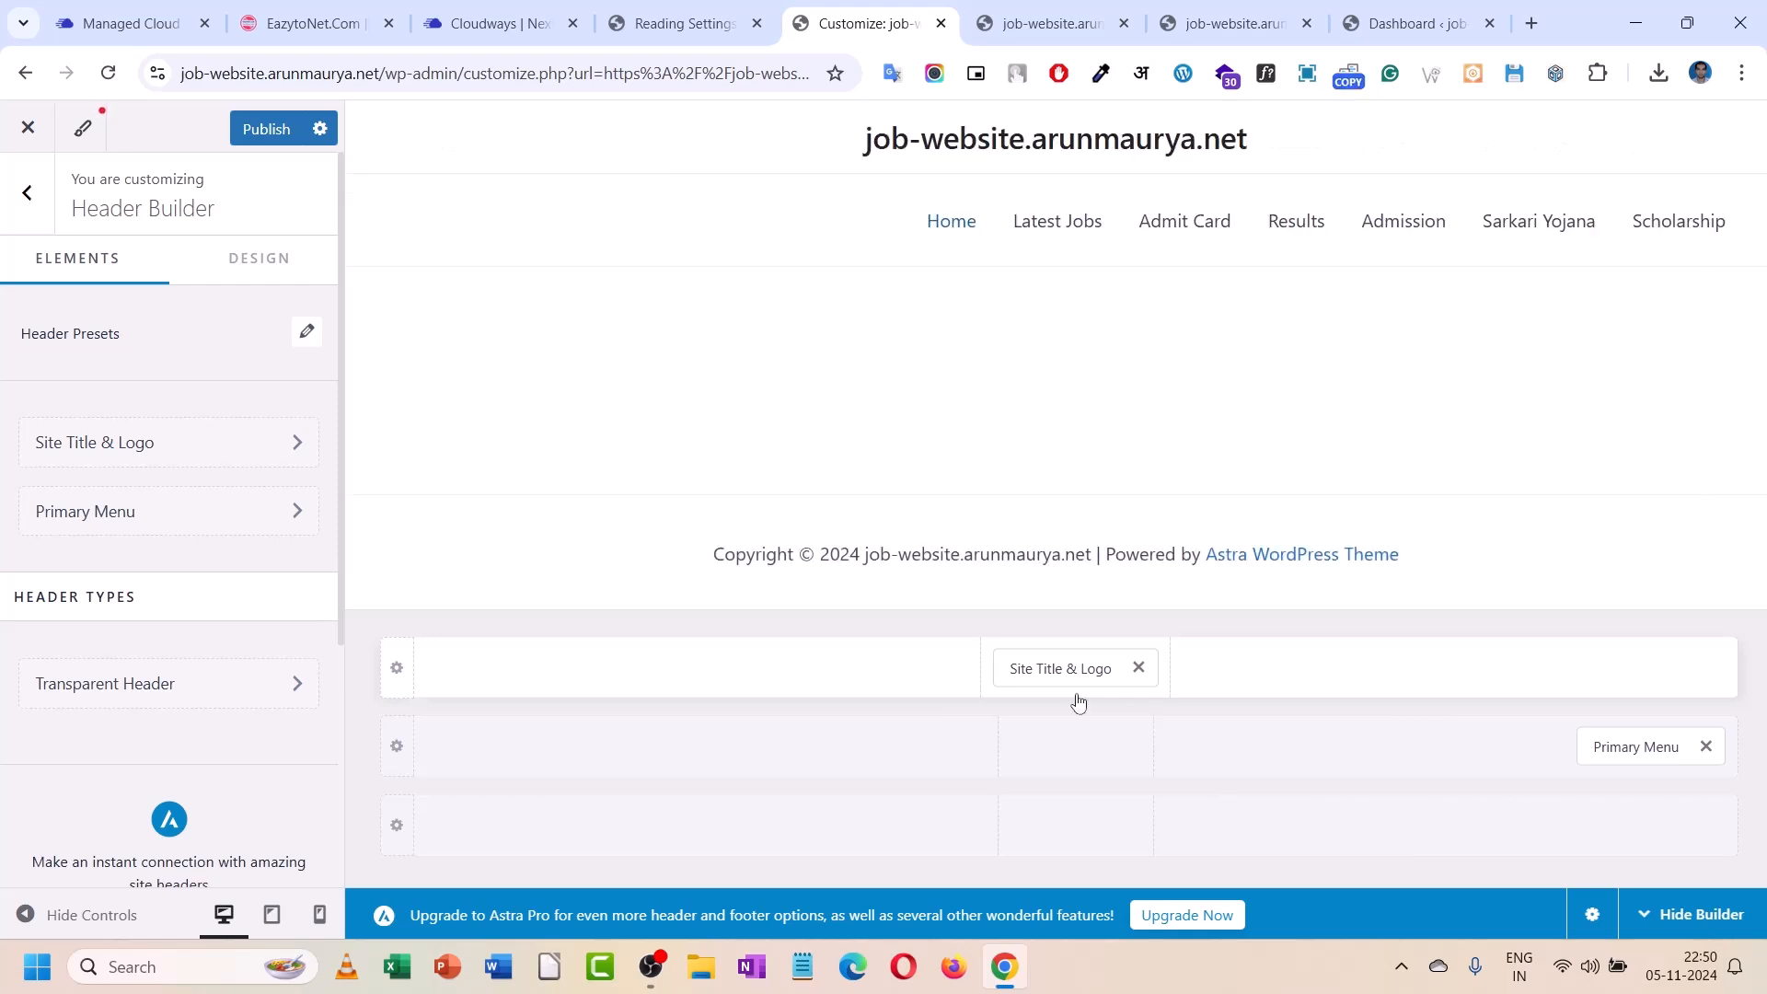
left_click_drag(1593, 743, 1061, 778)
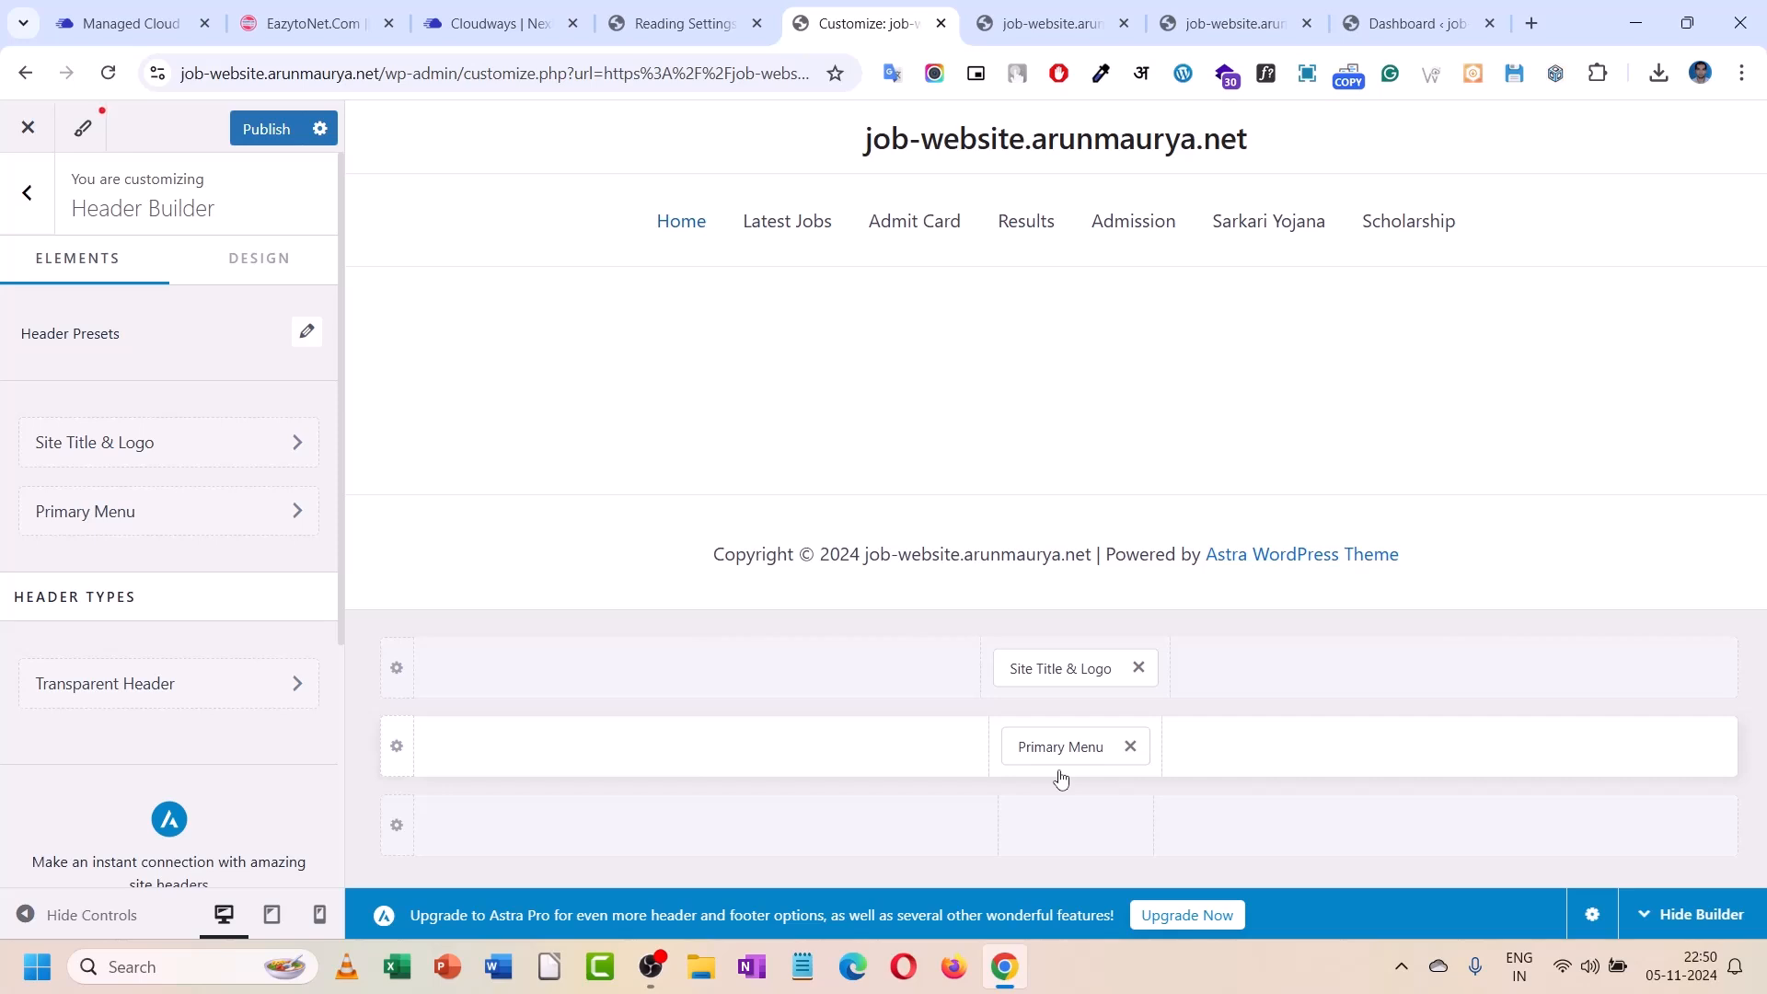
left_click(1222, 757)
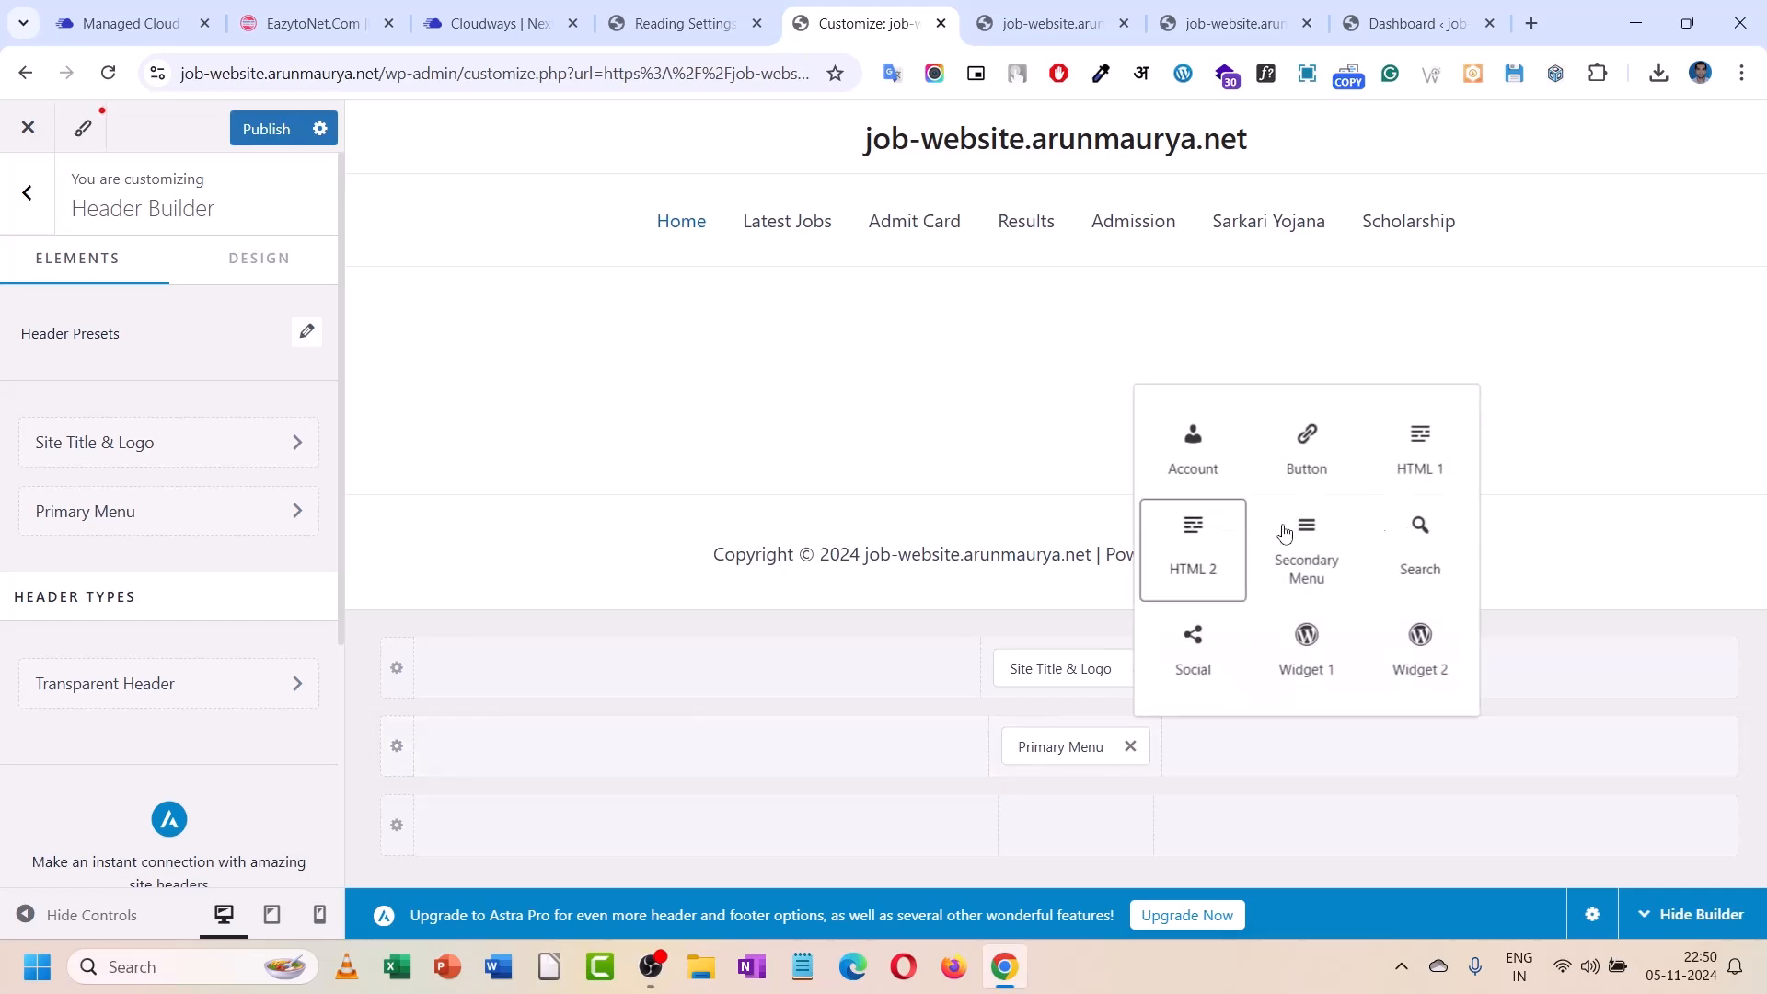
left_click(1420, 525)
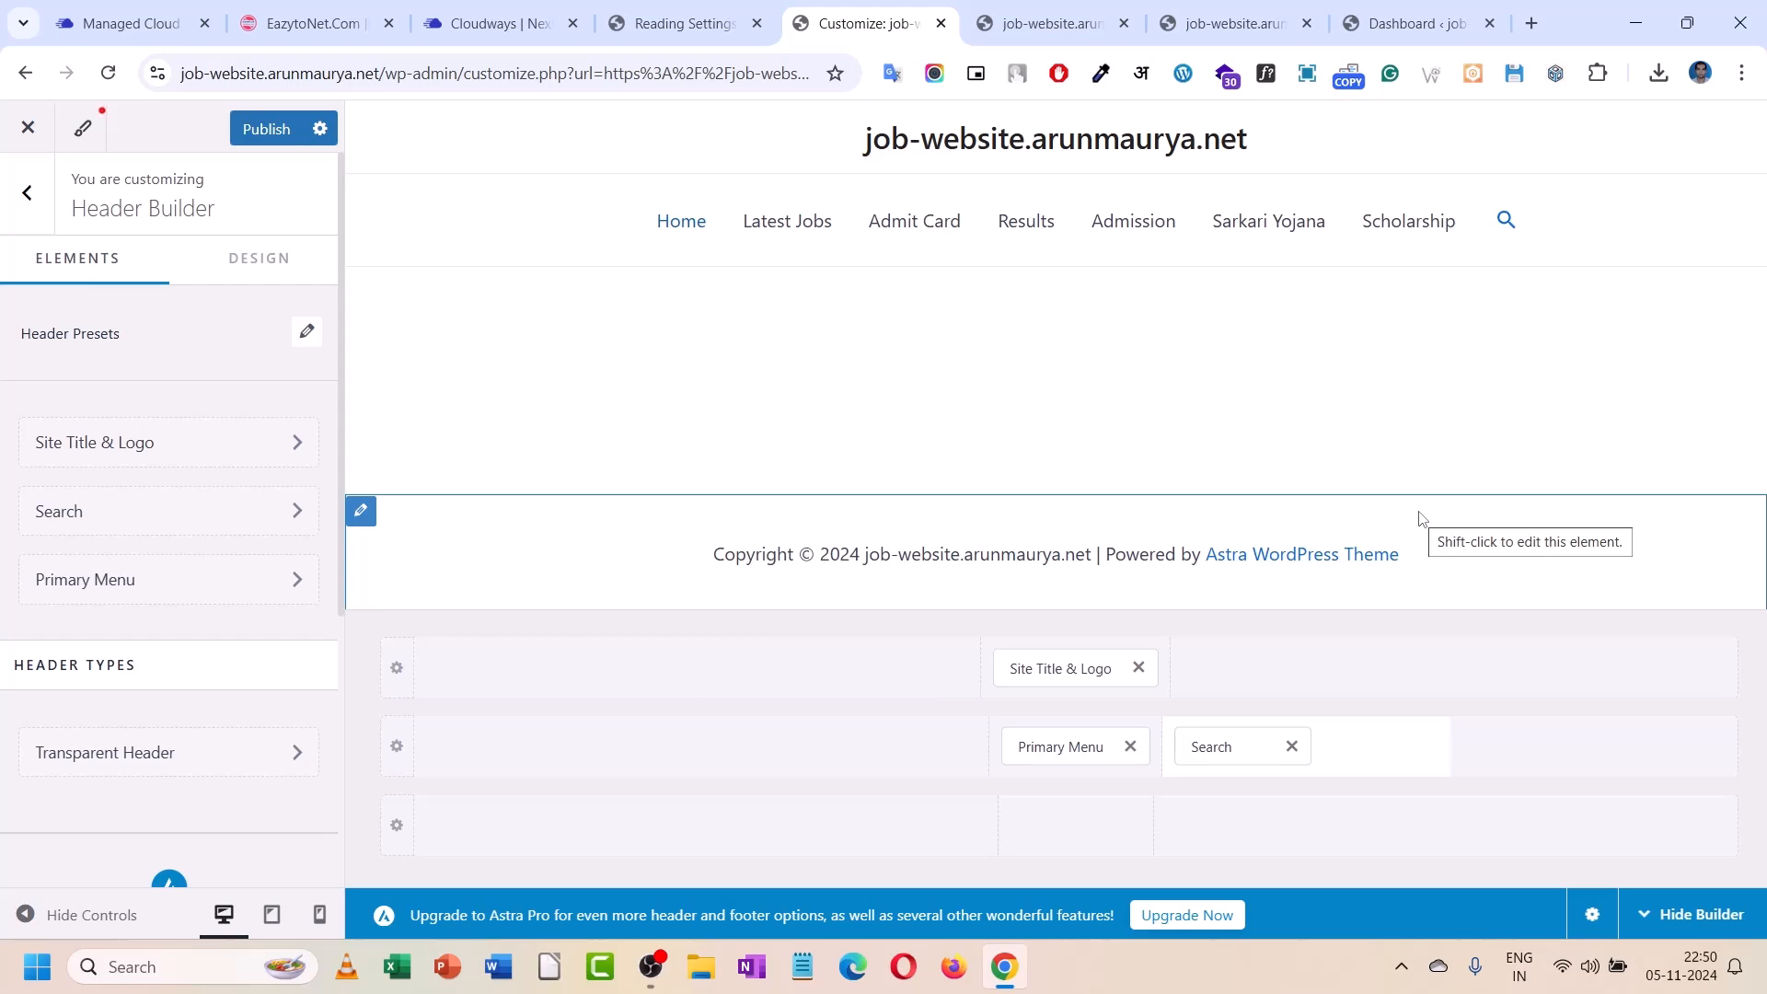
- Arrange the header's upper row with Site Title & Logo at the left, Primary Menu in the centre and Search after it
left_click_drag(1084, 670, 769, 681)
left_click_drag(1052, 745, 1067, 705)
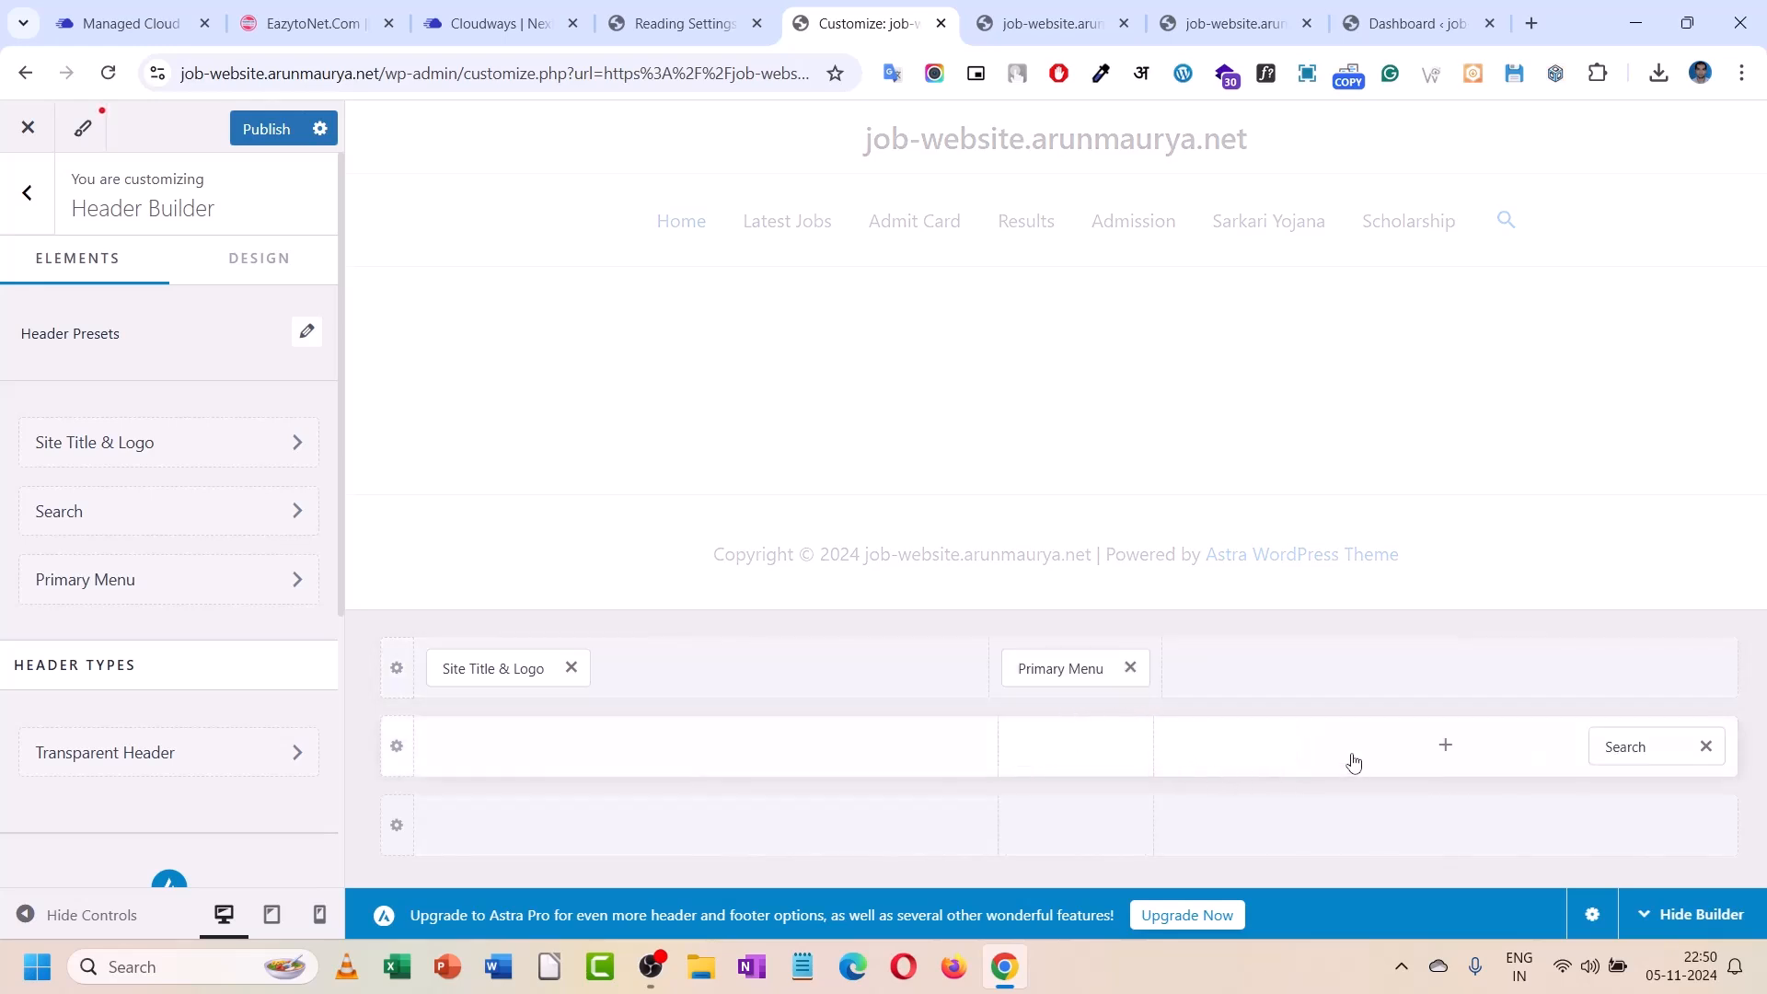
left_click_drag(1682, 745, 1350, 695)
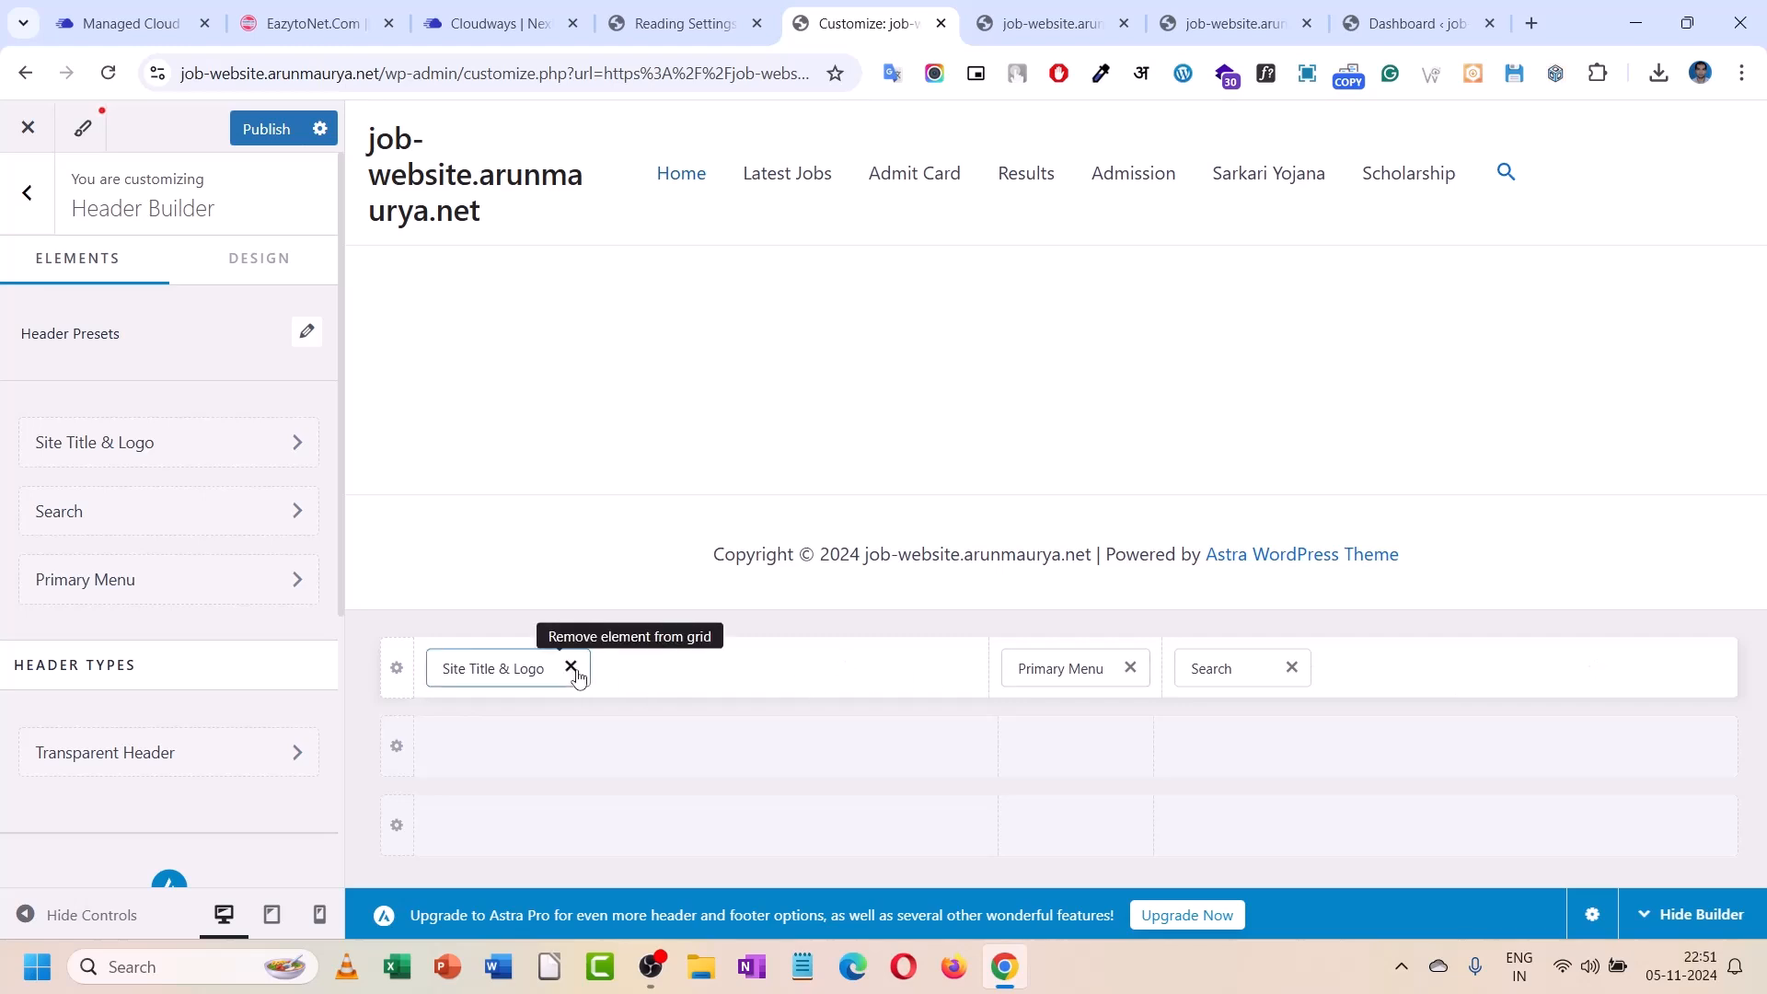
- Upload the downloaded Job-Rasta-1.png as the site logo in the Site Title & Logo settings, skipping cropping
left_click(506, 666)
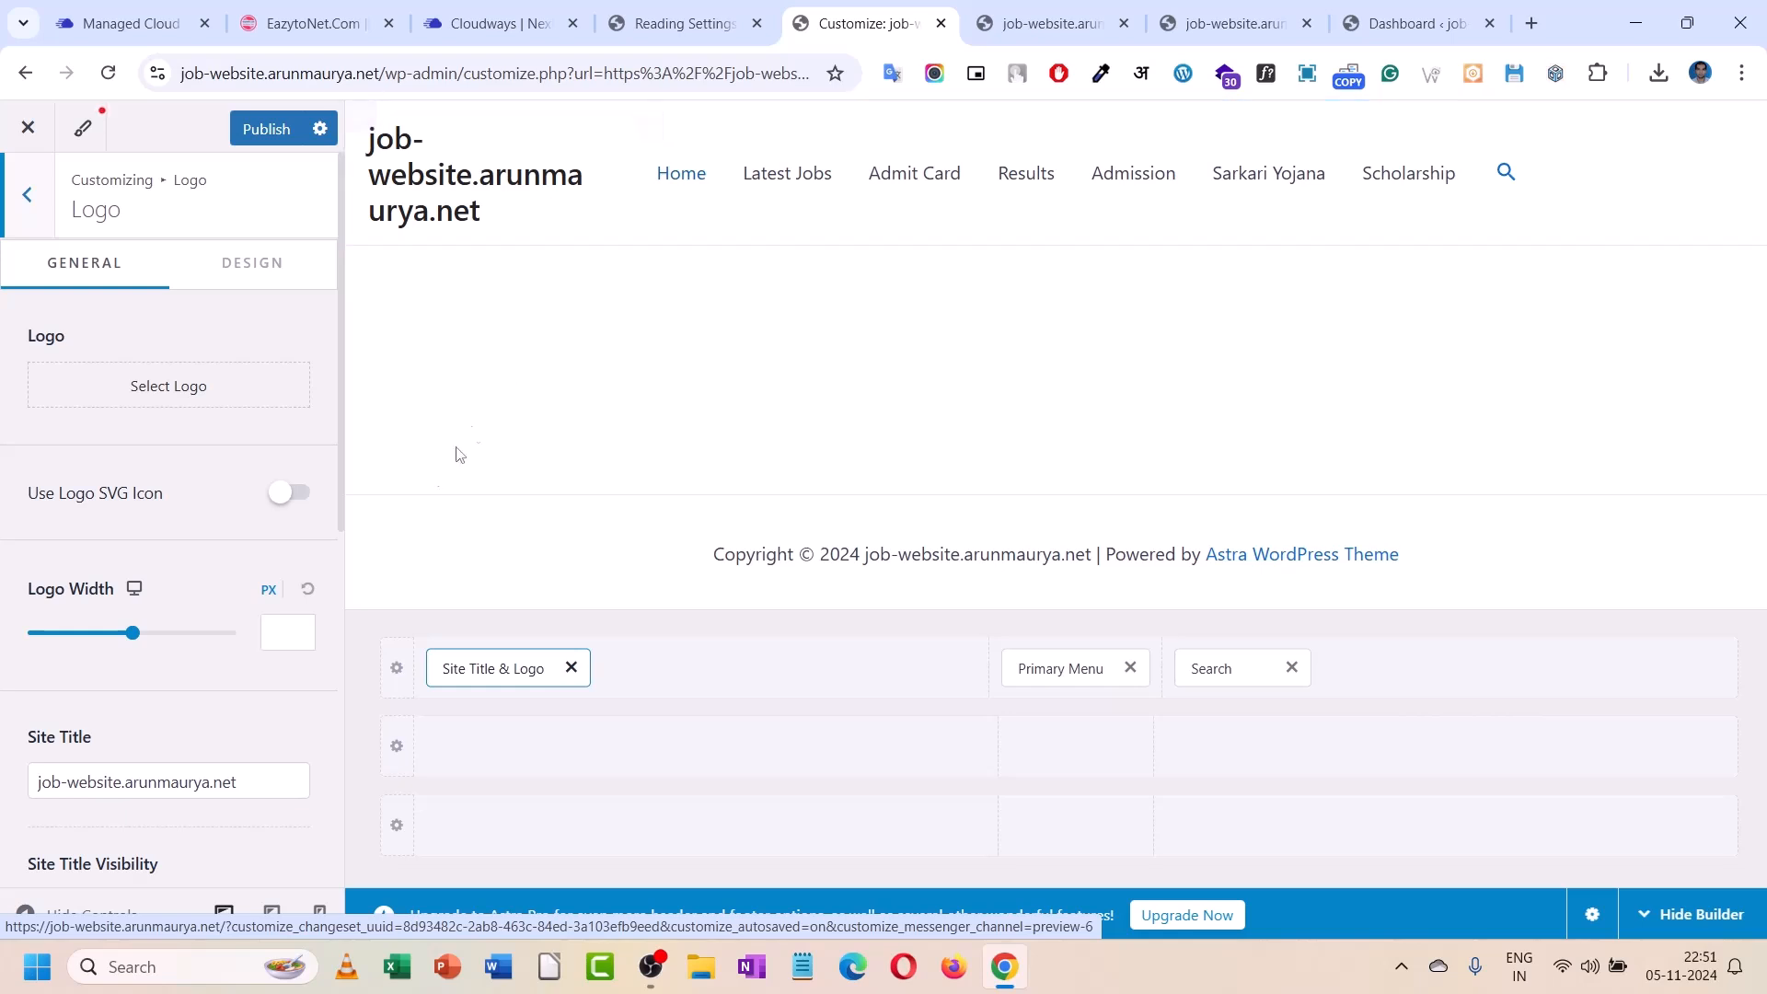
scroll(193, 762, "down", 4)
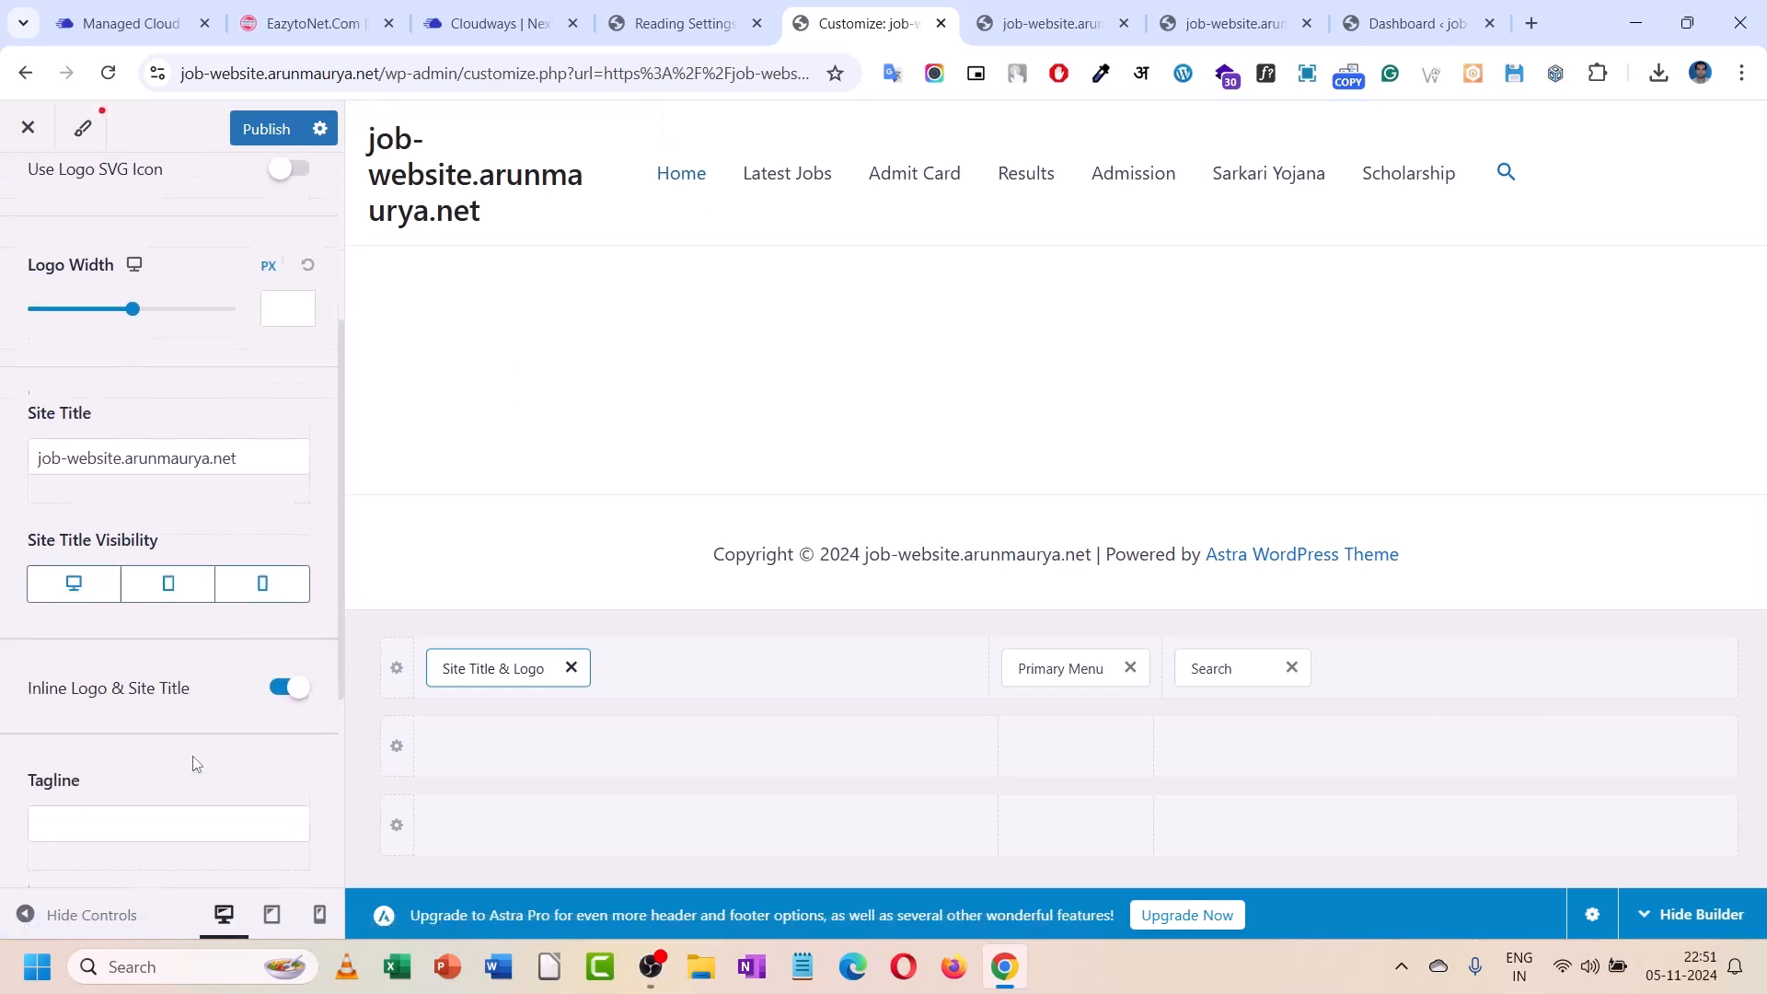
scroll(163, 545, "up", 4)
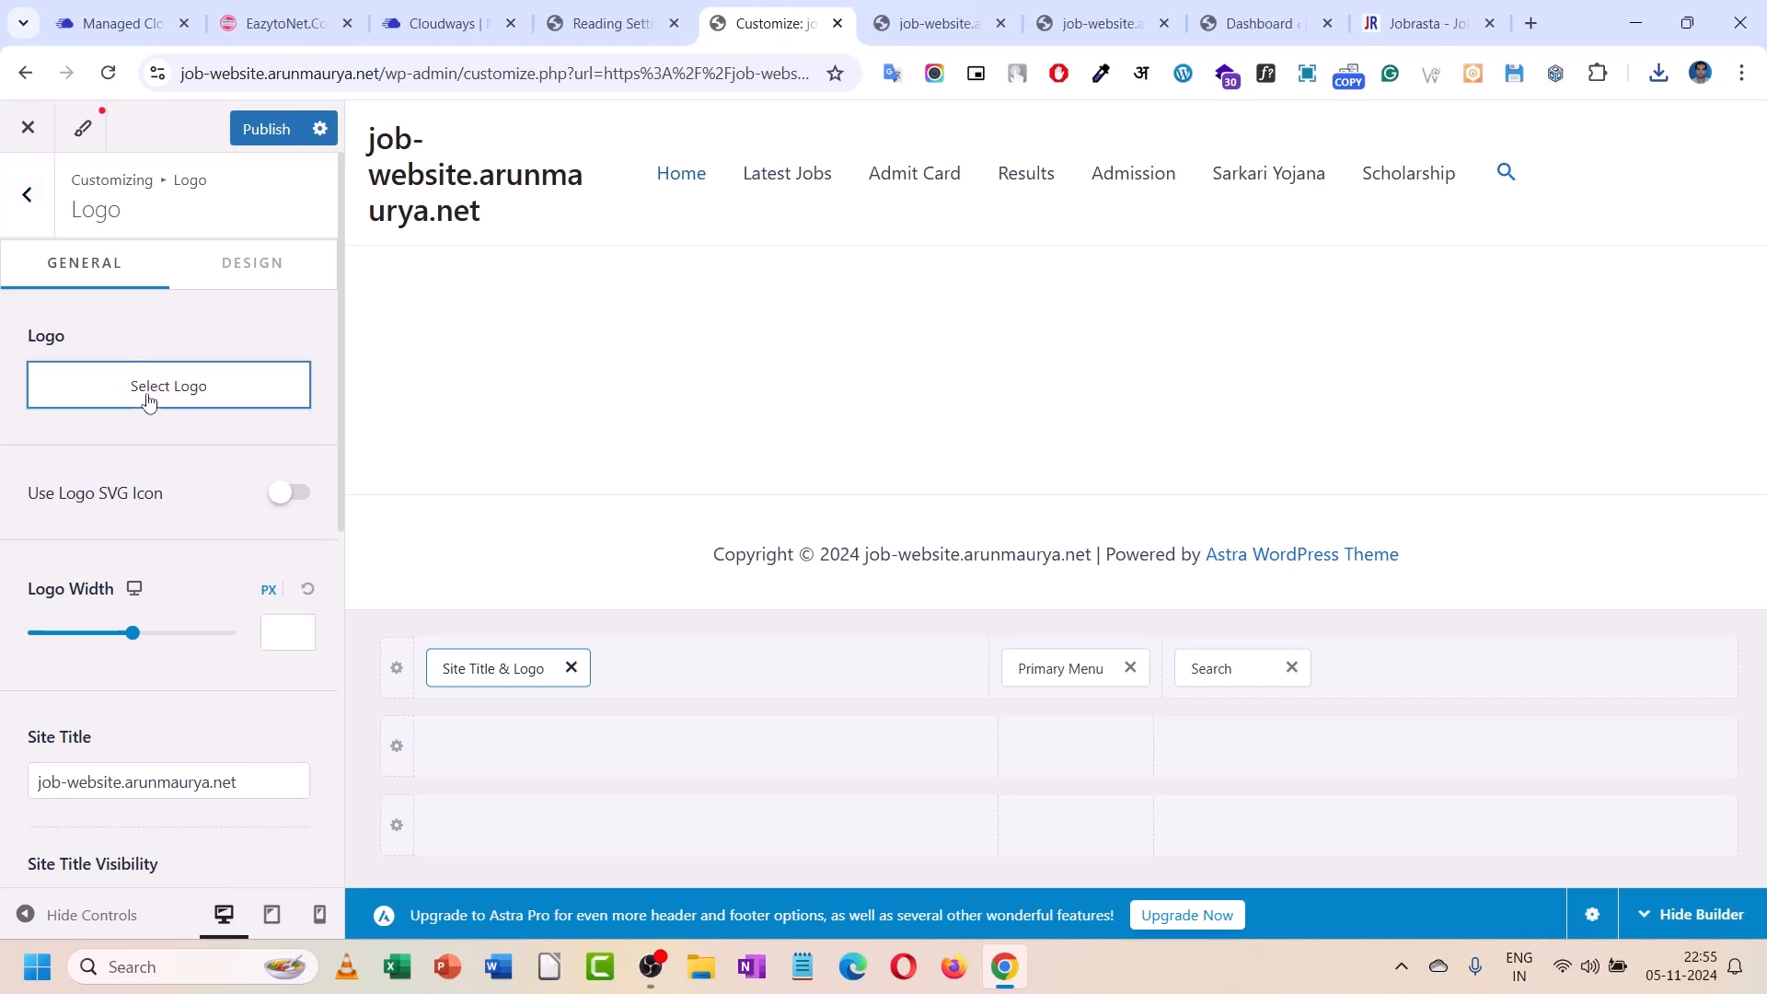
left_click(147, 396)
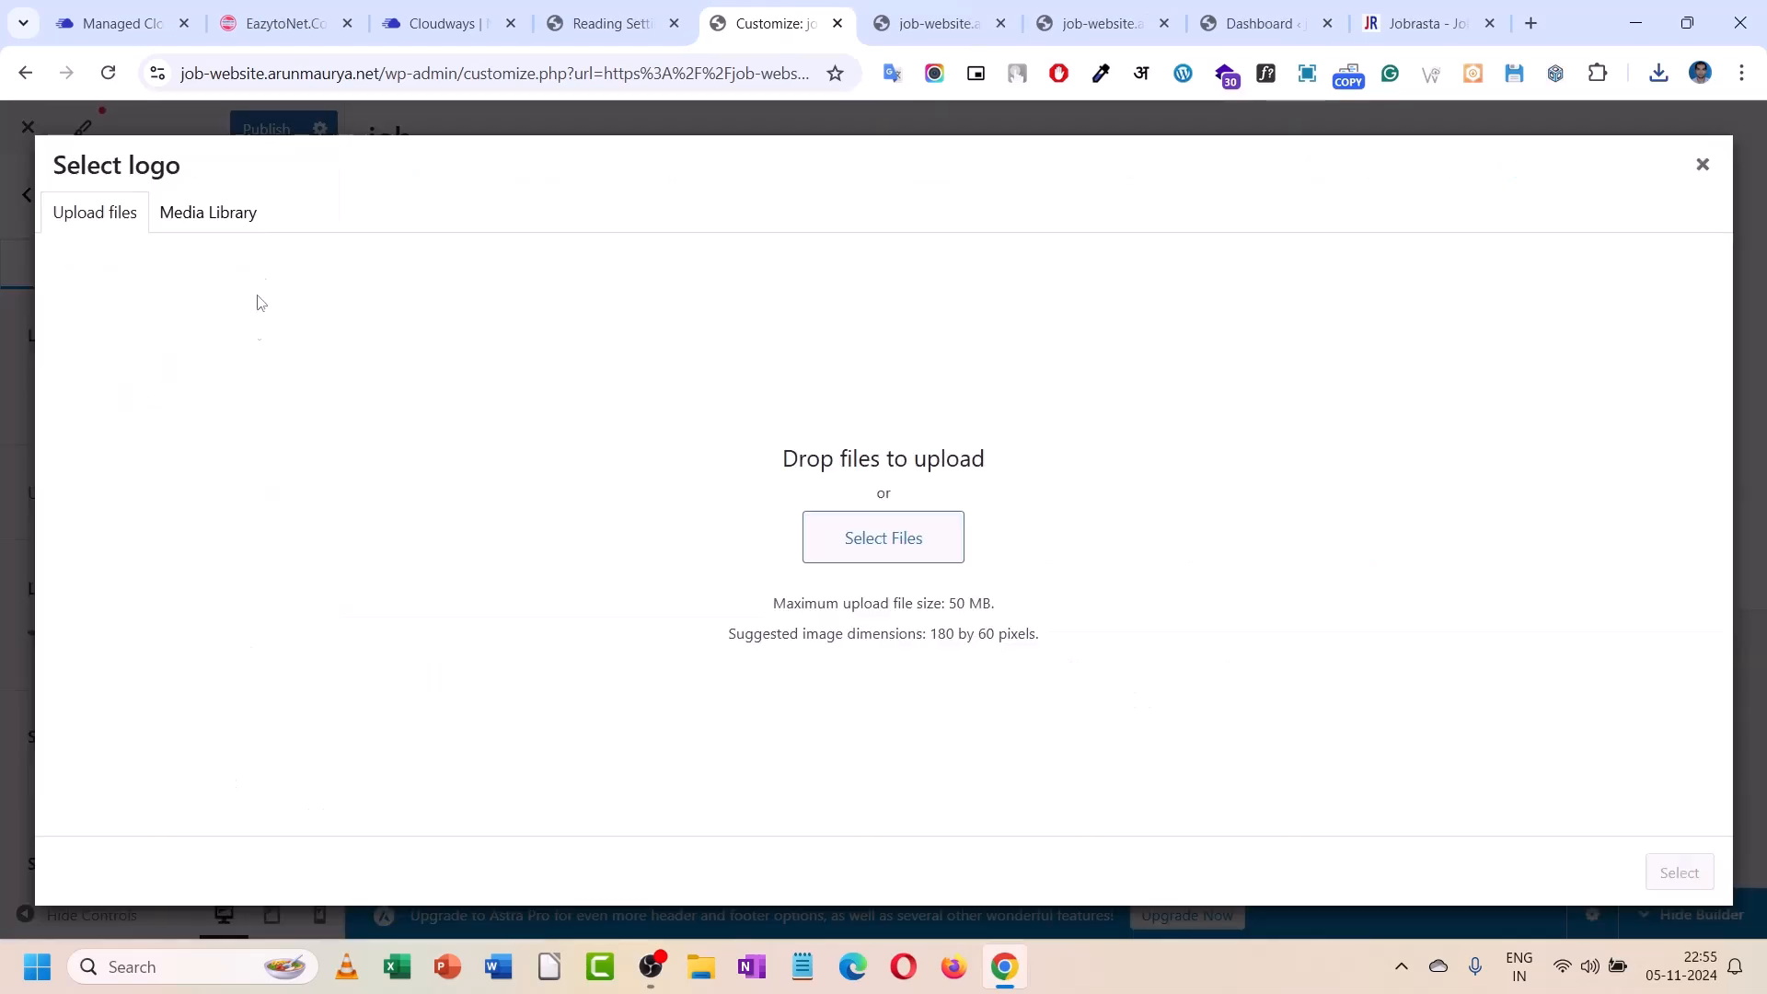
left_click(1658, 73)
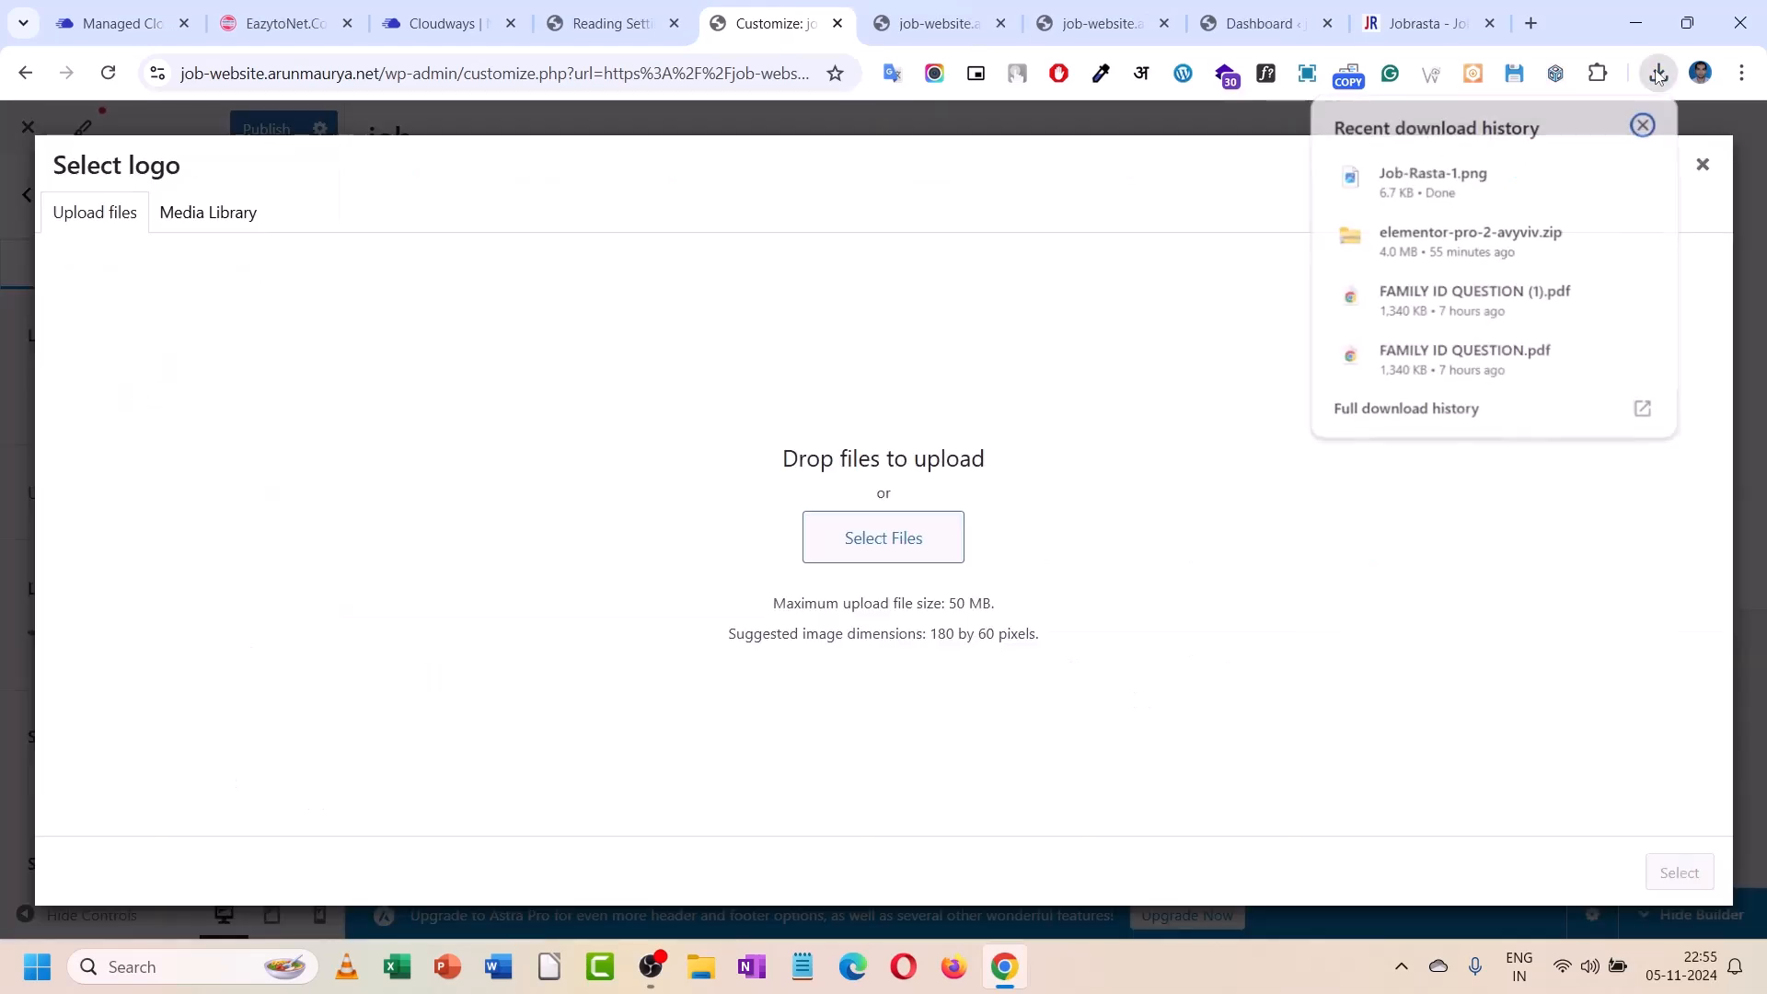
left_click_drag(1518, 190, 628, 487)
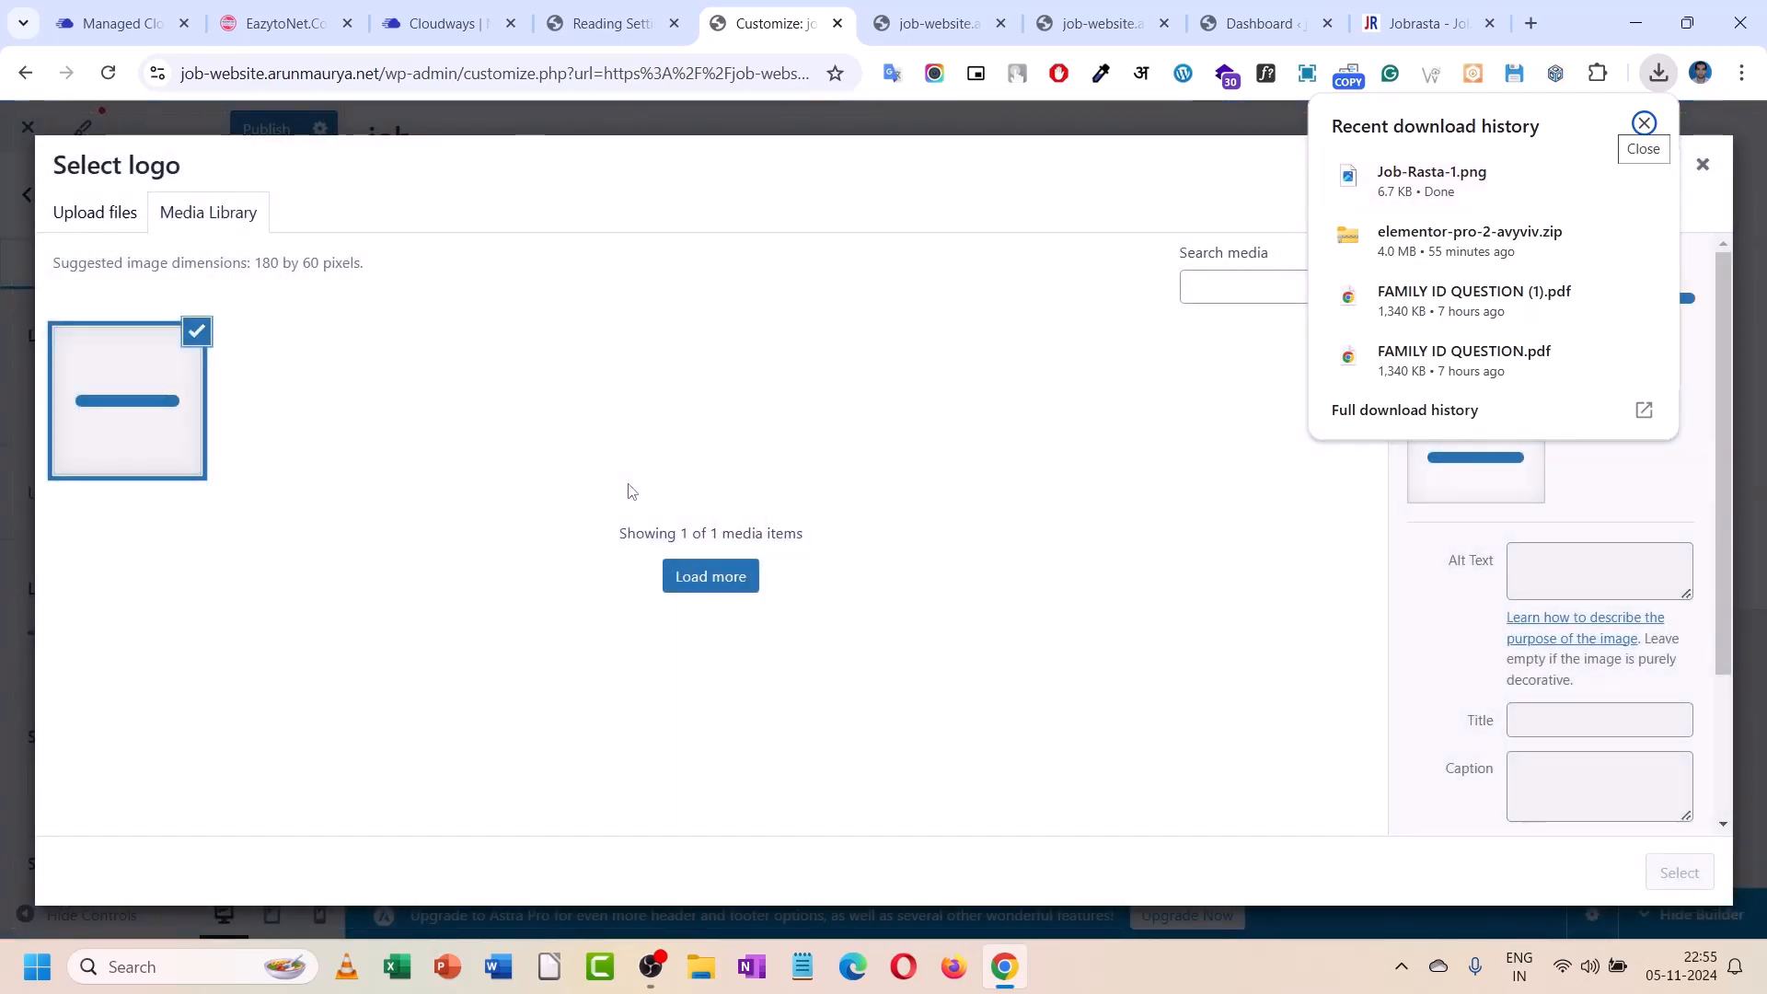
left_click(715, 403)
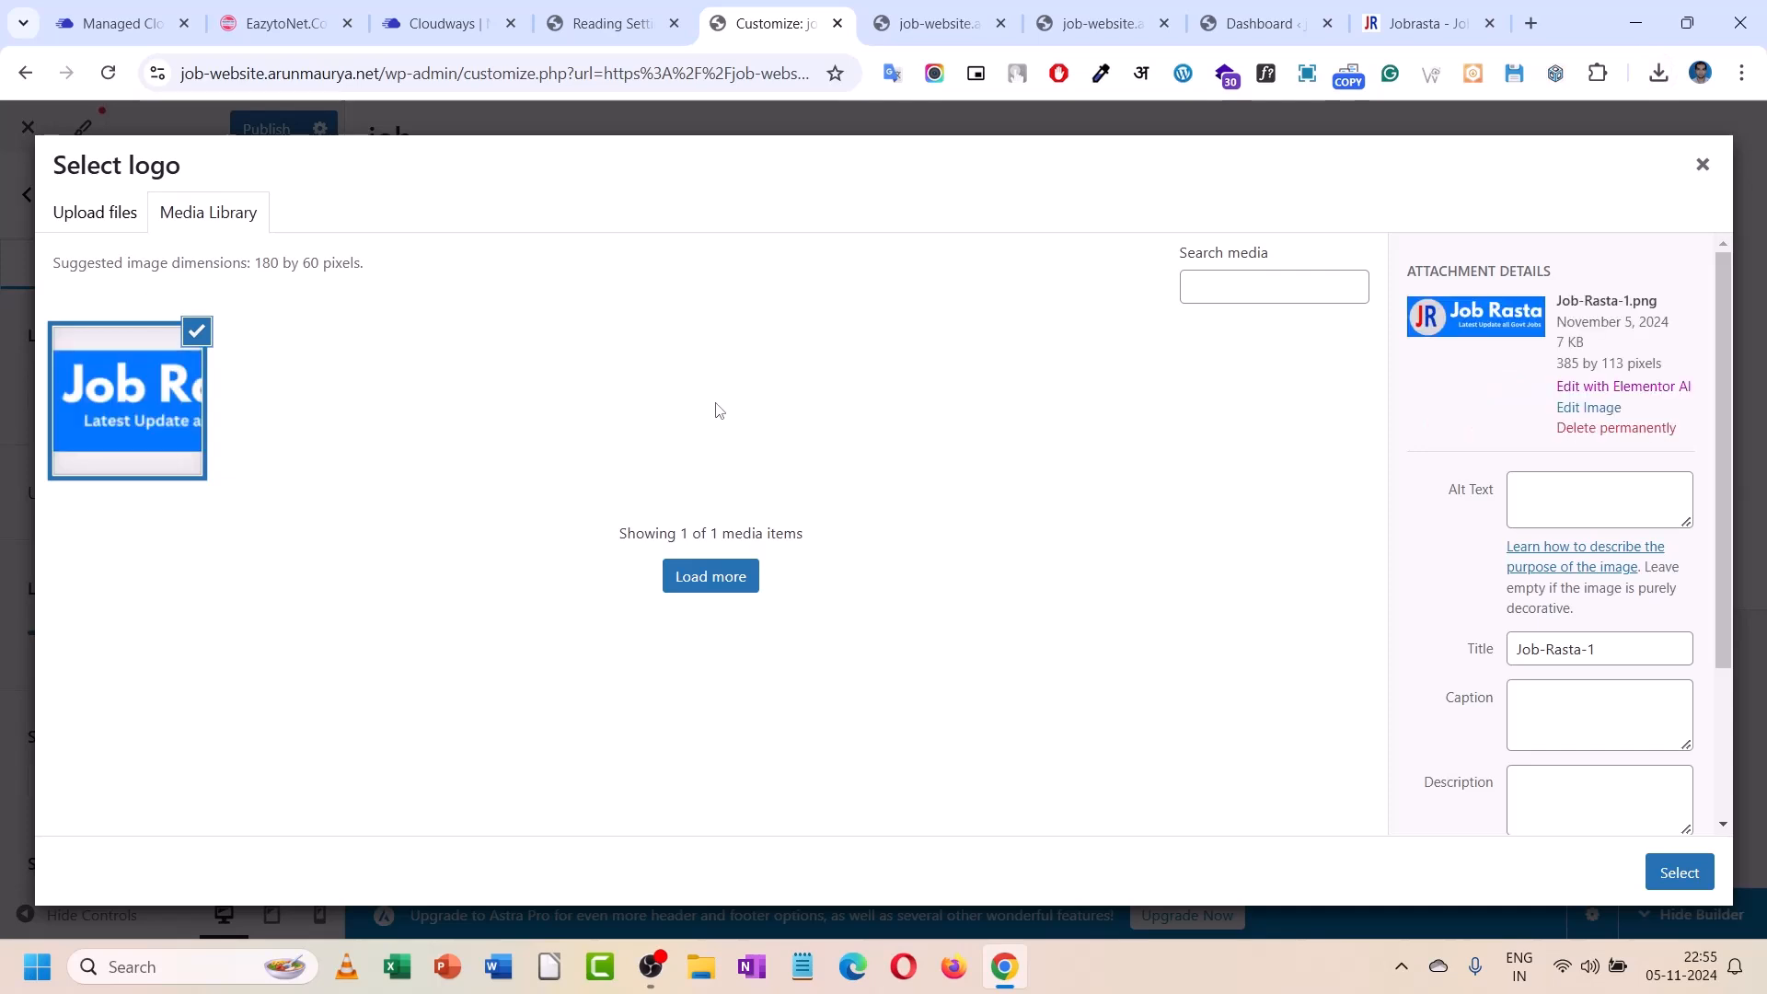
left_click(1677, 872)
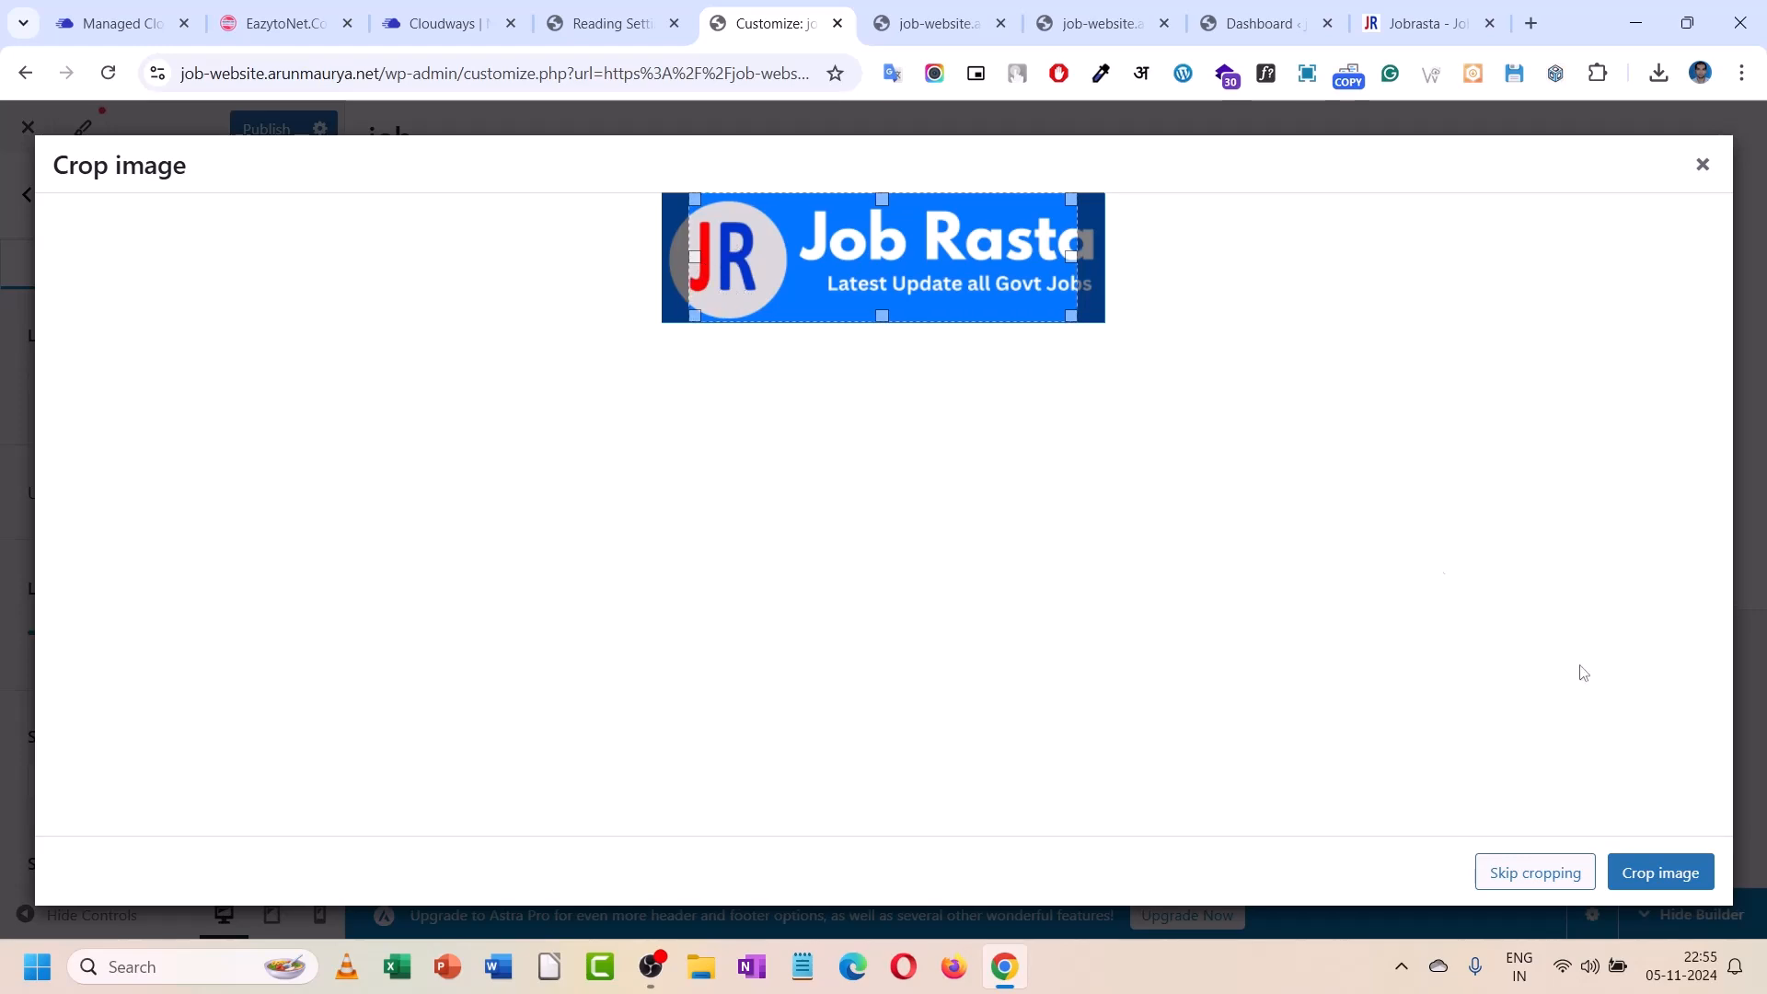
left_click(1557, 875)
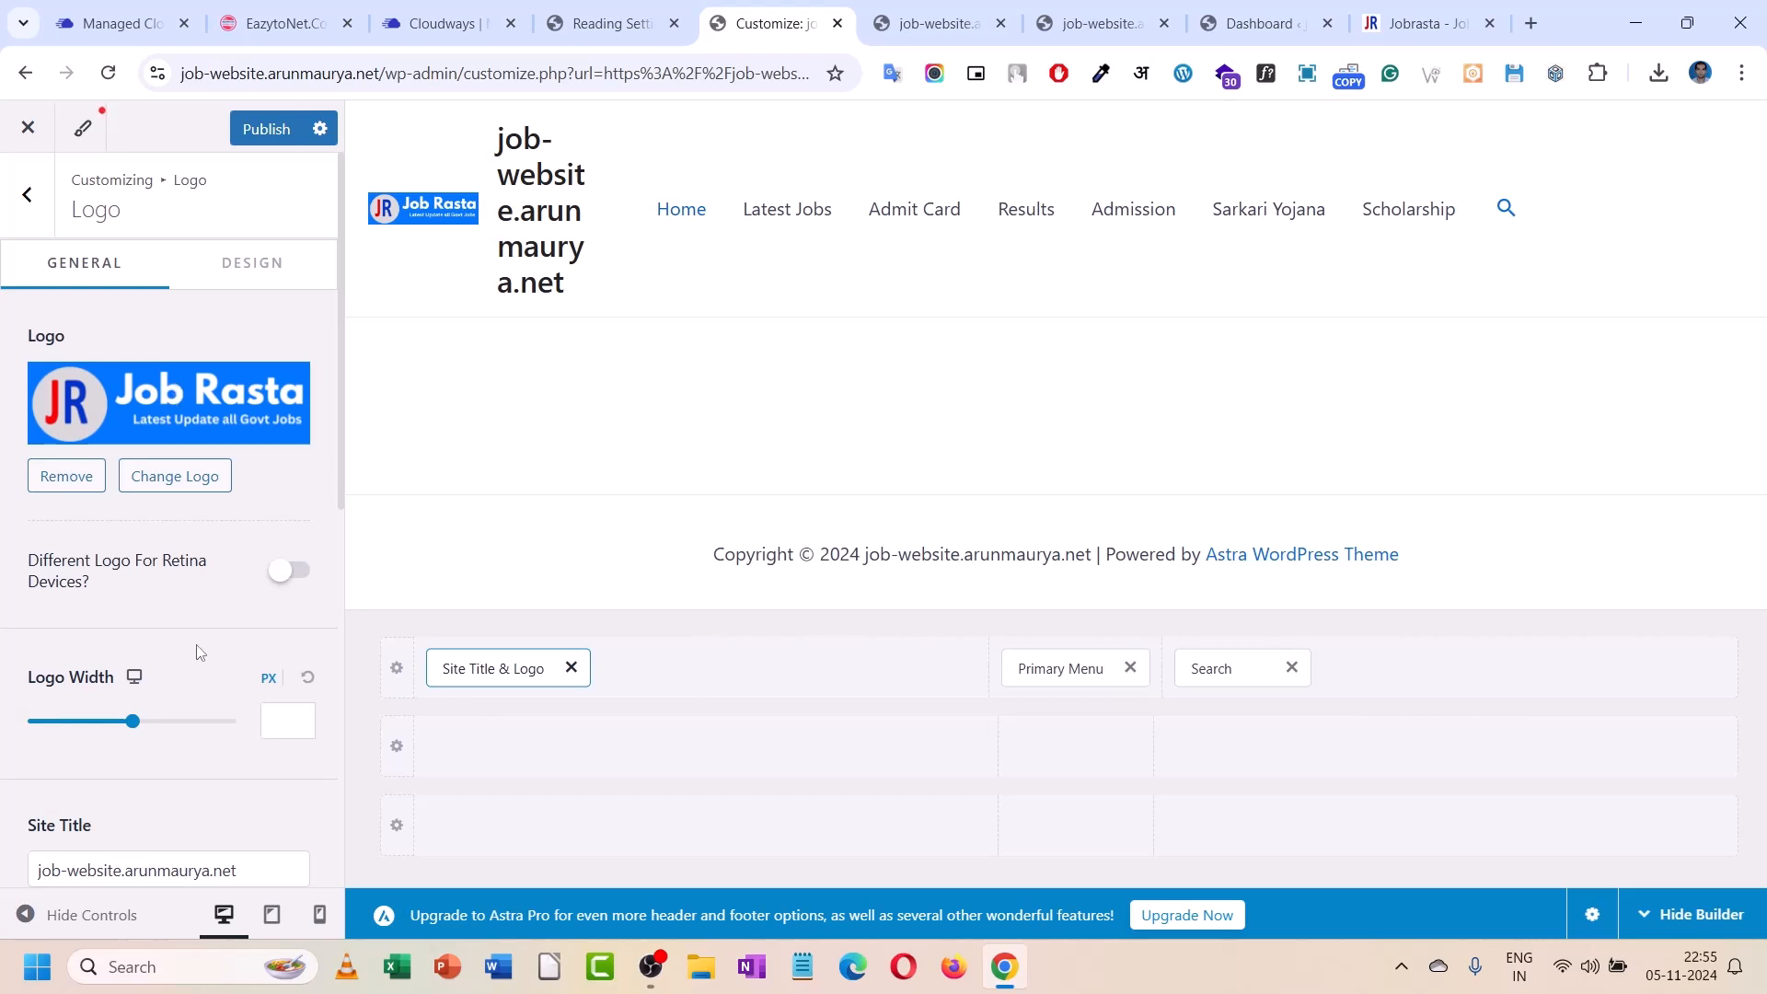
- Hide the site title on desktop, tablet and mobile so that only the logo is shown
scroll(197, 642, "down", 4)
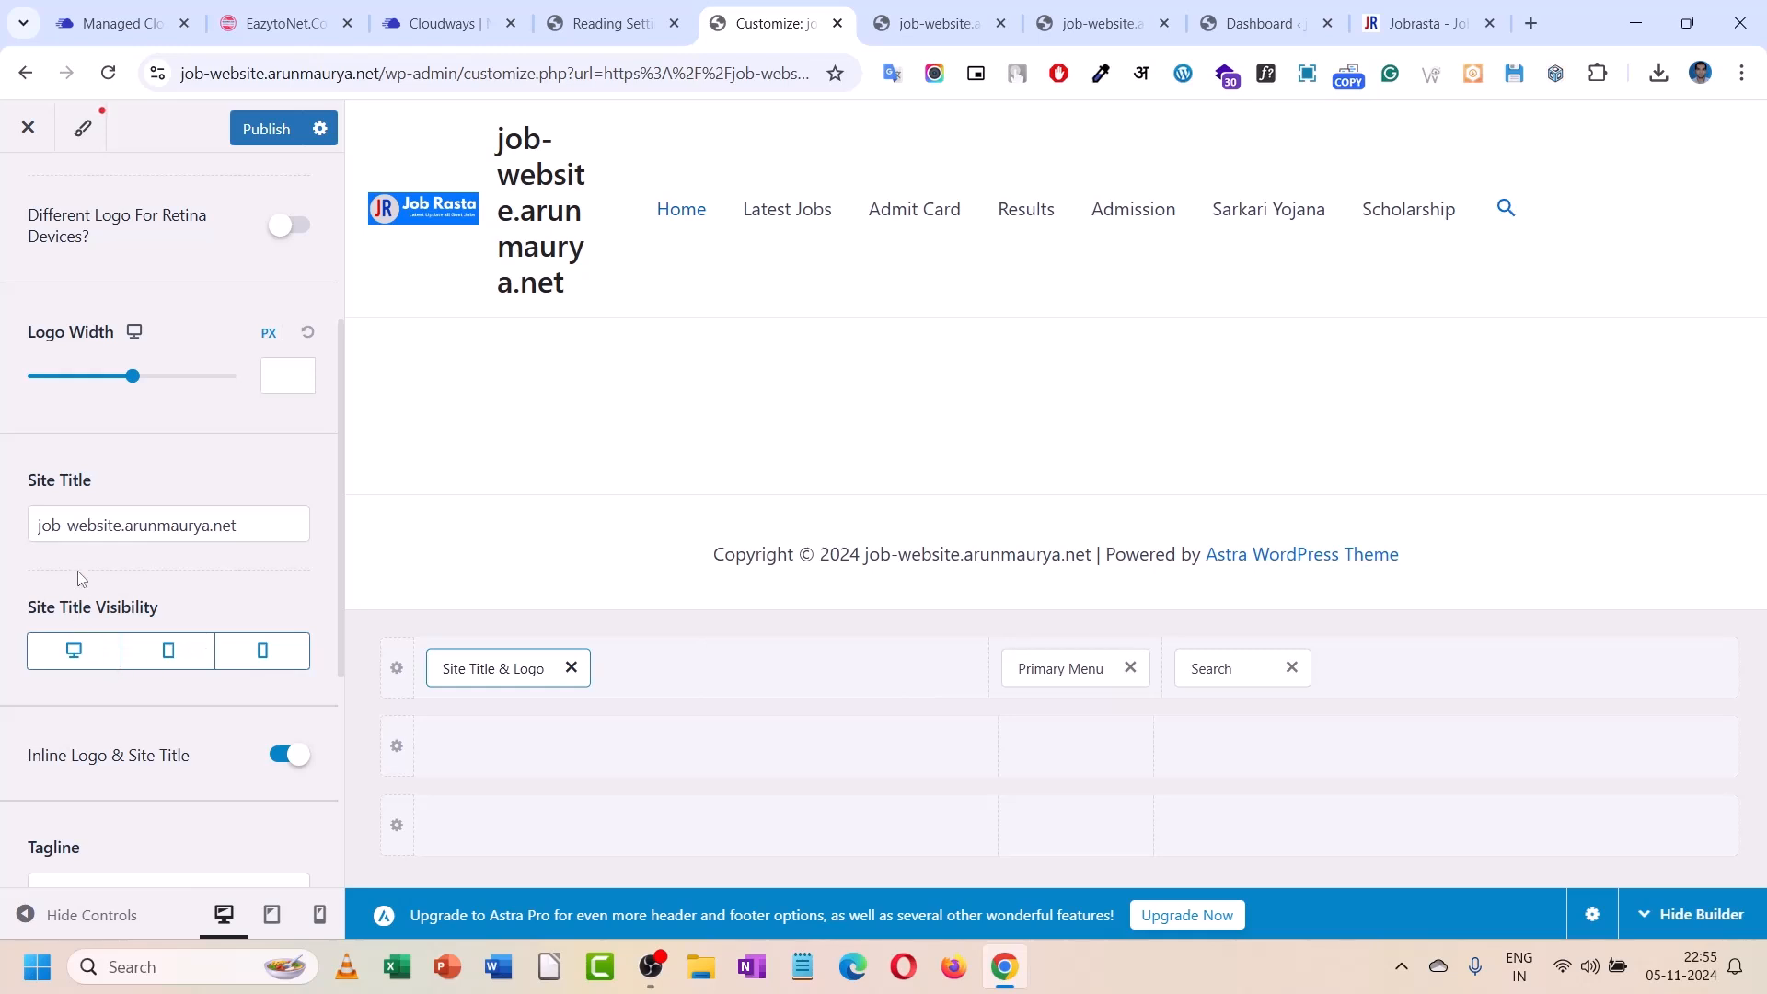
left_click(67, 664)
left_click(164, 657)
left_click(279, 663)
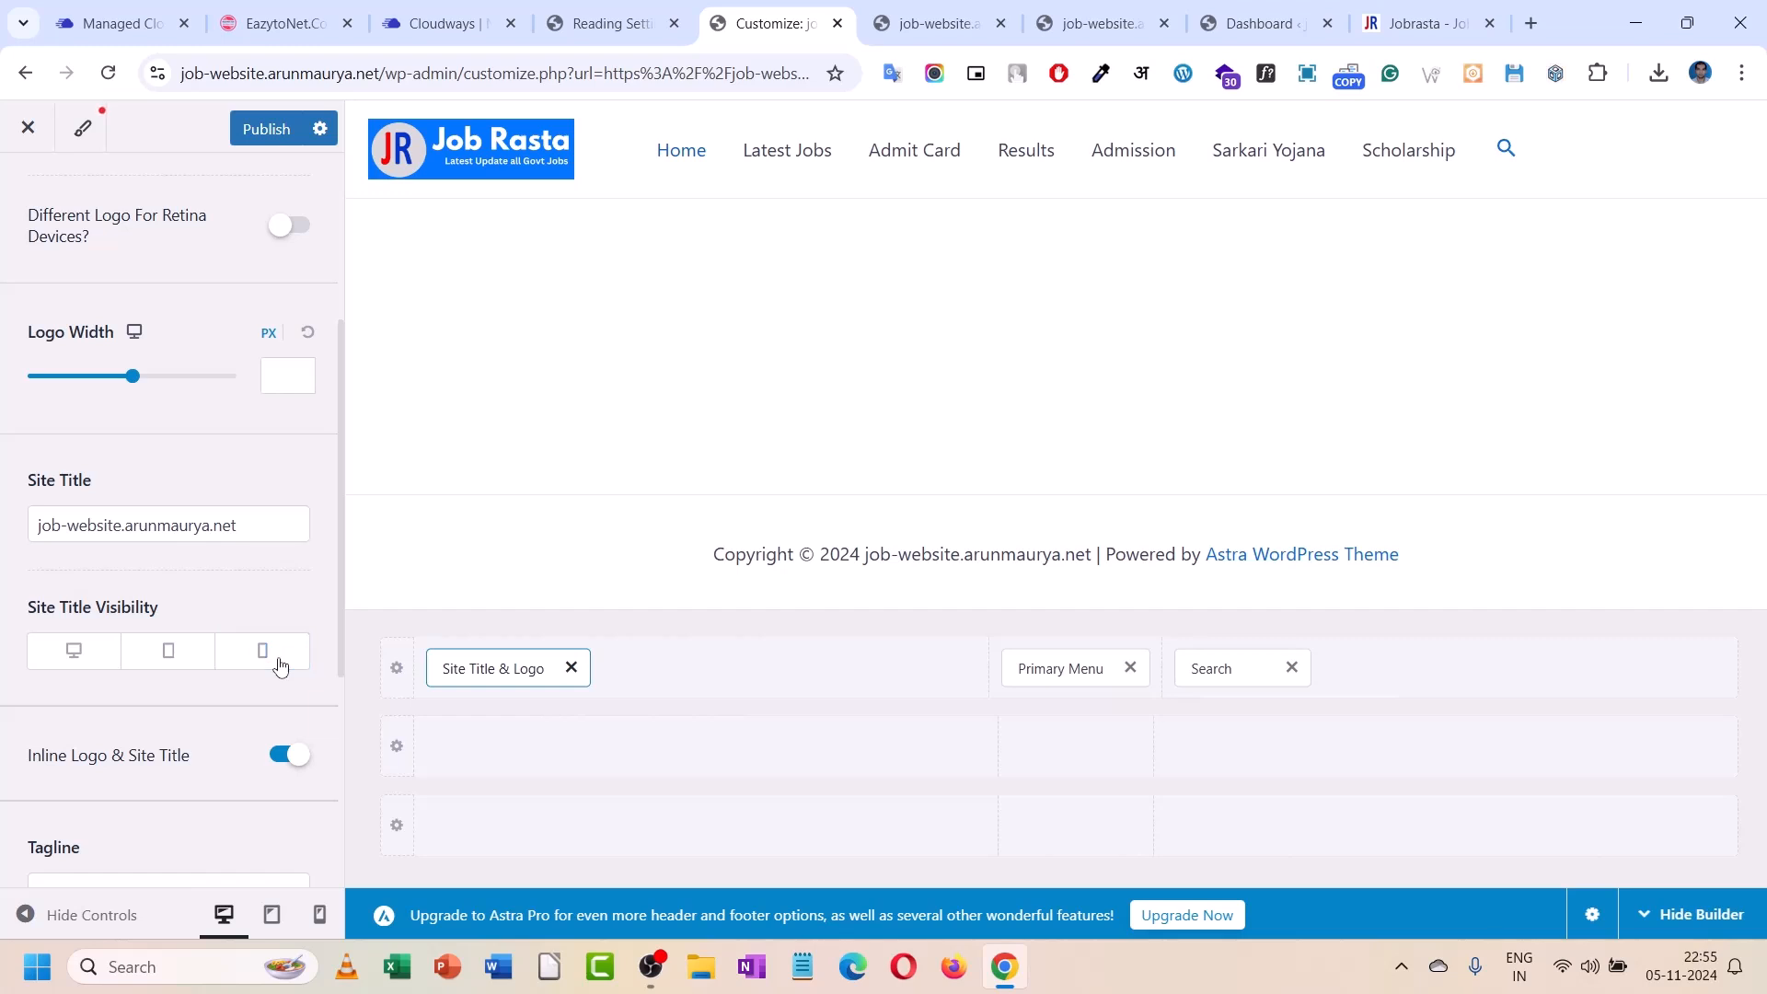
- Sample the logo's blue background colour with the page colour picker and apply it as the Above Header row's background
left_click(1101, 74)
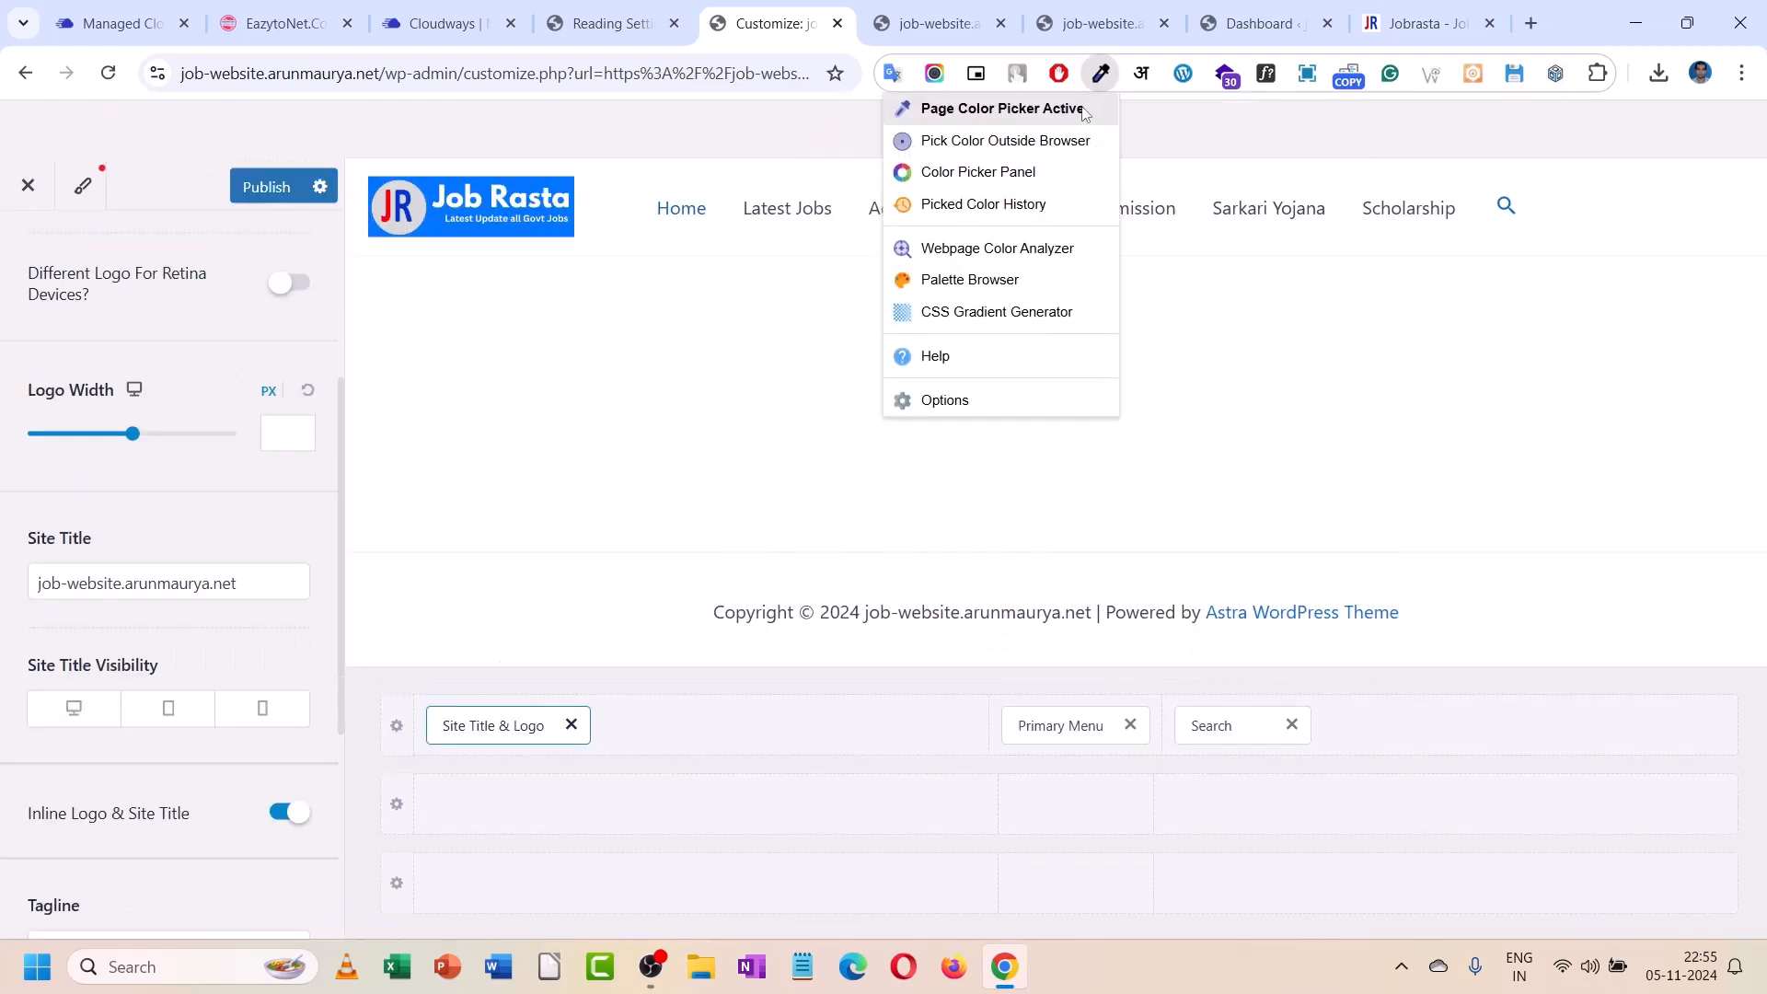
left_click(478, 227)
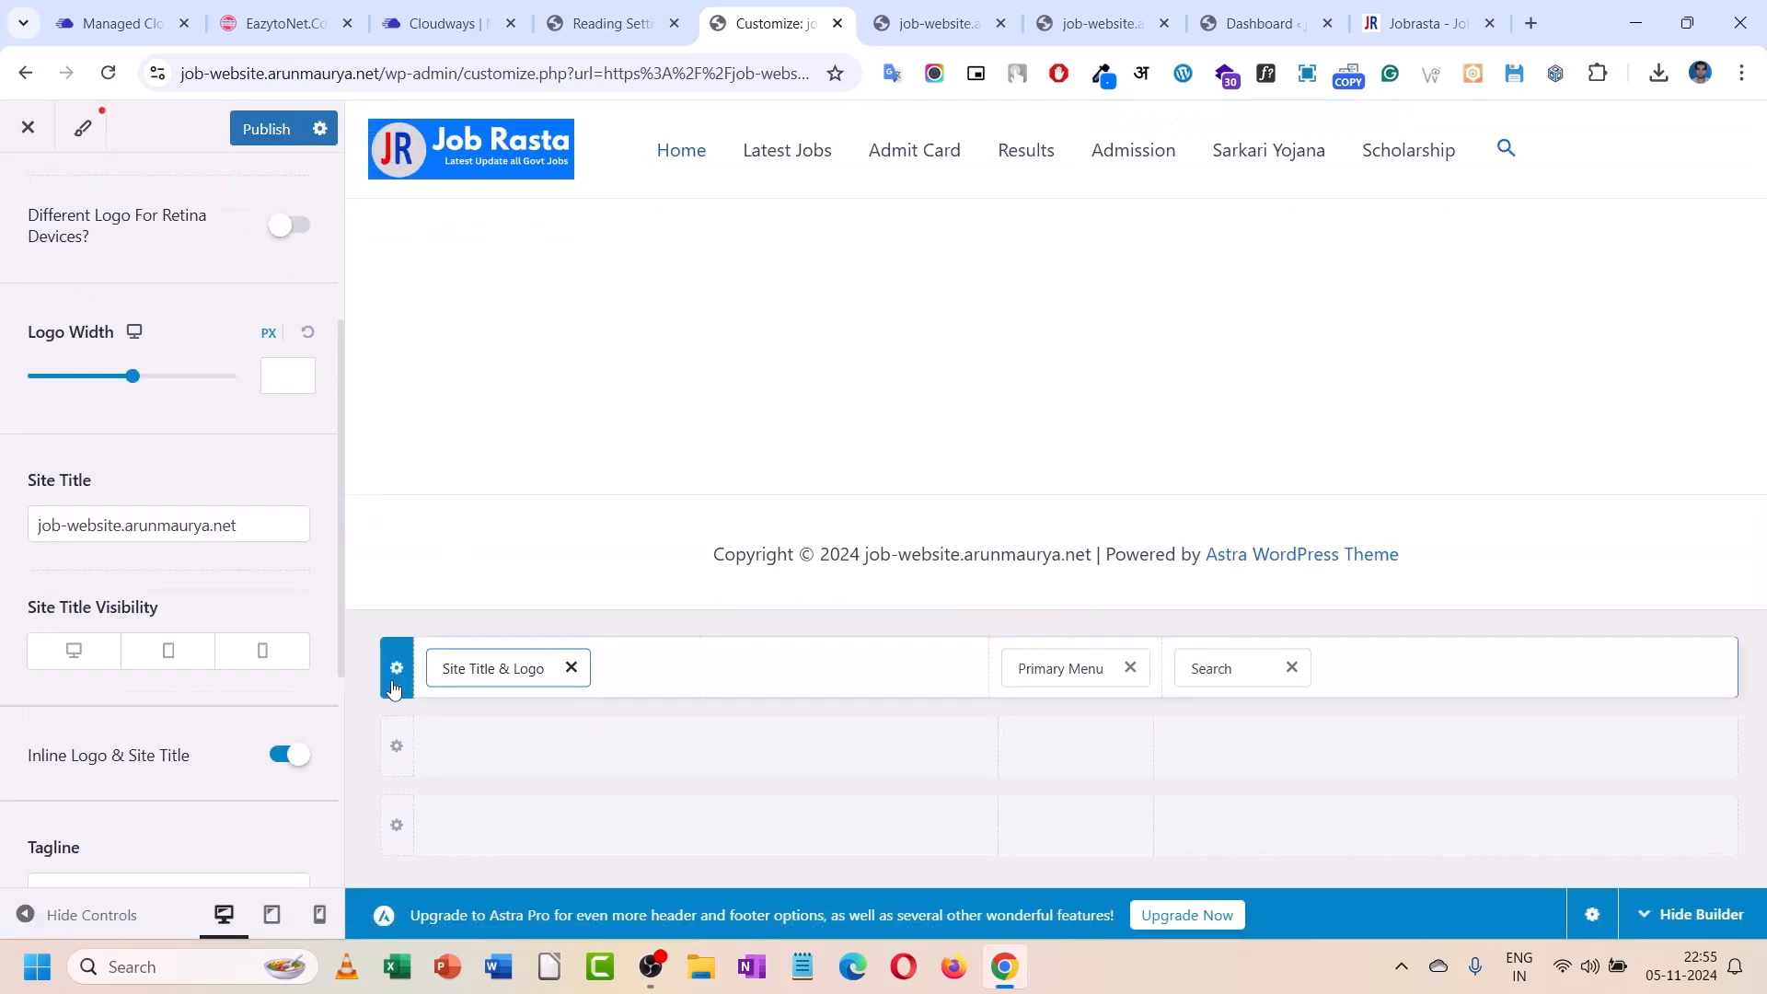
left_click(396, 670)
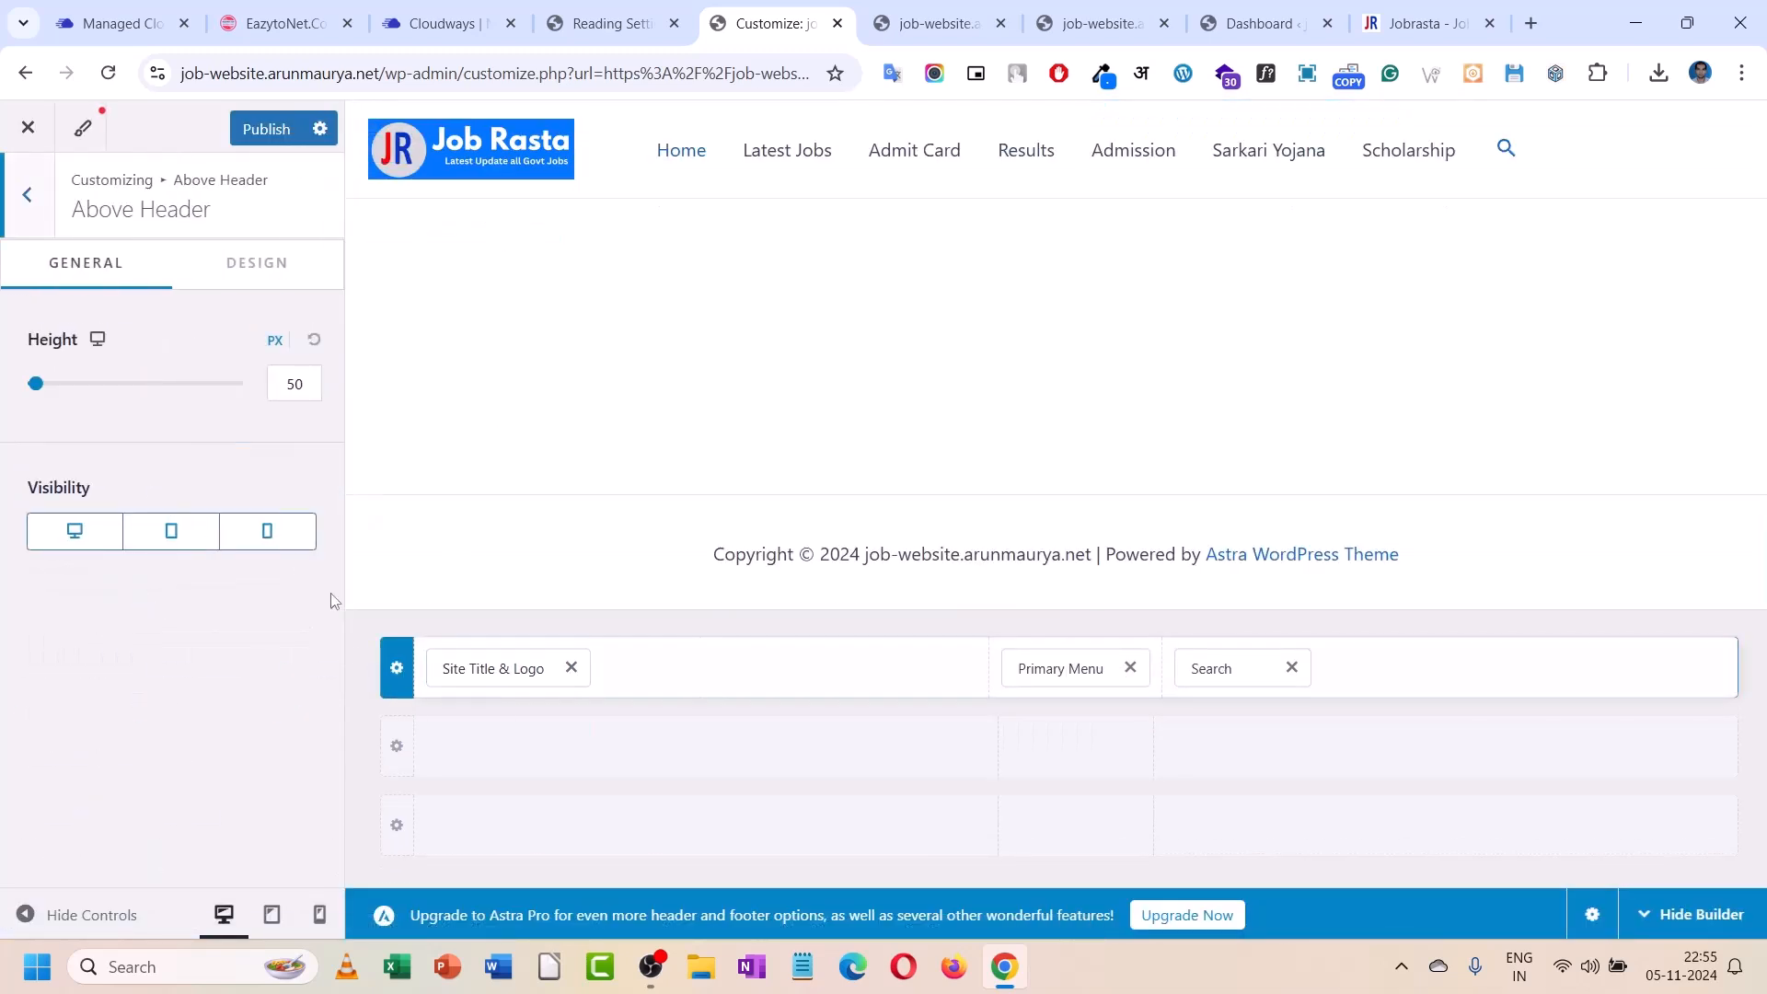
left_click(258, 267)
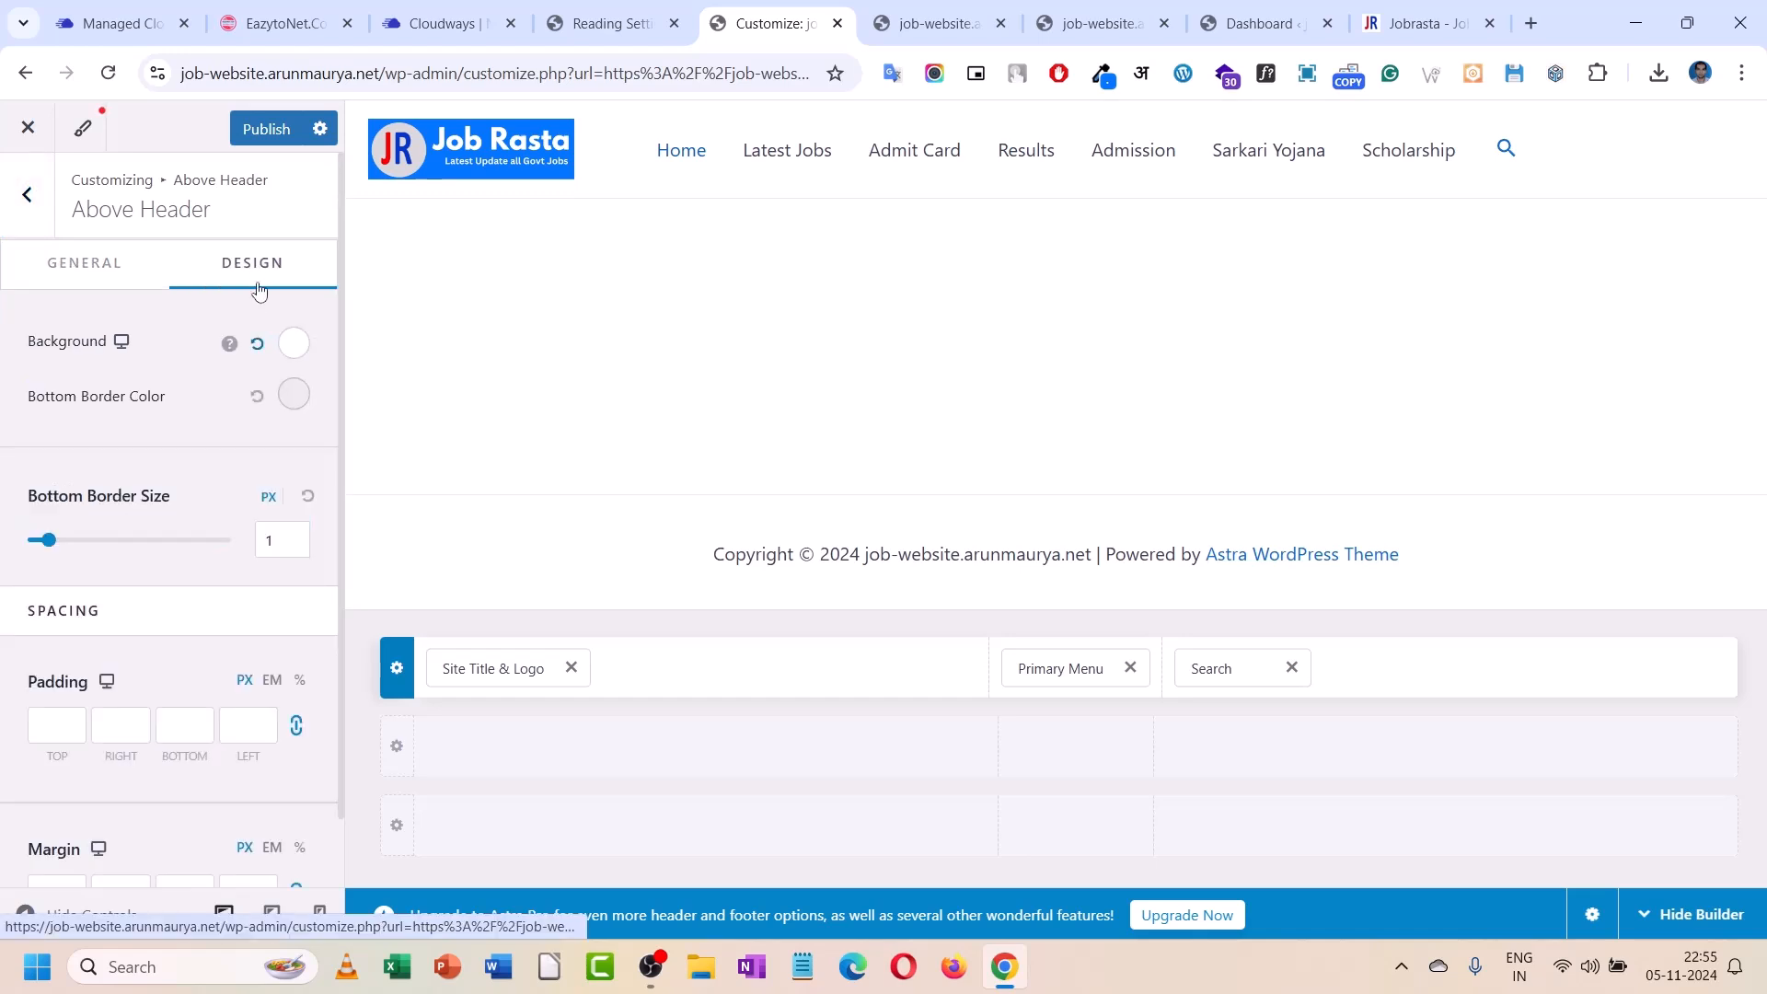
left_click(293, 345)
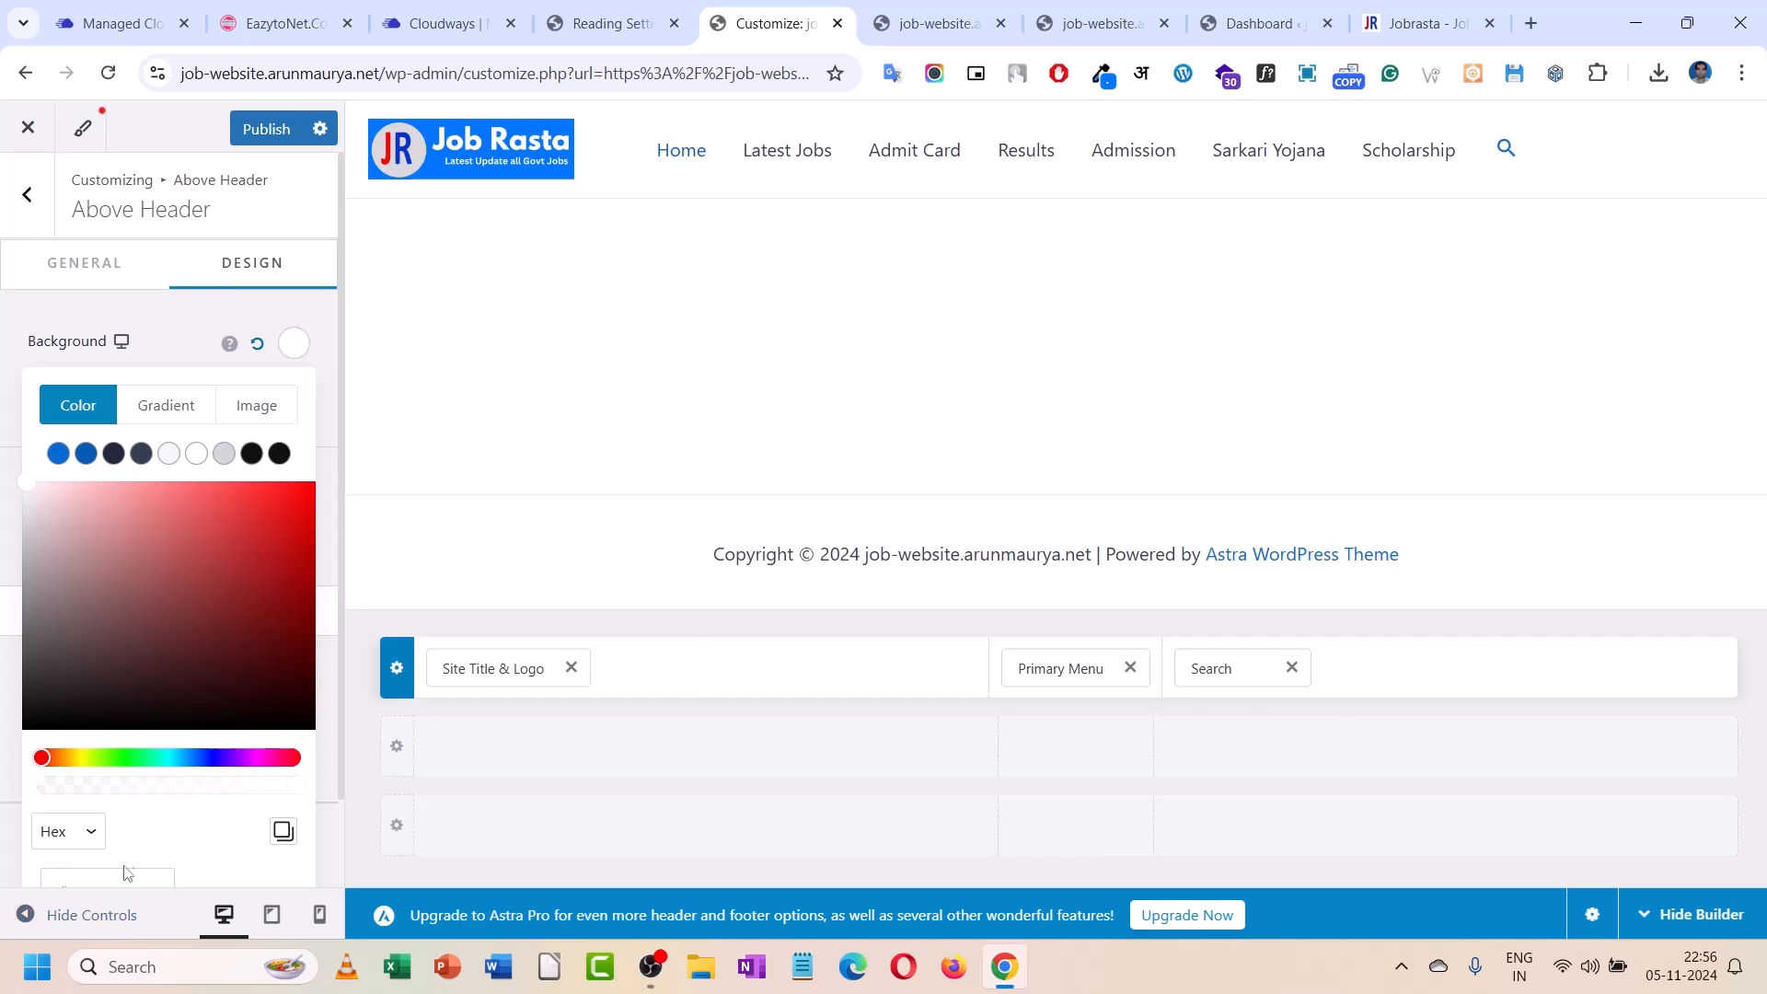
scroll(178, 571, "down", 1)
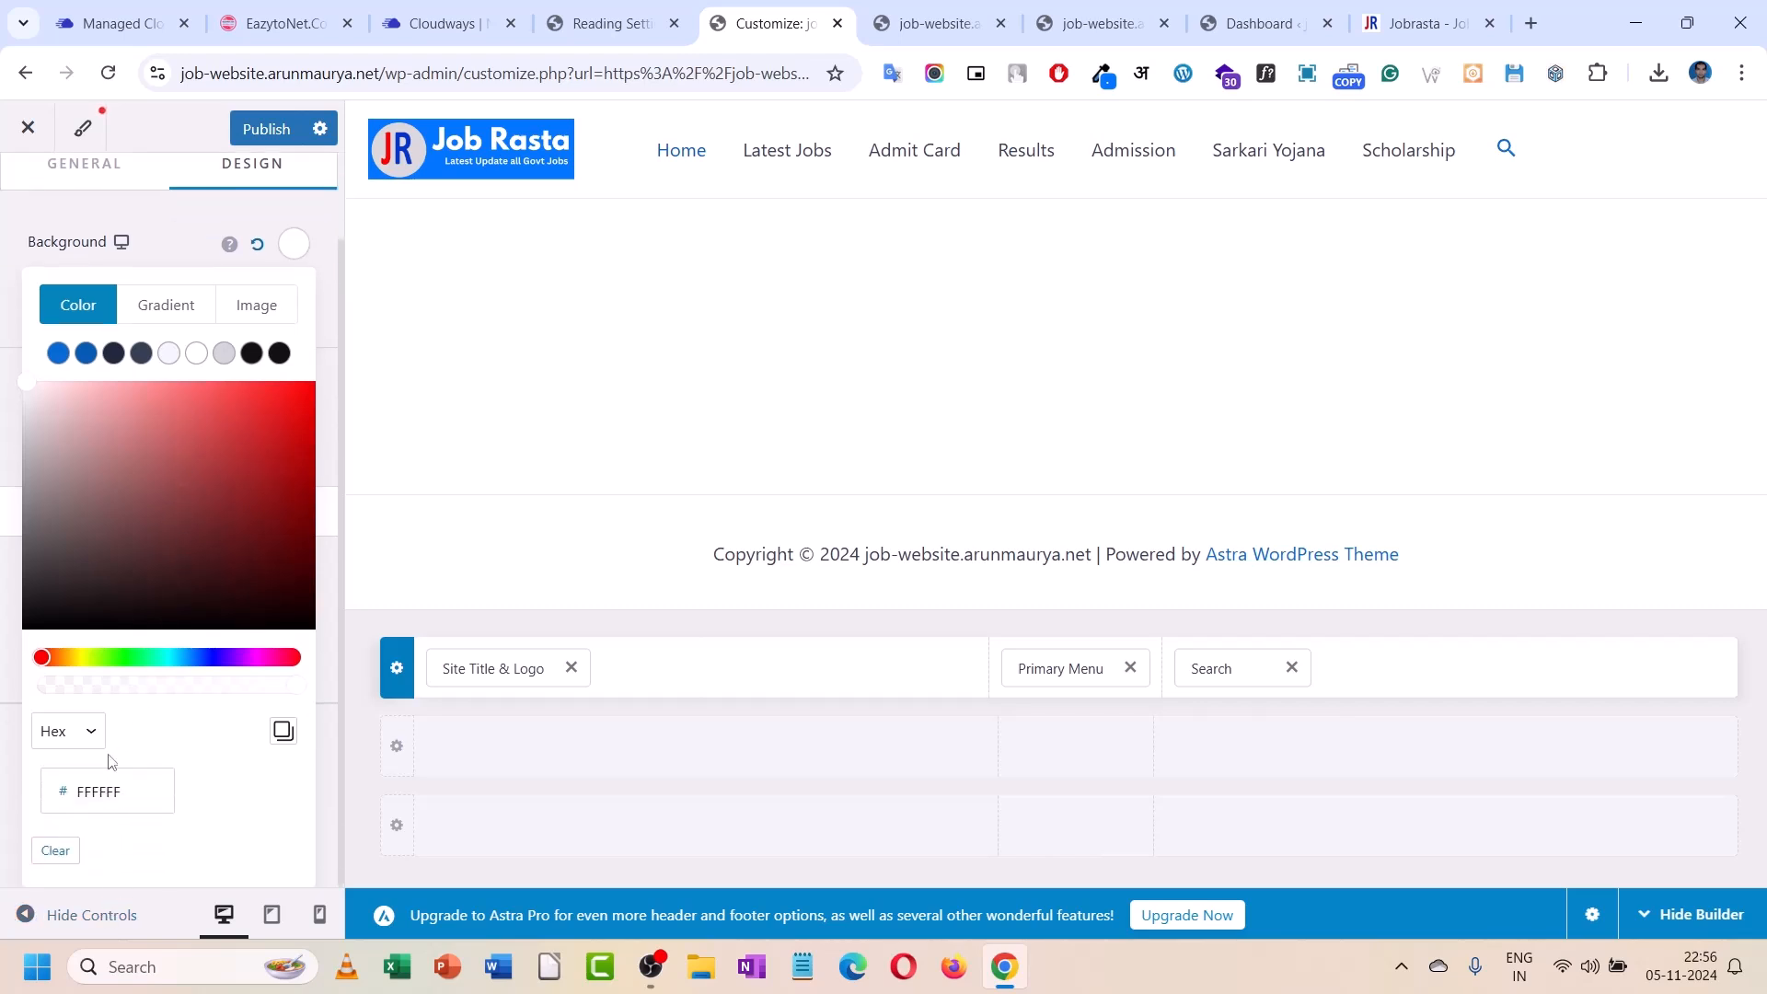
double_click(89, 804)
right_click(89, 803)
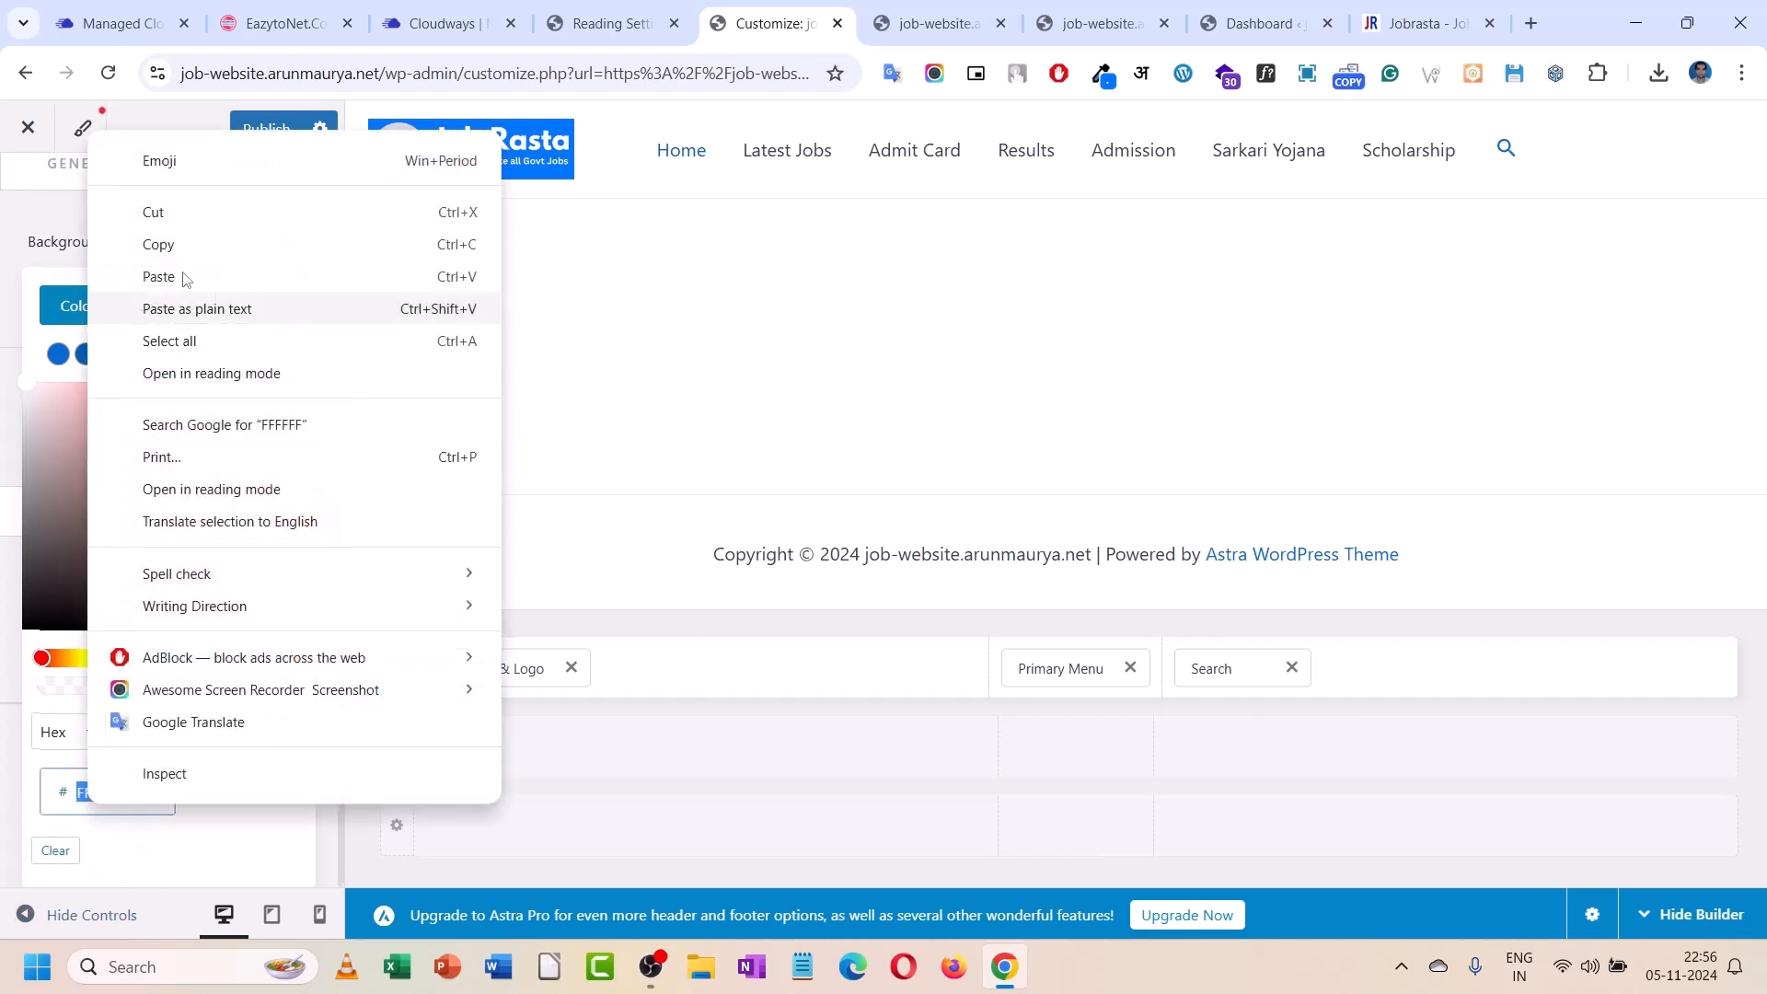
left_click(178, 281)
left_click(178, 300)
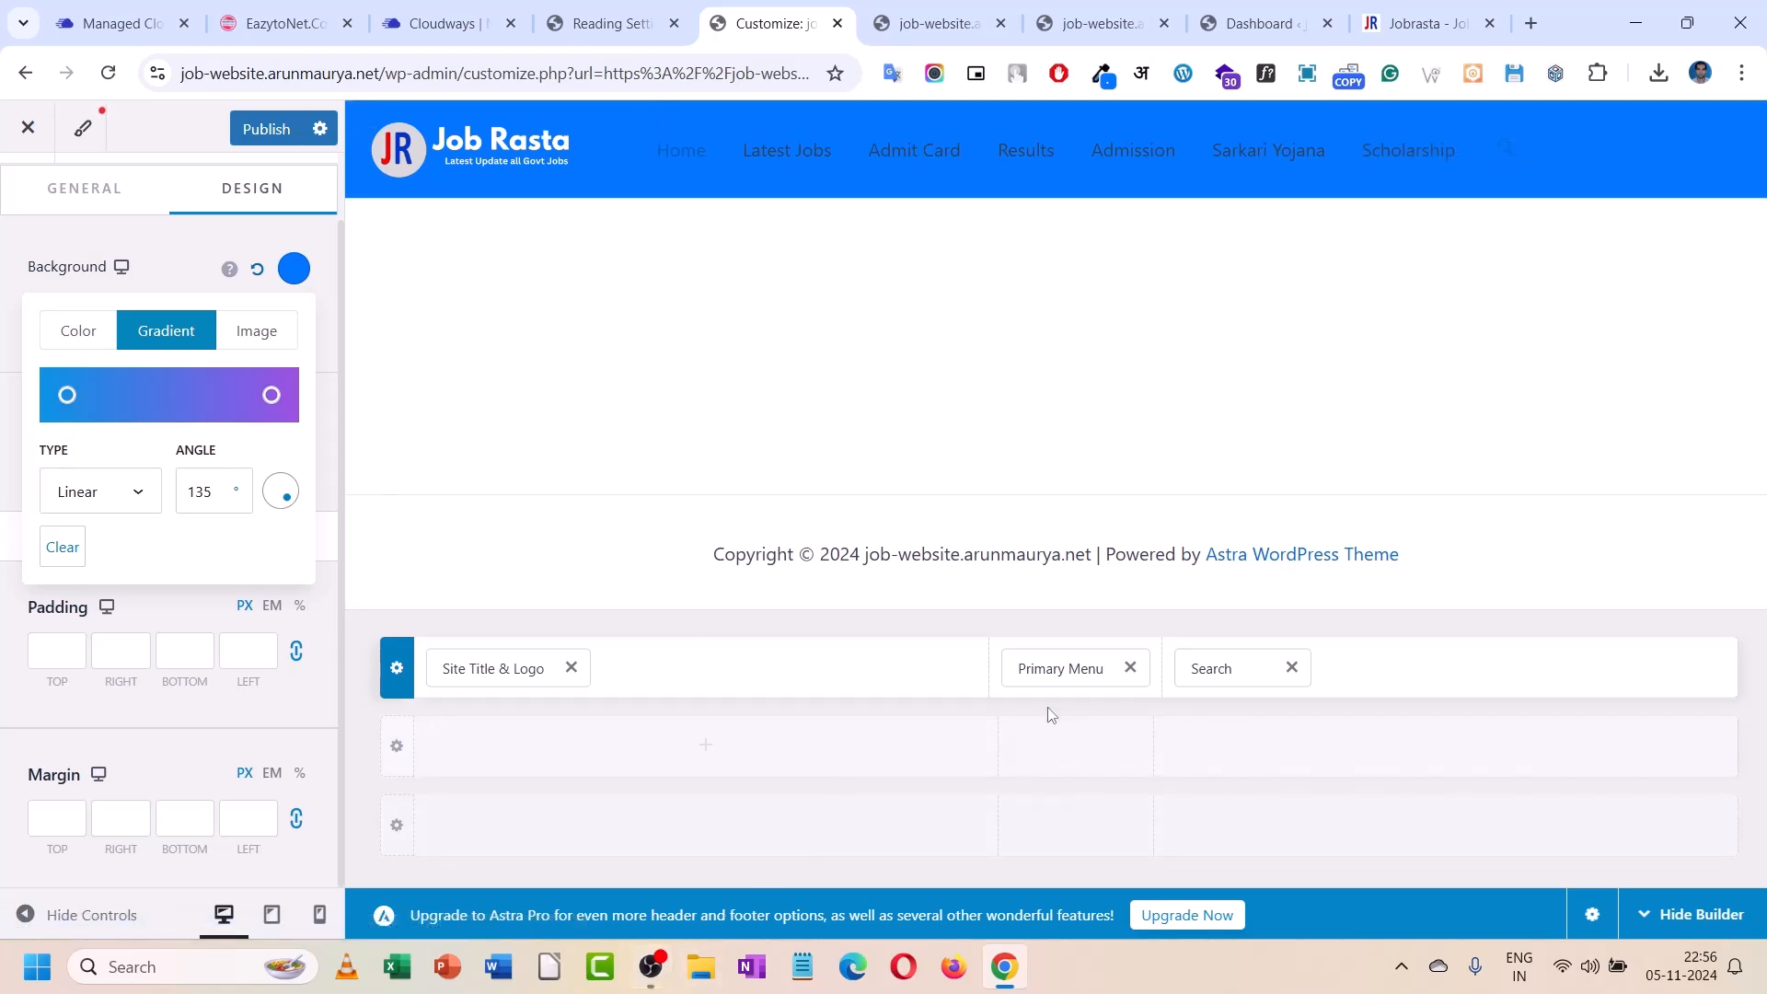
- Set the Primary Menu's normal, hover and active text/link colours to white
left_click(1068, 674)
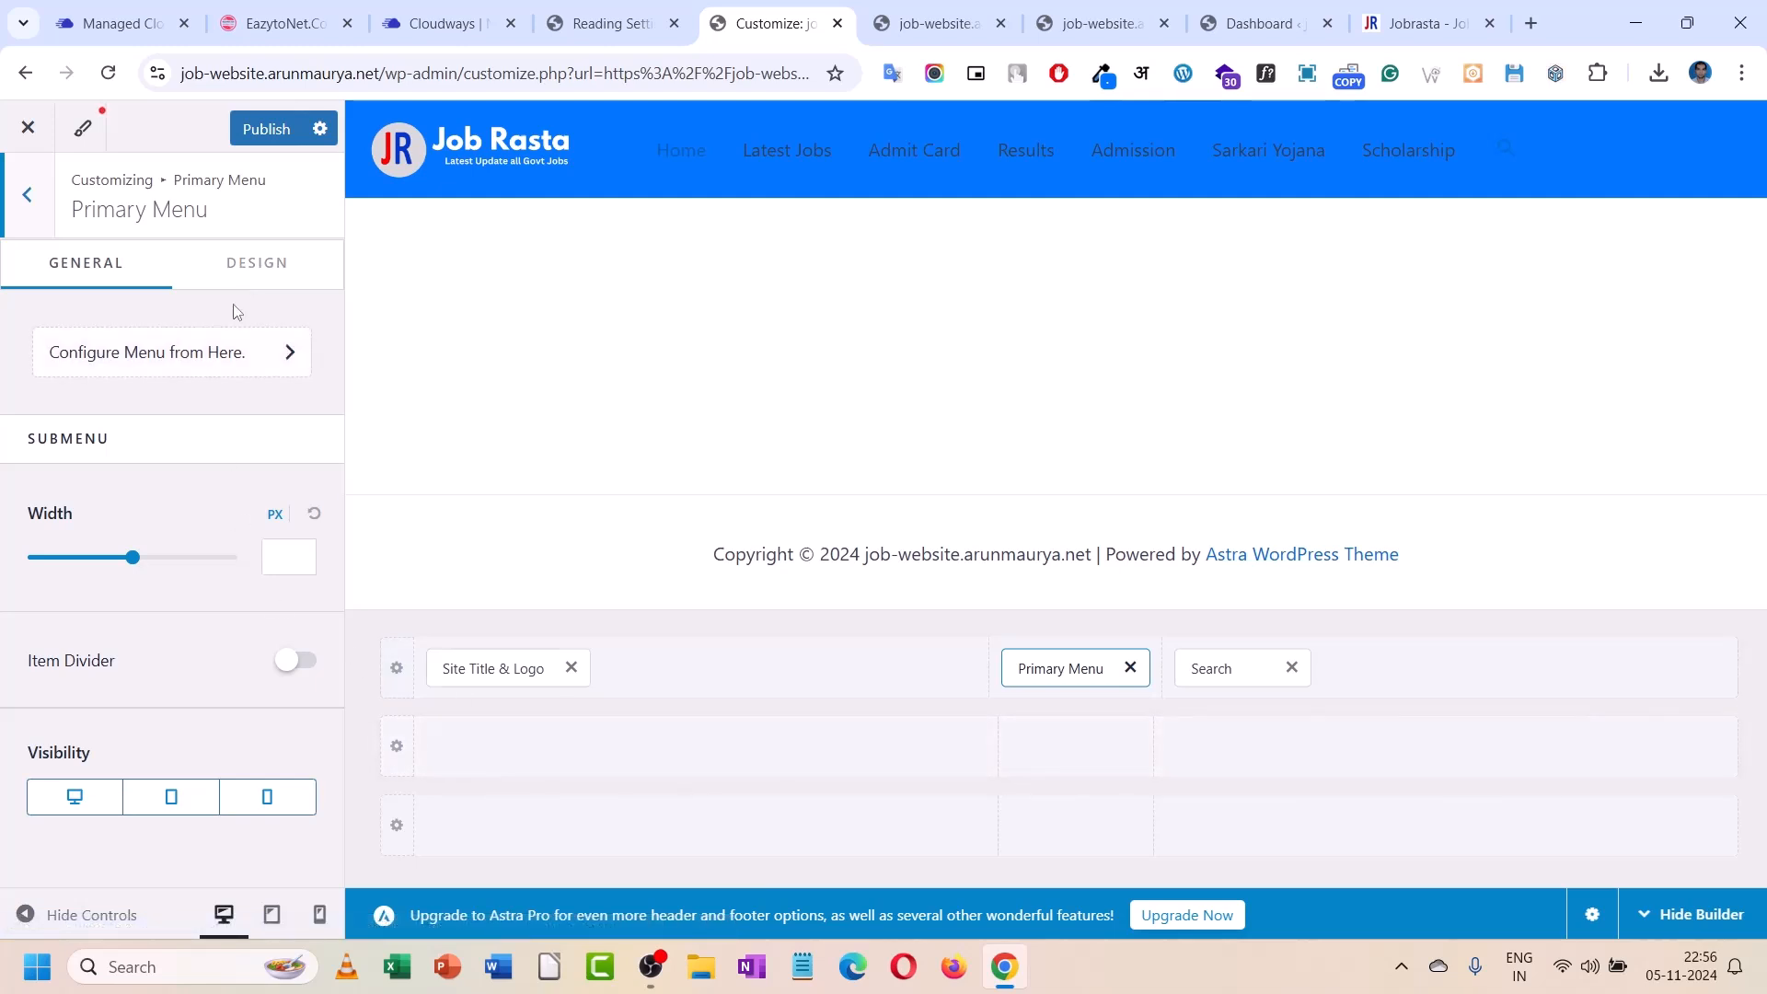
left_click(253, 265)
scroll(210, 699, "down", 9)
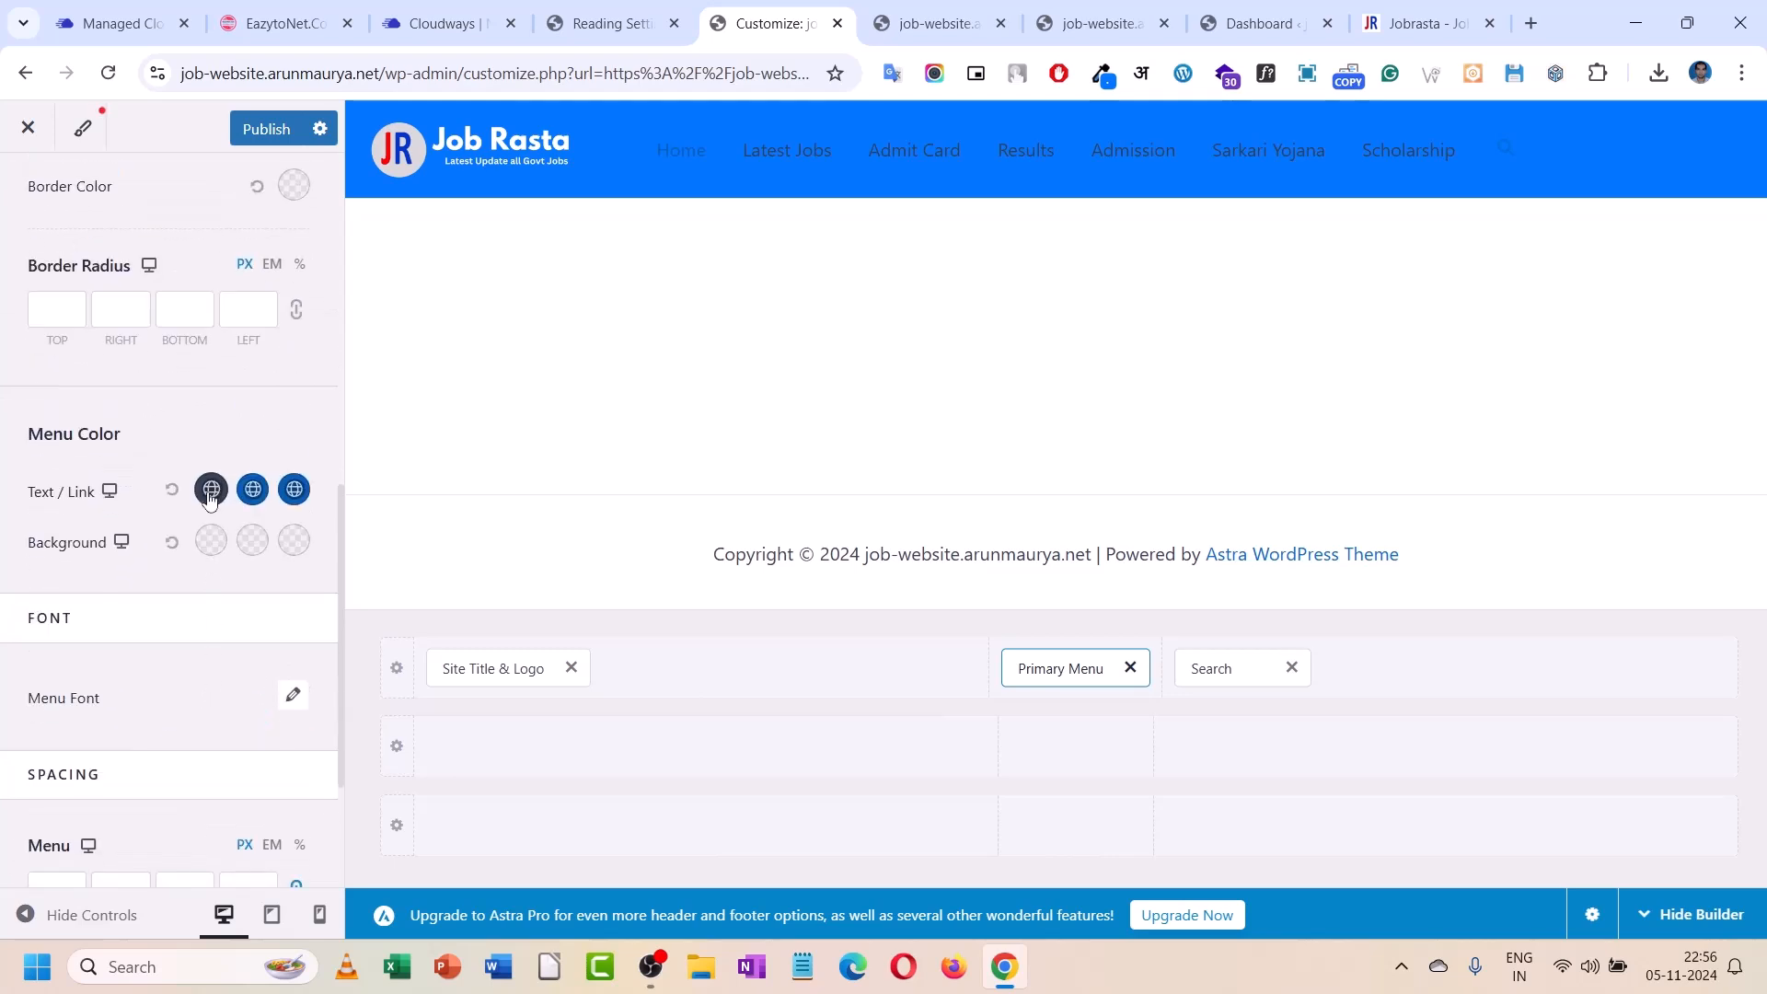
left_click(211, 498)
left_click(209, 540)
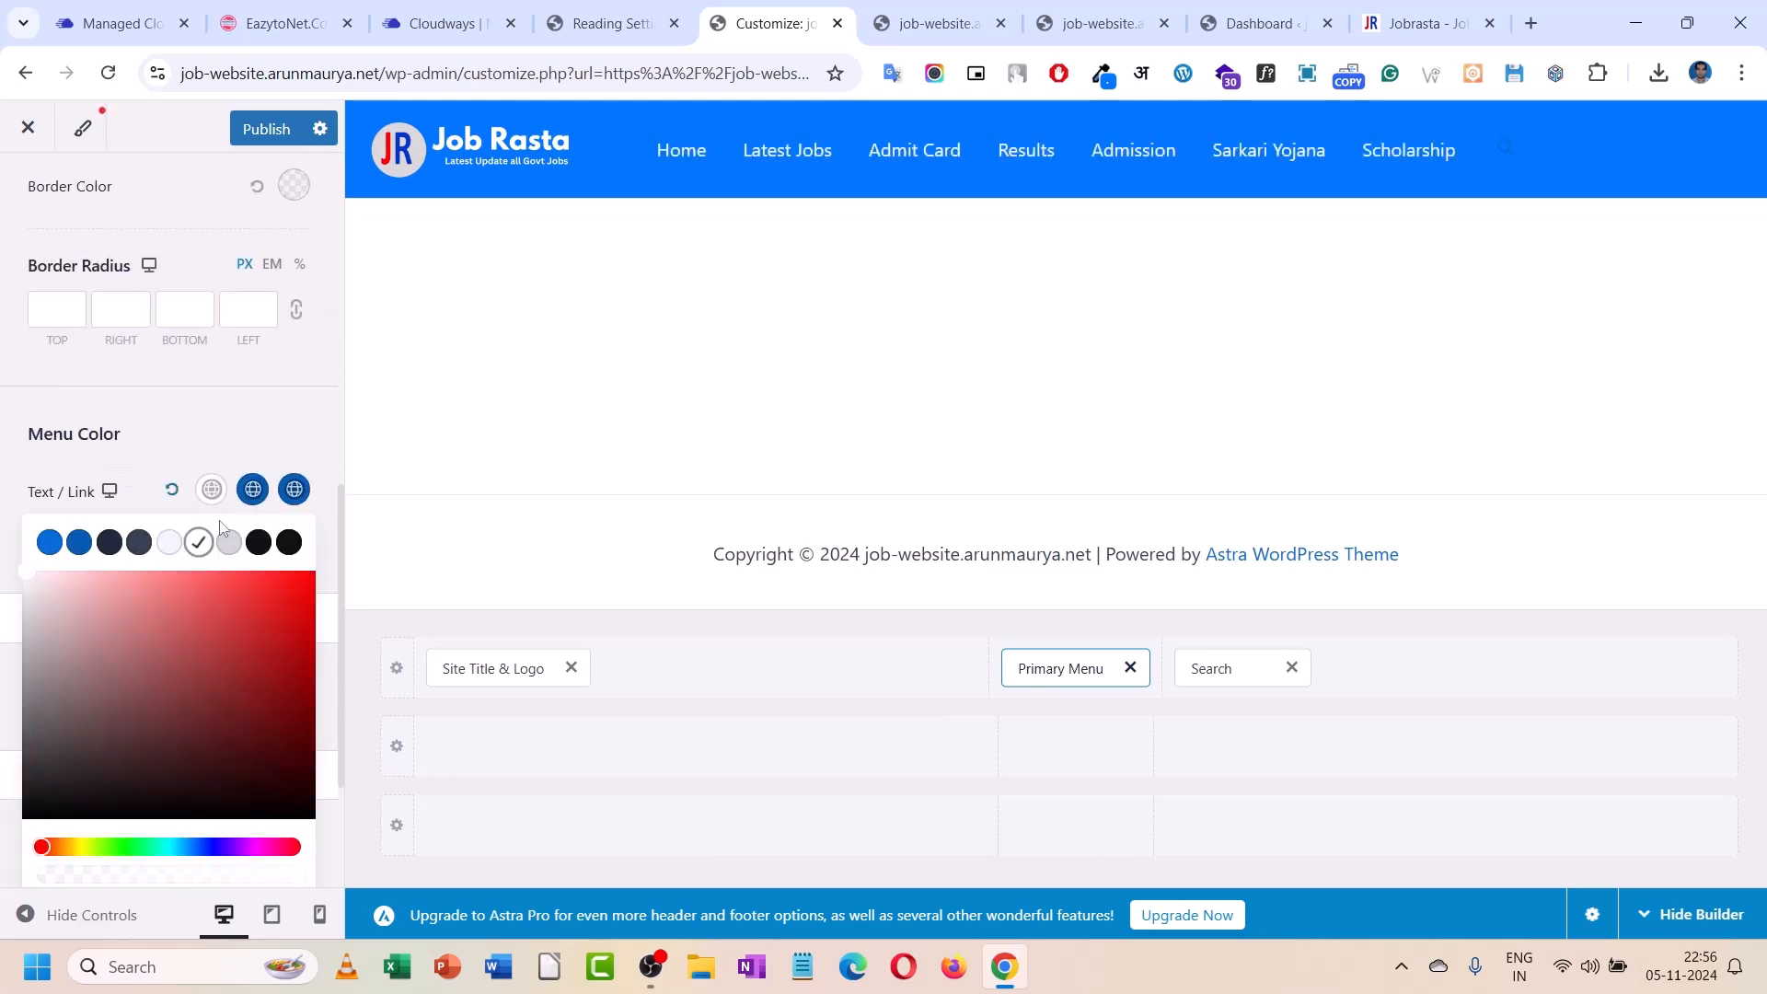
left_click(253, 489)
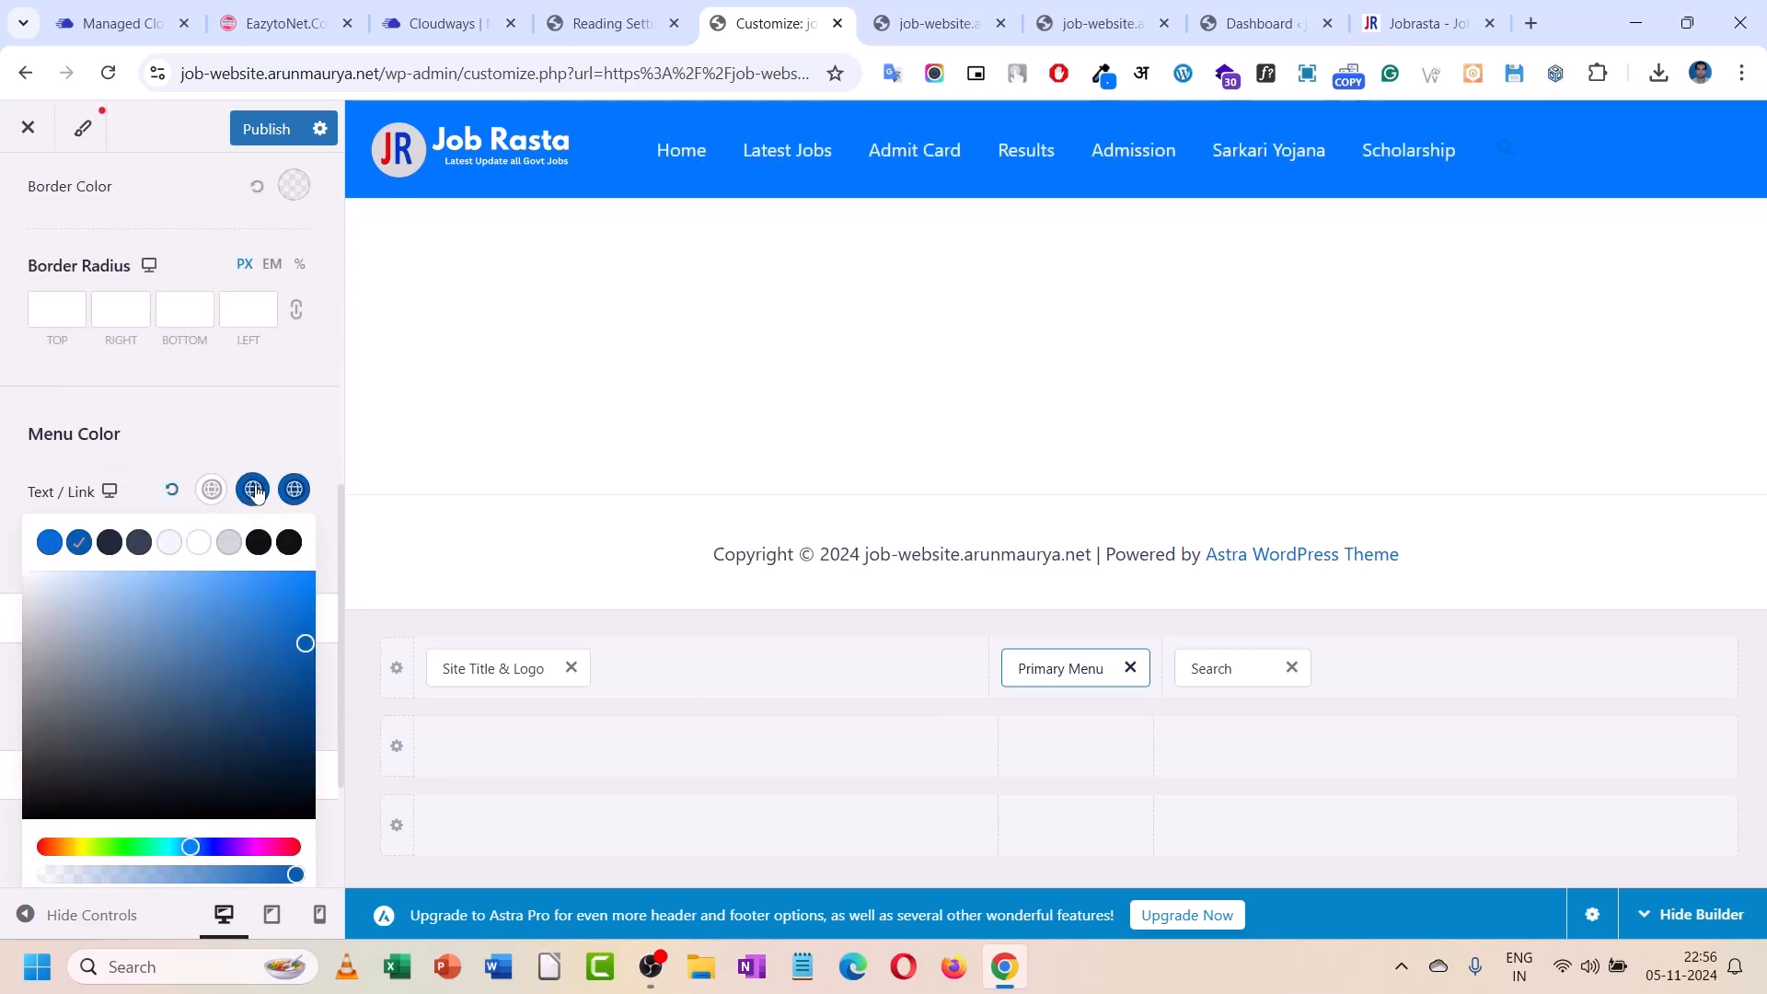
left_click(197, 542)
left_click(294, 489)
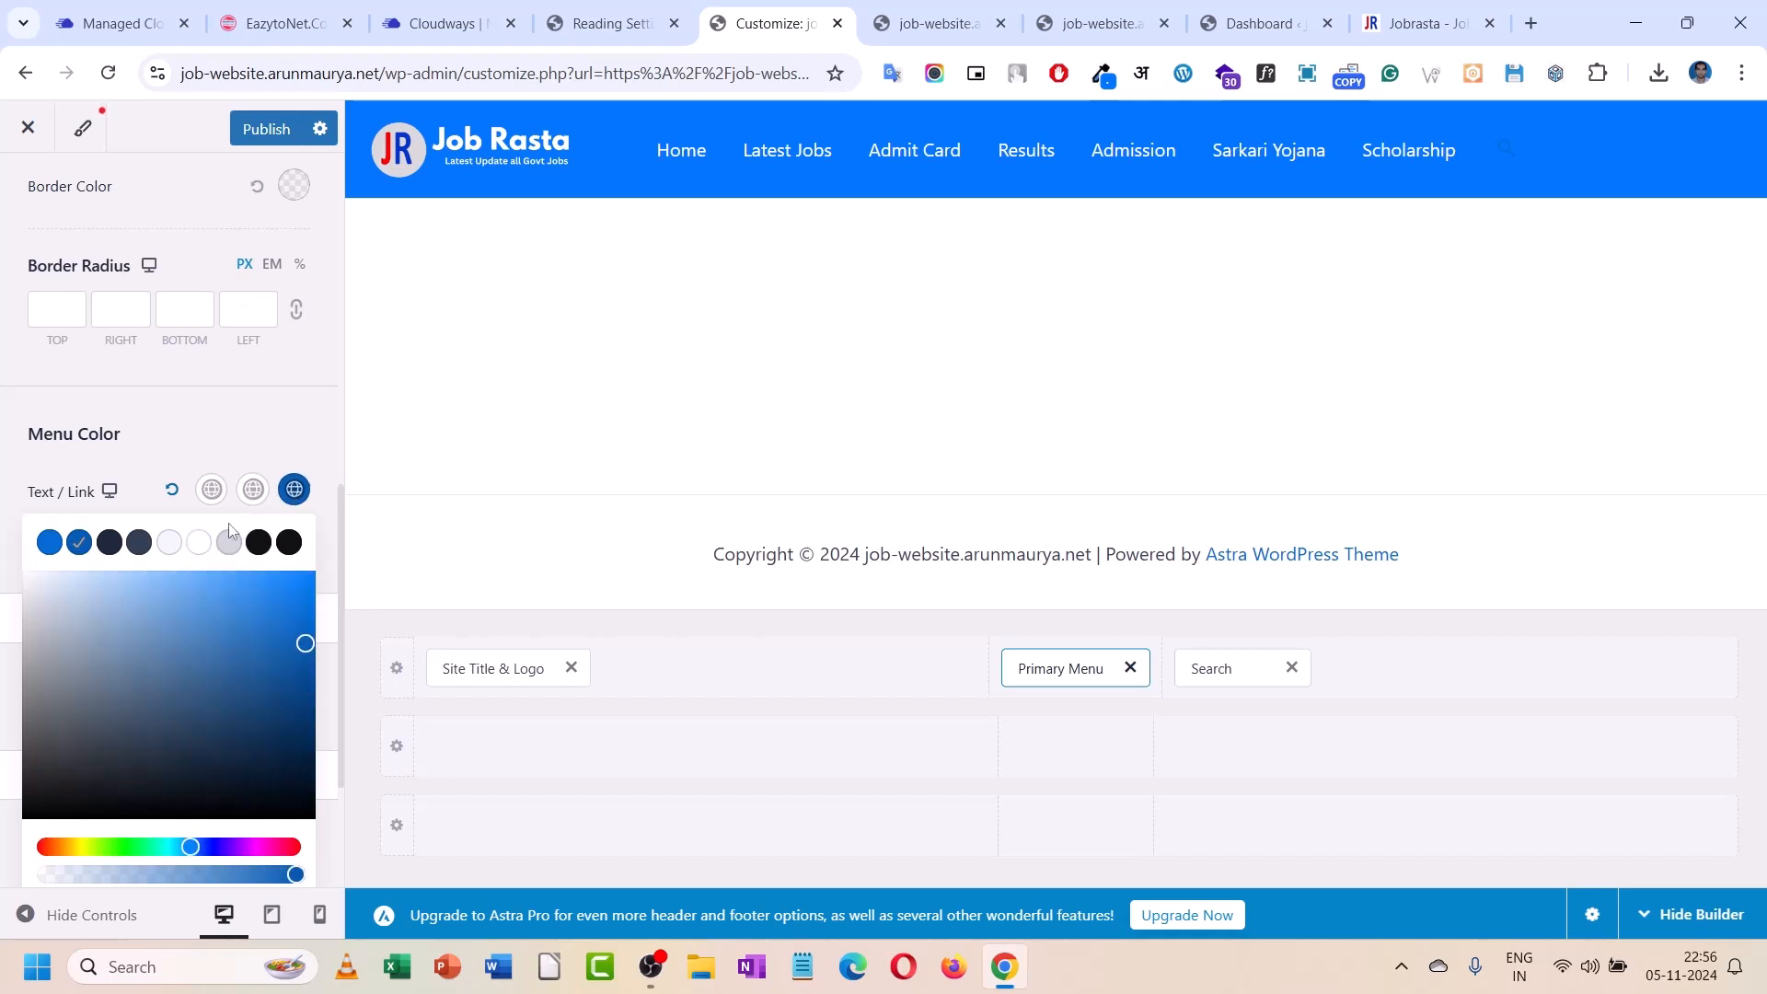
left_click(197, 542)
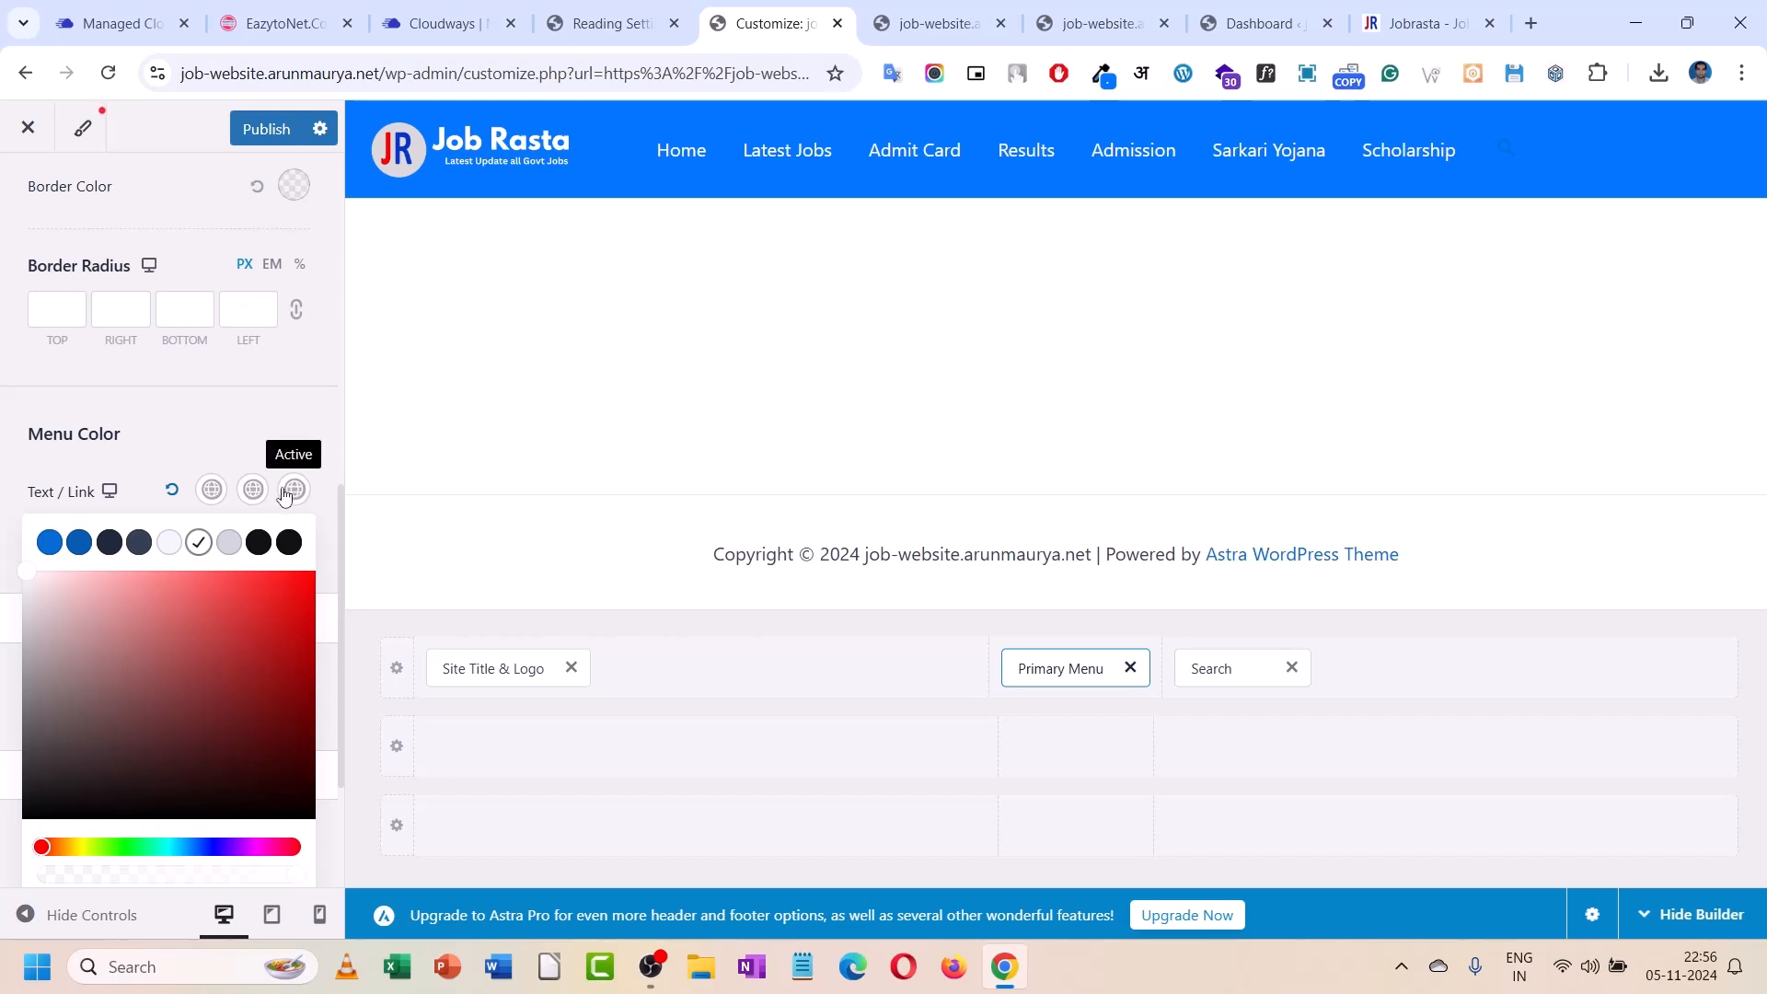
- Try black for the Primary Menu's active and hover text/link colours
left_click(262, 543)
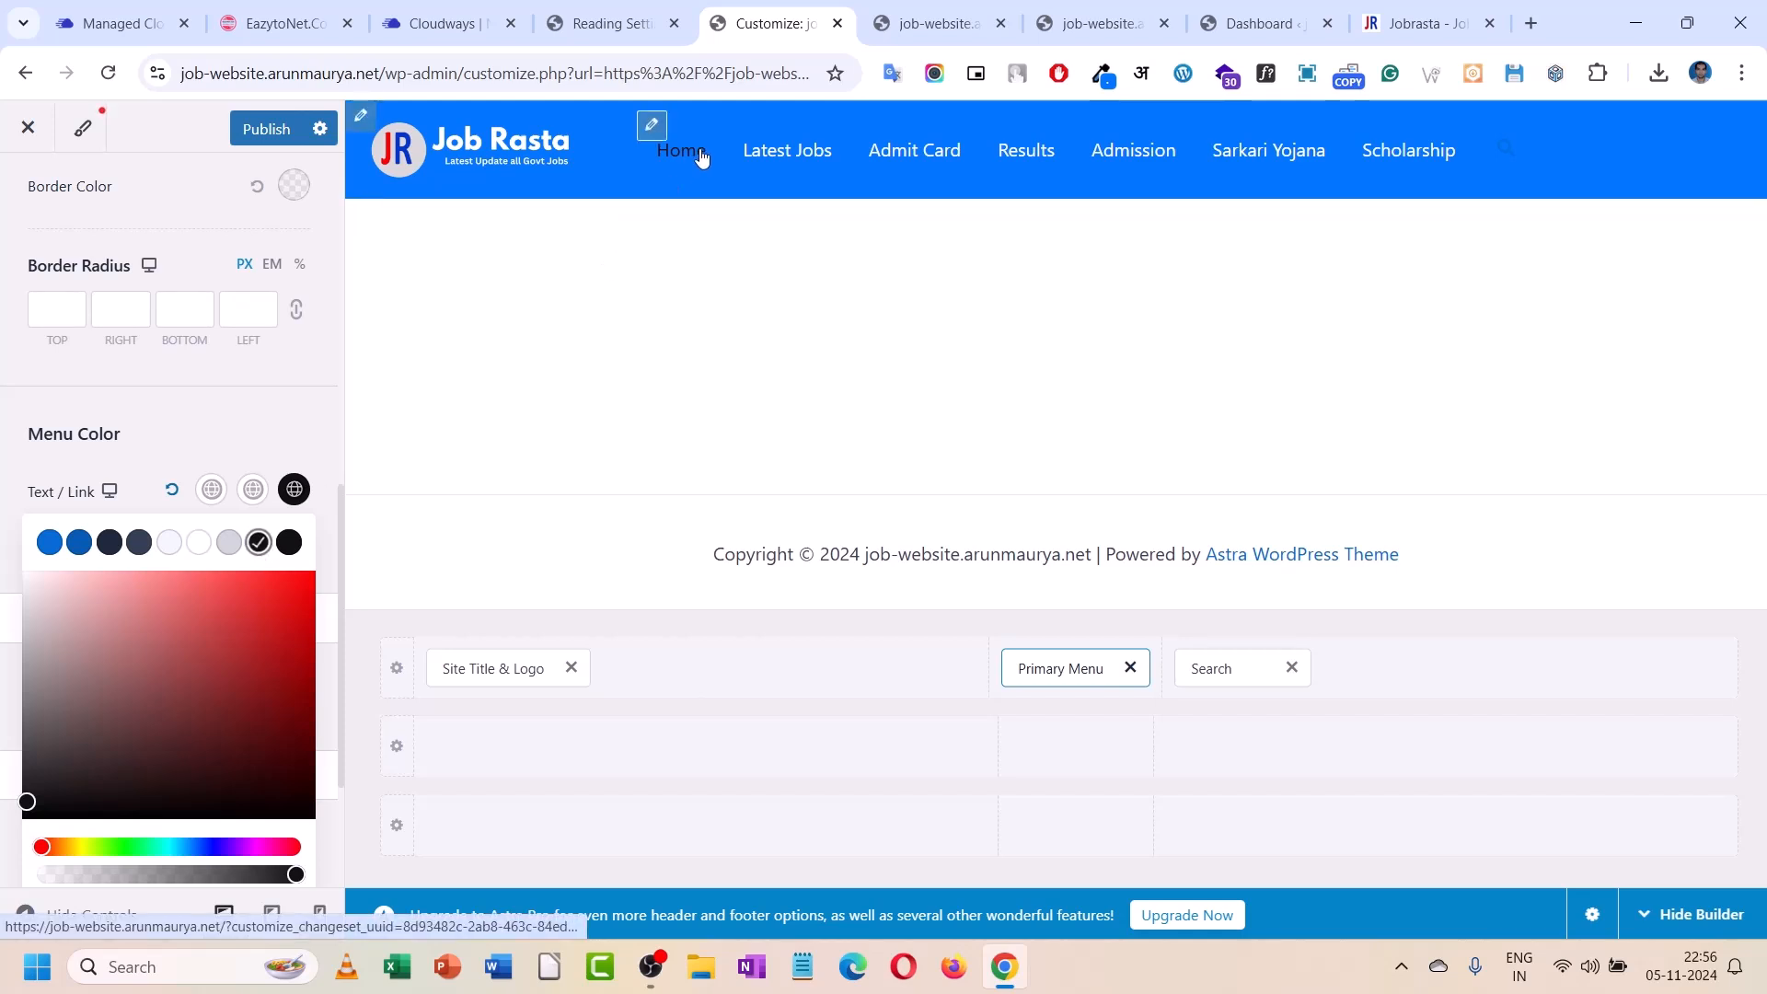
left_click(252, 501)
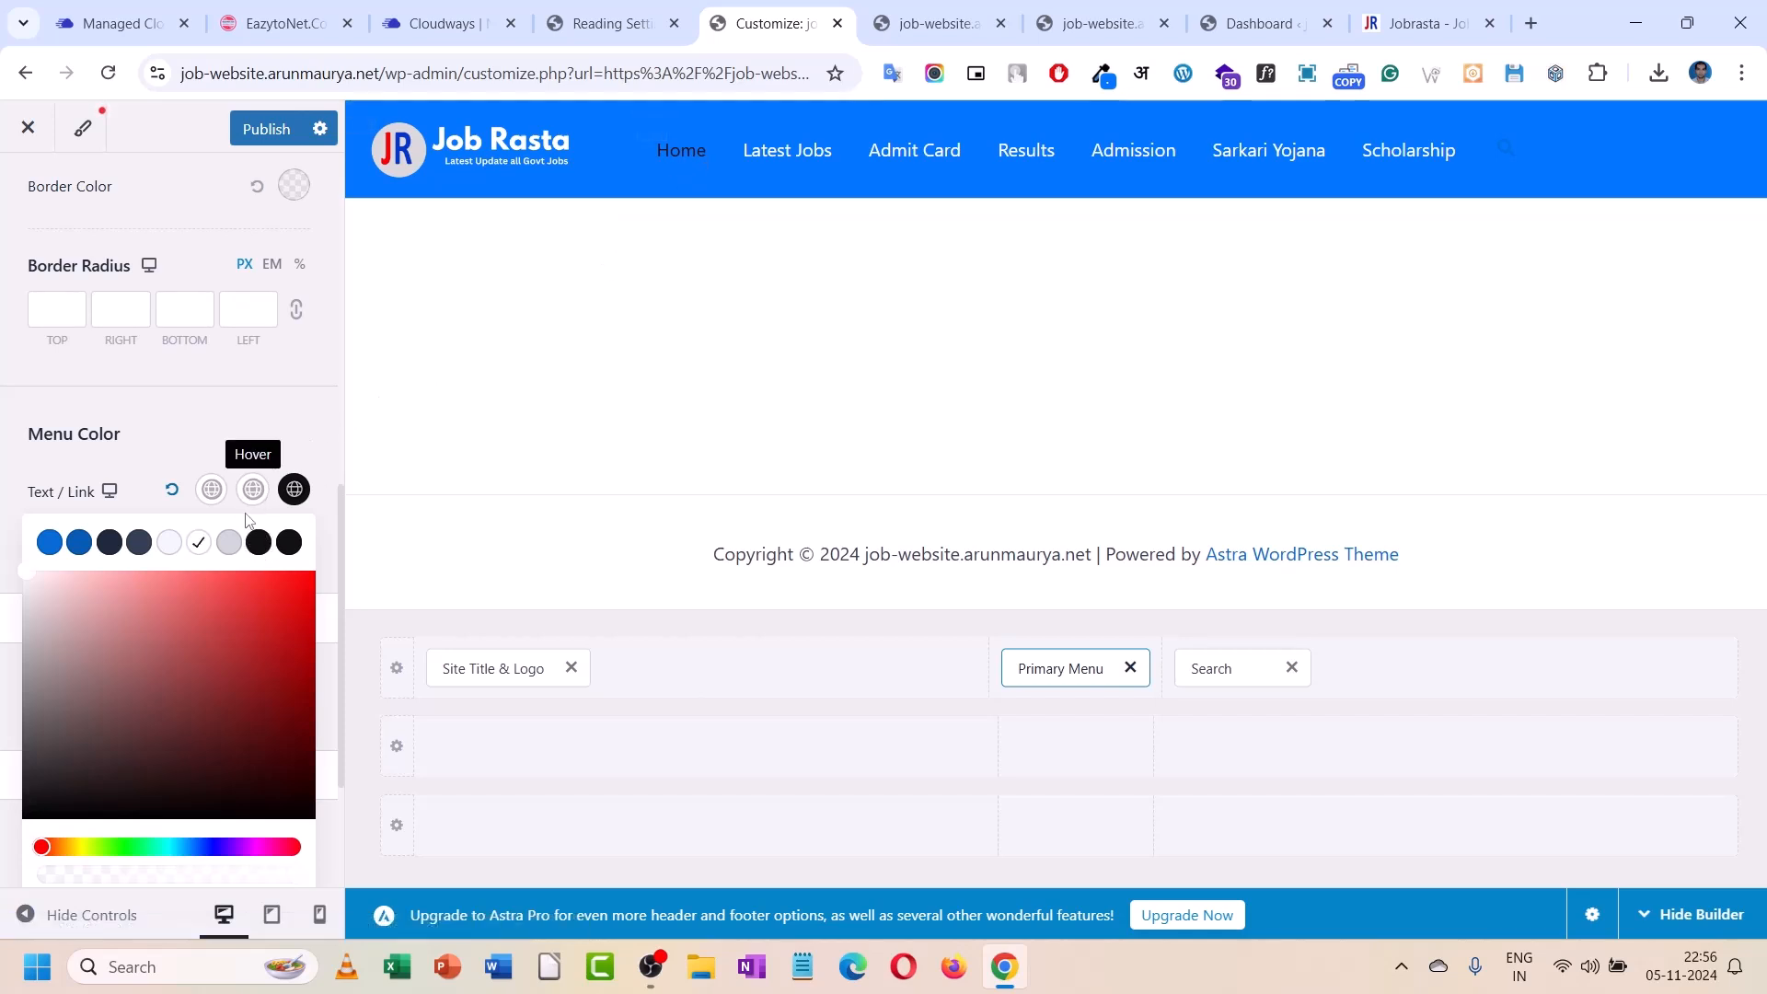
left_click(259, 542)
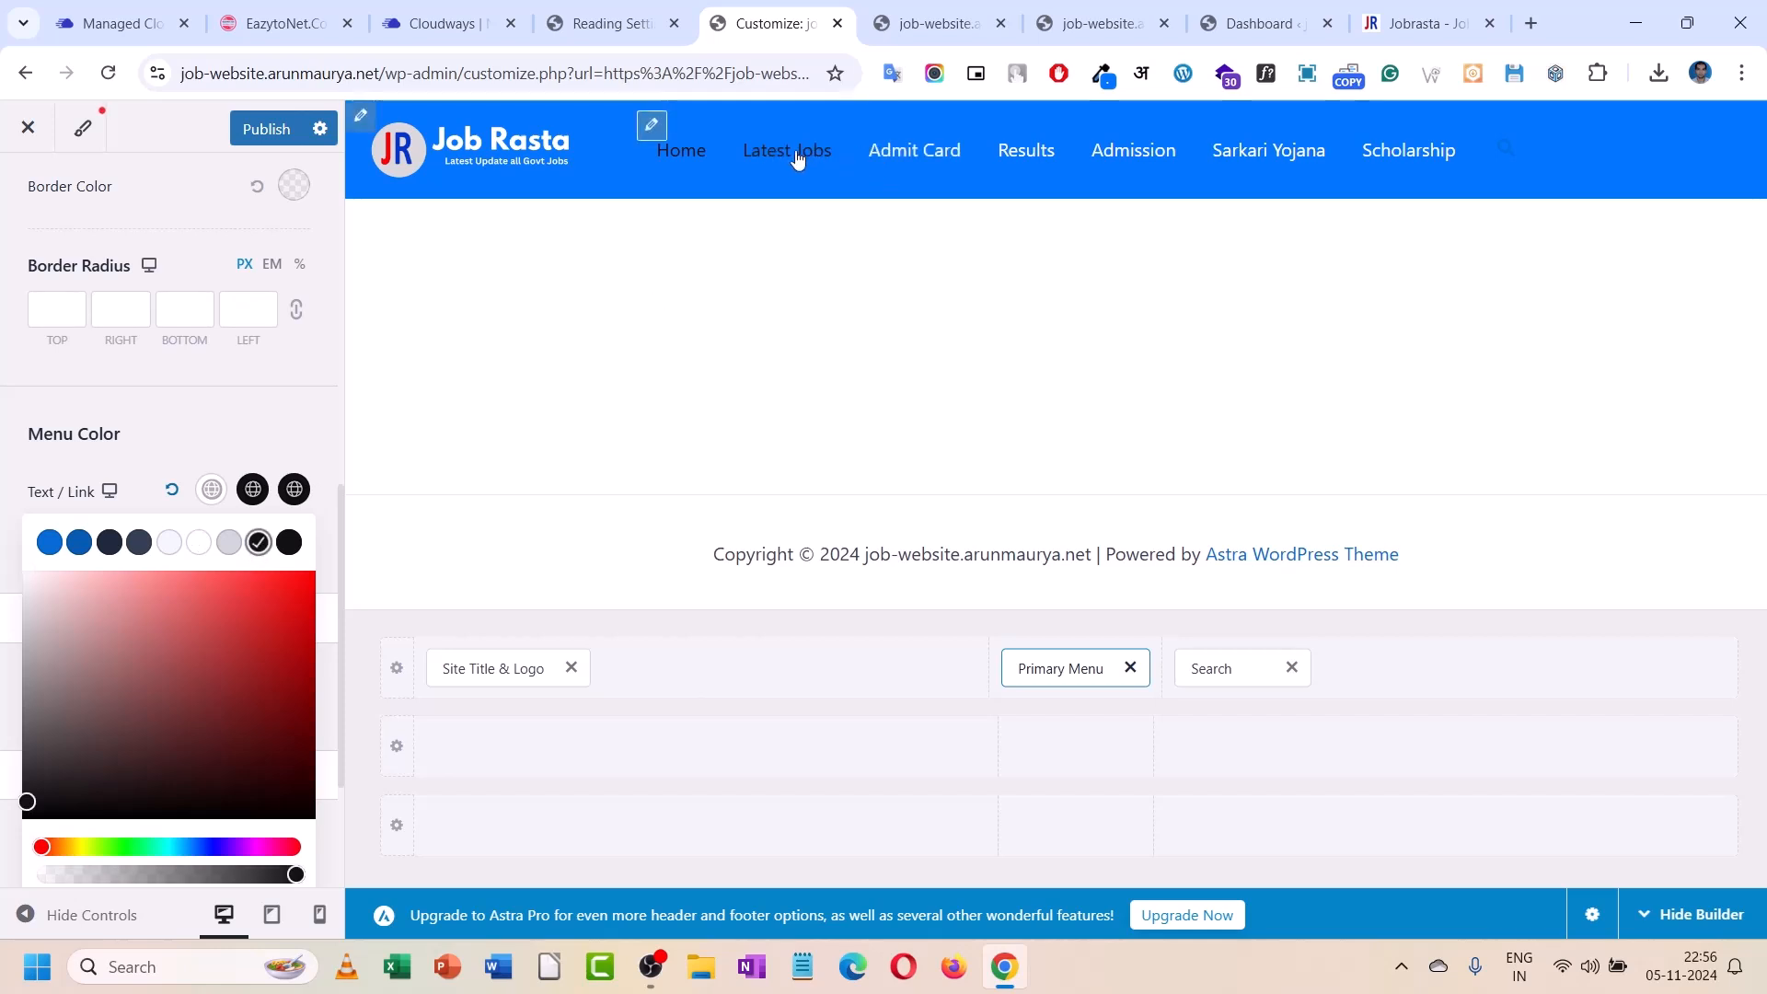
- Set the Primary Menu's hover text/link colour to light grey and its active colour to white
left_click(257, 544)
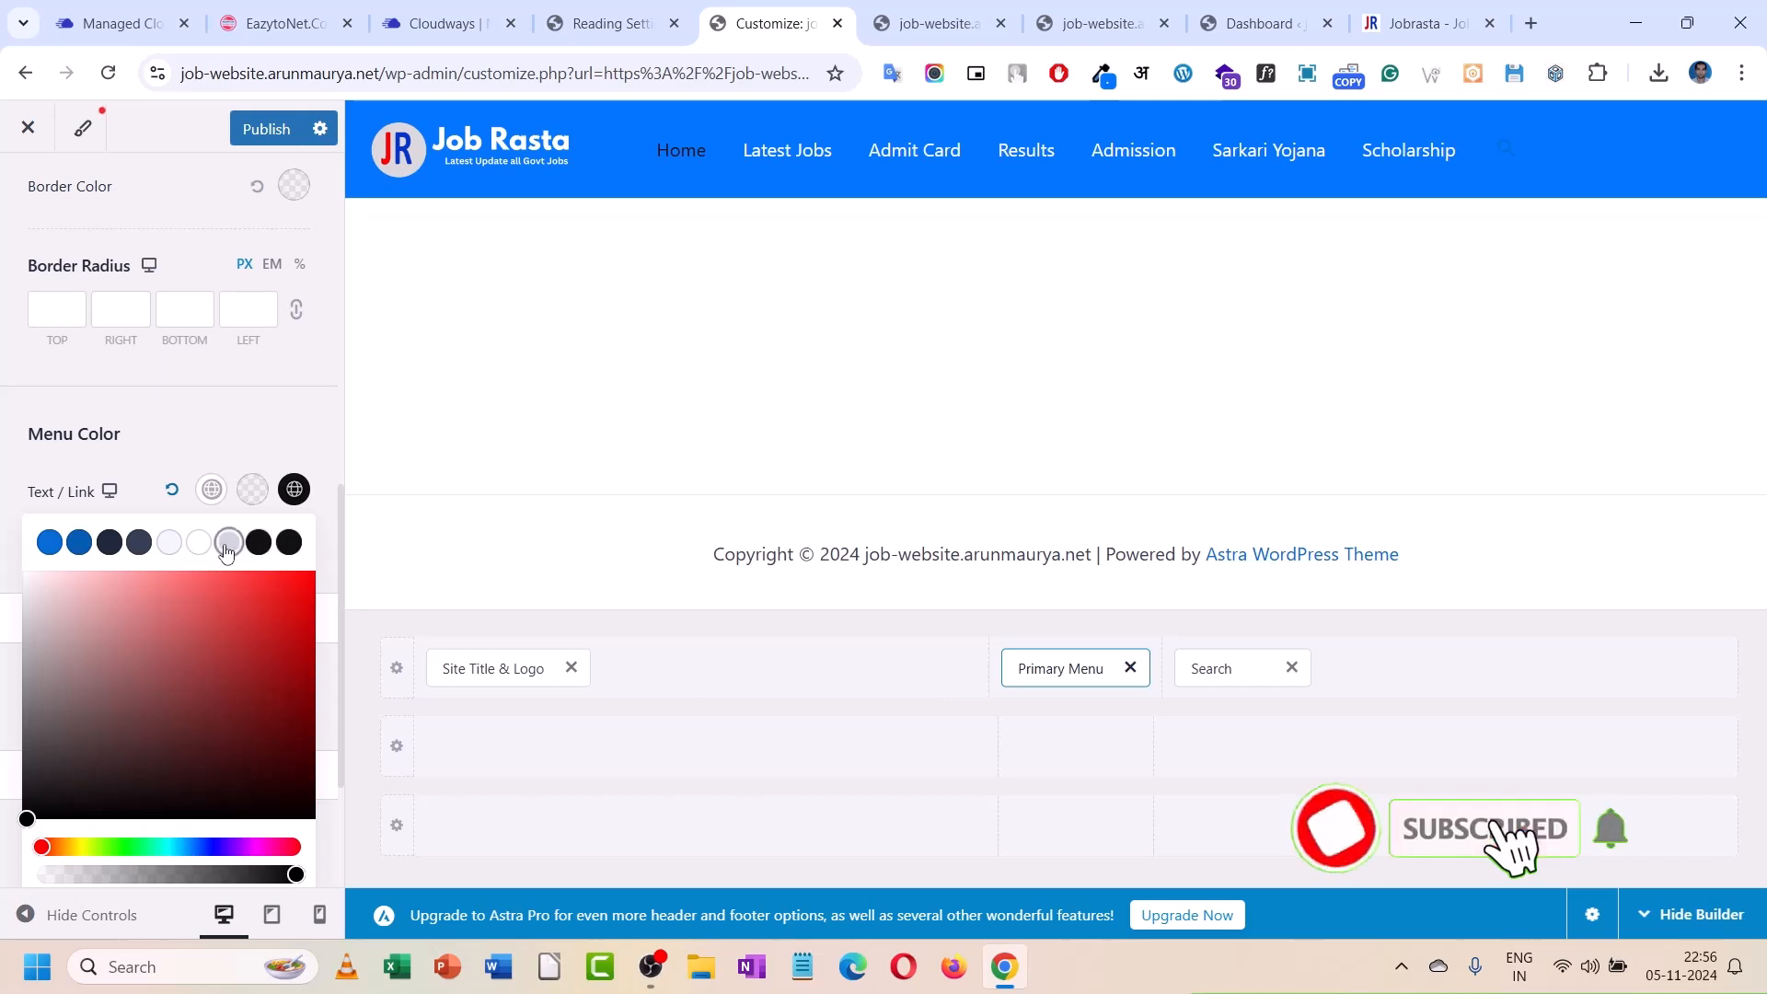
left_click(296, 491)
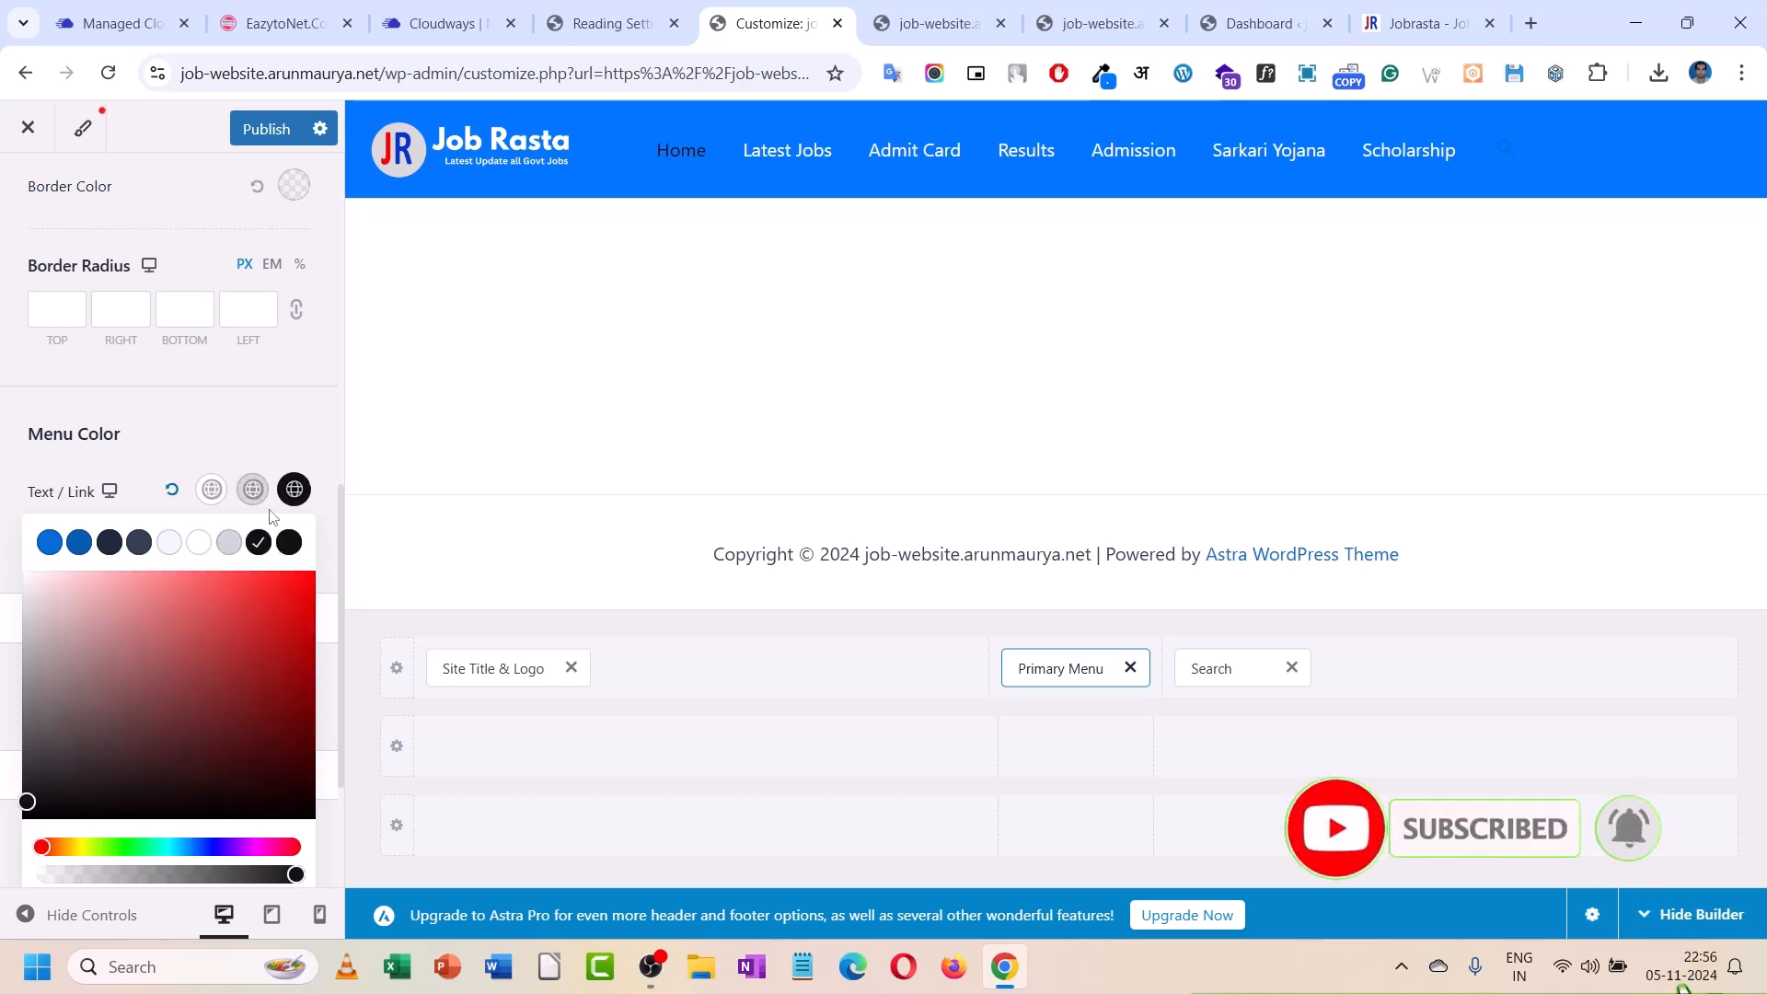
left_click(198, 542)
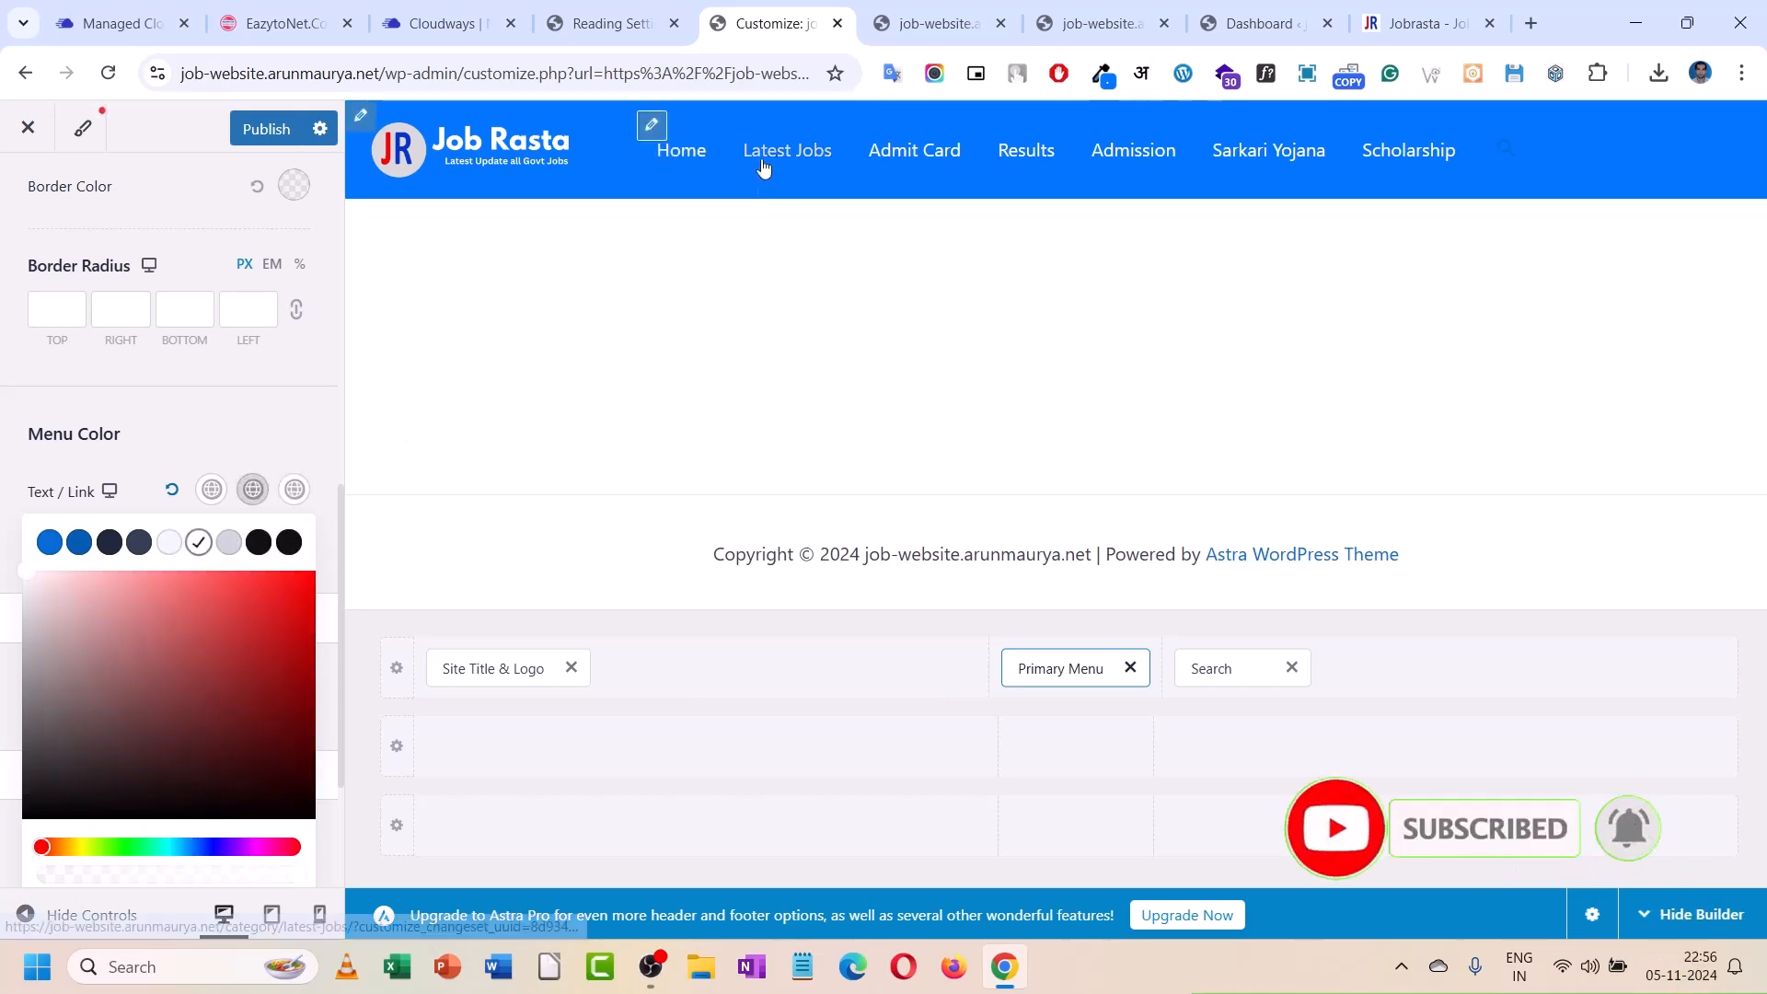
left_click(186, 450)
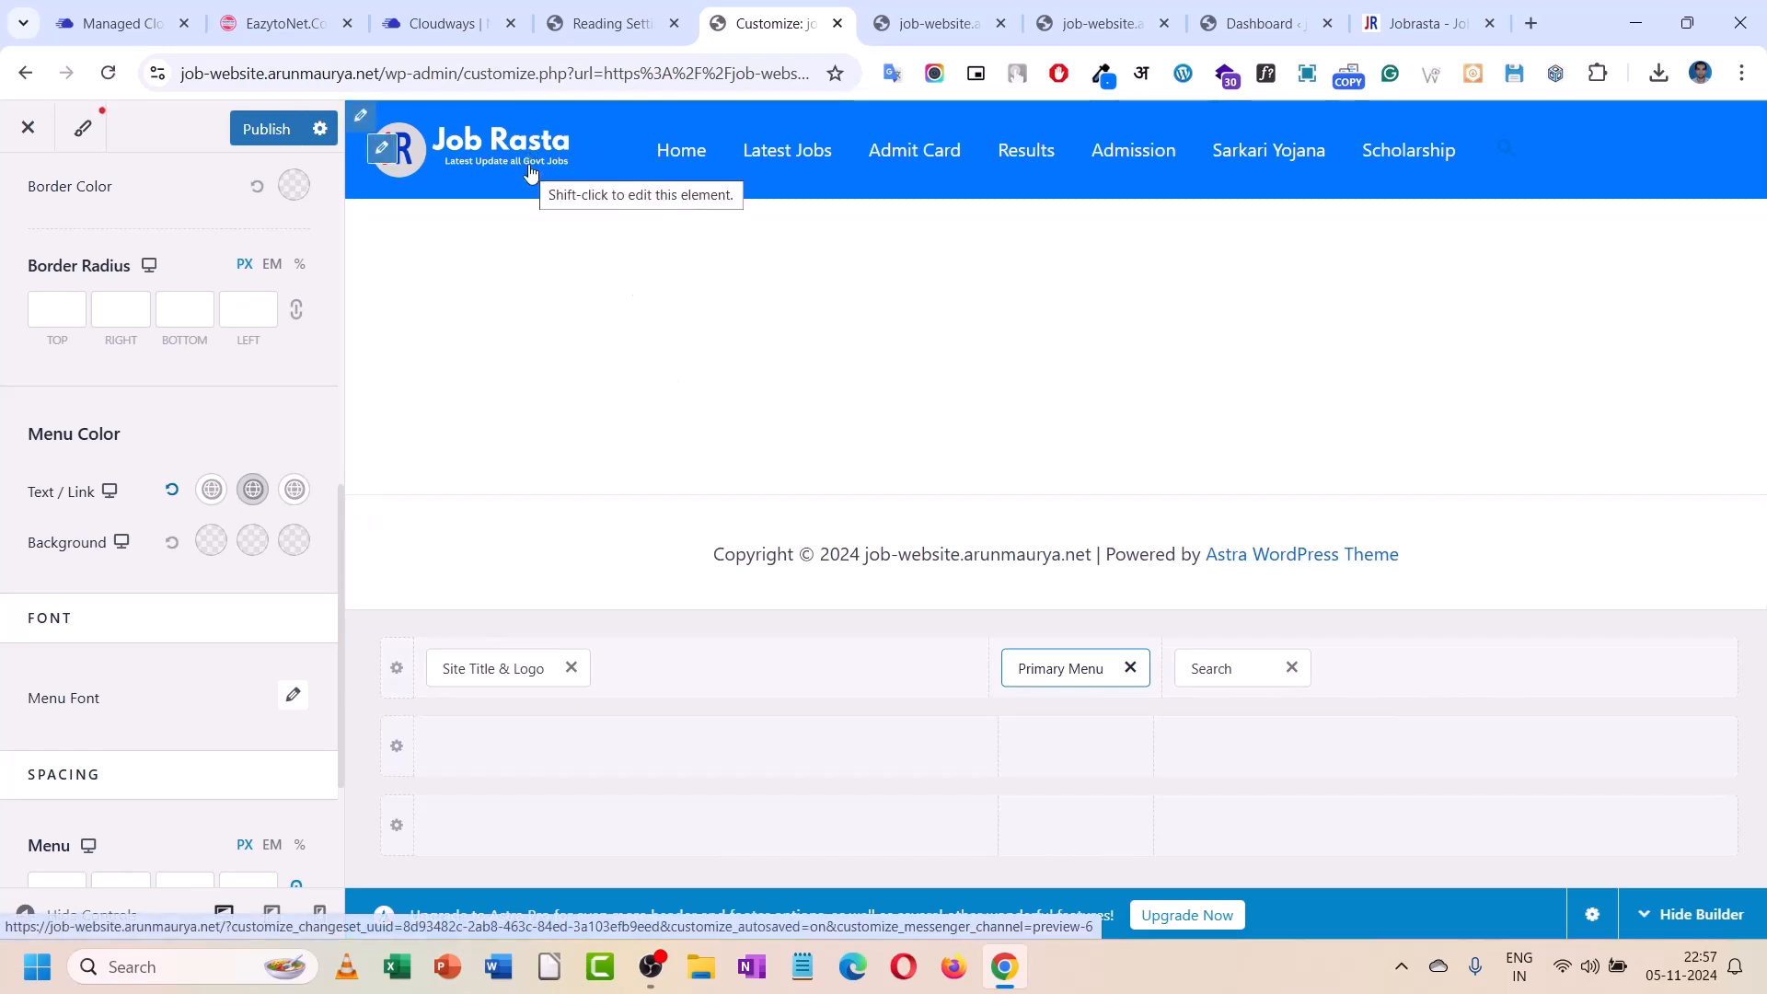
- Set the Primary Menu font to size 16 px and weight Medium 500
left_click(290, 695)
scroll(288, 699, "down", 3)
left_click(246, 782)
type("16")
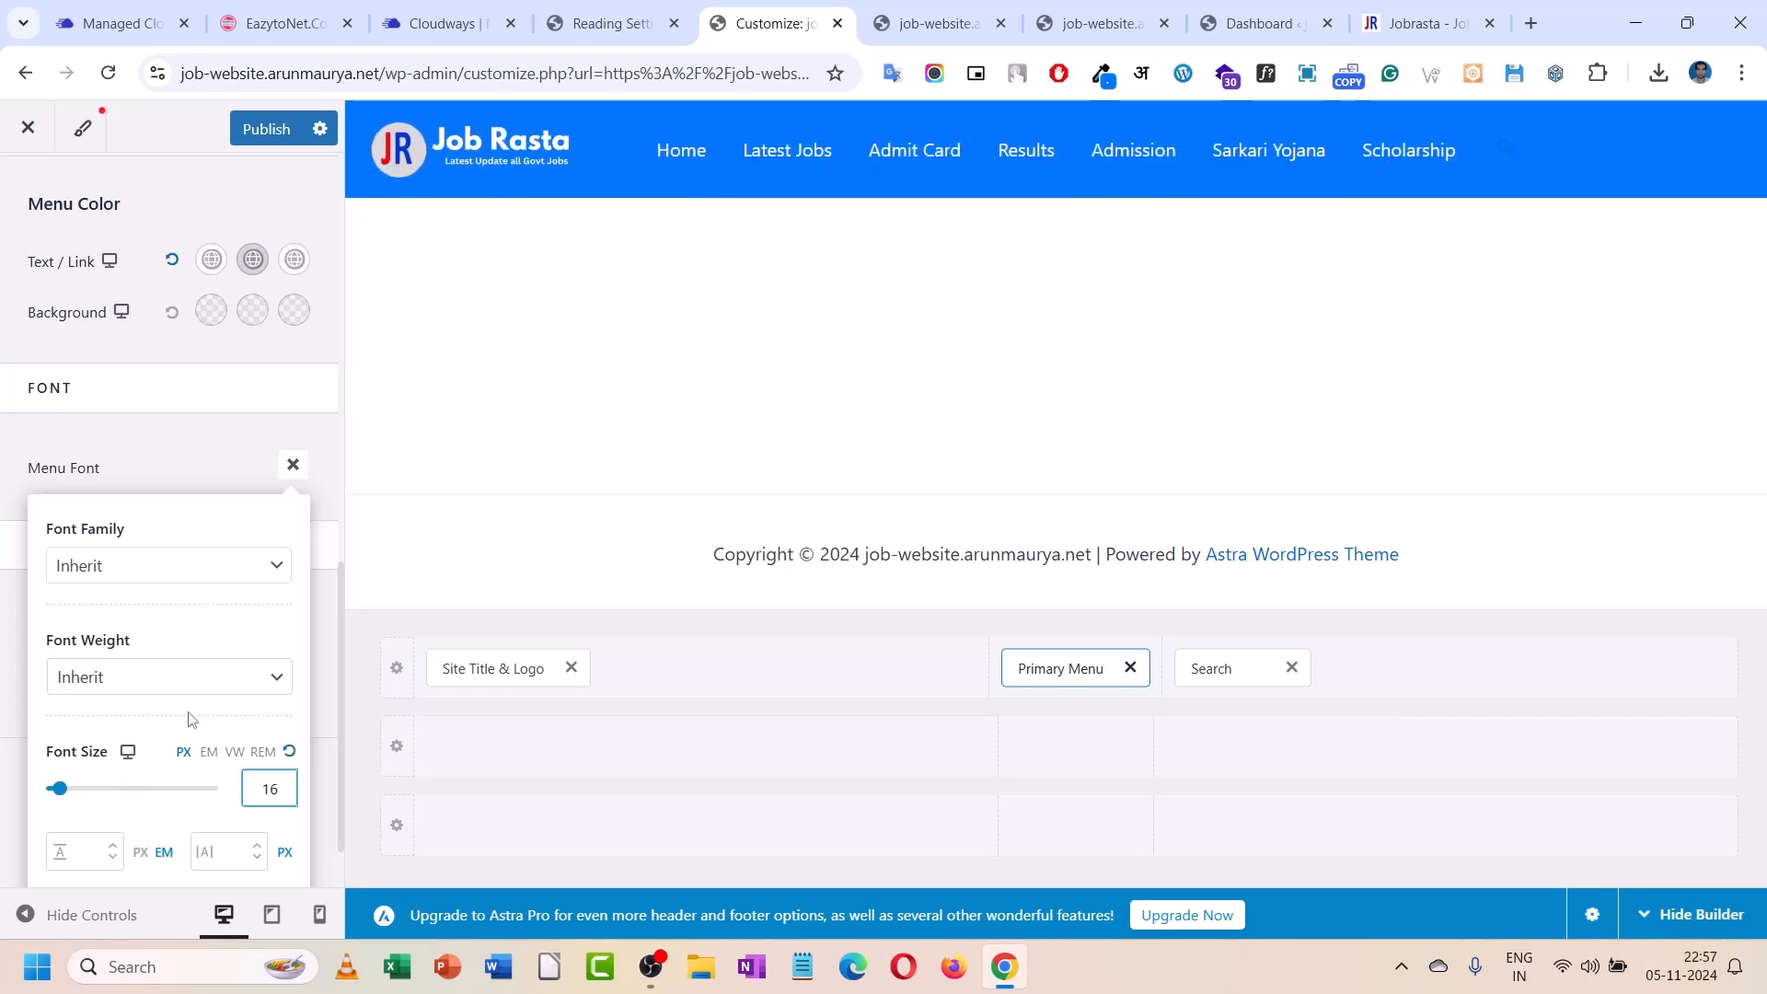
left_click(158, 676)
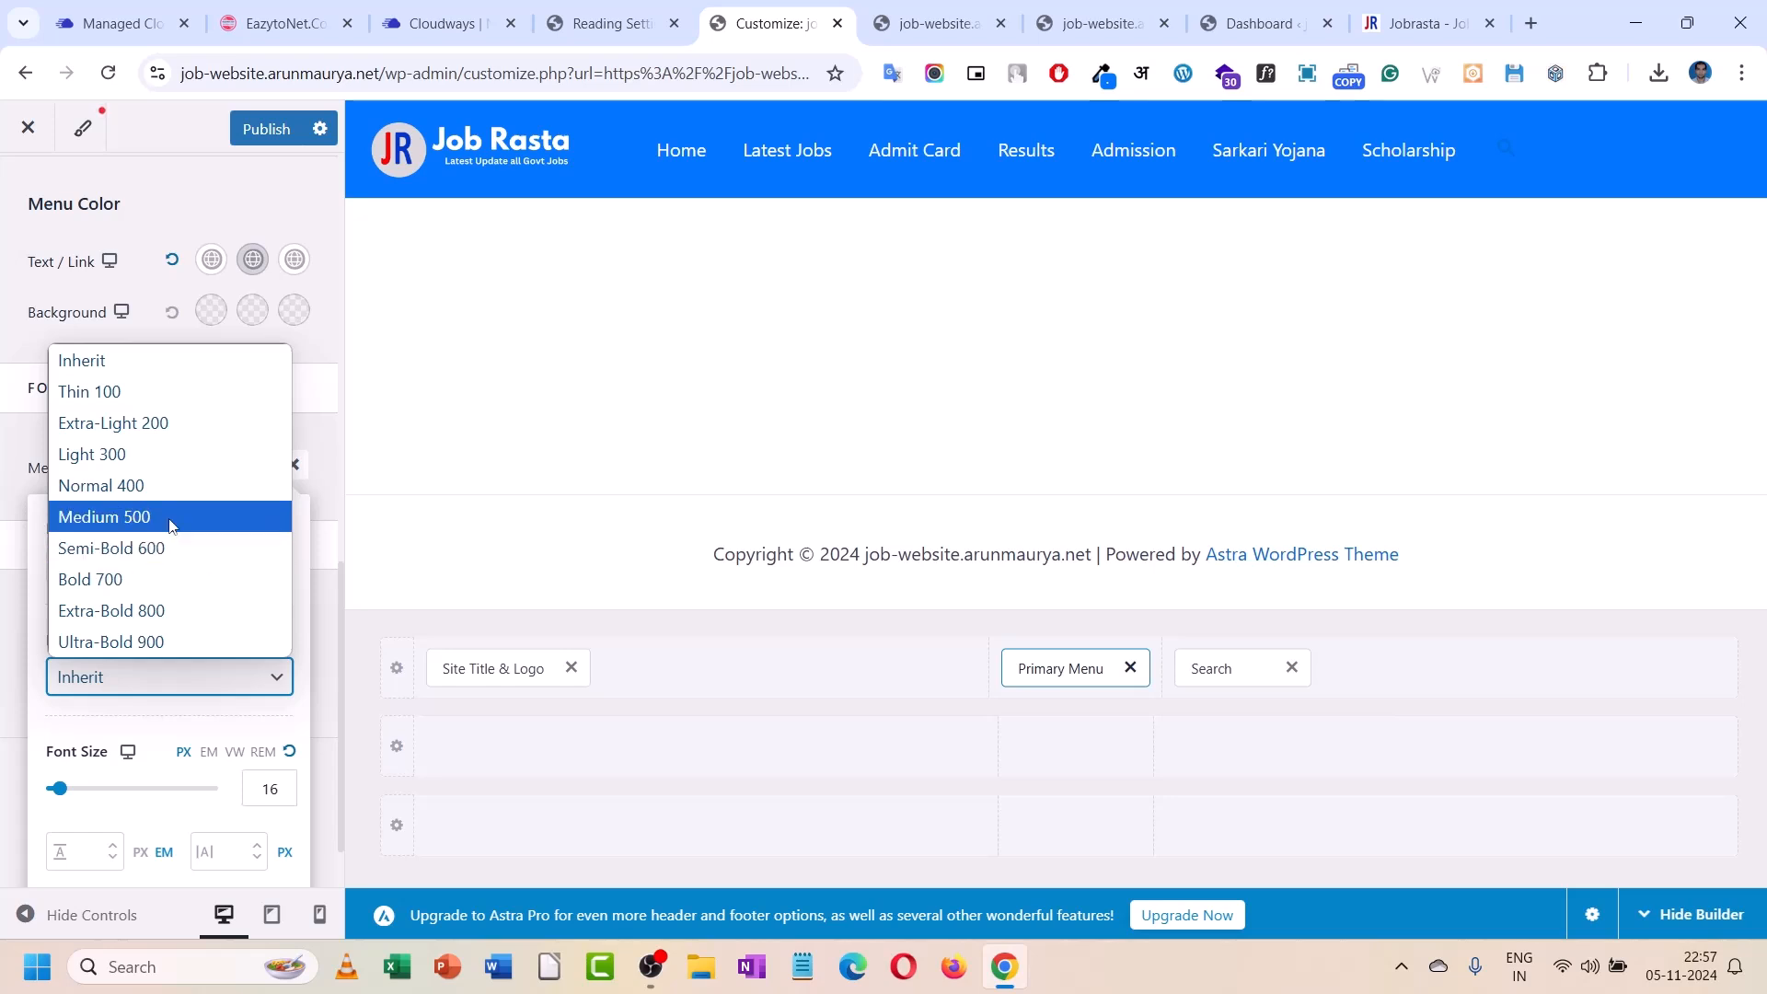
left_click(170, 518)
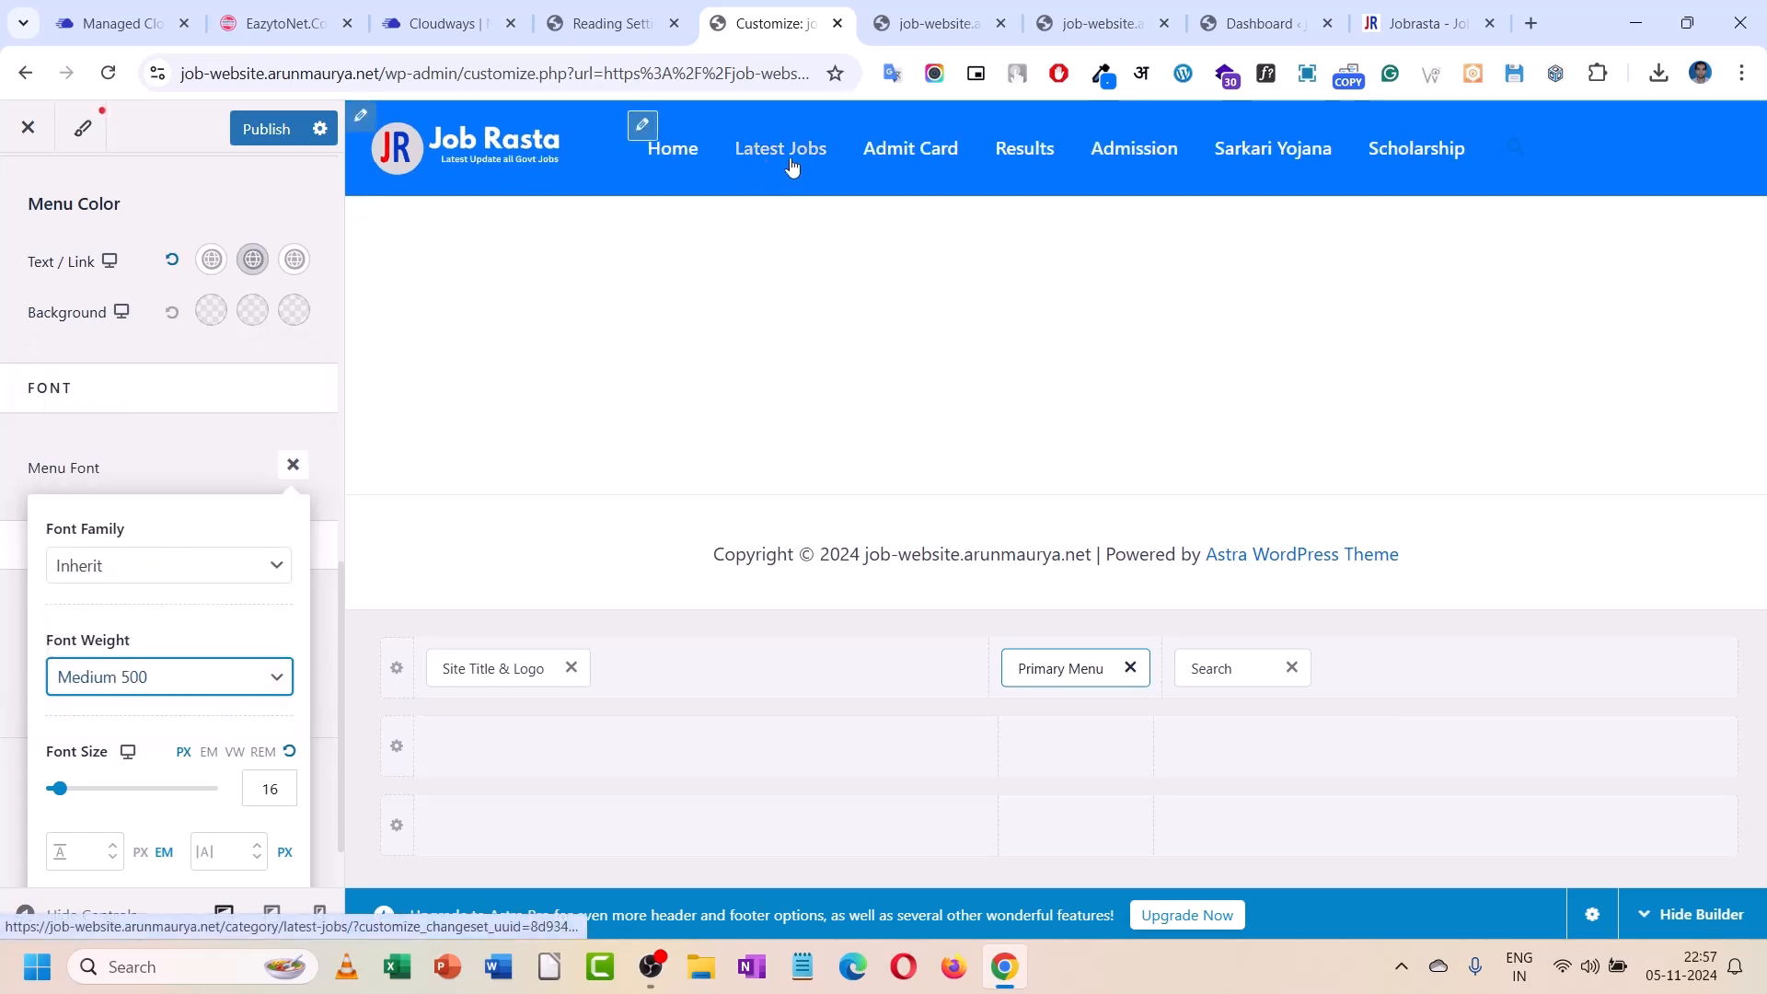
- Set the header Search element's icon colour to white and open the search field in the preview
left_click(1239, 672)
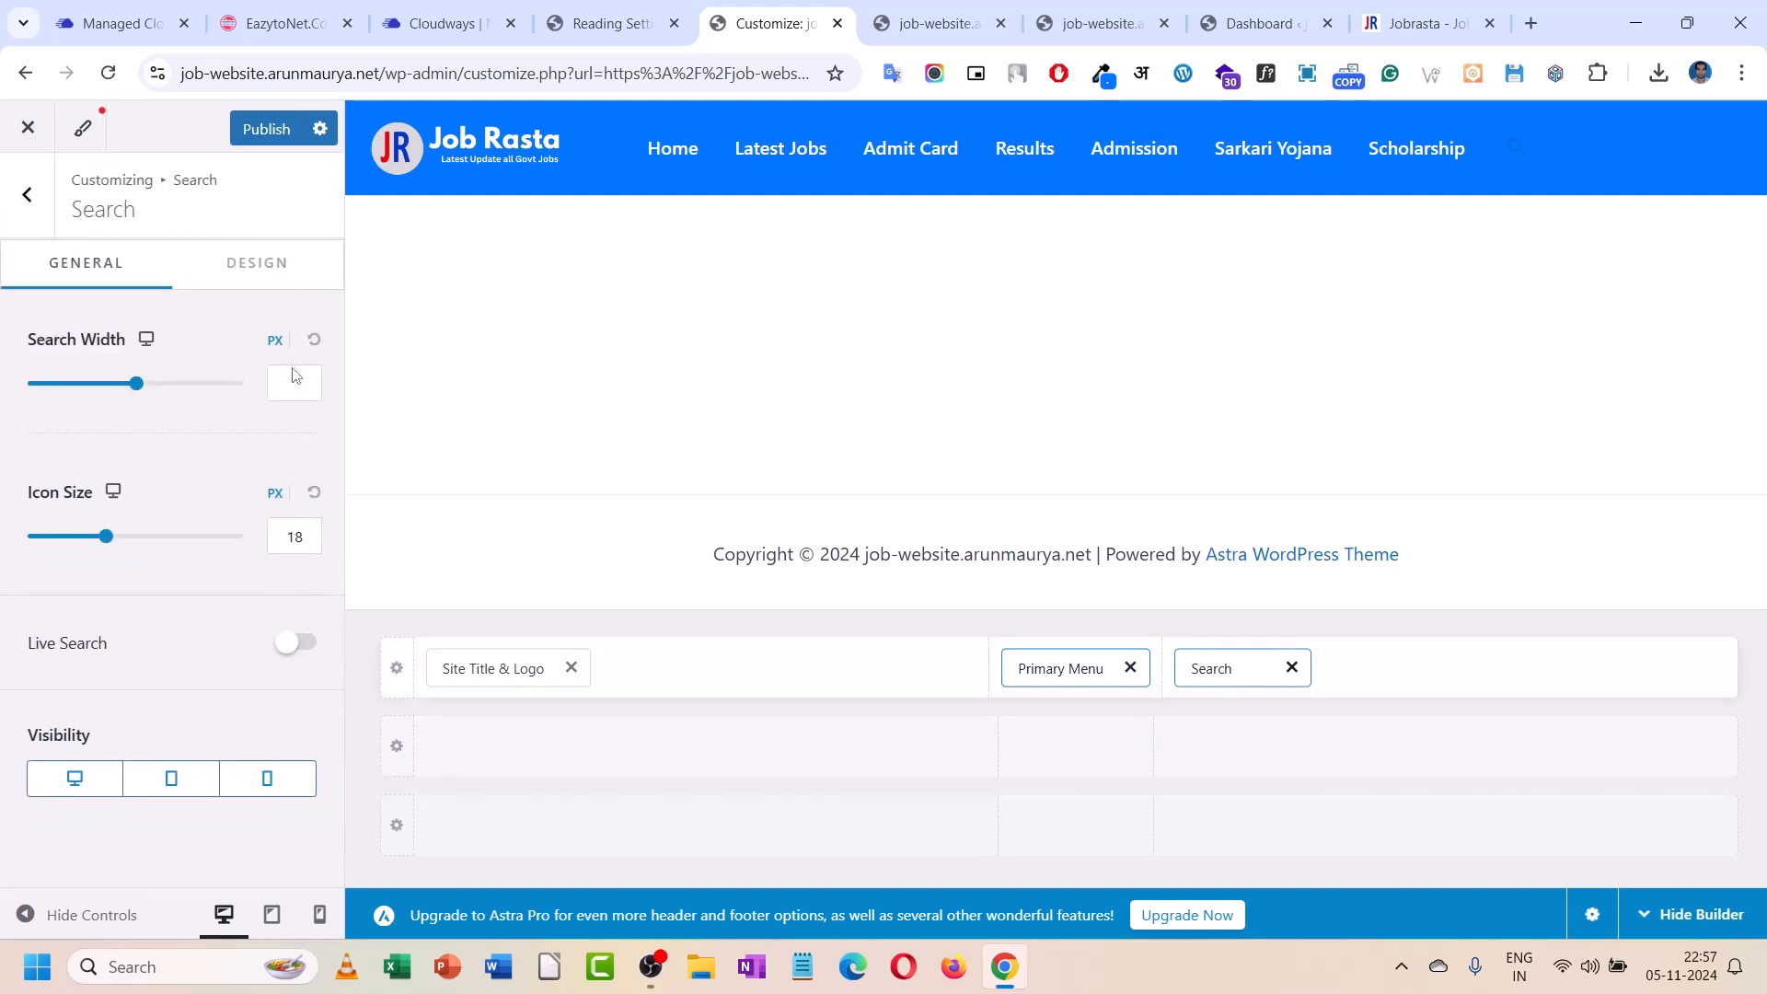
left_click(258, 265)
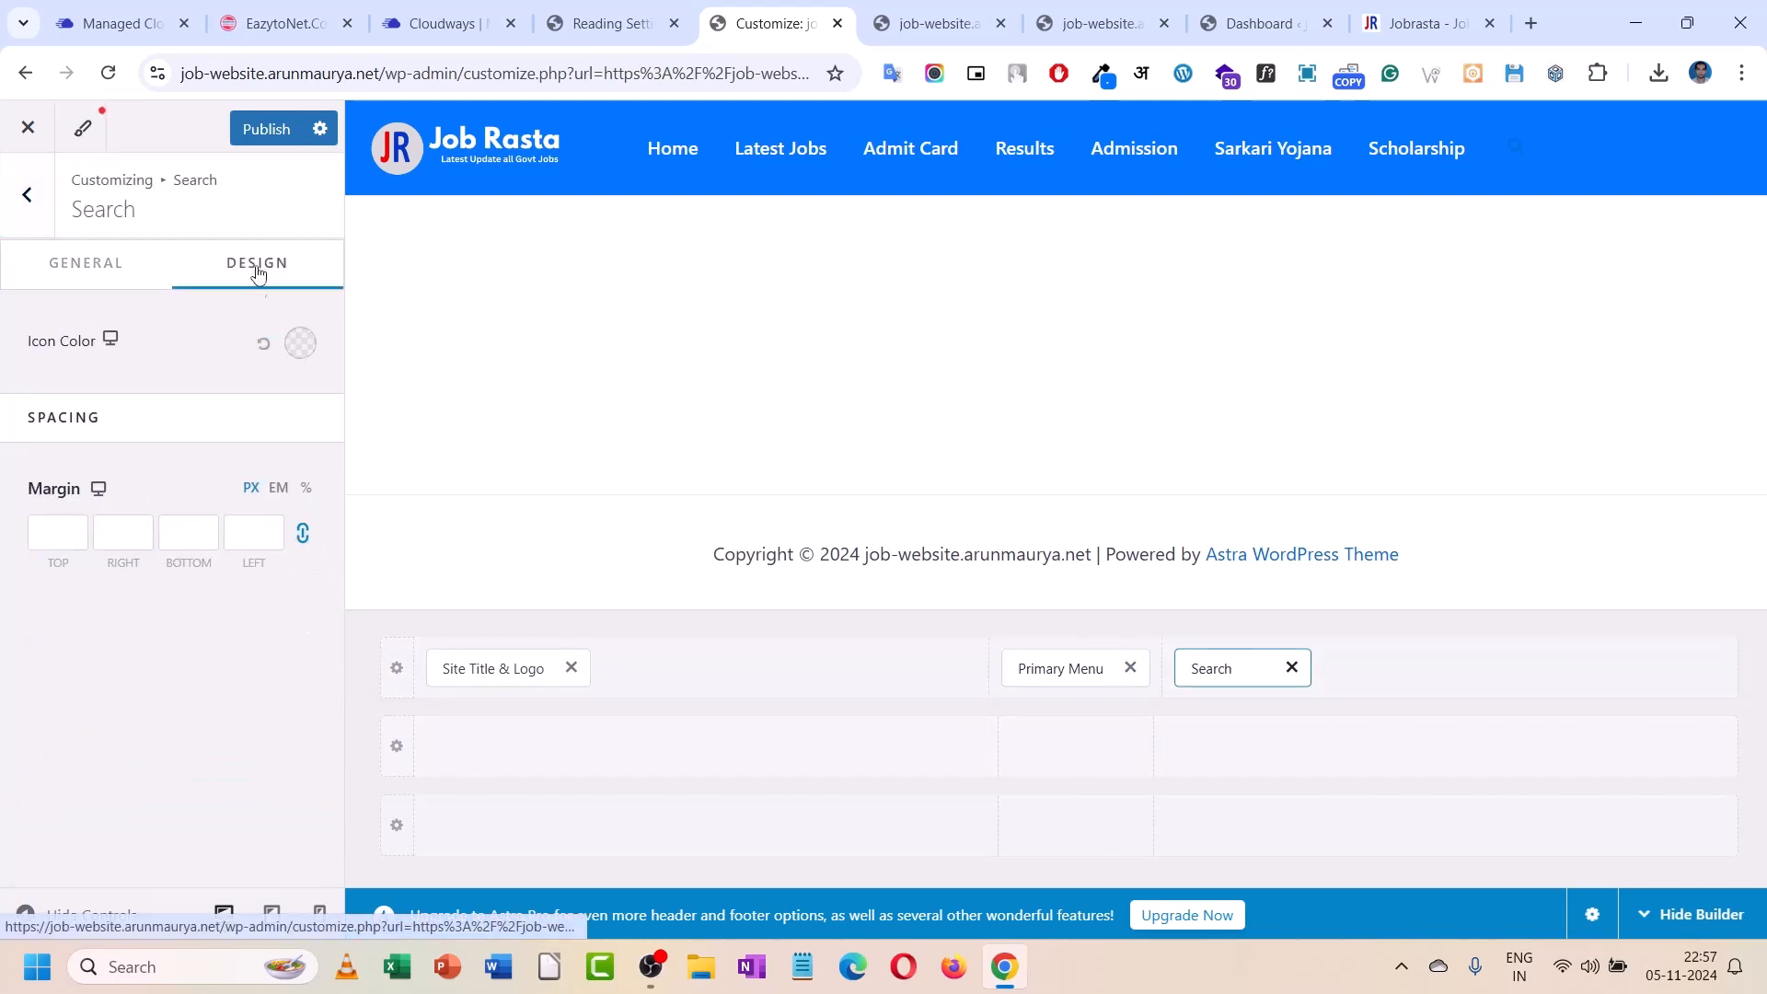
left_click(296, 348)
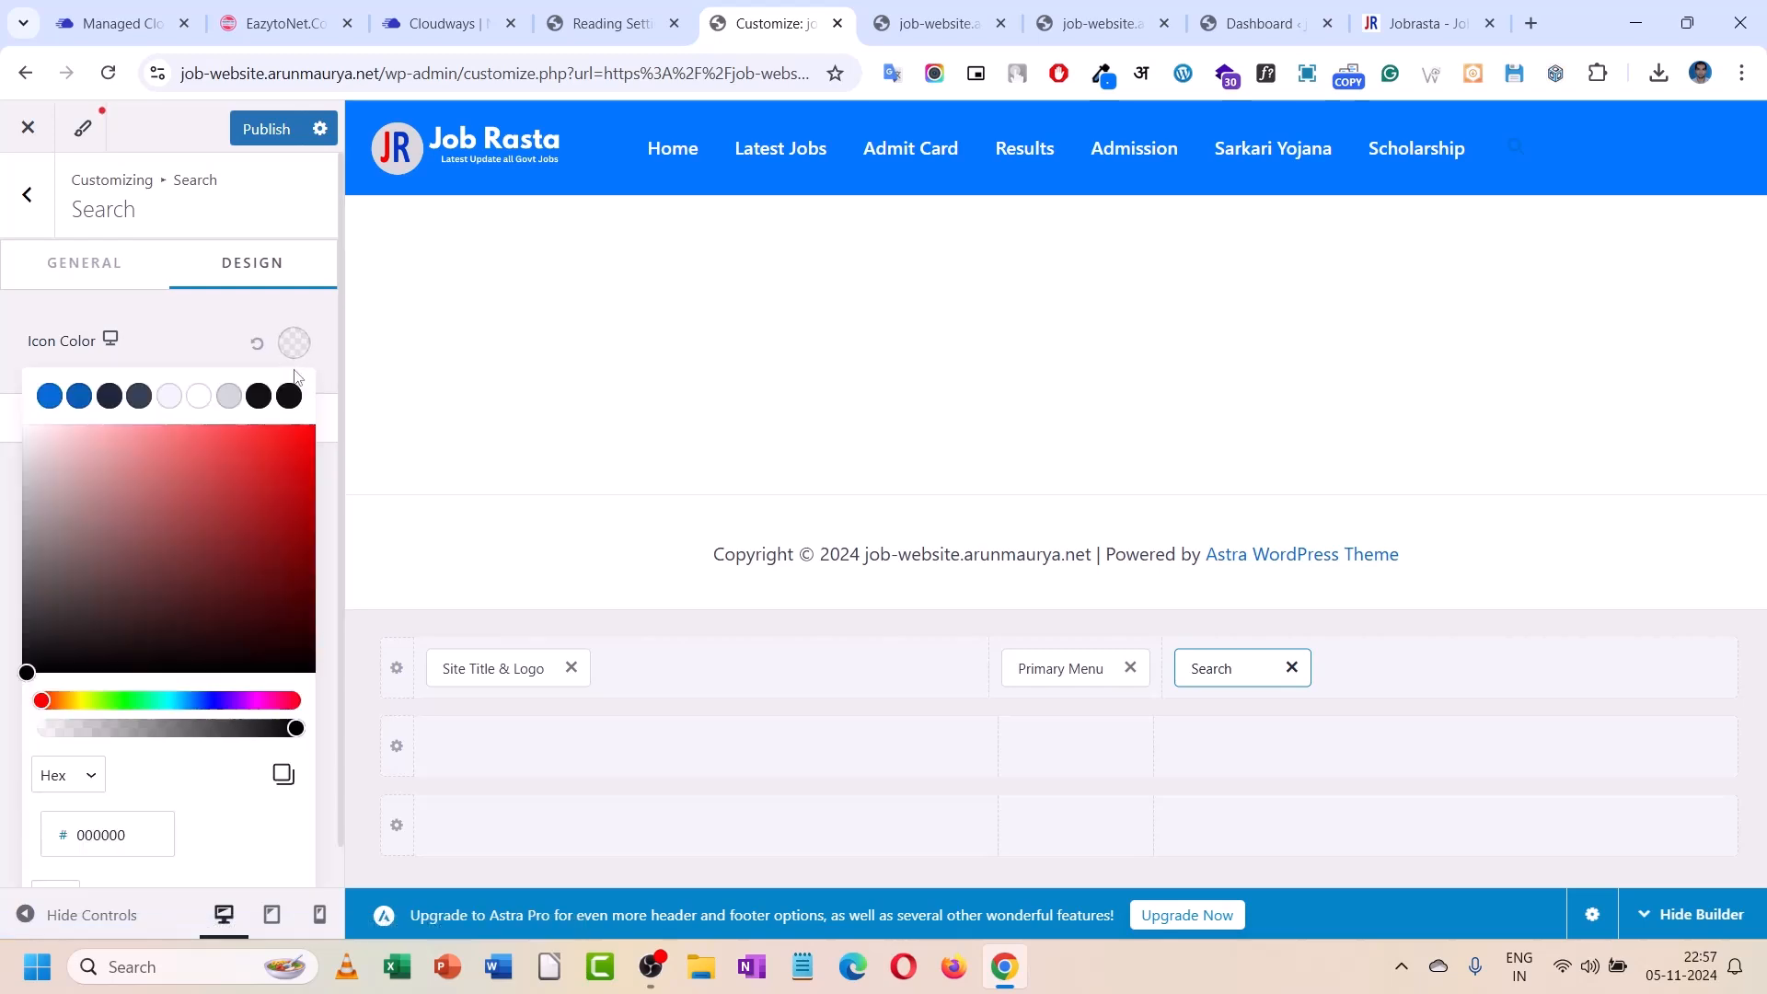
left_click(199, 395)
left_click(203, 354)
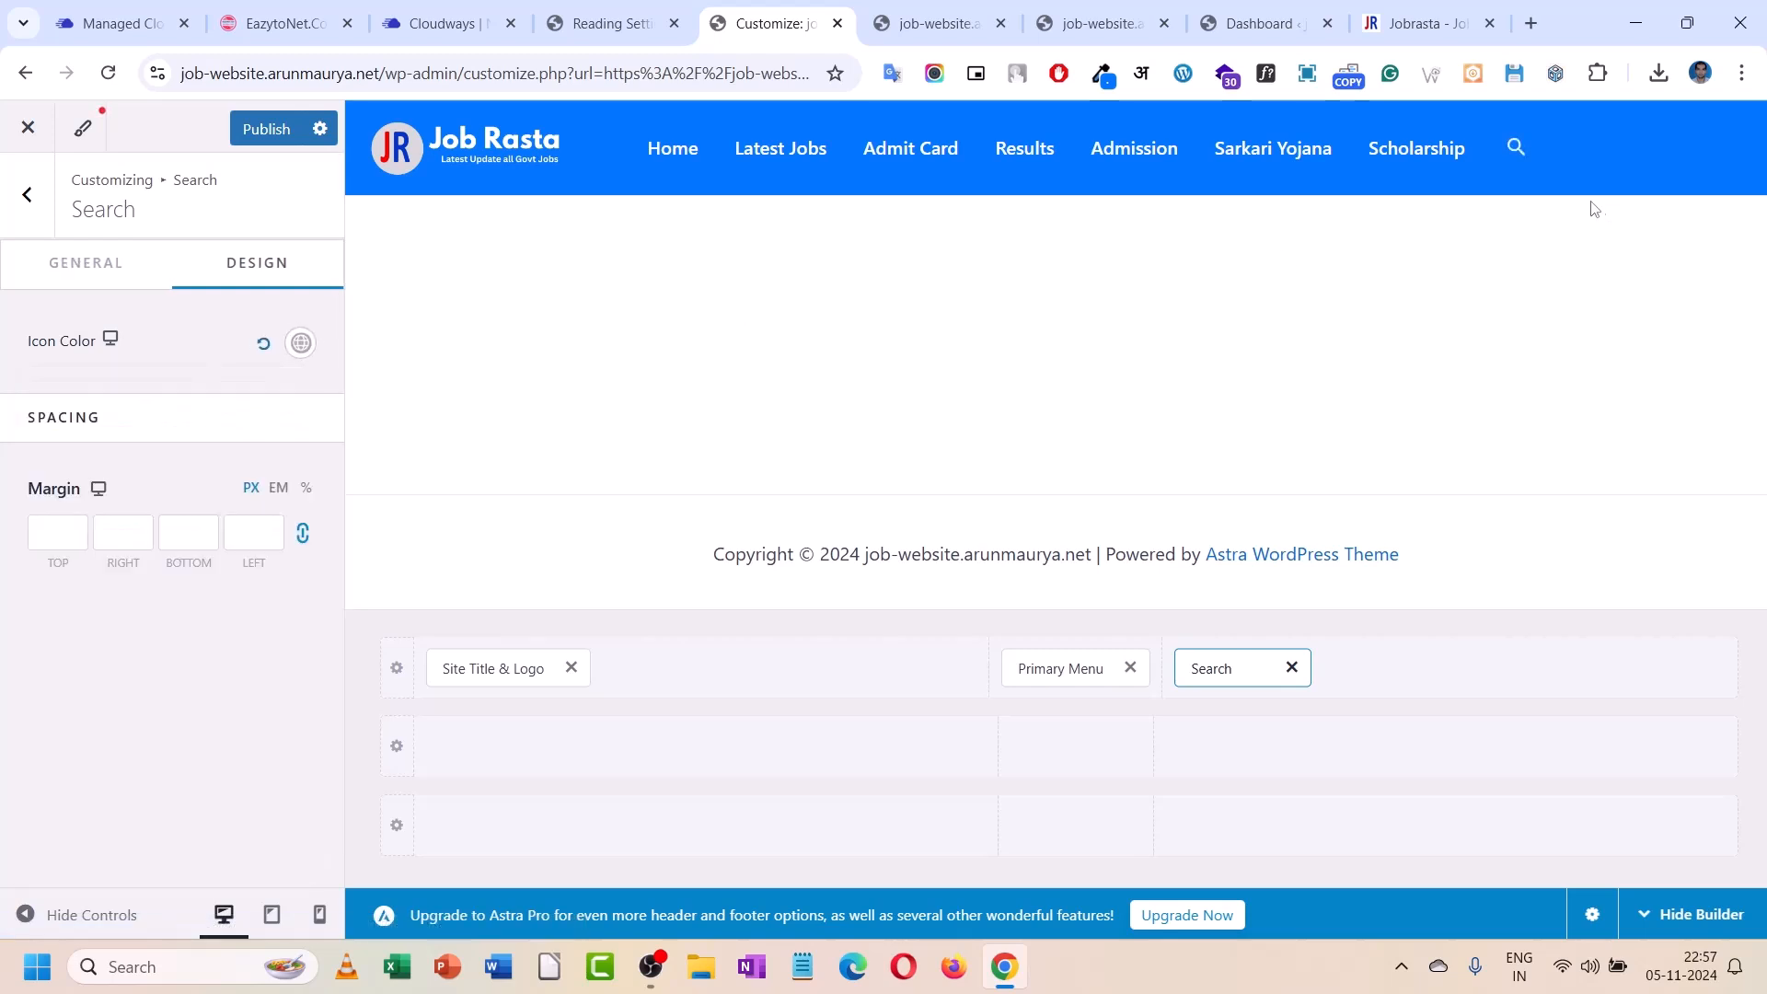
left_click(1519, 151)
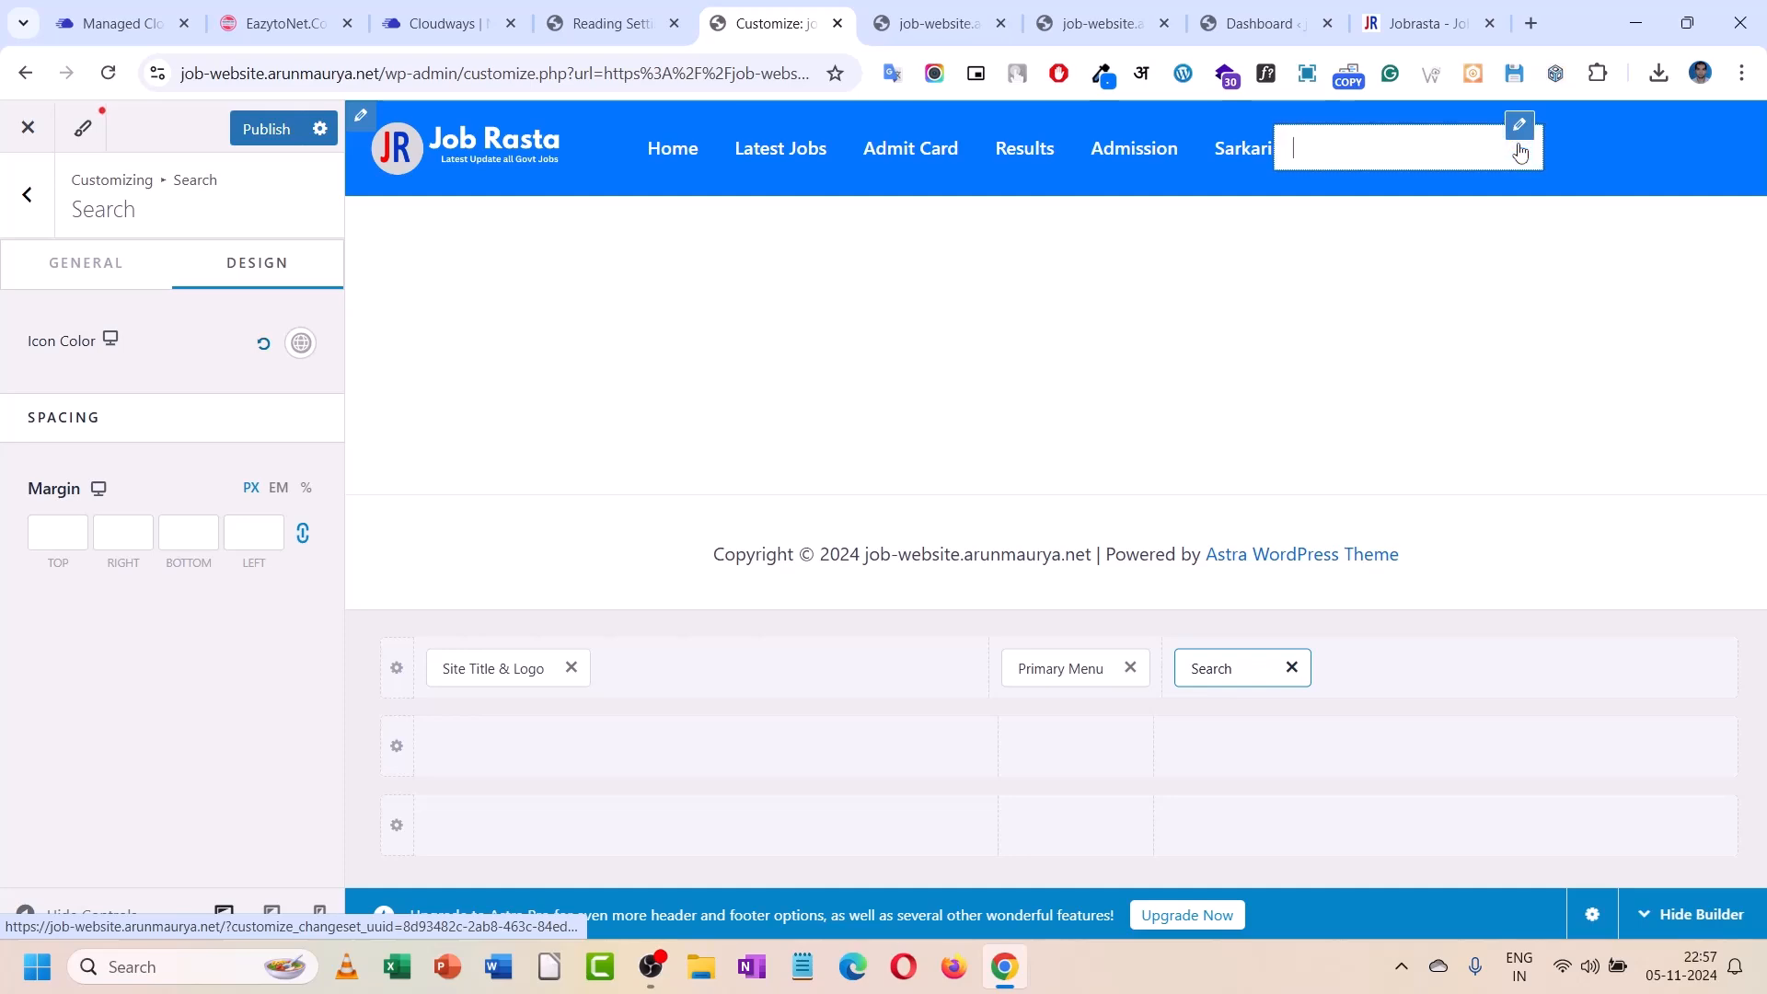
- Publish the header changes and reload the live home page to check them
left_click(272, 133)
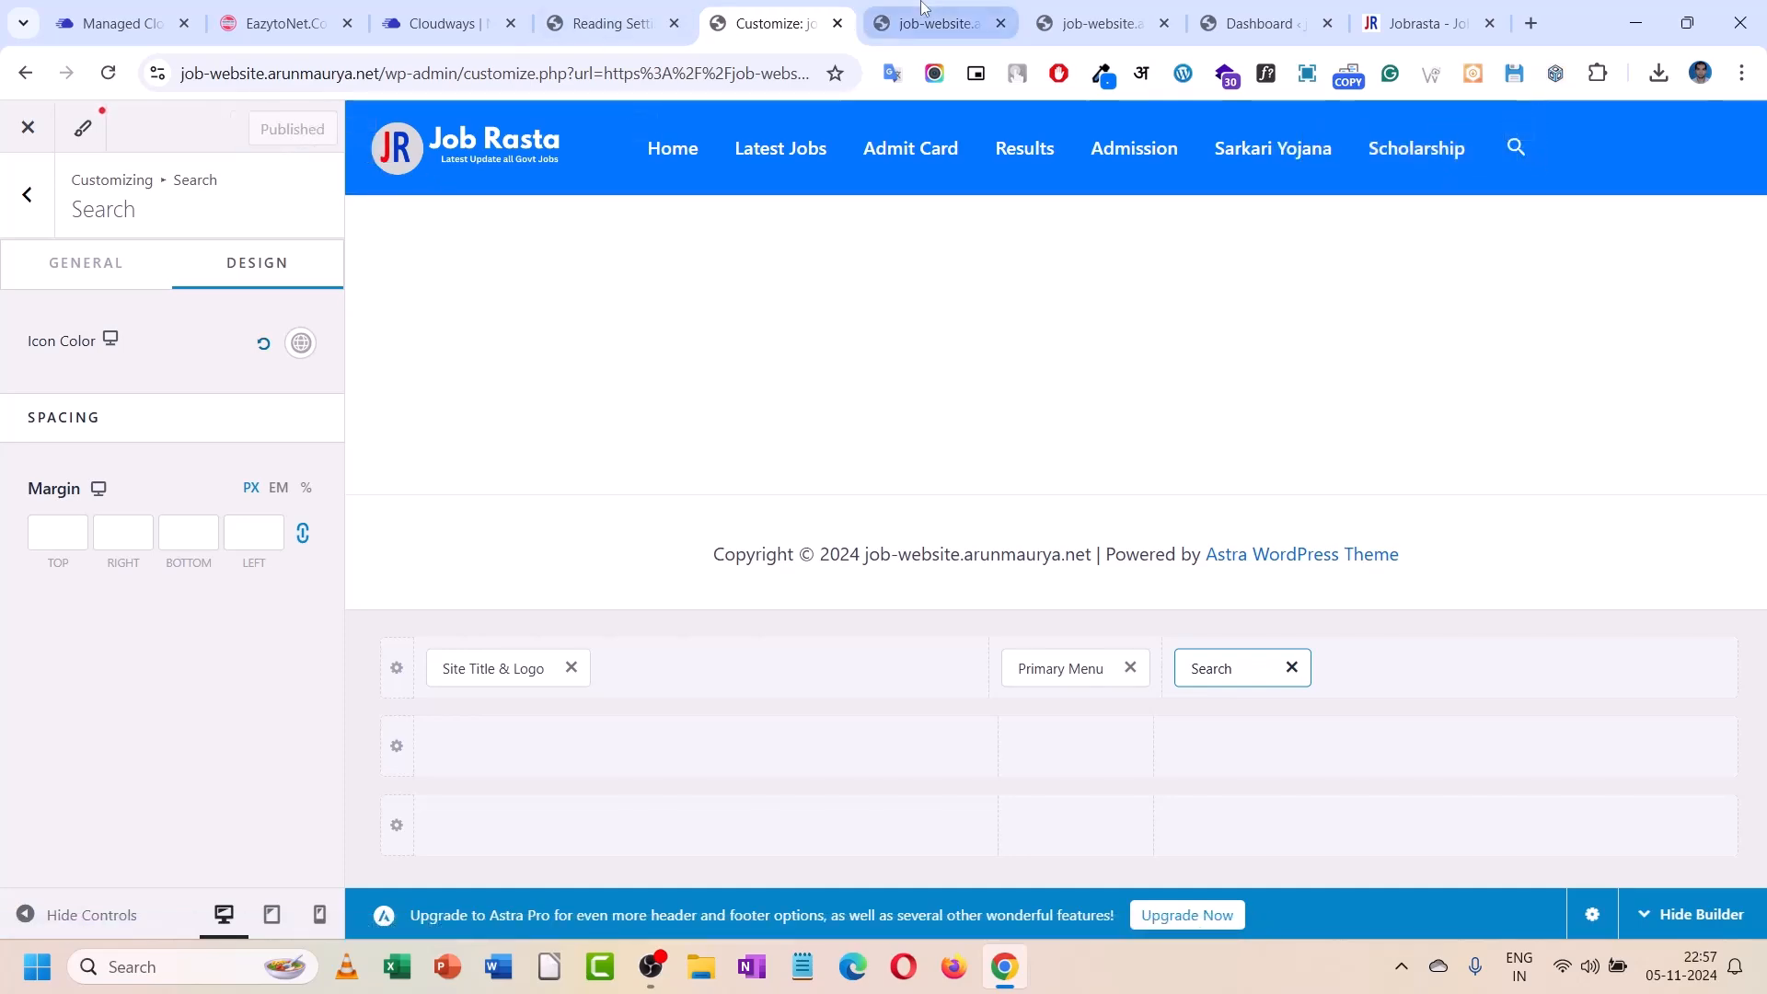
left_click(928, 24)
left_click(109, 72)
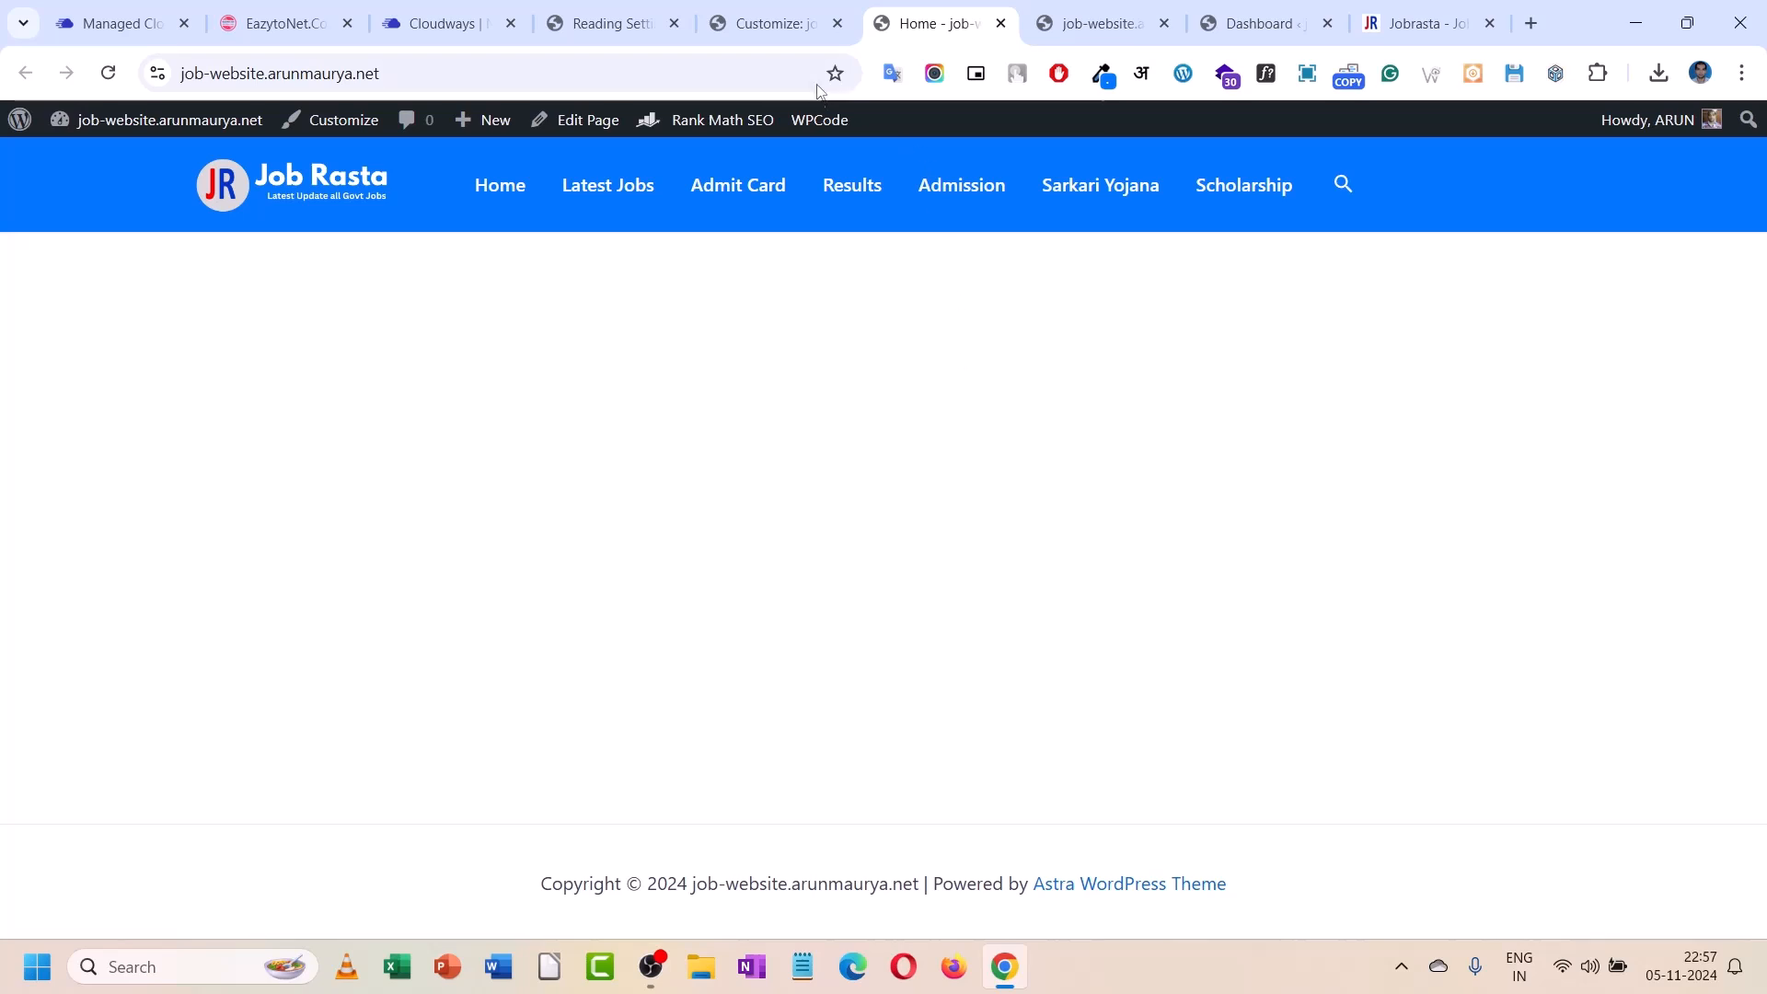
- Centre Site Title & Logo in the top header row, and put Primary Menu in the centre of the middle row with Search beside it
left_click(746, 11)
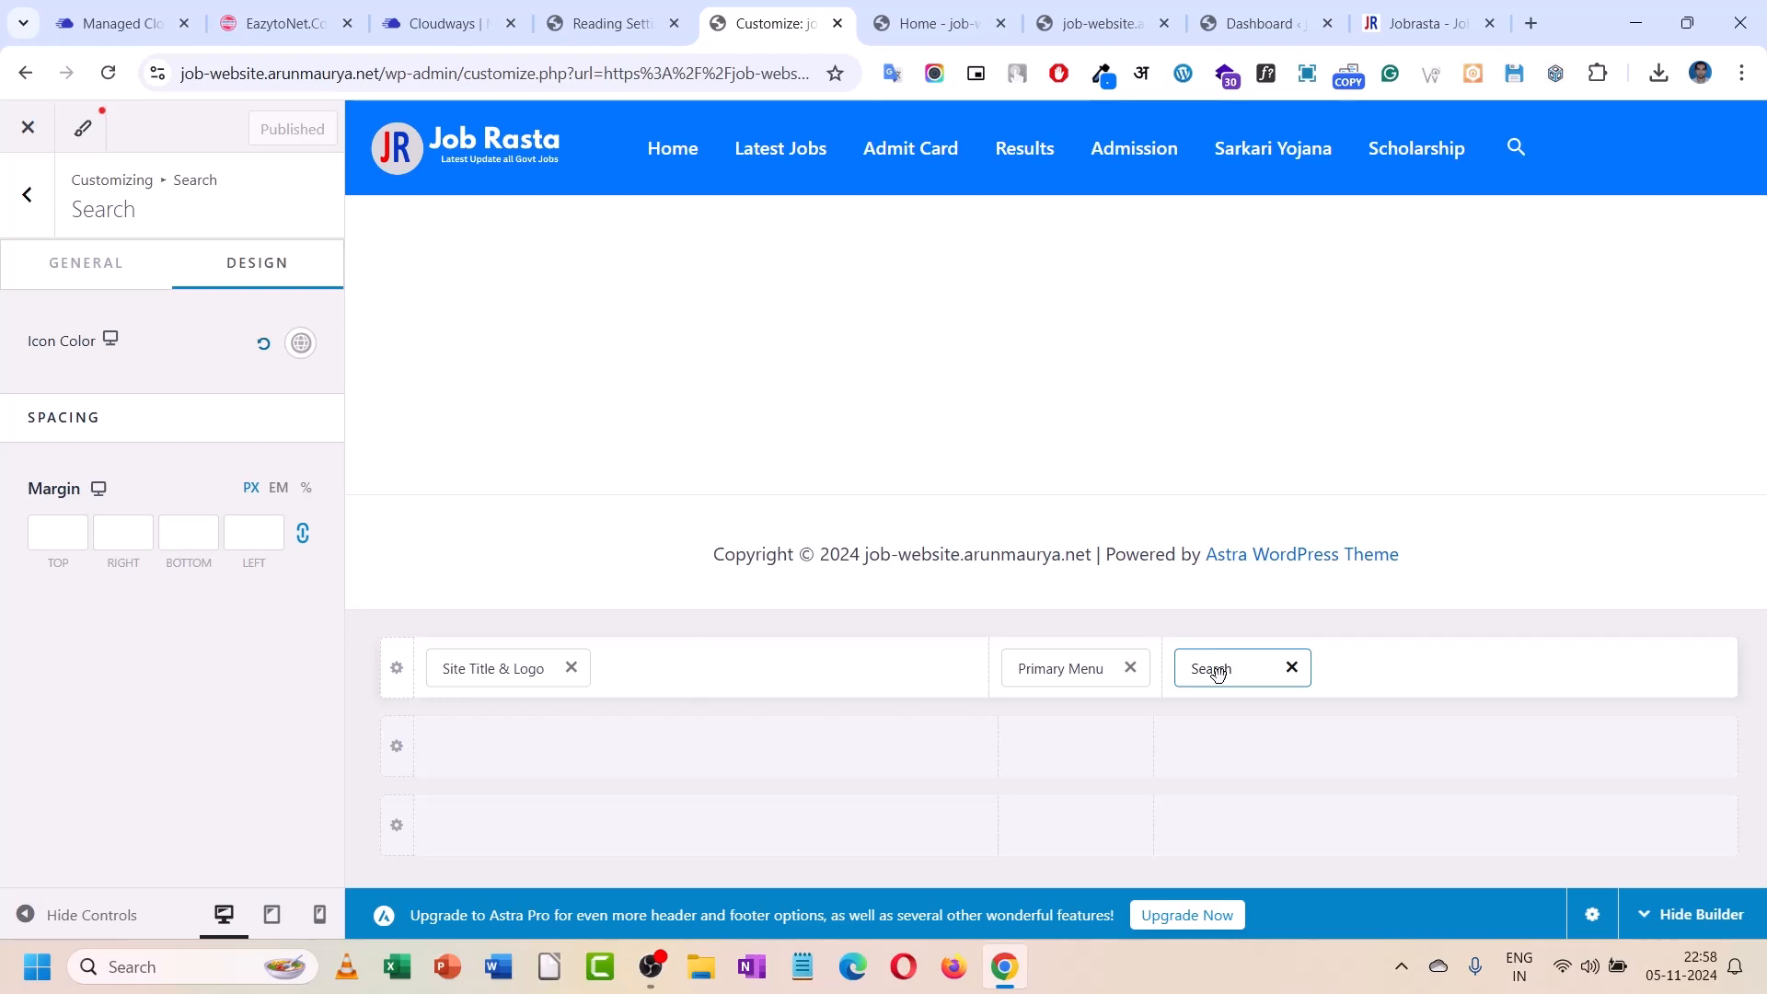
left_click_drag(500, 668, 1049, 768)
left_click_drag(1222, 669, 1195, 762)
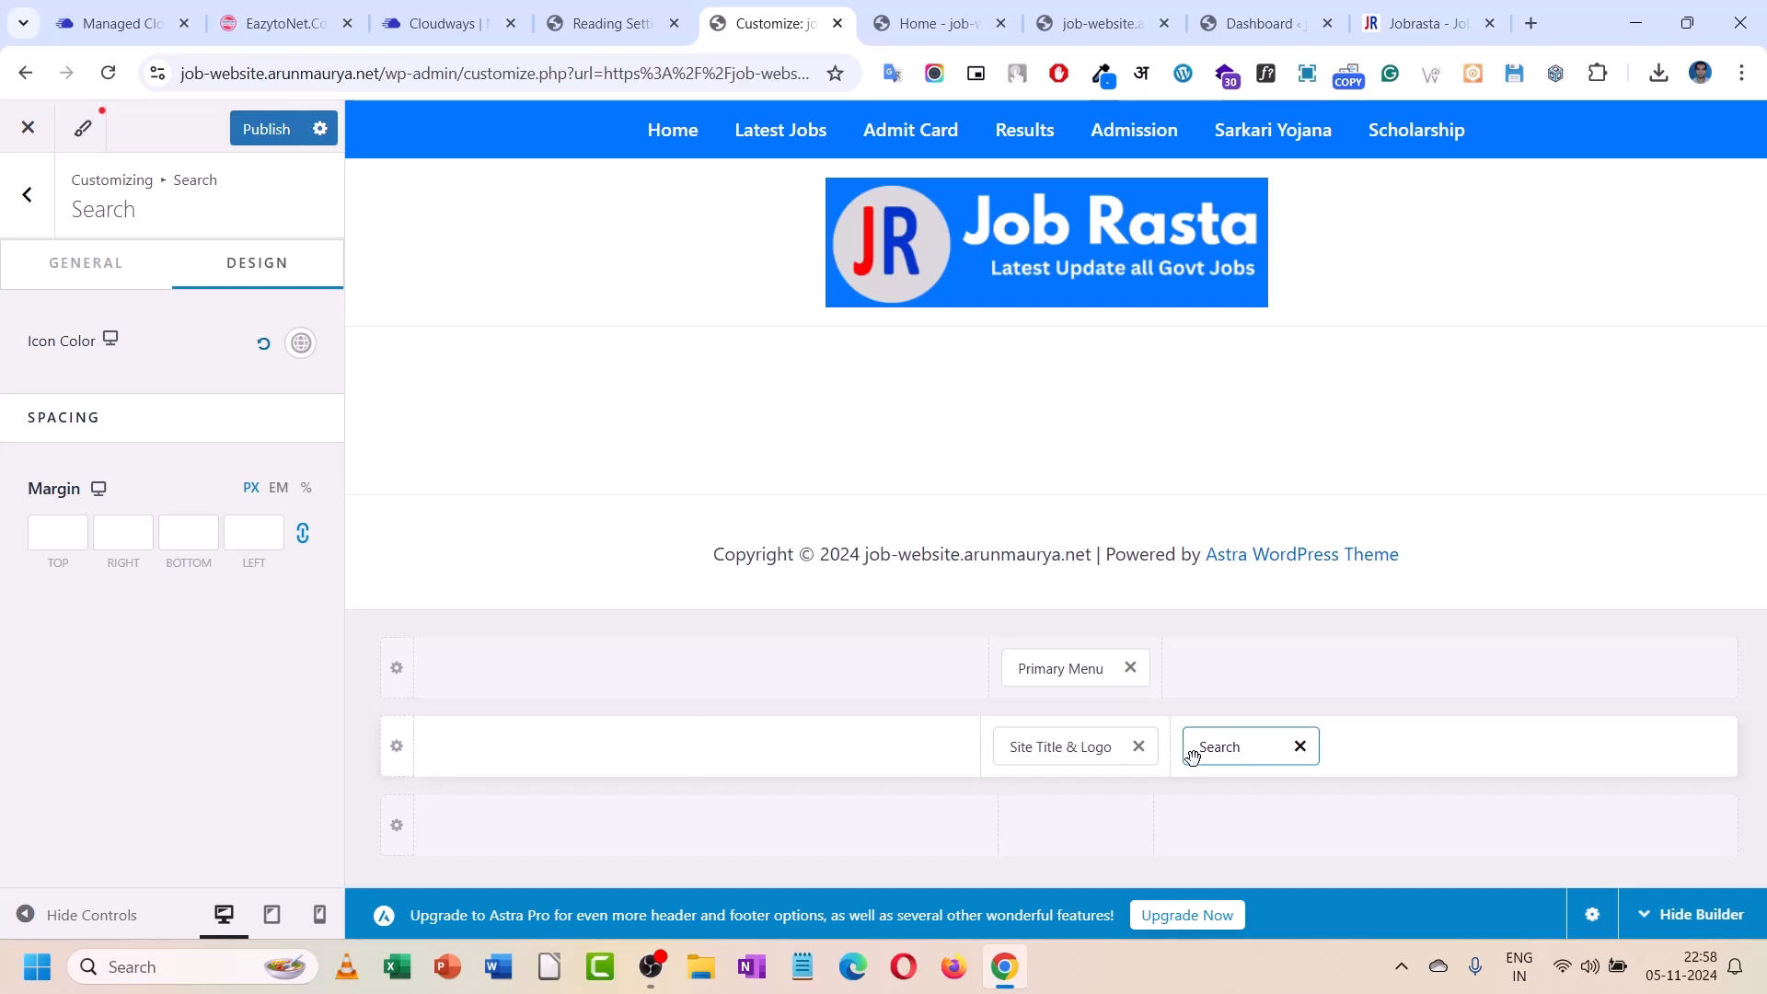
left_click_drag(1092, 667, 939, 766)
left_click_drag(1073, 749, 1087, 678)
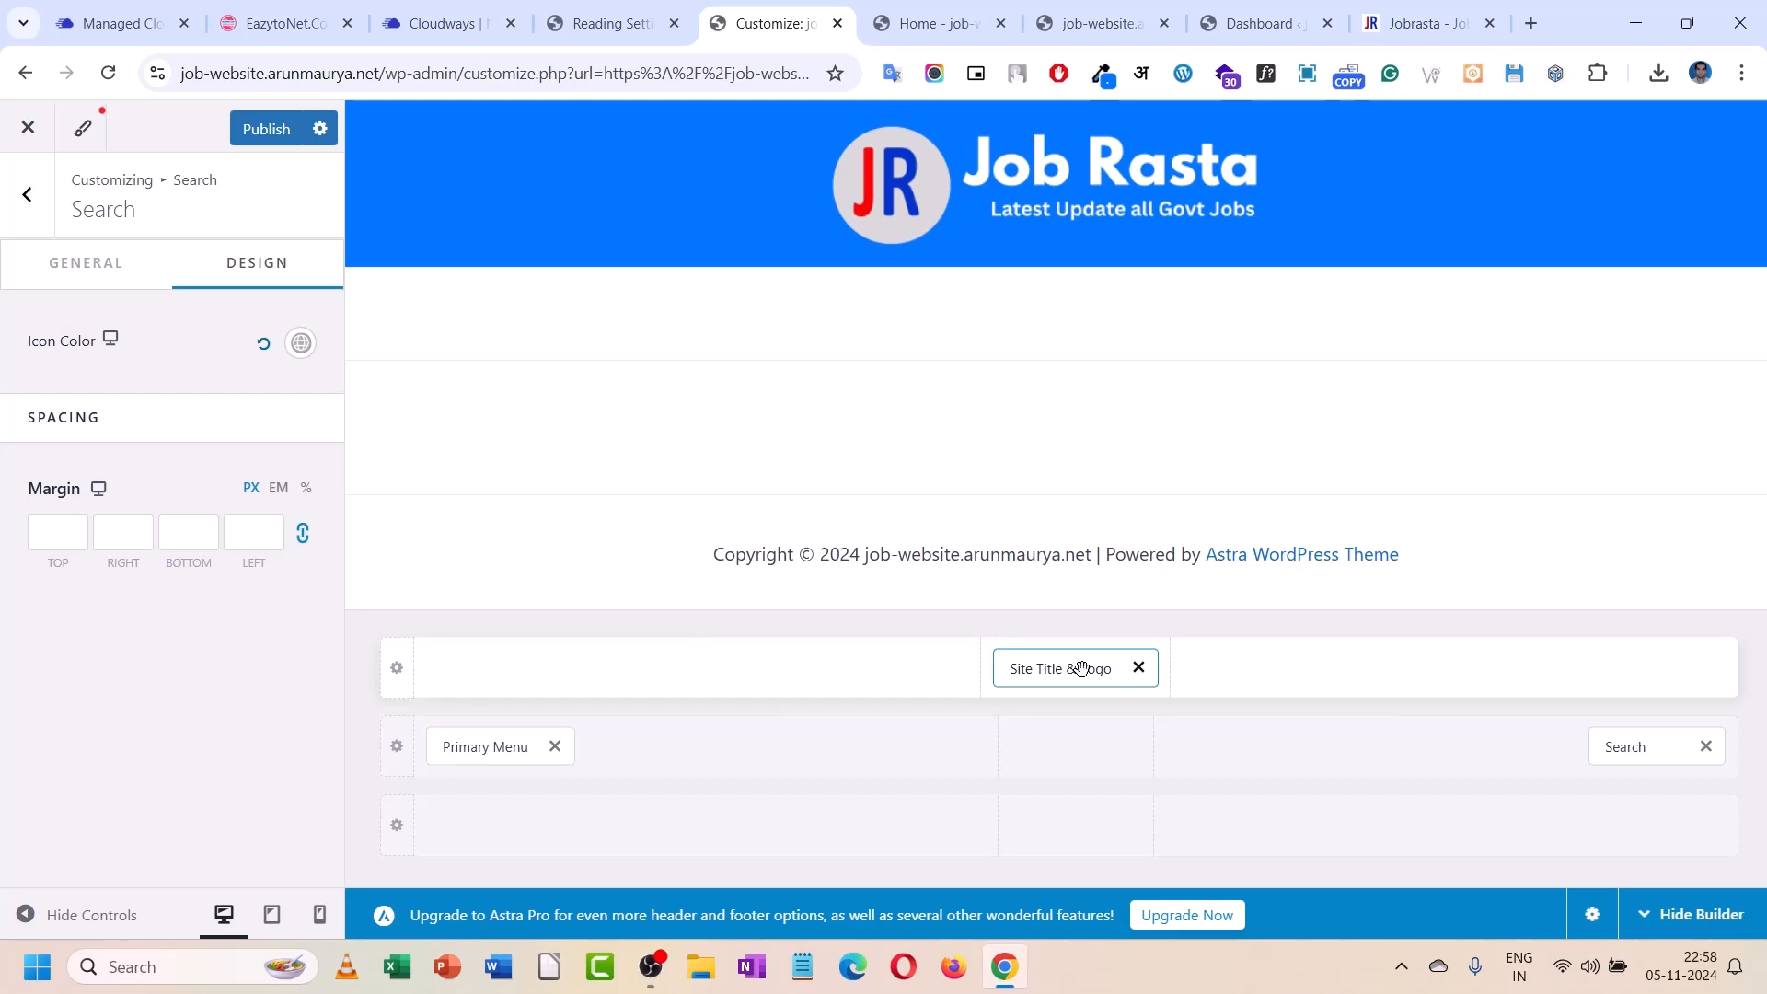
left_click_drag(488, 745, 1077, 781)
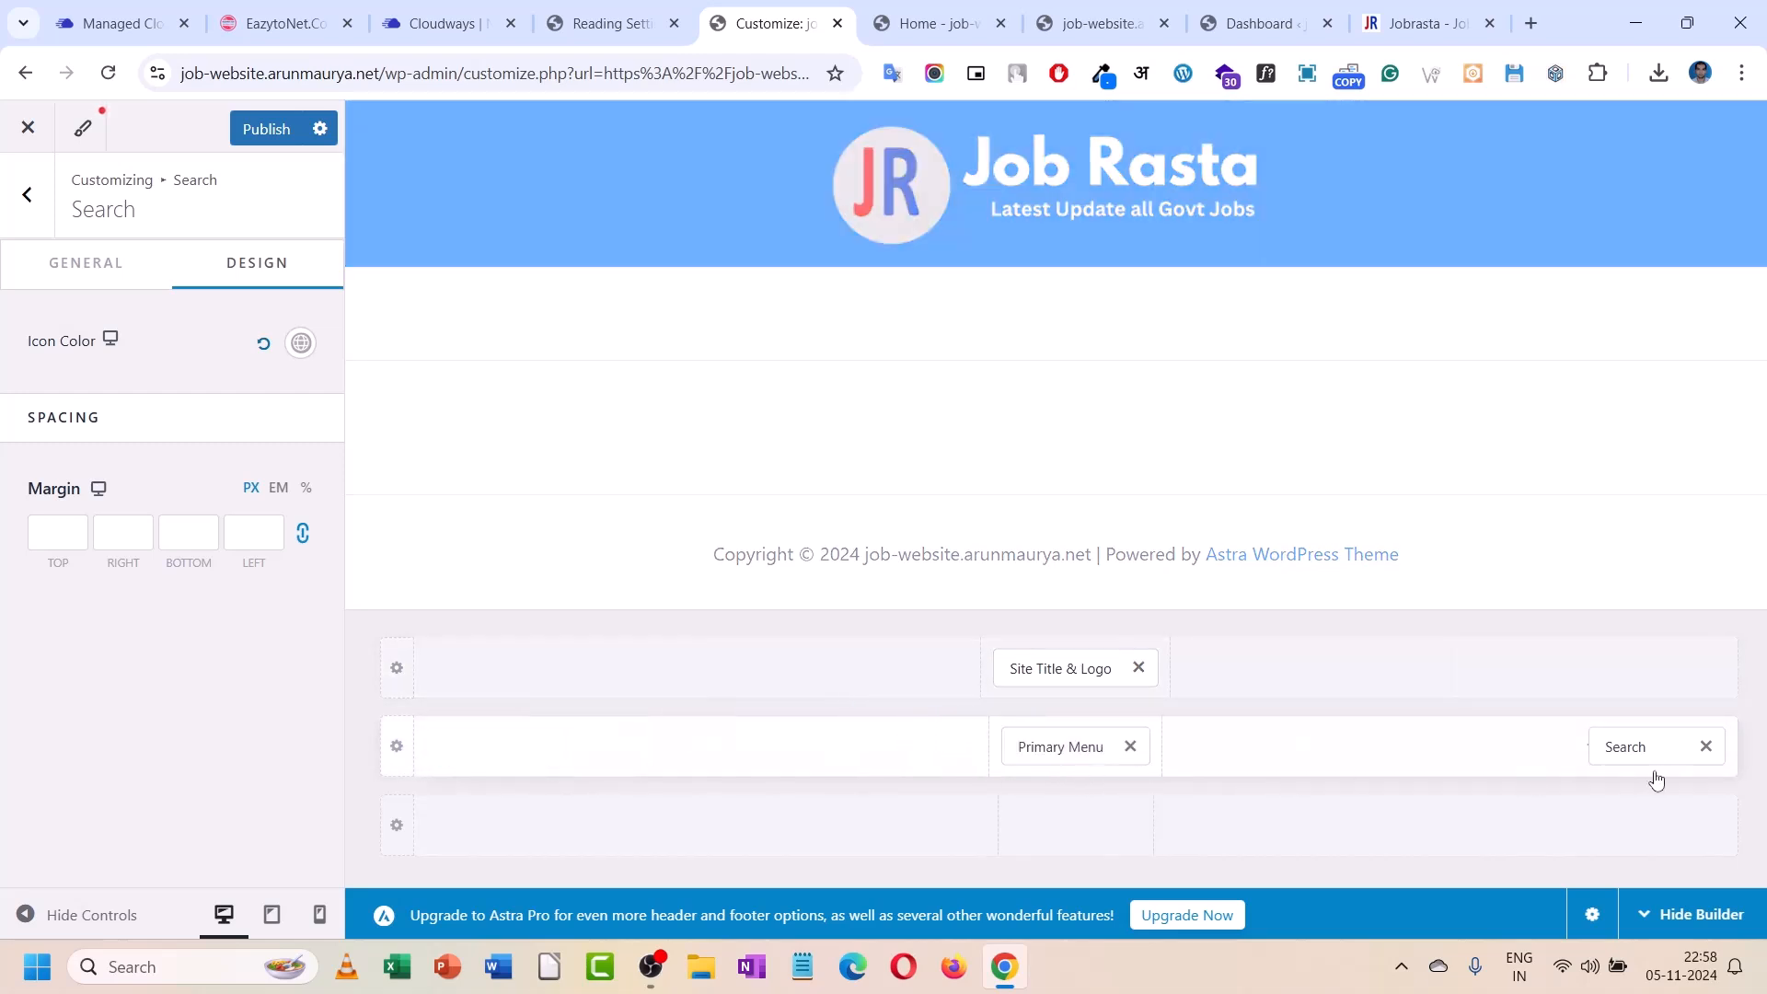
left_click_drag(1643, 749, 1150, 764)
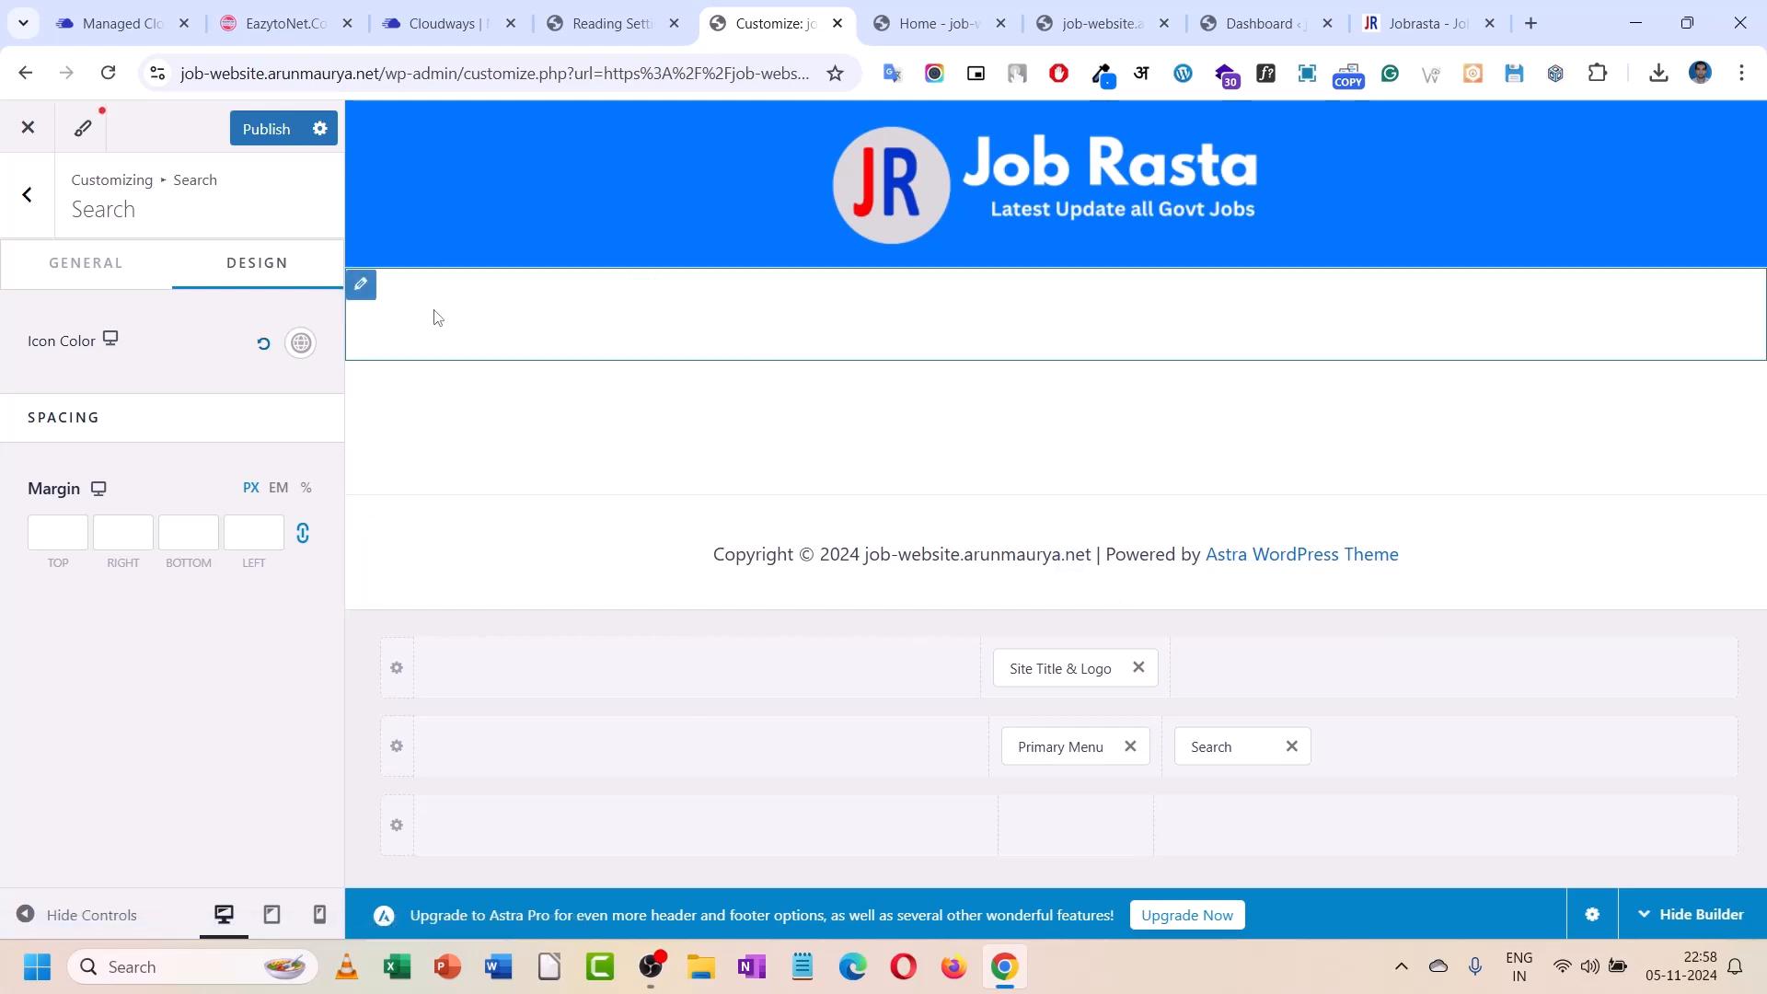
- Set the Primary Header row's height to 40 px
left_click(410, 750)
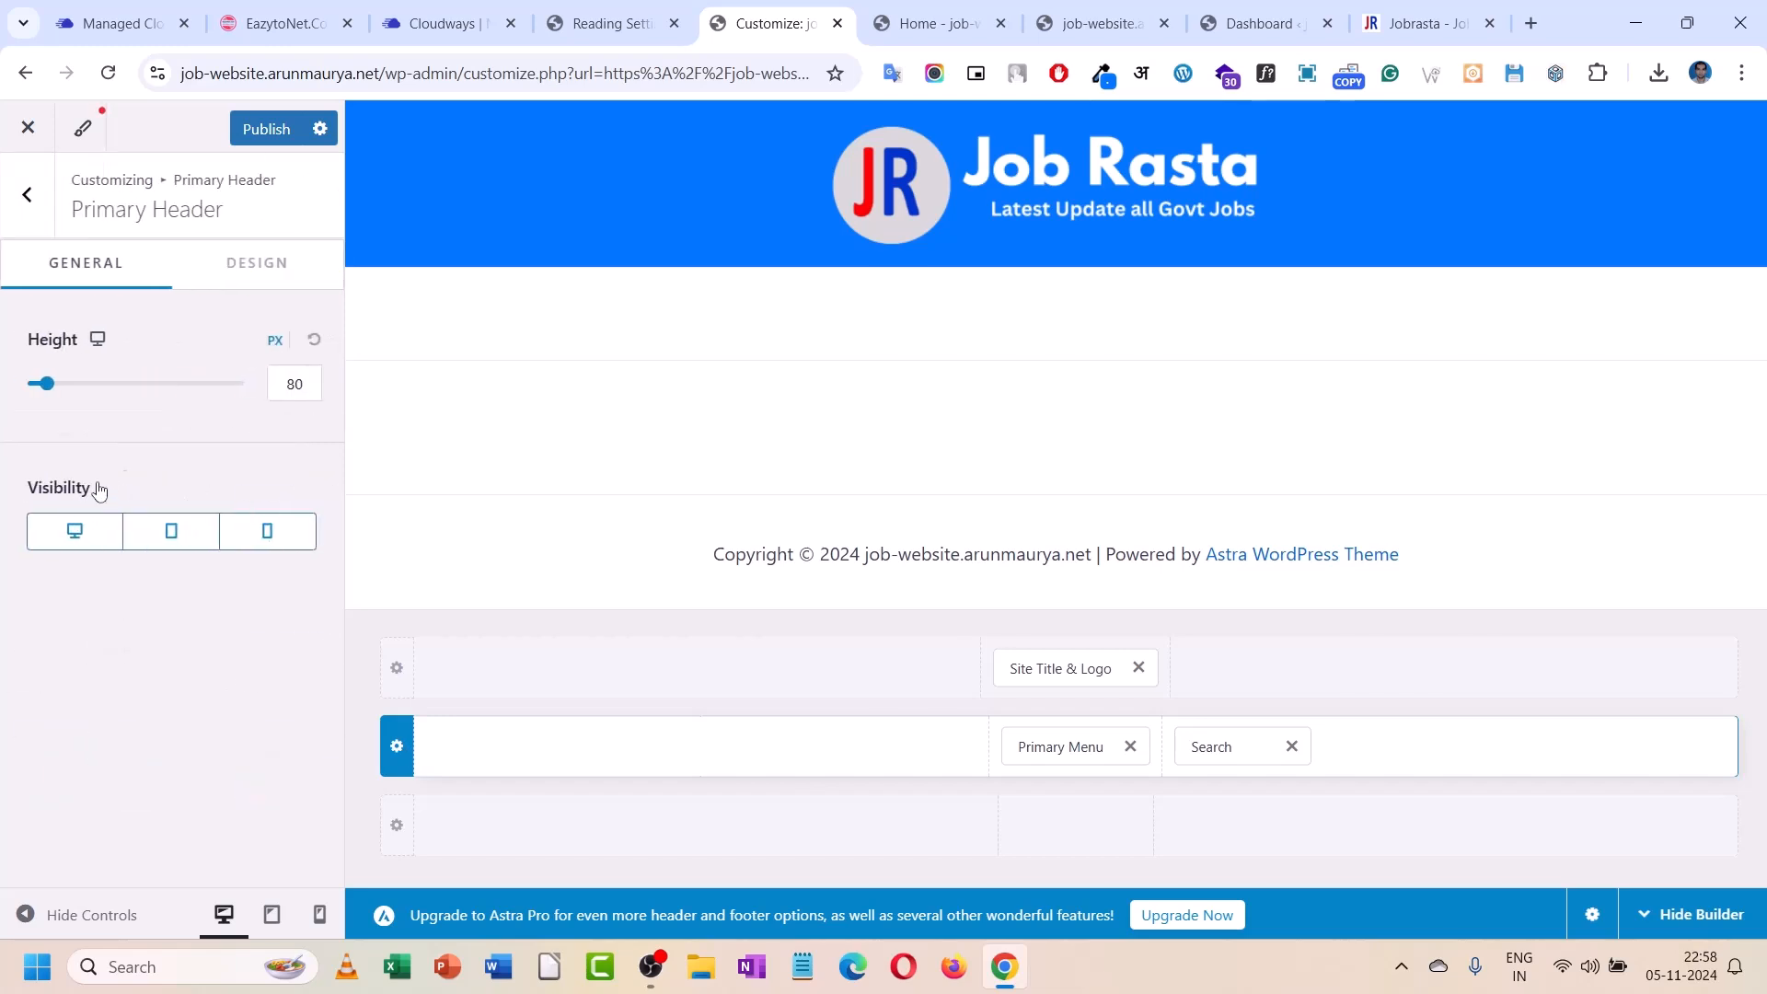
double_click(298, 384)
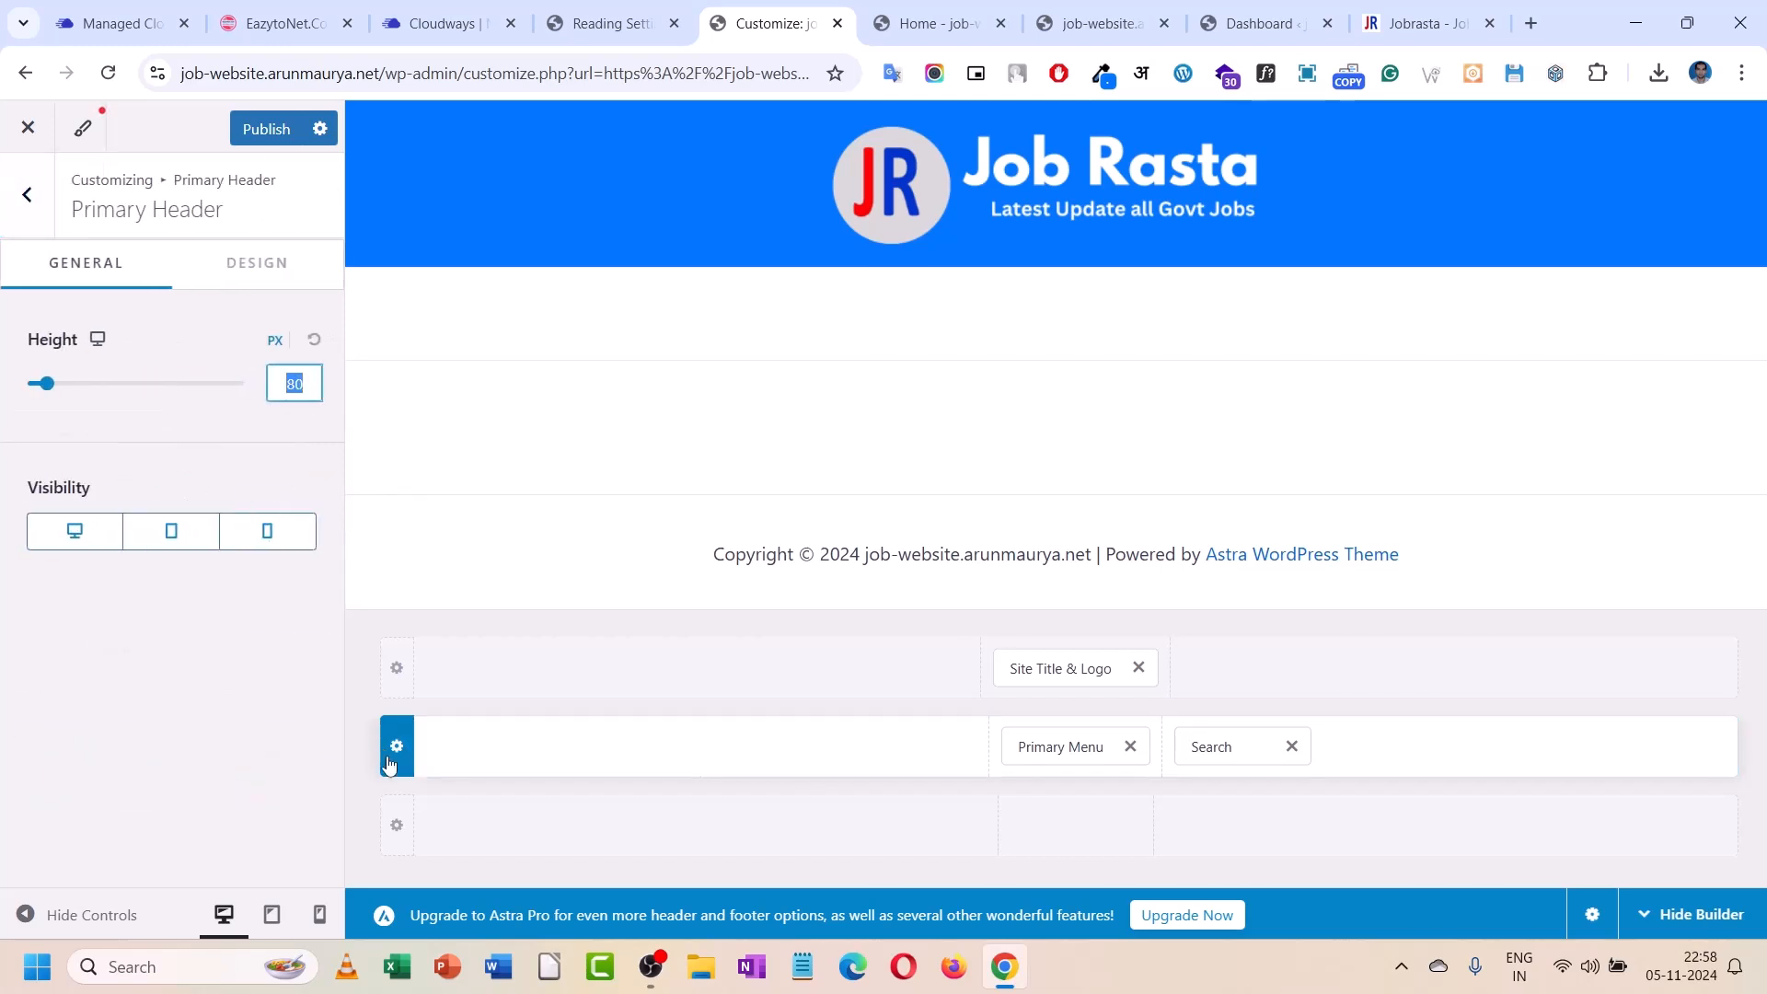
type("40")
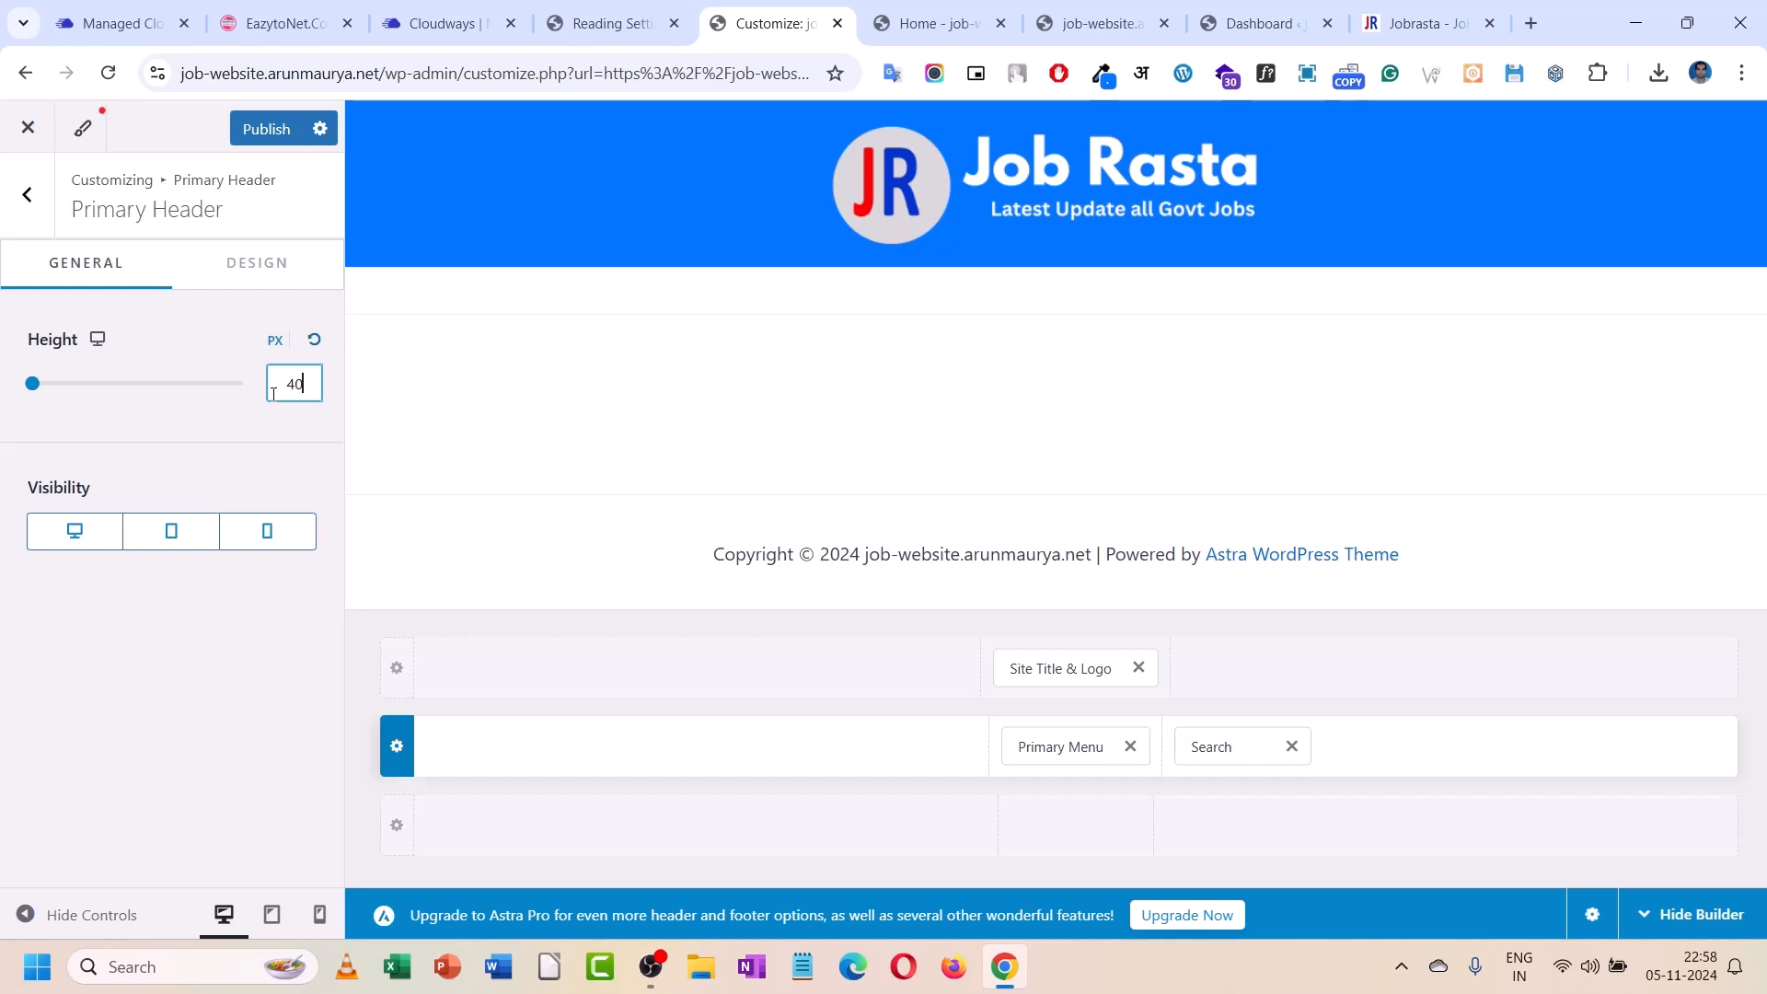
left_click(1070, 740)
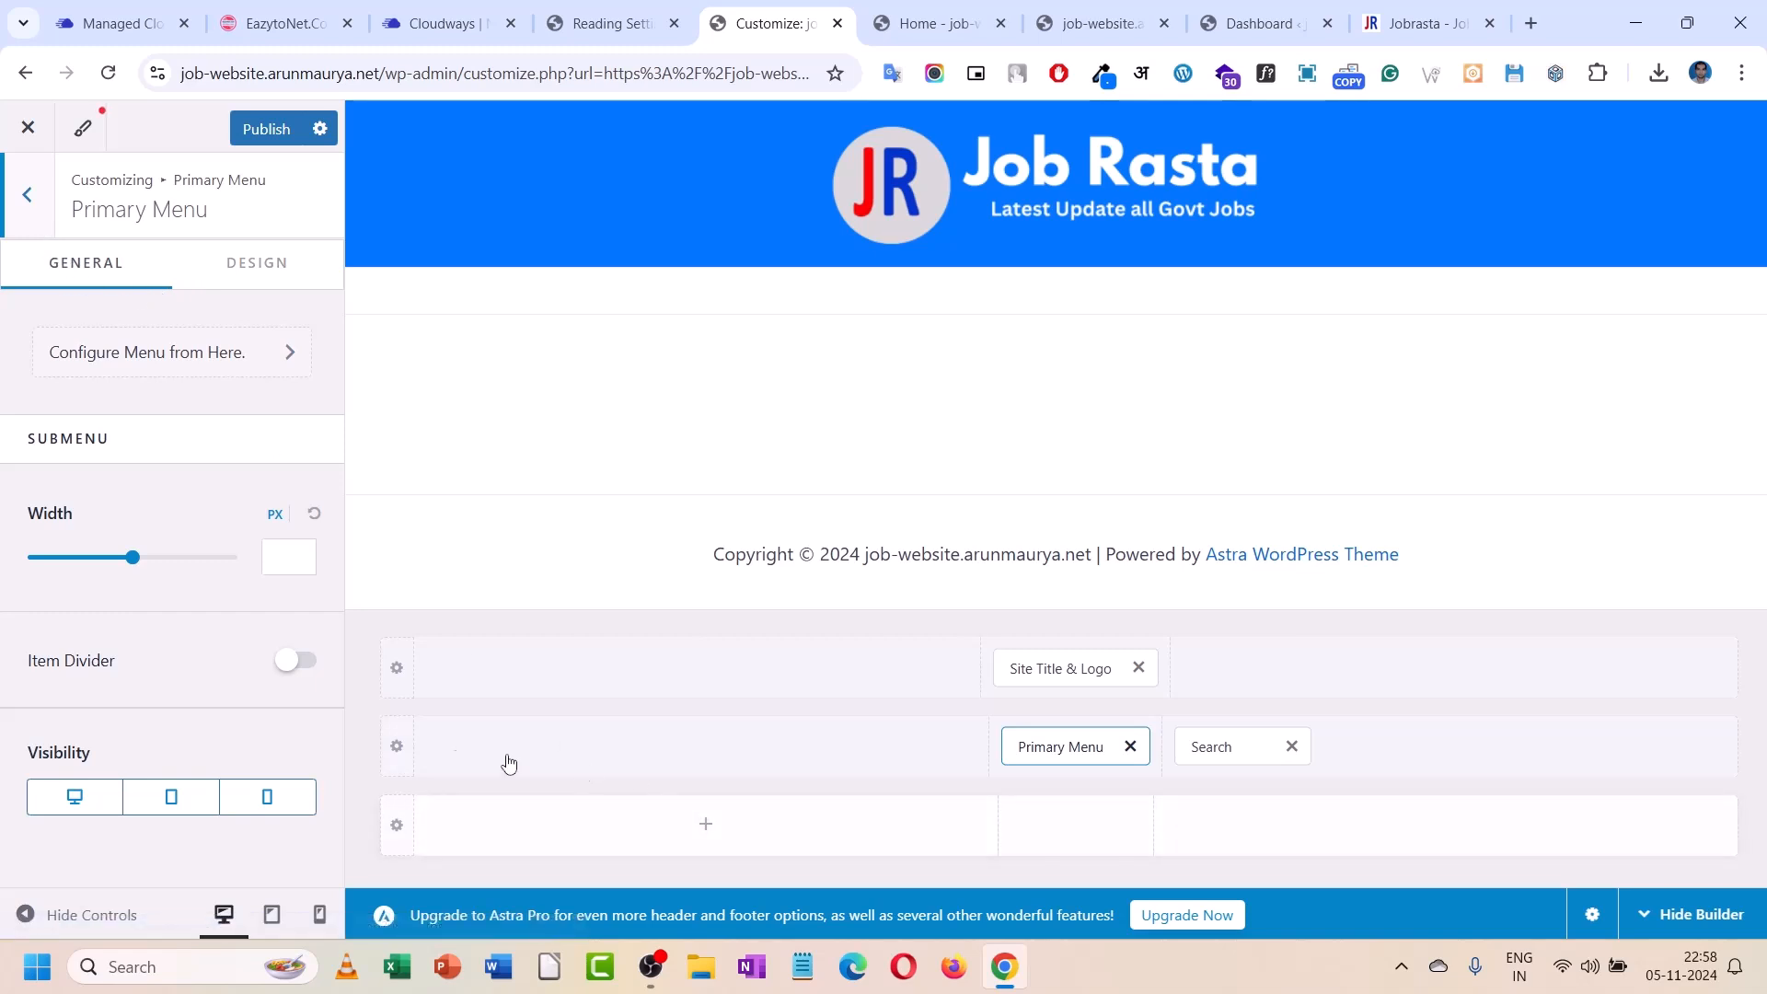
- Set the Primary Header row's background to the black palette colour
left_click(397, 750)
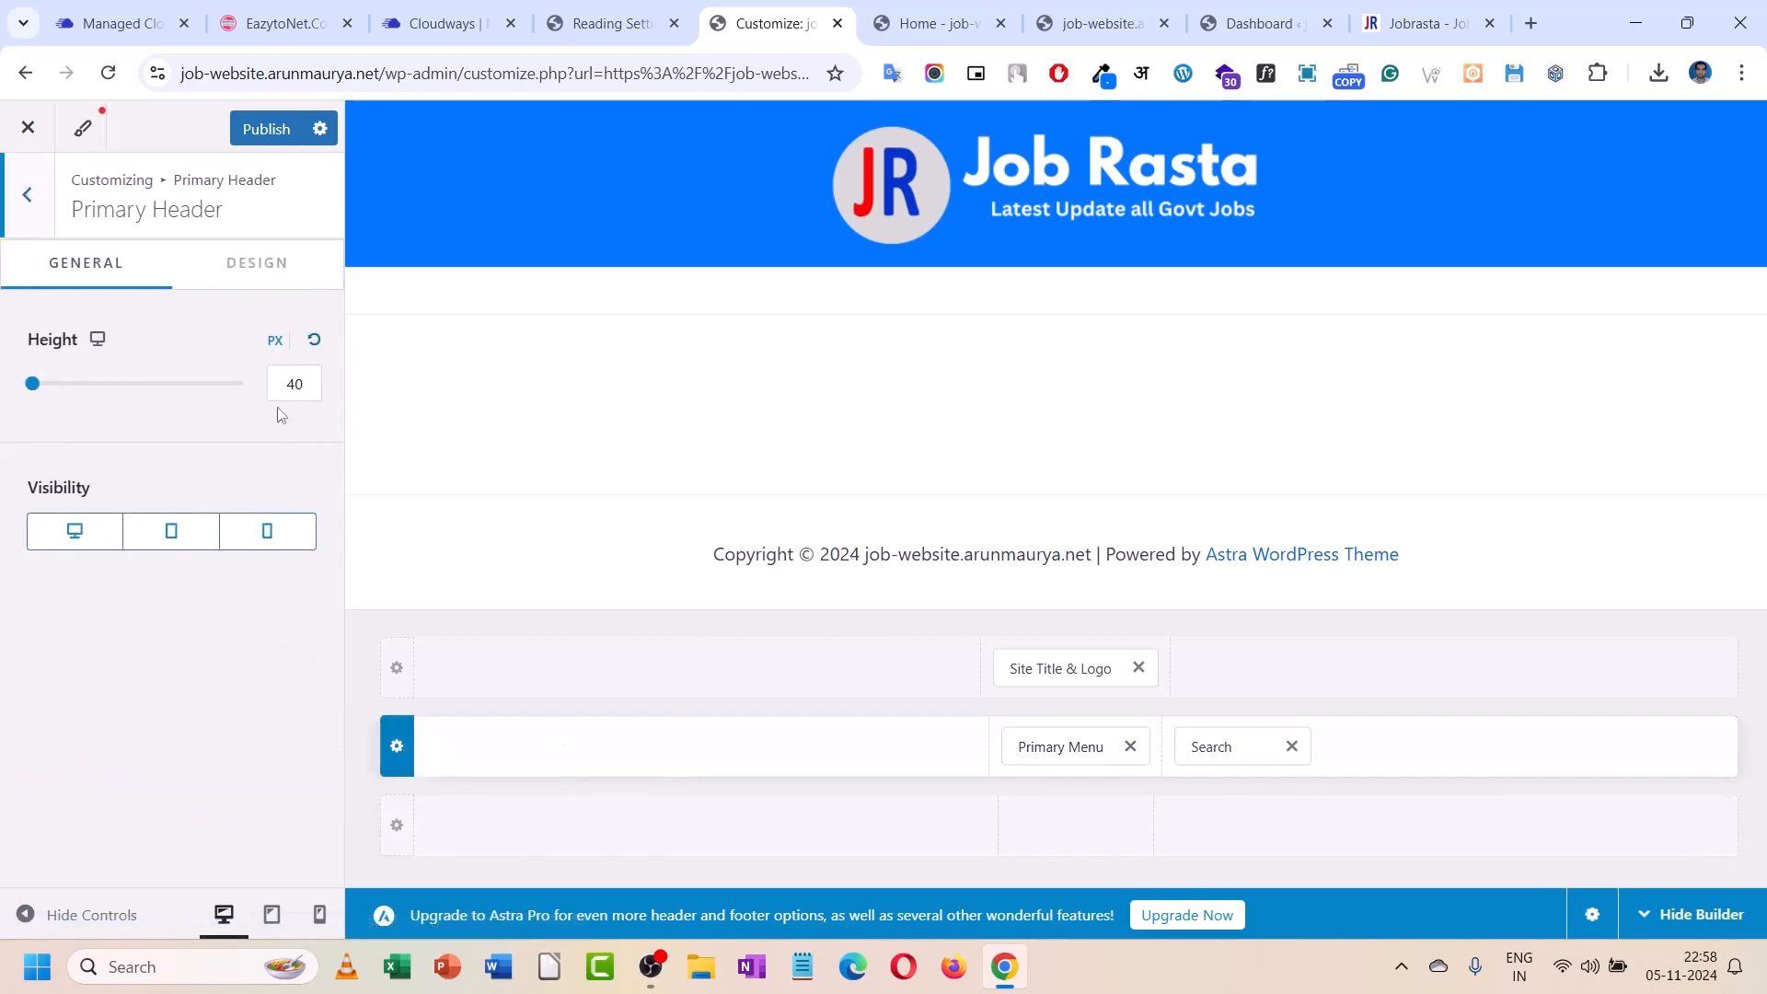
left_click(260, 267)
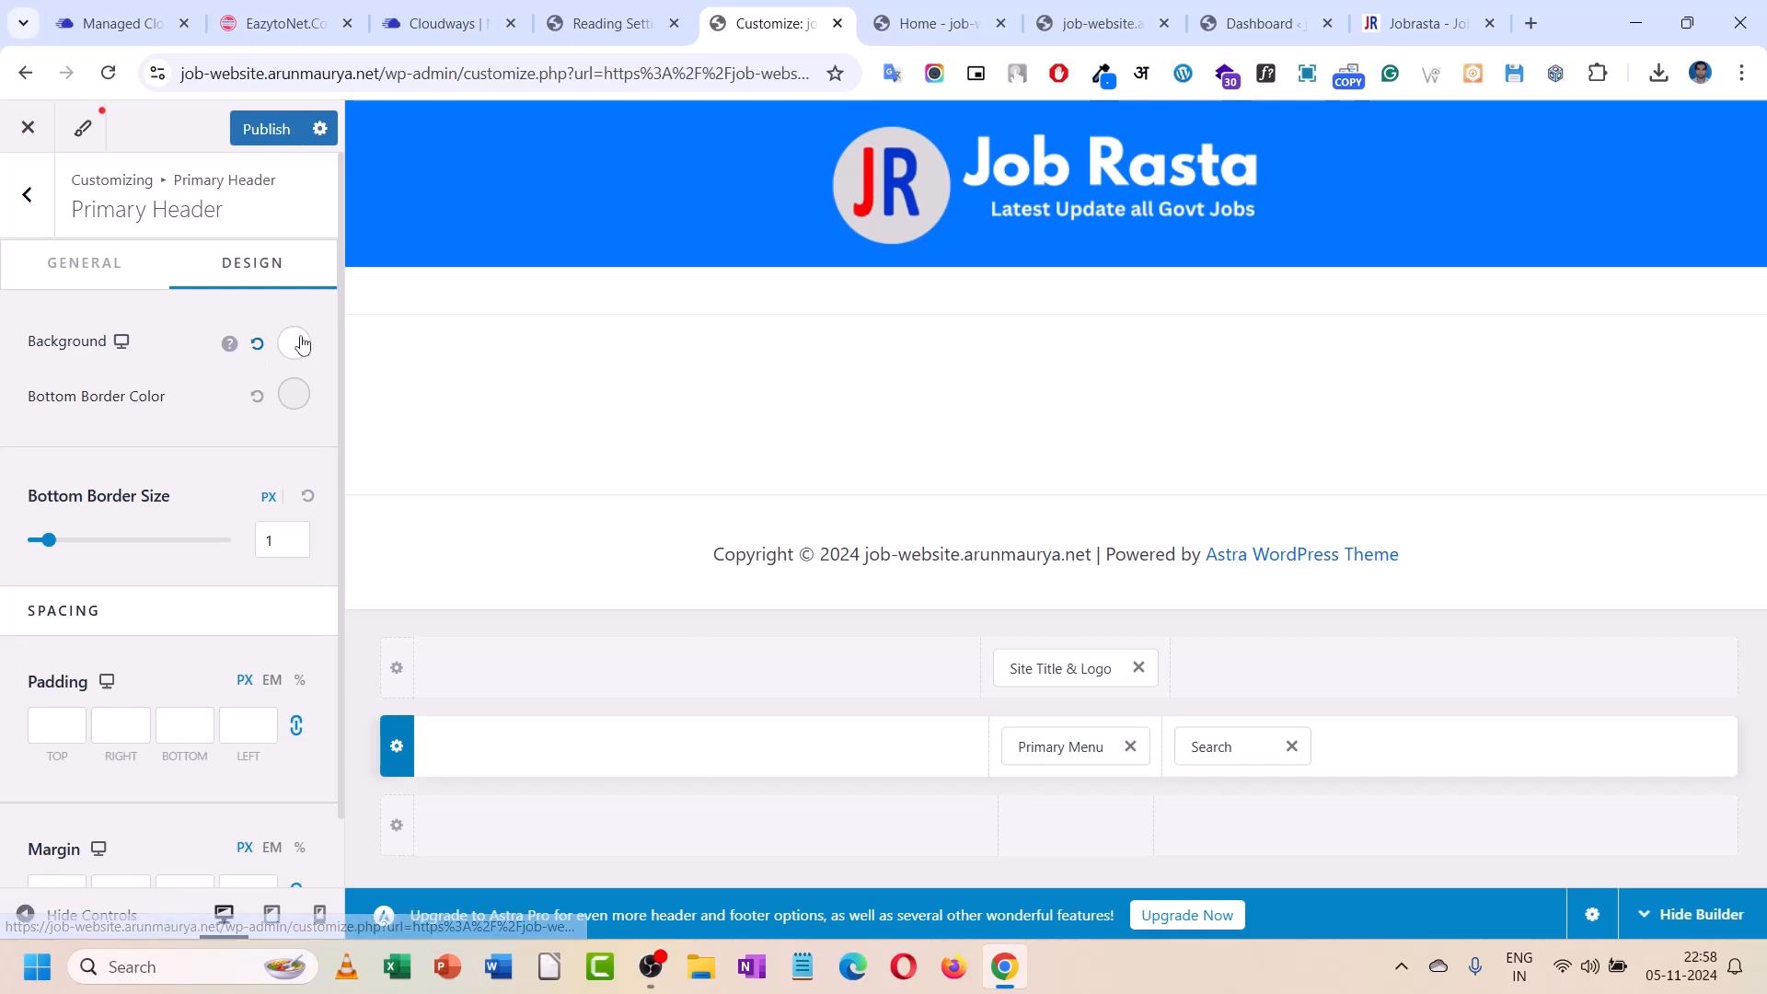
left_click(296, 344)
left_click(252, 455)
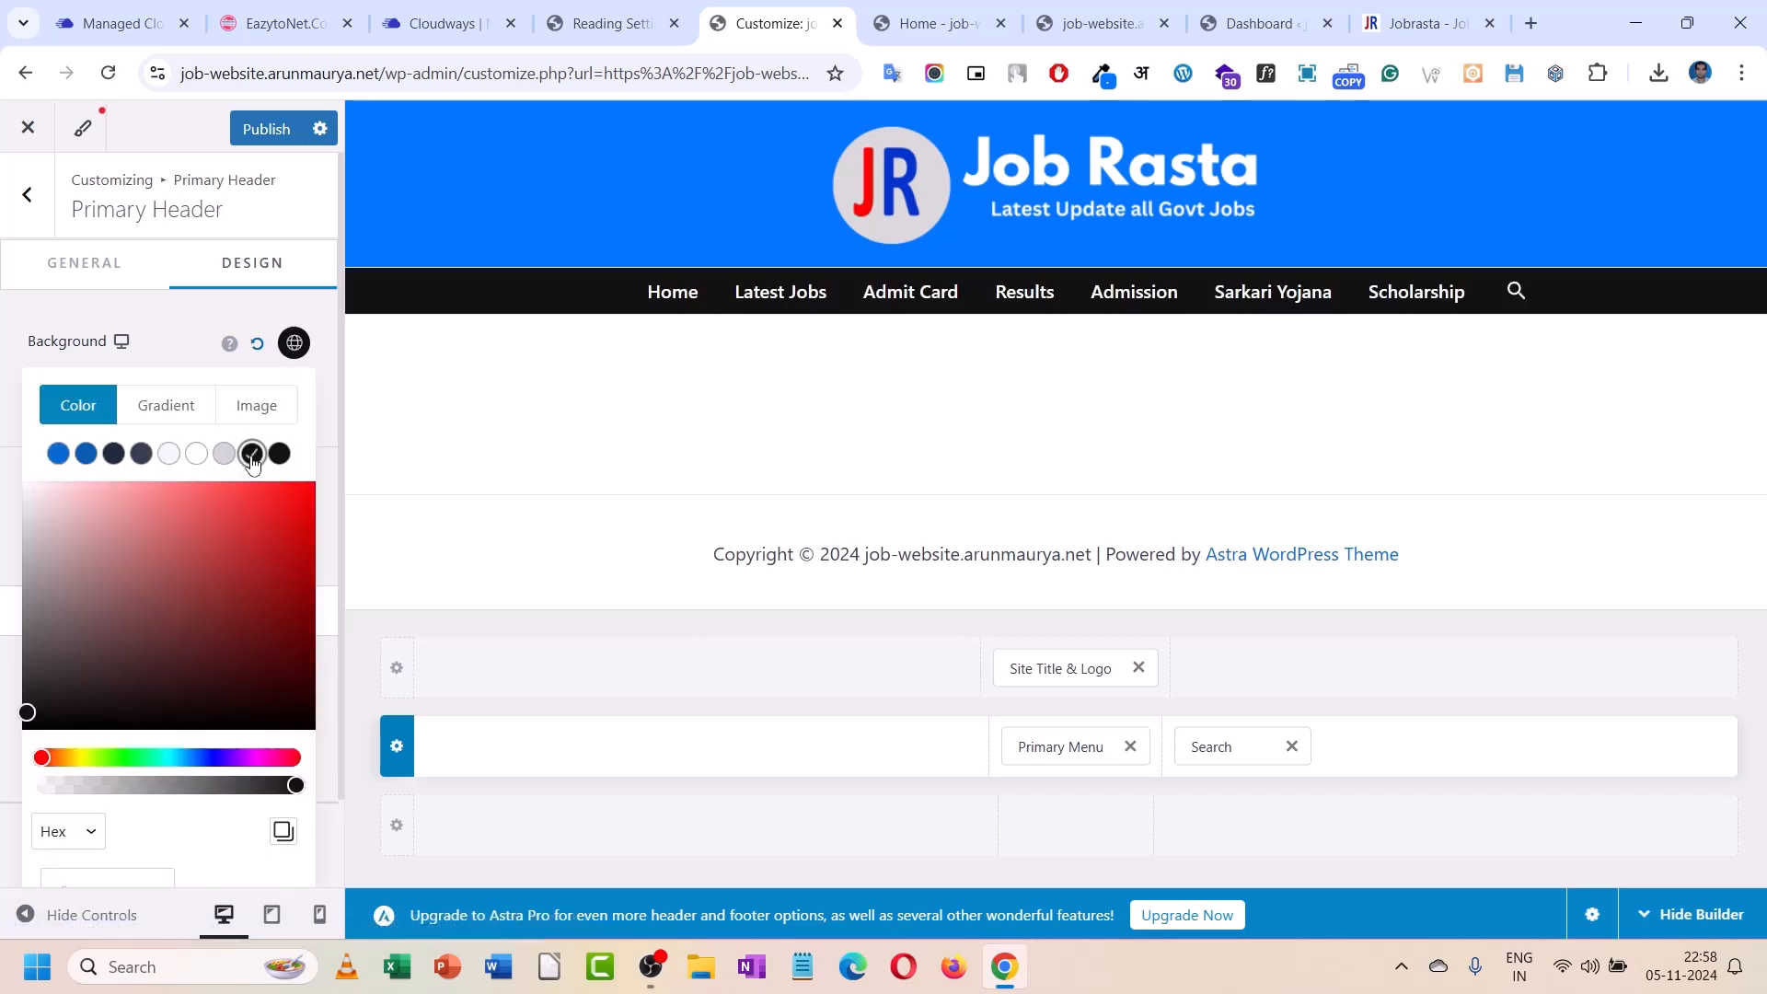
- Publish the two-row header and reload the second live-site tab, leaving the first tab on the single-row header
left_click(274, 131)
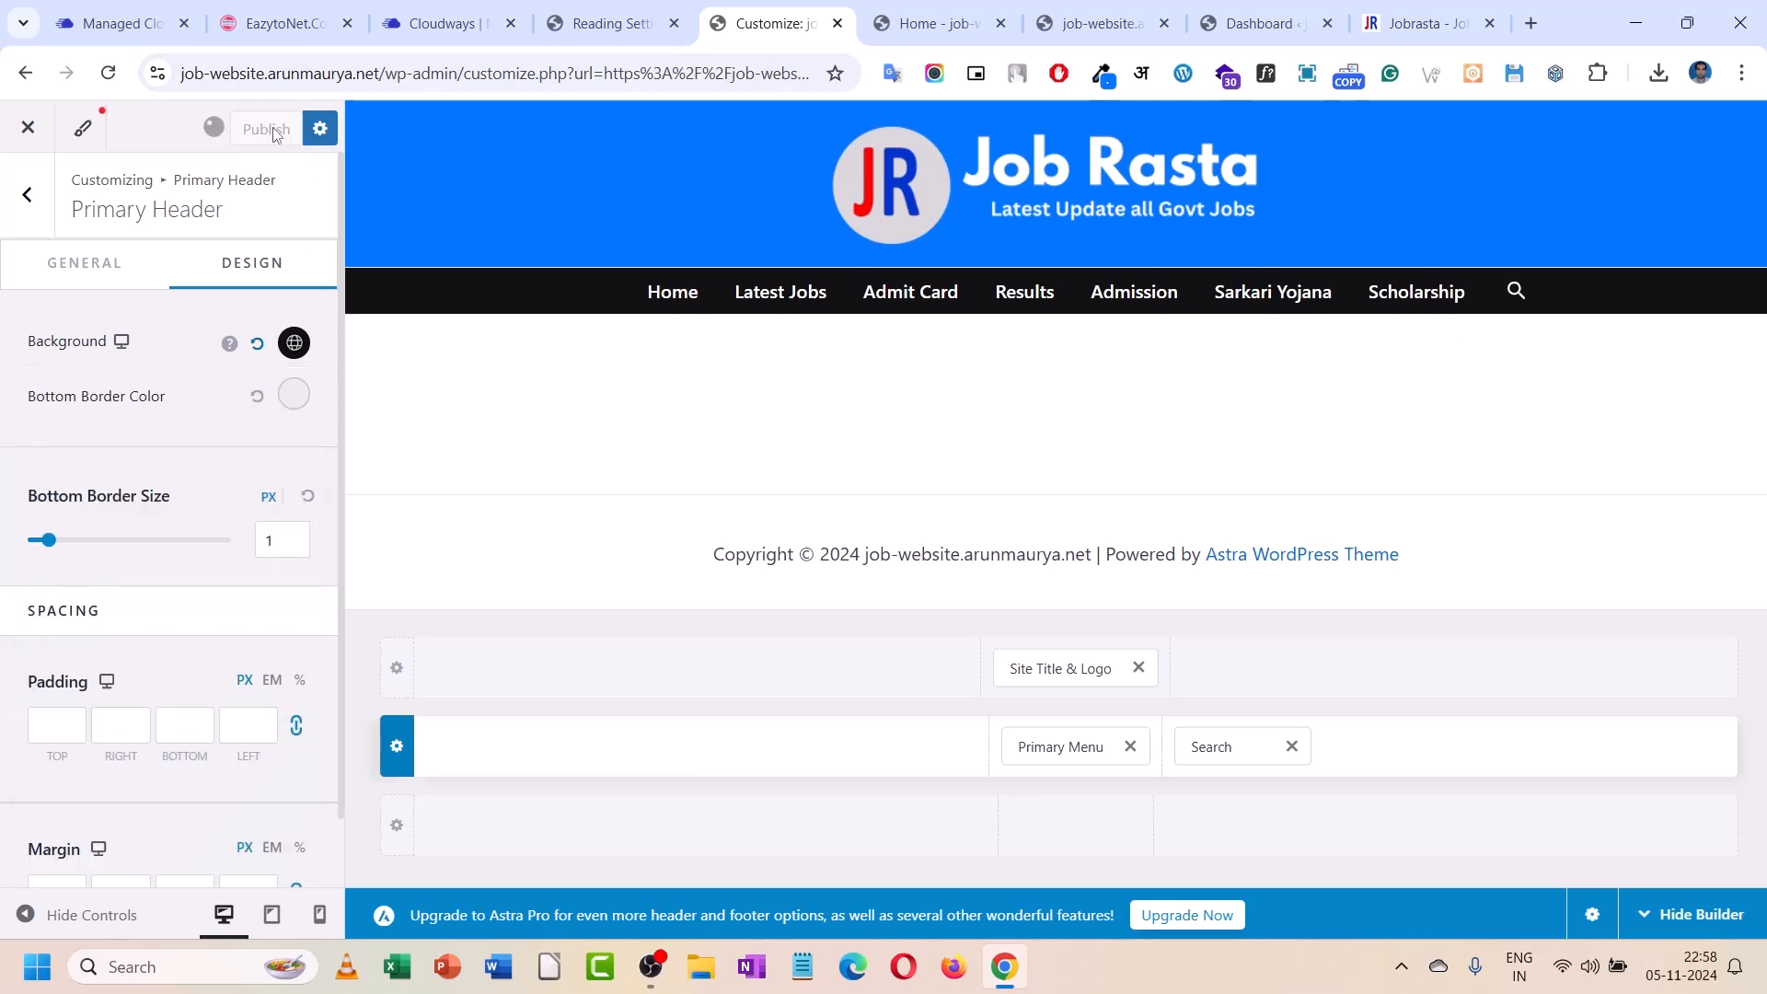
left_click(874, 25)
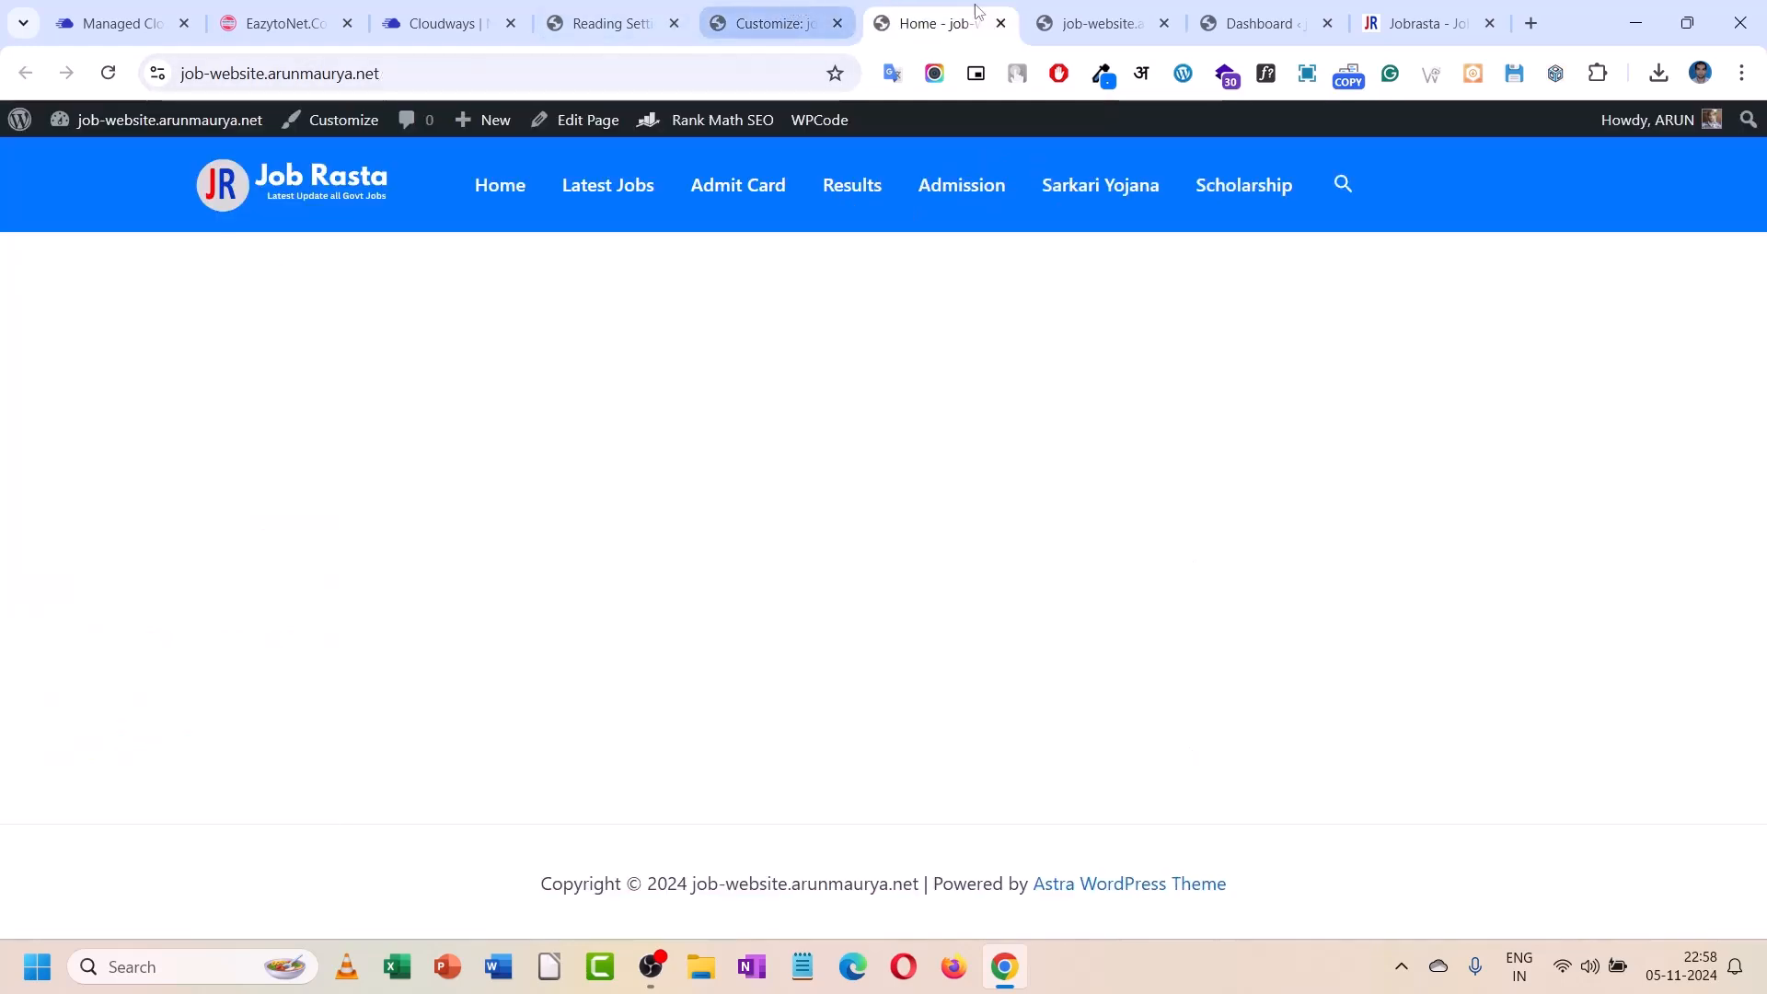
left_click(1110, 18)
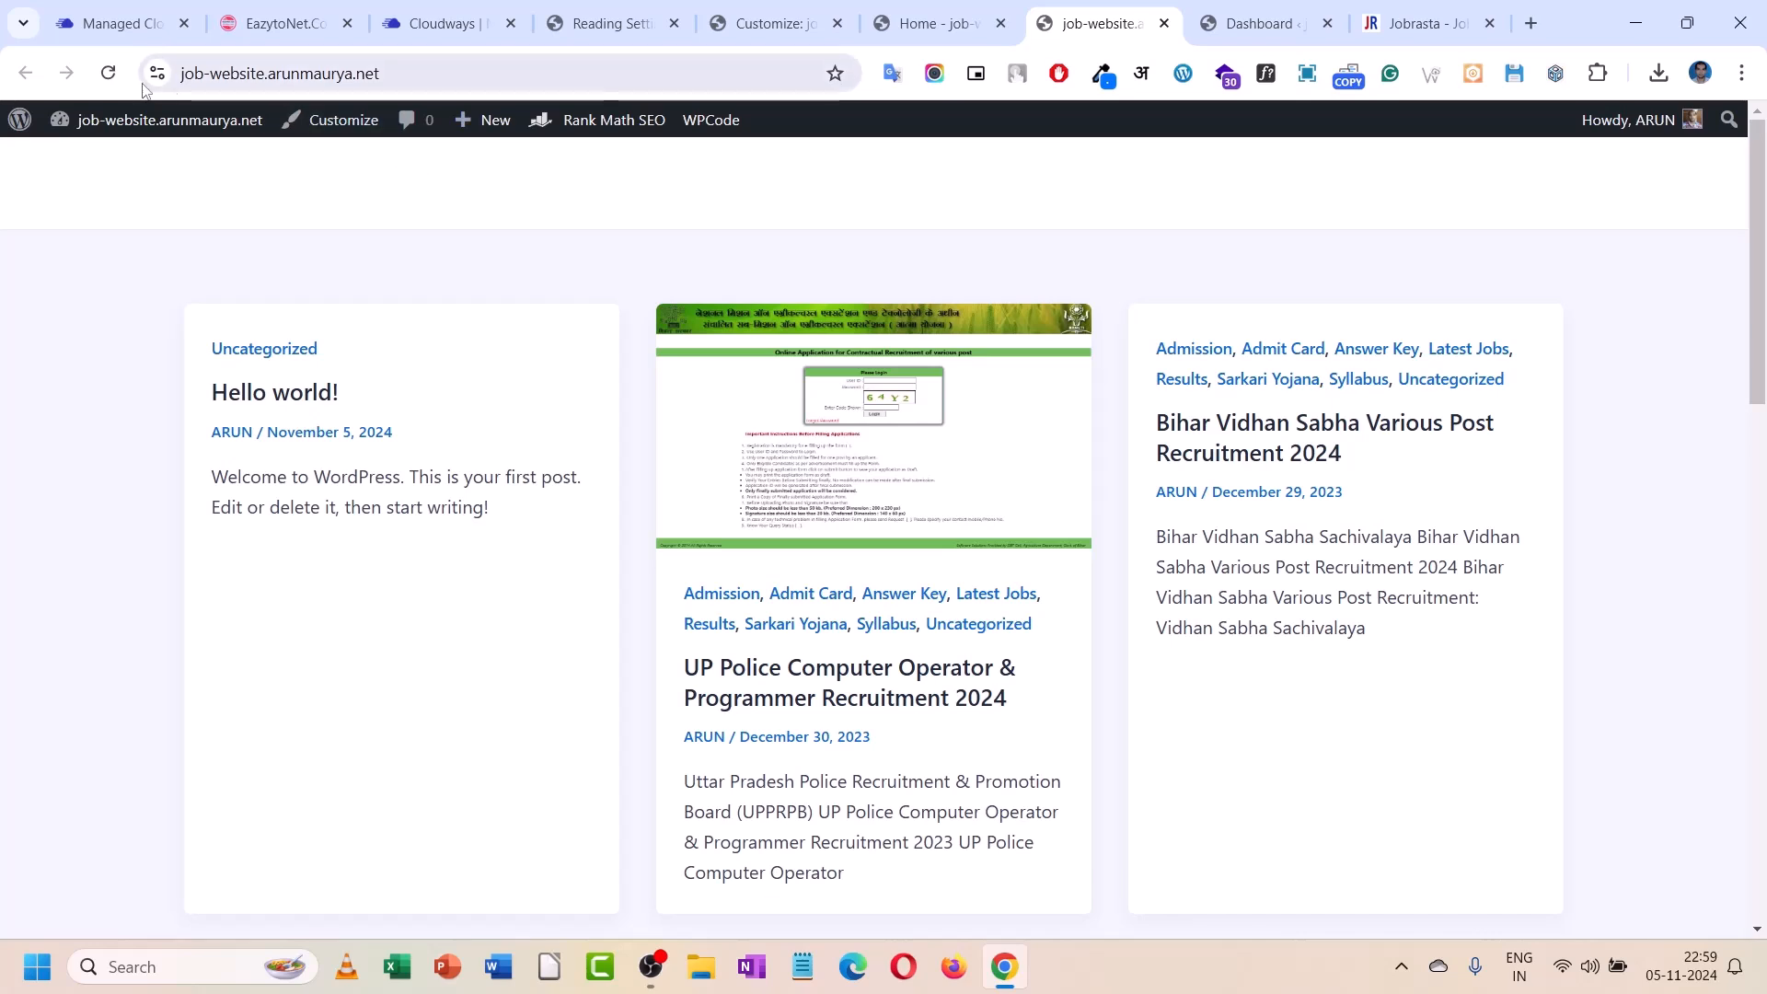
left_click(108, 73)
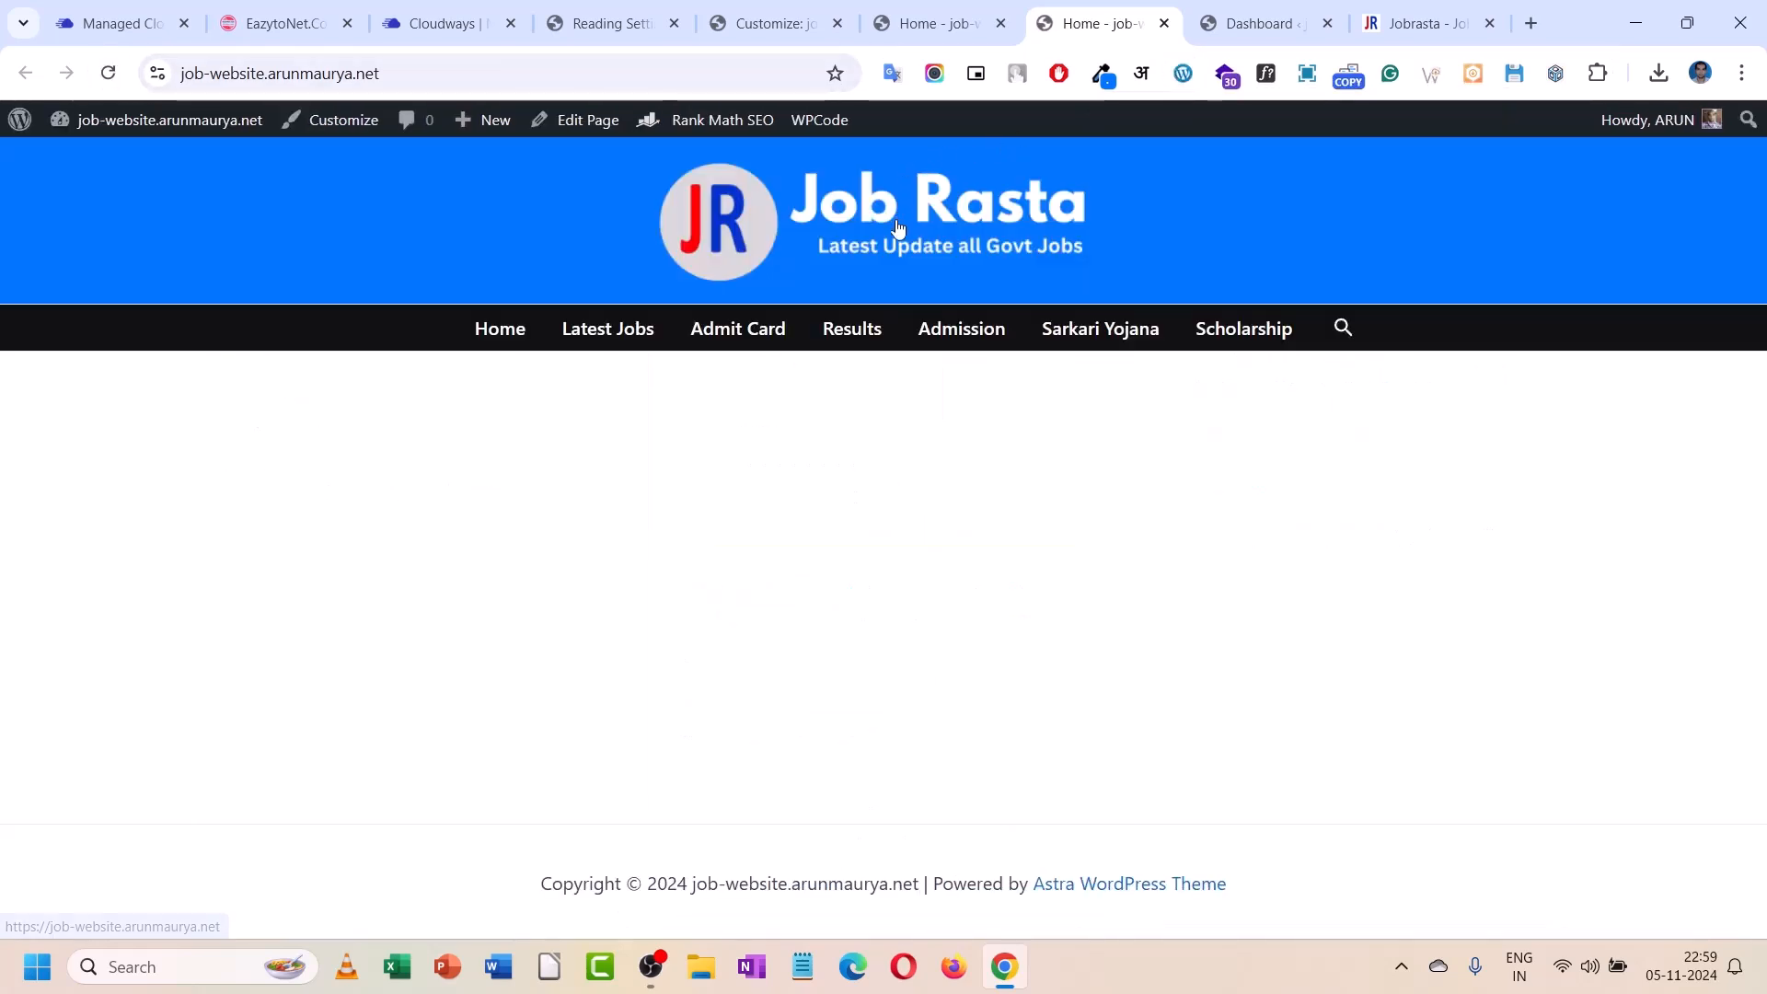
- Compare the single-row and two-row headers on the live home page and test the search icon
left_click(934, 23)
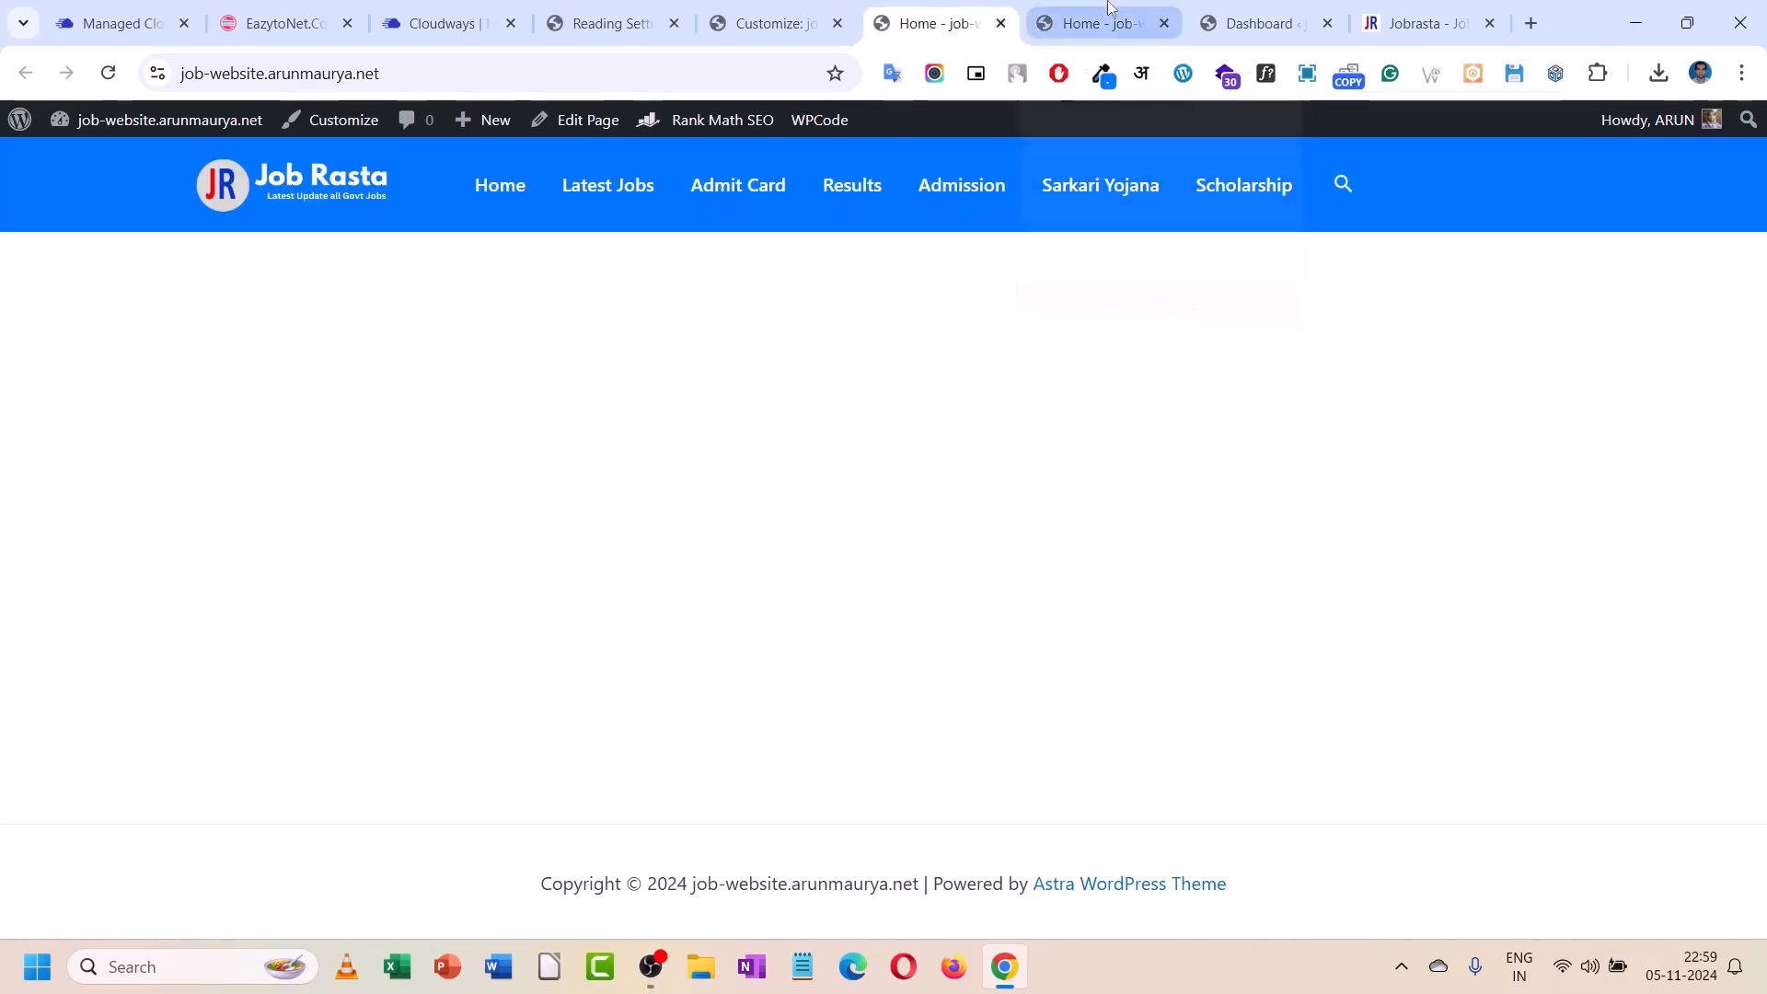
left_click(1110, 12)
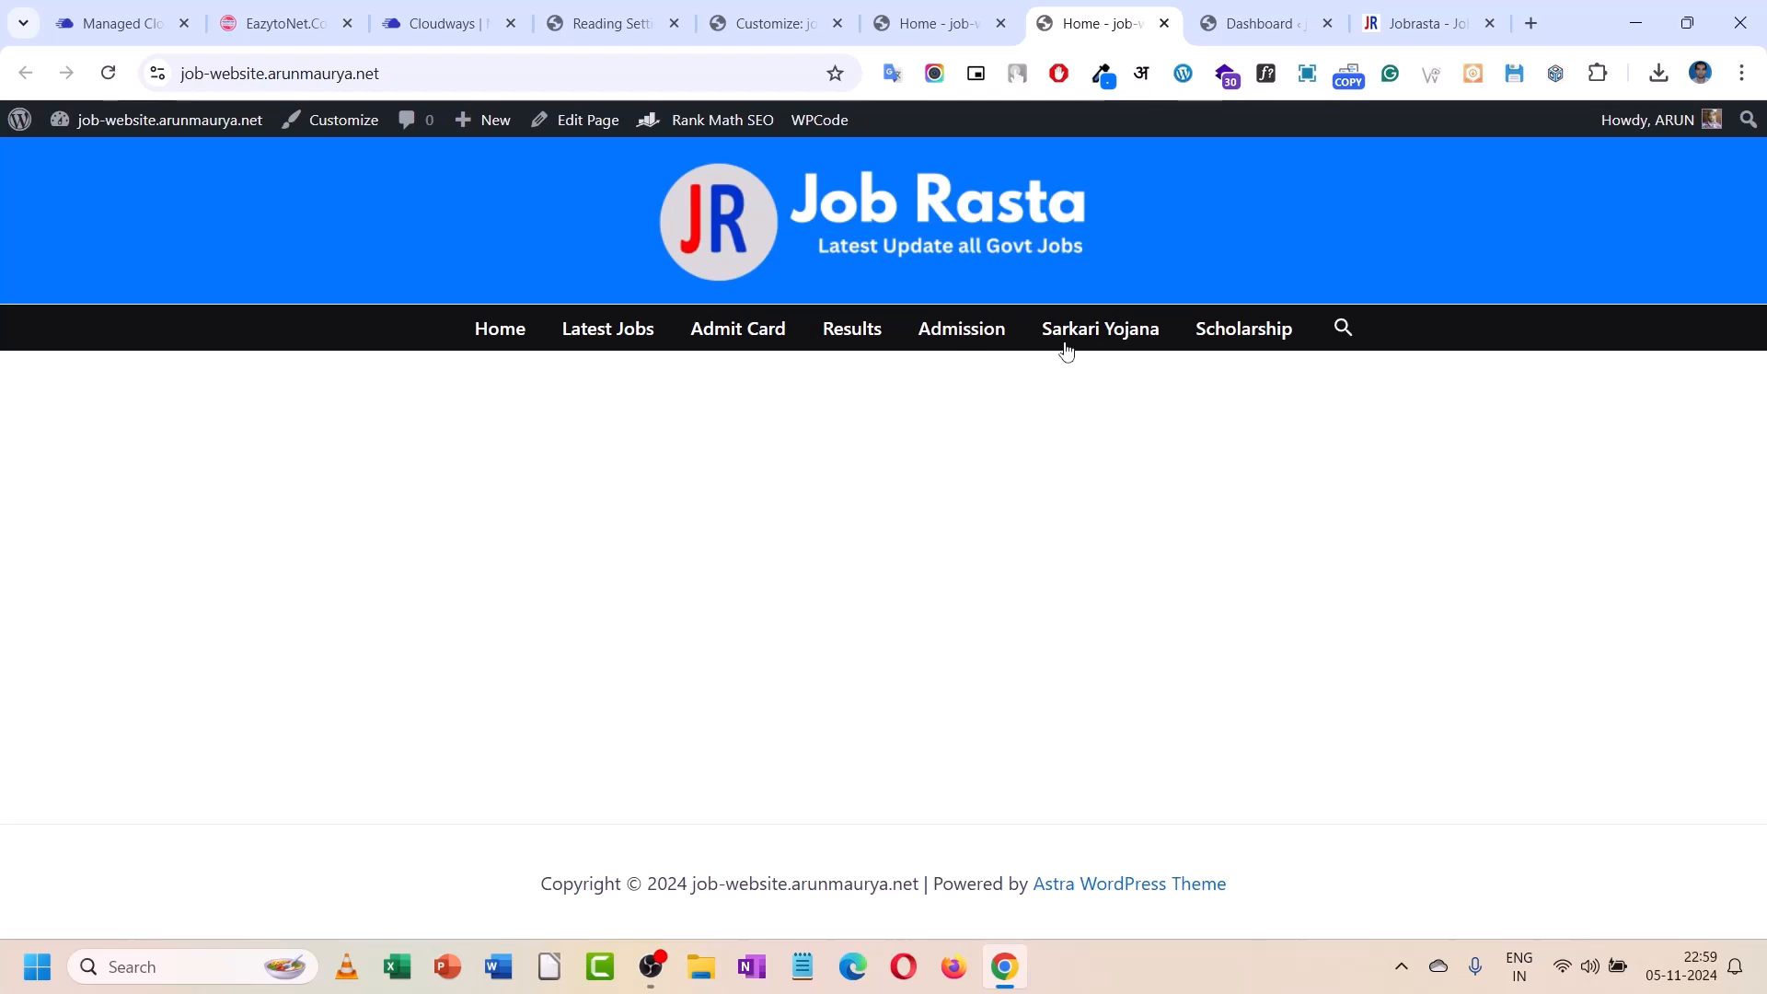
left_click(1341, 333)
left_click(1342, 337)
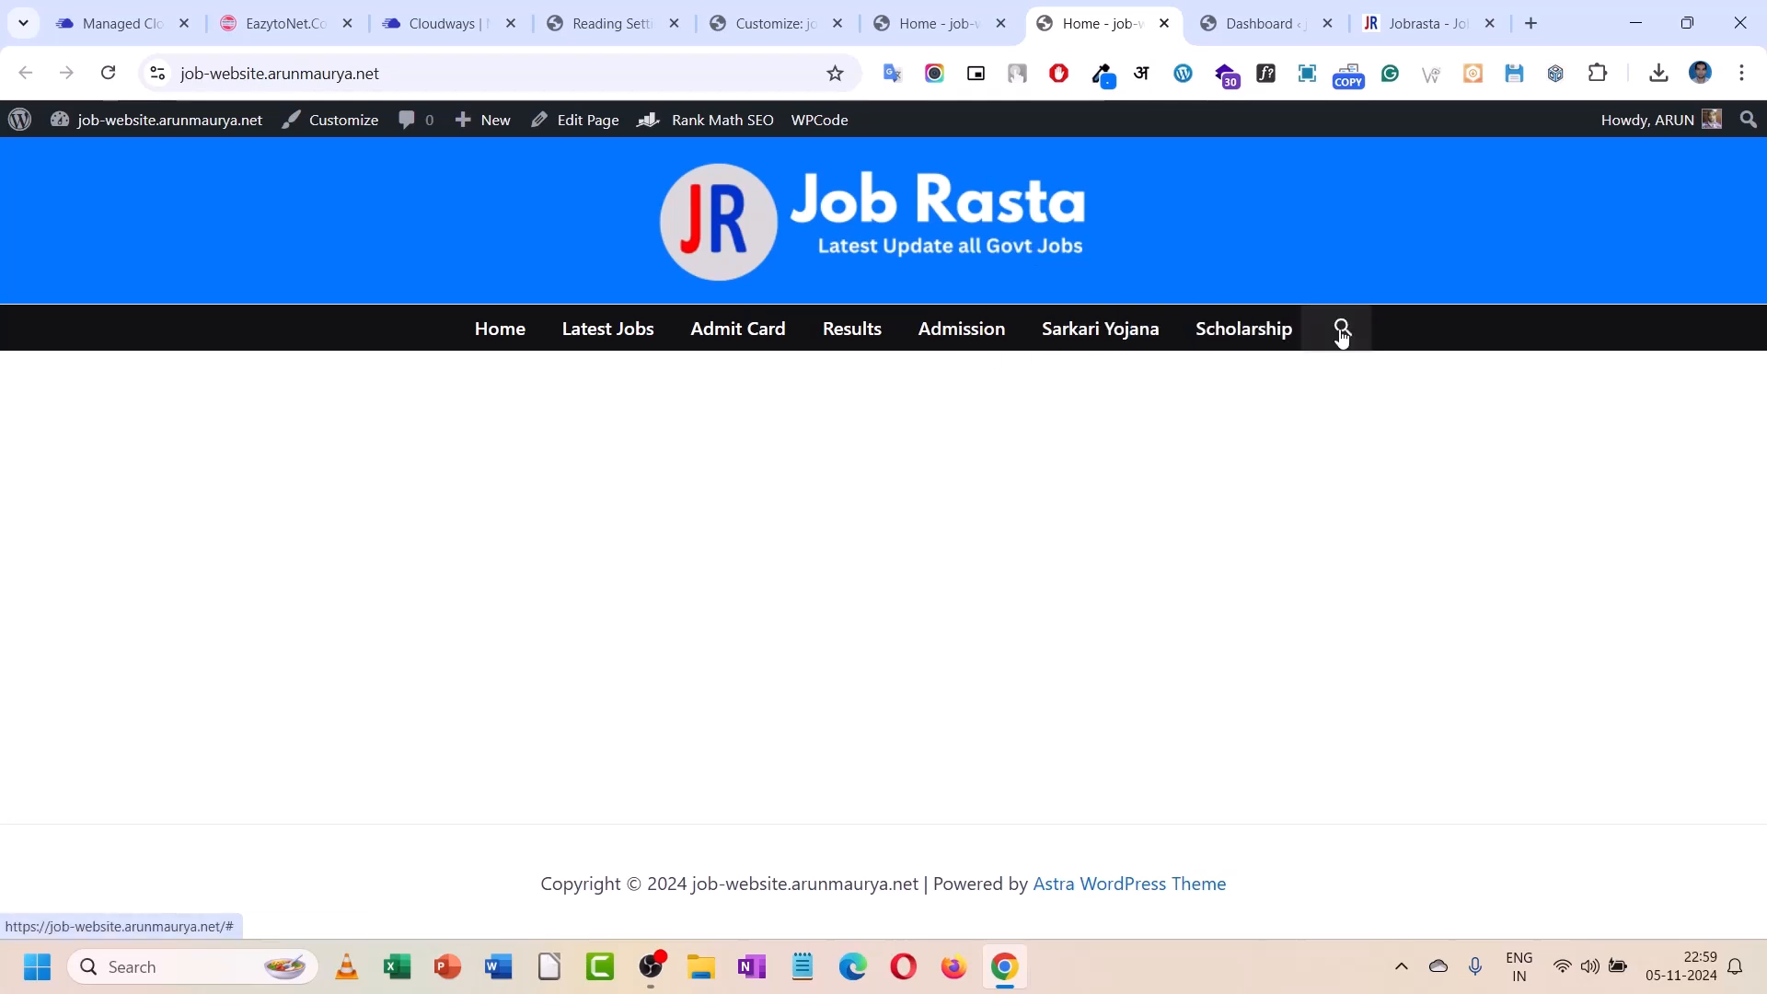
left_click(920, 20)
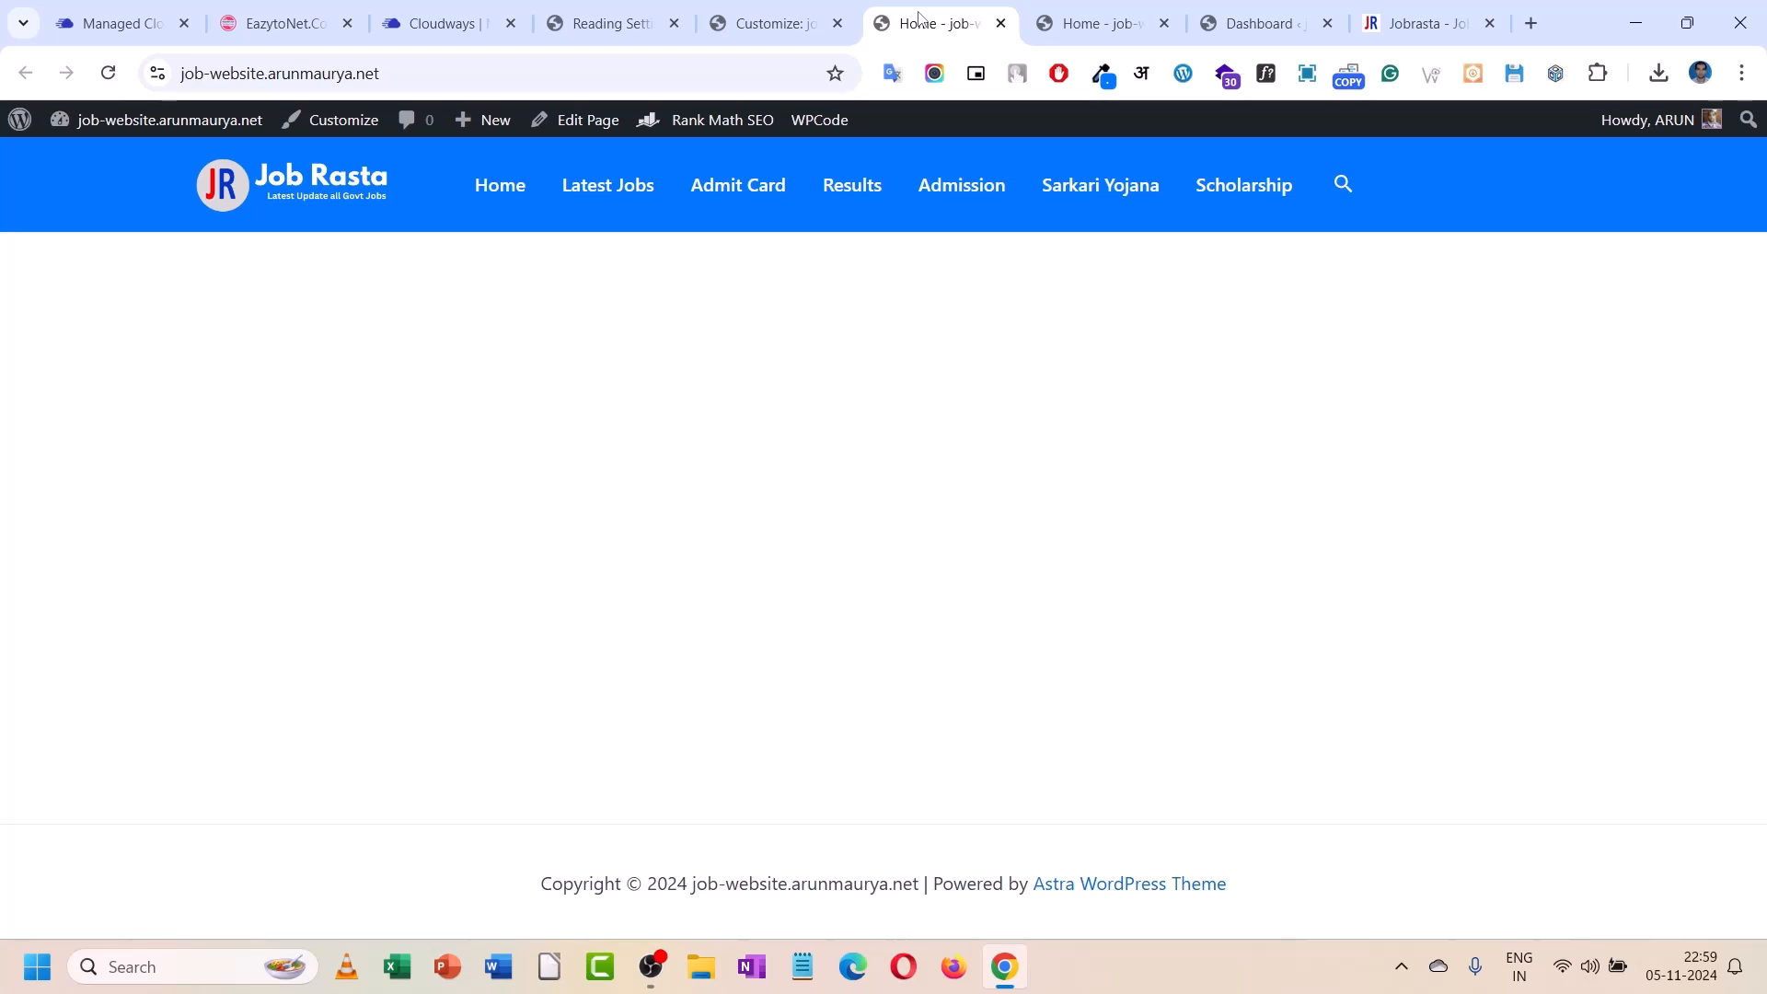
left_click(1100, 22)
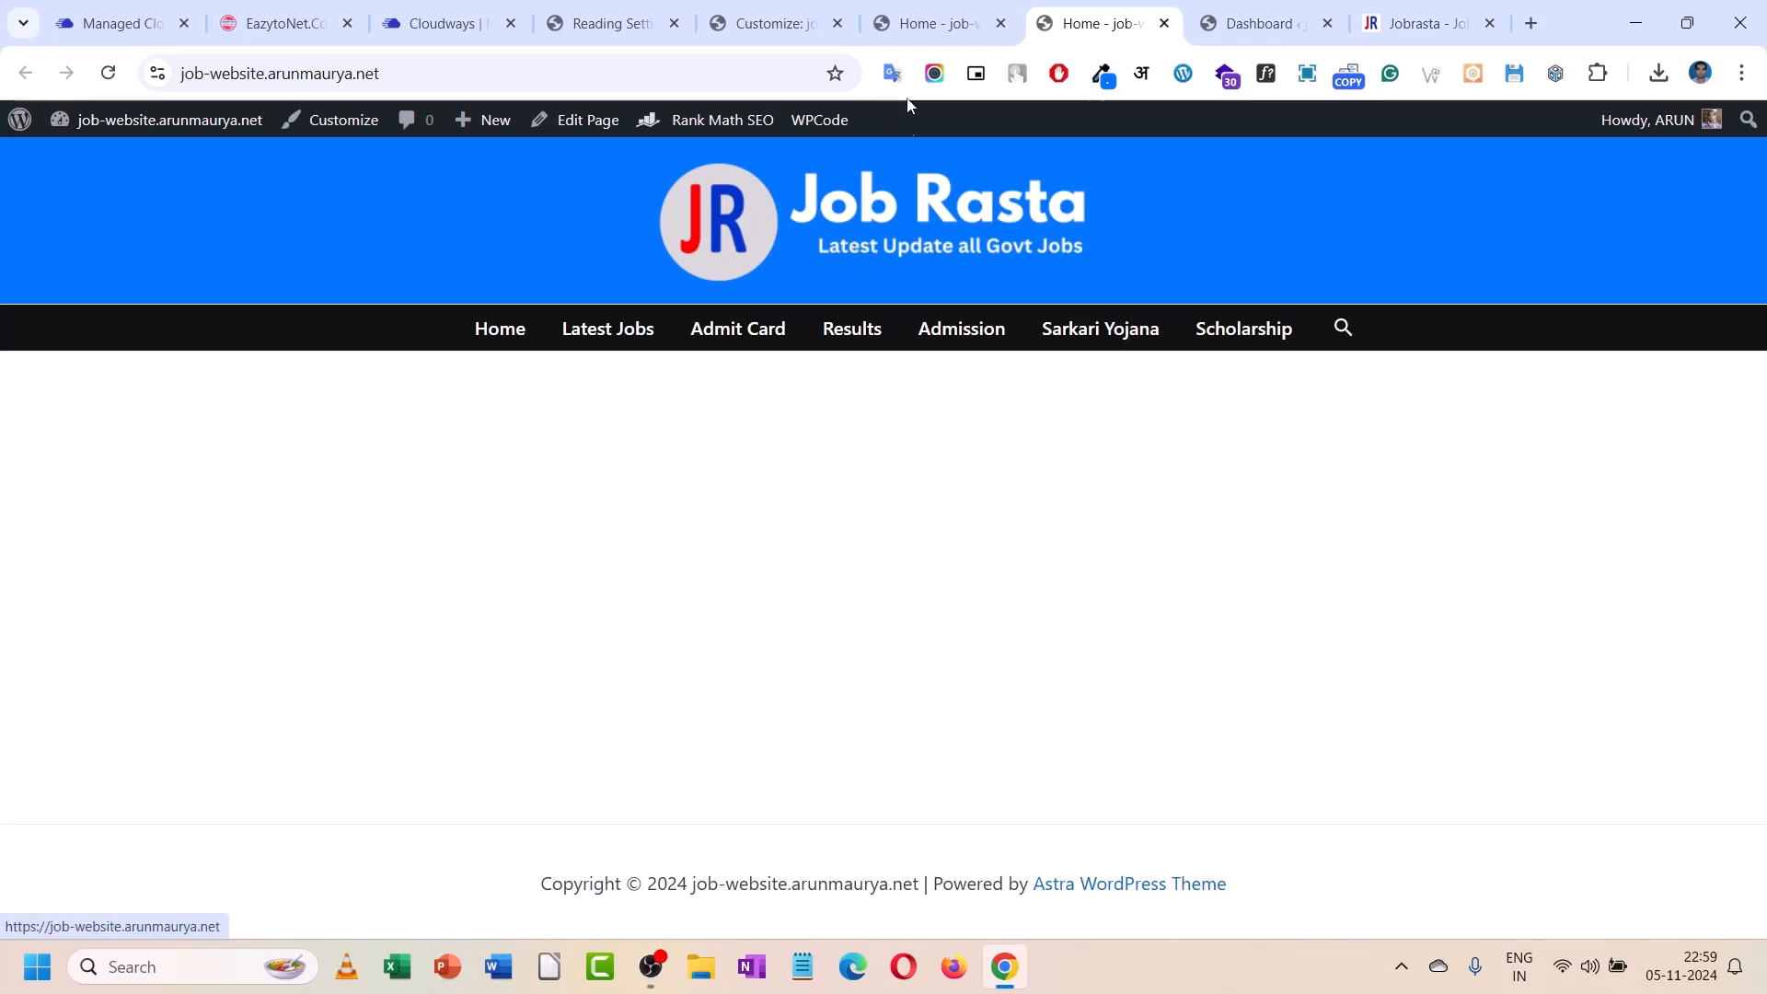
left_click(931, 22)
- Try 20 px padding on all sides of the Primary Header row, and clear it again
left_click(773, 22)
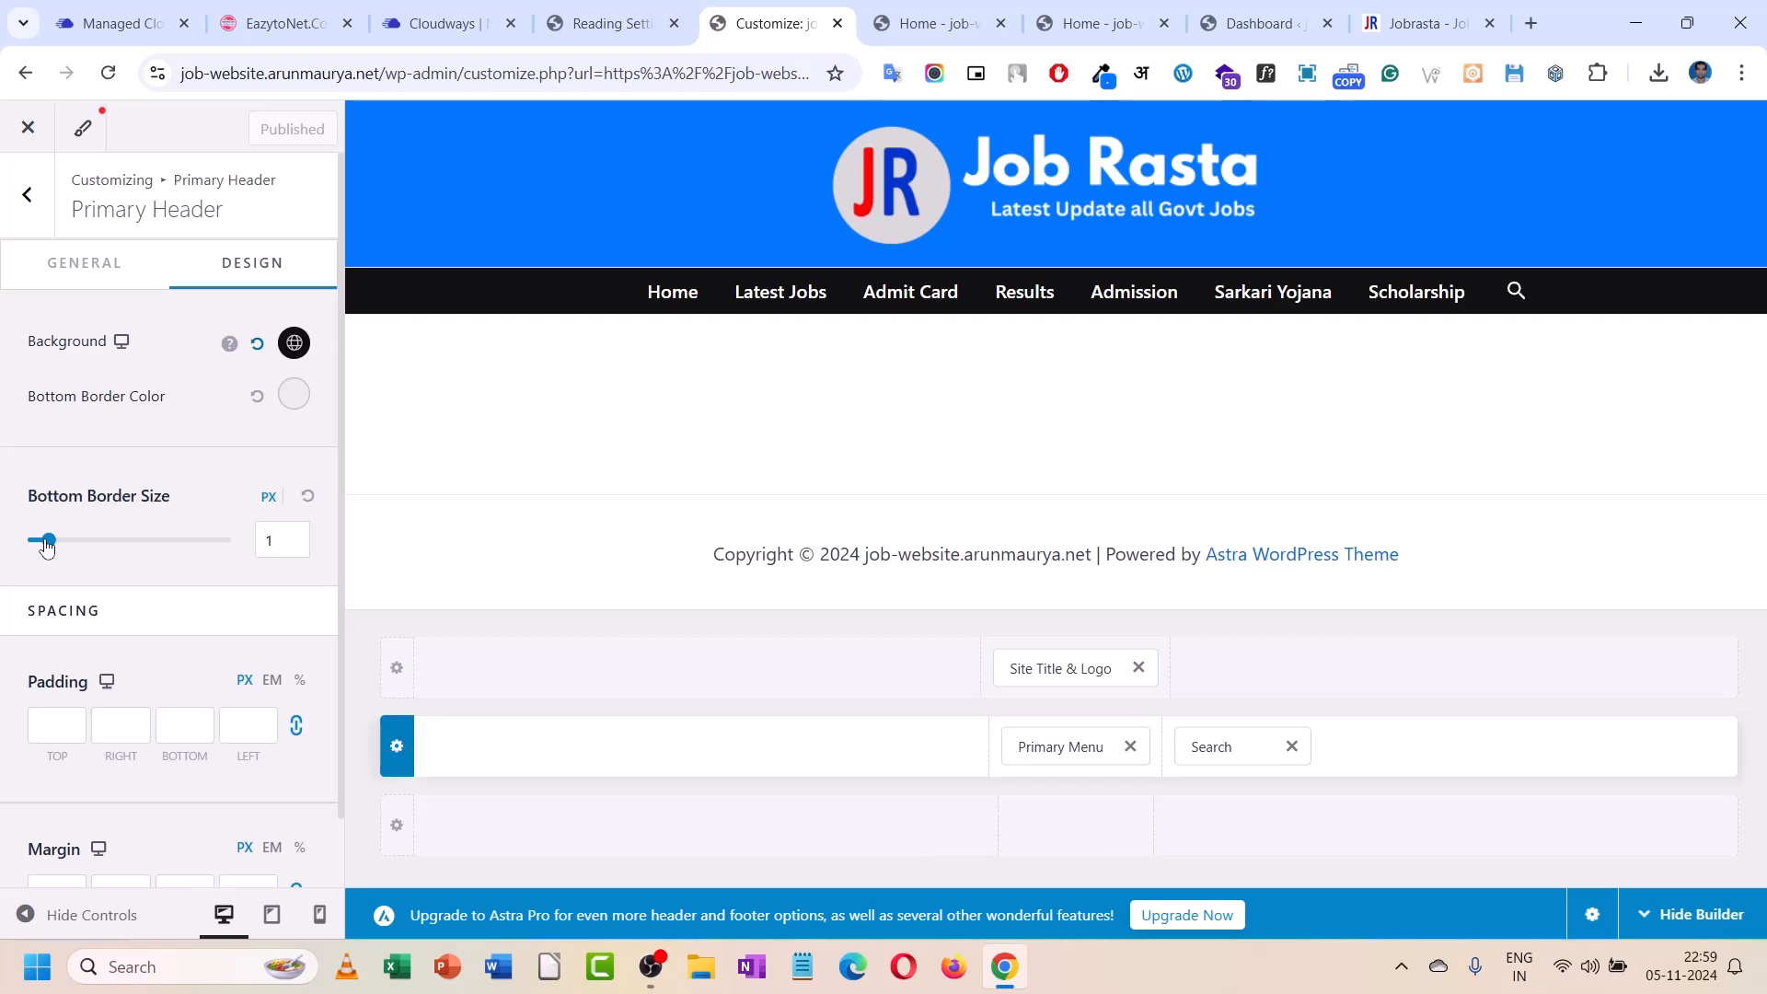
left_click(65, 733)
type("20")
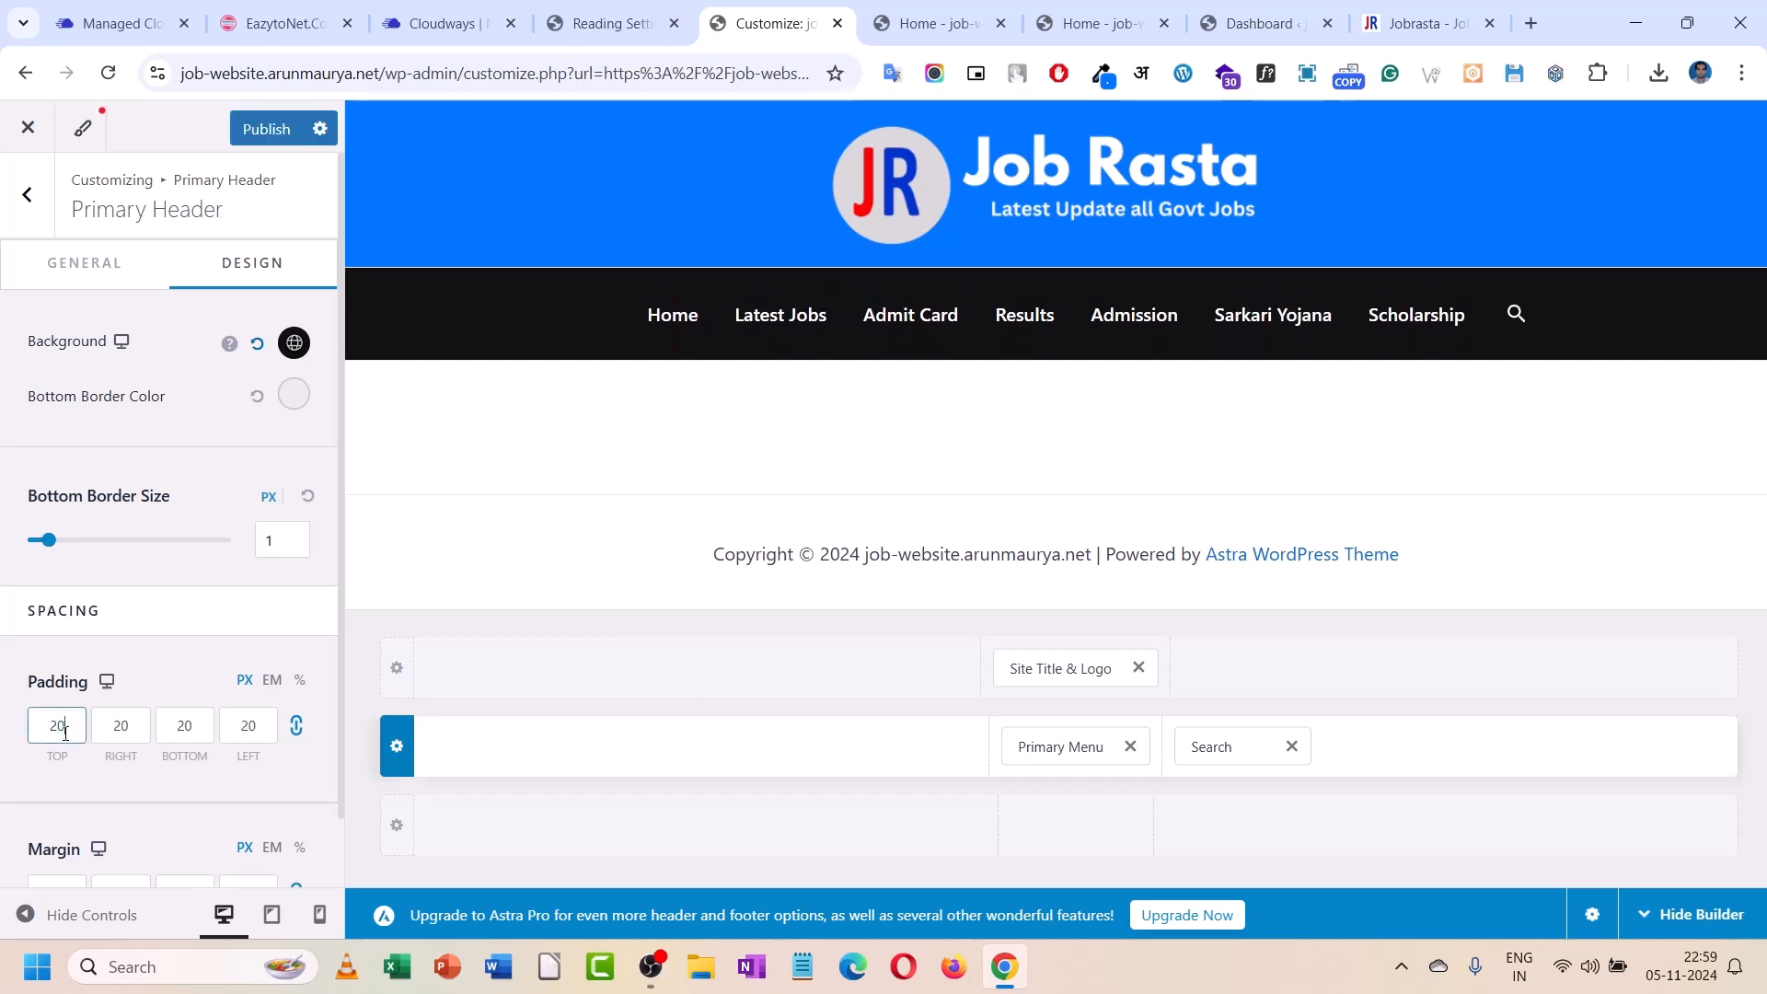
key("BackSpace")
key("BackSpace")
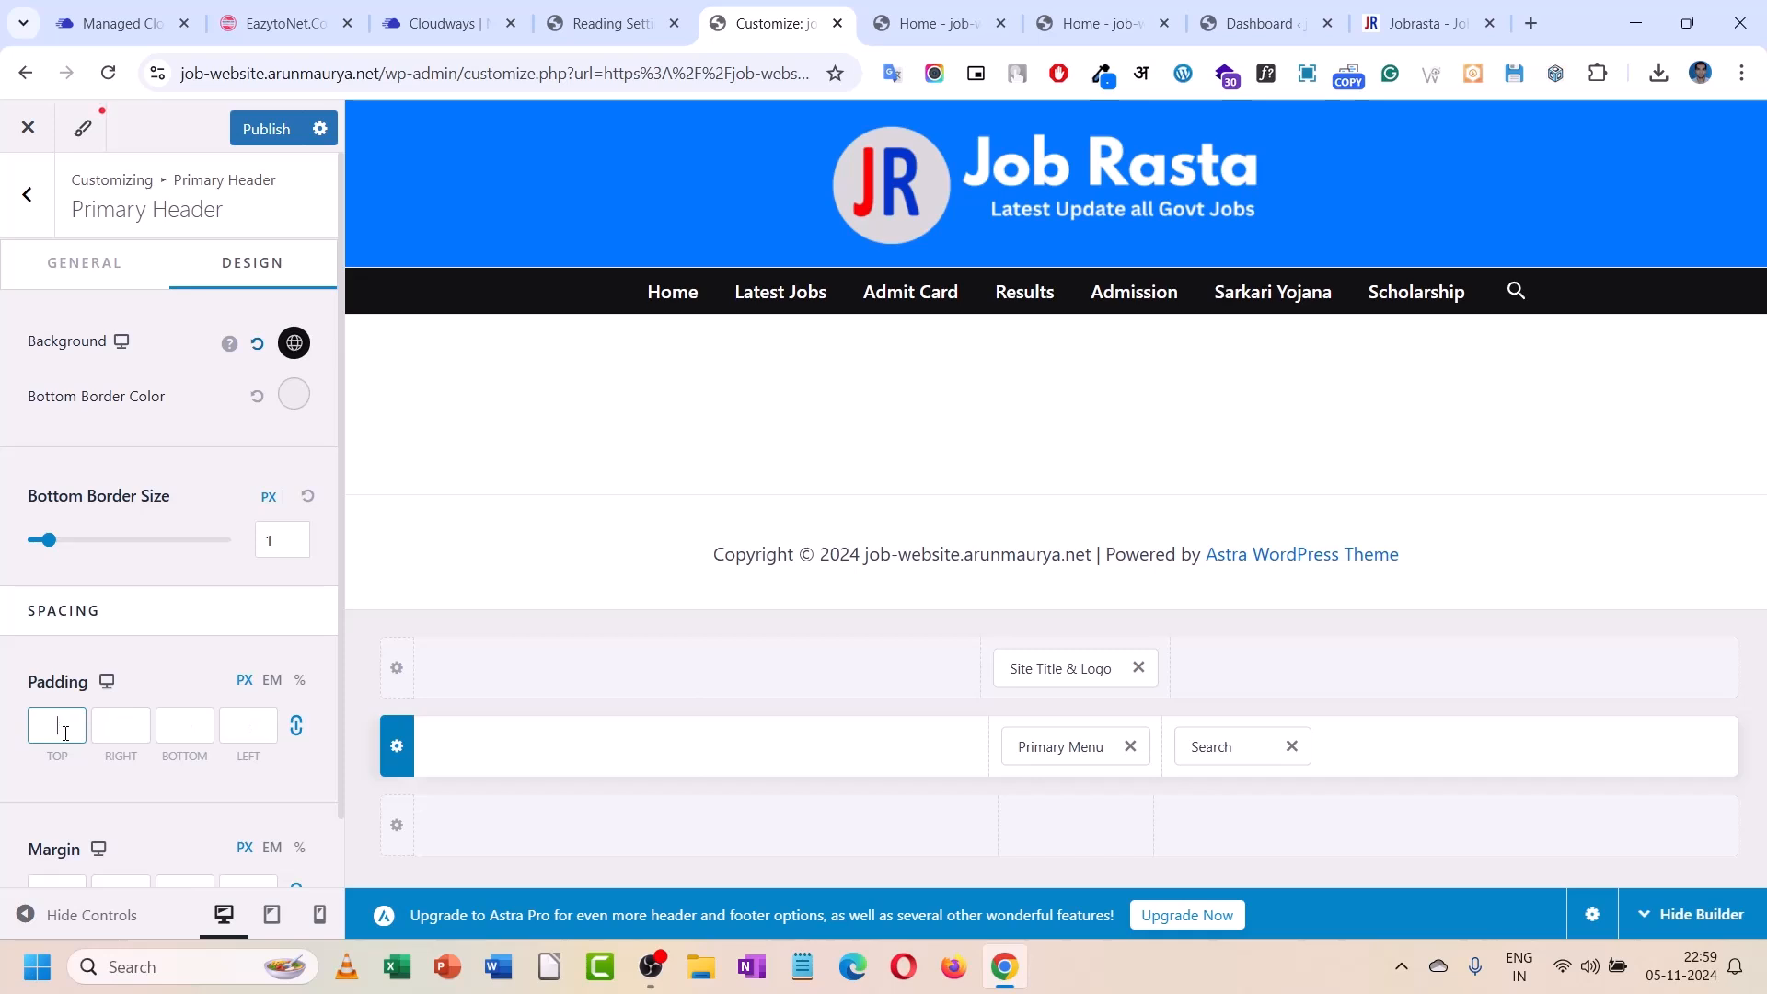
- Leave the Primary Header and Header Builder settings and return to the Customizer's main section list
scroll(20, 511, "down", 1)
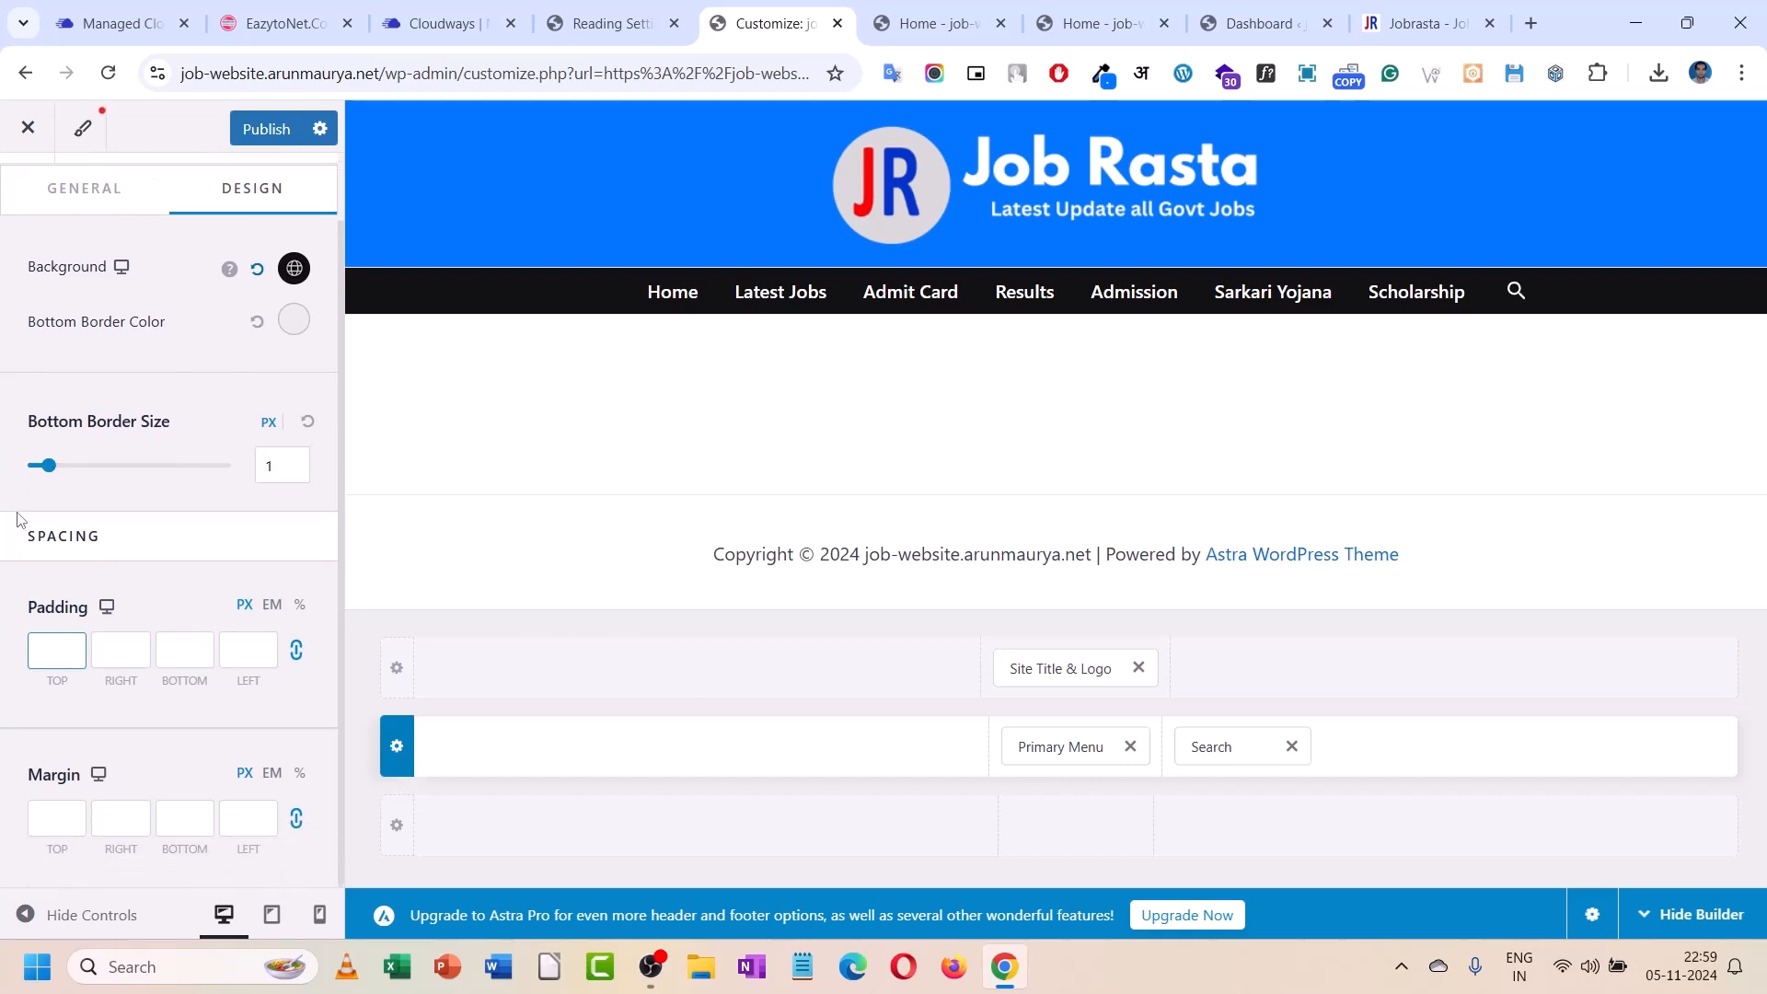
scroll(92, 629, "up", 1)
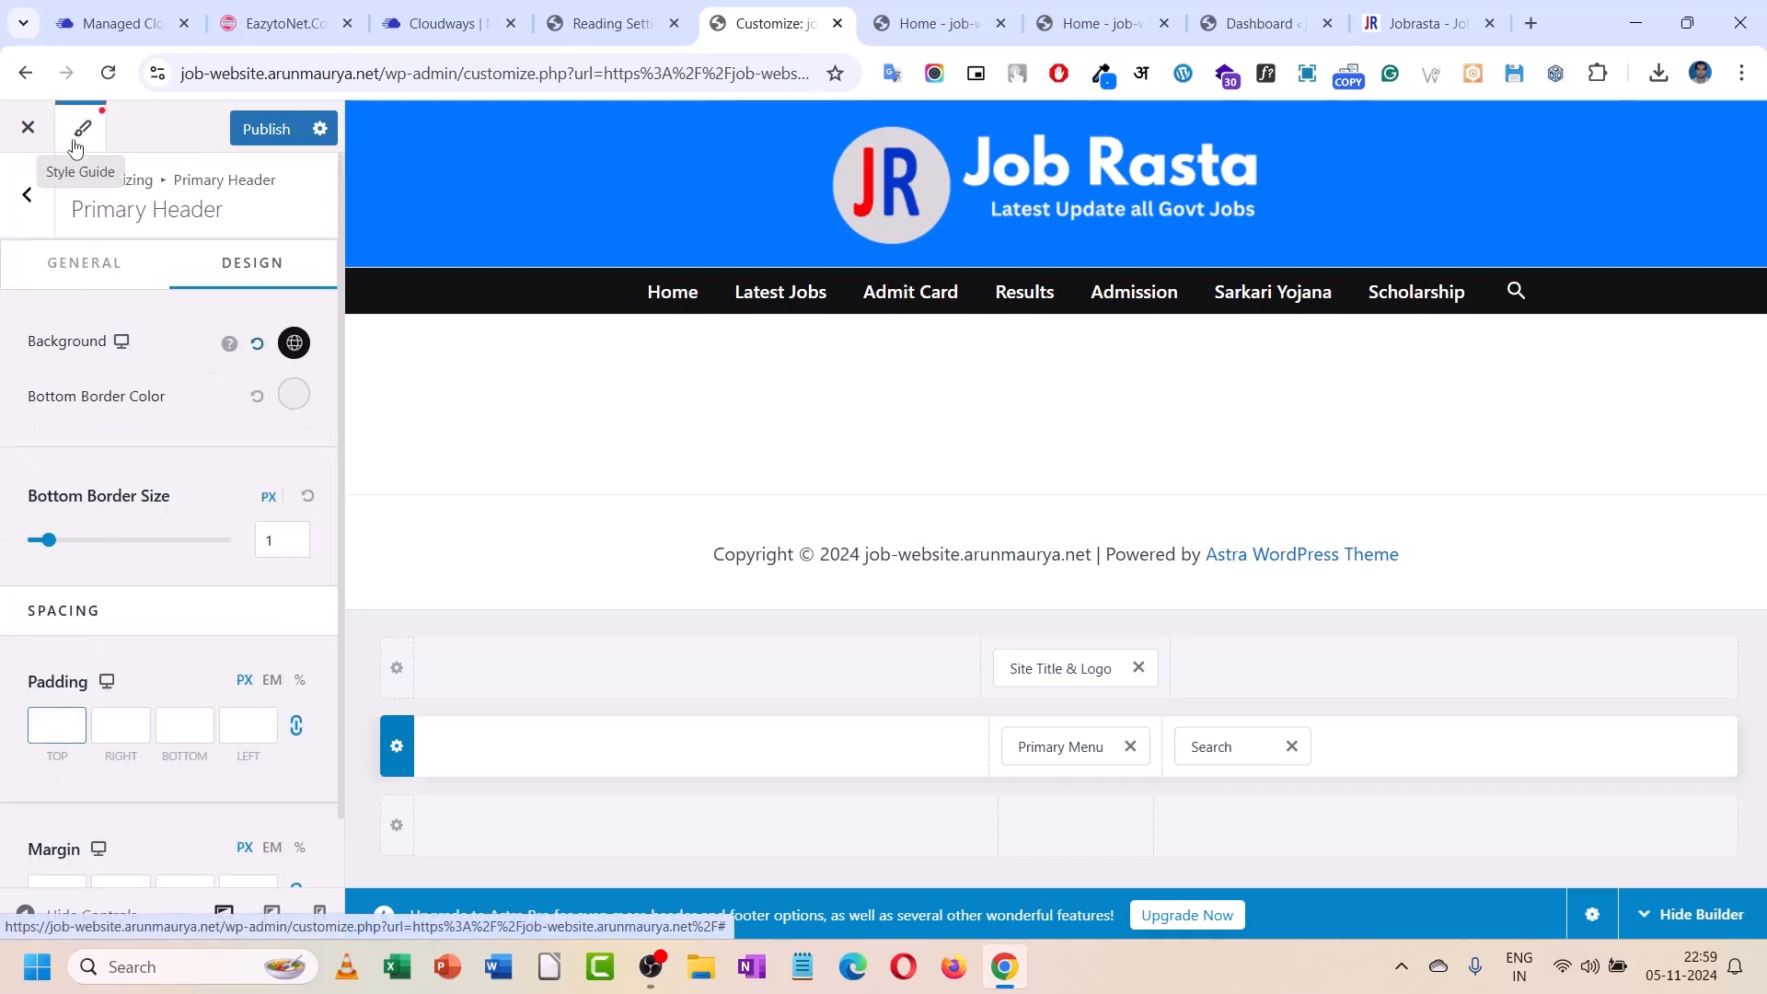
left_click(35, 205)
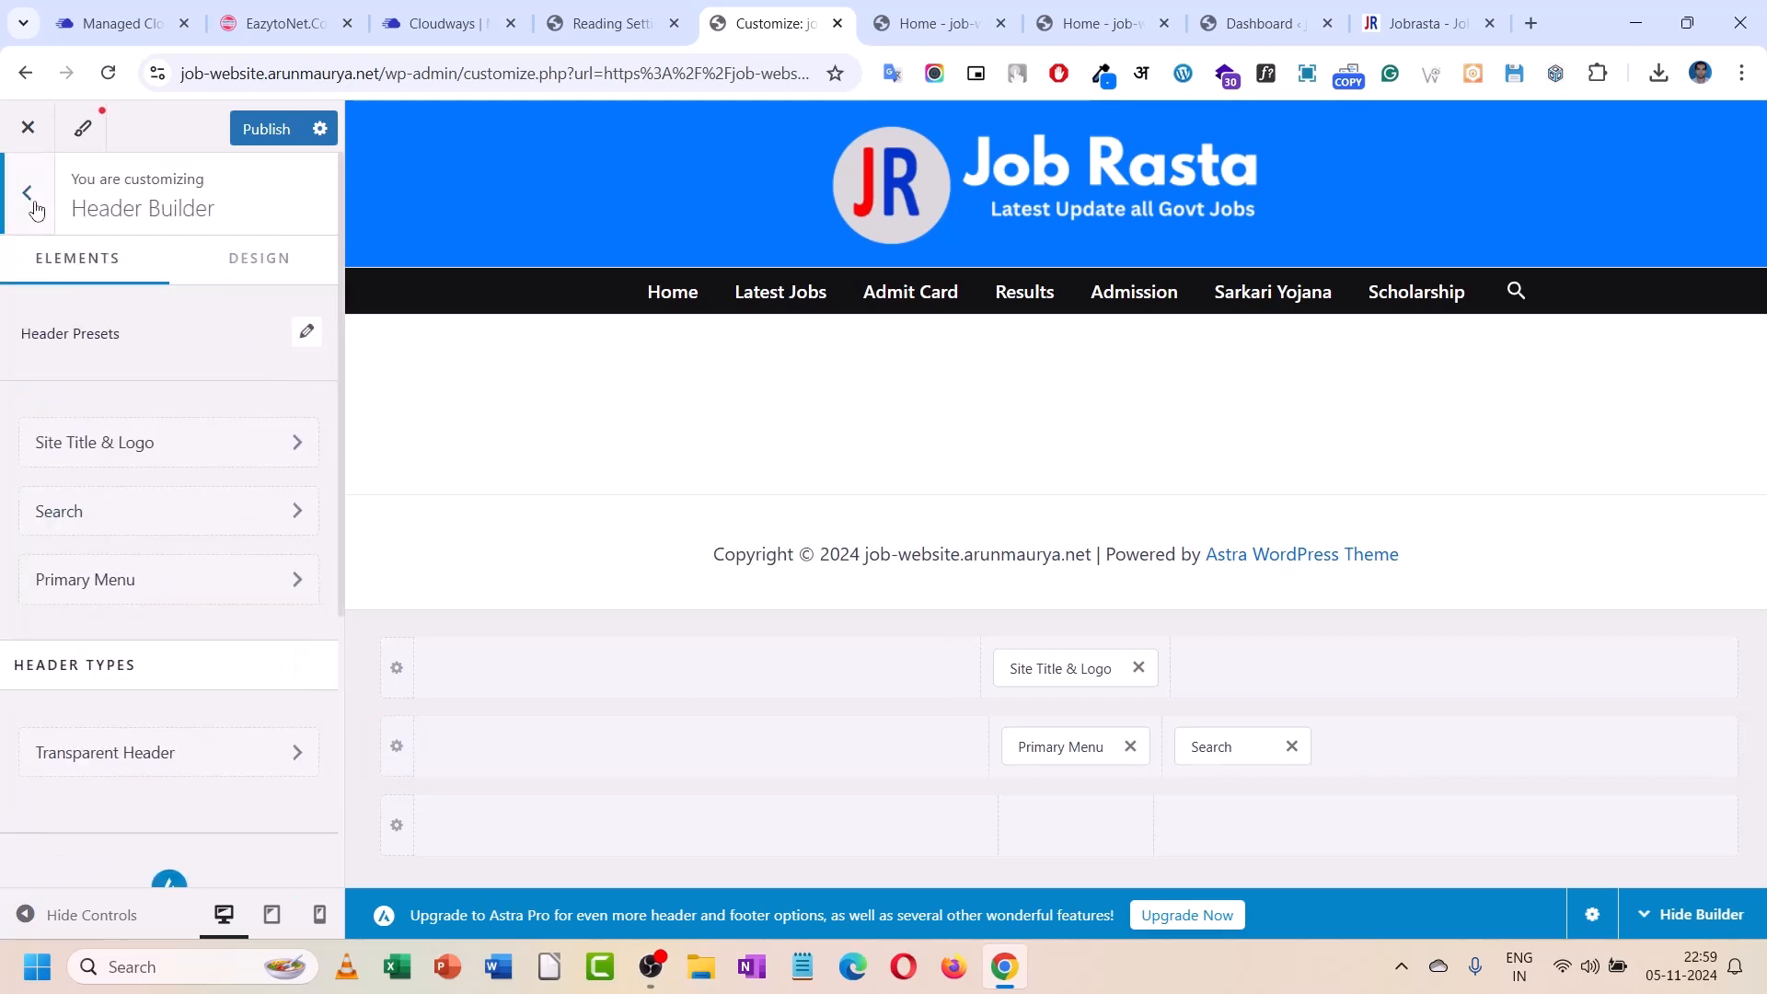
left_click(35, 206)
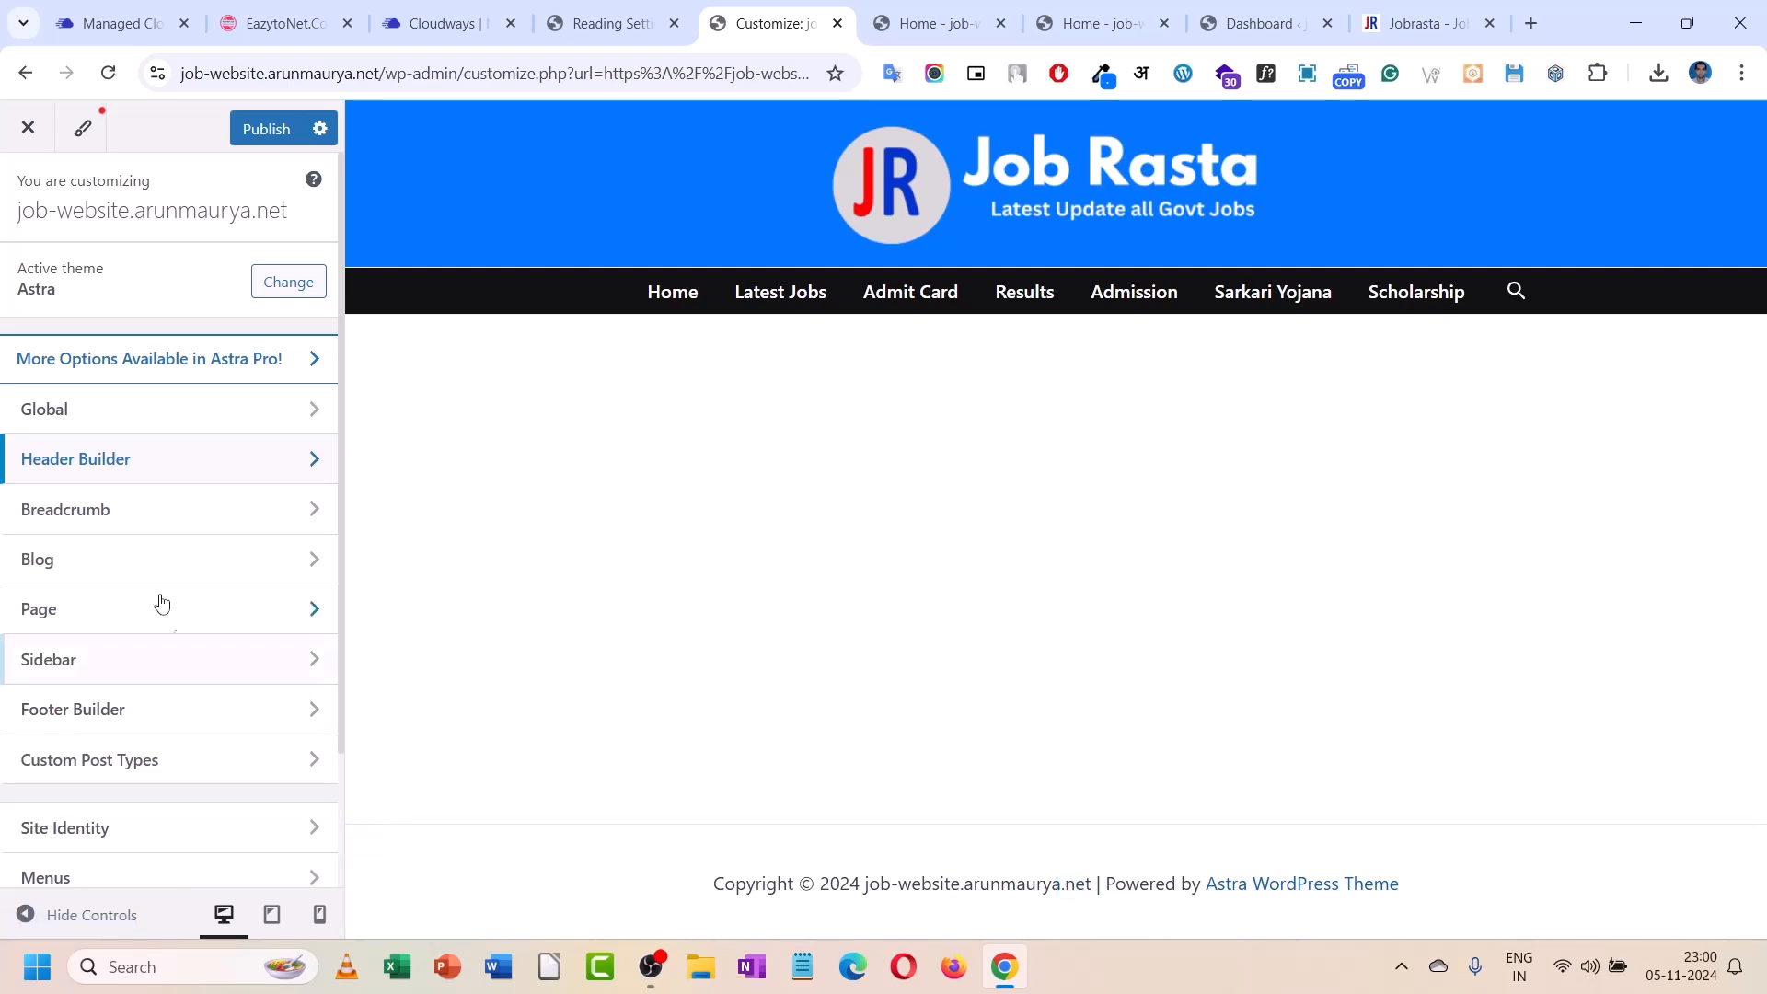
- In the Footer Builder, move Copyright to the second column of the top footer row and add a Footer Menu to the first column
left_click(115, 723)
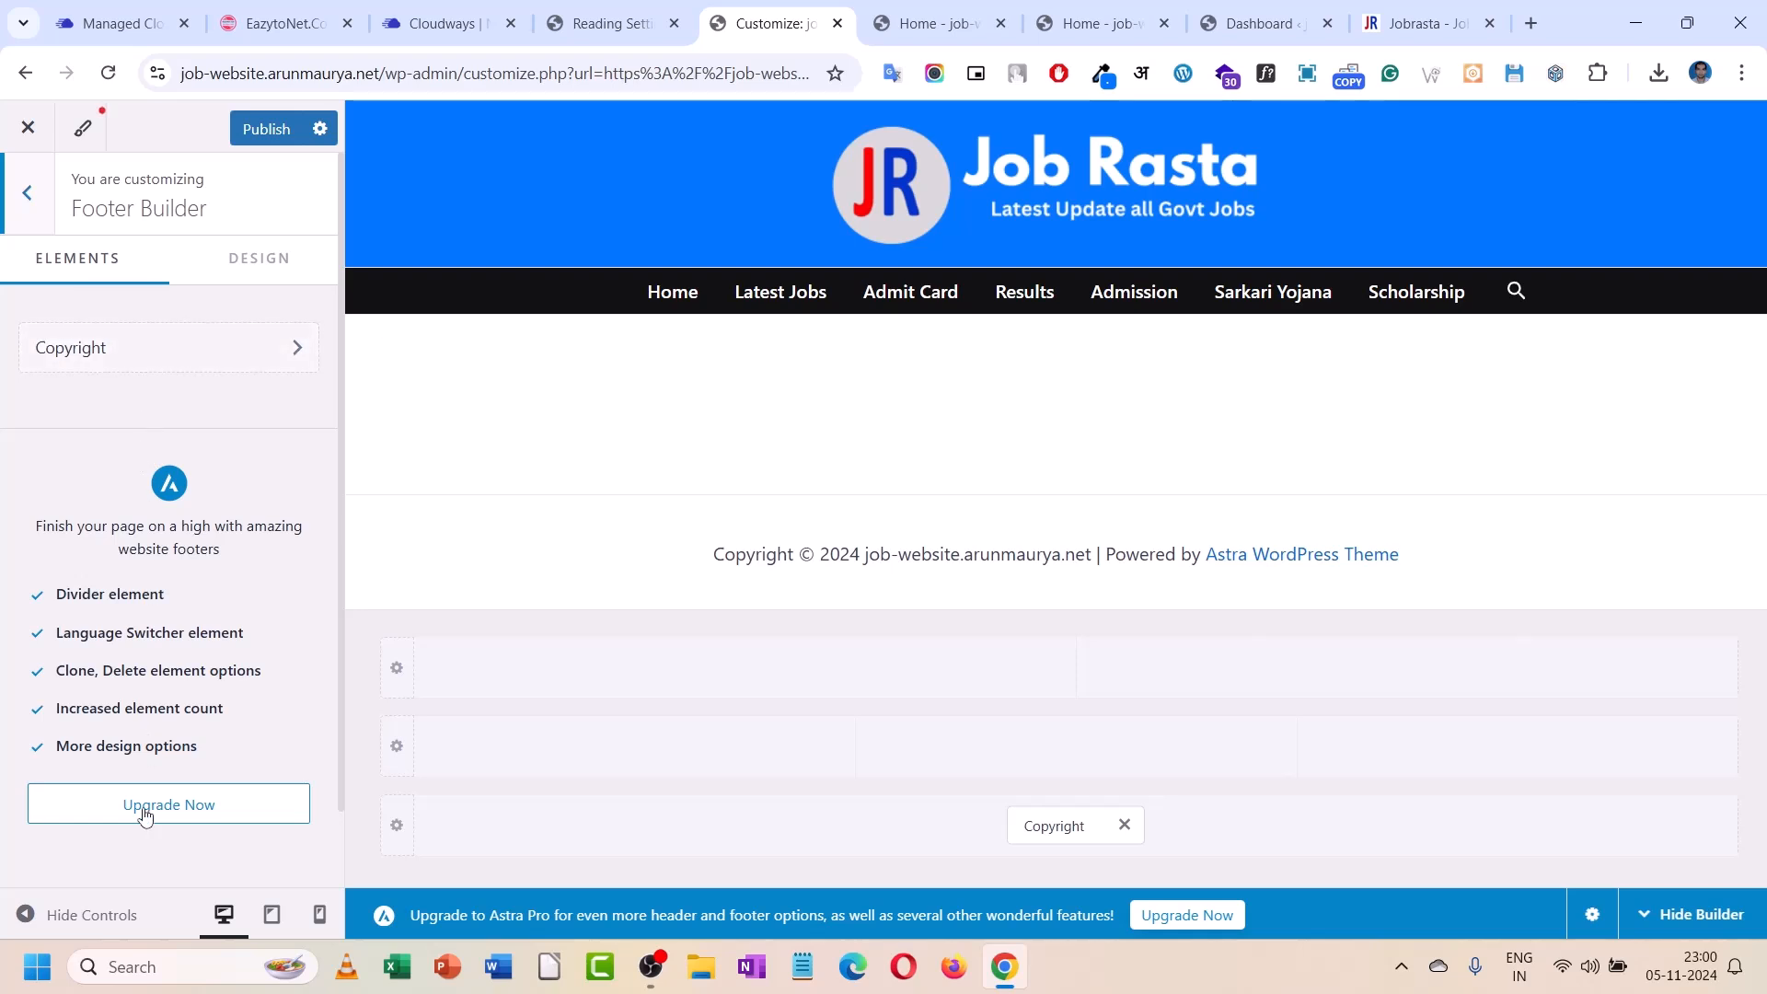
left_click(273, 281)
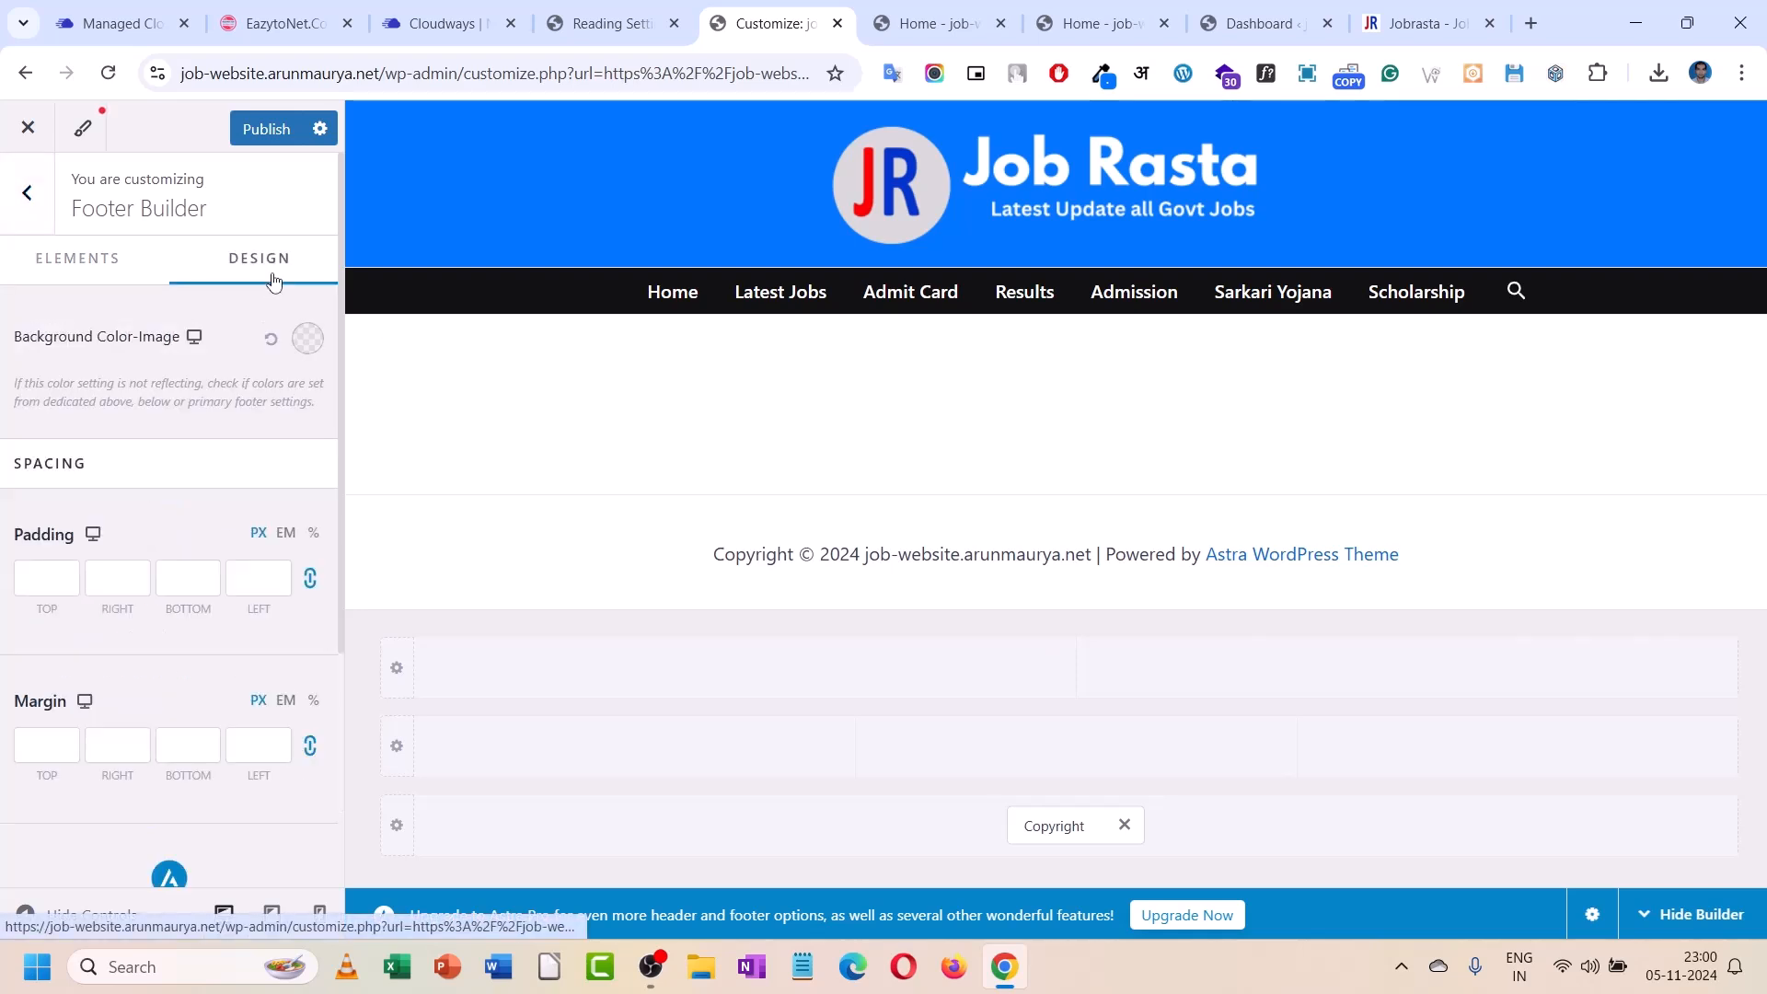
left_click(115, 276)
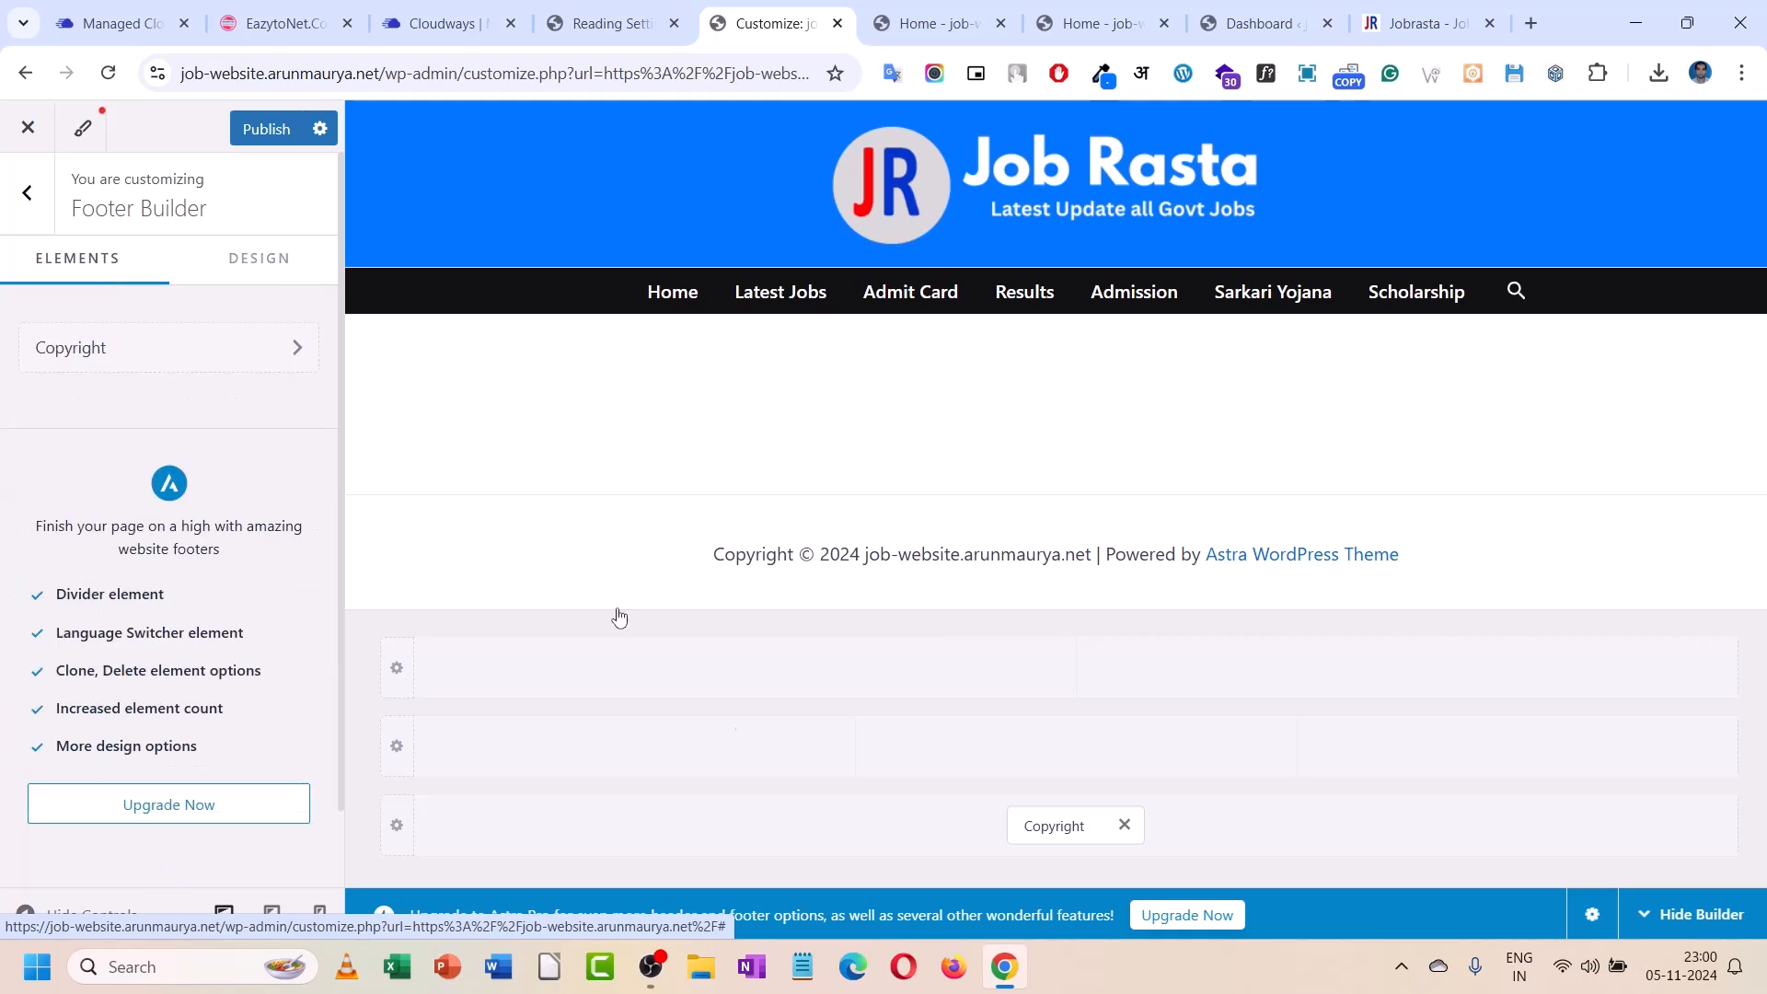
left_click_drag(1057, 828, 1172, 699)
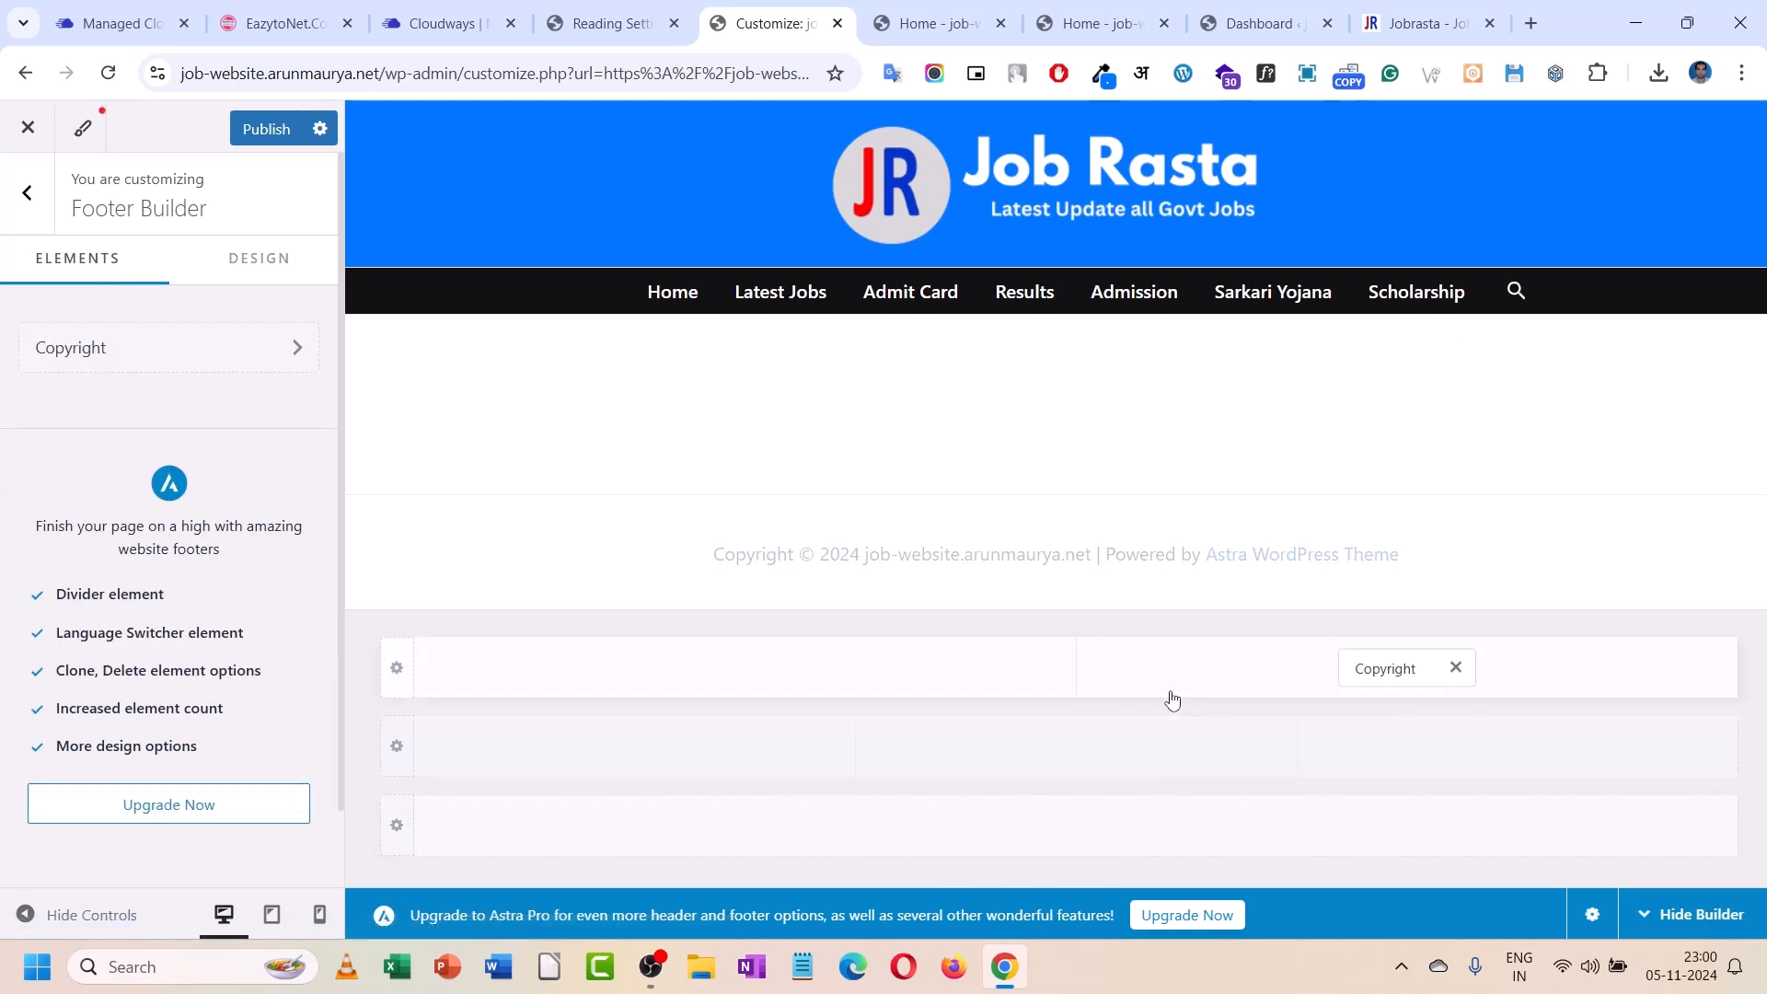
left_click(736, 684)
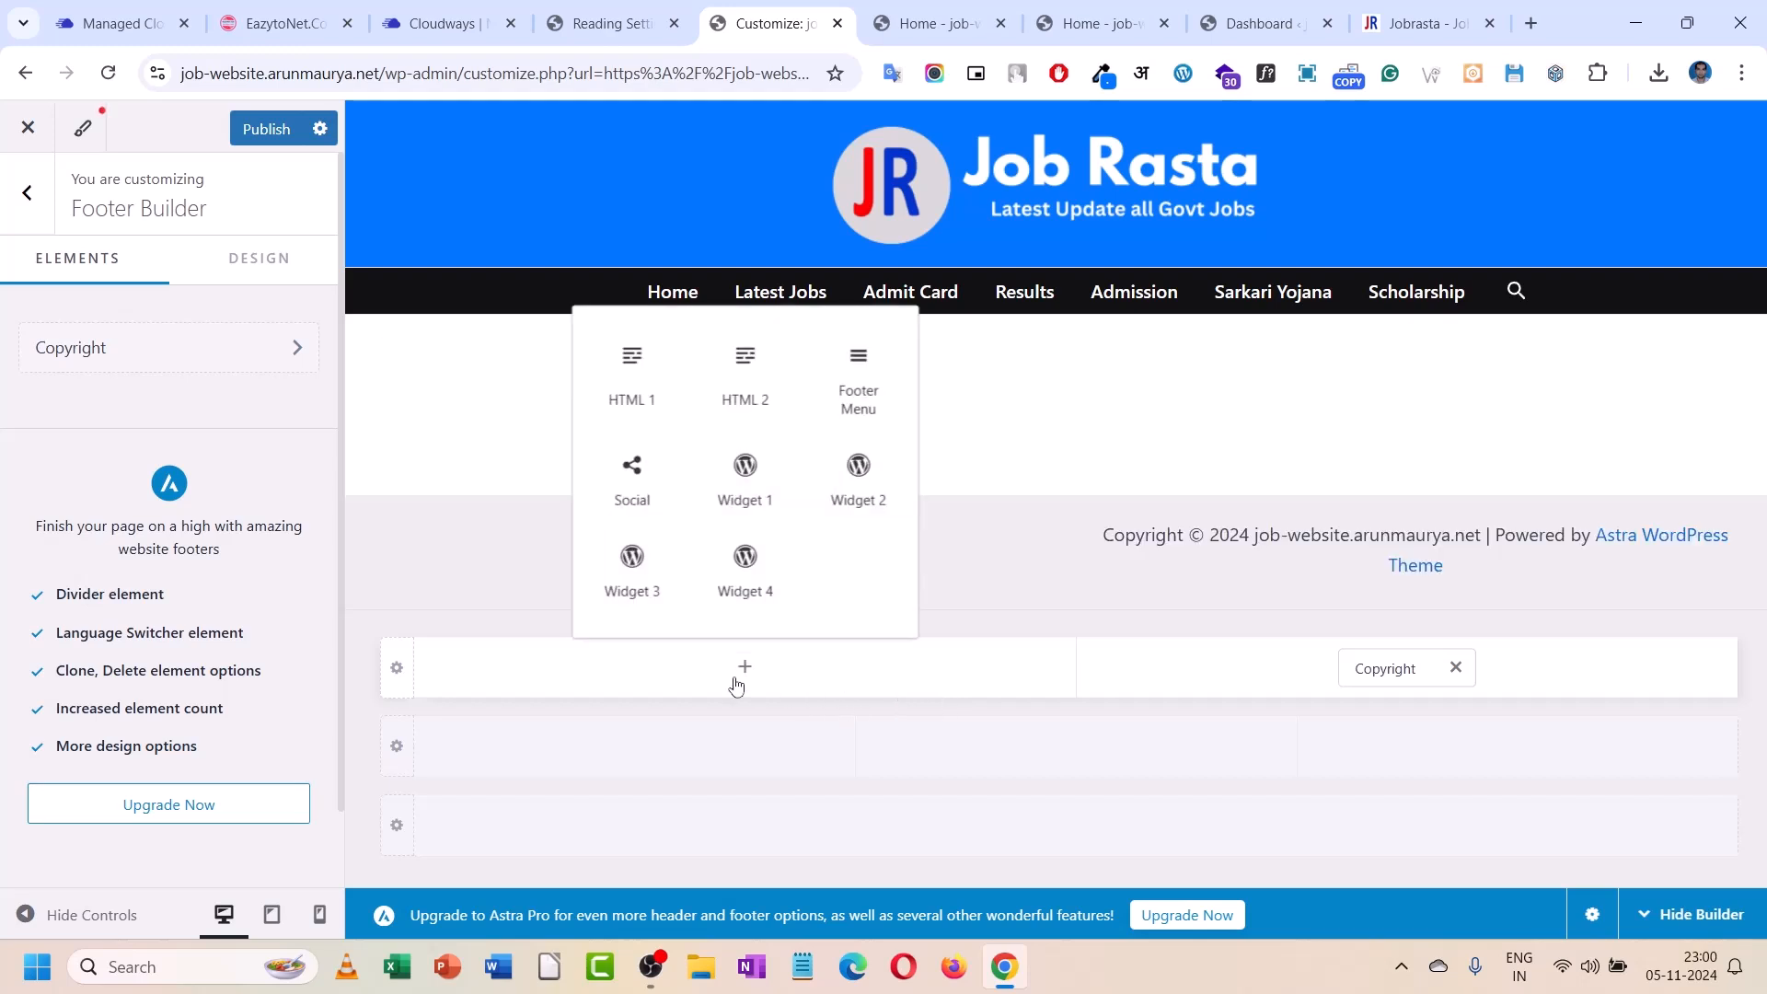
left_click(870, 400)
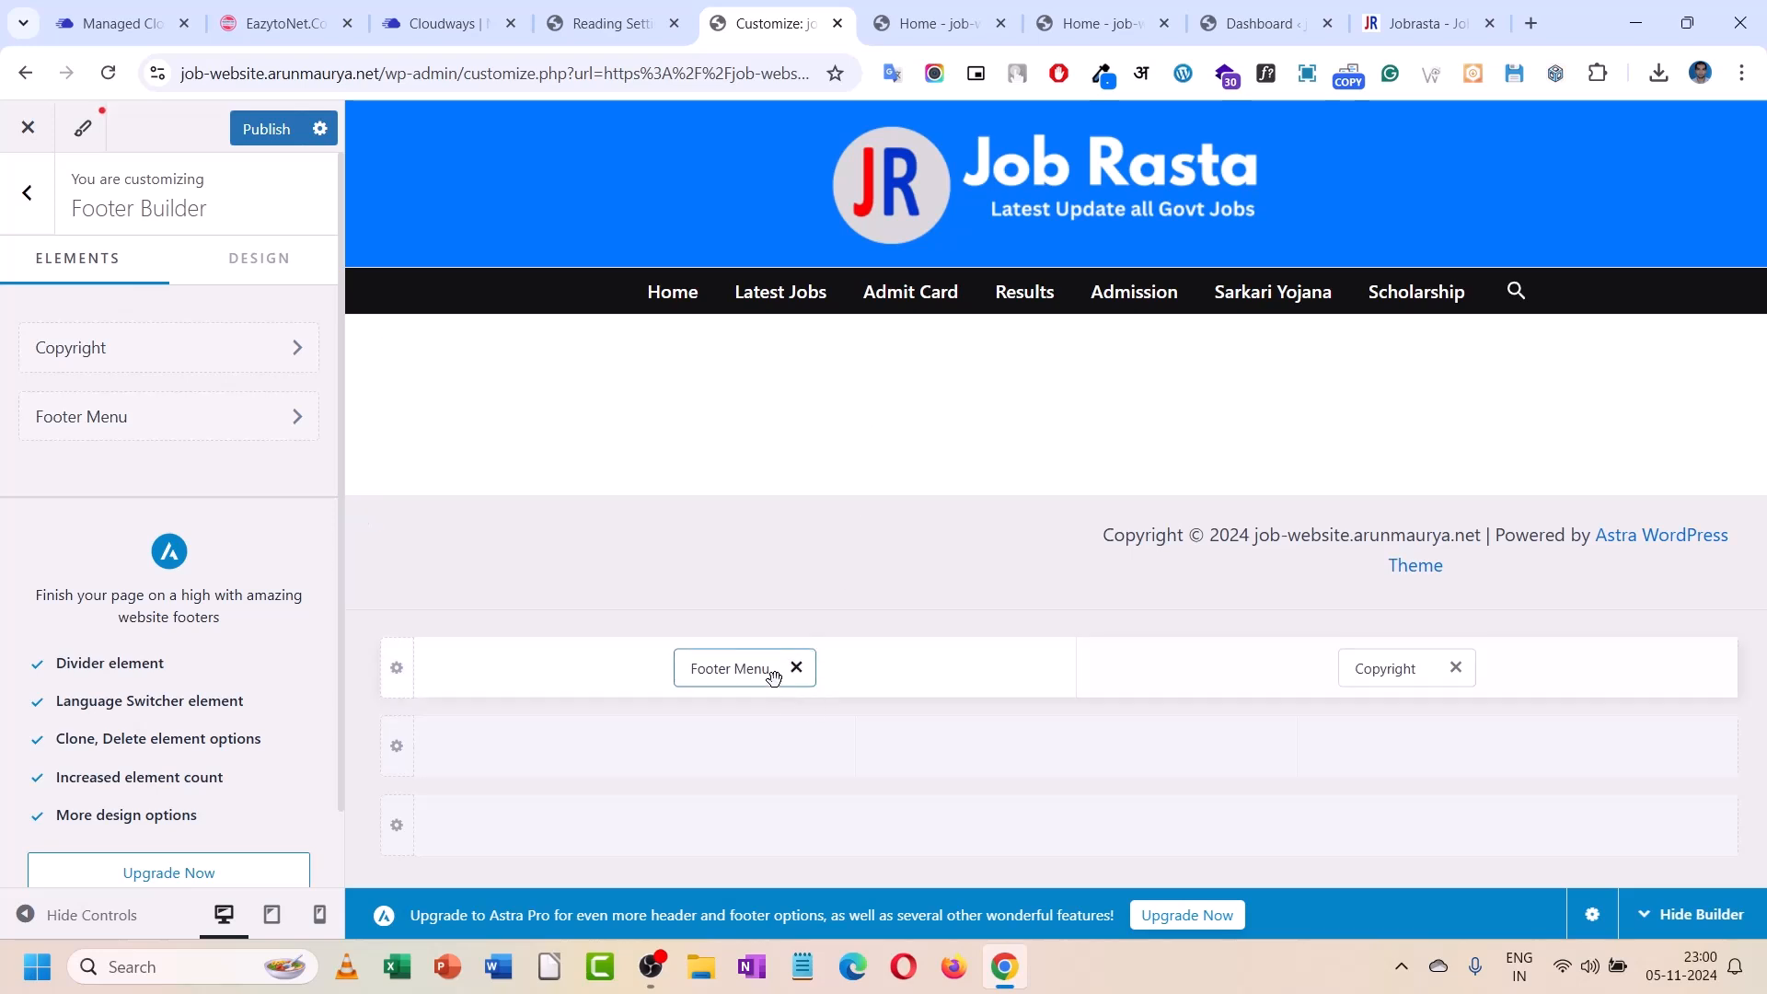
left_click(1390, 671)
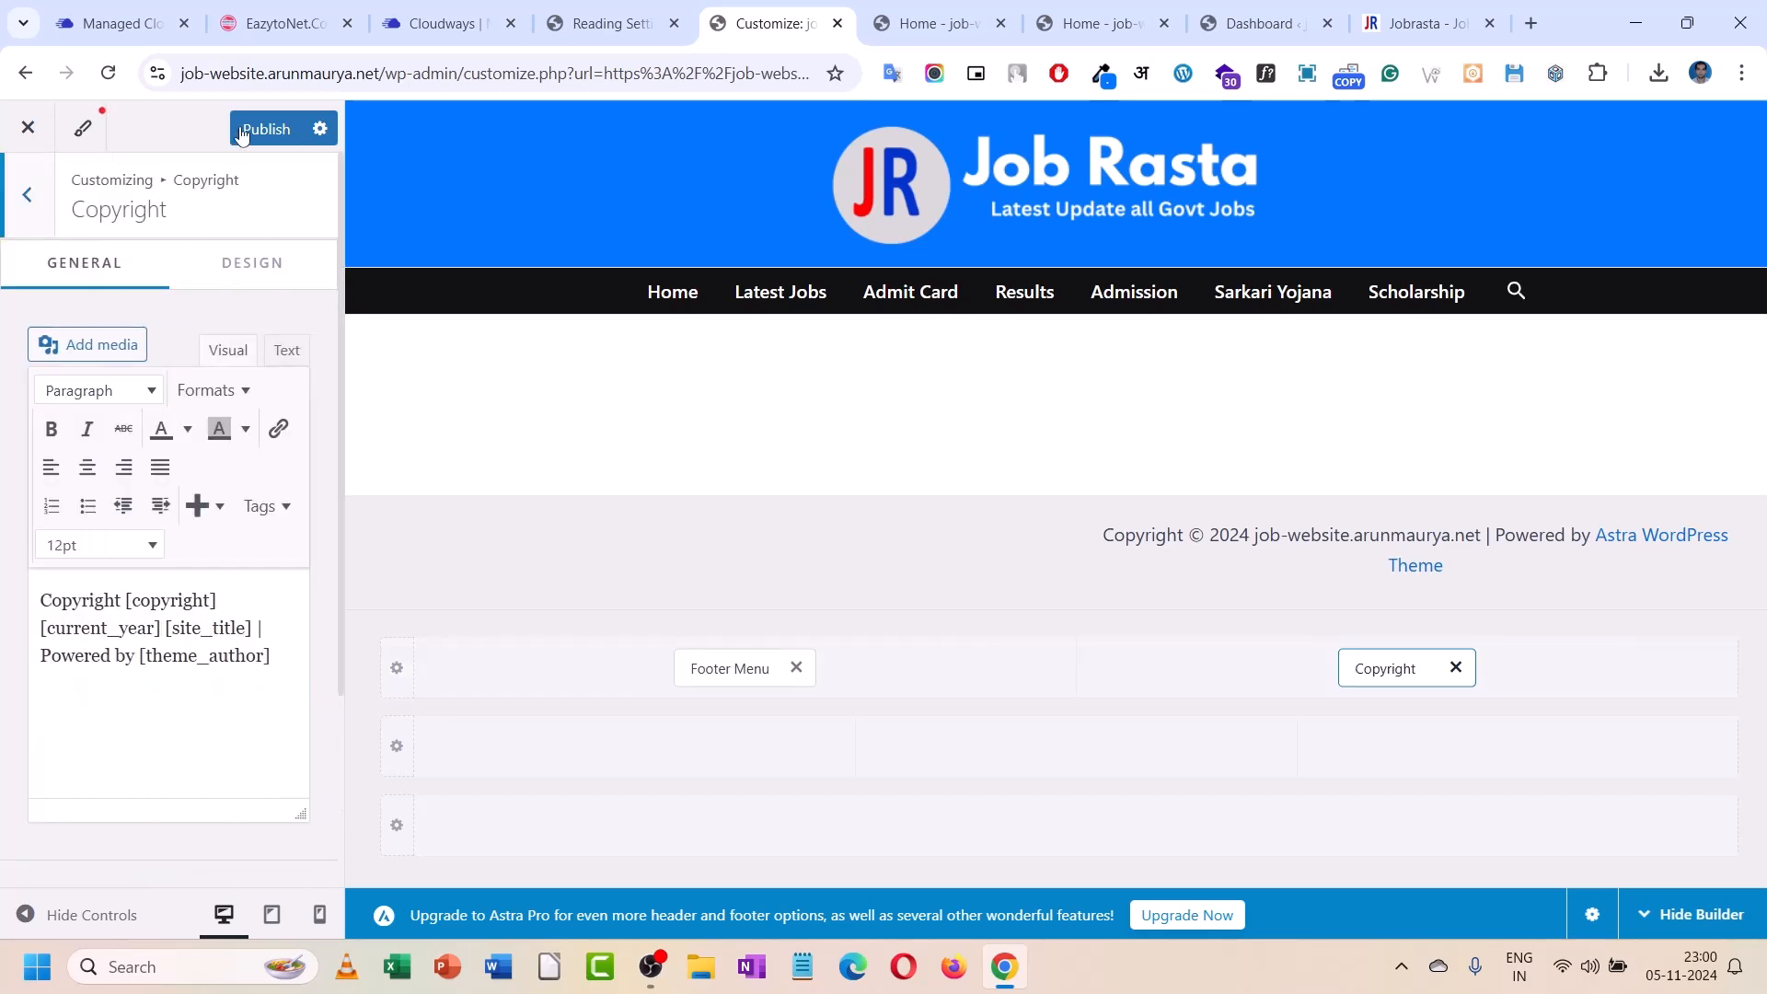
left_click(377, 73)
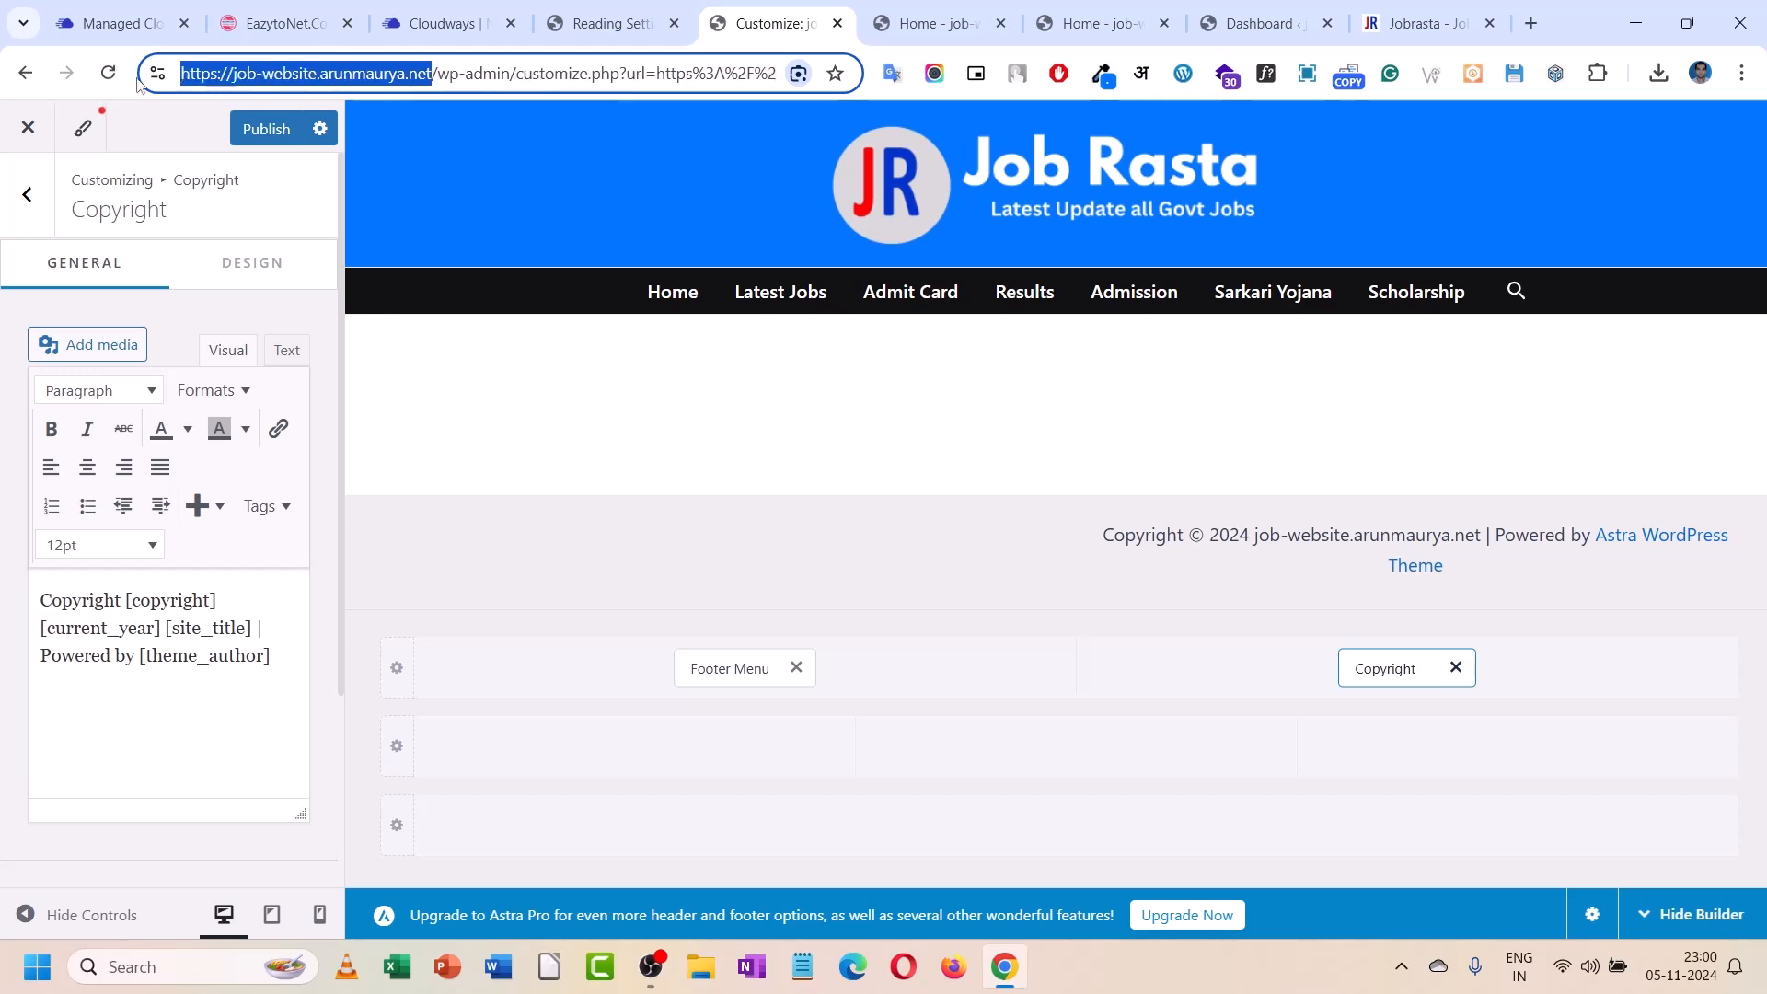
left_click(257, 74)
left_click_drag(234, 73, 432, 72)
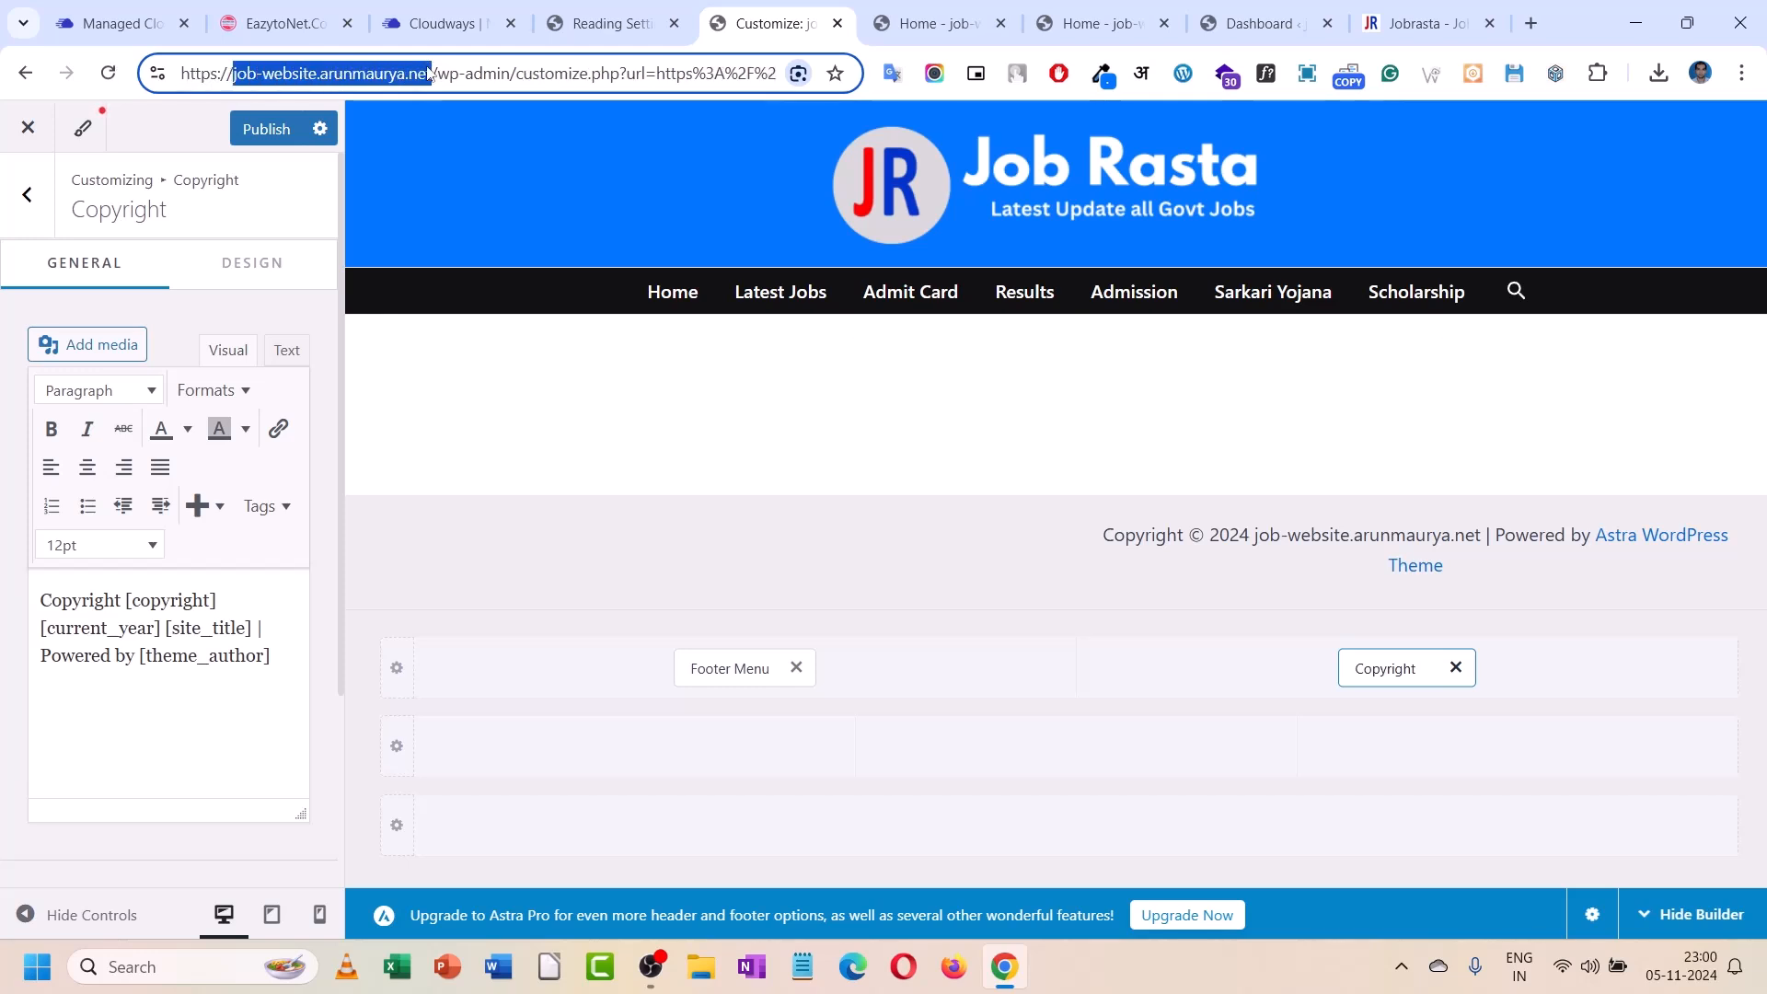
right_click(402, 76)
left_click(462, 279)
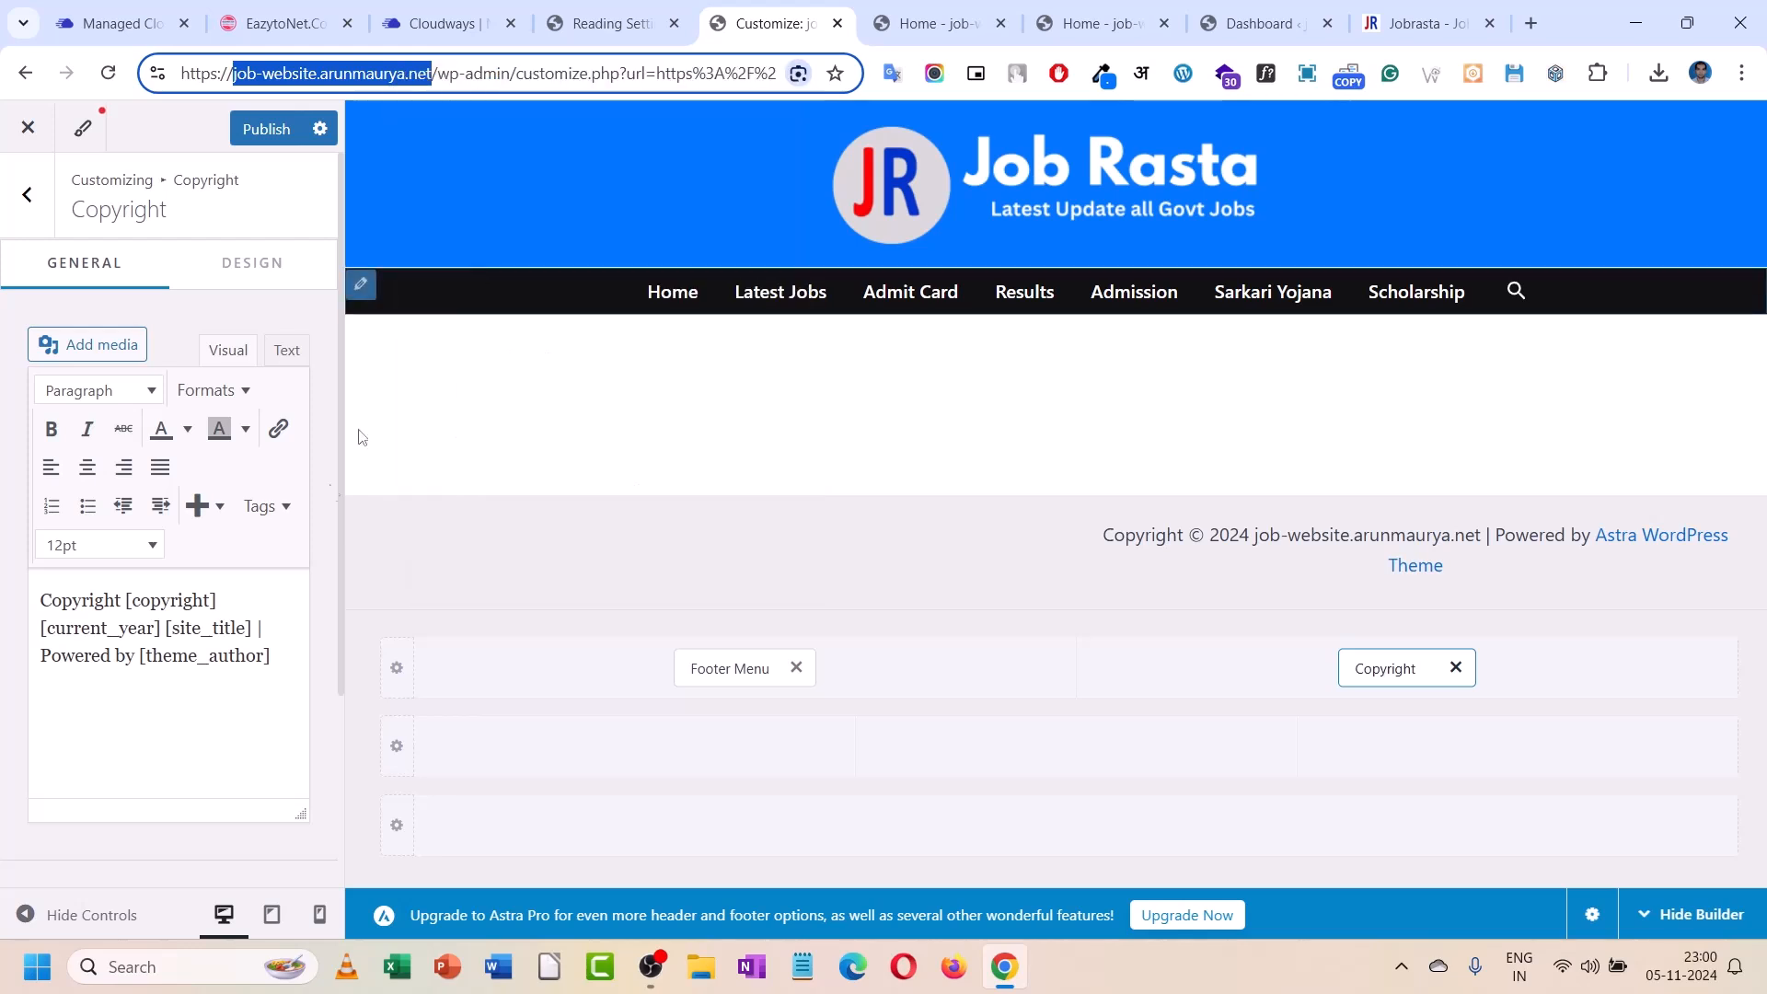
- Replace the site title and theme author text after [current_year] in the copyright with the copied domain name, and publish the footer
left_click_drag(163, 629, 273, 662)
right_click(251, 673)
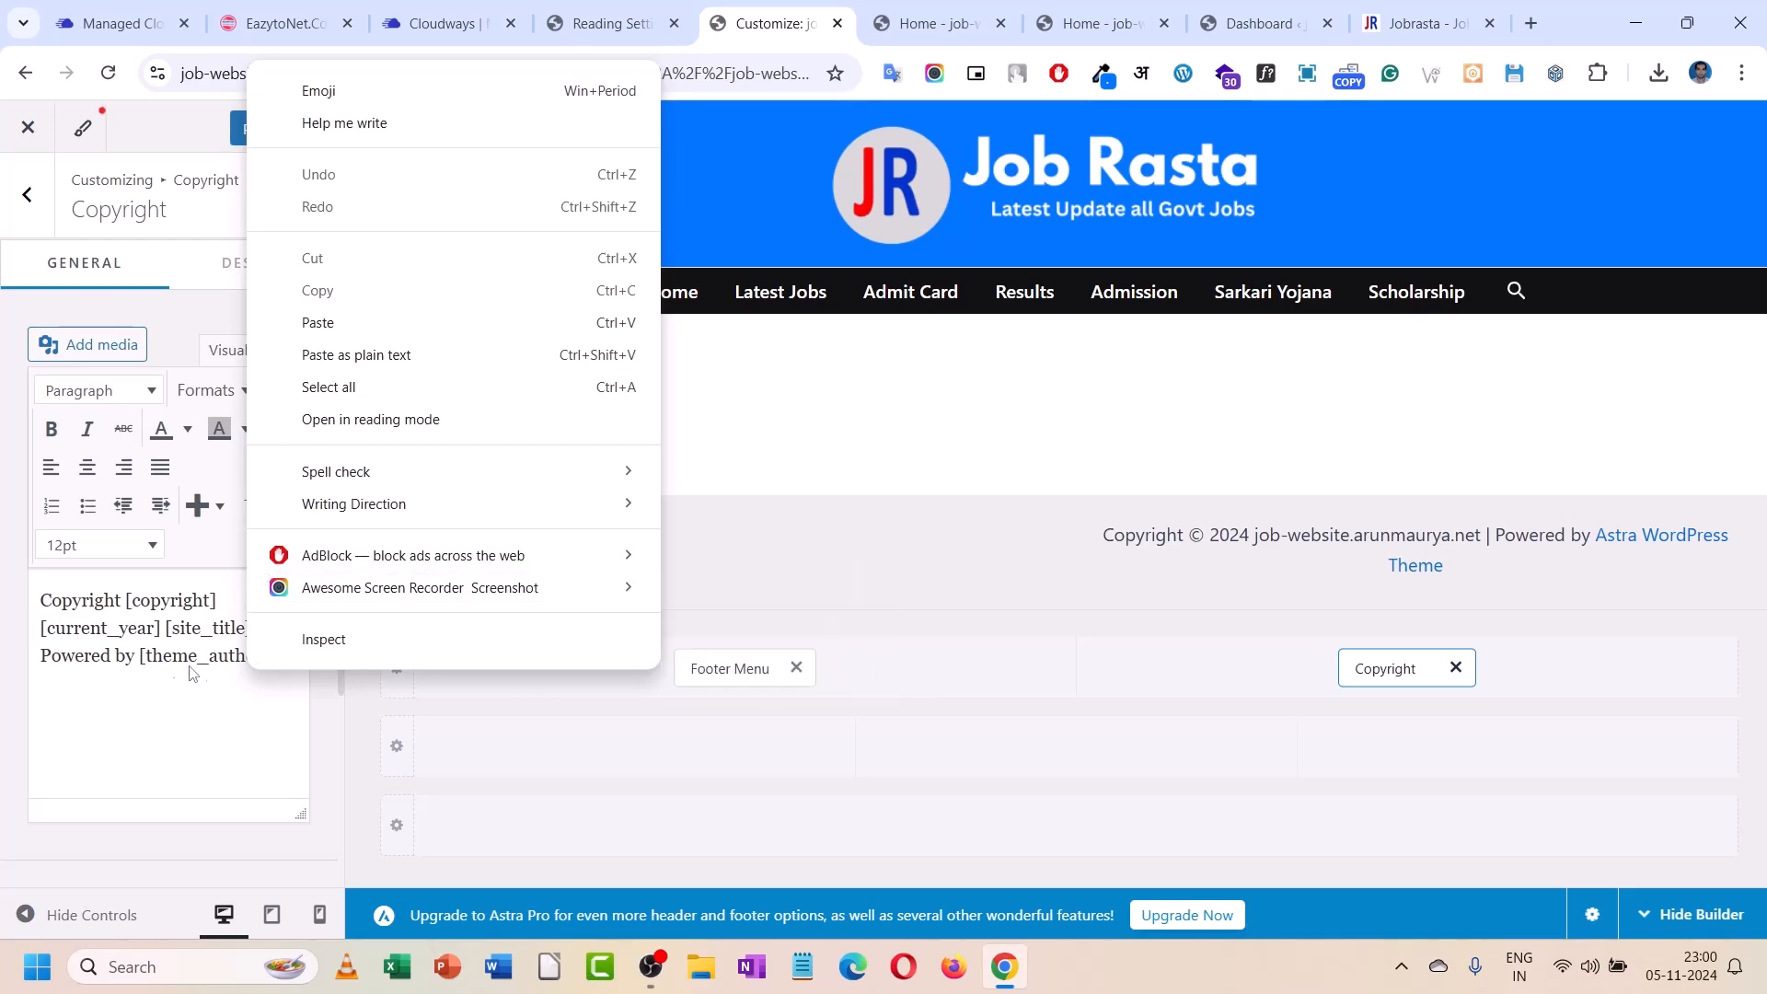
left_click(163, 635)
left_click_drag(164, 633, 274, 659)
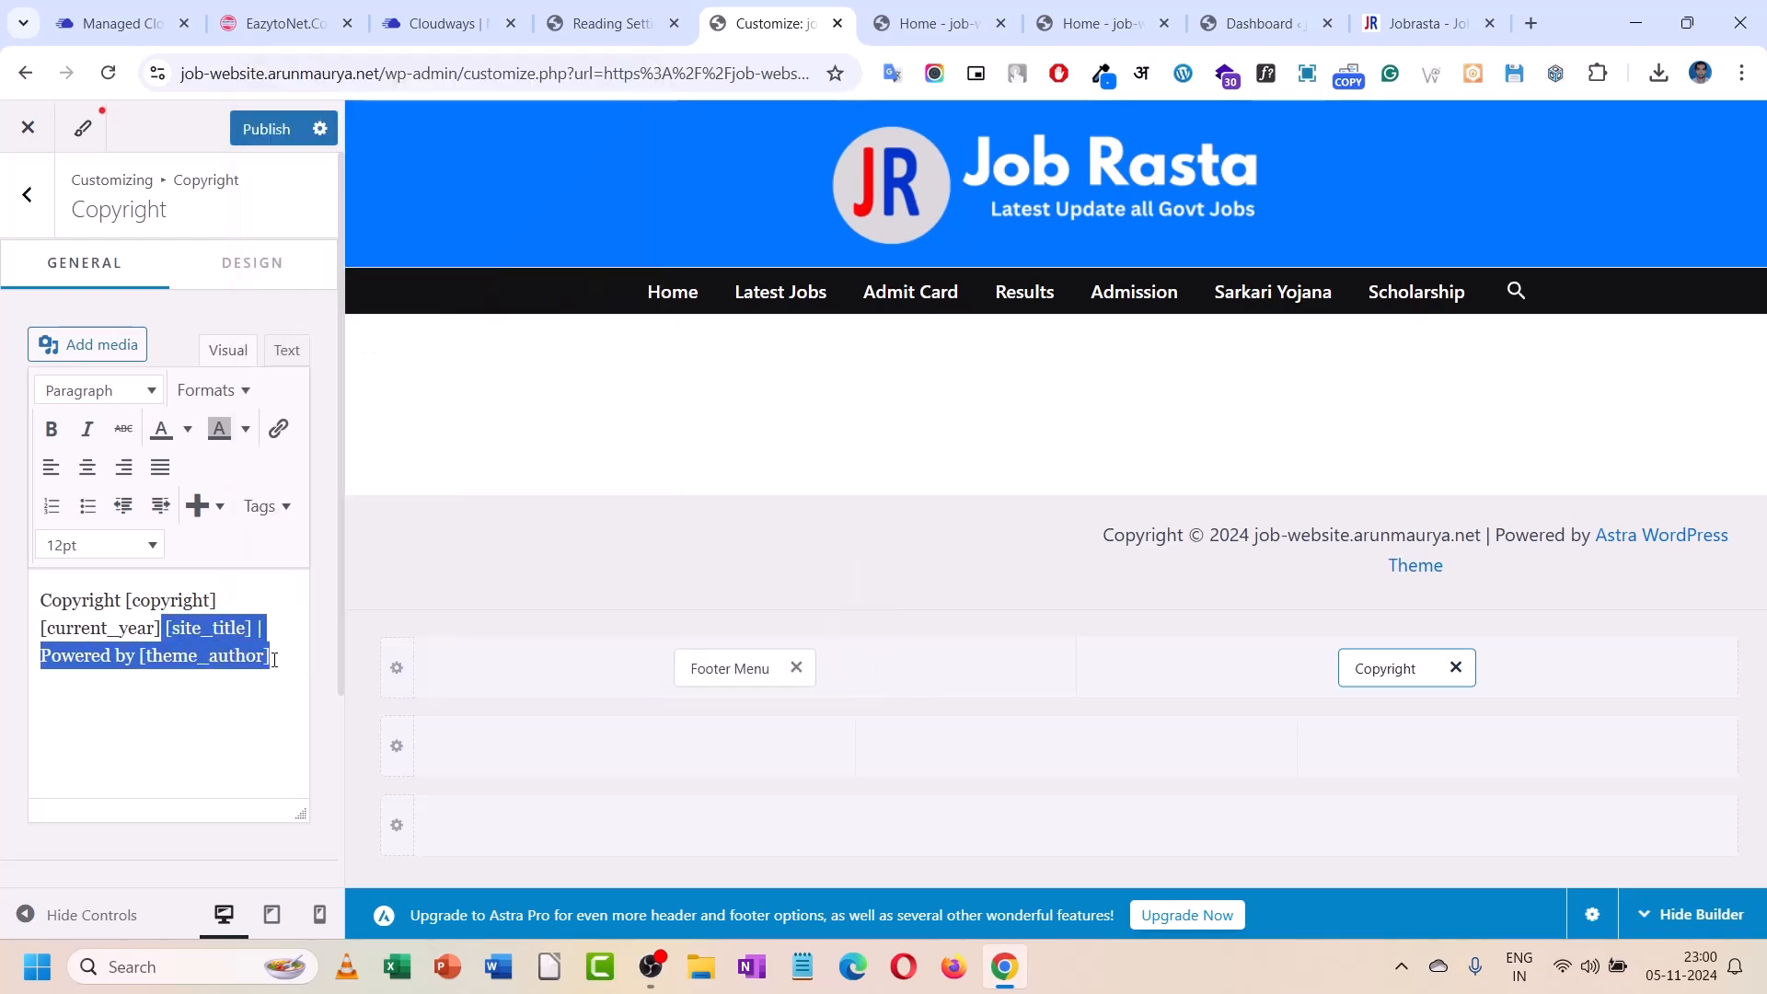
key("BackSpace")
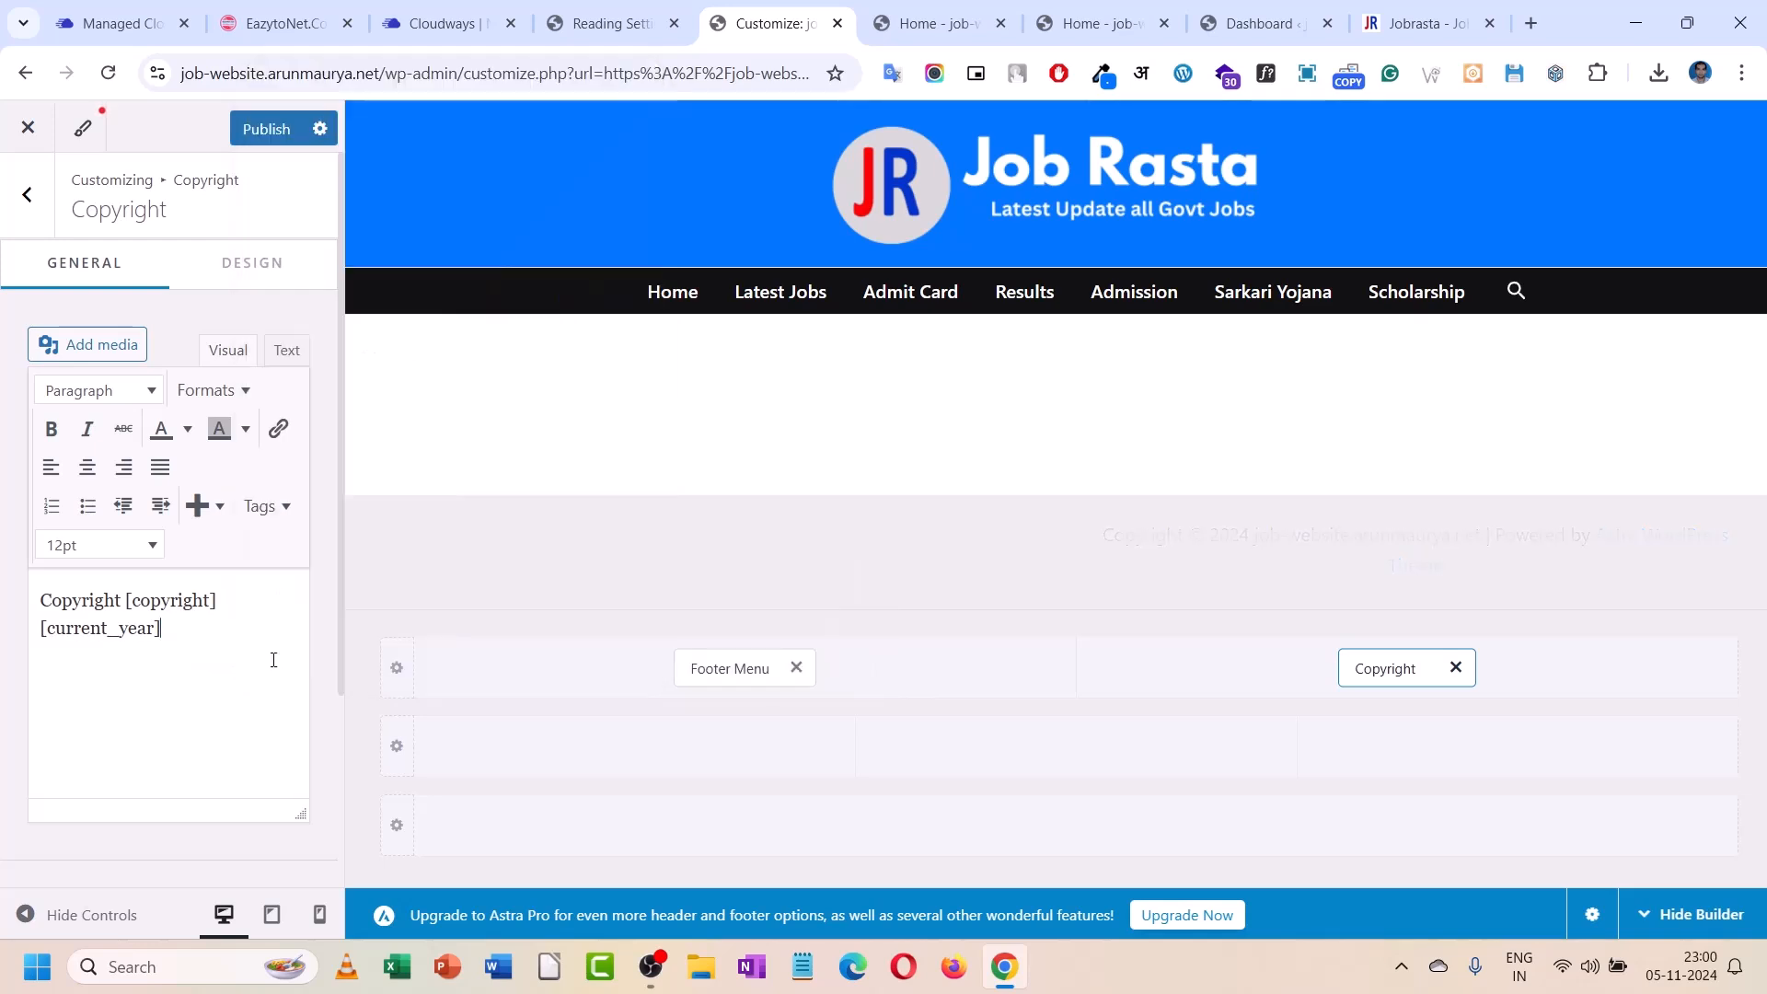
right_click(273, 660)
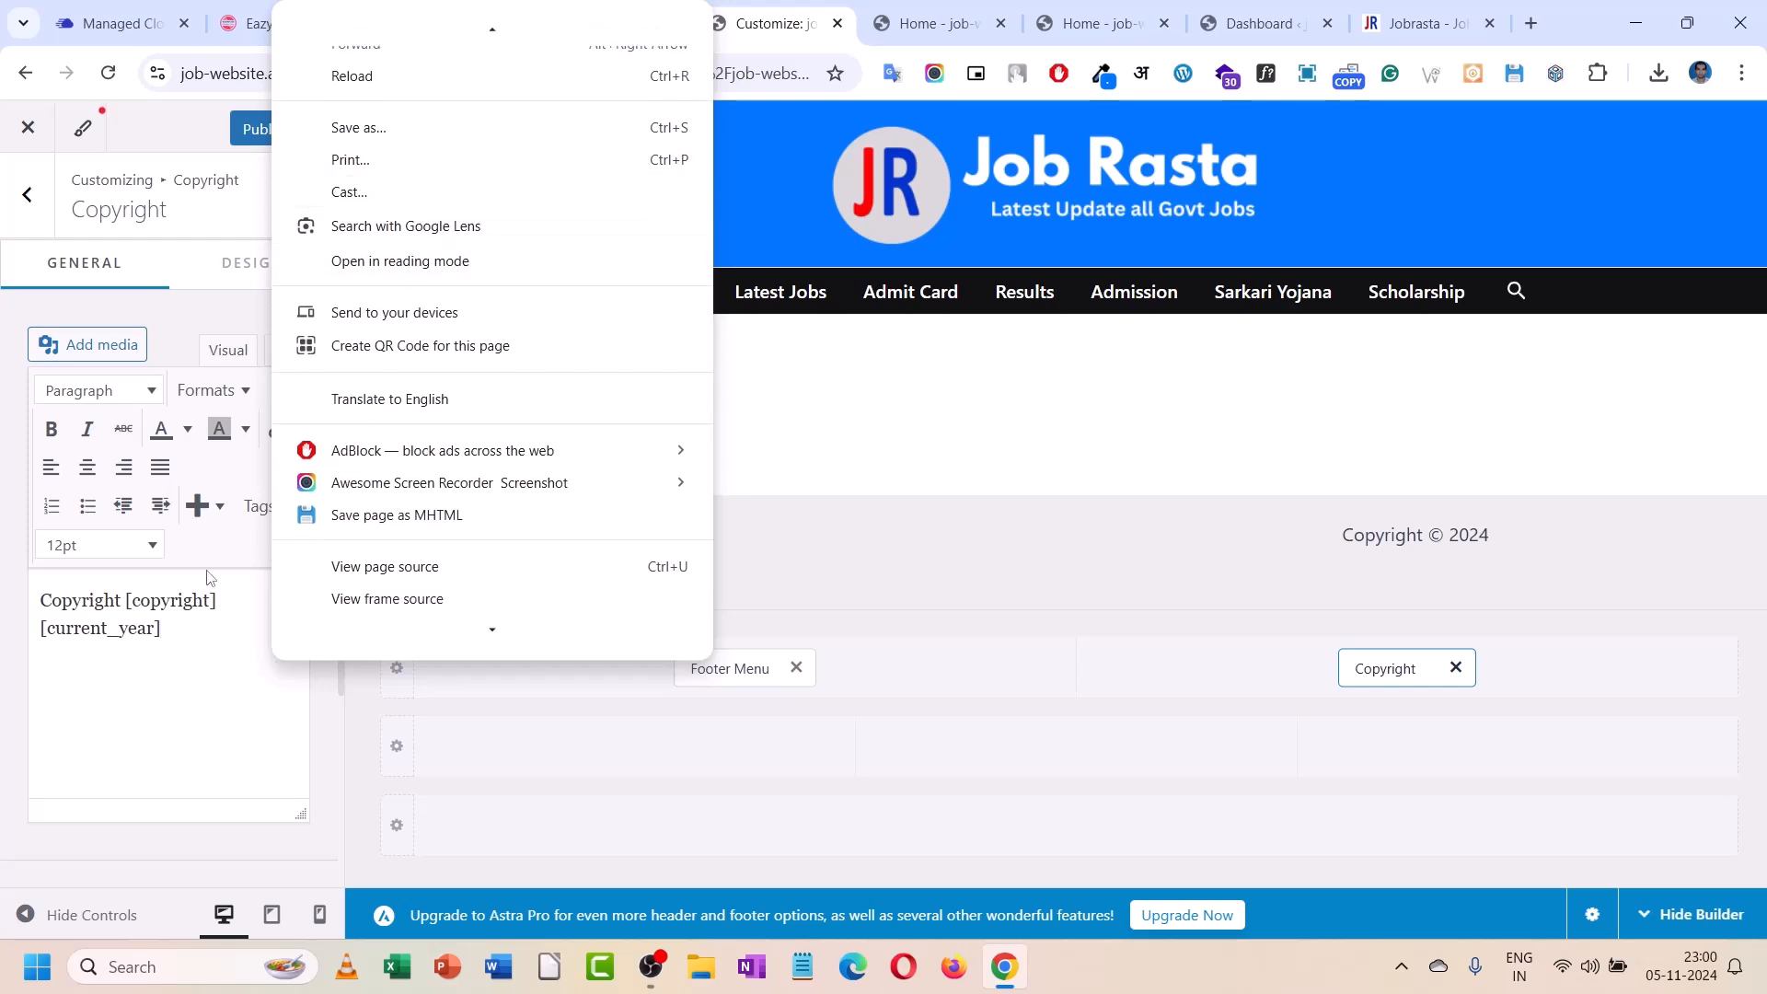
left_click(219, 629)
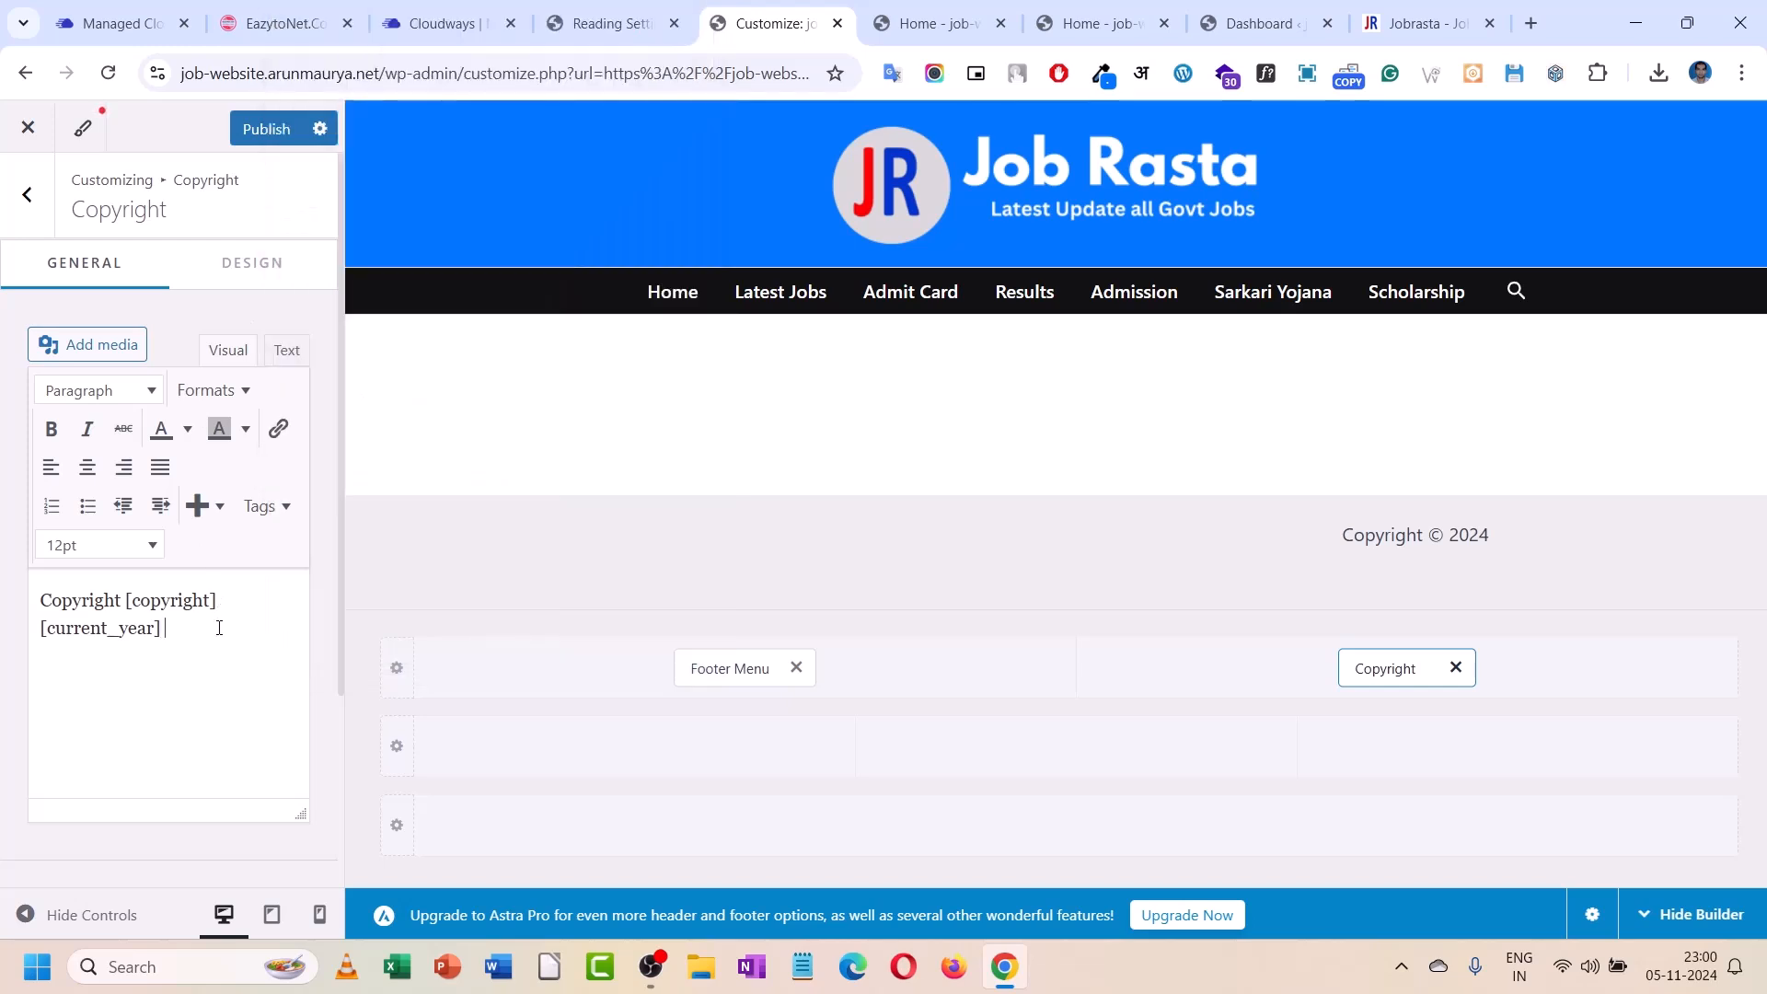
key("ctrl+v")
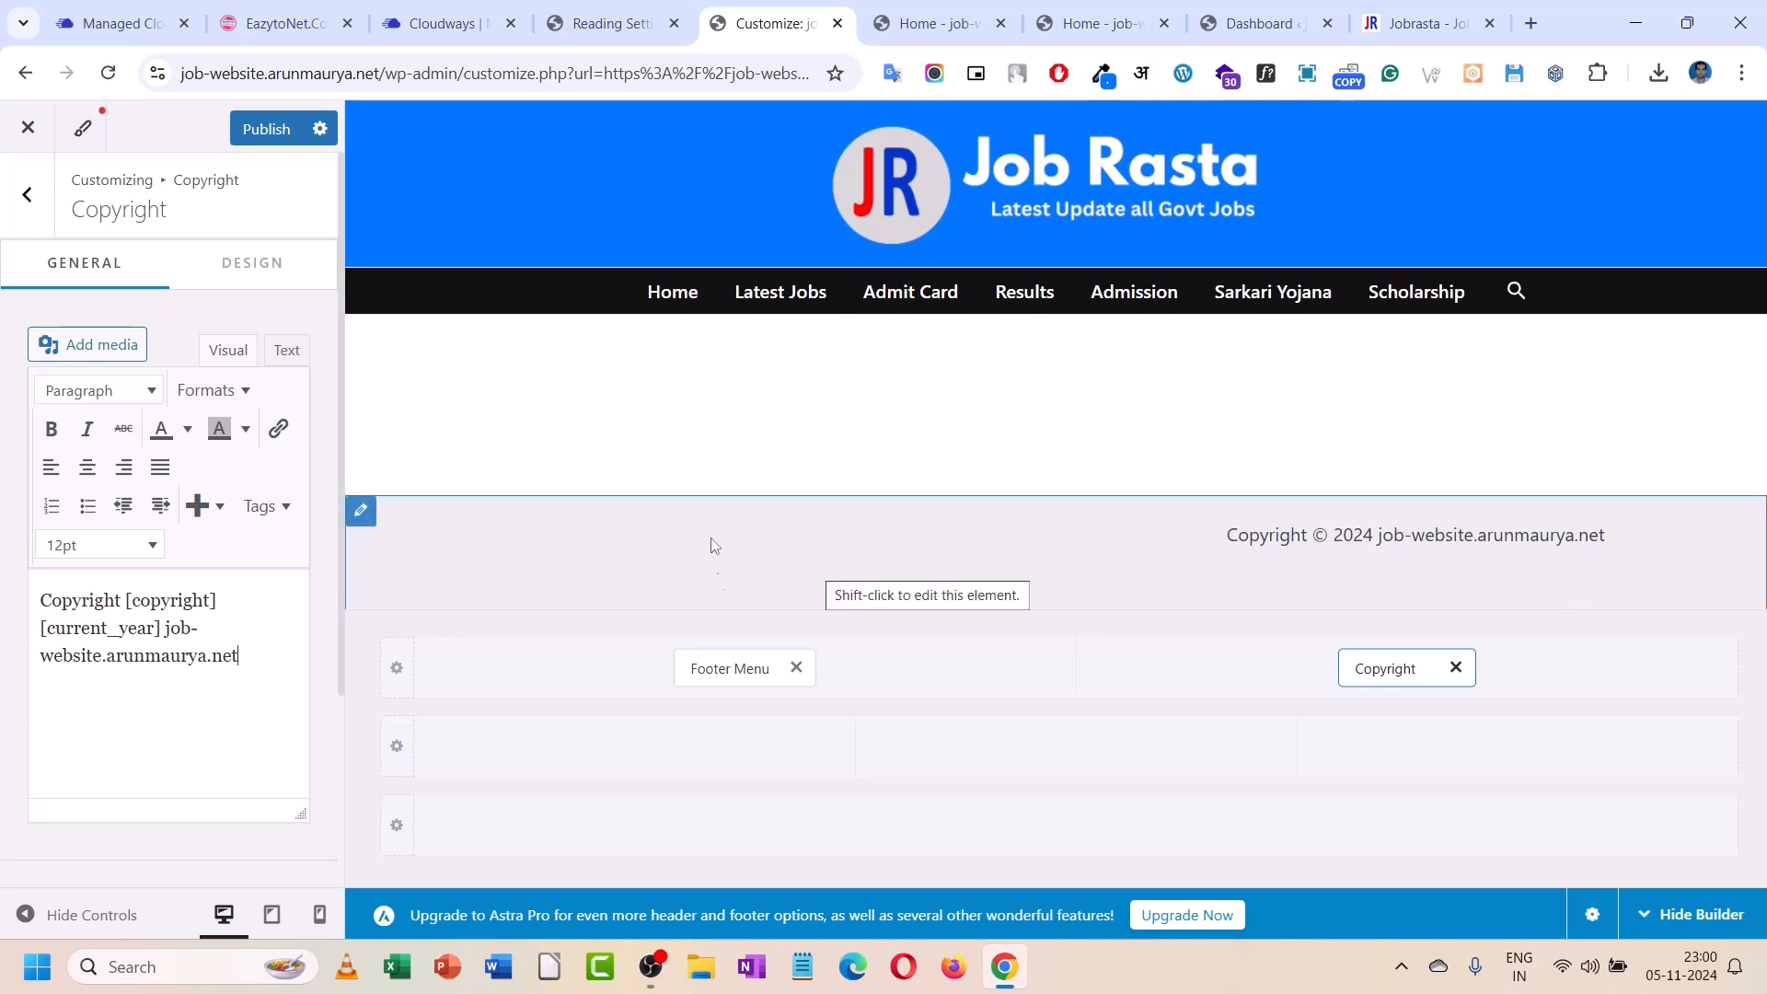
left_click(259, 130)
- Switch to the WordPress admin's Reading Settings tab and publish a new blank page titled "Disclaimer"
left_click(552, 25)
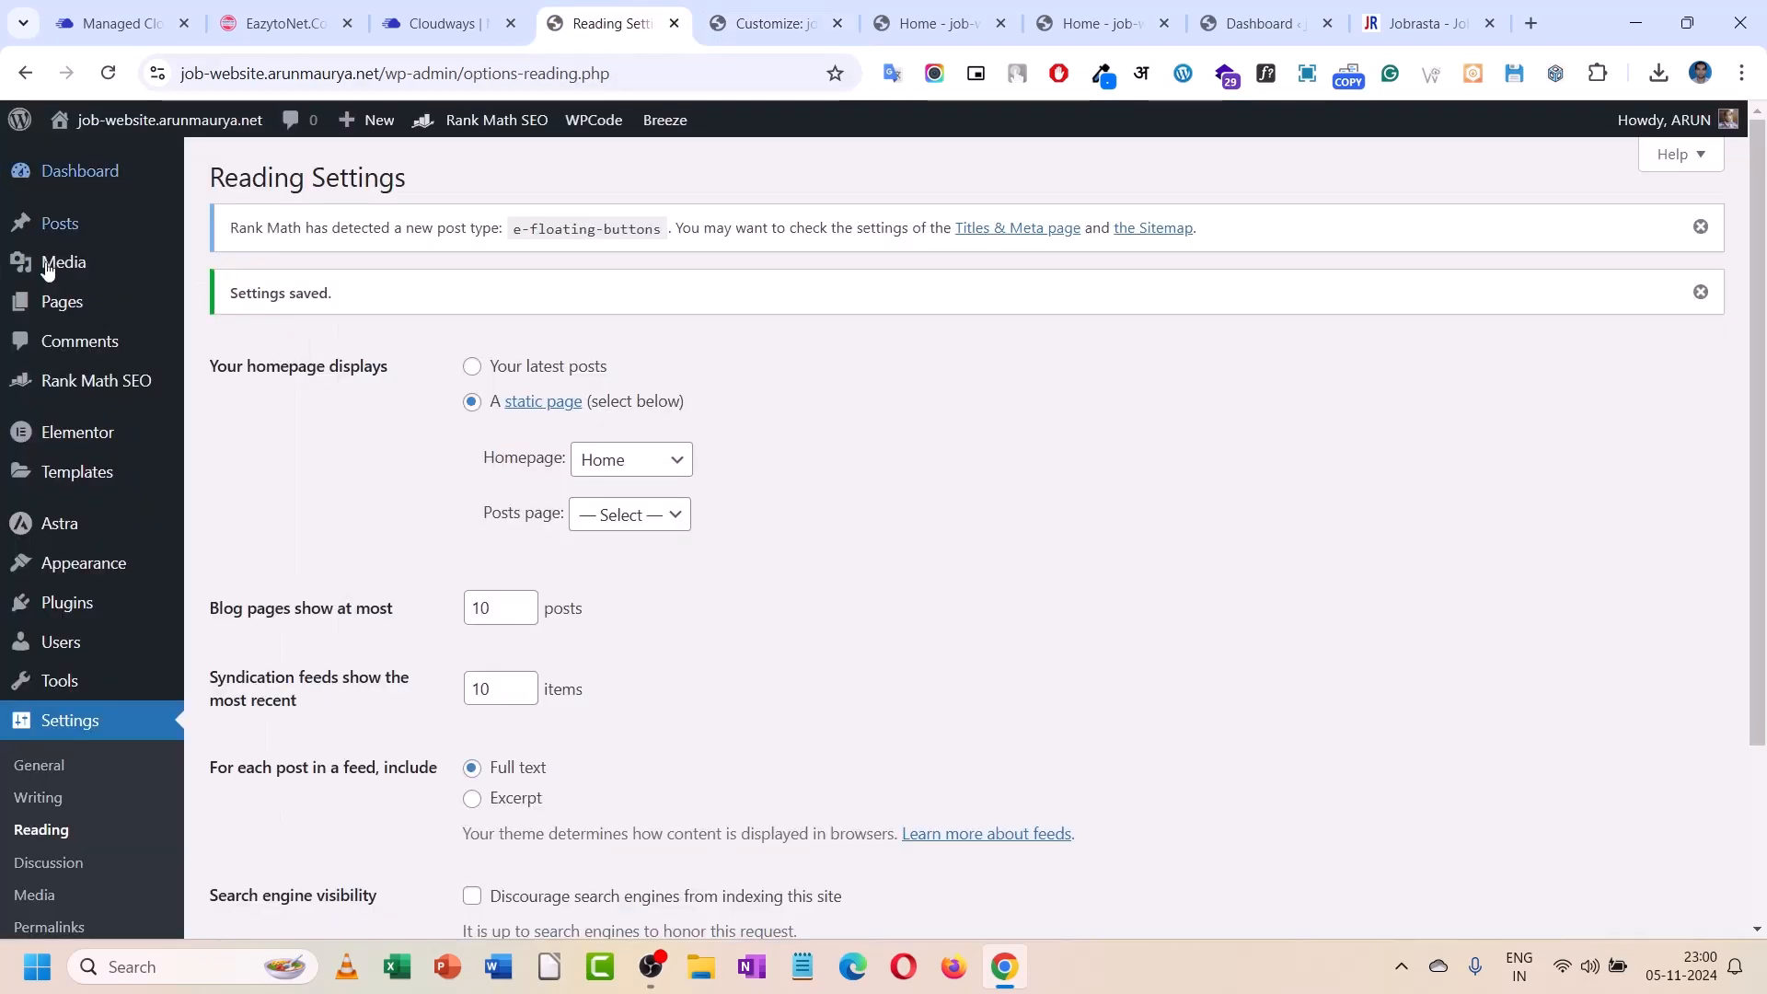
mouse_move(82, 582)
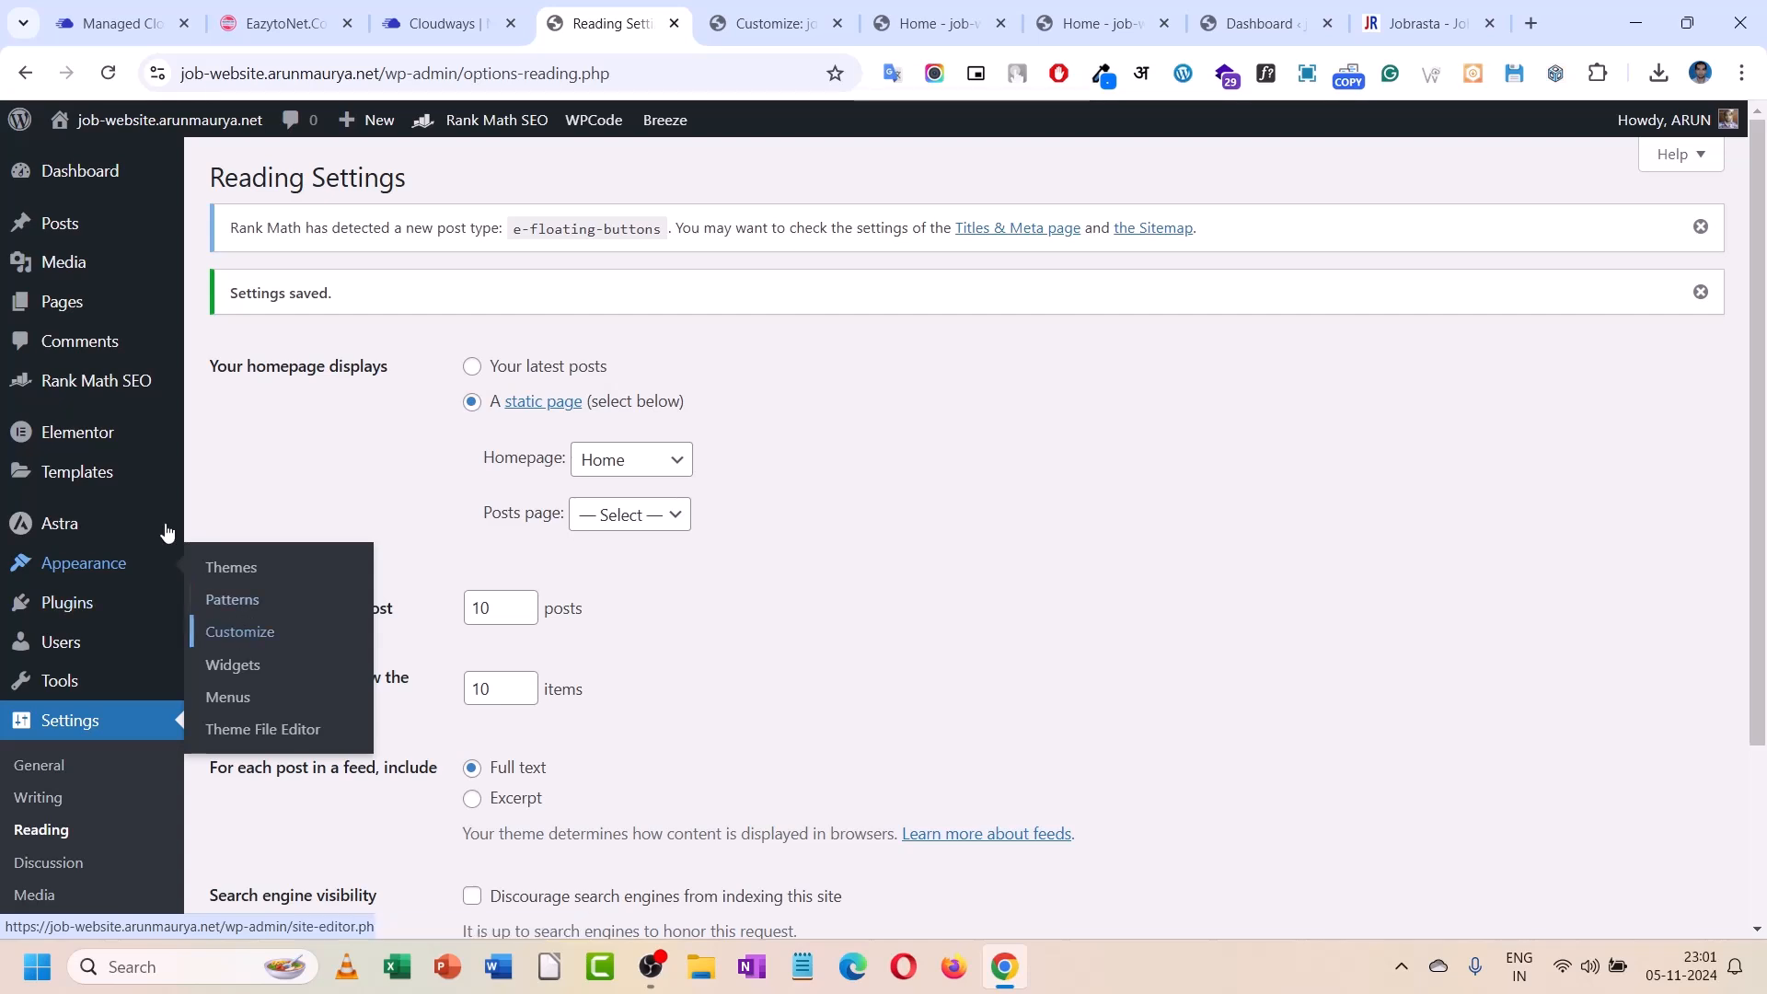
mouse_move(64, 301)
left_click(255, 340)
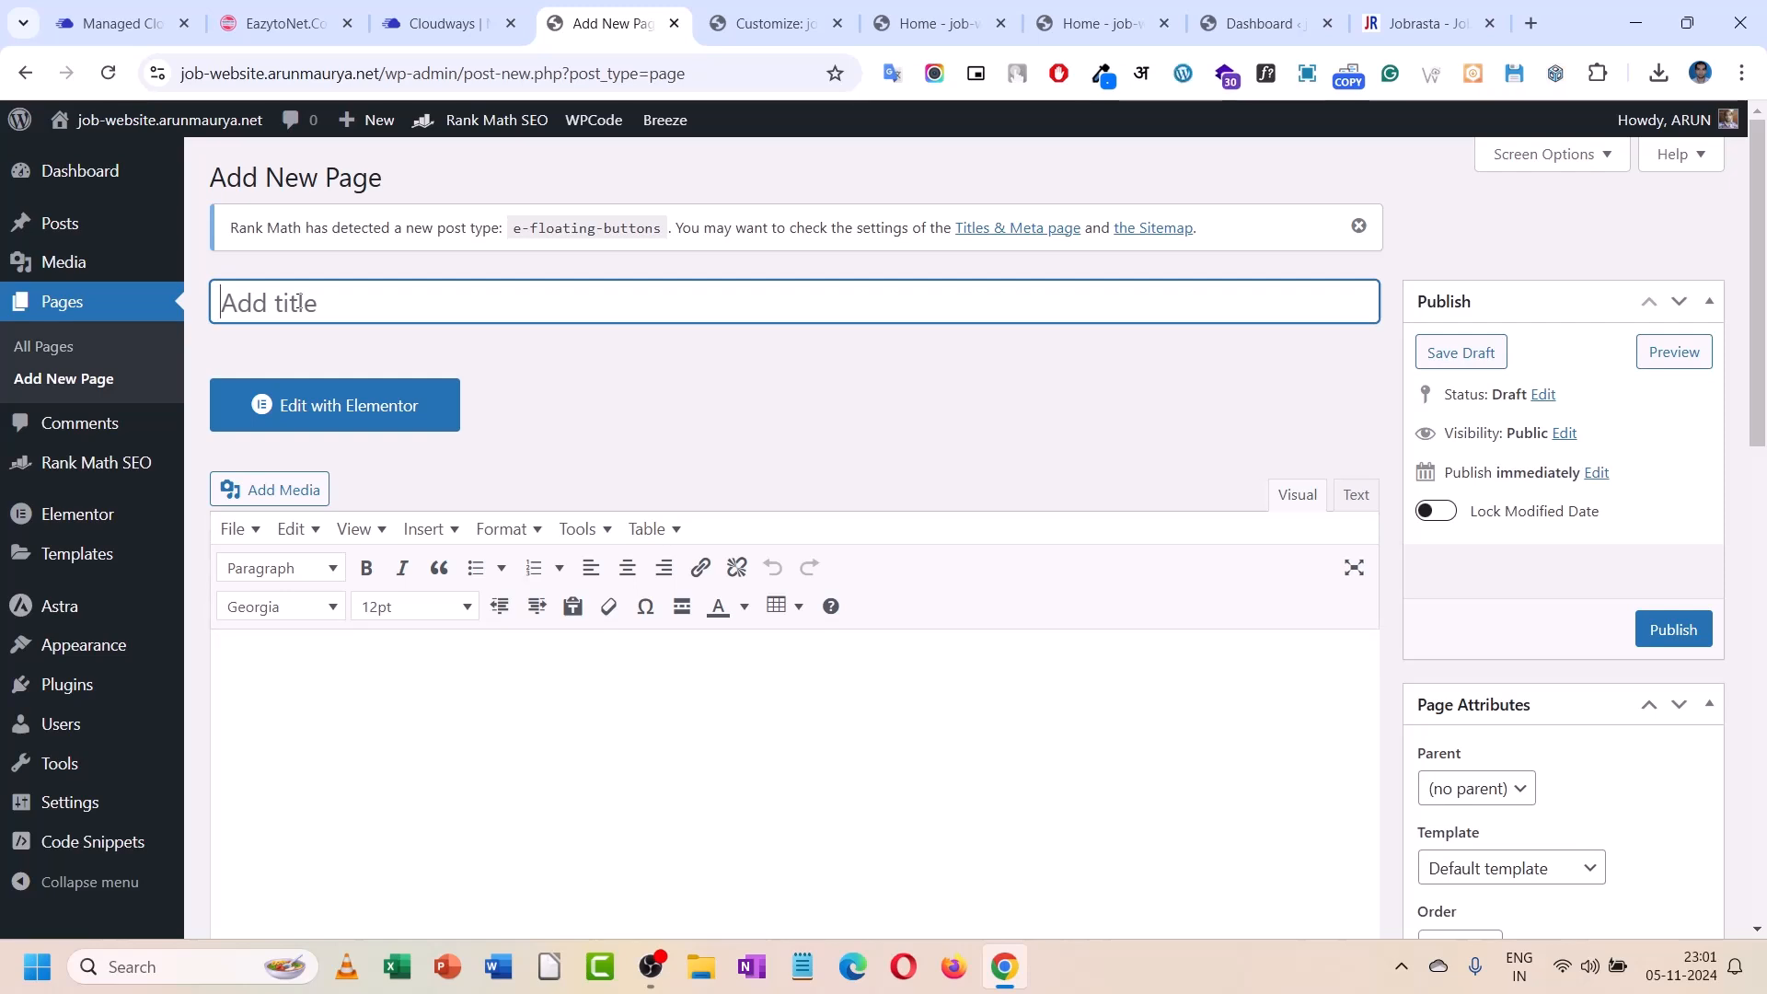
type("Dis")
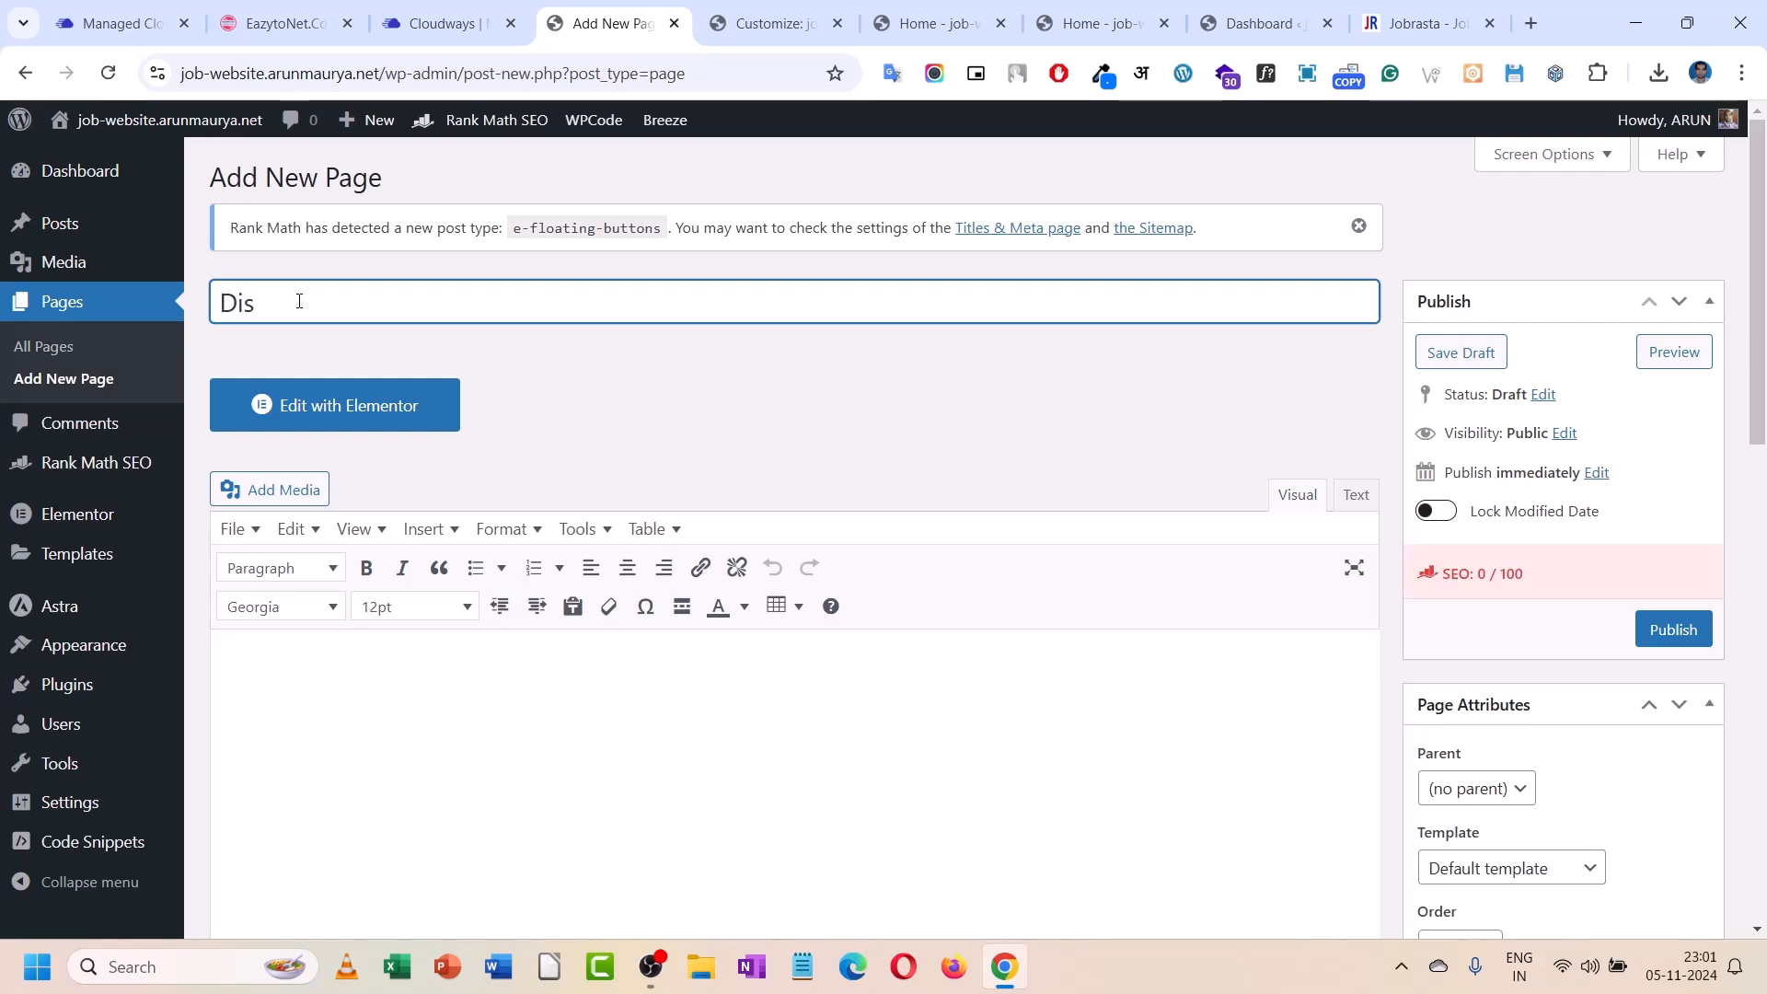
type("claime")
key("BackSpace")
key("BackSpace")
type("imer")
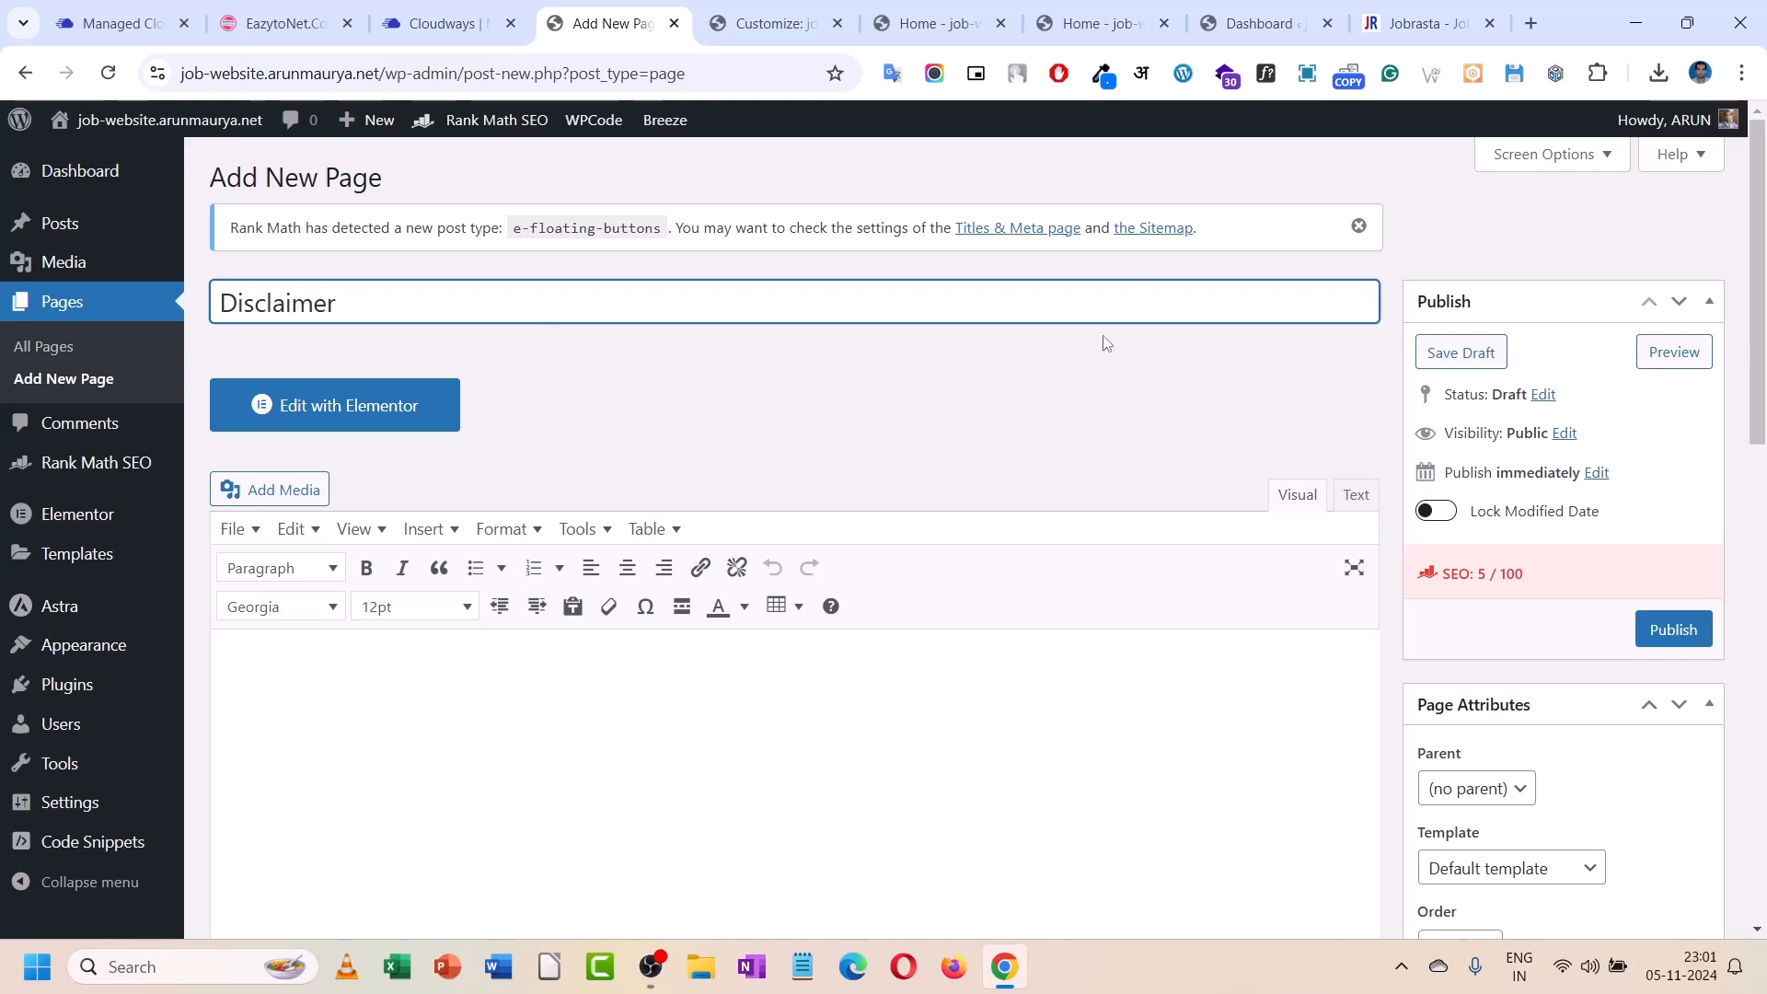
left_click(1671, 631)
left_click(439, 389)
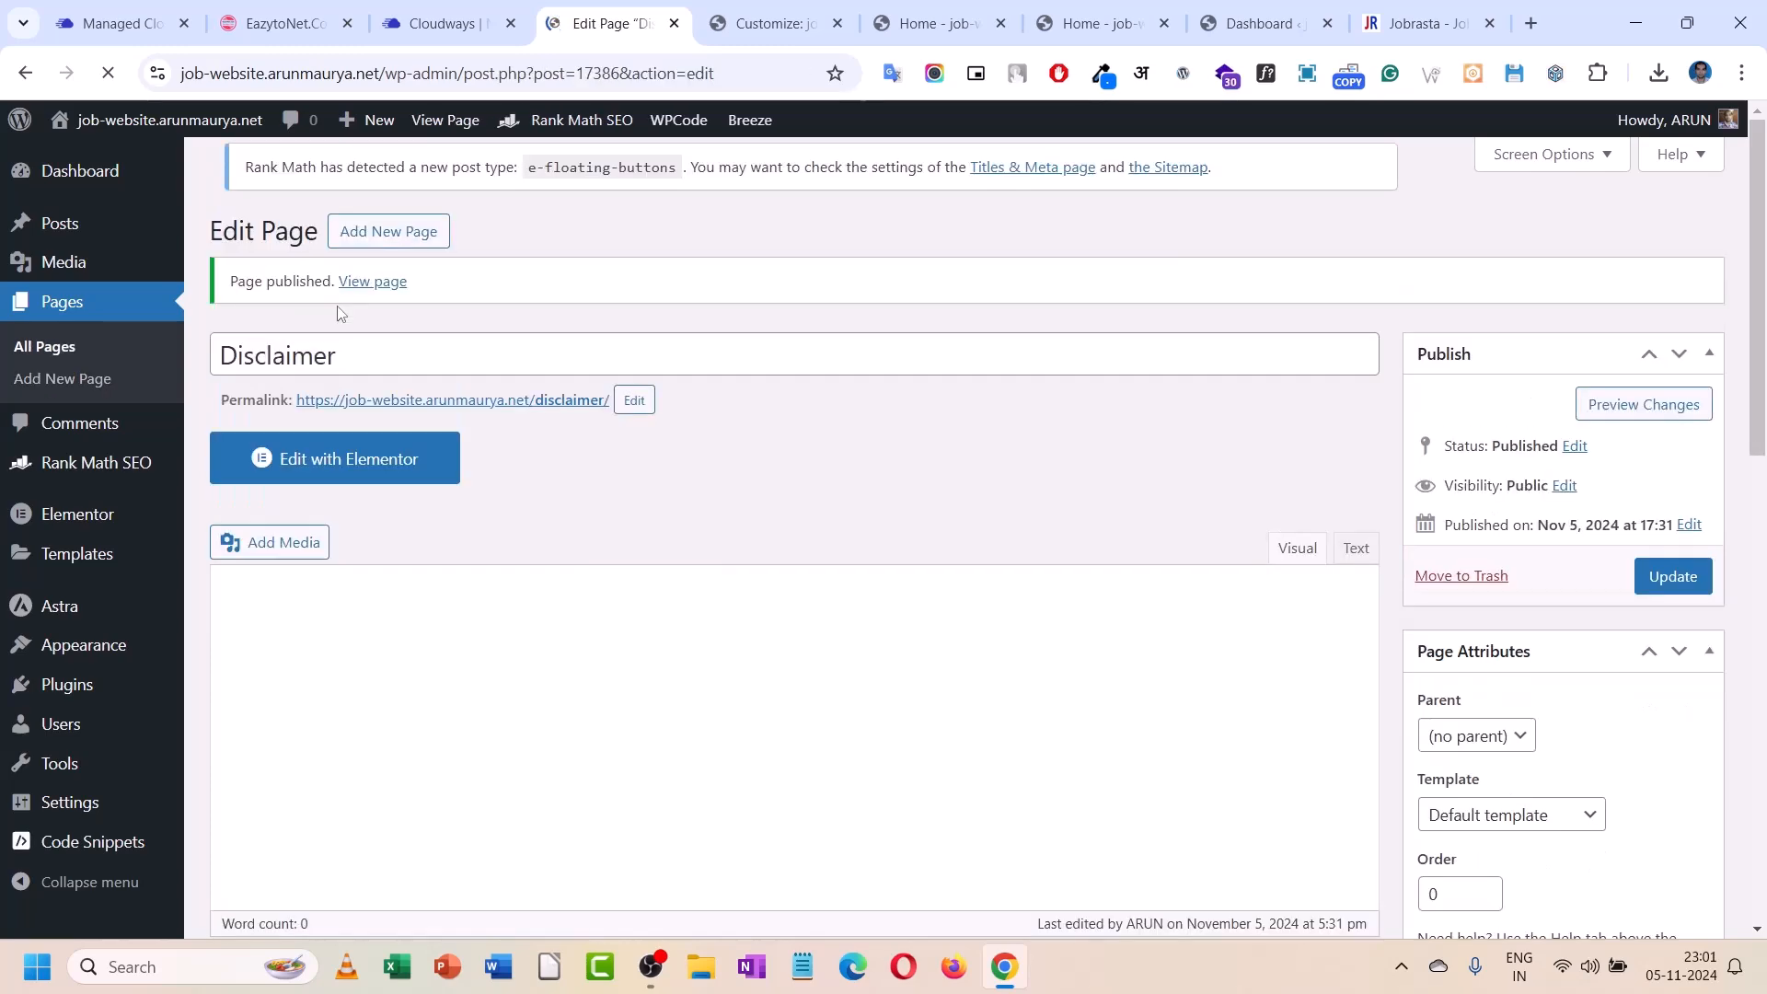
- Add a new blank page titled "Privacy Policy" and publish it
left_click(387, 178)
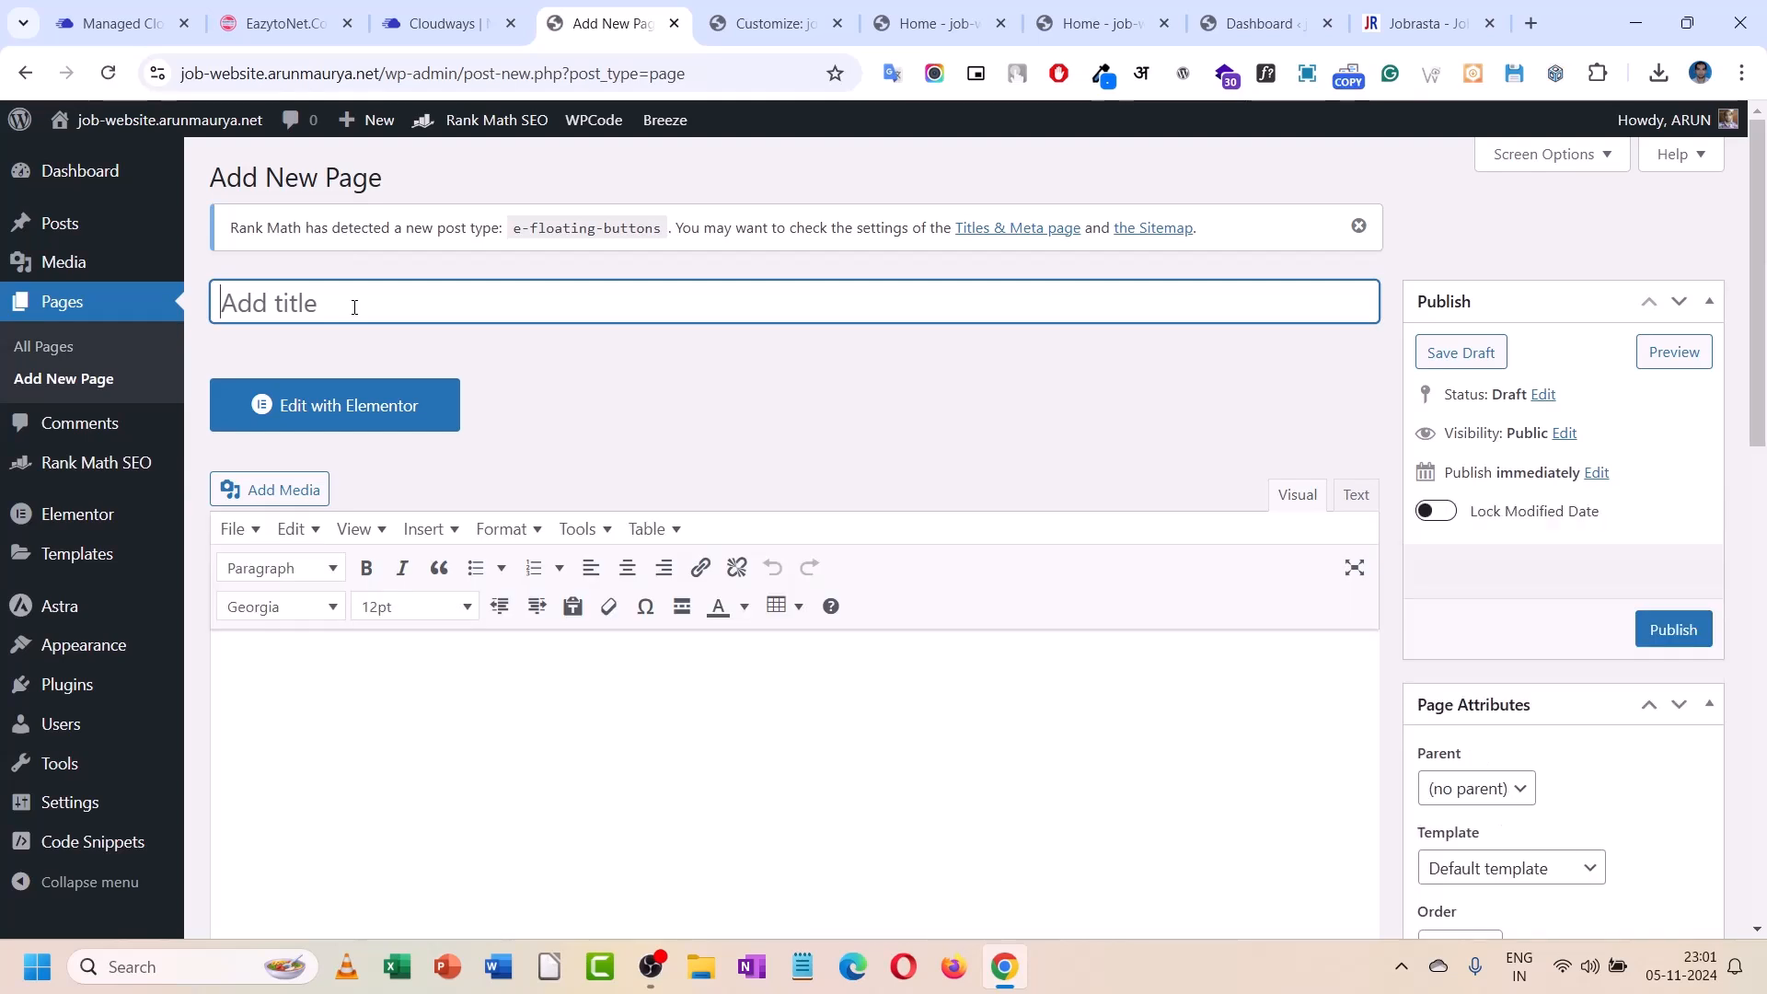
type("Privacy Policy")
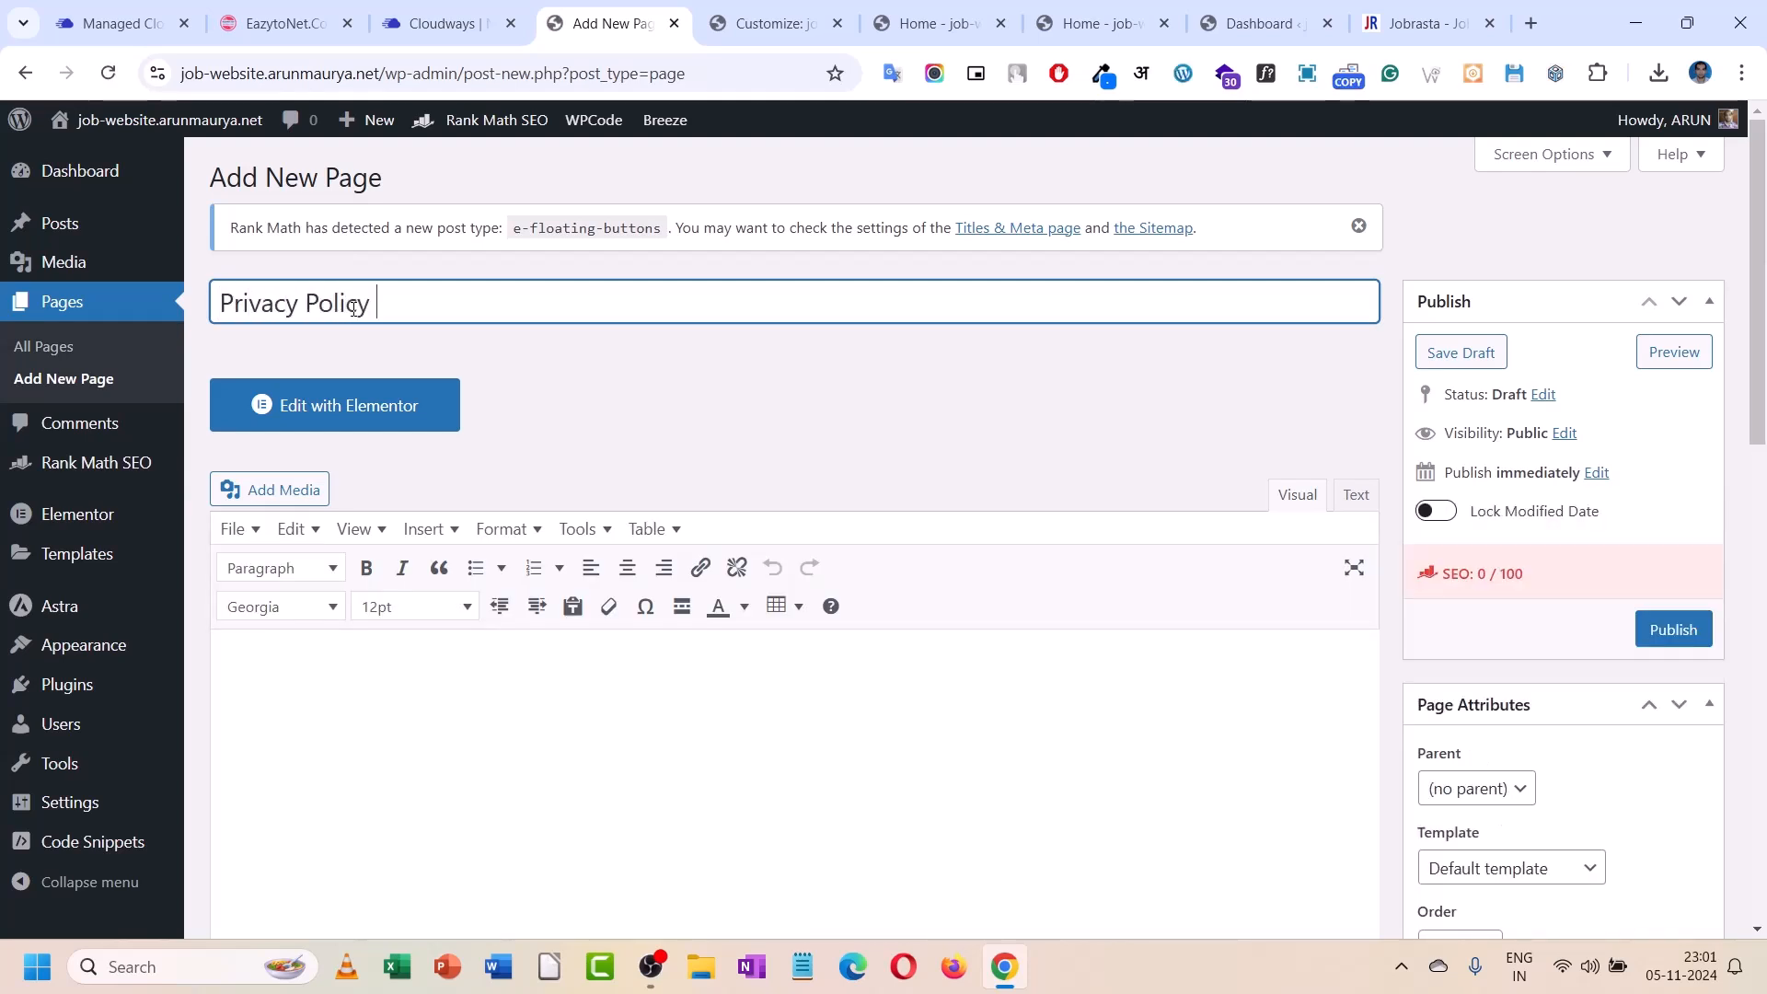
left_click(1667, 629)
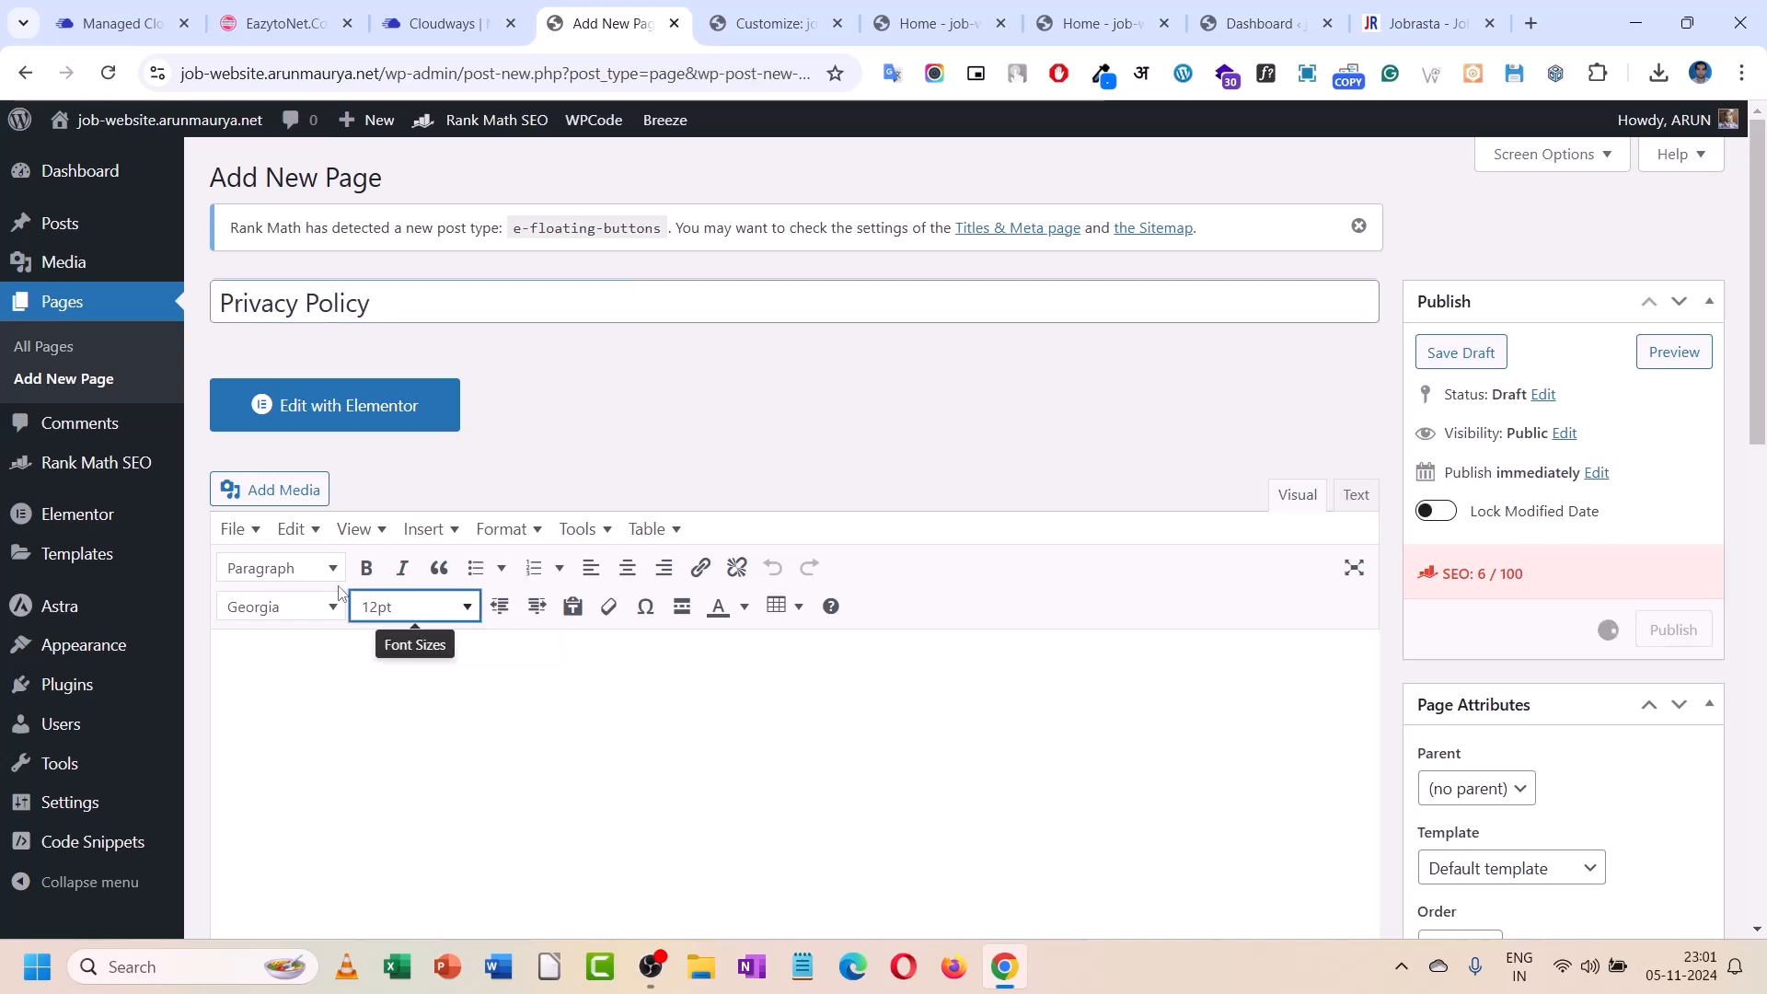
- Add a new blank page titled "About us" and publish it
left_click(271, 427)
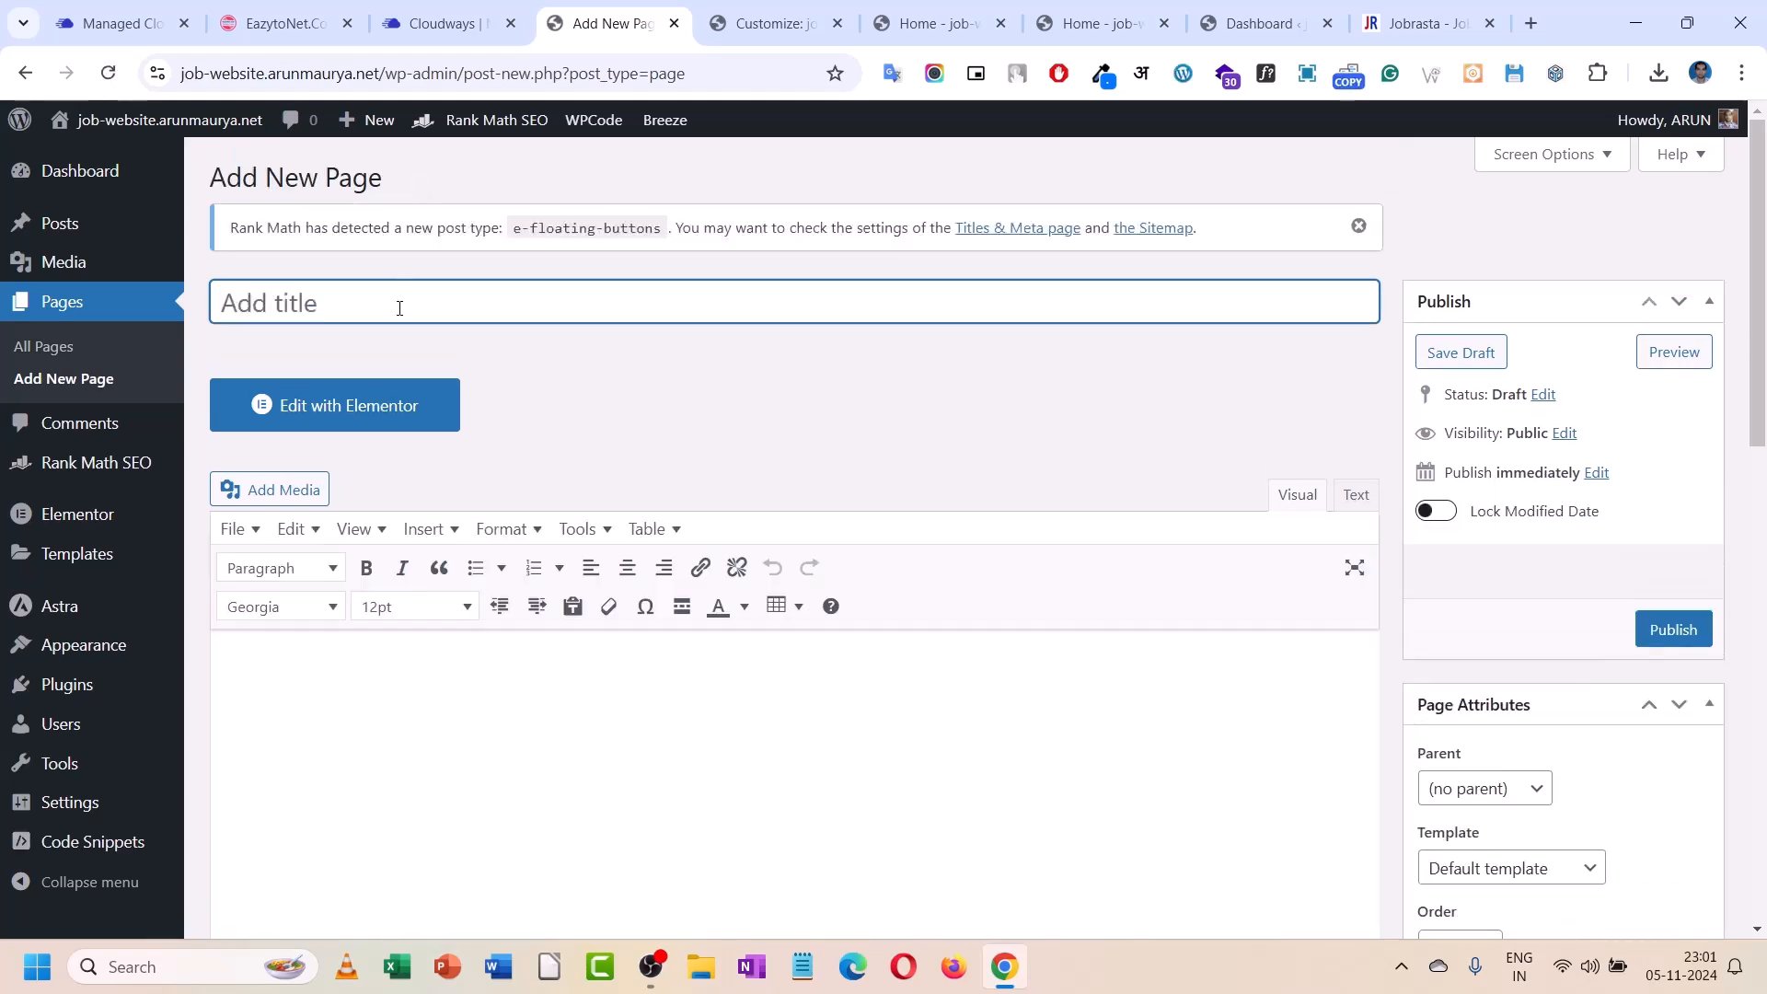
type("About us")
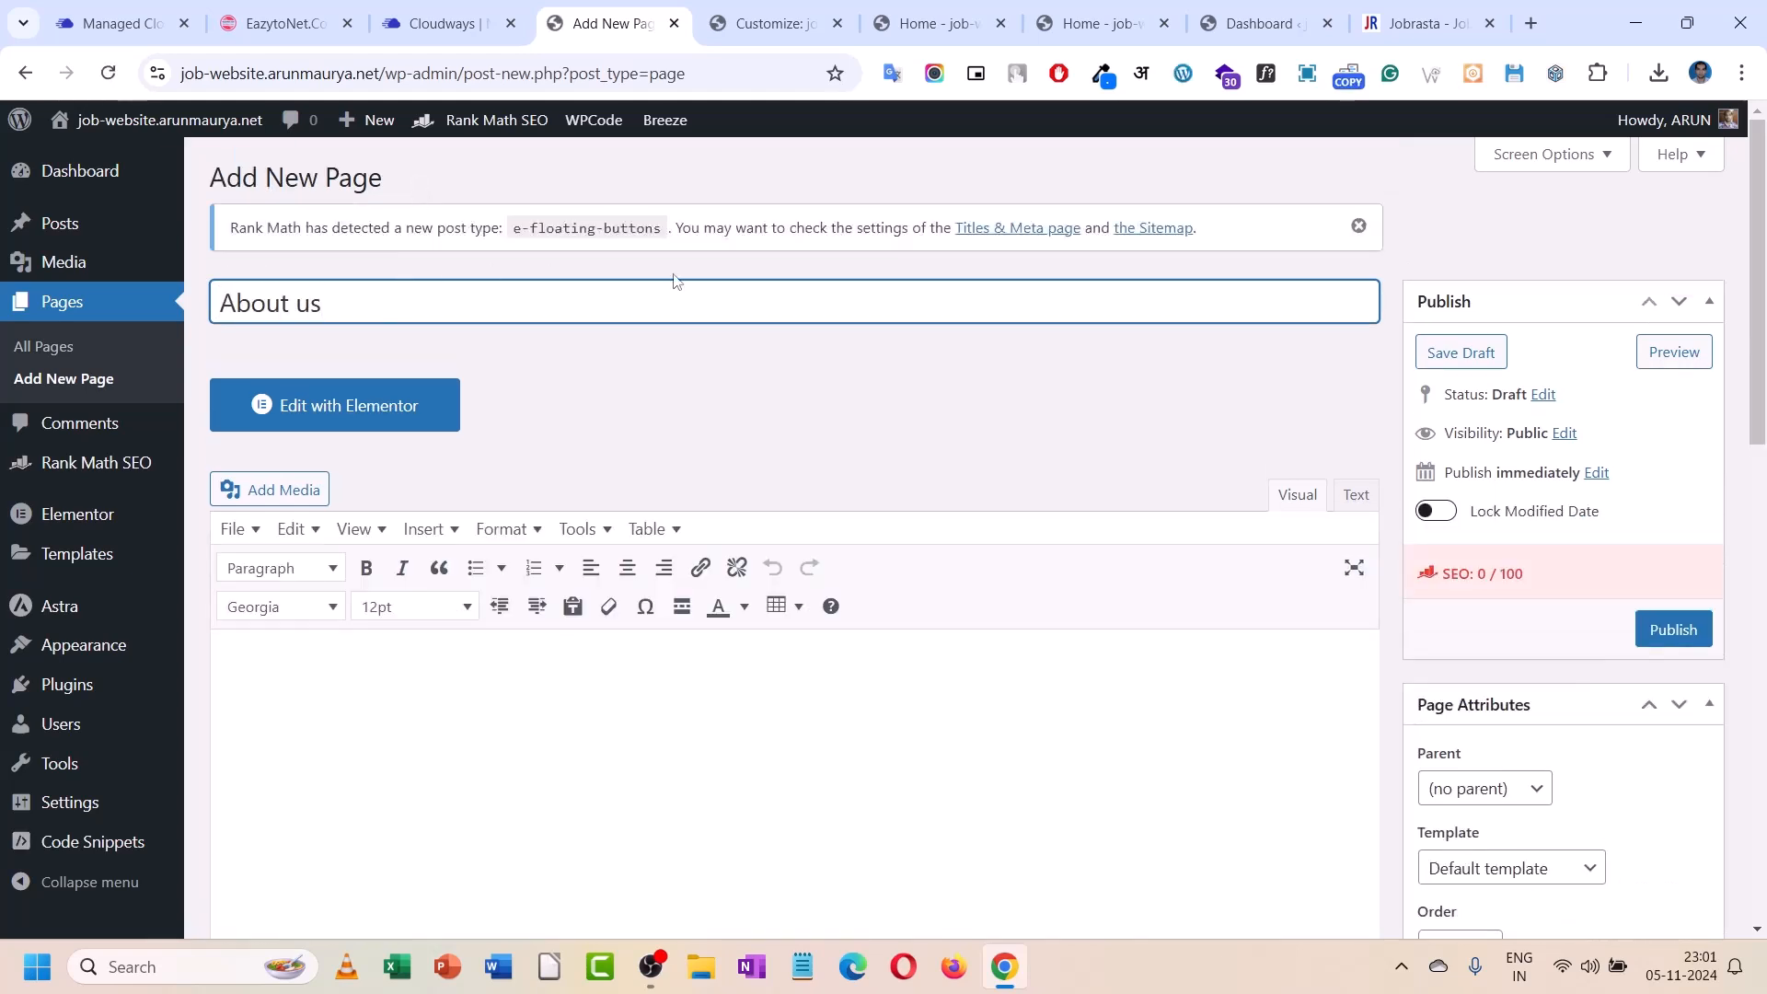
left_click(1661, 630)
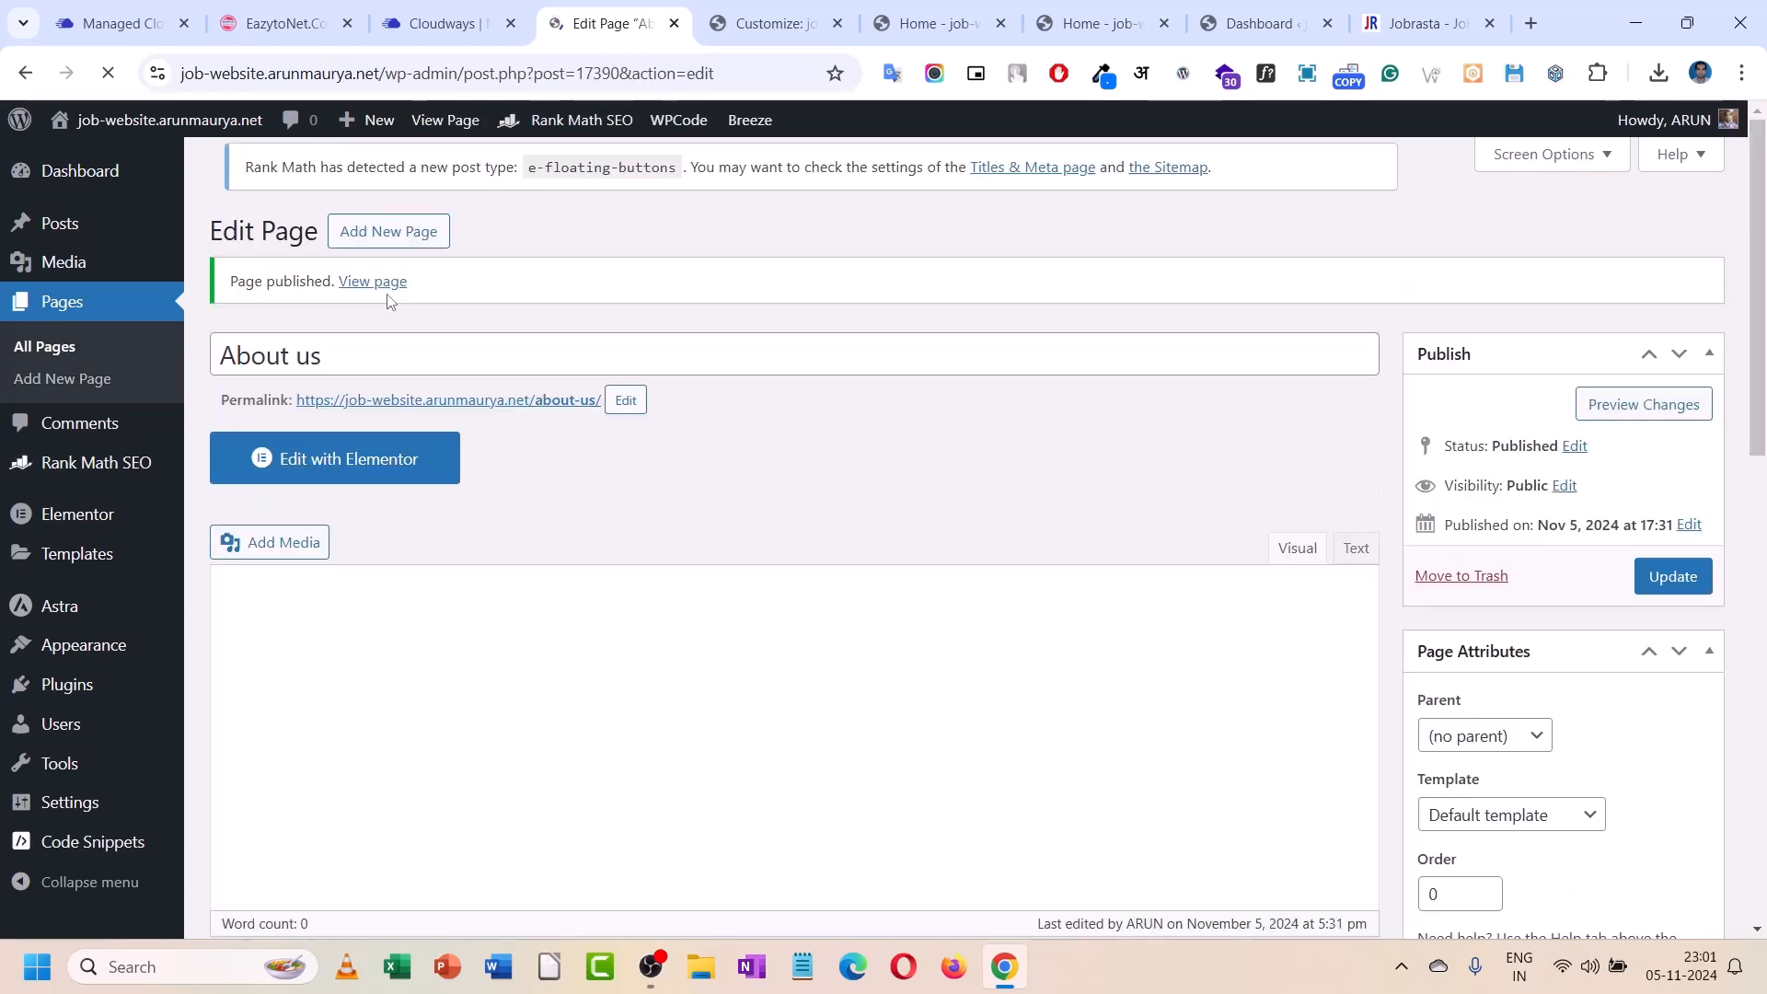
- Publish another blank page, also titled "About us"
left_click(405, 181)
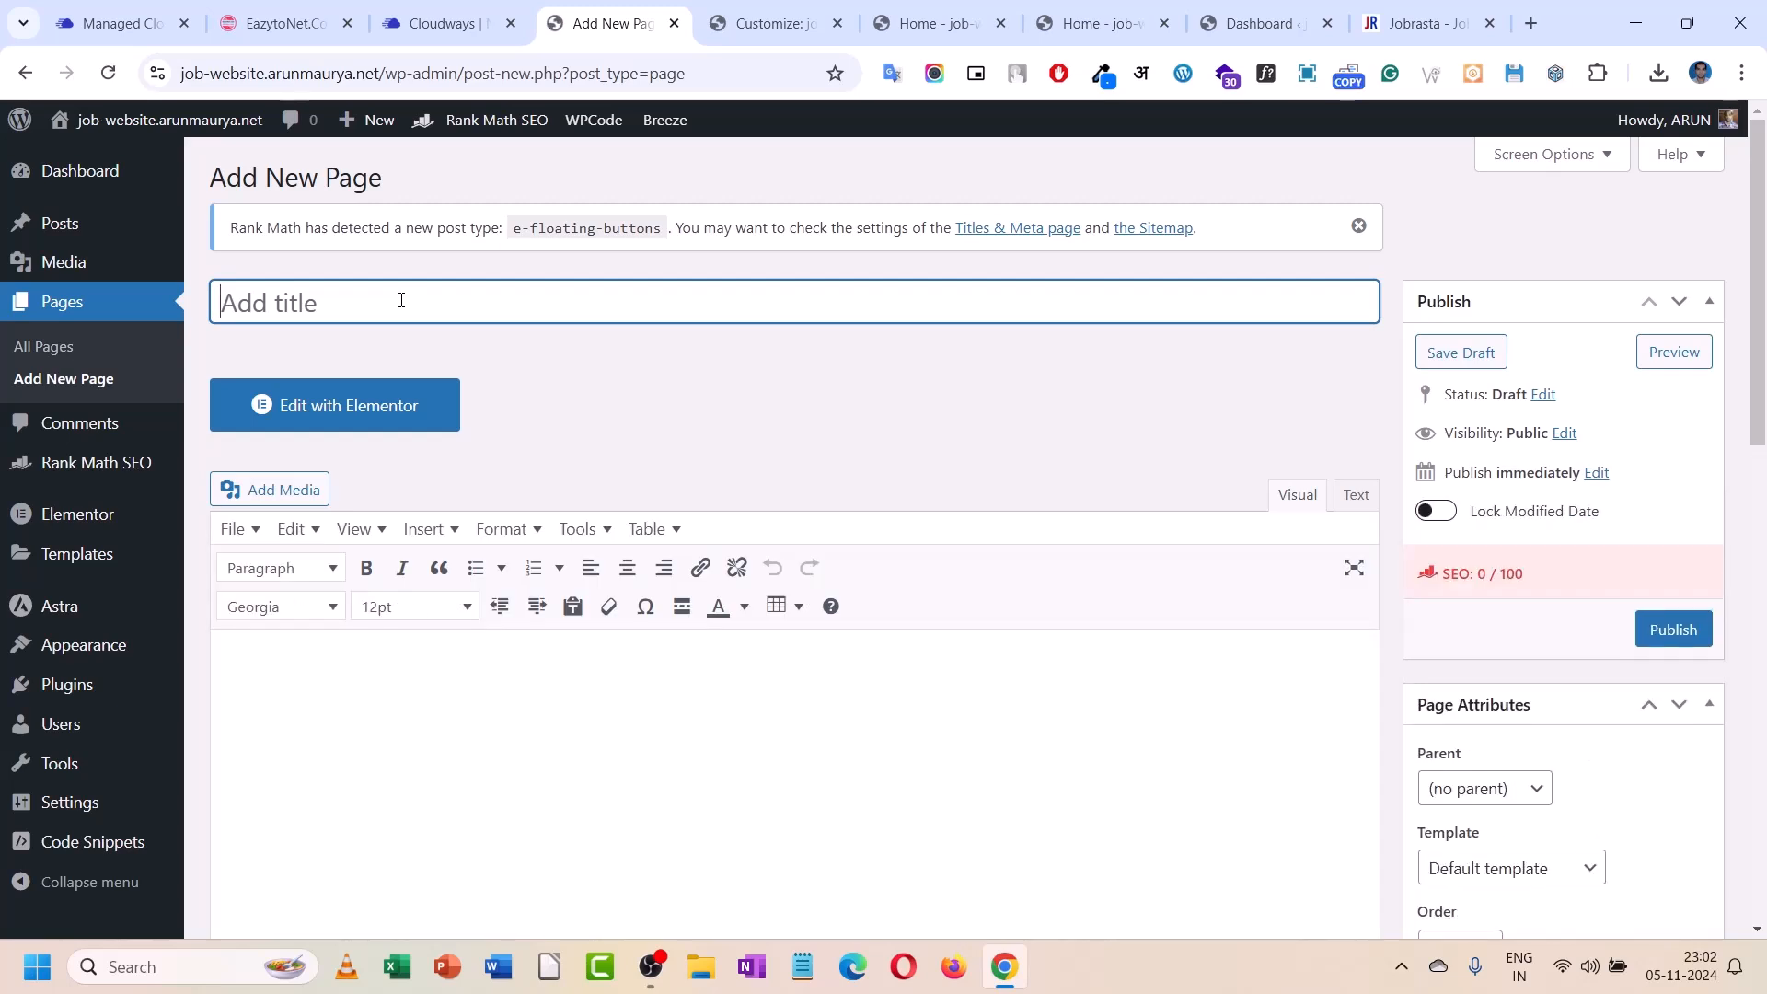
type("About us")
left_click(1673, 629)
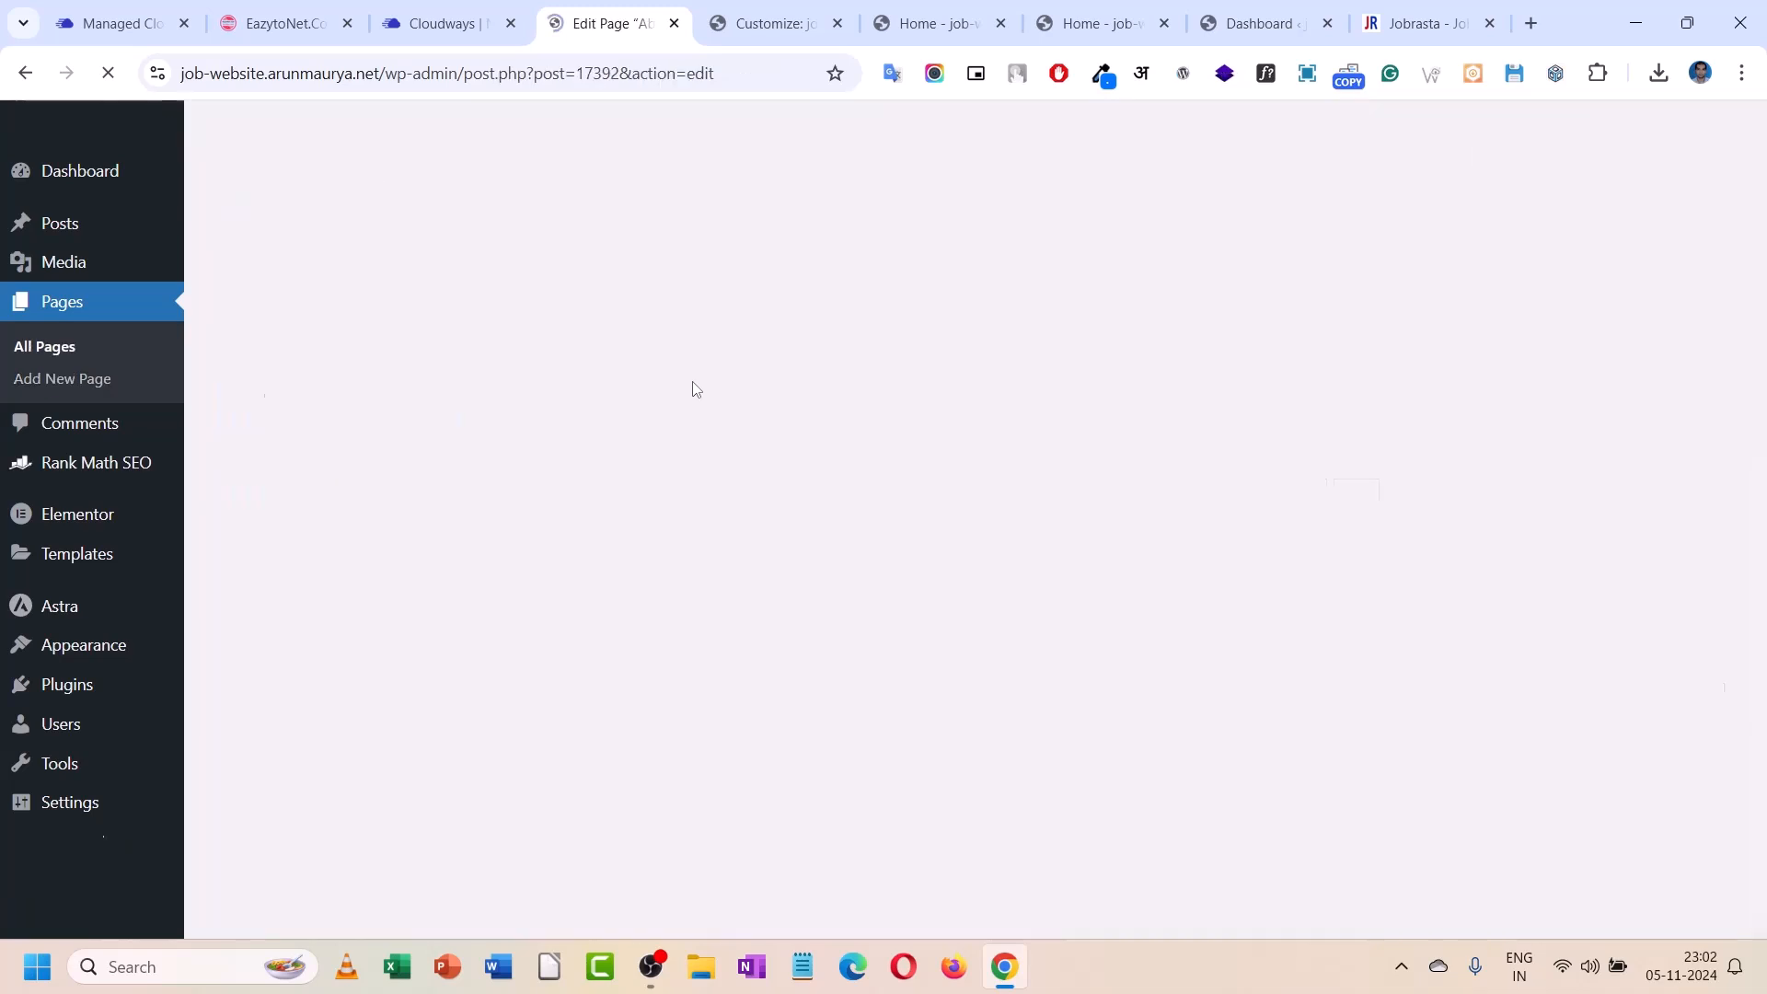
- Add a new blank page titled "Contact us" and publish it
left_click(404, 178)
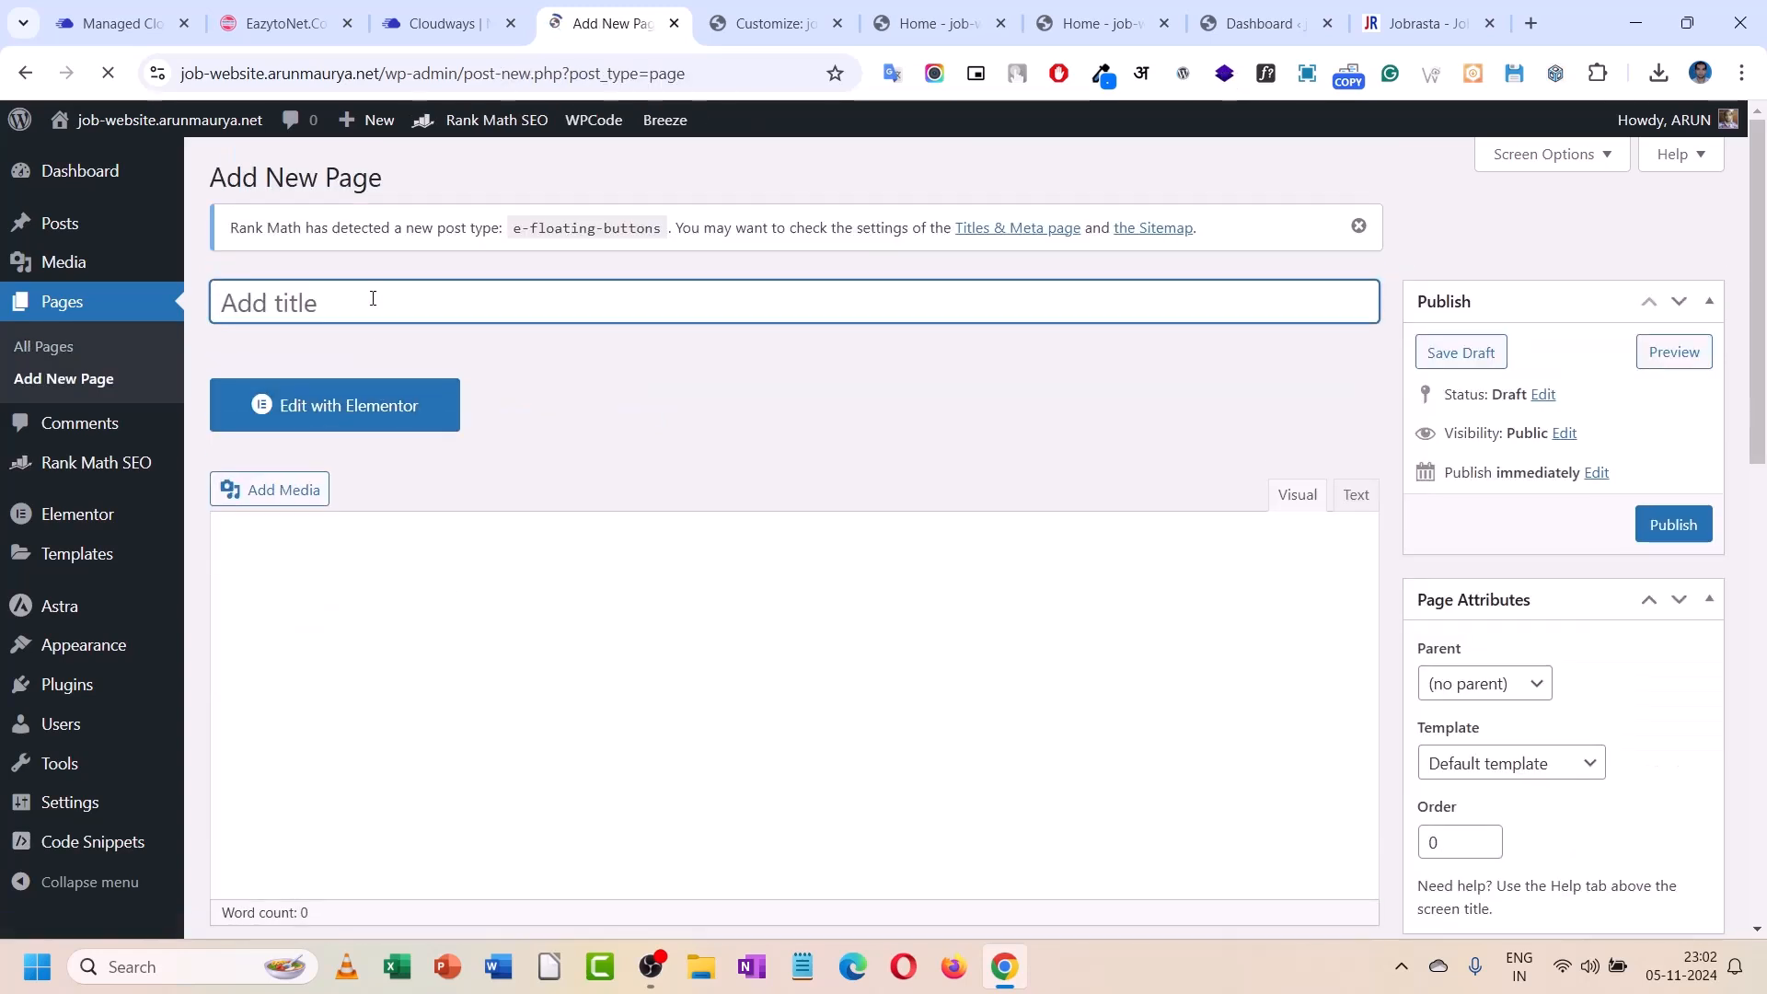
type("C")
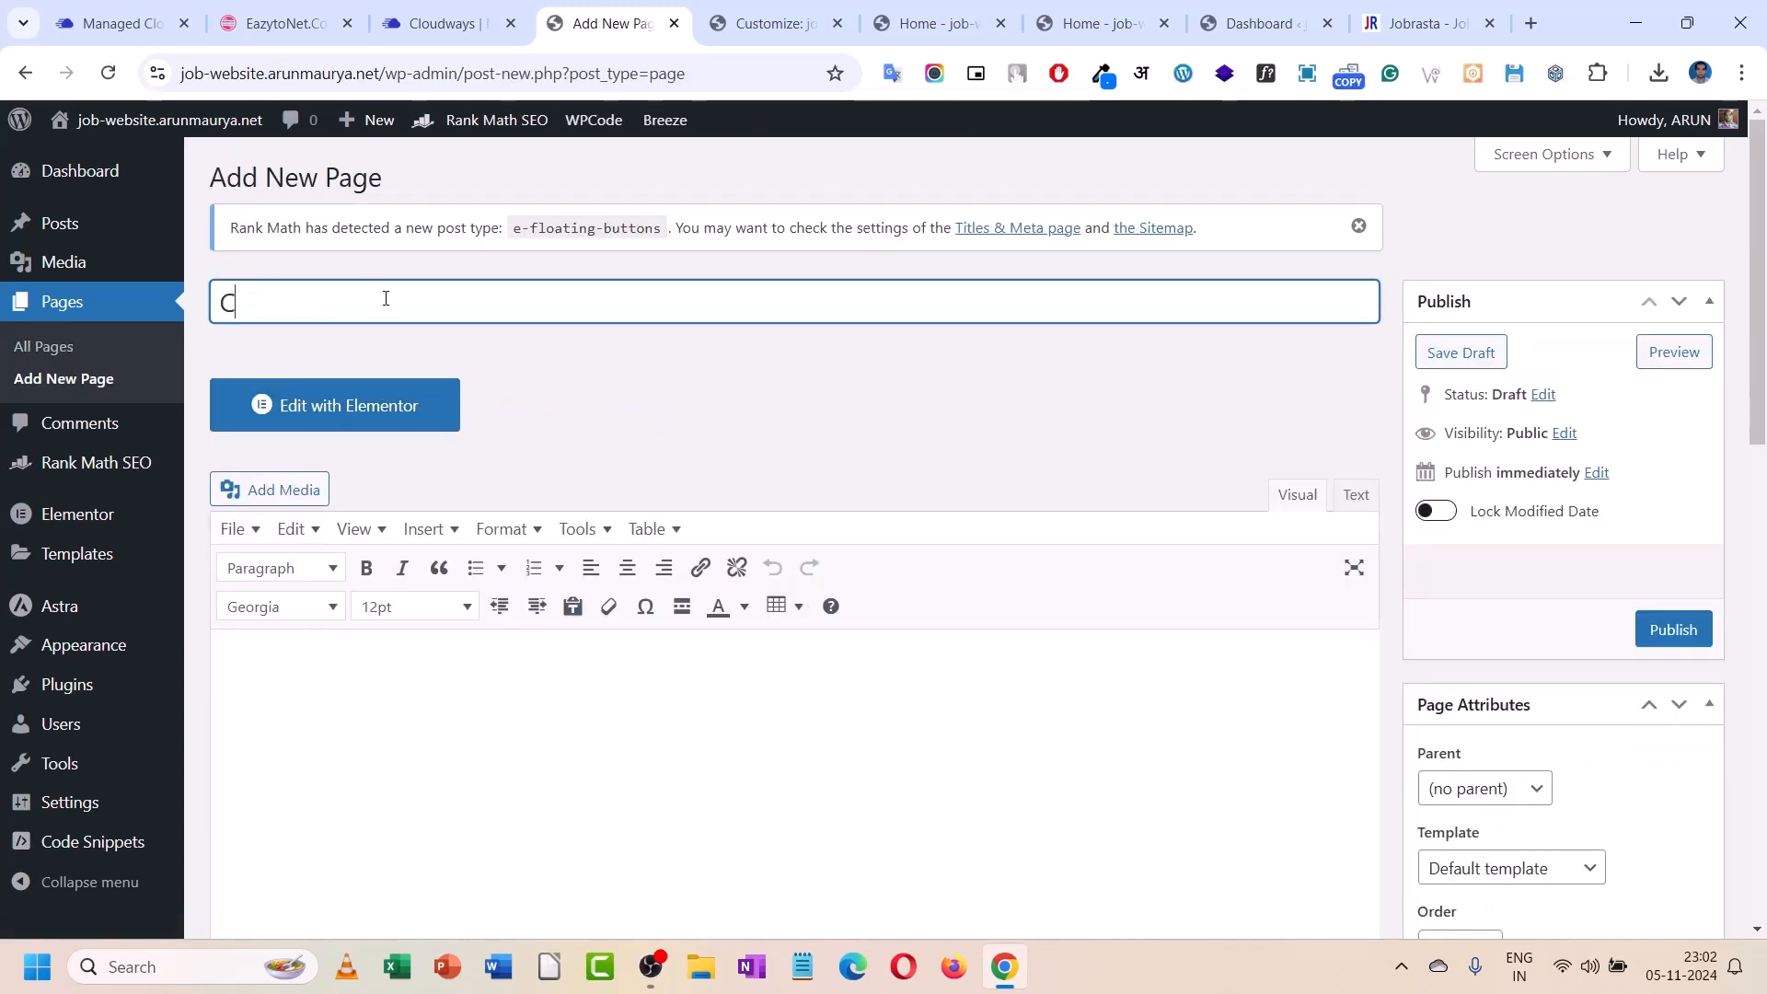
type("ontact us")
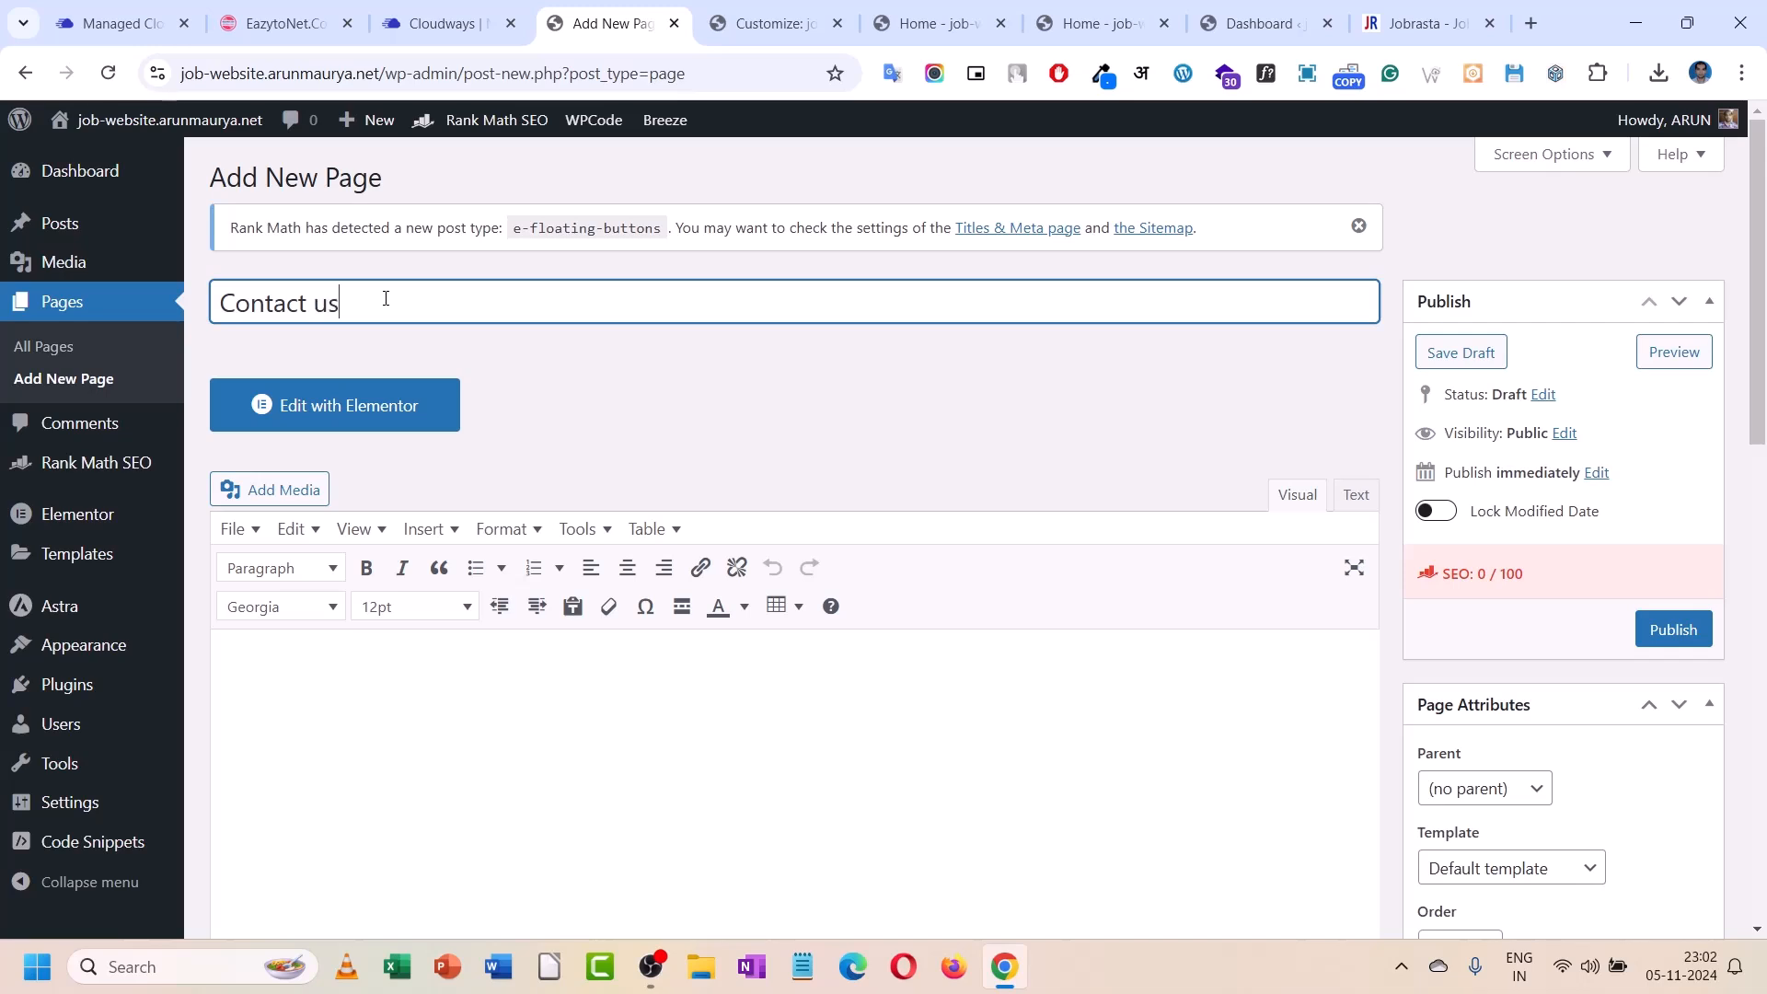
left_click(1673, 629)
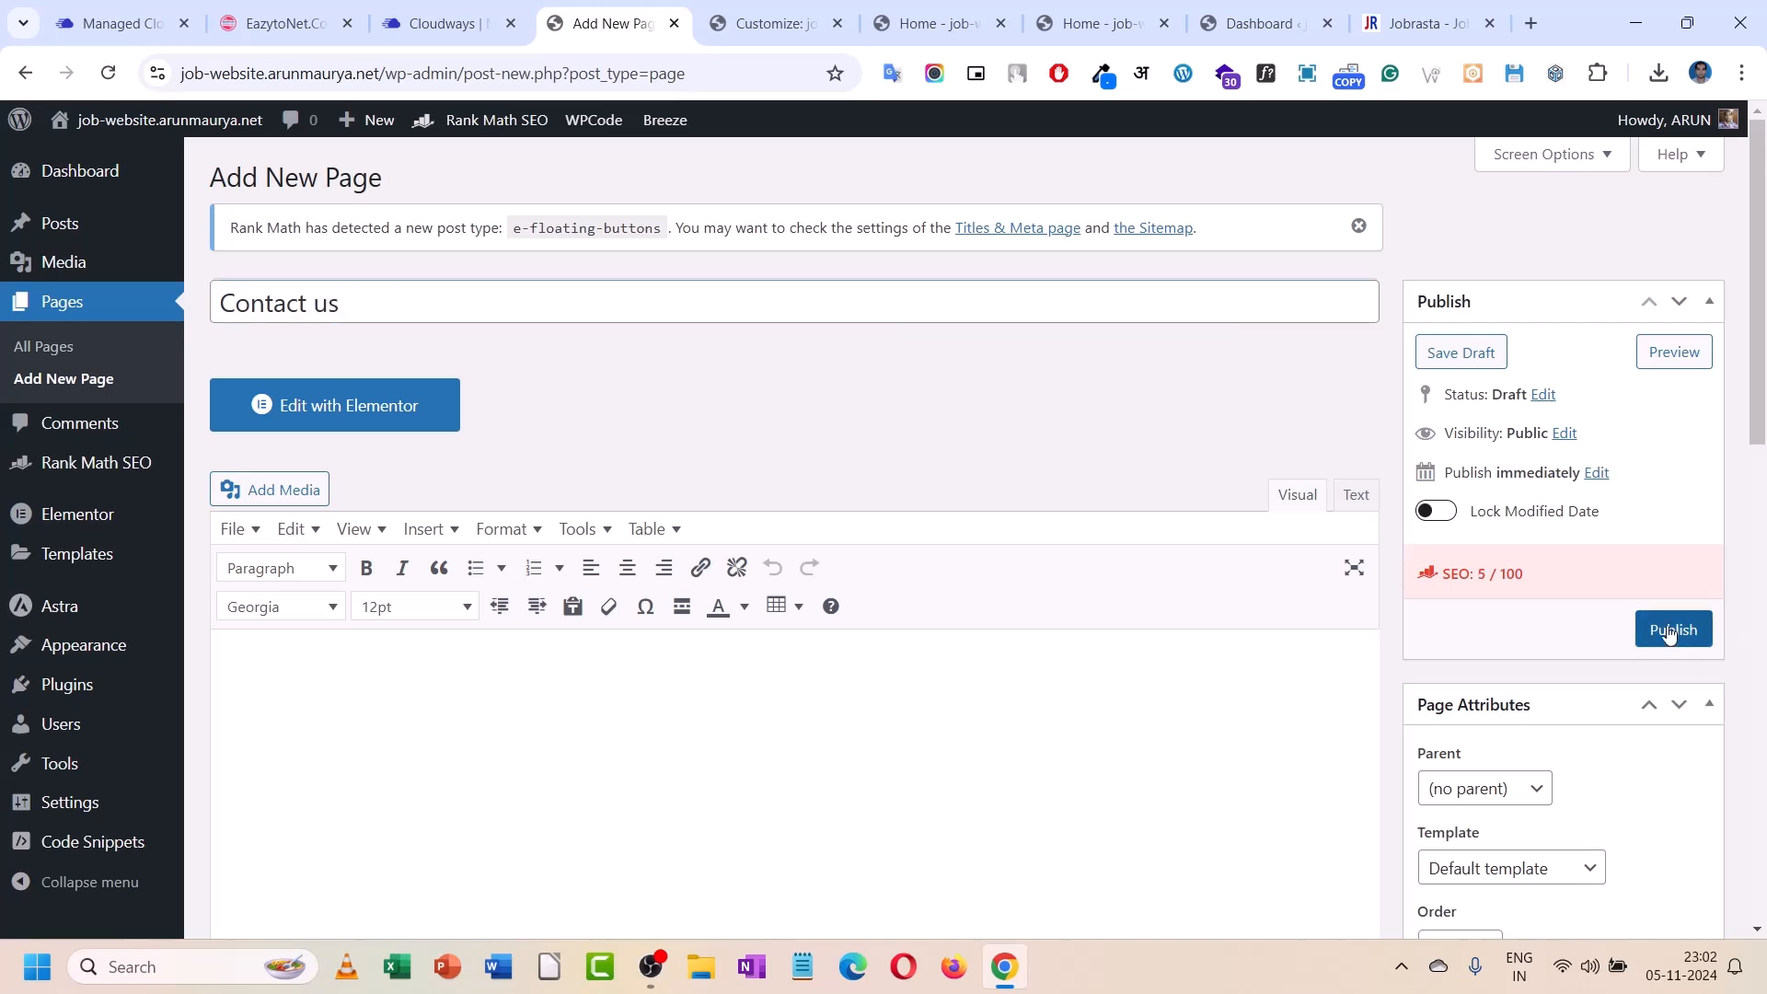
mouse_move(74, 244)
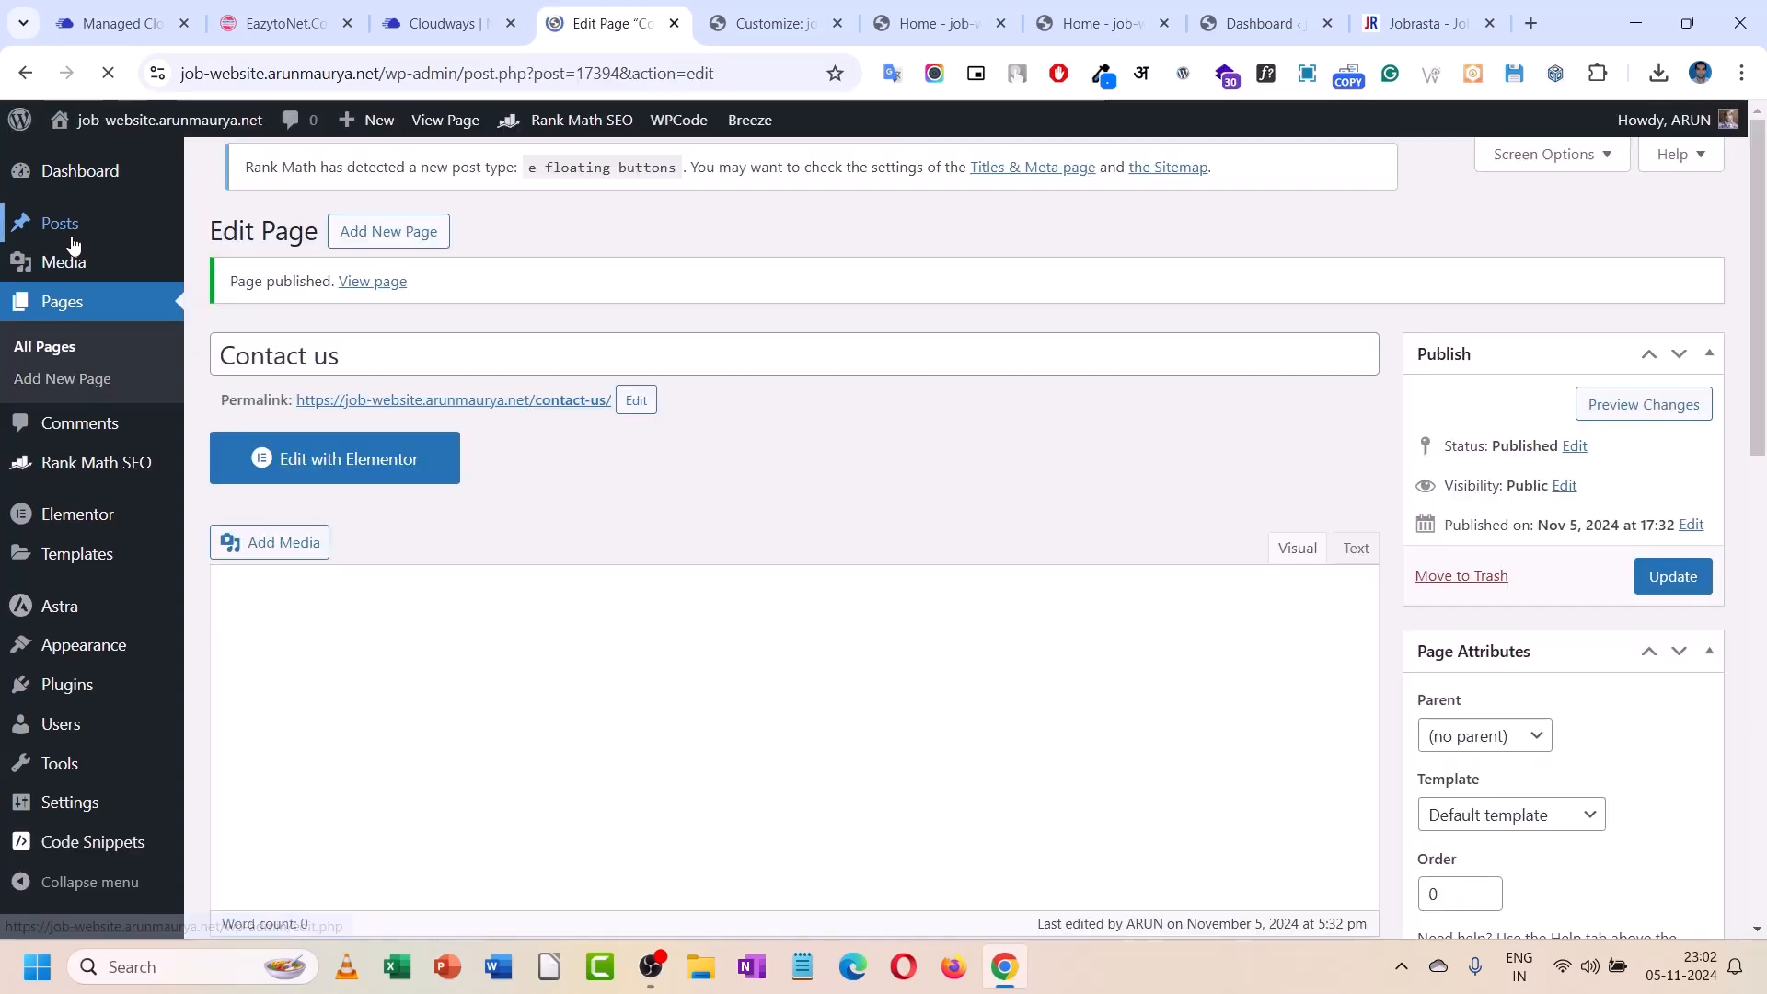
- Create a new navigation menu named footer_menu
mouse_move(77, 572)
mouse_move(83, 647)
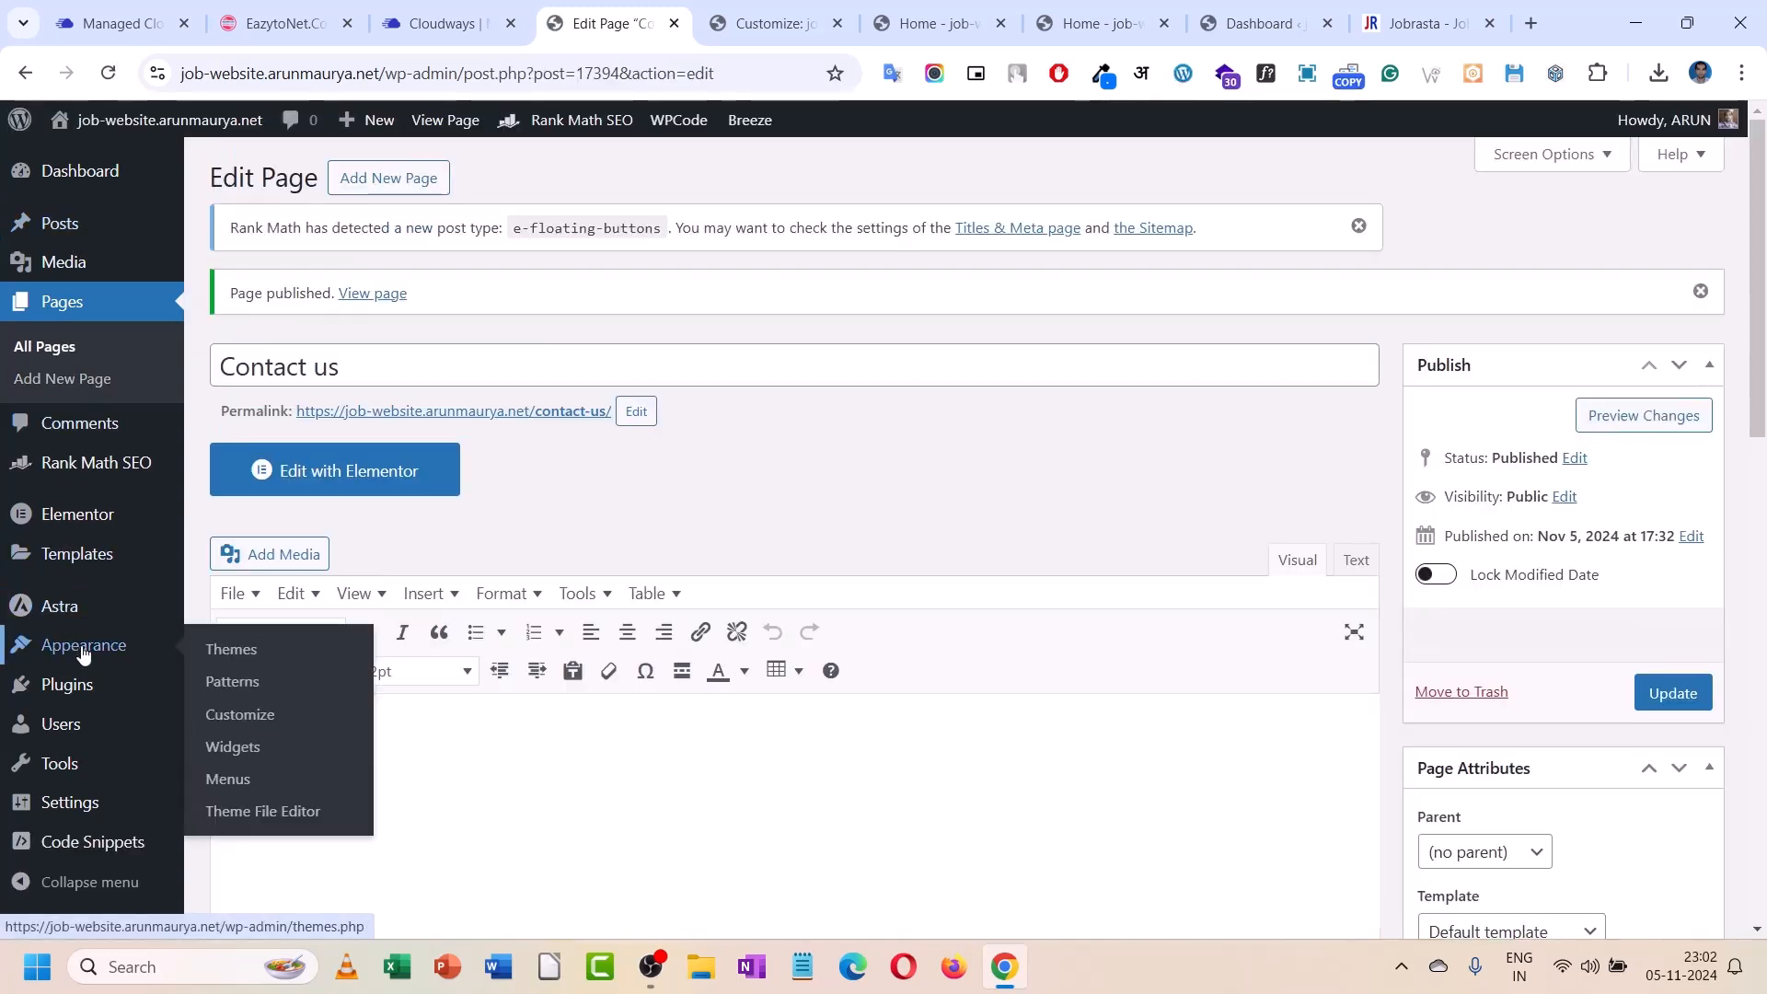
left_click(230, 779)
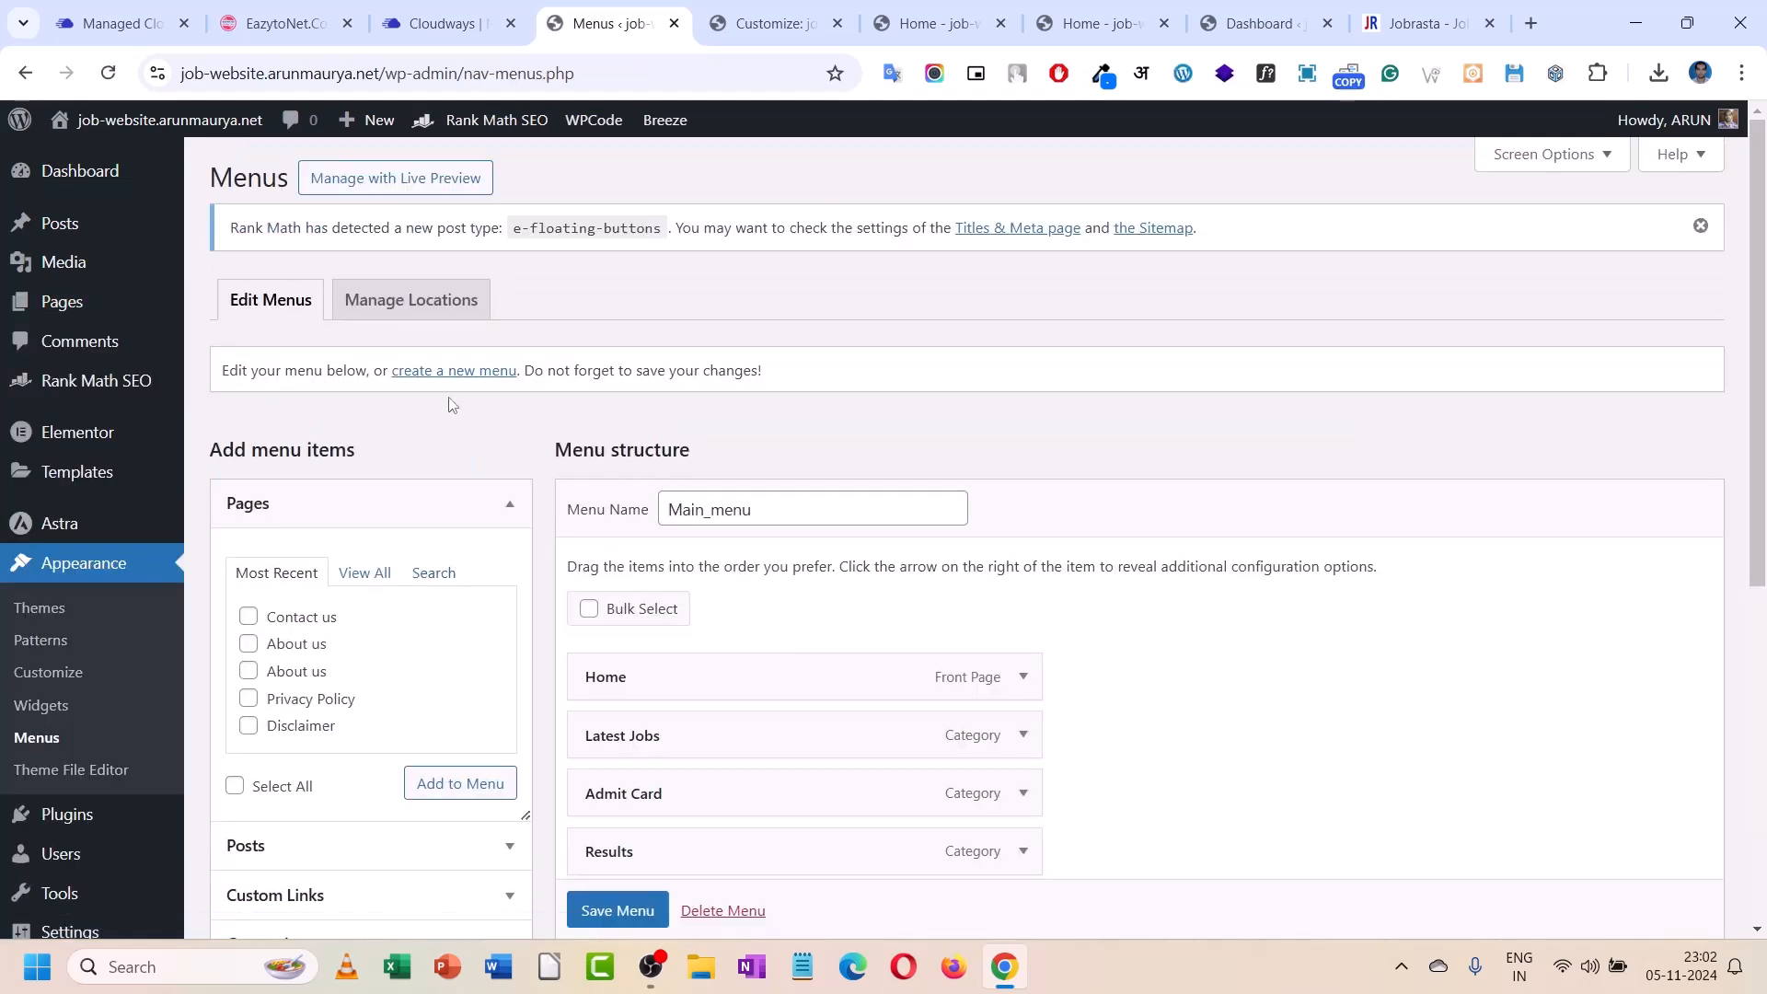
left_click(444, 372)
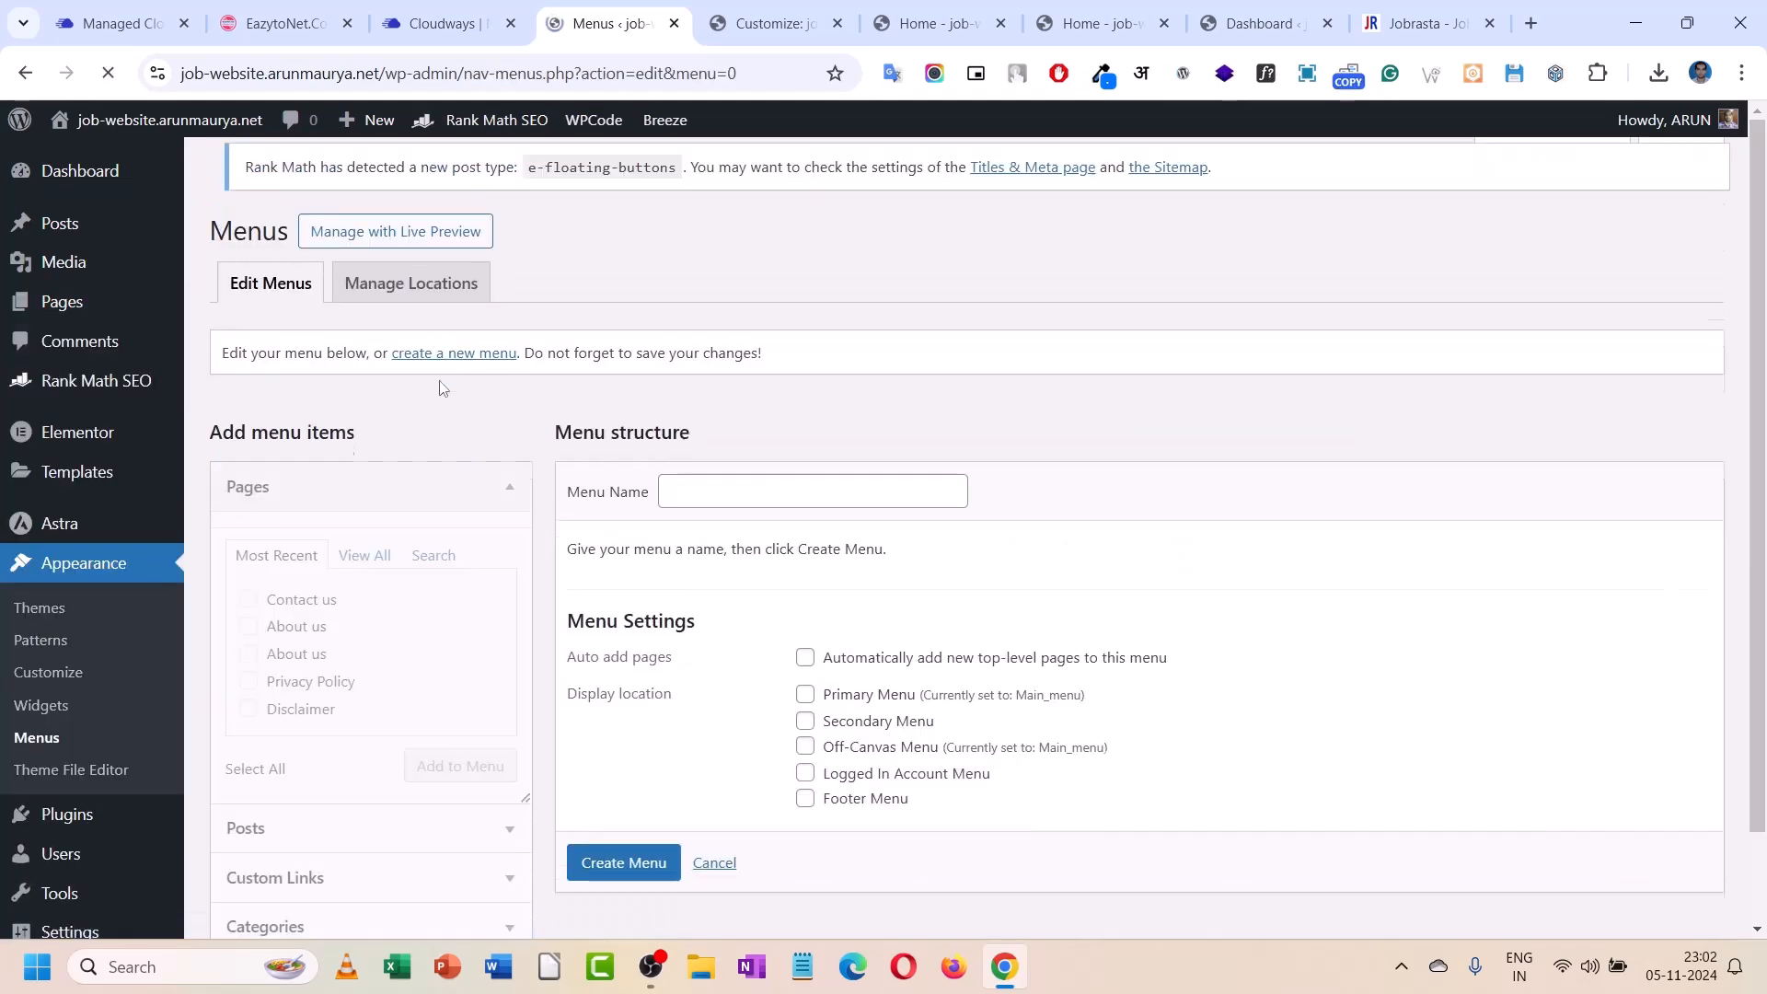
left_click(686, 506)
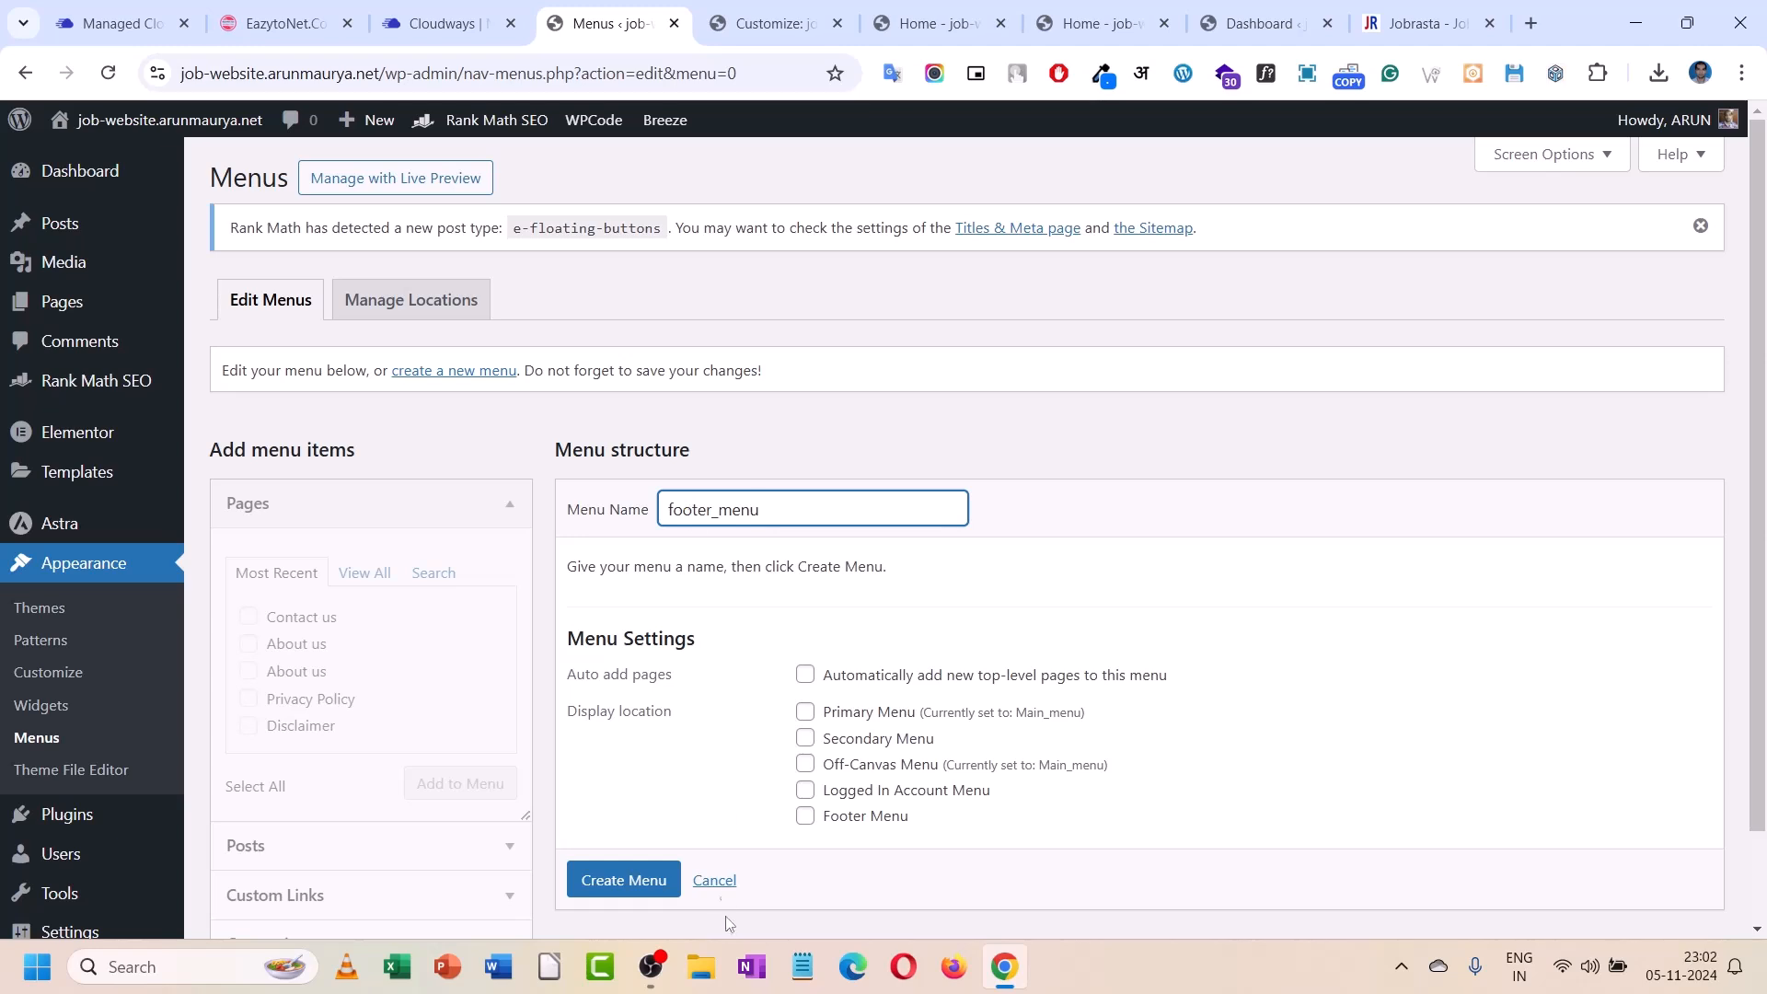
left_click(623, 885)
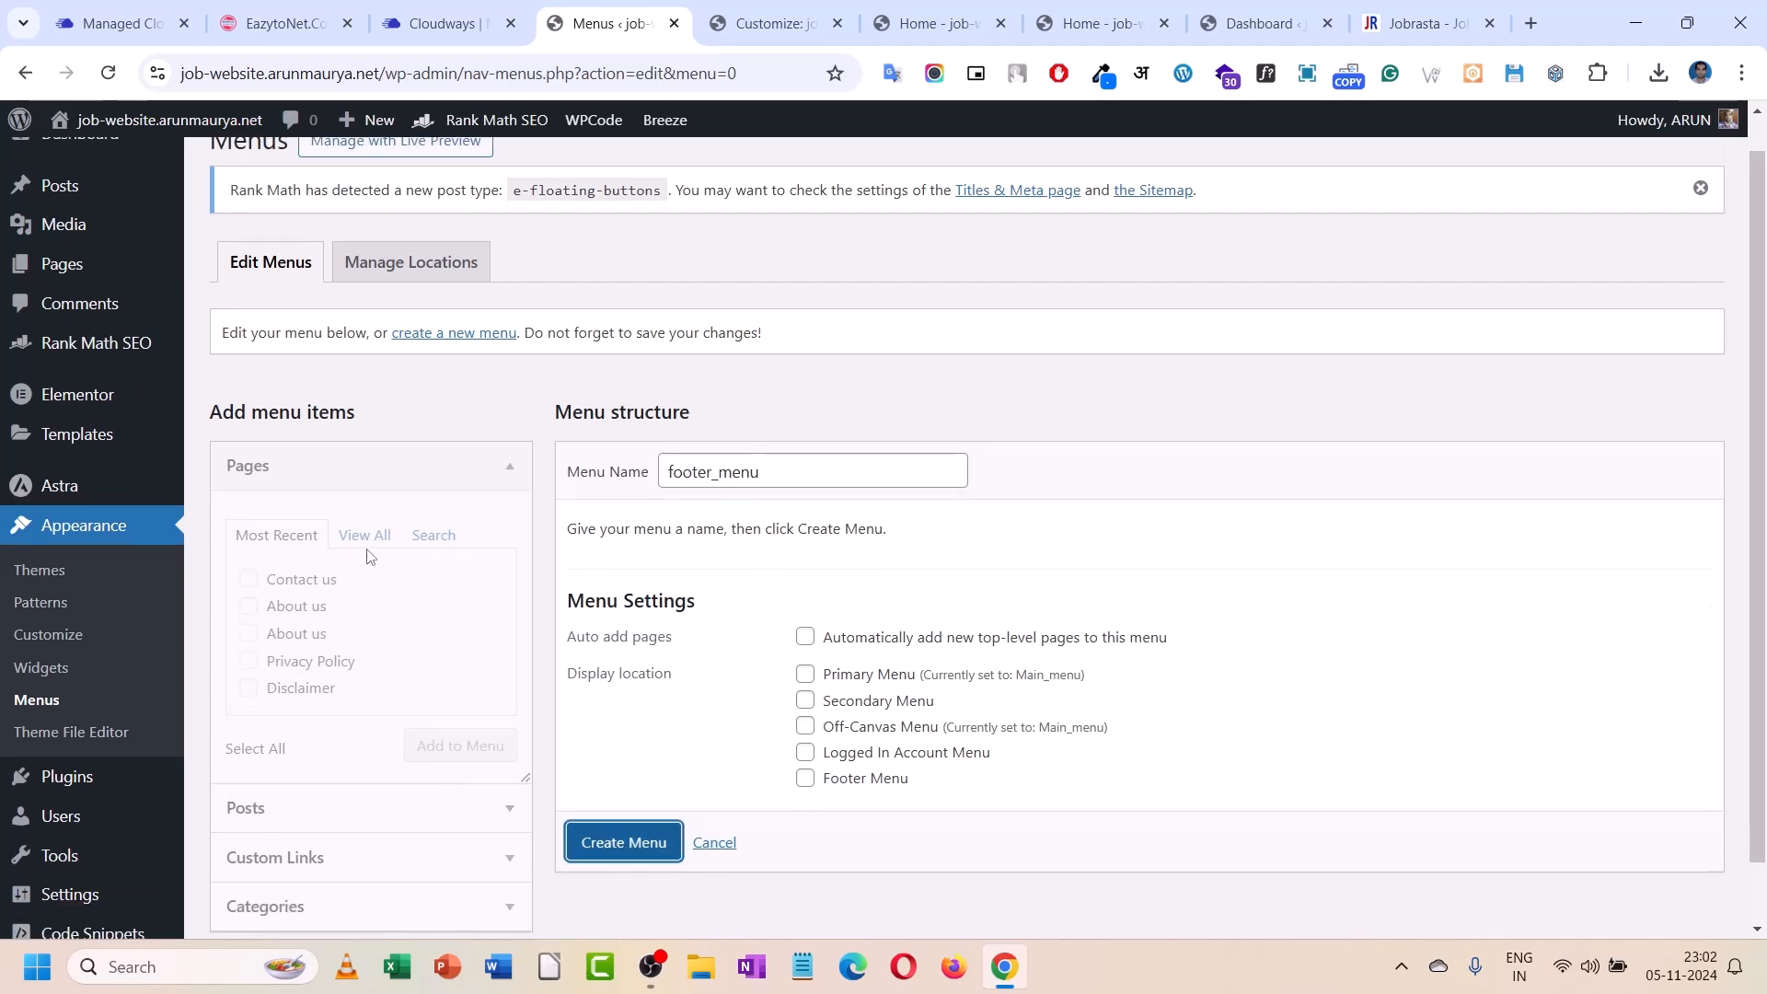
left_click(589, 839)
left_click(272, 631)
left_click(251, 659)
left_click(250, 686)
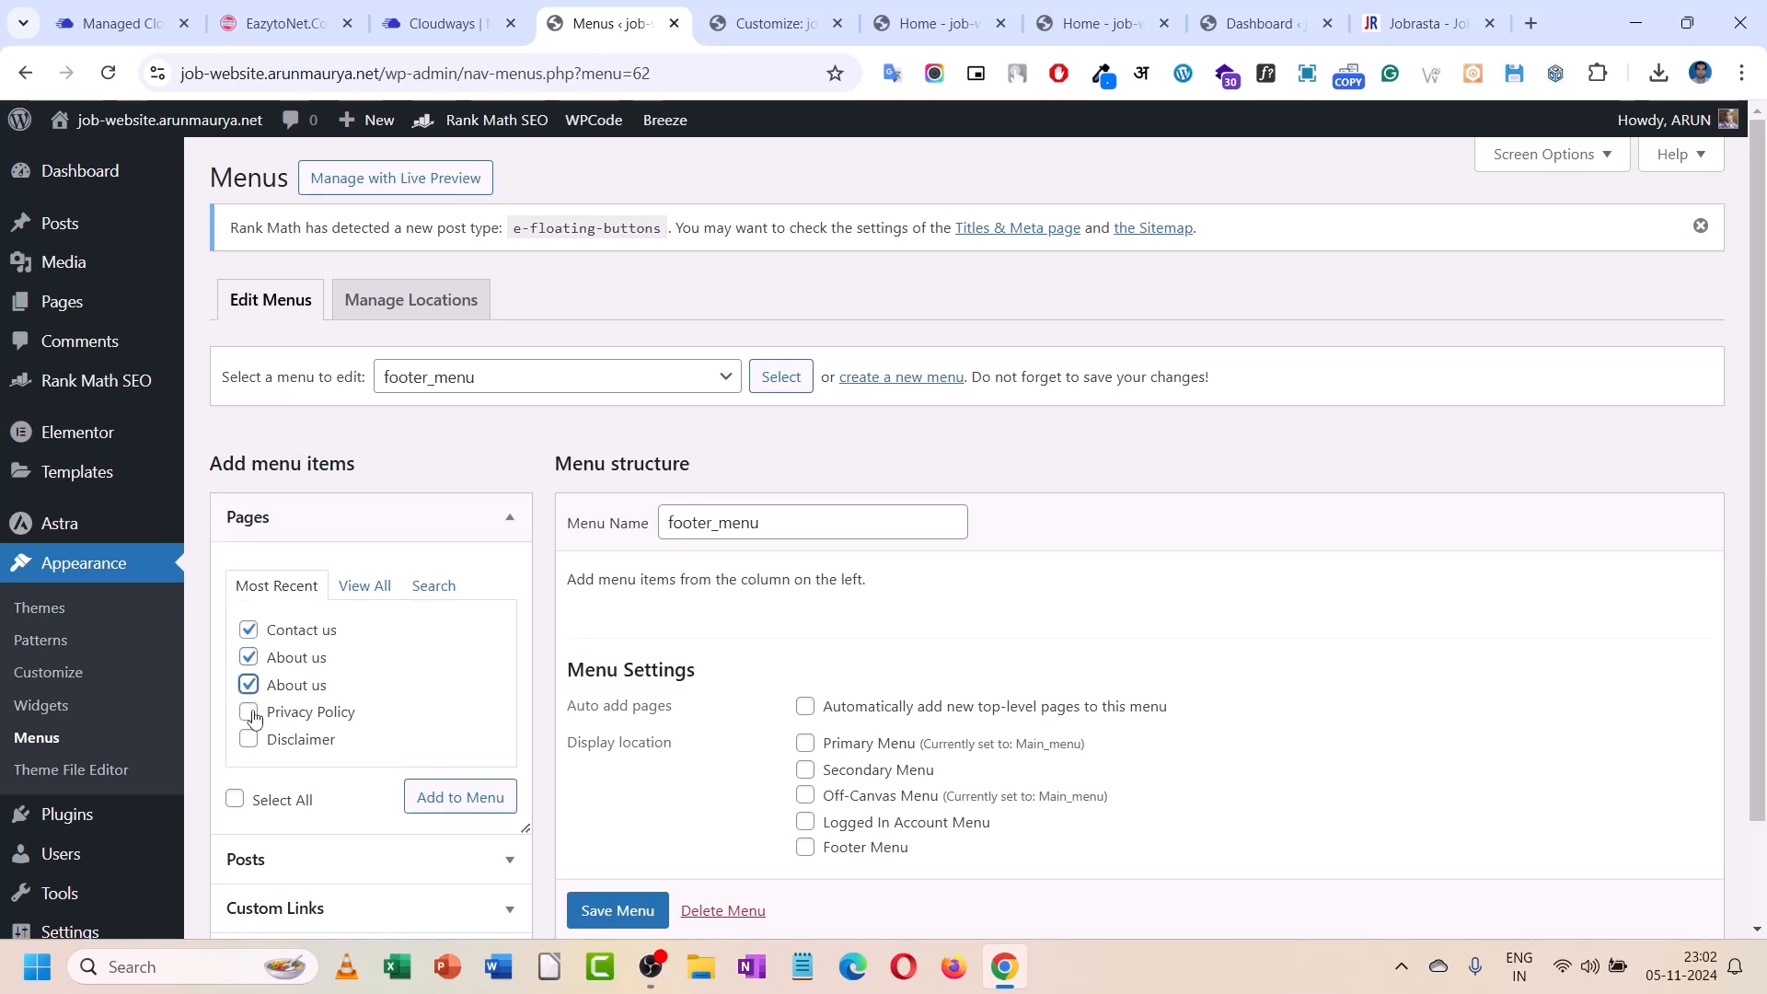
left_click(250, 714)
left_click(248, 756)
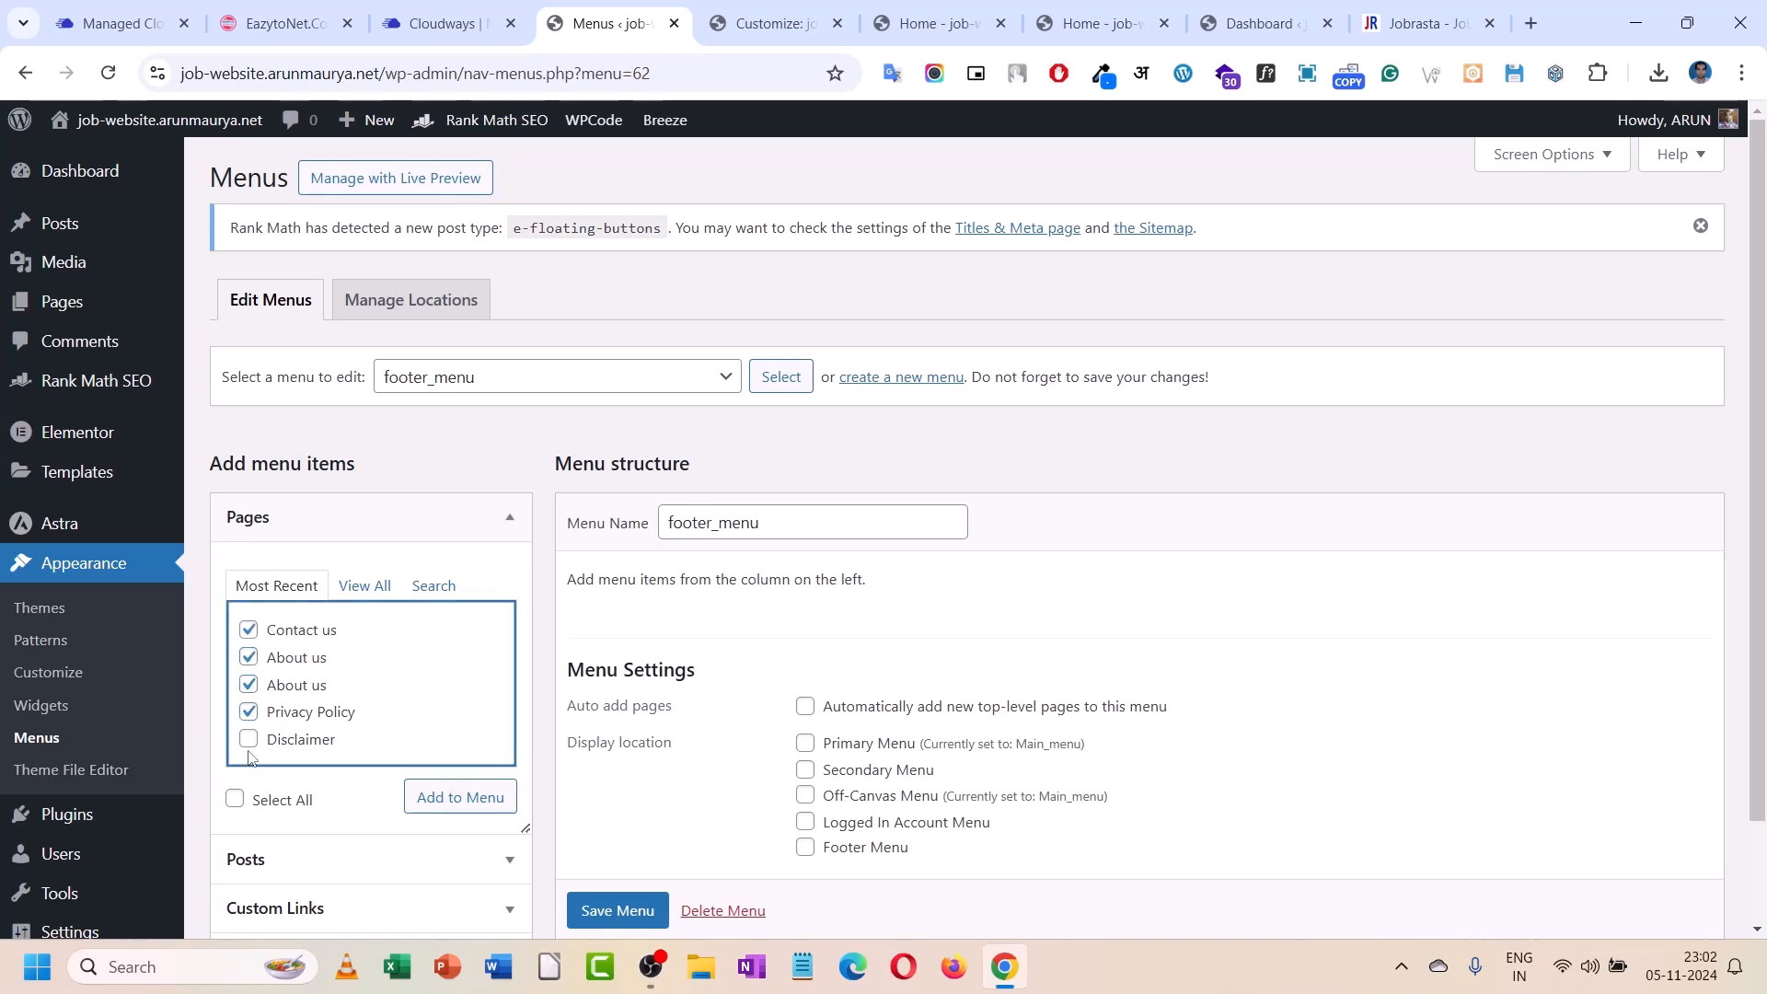
left_click(249, 739)
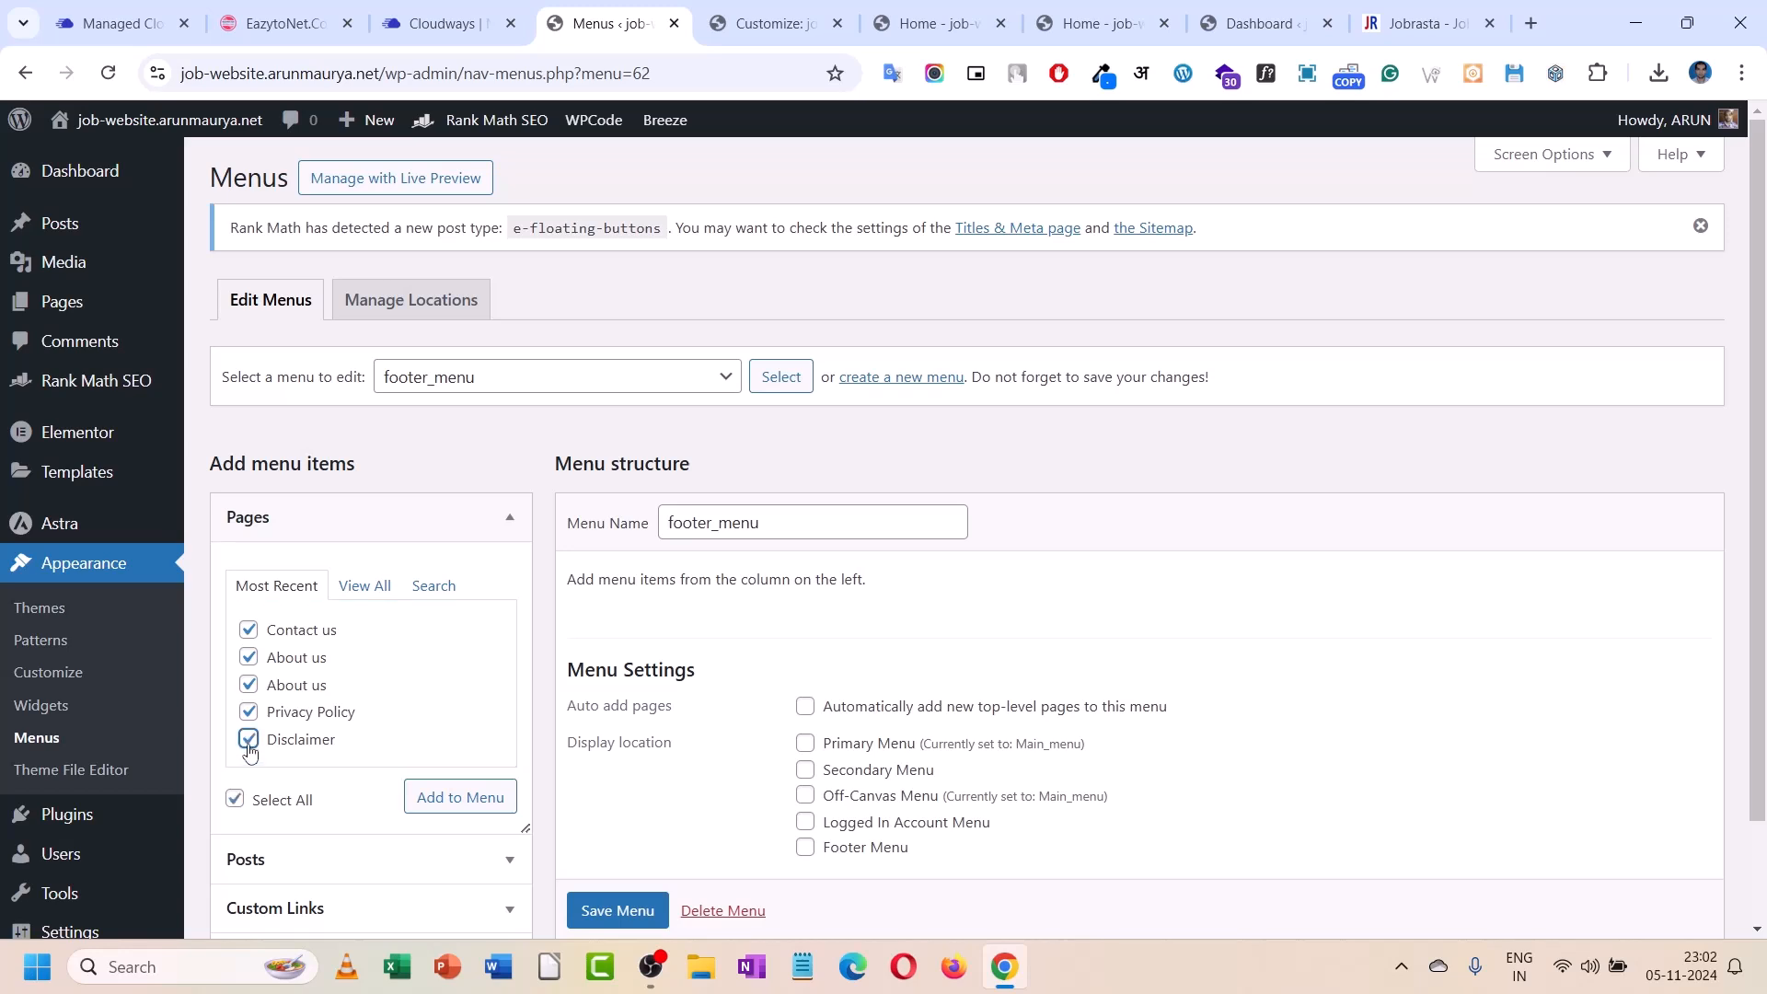
- From the full page list, add one About us page, Contact us, Disclaimer and Privacy Policy to footer_menu
left_click(390, 592)
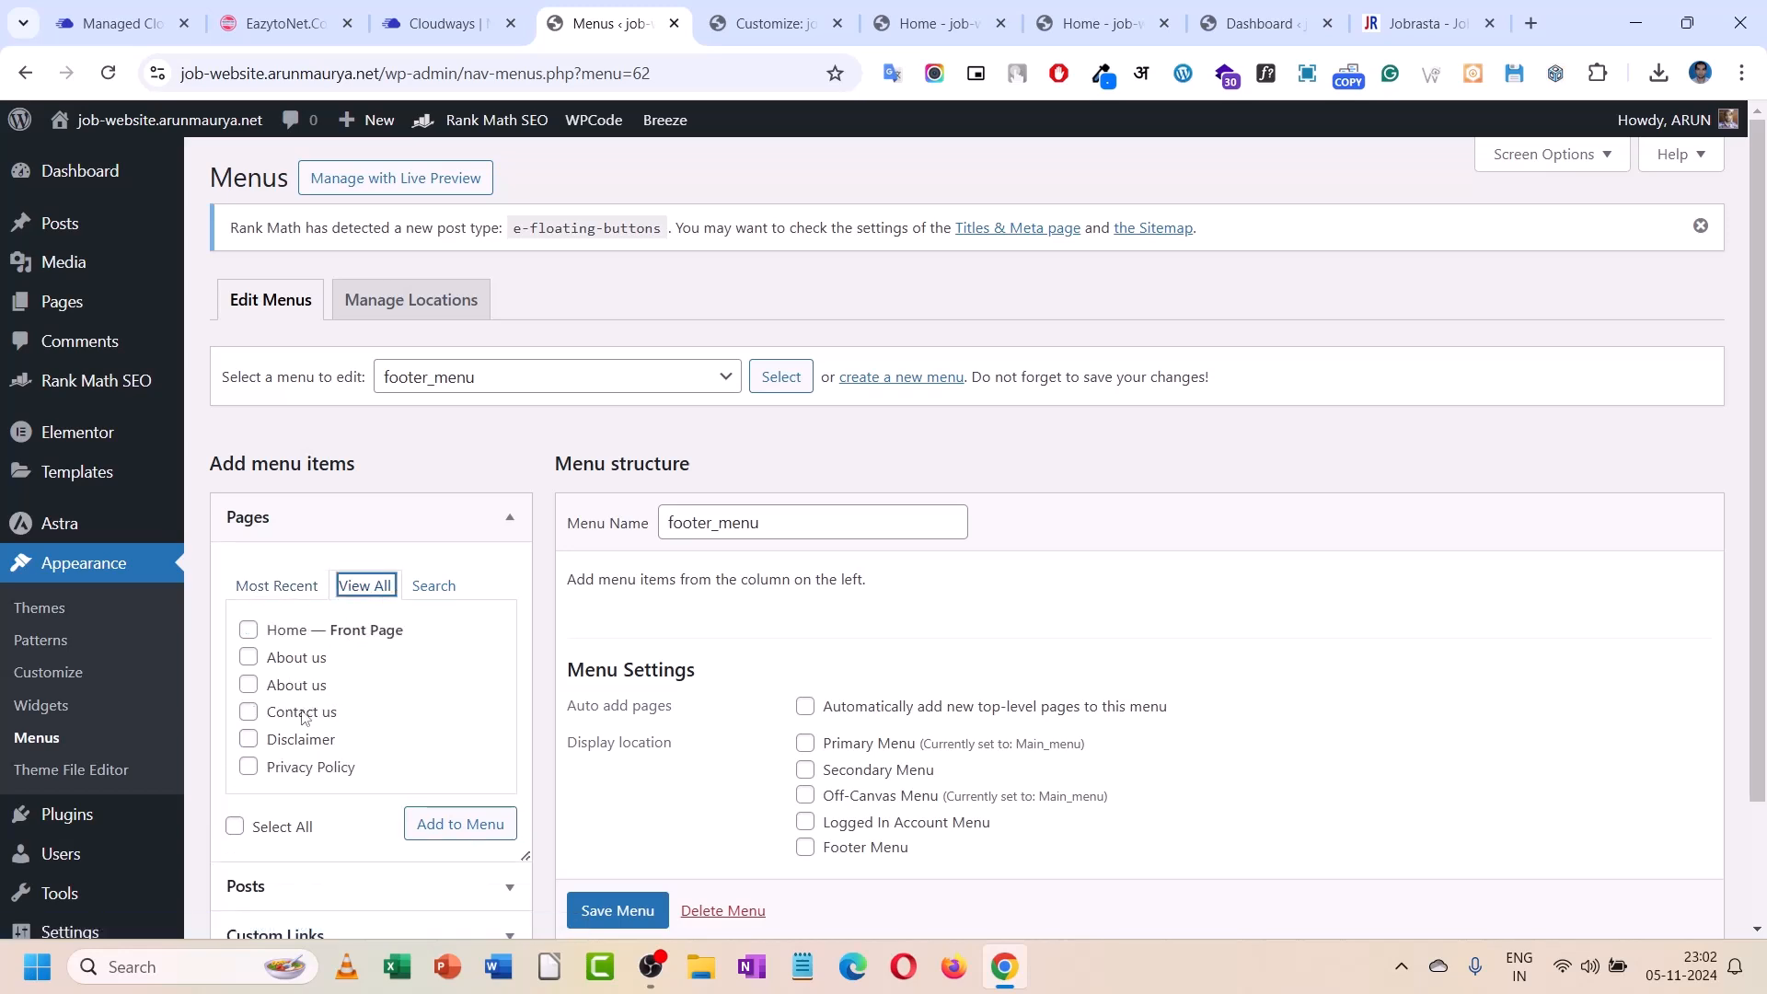
scroll(307, 718, "down", 1)
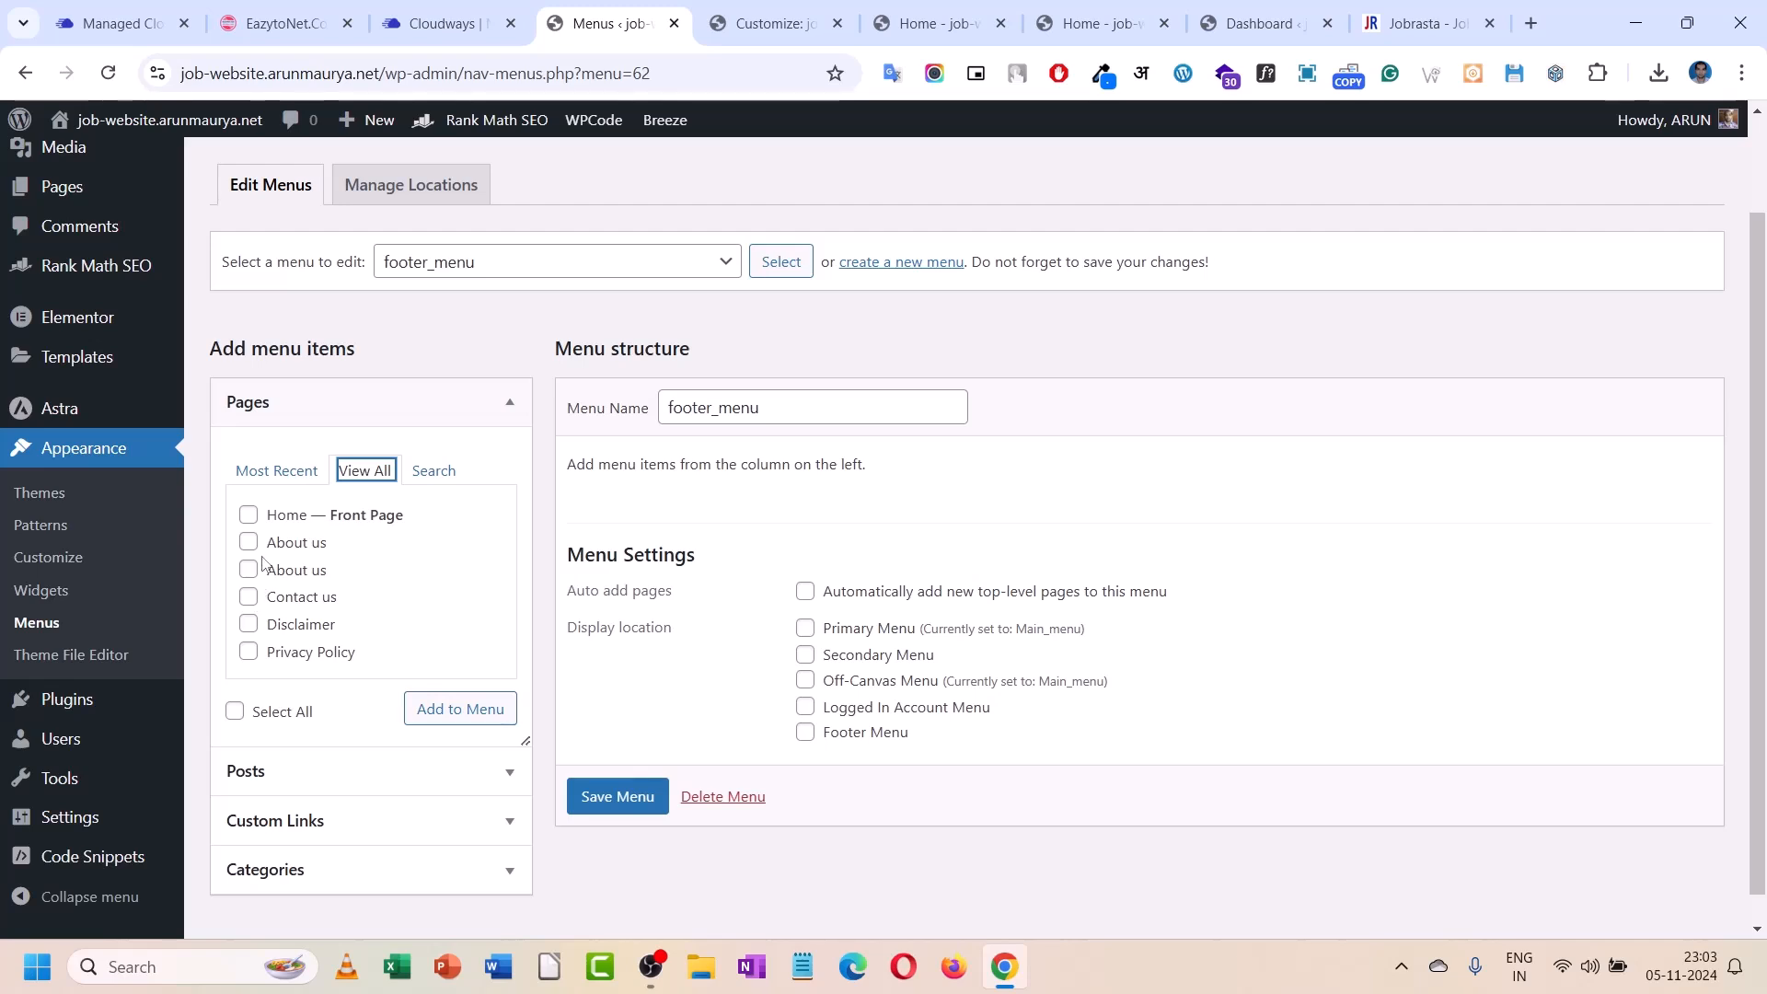
left_click(249, 569)
left_click(249, 596)
left_click(249, 623)
left_click(249, 651)
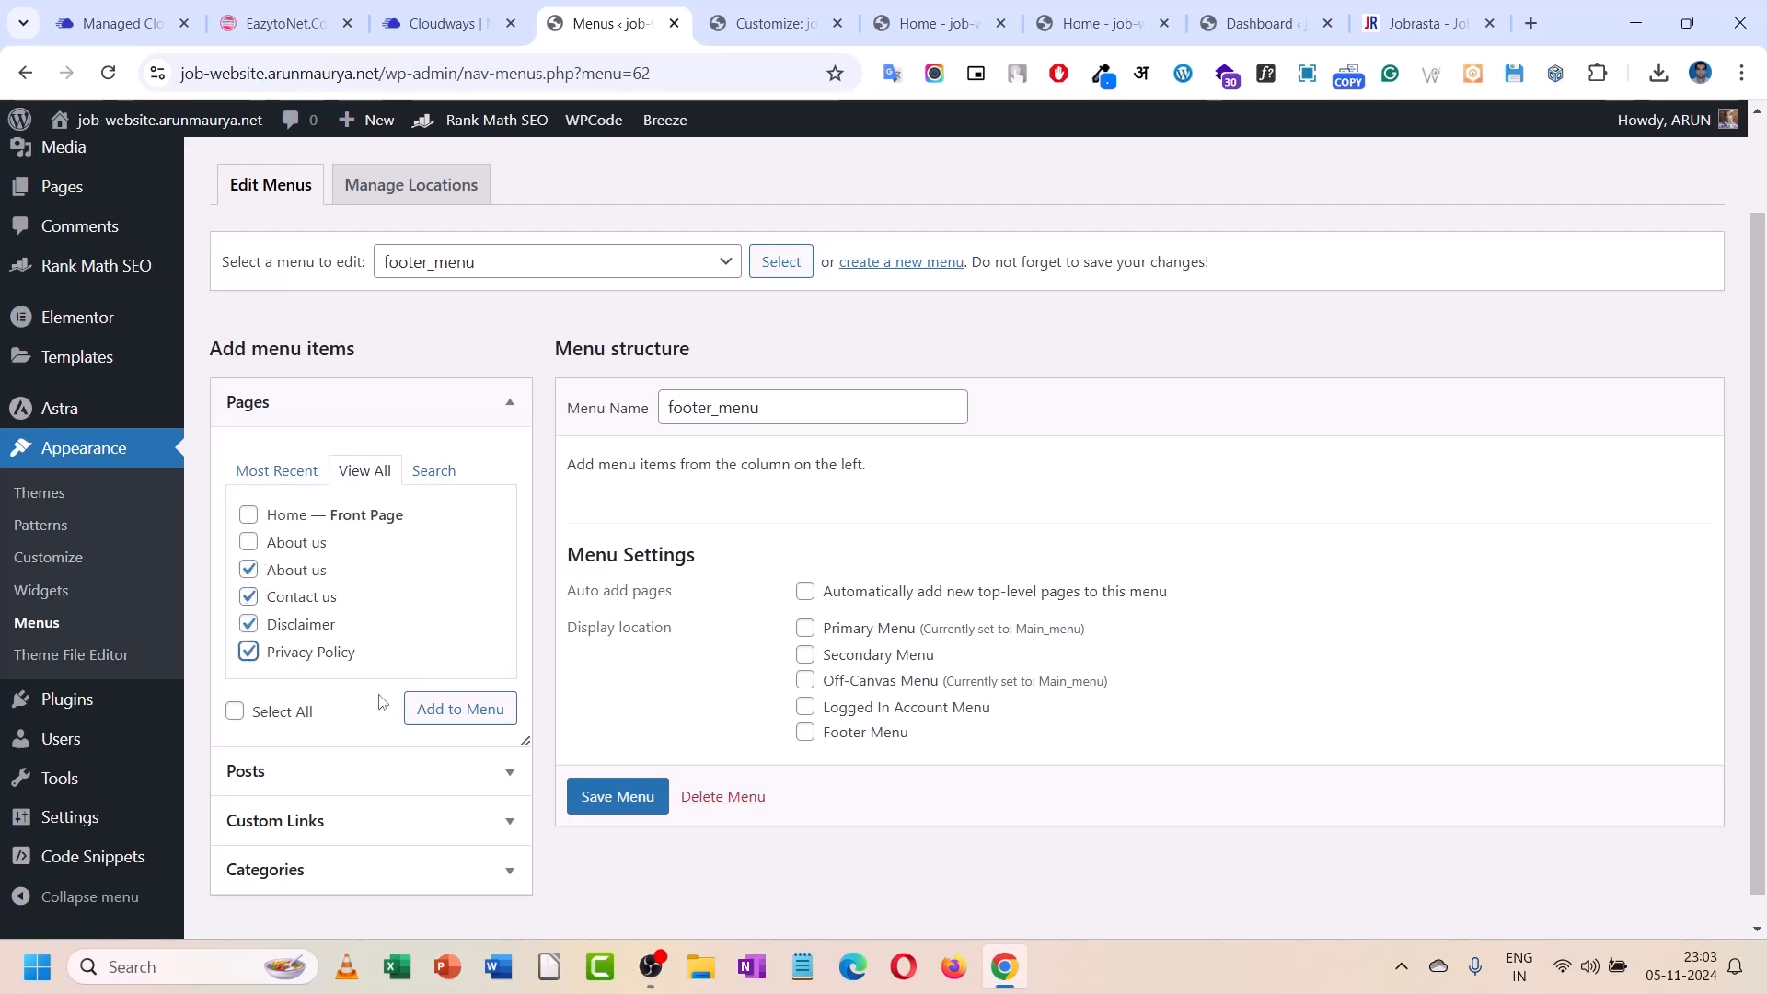
left_click(426, 713)
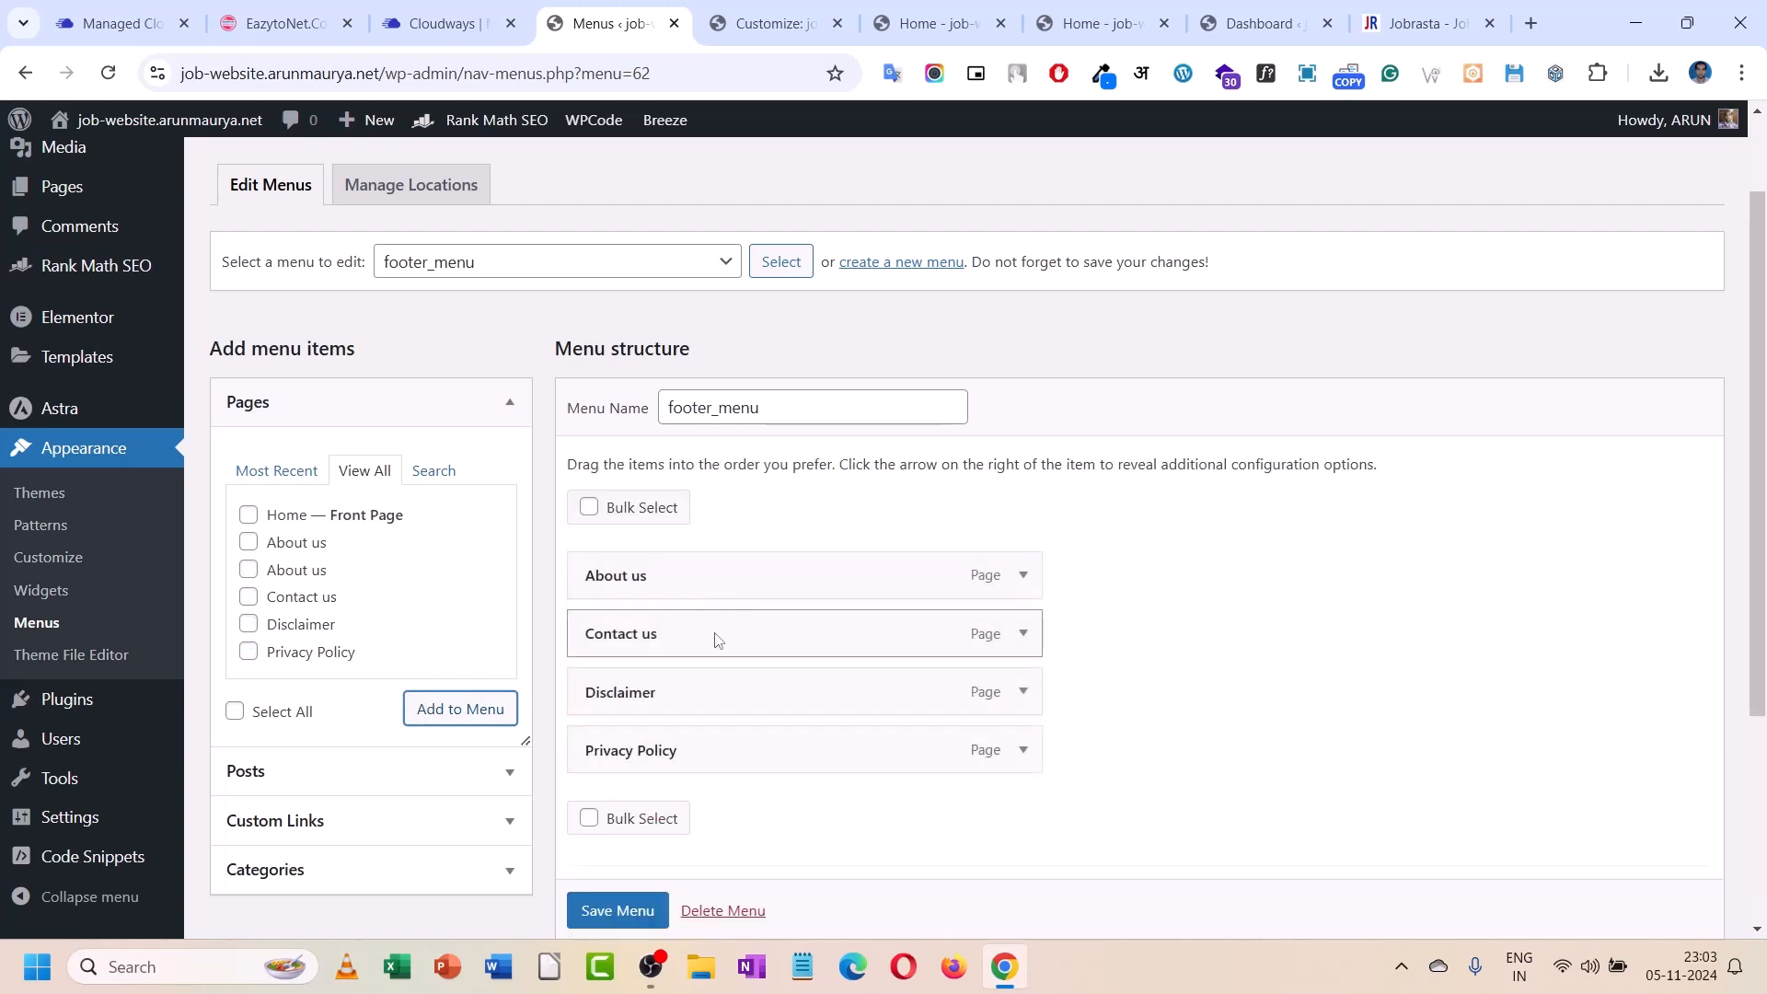
- Reorder the menu as Disclaimer, Privacy Policy, About us, Contact us, and save it with the Footer Menu display location
left_click_drag(694, 706, 611, 701)
left_click_drag(657, 634, 612, 634)
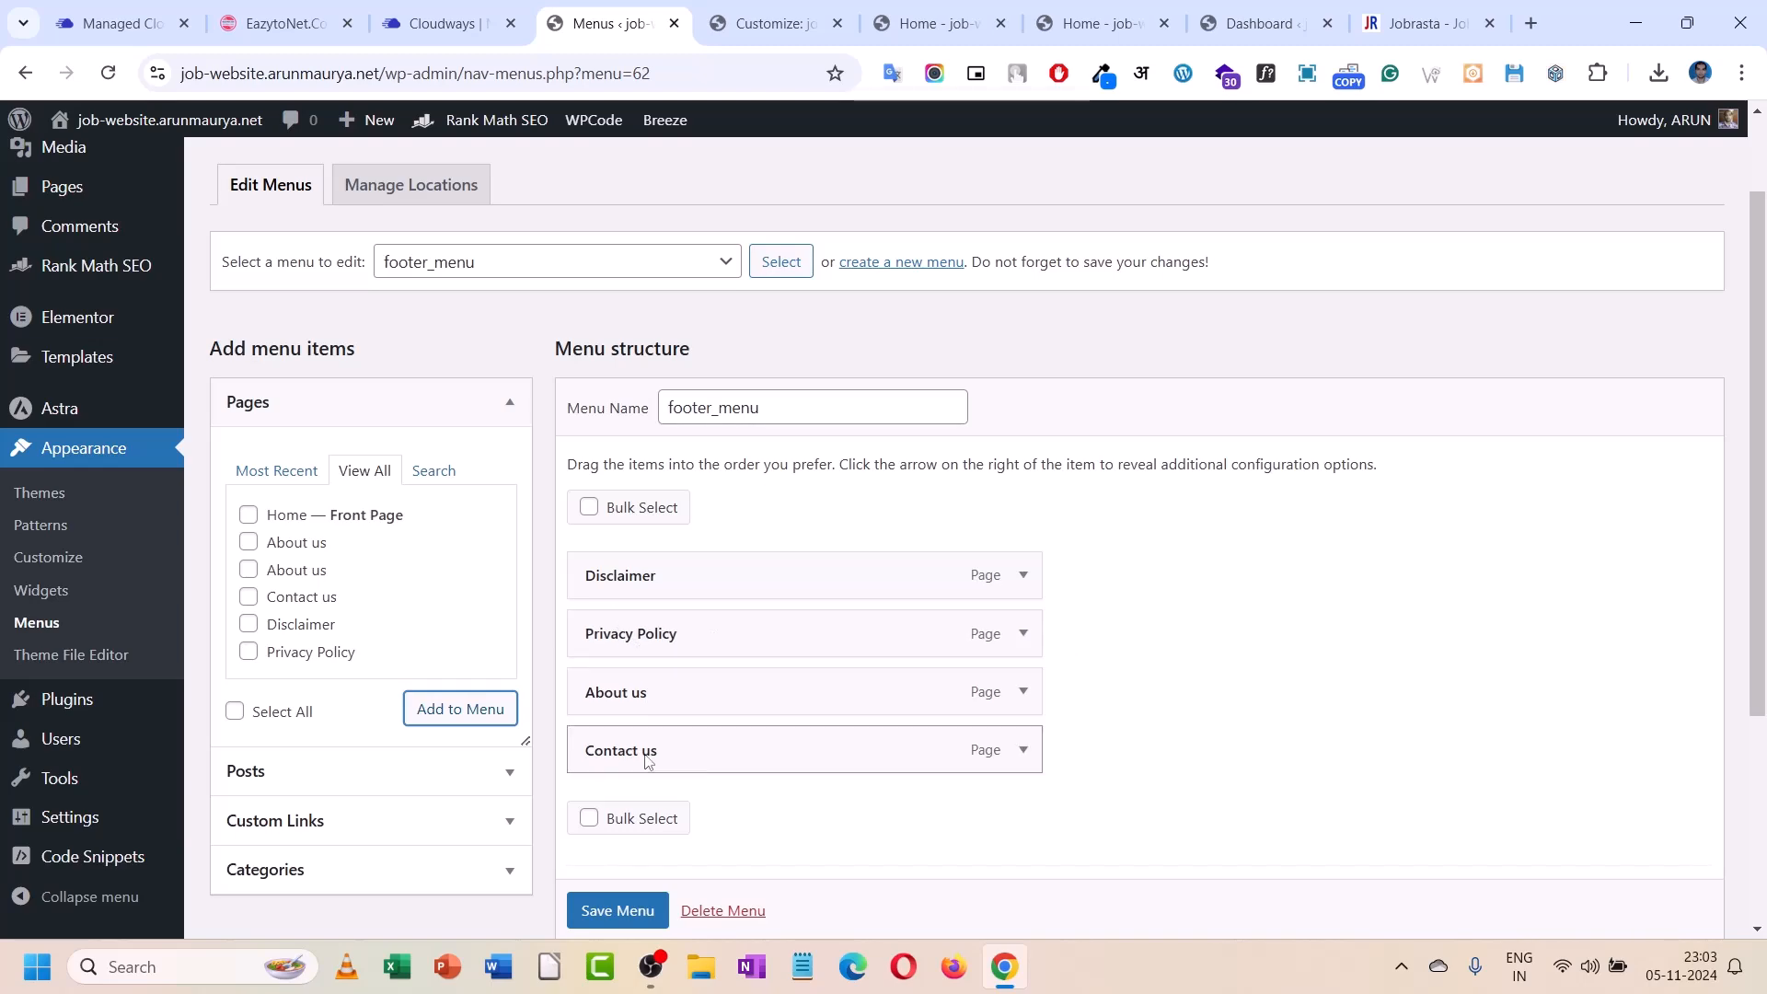
scroll(592, 741, "down", 3)
left_click(805, 844)
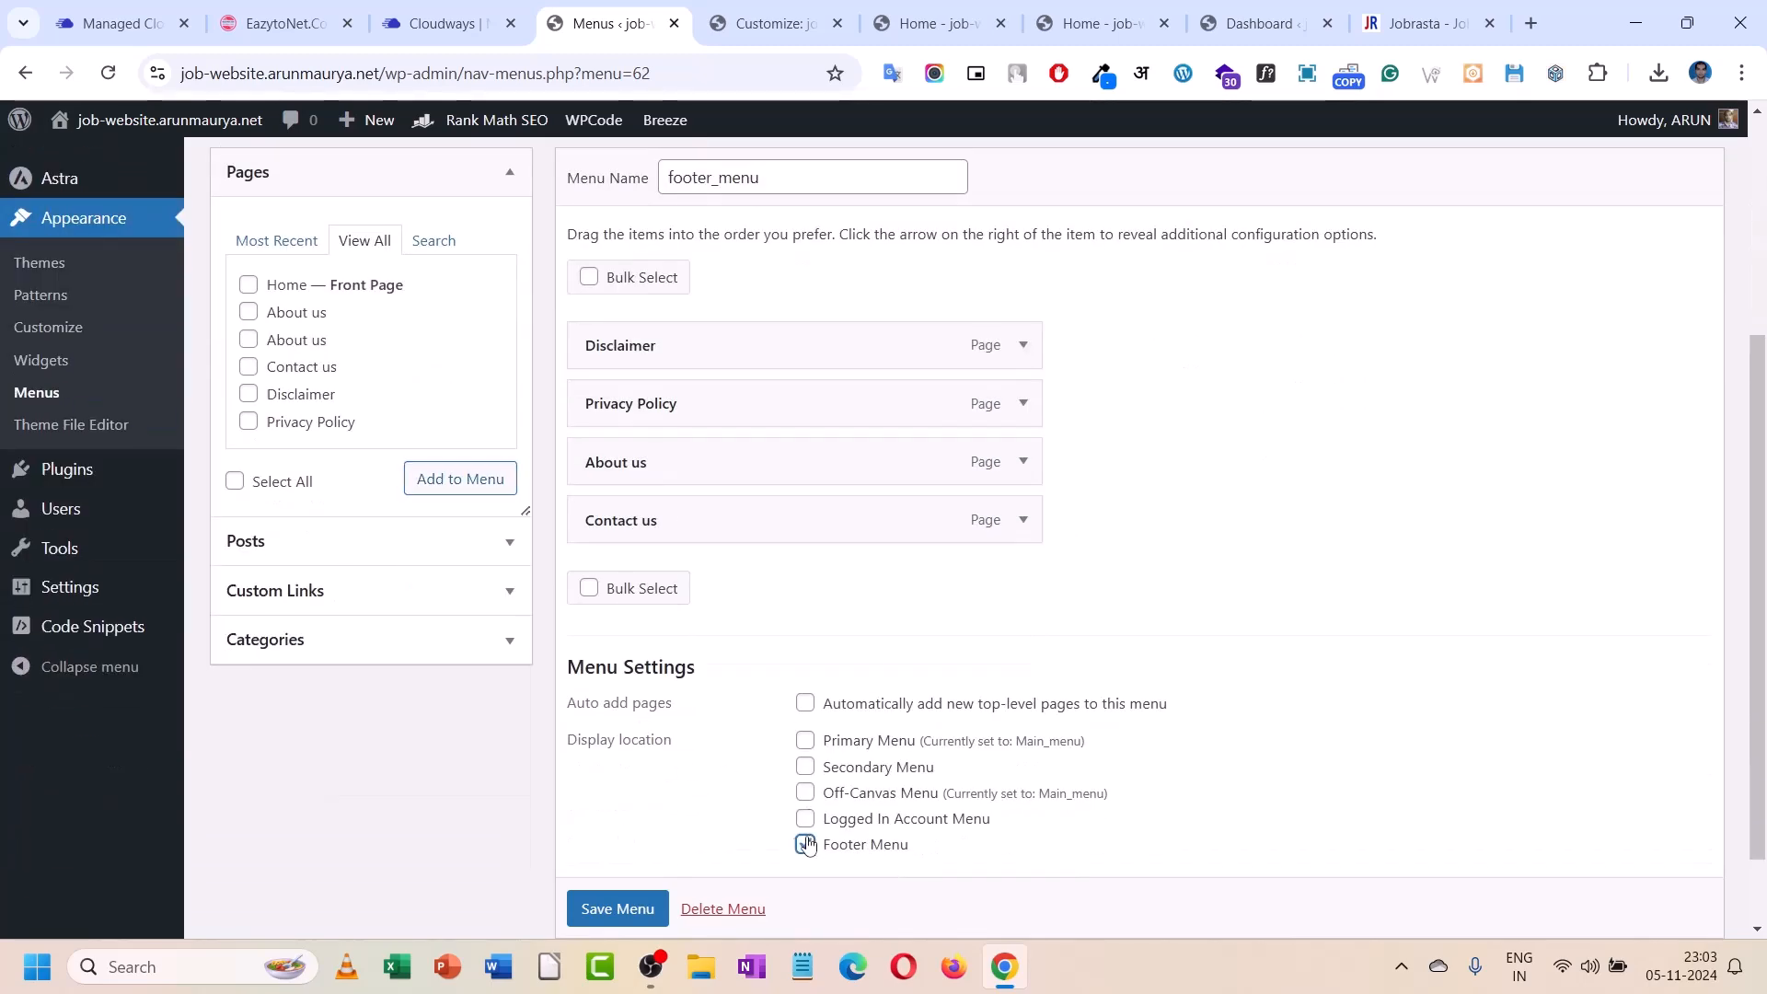
scroll(611, 928, "down", 1)
left_click(618, 851)
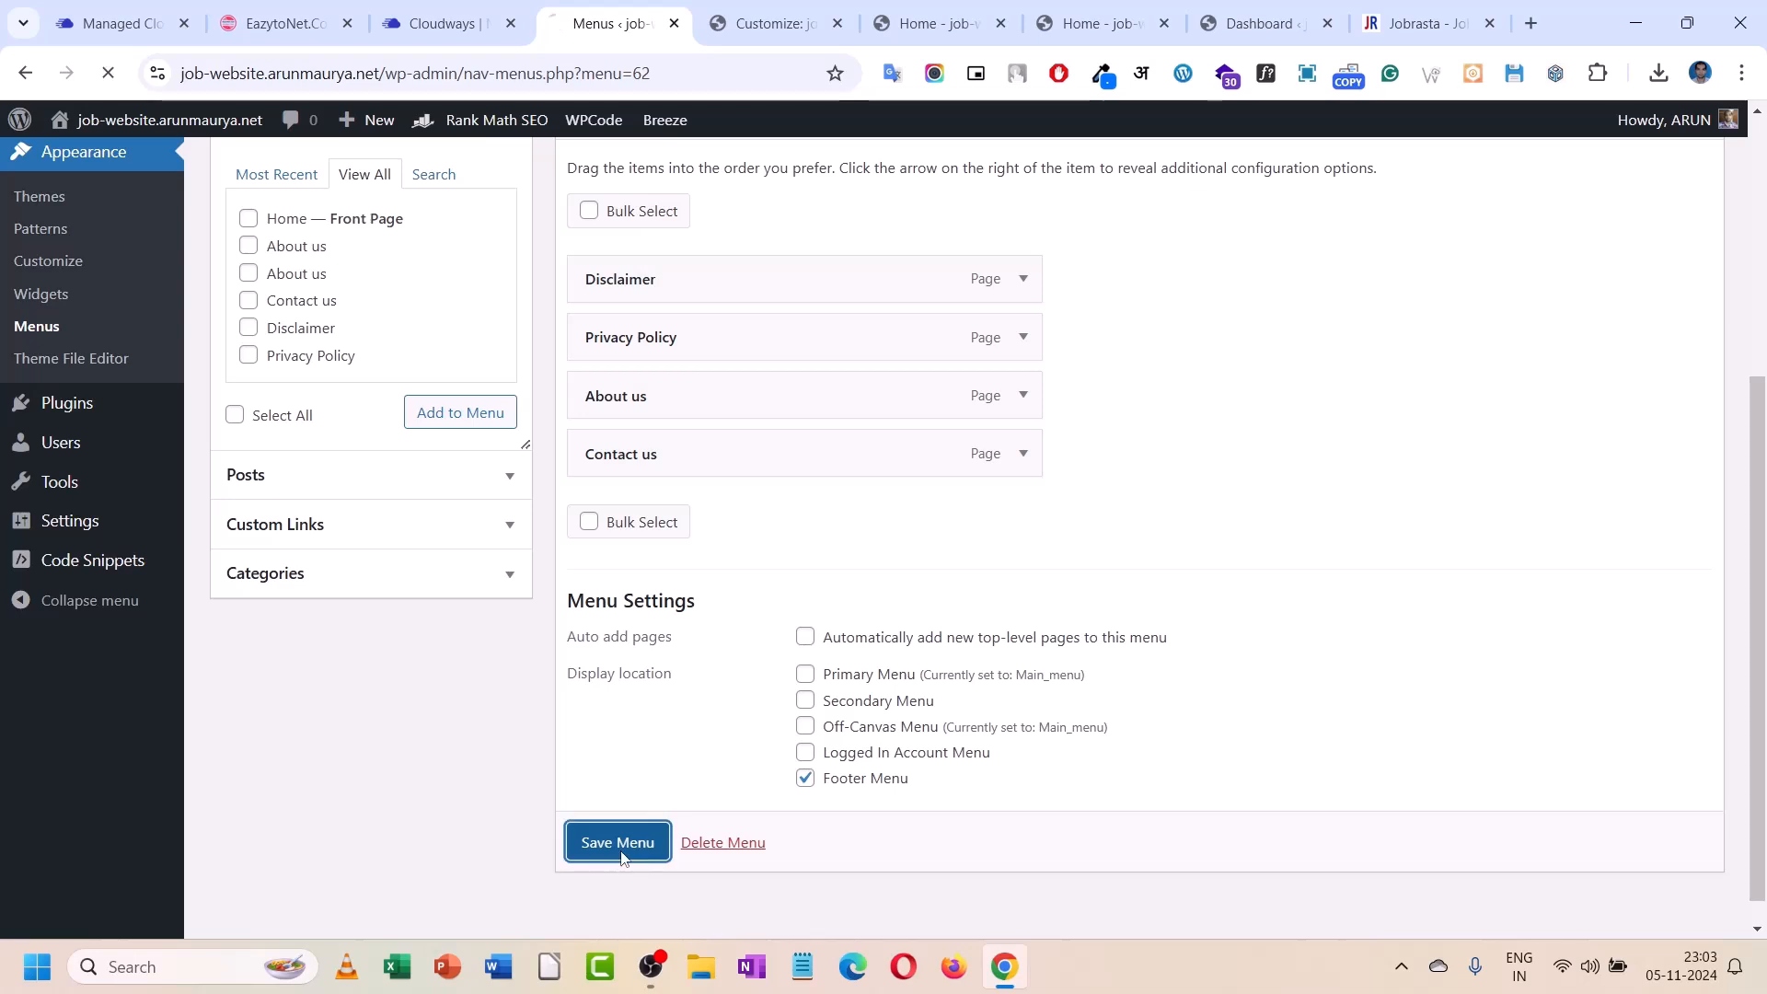
- In the Customizer, remove and re-add the Footer Menu element in the first column of the above-footer row, and publish
left_click(783, 23)
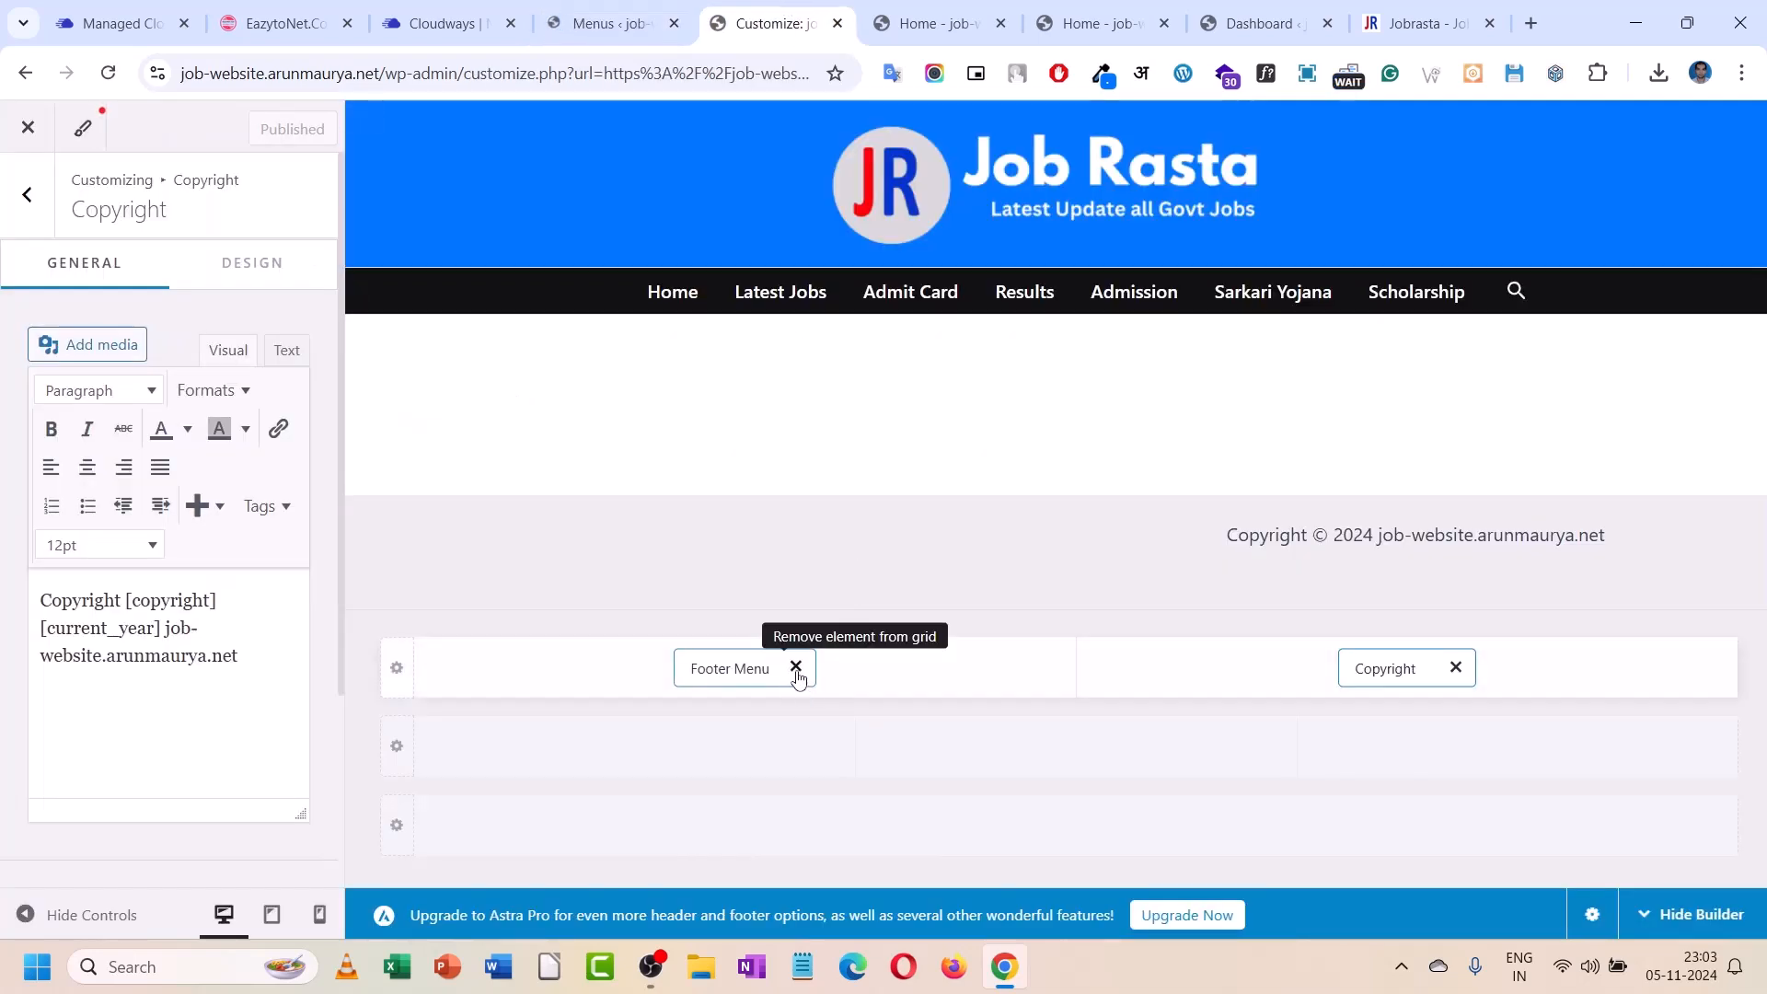
left_click(603, 23)
left_click(773, 23)
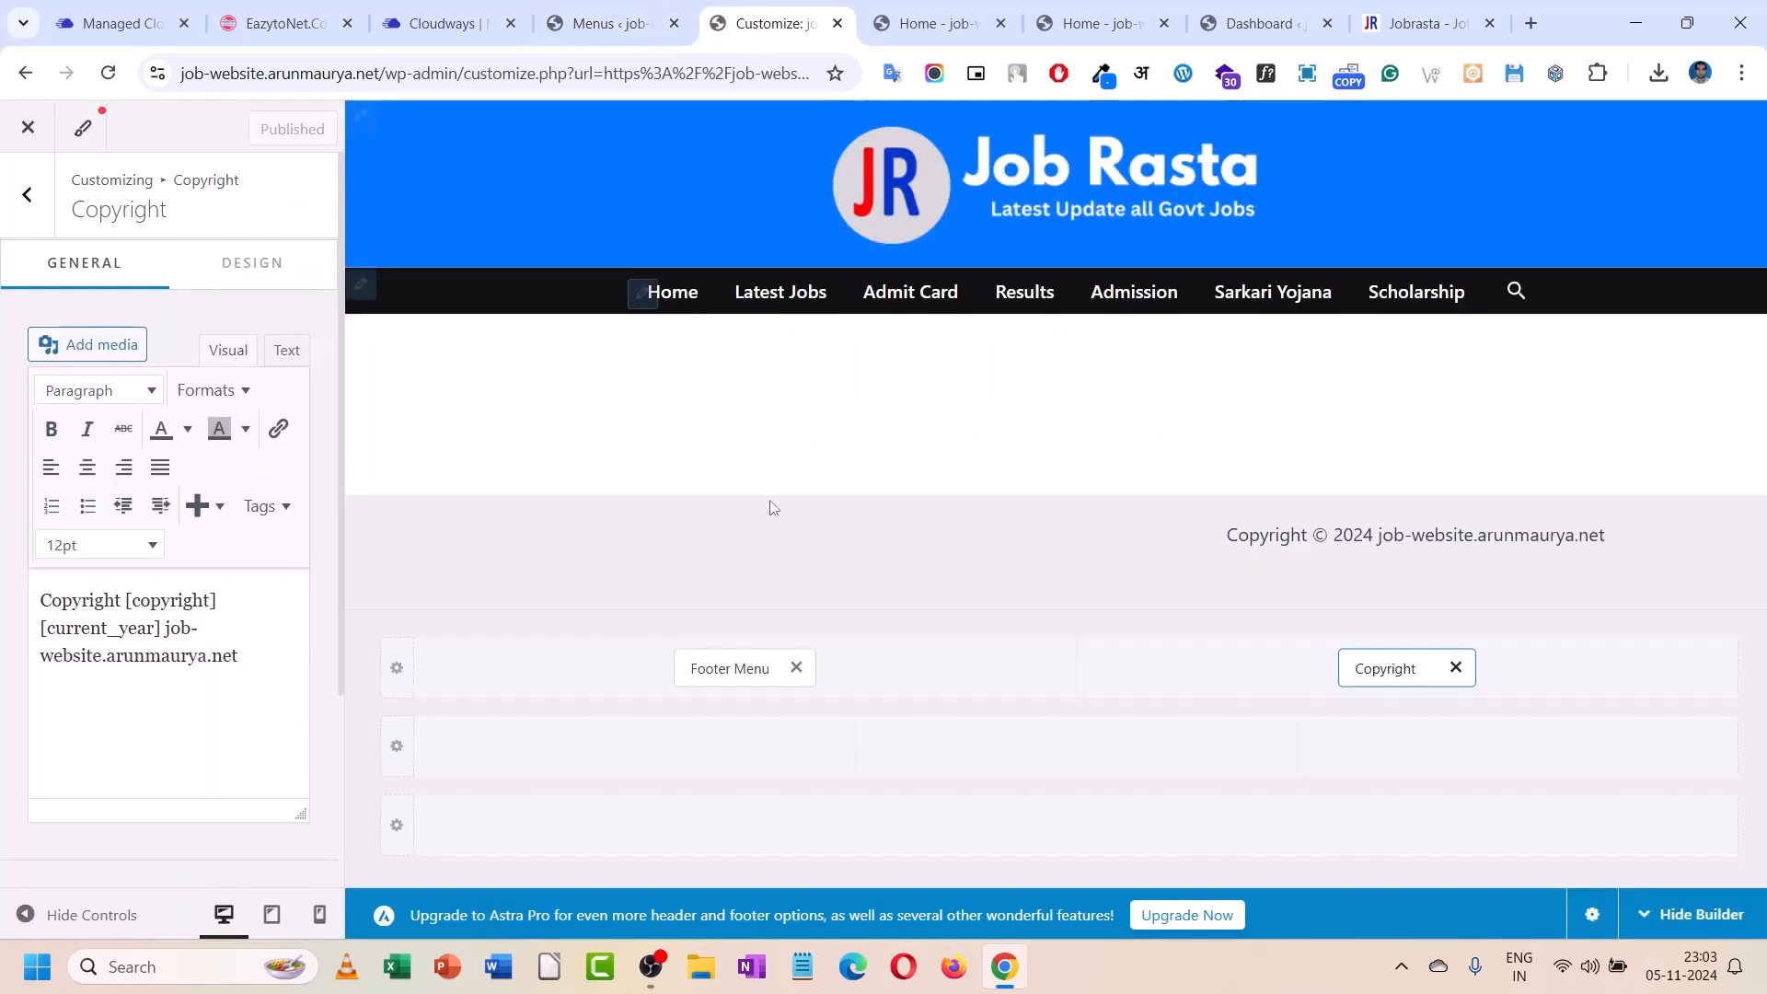
left_click(797, 670)
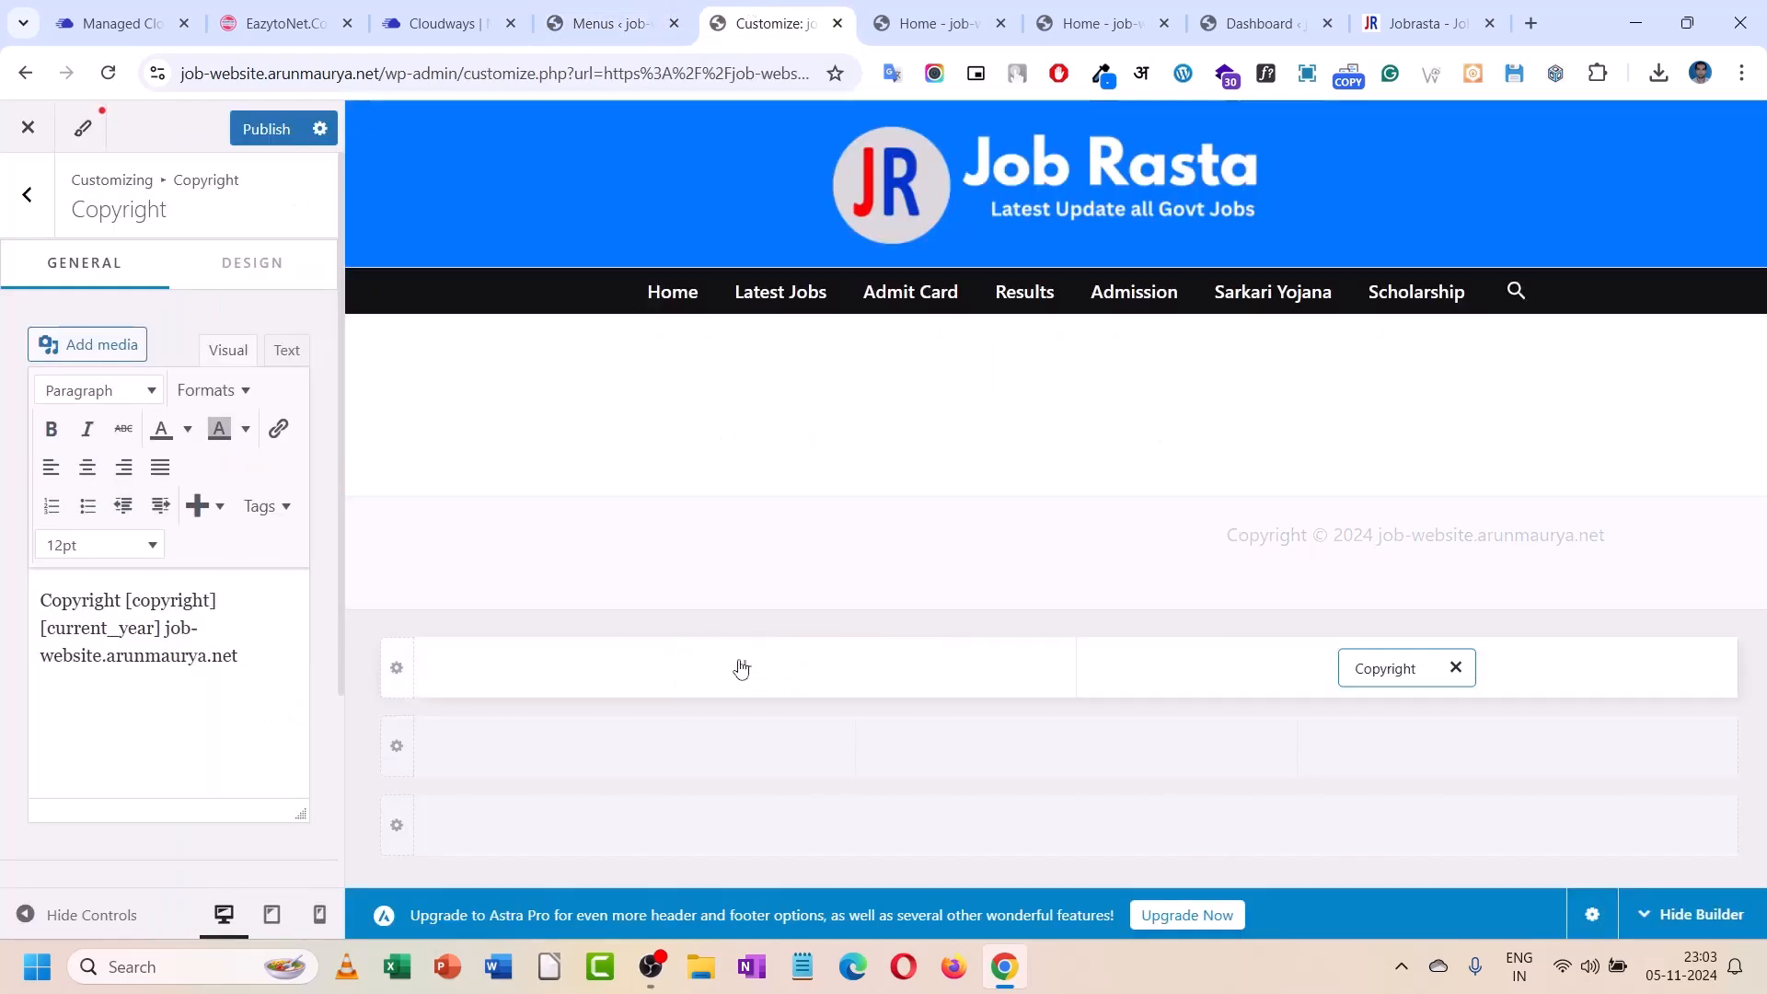
left_click(741, 669)
left_click(844, 395)
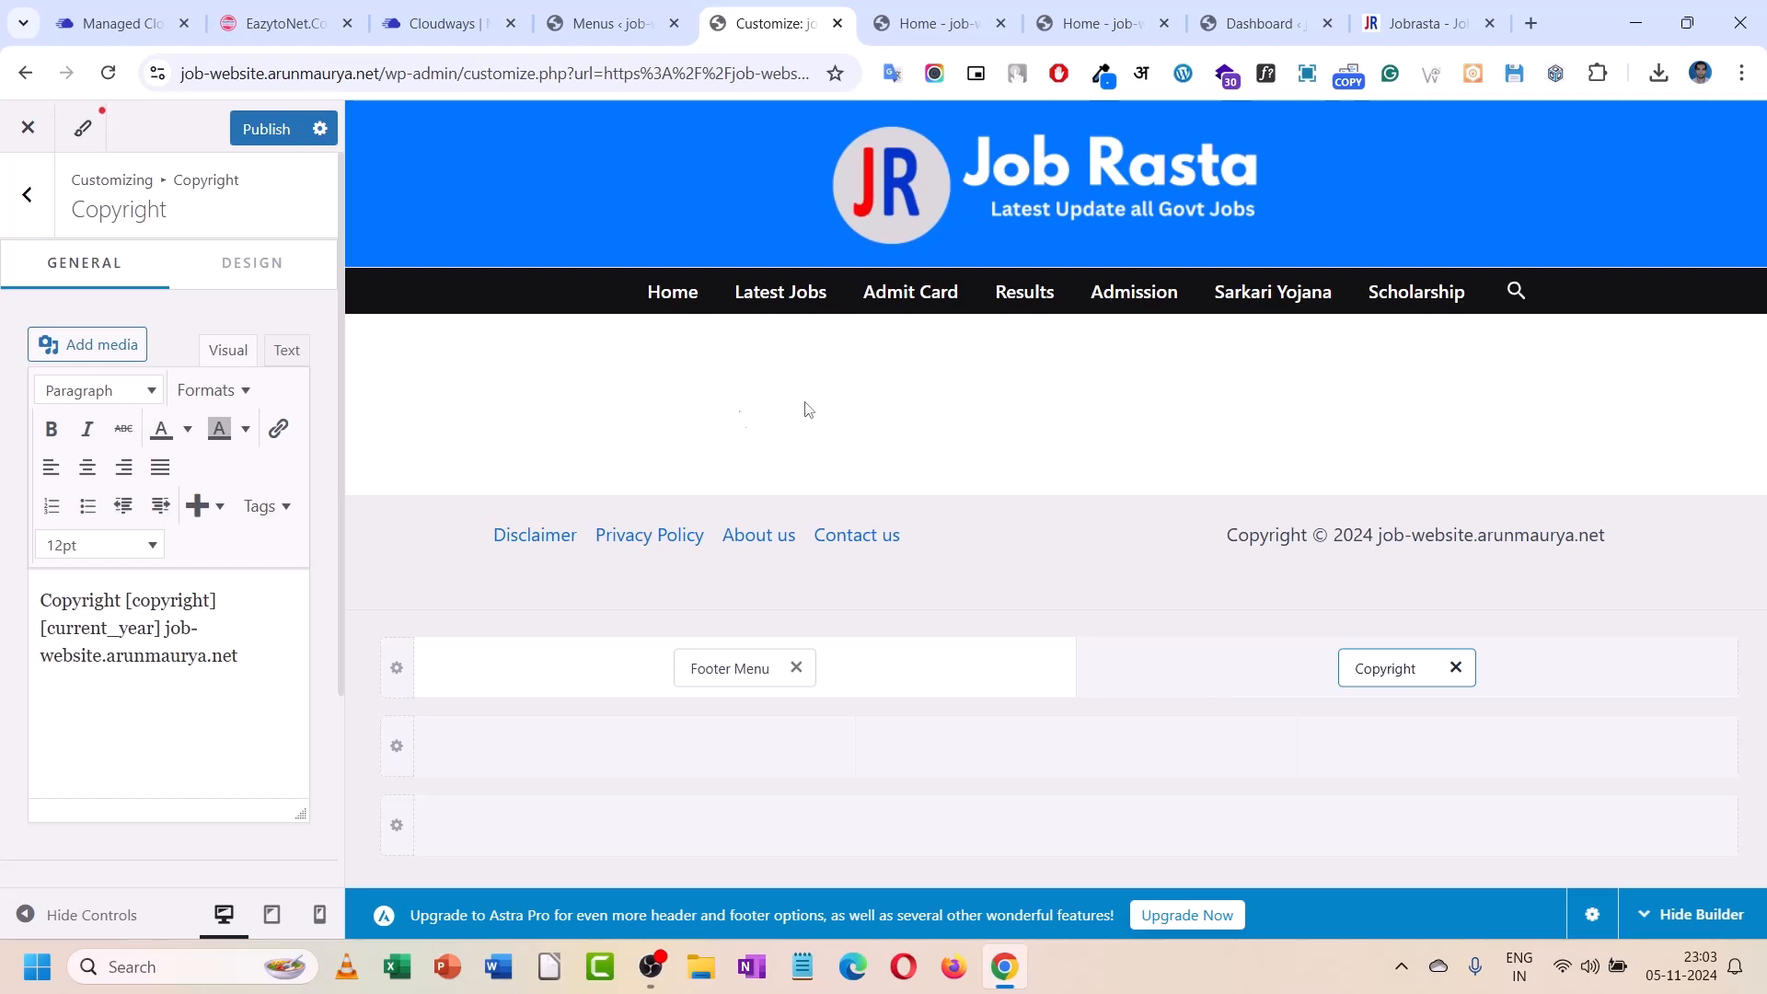
left_click(264, 131)
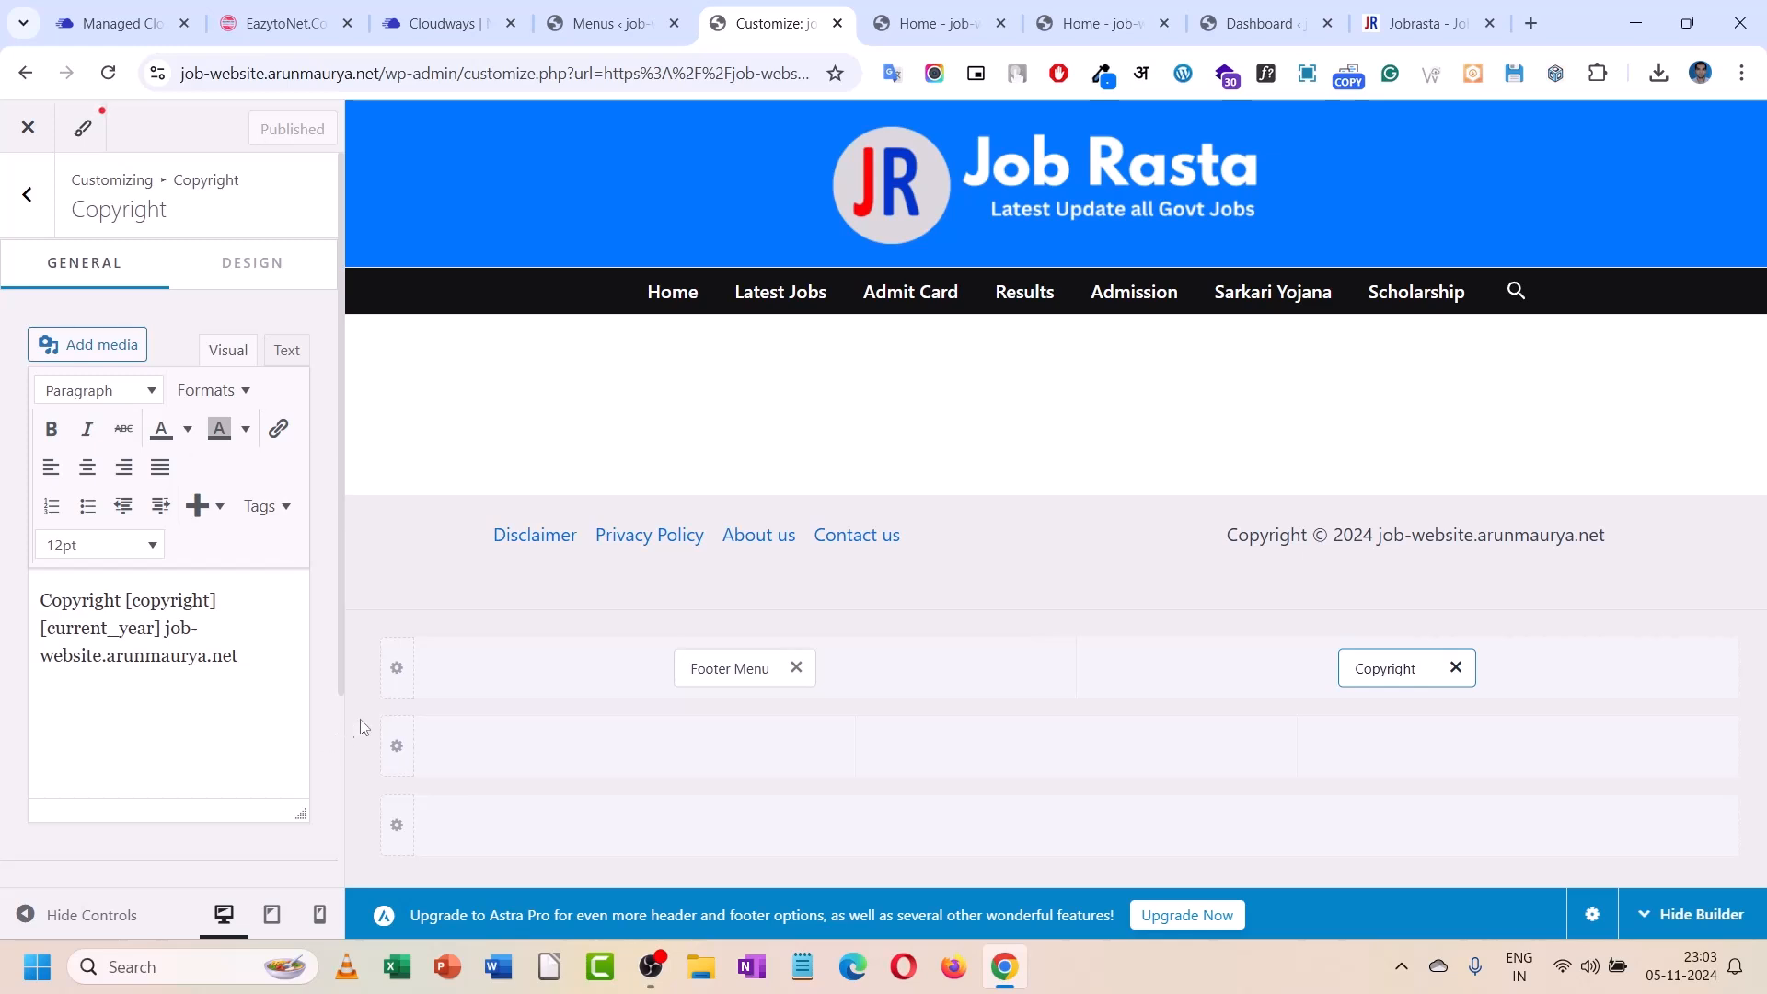
- Try white and light grey preset backgrounds on the Above Footer row and reset its background colour
left_click(397, 667)
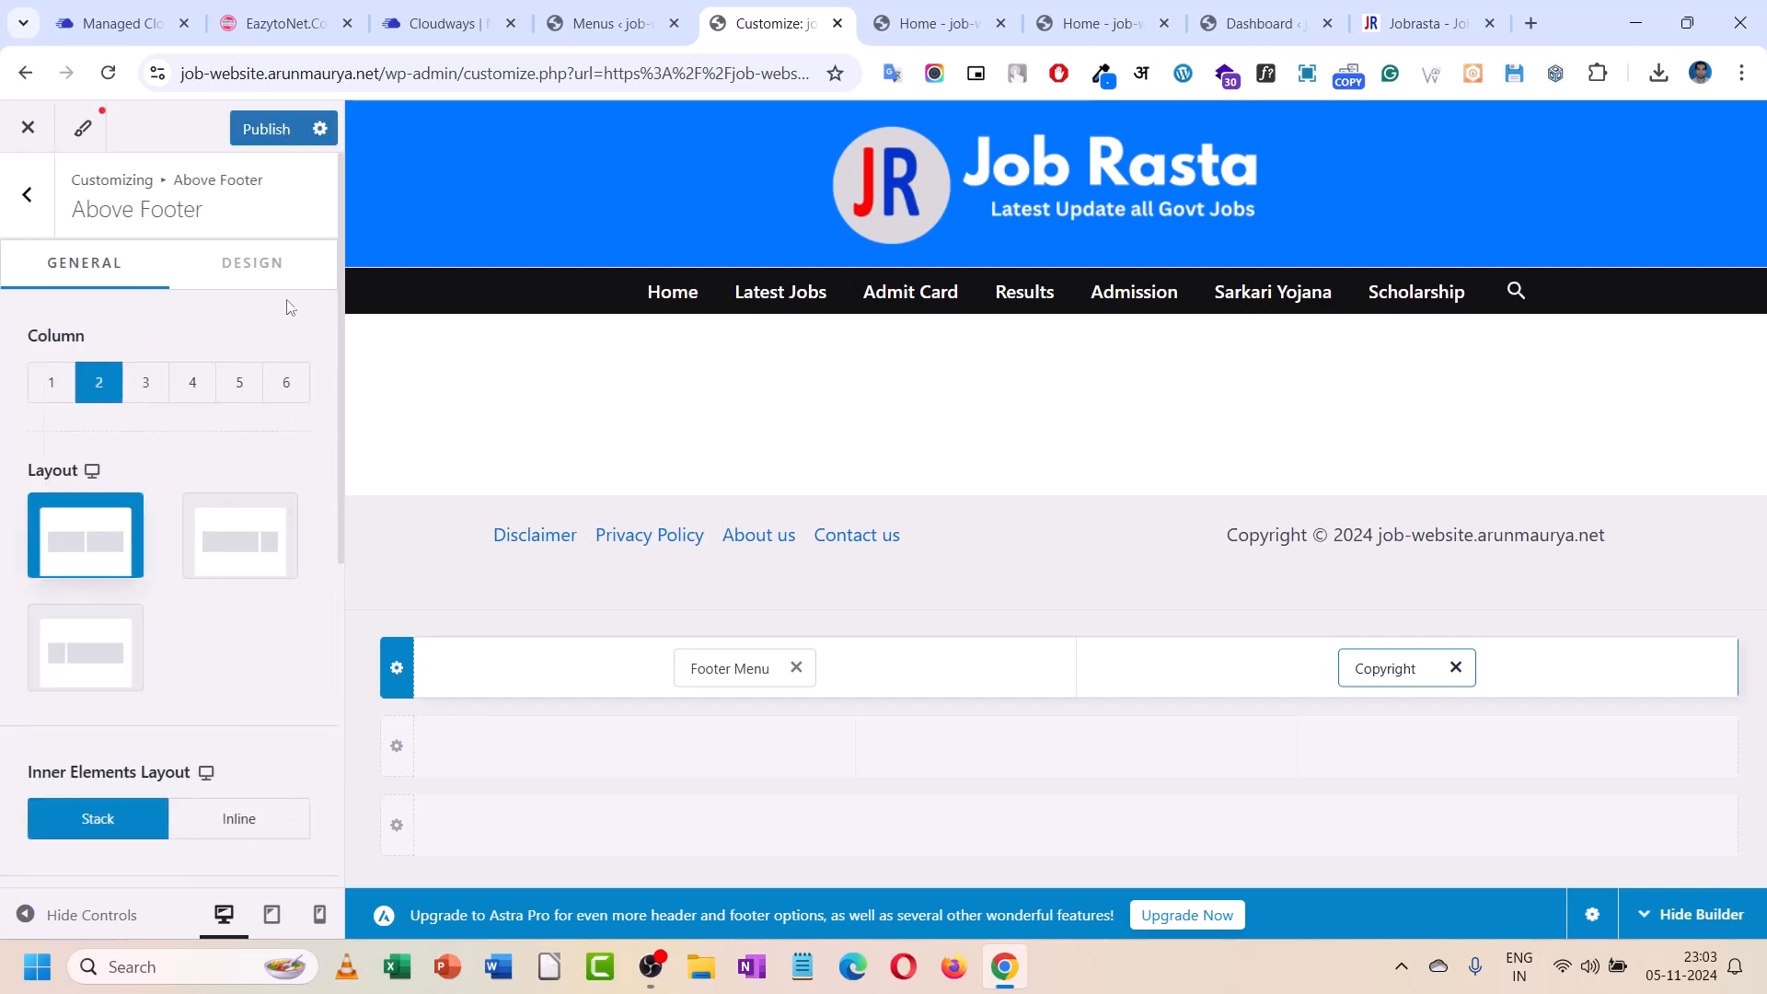
left_click(259, 275)
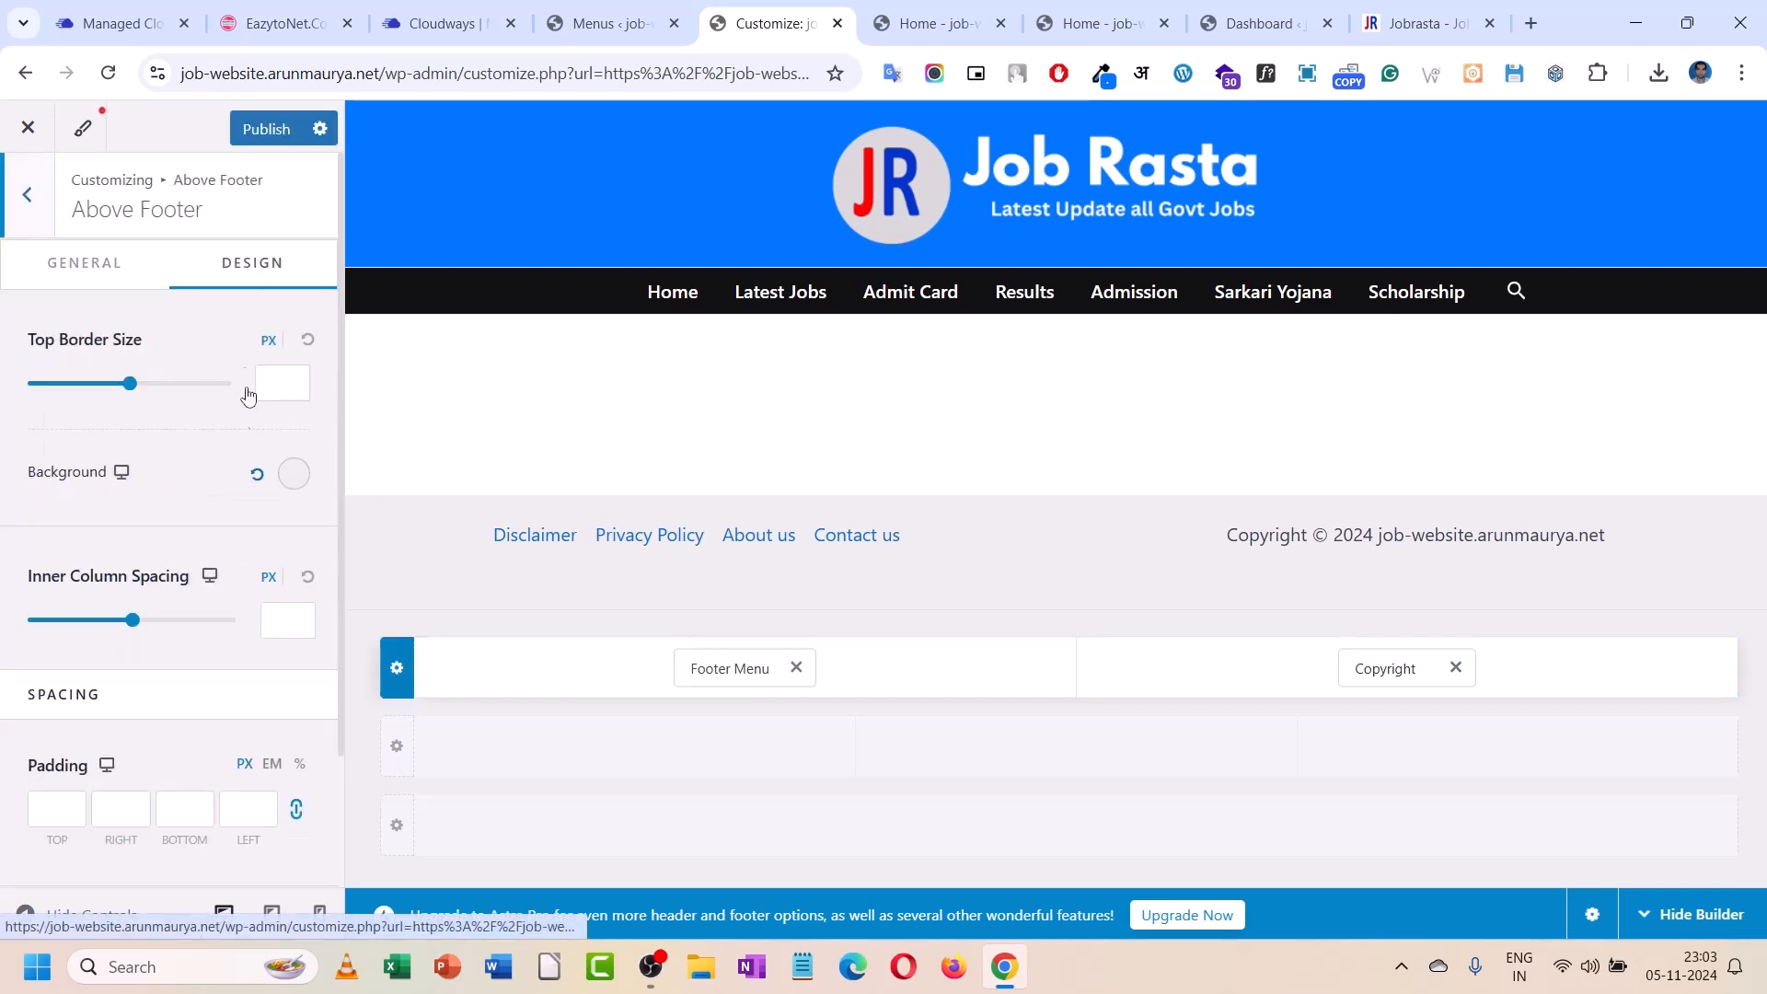
left_click(293, 475)
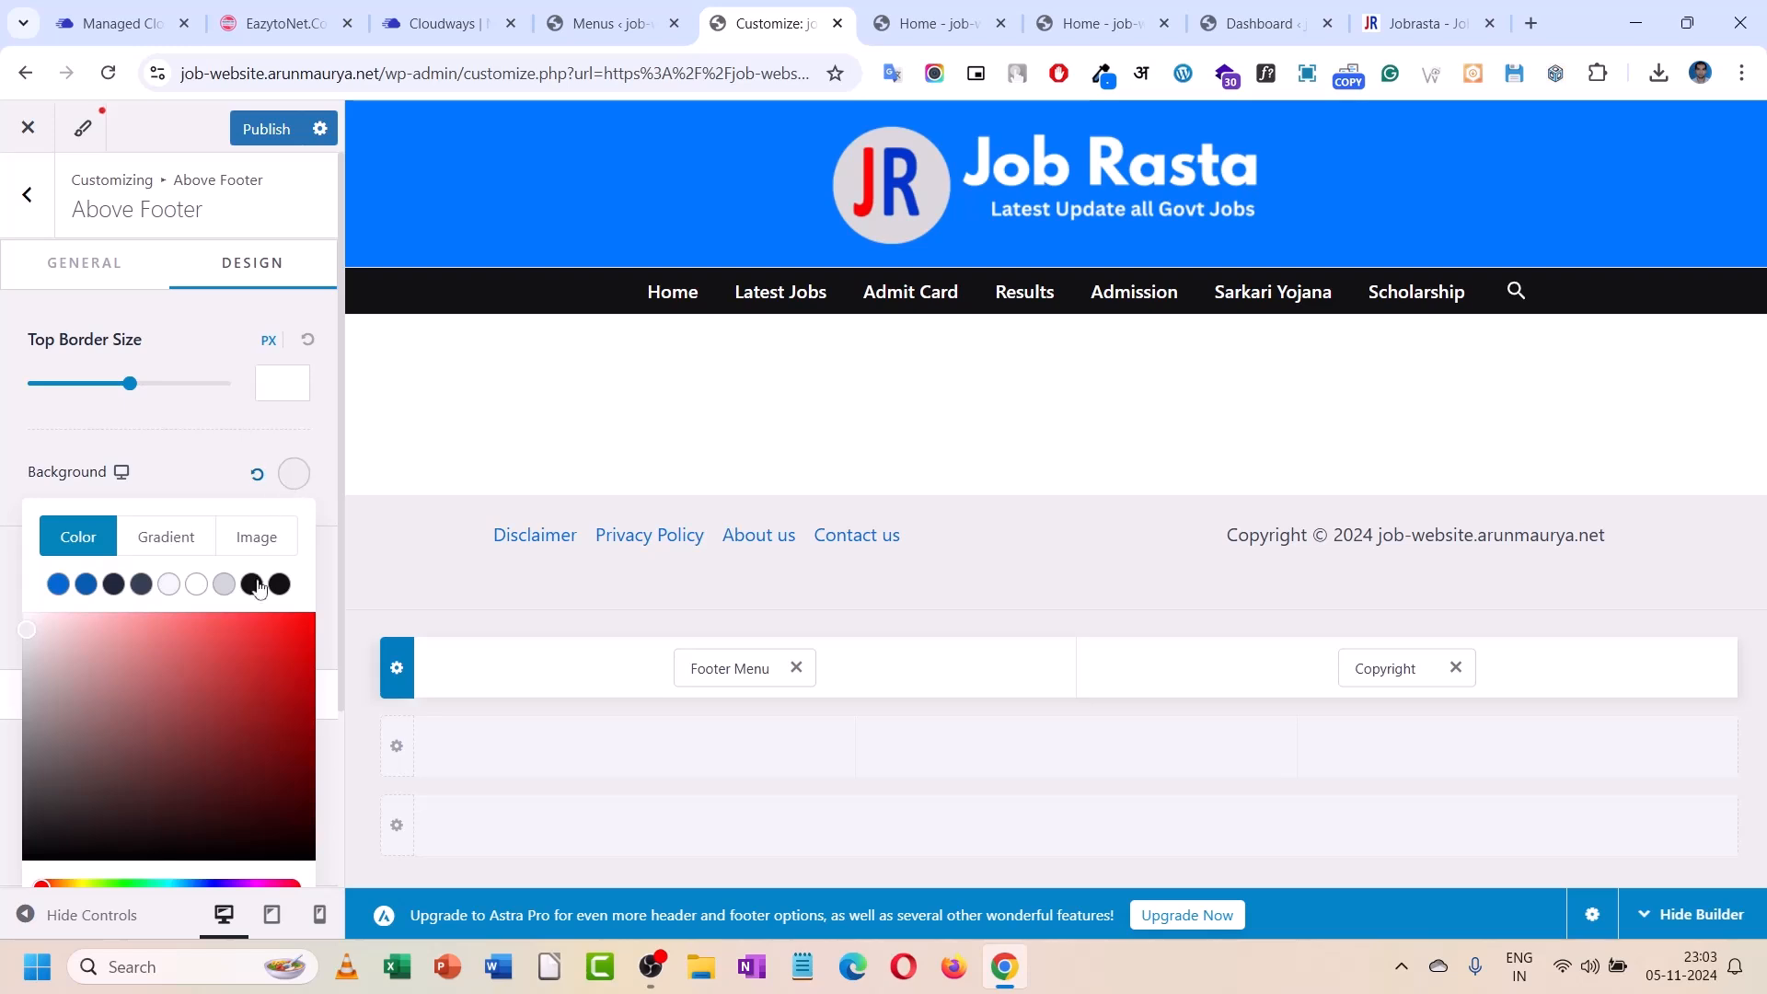
left_click(223, 584)
left_click(199, 589)
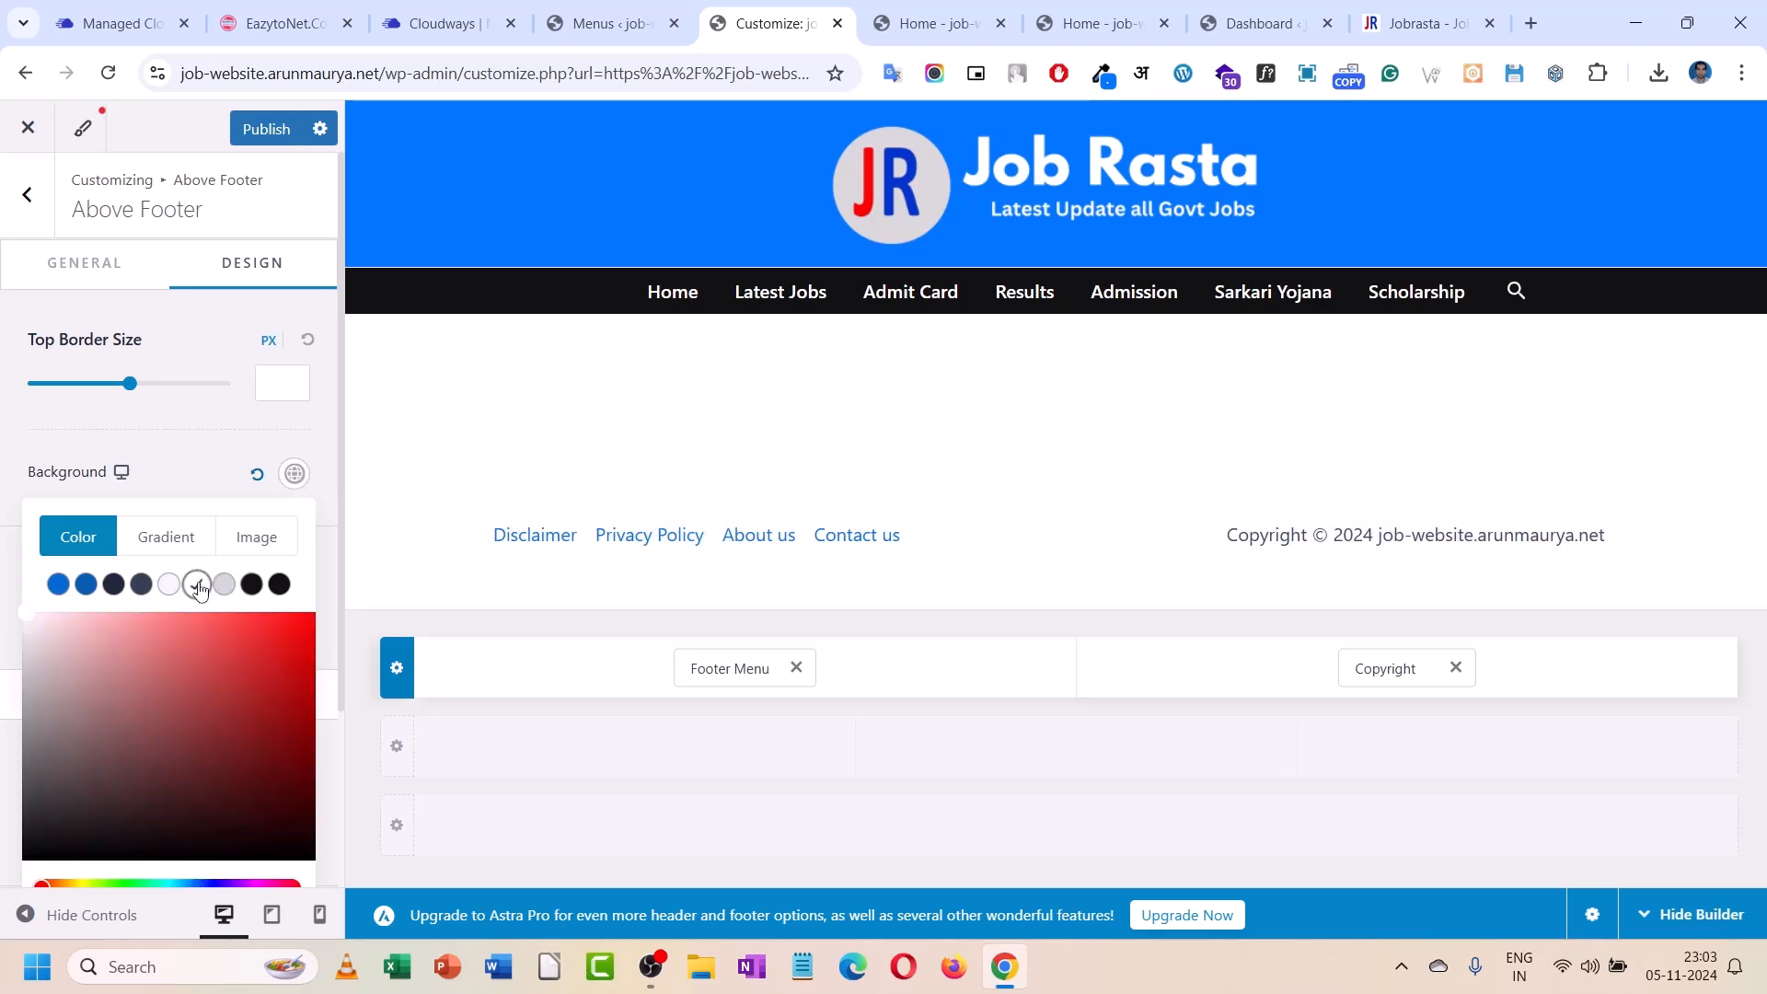
left_click(226, 587)
left_click(256, 474)
left_click(209, 438)
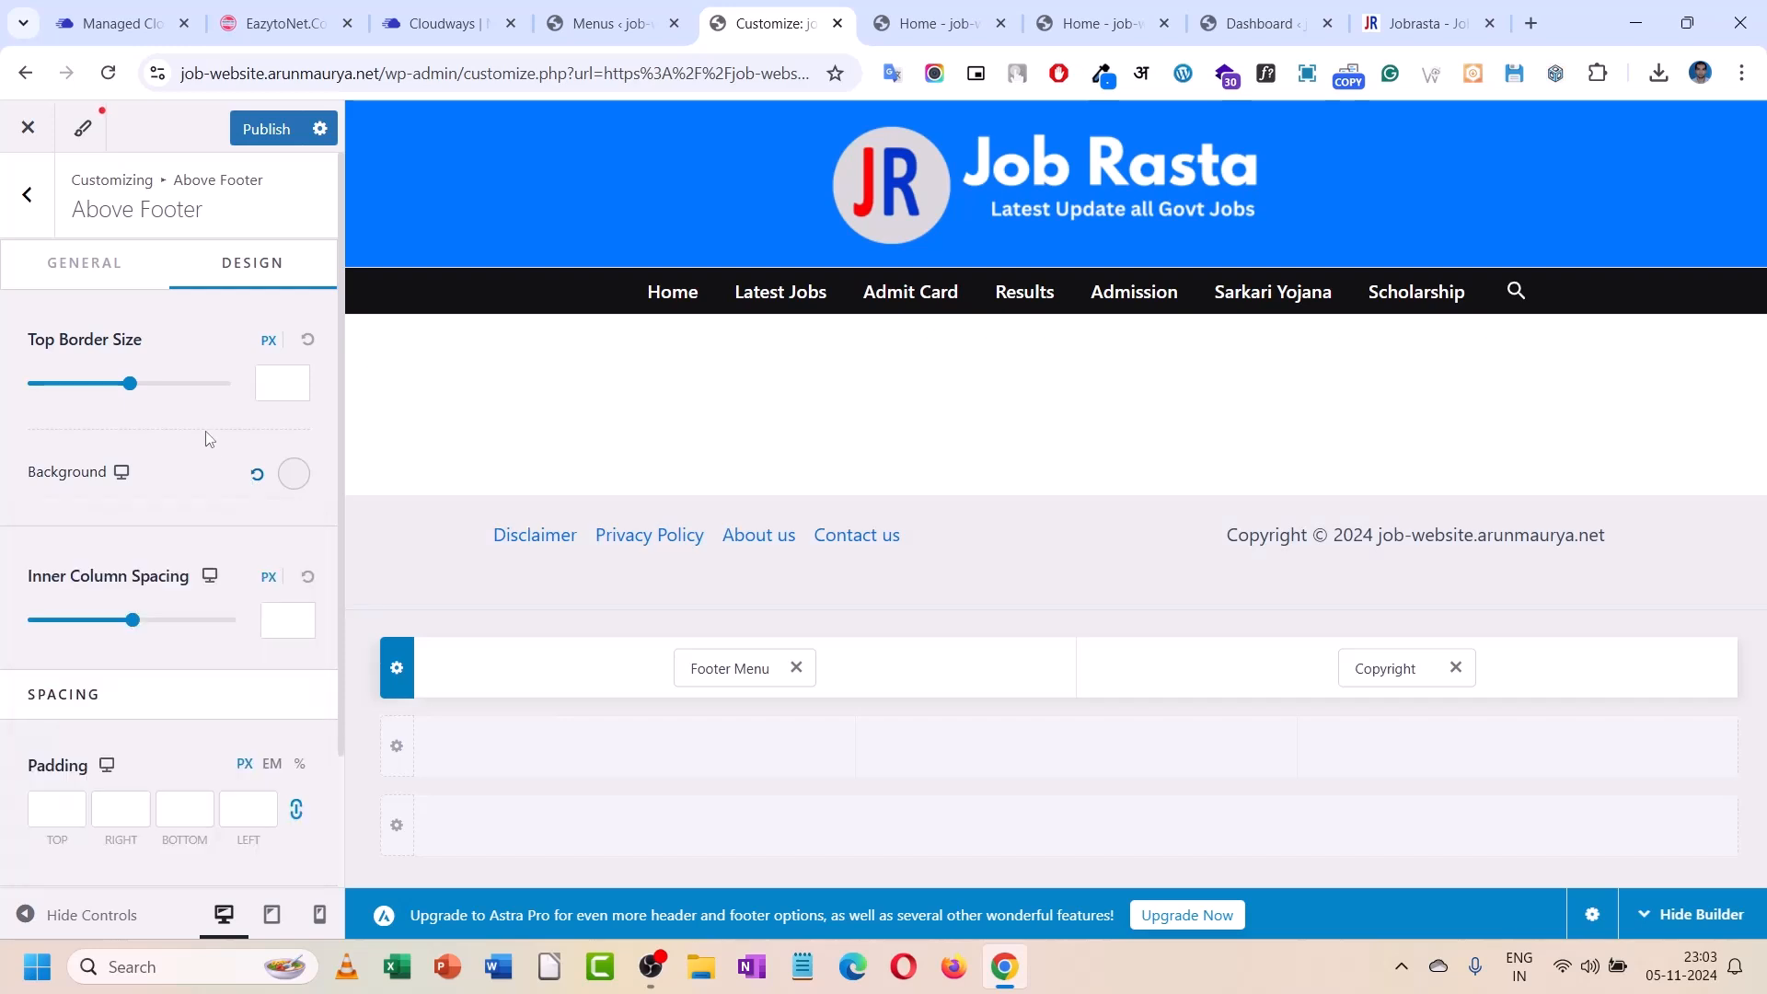
- Review the Above Footer row's column, layout, width, height and alignment settings, and publish the footer
left_click(89, 274)
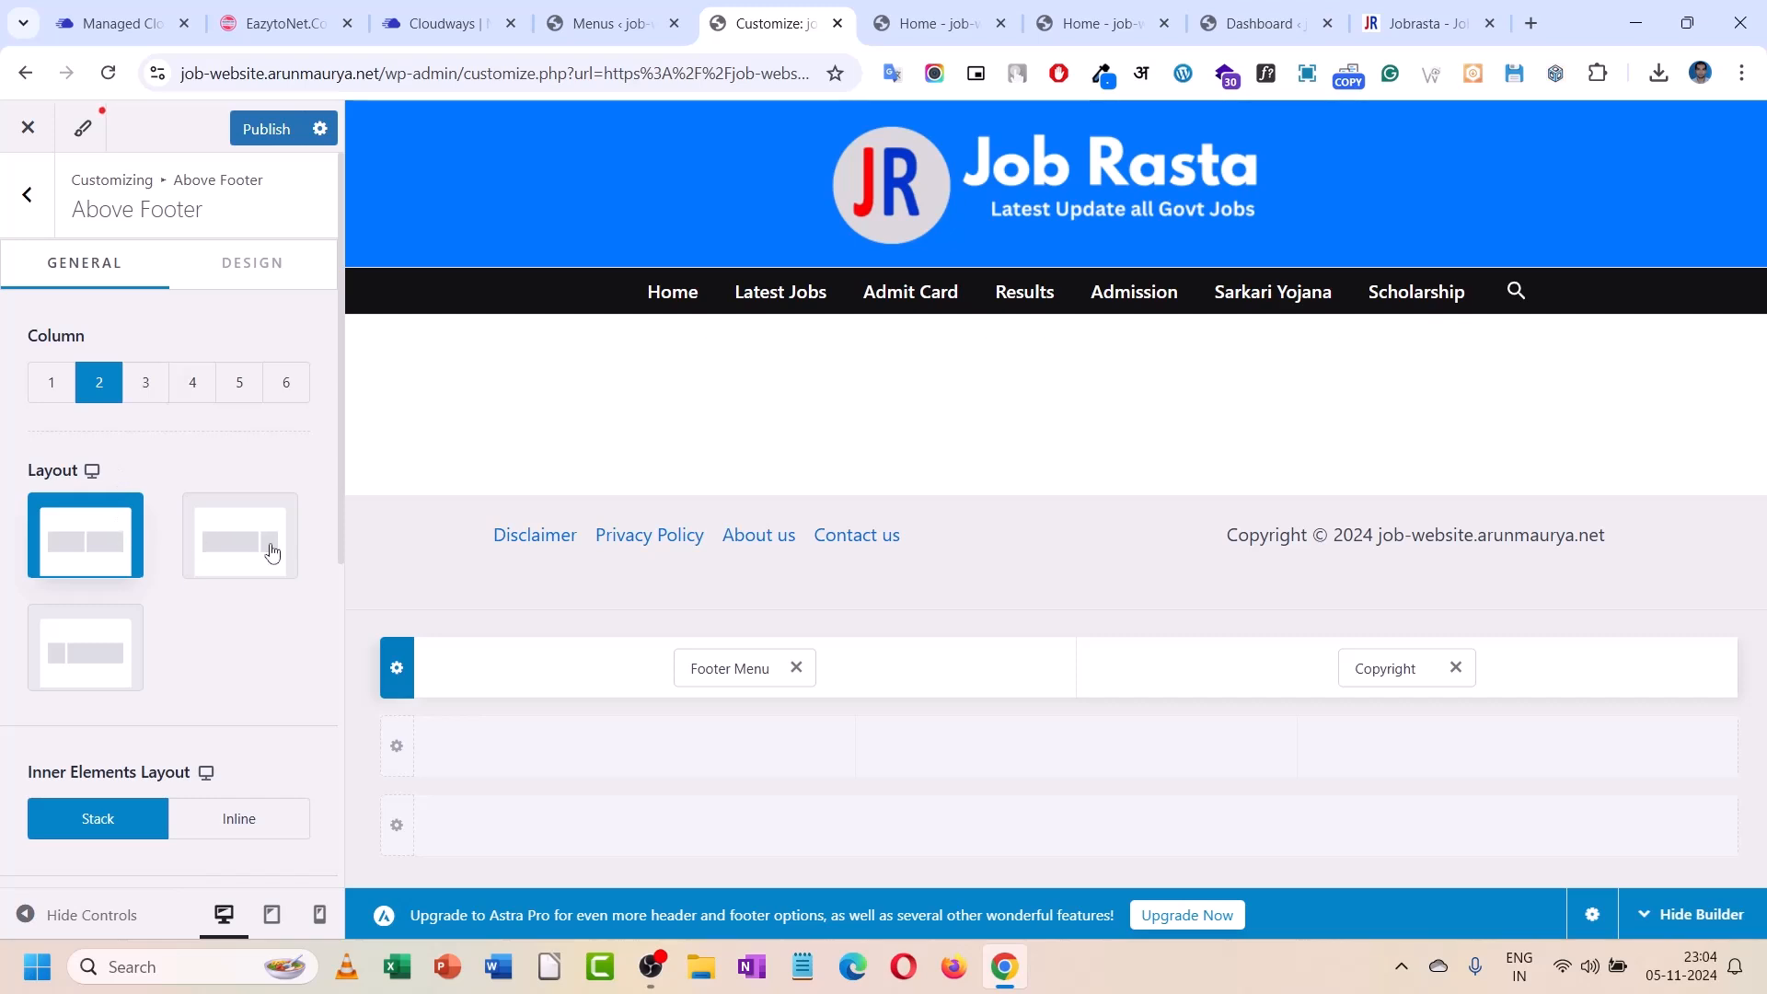
scroll(143, 454, "down", 2)
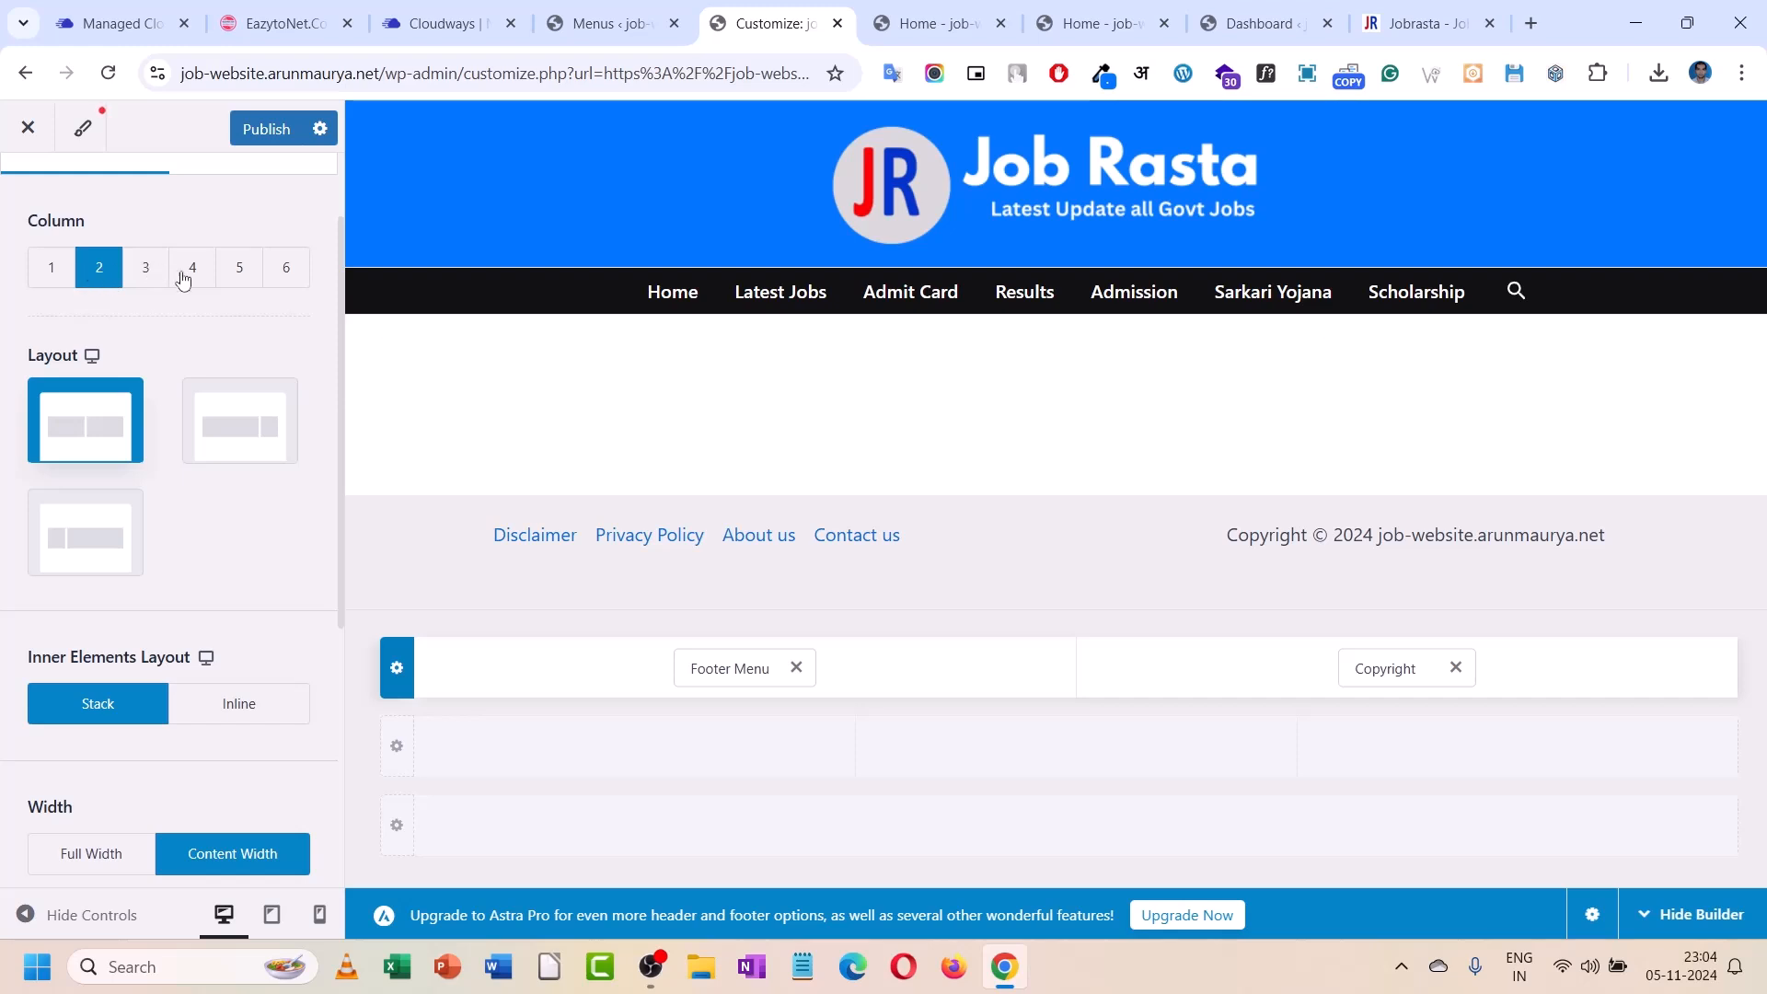
scroll(114, 658, "down", 5)
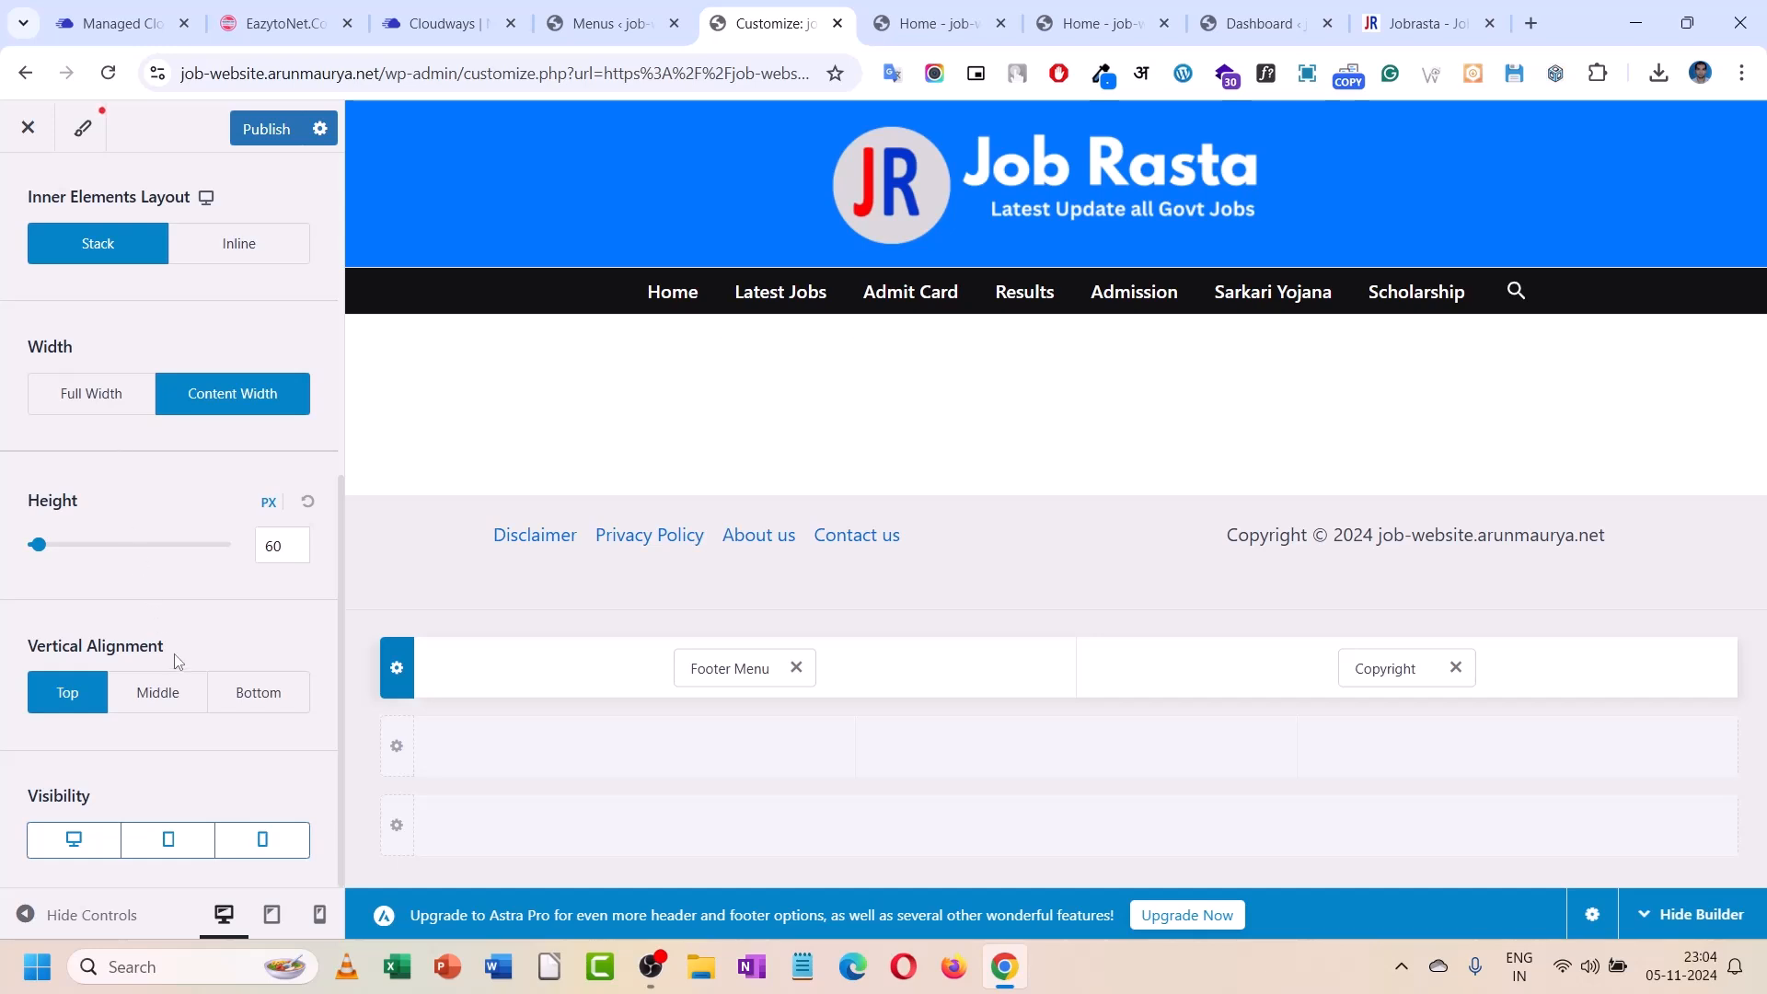
scroll(175, 660, "up", 6)
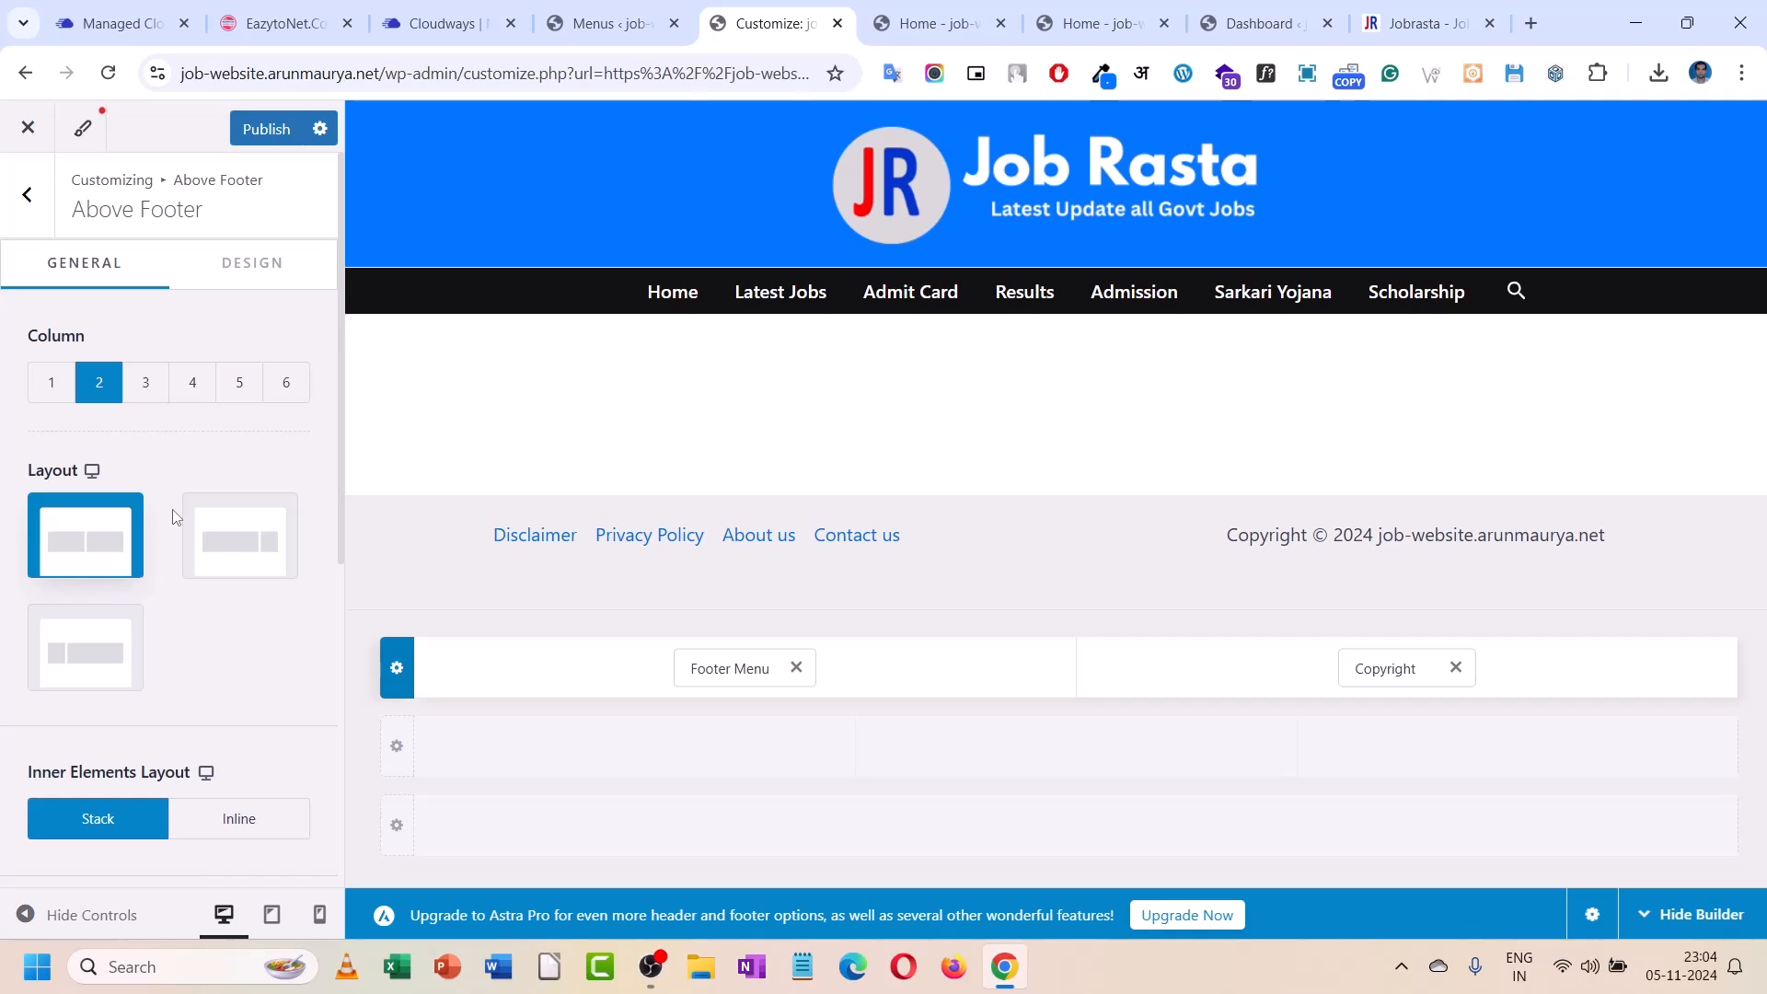
left_click(266, 135)
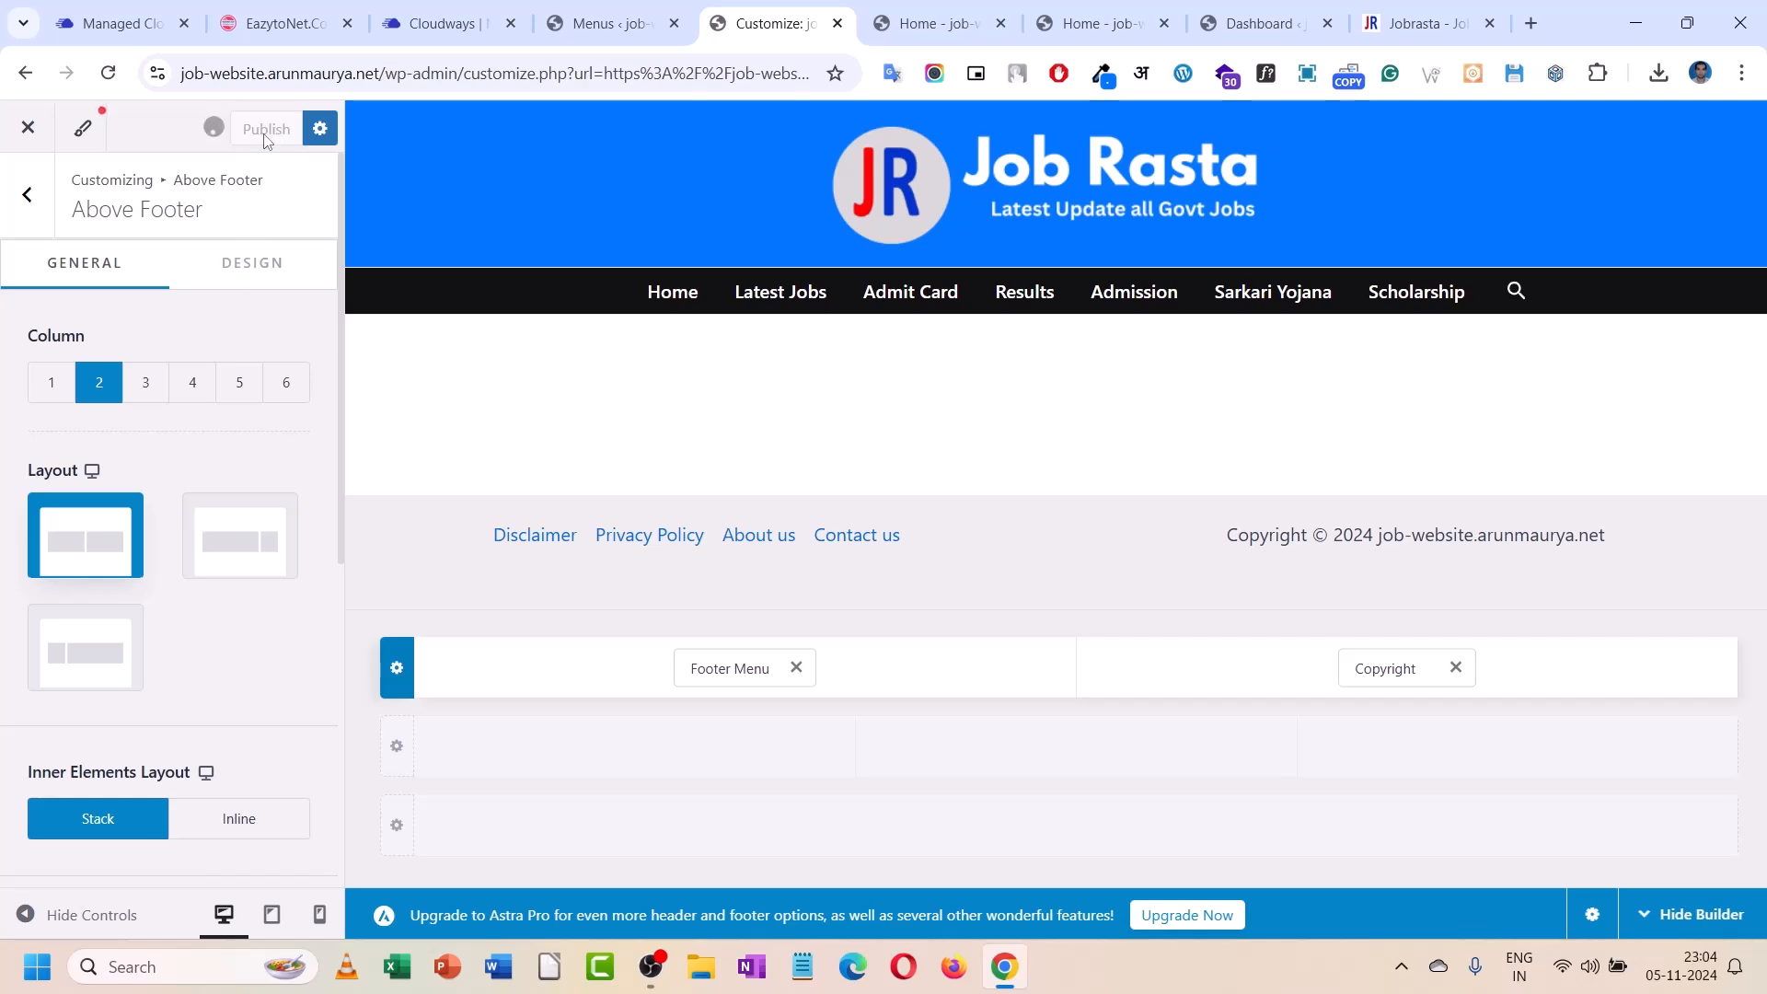
- Open the Header Builder in the mobile preview and reduce the browser zoom by one level
left_click(49, 218)
left_click(26, 194)
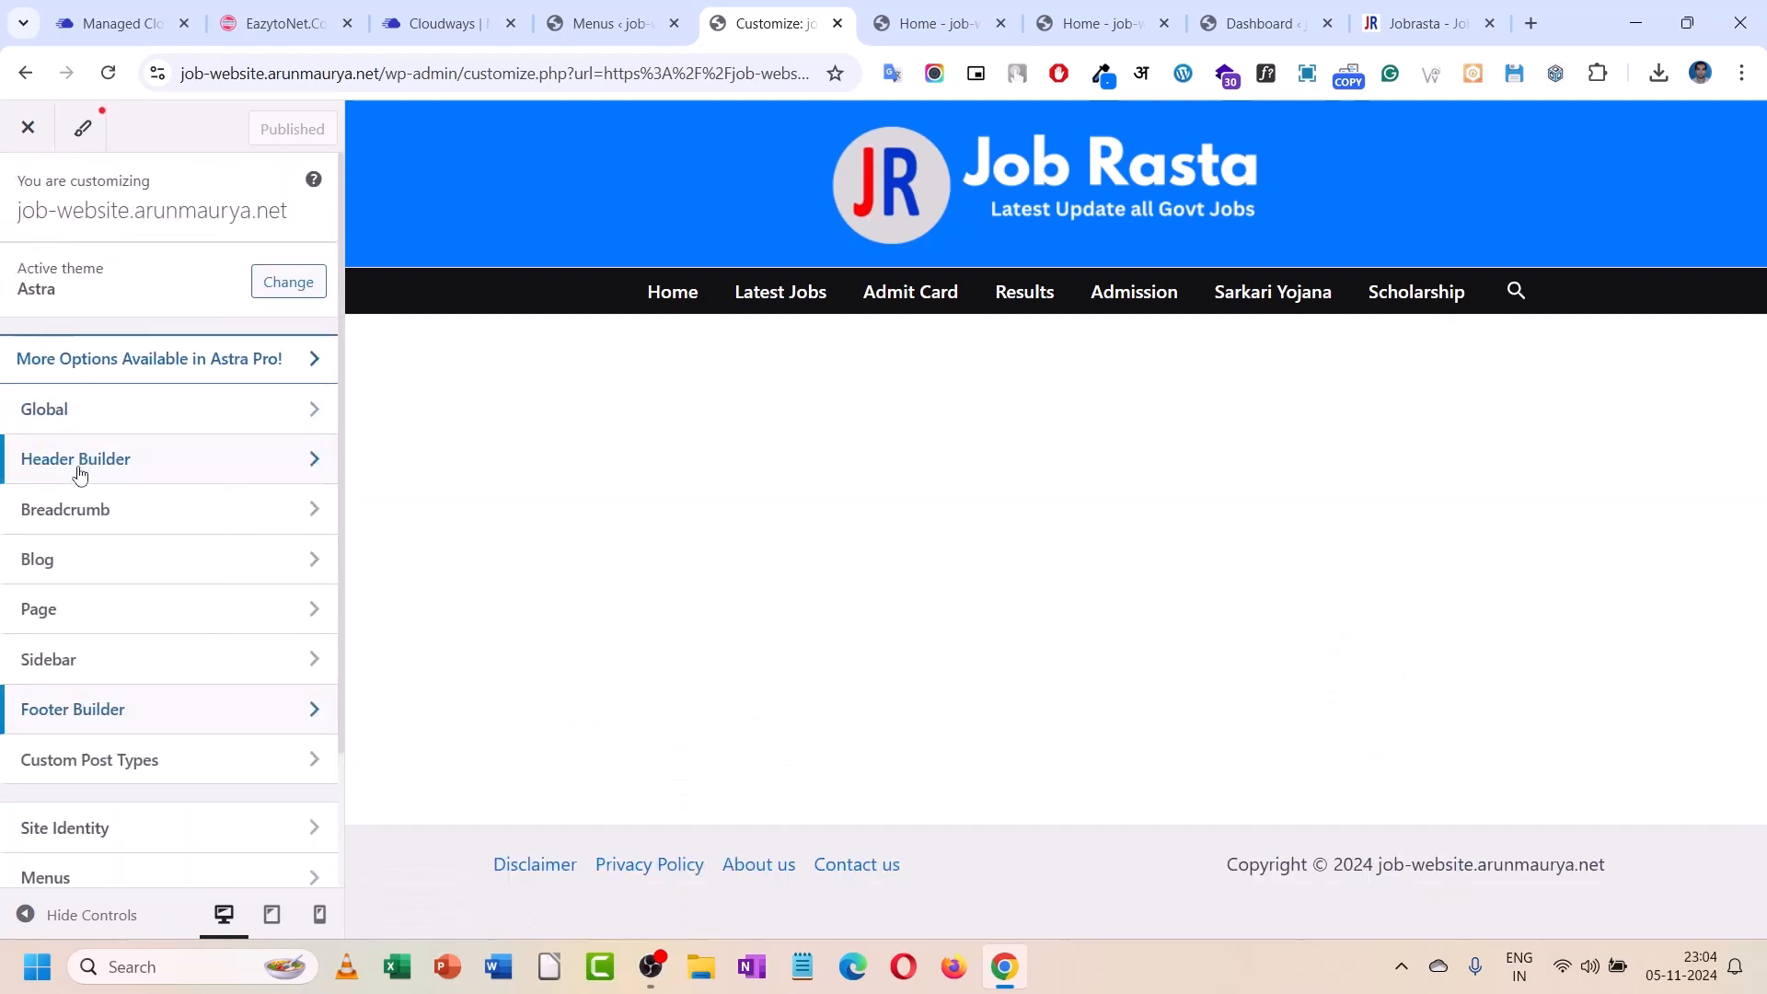
left_click(321, 915)
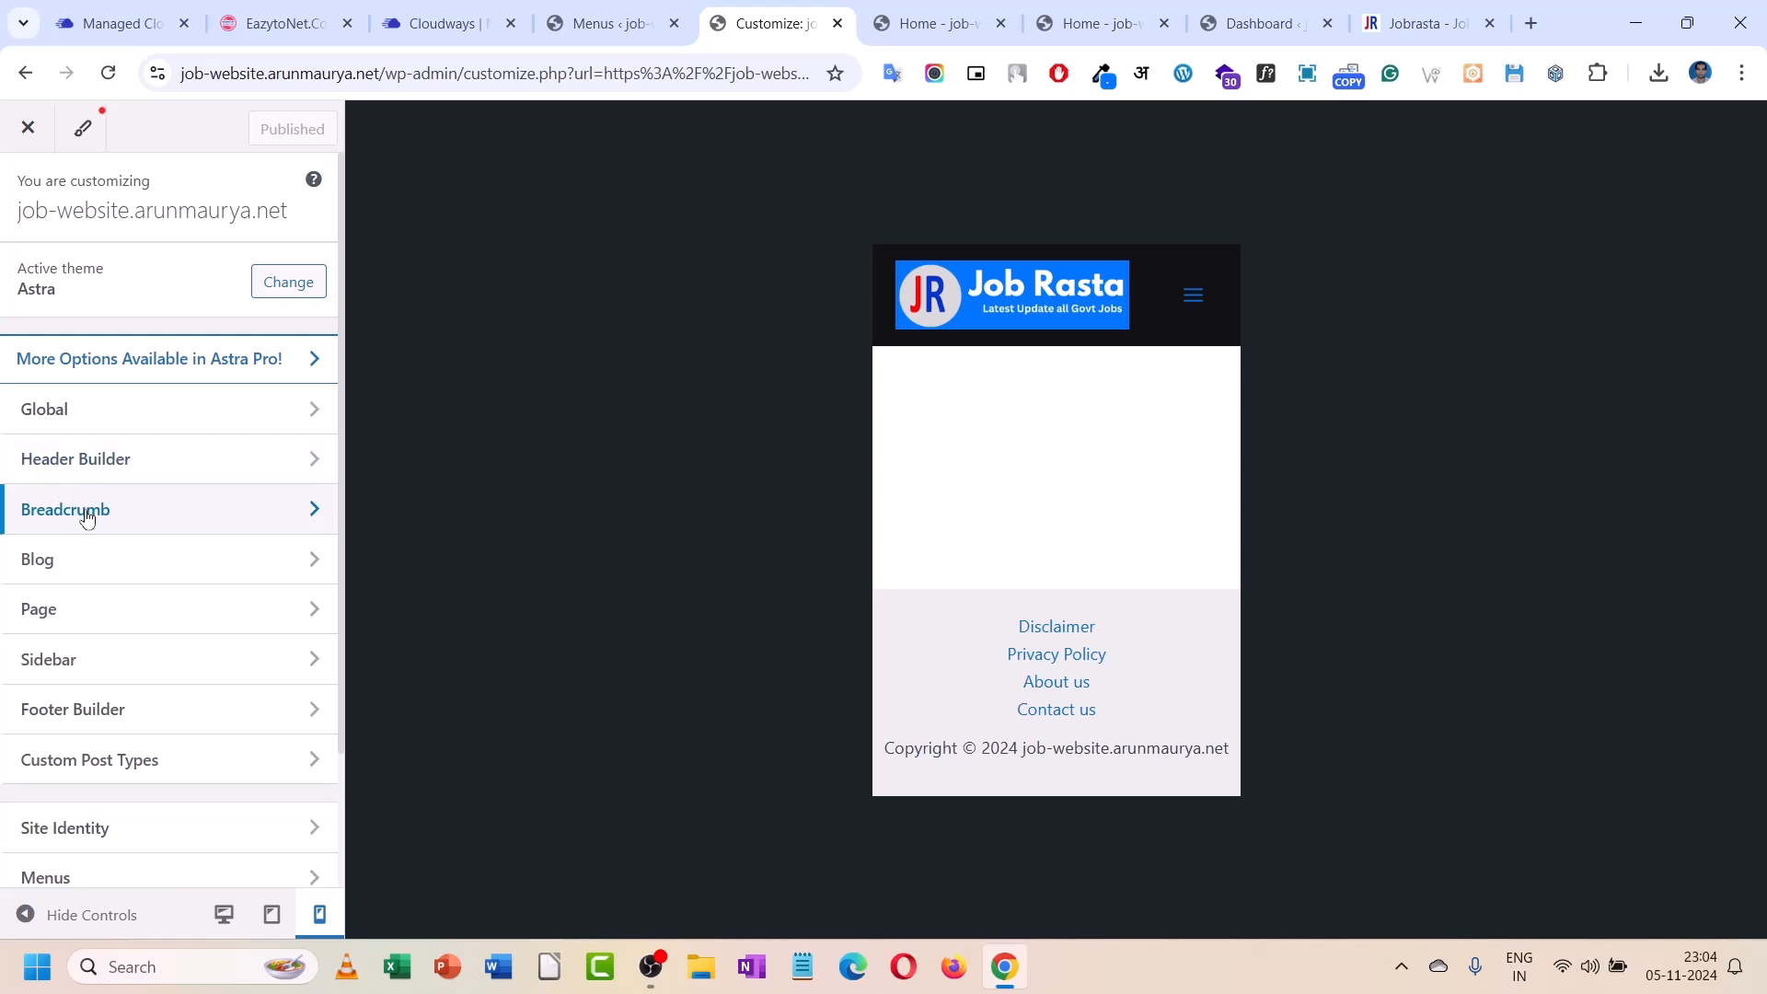
left_click(104, 460)
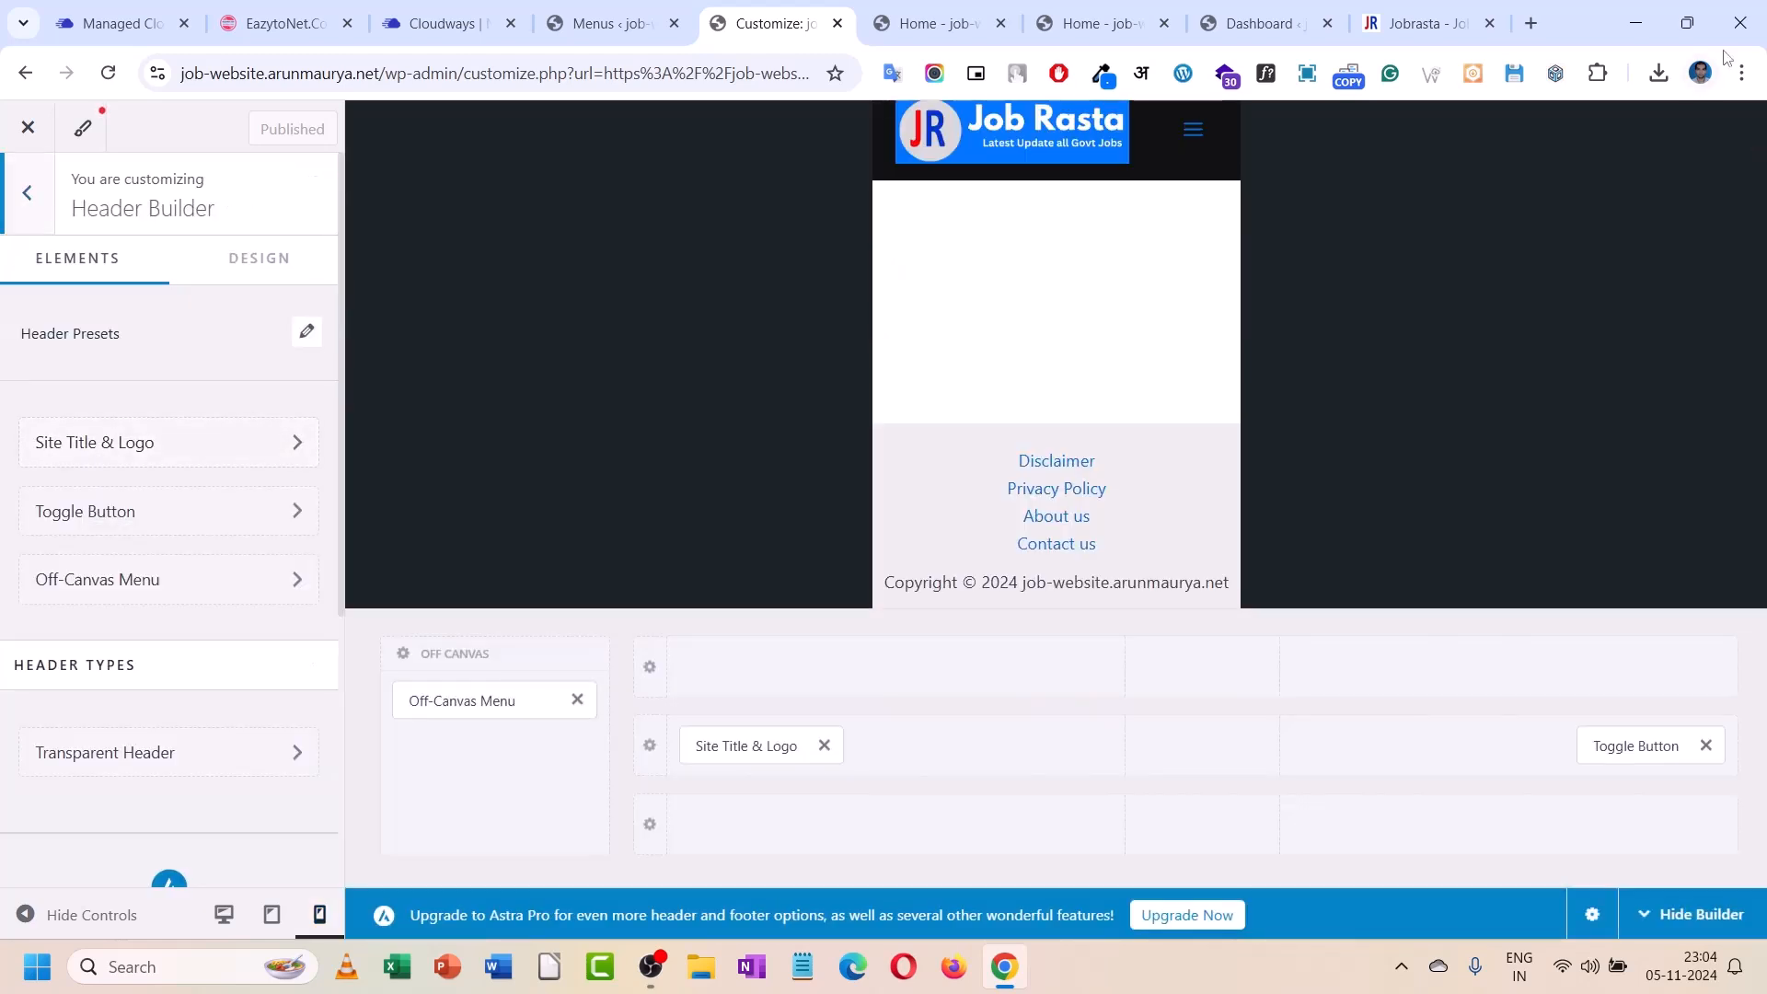
left_click(1741, 72)
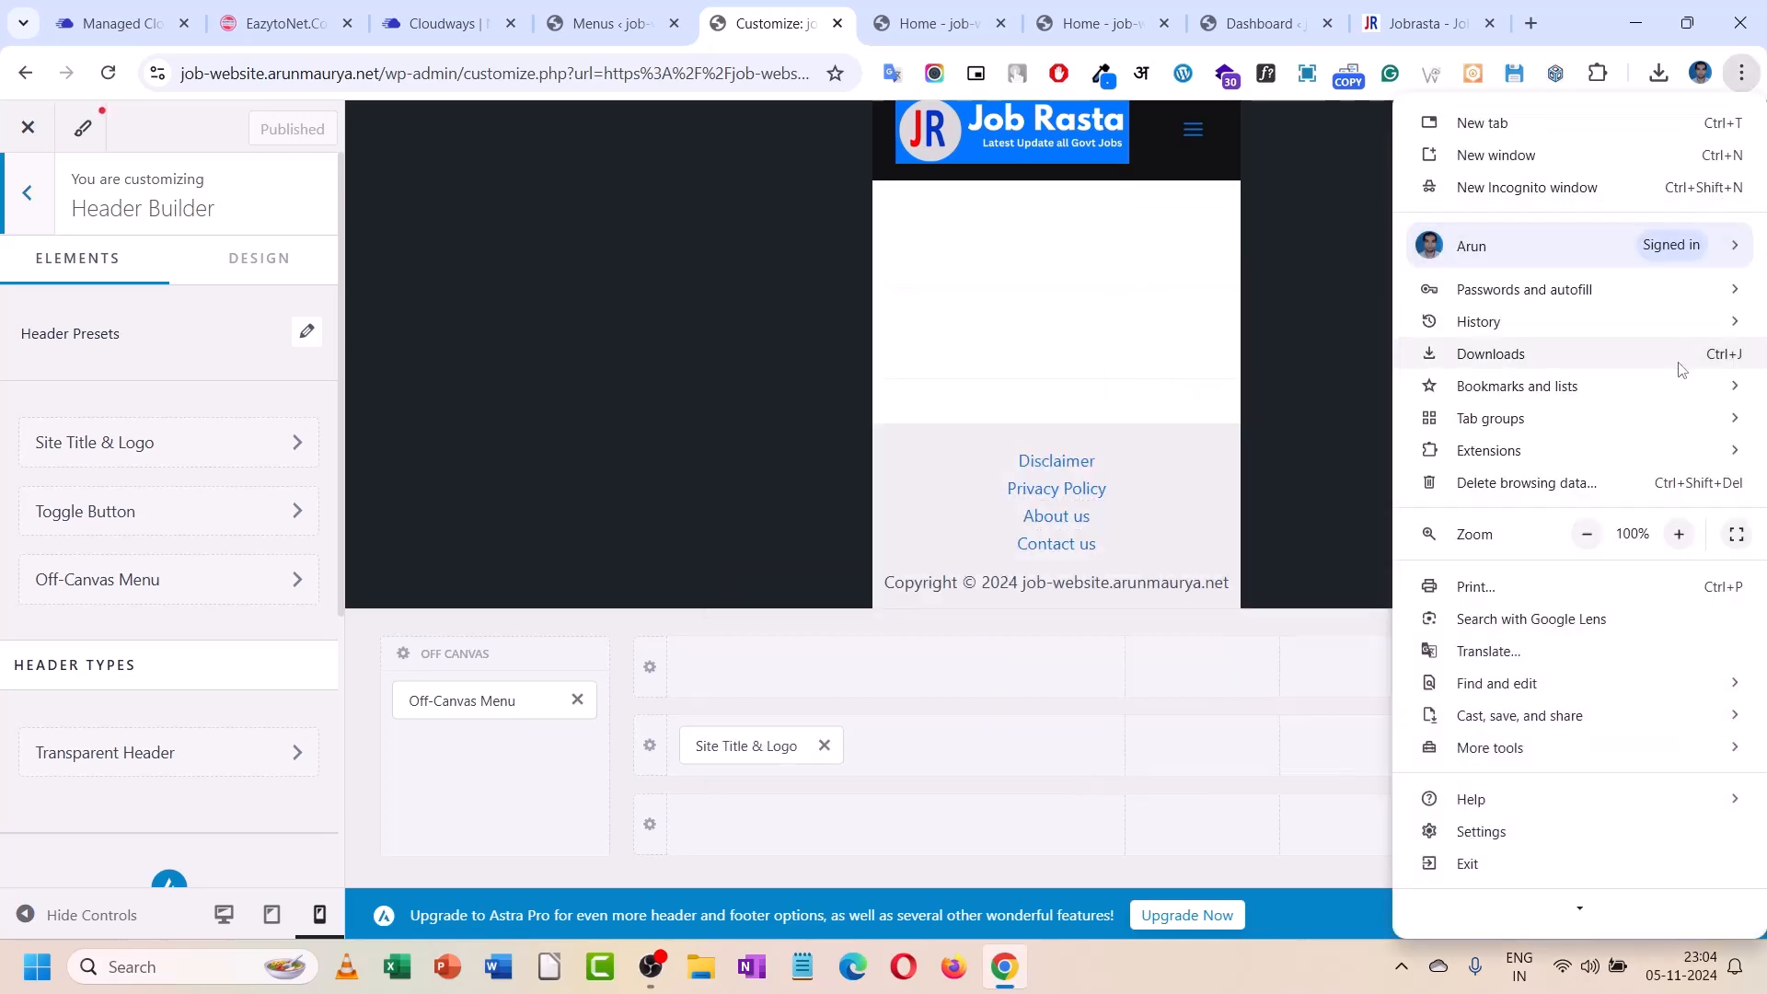
left_click(1587, 534)
left_click(1310, 317)
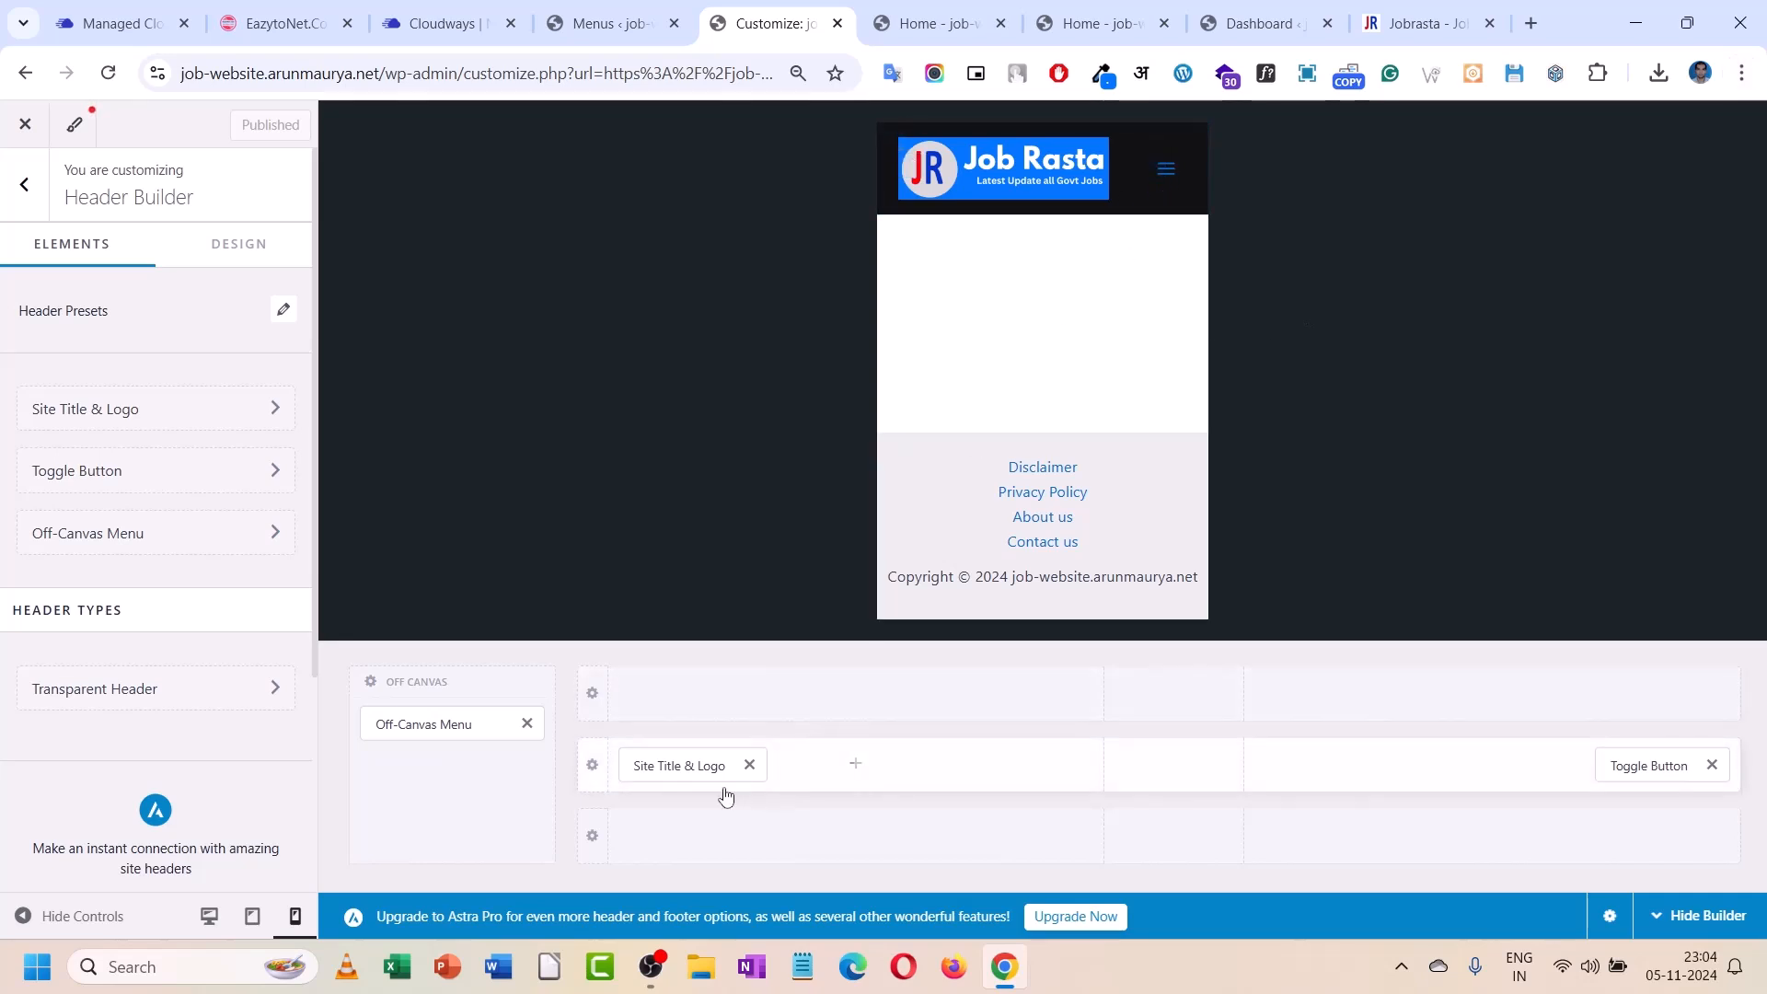
- Move the mobile header's Site Title & Logo to the above-header row and the Toggle Button to the primary row's first column
left_click_drag(690, 765, 1027, 719)
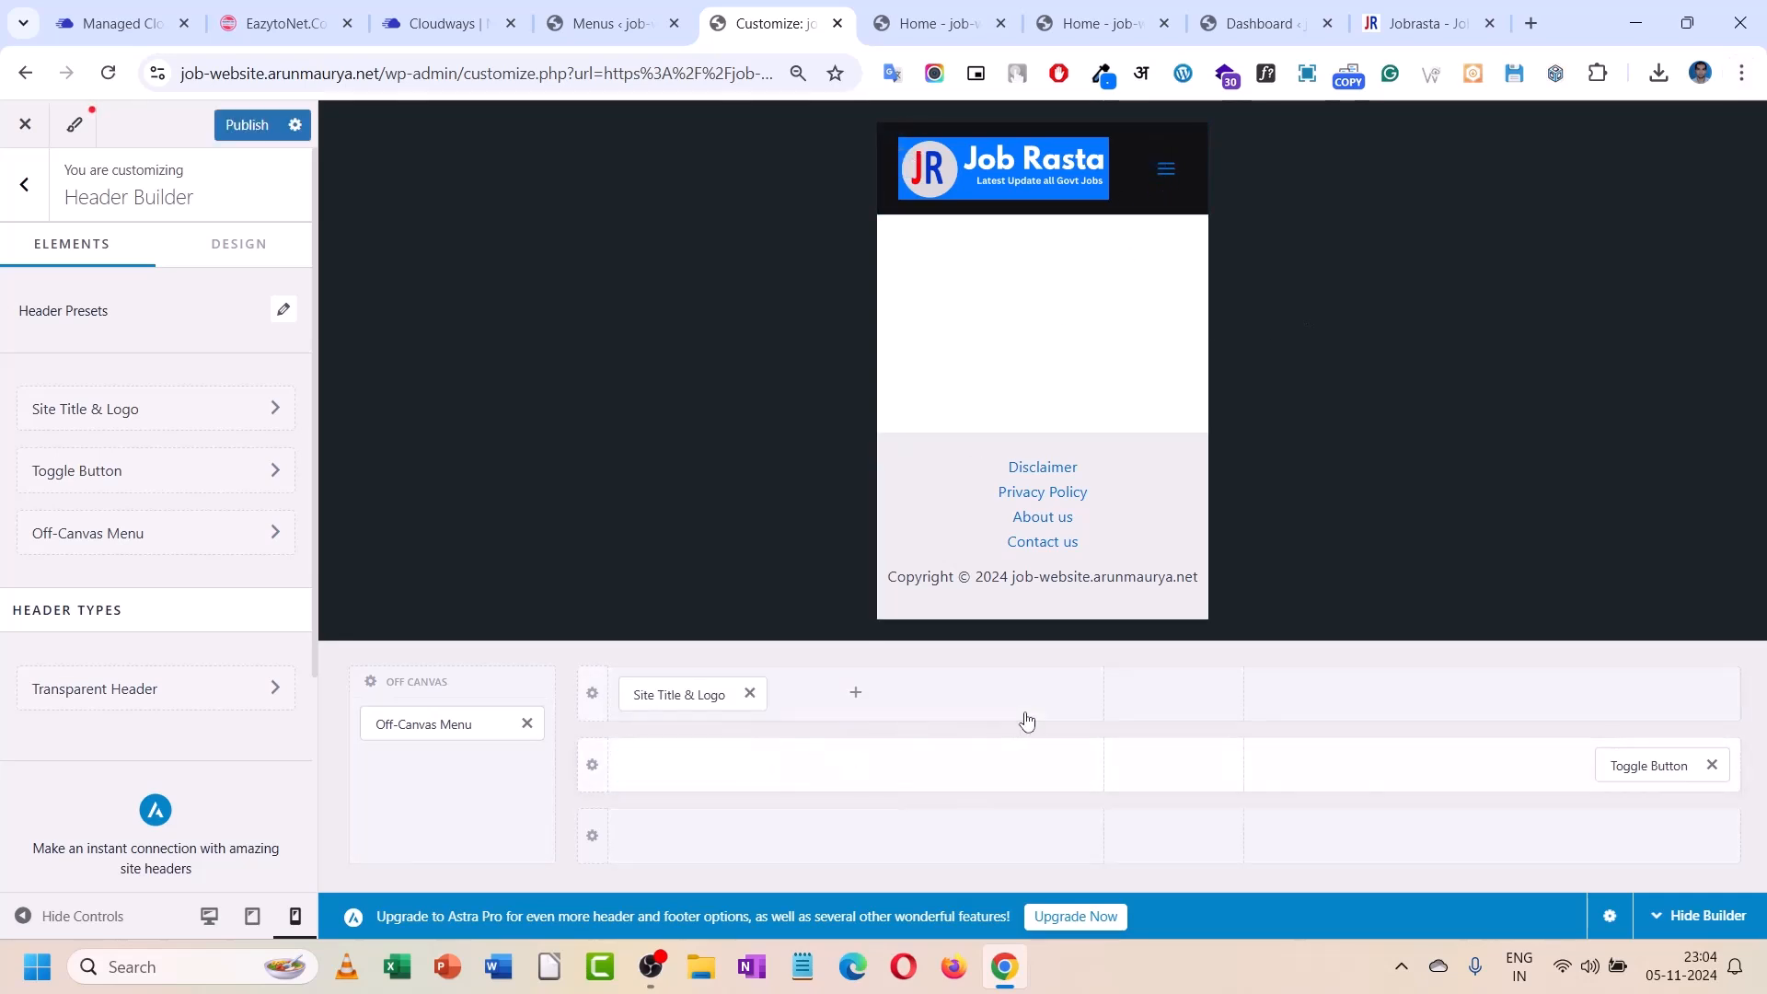
left_click_drag(690, 693, 1033, 704)
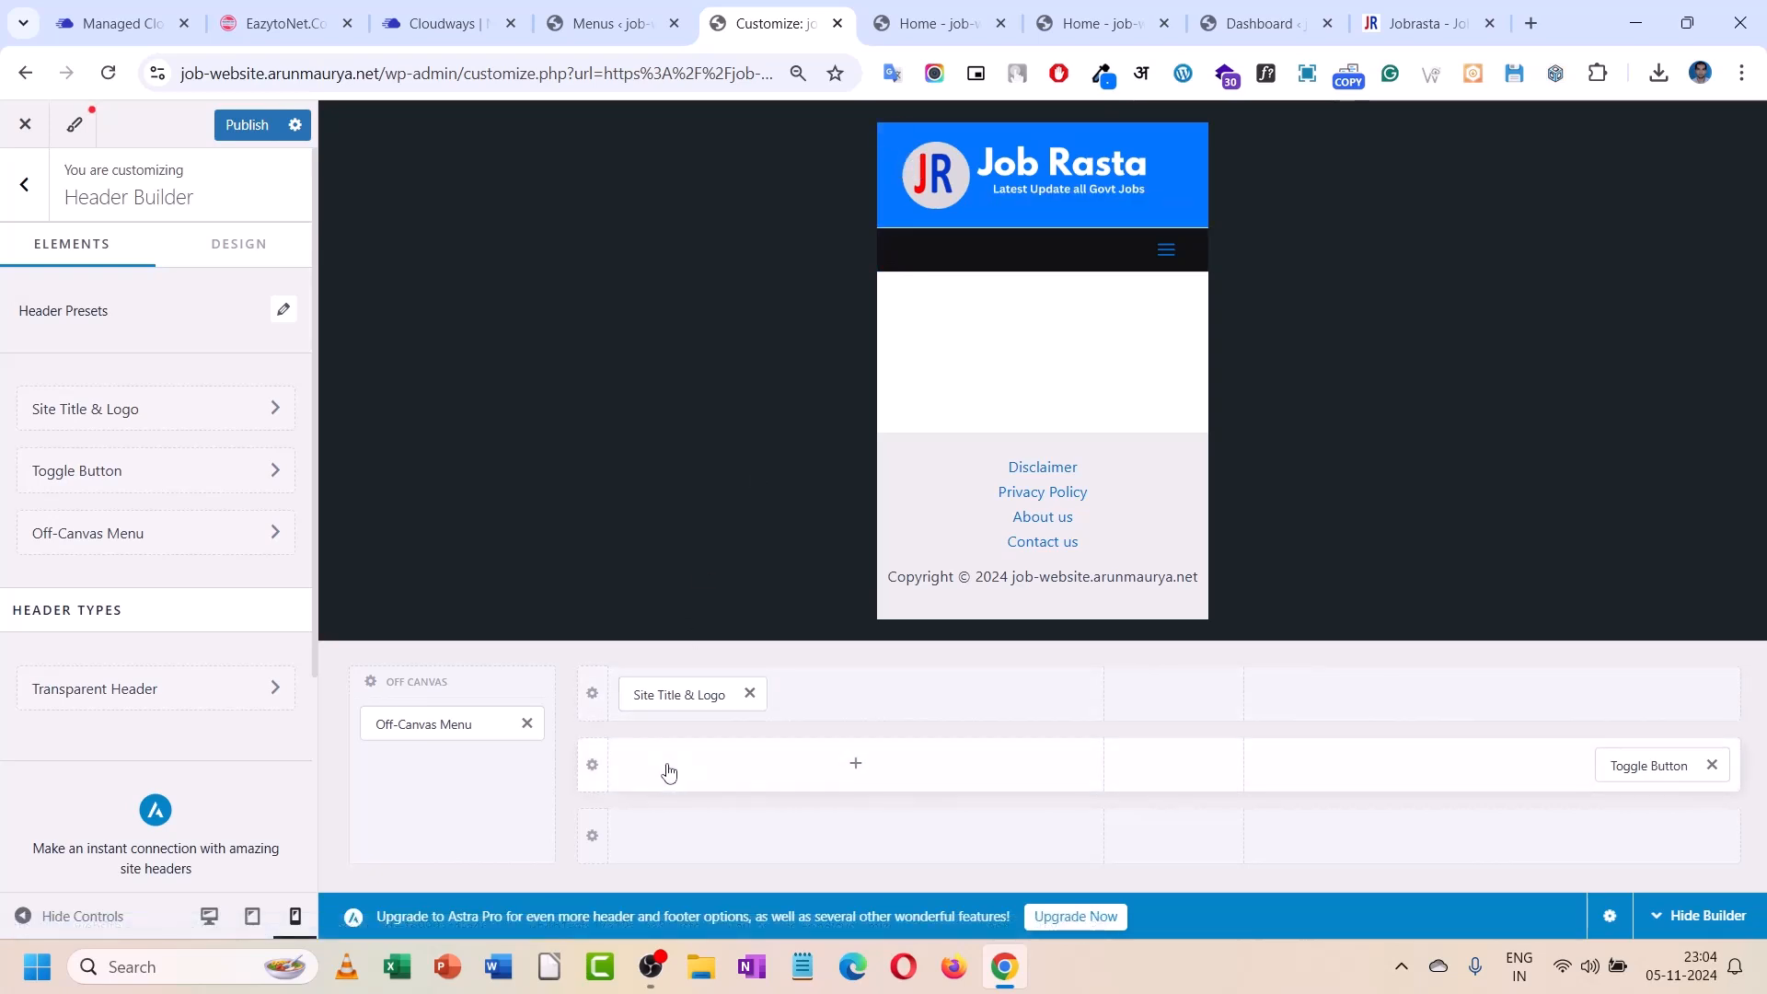
left_click_drag(1628, 765, 755, 782)
- Add a Search element to the last column of the primary header row and test opening and closing the mobile menu
left_click(1288, 778)
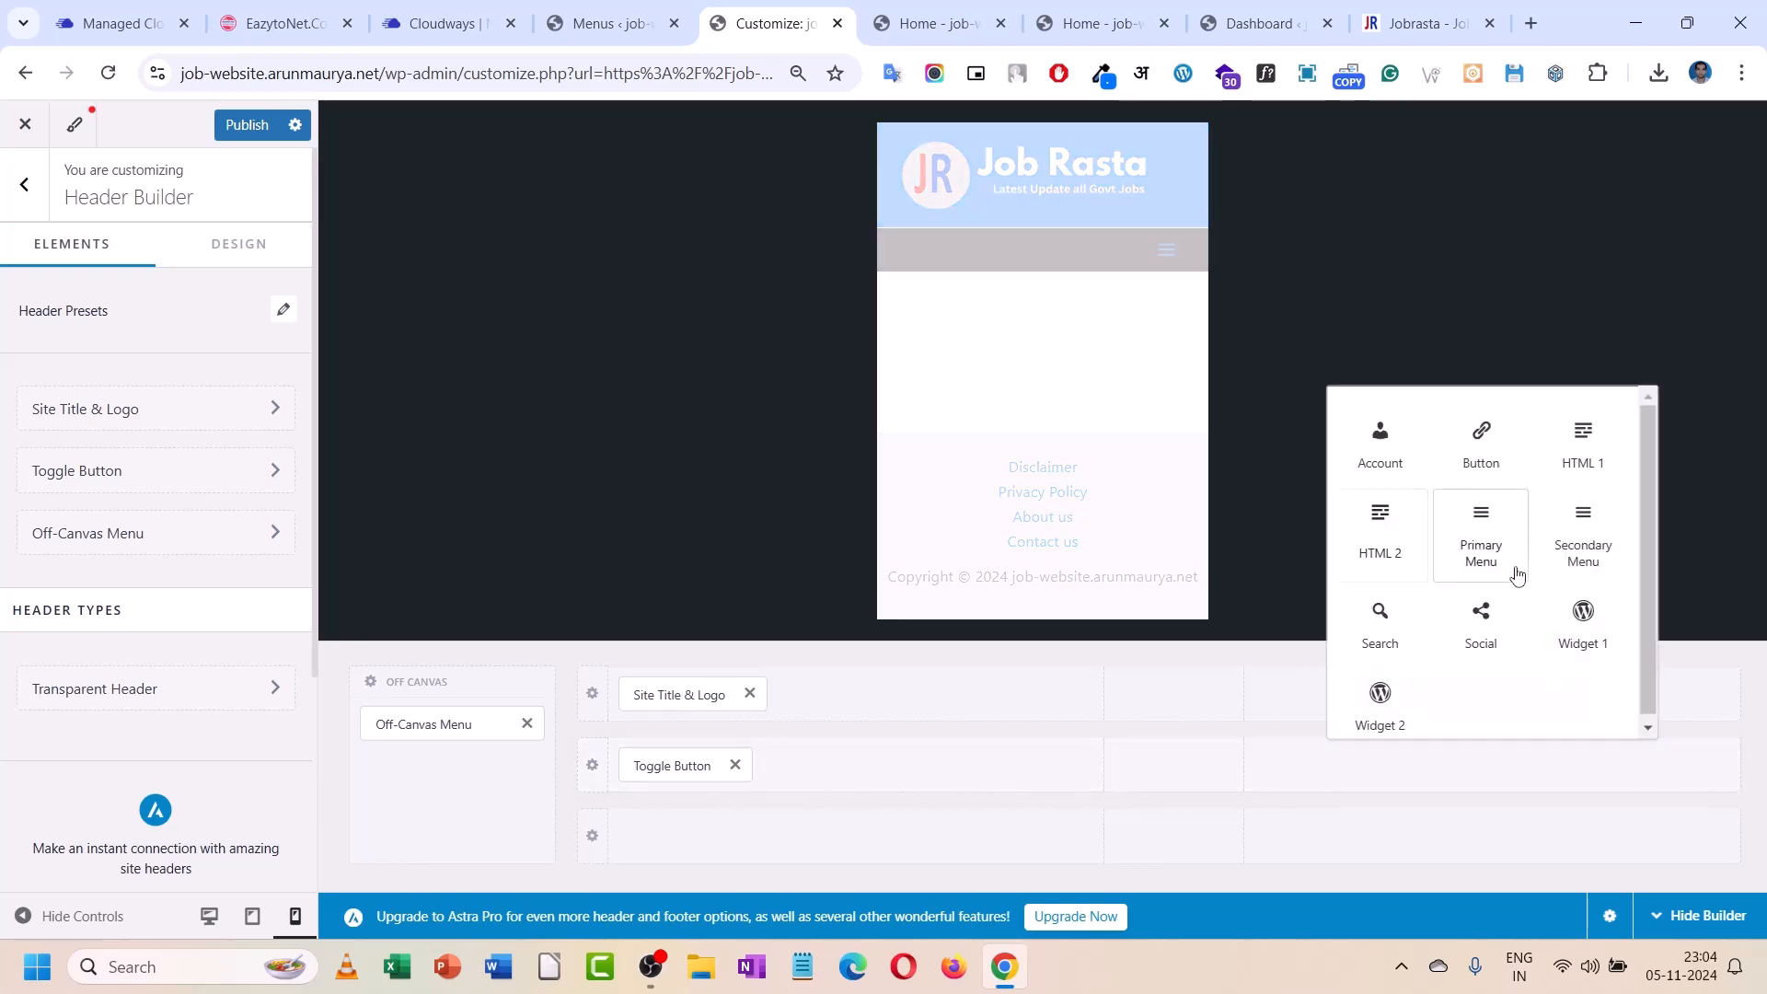
left_click(1380, 635)
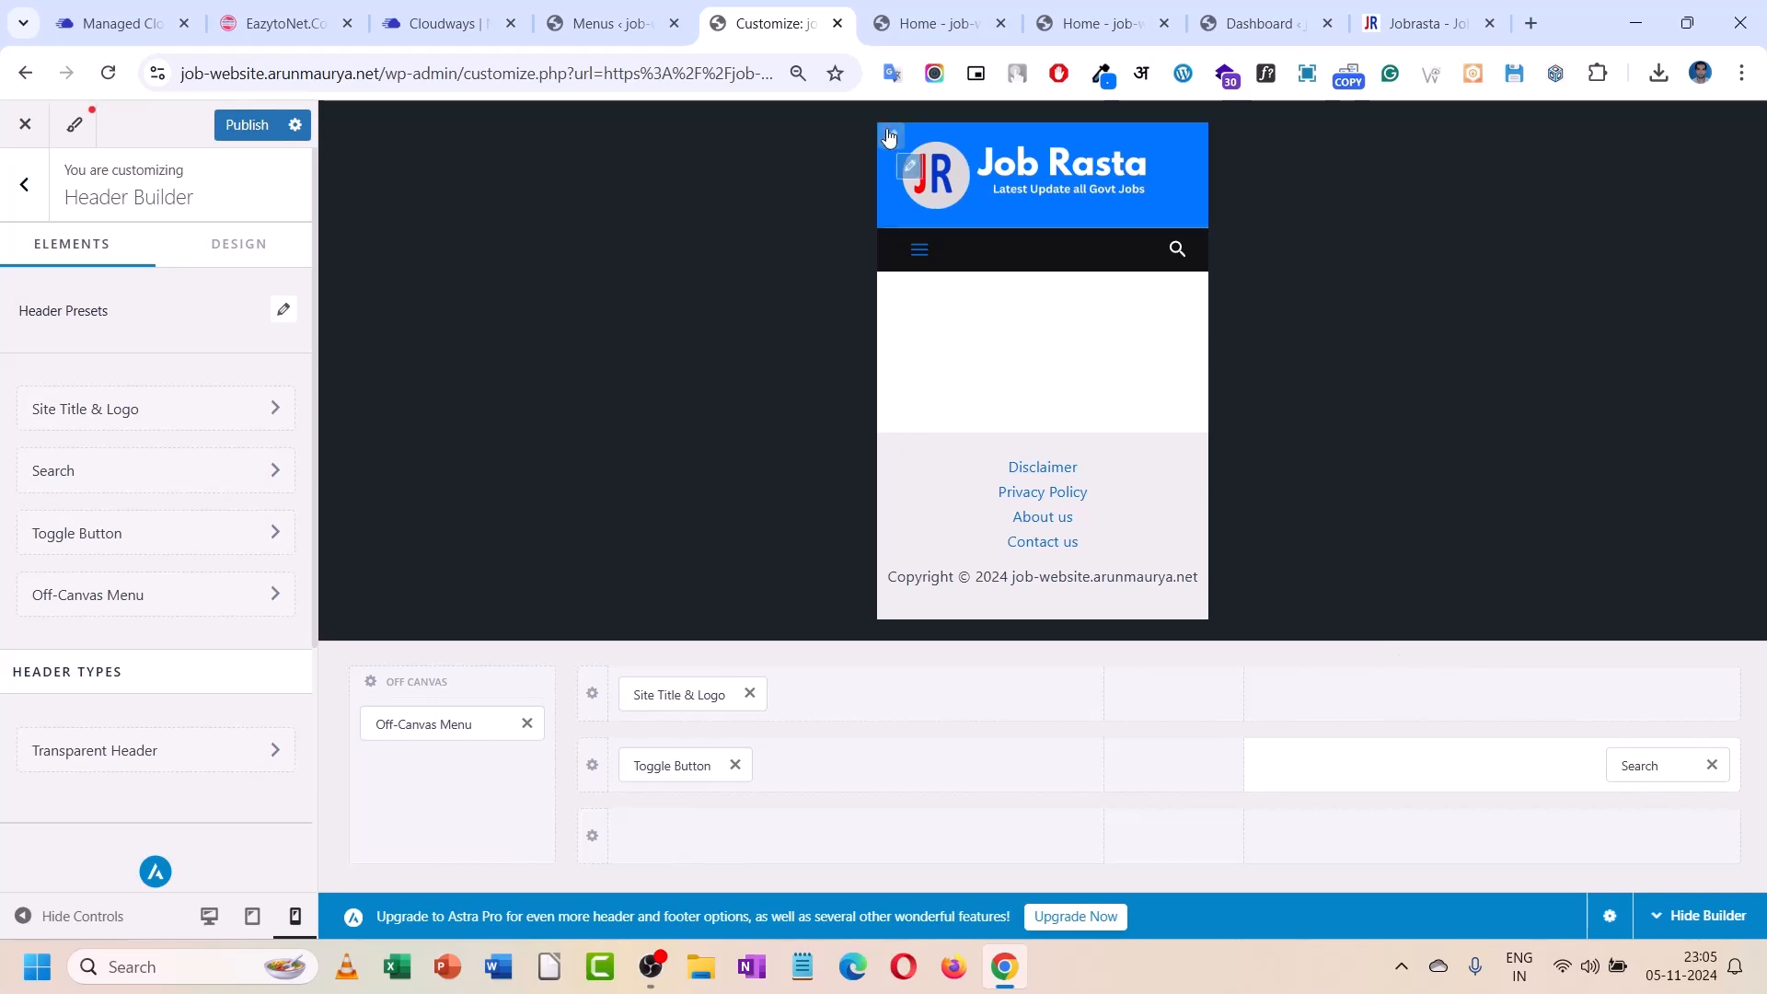
left_click(927, 266)
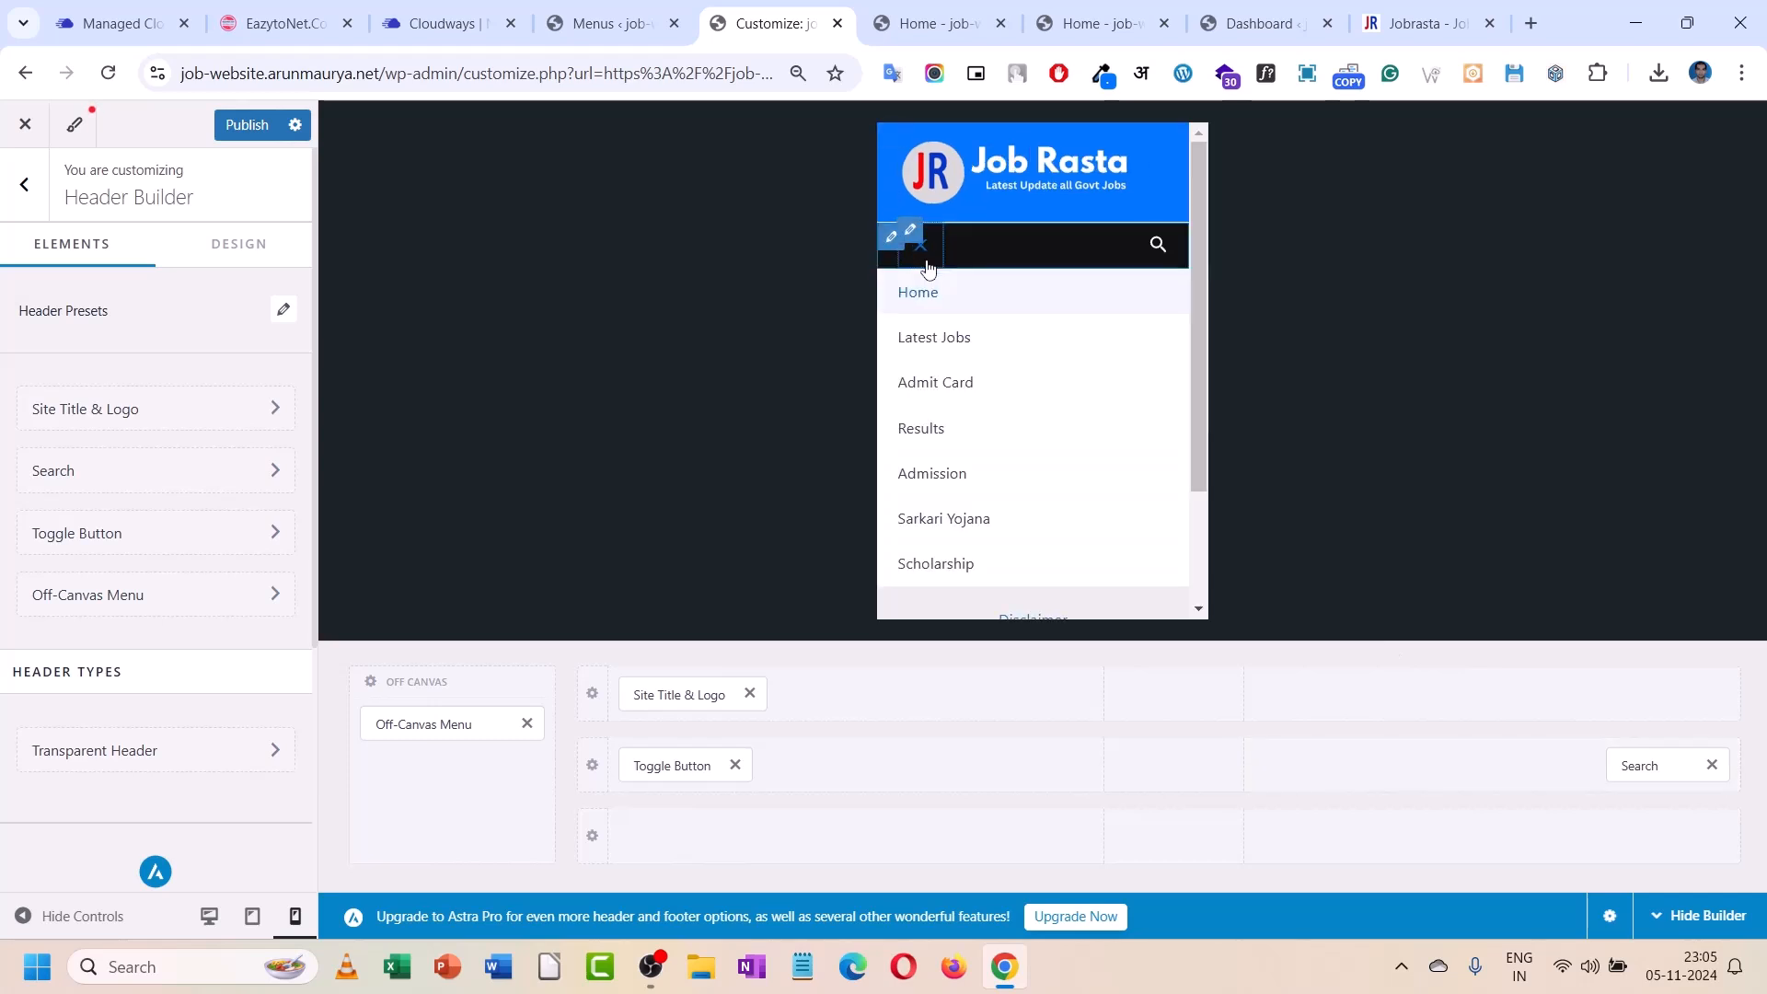
left_click(927, 266)
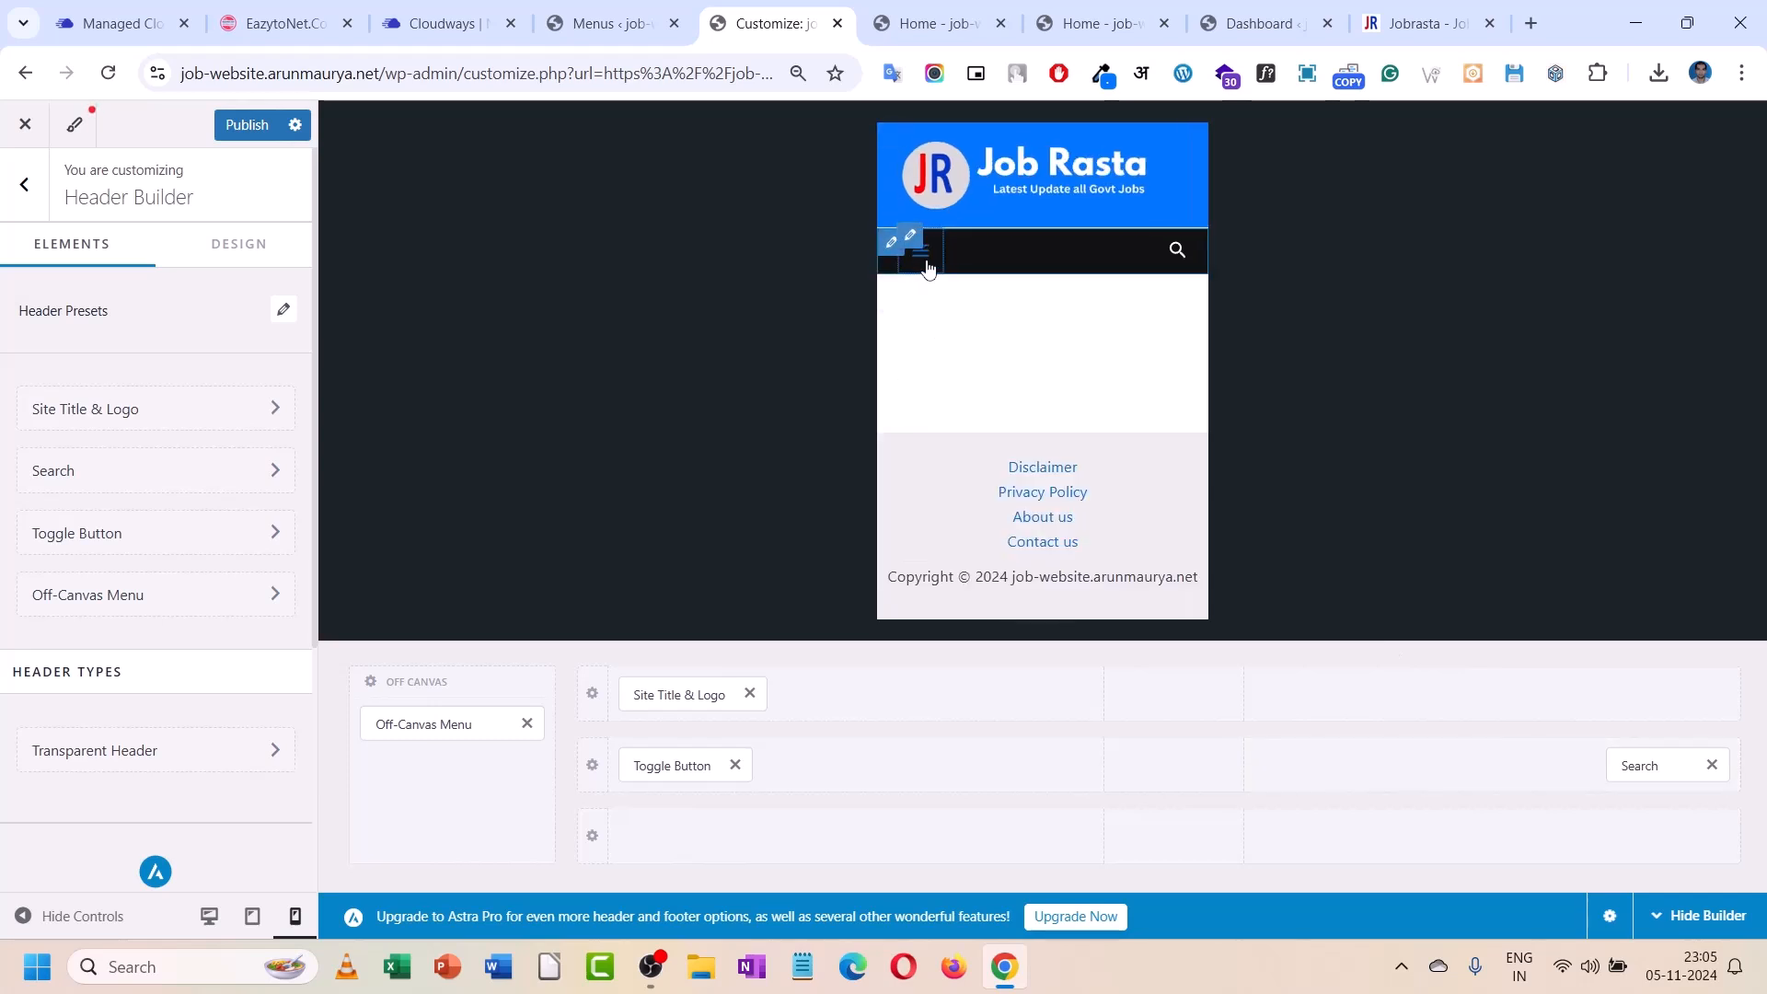
- Set the Toggle Button's icon to the thick three-line version and its style to Outline
left_click(681, 765)
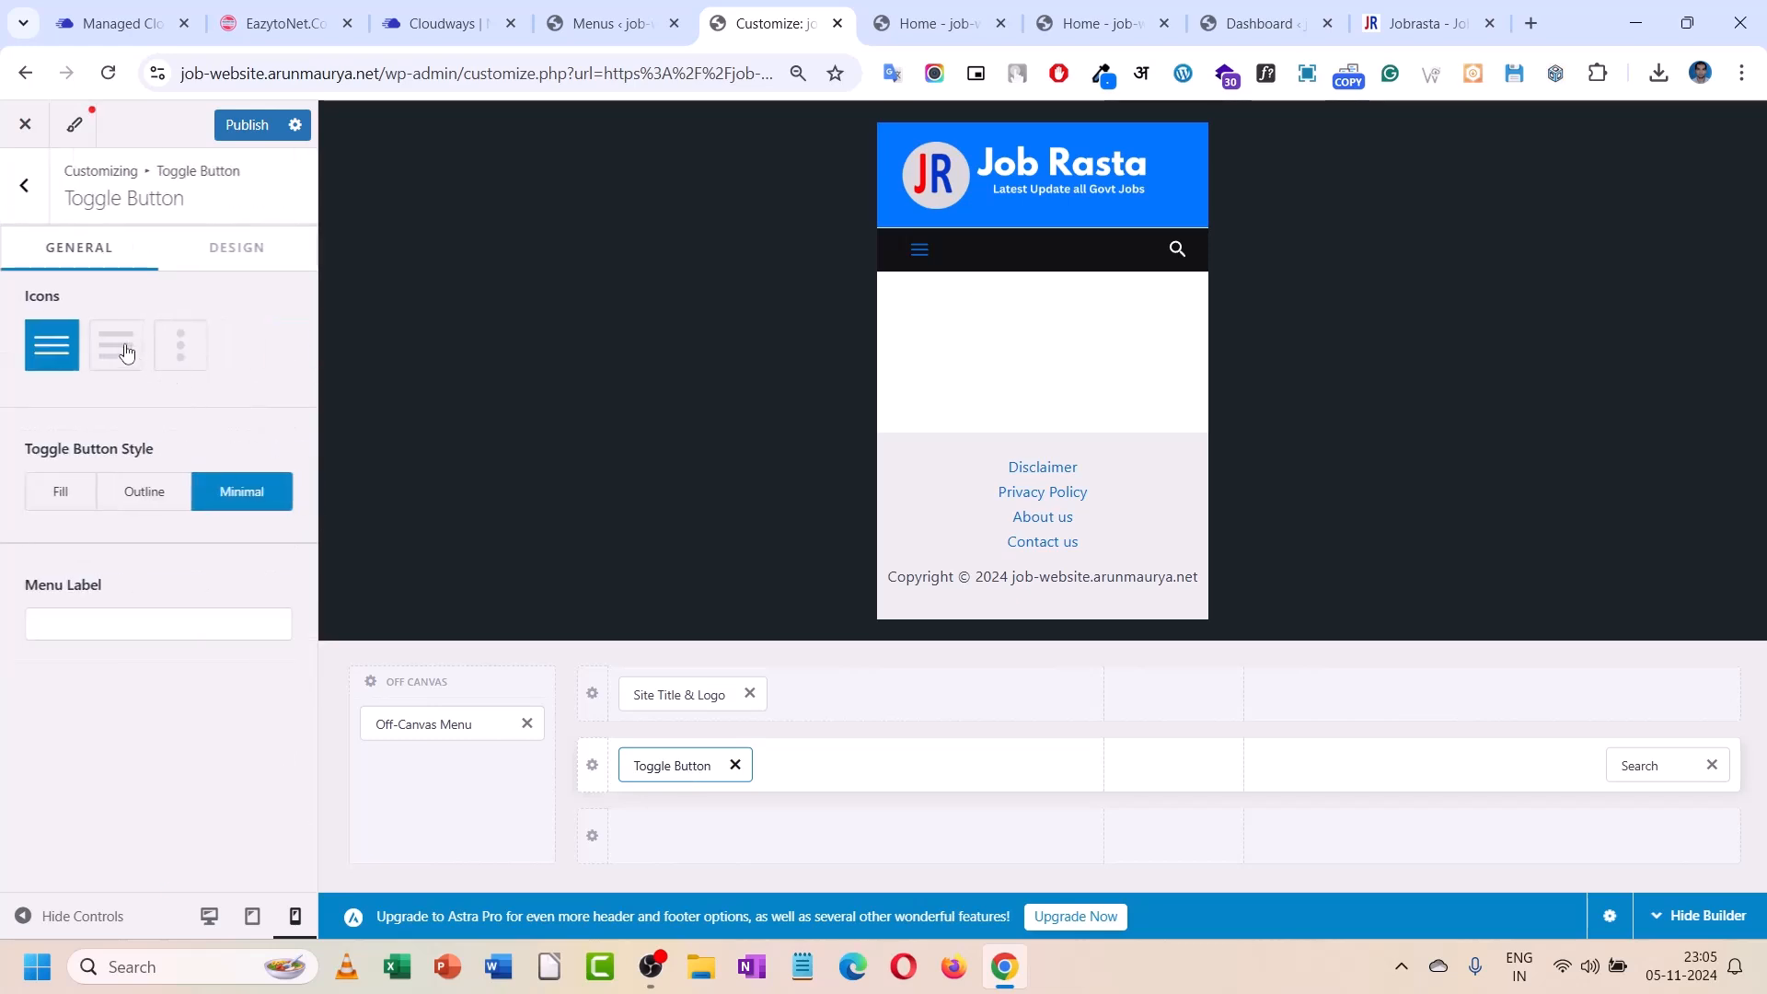
left_click(34, 202)
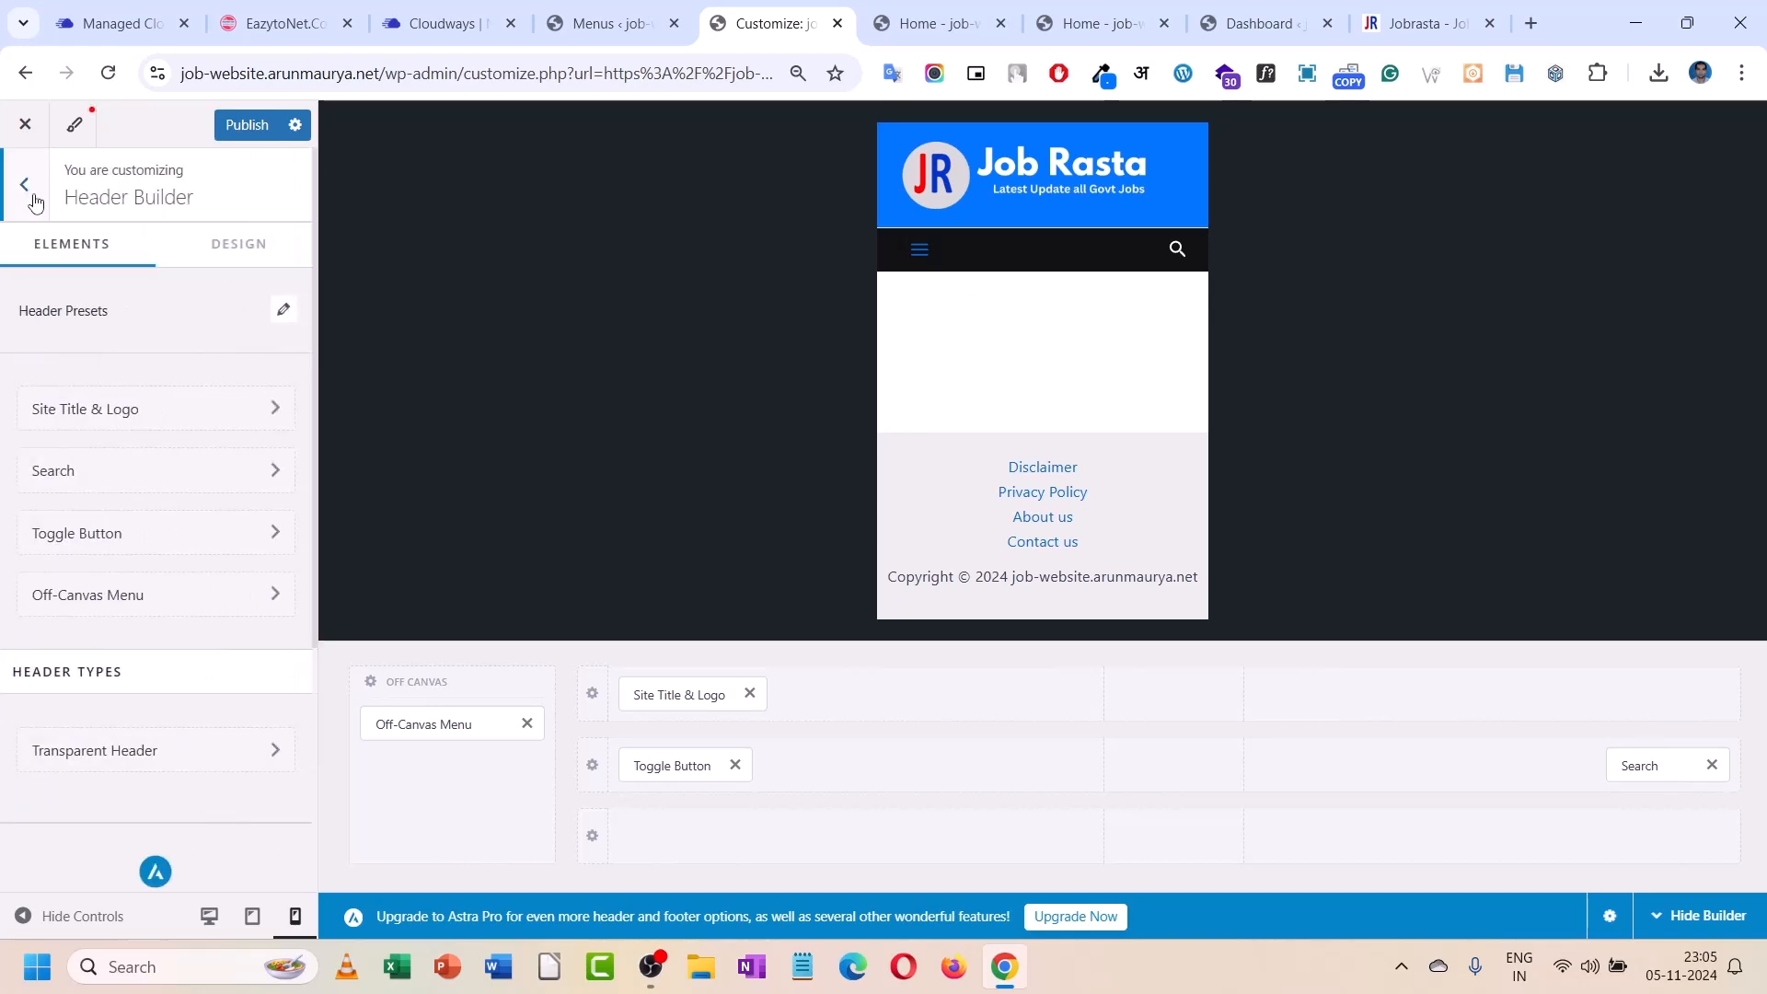
left_click(694, 763)
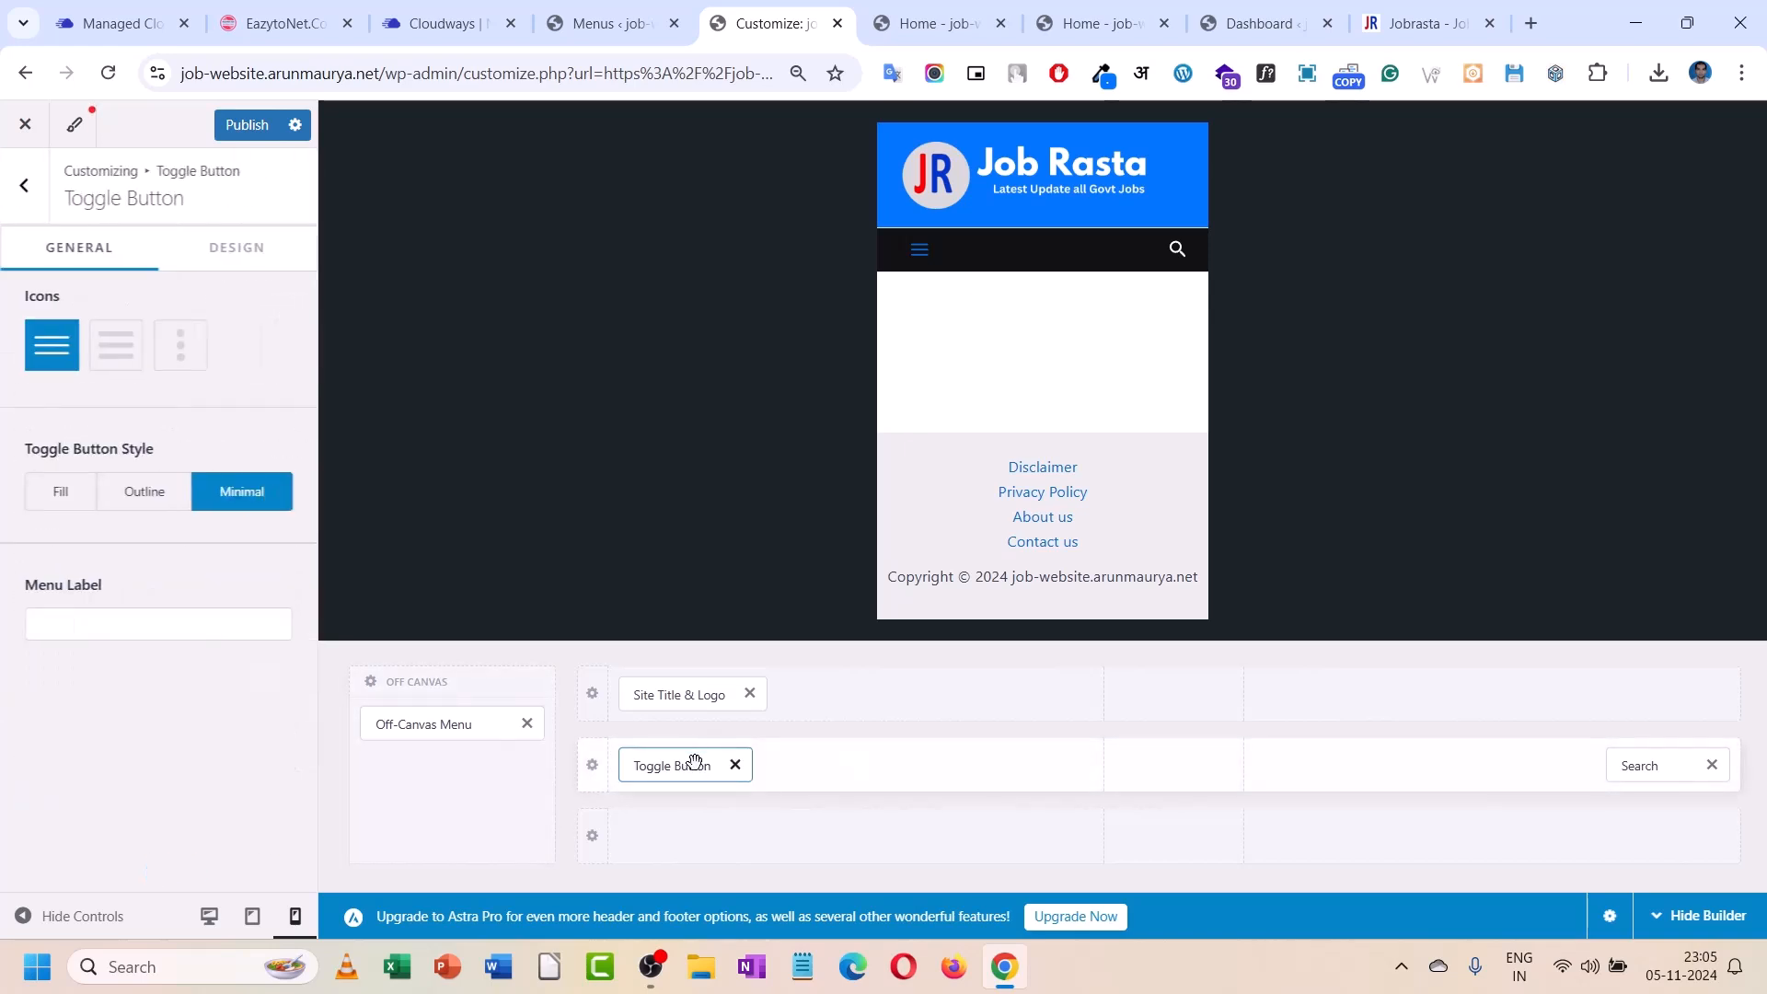
left_click(118, 347)
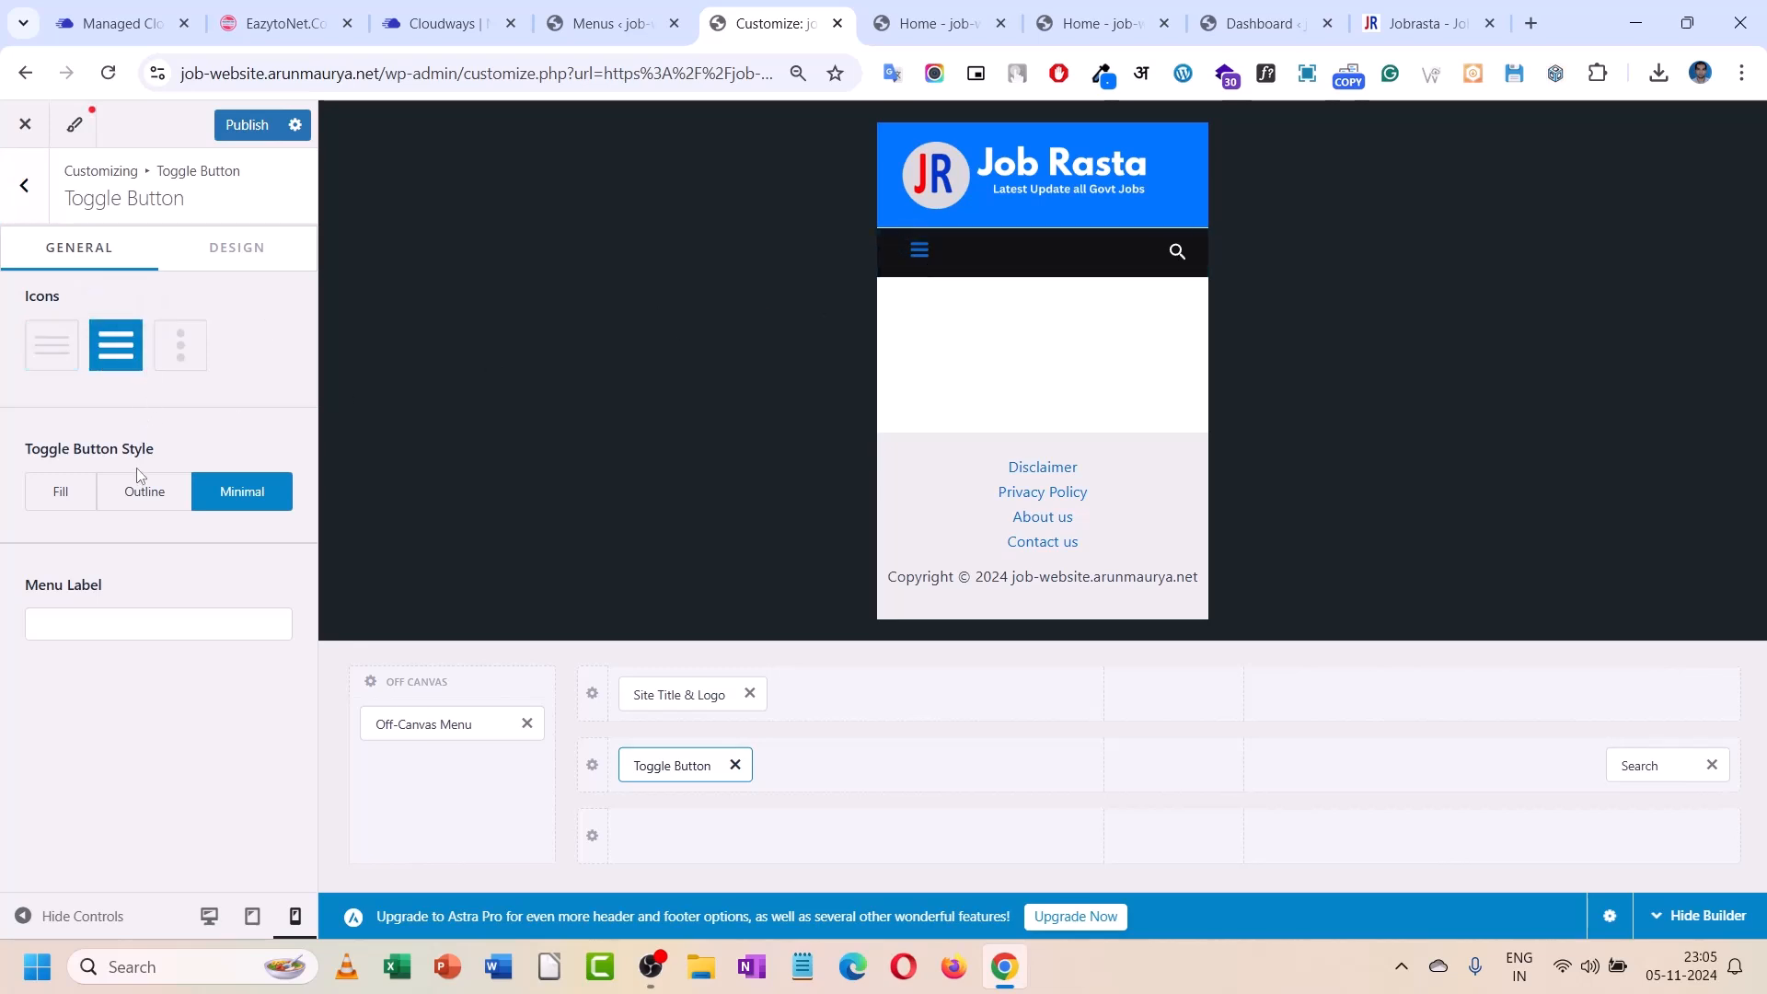
left_click(138, 498)
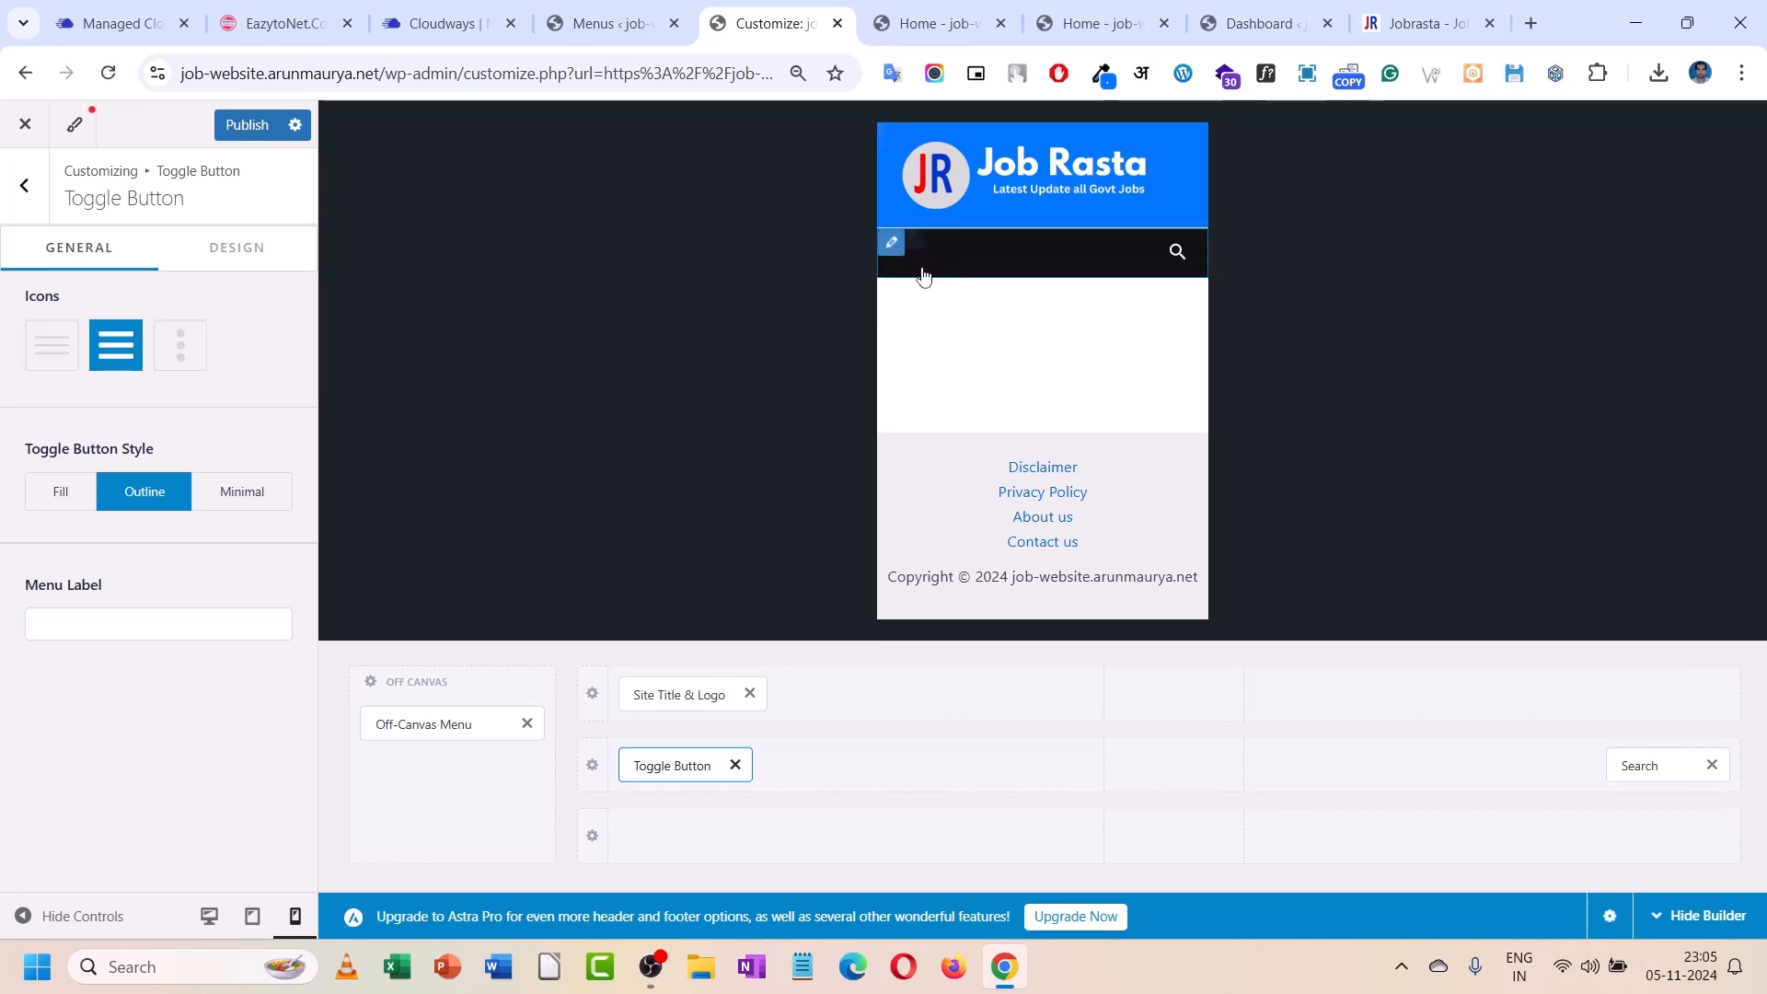
- Try the thin-line and three-dot toggle icons and the menu label "menu", clear the label and restore the thick three-line icon
left_click(51, 346)
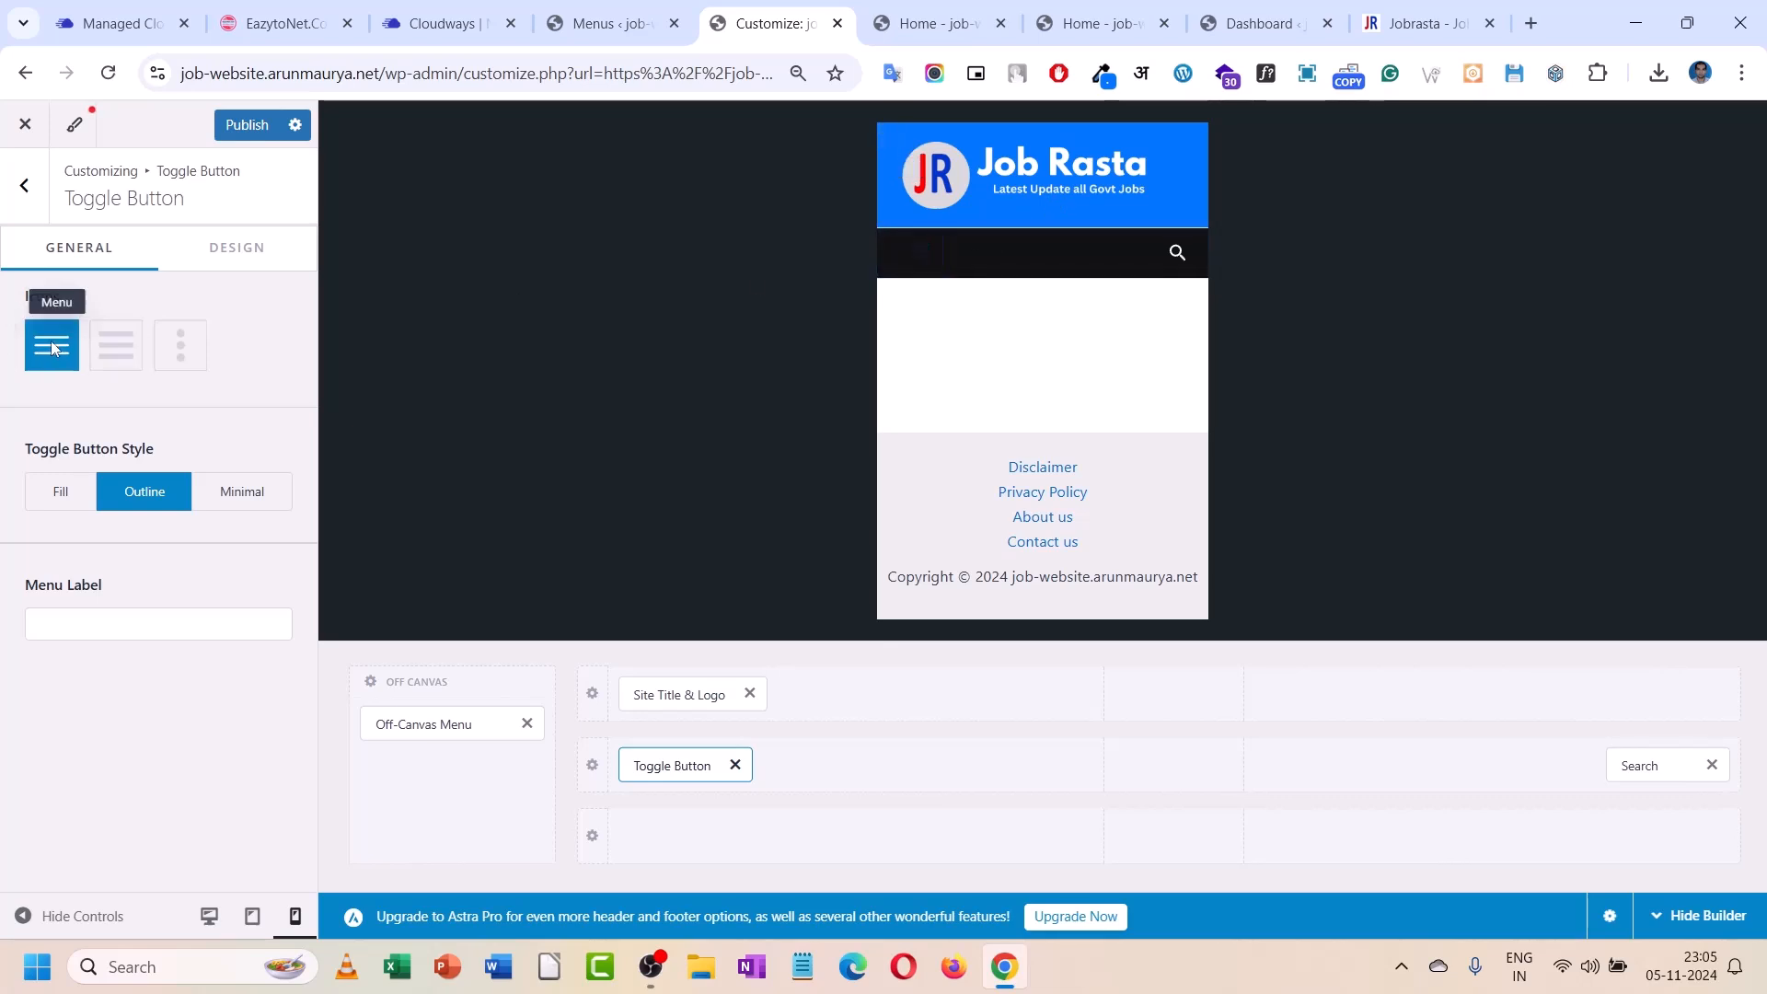
left_click(169, 357)
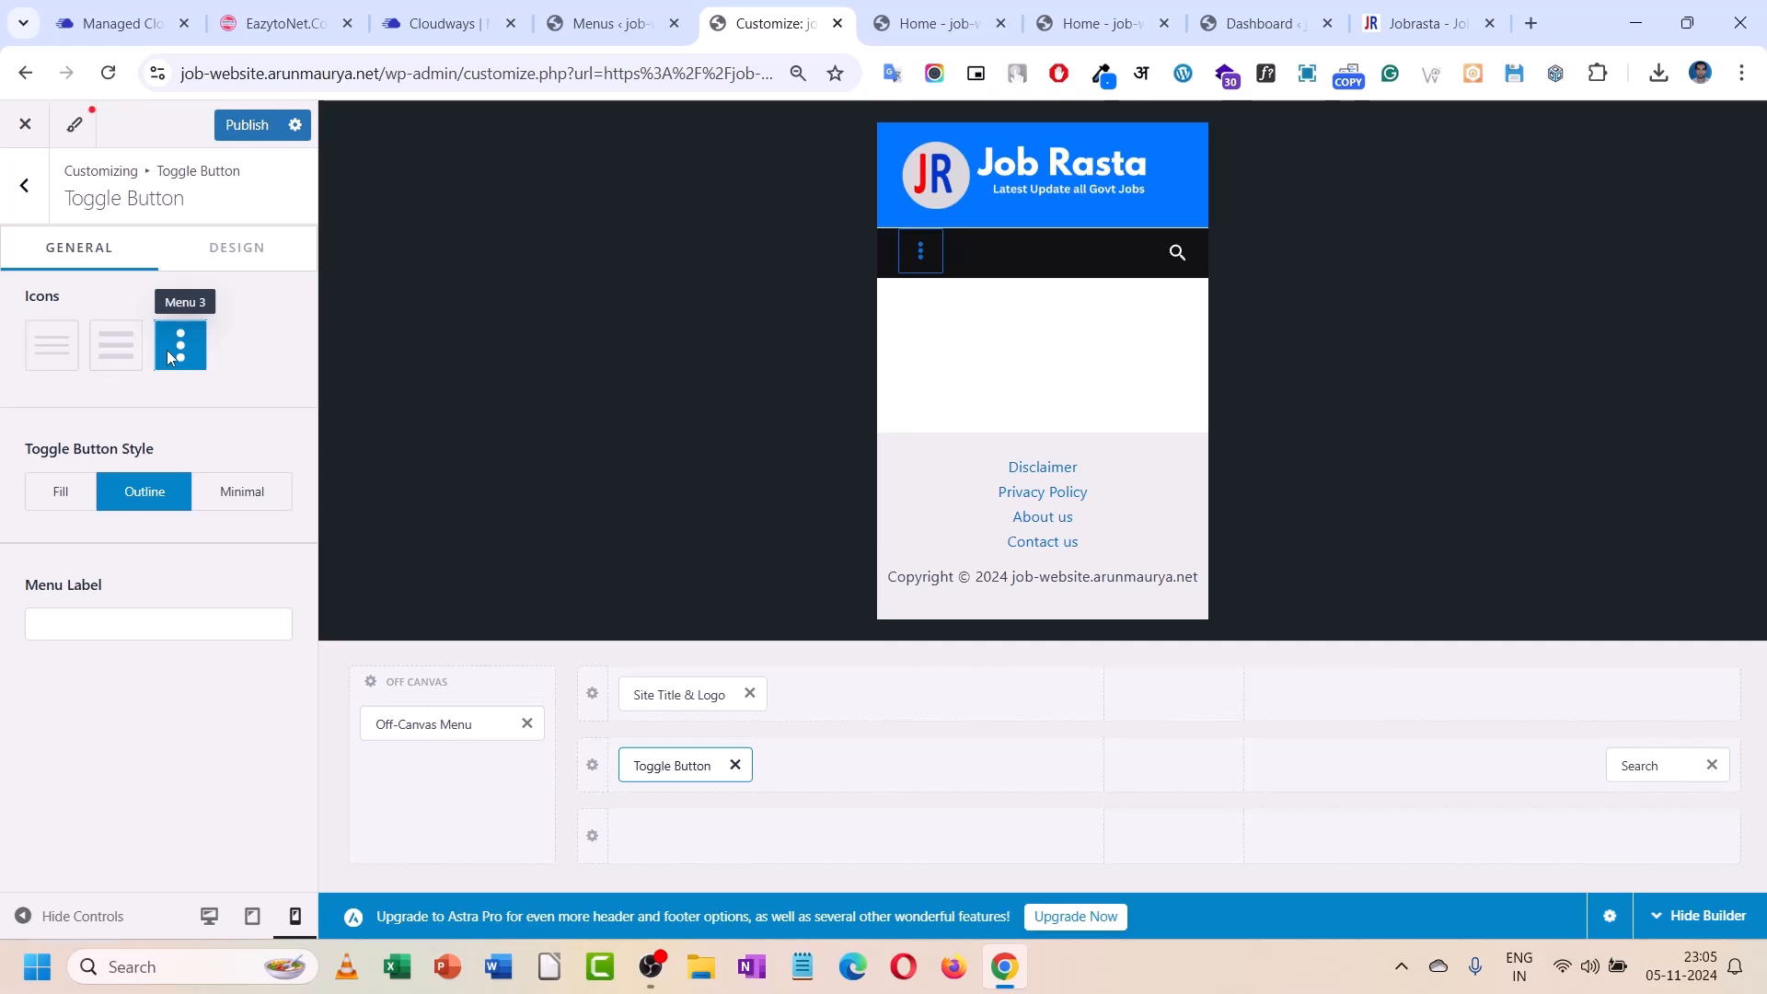
left_click(153, 625)
type("men")
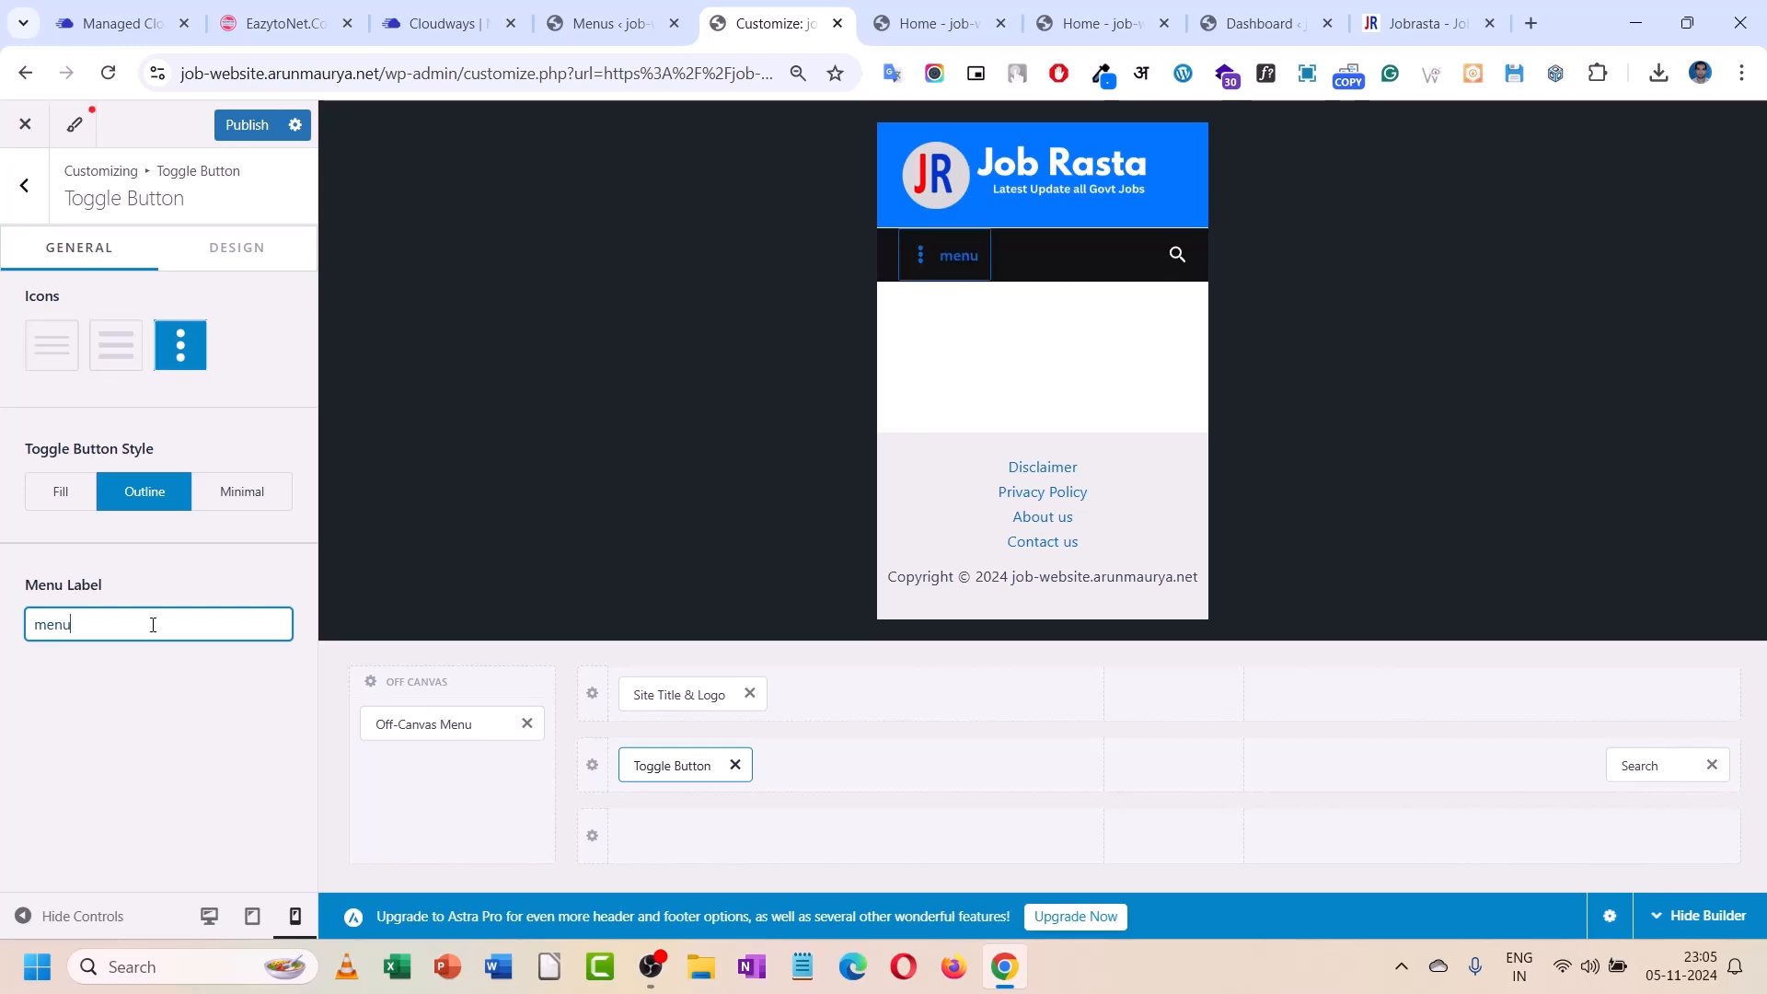
key("ctrl+a")
key("BackSpace")
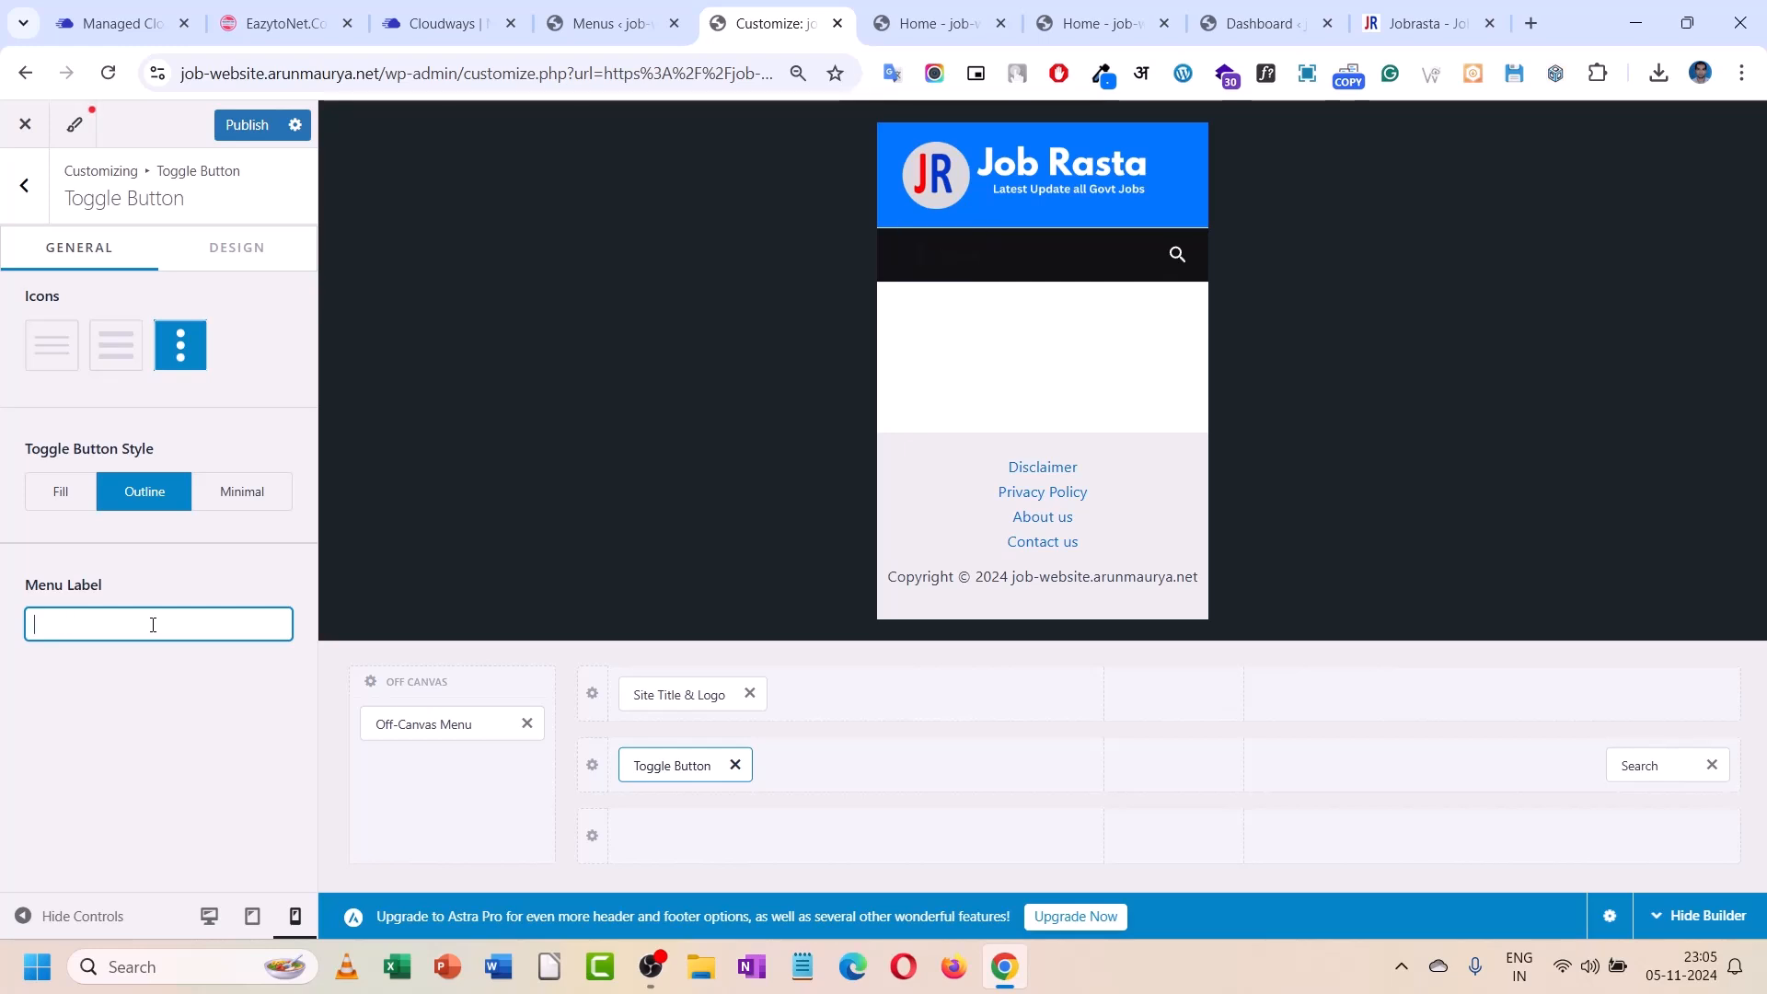
left_click(109, 355)
- Set the Toggle Button's icon and border colours to white (FFFFFF) and its icon size to 14 px
left_click(250, 246)
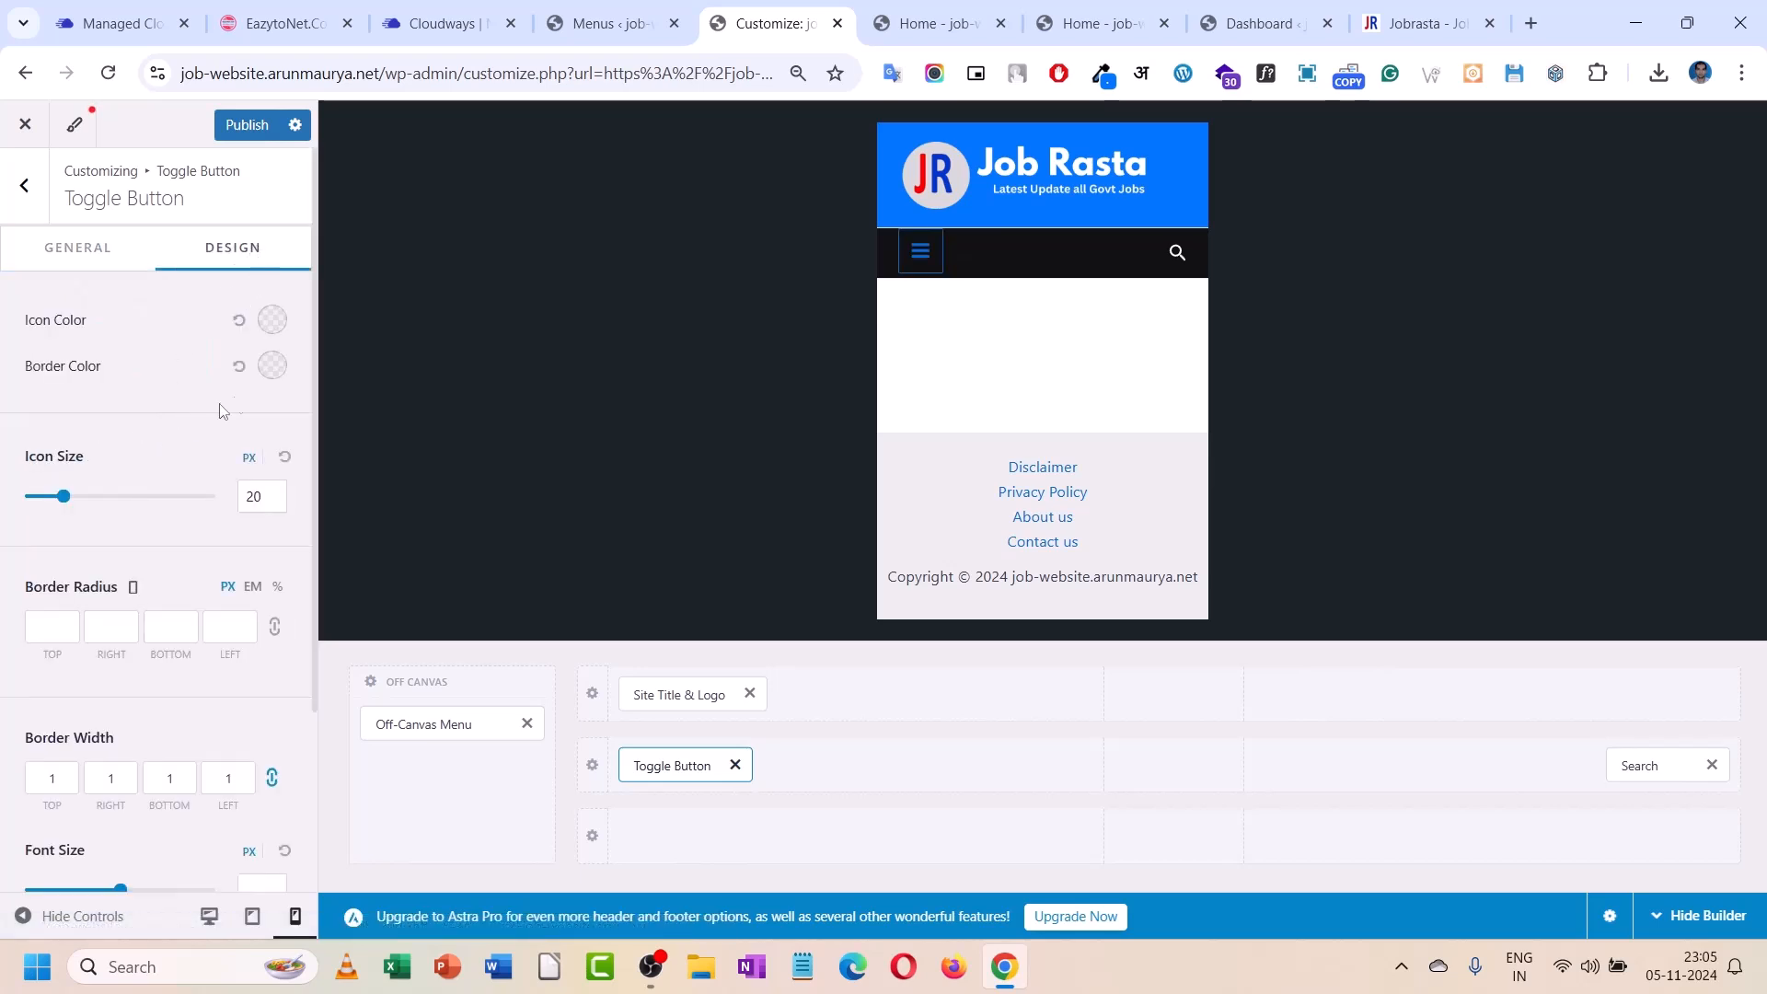
left_click(272, 321)
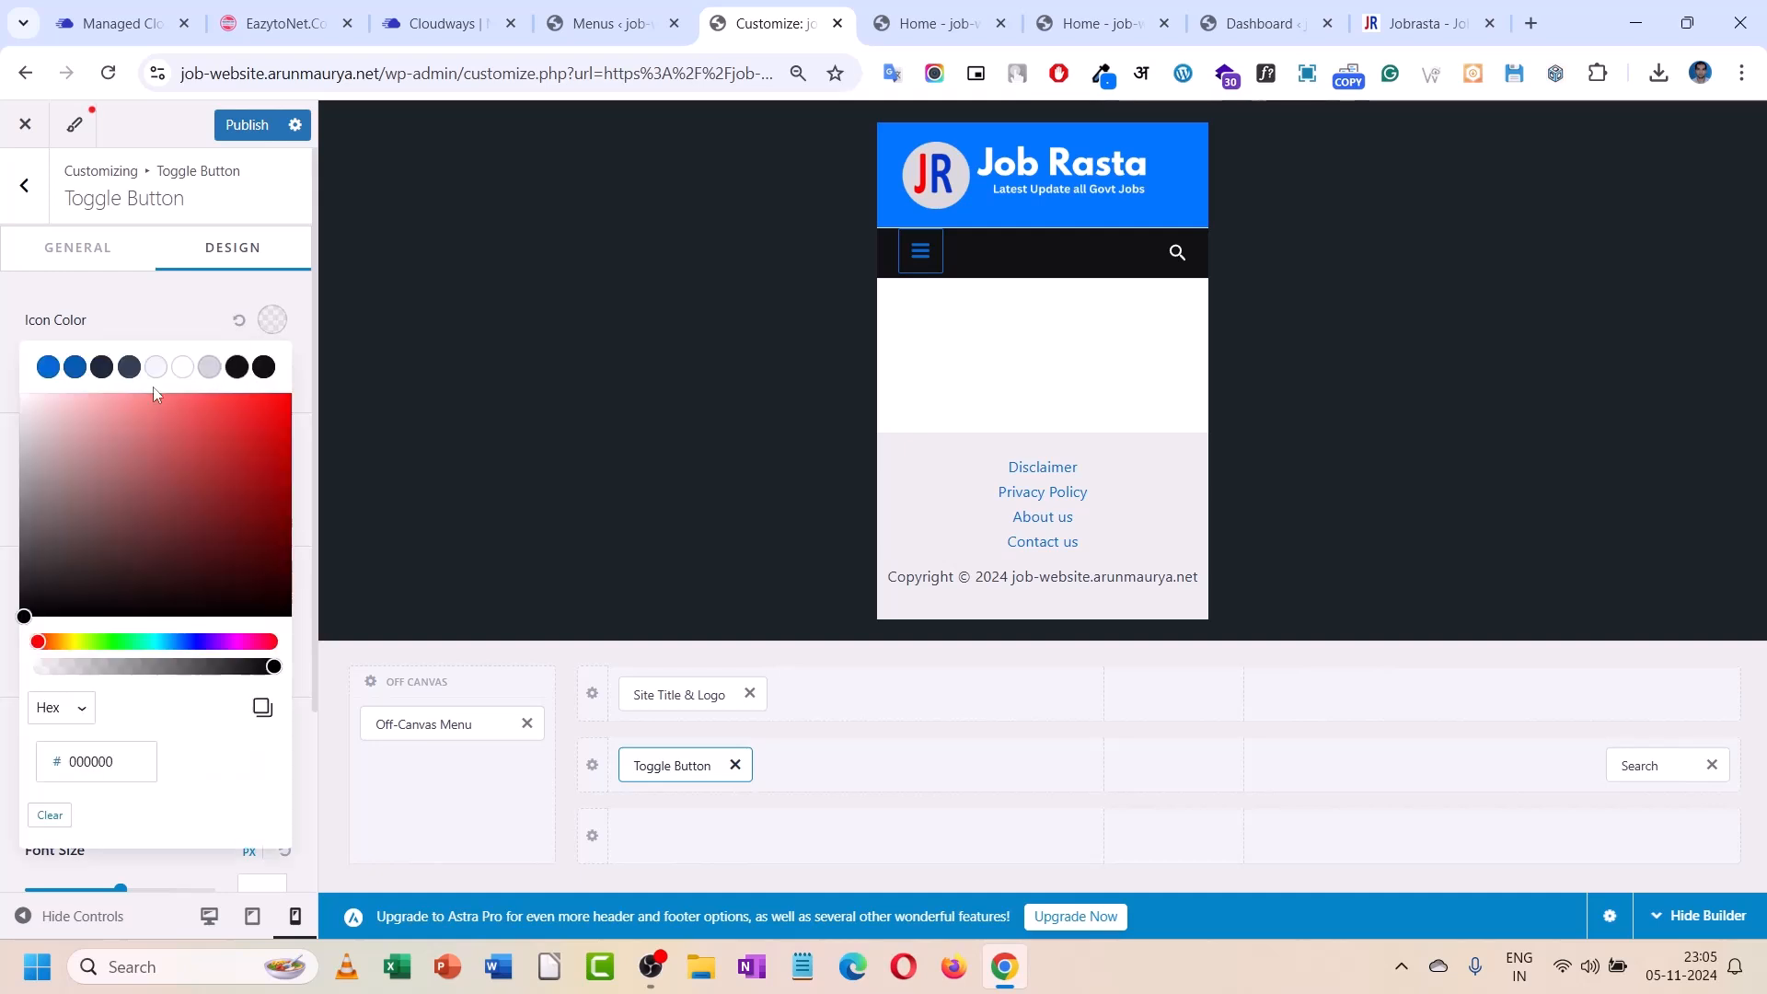
left_click(181, 368)
left_click(183, 335)
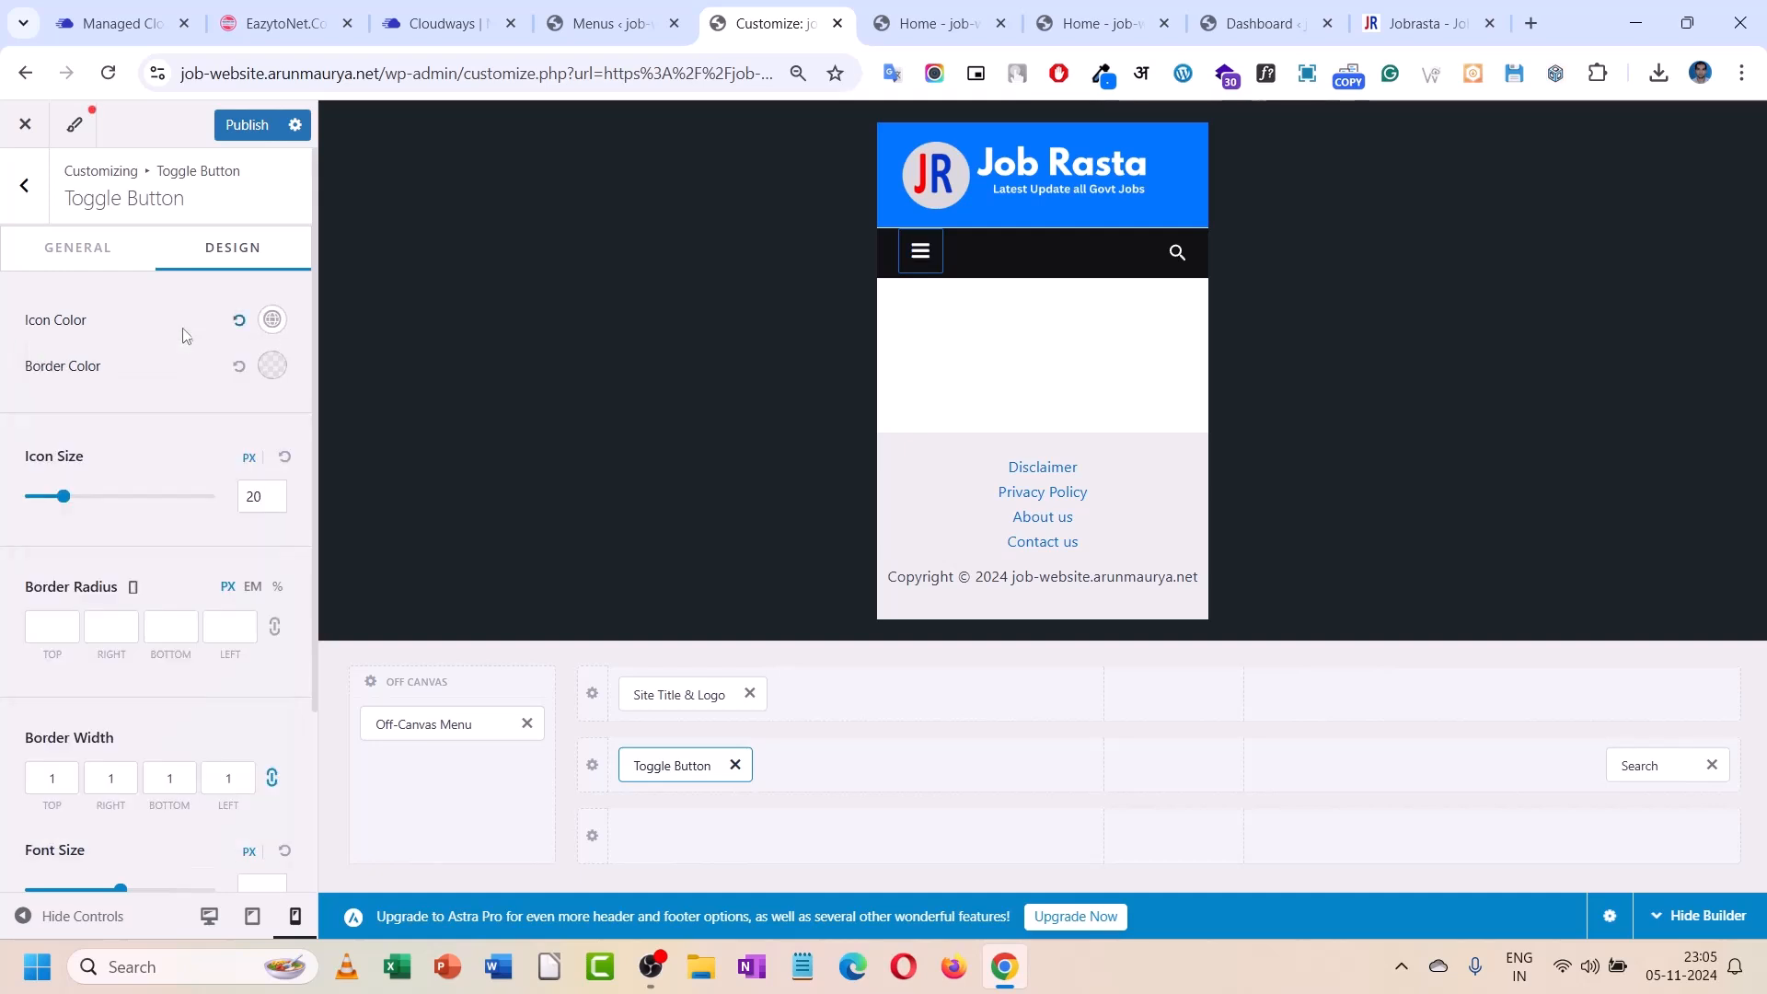
left_click(272, 368)
left_click(182, 412)
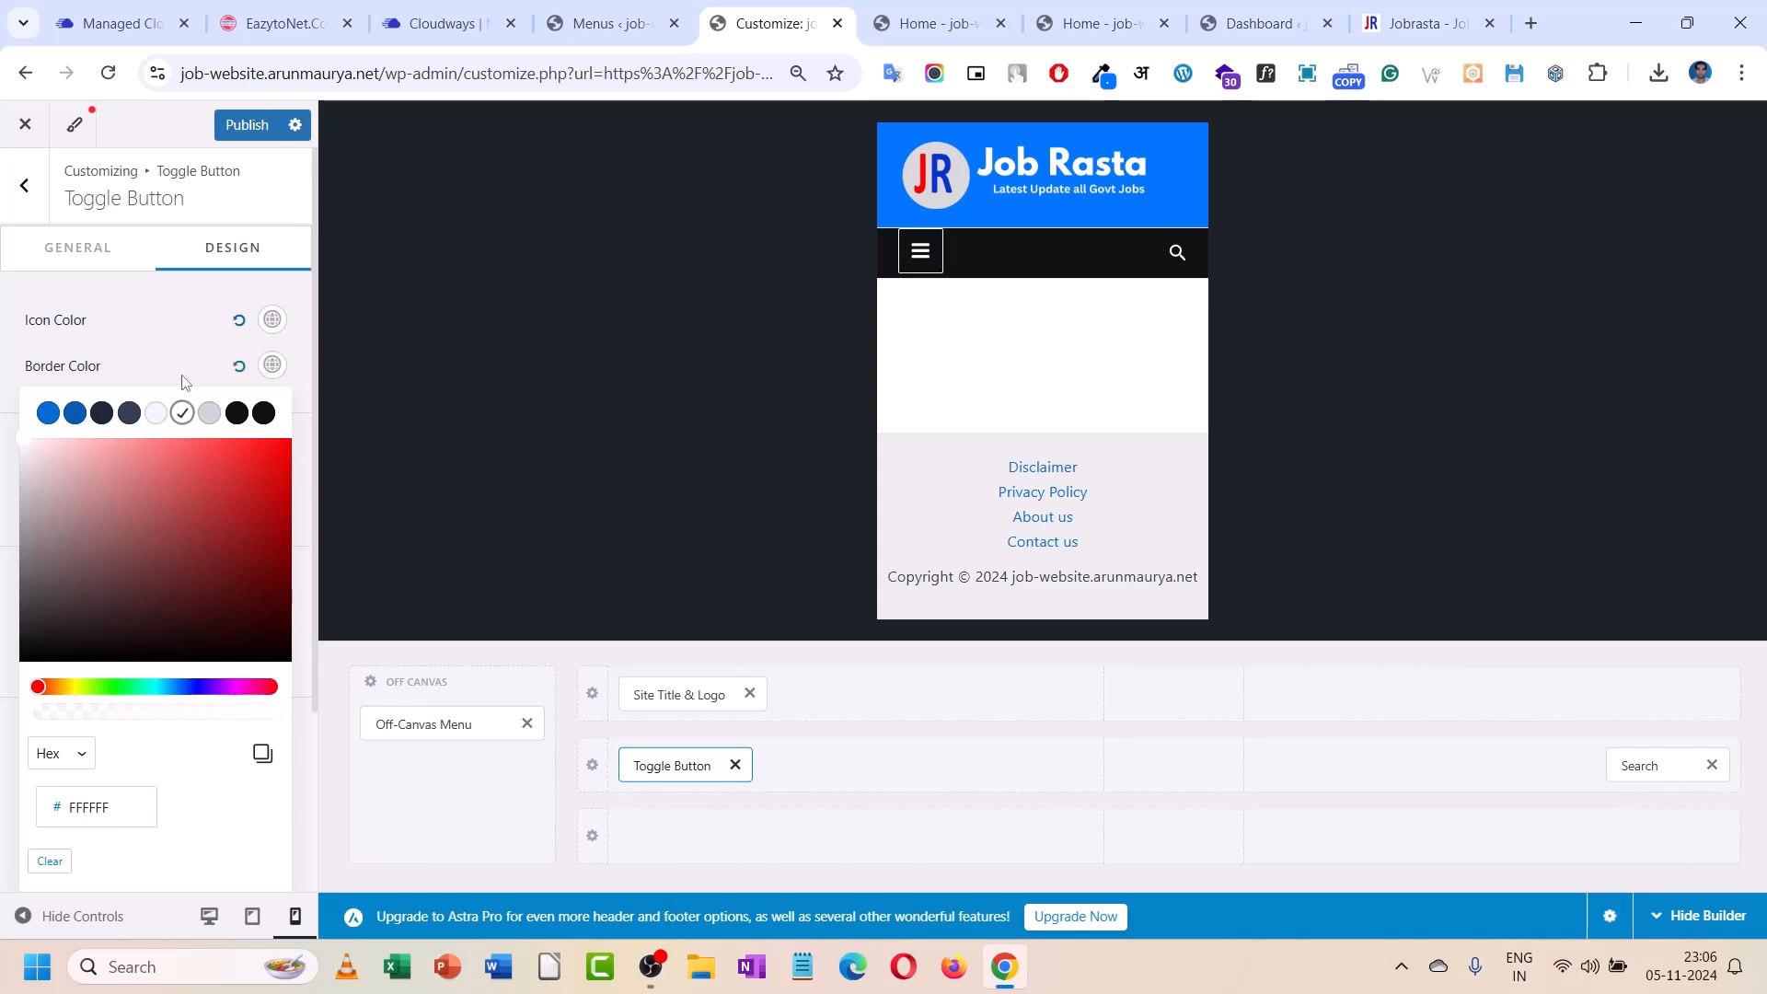
left_click(184, 383)
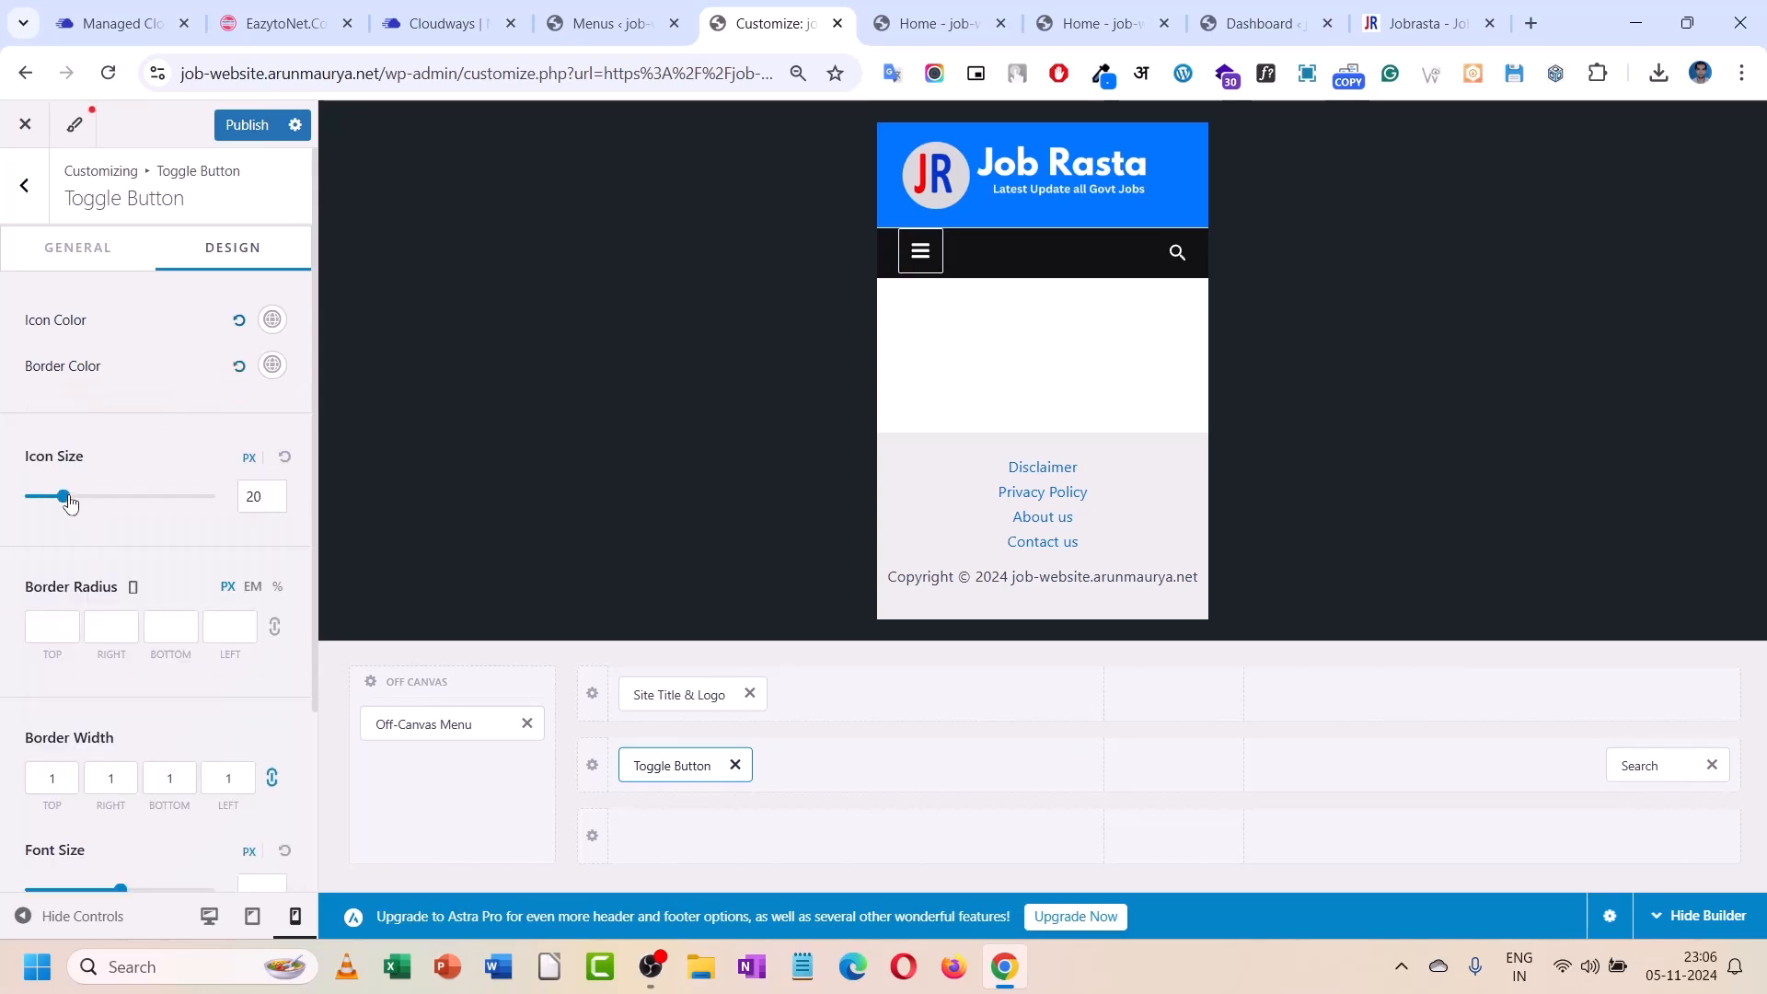
left_click_drag(68, 502, 59, 501)
- Try a 20 px border radius on all linked corners of the Toggle Button and clear it
scroll(131, 465, "down", 3)
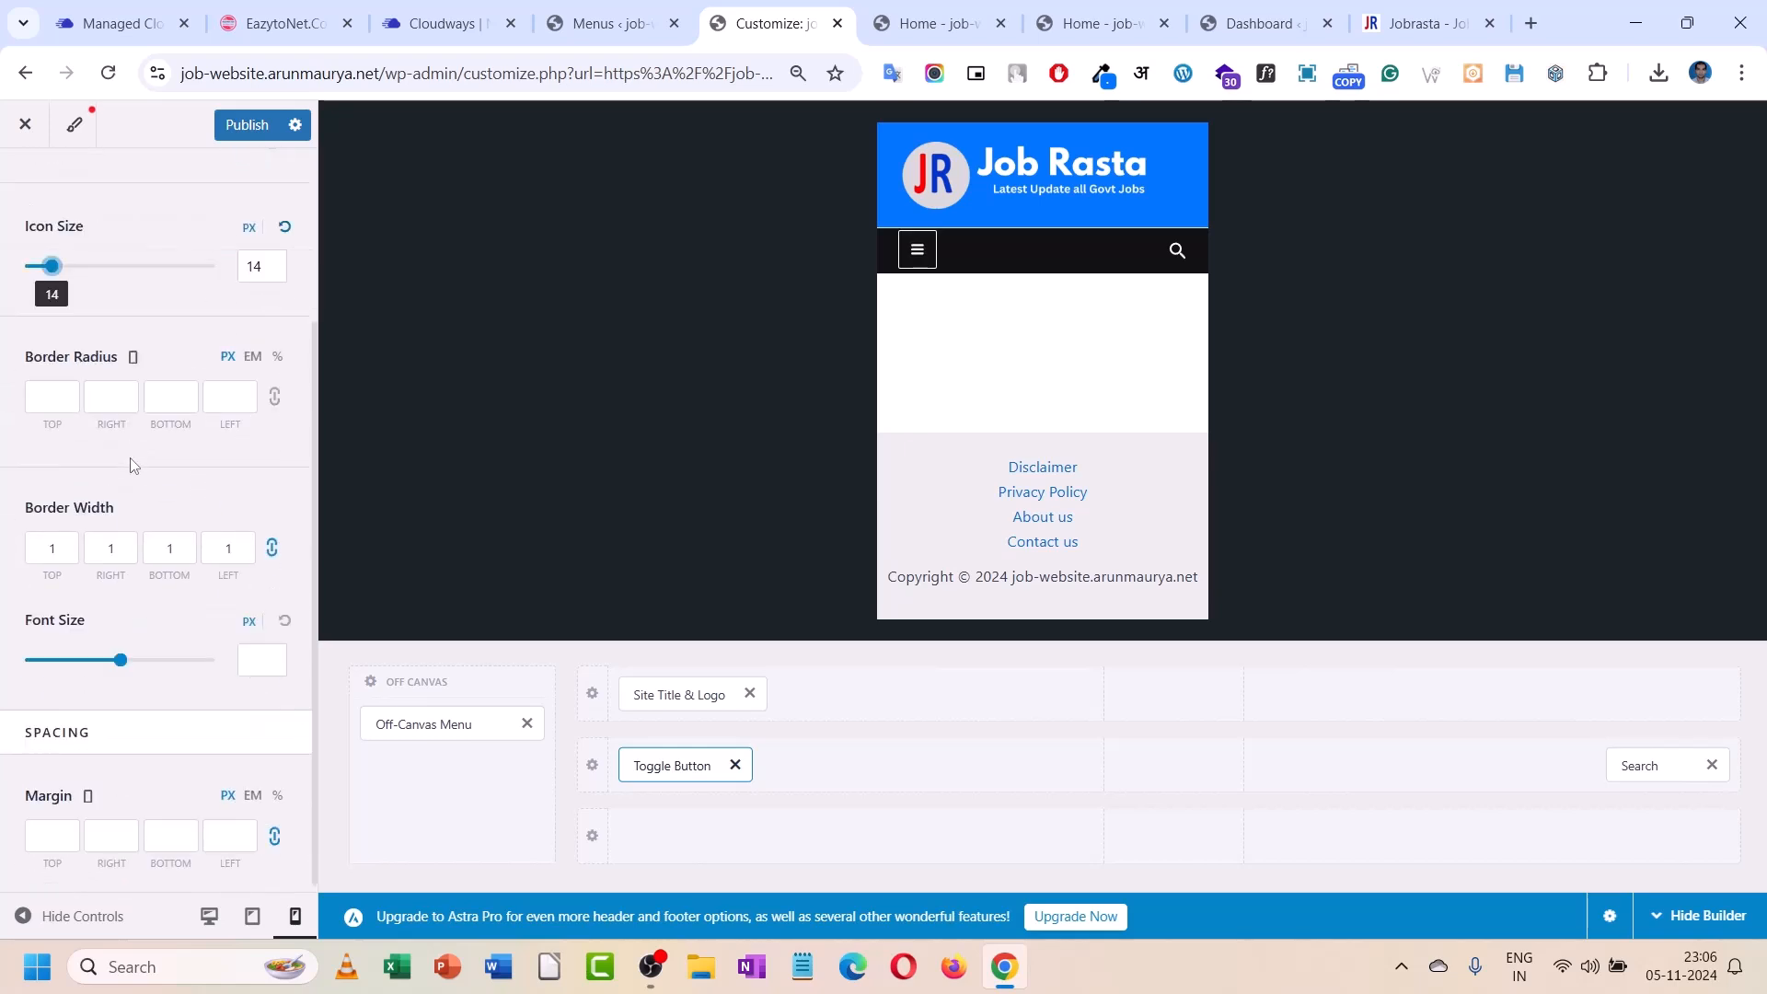
scroll(138, 529, "down", 1)
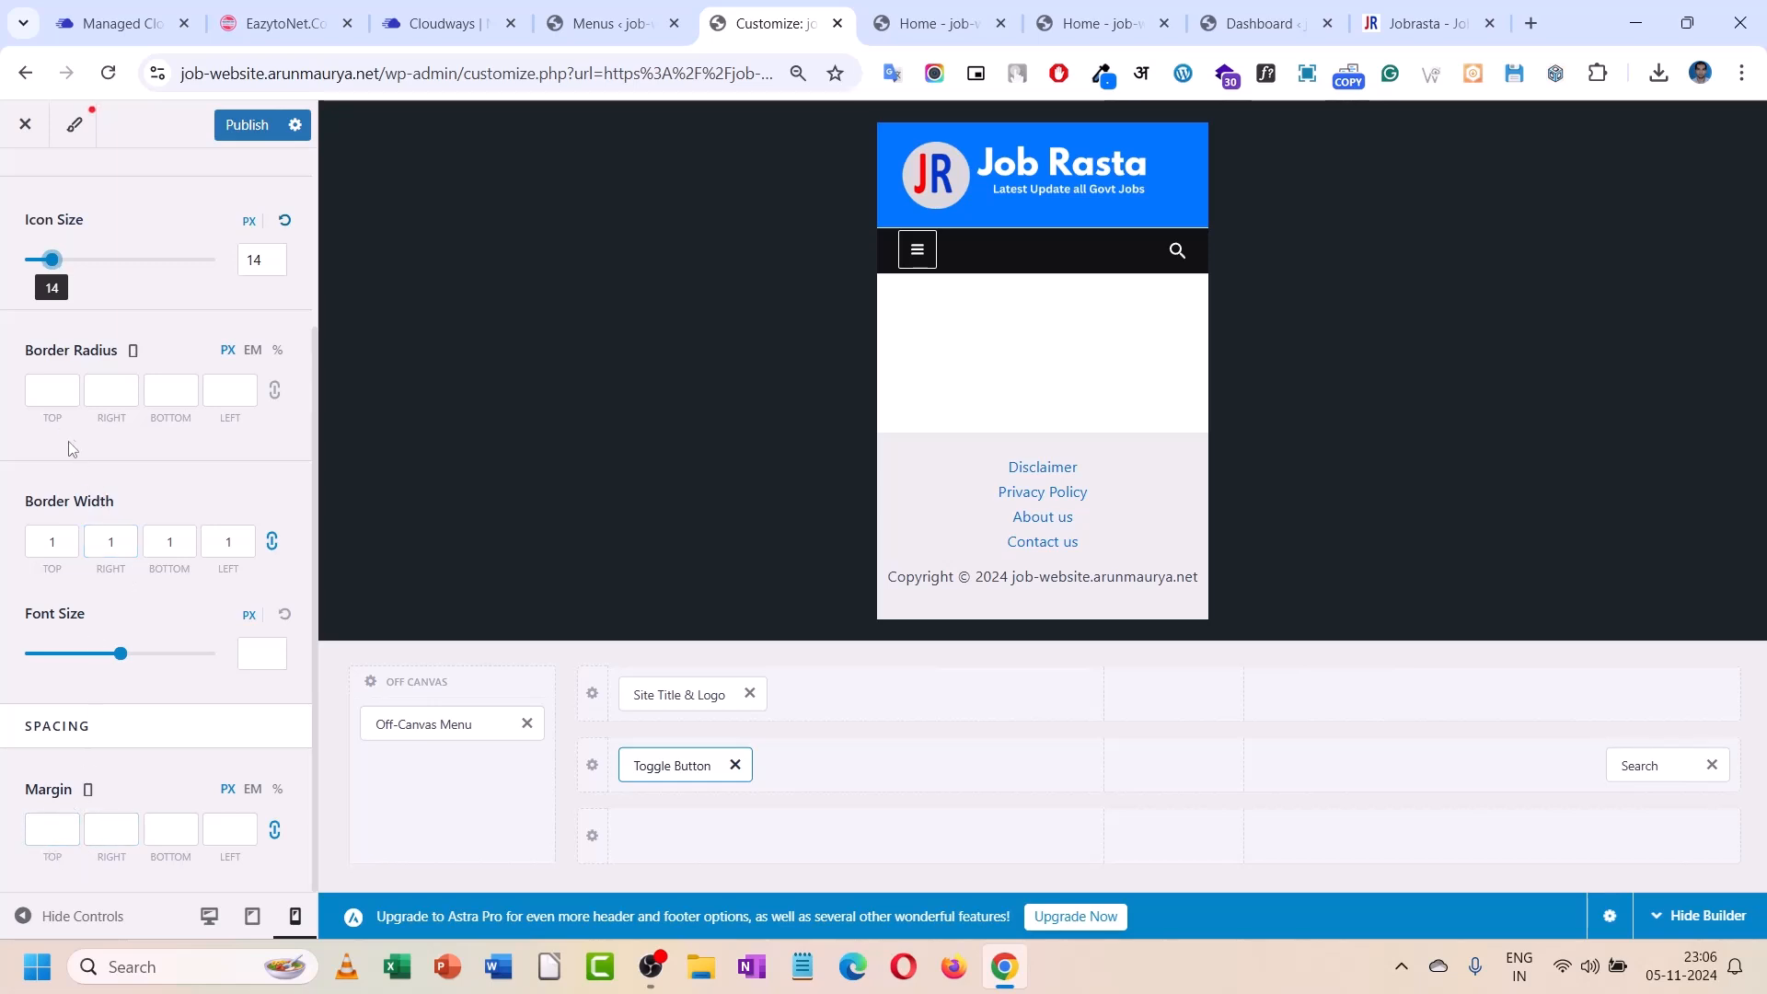
scroll(69, 437, "up", 3)
scroll(70, 478, "down", 1)
left_click(72, 514)
type("20")
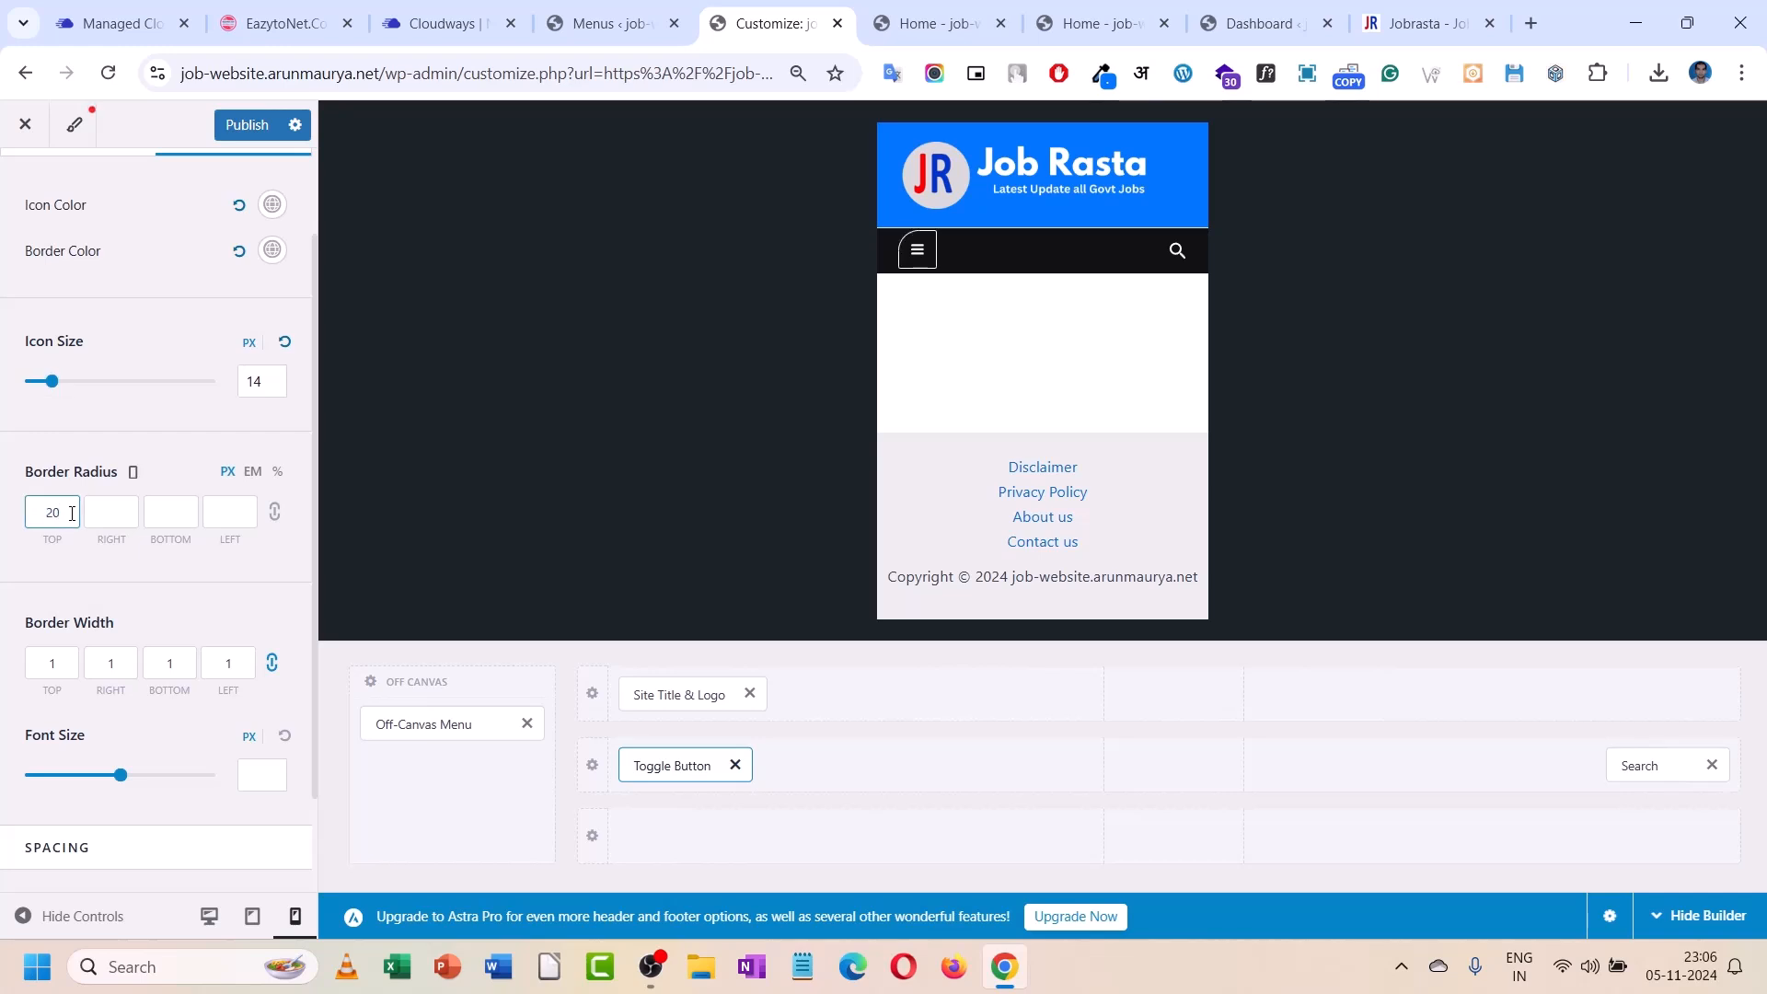
left_click(274, 512)
left_click(235, 513)
type("20")
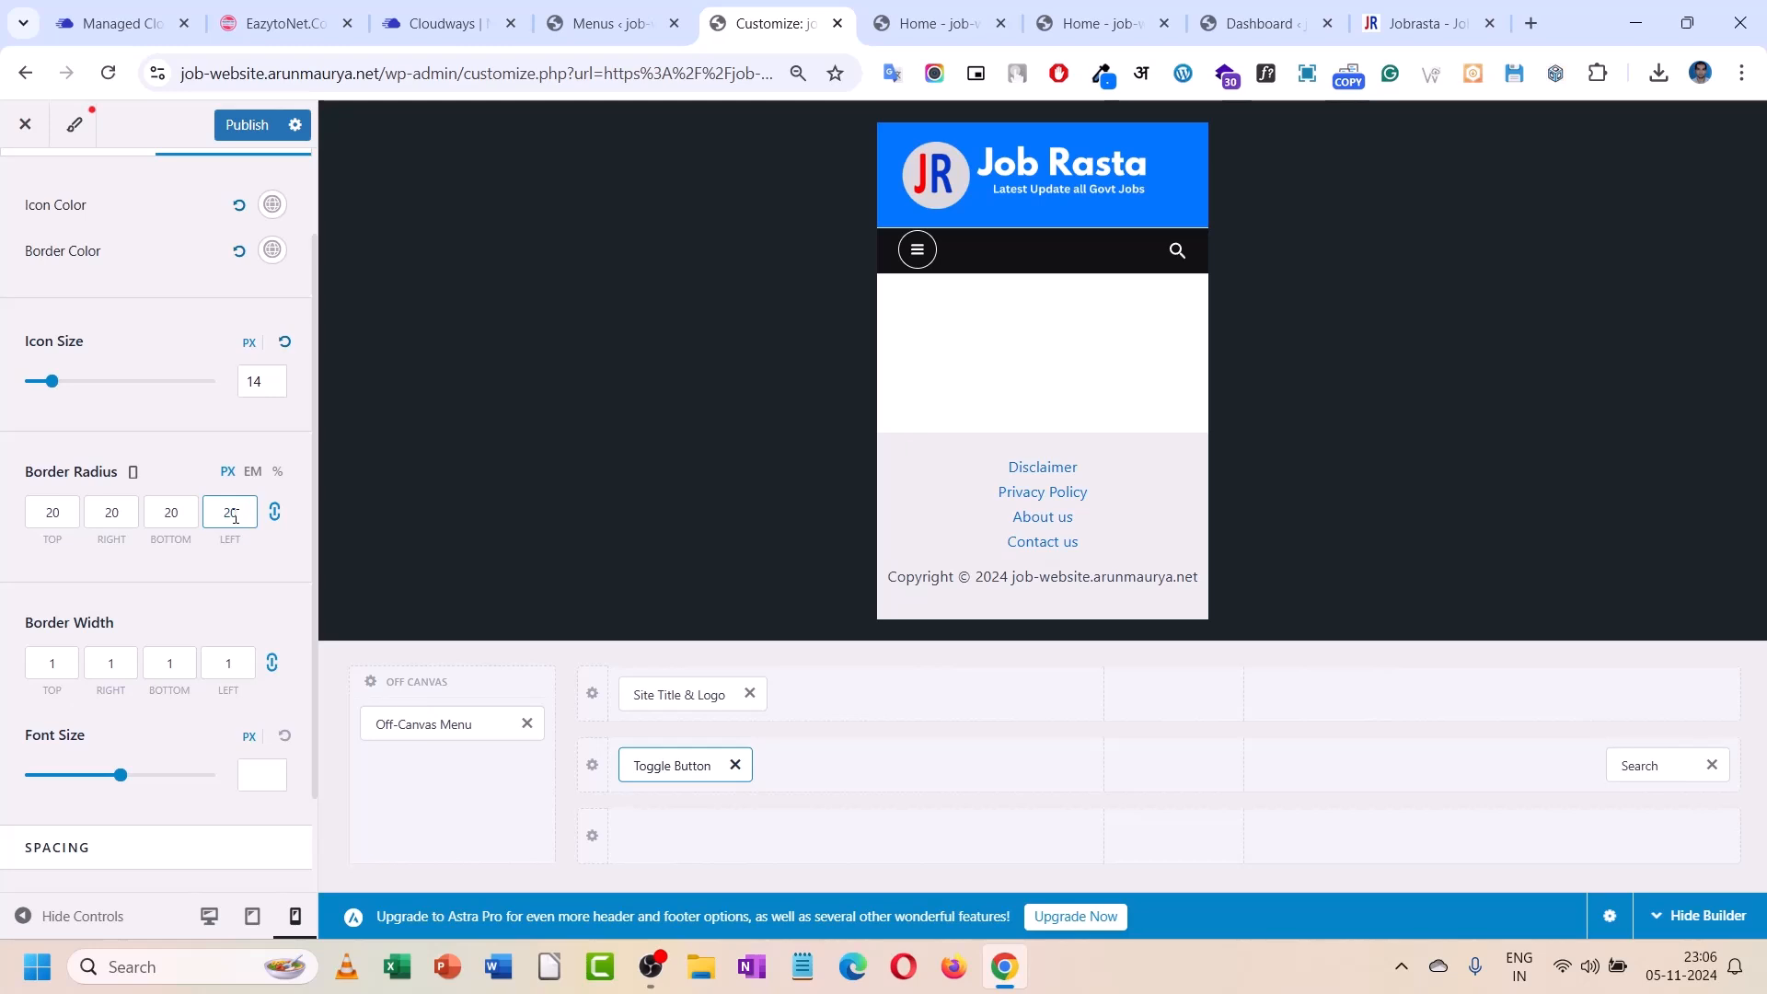
key("BackSpace")
key("BackSpace")
- Try a 20 px margin around the Toggle Button and set it to 5 px on all sides
scroll(83, 766, "down", 1)
left_click(58, 833)
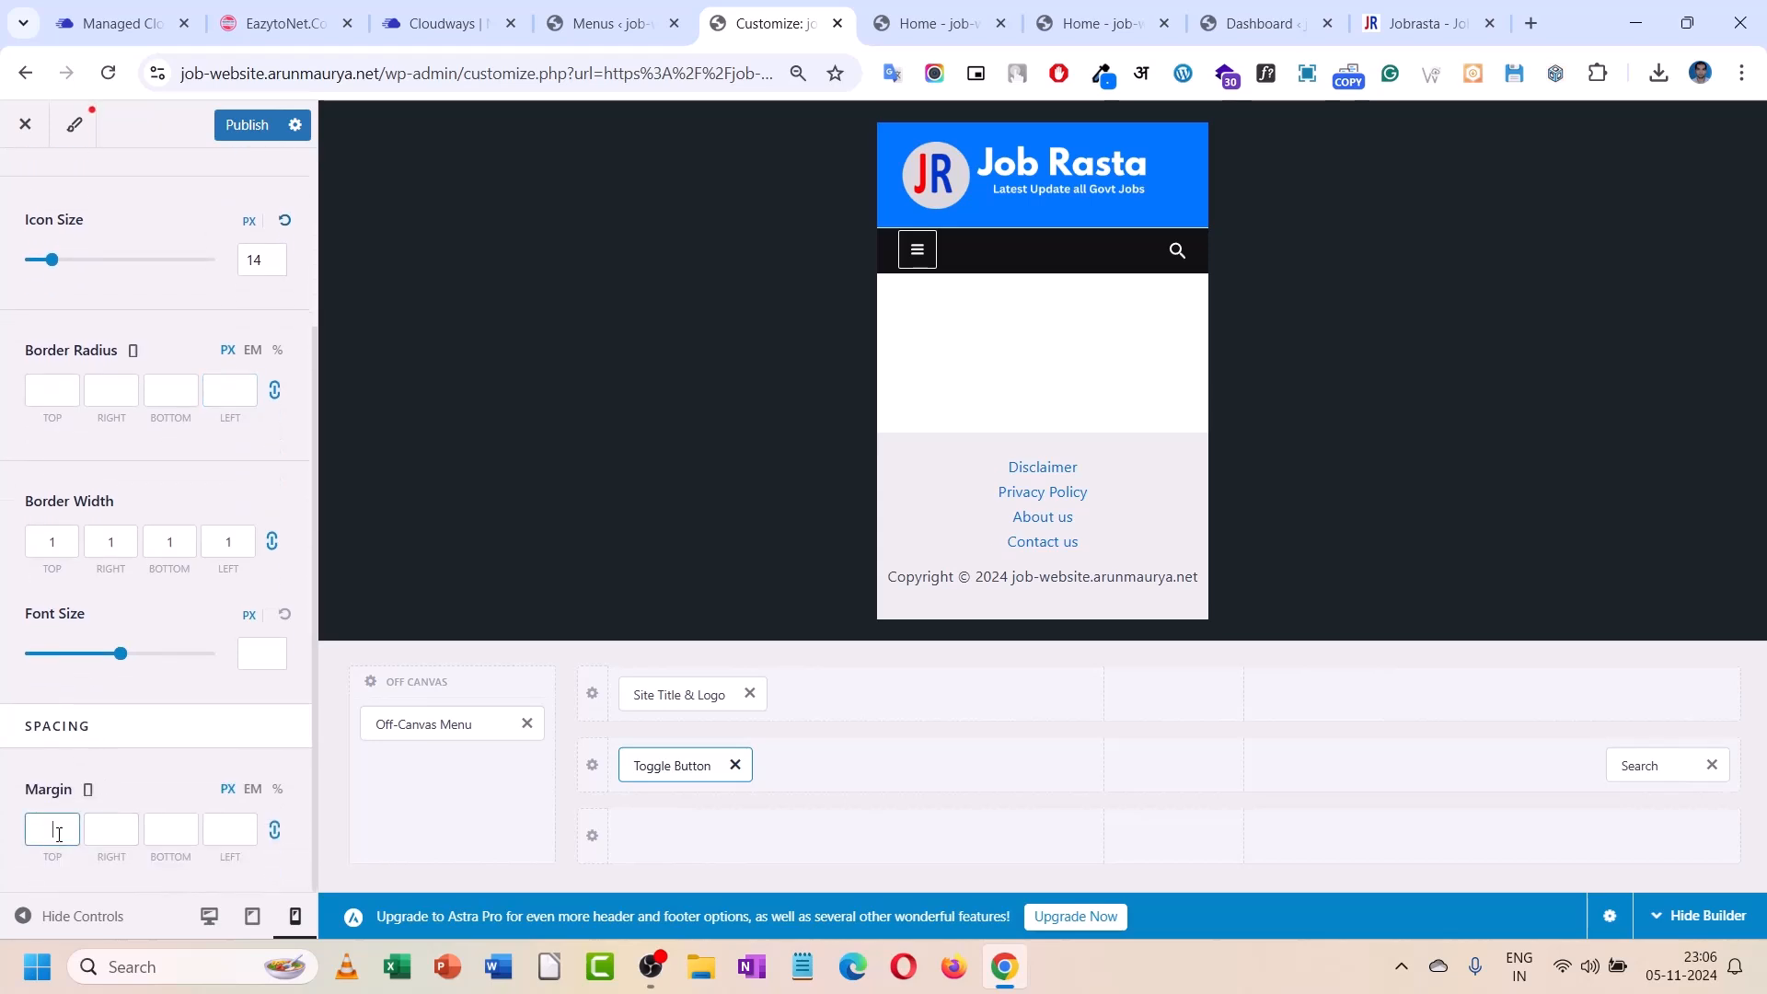
type("20")
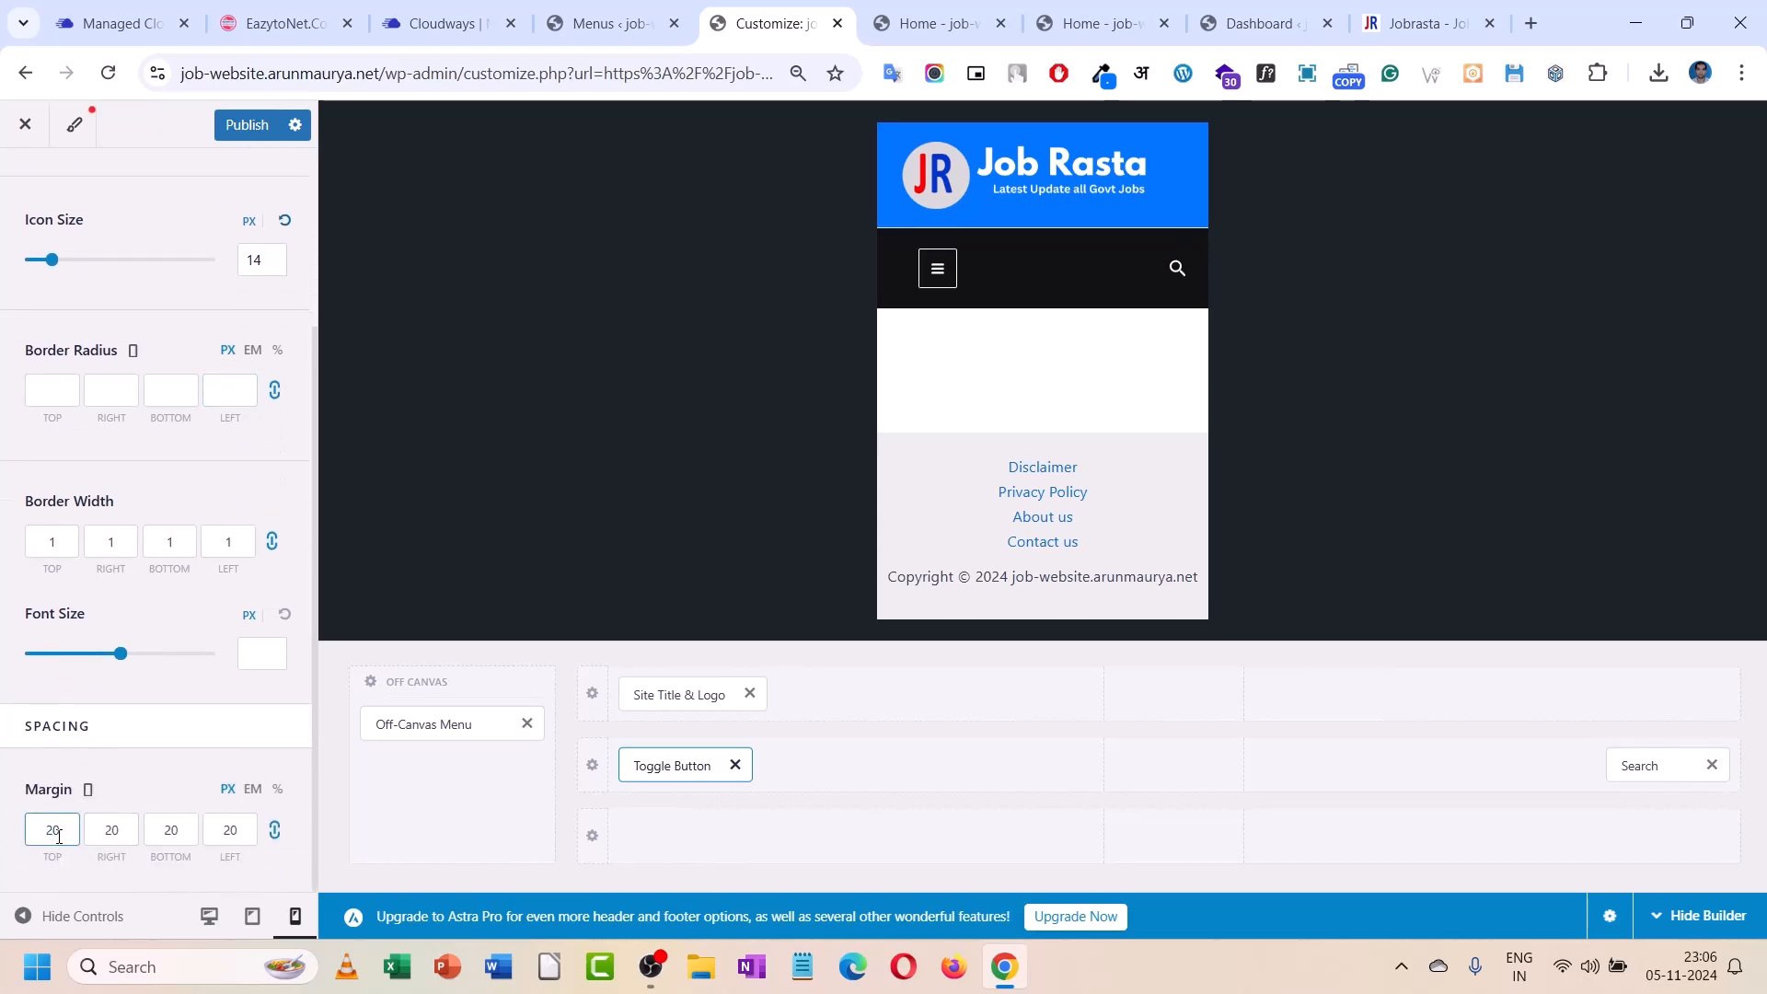
key("BackSpace")
key("BackSpace")
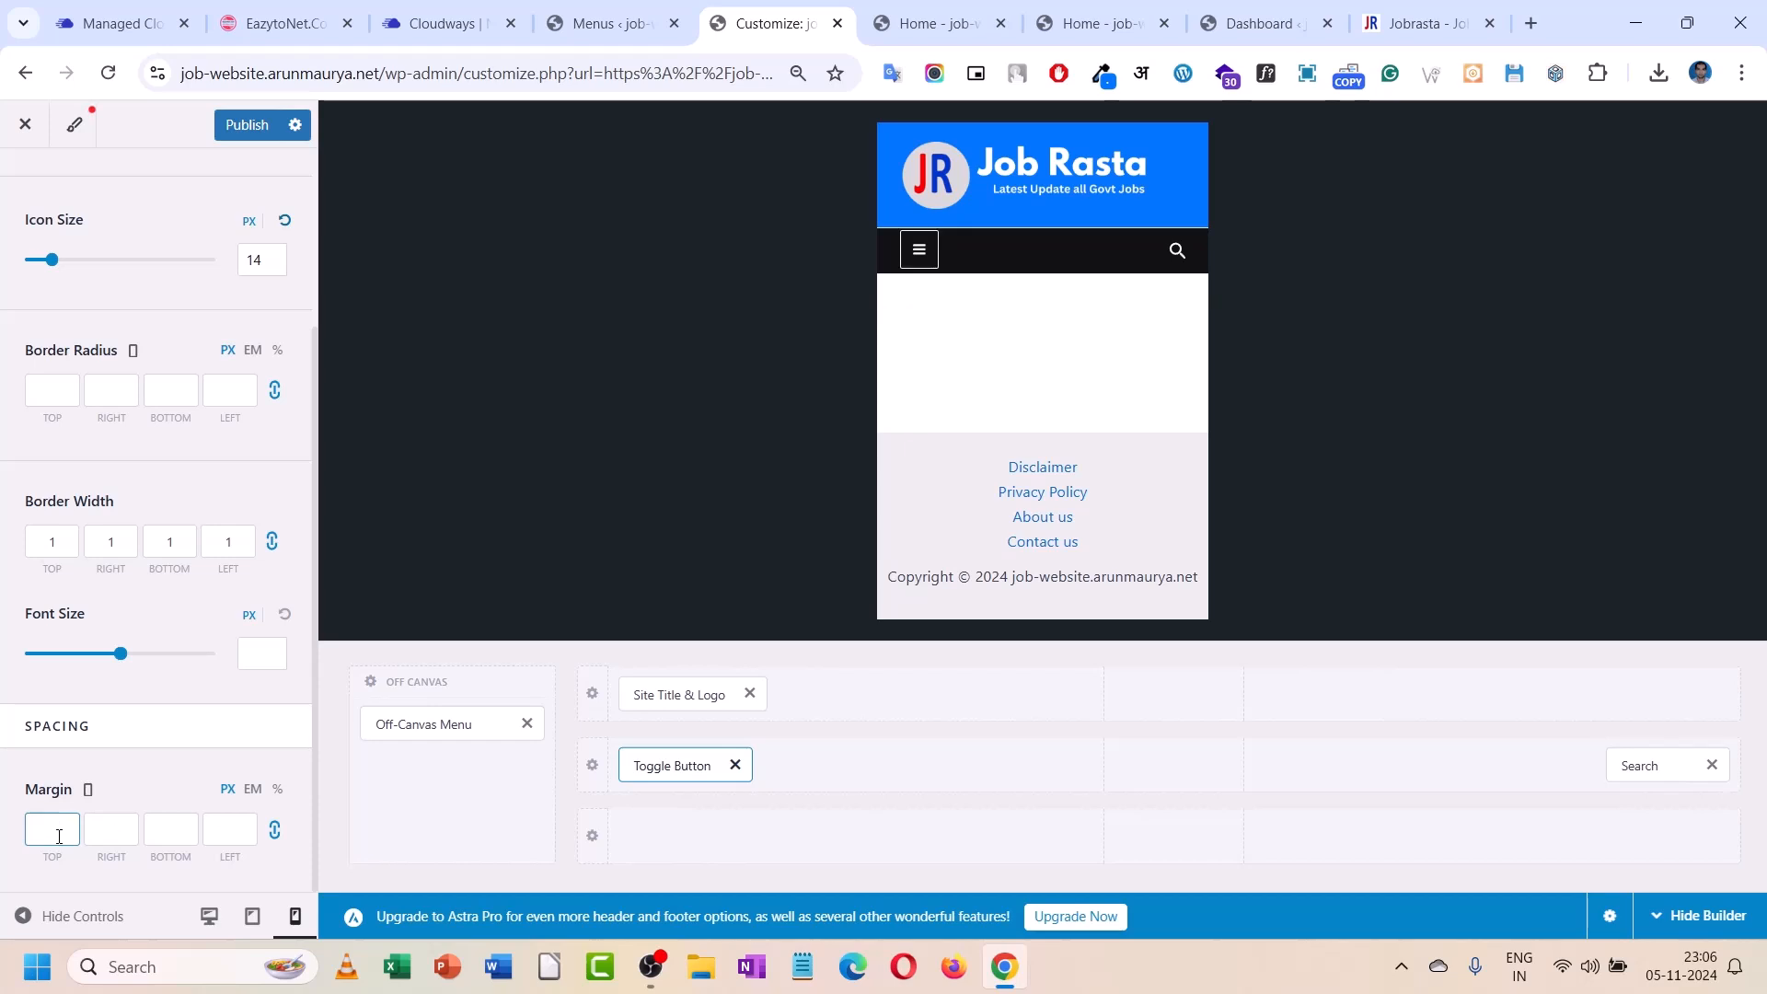
type("5")
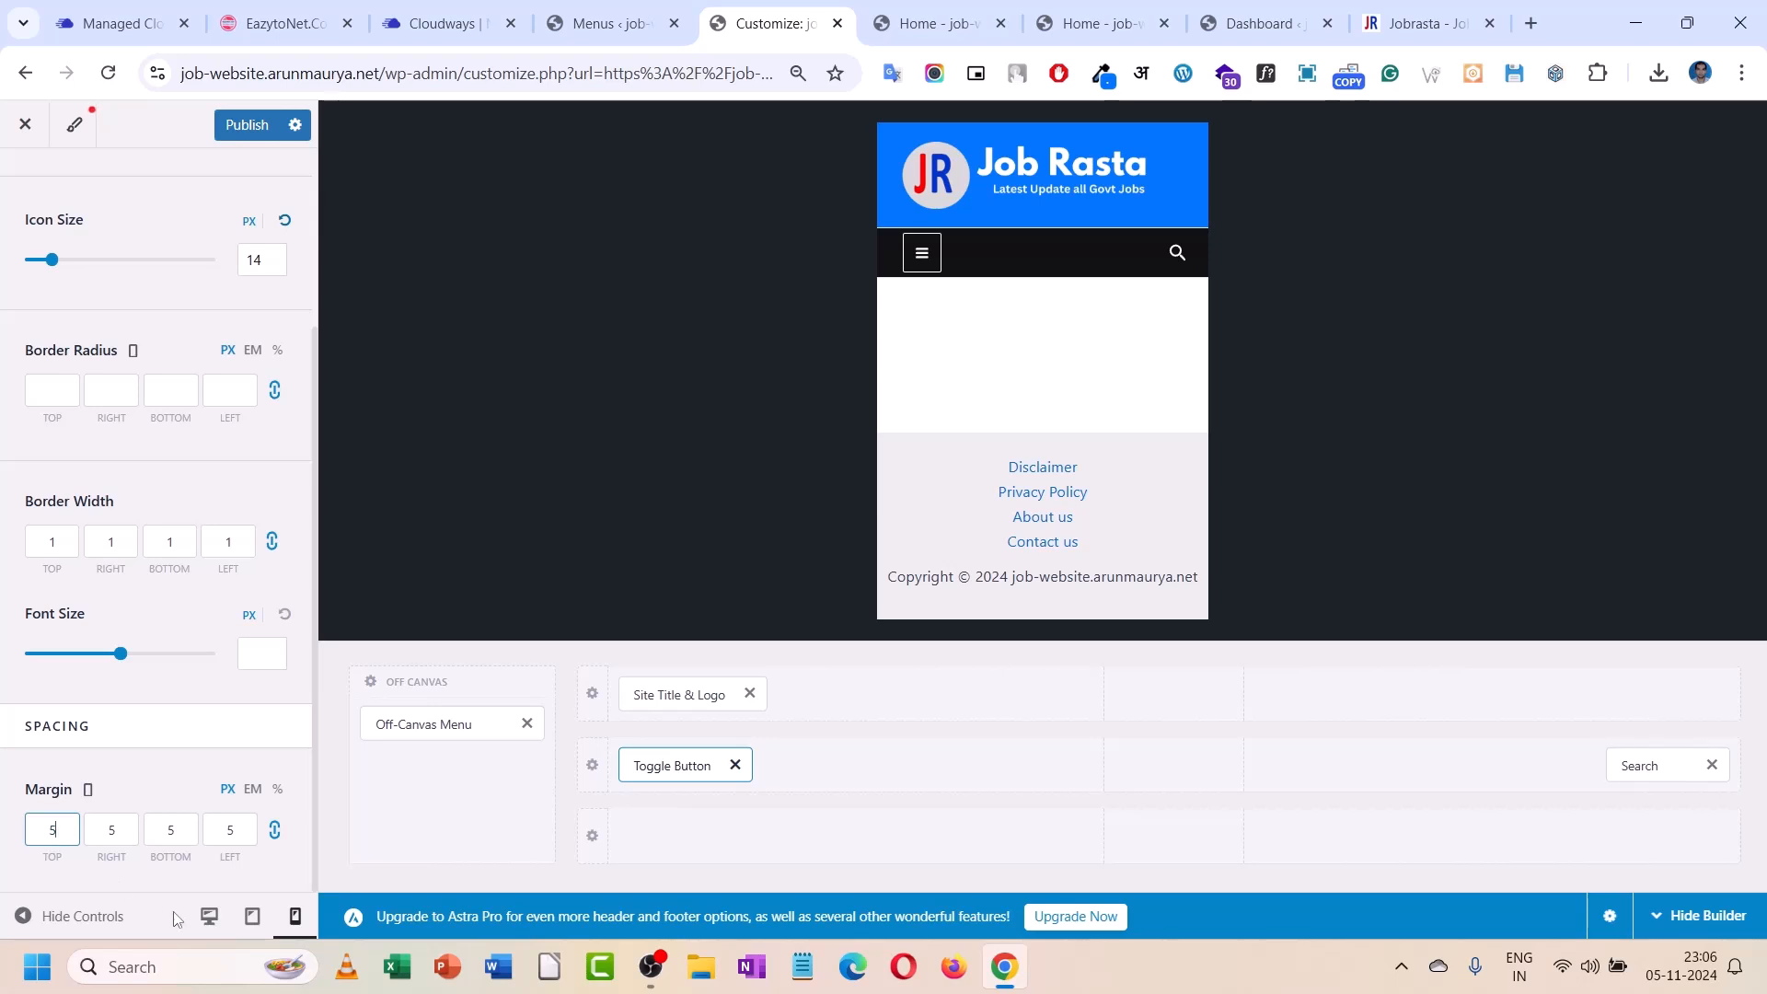
- Enable the Off-Canvas Menu's item divider, comparing the expanded menu with and without it, and open the menu's design settings
left_click(464, 726)
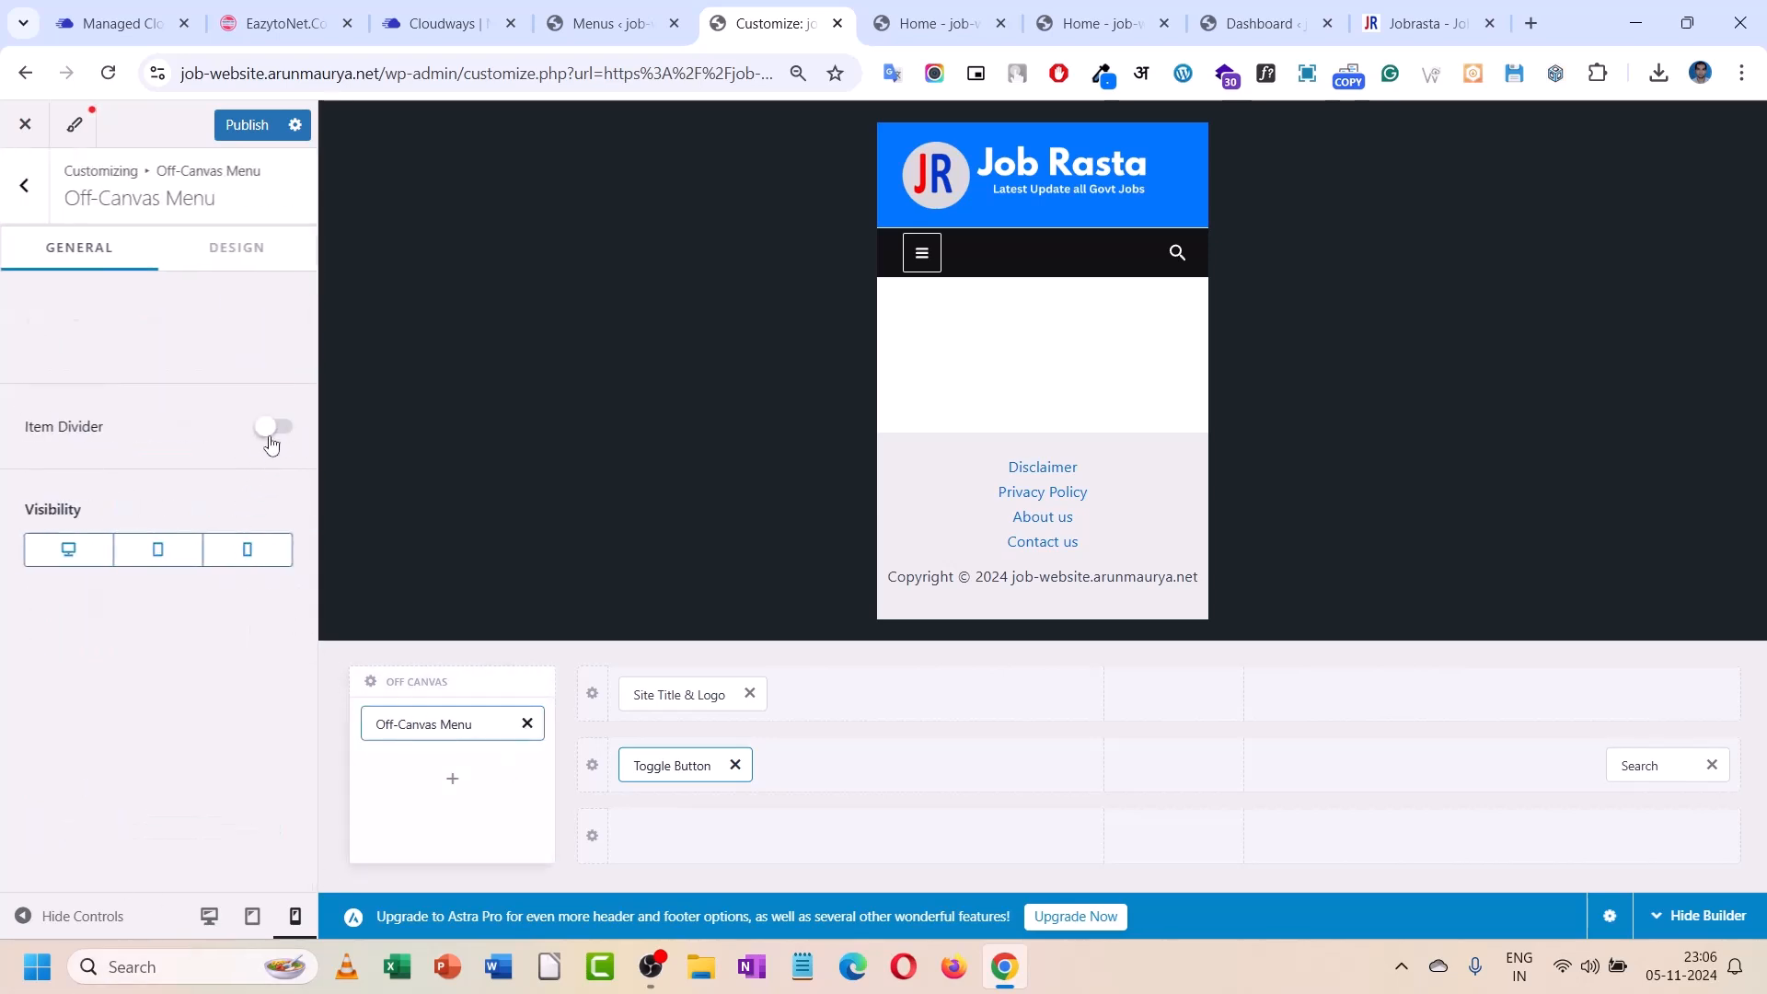
left_click(273, 428)
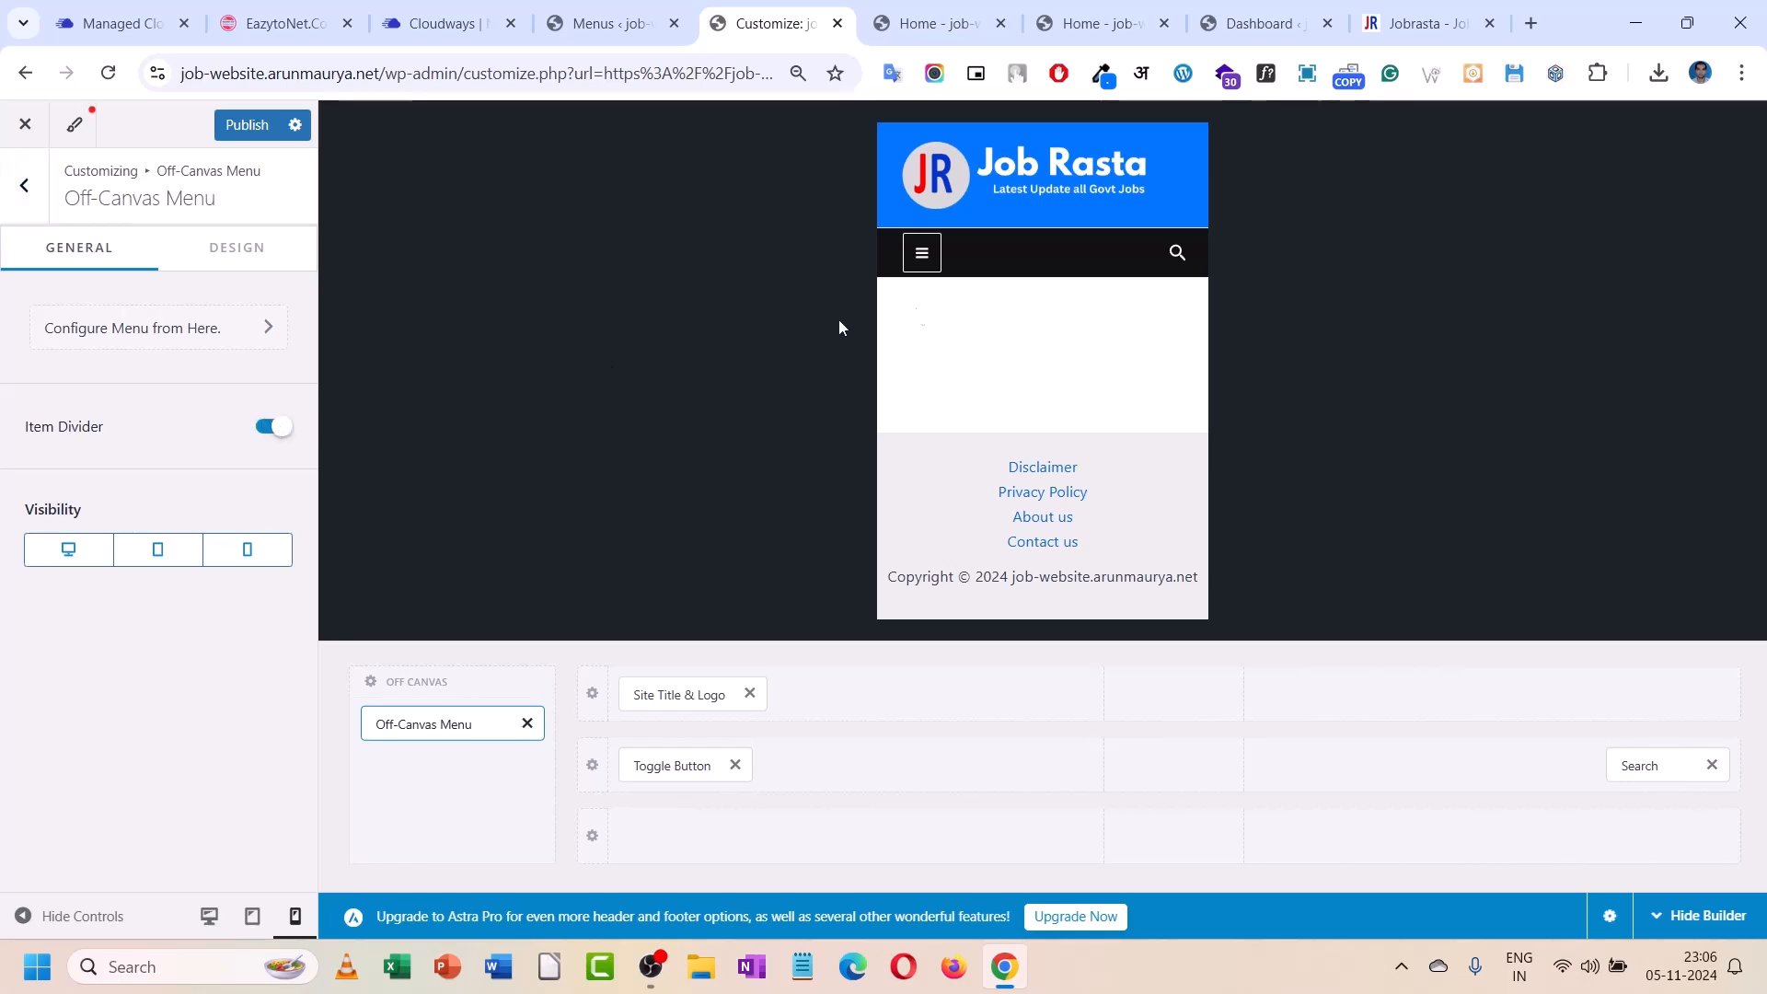
left_click(928, 259)
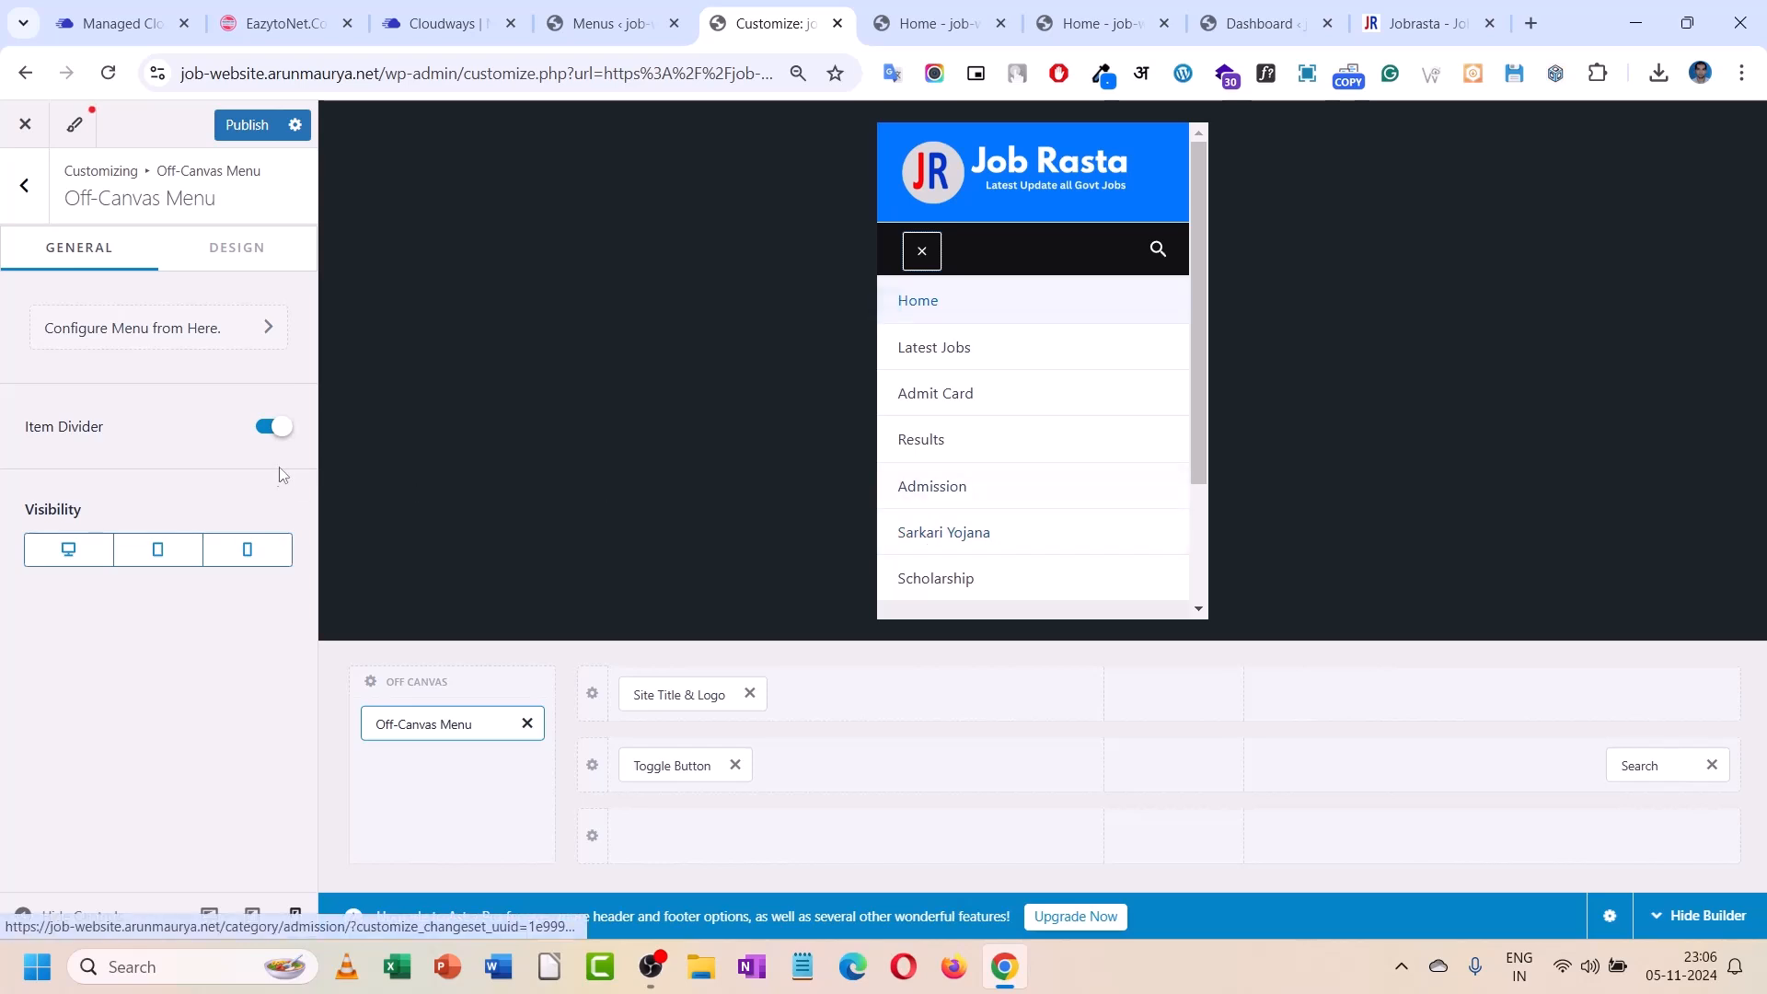
left_click(276, 429)
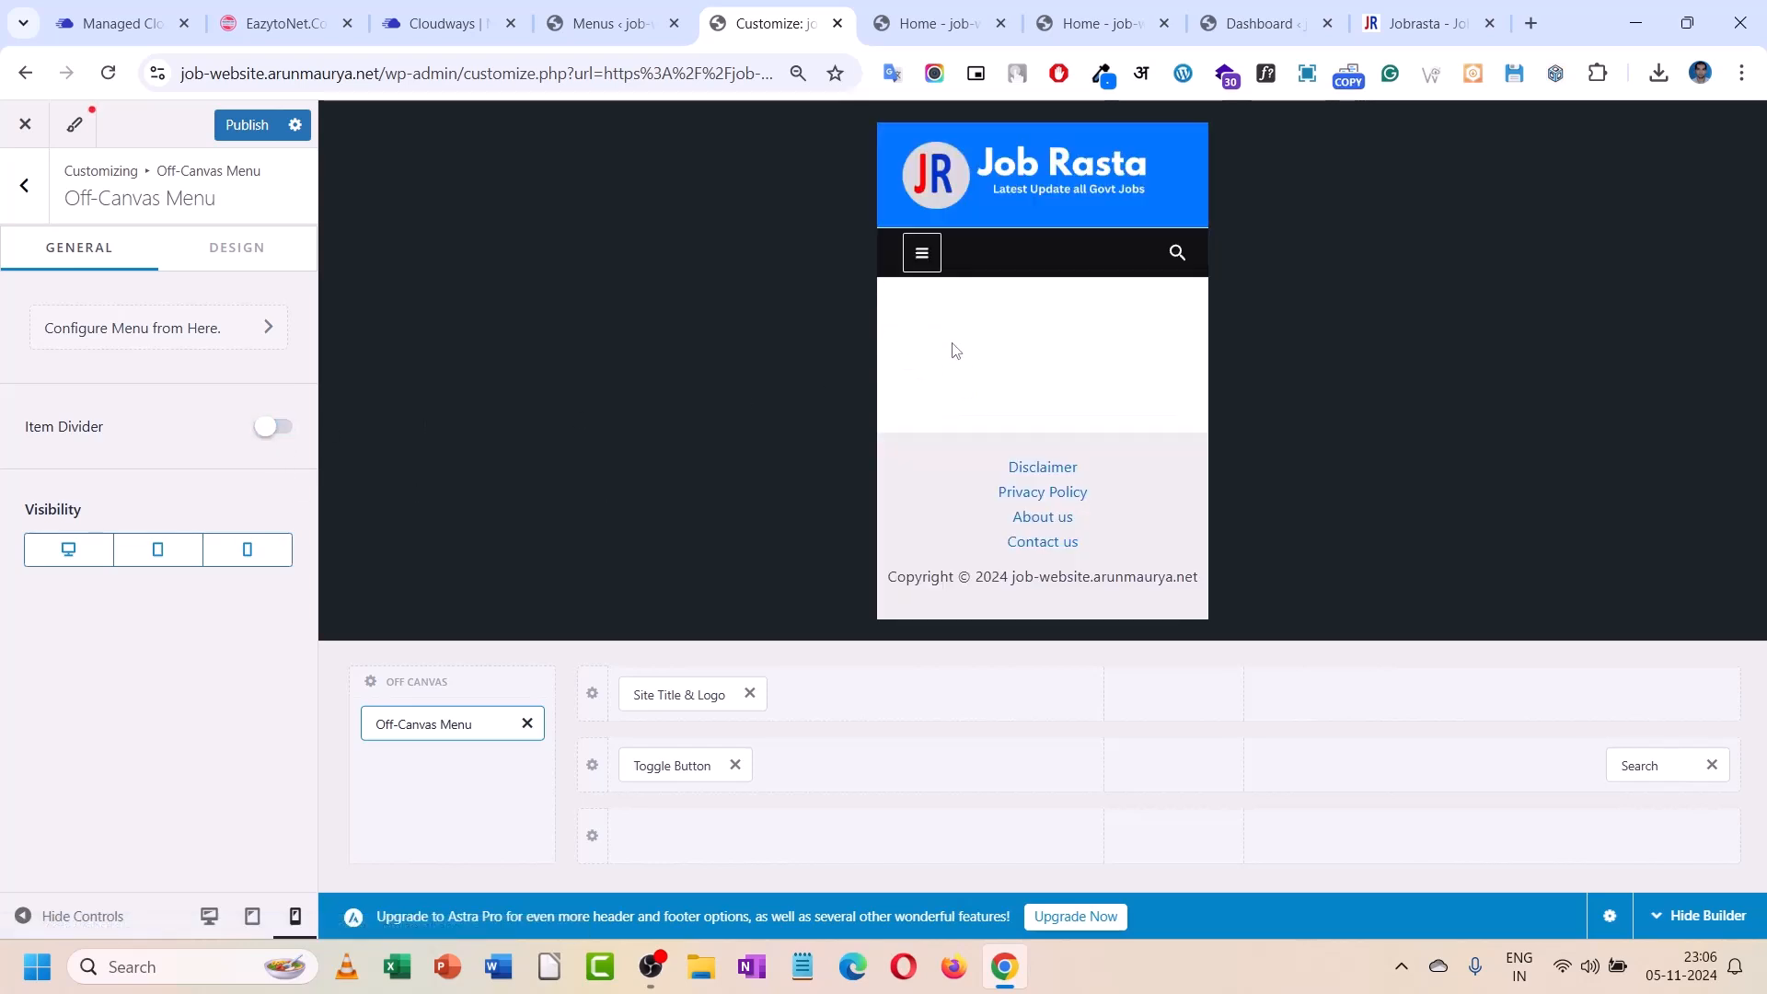
left_click(916, 247)
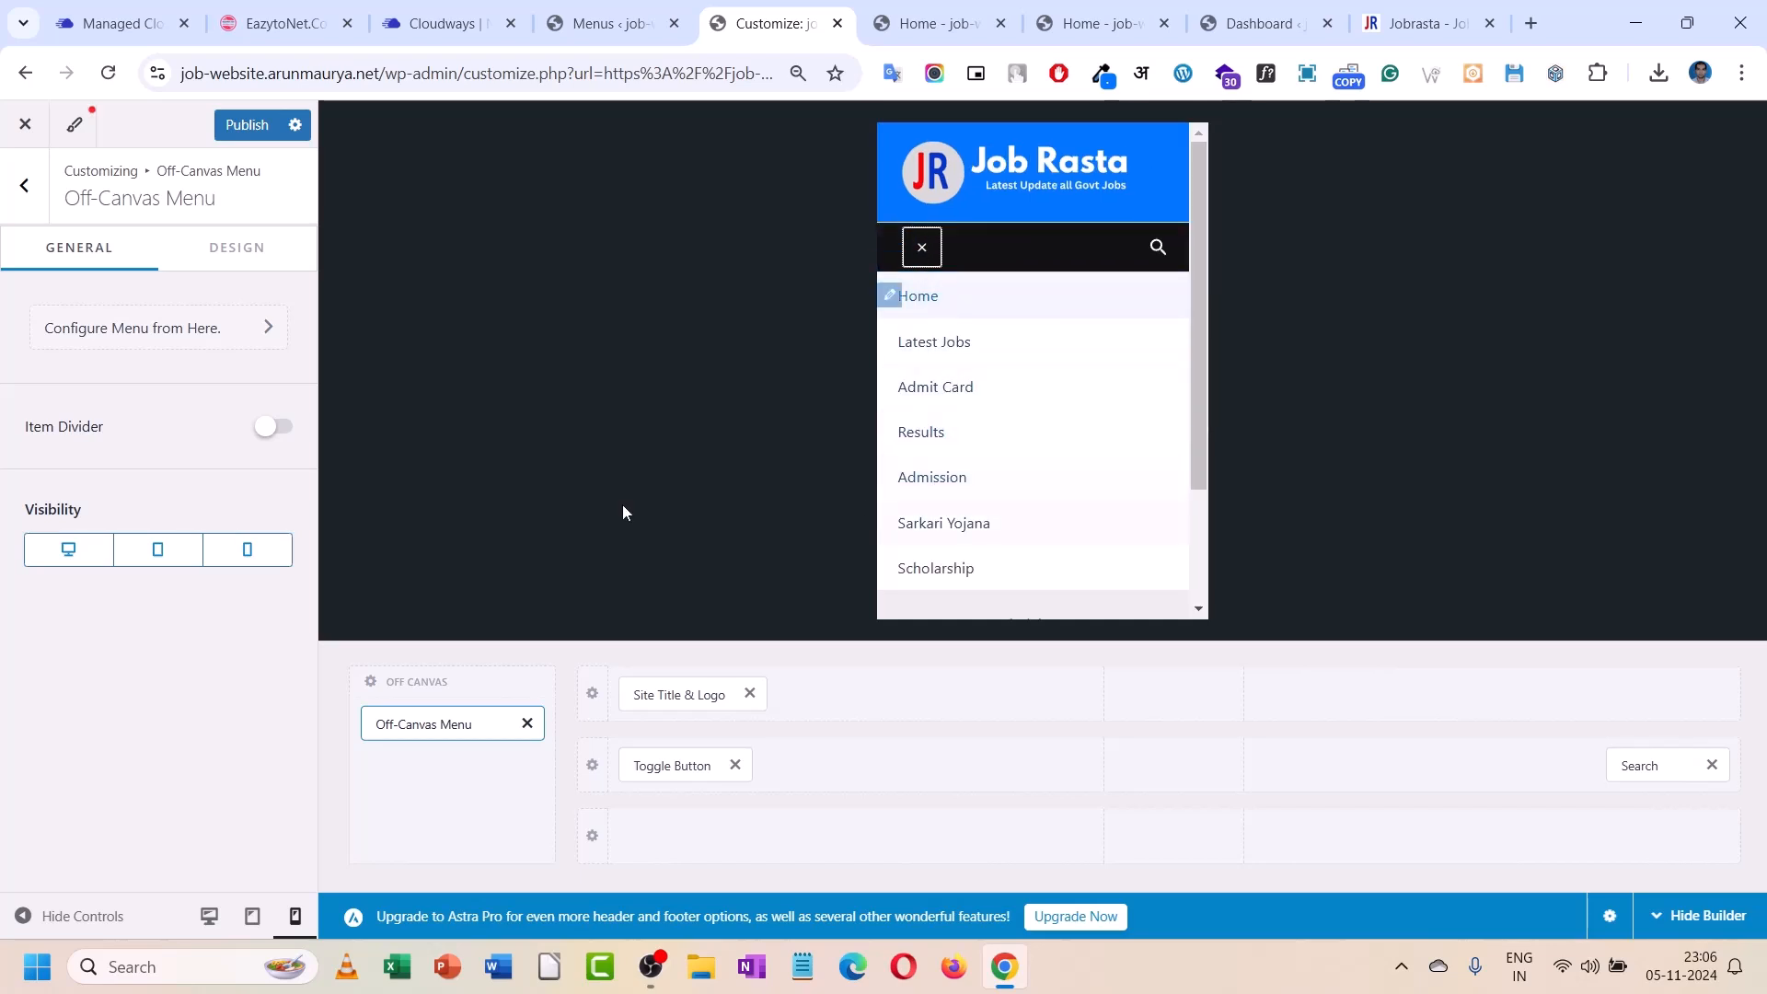
left_click(290, 434)
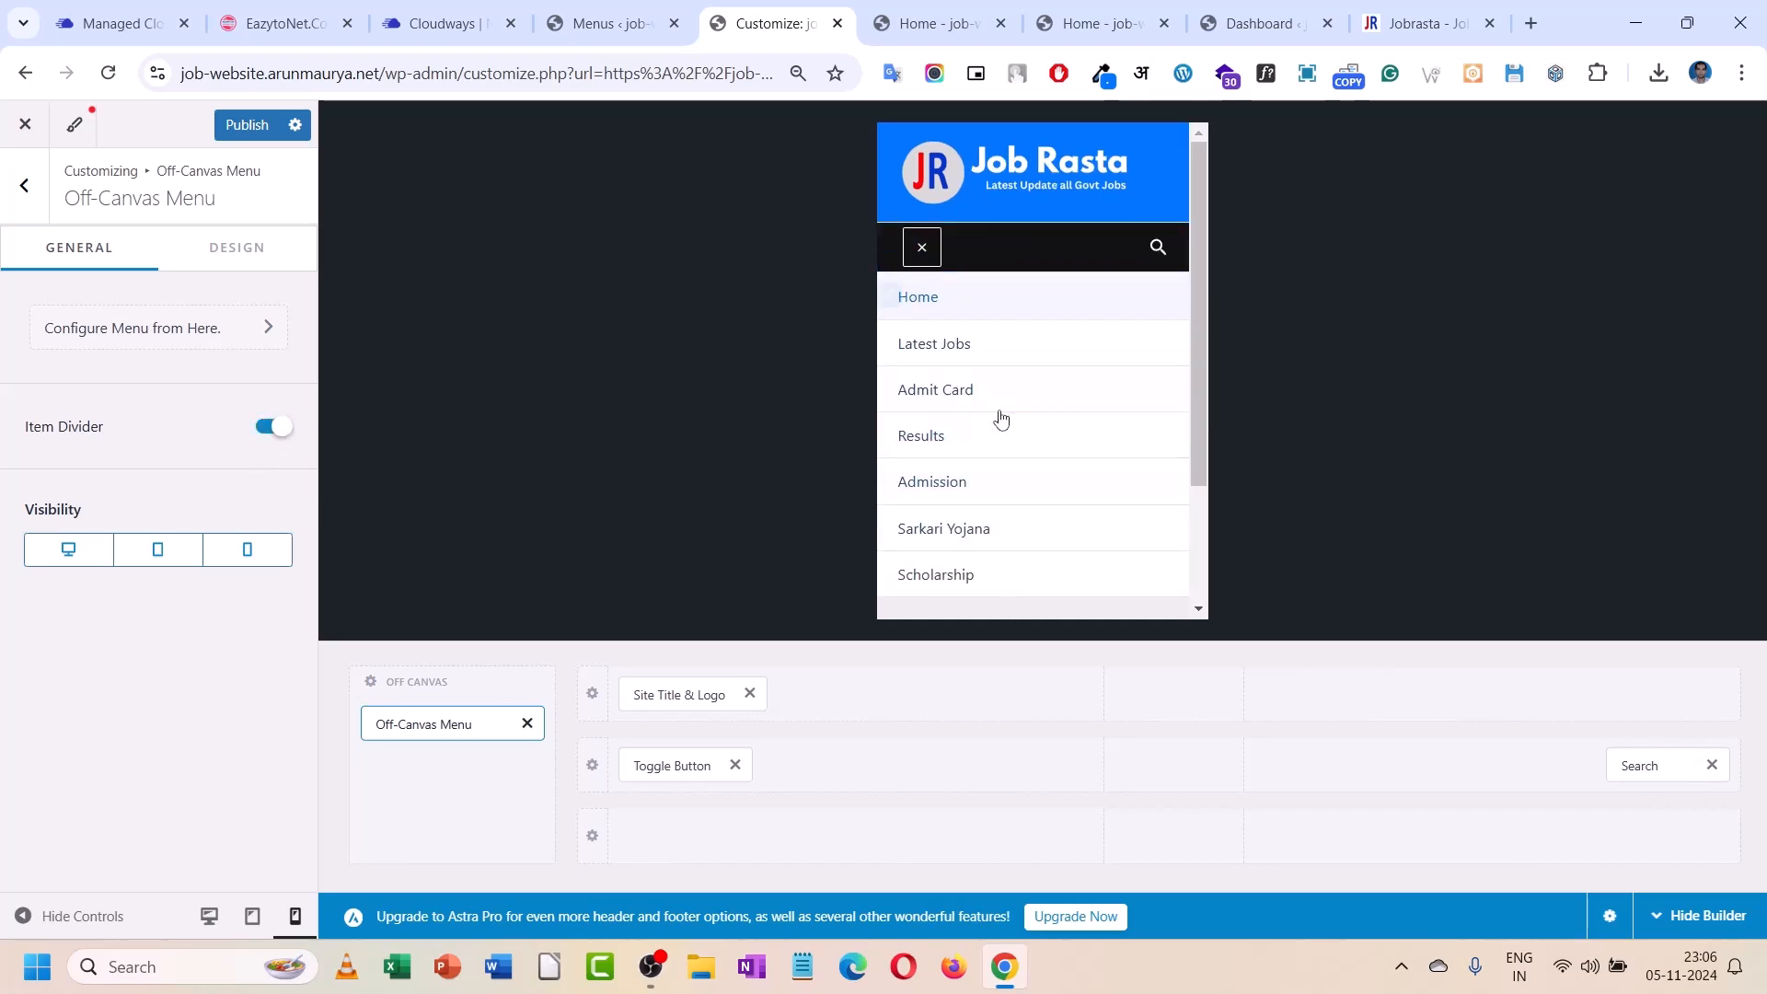
left_click(217, 253)
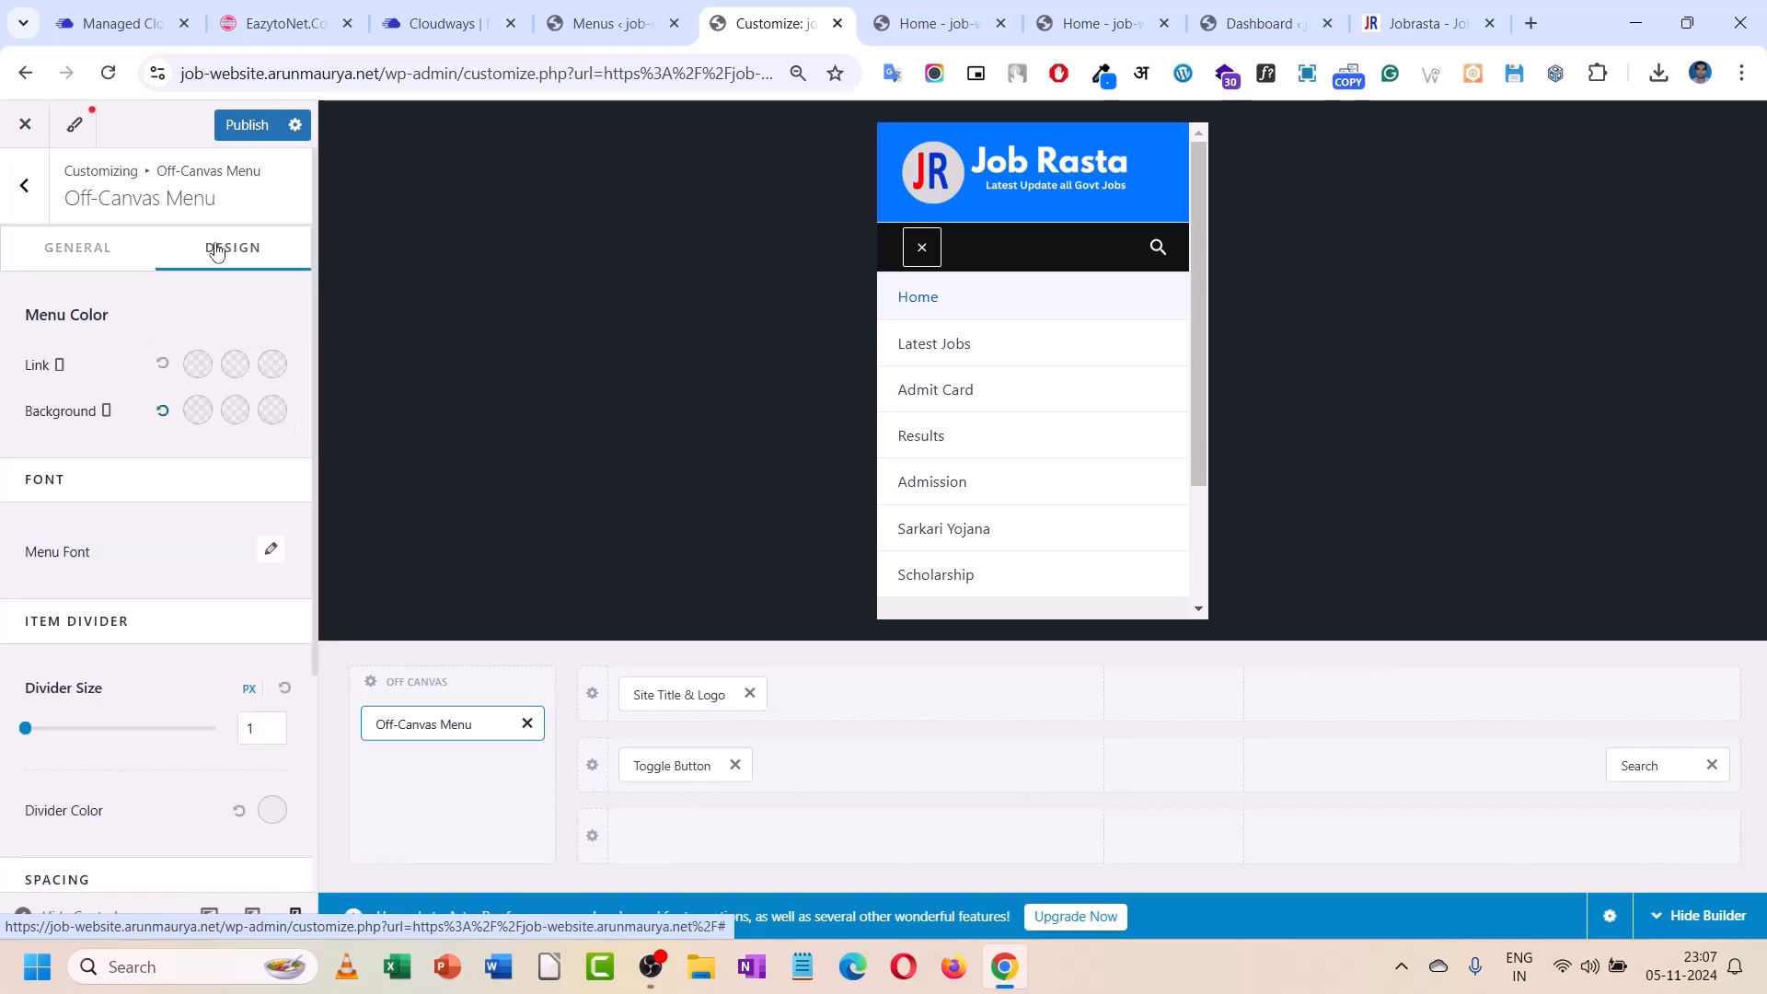
- Try grey and black backgrounds for the Off-Canvas Menu and reset the background colour
left_click(197, 410)
left_click(204, 509)
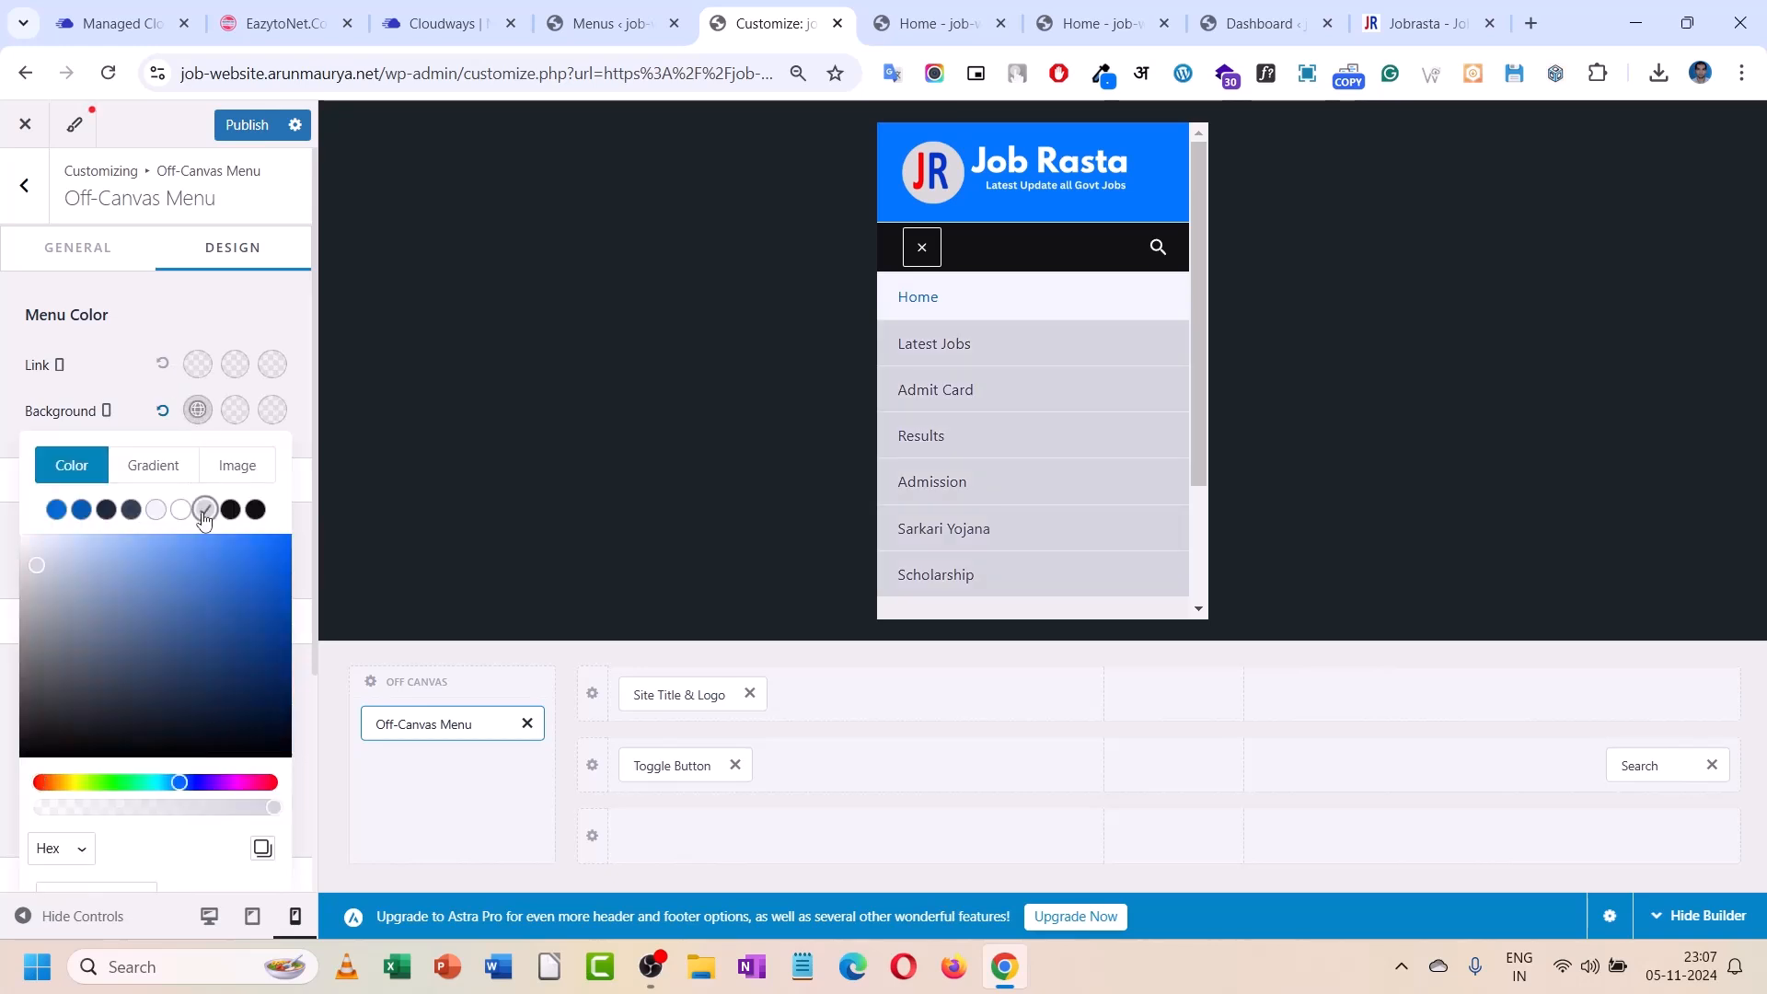
left_click(230, 511)
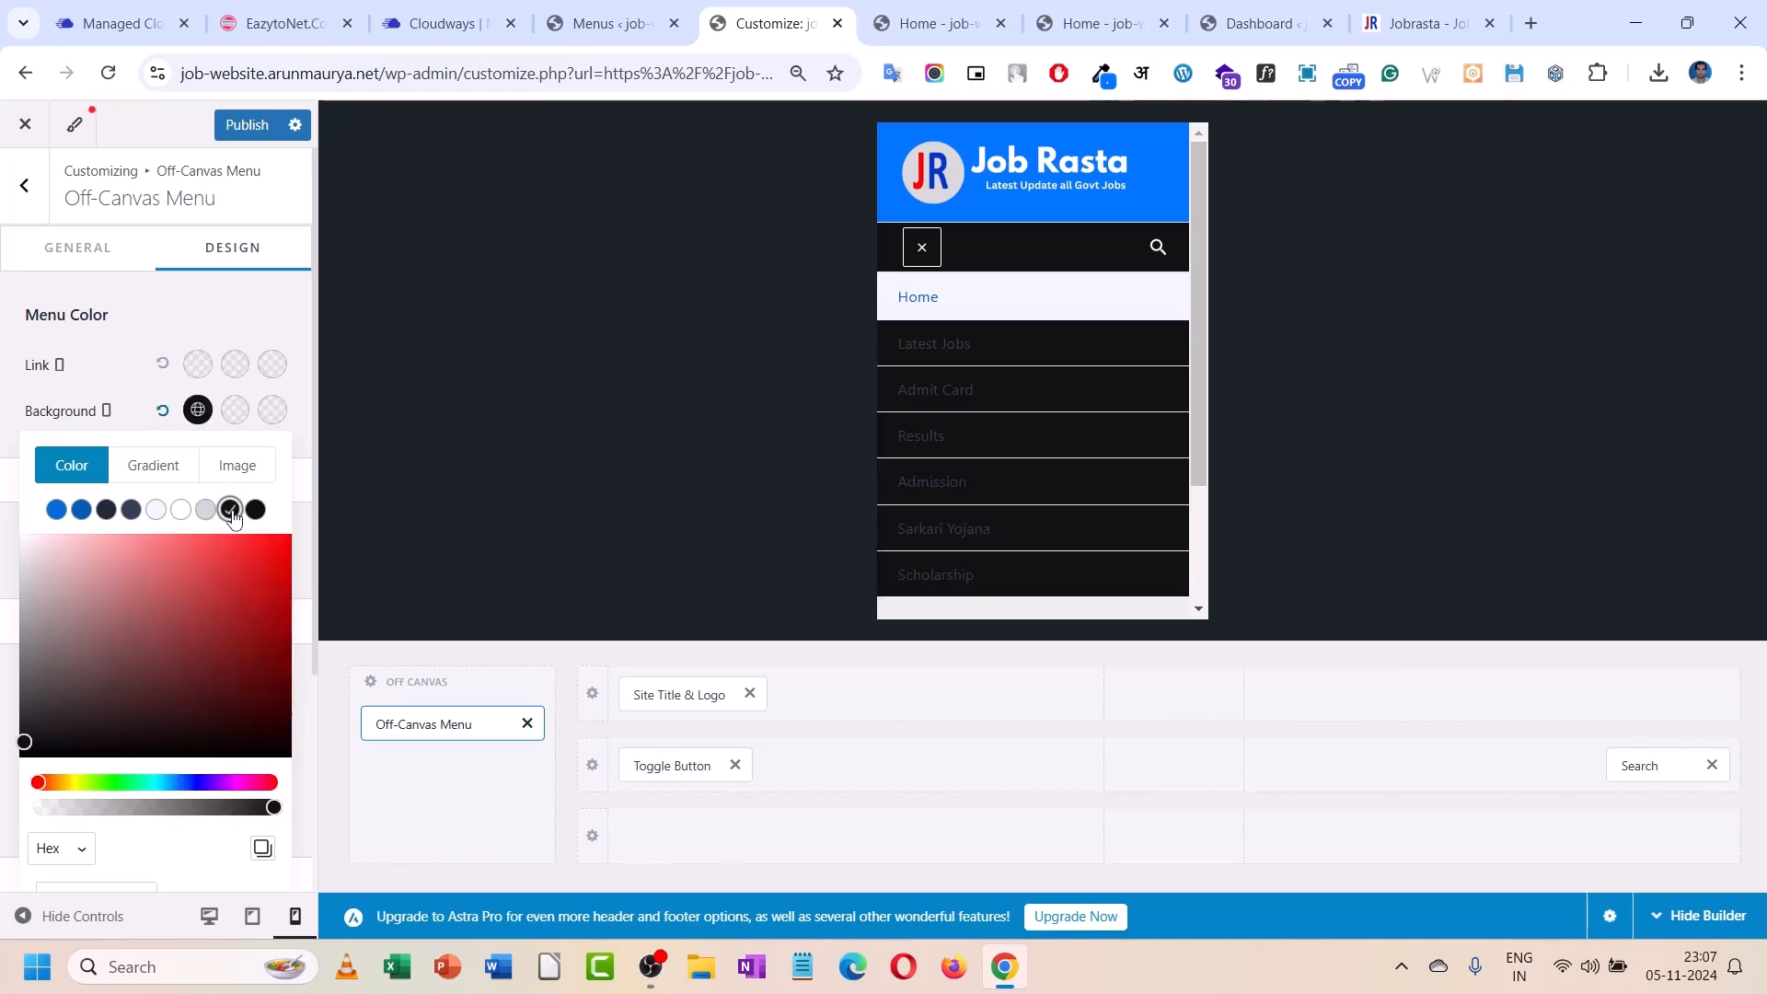
left_click(204, 510)
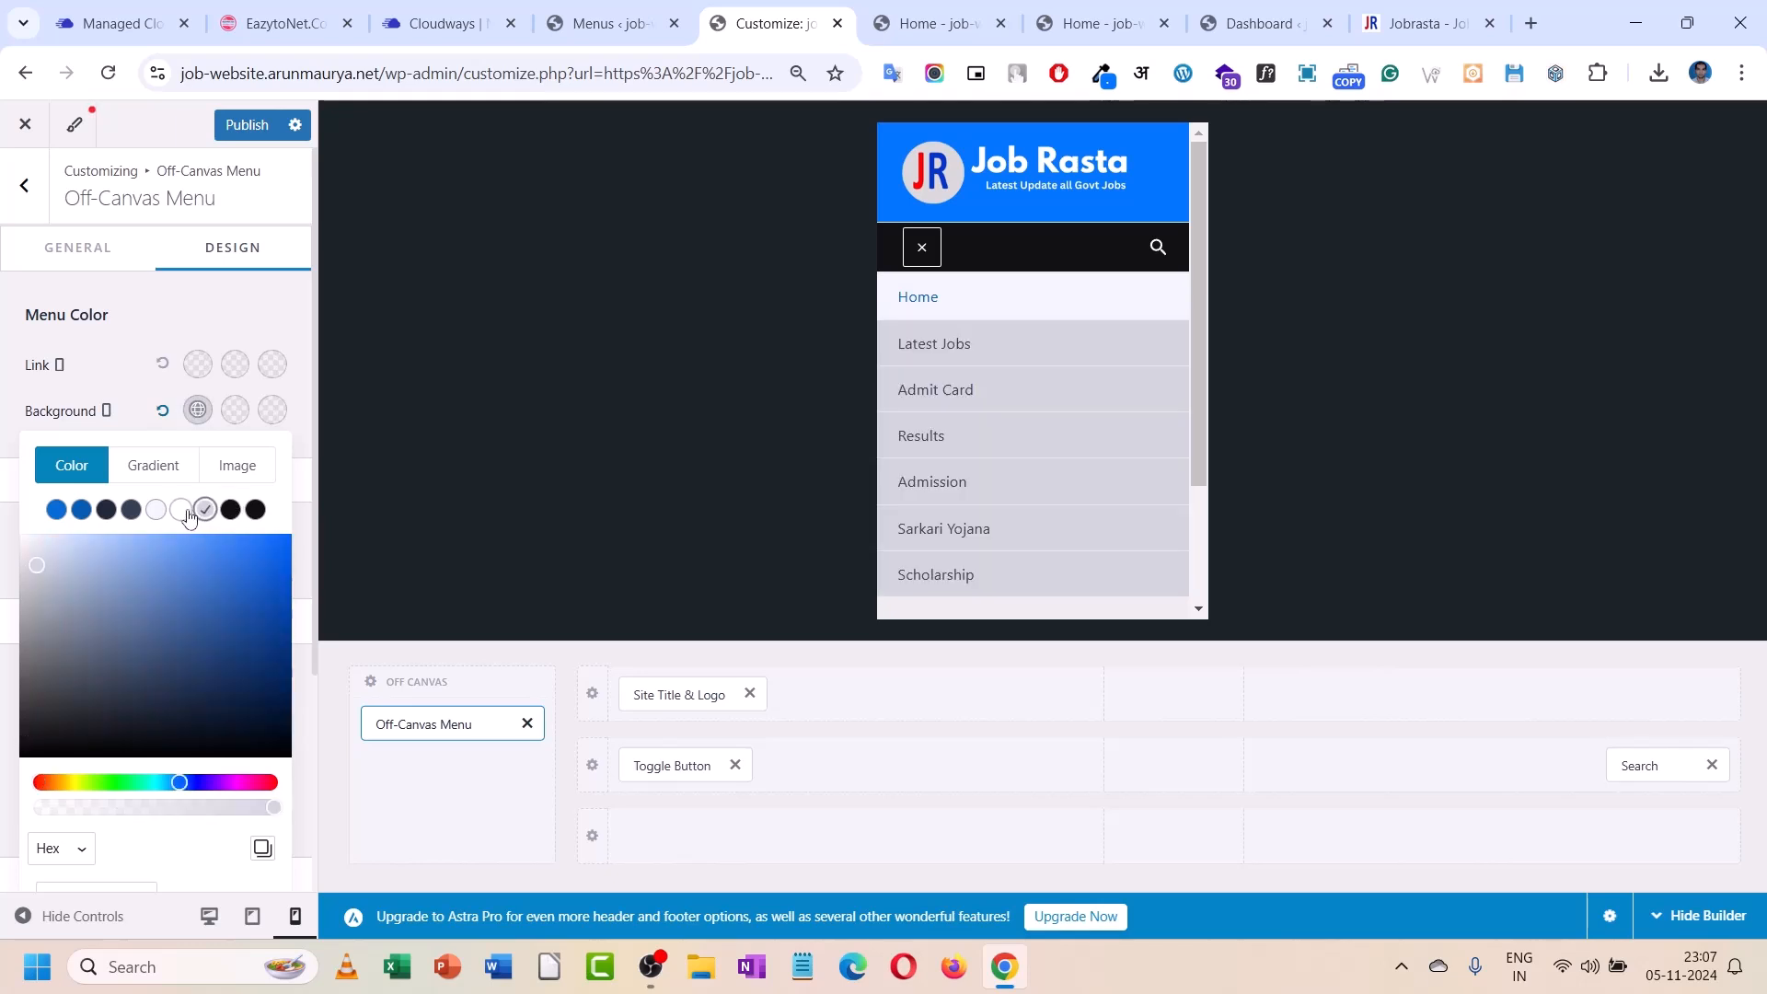
left_click(182, 510)
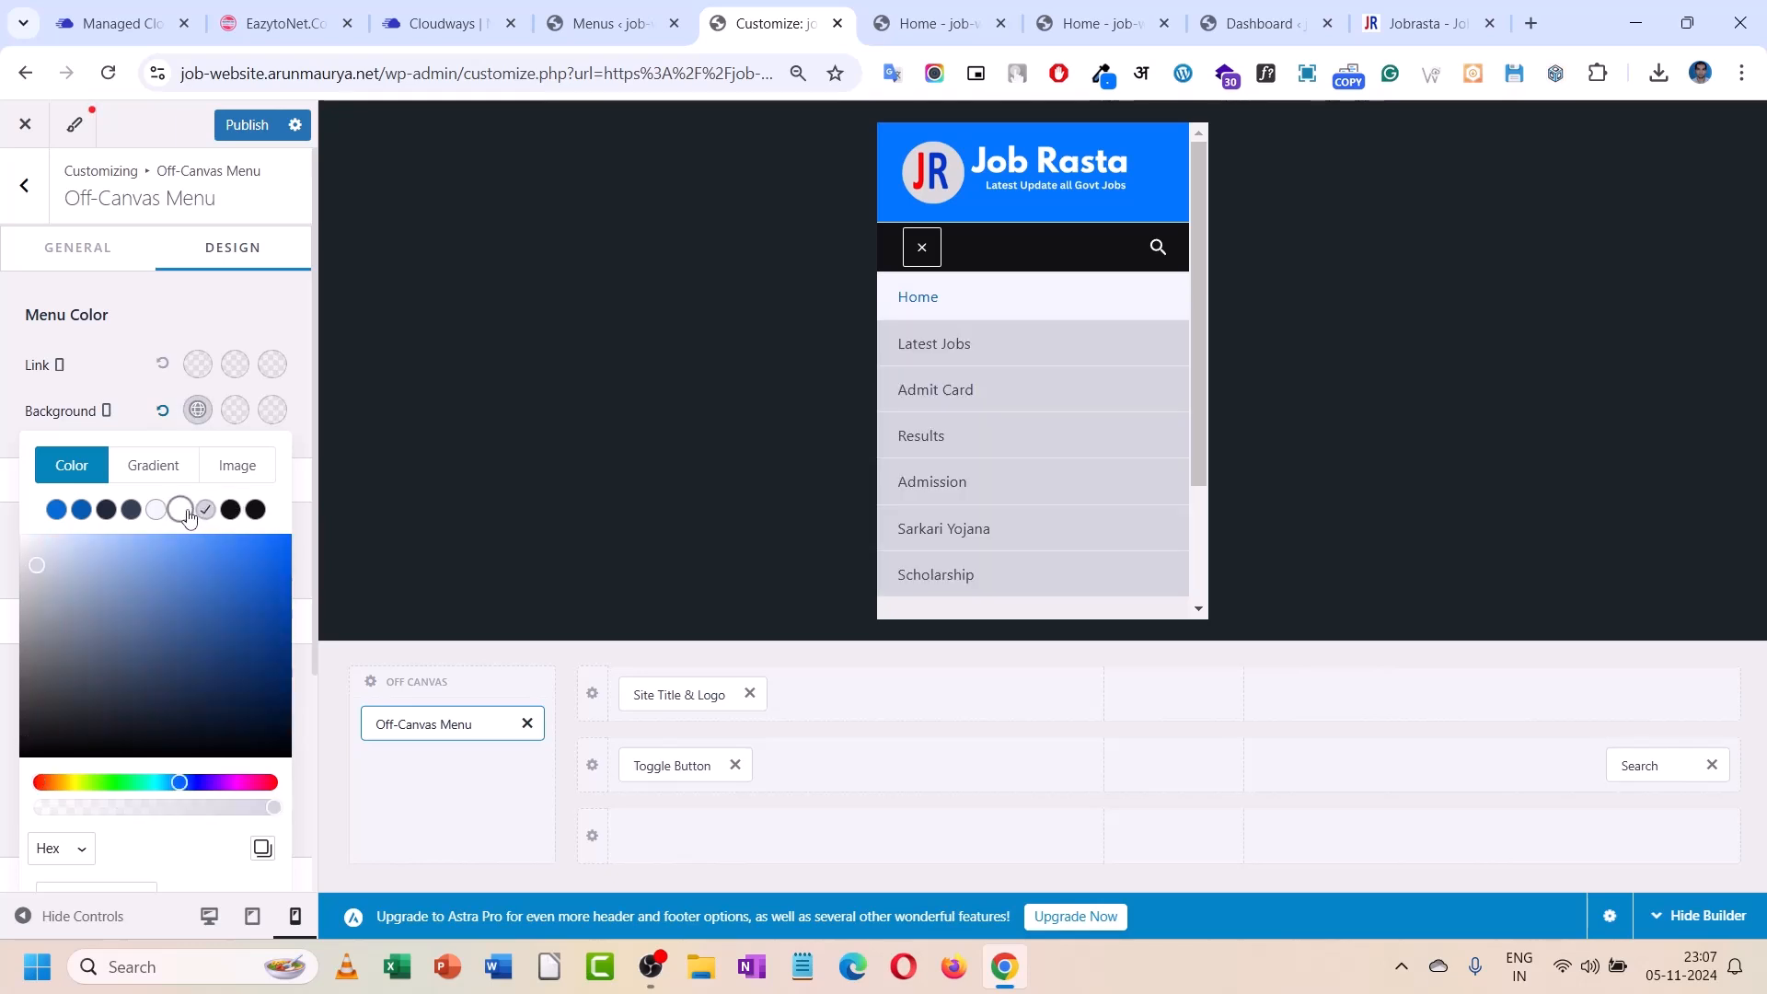
left_click(164, 411)
left_click(145, 386)
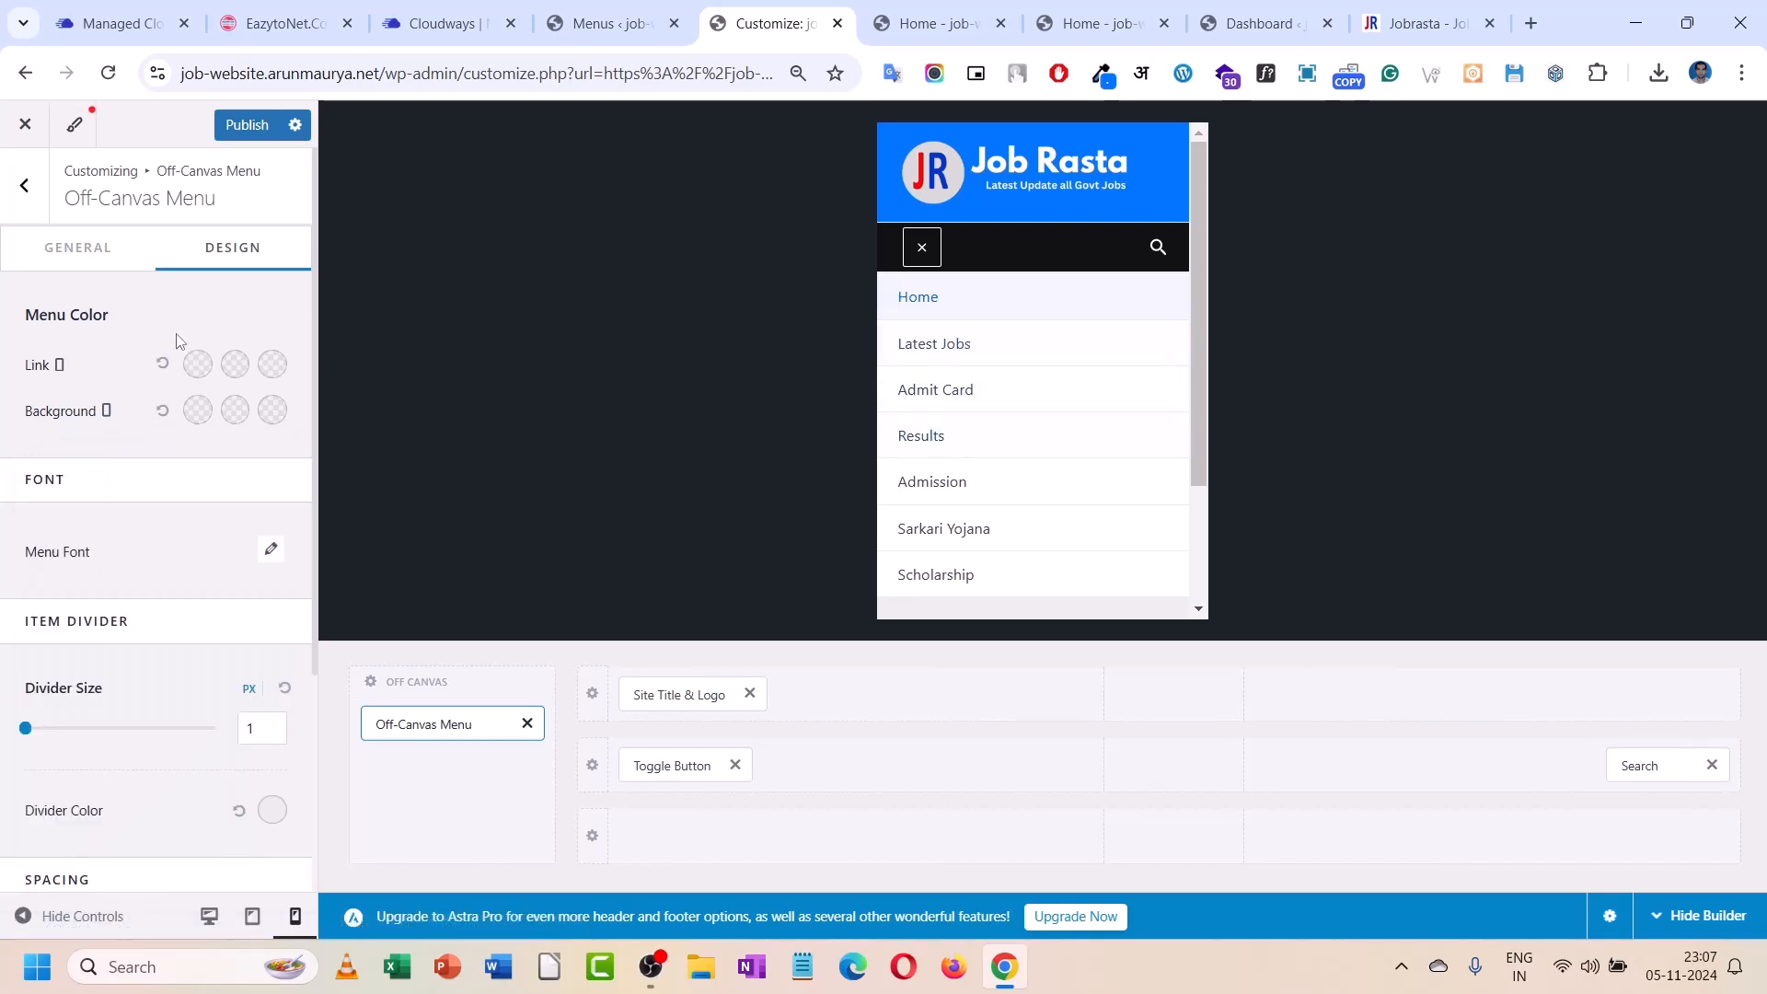
- Set the Off-Canvas Menu font to 16 px and Medium 500 weight, and collapse the menu in the preview
left_click(274, 553)
scroll(169, 782, "down", 3)
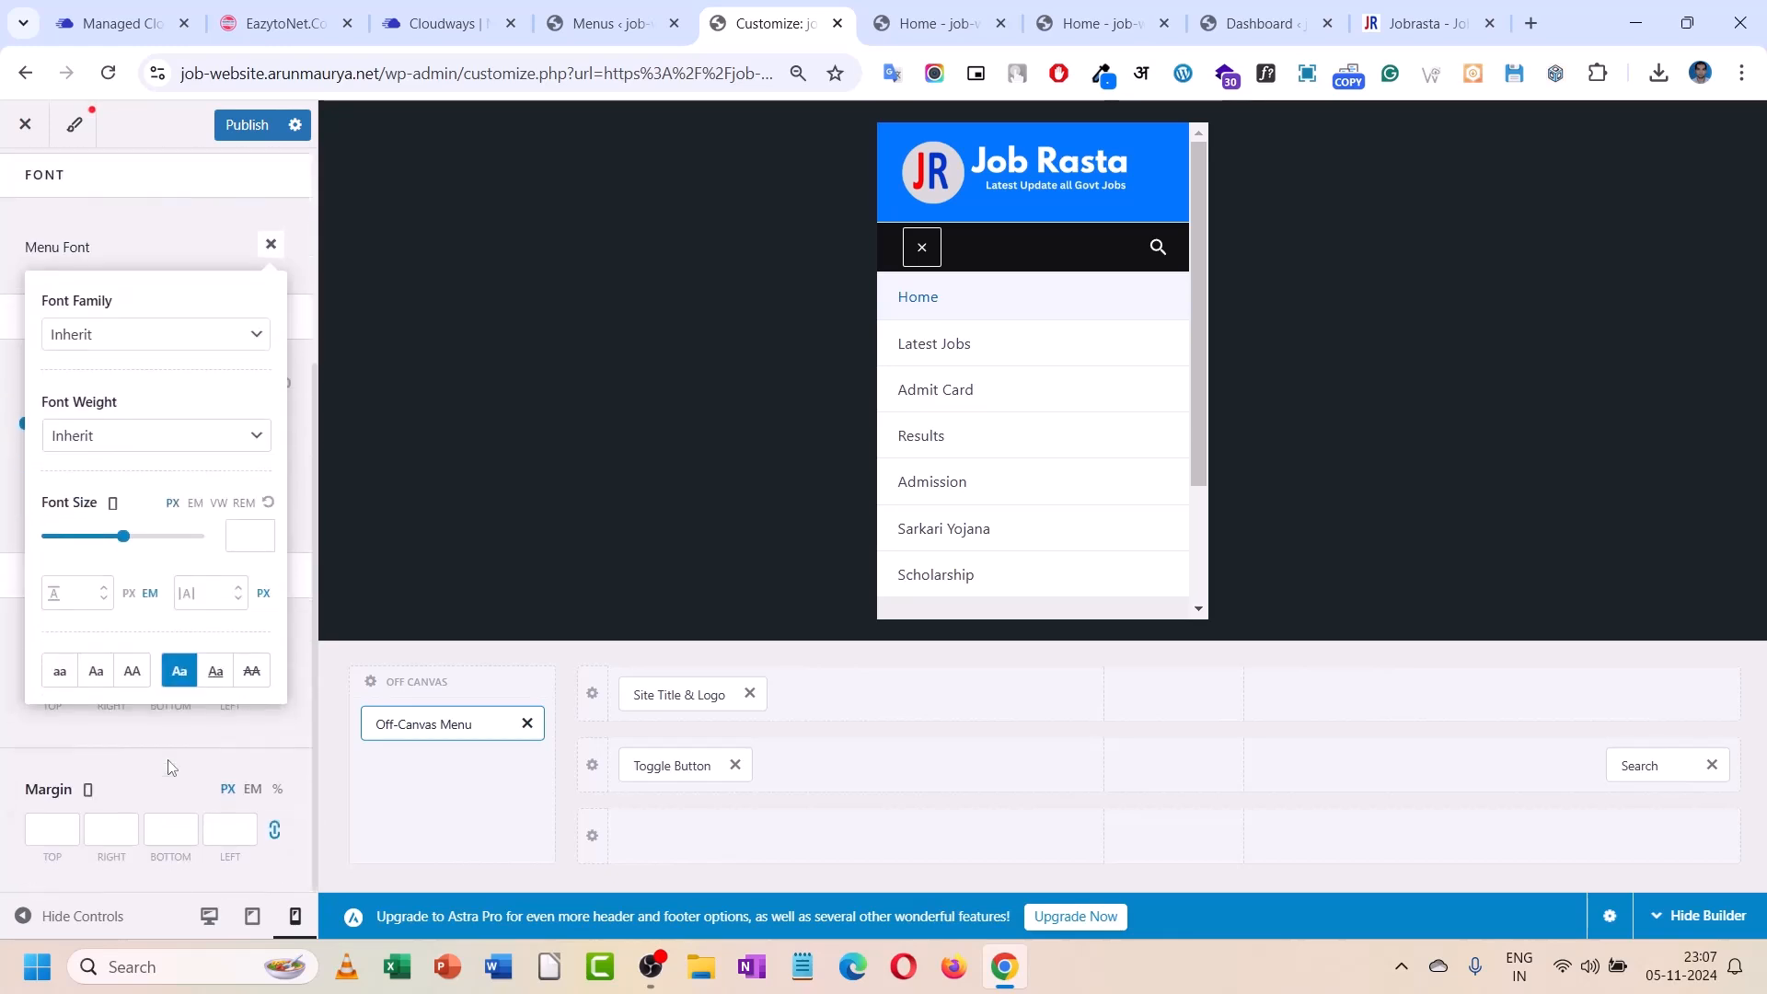
left_click(233, 535)
type("16")
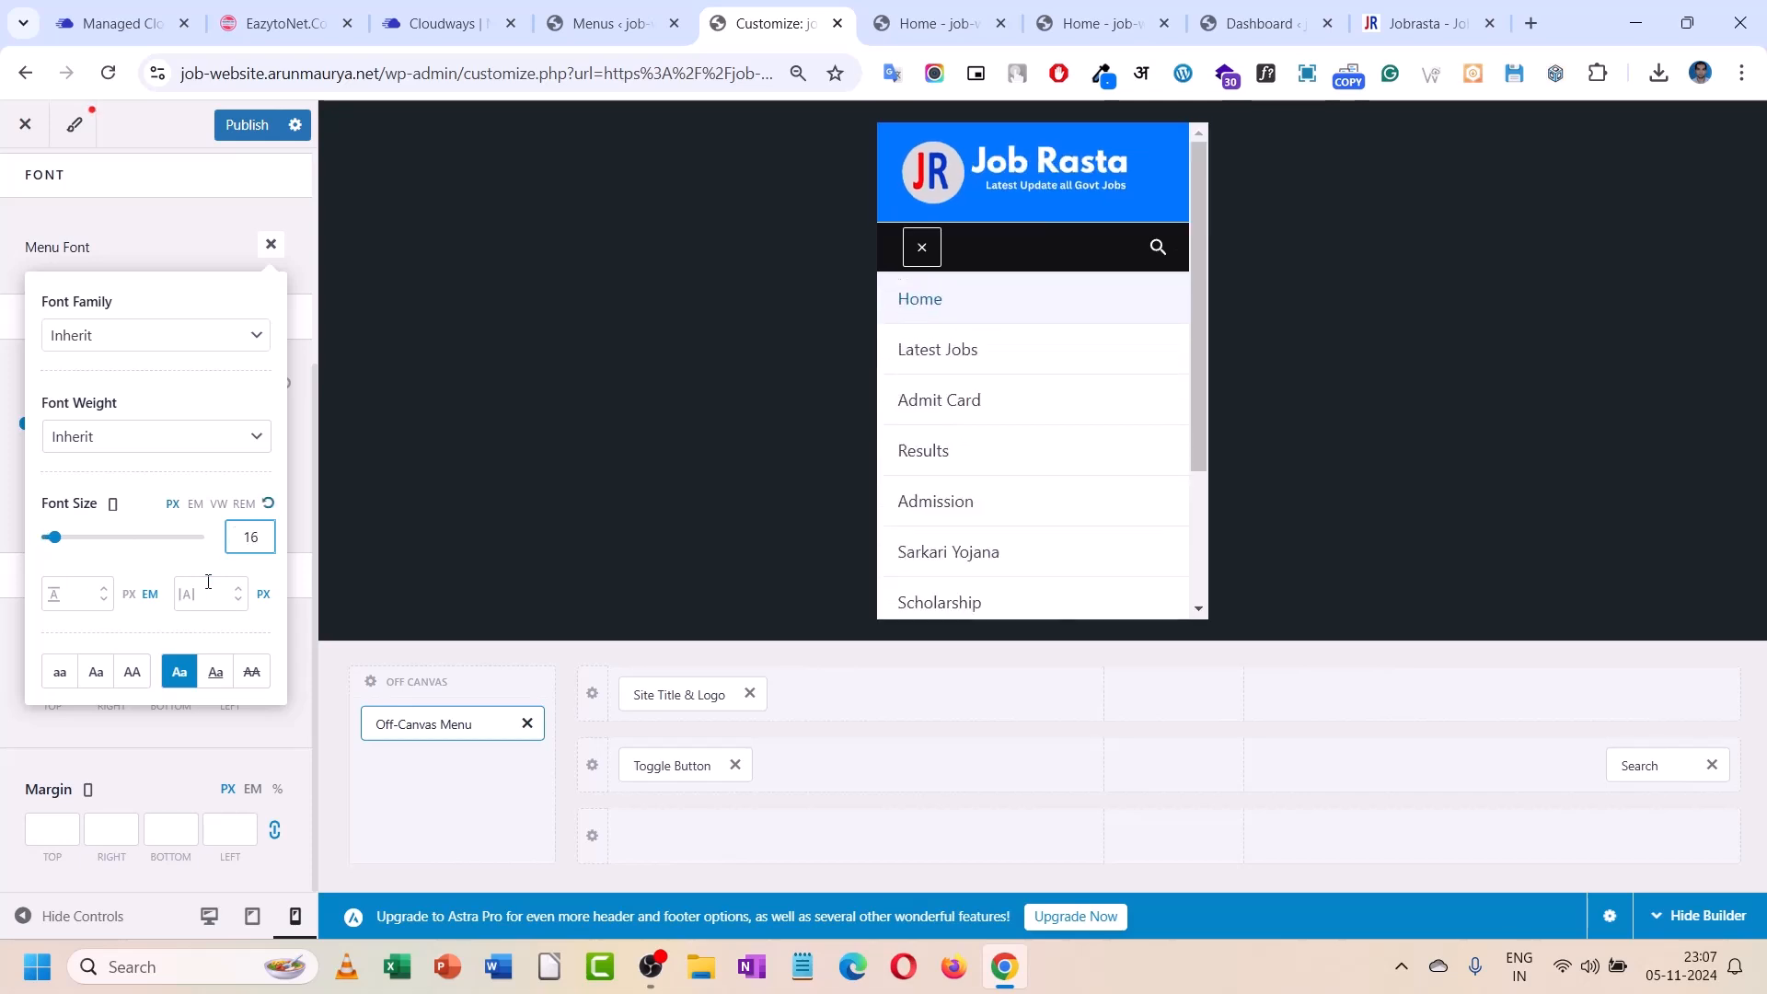
left_click(138, 440)
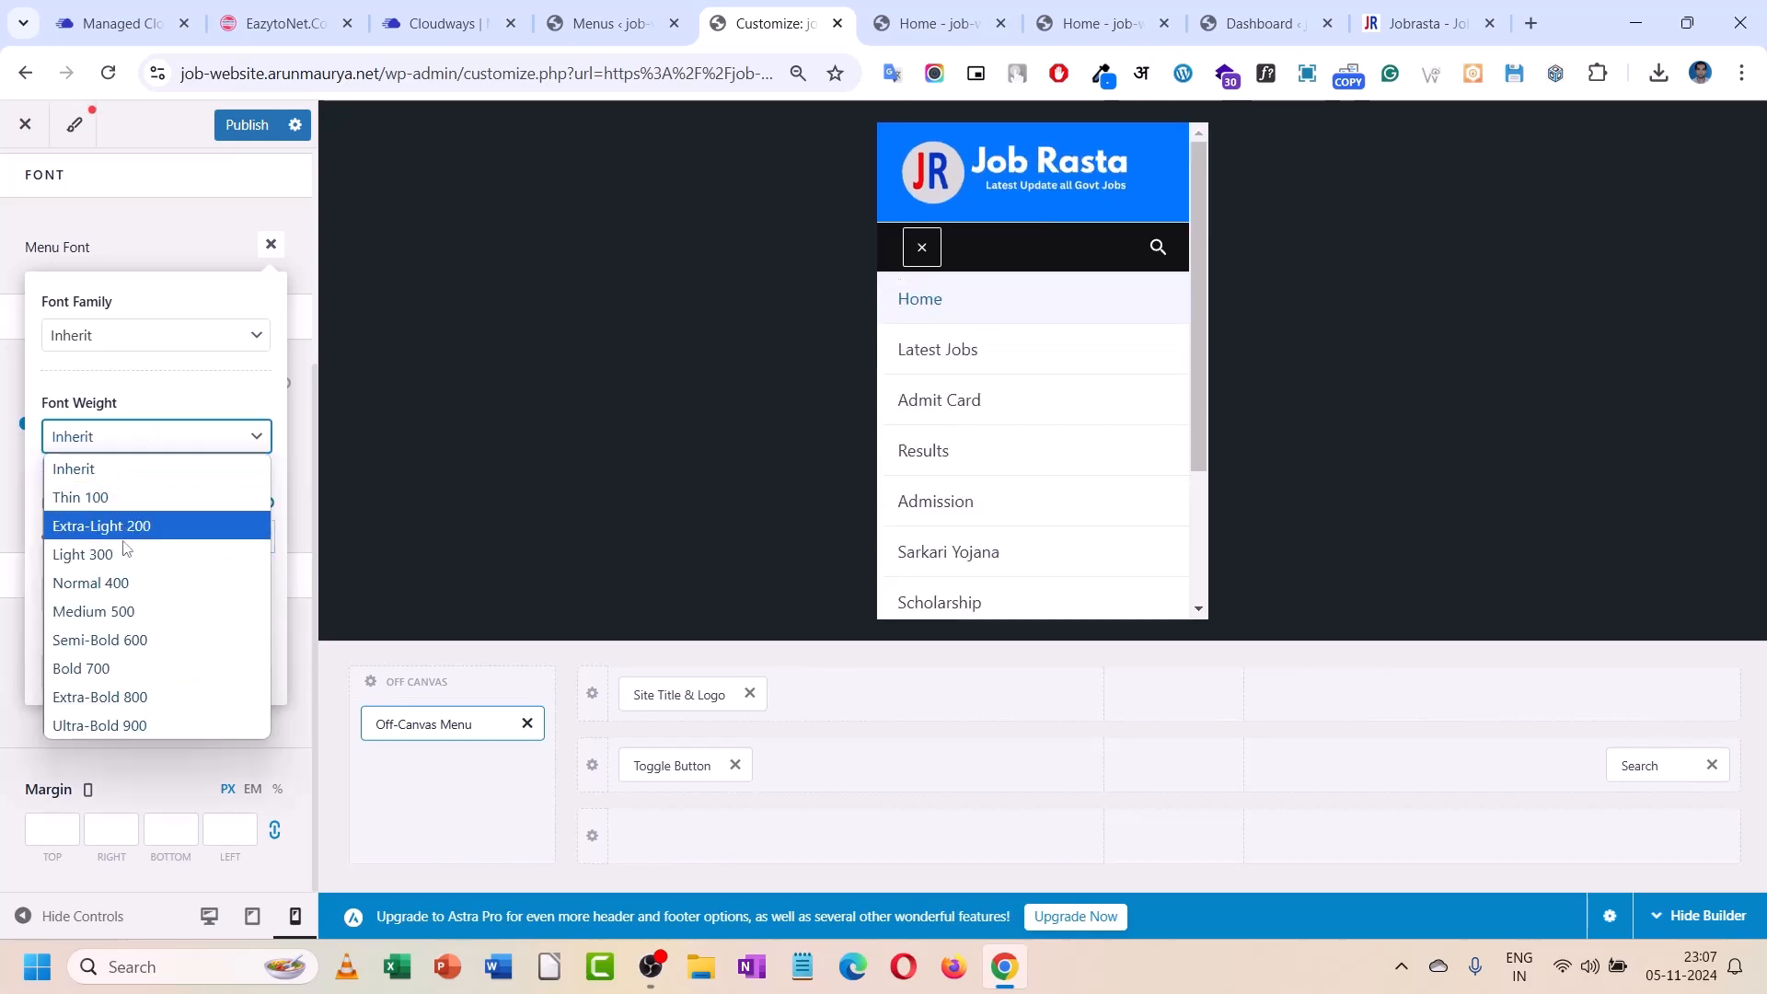
left_click(119, 611)
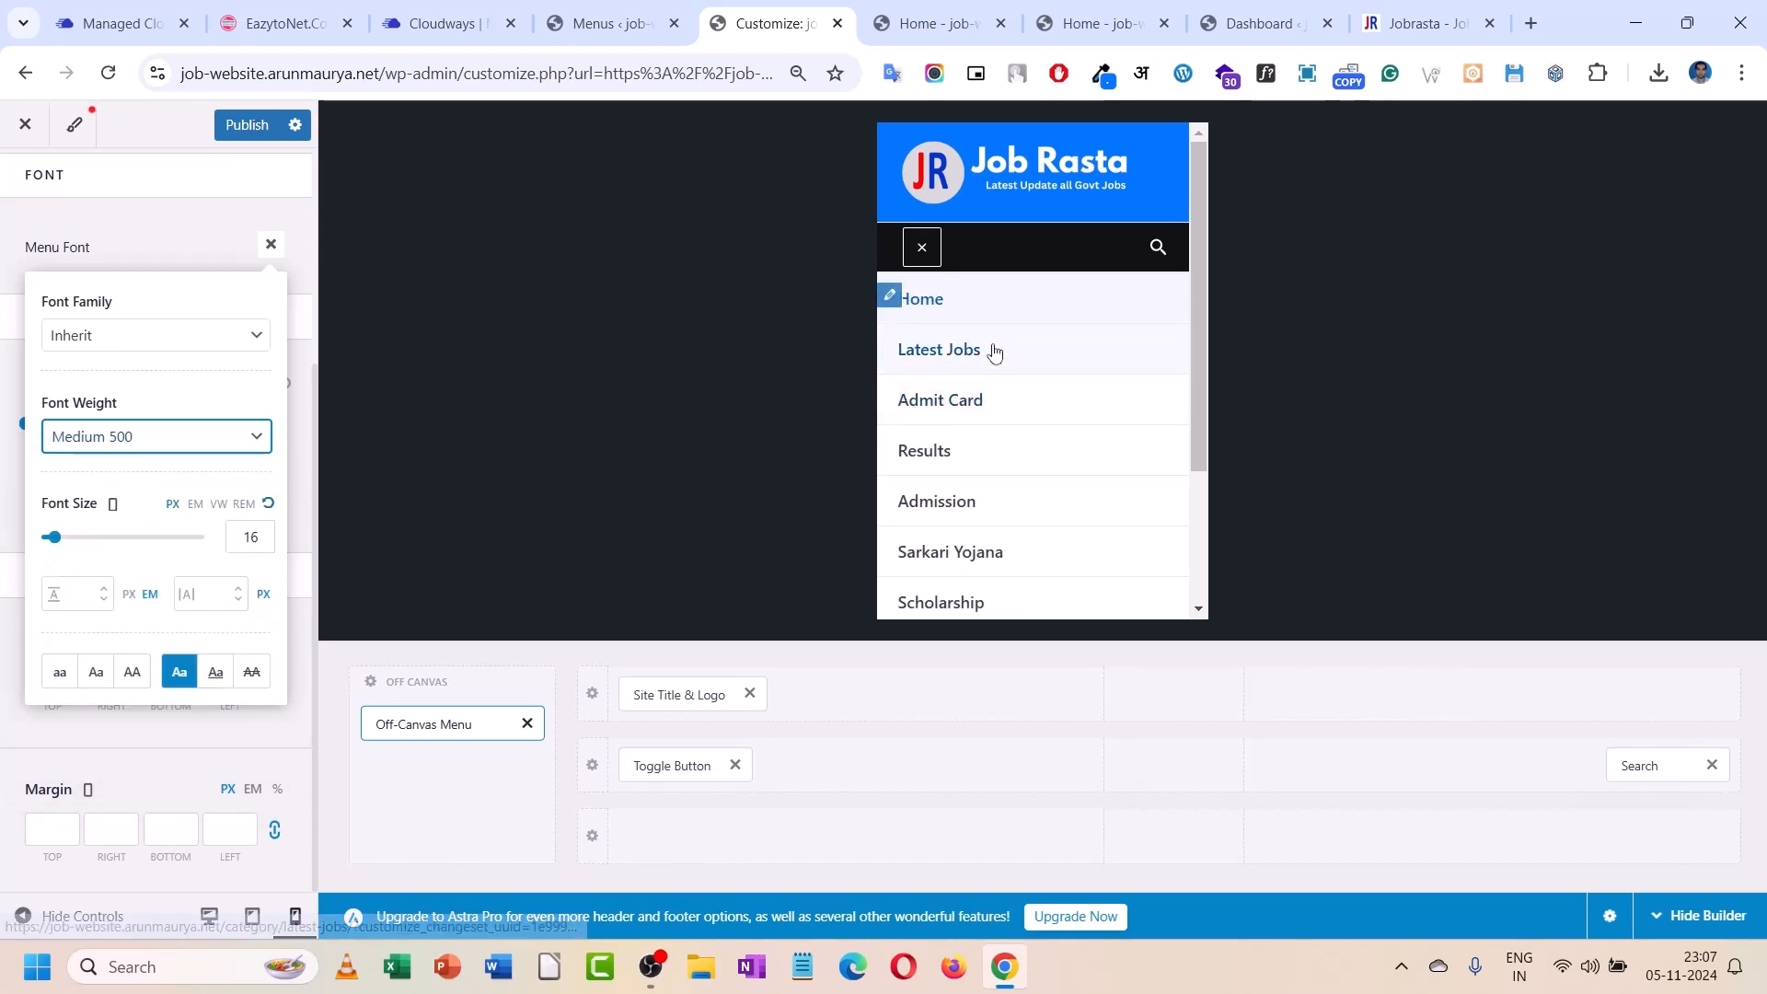
left_click(925, 256)
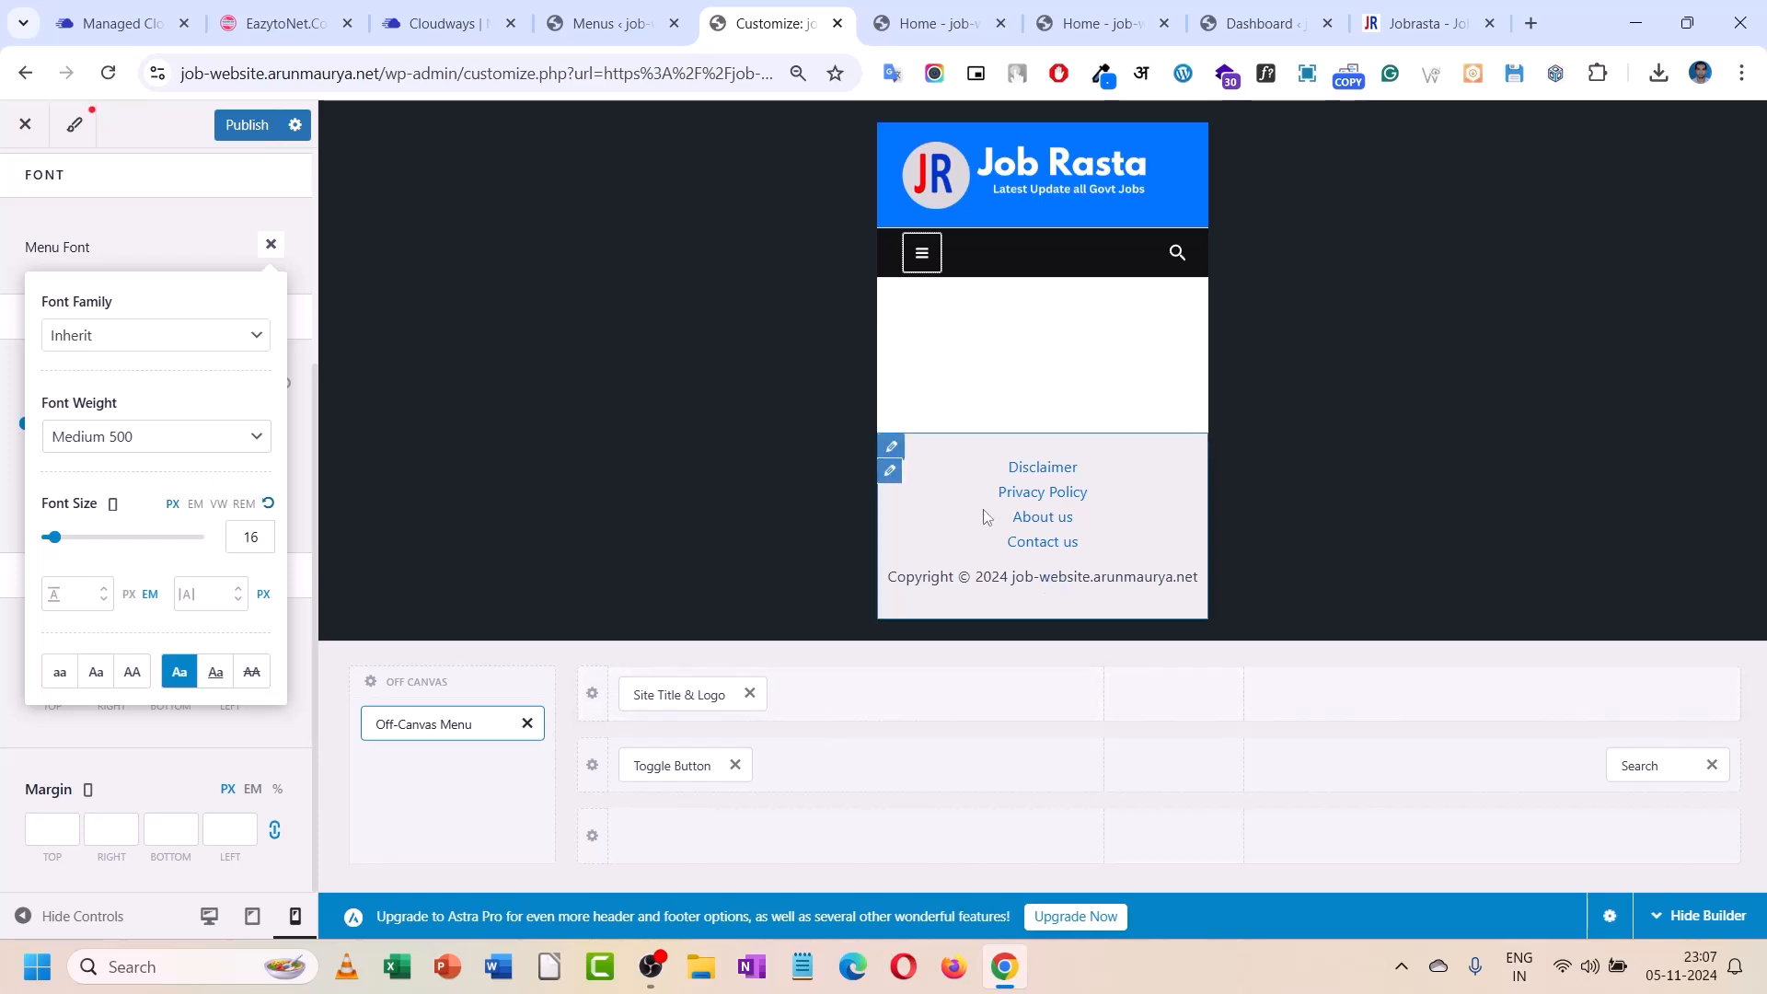
- Go to the Footer Builder and set the Footer Menu's mobile layout to Inline
scroll(14, 235, "up", 4)
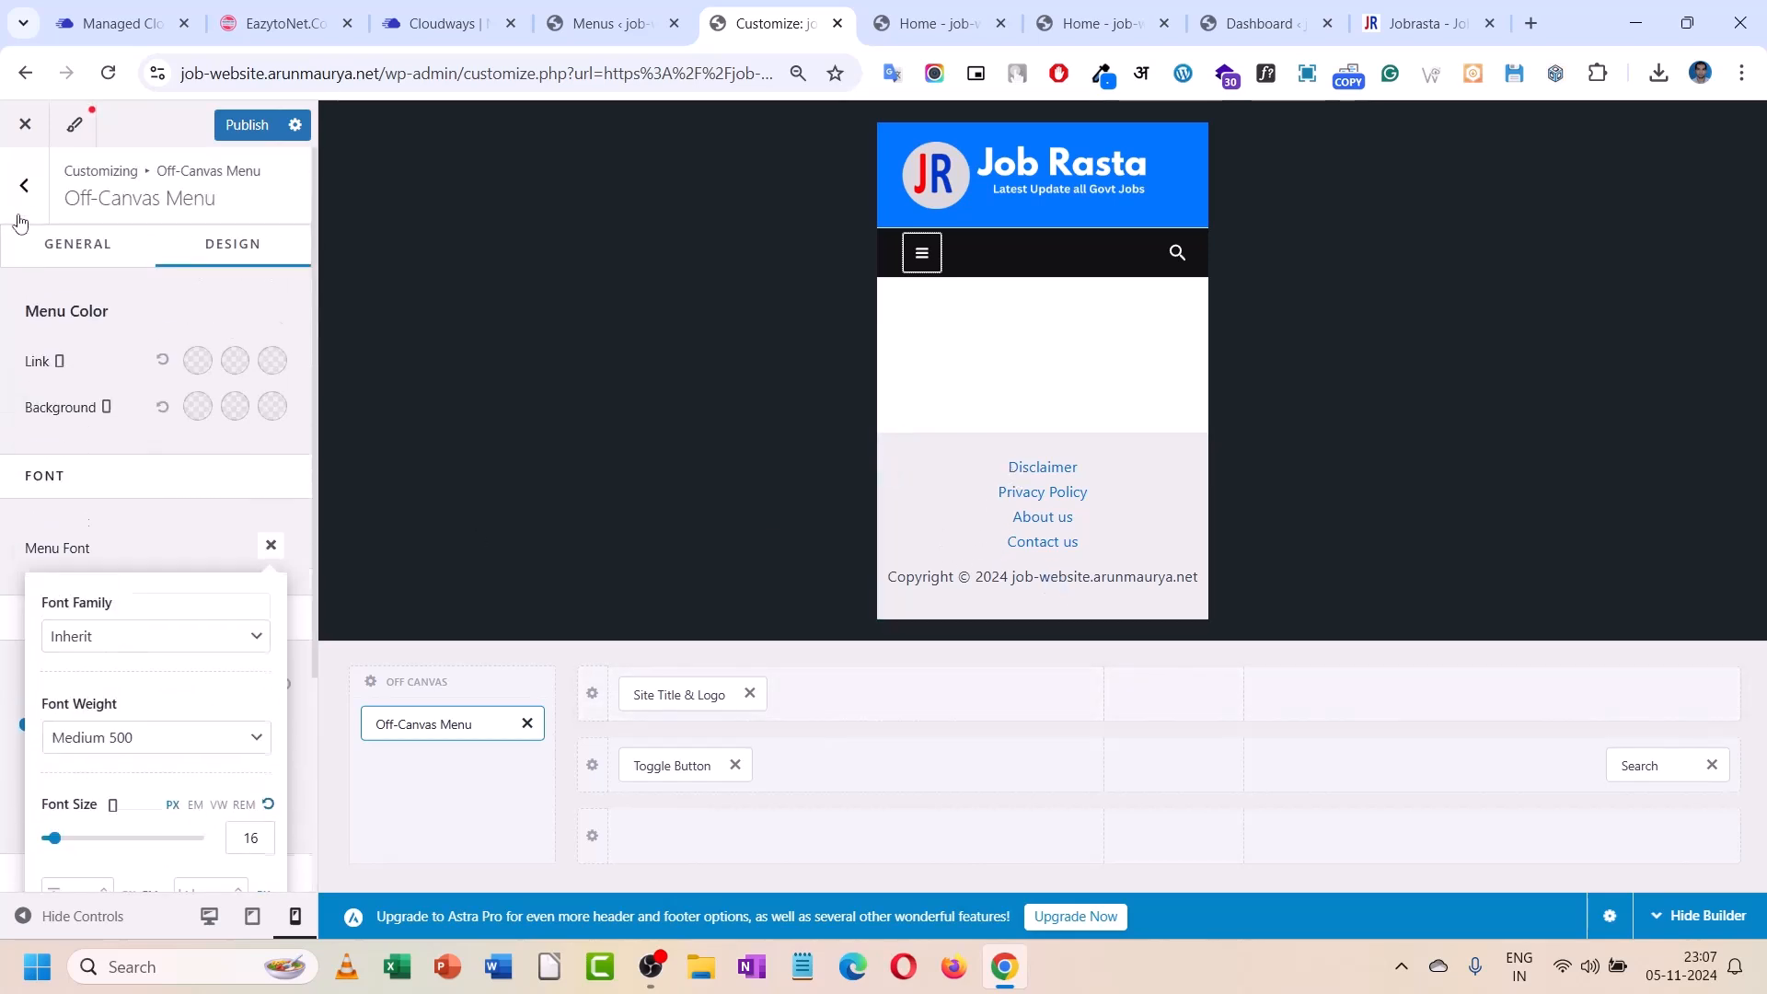
left_click(23, 203)
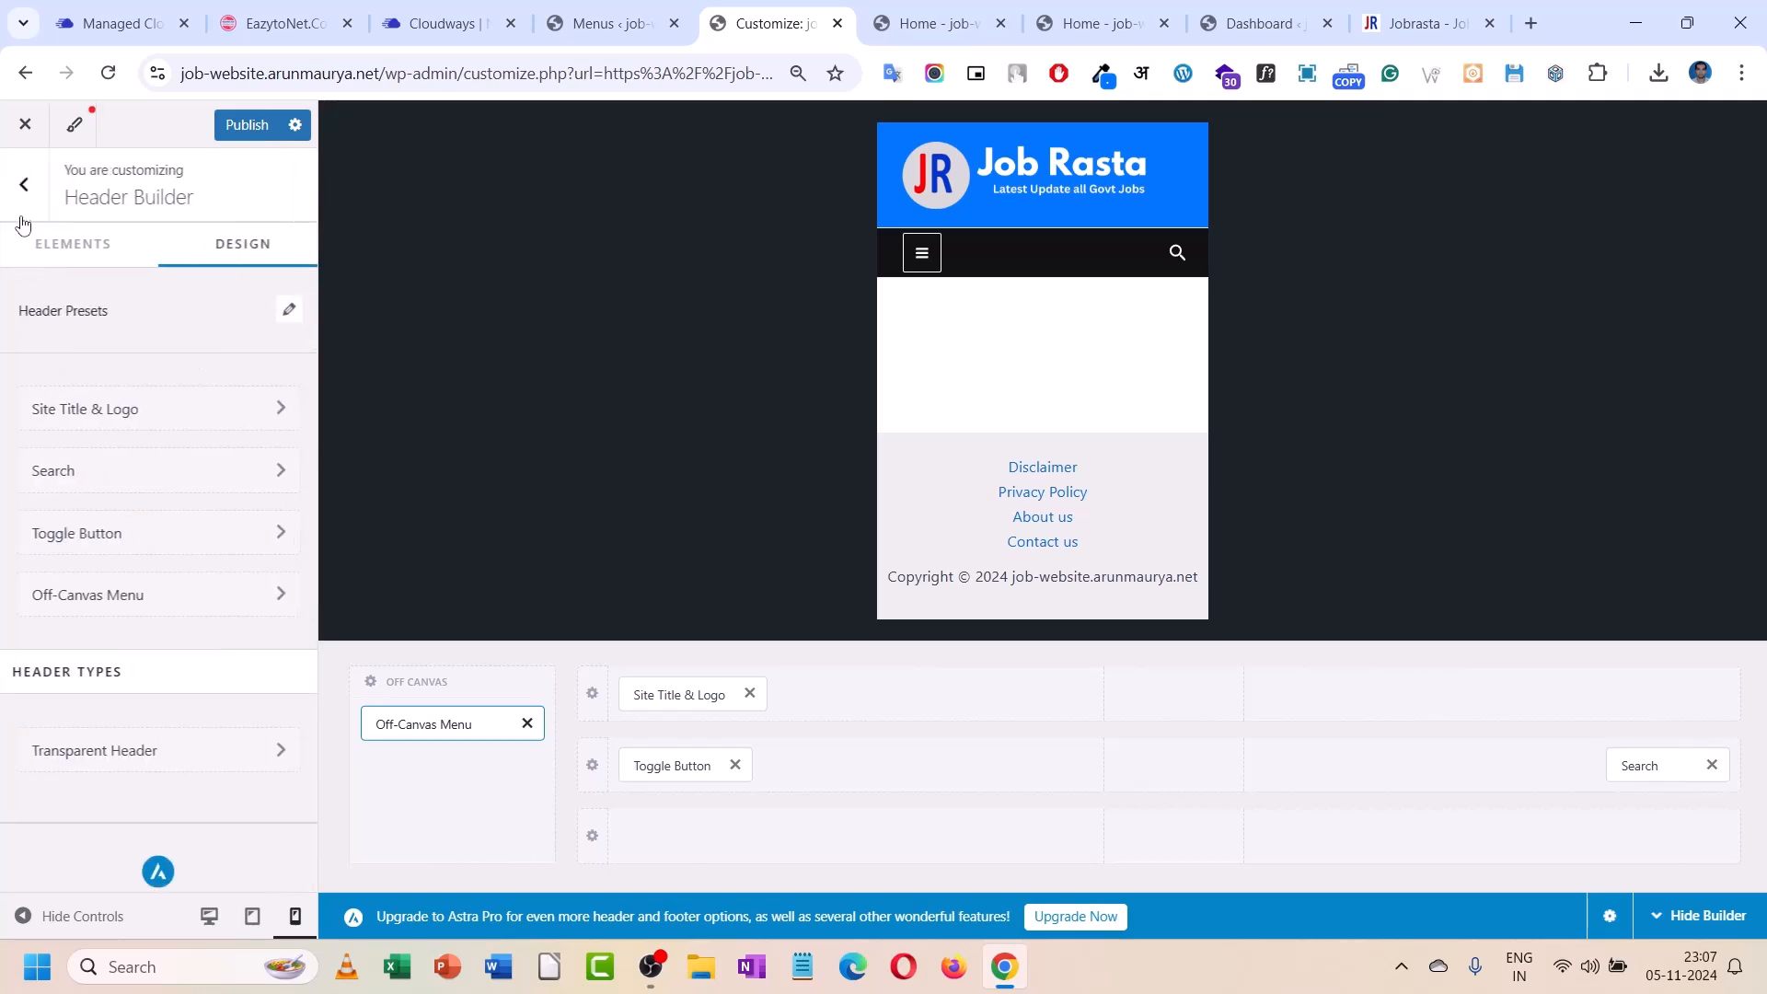
left_click(23, 203)
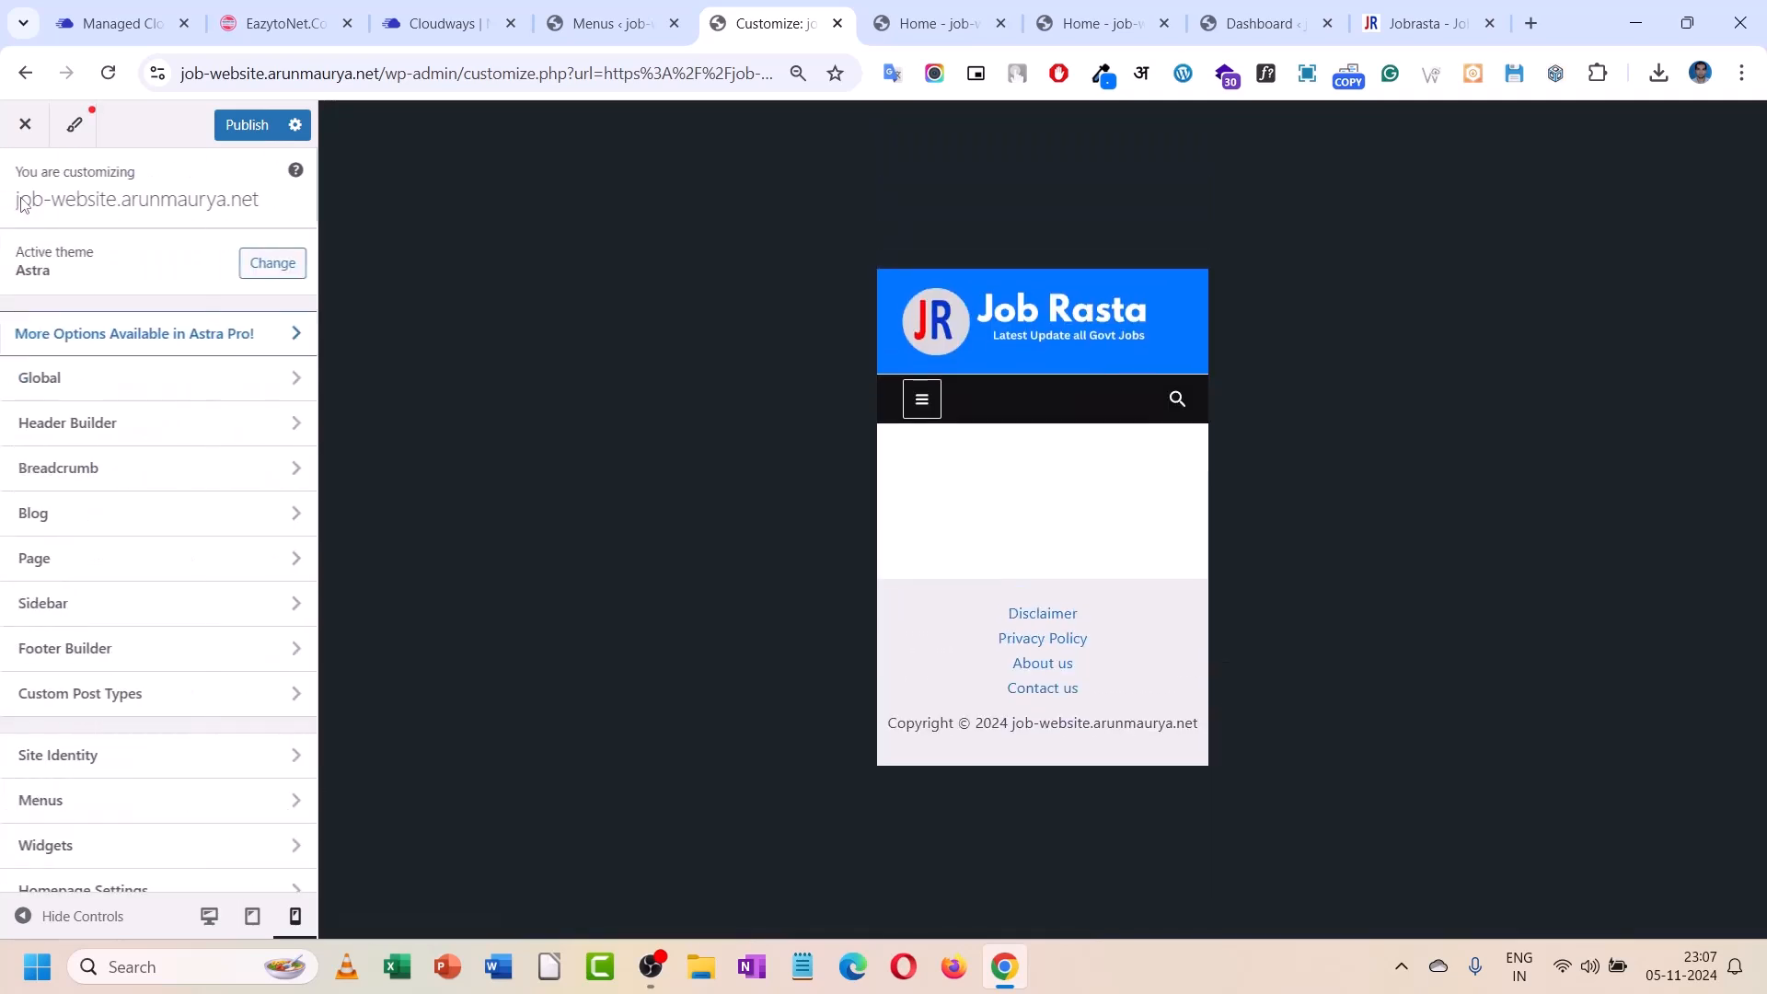
left_click(74, 661)
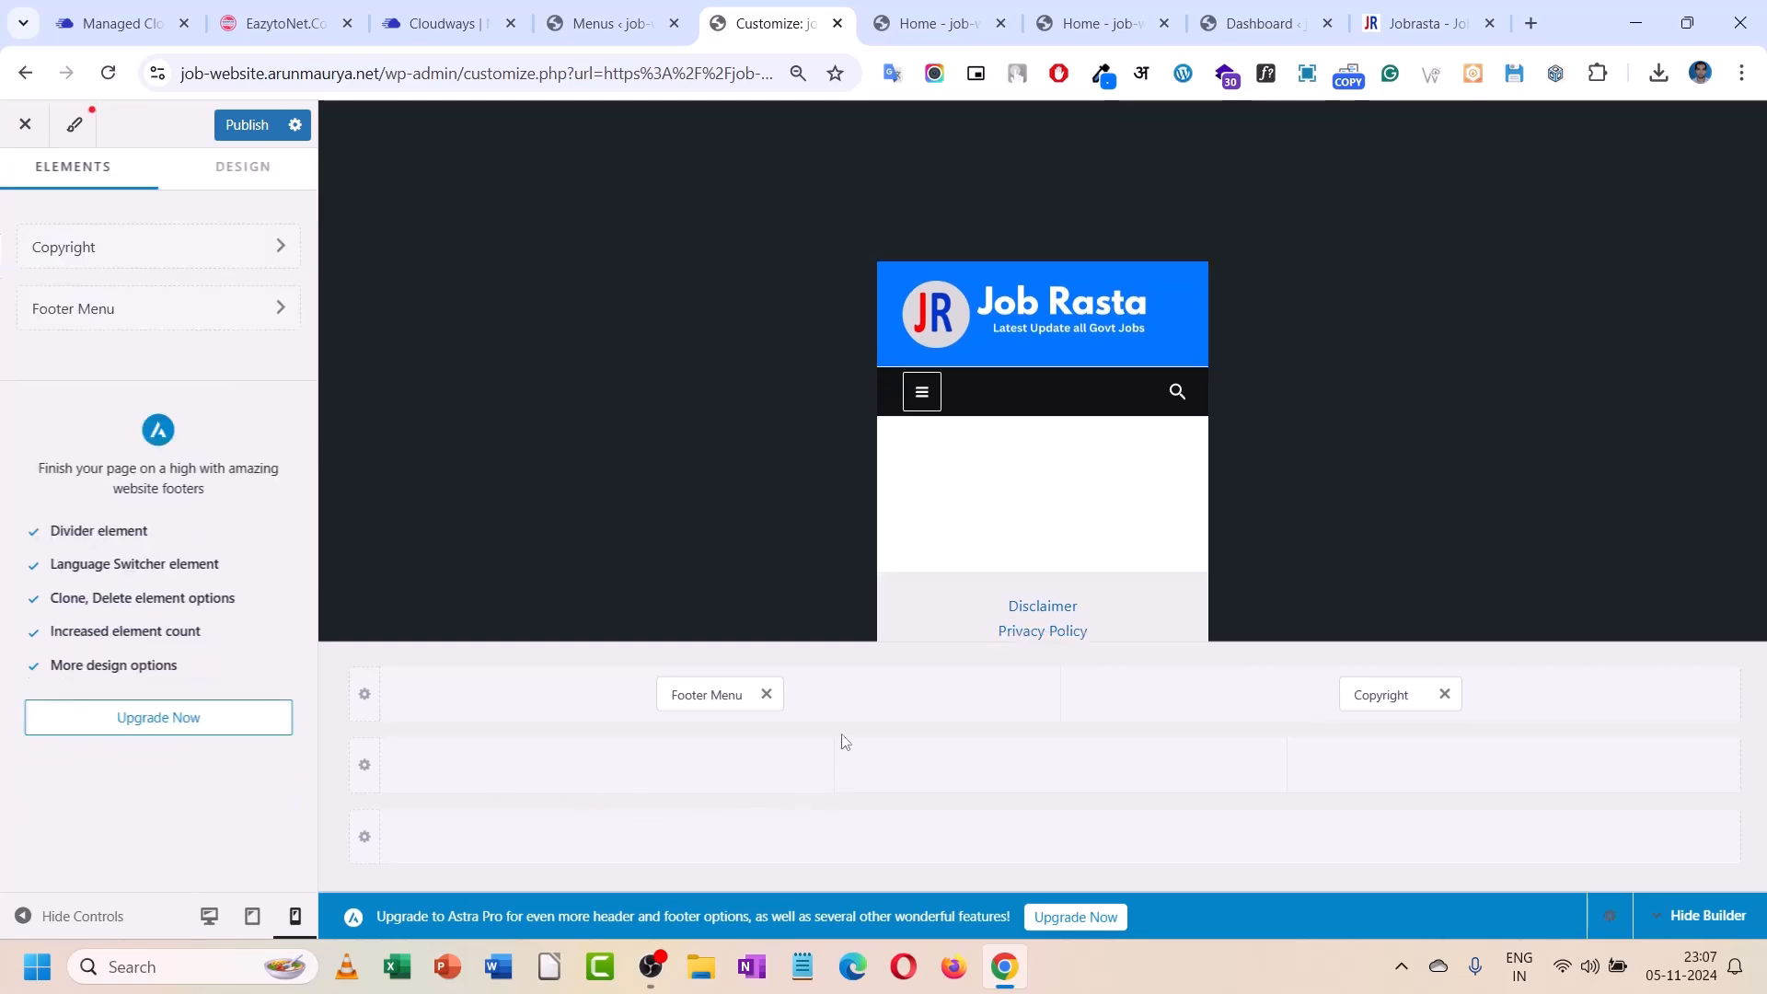
left_click(663, 690)
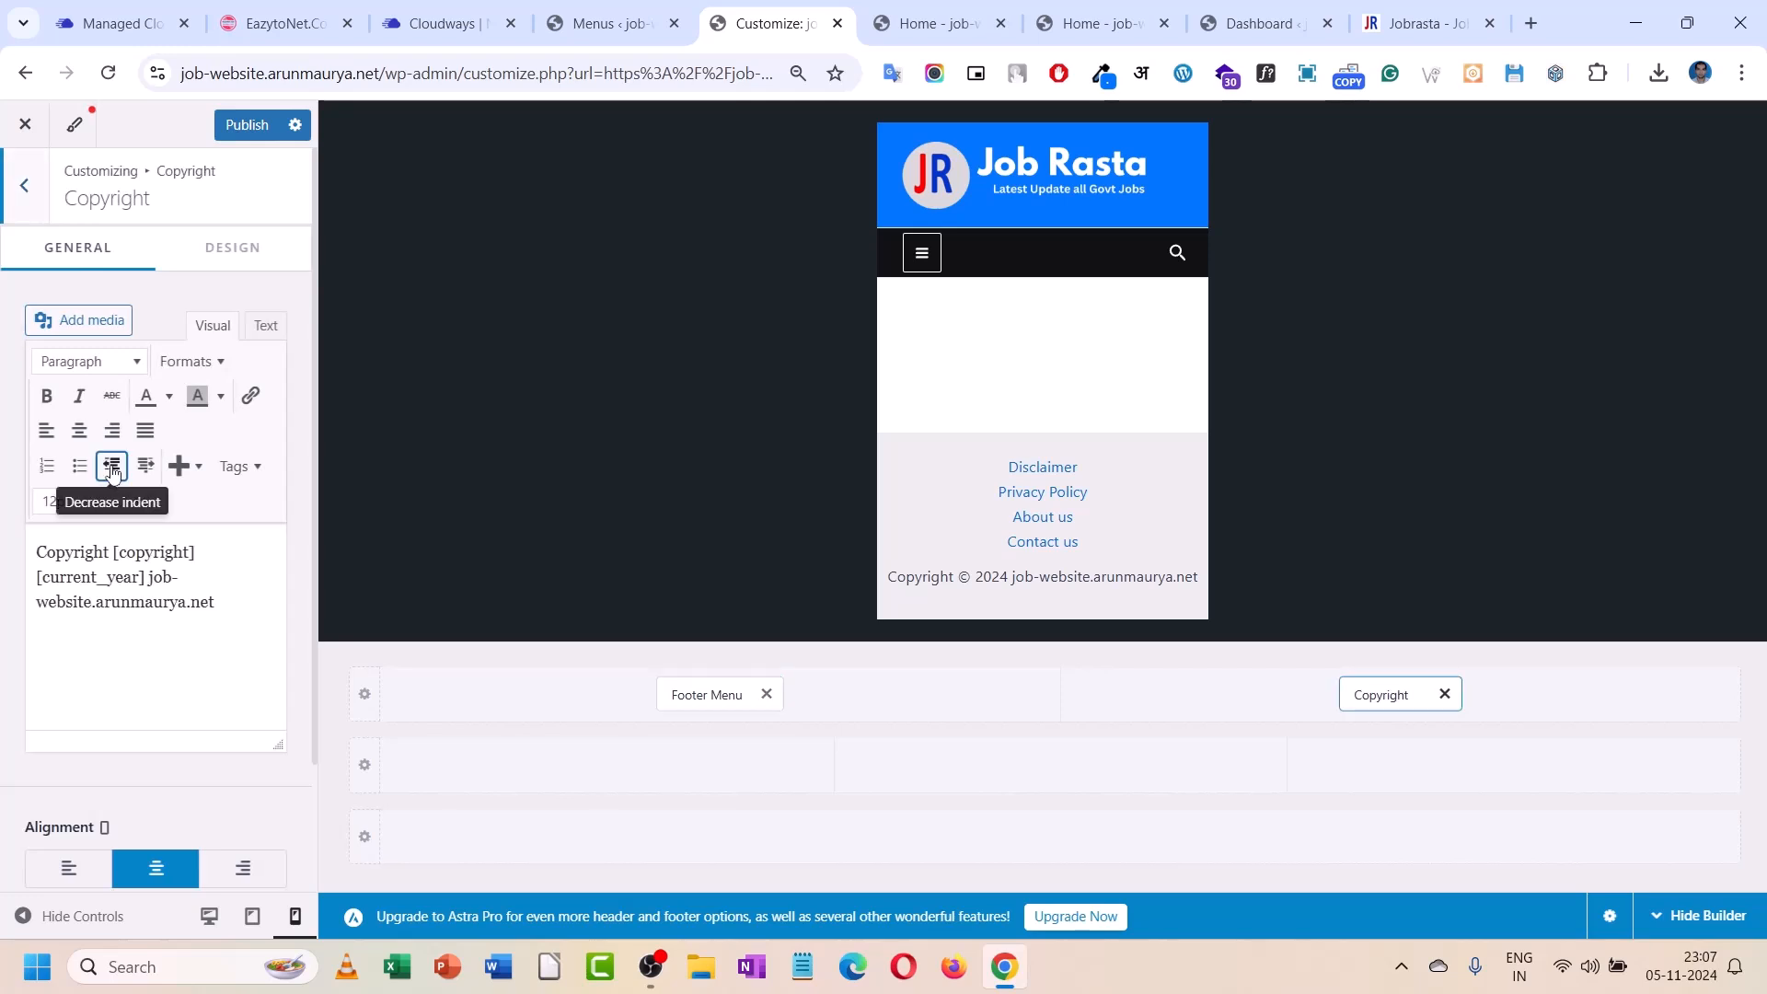
left_click(25, 186)
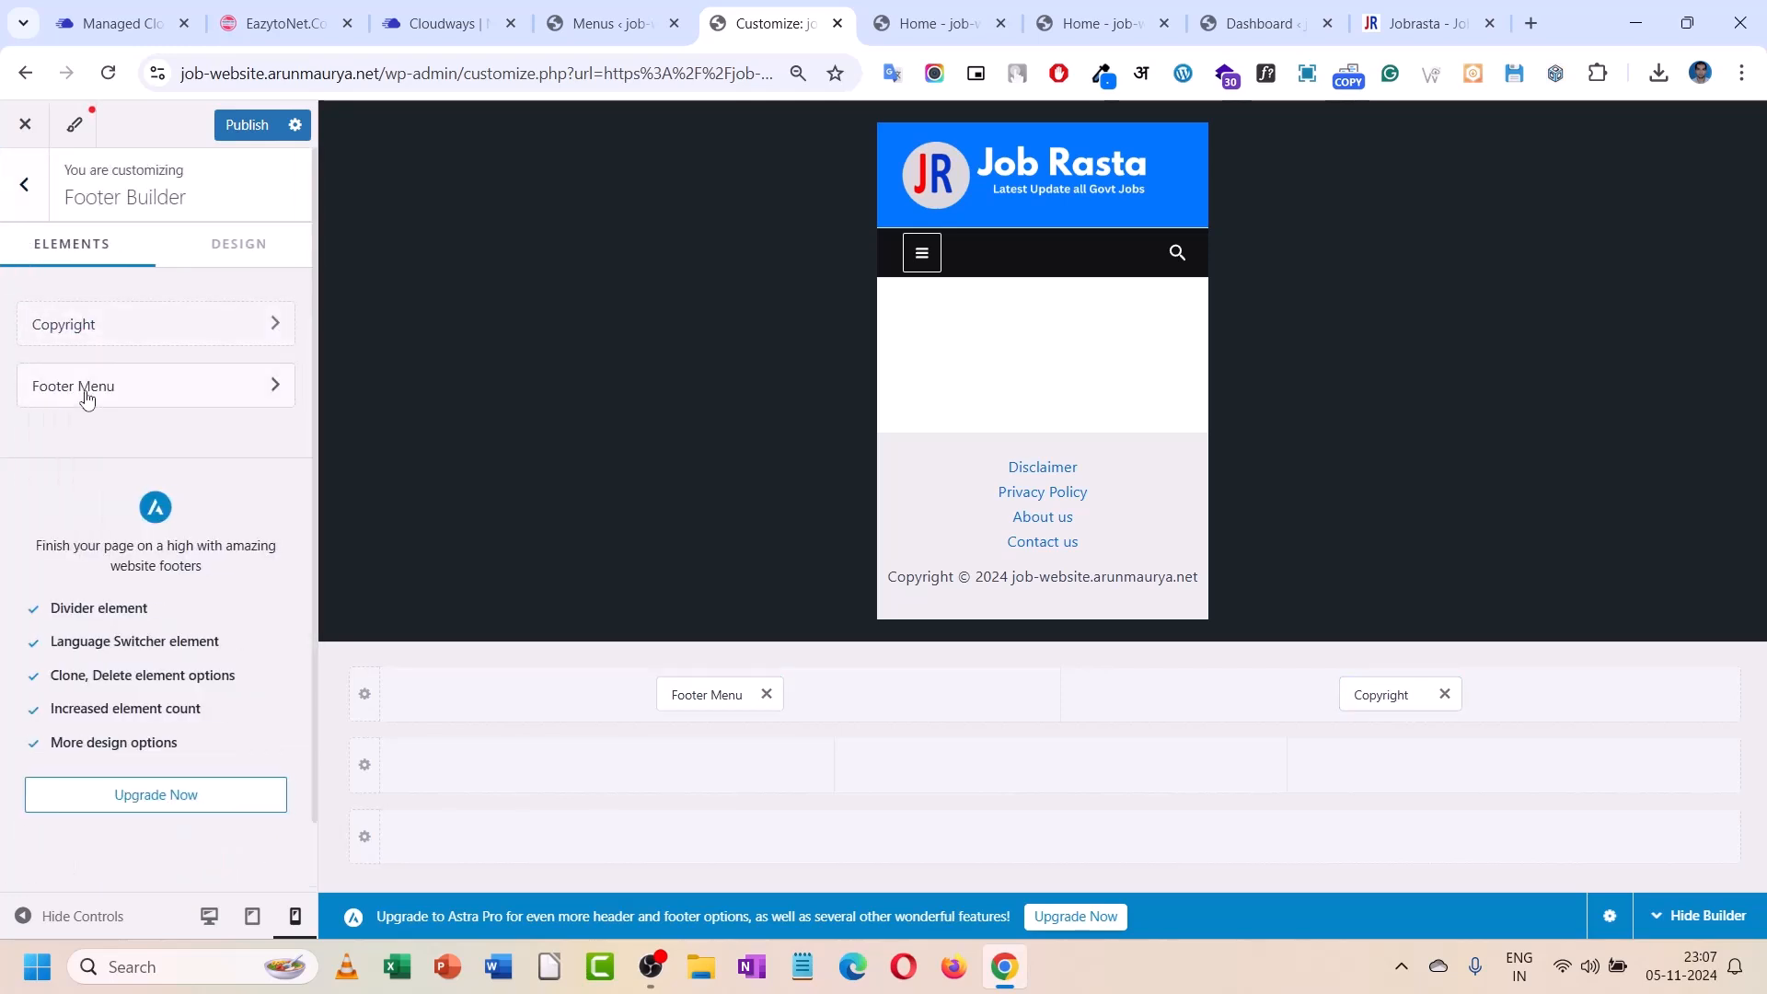
left_click(727, 695)
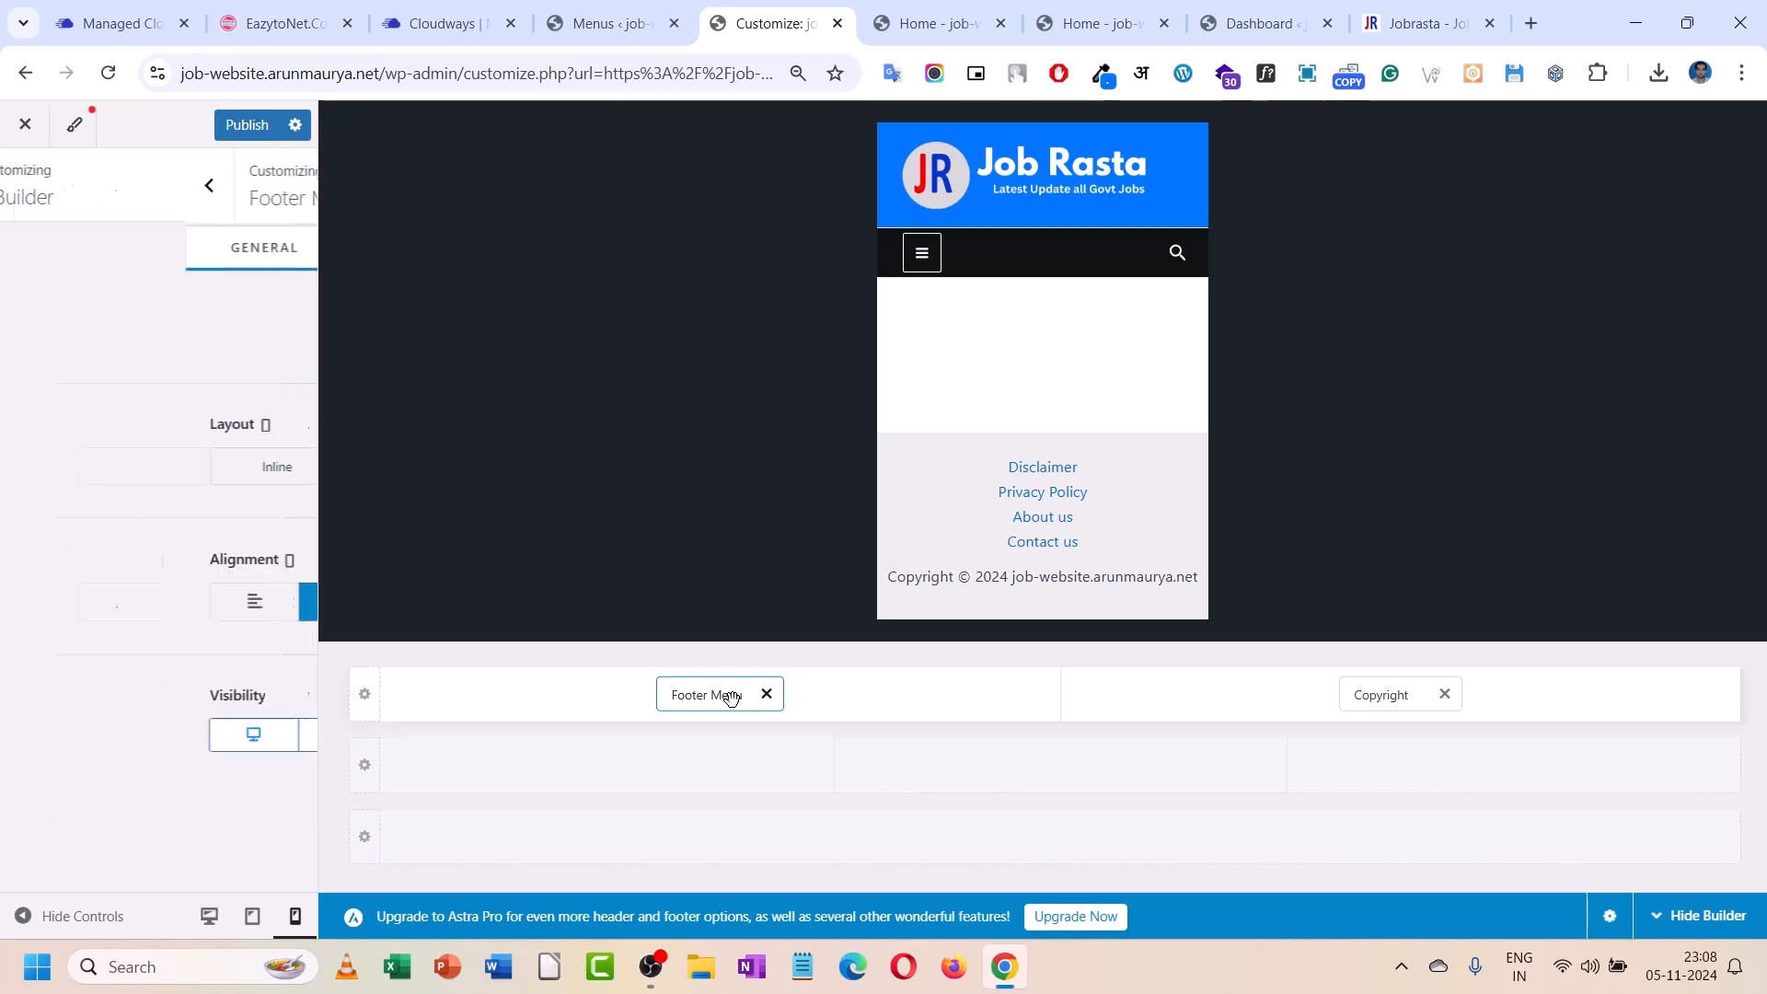
left_click(82, 480)
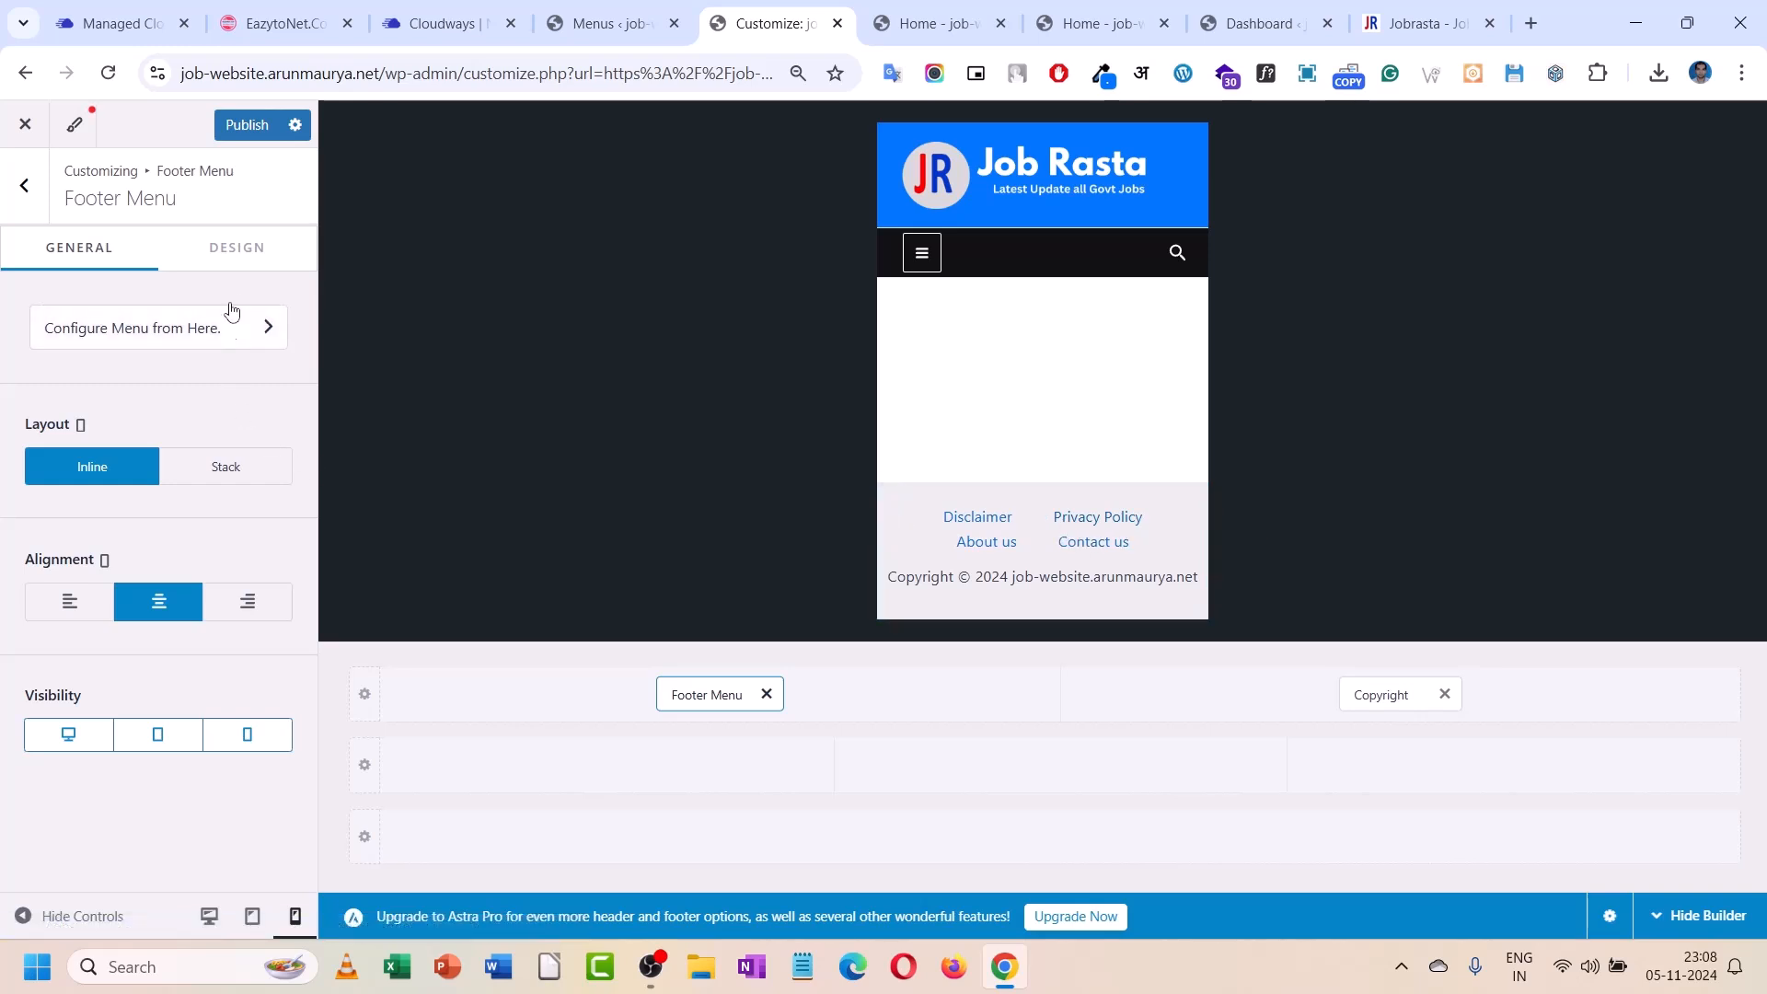
- Unlink the Footer Menu's mobile menu spacing and set its left and right values to 5 px
left_click(234, 262)
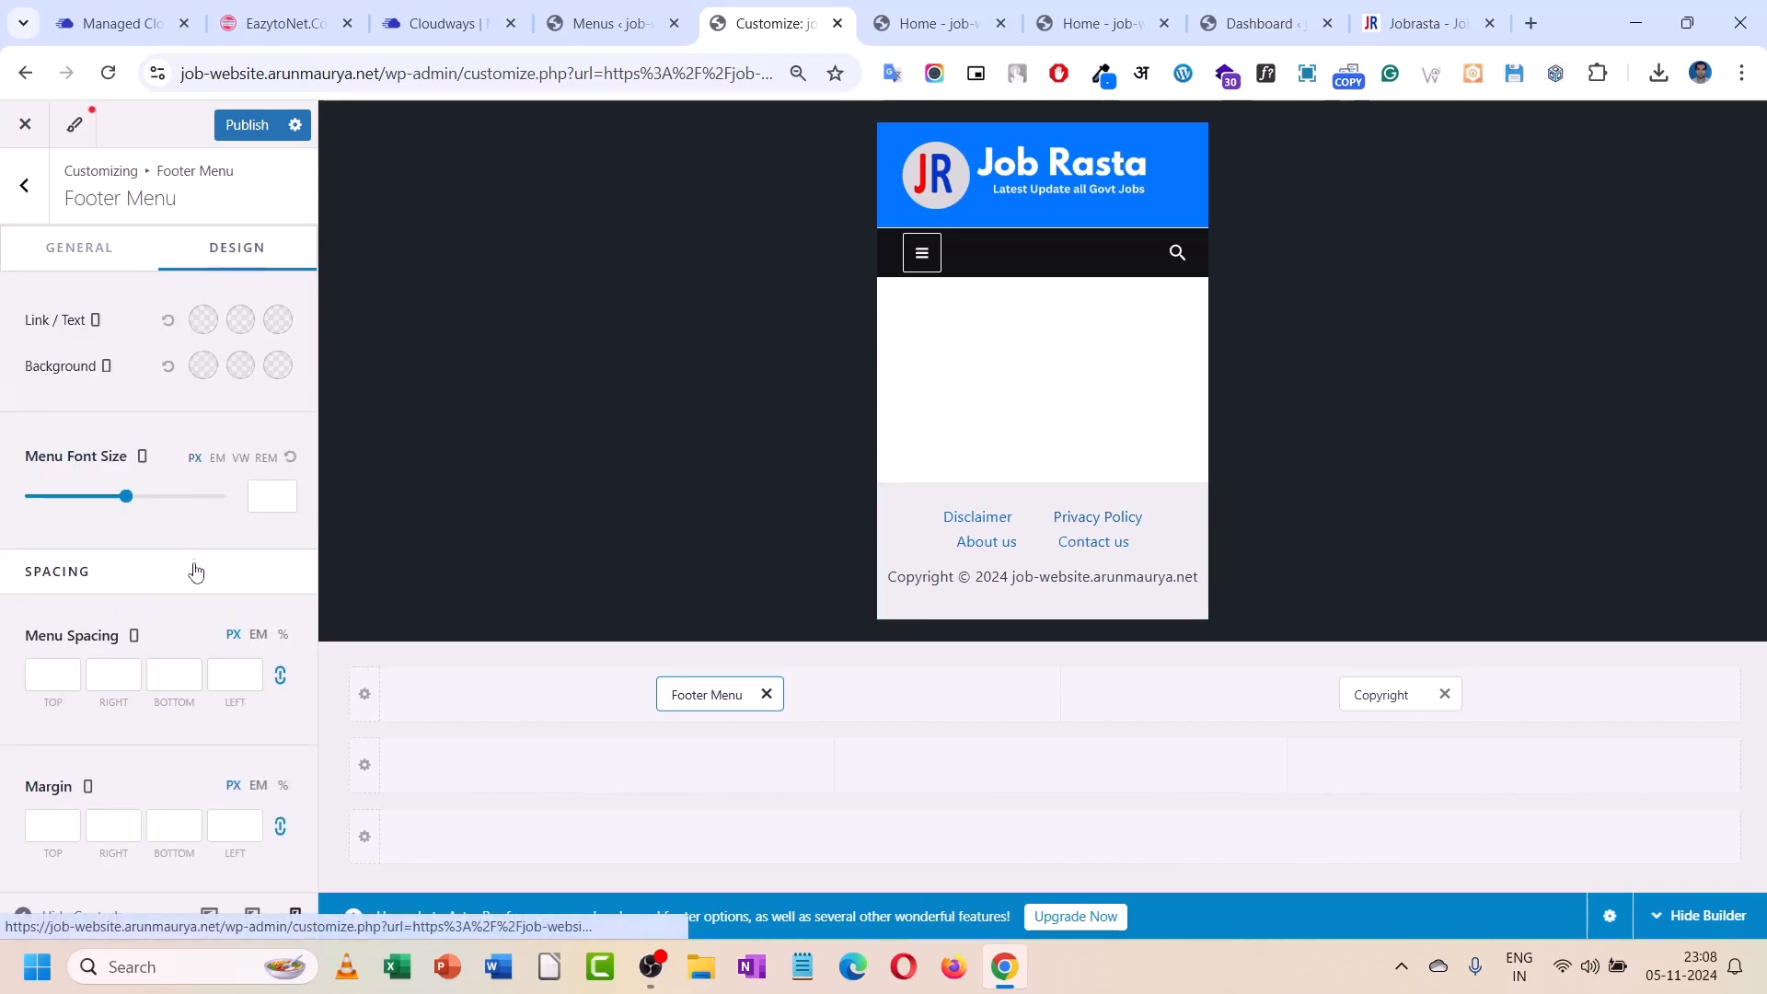
left_click(65, 681)
left_click(237, 679)
left_click(278, 681)
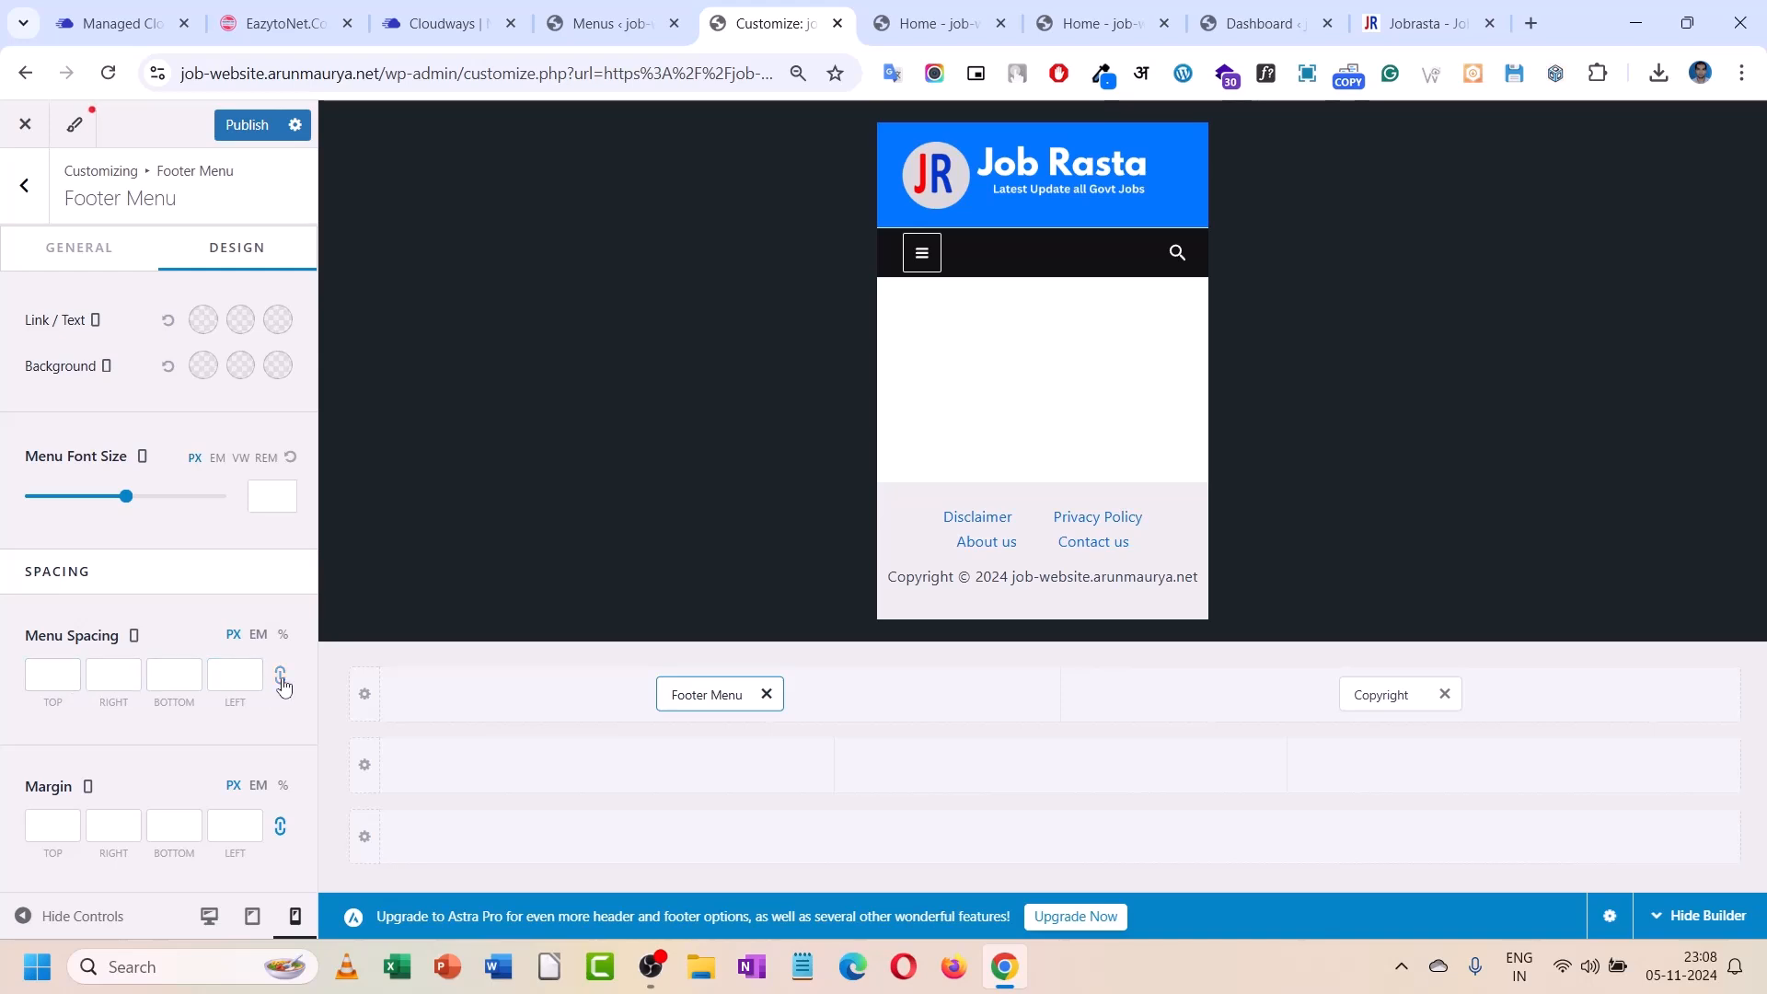
left_click(242, 679)
type("5")
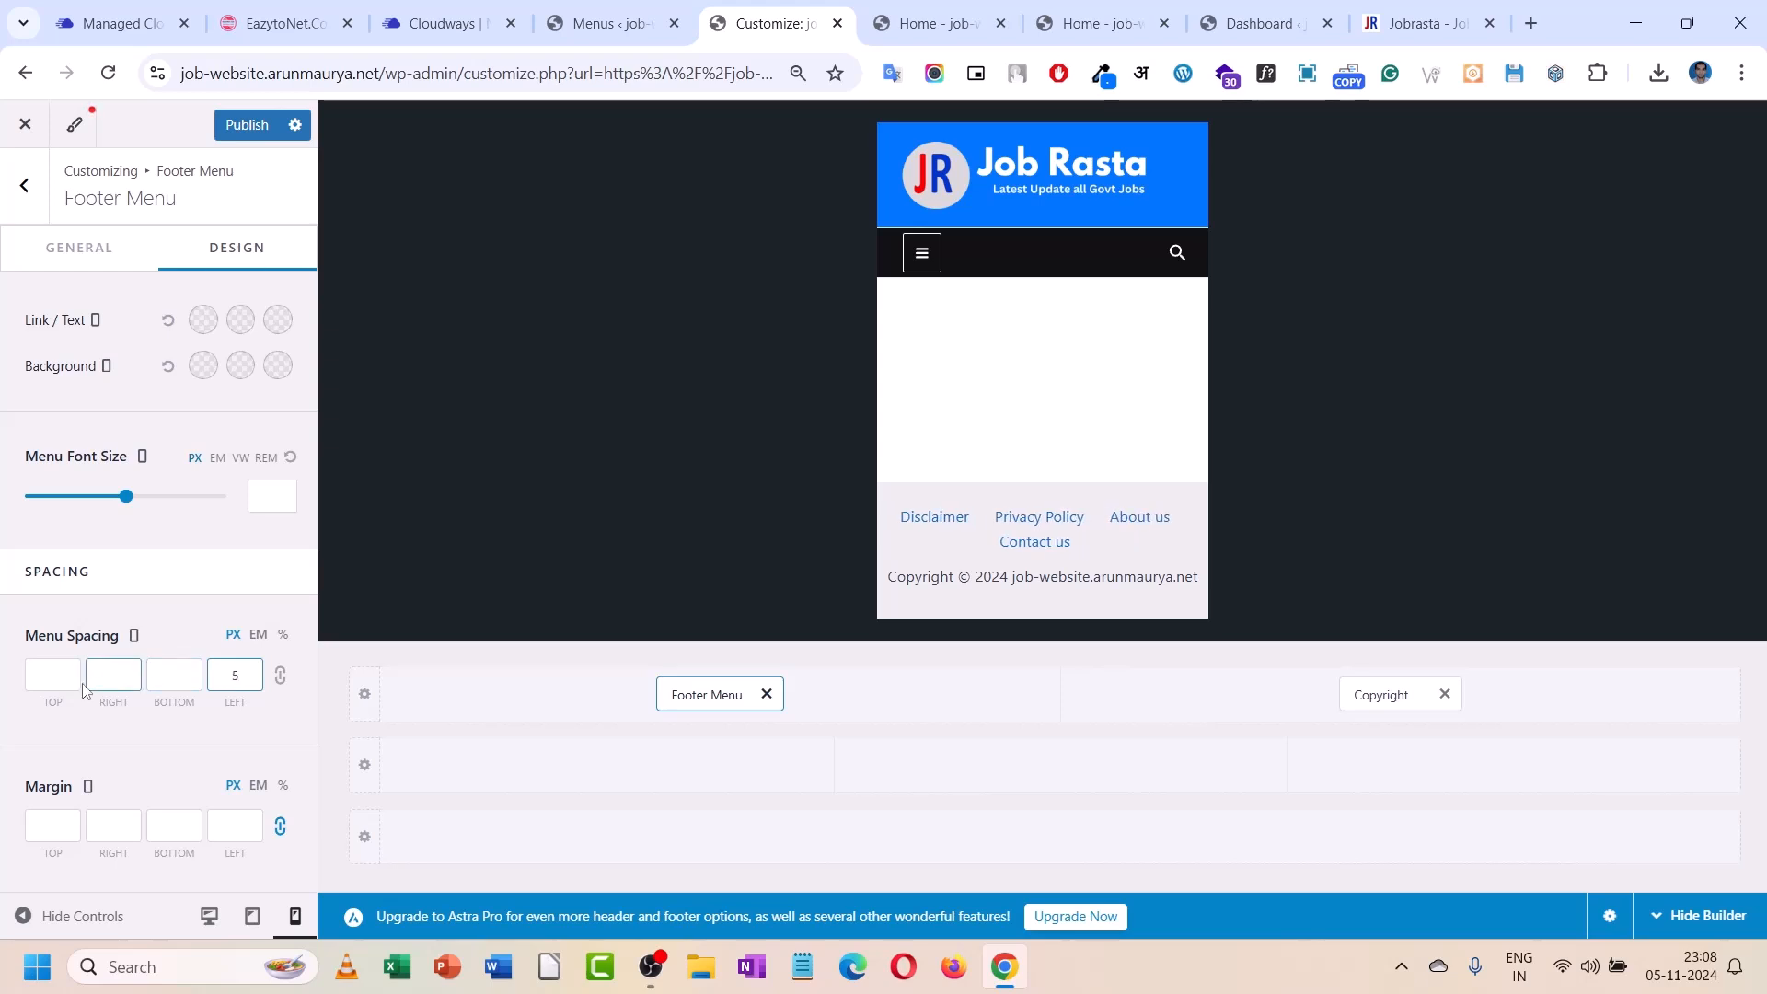
left_click(123, 671)
type("5")
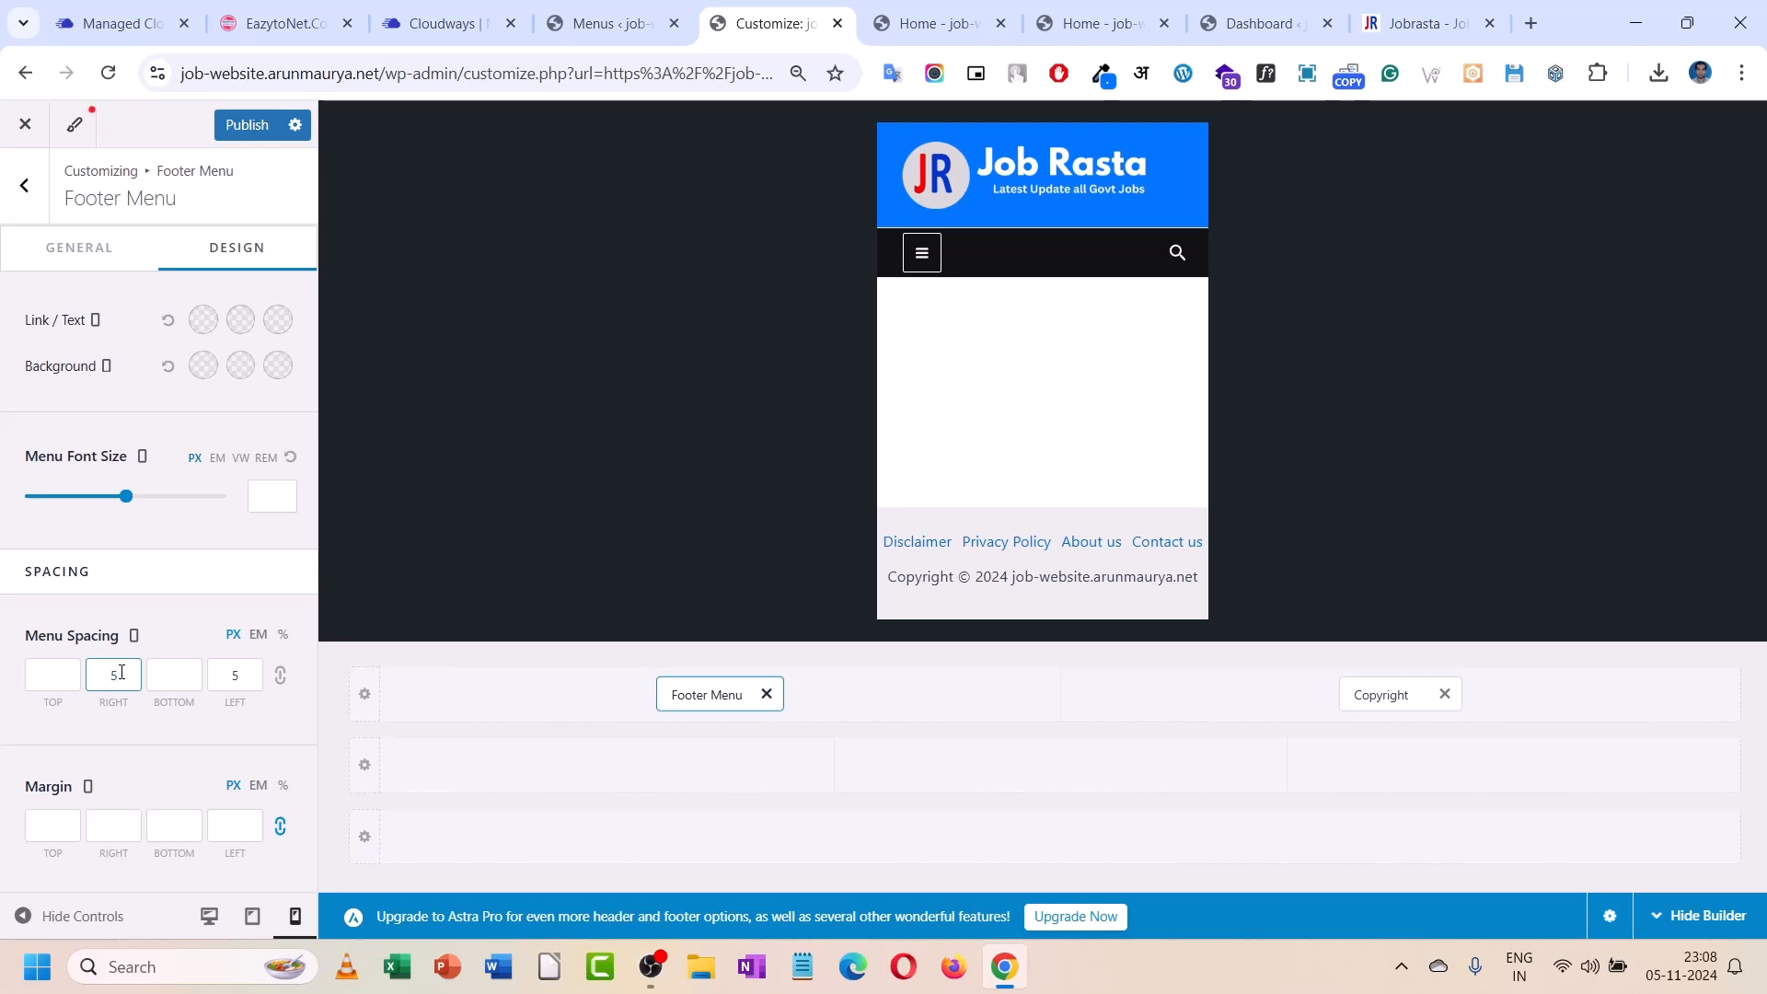
- Try linked margins of 20 px and 0 px on the Footer Menu and clear them
left_click(65, 816)
type("20")
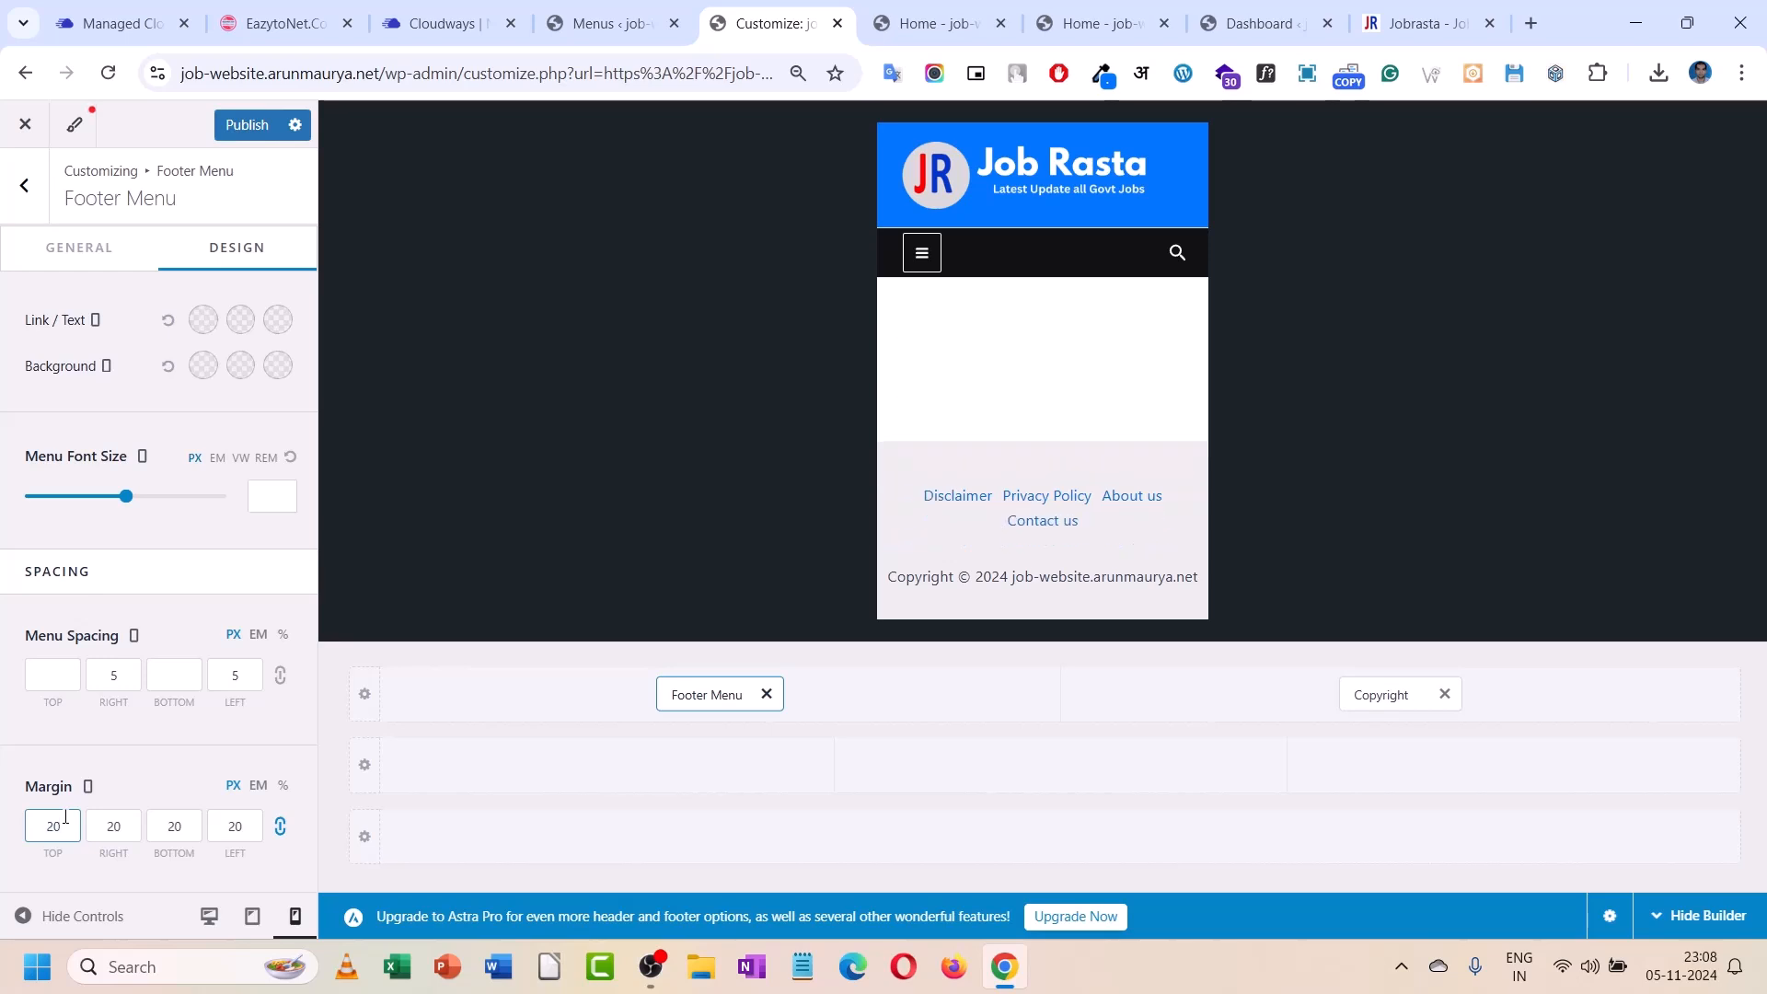
key("BackSpace")
key("BackSpace")
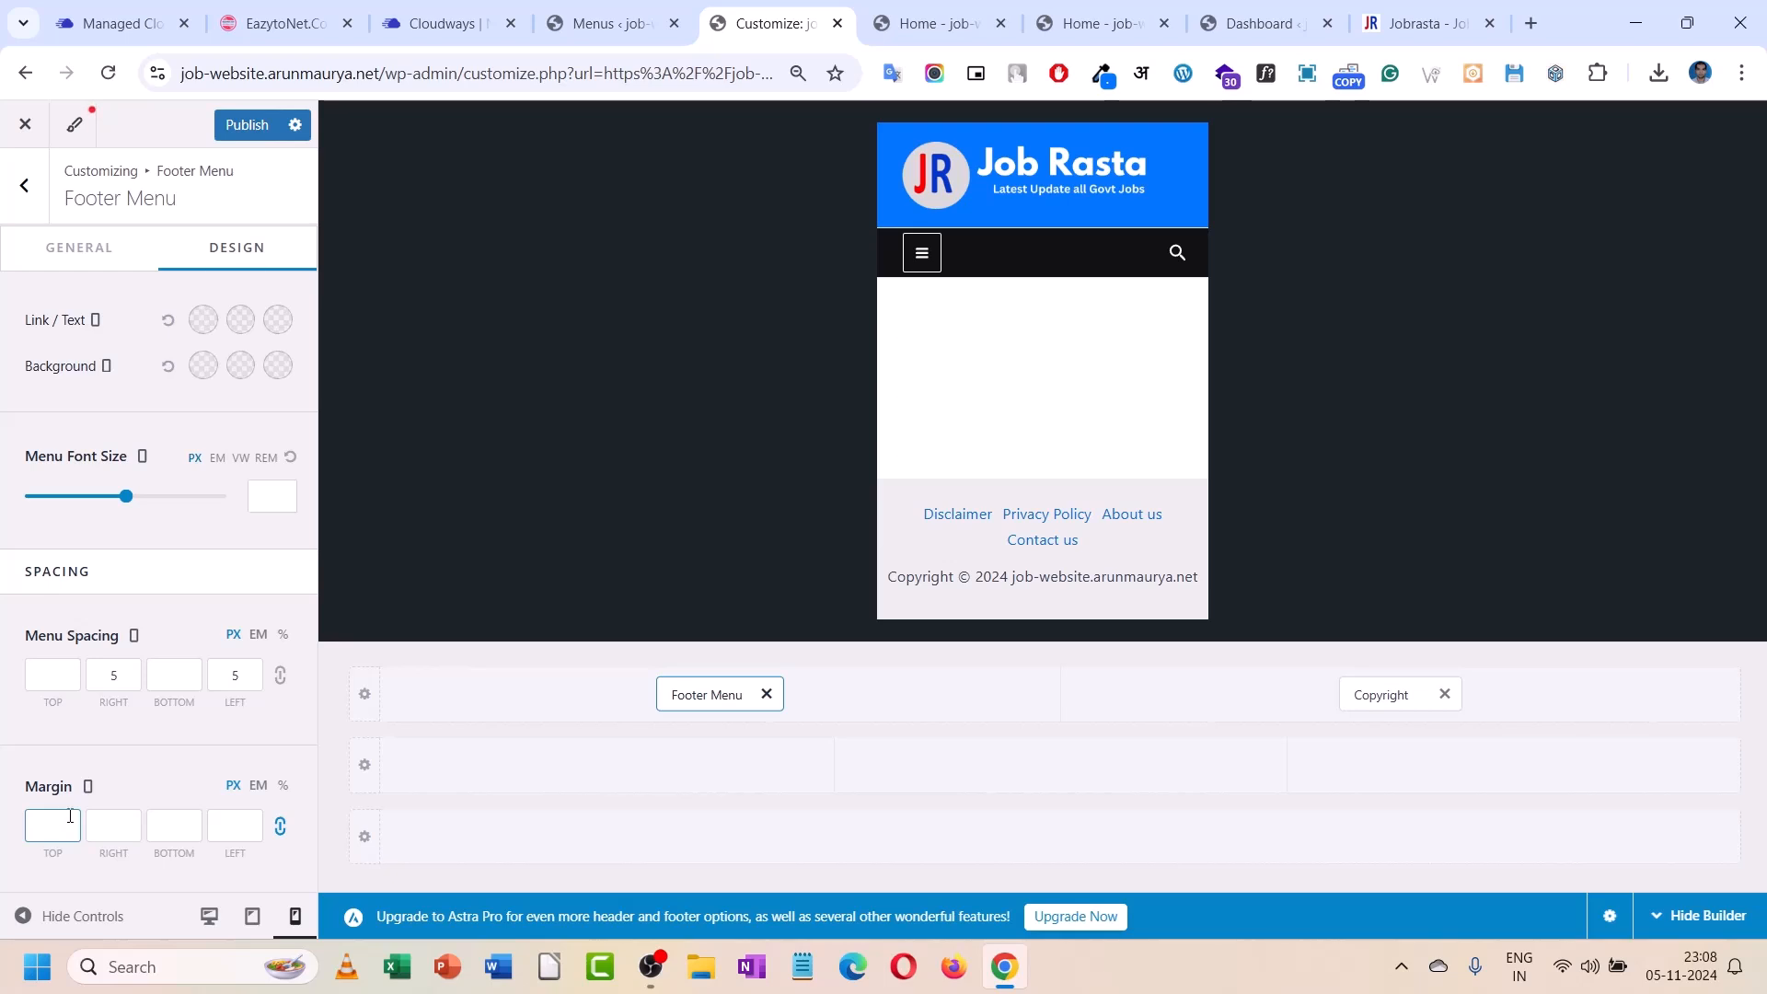
type("0")
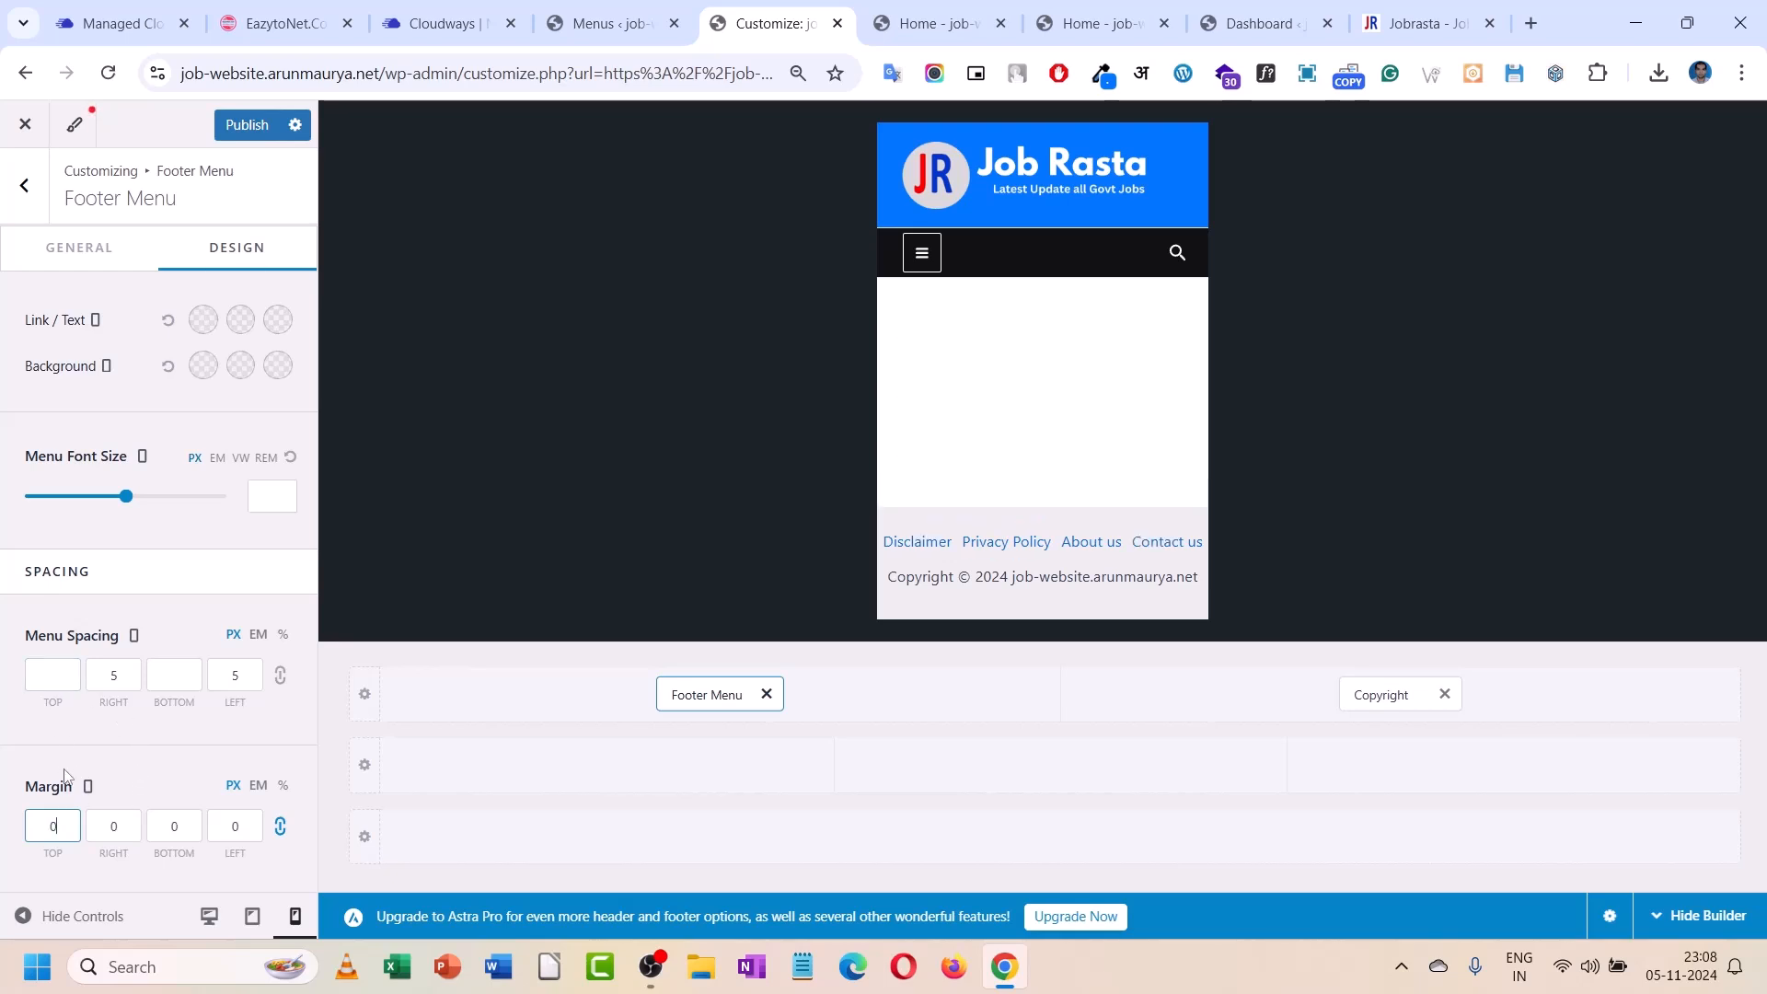
key("BackSpace")
- Publish the customizations, return to the Footer Builder's element list, and check the header and footer on the live home page
left_click(237, 126)
left_click(115, 264)
left_click(20, 205)
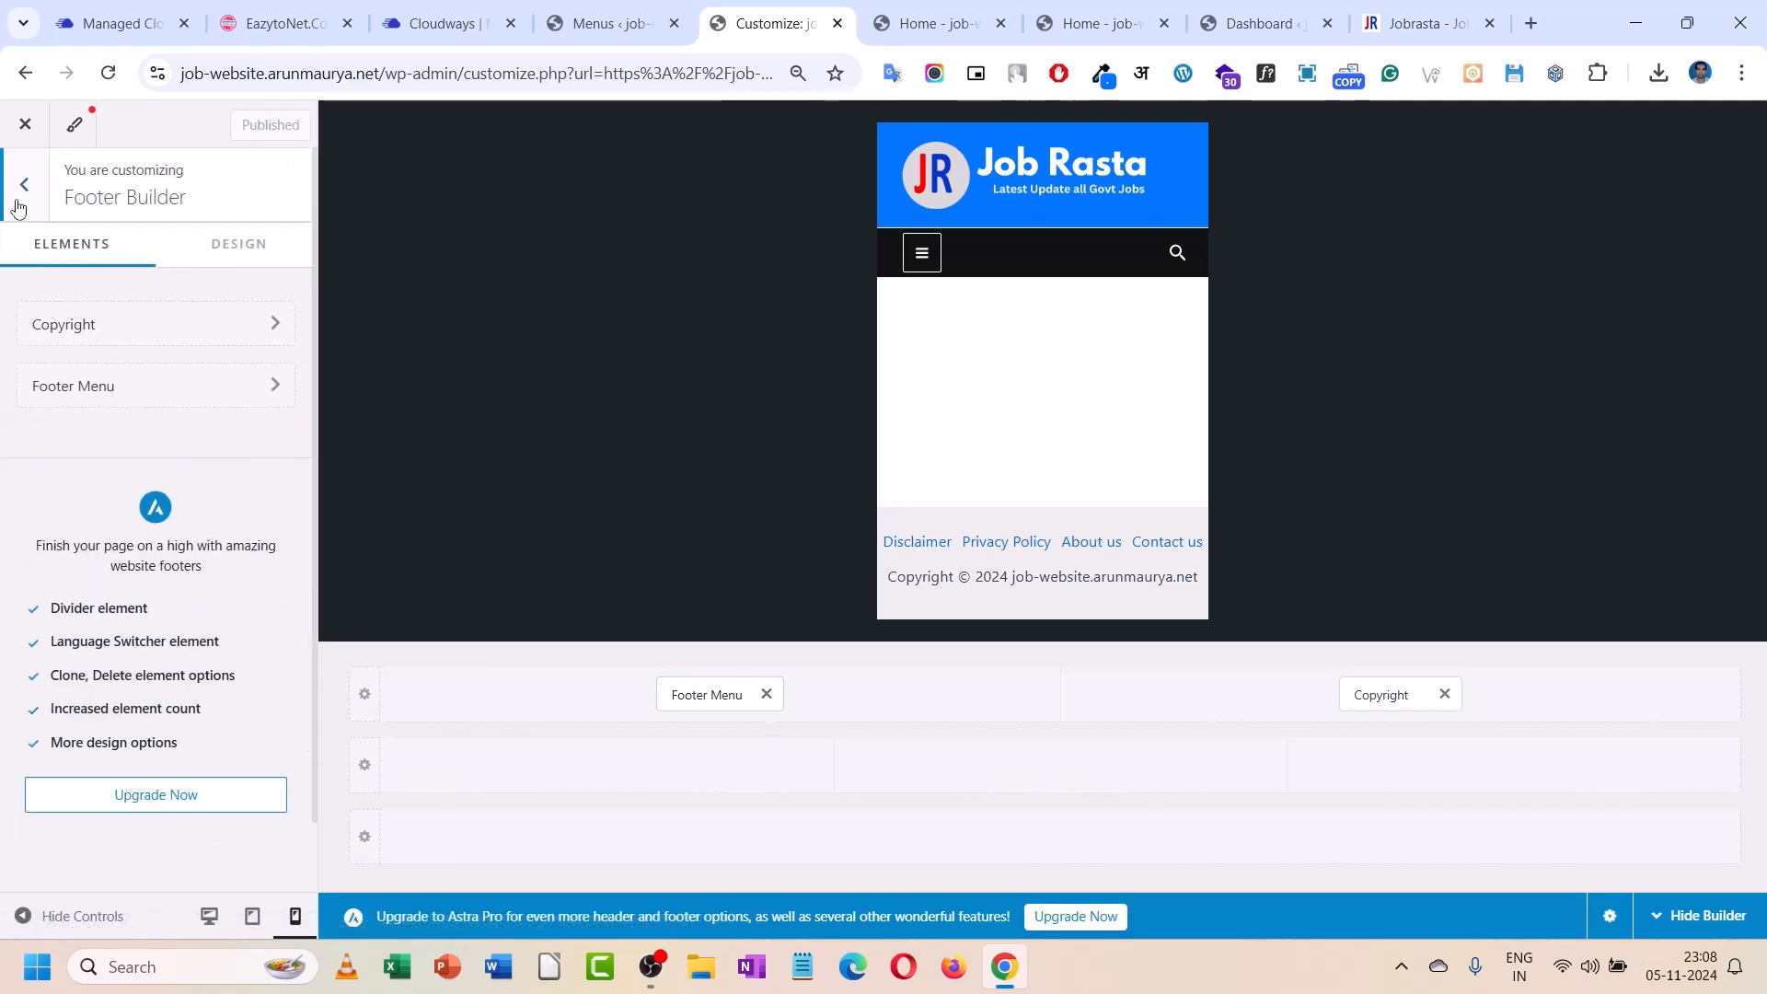
left_click(929, 23)
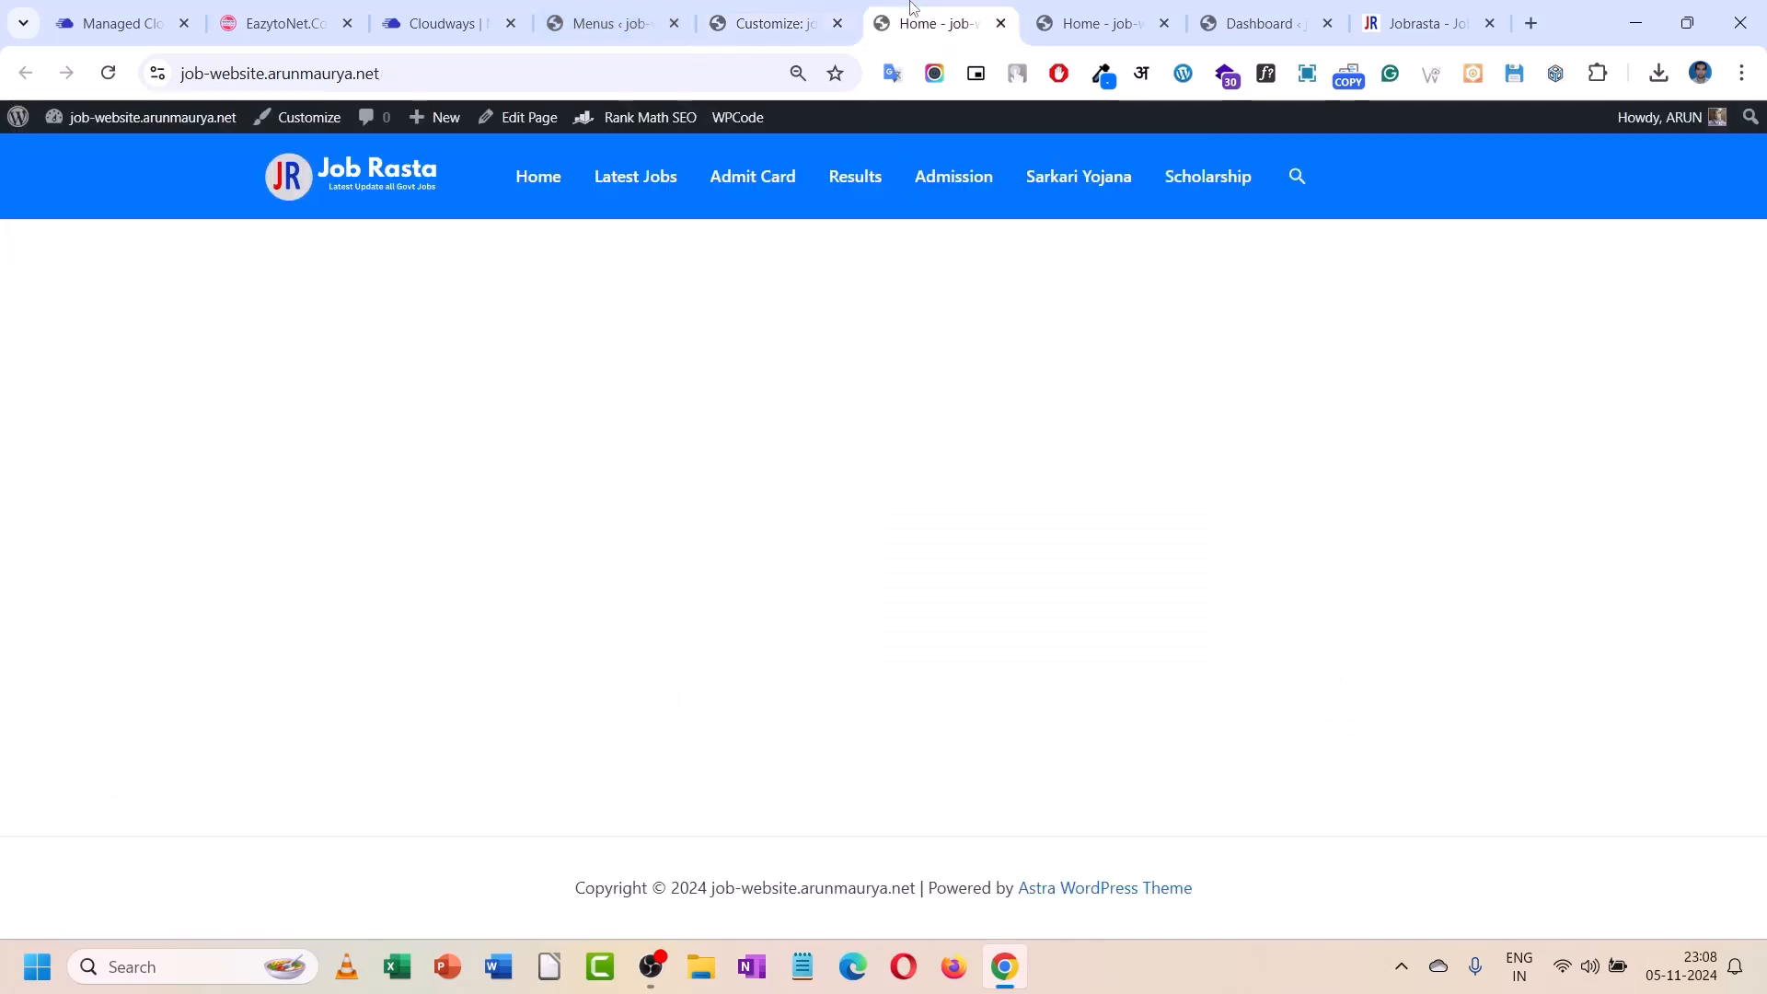
left_click(419, 192)
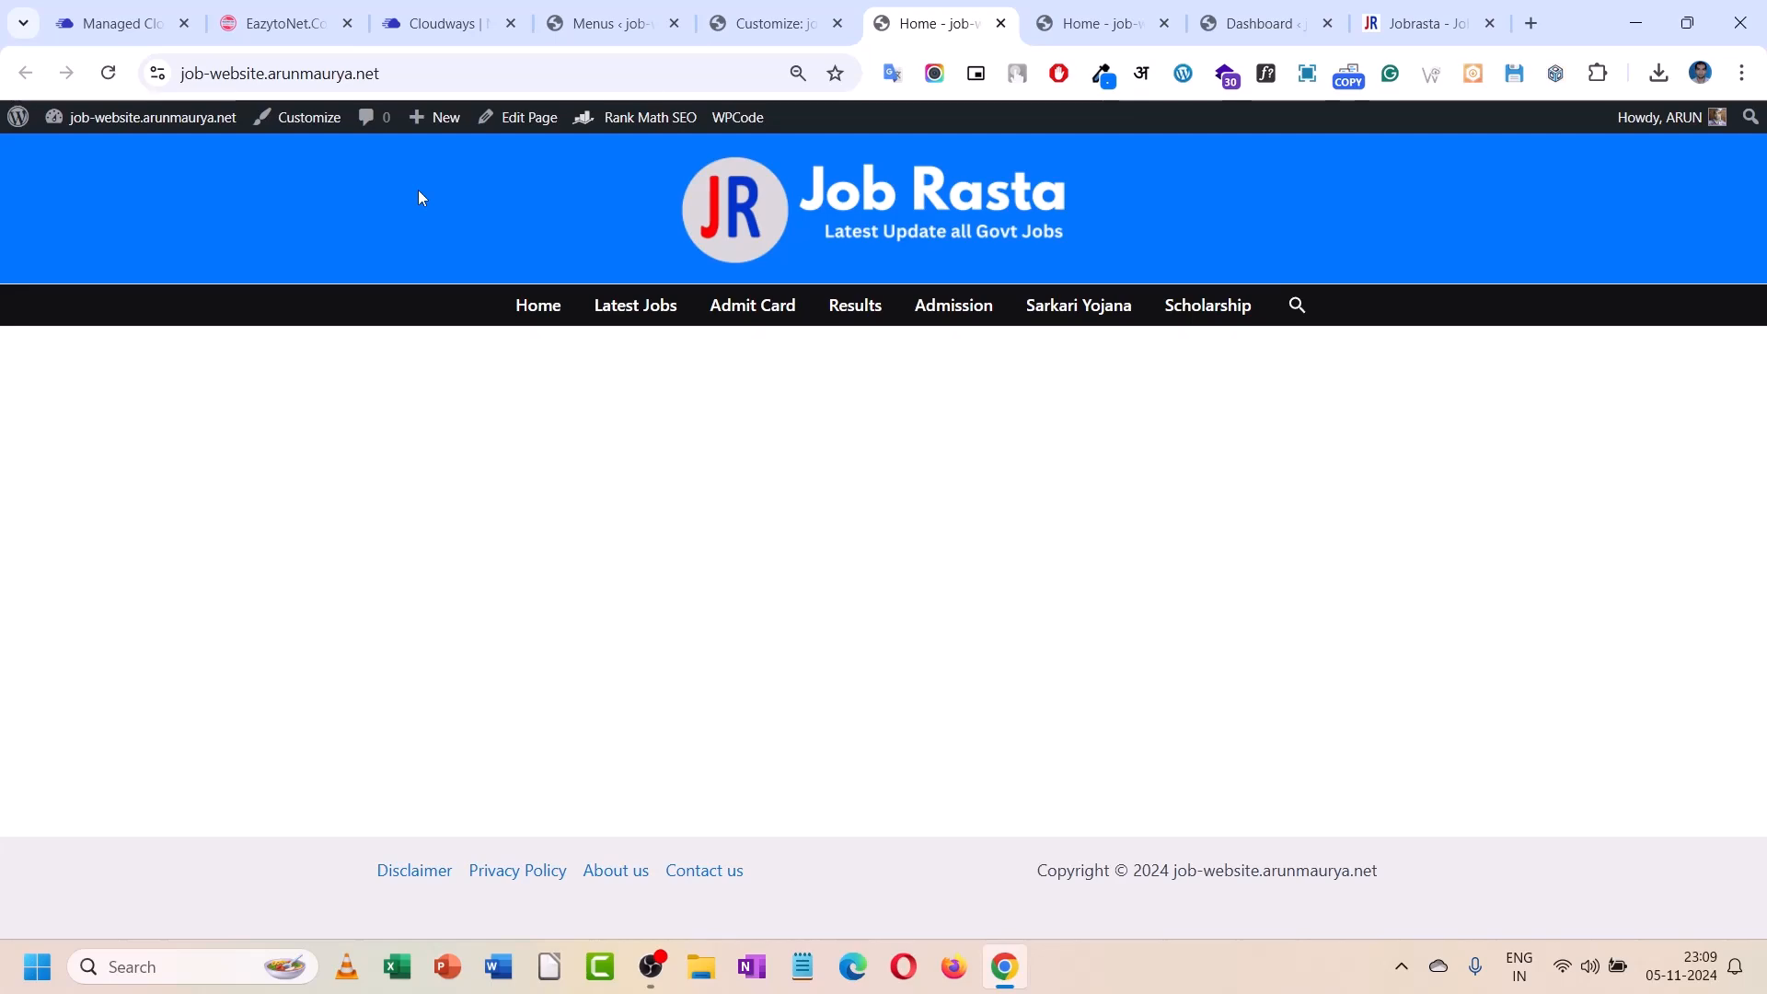
- Return to the Customizer and preview the header and footer in tablet and desktop views
left_click(615, 23)
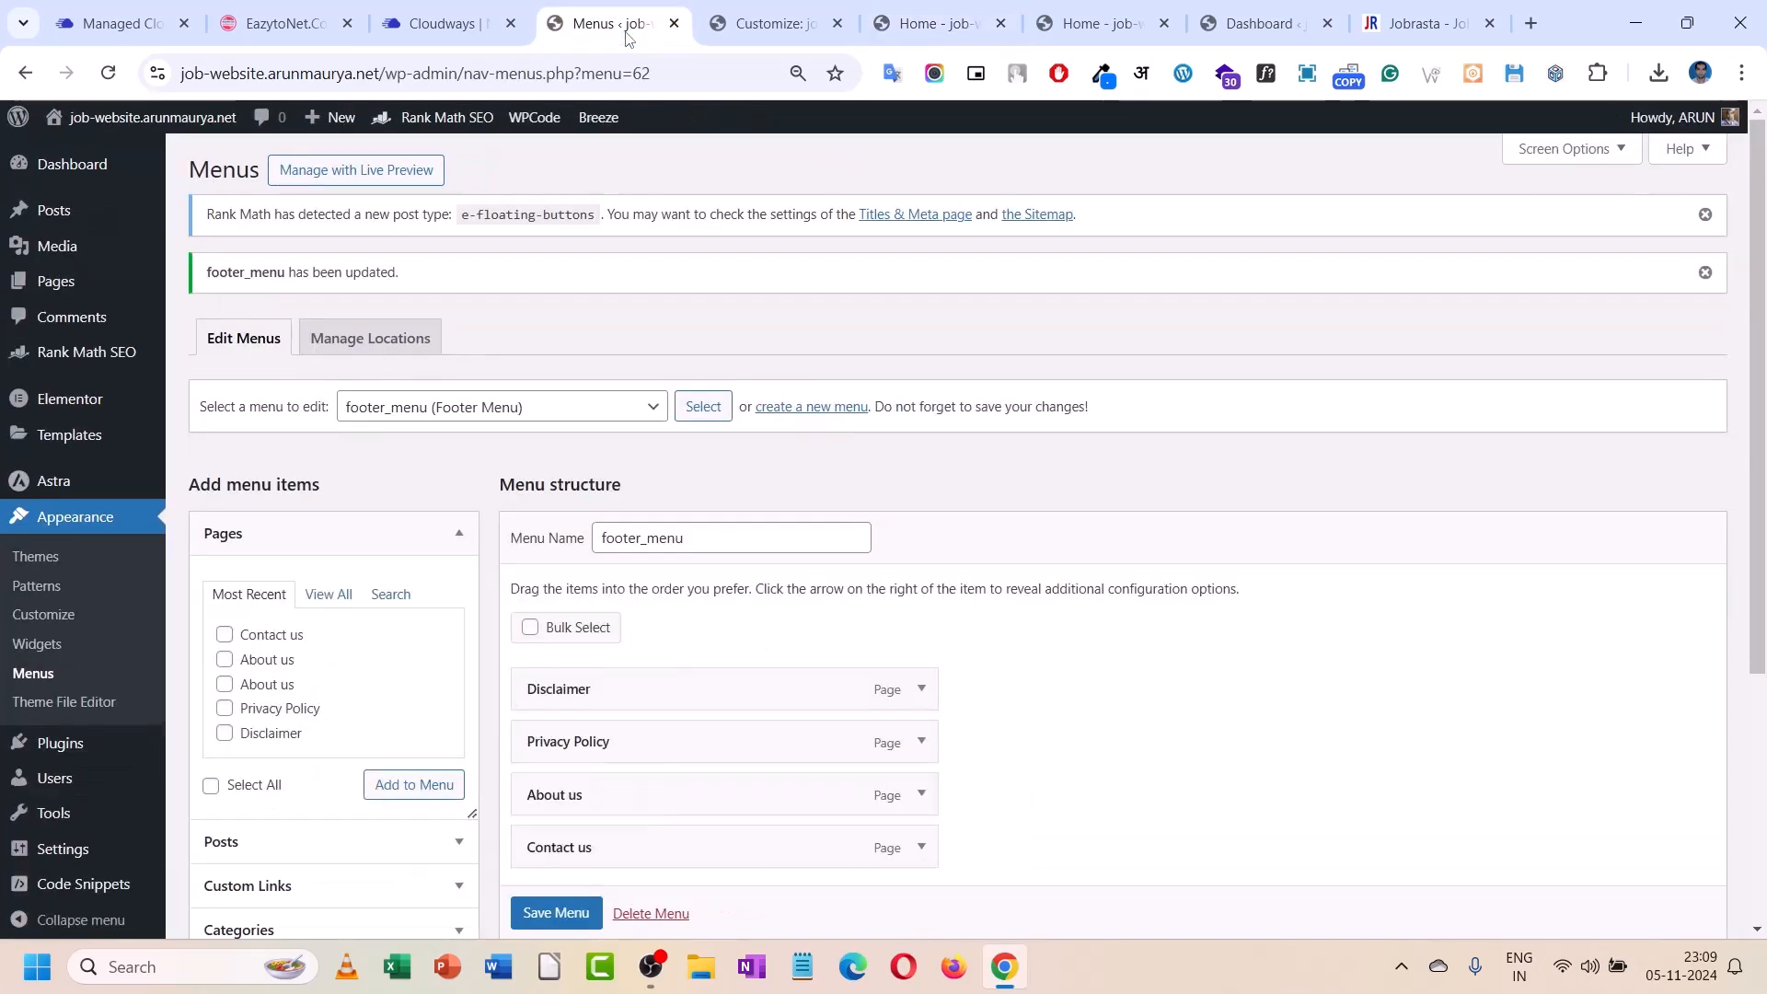
left_click(778, 8)
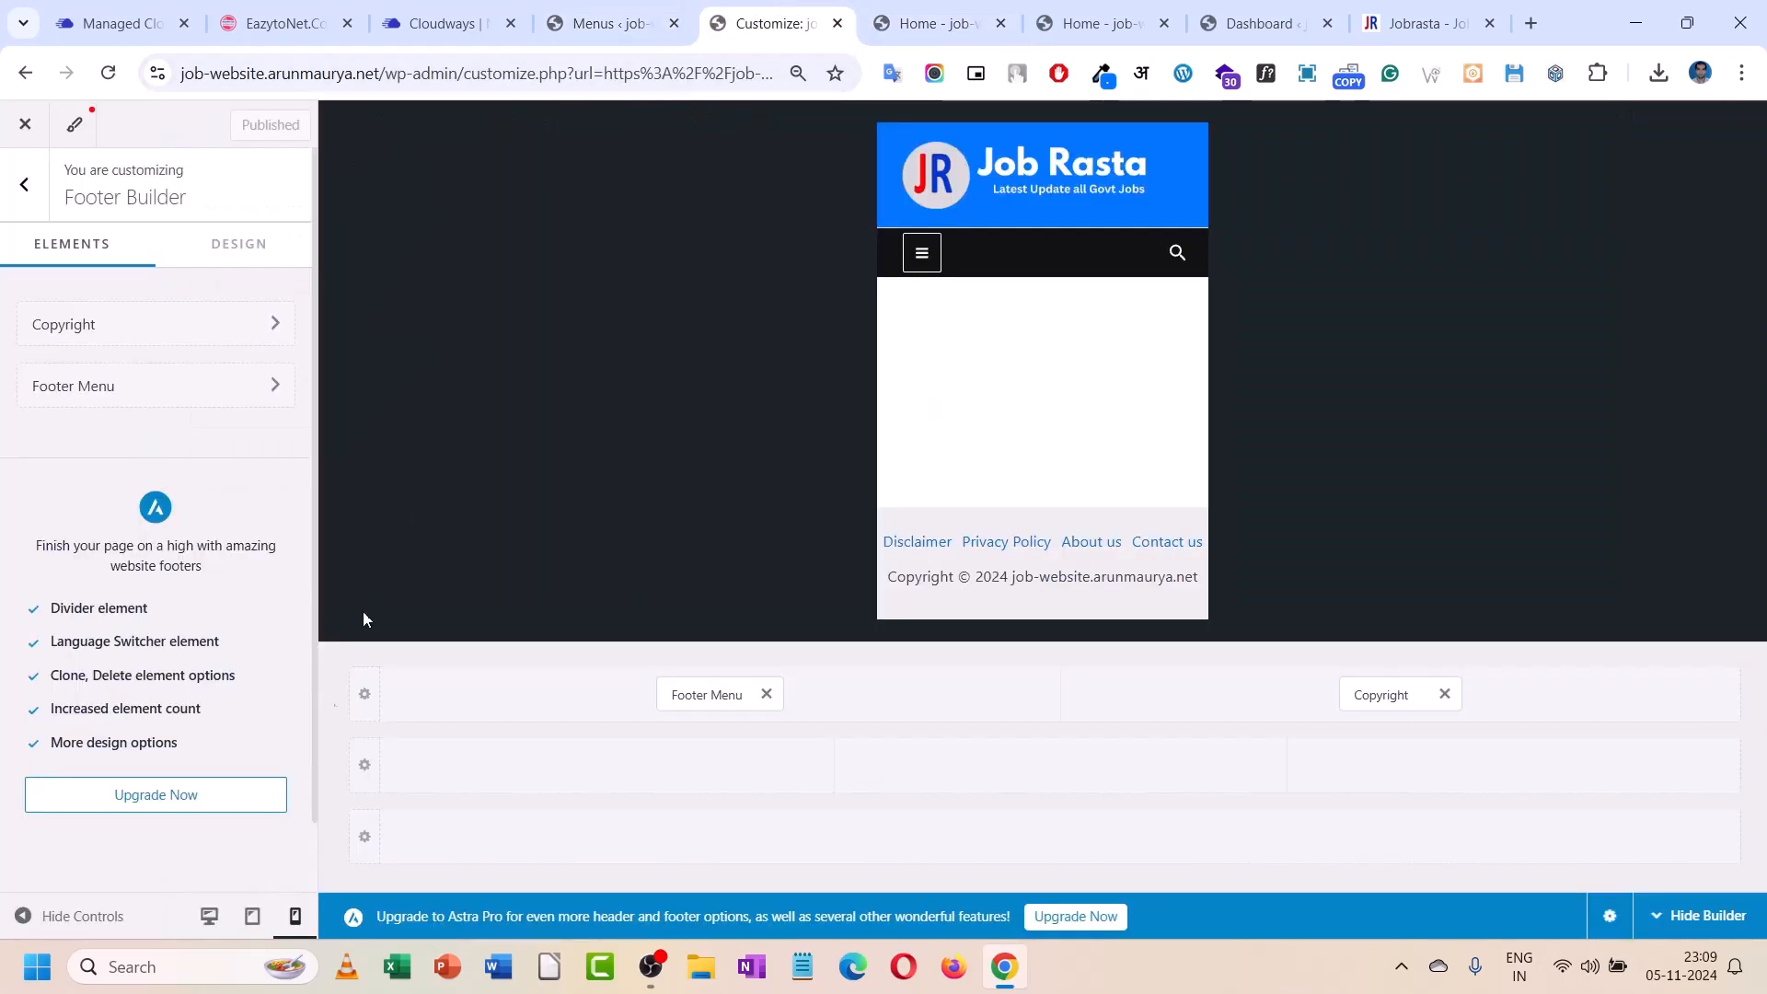
left_click(245, 917)
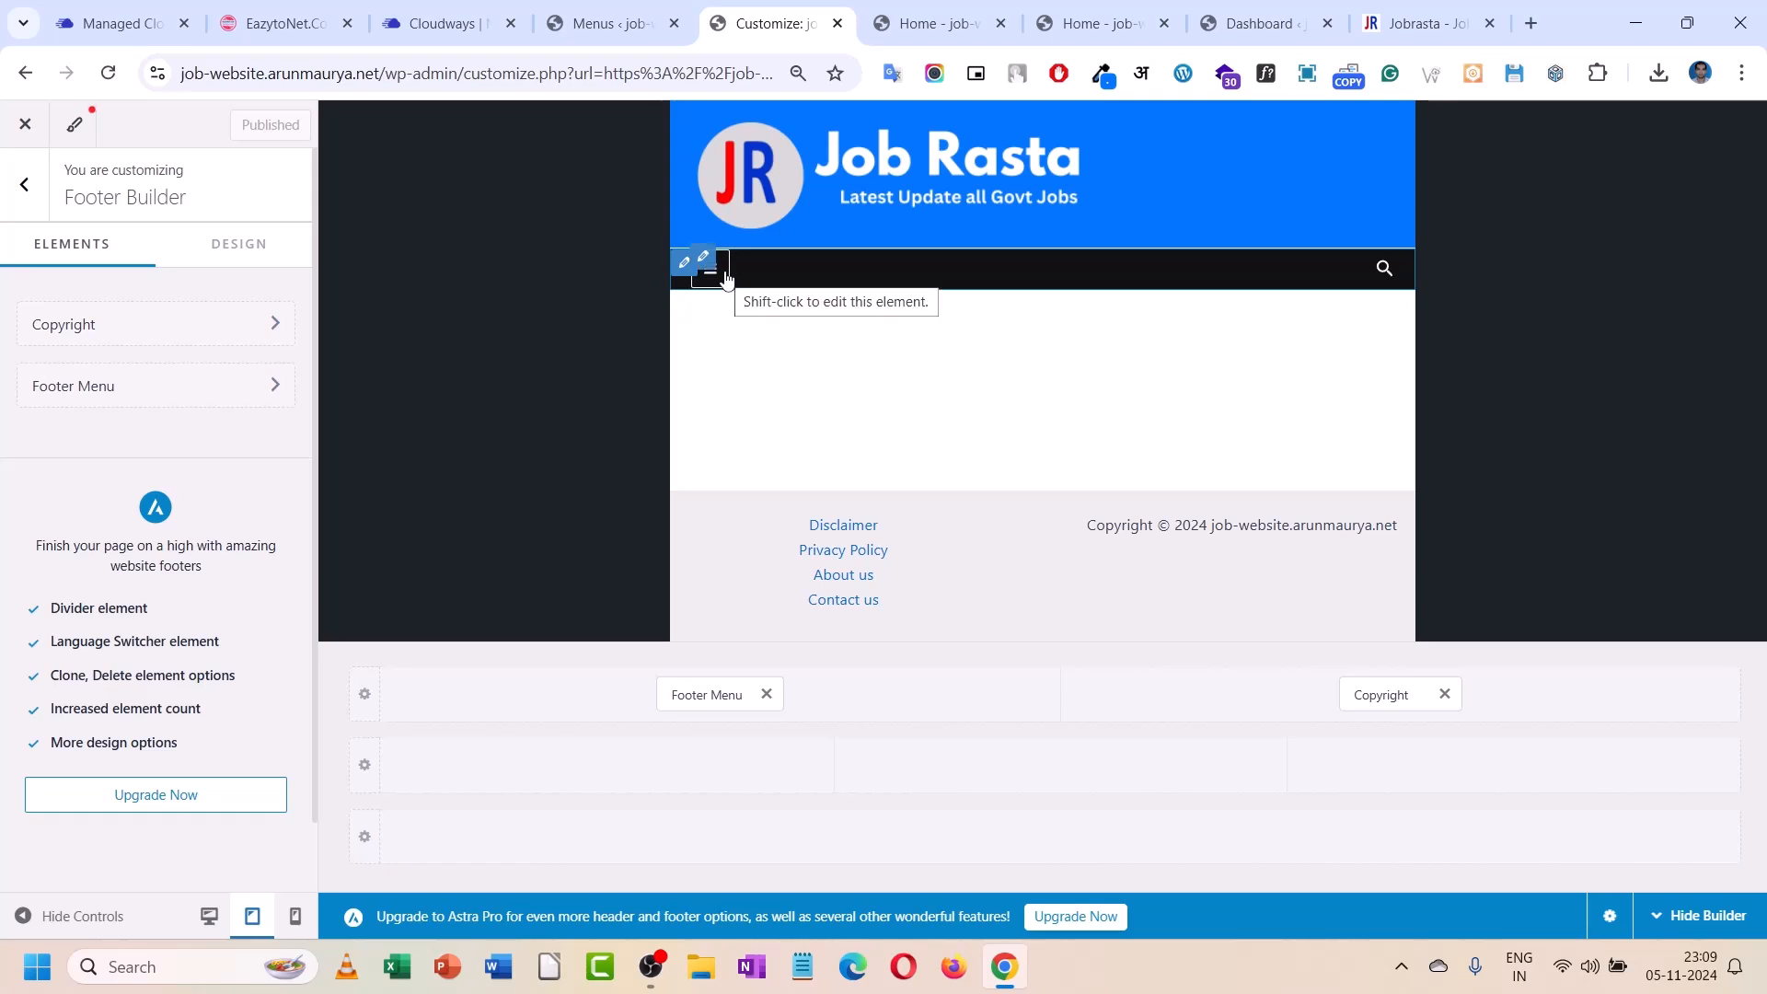
left_click(218, 926)
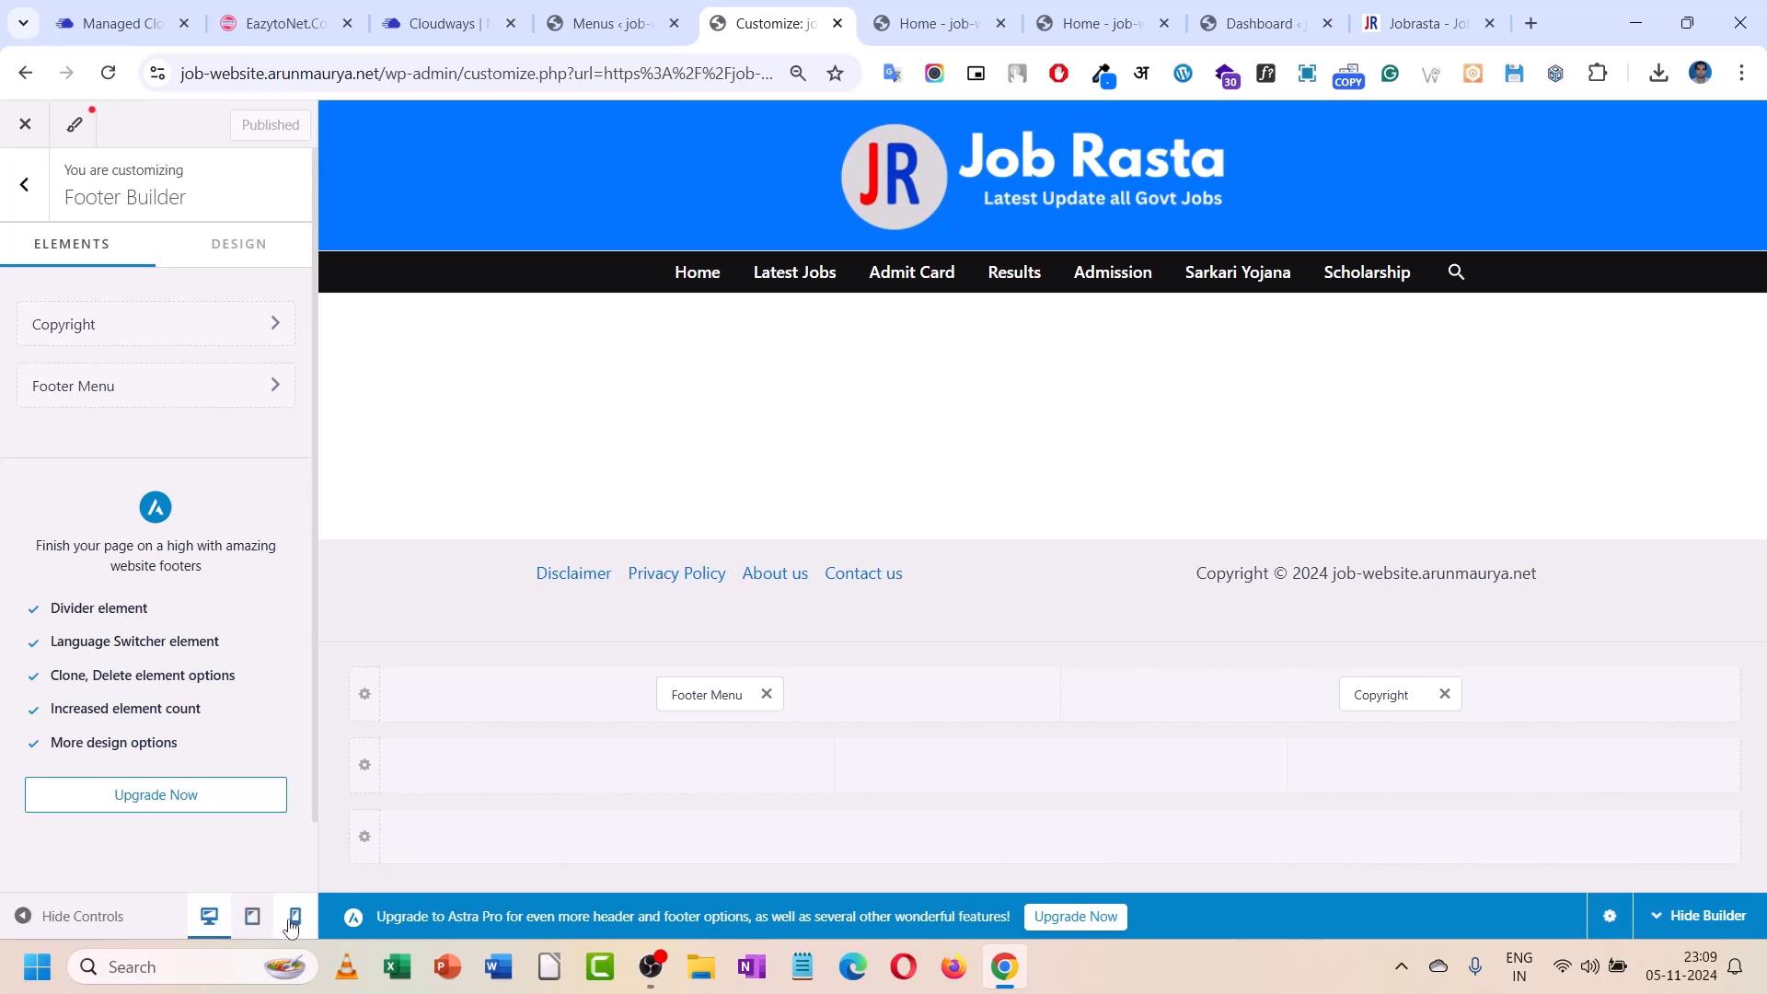
- Switch to the live home page and open the Home page for editing in WordPress
left_click(934, 23)
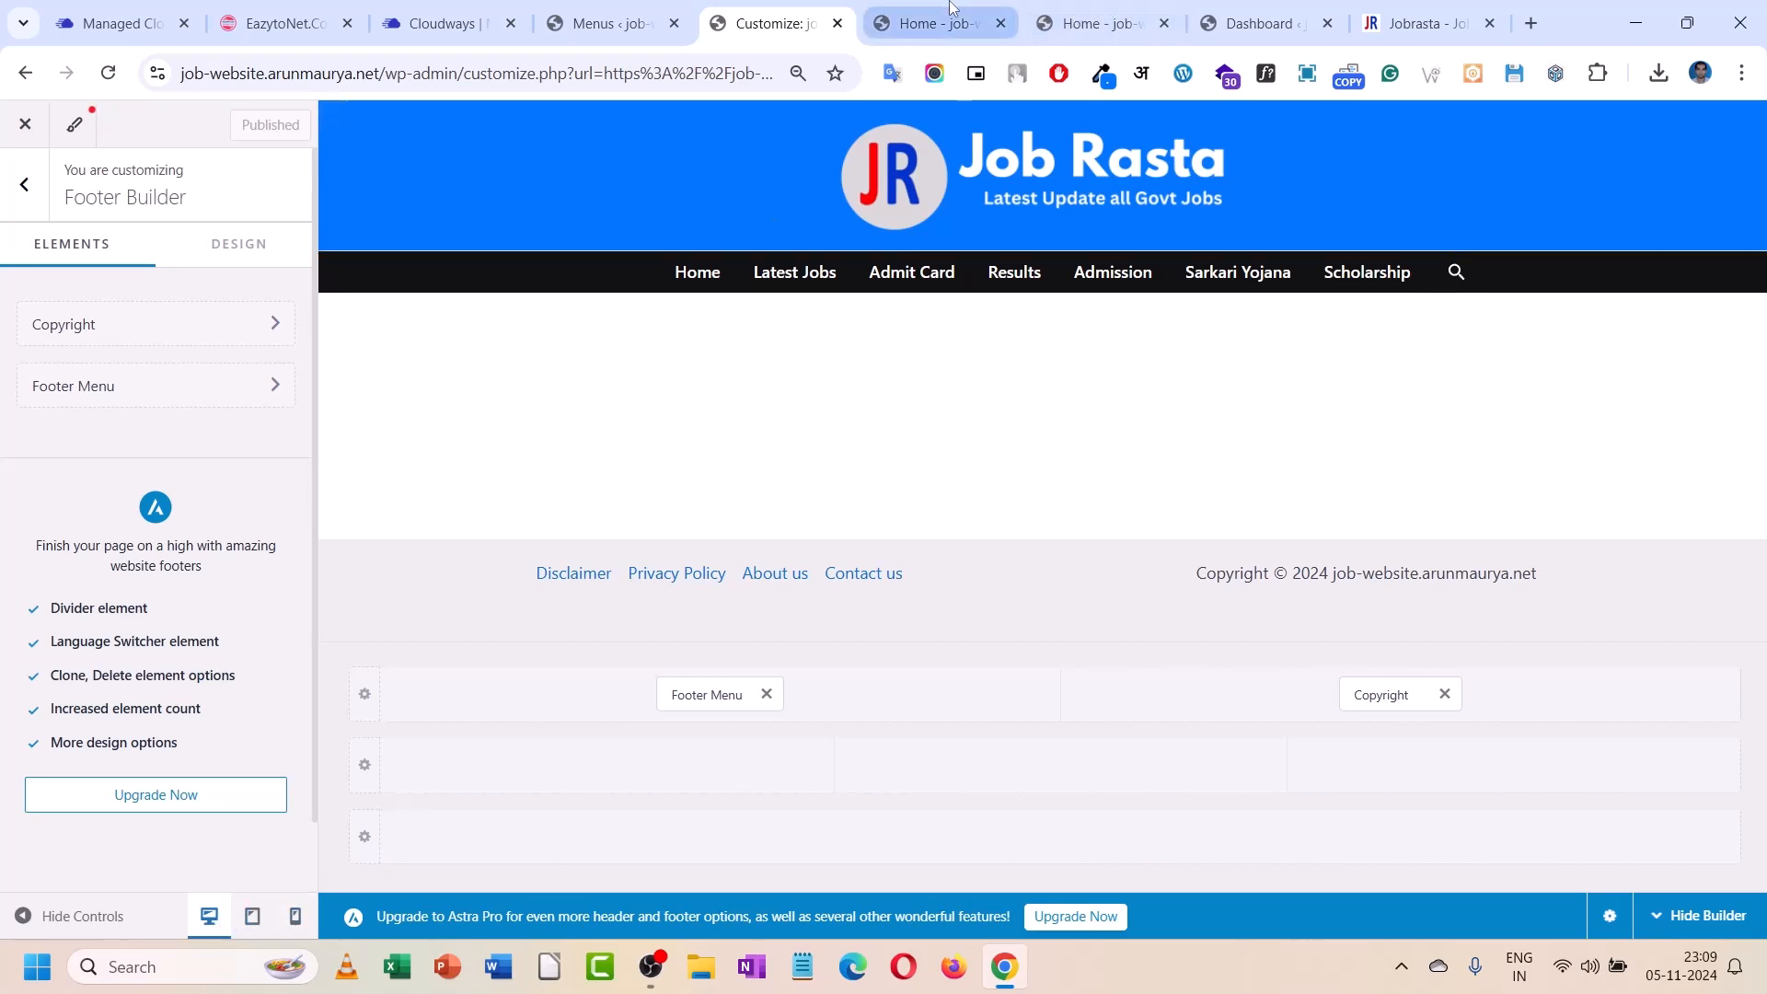
left_click(852, 237)
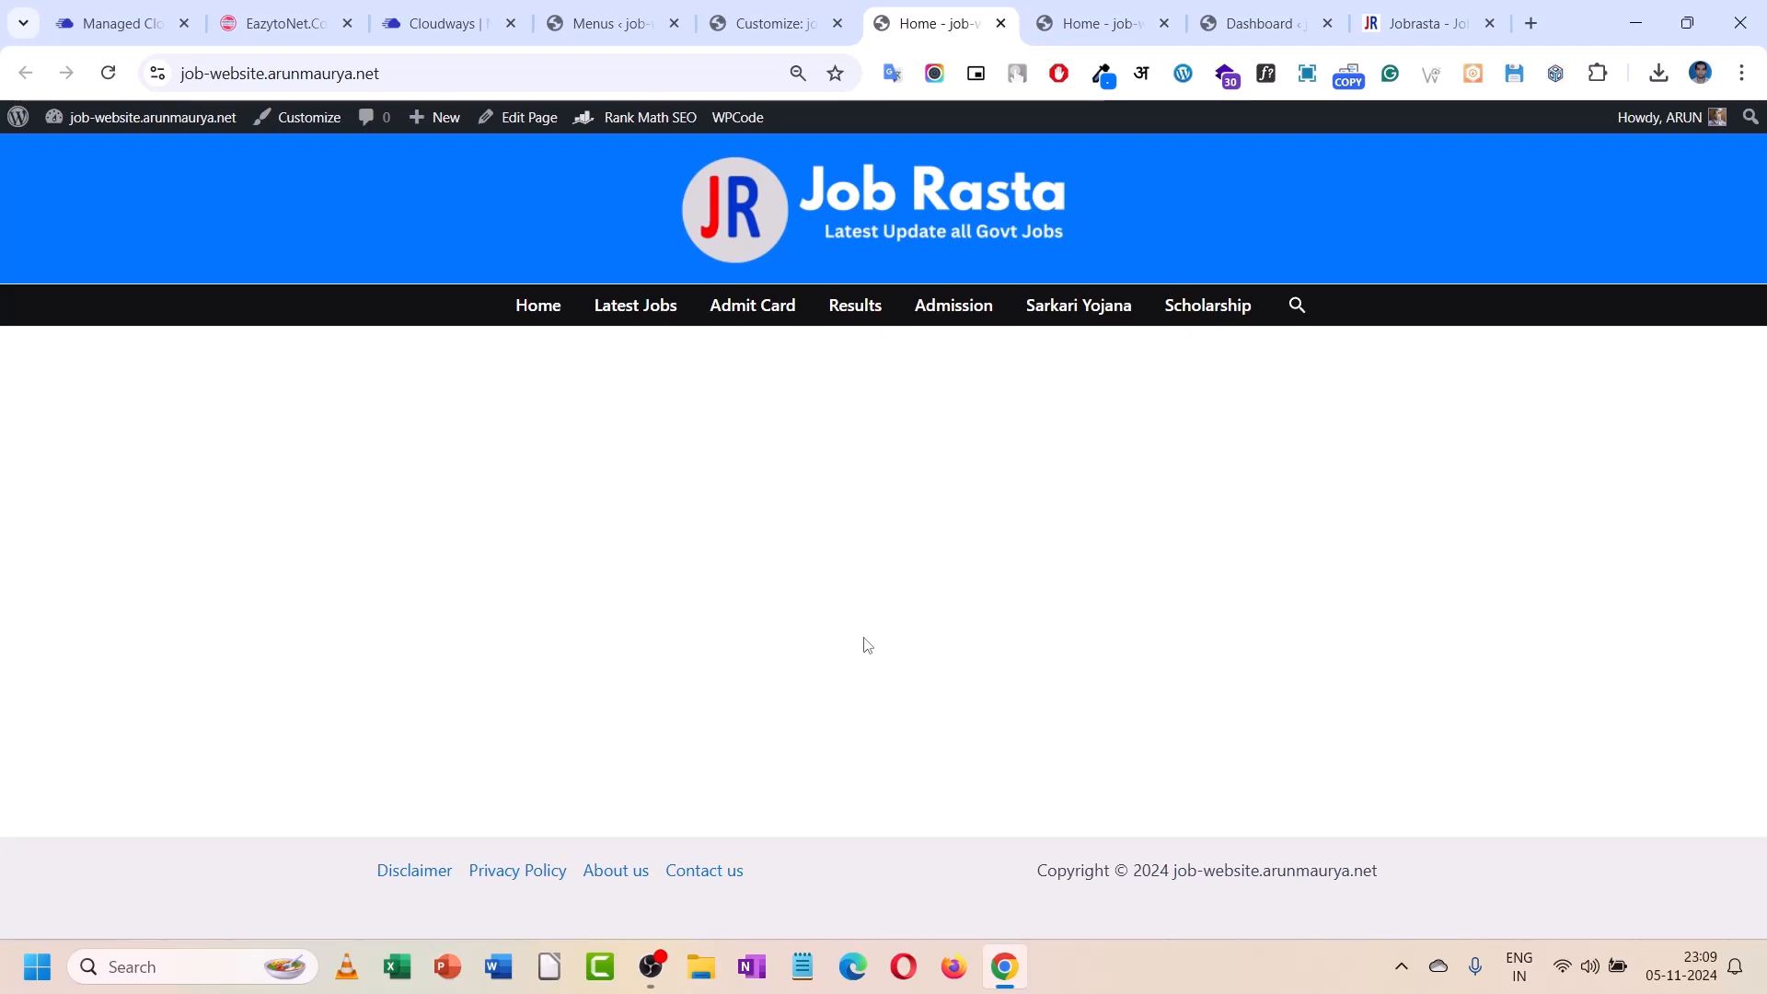
left_click(539, 122)
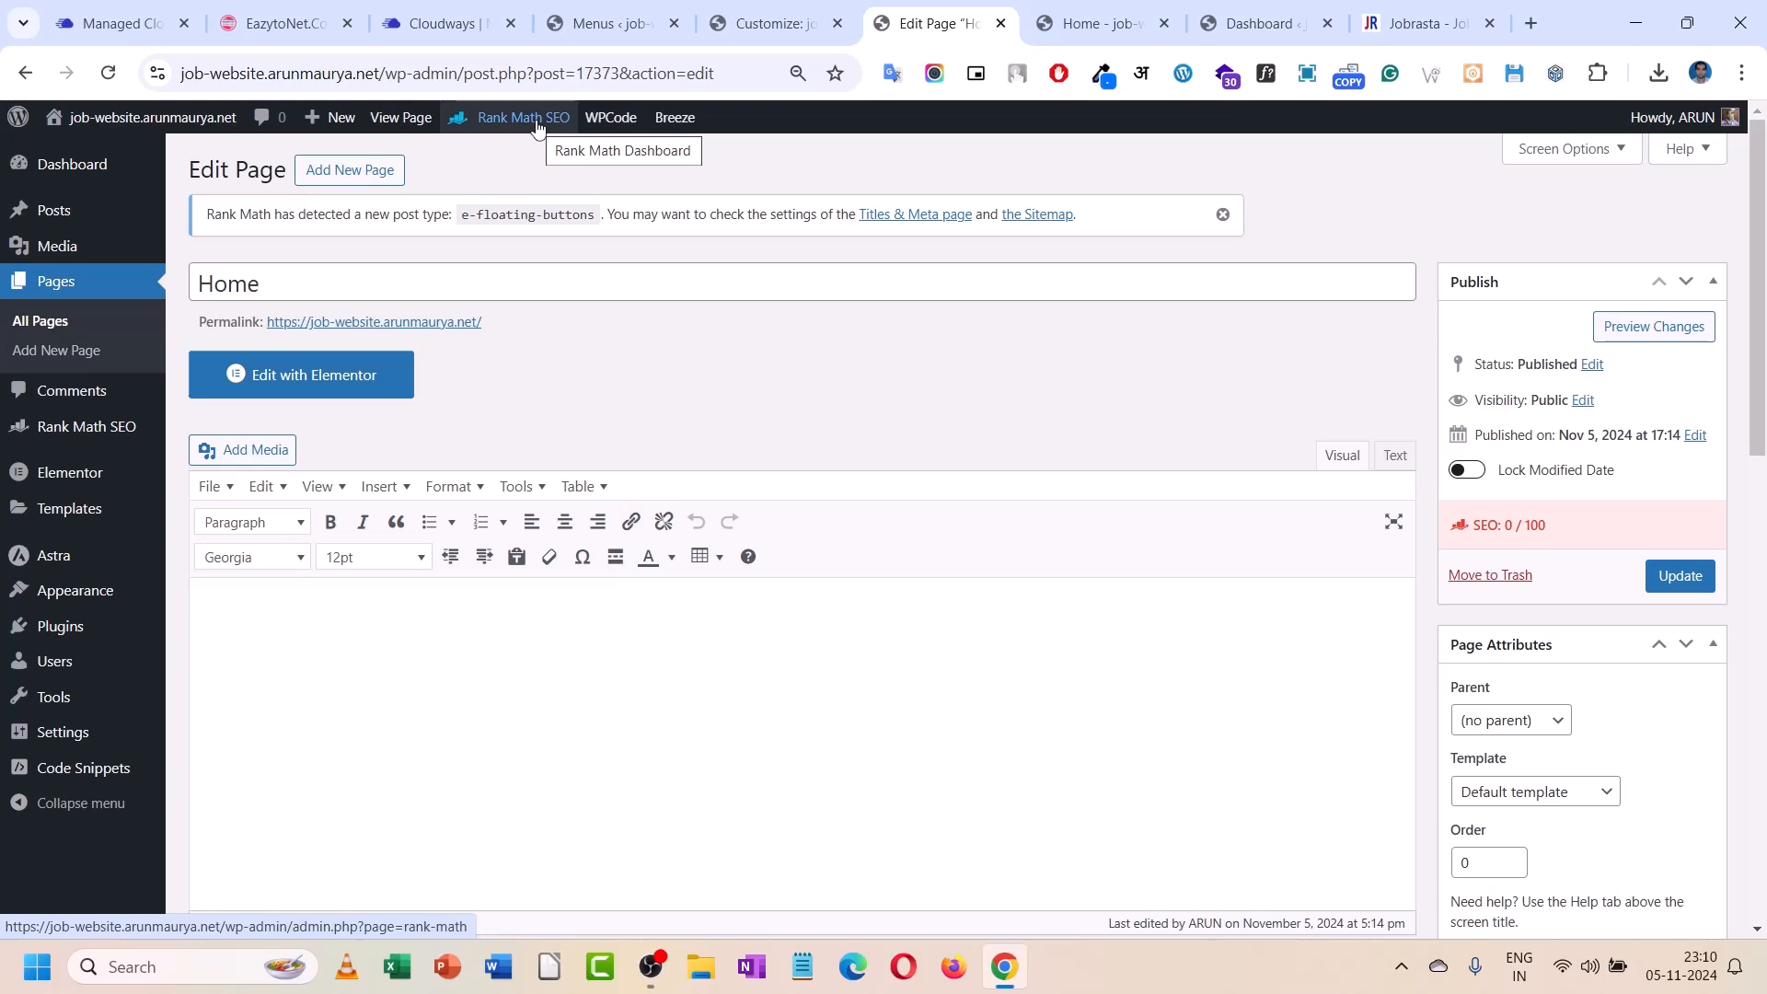
- Open the Home page in the Elementor editor, skip the notification, and close the Structure window
left_click(347, 378)
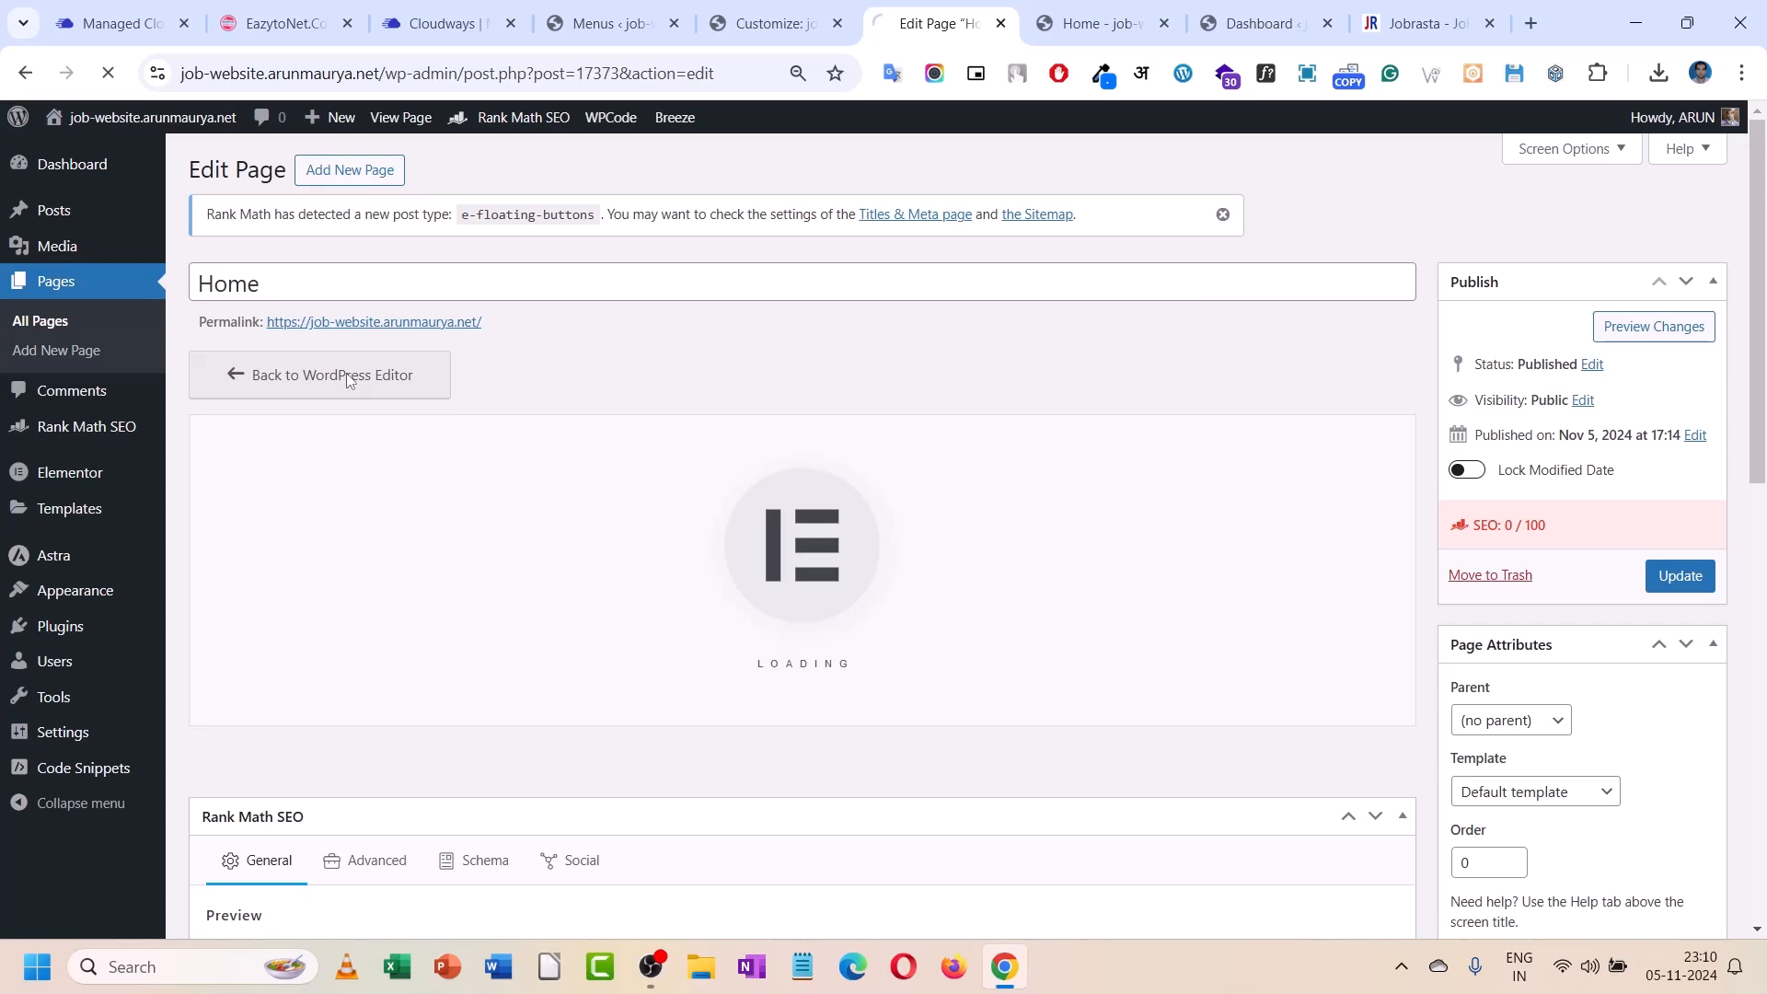
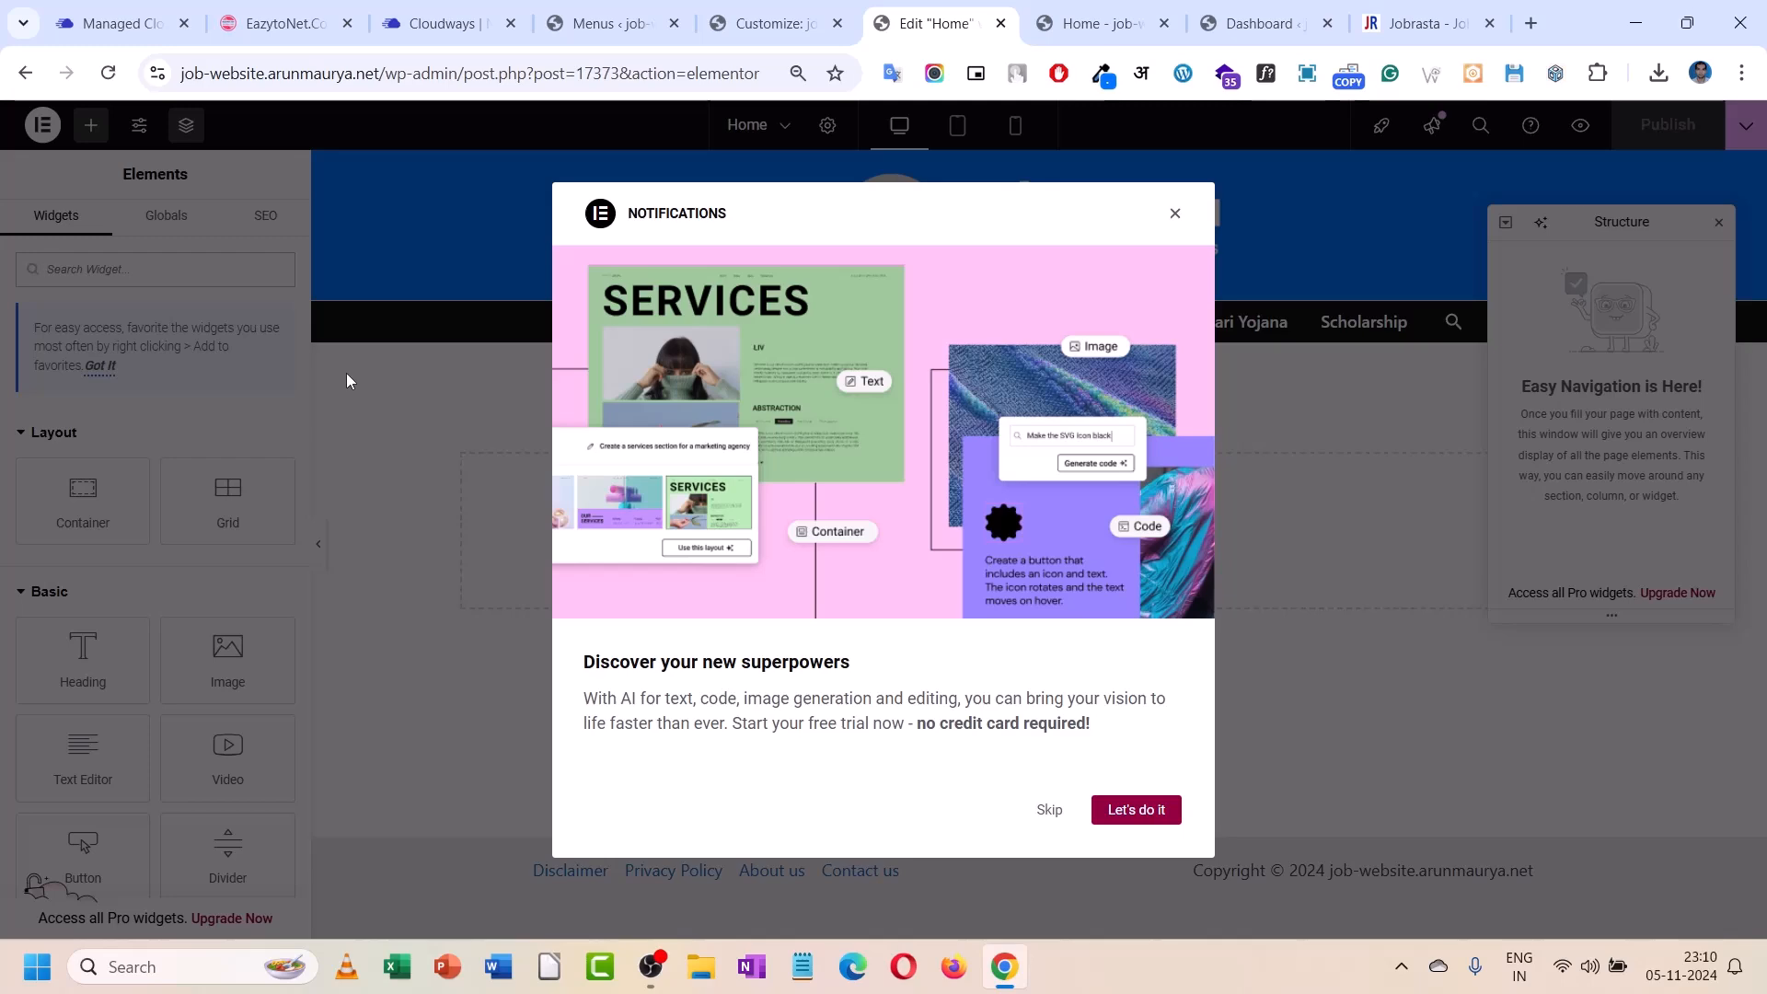
left_click(1041, 822)
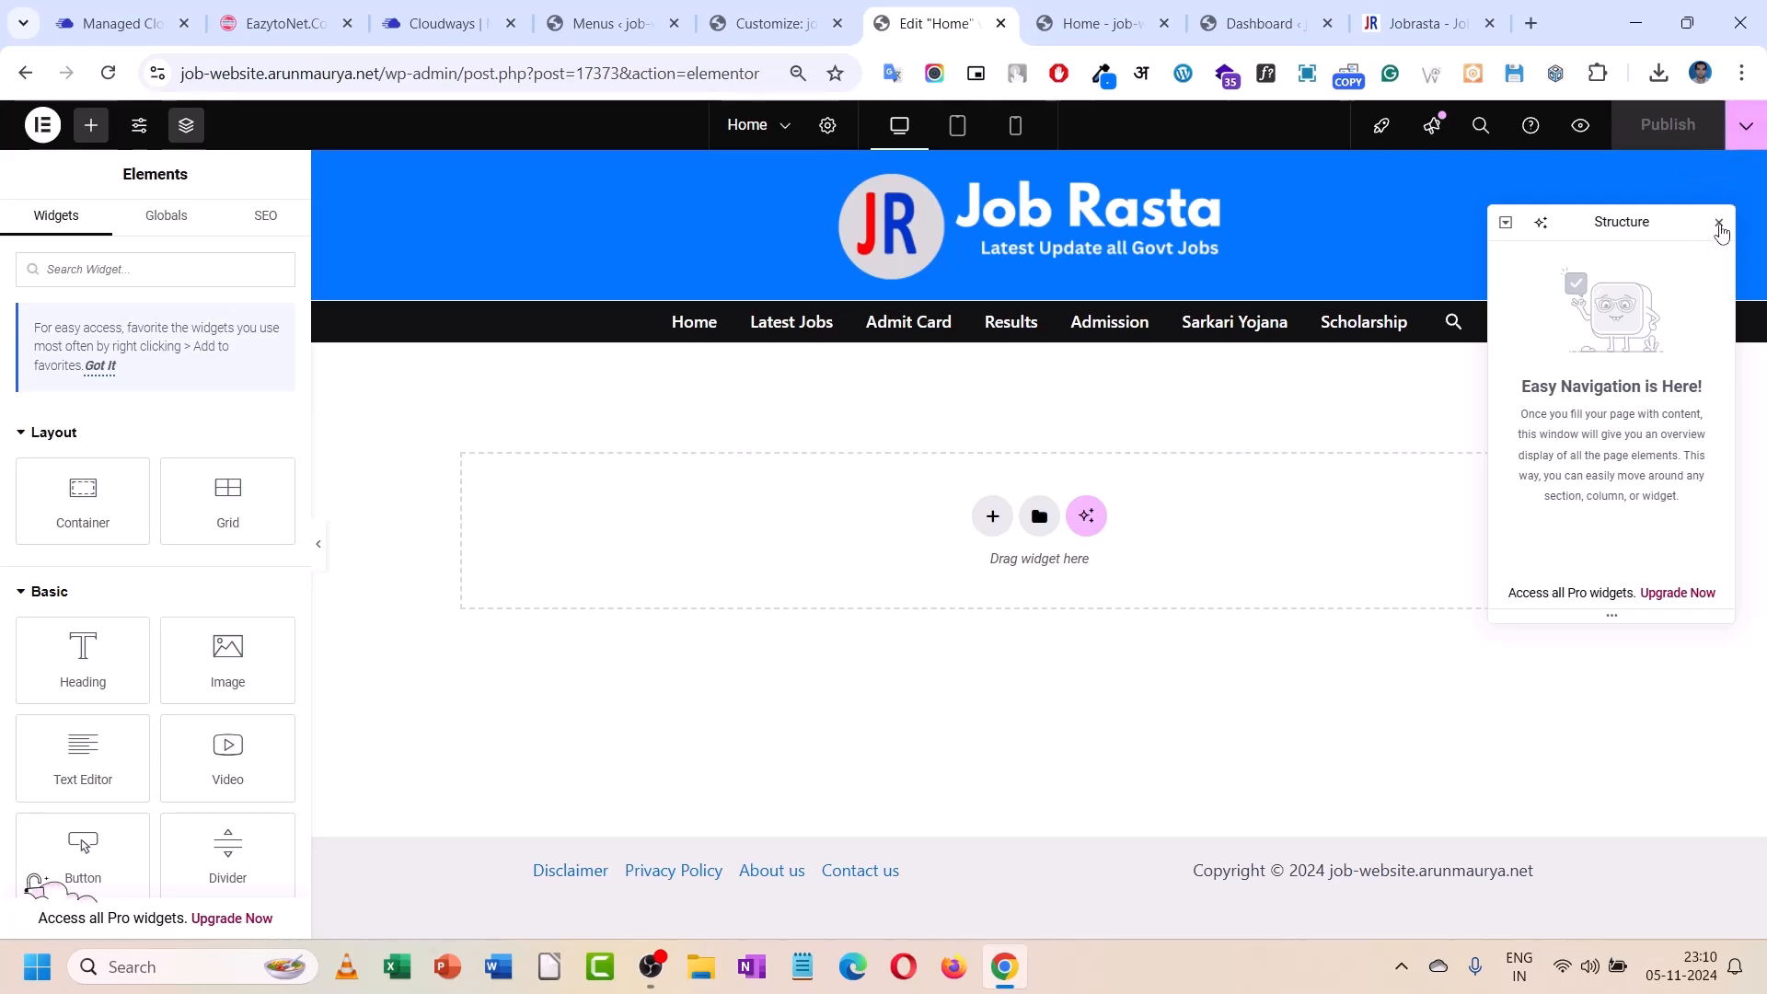
left_click(1719, 223)
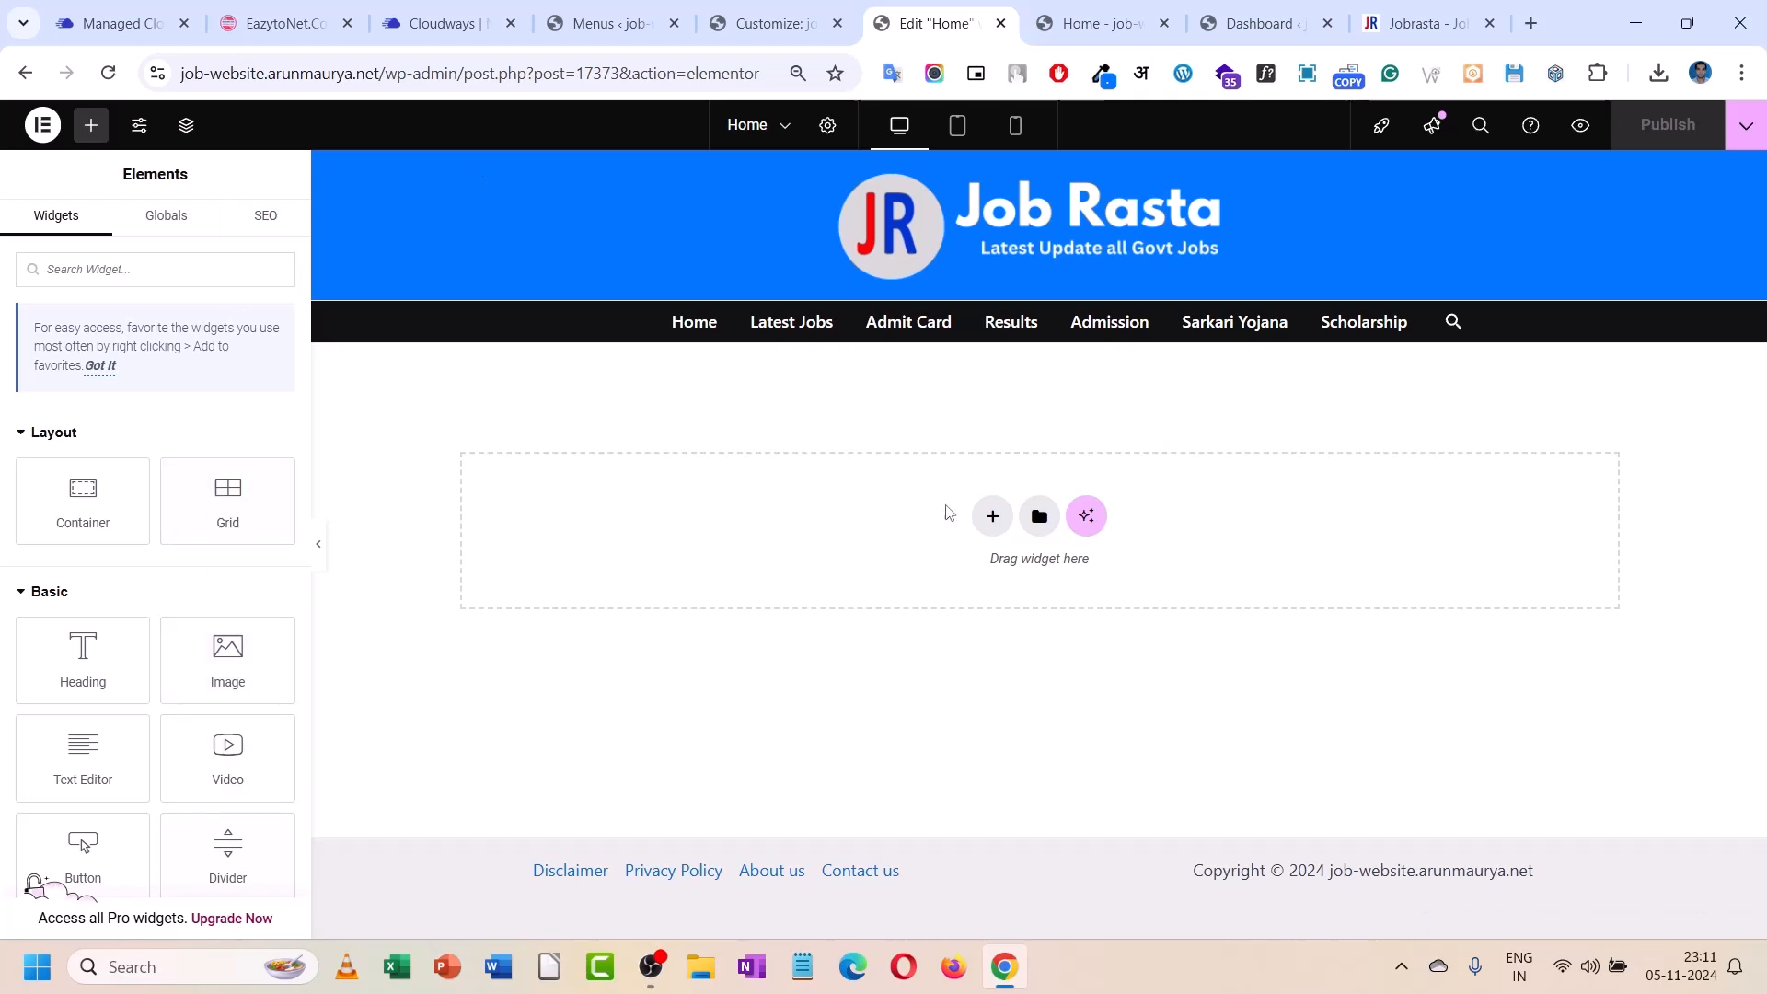
- Add a Flexbox container with two equal columns to the empty page
left_click(992, 517)
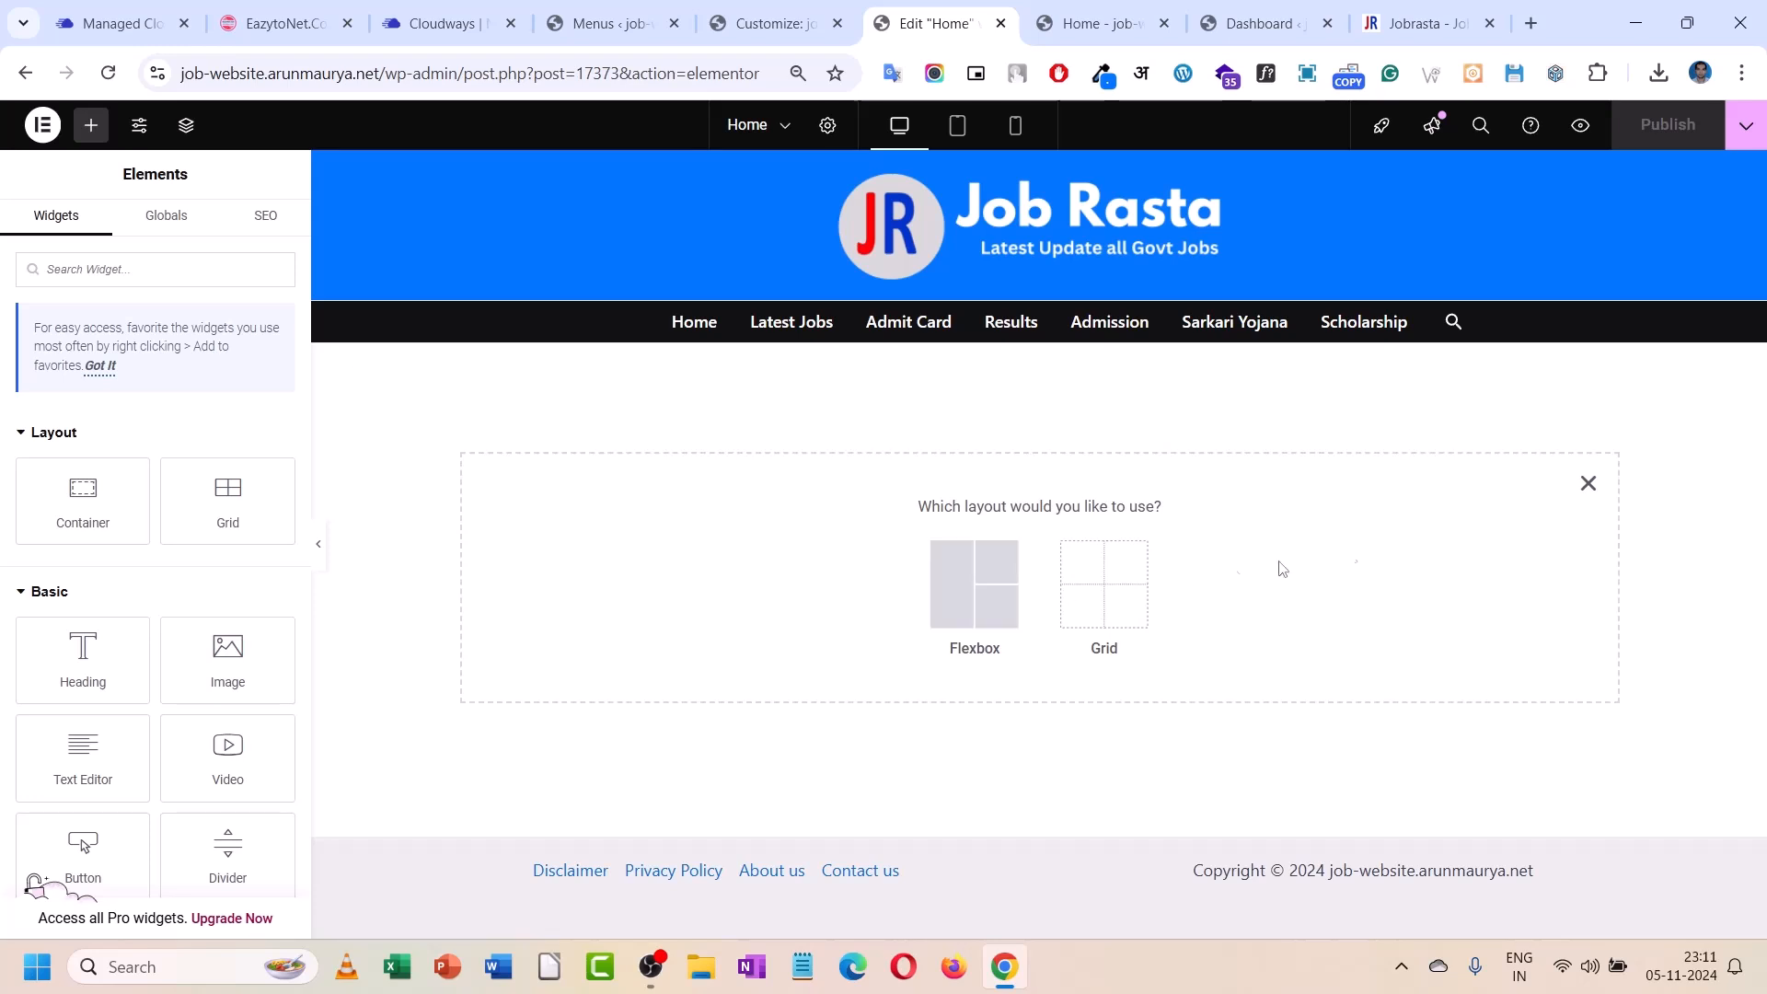
left_click(1588, 483)
left_click(1746, 134)
left_click(1745, 135)
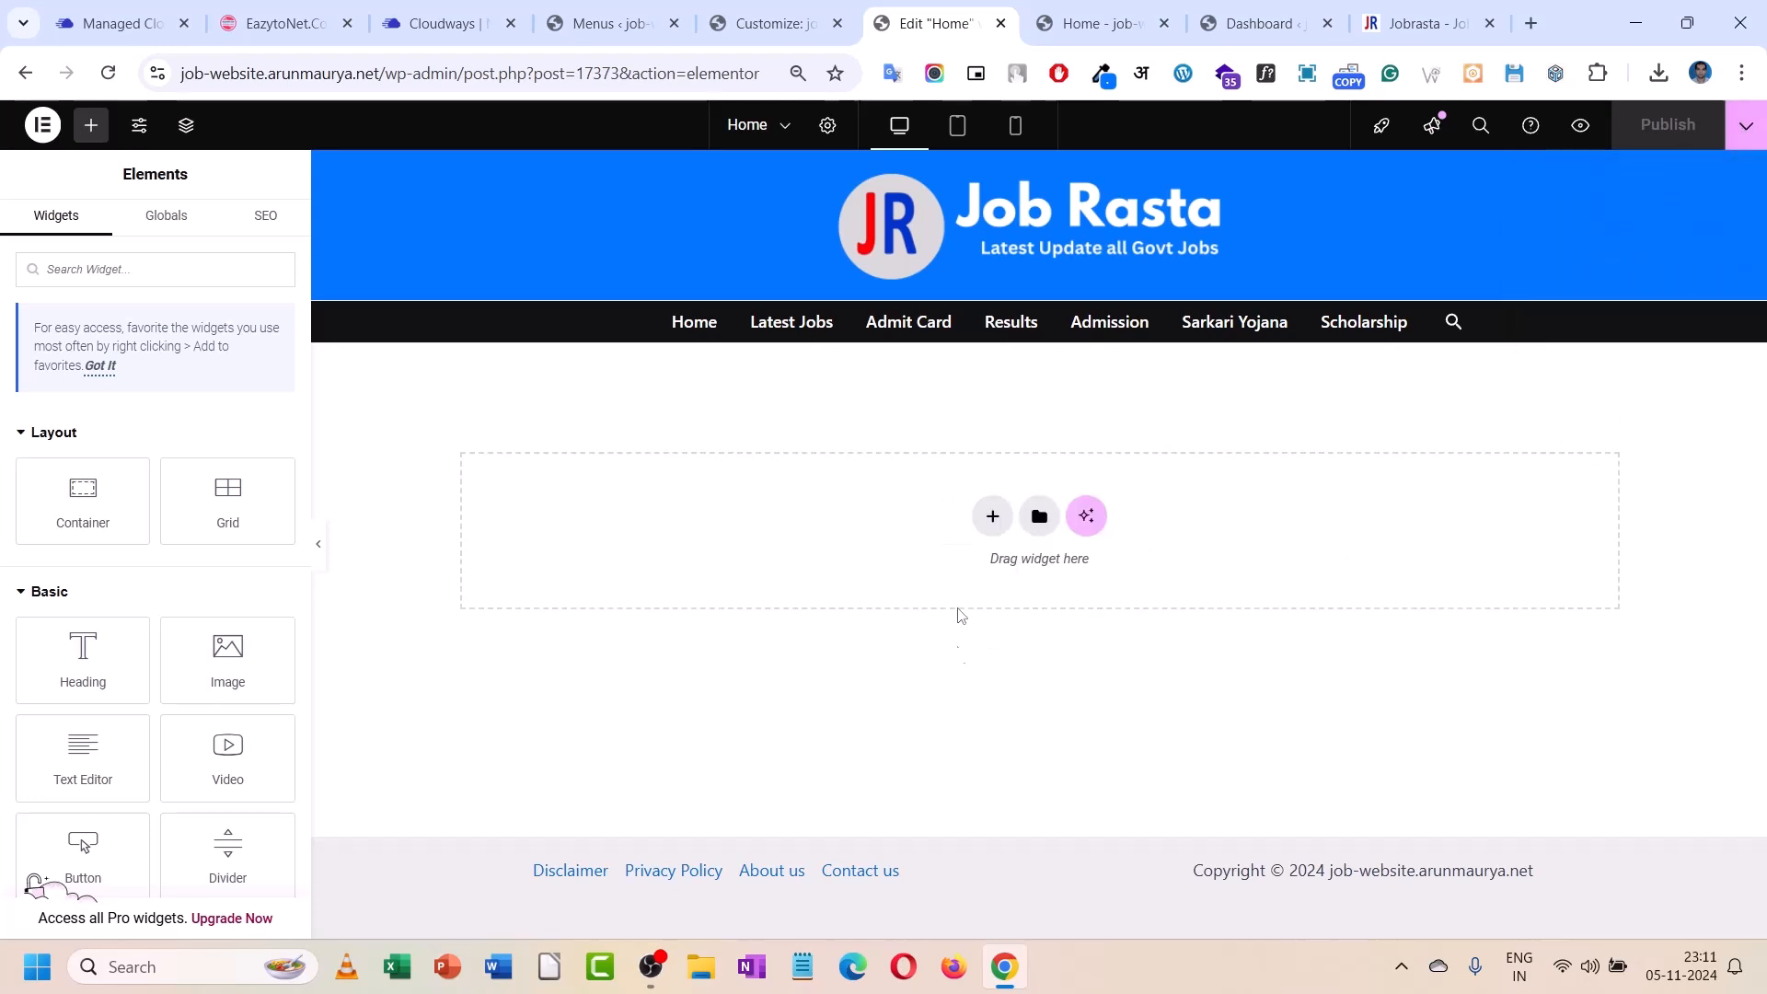
left_click(992, 516)
left_click(984, 587)
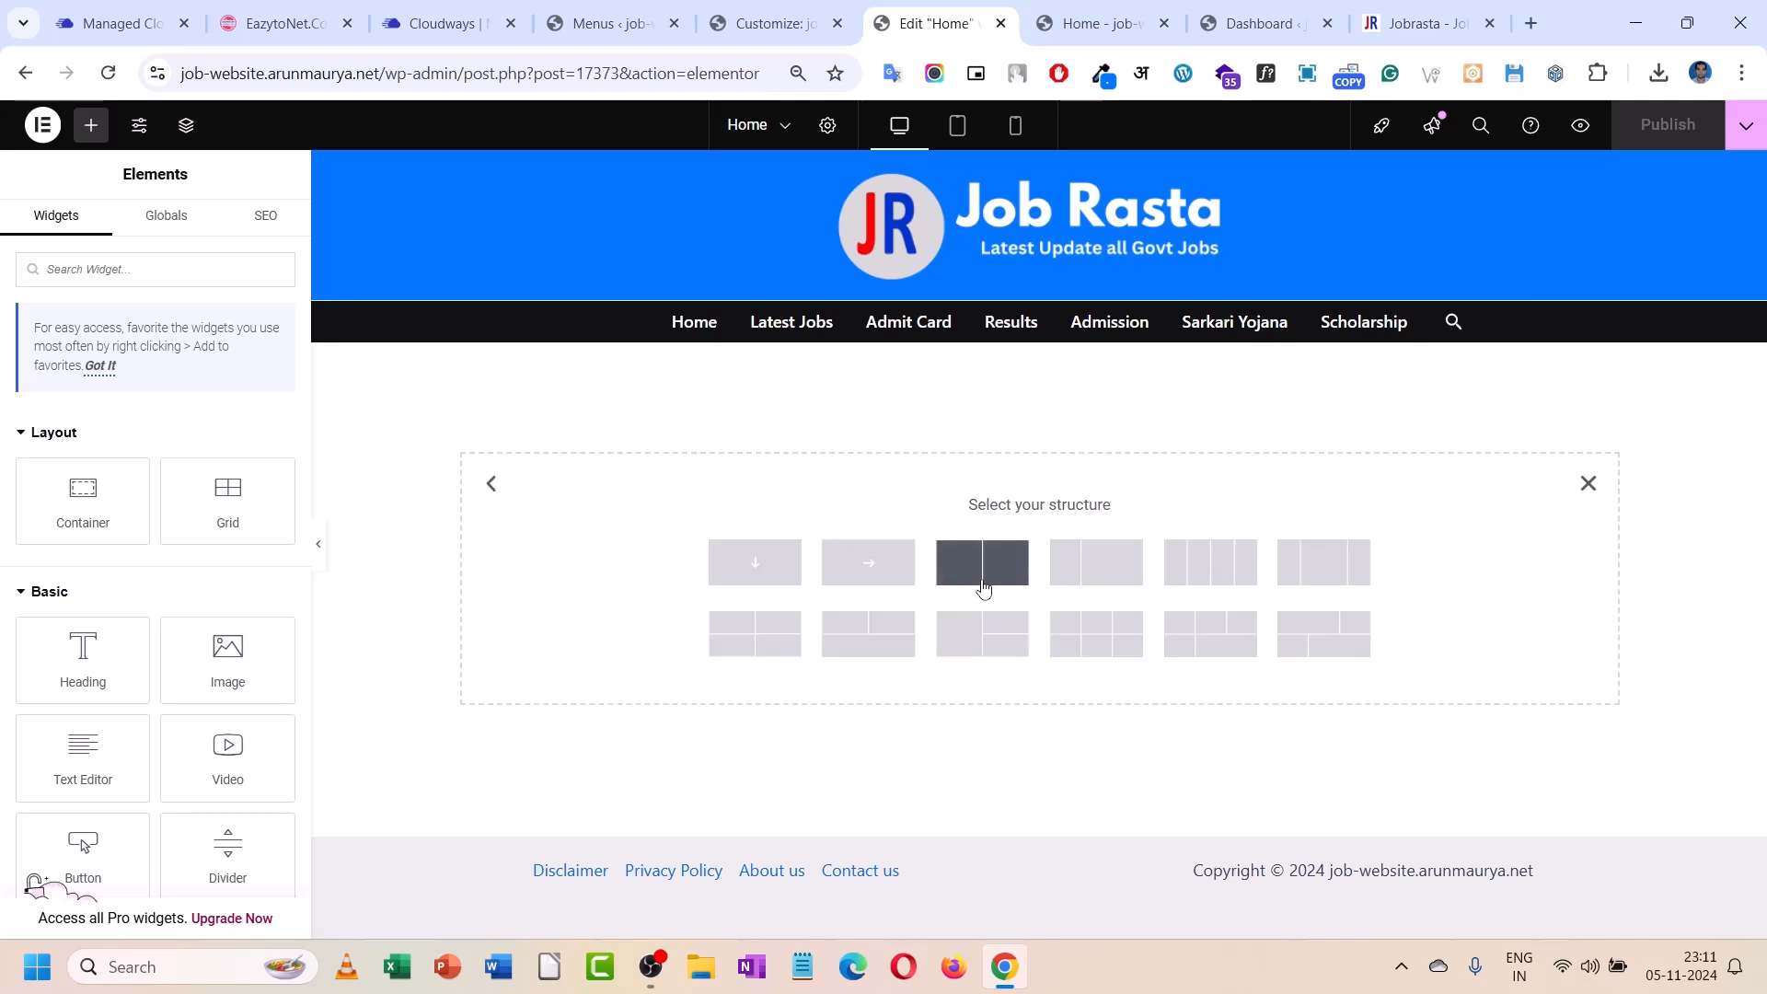
left_click(983, 587)
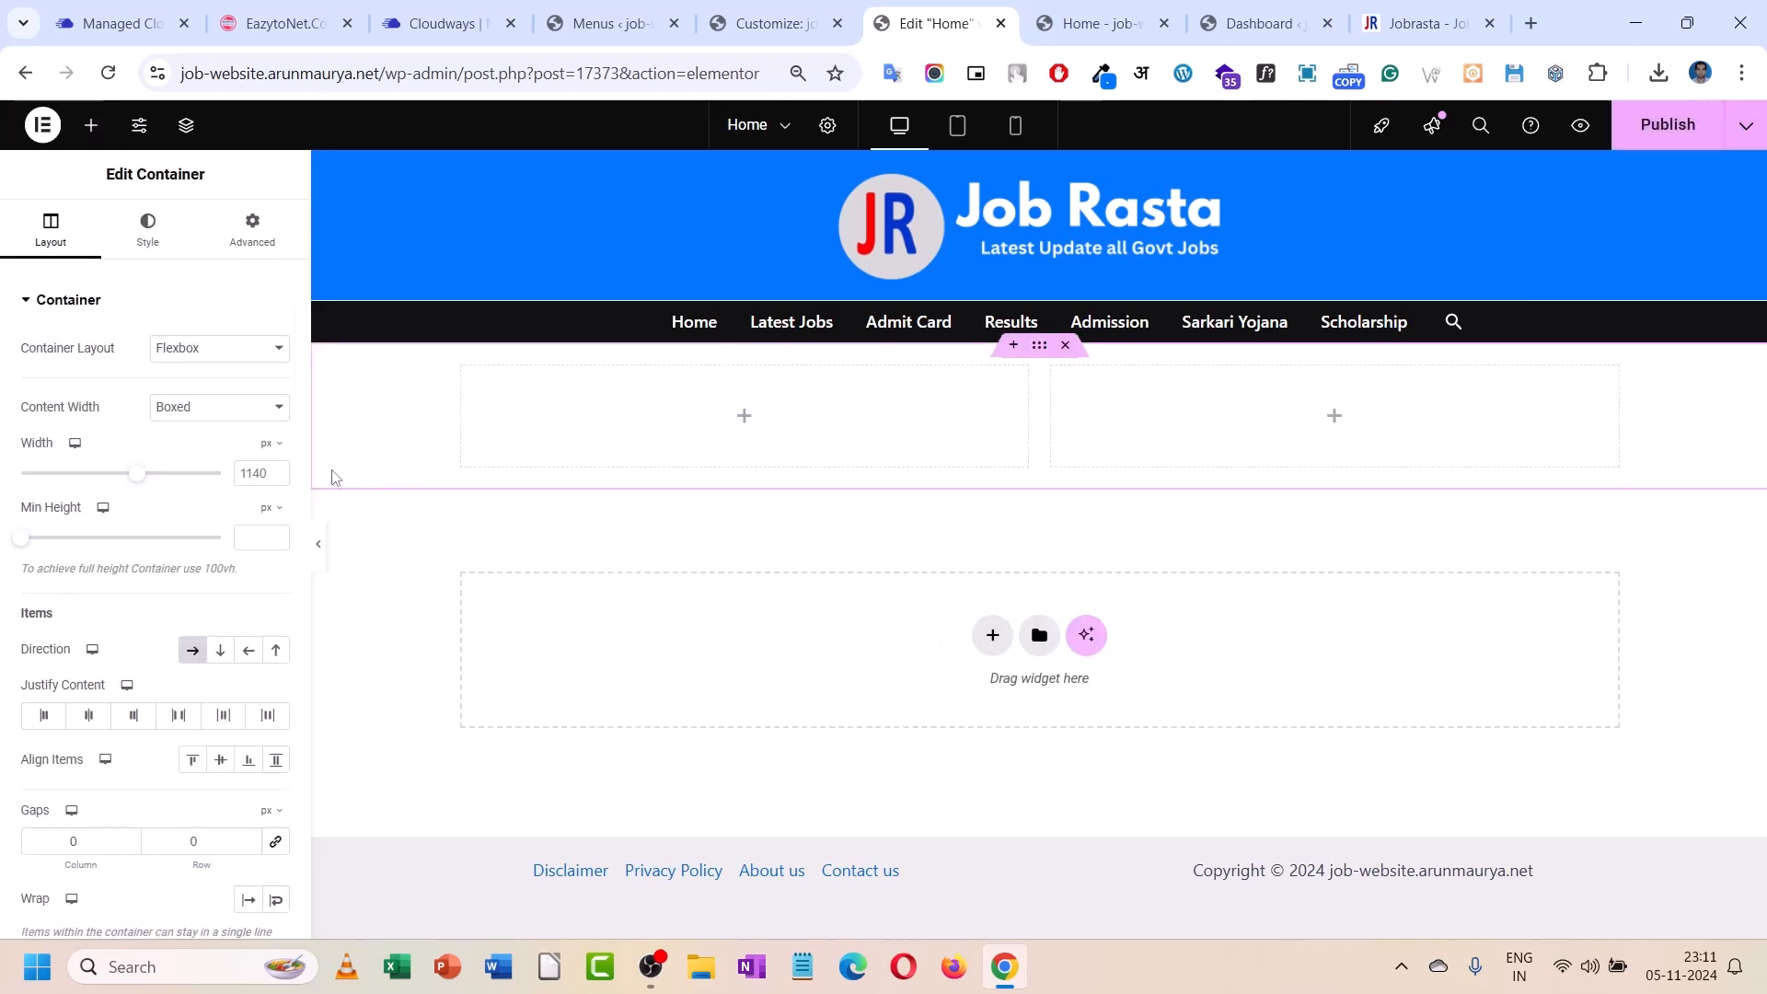
- Place an Image widget in the container's first column and a Heading widget in the second
left_click(91, 125)
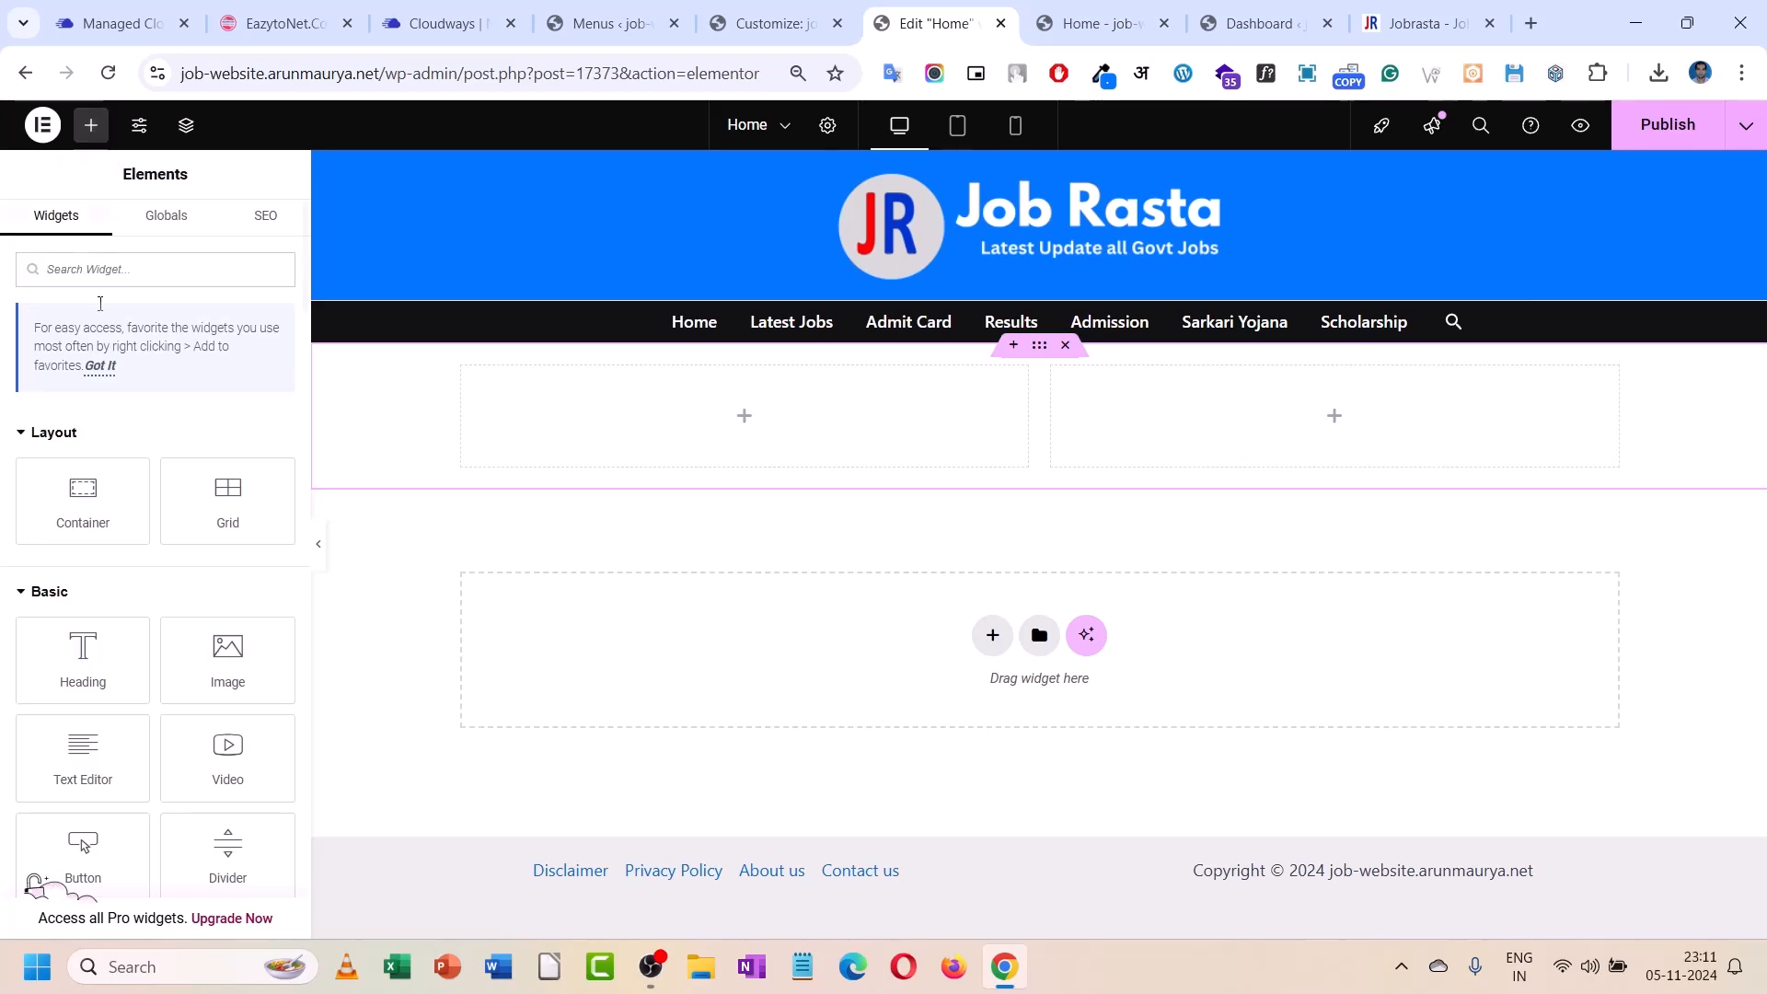
left_click_drag(227, 659, 553, 437)
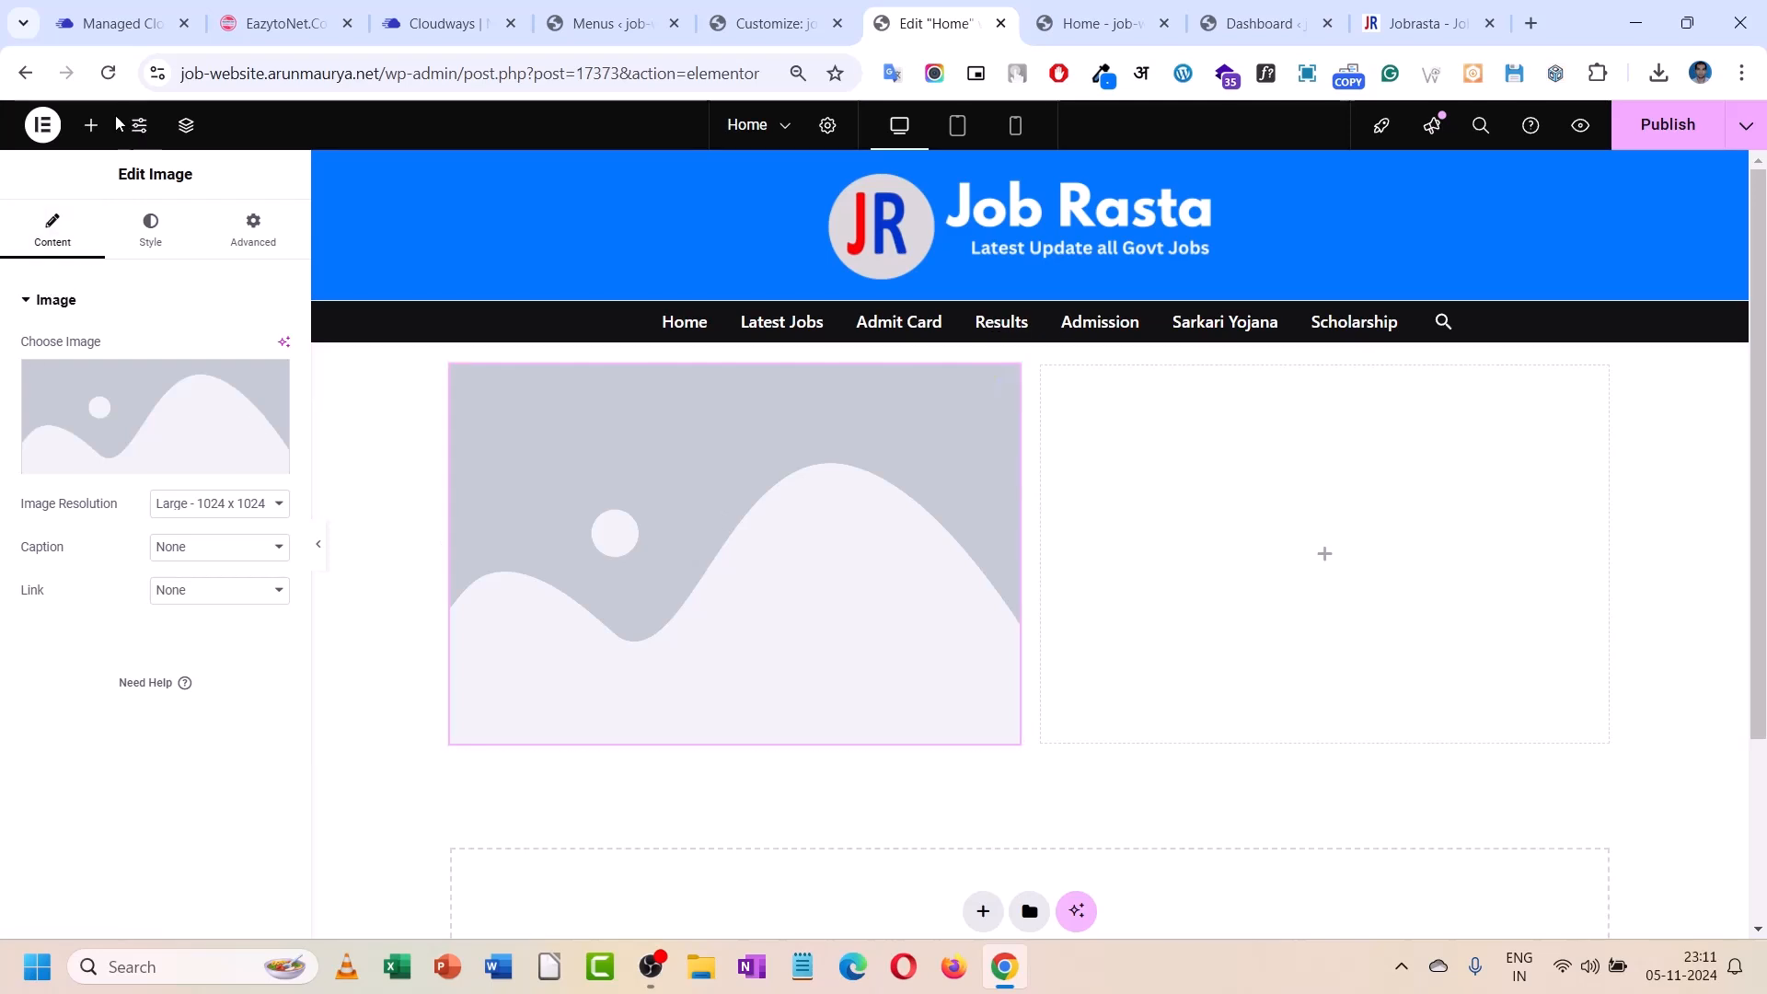
left_click(93, 125)
left_click_drag(83, 661, 1297, 611)
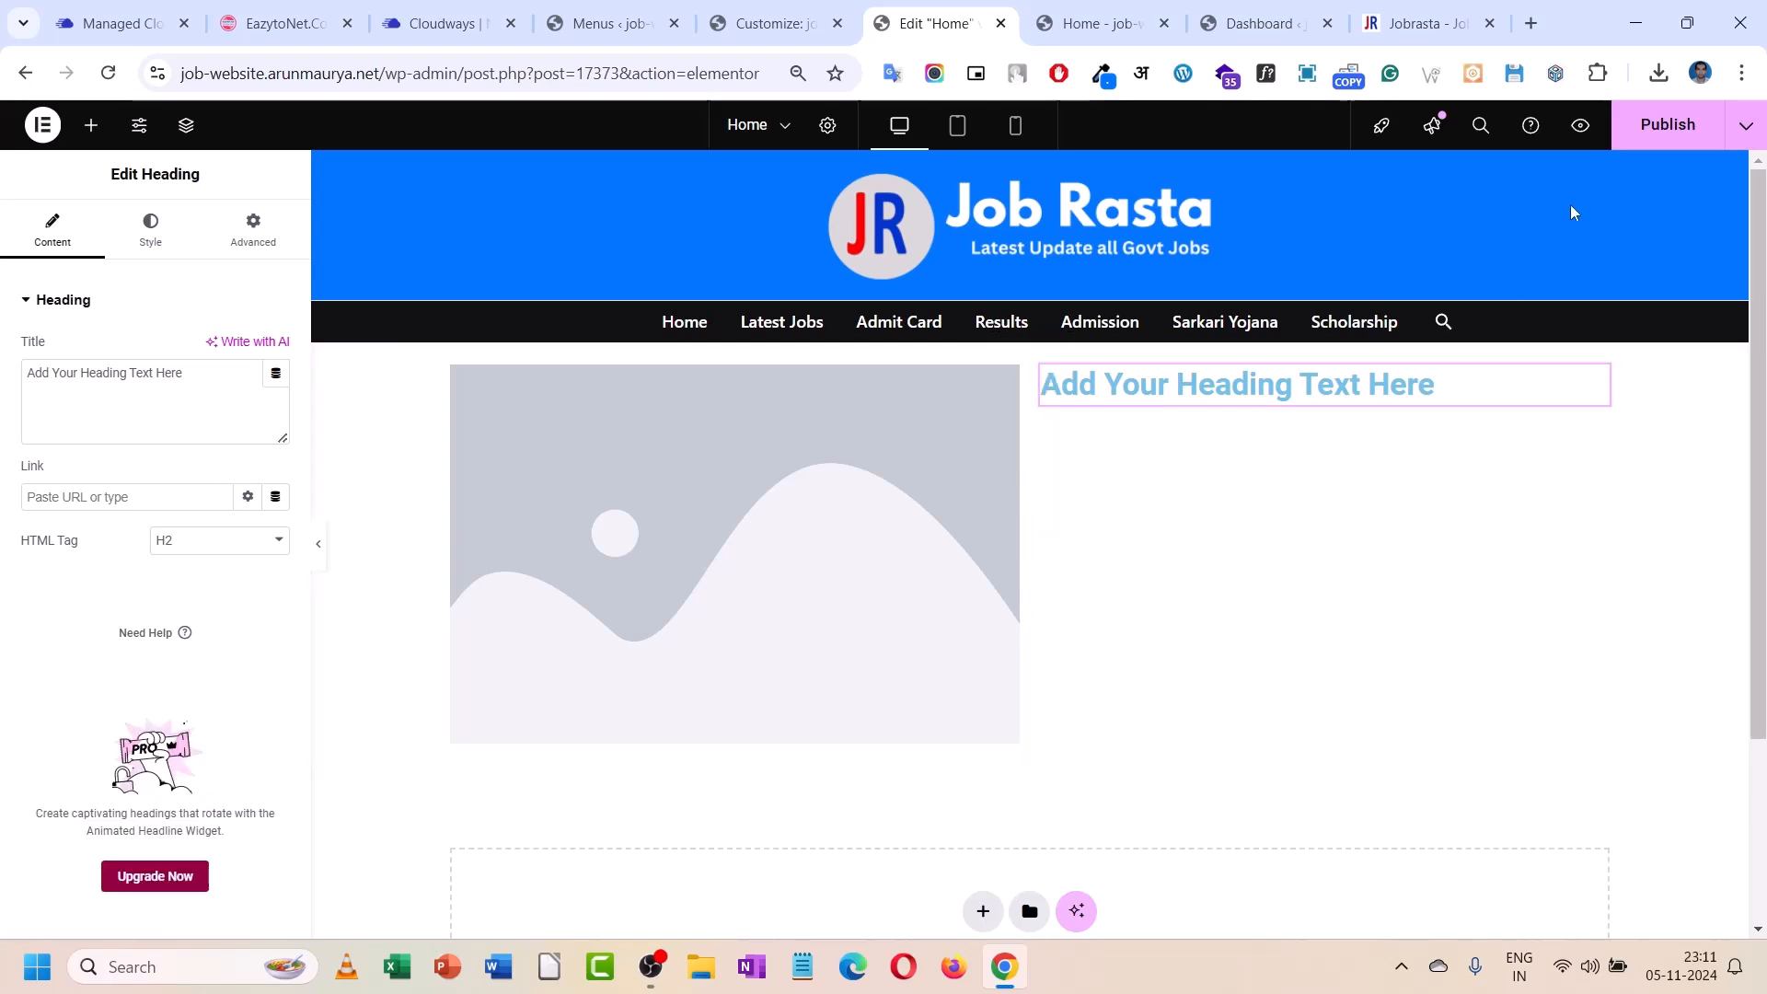
- Publish the page with the placeholder image and heading, and check it on the reloaded live home page
left_click(1631, 139)
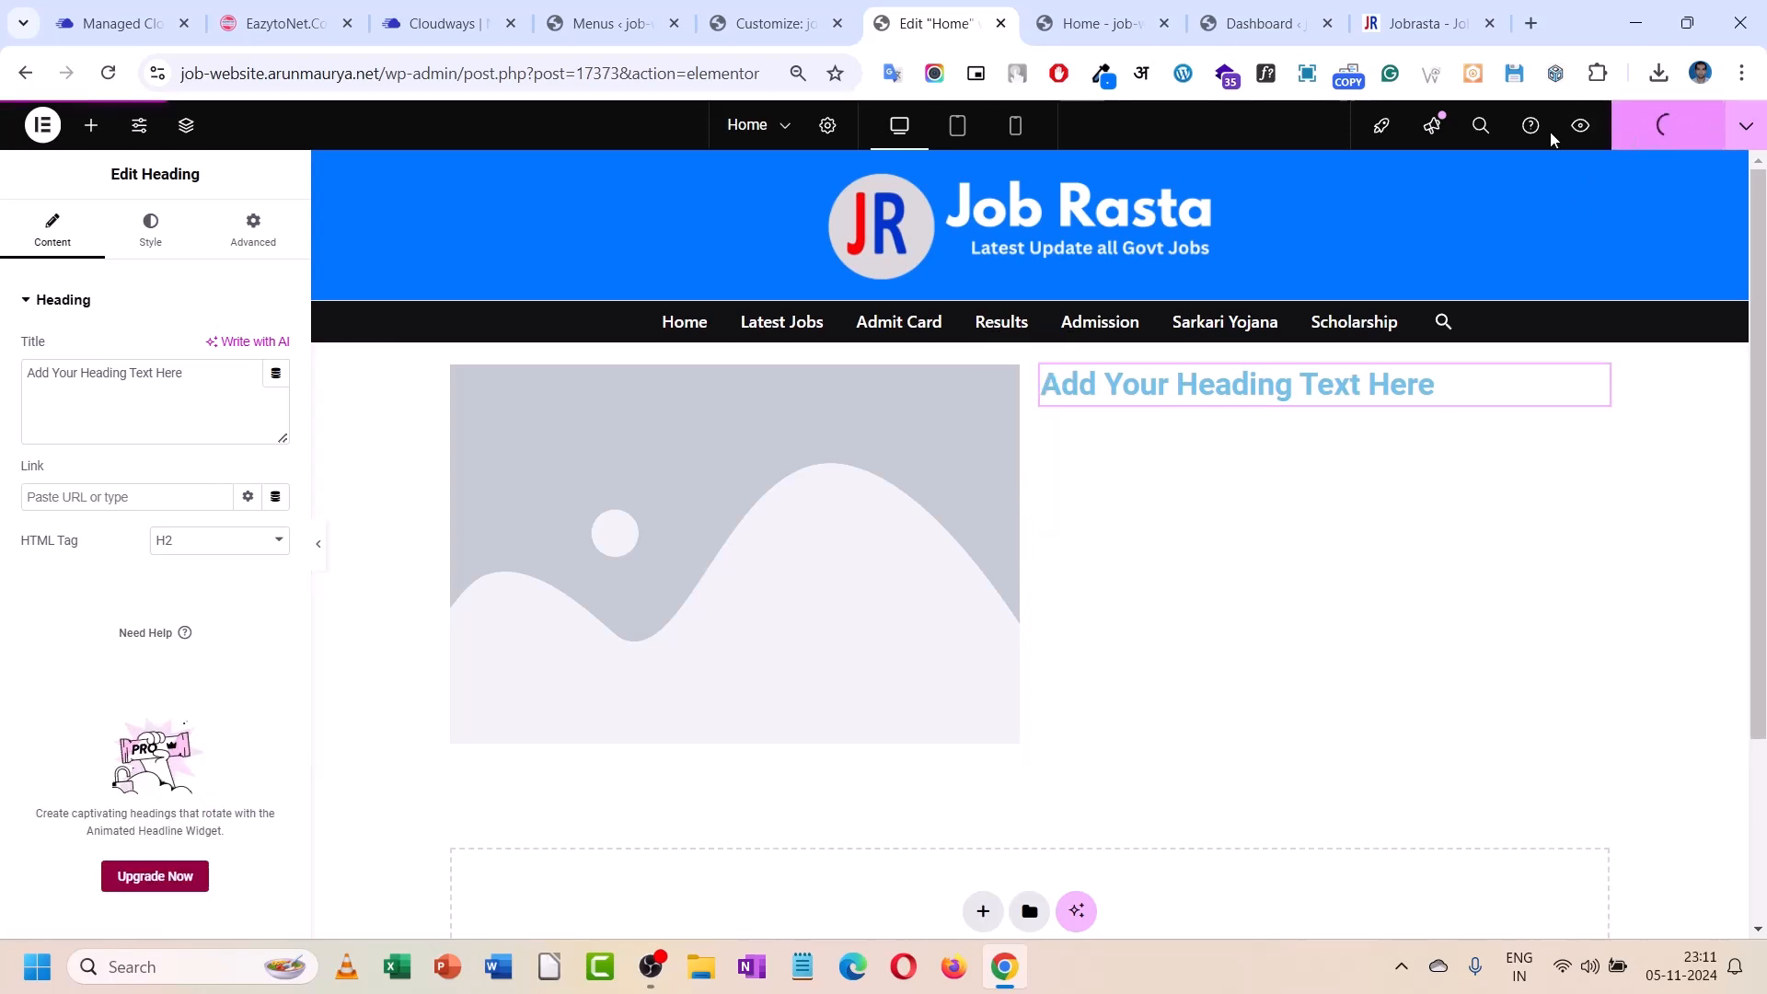
left_click(1100, 23)
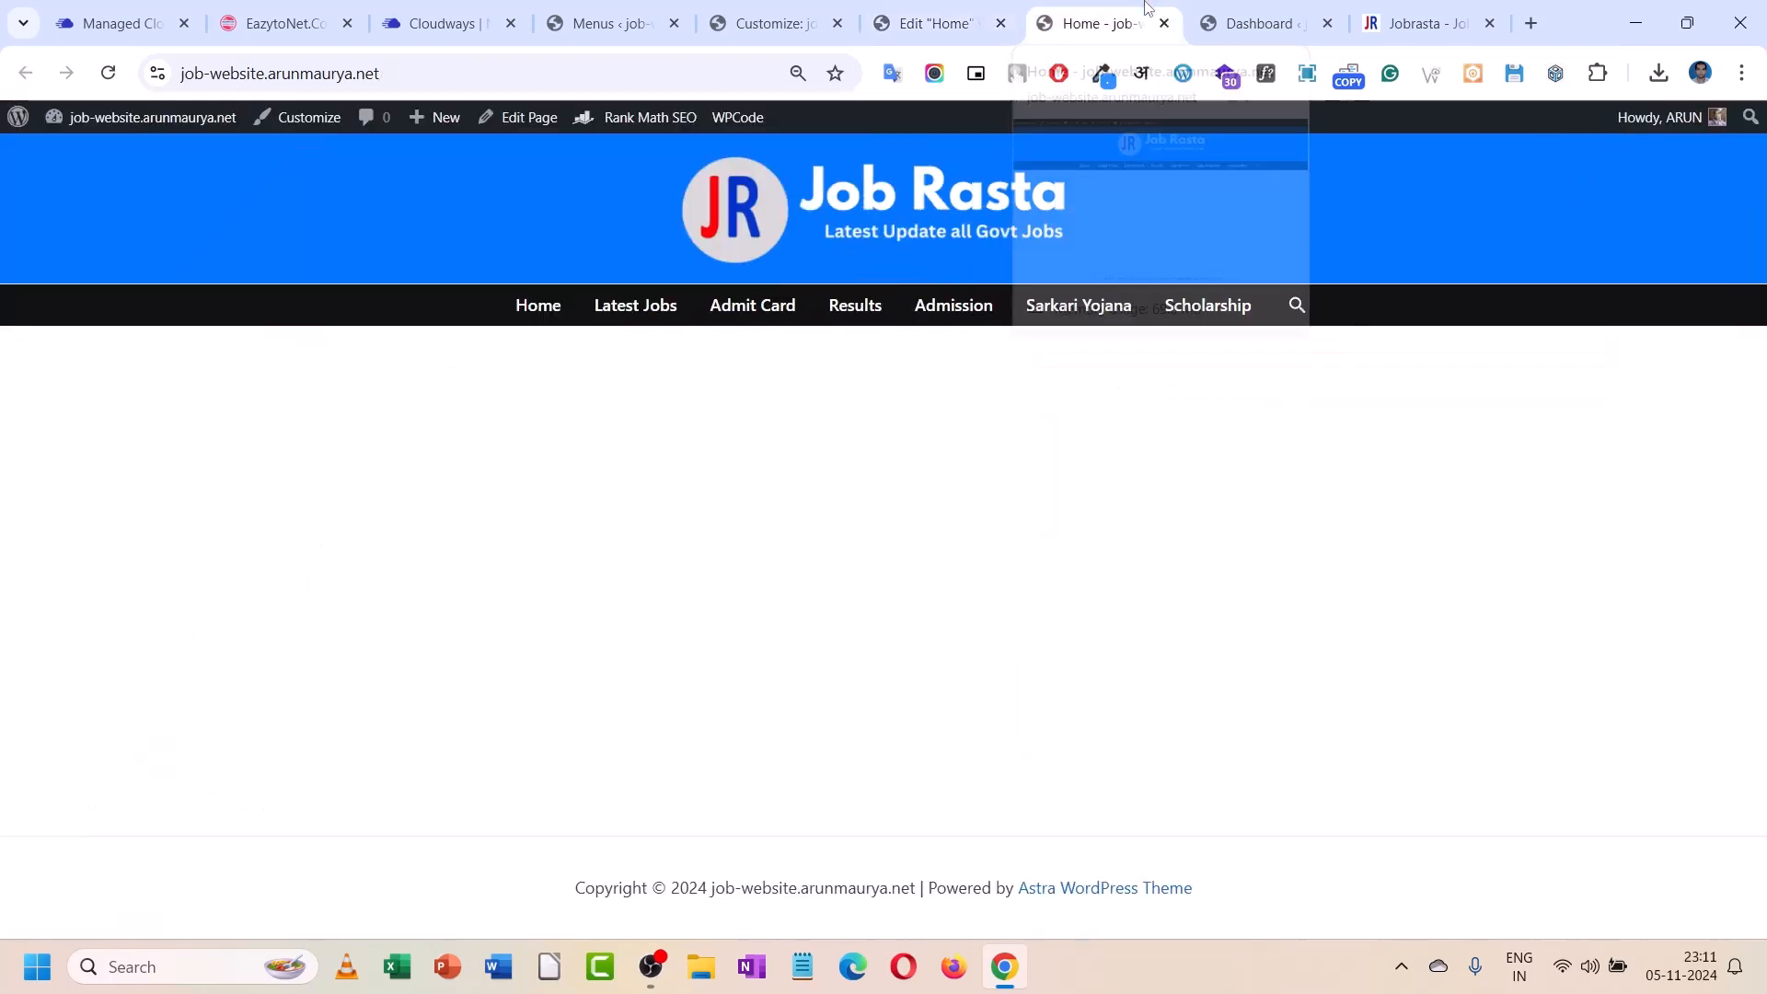
left_click(777, 249)
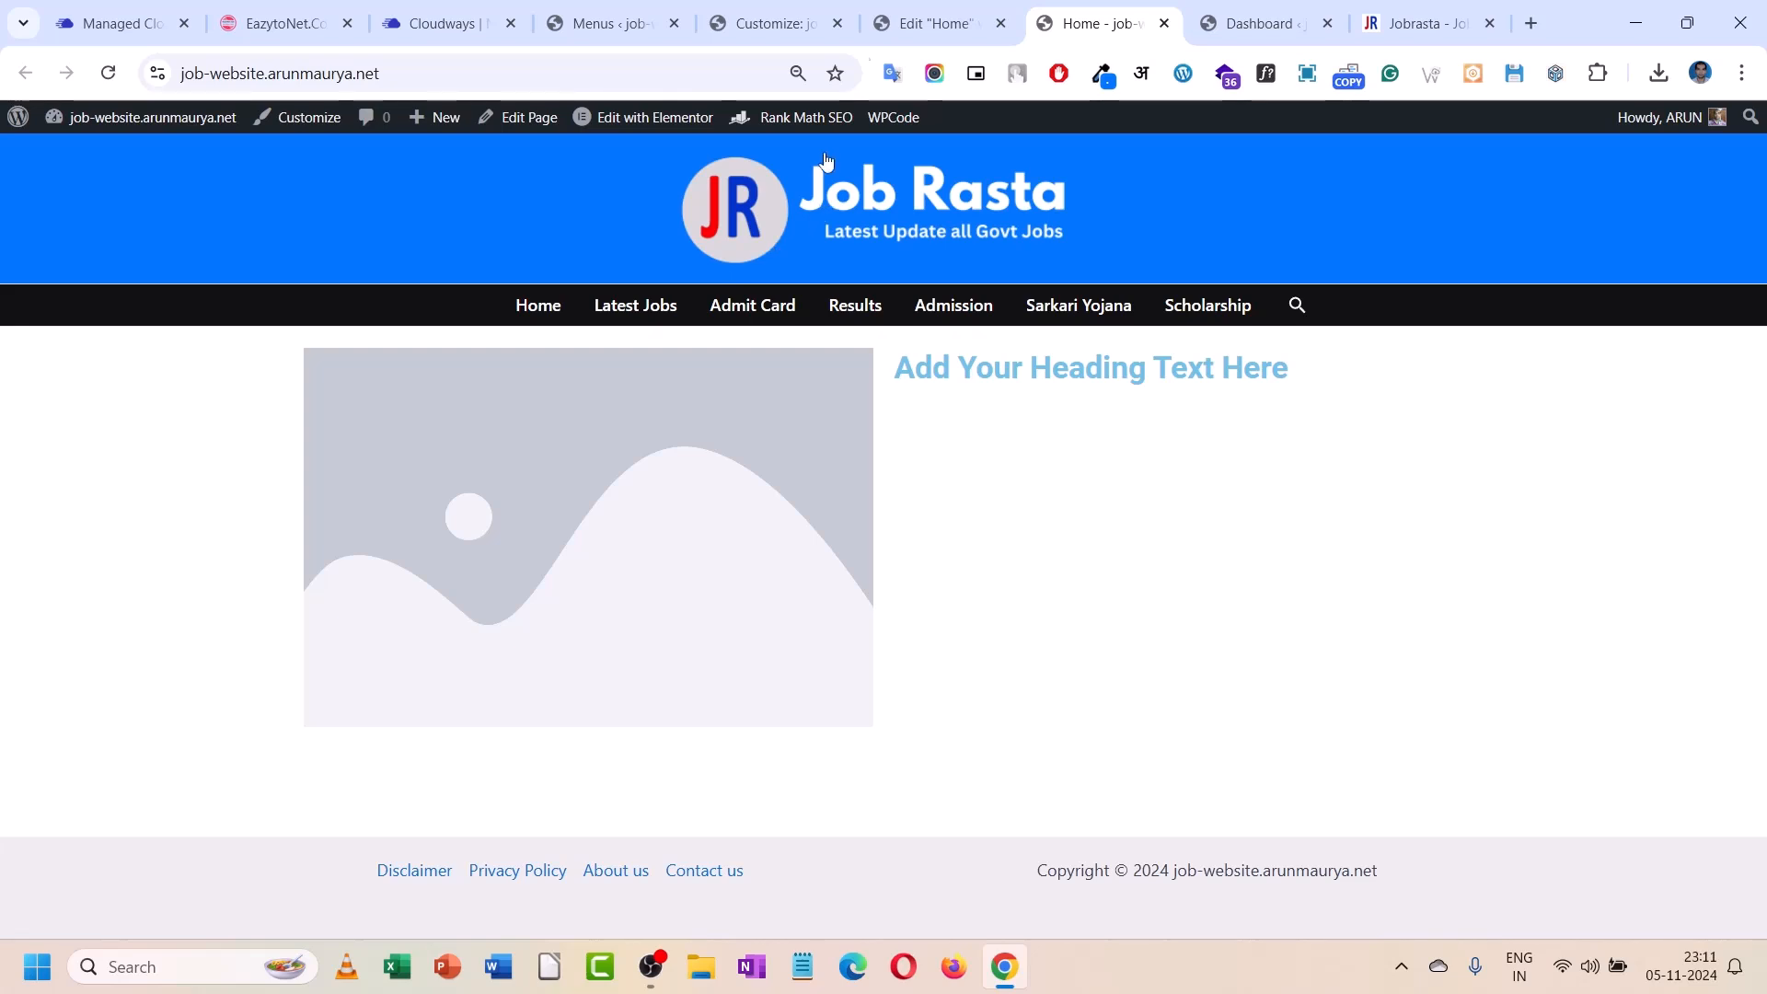
- Examine the category boxes and the job list columns on the EazytoNet.Com home page
left_click(930, 9)
left_click(325, 10)
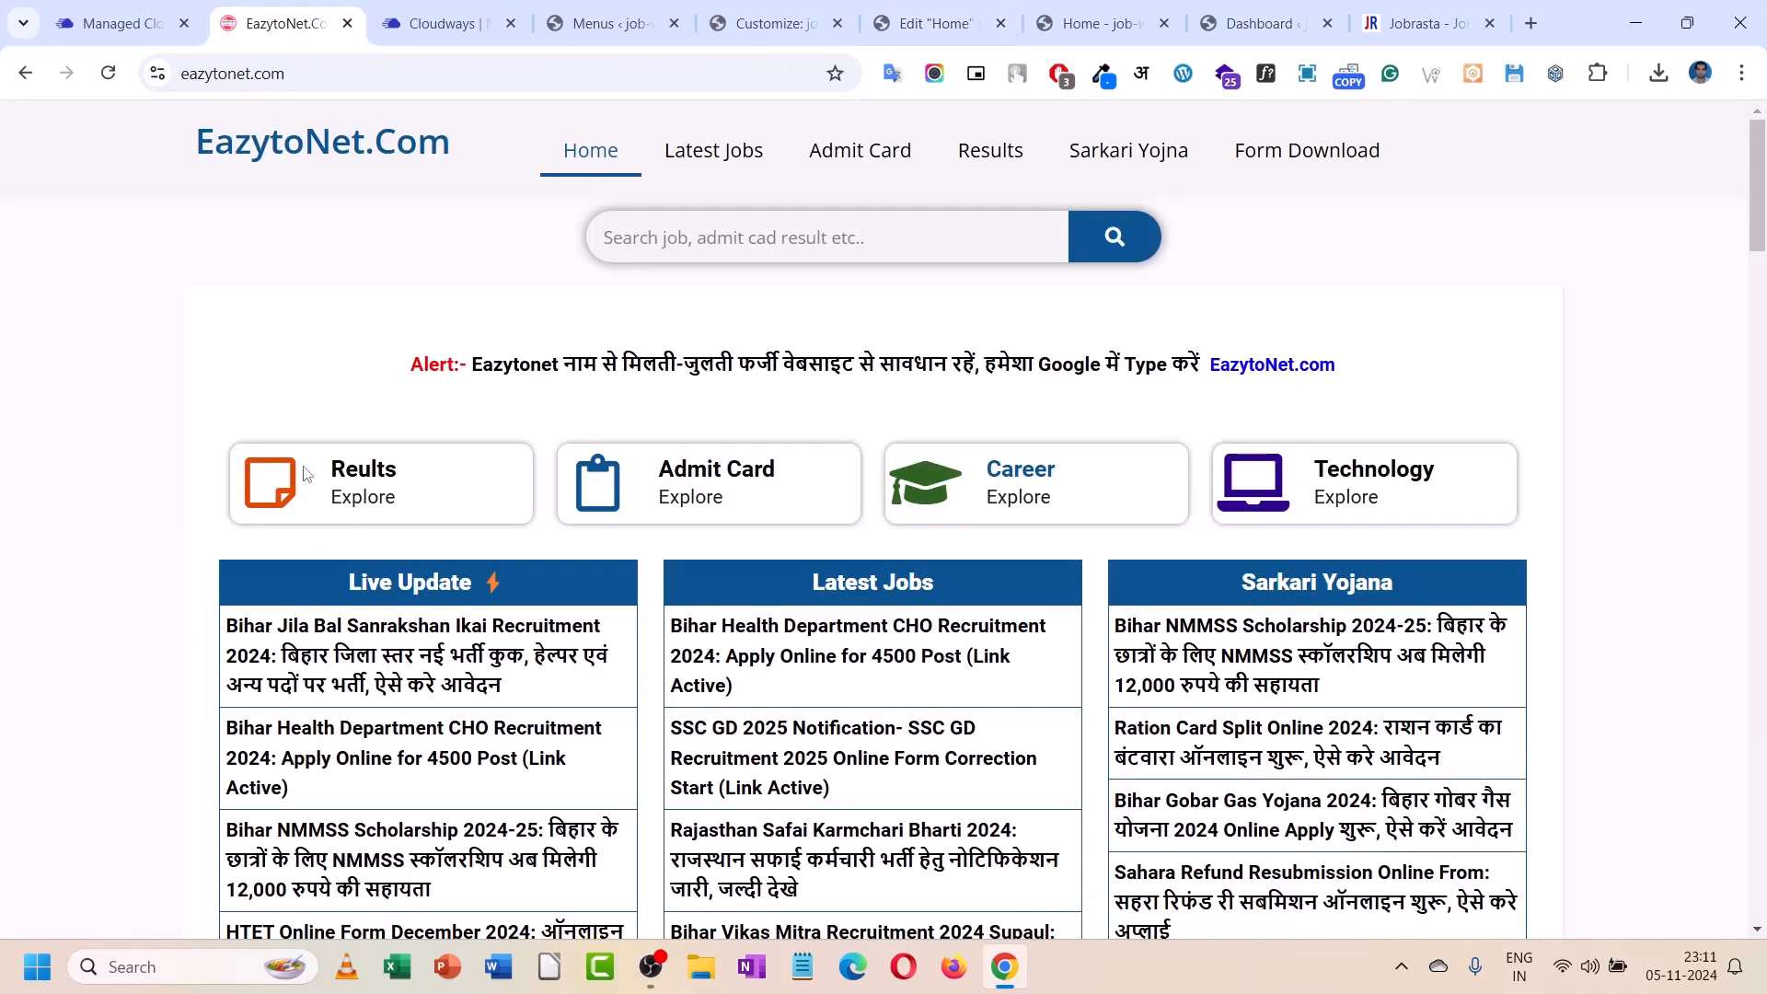
left_click_drag(325, 470, 424, 518)
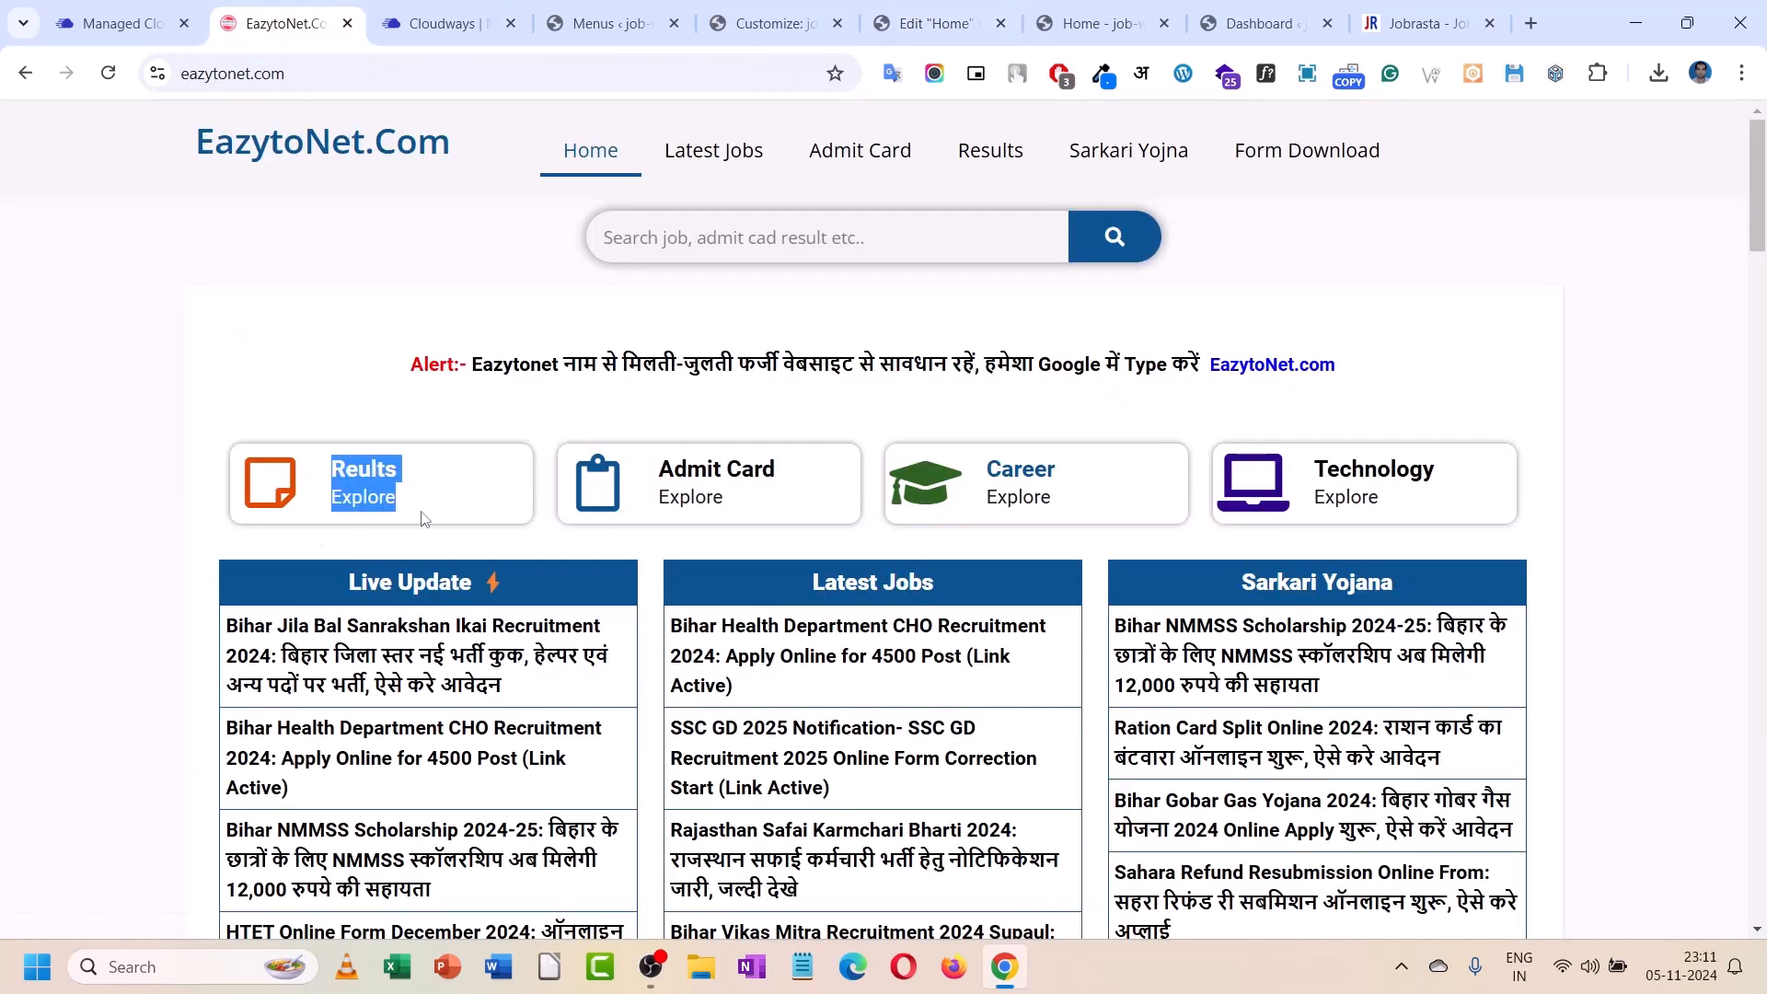
scroll(419, 522, "down", 7)
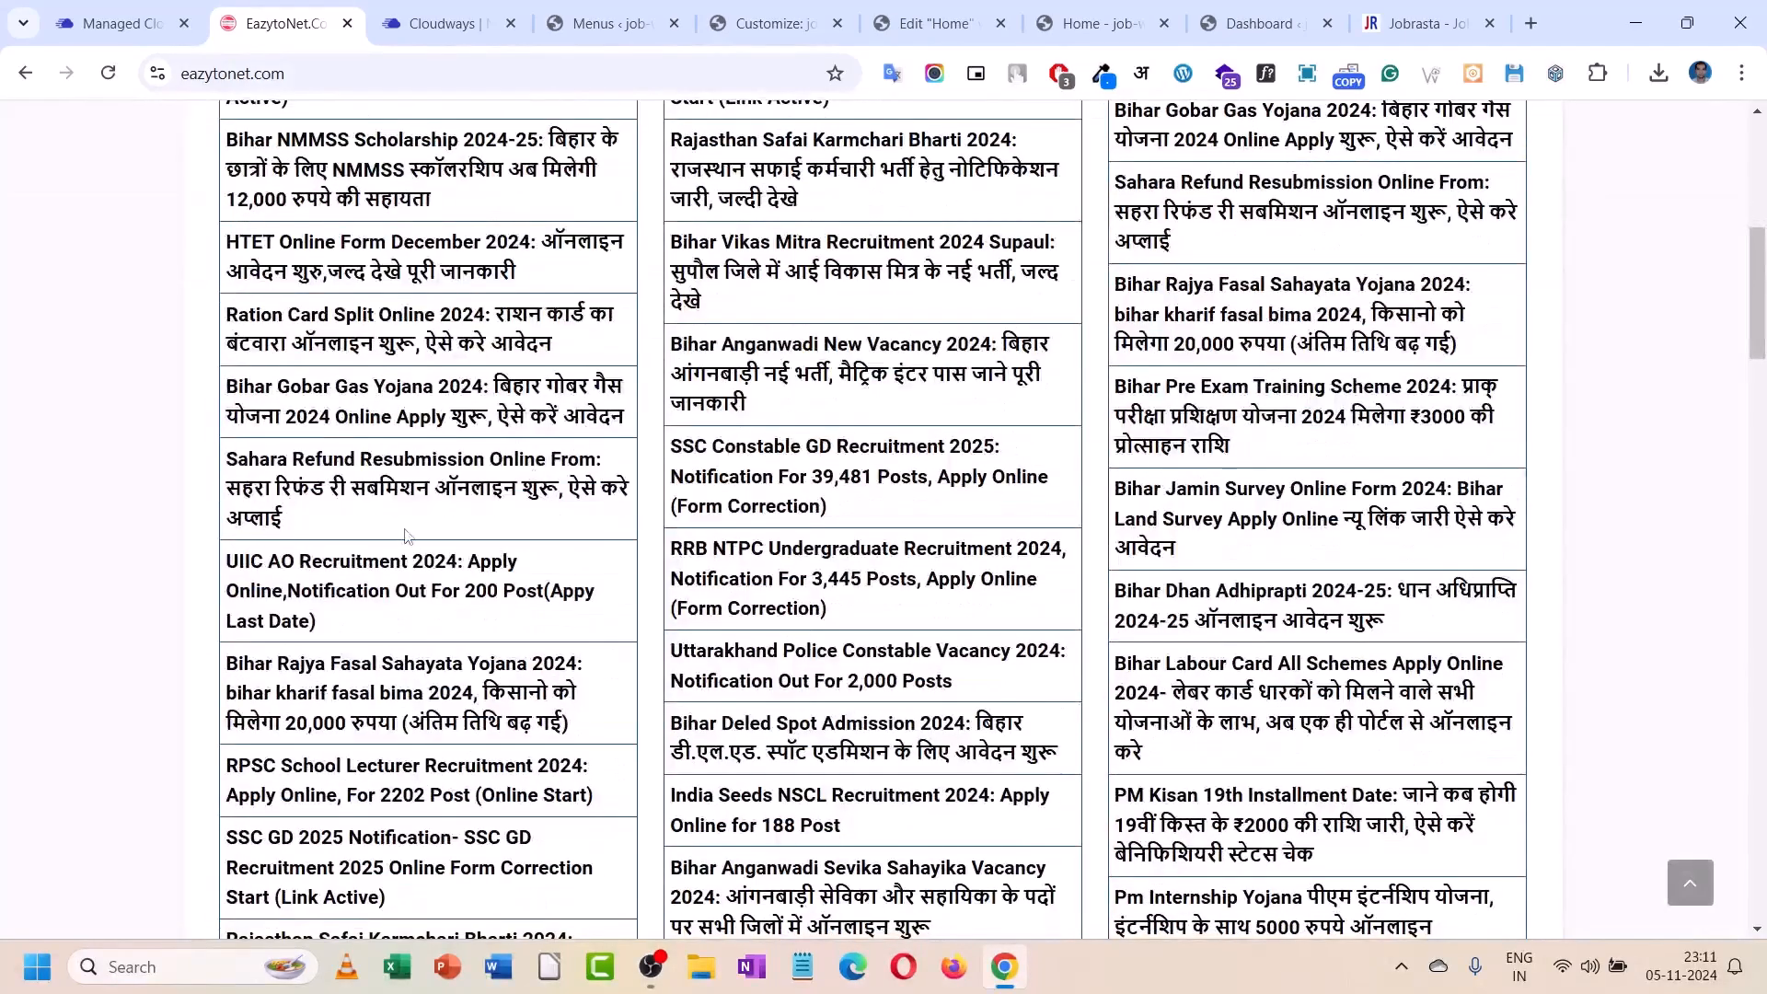
scroll(400, 527, "up", 5)
scroll(401, 527, "up", 2)
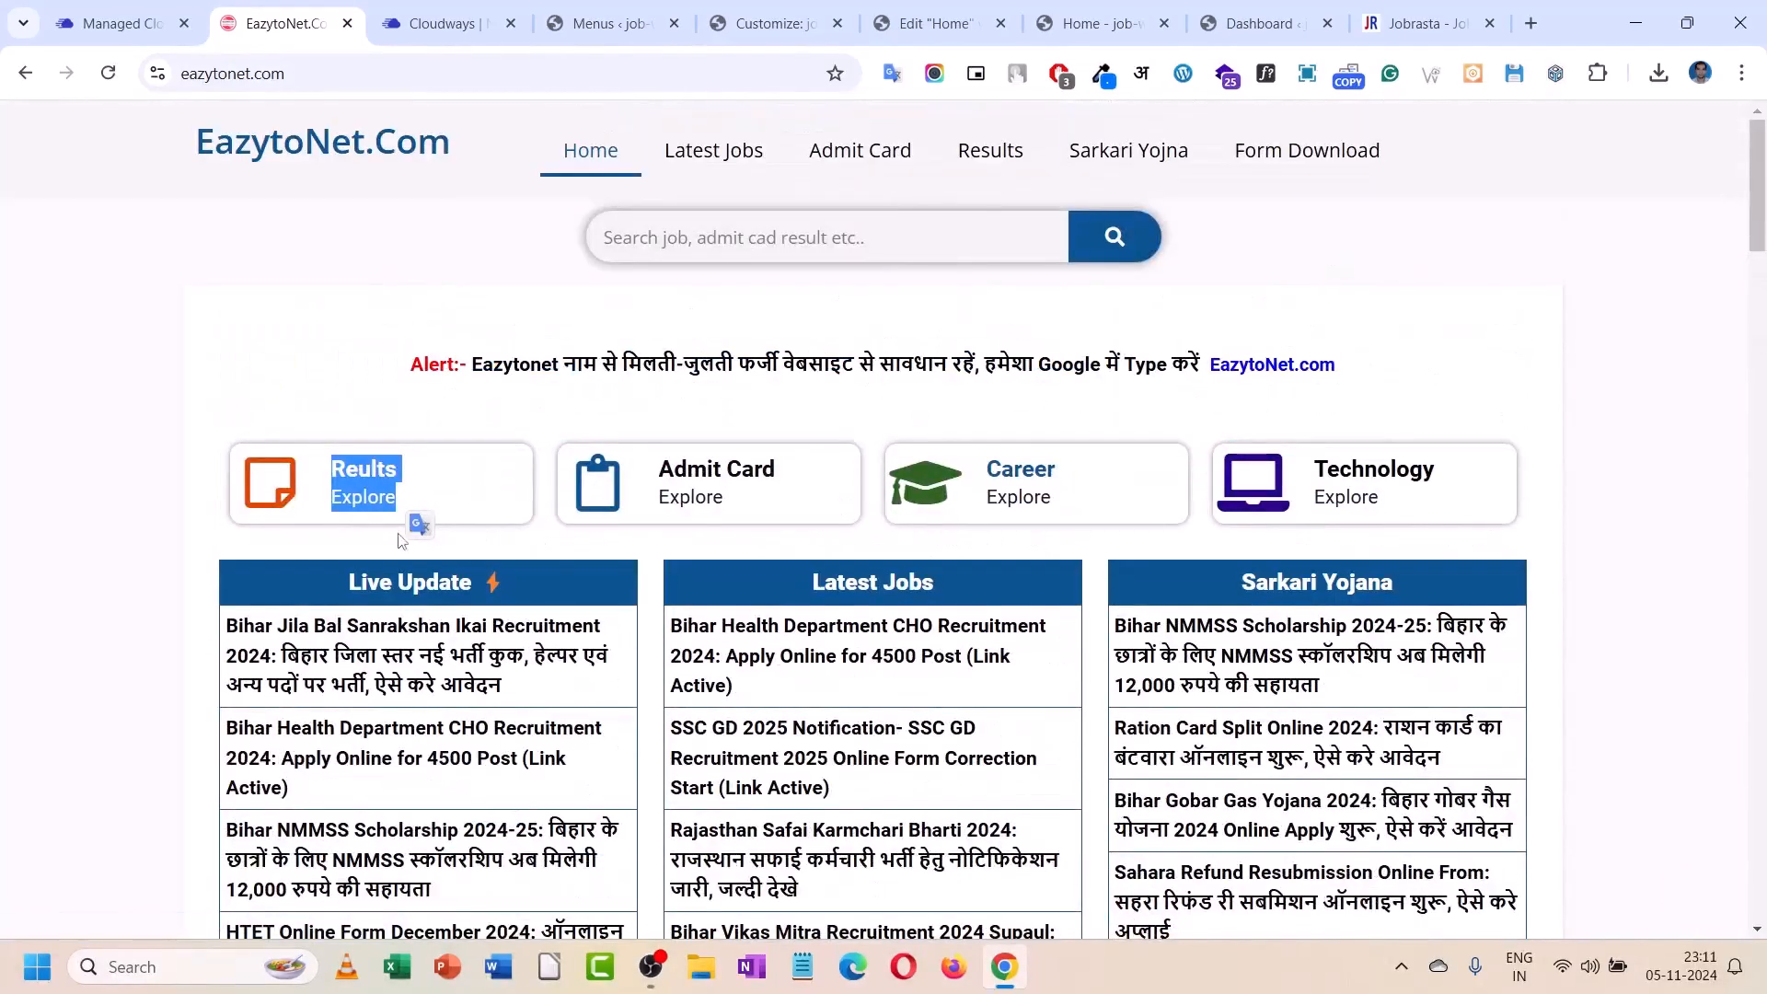
scroll(400, 524, "down", 7)
scroll(400, 533, "up", 4)
scroll(399, 571, "down", 1)
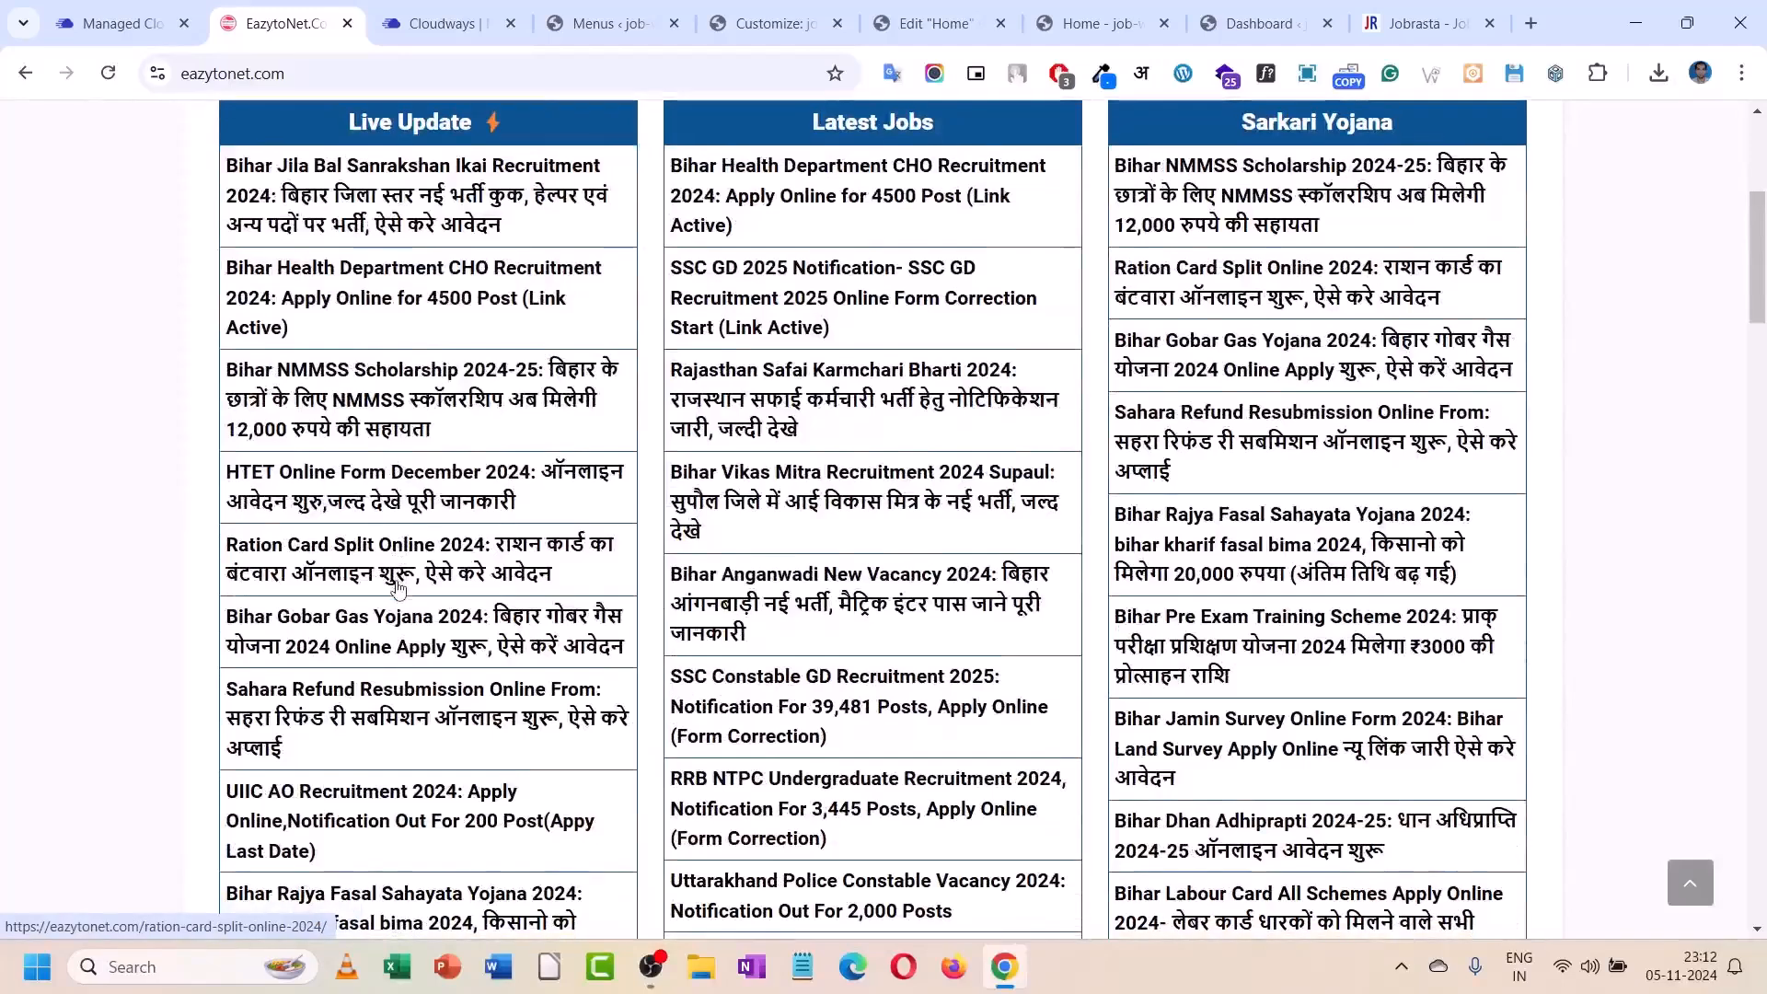
scroll(398, 587, "up", 3)
scroll(398, 587, "down", 1)
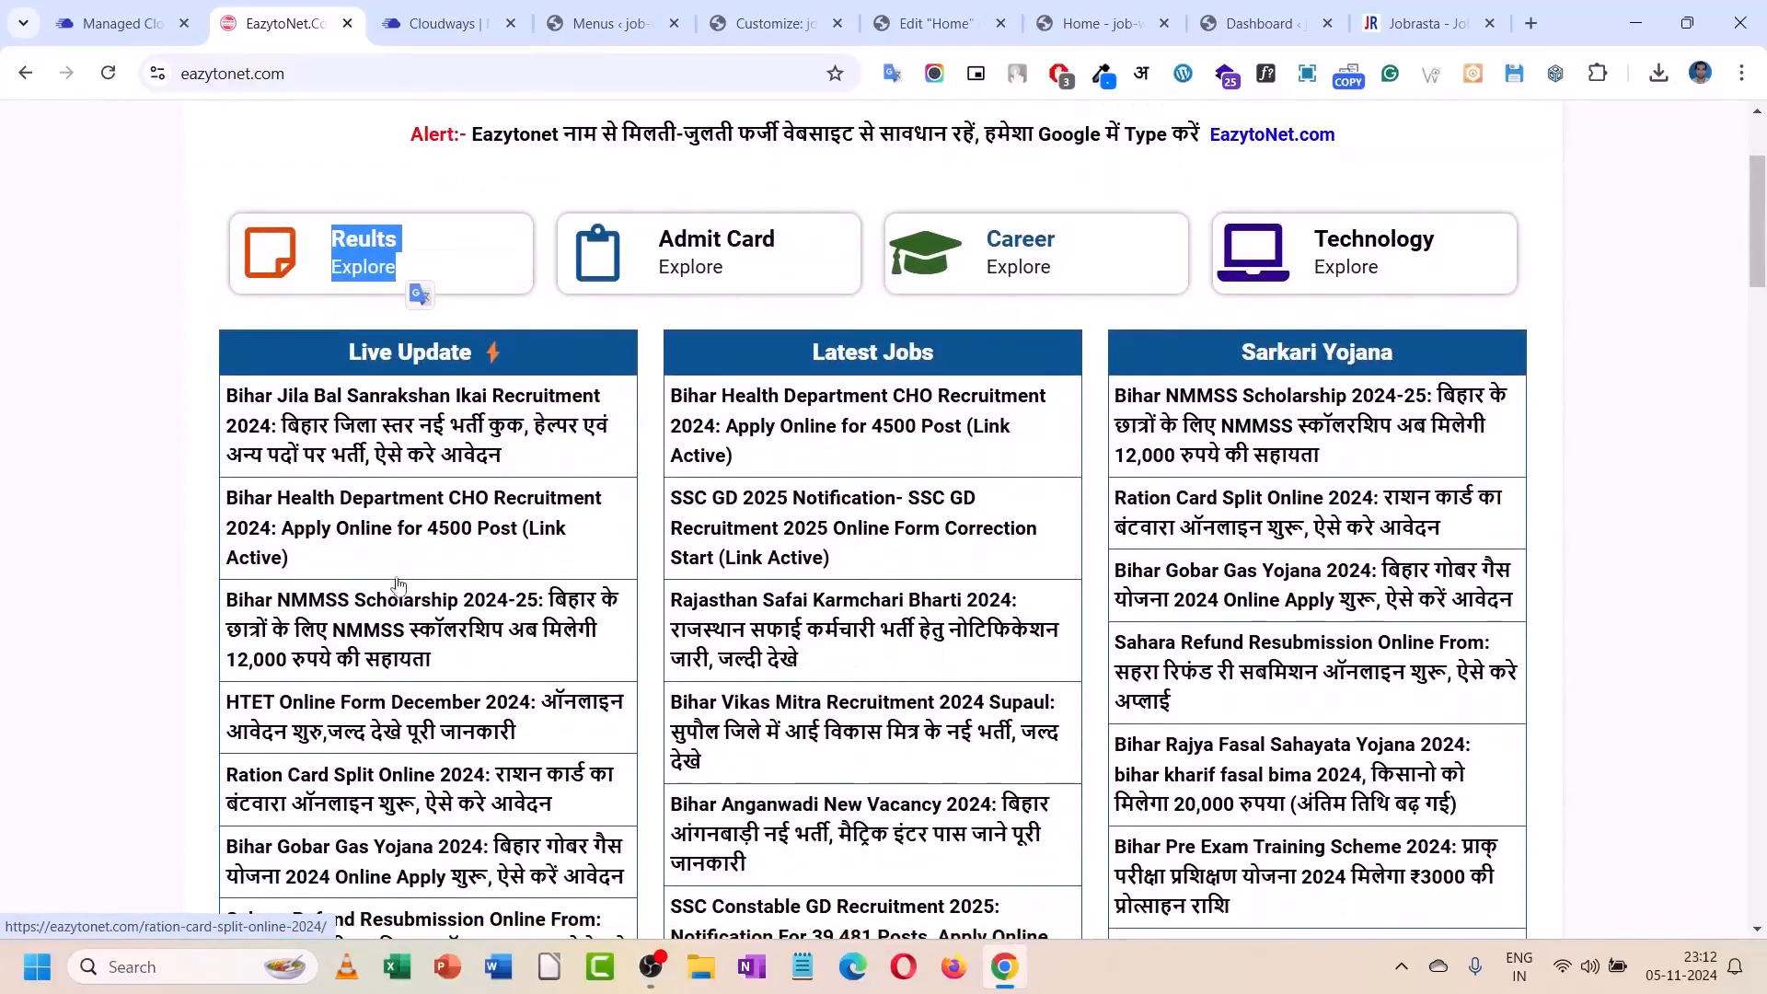
- Return to the Elementor editor and delete the container holding the placeholder image and heading
left_click(434, 27)
left_click(608, 23)
left_click(748, 7)
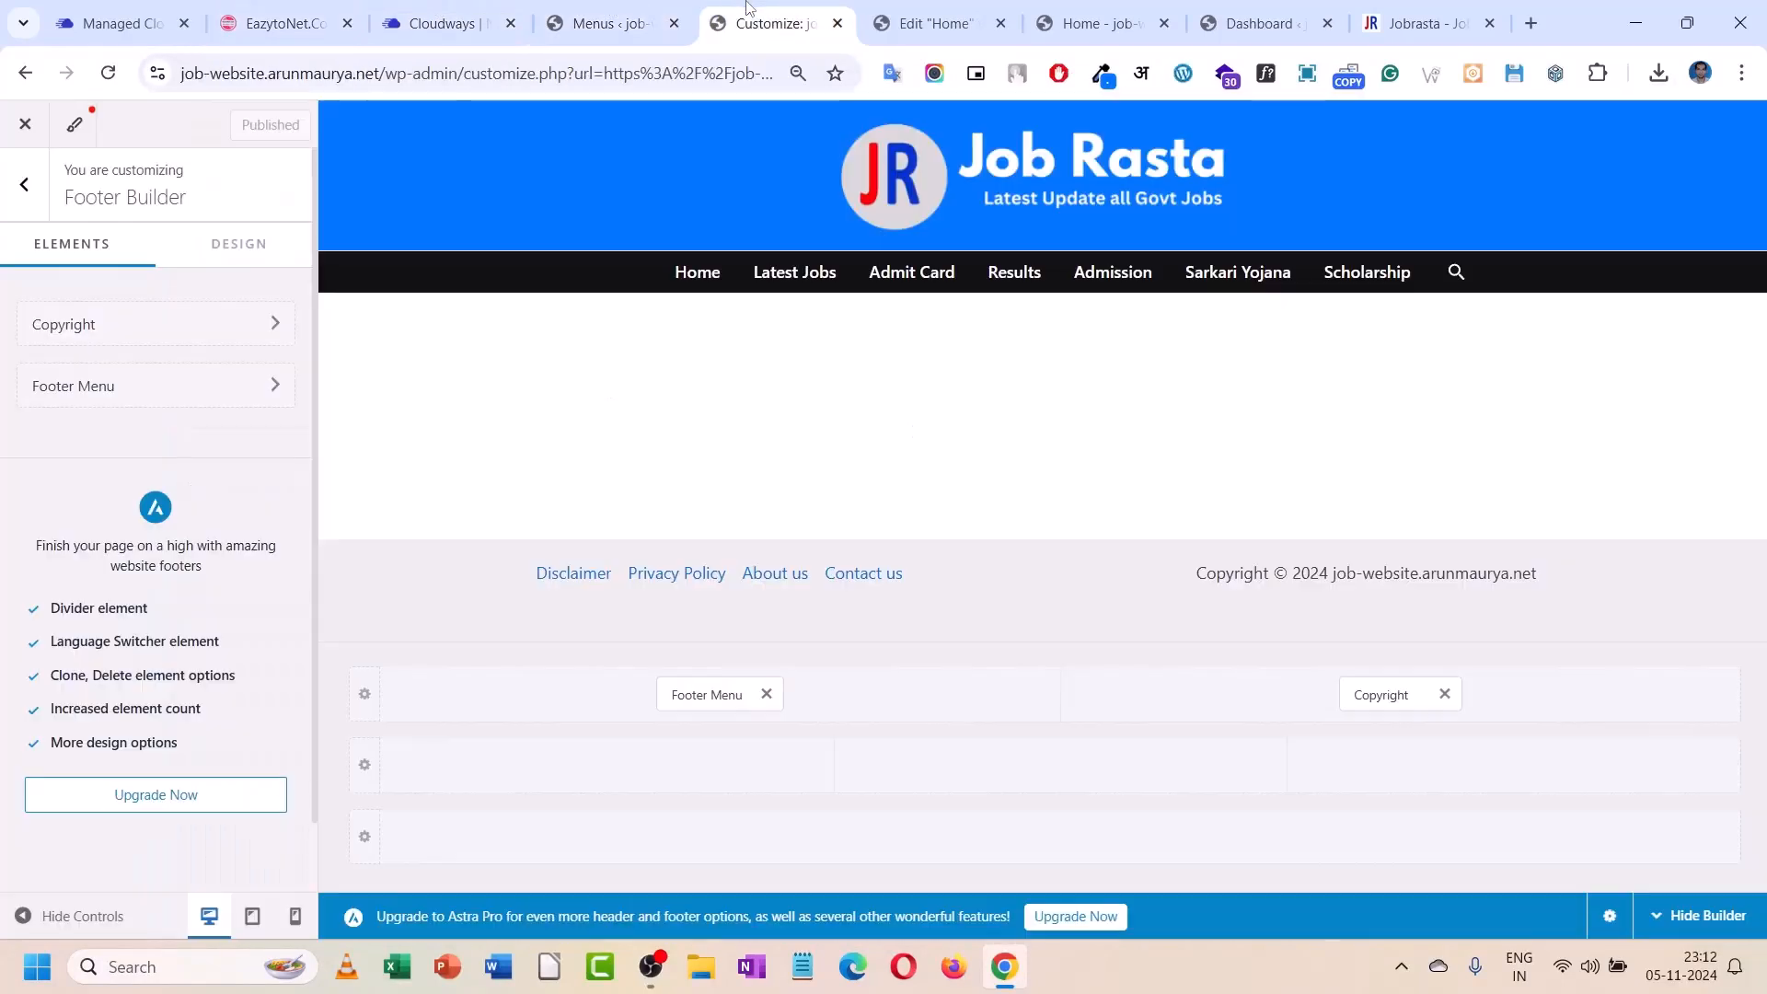
left_click(935, 8)
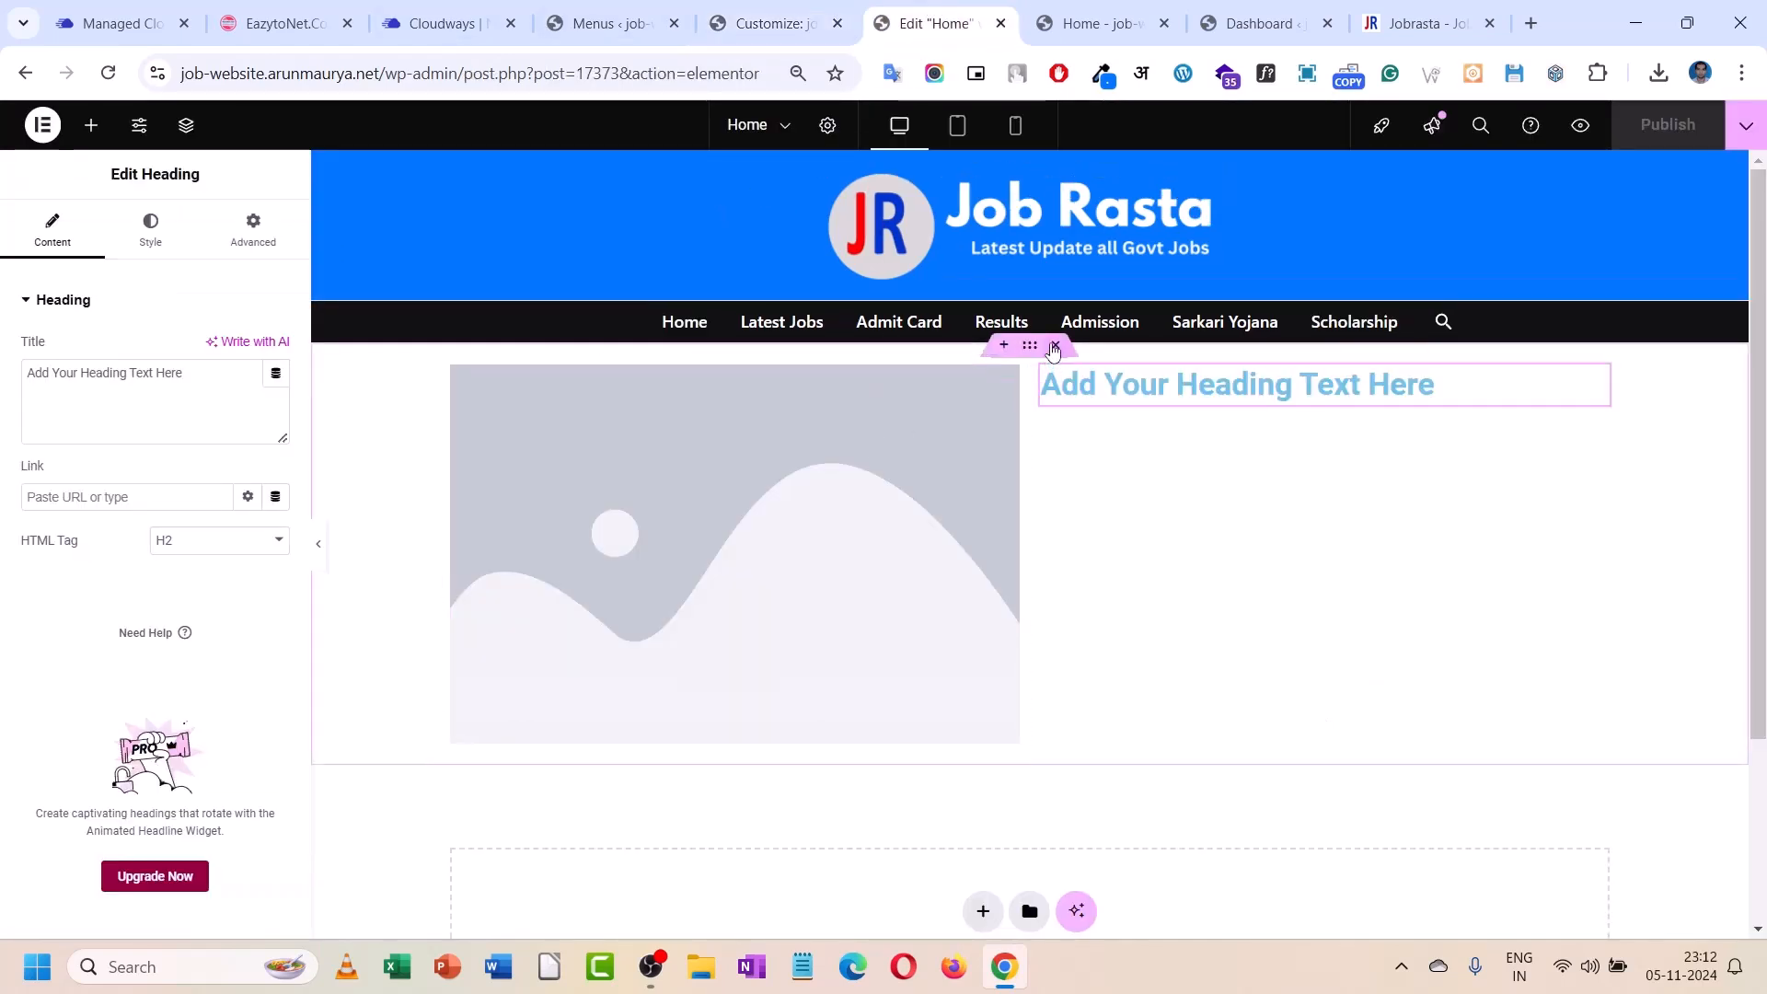
left_click(1054, 346)
- Check the EazytoNet.Com category row and insert a Flexbox container with two equal columns in the Home page
left_click(990, 517)
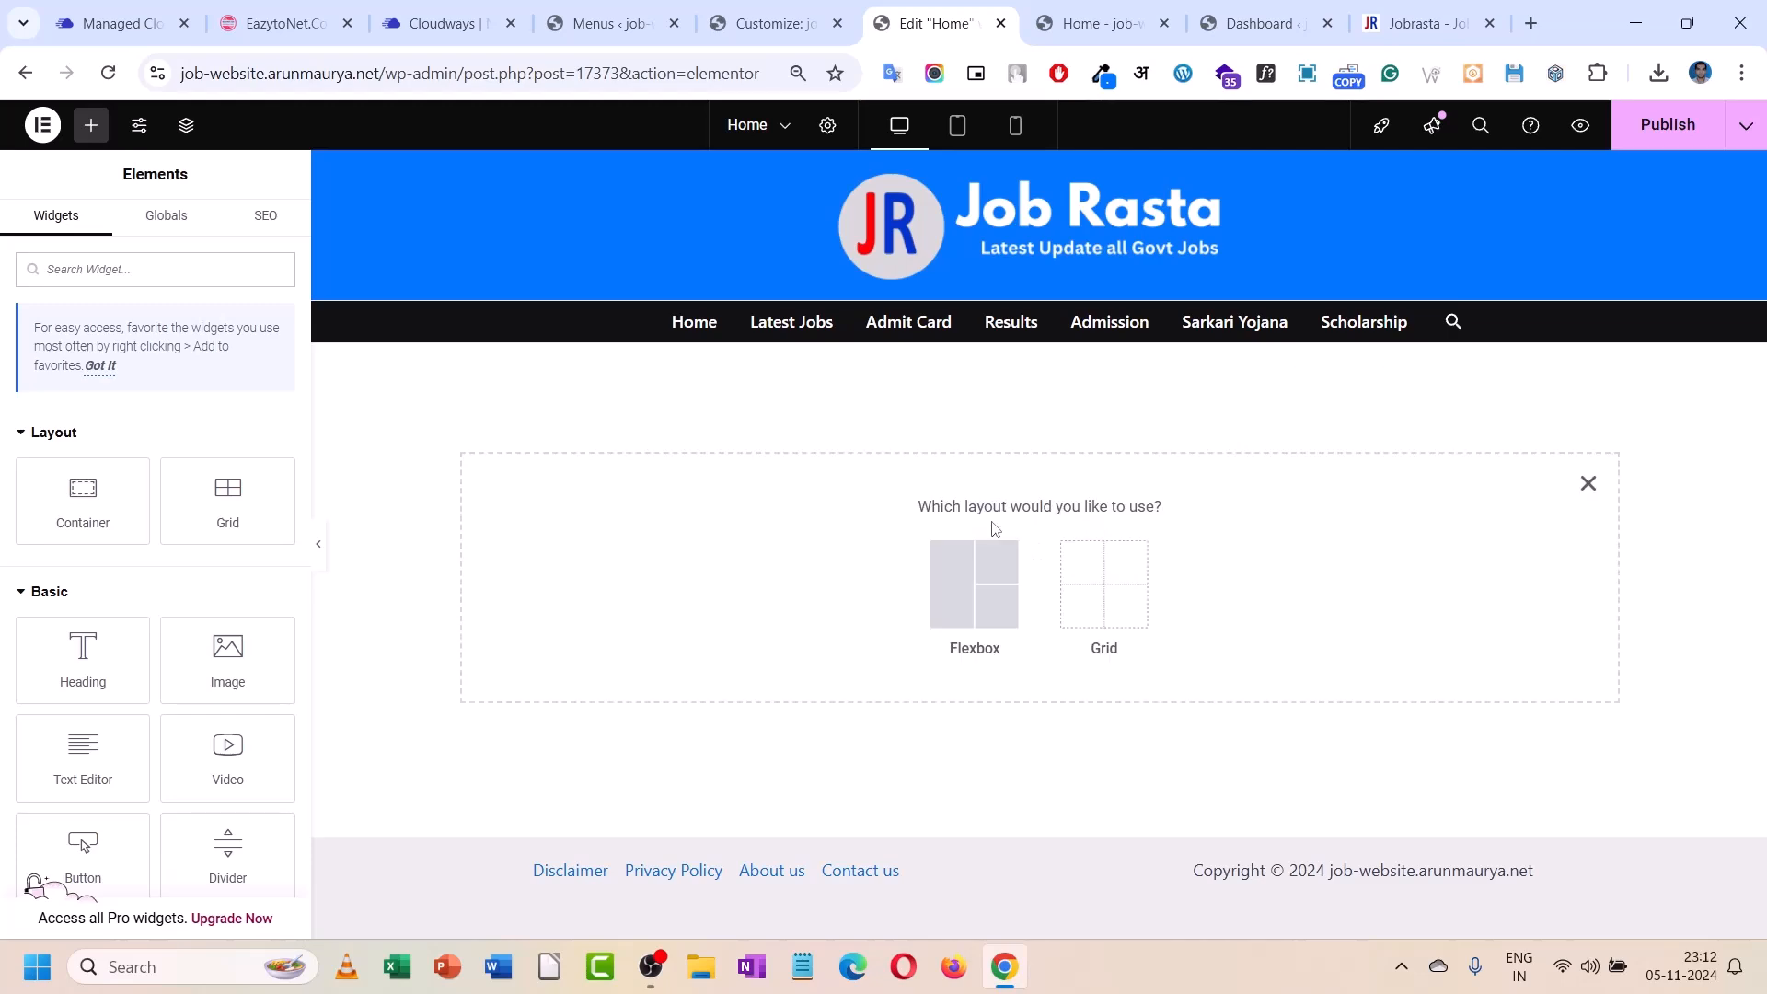
left_click(972, 592)
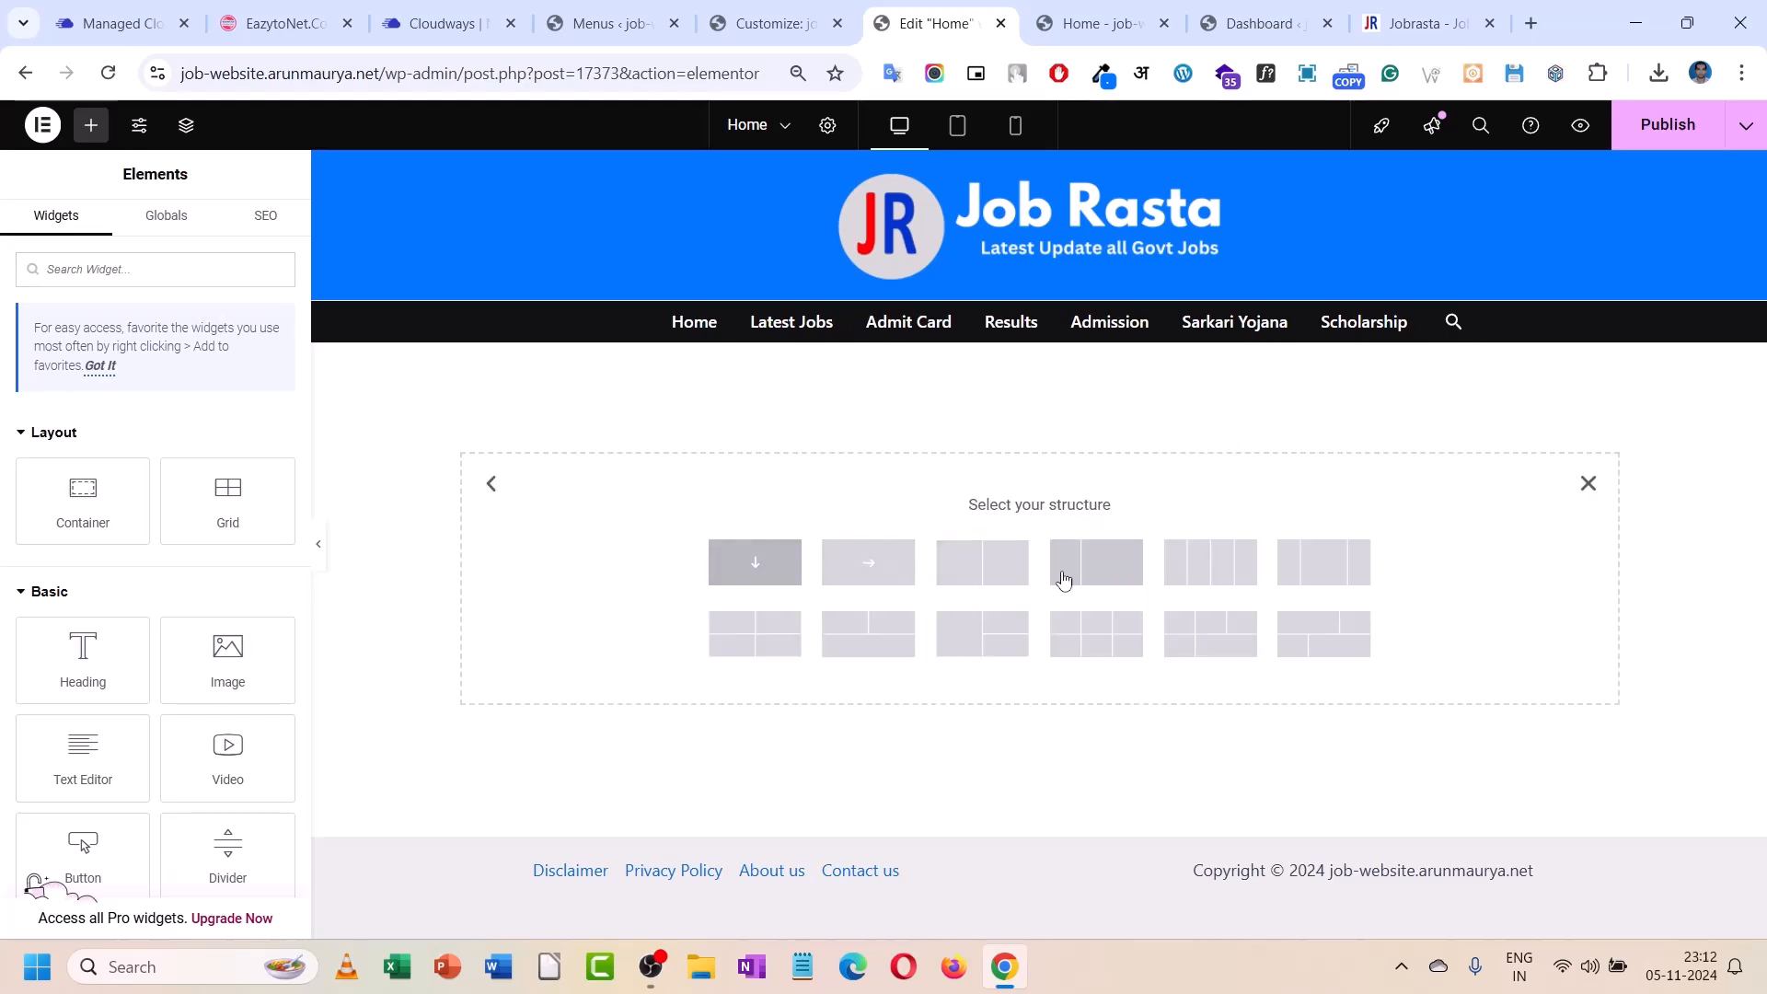
left_click(280, 23)
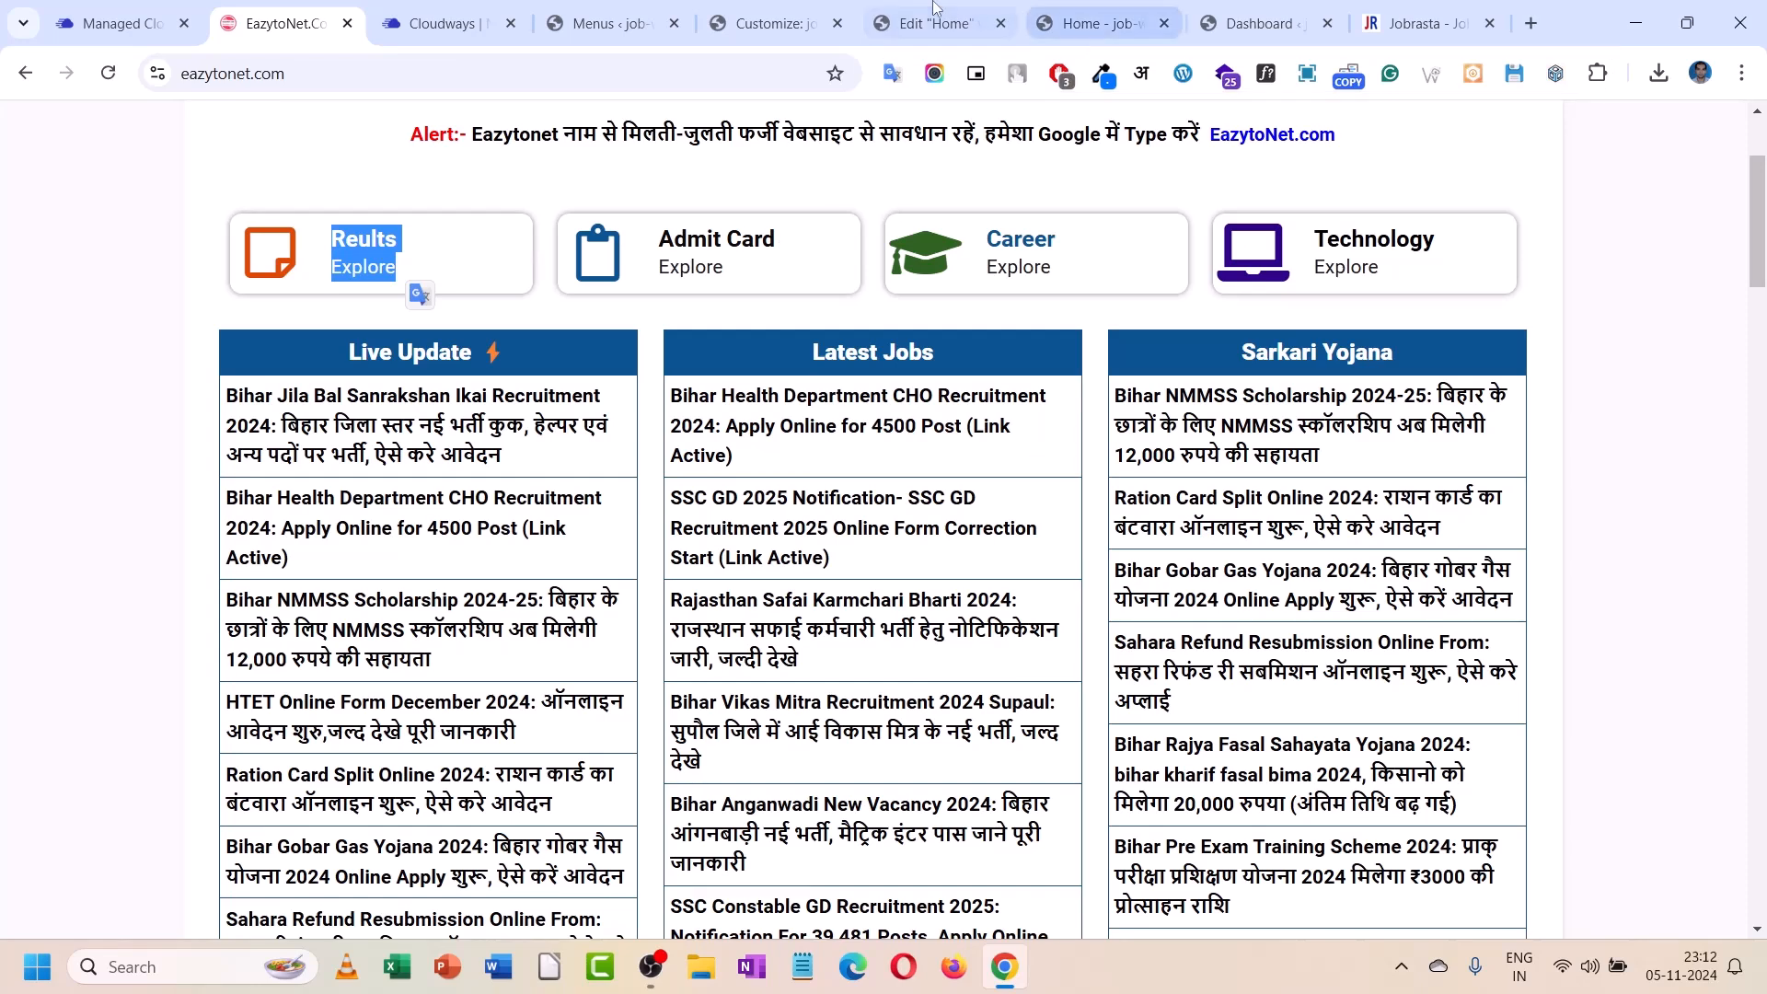
left_click(882, 7)
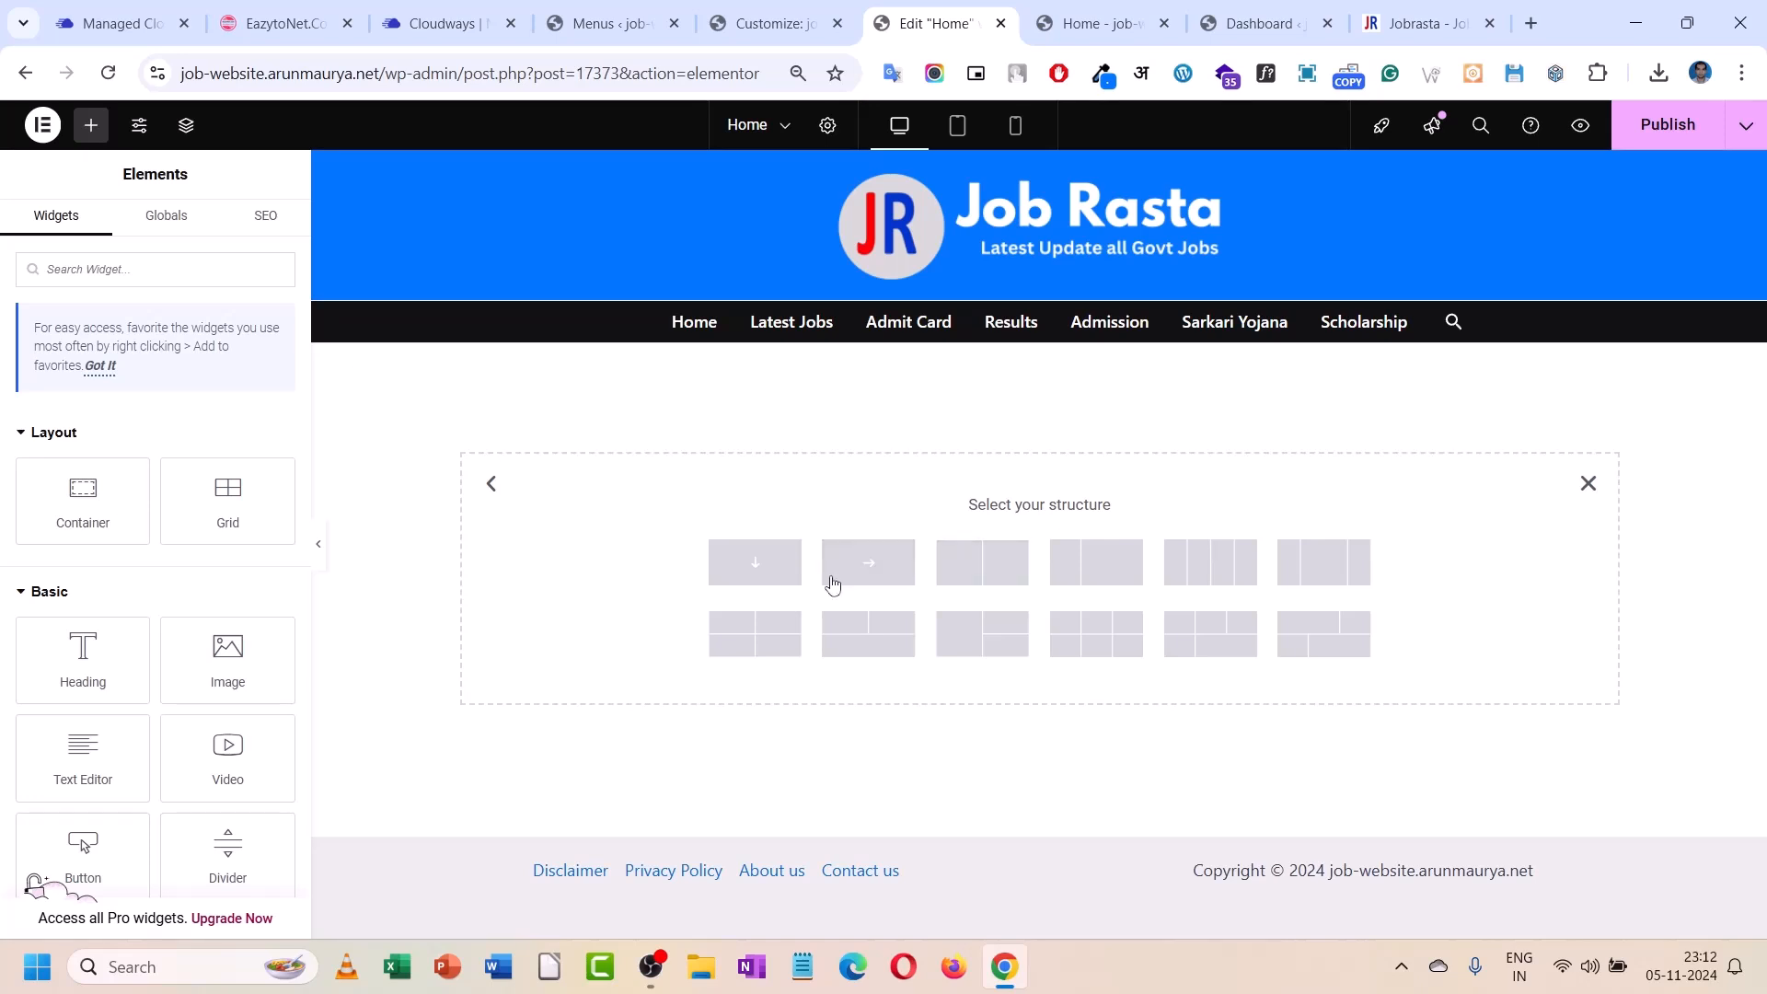
left_click(1002, 565)
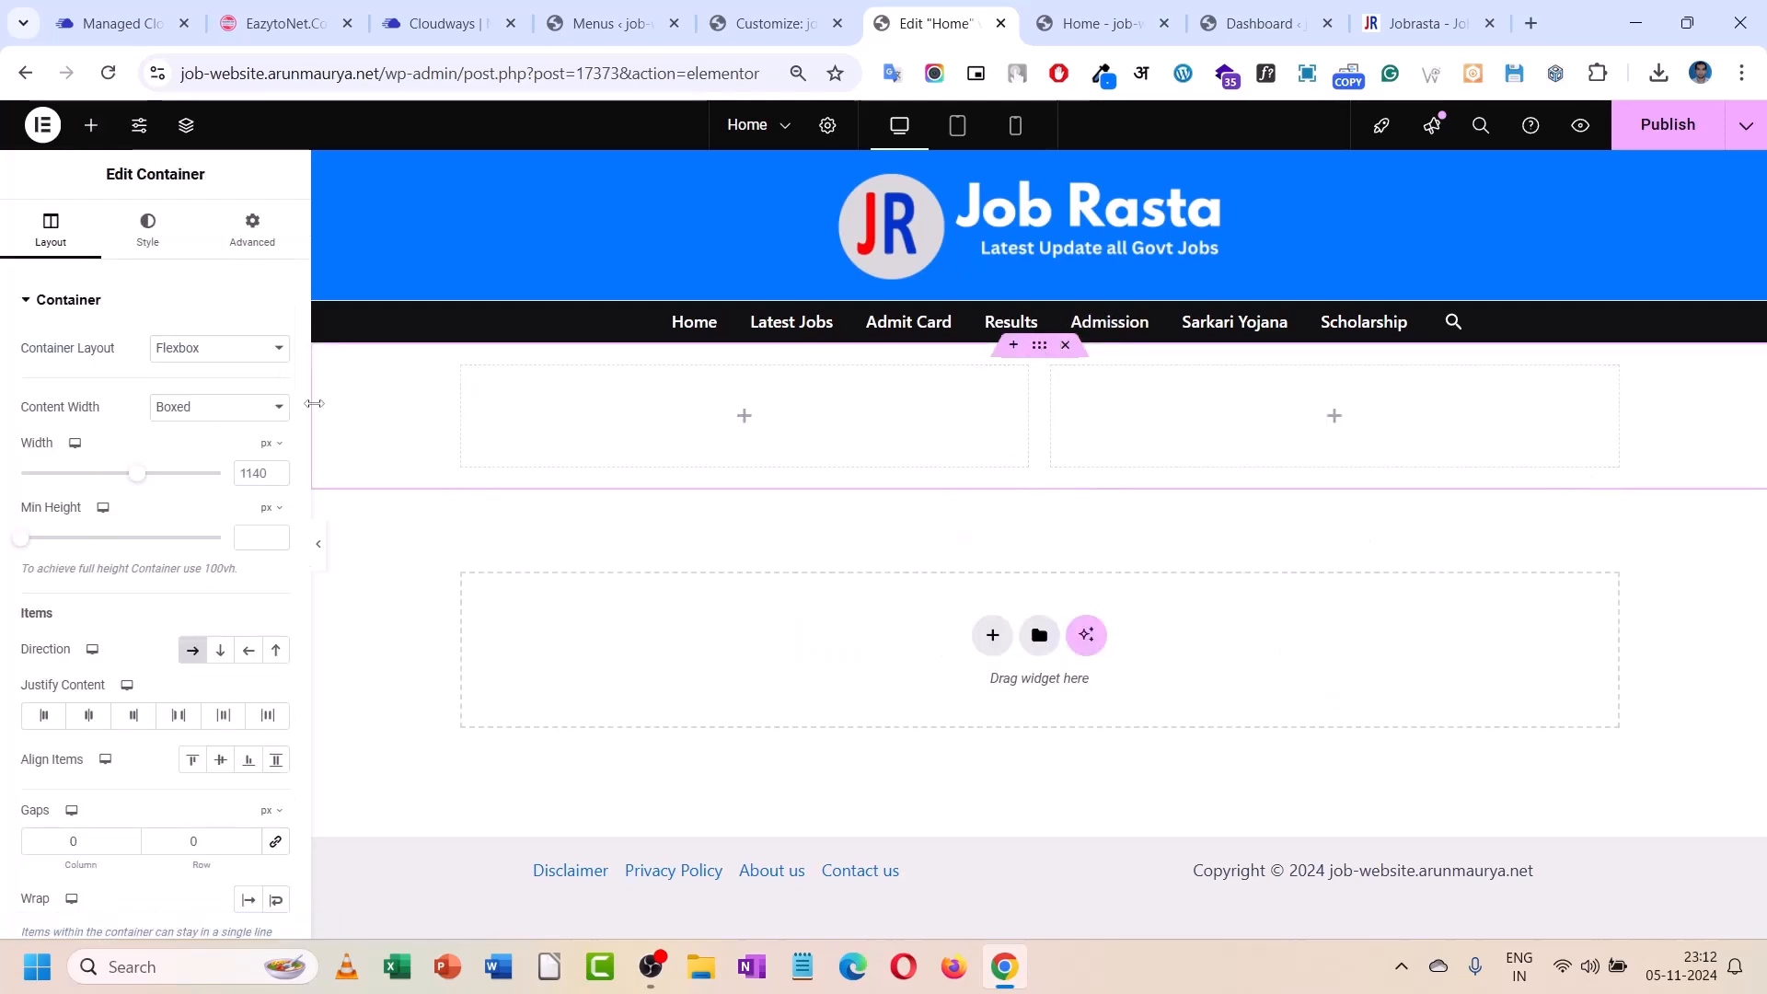
- Change the outer container's layout from Flexbox to Grid
left_click(218, 407)
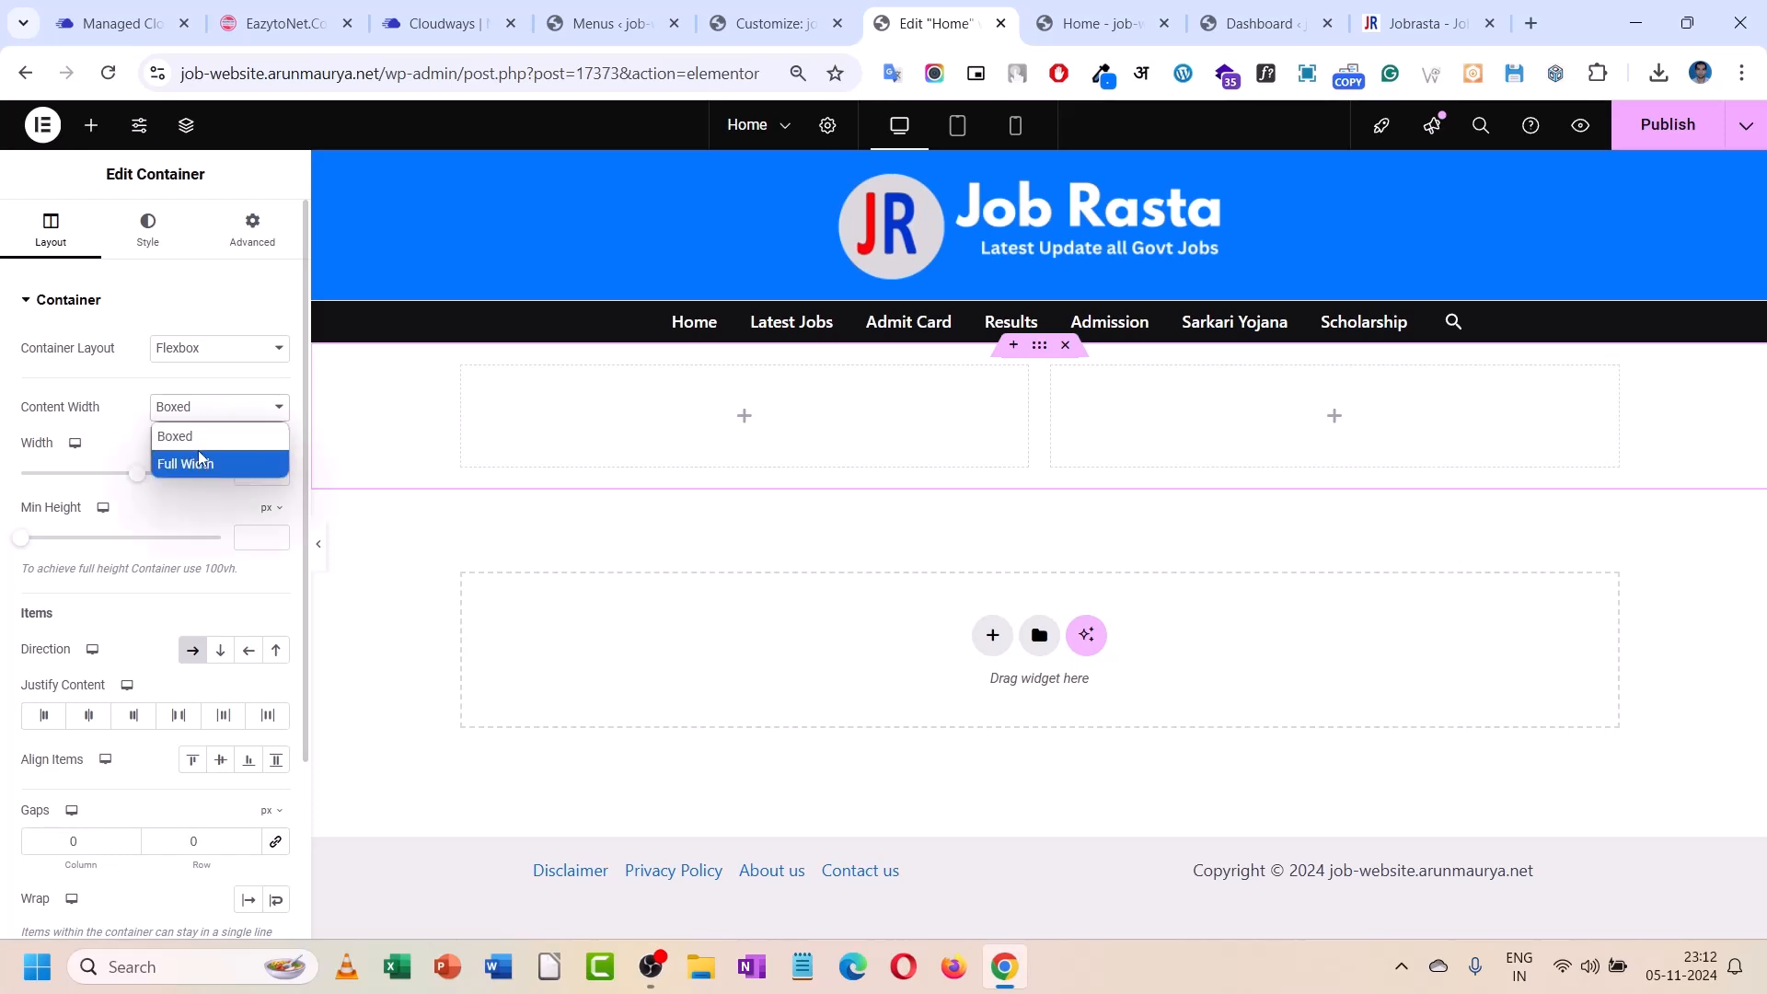
left_click(217, 348)
left_click(188, 400)
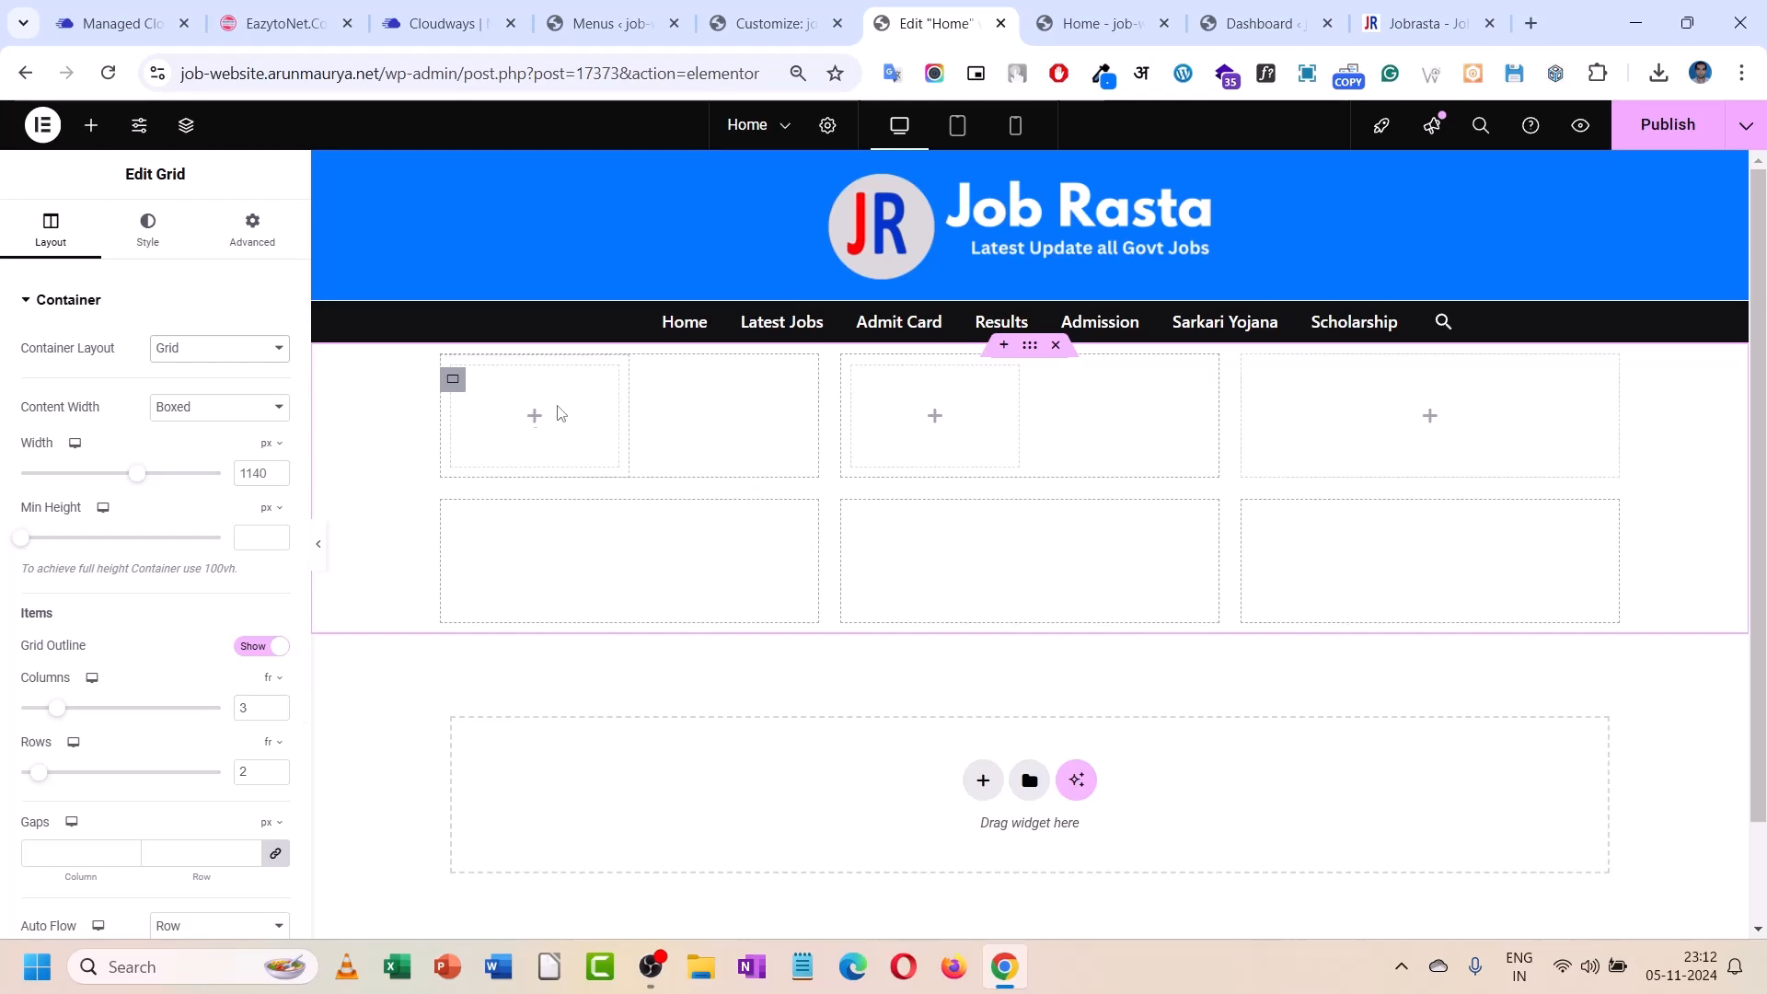
- Set the width of both inner containers to 100%
left_click(453, 379)
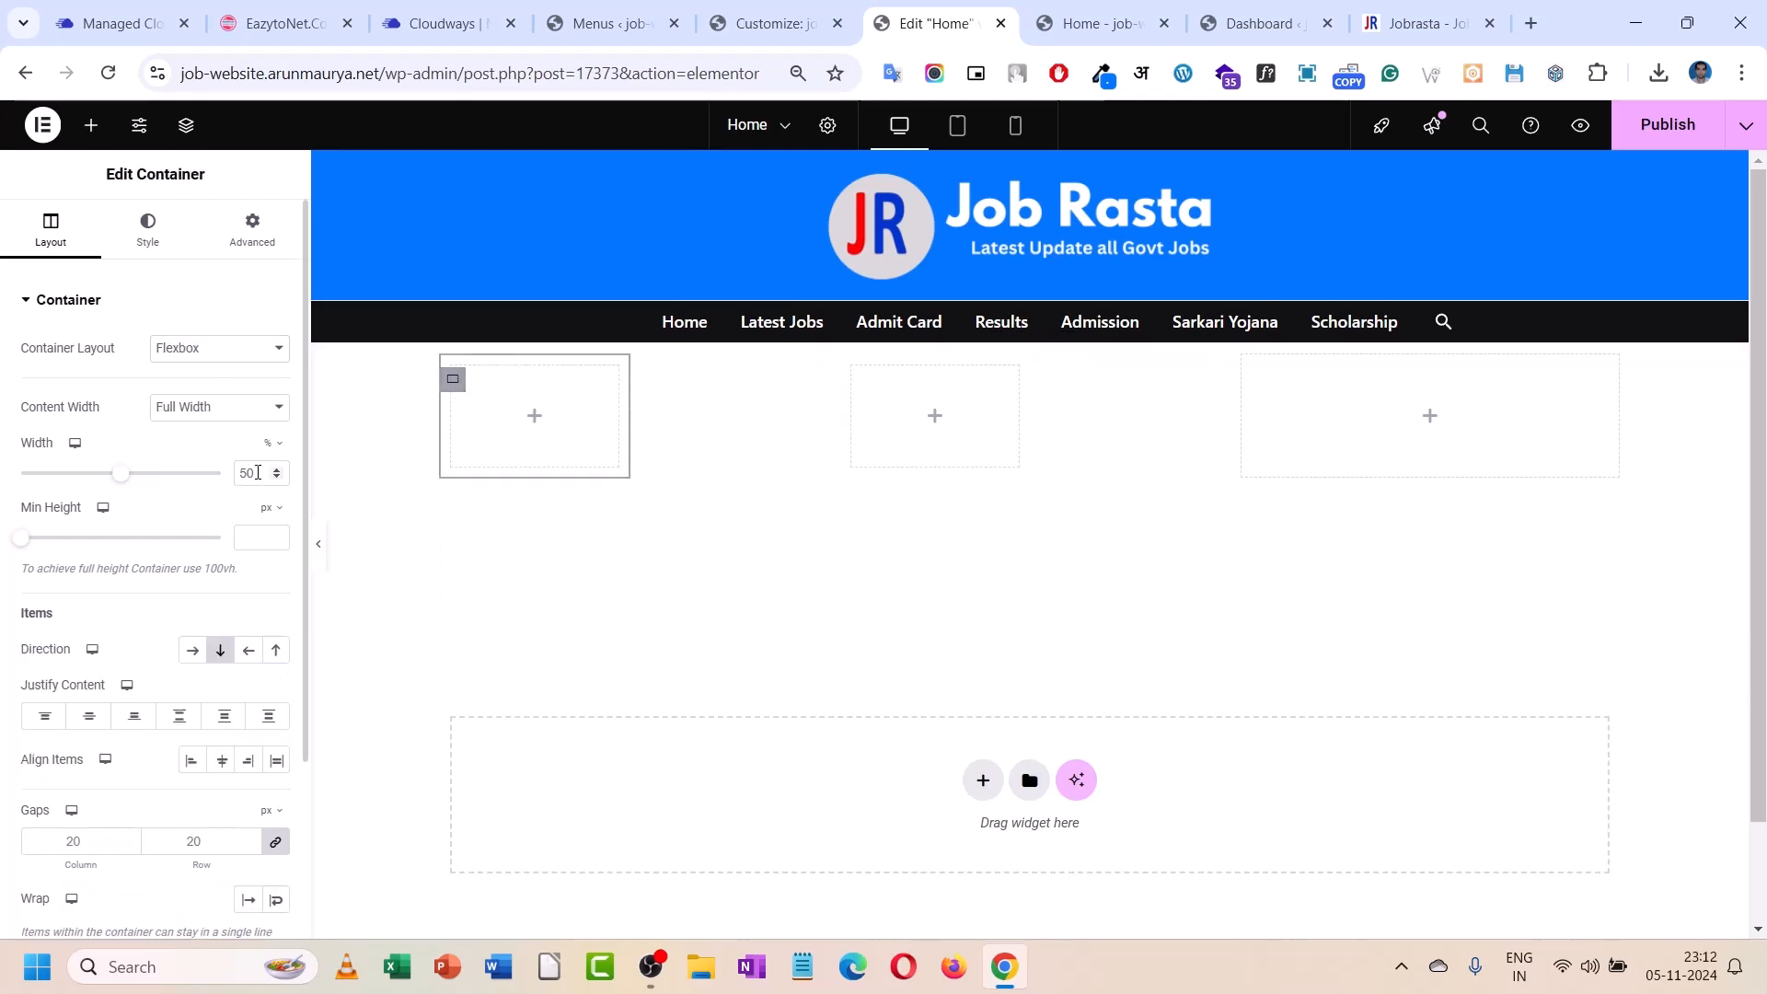
type("100")
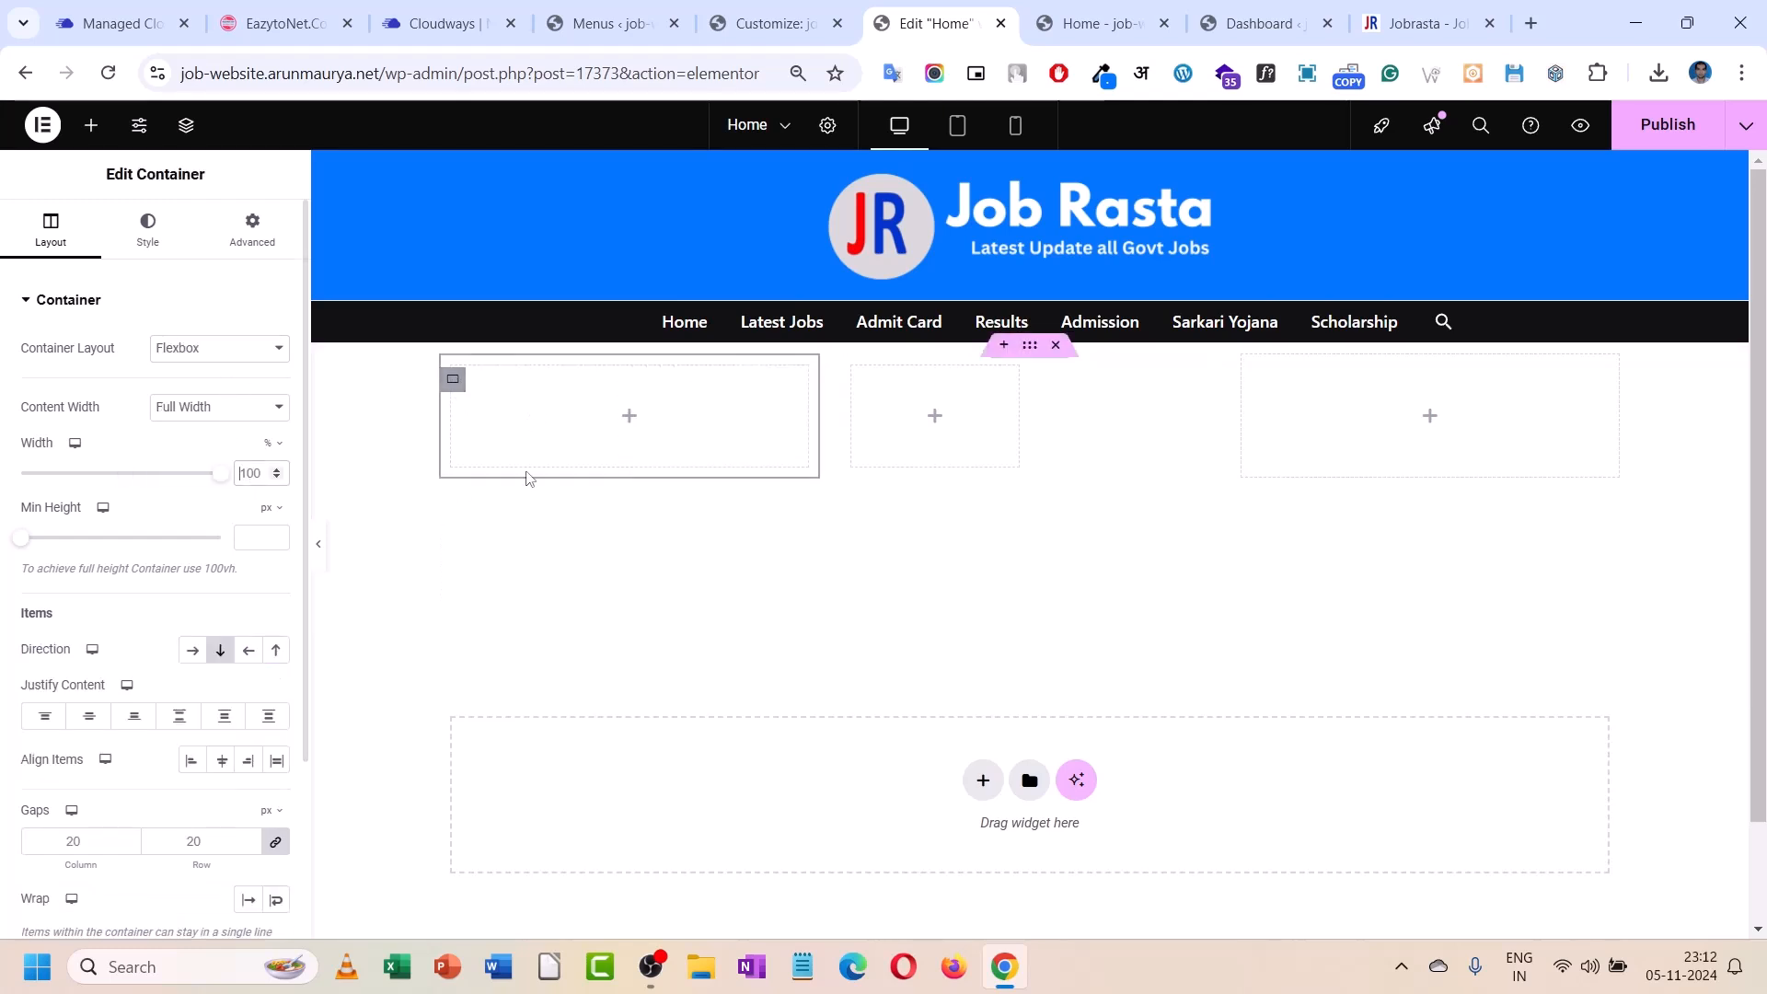
left_click(859, 385)
double_click(251, 472)
type("100")
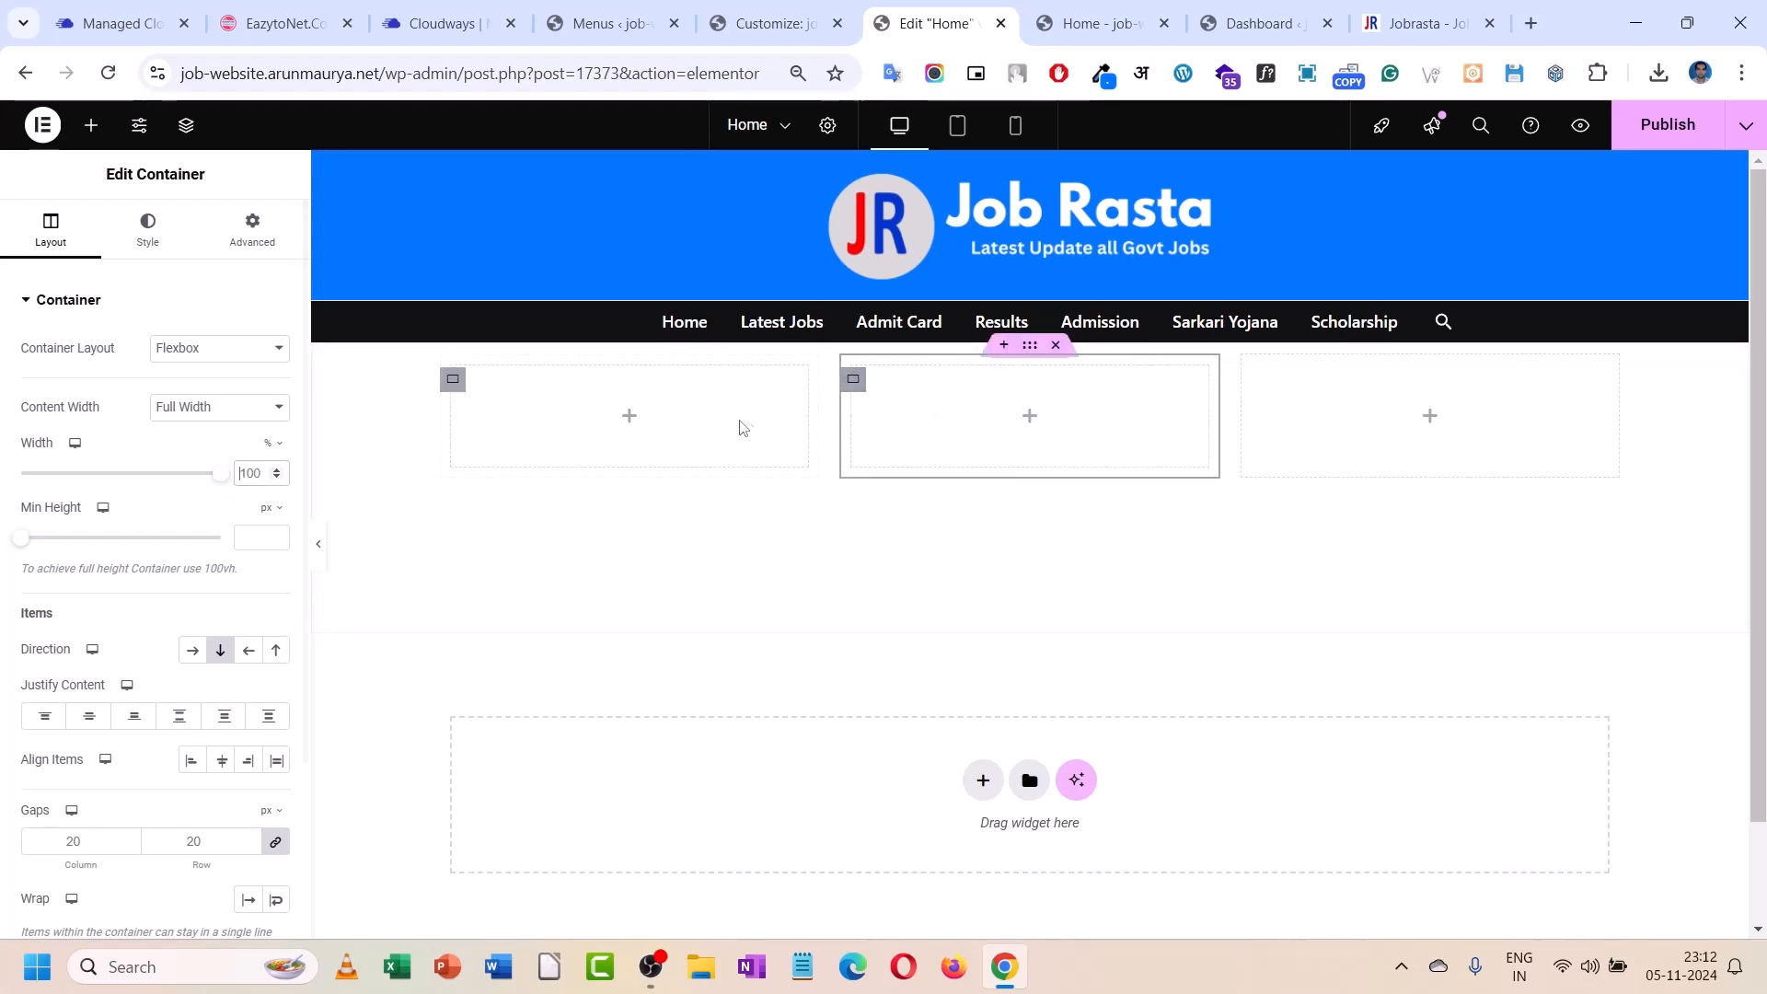
- Set the grid container to 4 columns and 1 row
left_click(1030, 347)
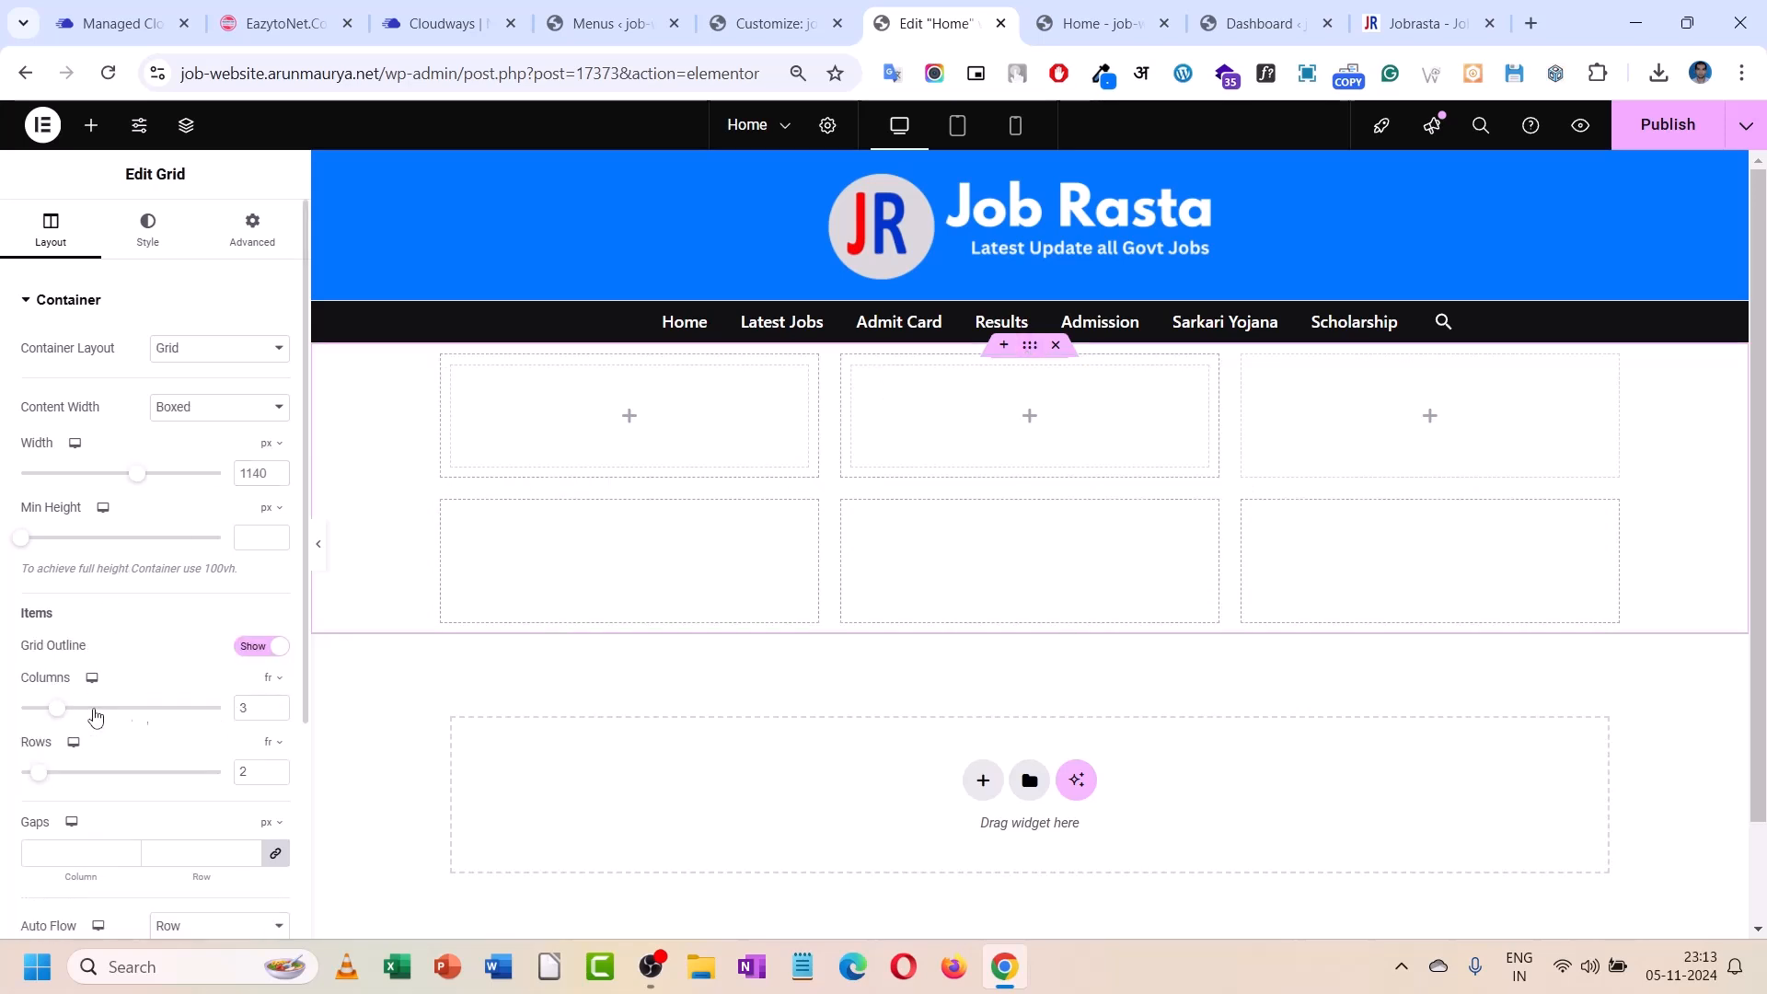
left_click(276, 706)
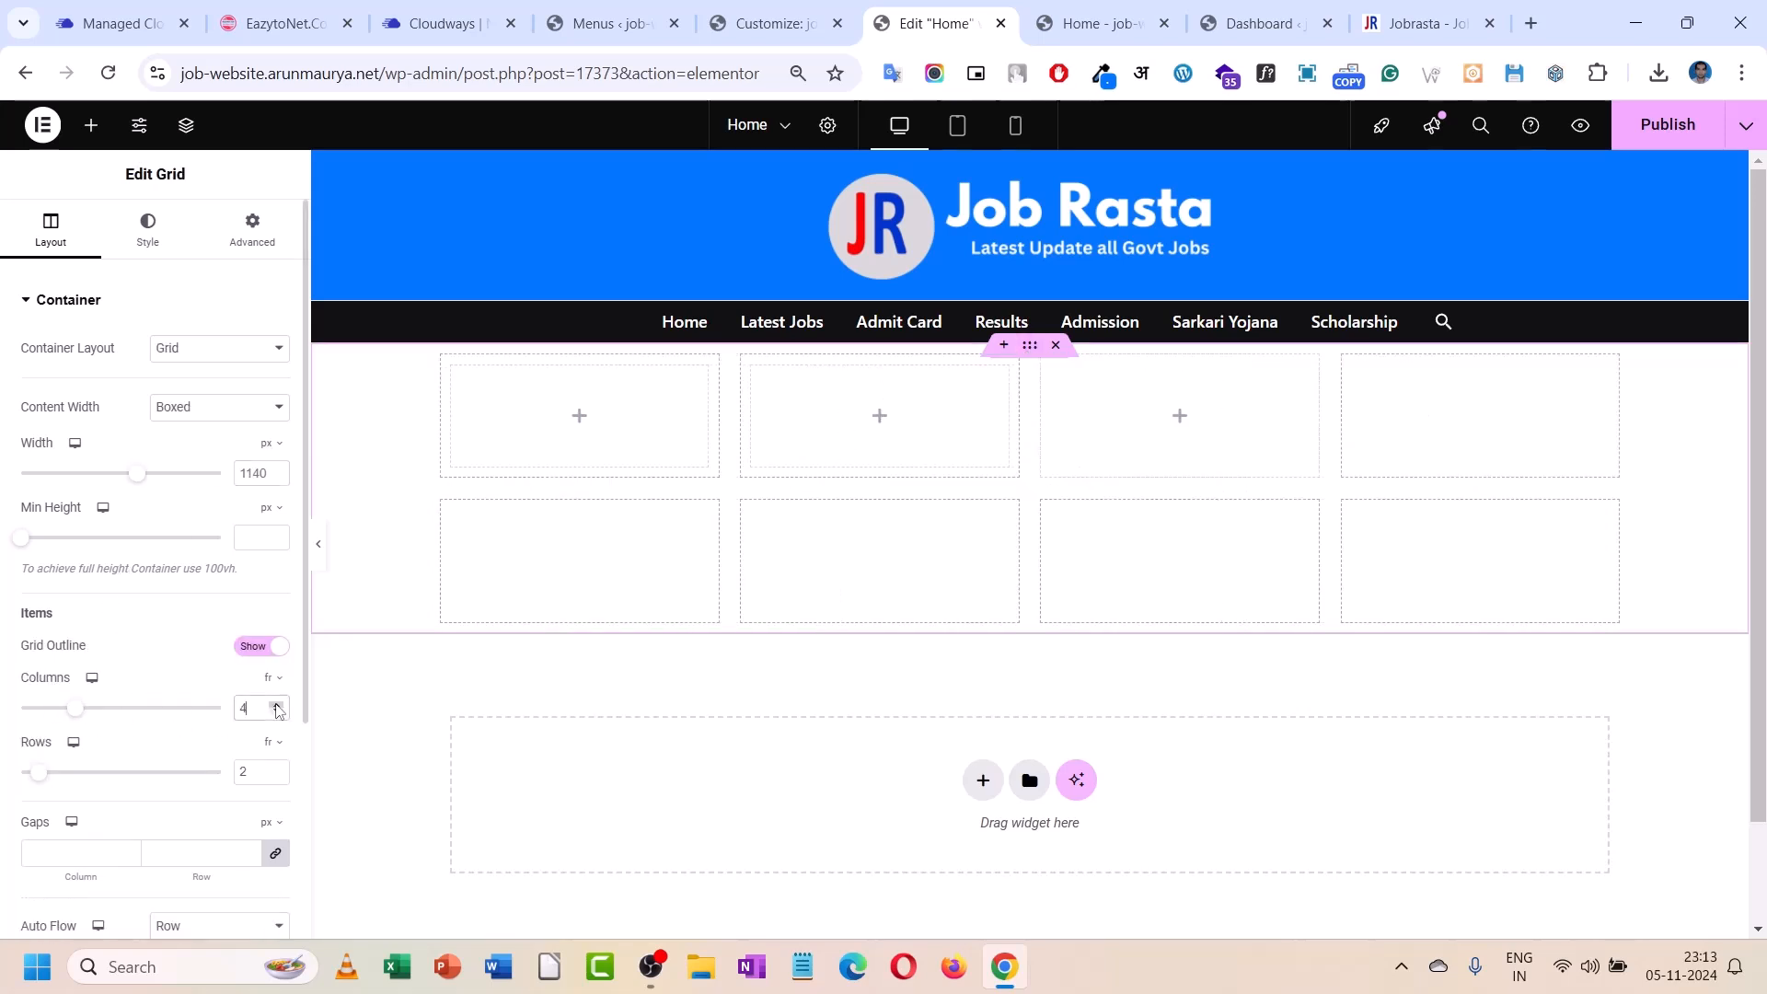
left_click_drag(39, 773, 21, 773)
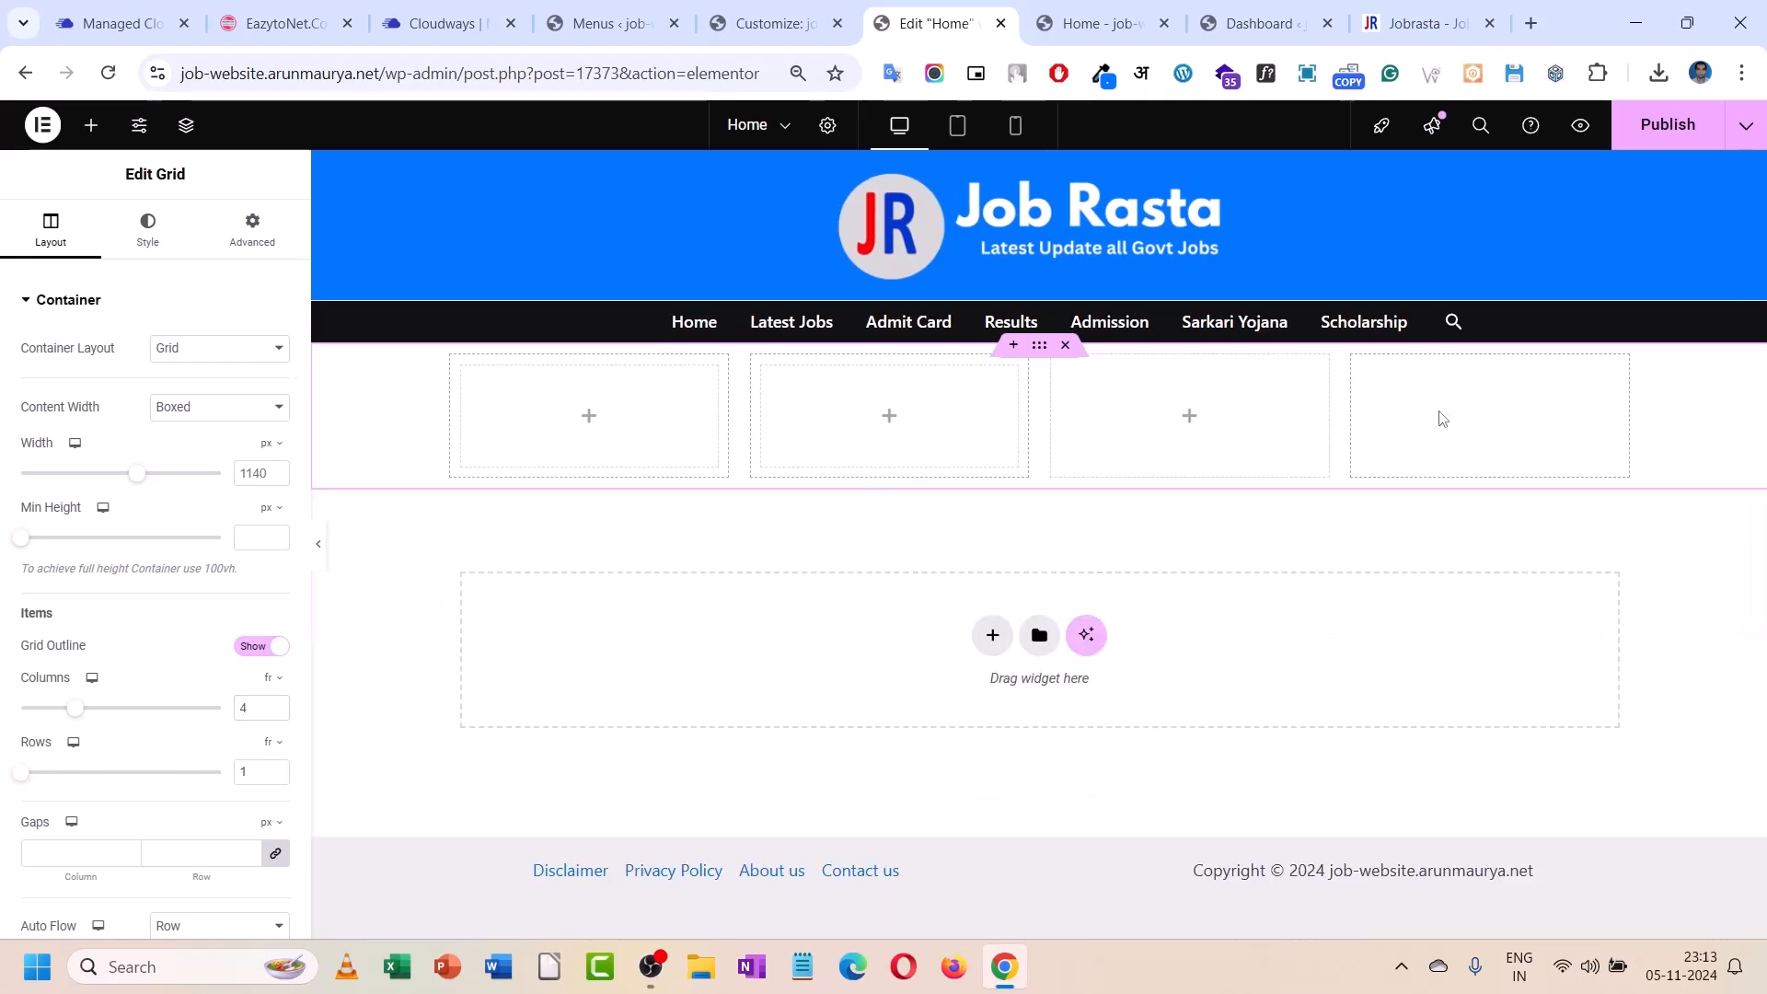
- Find the Icon Box widget, place it in the first grid cell, and open its style settings
left_click(588, 423)
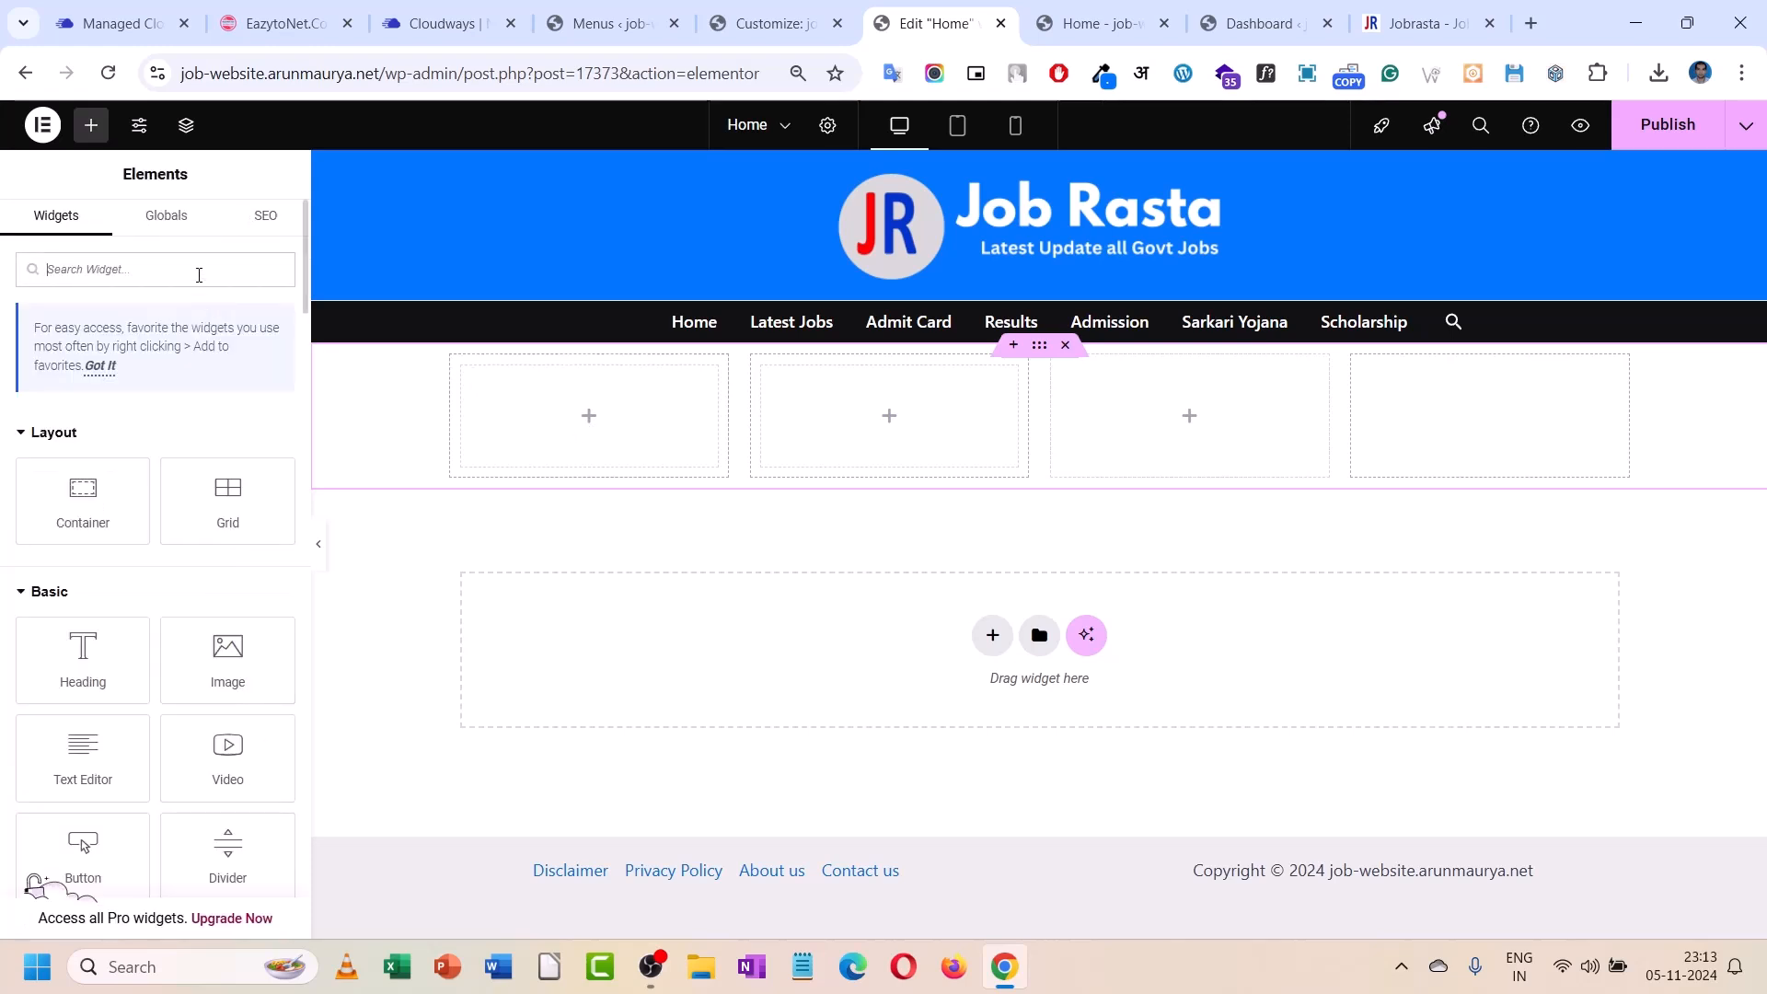
type("icon")
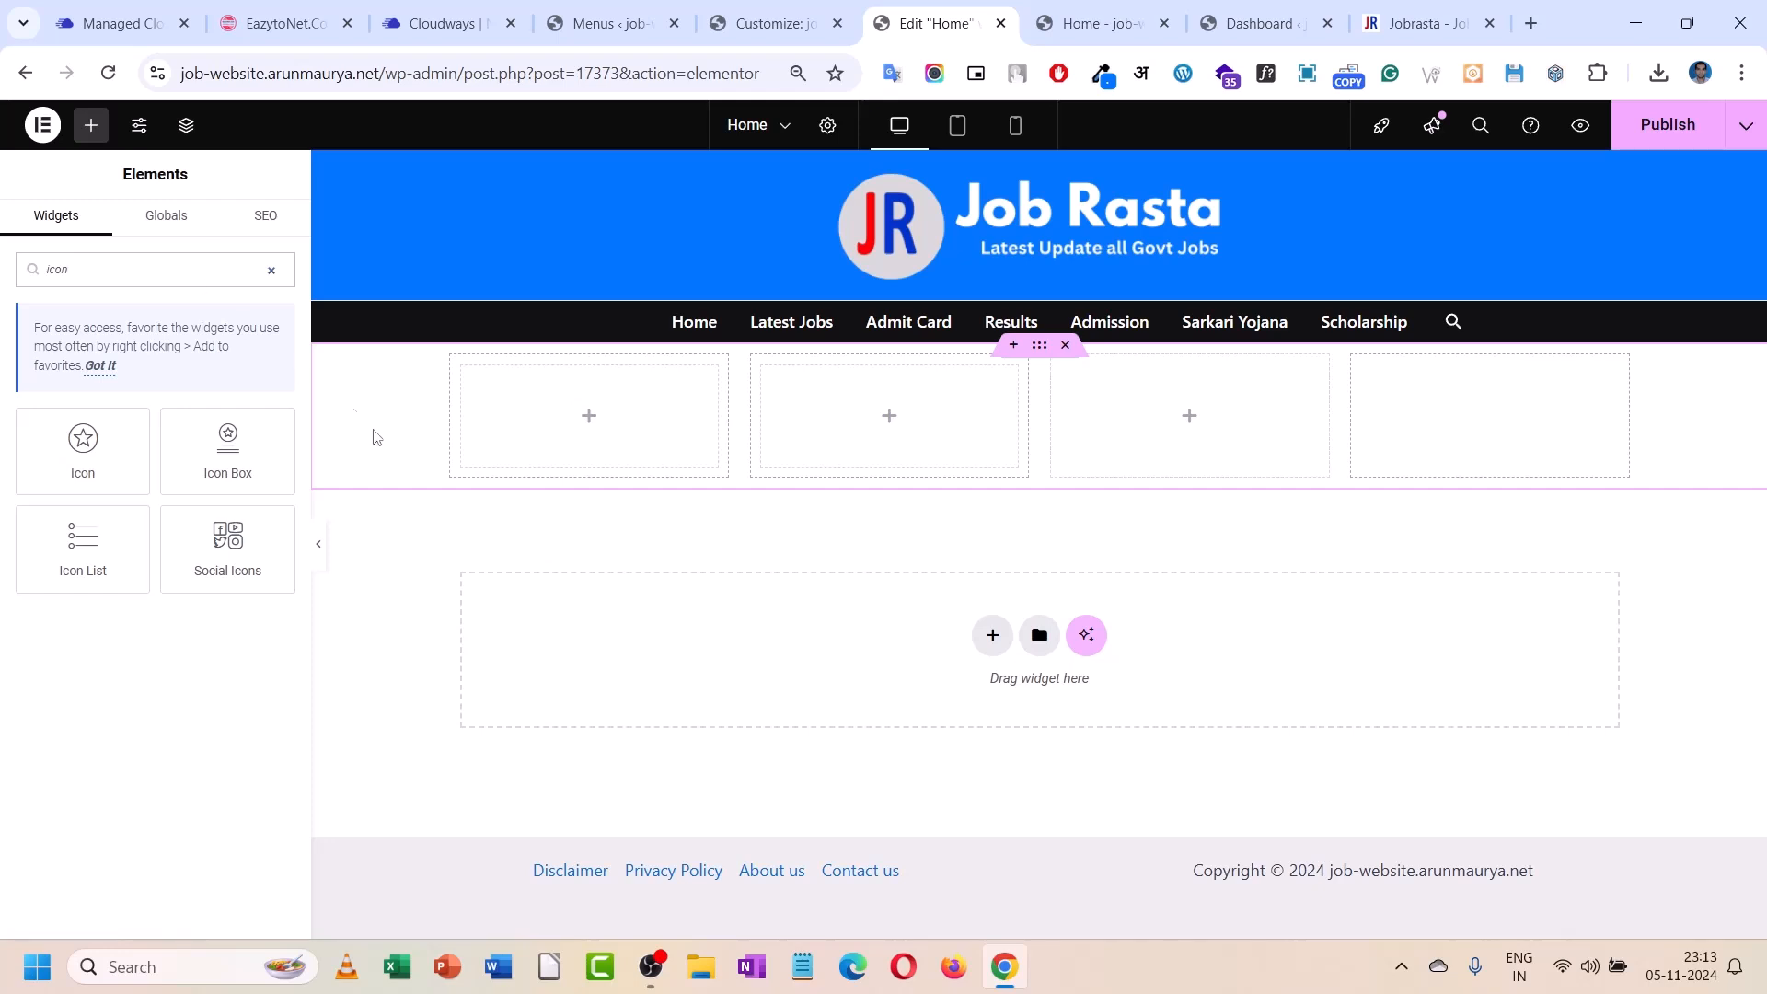
left_click_drag(228, 450, 556, 430)
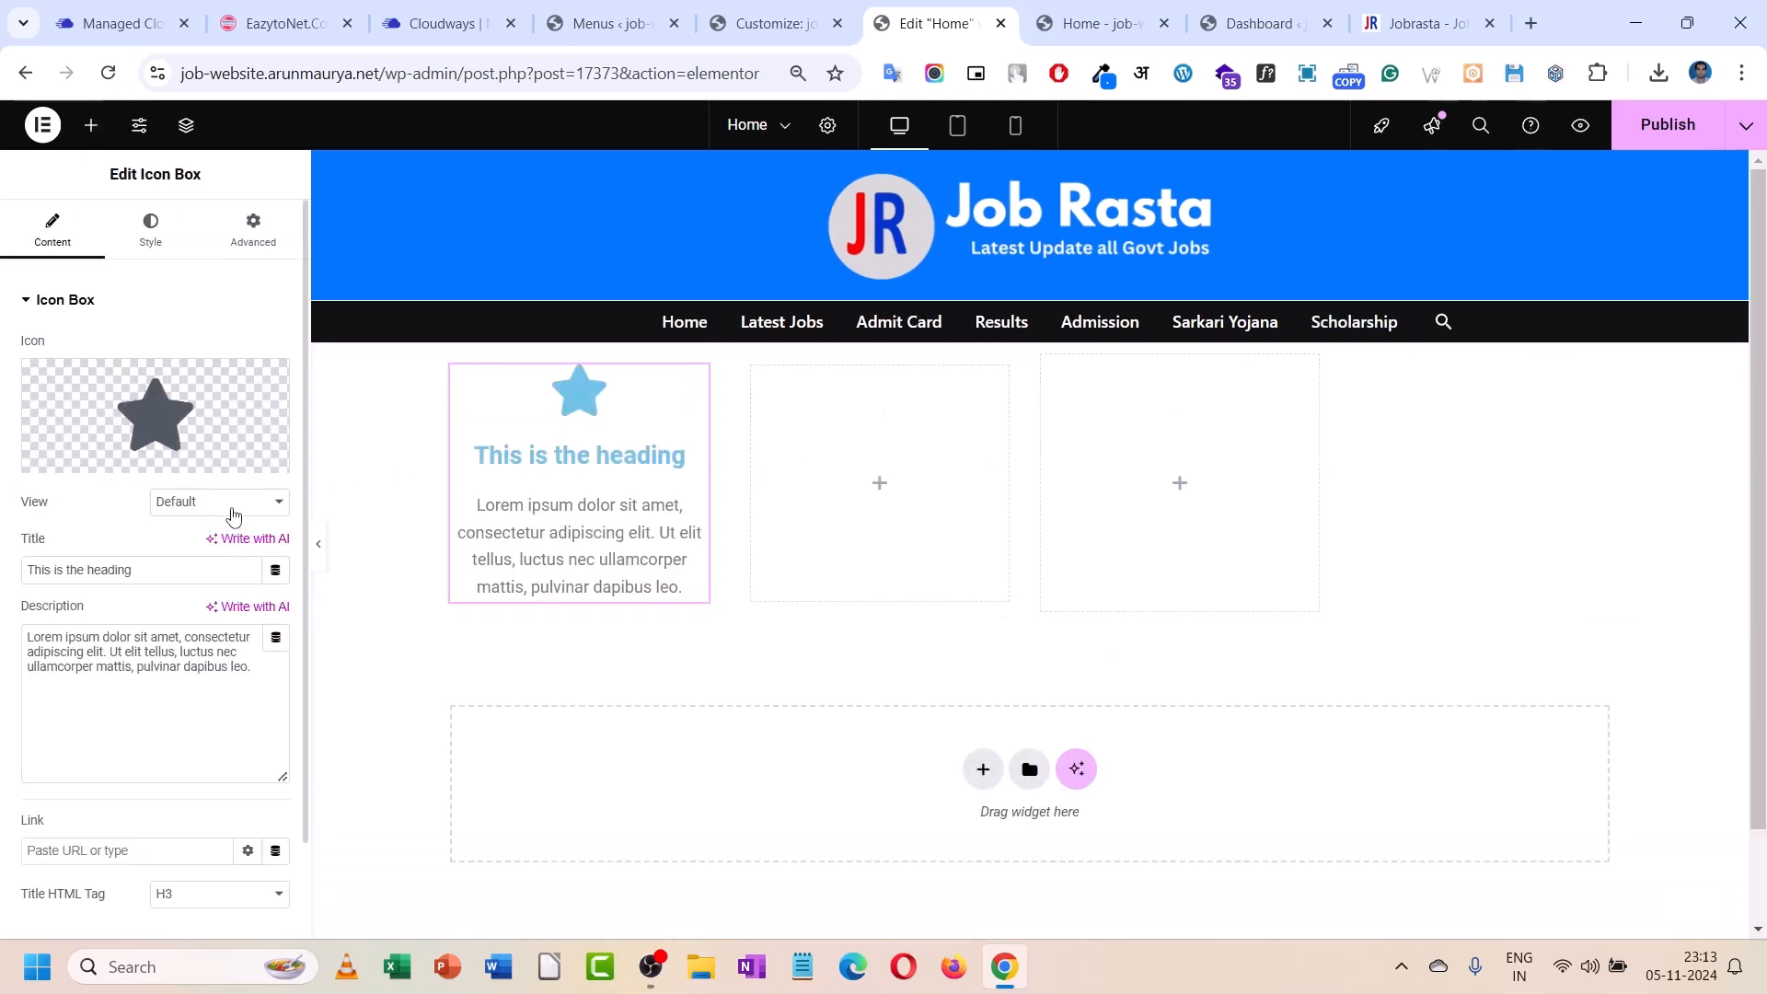
left_click(152, 228)
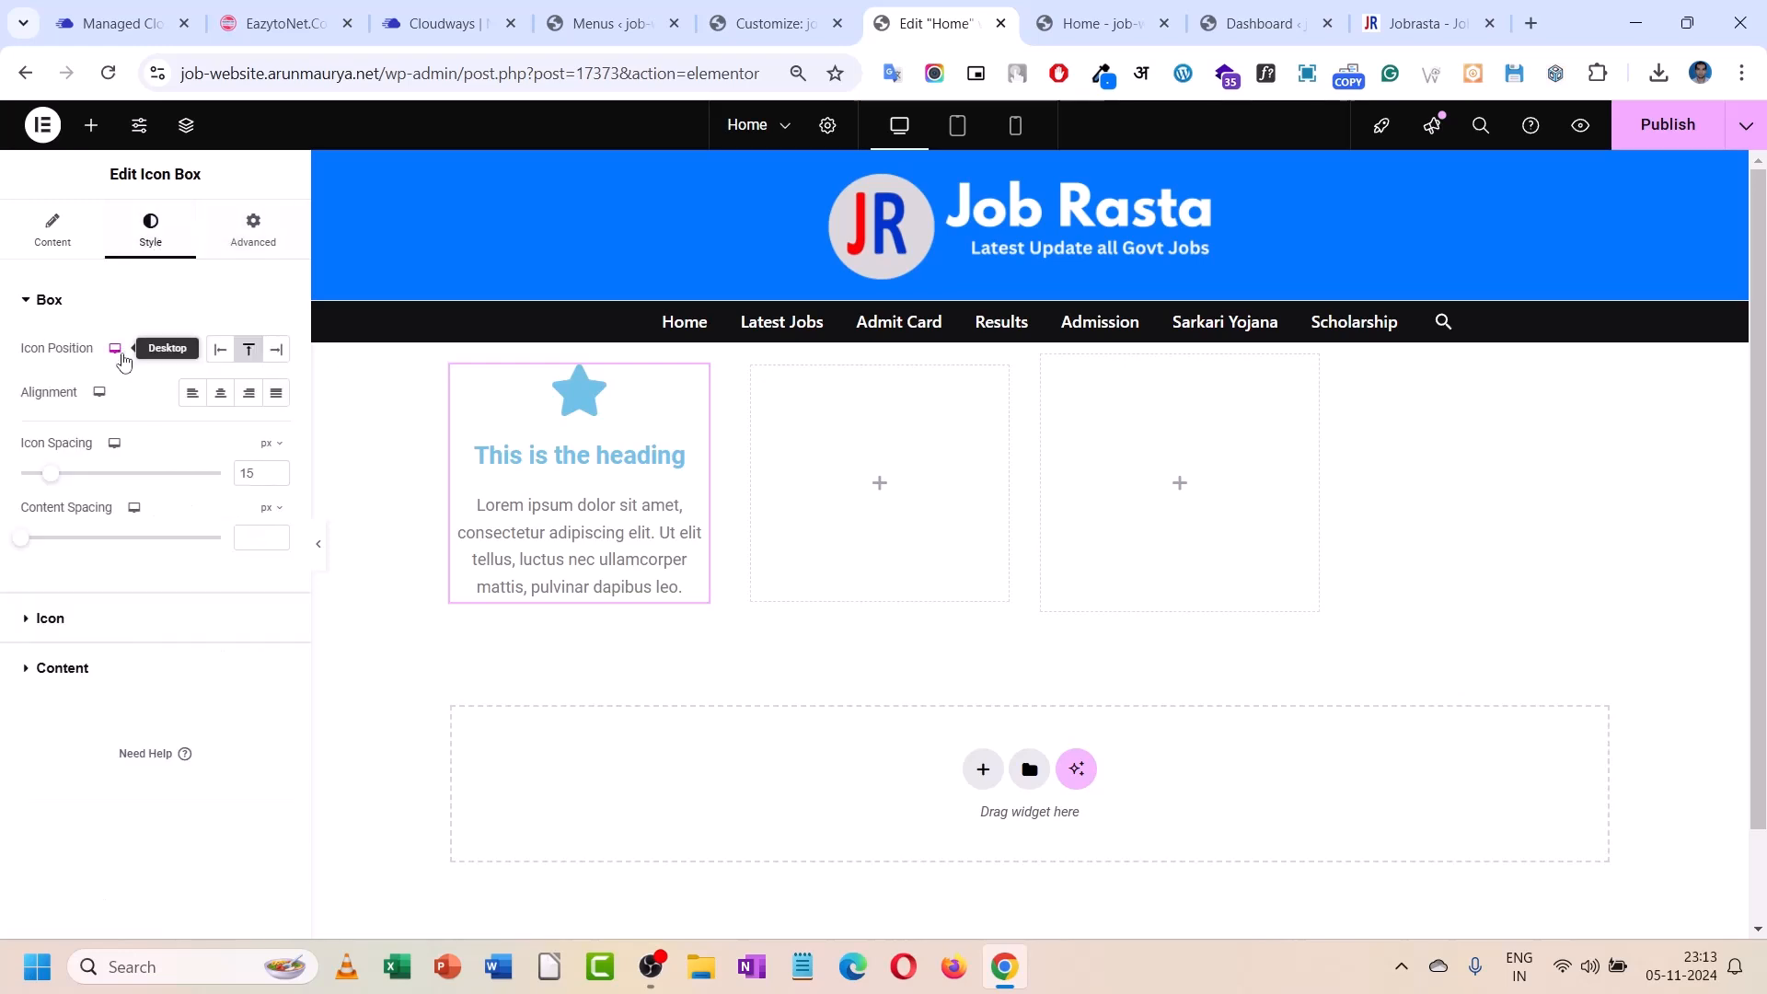
- Try the left and right icon positions for the icon box in the mobile preview
left_click(116, 410)
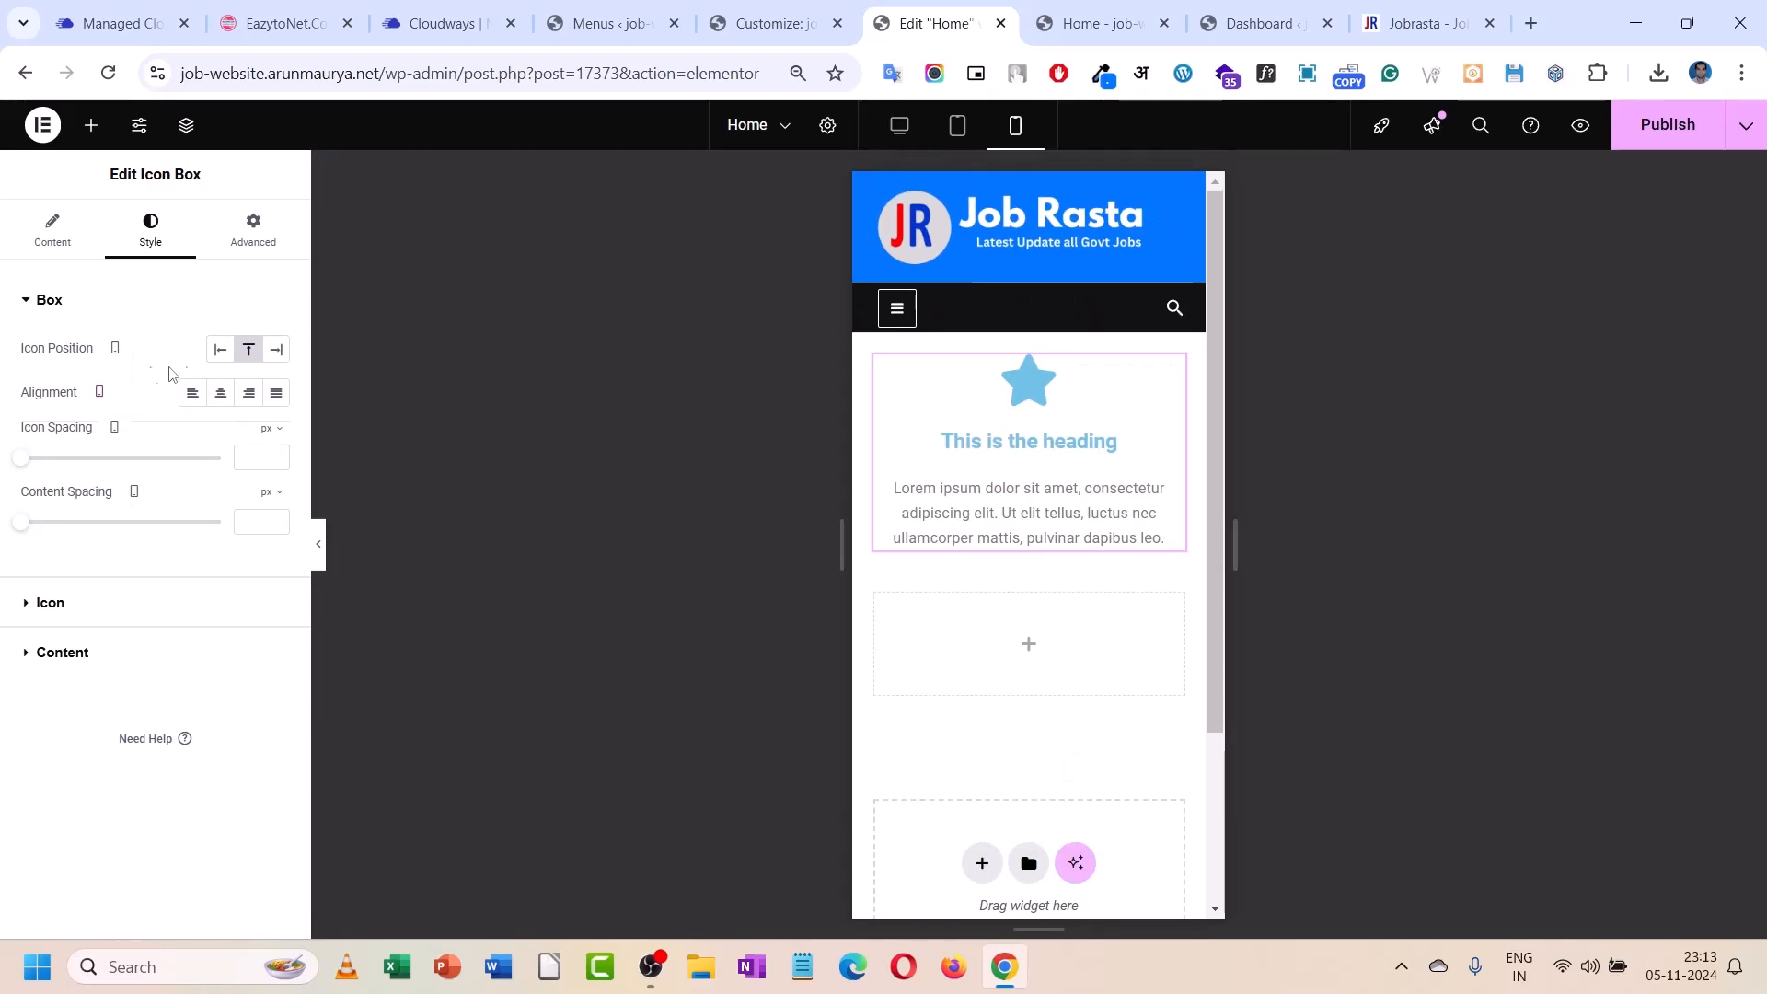
left_click(221, 357)
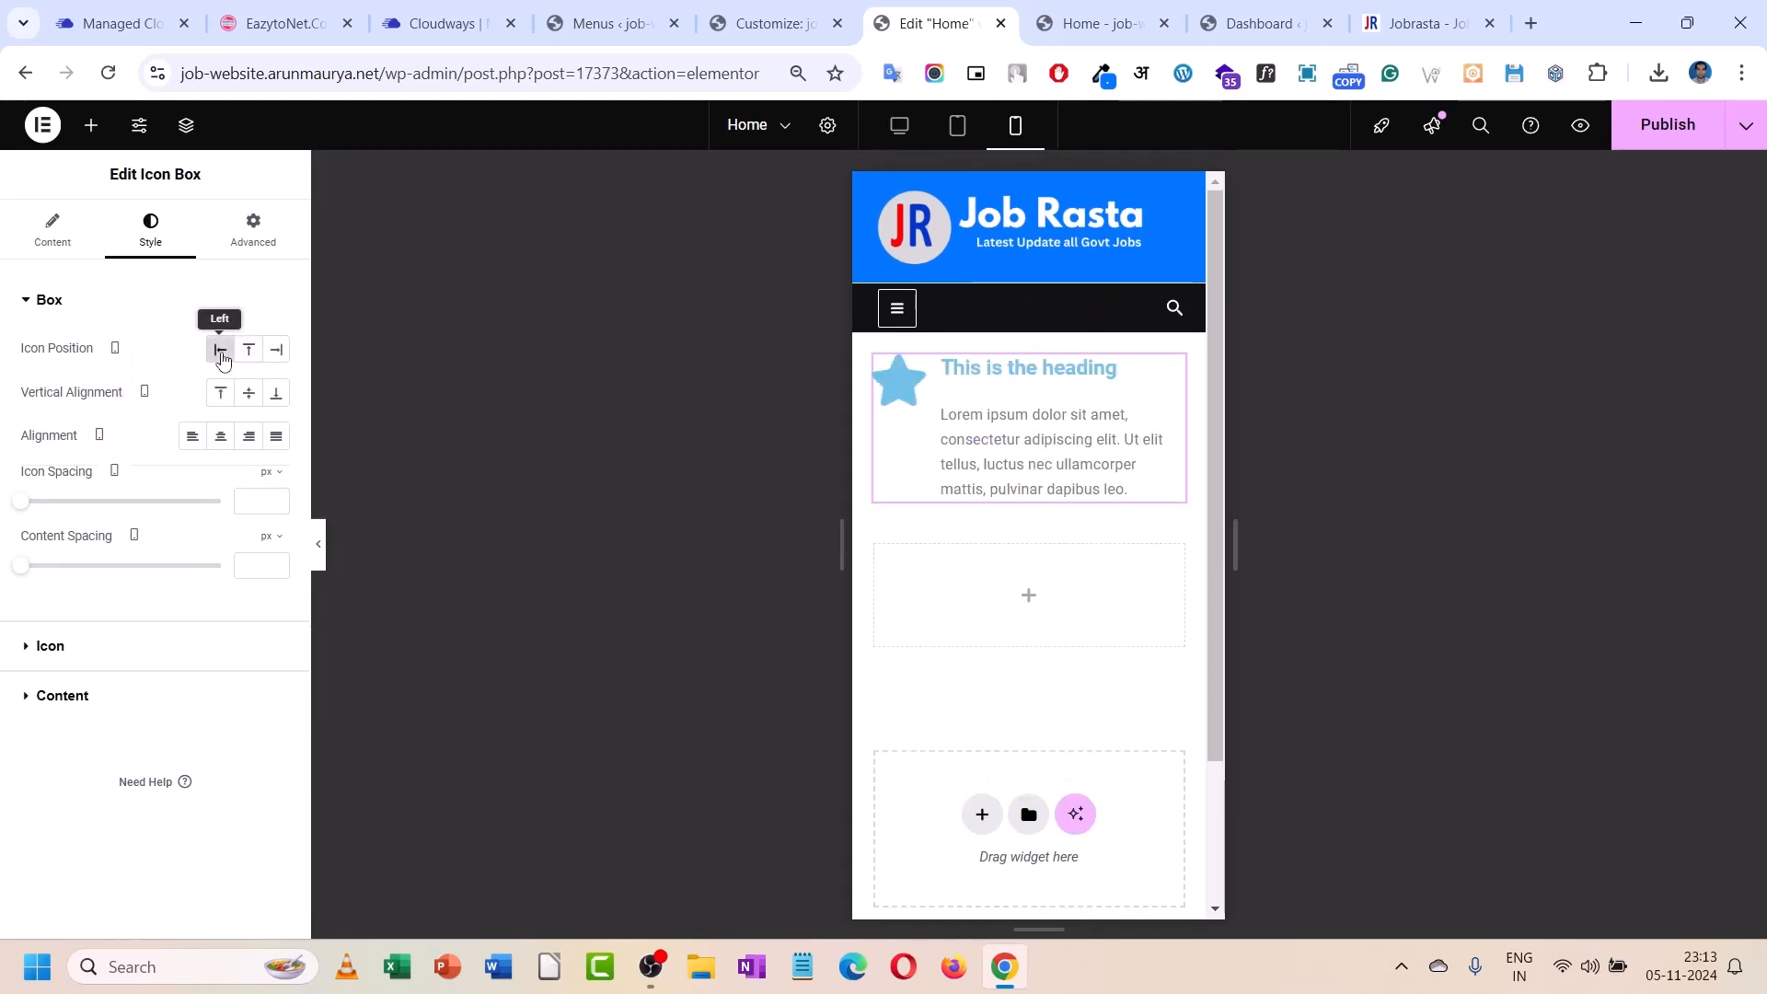
left_click(276, 357)
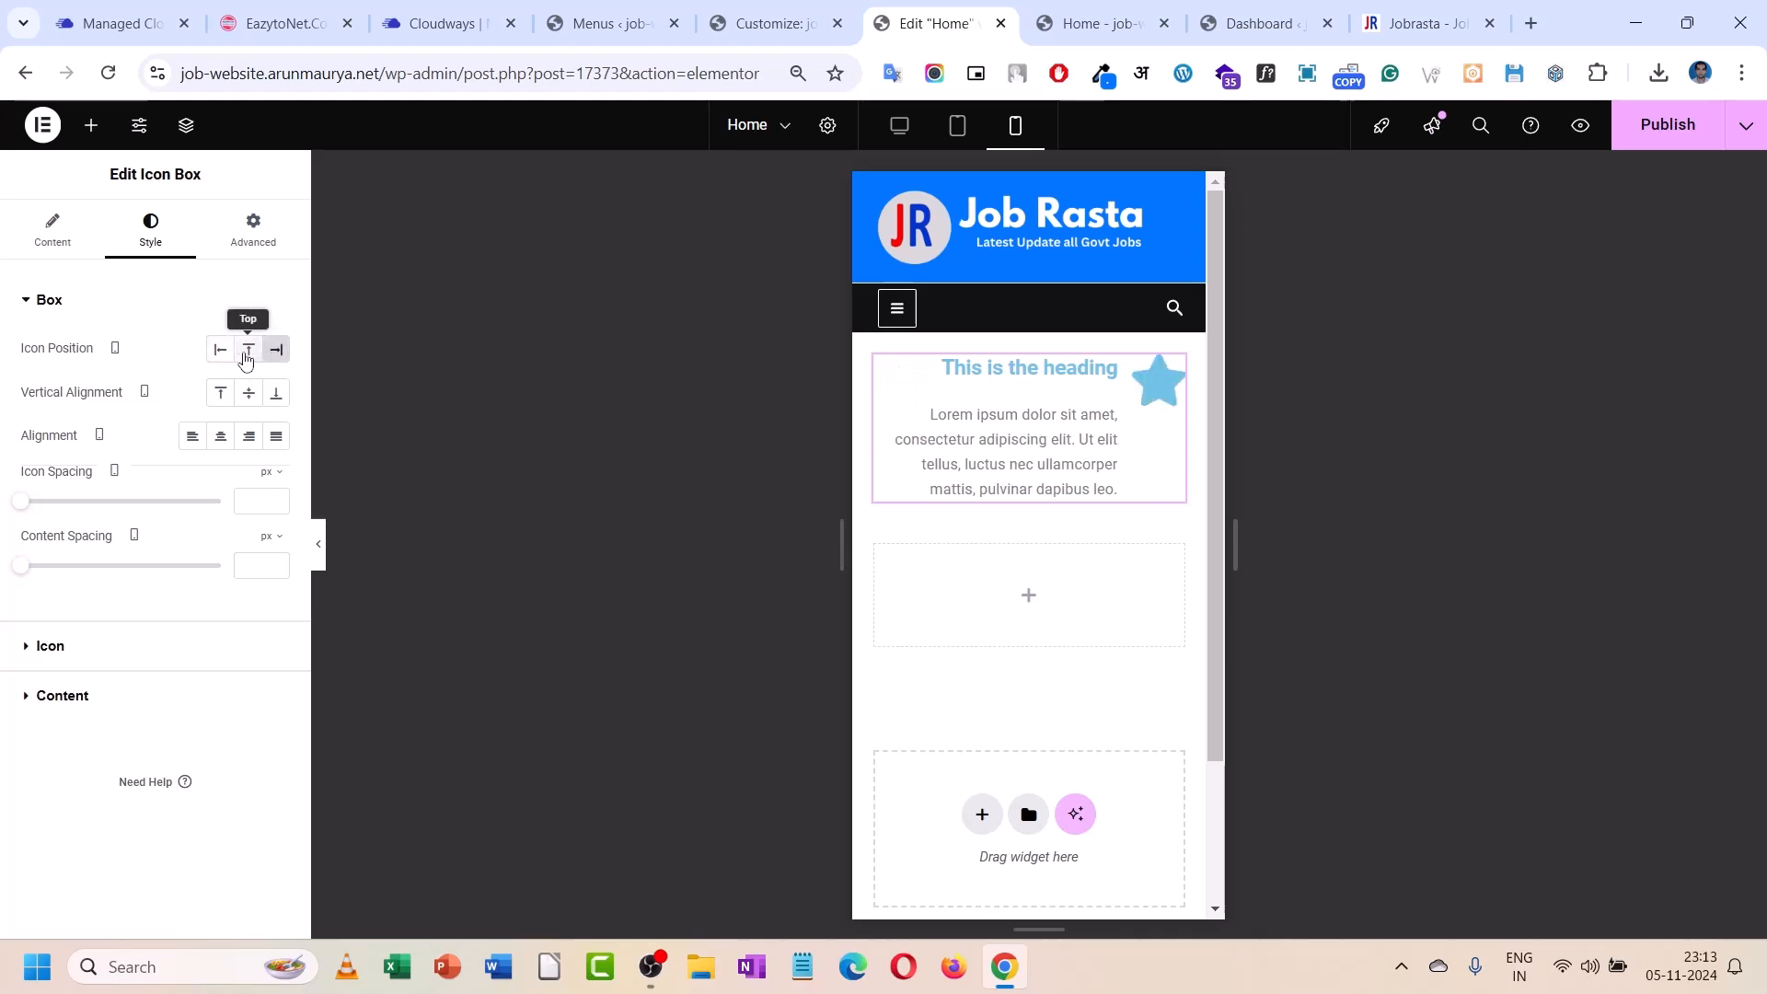
left_click(247, 357)
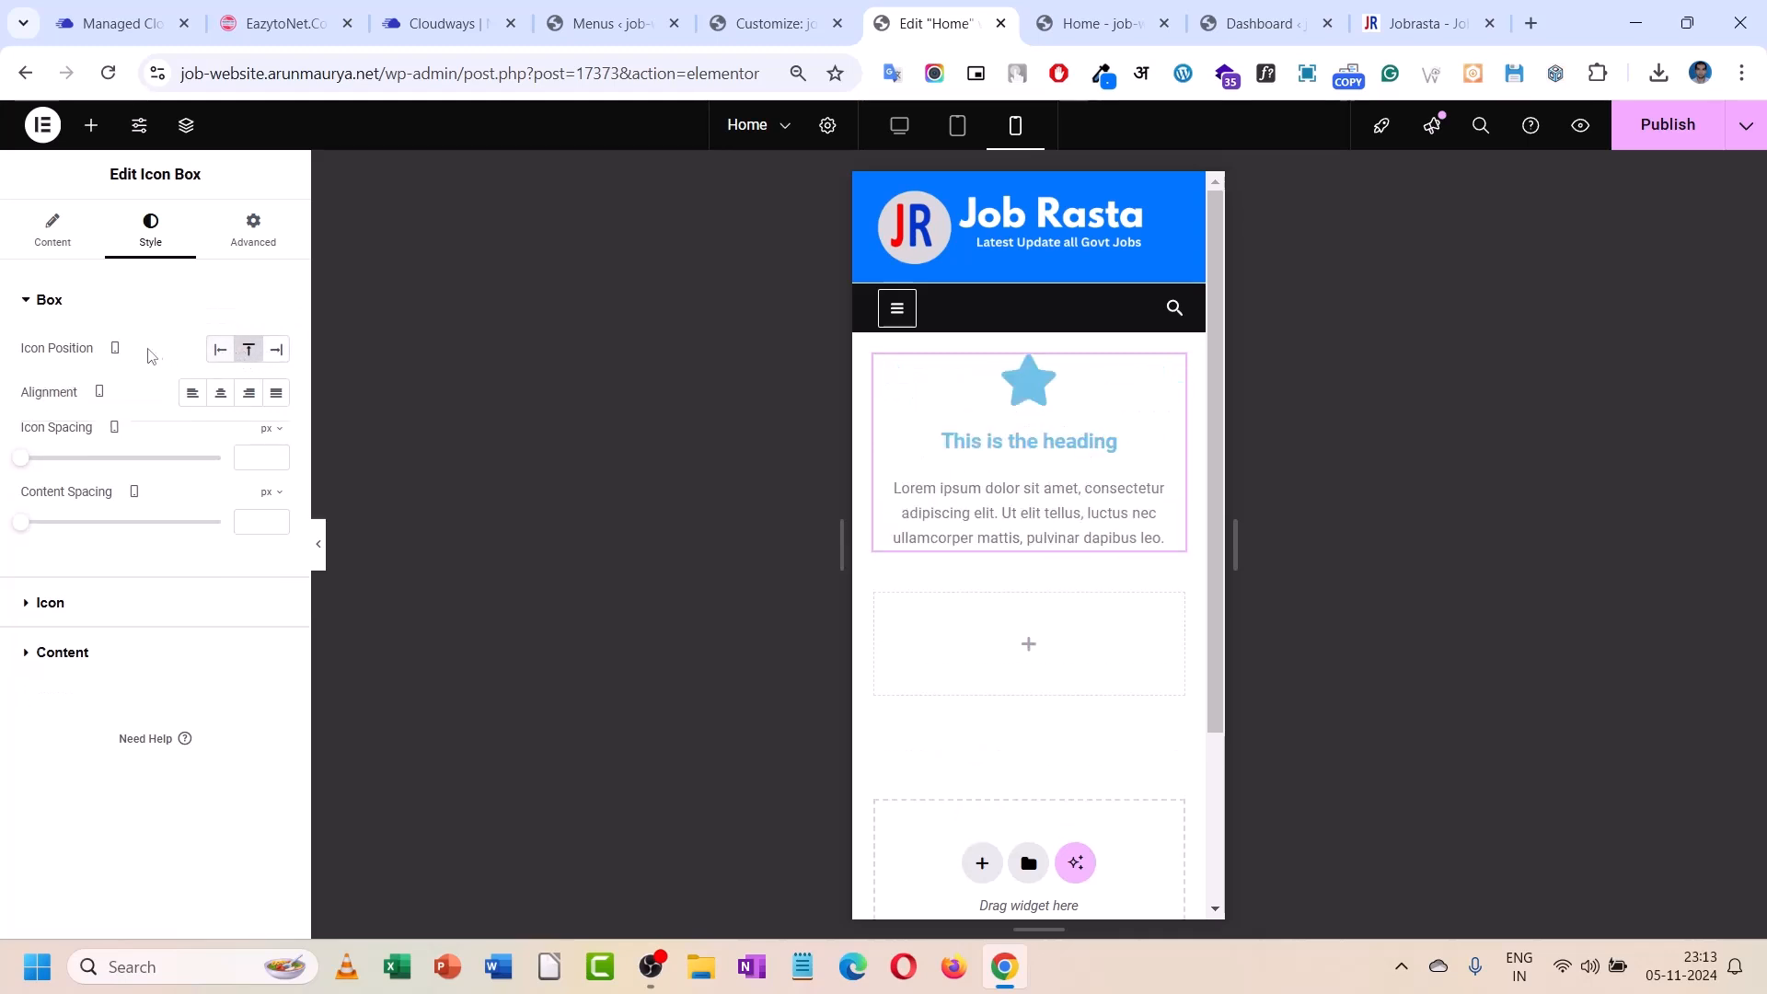
left_click(115, 350)
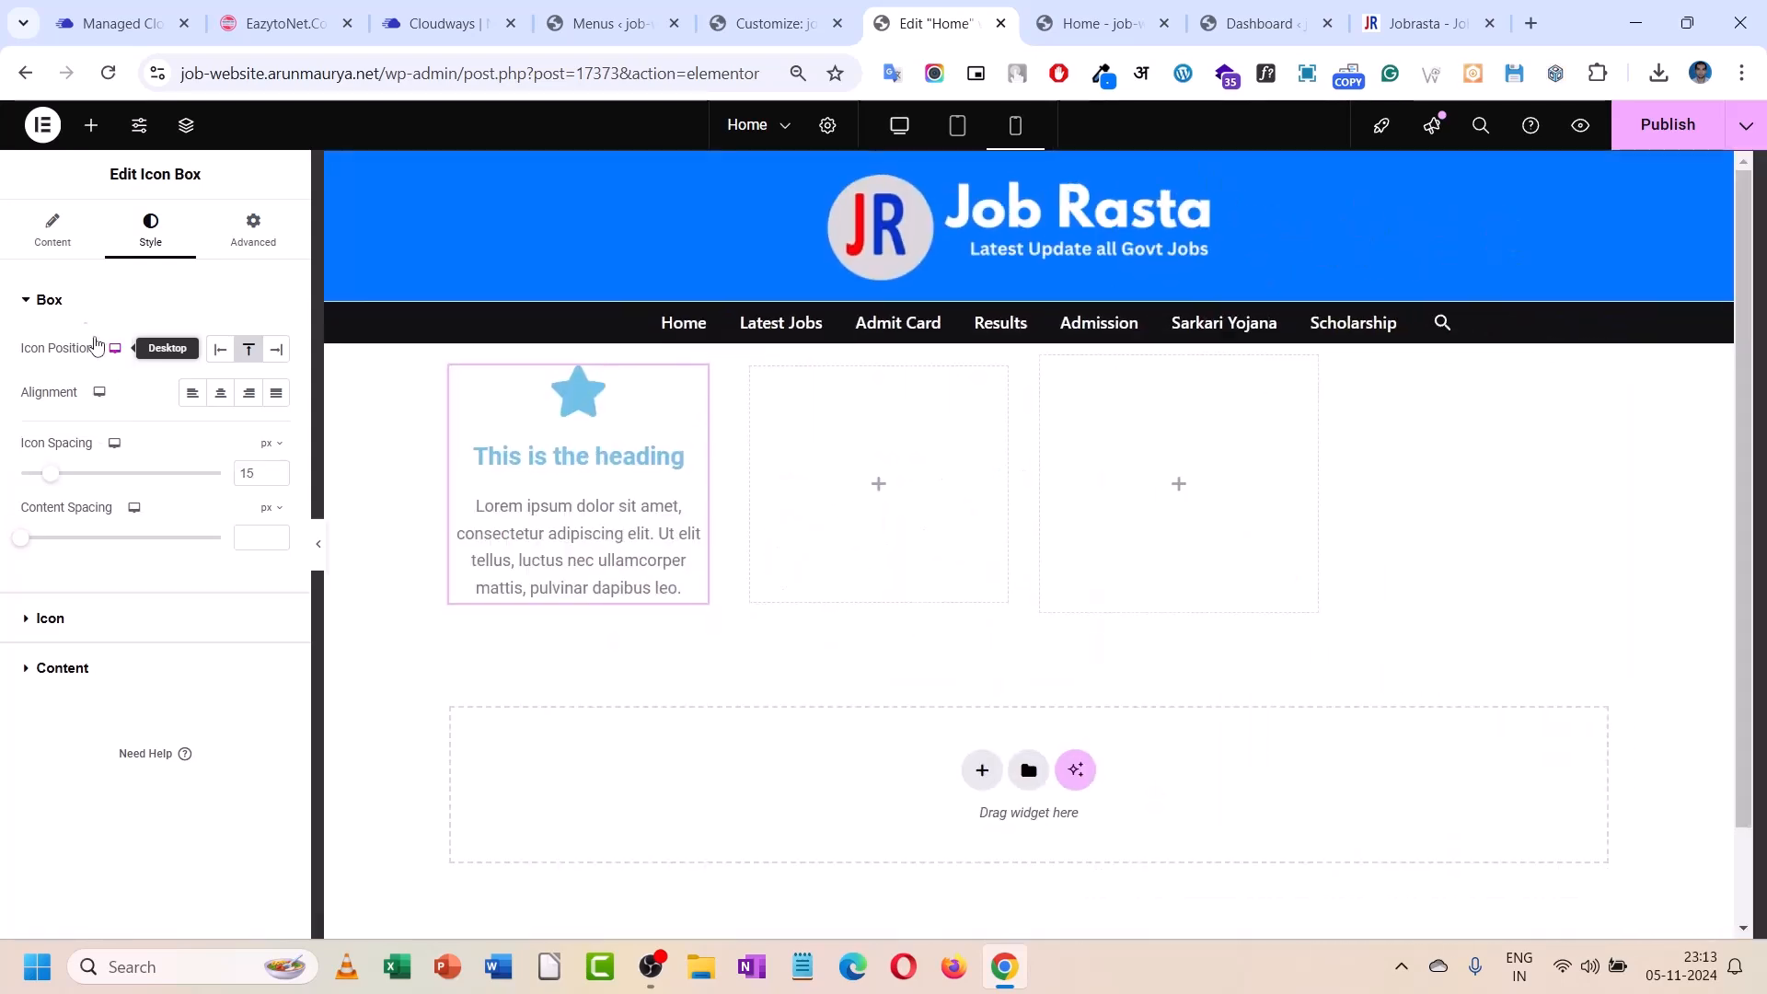
- Look at the icon boxes on the EazytoNet site and browse the icon library for reference
left_click(55, 241)
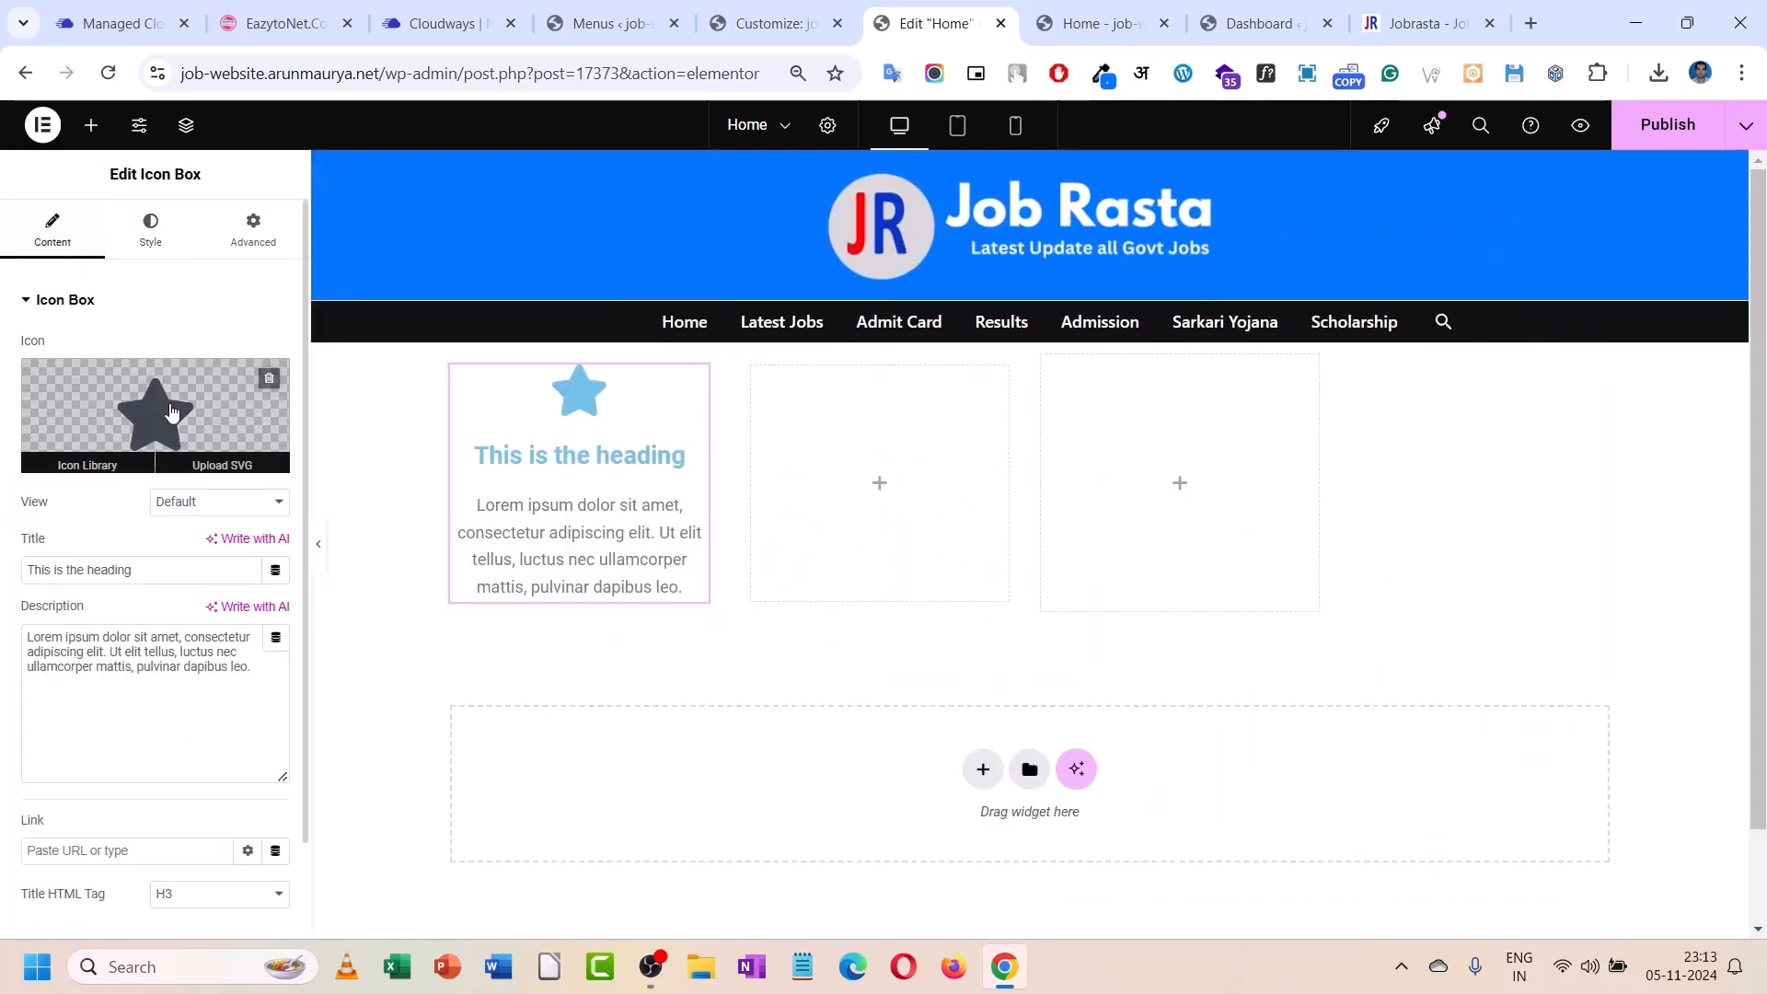
left_click(287, 7)
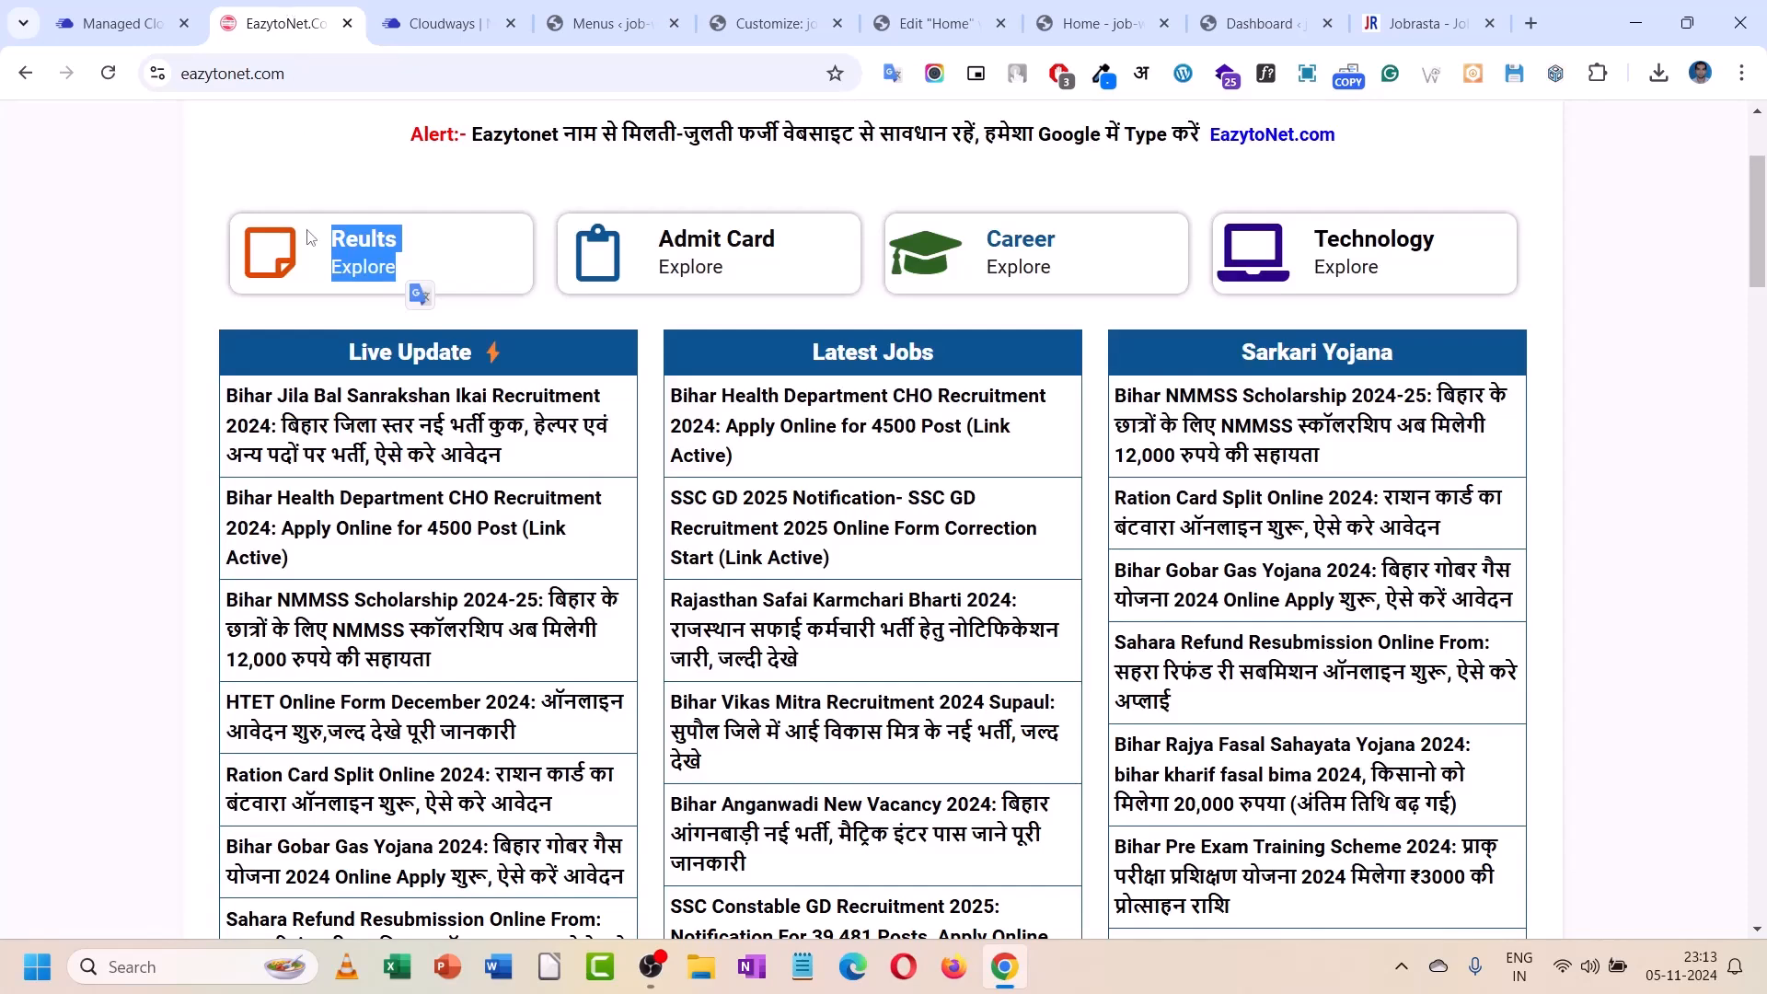
left_click(446, 20)
left_click(644, 8)
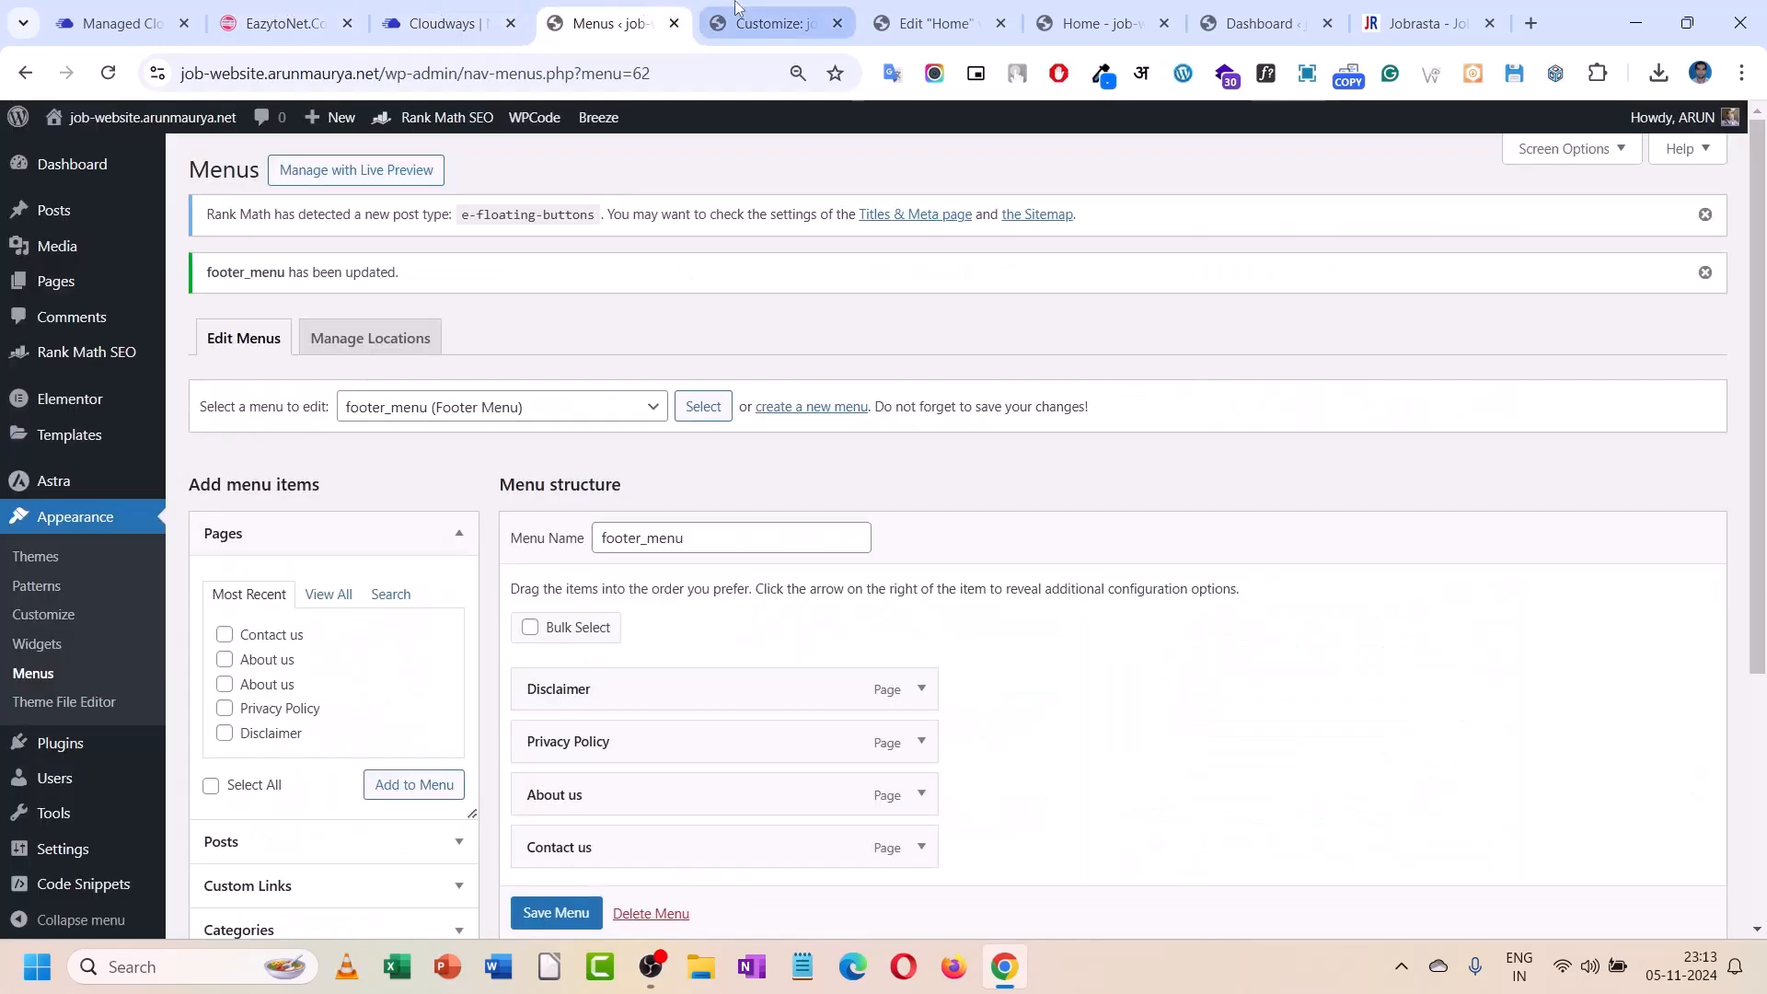
left_click(740, 11)
left_click(917, 18)
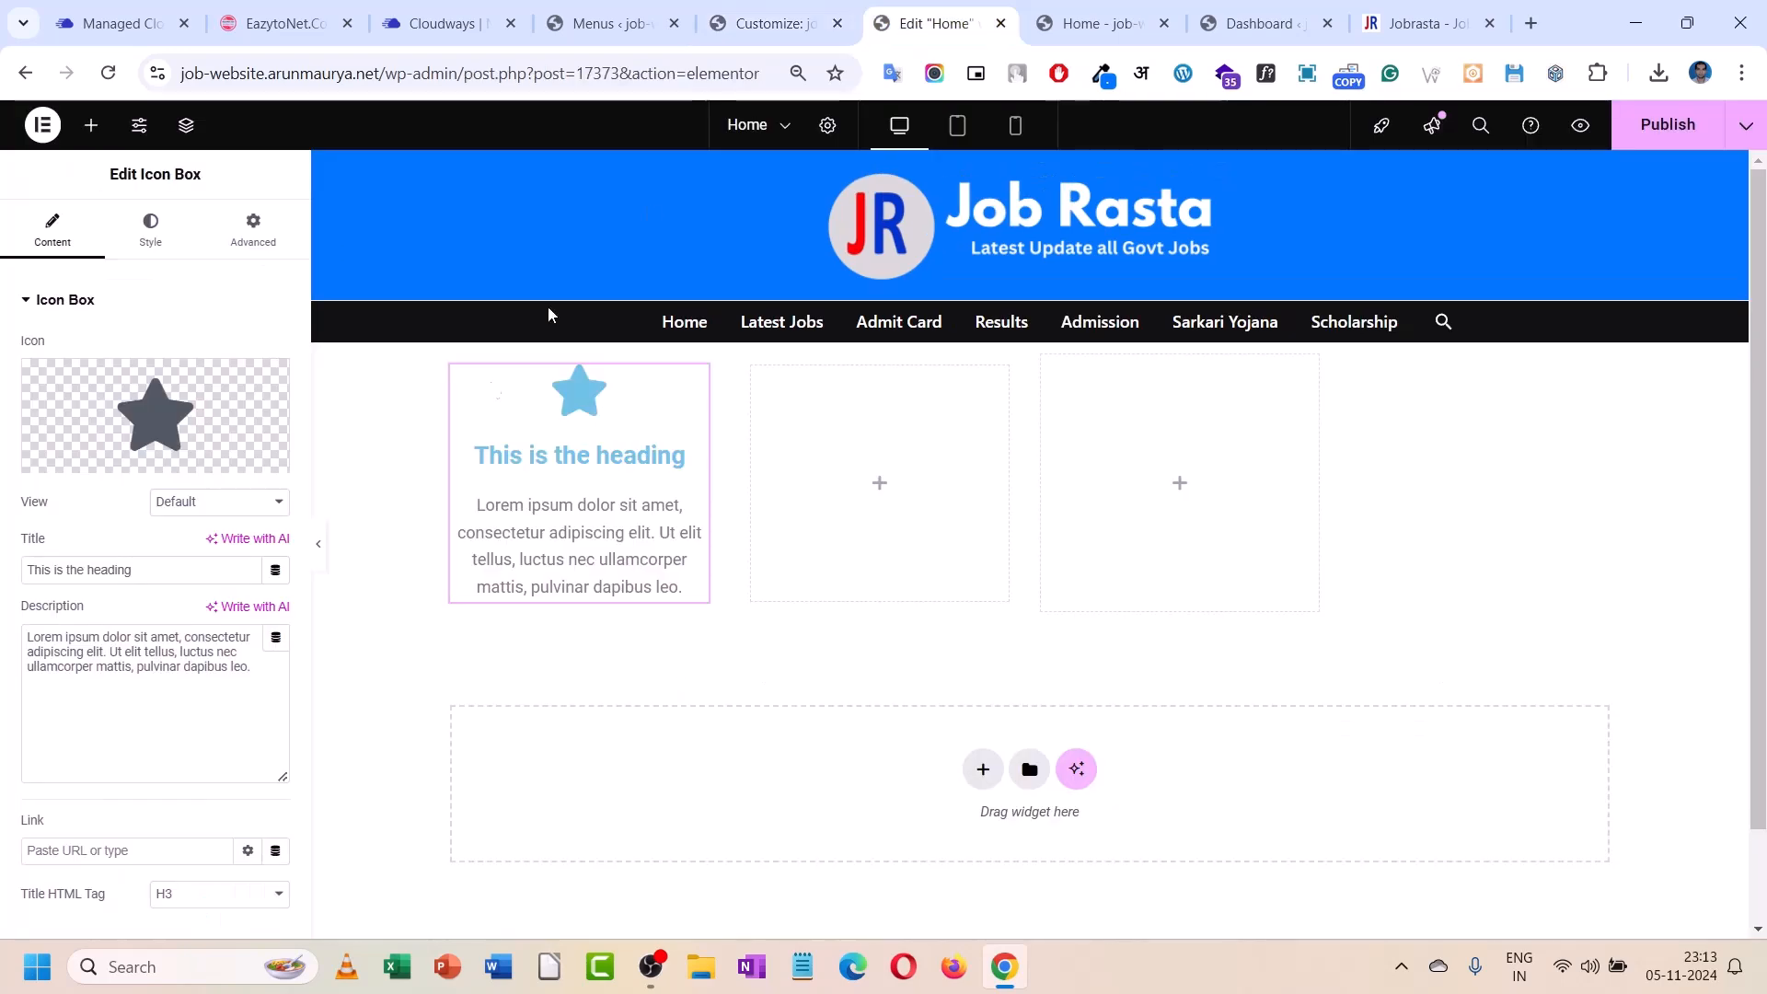
left_click(147, 415)
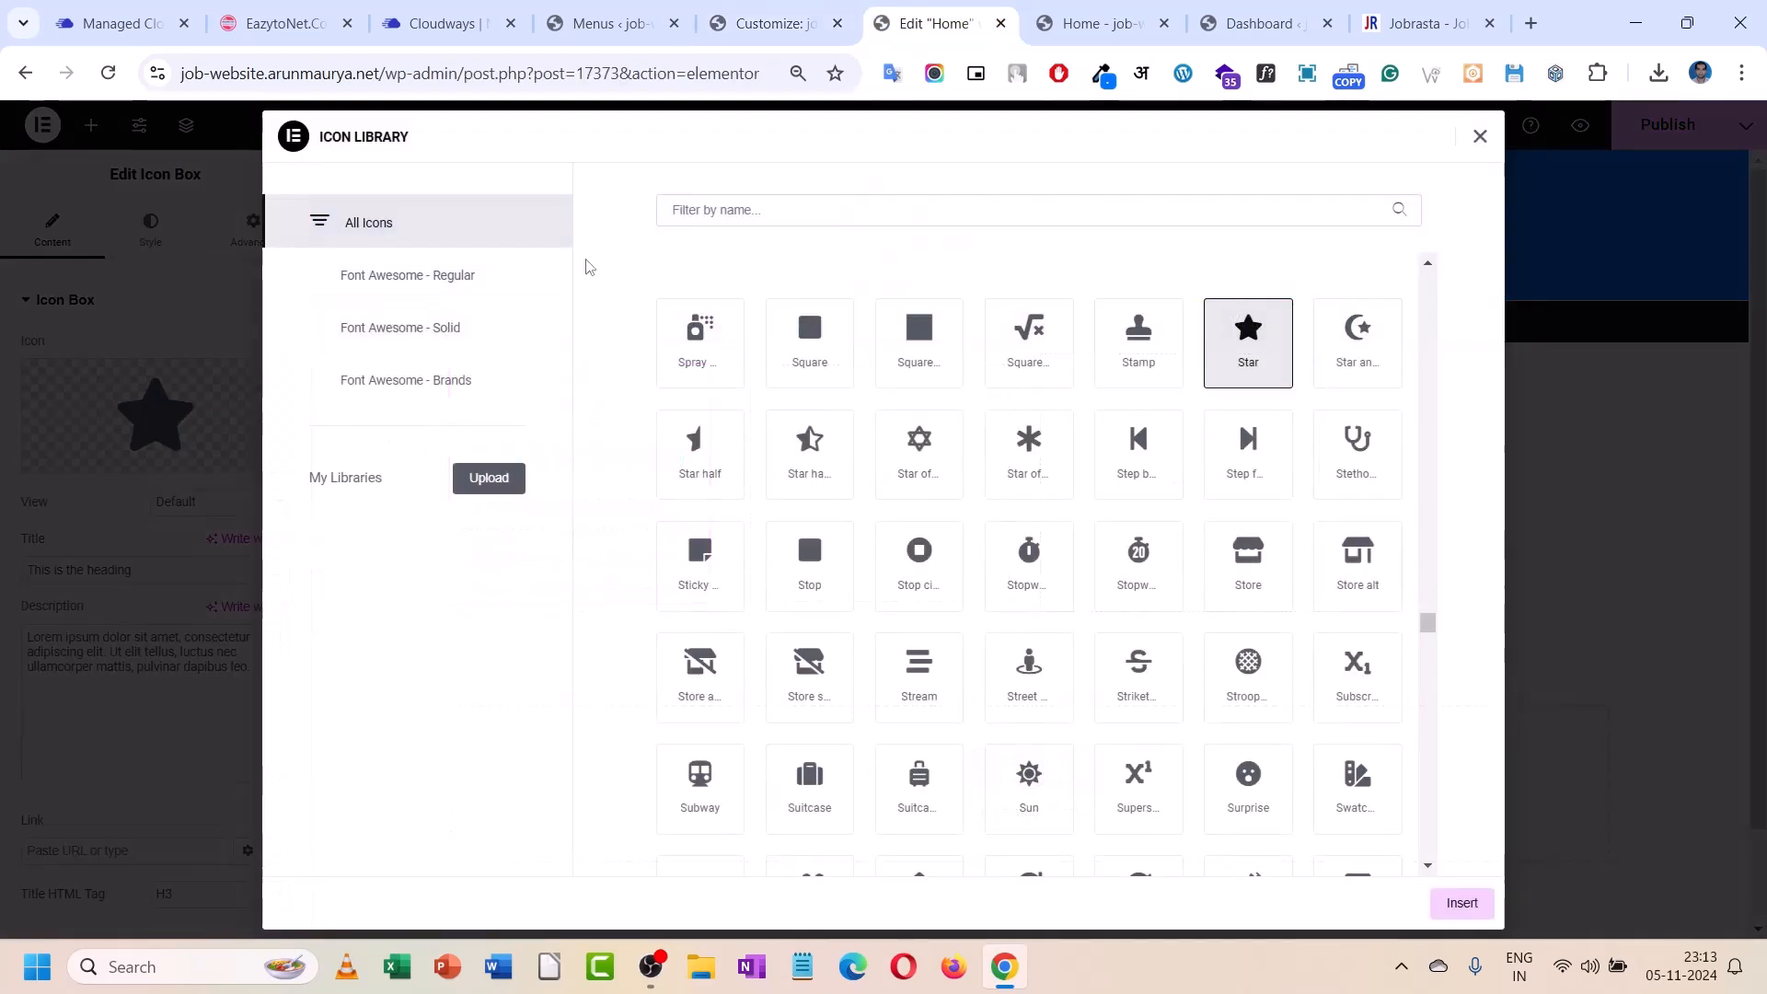
left_click(1478, 136)
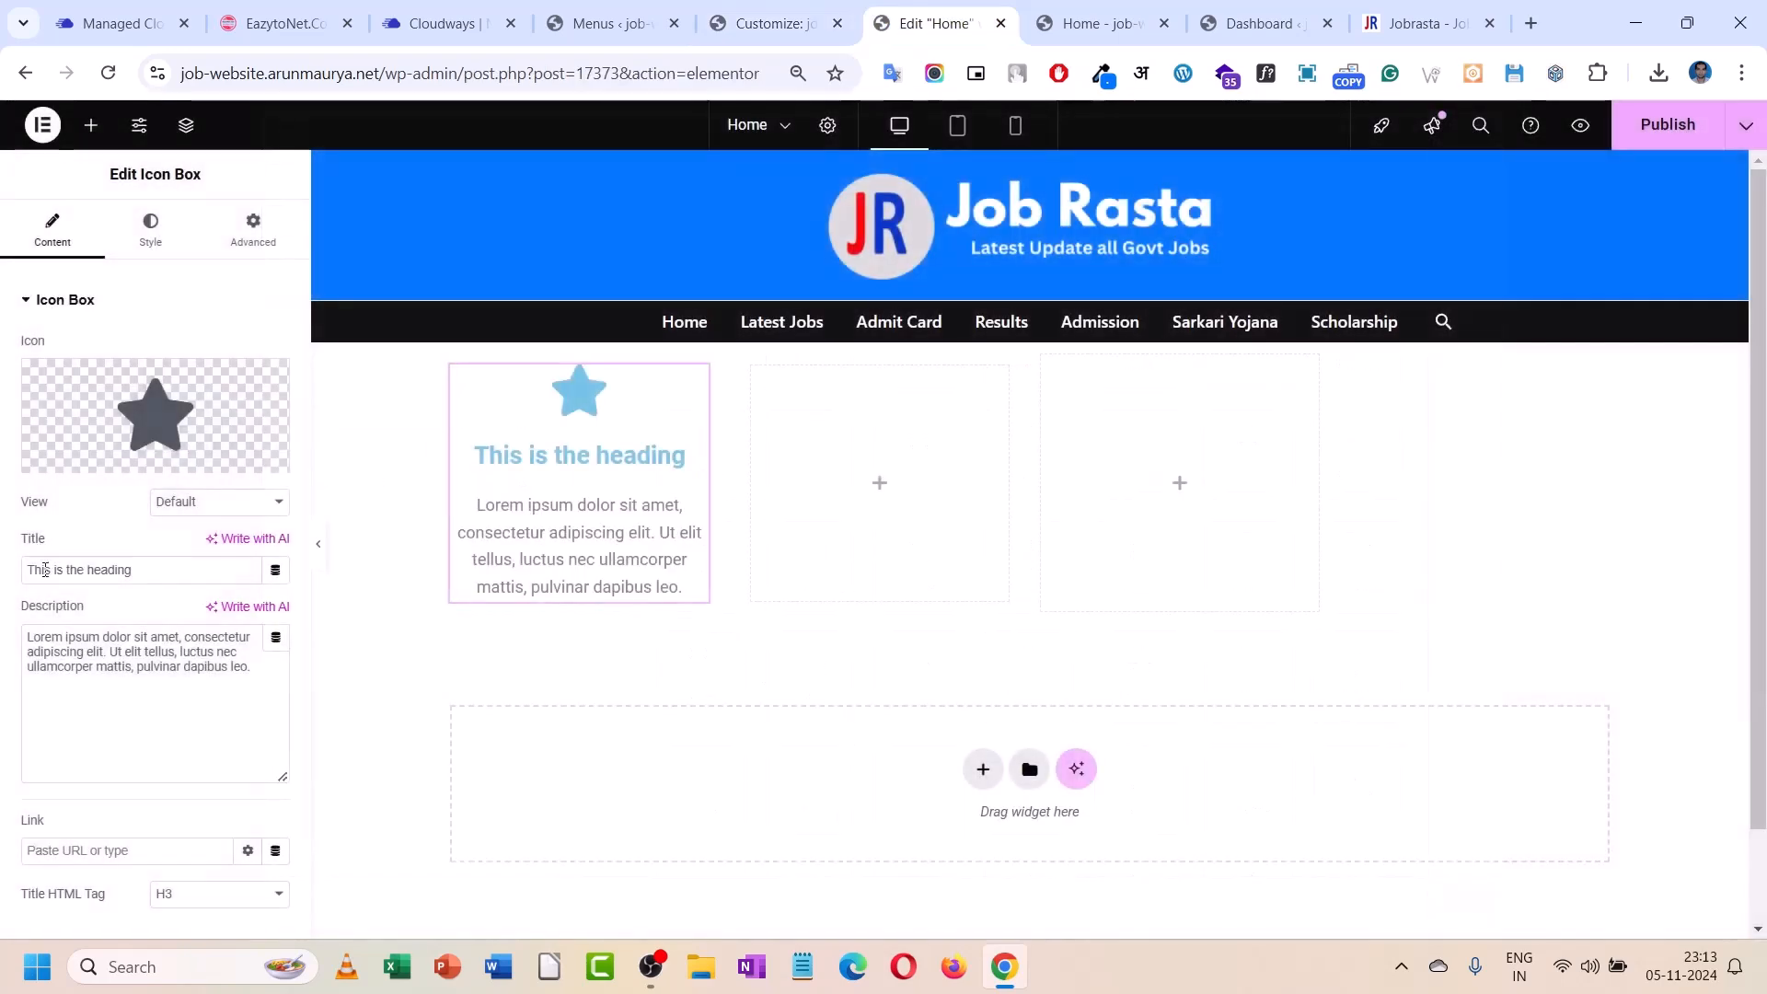
- Set the icon box title to "Latest Jobs" and its description to "Exploare"
left_click_drag(138, 569, 3, 592)
type("j")
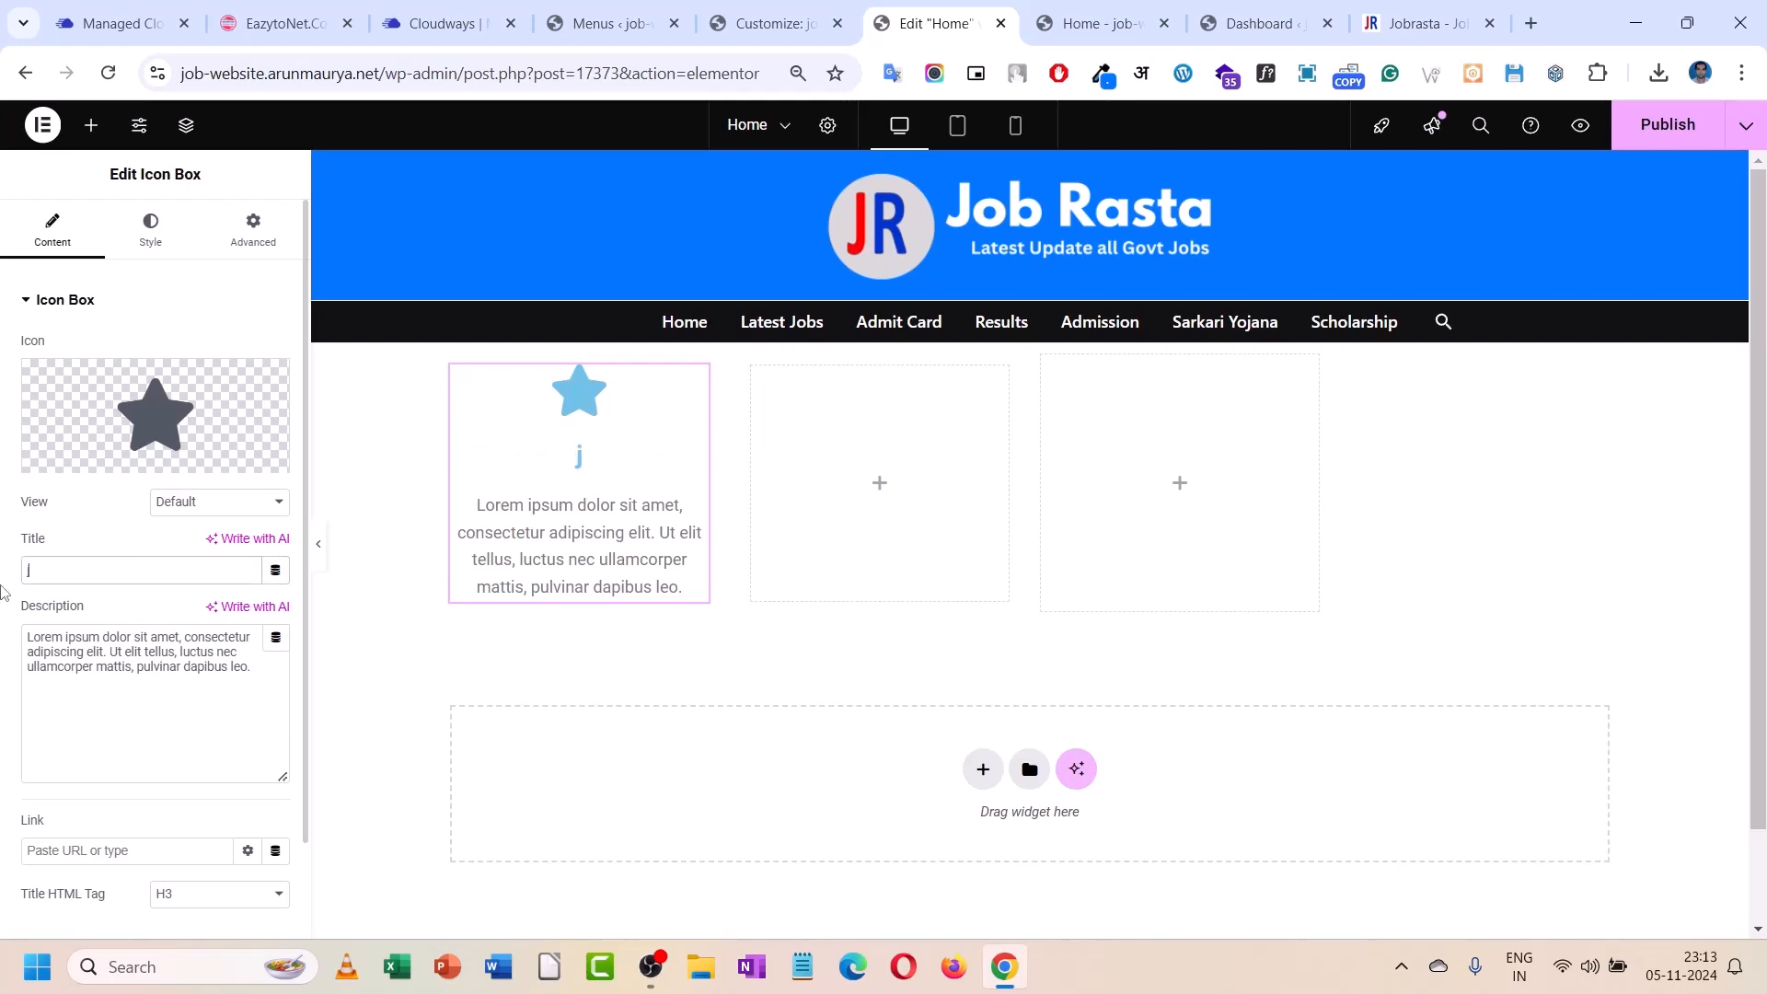
key("BackSpace")
type("Latest Jobs")
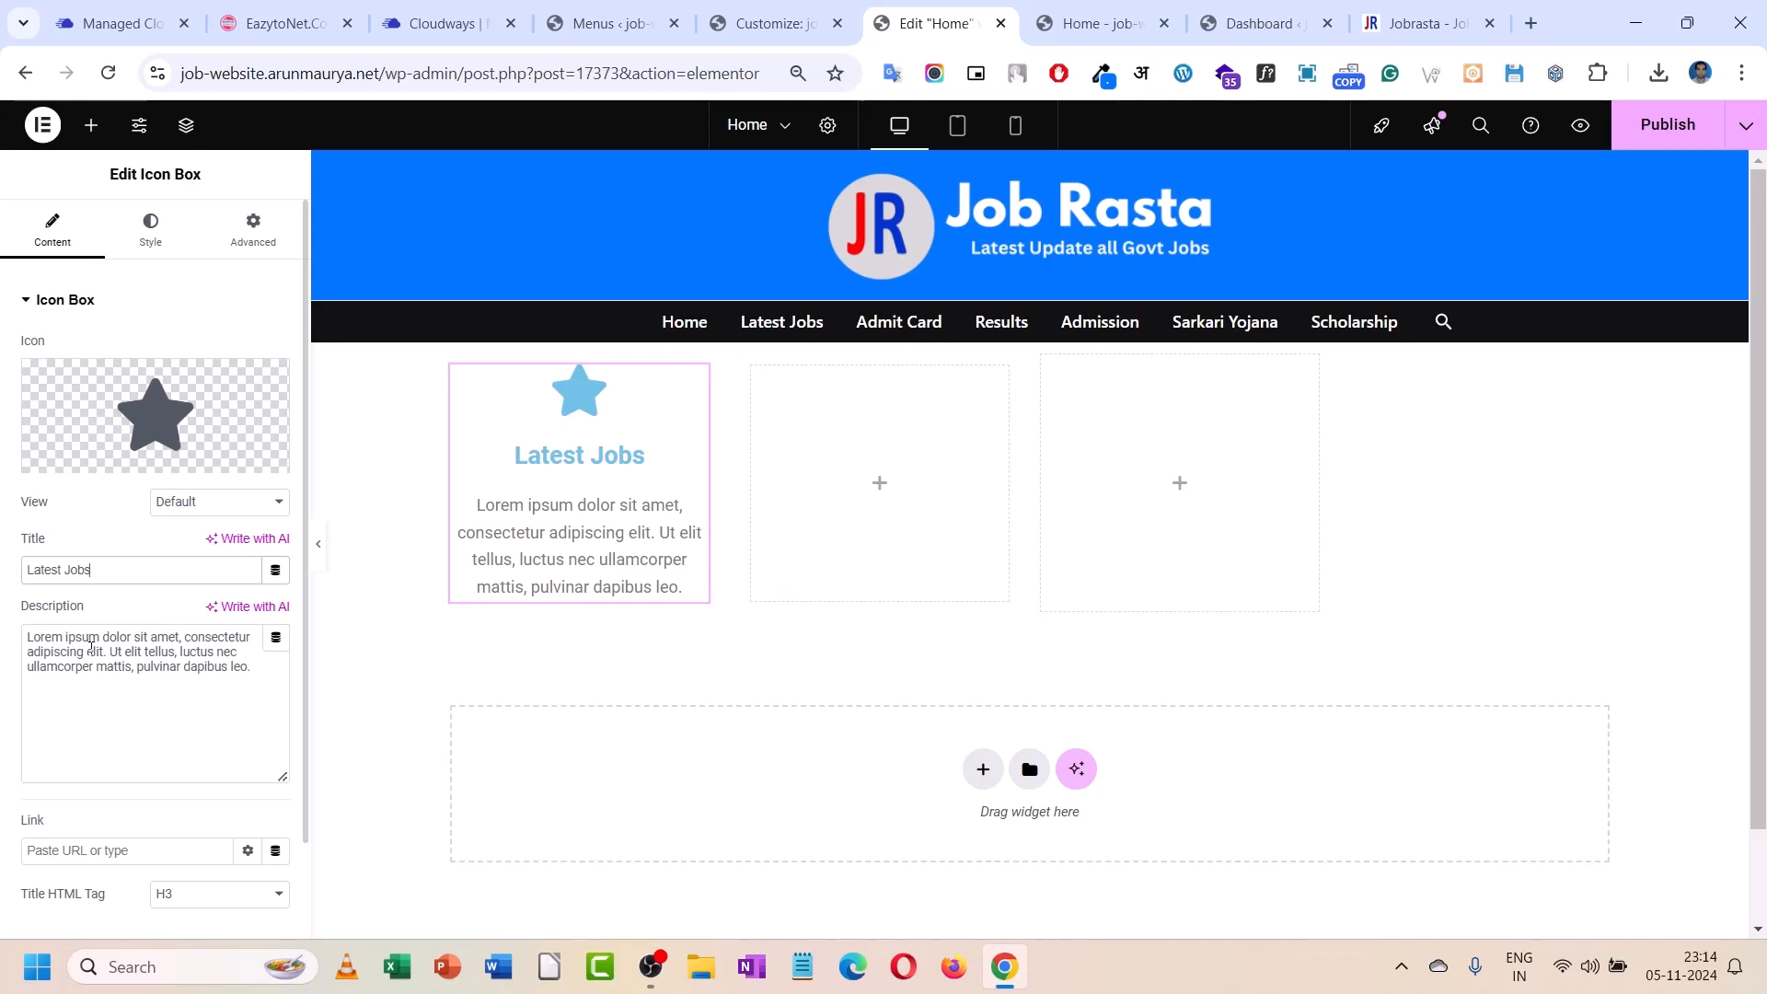
triple_click(97, 651)
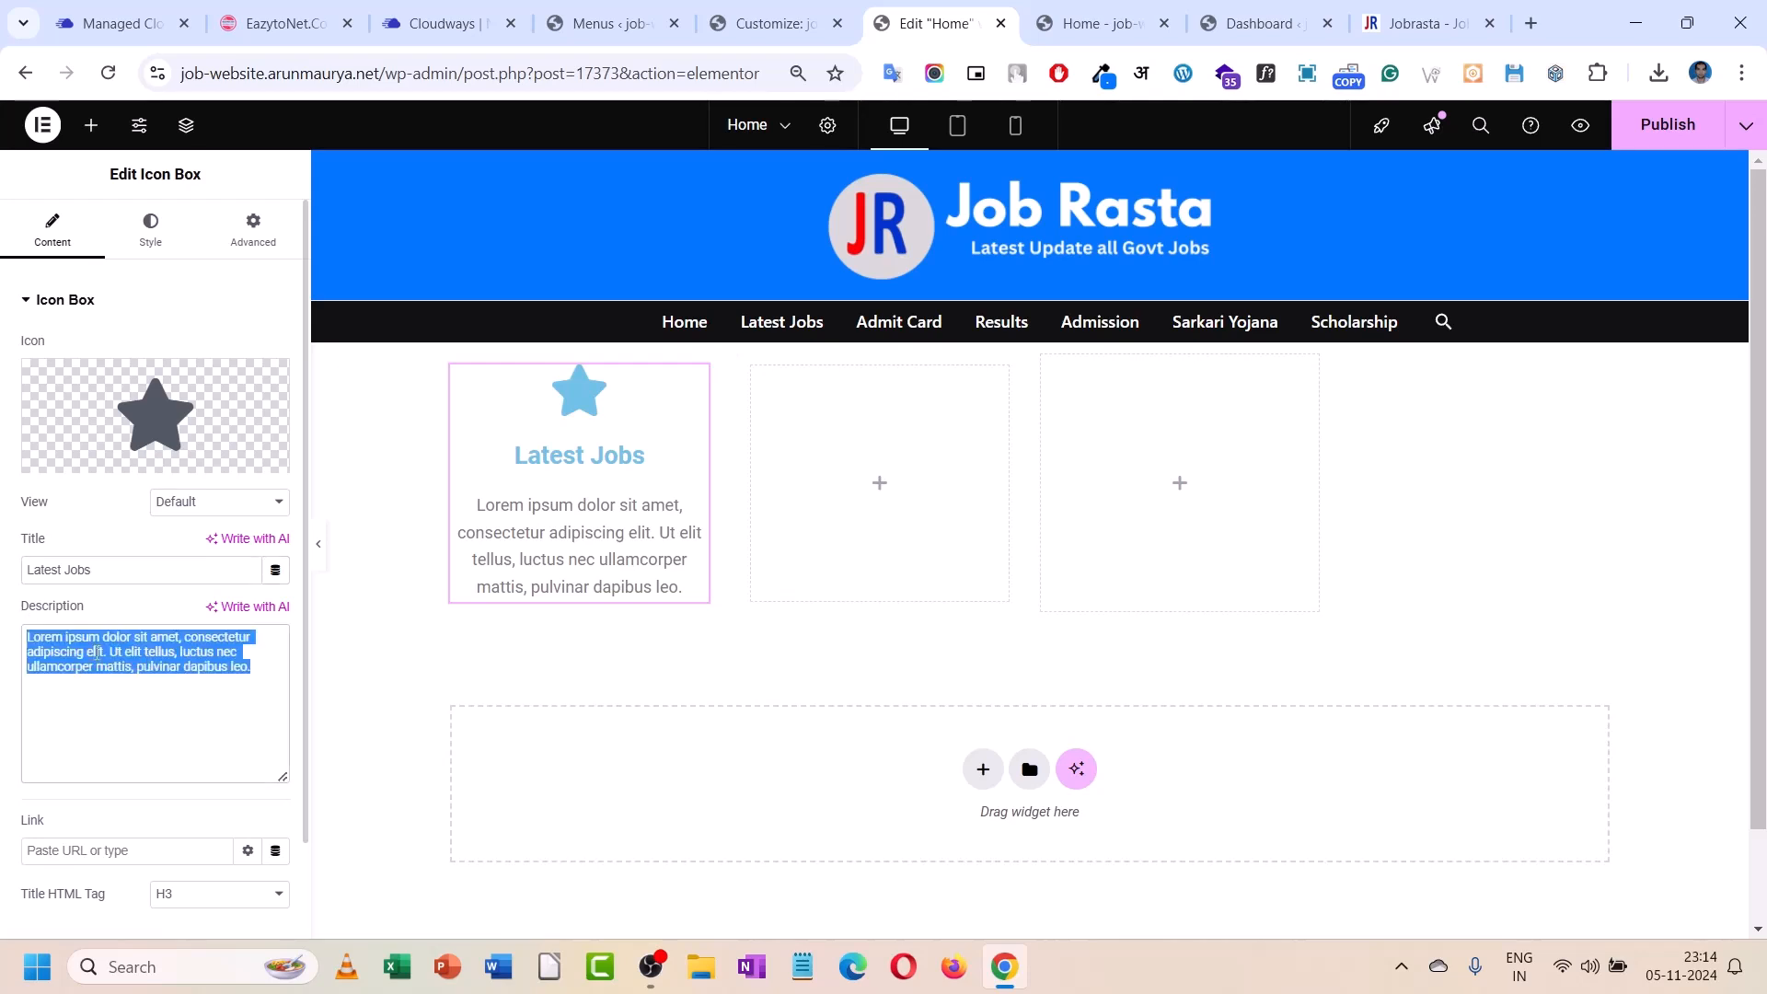
type("Exploare")
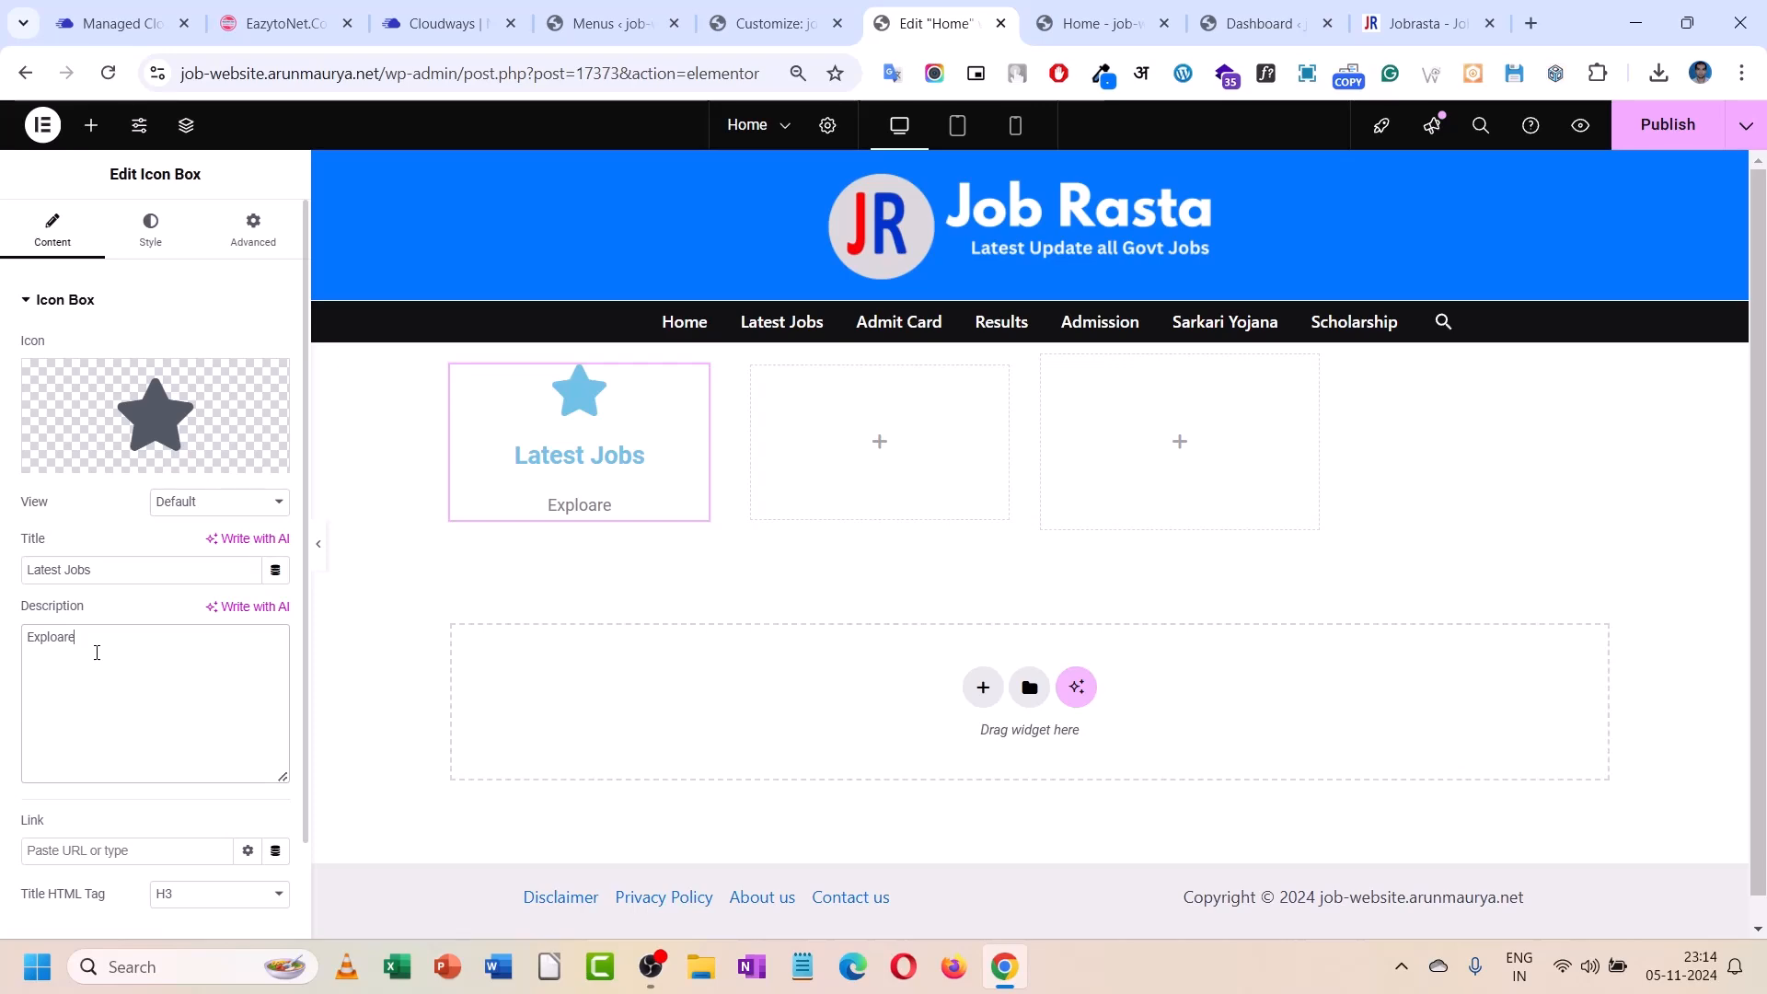
- Replace the star with the solid File alt icon, found by searching the icon library for "file"
left_click(127, 398)
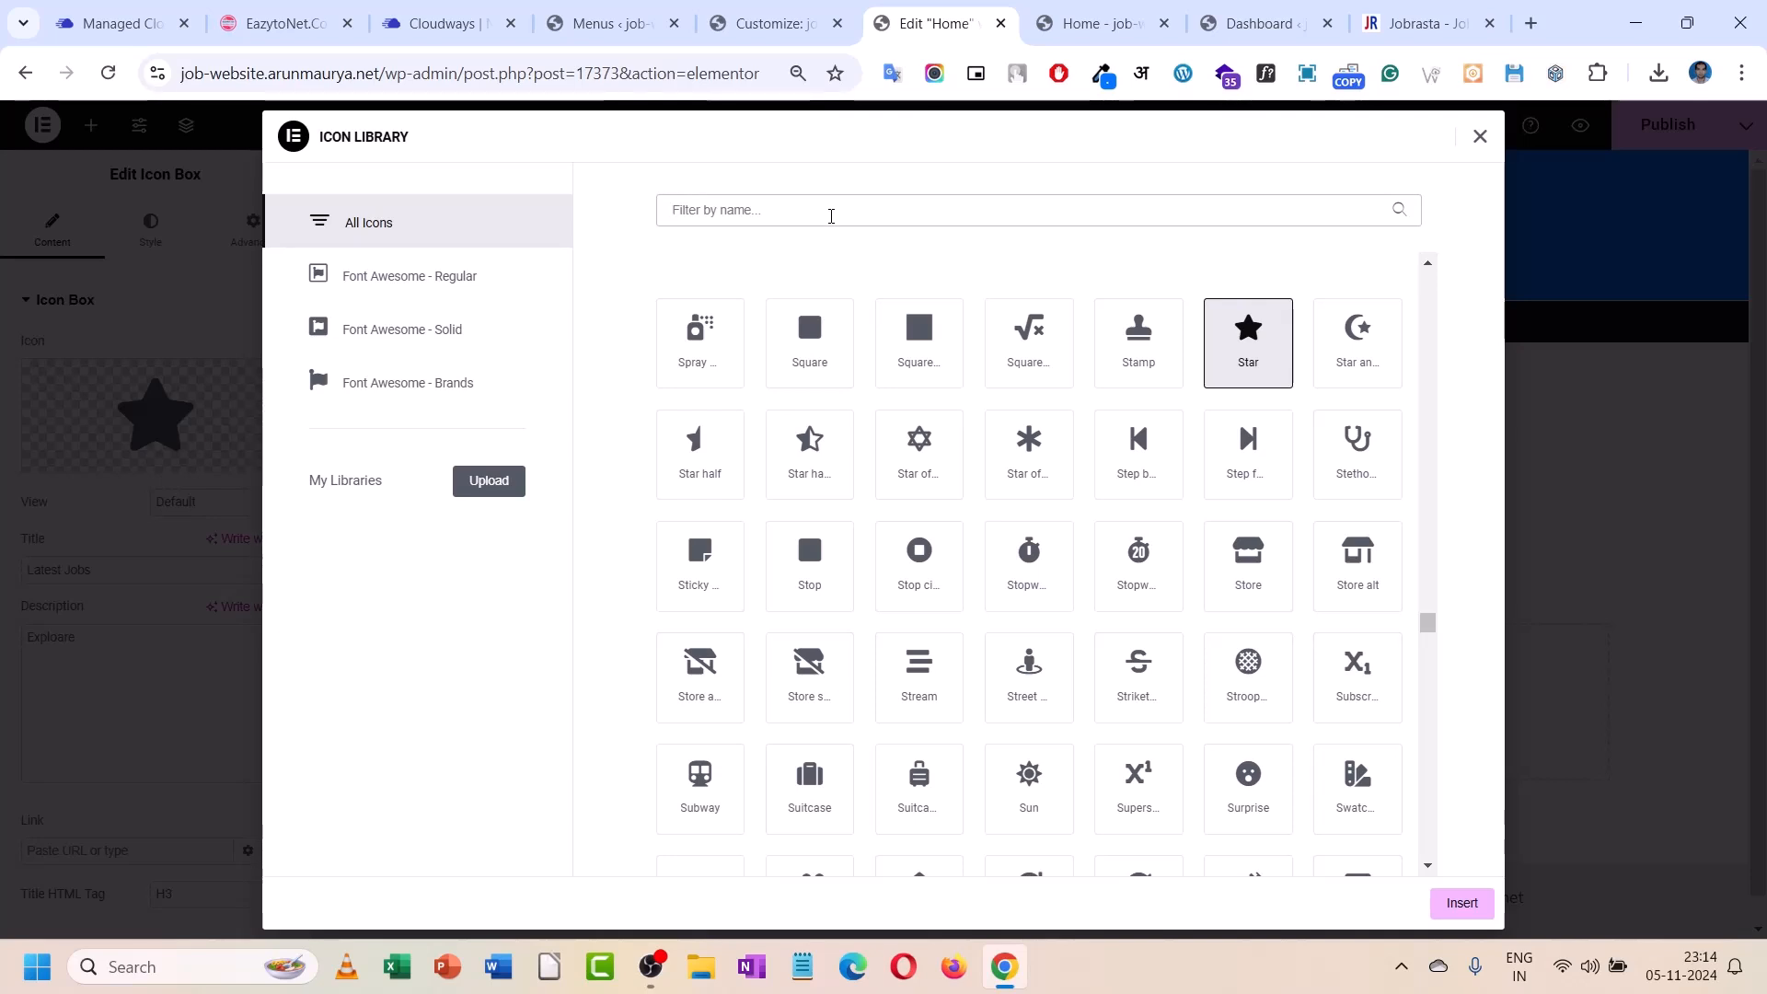
type("file")
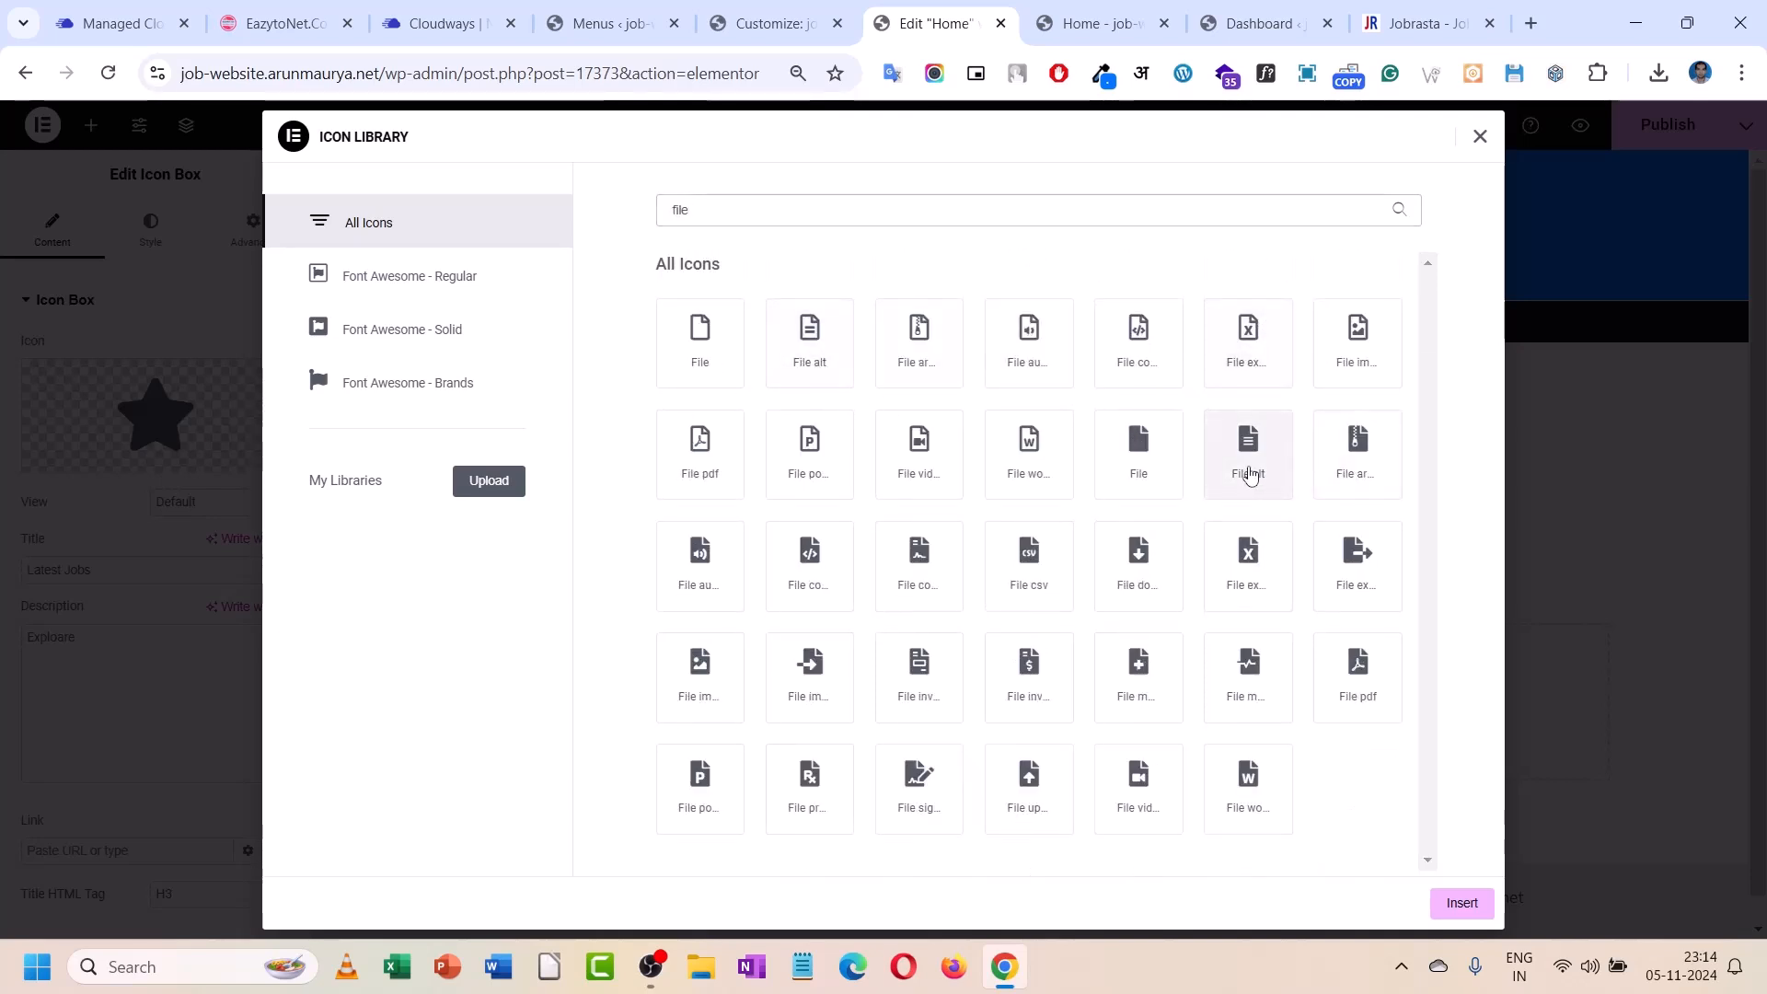
left_click(1246, 464)
left_click(1458, 905)
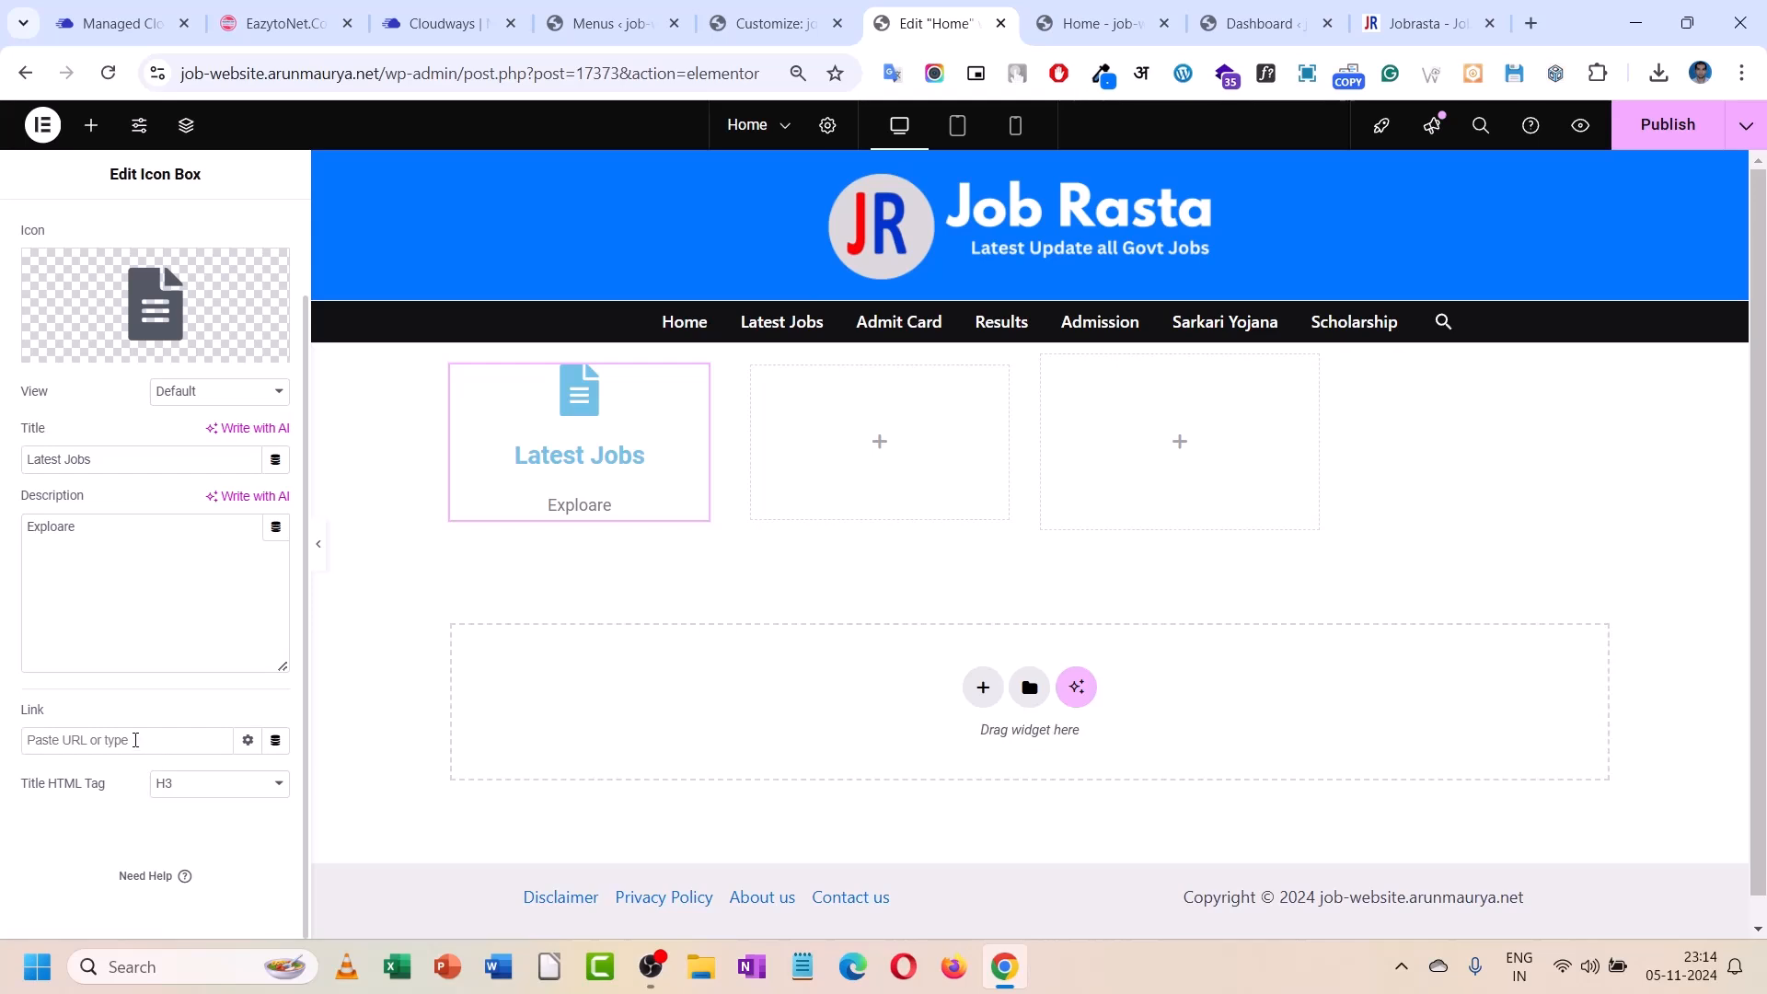
- Link the icon box to the Latest Jobs category page using the address copied from the site's navigation menu
left_click(136, 739)
type("#")
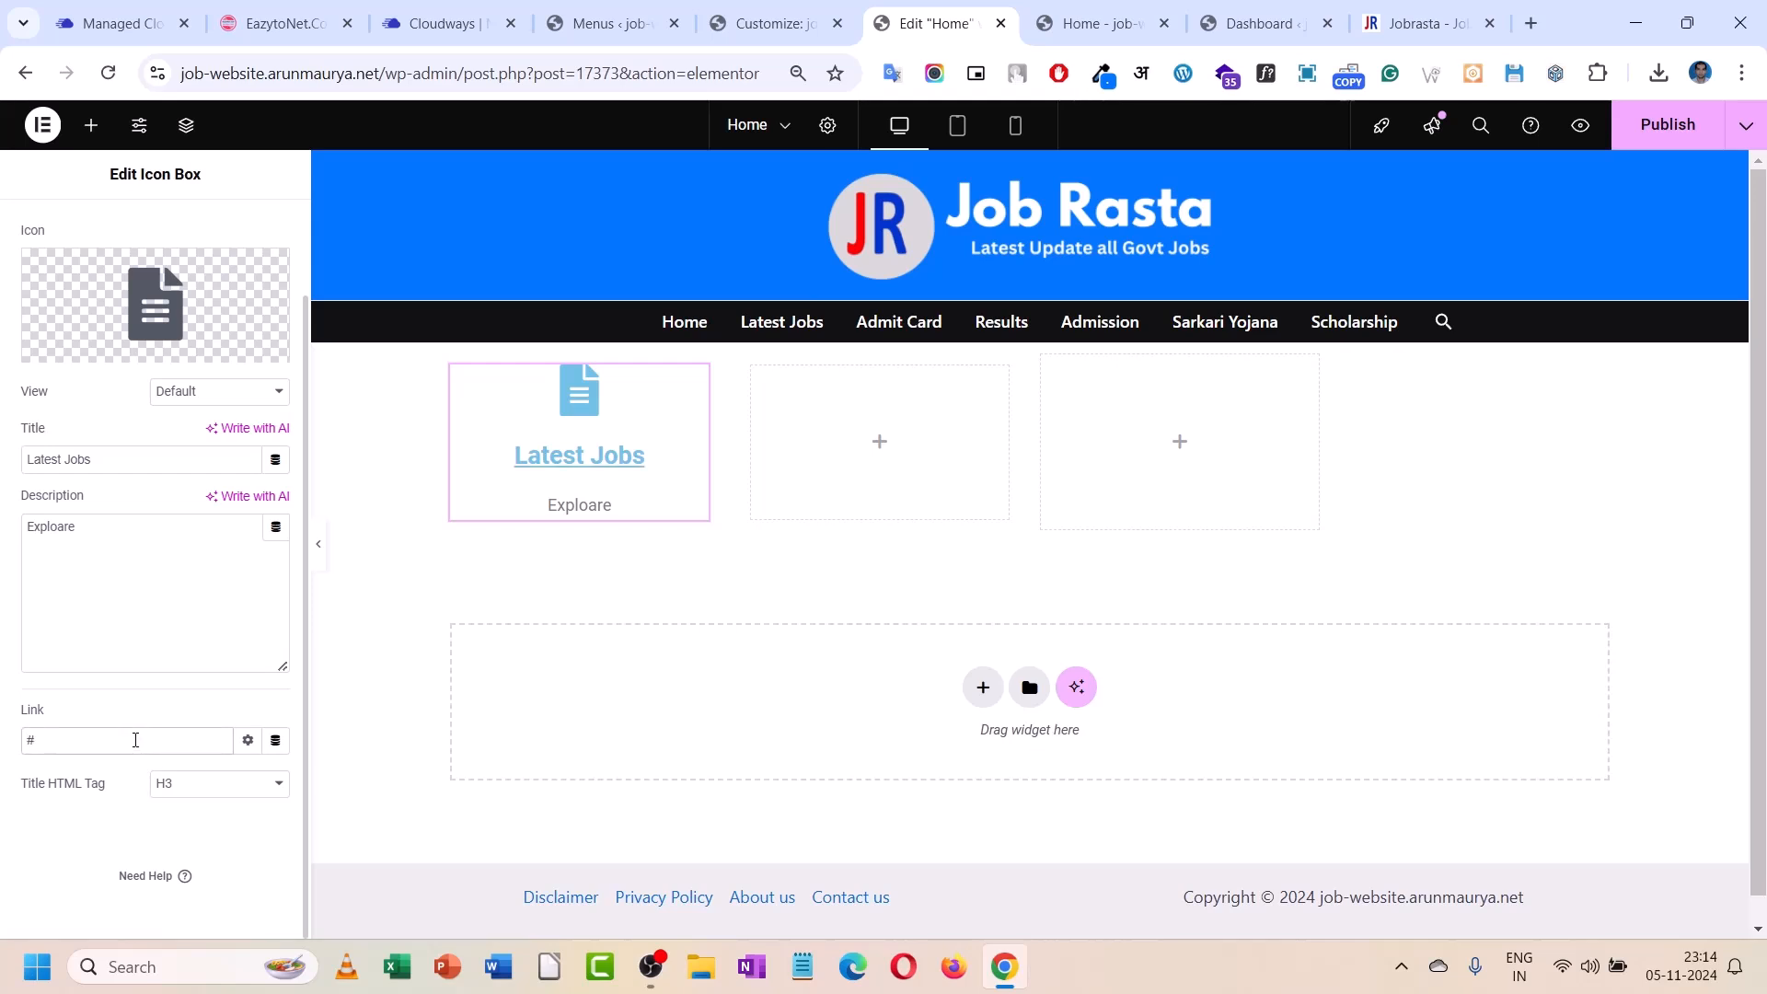
right_click(801, 331)
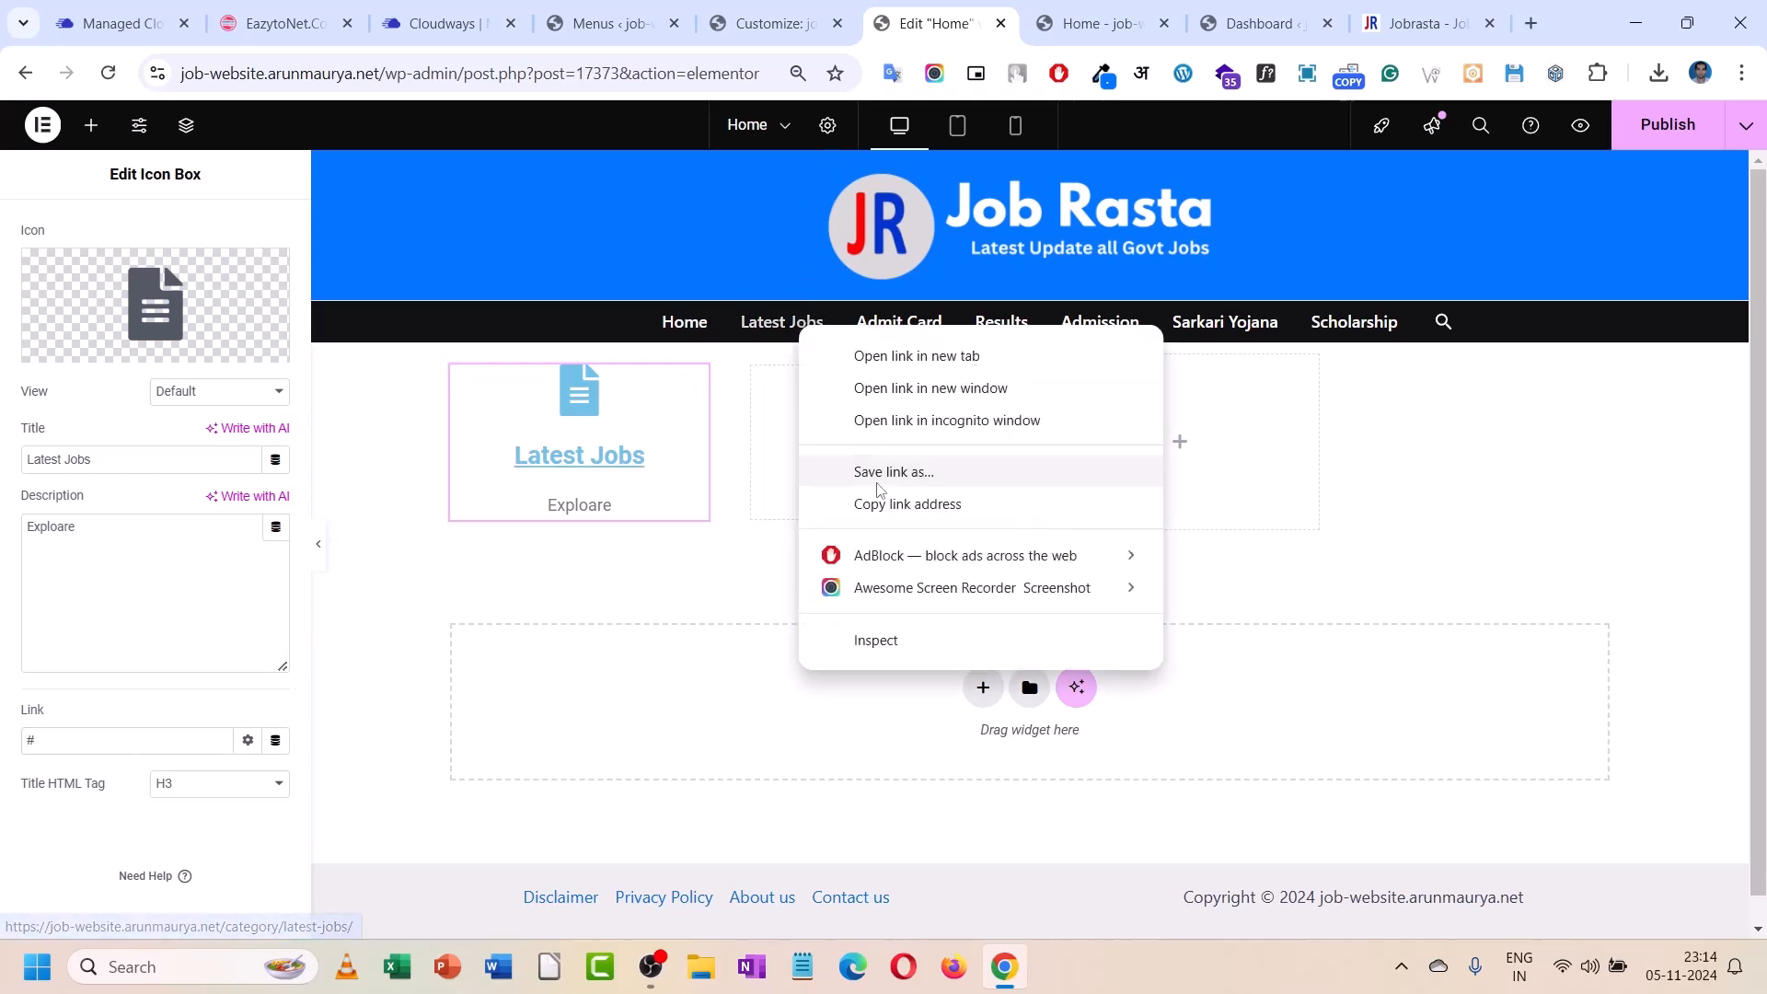
left_click(907, 501)
left_click_drag(64, 740, 4, 756)
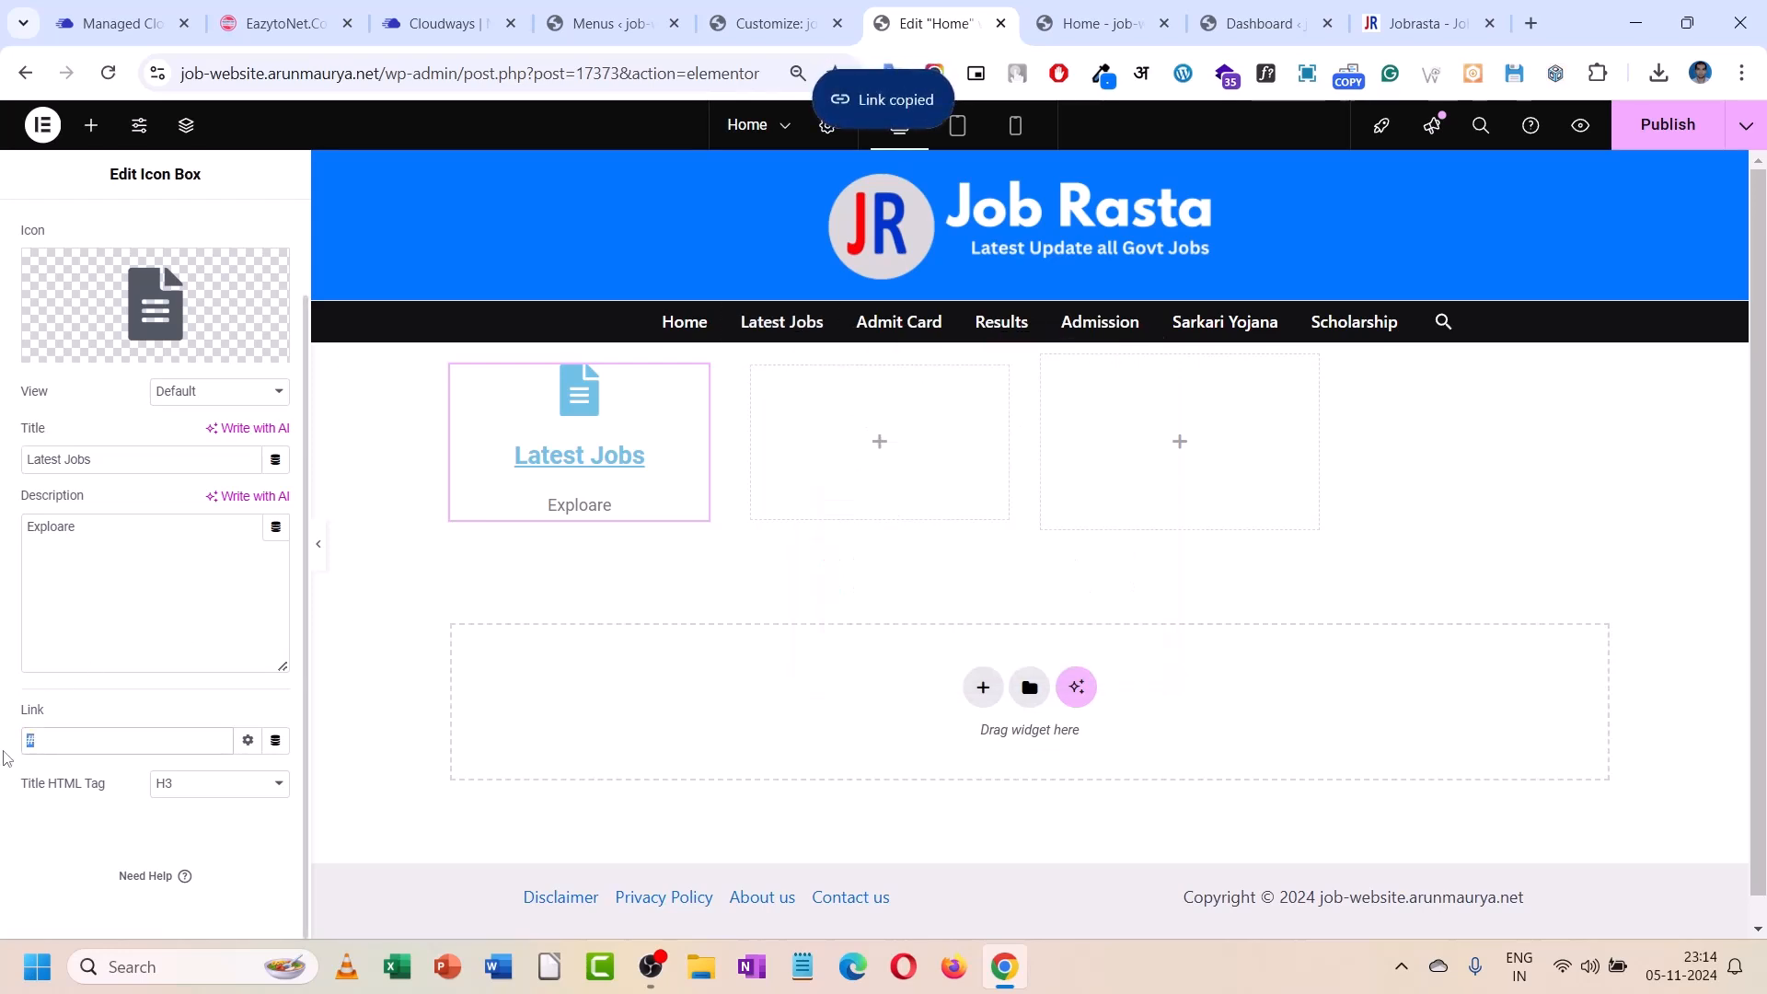
key("ctrl+v")
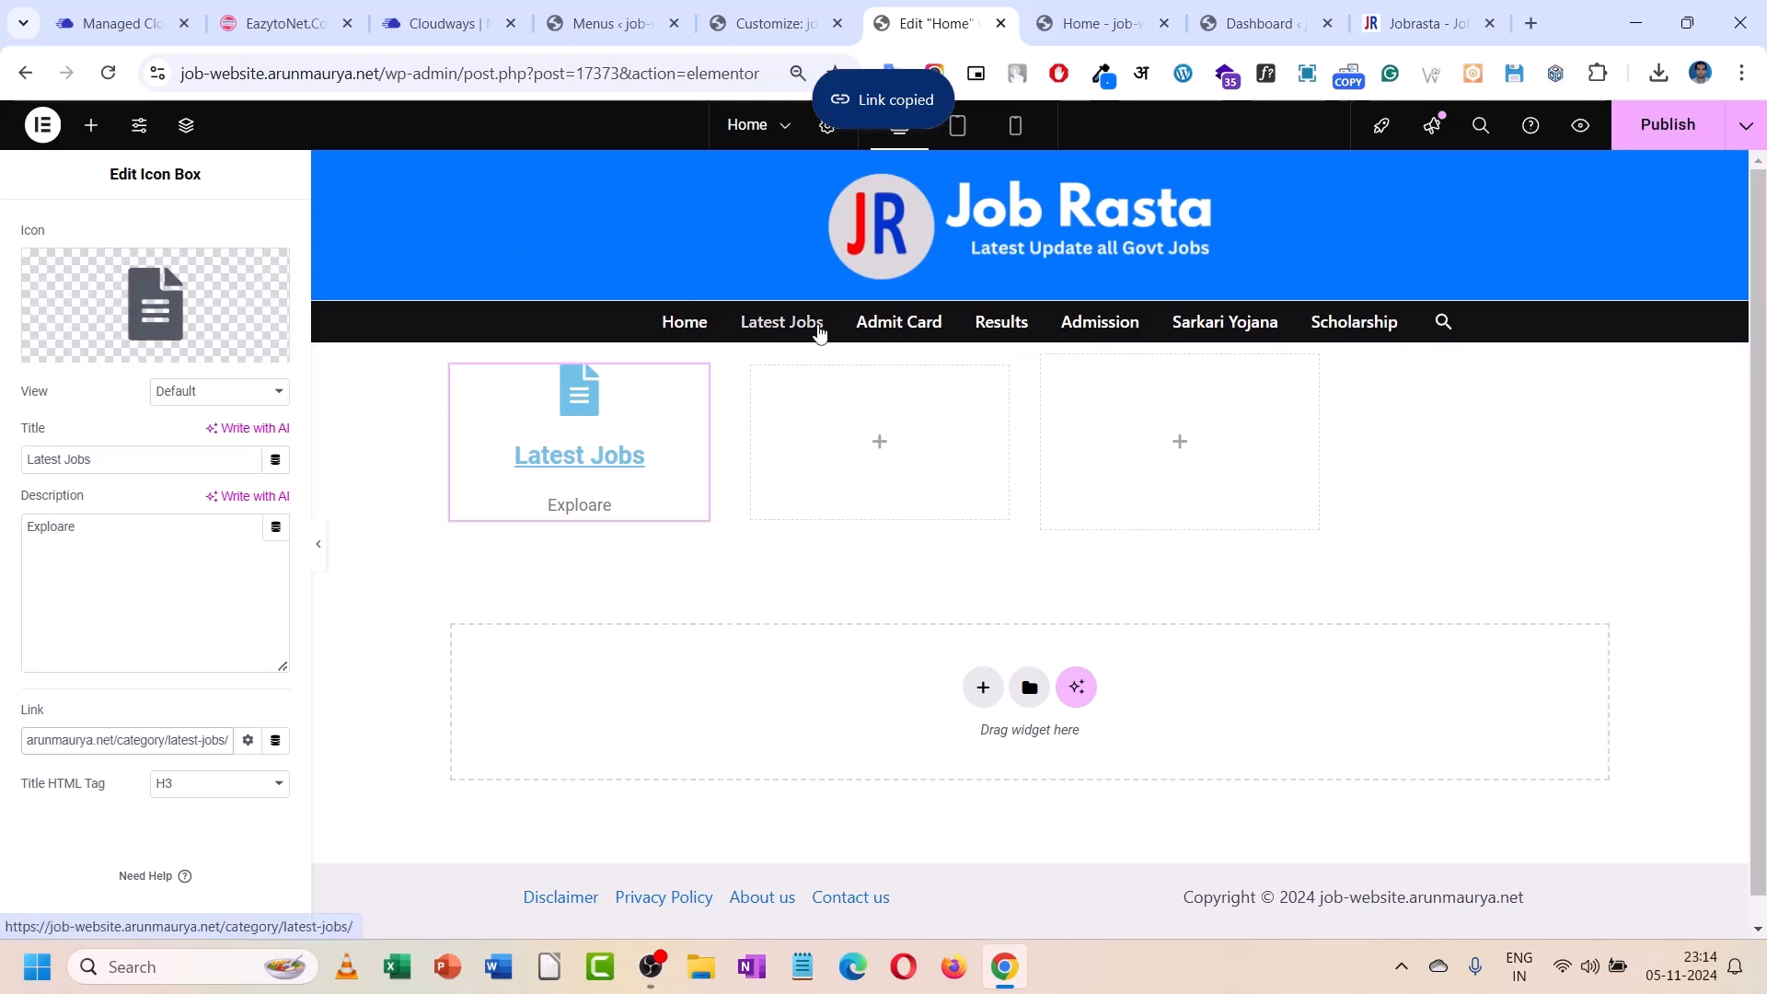
- Set the icon box's desktop icon position to left and its text alignment to left
scroll(79, 410, "up", 2)
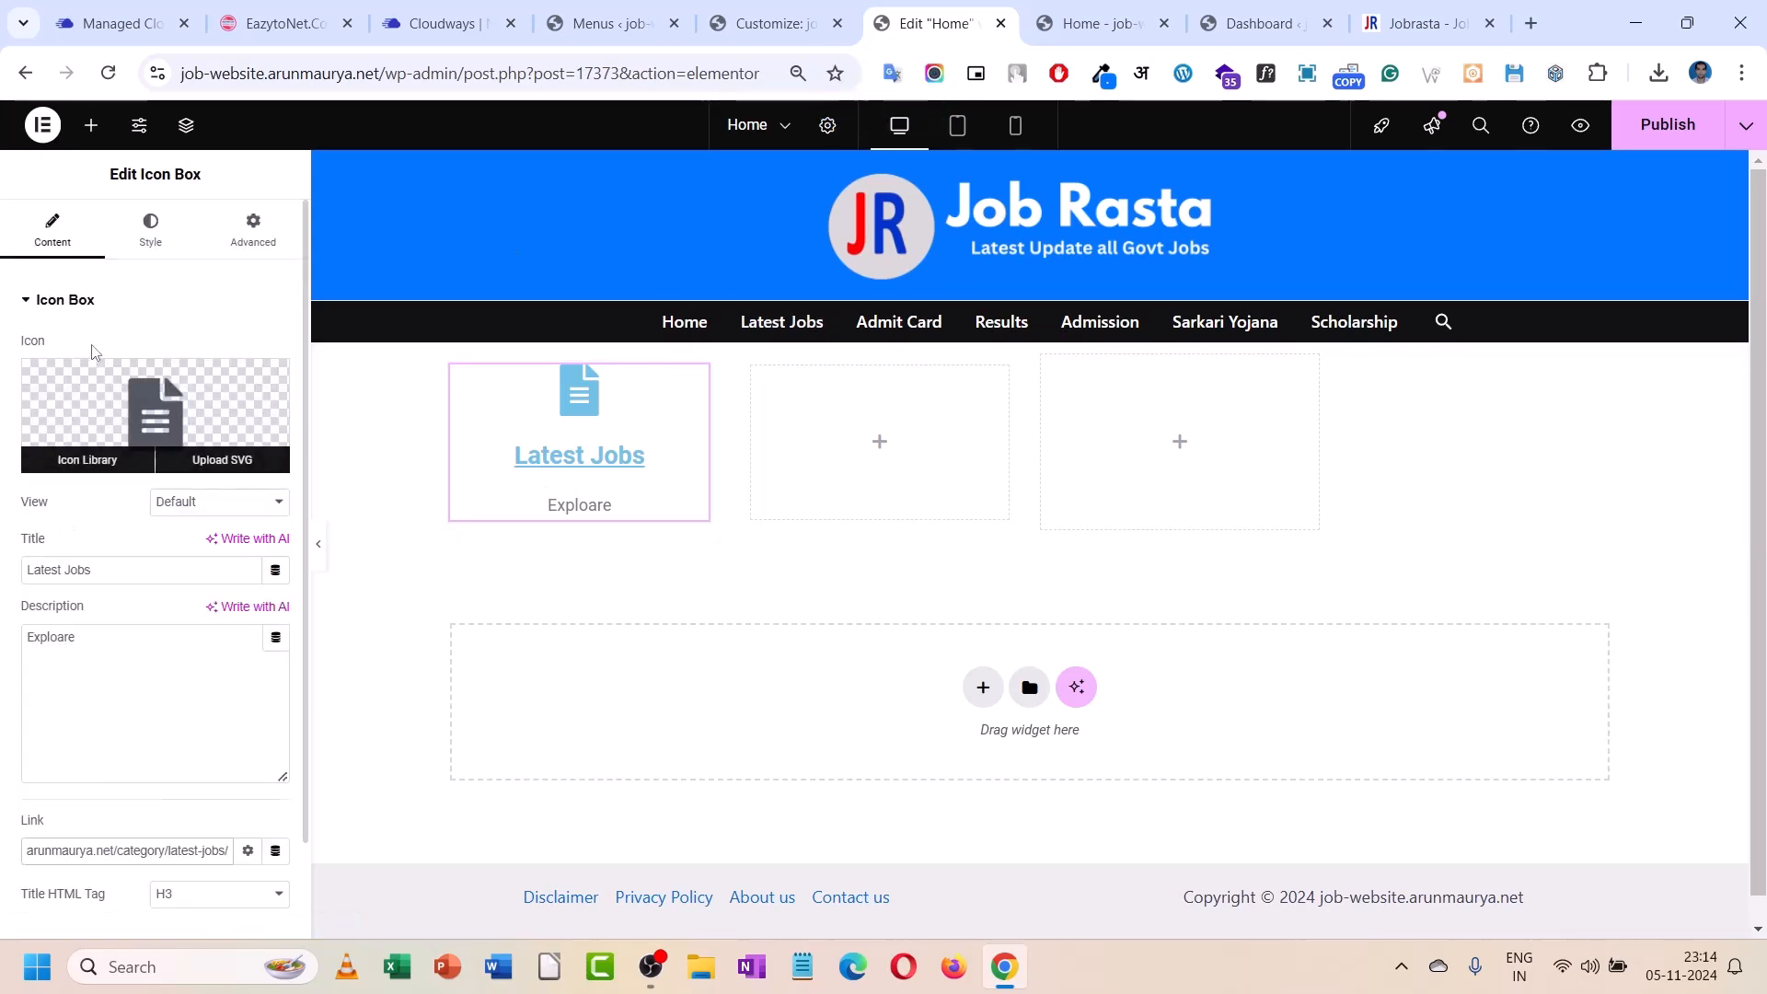
left_click(133, 237)
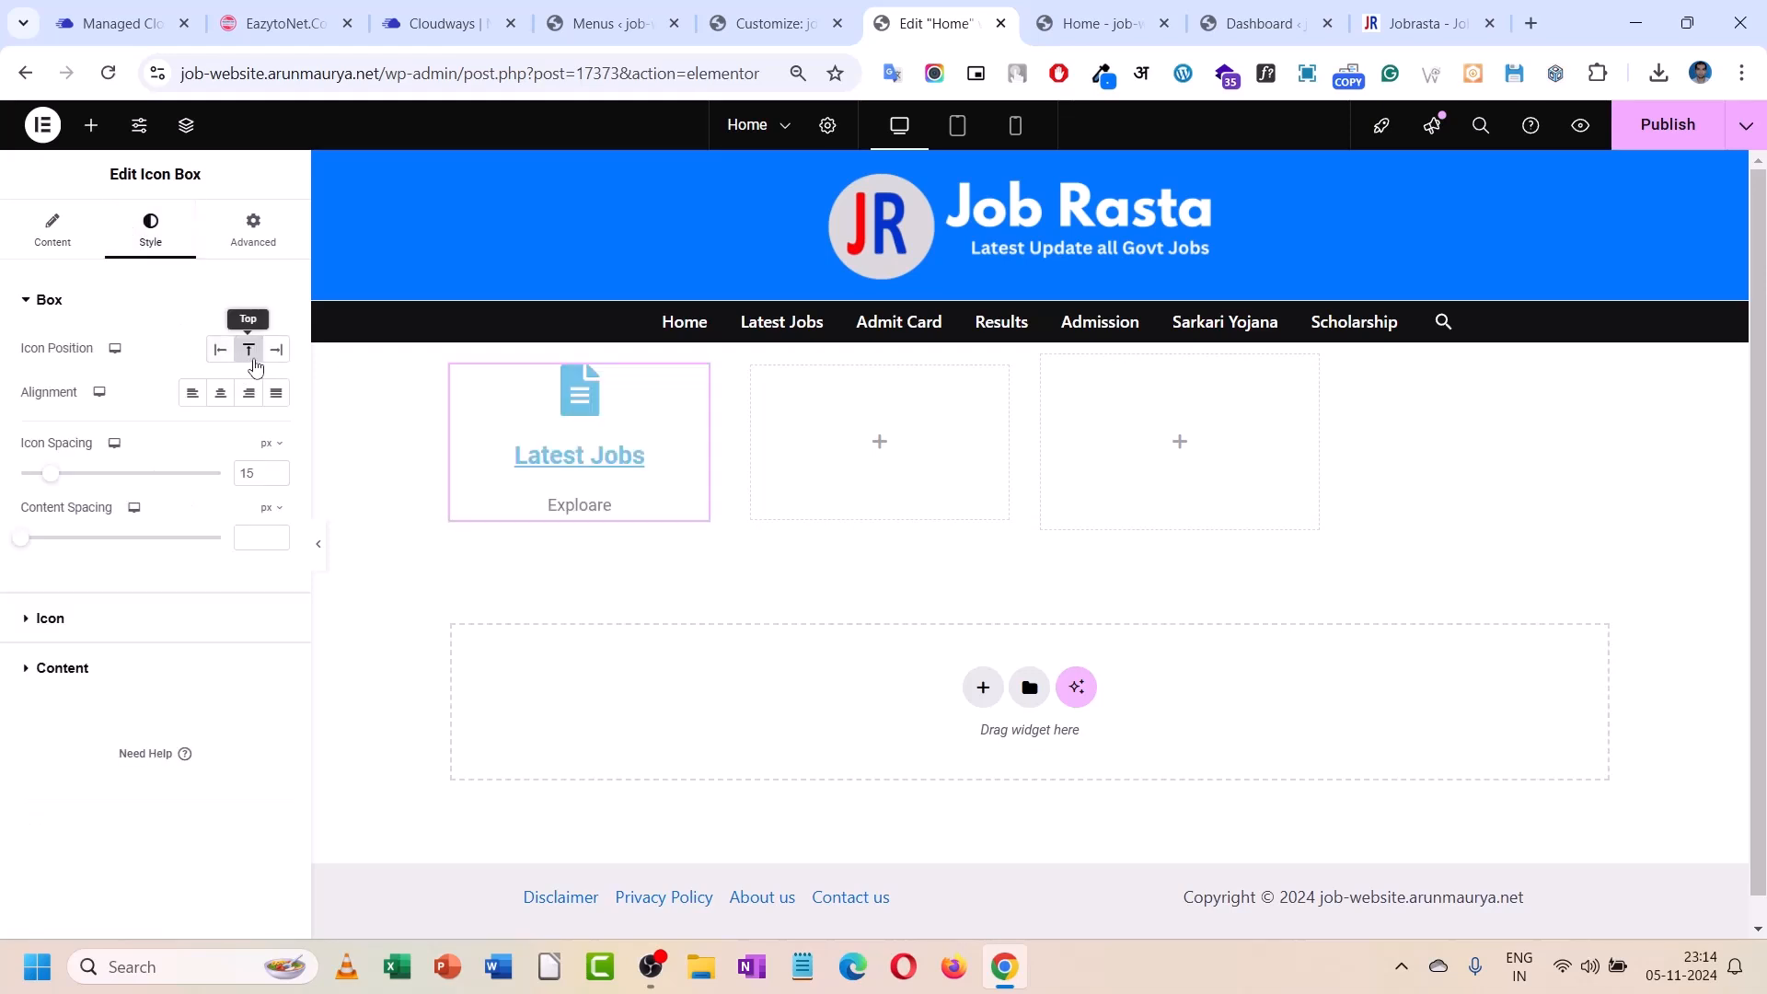
left_click(276, 350)
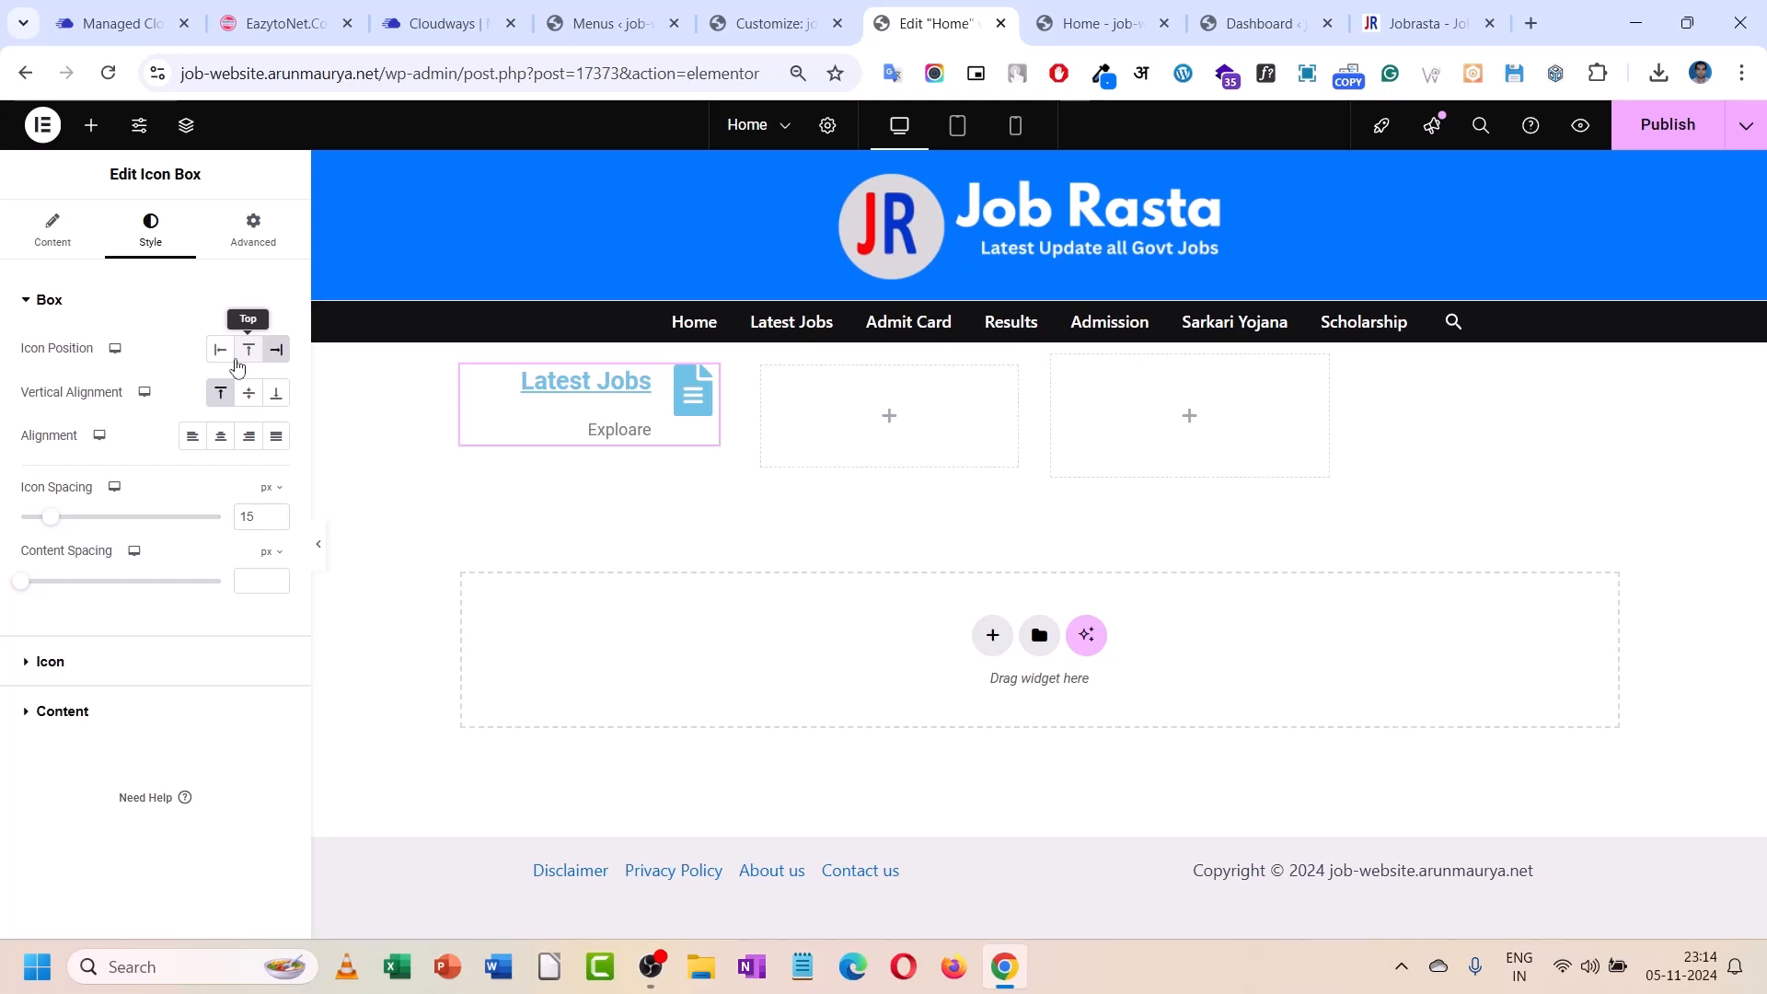
left_click(232, 362)
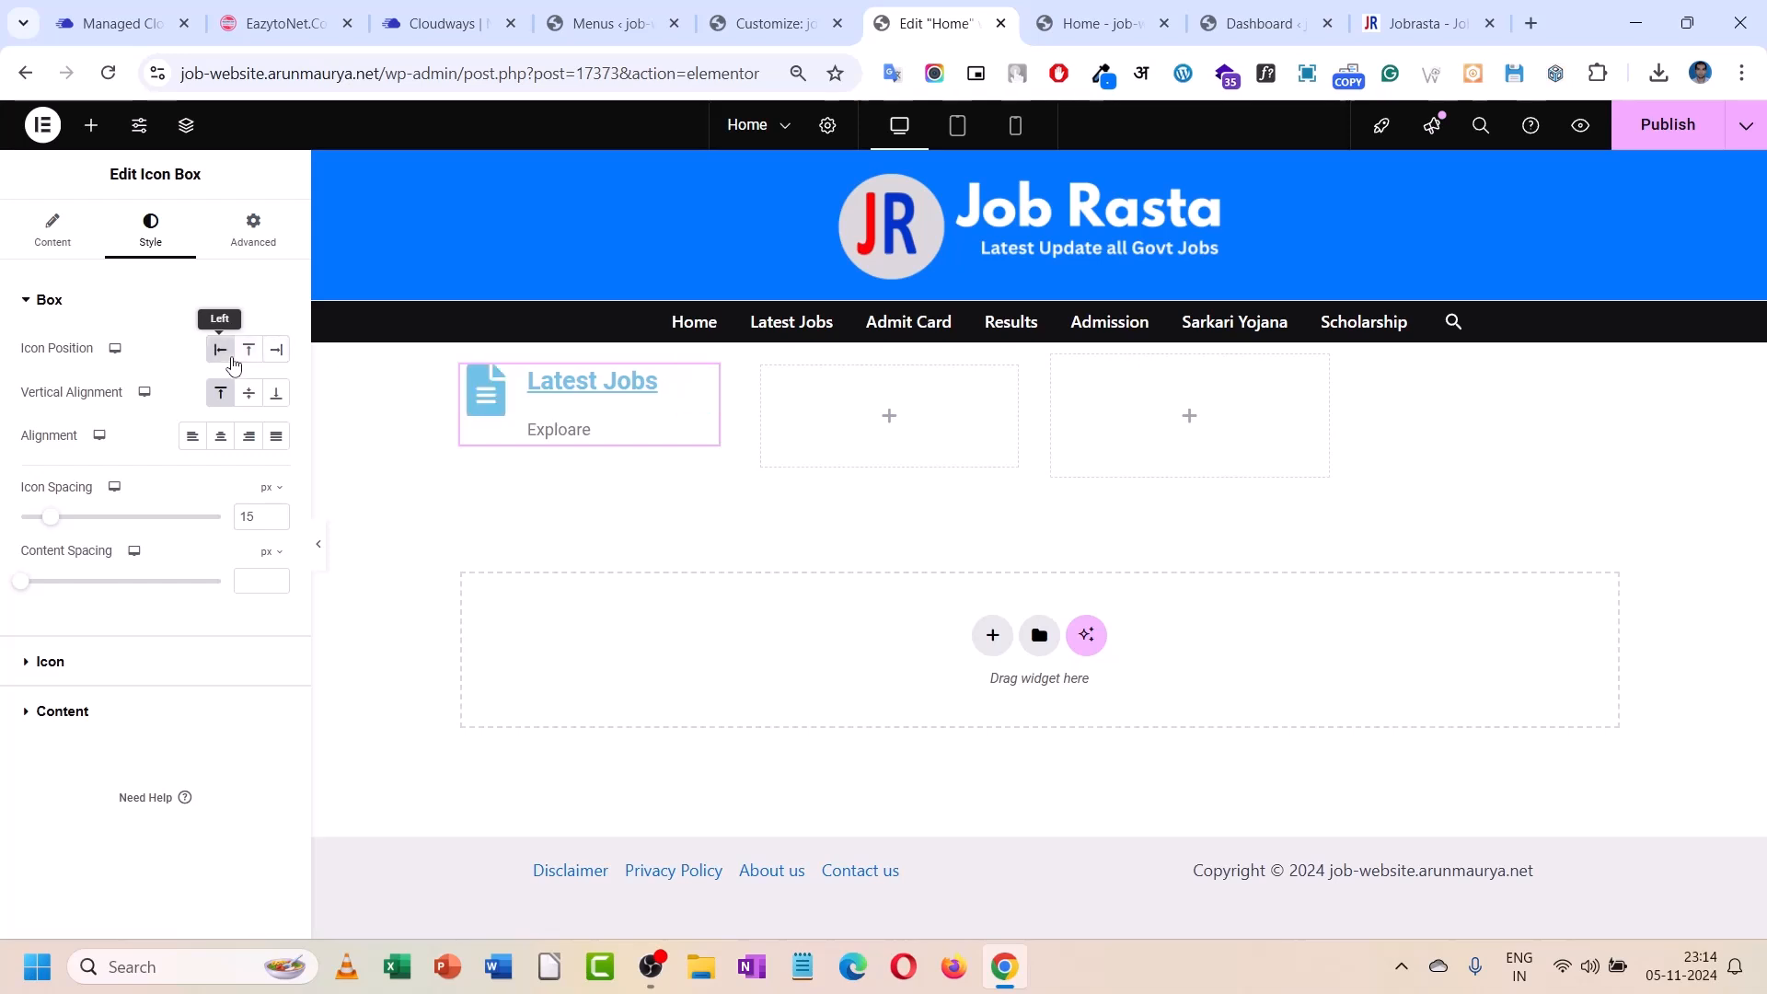
left_click(227, 440)
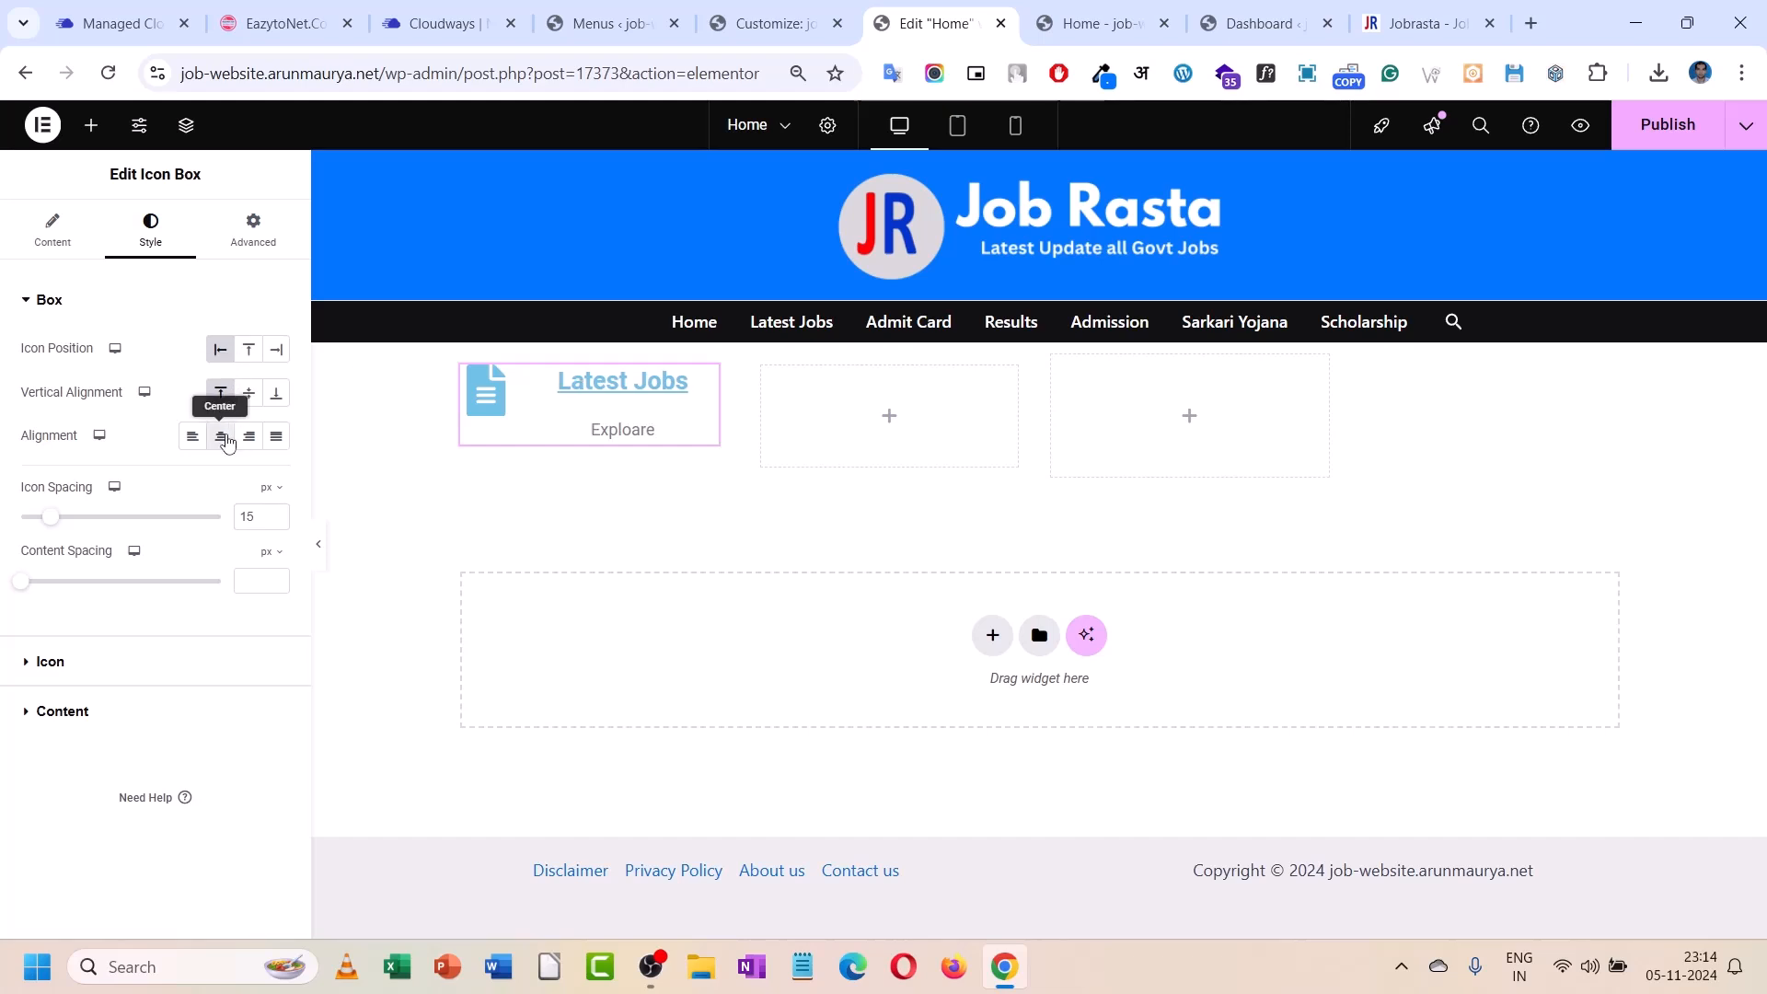
left_click(192, 436)
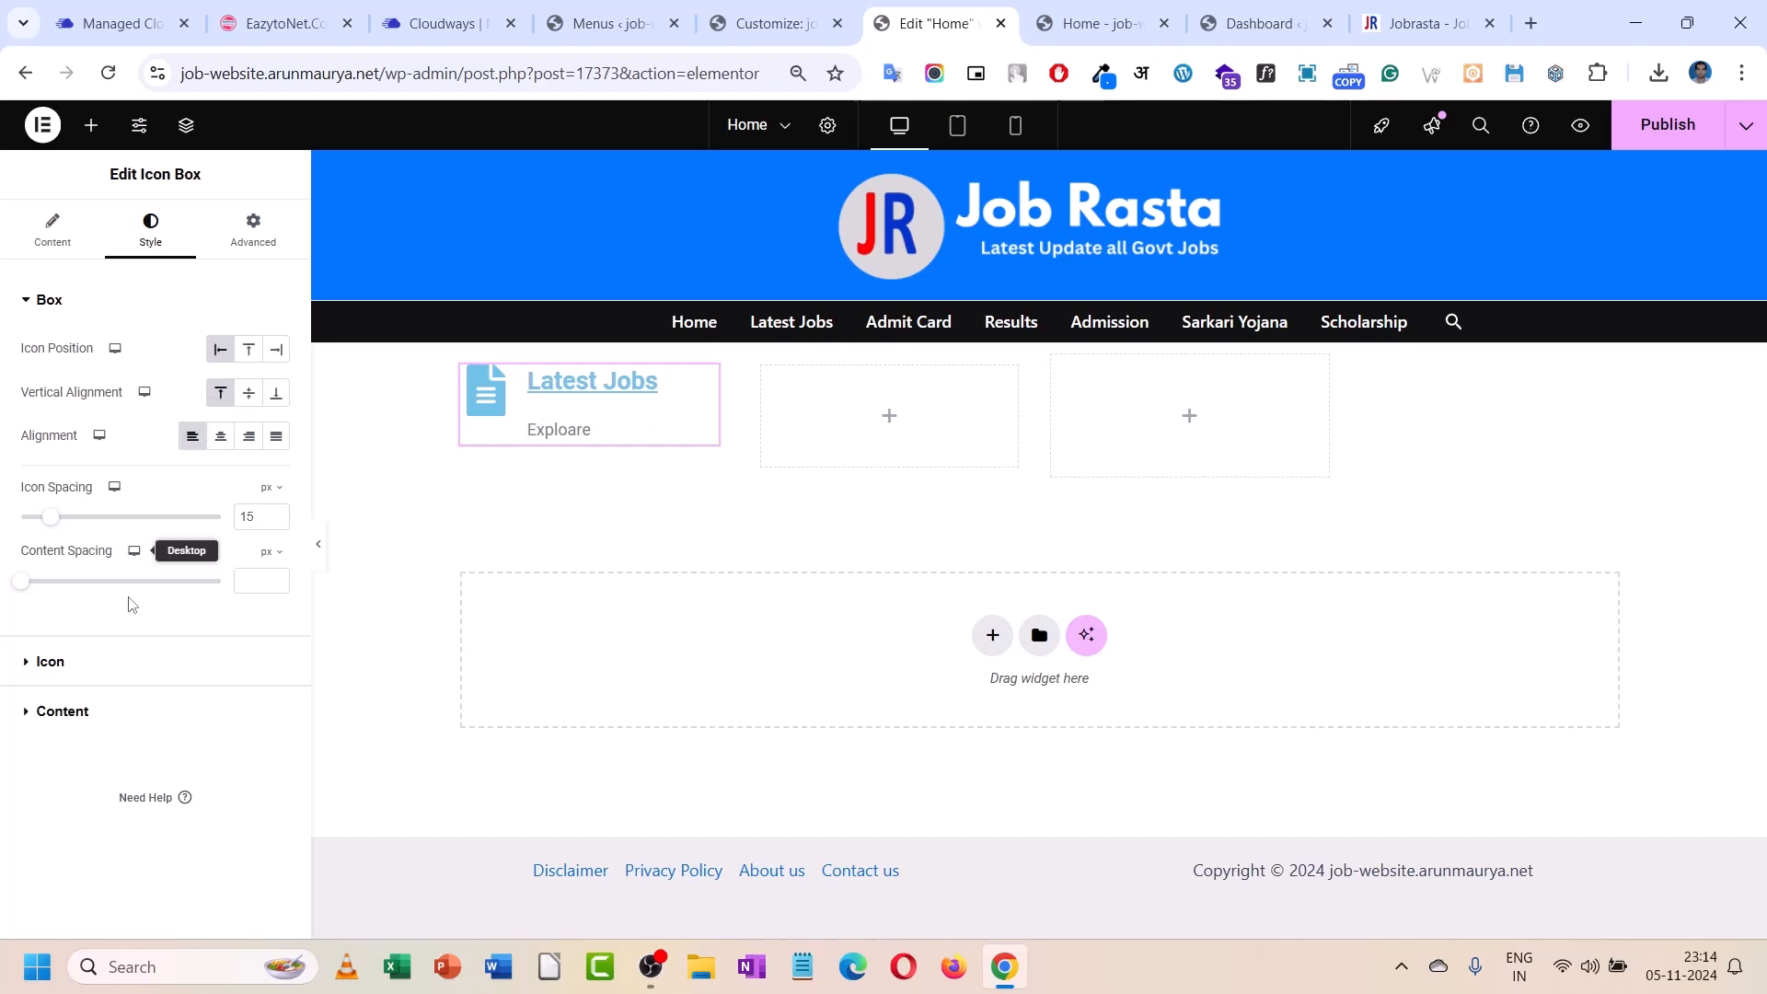
- Set the icon box title color to the global Theme Color 8 (#111111)
left_click(63, 711)
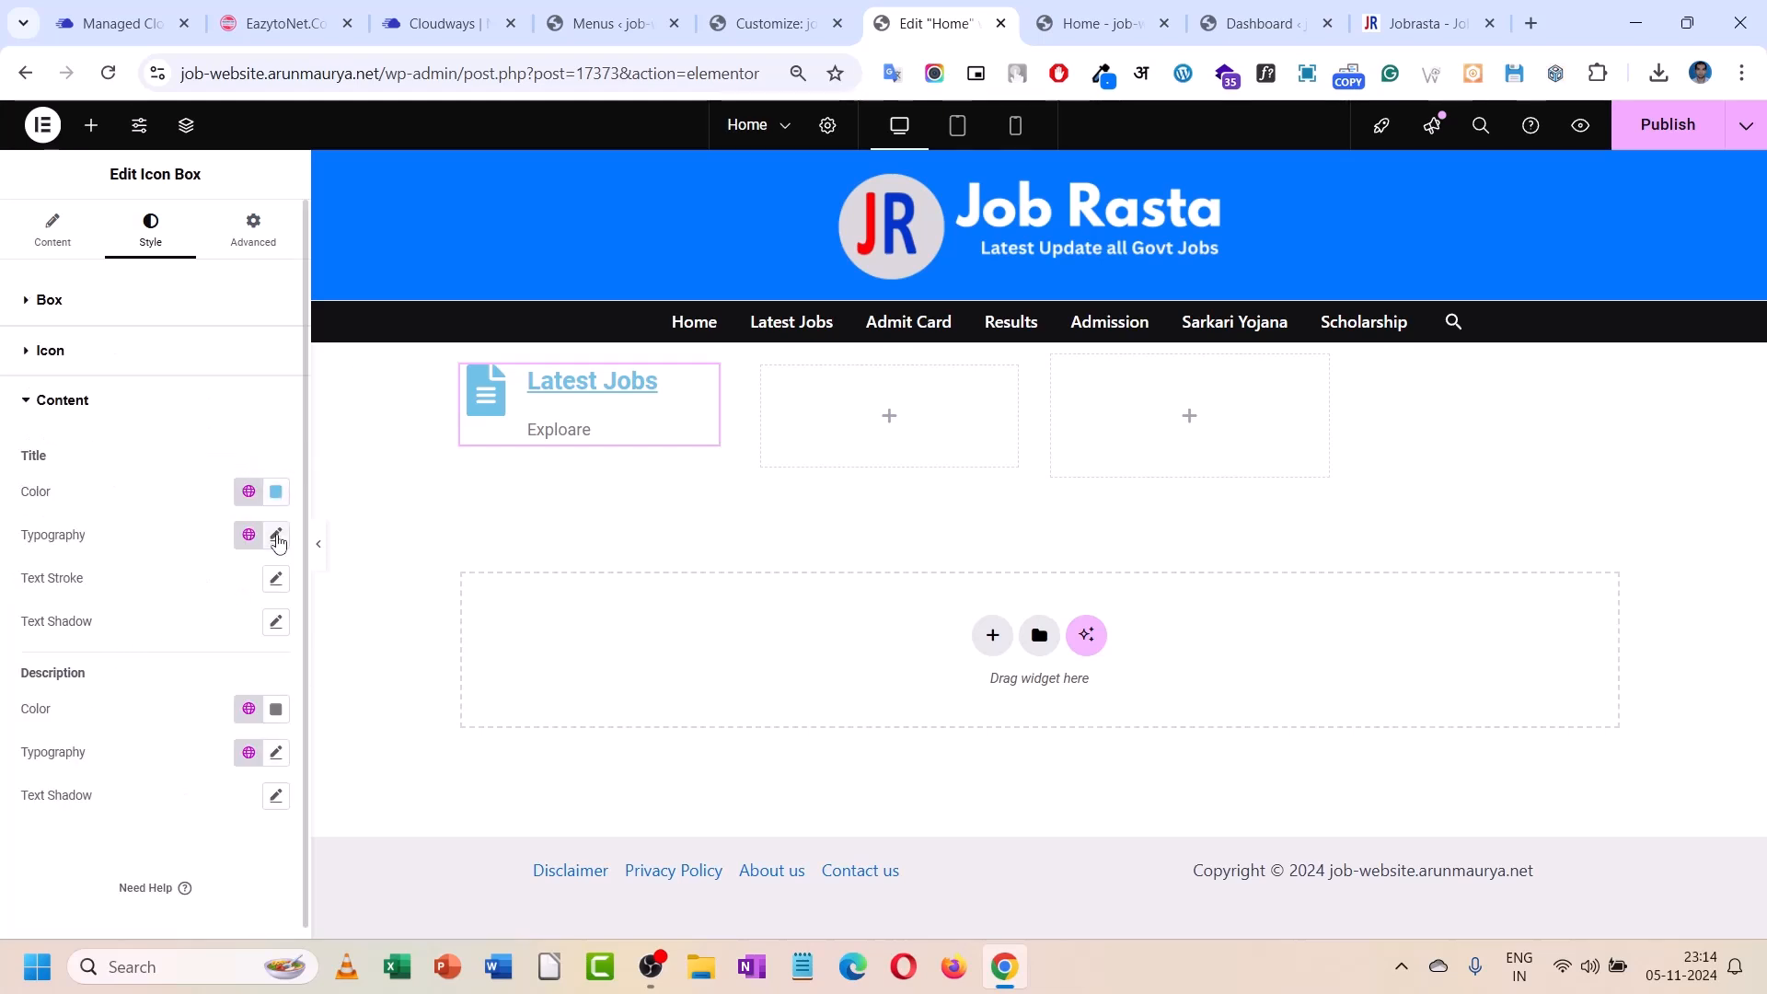
left_click(276, 493)
left_click(276, 492)
left_click(276, 493)
left_click_drag(264, 589, 194, 730)
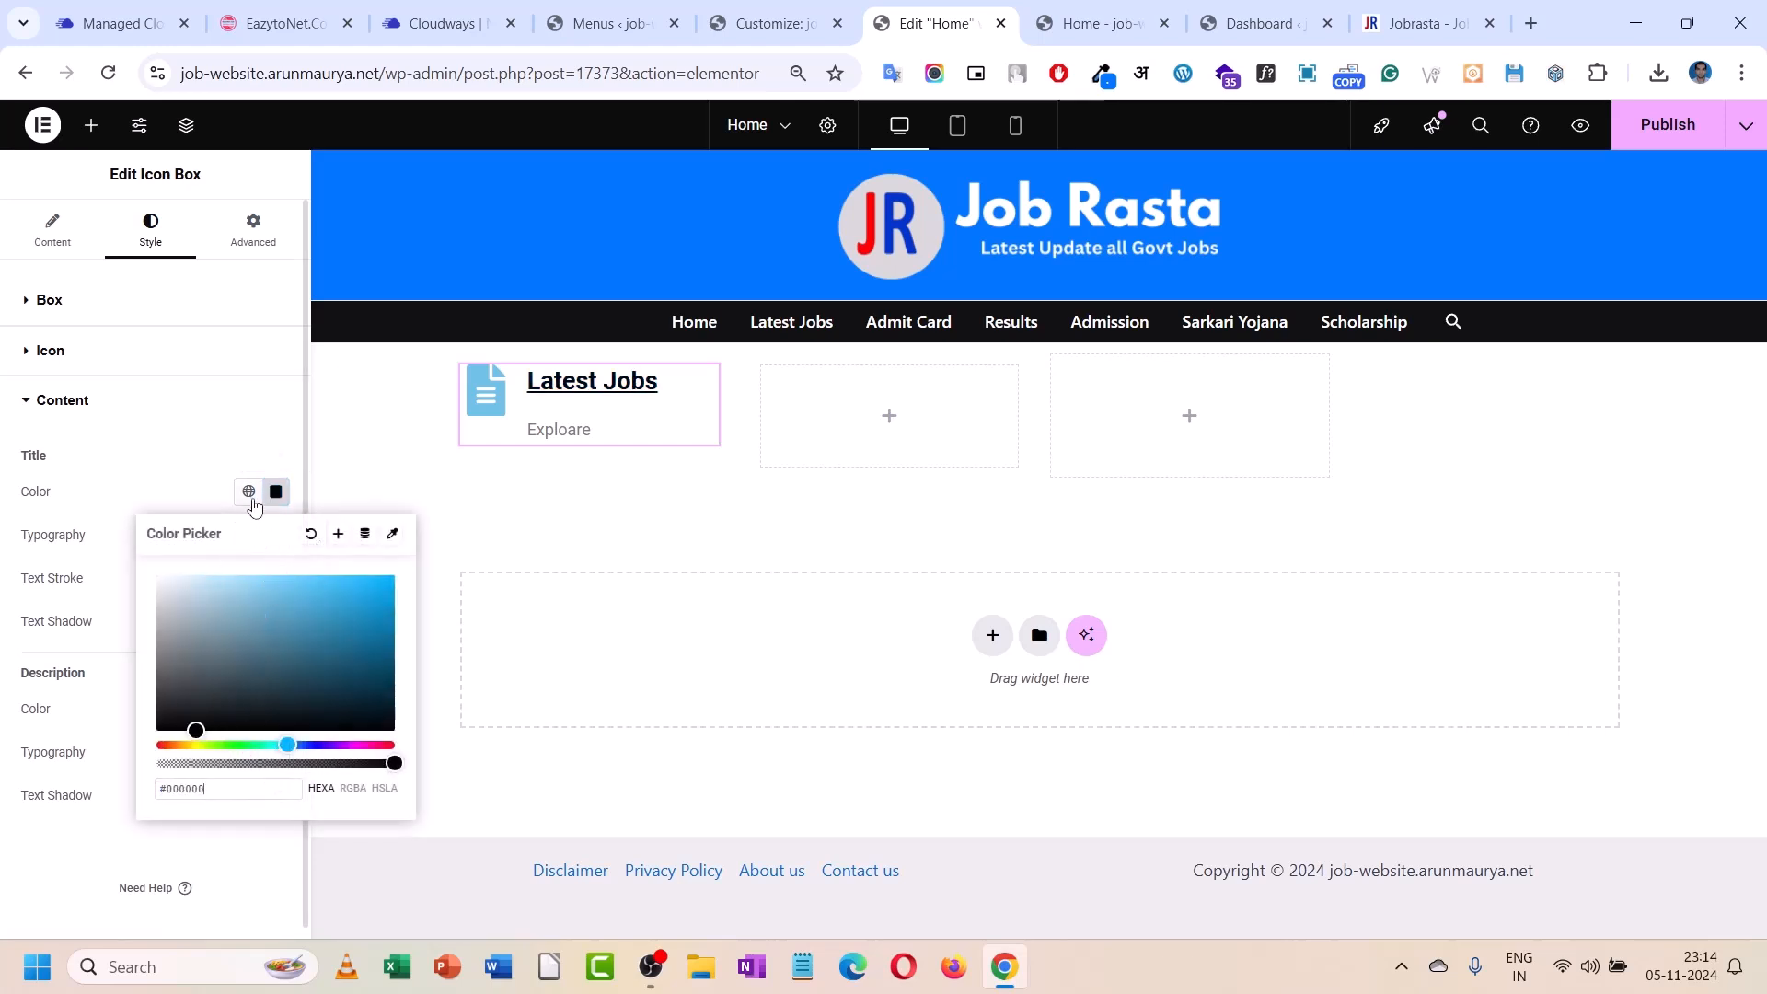
left_click(250, 493)
scroll(129, 750, "down", 2)
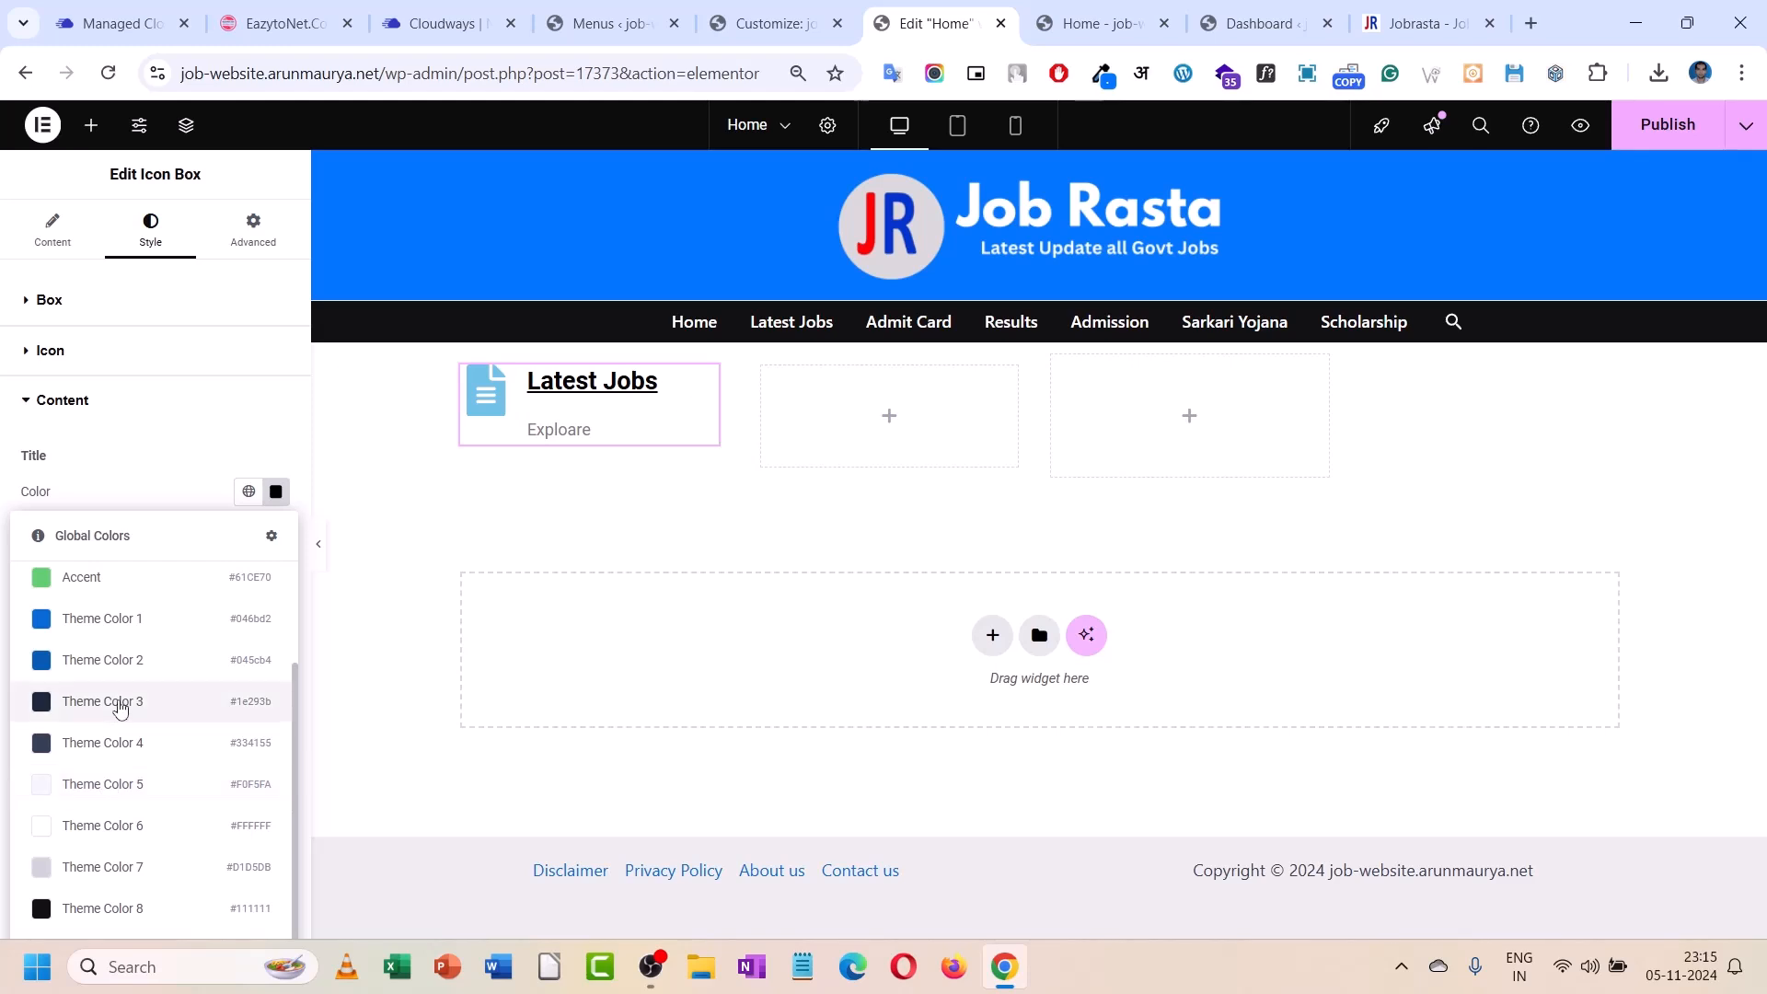
left_click(102, 909)
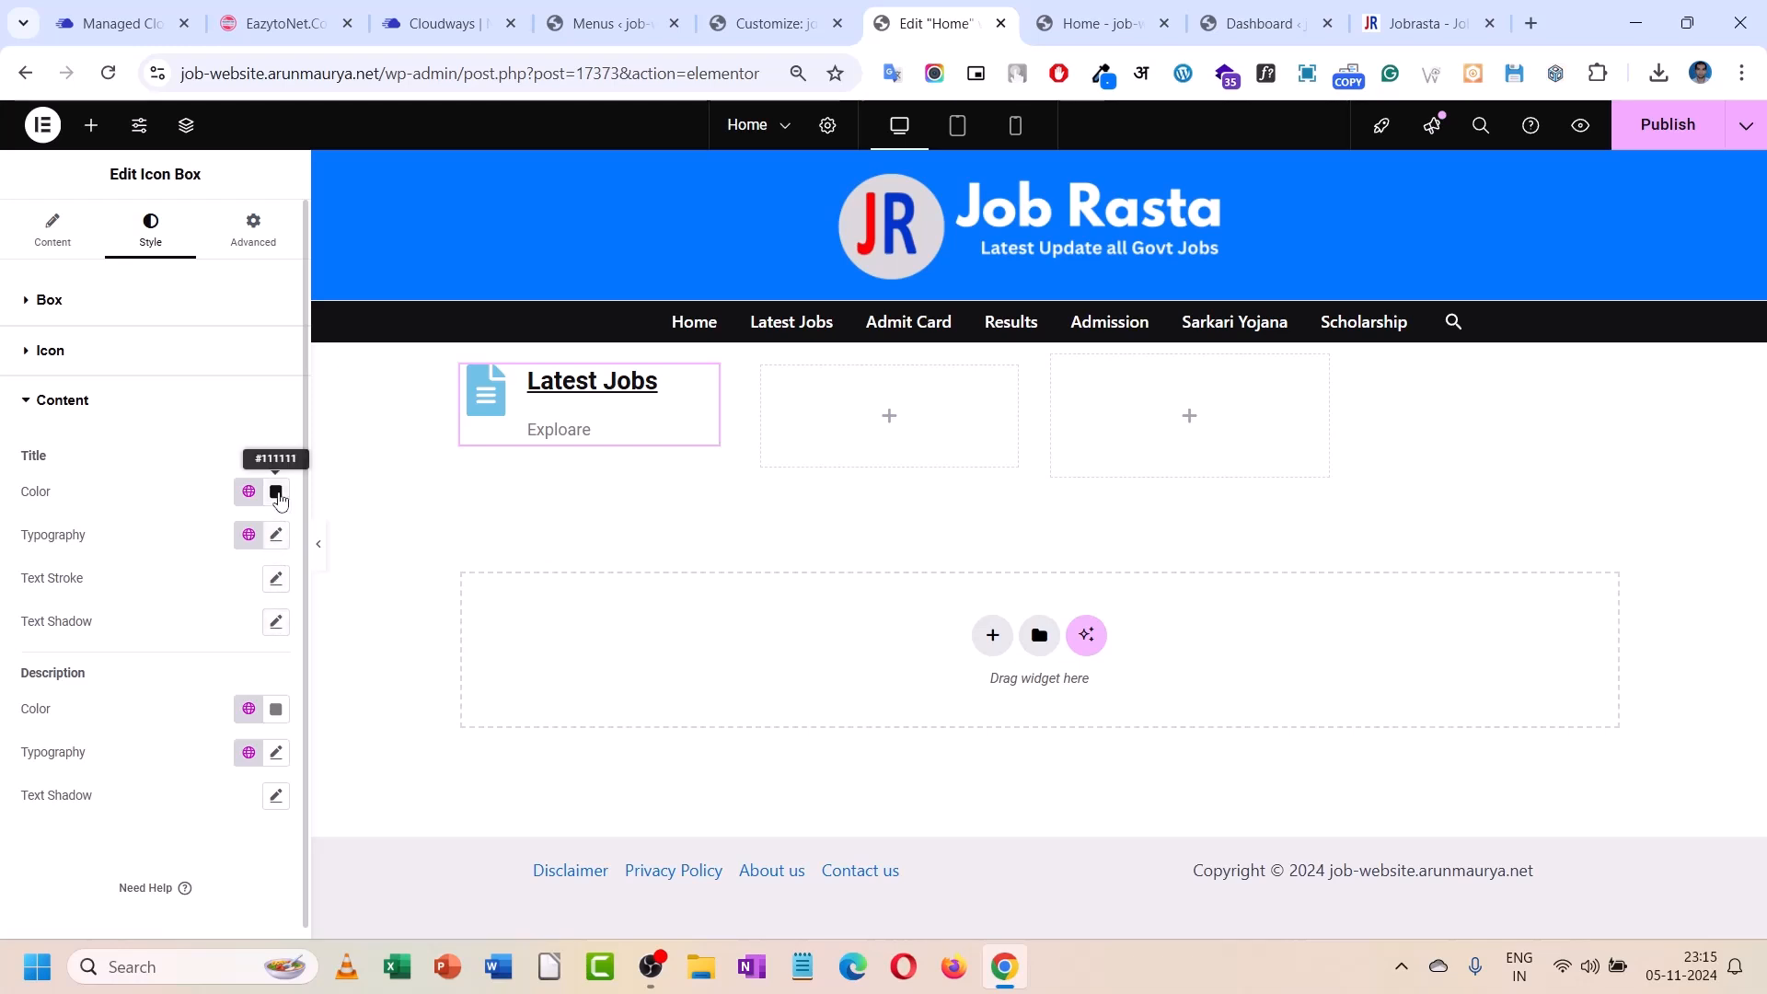
- Set the icon box title's font size to 18 px in its typography settings
left_click(277, 544)
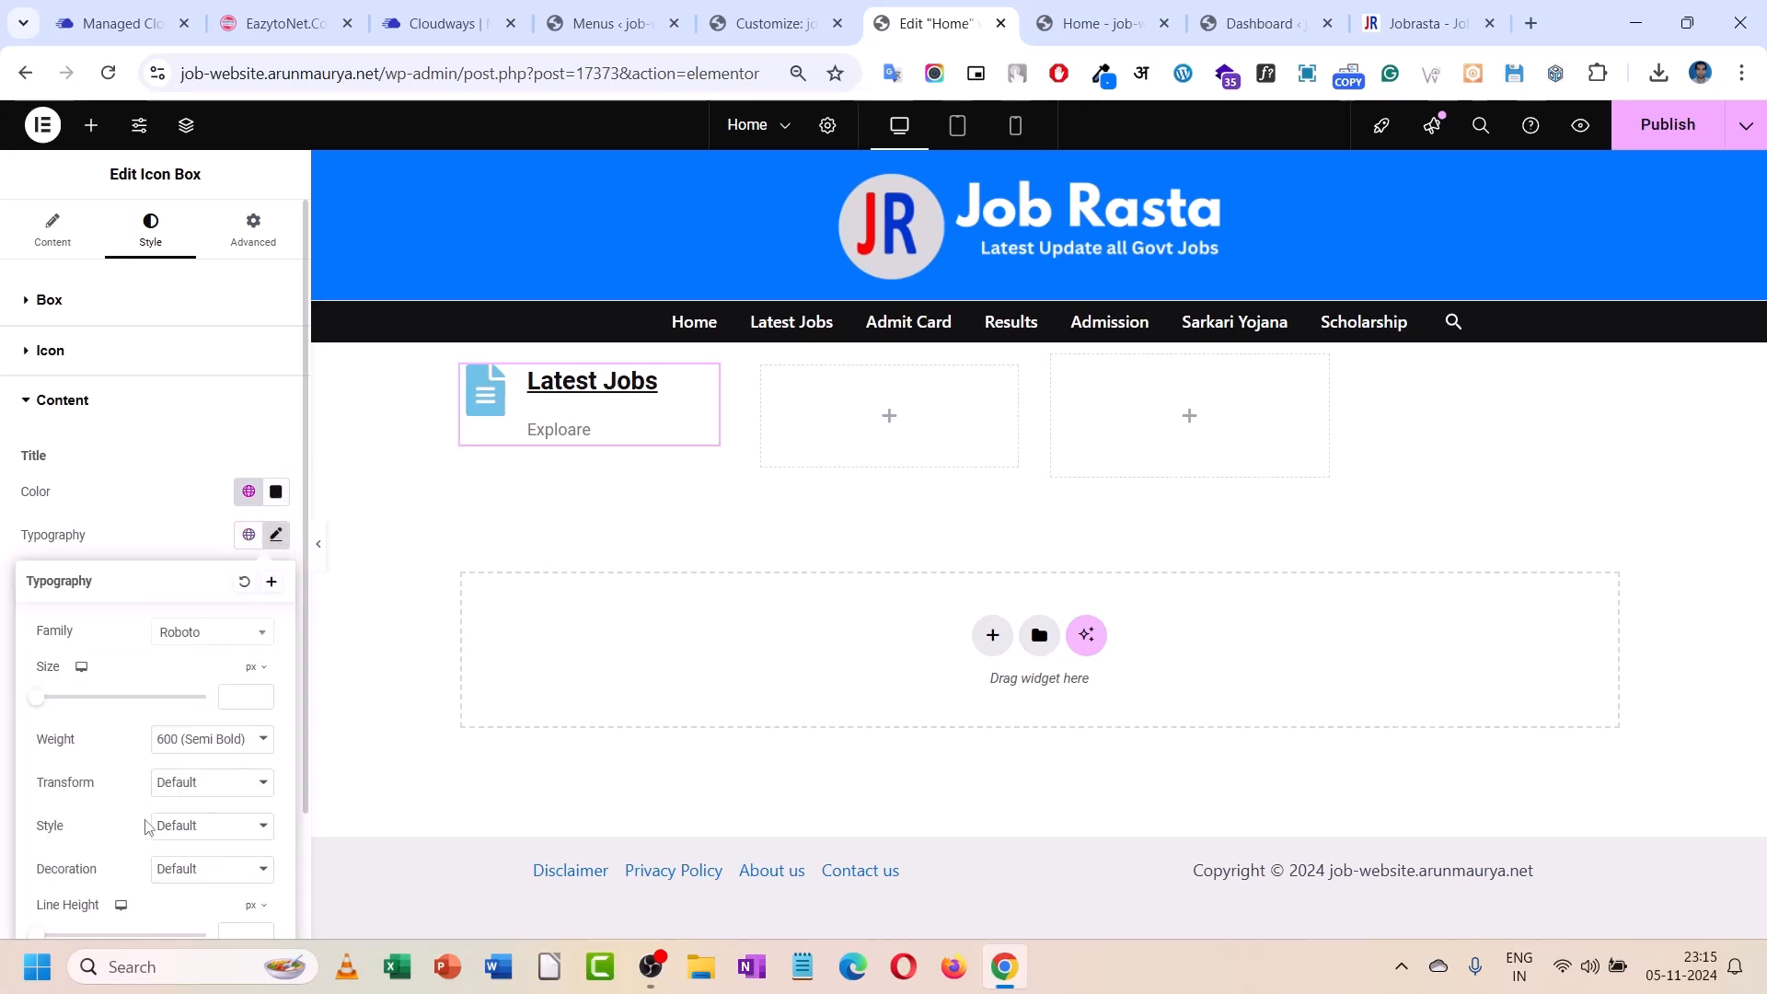
scroll(152, 750, "down", 1)
left_click(242, 581)
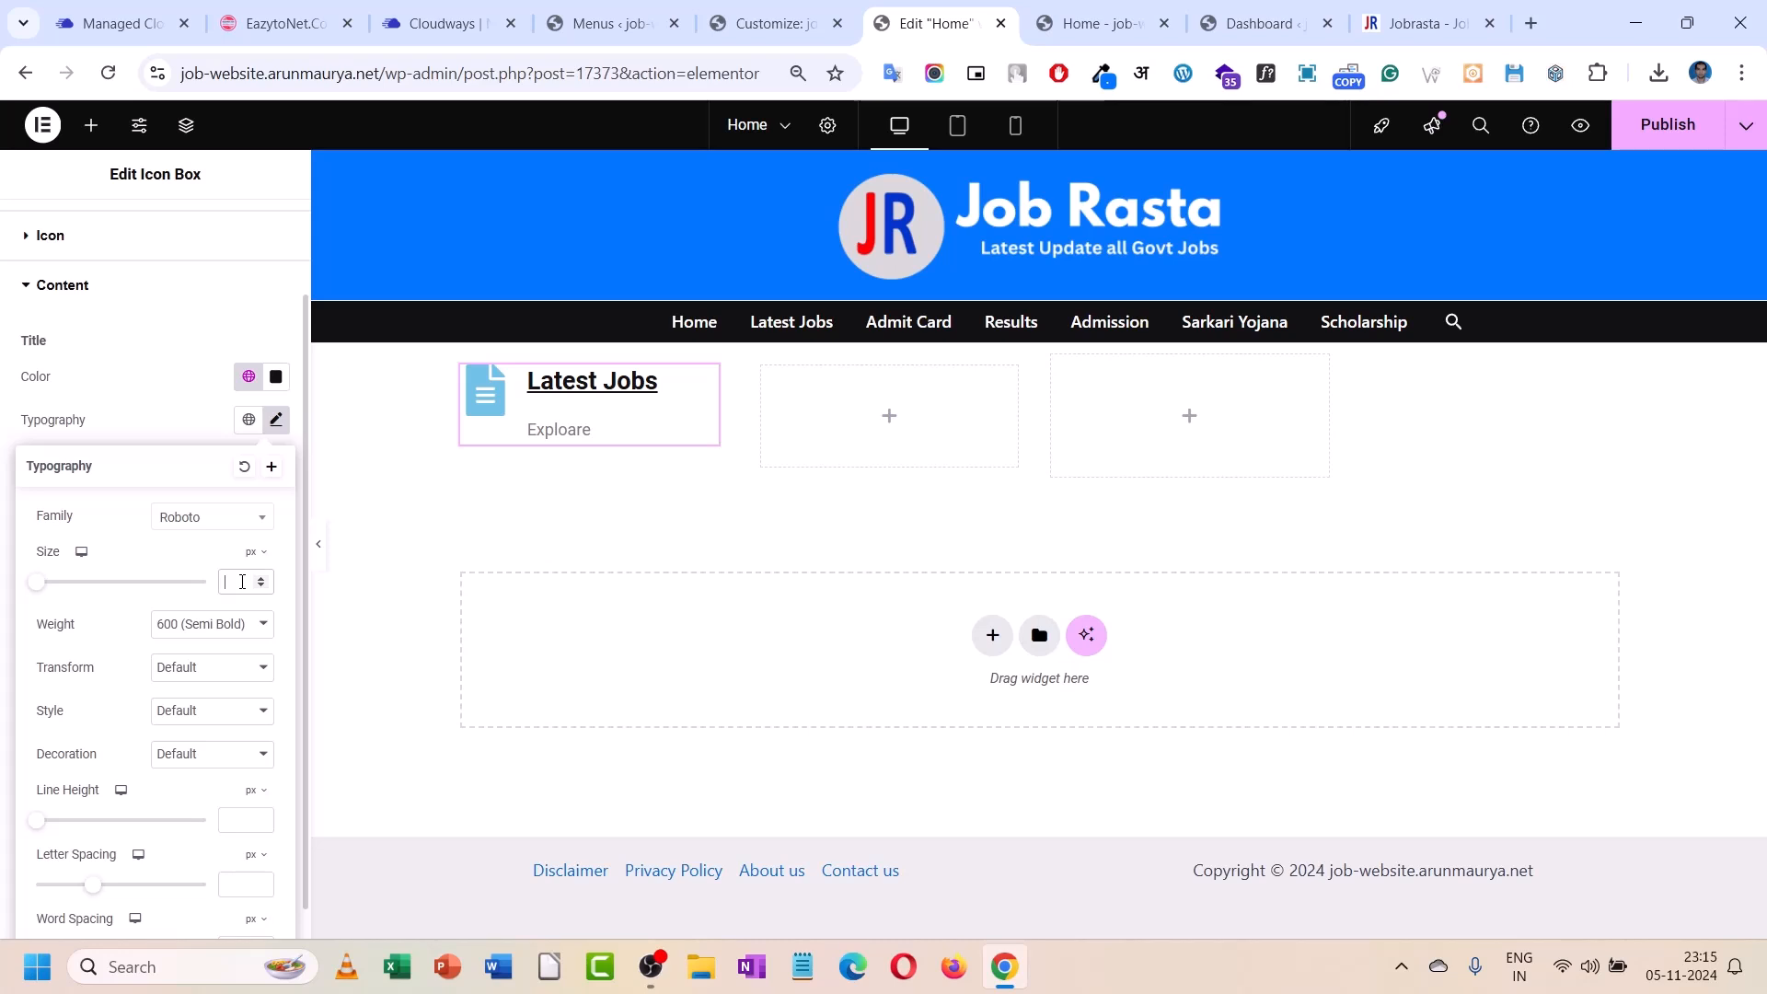
type("18")
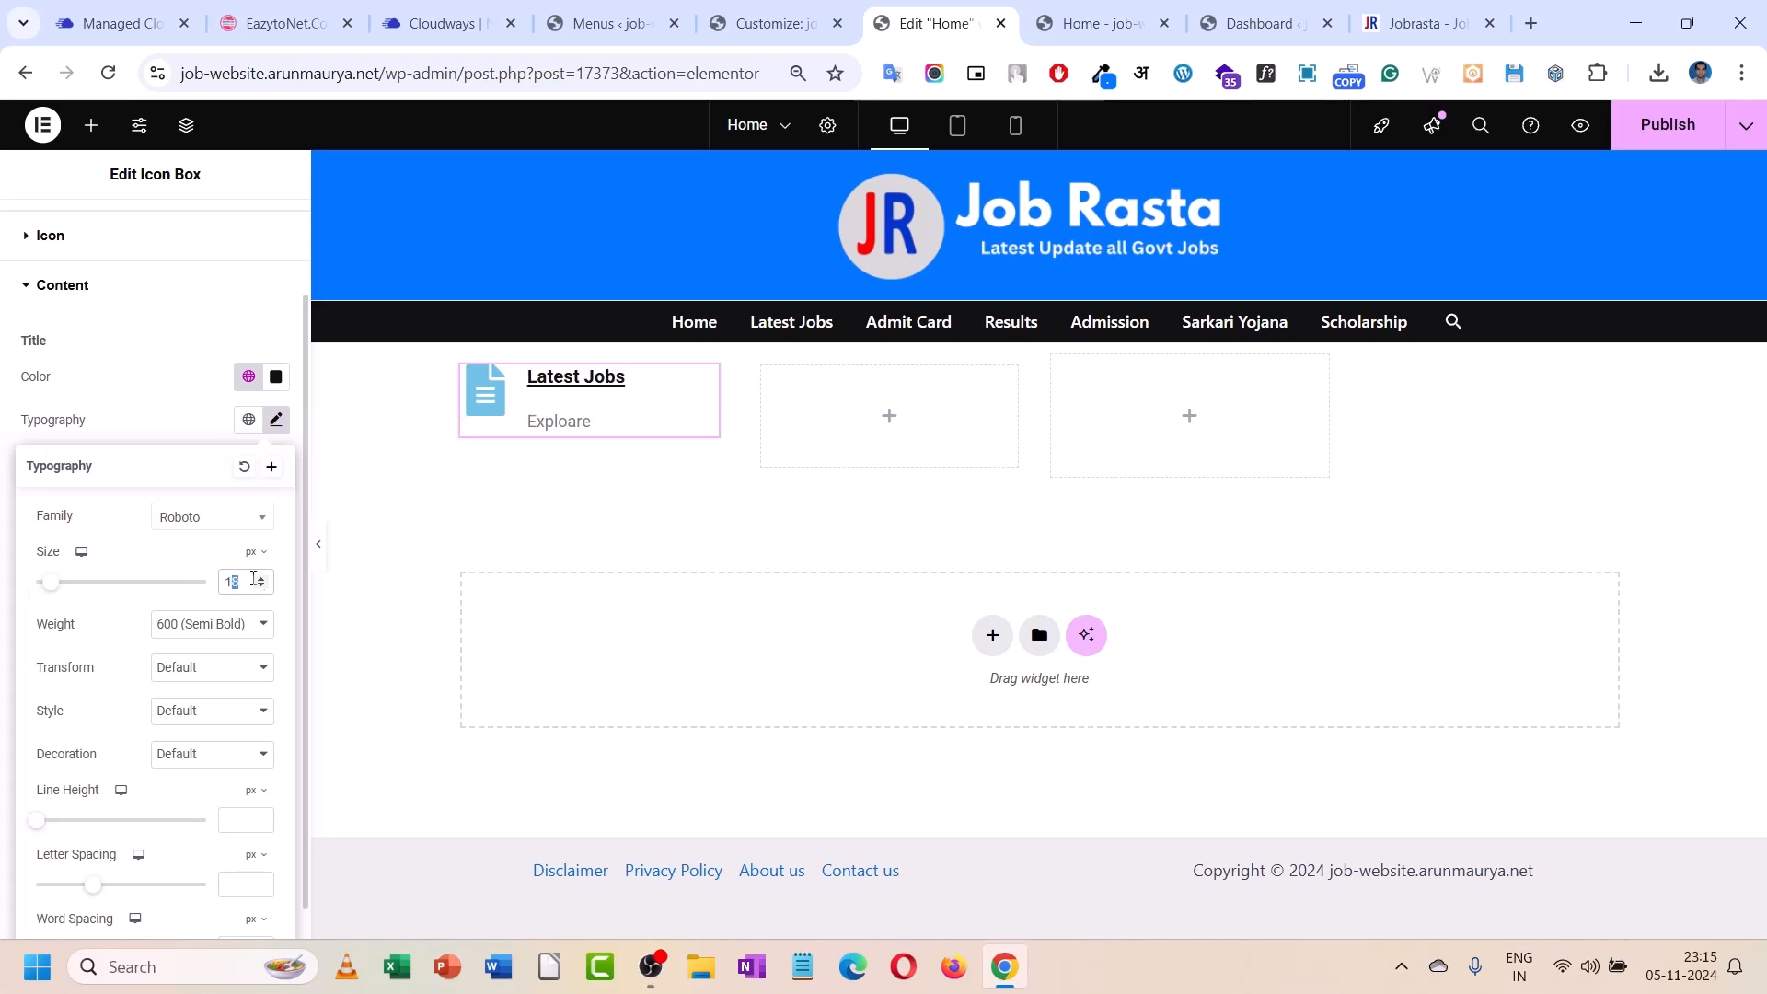
- Set the icon box title's font size to 20 px and its text decoration to None
left_click(262, 580)
left_click(262, 579)
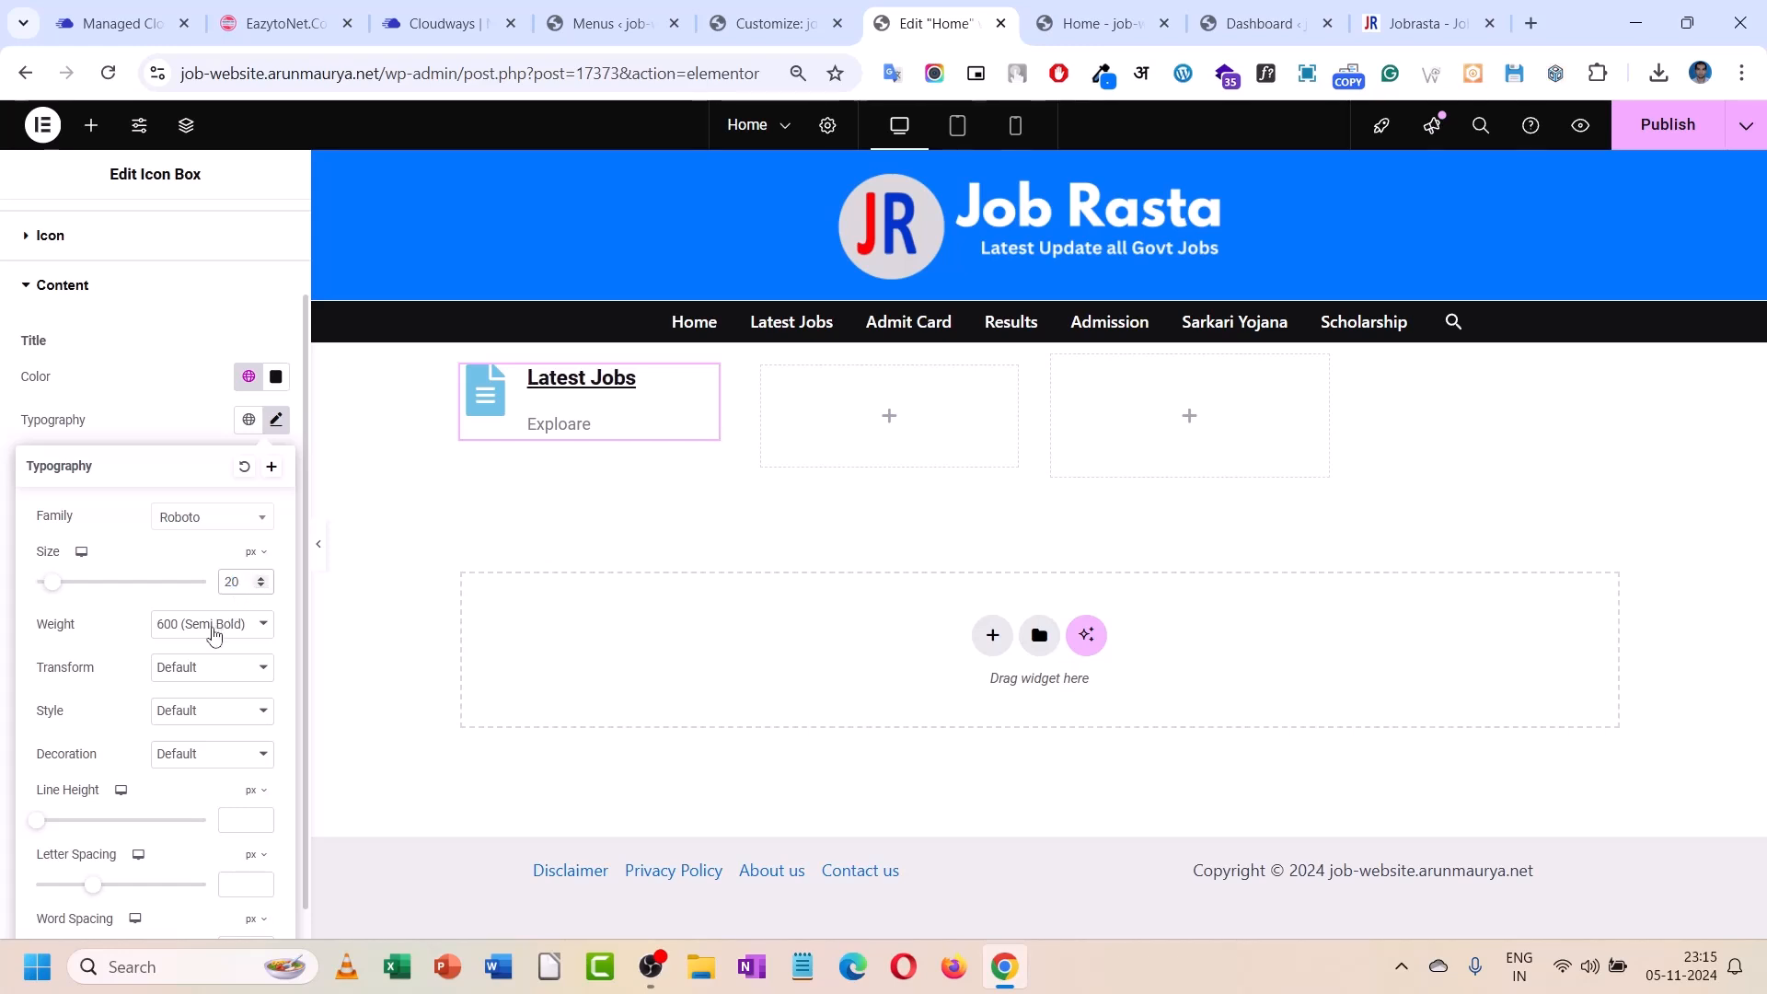
left_click(192, 767)
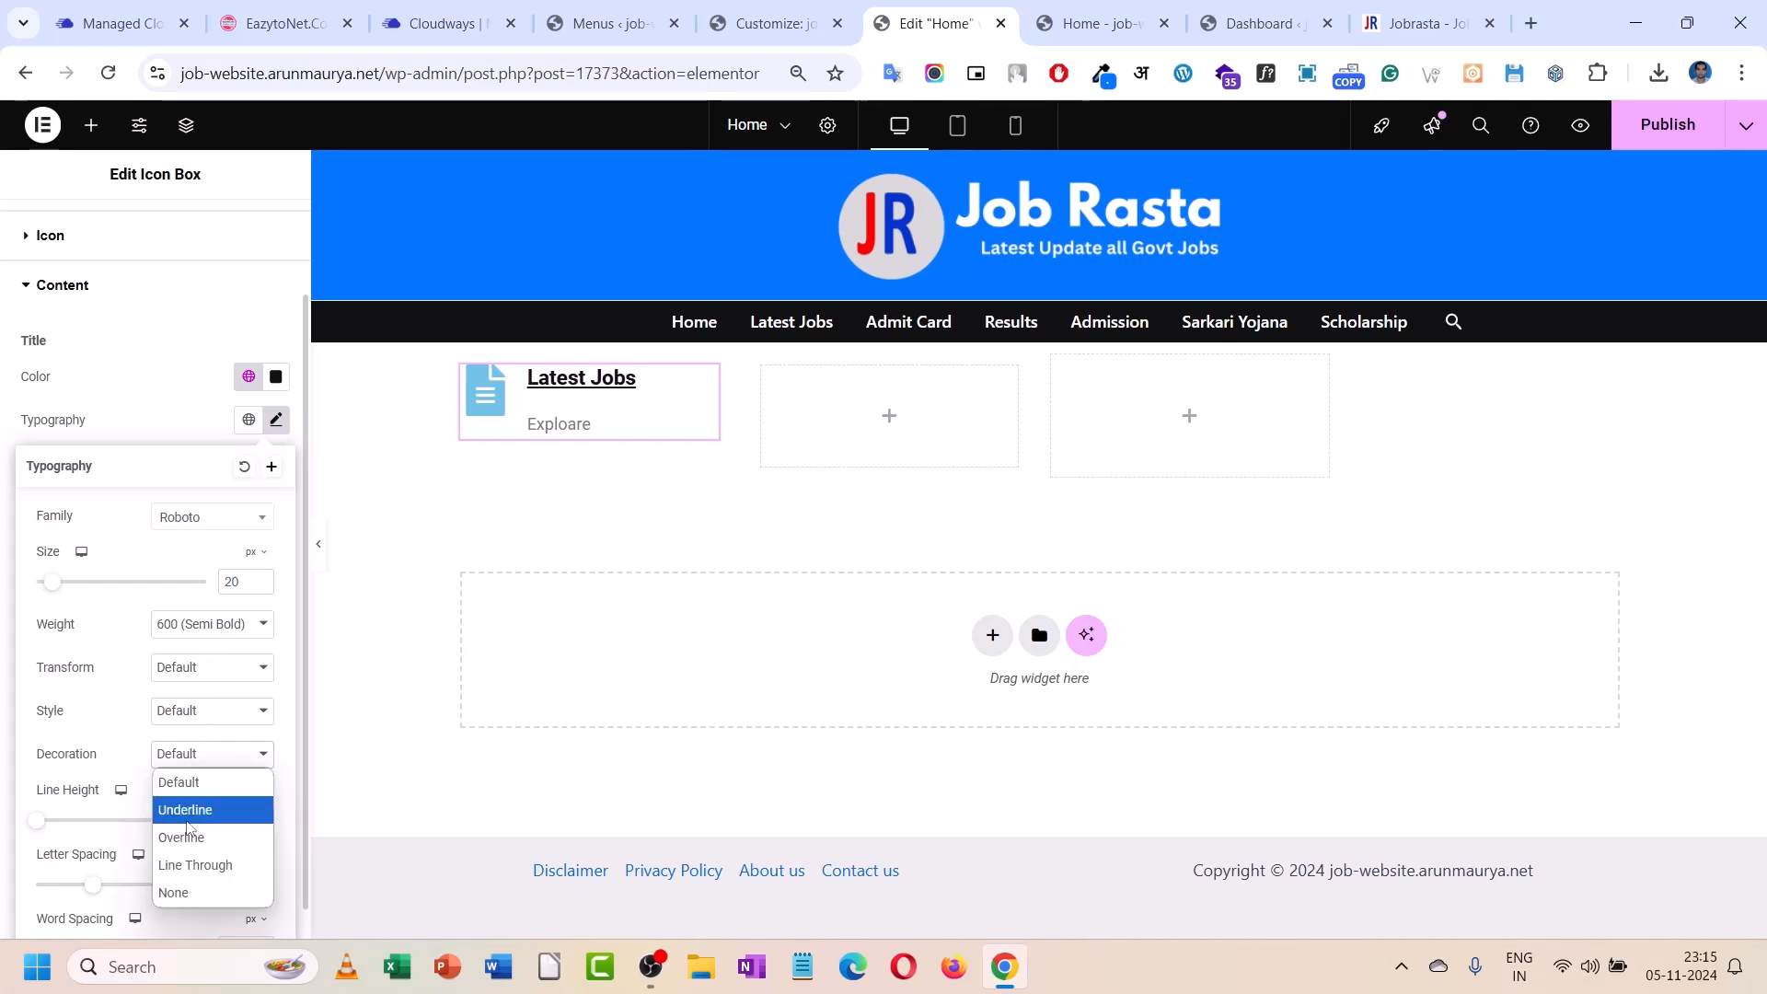
left_click(186, 885)
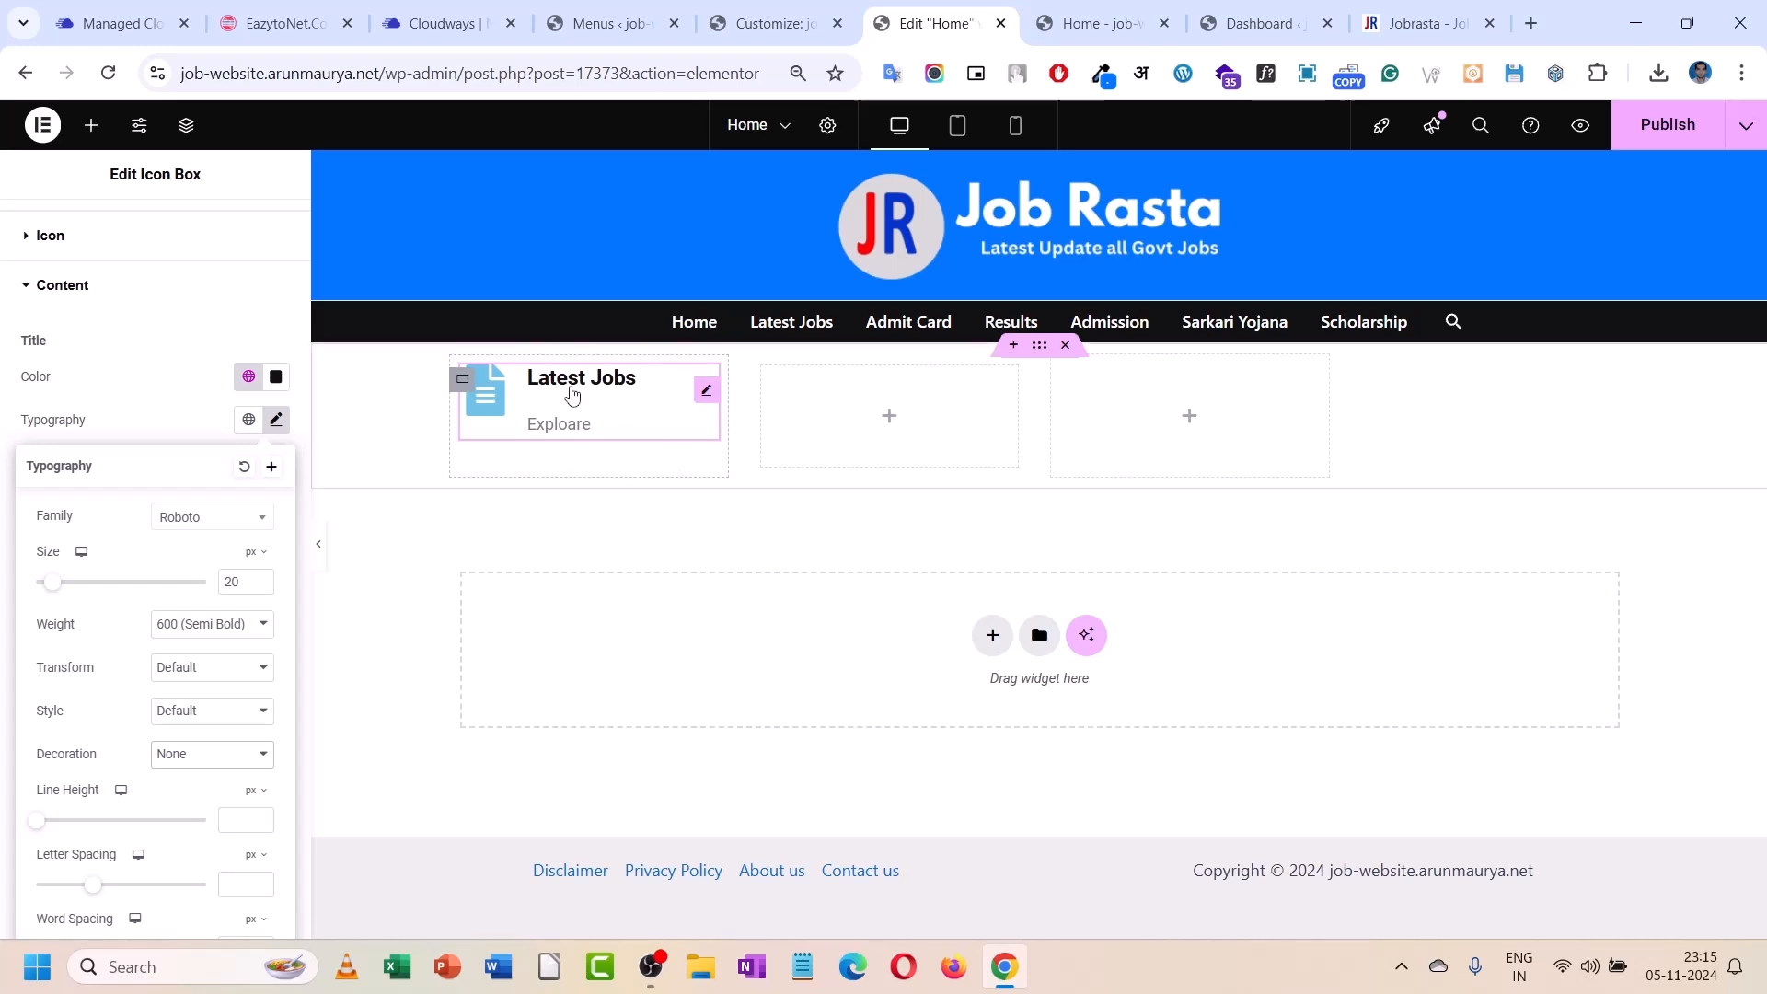
left_click(143, 421)
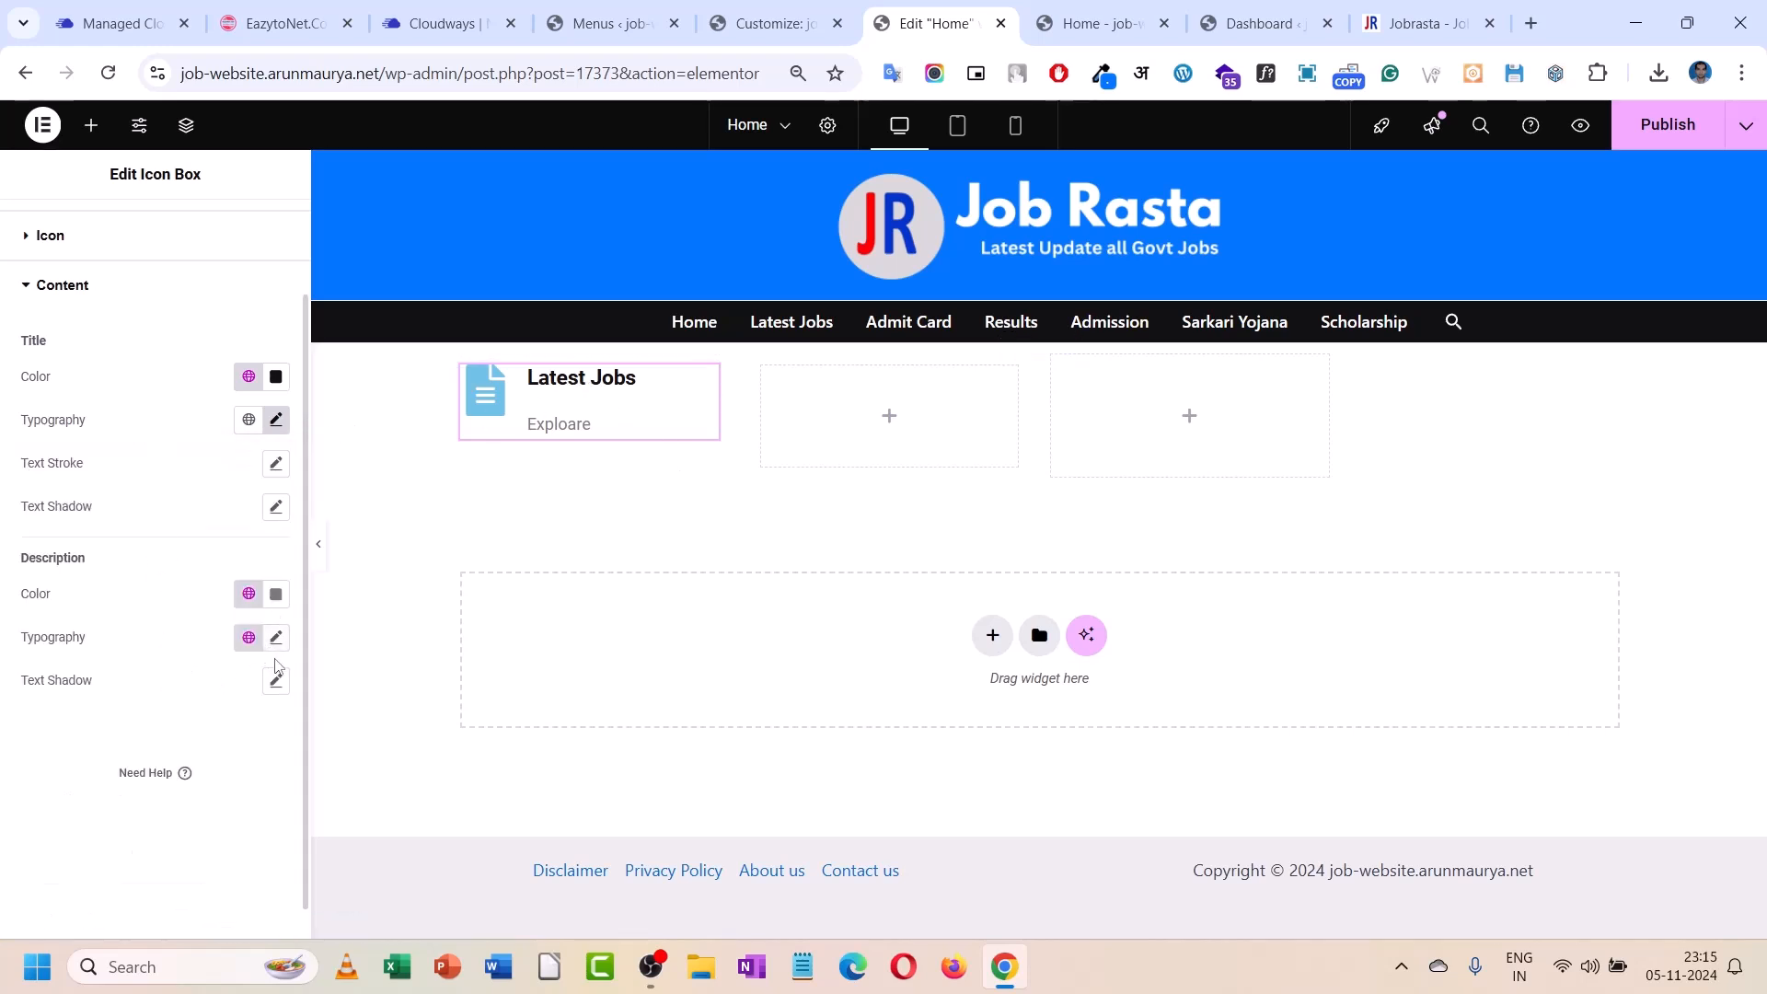
- Set the icon box description's color to the black global theme color
left_click(260, 598)
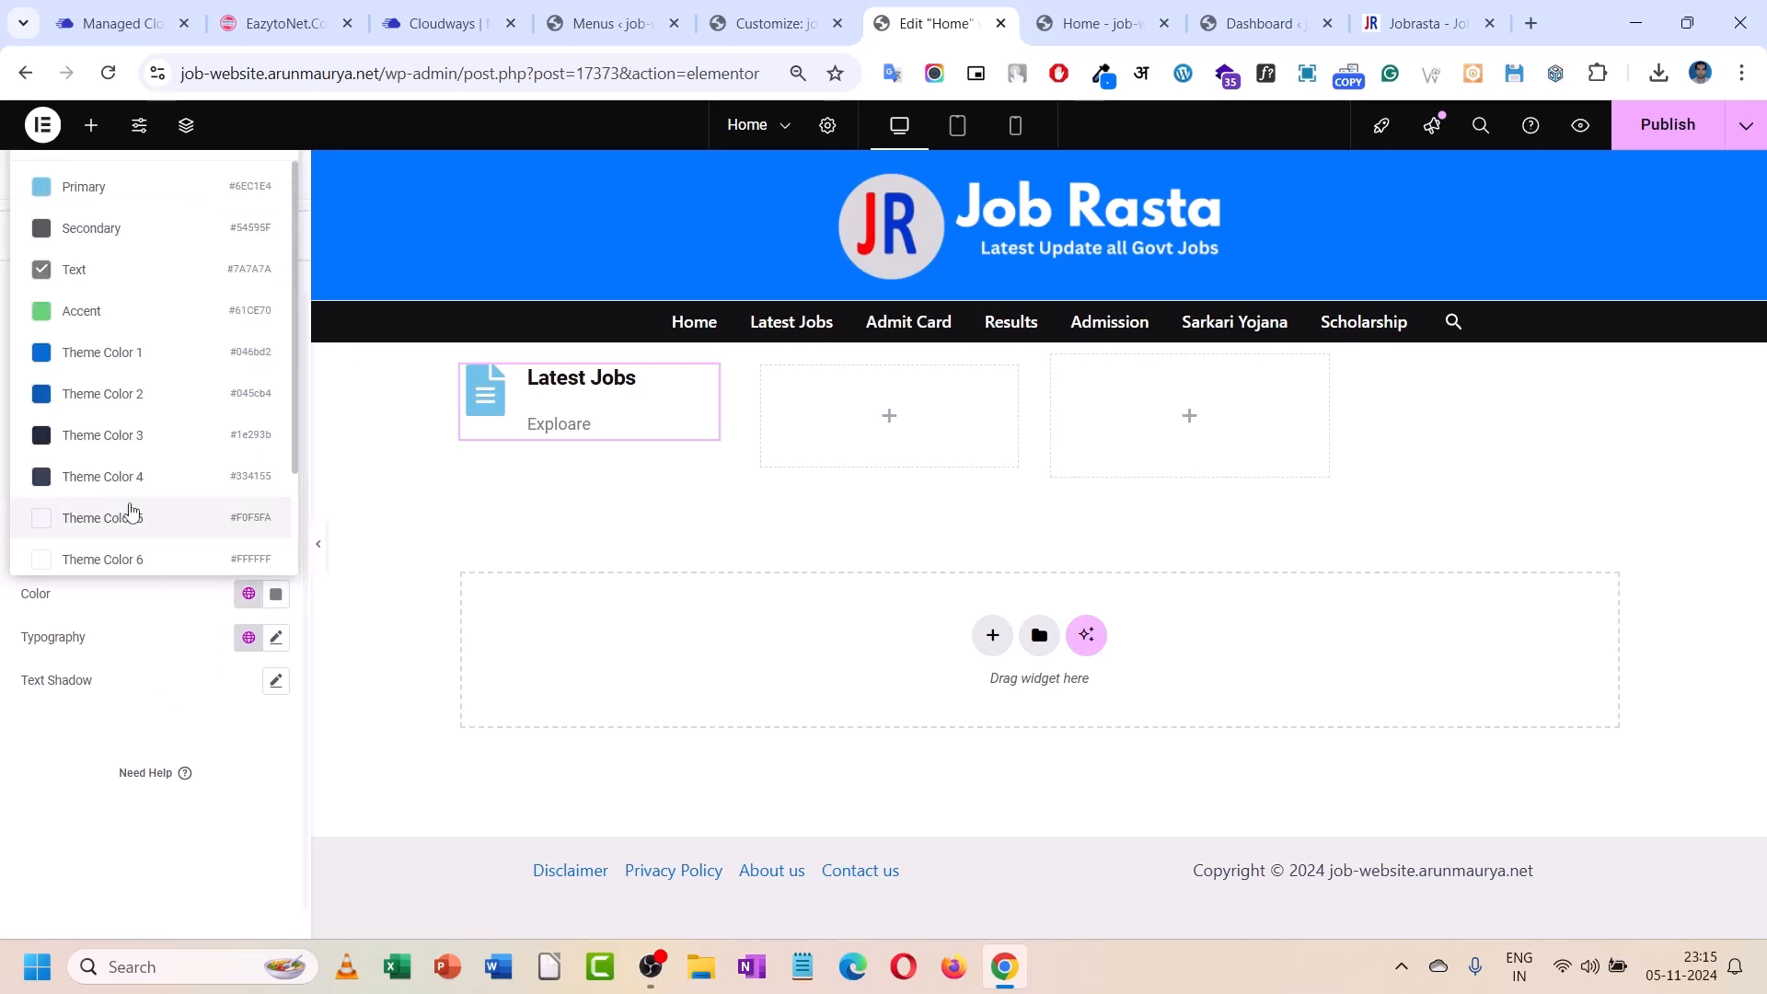
scroll(138, 534, "down", 2)
left_click(138, 552)
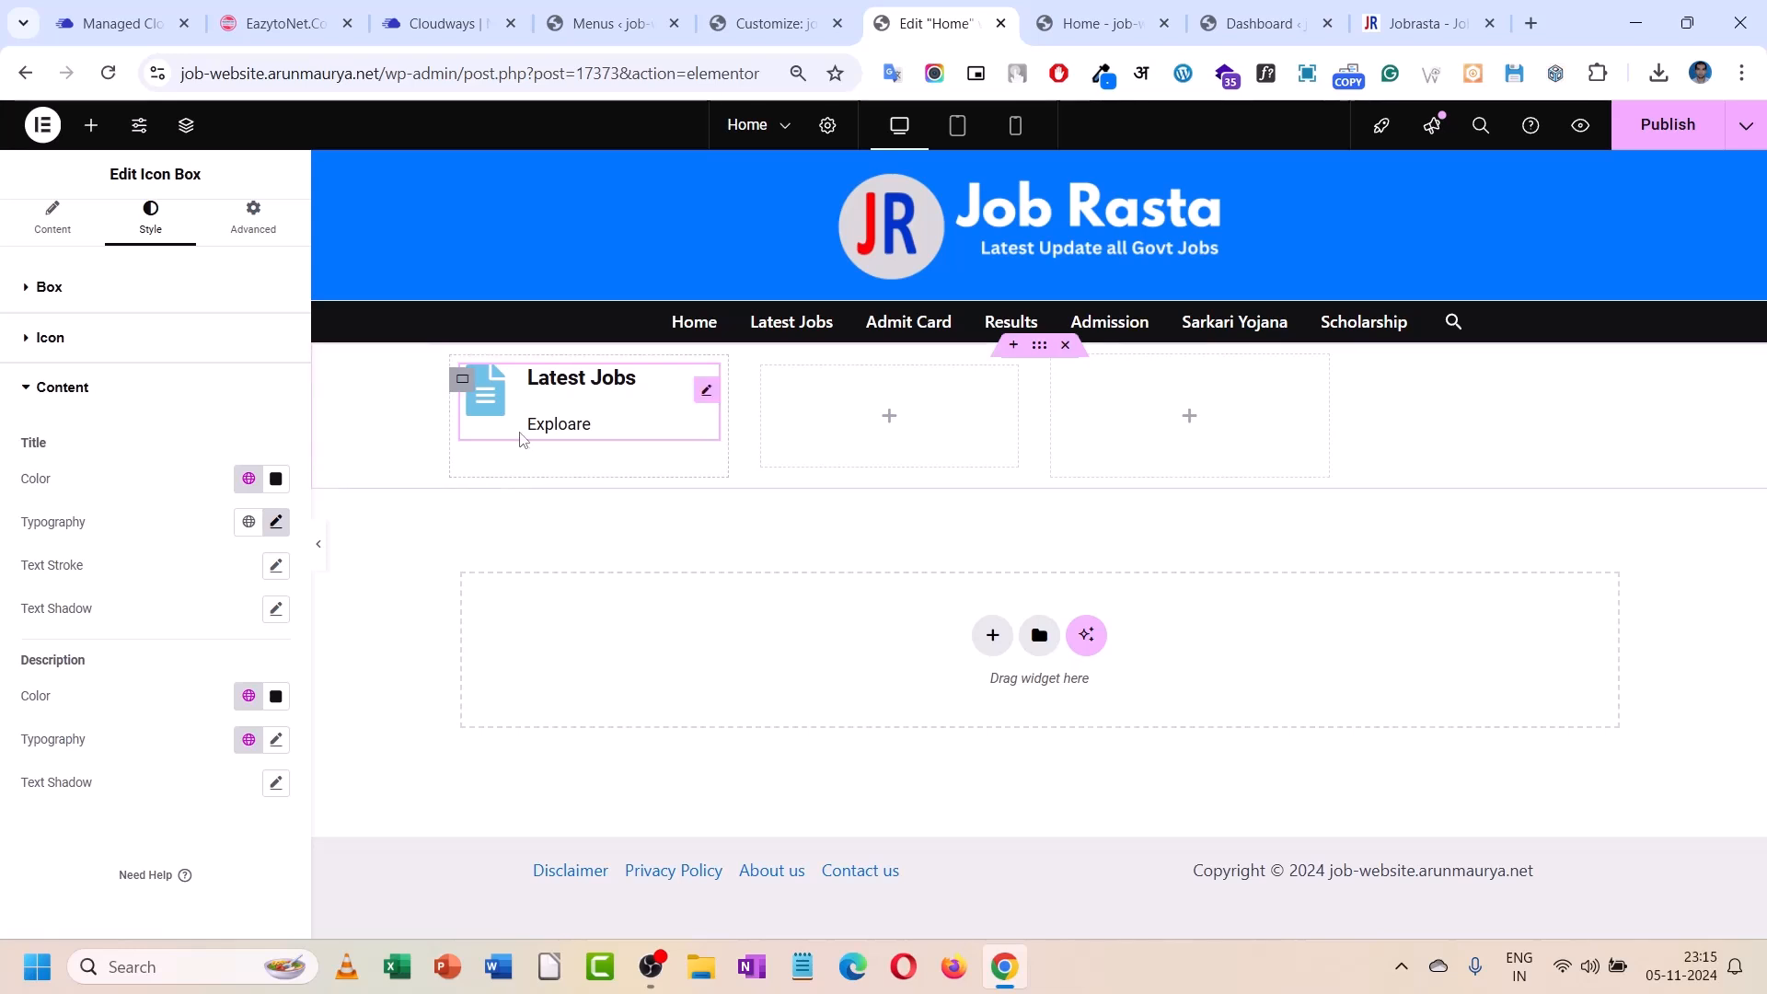
scroll(159, 559, "up", 1)
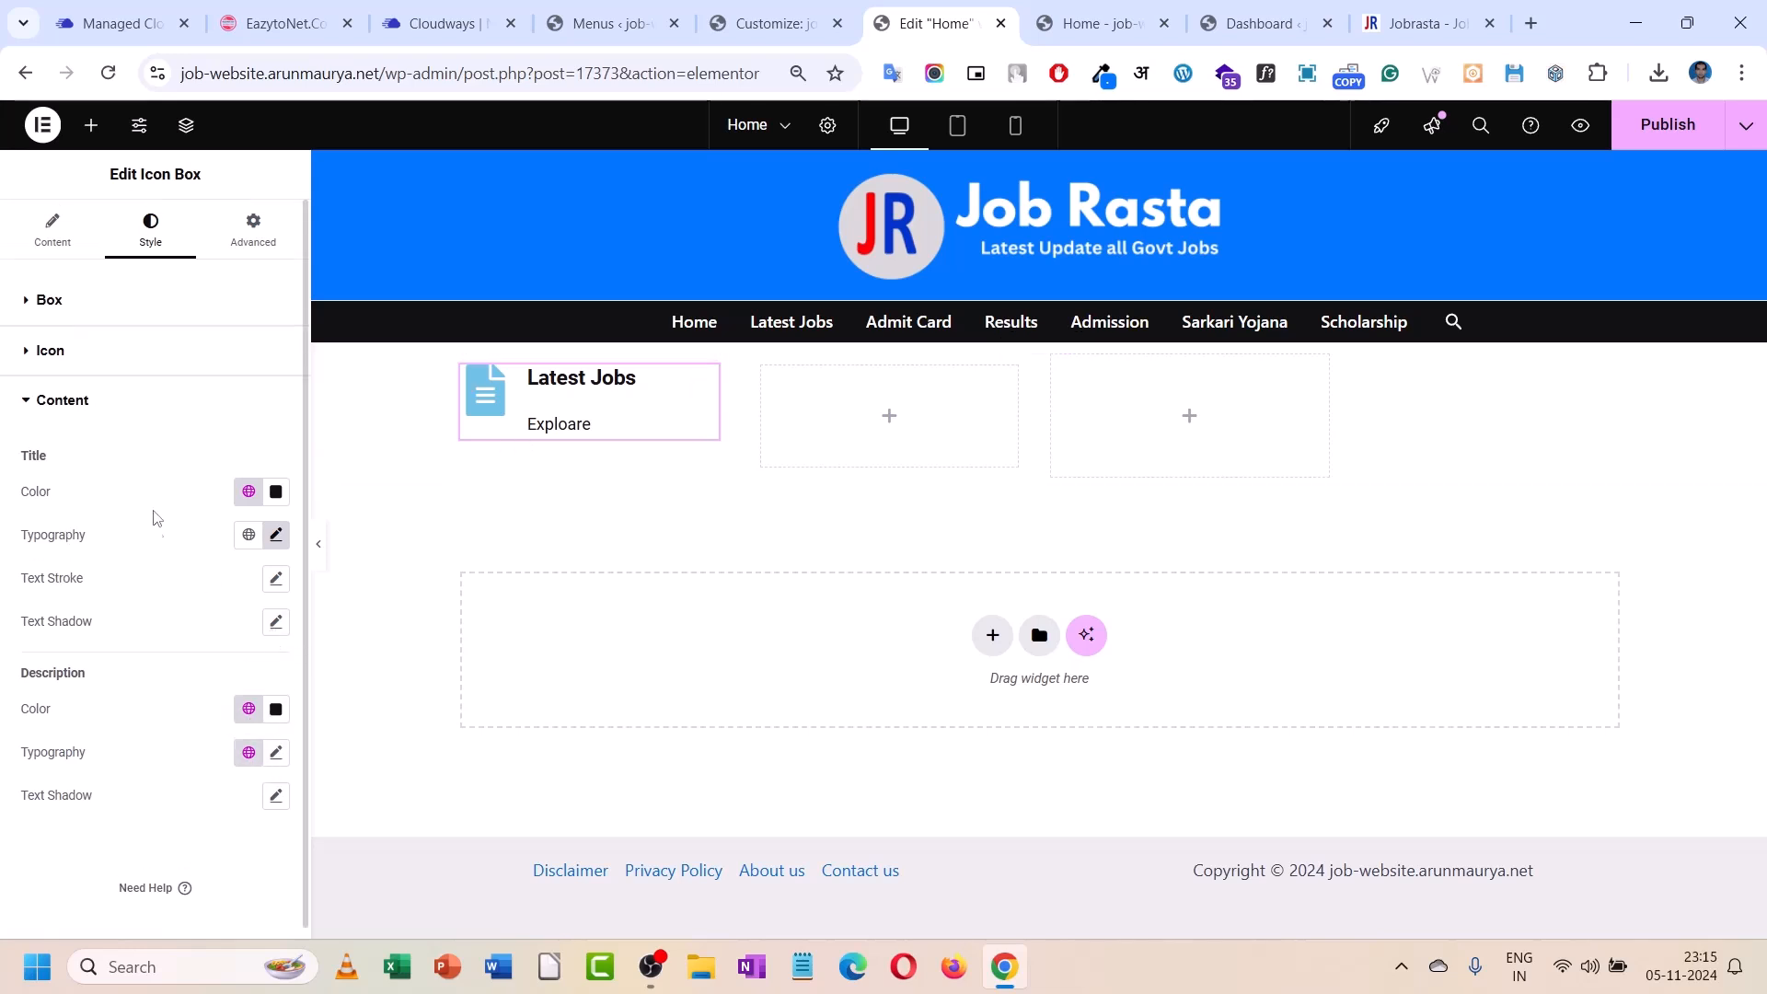
- Change the icon's primary color to a custom dark blue
left_click(100, 361)
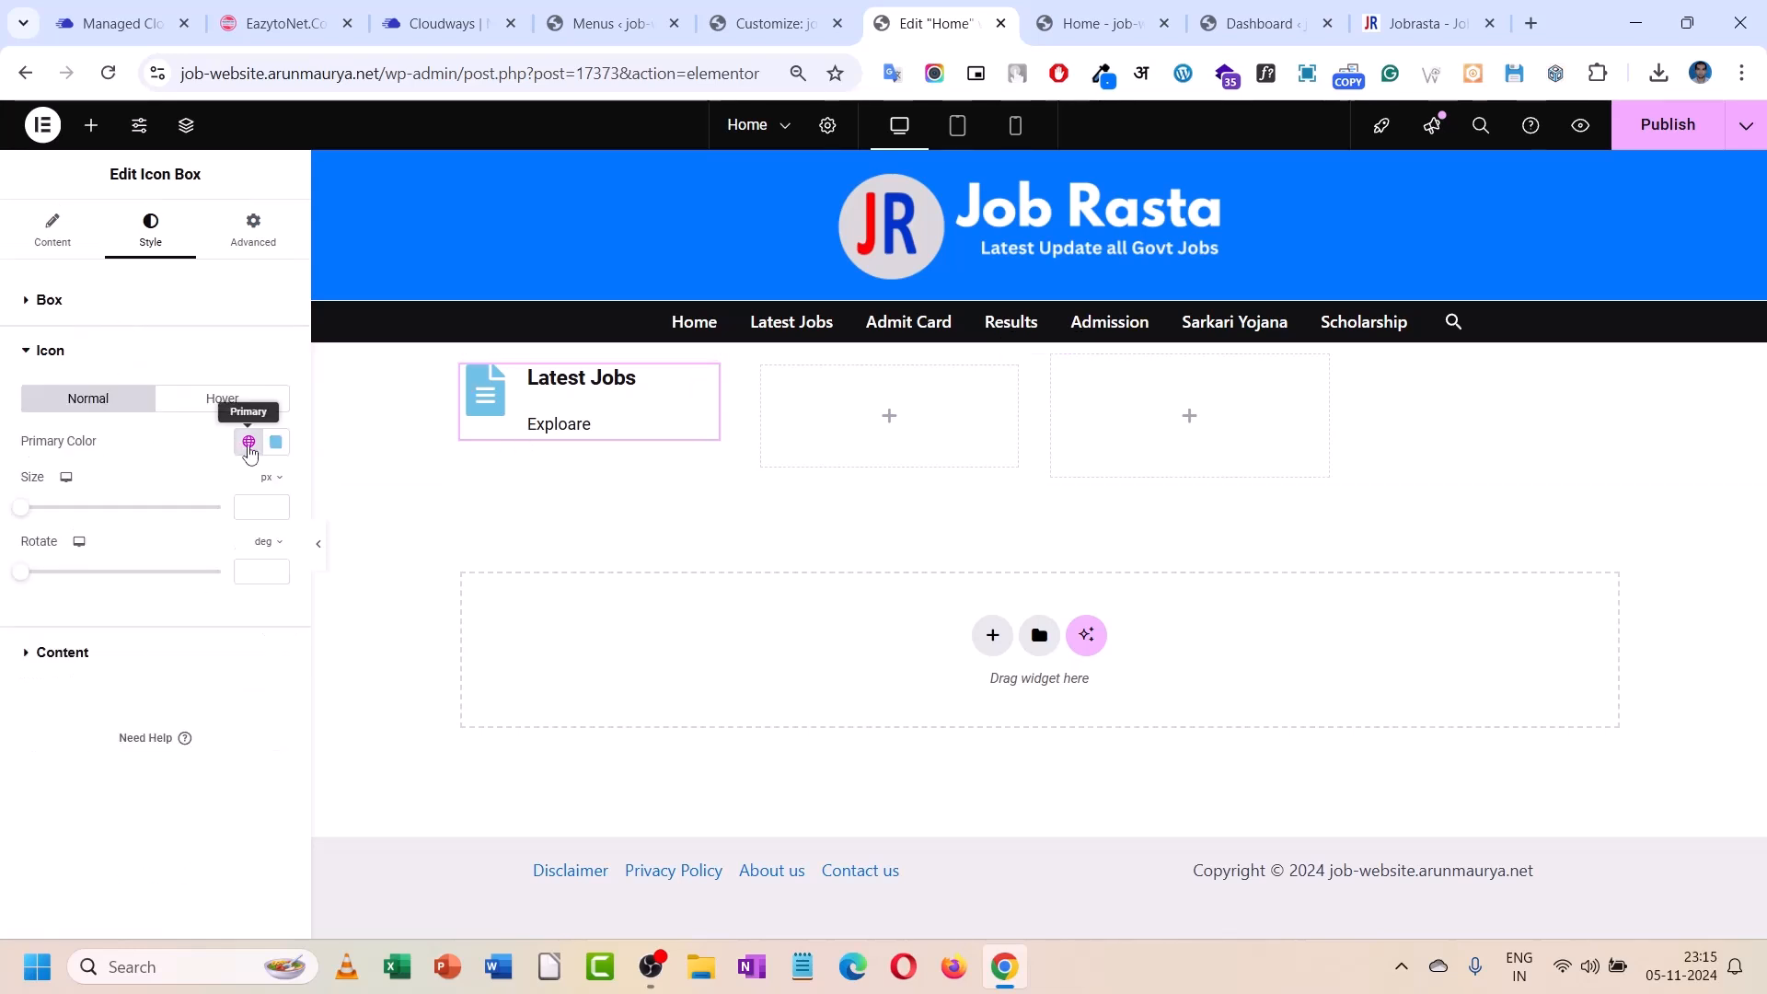
left_click(275, 441)
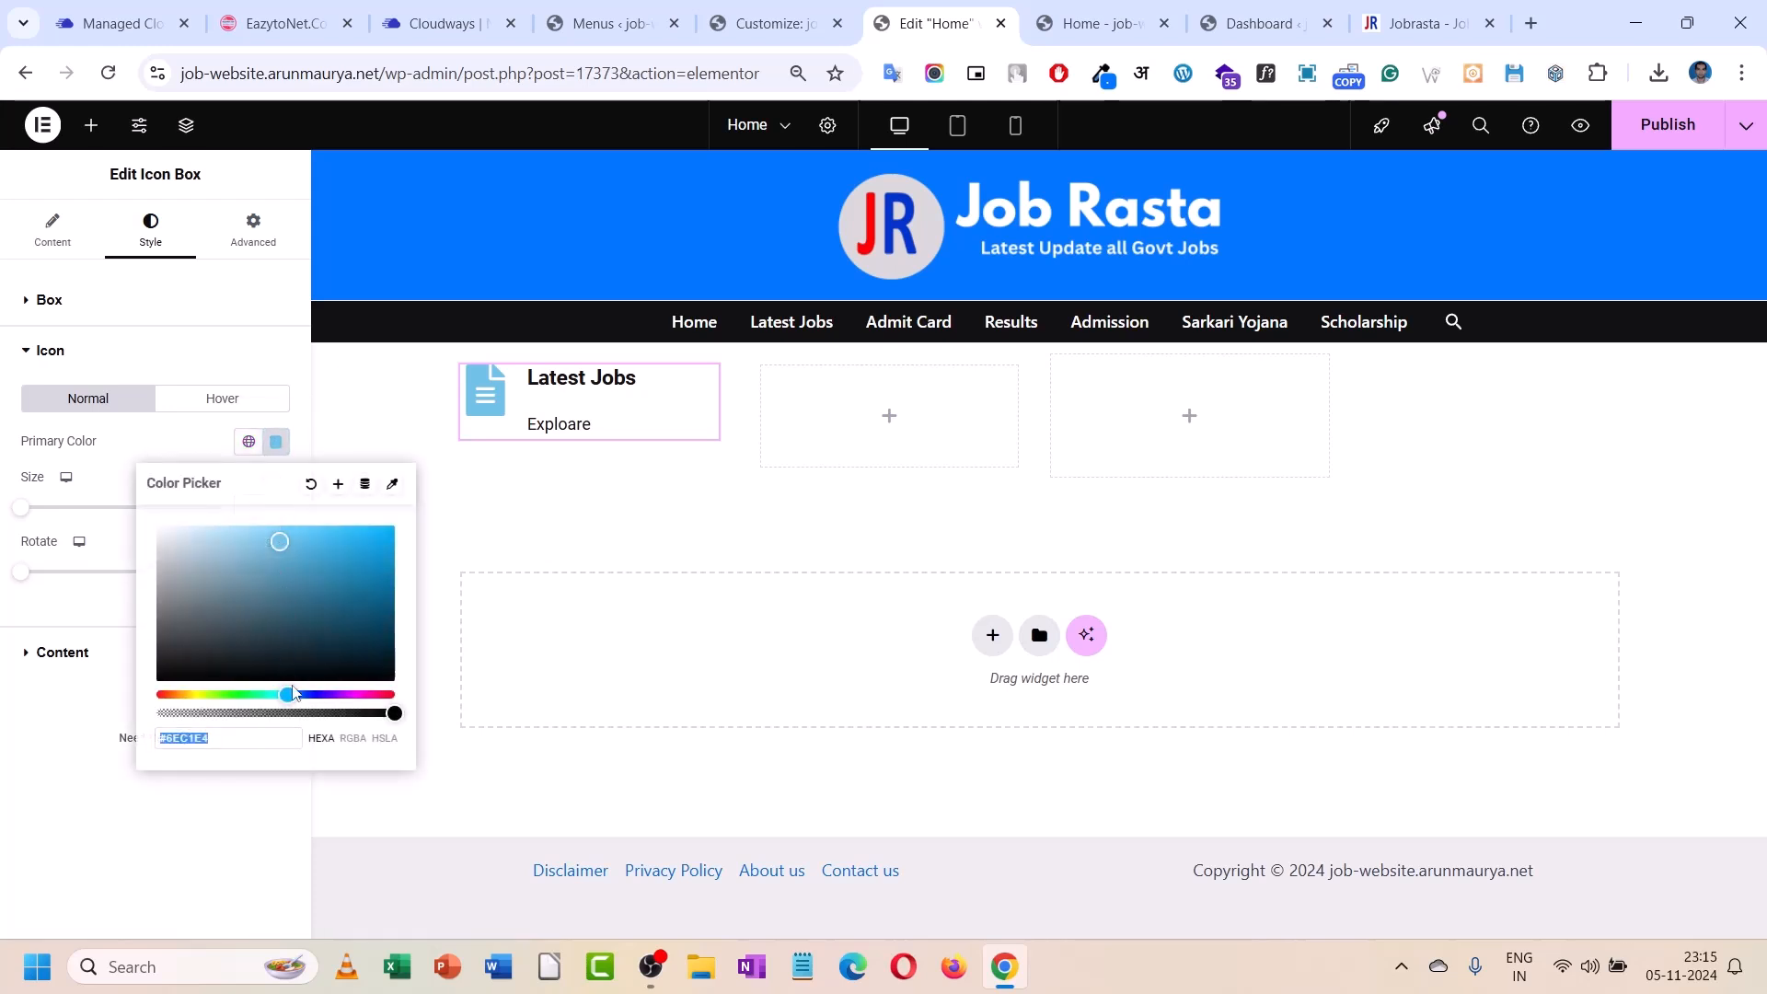
left_click_drag(290, 696, 313, 696)
mouse_move(340, 624)
left_mouse_down()
mouse_move(370, 596)
mouse_move(368, 634)
mouse_move(367, 577)
left_mouse_up()
left_click(206, 449)
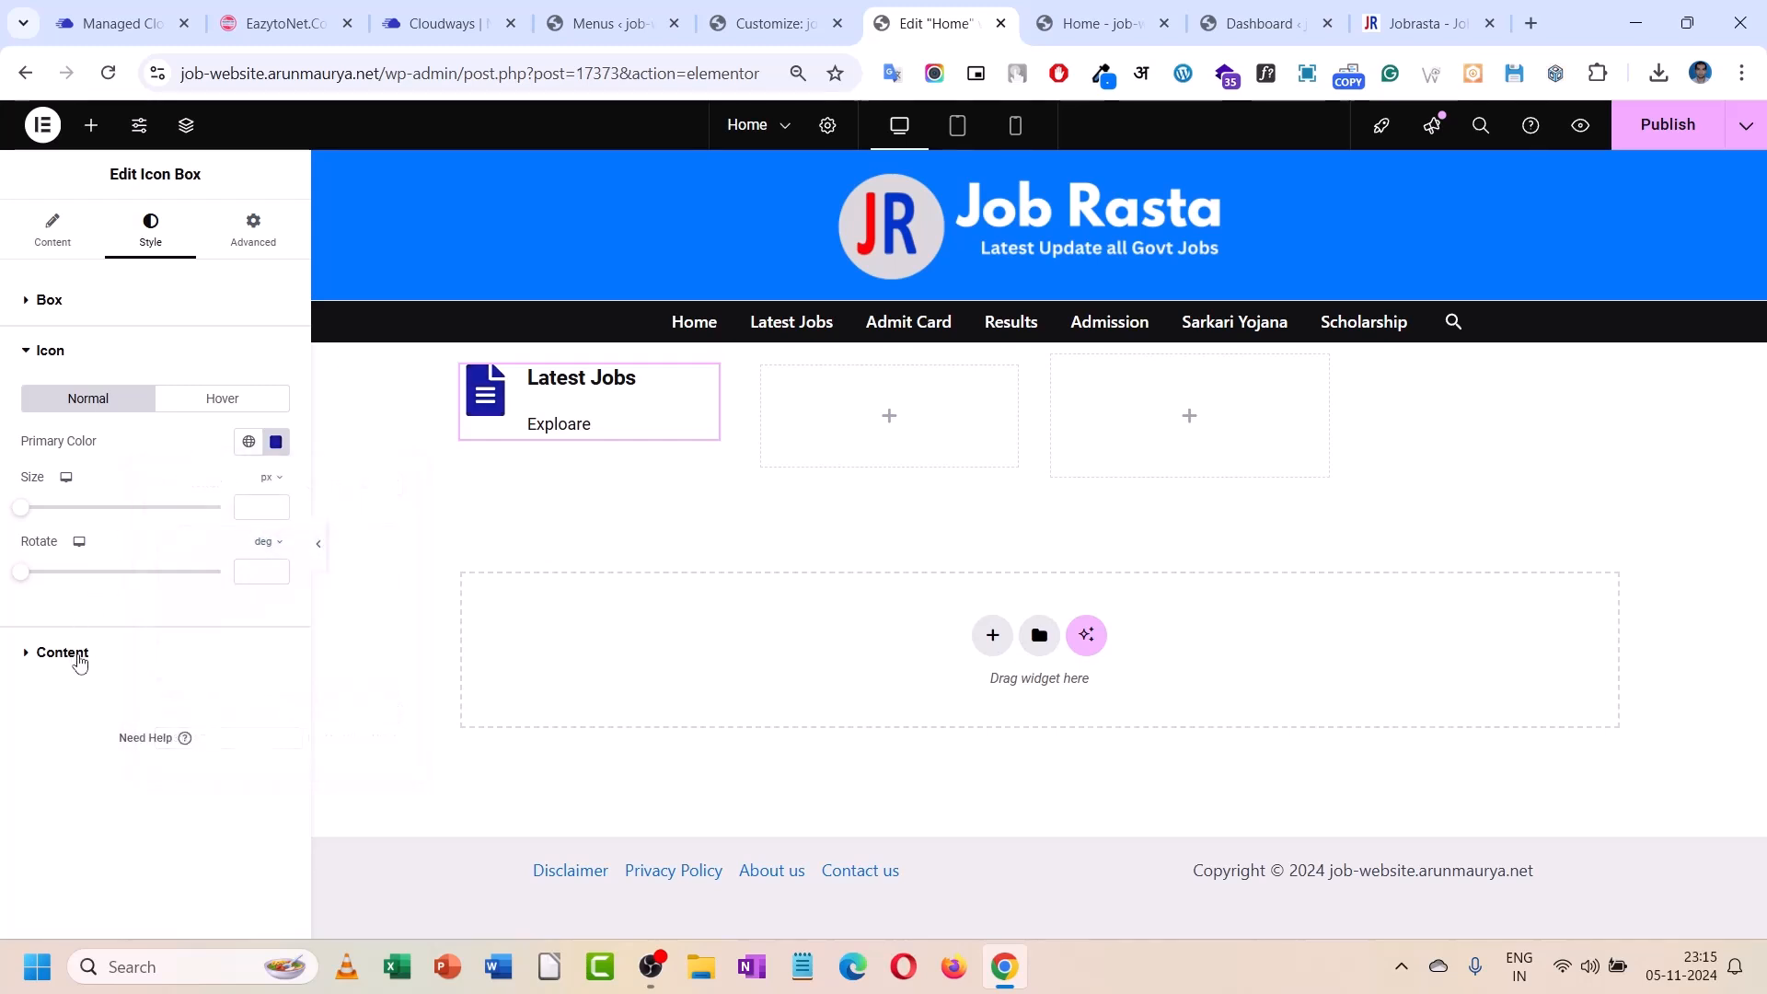
- Set the icon box's icon spacing to 7 px and its content spacing to 1 px
left_click(138, 350)
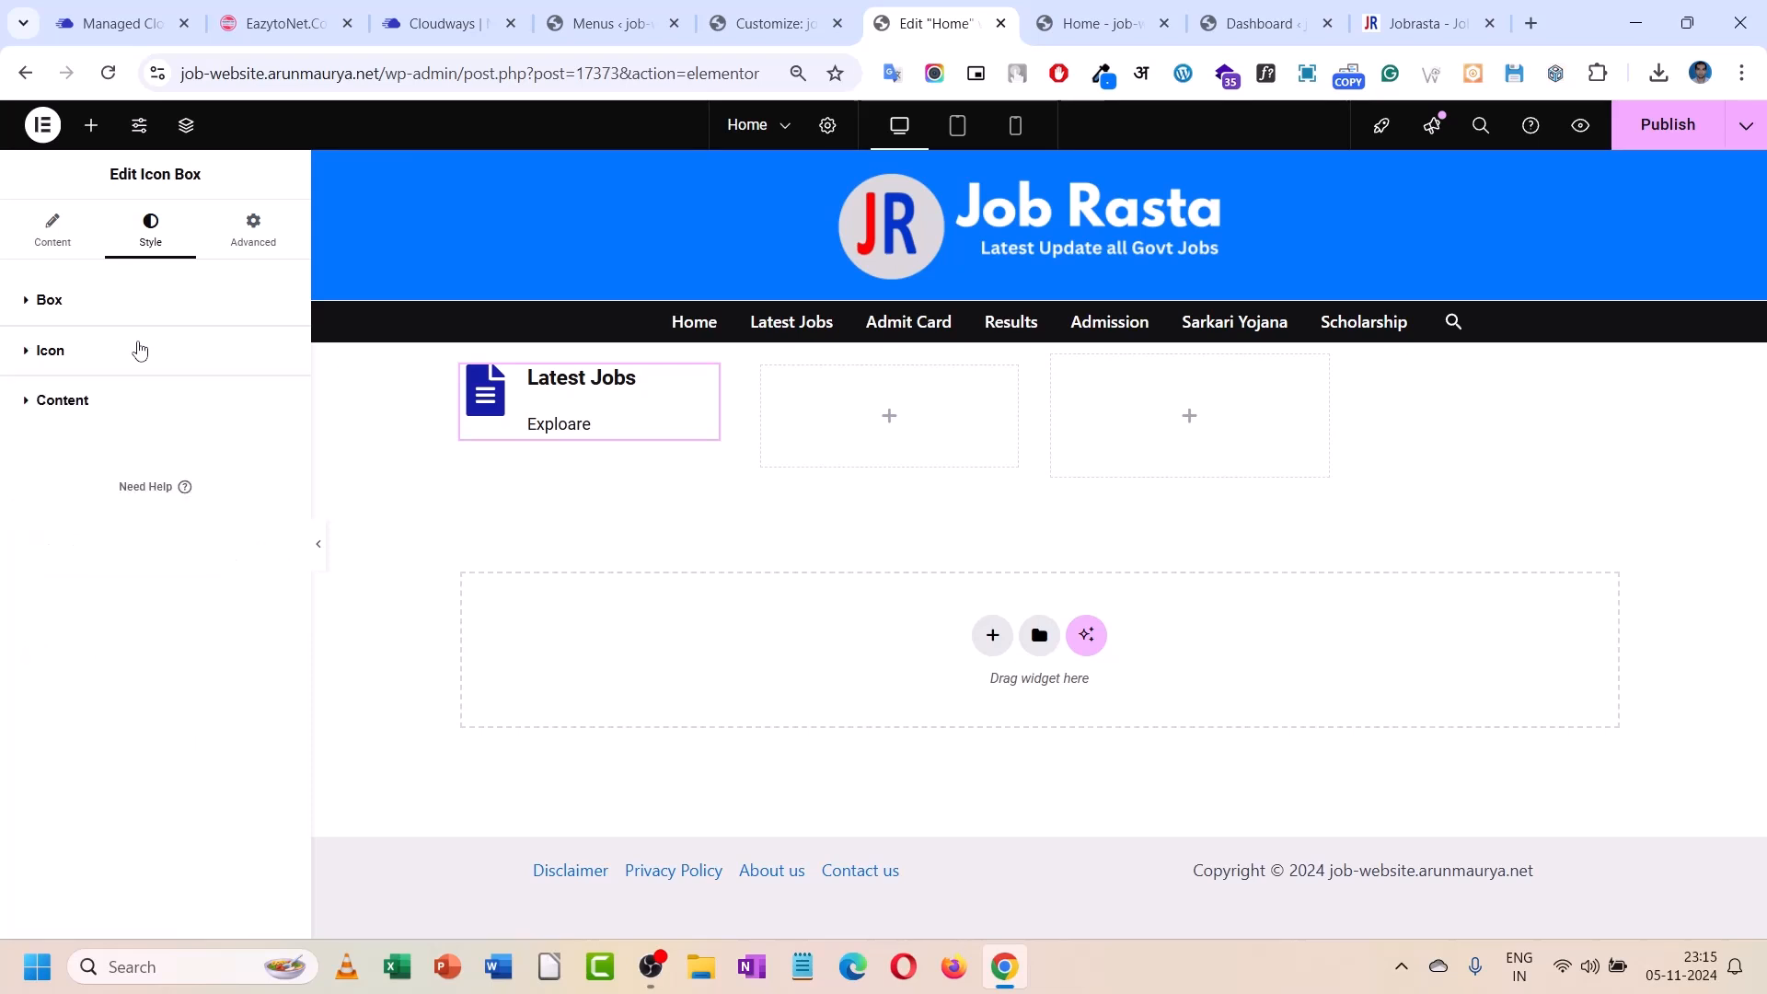
left_click(131, 409)
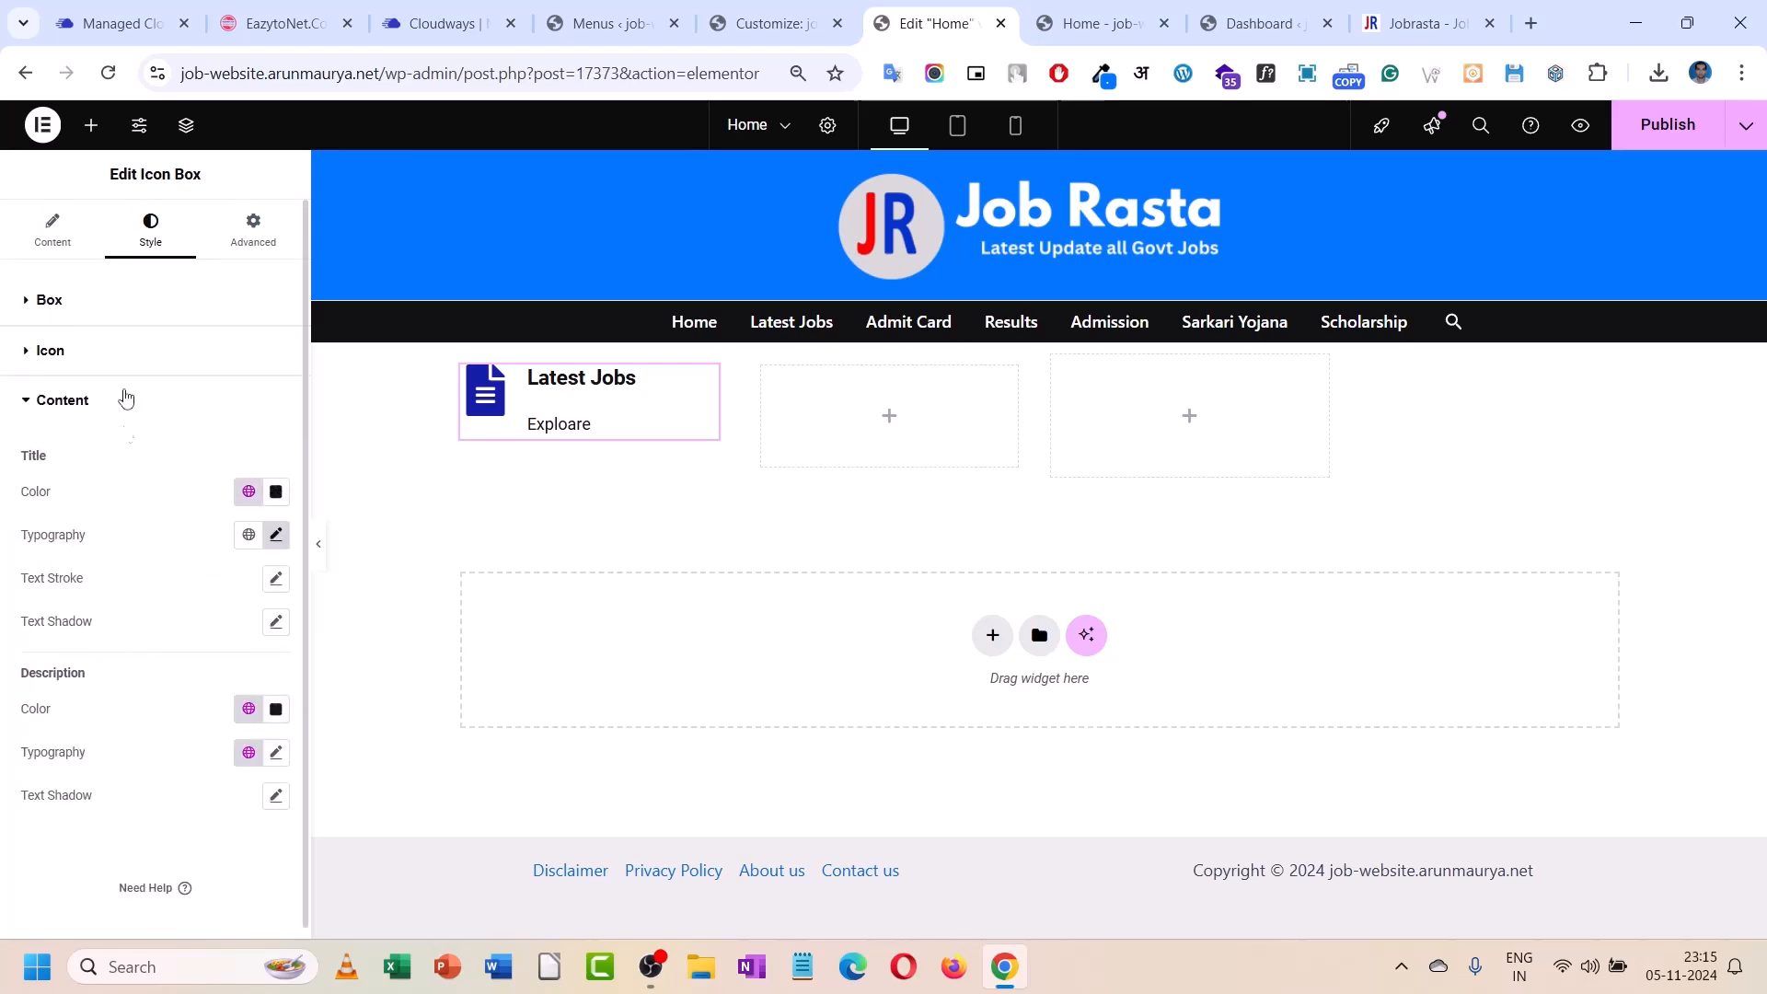
left_click(115, 352)
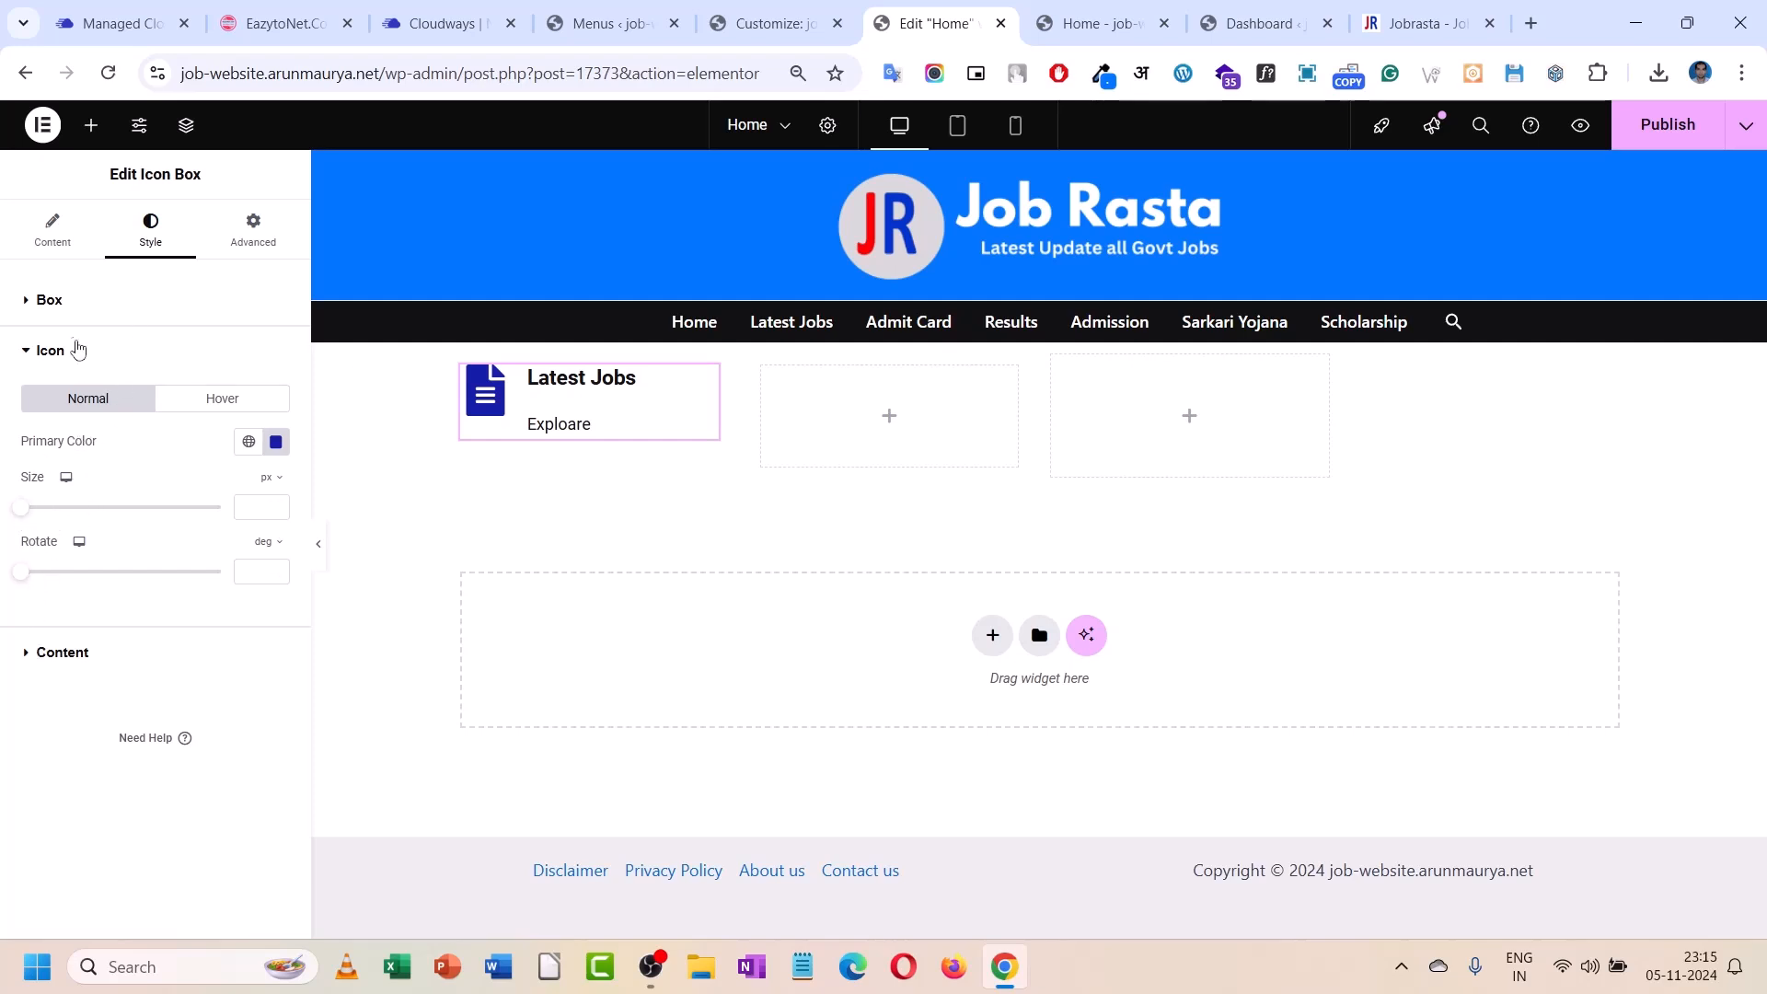
left_click(81, 310)
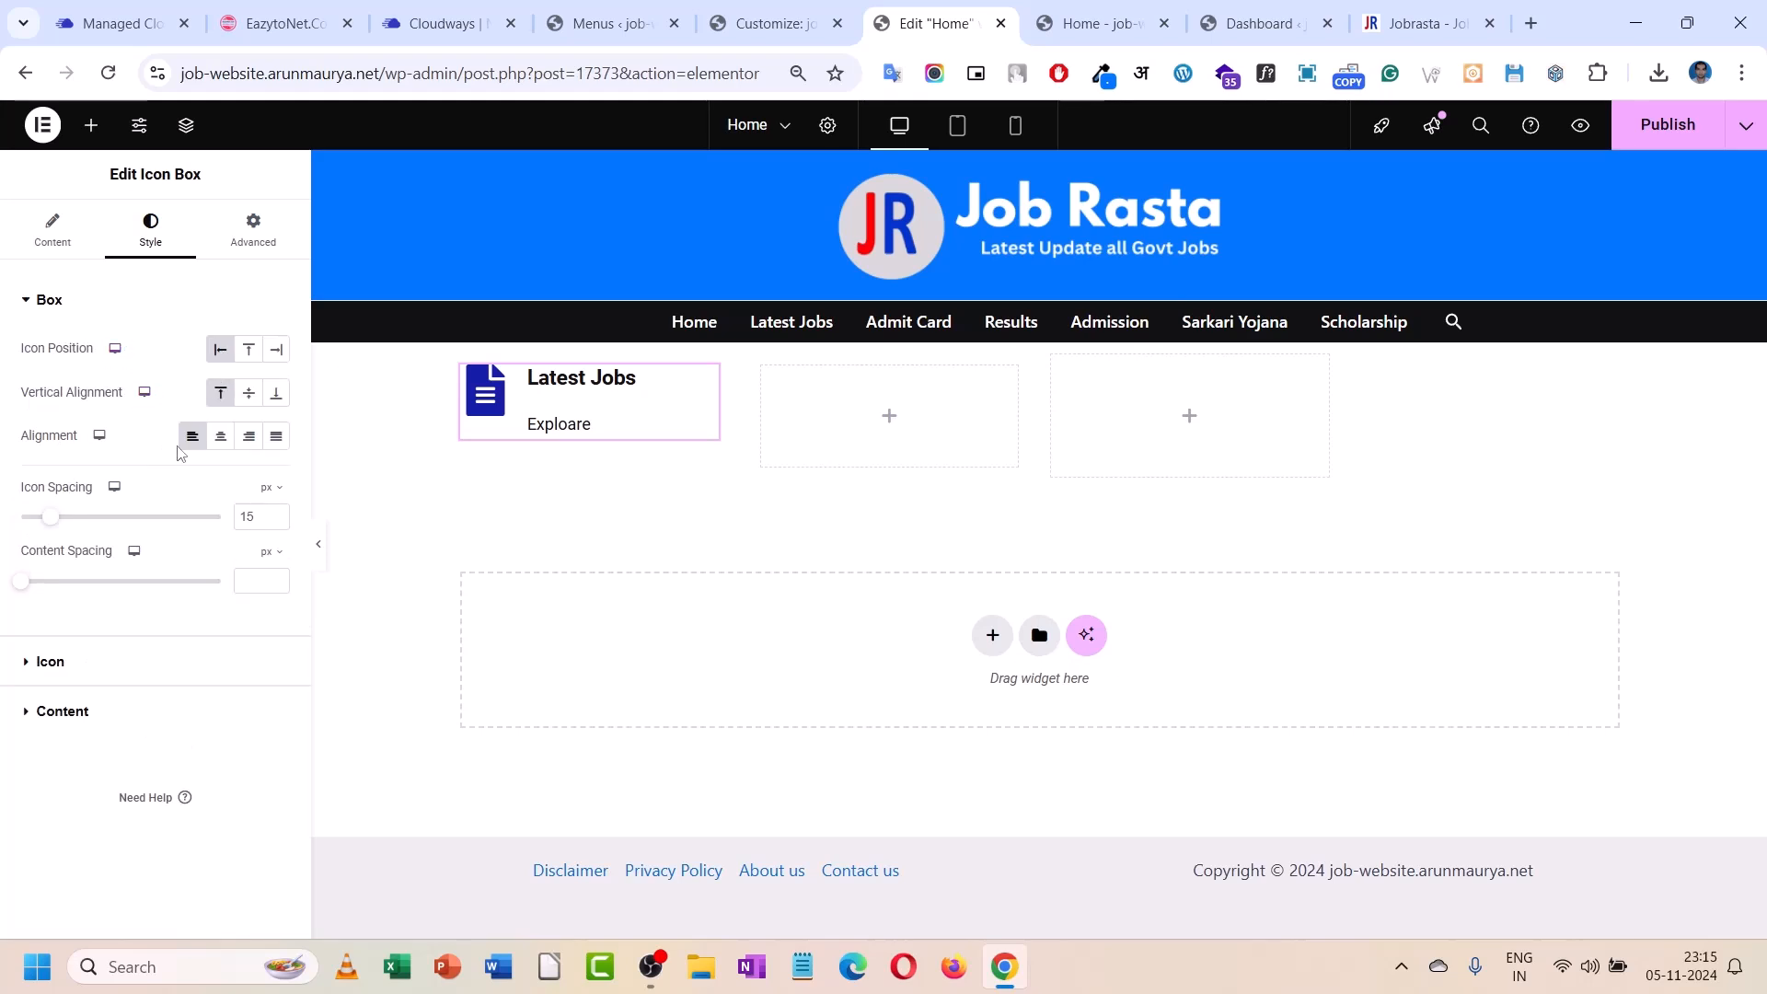
left_click_drag(50, 532, 34, 525)
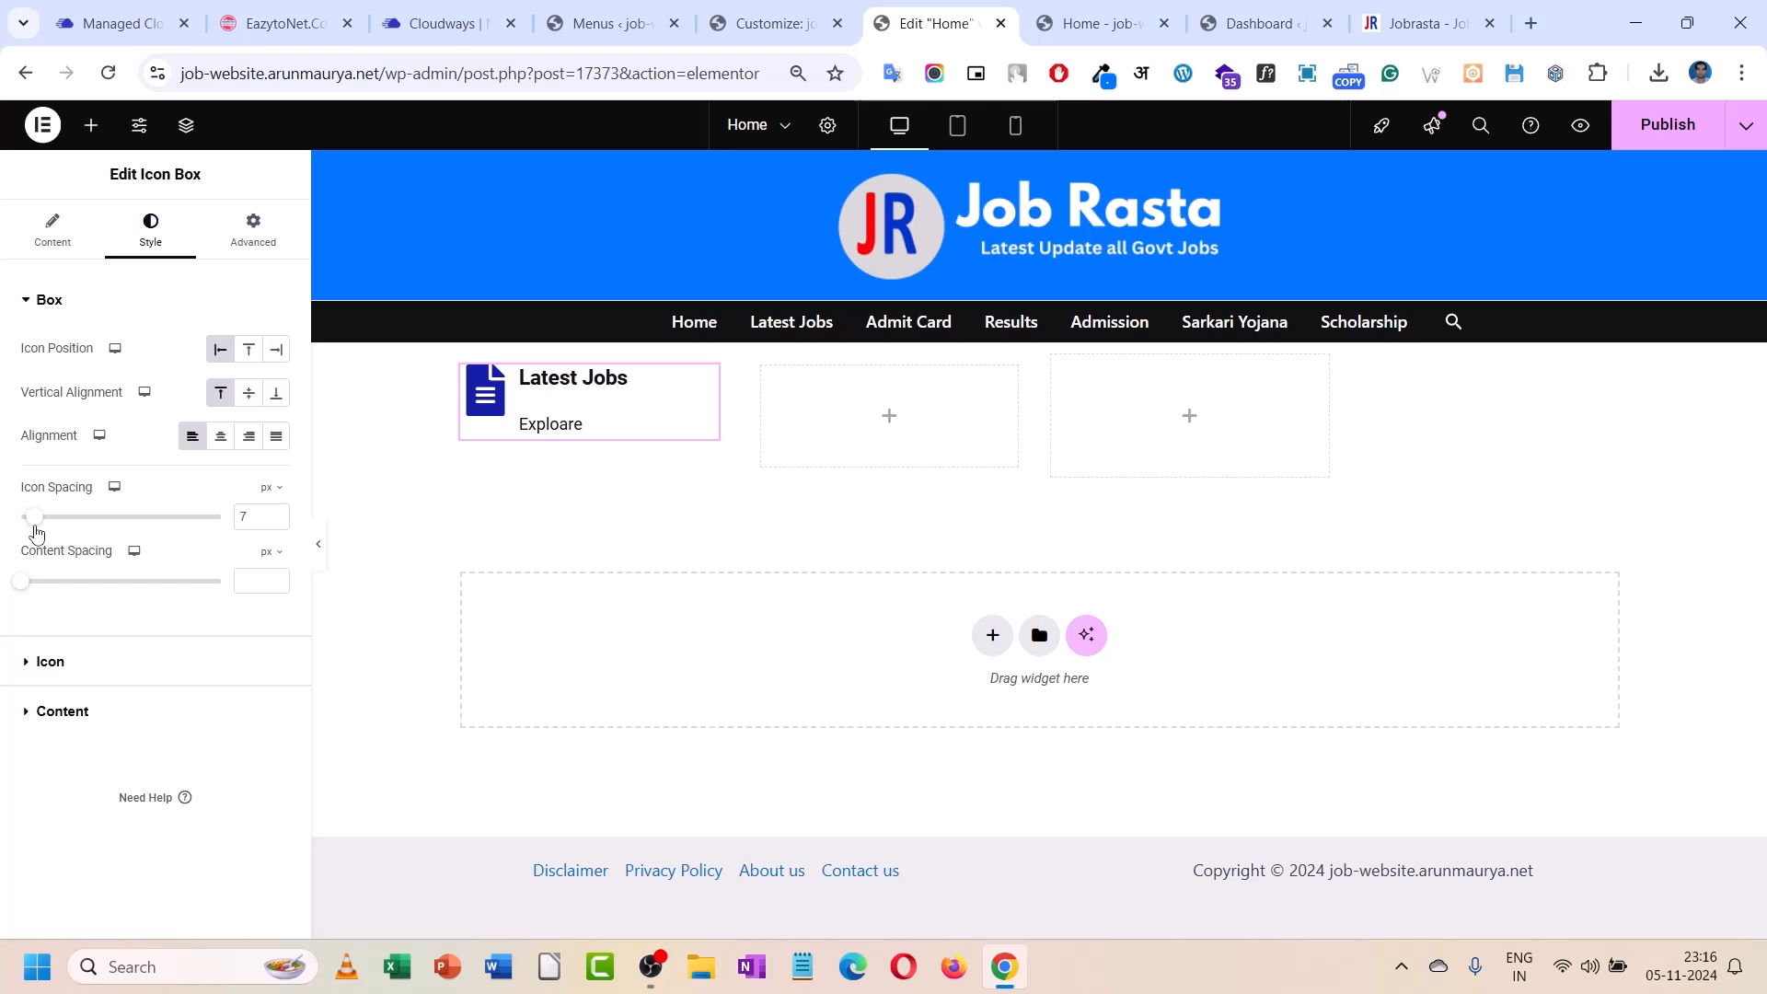
left_click_drag(25, 587, 24, 582)
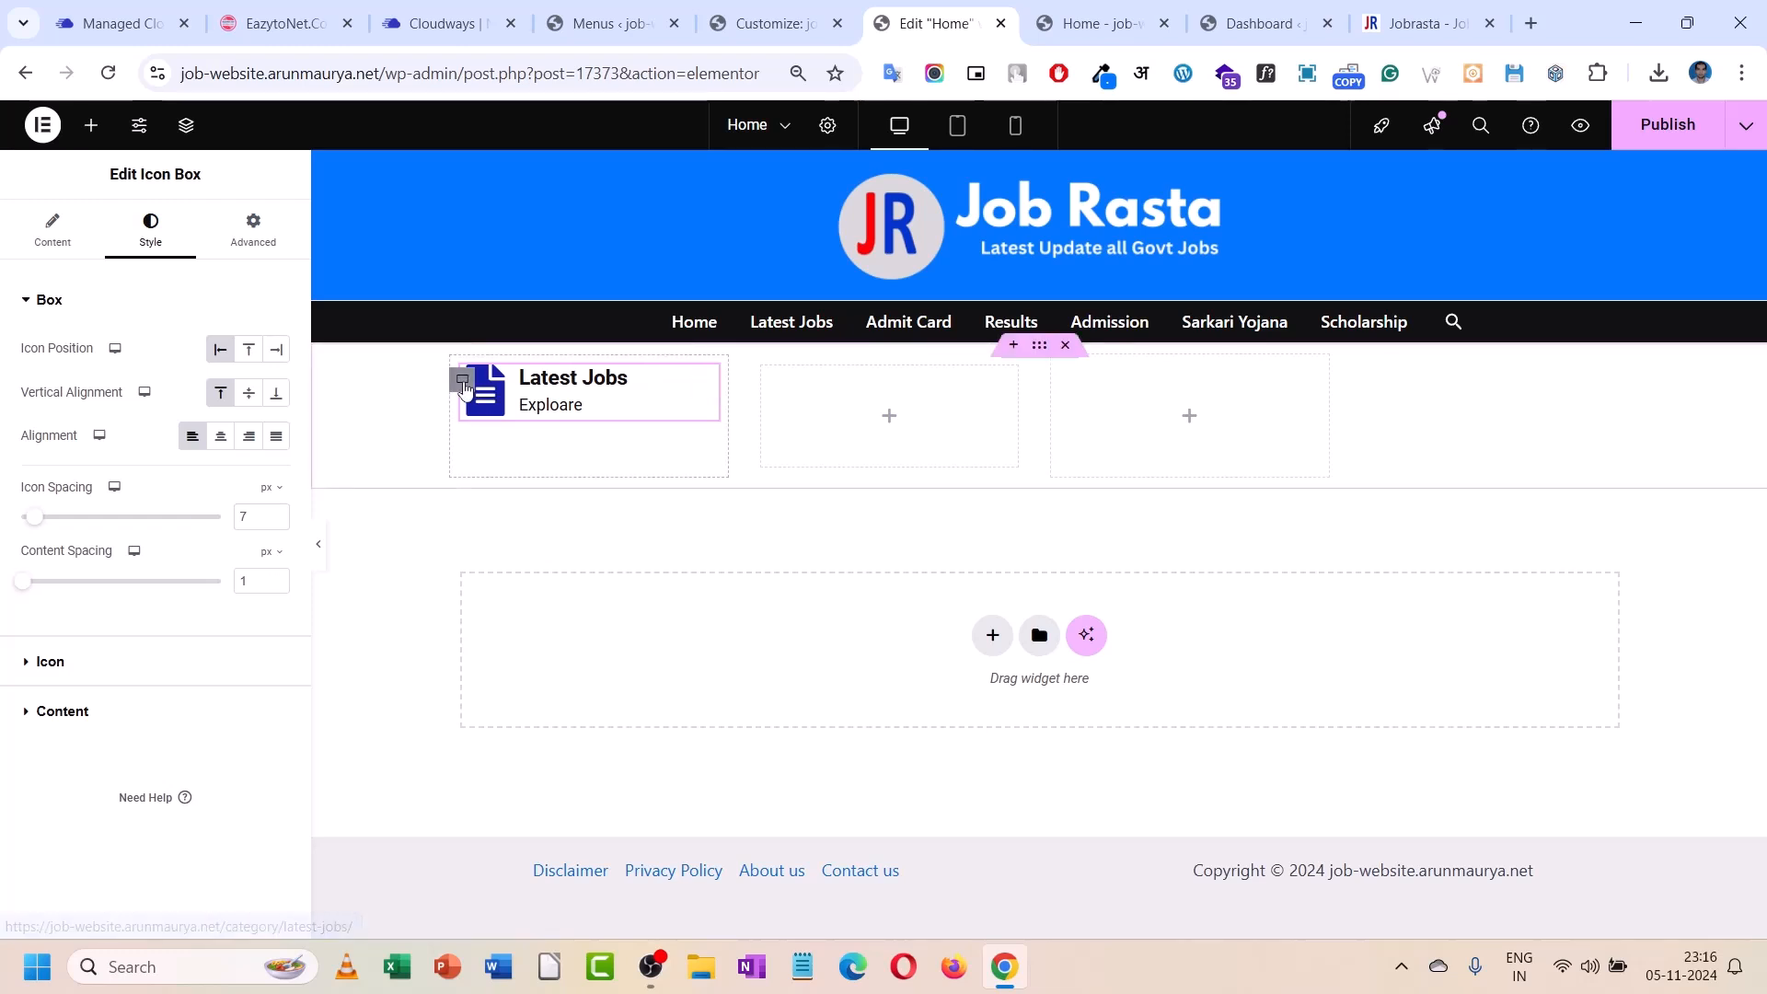
- Set the icon box's padding to 5 px on all sides
left_click(463, 382)
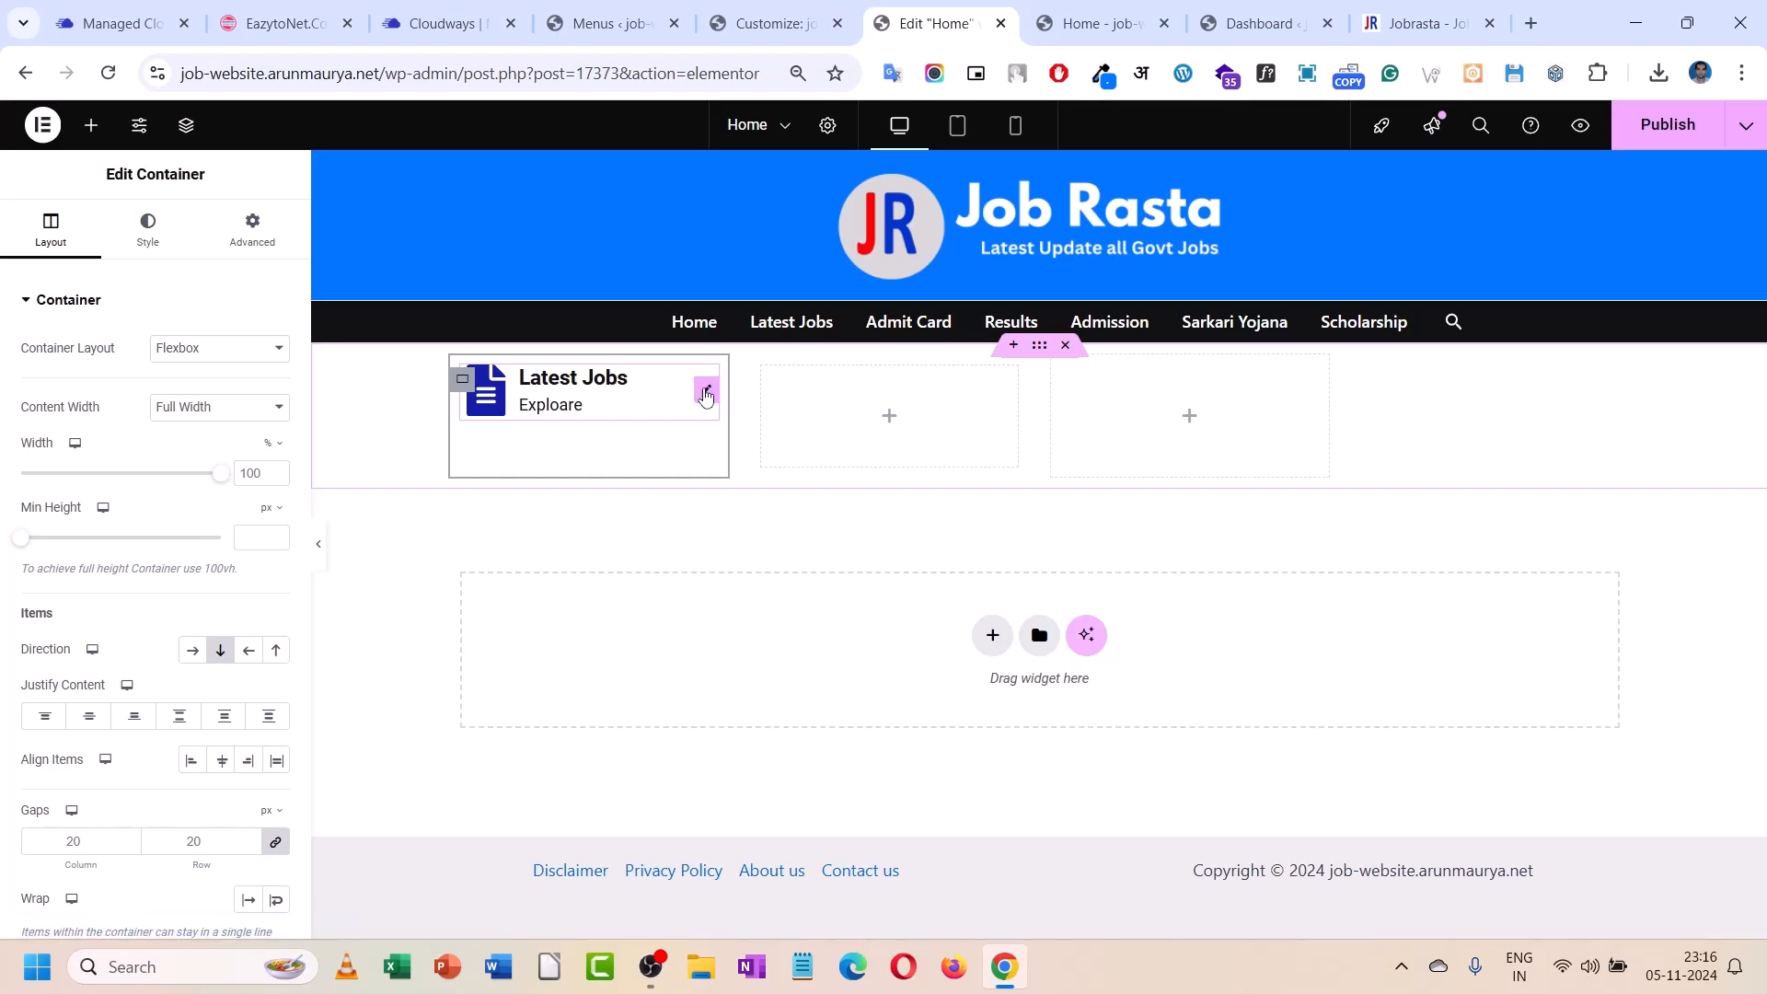
left_click(669, 394)
left_click(253, 230)
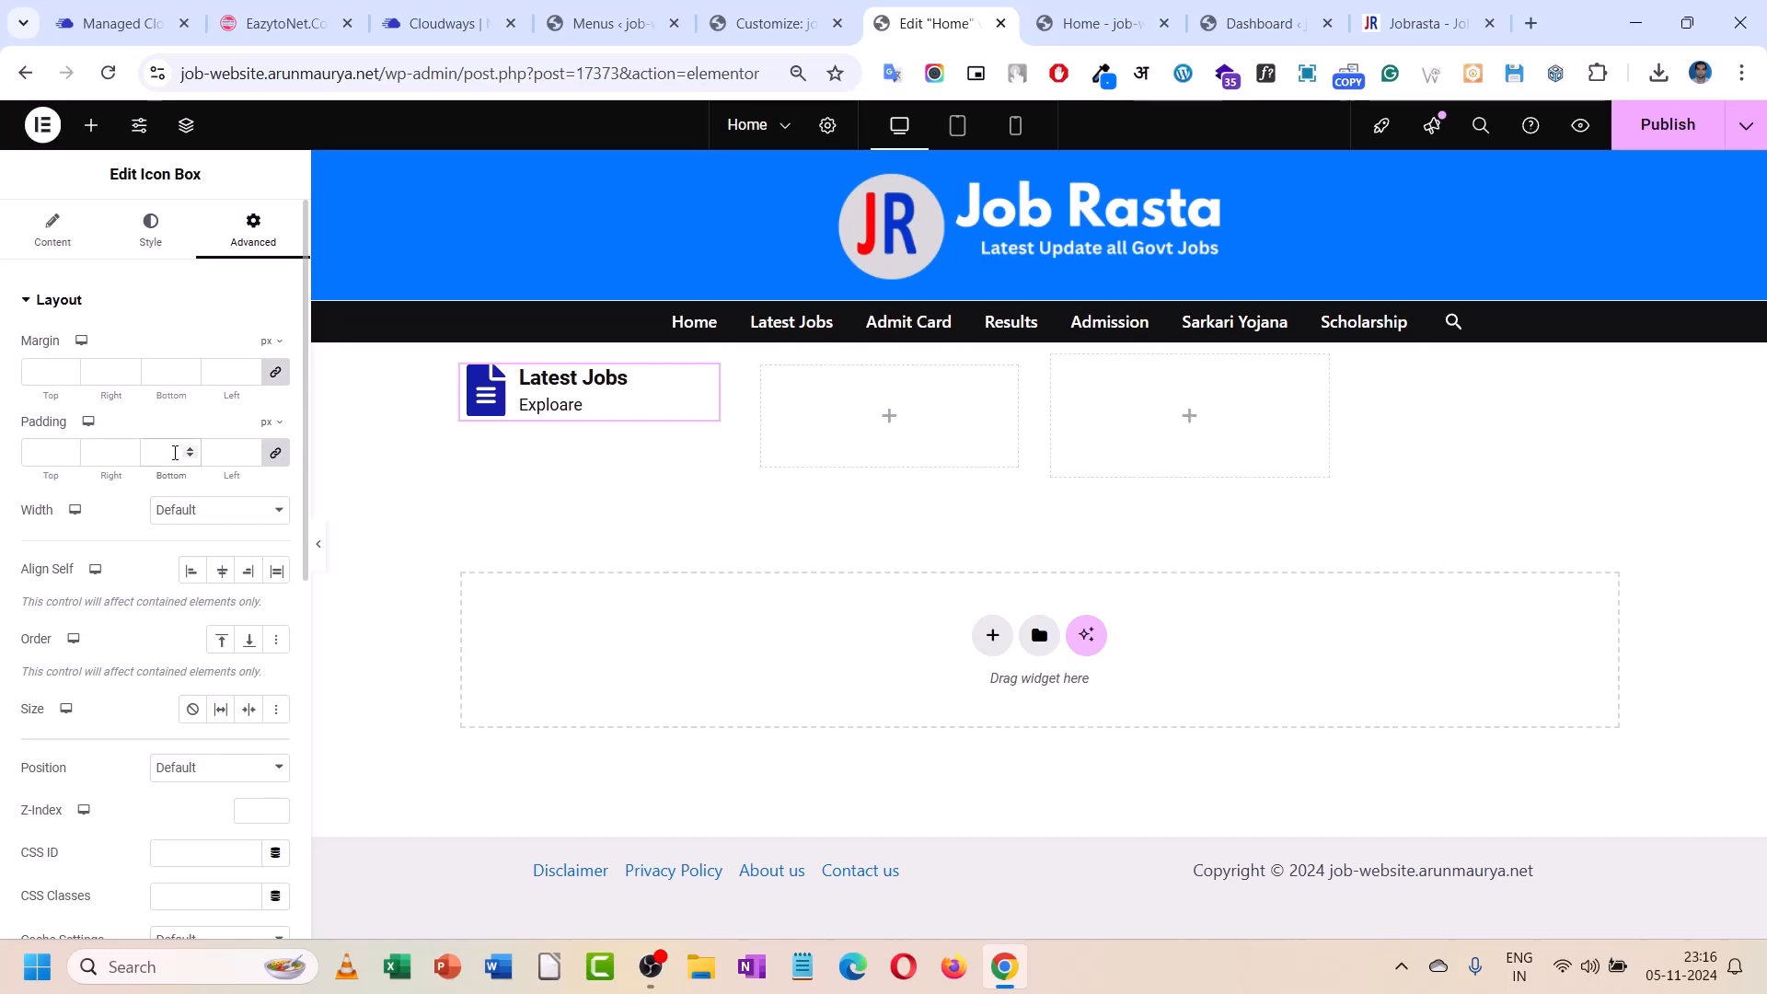
left_click(175, 453)
type("5")
- Add a default box shadow to the icon box and set its border radius to 10 px on all corners
scroll(164, 555, "down", 5)
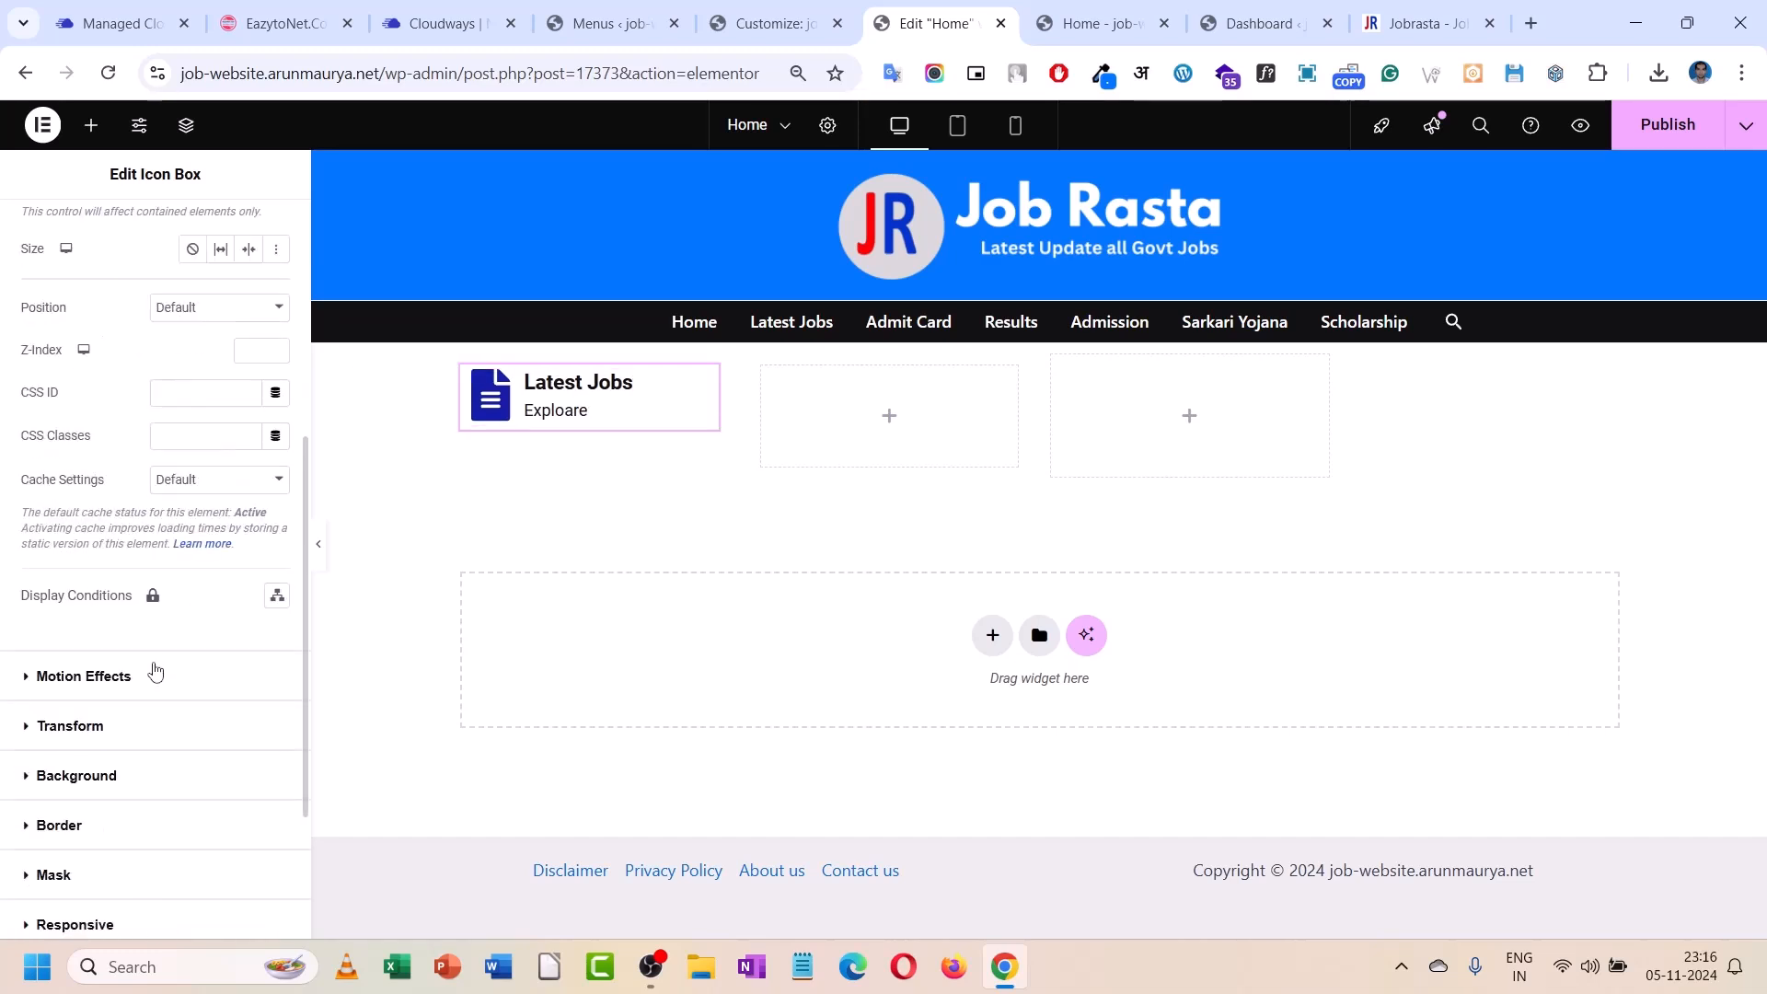
scroll(129, 755, "down", 2)
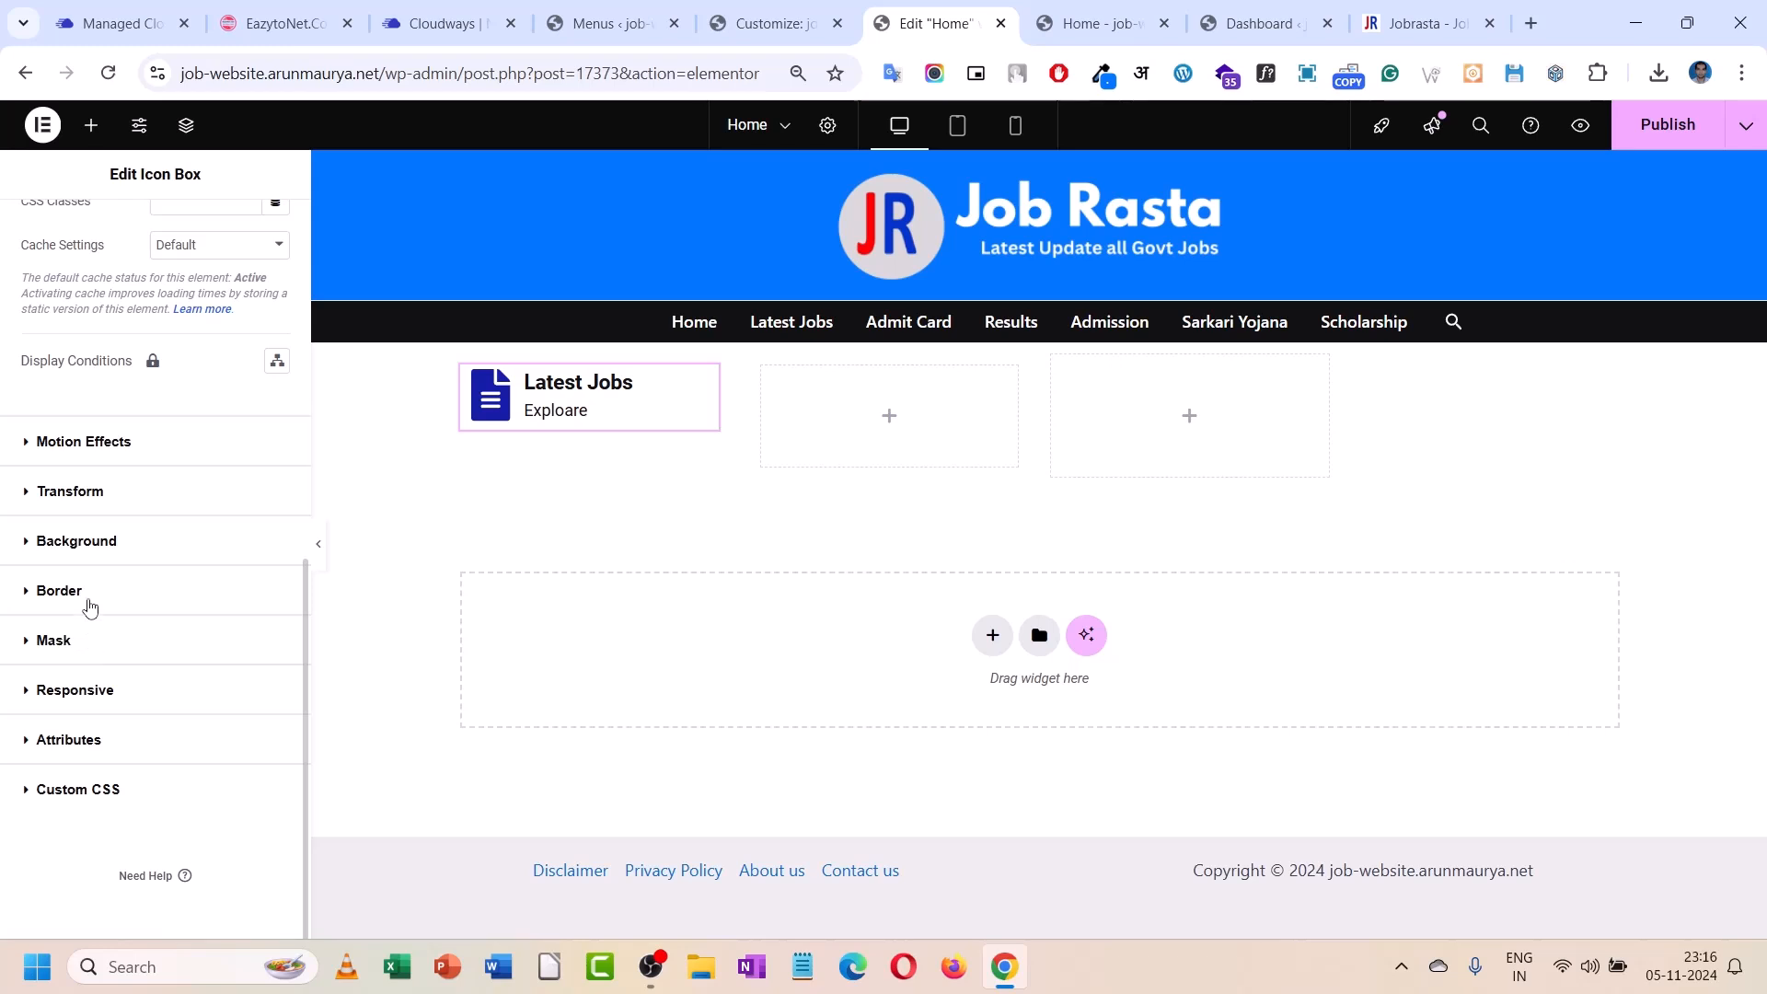
left_click(87, 600)
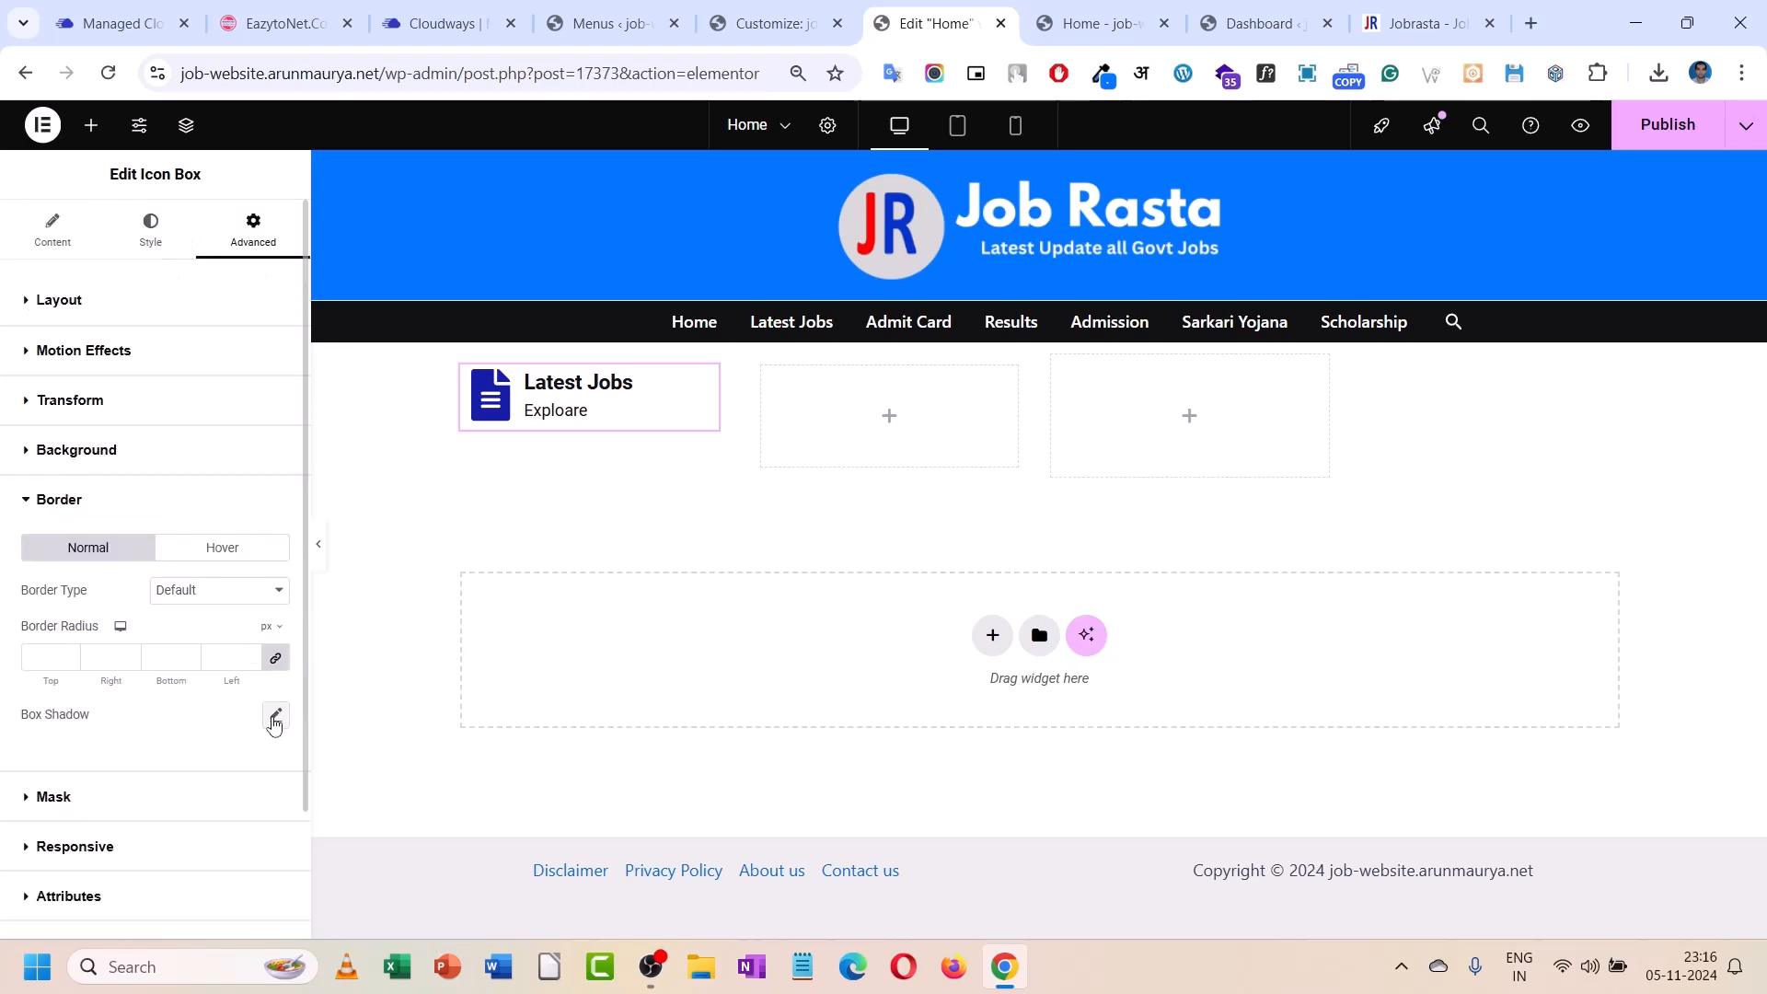
left_click(276, 715)
left_click(181, 726)
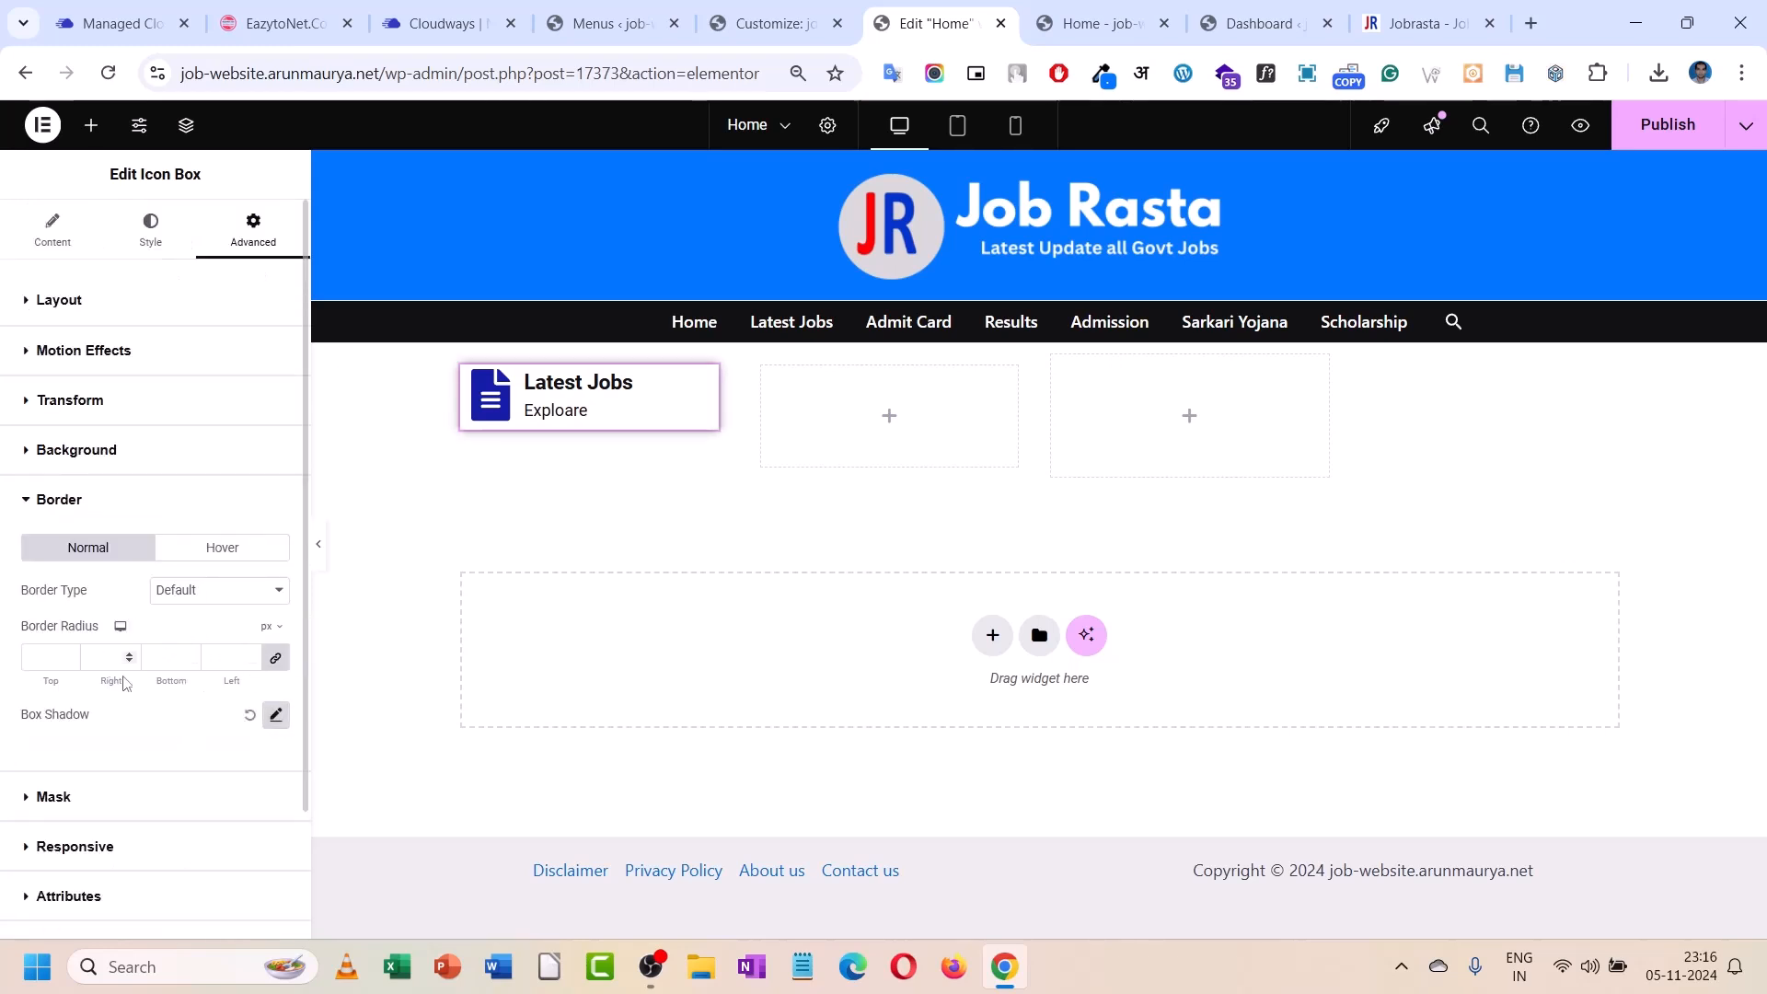
left_click(38, 661)
type("10")
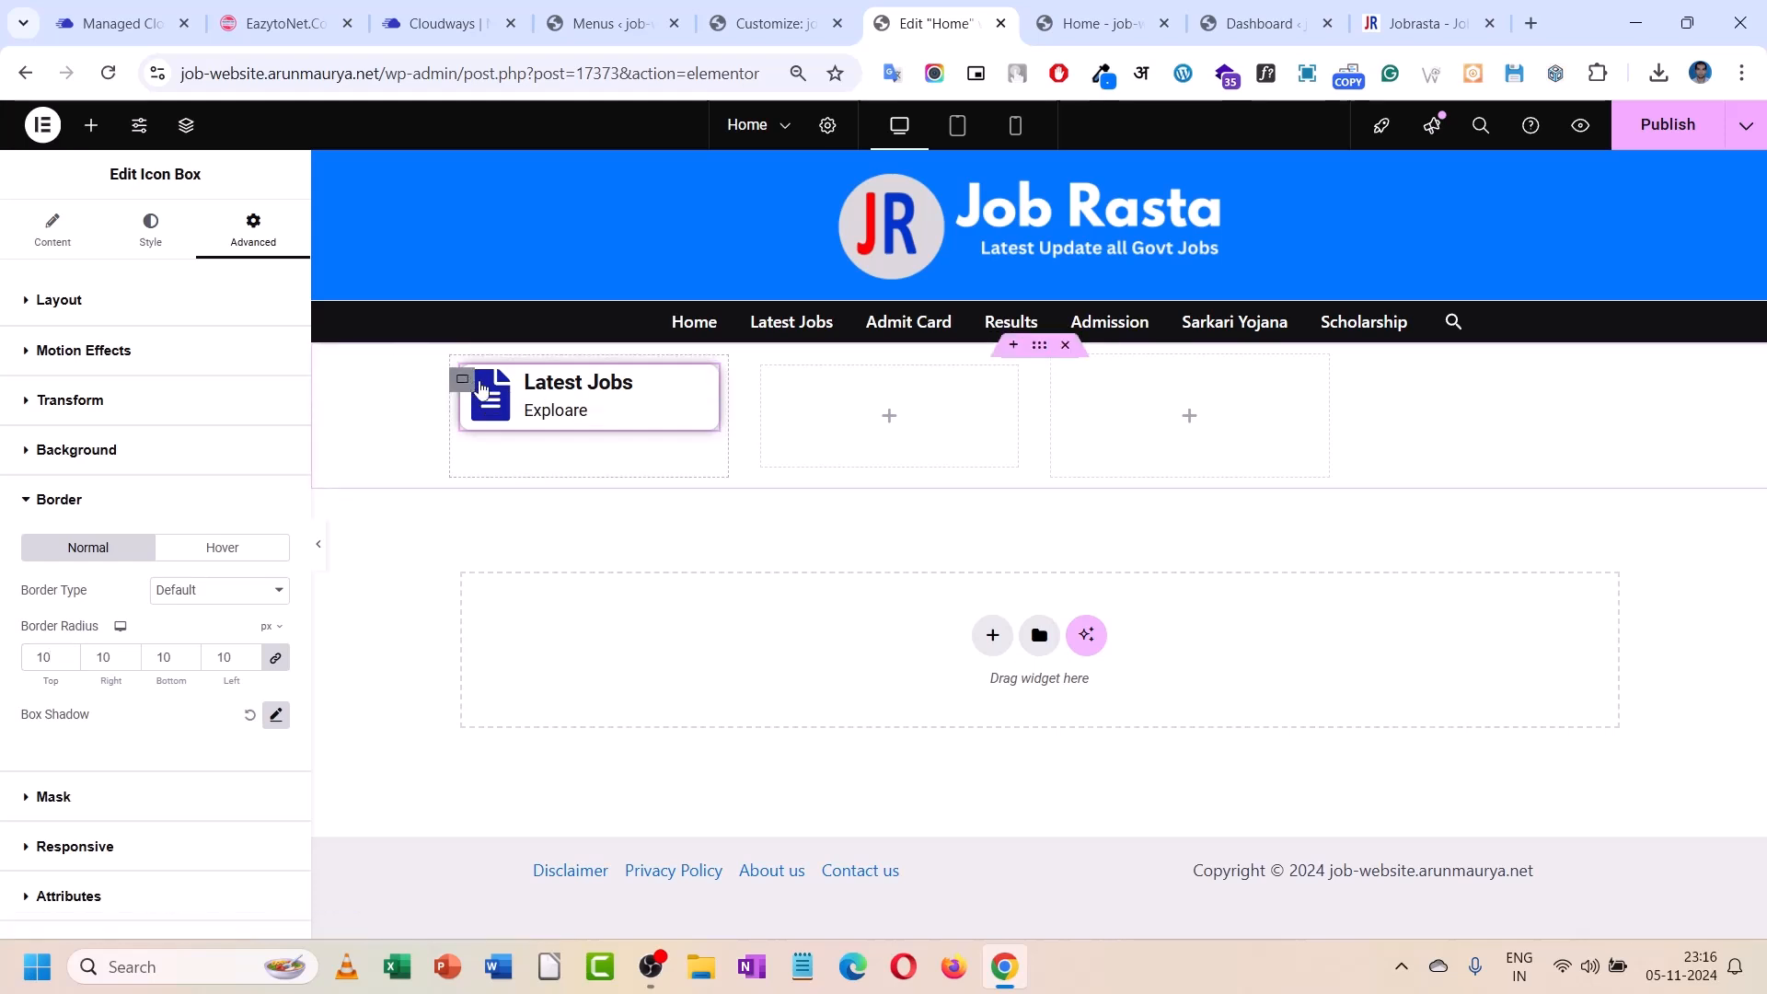
- Duplicate the Latest Jobs container three times to fill the four-column grid row
right_click(476, 387)
left_click(547, 443)
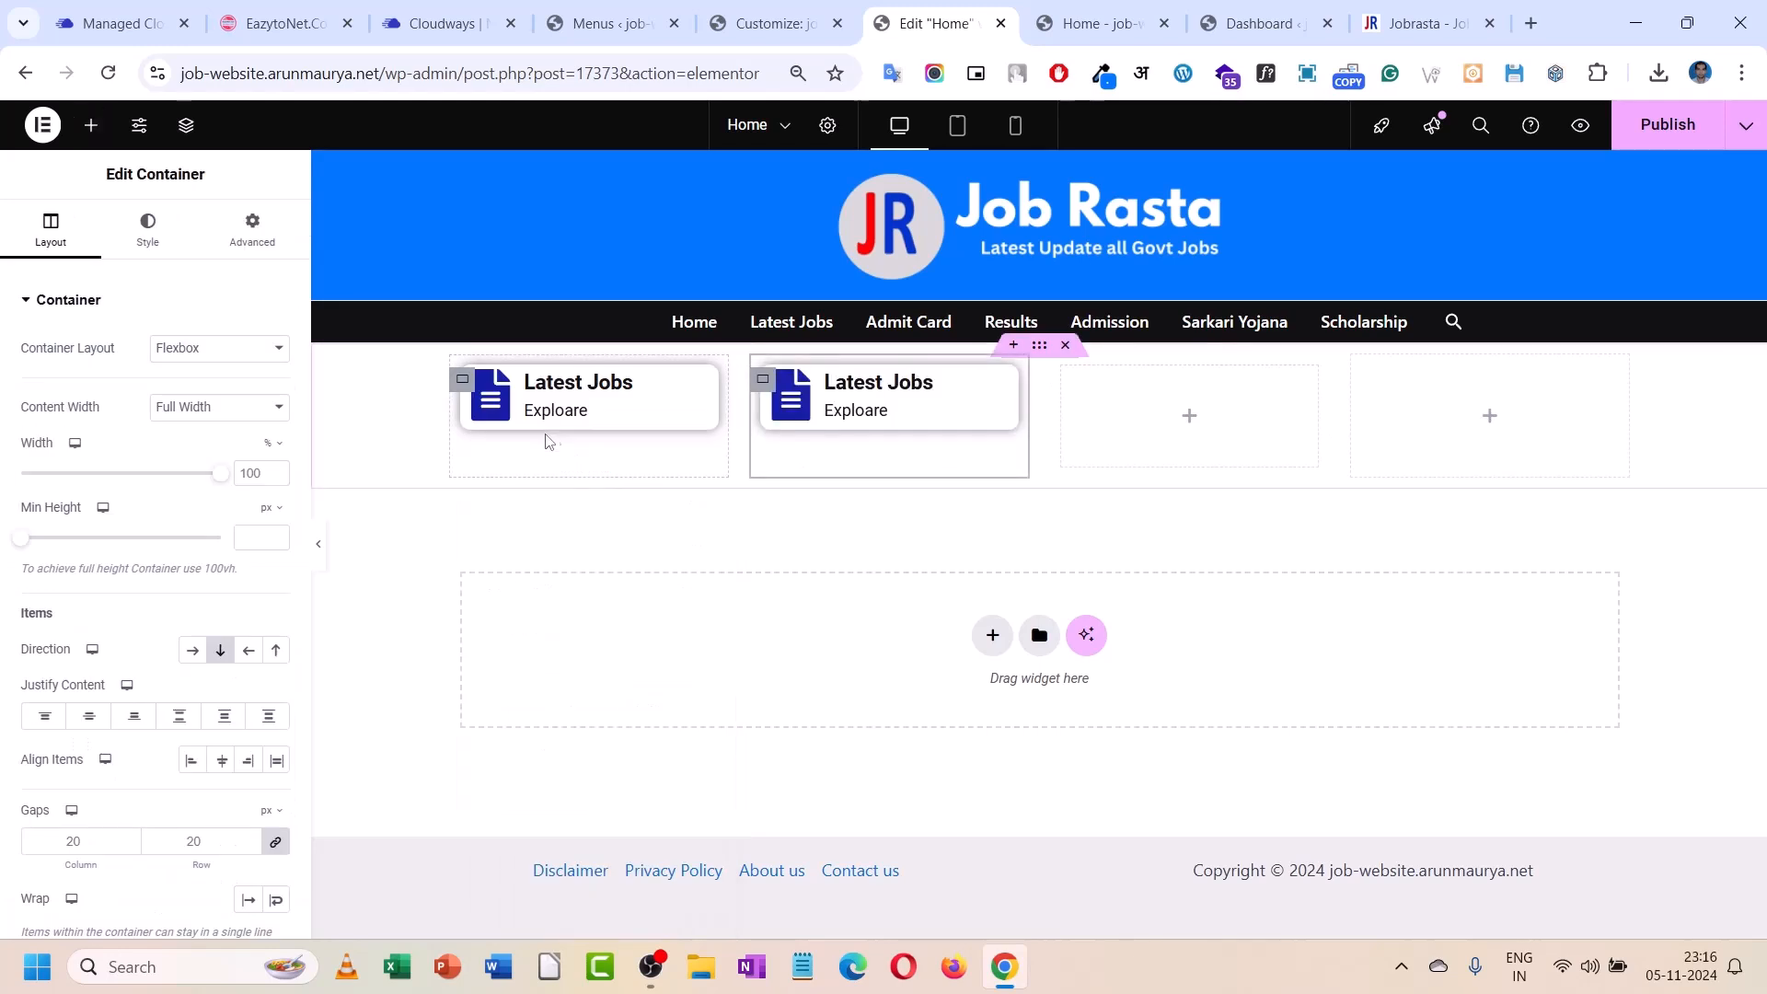
right_click(768, 385)
left_click(842, 432)
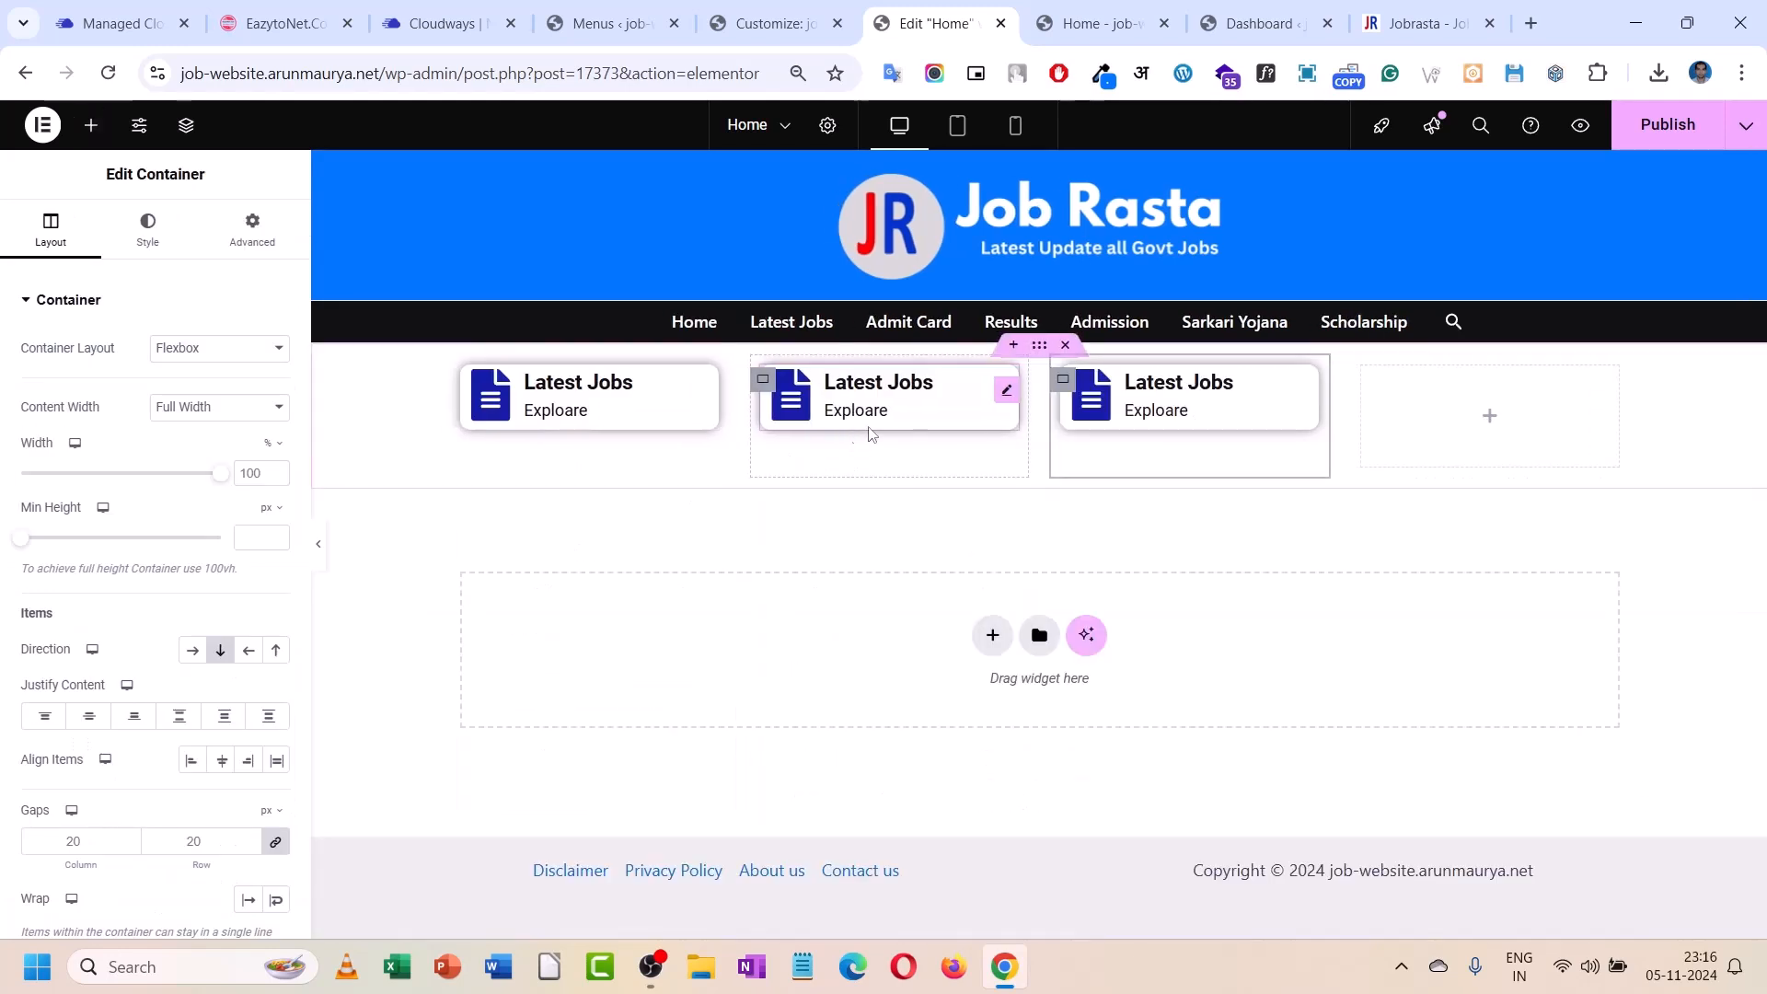
right_click(1077, 383)
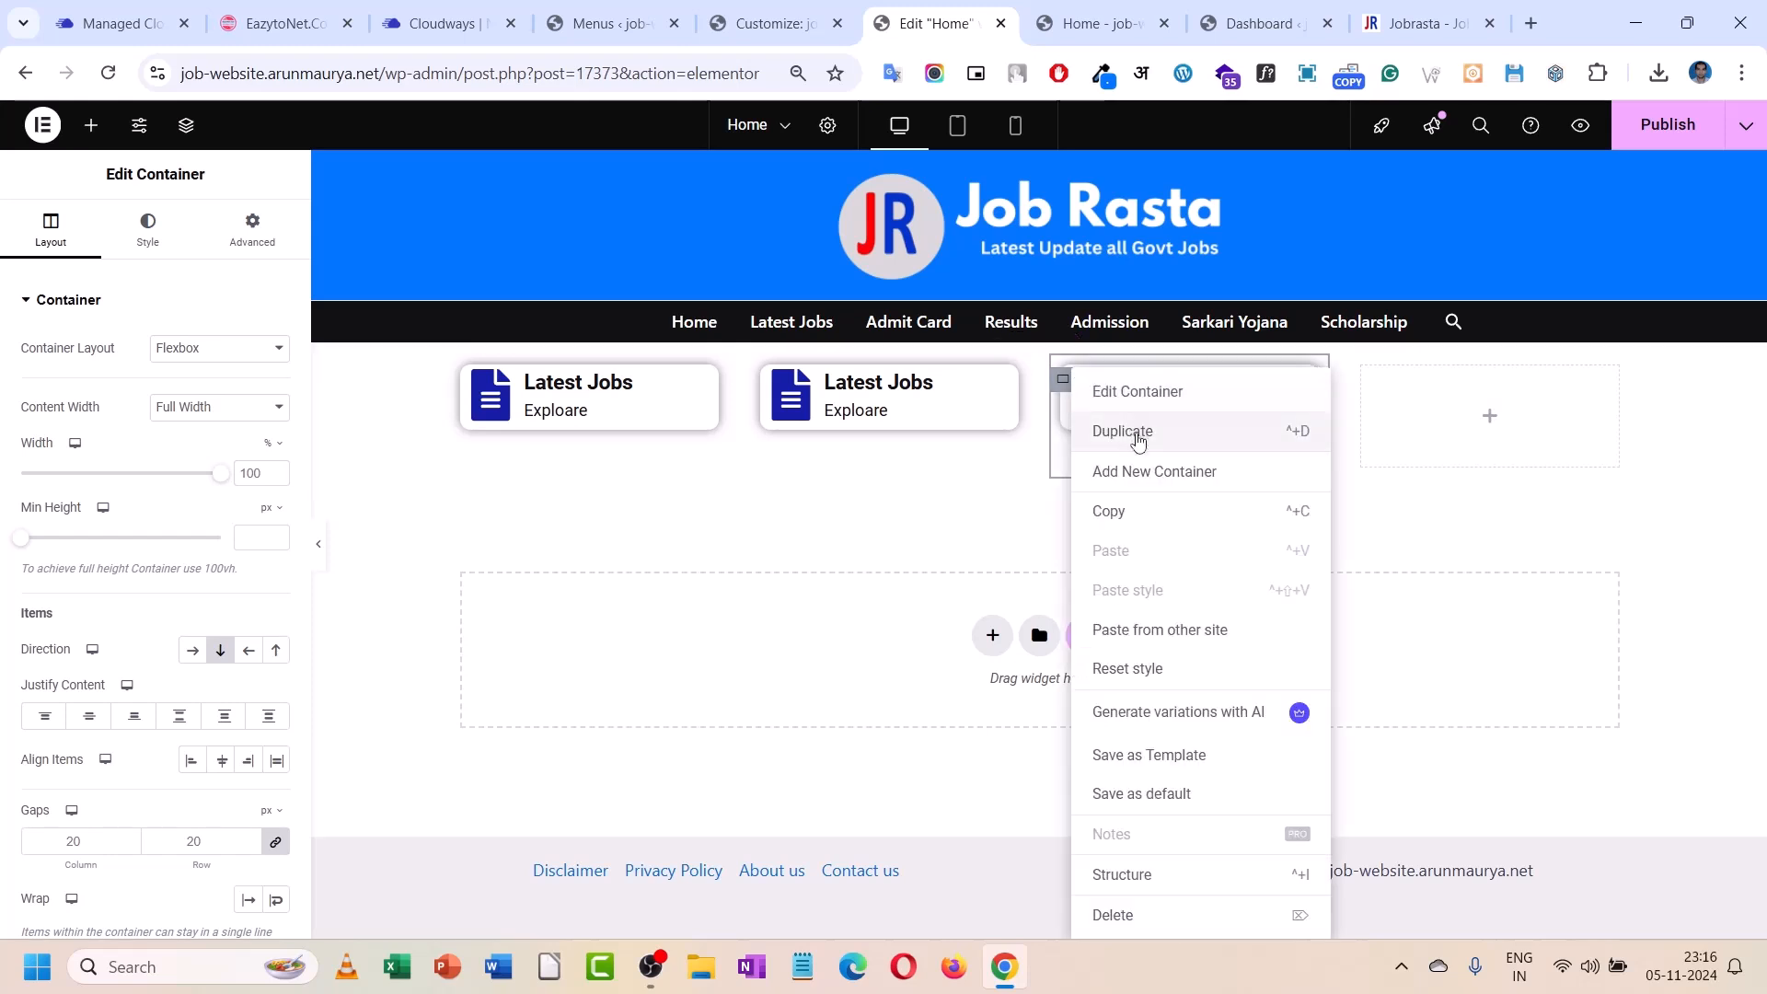
left_click(1138, 430)
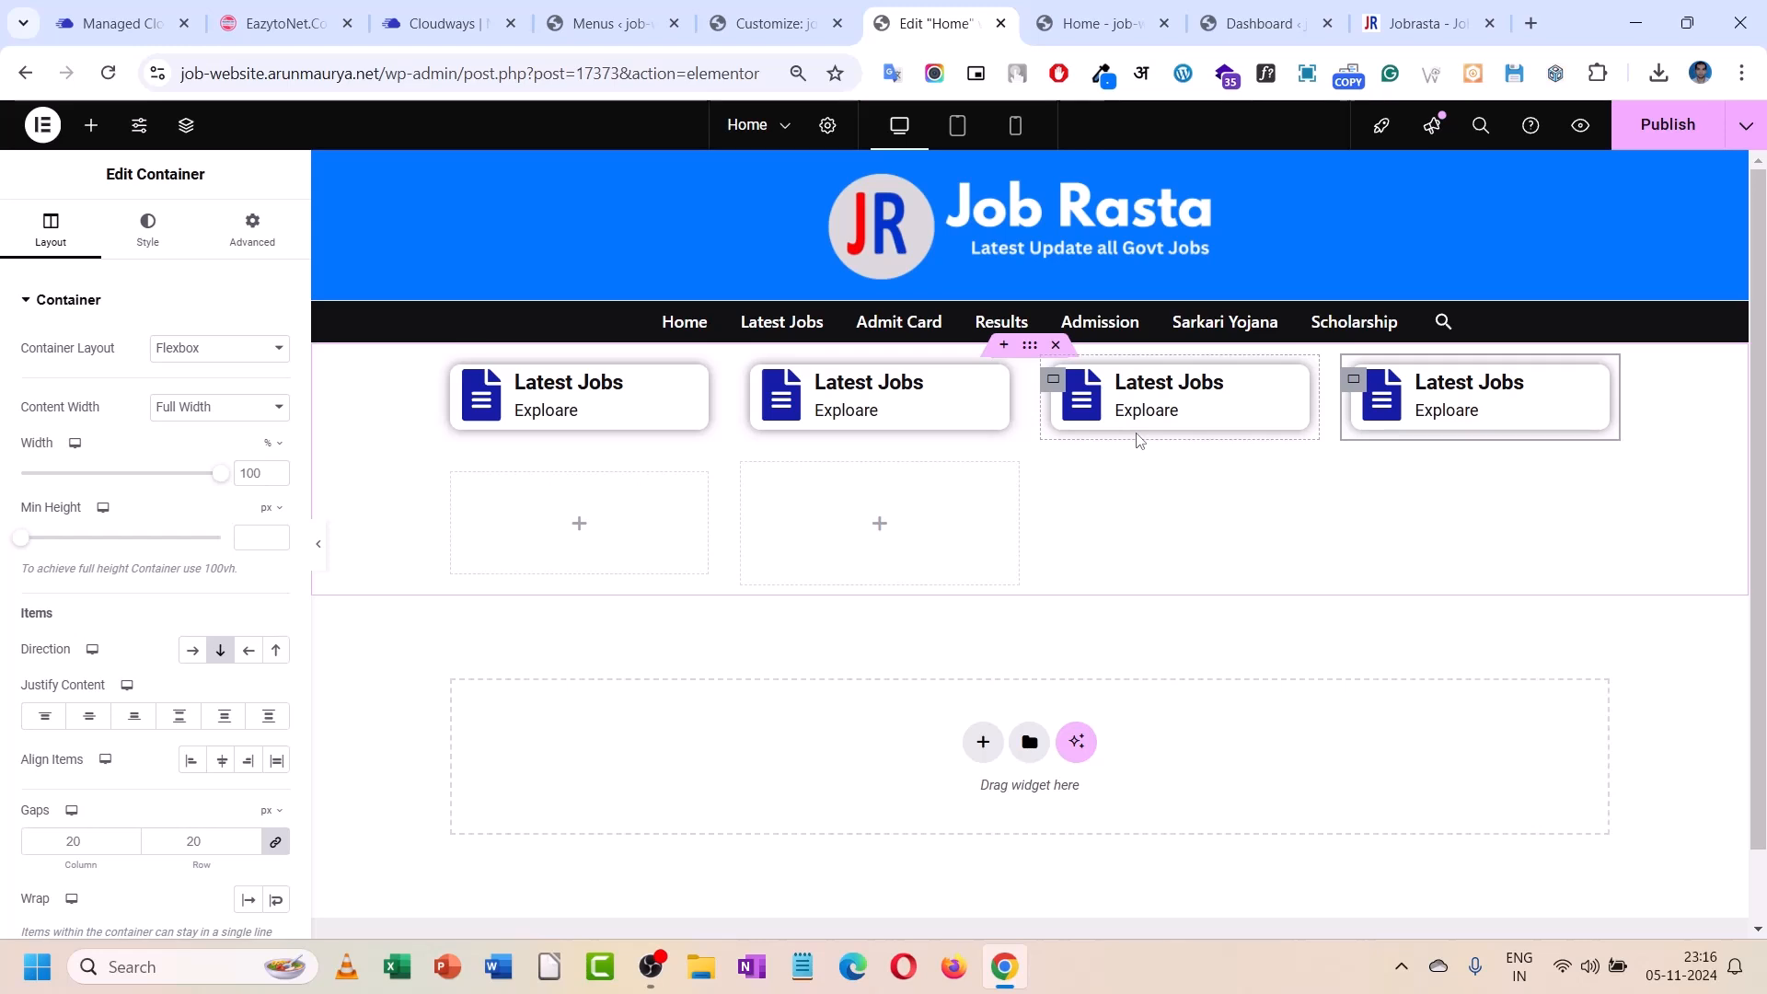
- Set the grid's linked column and row gaps to 2 px
left_click(1029, 345)
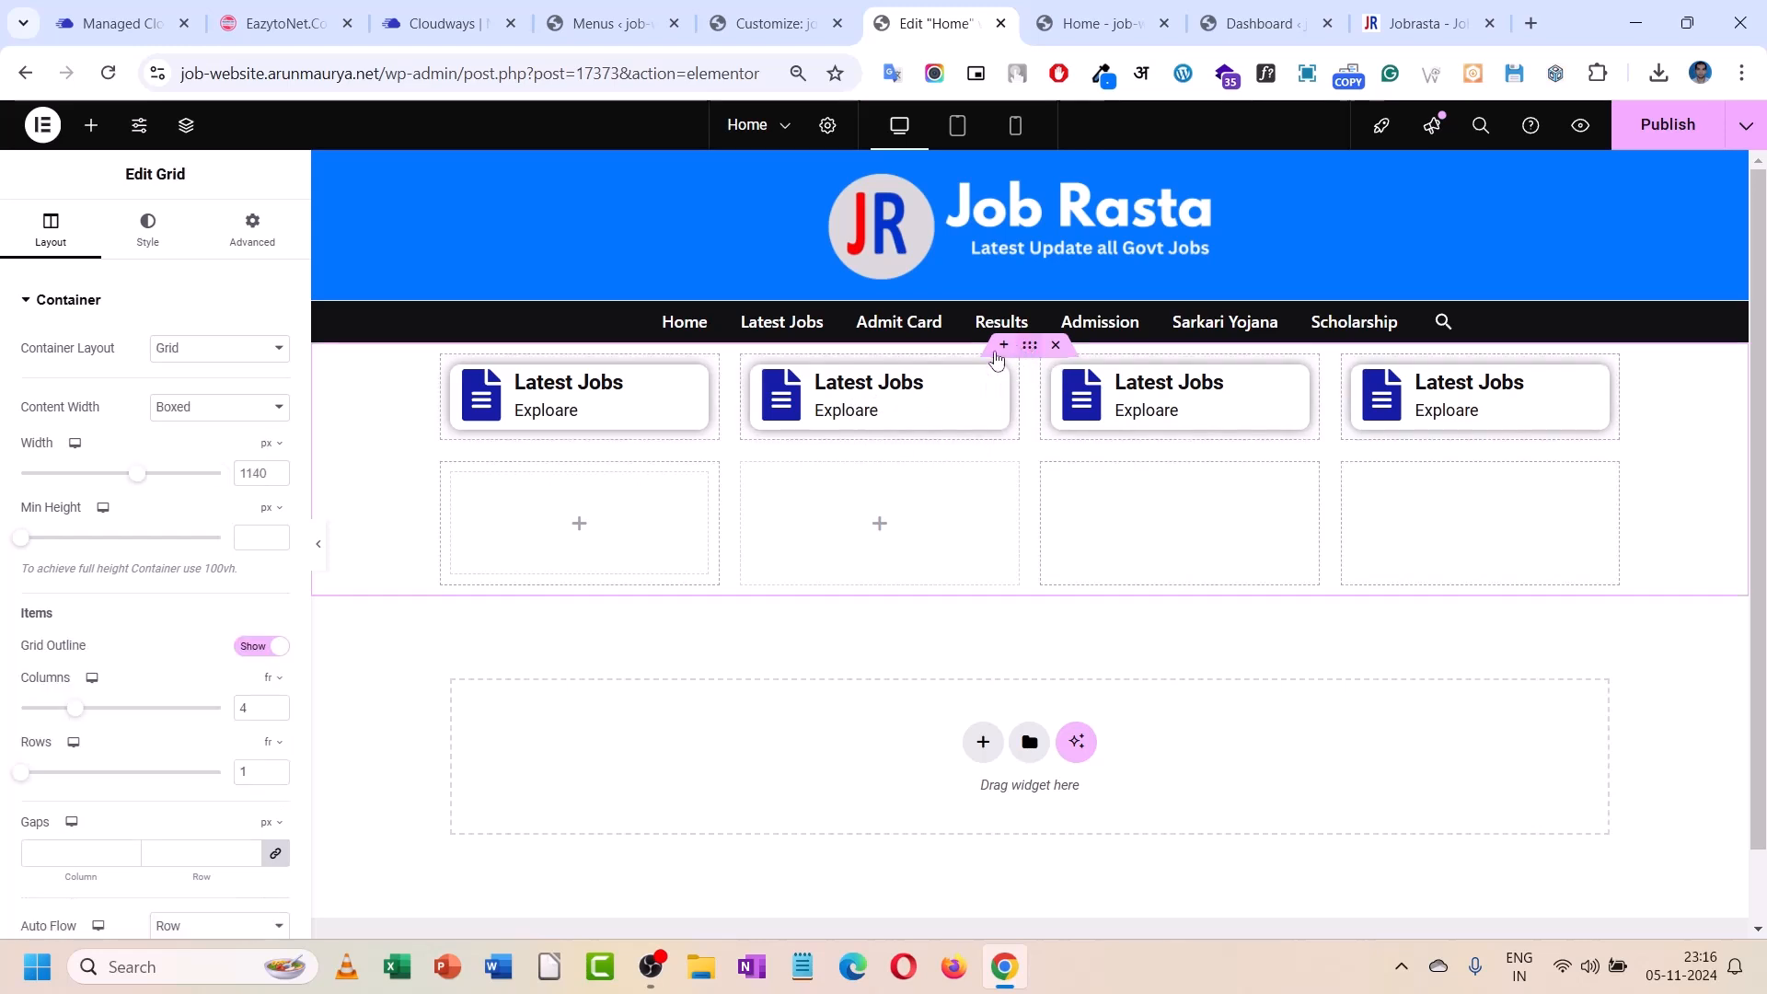
scroll(193, 696, "down", 3)
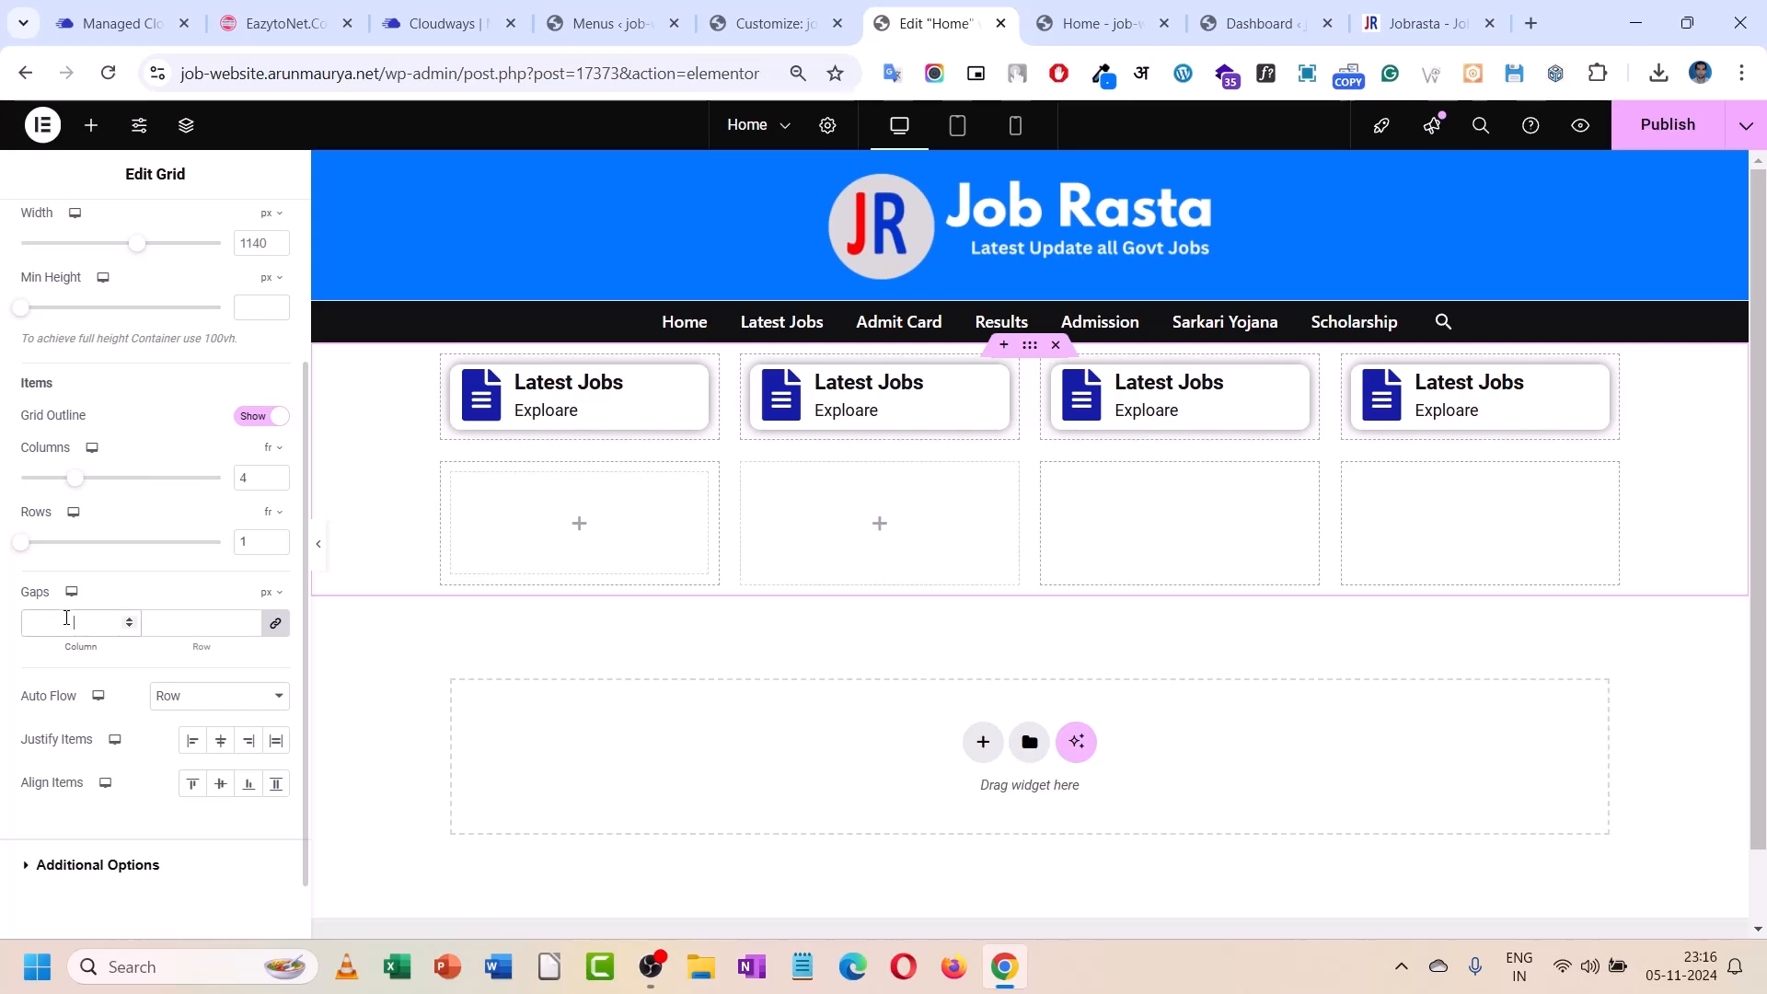
type("2")
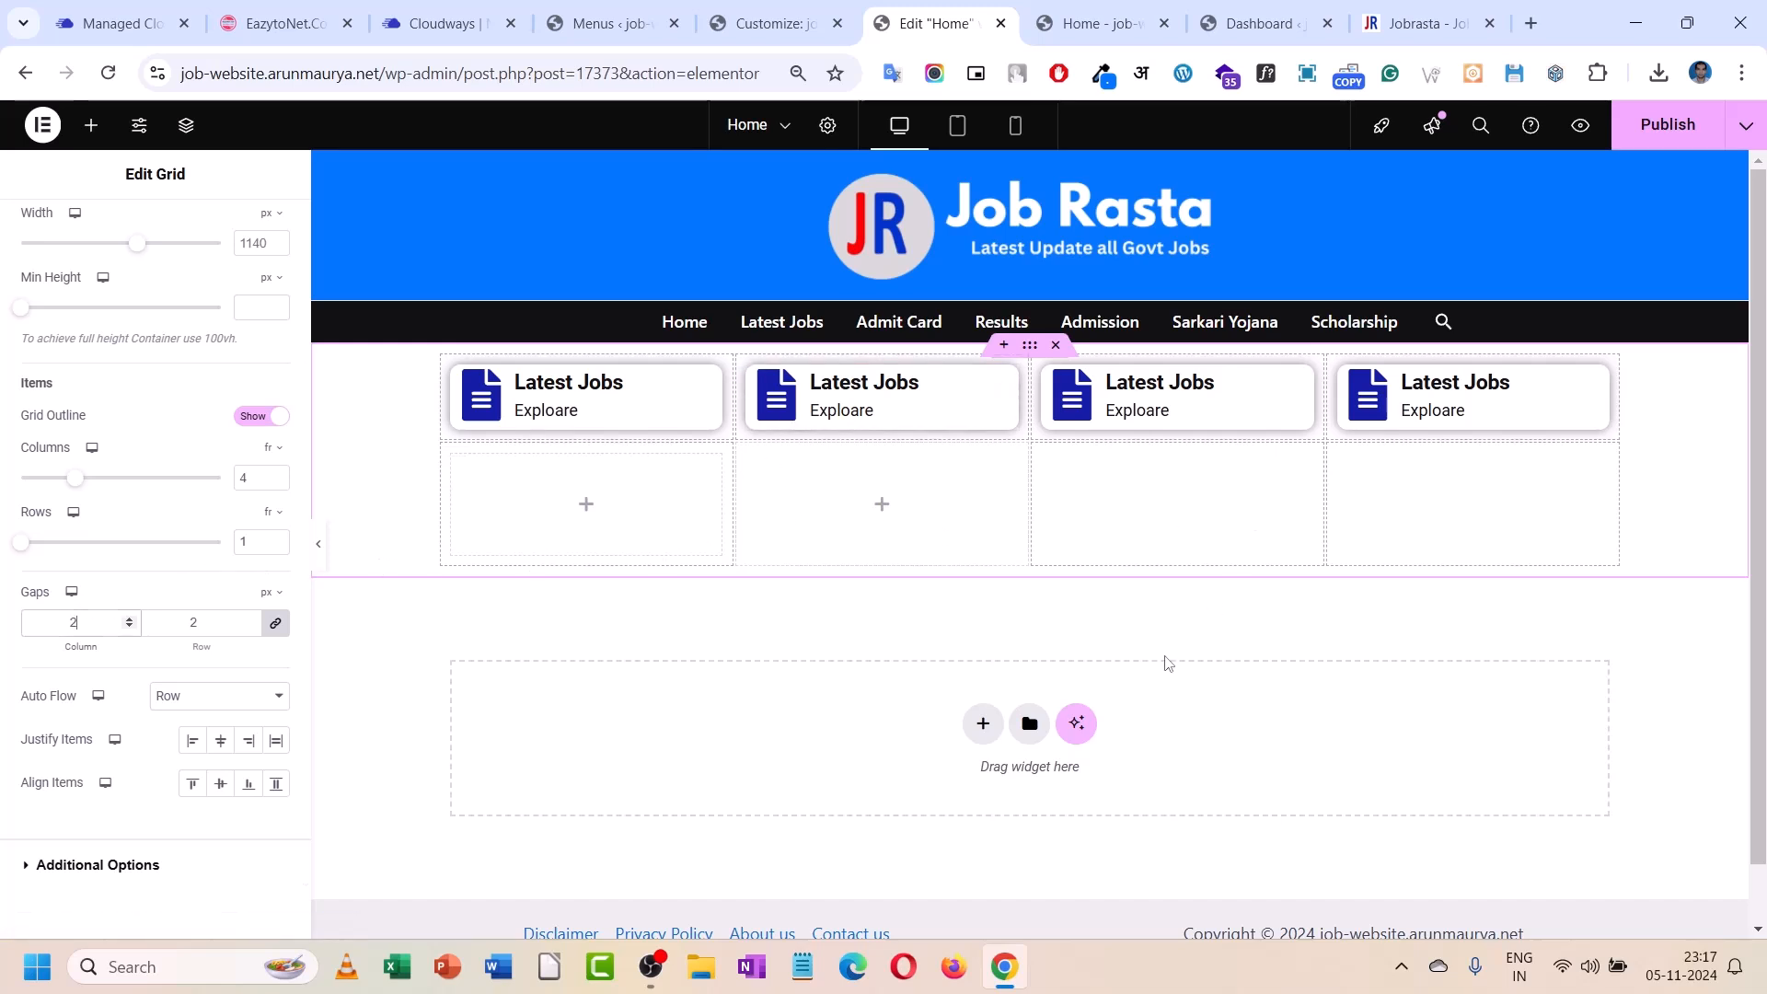
left_click(615, 403)
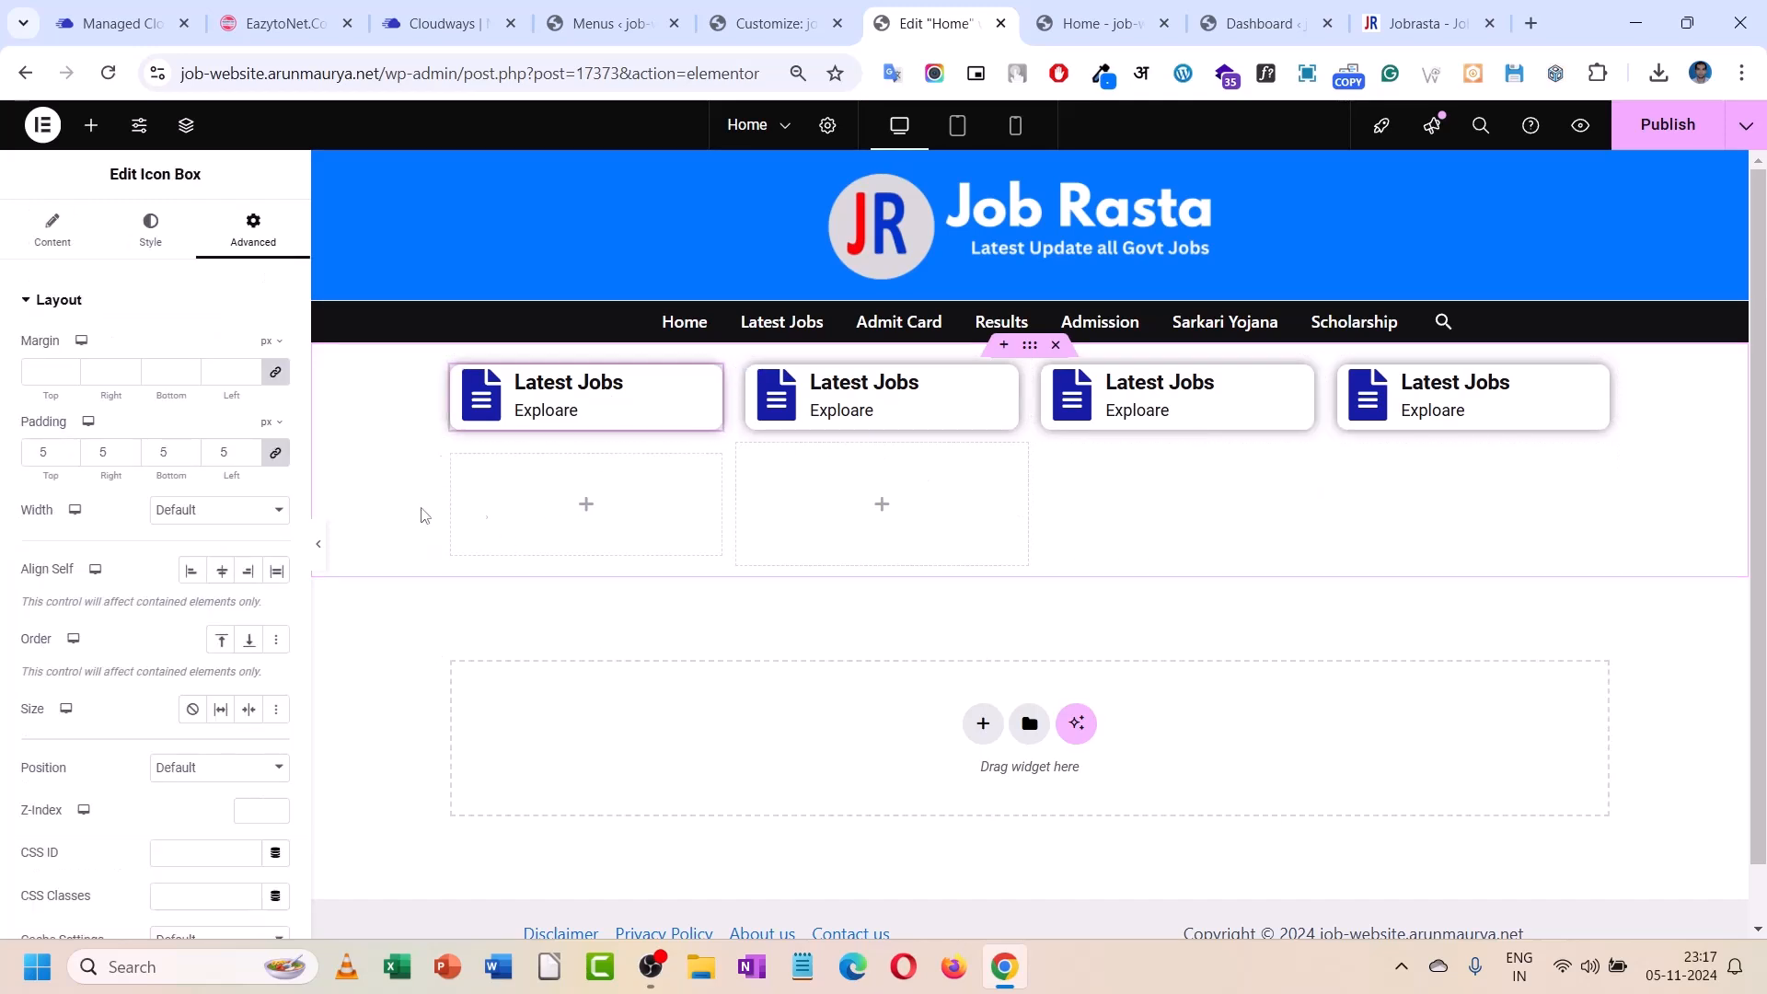
- Reduce the grid's column and row gaps to 0 px and unlink the two gap values
left_click(1030, 345)
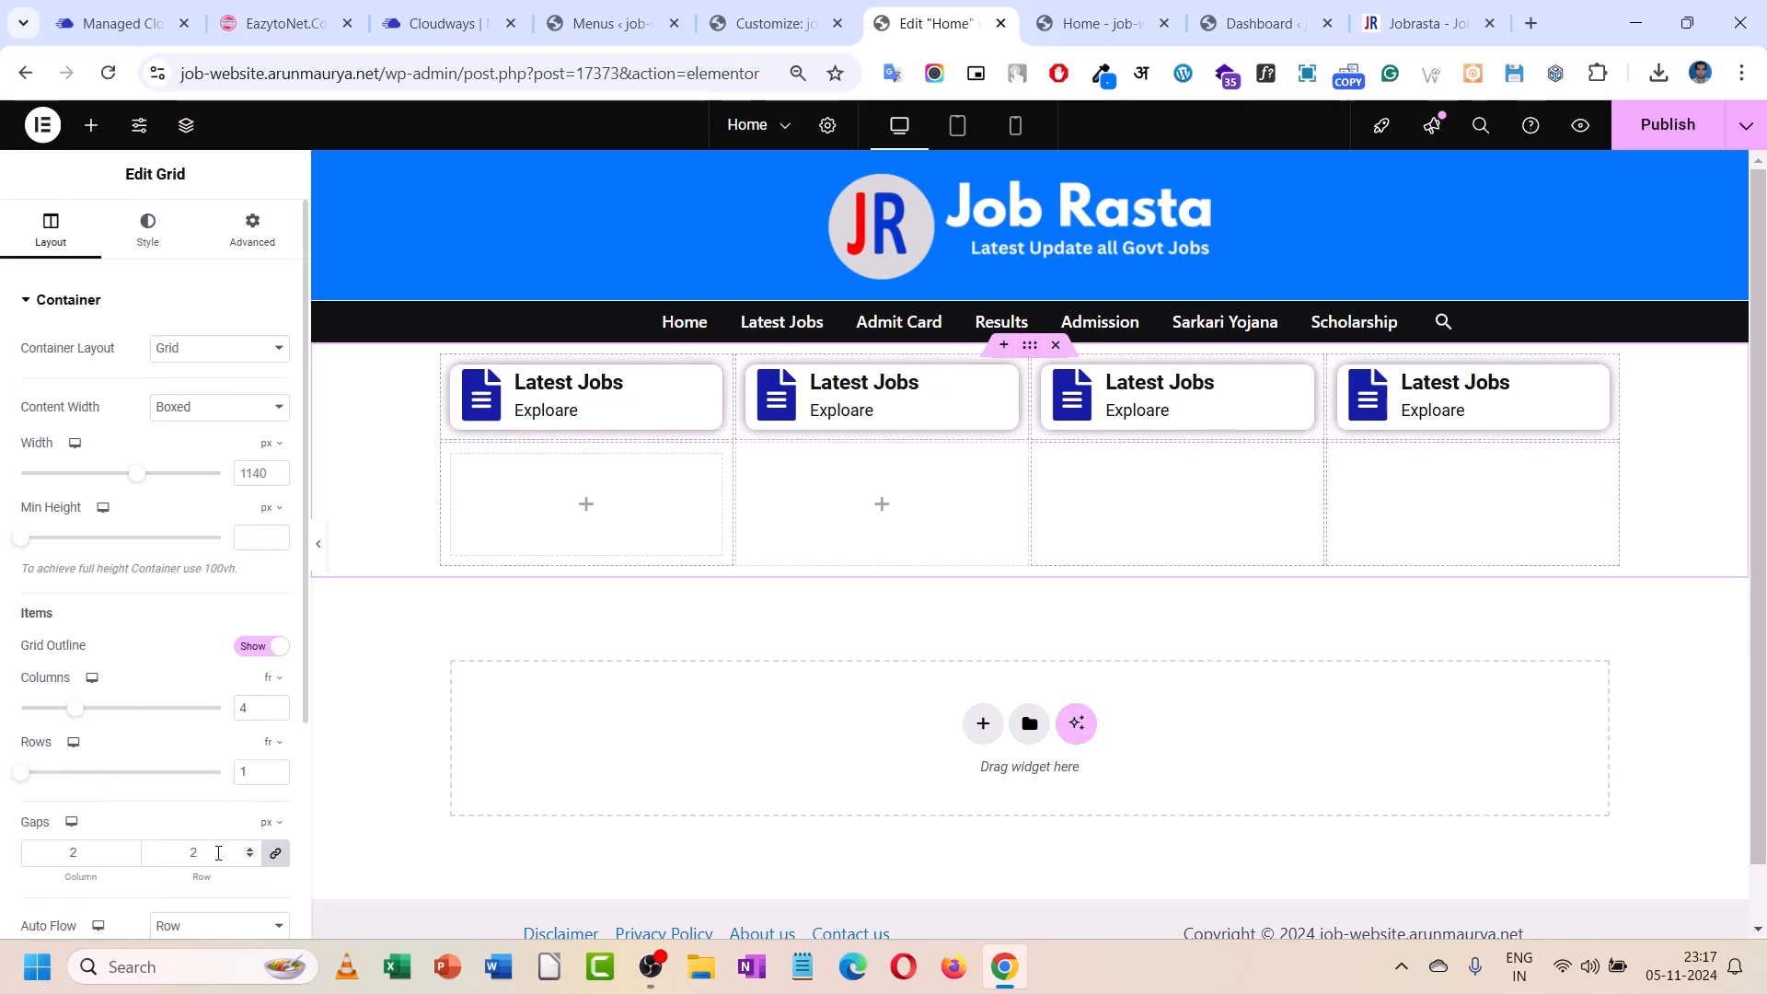
left_click(250, 857)
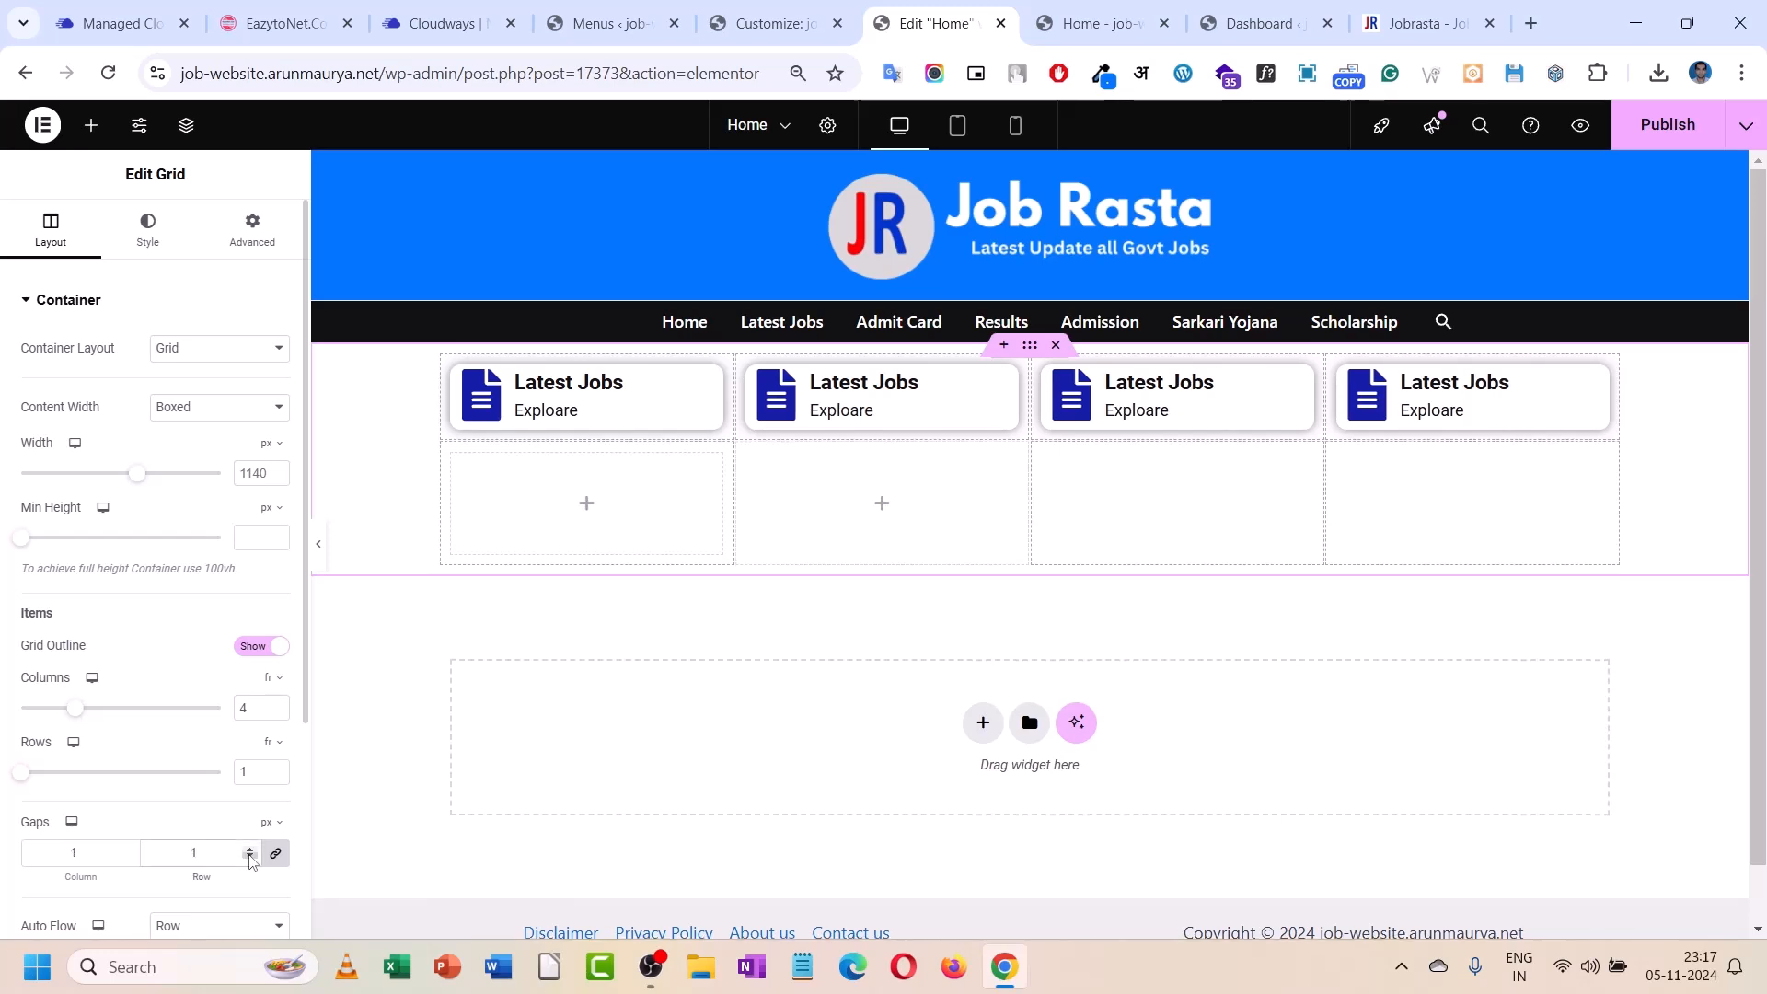
left_click(249, 858)
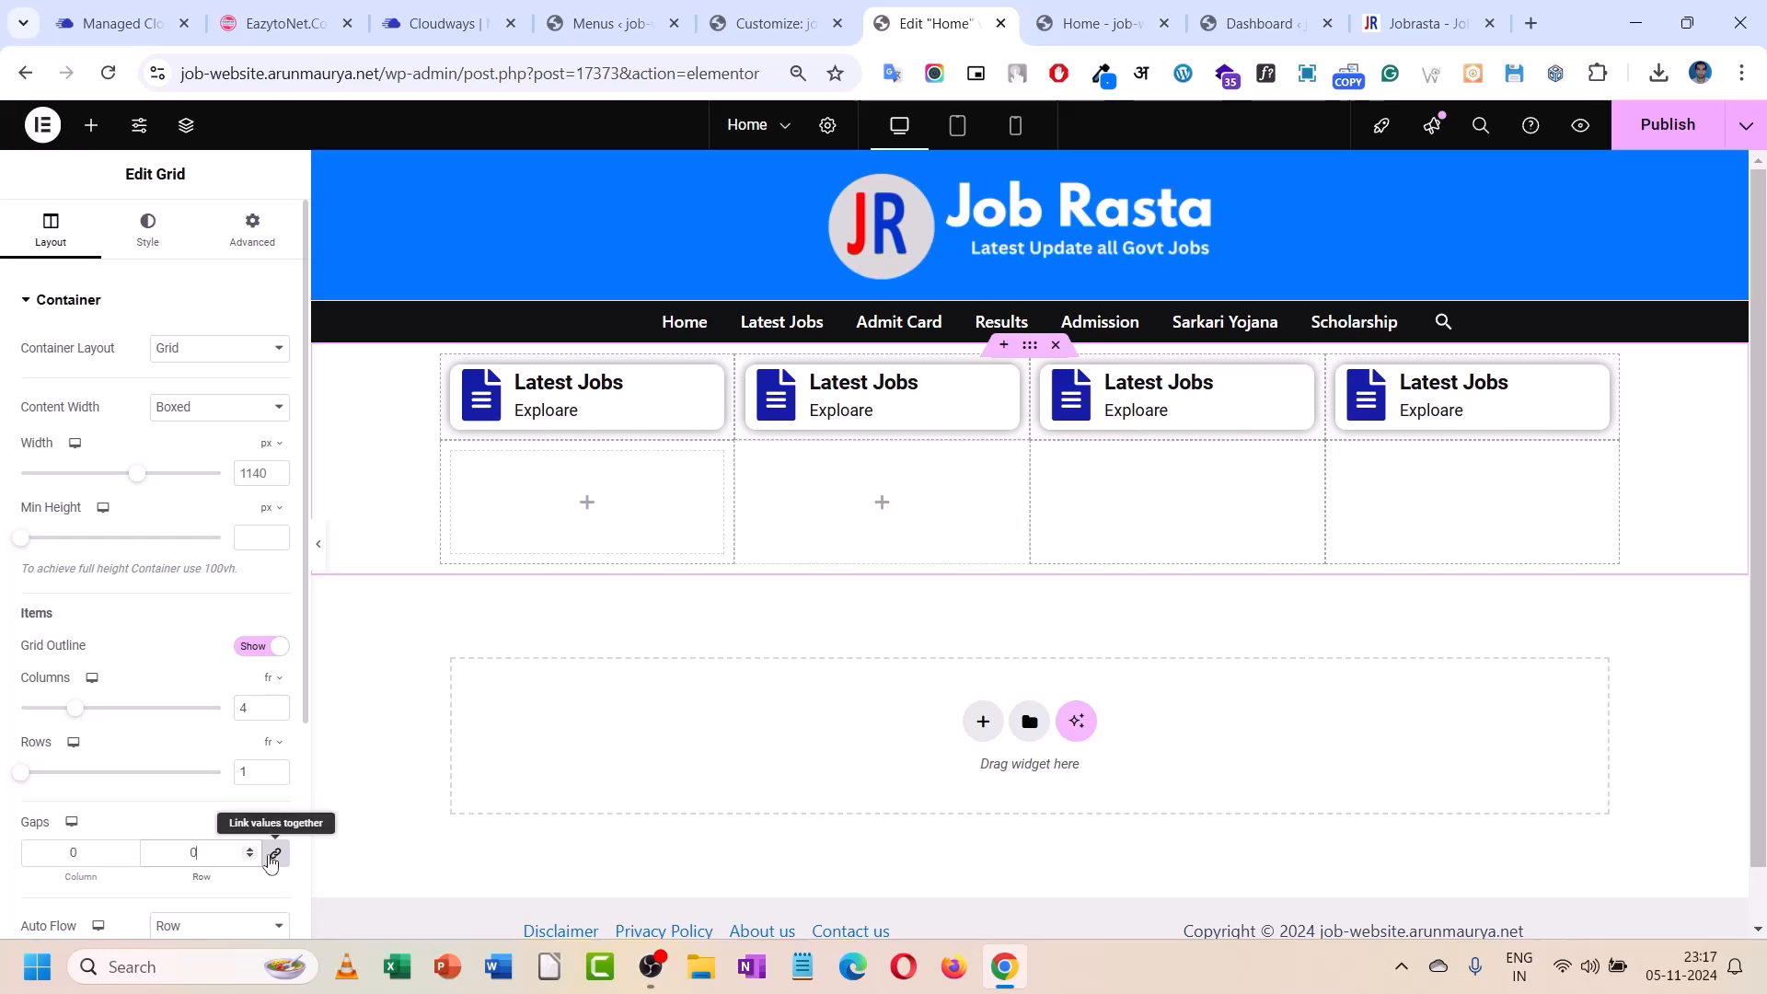
left_click(276, 853)
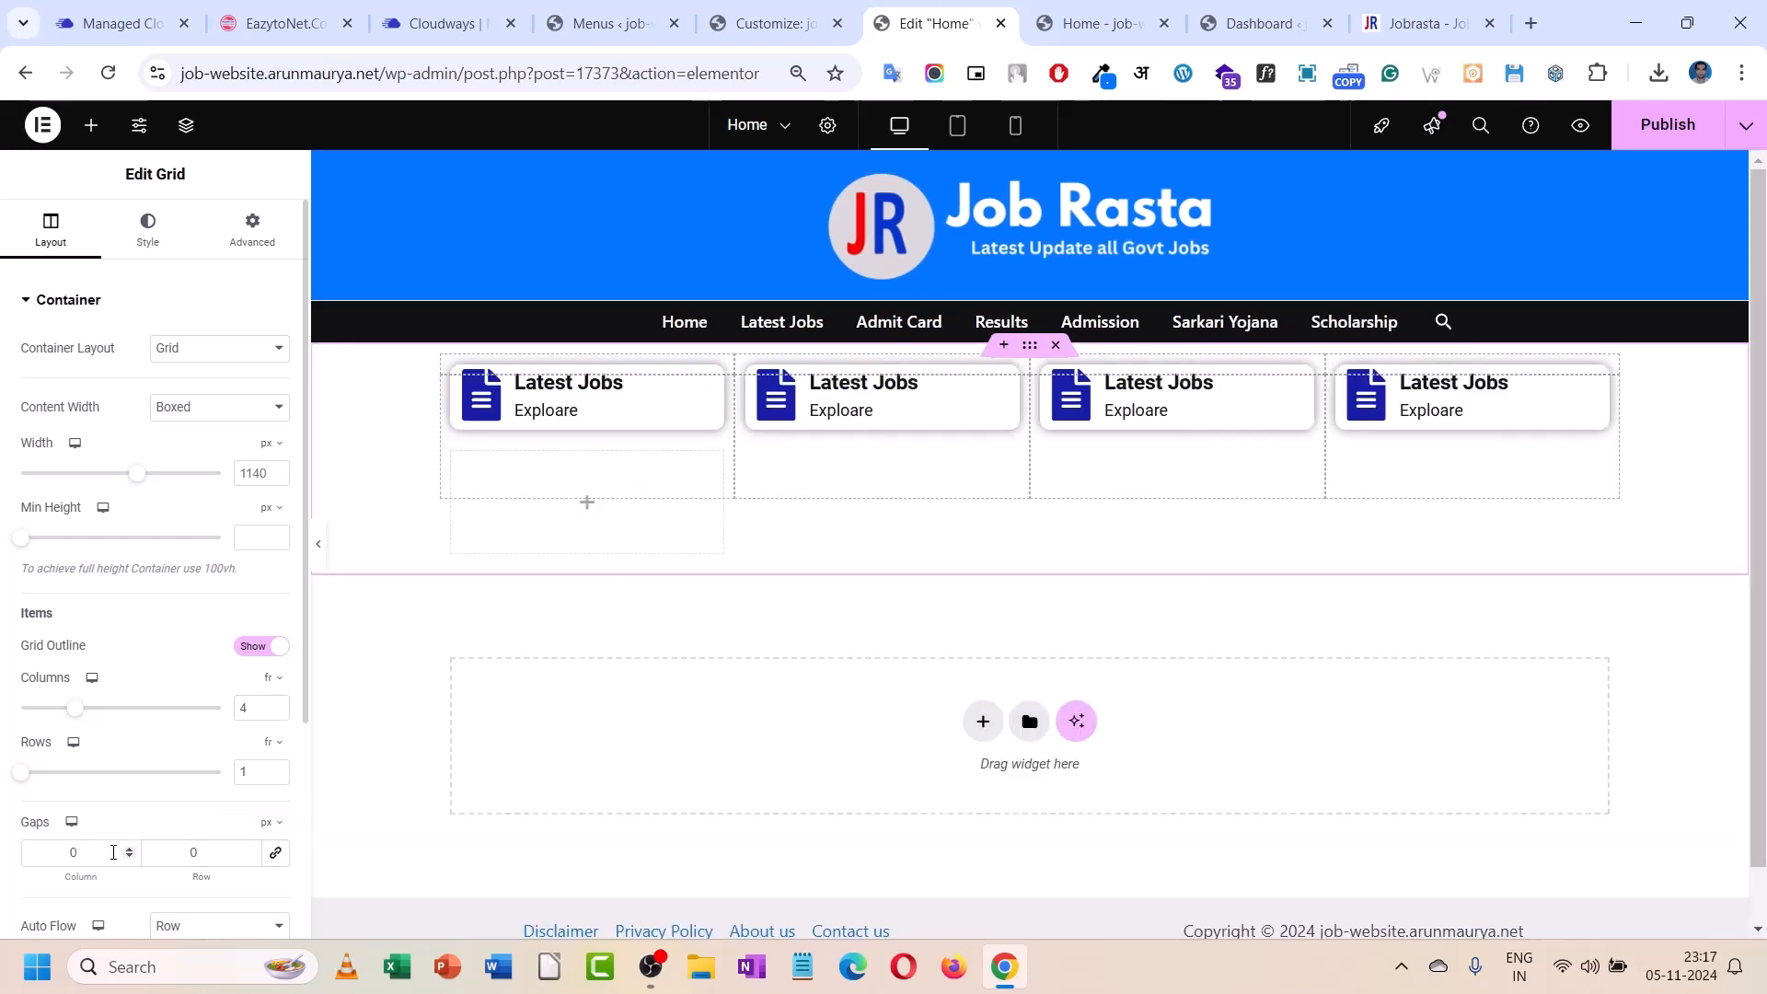
- Try a 1 px column gap on the four-column grid and return the column gap to 0 px
left_click(129, 852)
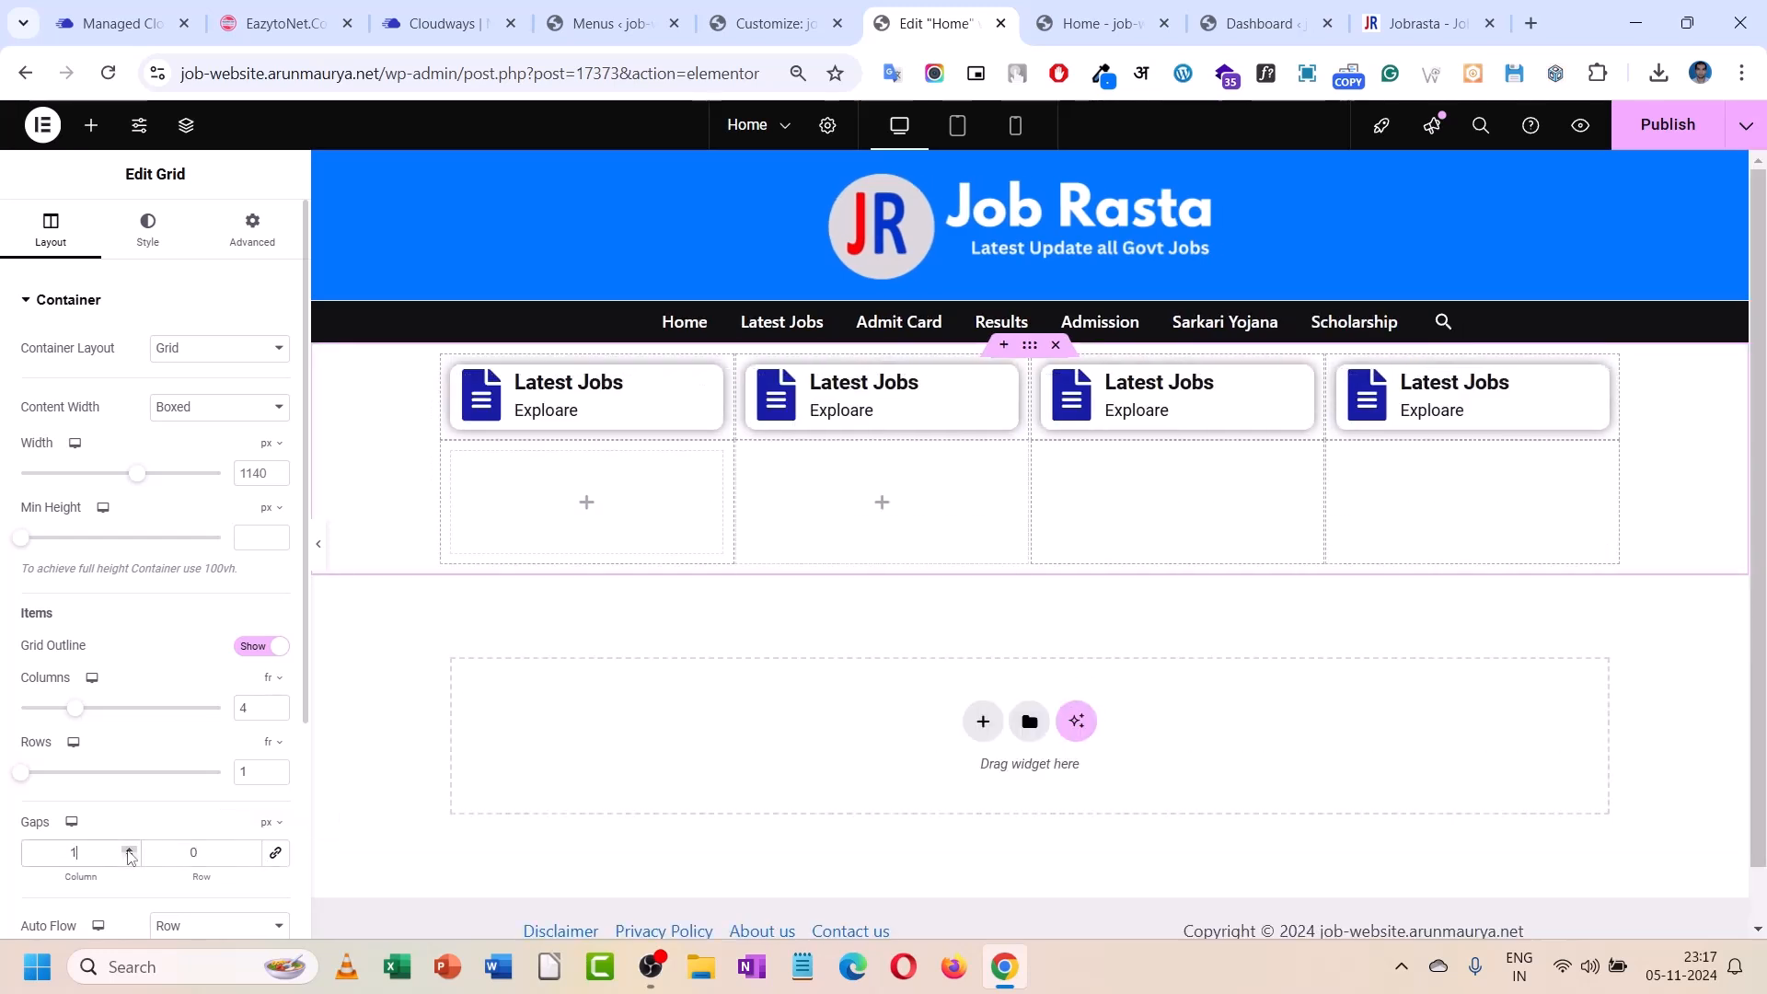
left_click(130, 856)
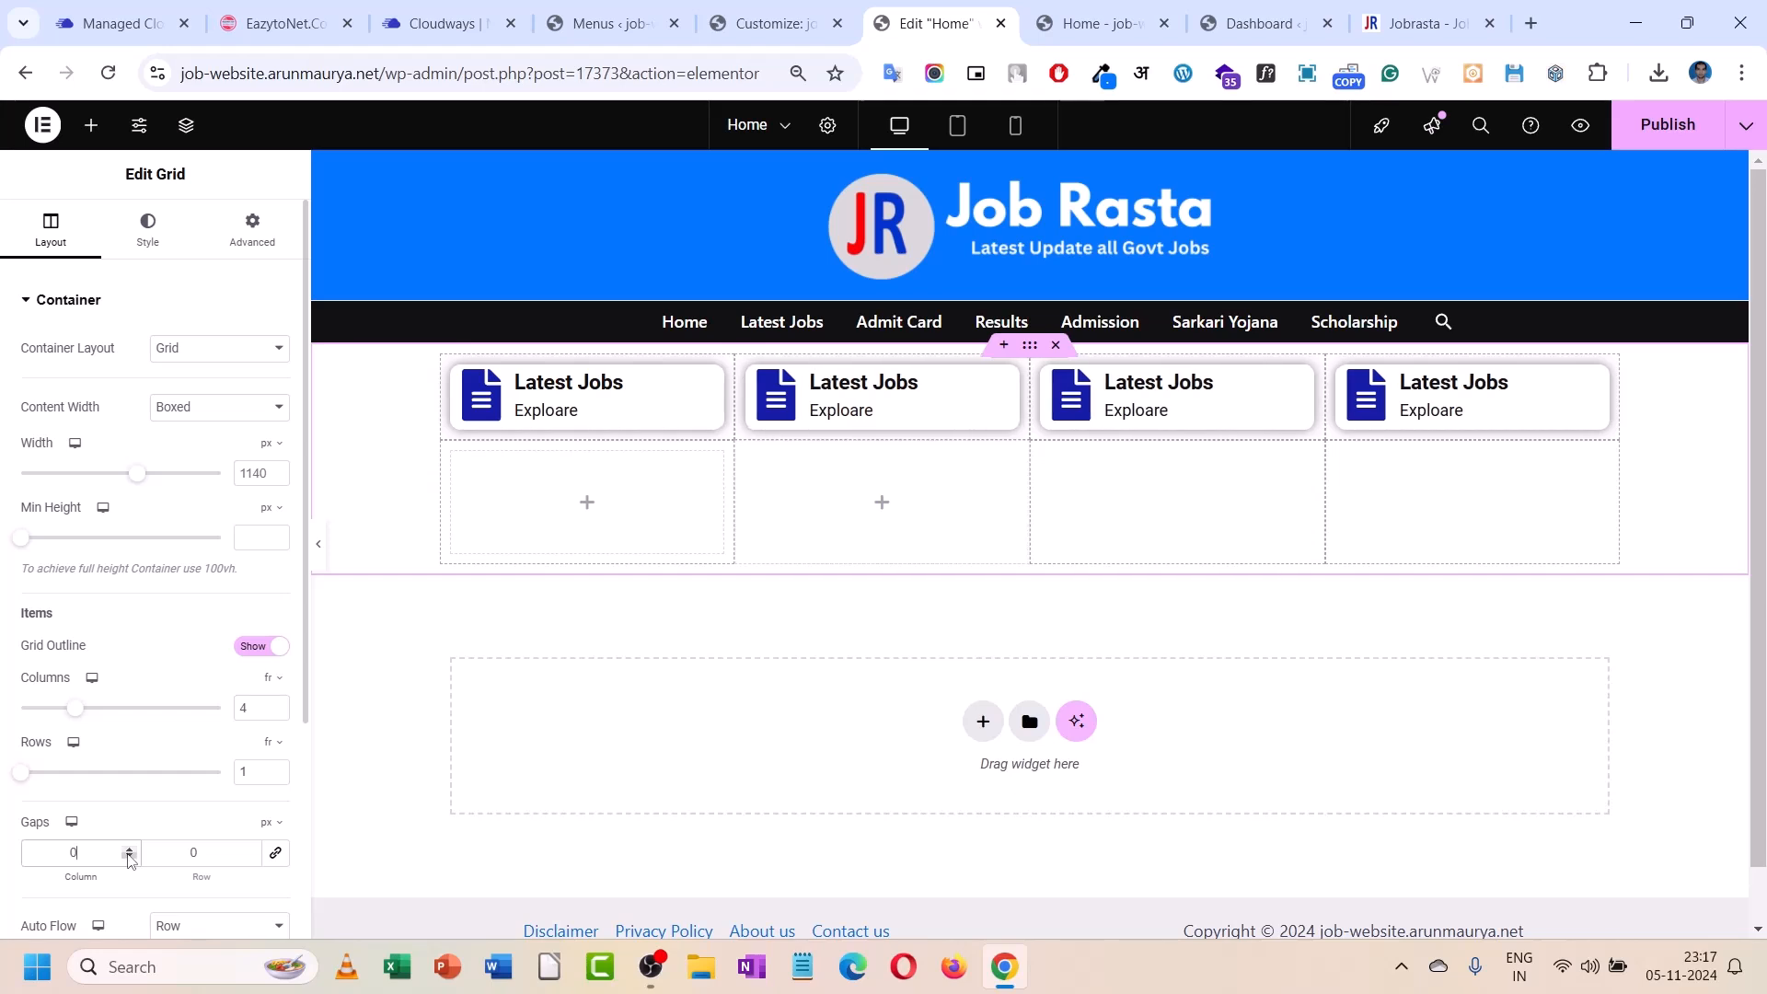
type("2")
key("BackSpace")
type("0")
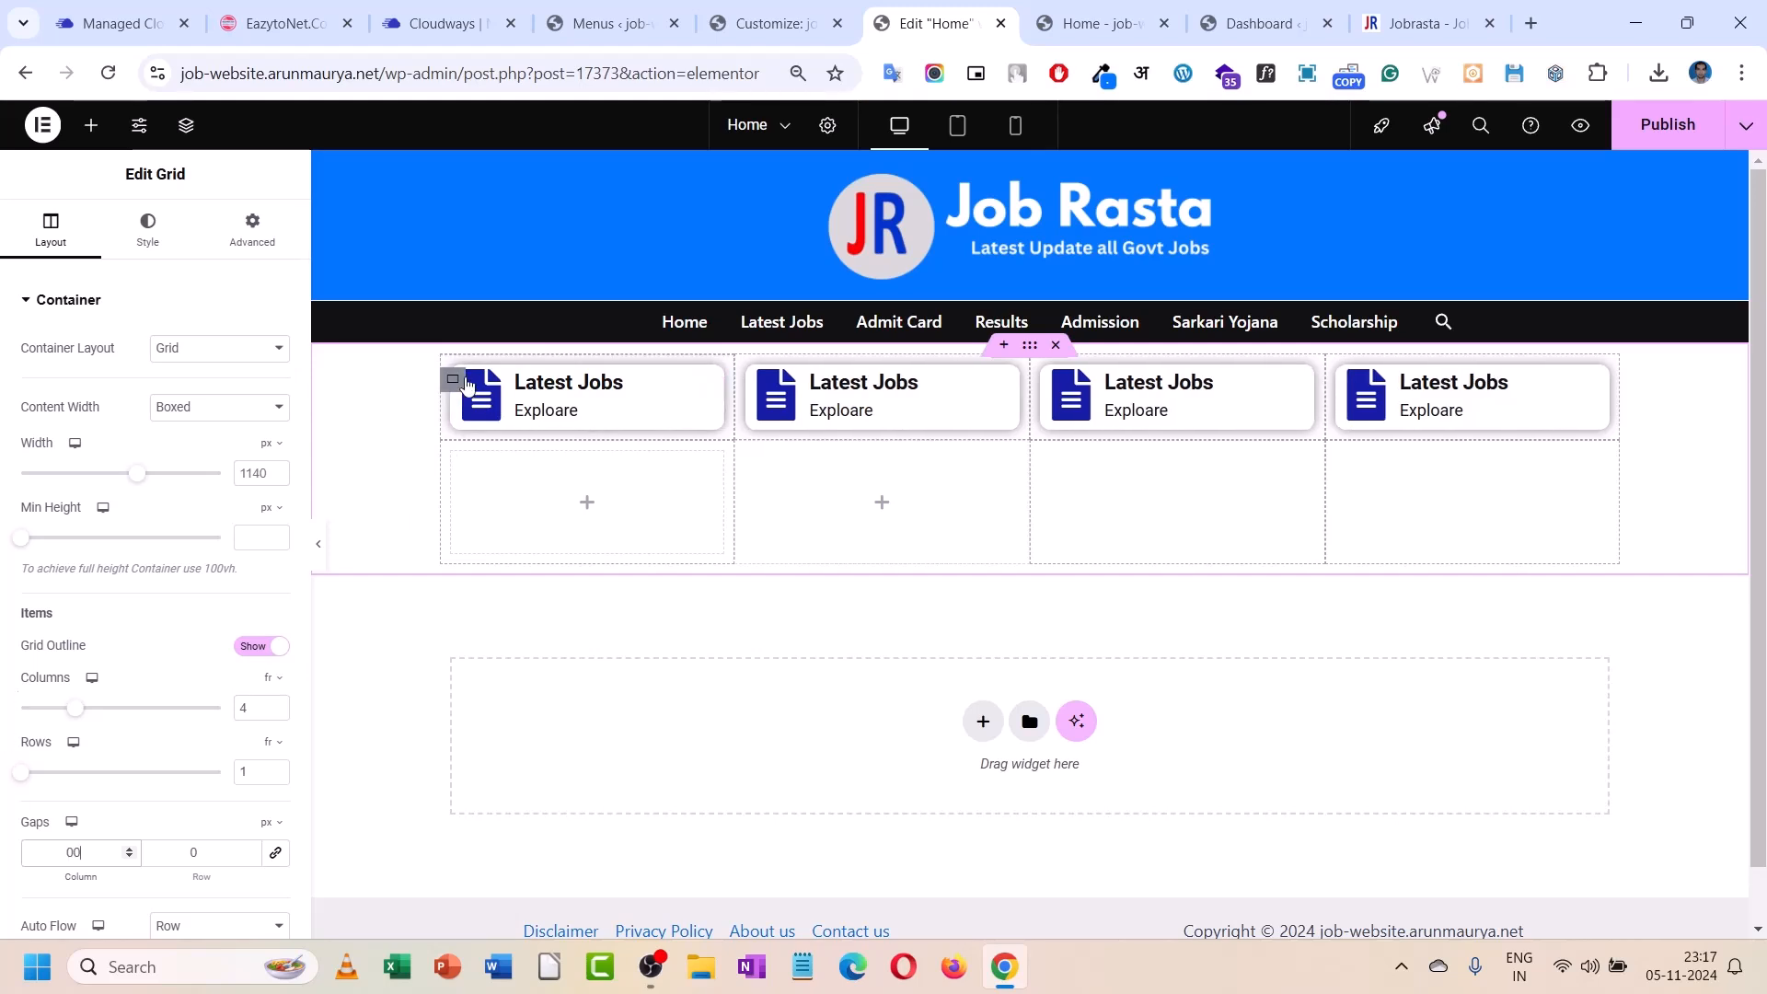
- Set the first icon box container's padding to 4 px on all sides
left_click(456, 381)
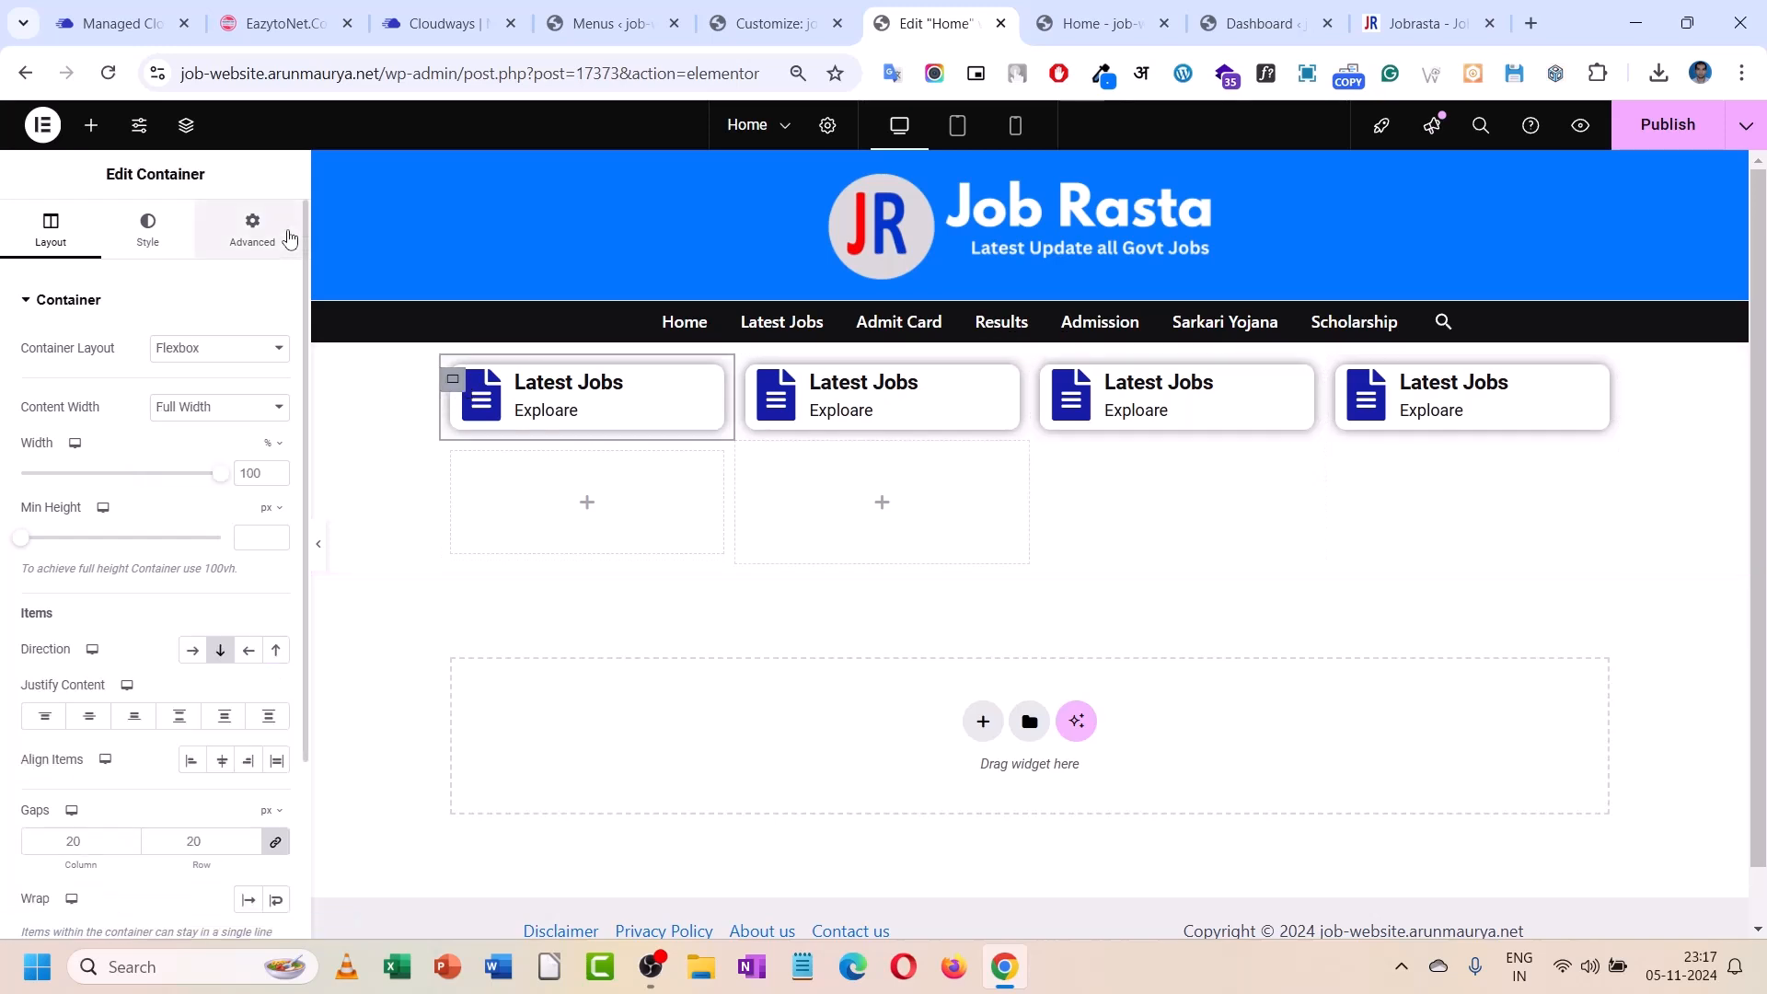
left_click(252, 230)
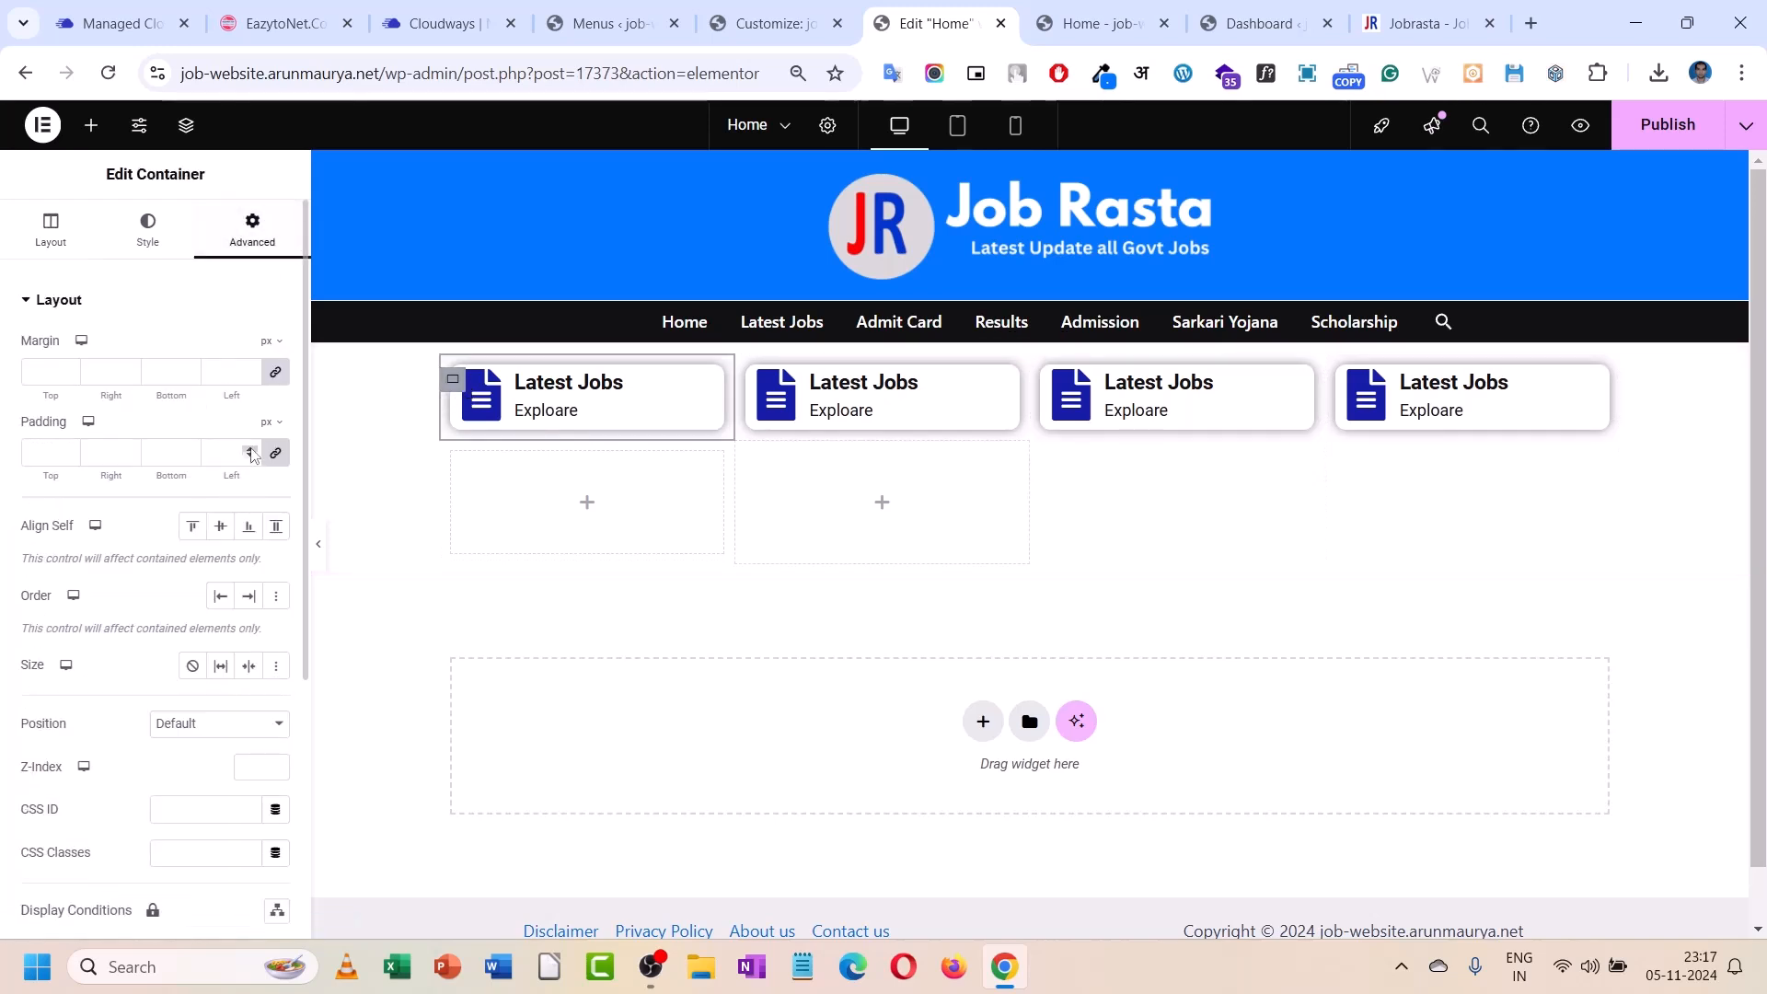
left_click(251, 450)
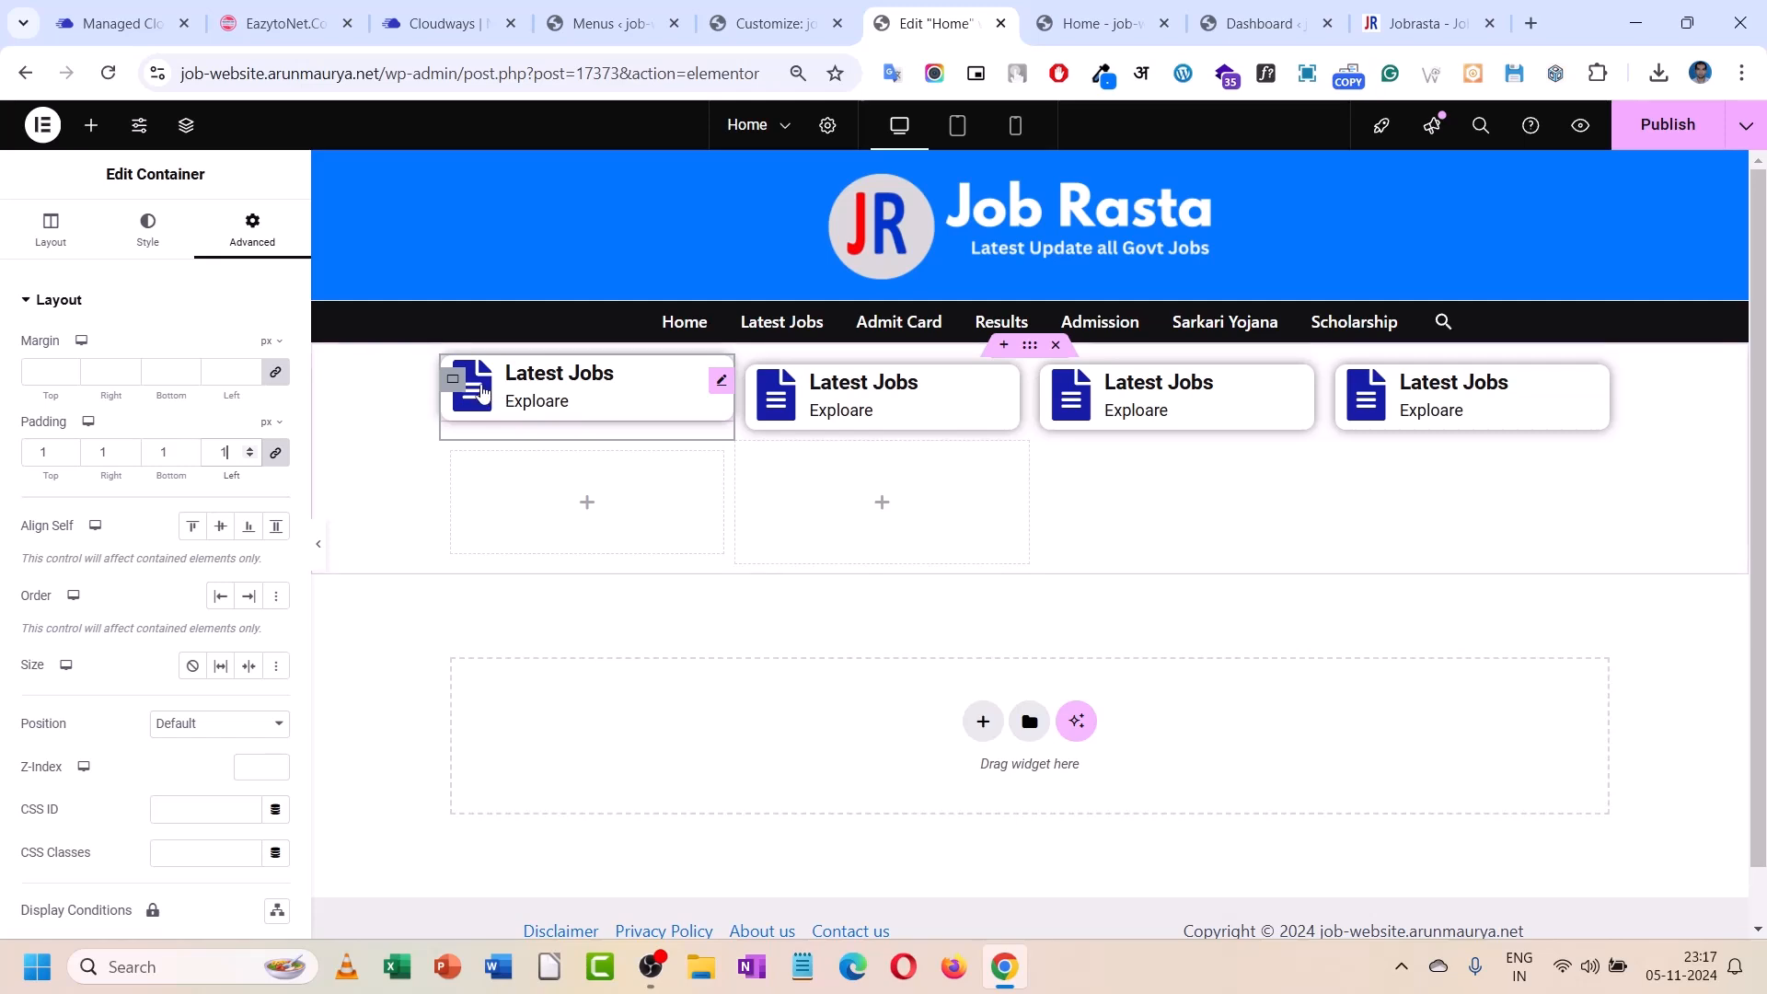
left_click(242, 449)
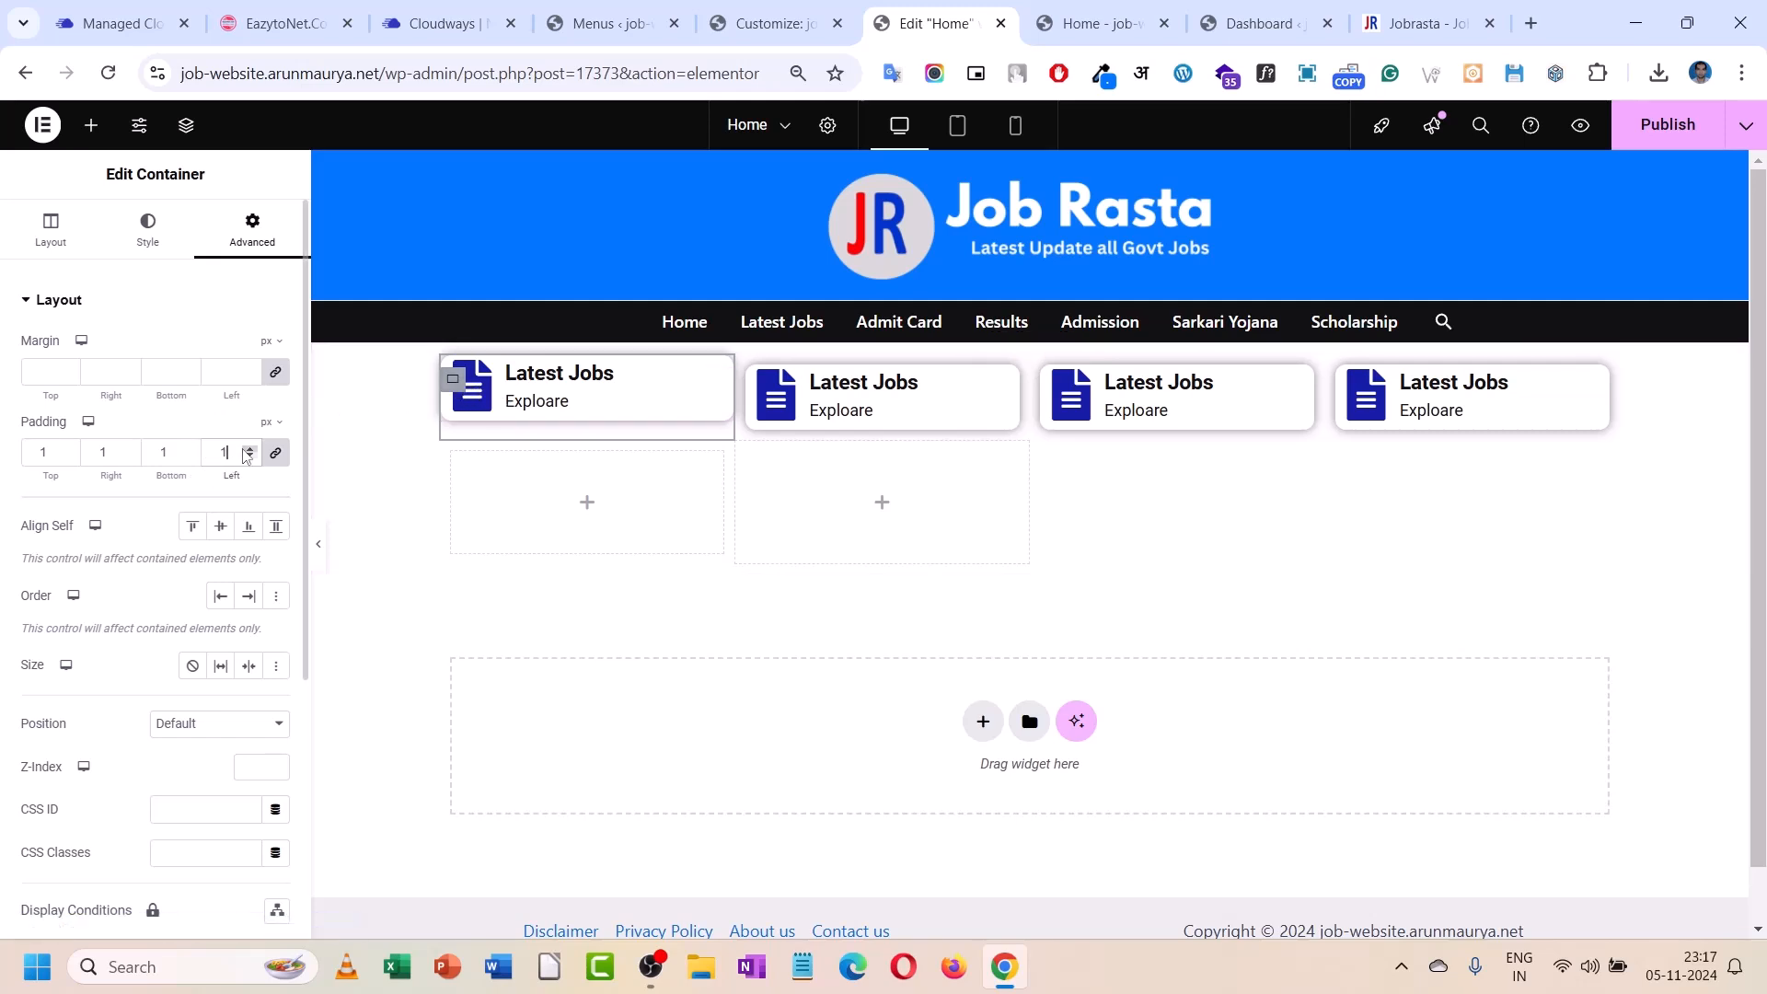
left_click(250, 449)
left_click(249, 449)
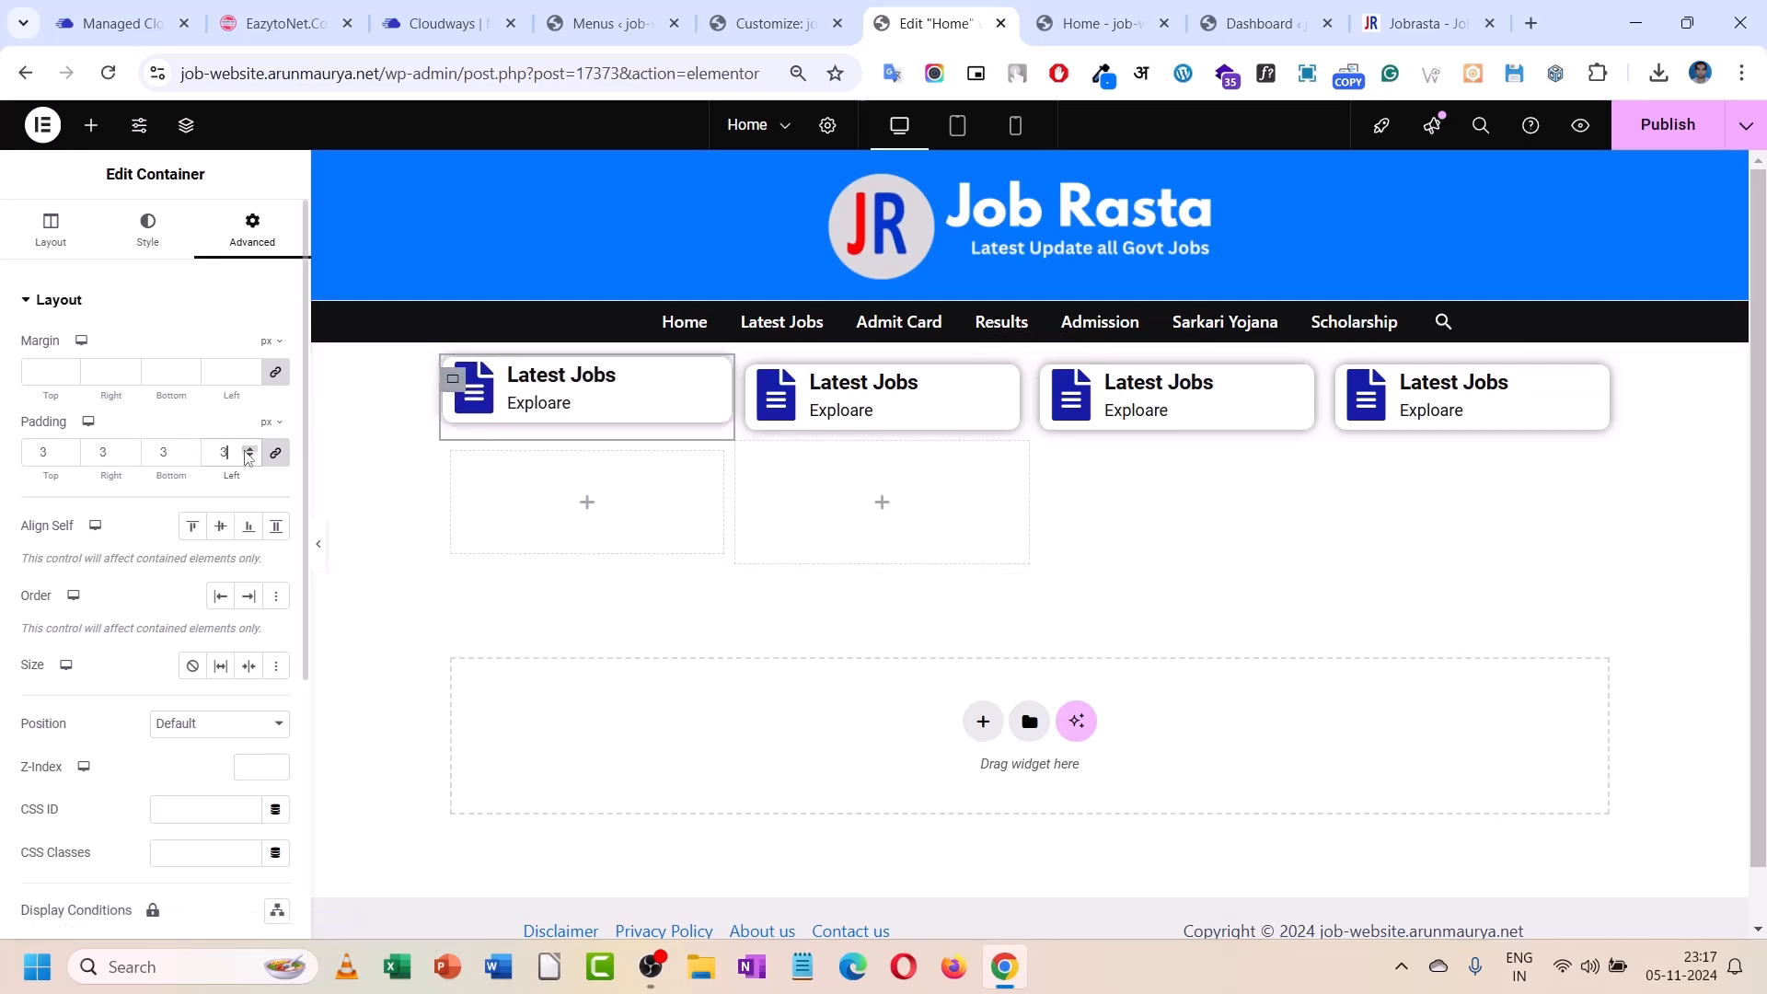
left_click(248, 451)
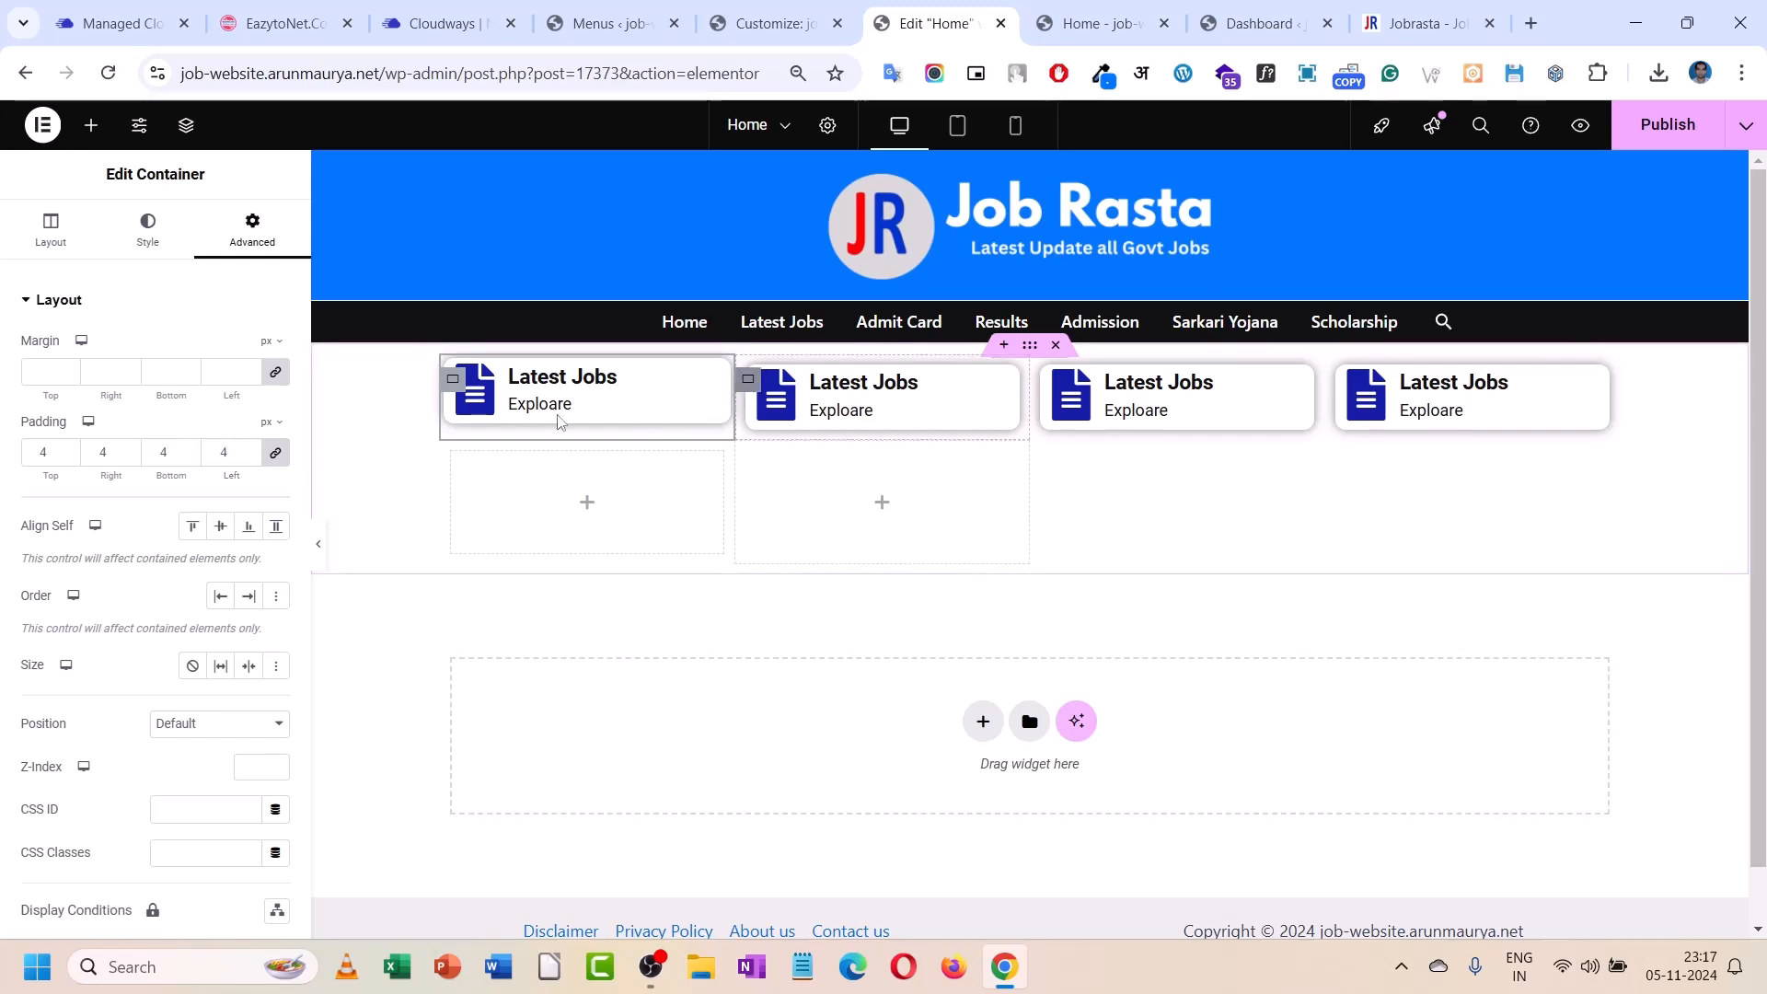
- Set the second icon box container's padding to 4 px on all sides
left_click(748, 379)
left_click(259, 236)
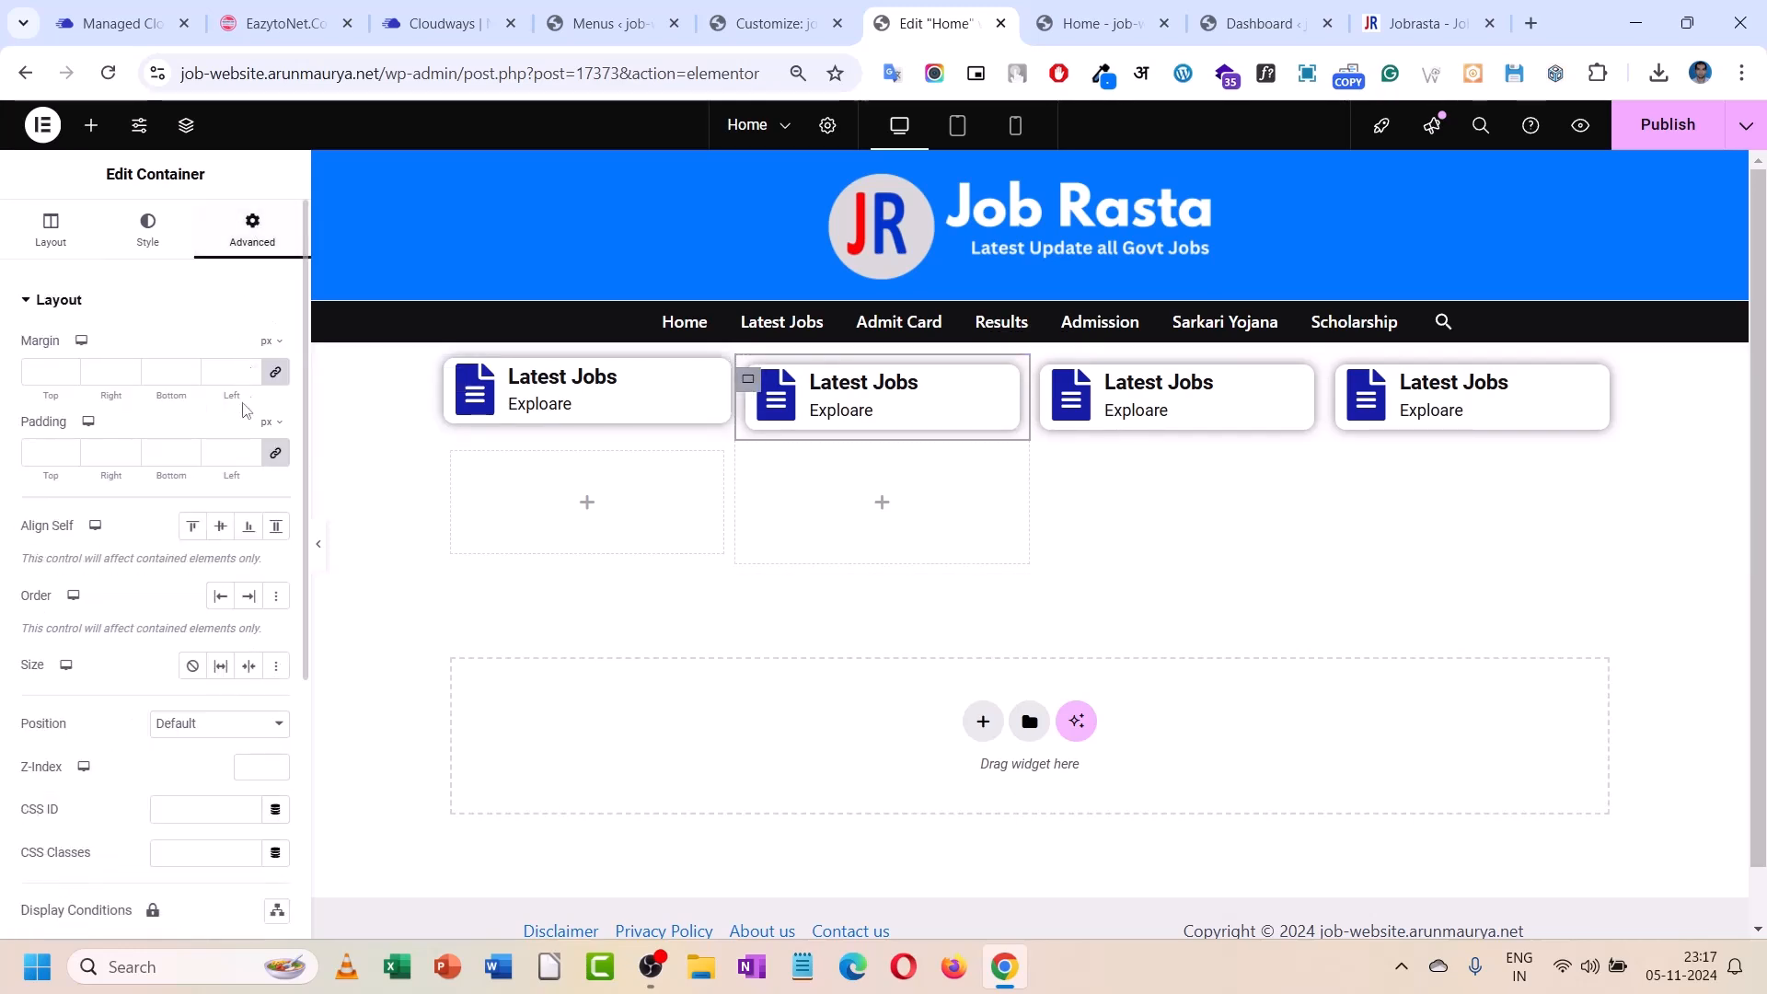
left_click(250, 451)
left_click(250, 451)
left_click(250, 451)
left_click(251, 450)
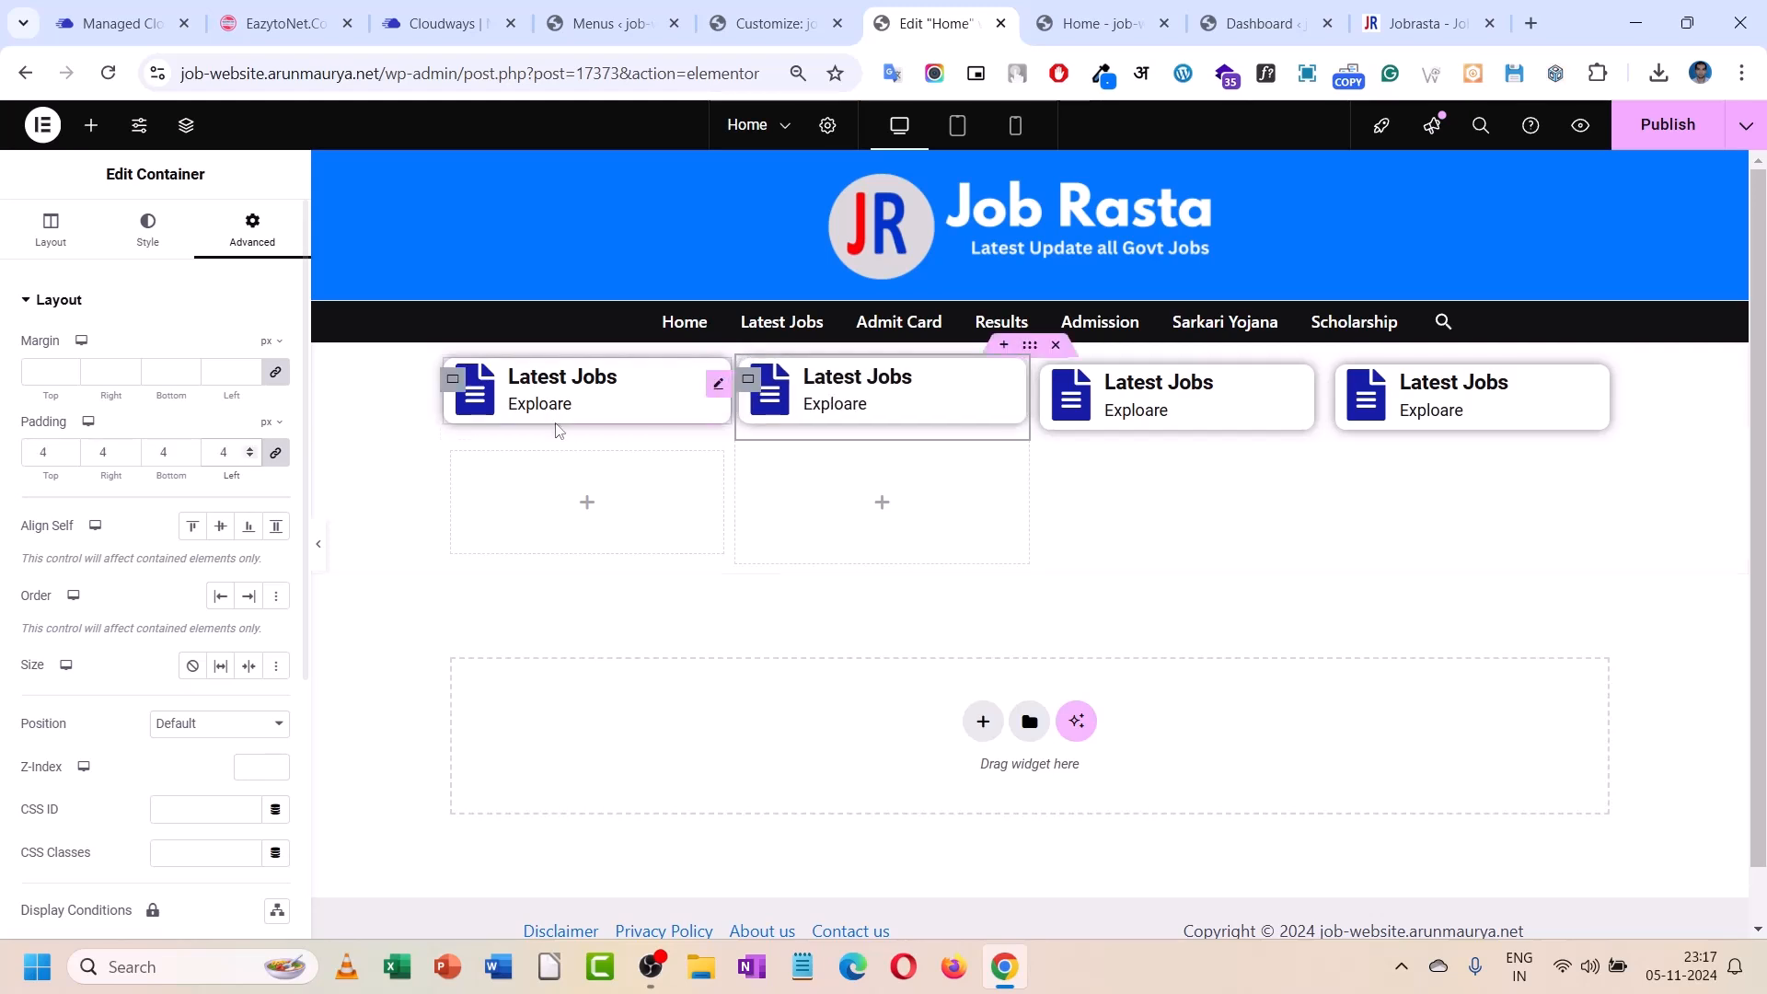
- Copy the second container and paste its style onto the third and fourth containers in the row
right_click(743, 403)
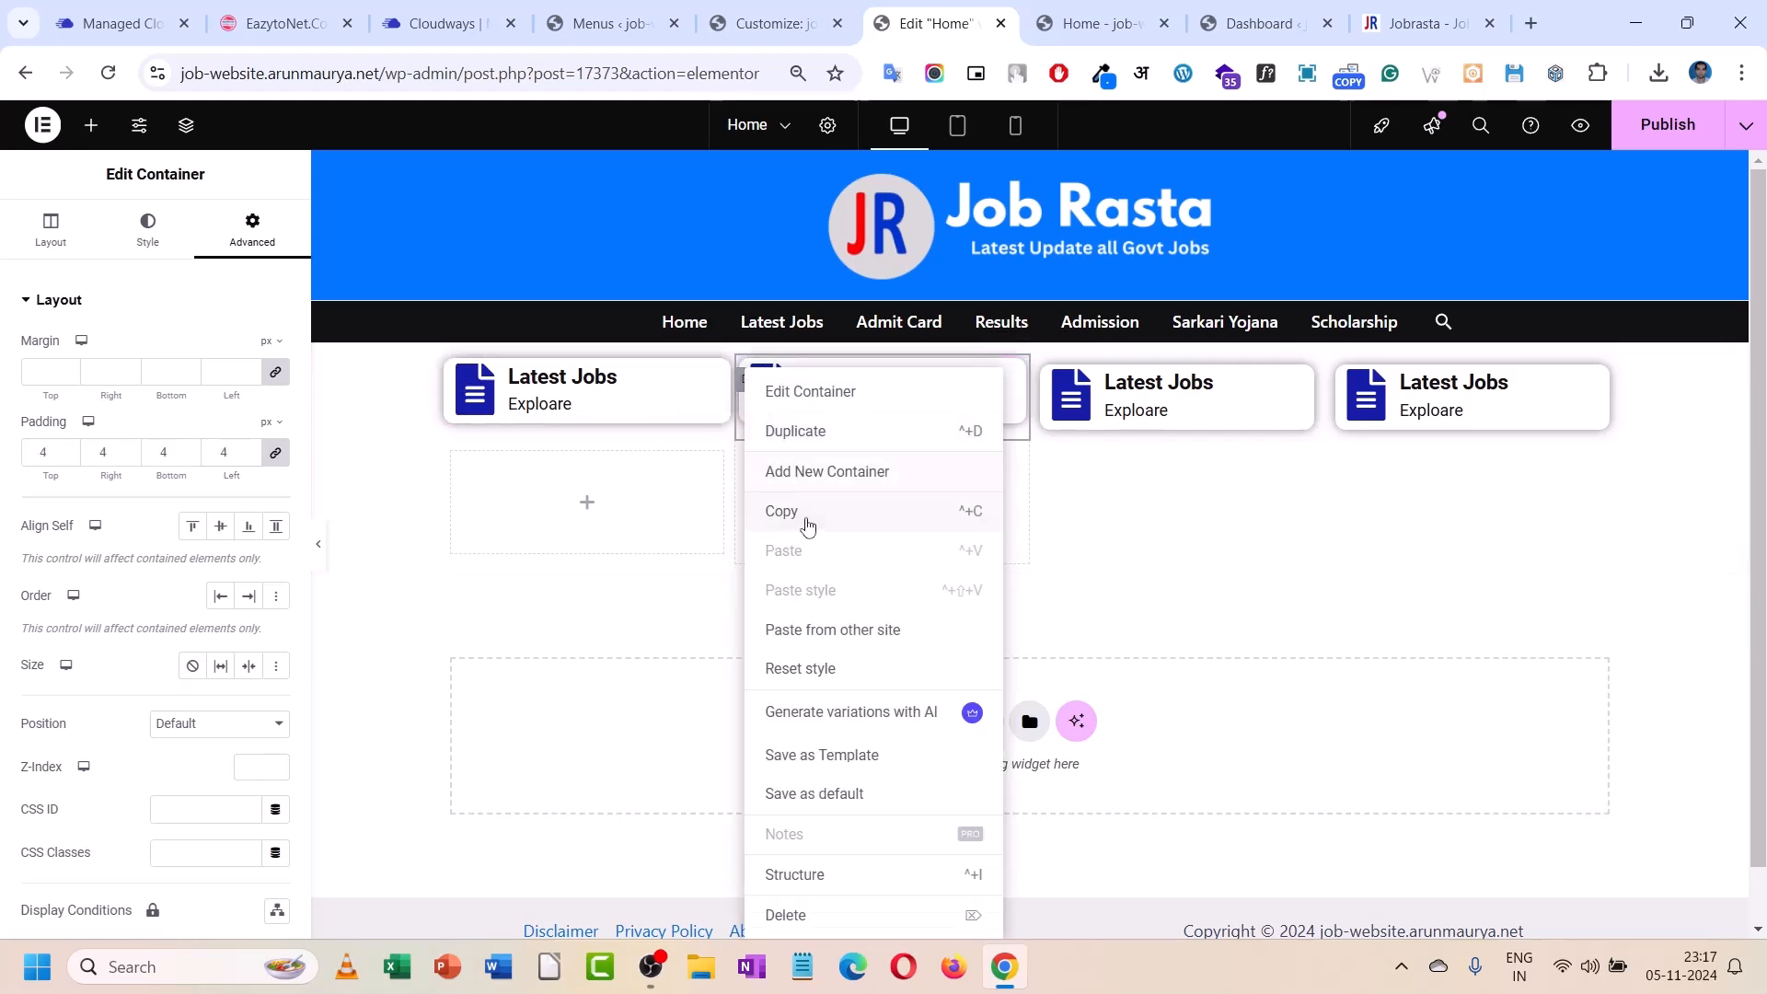
left_click(804, 512)
right_click(1055, 383)
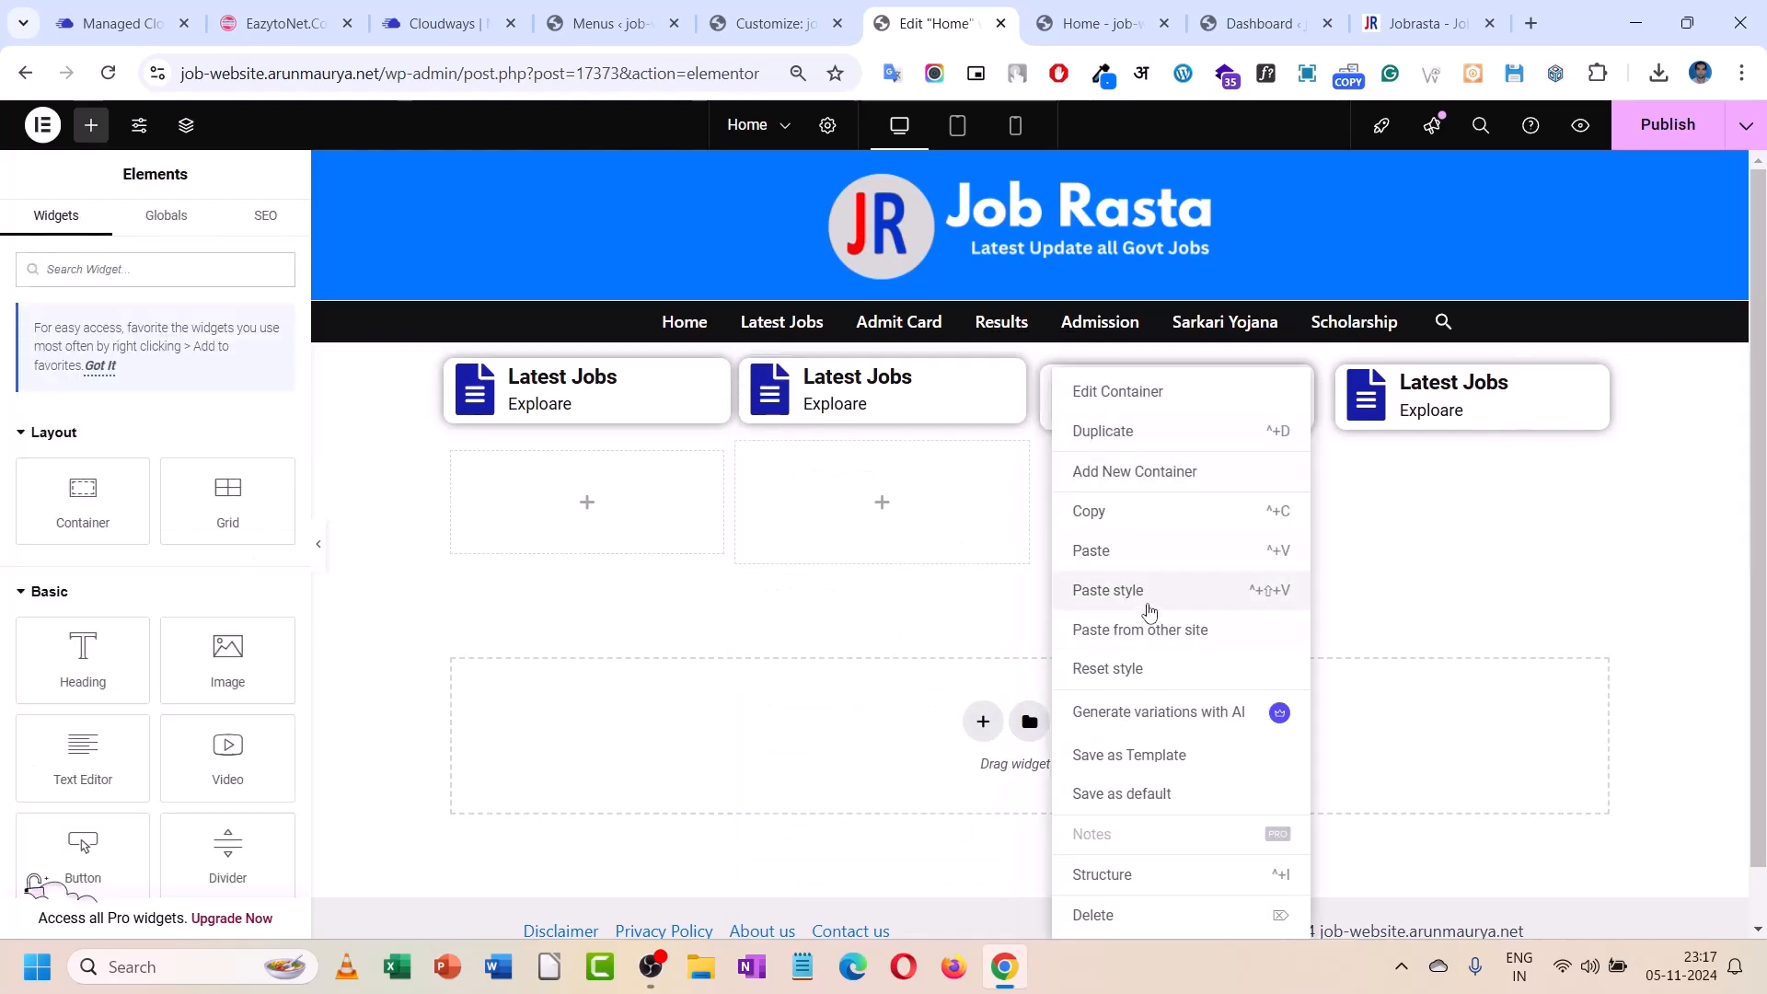
left_click(1149, 590)
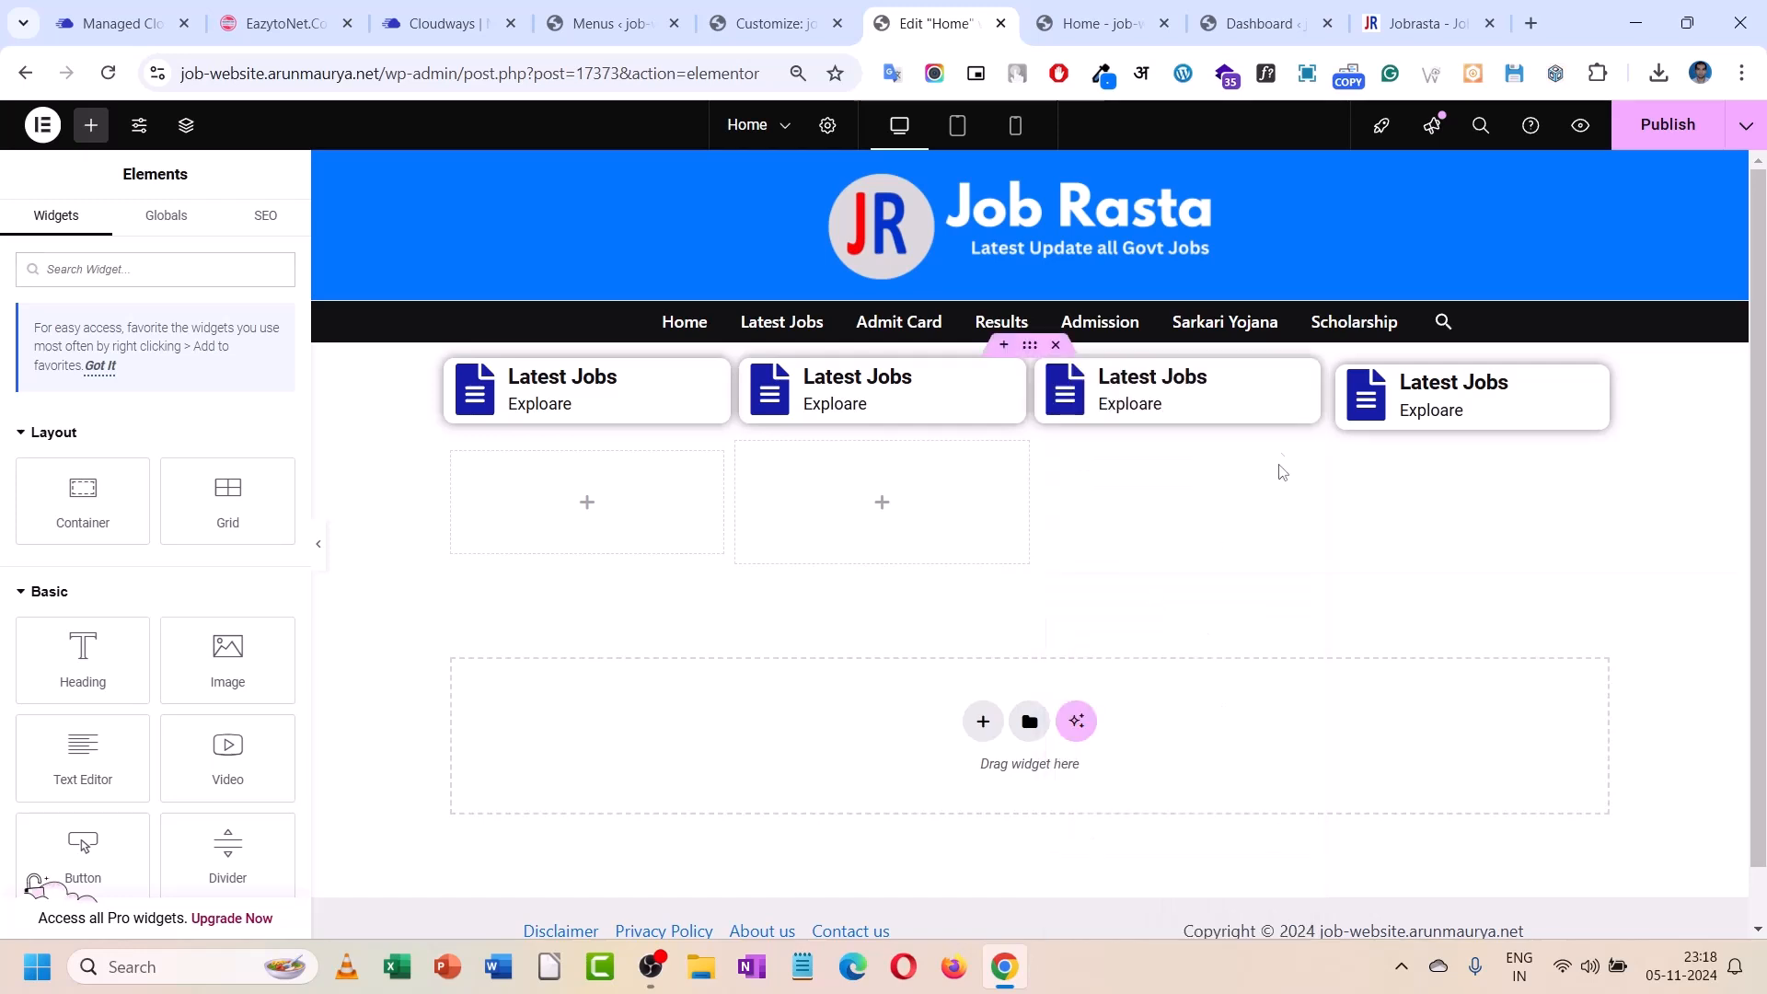
right_click(1345, 386)
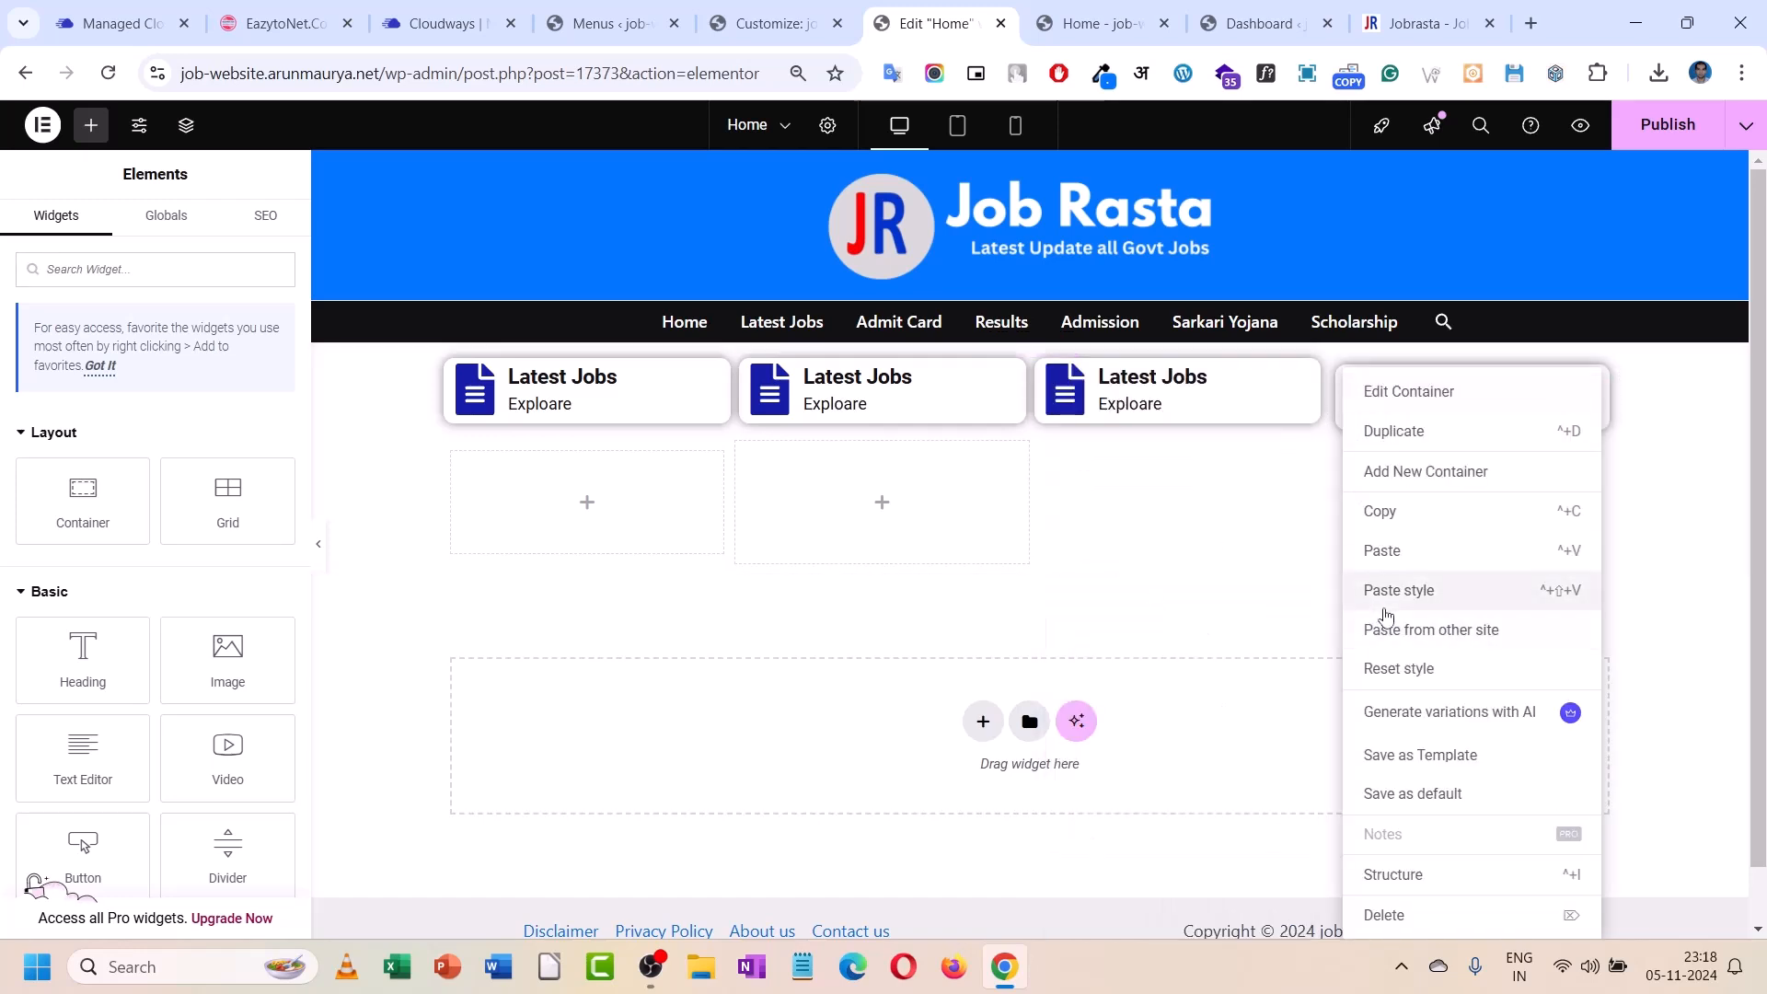
left_click(1380, 593)
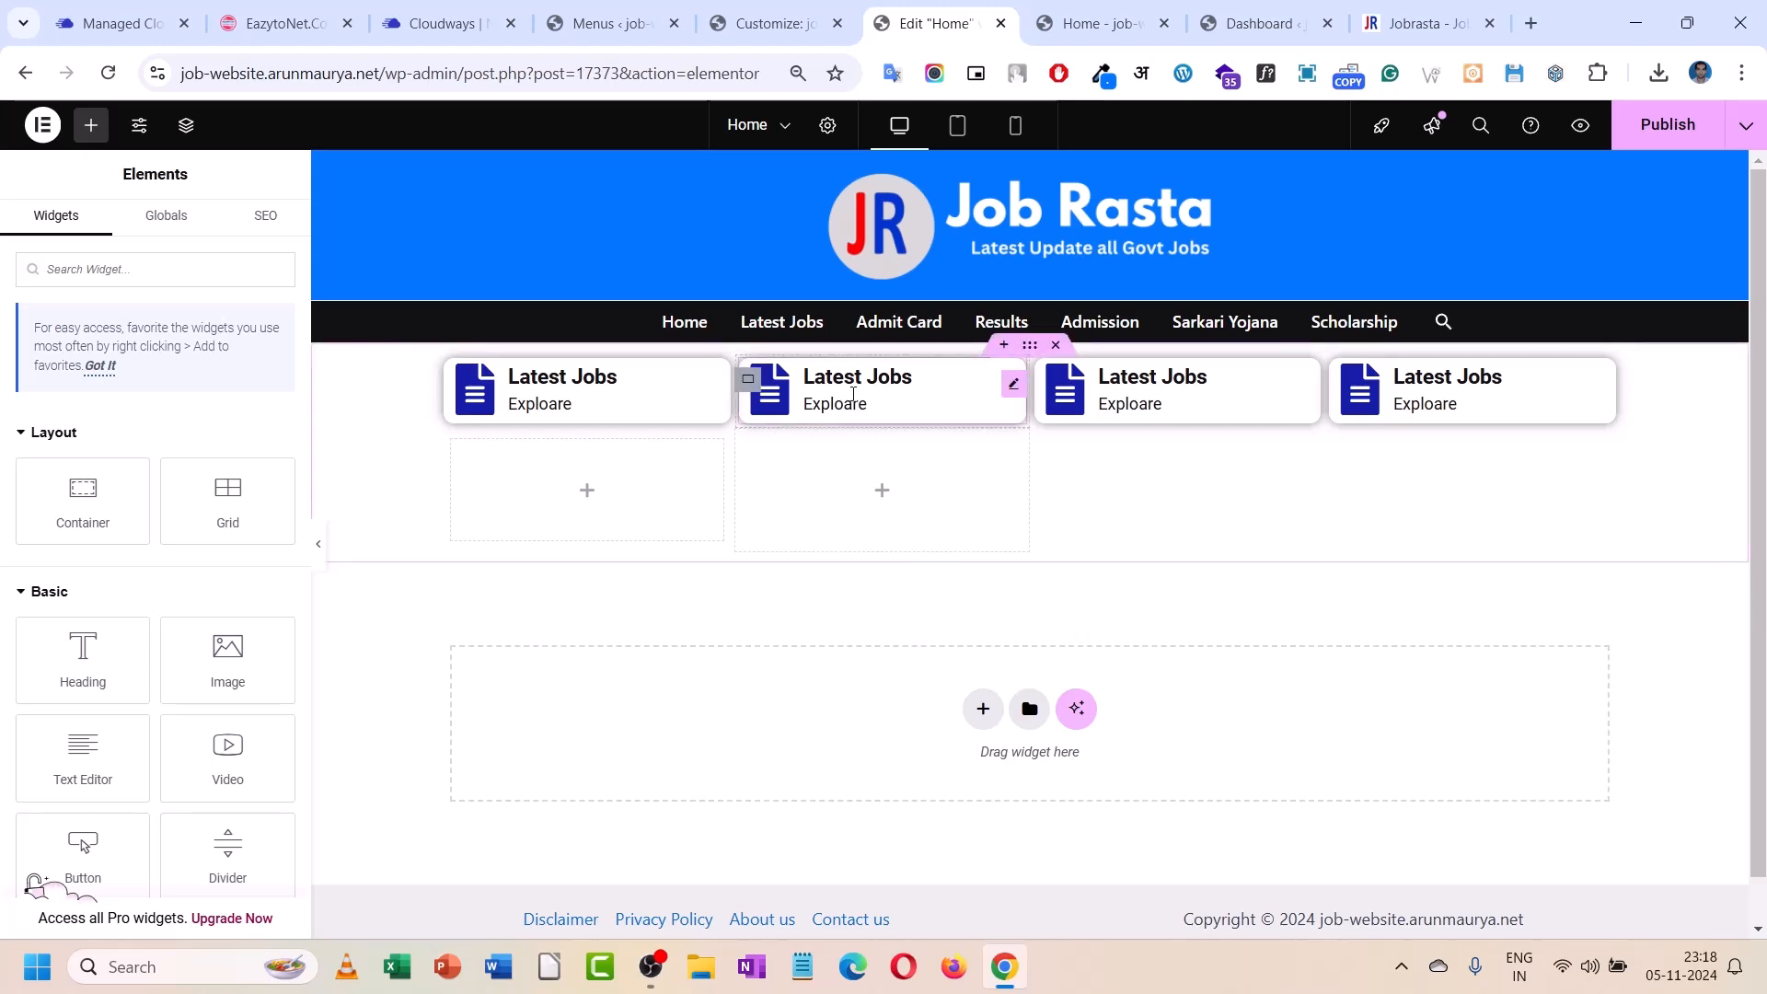
left_click(856, 403)
- Reset the styles of the first and second containers, copying the first container after its reset
right_click(463, 369)
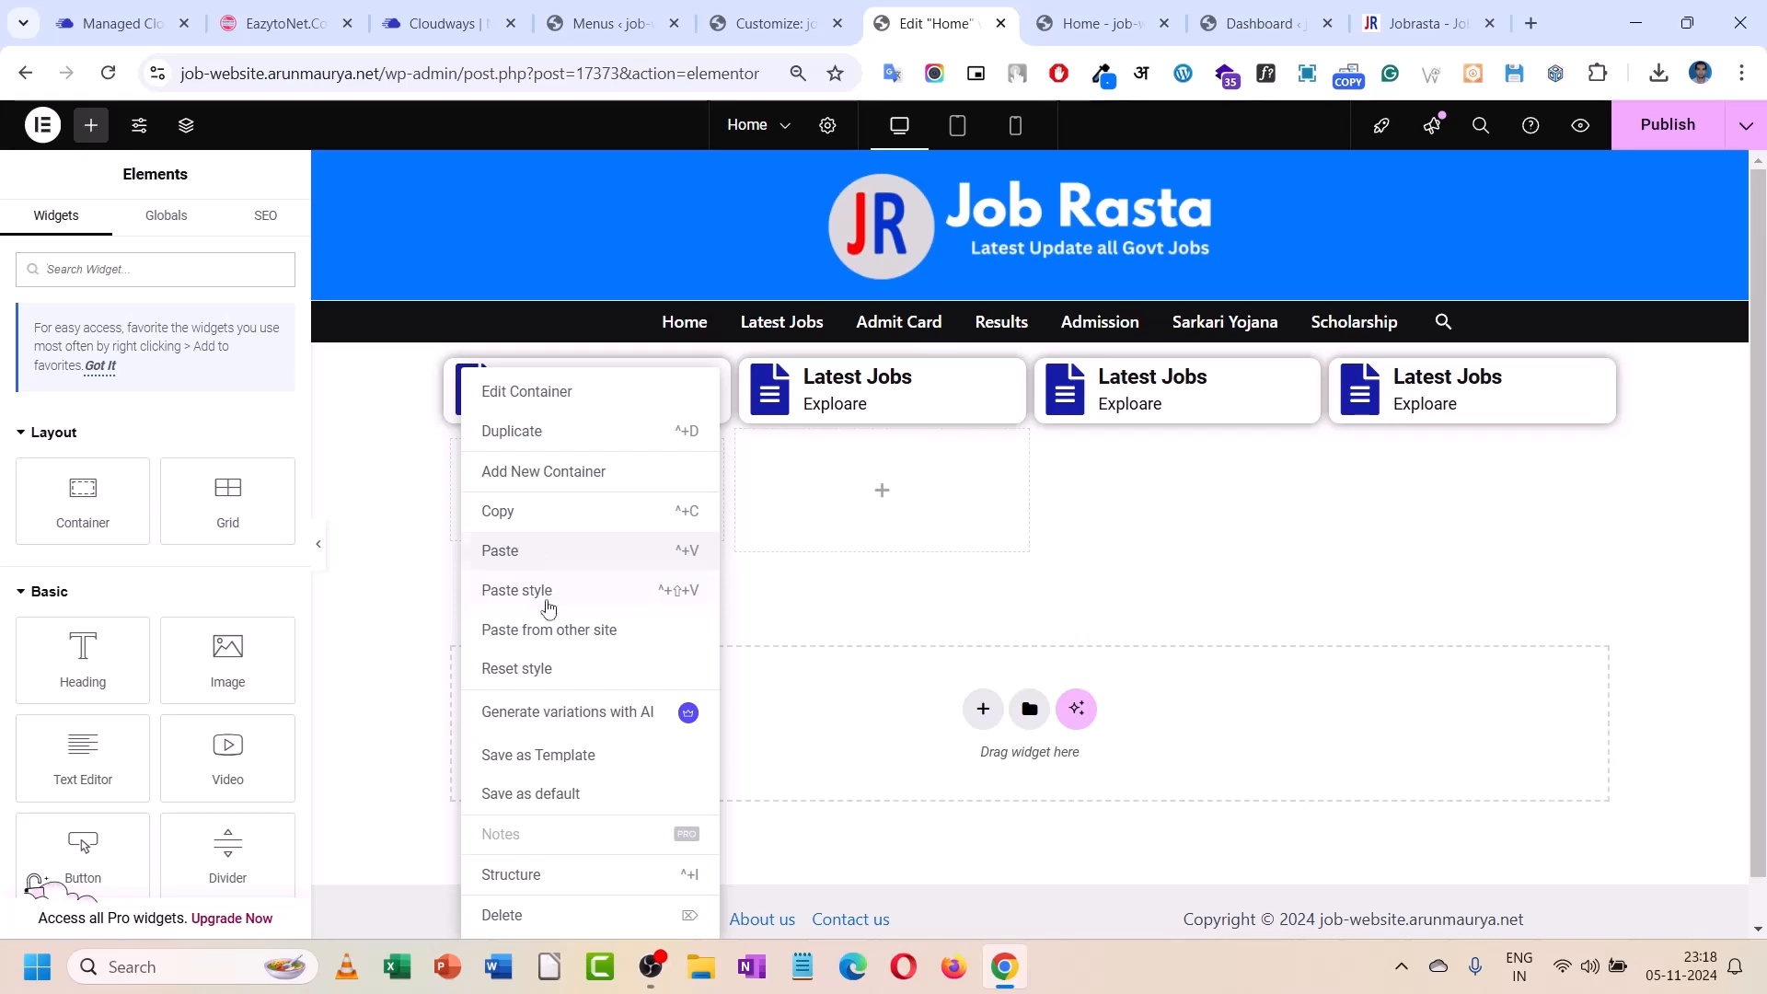
left_click(550, 669)
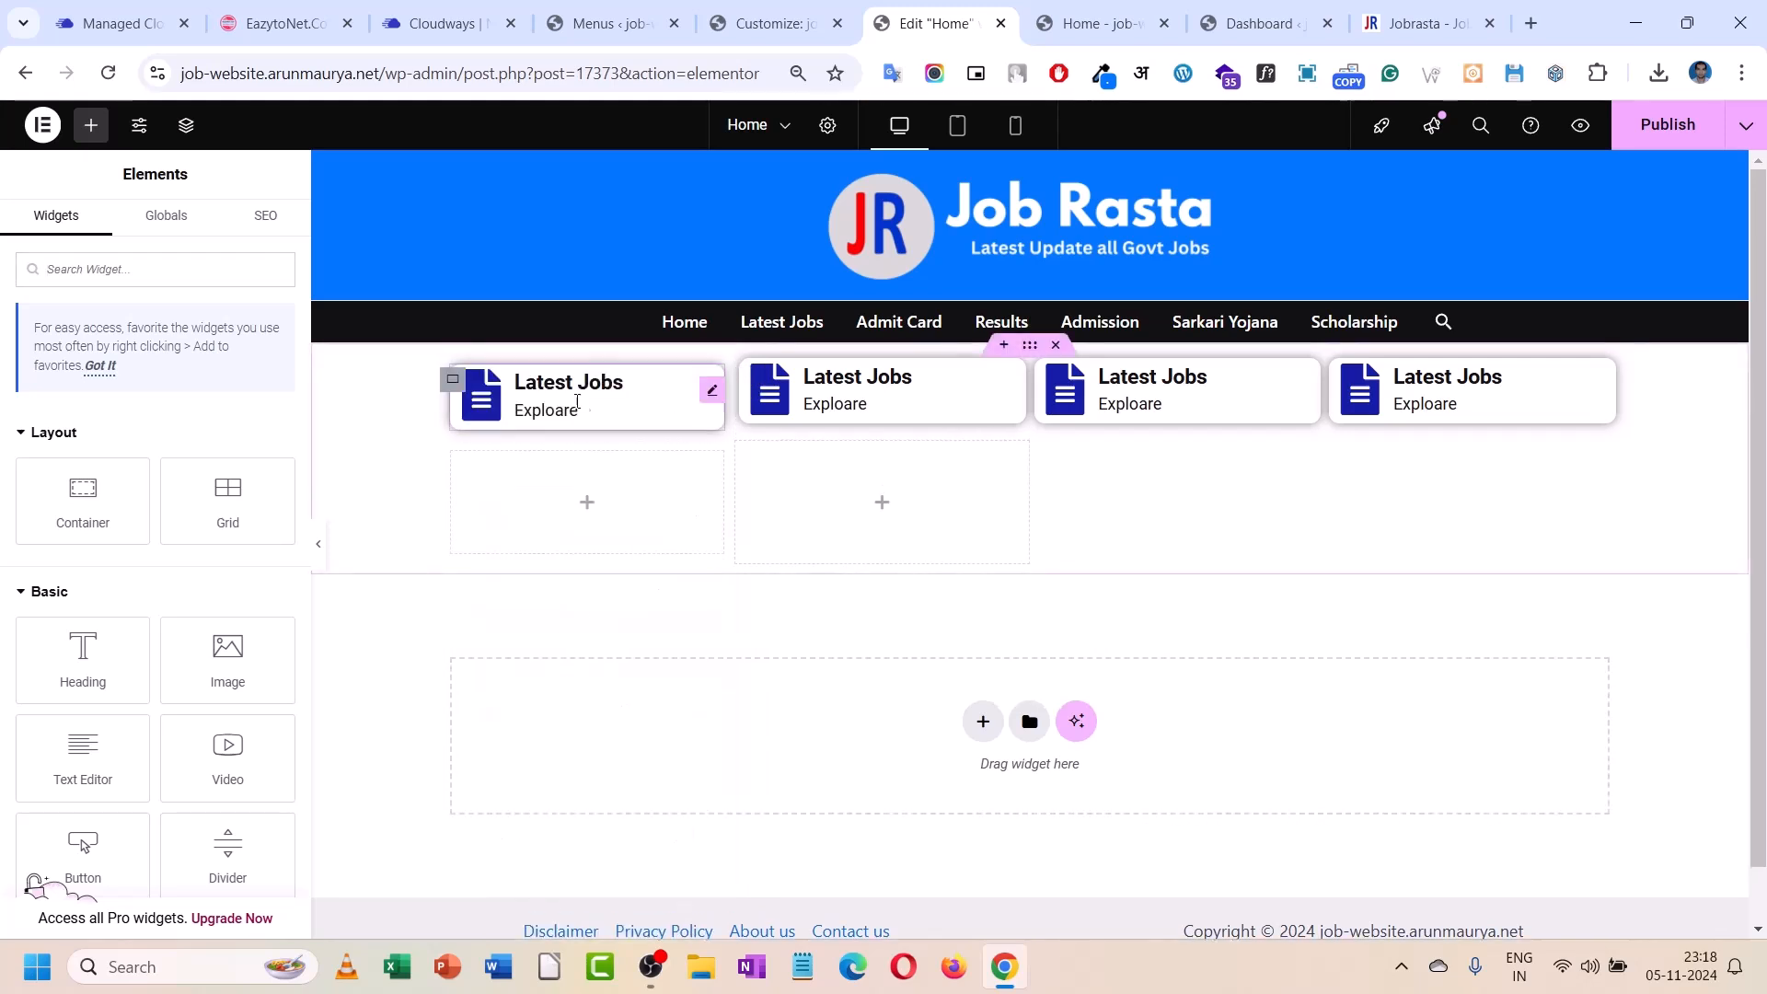
right_click(464, 368)
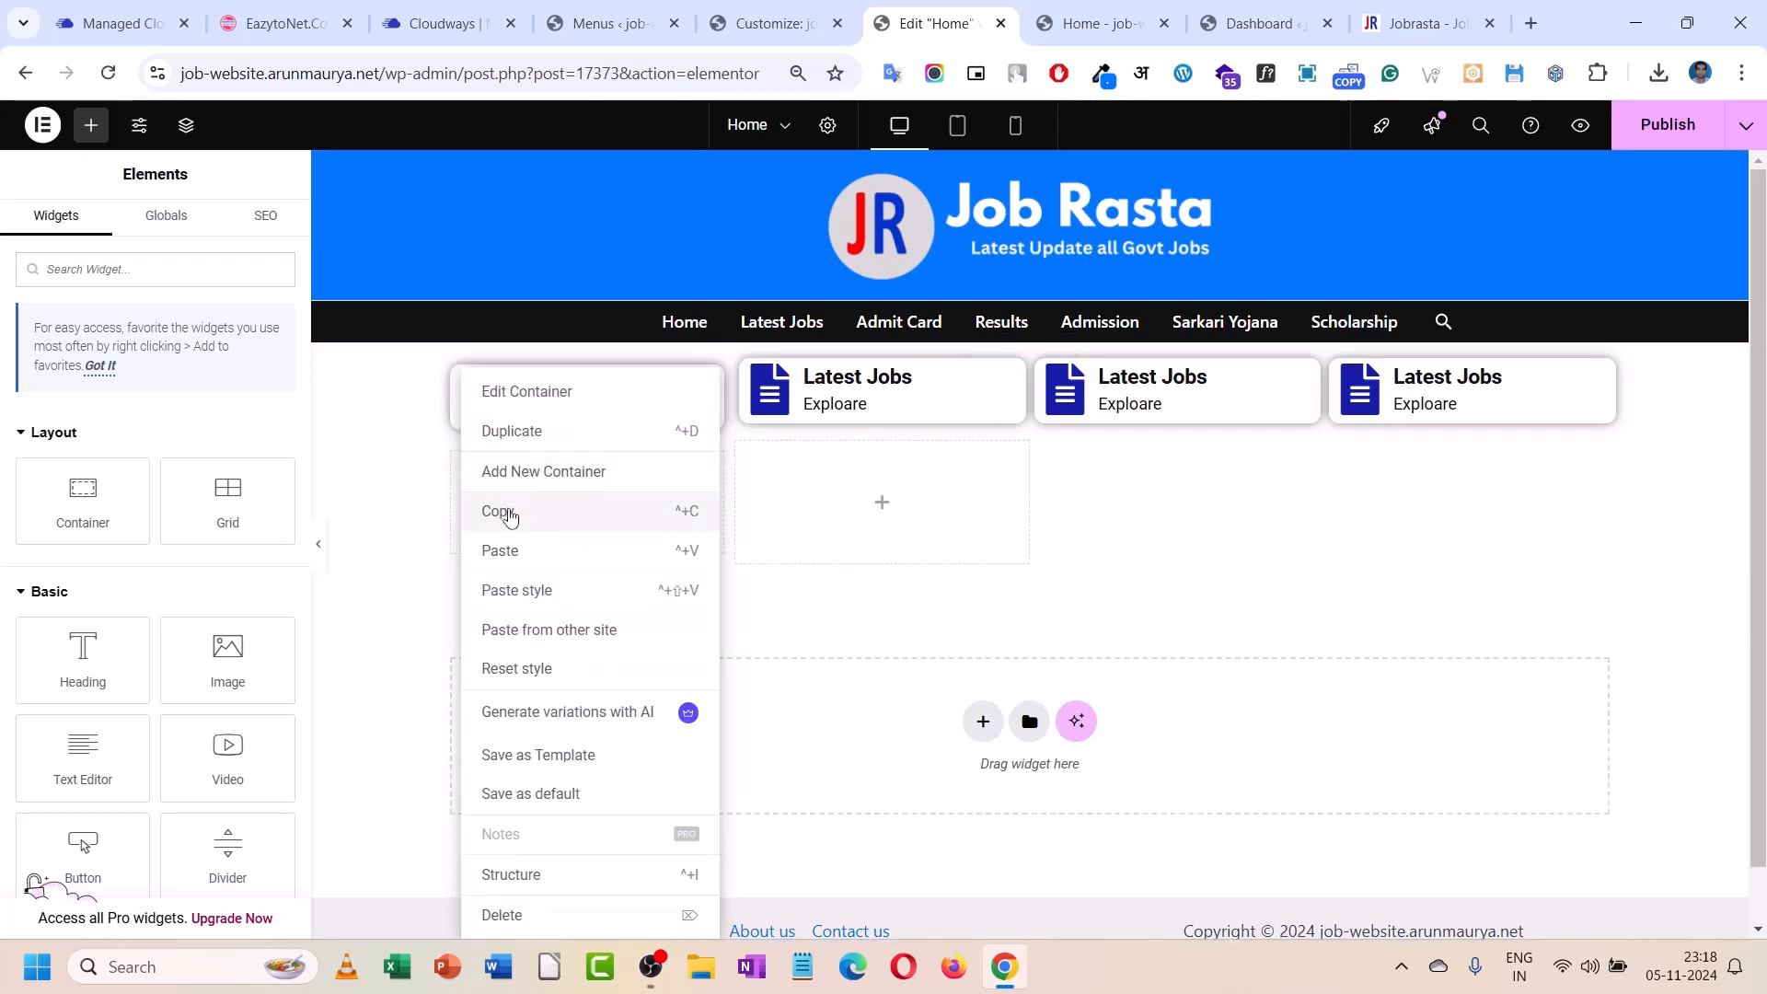
left_click(504, 512)
right_click(750, 385)
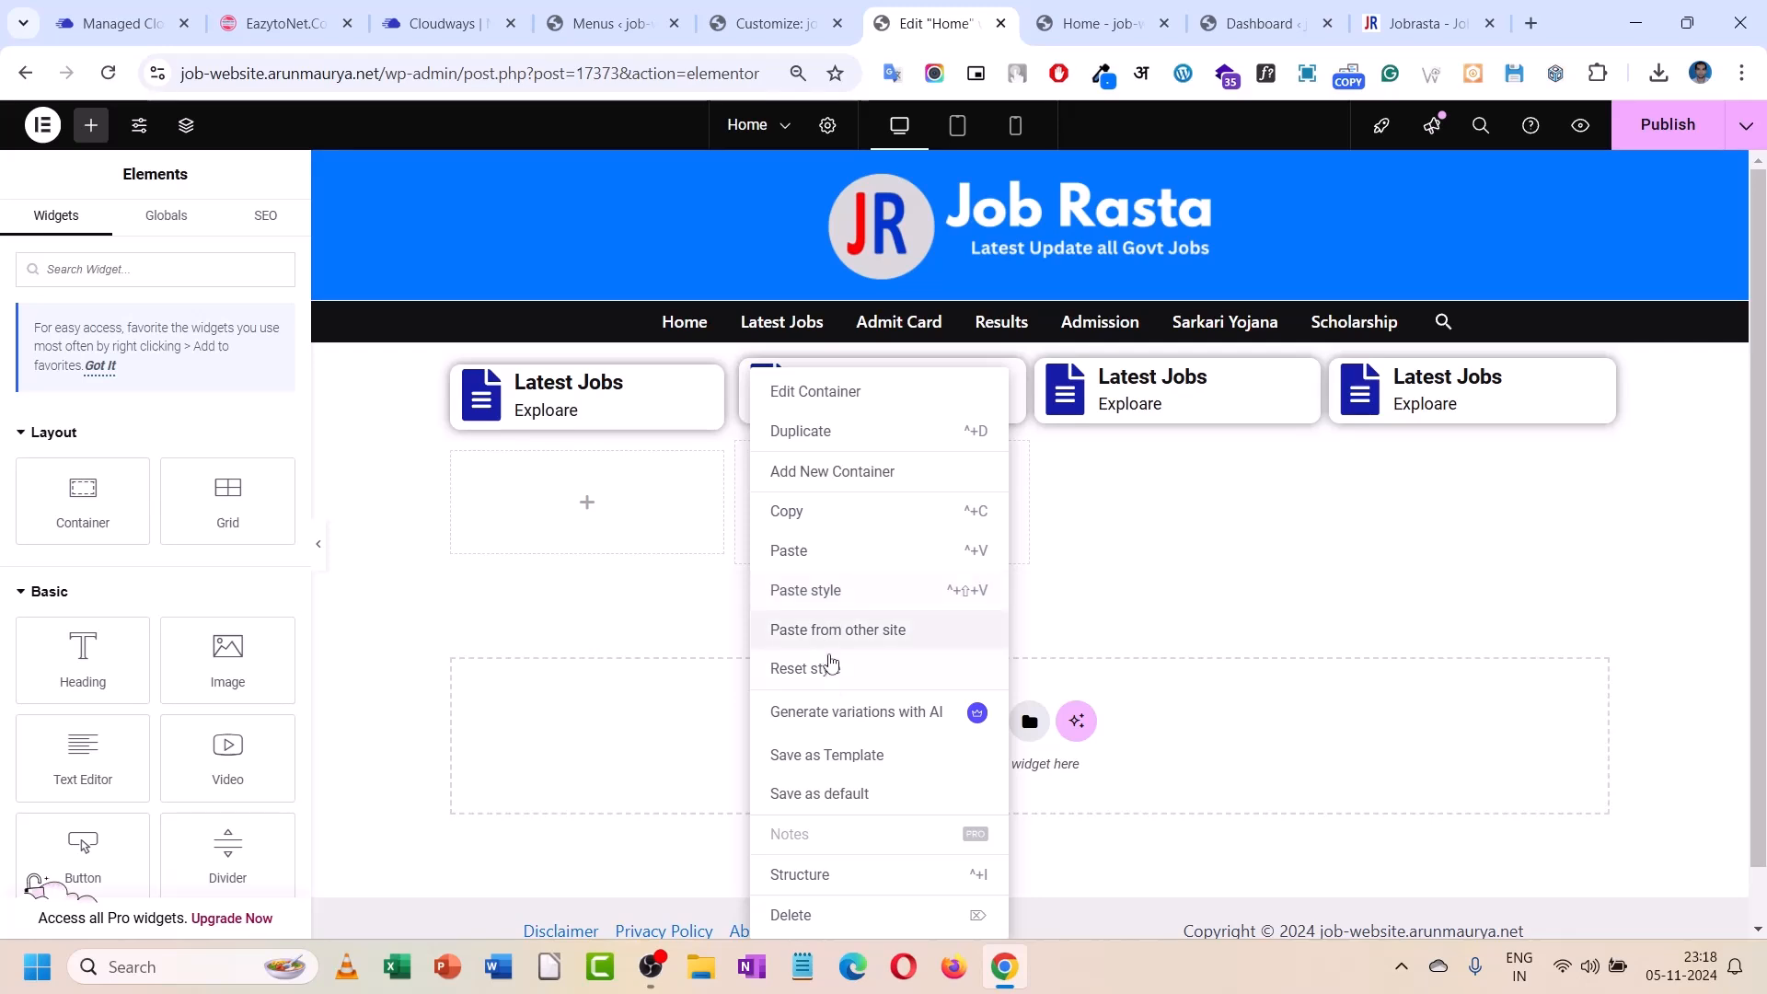
left_click(828, 669)
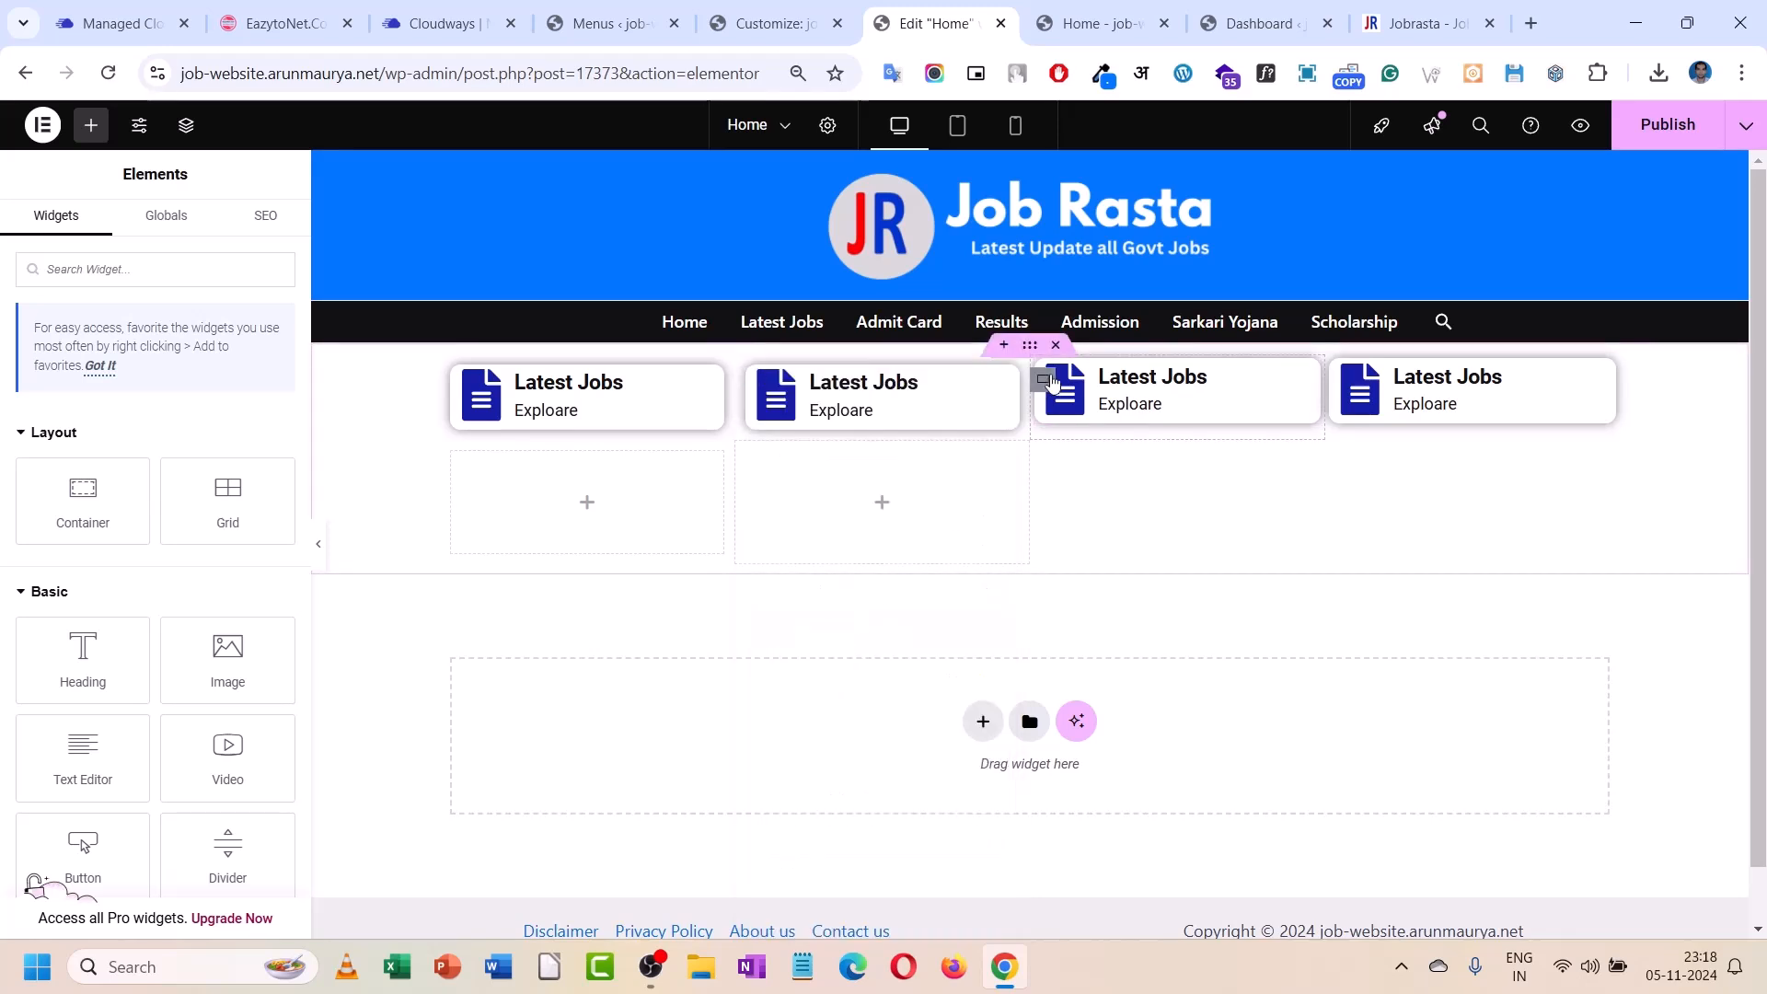
- Paste the copied first container's style onto the third and fourth containers
right_click(1049, 377)
left_click(1126, 589)
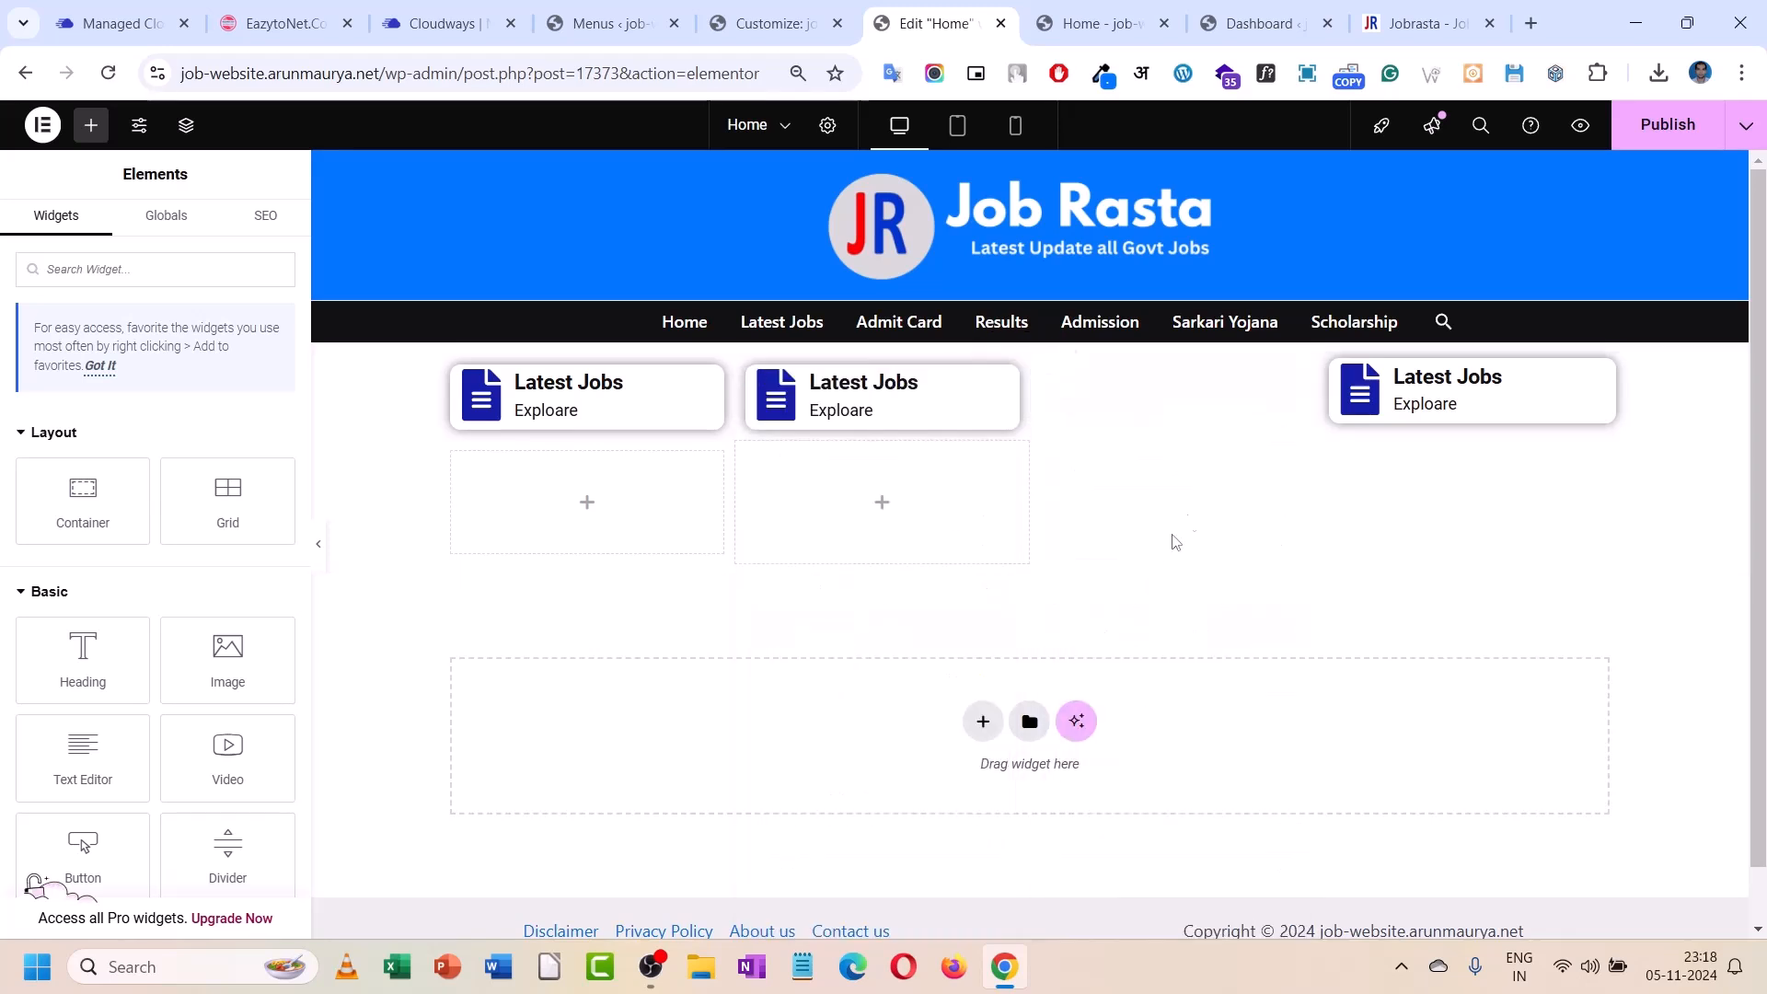
right_click(1340, 375)
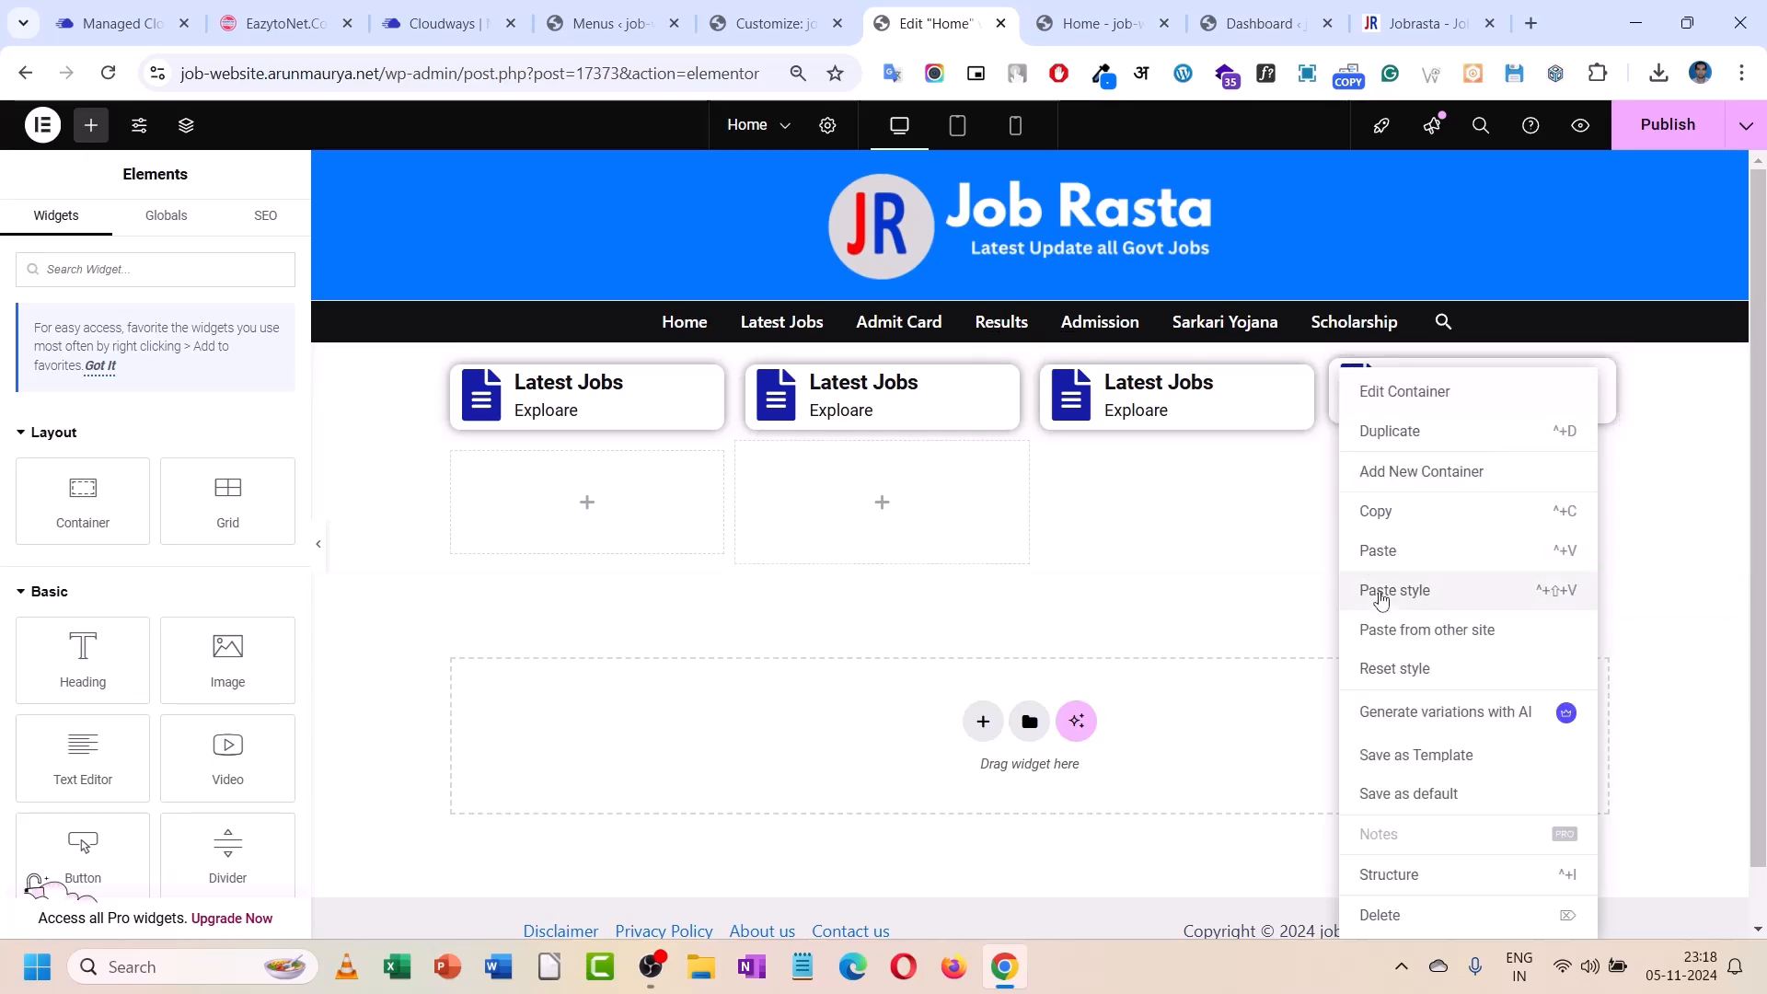
left_click(1377, 589)
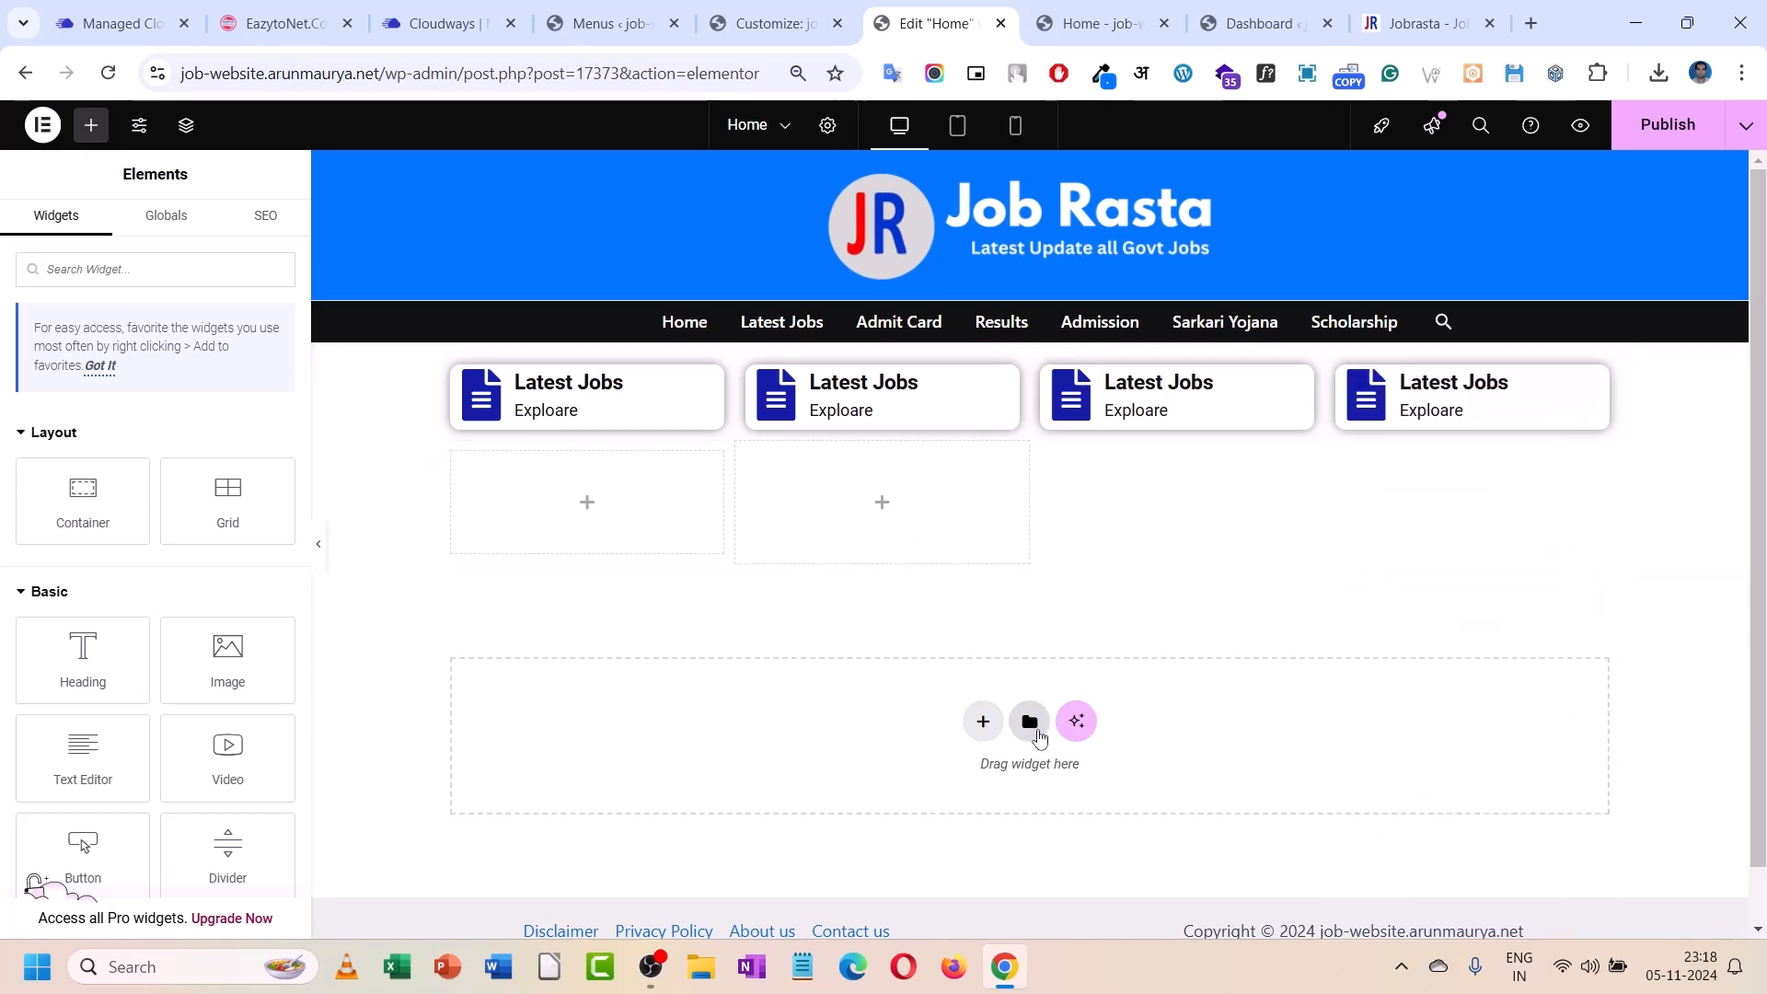
- Open the layout choice for a new container, check EazytoNet's category boxes for reference, and return to the Home page editor
left_click(982, 722)
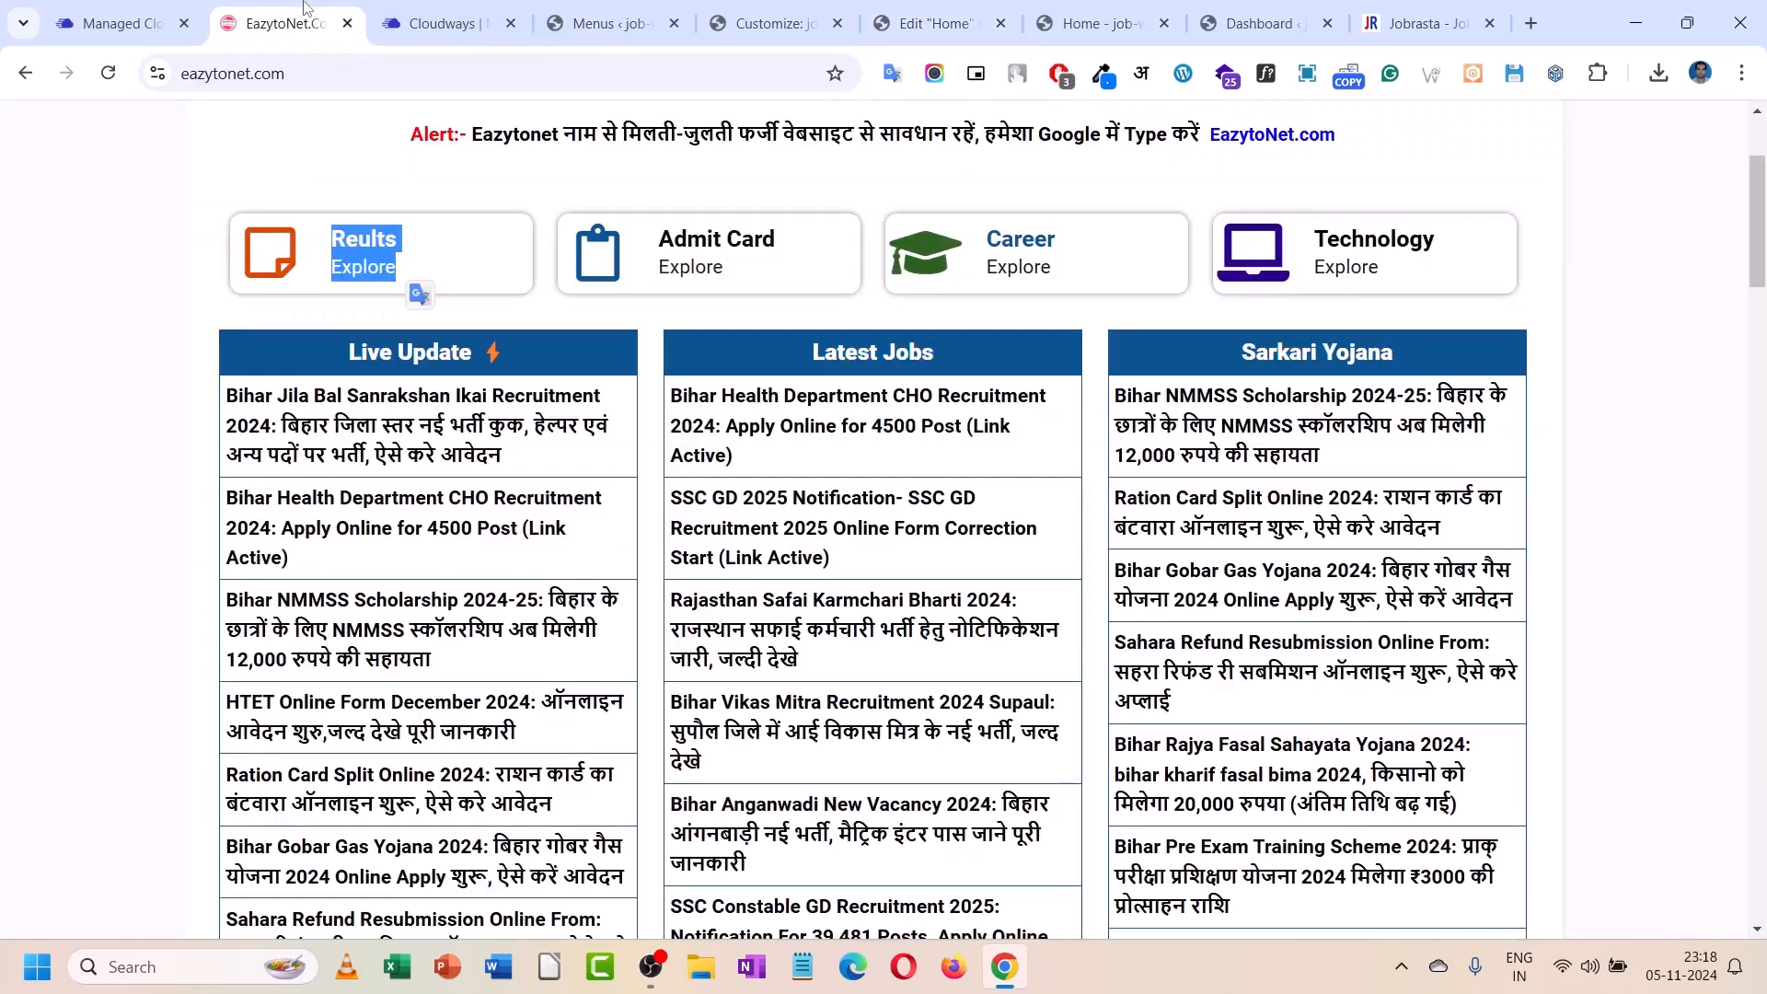
left_click(285, 23)
left_click(418, 11)
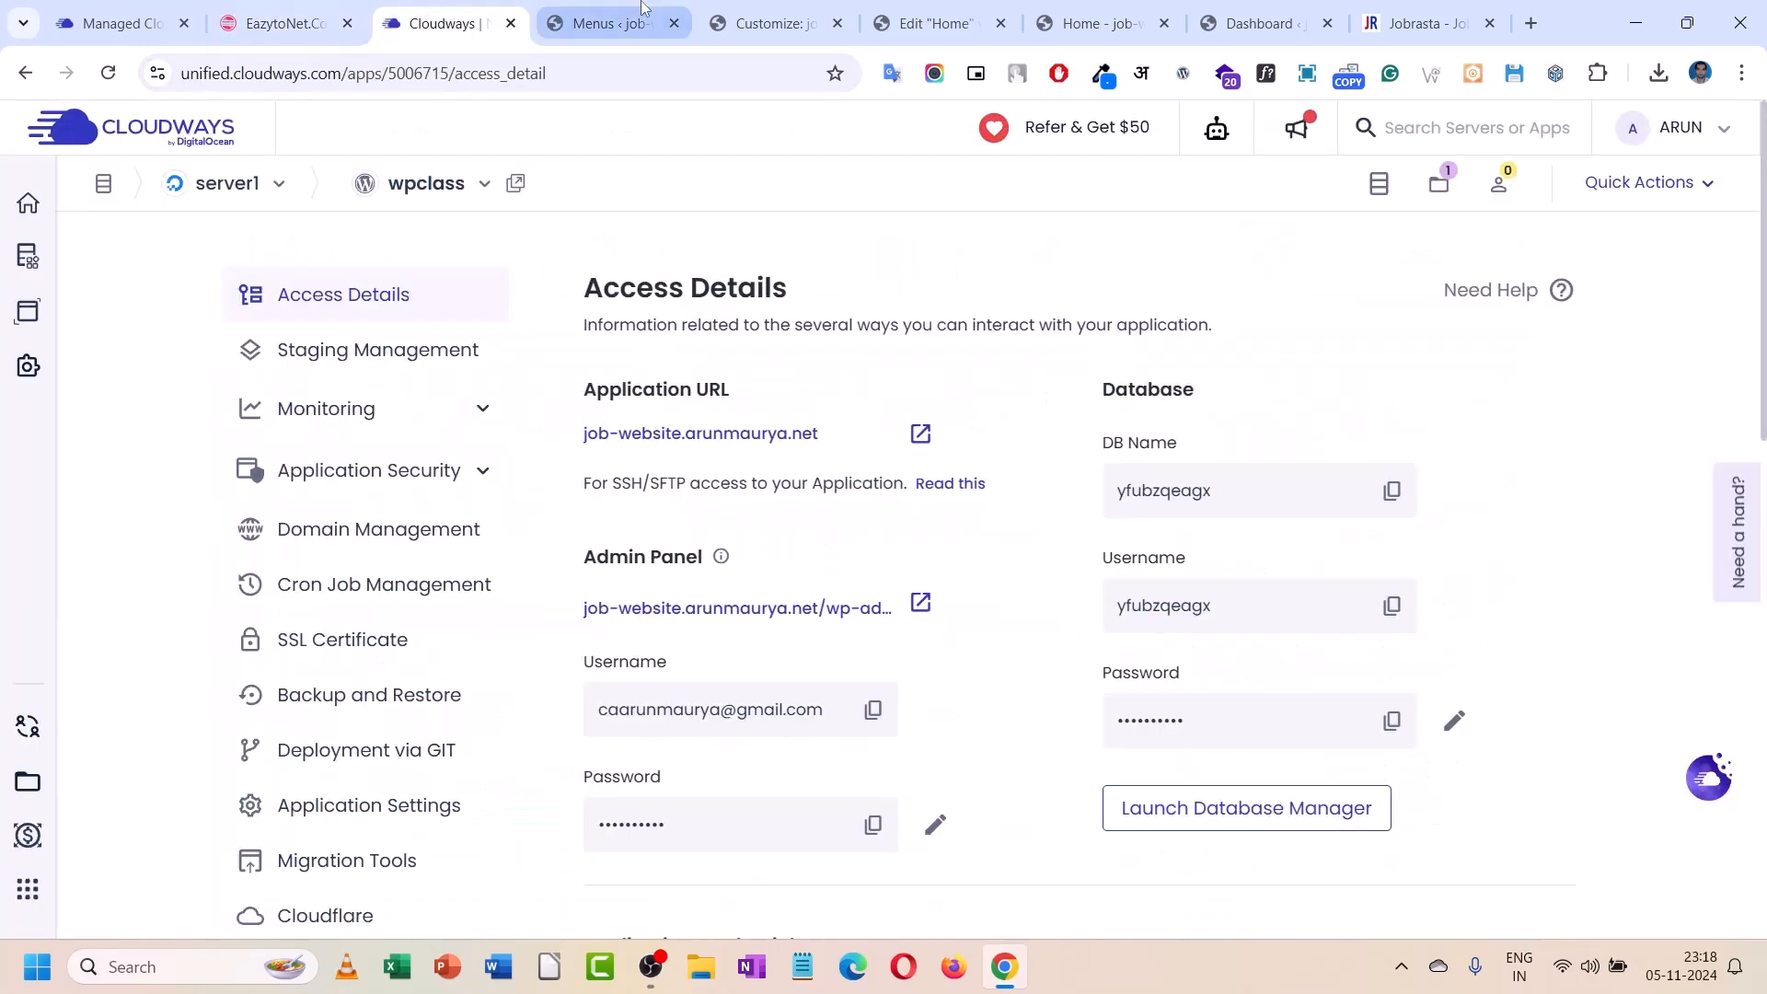
left_click(634, 13)
left_click(800, 13)
left_click(980, 9)
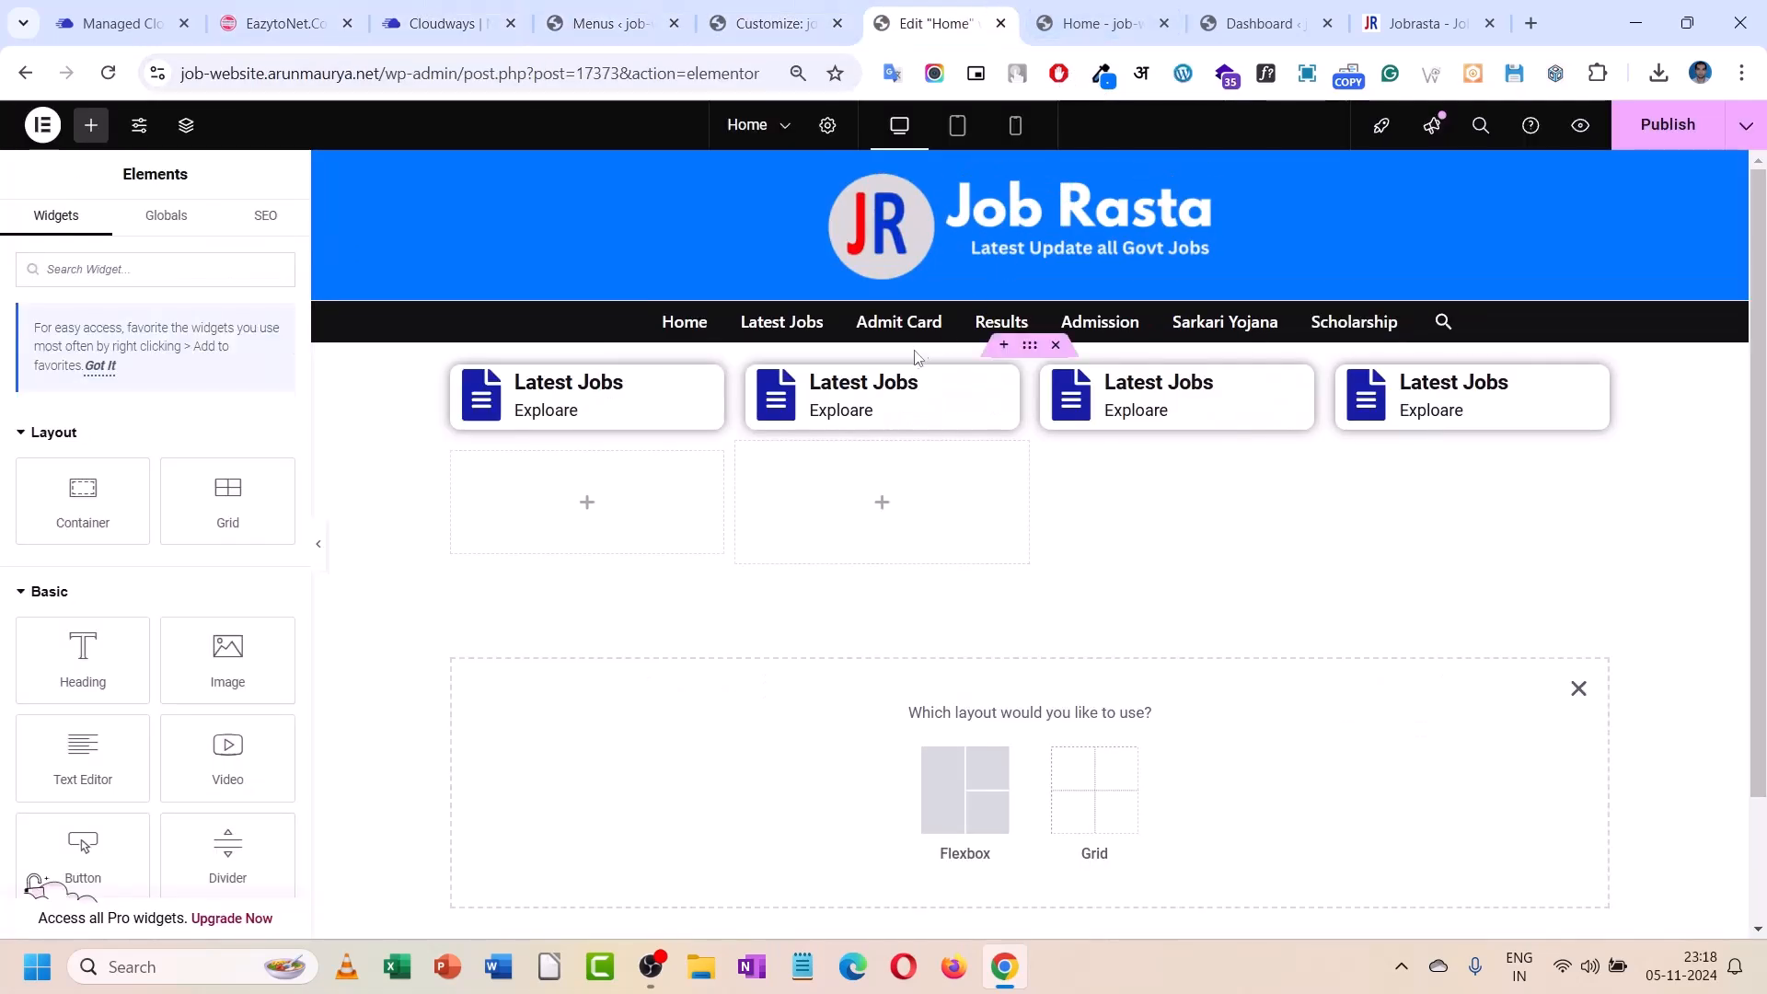
- Open the icon library for the second icon box and search it for "note", clearing the filter after viewing
left_click(851, 381)
left_click(95, 419)
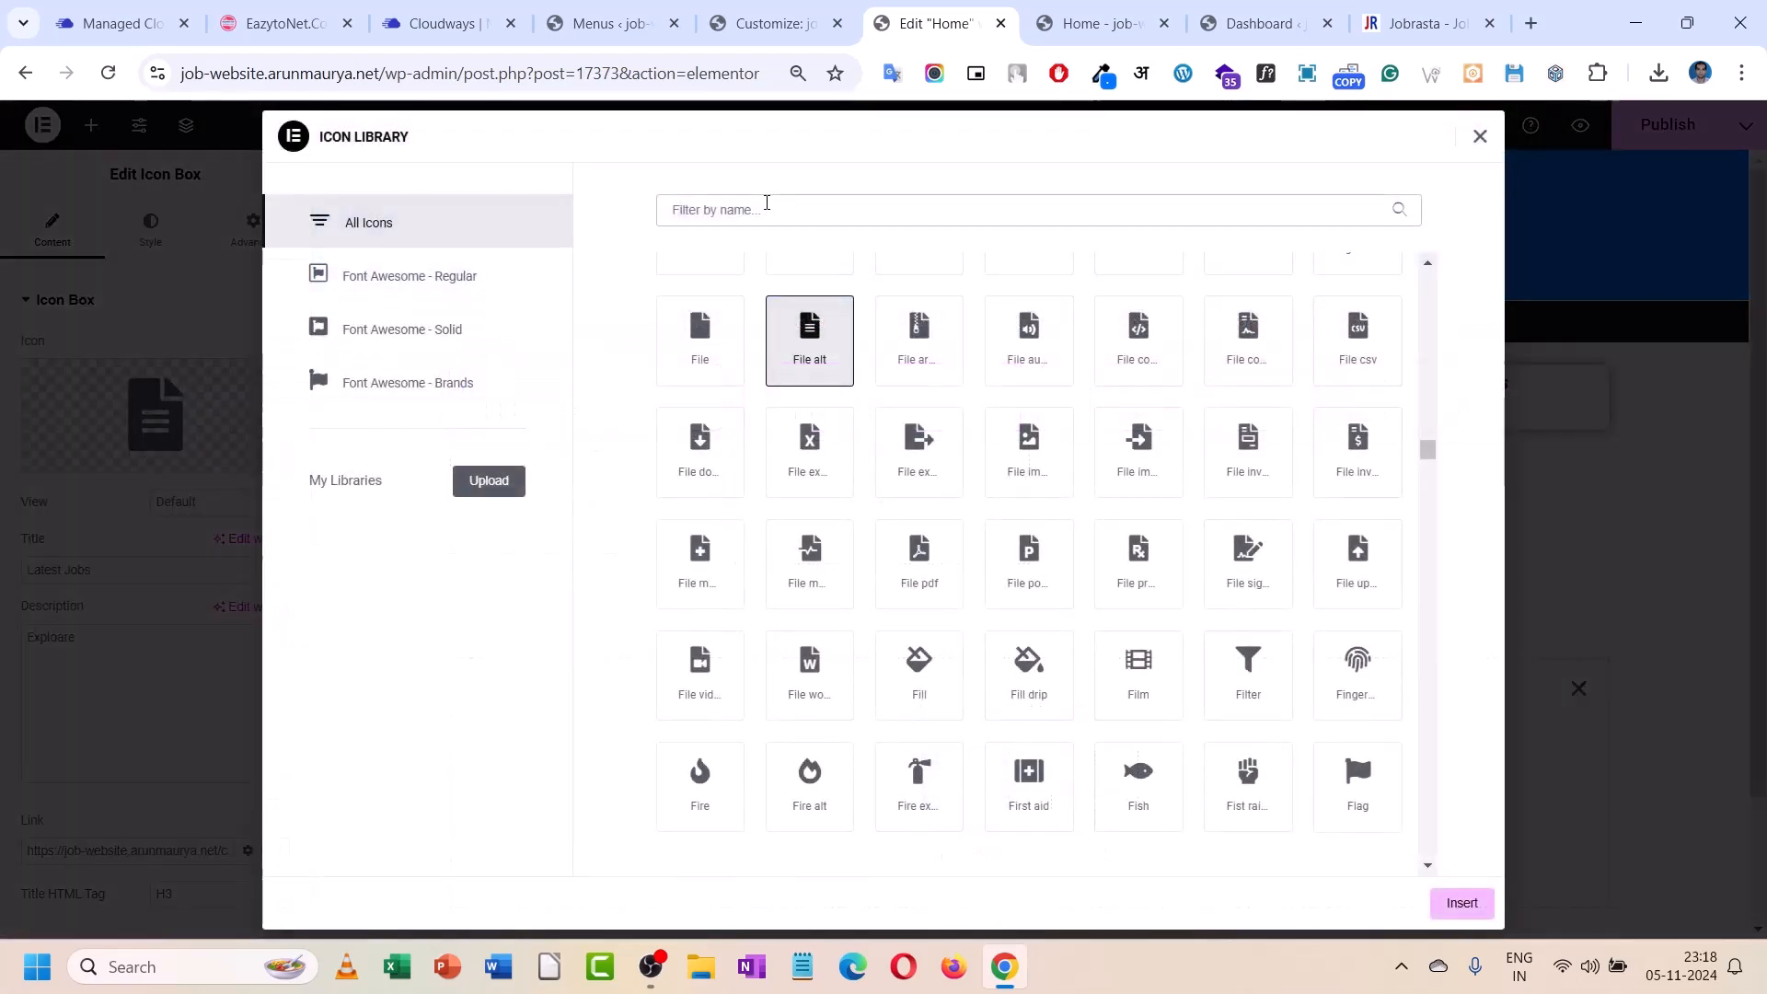
left_click(766, 205)
type("note")
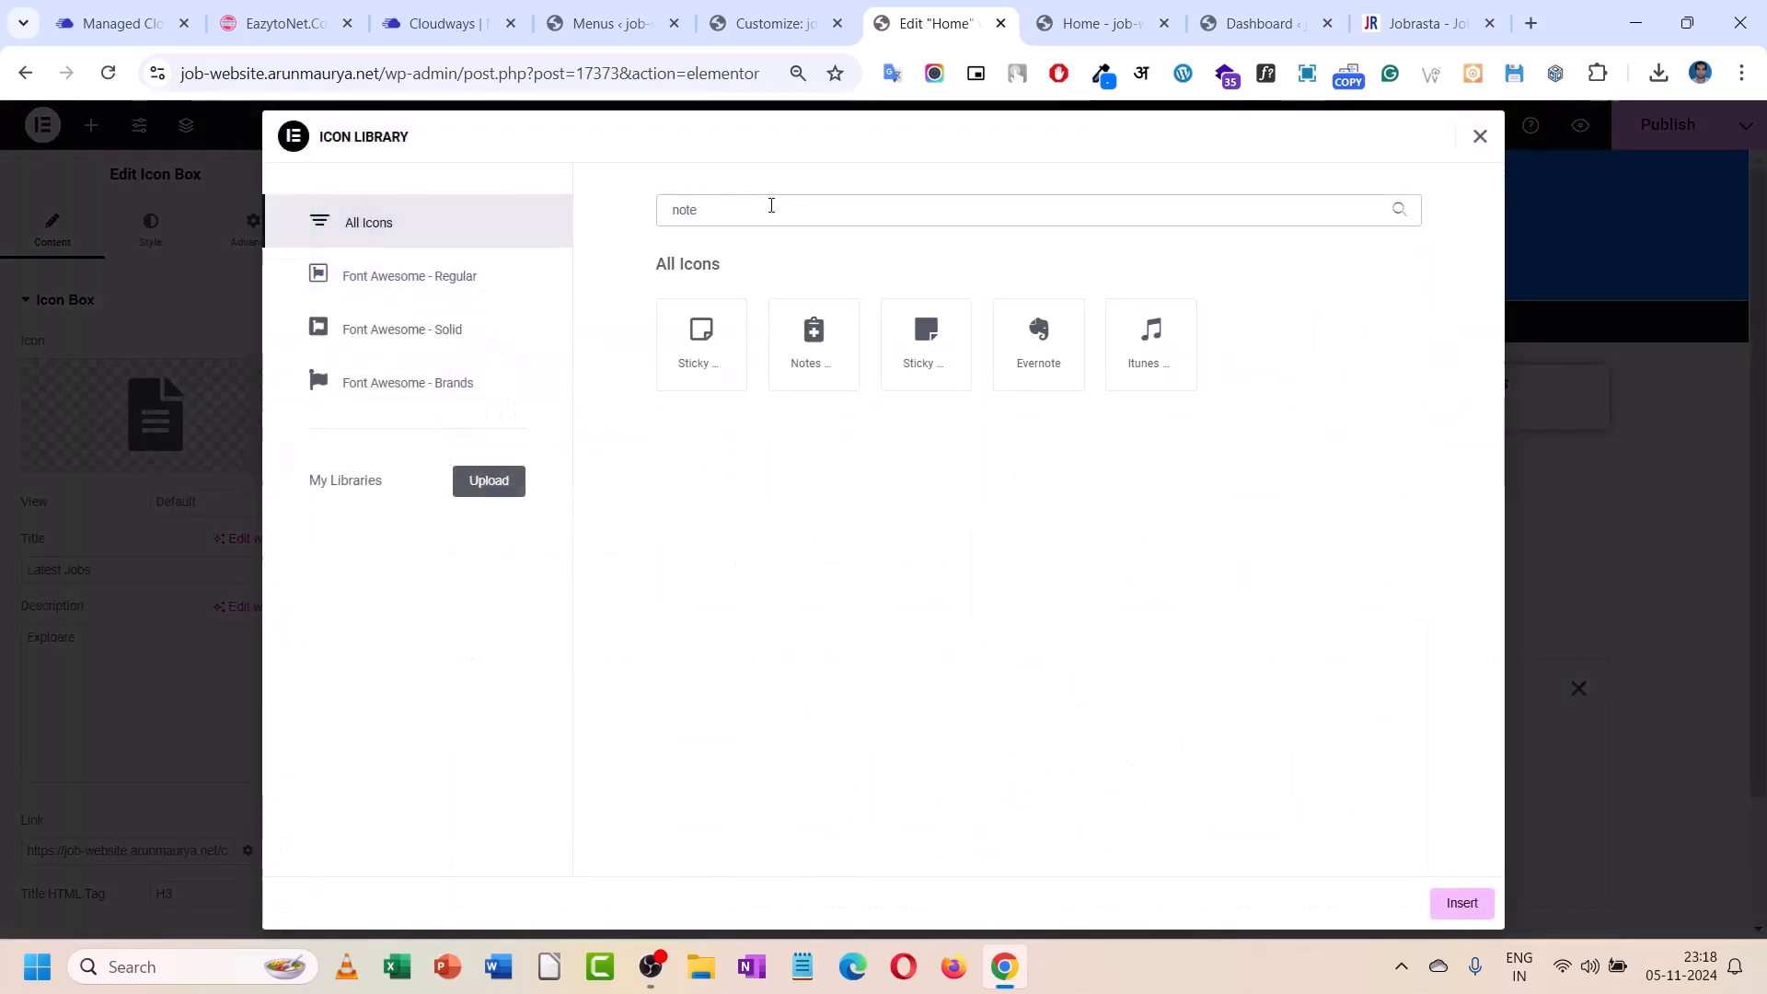
key("BackSpace")
key("BackSpace")
key("BackSpace")
key("BackSpace")
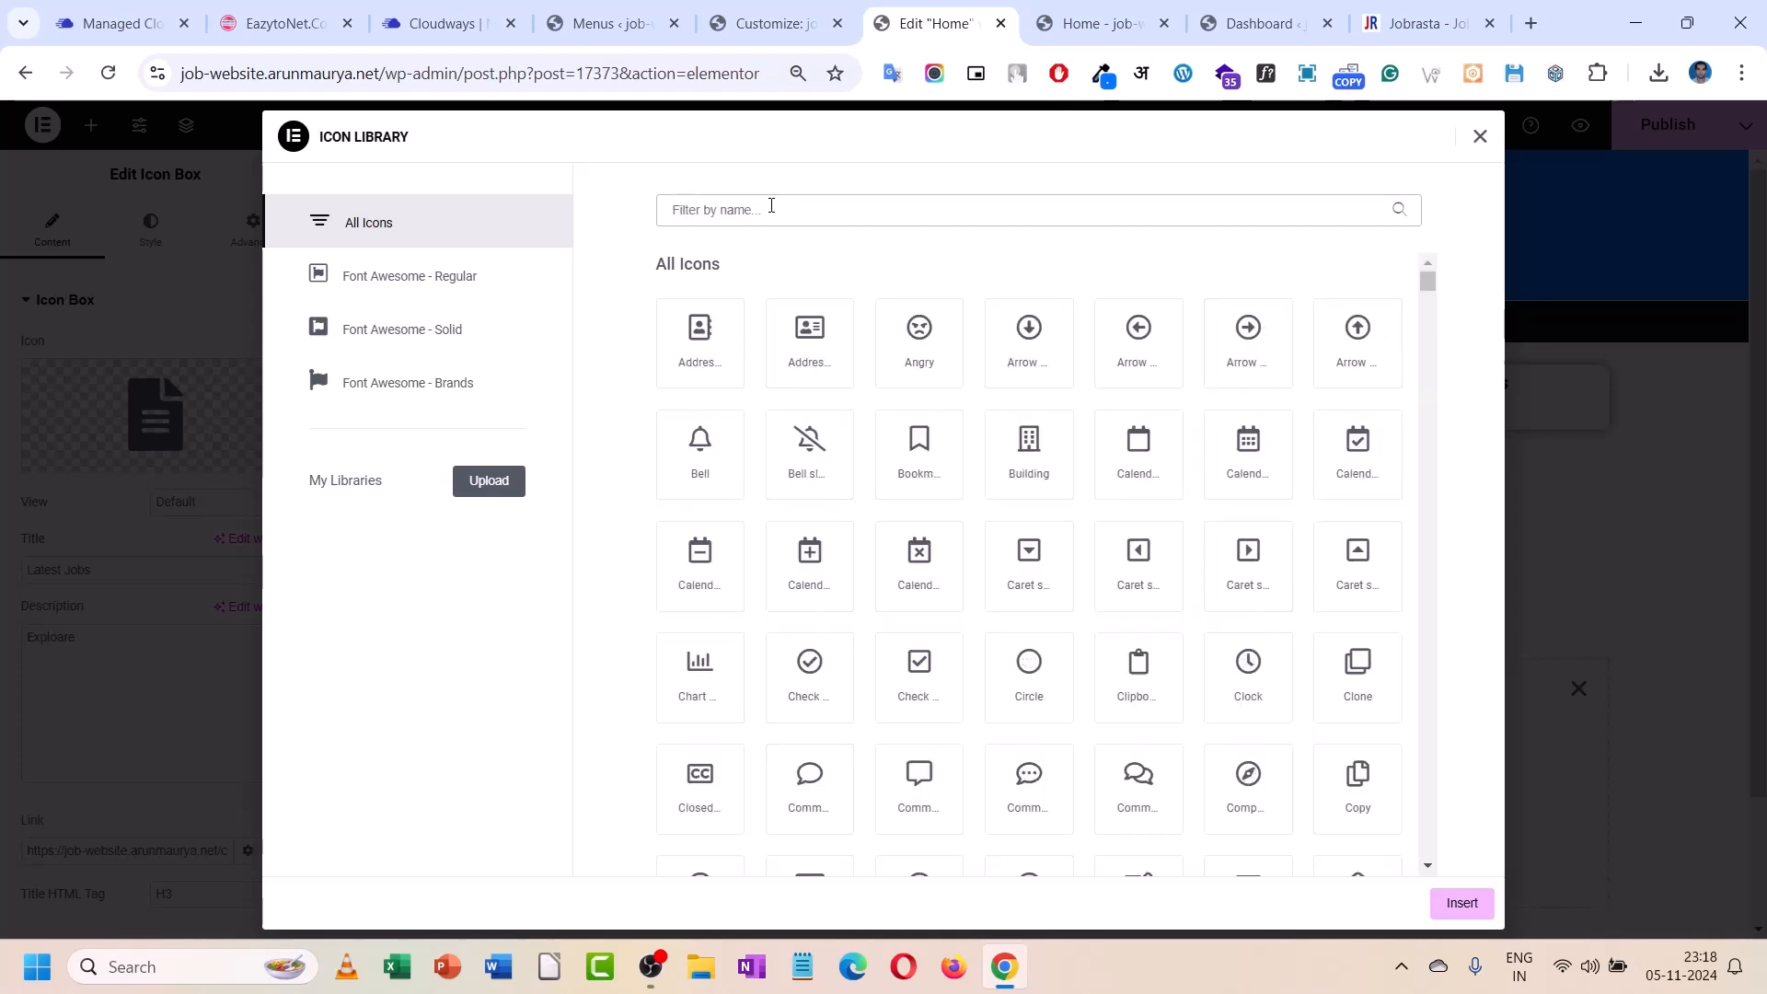
- Search the icon library for "pen" and "icon" to find a suitable icon for the second box
type("pen")
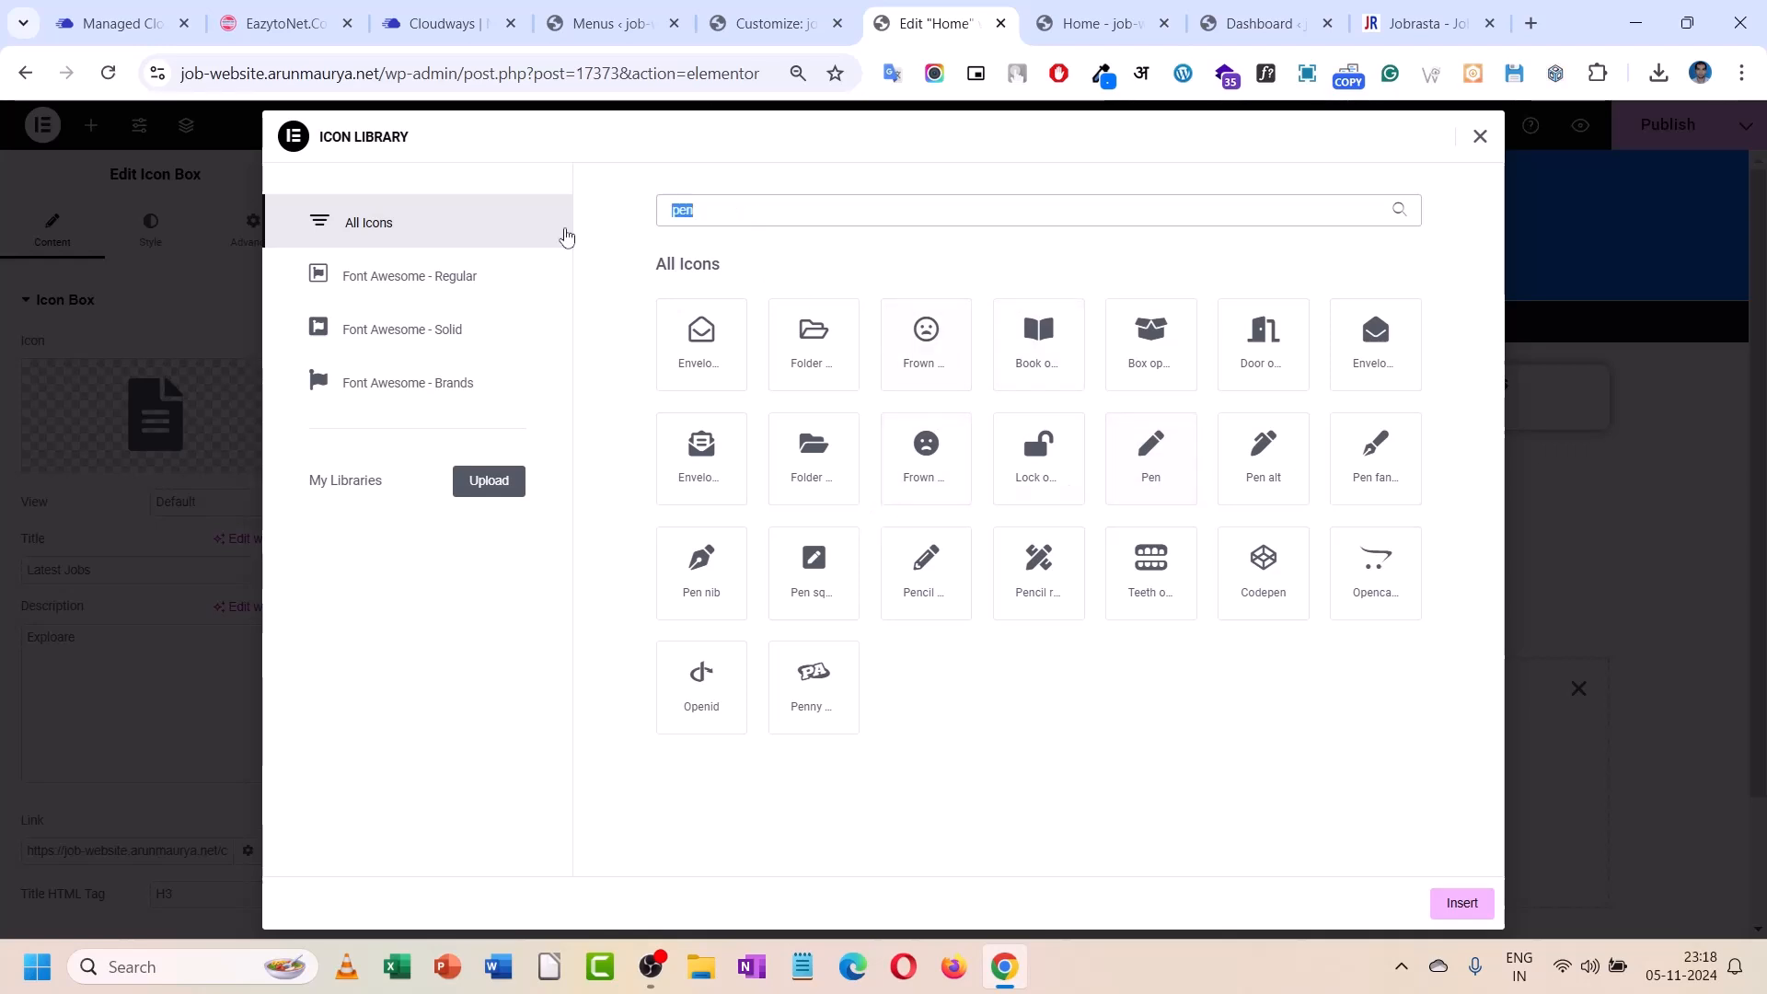
type("icon")
key("BackSpace")
key("BackSpace")
key("BackSpace")
key("BackSpace")
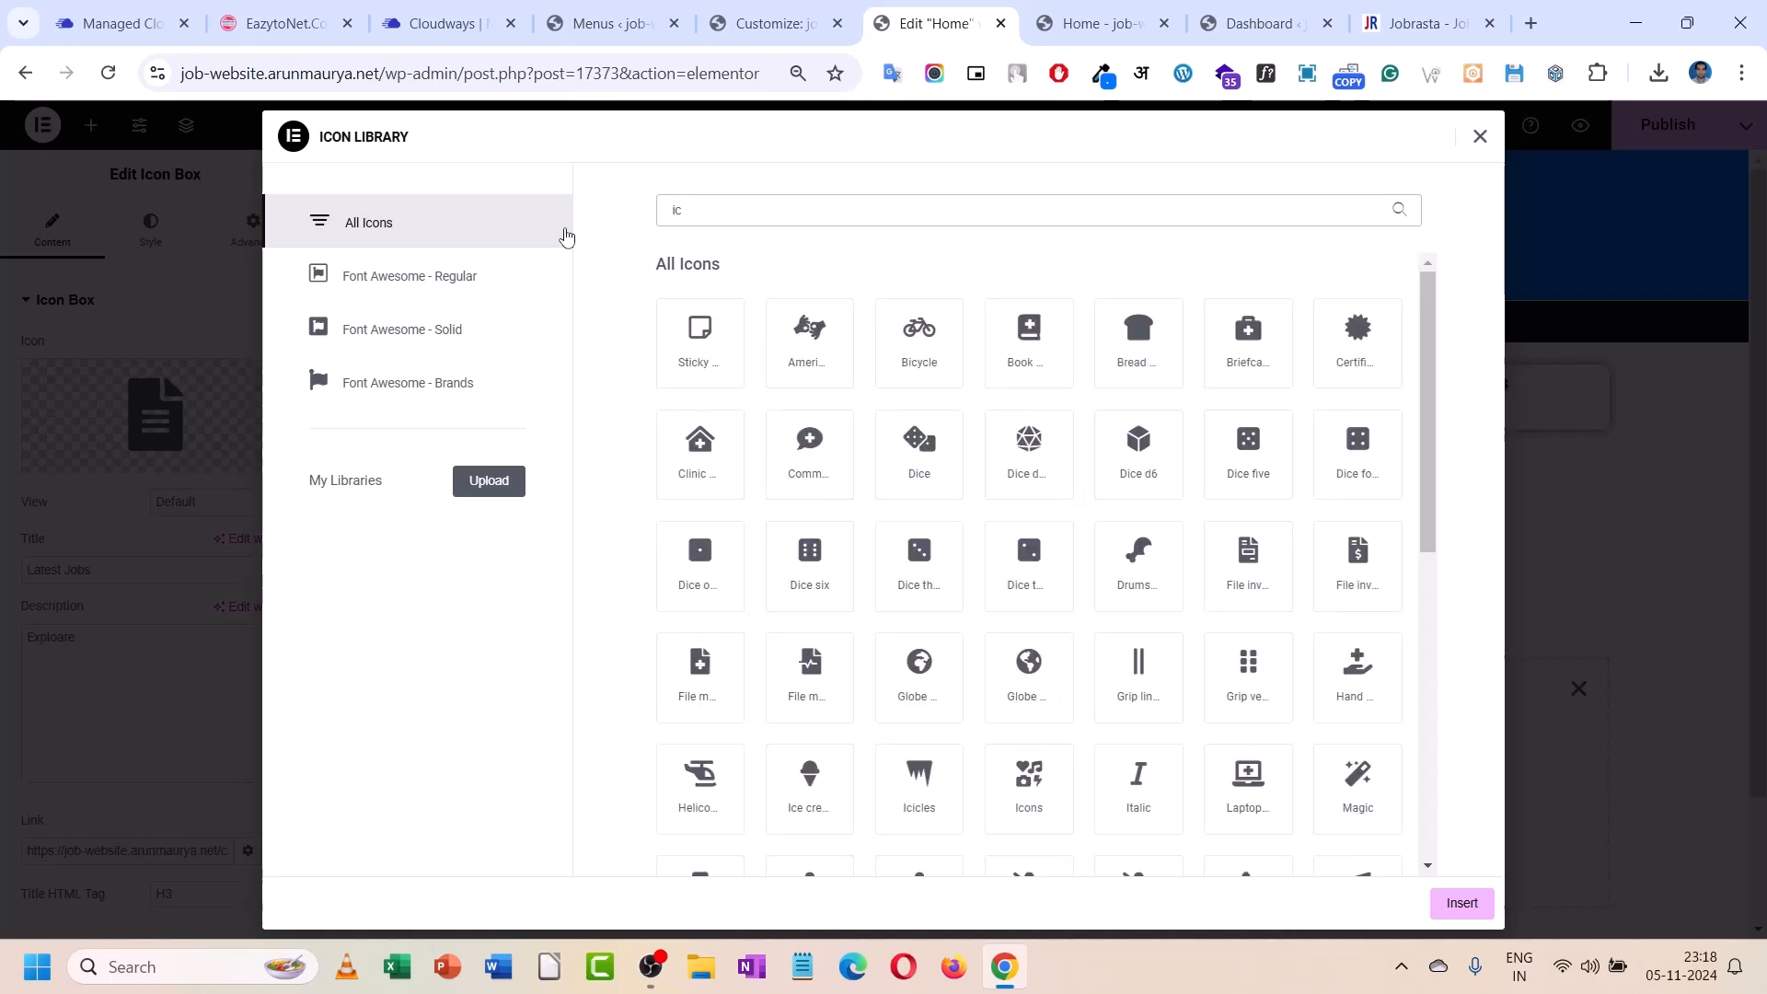
type("a")
key("BackSpace")
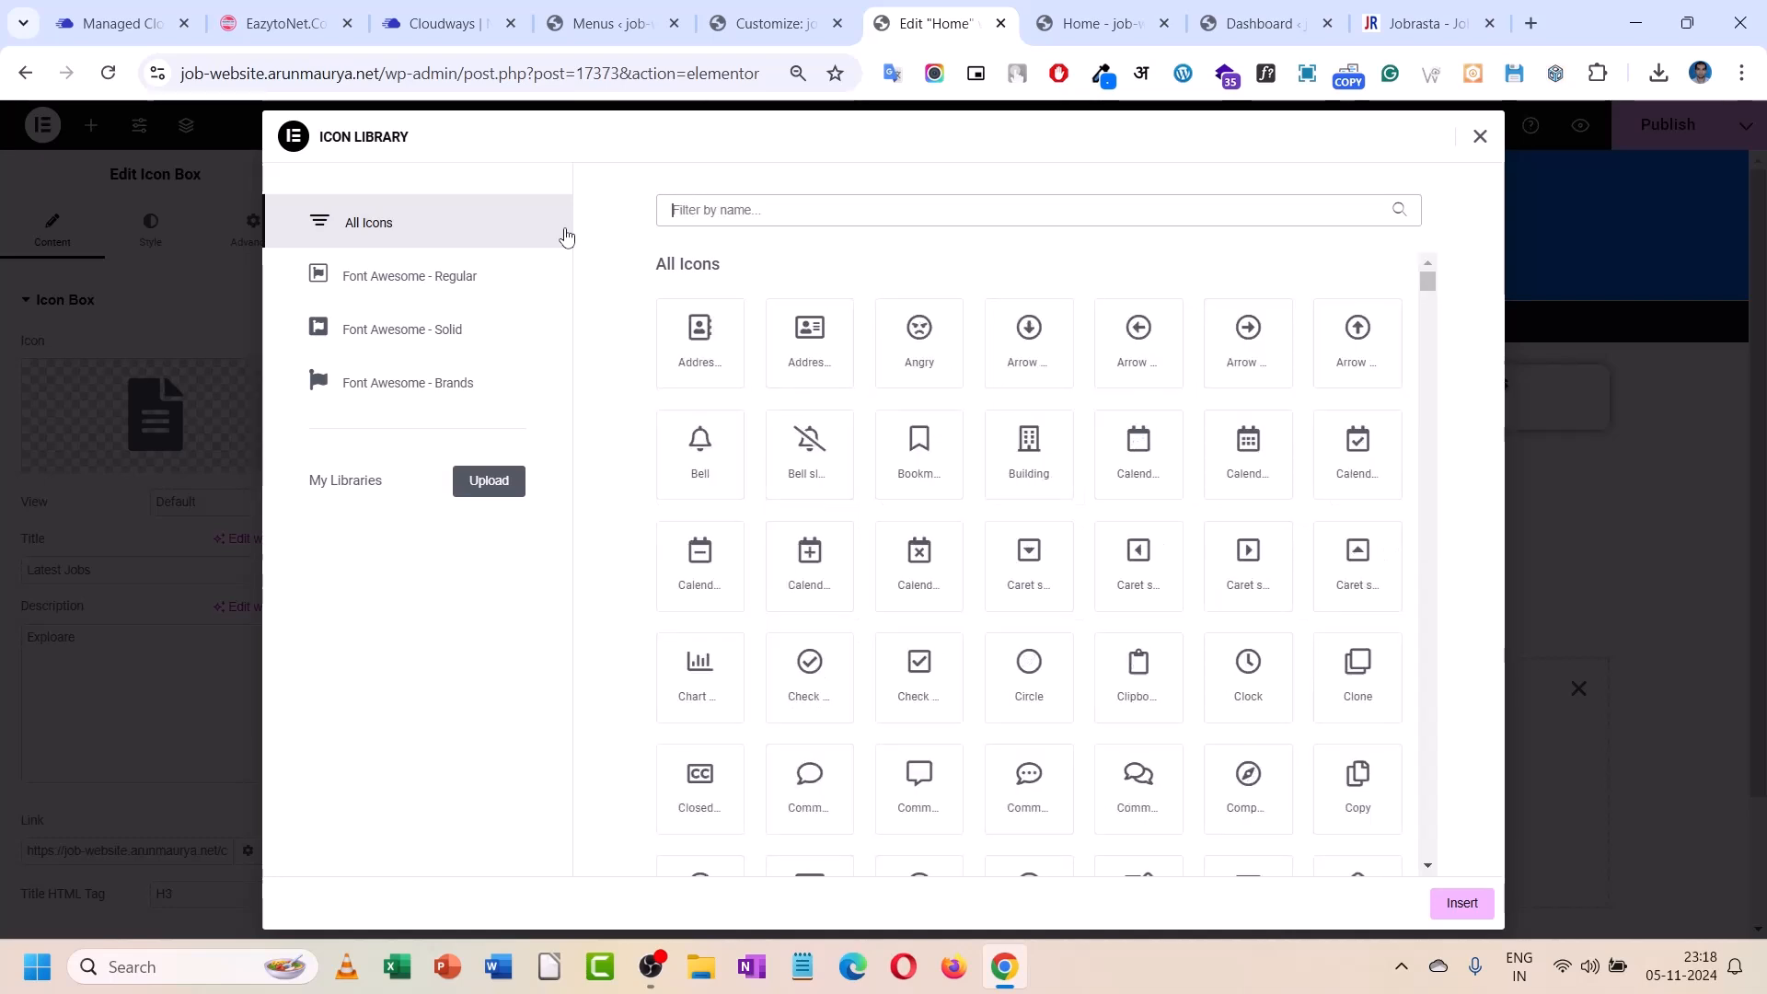
- Search the icon library for "ide" and clear the name filter
type("l")
type("de")
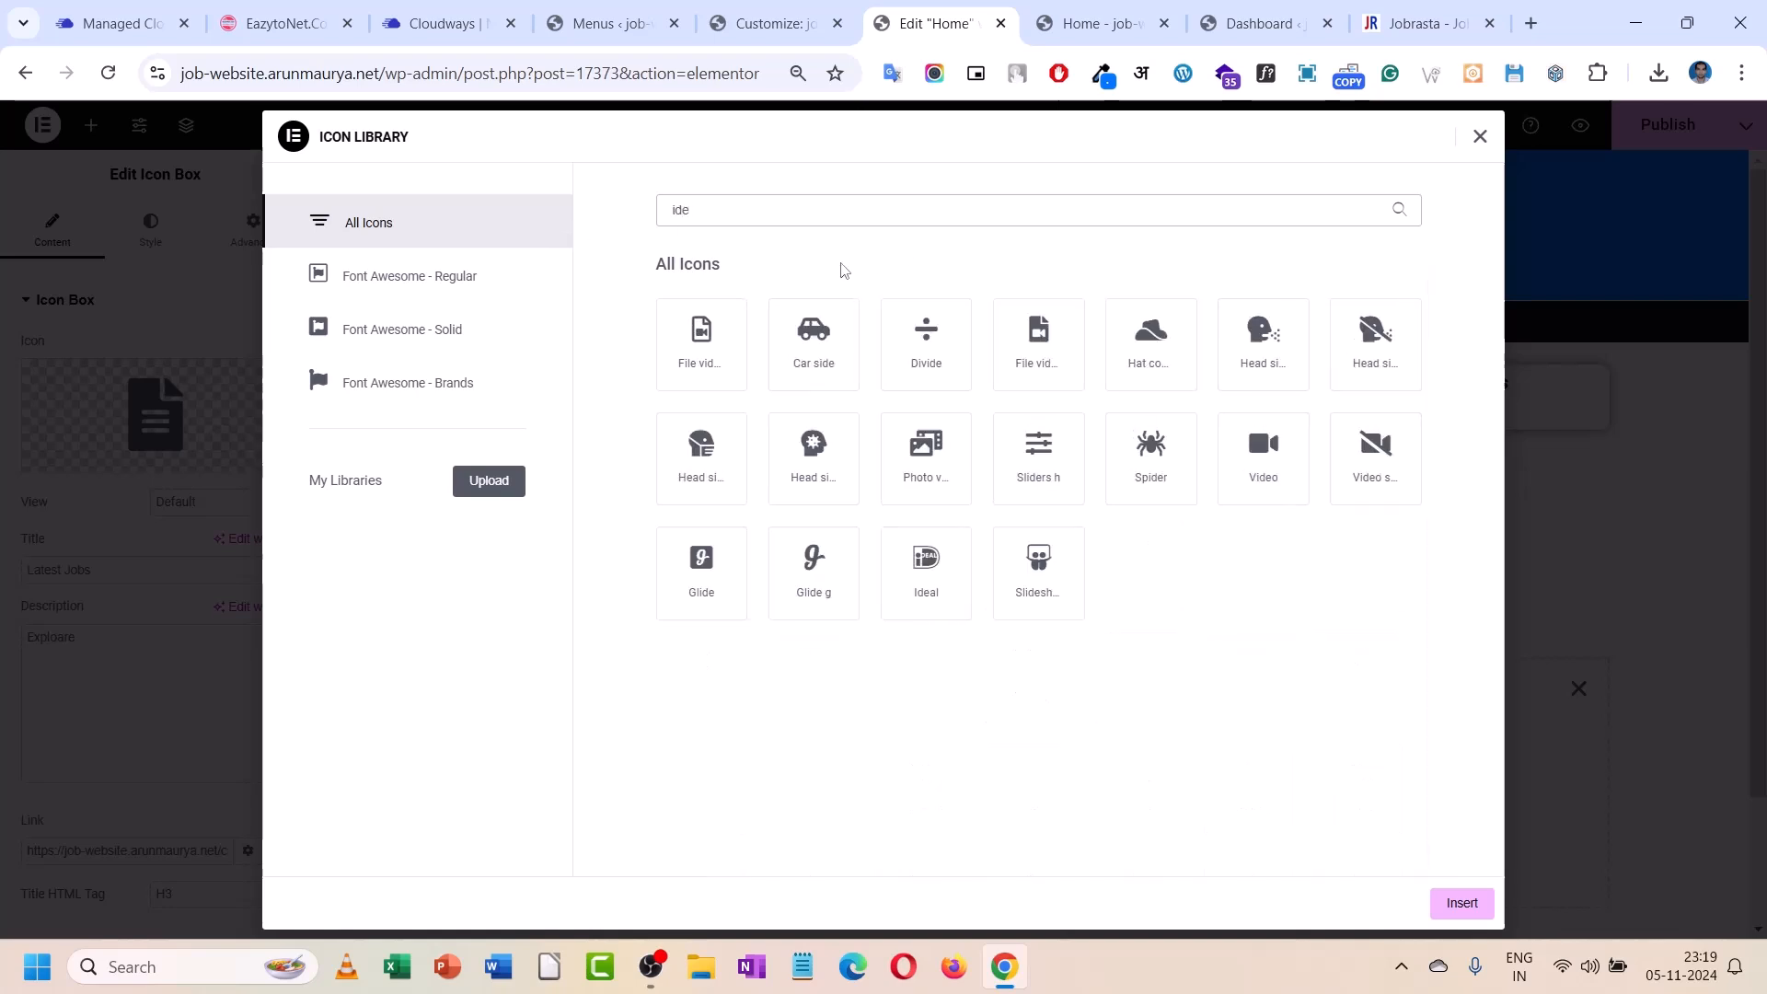
key("BackSpace")
key("BackSpace")
key("BackSpace")
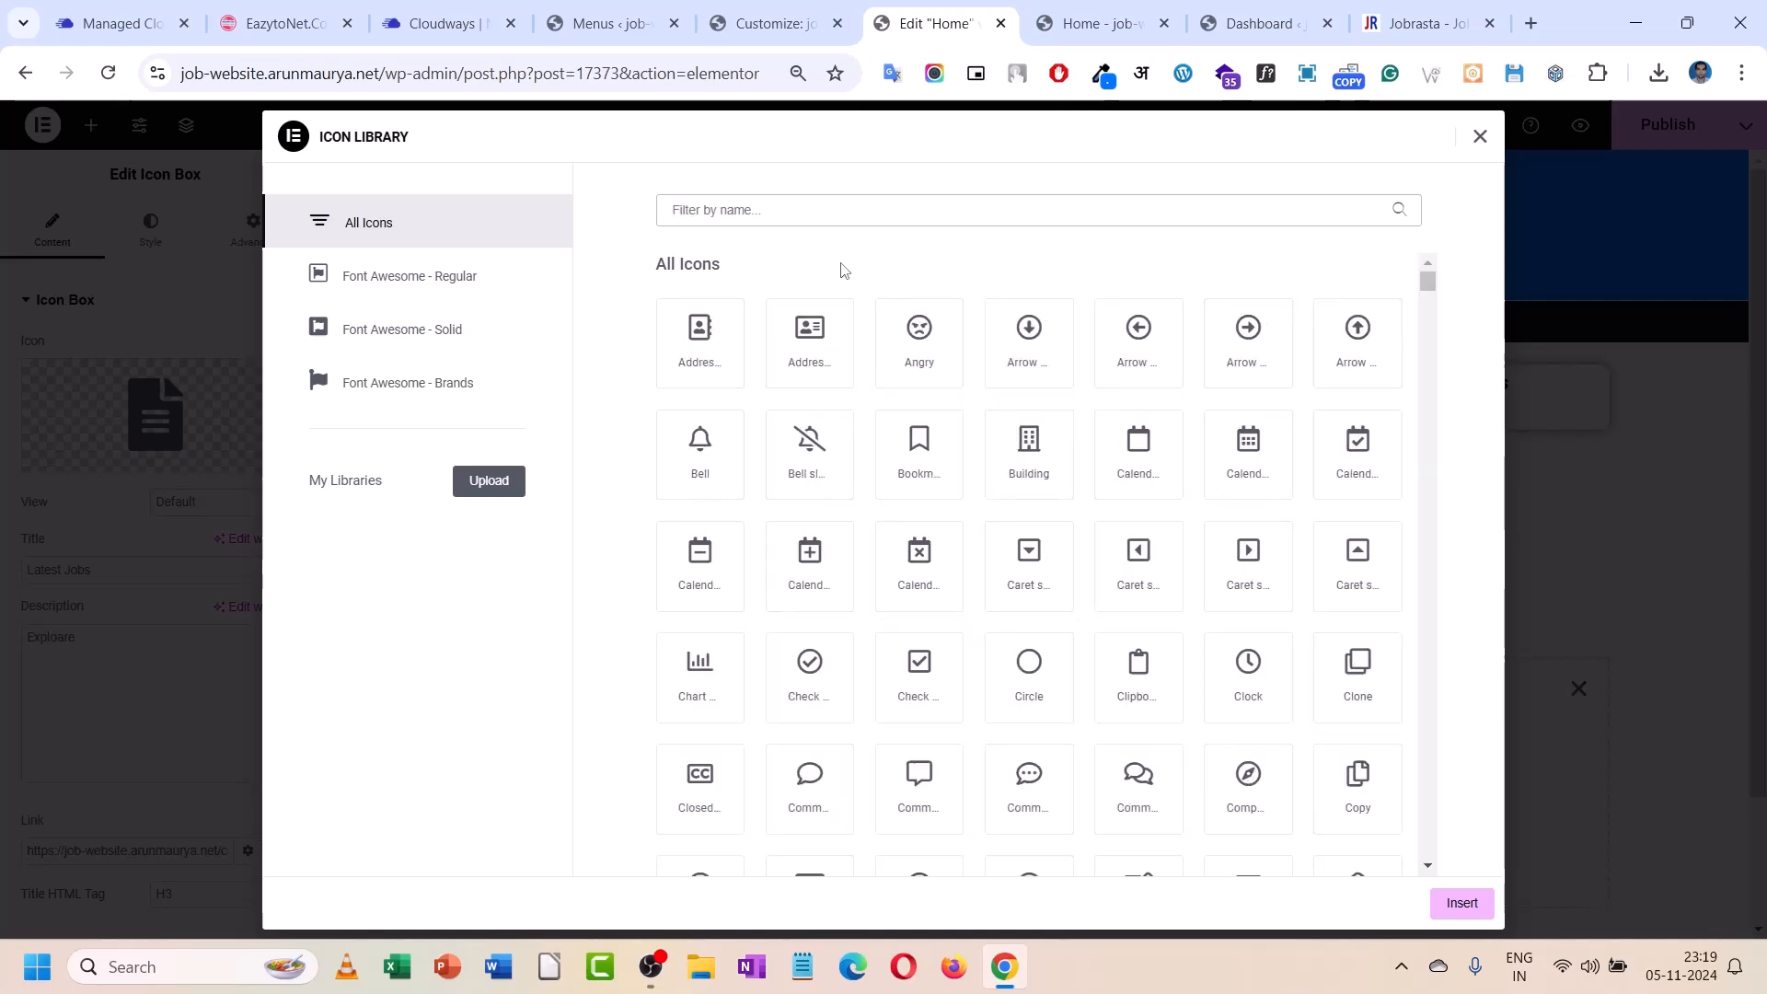
- Insert the outlined address card icon into the second icon box and set its title to "Admit Card"
left_click(776, 335)
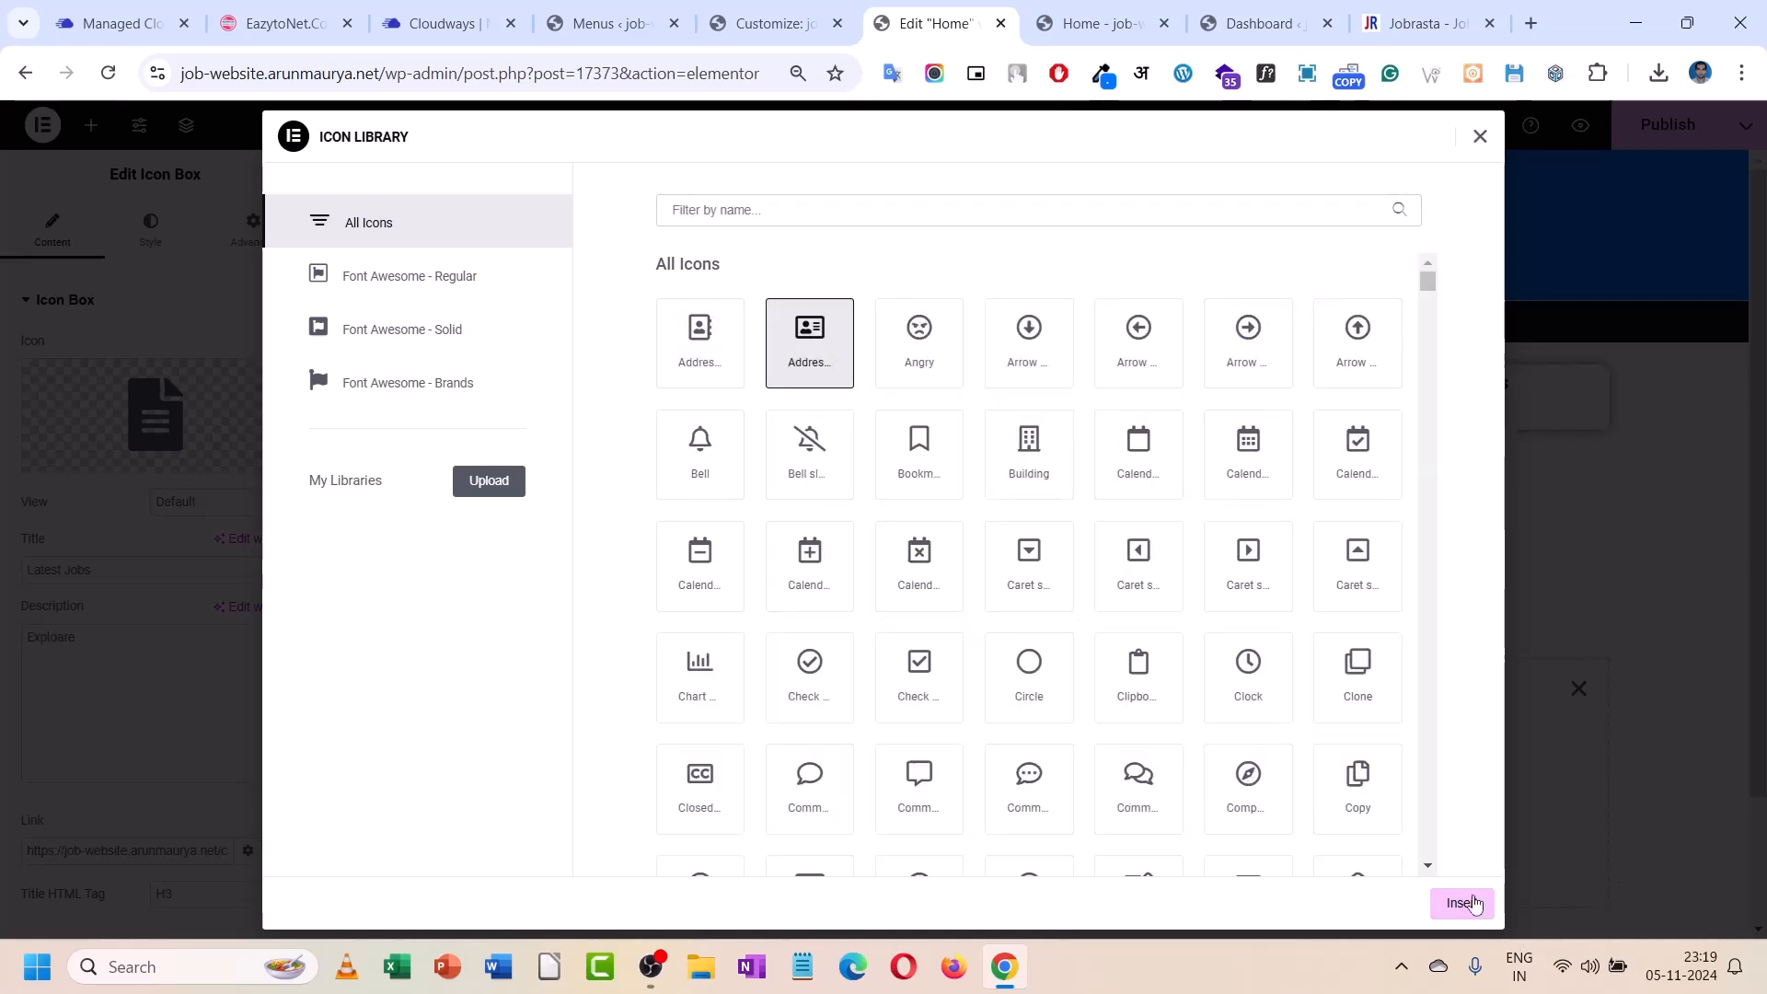
left_click(1461, 902)
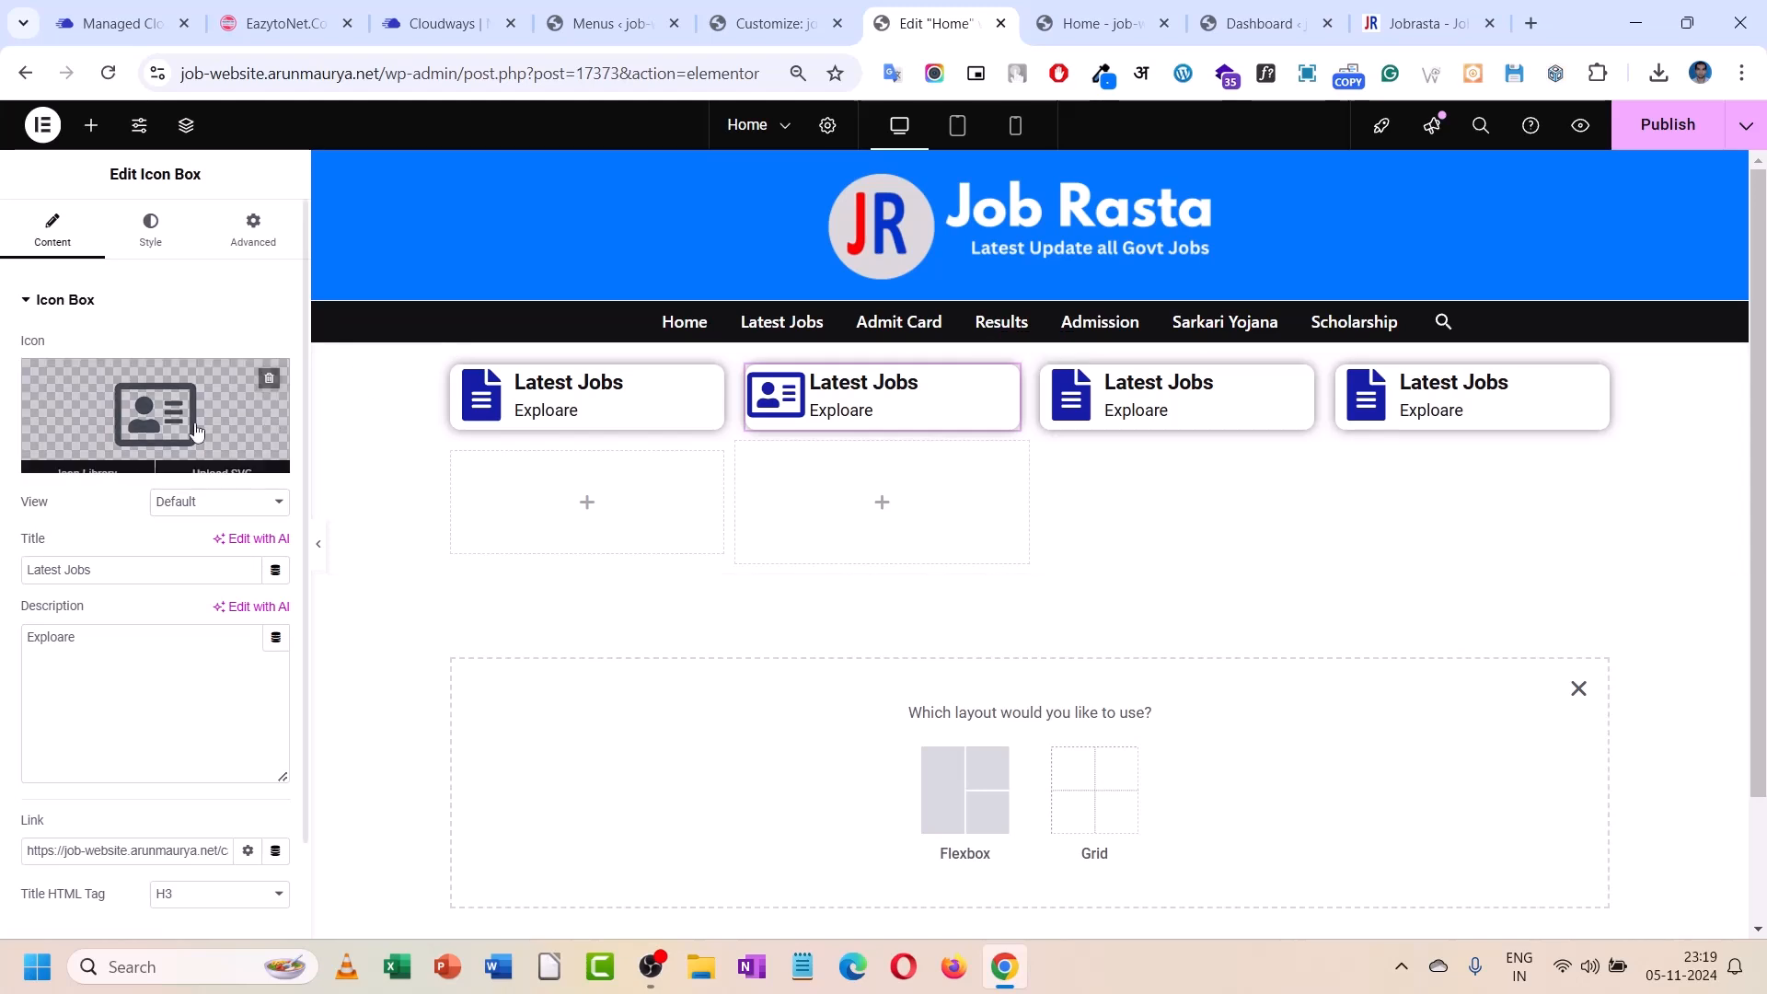
left_click_drag(142, 578, 2, 587)
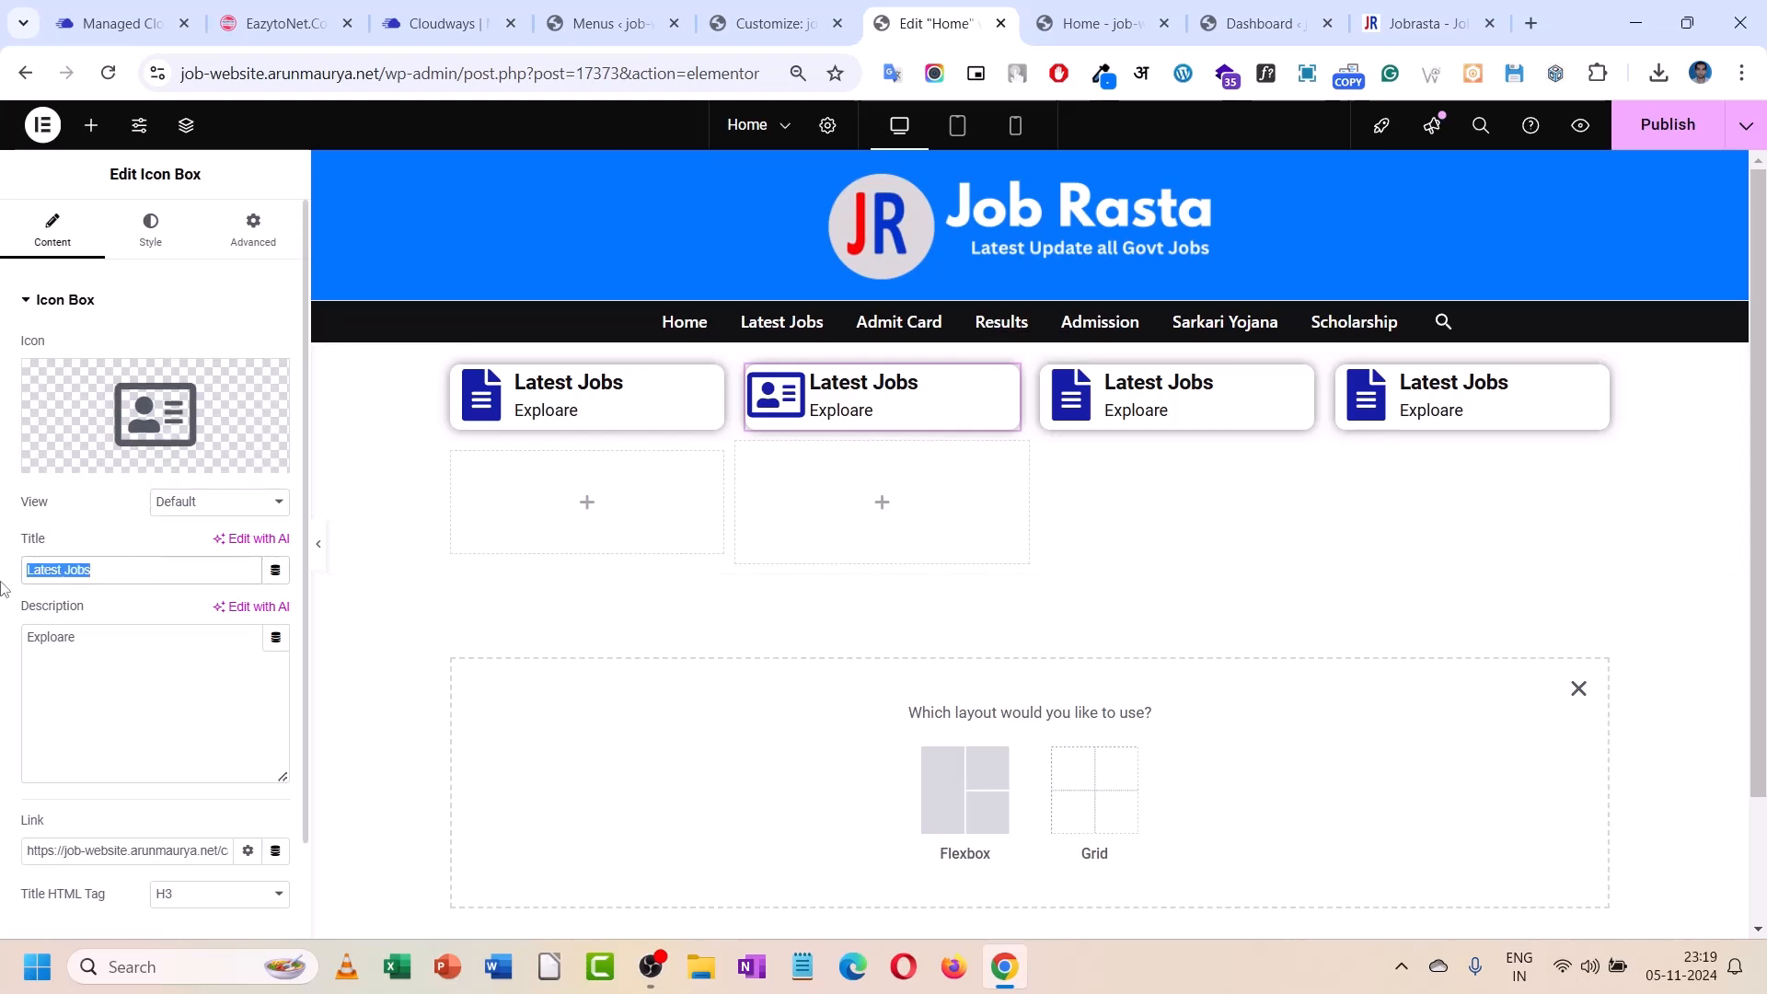
type("Admit Card")
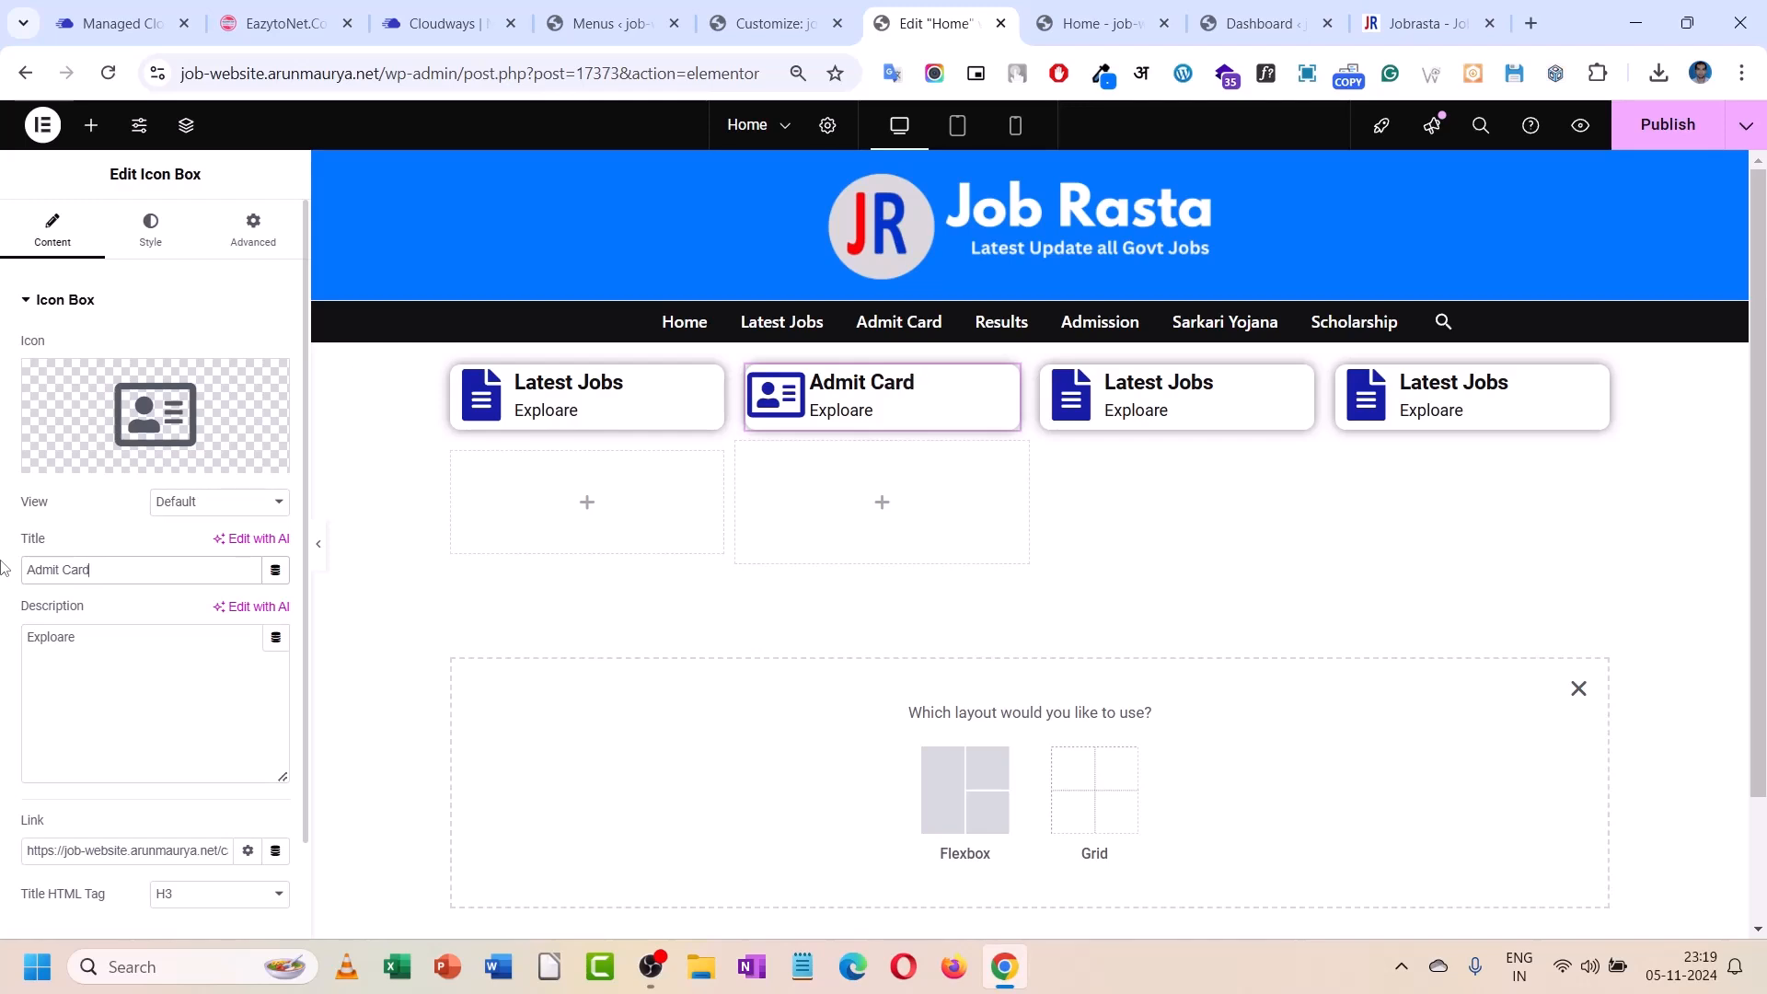
- Set the primary color of the Admit Card box's icon to dark purple #6E0378
left_click(150, 228)
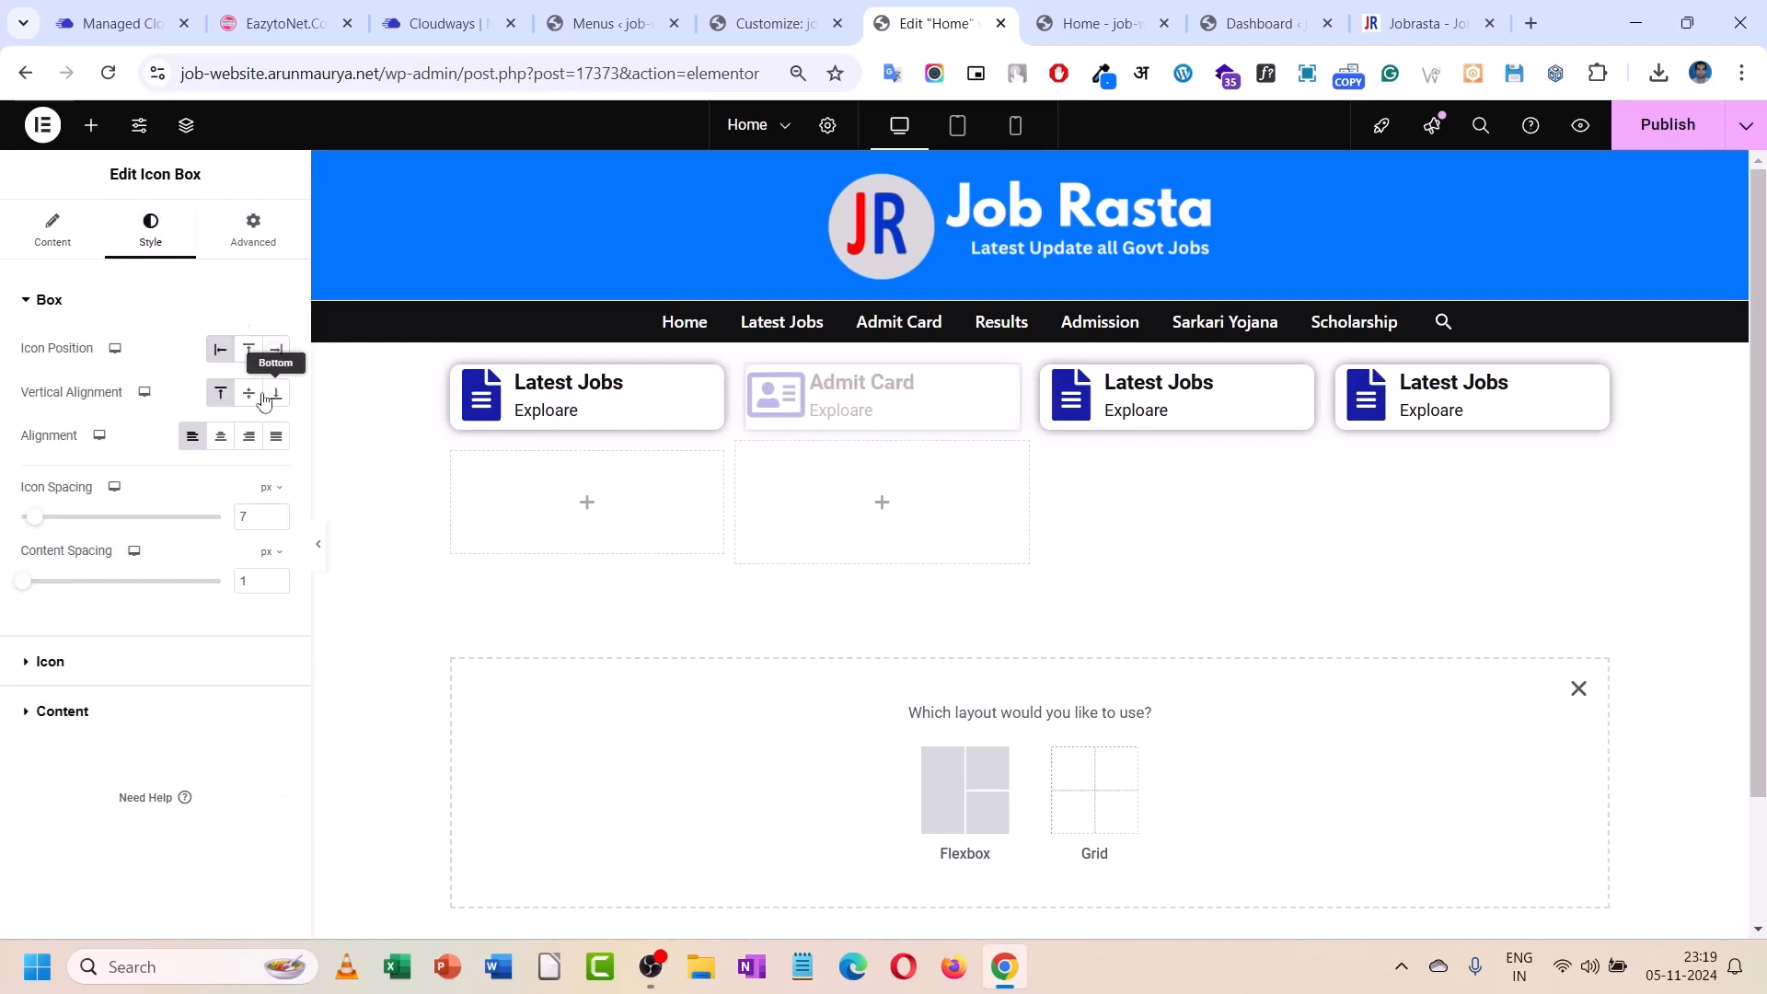
left_click(95, 661)
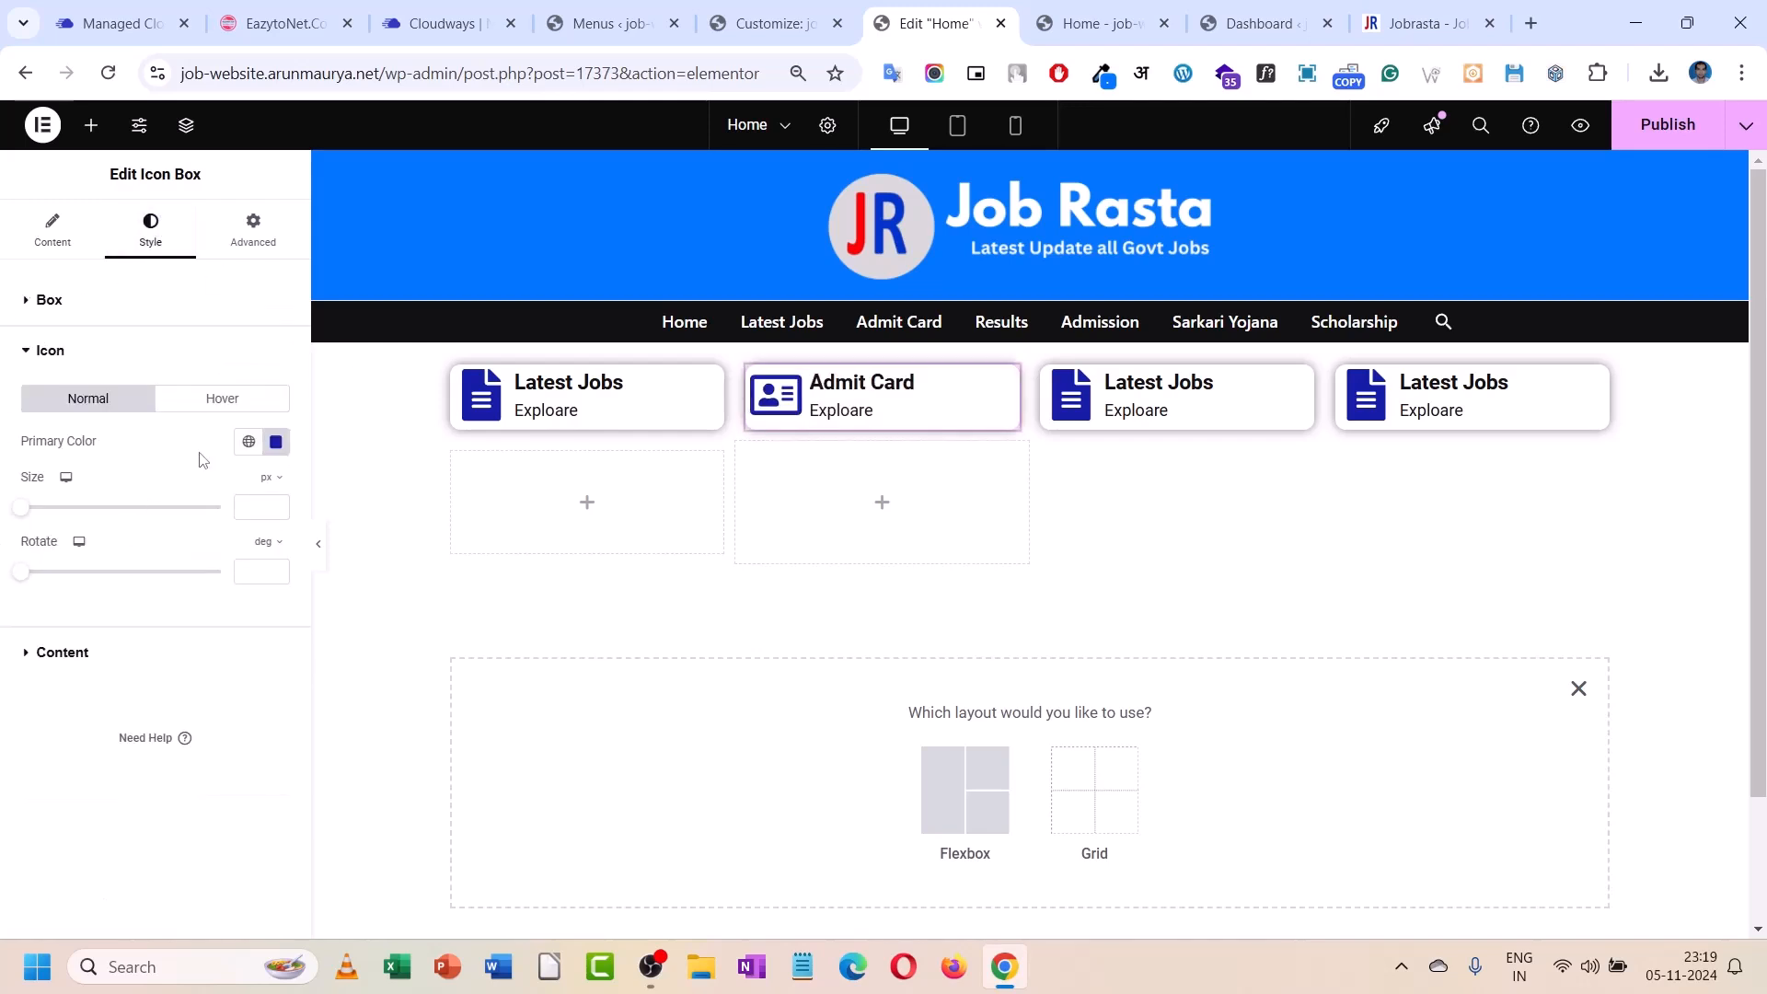
left_click(275, 441)
left_click(292, 609)
mouse_move(313, 693)
left_mouse_down()
mouse_move(352, 692)
mouse_move(387, 609)
left_mouse_up()
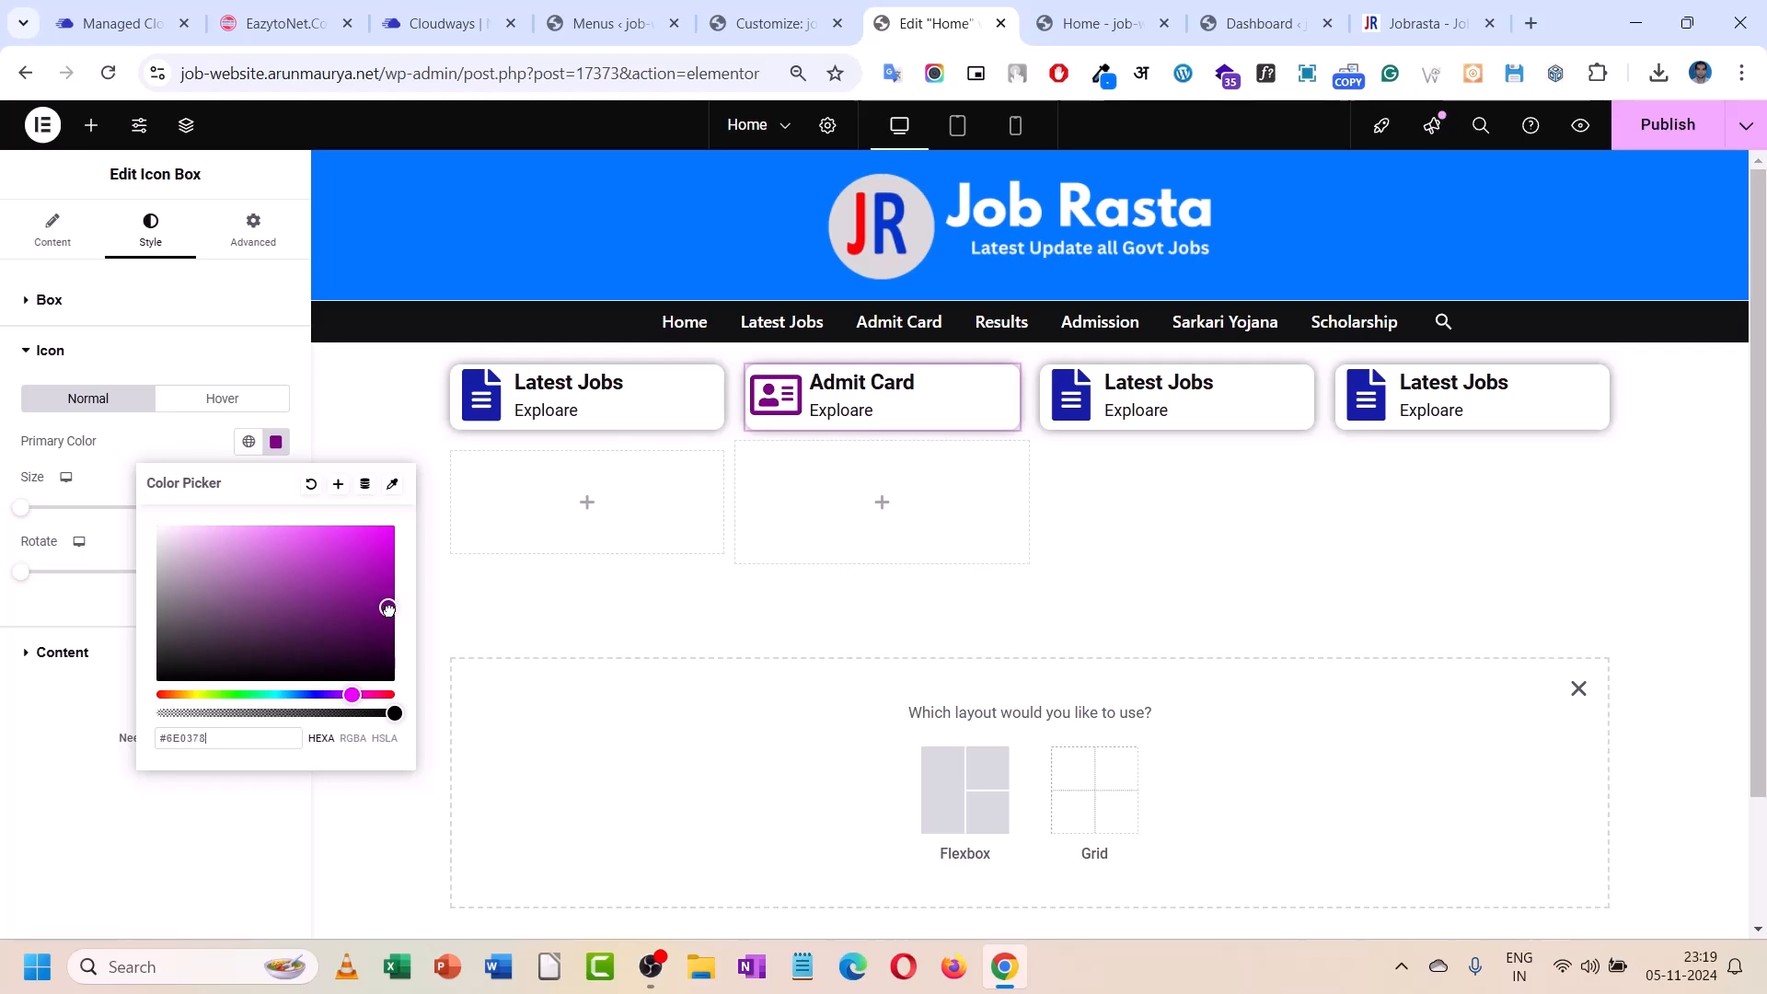
- Open the icon library for the third icon box and search it for "admi", clearing the filter after viewing
left_click(1124, 431)
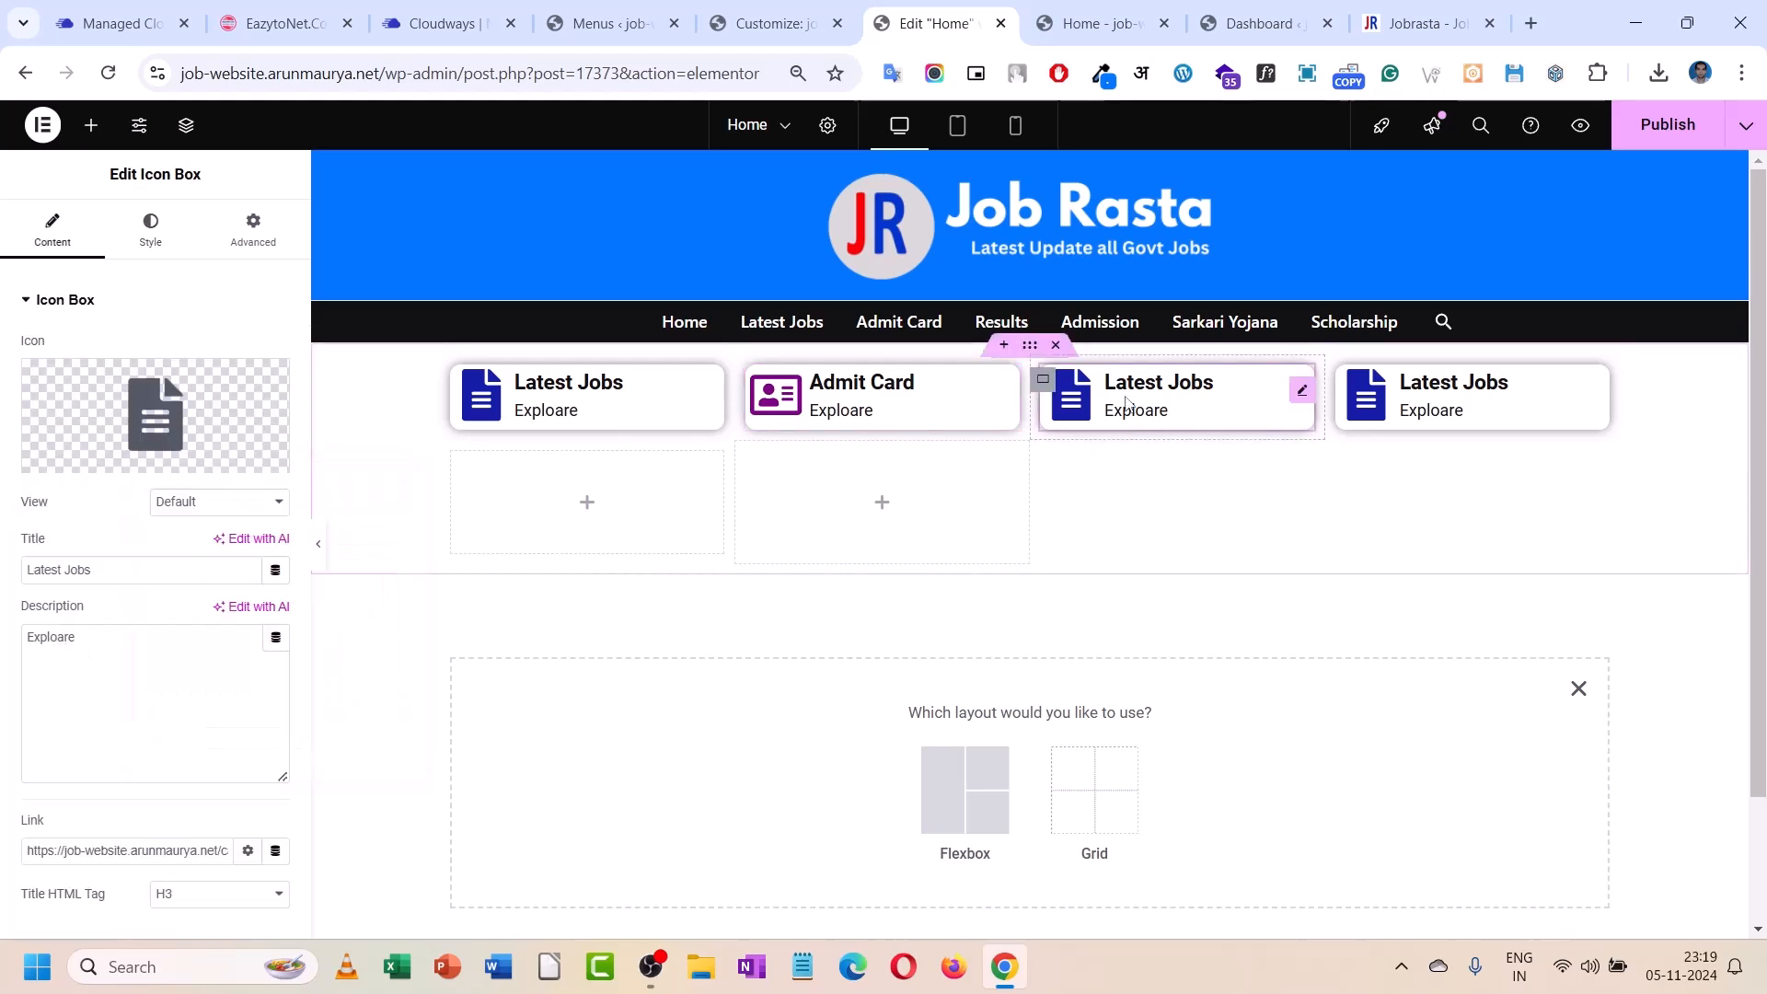
left_click(133, 403)
left_click(857, 210)
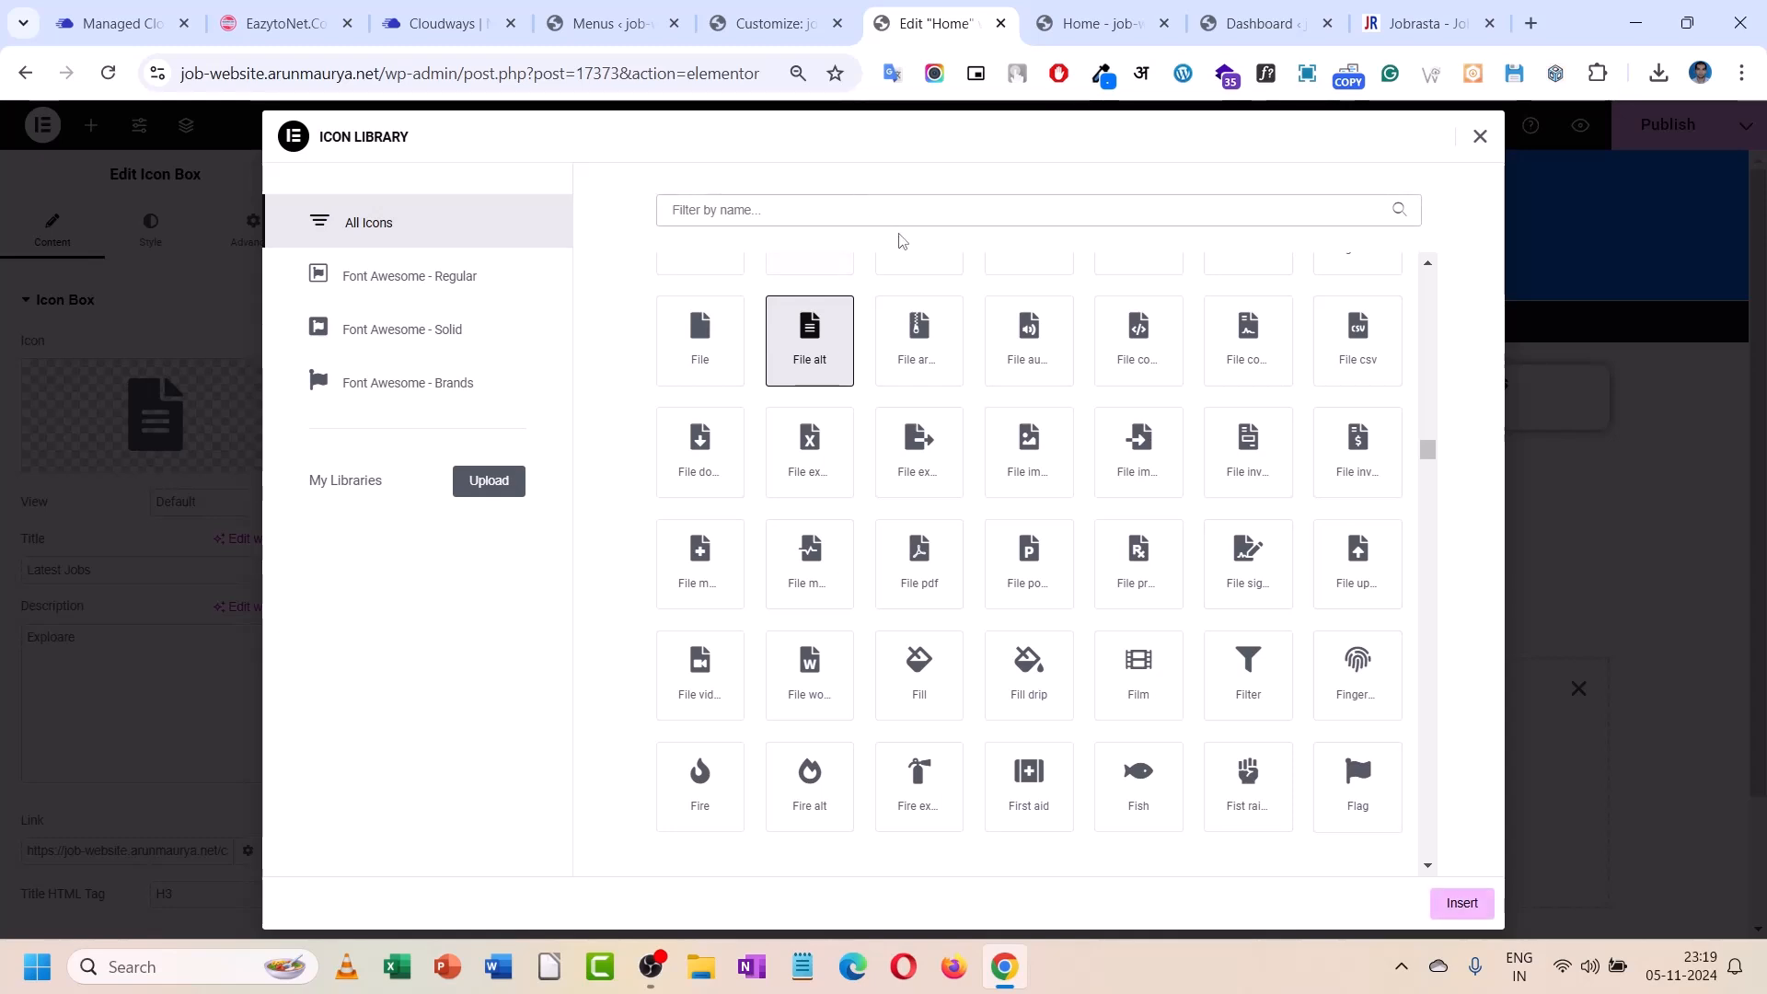
type("admi")
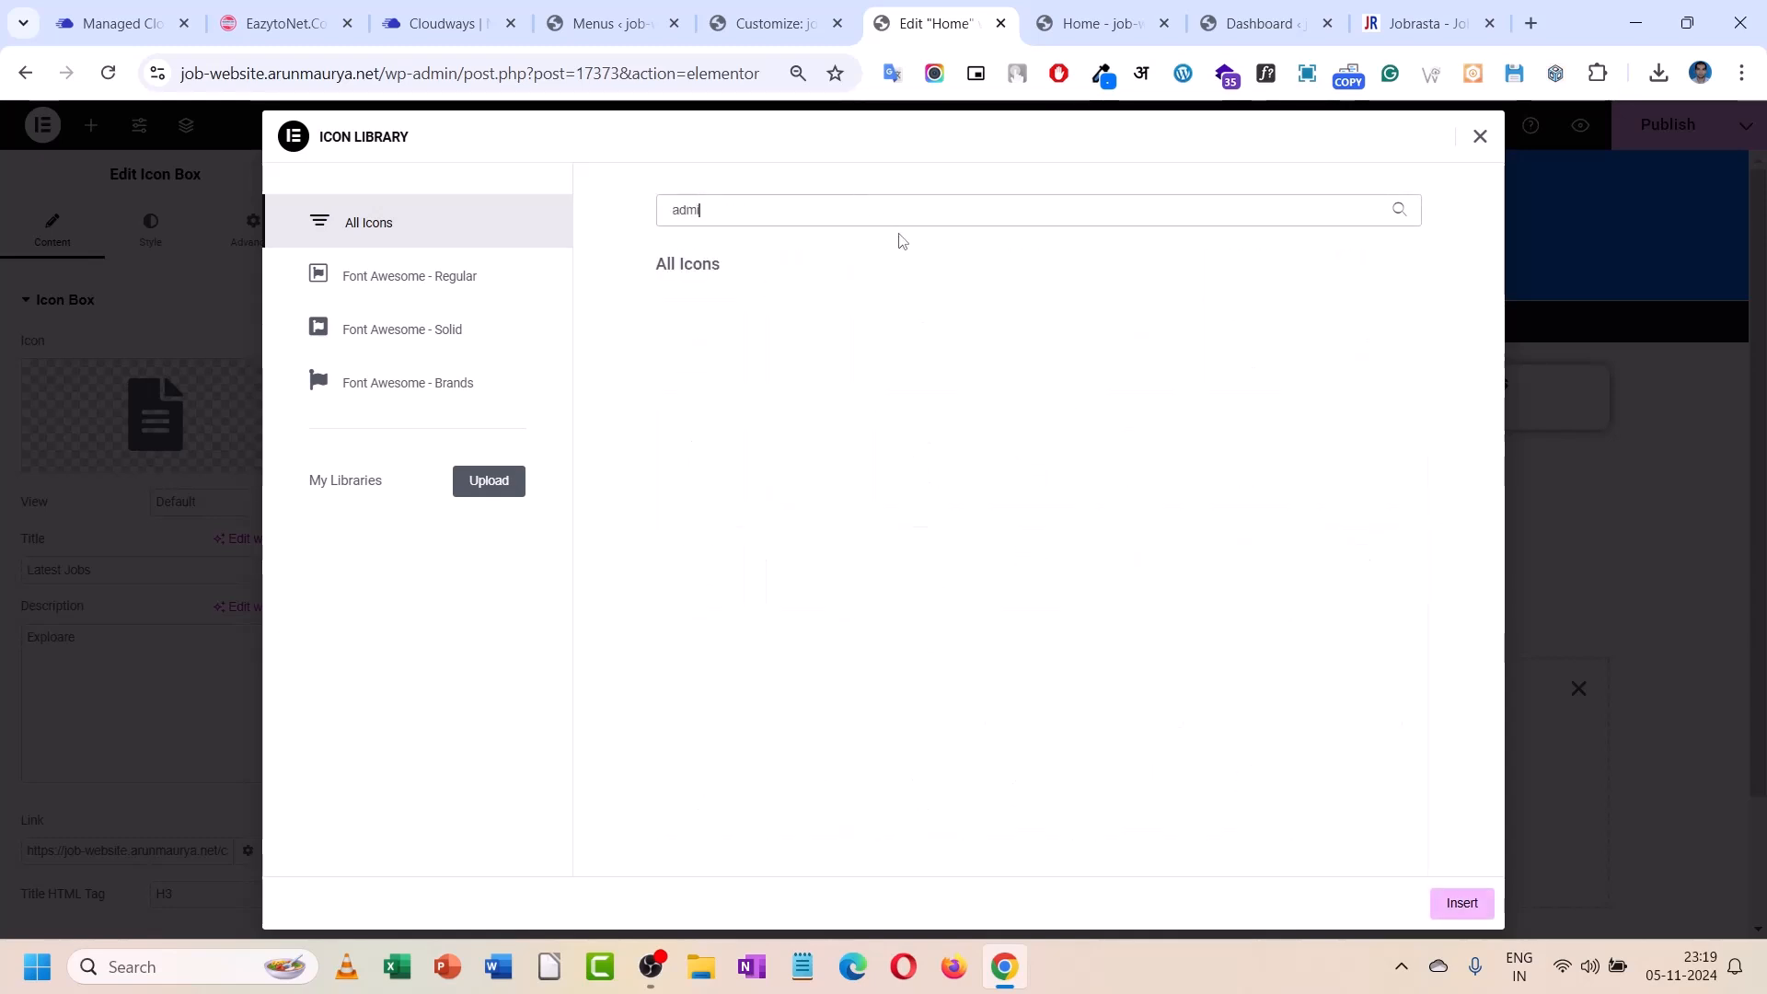
key("BackSpace")
key("BackSpace")
key("BackSpace")
key("BackSpace")
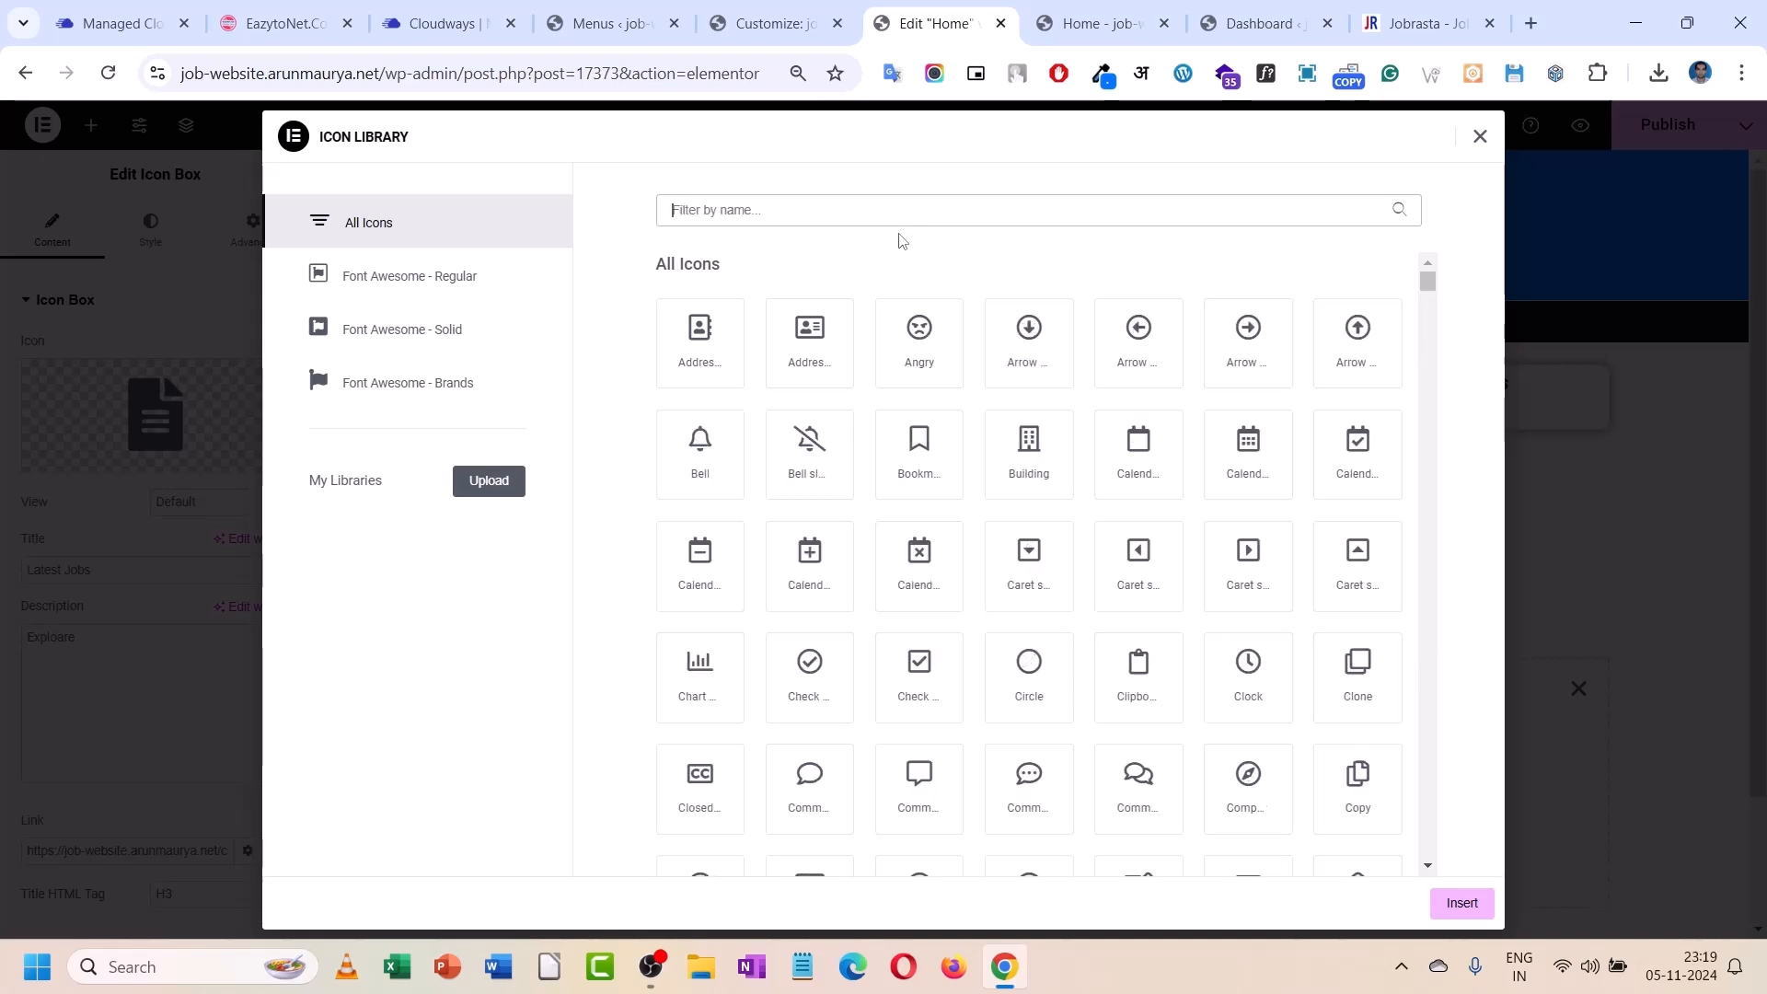
- Search the library for "book", insert the open book icon into the third box, and title the box "Admisson"
type("book")
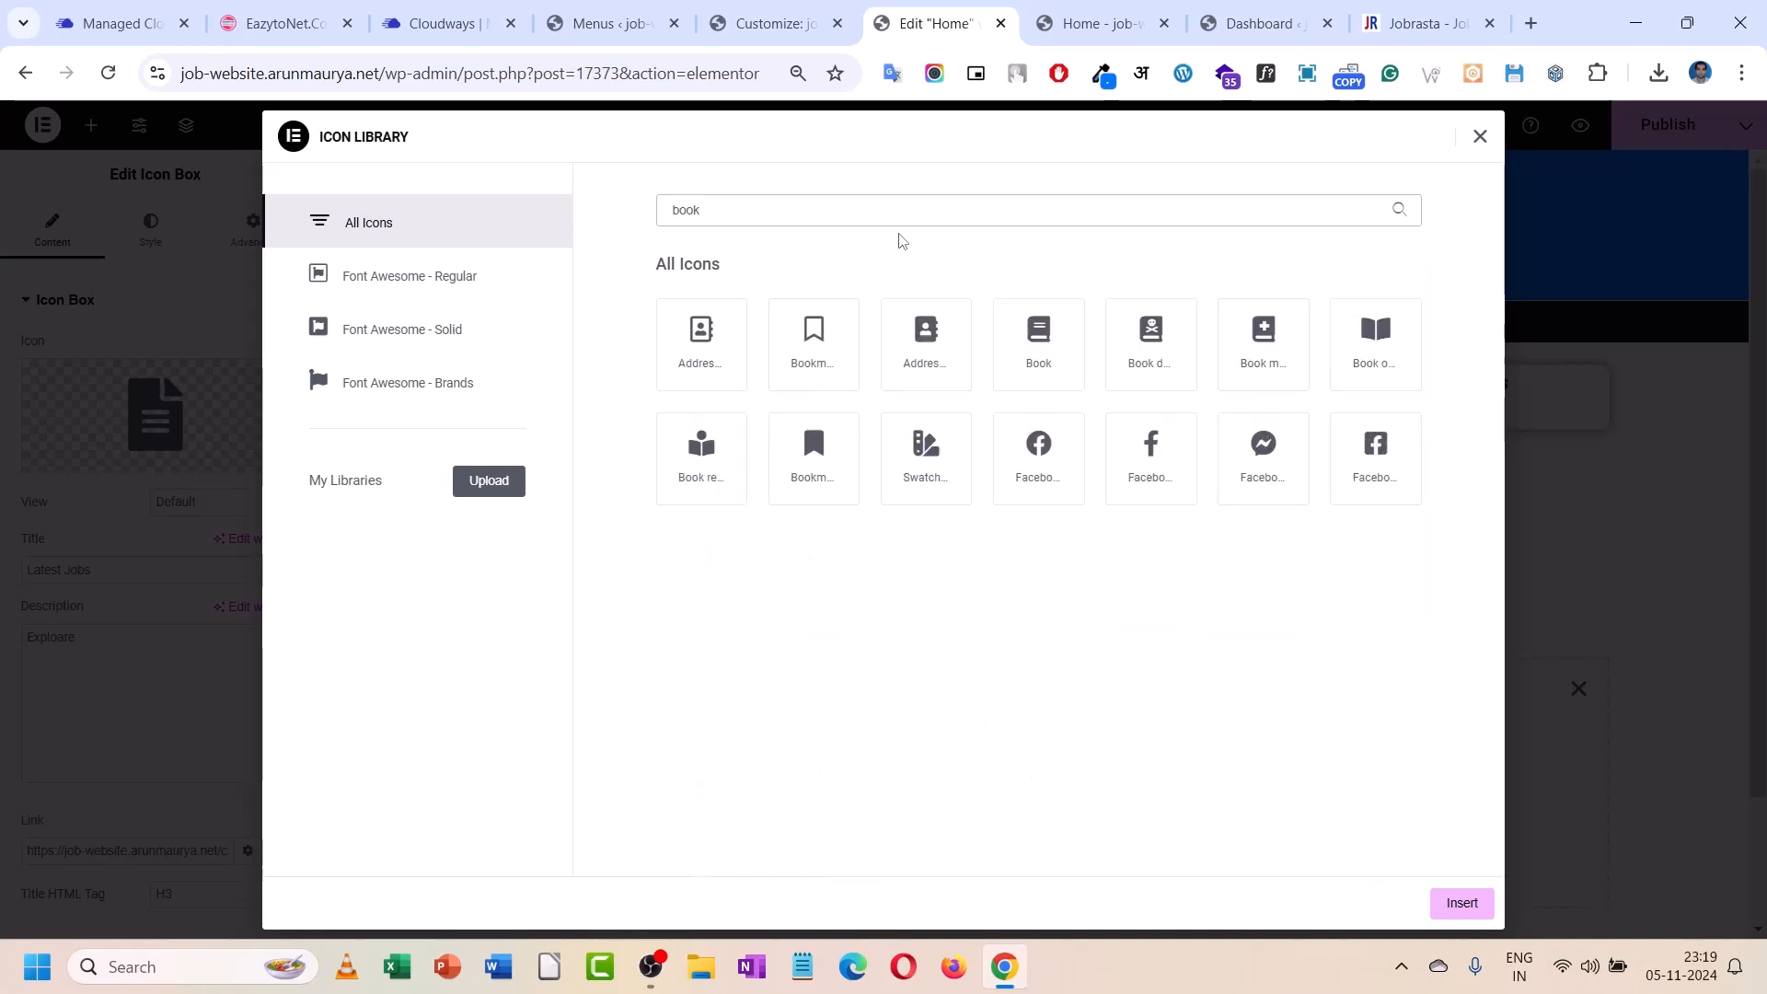
left_click(1374, 333)
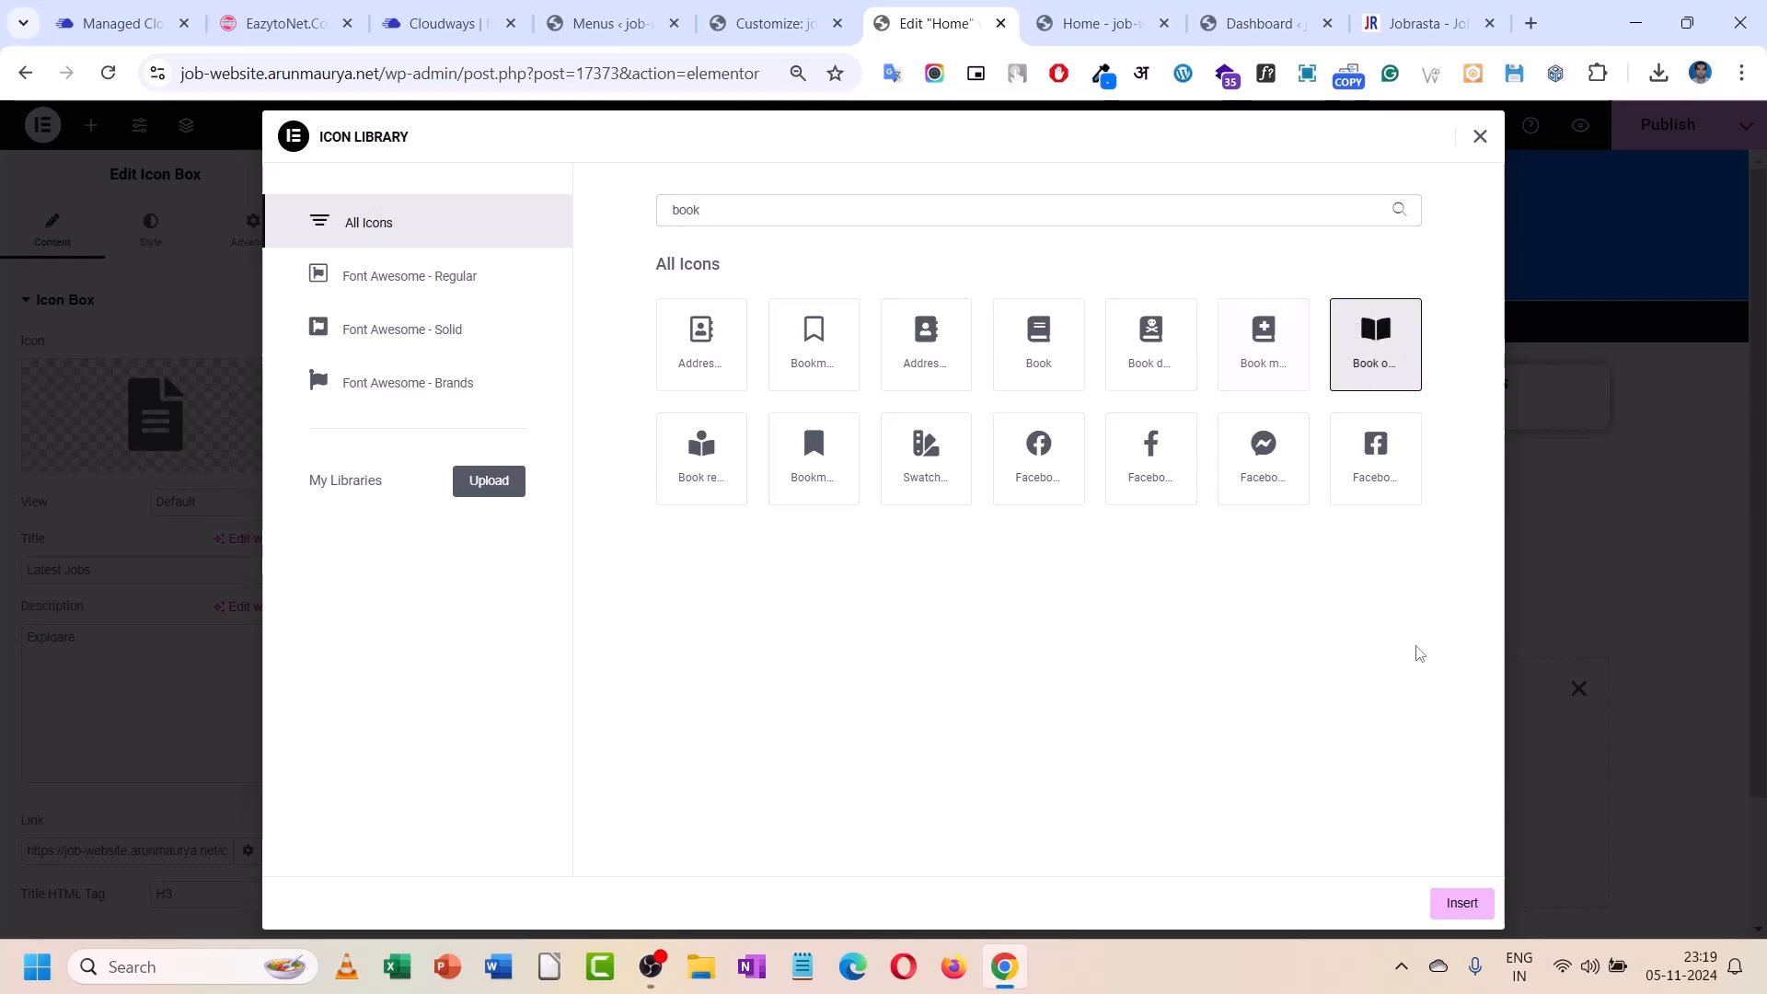
left_click(1460, 901)
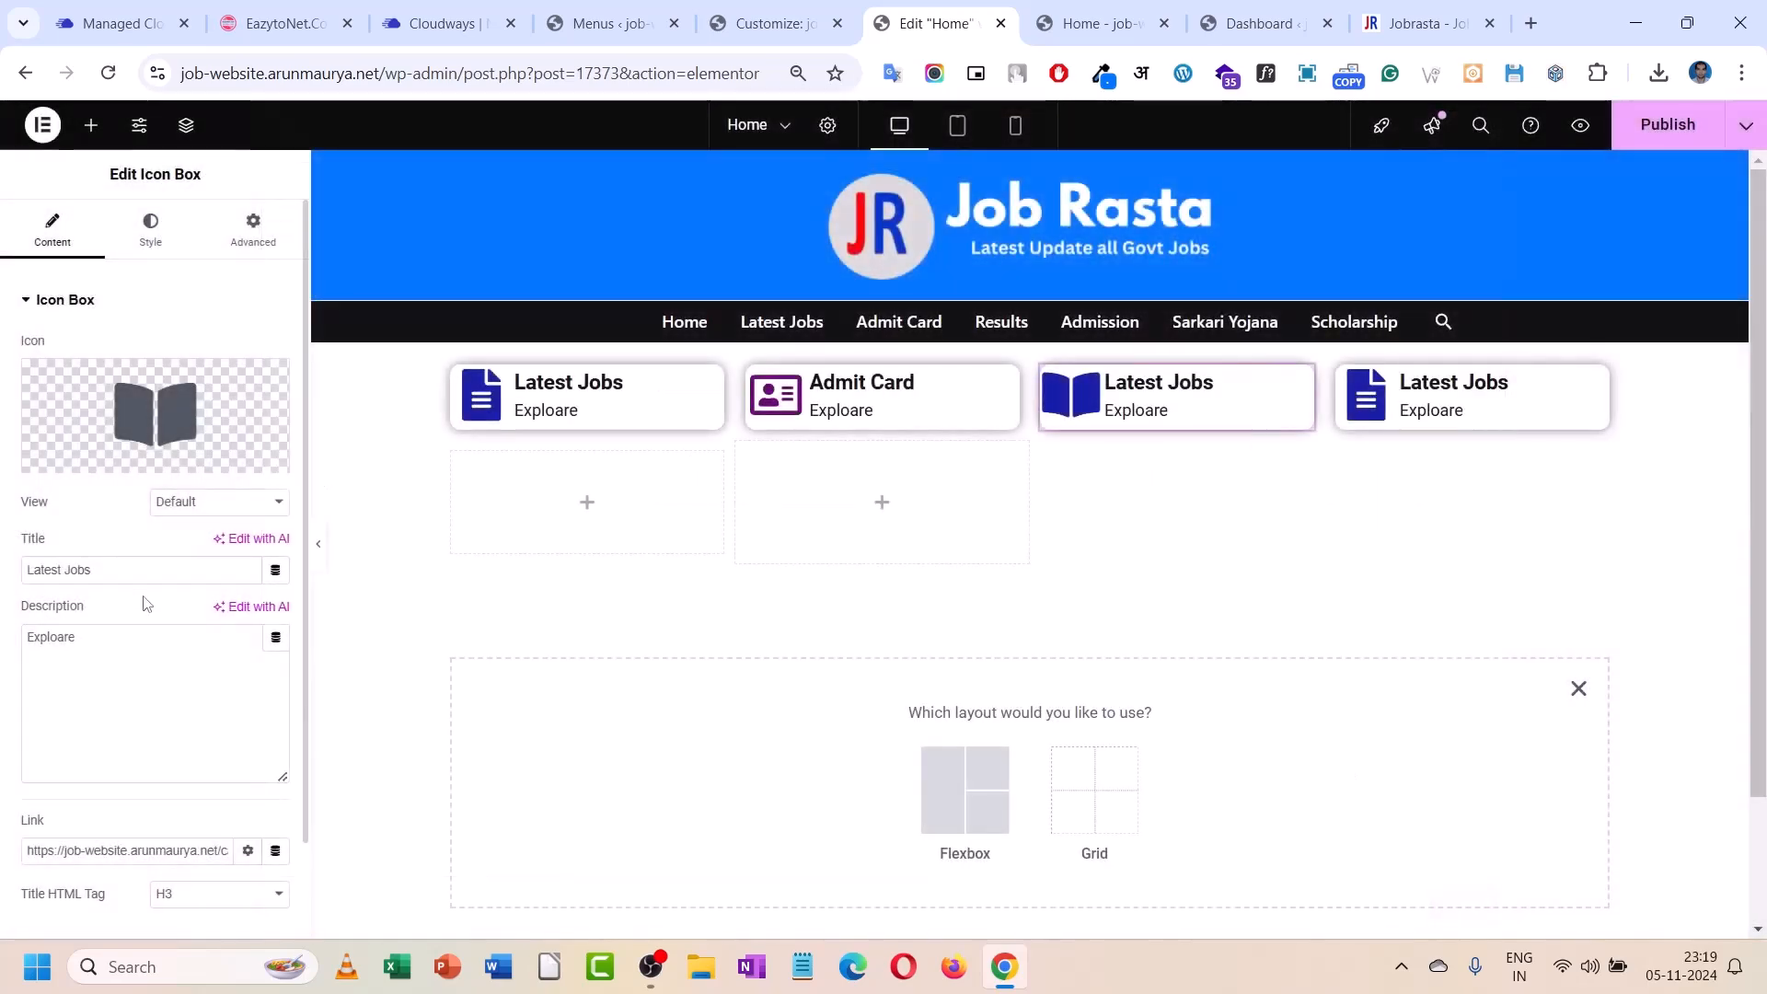
left_click_drag(147, 569, 4, 575)
type("A")
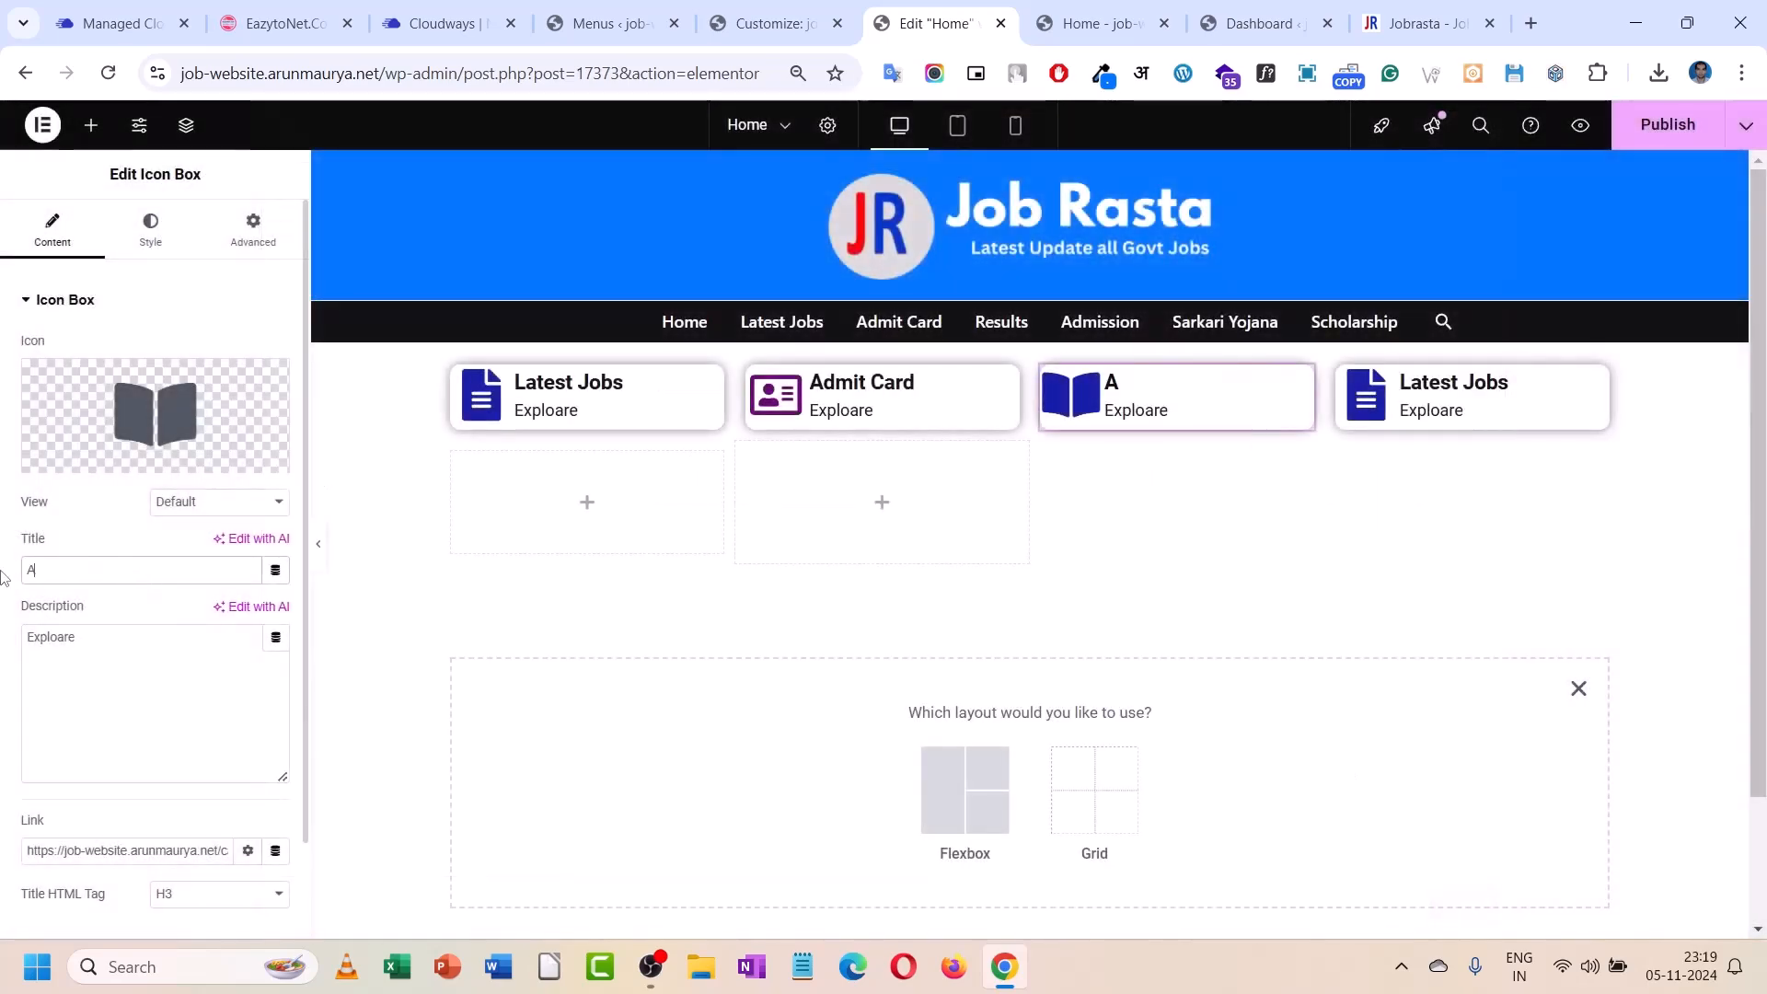
type("dmisson")
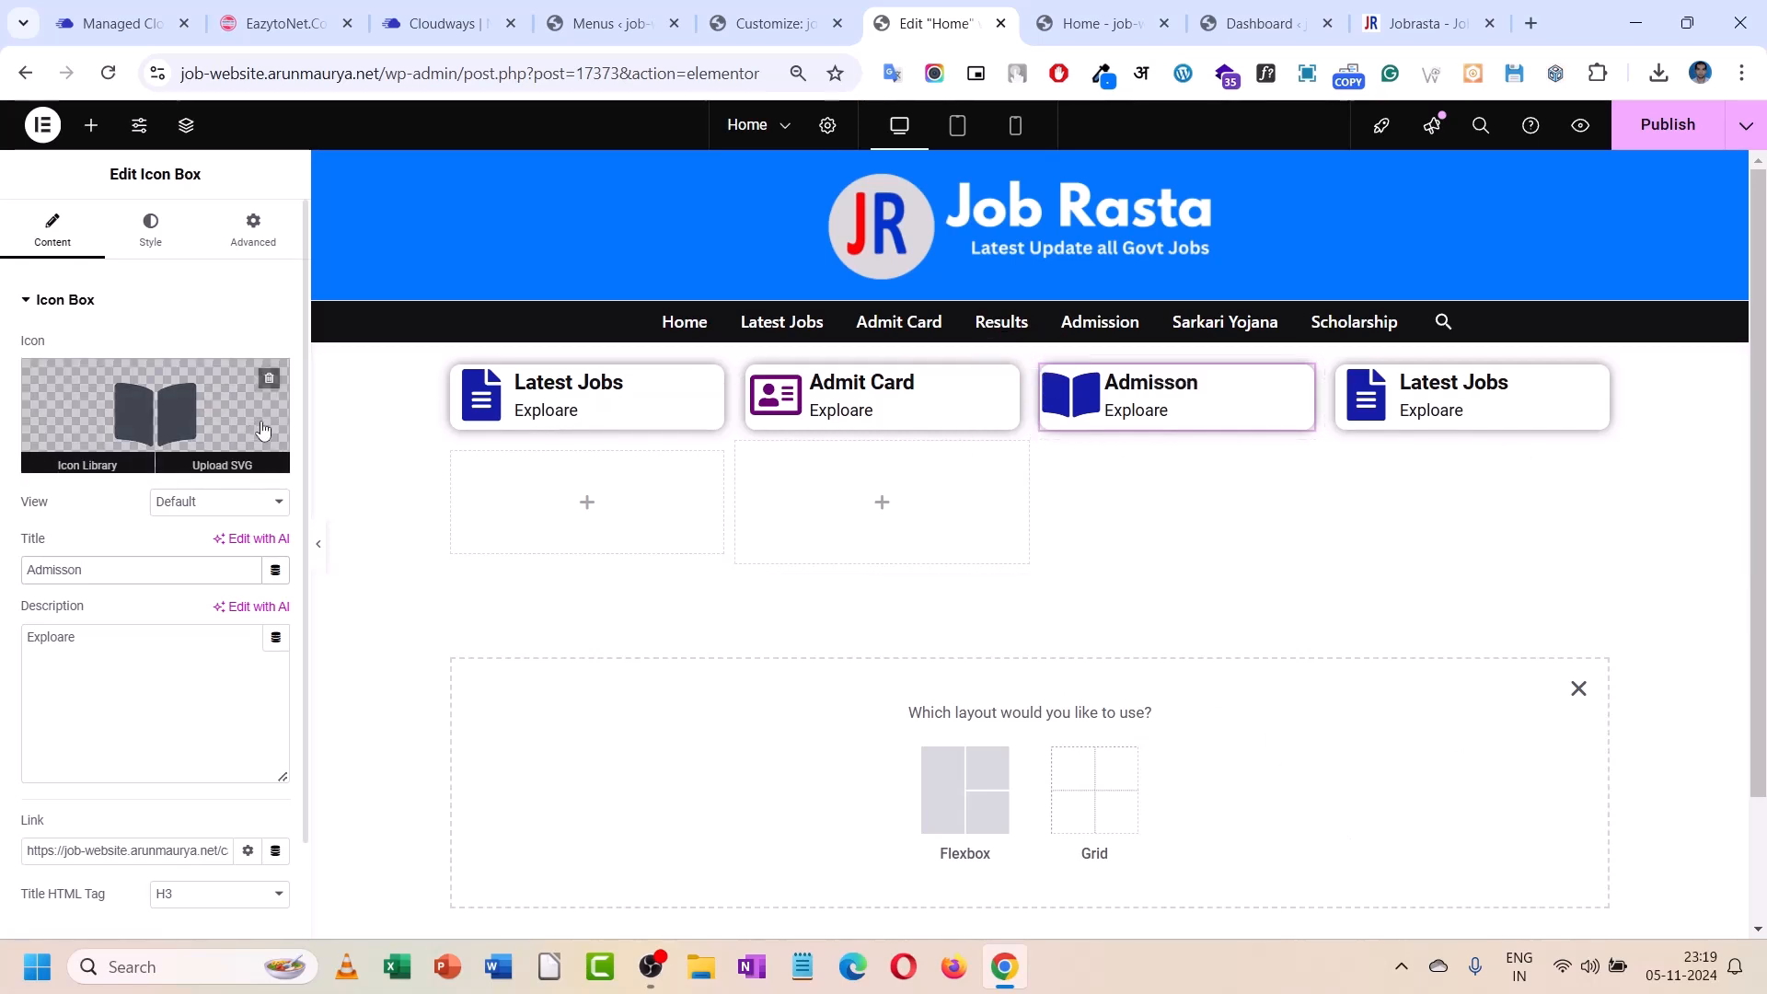
- Set the primary color of the third box's book icon to dark navy #2E2F41
left_click(150, 227)
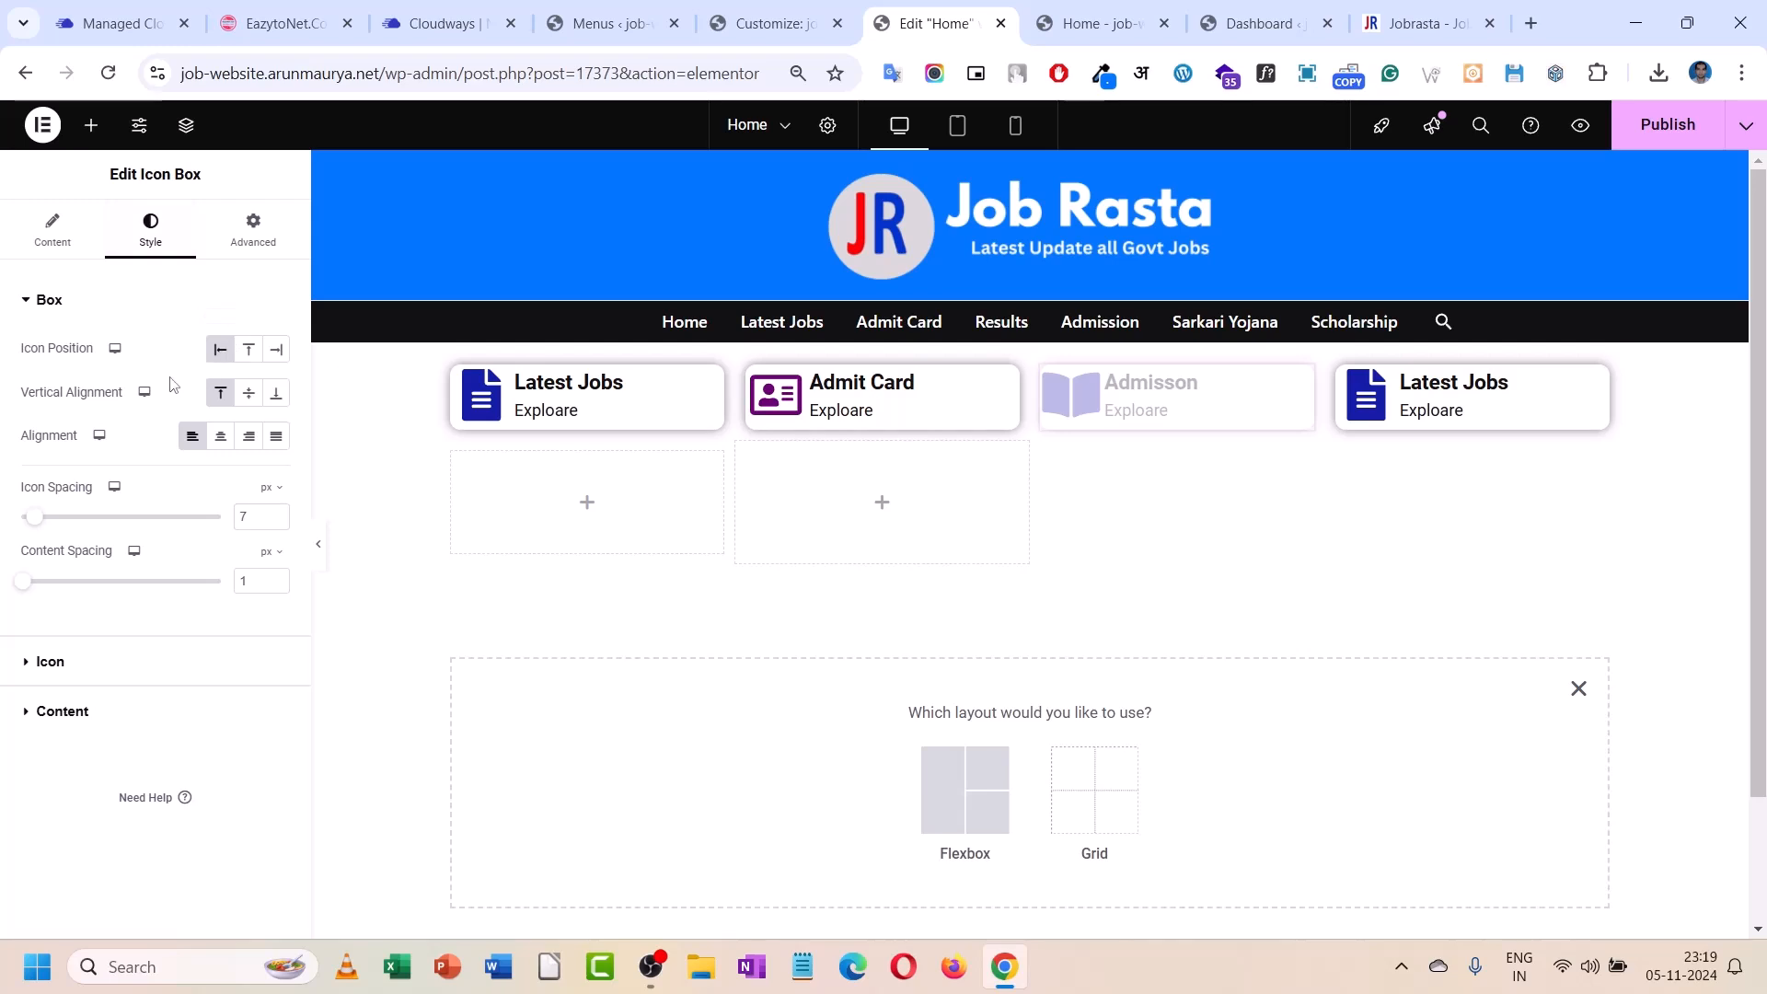
left_click(64, 664)
left_click(275, 442)
left_click_drag(217, 626, 227, 640)
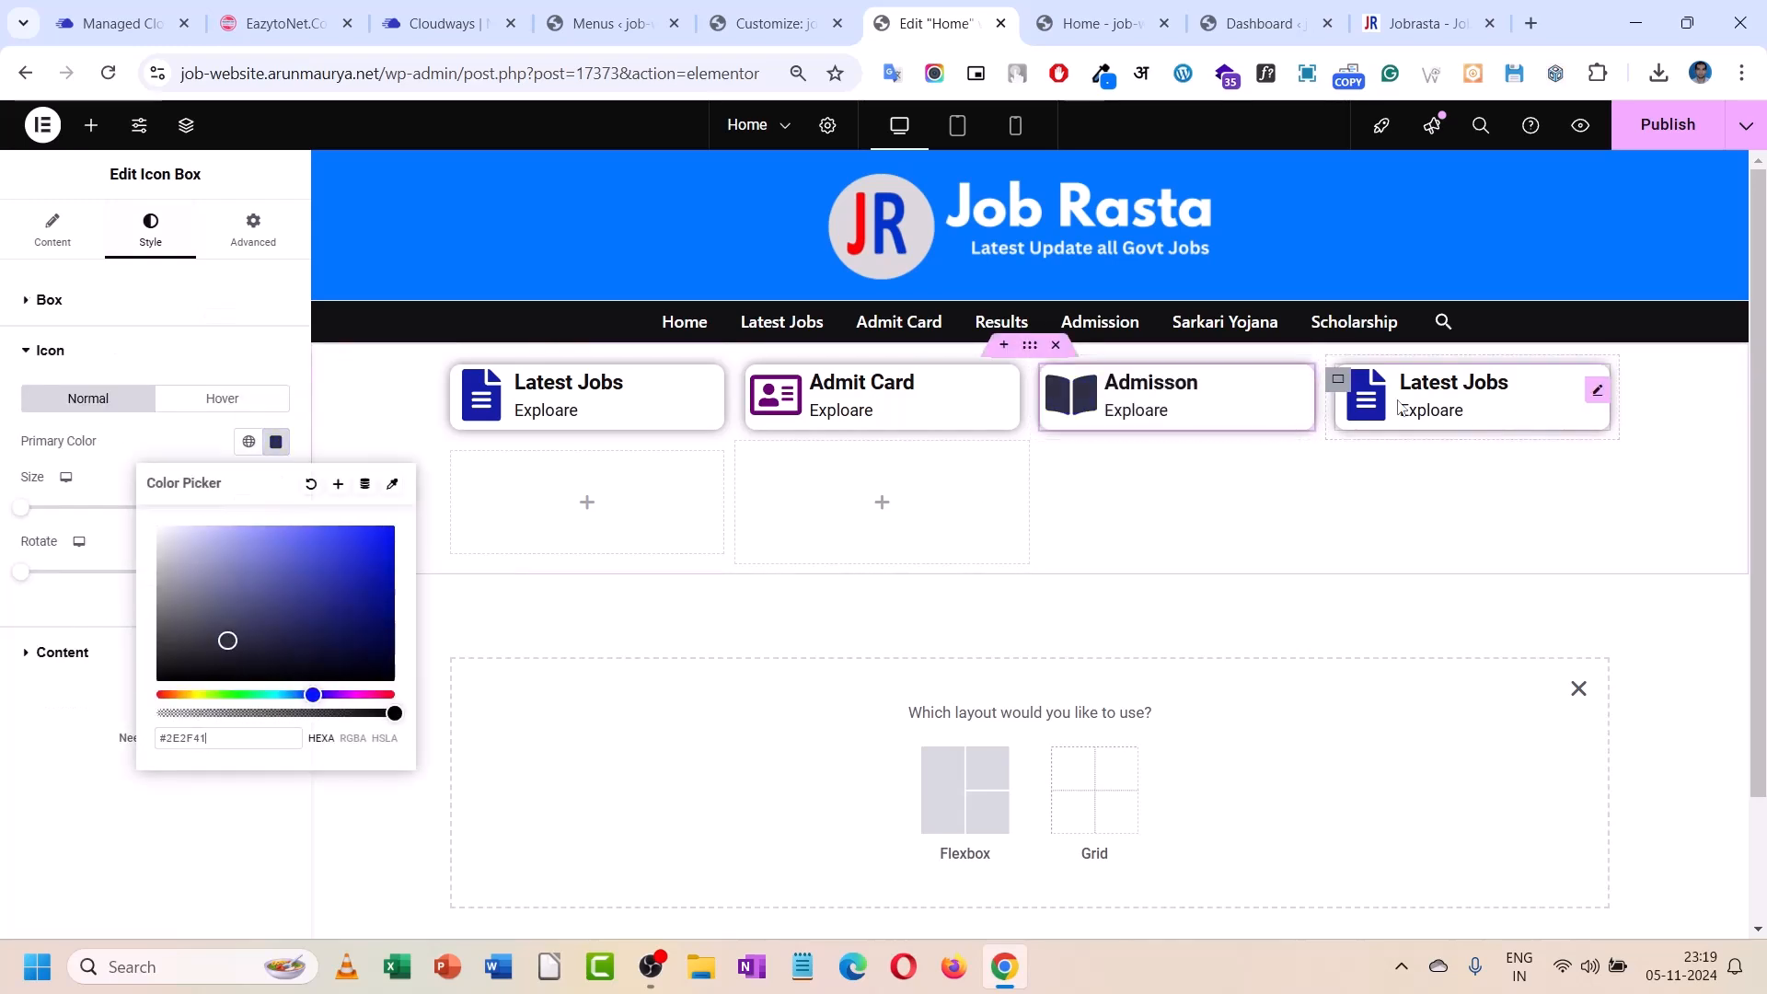
- Open the fourth icon box for editing and set its title to "Scholarship"
left_click(1596, 388)
left_click_drag(151, 581, 2, 582)
type("S")
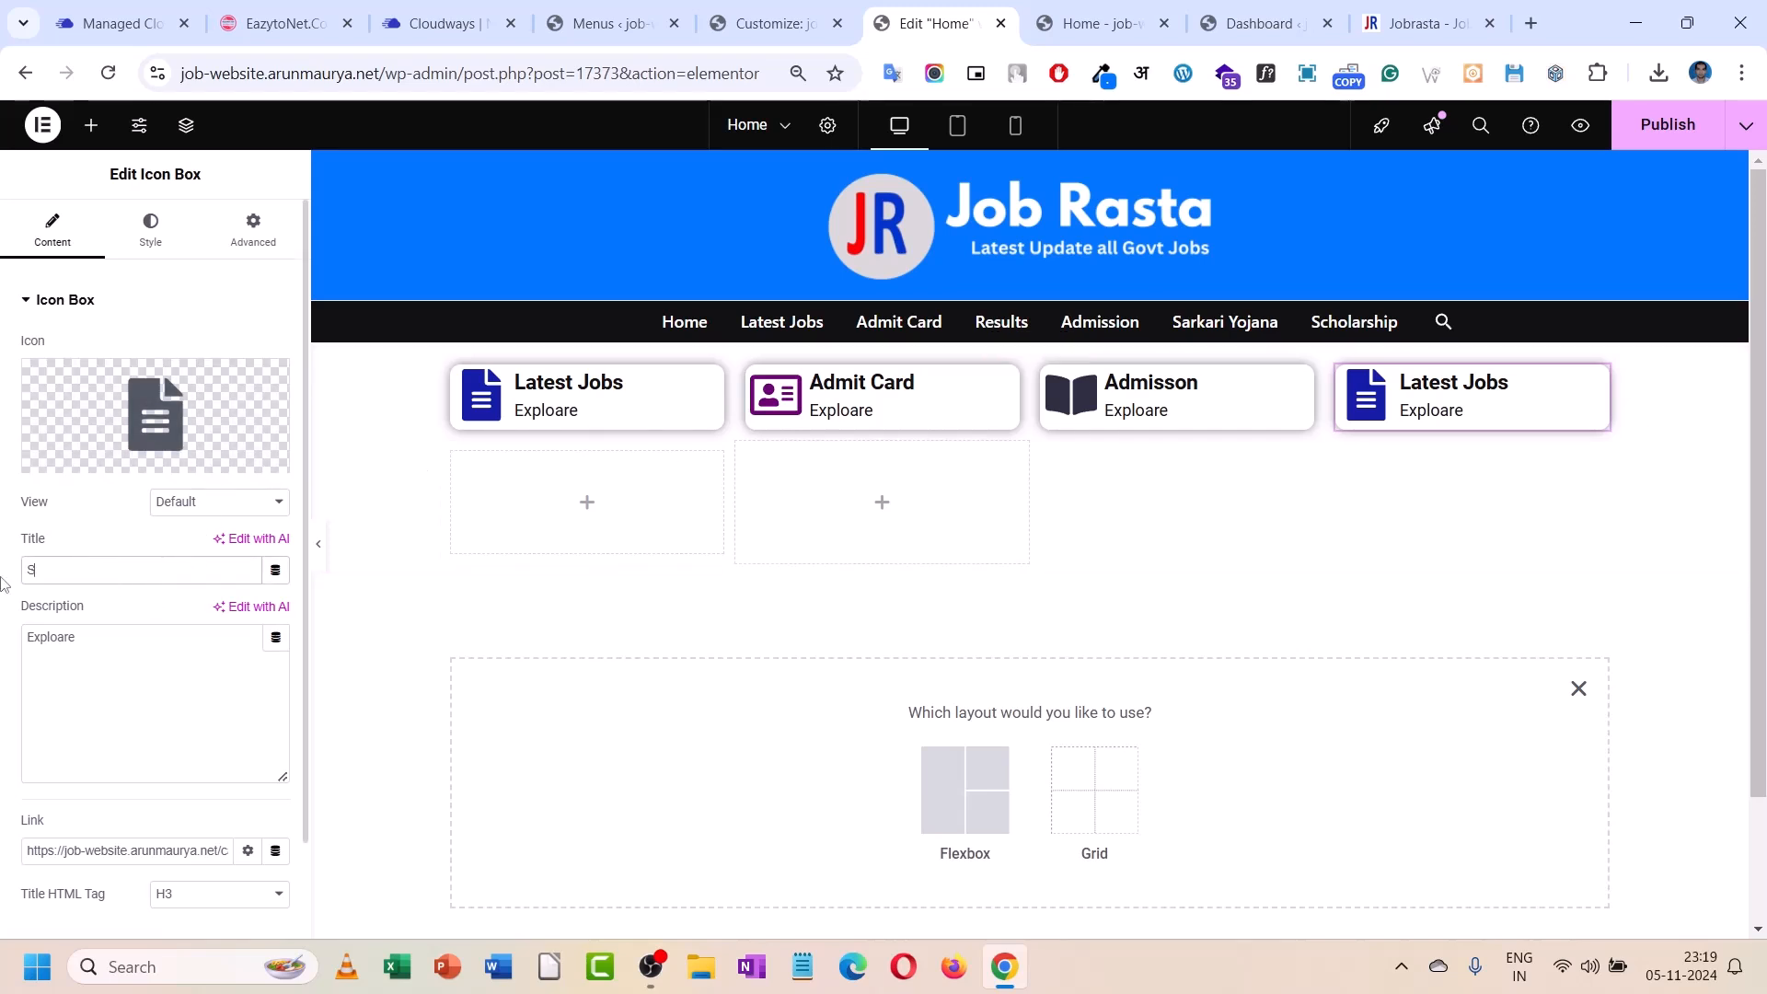
type("cholarship")
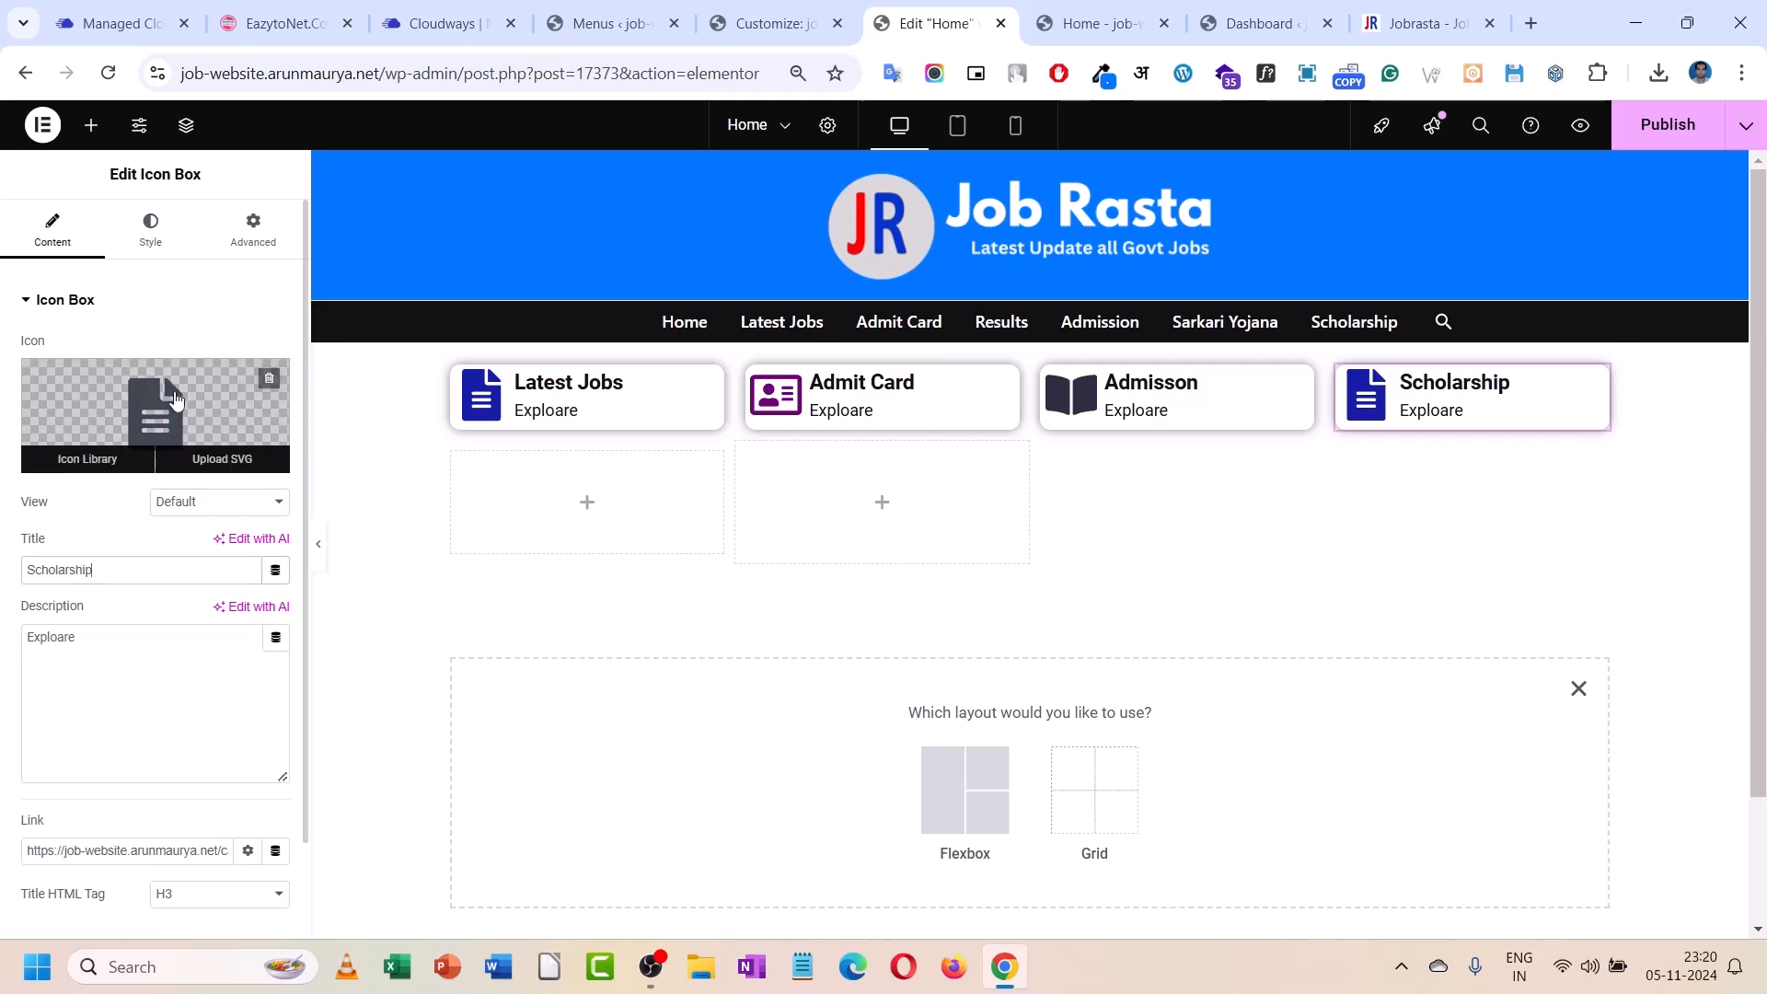
- Open the icon library for the Scholarship box and search it for "ed" and "edu", clearing the filter after viewing
left_click(88, 457)
left_click(899, 215)
type("ed")
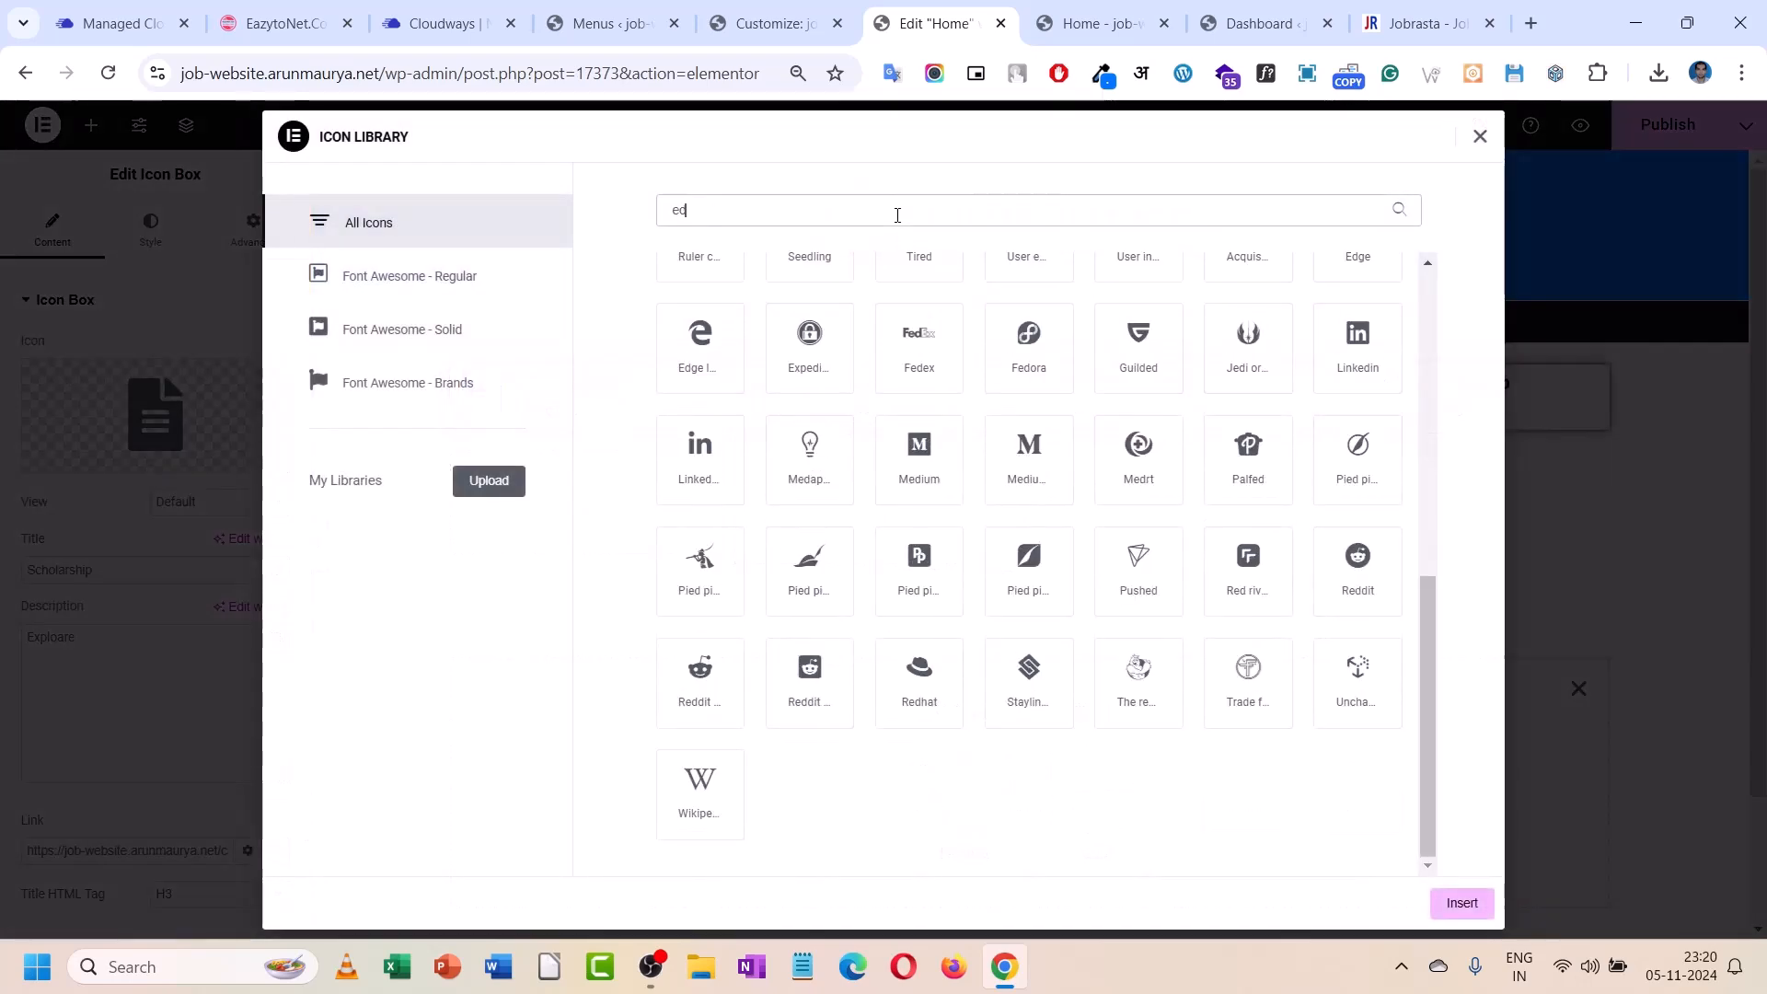
type("c")
key("BackSpace")
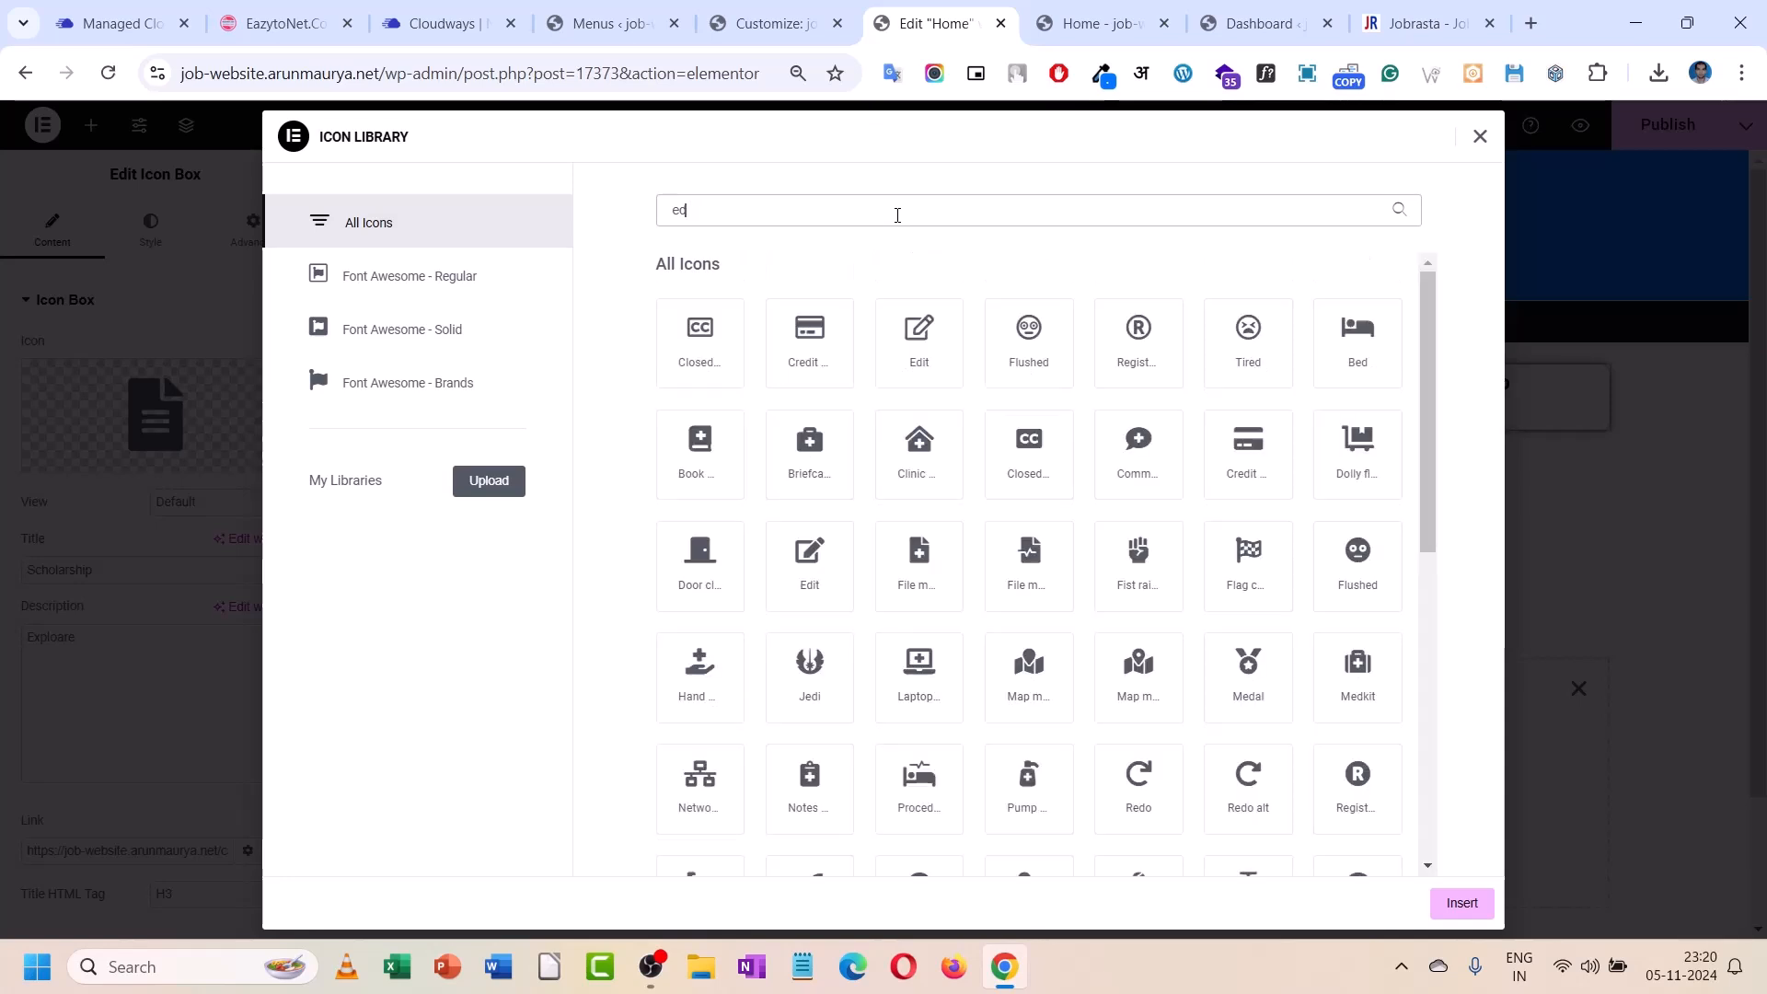
type("c")
key("BackSpace")
type("u")
key("BackSpace")
key("BackSpace")
key("BackSpace")
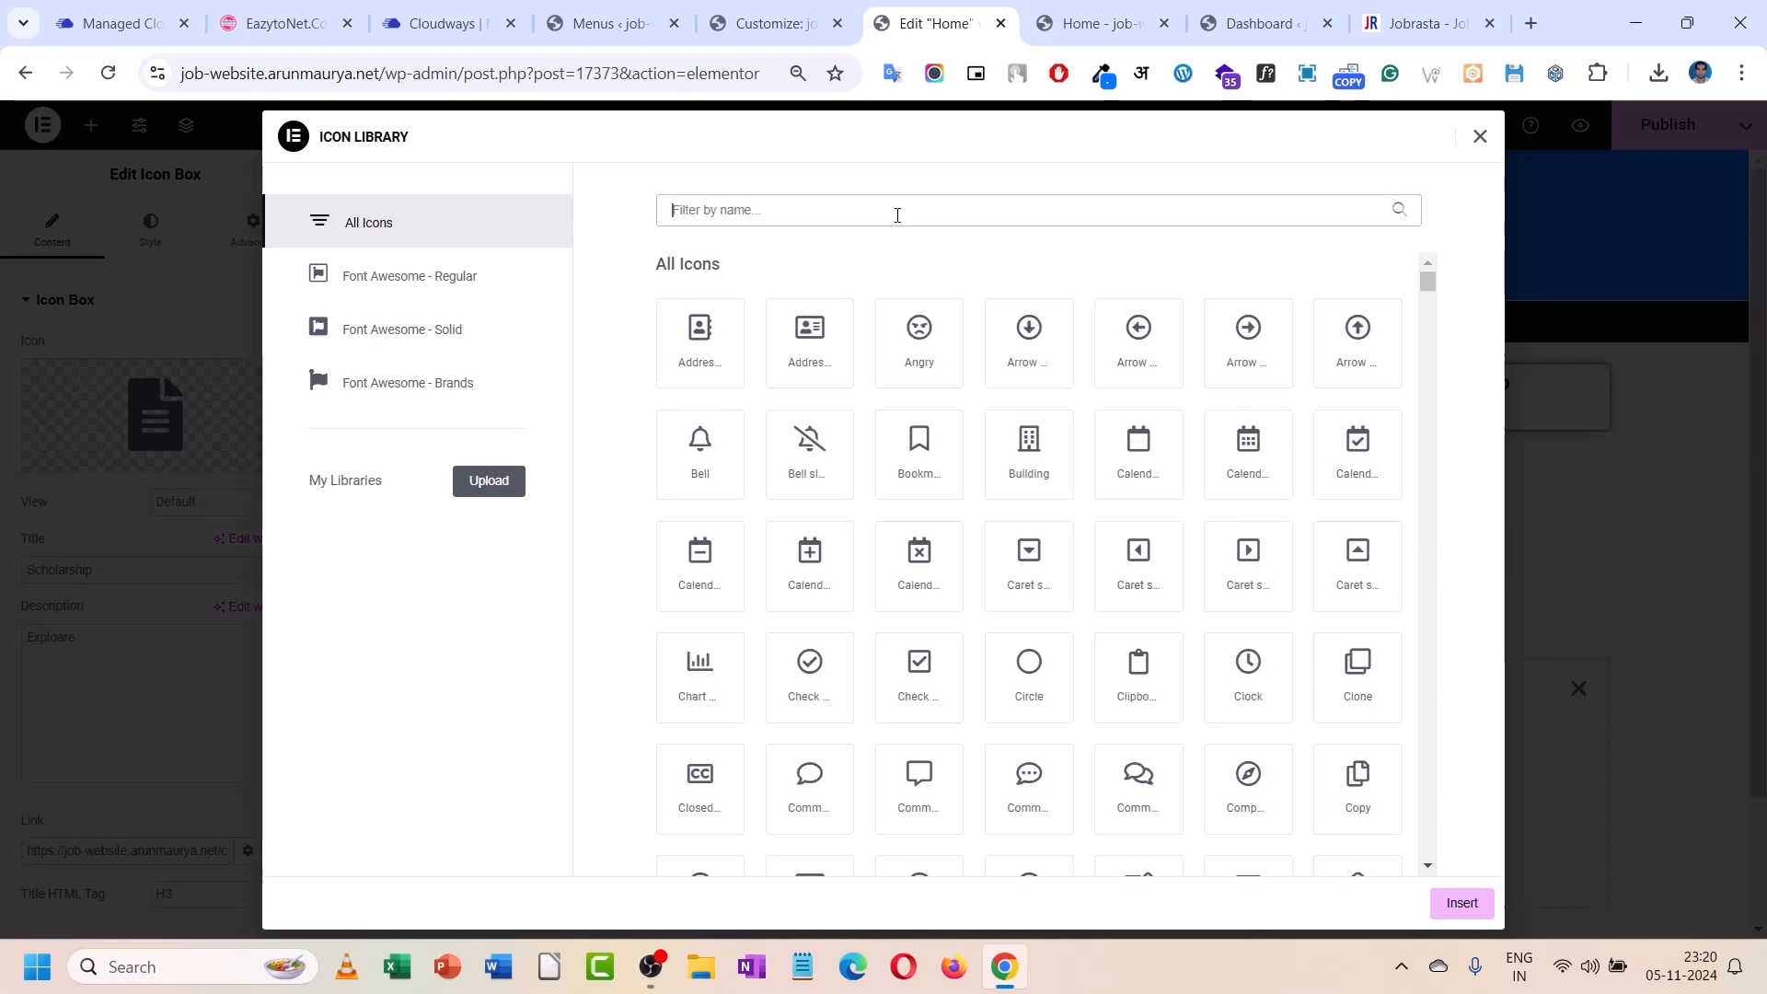
- Search the icon library for "sc" and "sch" to find a scholarship icon, and clear the name filter
scroll(911, 531, "down", 5)
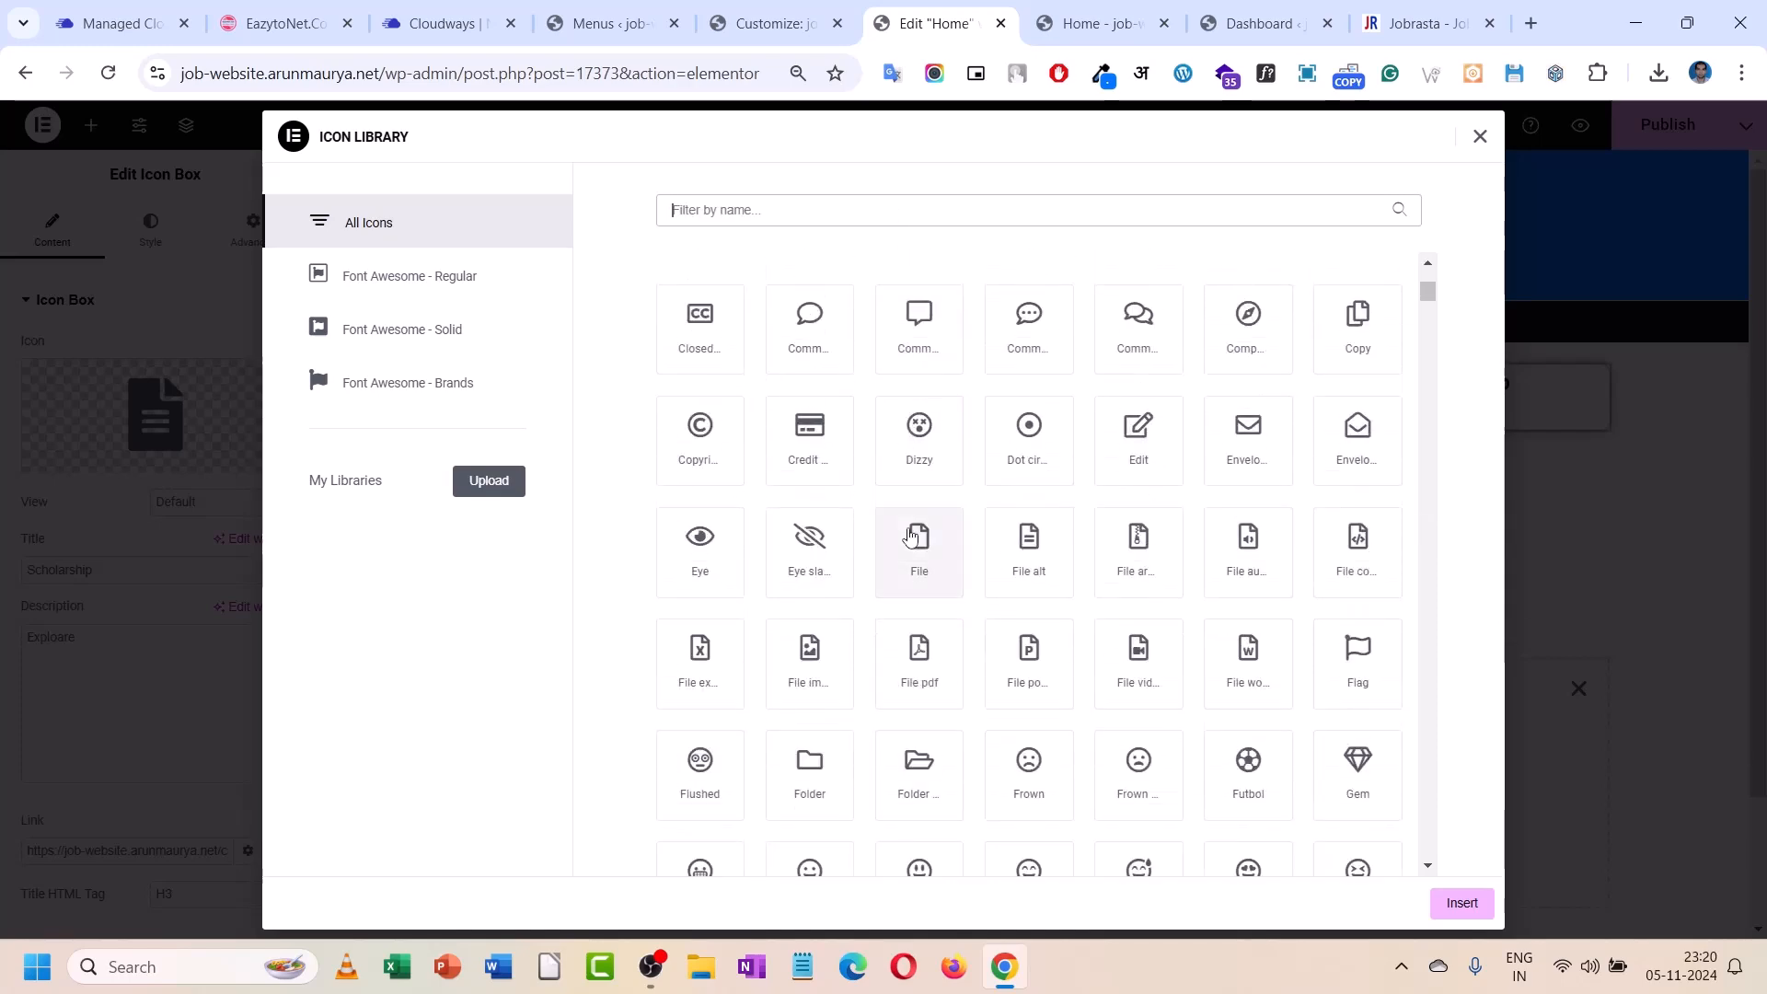
type("sc")
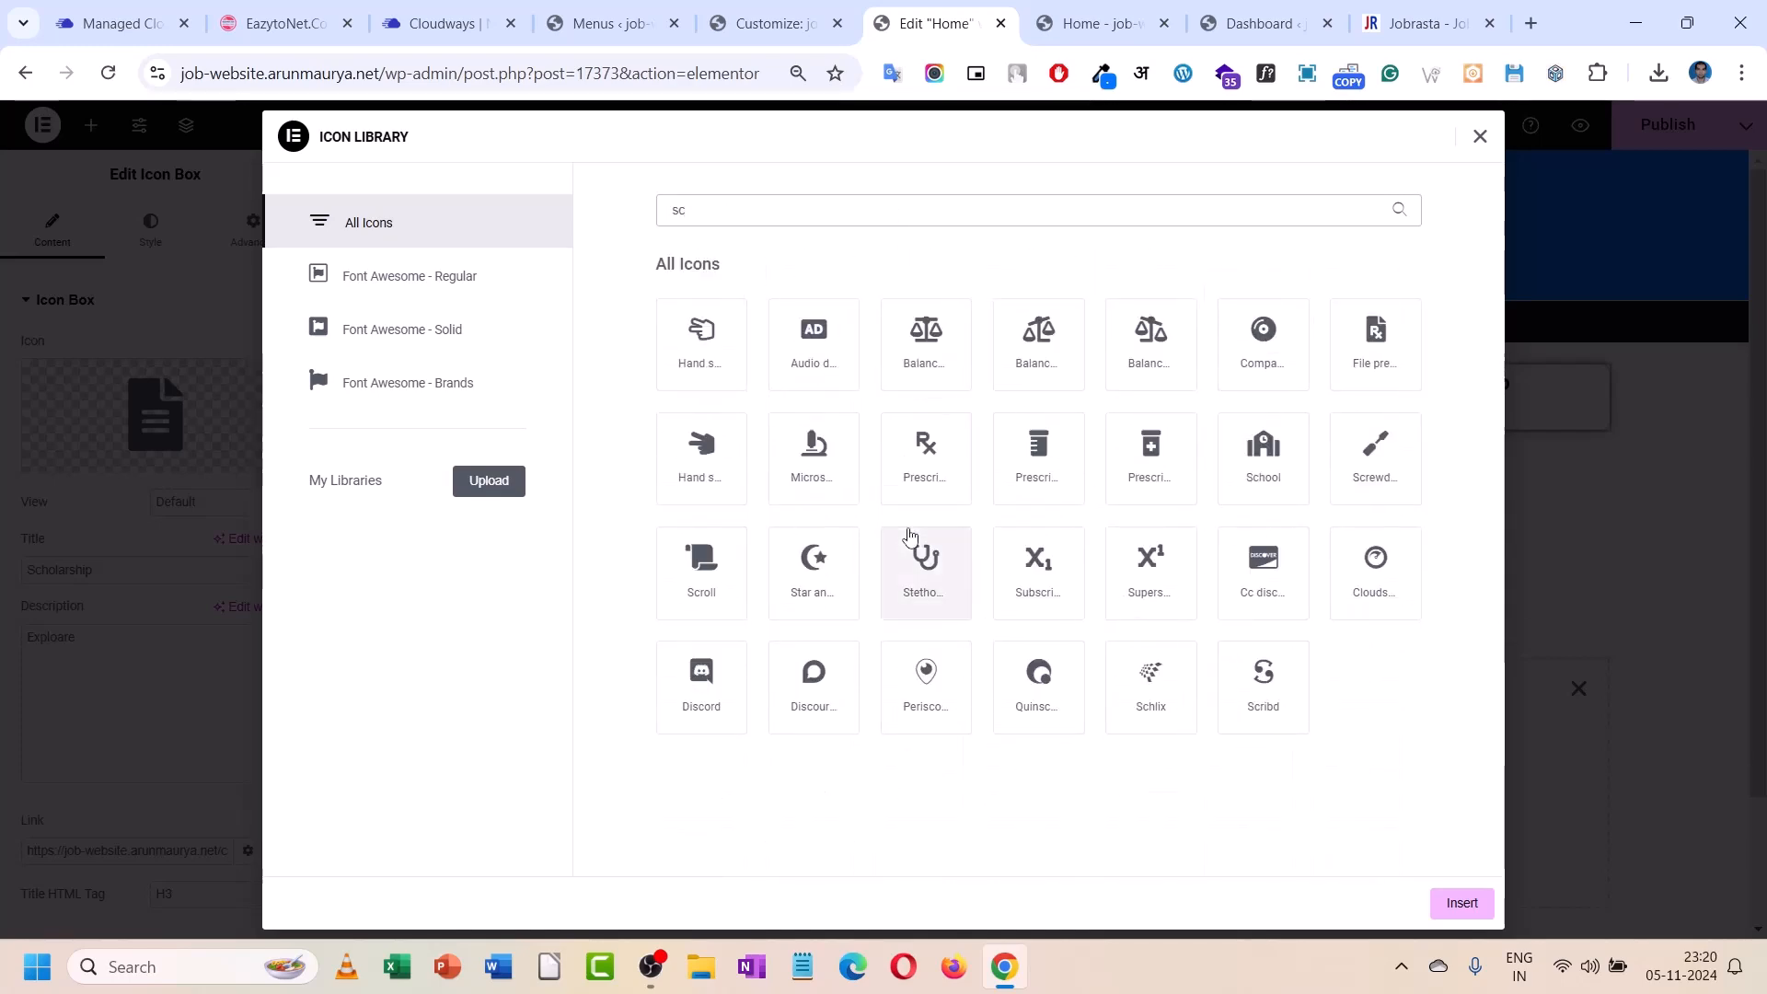
type("h")
key("BackSpace")
key("BackSpace")
key("BackSpace")
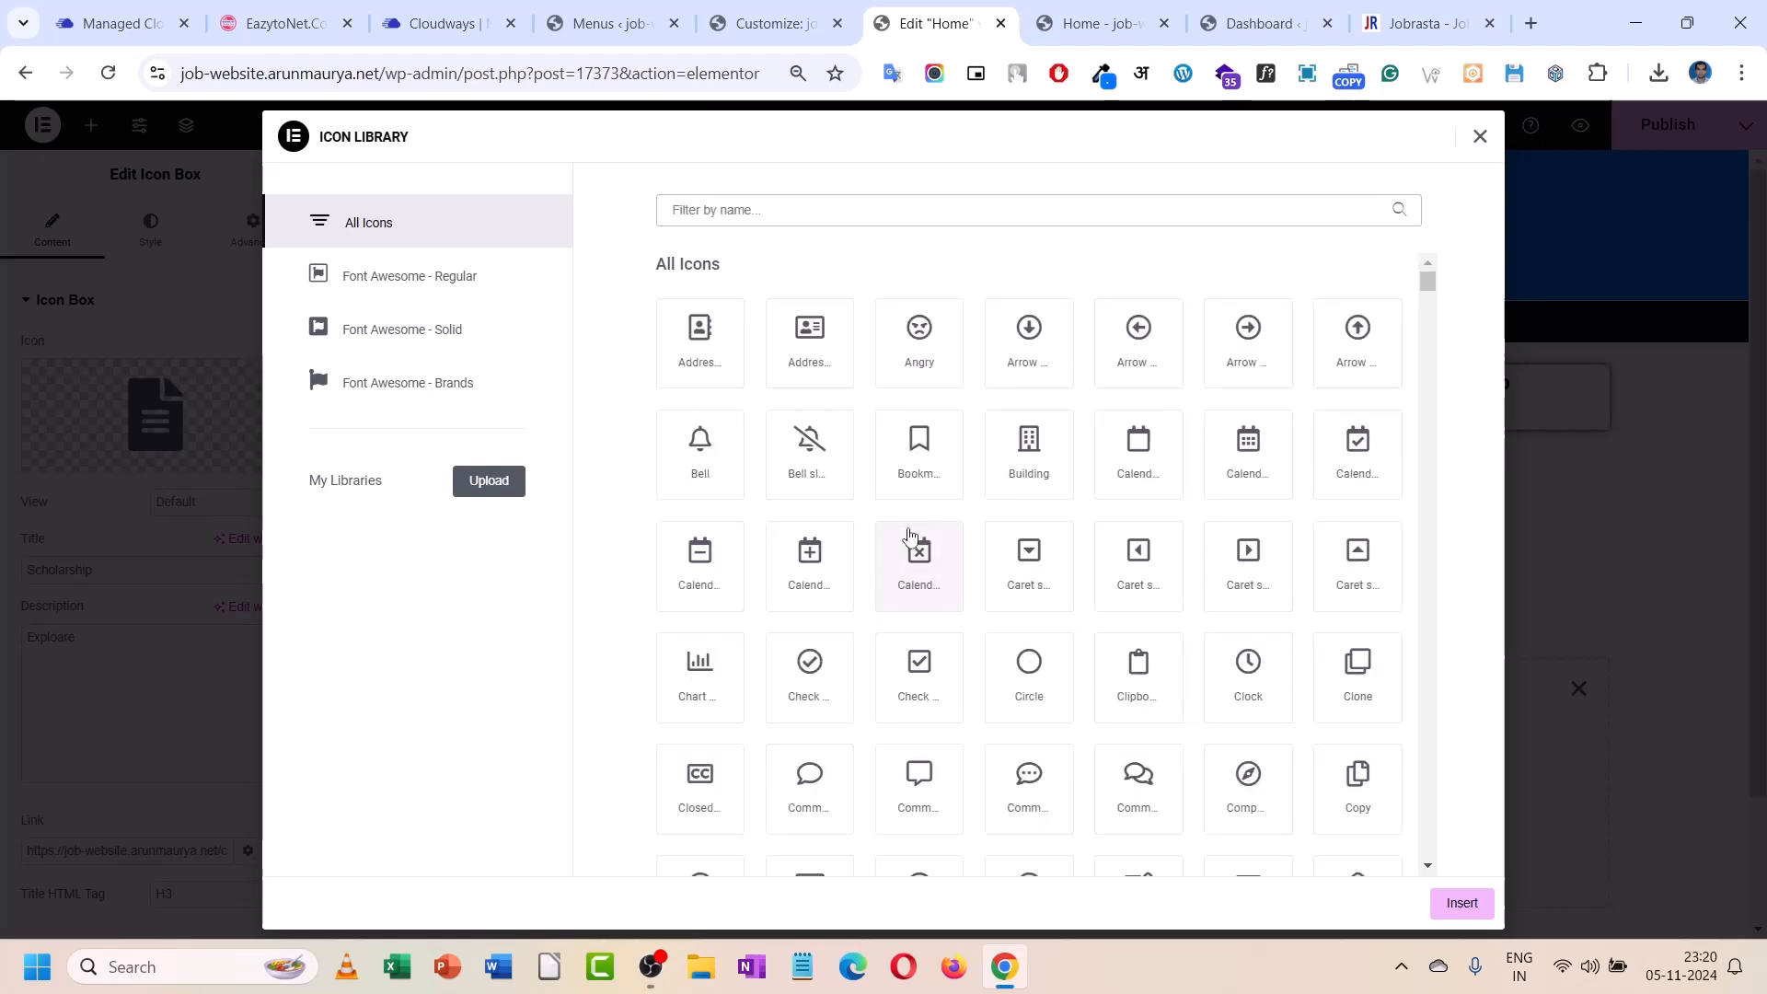
- Look through the full icon library for an icon that suits the Scholarship box
scroll(883, 515, "down", 8)
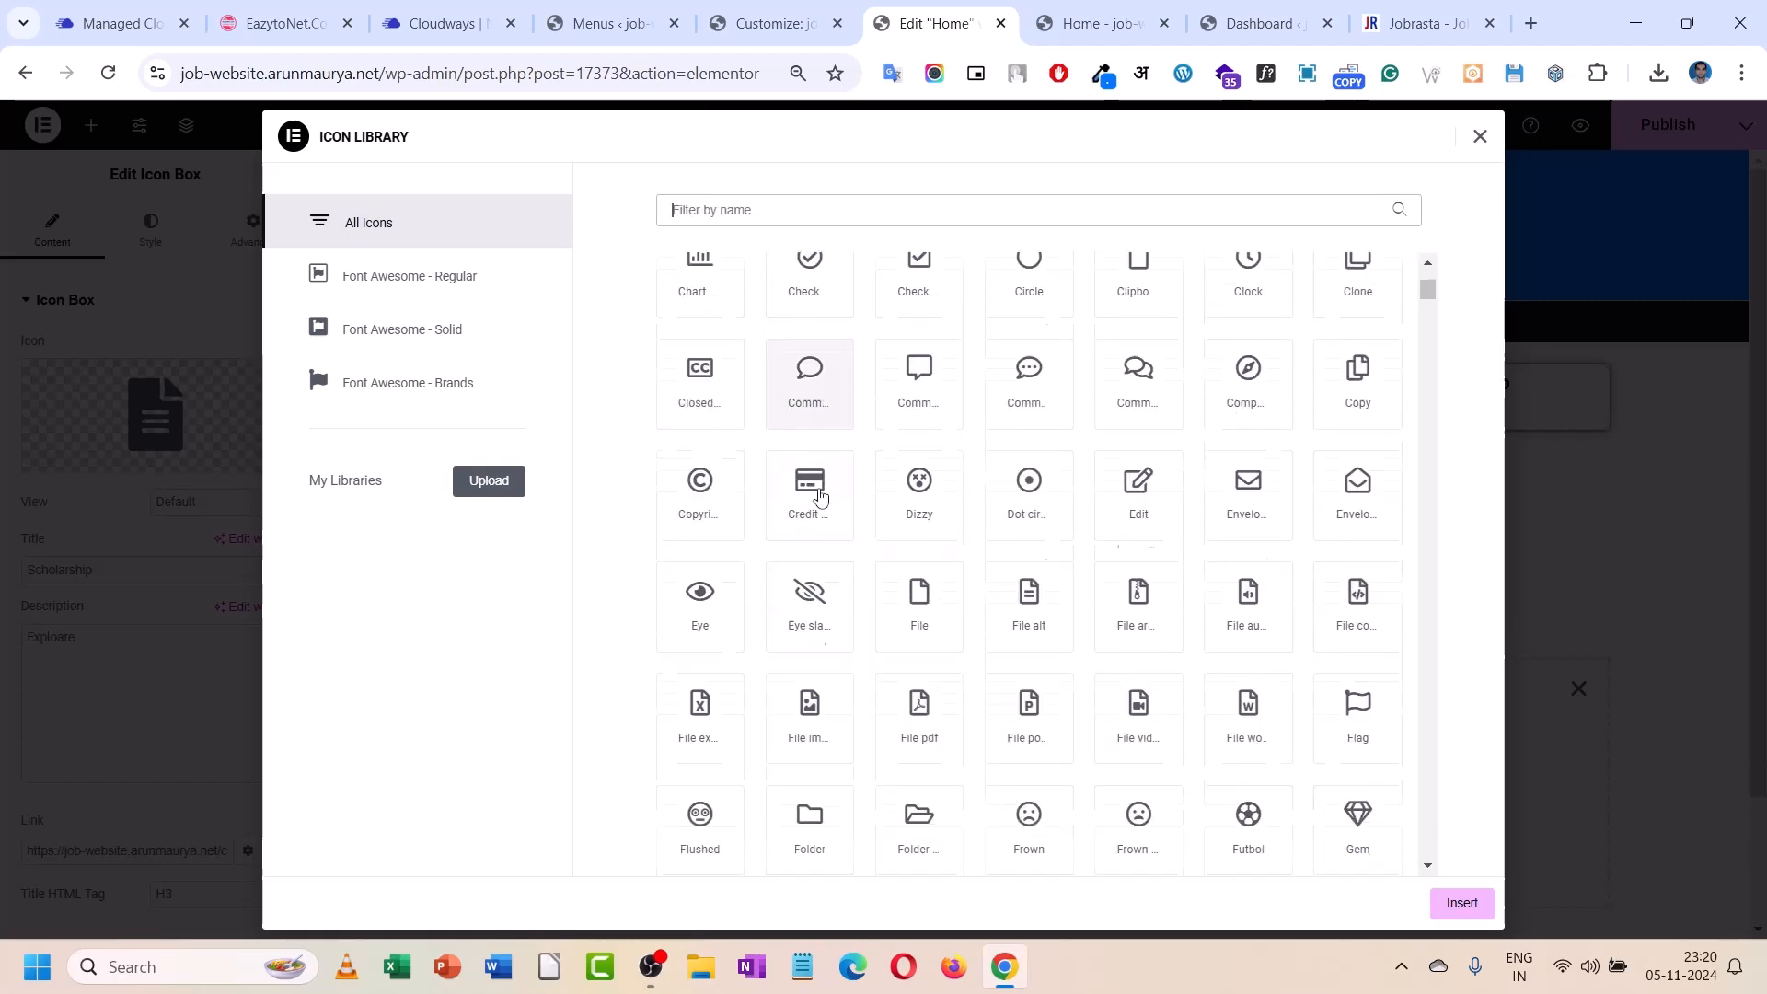
scroll(821, 495, "down", 10)
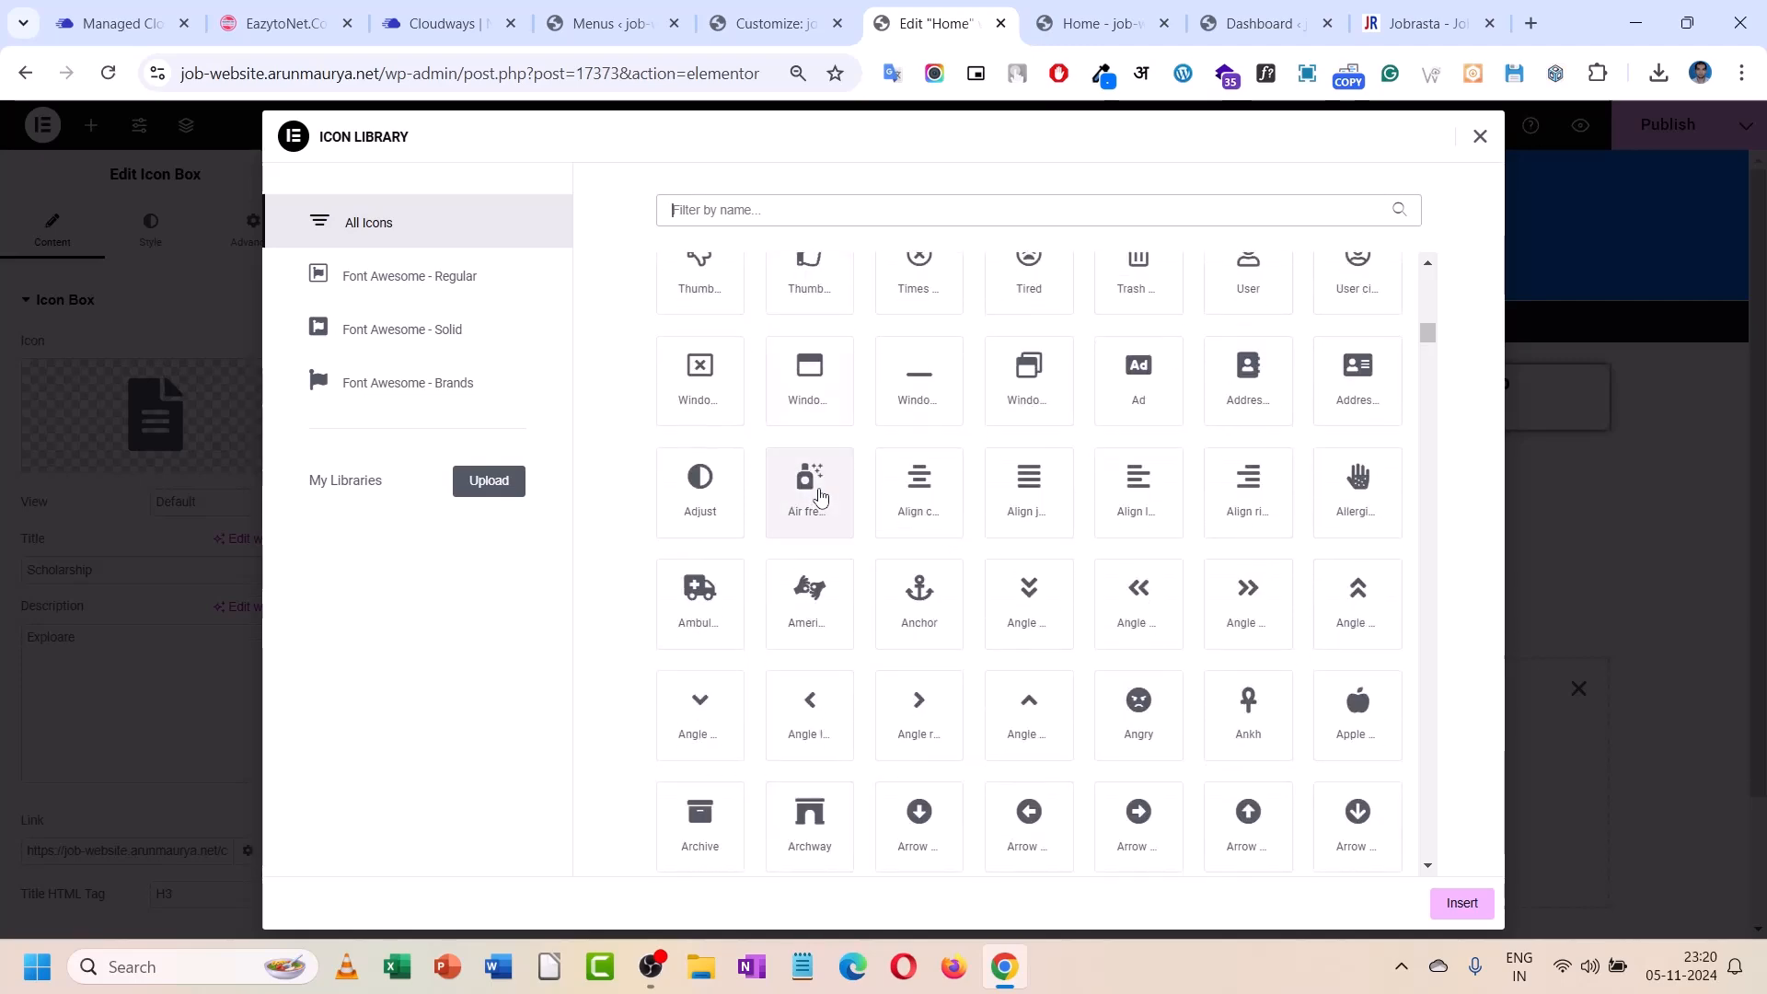
scroll(822, 495, "down", 8)
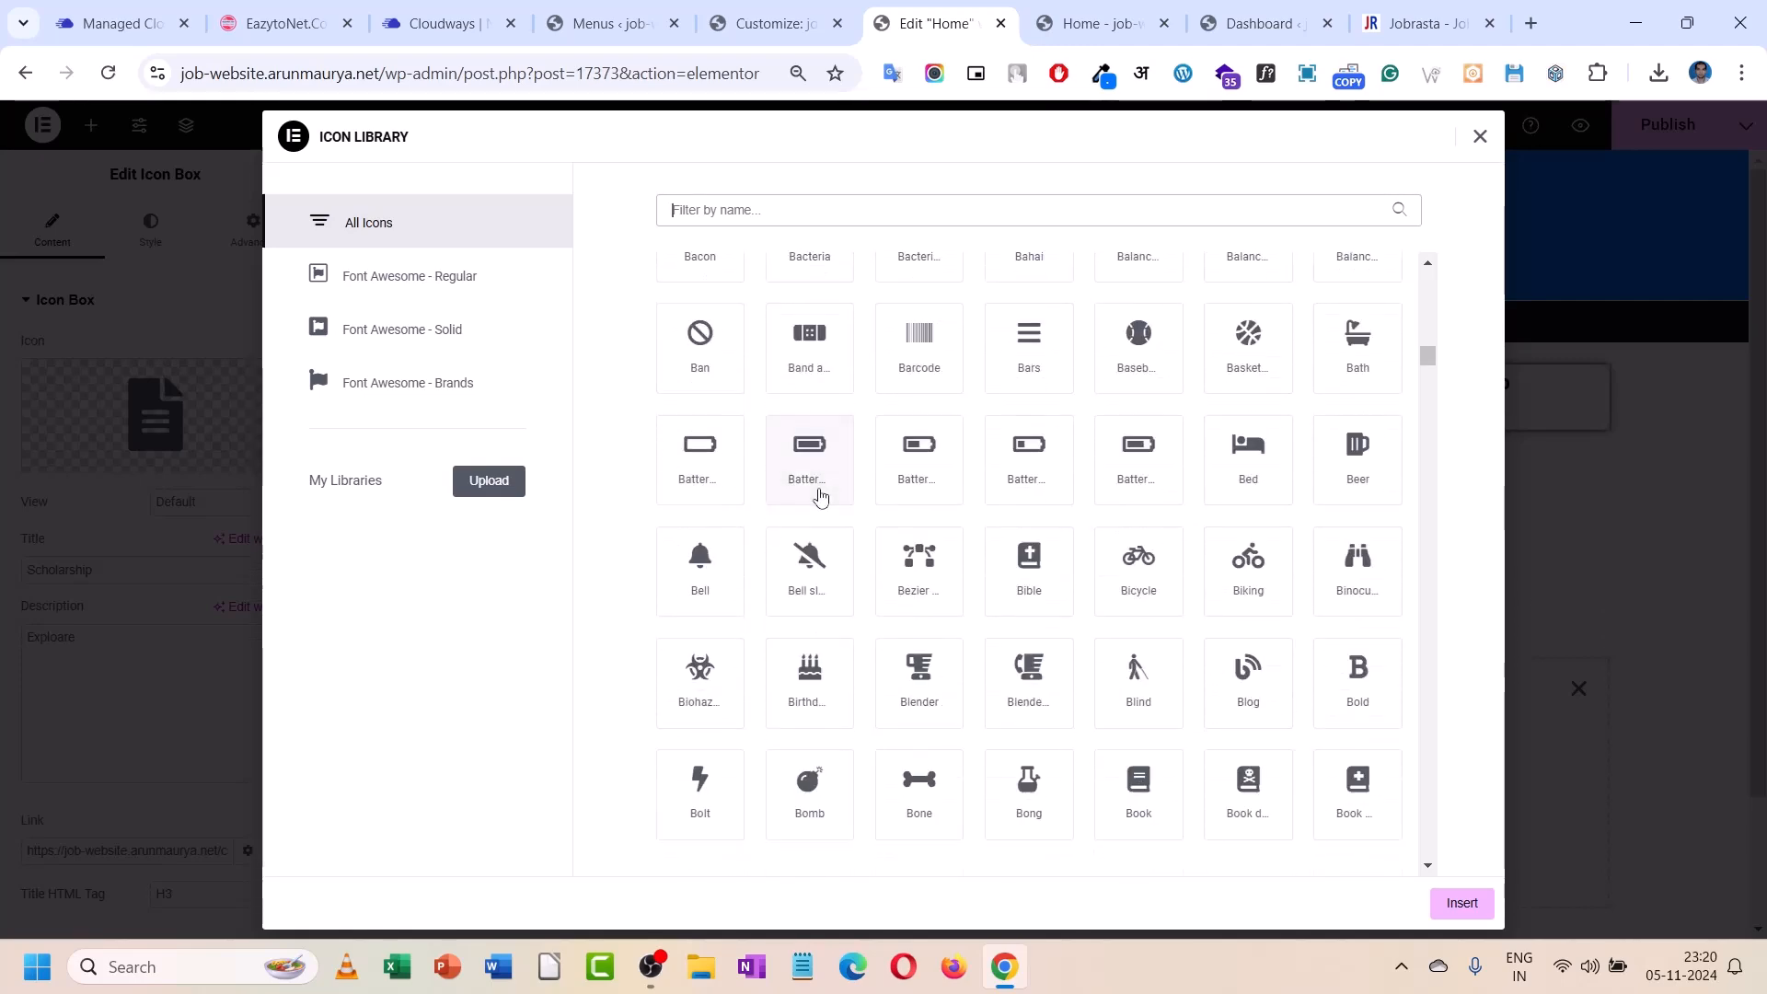
scroll(824, 497, "down", 6)
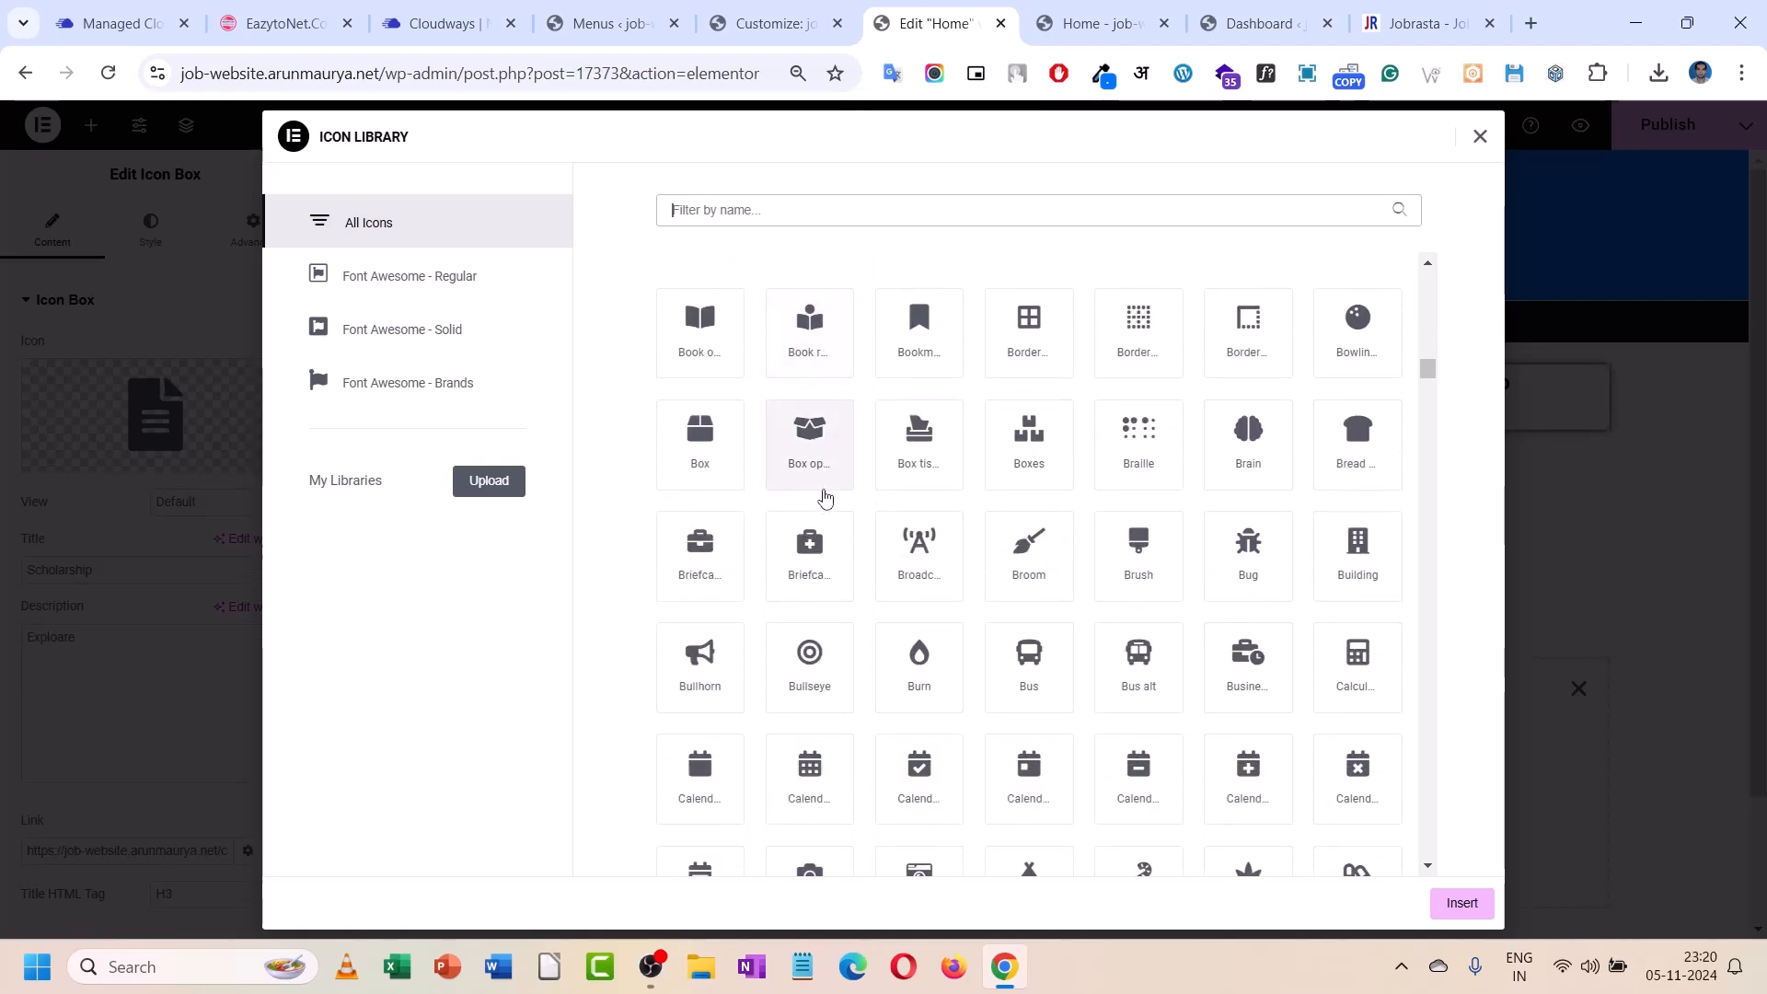
scroll(824, 497, "down", 6)
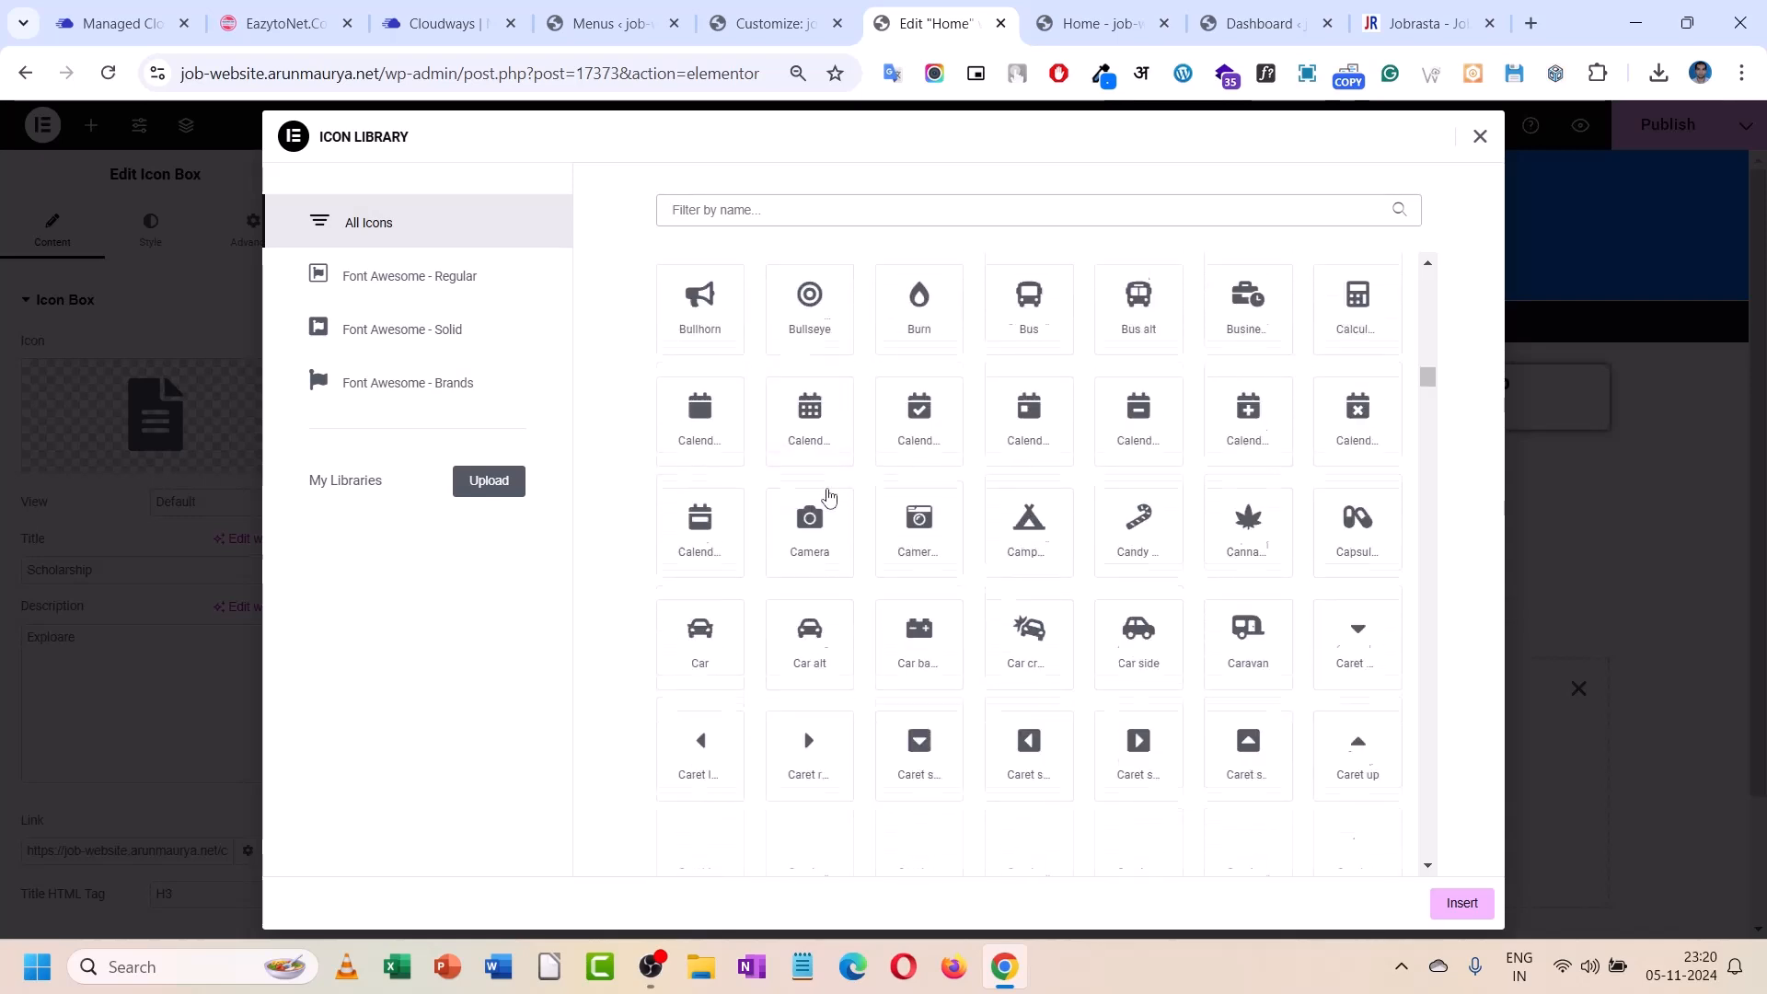
scroll(827, 495, "down", 2)
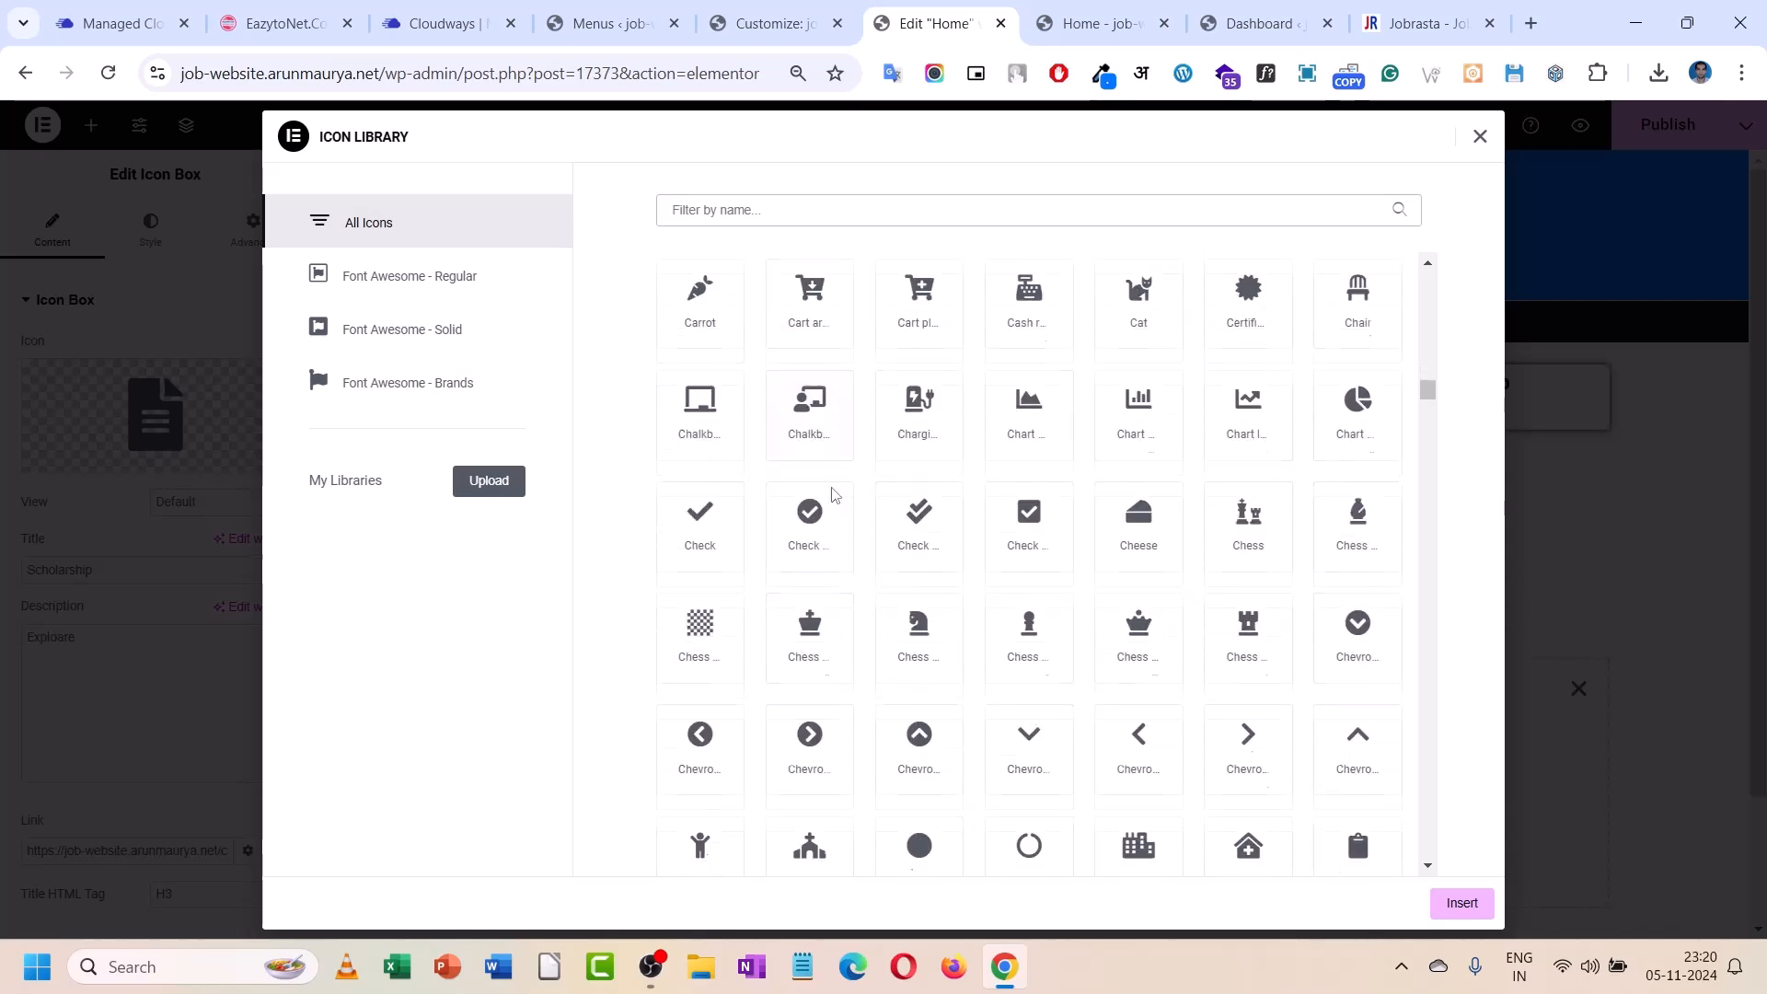
scroll(833, 497, "down", 5)
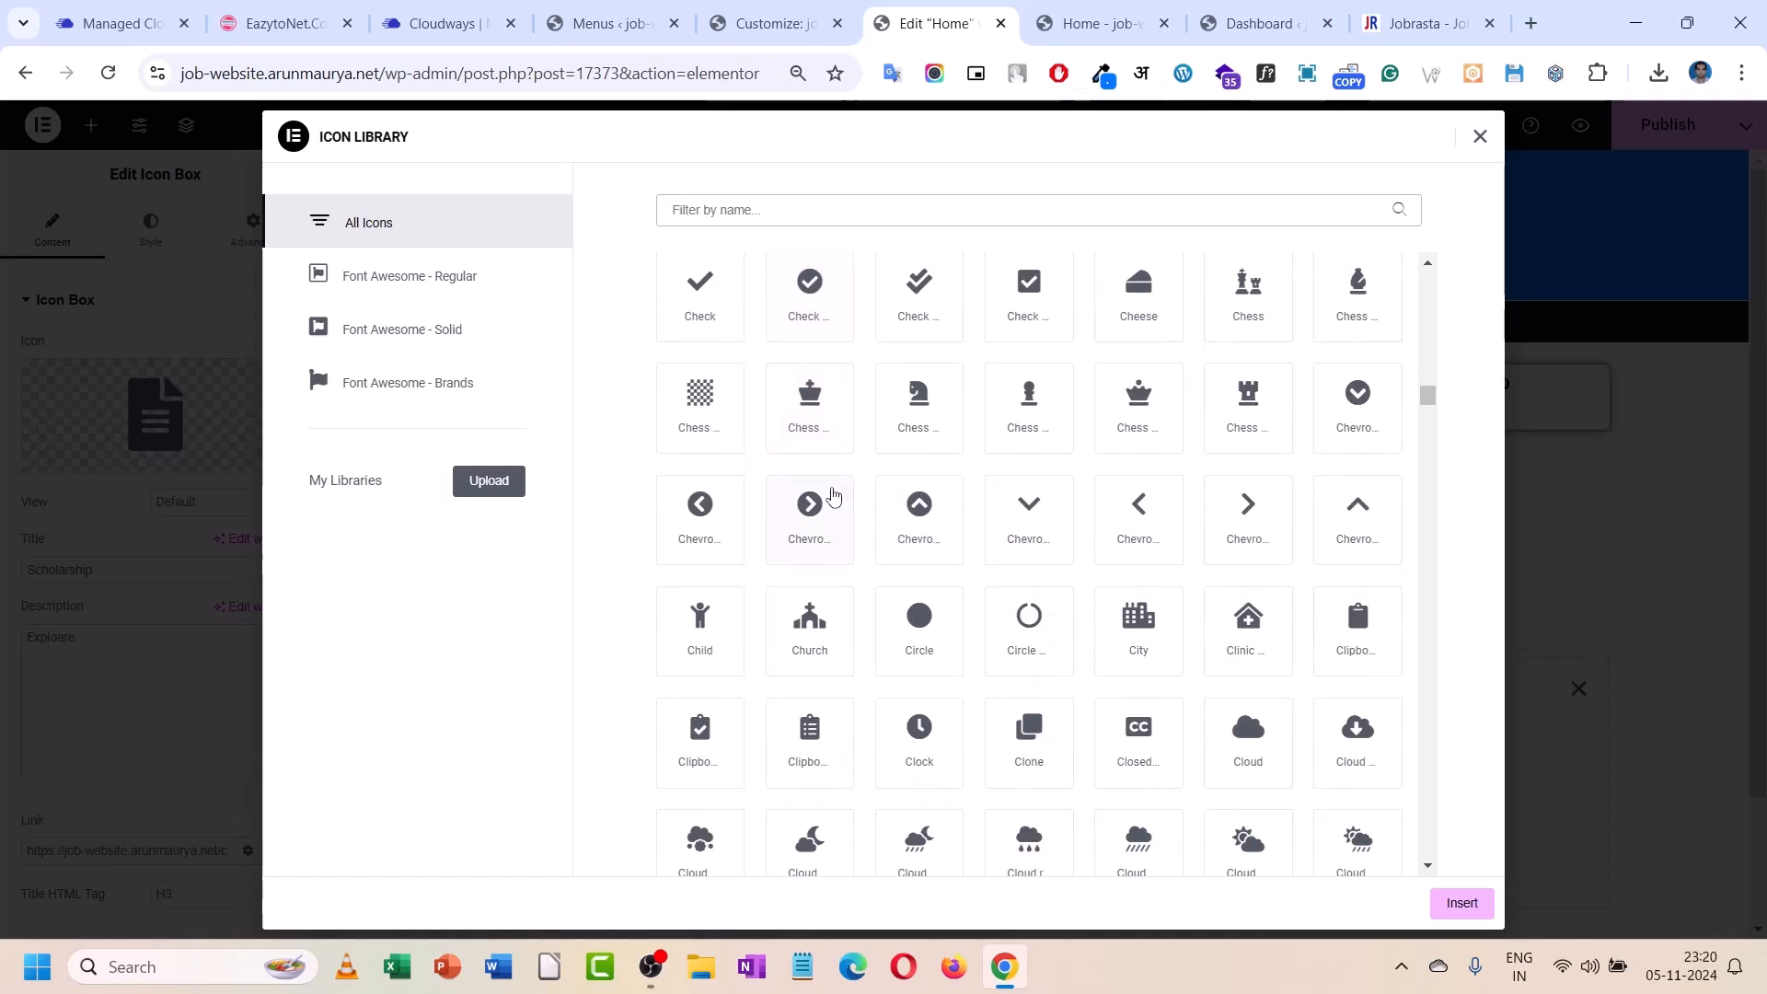
scroll(833, 496, "down", 2)
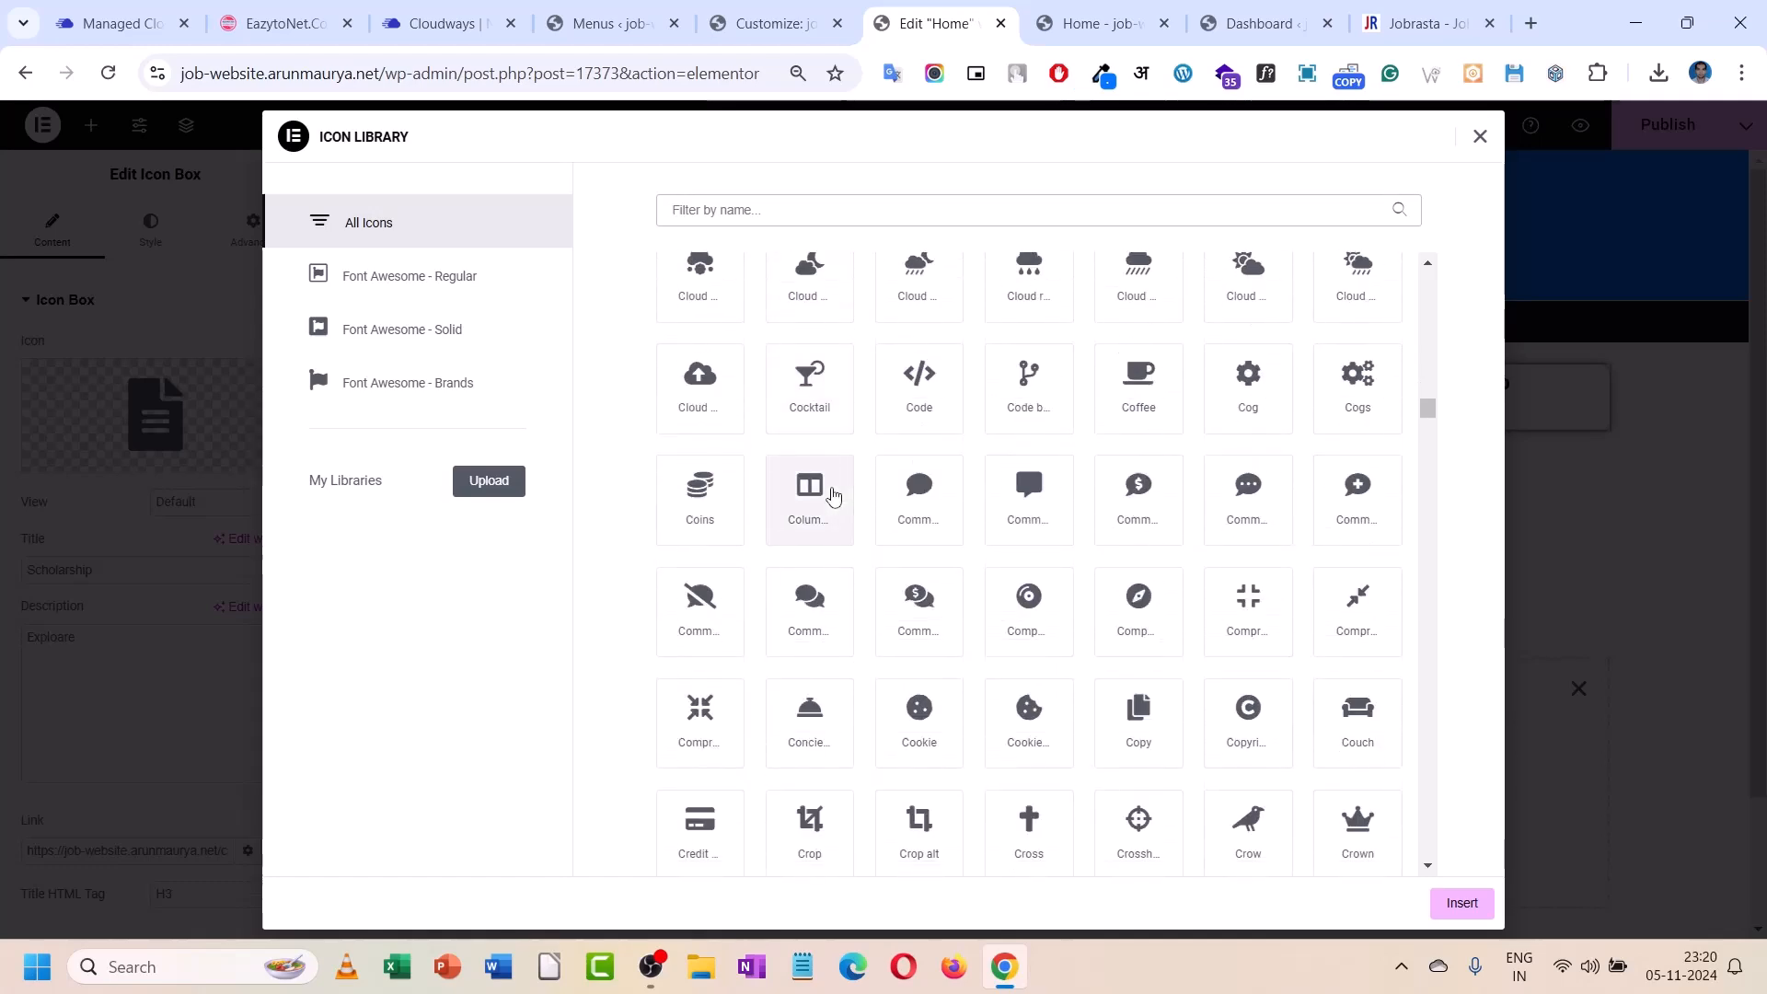
scroll(833, 497, "down", 4)
scroll(833, 497, "down", 4)
scroll(833, 497, "down", 4)
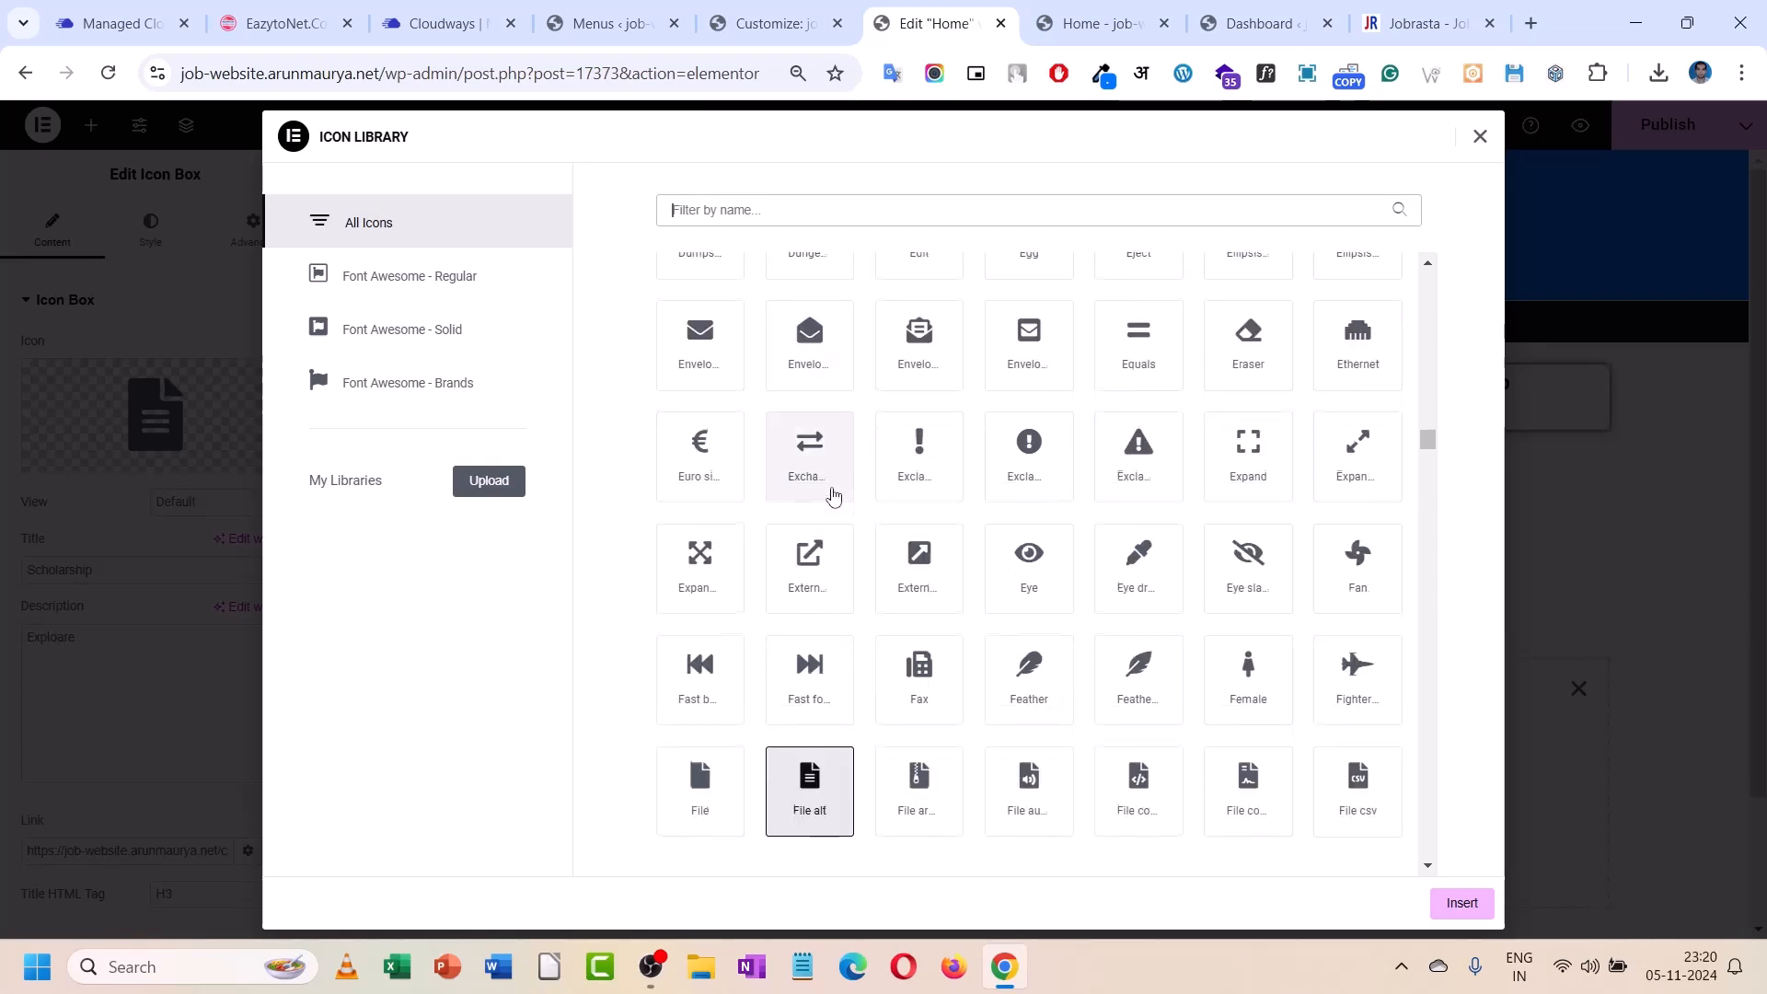
scroll(833, 497, "down", 4)
scroll(833, 497, "down", 5)
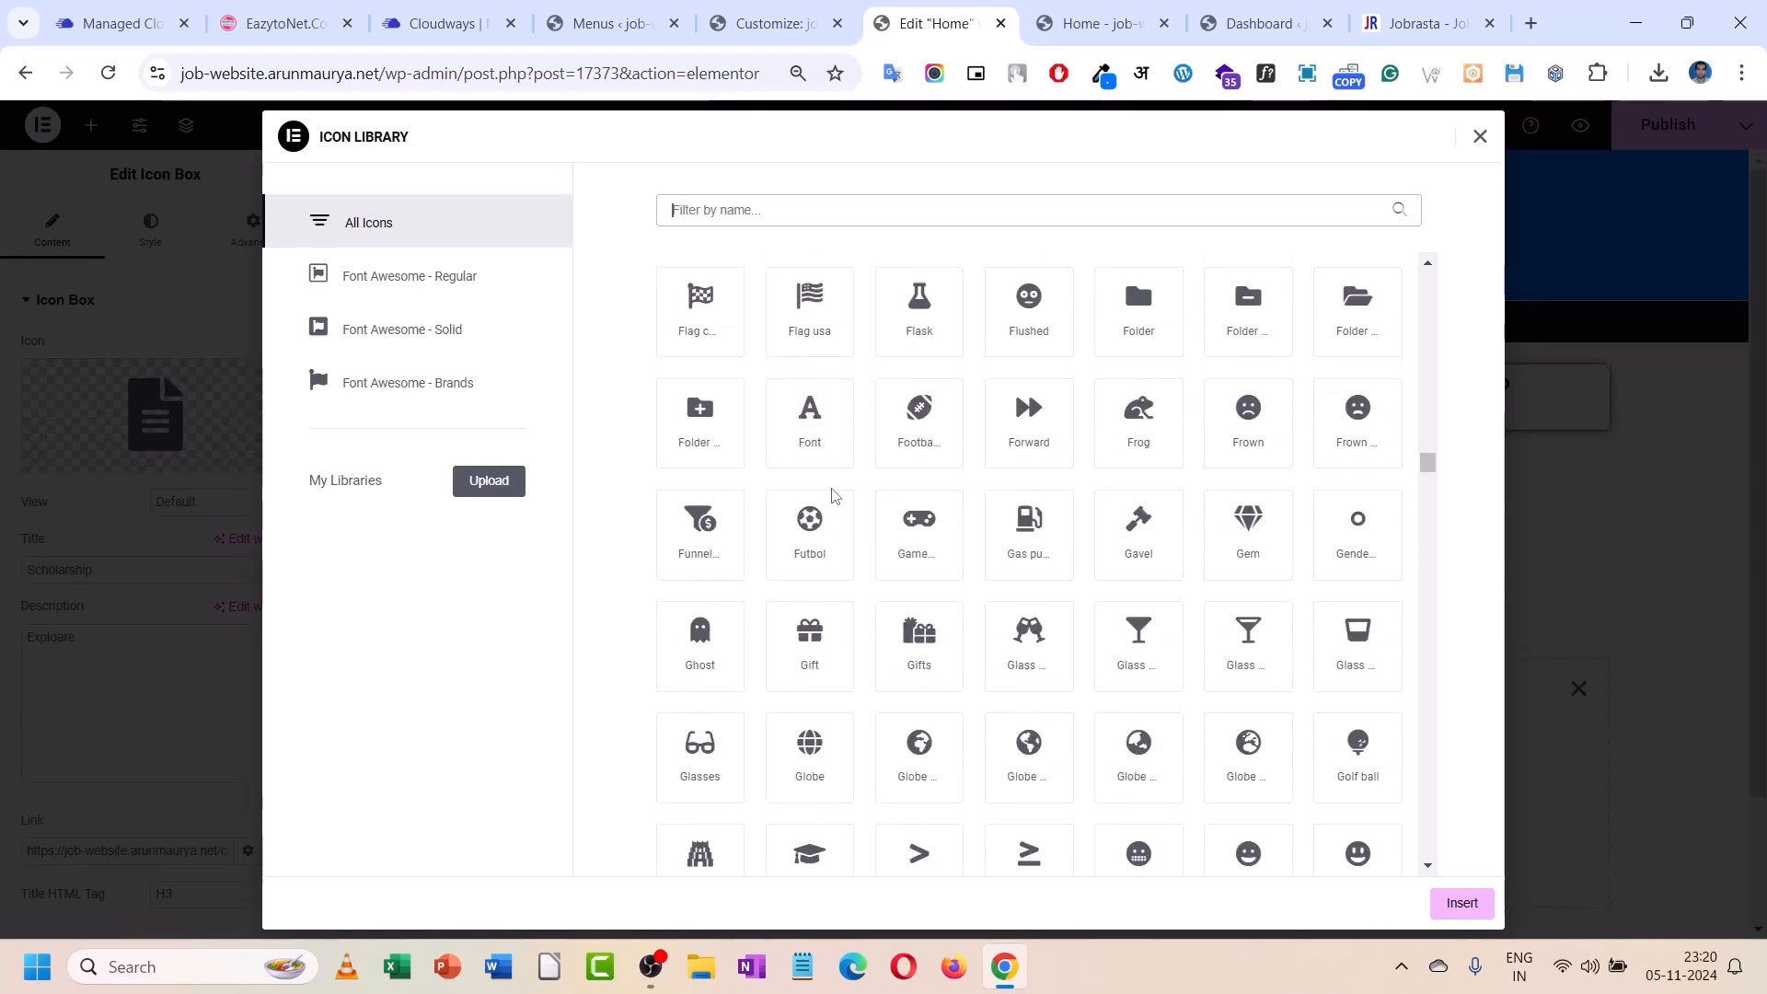
- Filter the icon library by "cap" and insert the graduation cap as the Scholarship box's icon
type("cap")
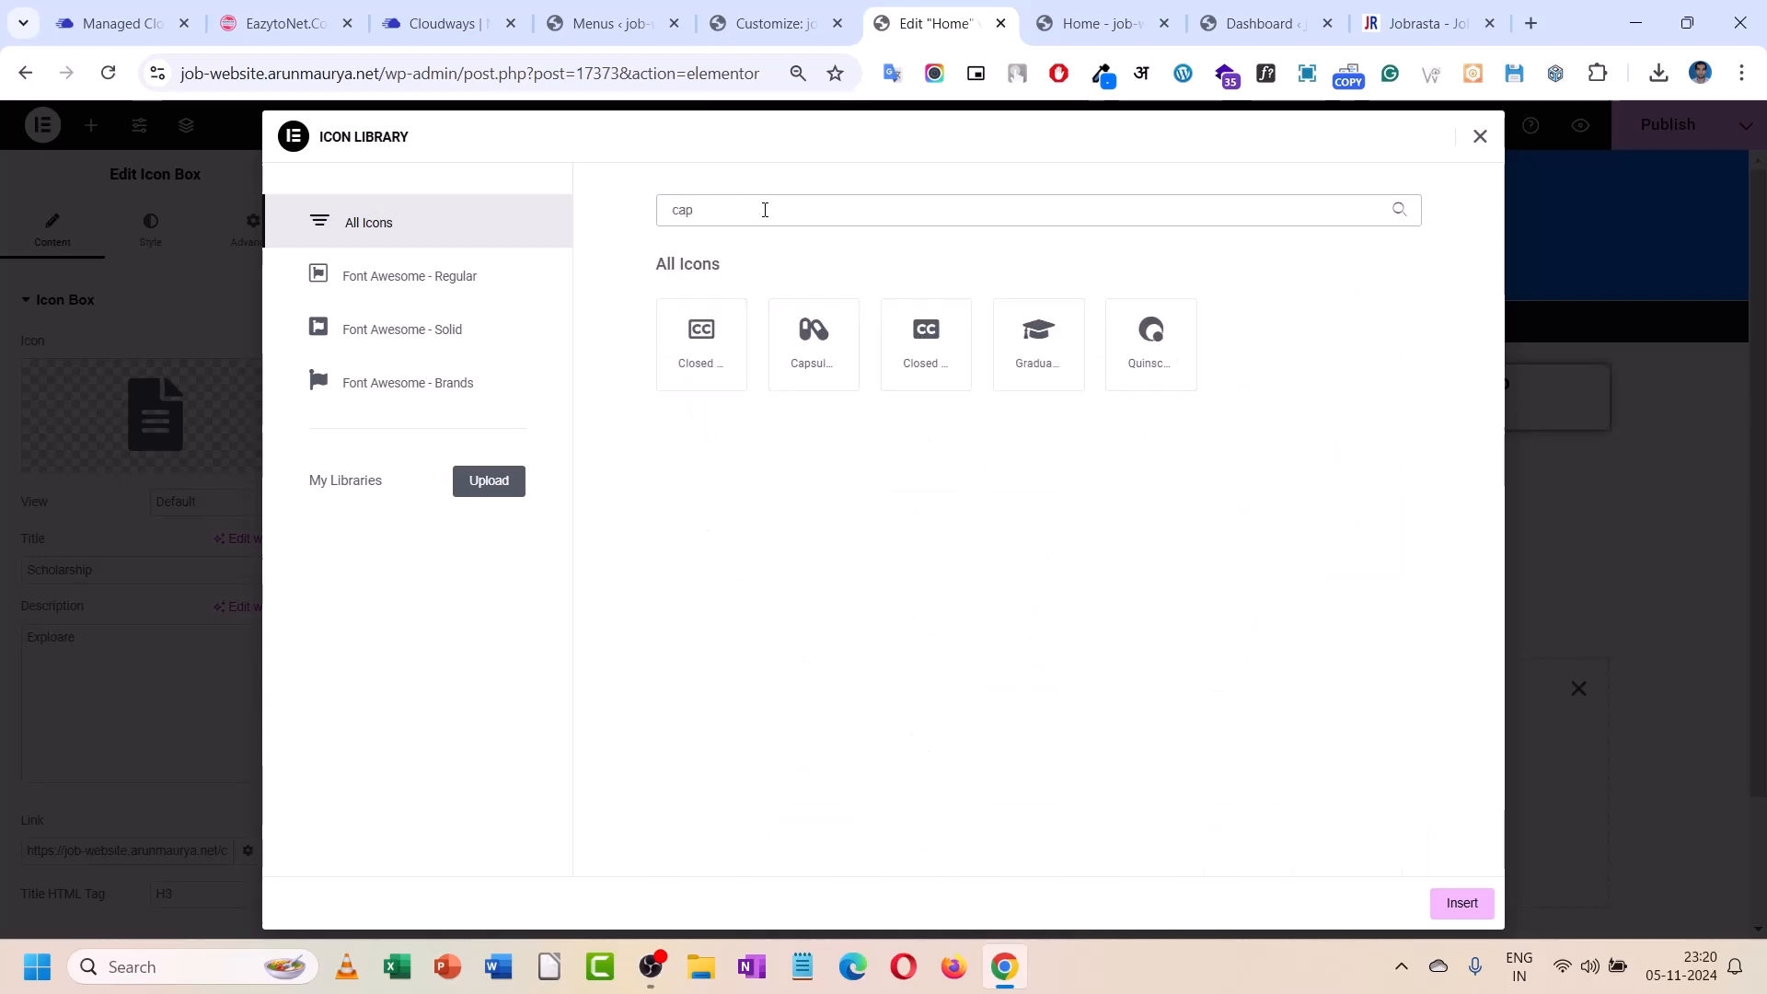
left_click(1034, 350)
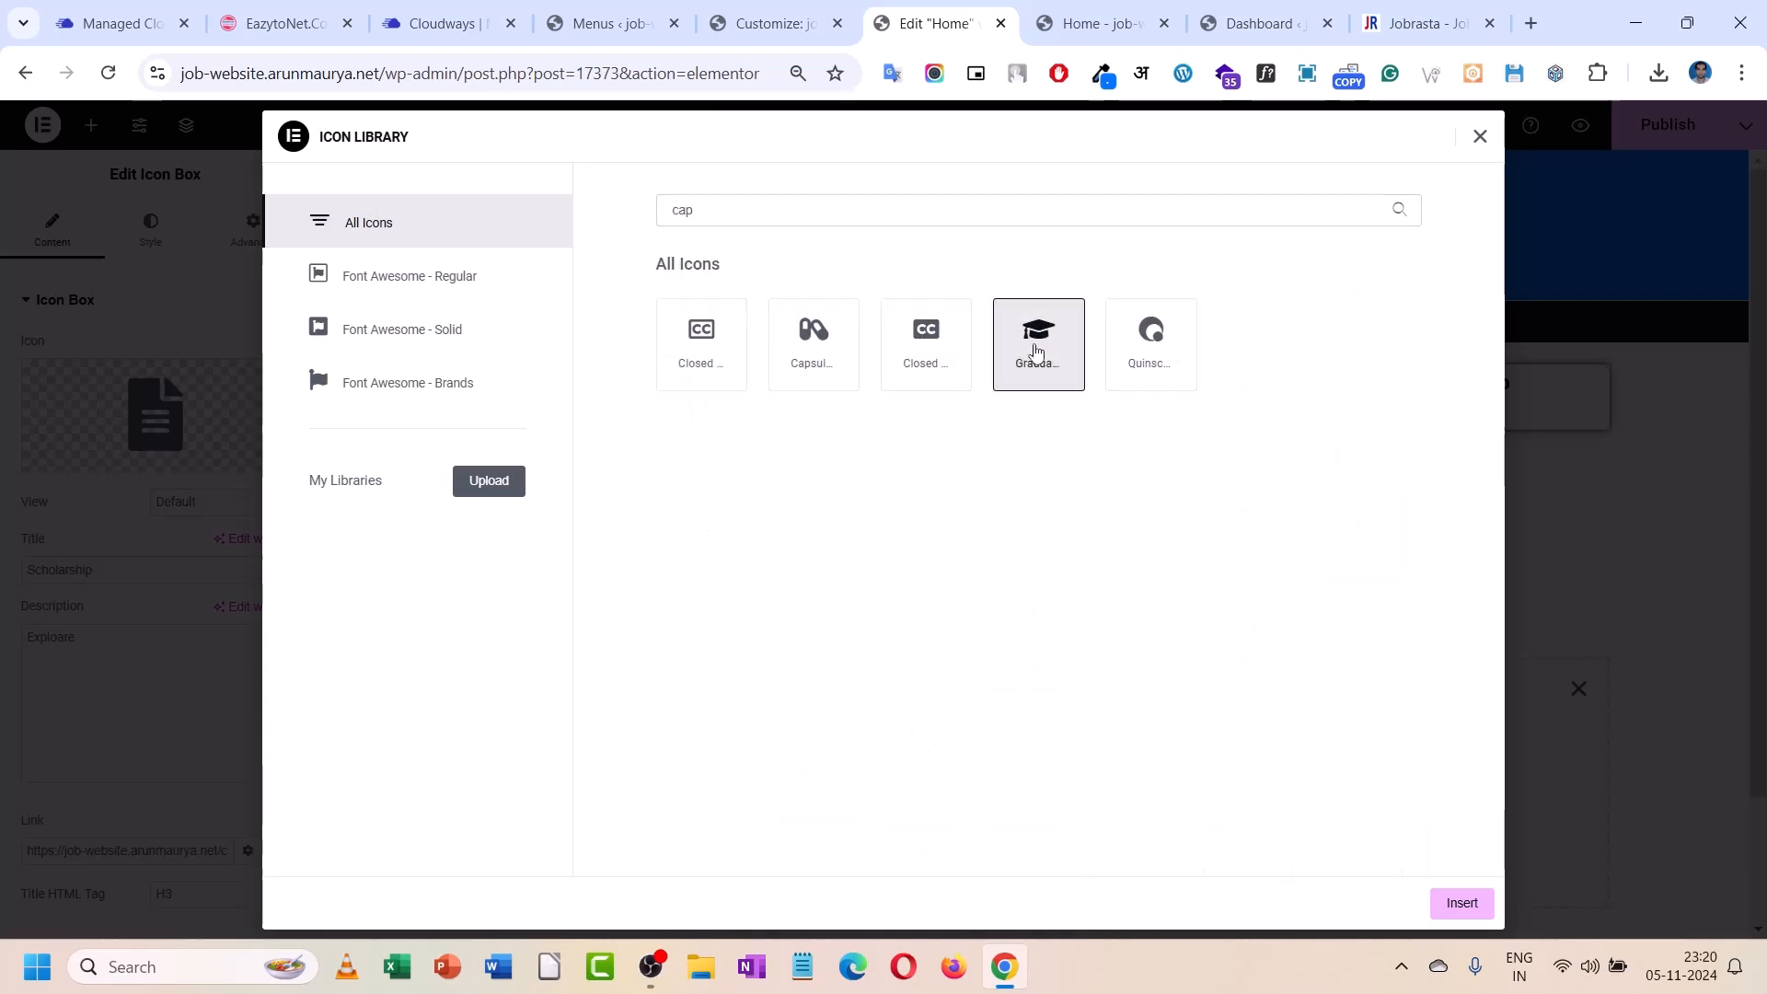
left_click(1461, 903)
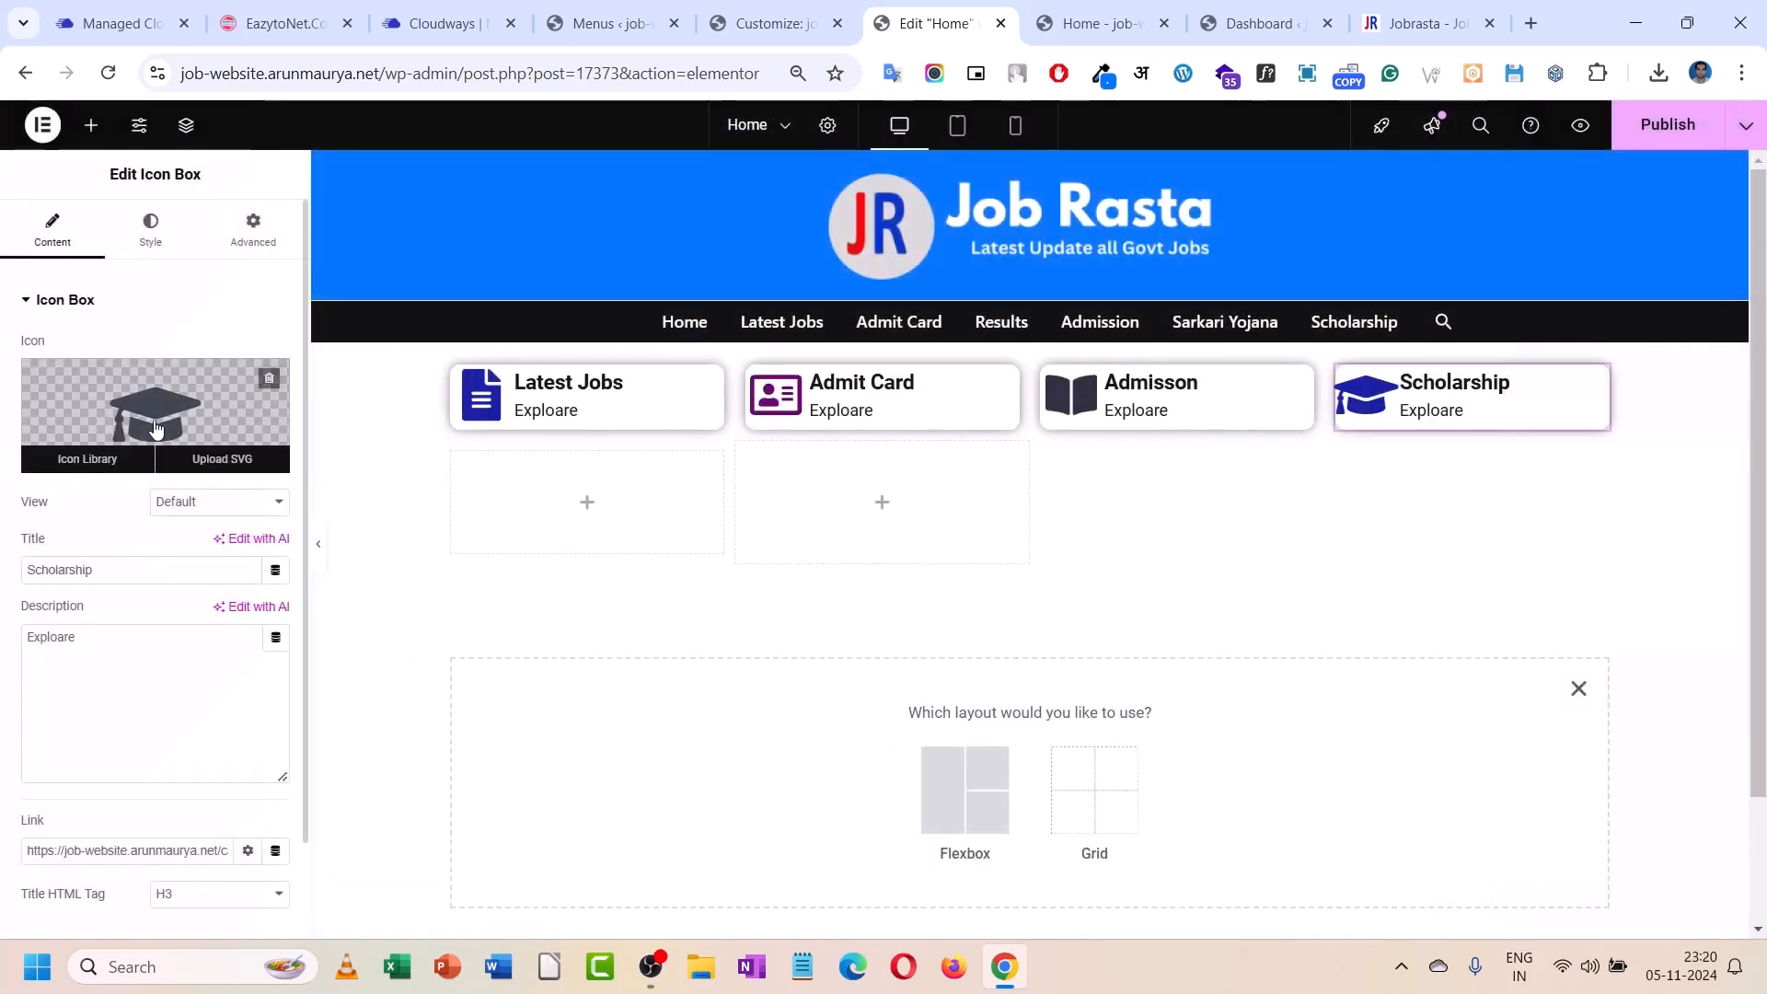
- Set the primary color of the Scholarship box's graduation cap icon to crimson #B00D39
left_click(150, 227)
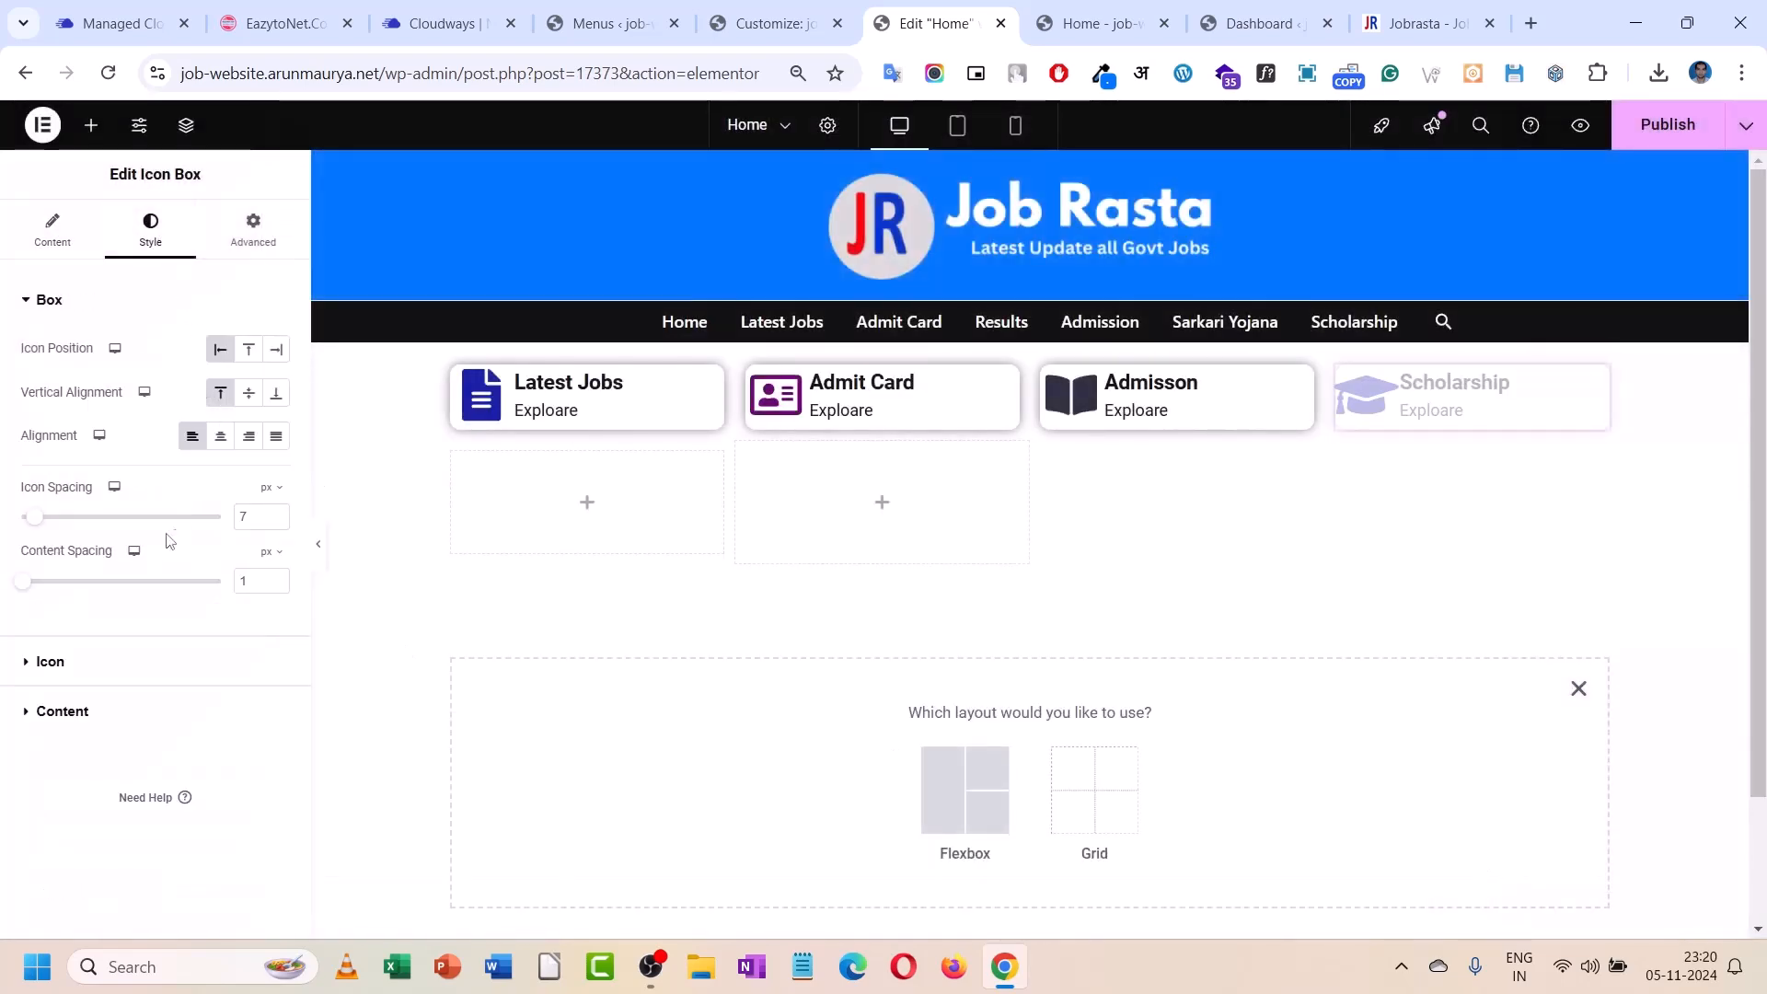
left_click(101, 669)
left_click(275, 441)
mouse_move(282, 645)
left_mouse_down()
mouse_move(261, 695)
mouse_move(169, 694)
left_mouse_up()
left_click_drag(344, 593, 392, 524)
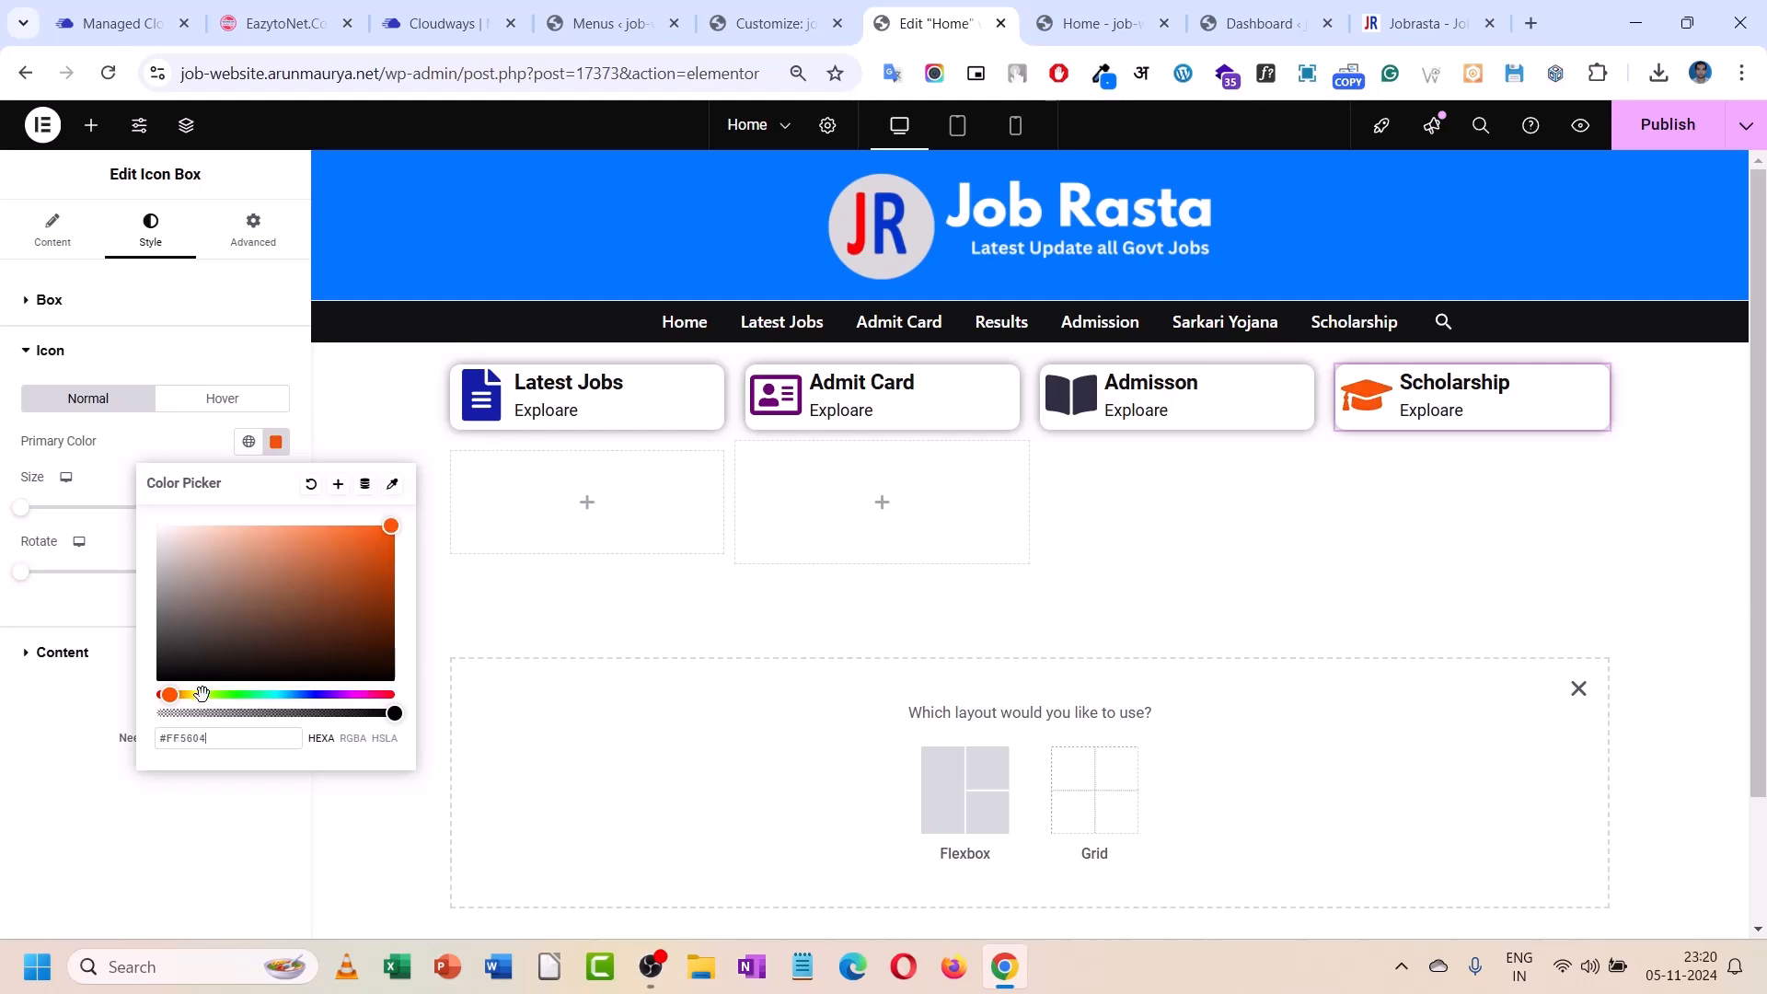
left_click(384, 695)
left_click(377, 572)
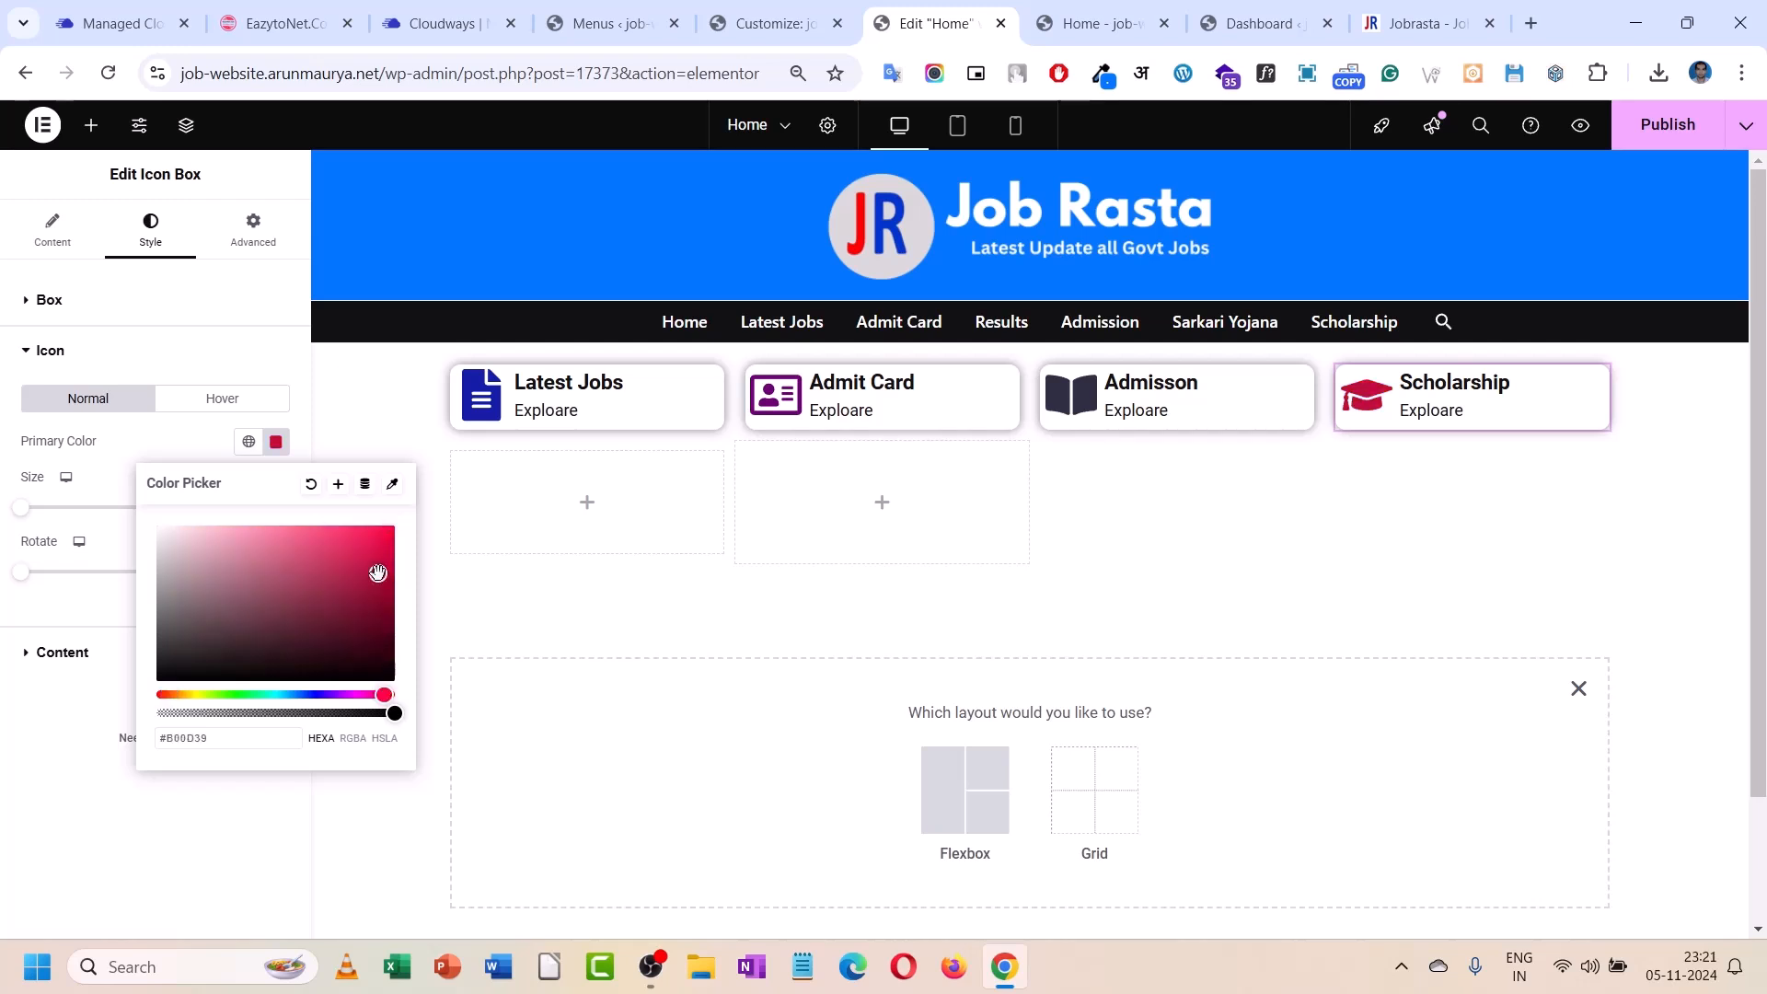
- Publish the home page changes and reload the live home page to check the row of icon boxes
left_click(585, 502)
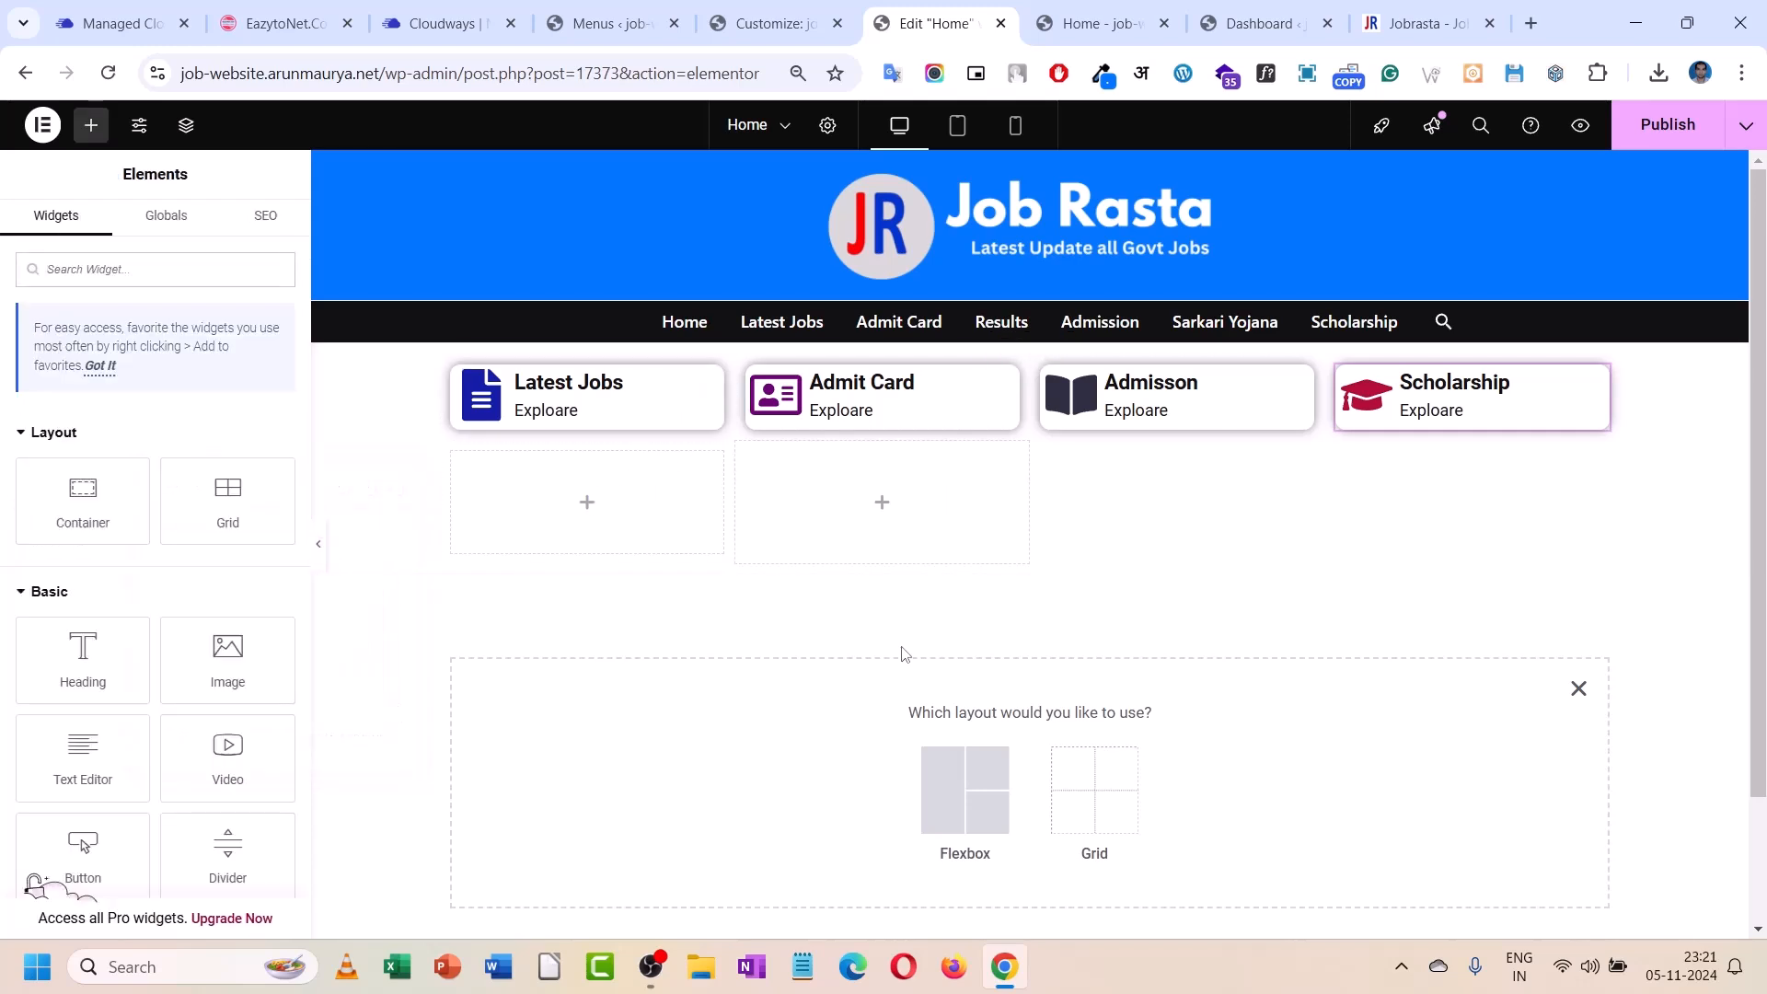
left_click(1667, 127)
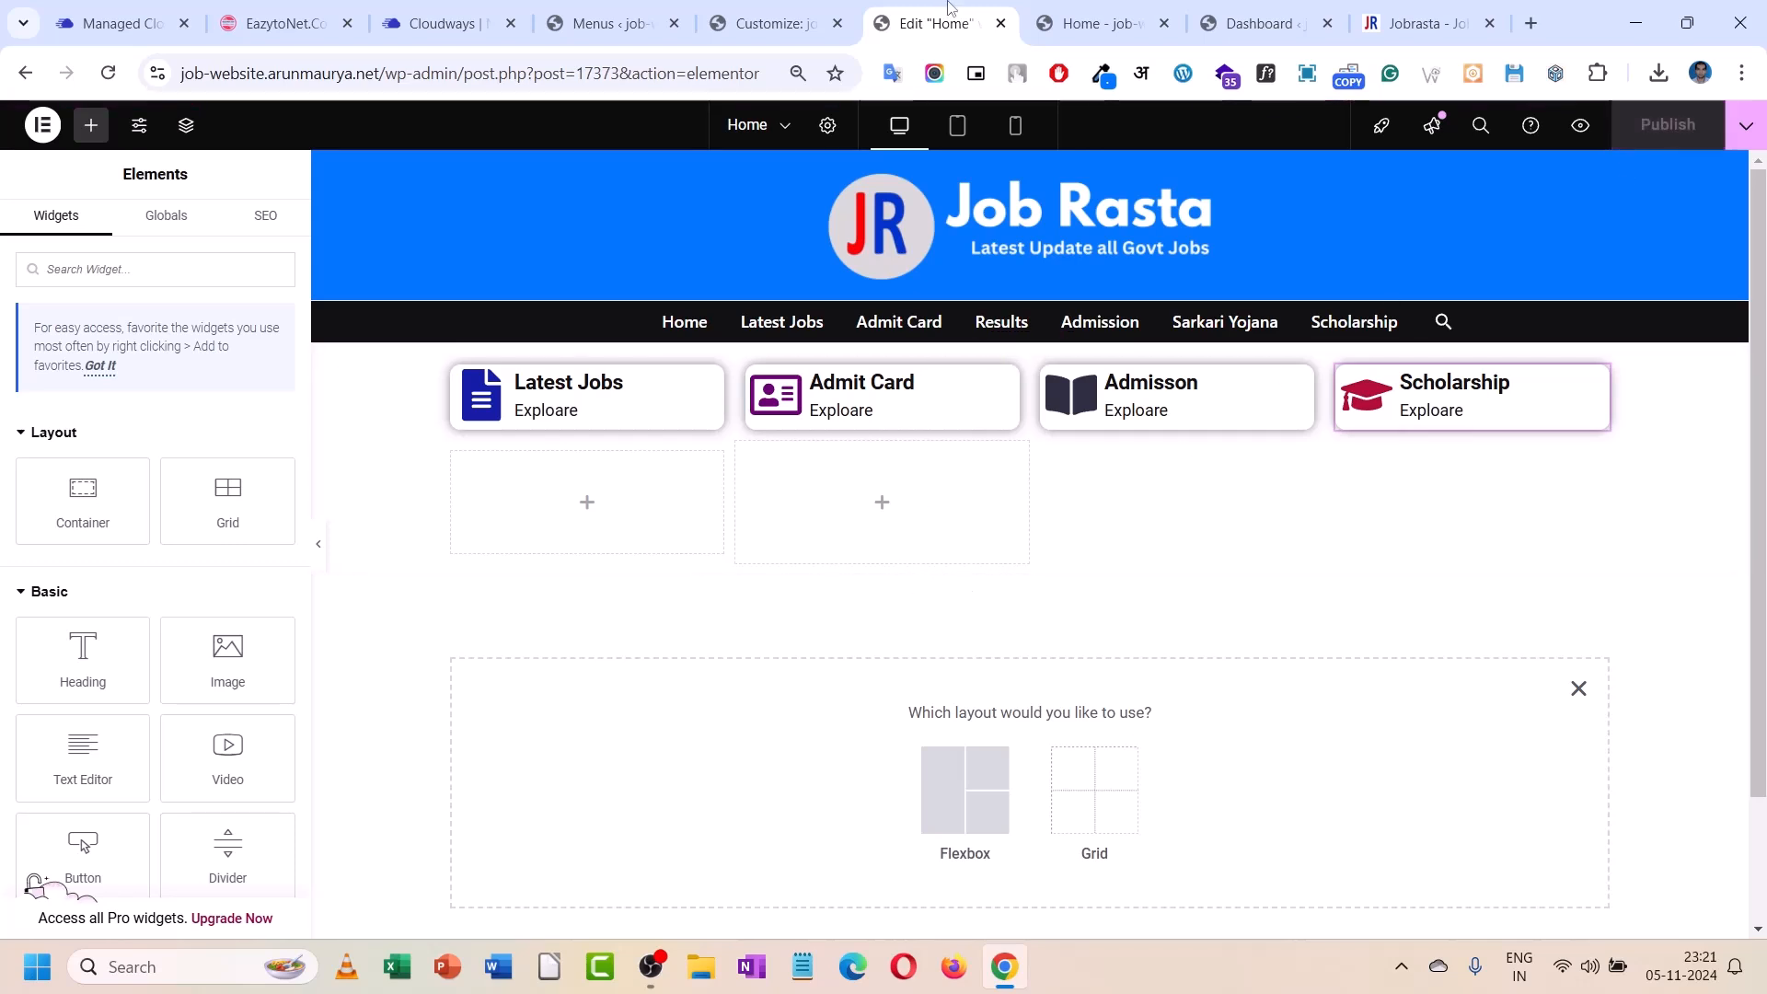
left_click(1110, 10)
left_click(108, 74)
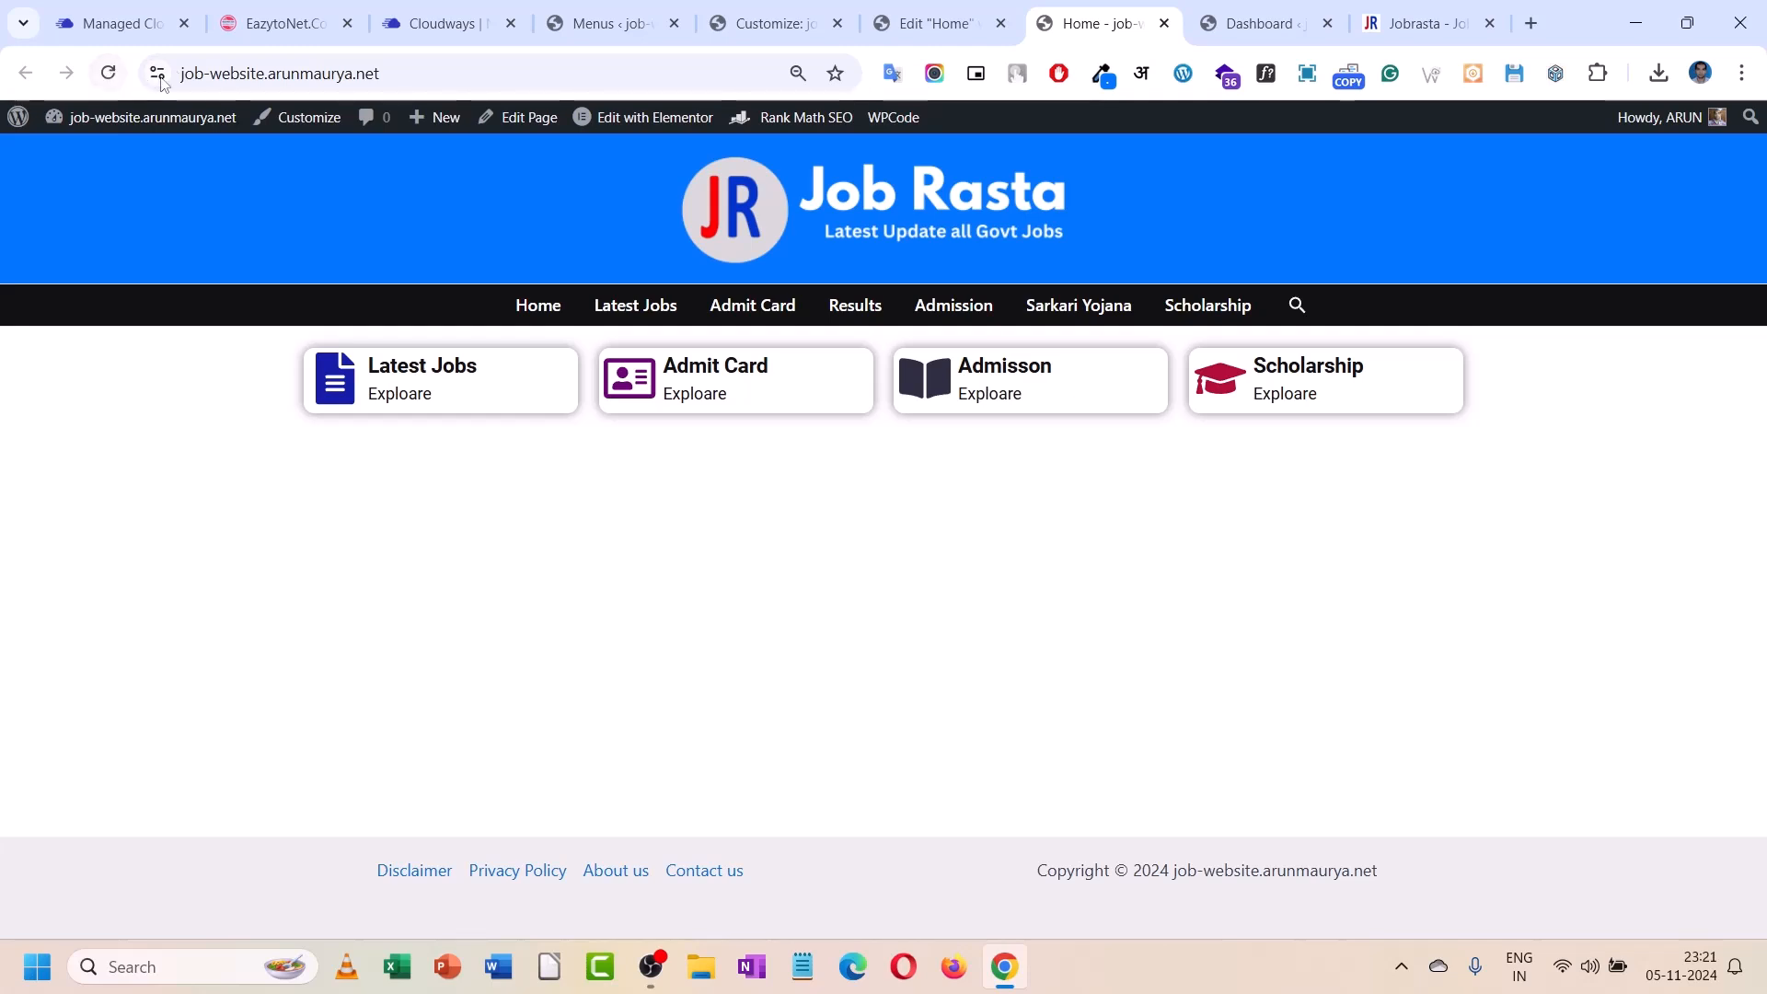
- Return to the page editor, add an equal two-column Flexbox container below the icon boxes, and open the widget list for its first column
left_click(930, 23)
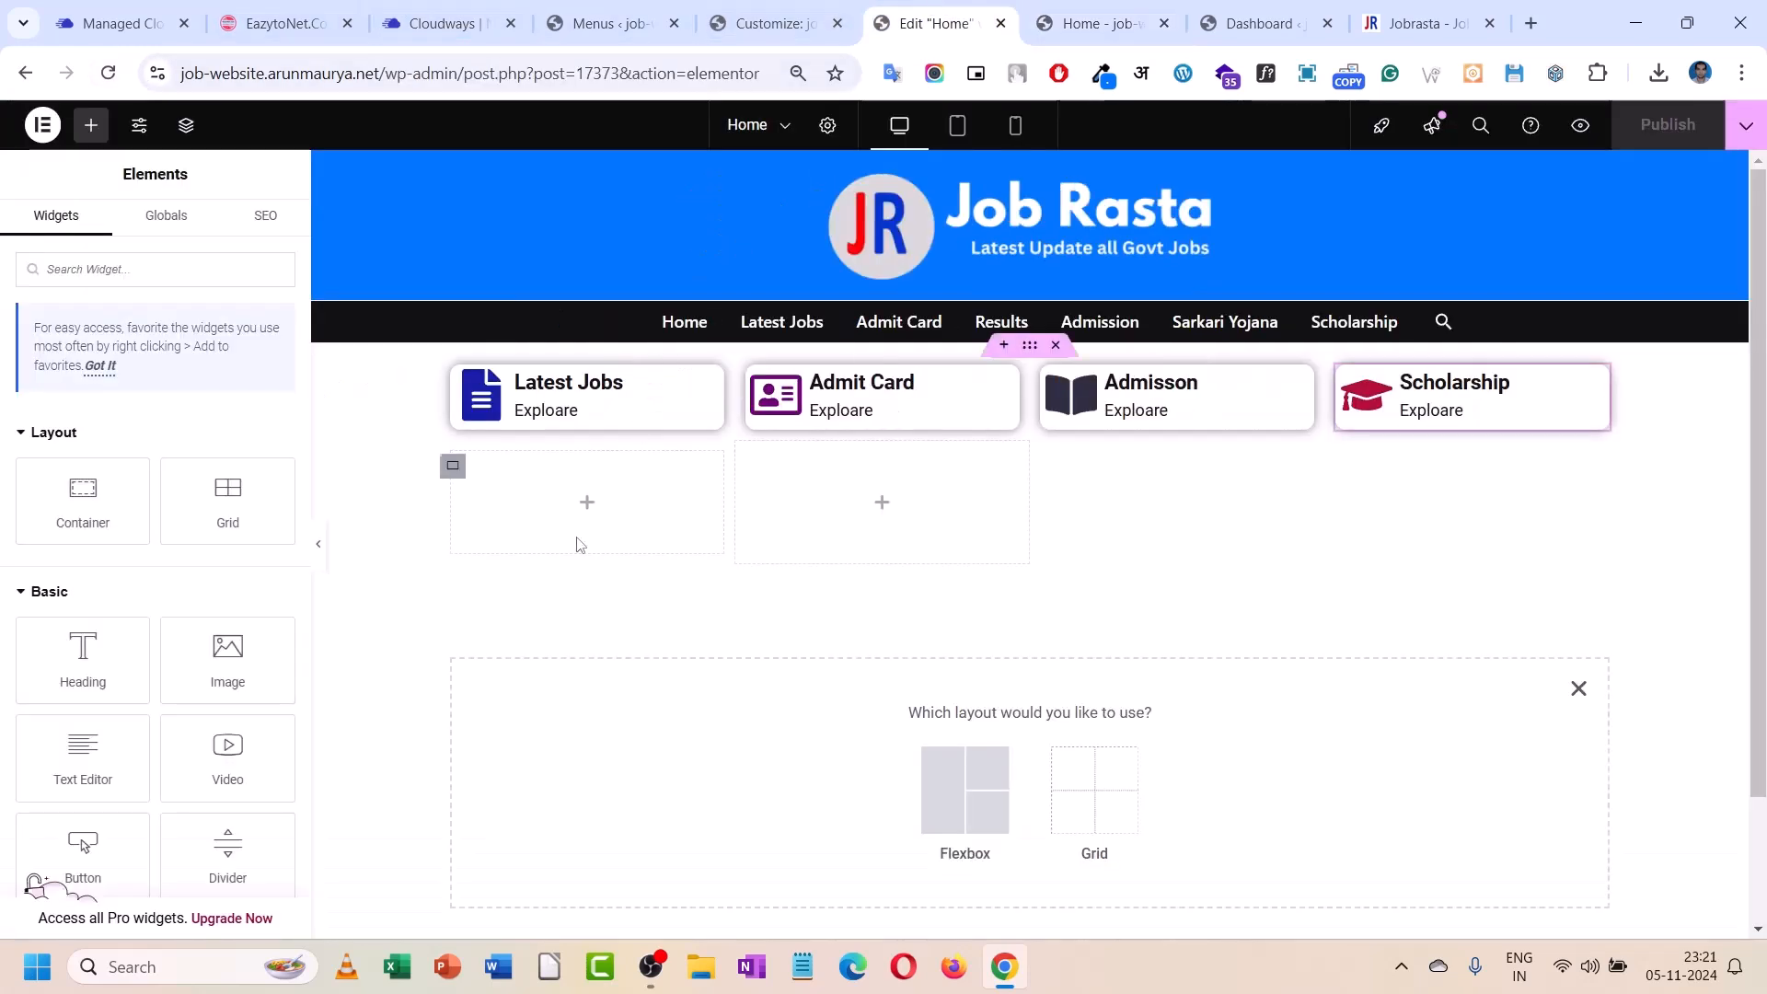
left_click(968, 793)
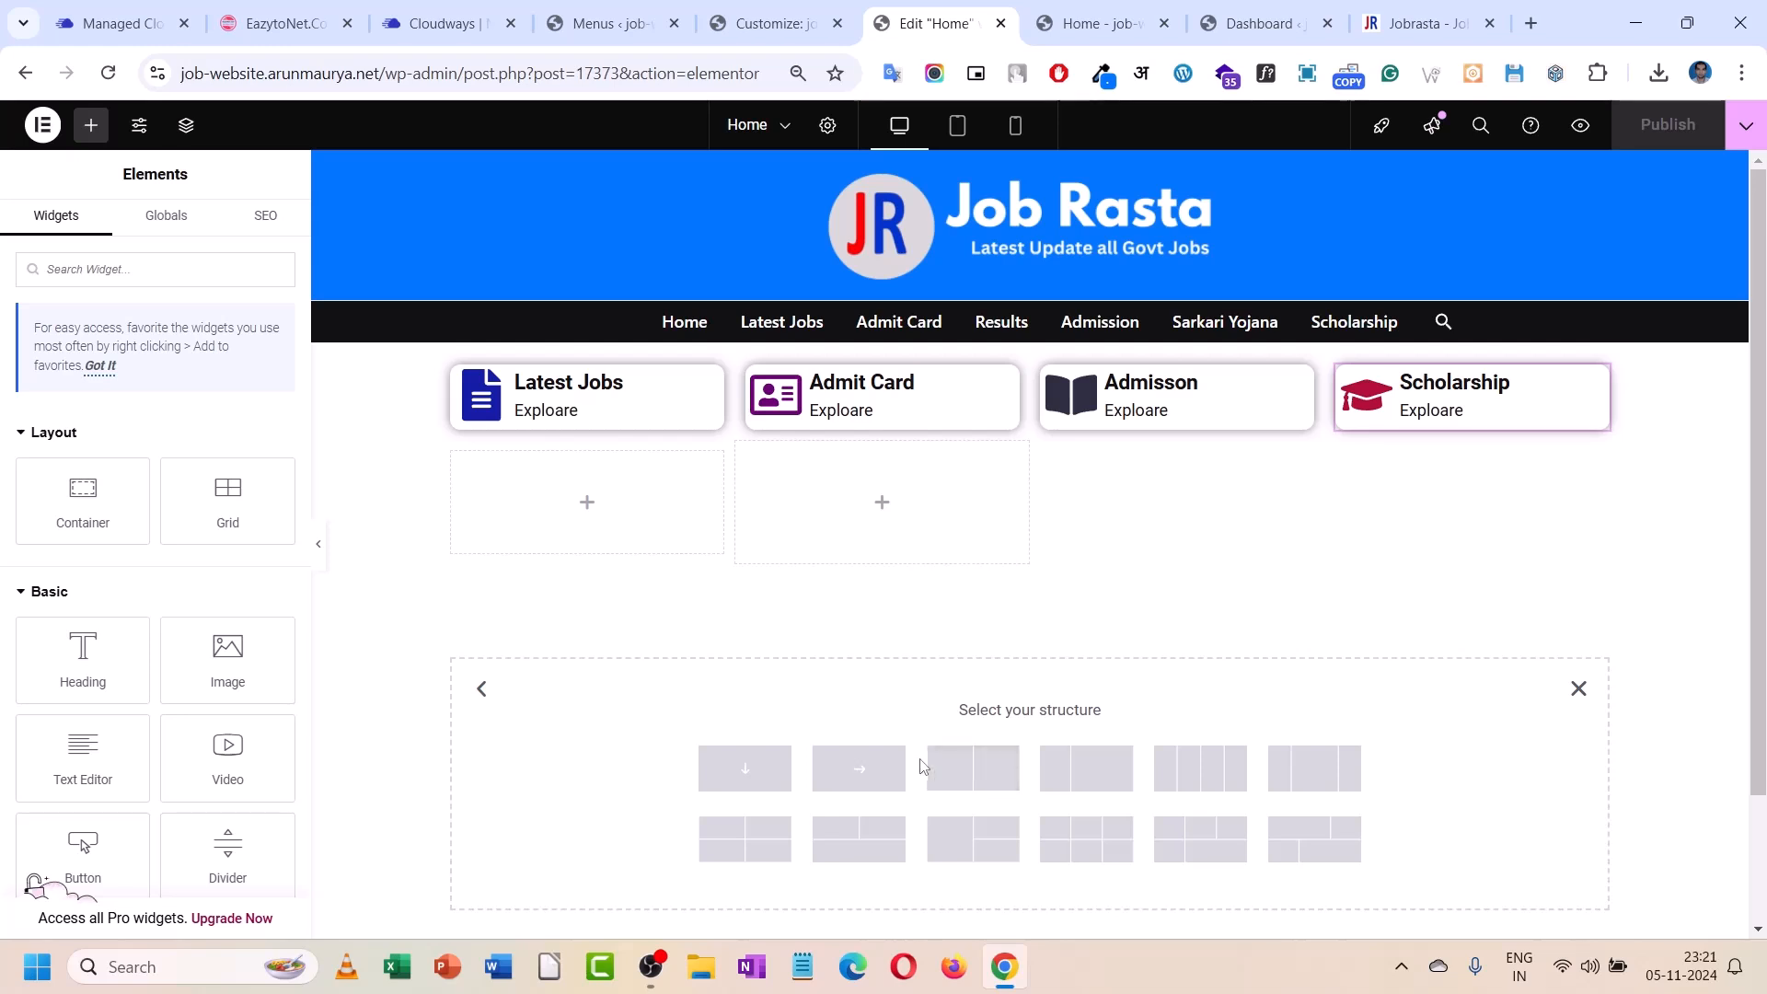
left_click(959, 771)
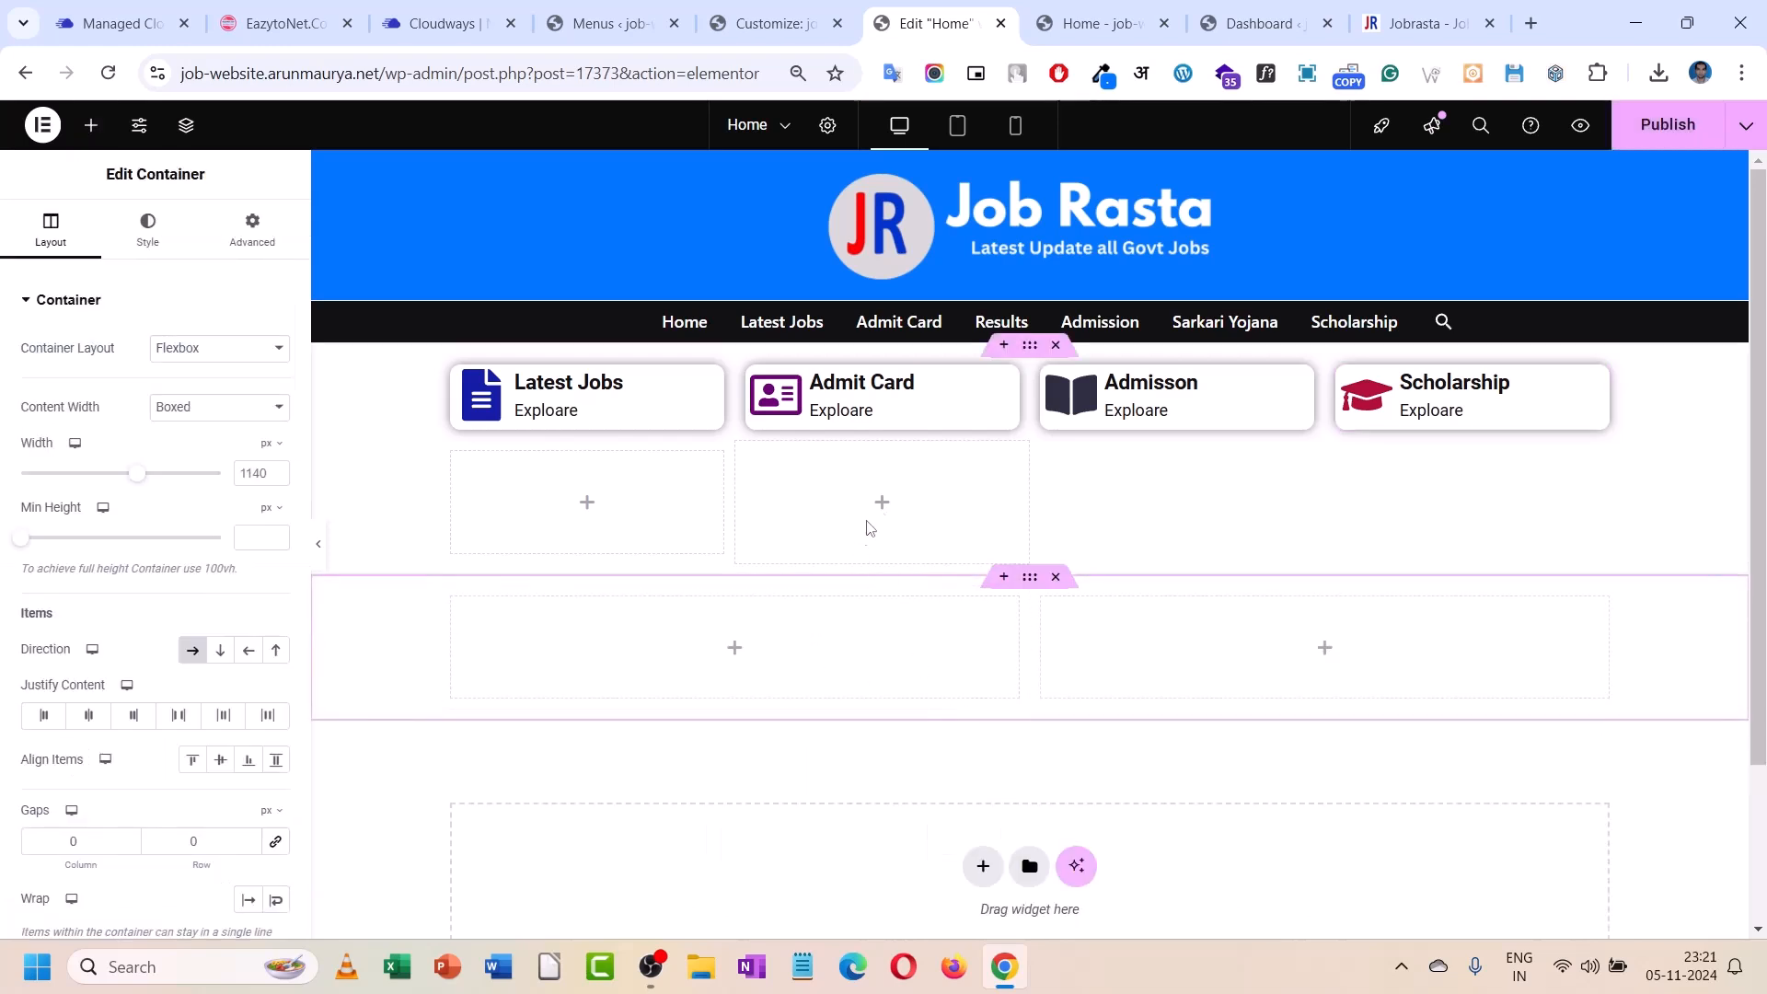
left_click(736, 646)
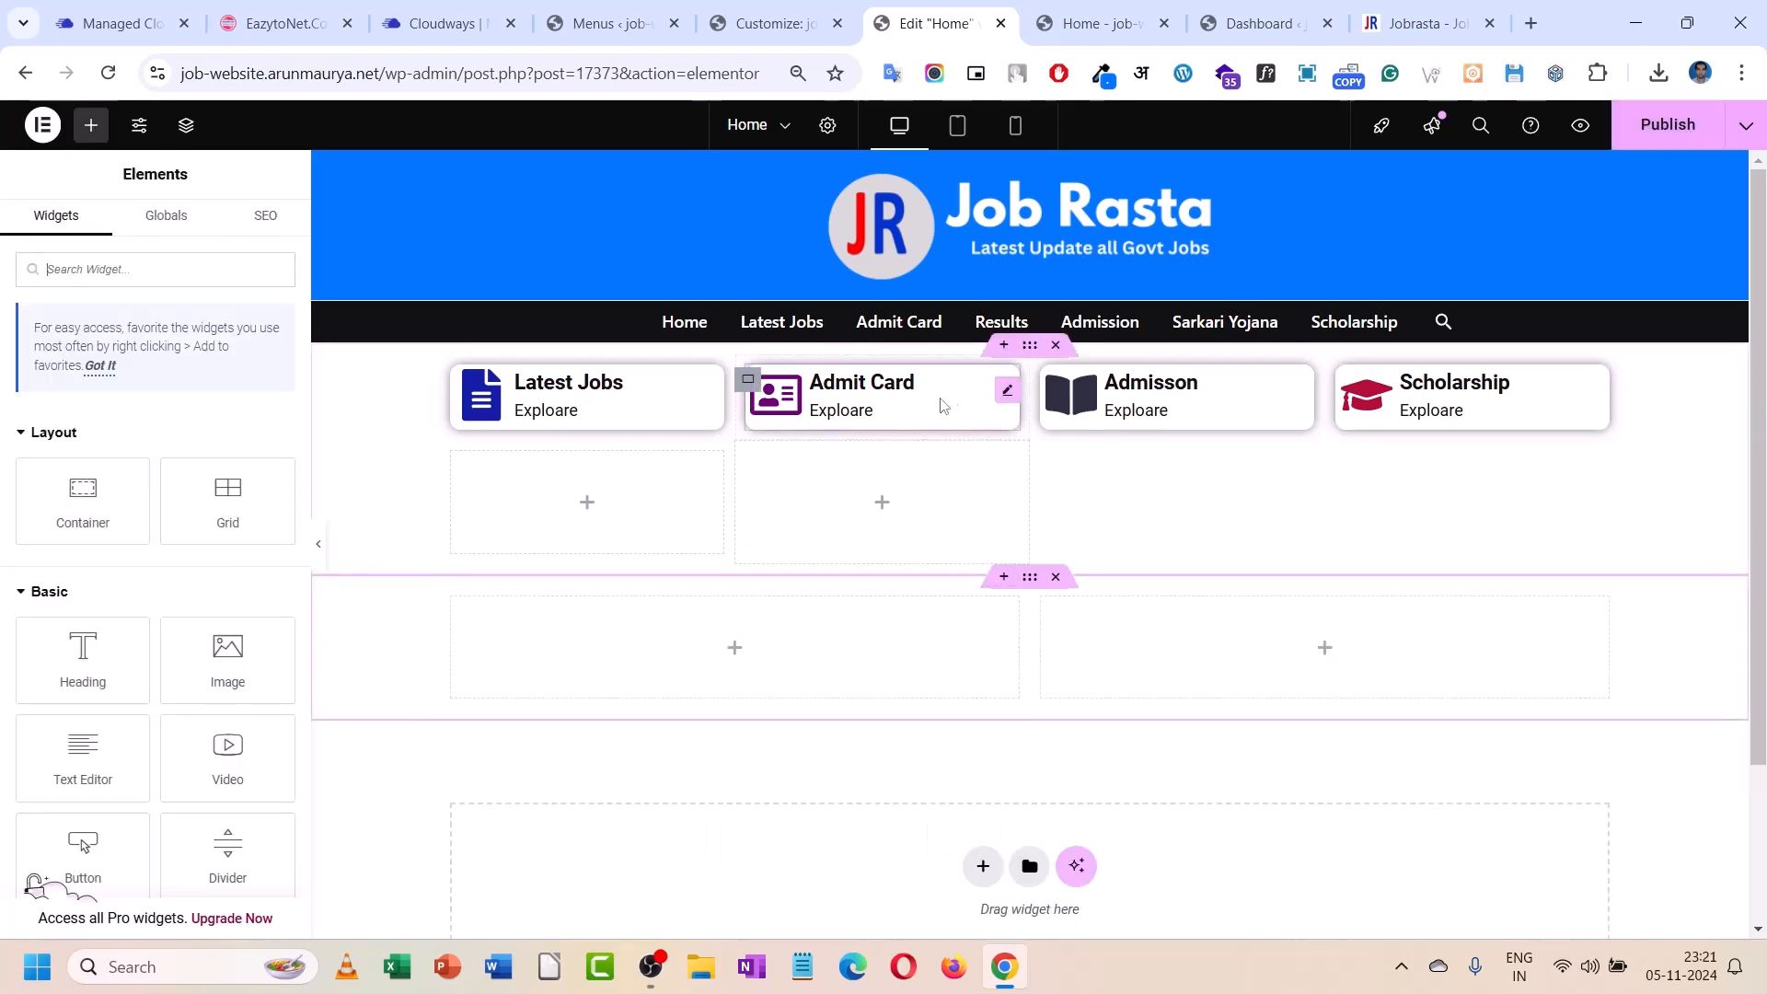
left_click(1030, 364)
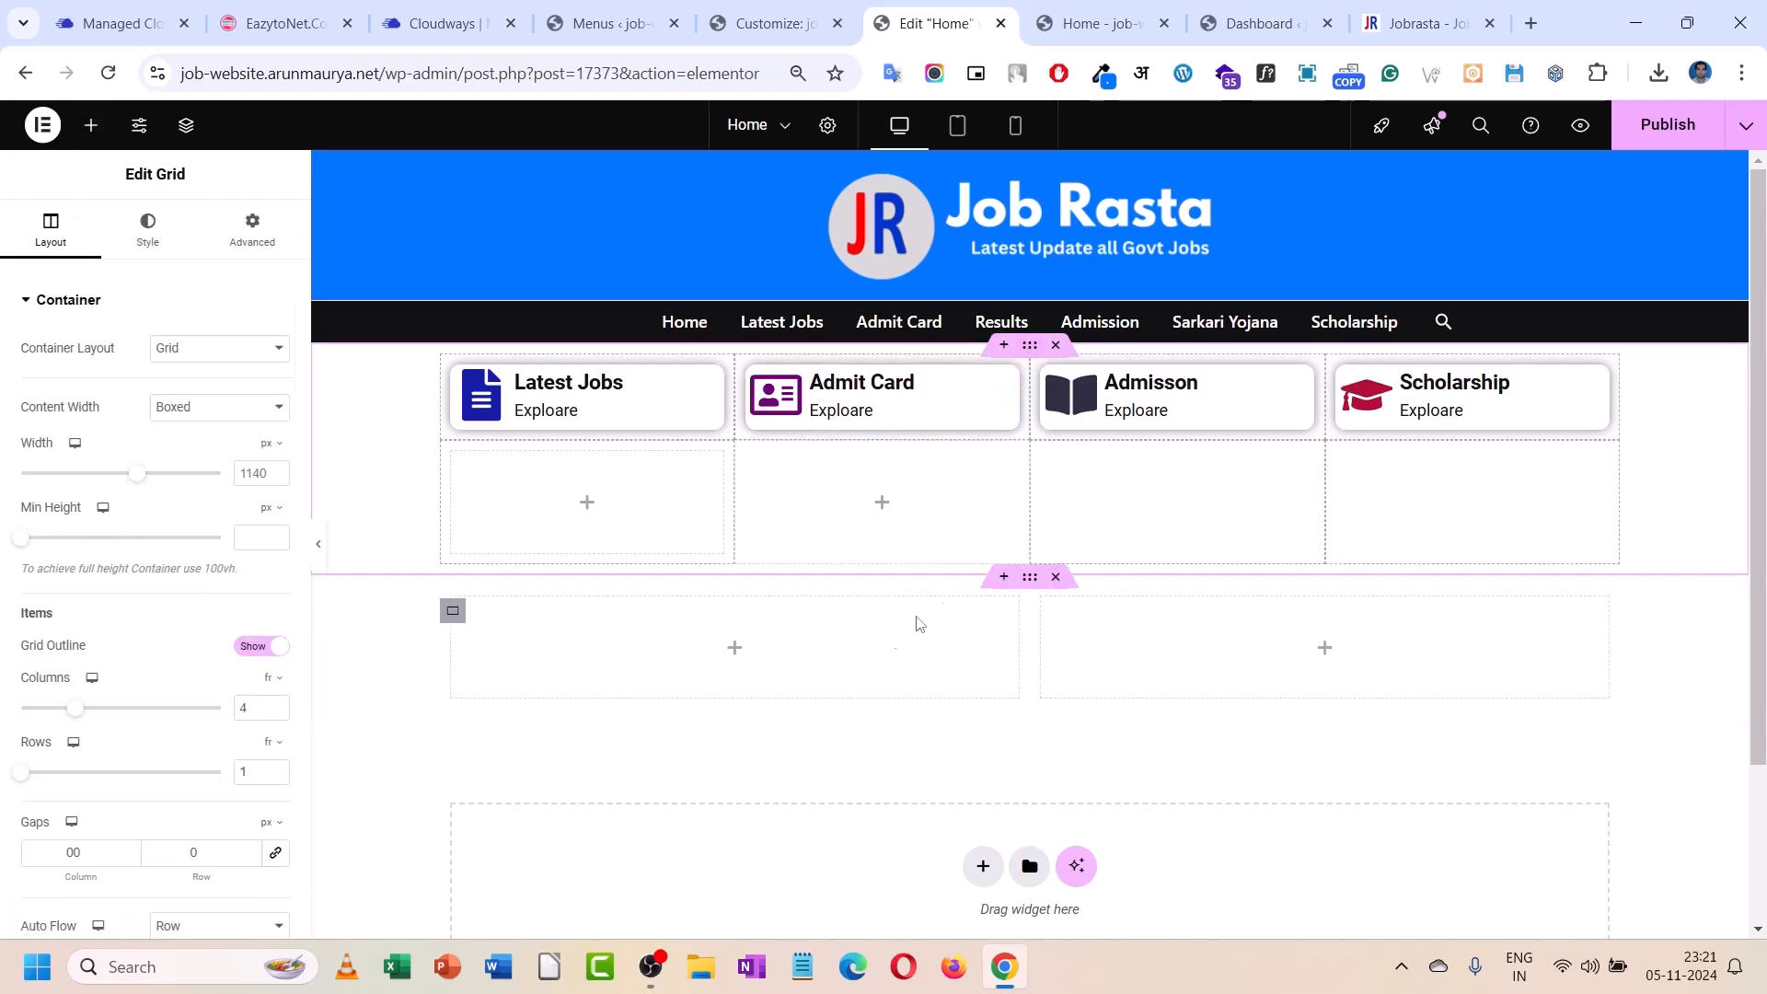
left_click(741, 651)
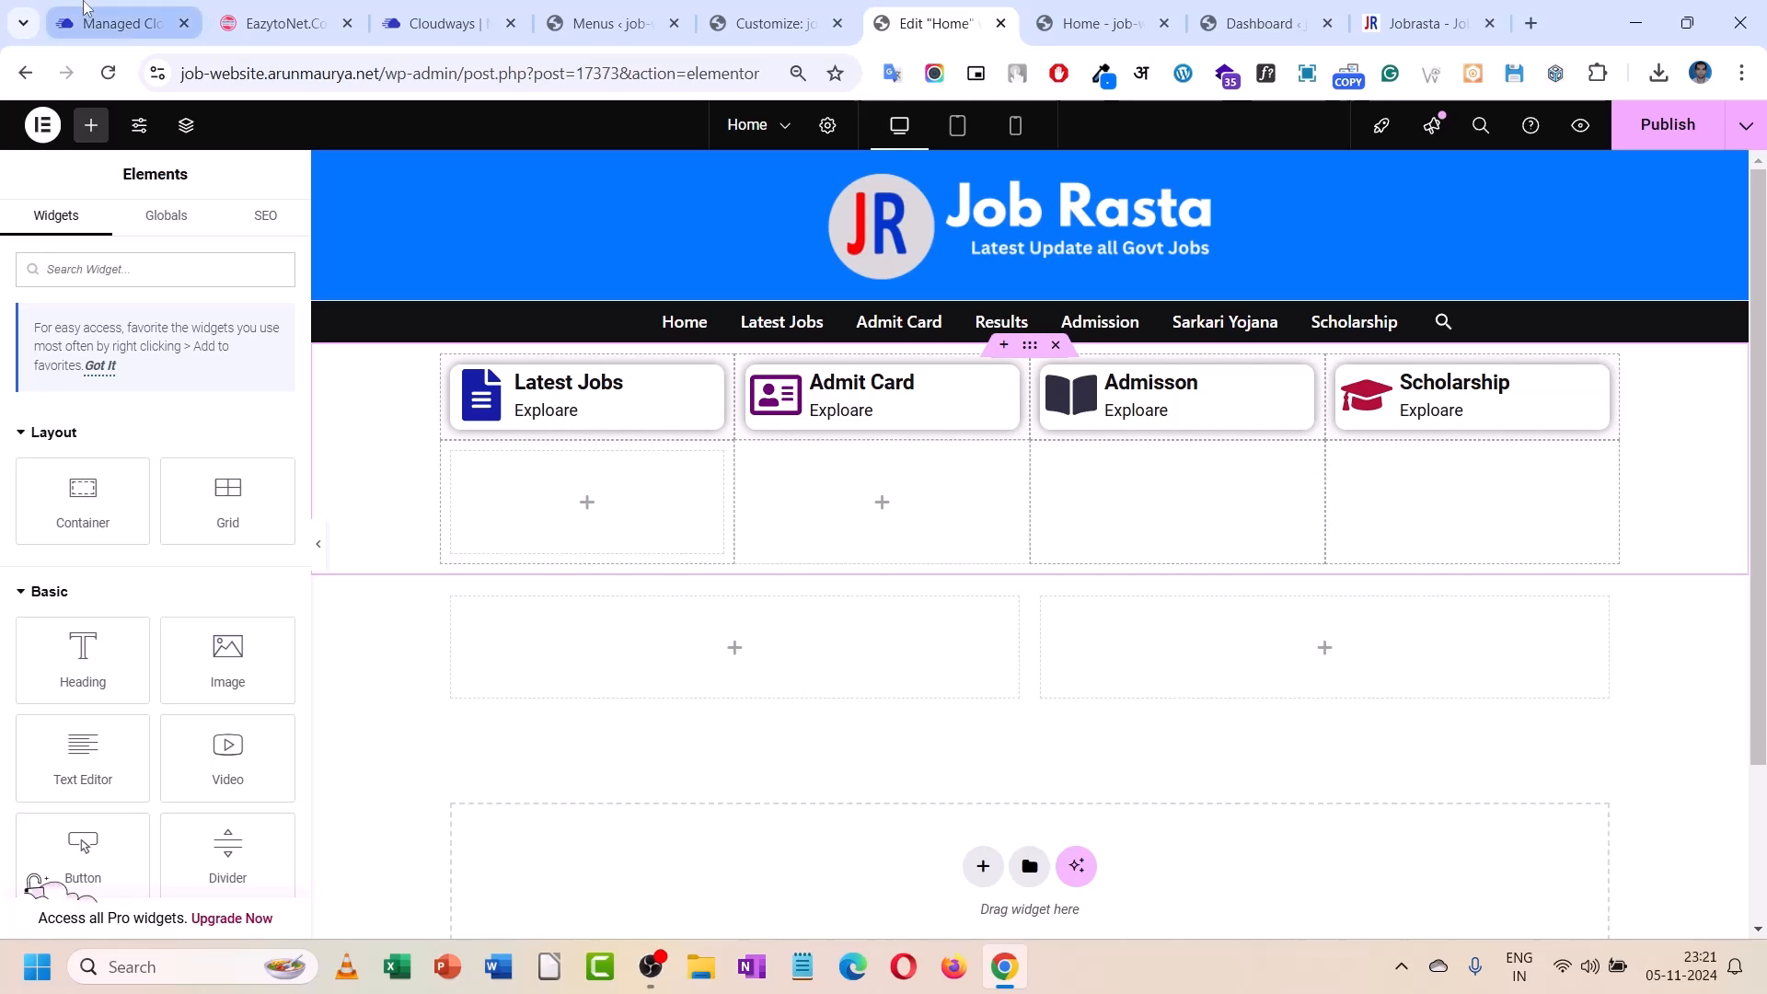
- Check the post list section on the EazytoNet reference site and search the editor's widgets for "post"
left_click(120, 23)
left_click(276, 23)
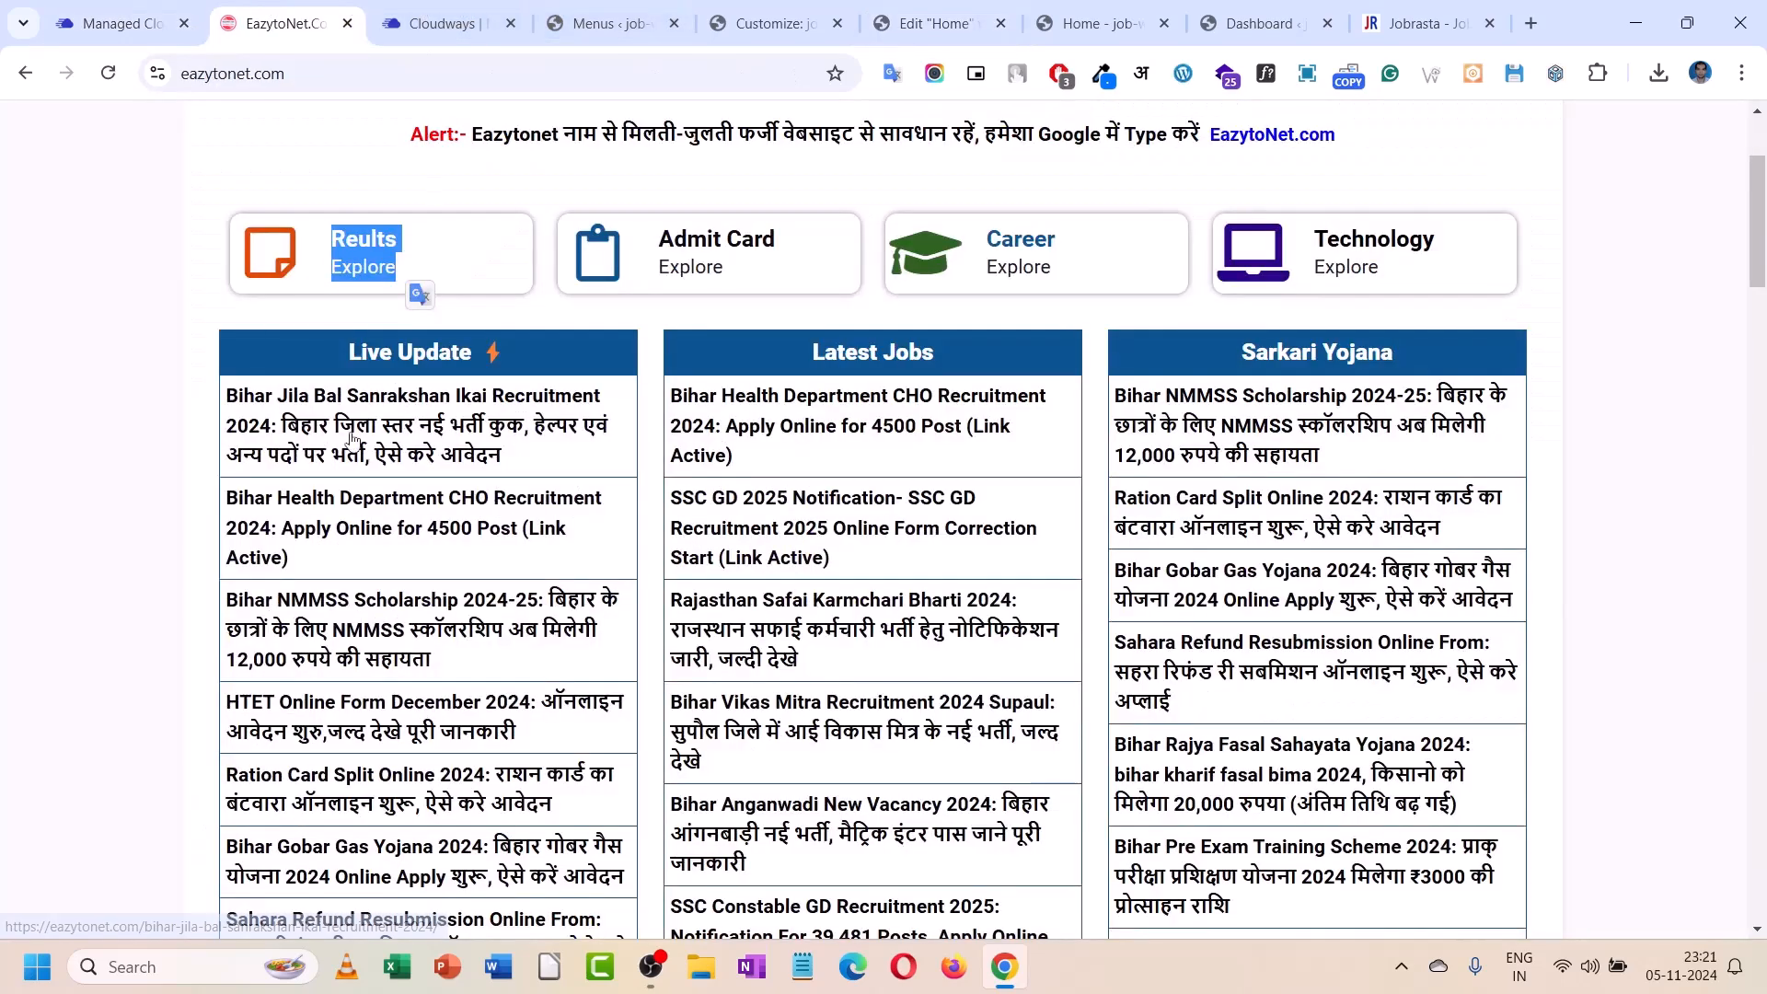
left_click(966, 20)
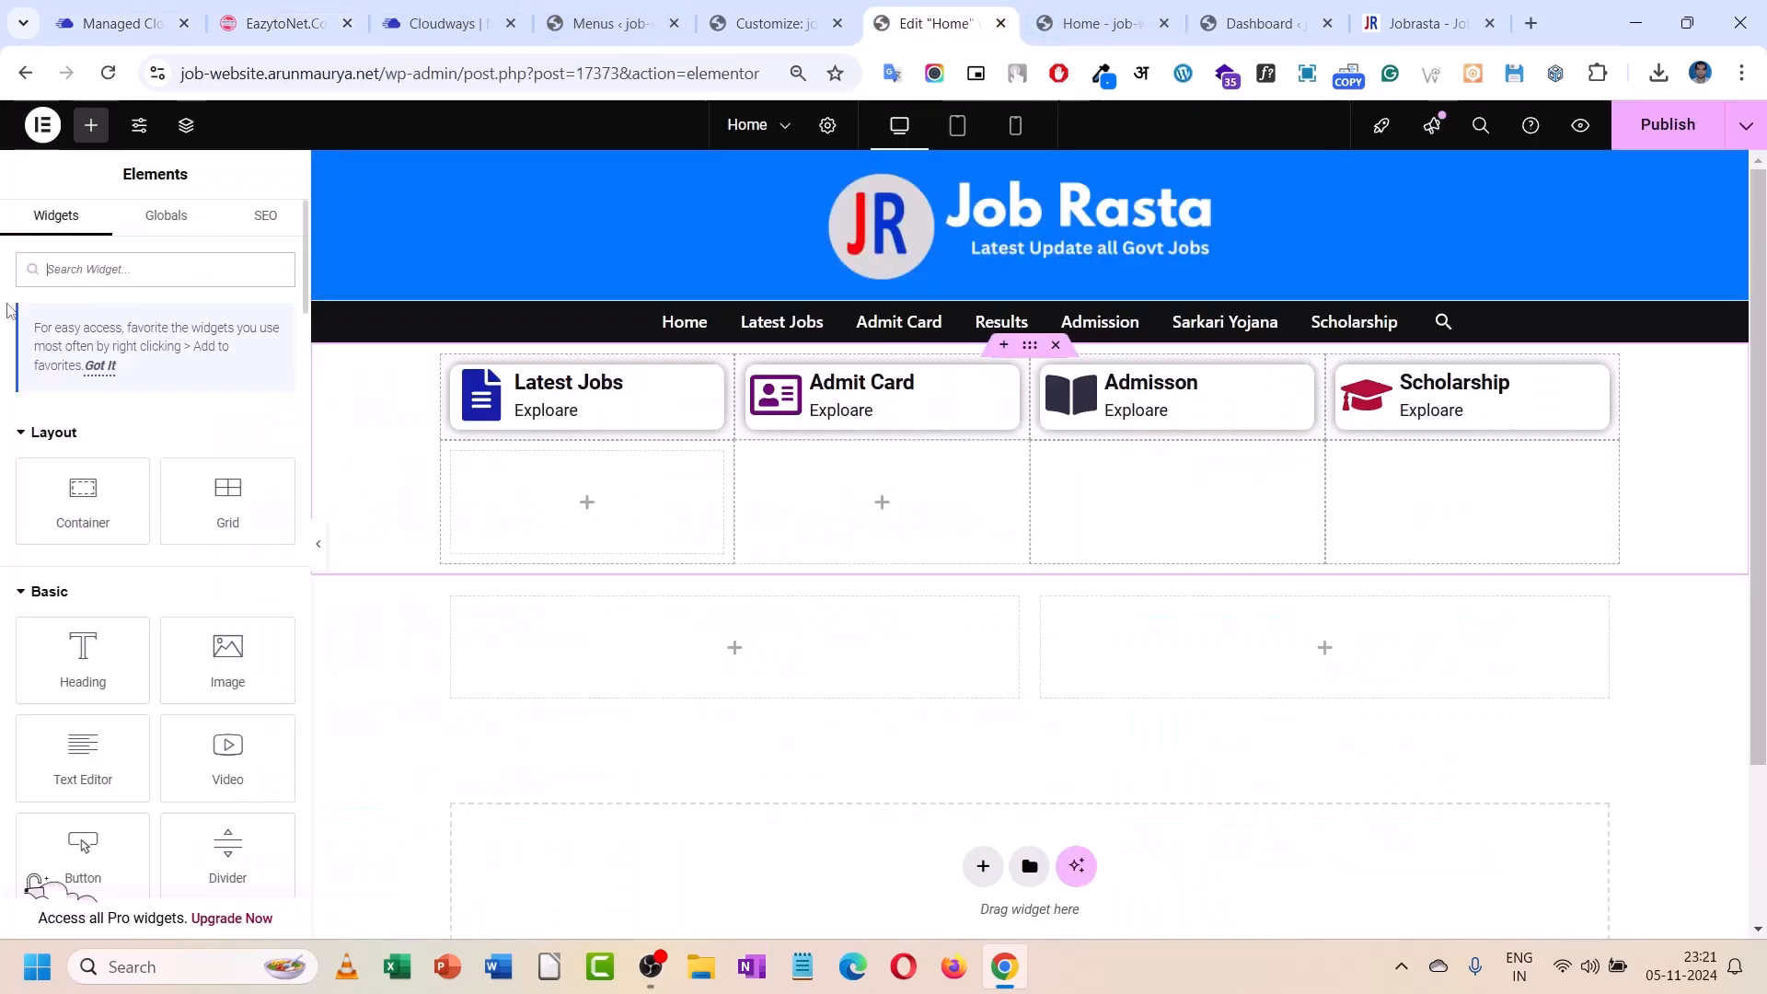
type("post")
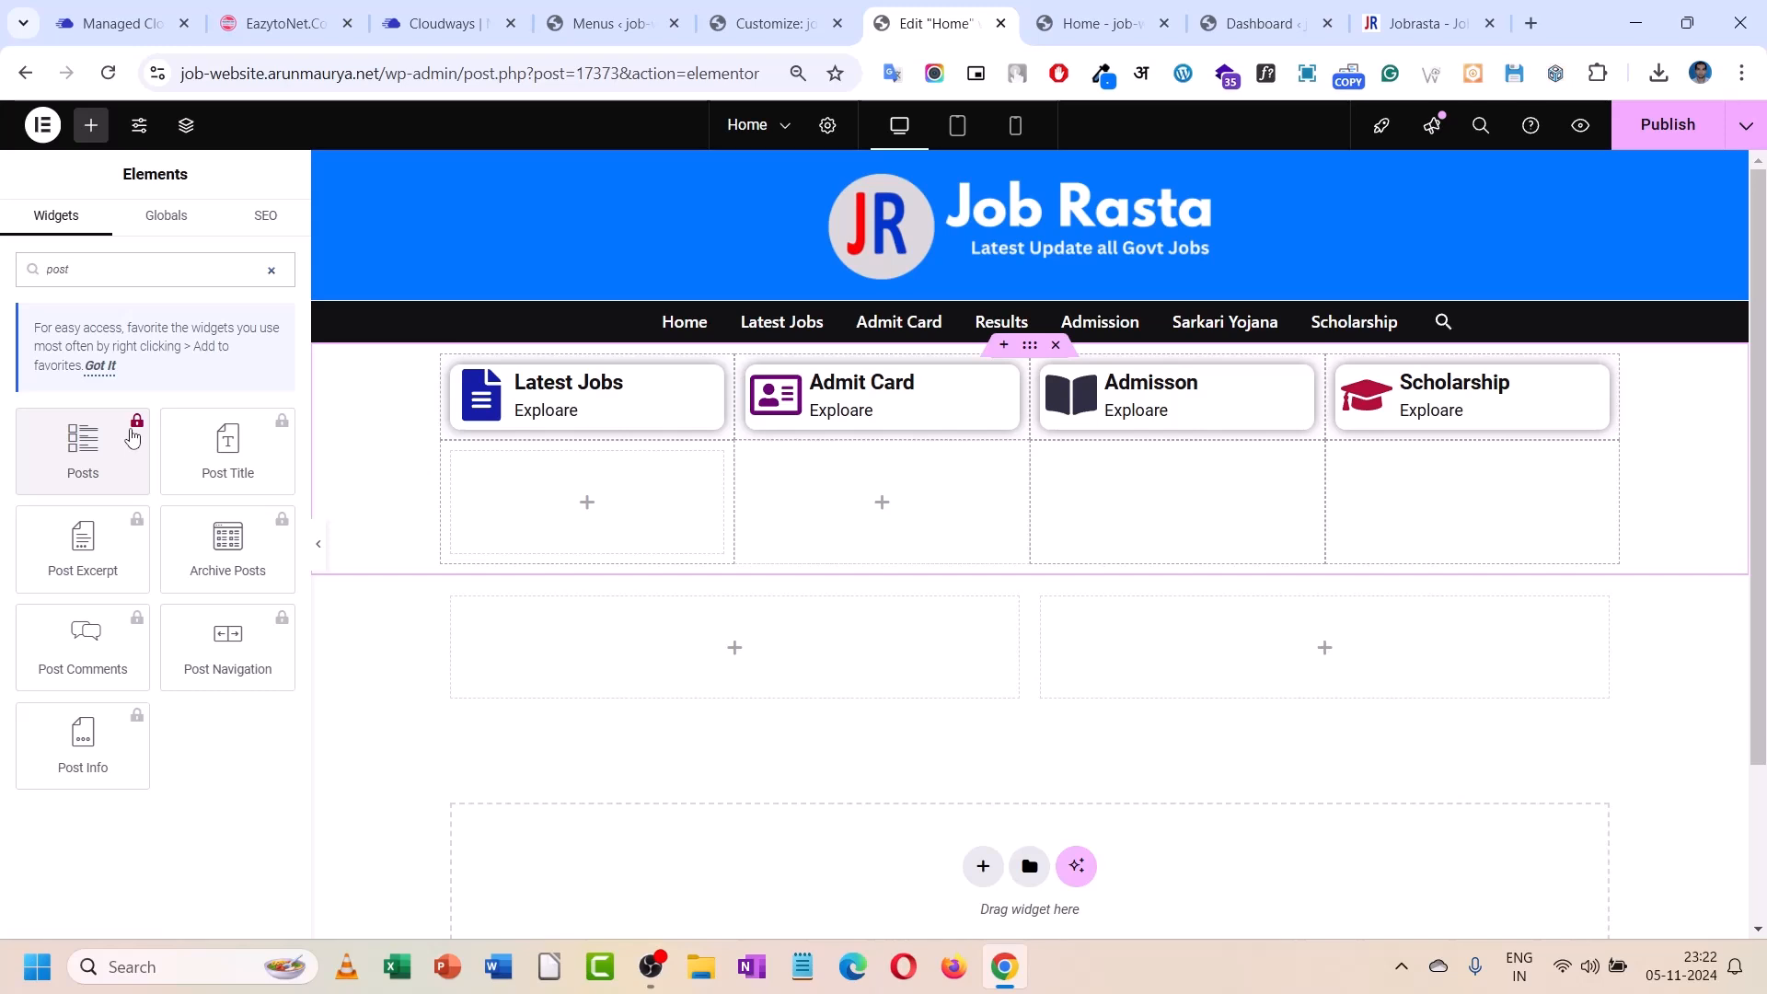
- Upload elementor-pro-2-avyviv.zip from the recent downloads as a new WordPress plugin and install it
left_click(608, 23)
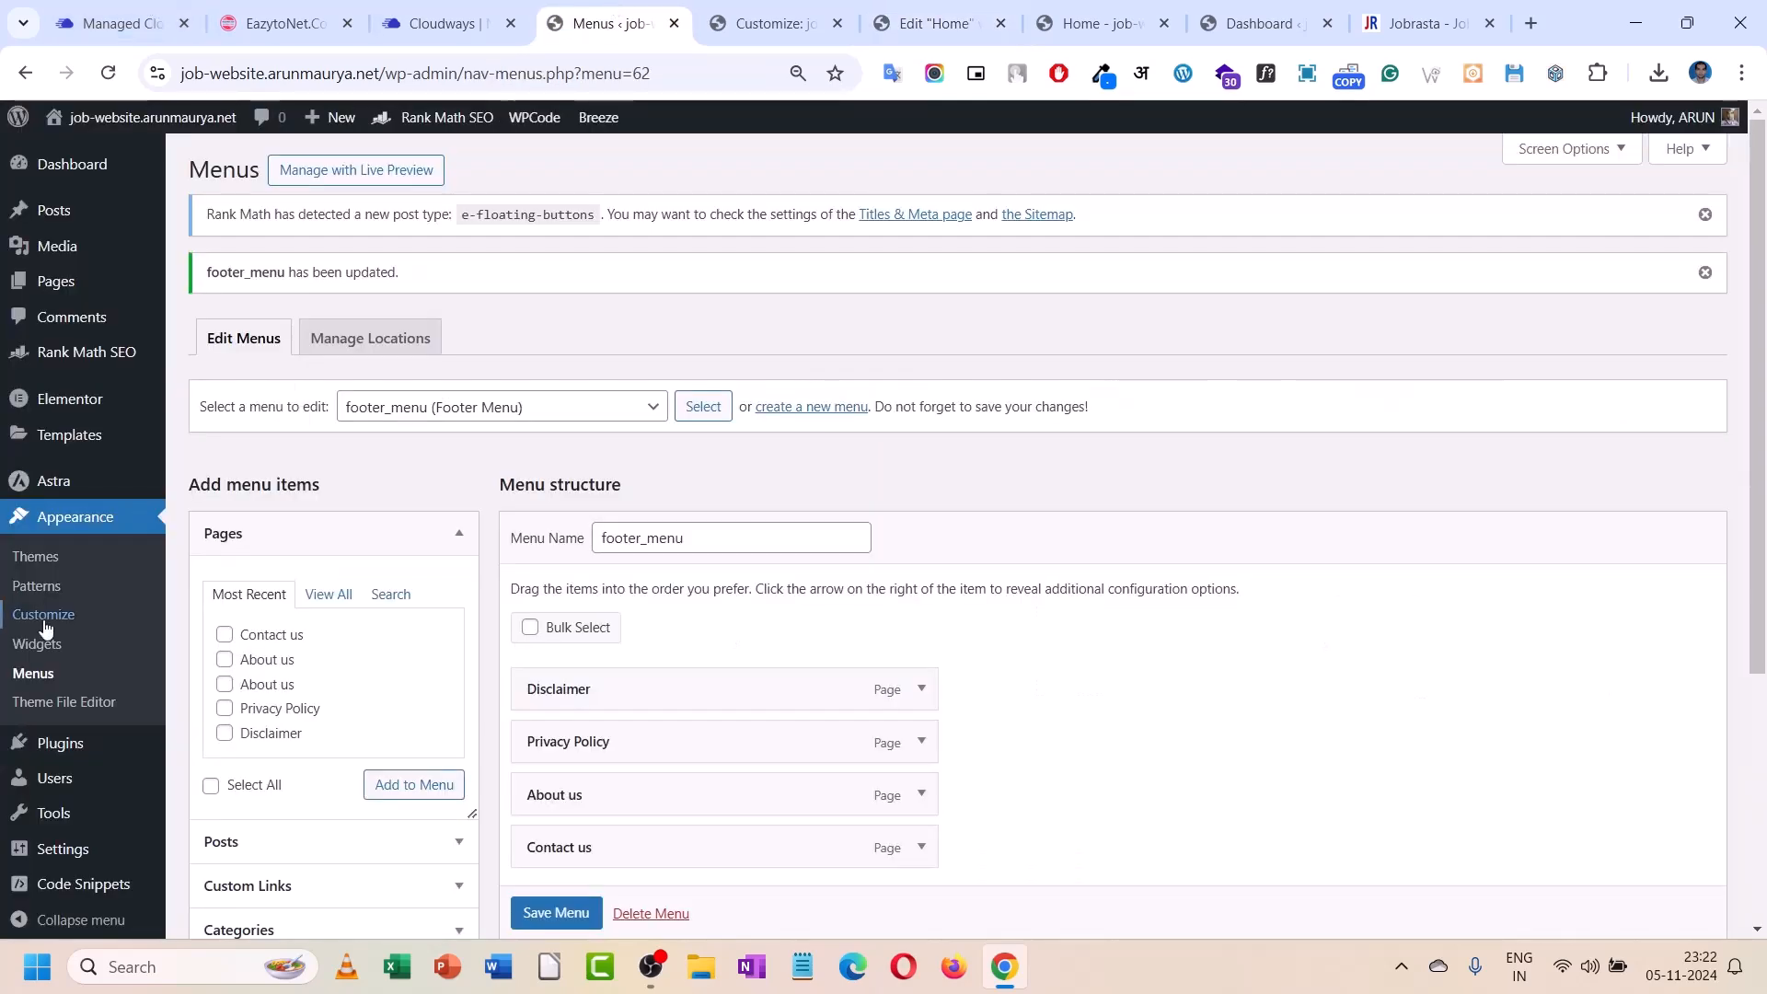
mouse_move(66, 750)
left_click(208, 788)
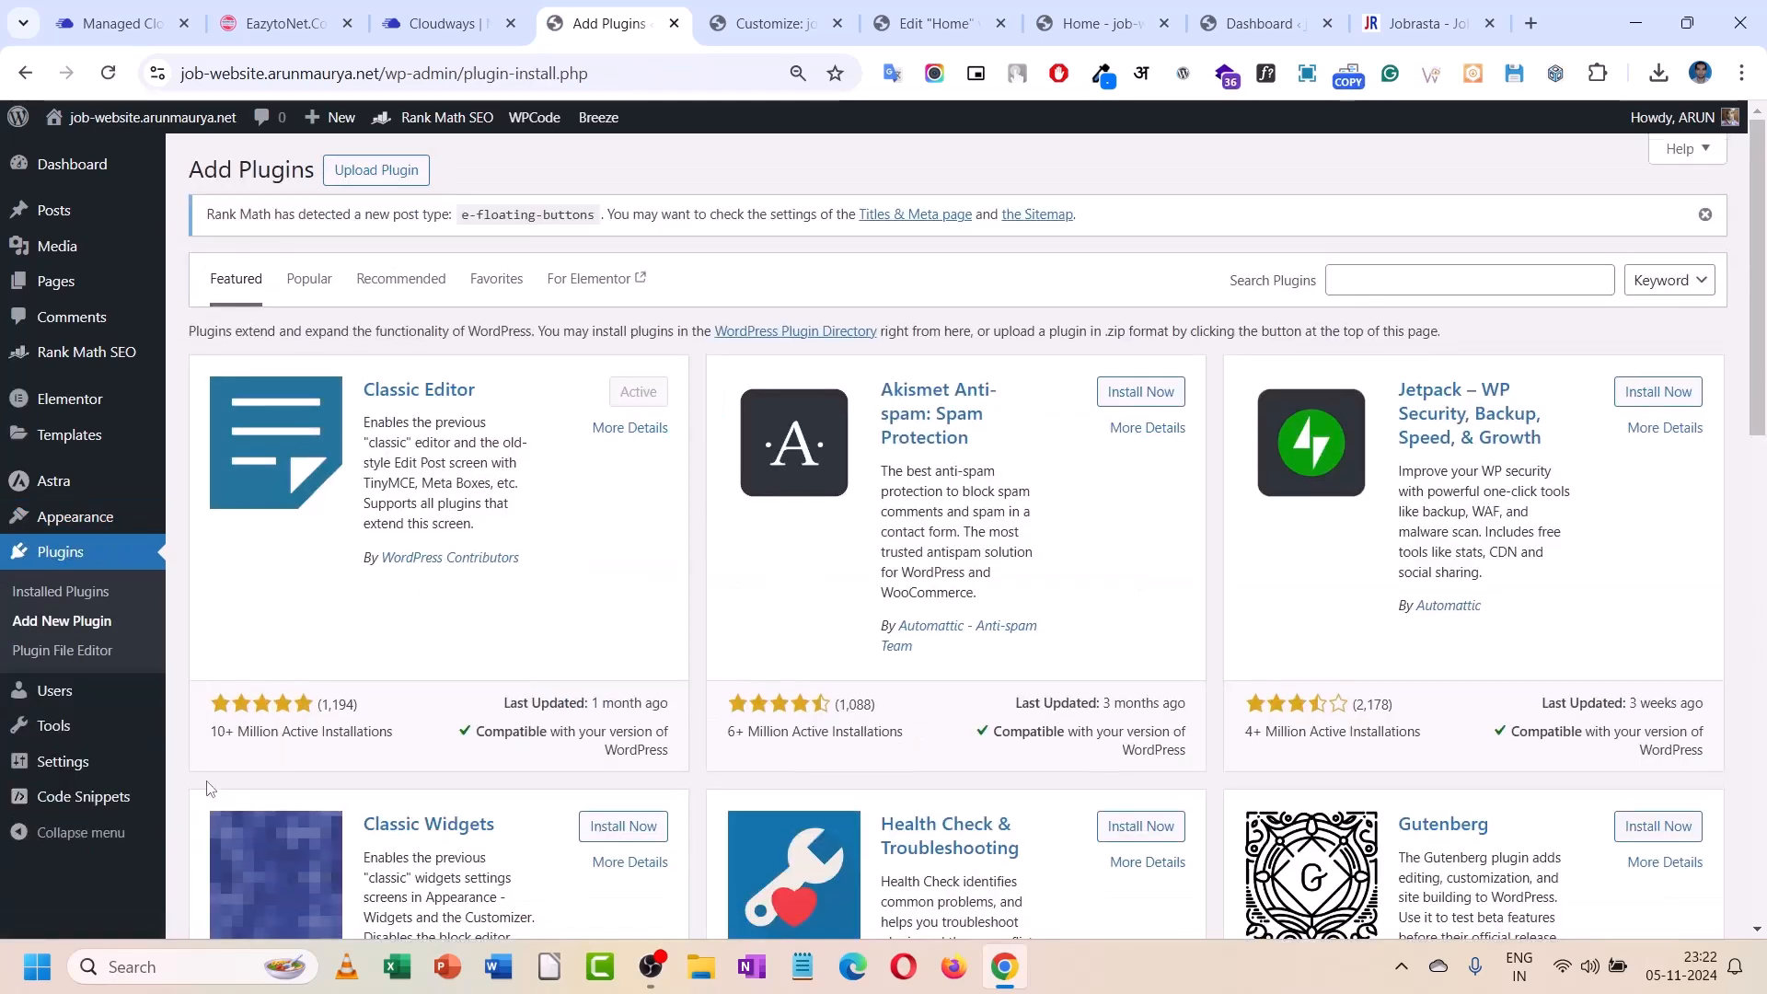
left_click(375, 169)
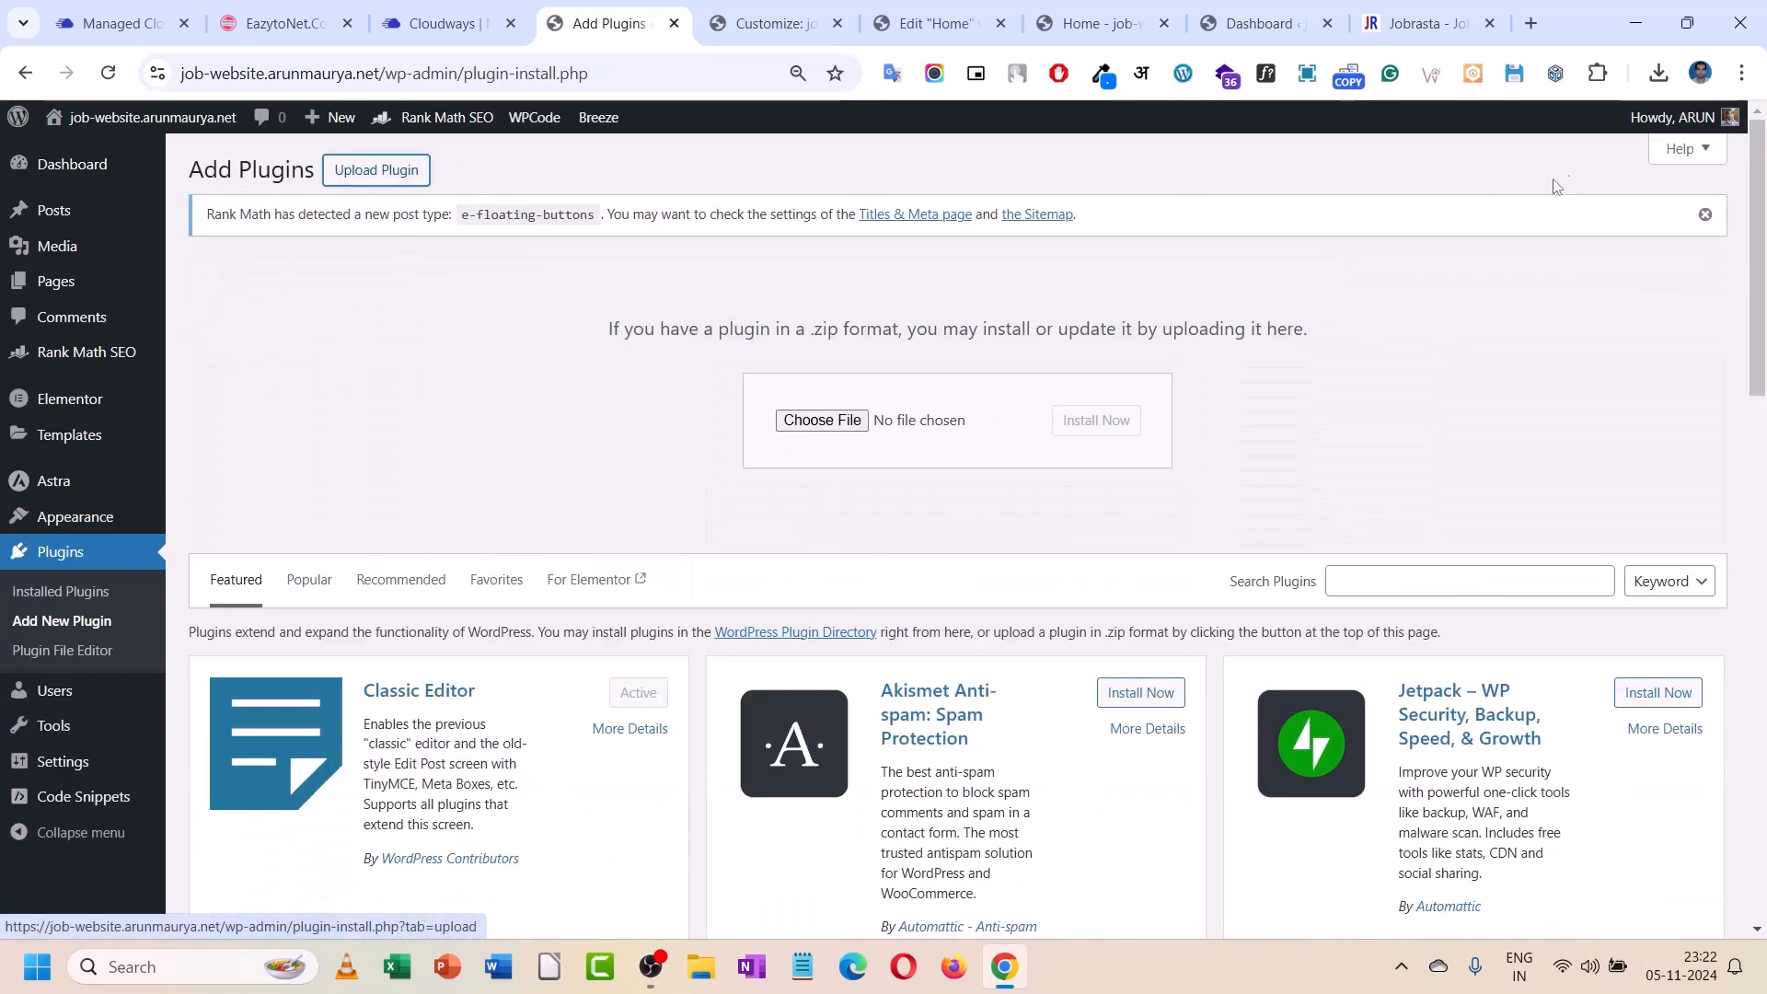
left_click(1658, 72)
left_click_drag(1615, 236, 821, 420)
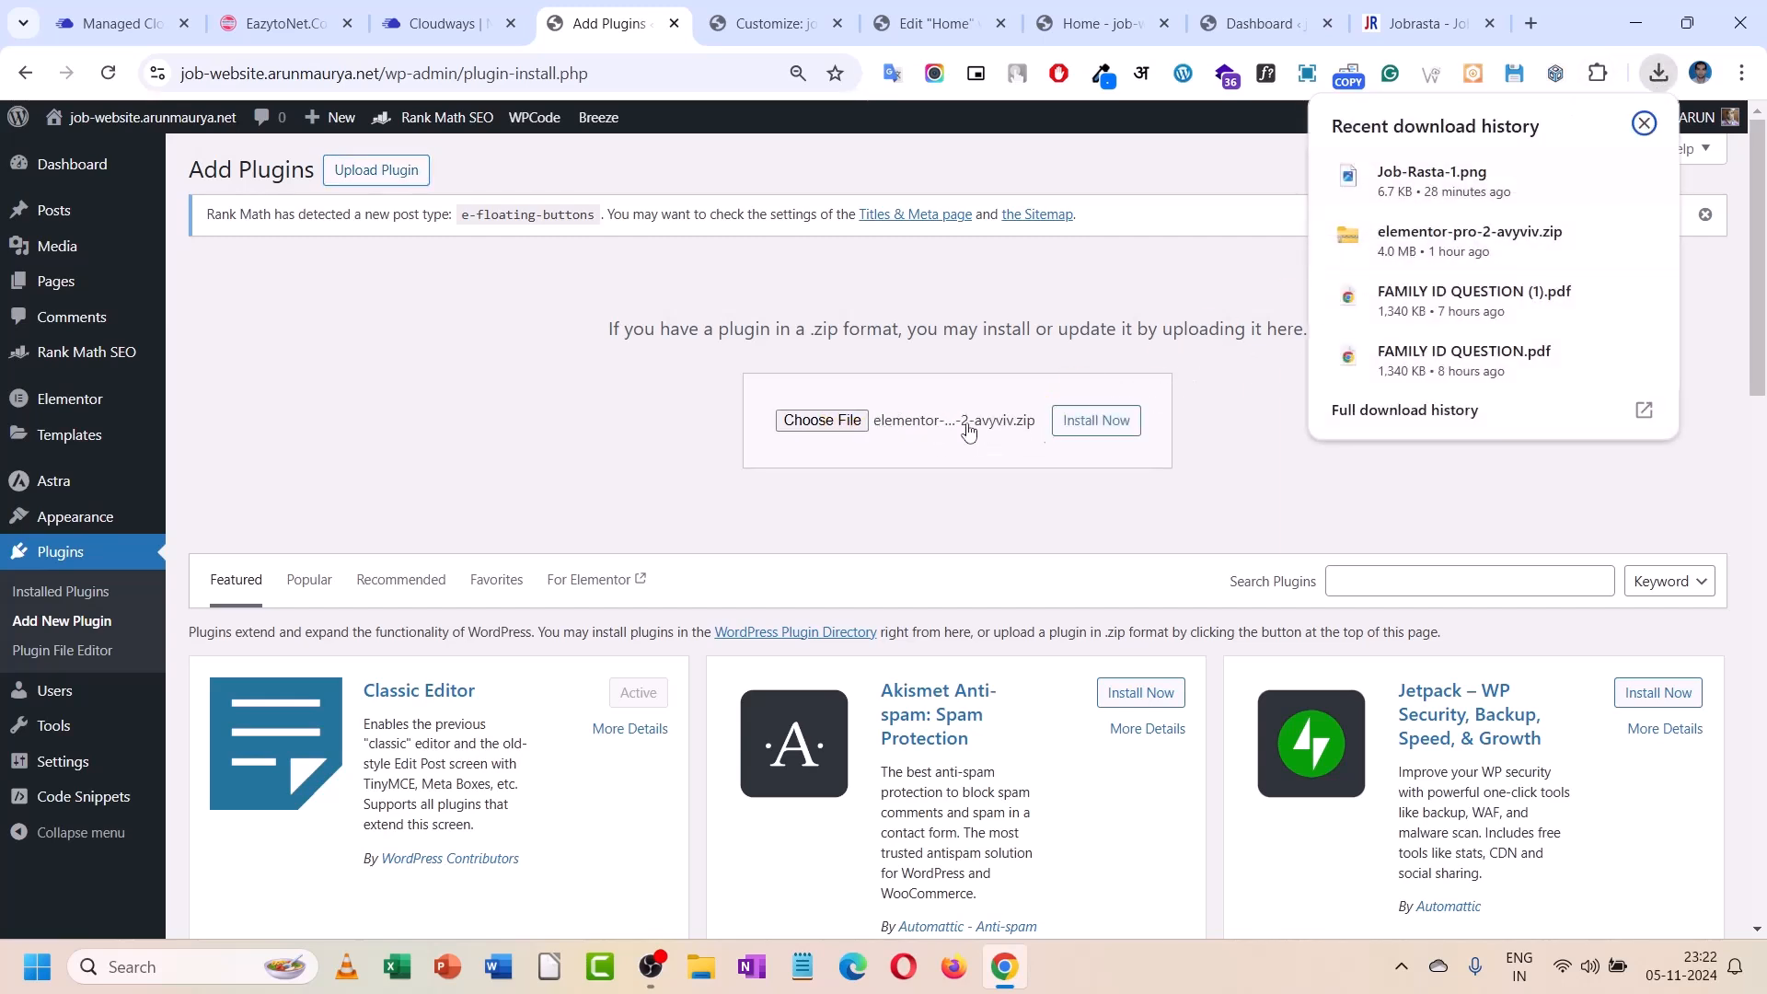
left_click(1141, 428)
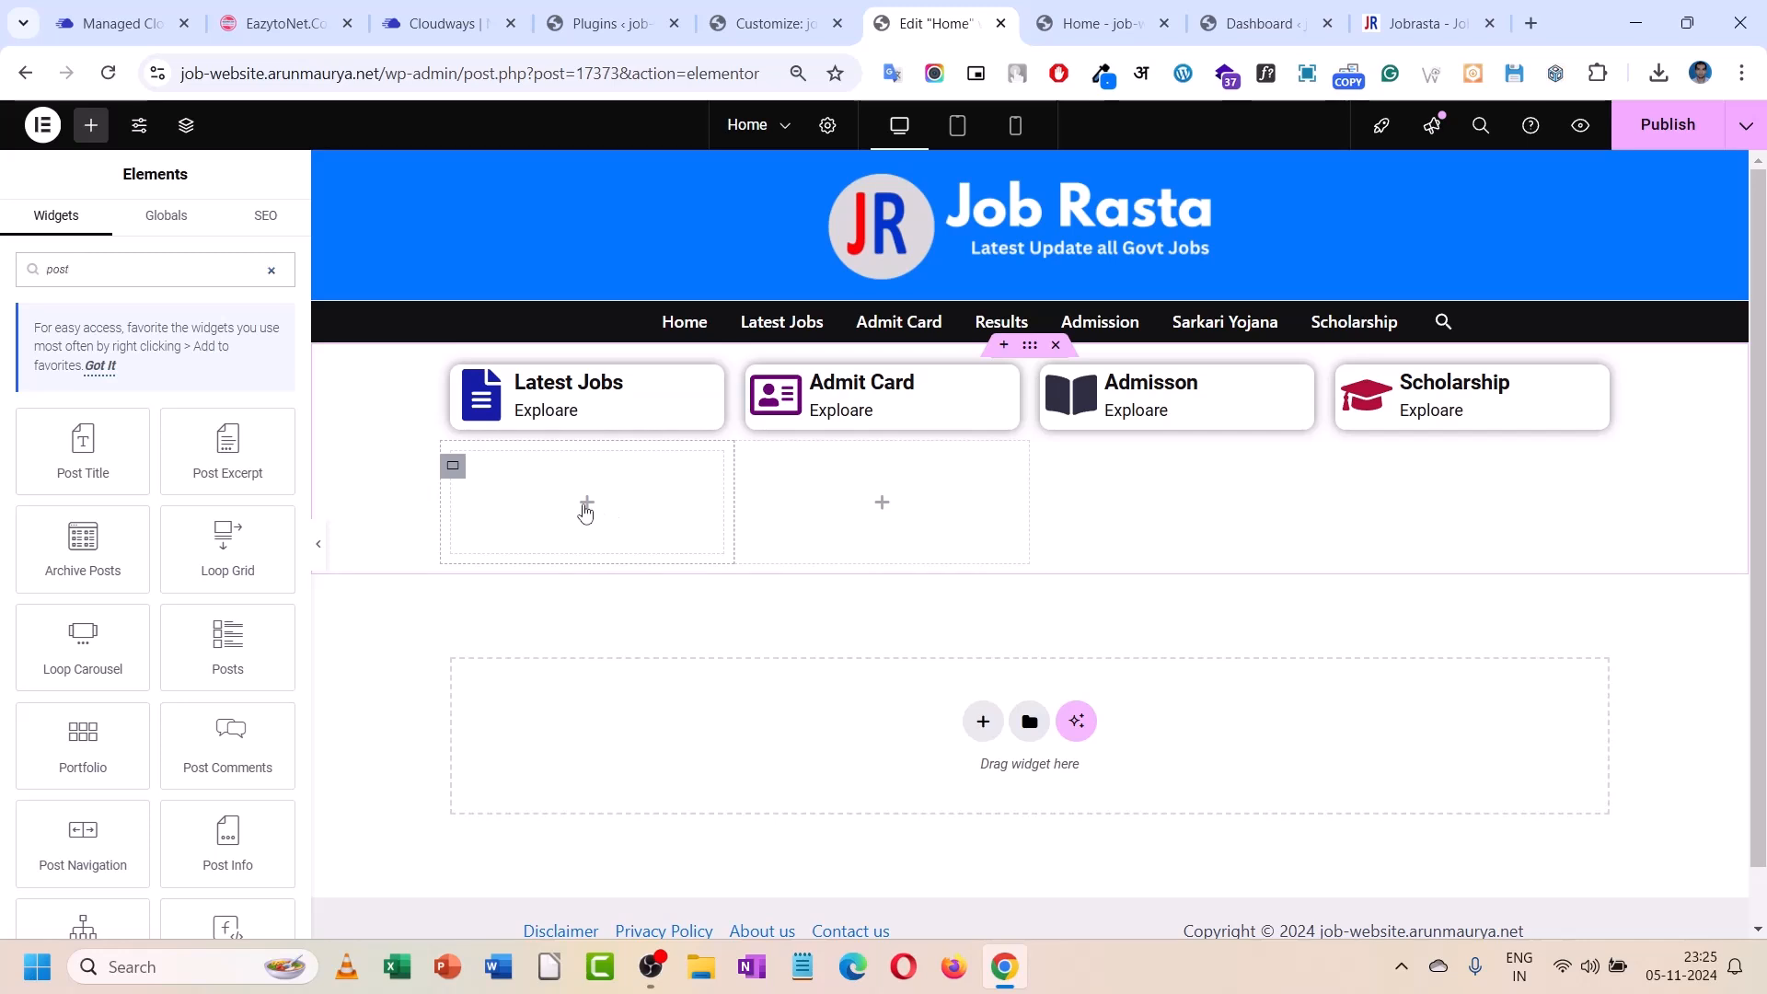
- Delete the empty columns nested in the icon box section and add an equal two-column Flexbox container as a separate section below
right_click(456, 469)
left_click(544, 920)
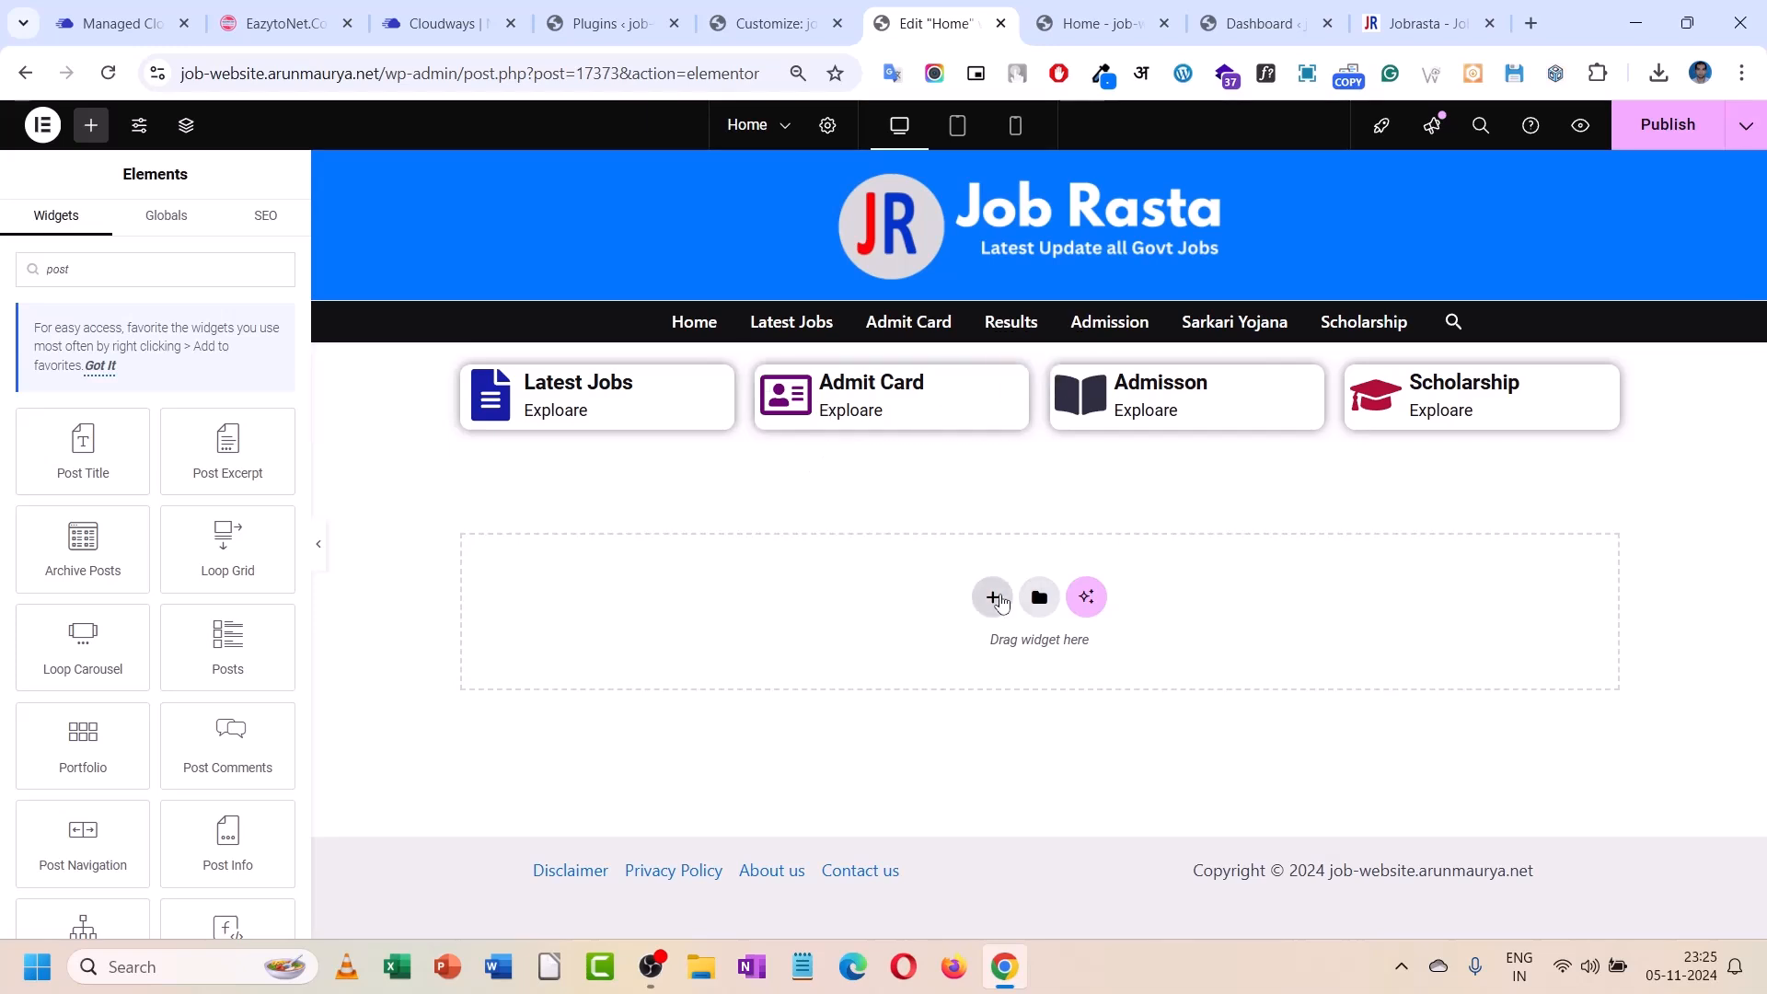
left_click(991, 597)
left_click(951, 677)
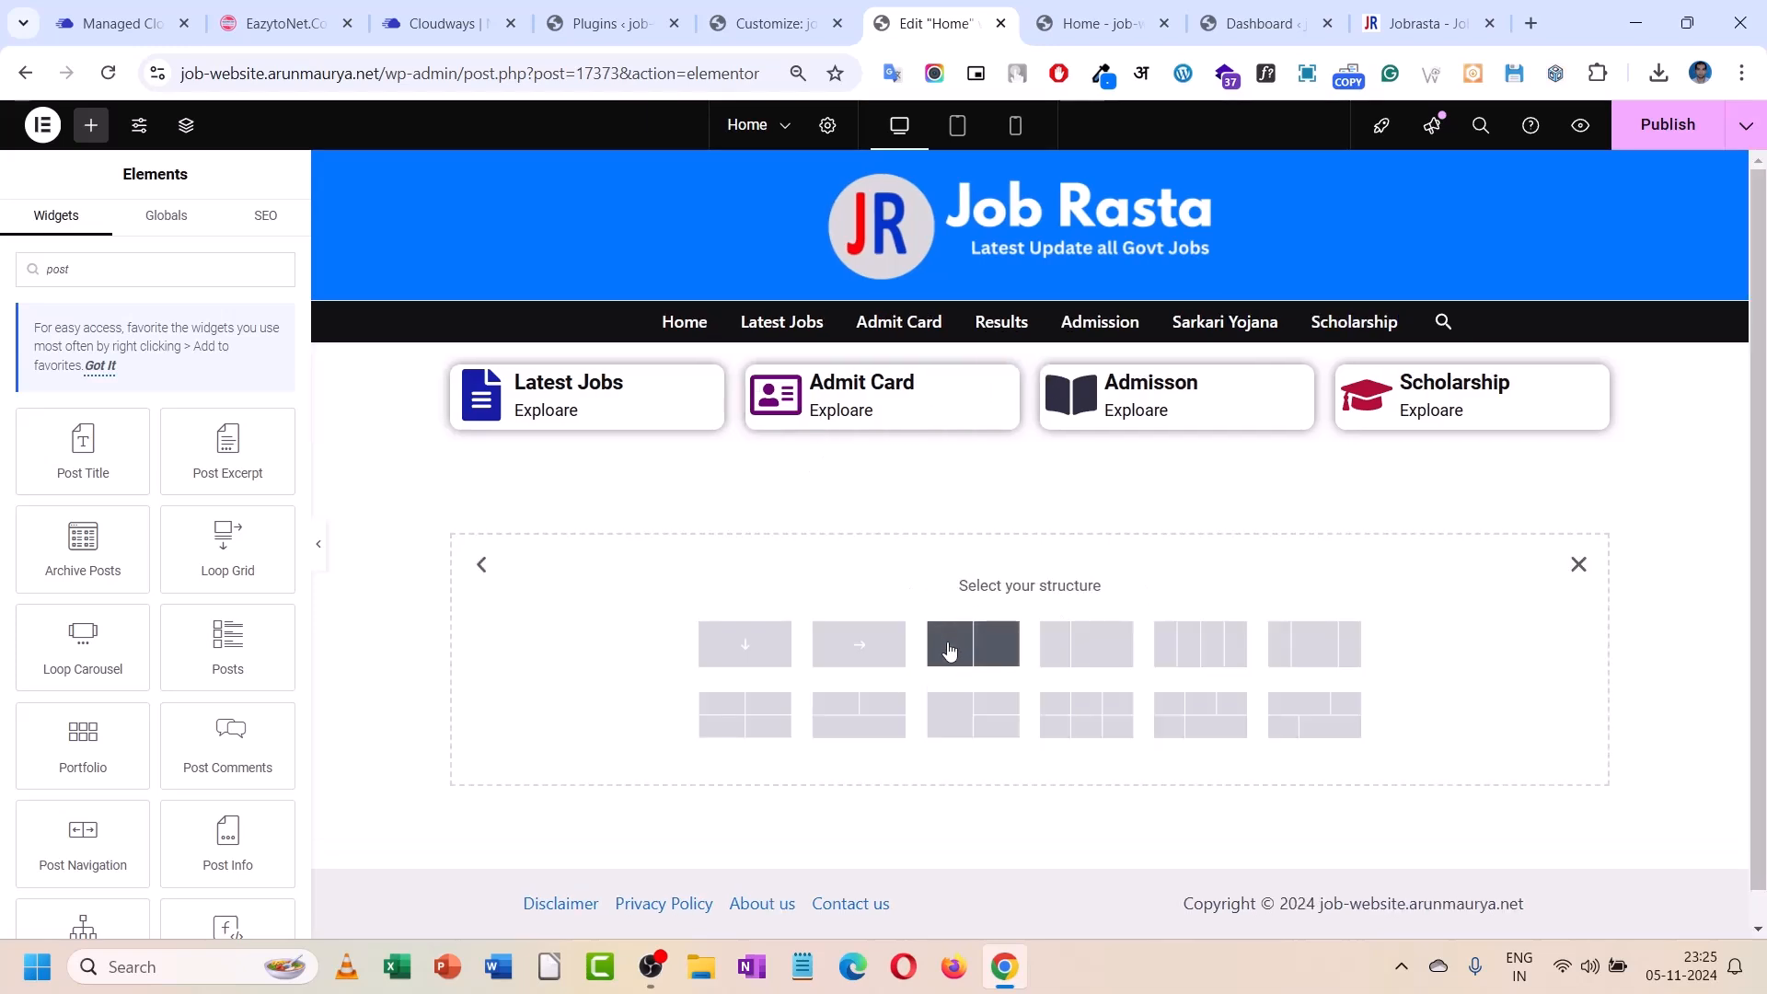
left_click(948, 642)
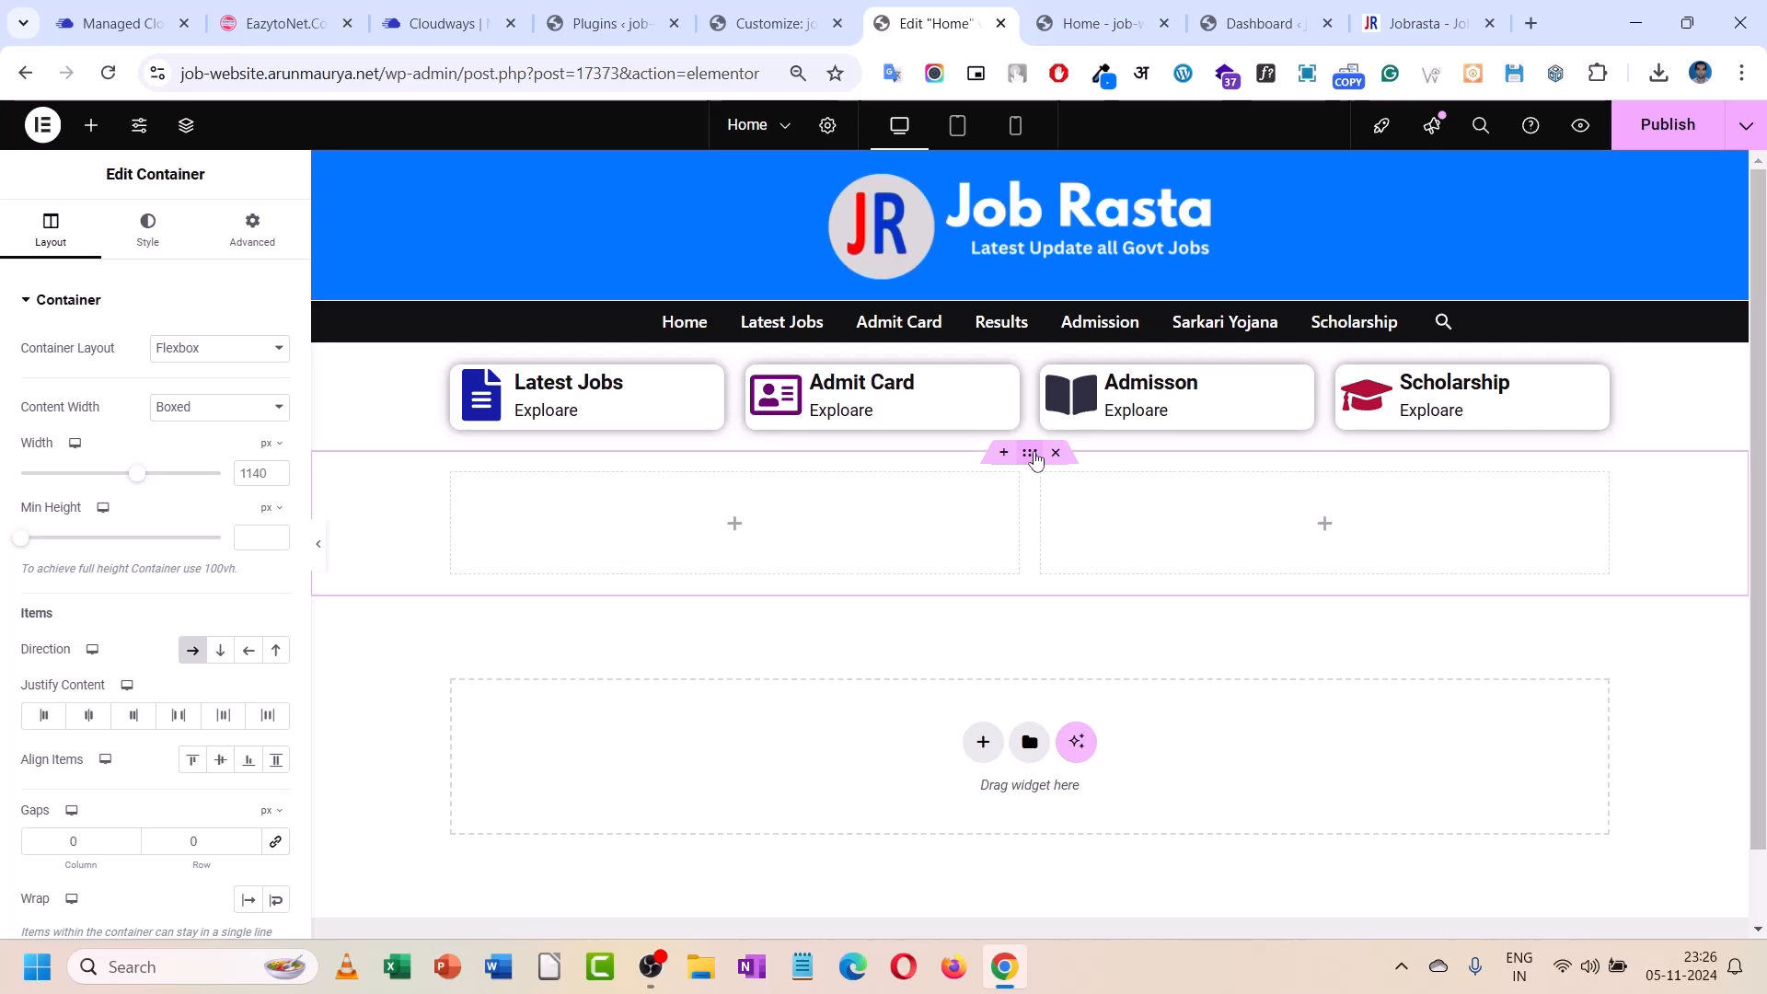
left_click(982, 742)
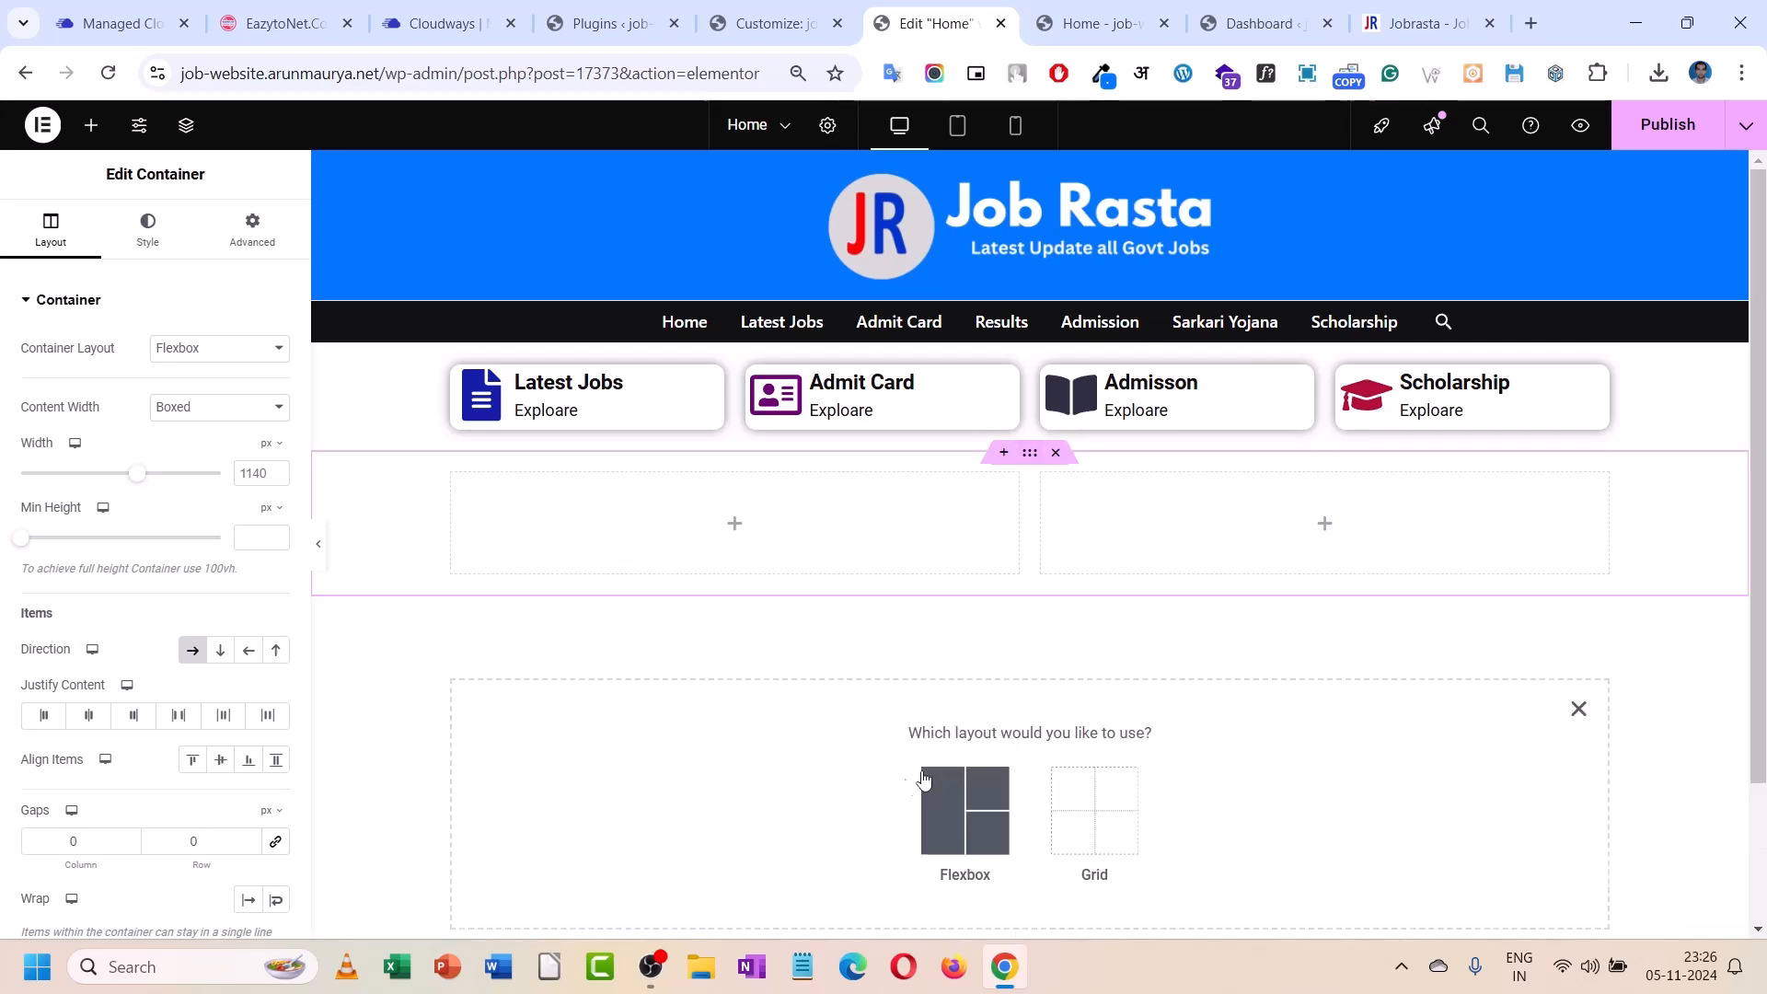
left_click(966, 811)
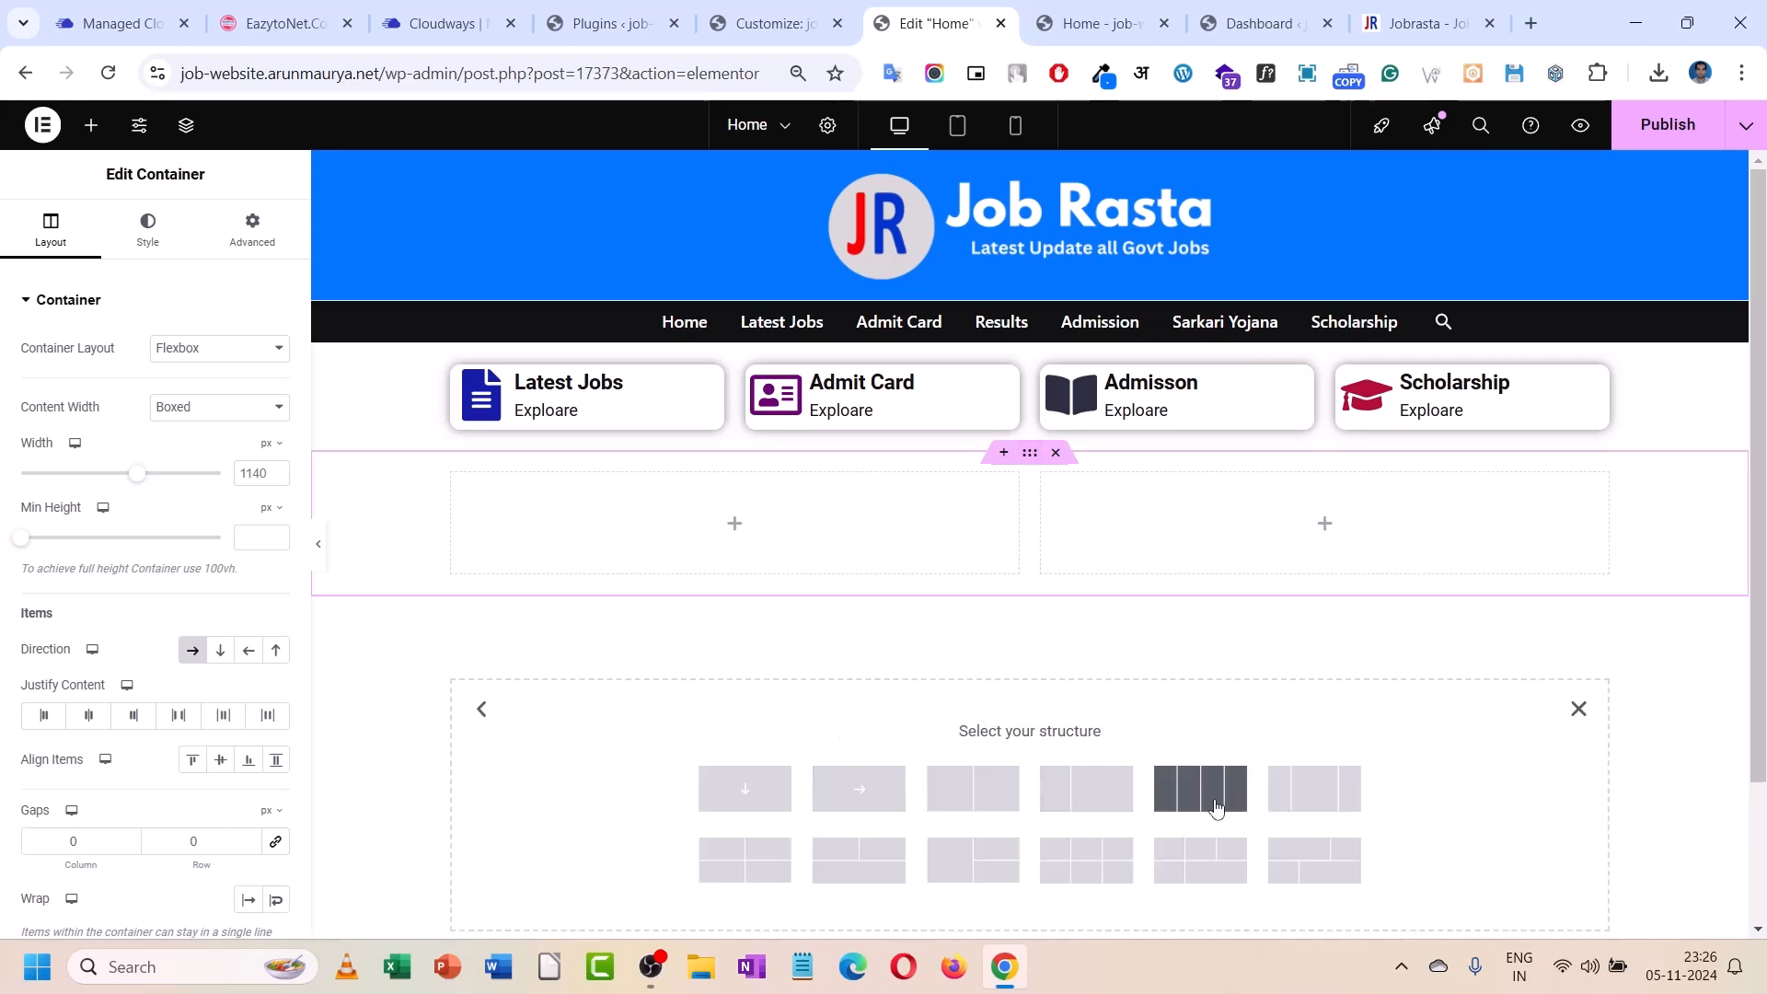
left_click(1578, 709)
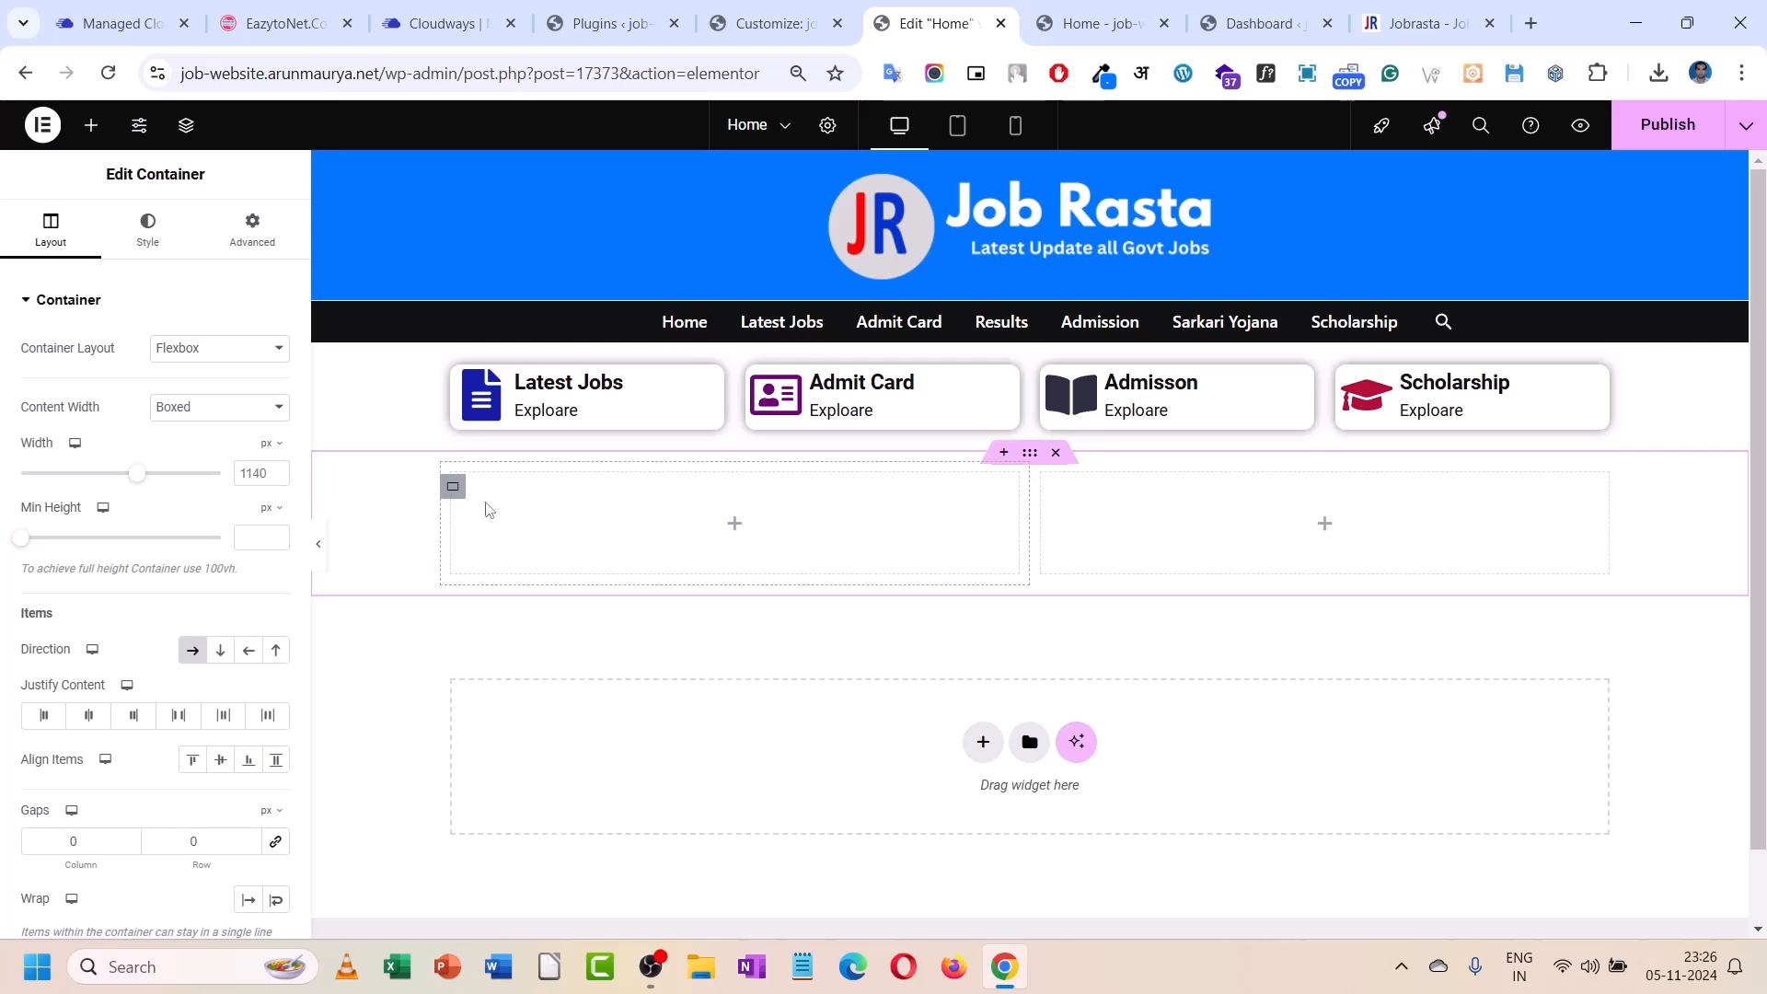
- Duplicate the new container's first column to make three columns, and place a Heading widget in the first one
right_click(445, 491)
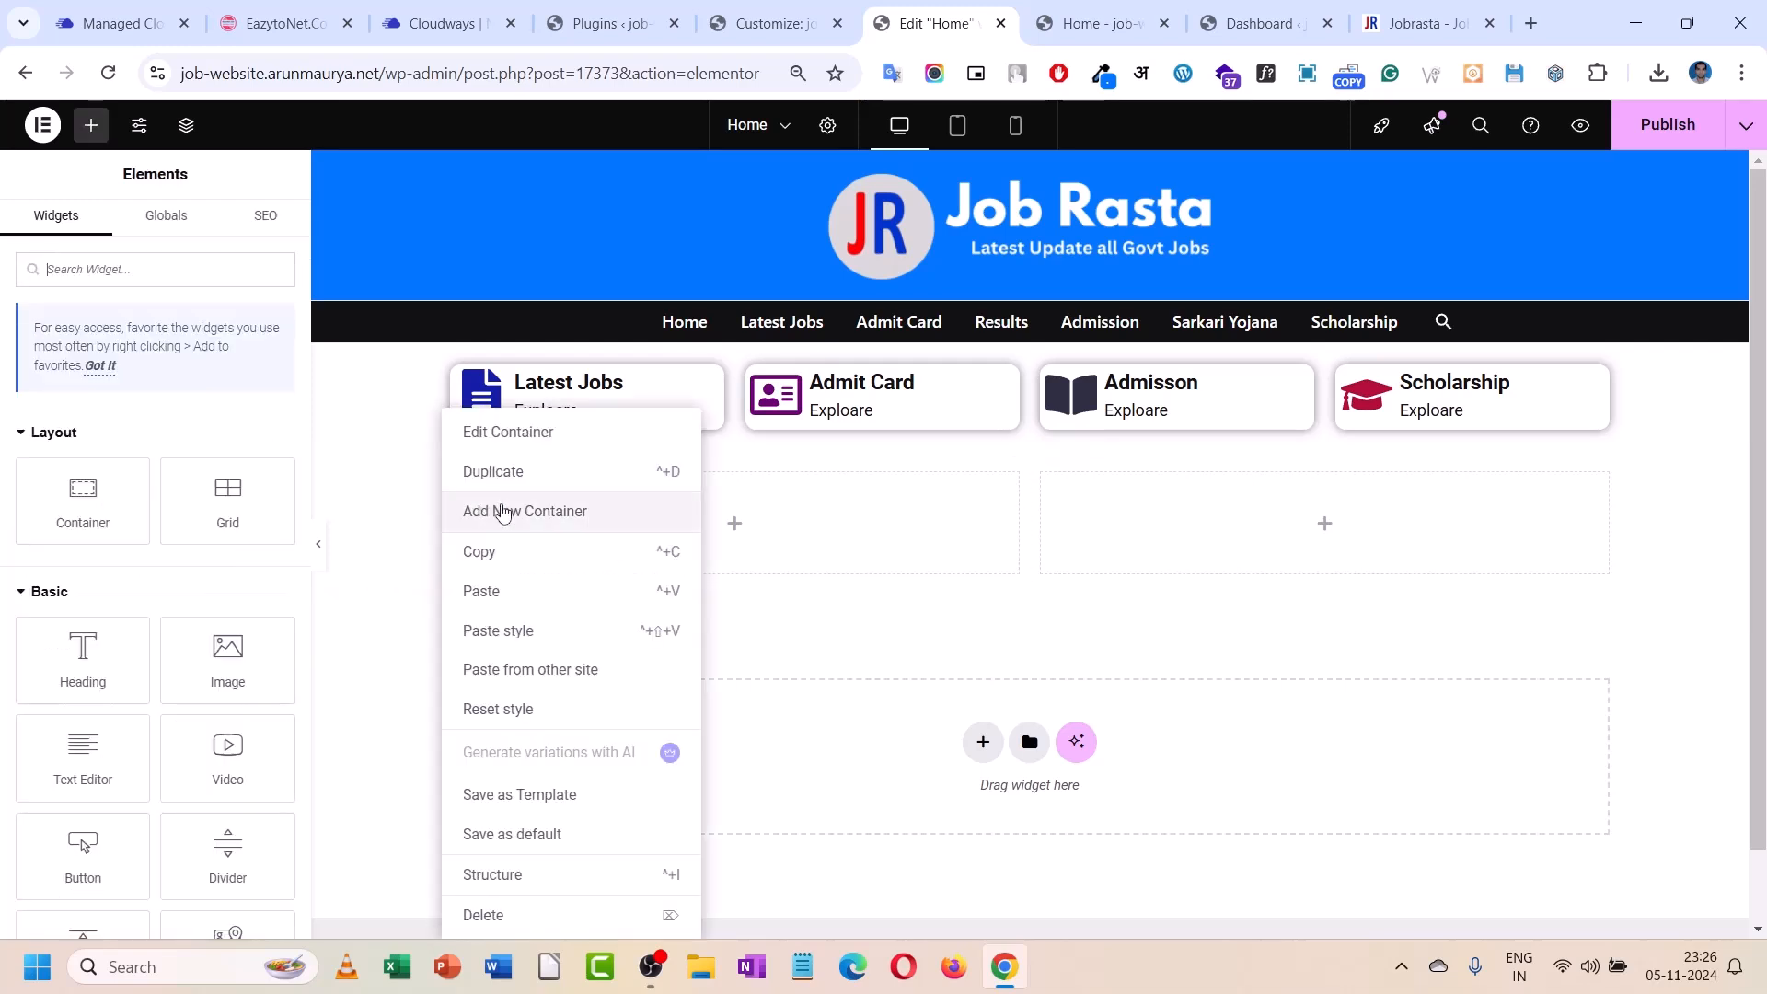
left_click(475, 475)
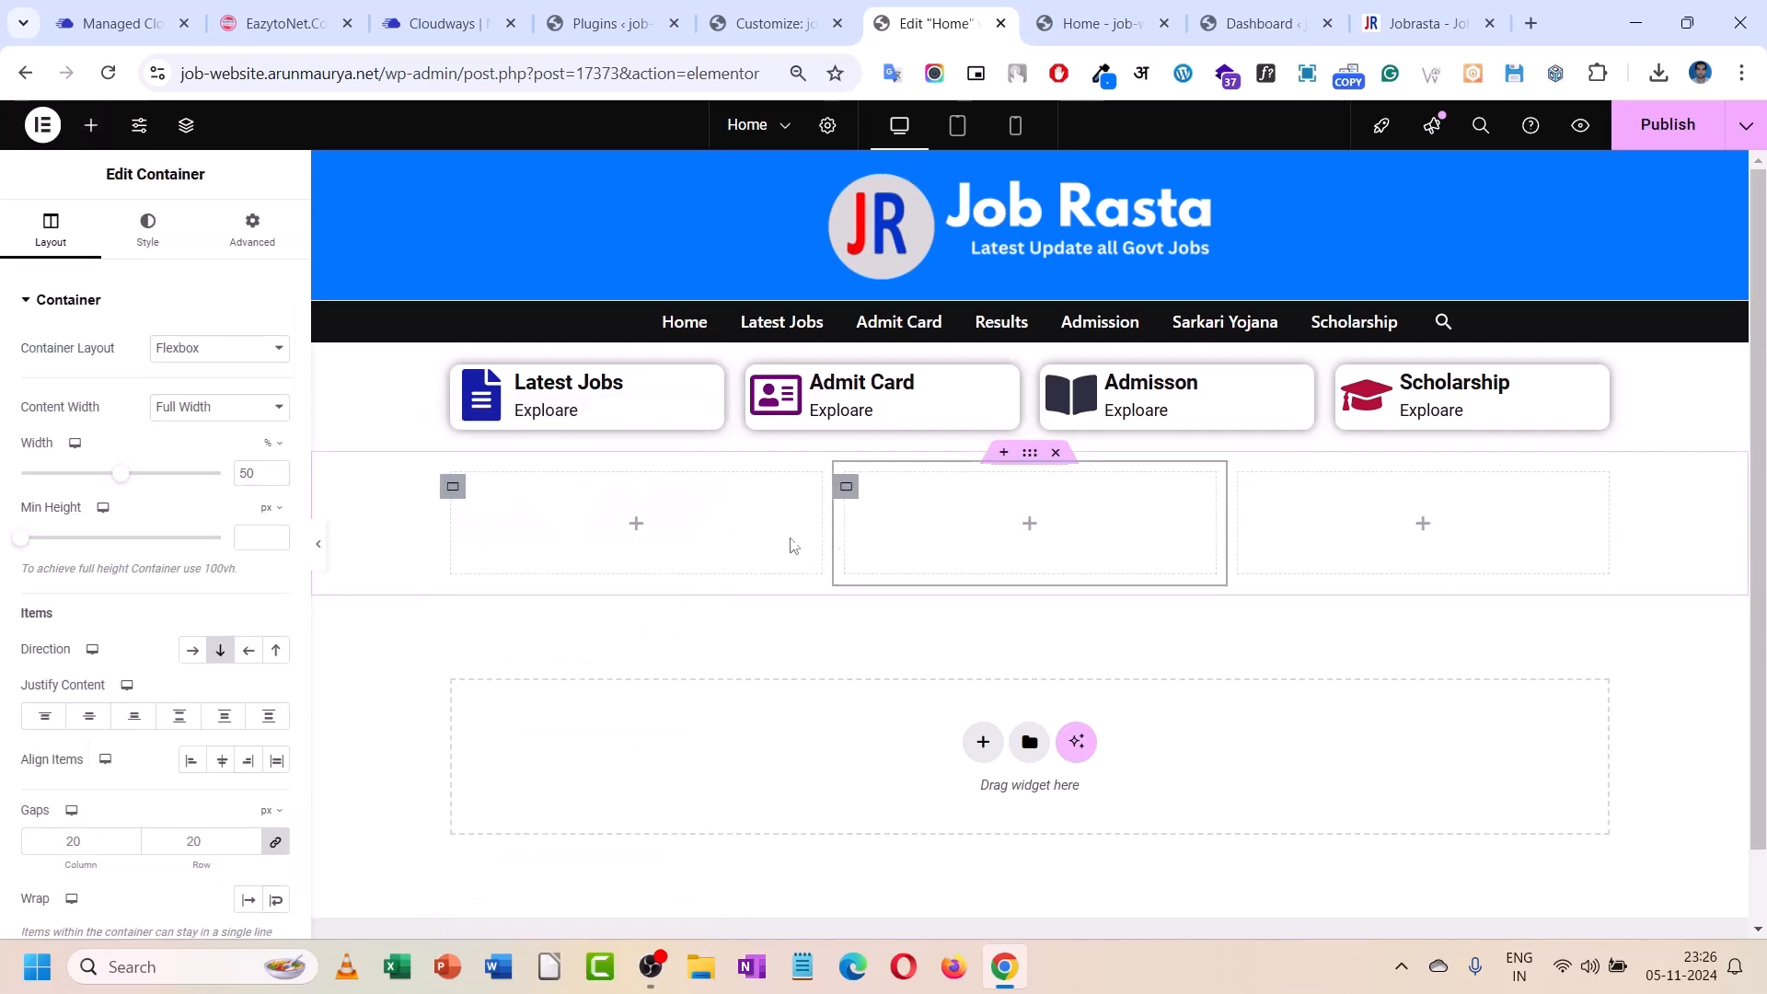
left_click(638, 524)
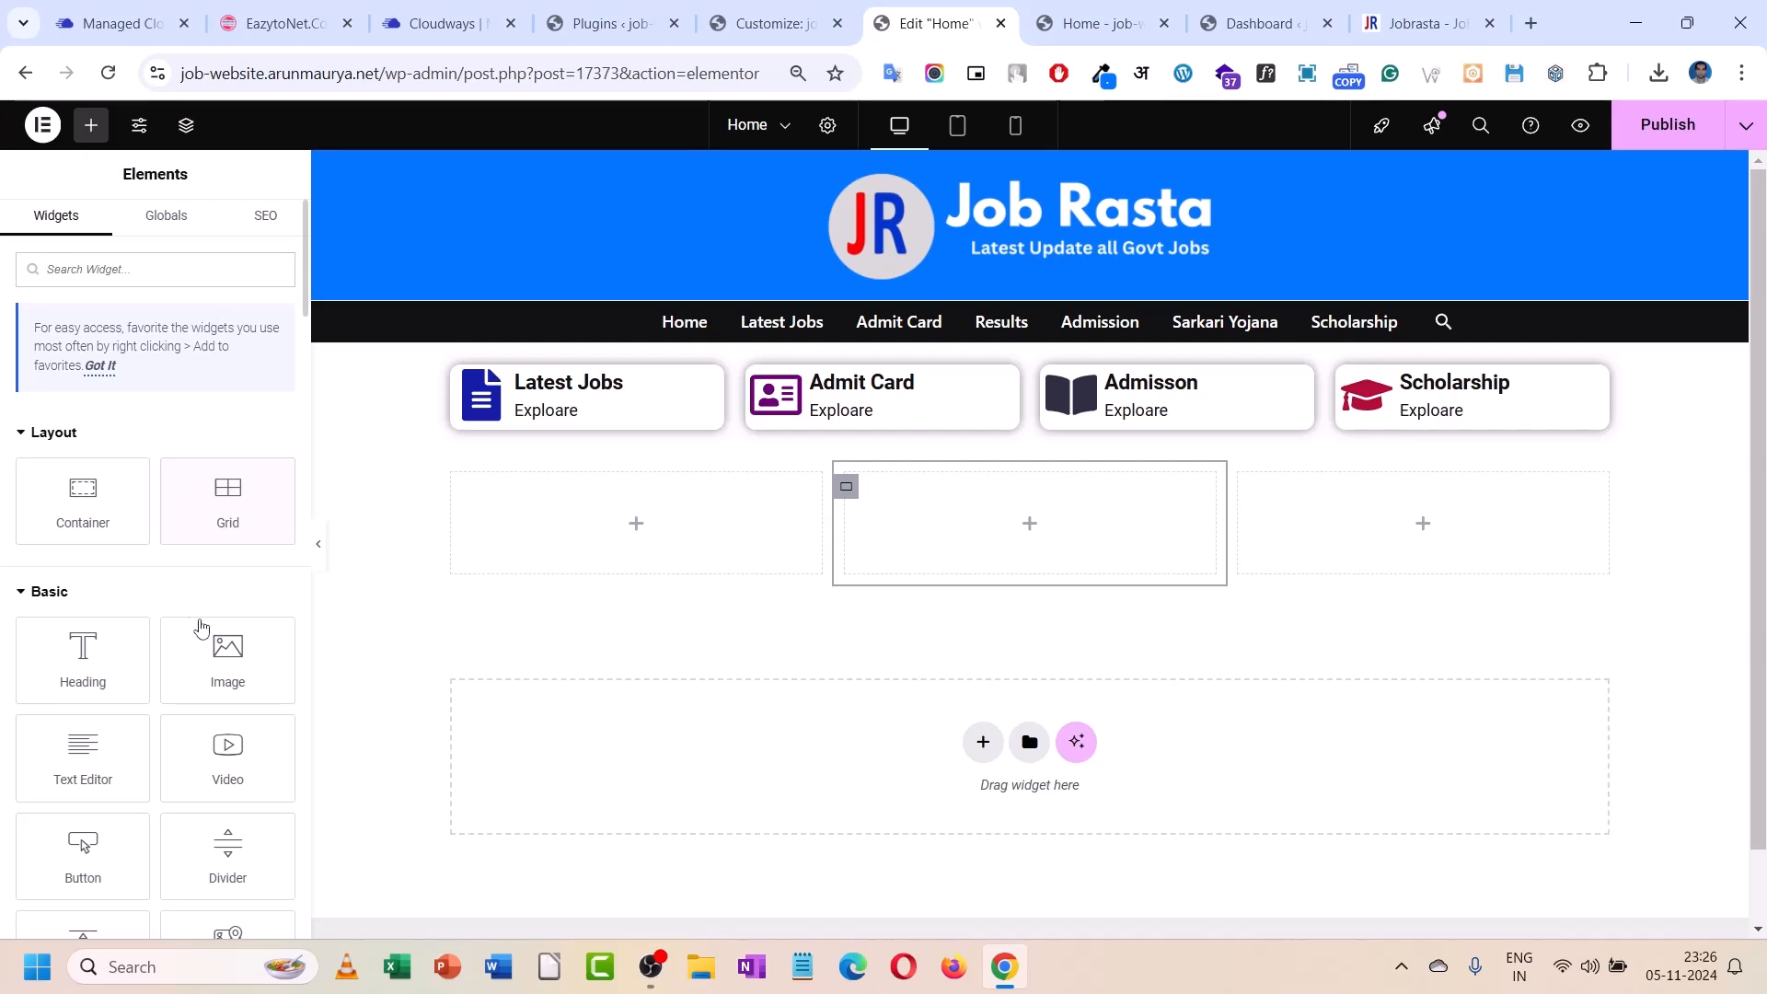
left_click_drag(87, 671, 627, 538)
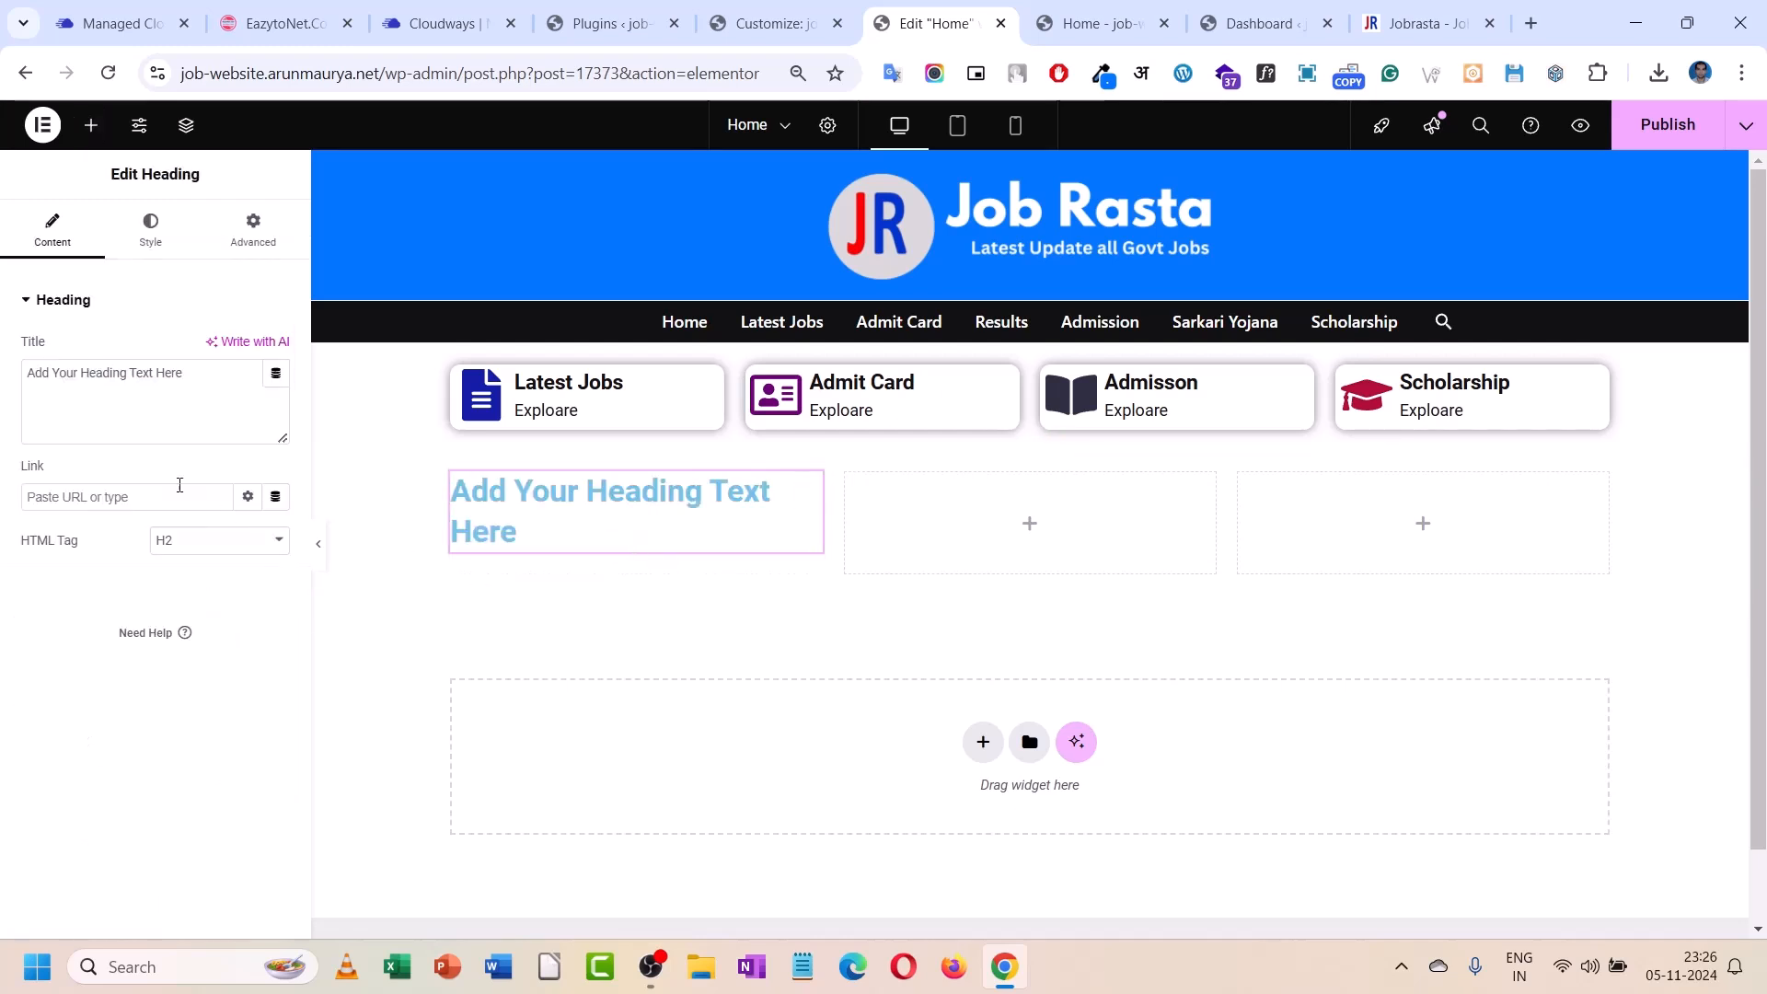
- Replace the heading's placeholder title with "Latest Jobs"
triple_click(143, 399)
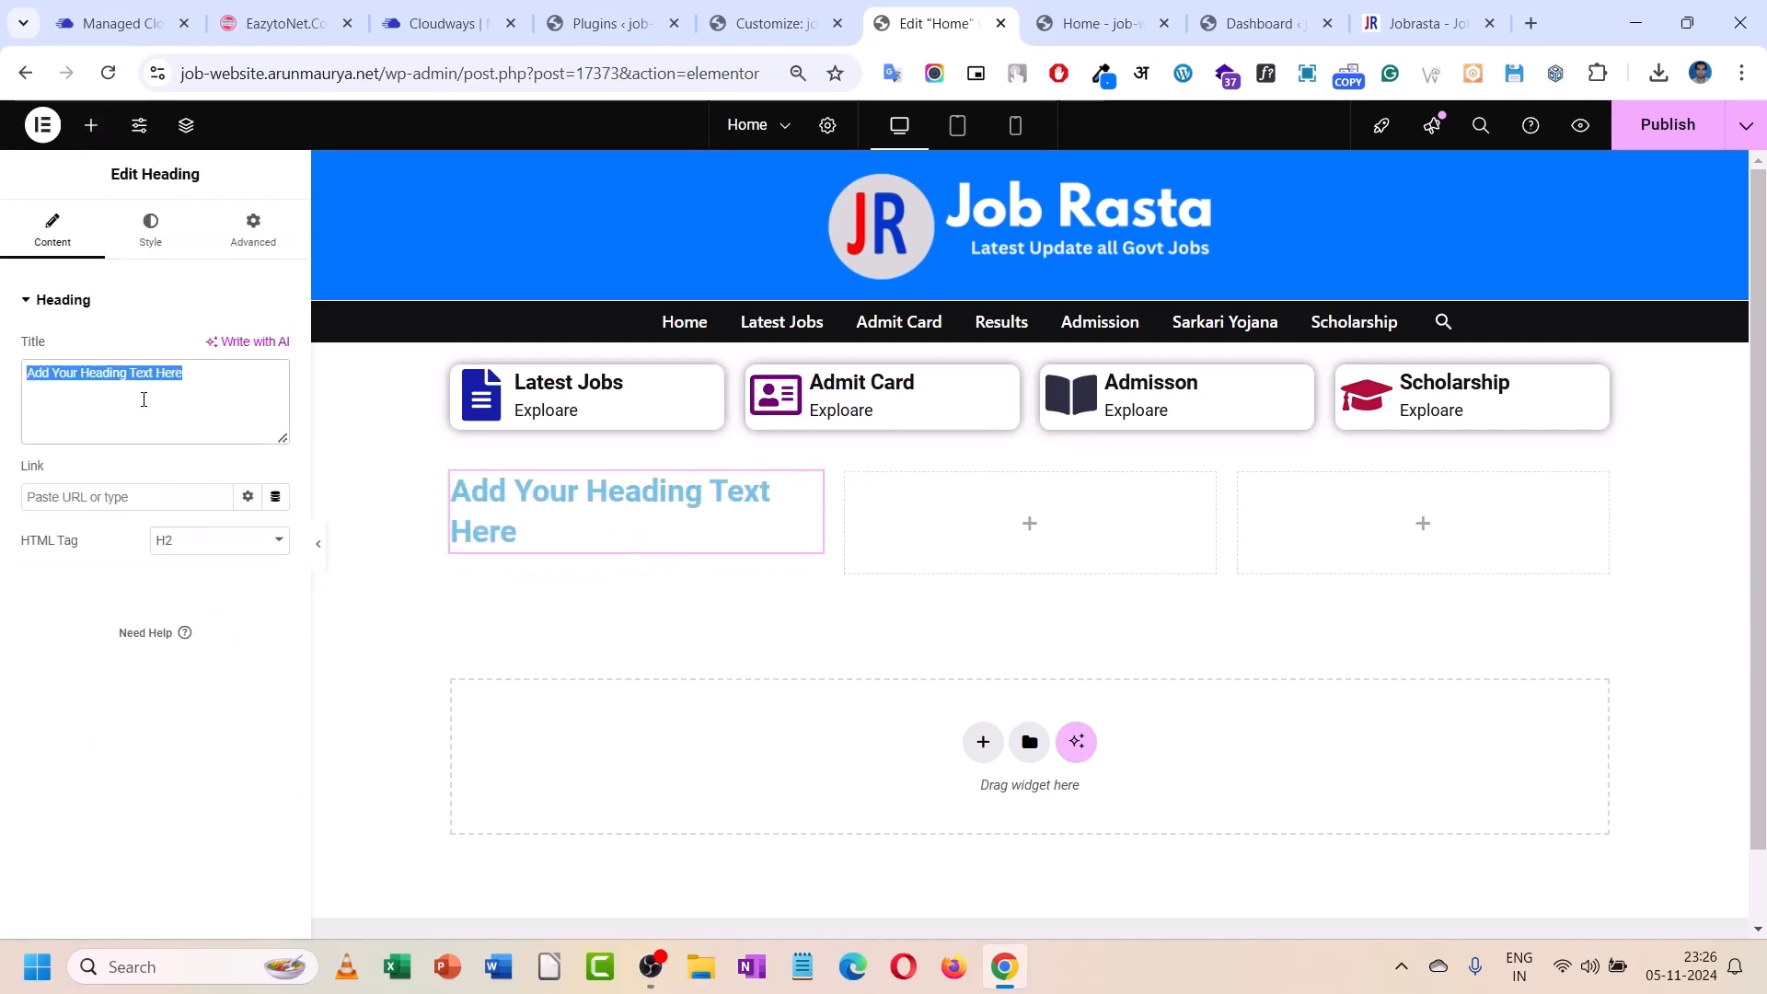
type("lates")
key("BackSpace")
key("BackSpace")
key("BackSpace")
key("BackSpace")
key("BackSpace")
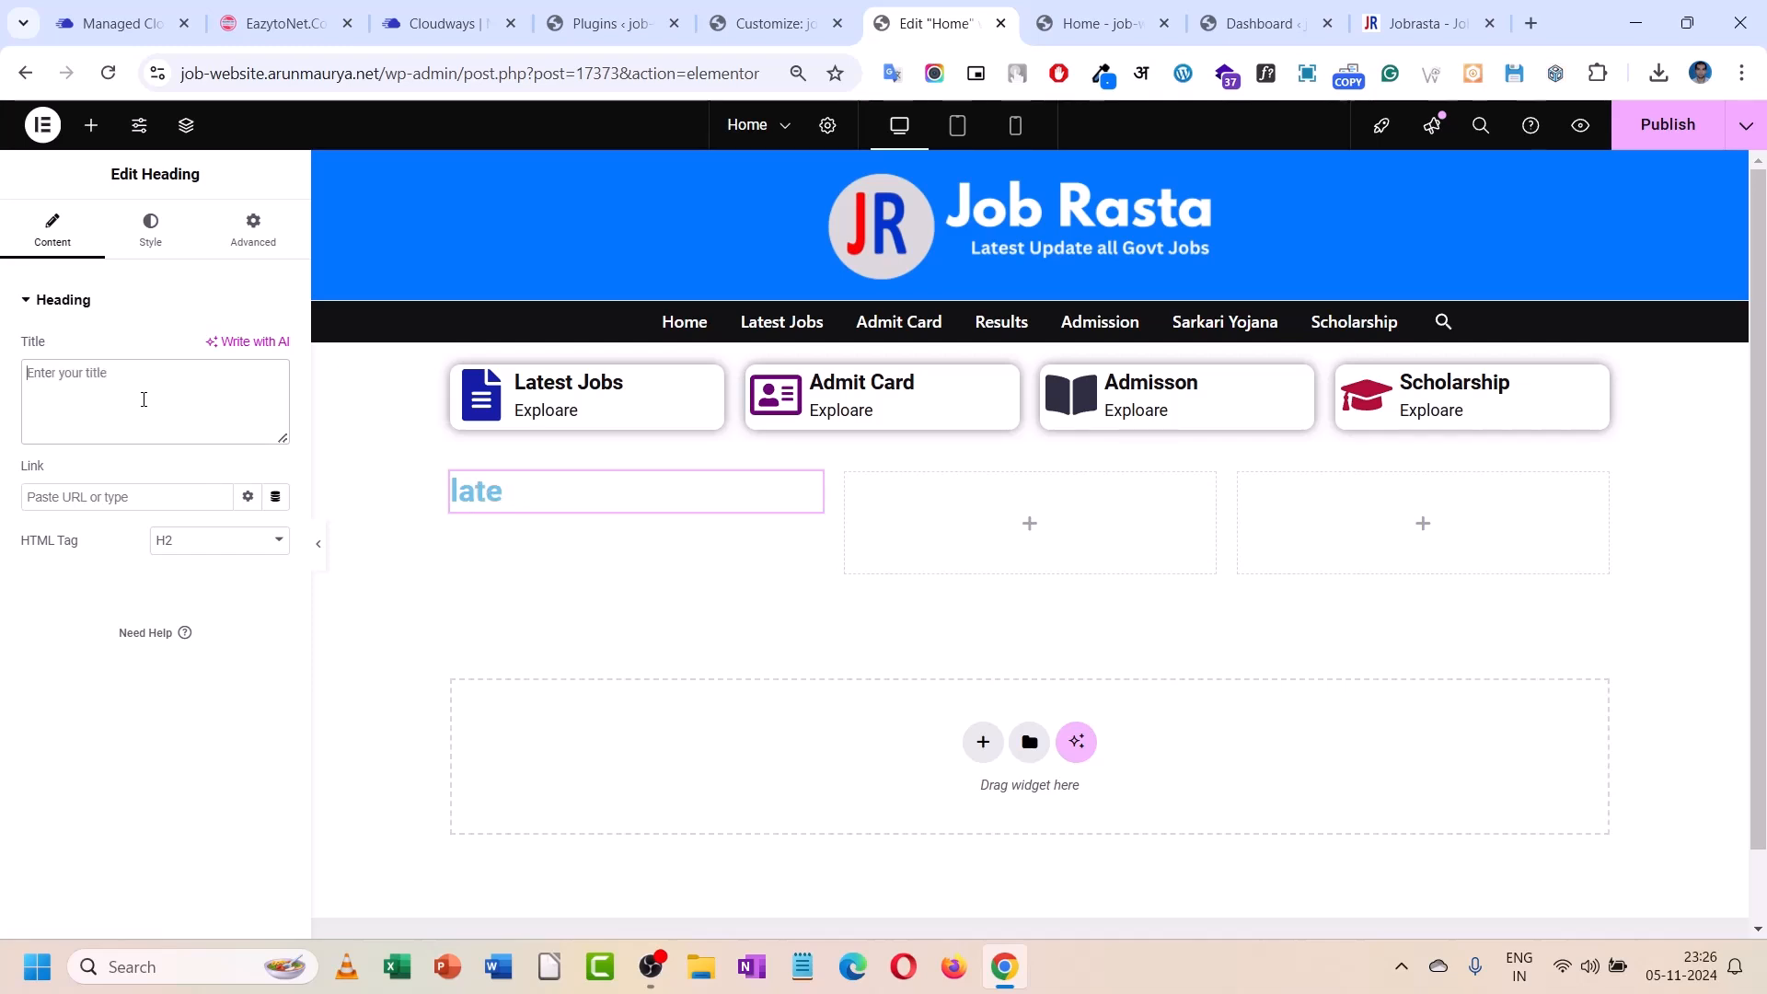
type("Latest Jobs")
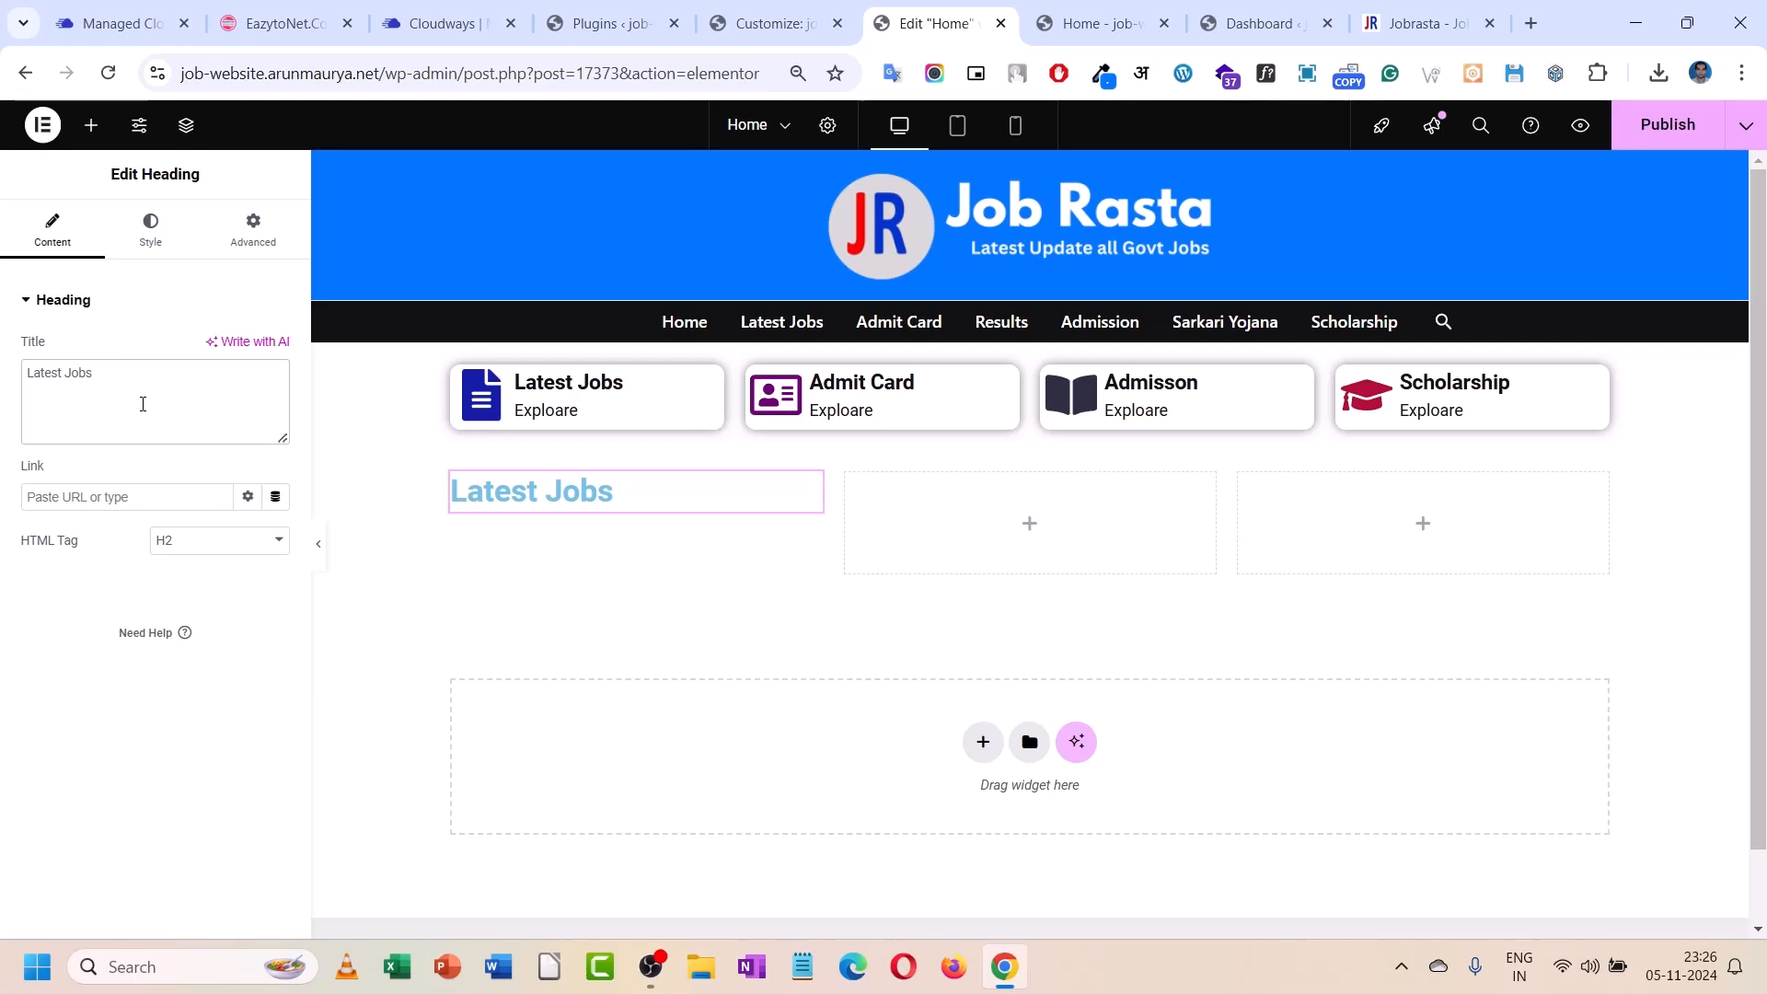
- Center the Latest Jobs heading and set its font size to 22 px
left_click(149, 228)
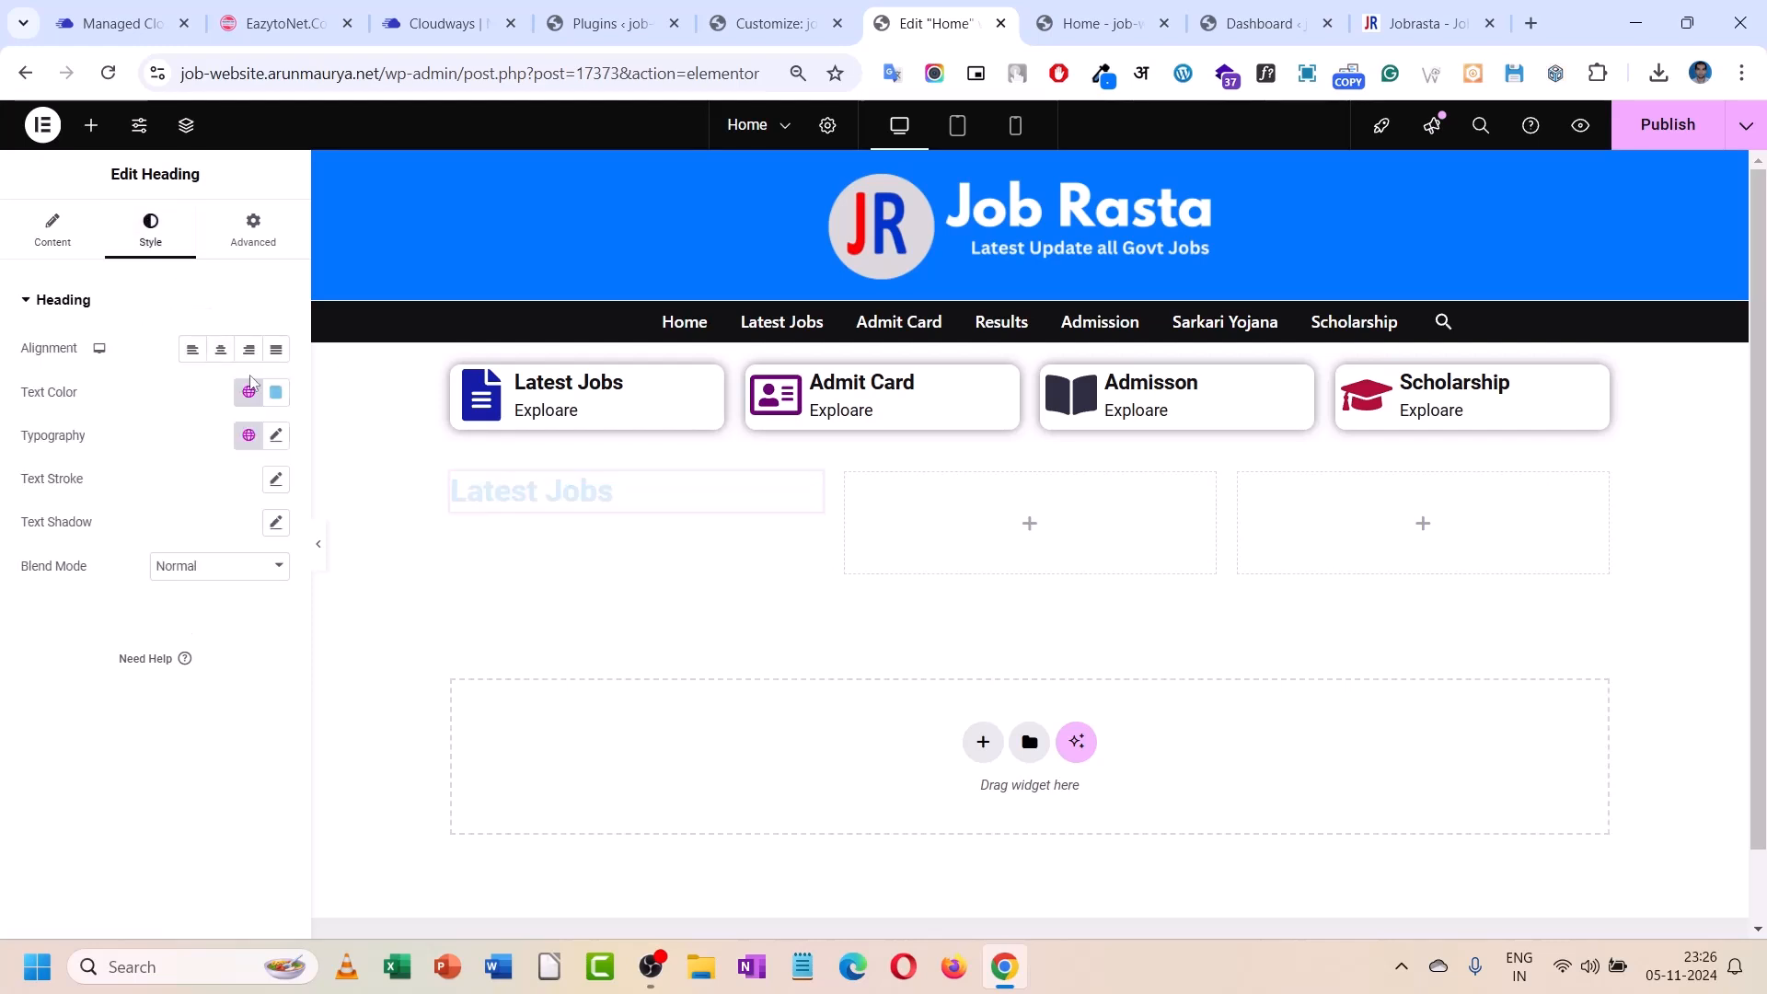
left_click(221, 351)
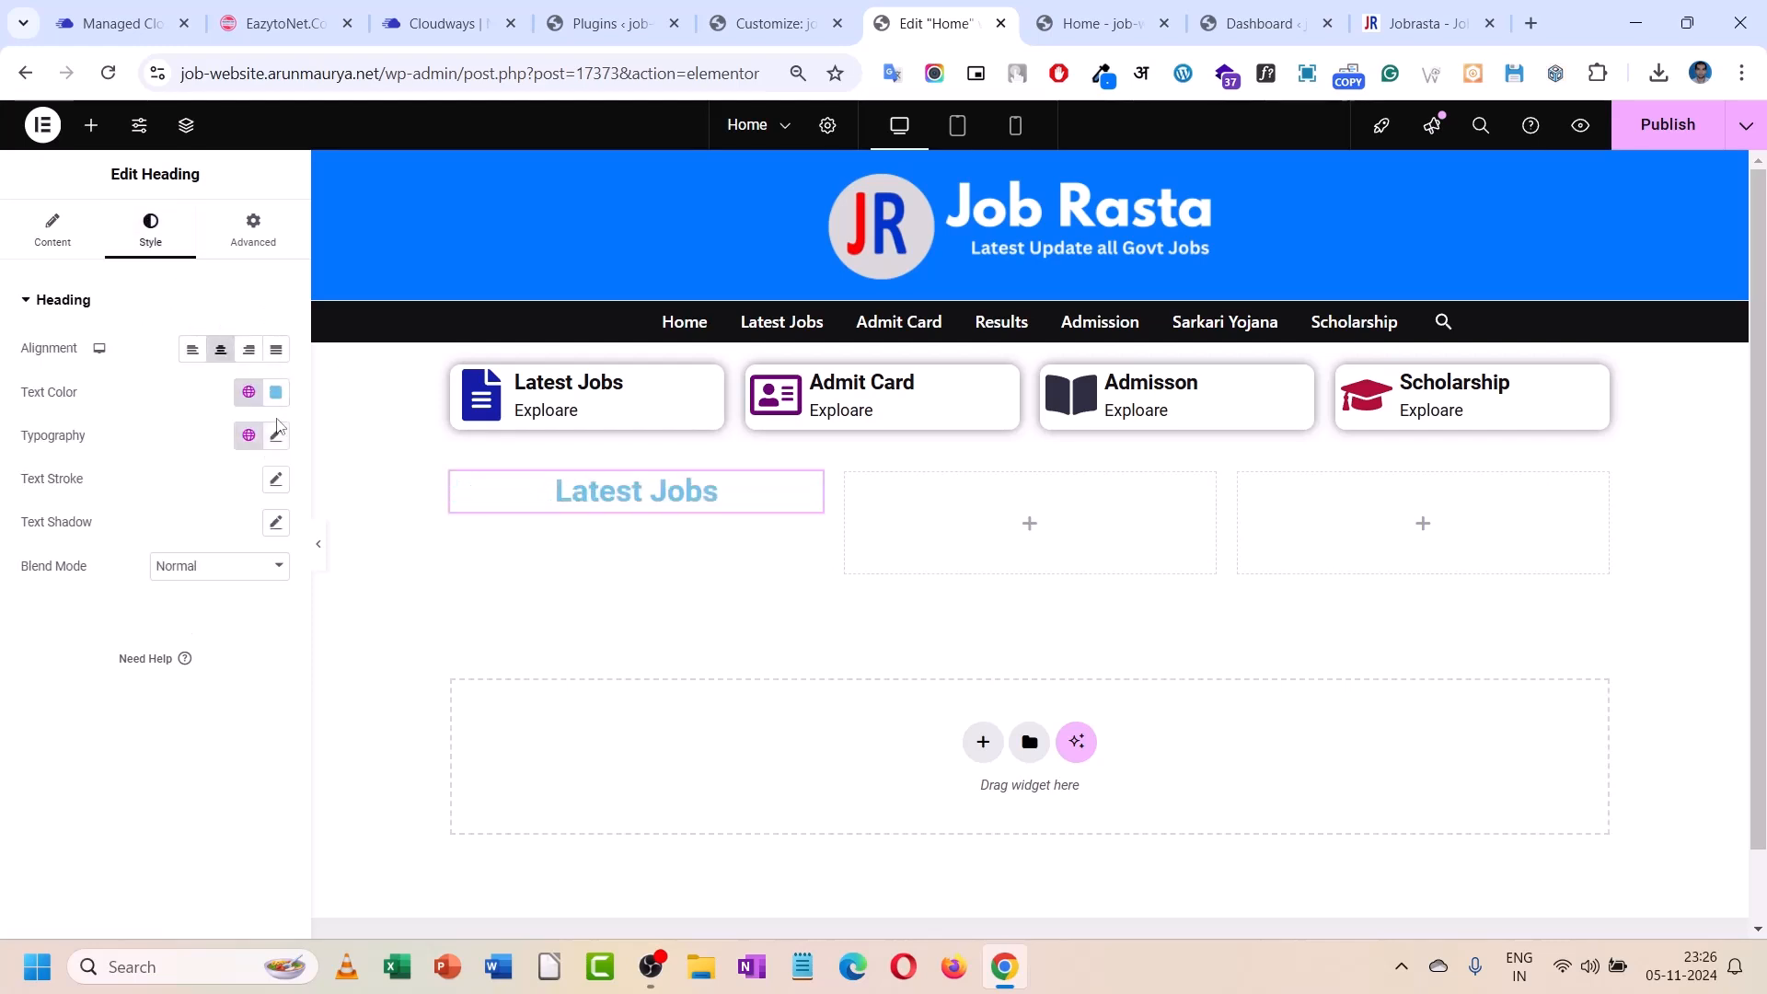
left_click(276, 438)
type("22")
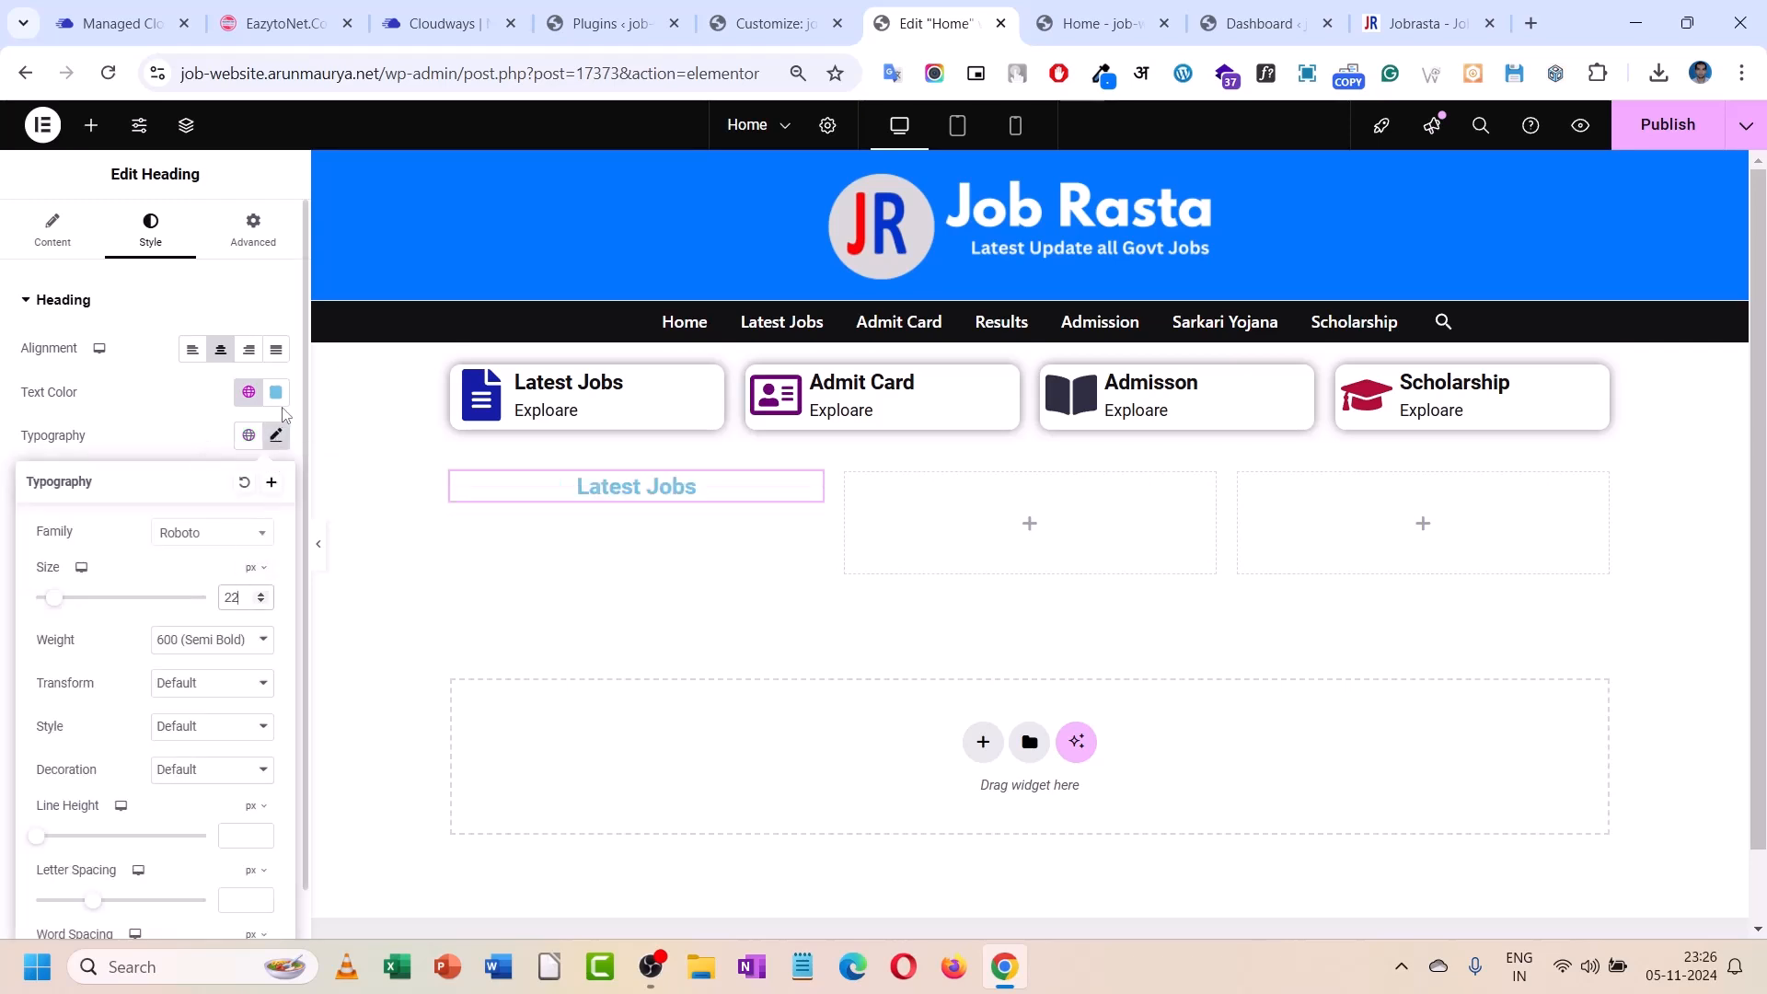
left_click(276, 440)
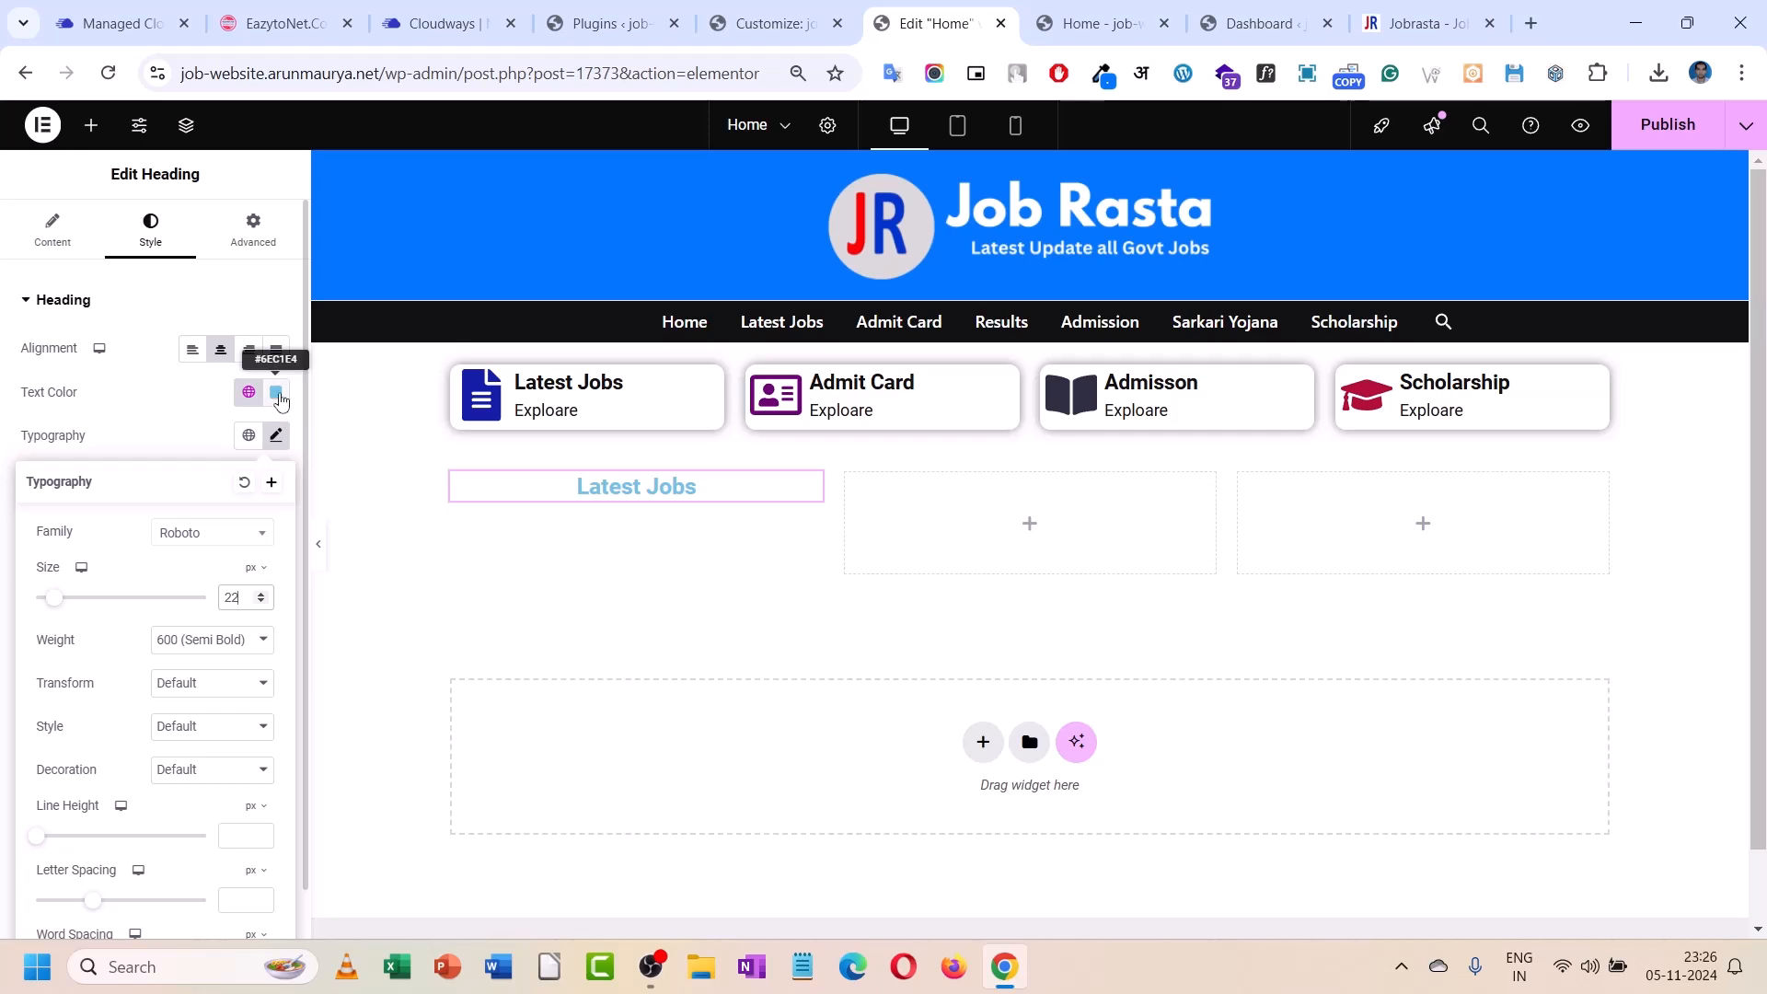
- Set the Latest Jobs heading's text color to white, #FFFFFF
left_click(276, 392)
left_click_drag(84, 477, 73, 467)
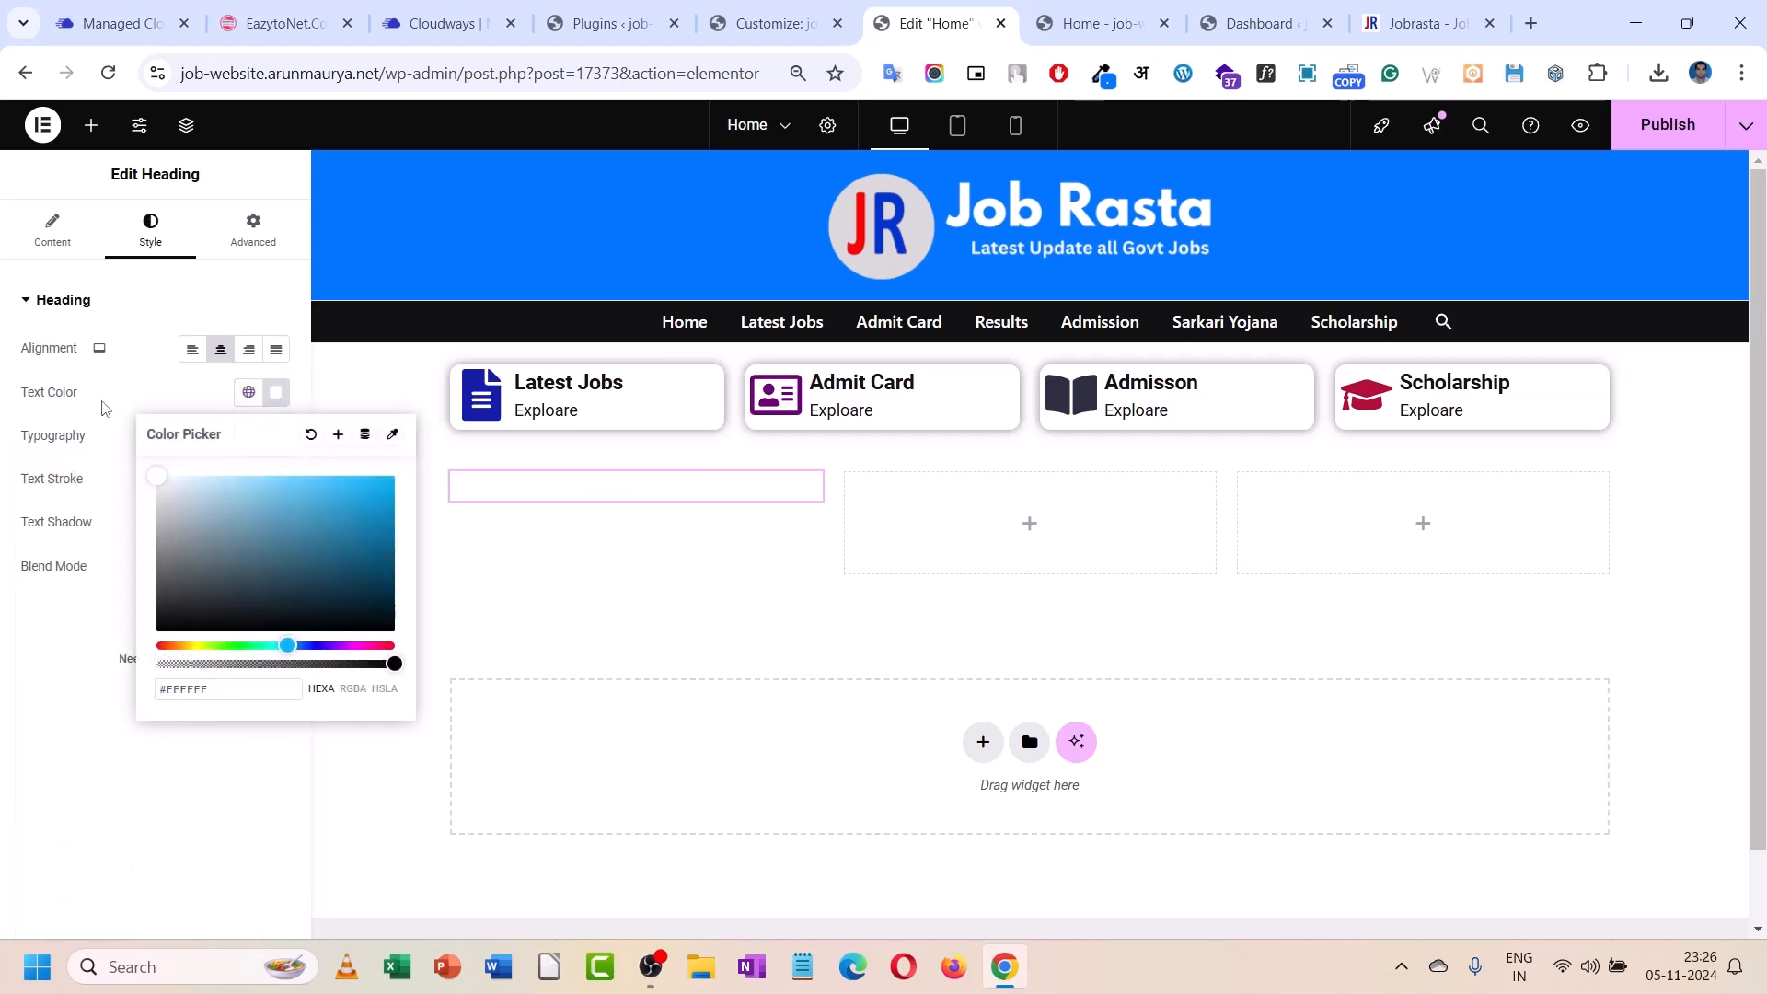
left_click(232, 526)
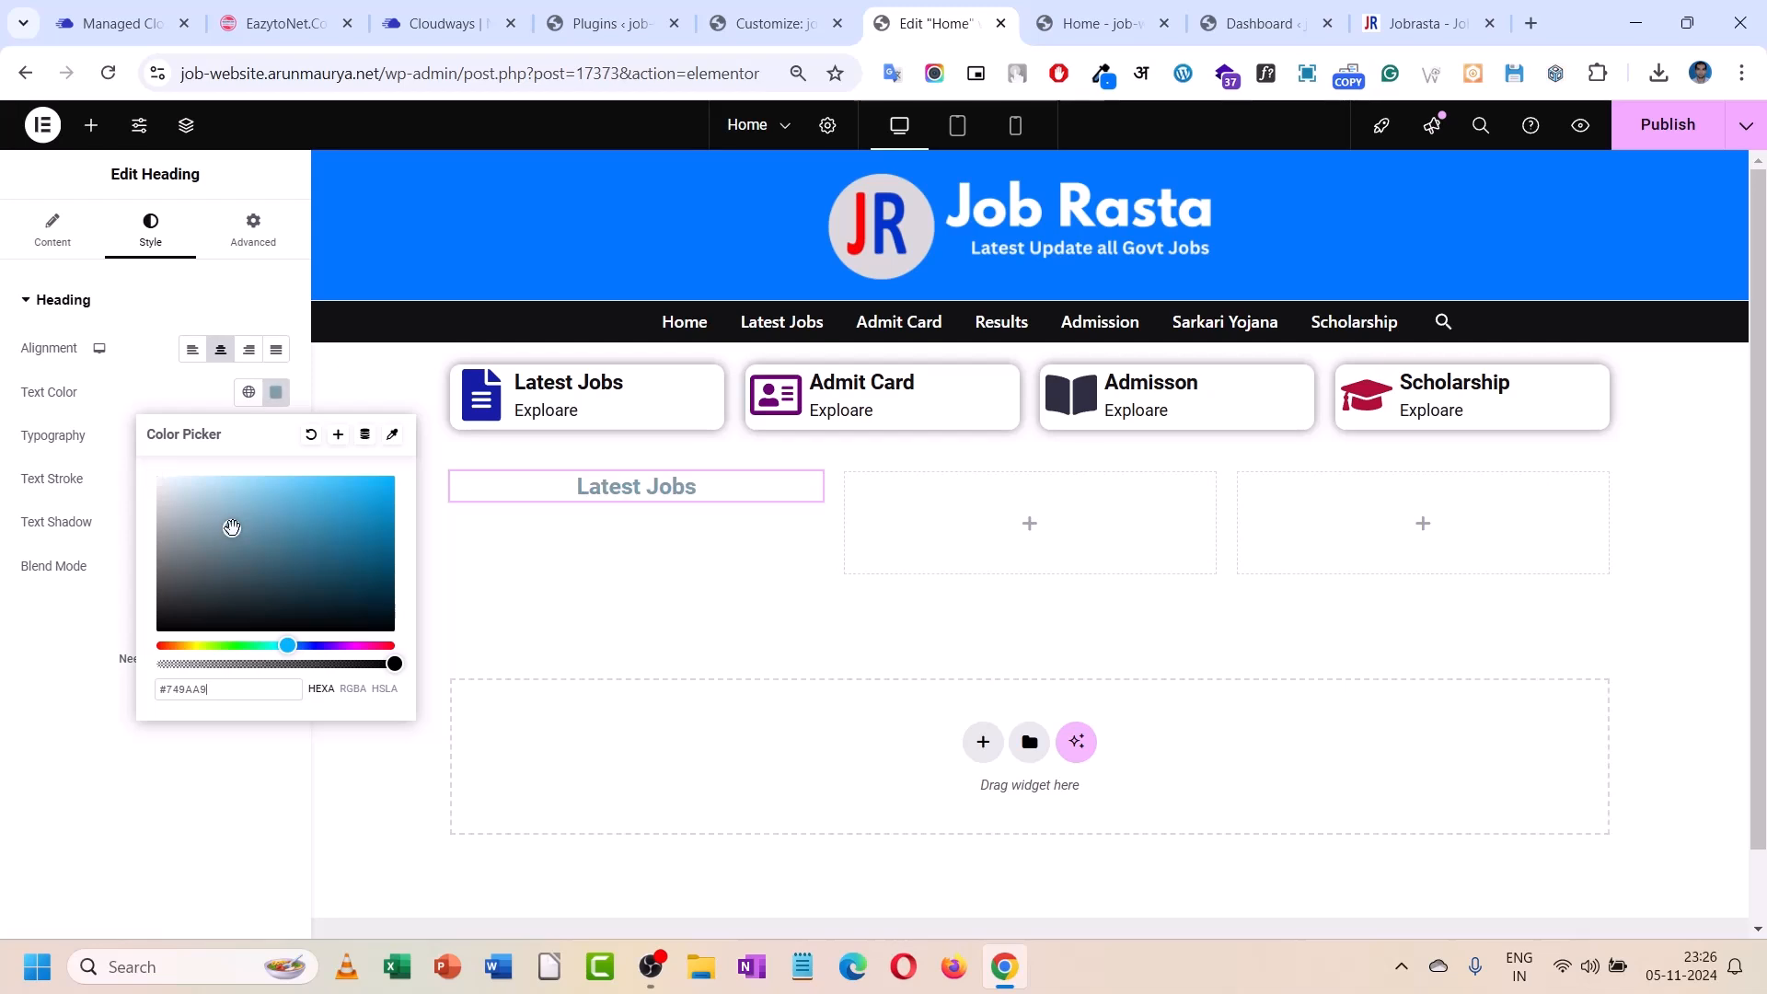
left_click_drag(232, 525, 158, 477)
left_click(128, 380)
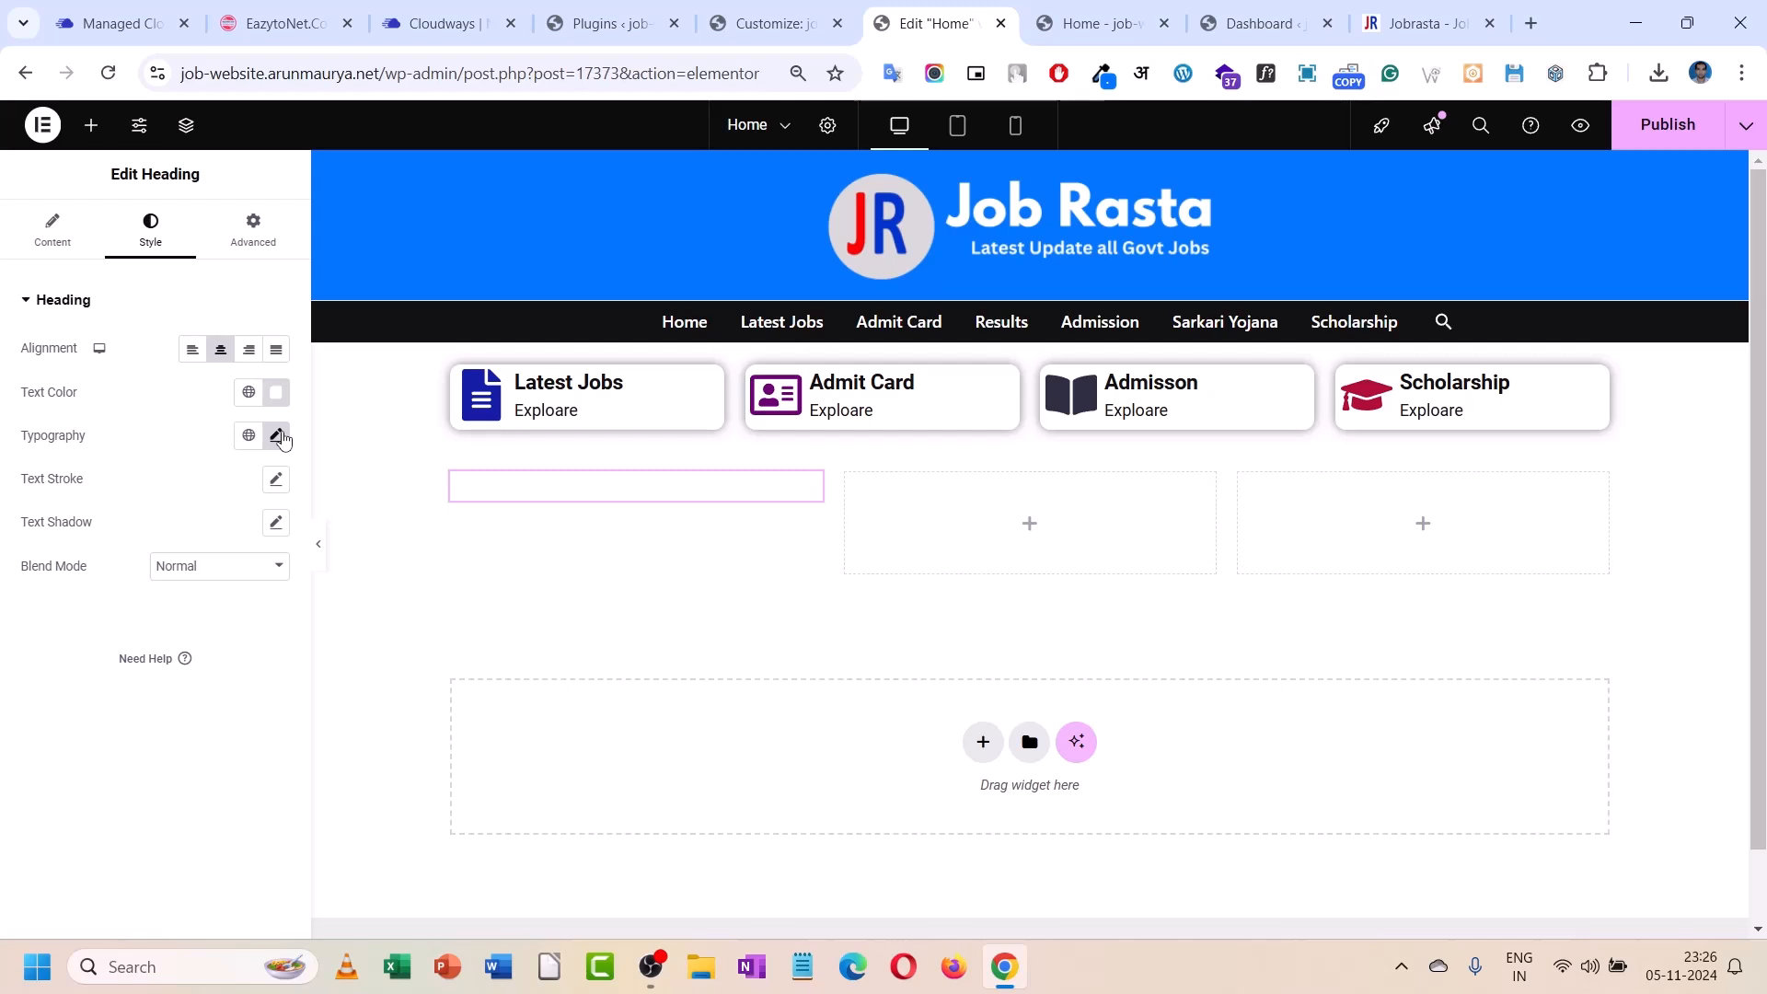
- Set the Latest Jobs heading's padding to 5 px on all four sides
left_click(252, 232)
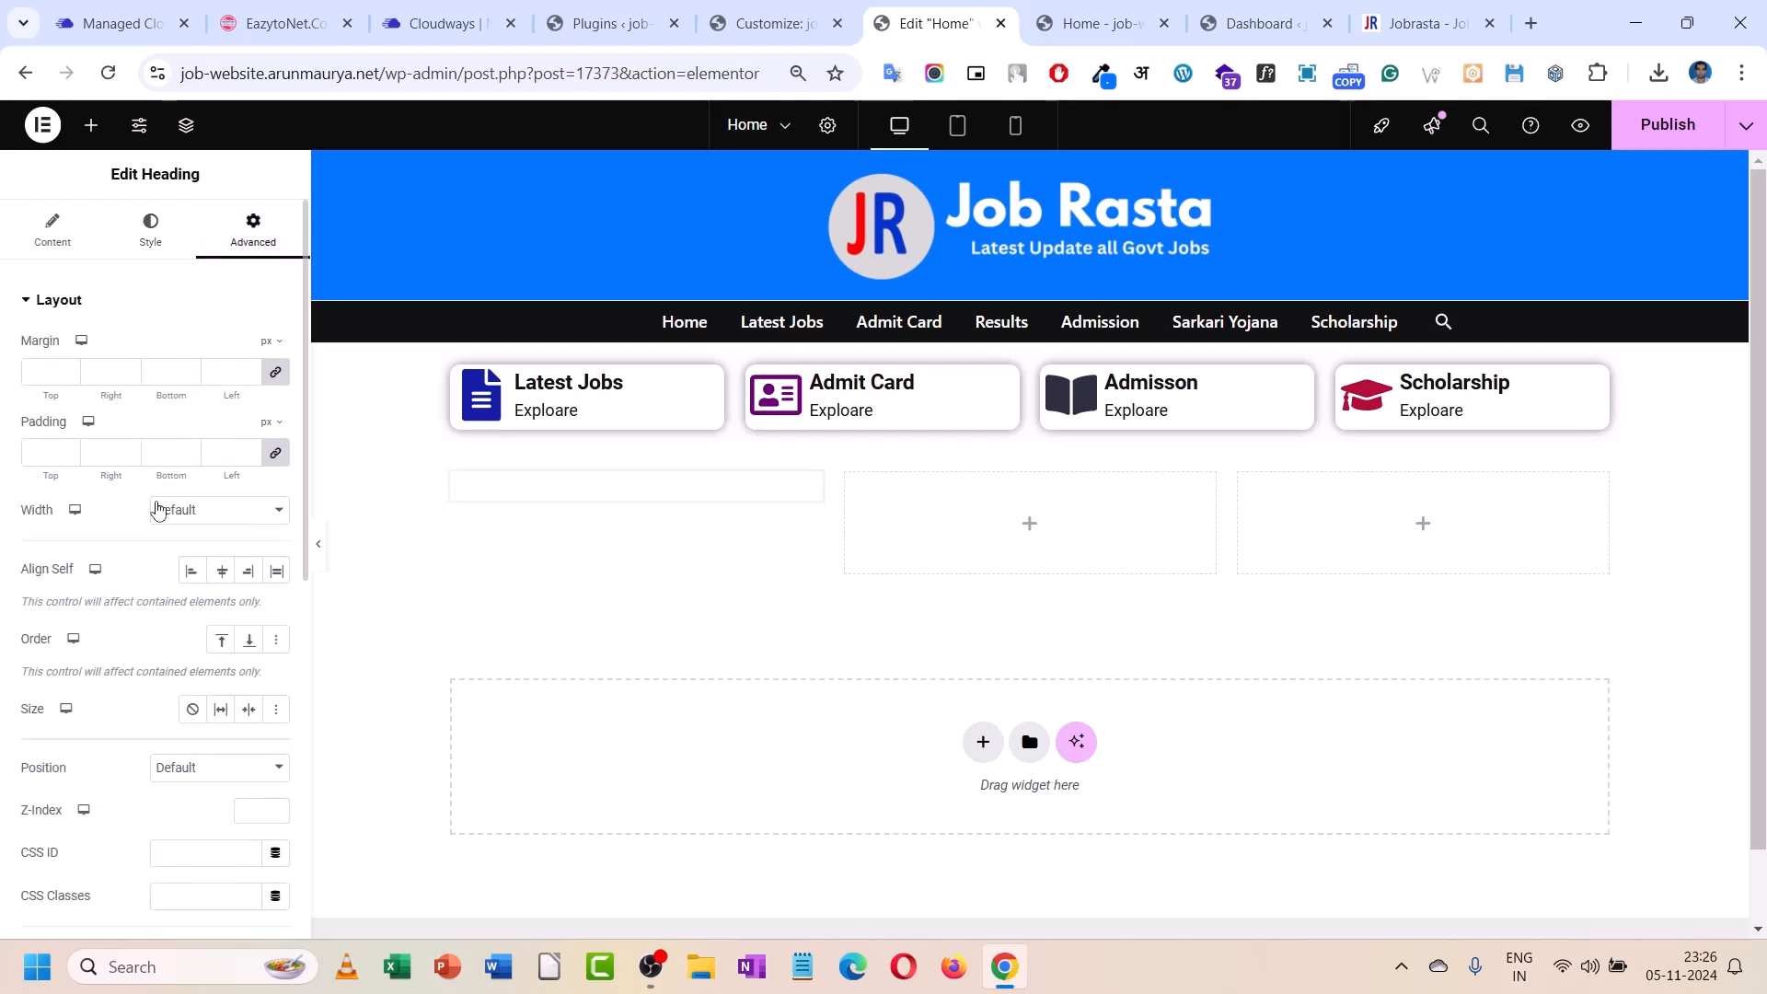
left_click(102, 453)
type("5")
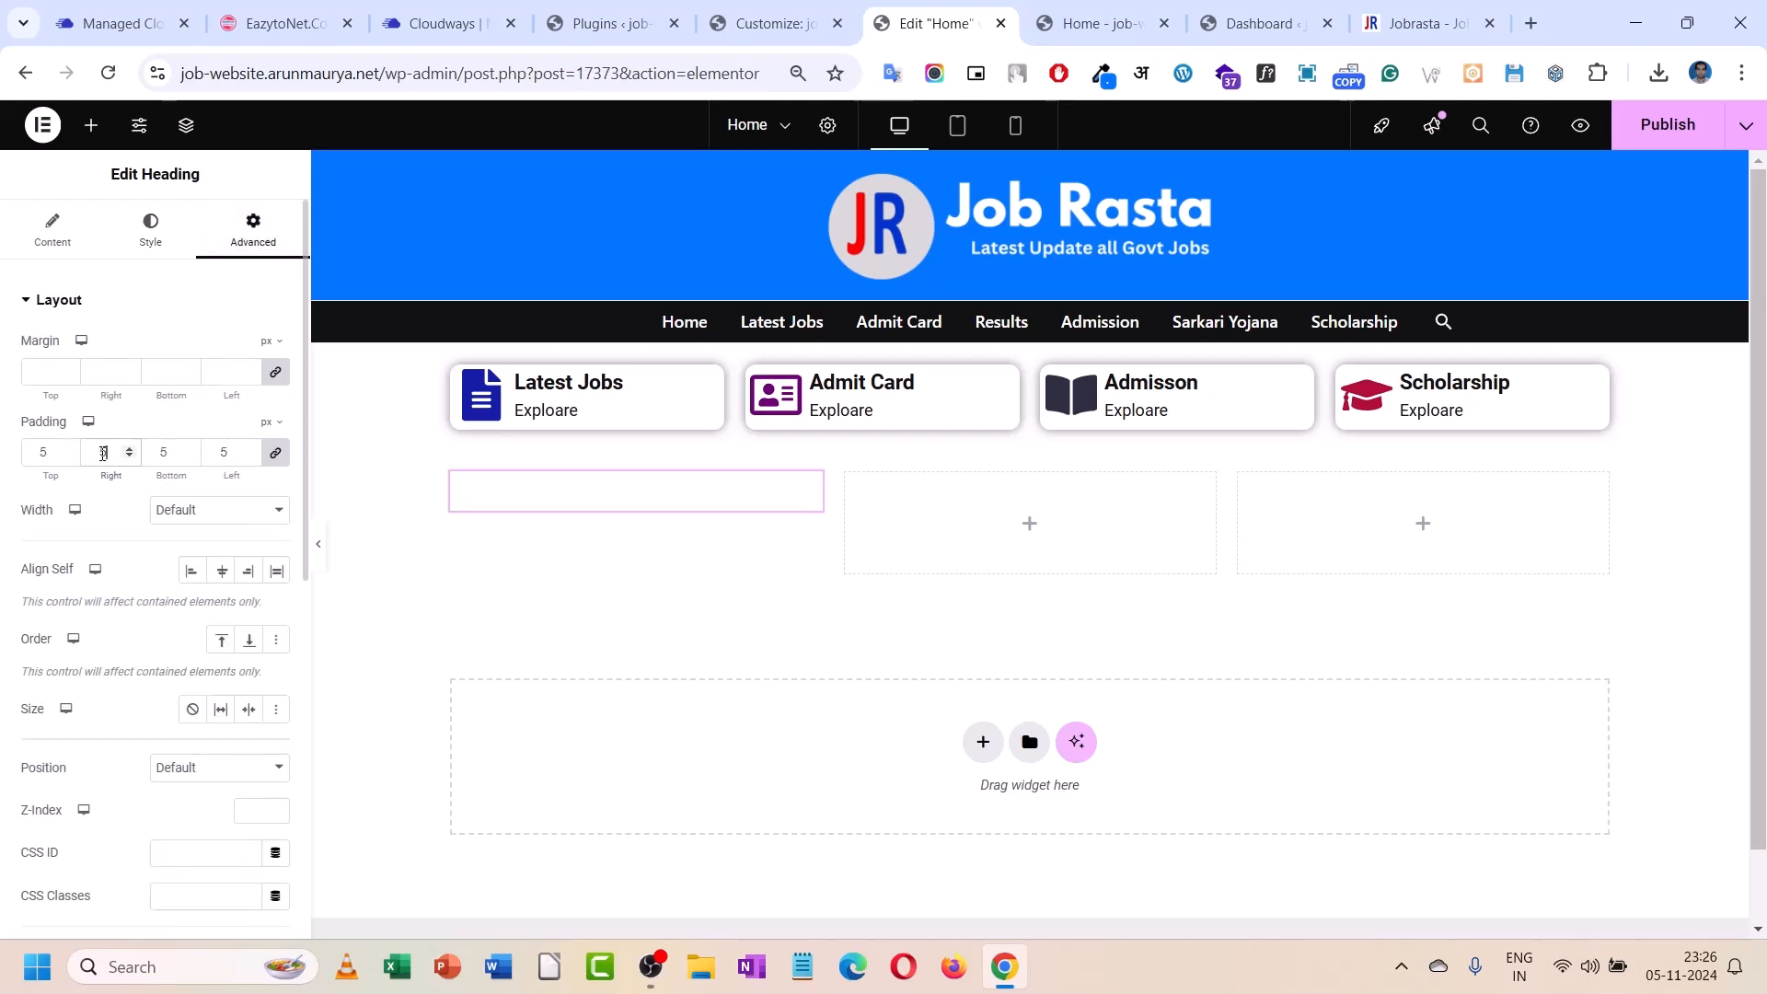
- Give the Latest Jobs heading a classic background in dark blue, #0A2873
scroll(114, 565, "down", 5)
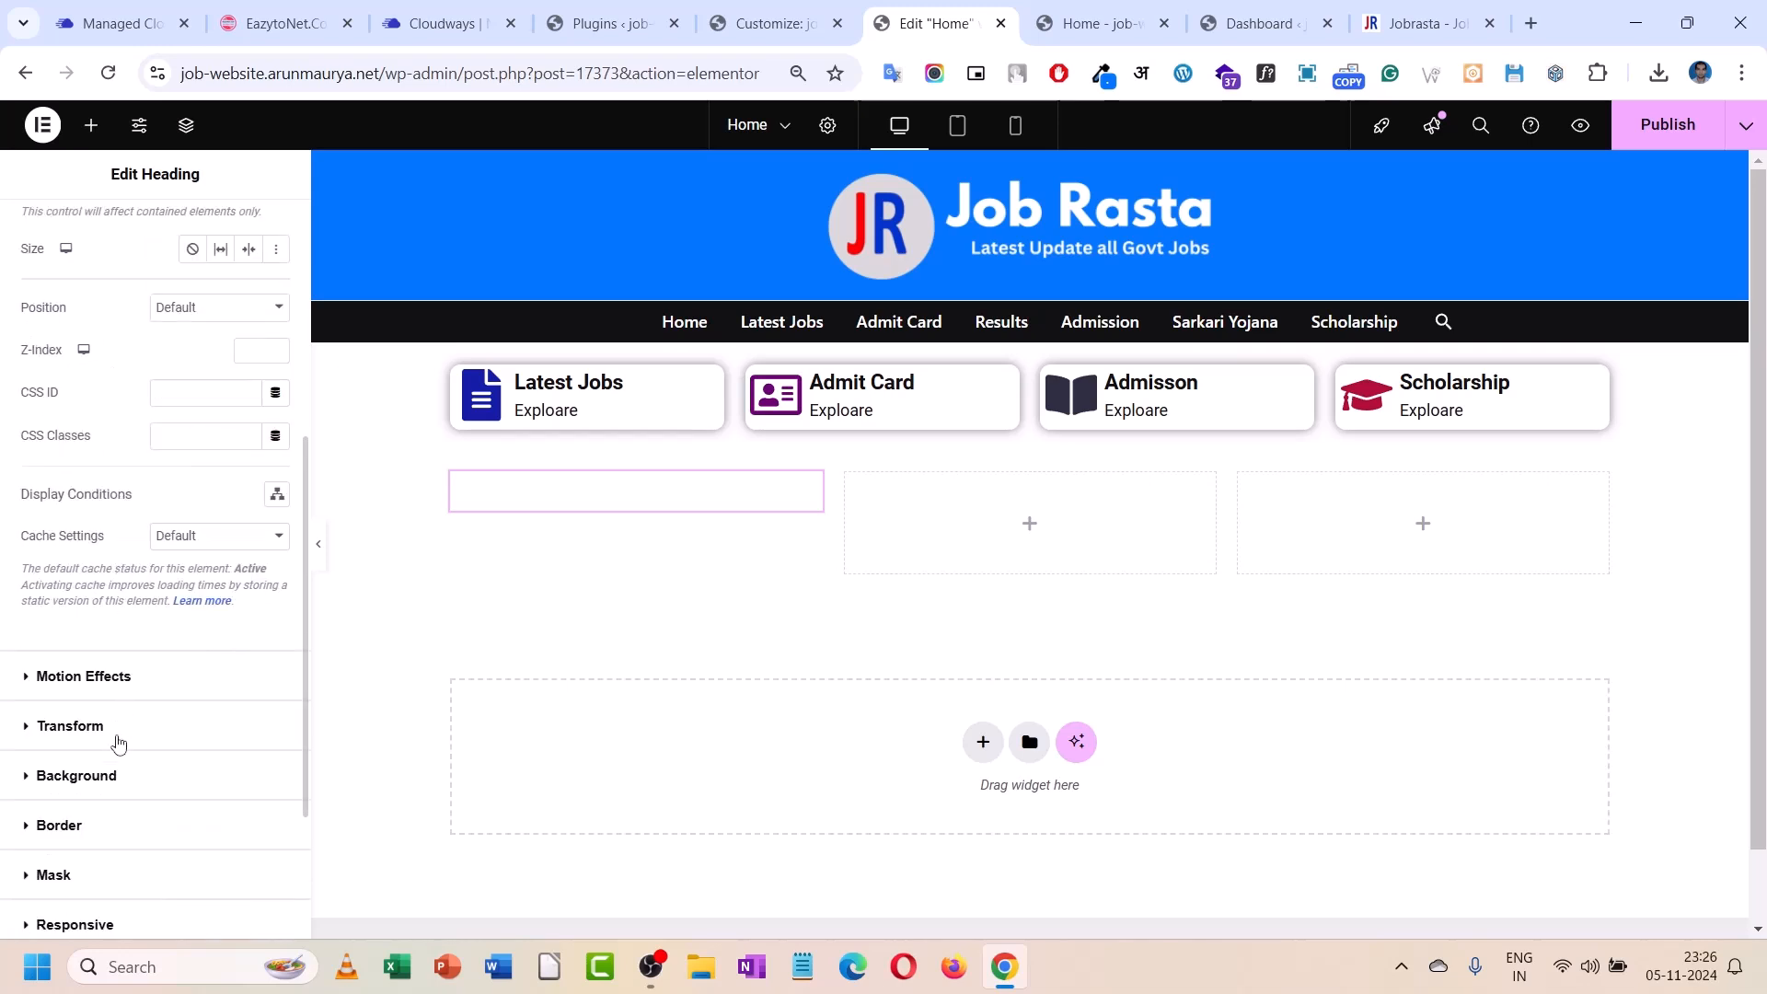
scroll(96, 837, "down", 1)
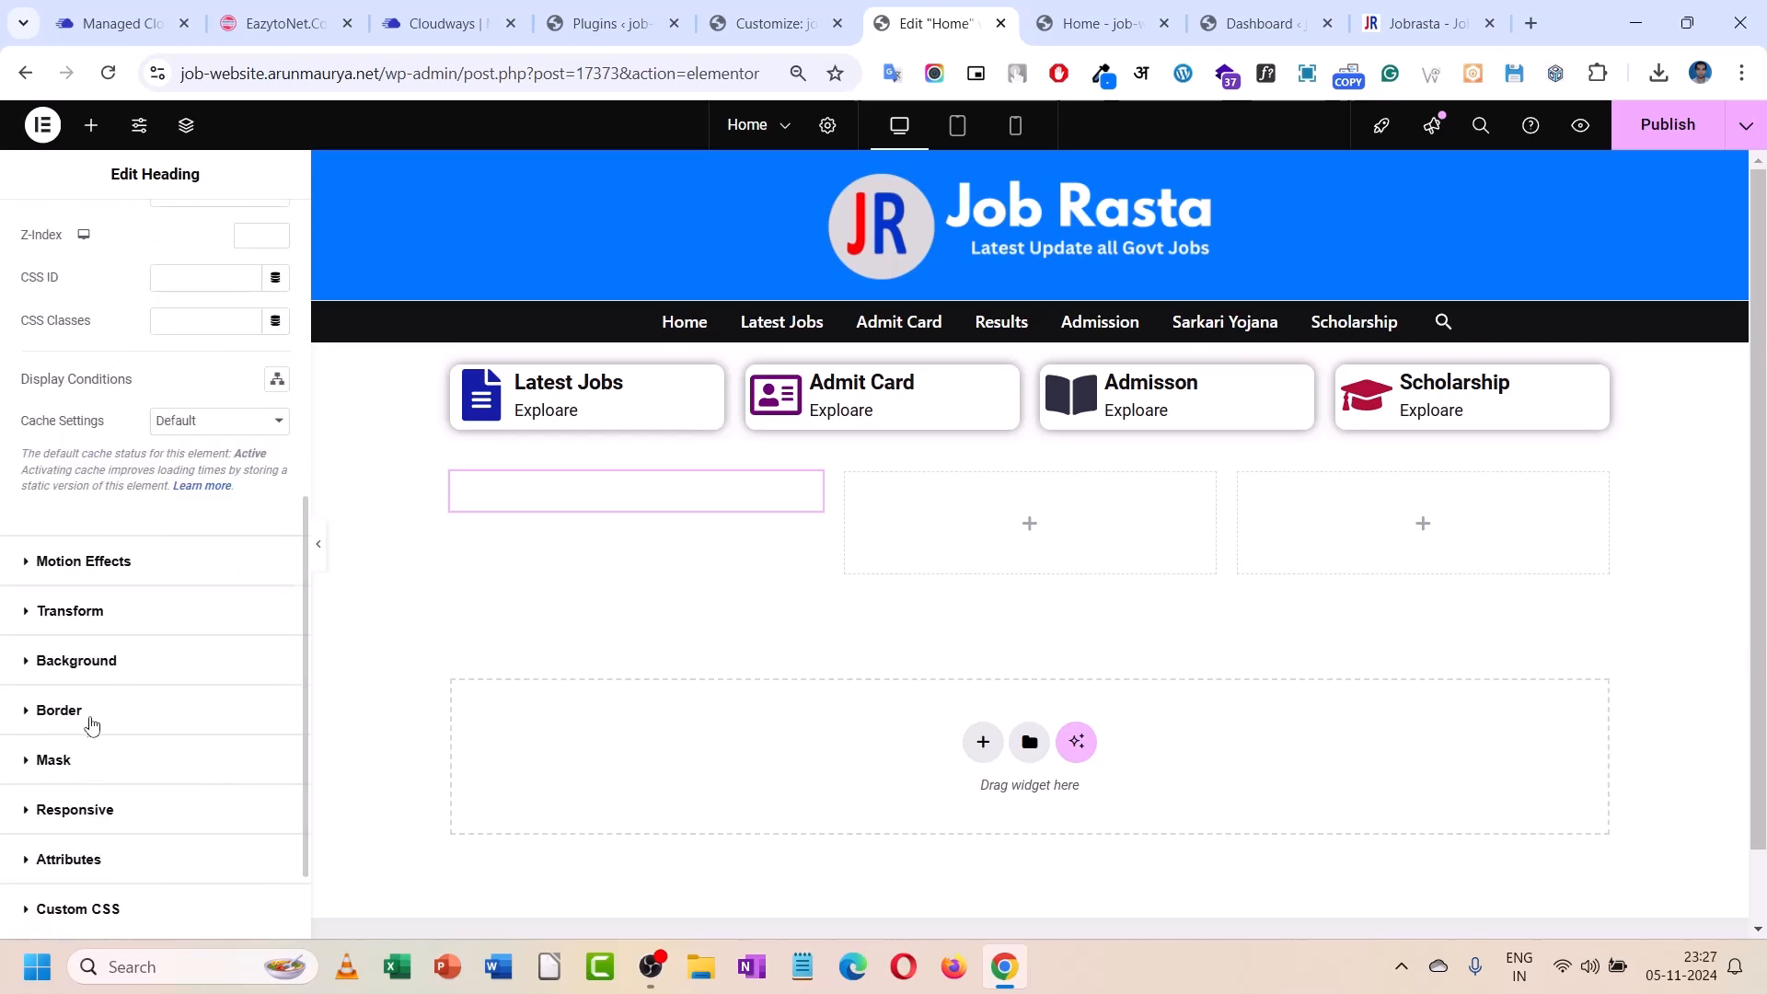
left_click(107, 662)
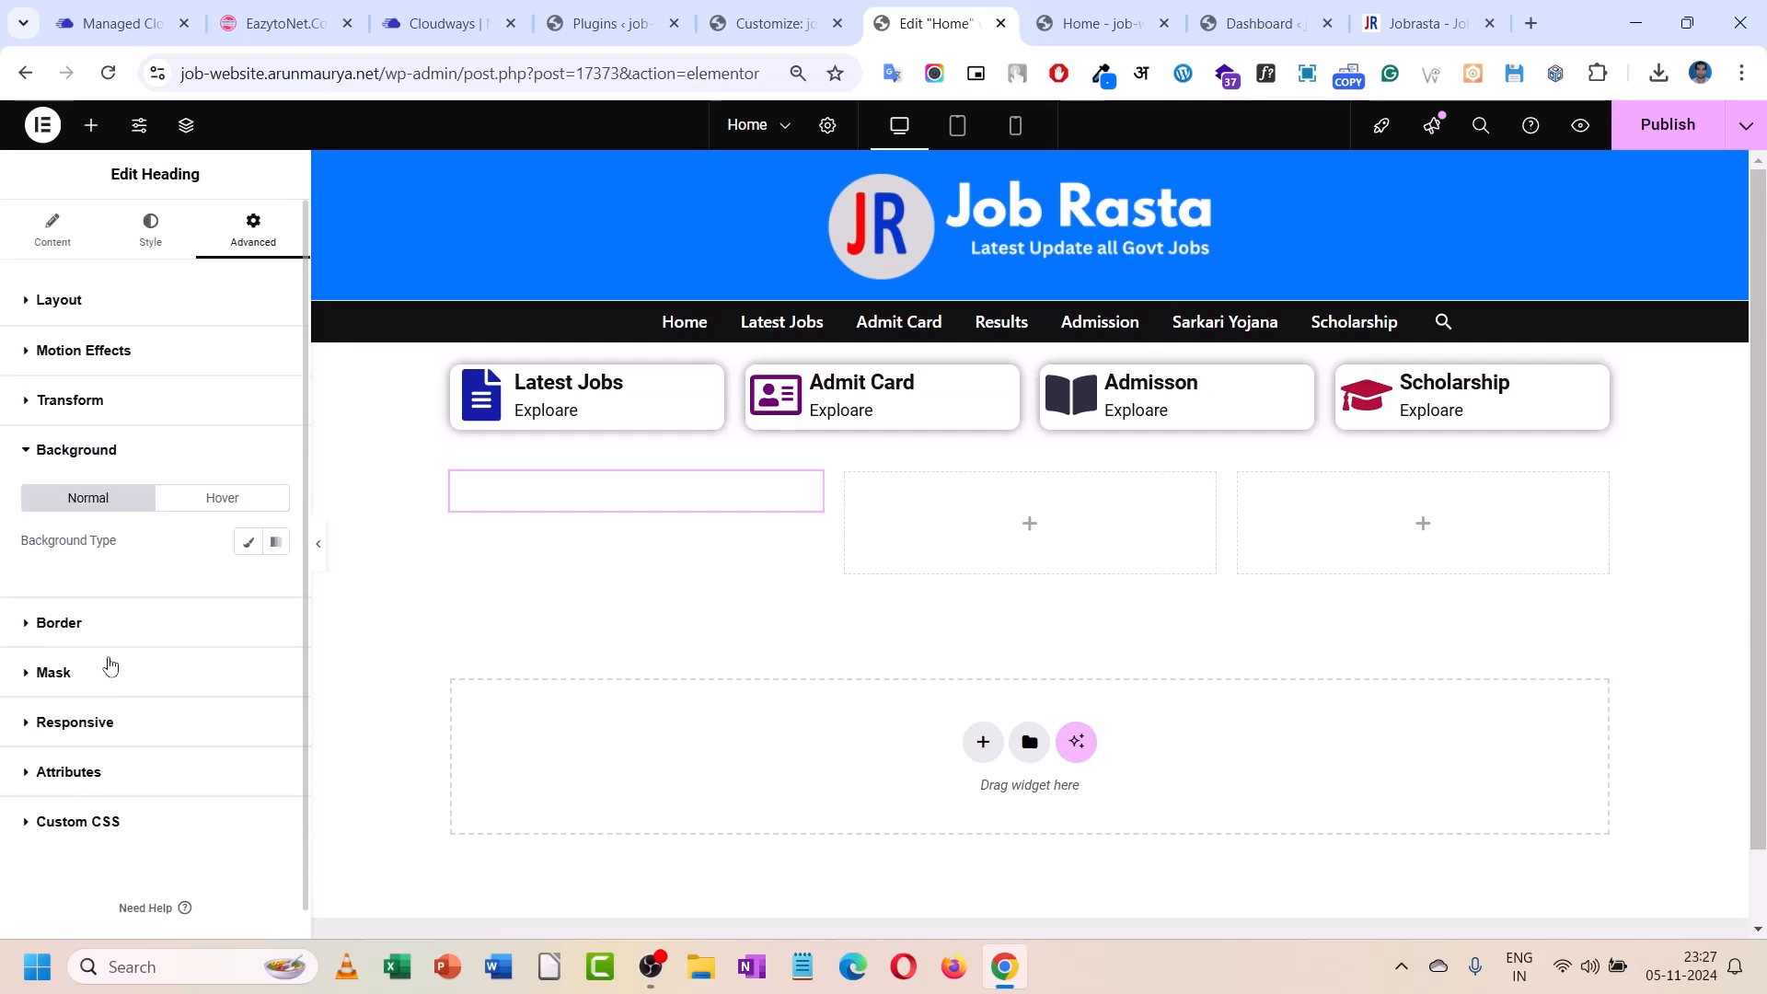
left_click(248, 542)
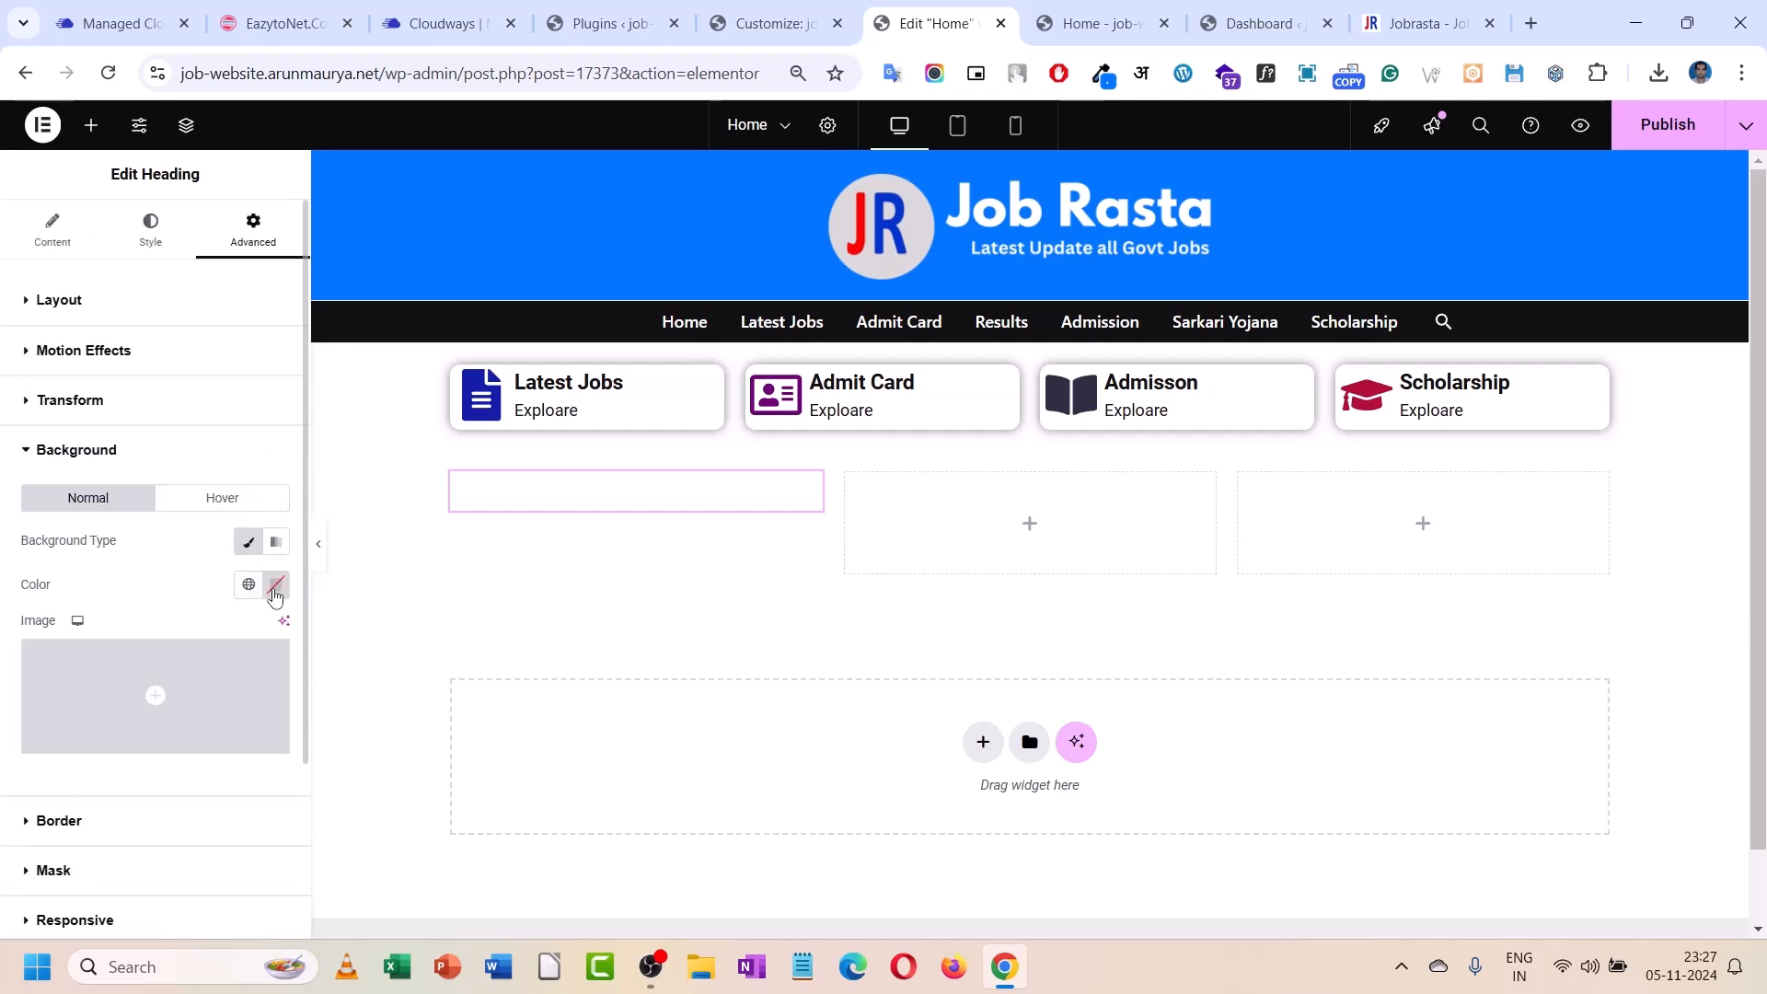
left_click(275, 586)
left_click_drag(248, 838, 304, 839)
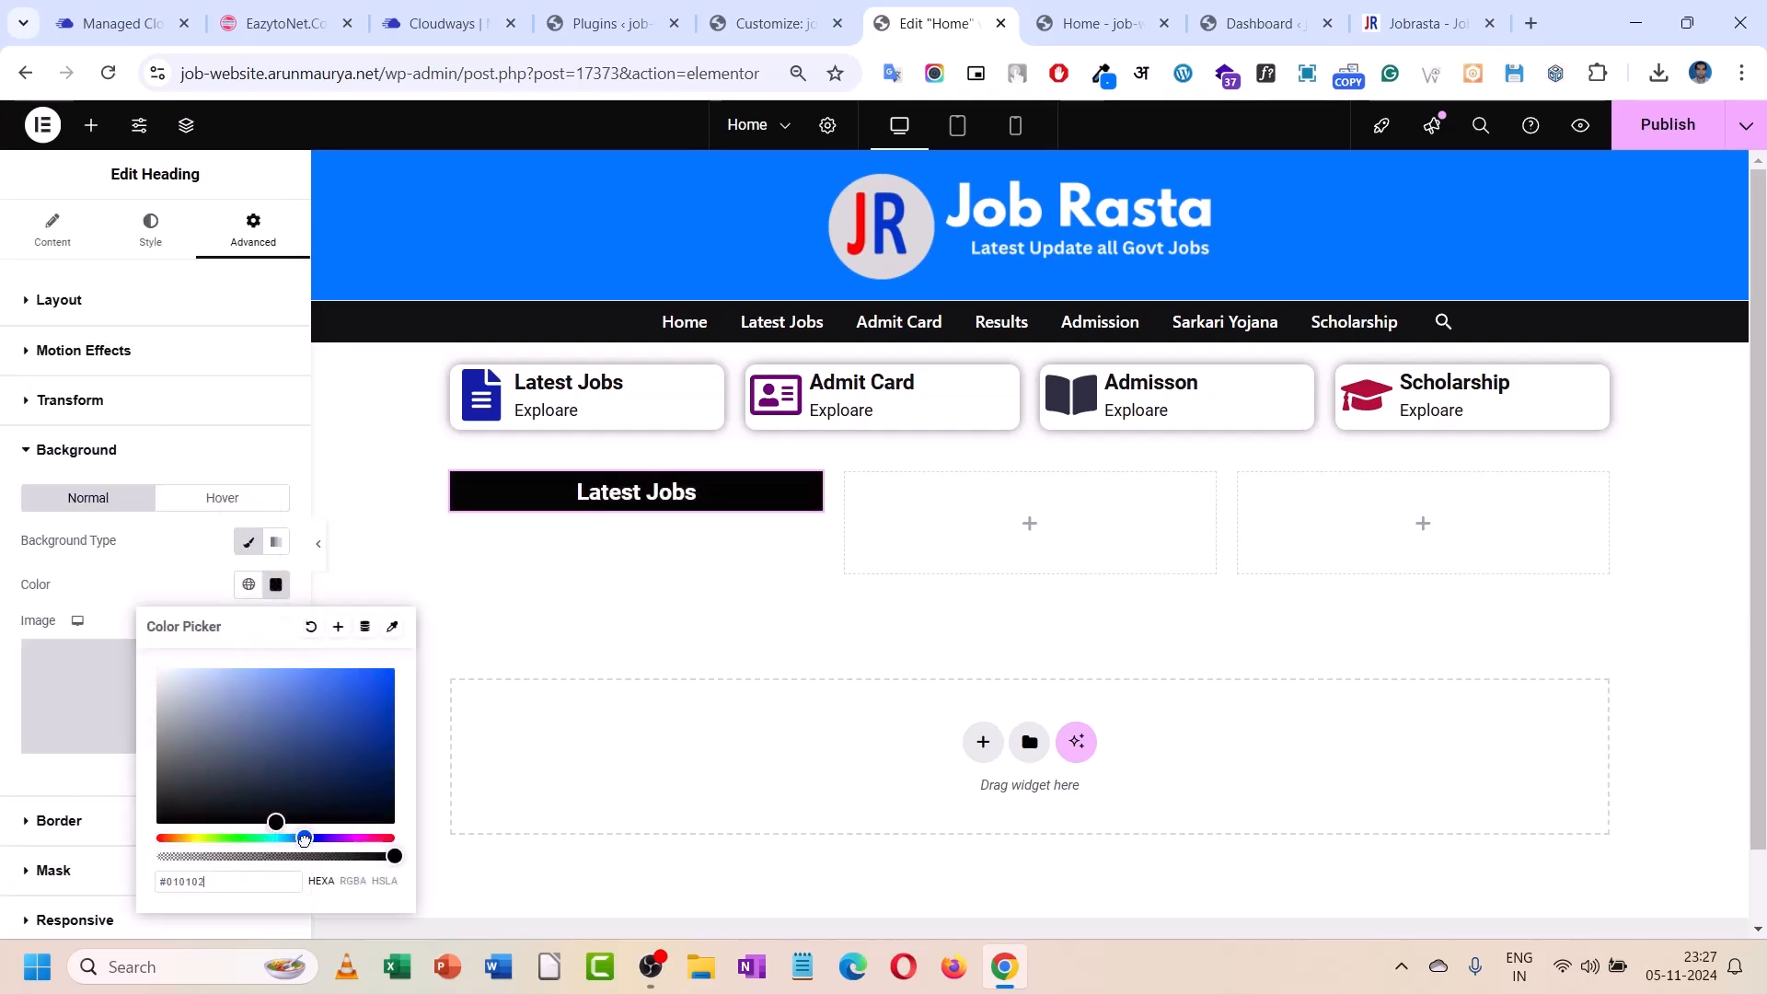
left_click_drag(367, 741, 374, 754)
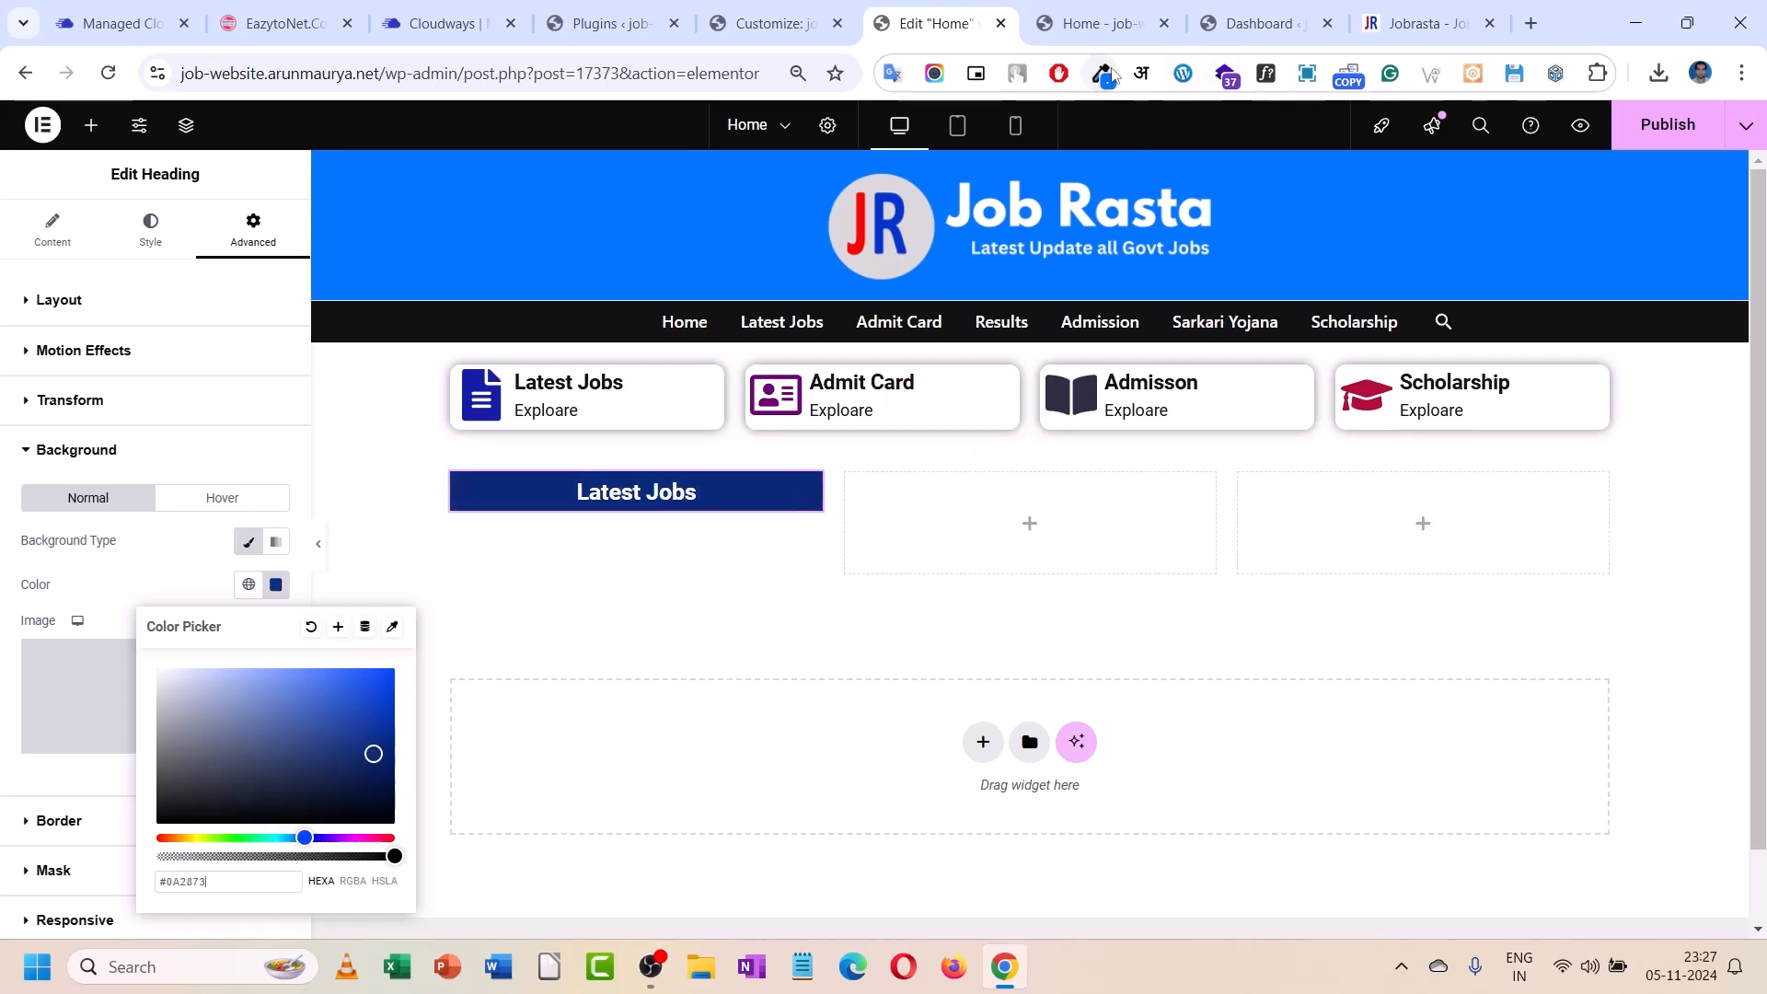
- Sample the blue of the site header with the page color picker and set it, #0075FF, as the heading's background color
left_click(1101, 73)
left_click(1087, 112)
left_click(1342, 335)
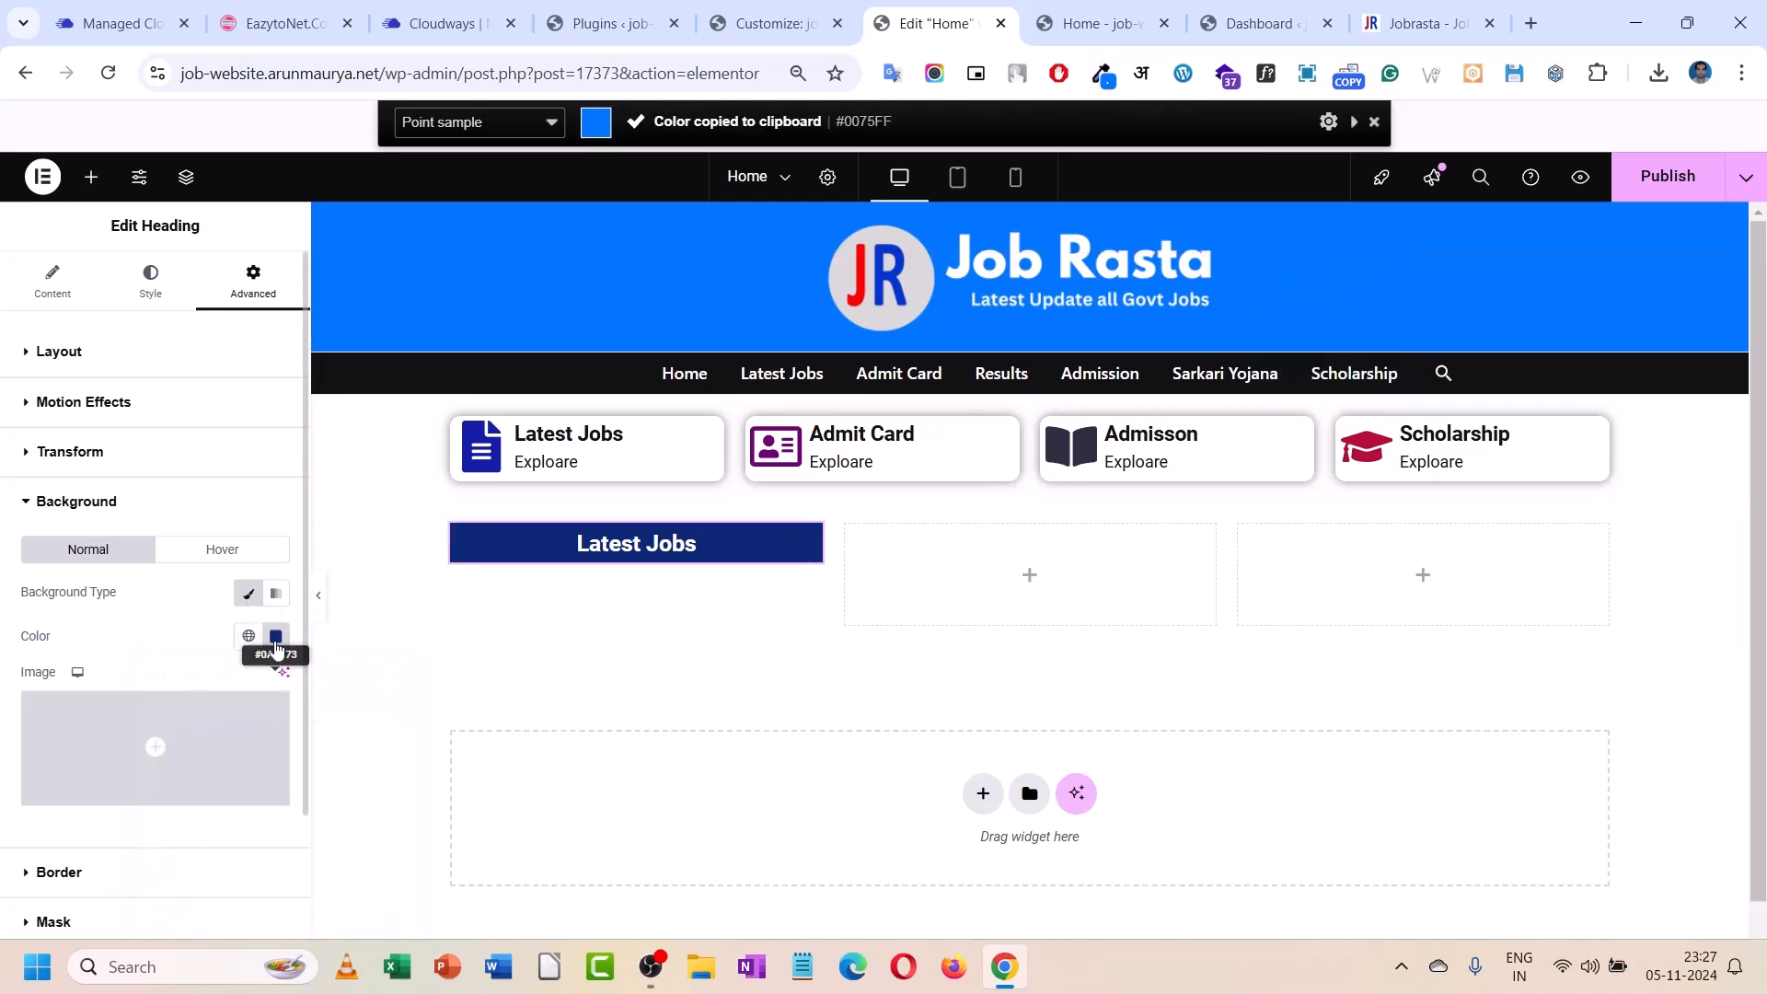
left_click(276, 586)
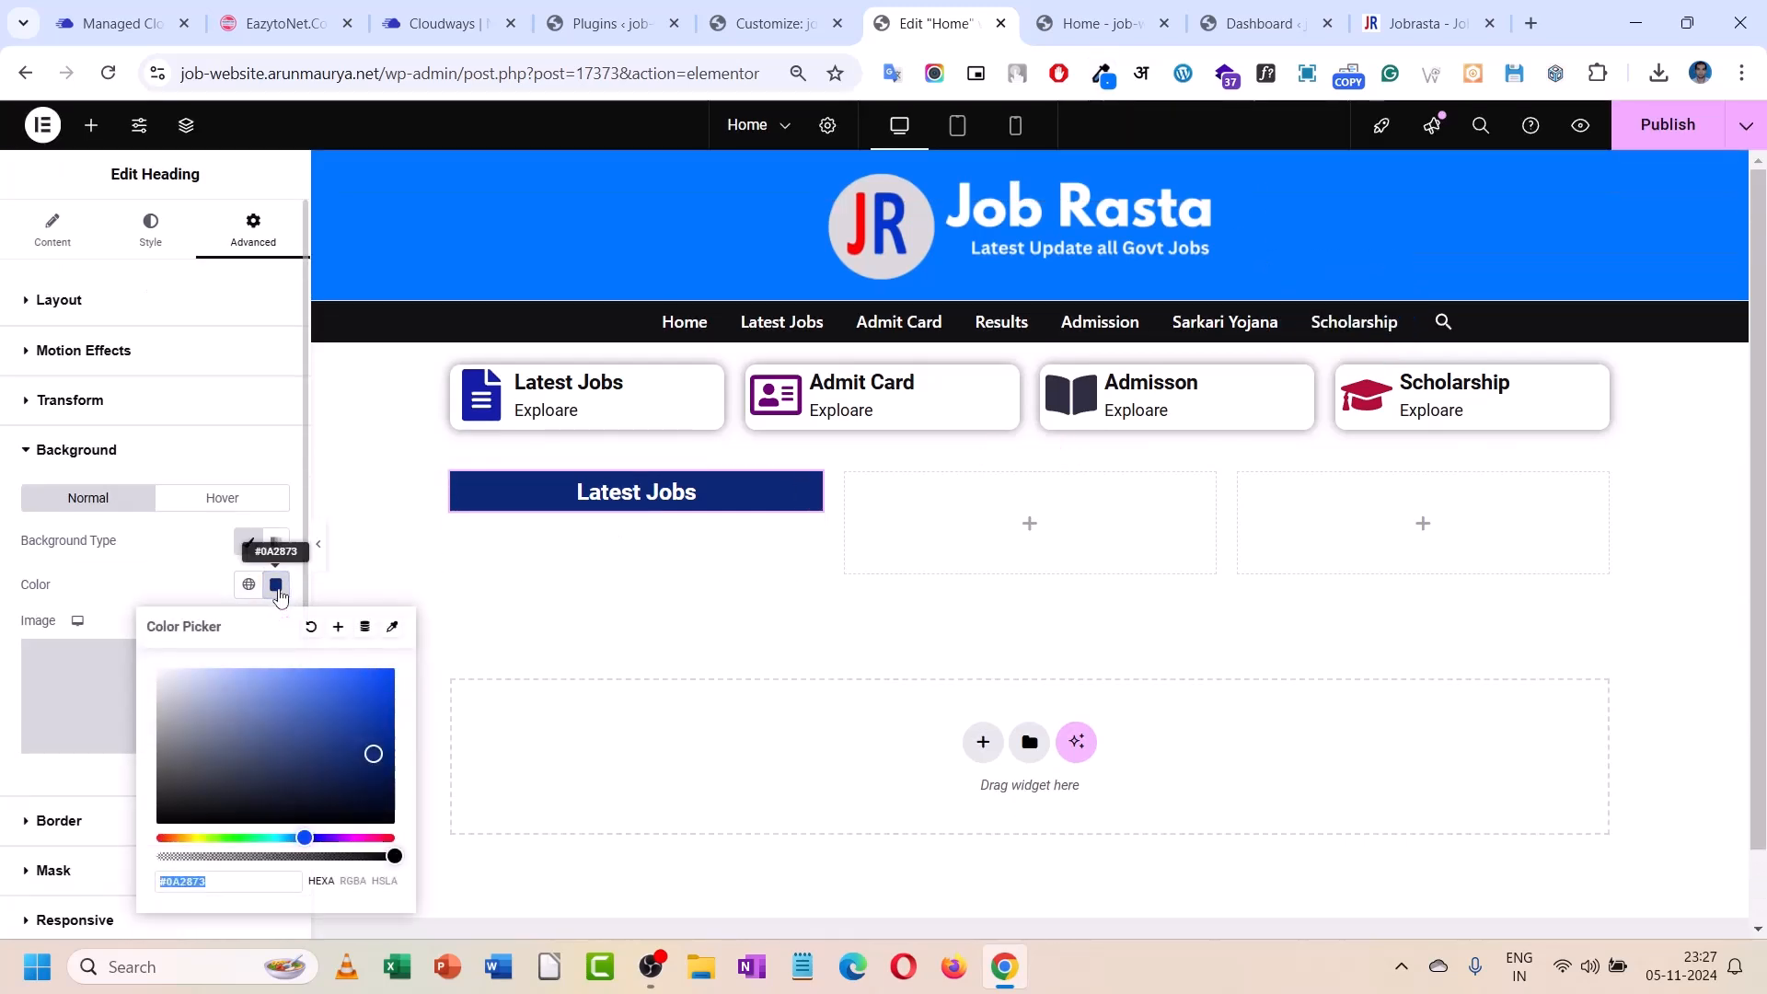
type("#0075FF")
left_click(193, 578)
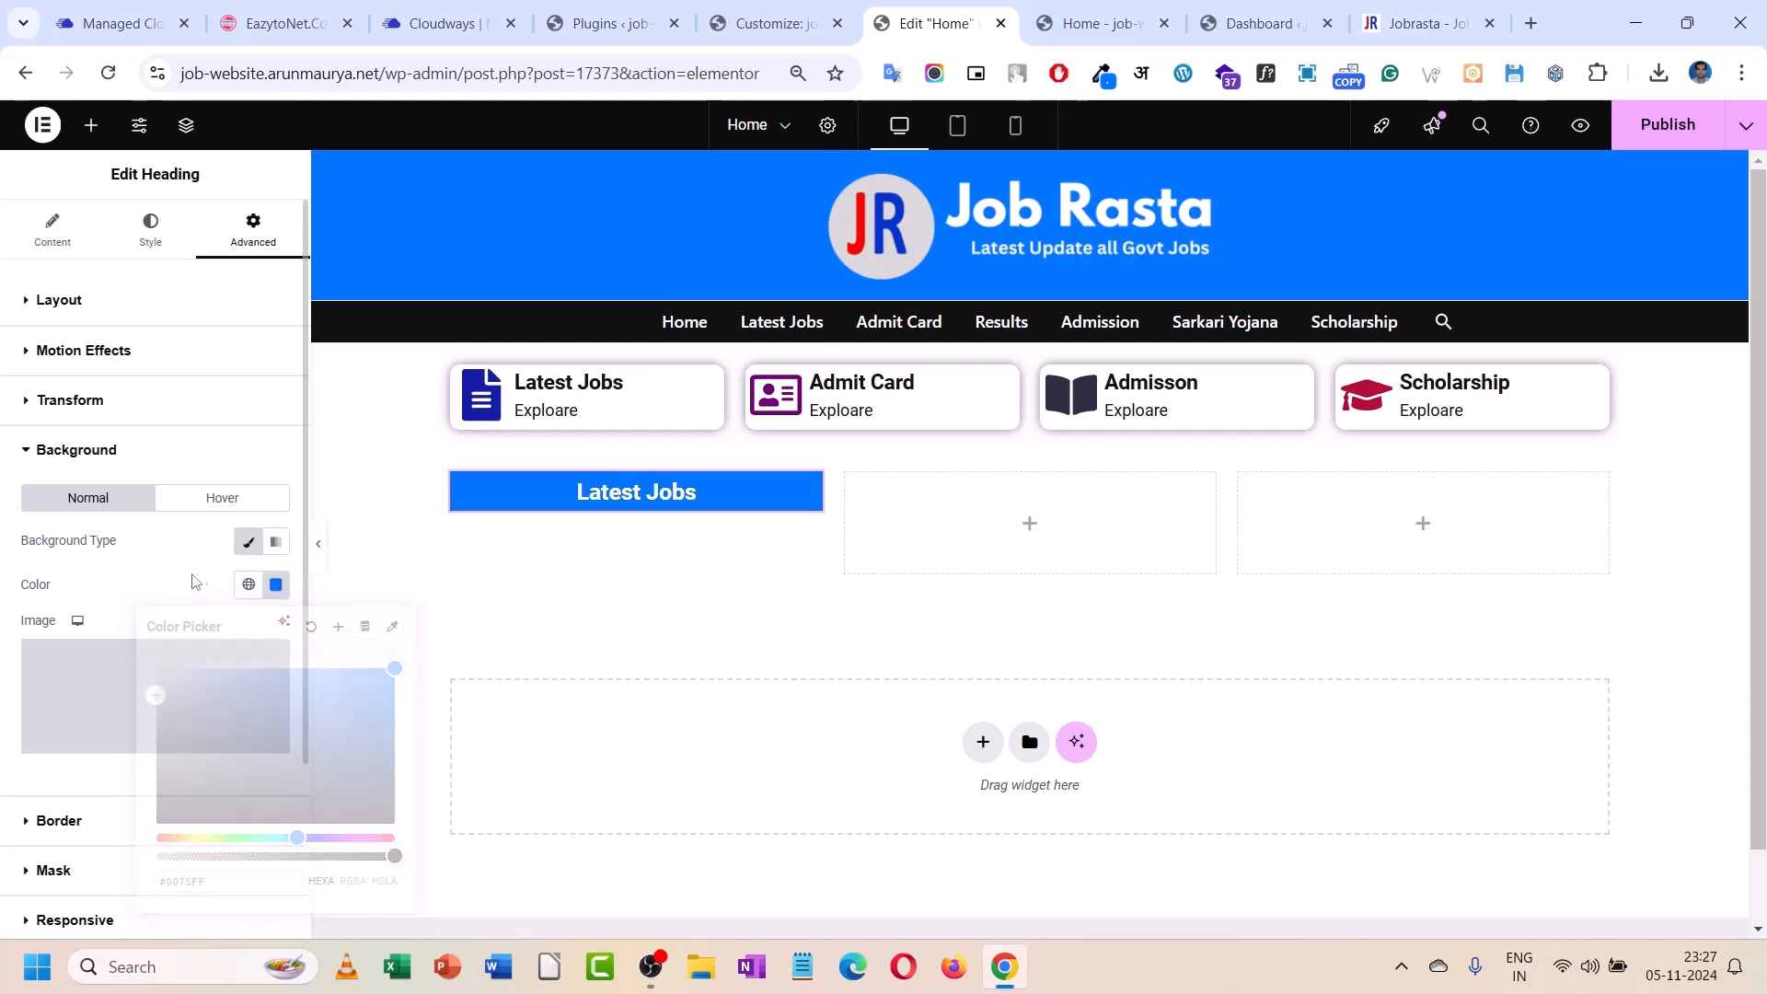
left_click(1102, 75)
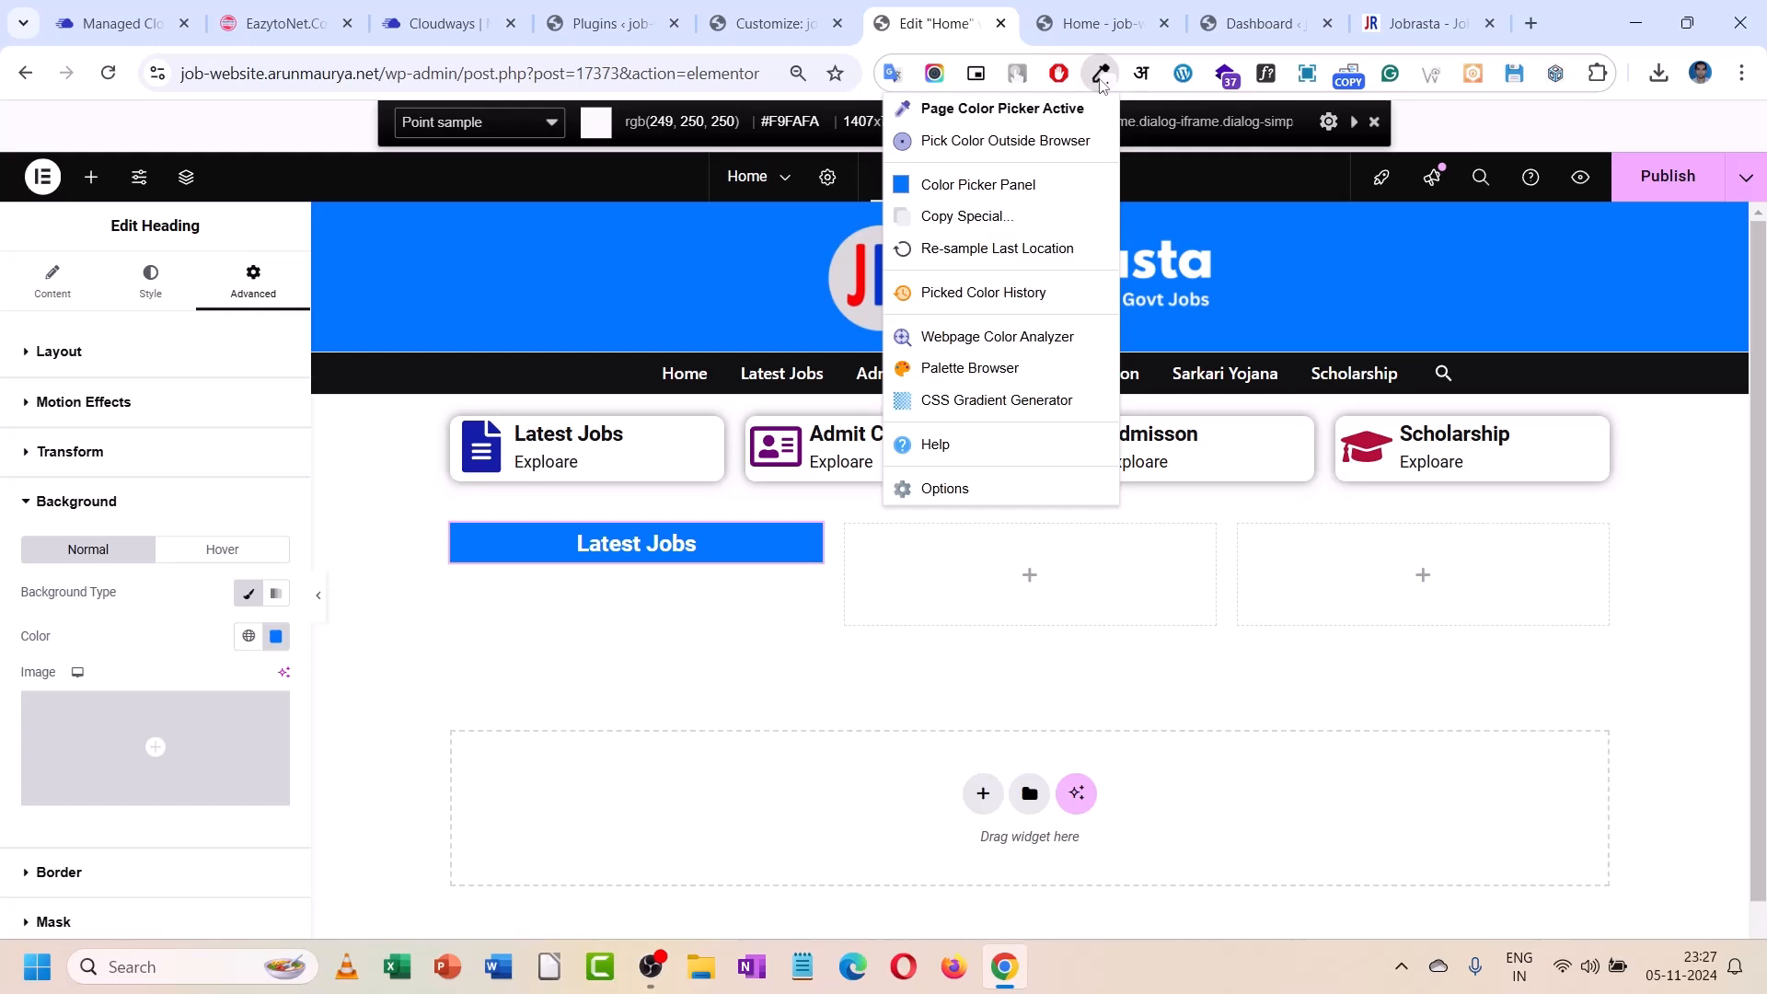
left_click(1101, 81)
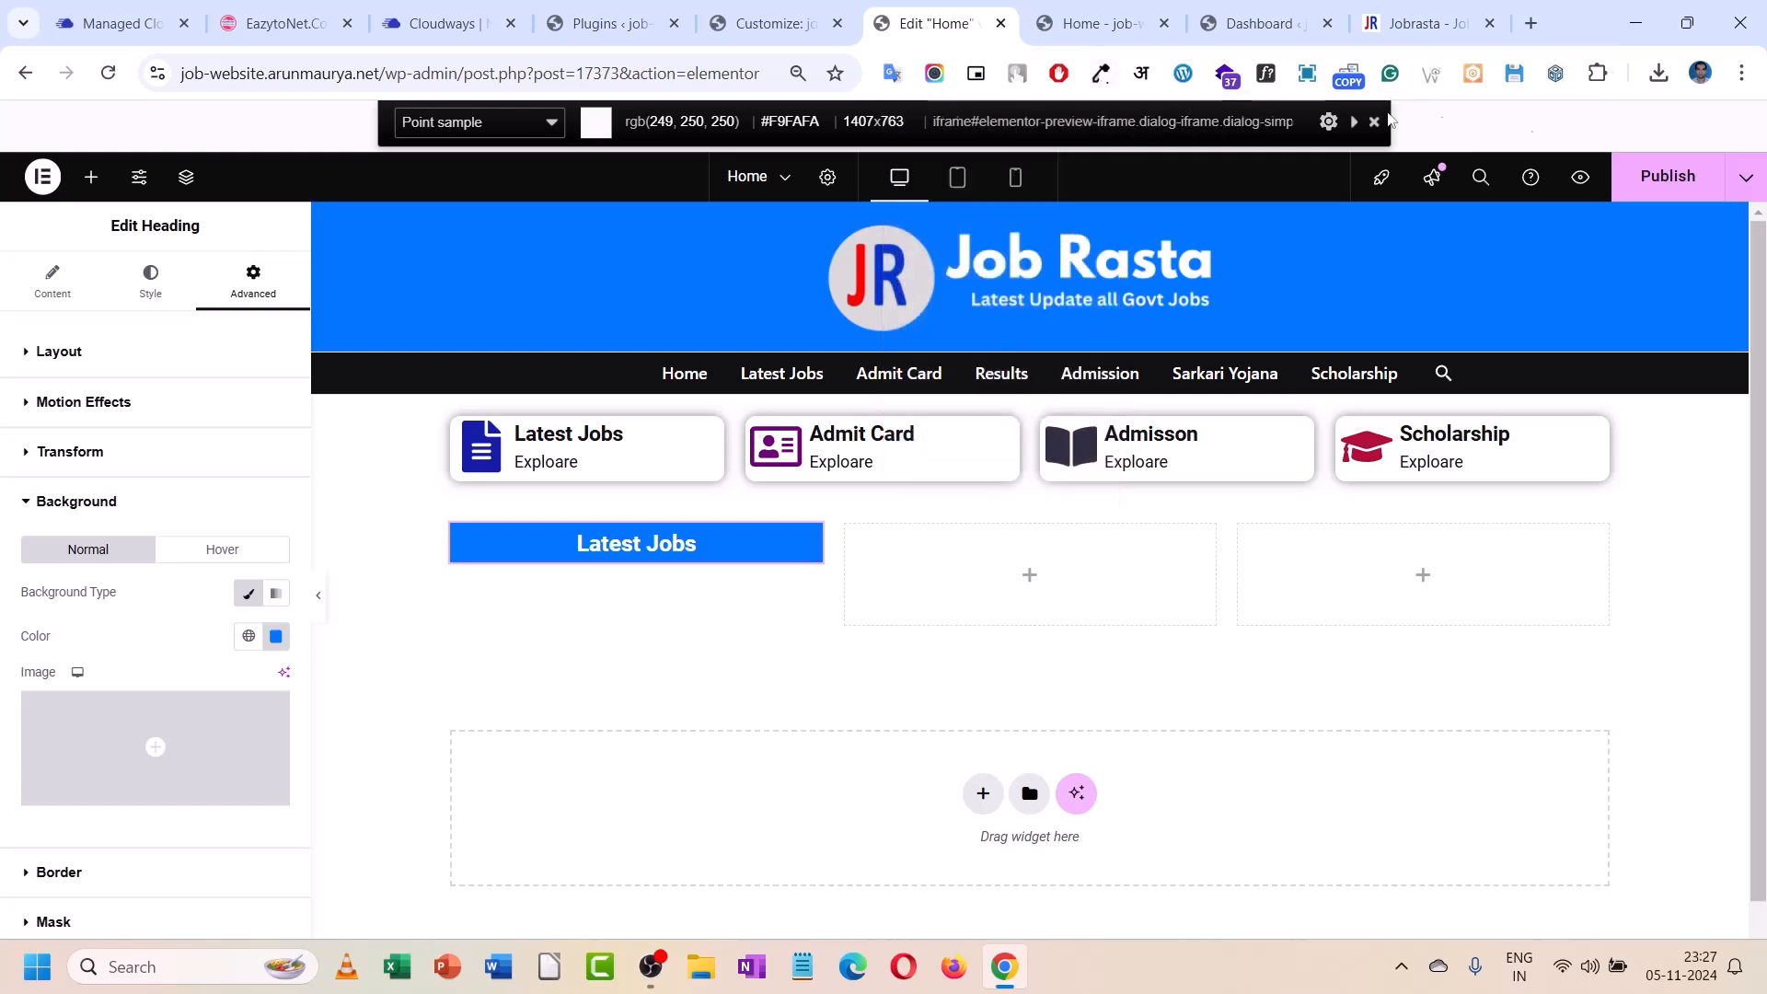
left_click(1374, 121)
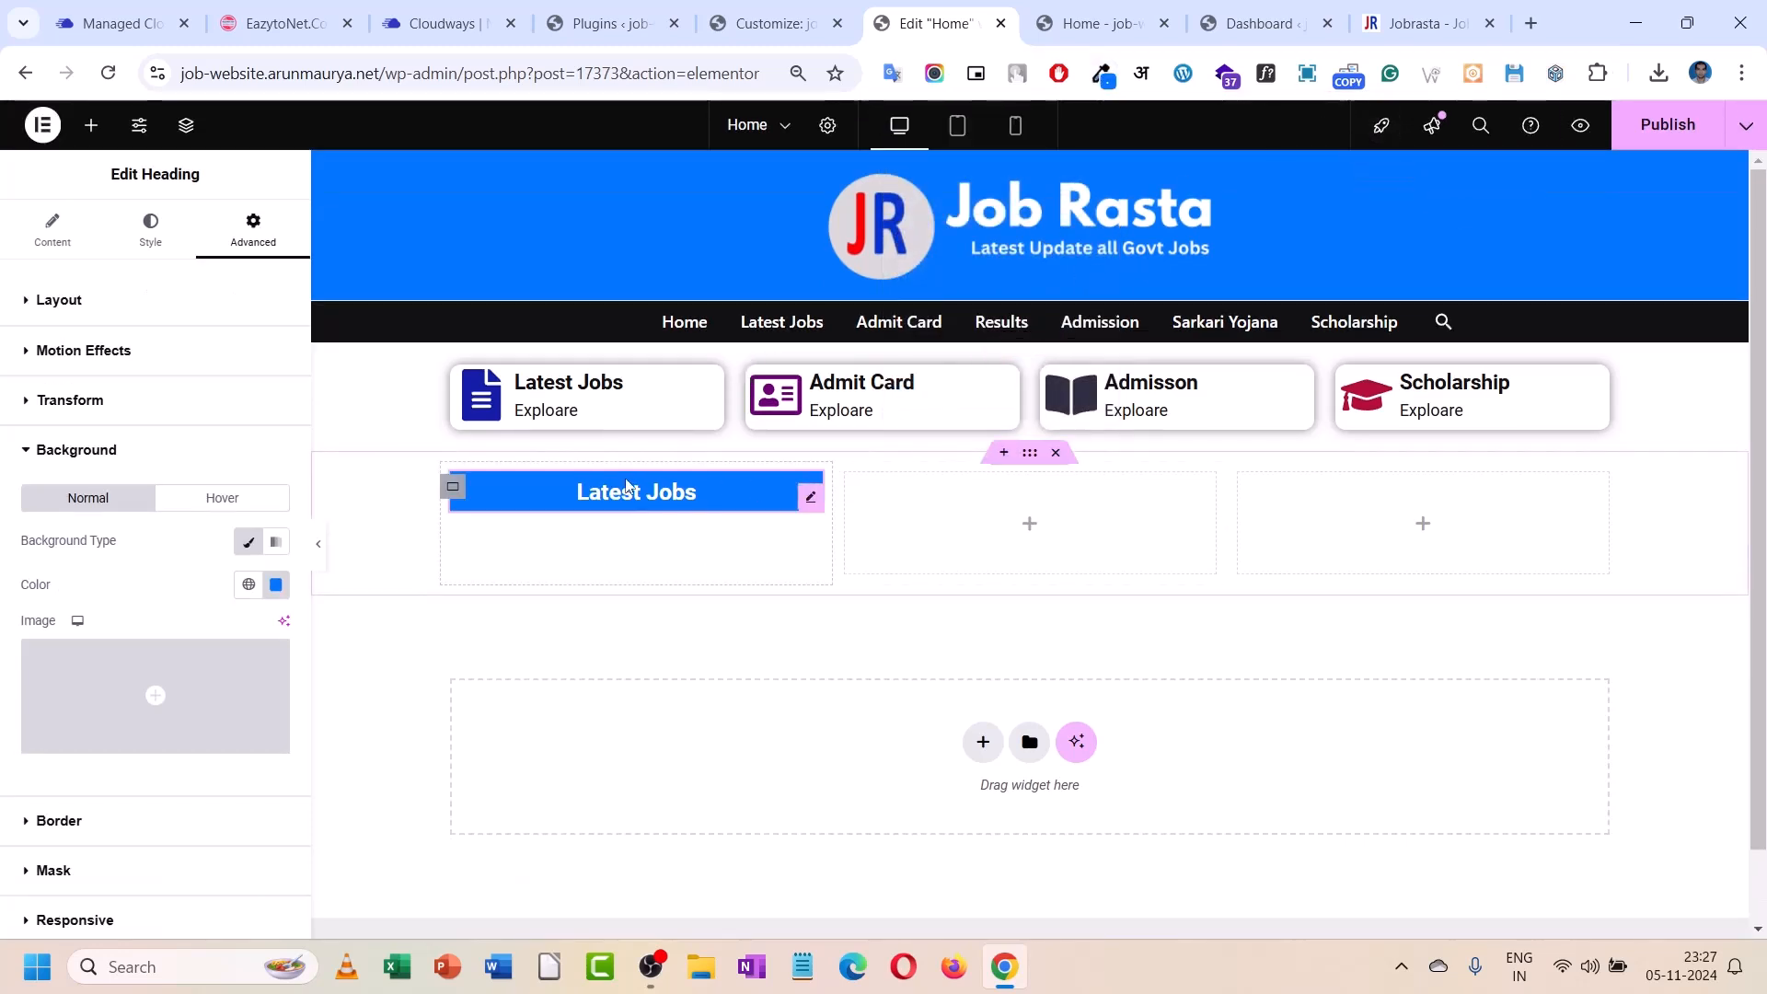
- Set the padding of the column container holding the Latest Jobs heading to 0 px on all four sides
left_click(453, 488)
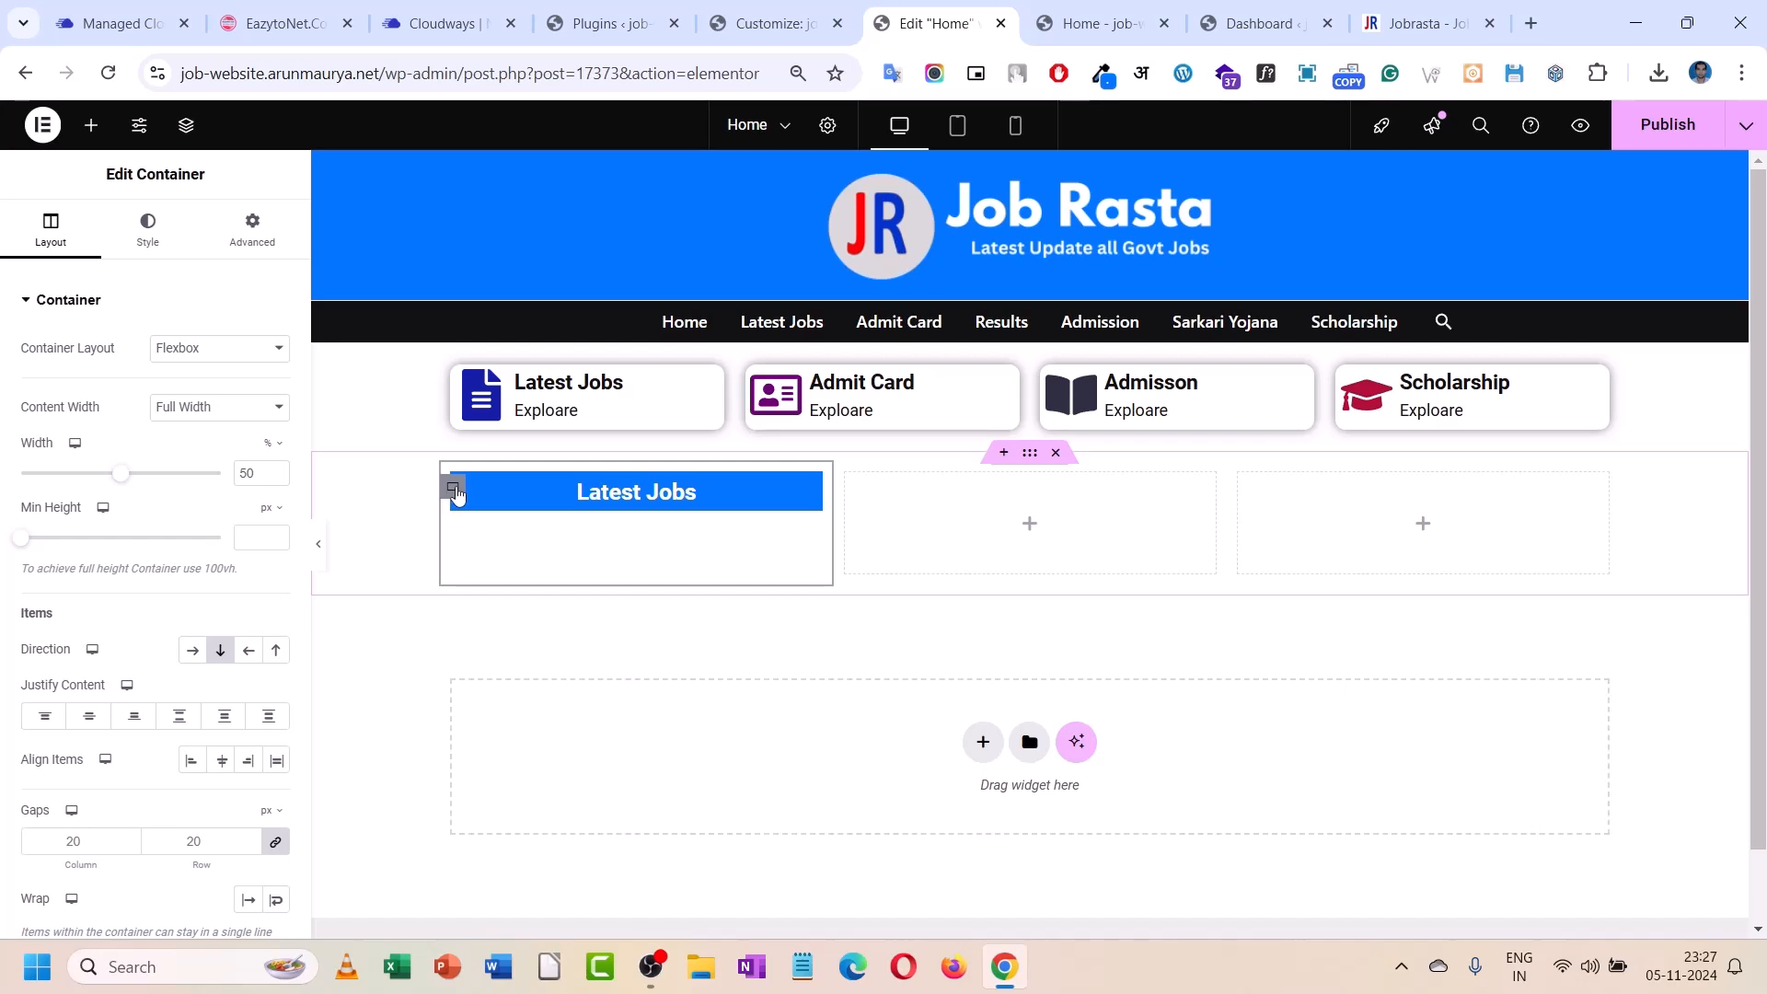
left_click(253, 228)
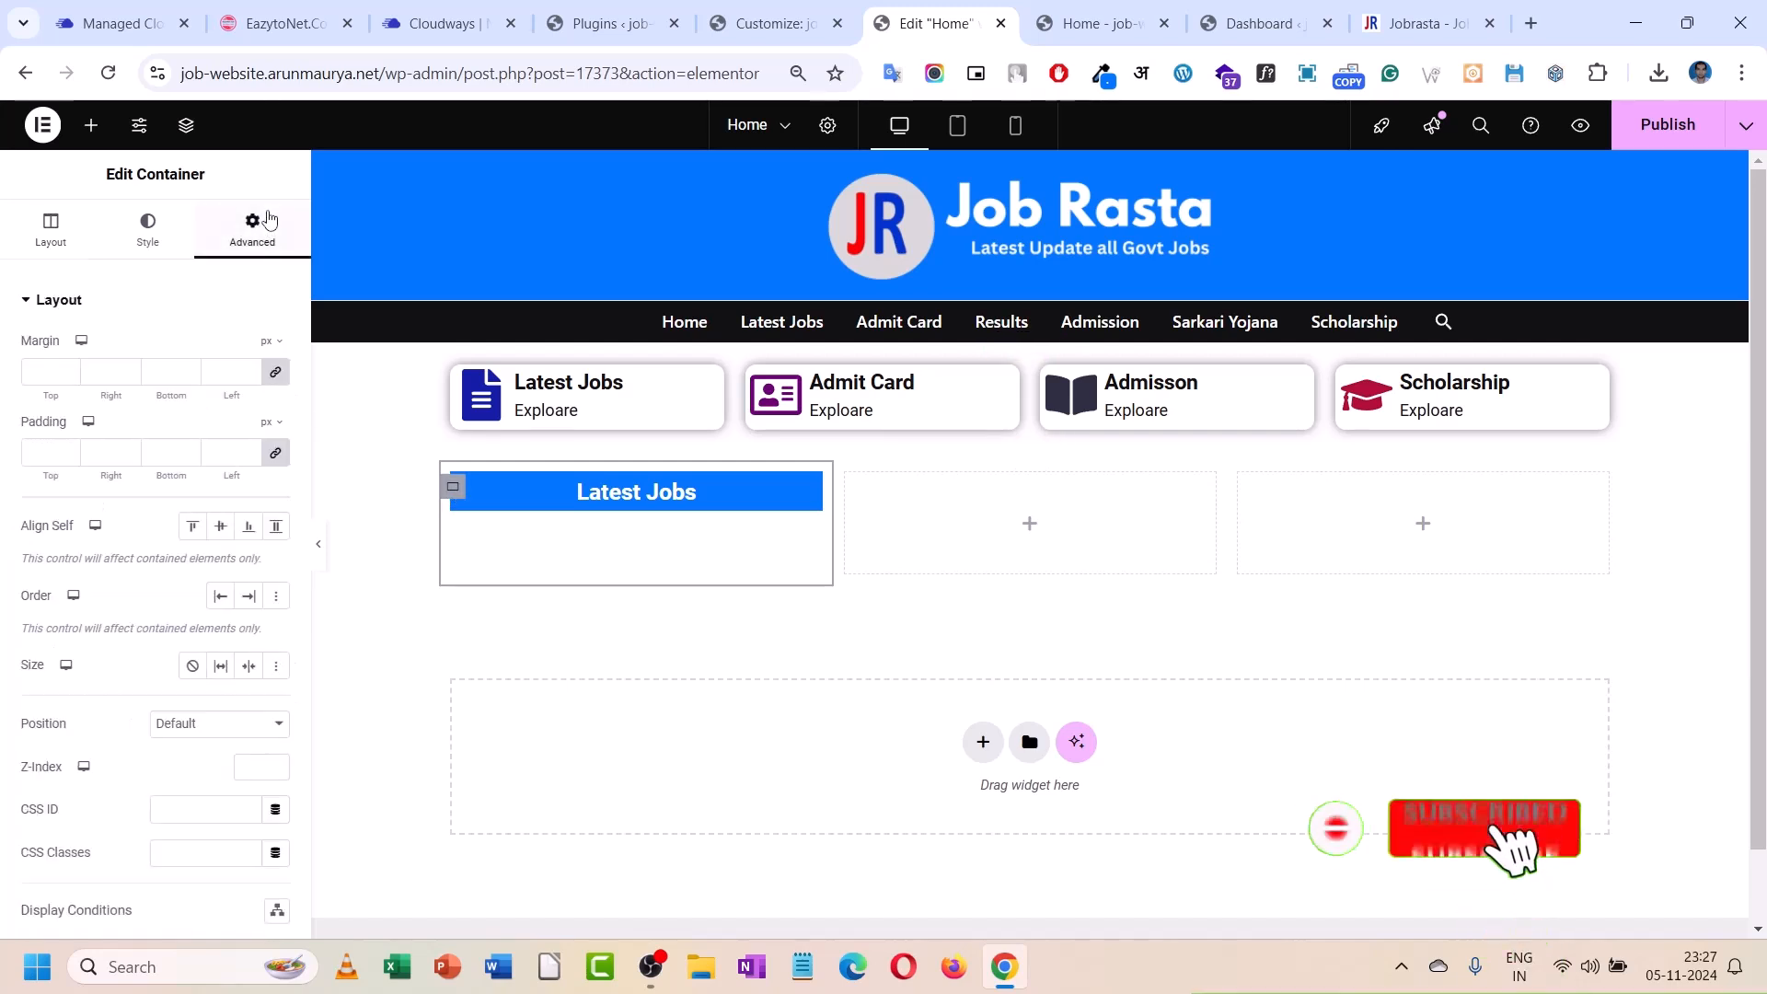
left_click(116, 452)
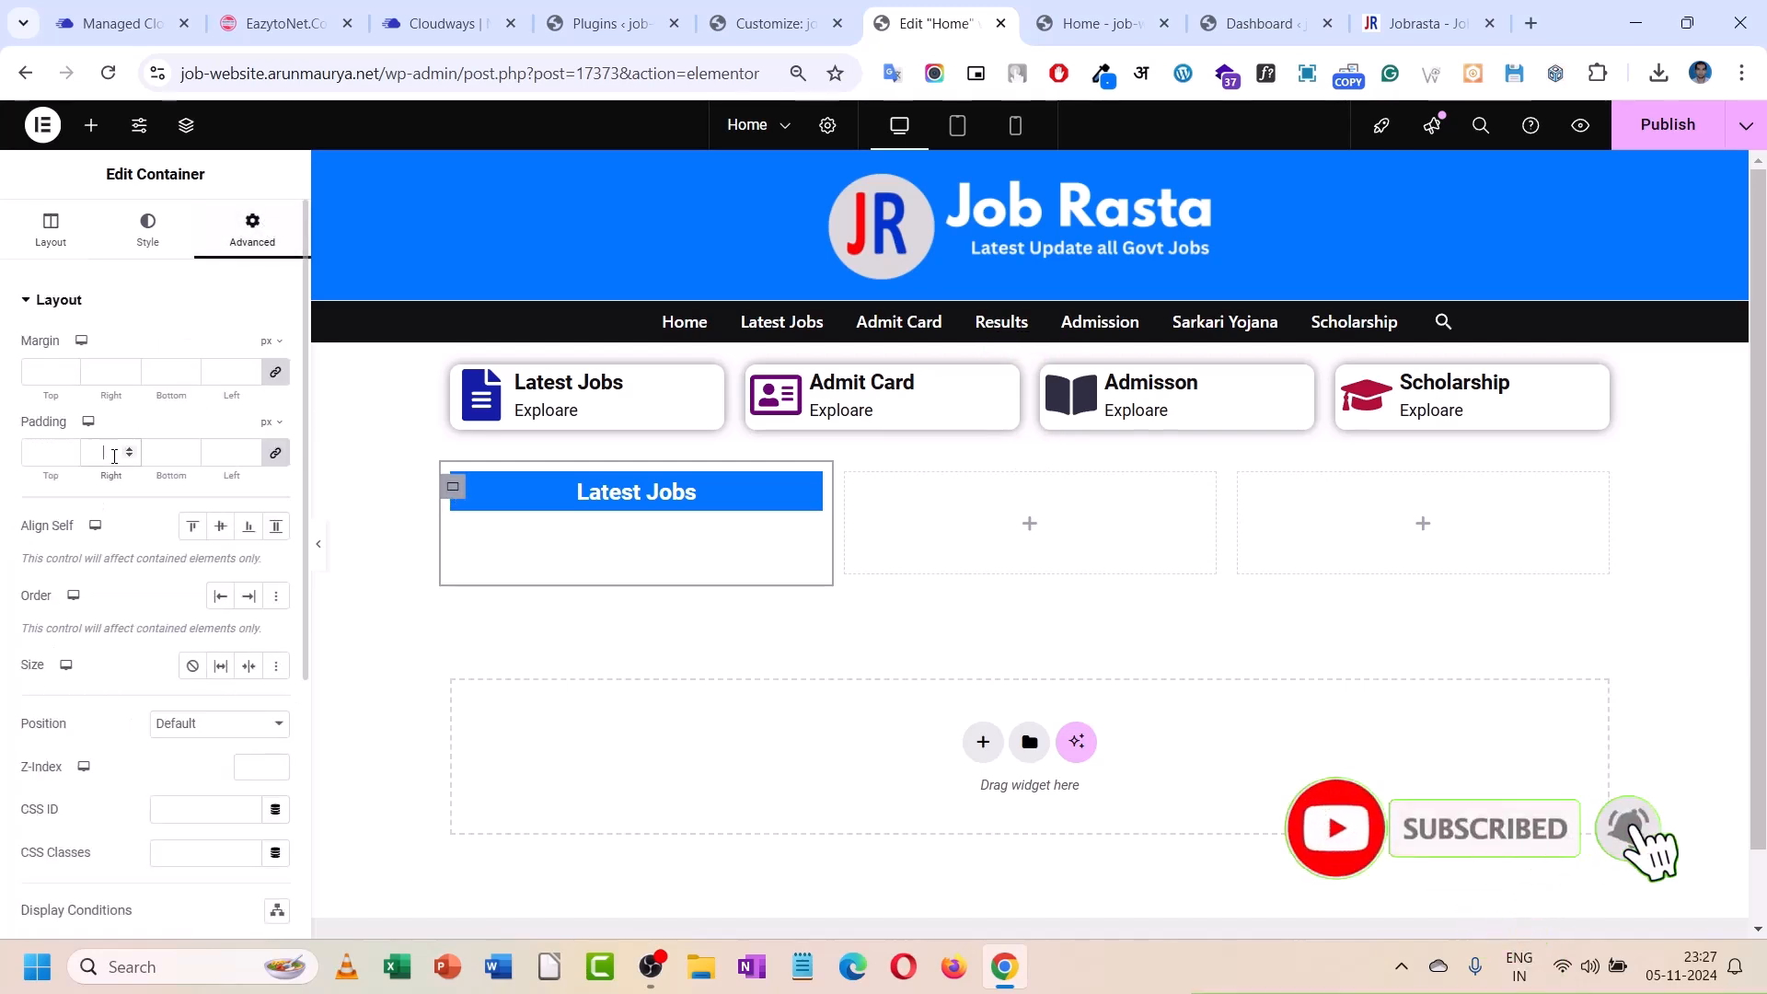
left_click(251, 449)
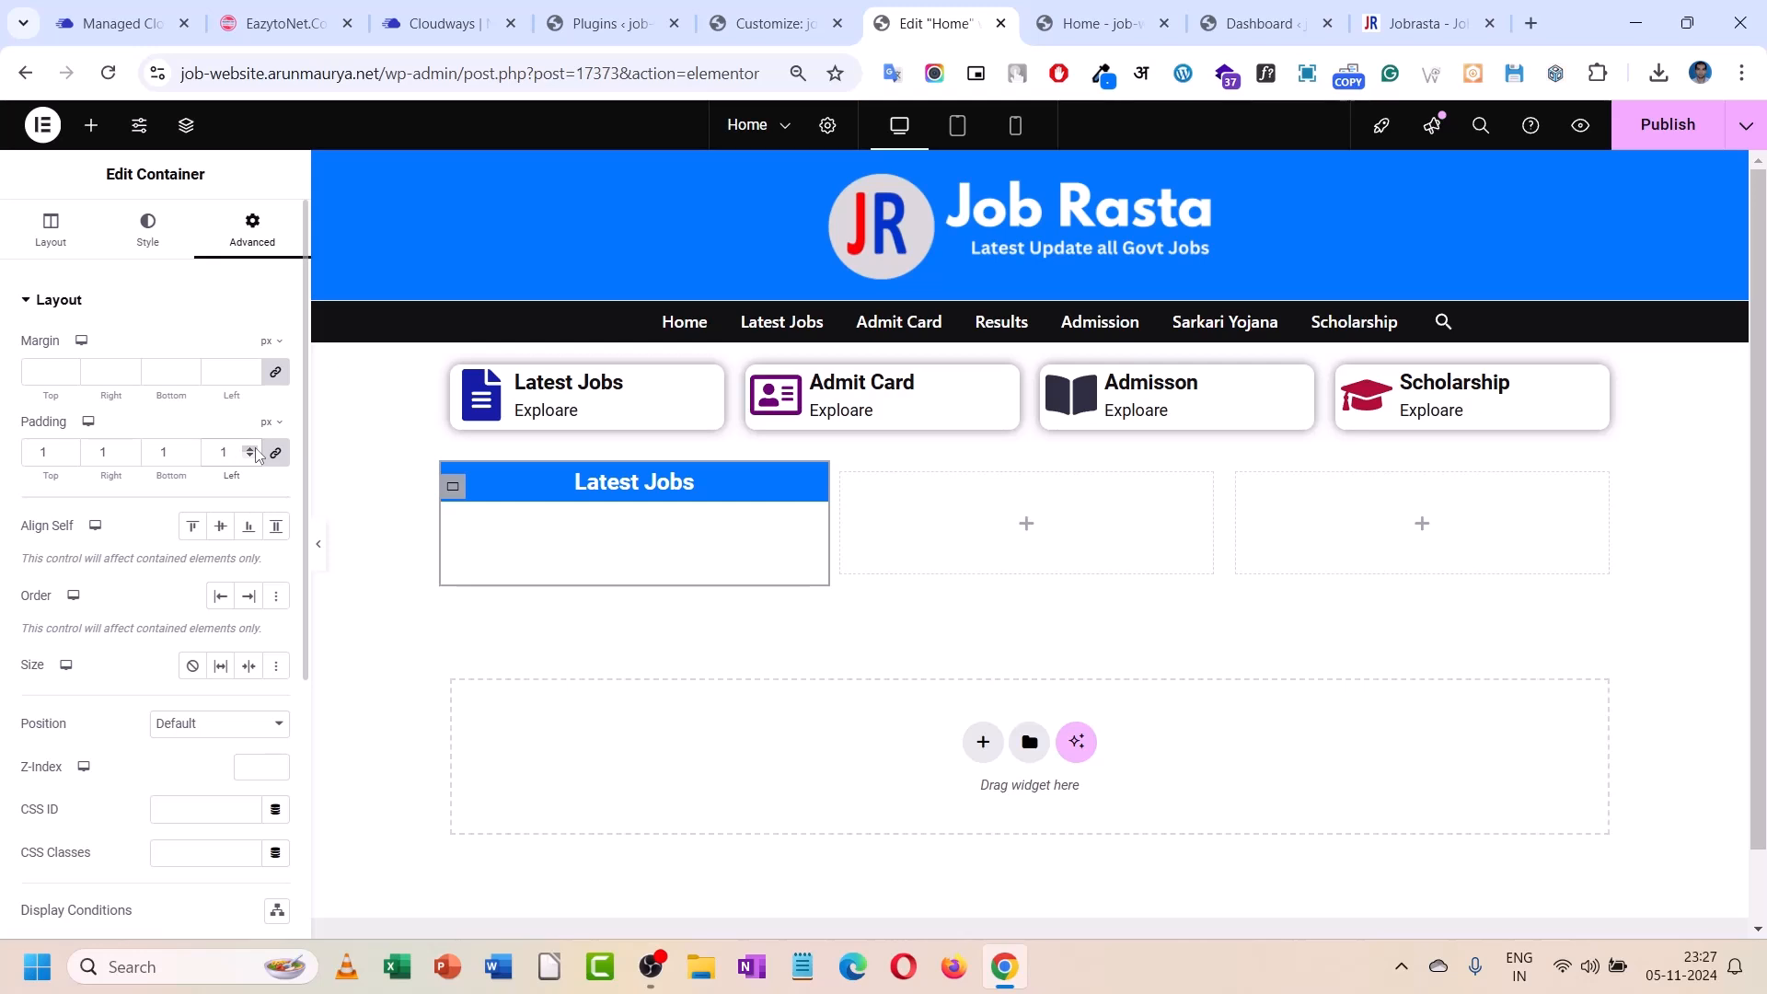
left_click(251, 455)
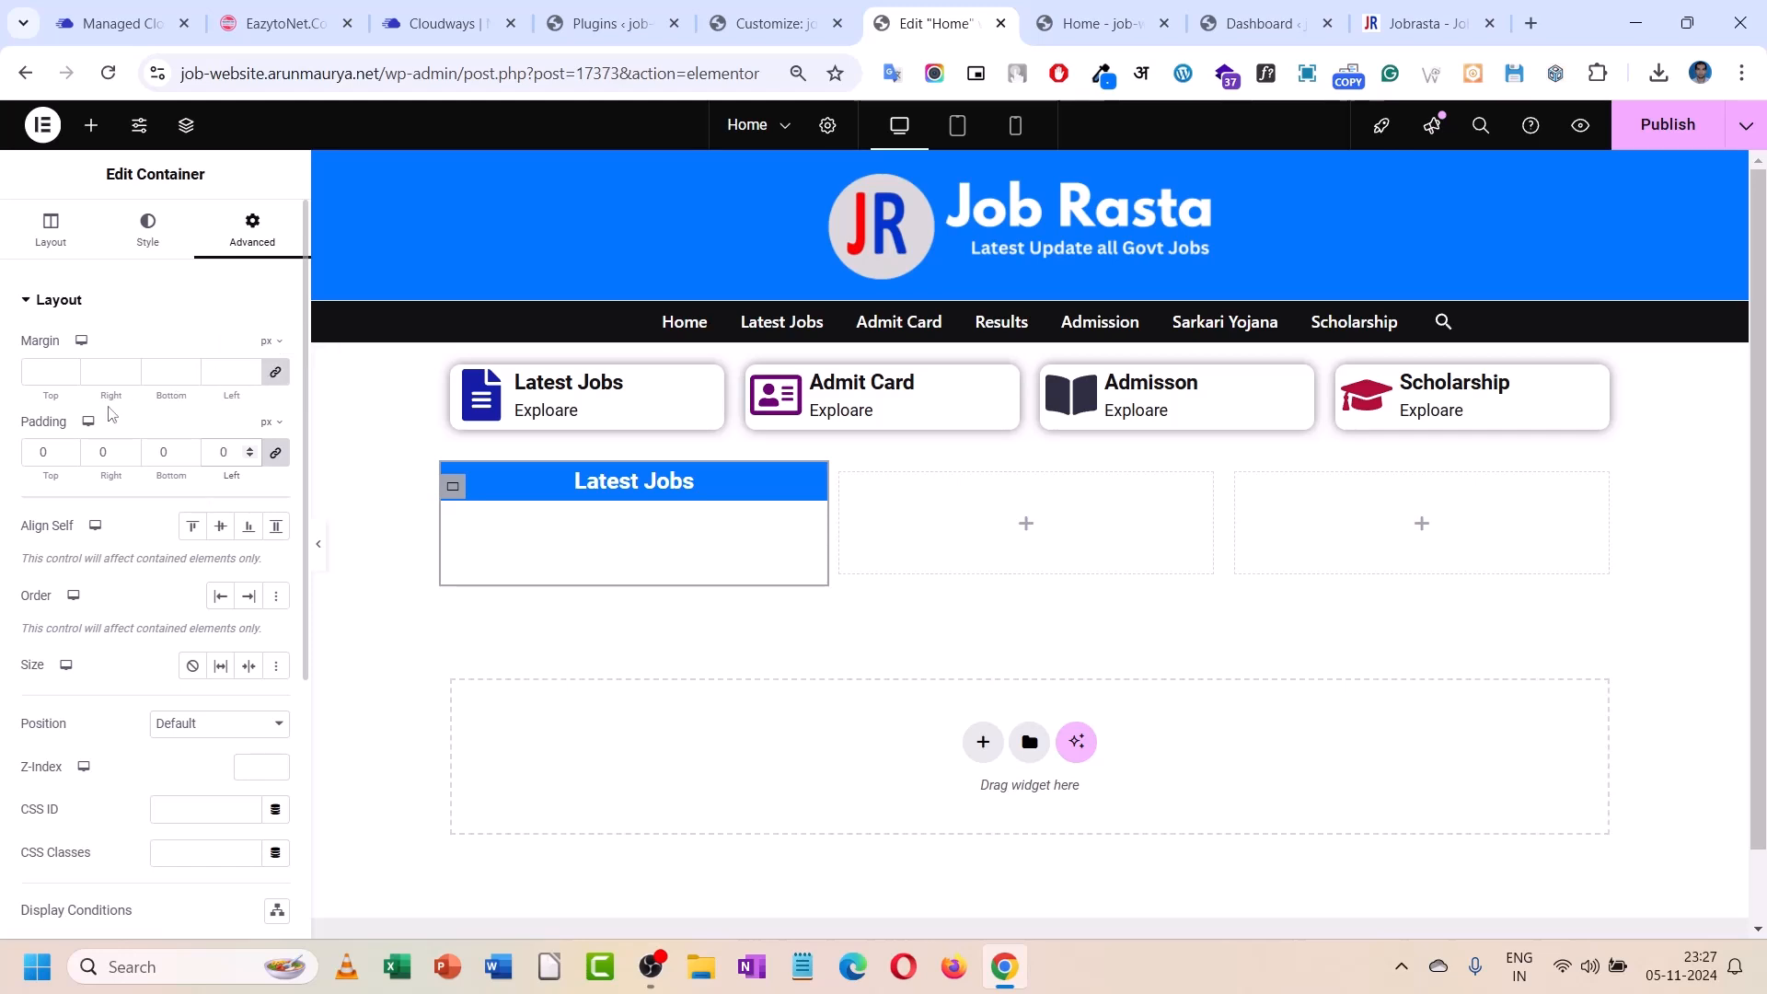
- Unlink the Latest Jobs column's margin values and set its right and left margins to 5 px
left_click(275, 371)
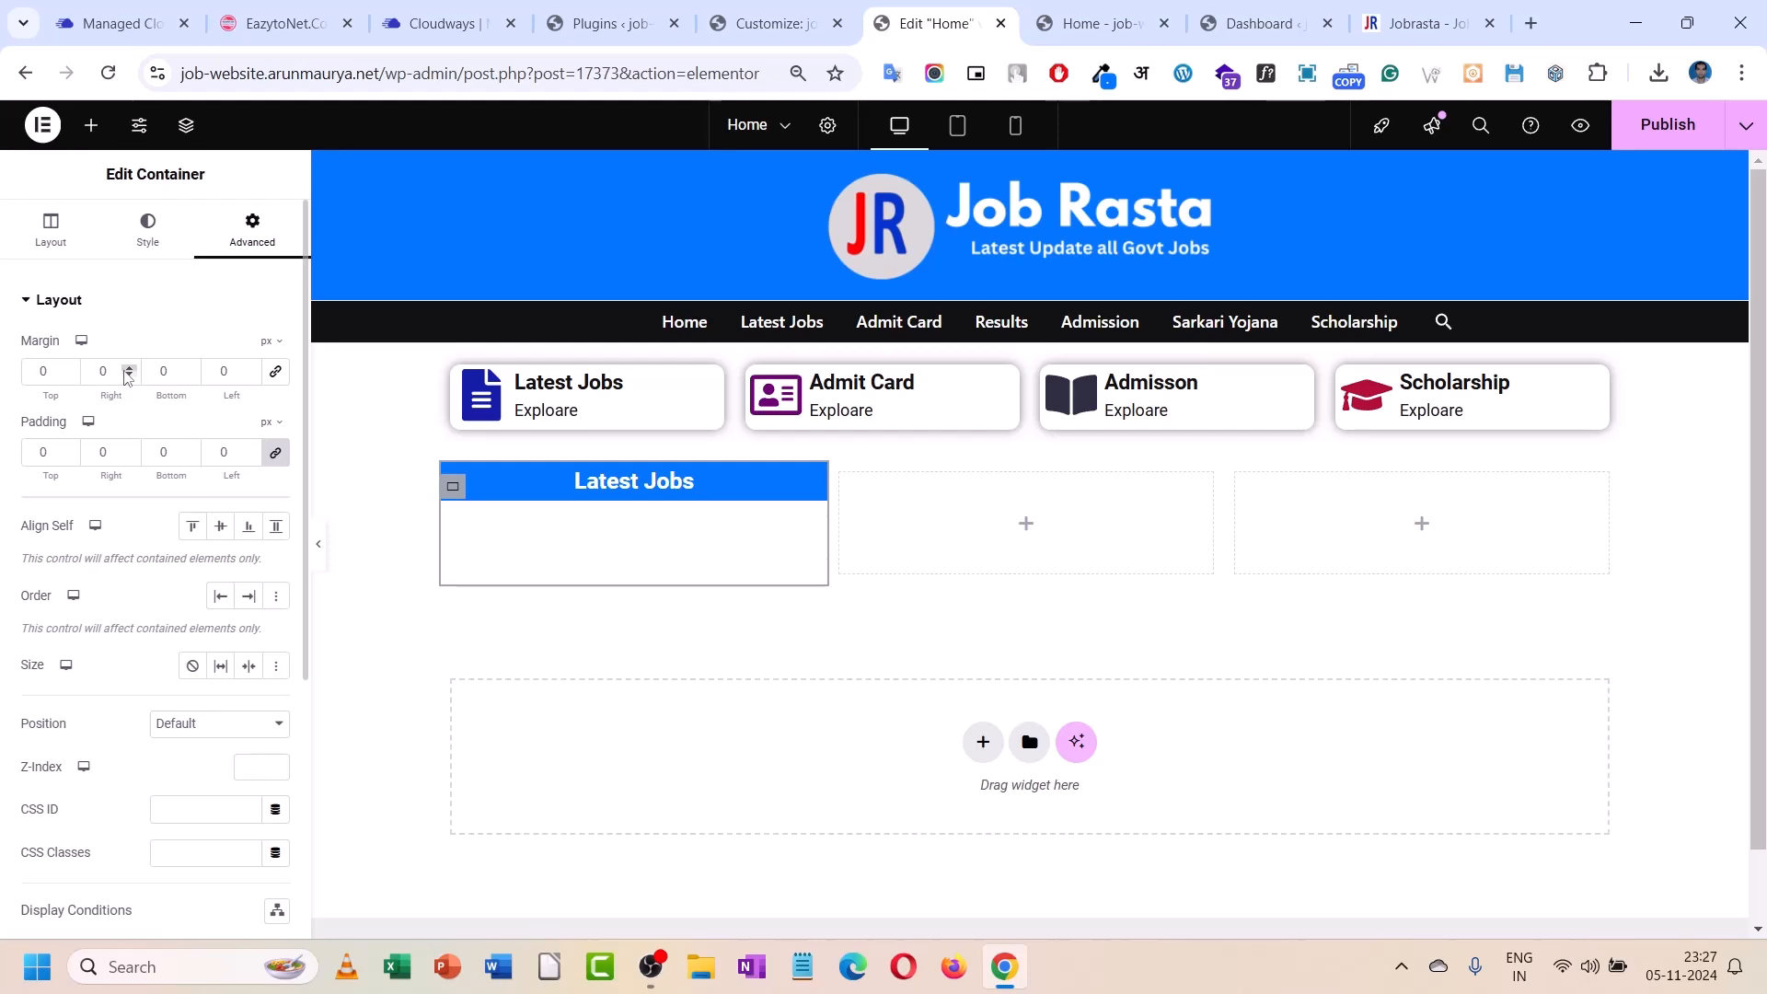
double_click(129, 369)
left_click(129, 369)
left_click(244, 376)
type("5")
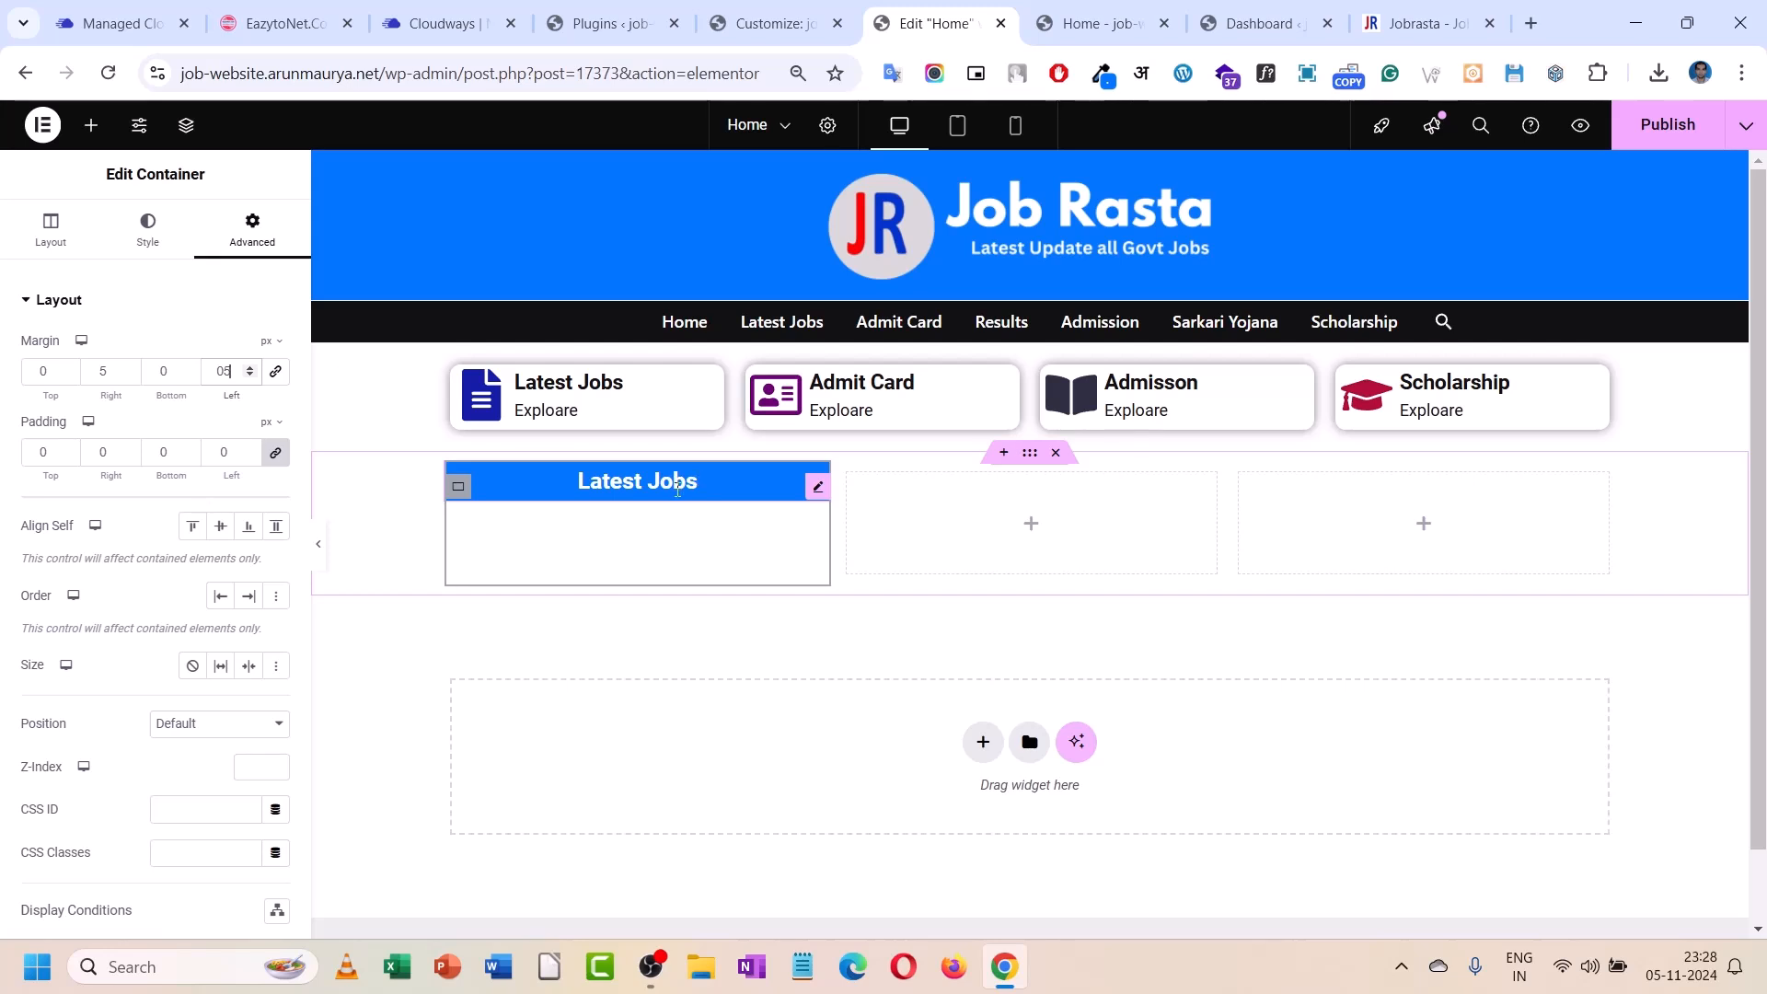
- Duplicate the Latest Jobs column and delete the empty column next to the copy to keep three columns
right_click(458, 486)
left_click(554, 478)
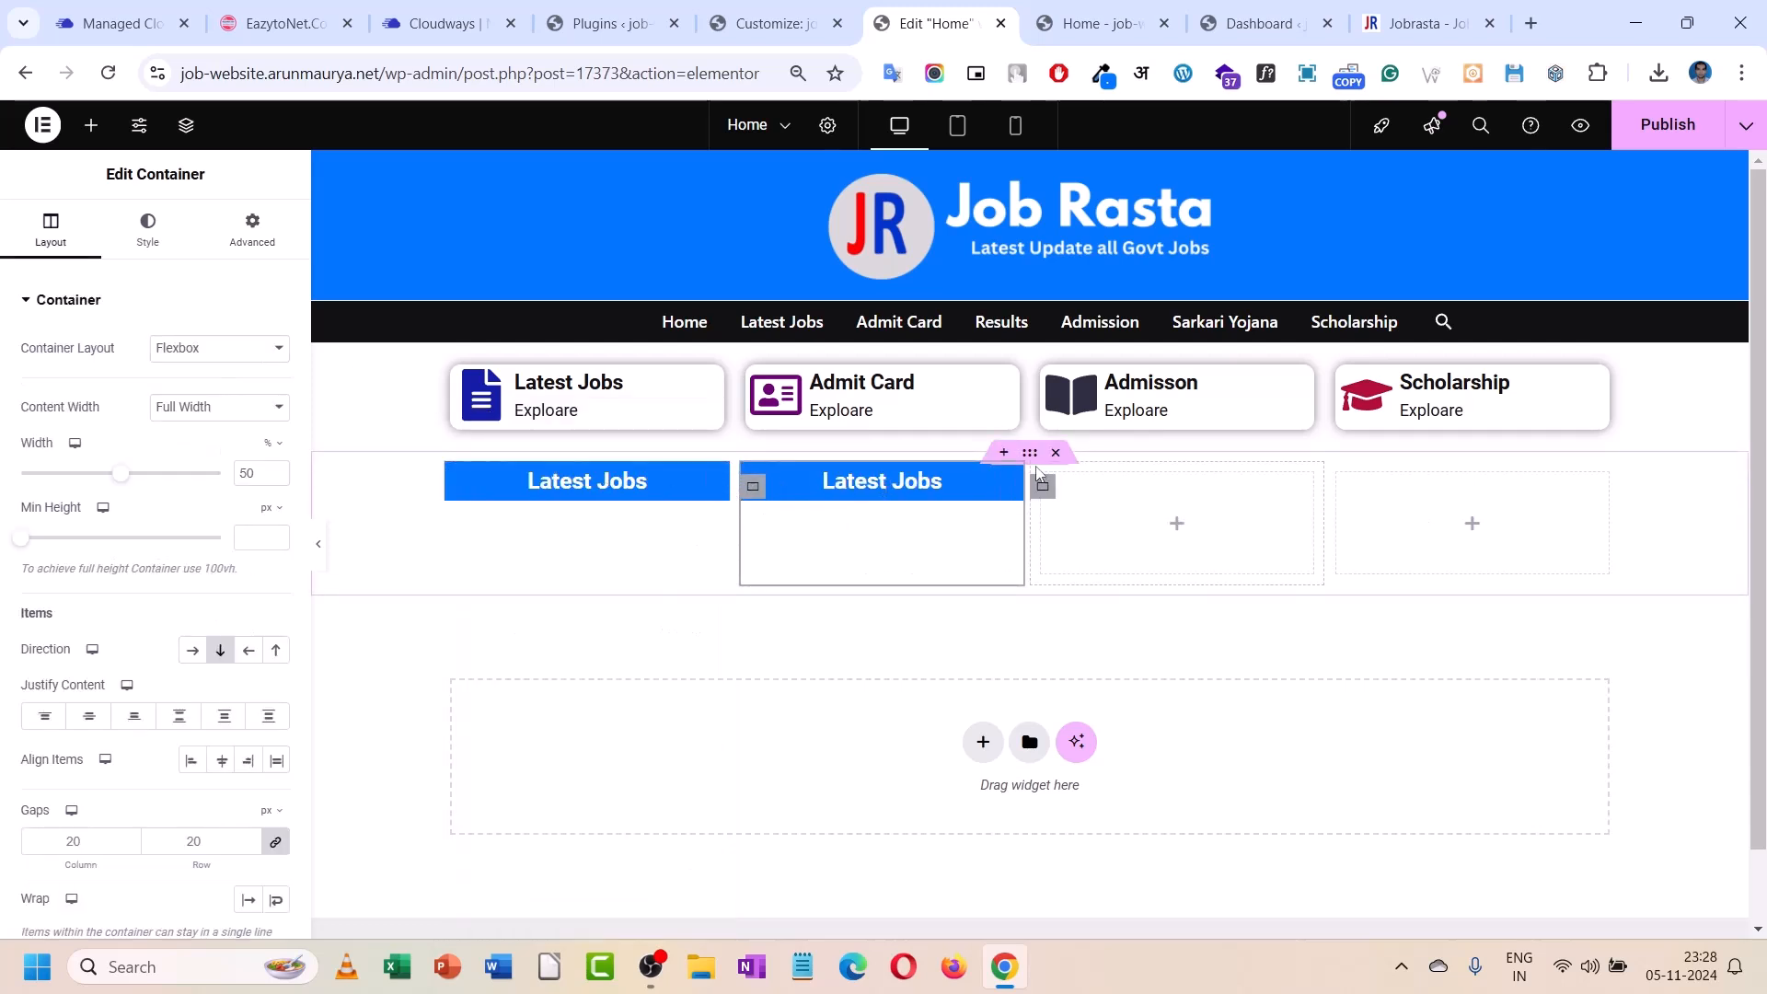
right_click(1038, 490)
left_click(1091, 916)
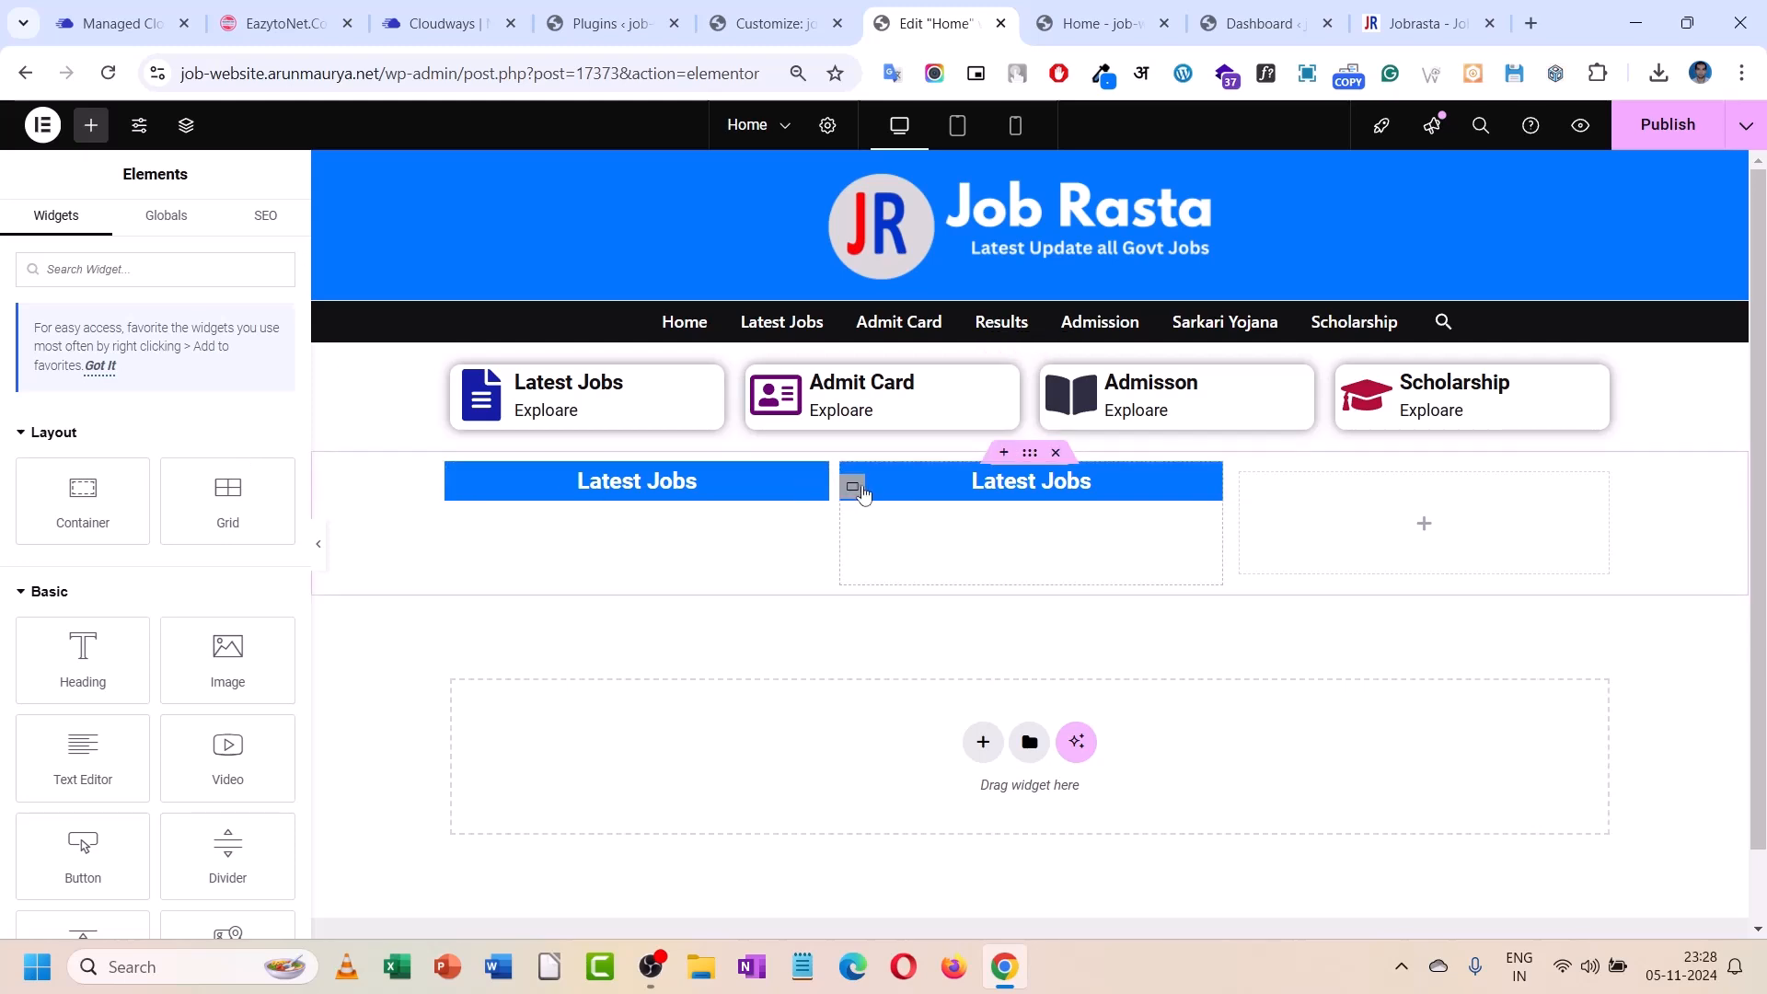
left_click(641, 494)
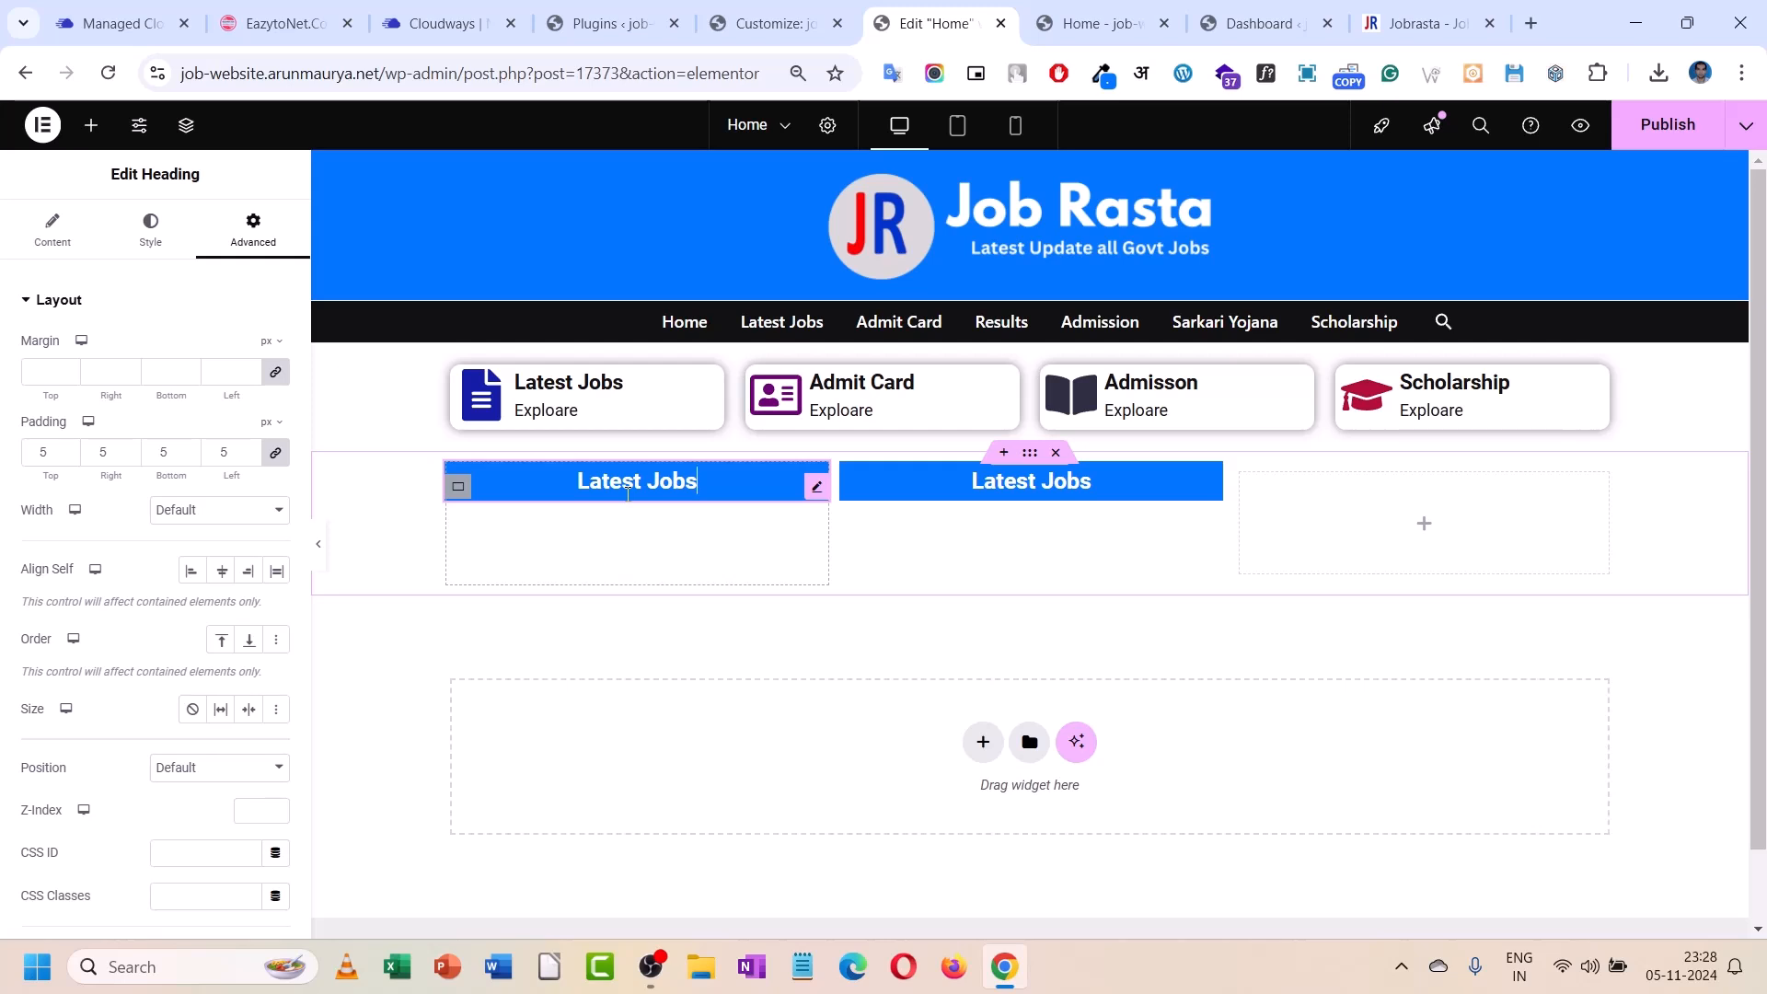
left_click(92, 129)
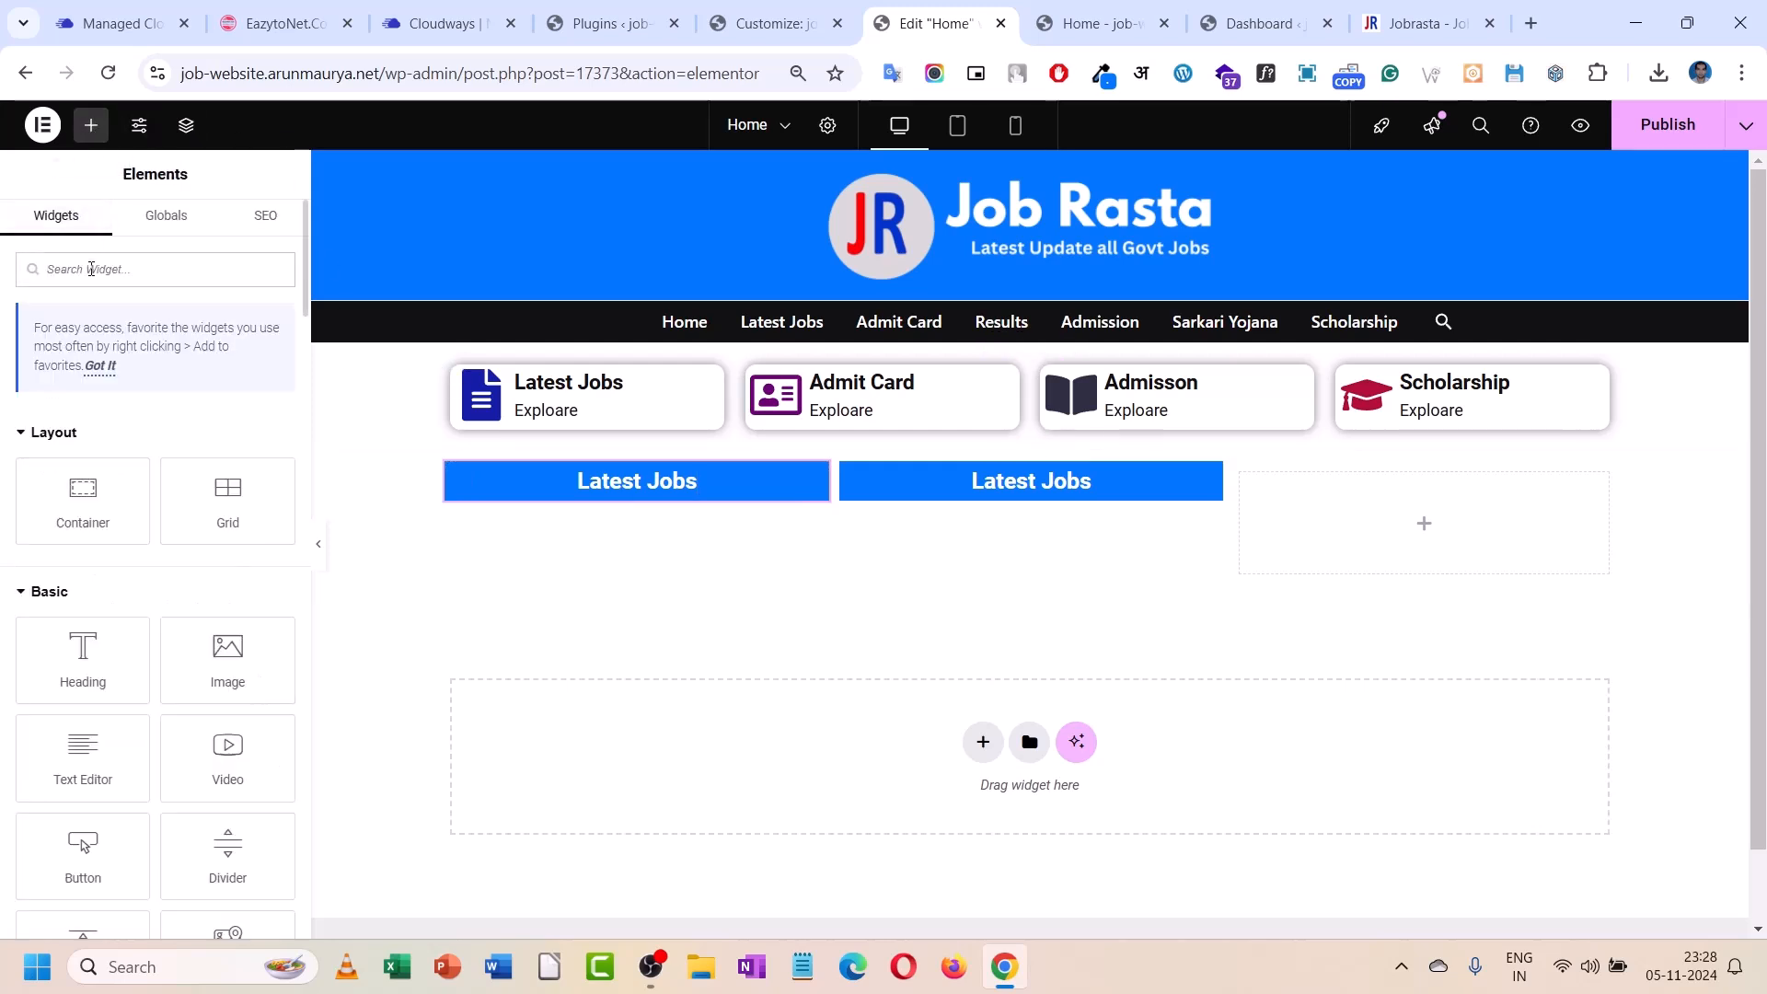
type("post")
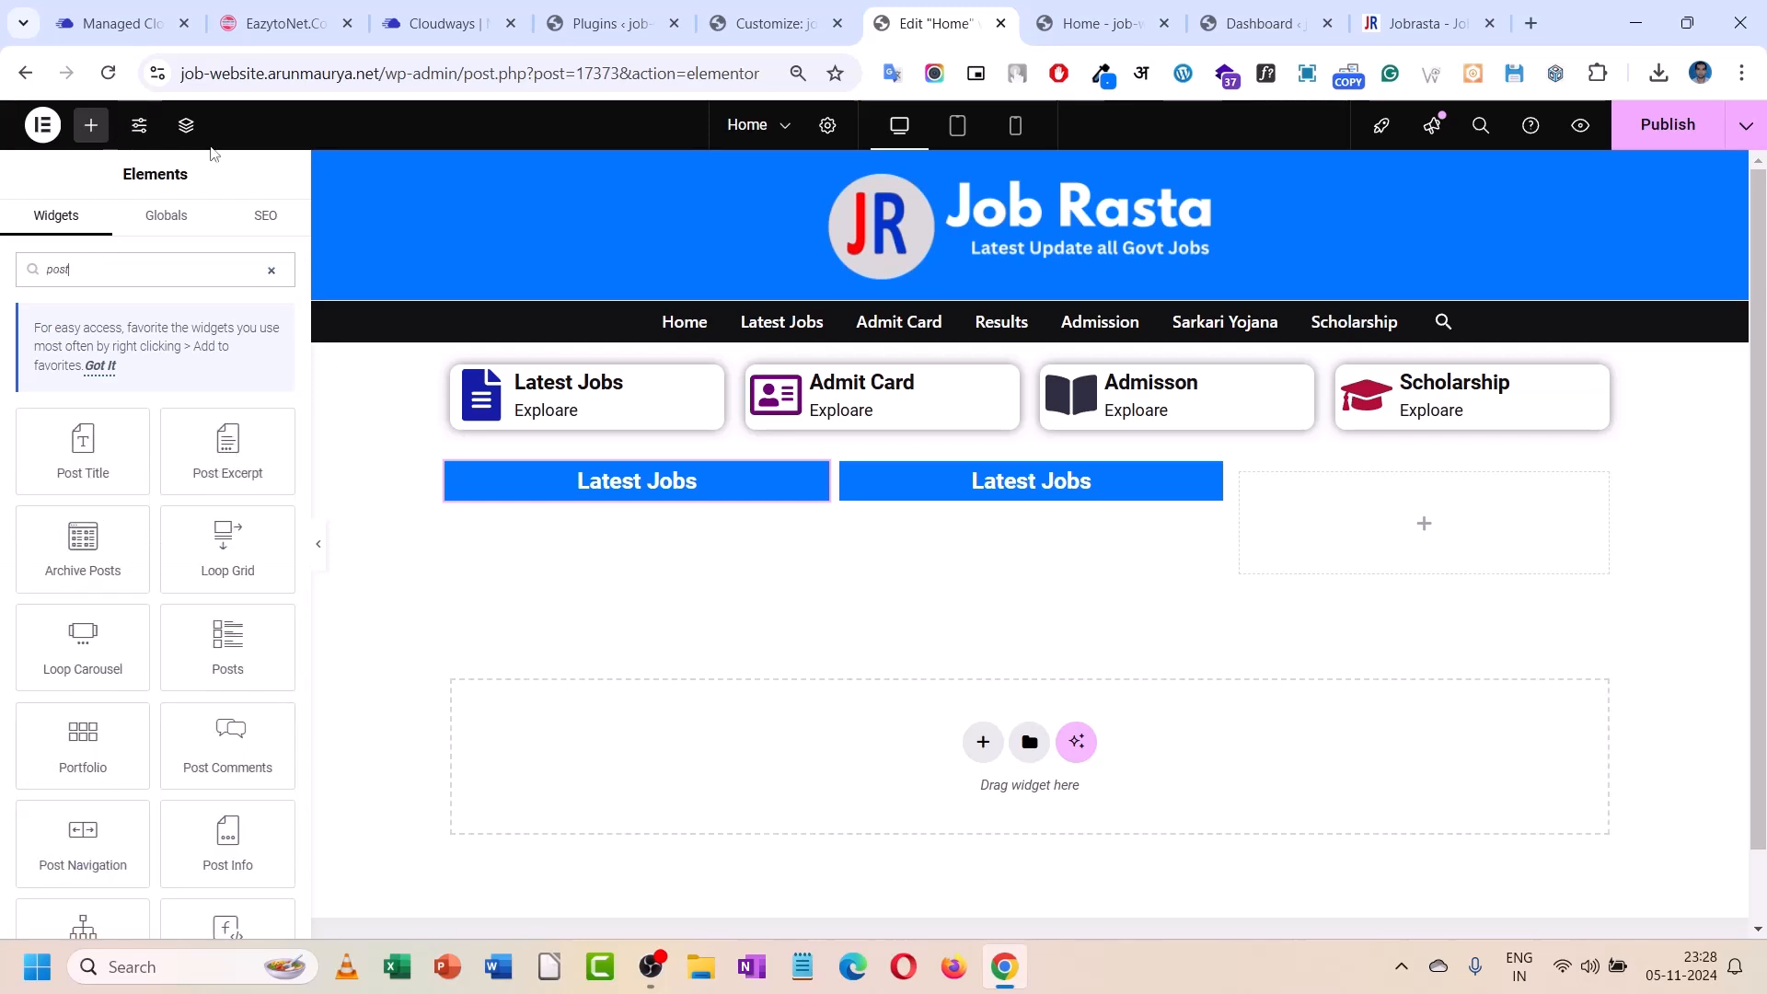
- Give the first Latest Jobs column container a solid border 2 px wide on all sides
left_click(460, 485)
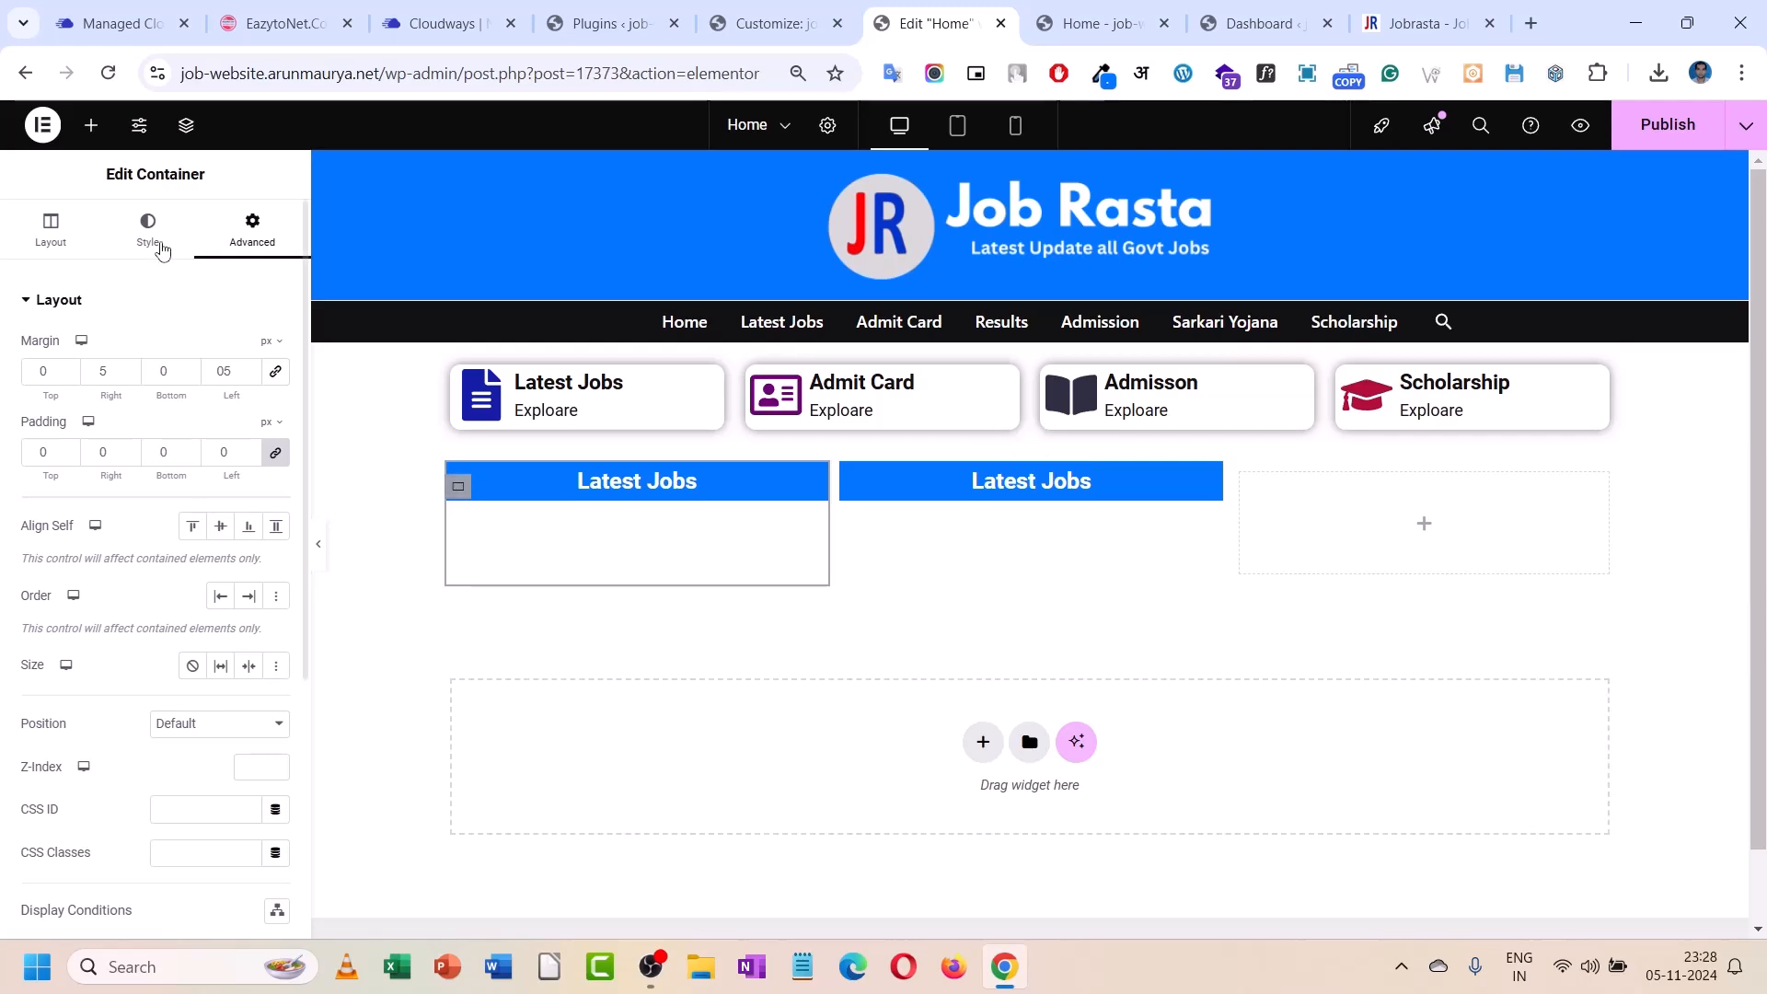
left_click(147, 228)
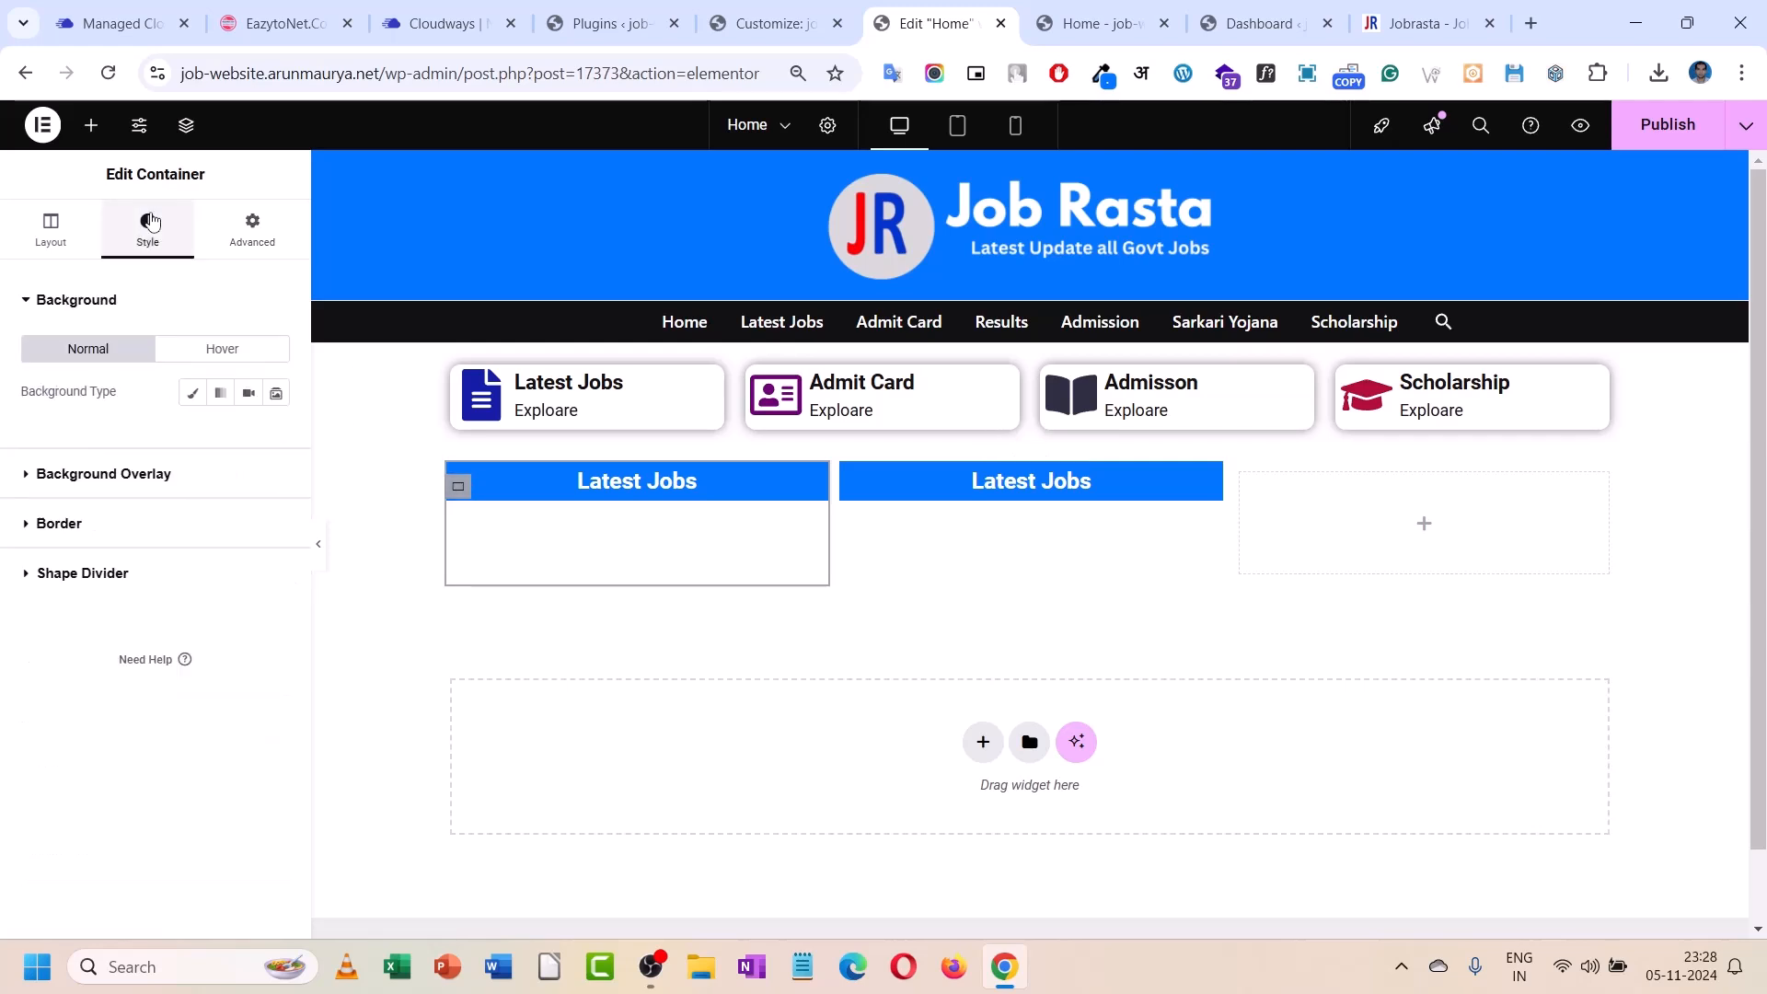
left_click(153, 542)
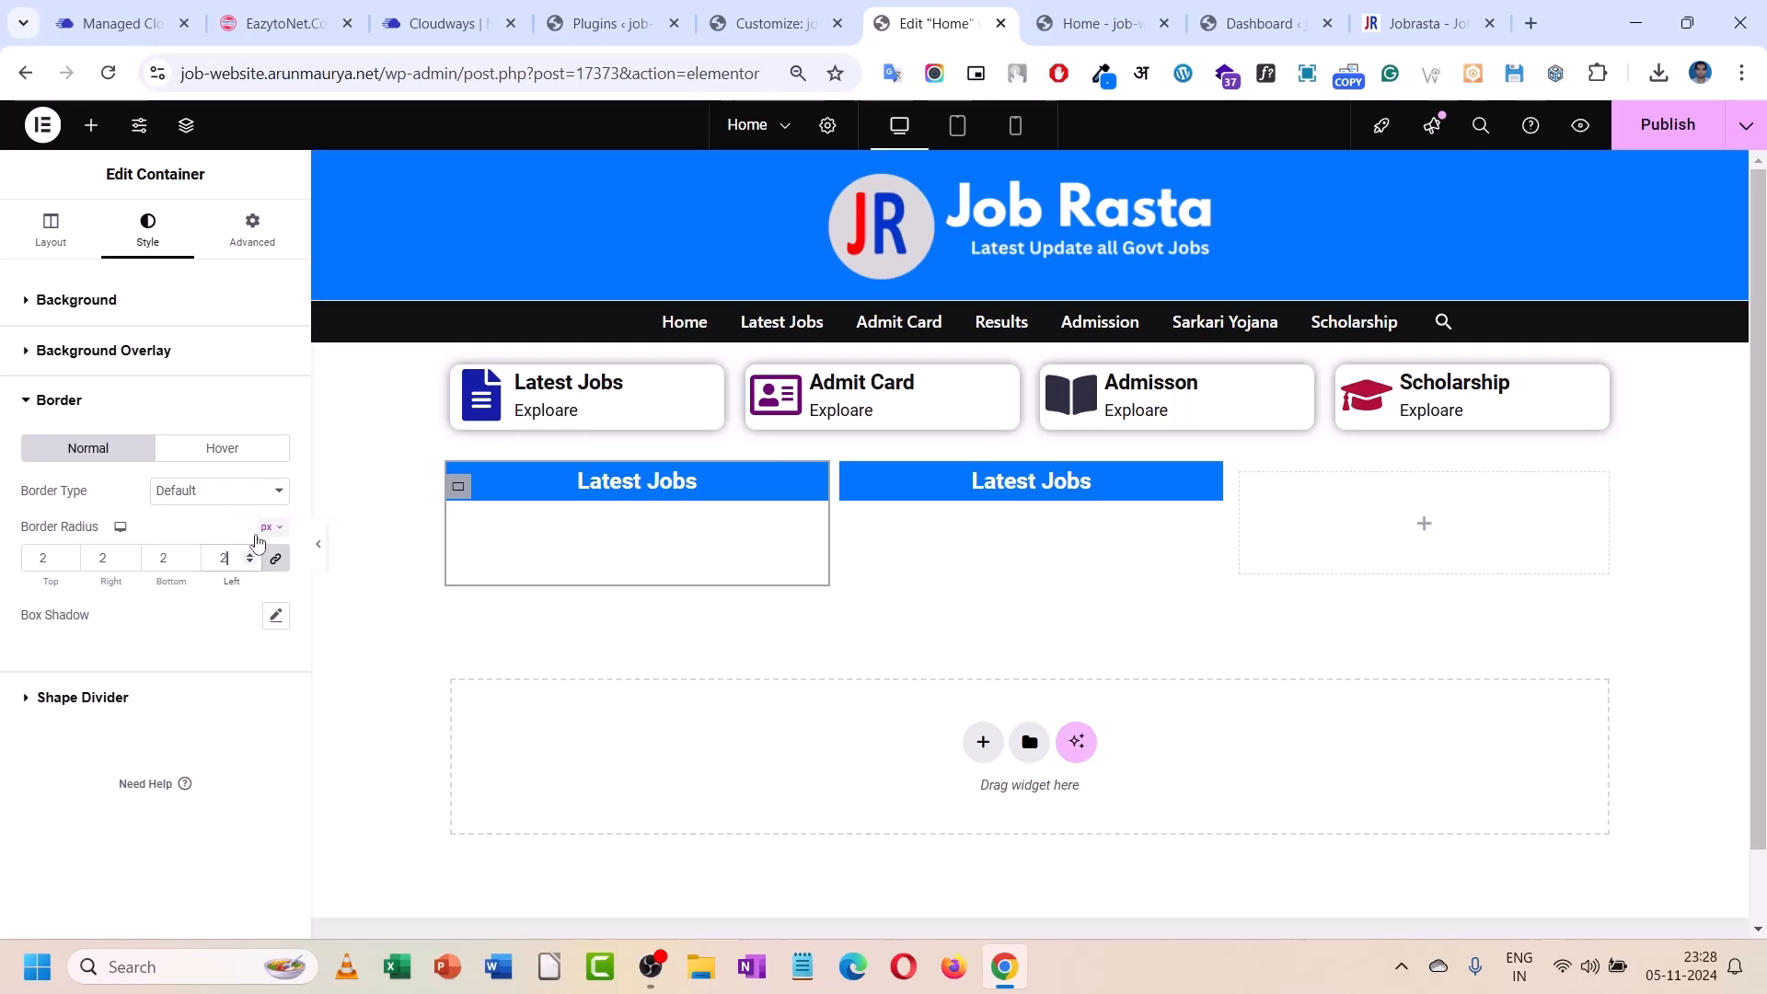
left_click(199, 494)
left_click(189, 568)
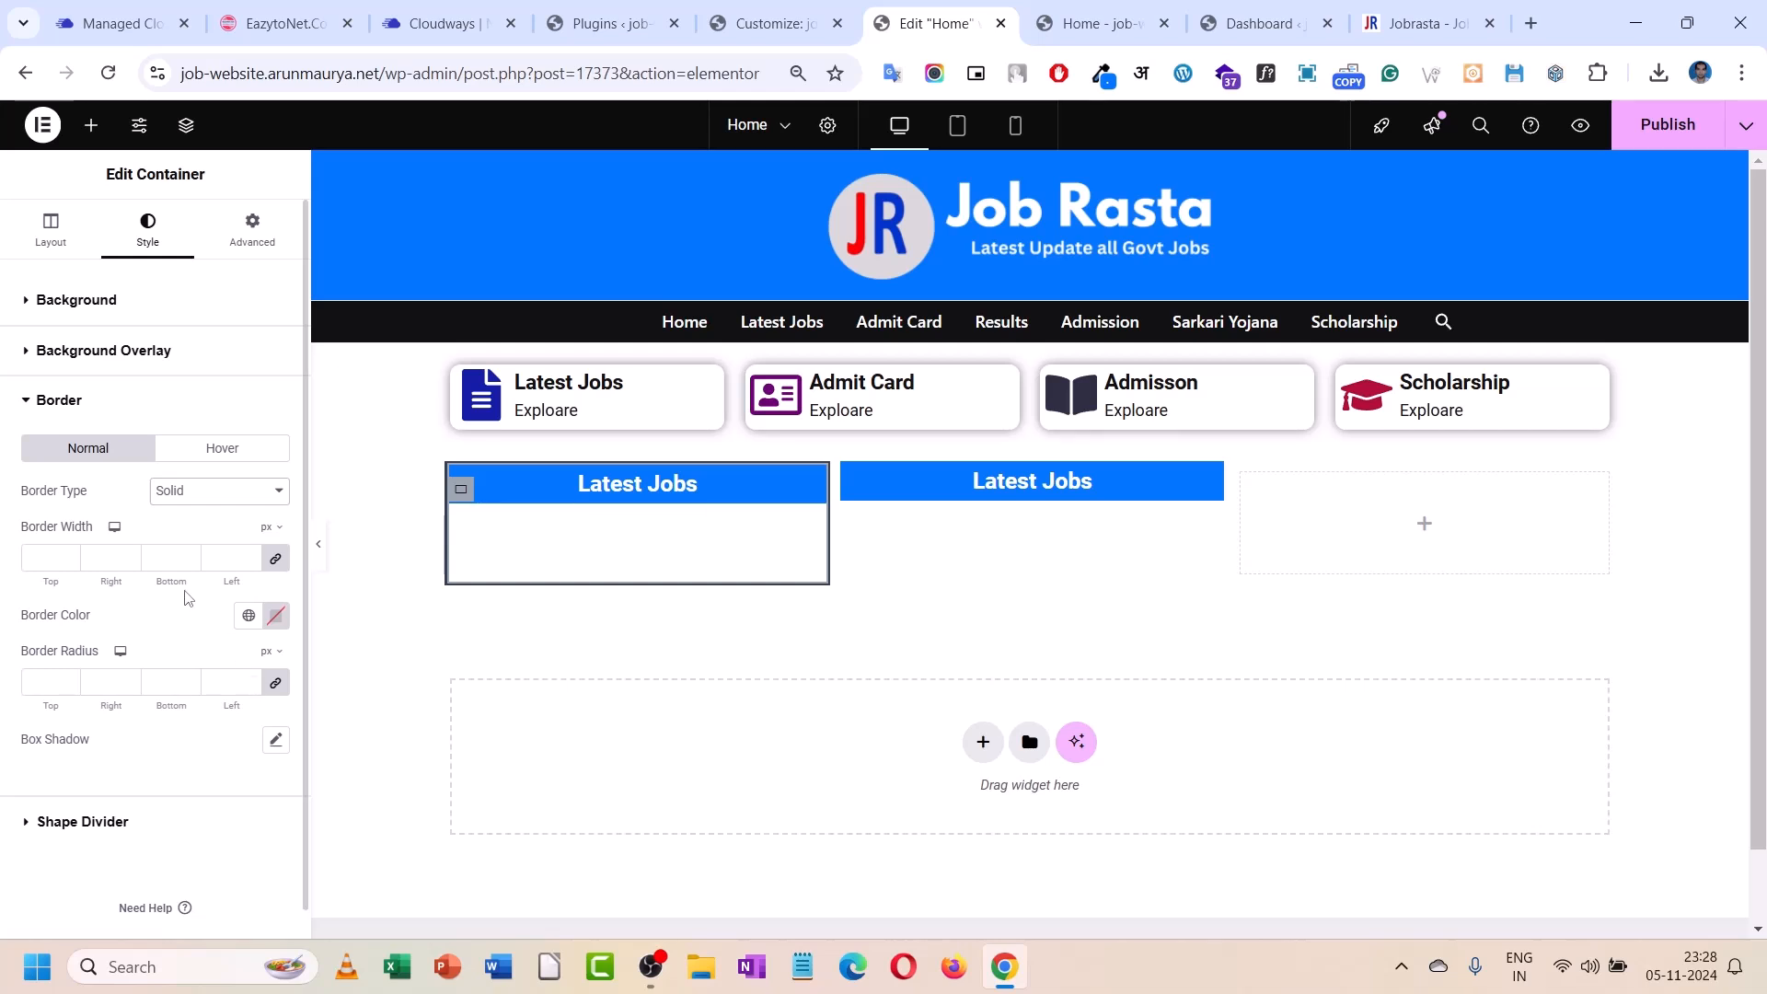
left_click(230, 560)
type("2")
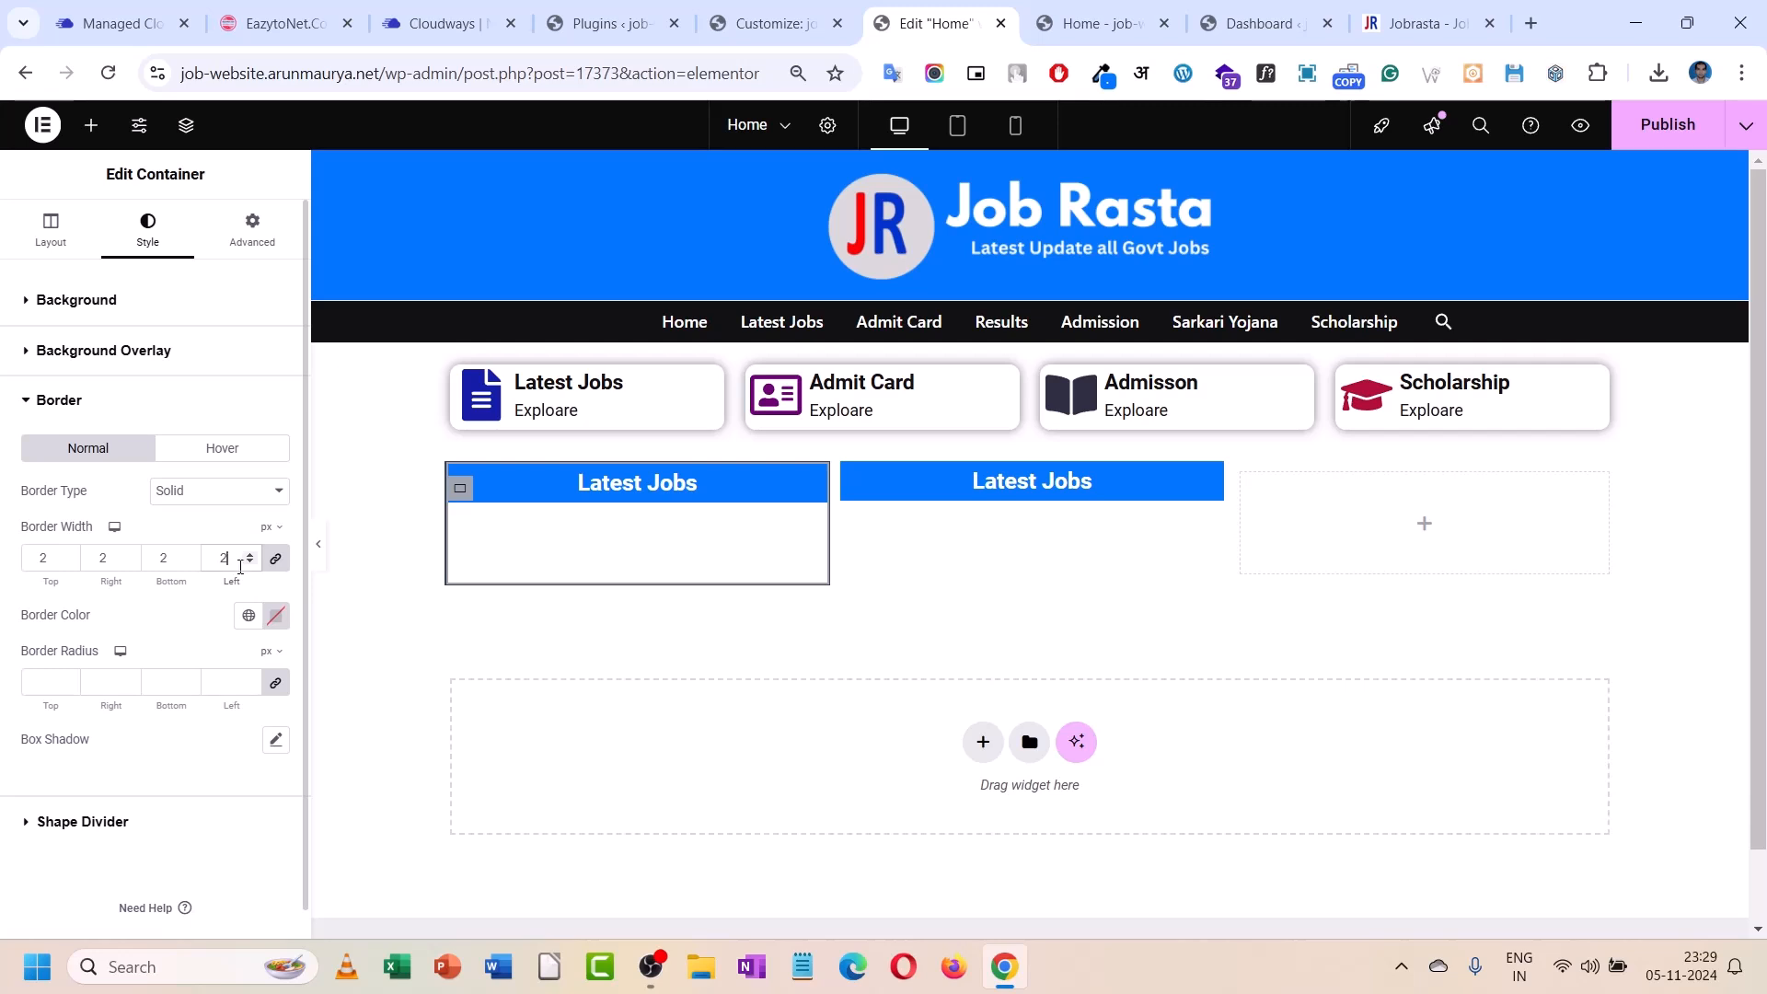
- Set the column's border color to #0075FF and save it as a global color named "web col"
left_click(276, 616)
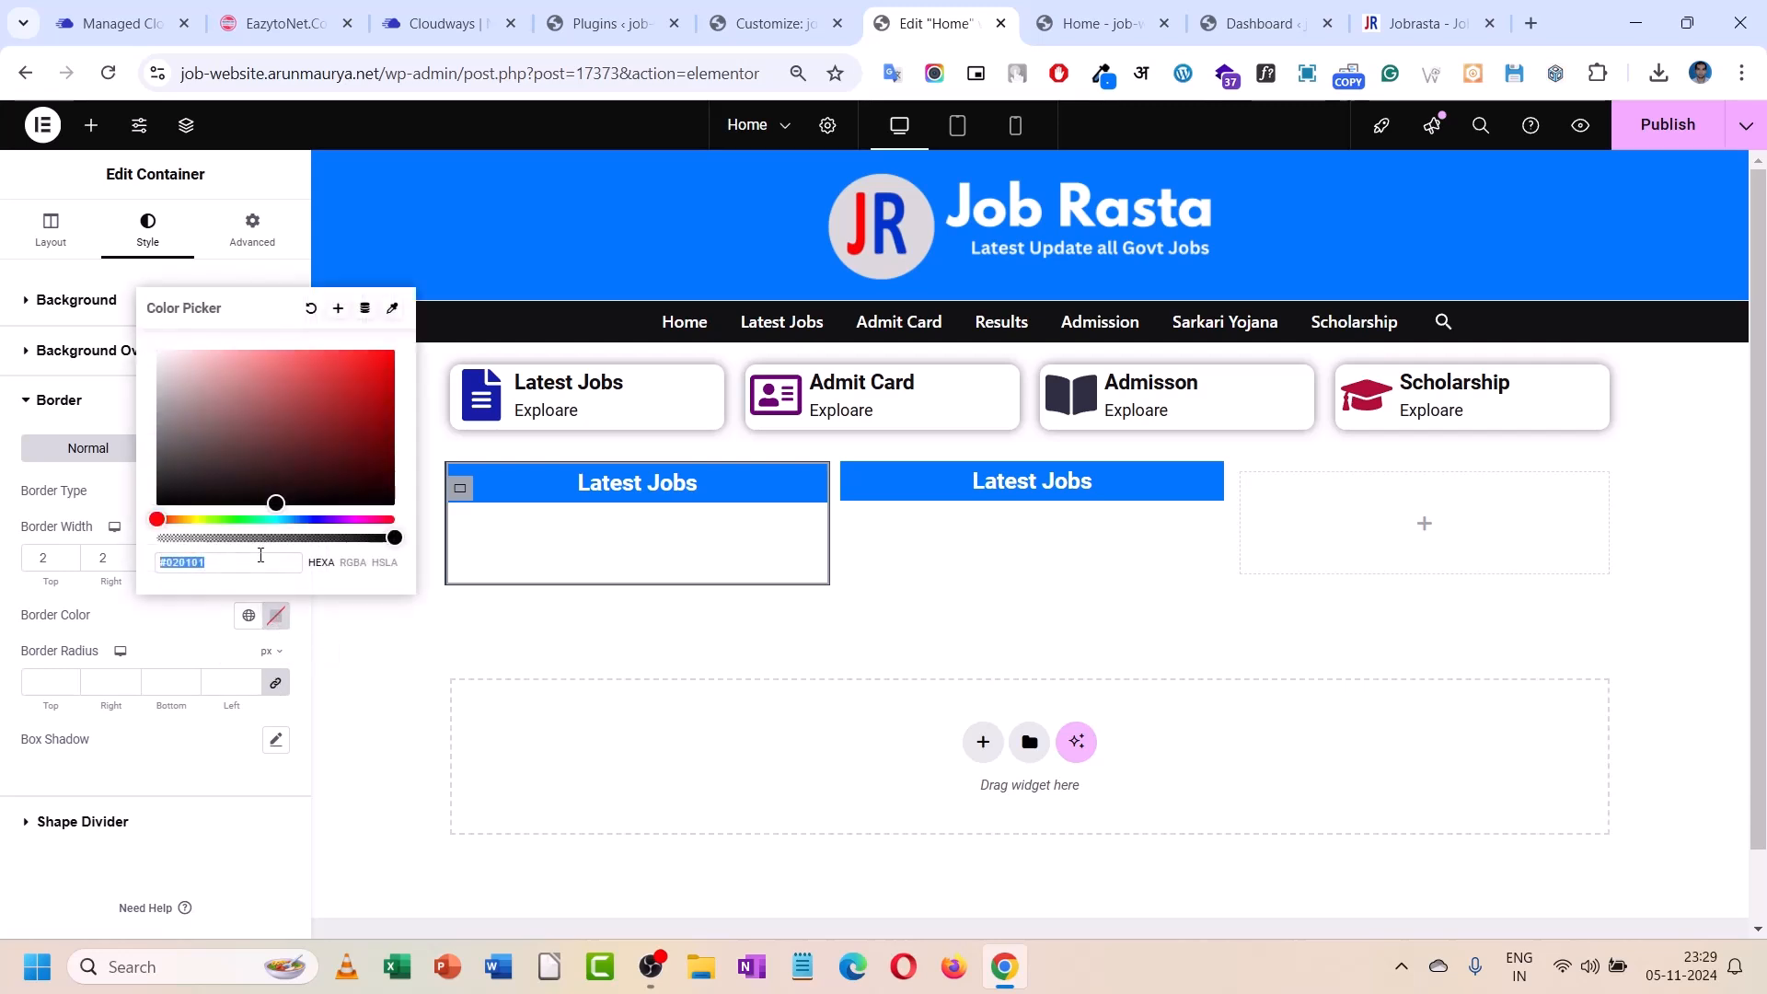
type("#0075FF")
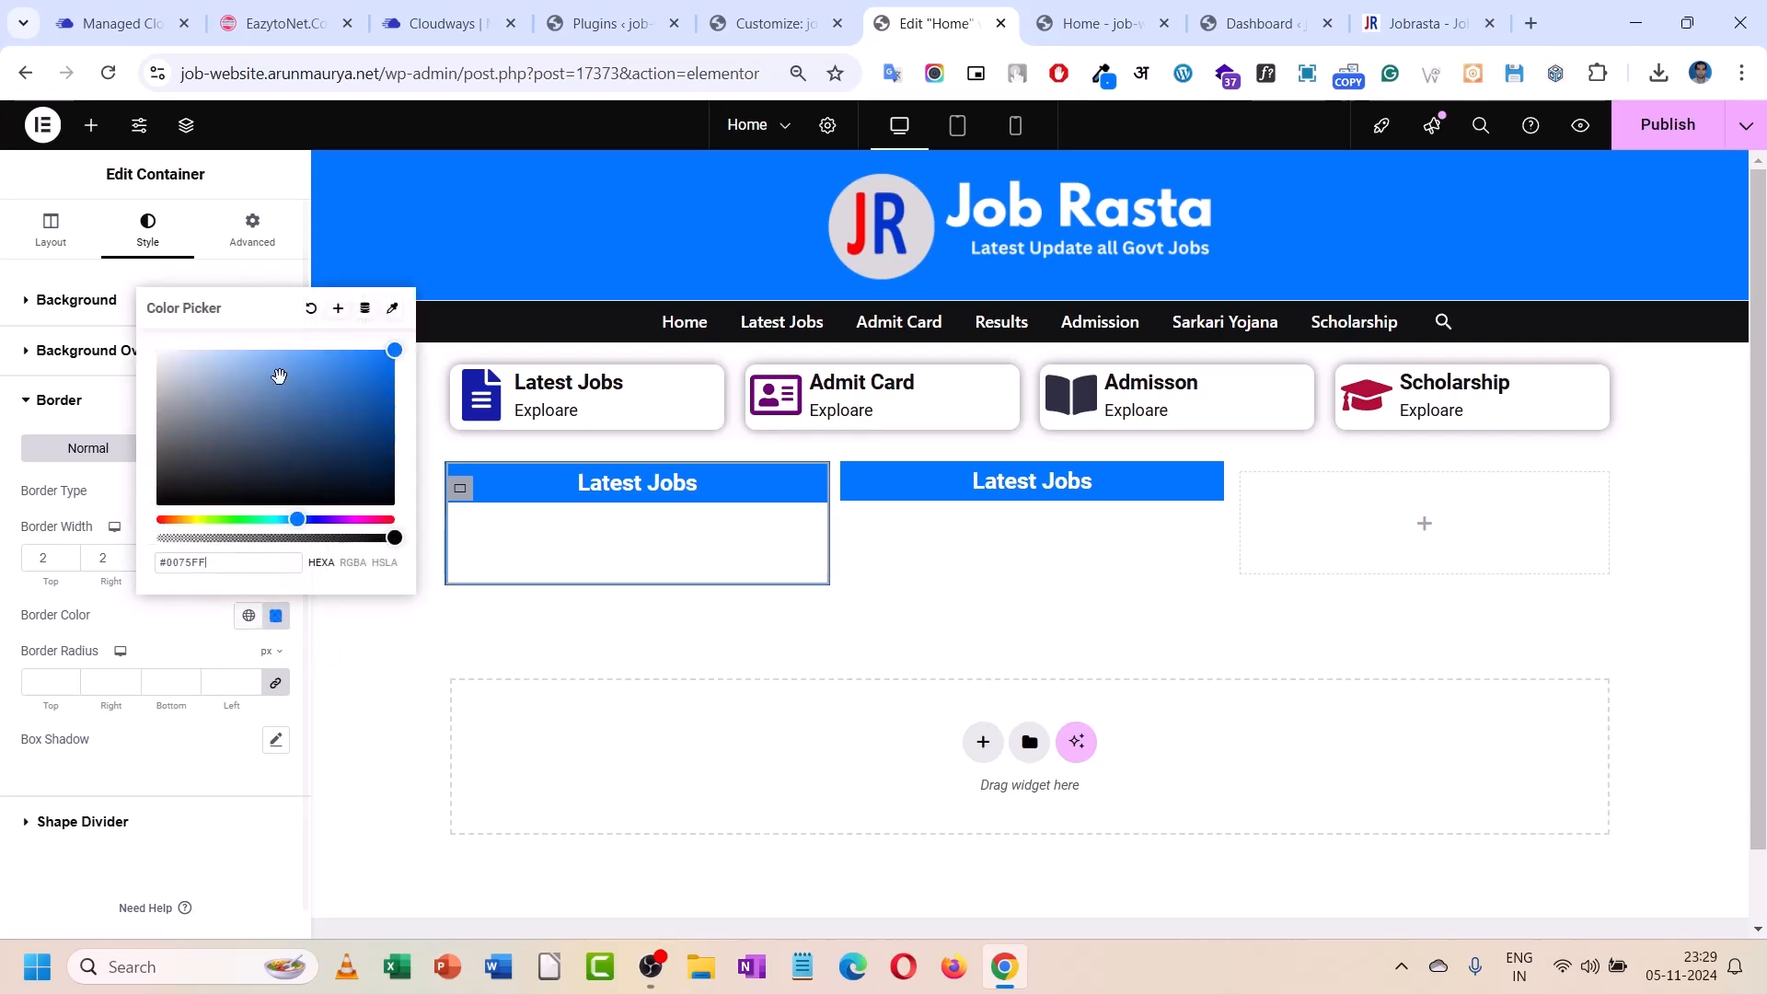
left_click(337, 308)
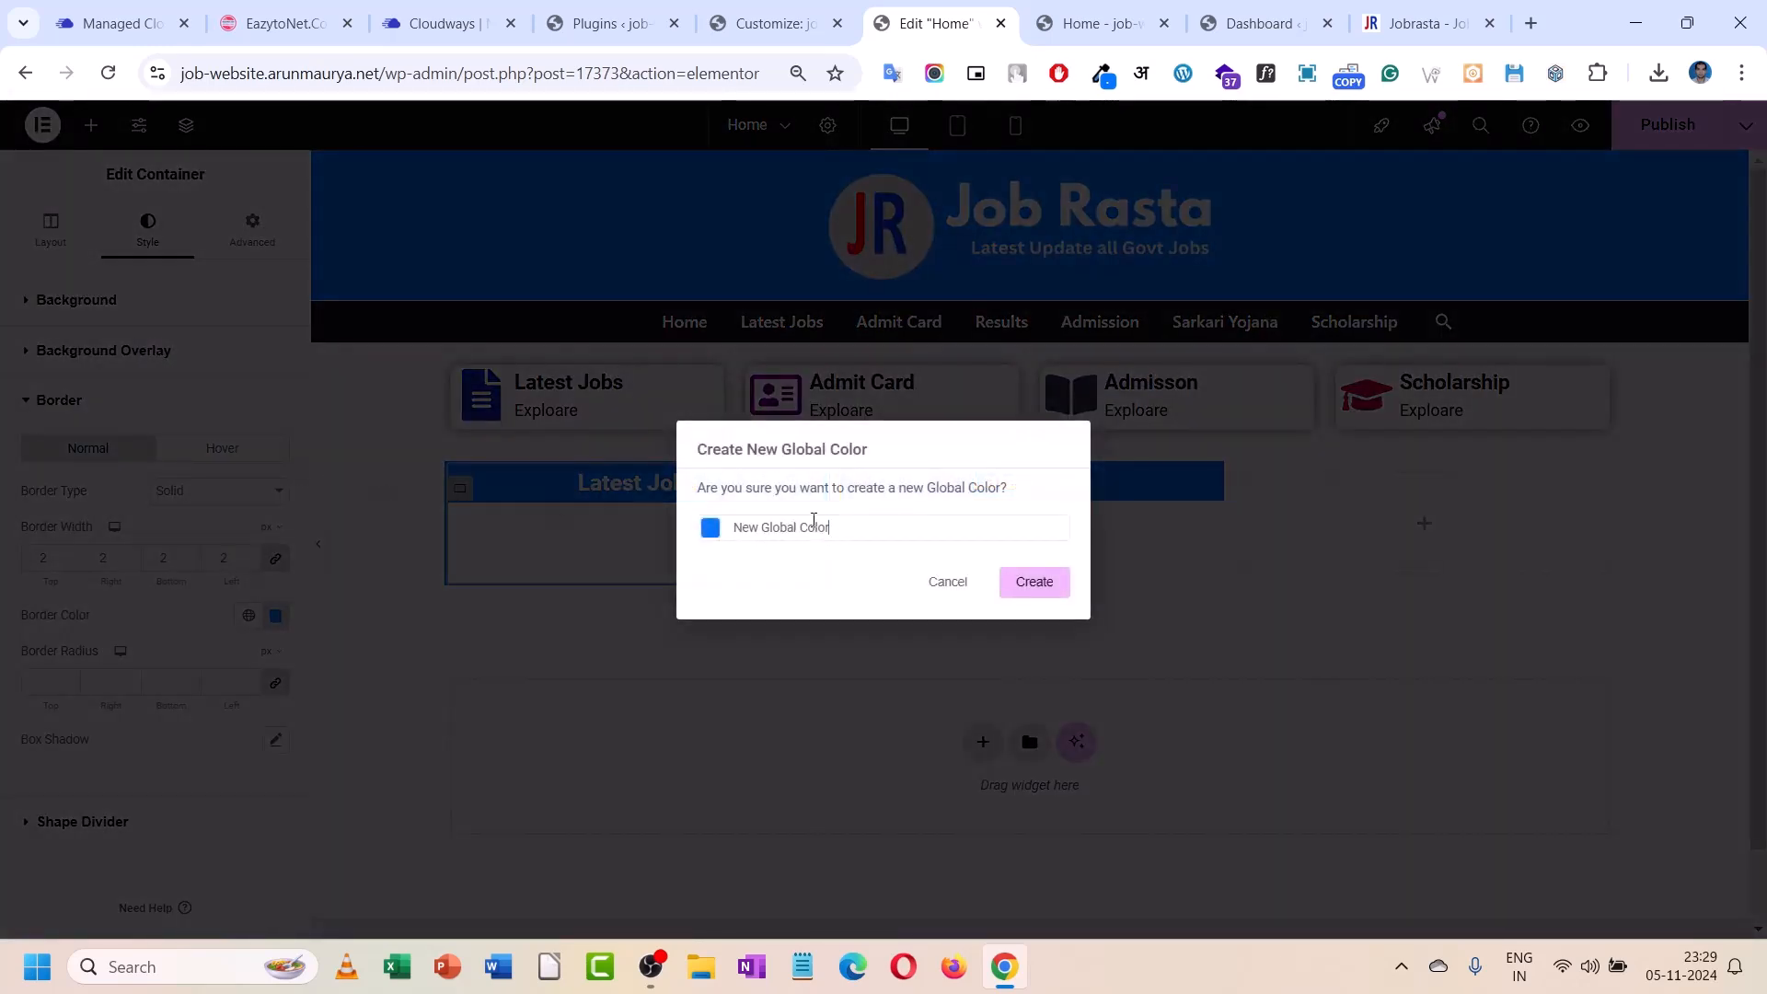
left_click_drag(838, 527, 718, 543)
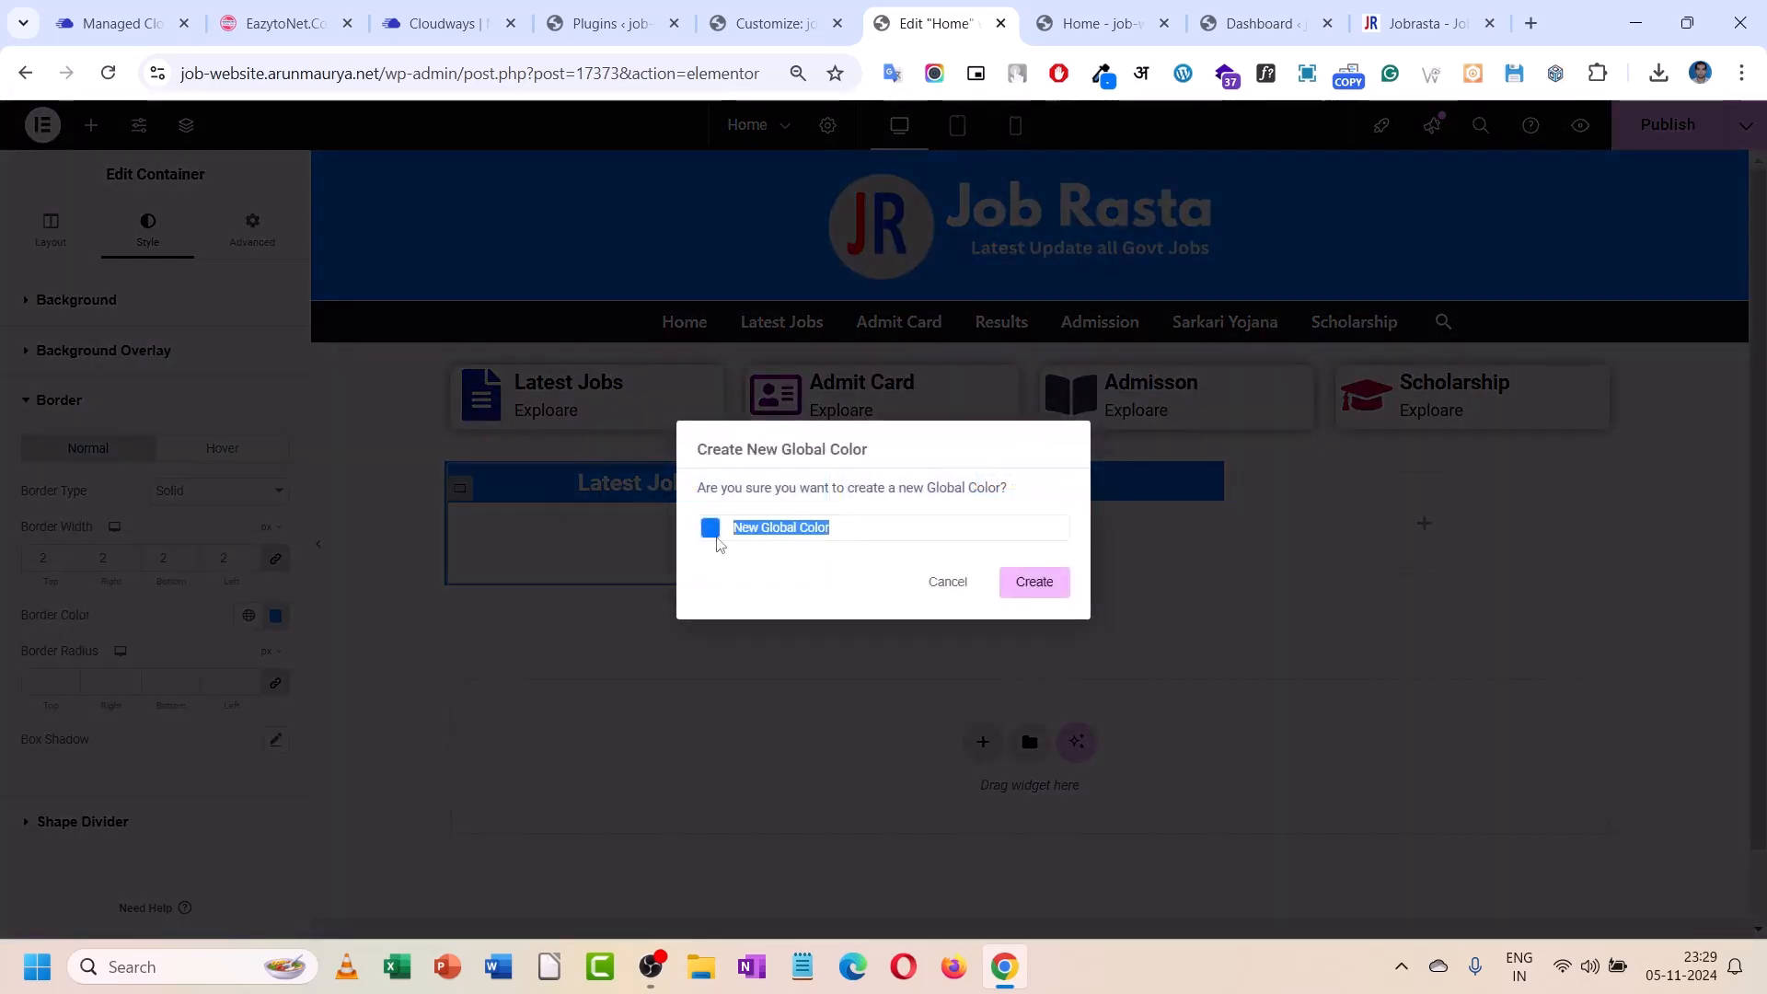
type("web col")
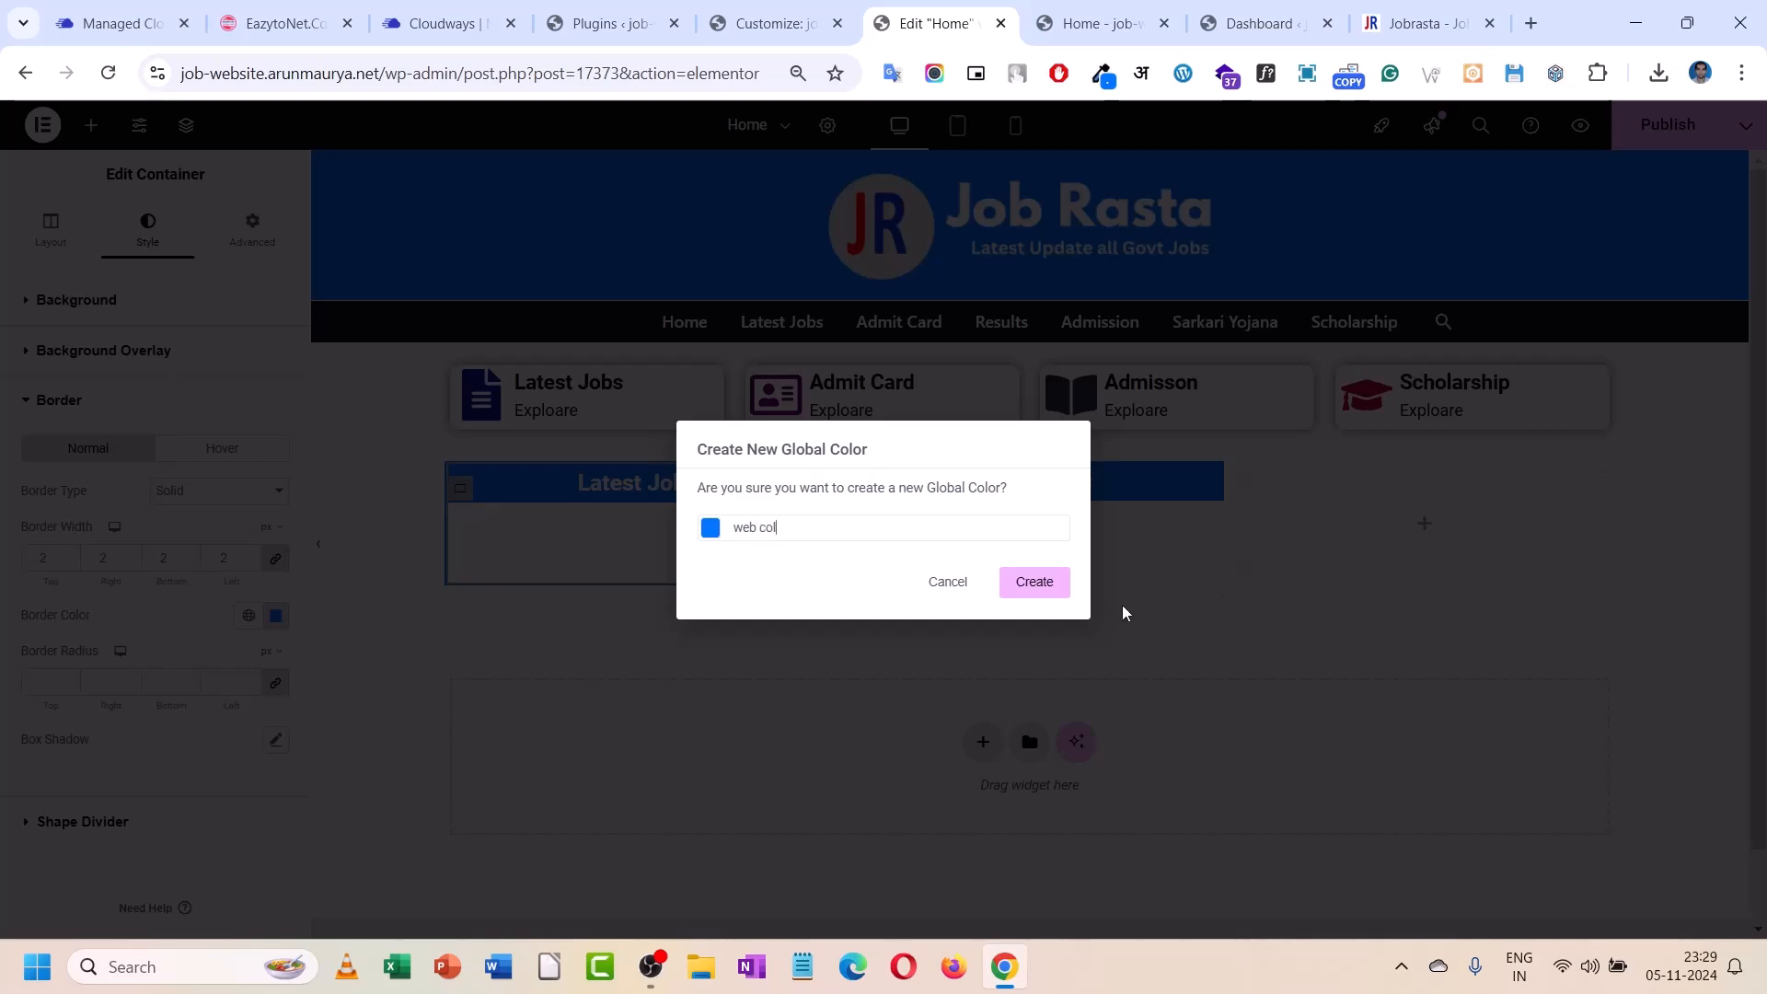
left_click(1034, 583)
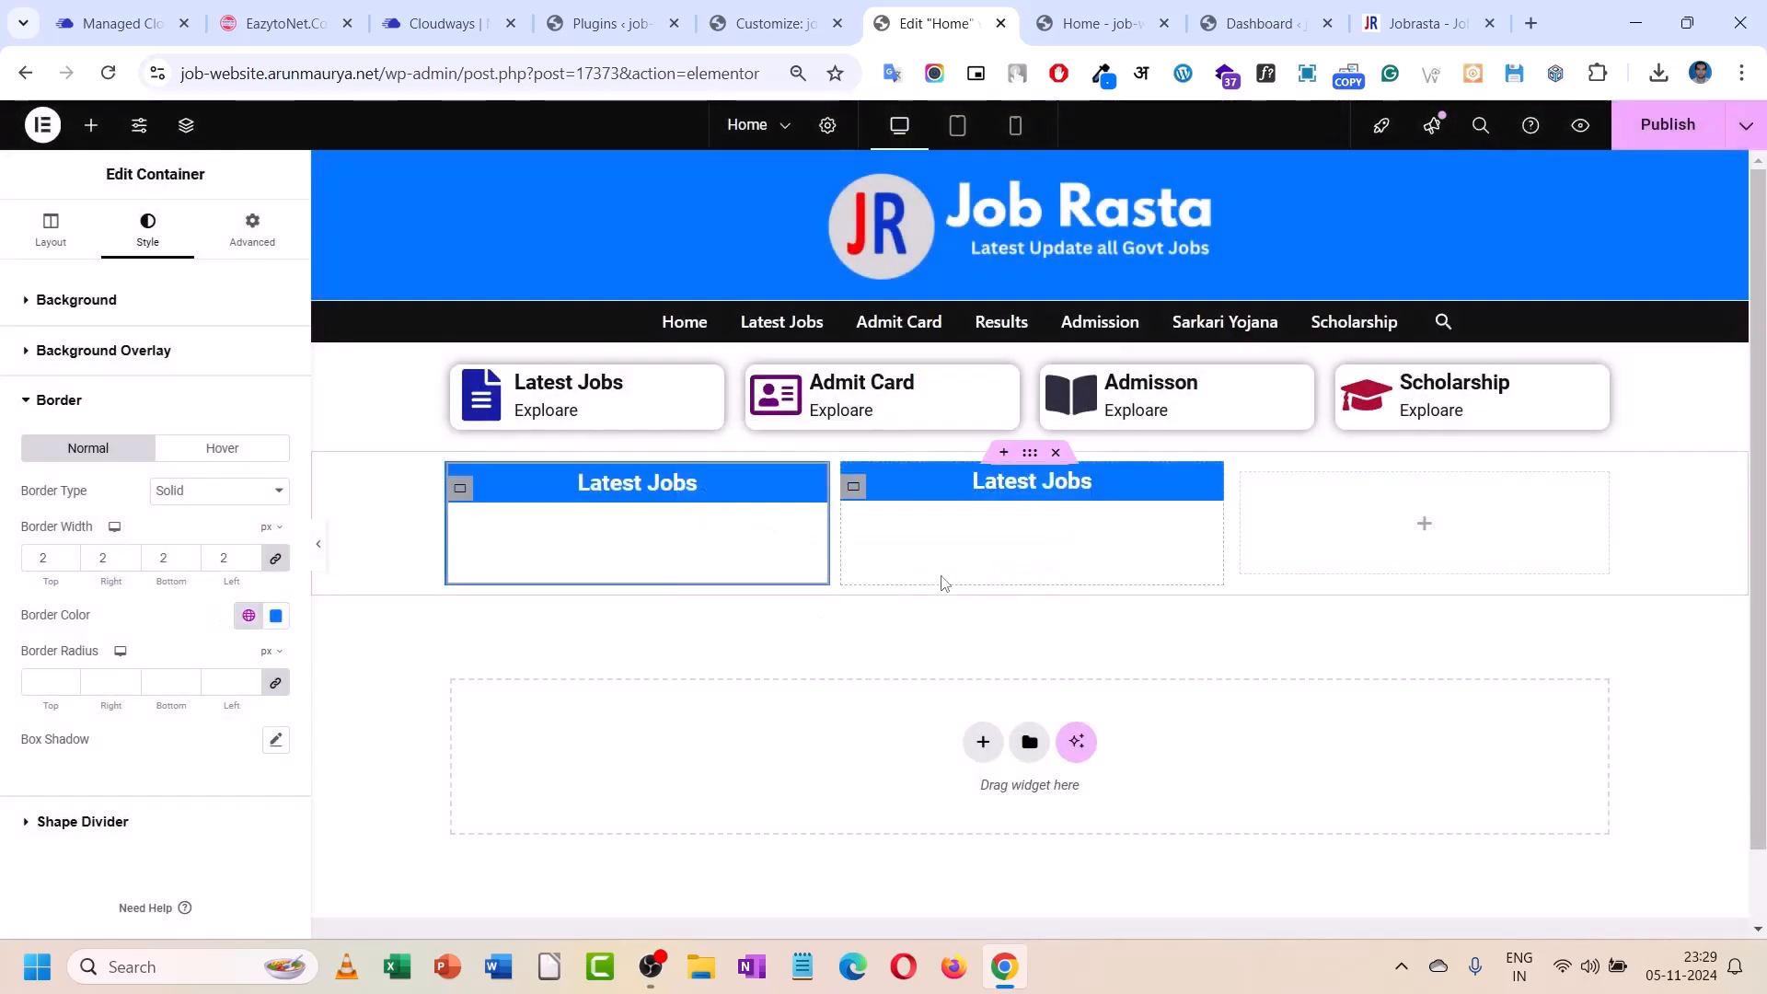
left_click(248, 615)
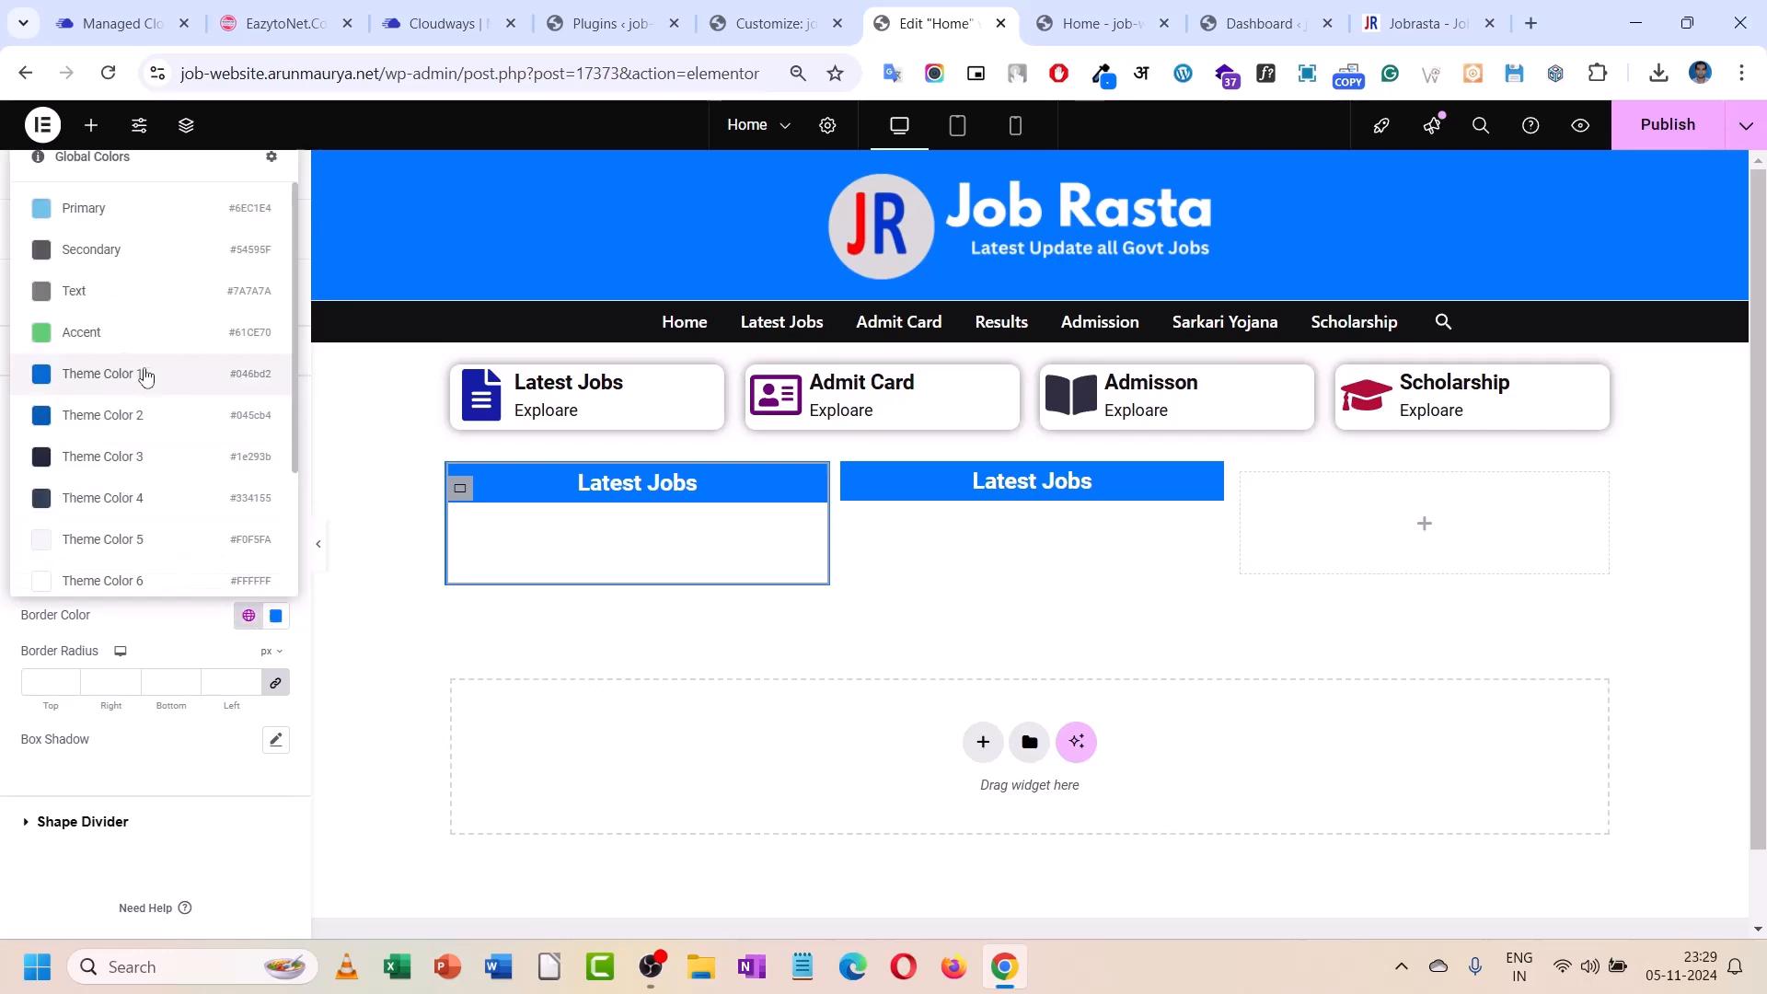
scroll(152, 414, "down", 2)
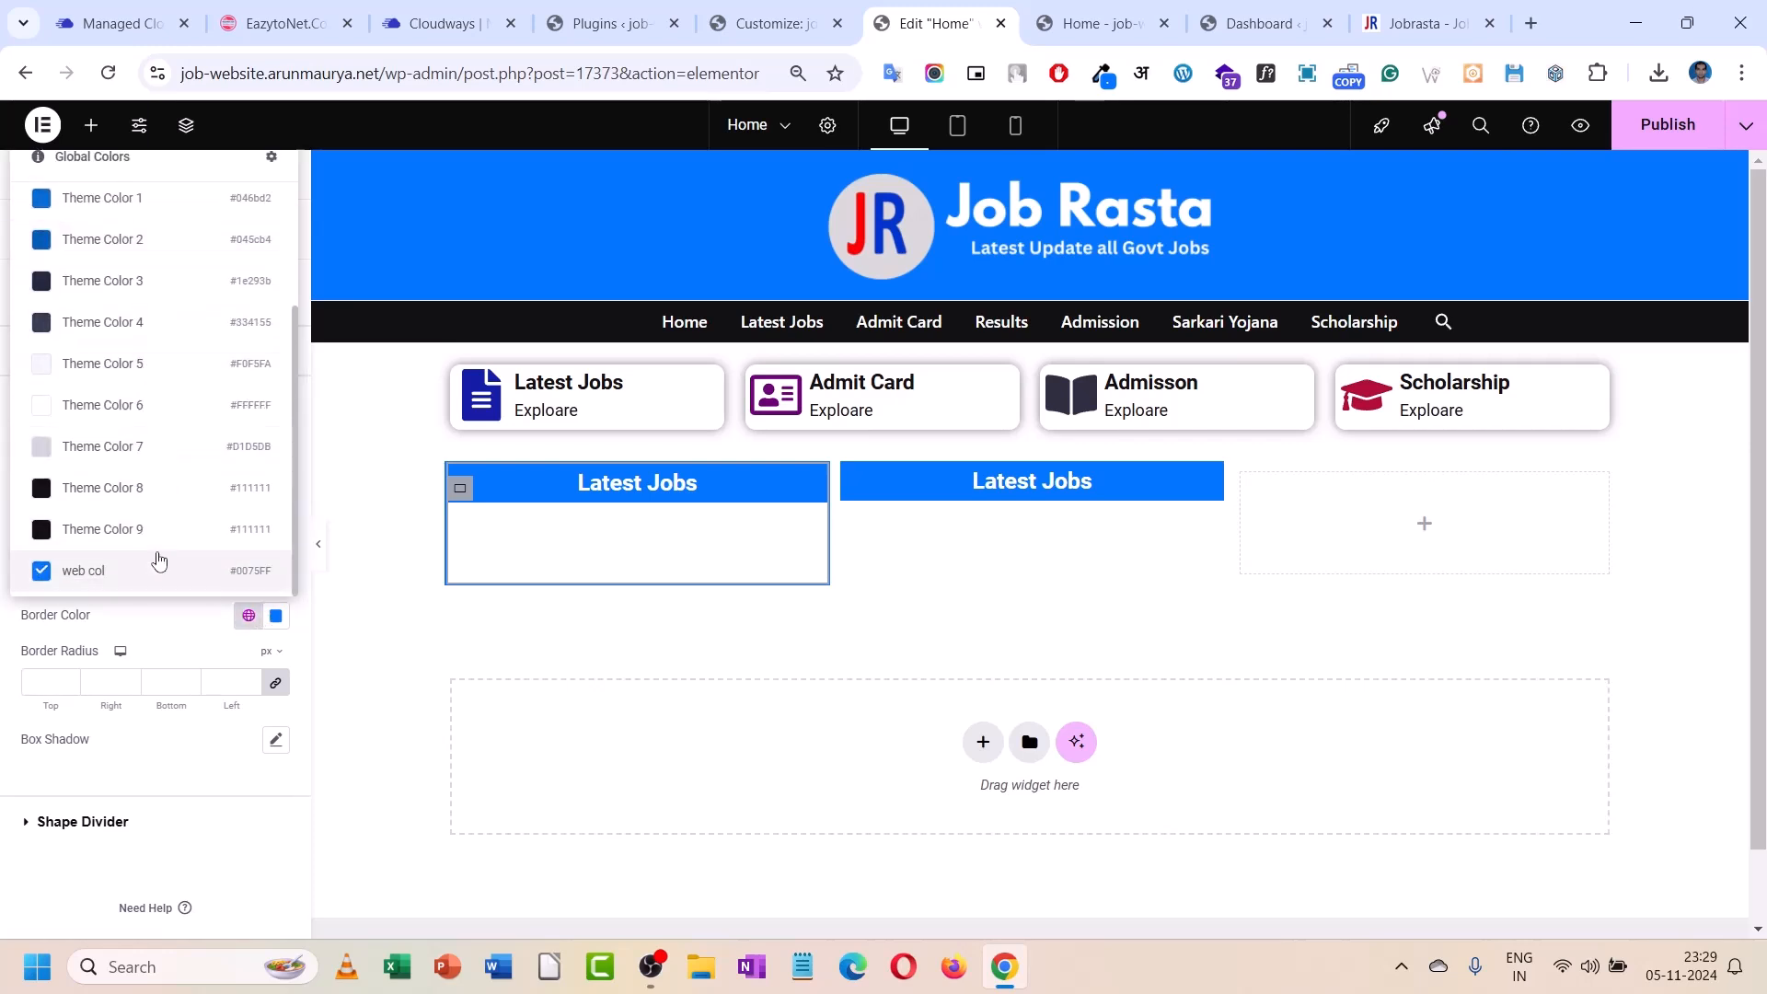
left_click(158, 636)
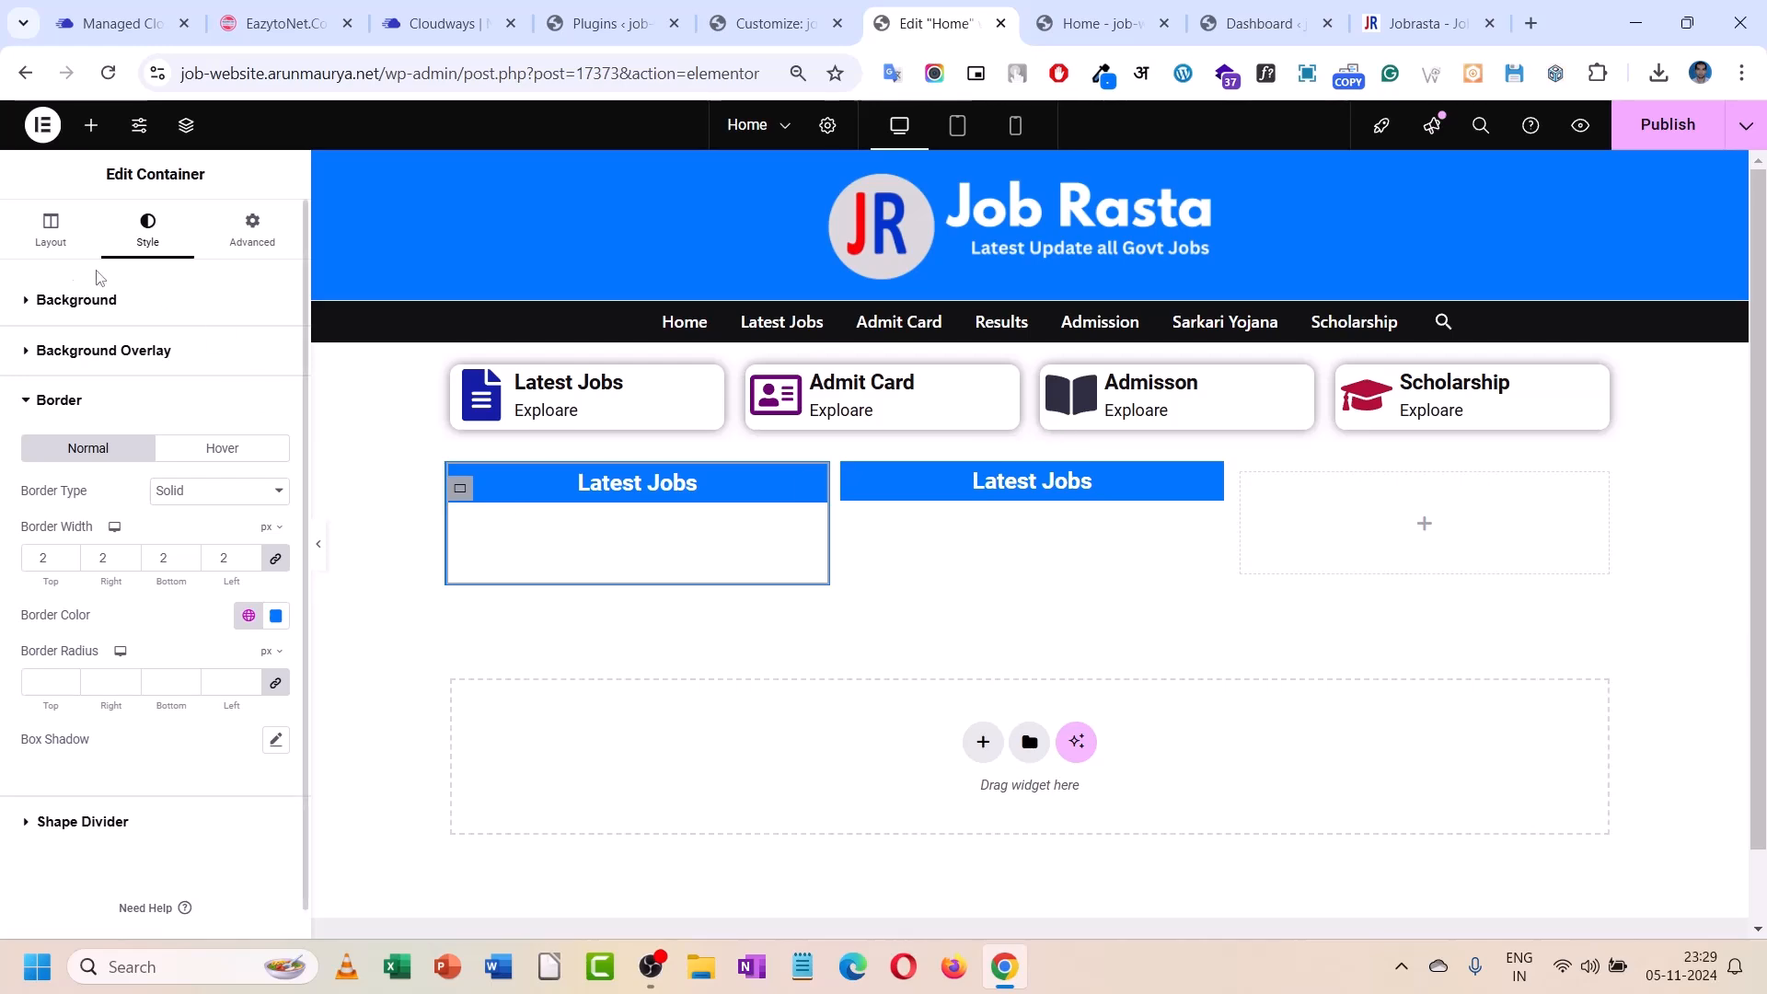
- Examine the three-column post listings on the EazytoNet.com reference site and return to the home page editor
left_click(241, 20)
scroll(428, 329, "down", 3)
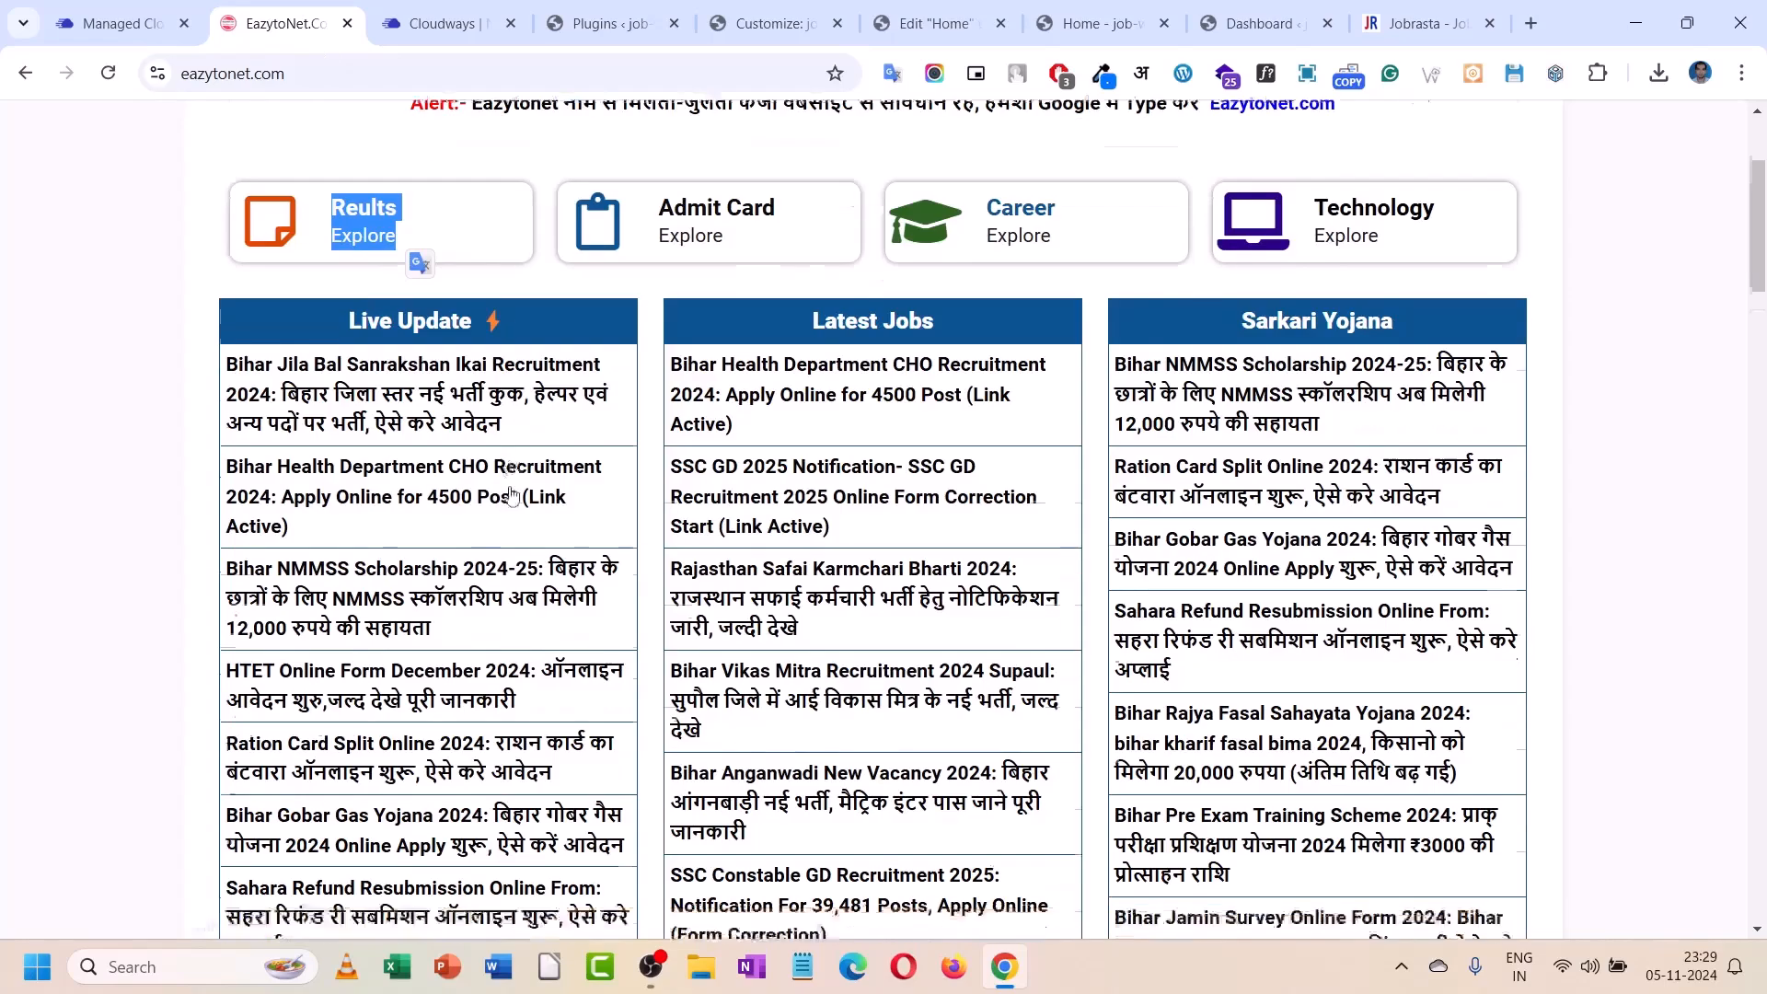
scroll(428, 328, "down", 6)
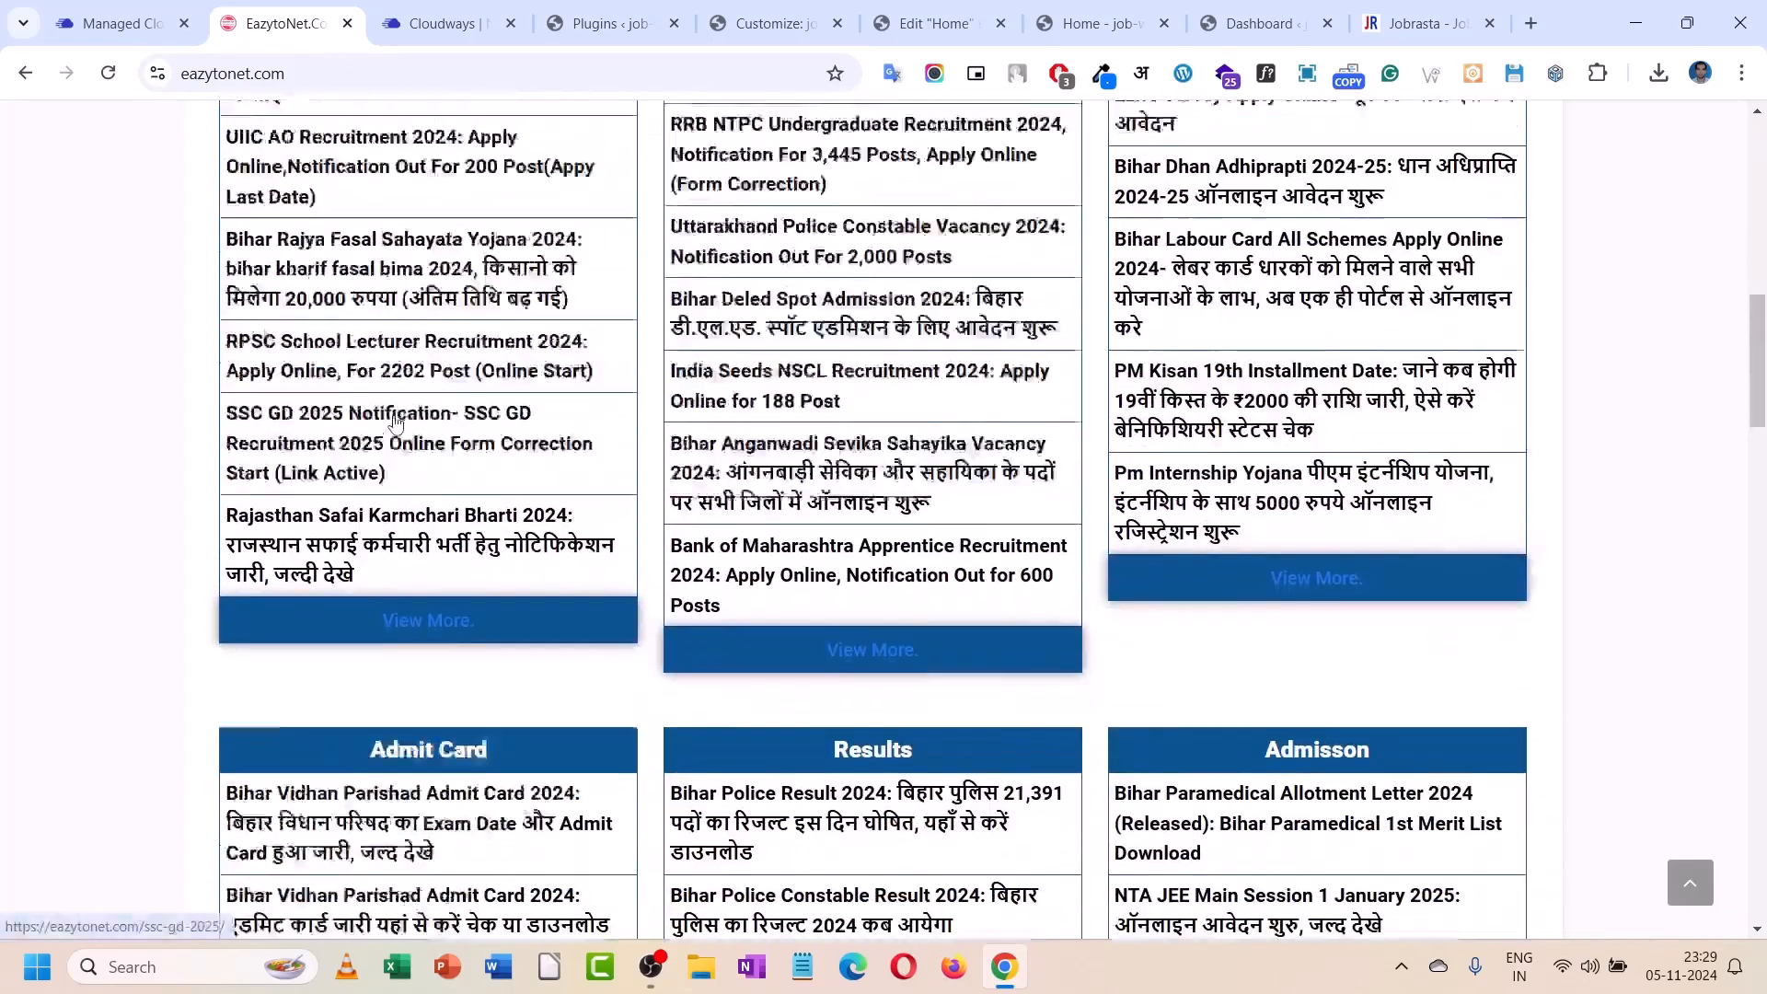
scroll(405, 299, "up", 5)
left_click(431, 21)
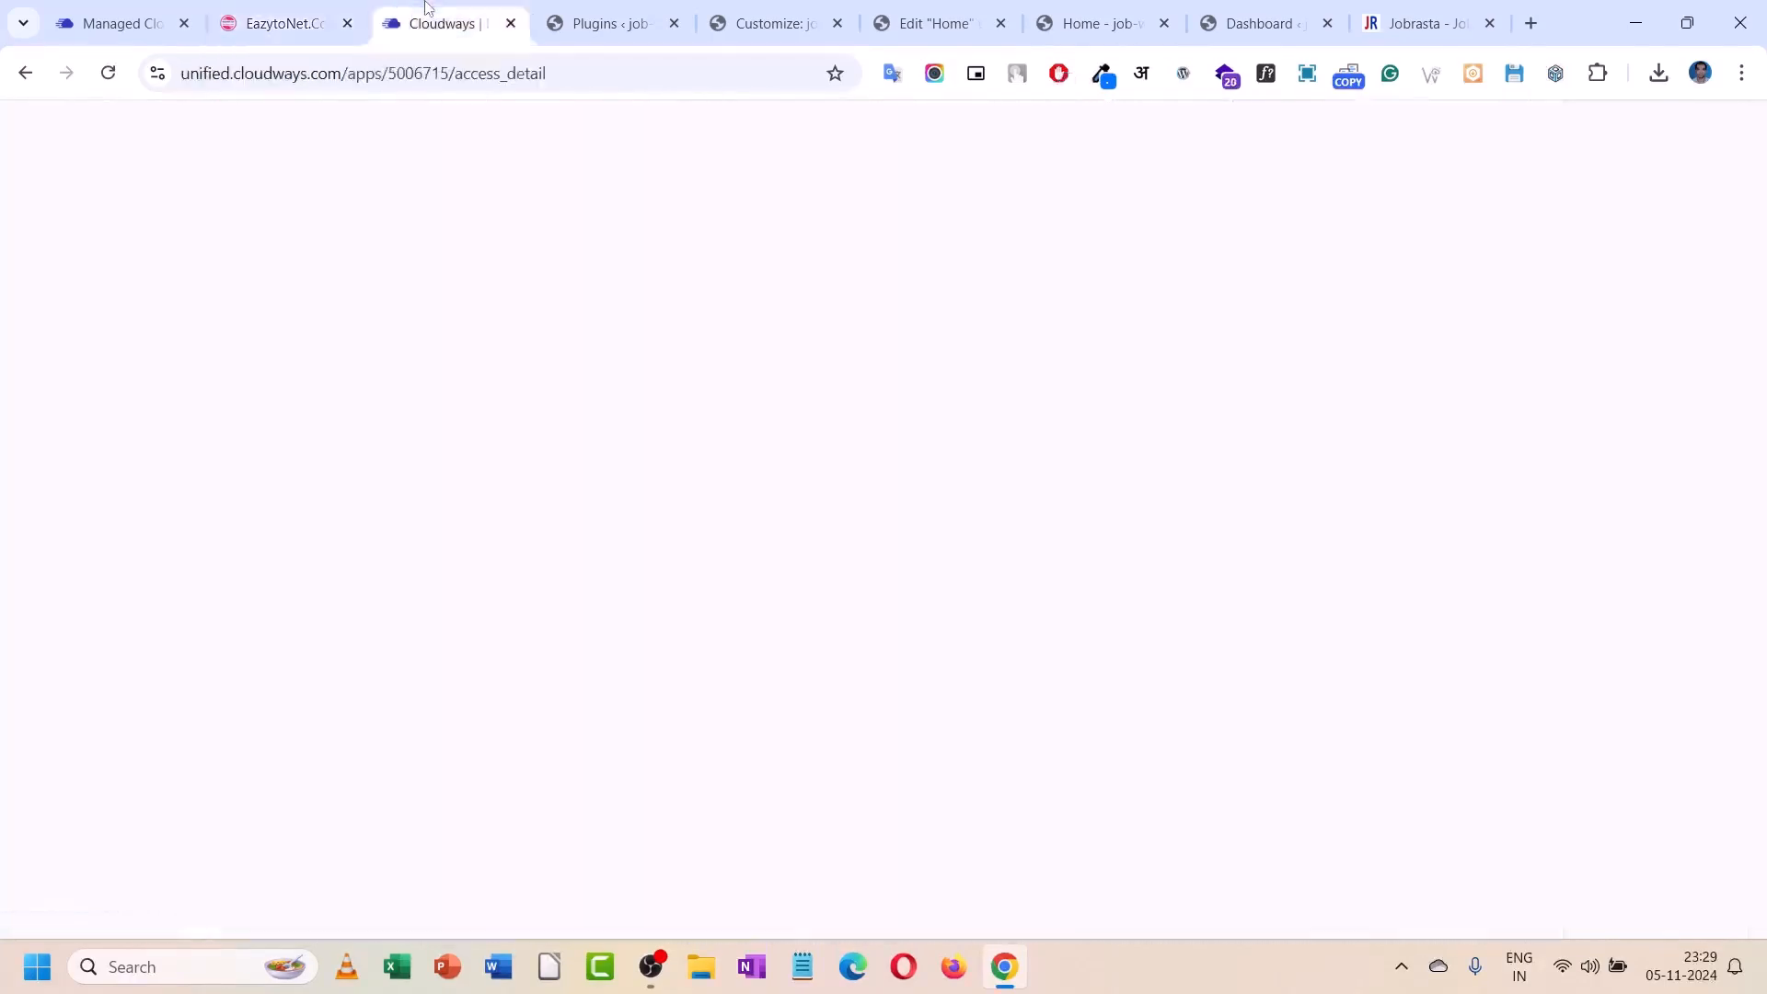
left_click(588, 21)
left_click(769, 23)
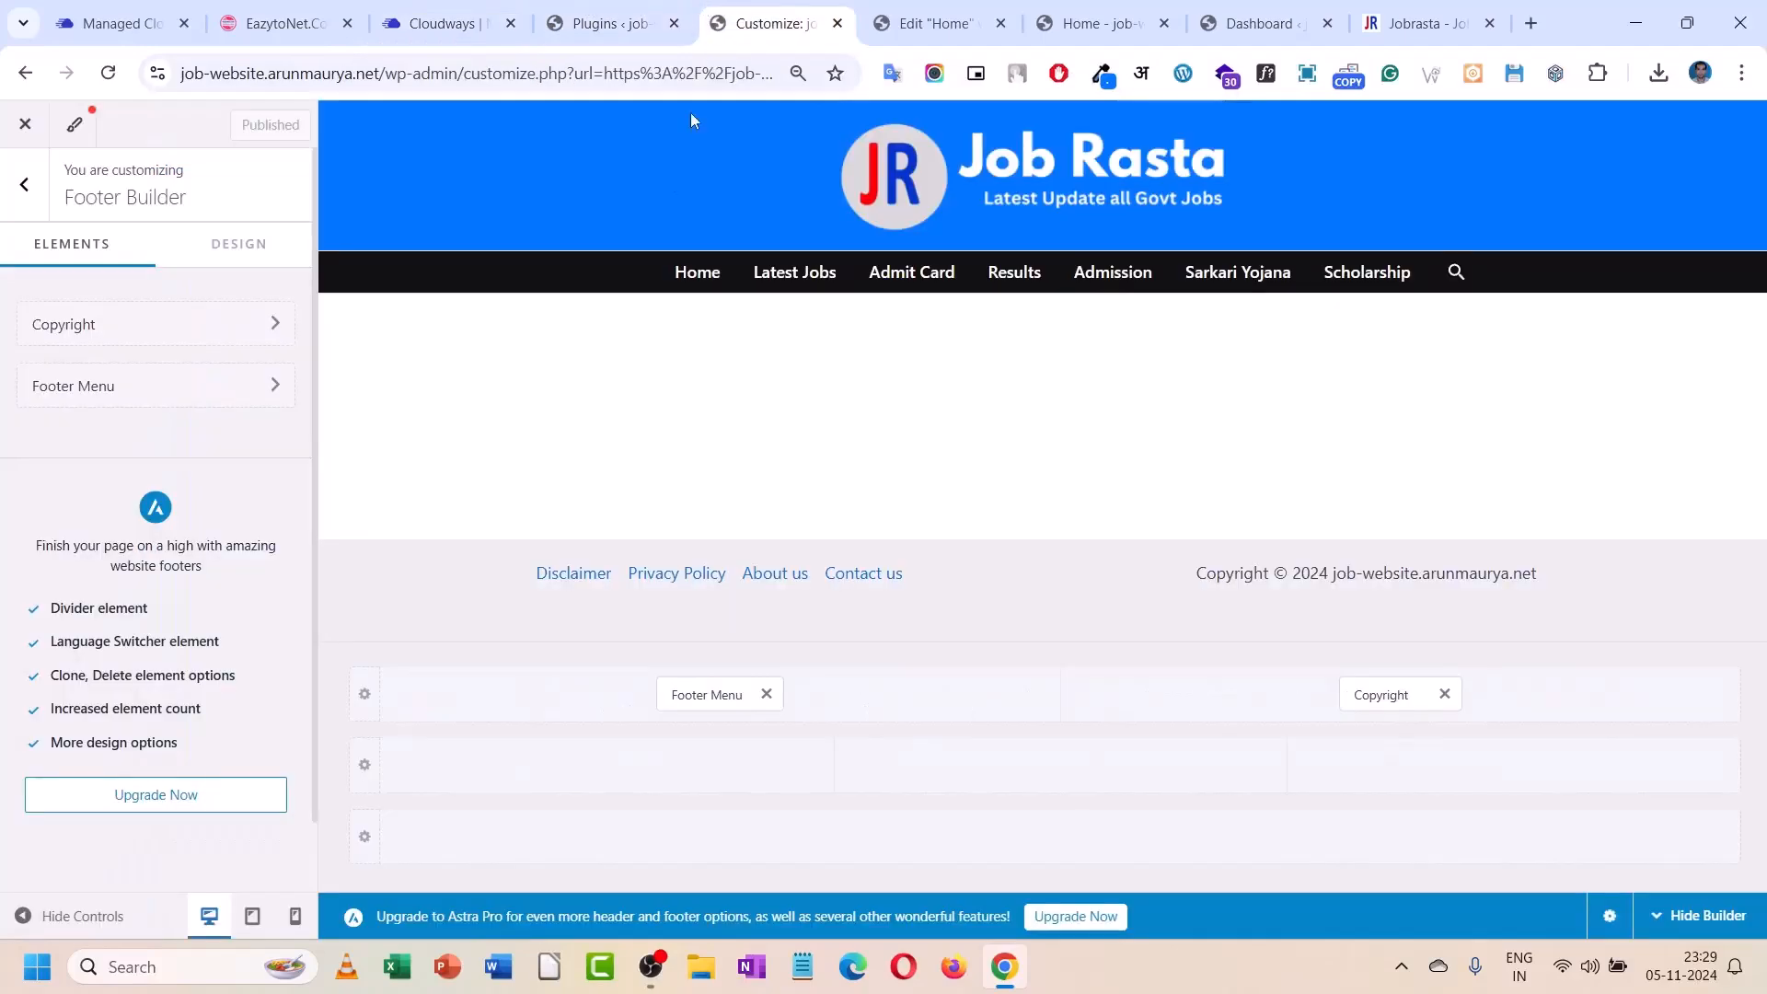
left_click(929, 23)
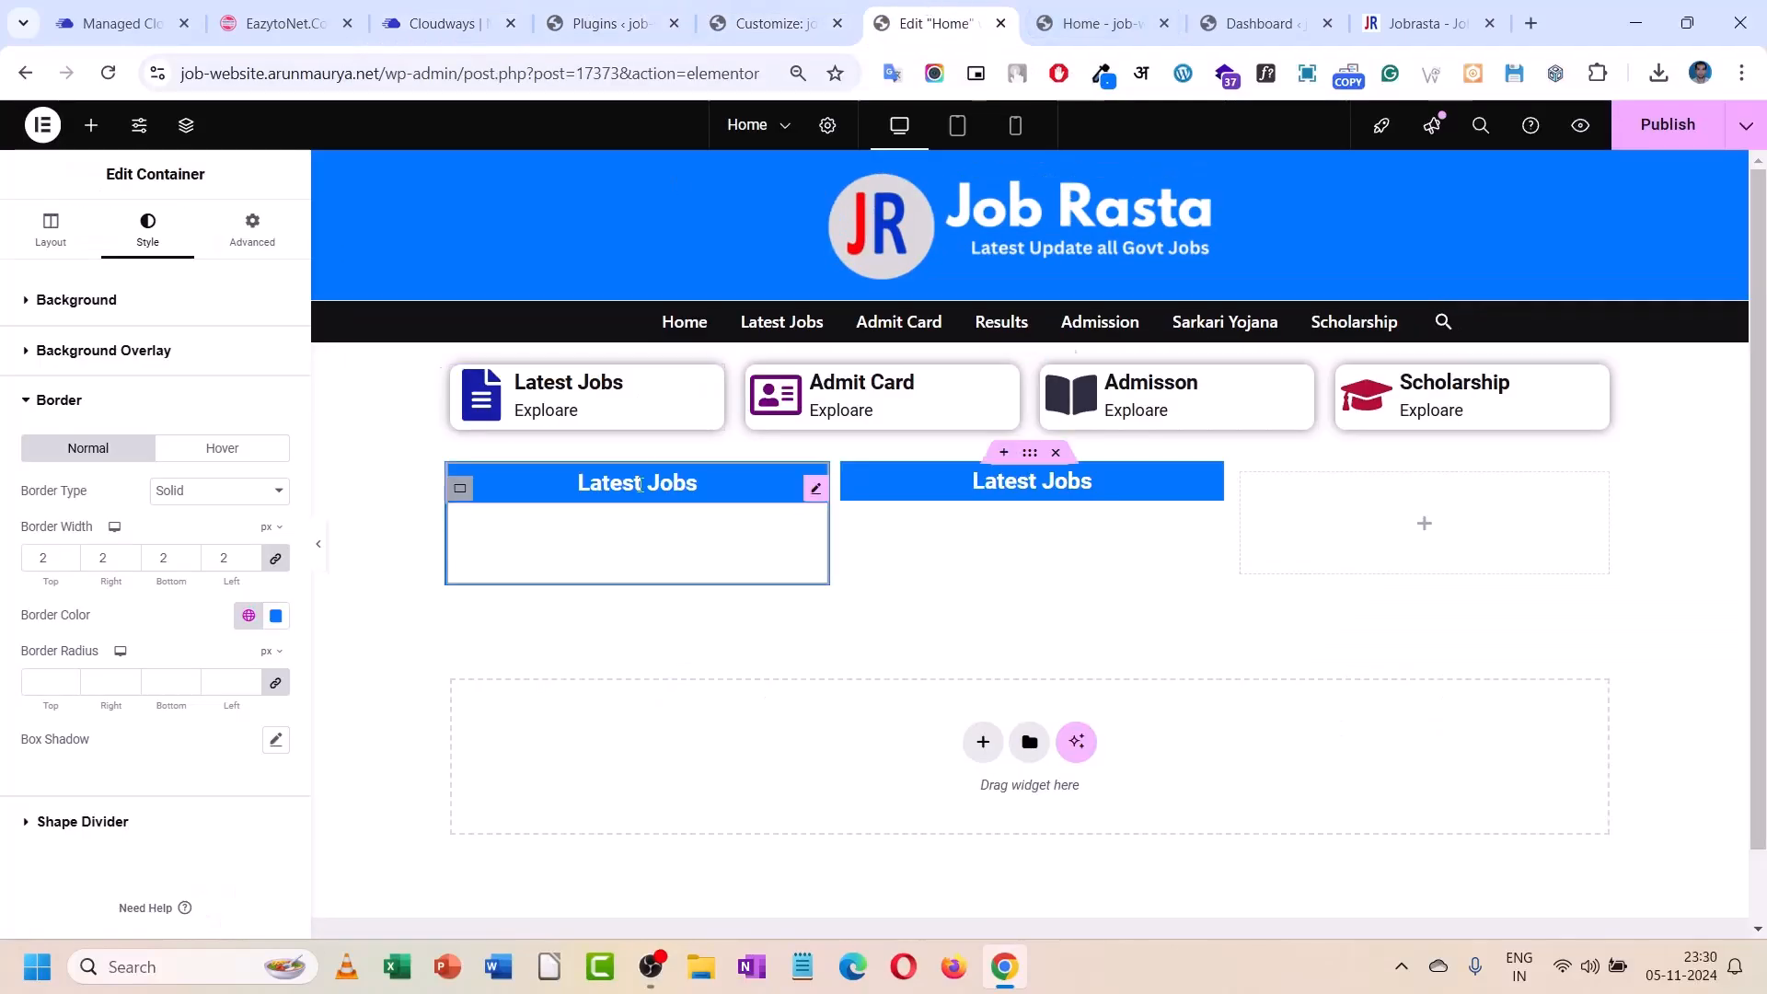
- Find the Posts widget by searching for "post" and place it under the first column's Latest Jobs heading
left_click(100, 122)
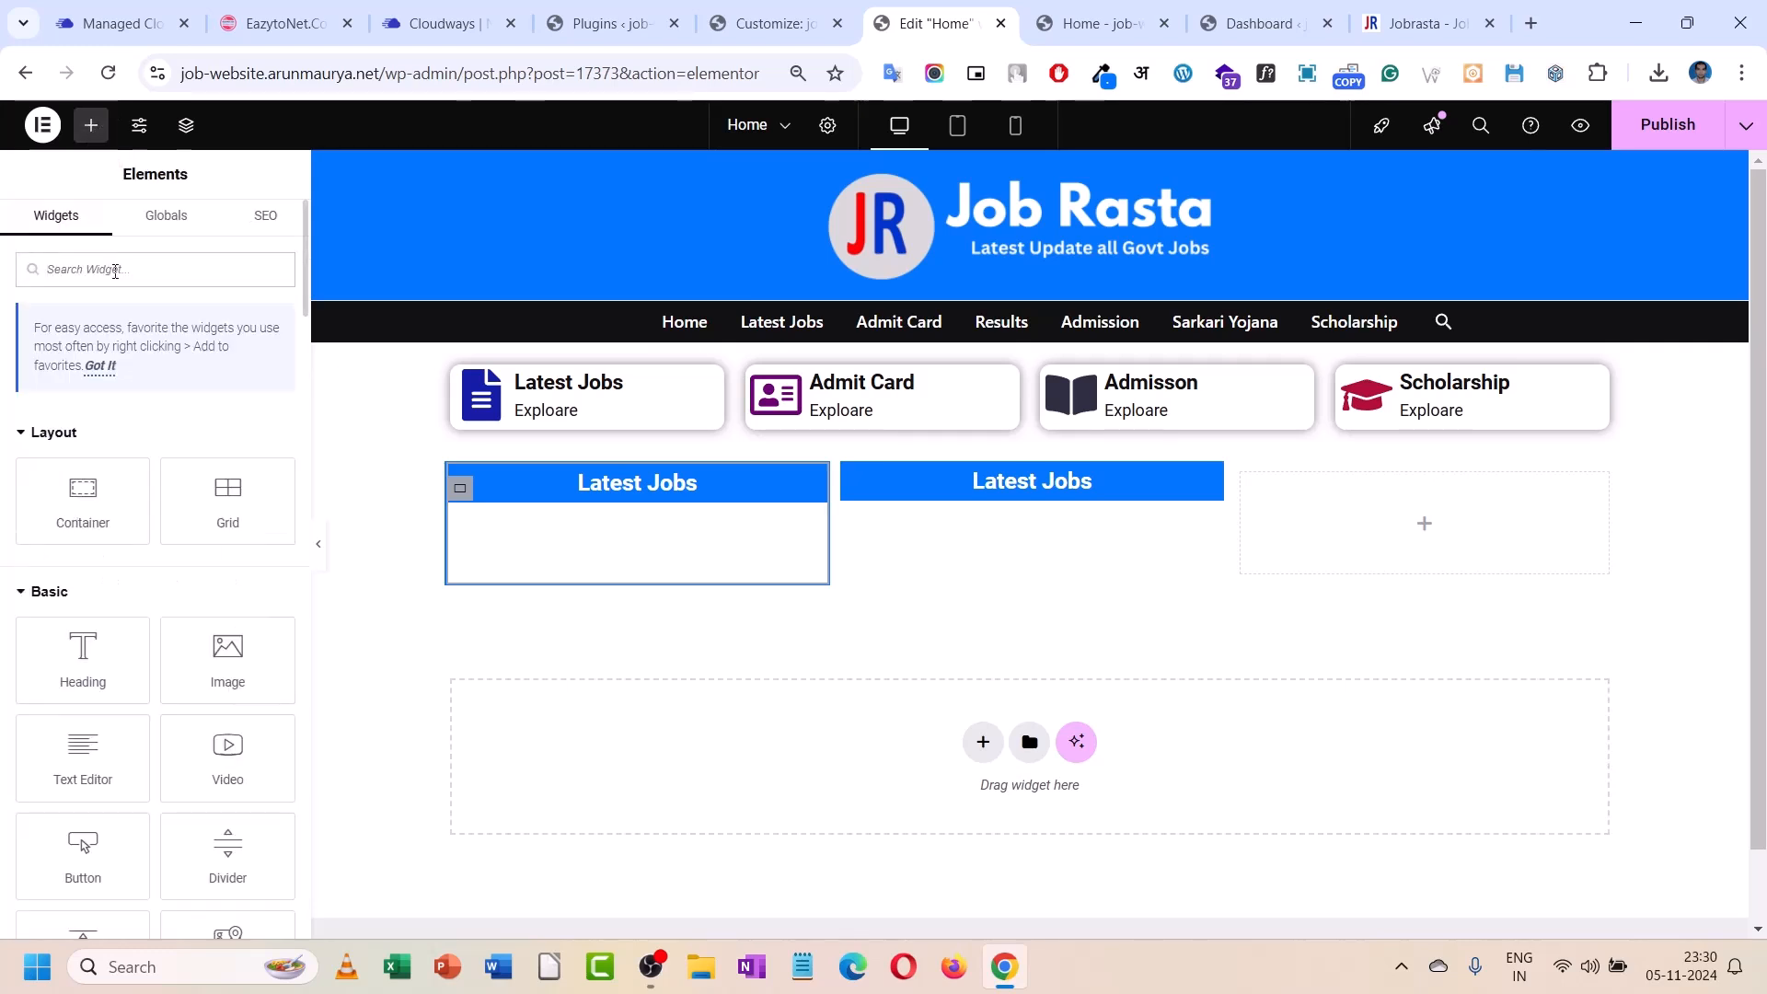
type("post")
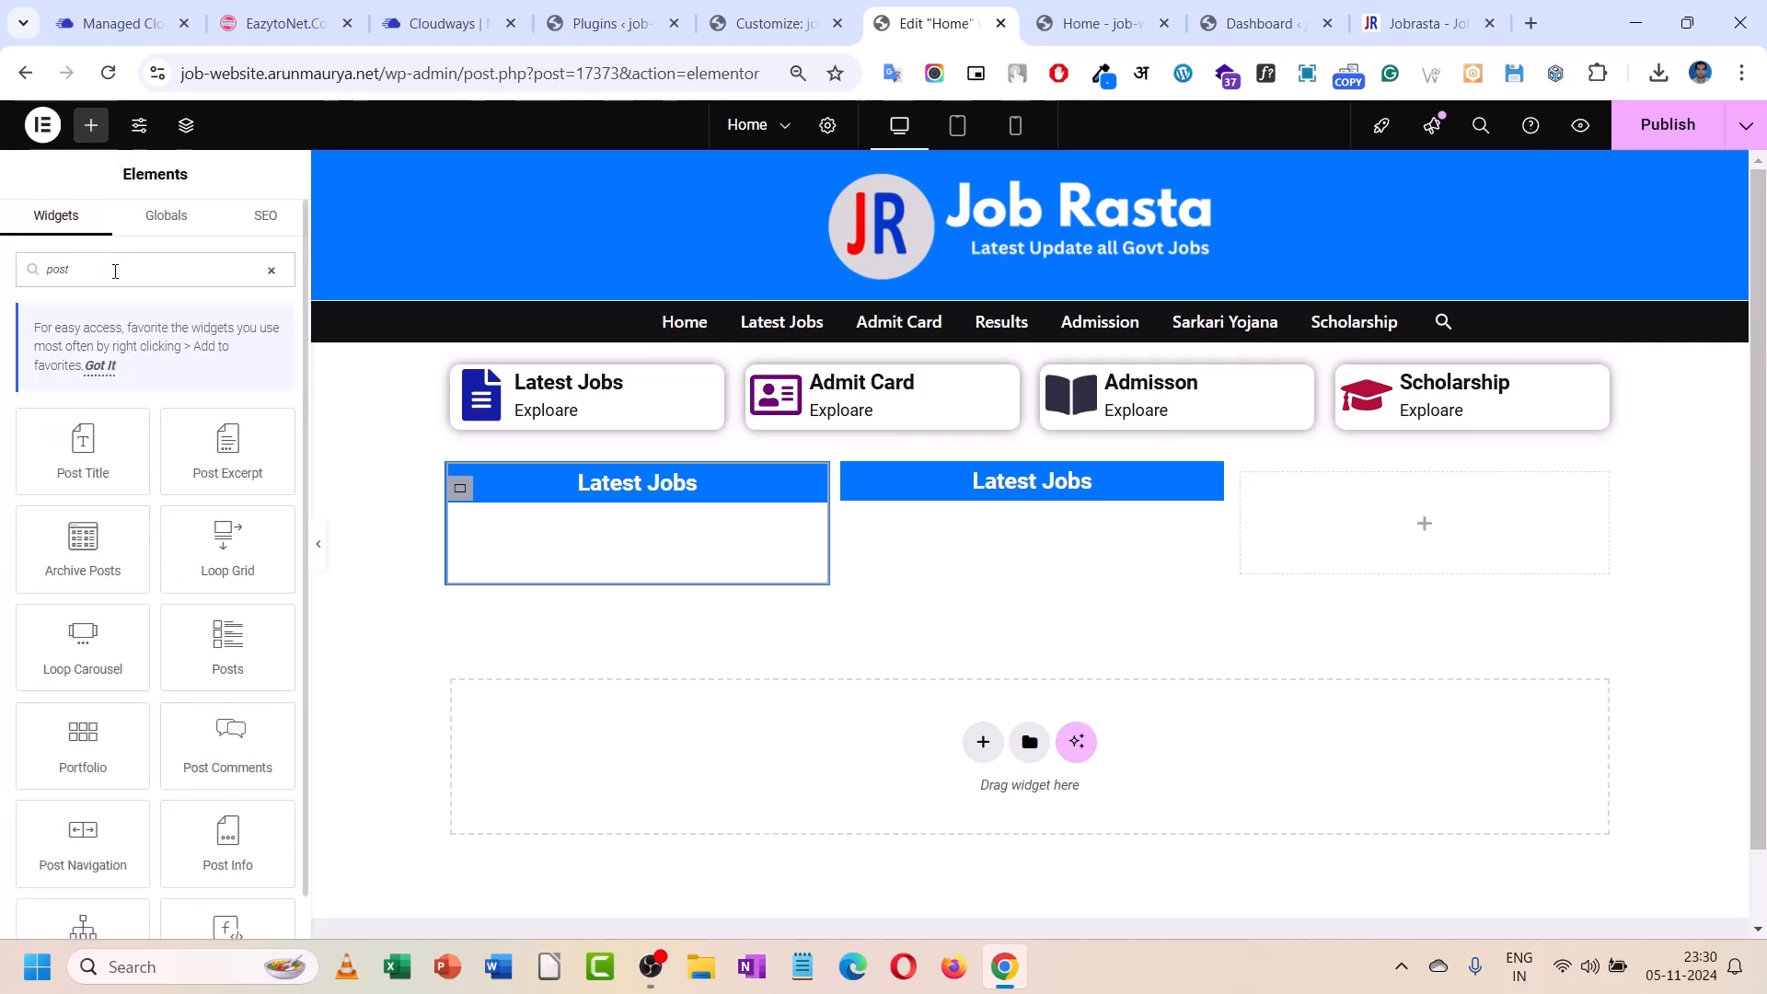
left_click_drag(230, 655, 629, 507)
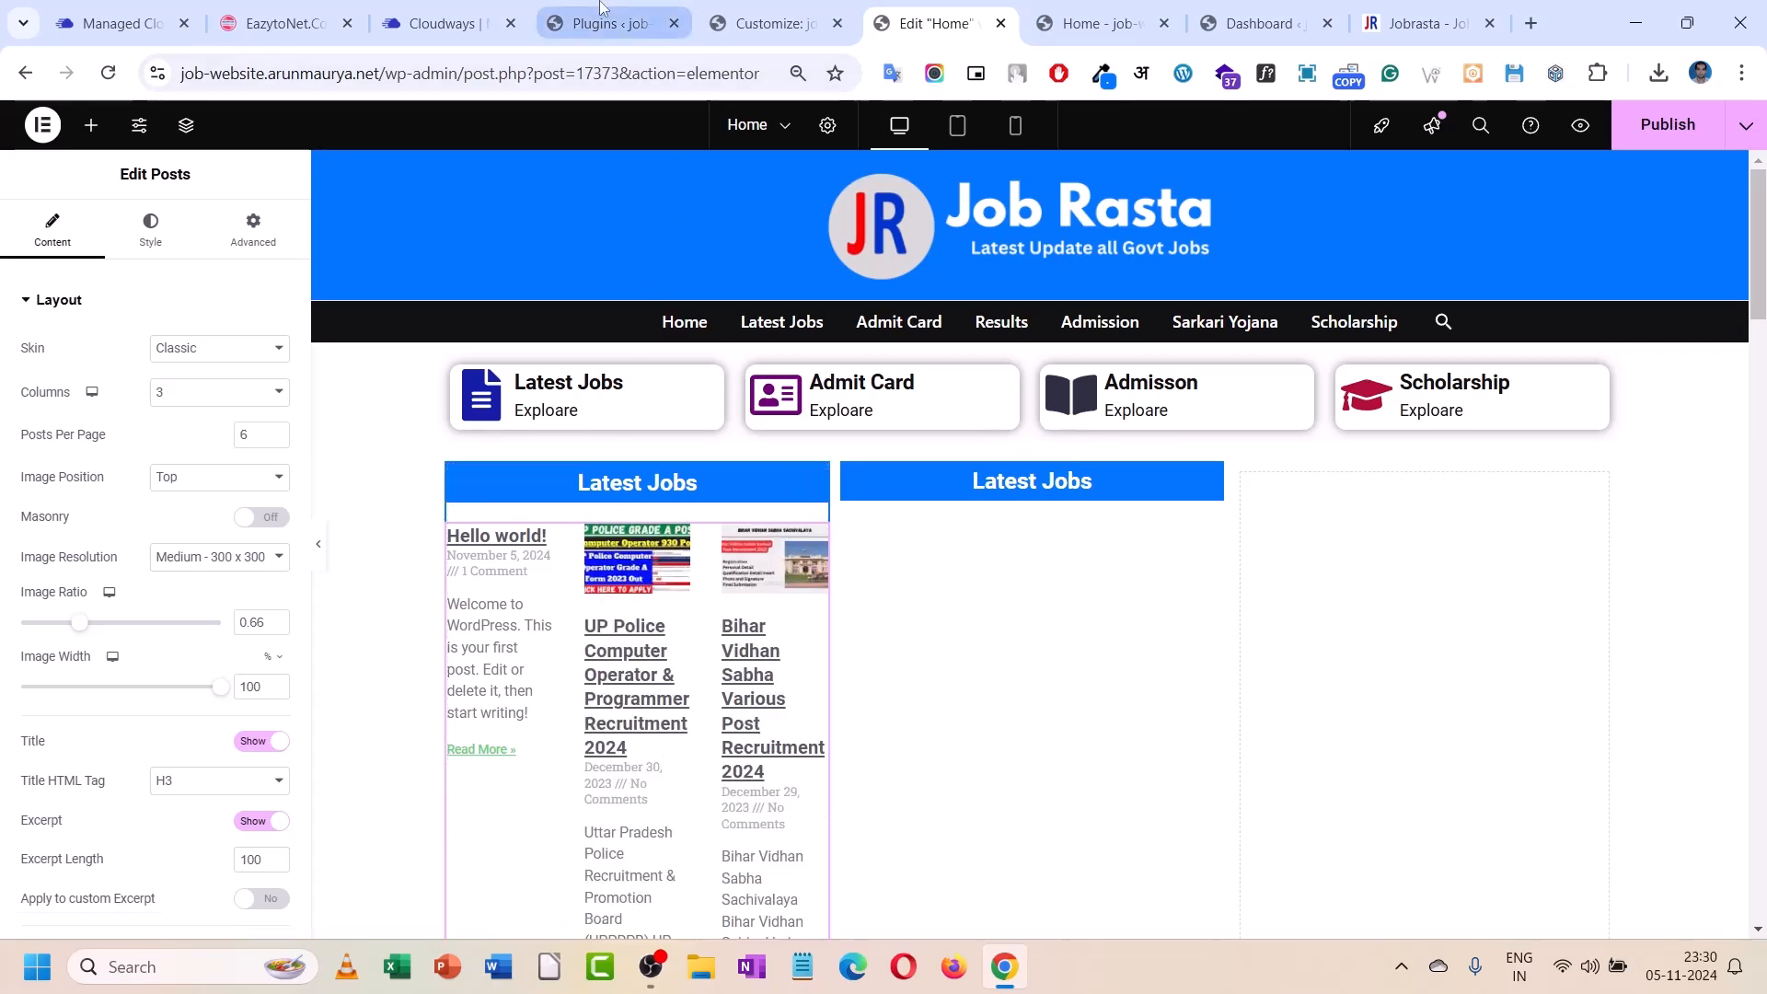
- Move the "Hello world!" post to the trash from the site's list of all posts
left_click(615, 23)
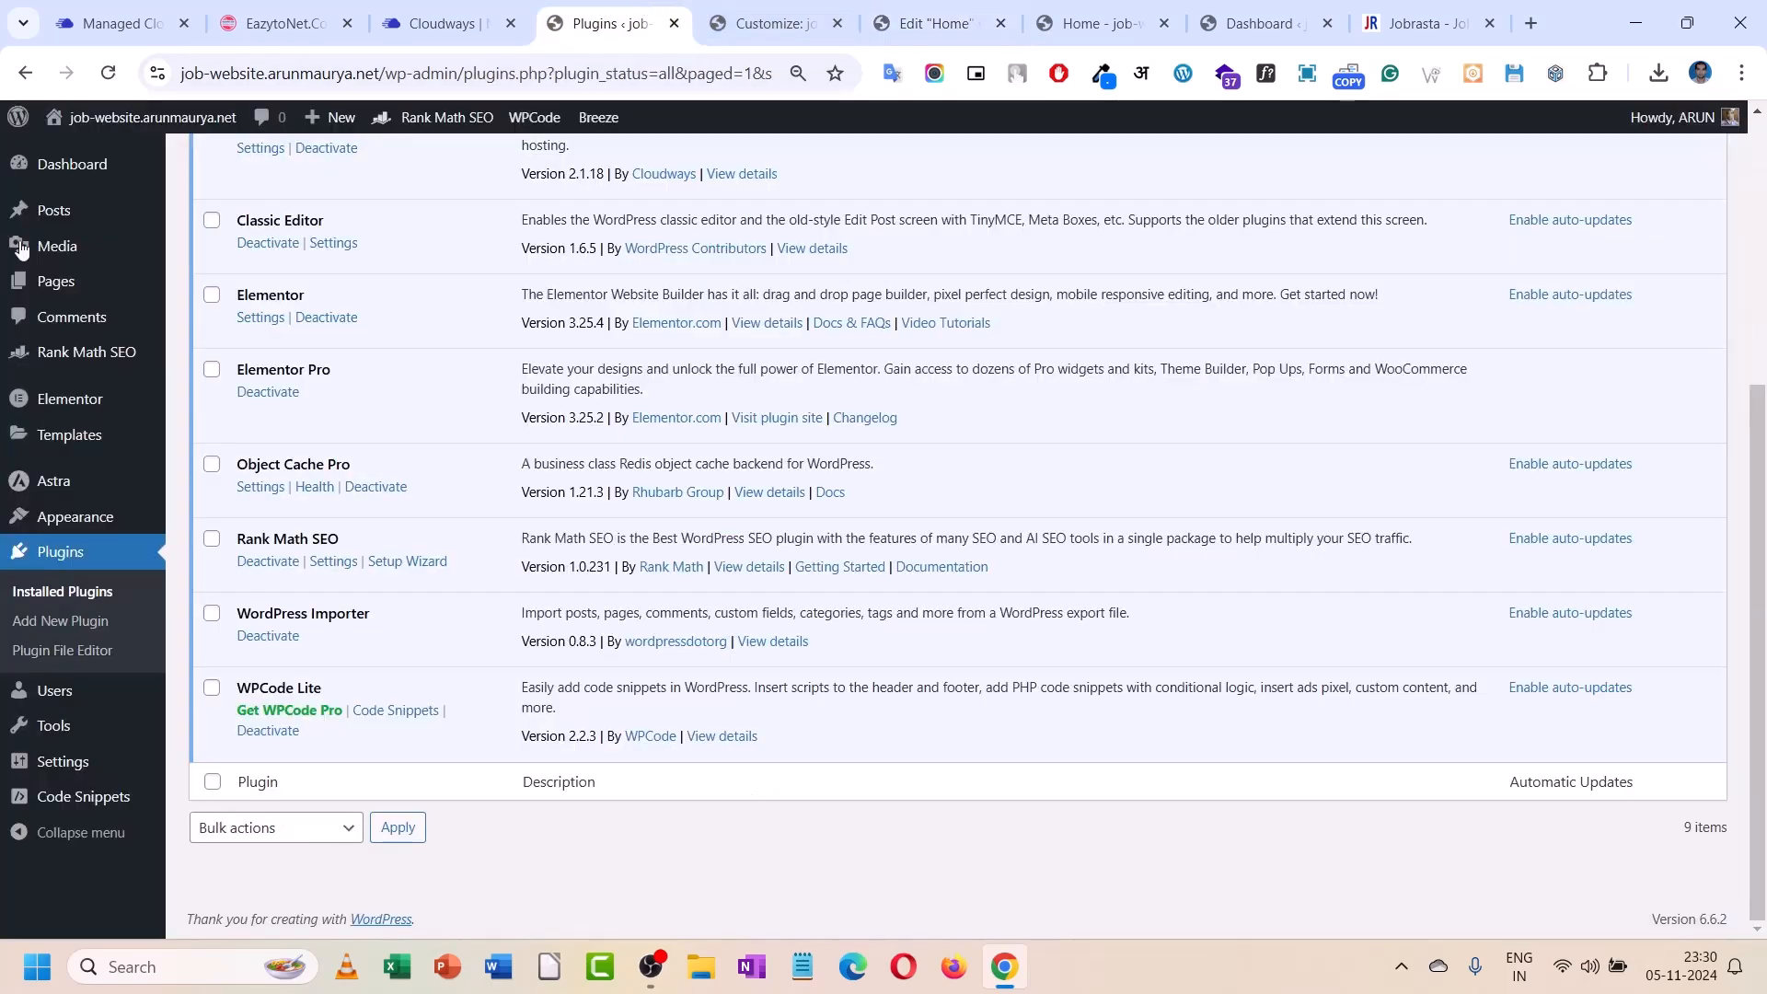
mouse_move(141, 221)
left_click(206, 221)
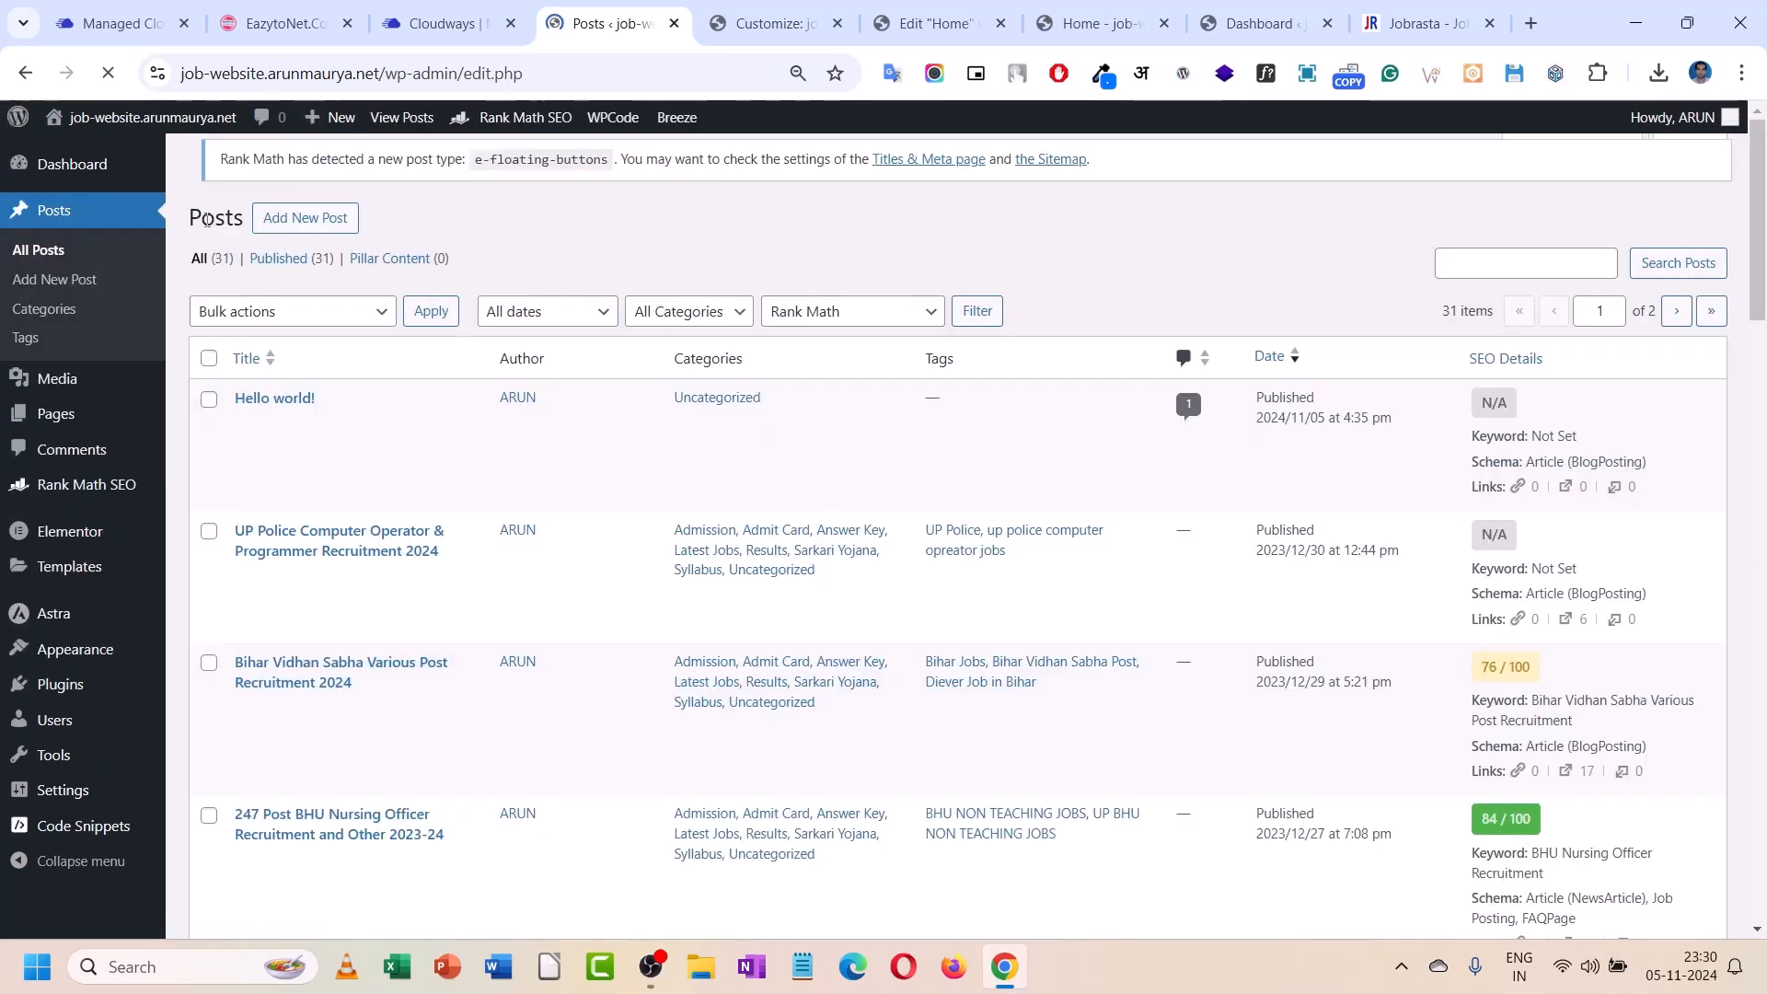
mouse_move(244, 429)
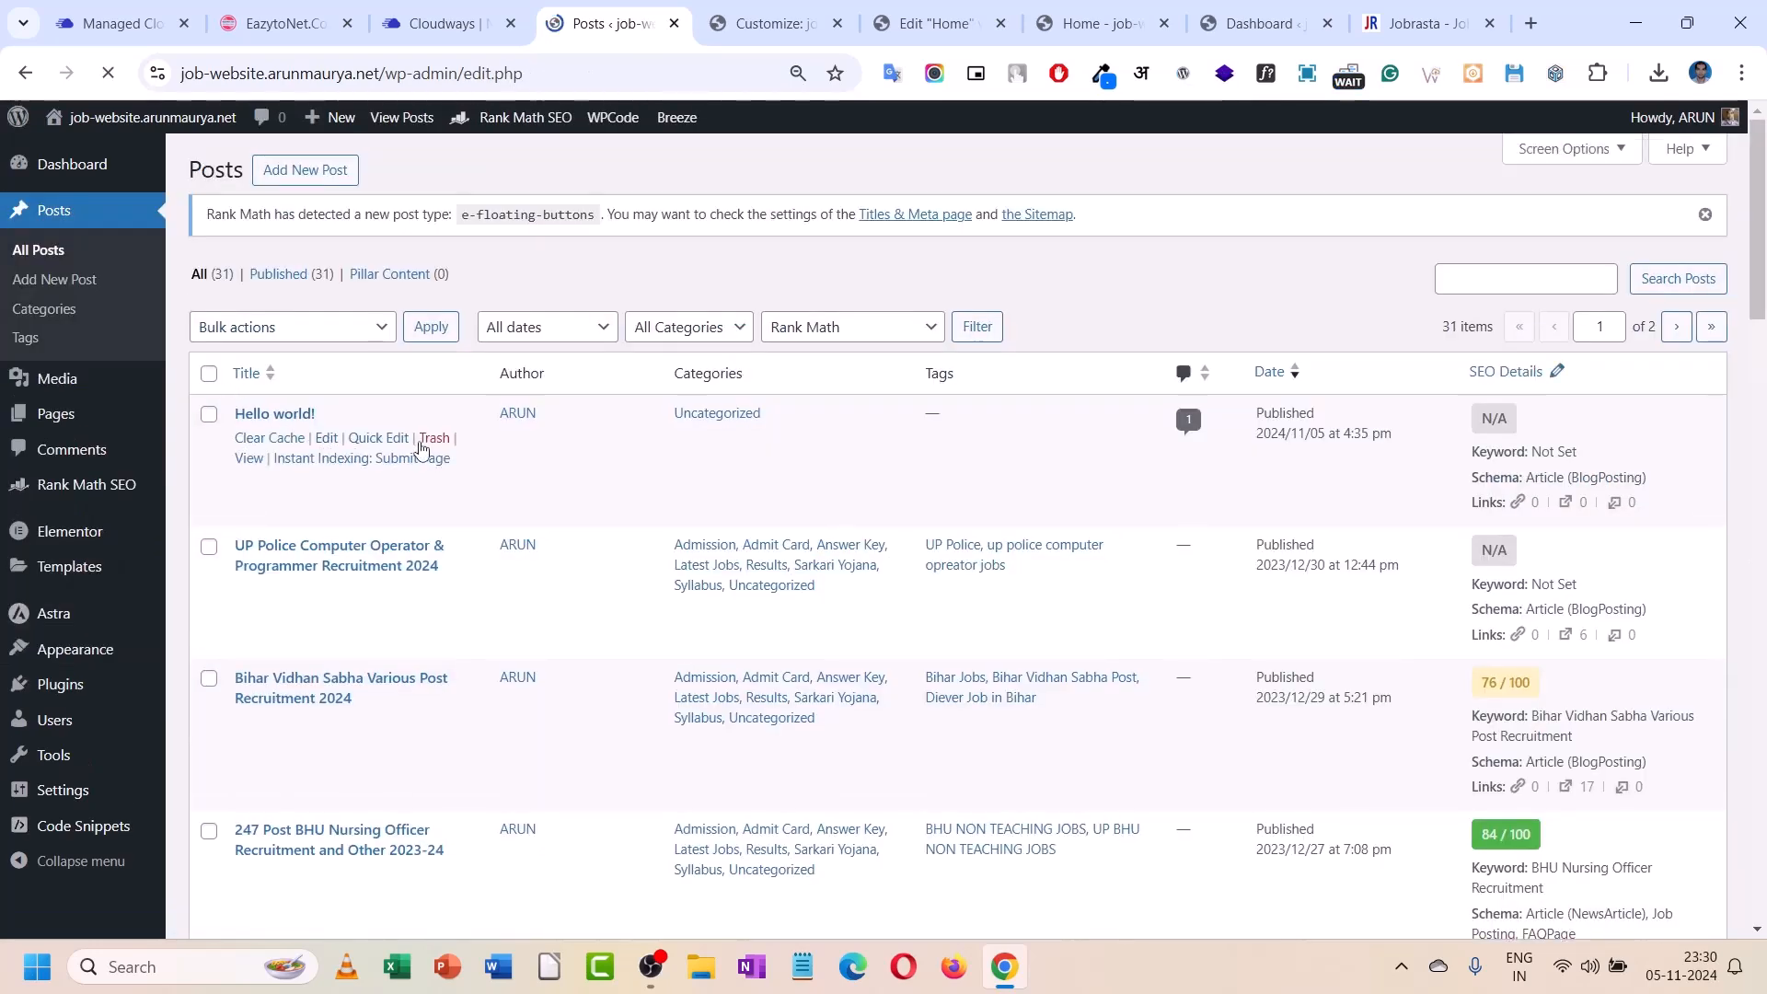
left_click(434, 438)
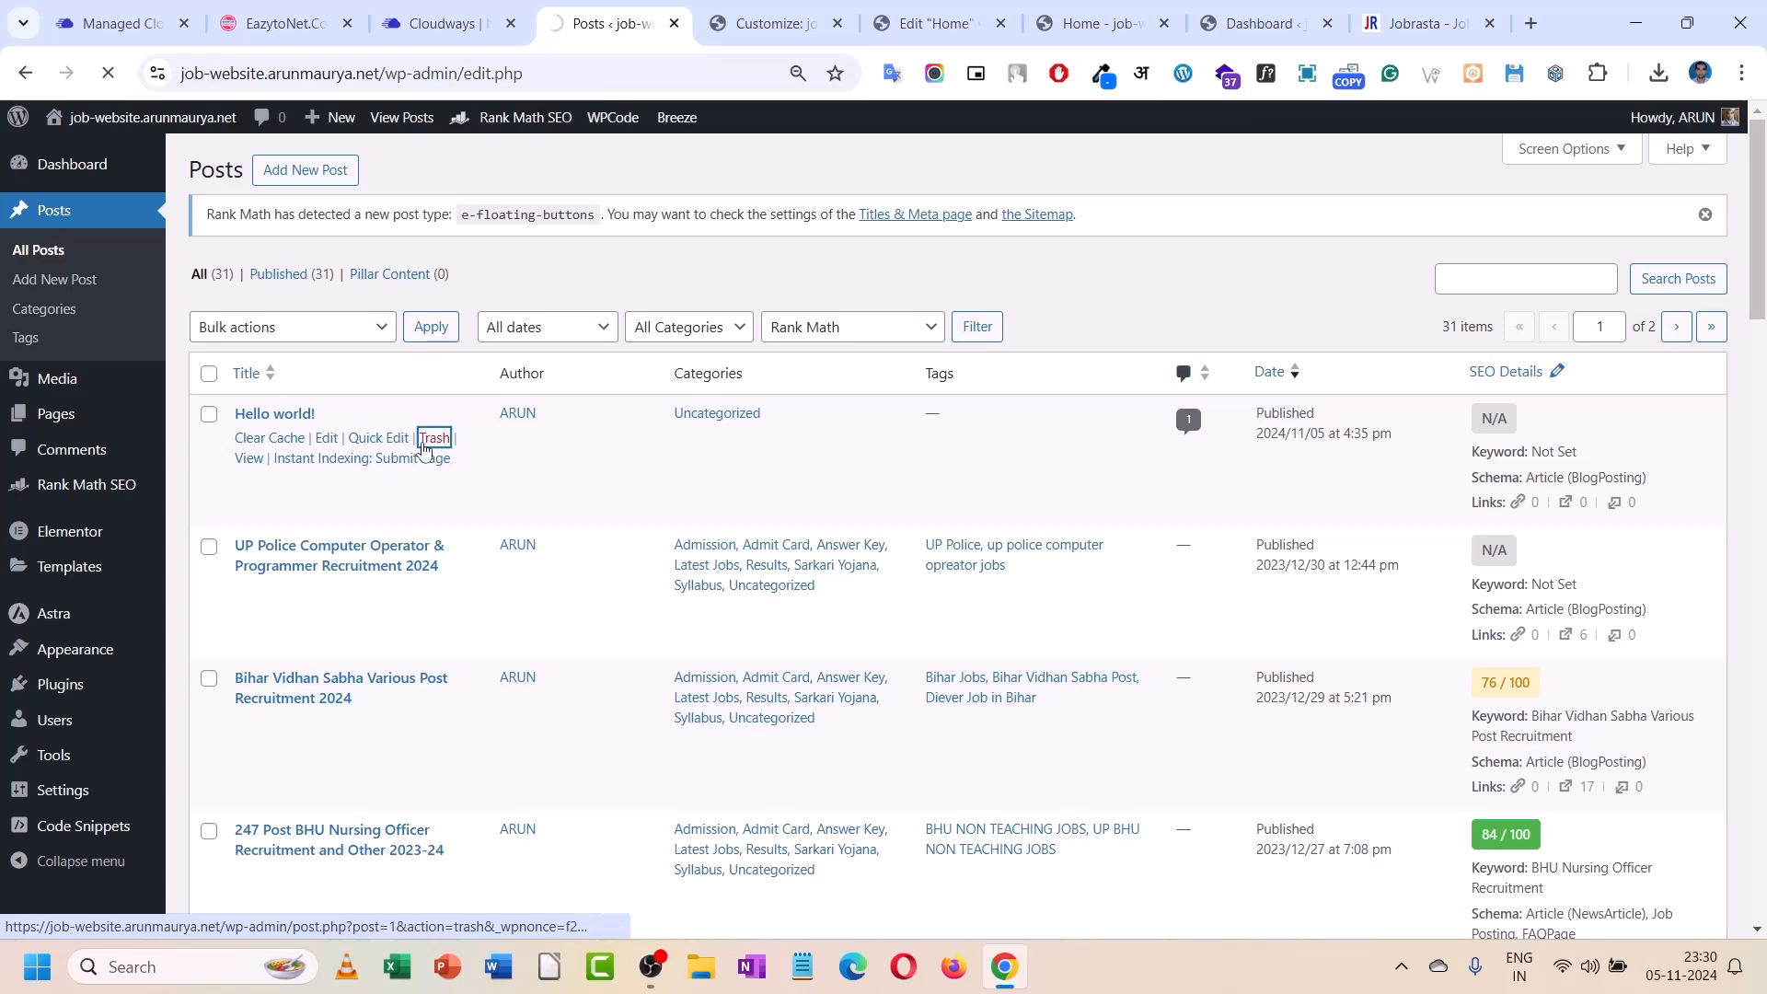
- Back in the home page editor, delete the Posts widget and place a new one under the first Latest Jobs heading
left_click(943, 4)
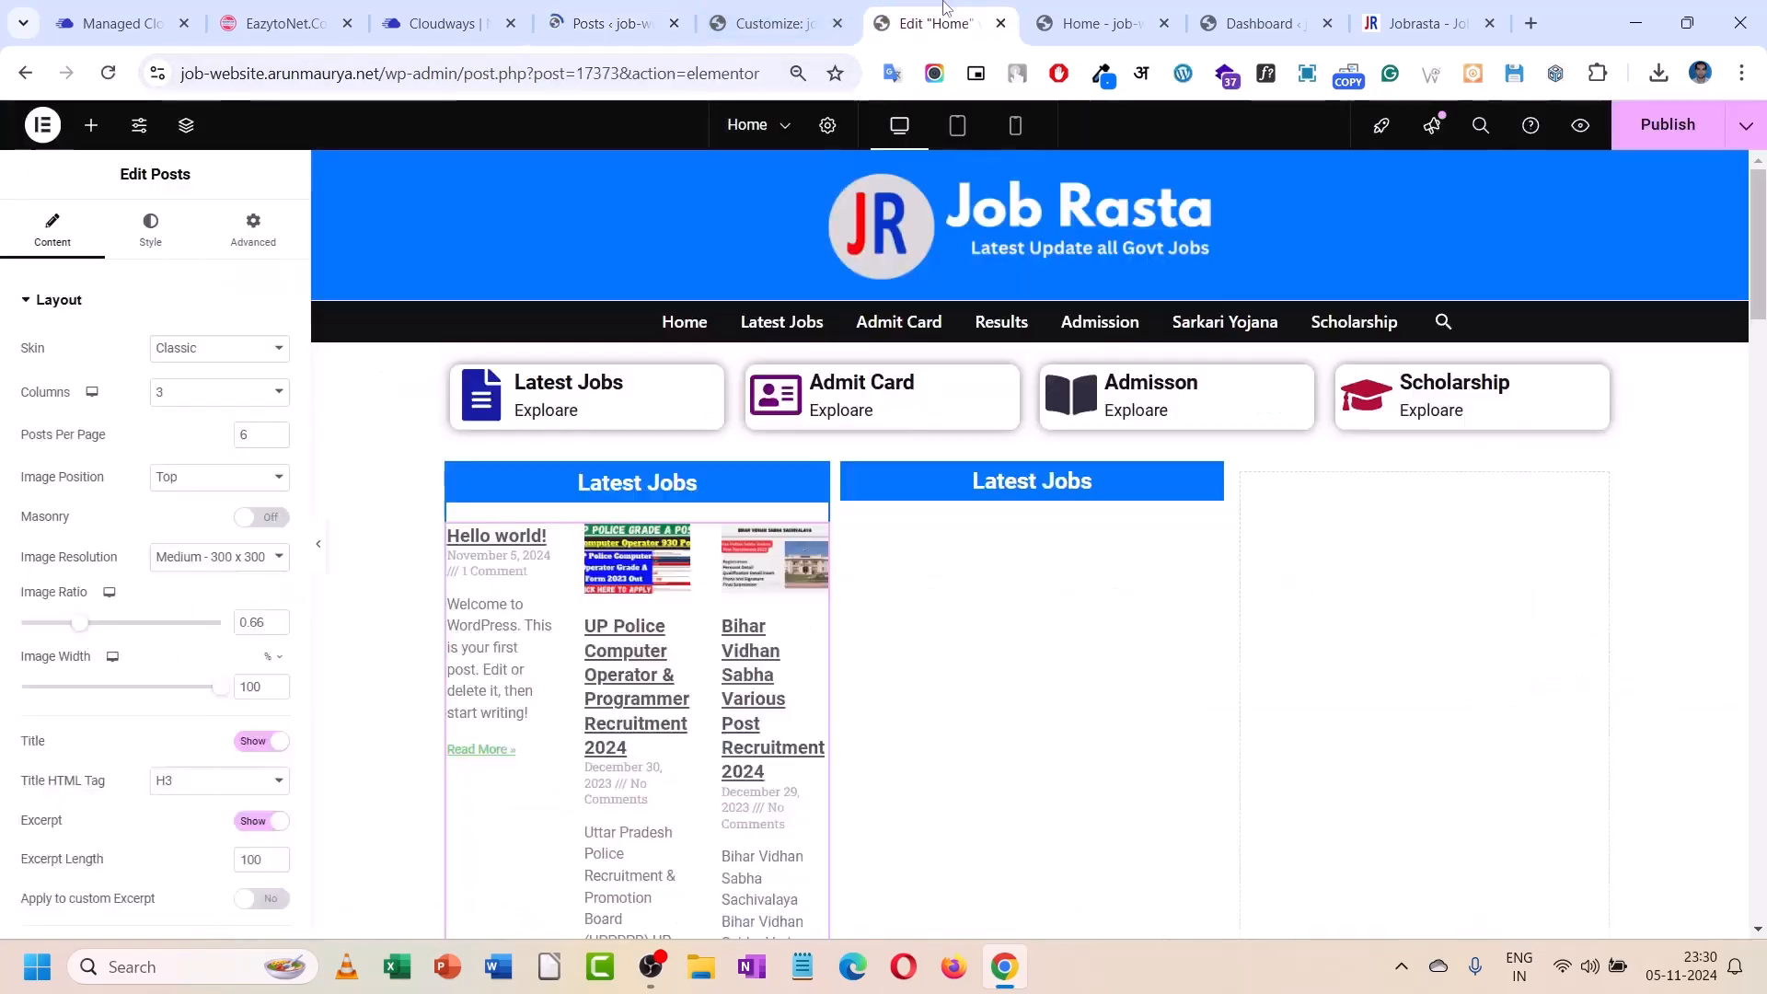
right_click(614, 497)
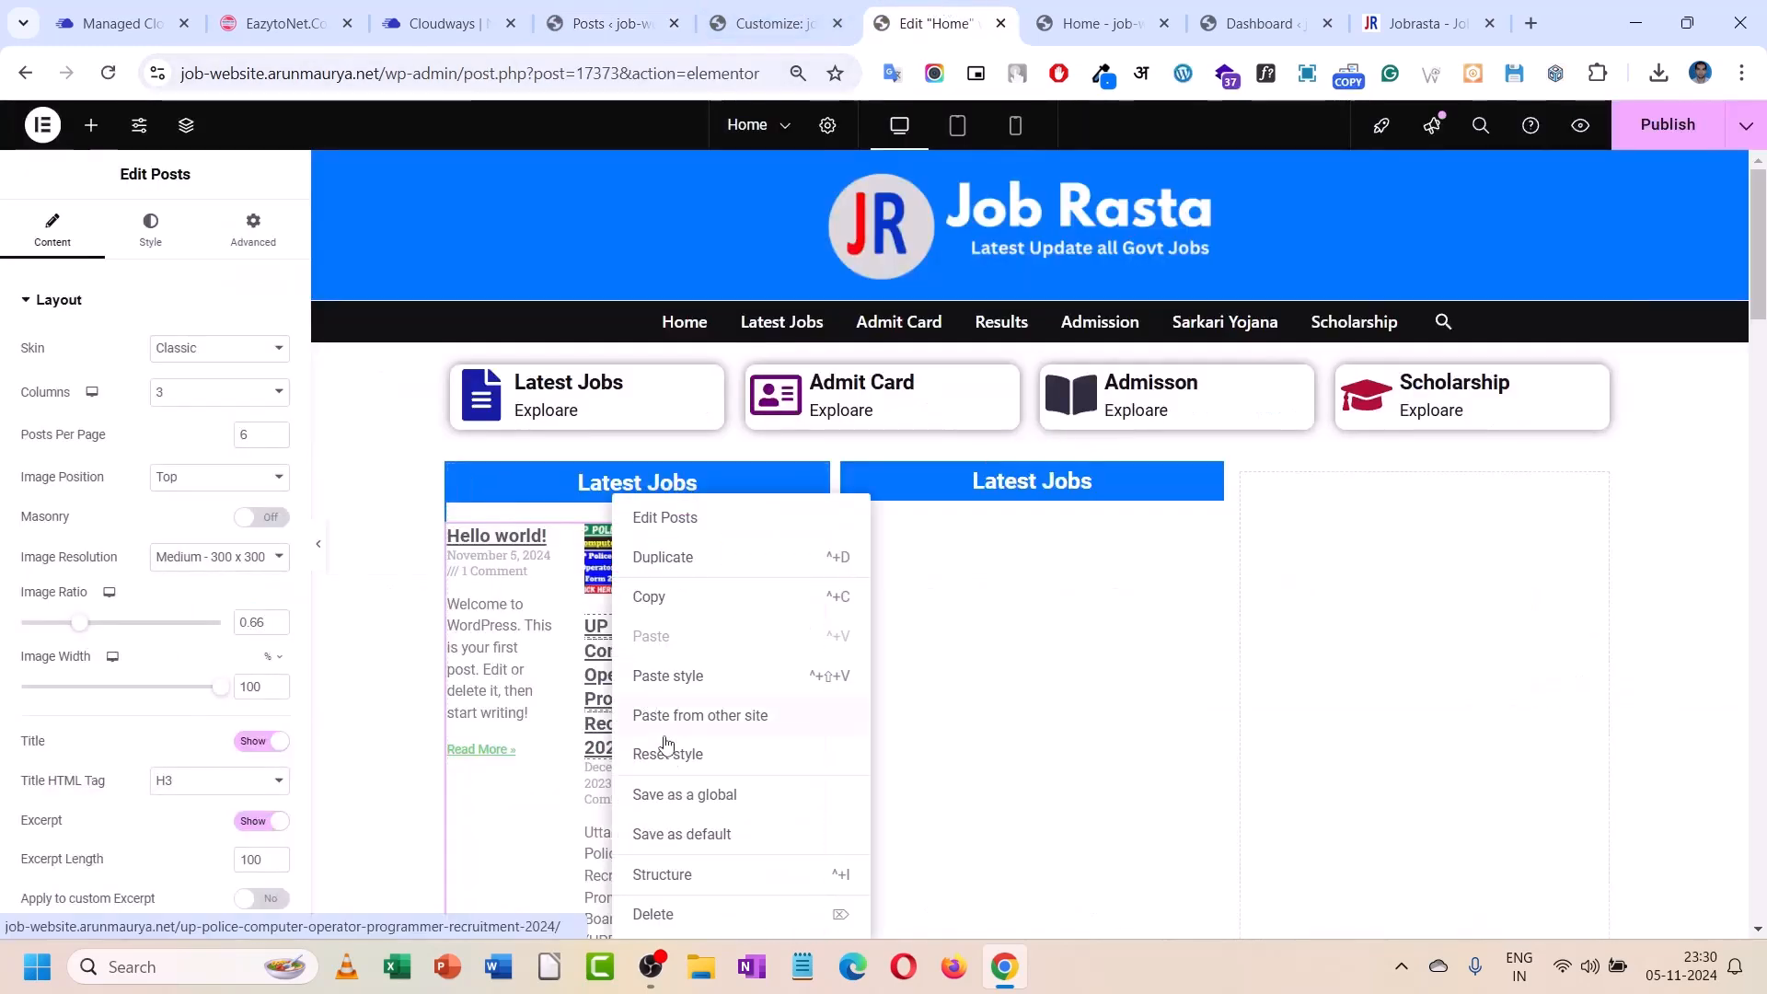
left_click(659, 913)
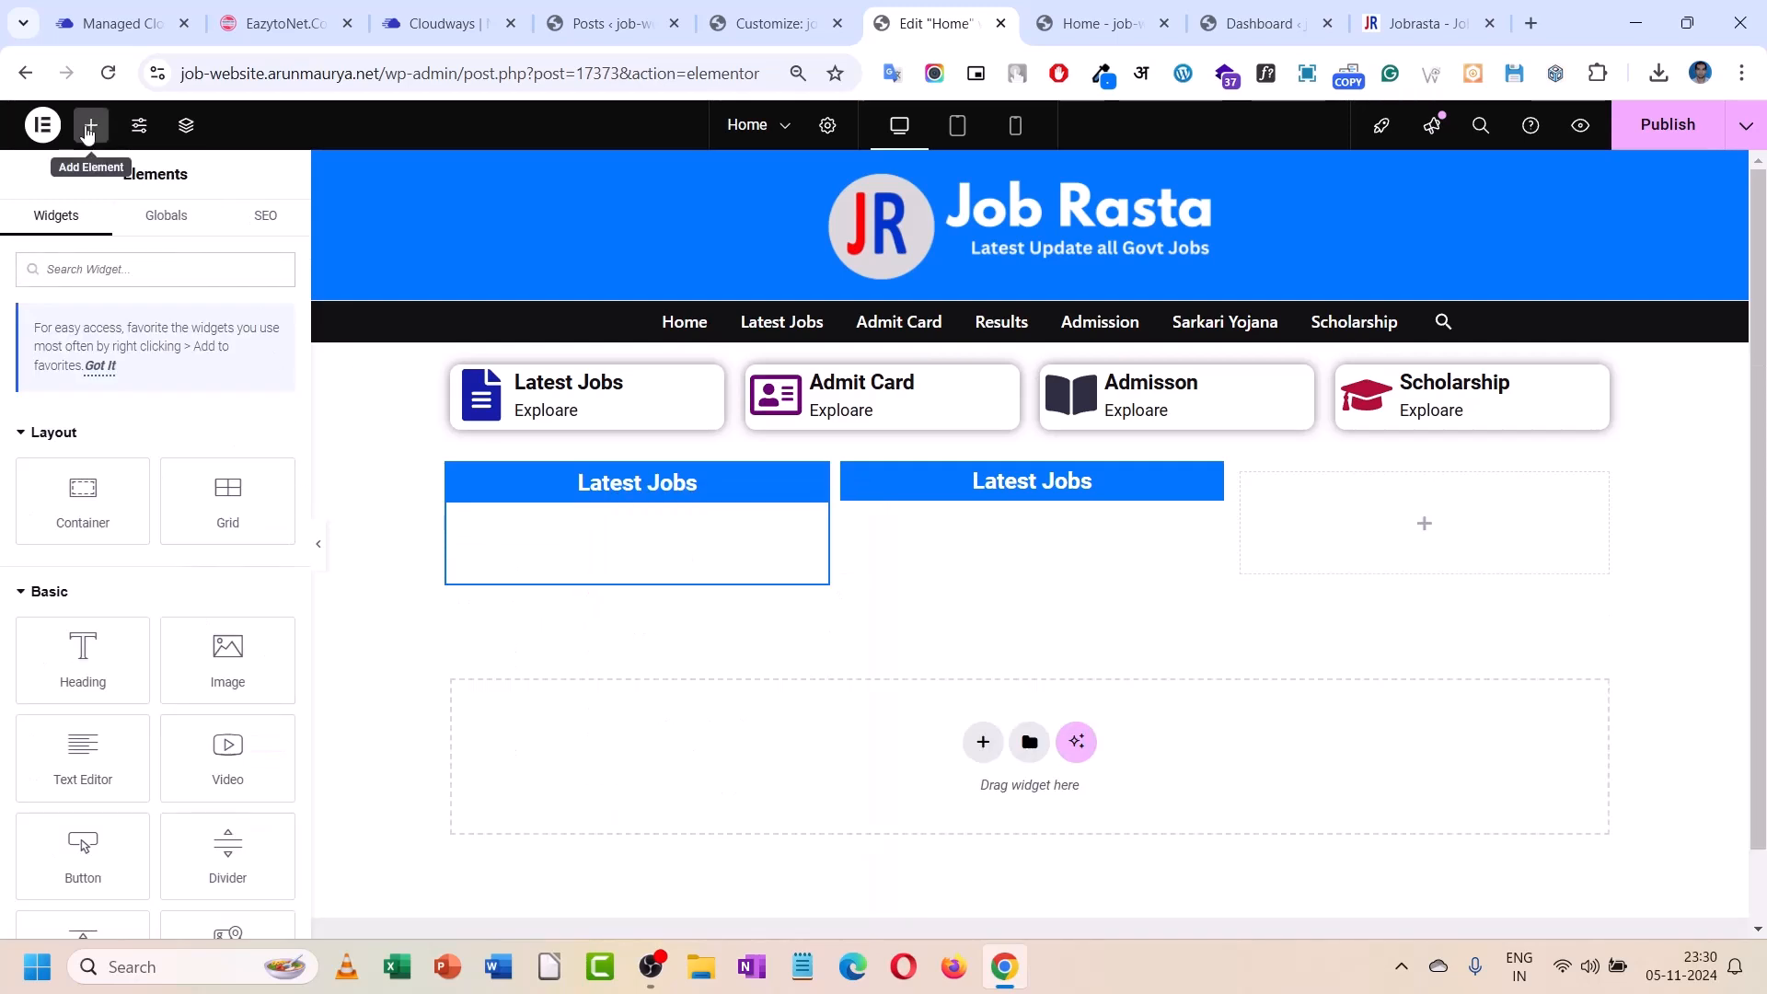
scroll(133, 376, "down", 9)
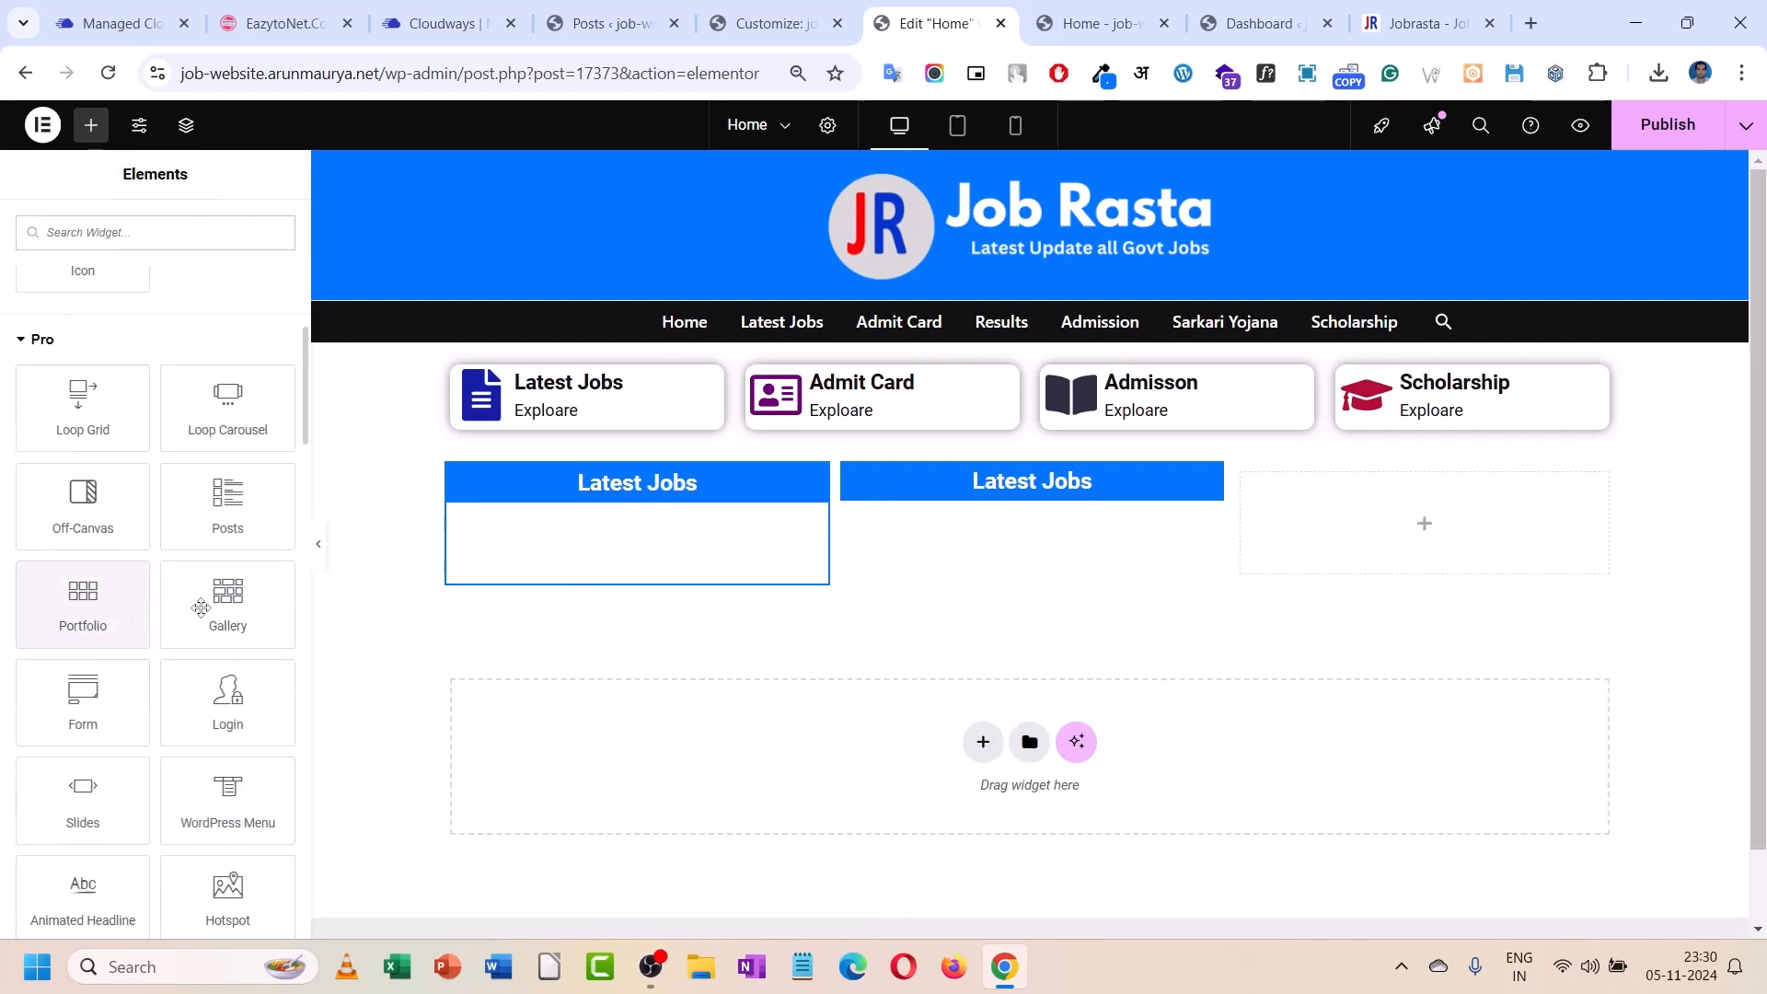
left_click_drag(228, 506, 631, 501)
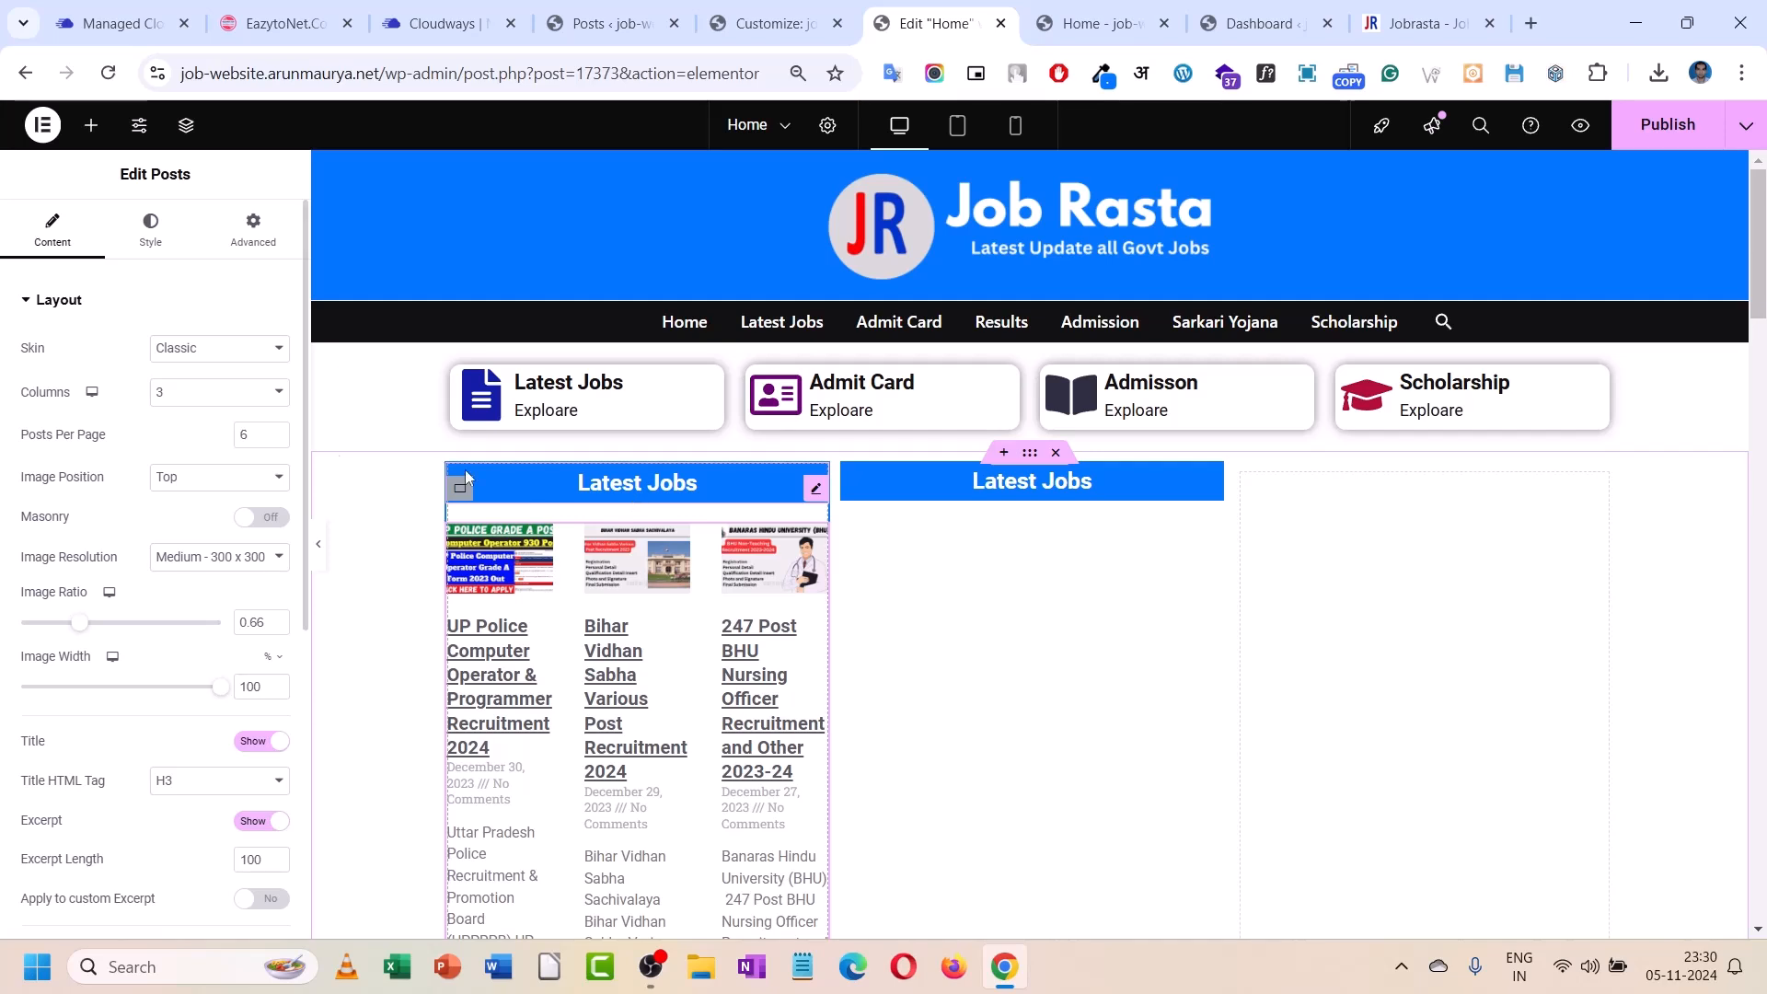
- Try the Cards and Full Content skins on the Posts widget, then restore the Classic skin
left_click(246, 398)
left_click(245, 398)
left_click(241, 352)
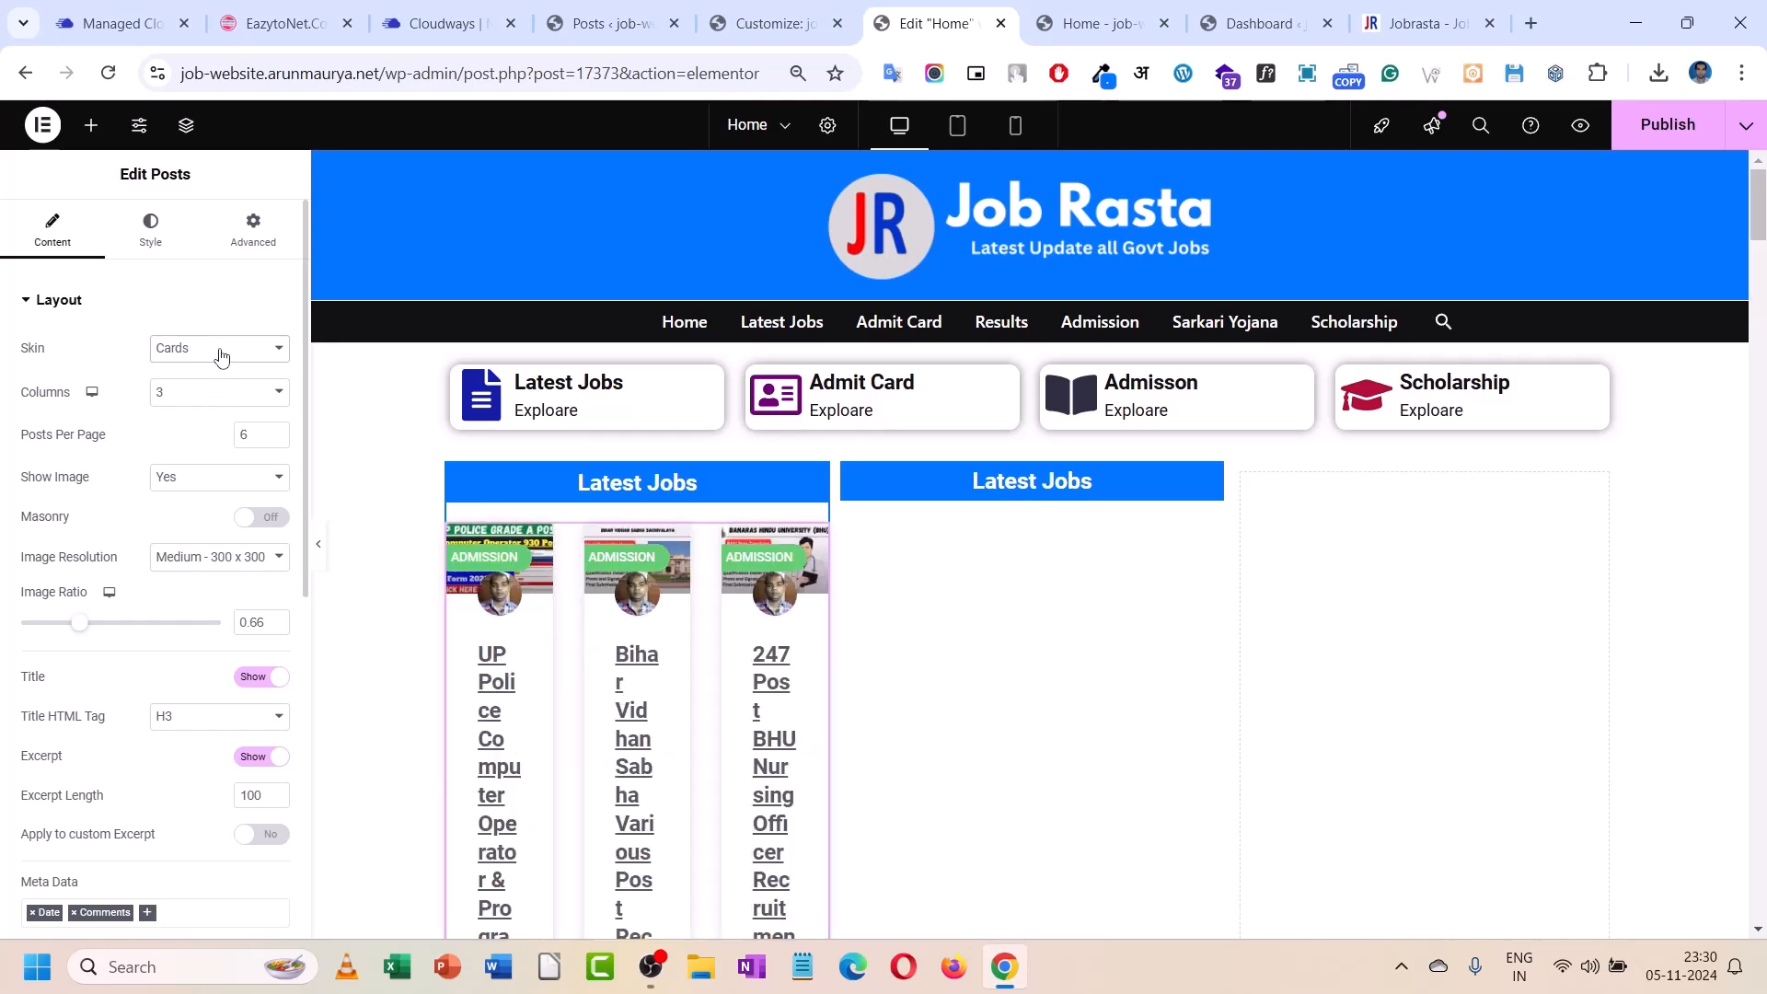
left_click(221, 356)
left_click(213, 431)
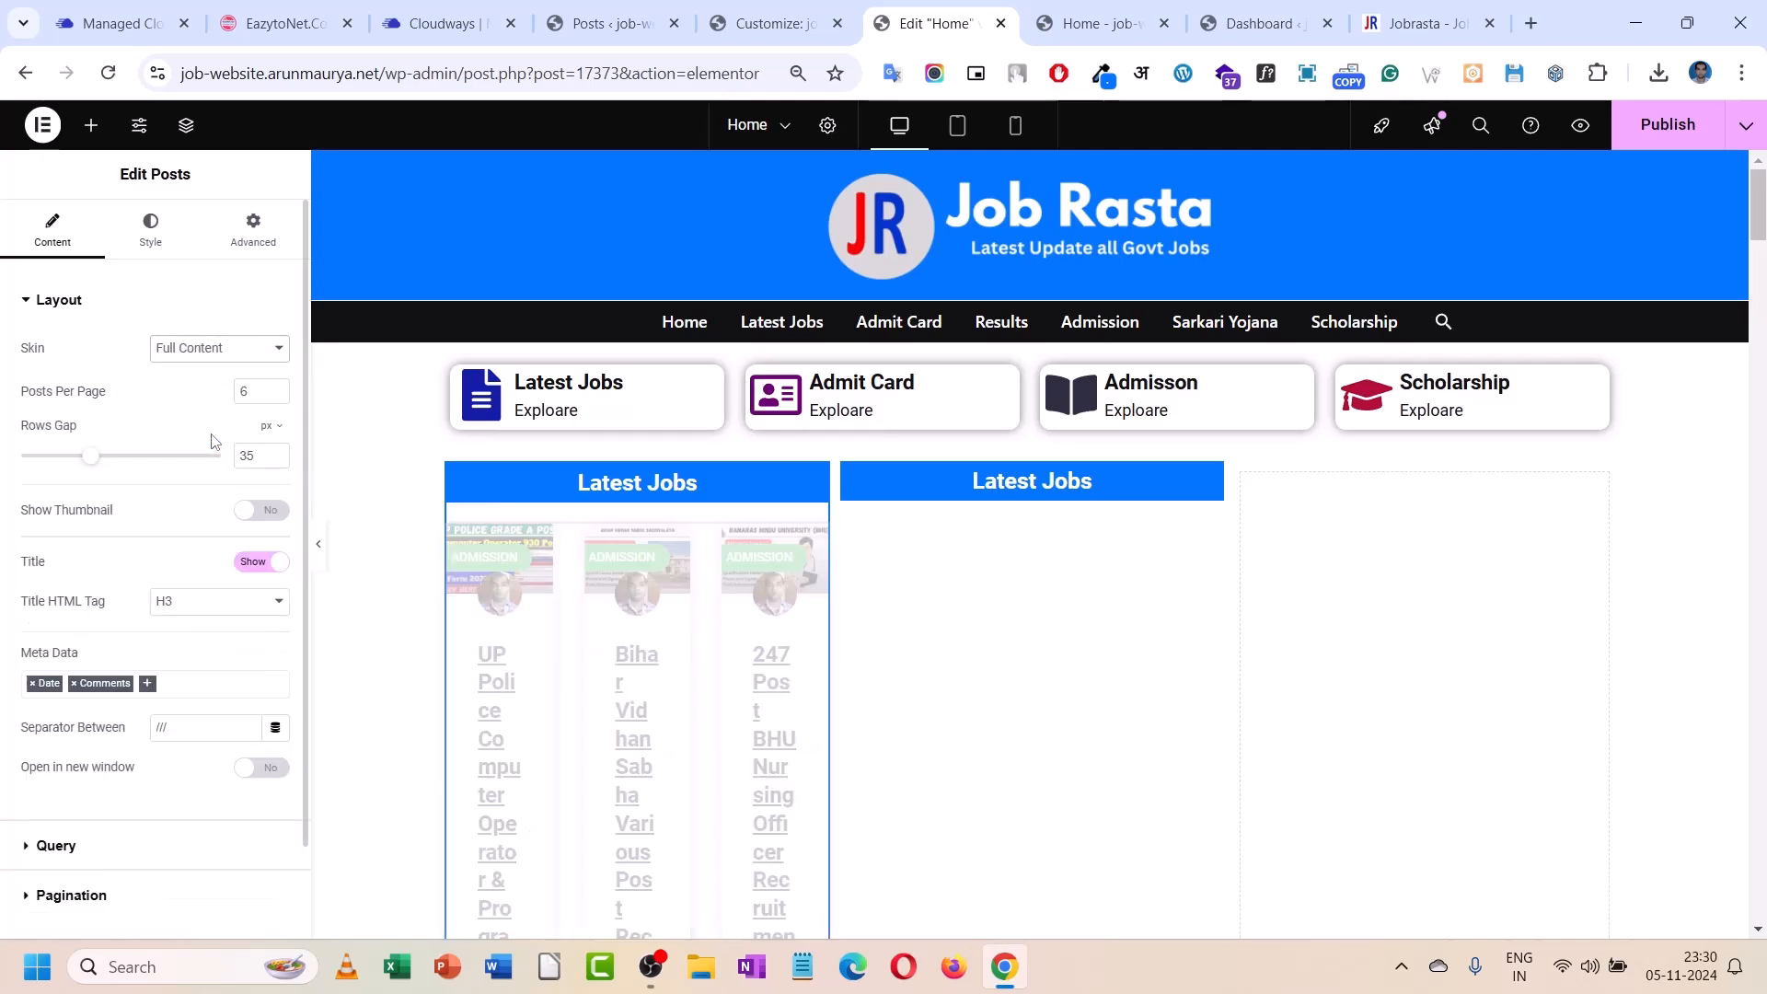
left_click(220, 356)
left_click(214, 379)
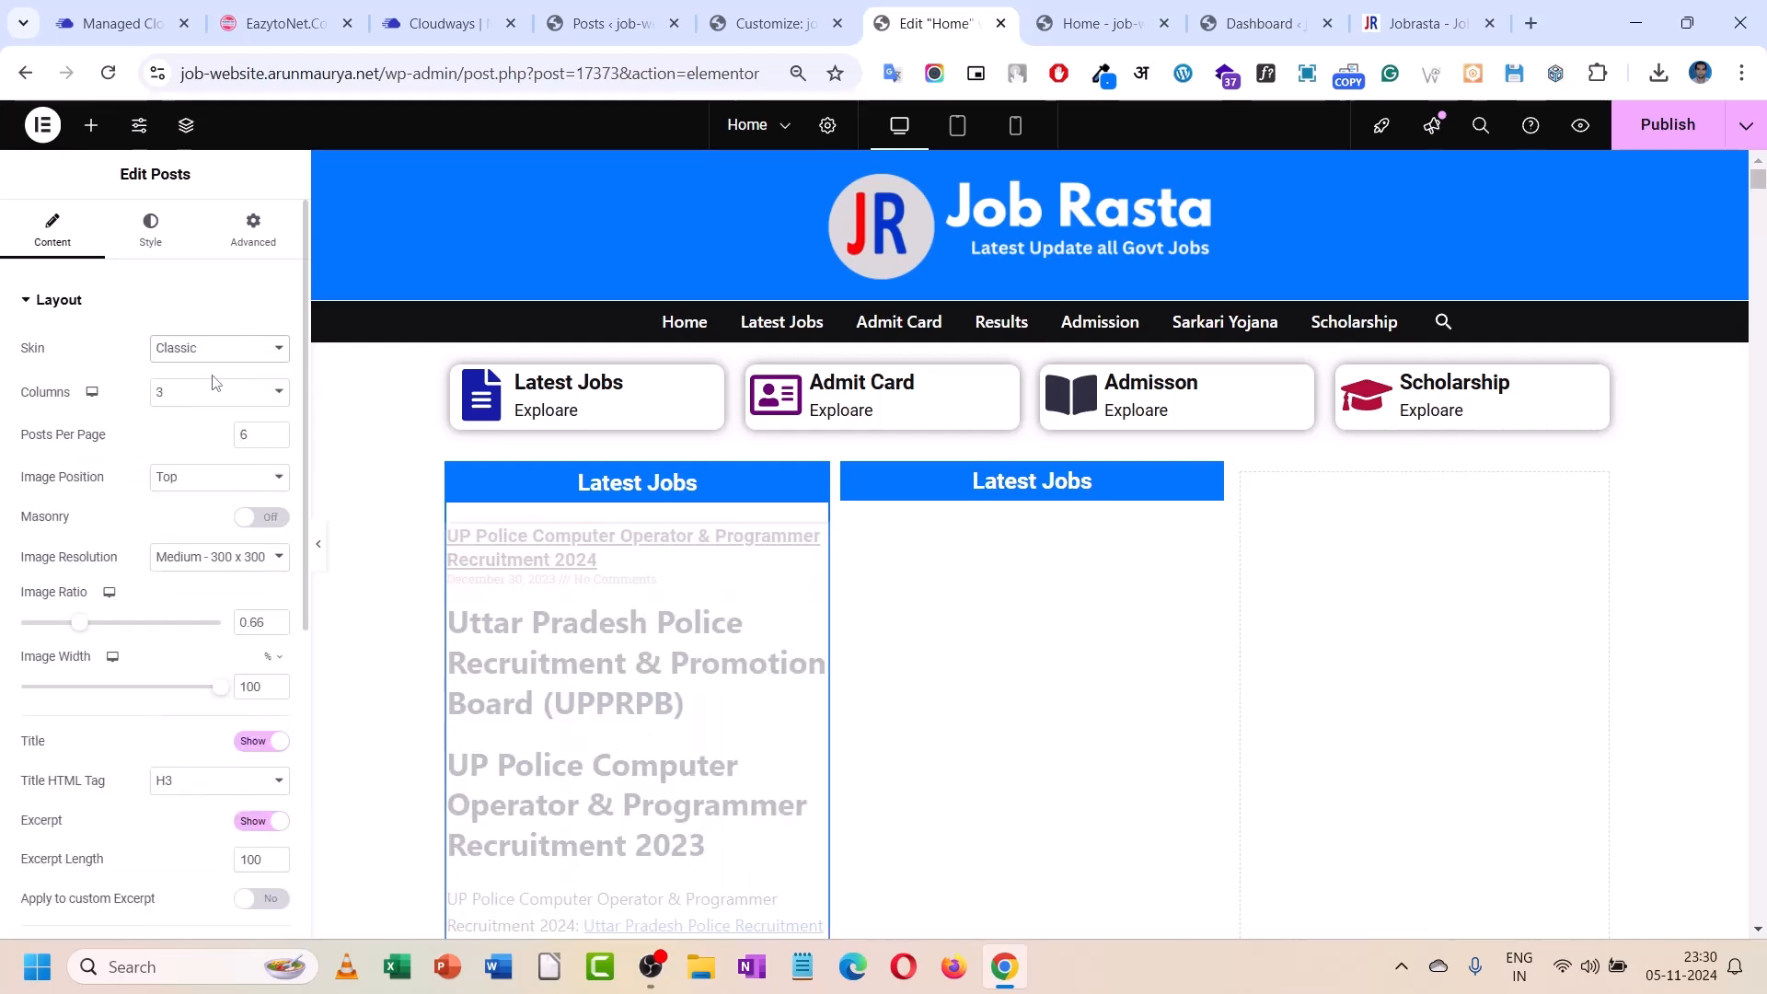
- Set the Posts widget to 1 column and 15 posts per page
left_click(212, 391)
left_click(206, 430)
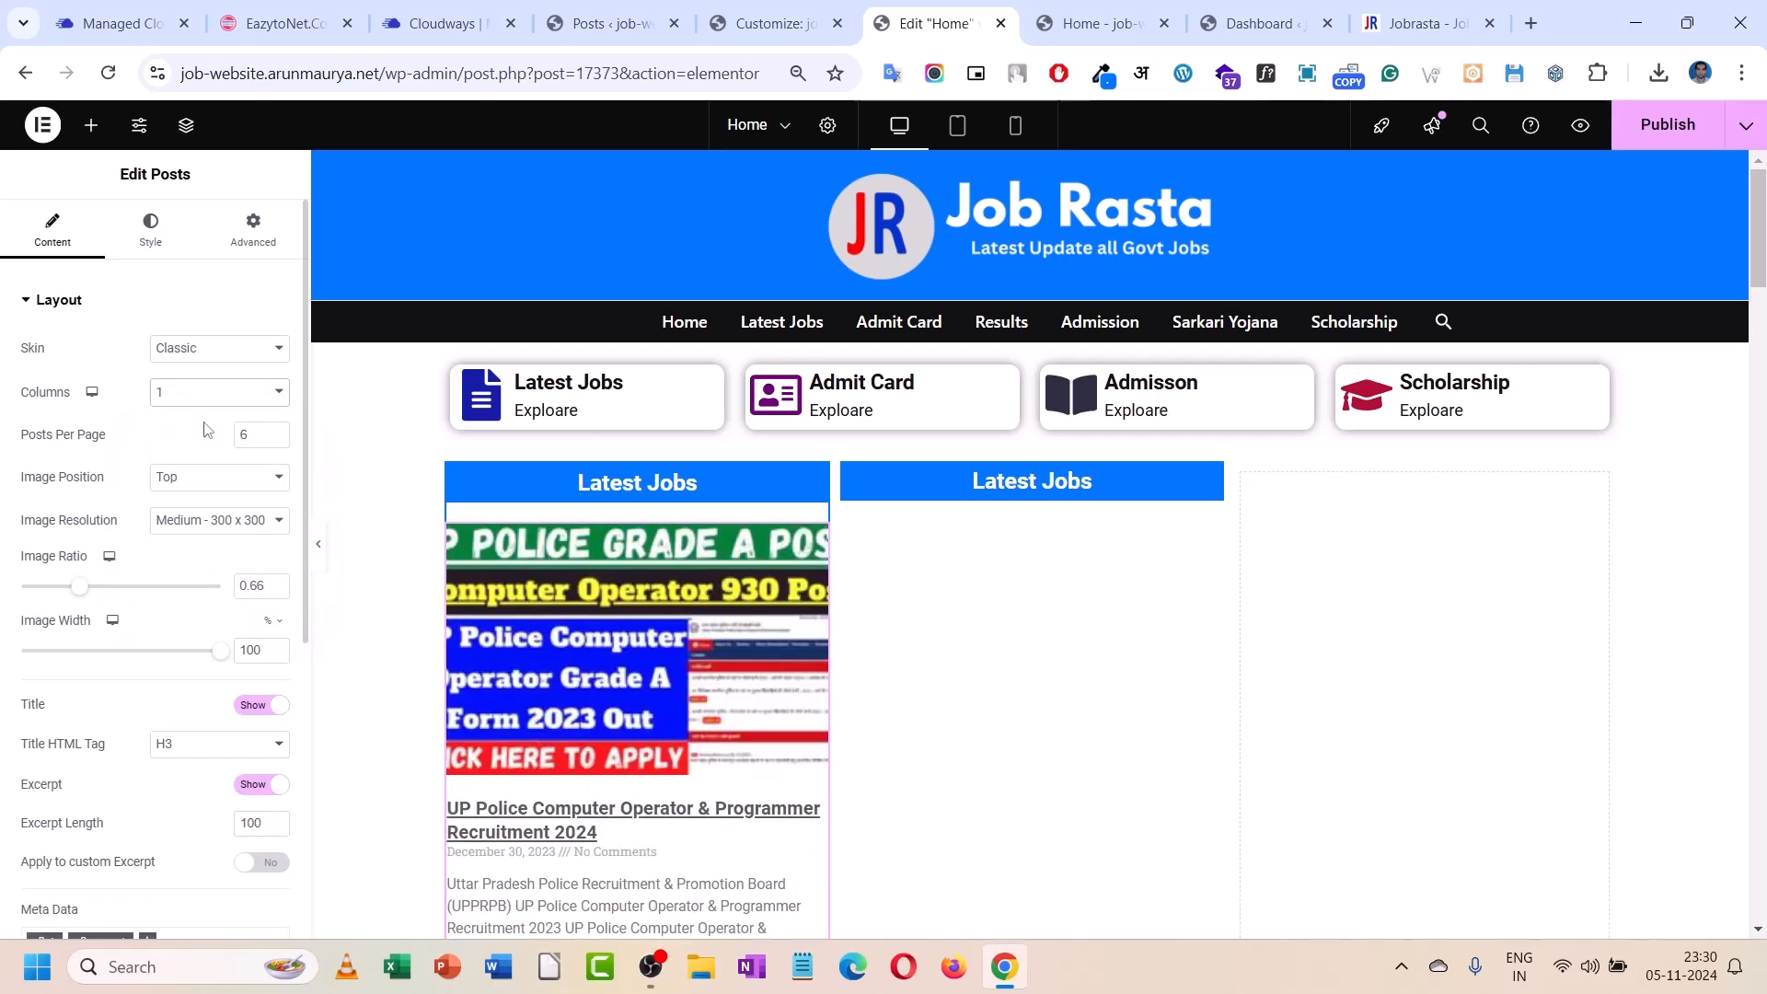
left_click(239, 394)
left_click(221, 446)
left_click(216, 398)
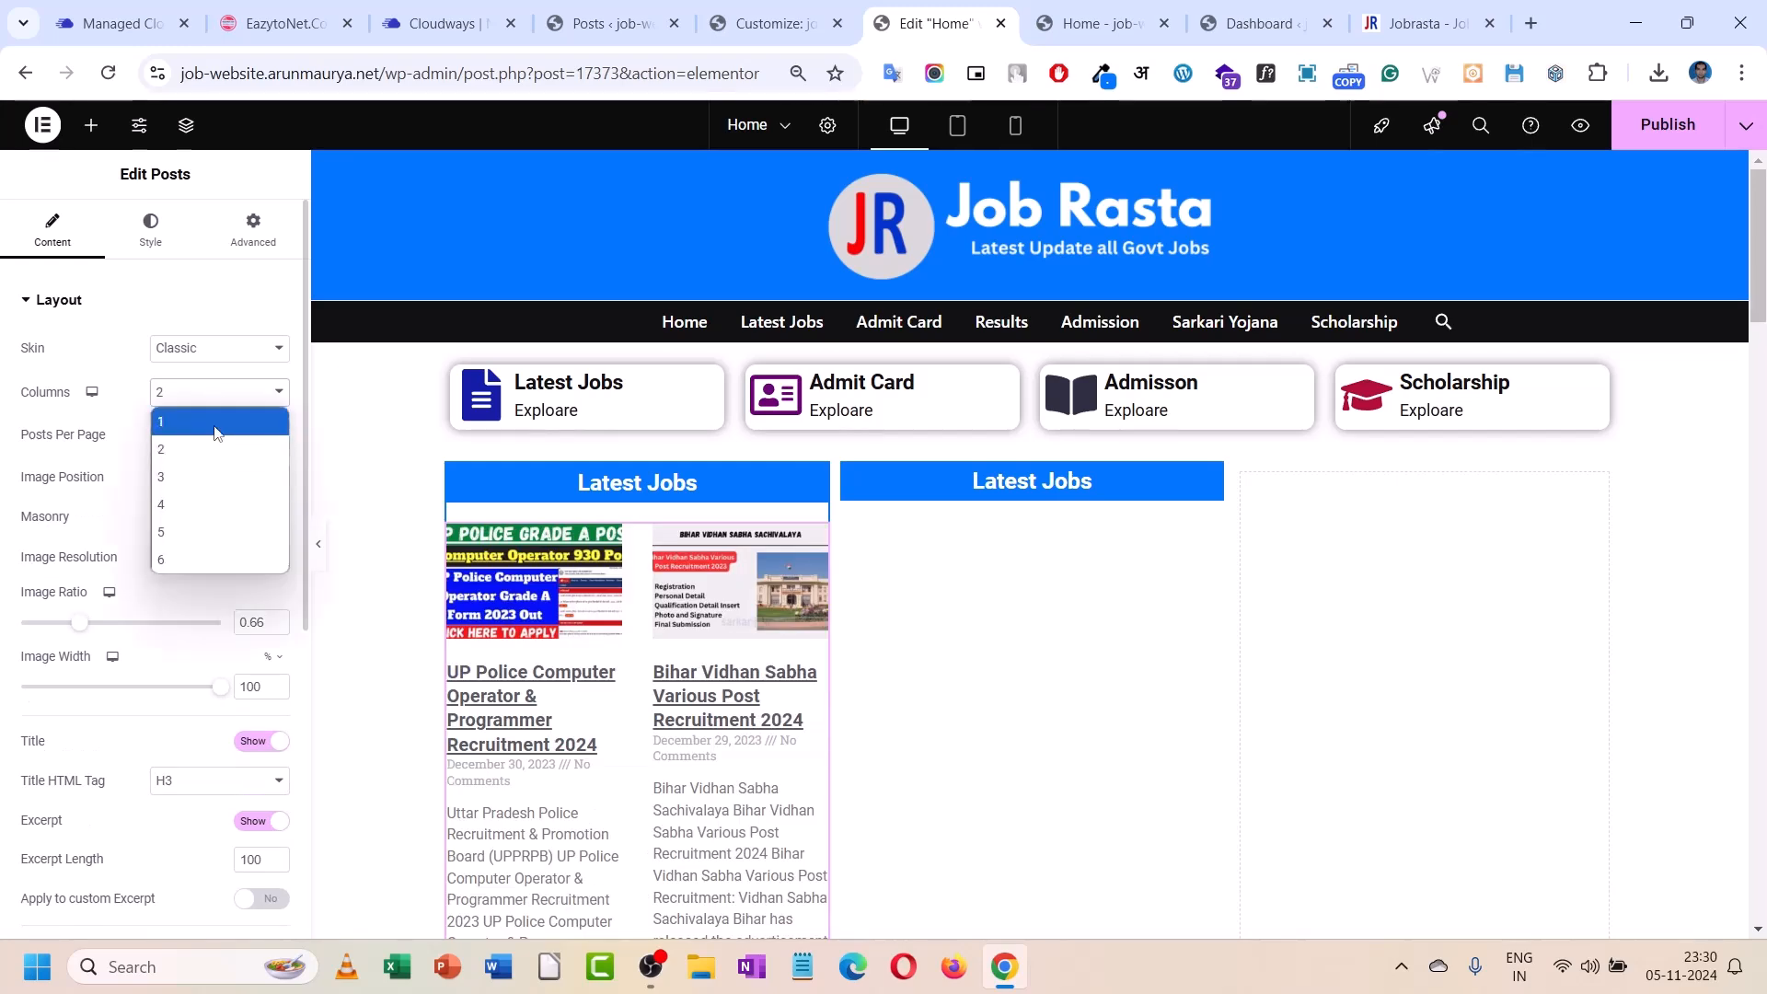
left_click(214, 432)
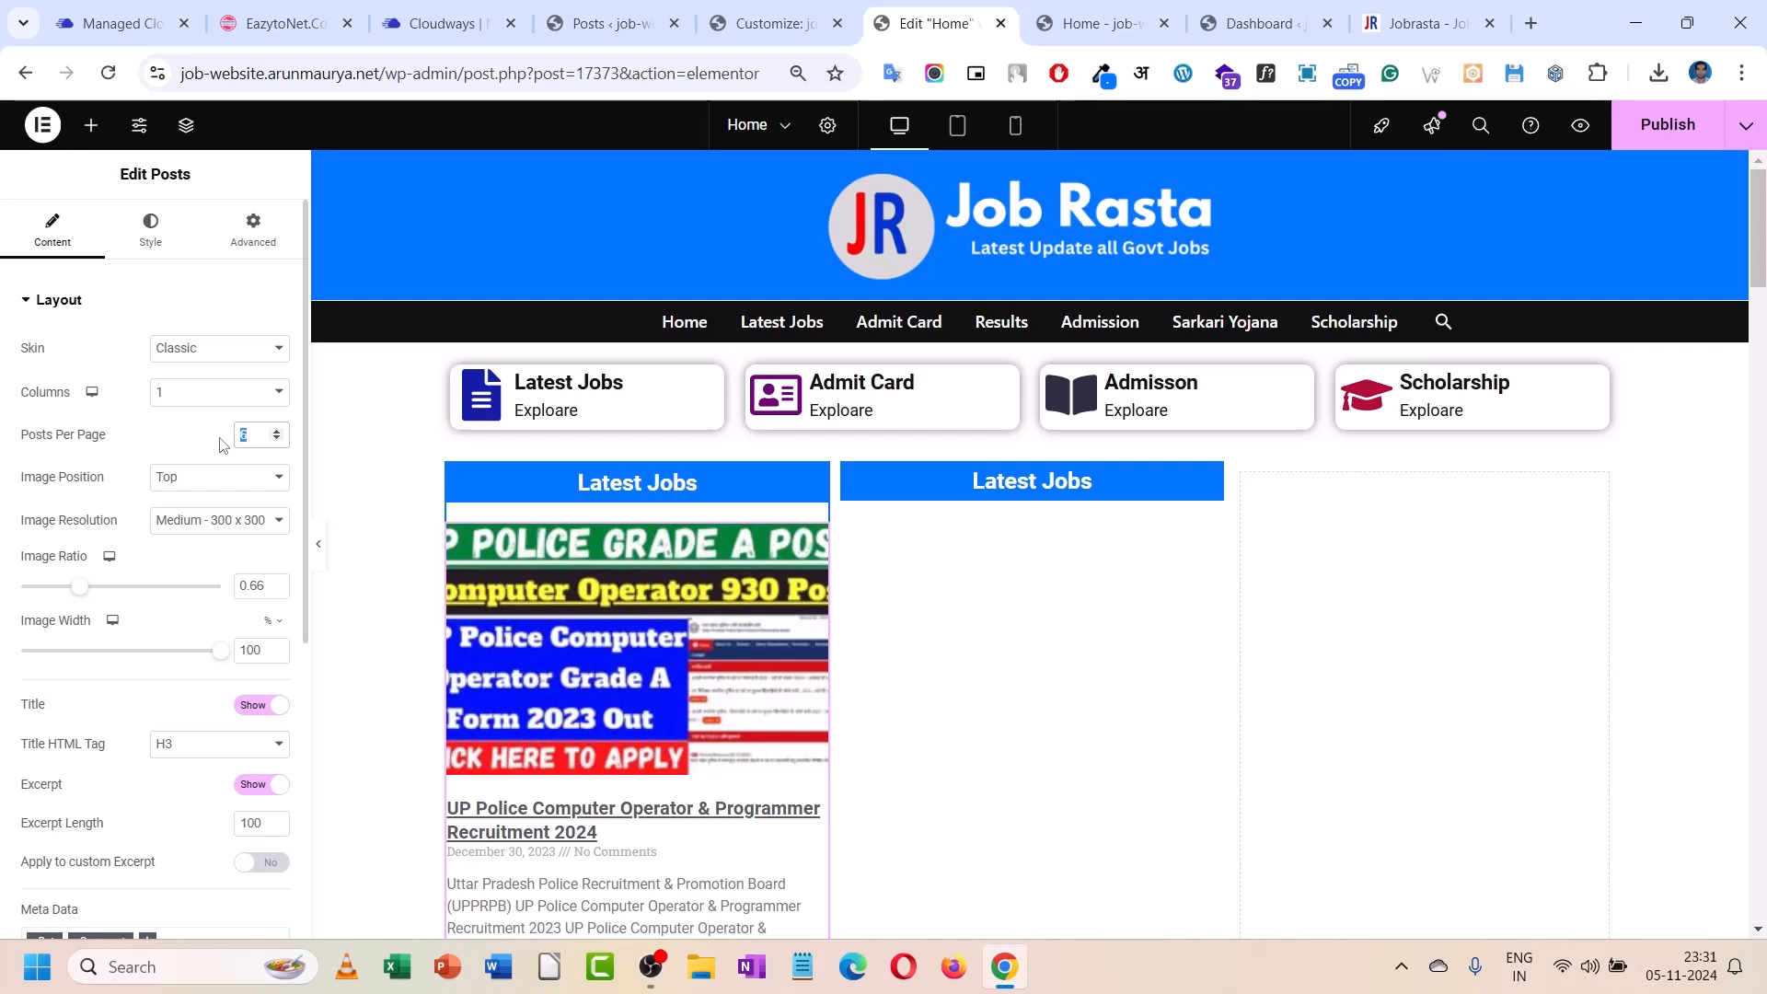
type("15")
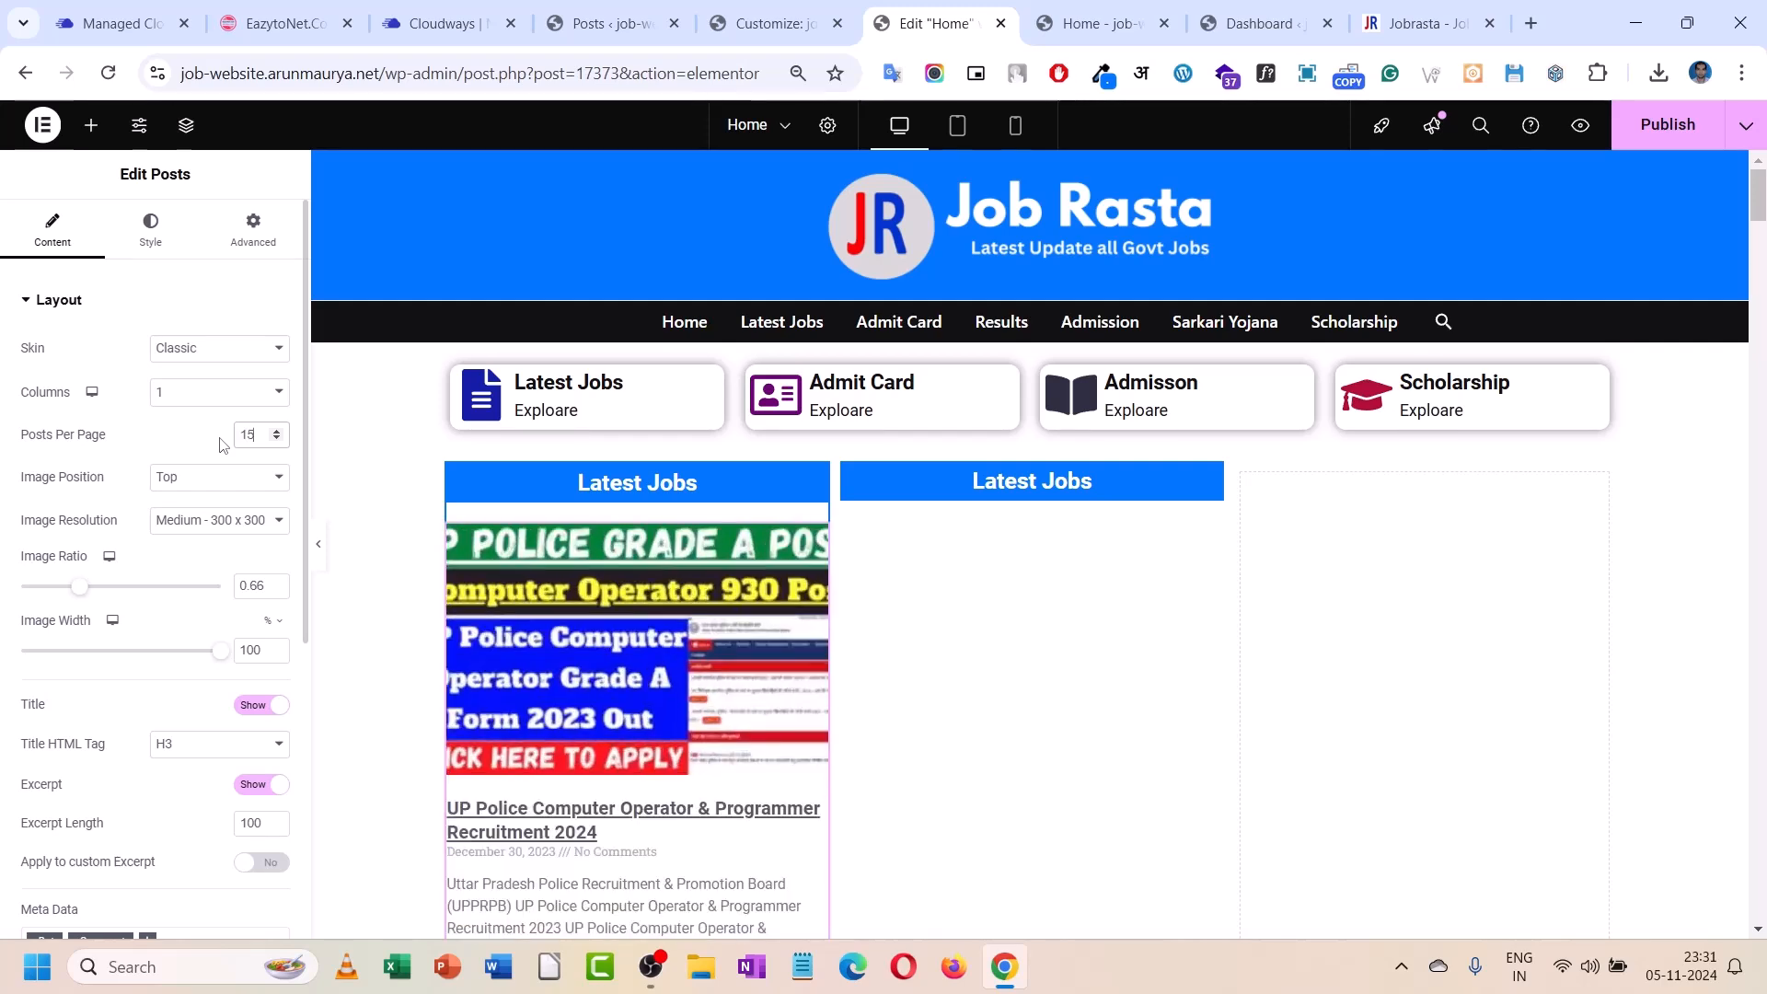
- Reduce the post listing to titles by setting the image position to None and removing the excerpt, date and comments metadata, and Read More link
left_click(221, 478)
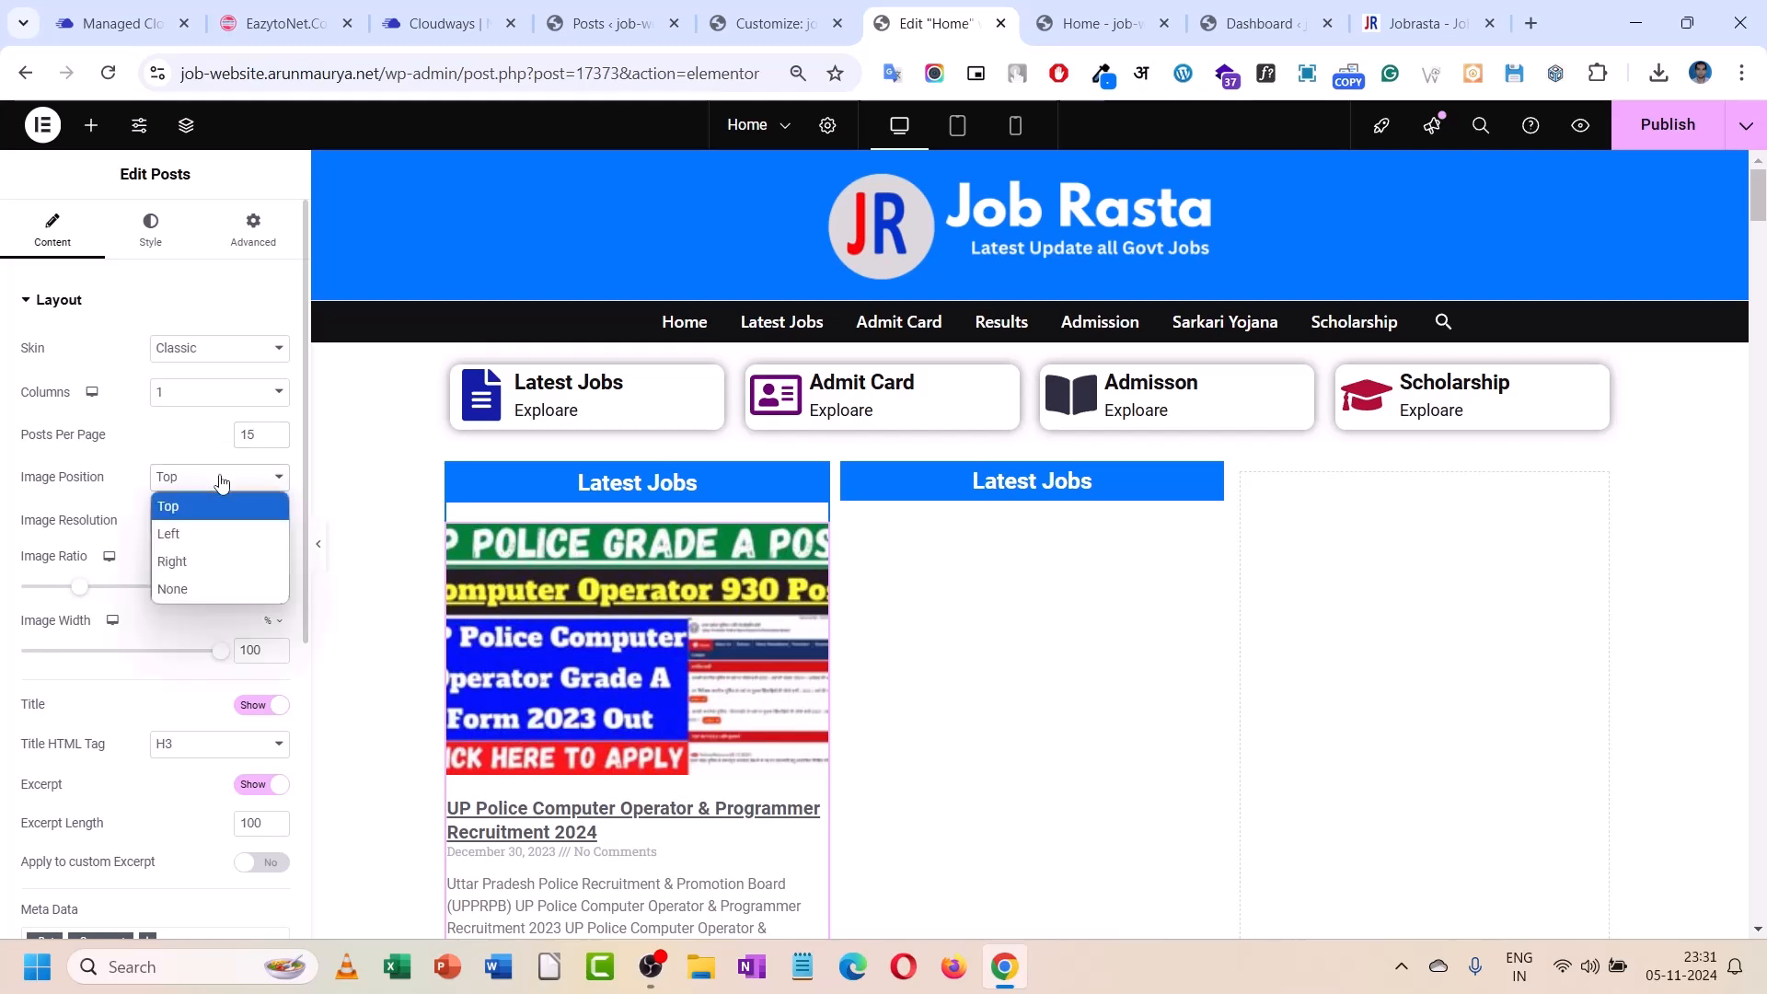
left_click(215, 587)
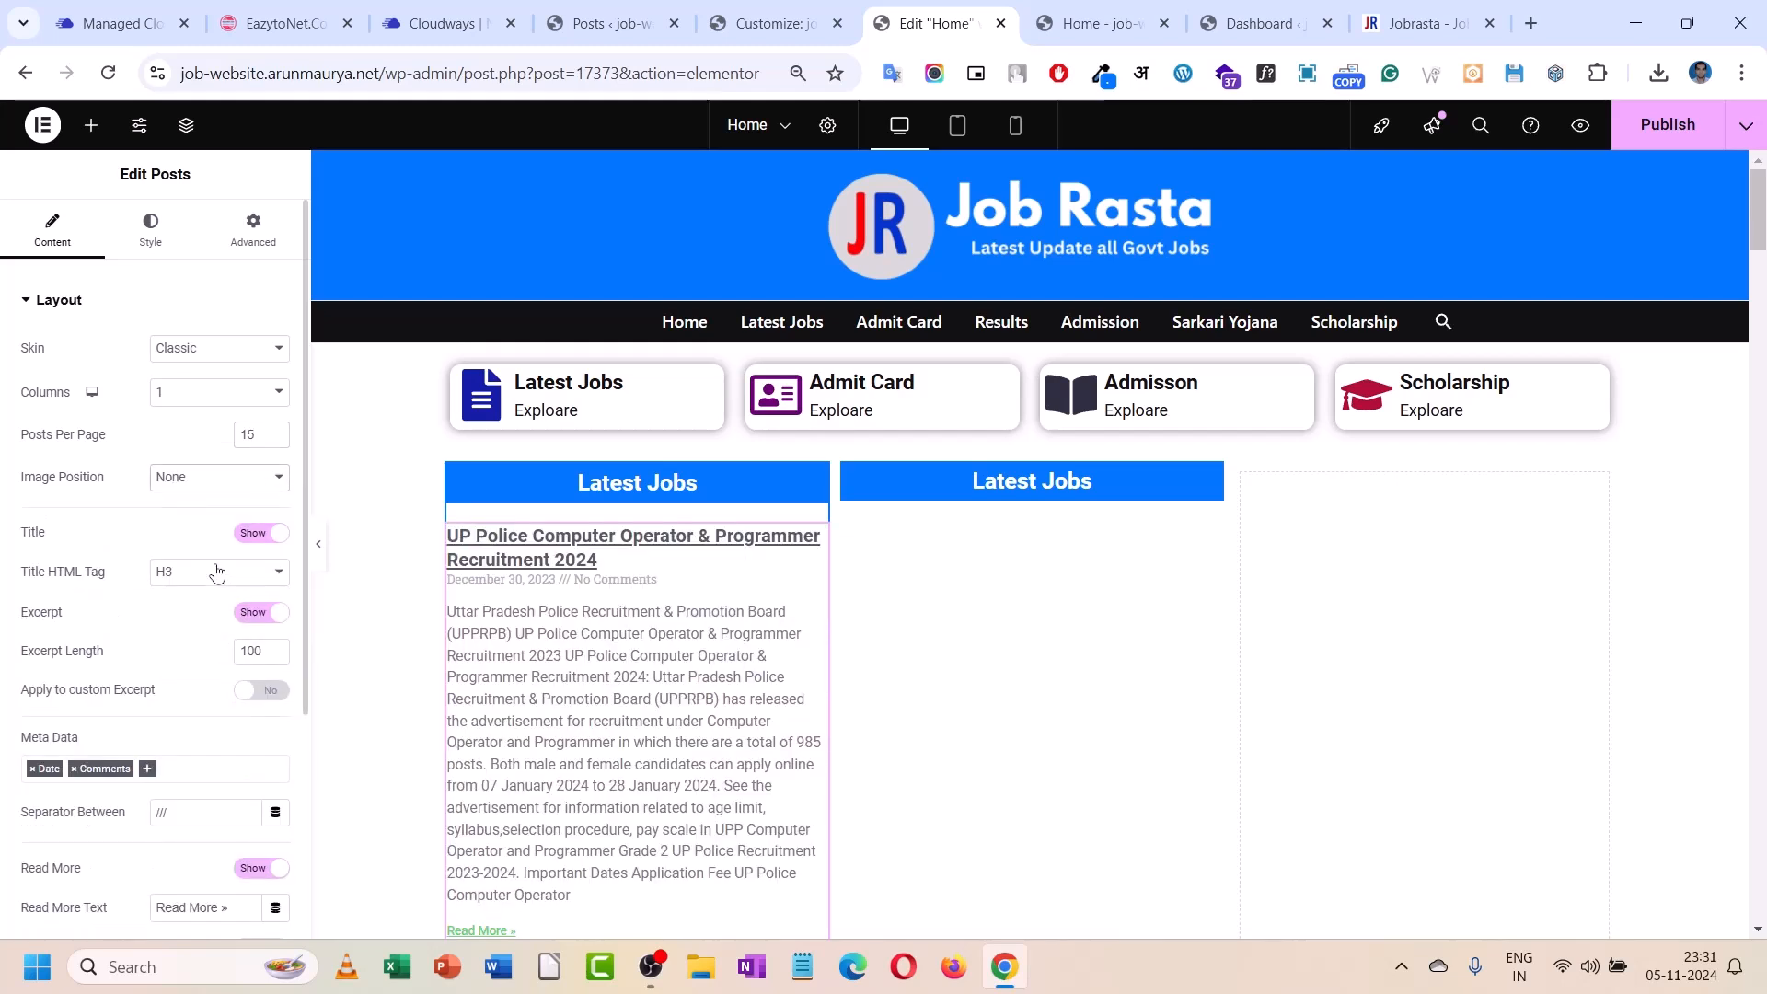
left_click(258, 615)
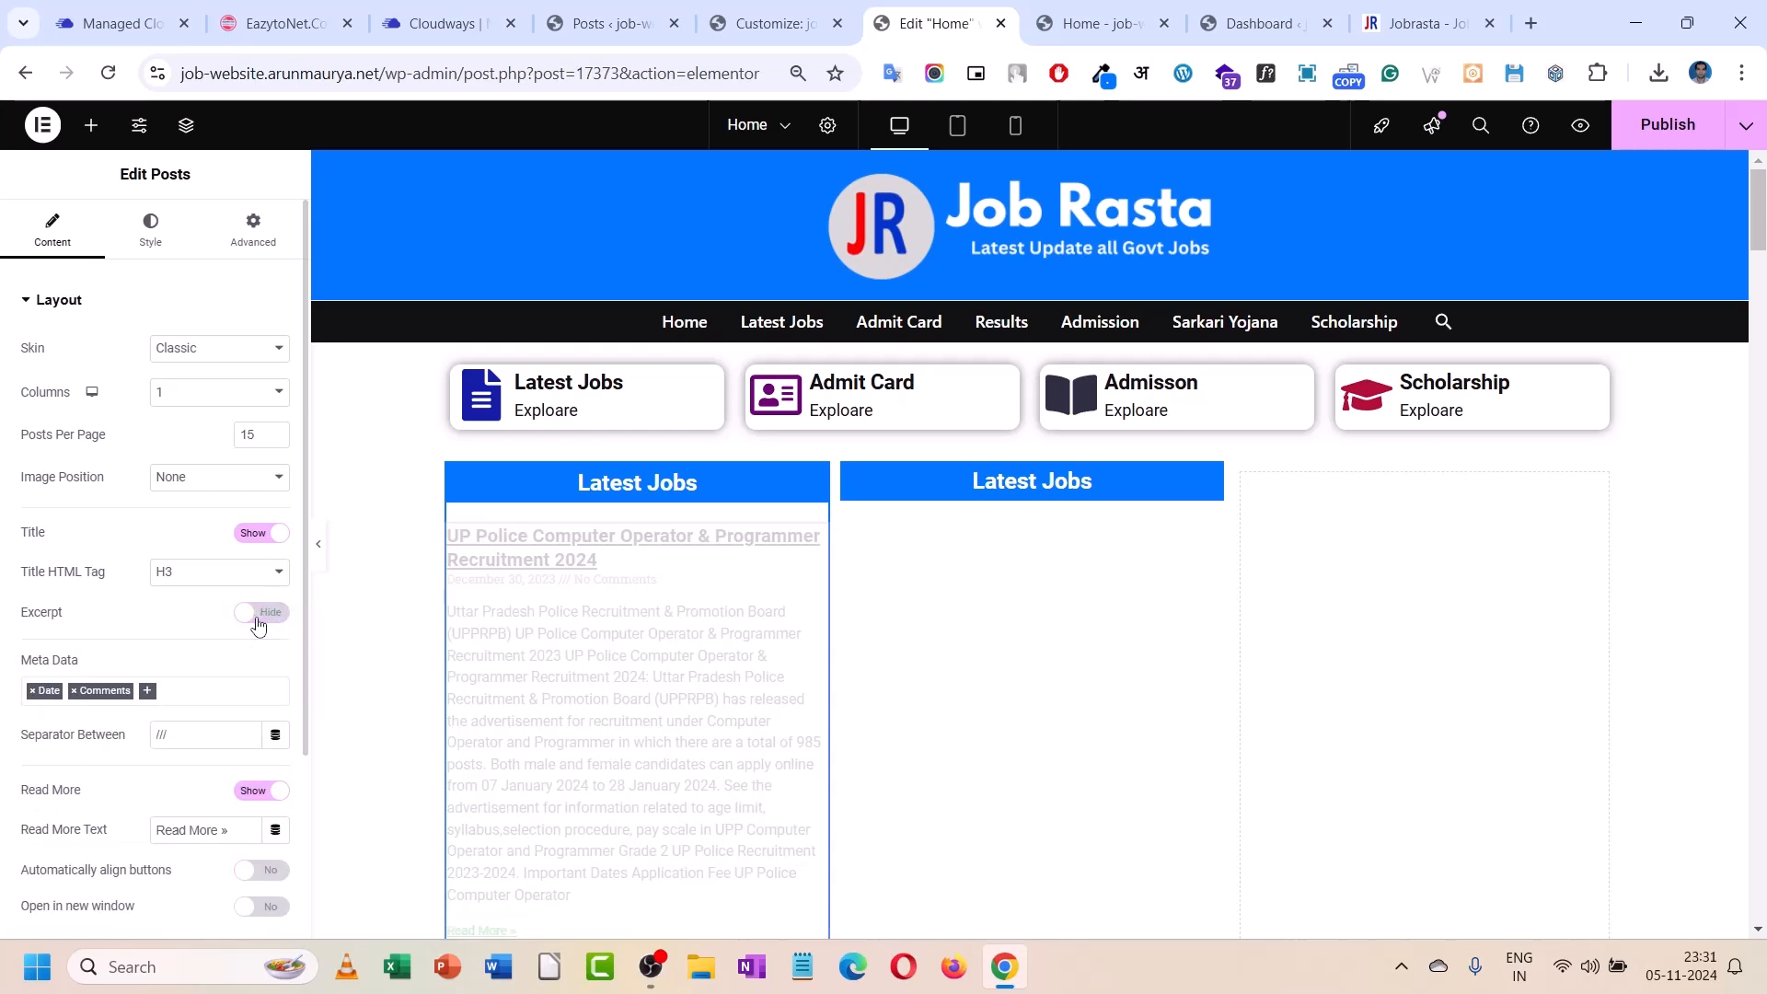
left_click(34, 692)
left_click(34, 692)
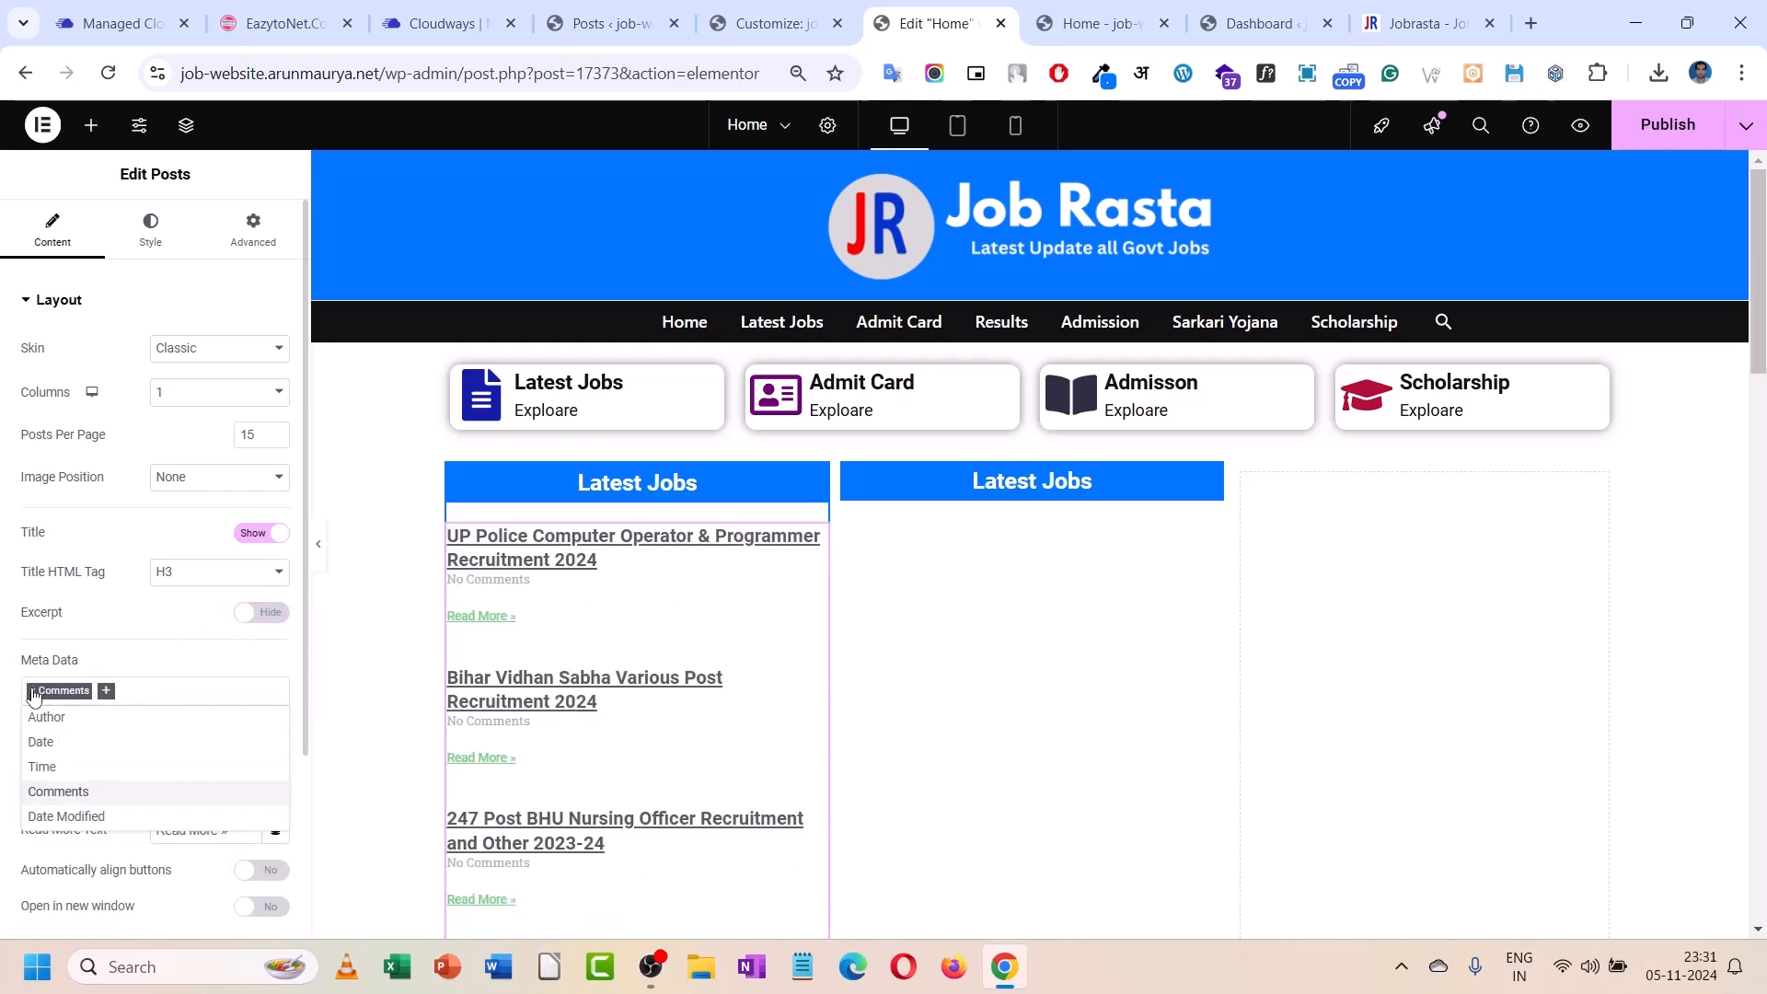
left_click(181, 663)
left_click(261, 791)
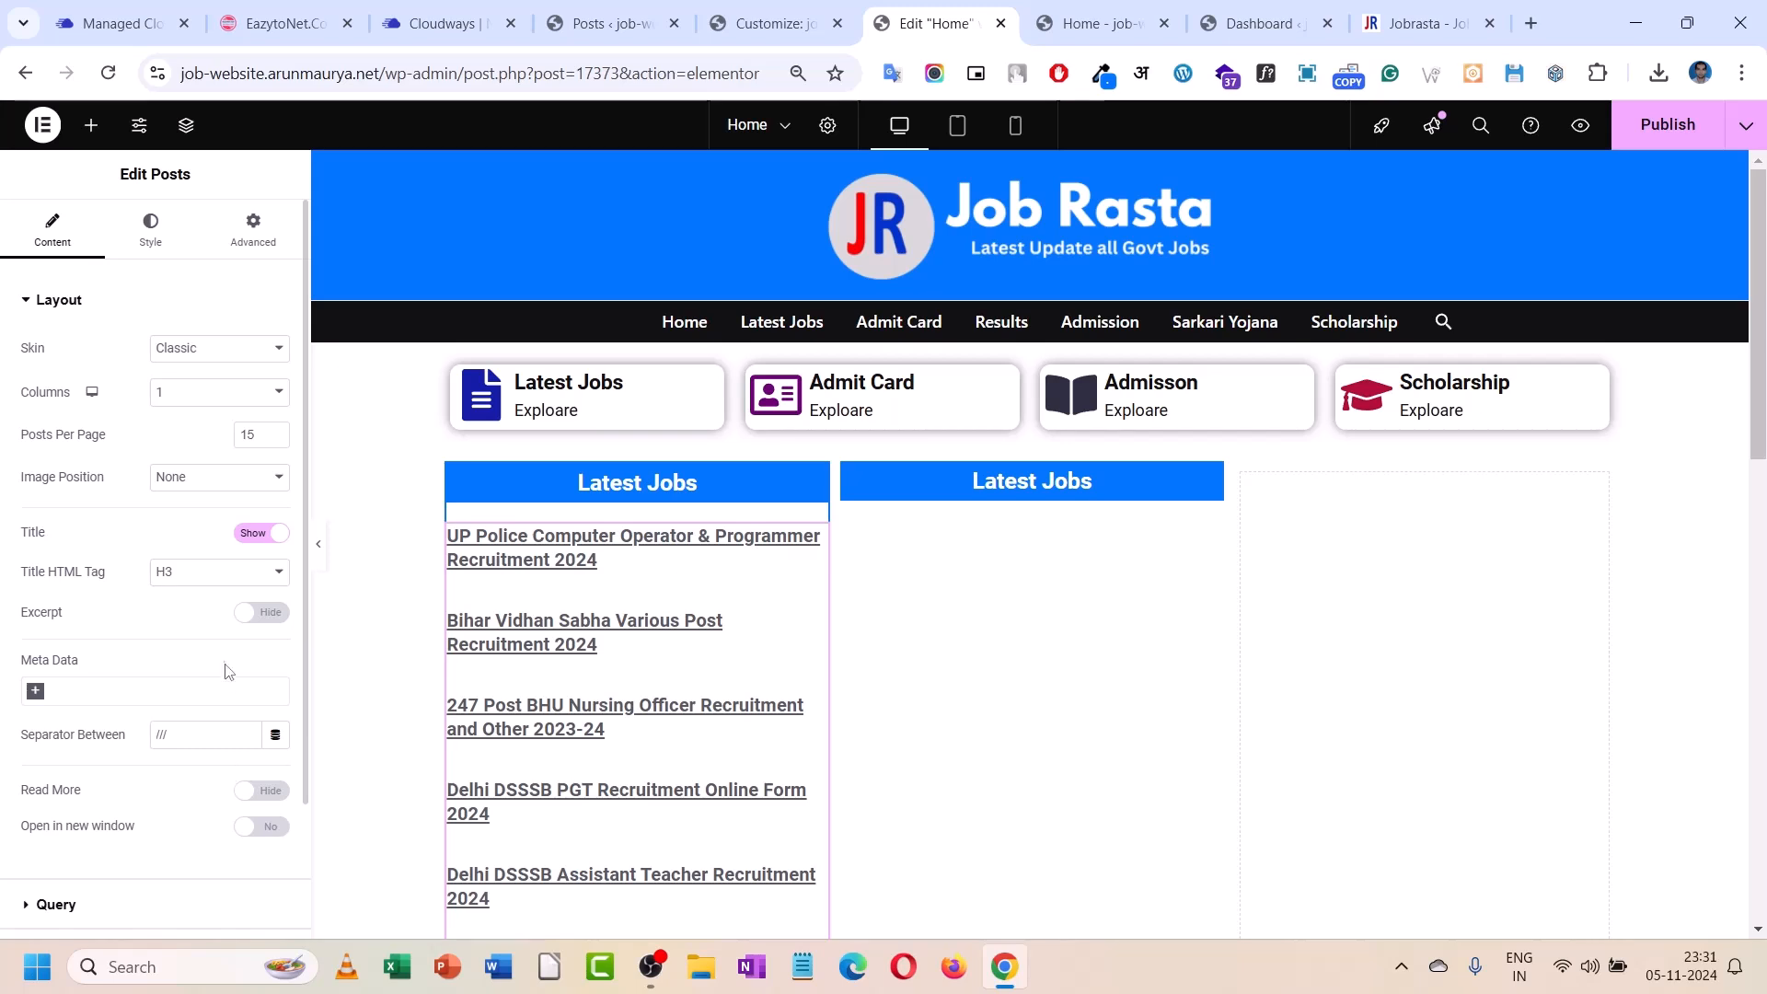
- Limit the Posts widget's query to the Latest Jobs category by including posts by term, and check the listing
scroll(223, 666, "down", 2)
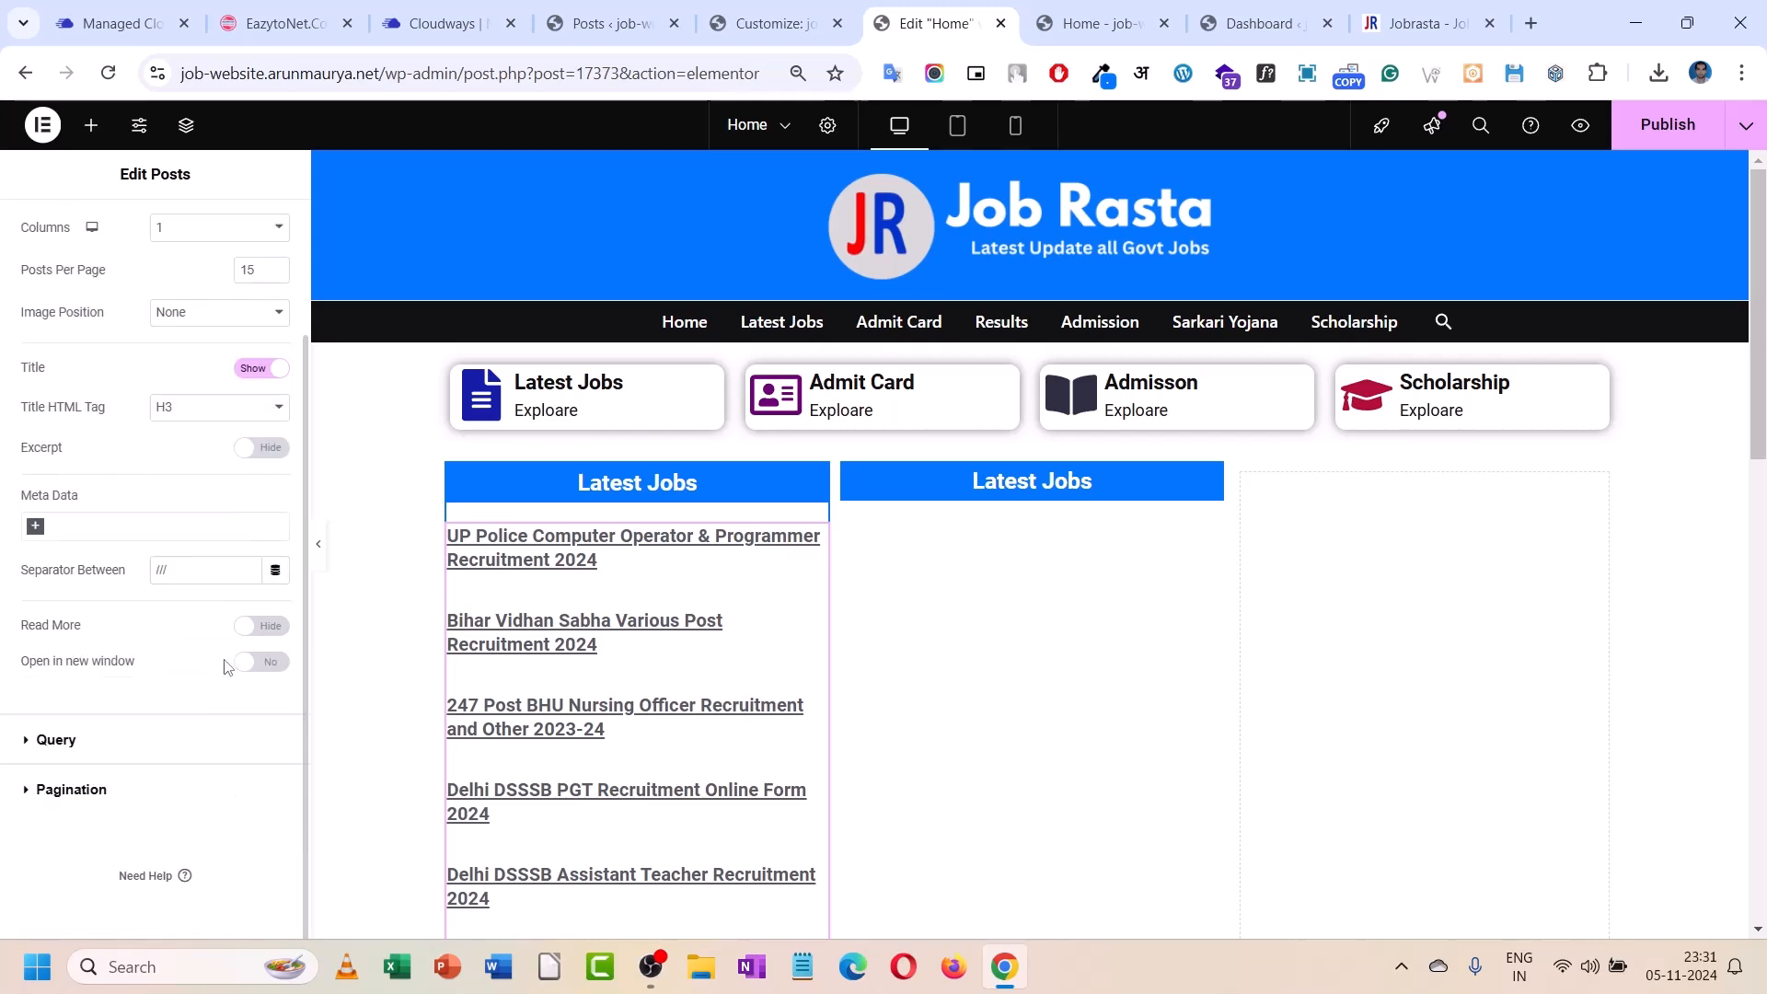
left_click(125, 743)
left_click(128, 504)
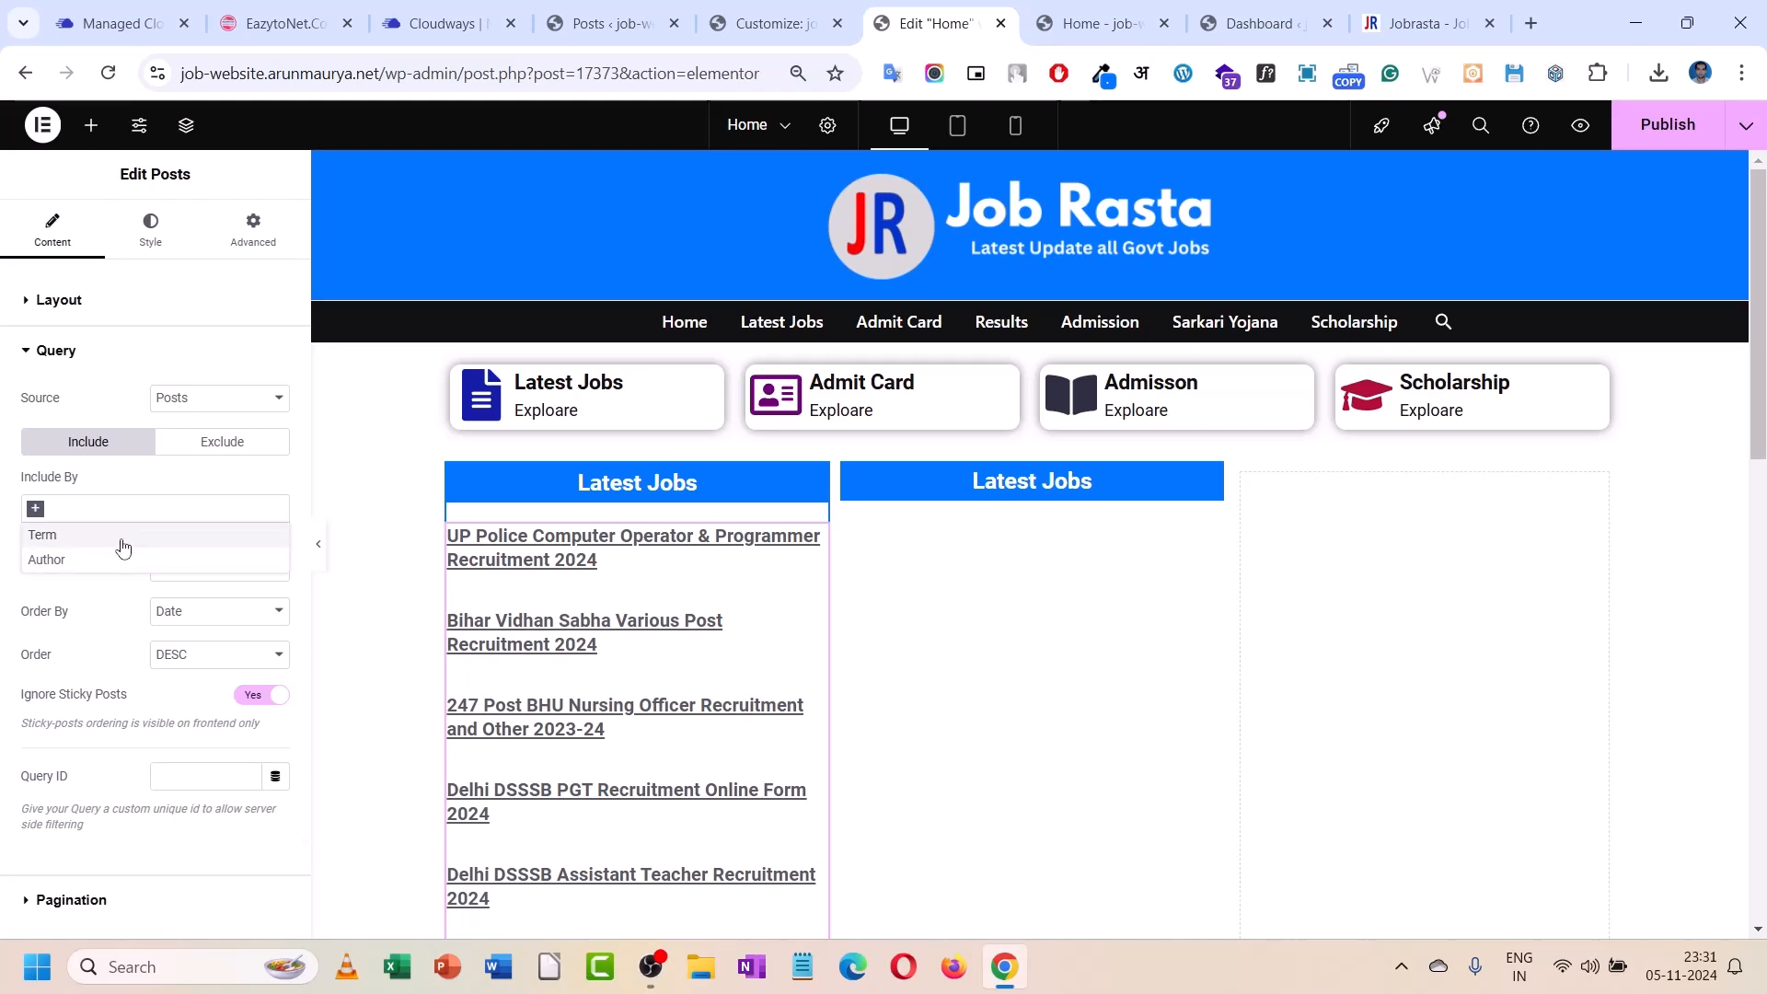
left_click(123, 535)
left_click(116, 570)
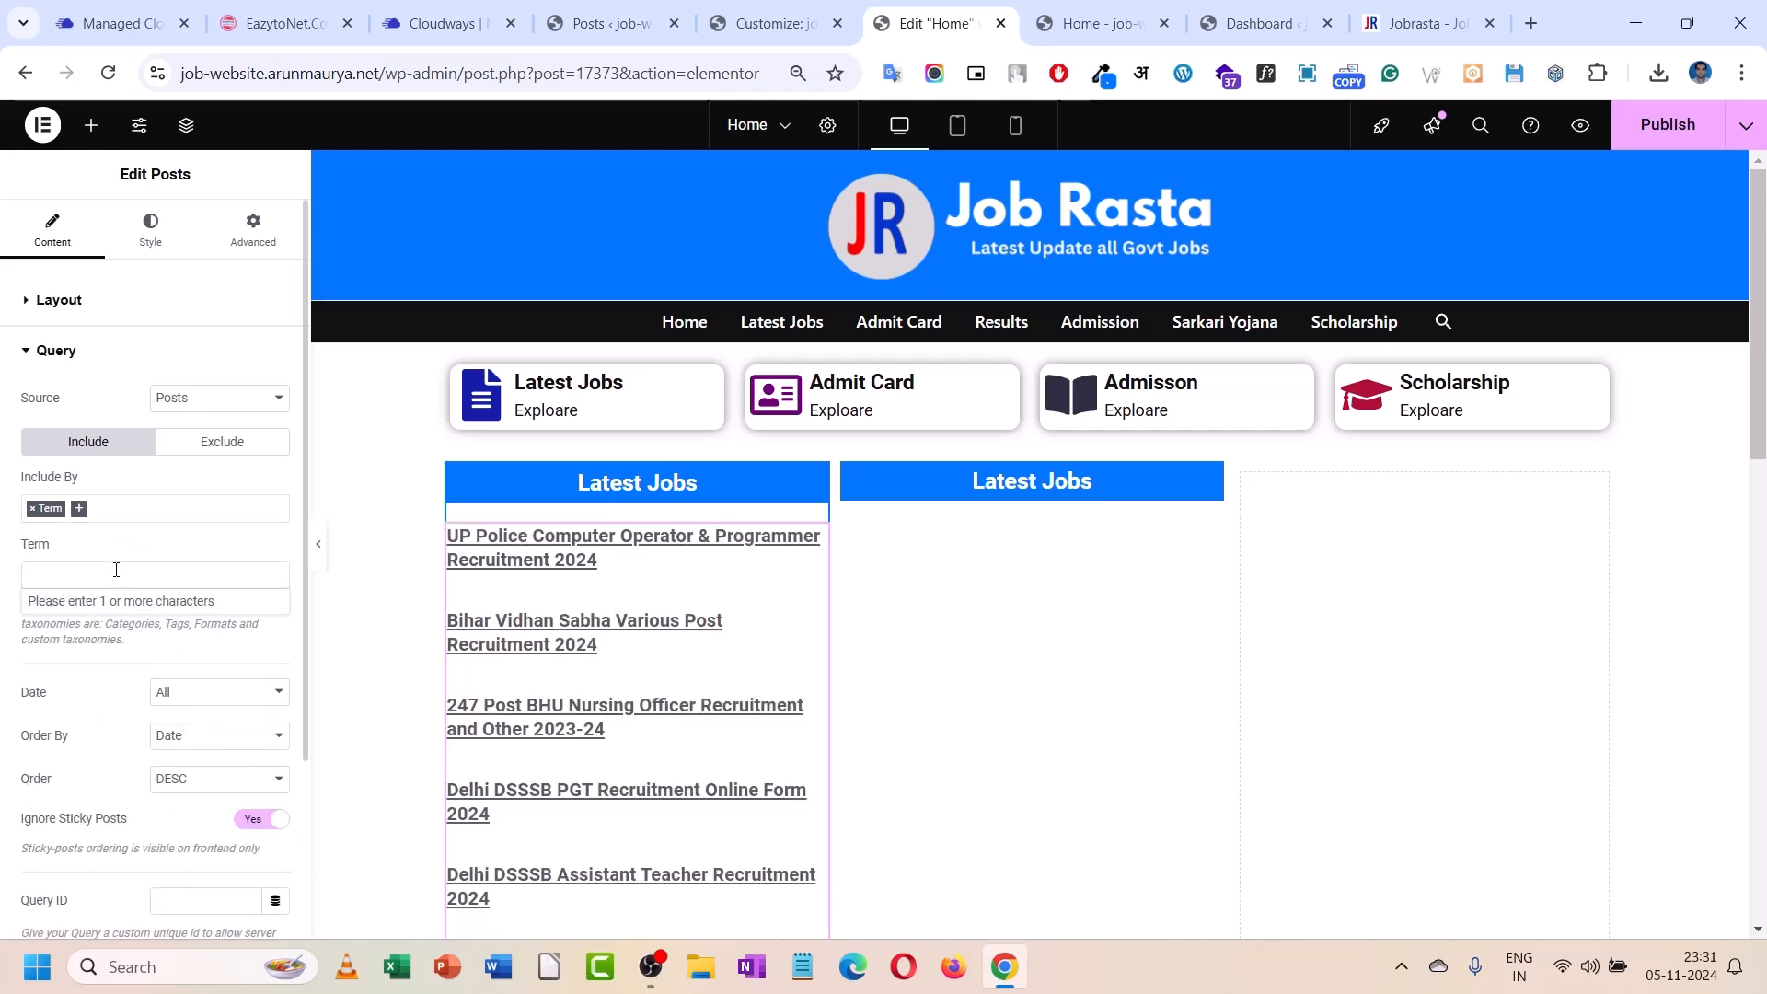
left_click(116, 569)
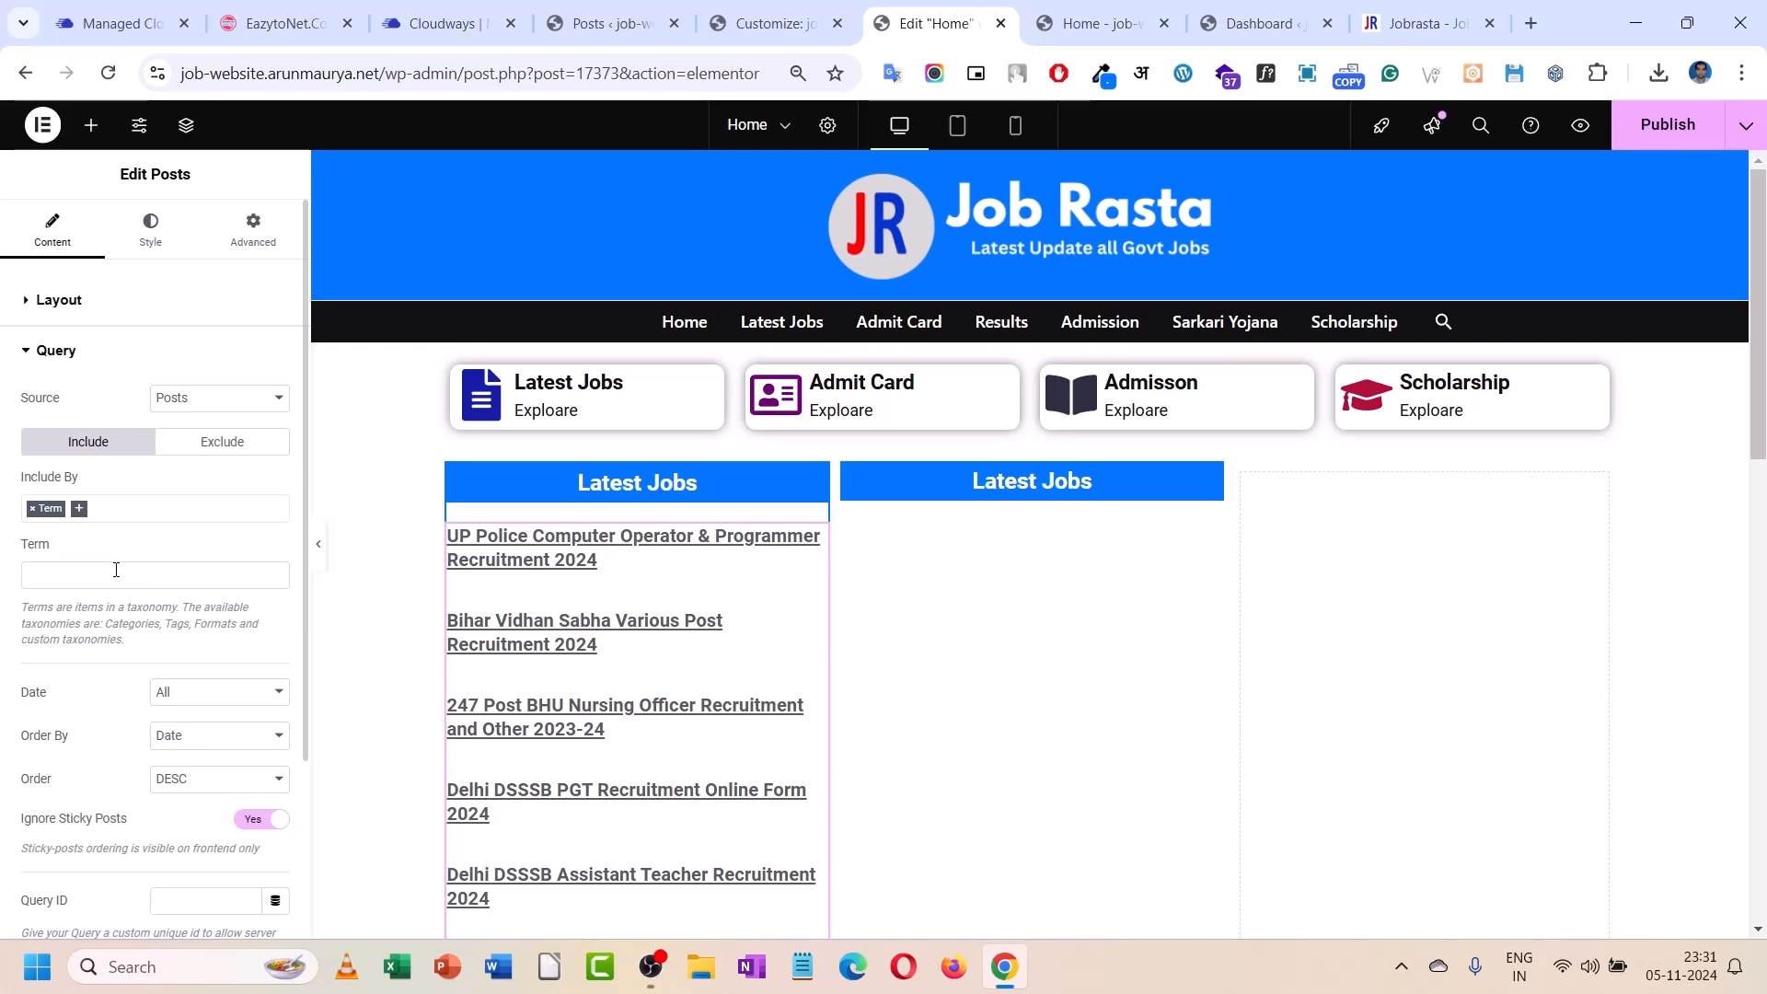
left_click(116, 569)
type("lates")
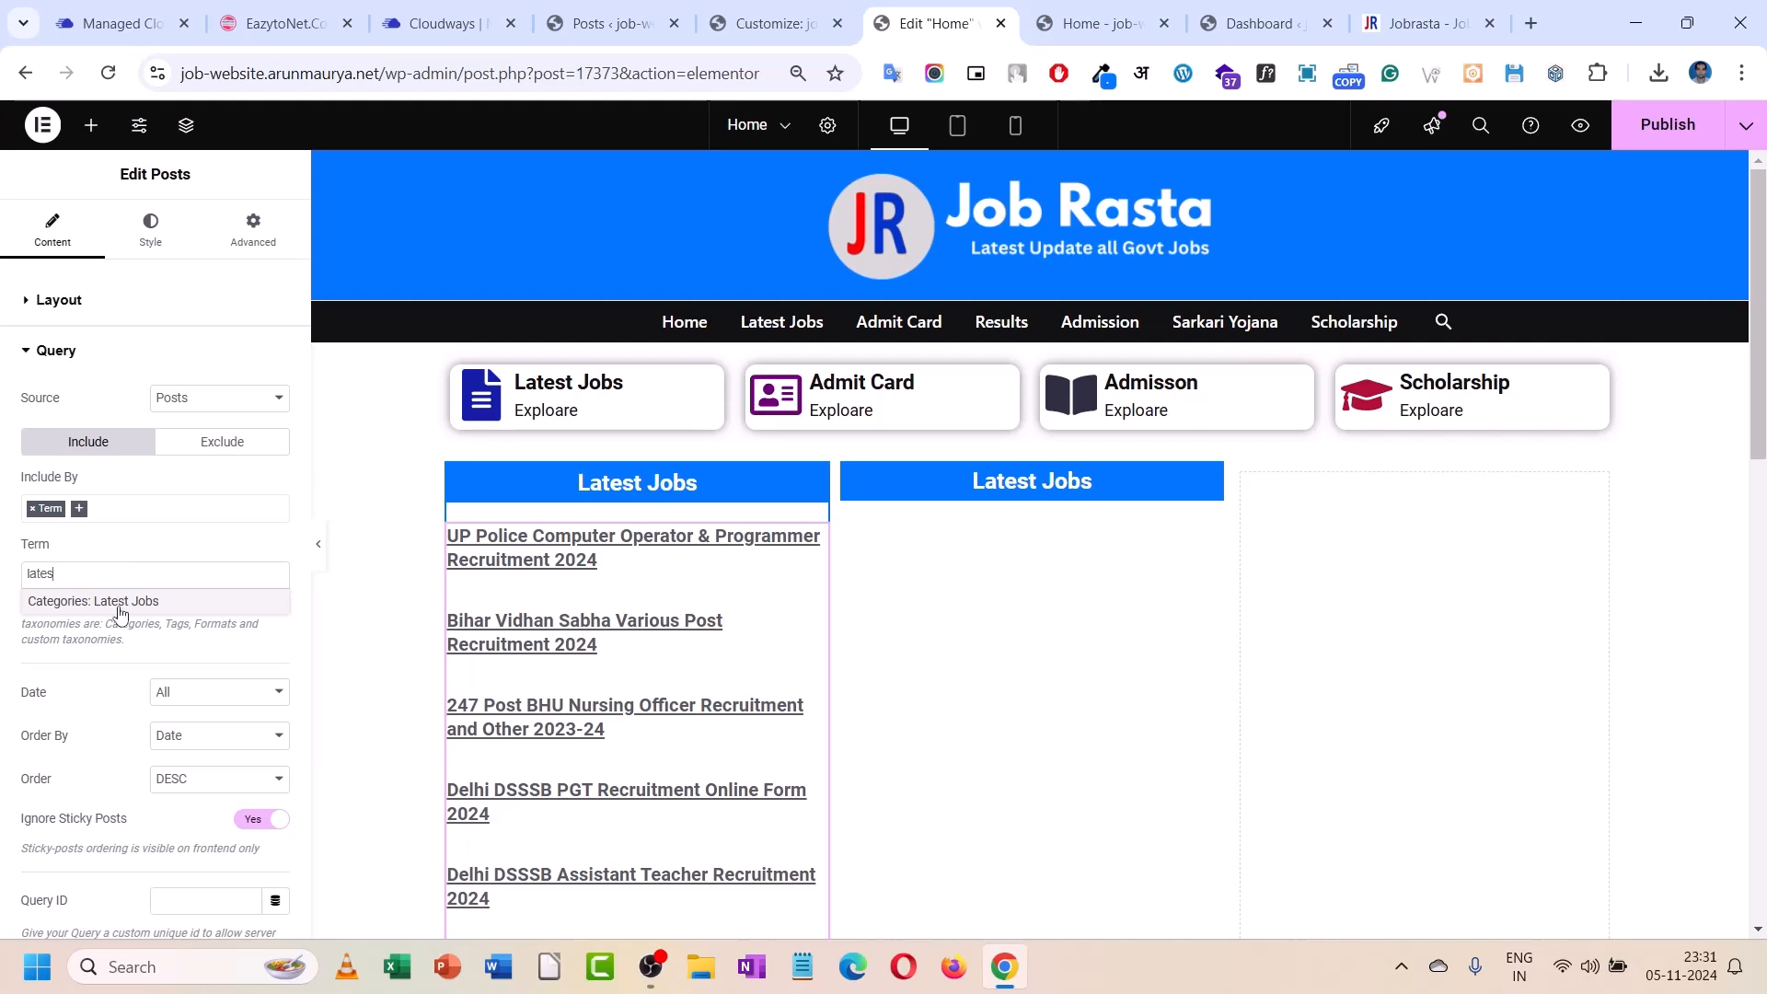
left_click(119, 606)
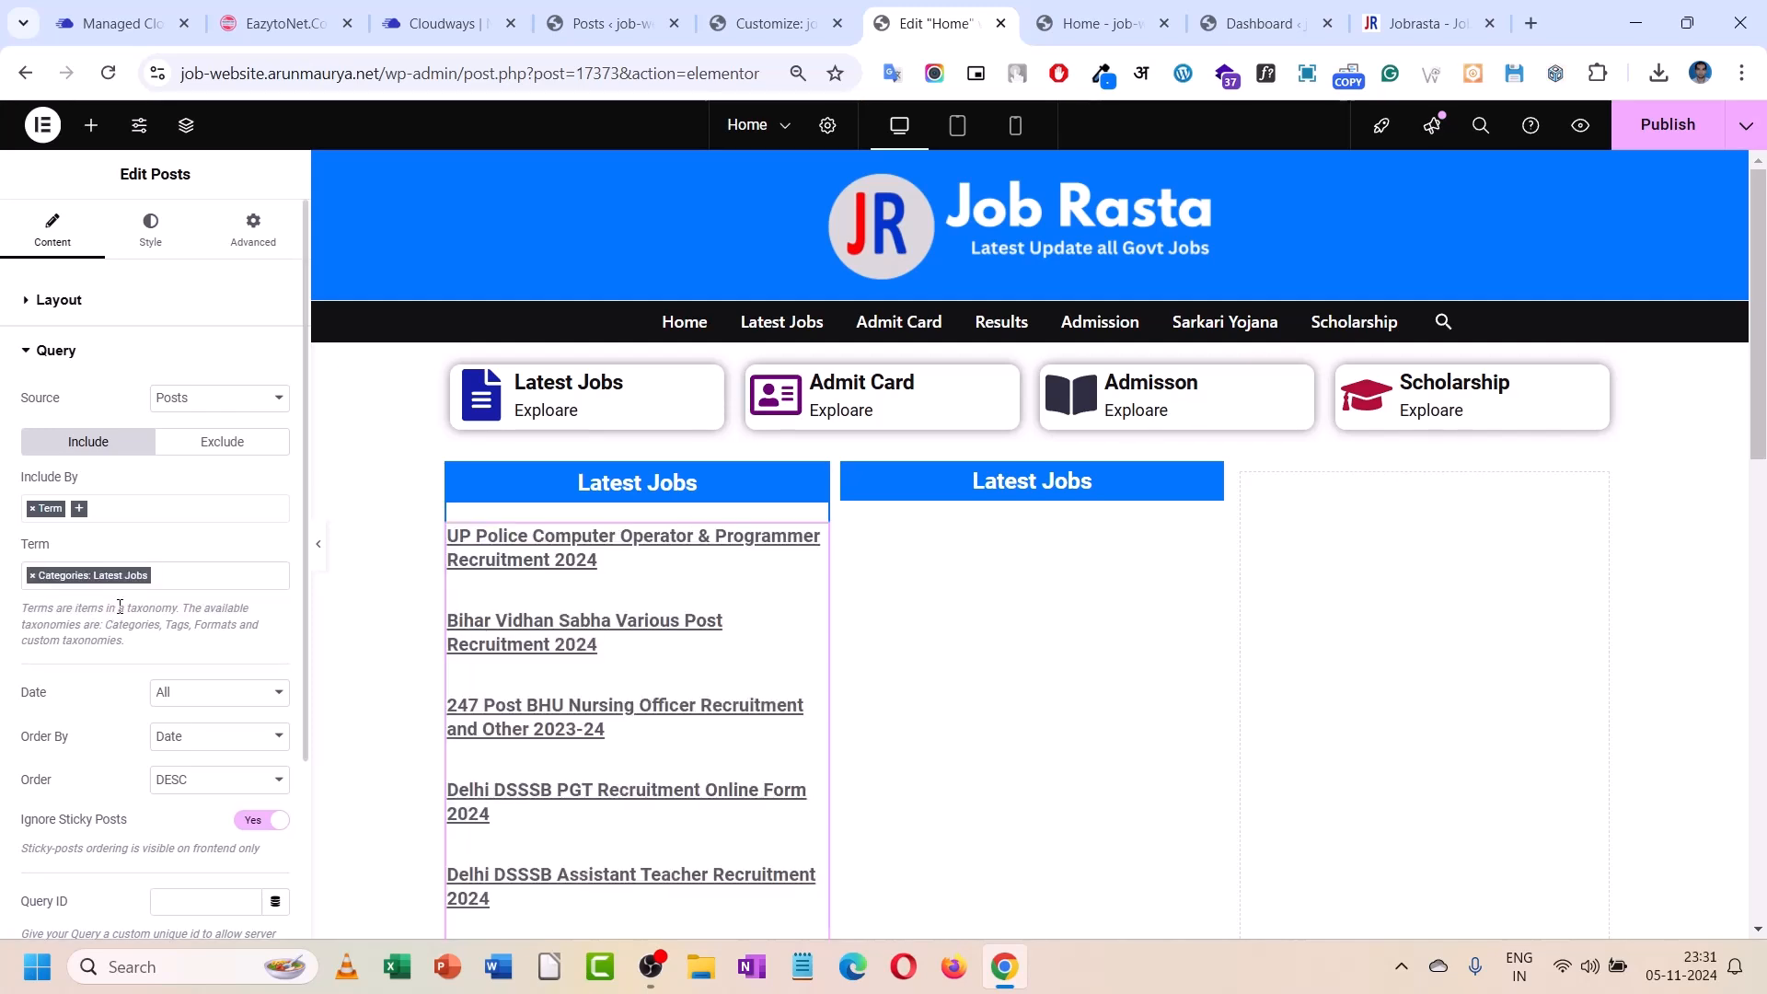
scroll(540, 563, "down", 7)
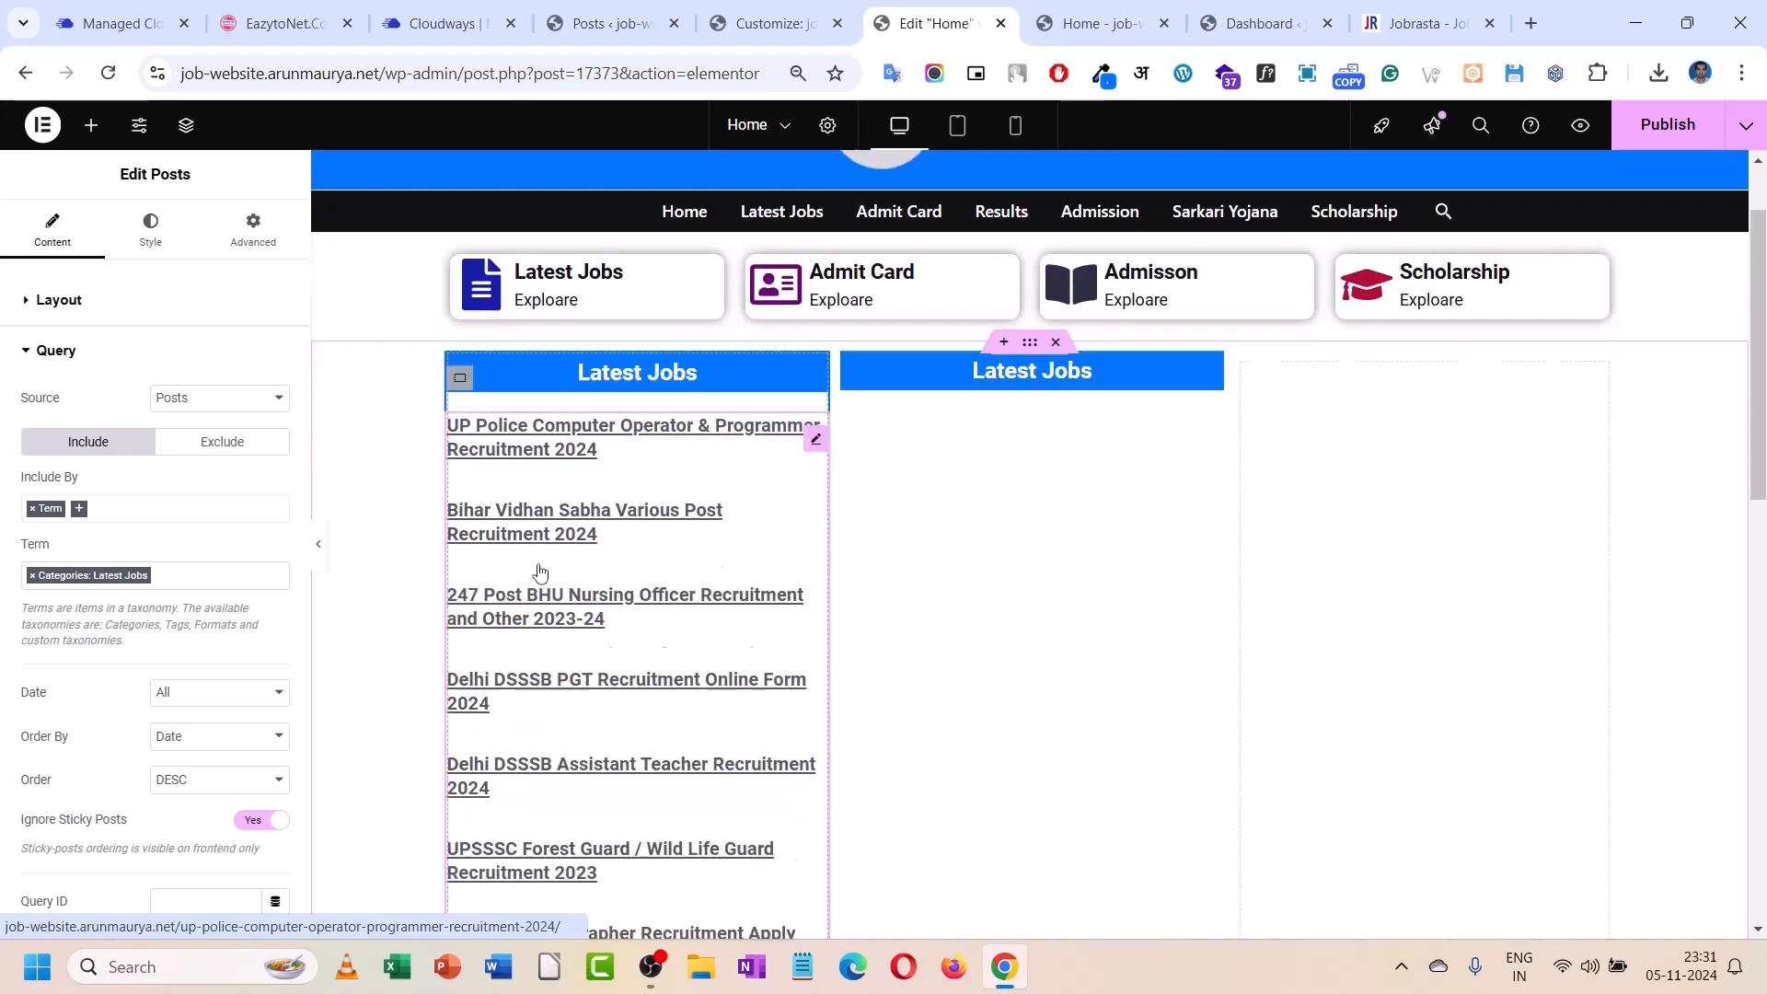
scroll(540, 570, "down", 5)
scroll(540, 570, "up", 12)
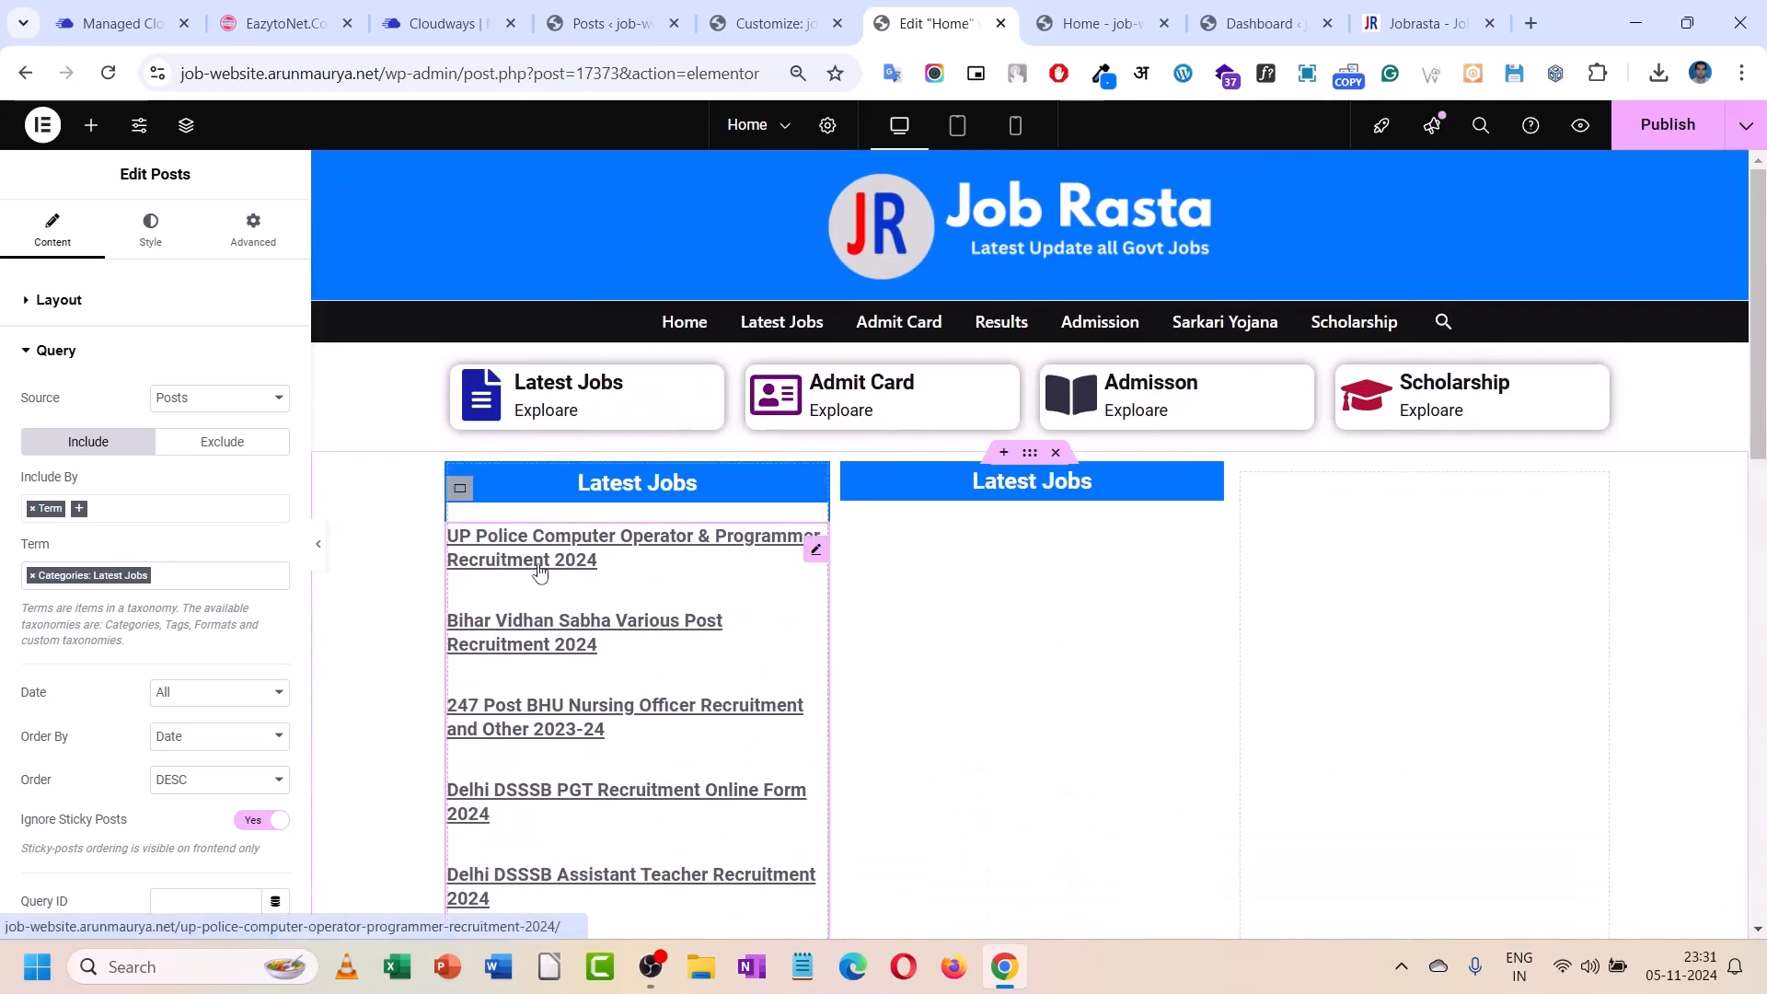
- Reduce the Posts widget's rows gap to 0 px and check the spacing of the listed titles
scroll(81, 676, "down", 3)
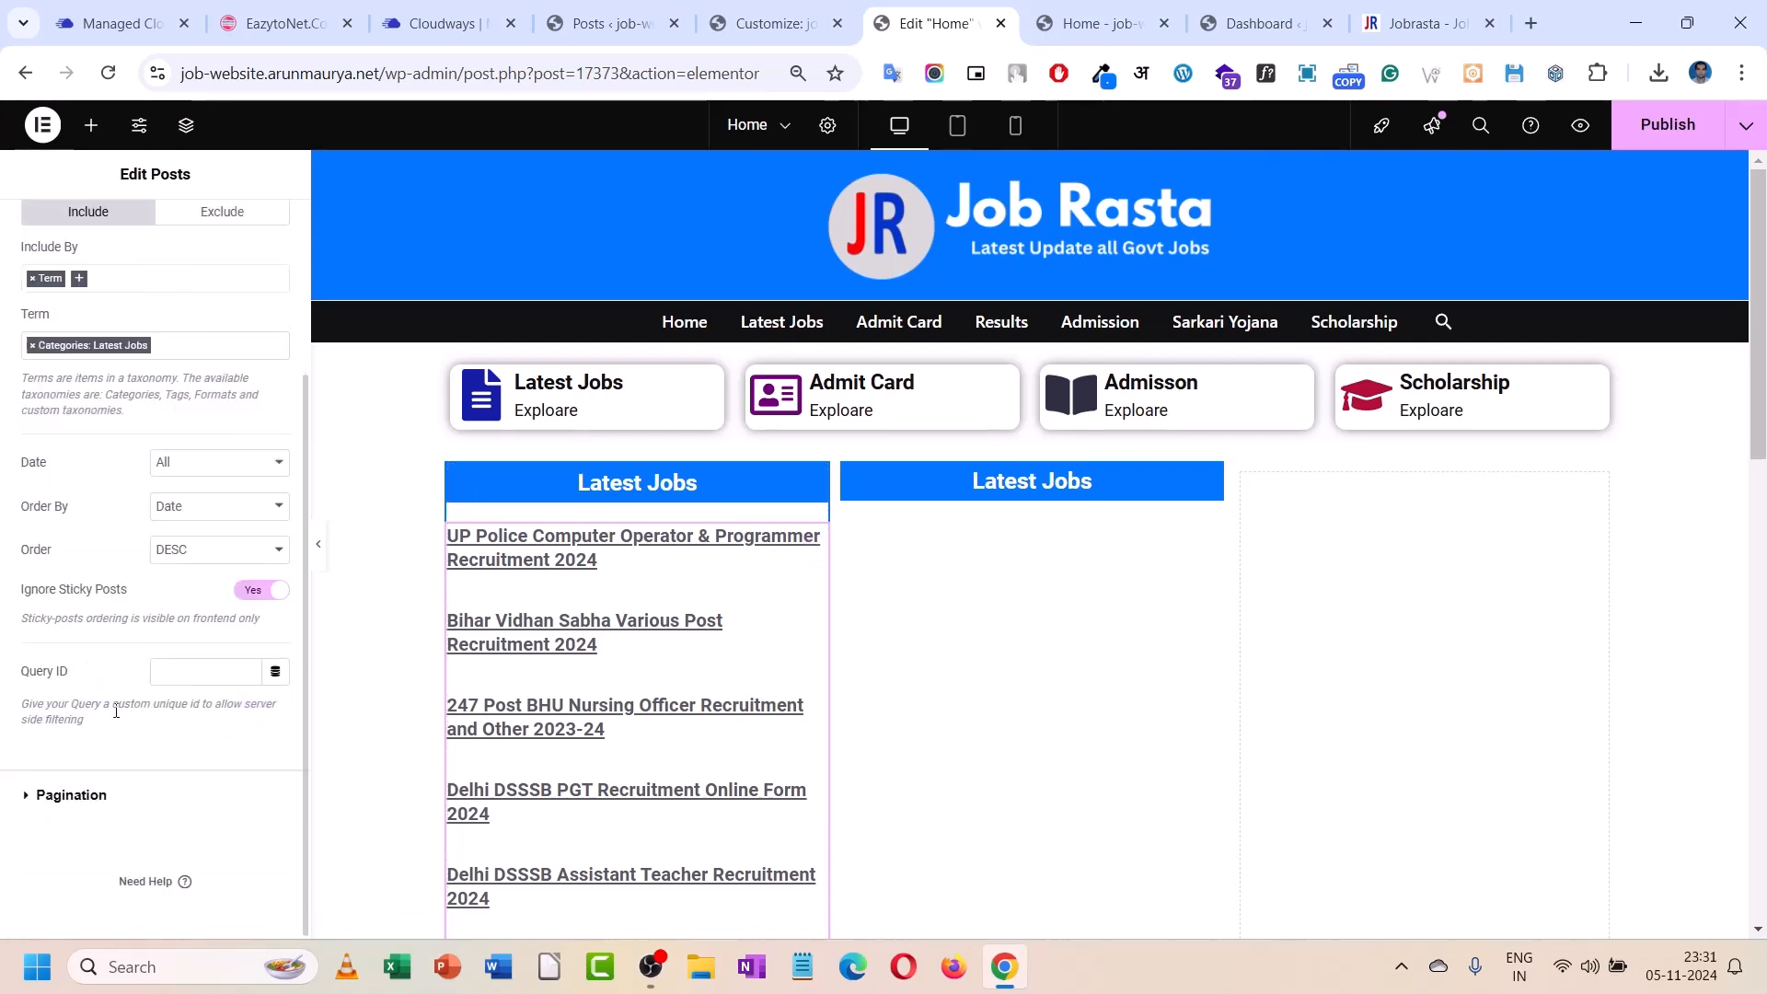
scroll(116, 711, "up", 5)
left_click(151, 228)
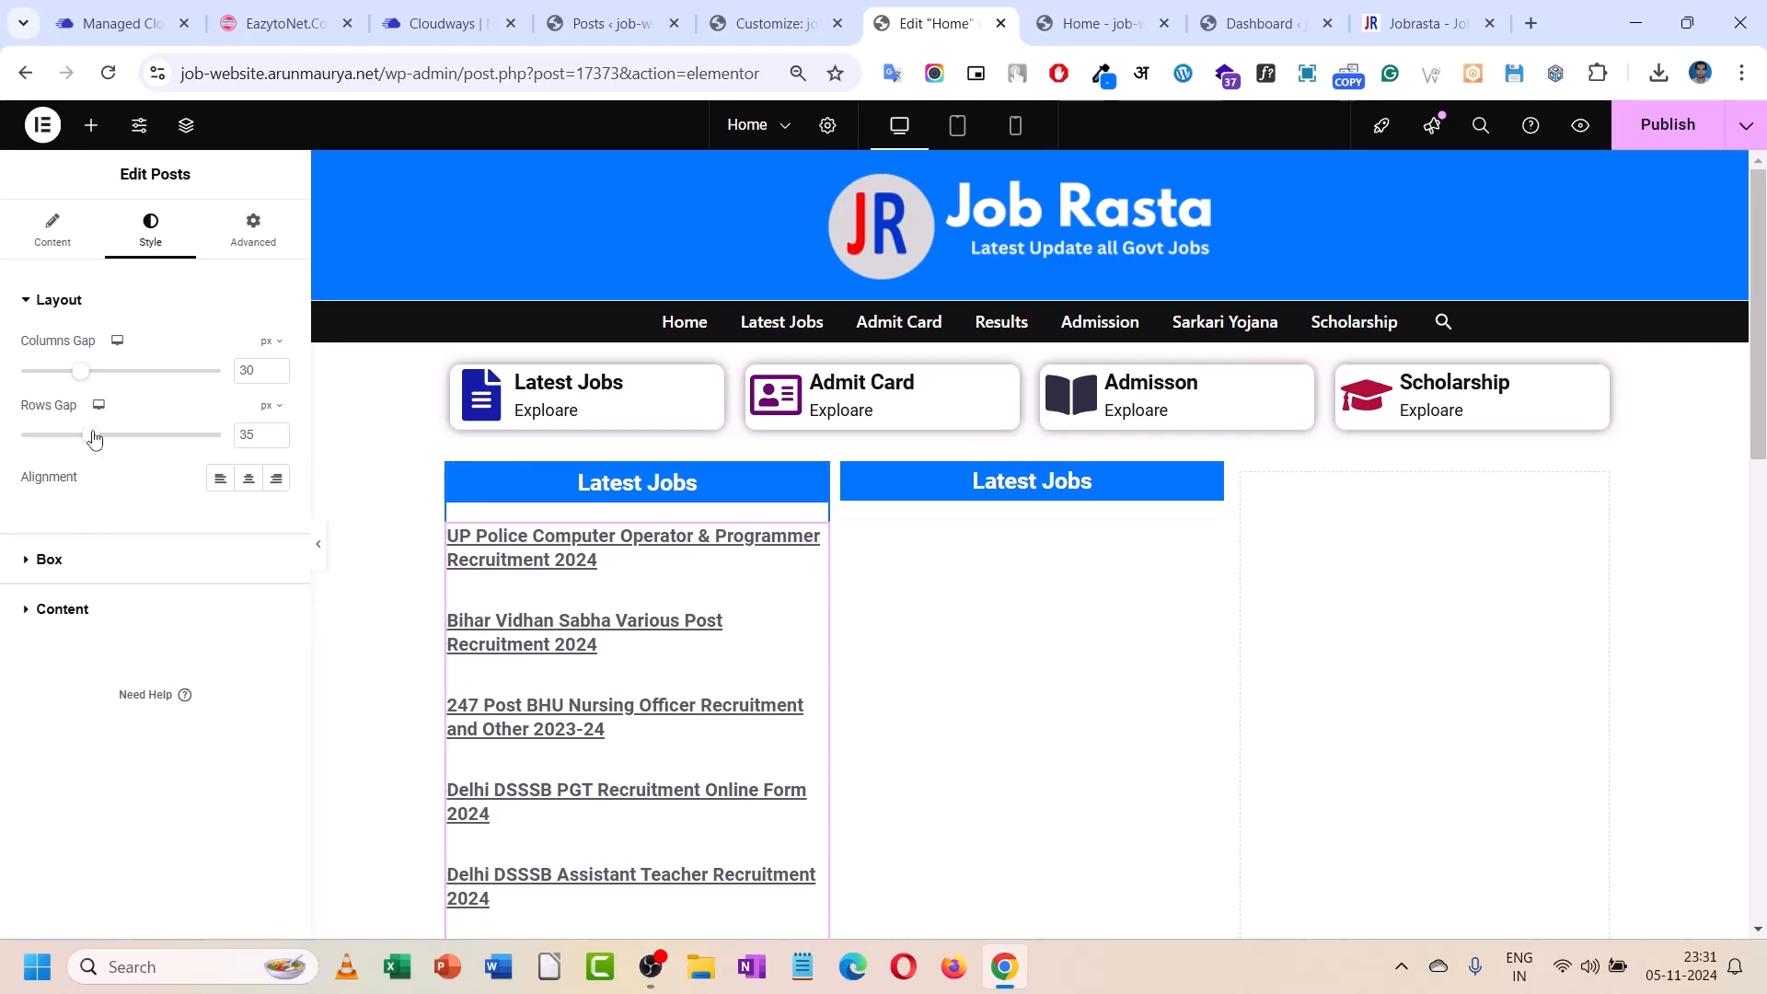
left_click_drag(95, 440, 4, 440)
scroll(644, 552, "down", 6)
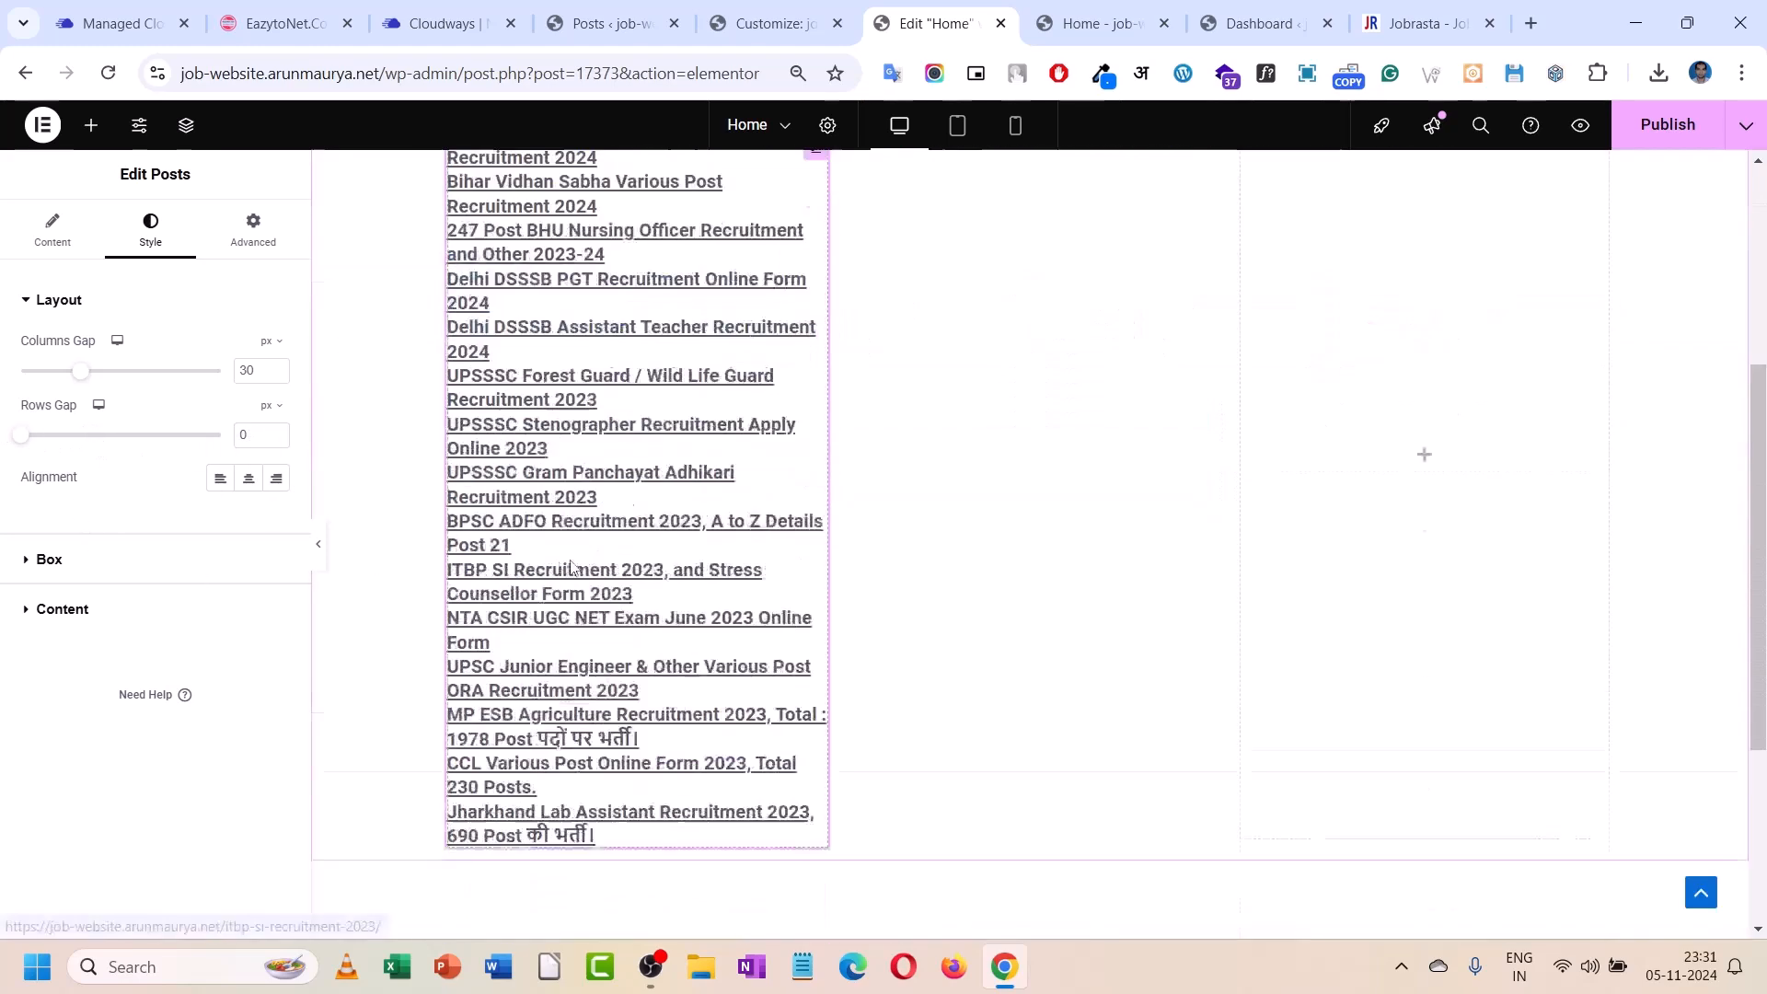
scroll(1029, 827, "up", 4)
scroll(571, 566, "up", 3)
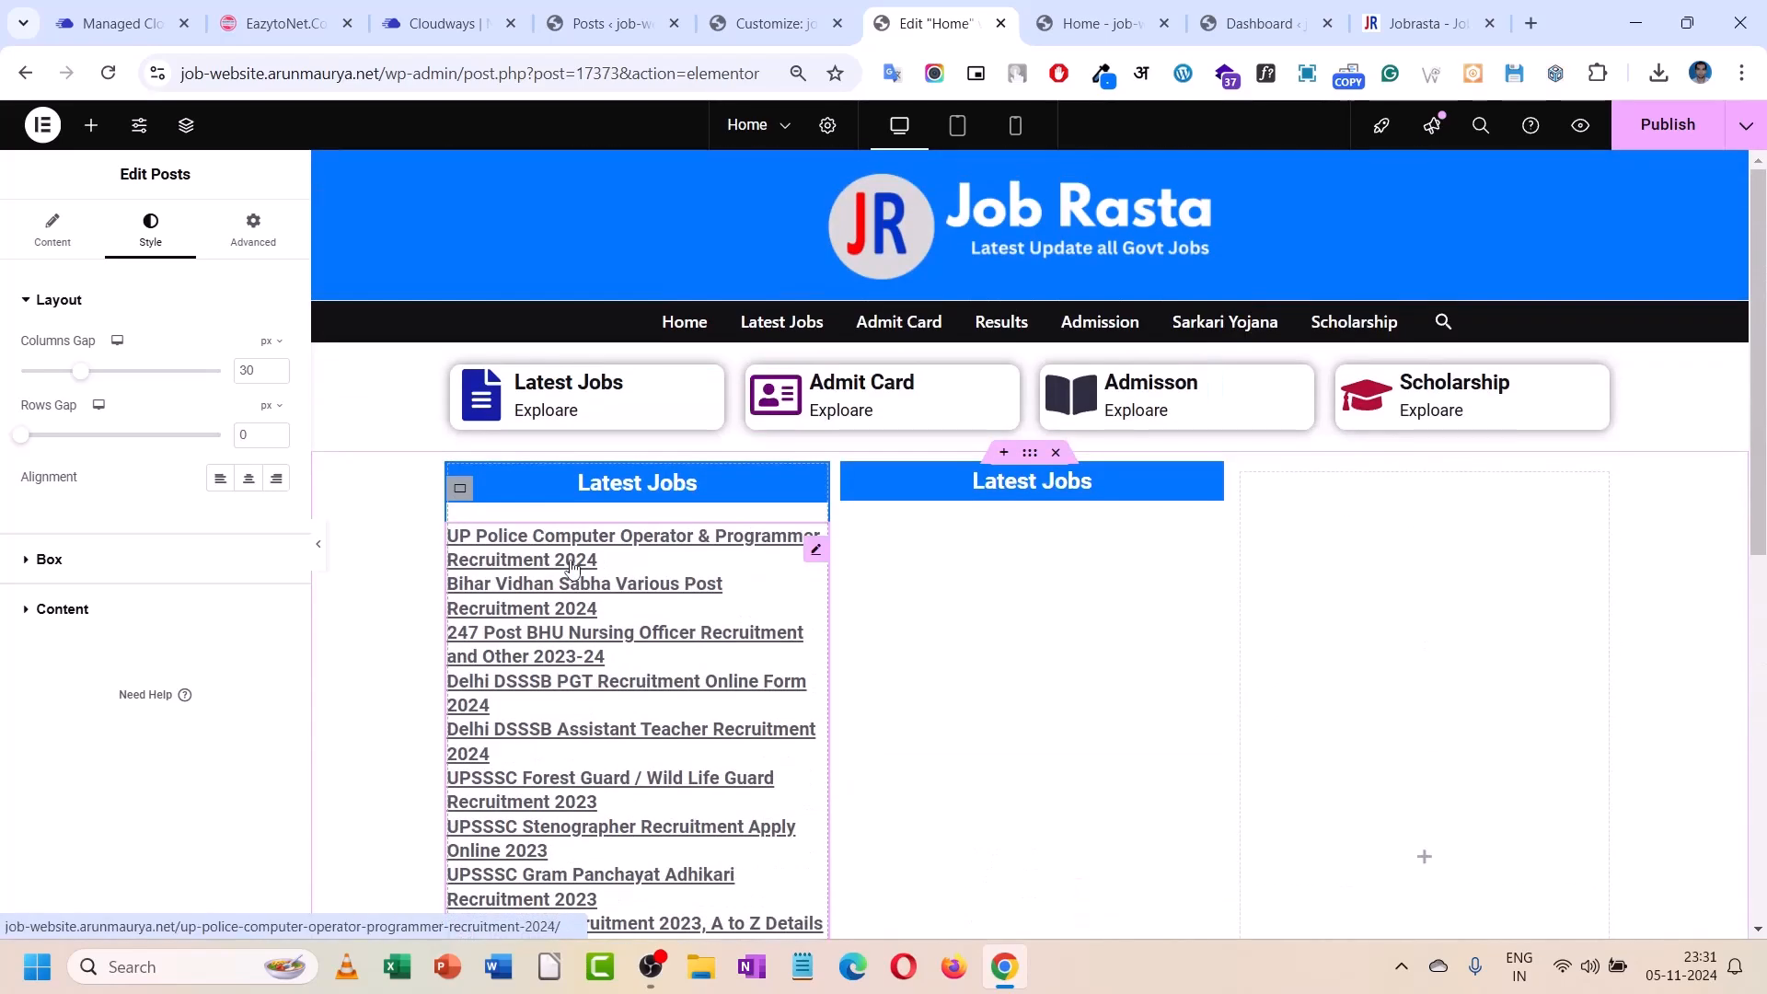
- Give each post box in the listing a border width of 1 px on all sides
left_click(87, 560)
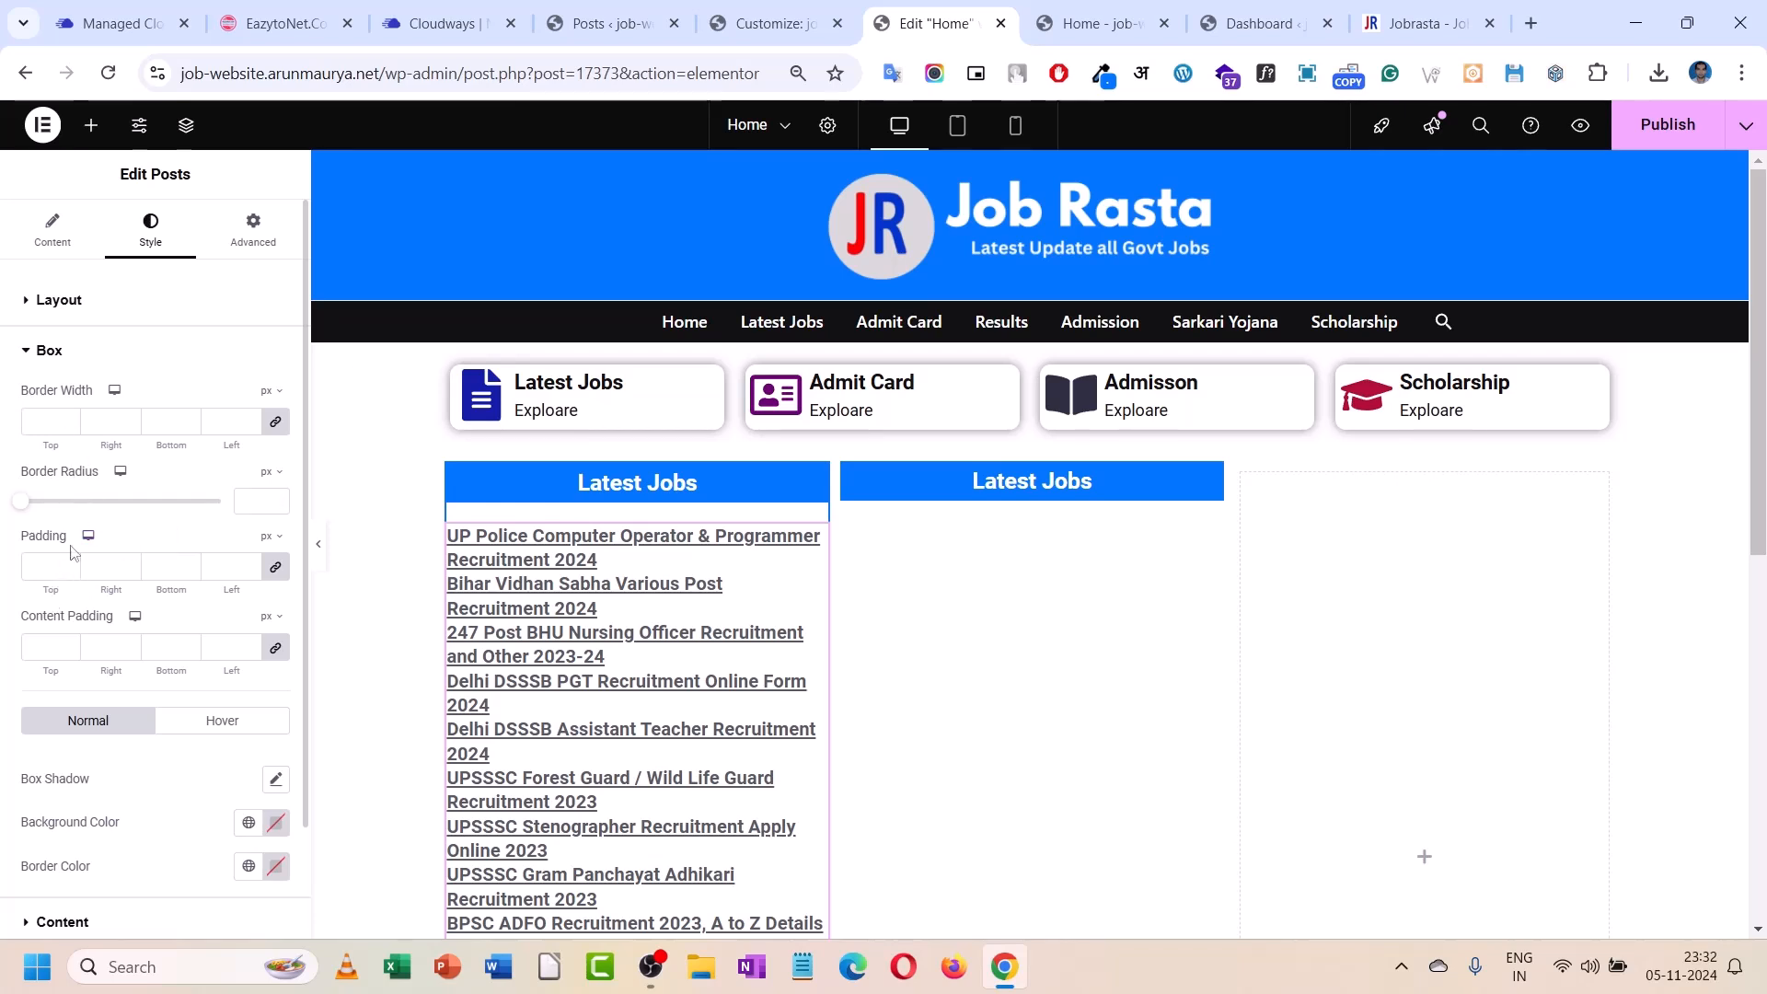
left_click(69, 420)
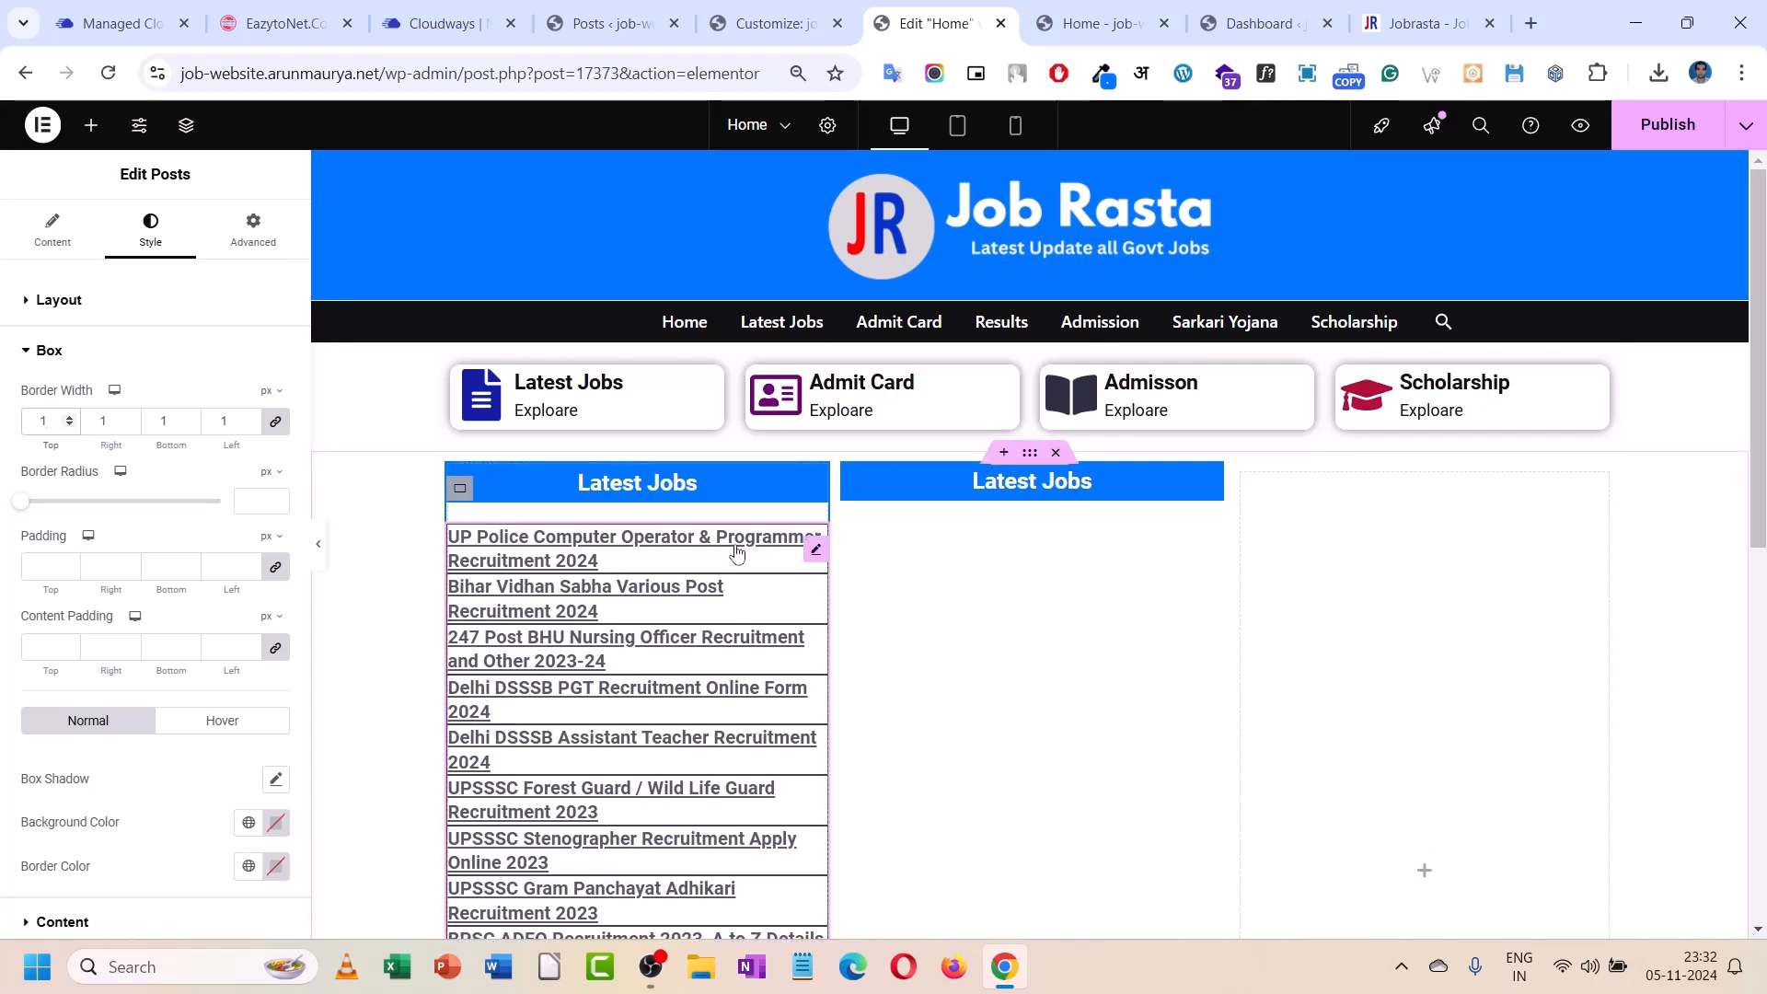
- Apply the blue global color to the borders of the post boxes in the Latest Jobs listing
scroll(718, 552, "down", 3)
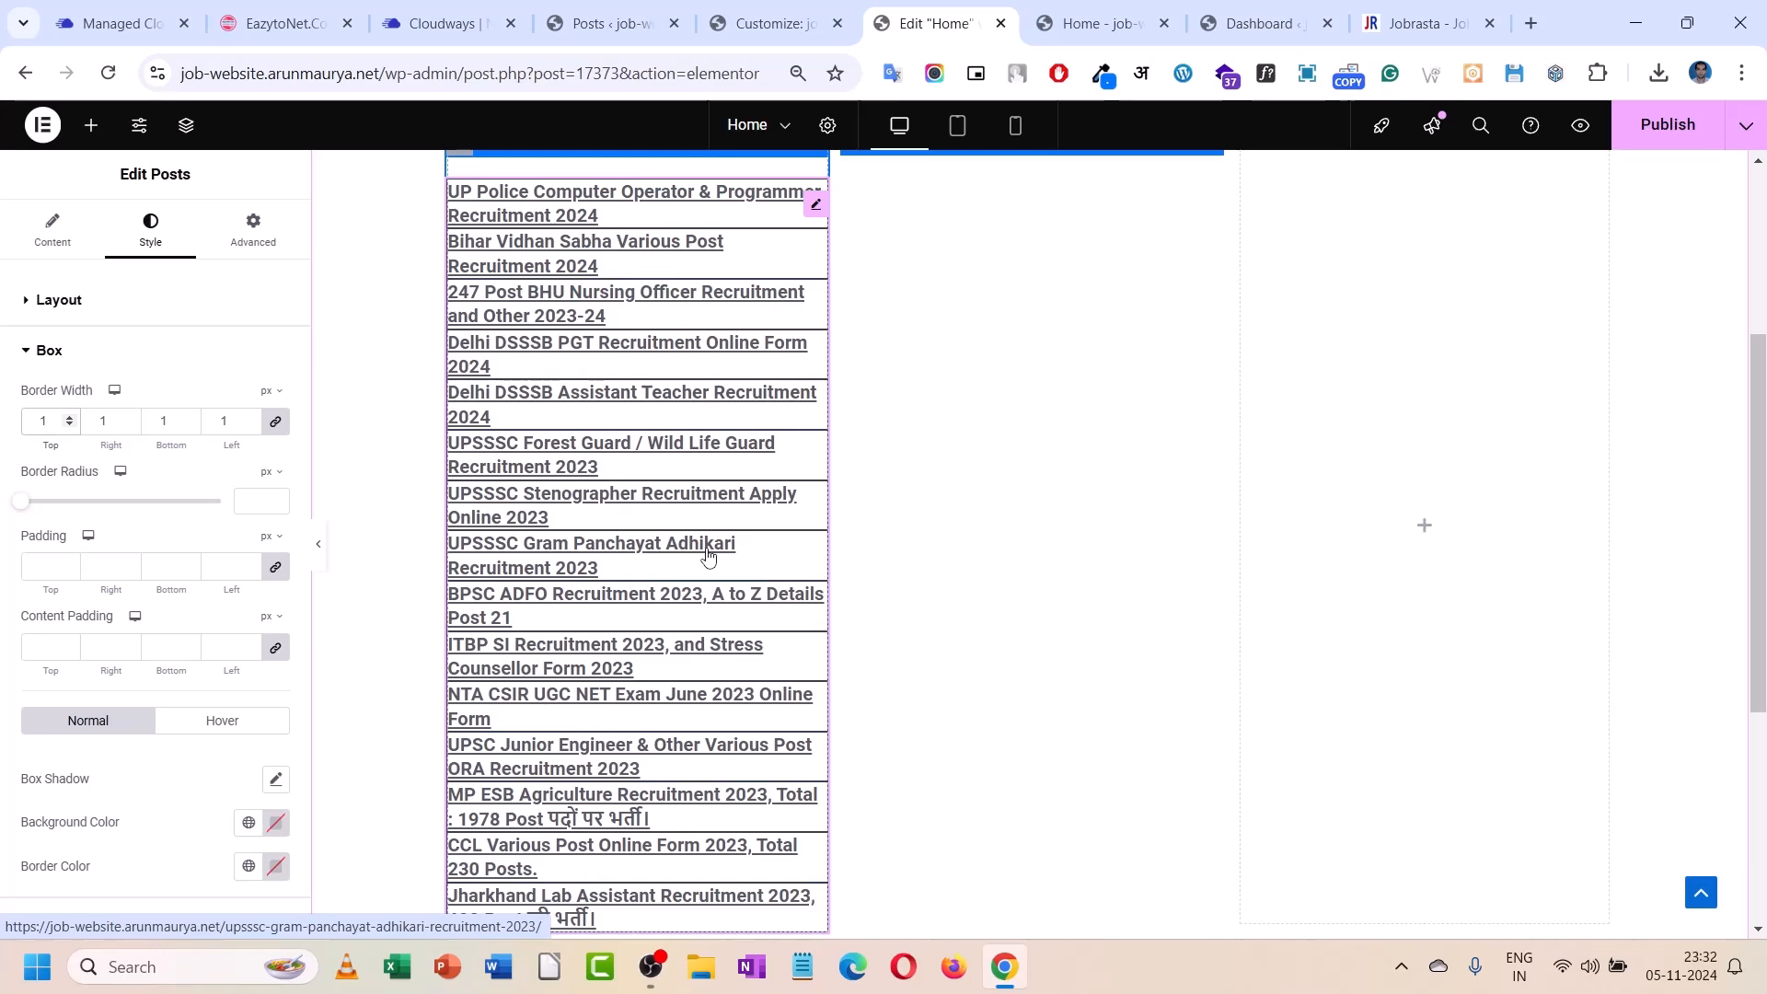
scroll(707, 553, "down", 4)
scroll(707, 553, "up", 6)
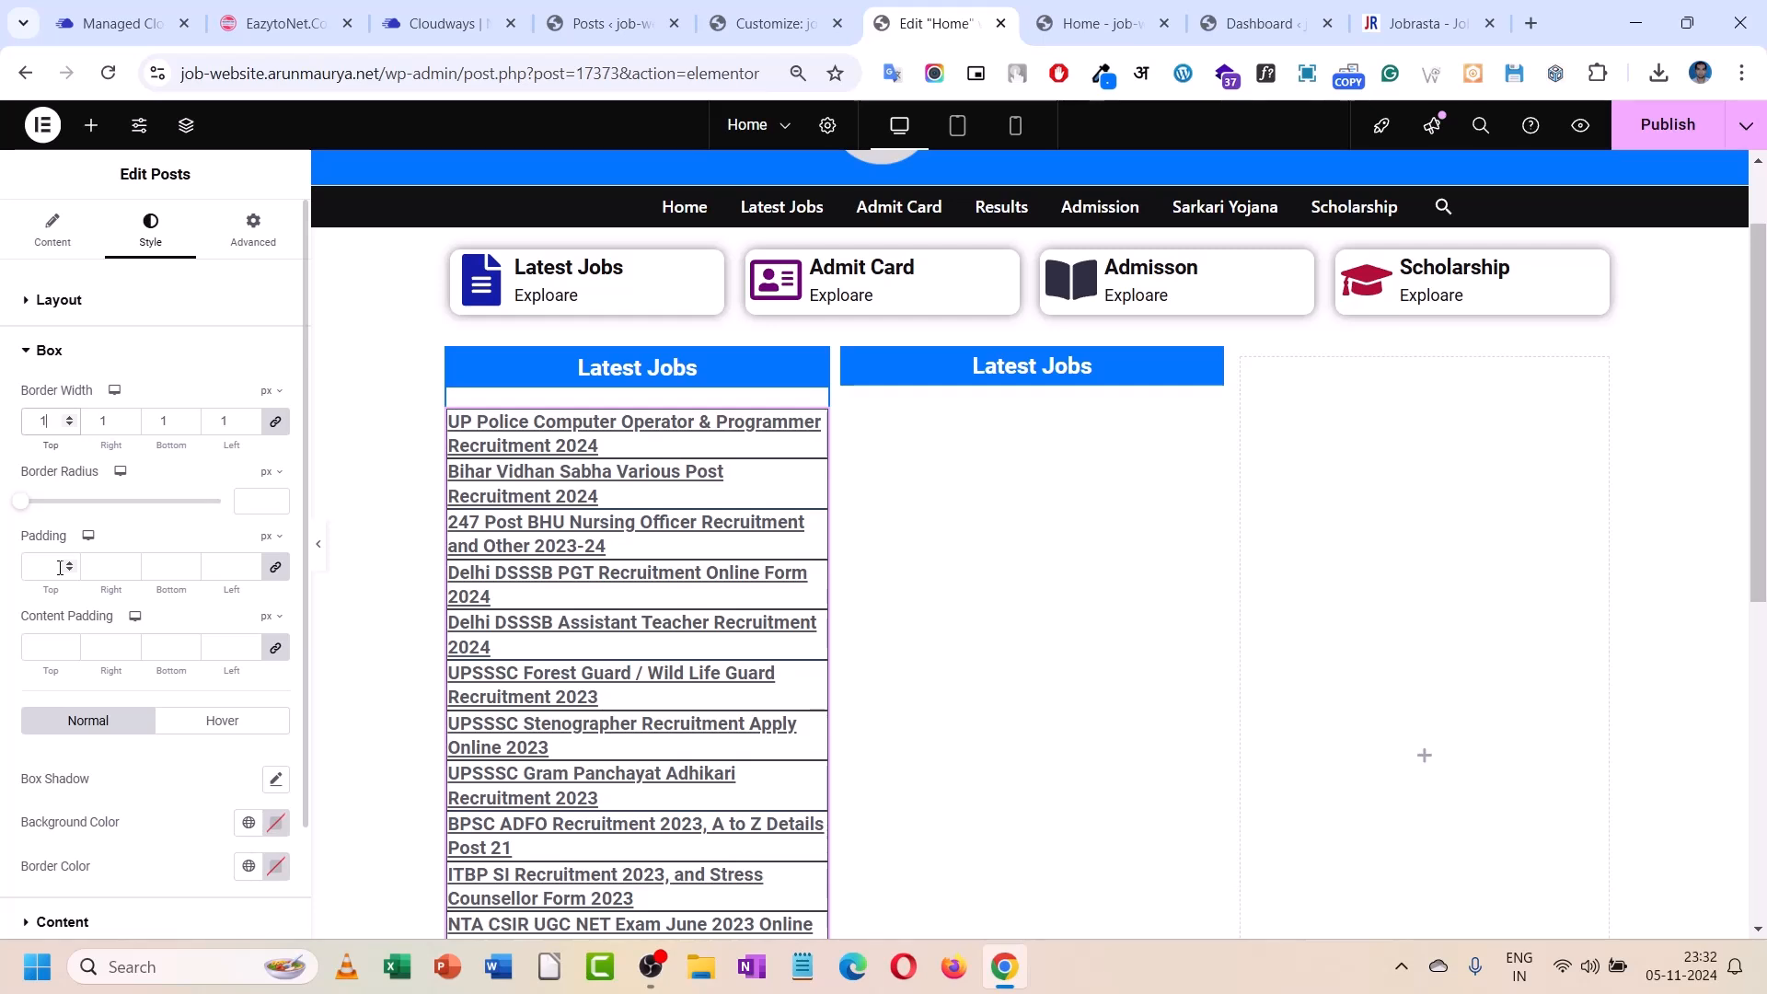
scroll(60, 571, "down", 1)
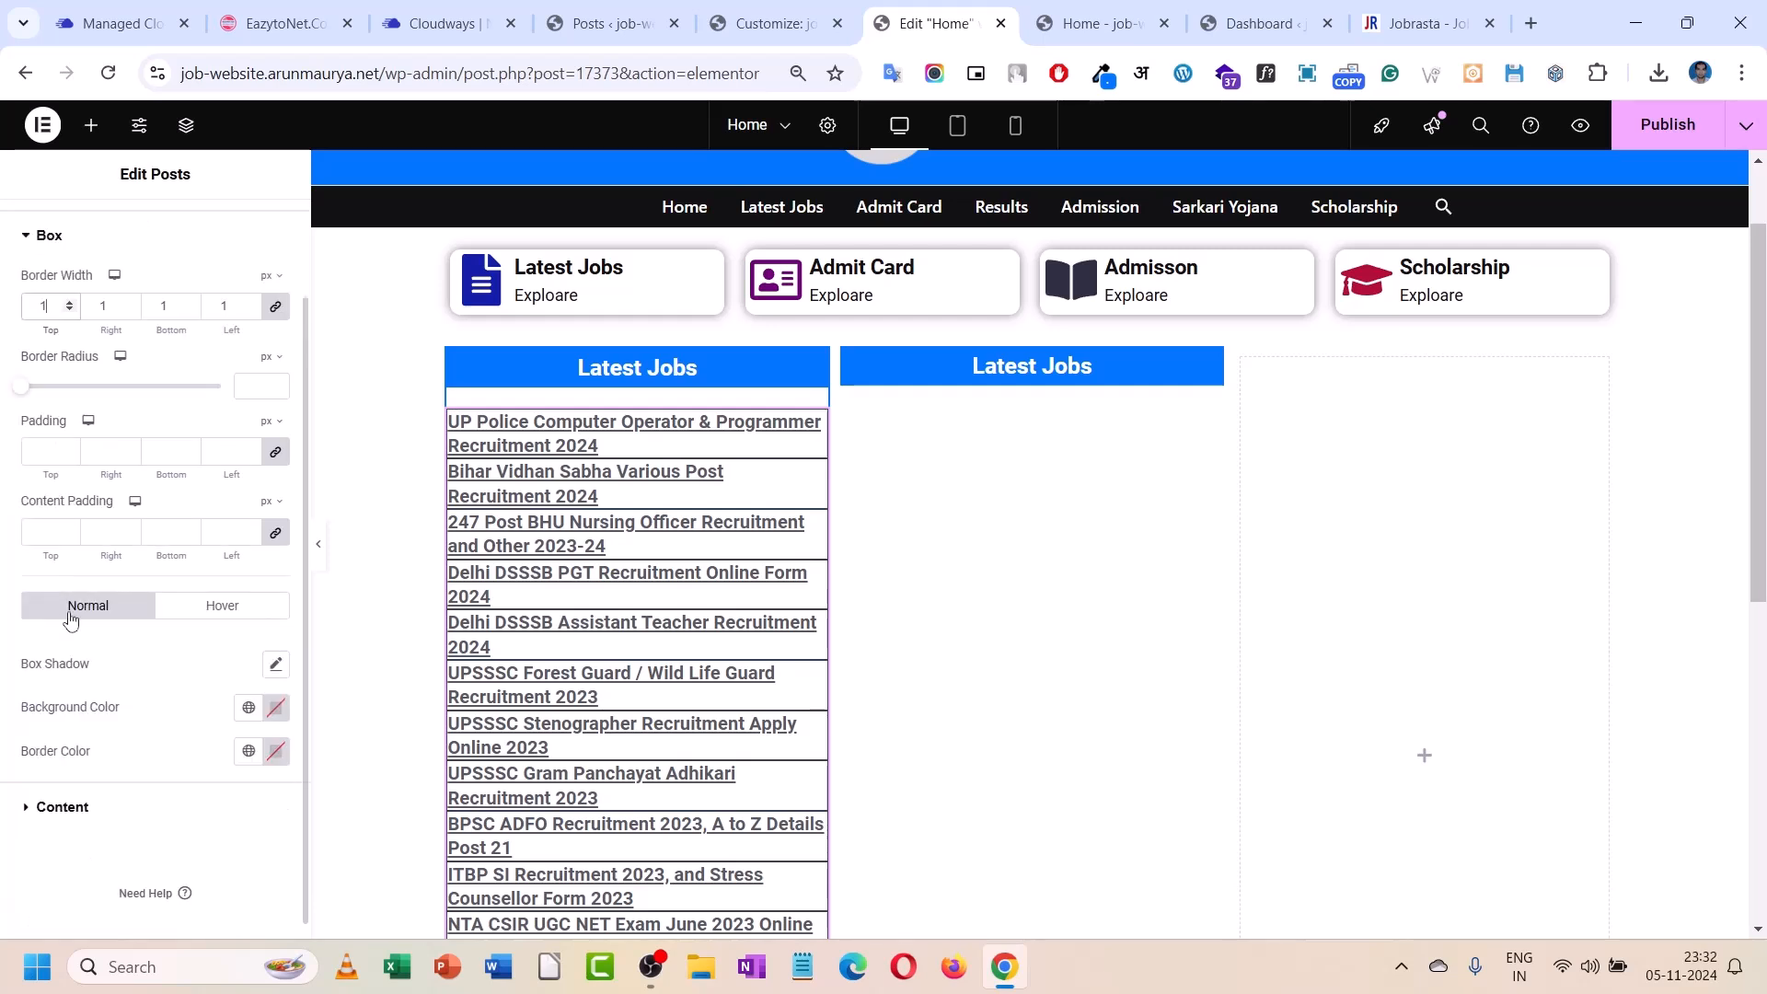
left_click(248, 707)
left_click(248, 708)
left_click(249, 751)
scroll(177, 643, "down", 3)
left_click(165, 706)
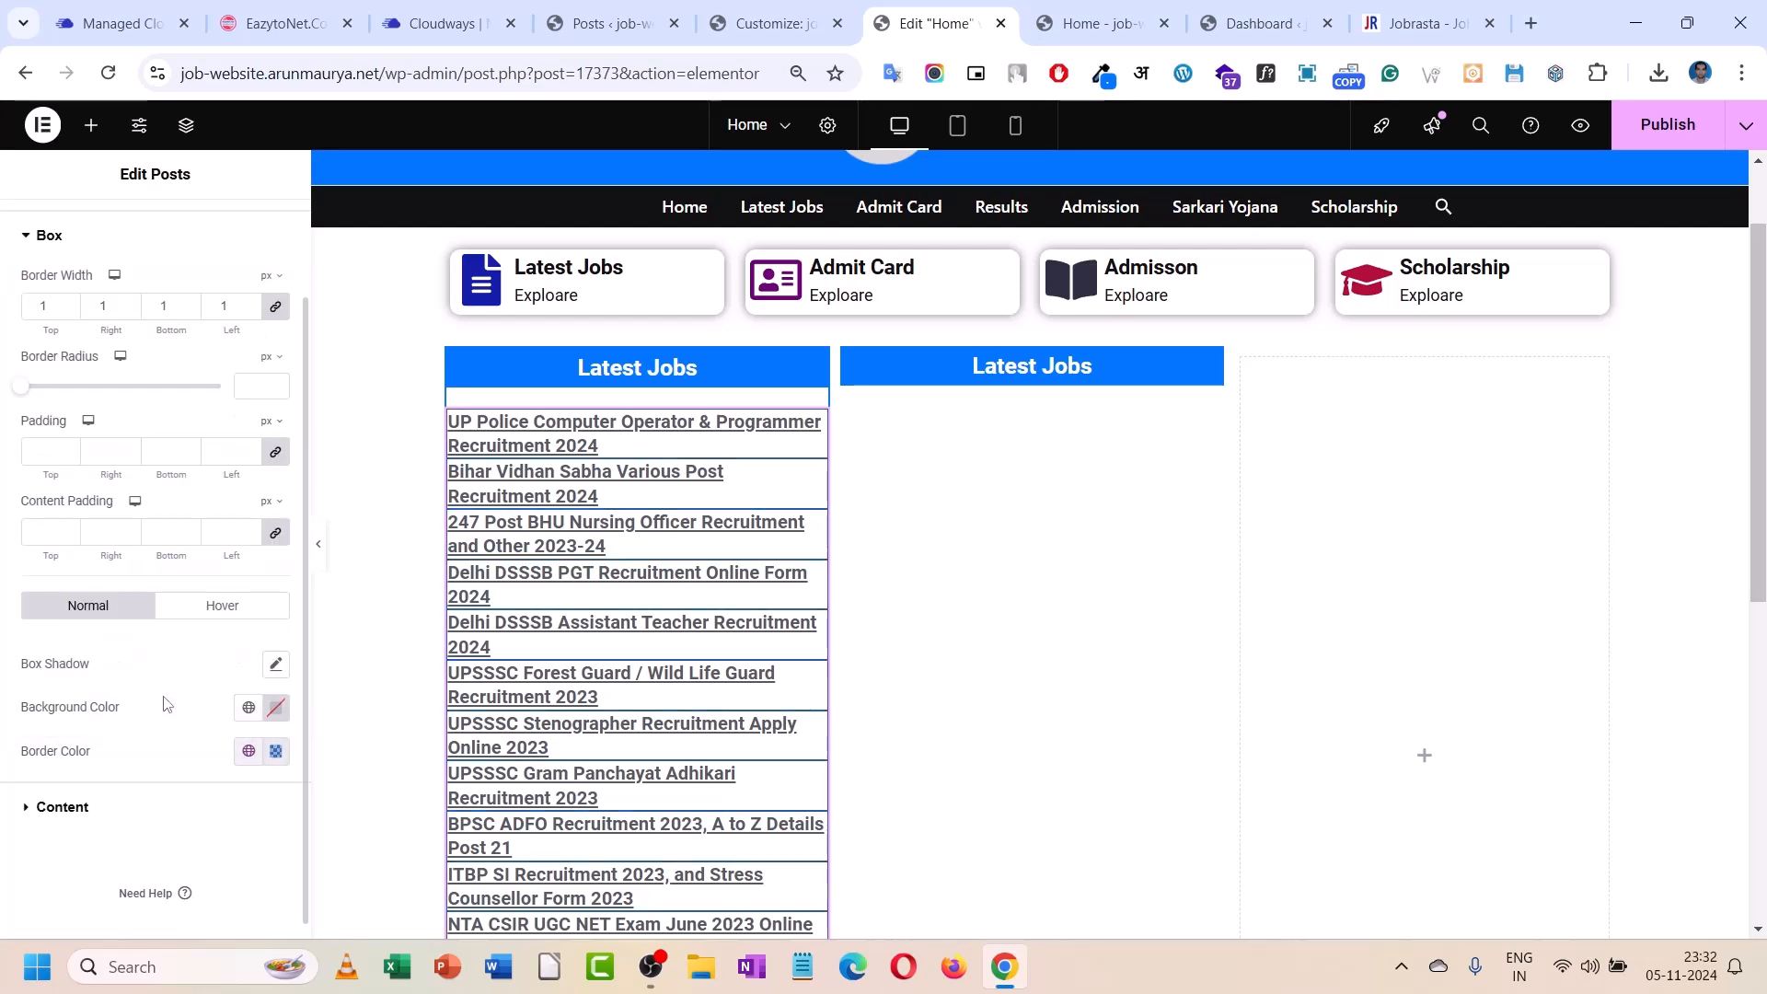
scroll(552, 561, "down", 1)
scroll(178, 570, "up", 1)
scroll(178, 570, "down", 1)
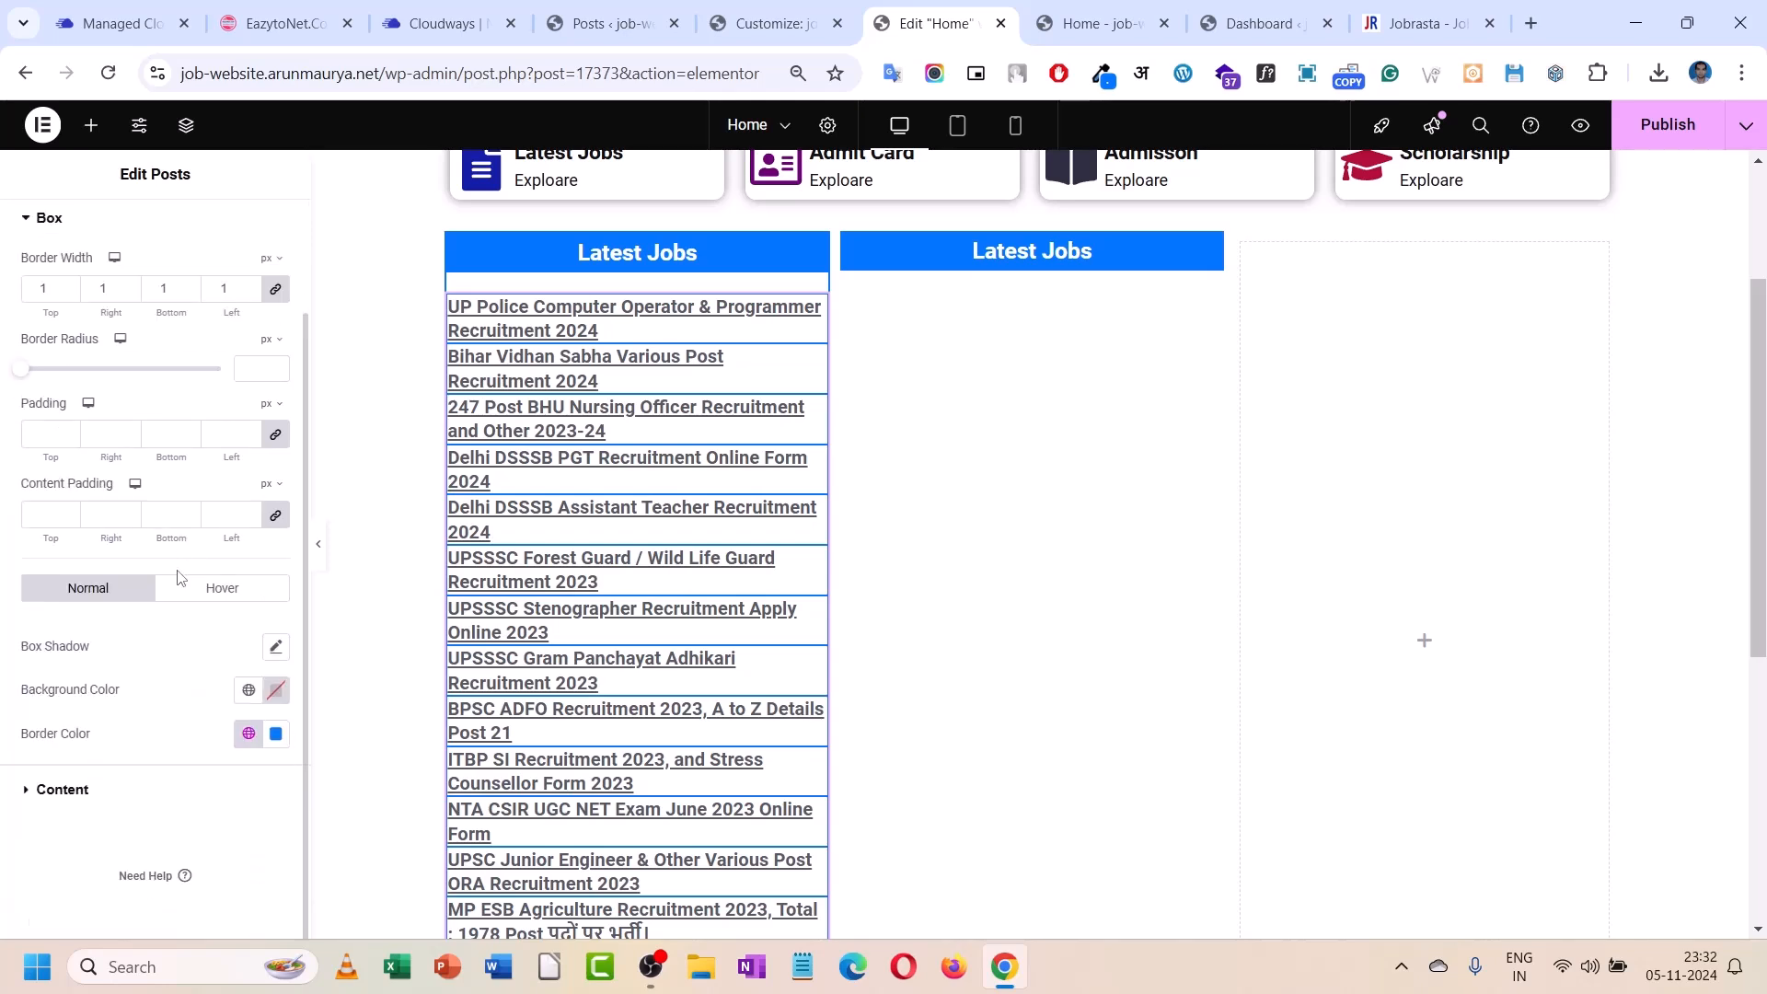
- Set the post titles' typography to a size of 16 px and a line height of 1.2 rem
left_click(96, 791)
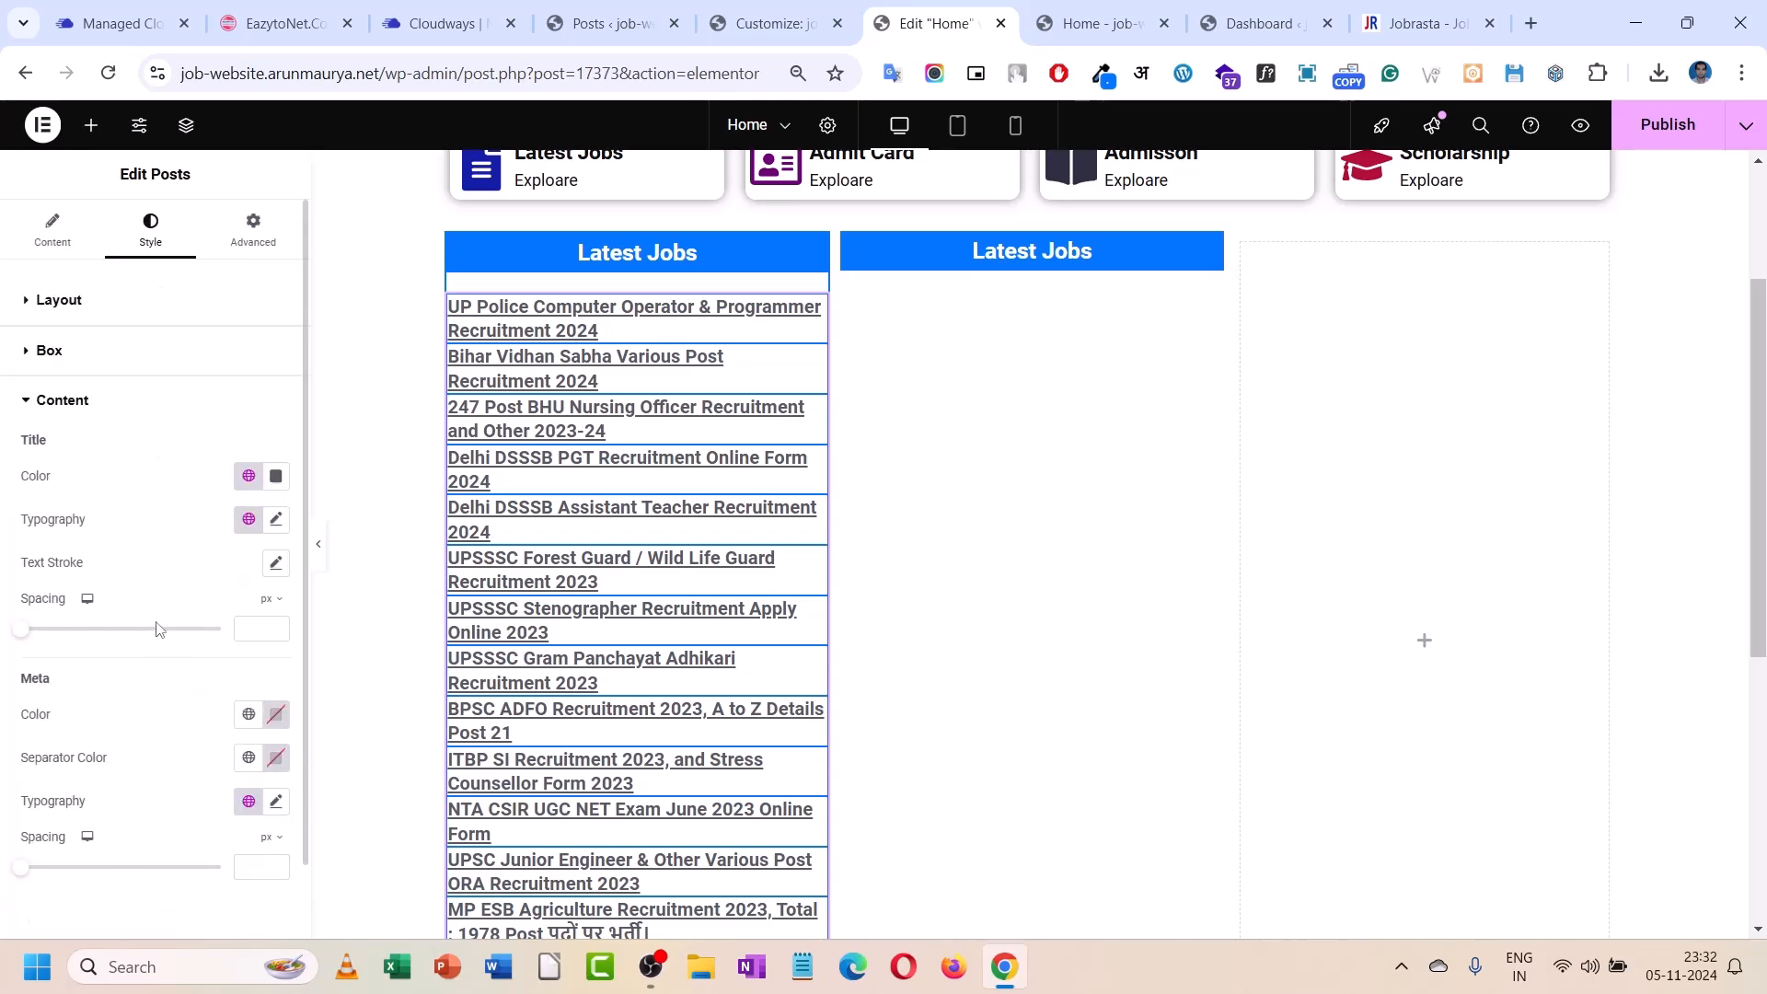
left_click(275, 520)
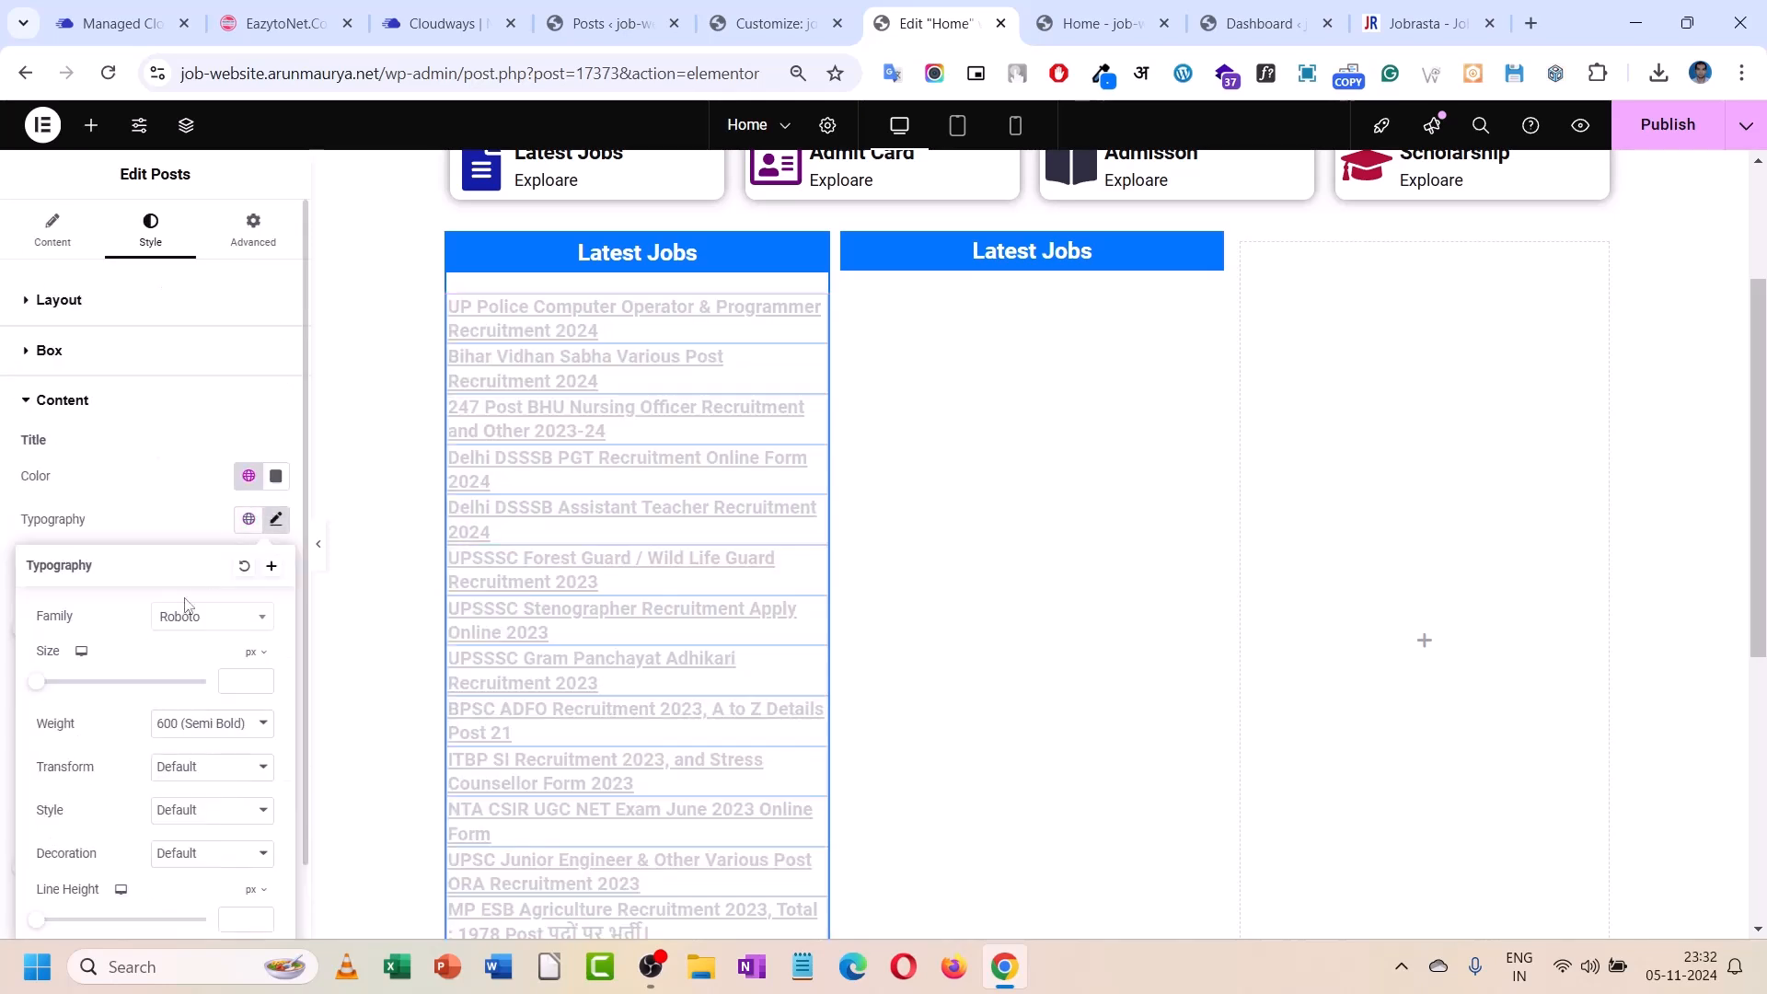
left_click(236, 689)
type("16")
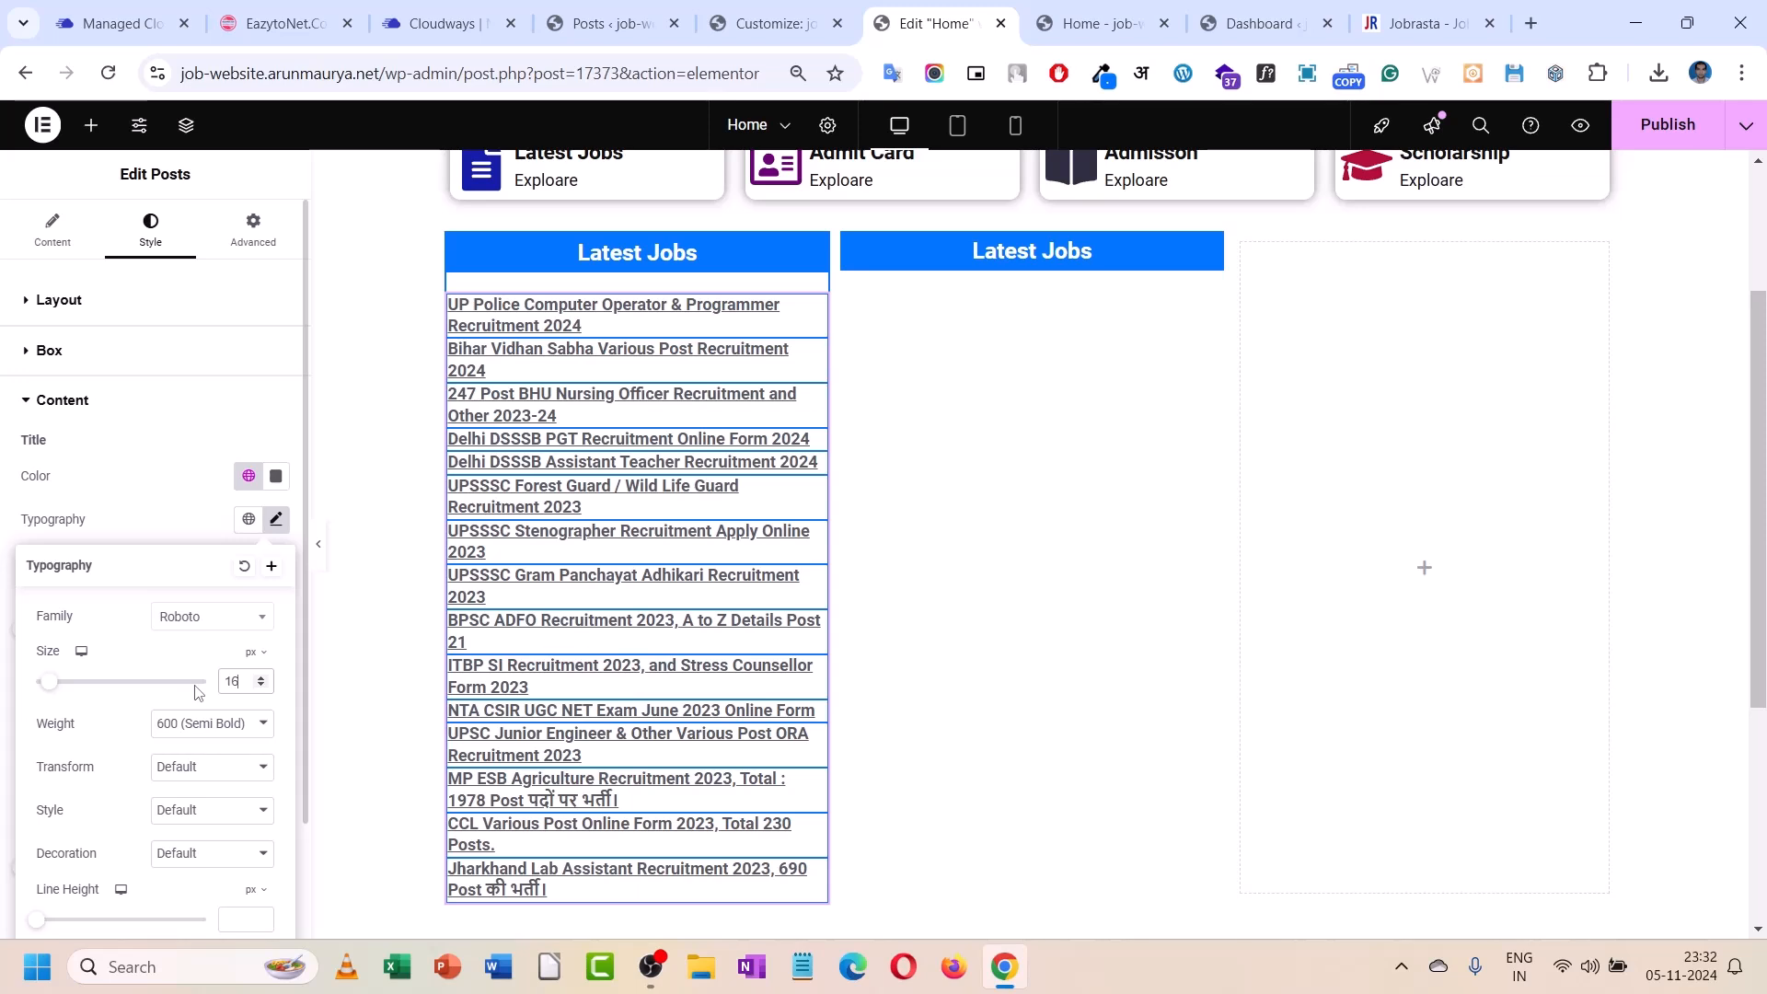
scroll(191, 842, "down", 2)
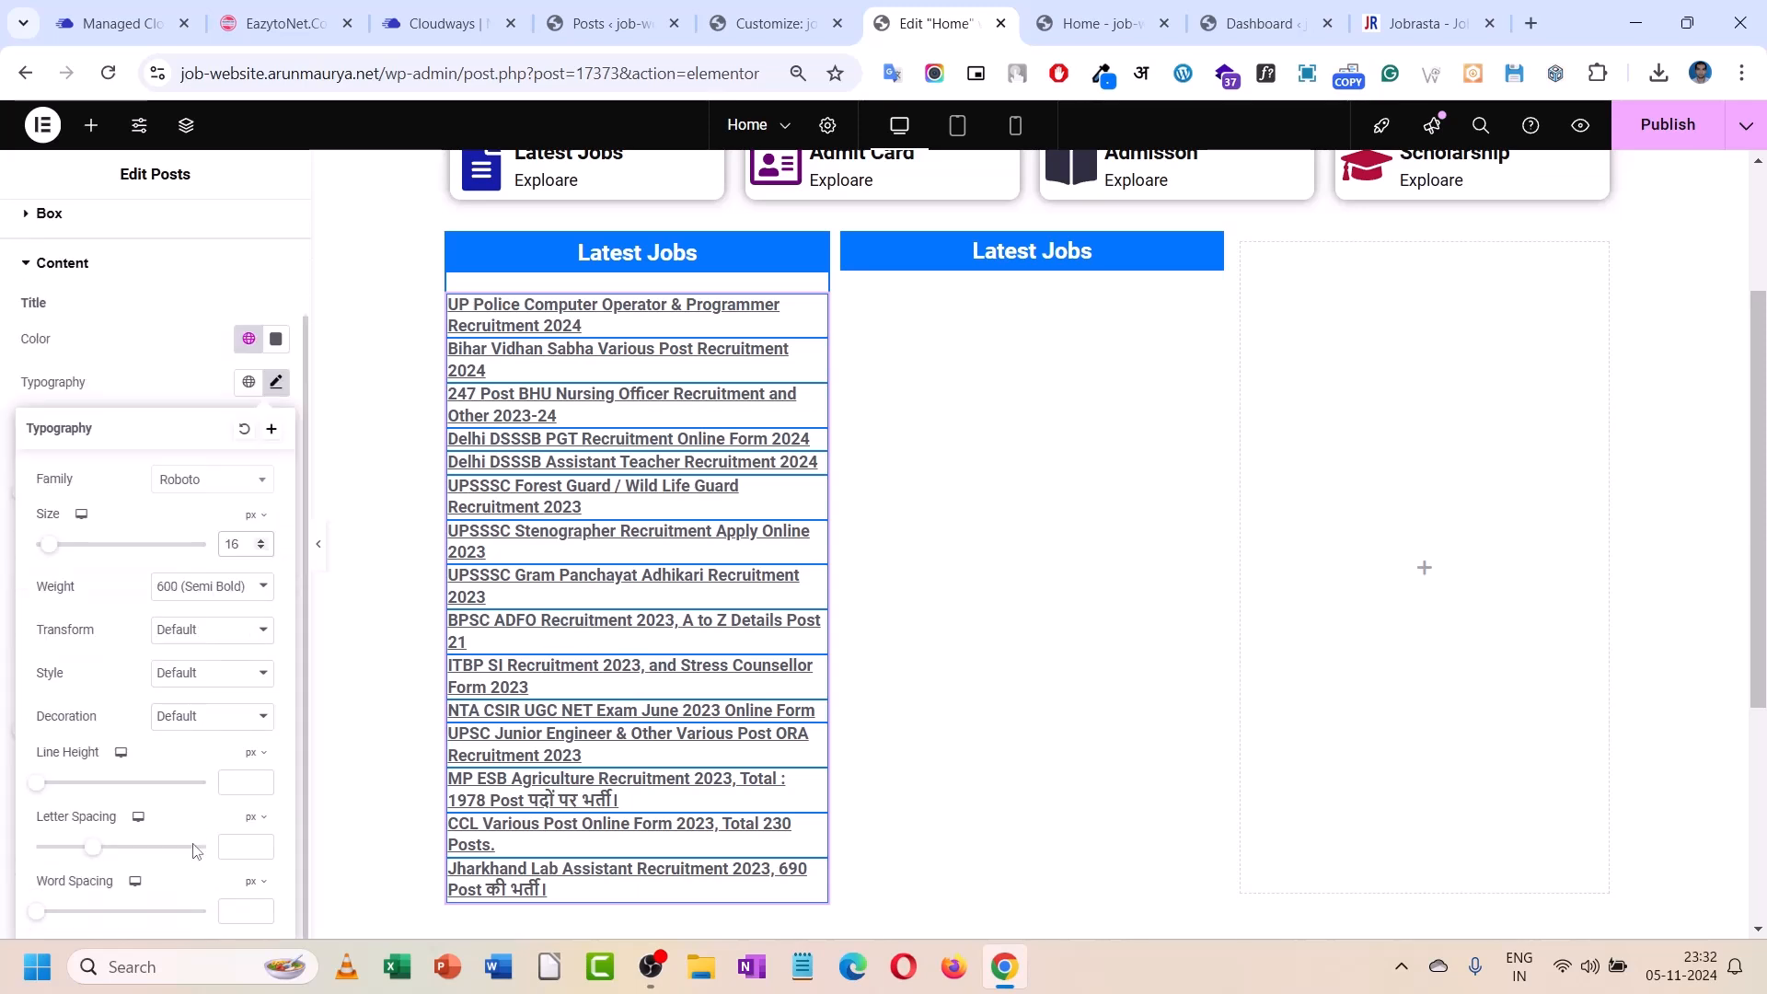
left_click(252, 754)
left_click(247, 813)
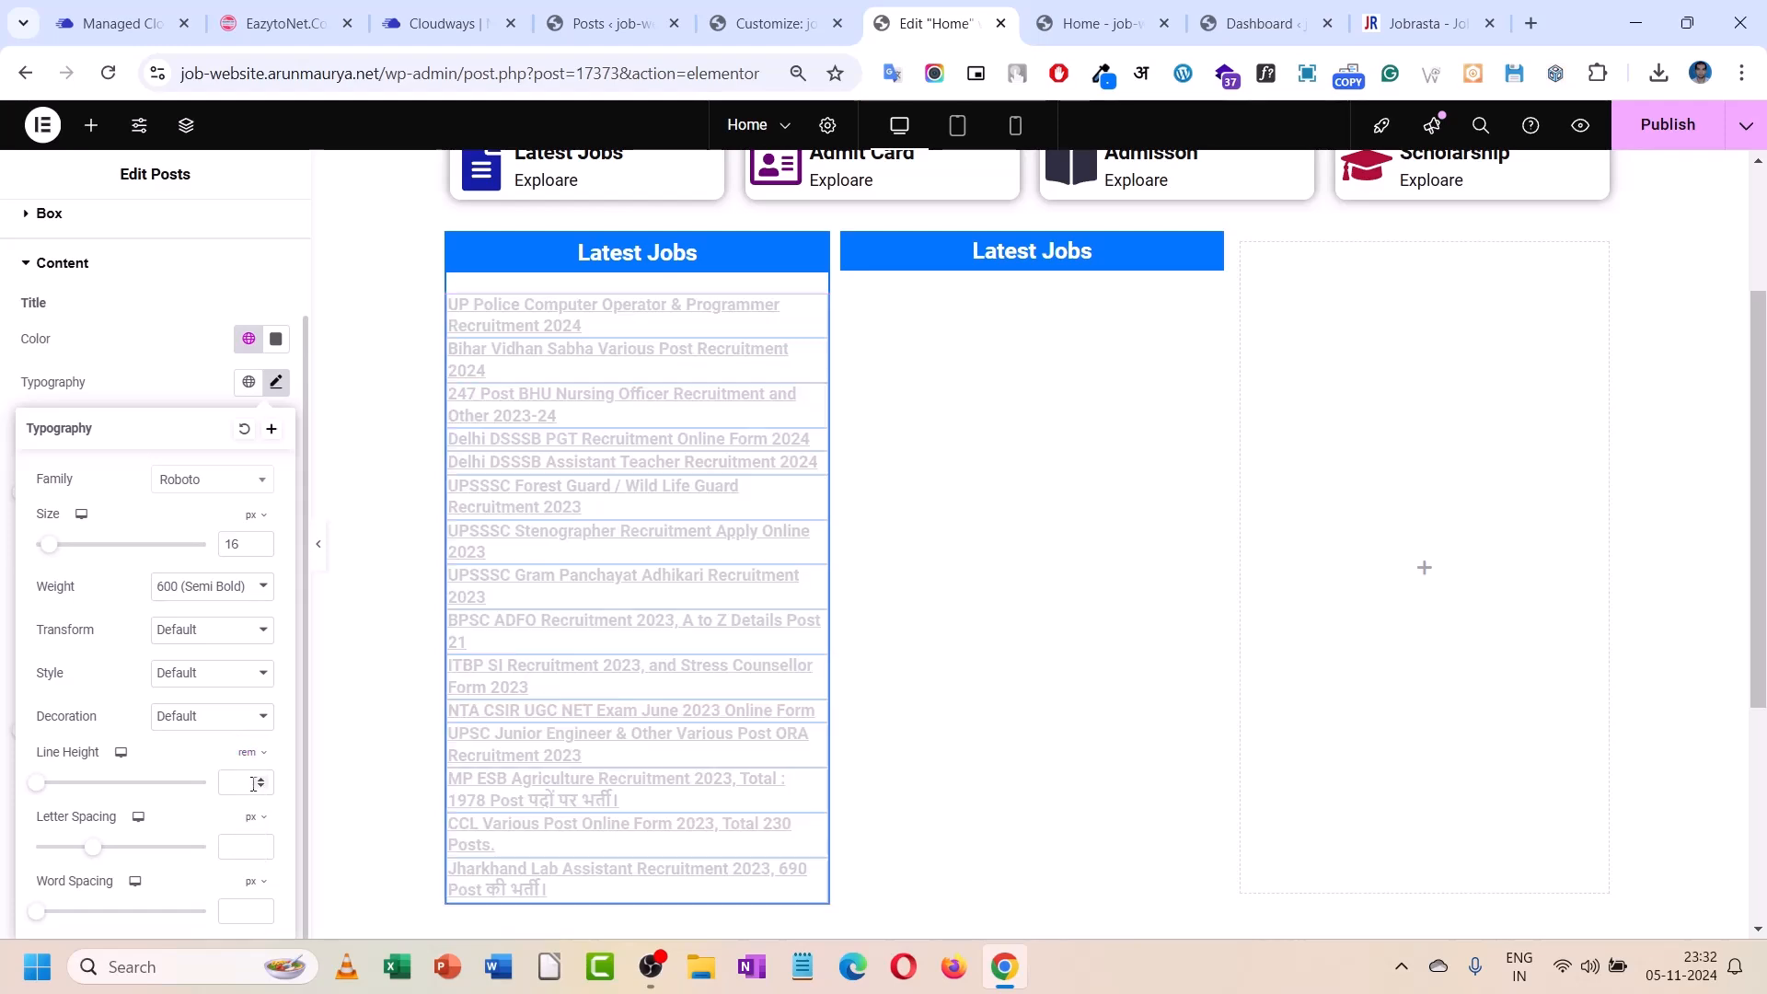
left_click(249, 783)
type("1.2")
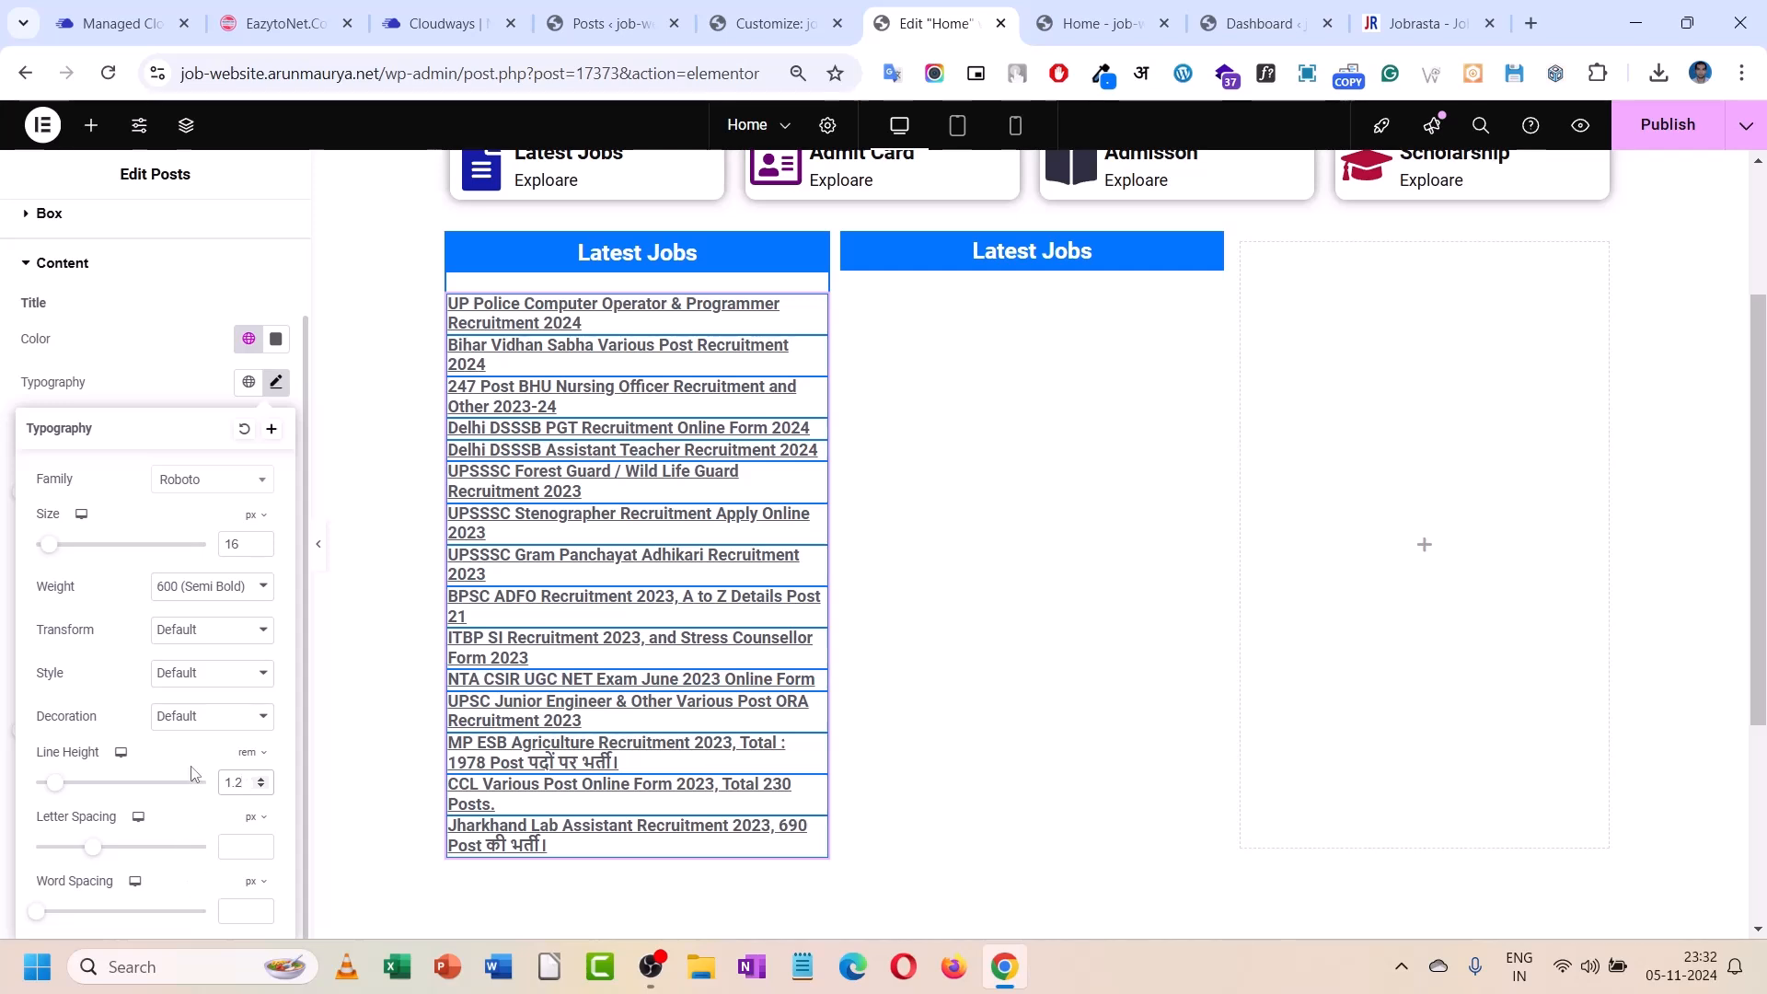
- Remove the underline from the post titles by setting the text decoration to None
left_click(217, 727)
left_click(175, 857)
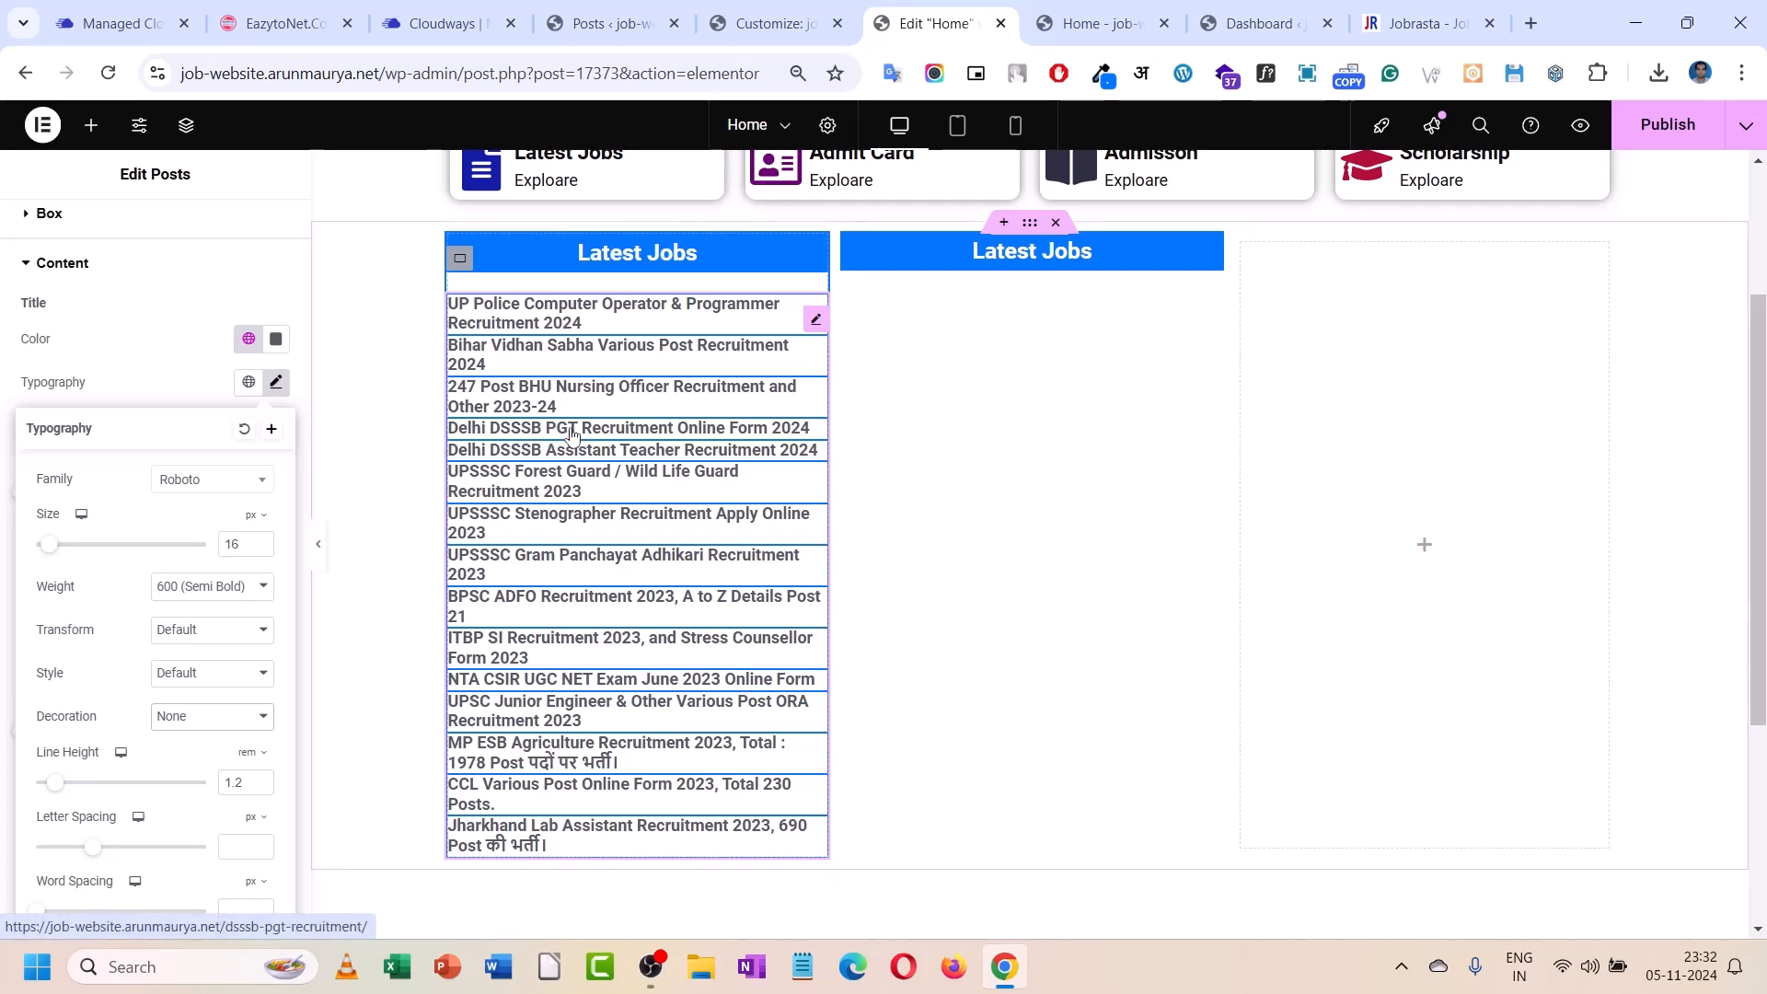
left_click(275, 382)
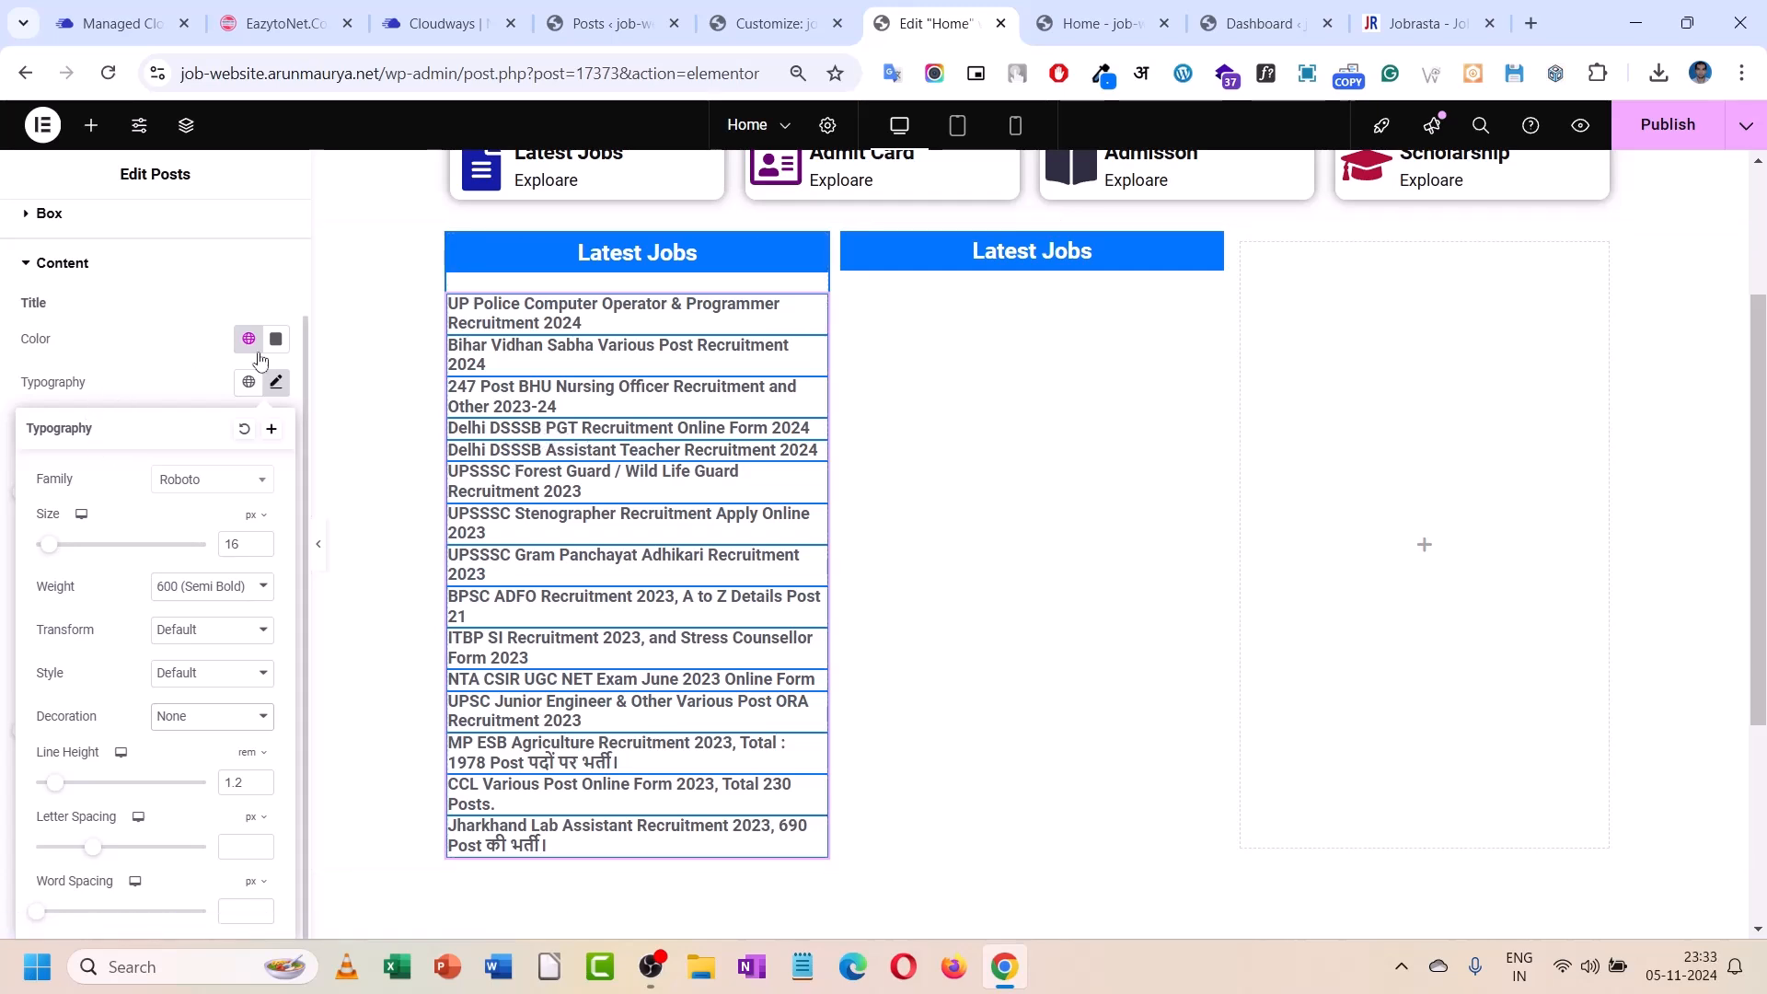
- Change the post titles' color to black (#000000)
left_click(275, 338)
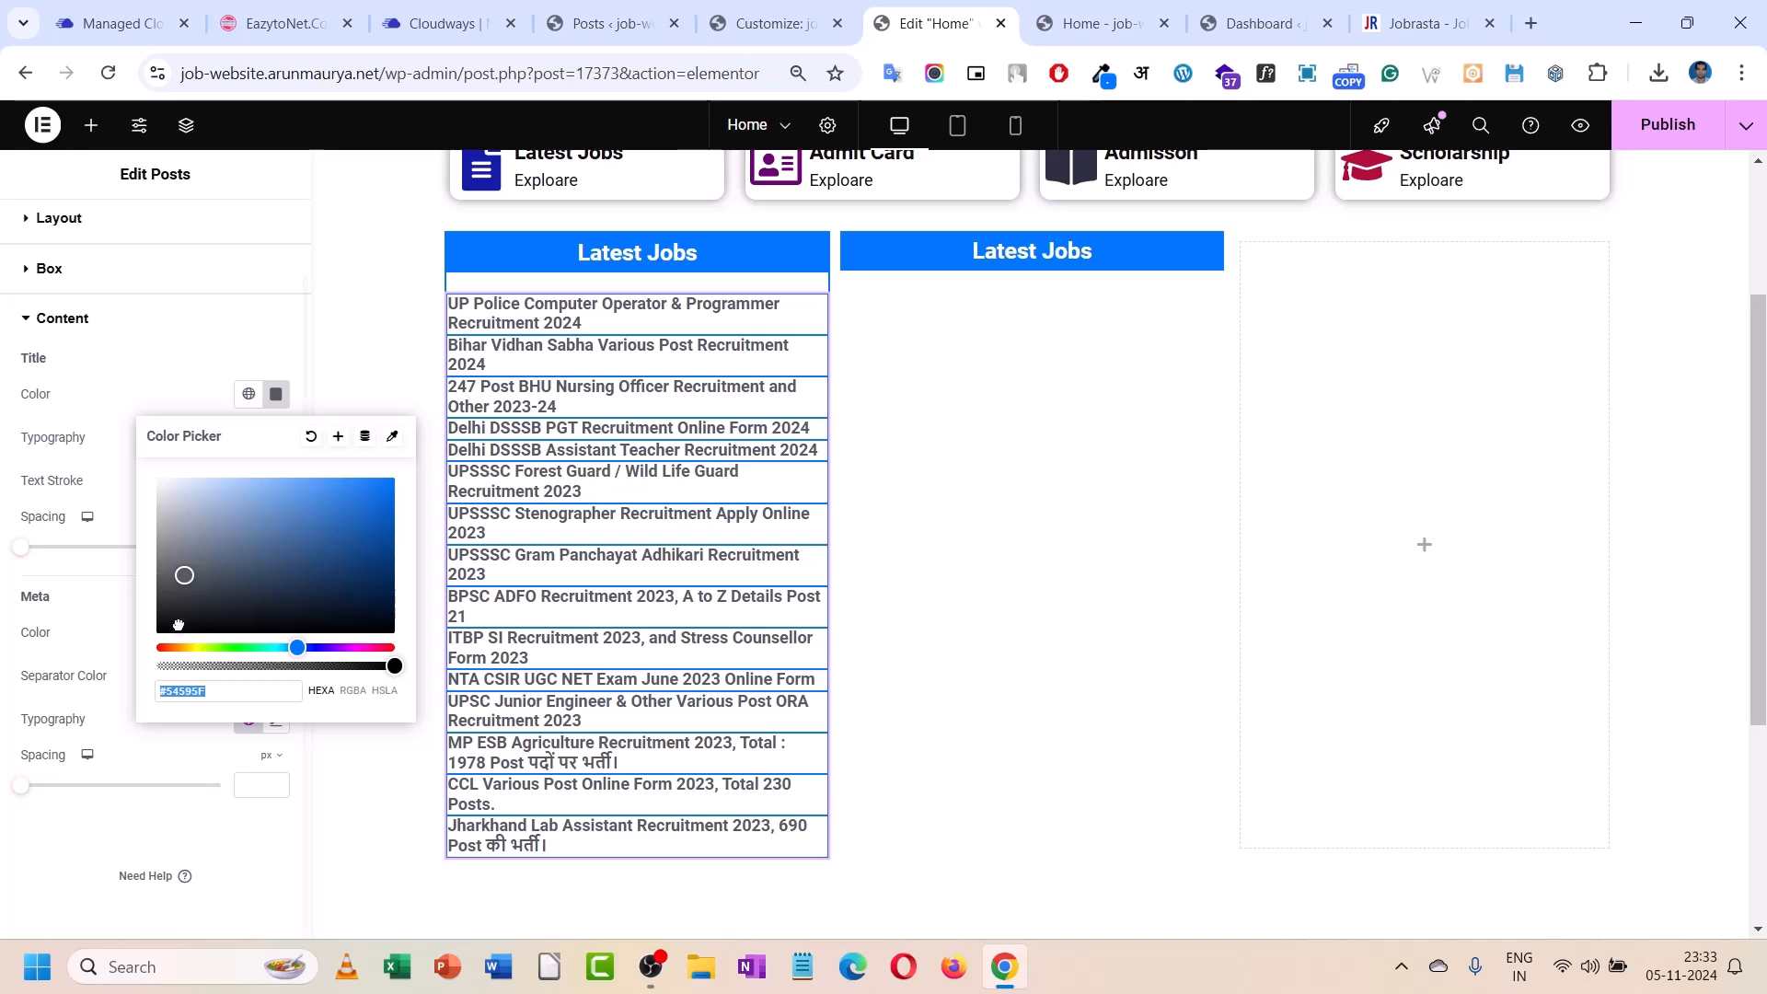
left_click(138, 409)
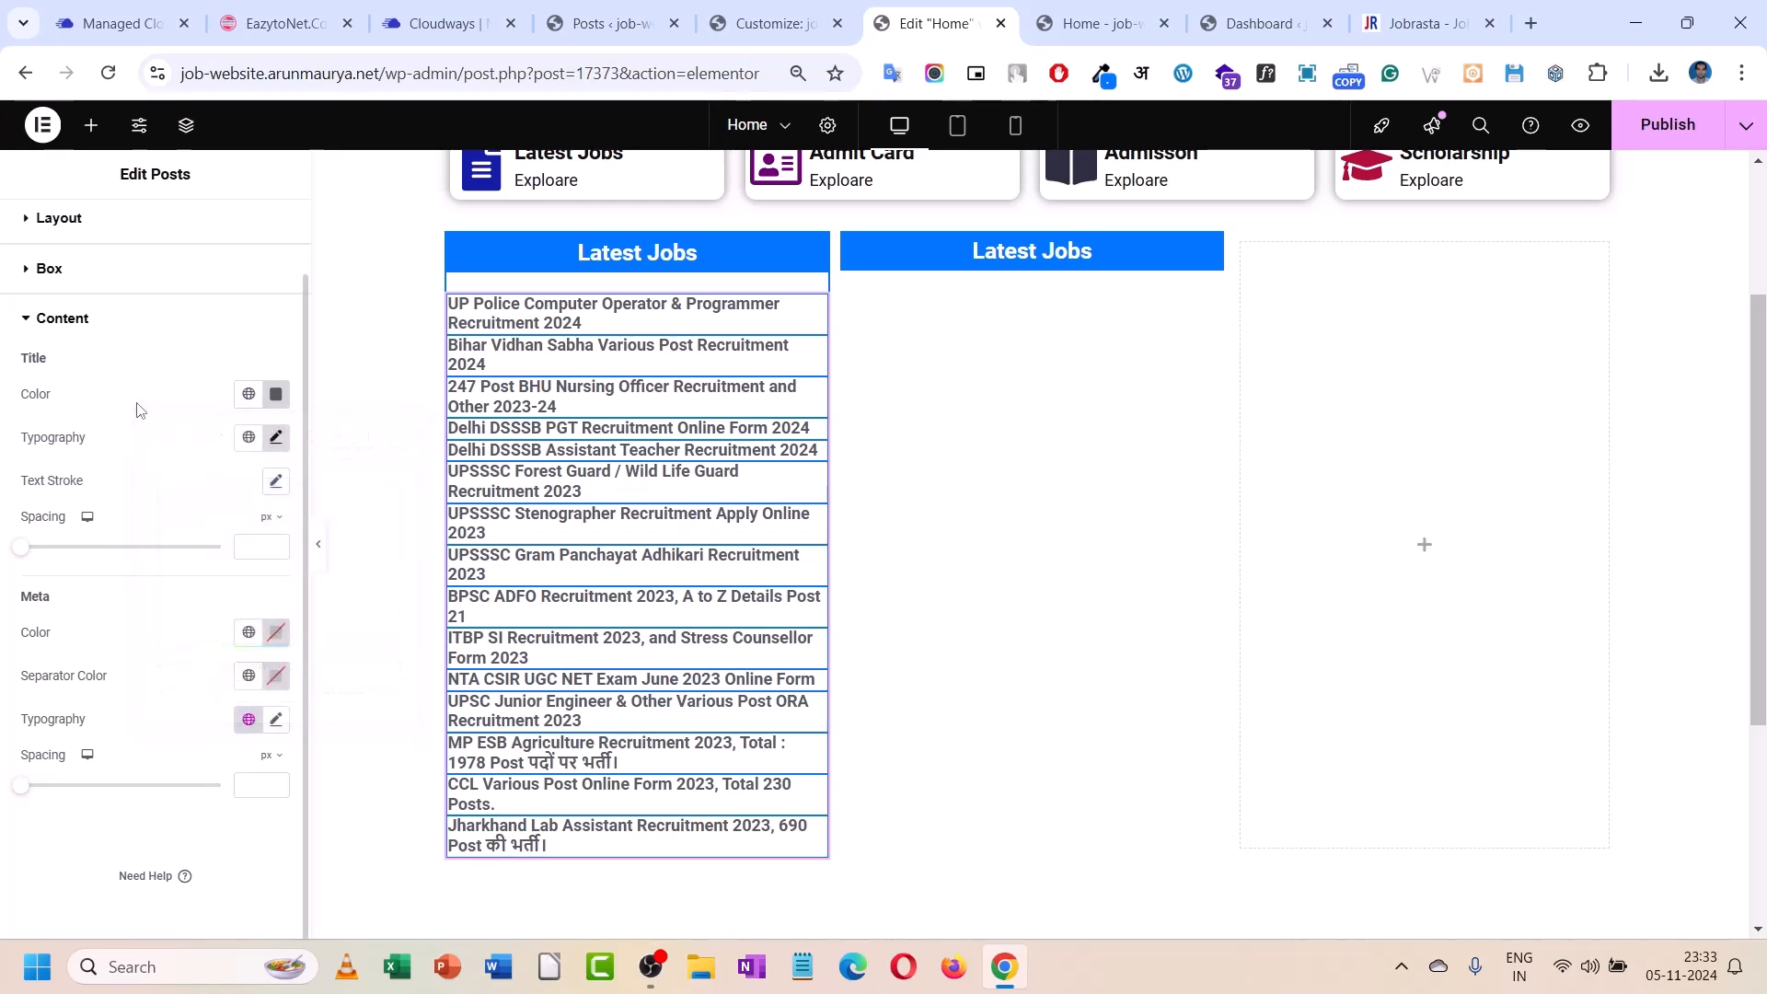
left_click(275, 393)
left_click(221, 581)
left_click_drag(213, 631, 392, 634)
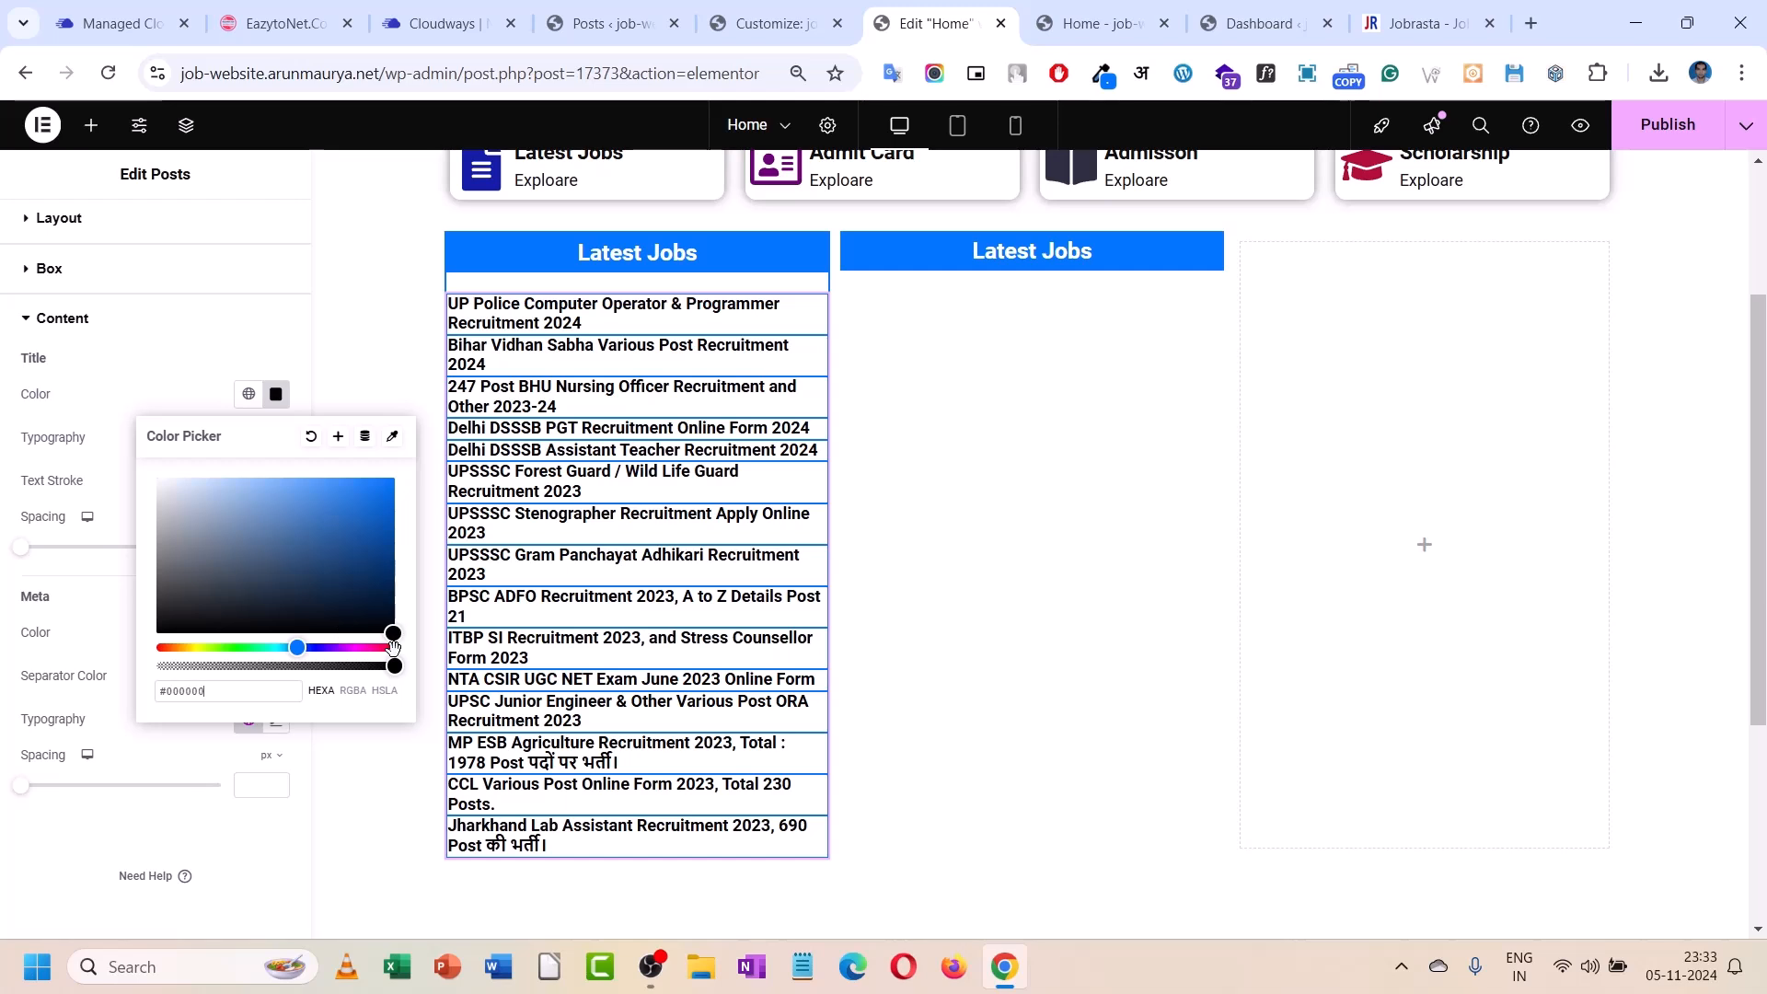
left_click(153, 416)
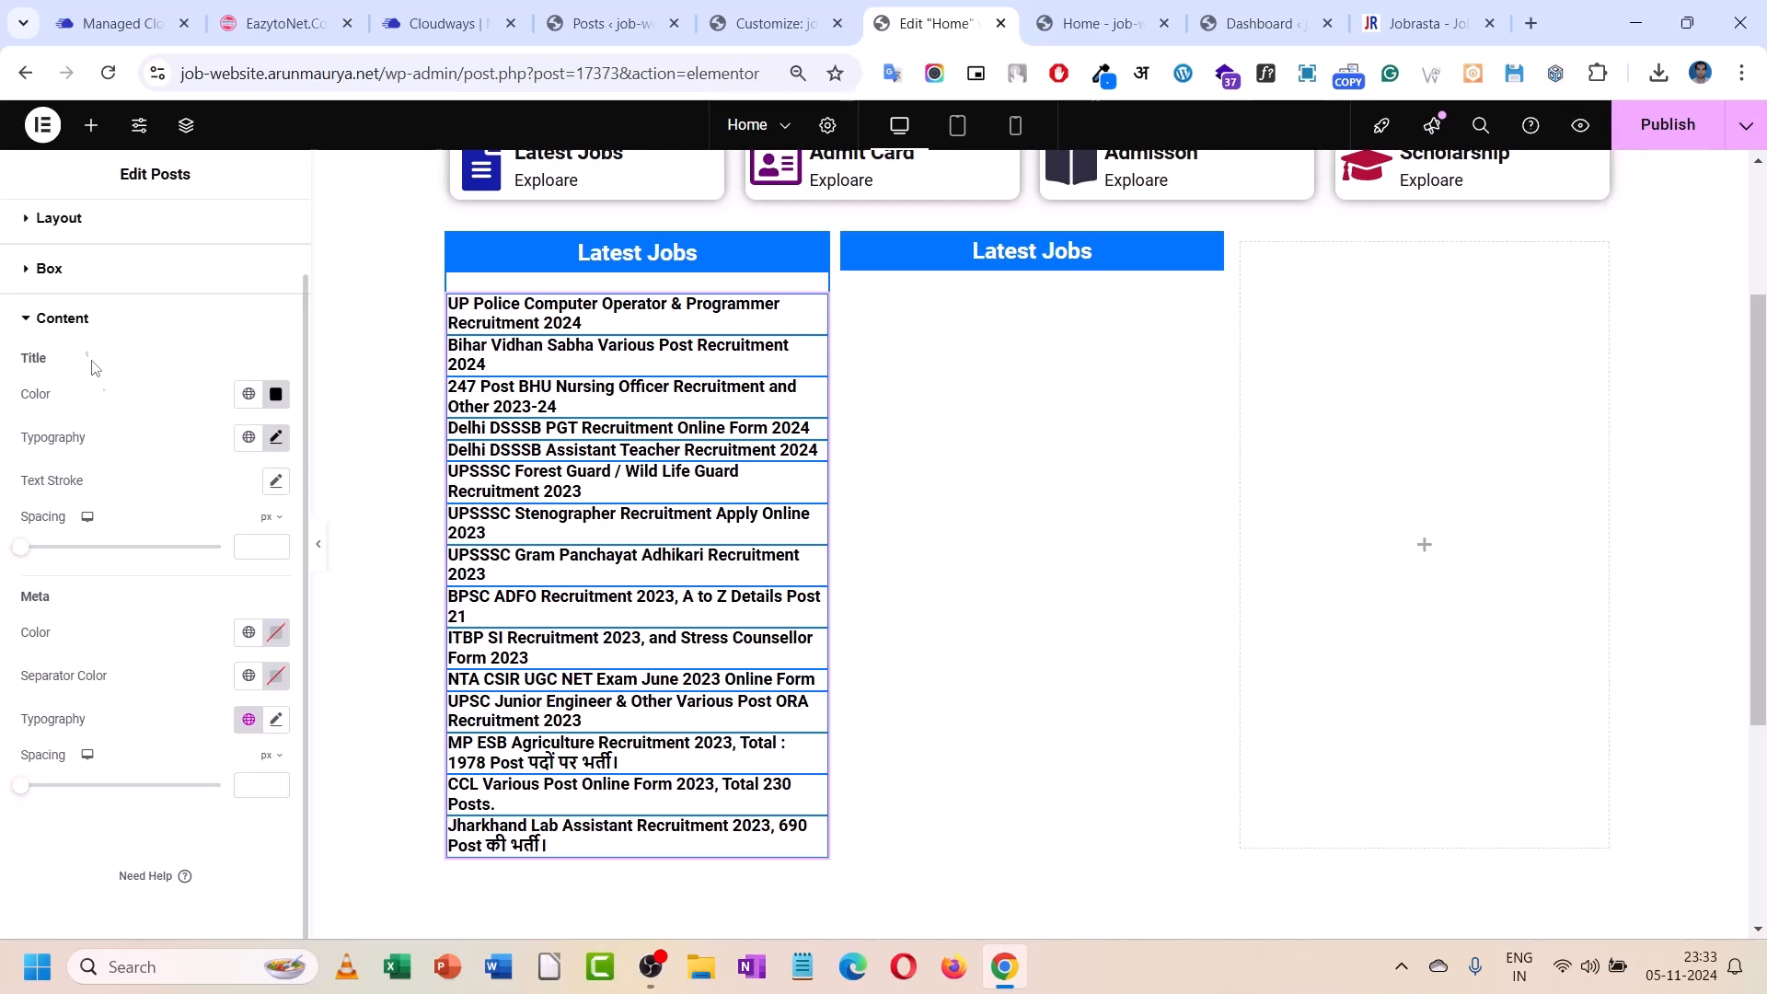
- Give each post box a padding of 5 px on all sides and check the spacing of the listing
left_click(90, 273)
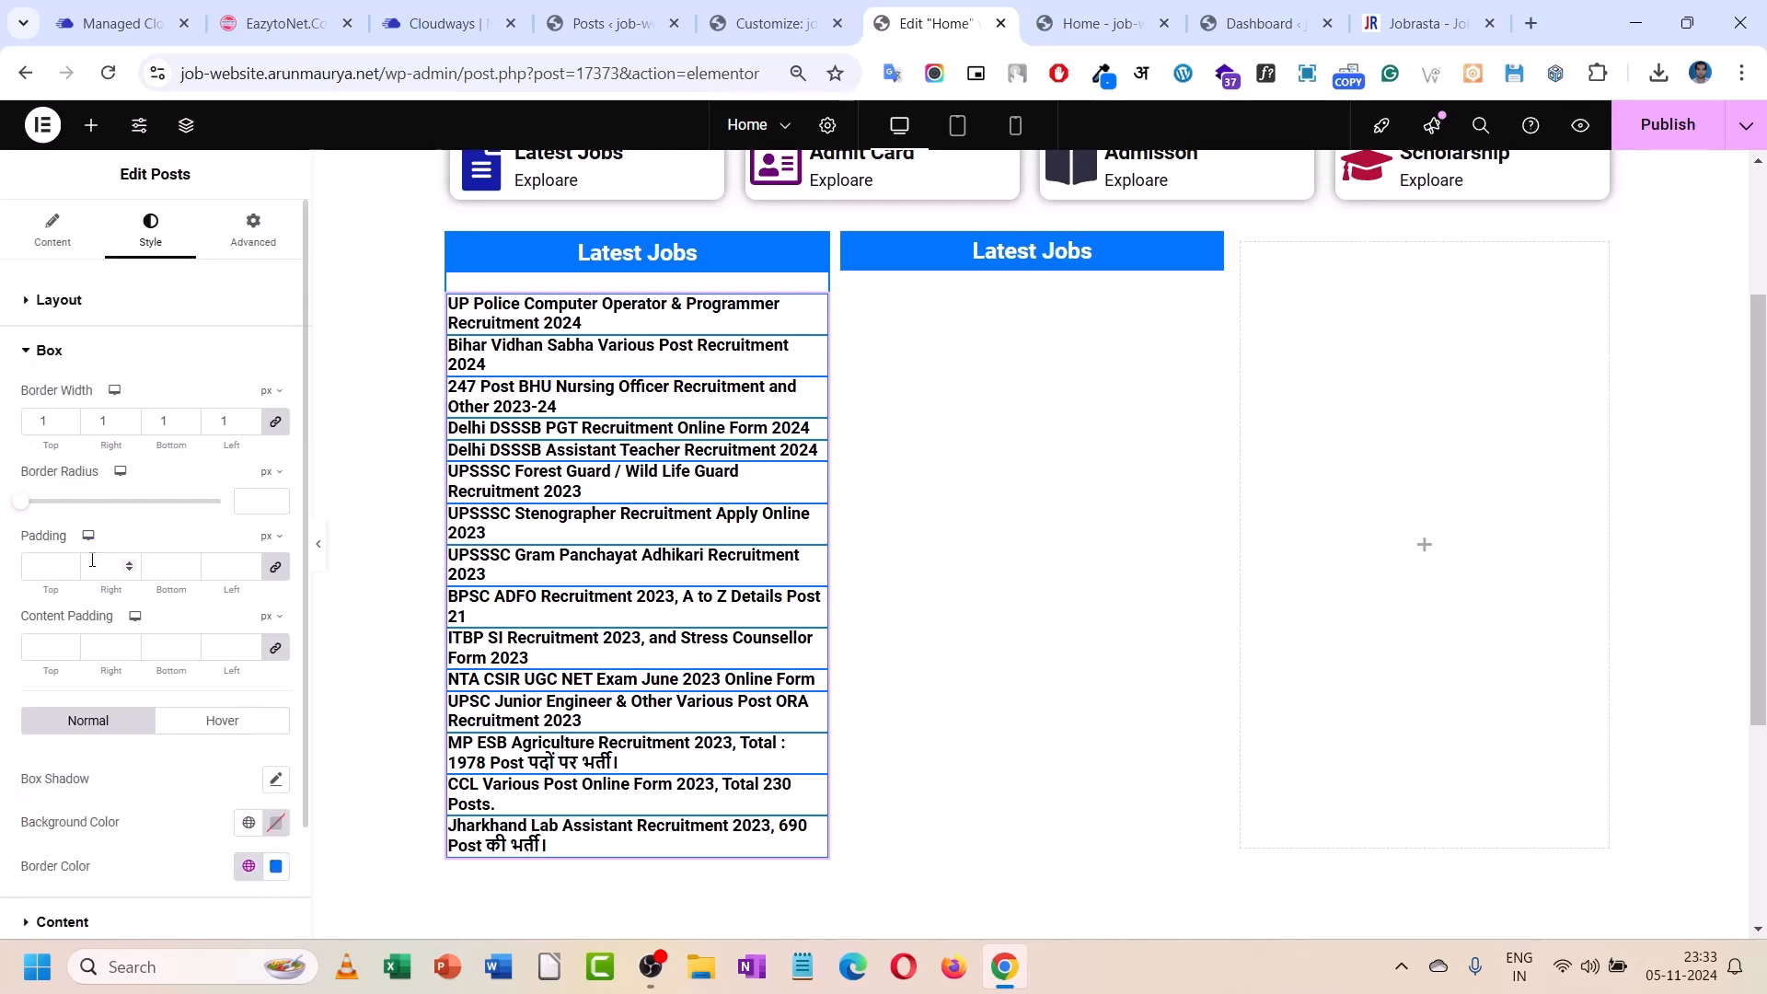
left_click(47, 575)
type("5")
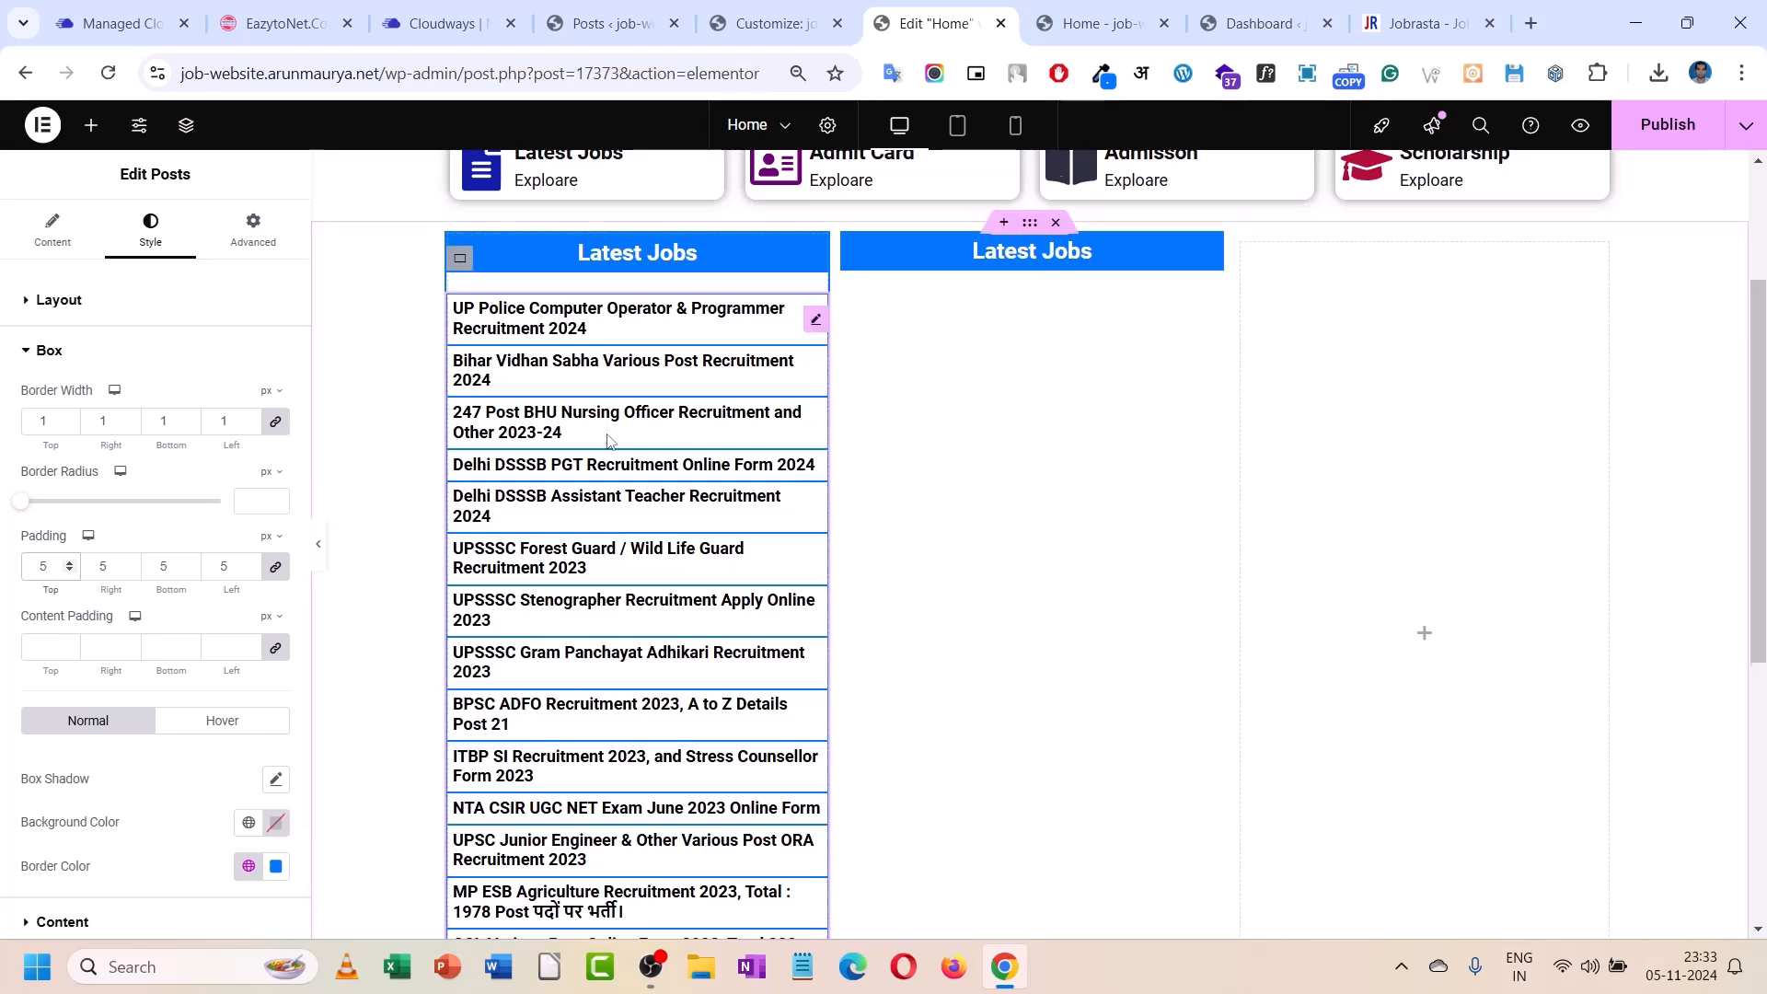
scroll(608, 440, "down", 3)
scroll(607, 442, "up", 3)
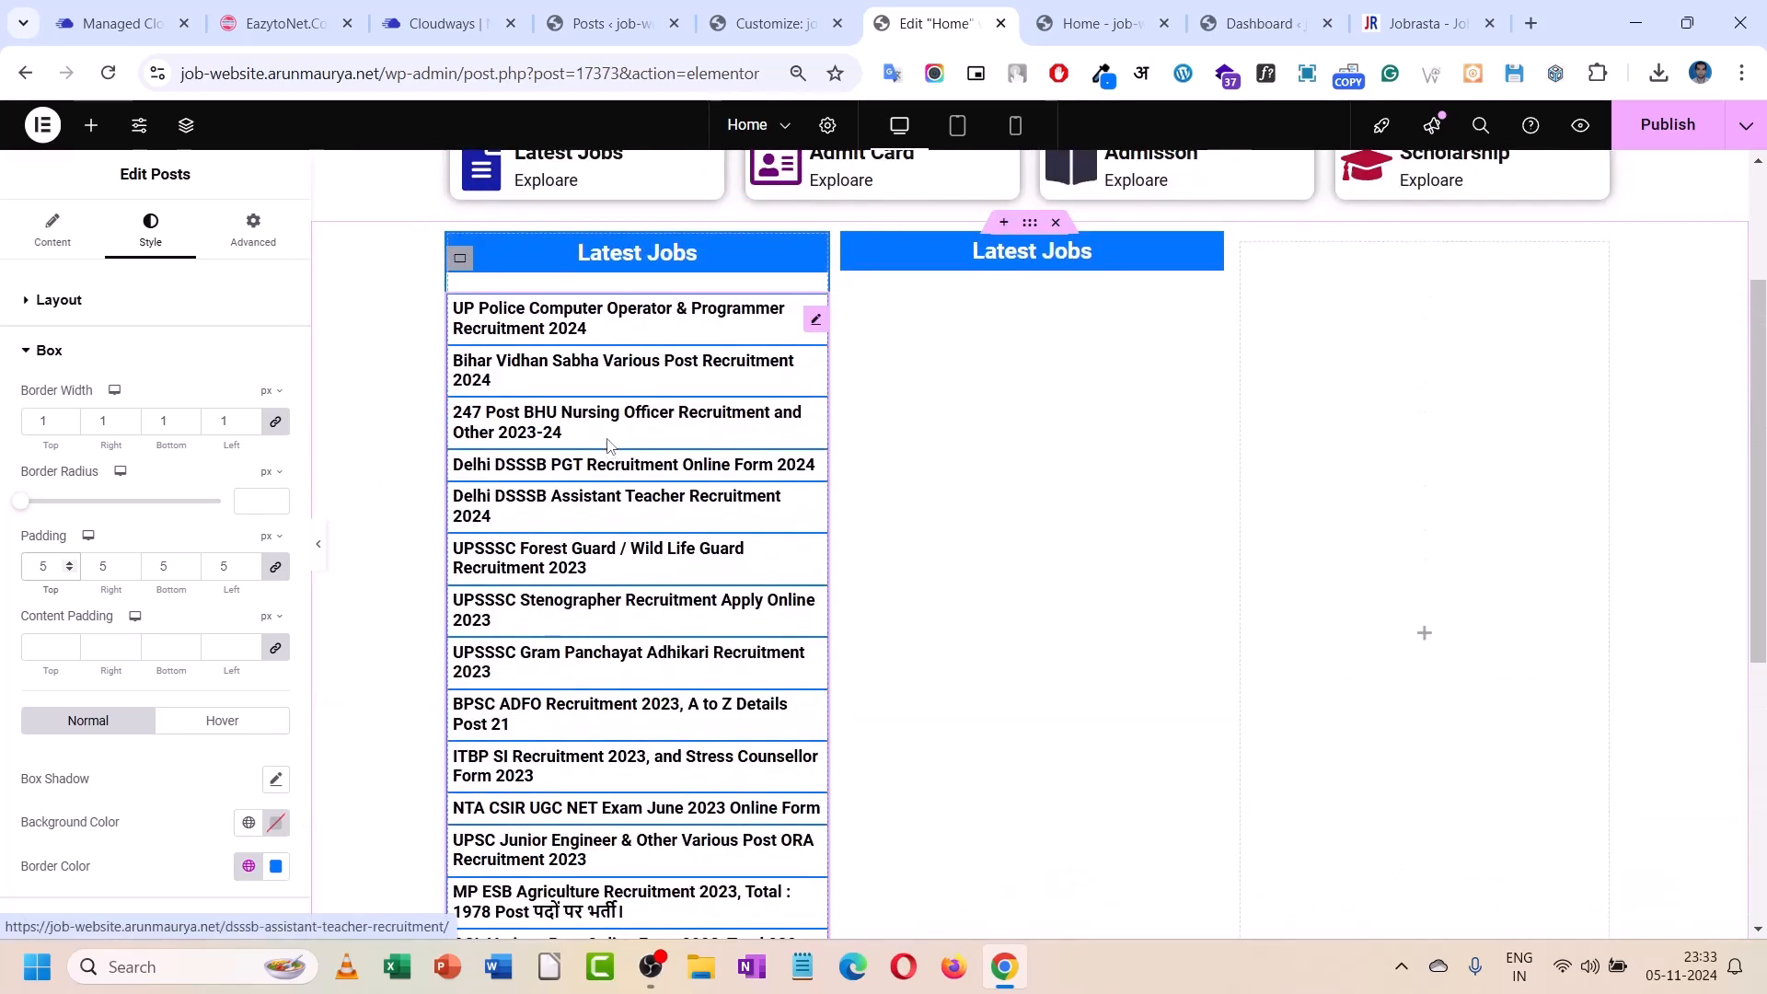
scroll(608, 446, "down", 1)
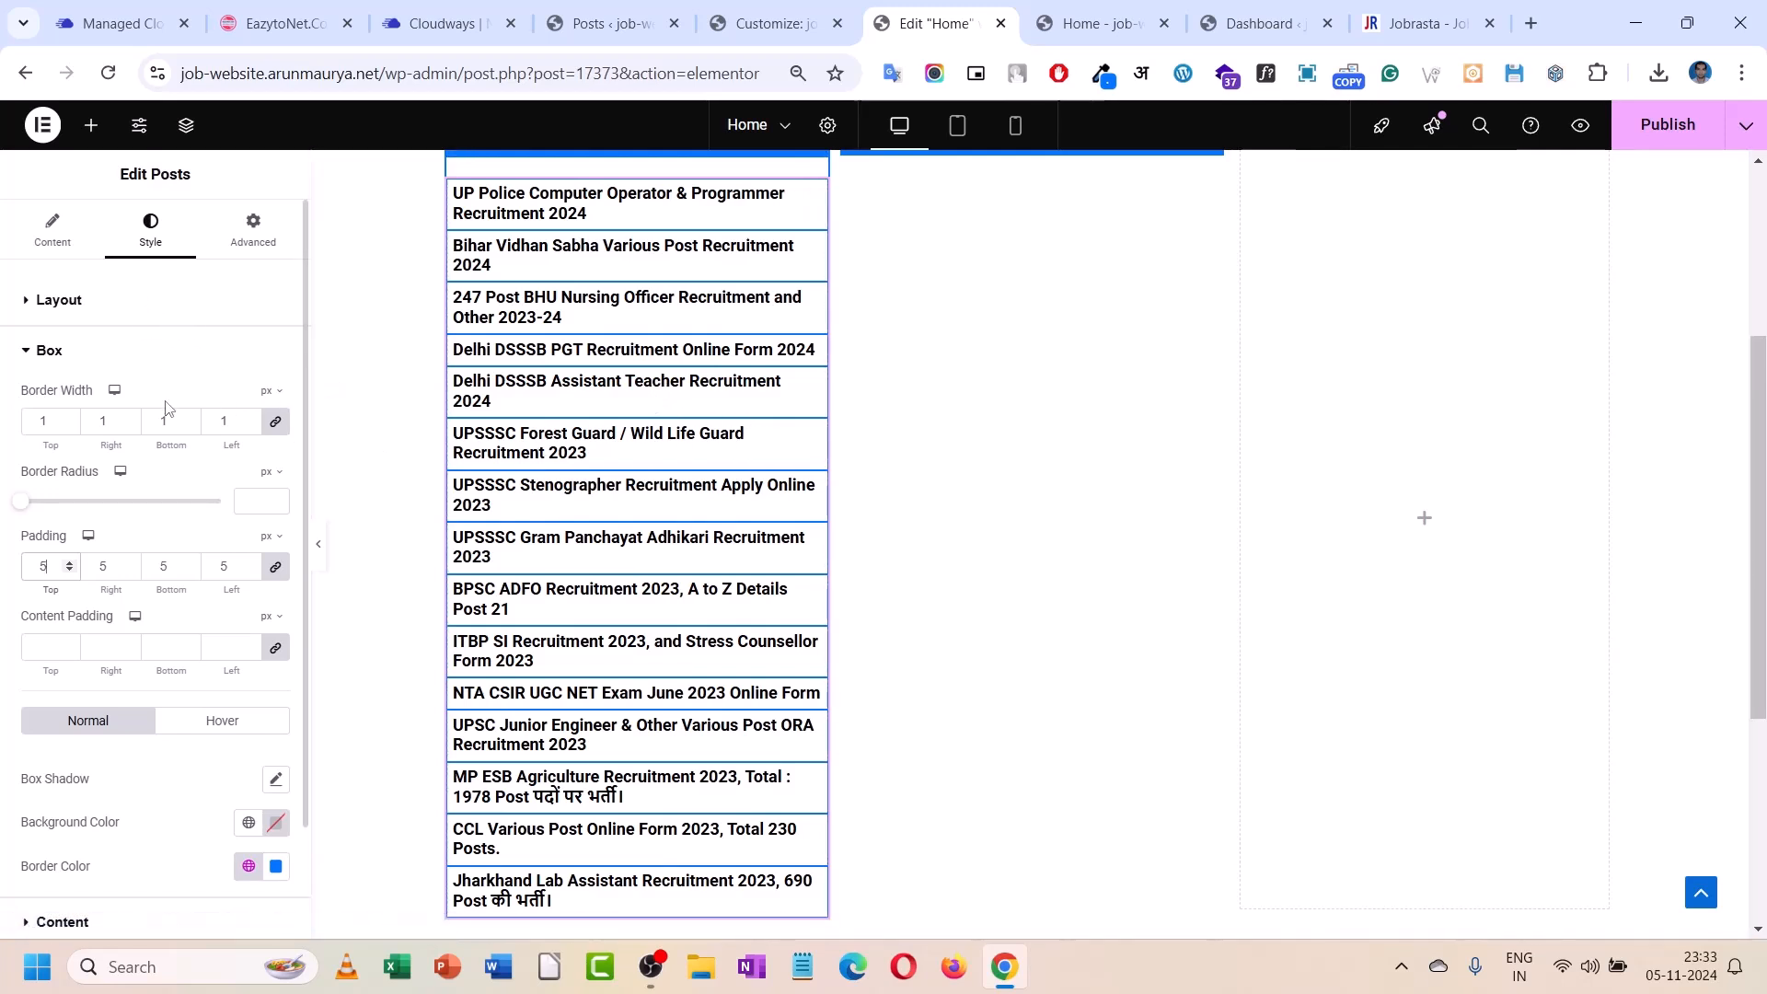
- Unlink the post boxes' border widths, set the top border to 0 px, and check the lines between posts
left_click(279, 429)
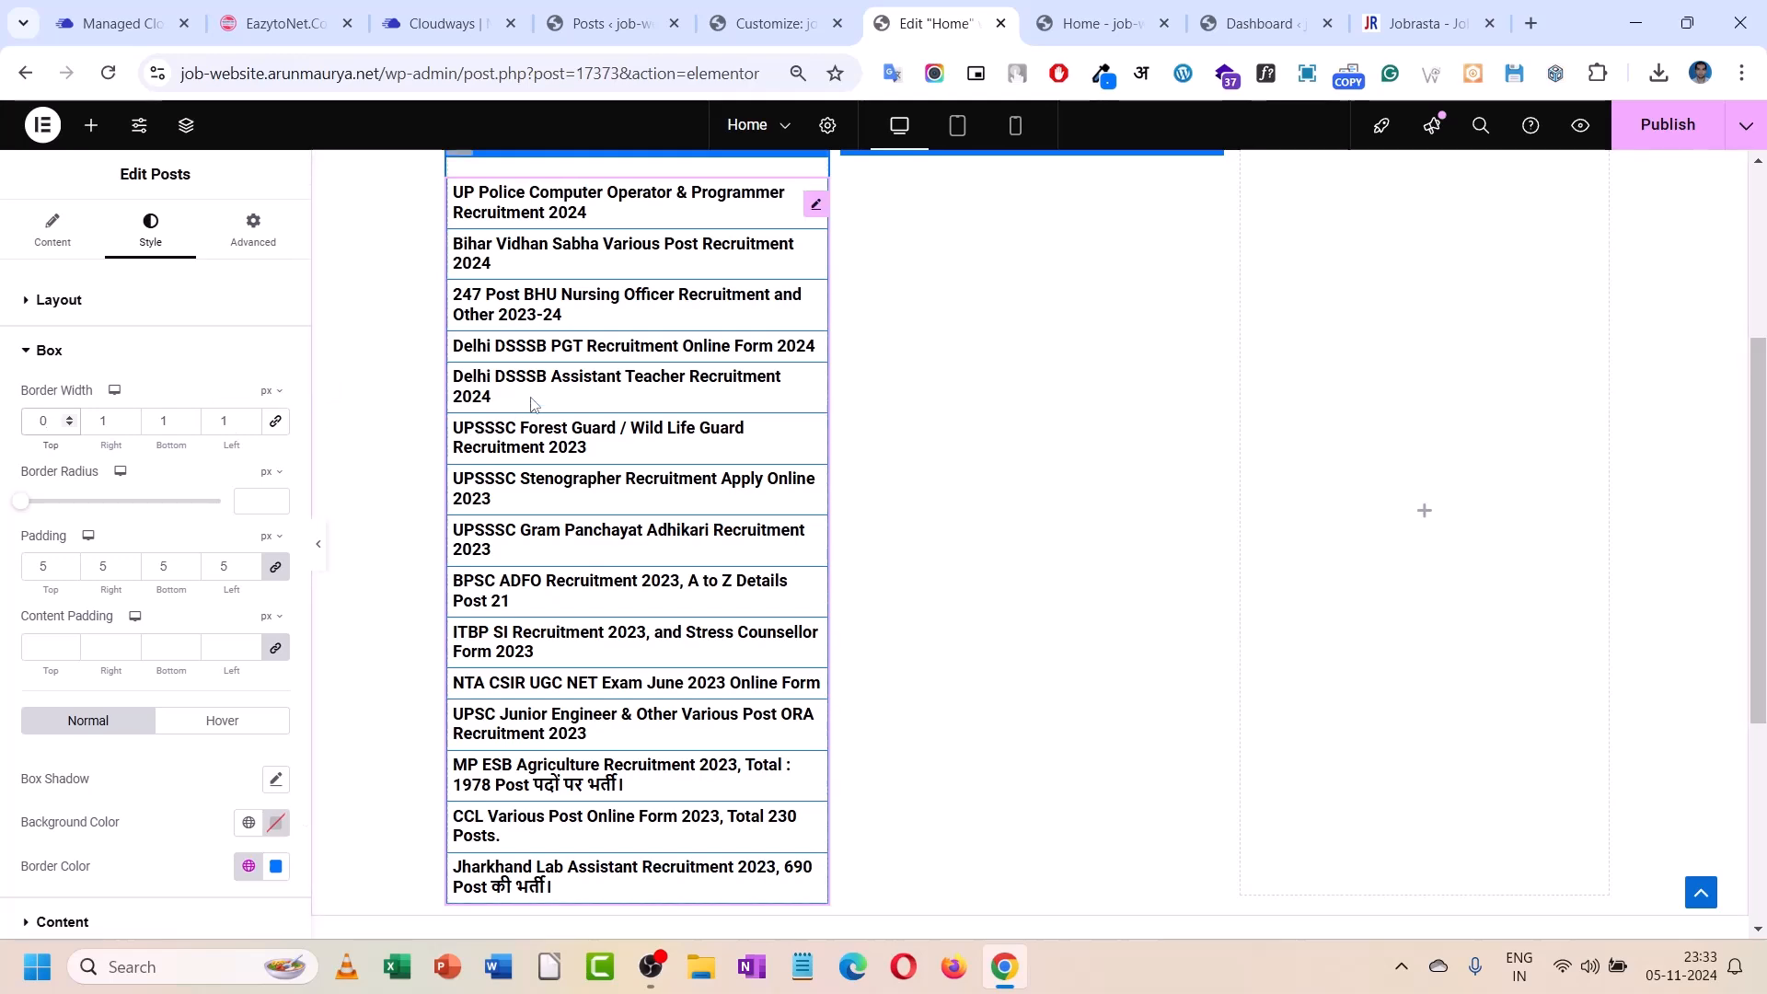
scroll(543, 386, "up", 1)
scroll(543, 386, "down", 3)
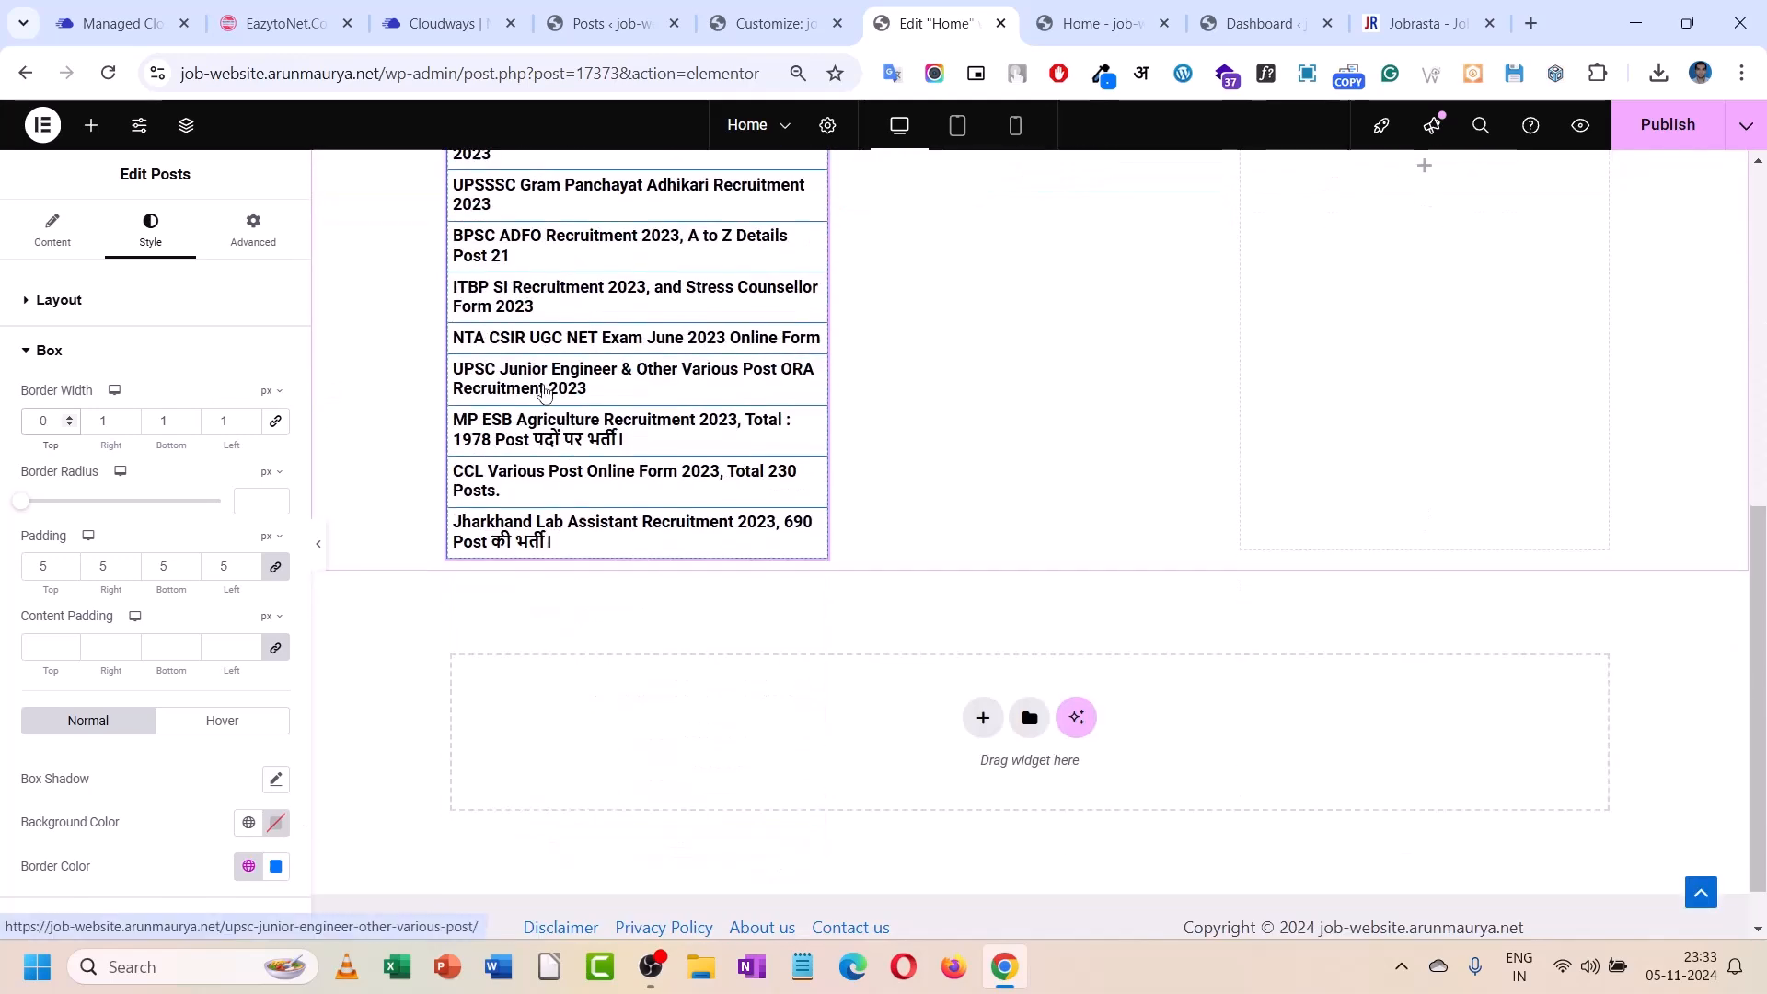
scroll(543, 386, "up", 2)
scroll(544, 391, "up", 1)
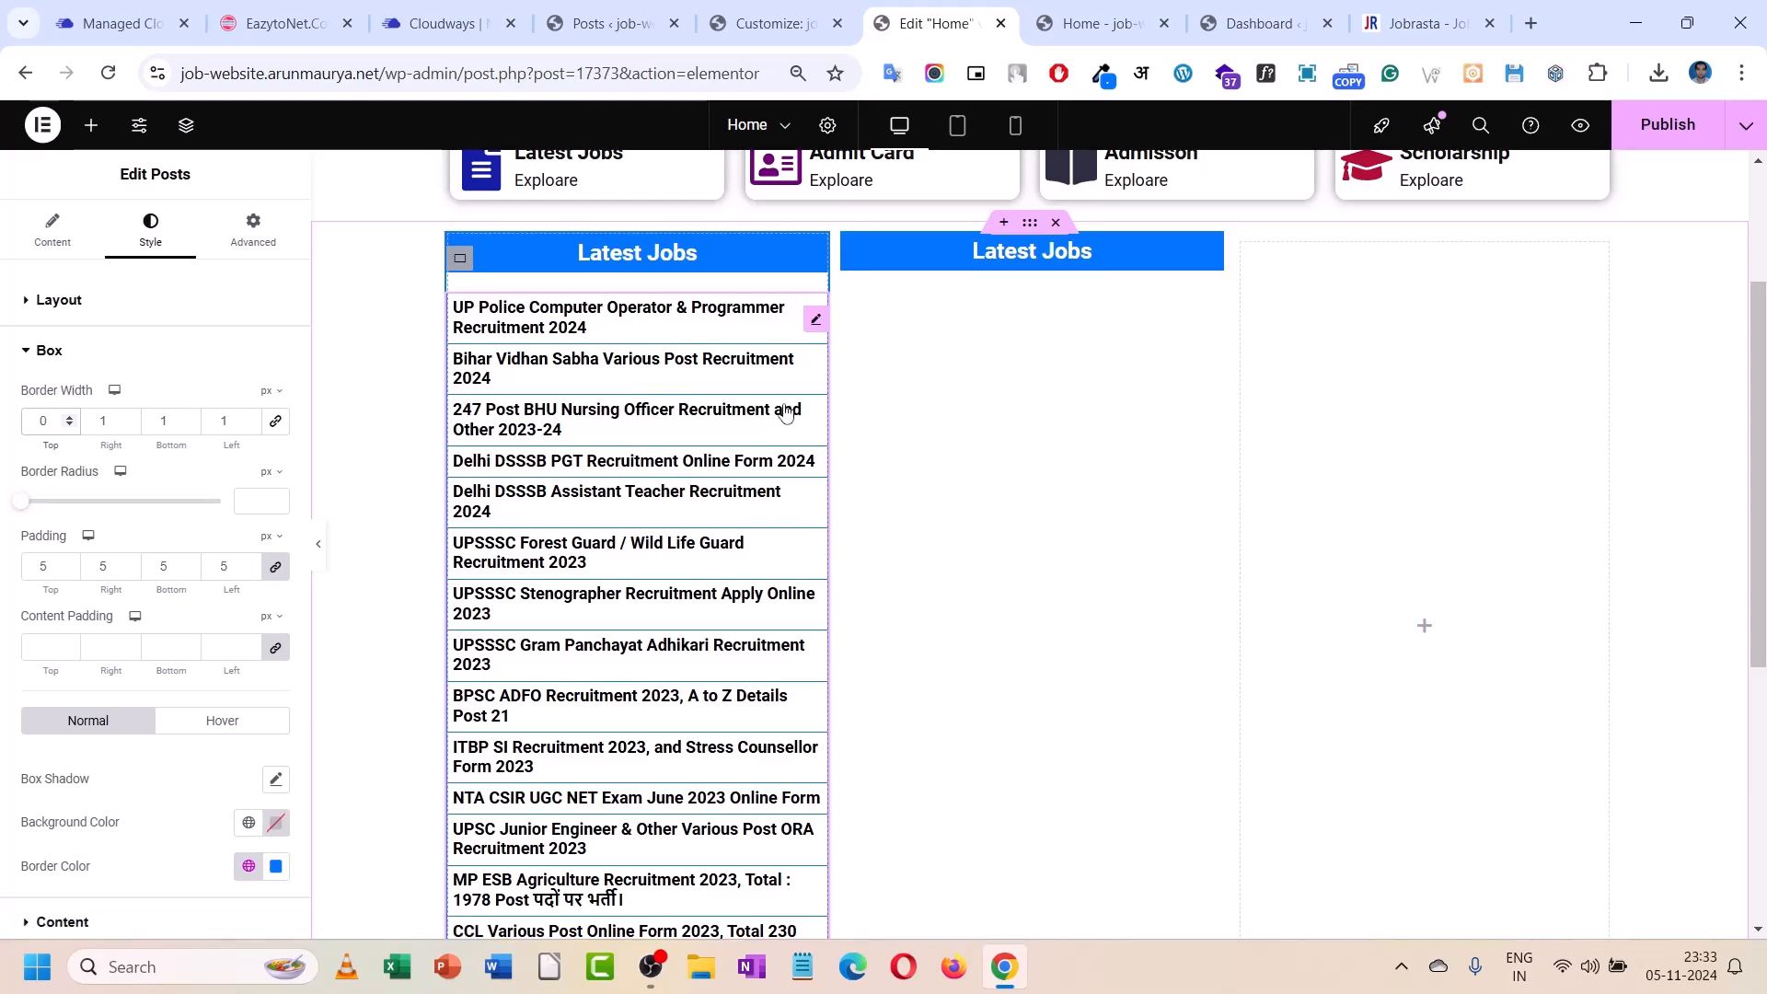
- Unlink the Posts widget's margins and set the top margin to -20 px to close the gap below the Latest Jobs heading
left_click(261, 250)
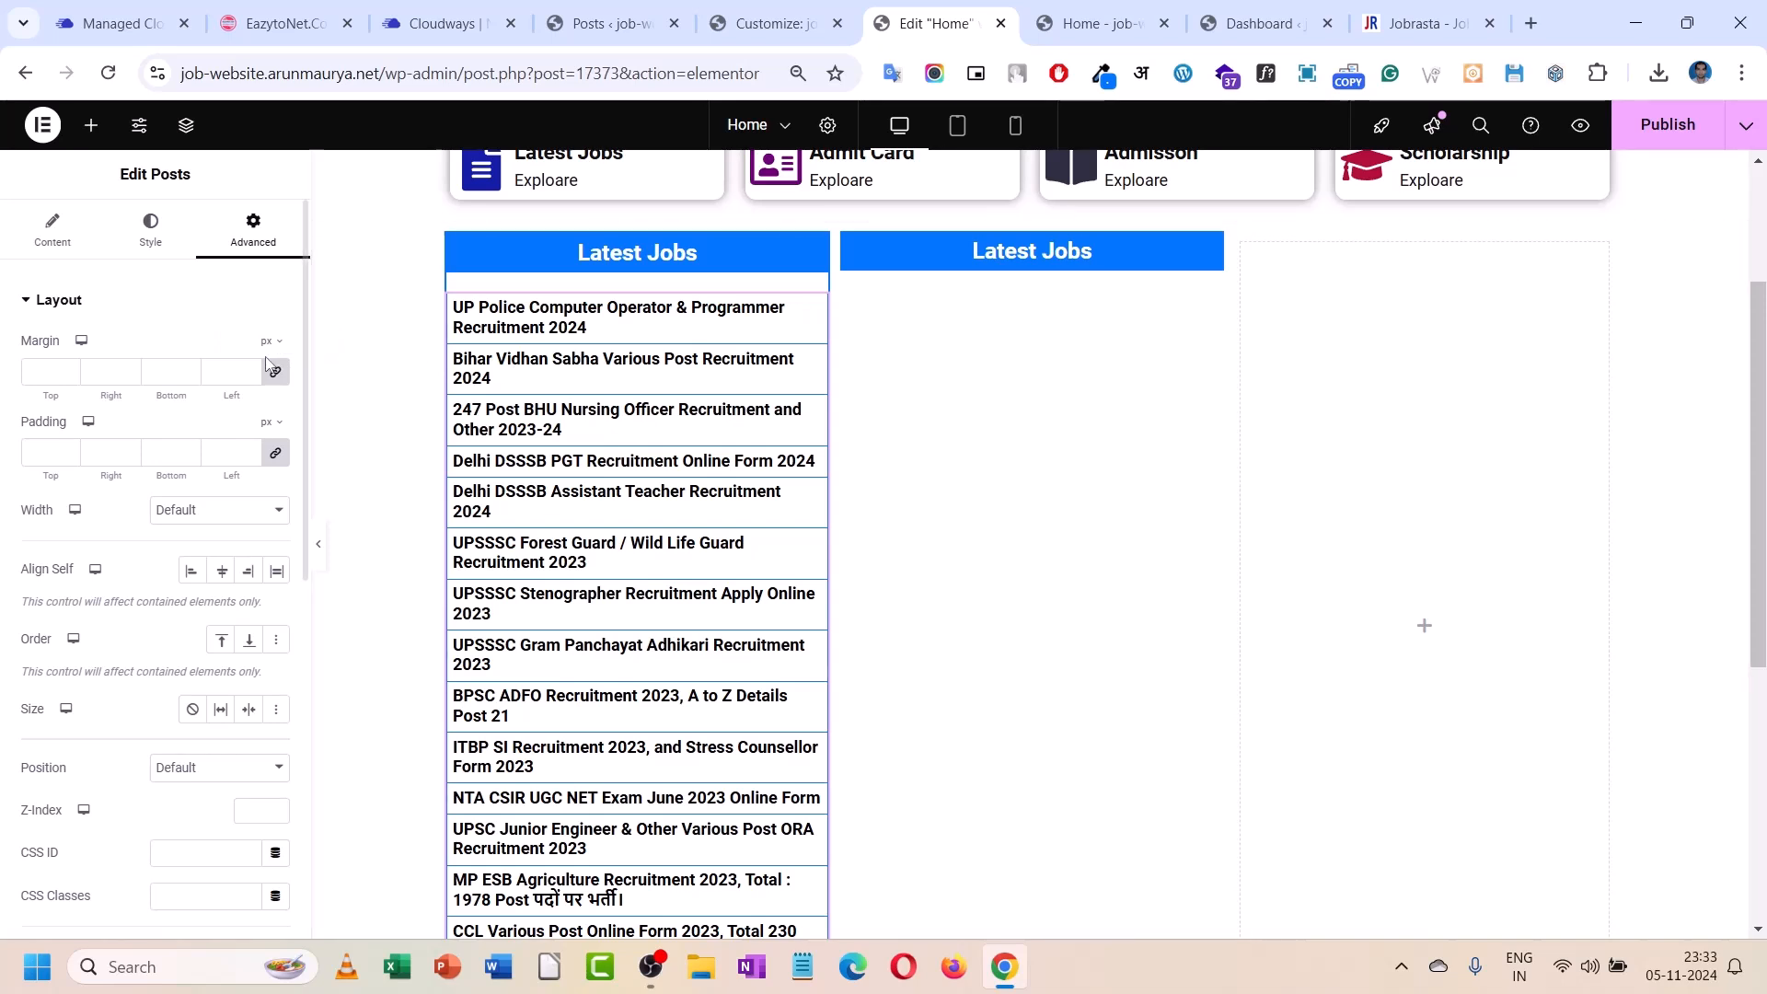
left_click(276, 375)
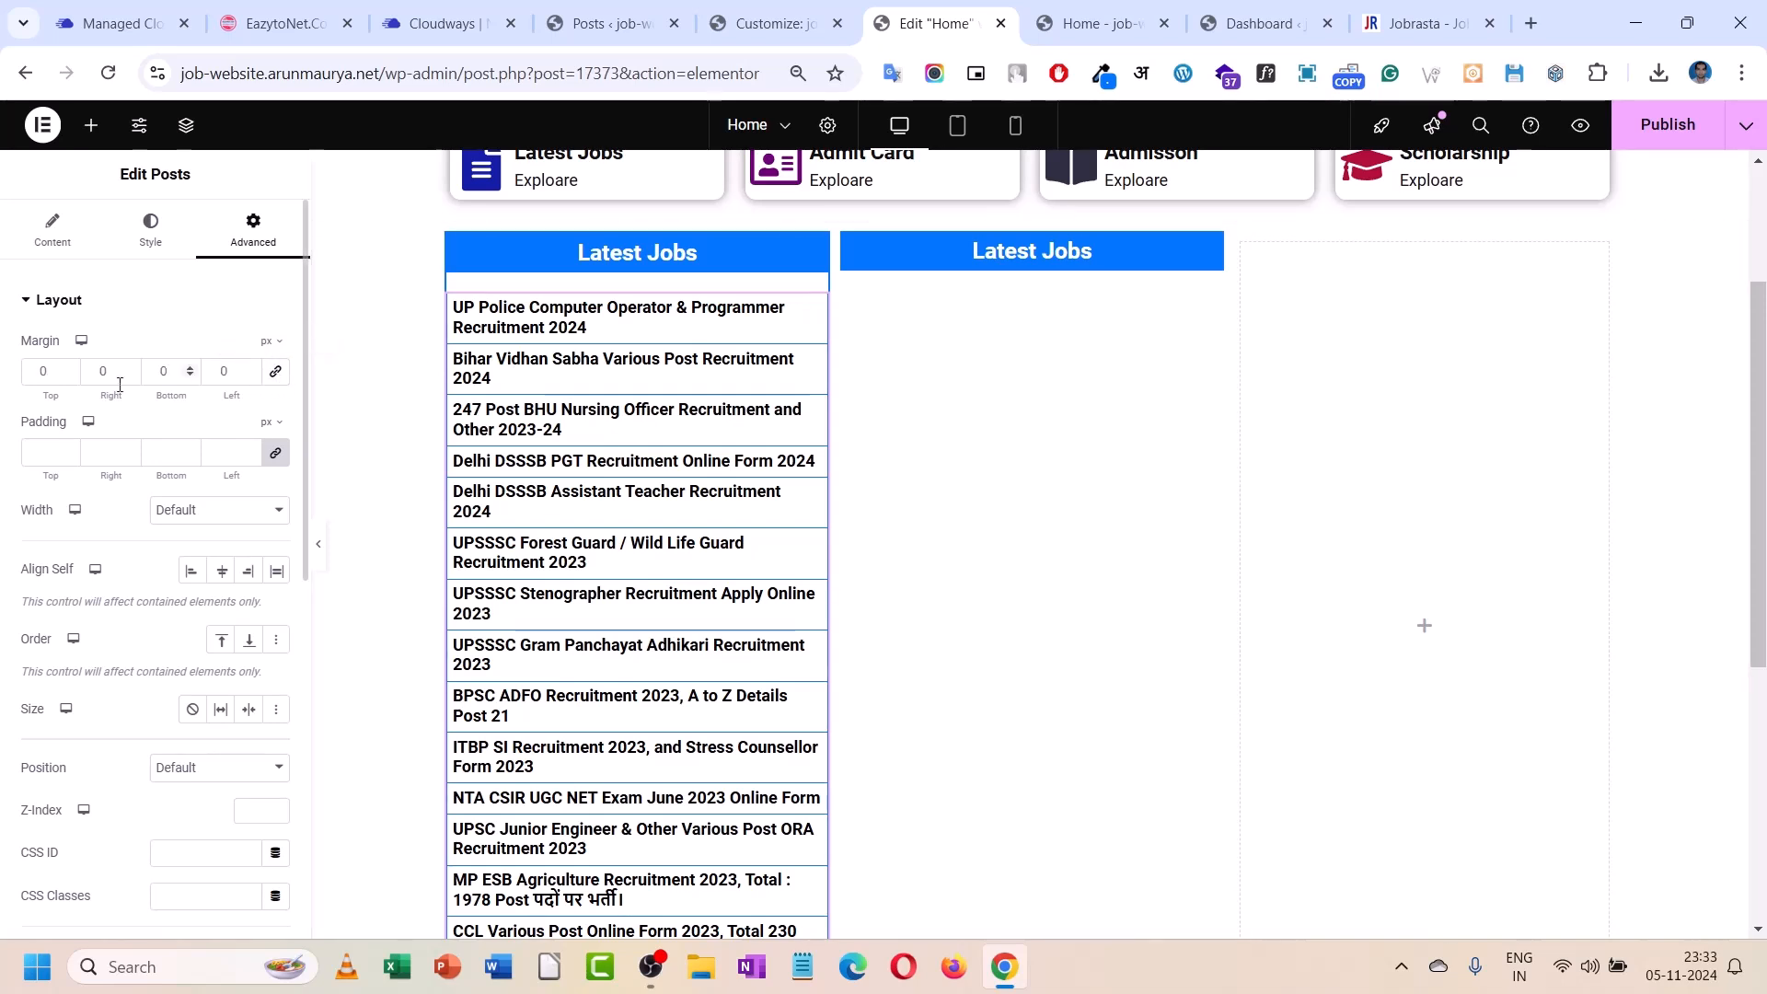
left_click(69, 374)
left_click(70, 375)
left_click(71, 376)
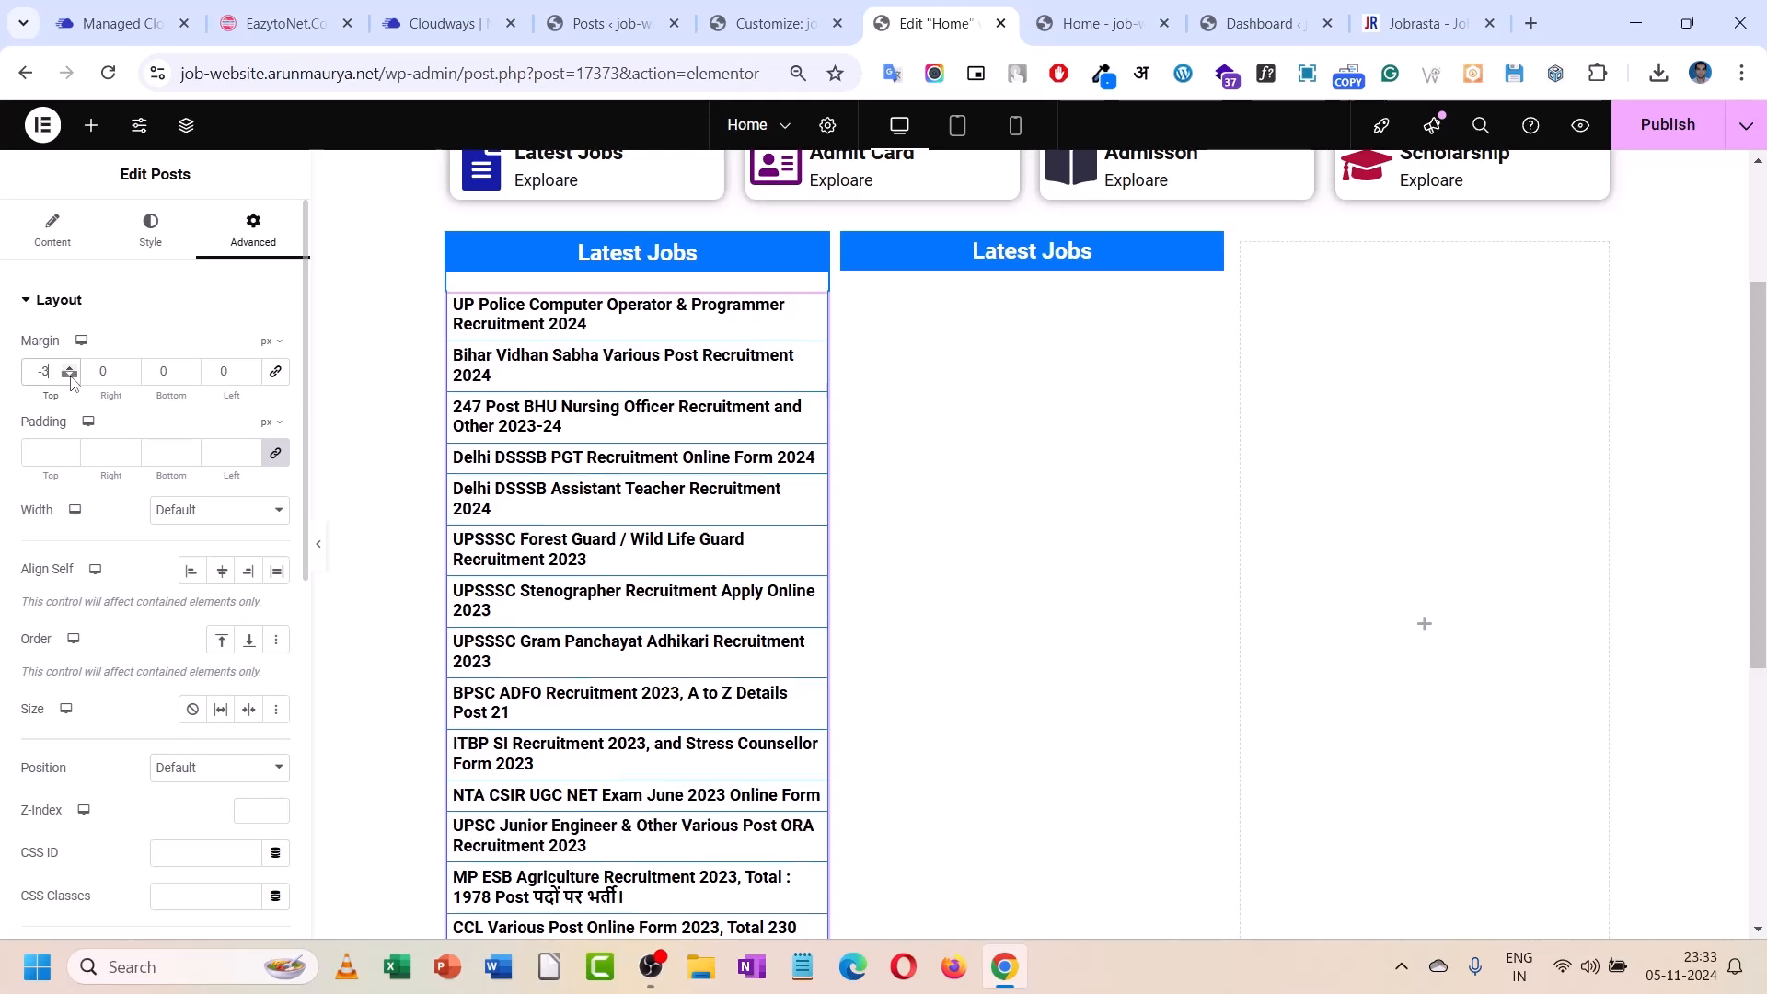
left_click(71, 377)
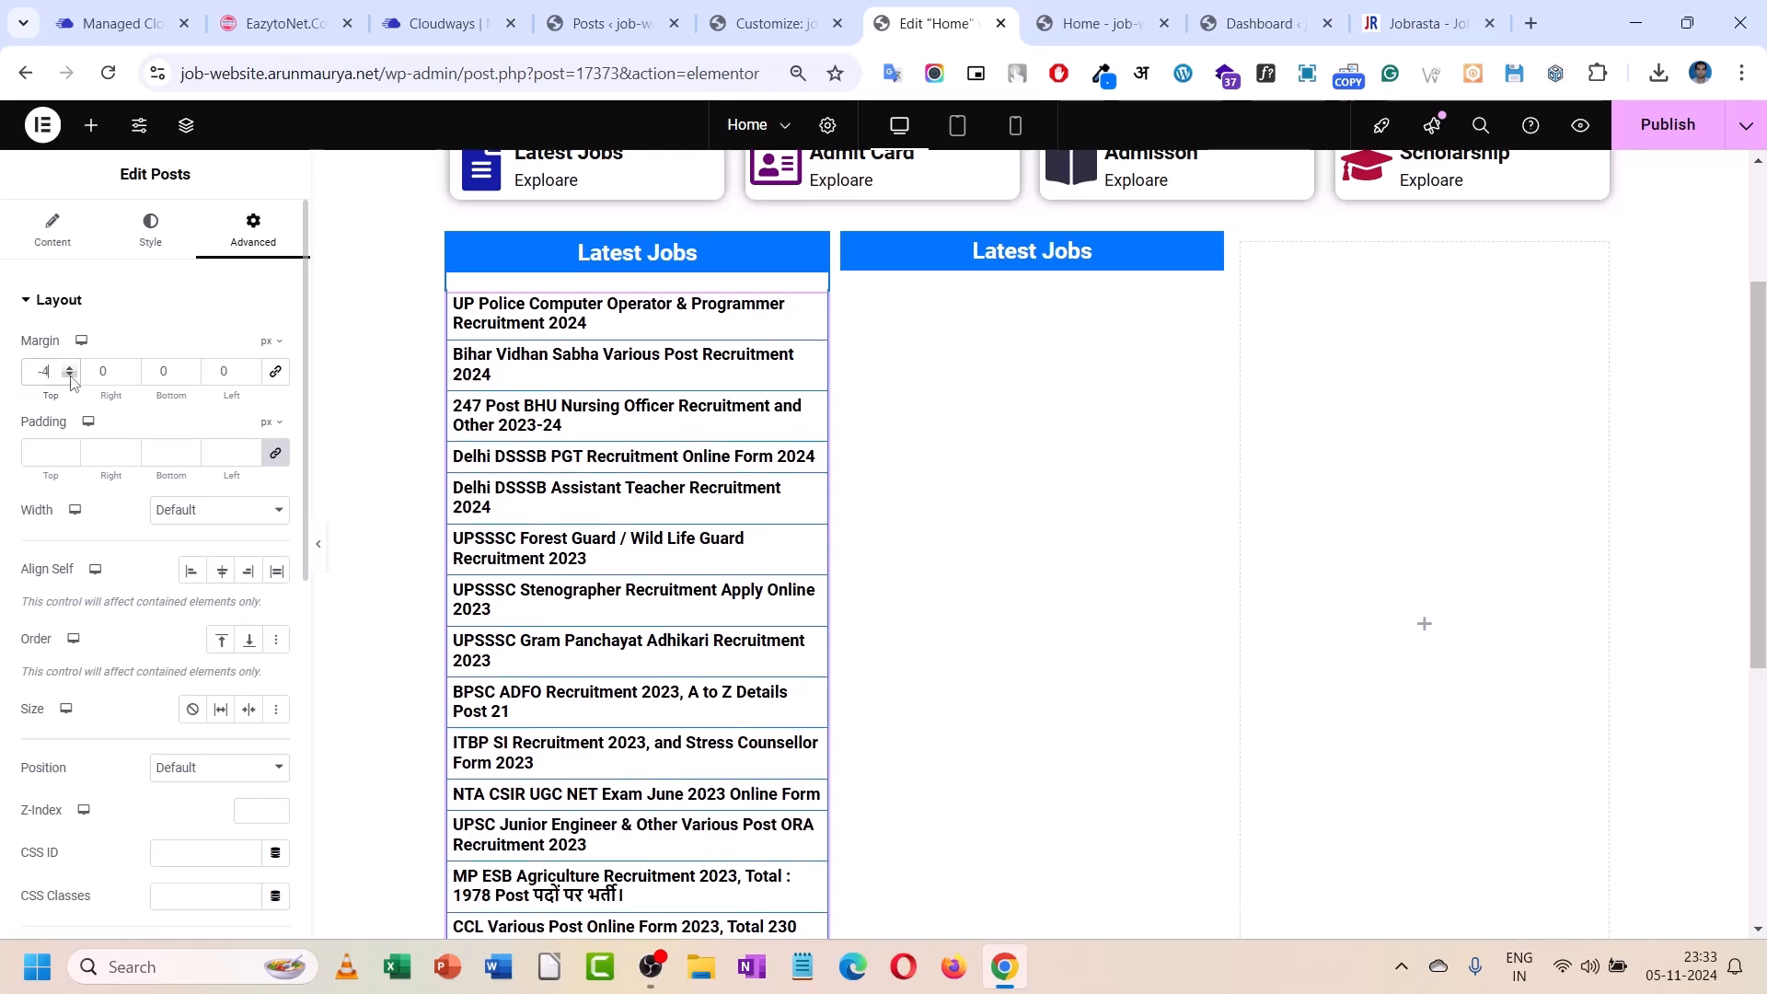
left_click(71, 370)
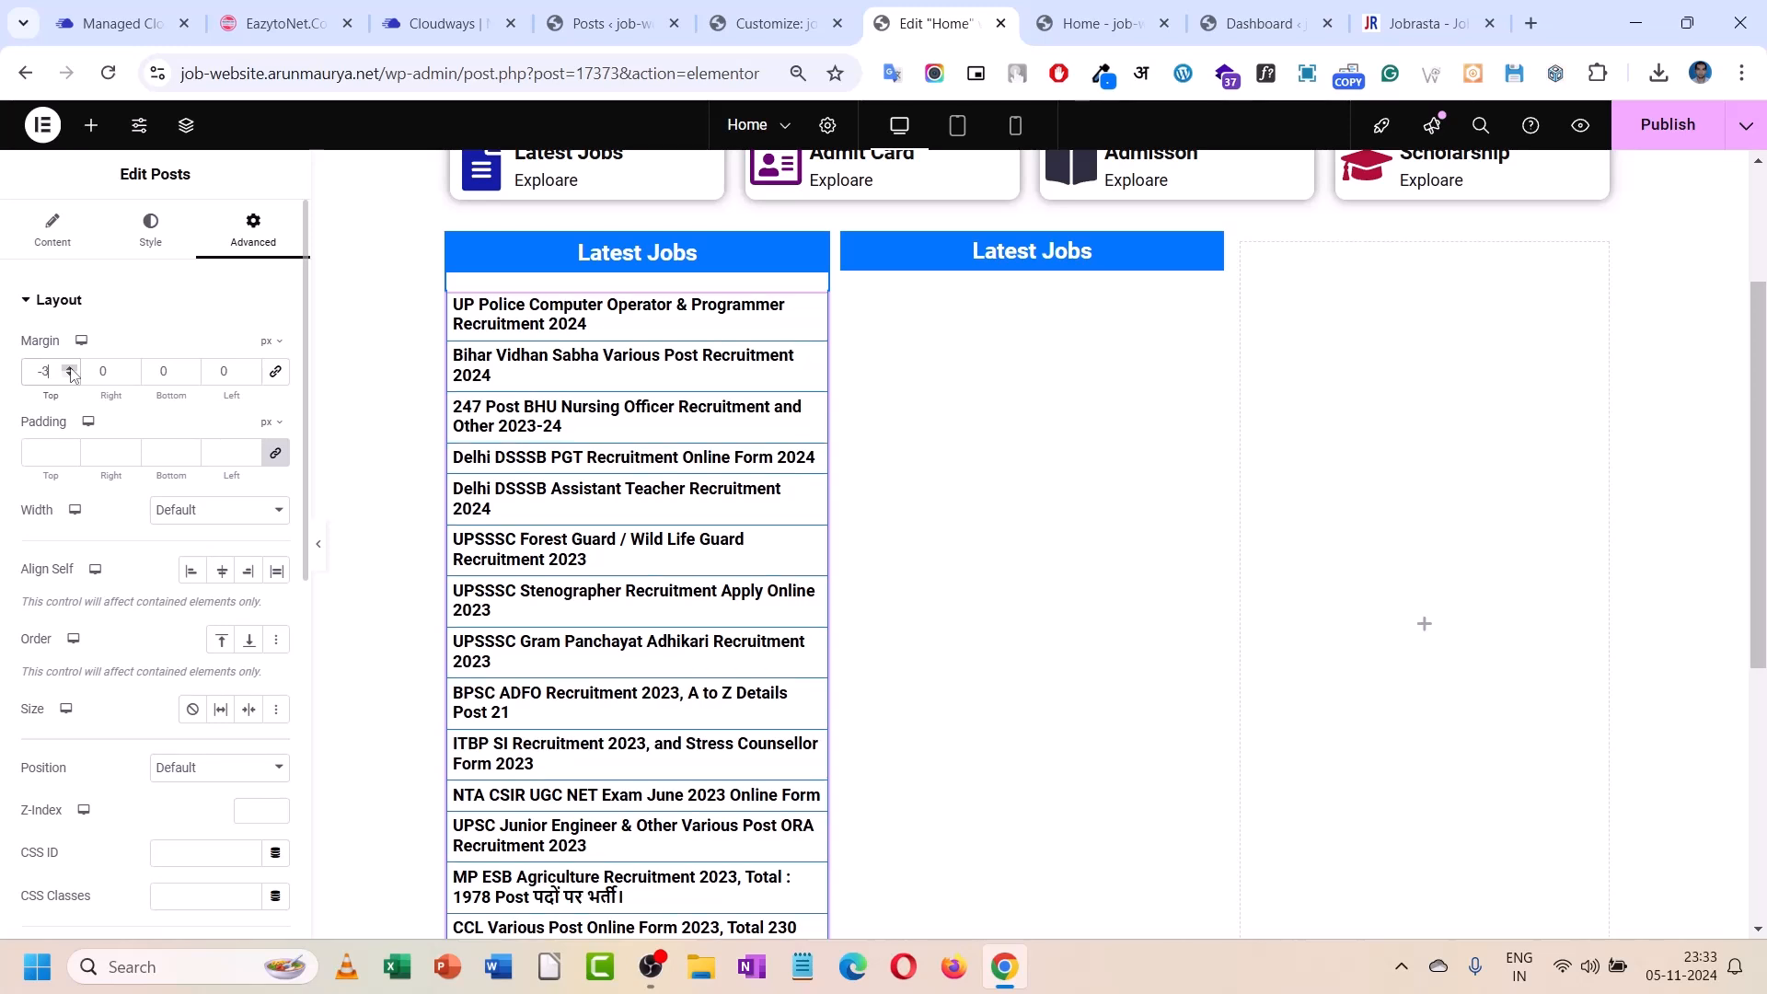
left_click(71, 370)
type("0")
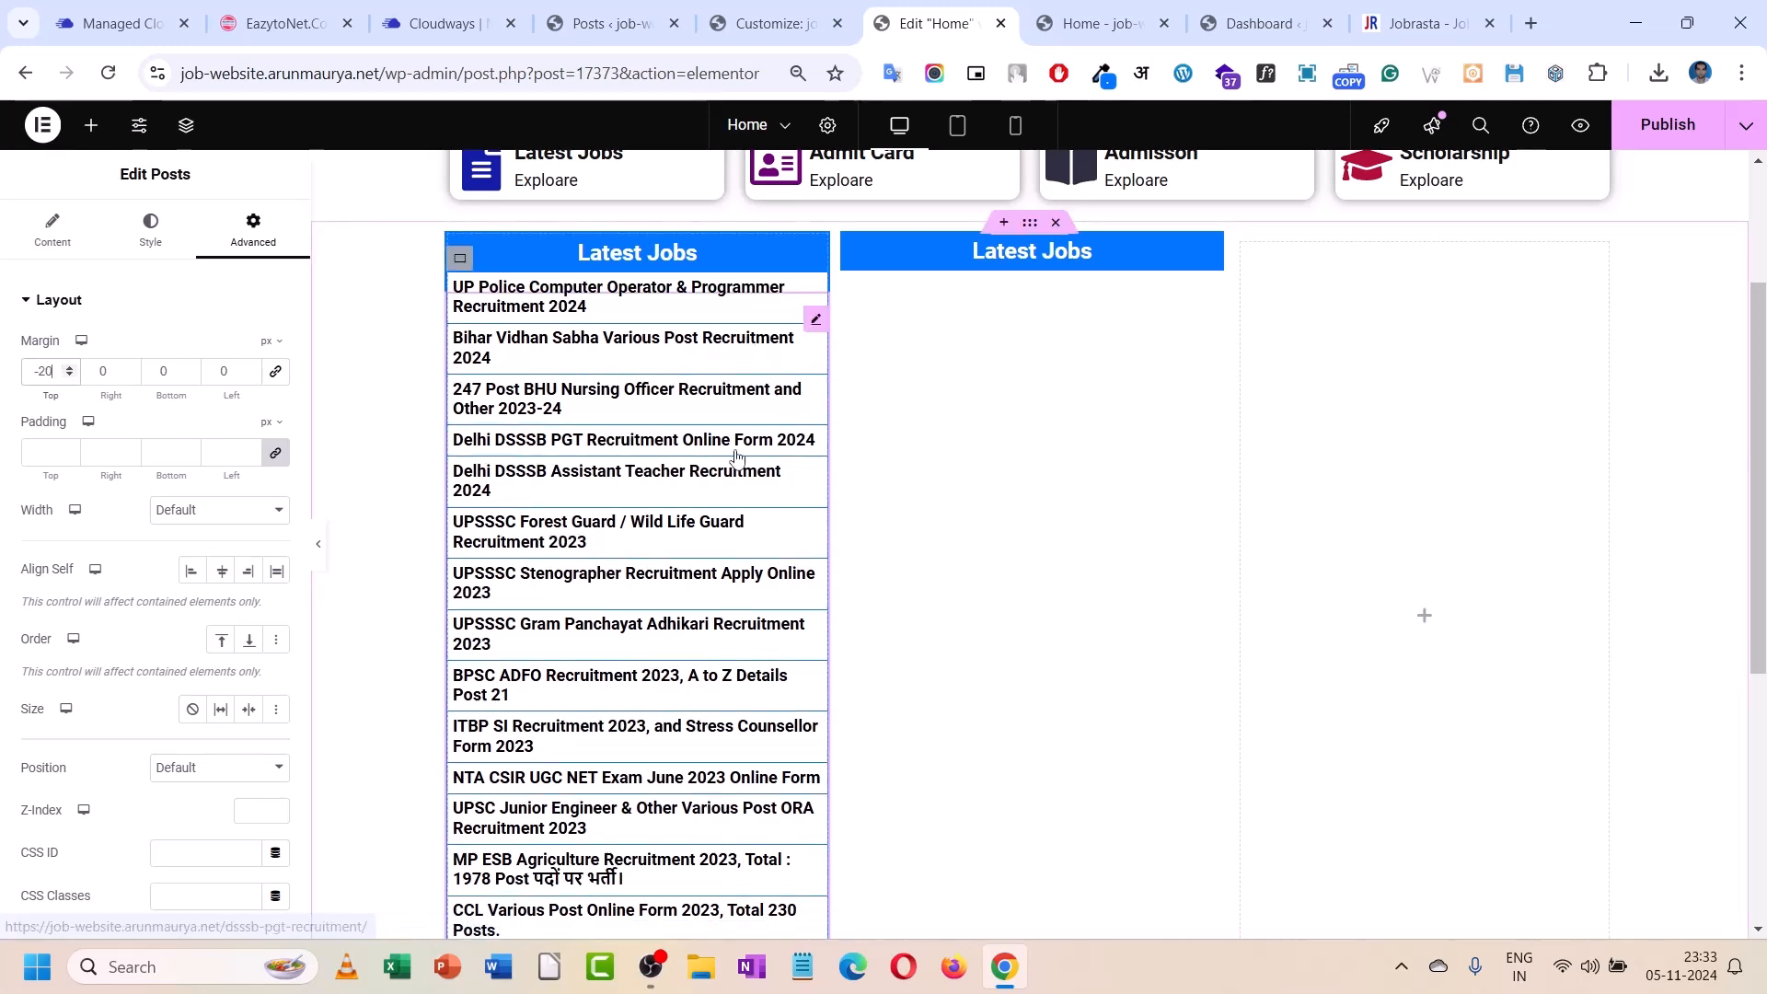
scroll(719, 515, "down", 4)
scroll(713, 542, "up", 5)
scroll(708, 558, "down", 4)
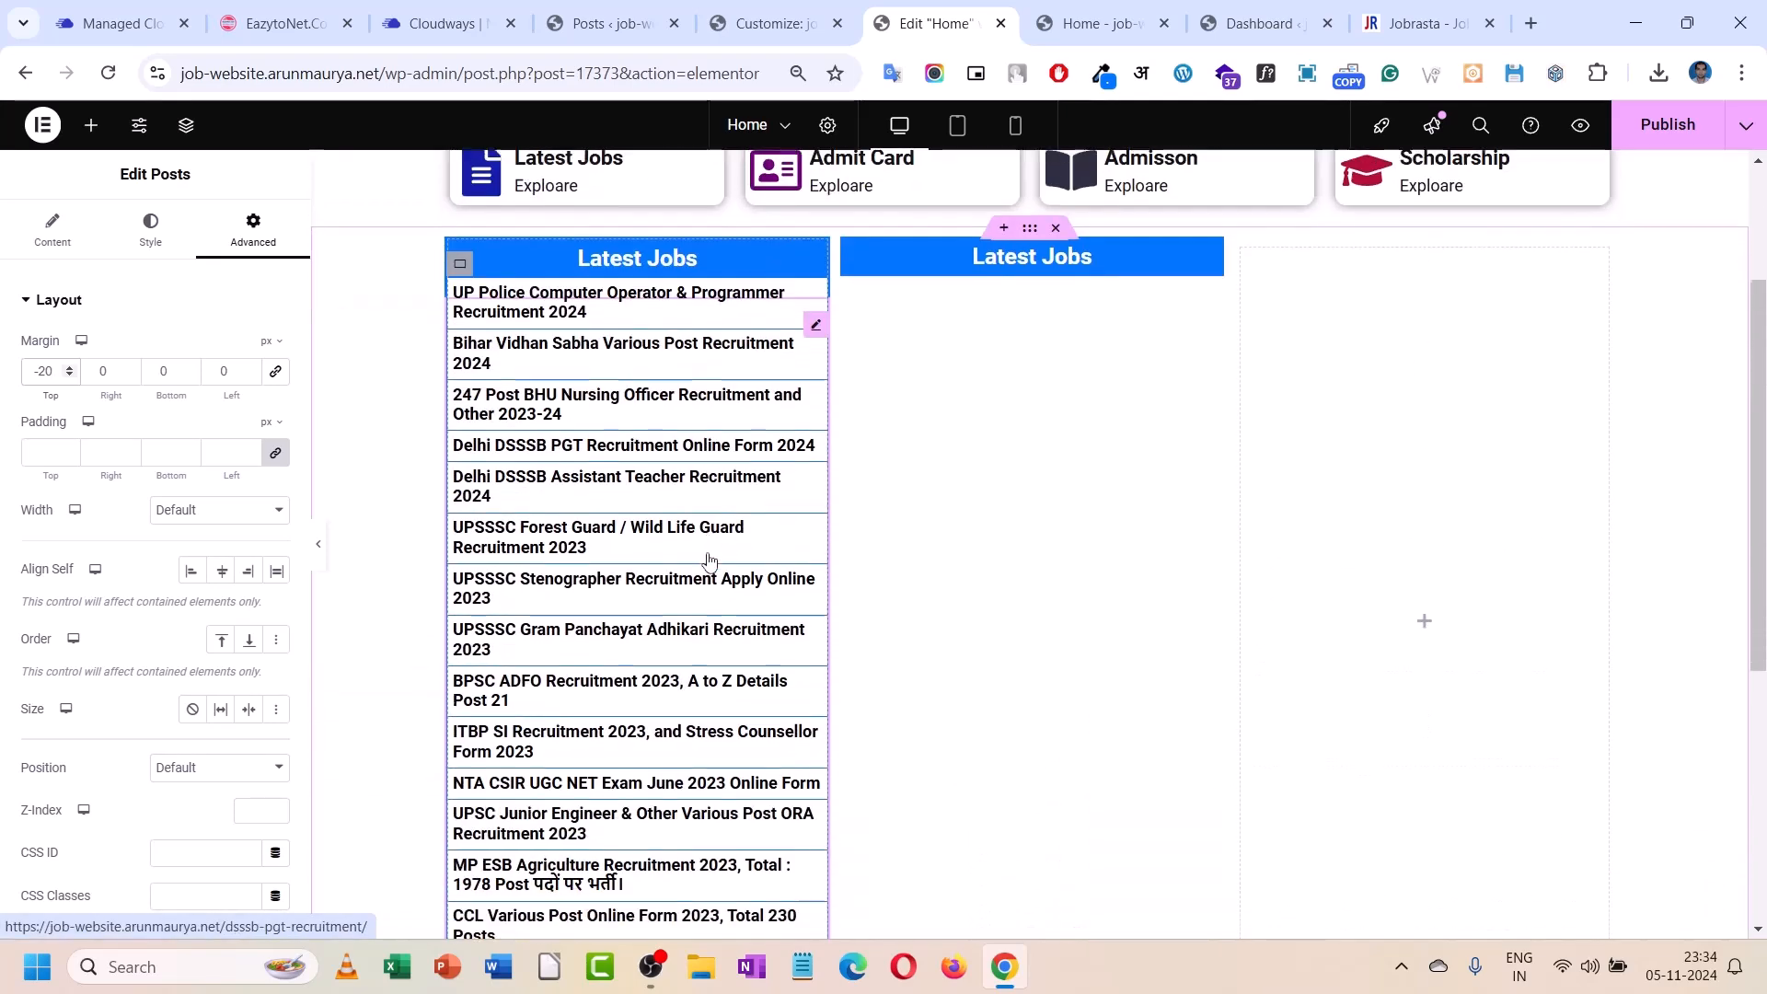
scroll(708, 560, "up", 3)
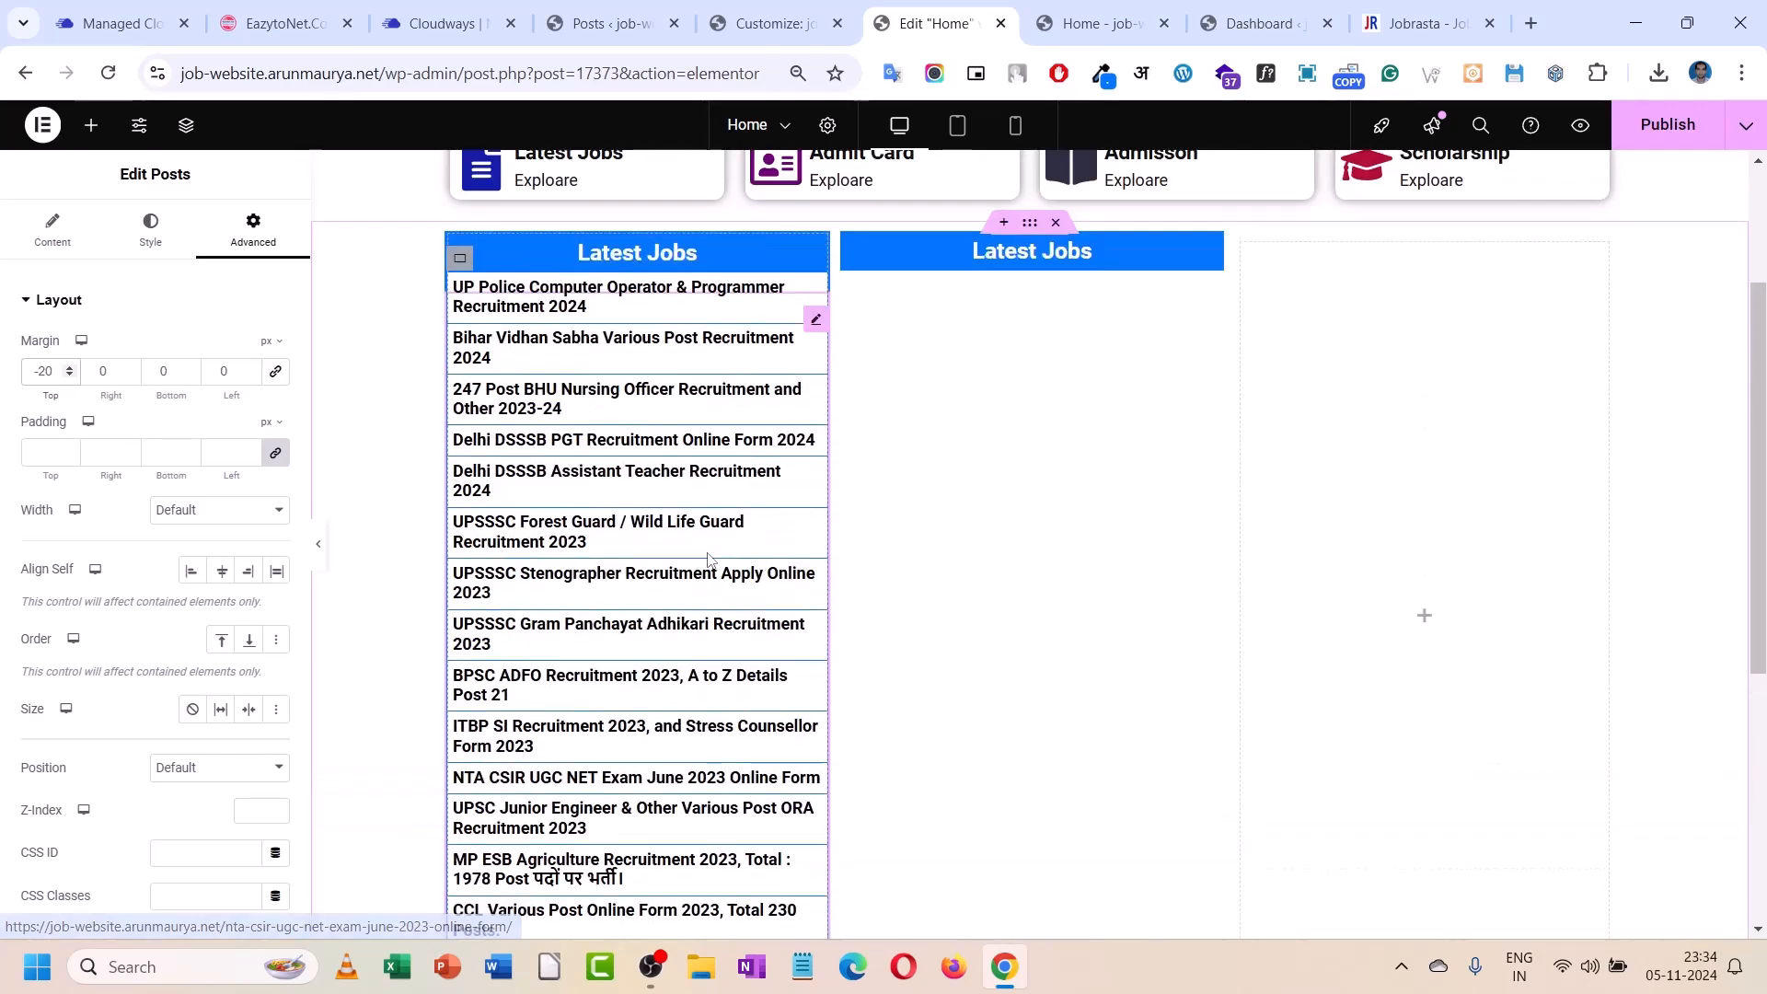
scroll(710, 565, "down", 1)
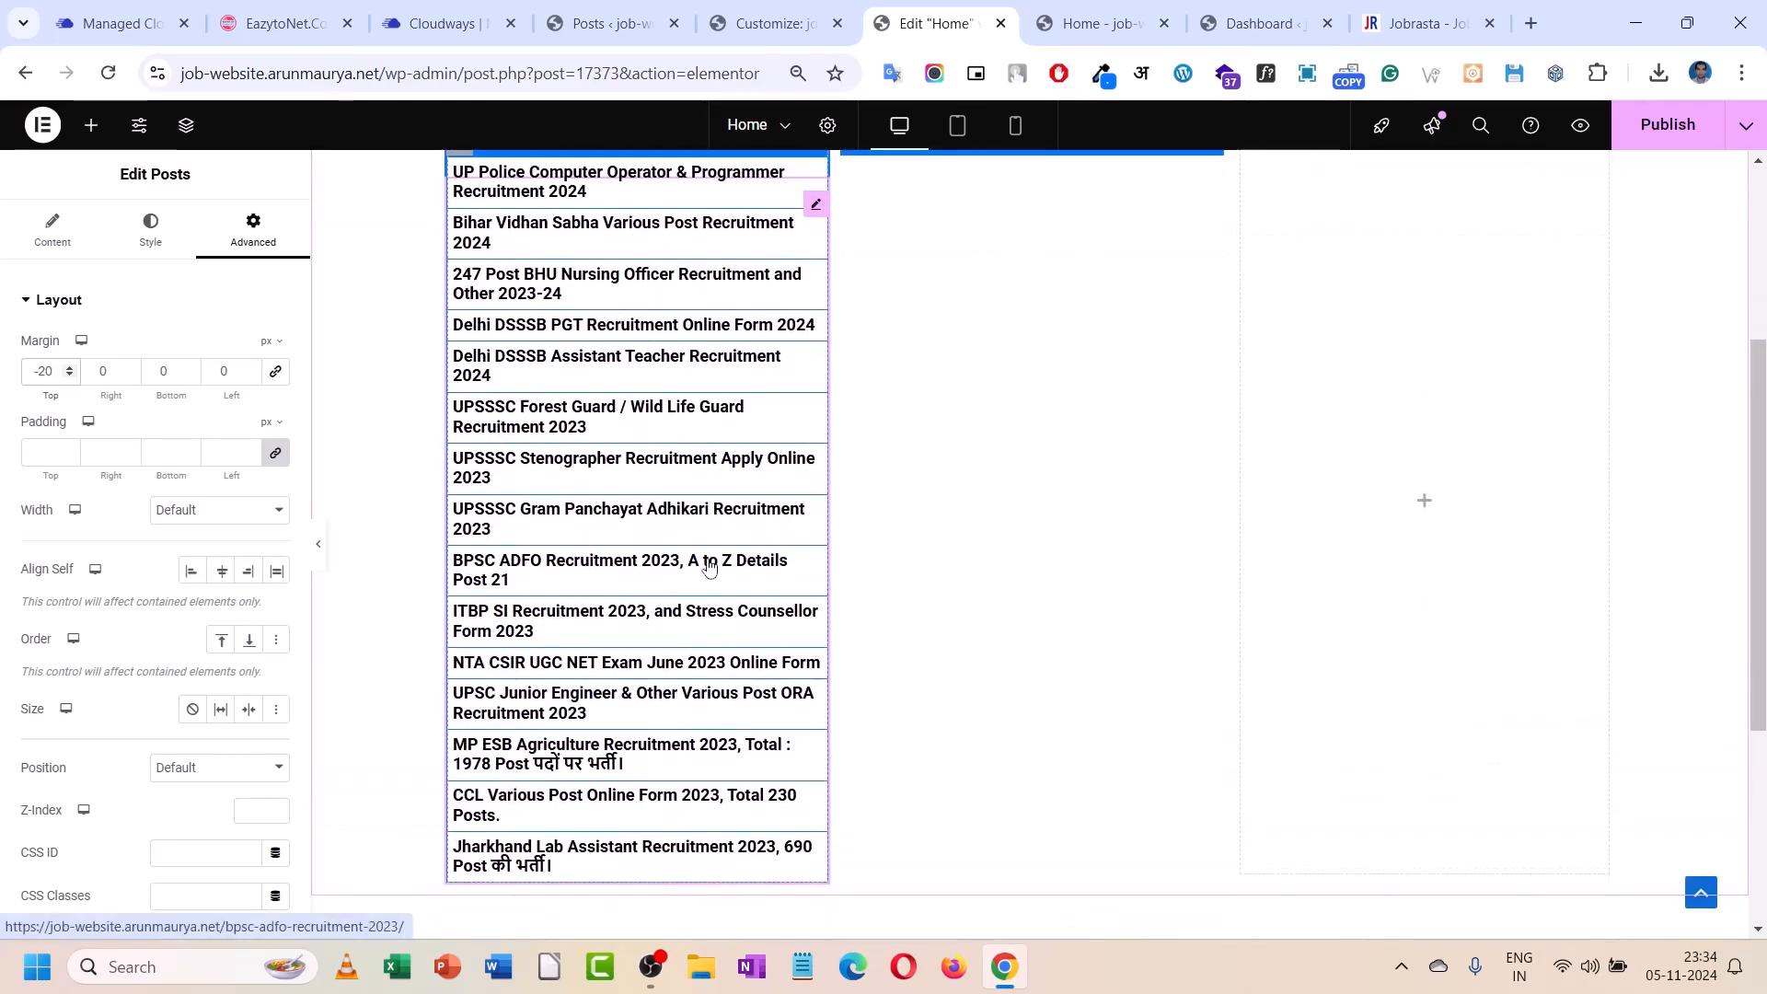
scroll(708, 566, "up", 1)
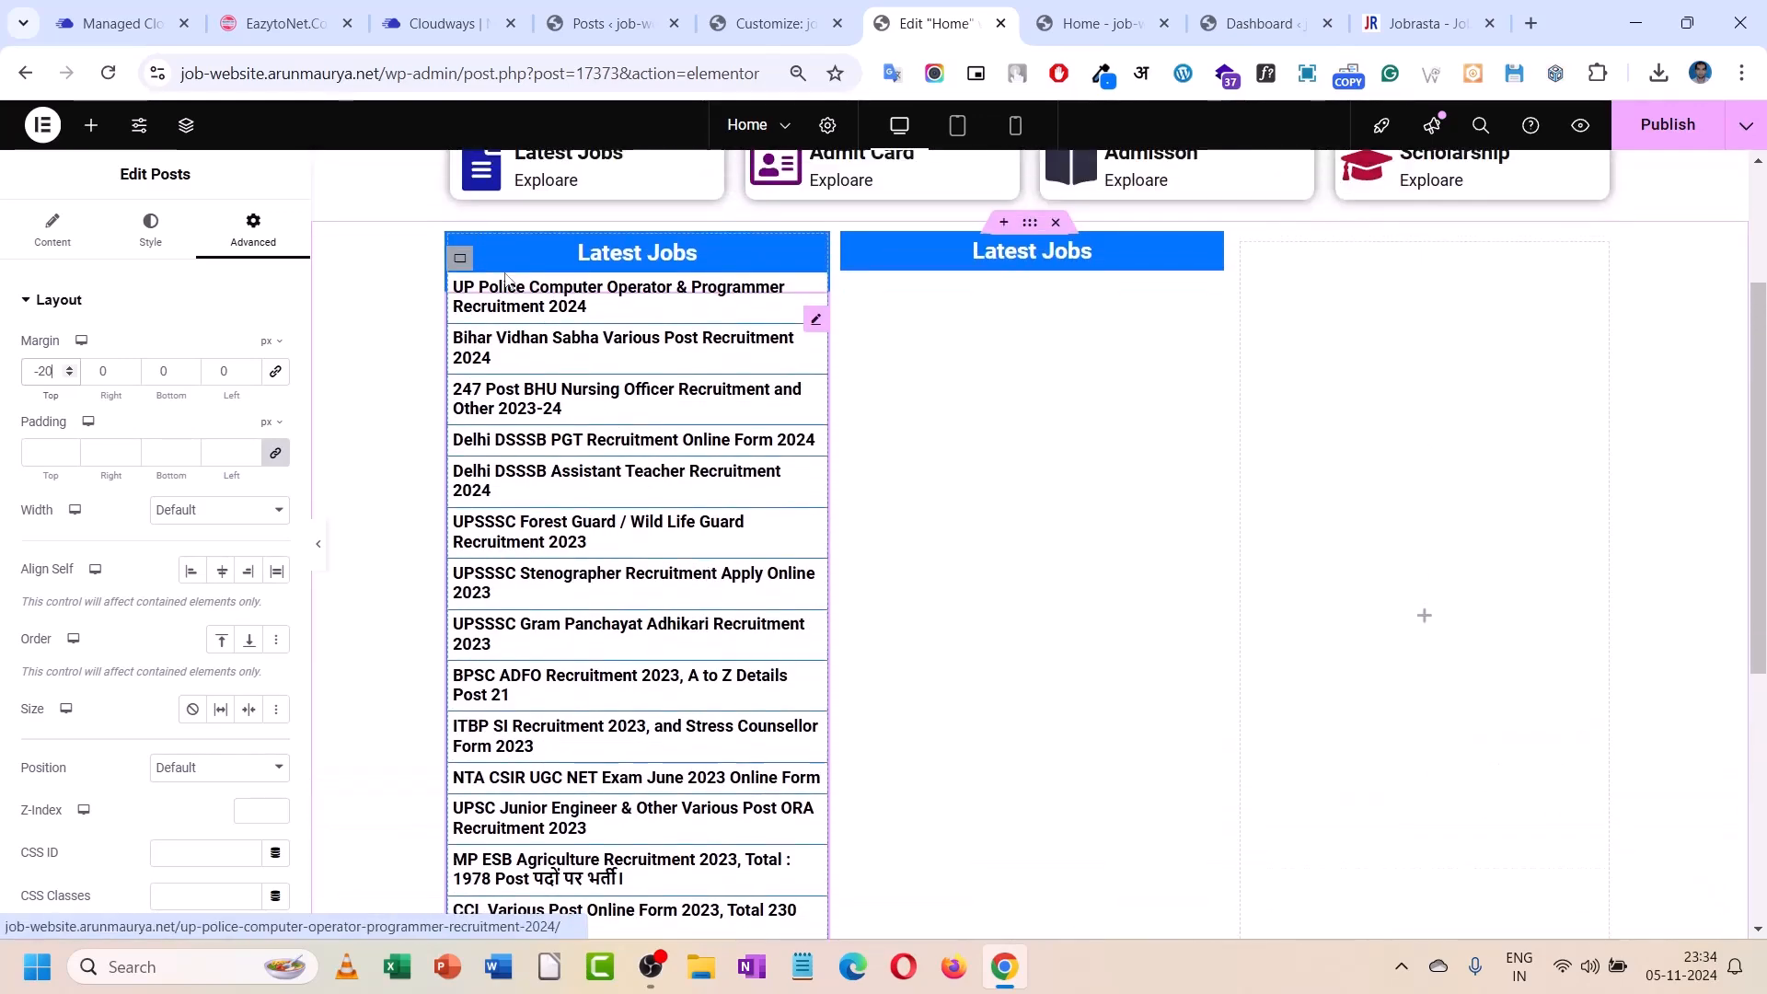
- Try a box shadow on the first column's container and check its look along the Latest Jobs listing
left_click(453, 261)
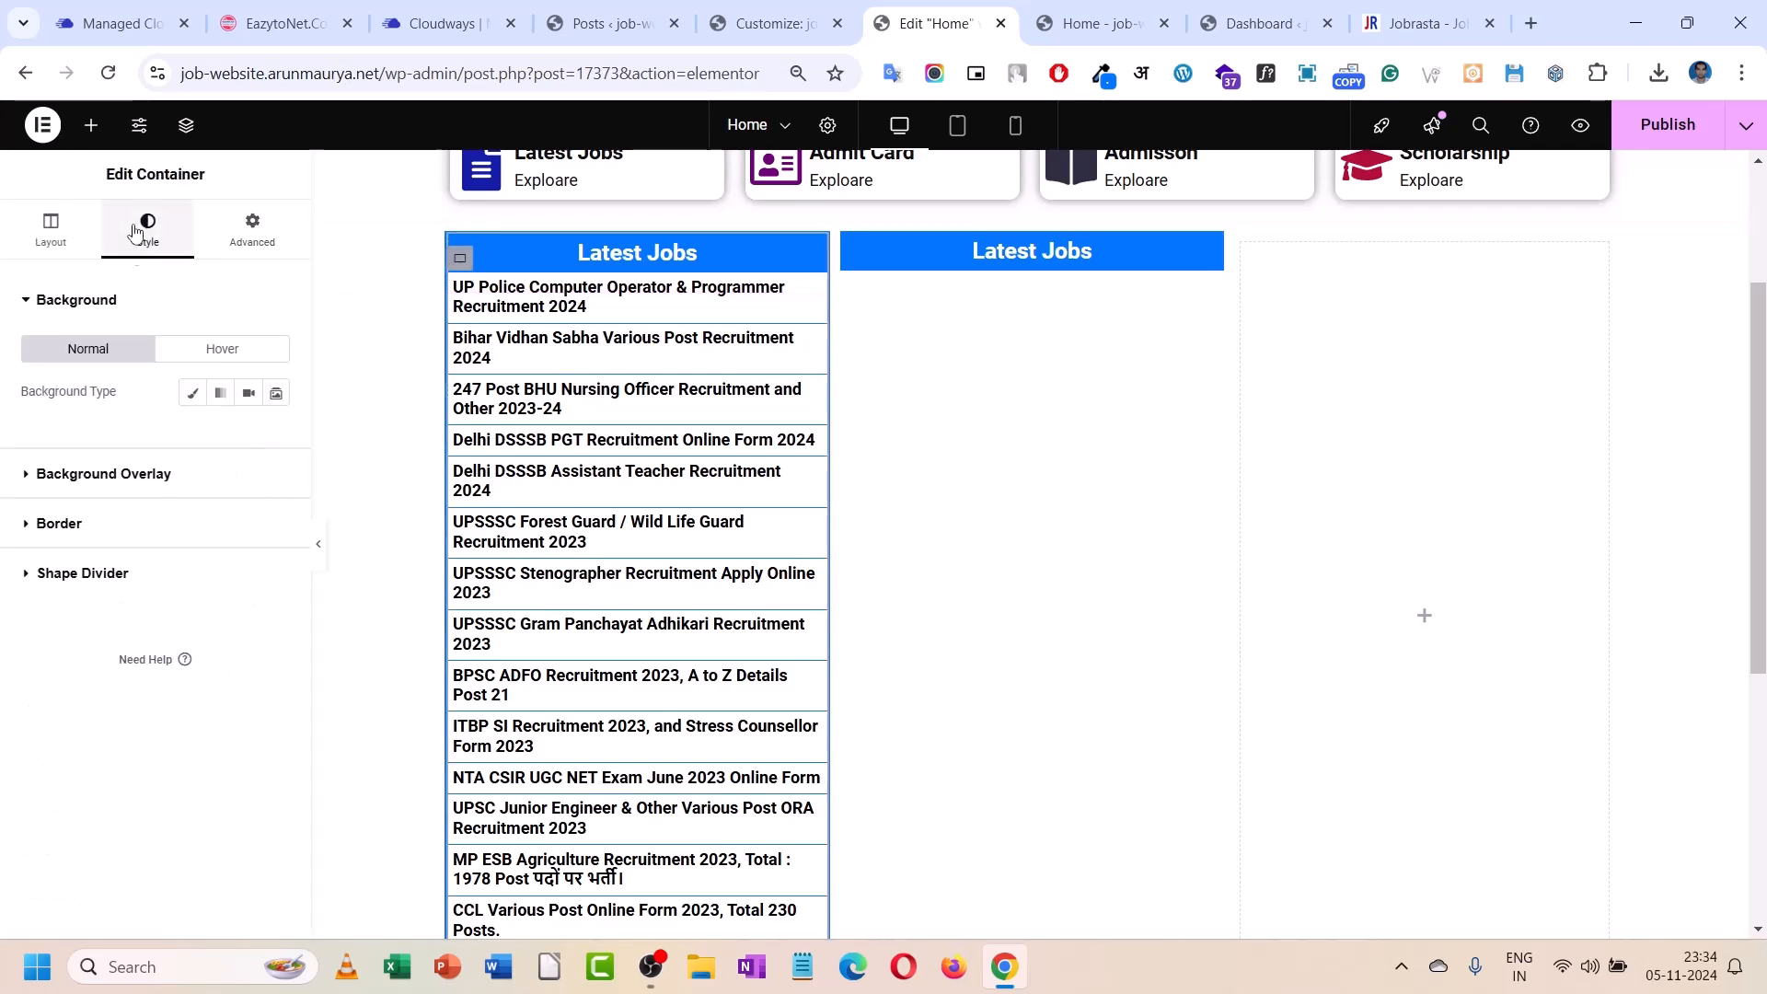
left_click(130, 516)
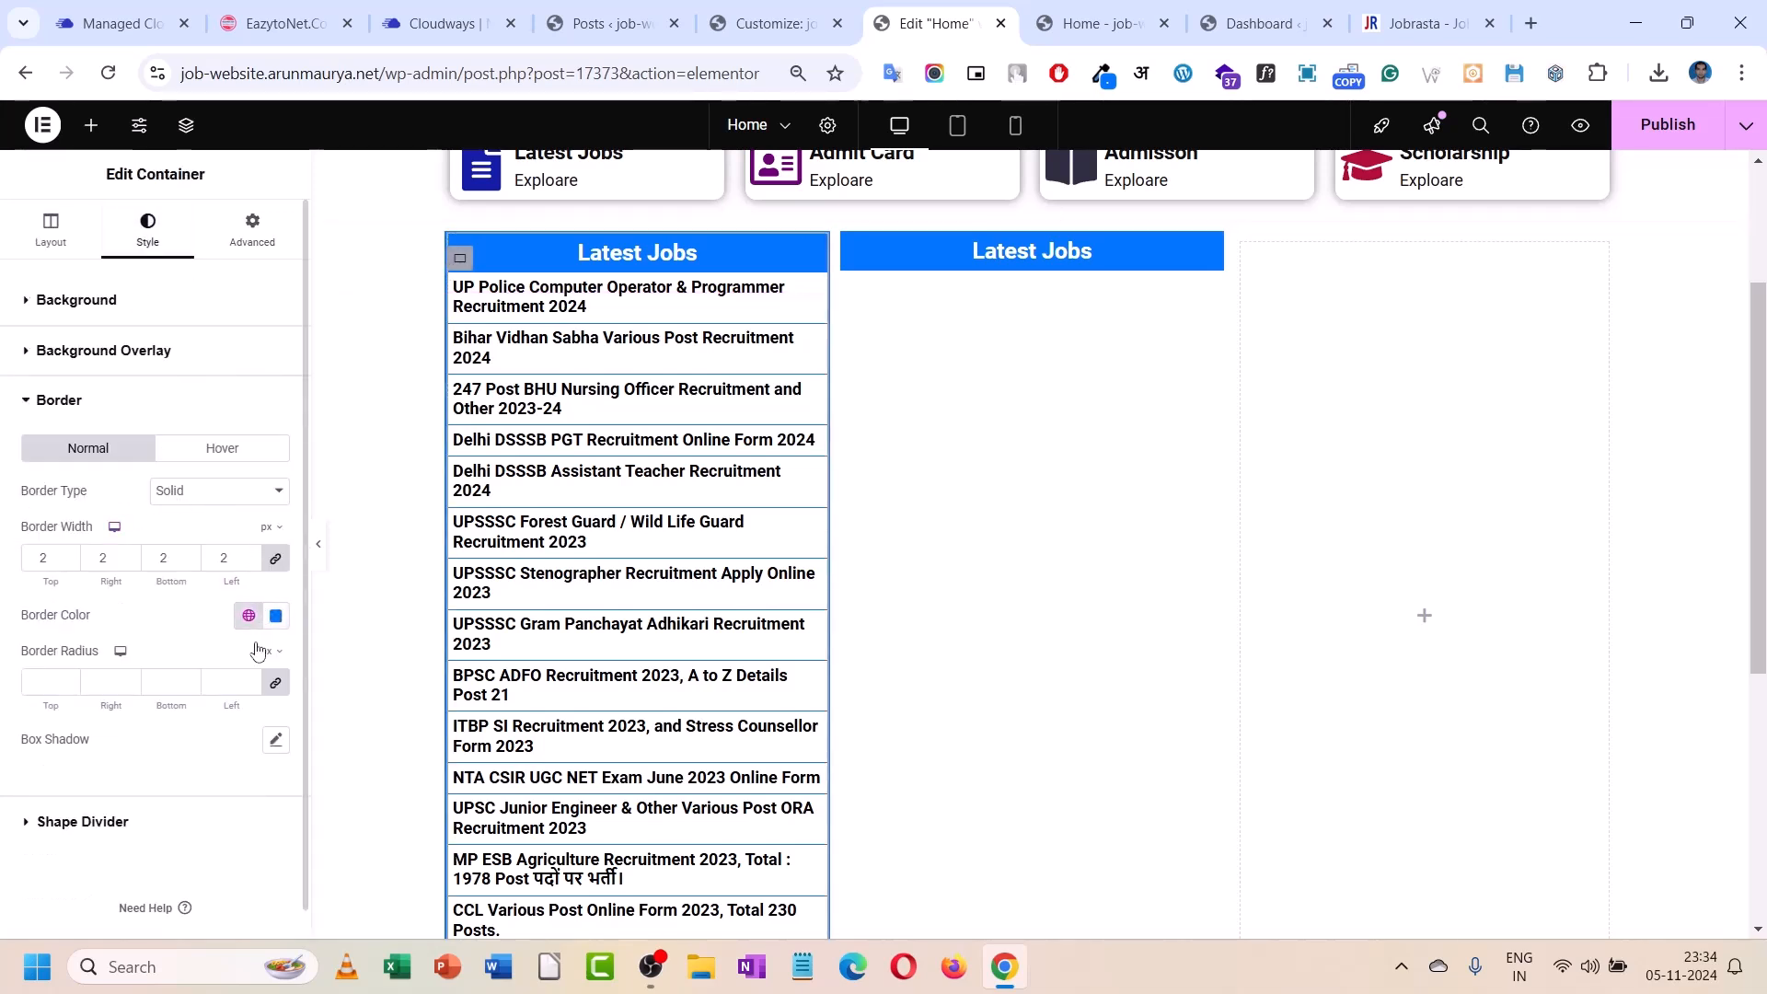
left_click(276, 742)
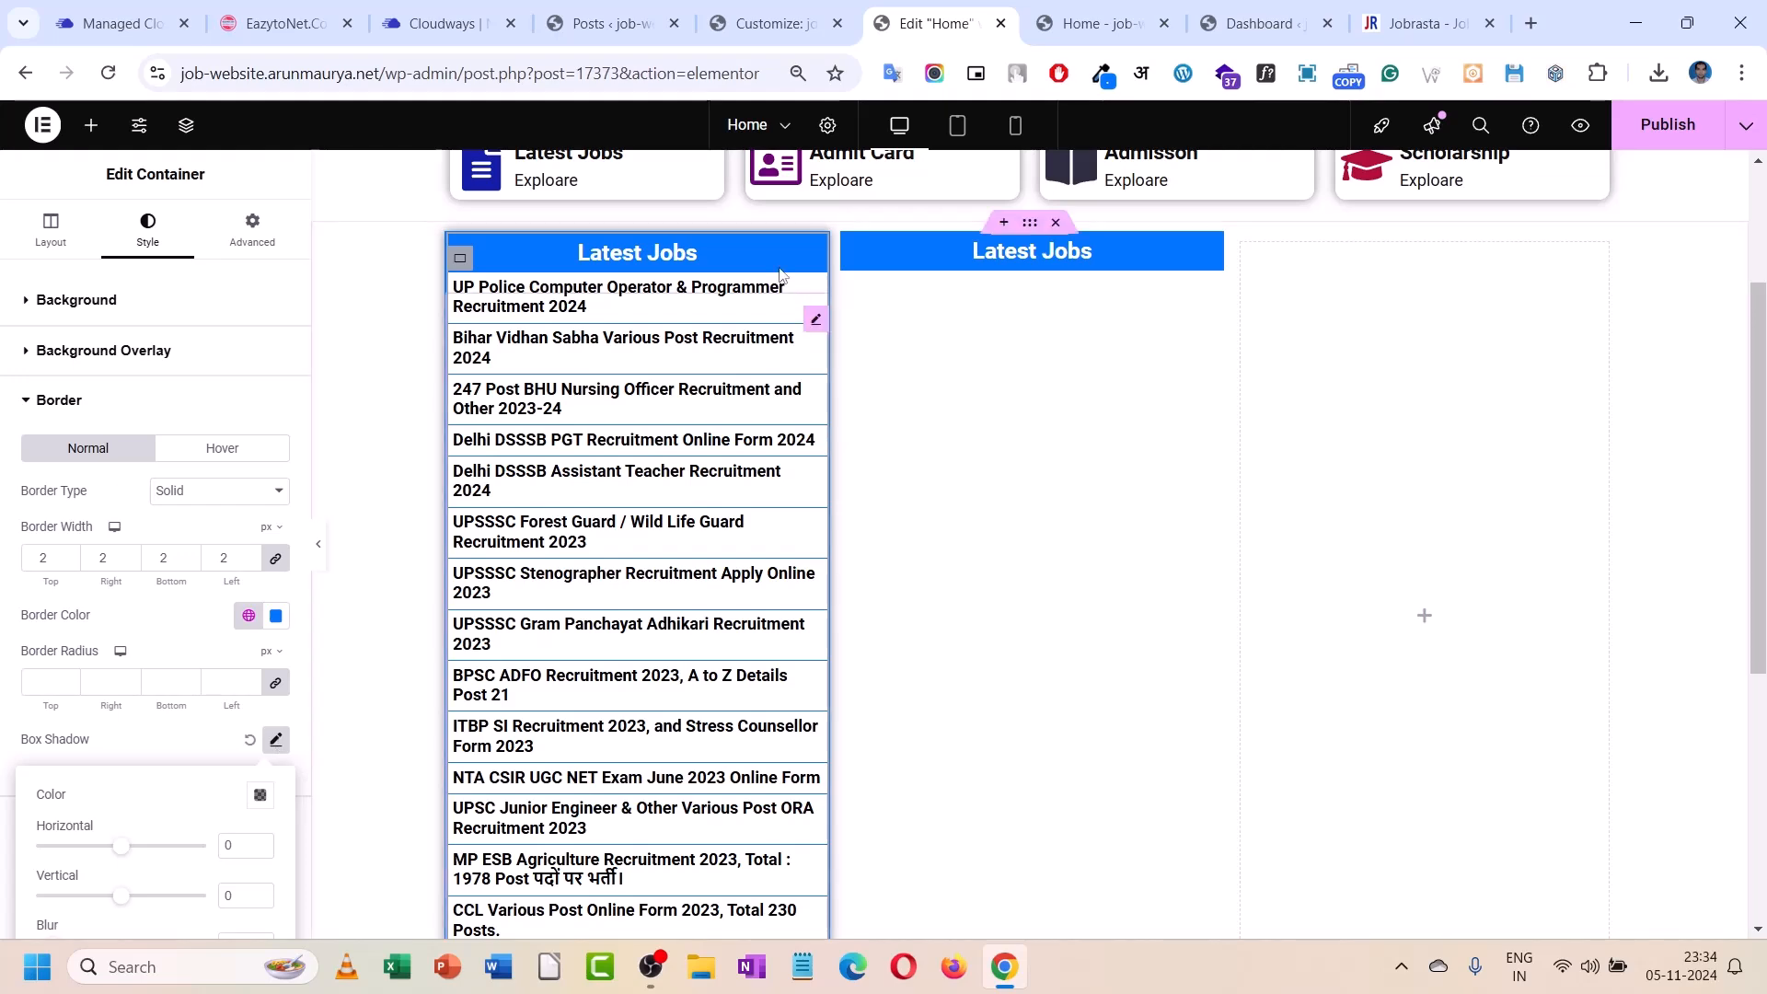
scroll(711, 616, "down", 3)
scroll(711, 616, "up", 4)
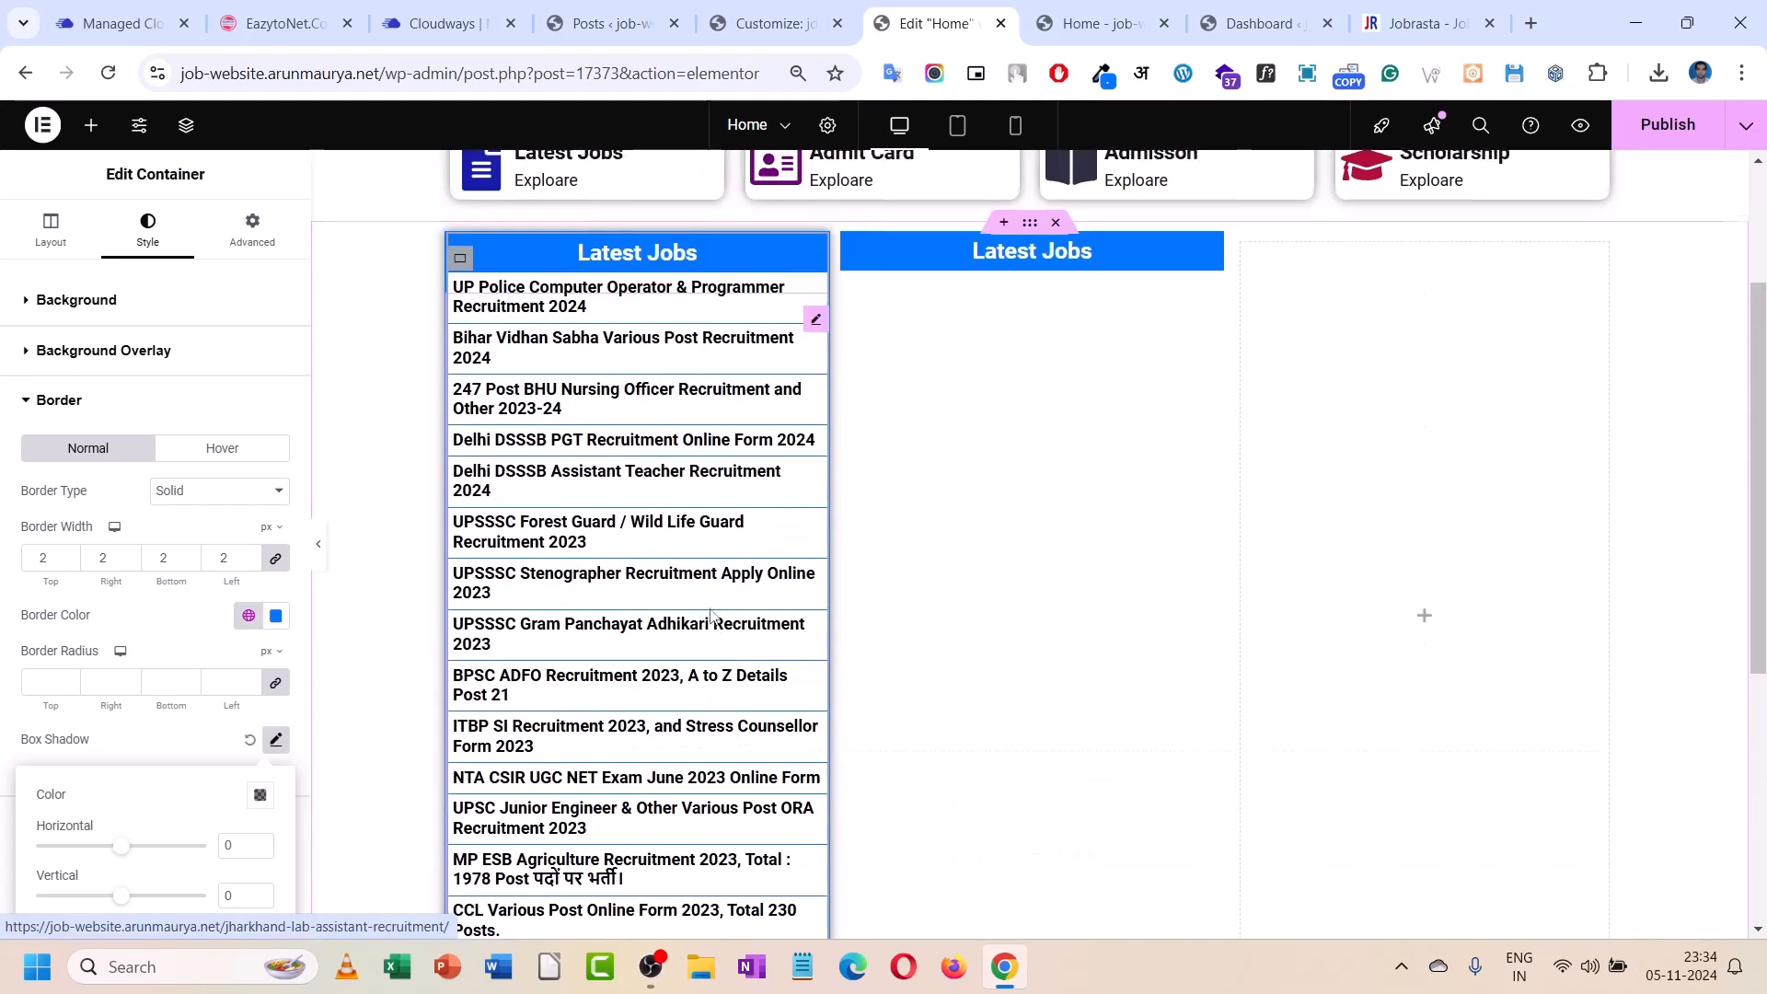
left_click(276, 740)
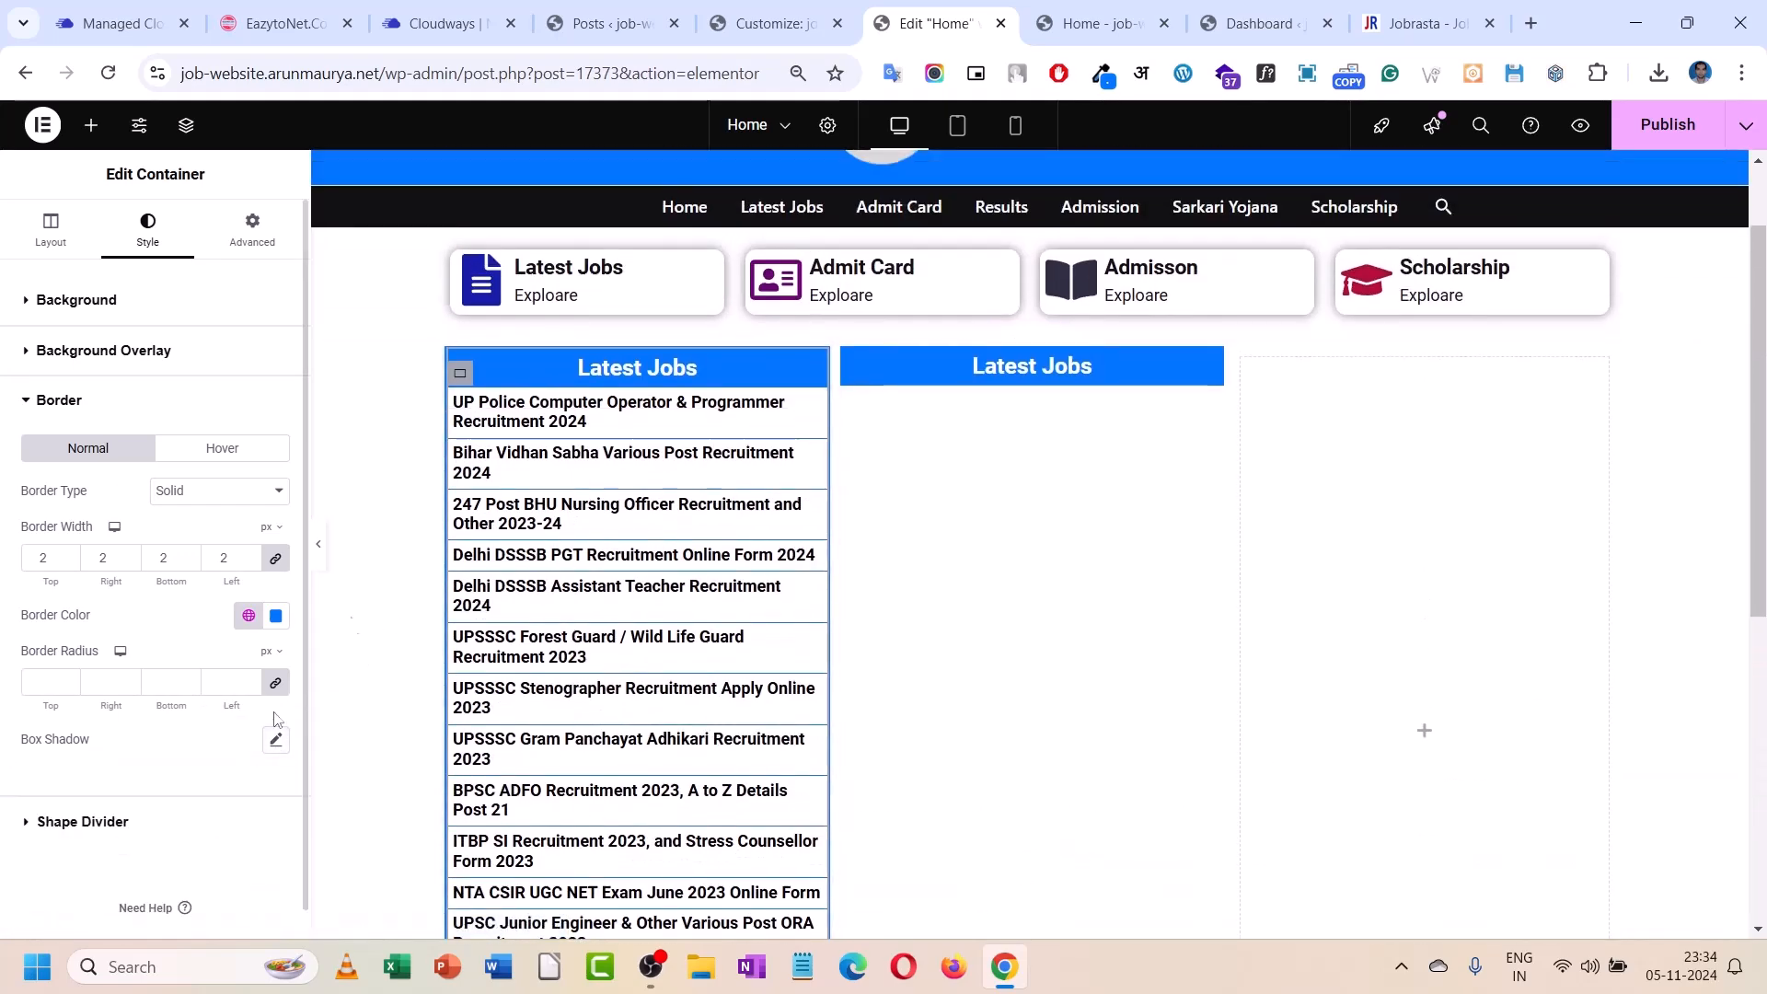
scroll(541, 624, "down", 4)
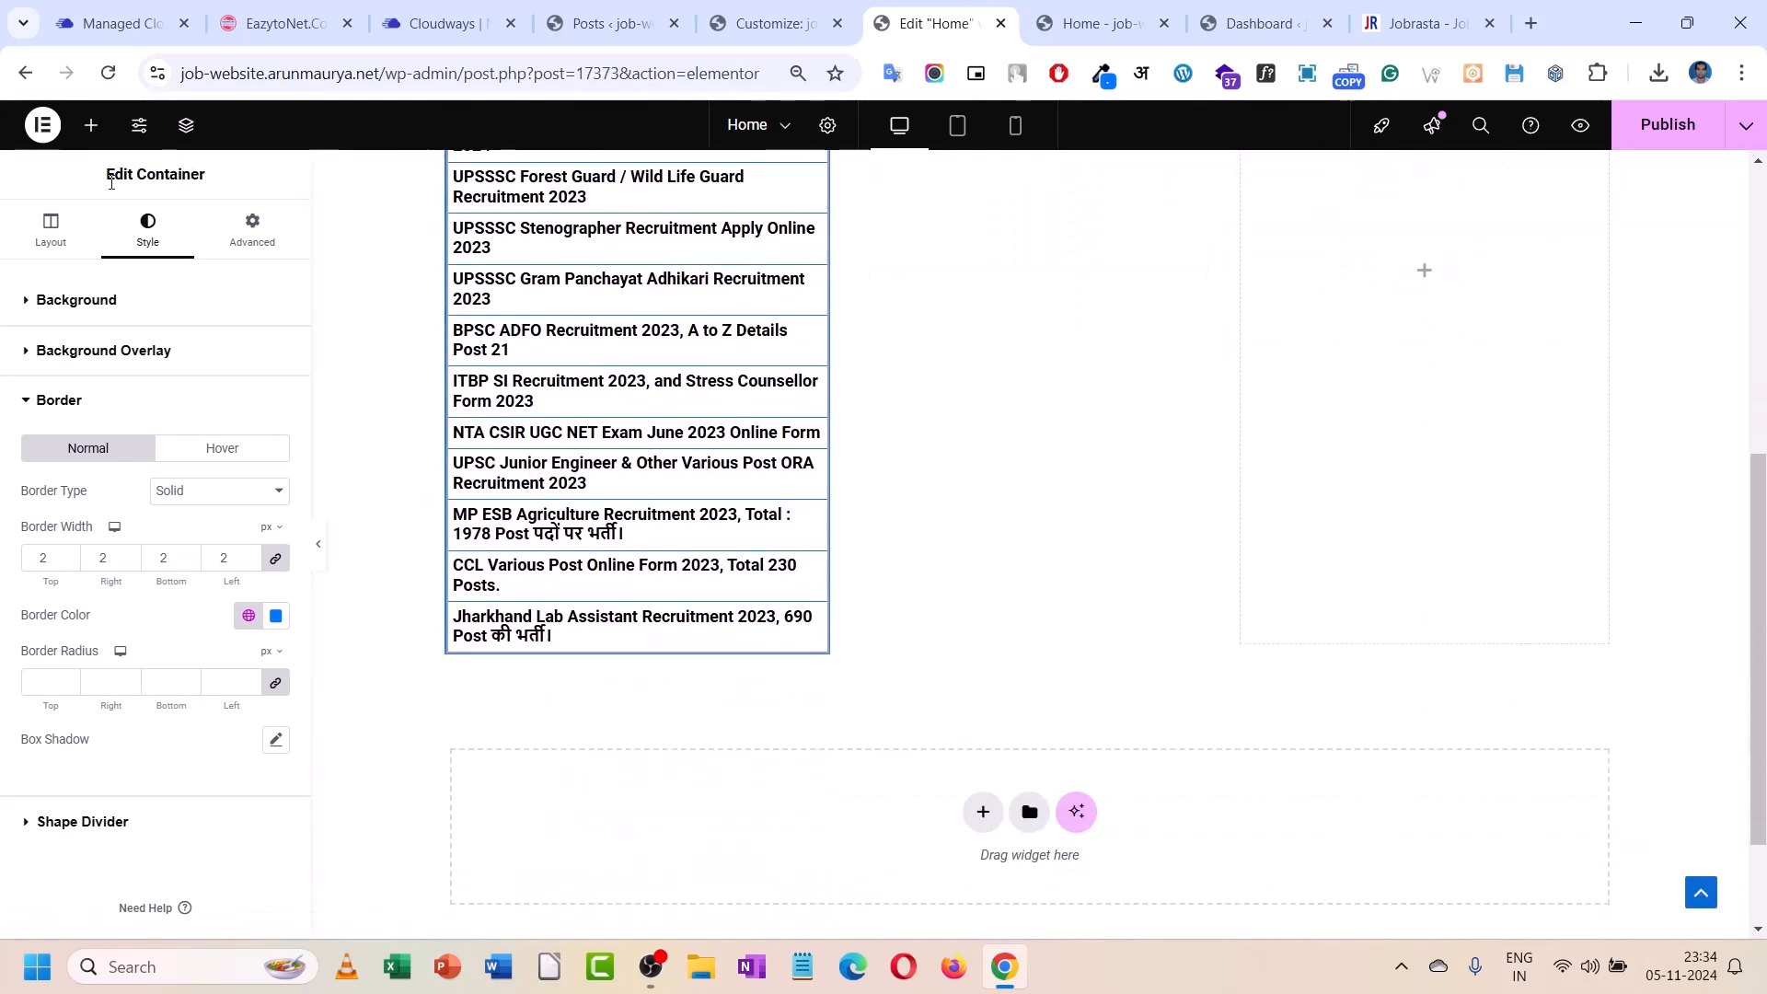
- Set the Posts widget's pagination to Load on Click with the button text "View More.."
scroll(515, 442, "up", 5)
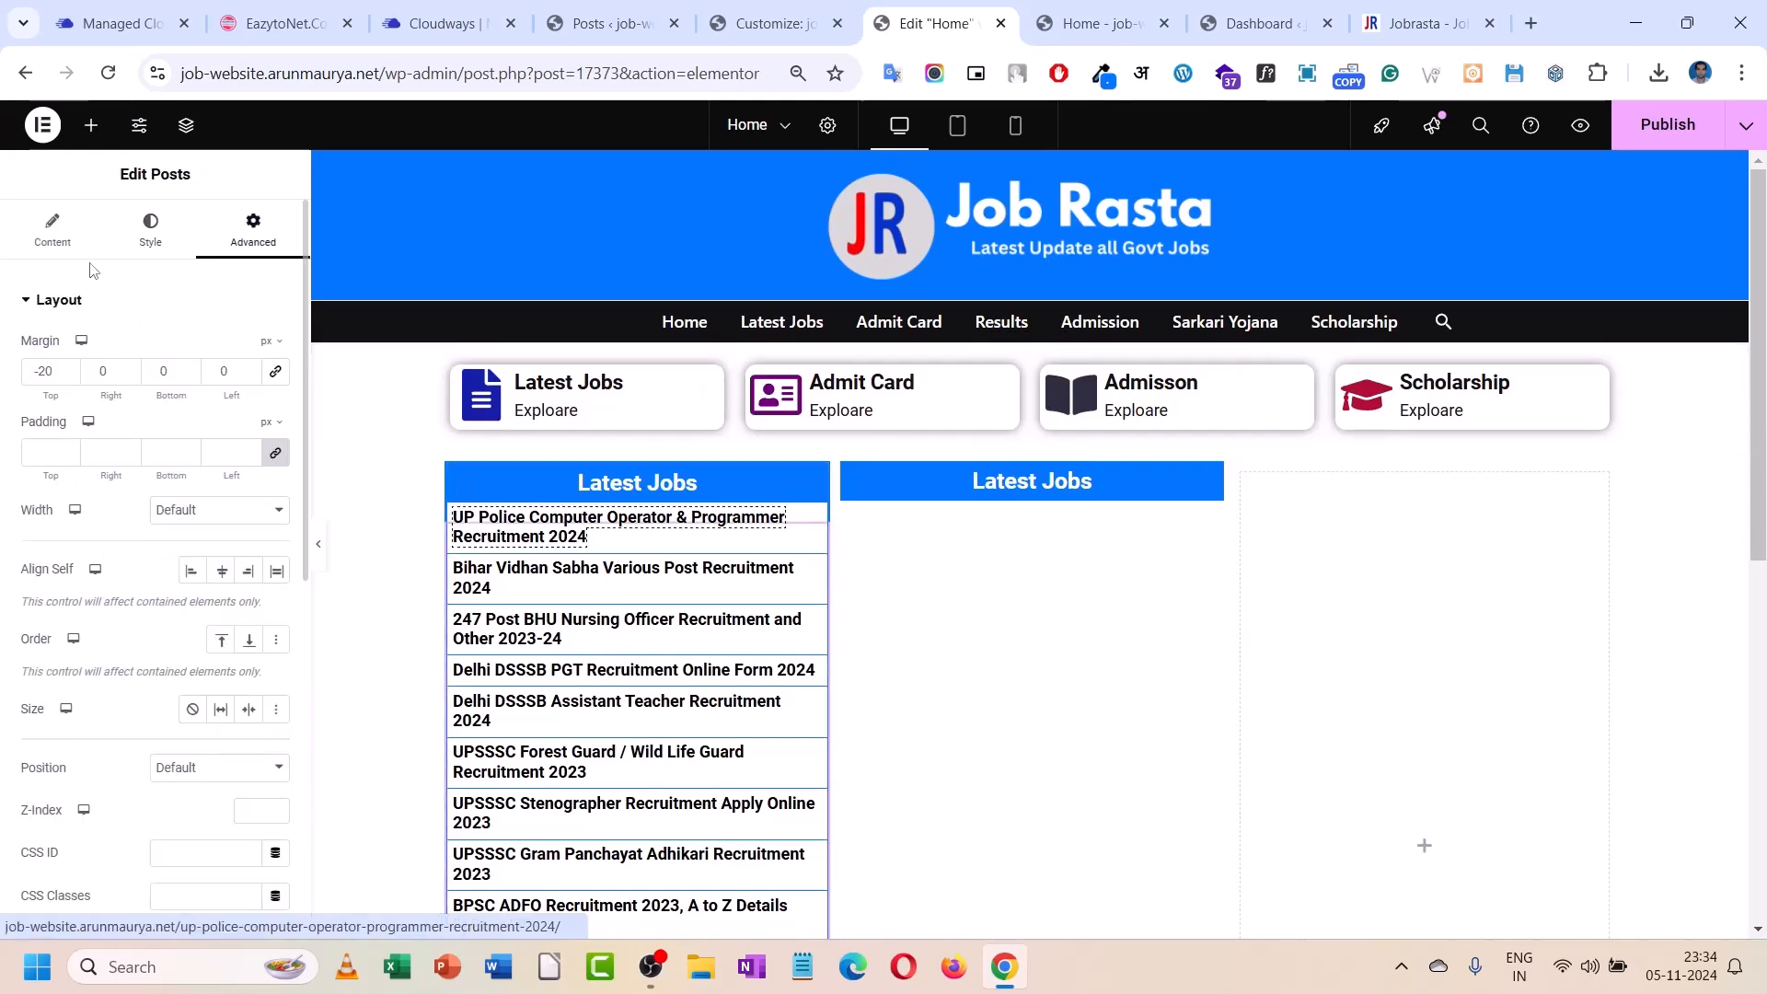
left_click(64, 247)
scroll(76, 465, "down", 2)
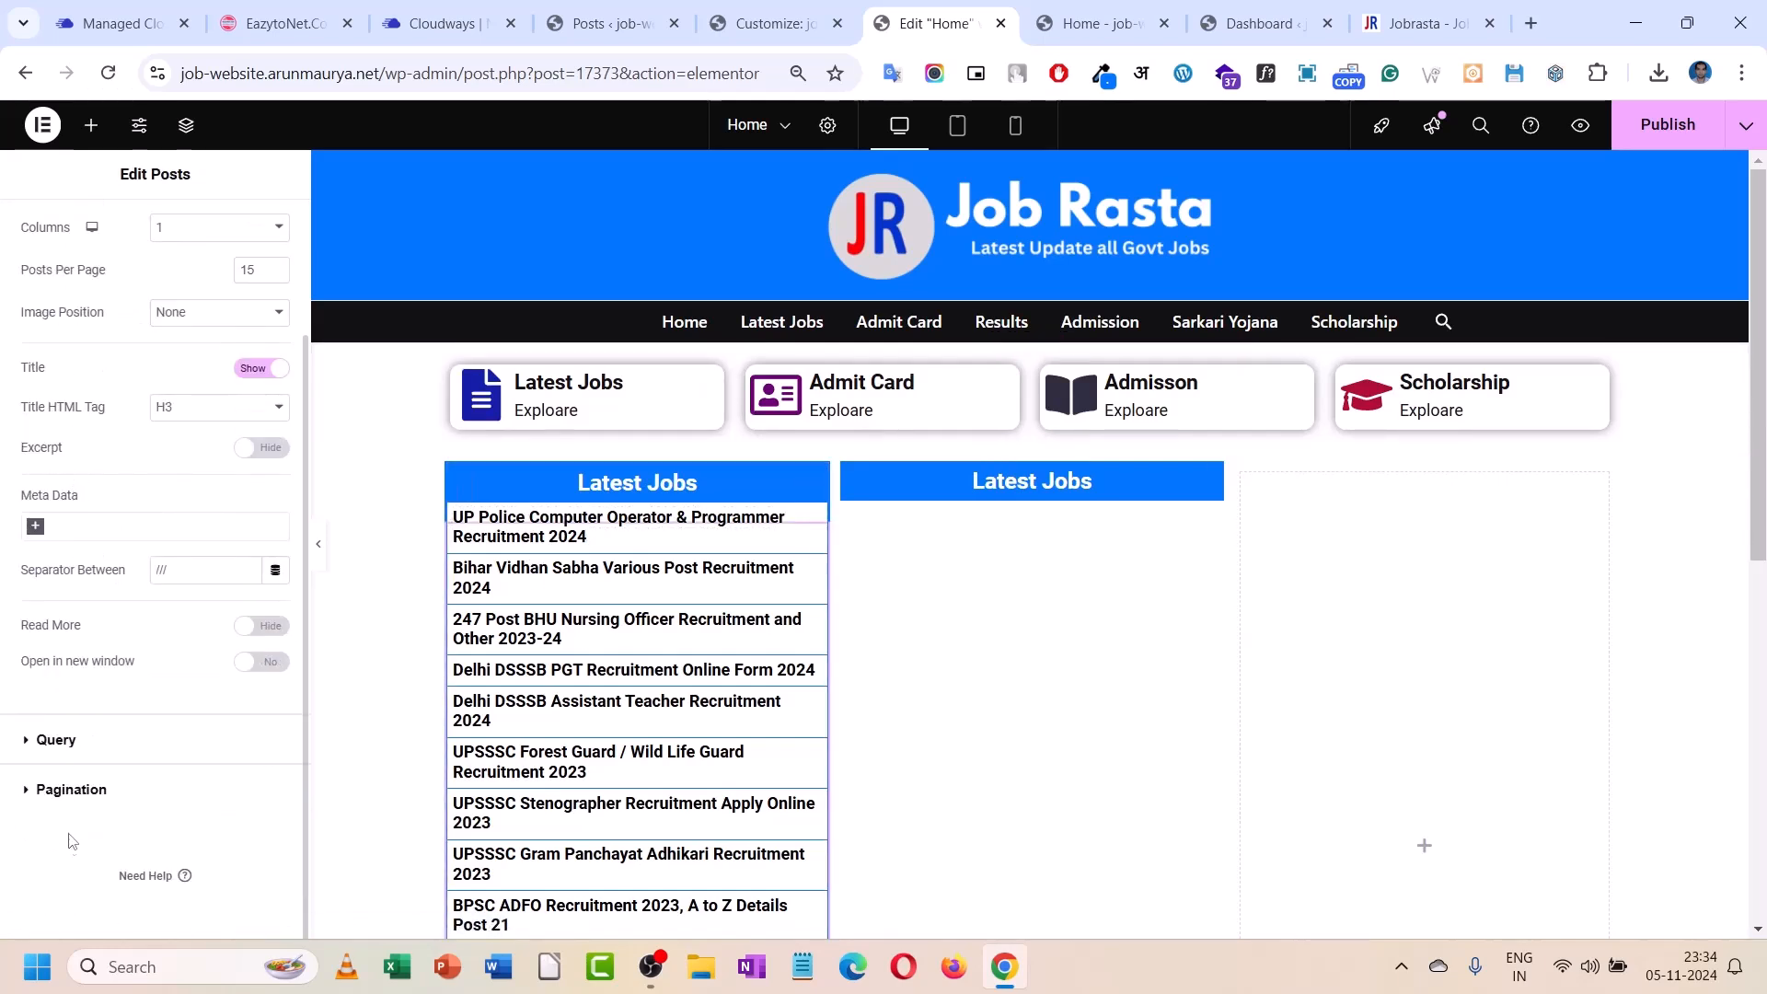
left_click(72, 798)
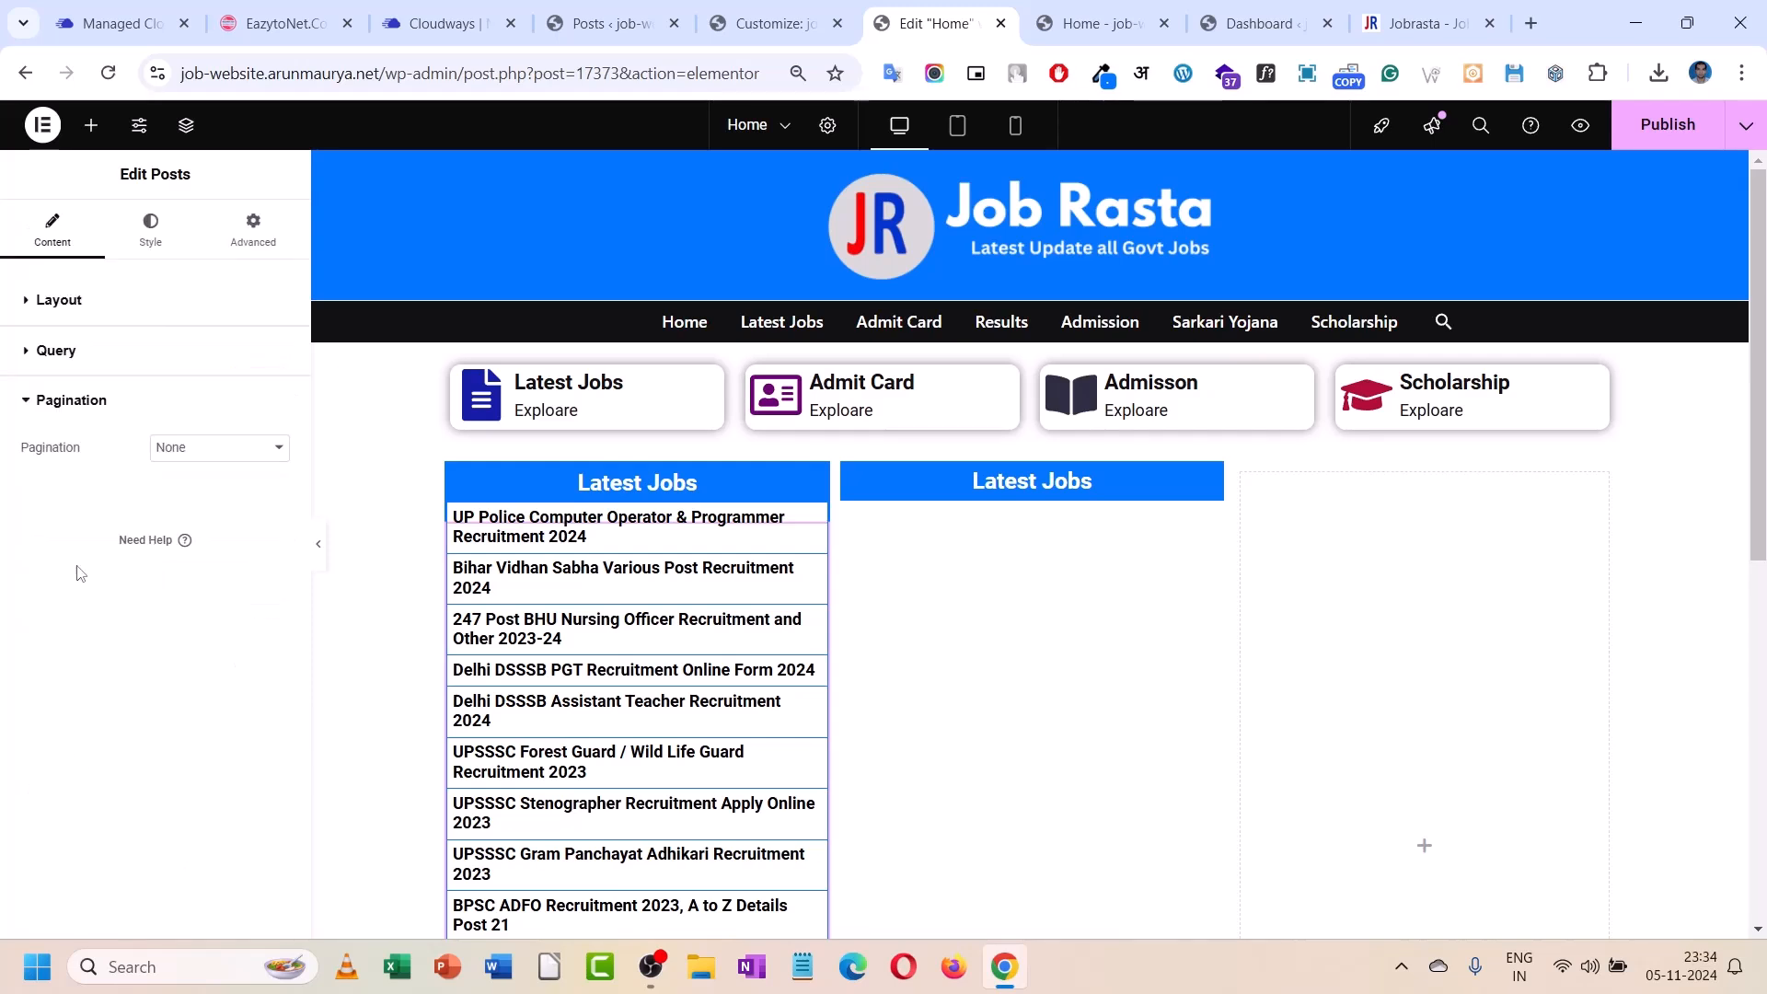
left_click(193, 449)
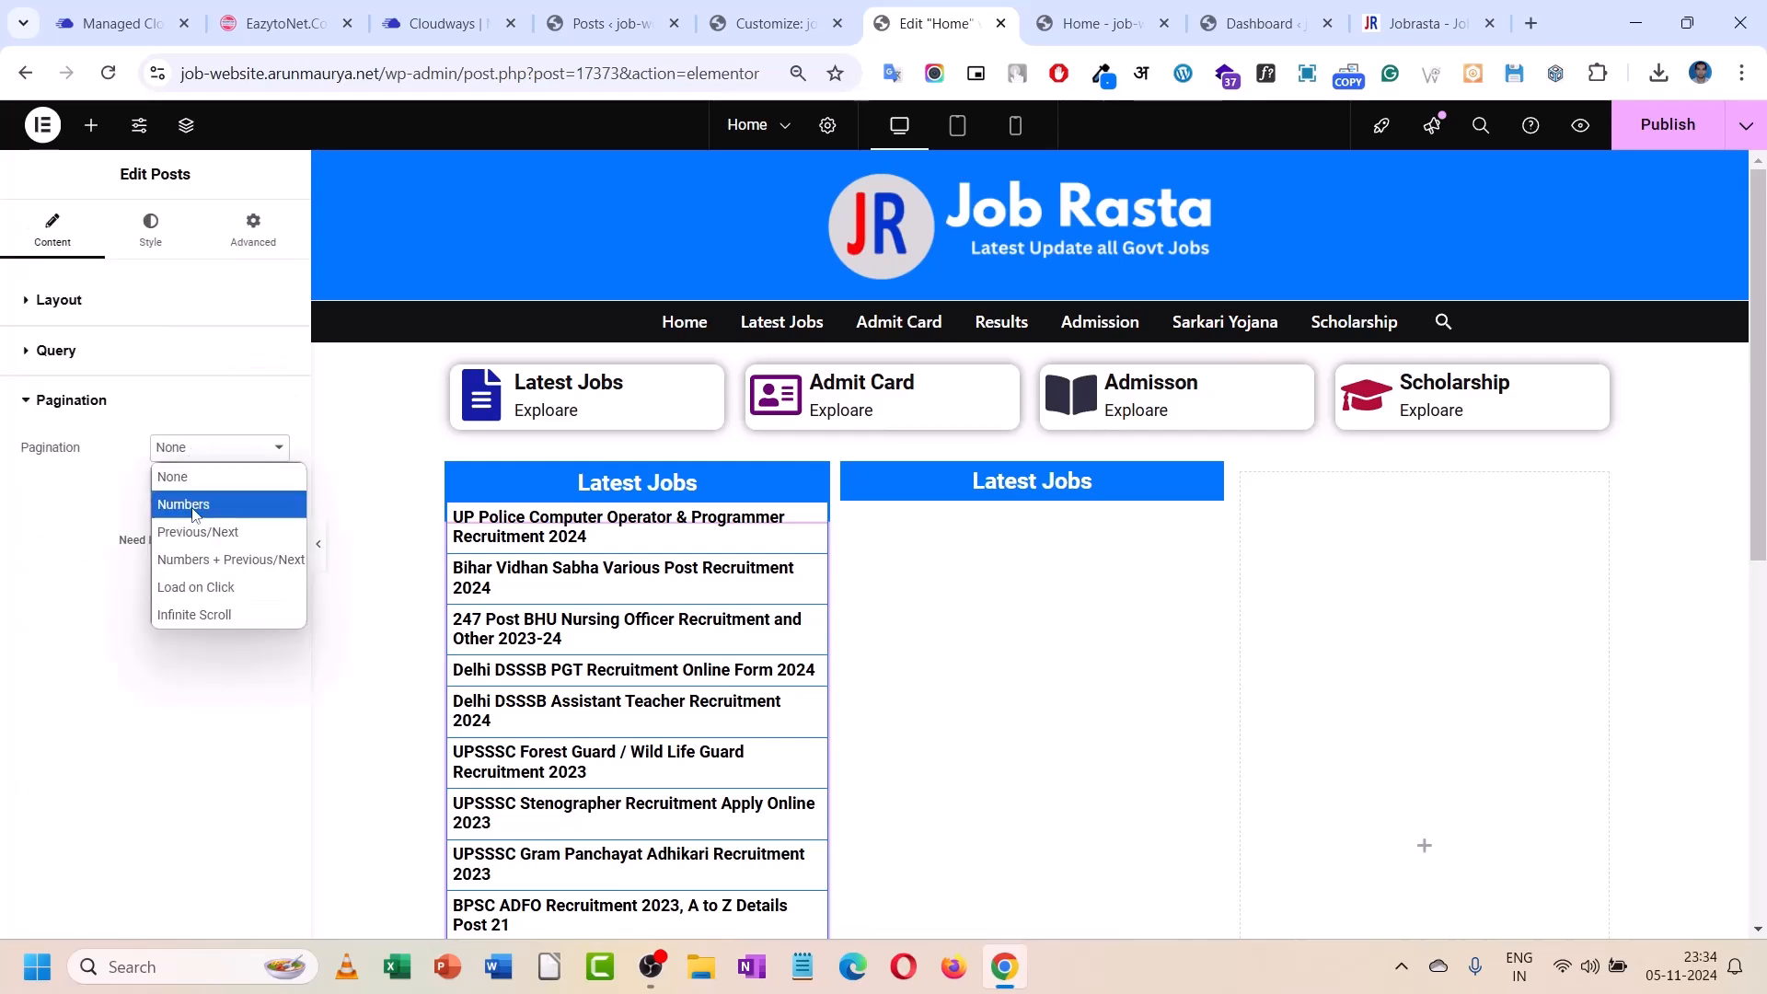
left_click(202, 590)
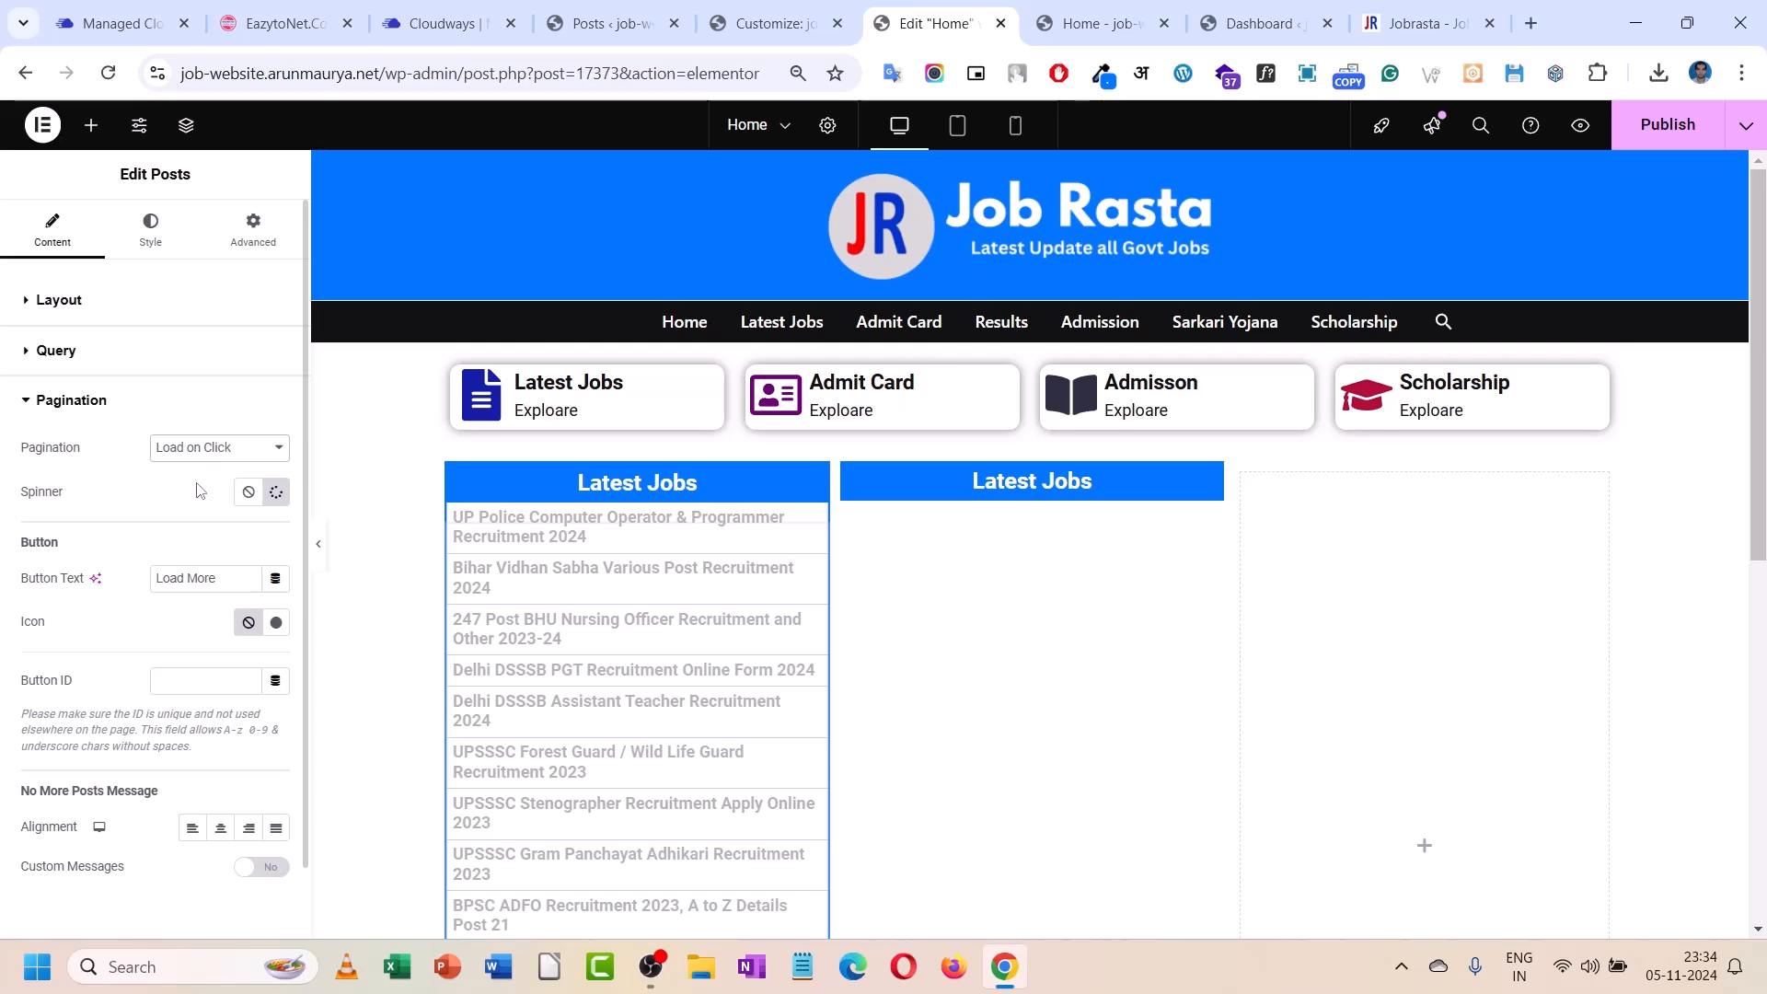
left_click_drag(232, 586, 99, 594)
type("View M")
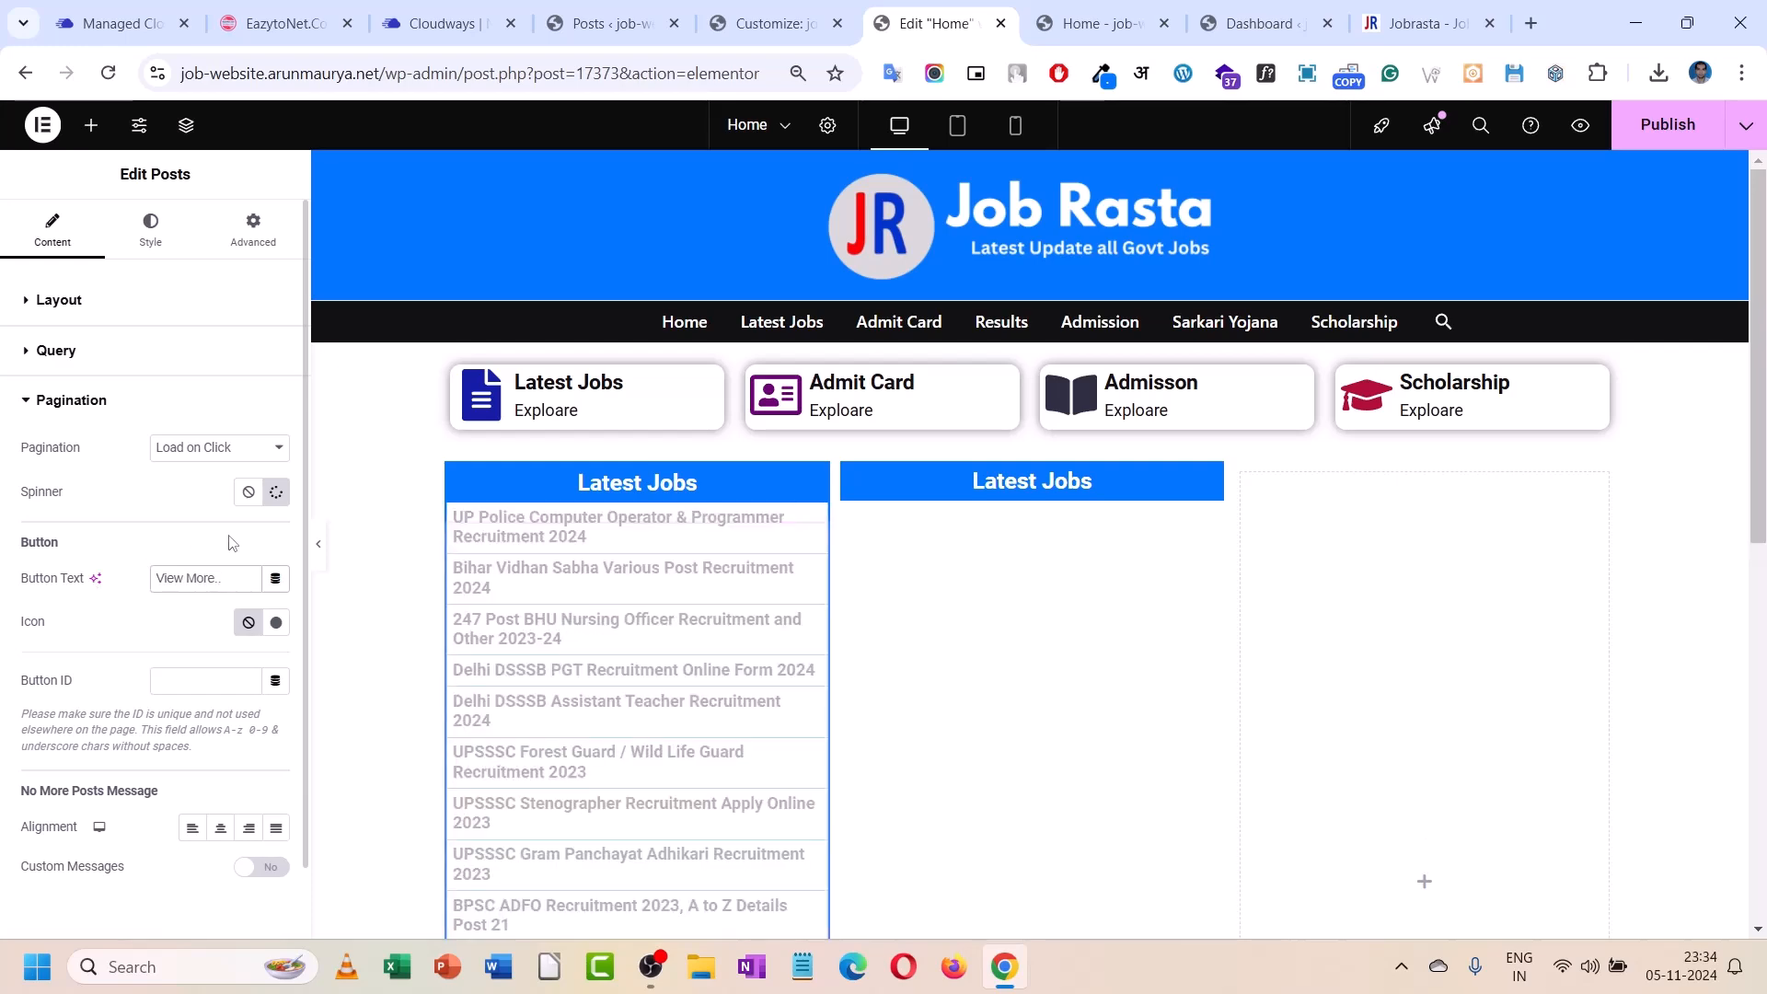
- Test the pagination button below the post listing and examine the column from the heading down to the button
scroll(625, 594, "down", 6)
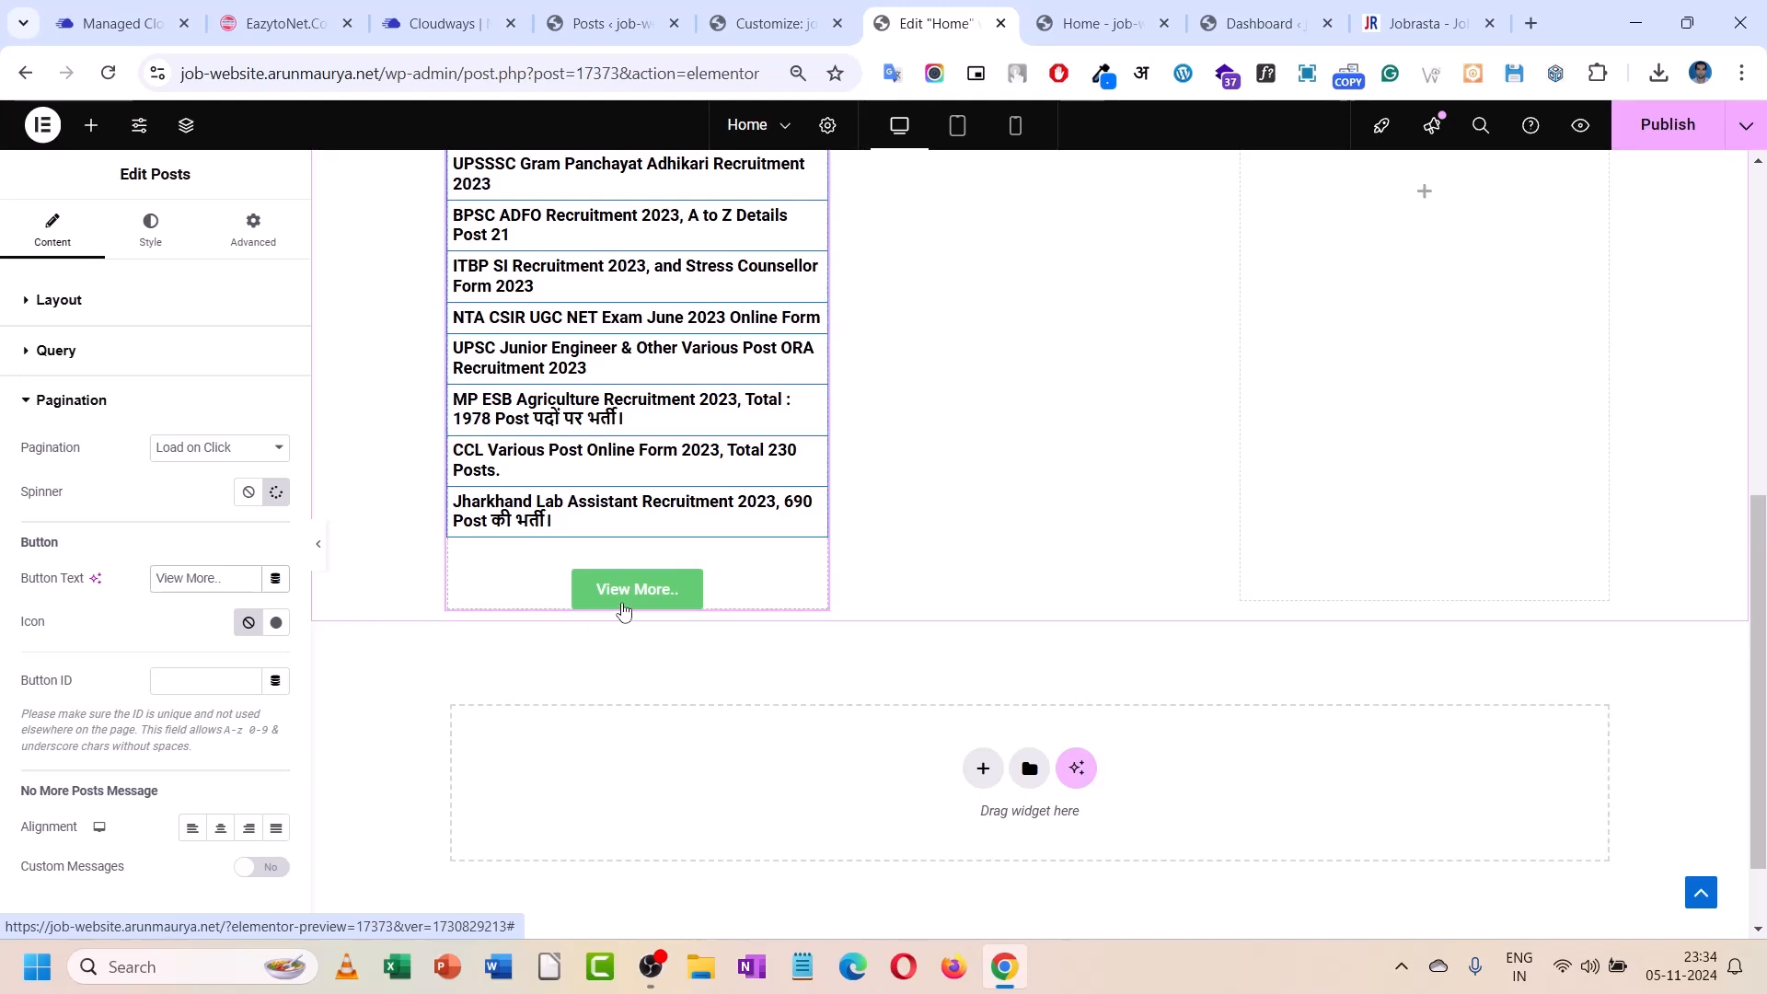
left_click(623, 605)
left_click(624, 591)
scroll(624, 591, "up", 4)
scroll(623, 597, "up", 3)
scroll(621, 644, "down", 5)
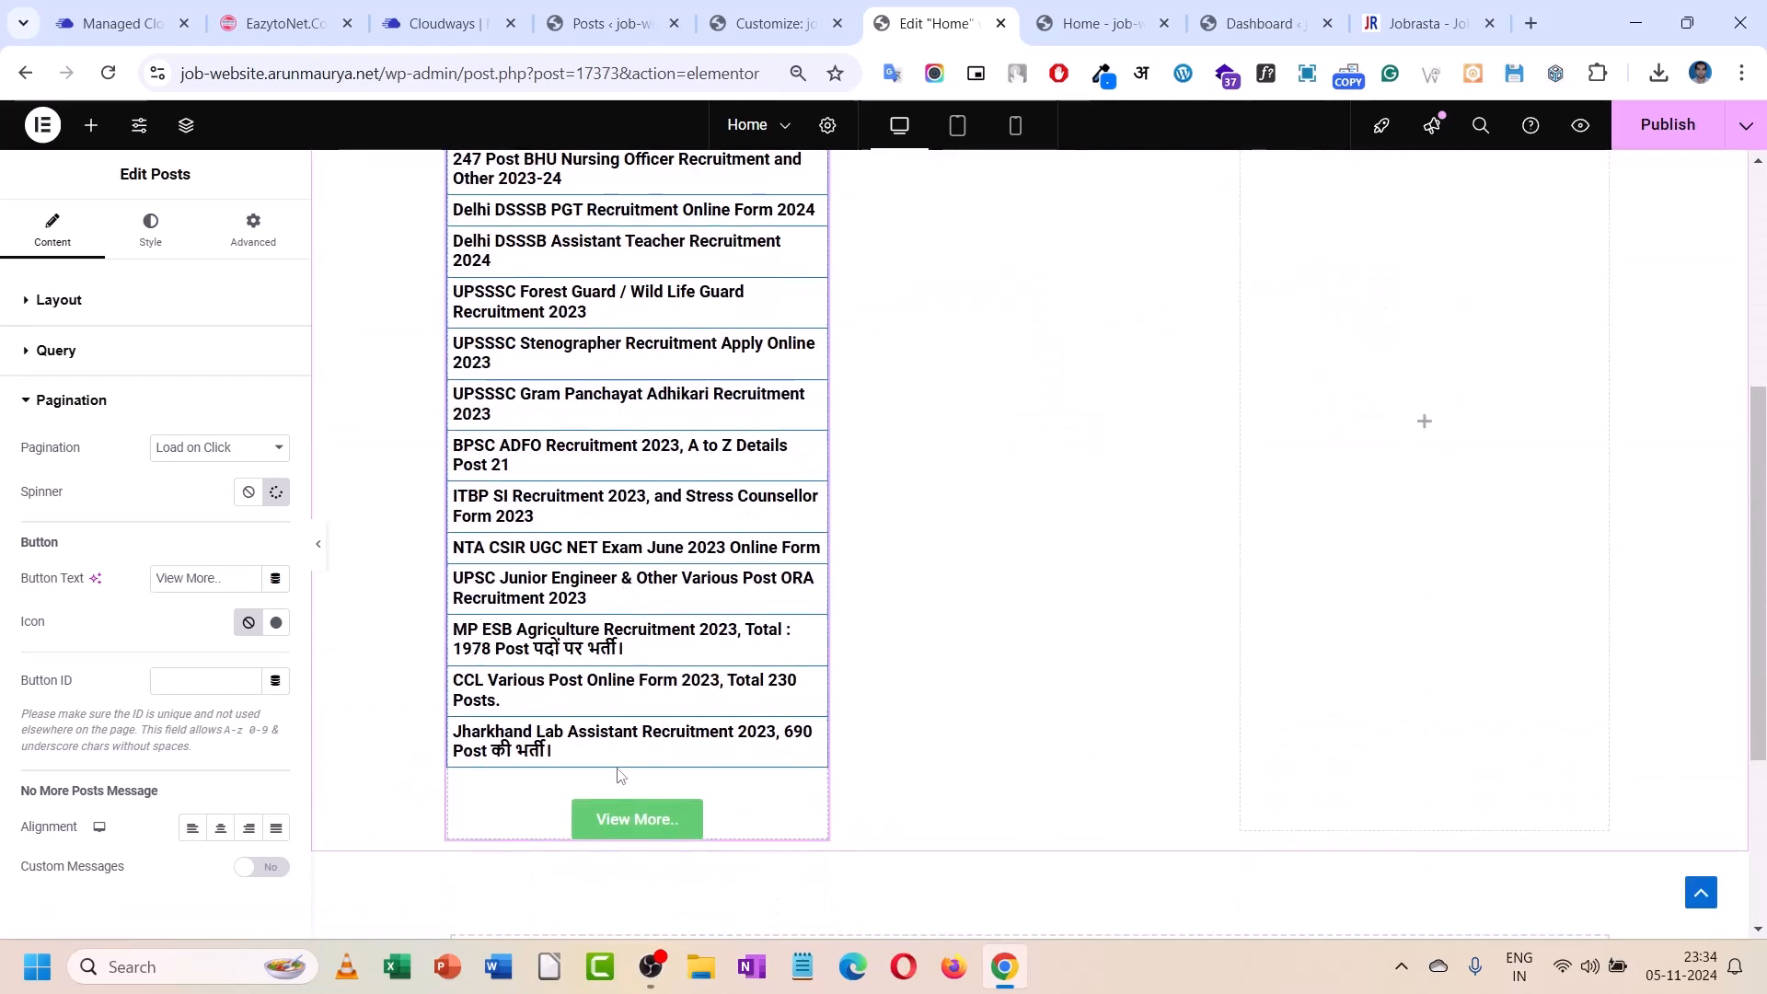
scroll(764, 287, "up", 3)
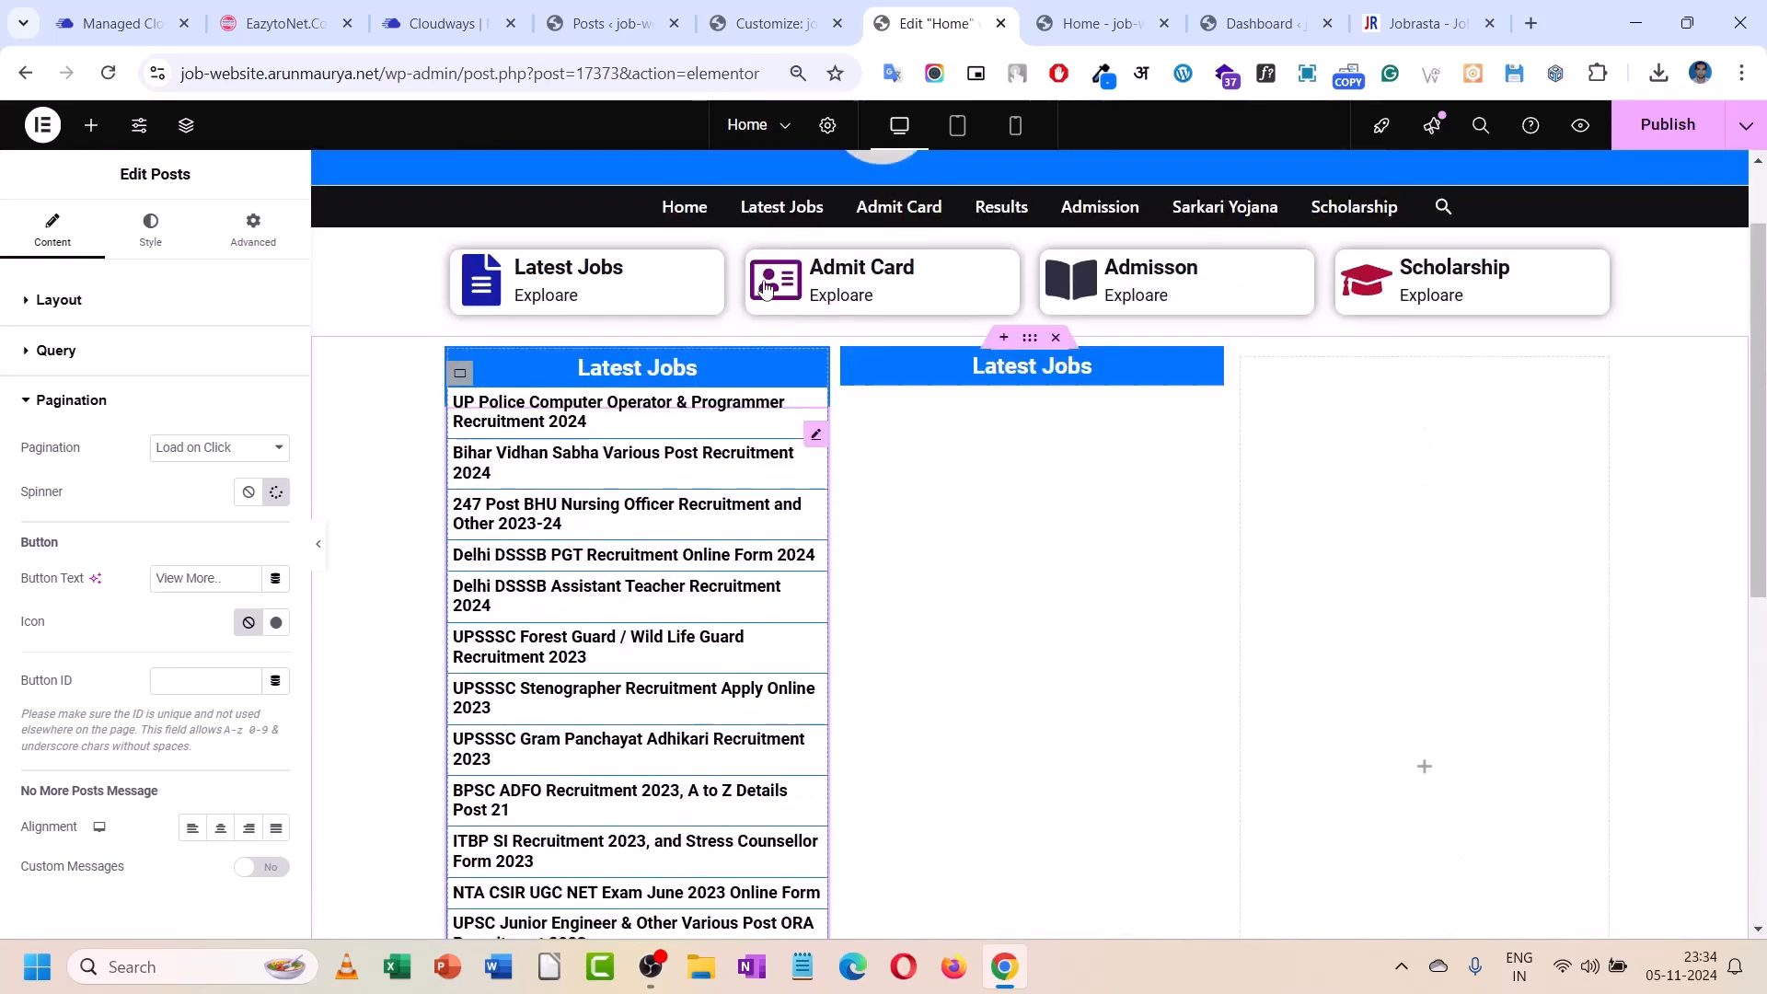
scroll(764, 287, "up", 1)
scroll(644, 598, "down", 4)
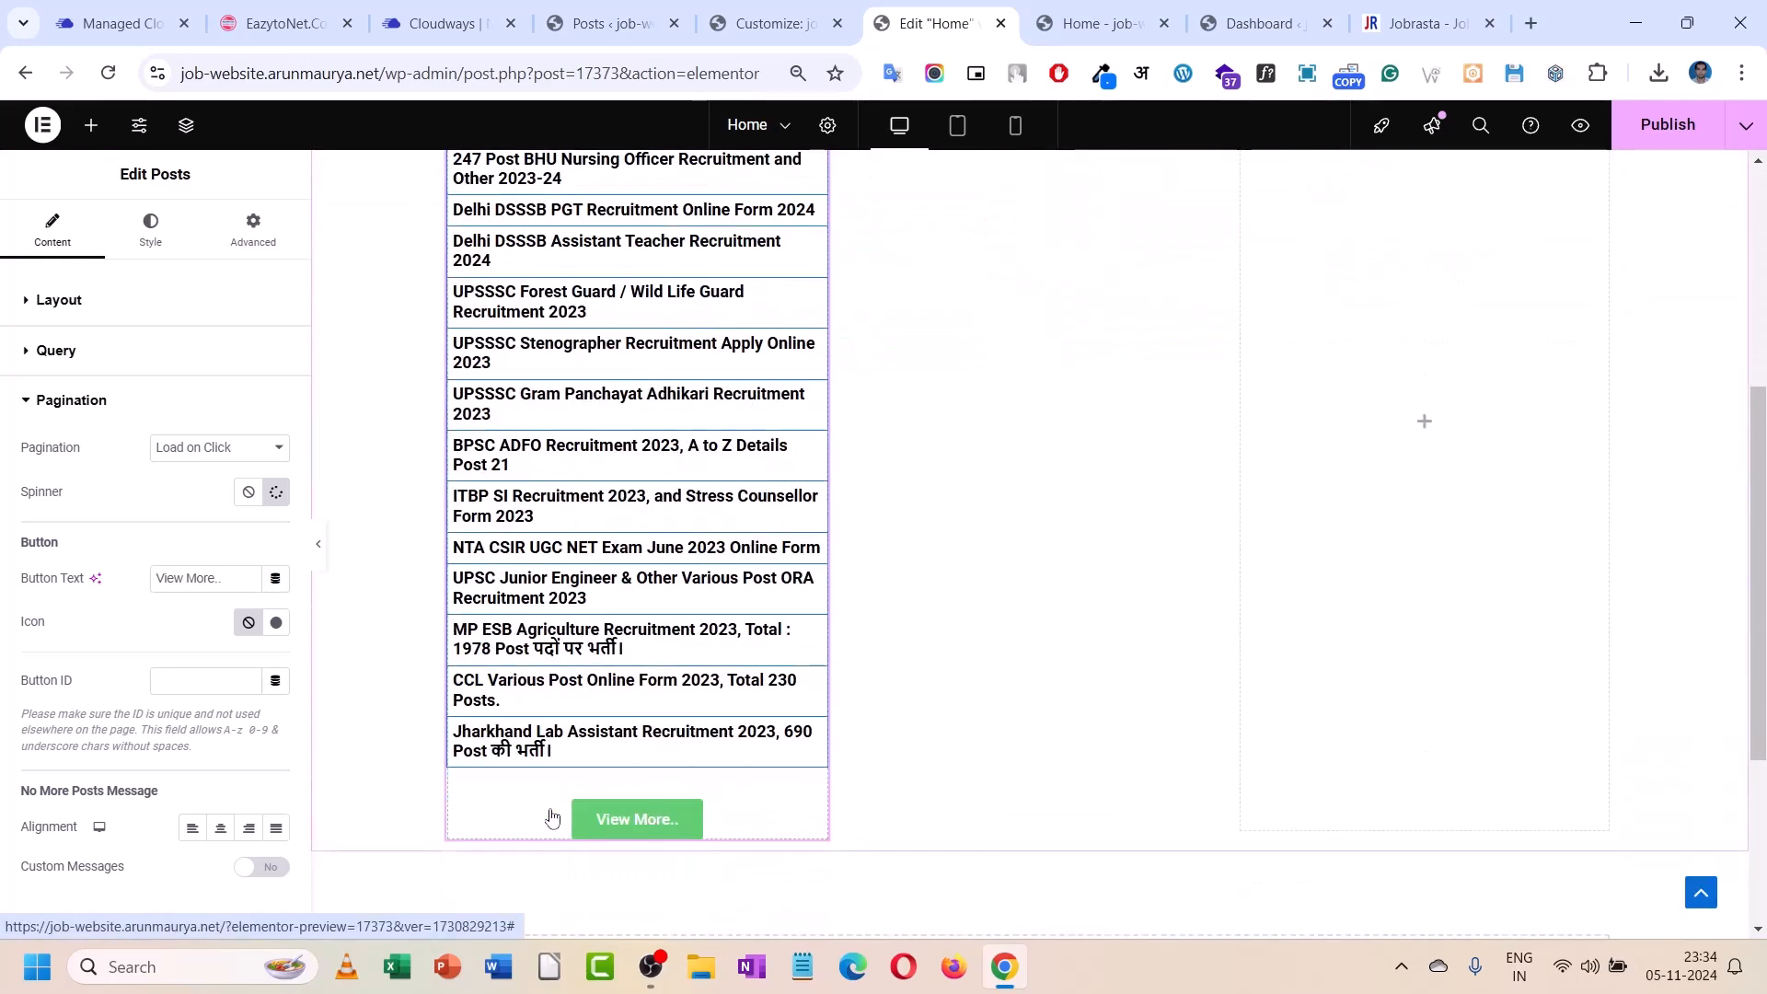
- Set the Posts widget's pagination back to None
left_click(218, 448)
left_click(219, 474)
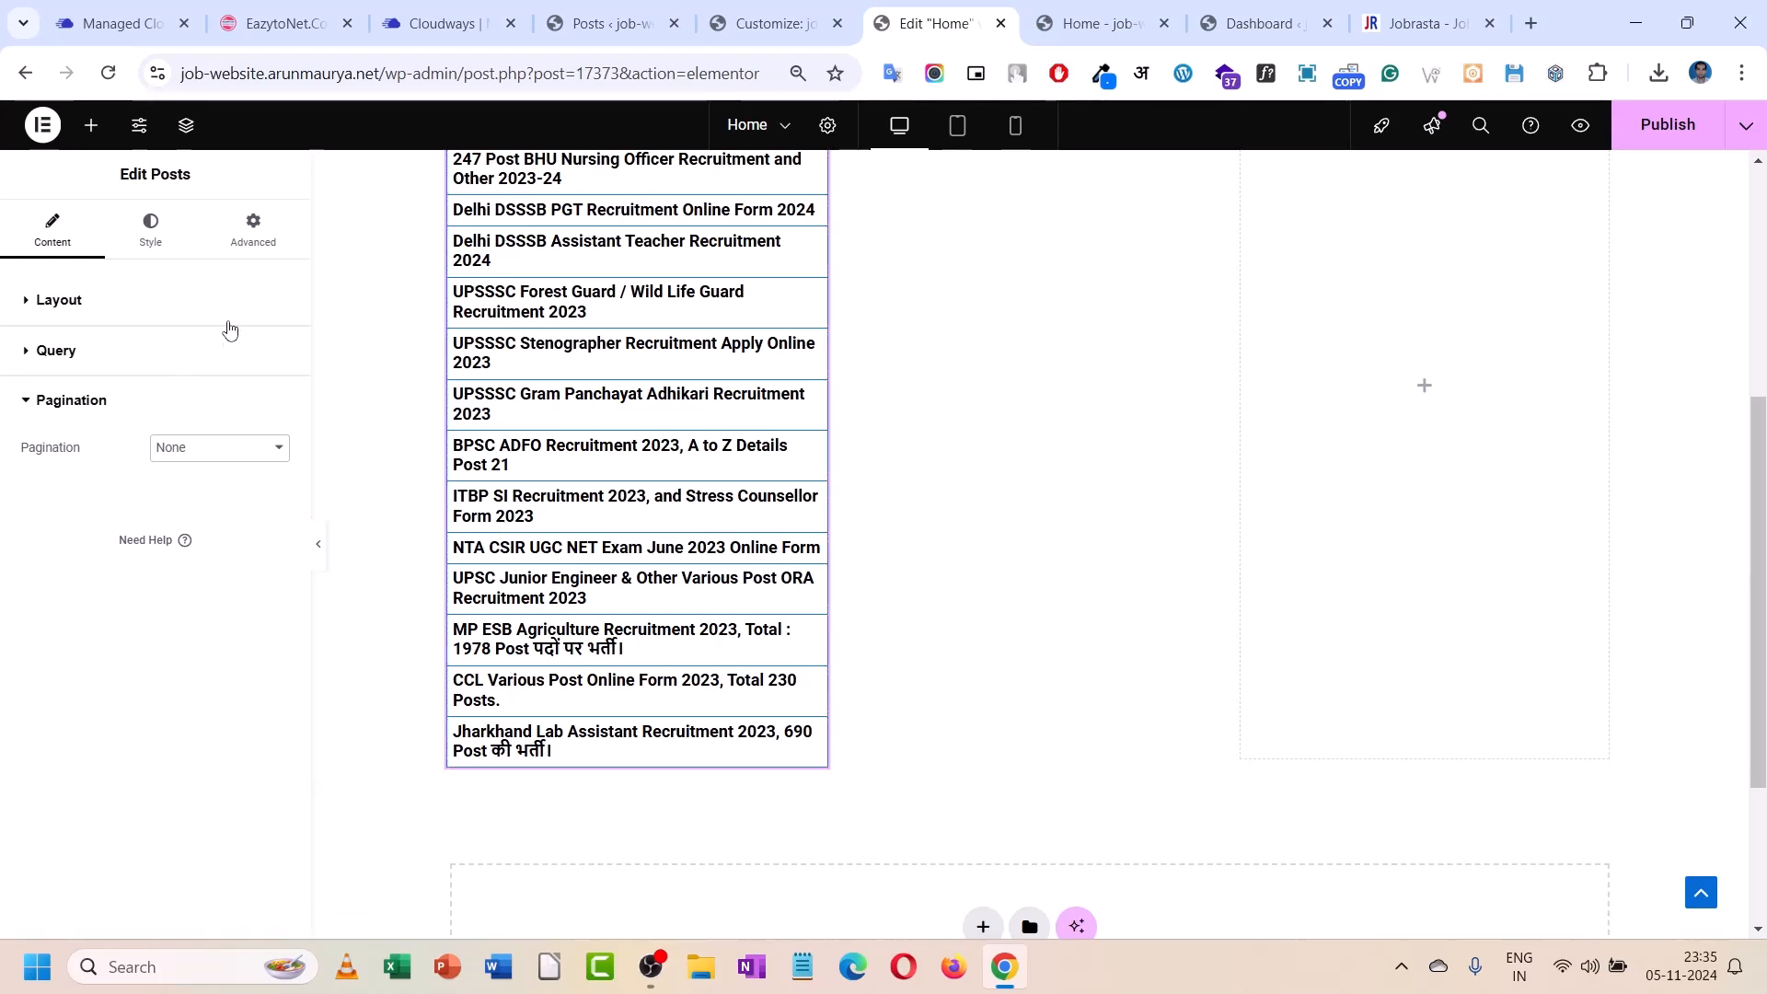
scroll(585, 334, "up", 5)
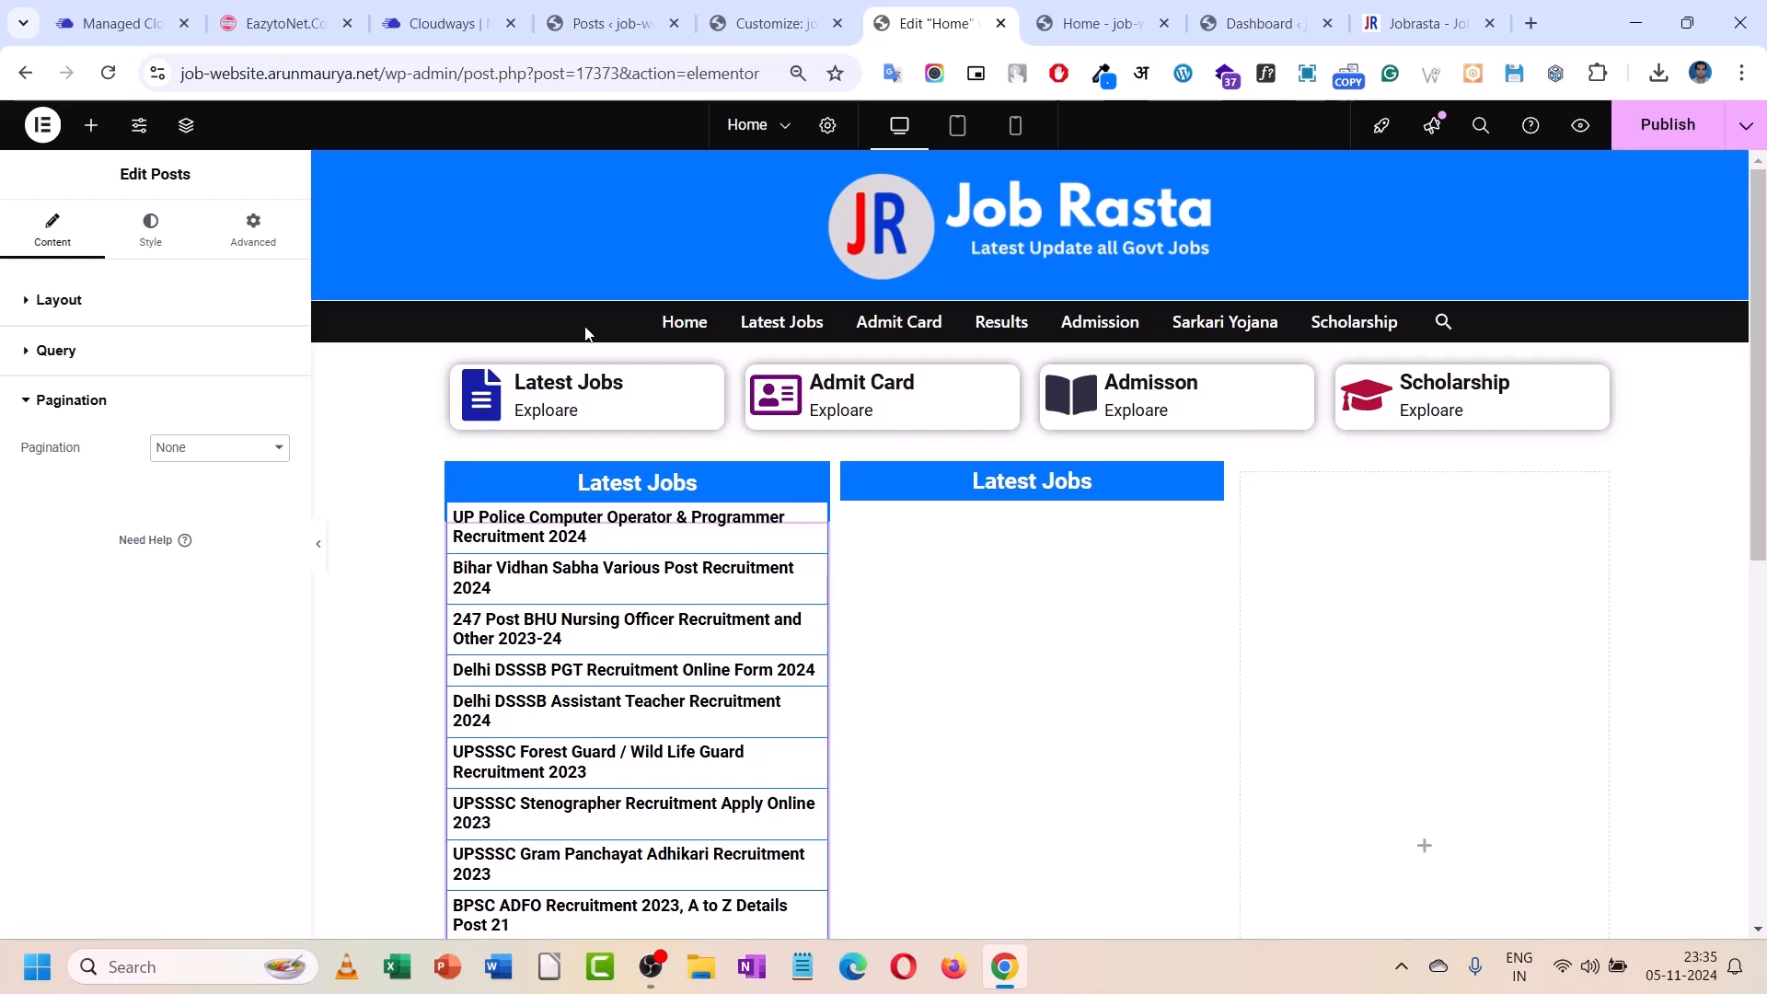
- Add a Button widget below the post listing in the first Latest Jobs column
scroll(585, 333, "down", 3)
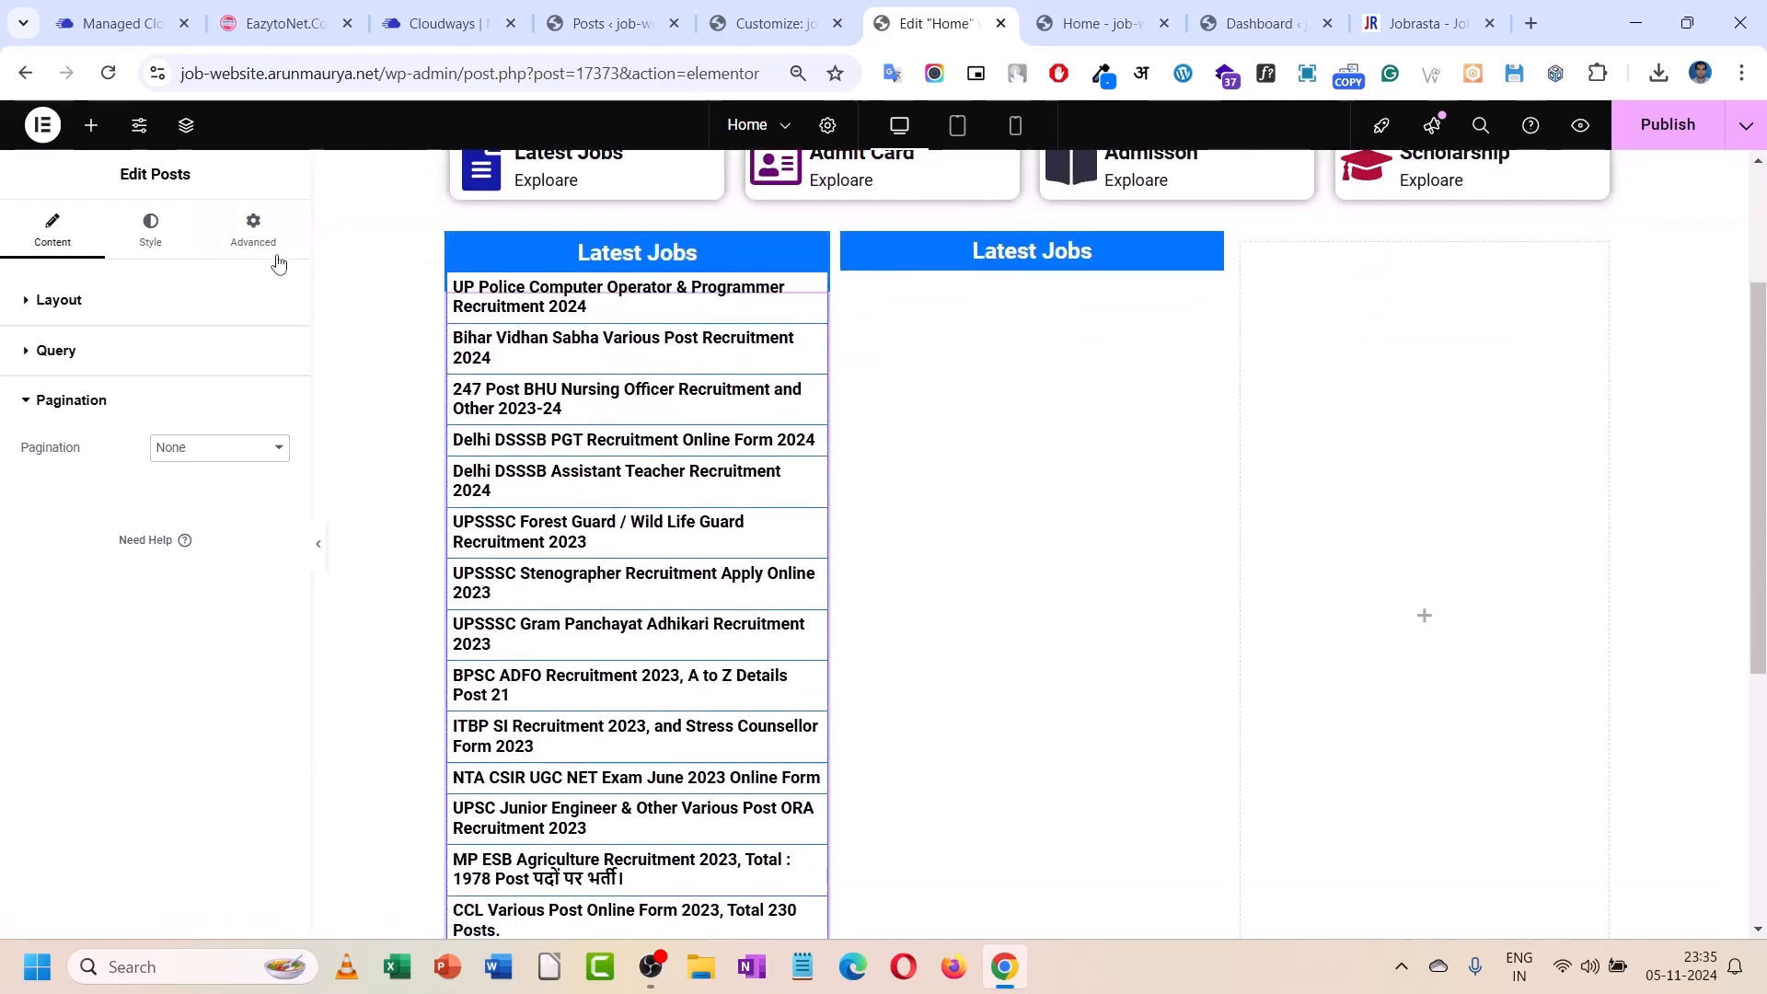
left_click(87, 129)
scroll(80, 552, "down", 3)
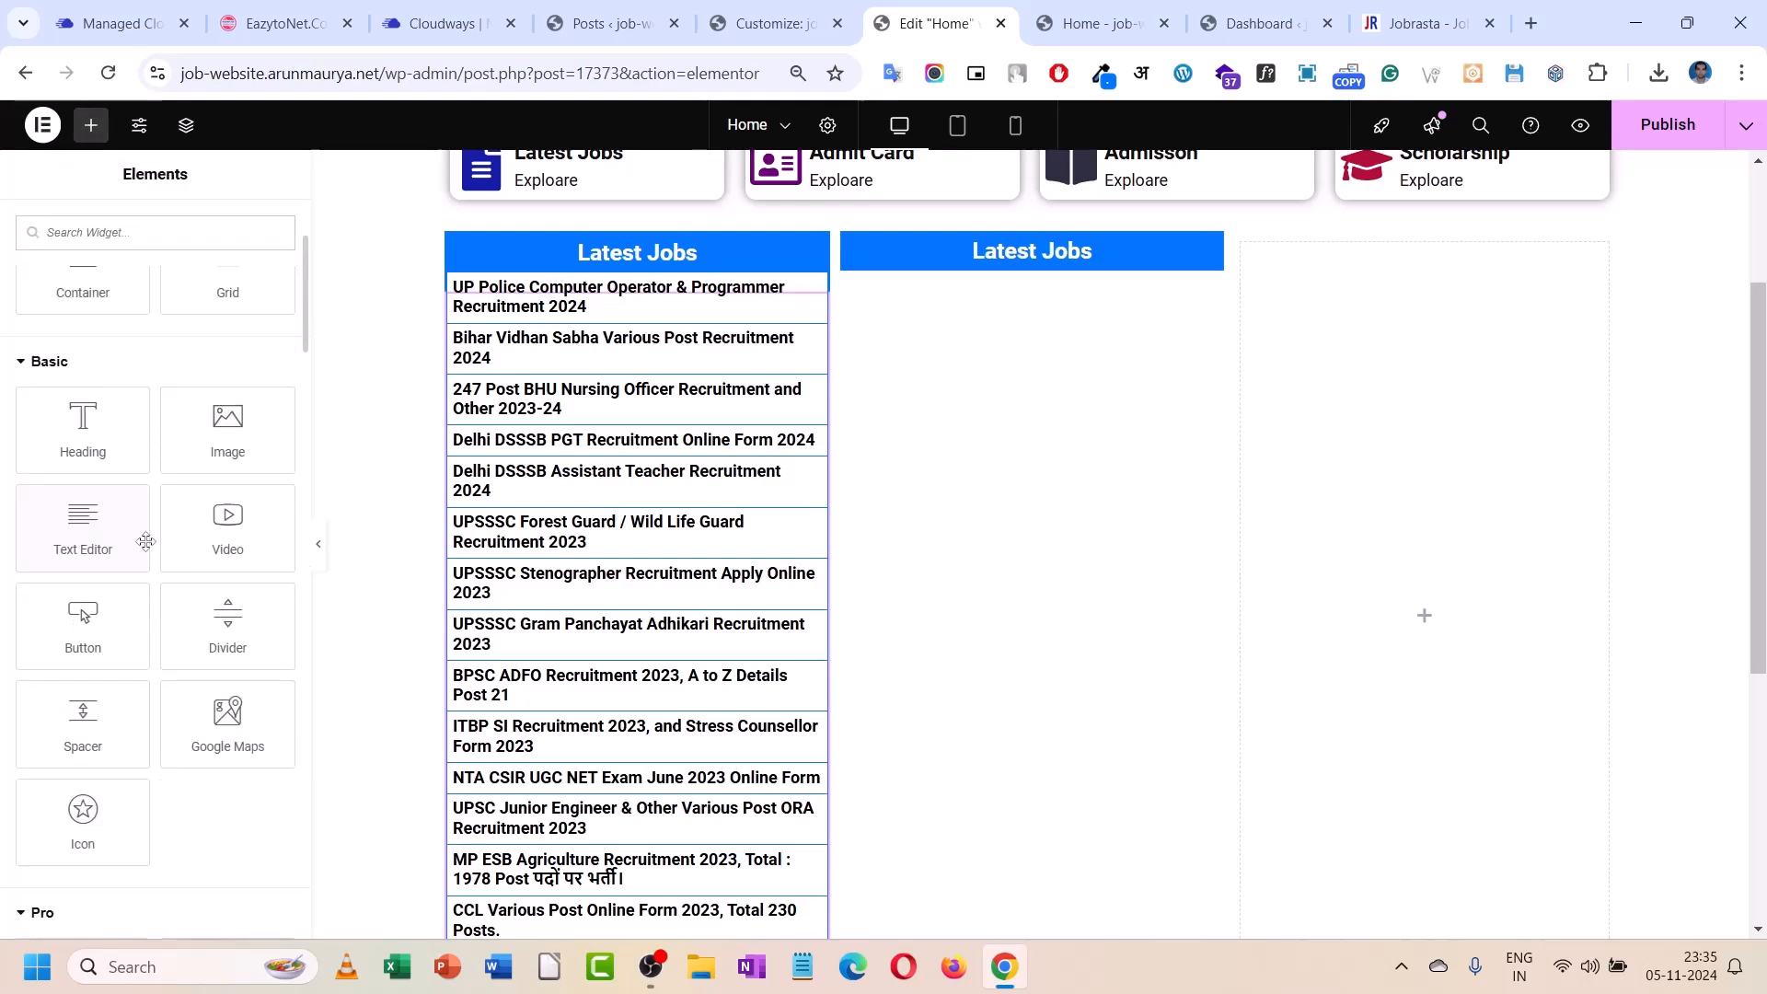
left_click_drag(592, 992, 670, 652)
scroll(691, 603, "down", 3)
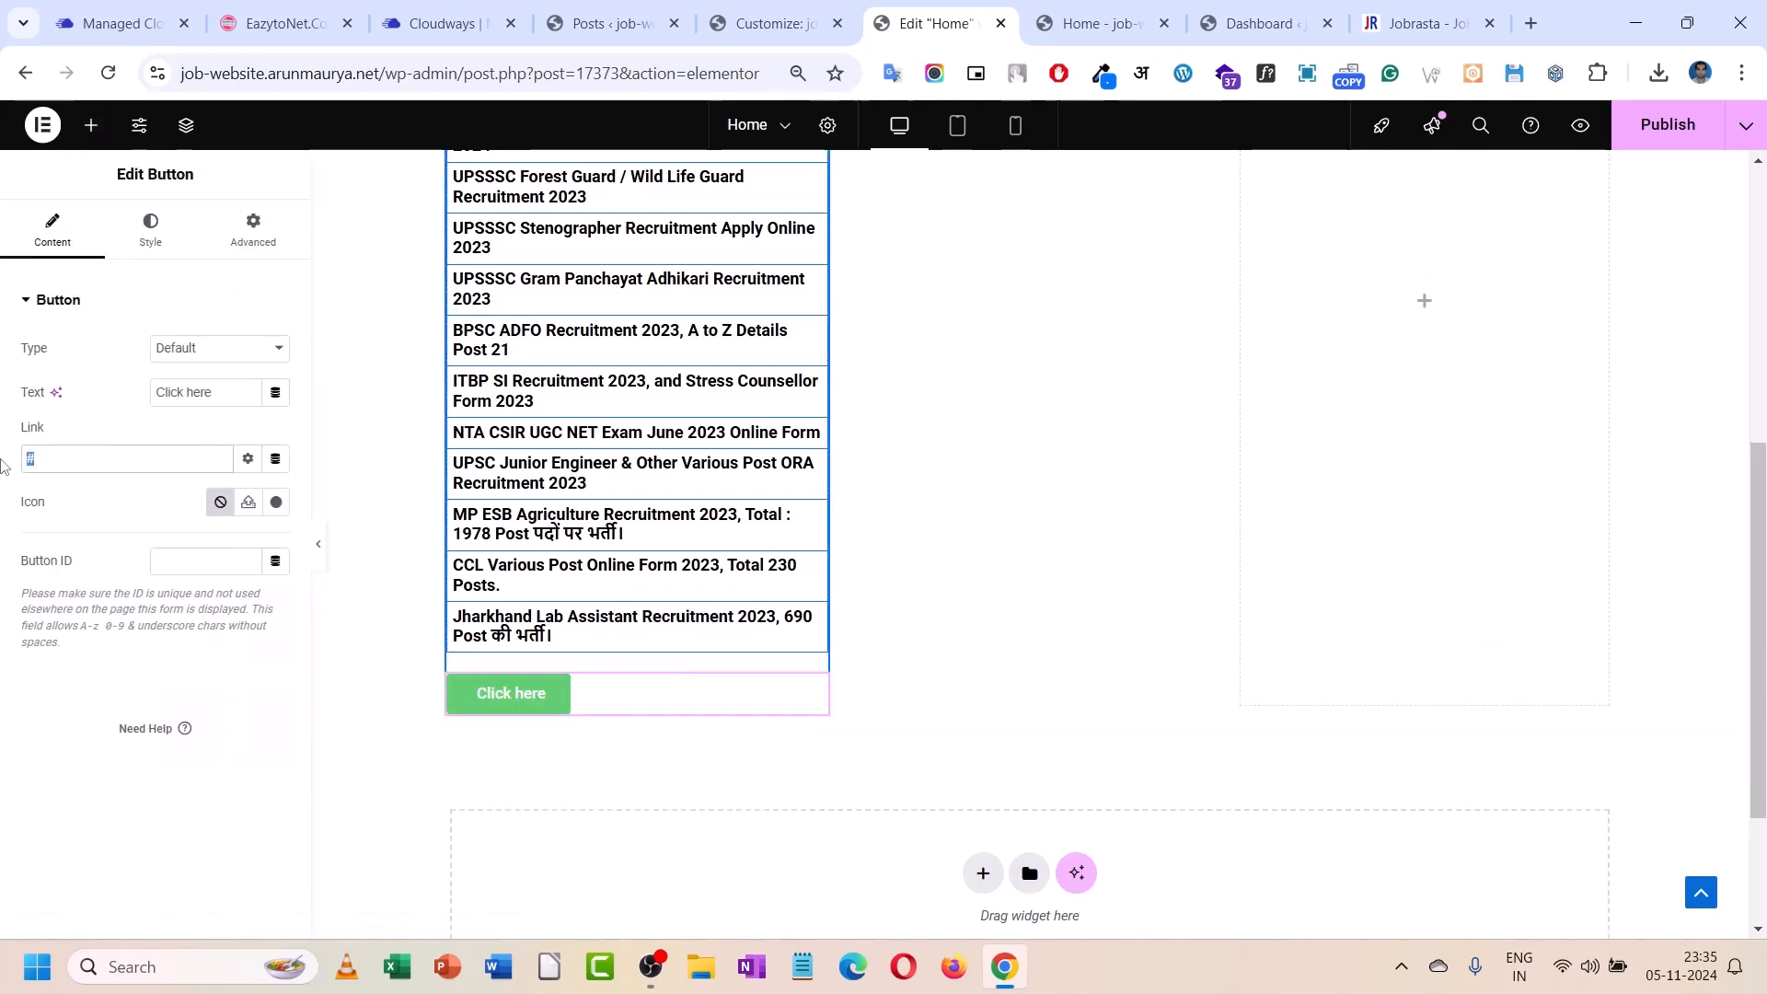
- Link the new button to the Latest Jobs category address copied from the site menu and set it to open in a new window
scroll(764, 221, "up", 5)
right_click(812, 338)
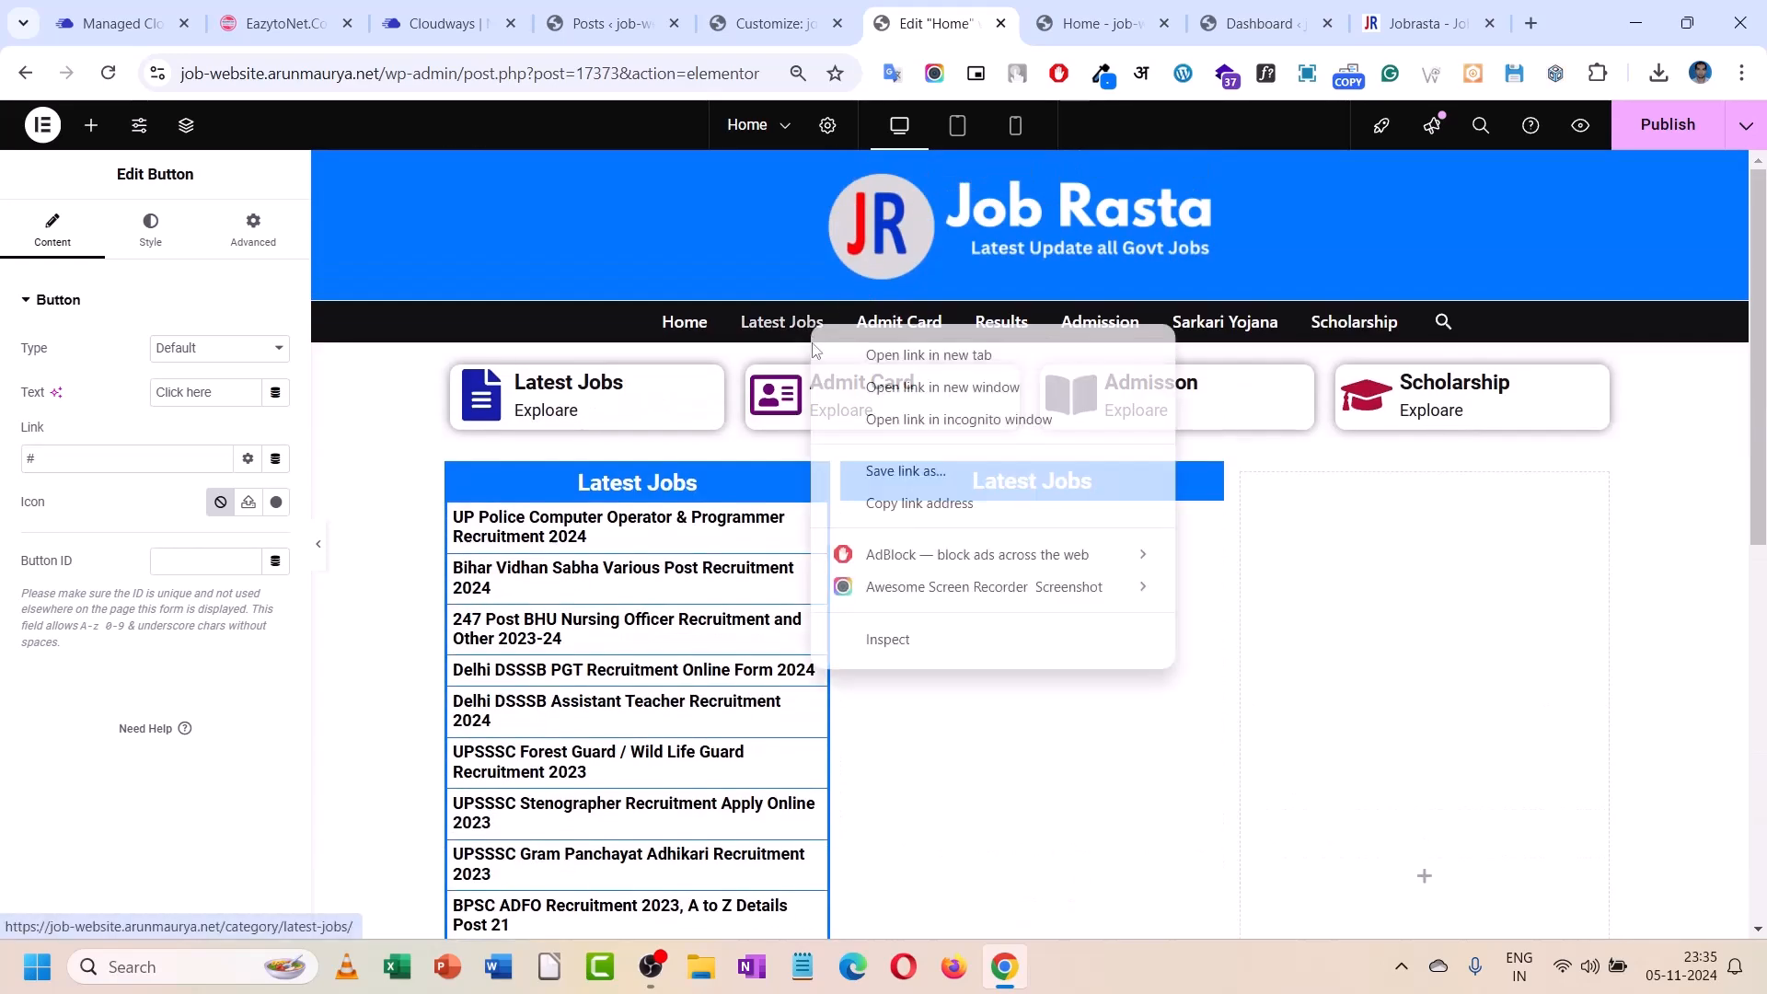
left_click(911, 504)
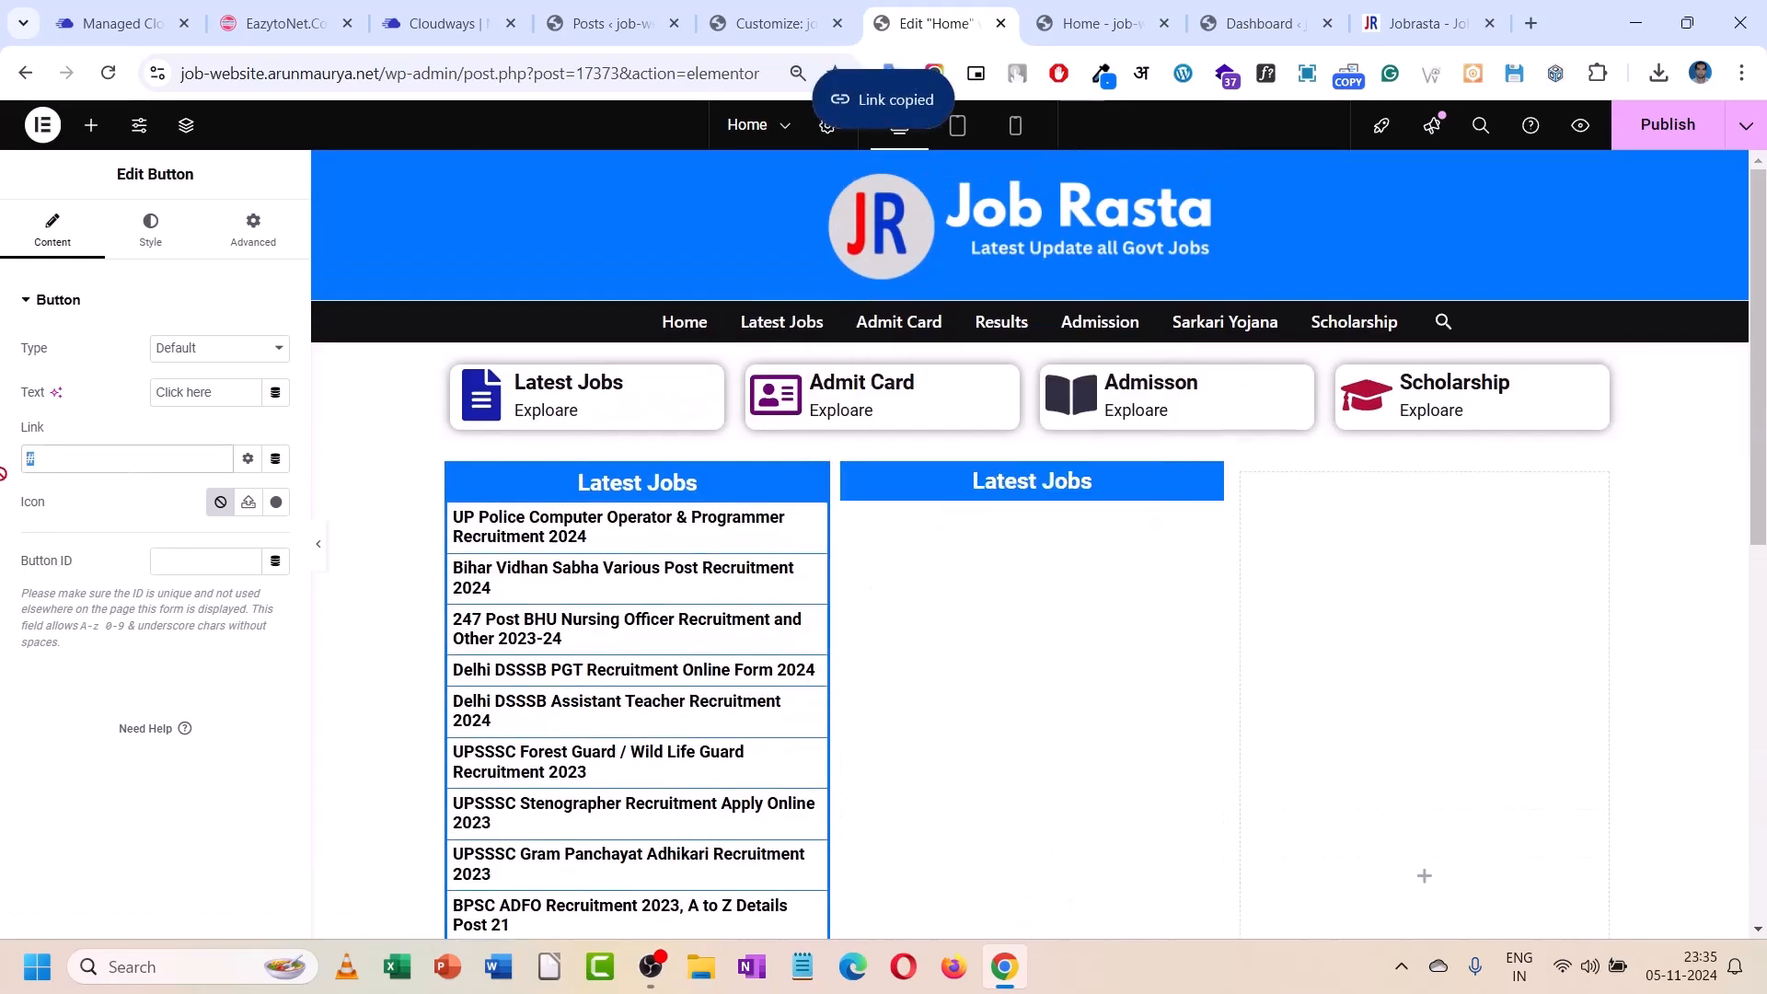
key("ctrl+v")
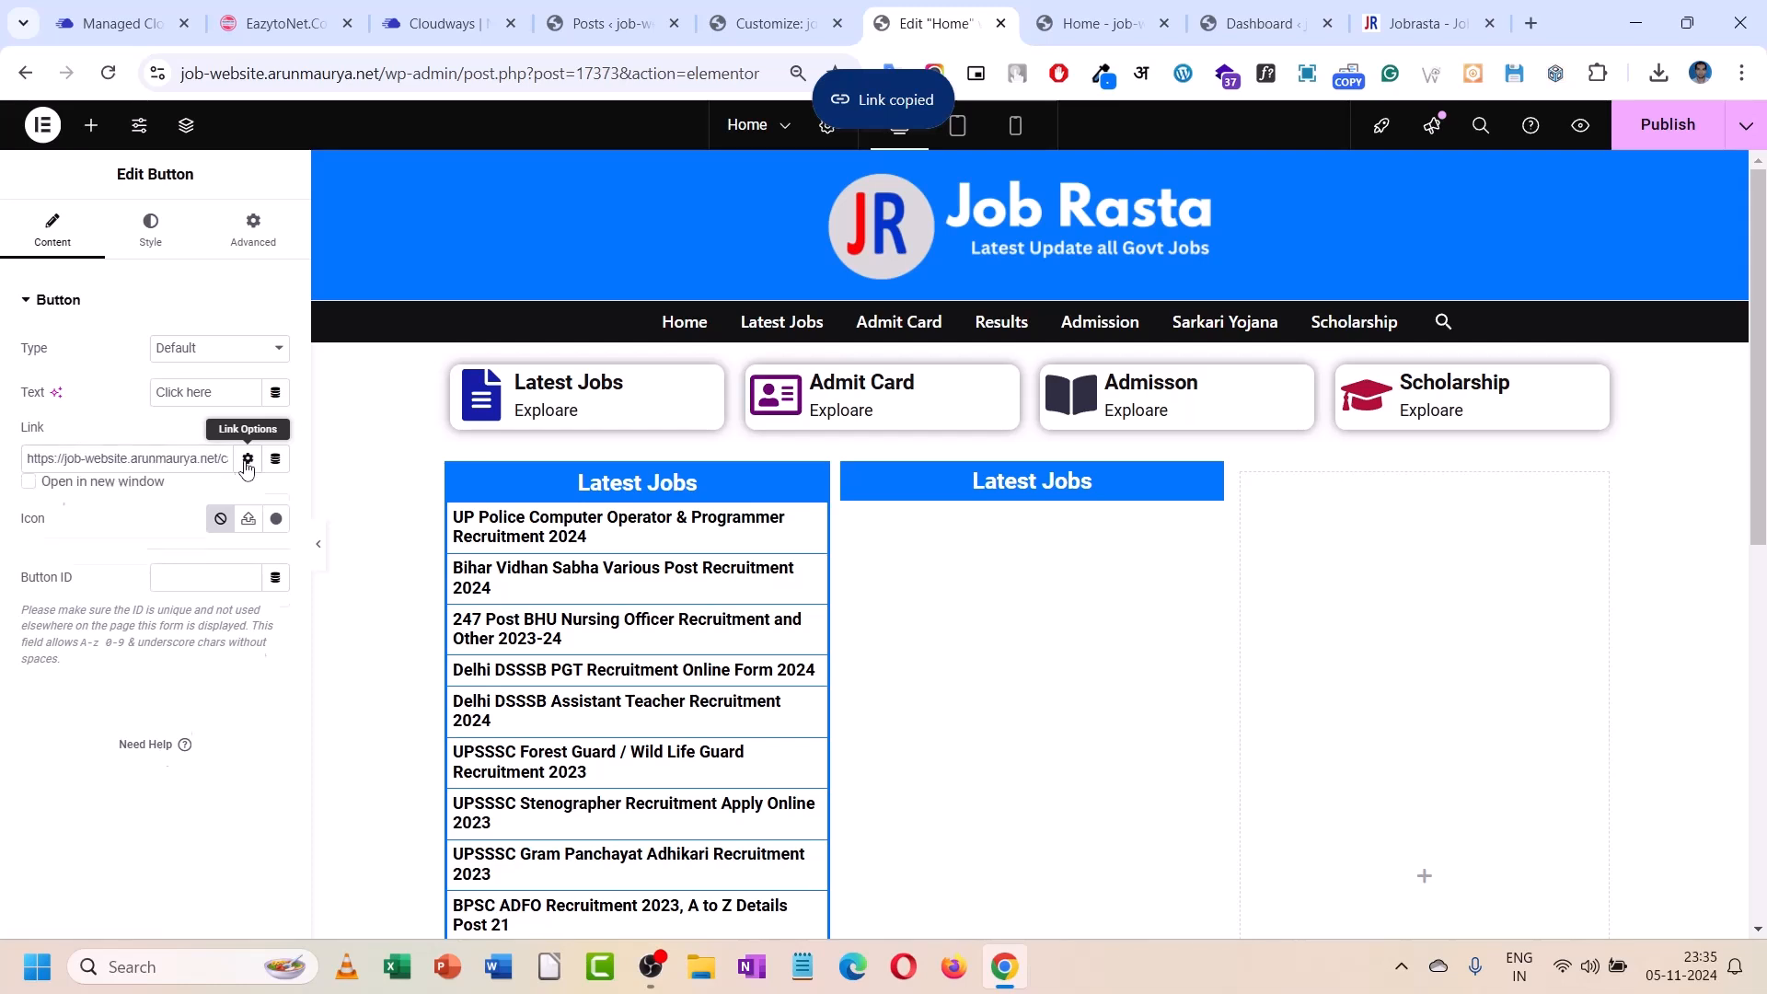
left_click(245, 460)
left_click(29, 490)
left_click(247, 458)
- Change the button's text to "View More.." and check it below the listing
left_click_drag(226, 392, 3, 391)
type("View More.")
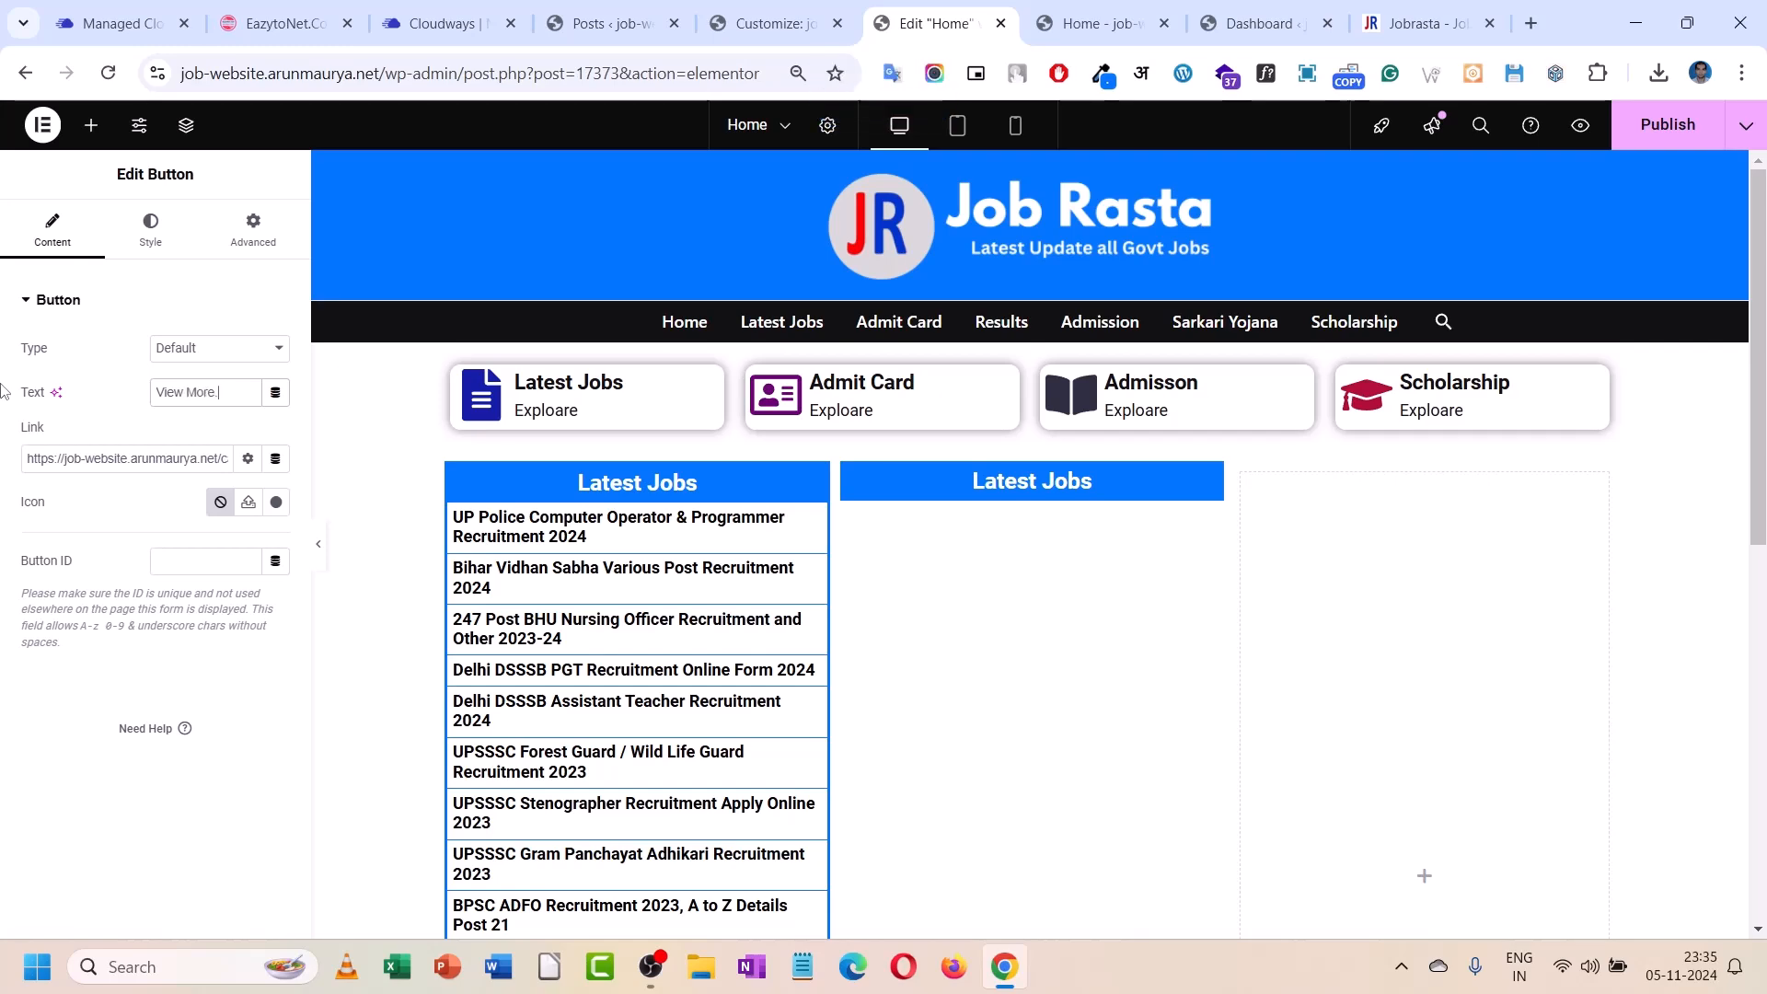
scroll(662, 515, "down", 6)
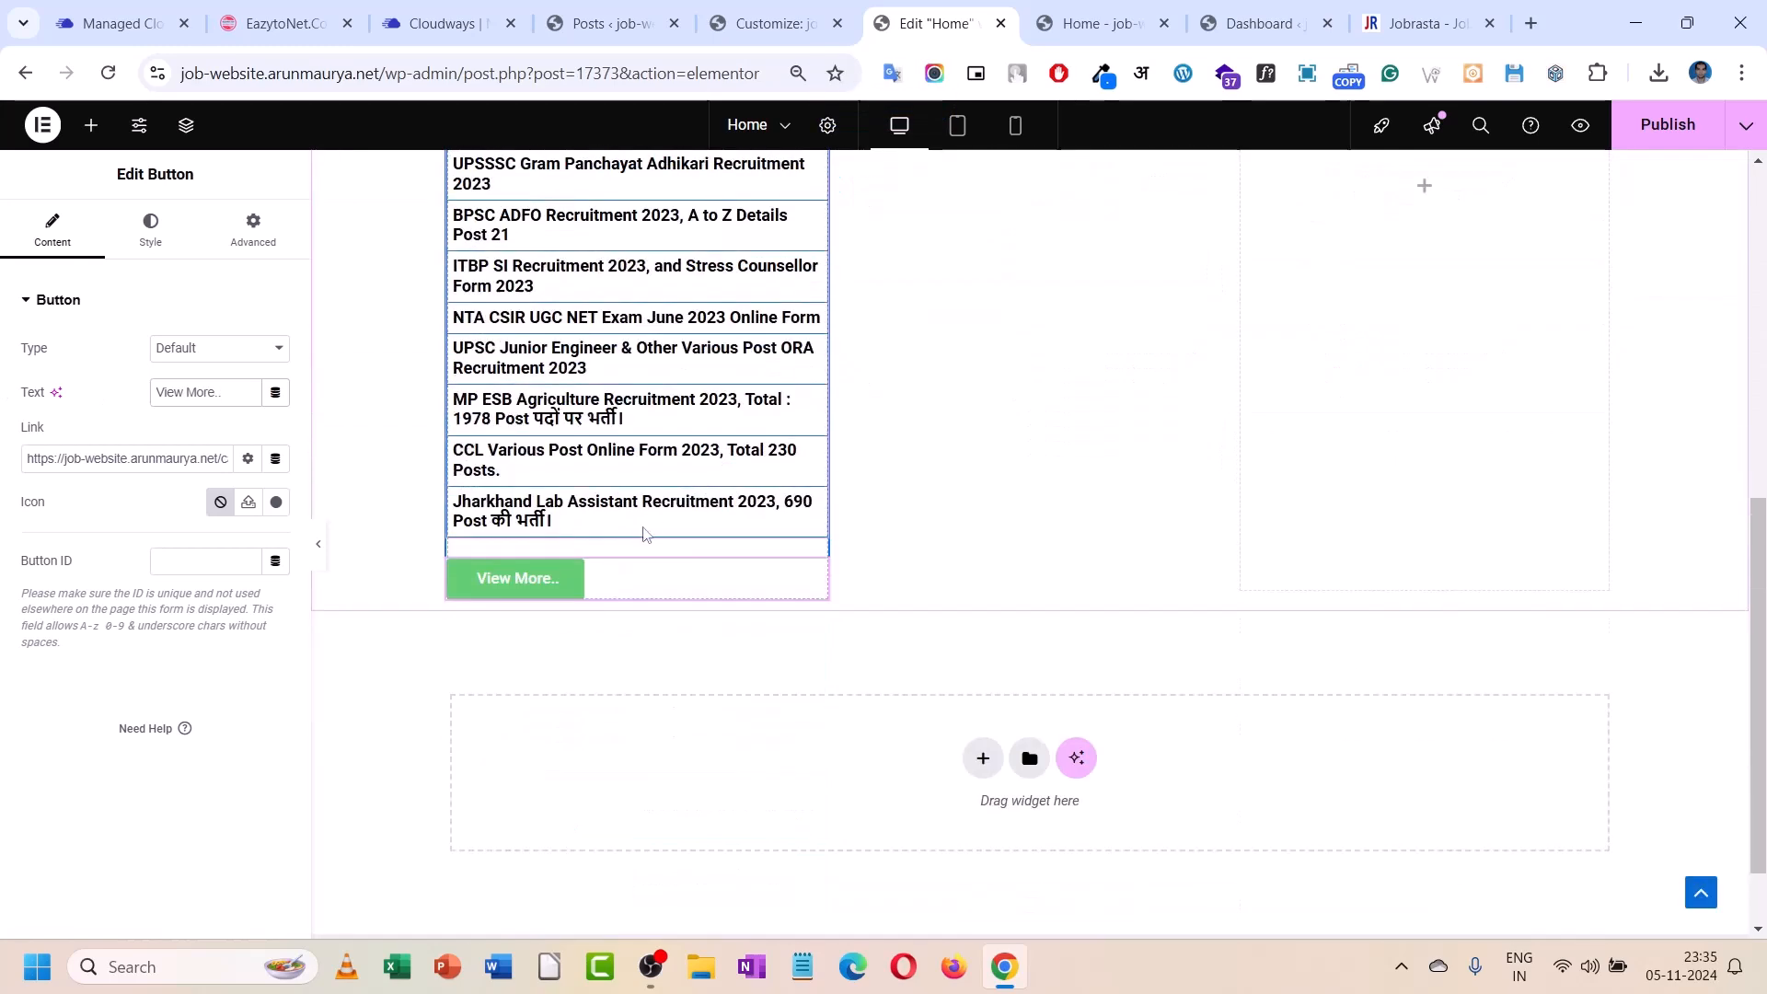
- Set the View More button's background to the global color "web col" (#0075FF) and its border radius to 0 px
left_click(172, 240)
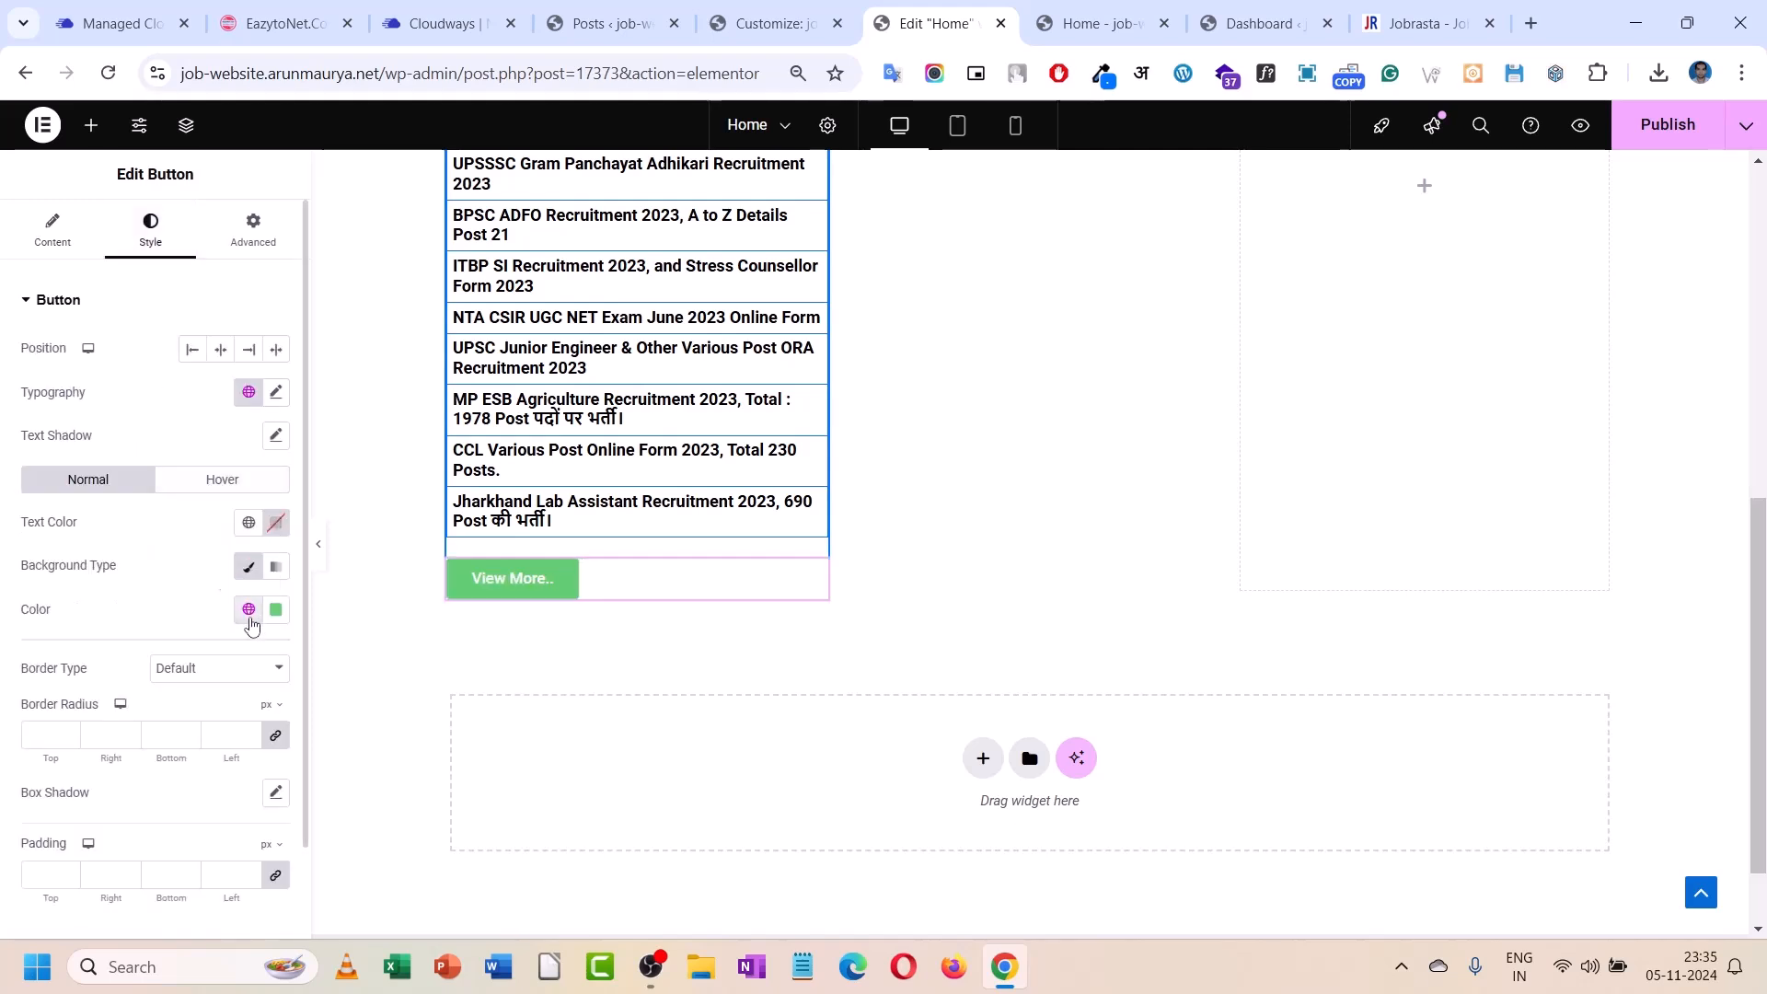
left_click(248, 609)
scroll(129, 542, "down", 3)
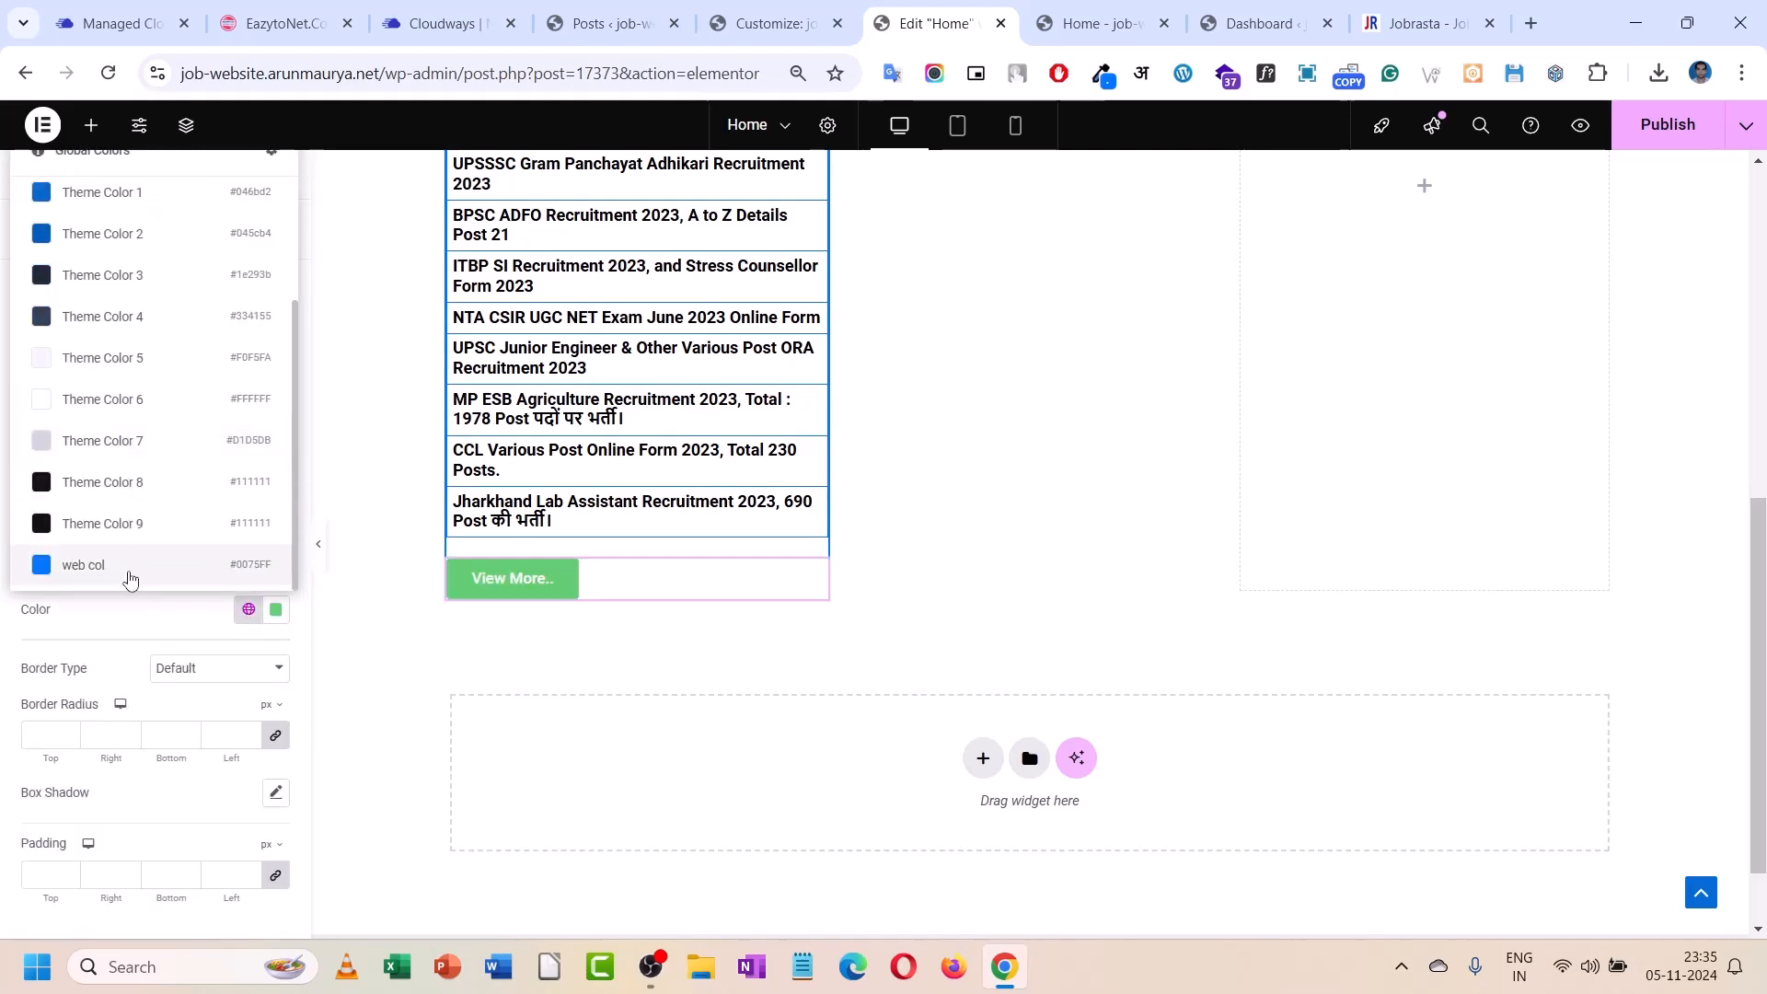
left_click(130, 578)
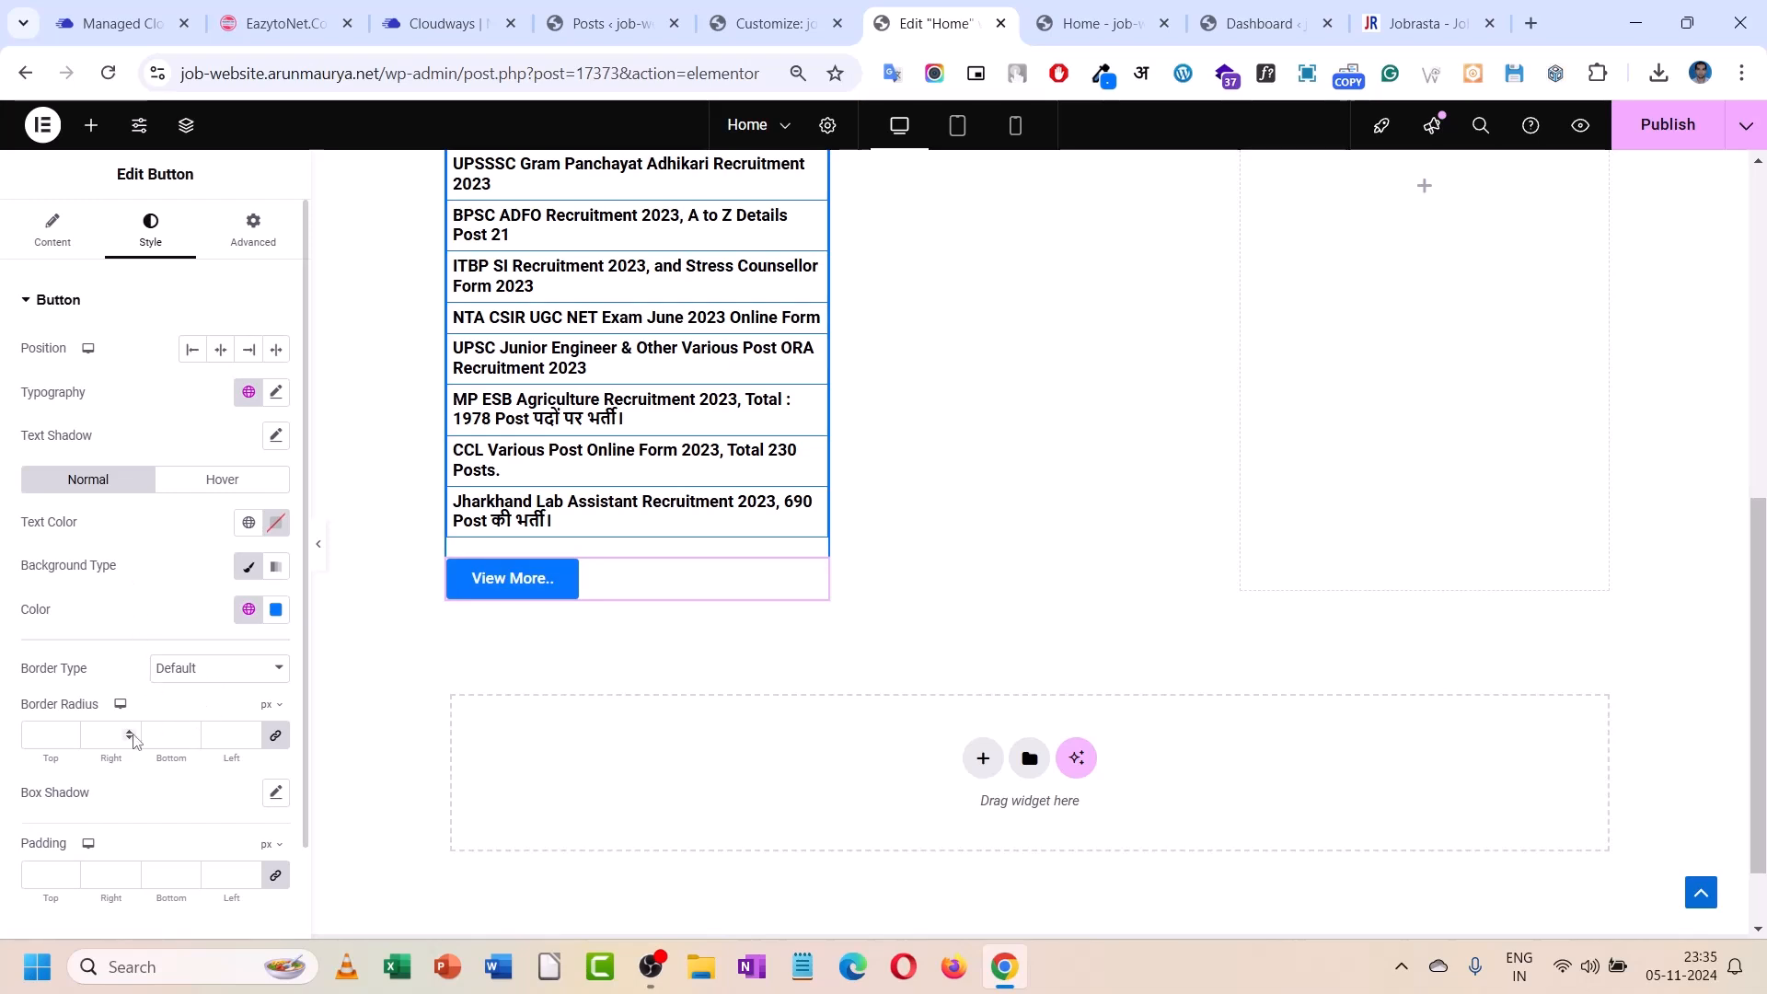
left_click(29, 733)
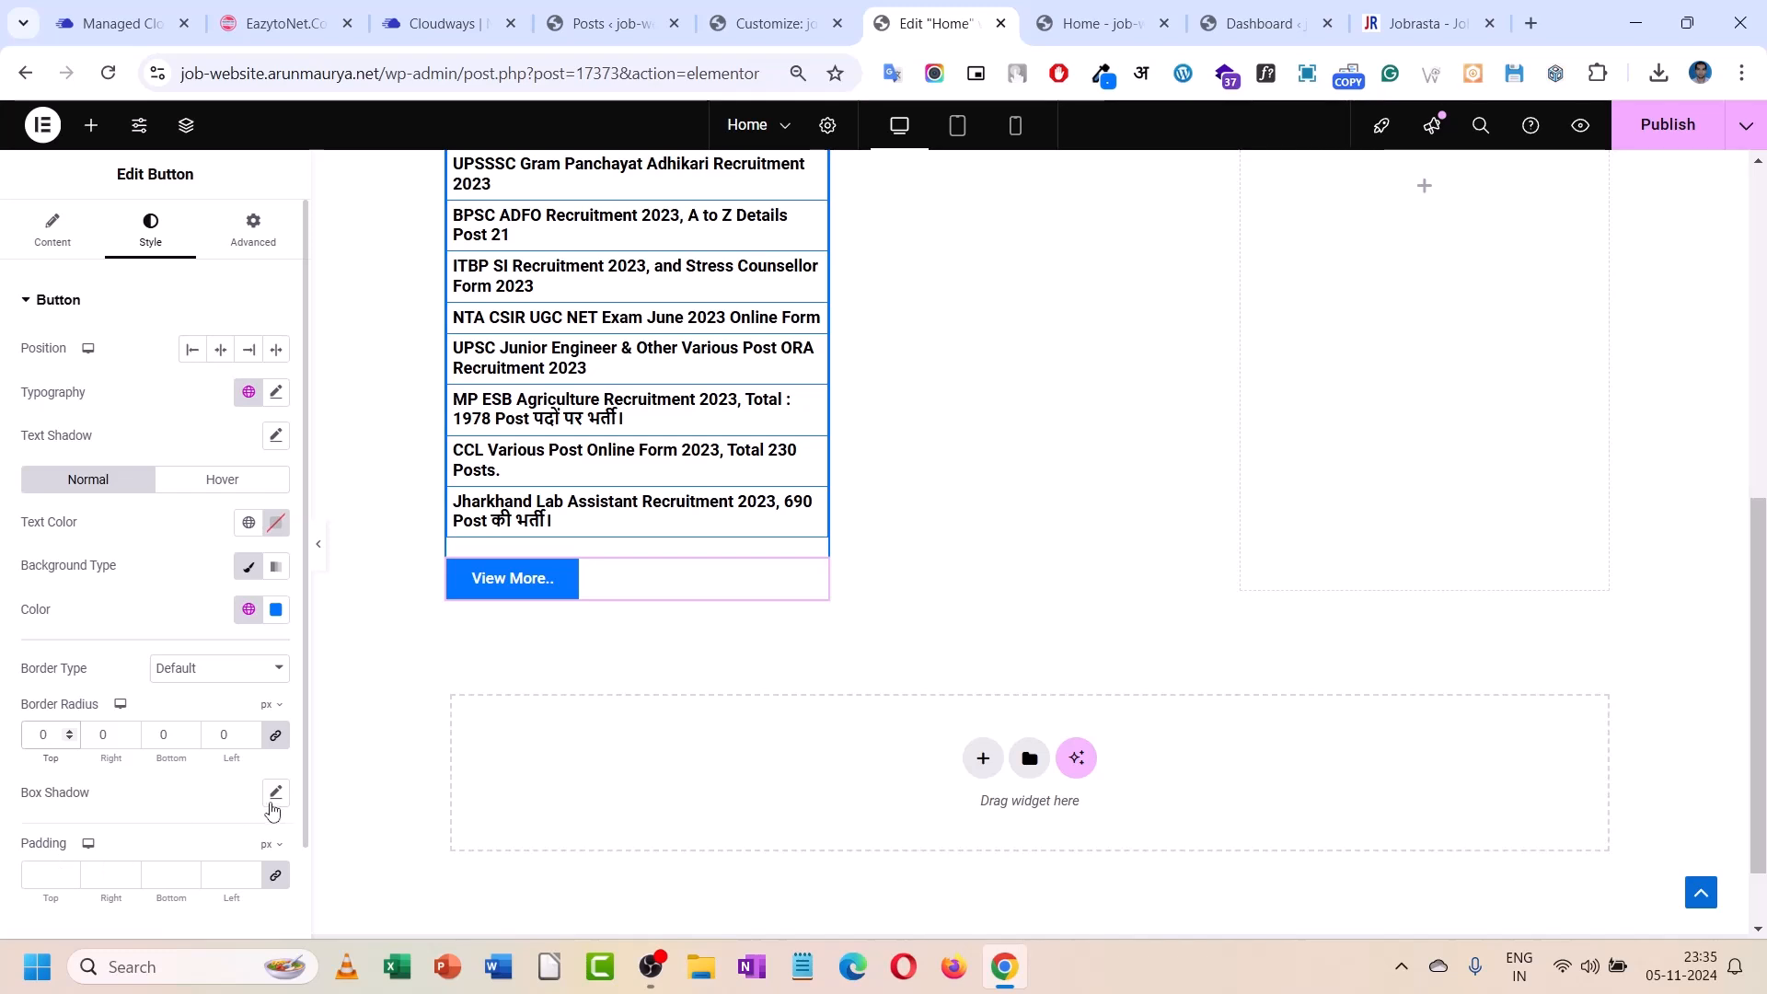
- Add a default box shadow to the View More button and center it in the column
left_click(276, 792)
left_click(160, 795)
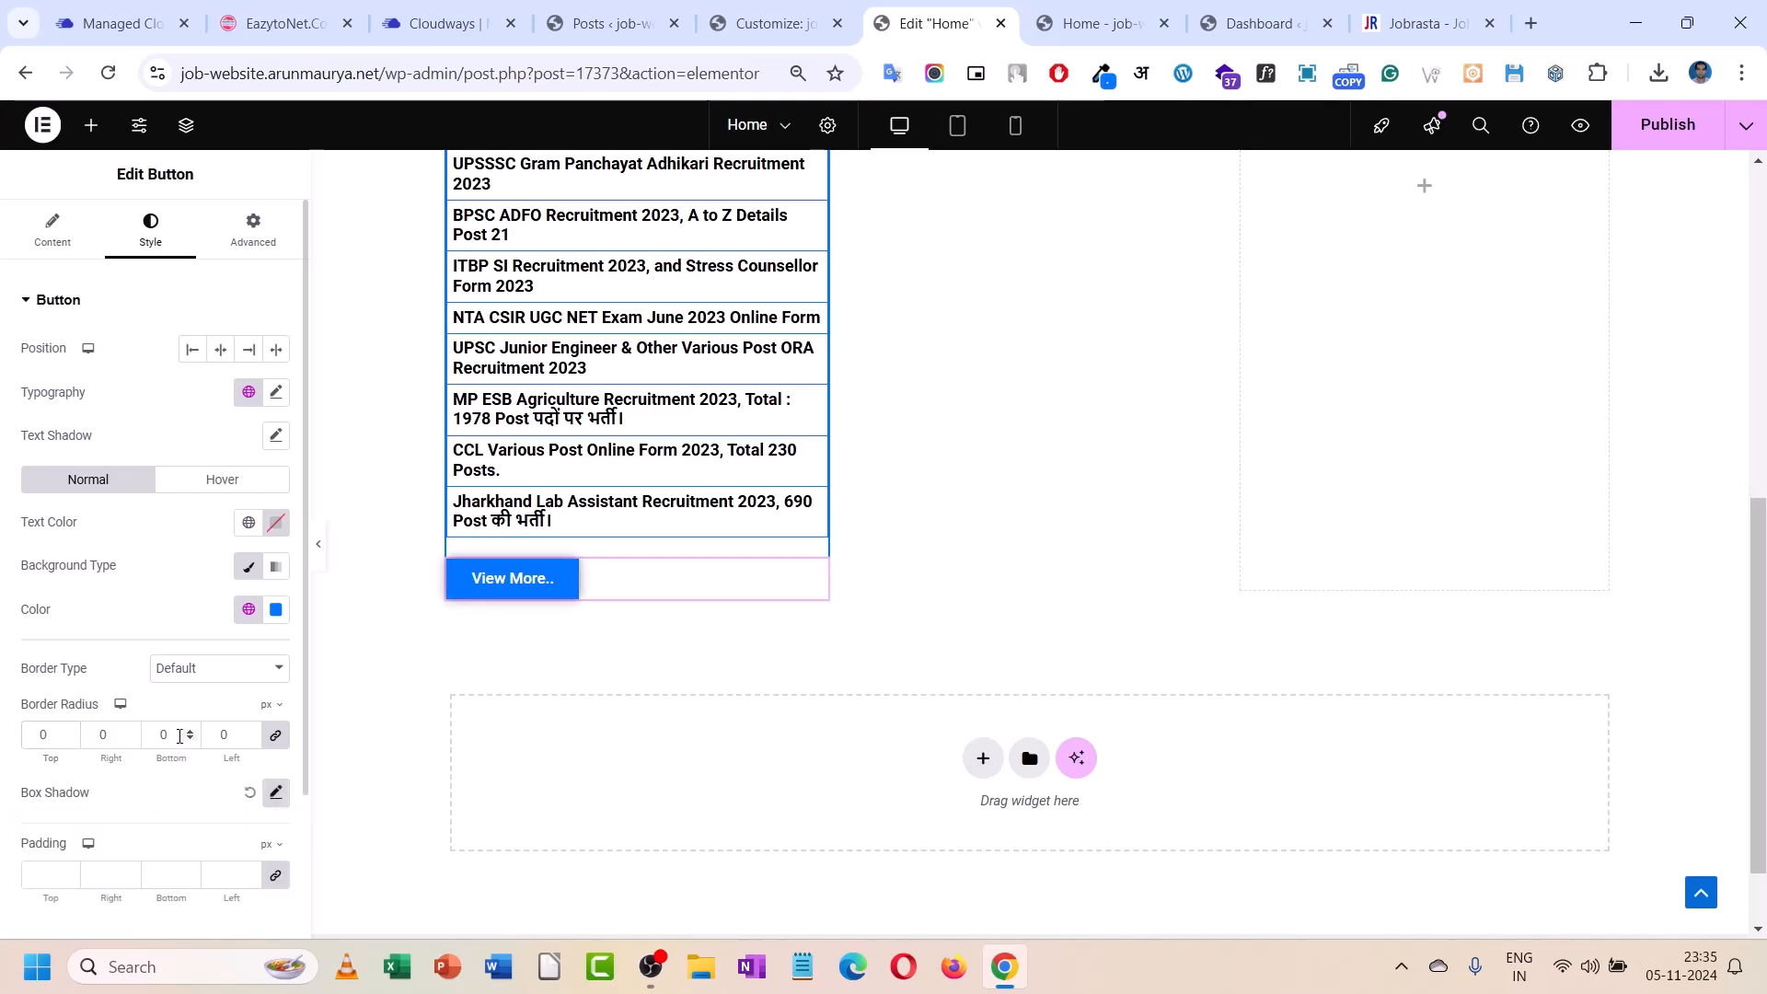
left_click(221, 349)
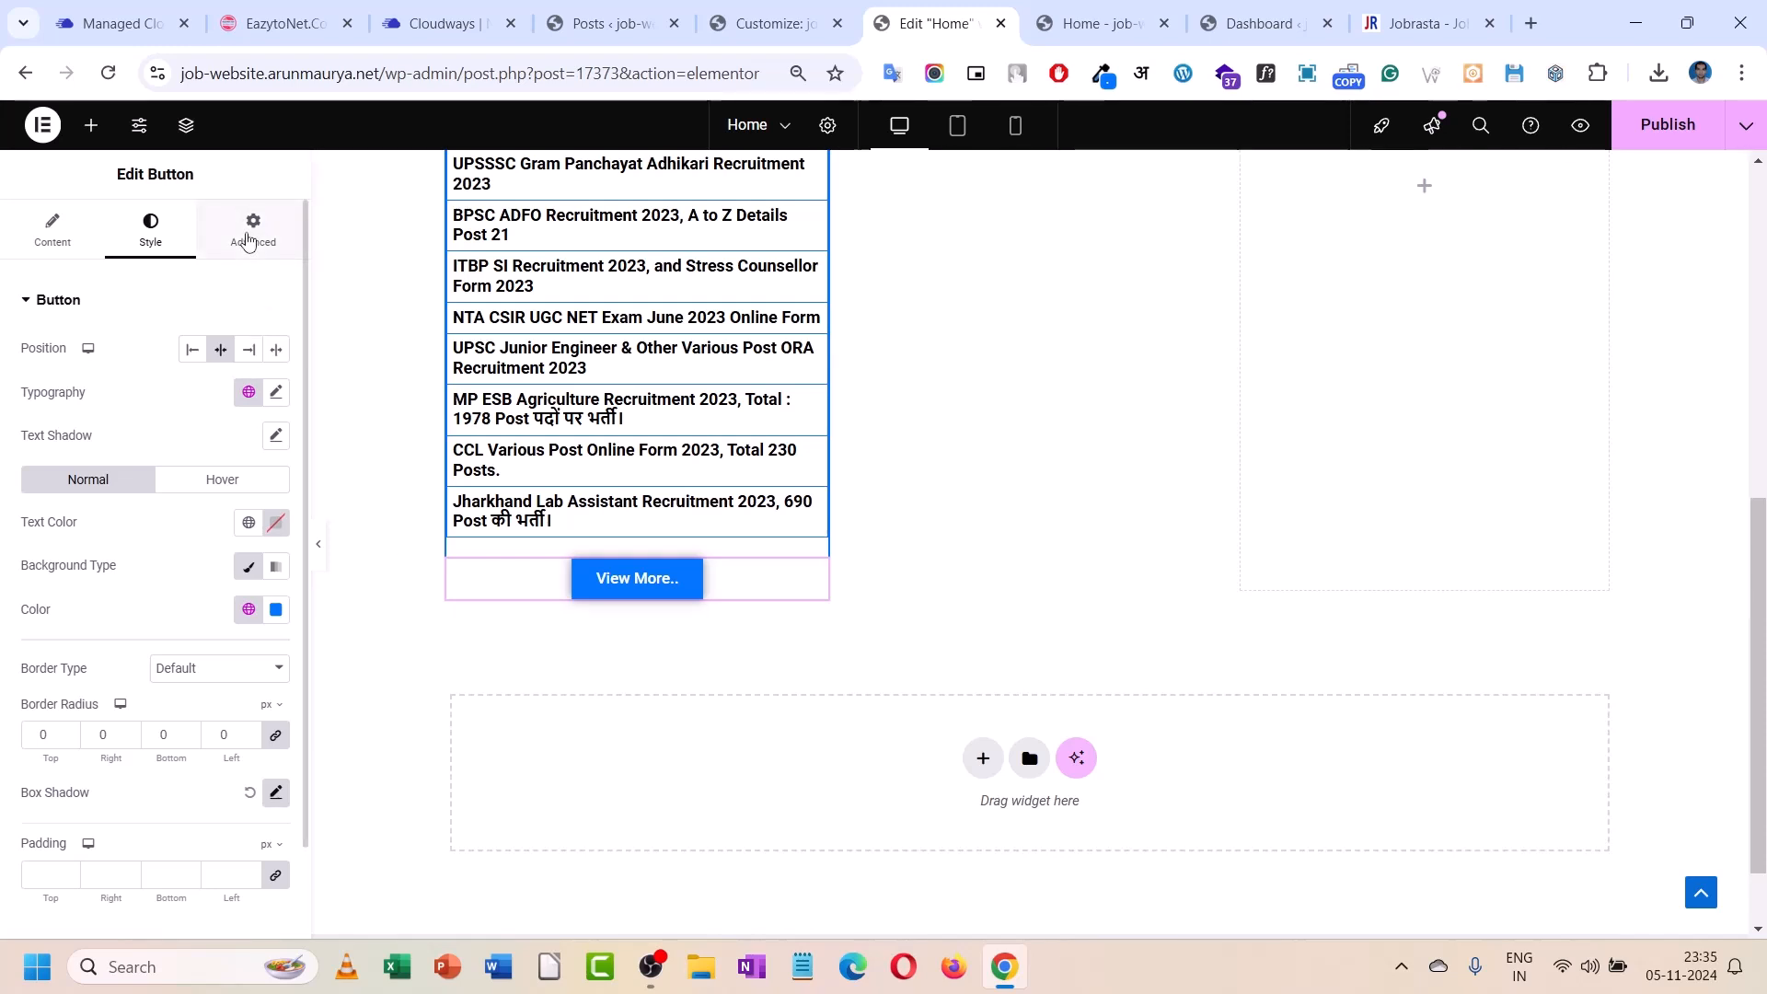
- Unlink the View More button's margins and set the top margin to -20 px to pull it up against the listing
left_click(259, 241)
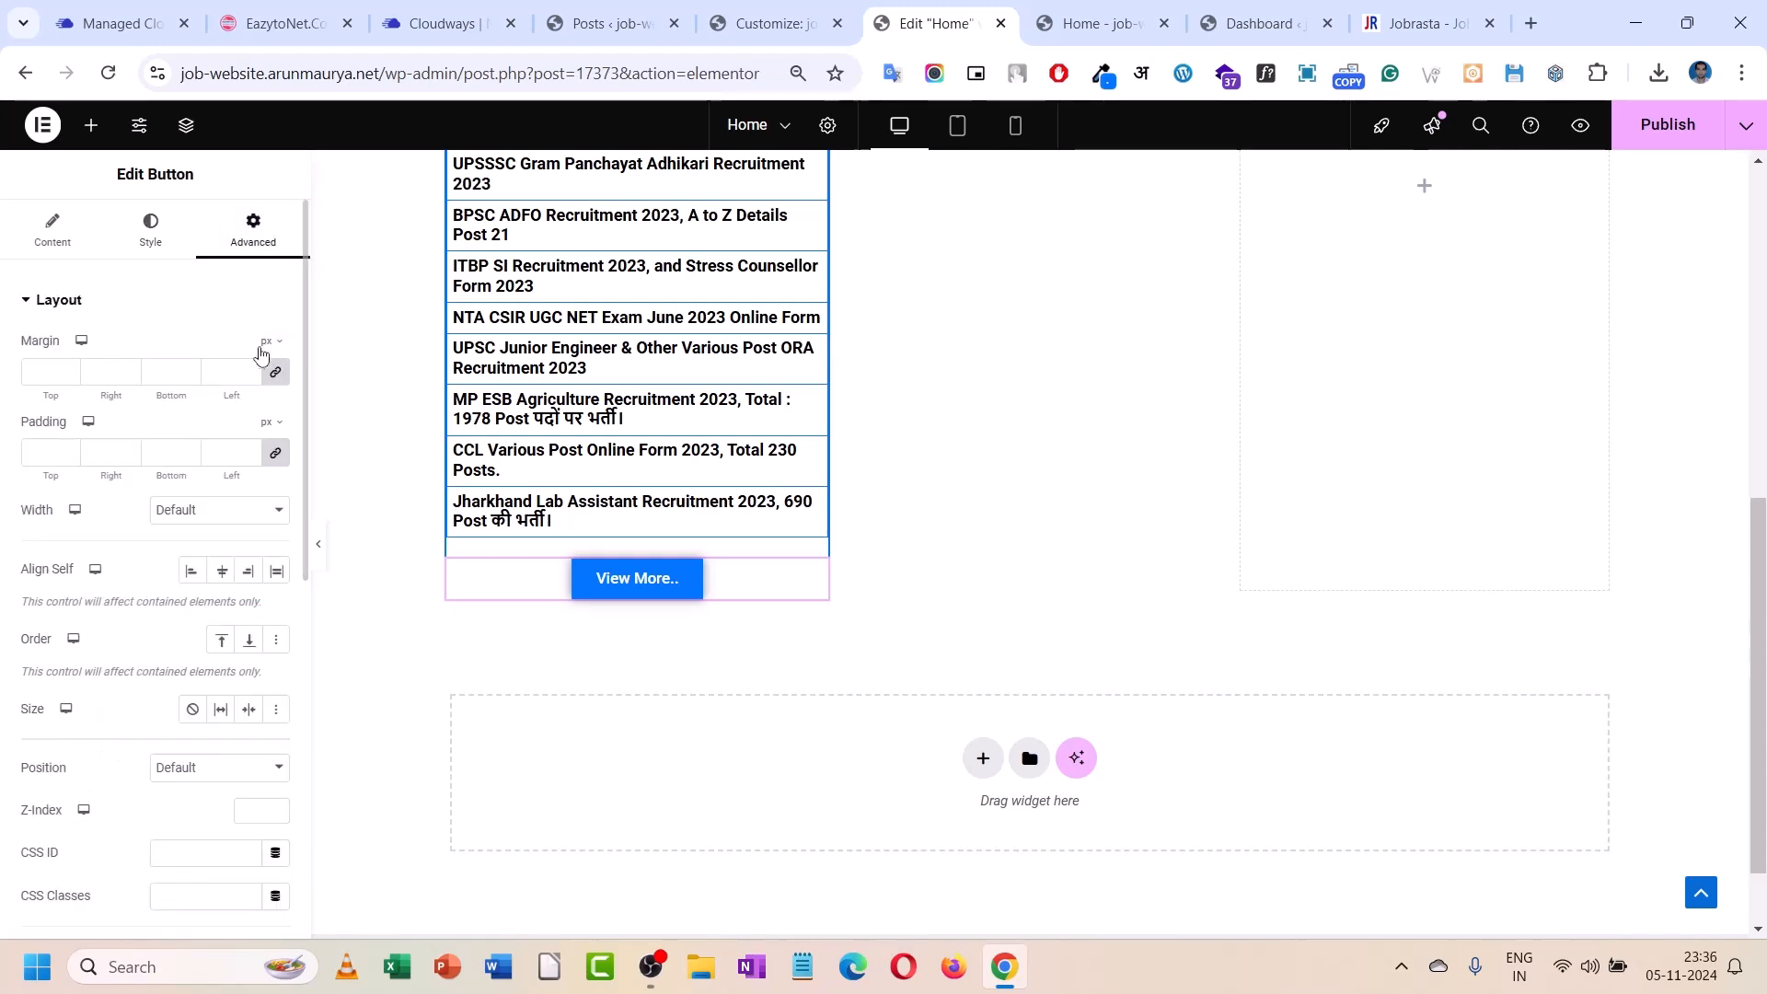
left_click(68, 375)
left_click(68, 376)
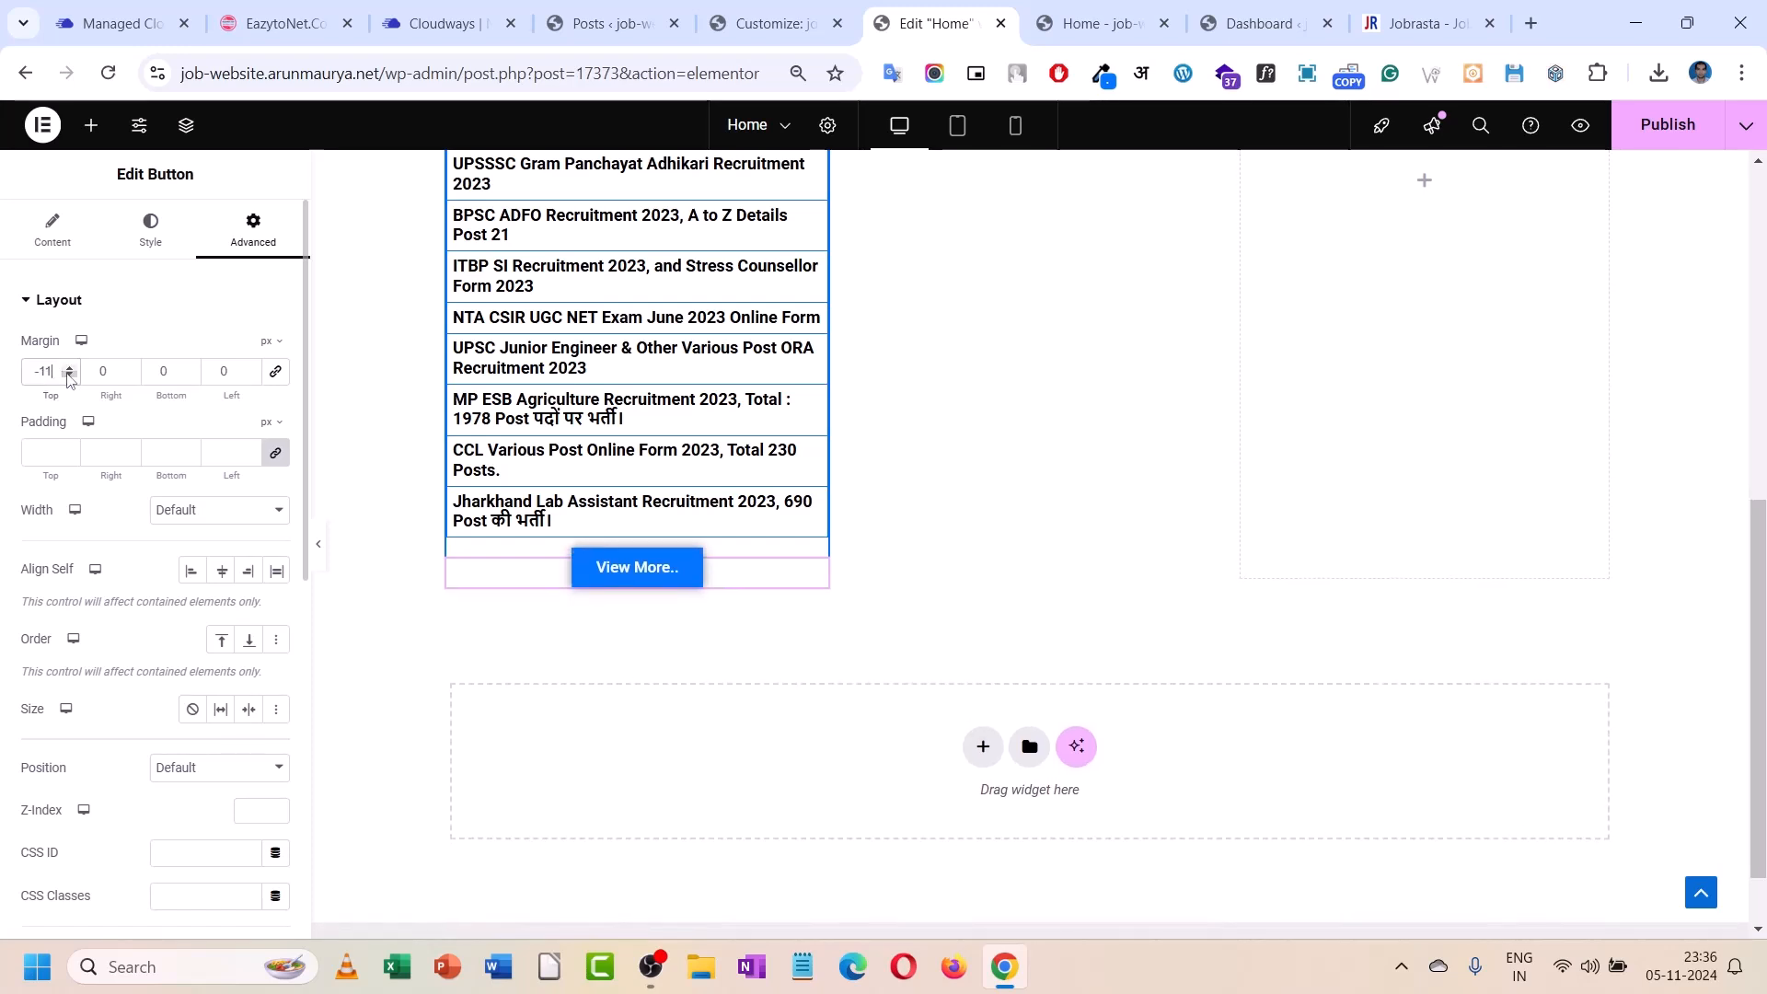
left_click(69, 369)
left_click(70, 375)
left_click(70, 376)
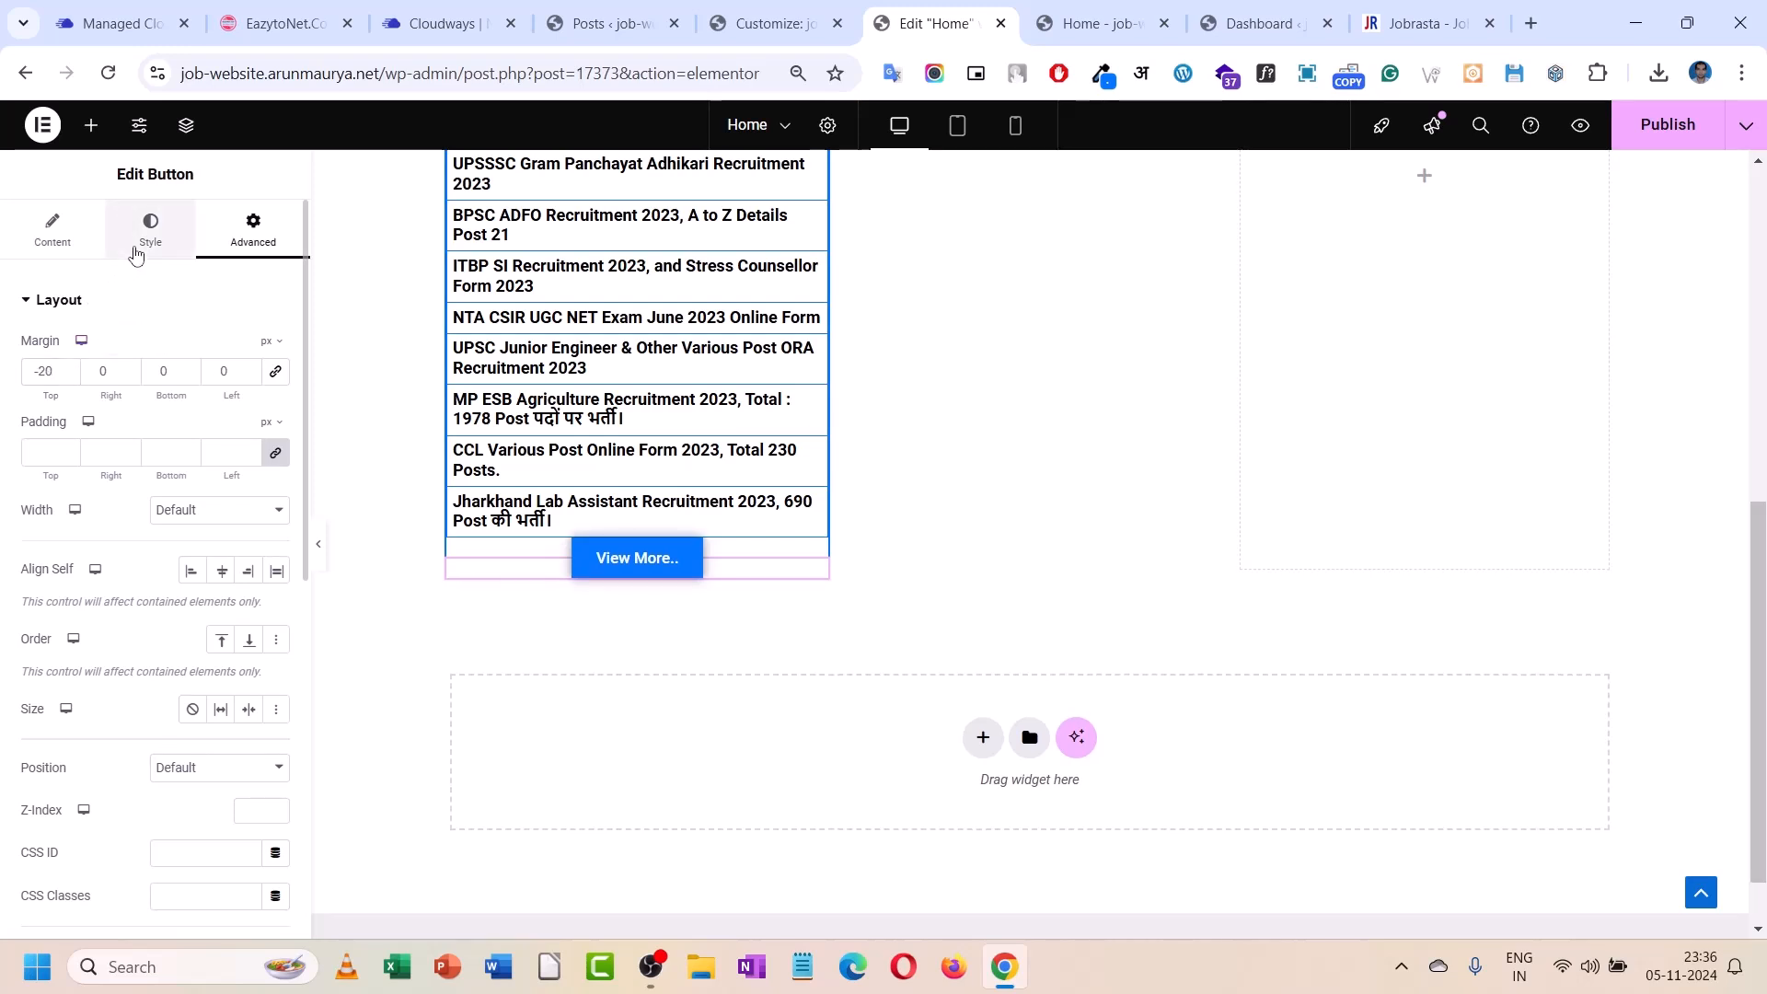
- Stretch the View More button across the column's full width and set its top margin to -21 px
left_click(135, 254)
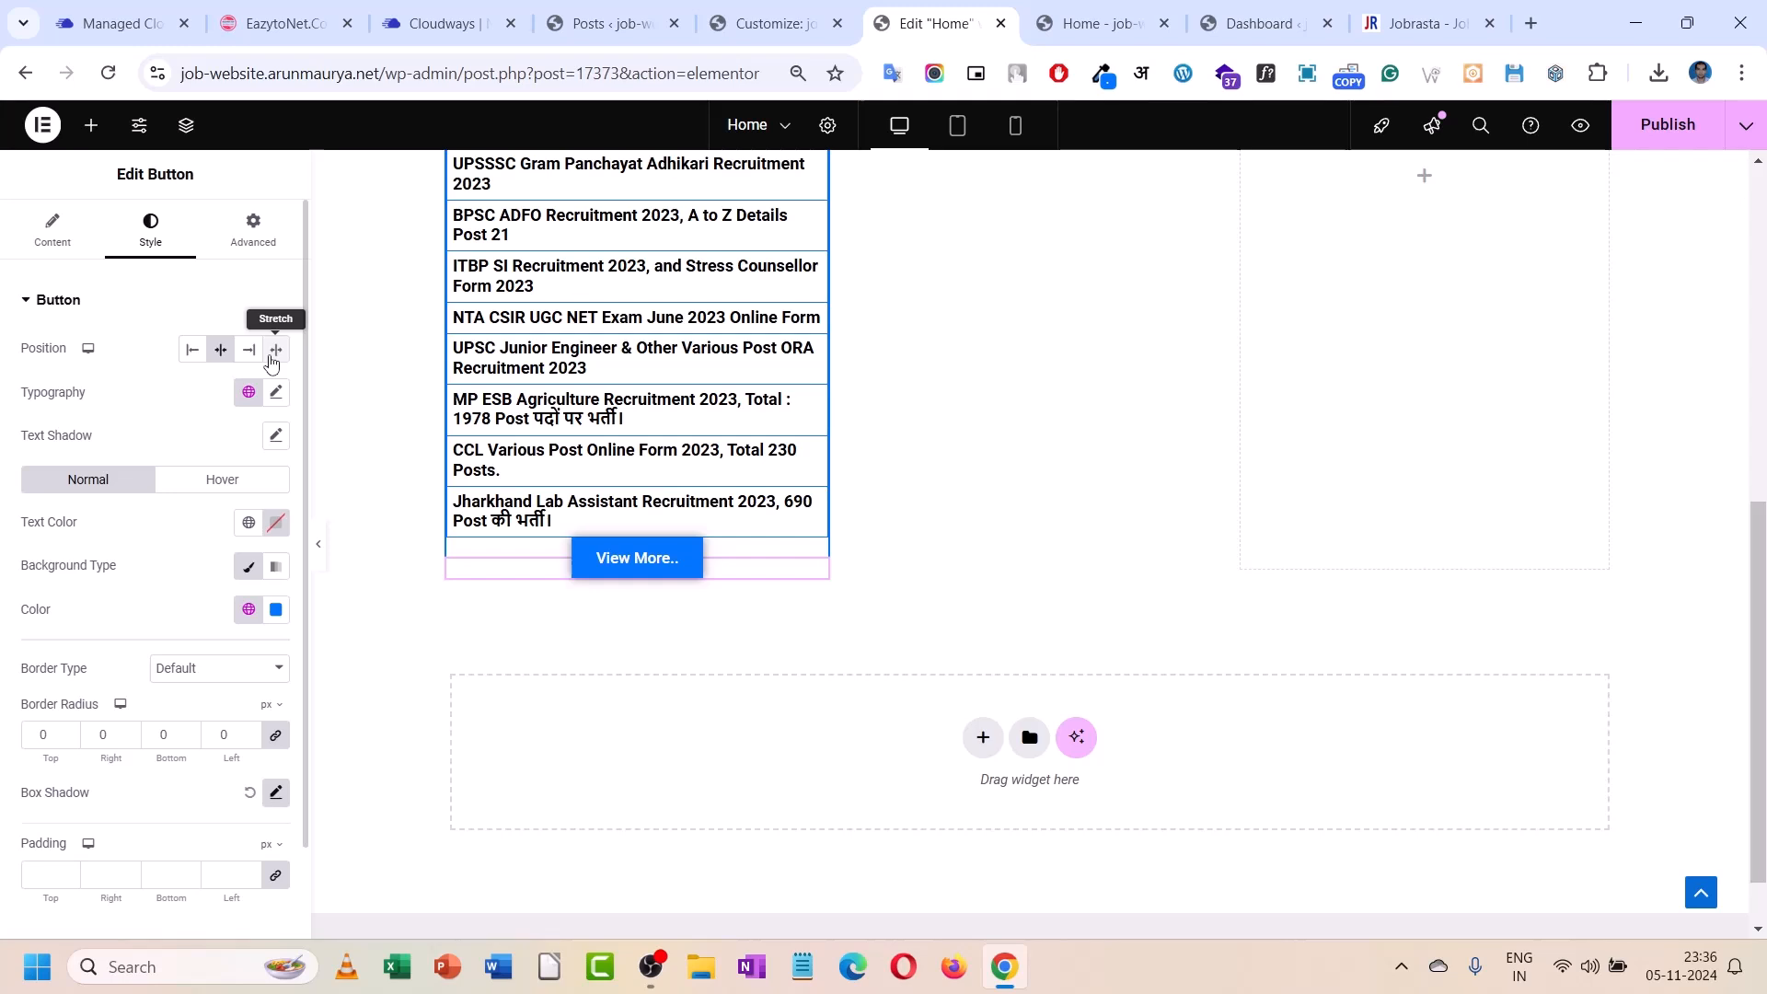
left_click(275, 350)
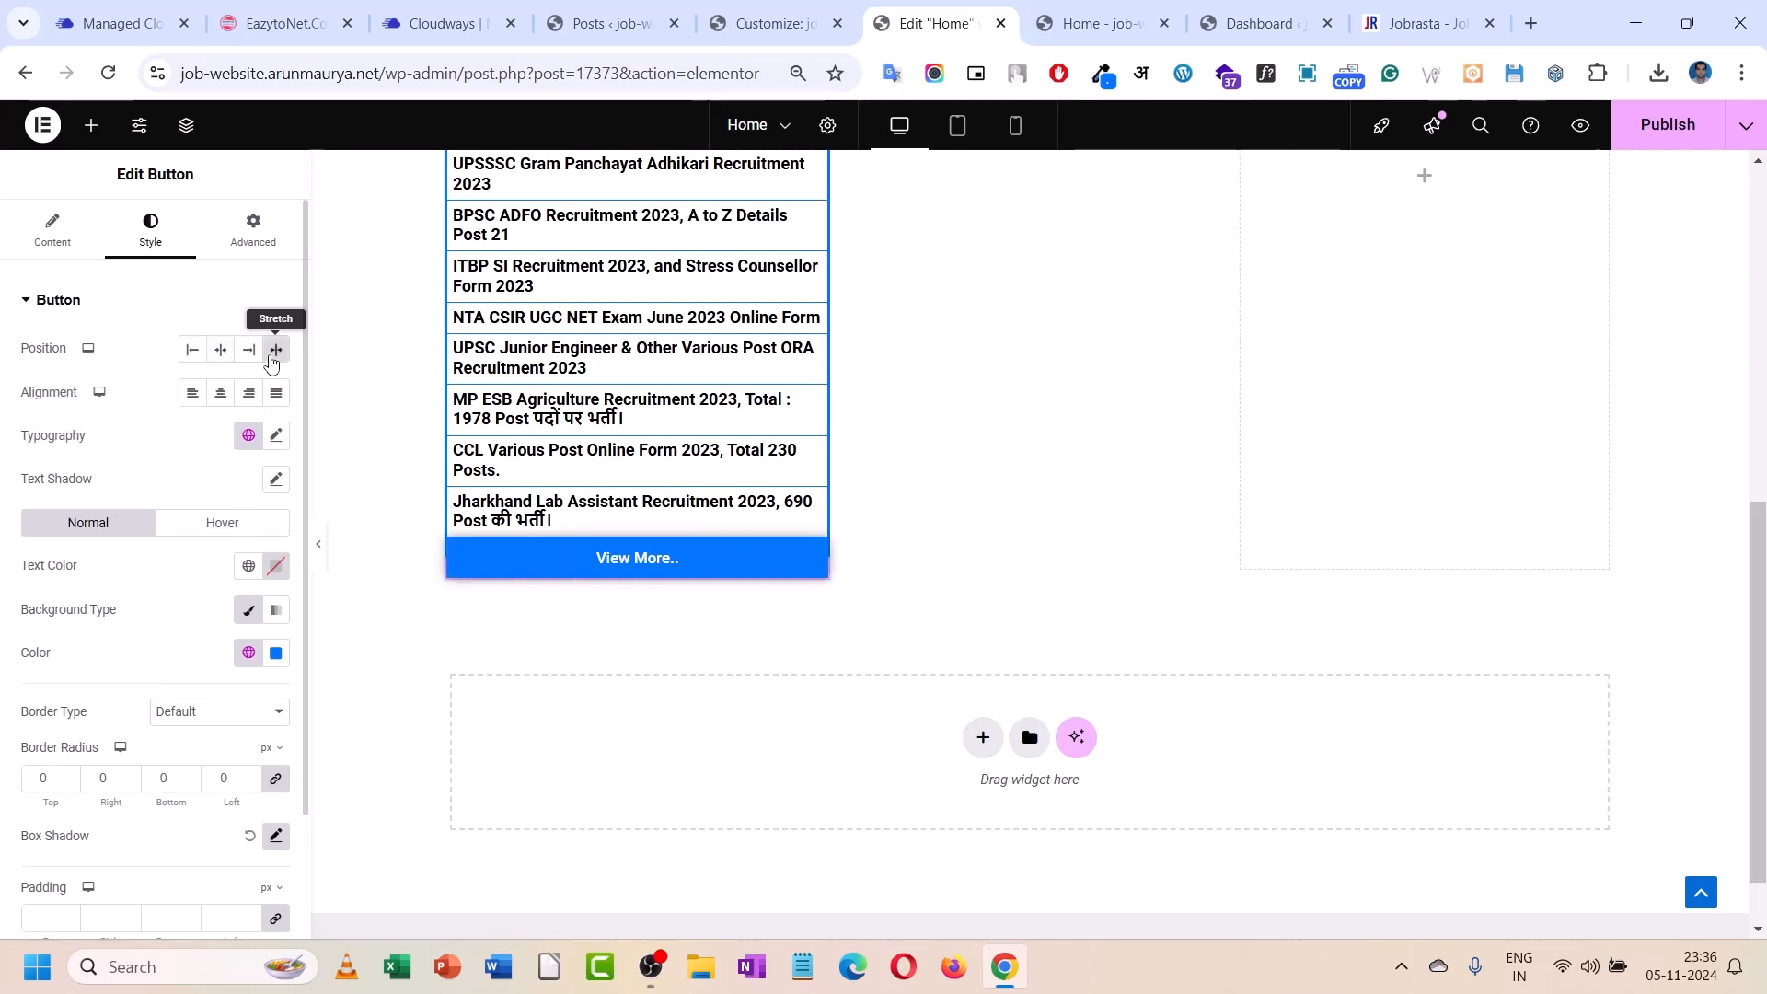
left_click(252, 230)
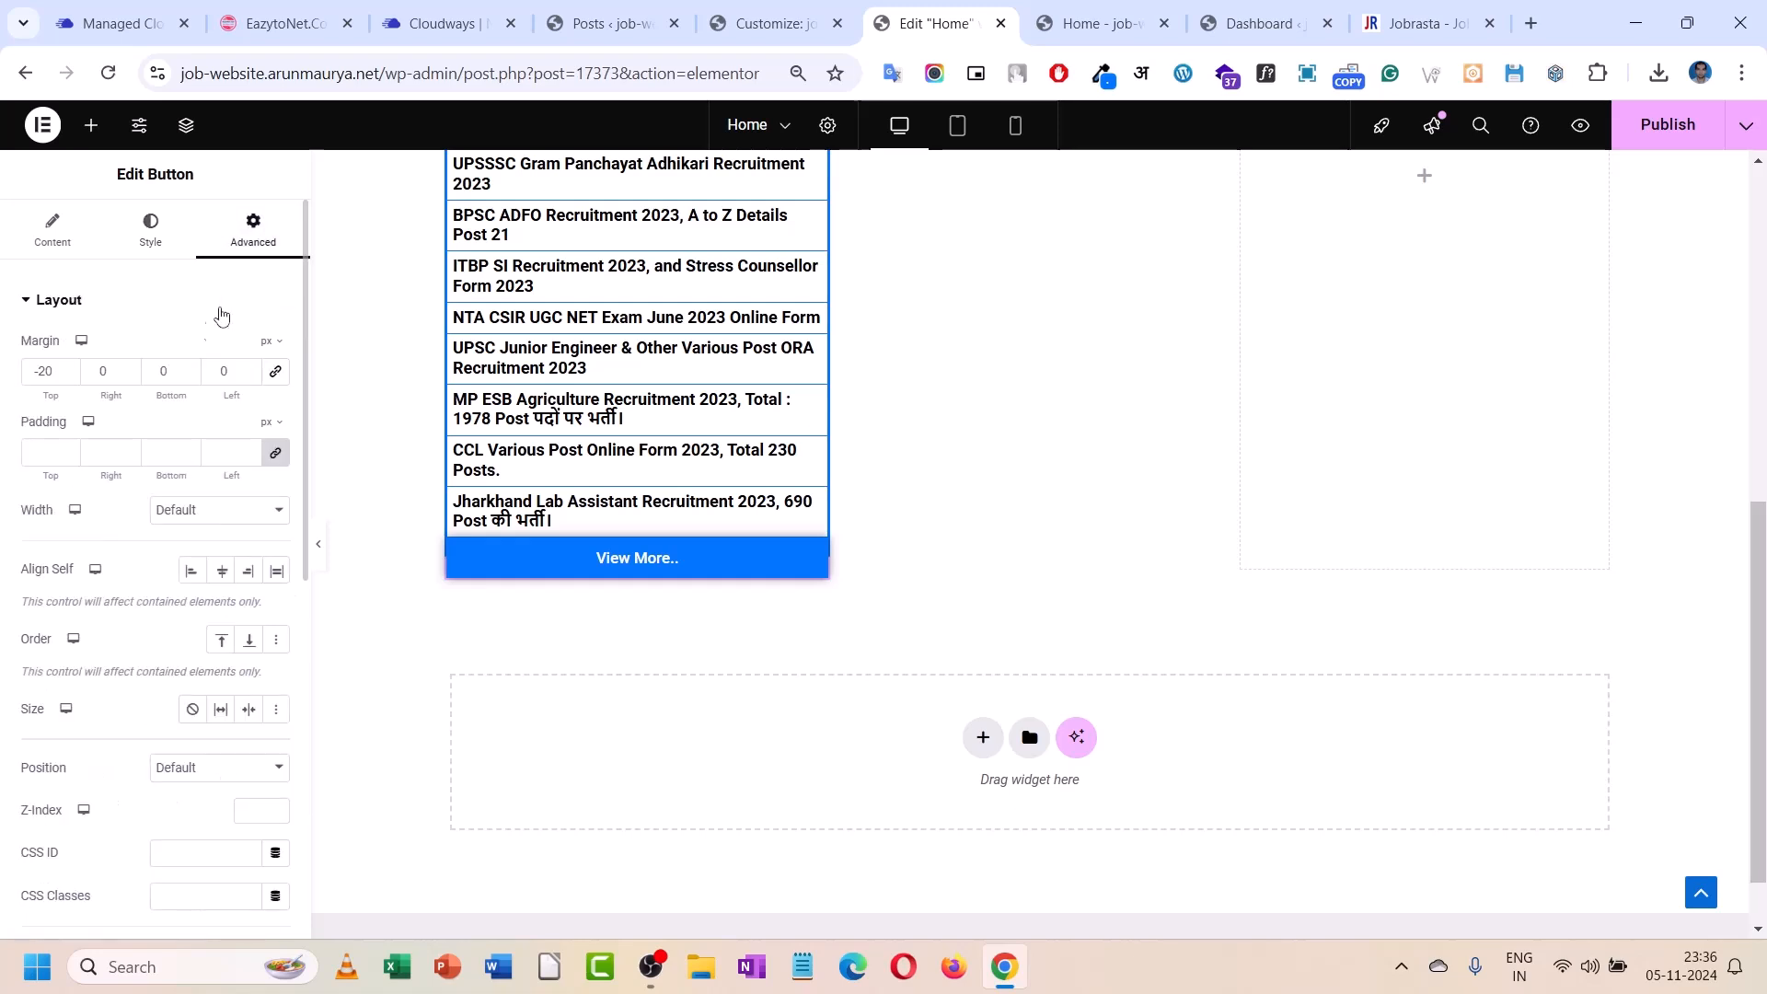
left_click(70, 369)
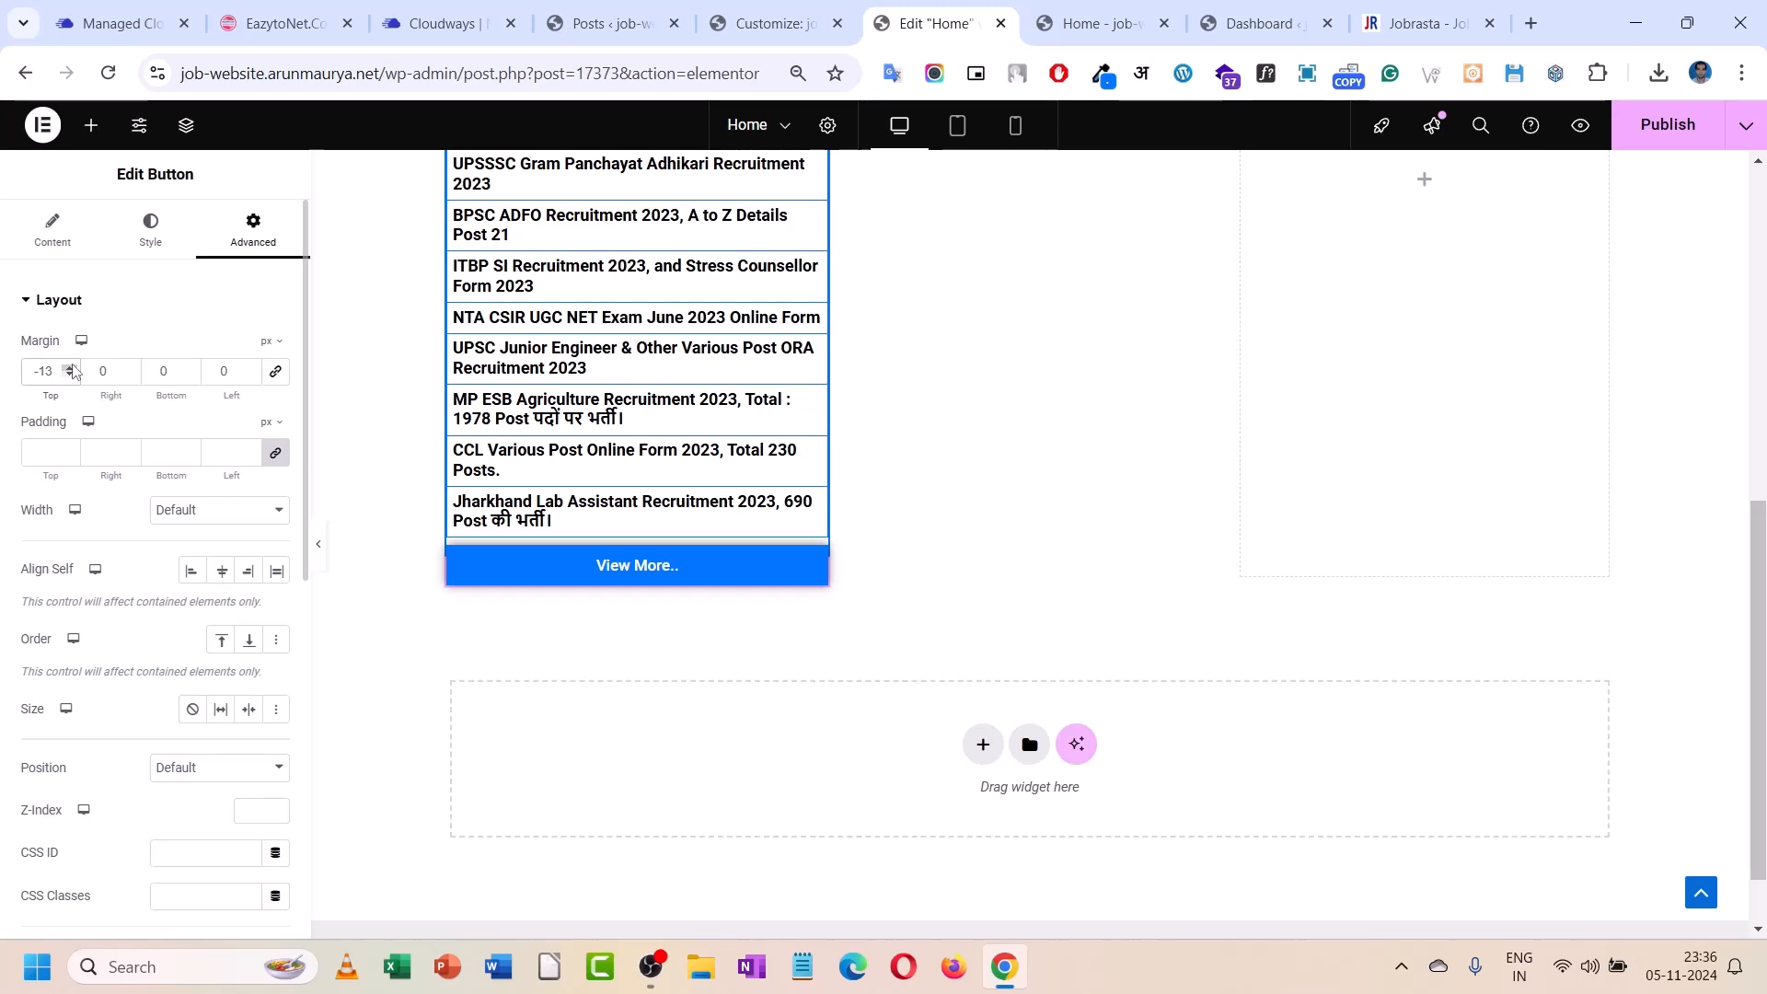
left_click(68, 368)
left_click(68, 368)
left_click(69, 376)
left_click(69, 375)
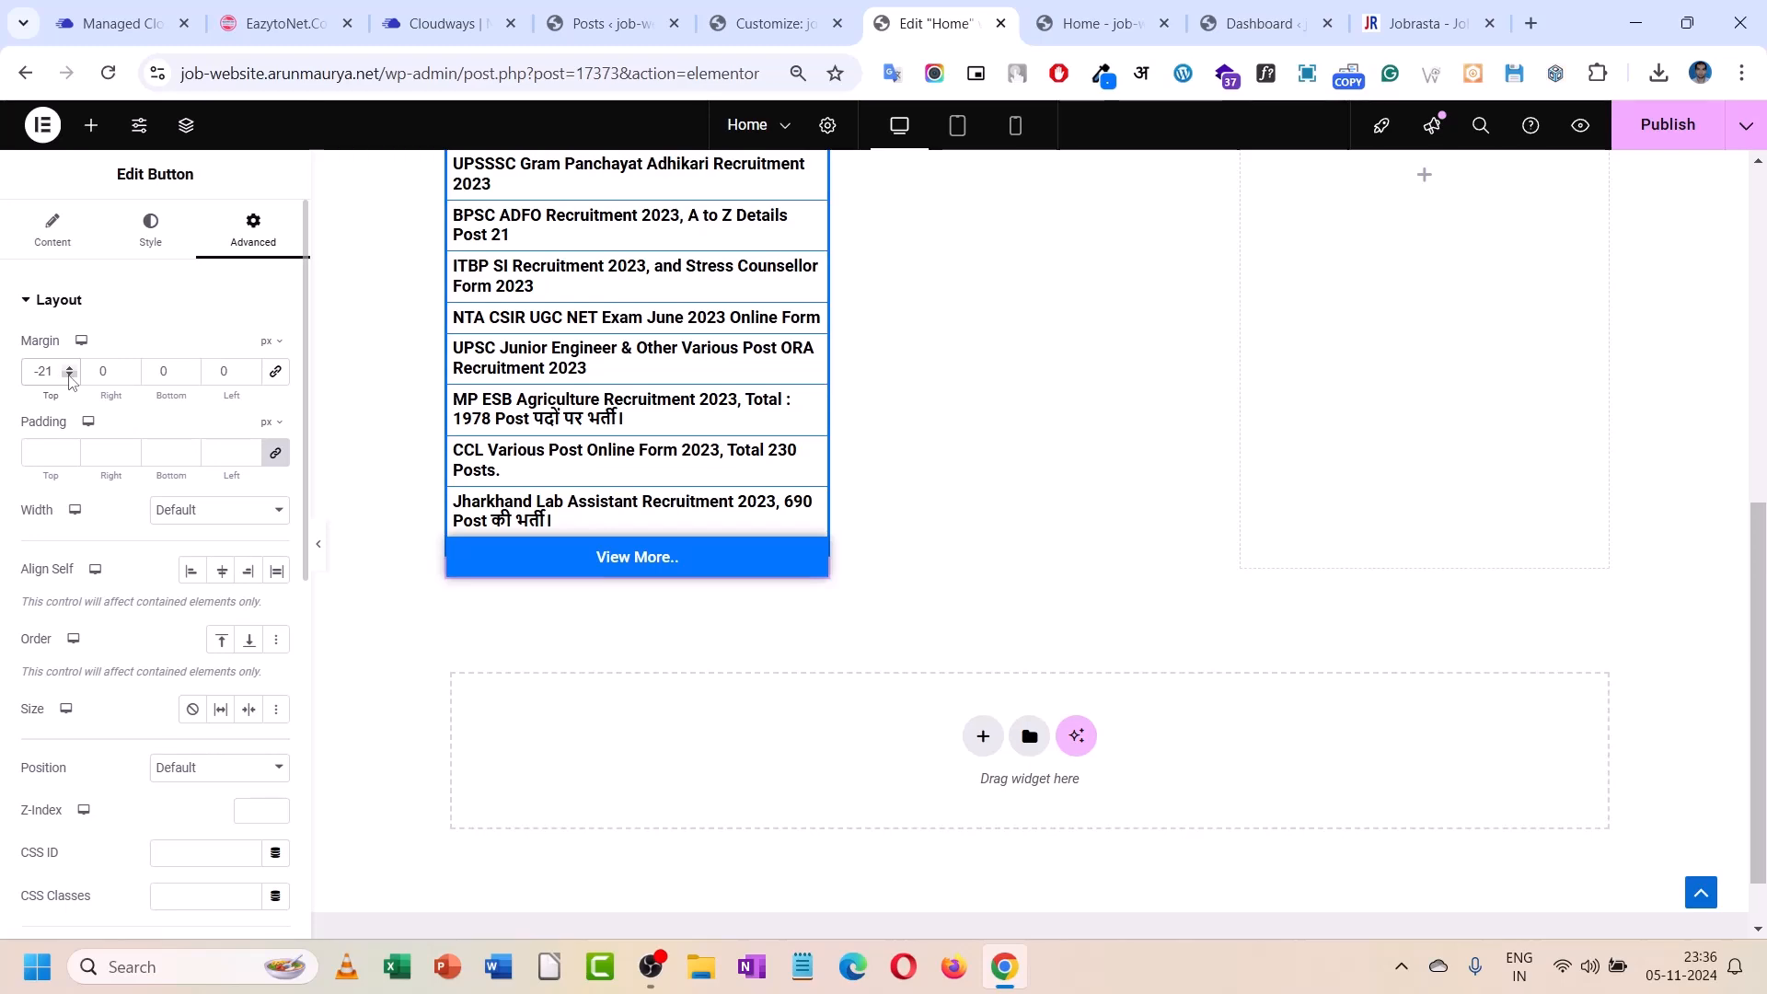
scroll(727, 543, "down", 1)
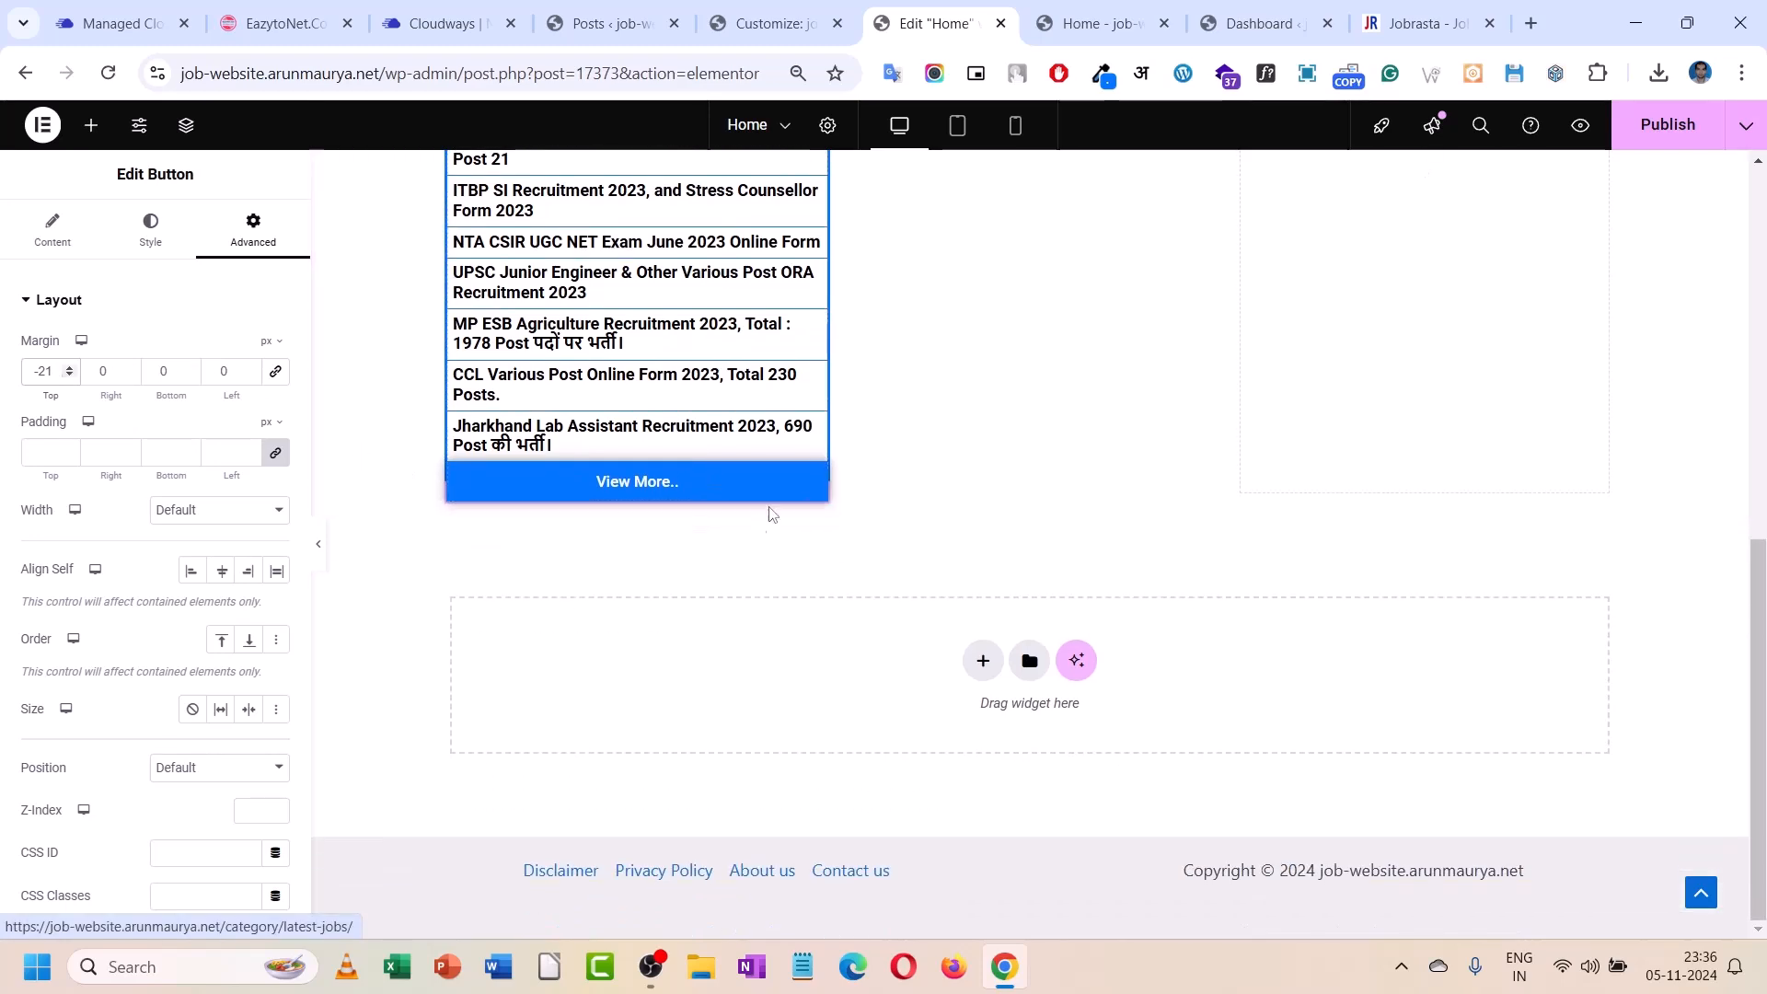
scroll(763, 520, "up", 8)
scroll(789, 487, "down", 6)
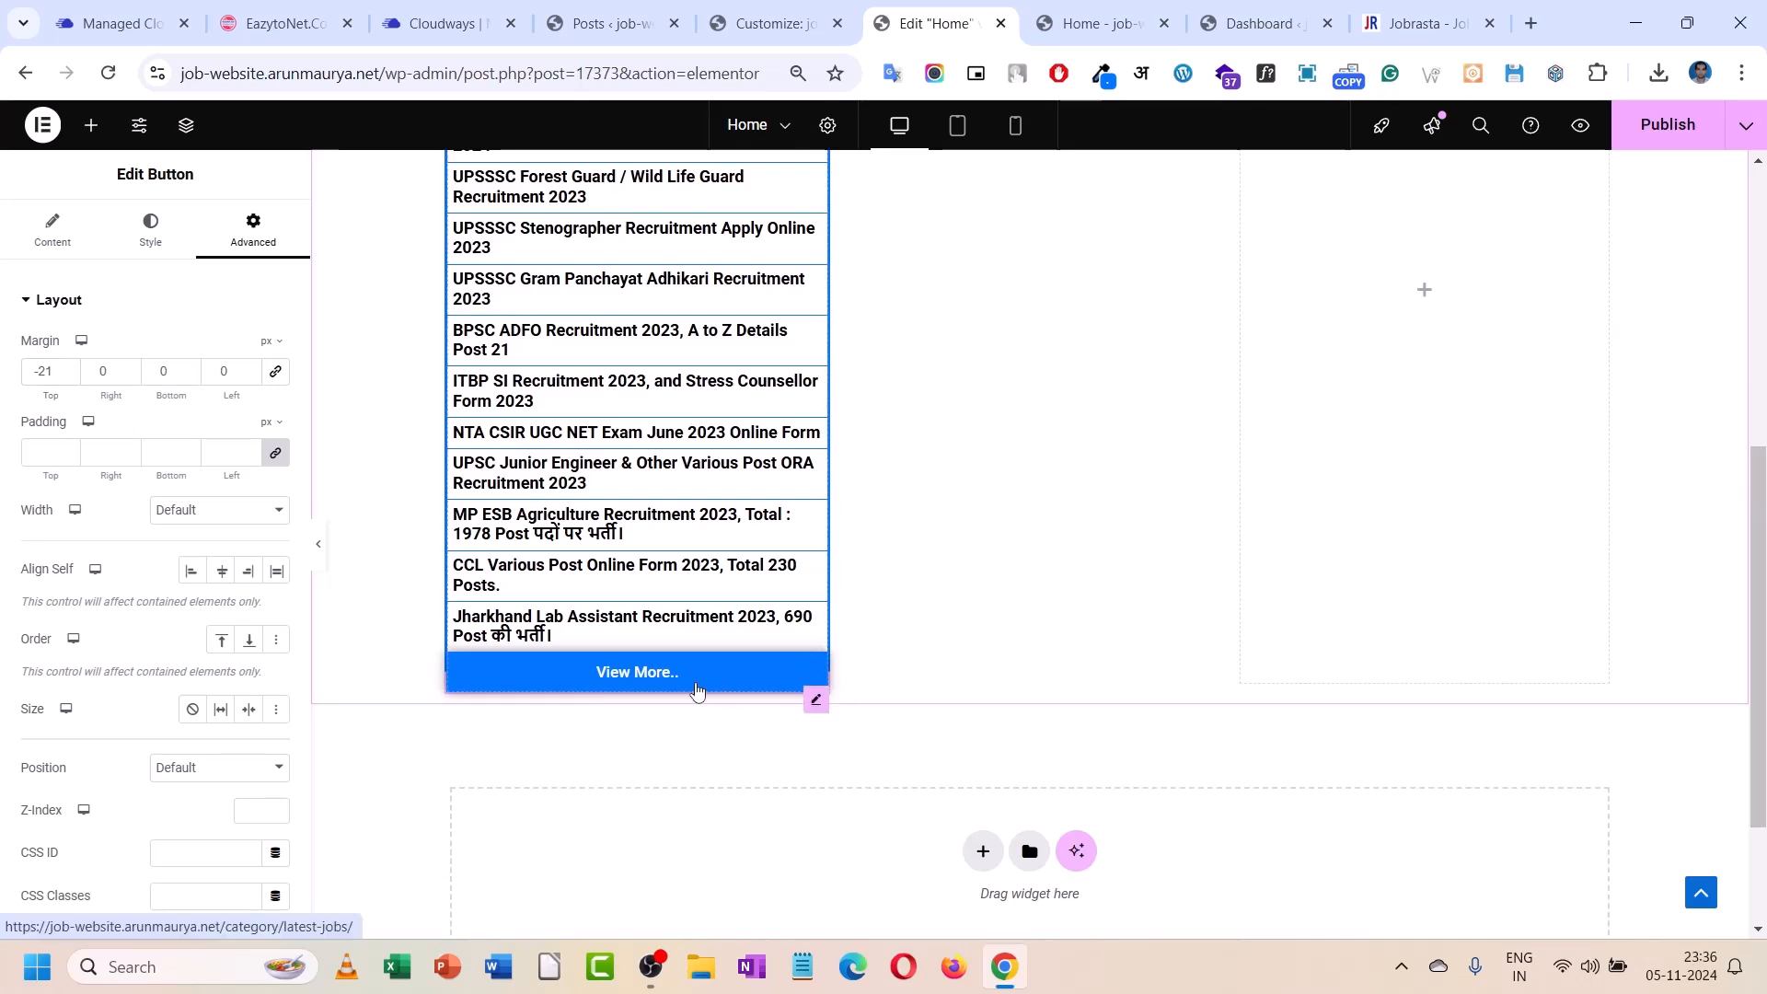
- Set the View More button's position back to centered and check it against the end of the listing
left_click(166, 241)
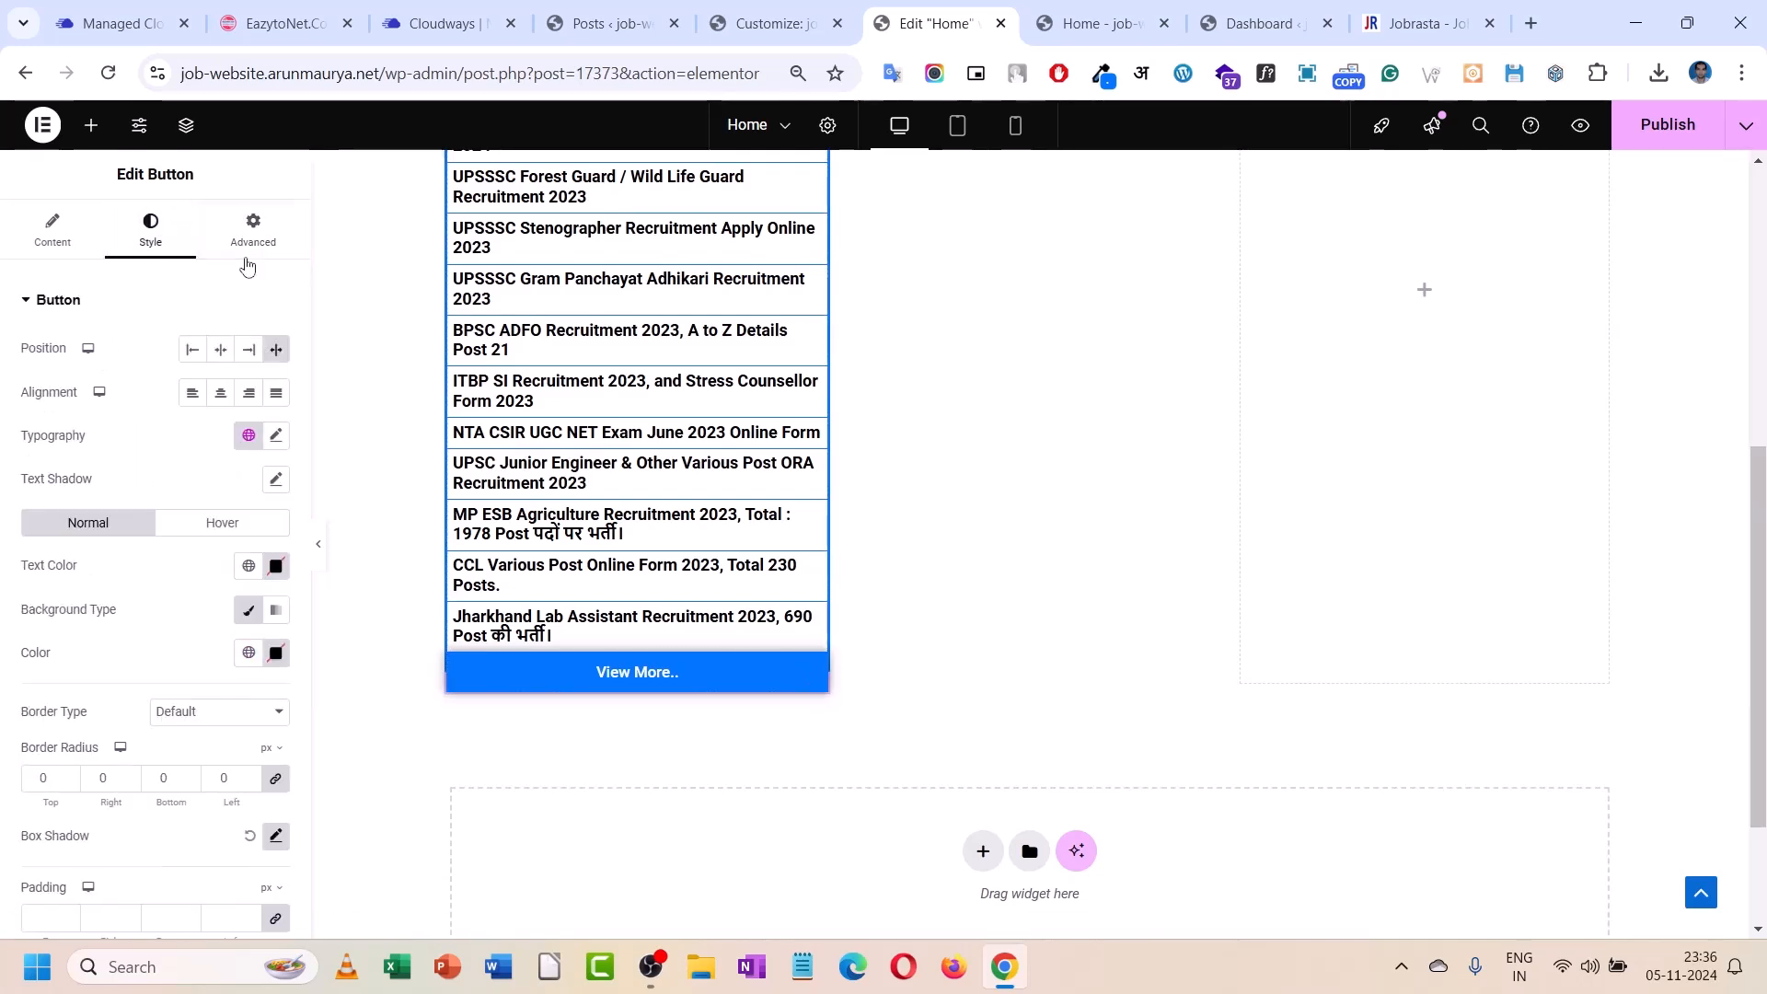
left_click(223, 365)
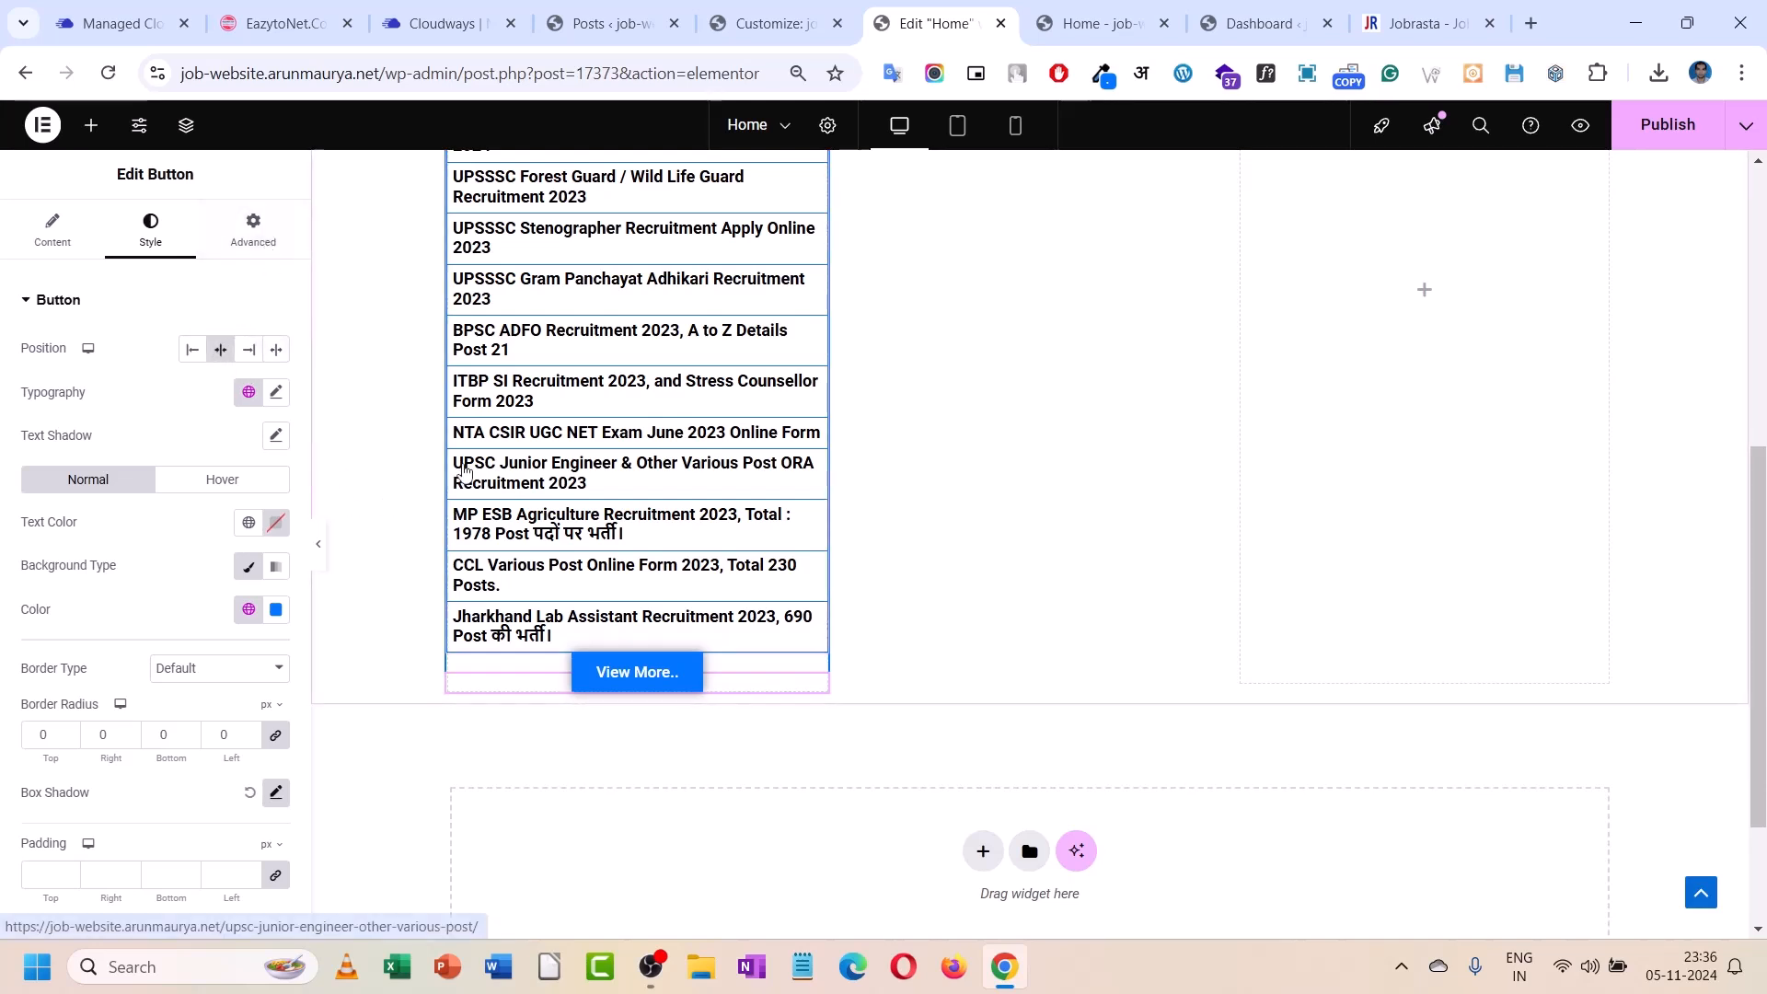
scroll(791, 451, "up", 3)
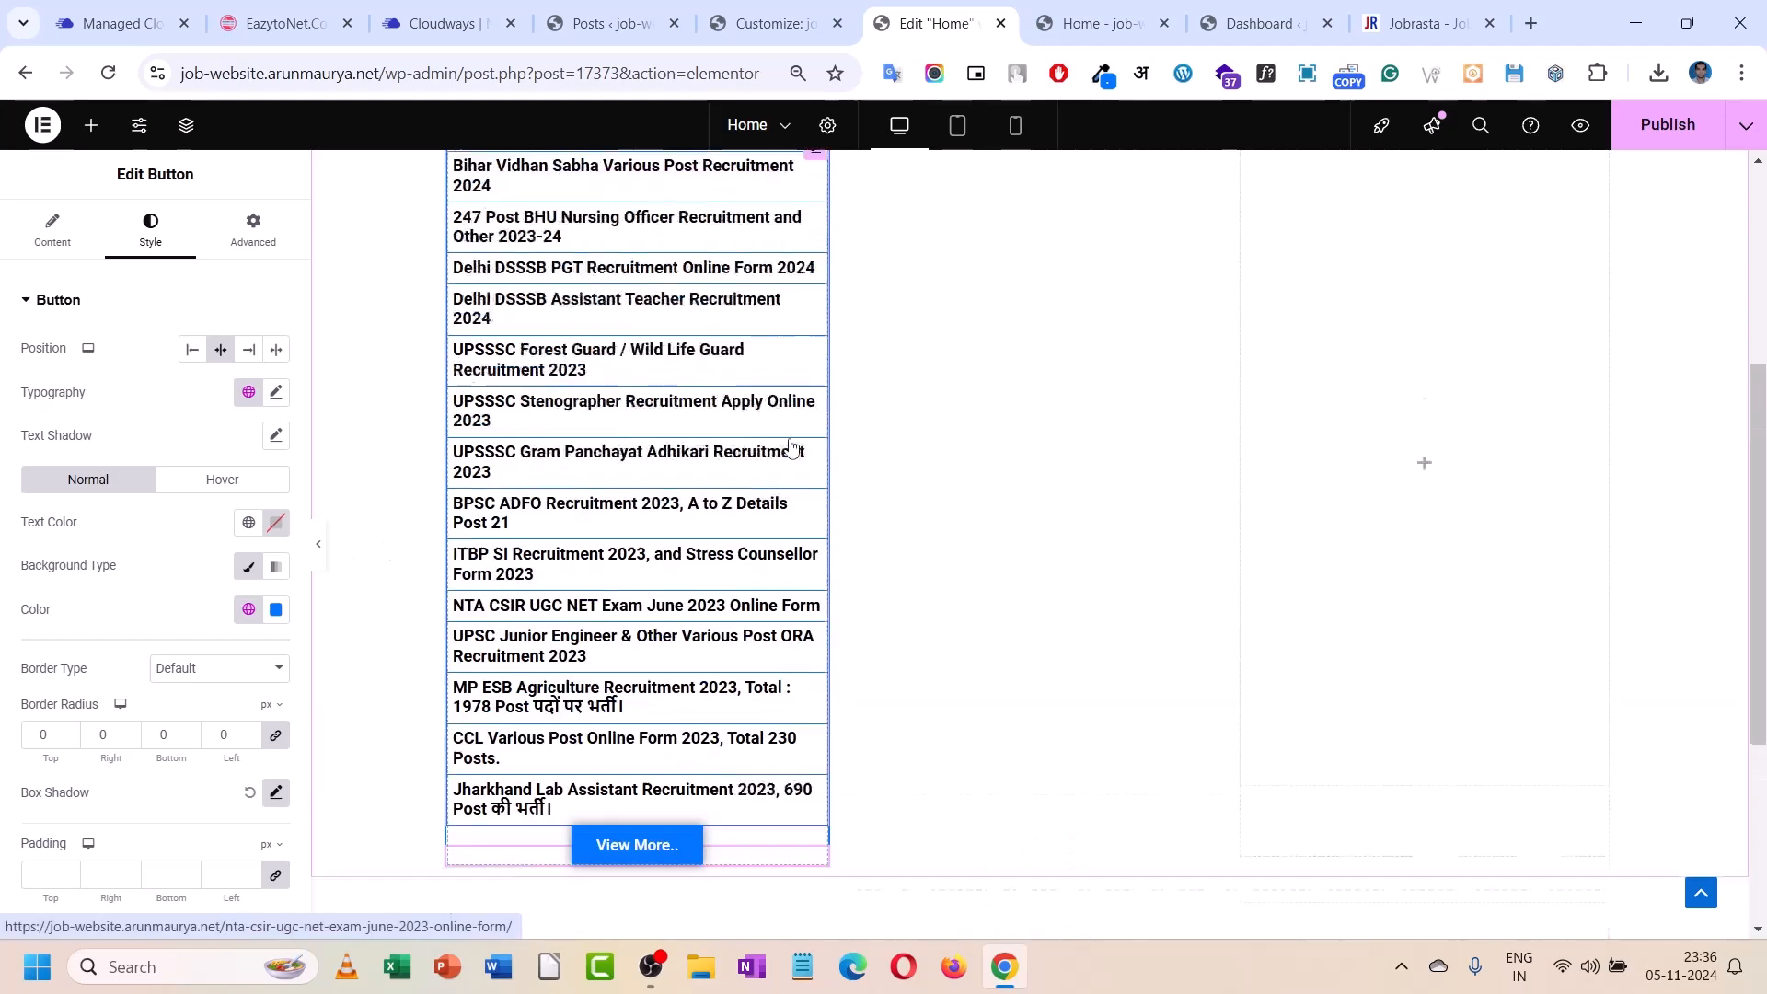
scroll(487, 651, "down", 2)
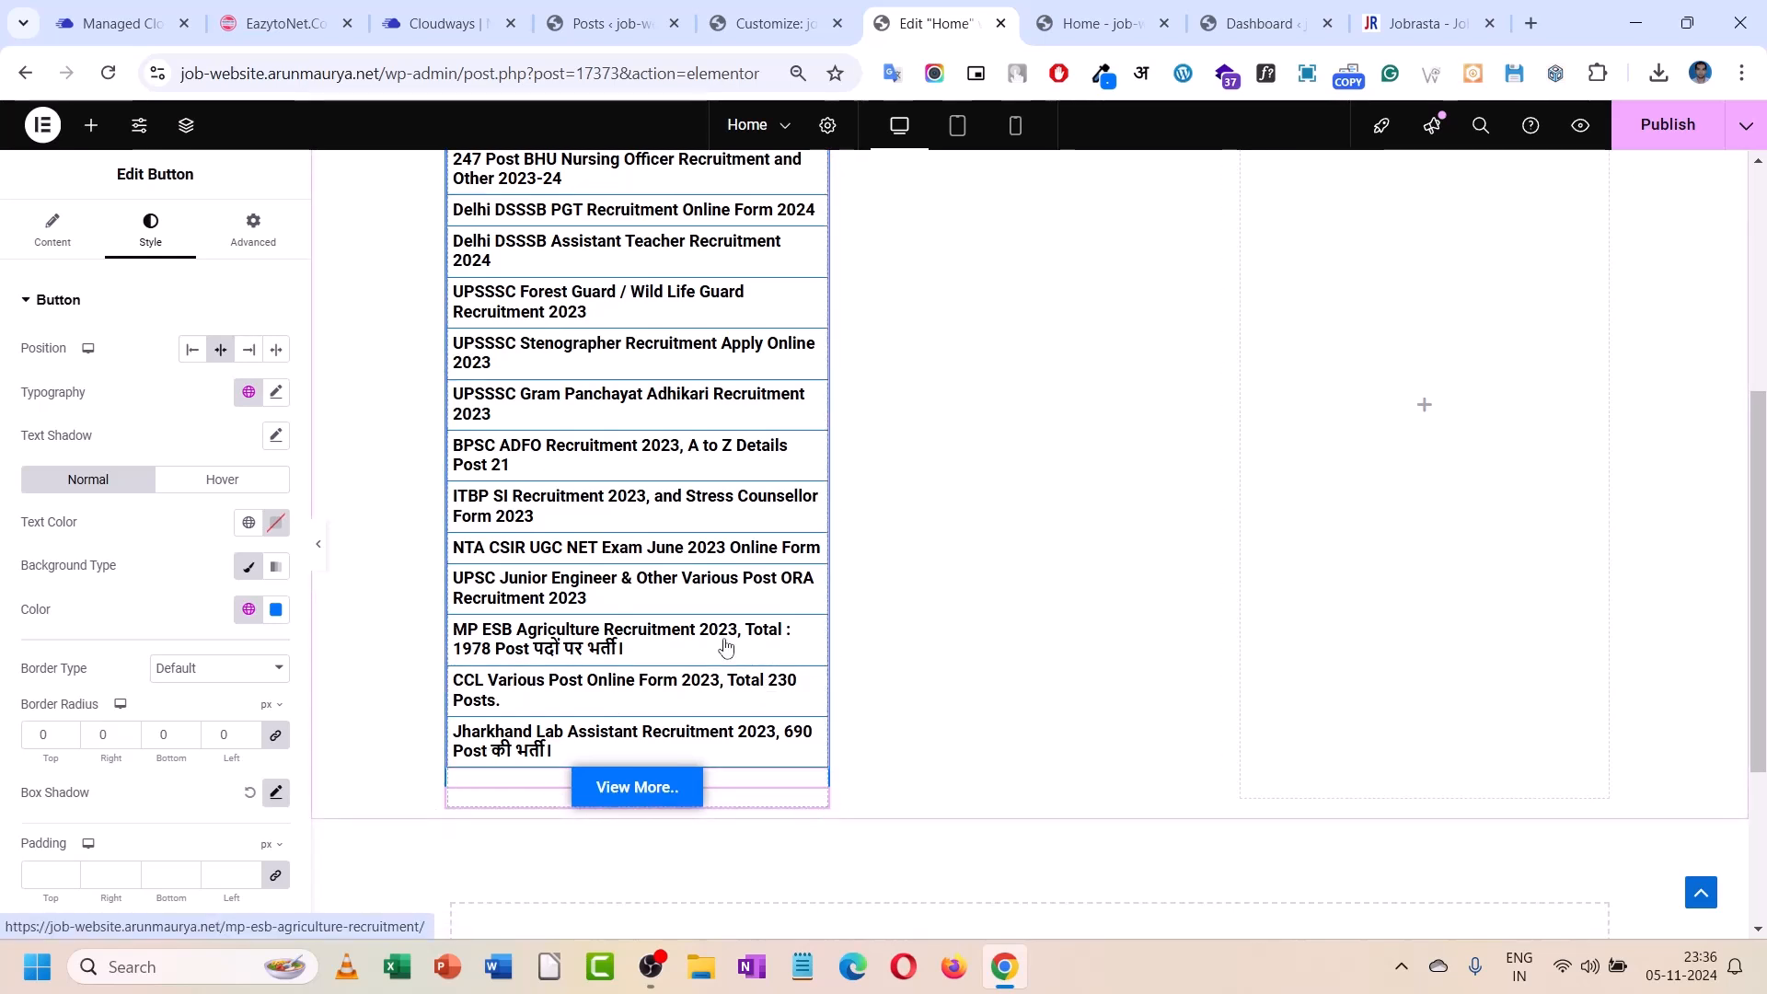
scroll(725, 647, "up", 1)
scroll(725, 647, "down", 1)
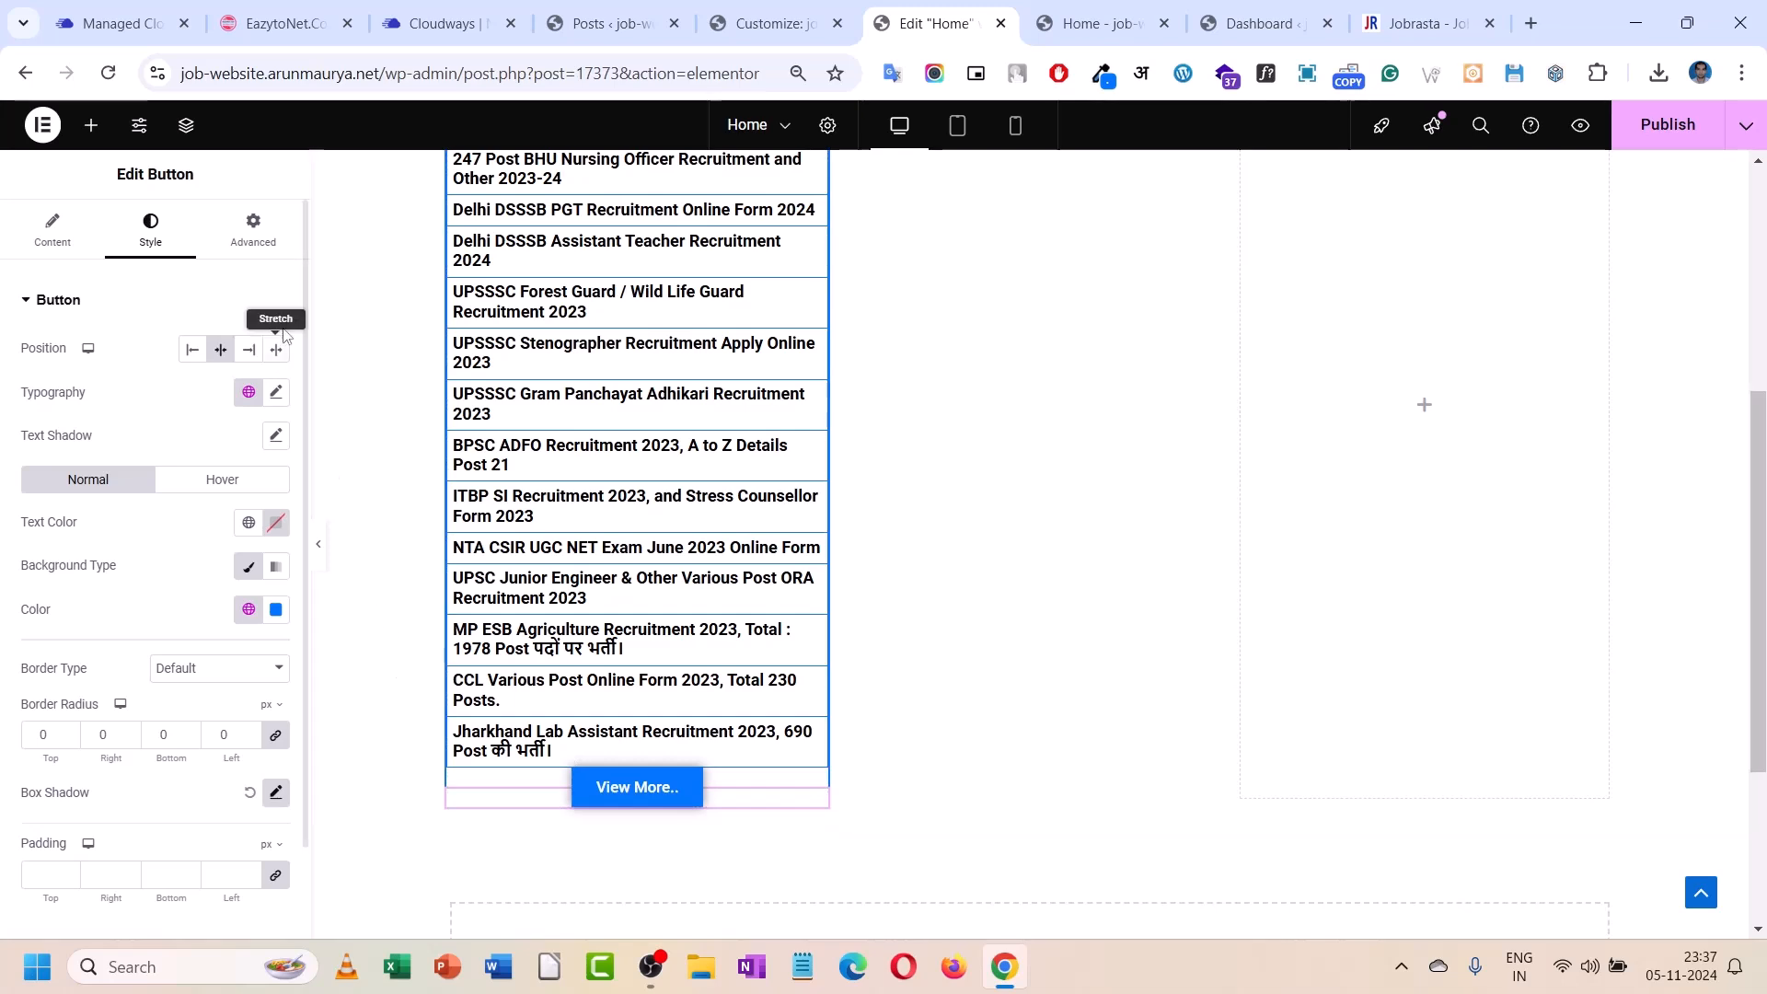
- Set the left and right border widths of the Latest Jobs post boxes to 0 px and review the listing
left_click(252, 228)
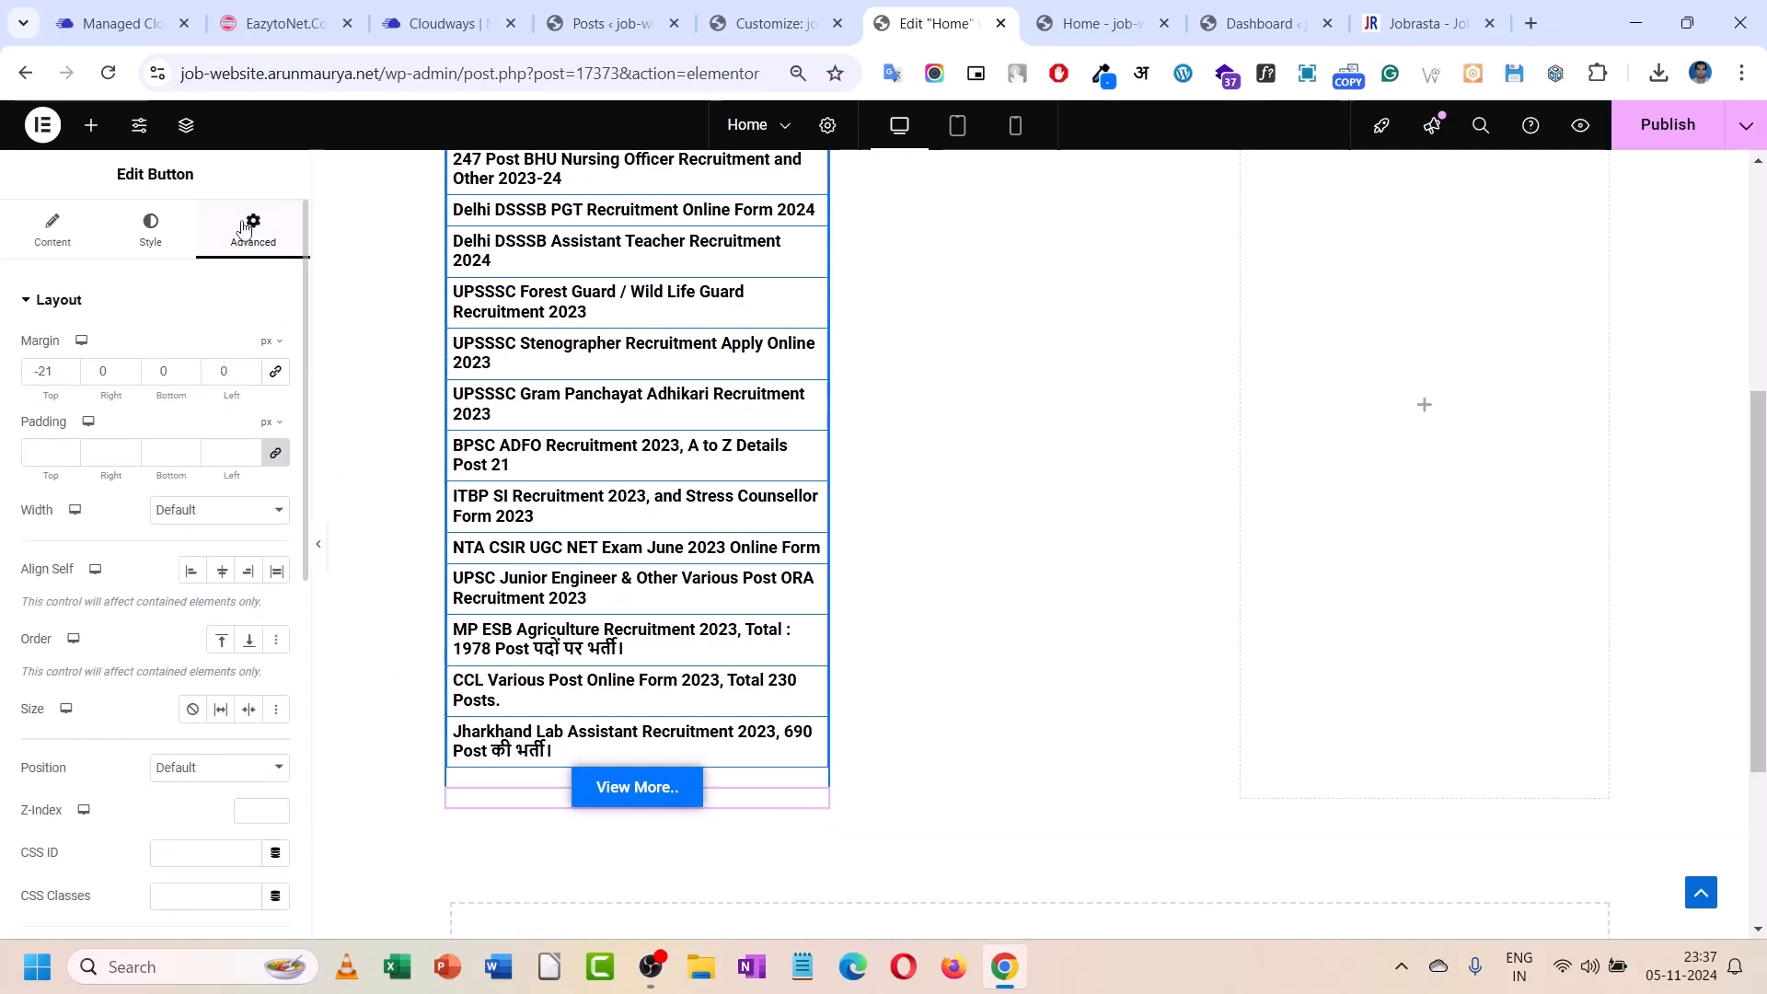
left_click(152, 250)
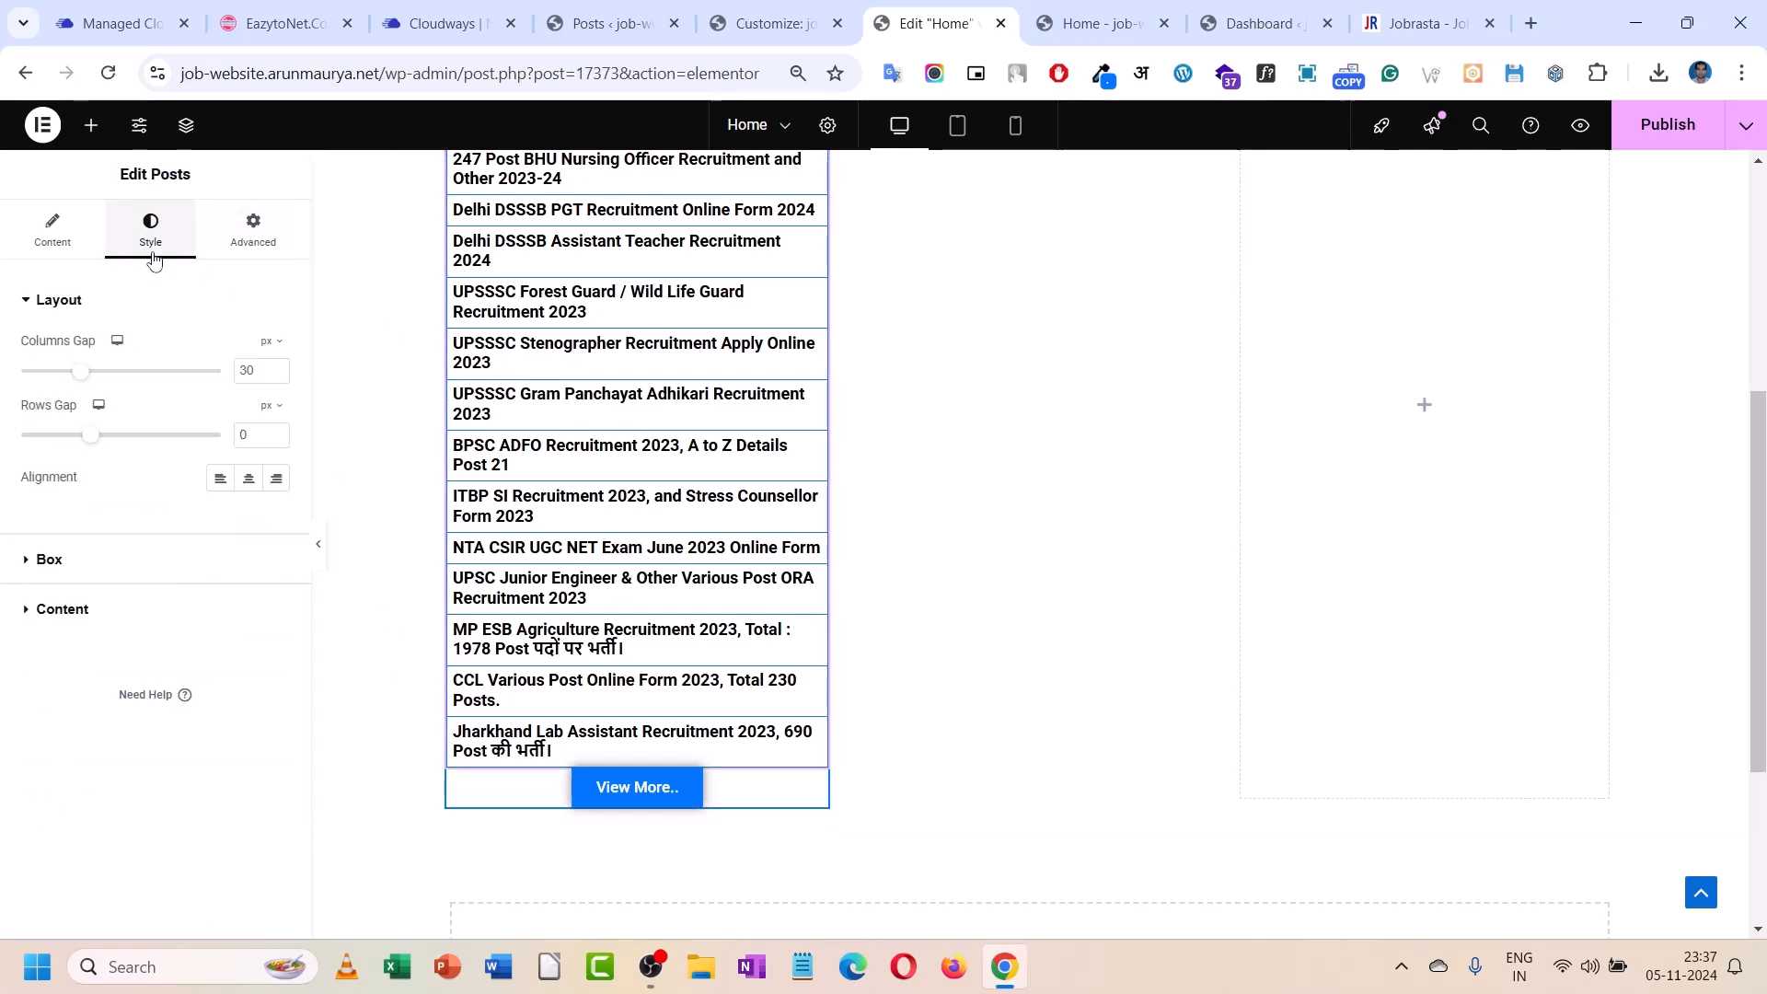
left_click(123, 563)
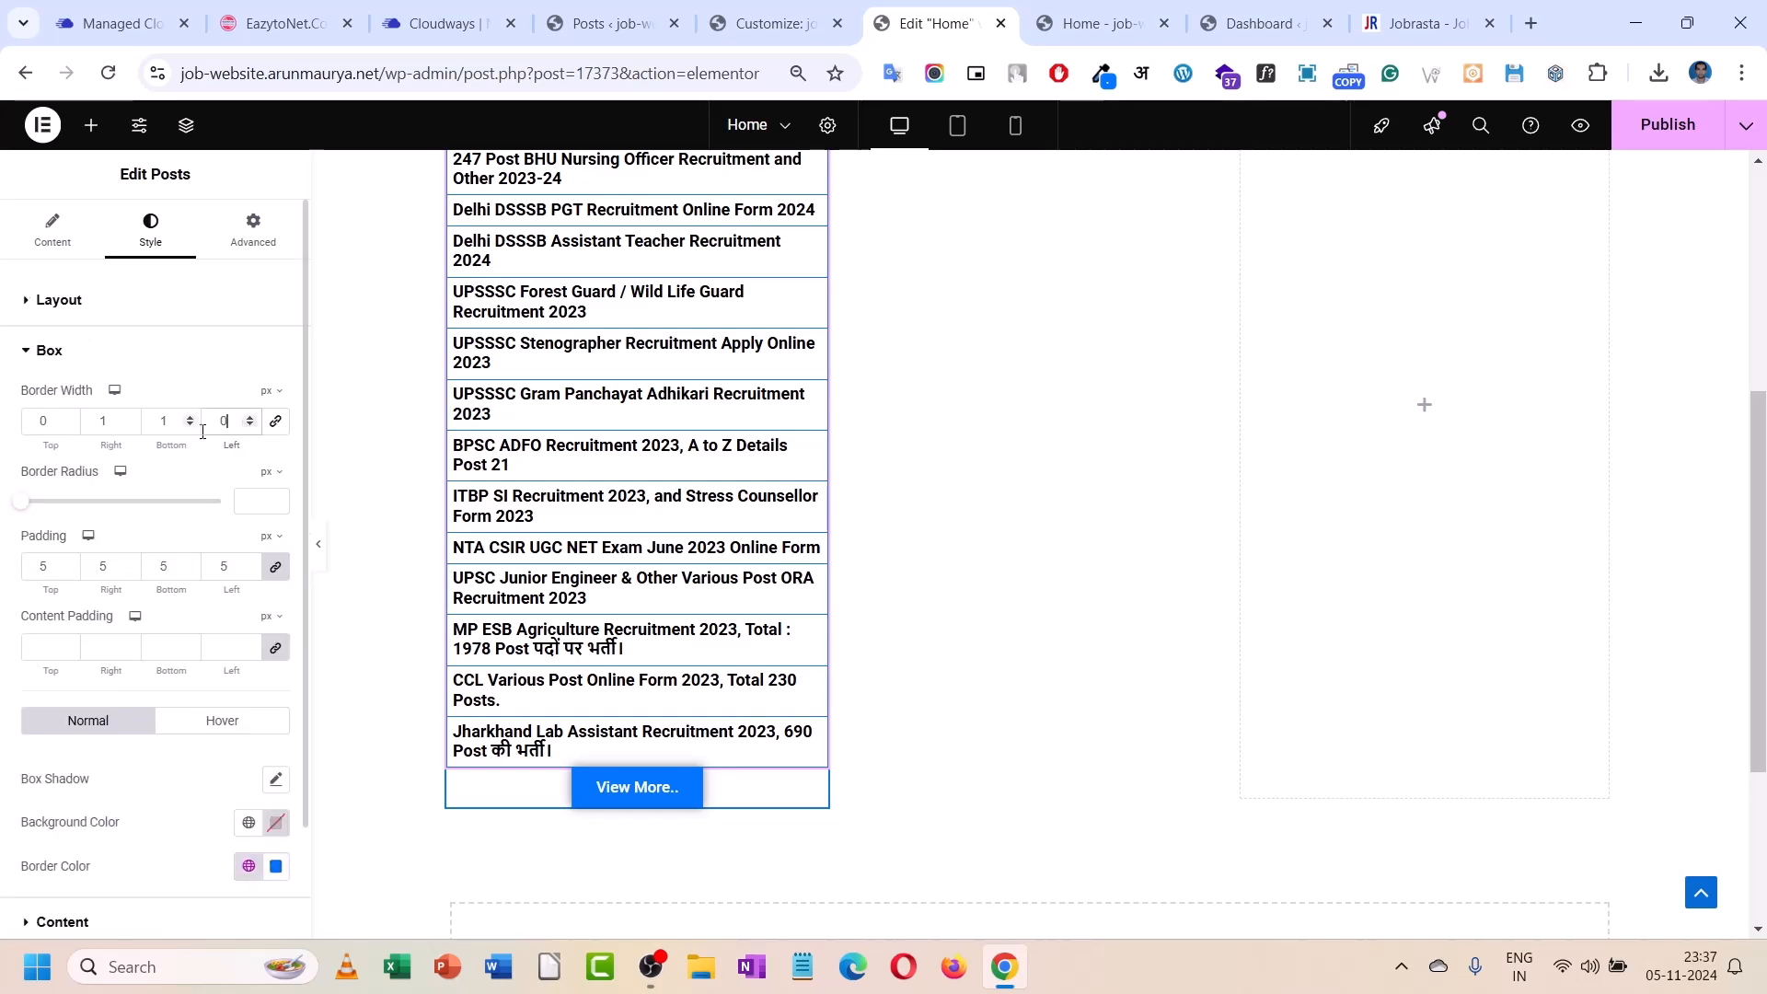
left_click(127, 425)
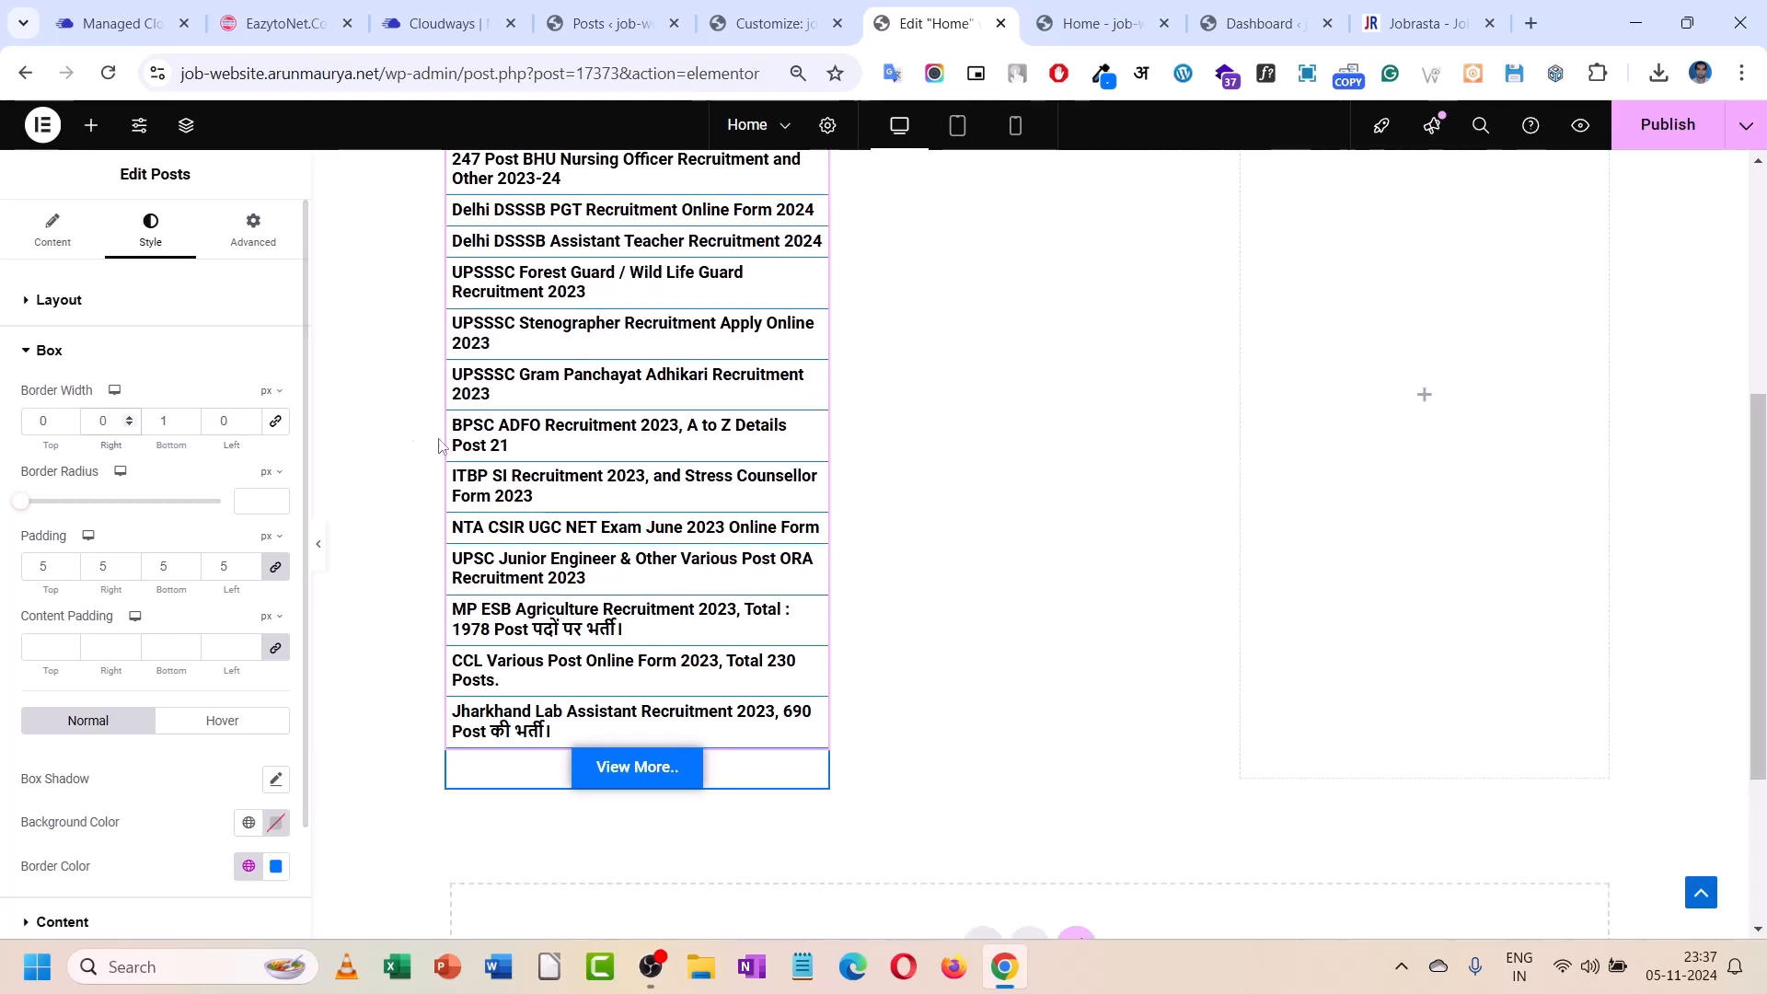
scroll(409, 445, "up", 3)
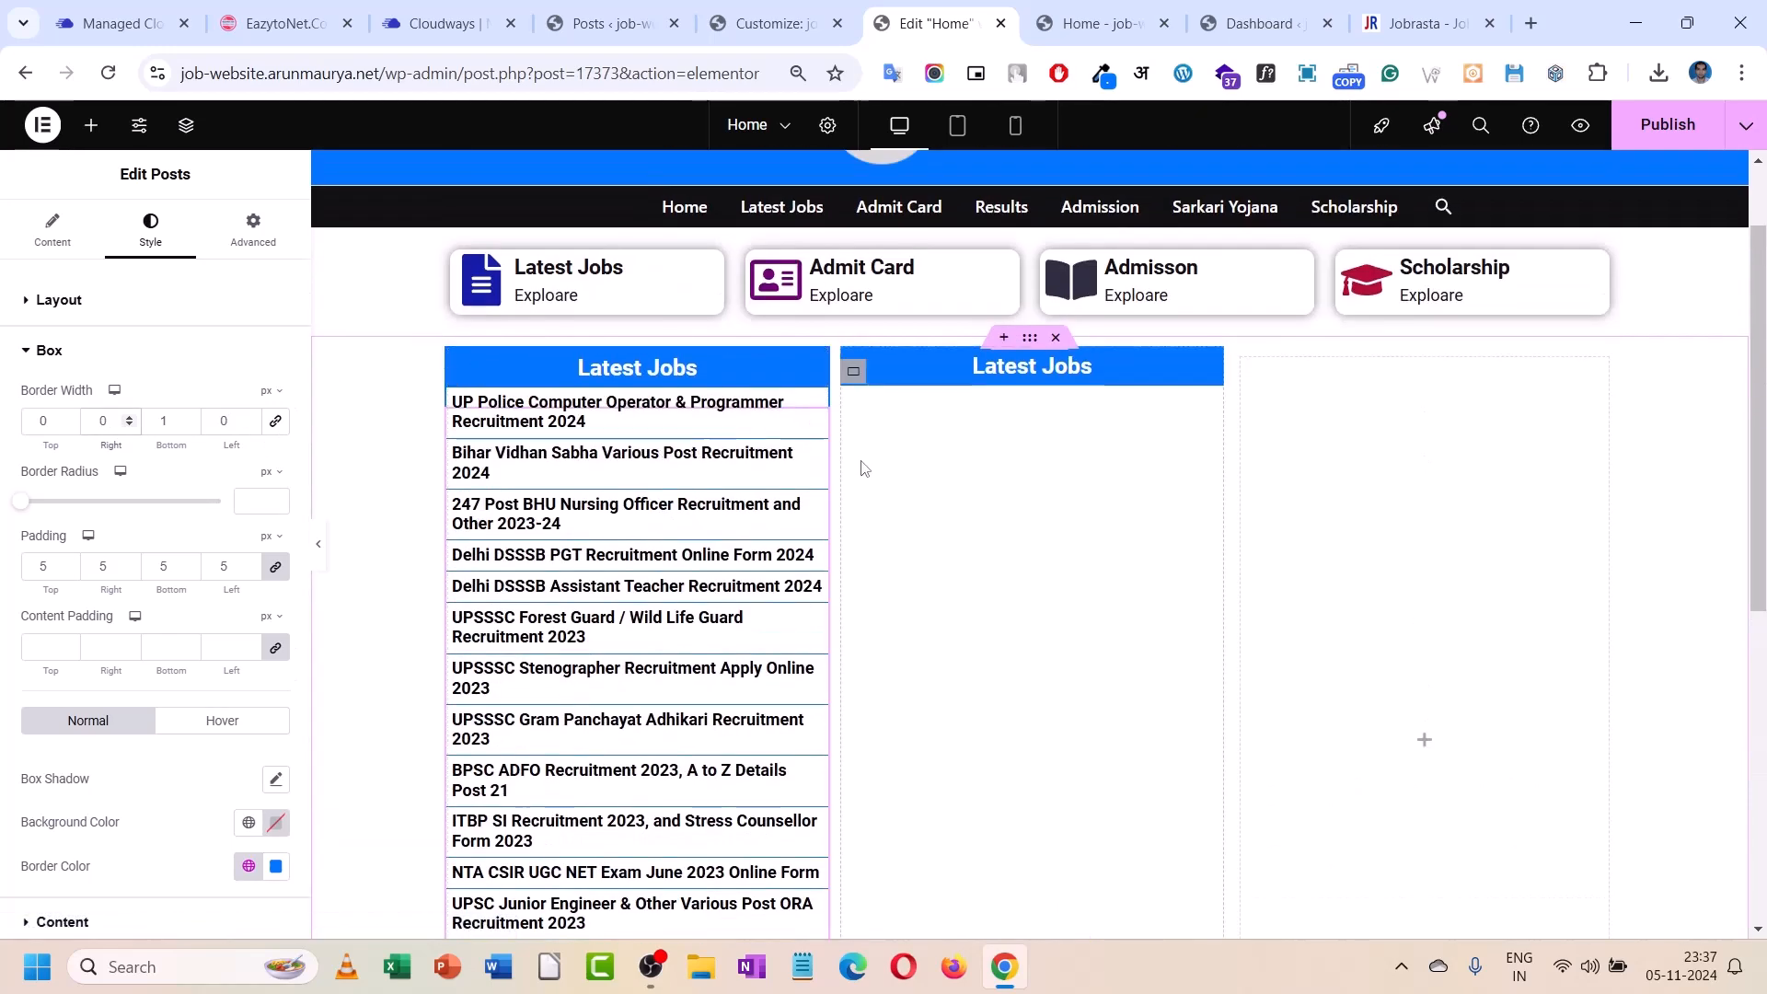
scroll(865, 465, "down", 2)
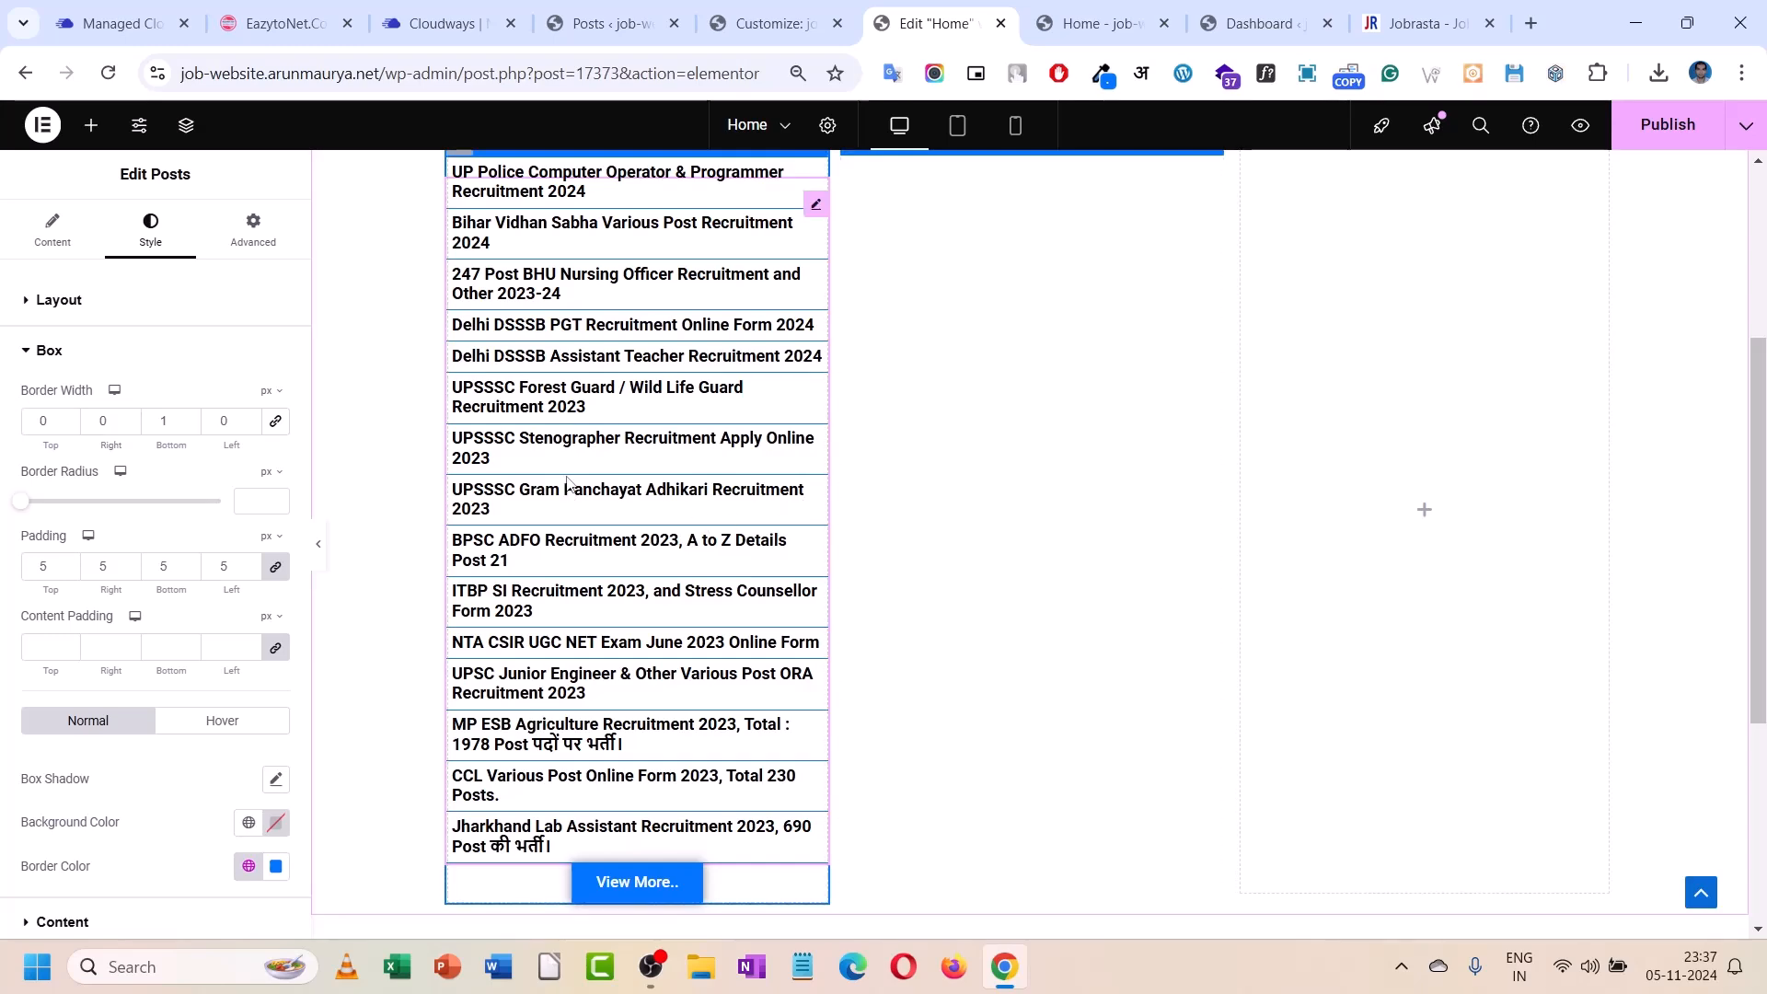
scroll(460, 428, "up", 2)
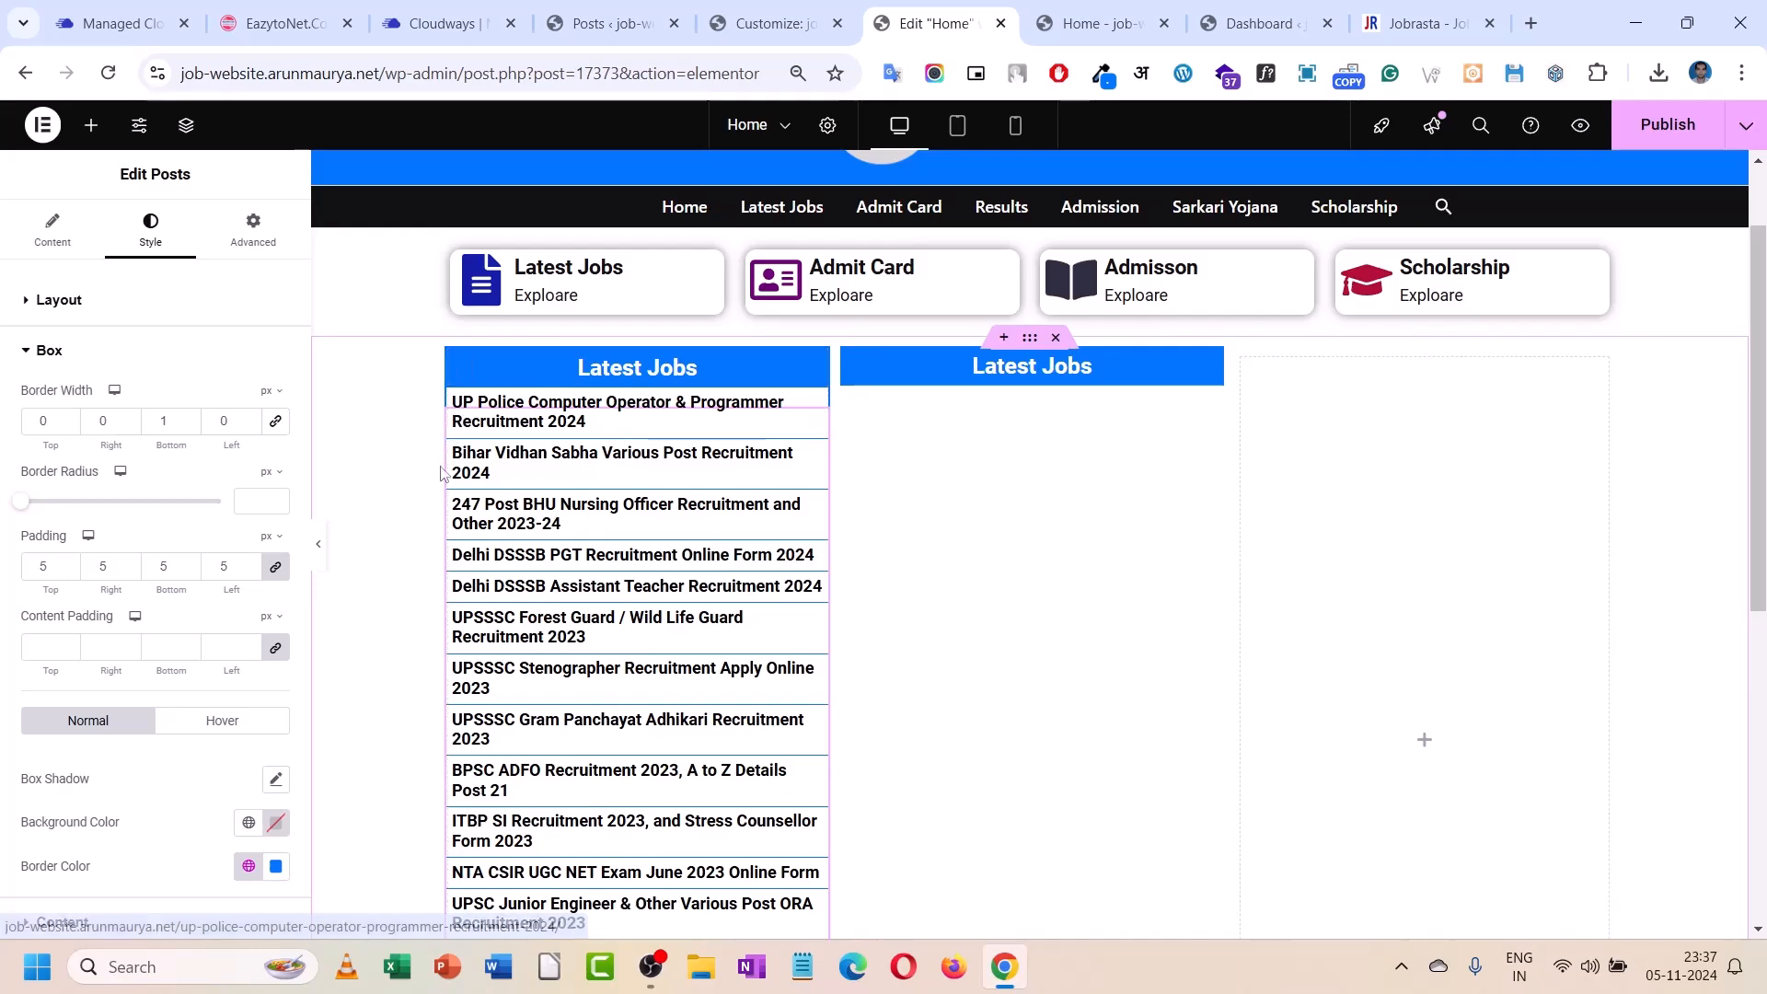
scroll(459, 708, "down", 4)
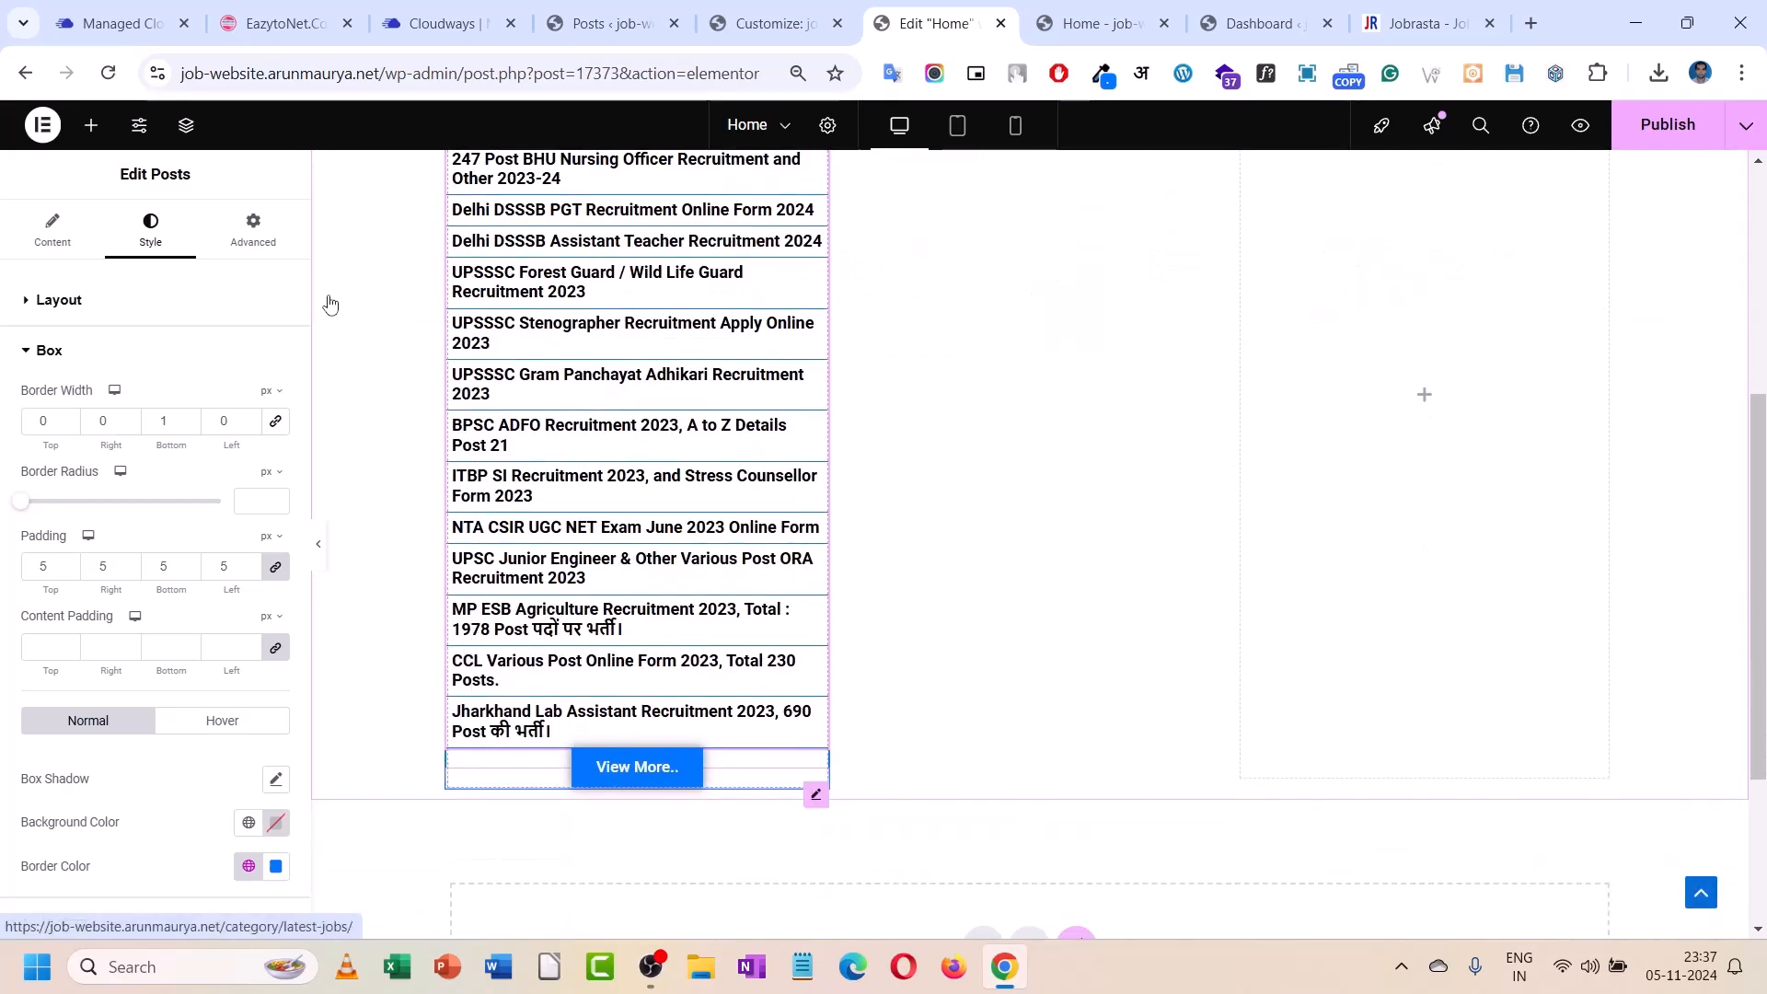
- Reset the View More button's top margin to 0 px
left_click(252, 243)
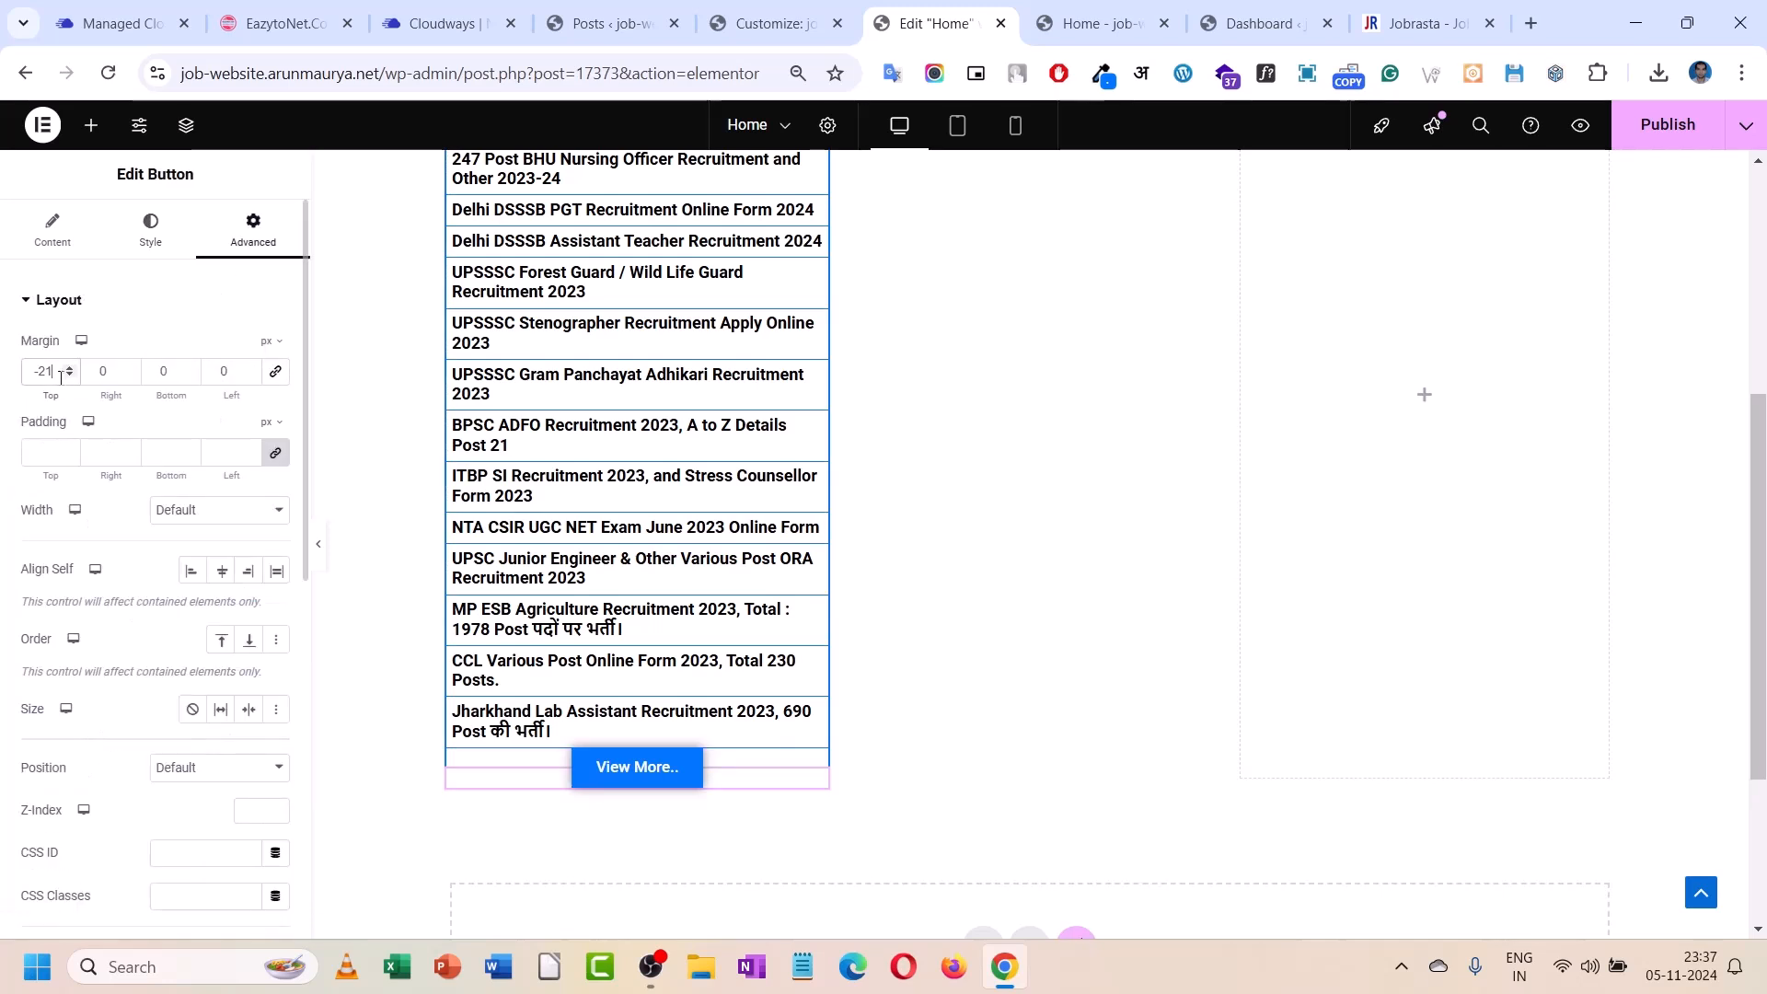
key("BackSpace")
key("BackSpace")
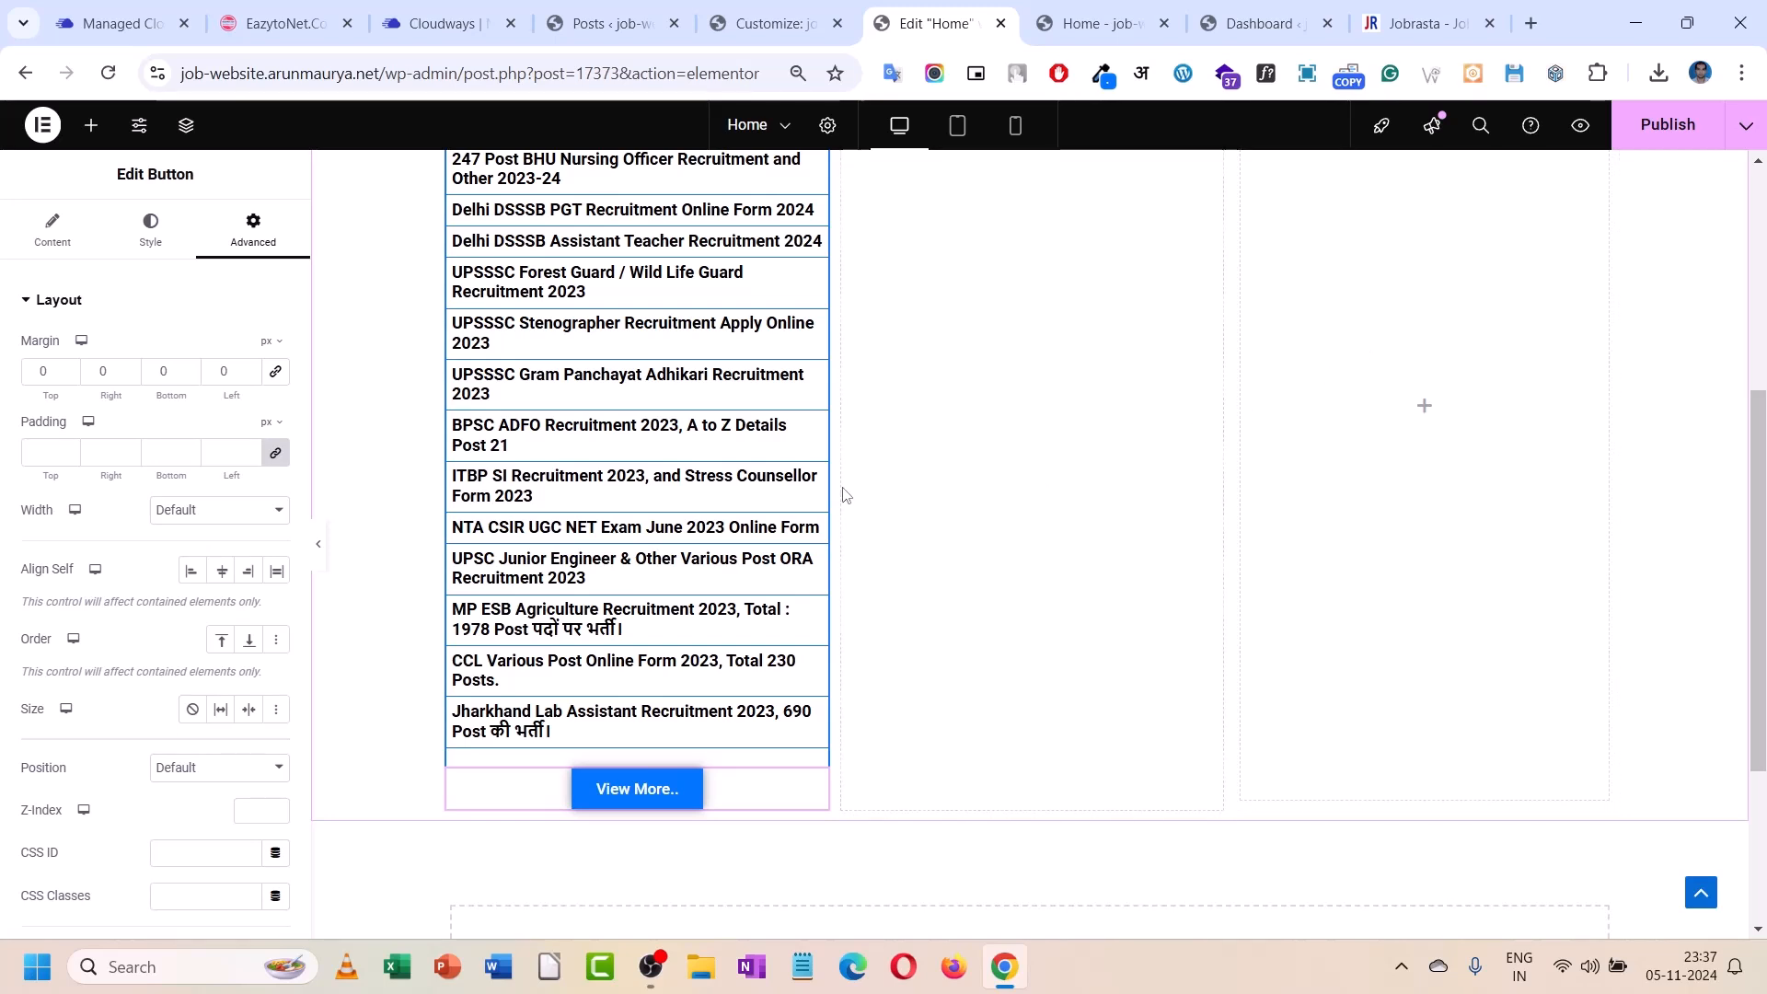
- Set the post boxes' bottom border width to 0 px and their top border width to 1 px, and review the listing
left_click(712, 441)
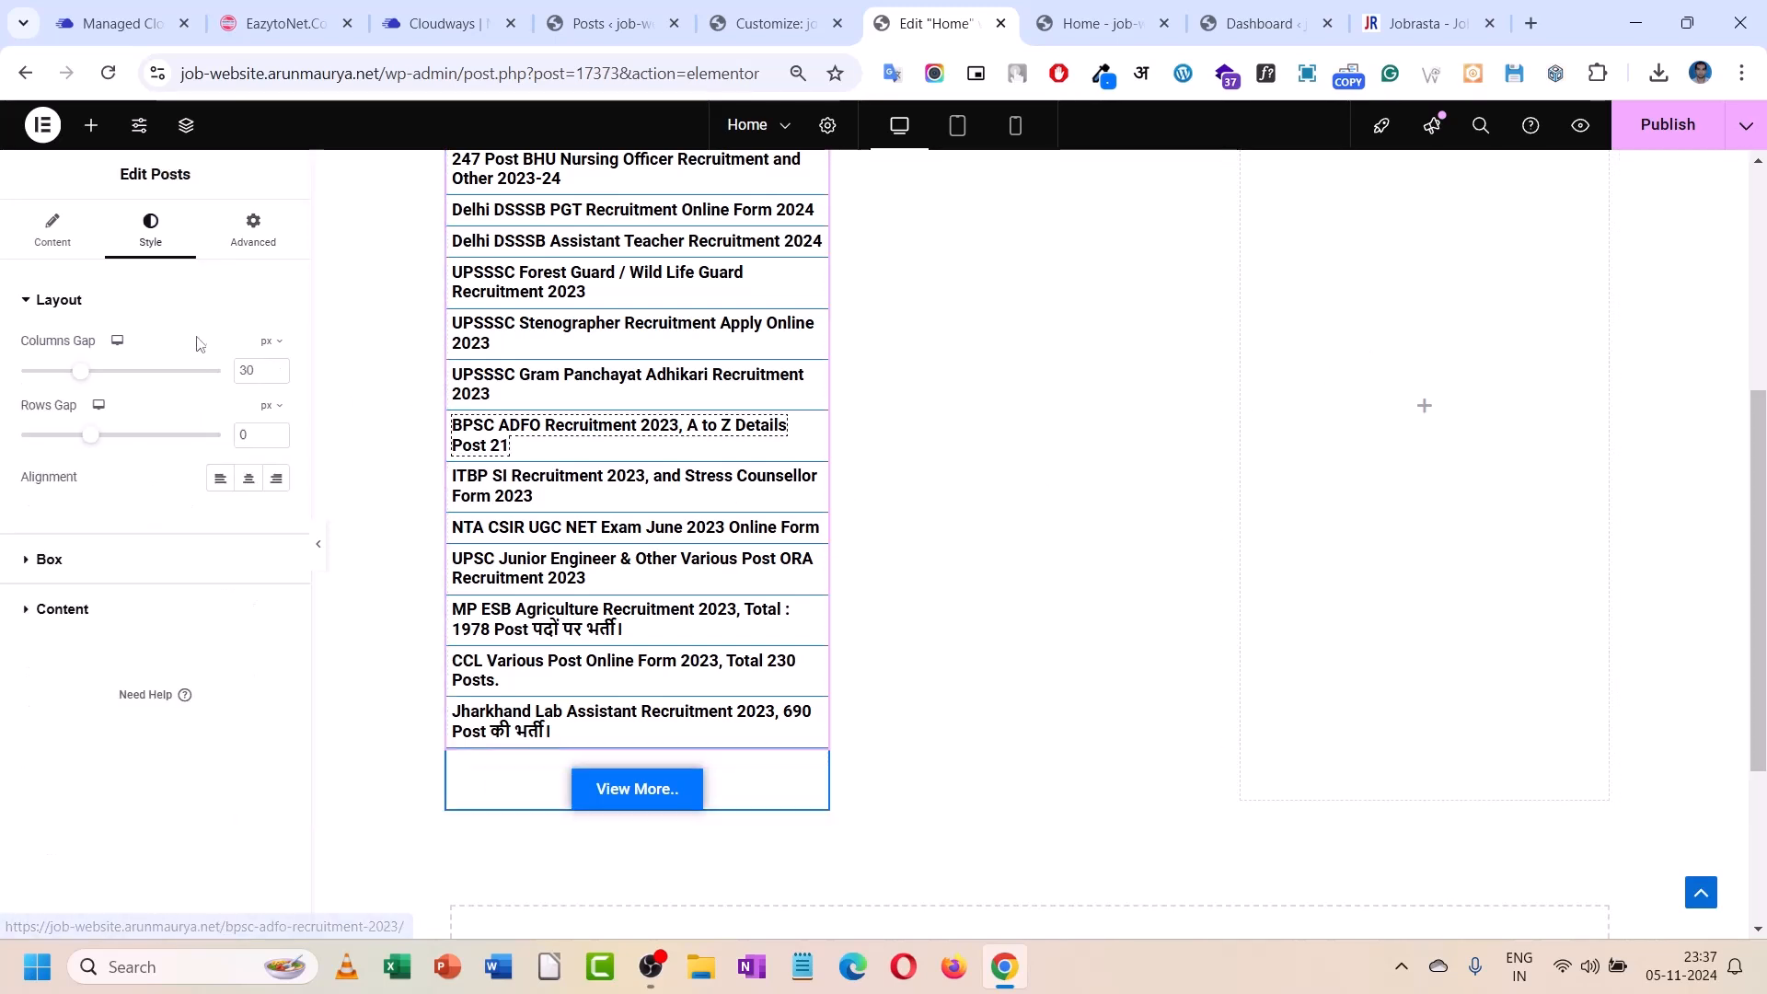
left_click(174, 253)
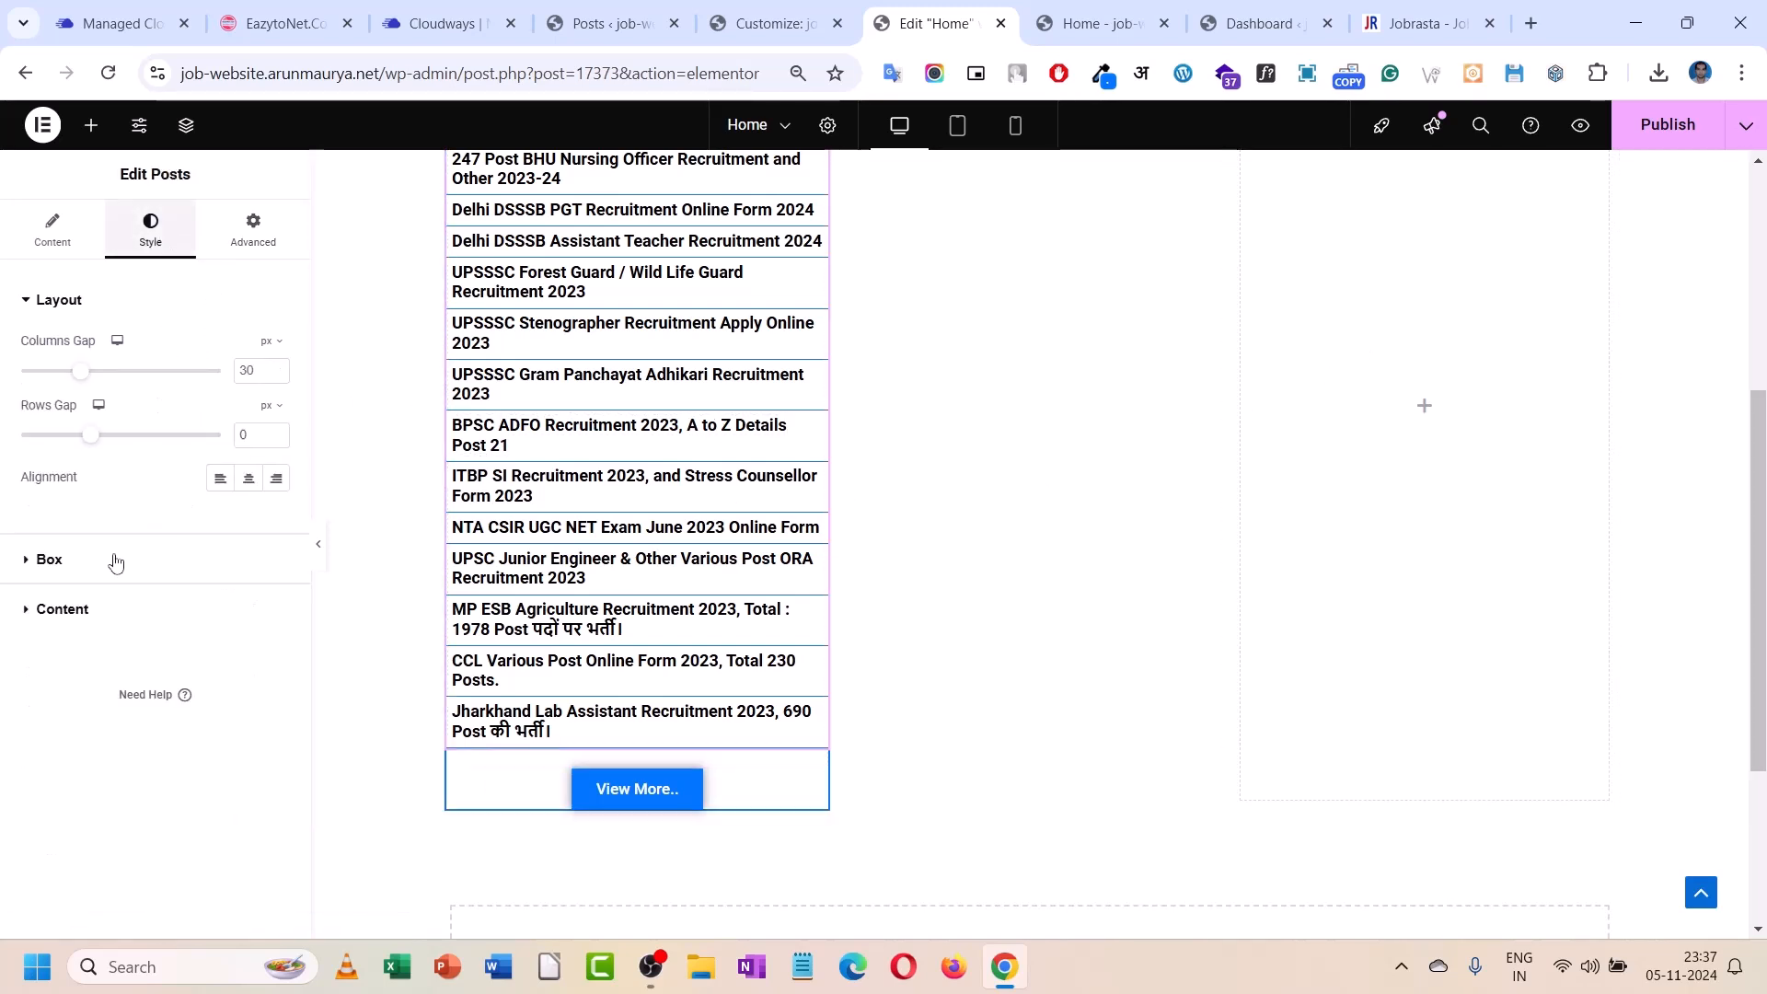
left_click(144, 529)
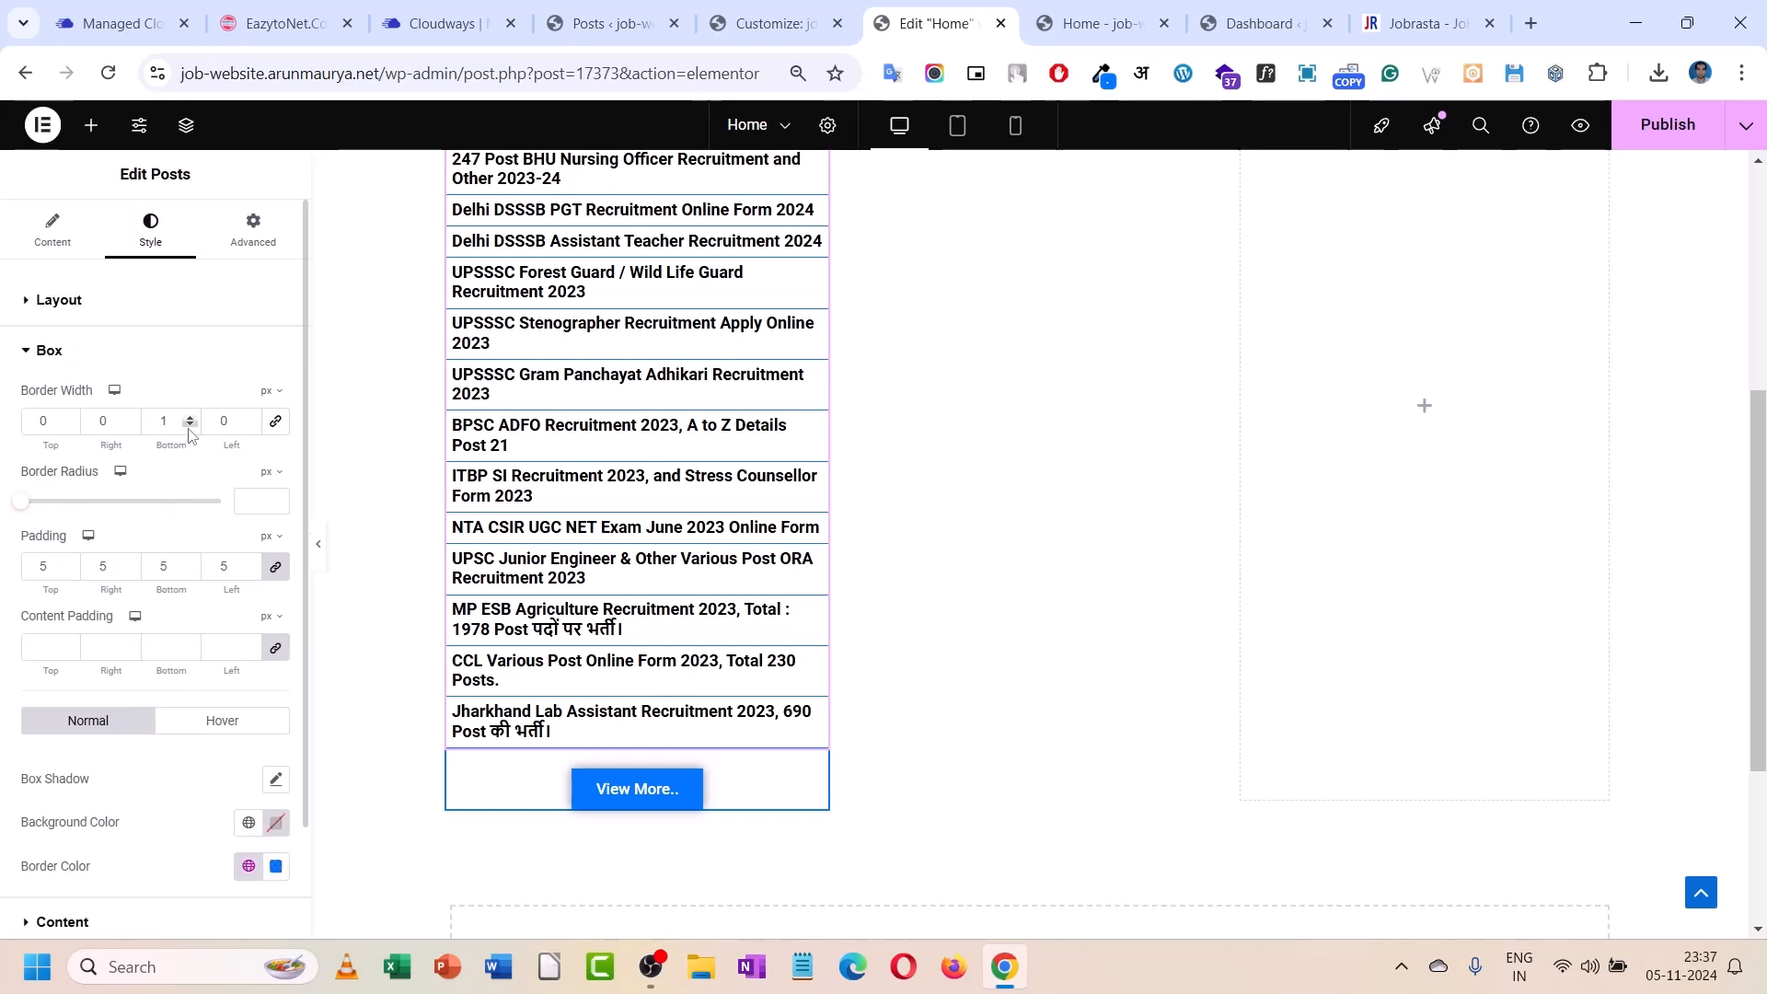
left_click(190, 425)
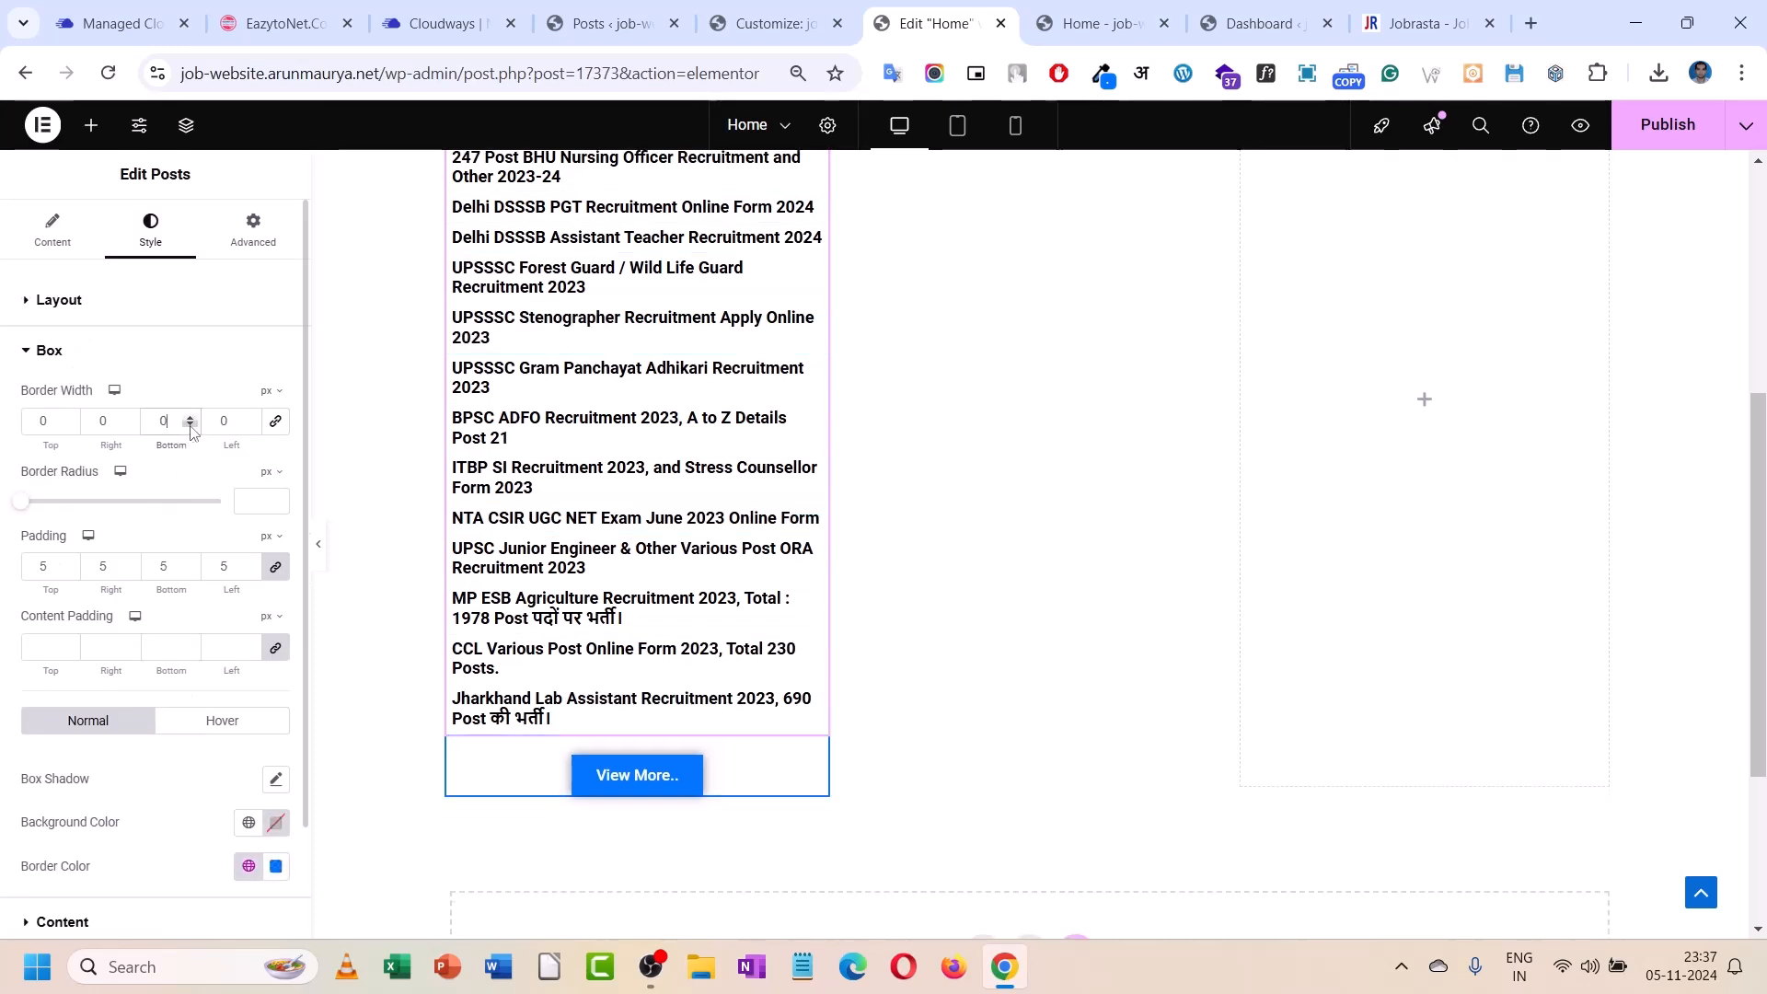
left_click(72, 418)
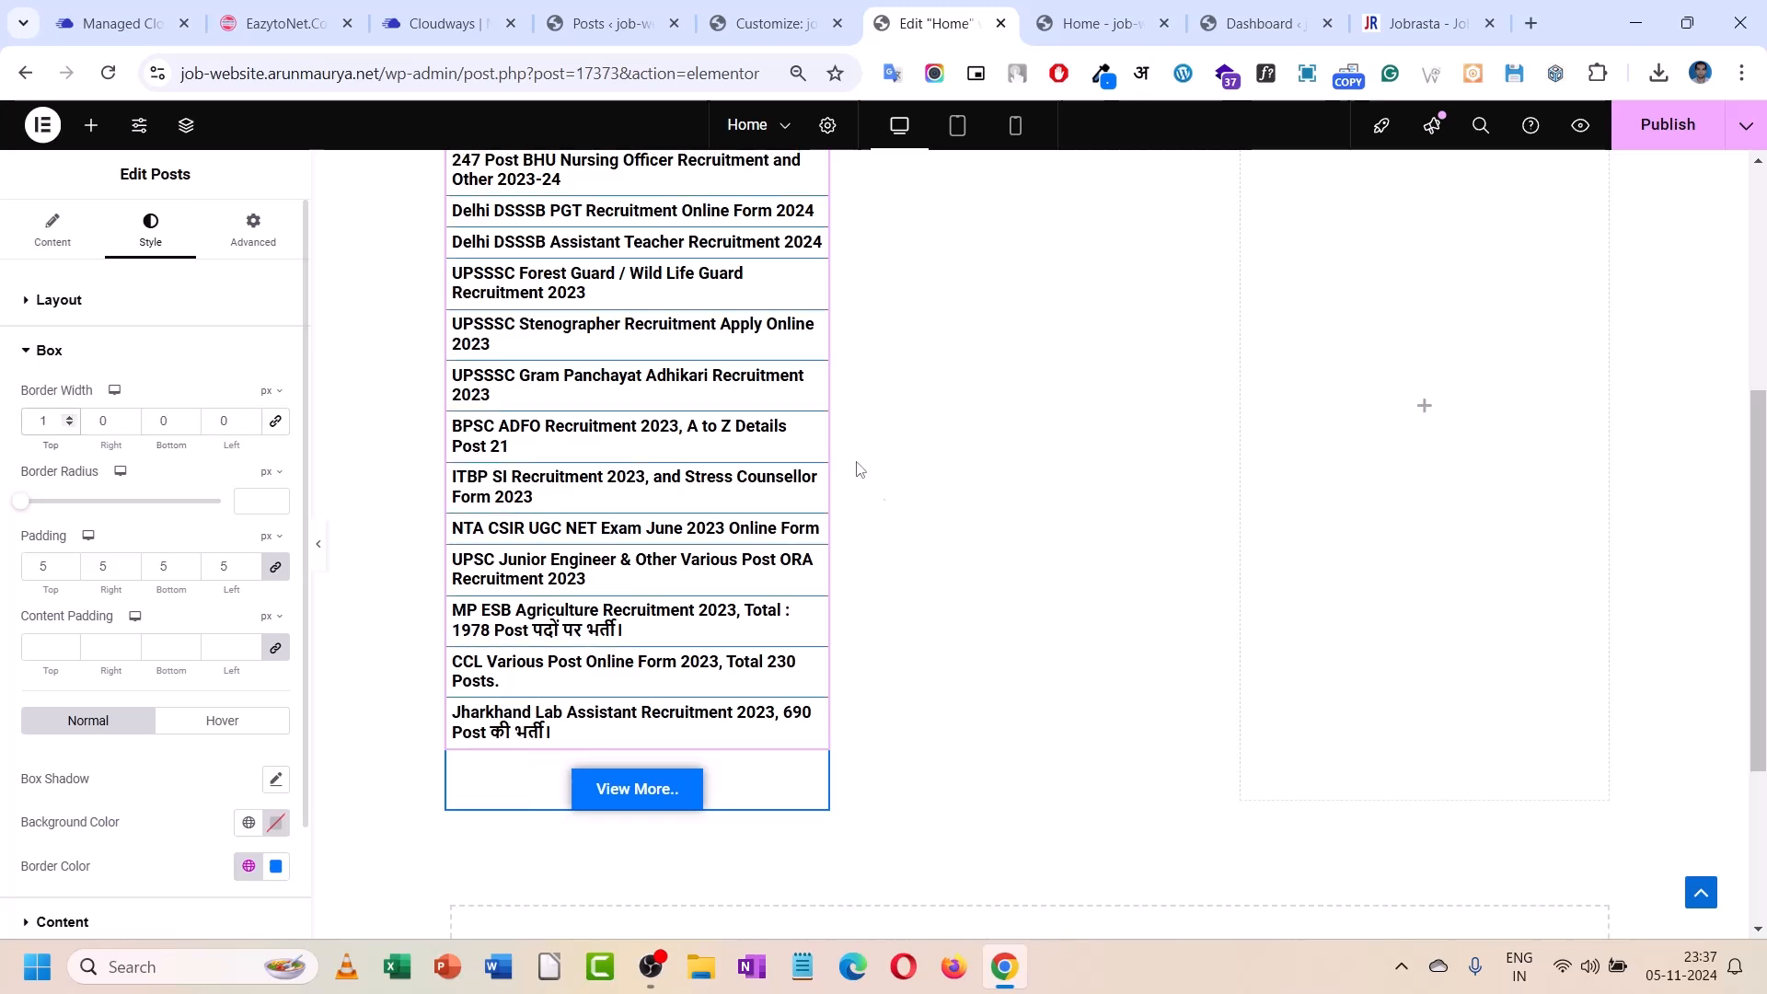
scroll(680, 565, "down", 1)
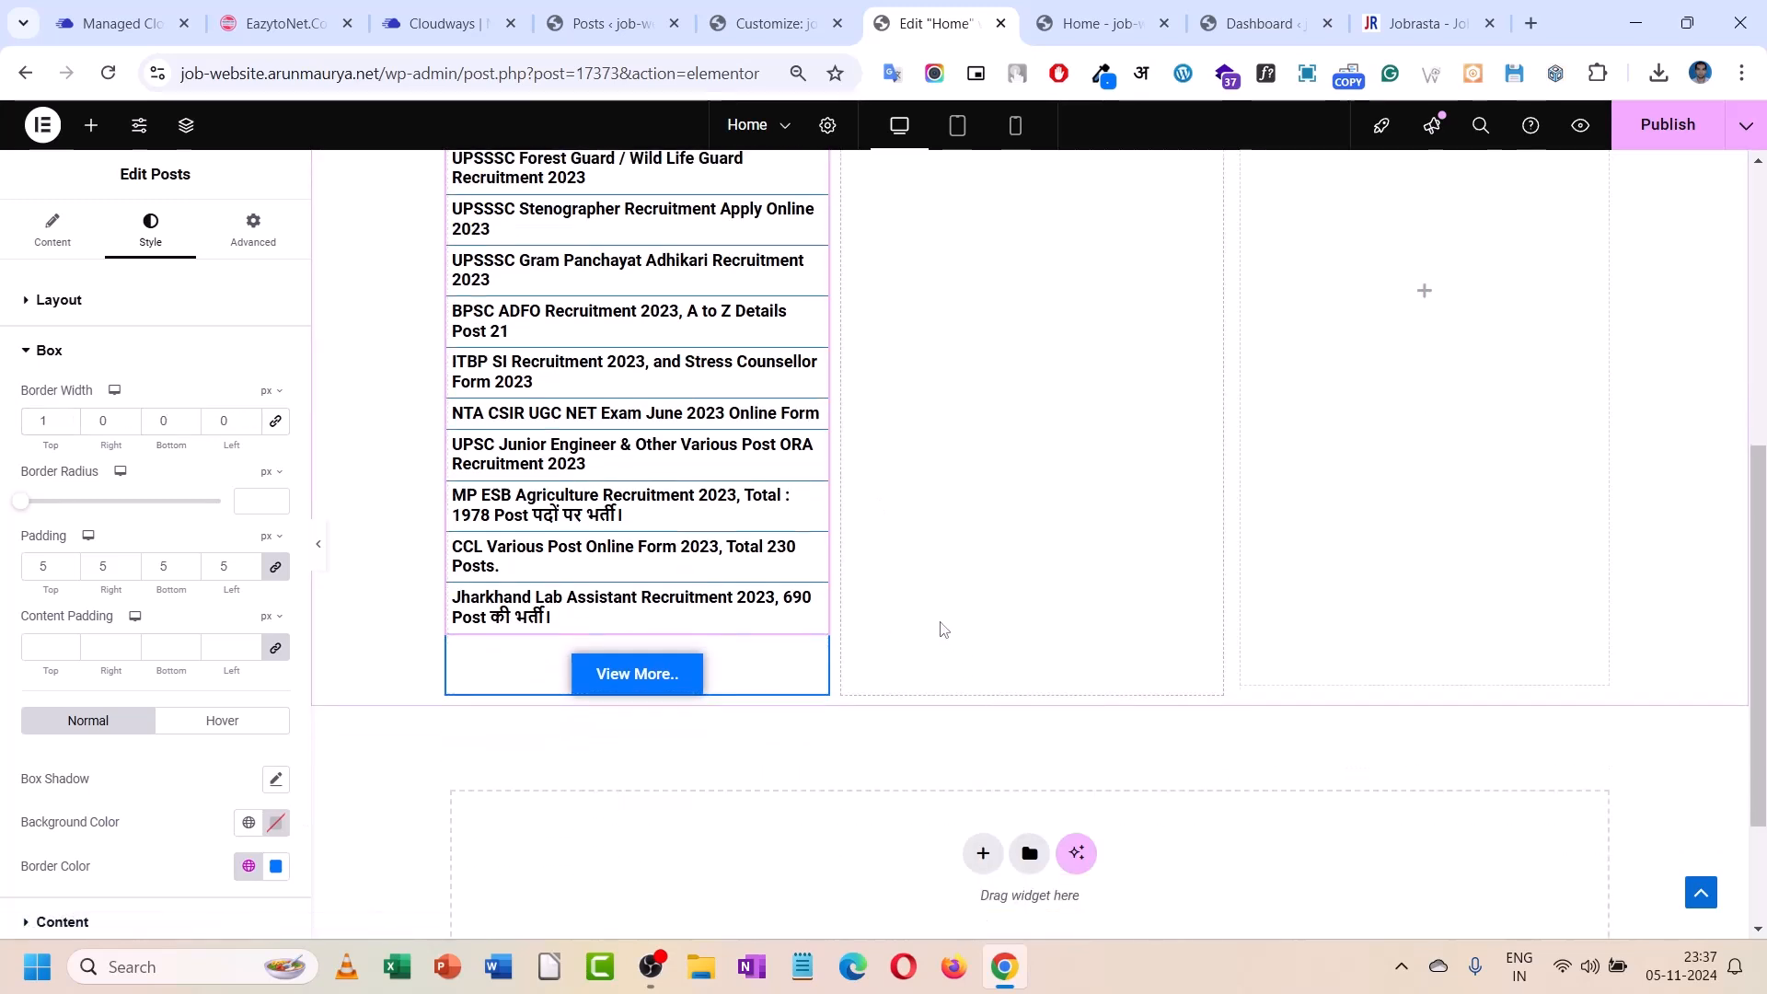
scroll(853, 485, "up", 5)
scroll(843, 512, "down", 5)
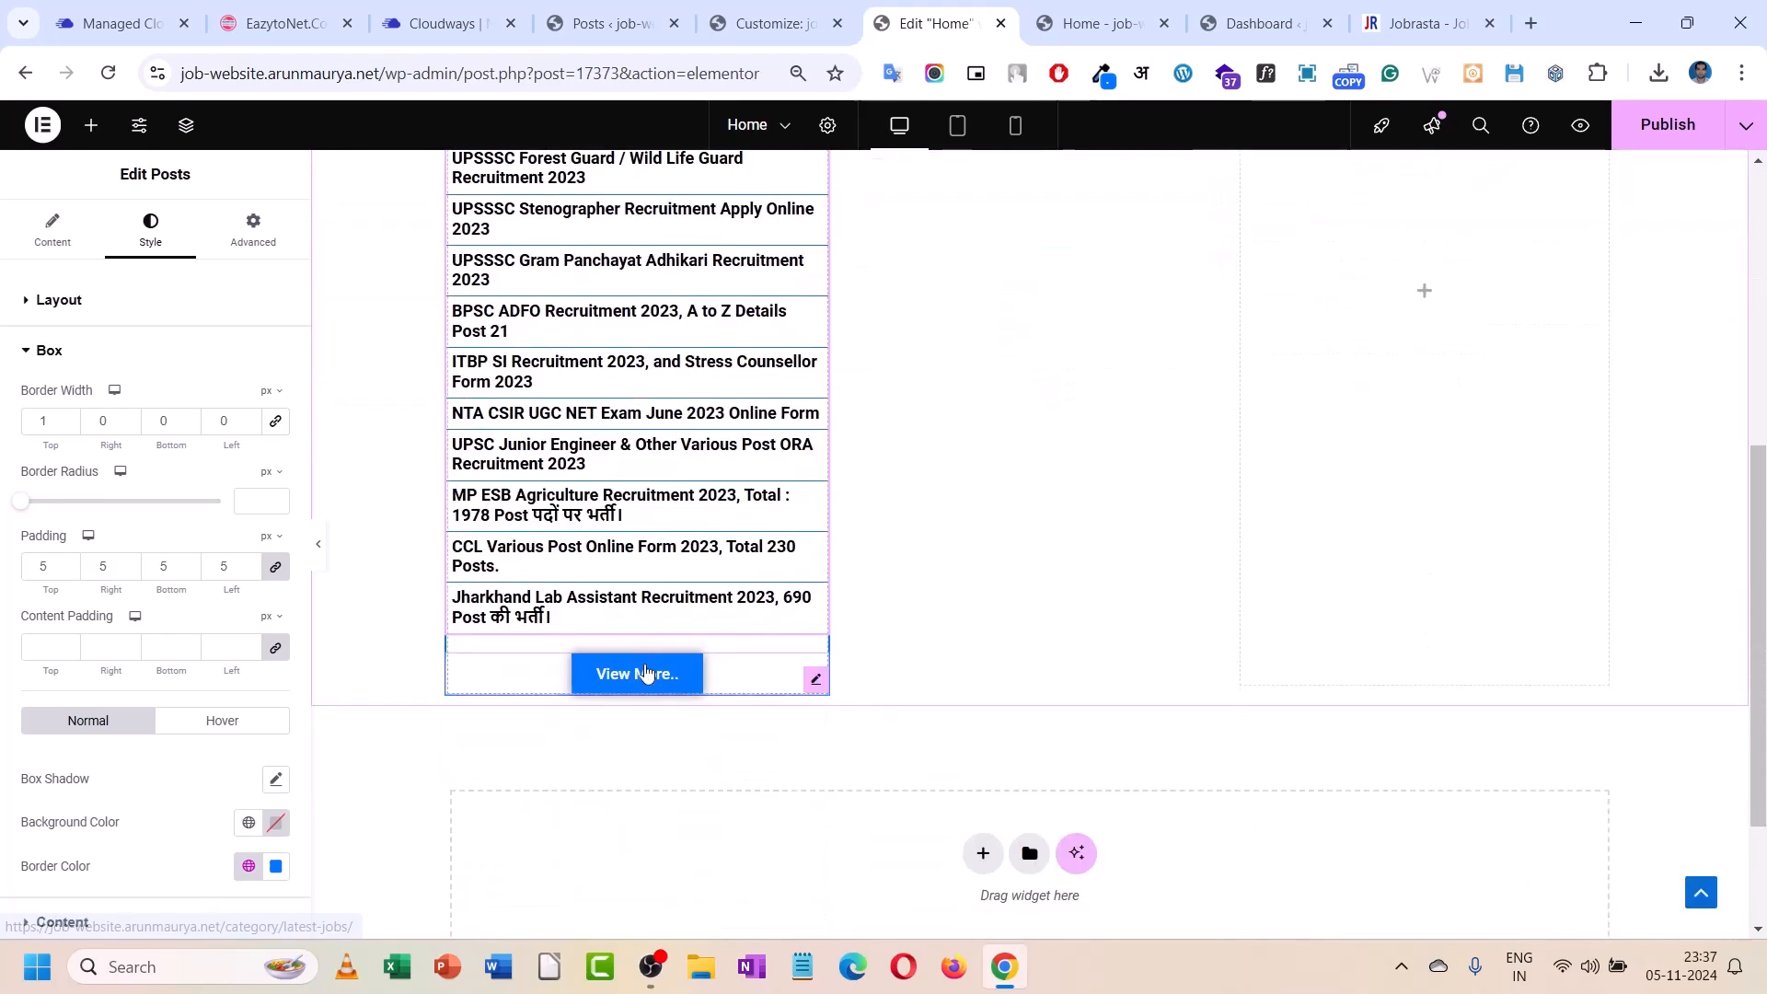
- Set the View More button's top margin to -16 px and check the column from heading to button
left_click(646, 679)
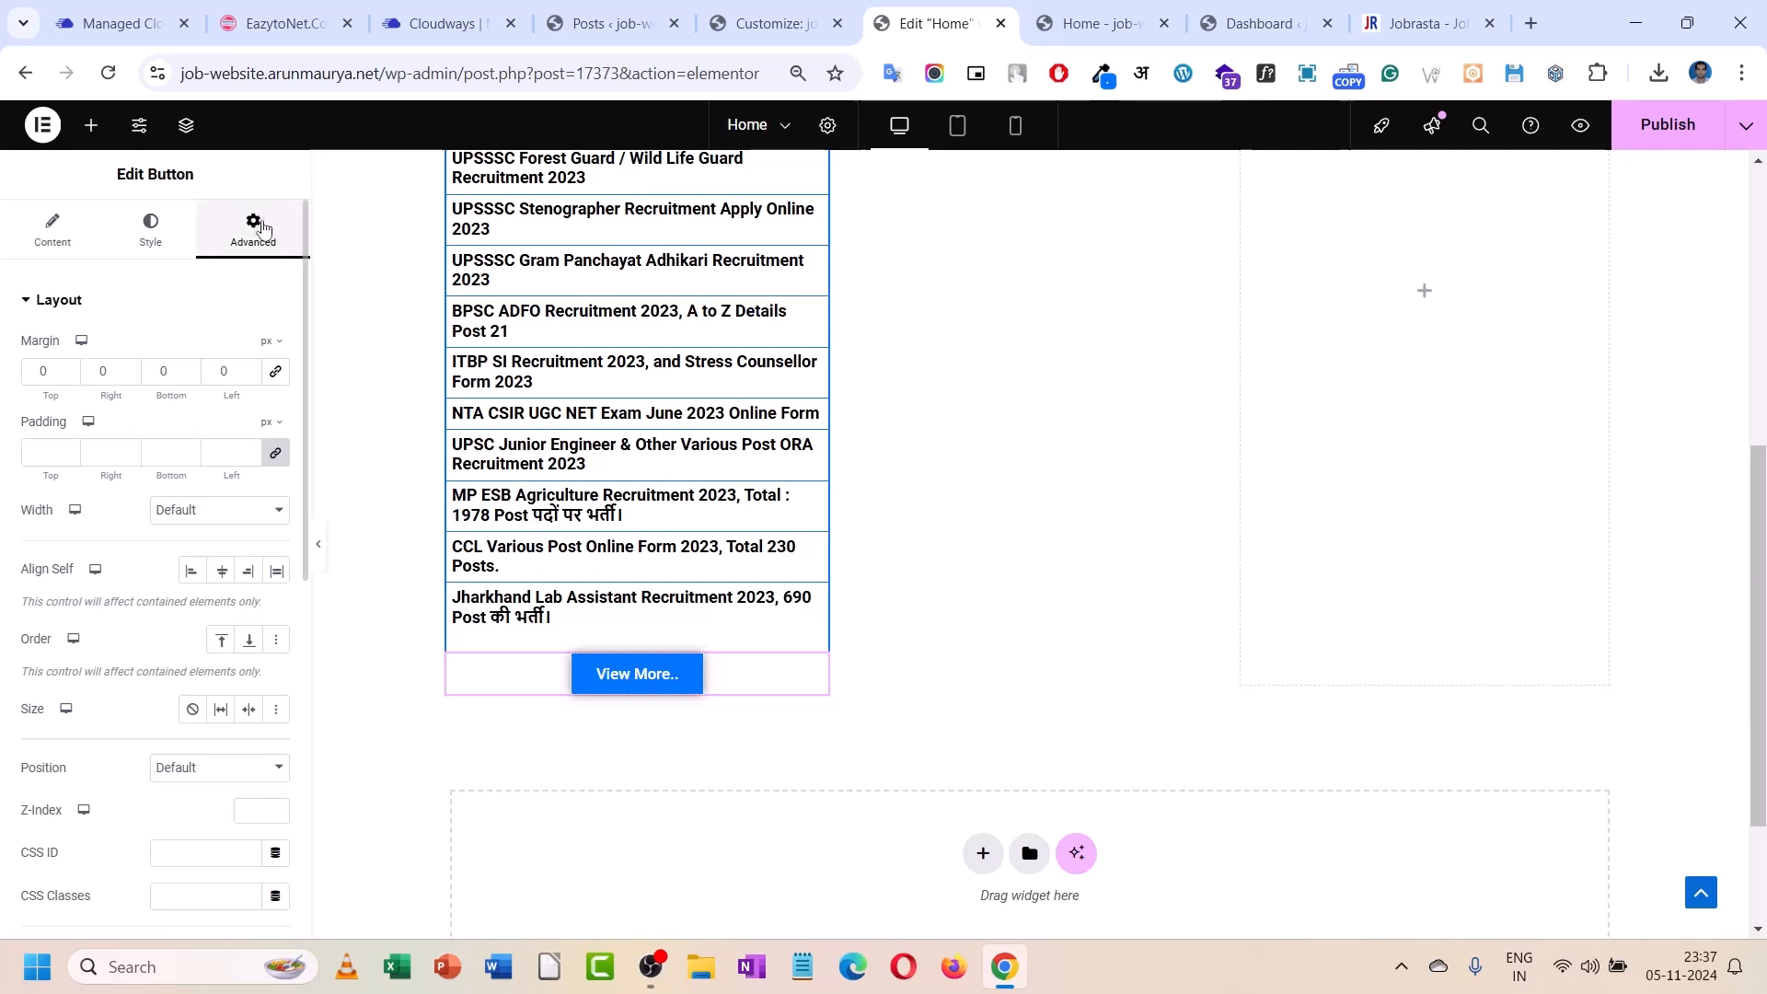
left_click(74, 376)
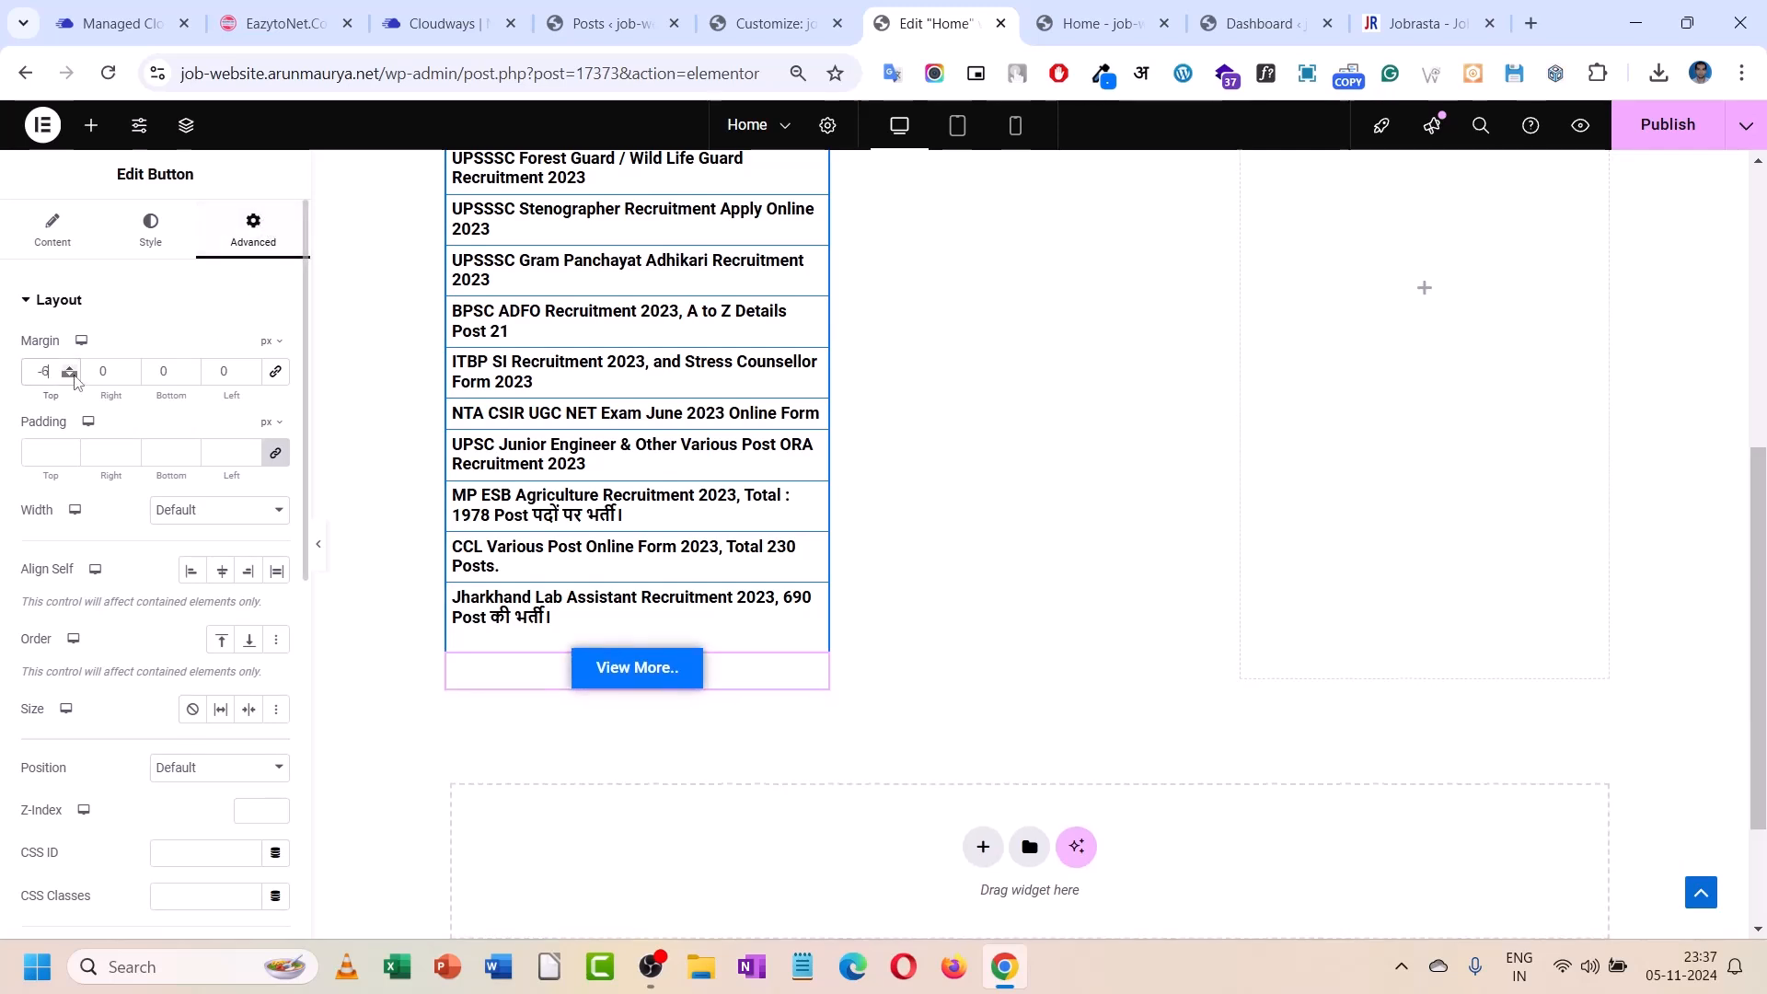
left_click(70, 376)
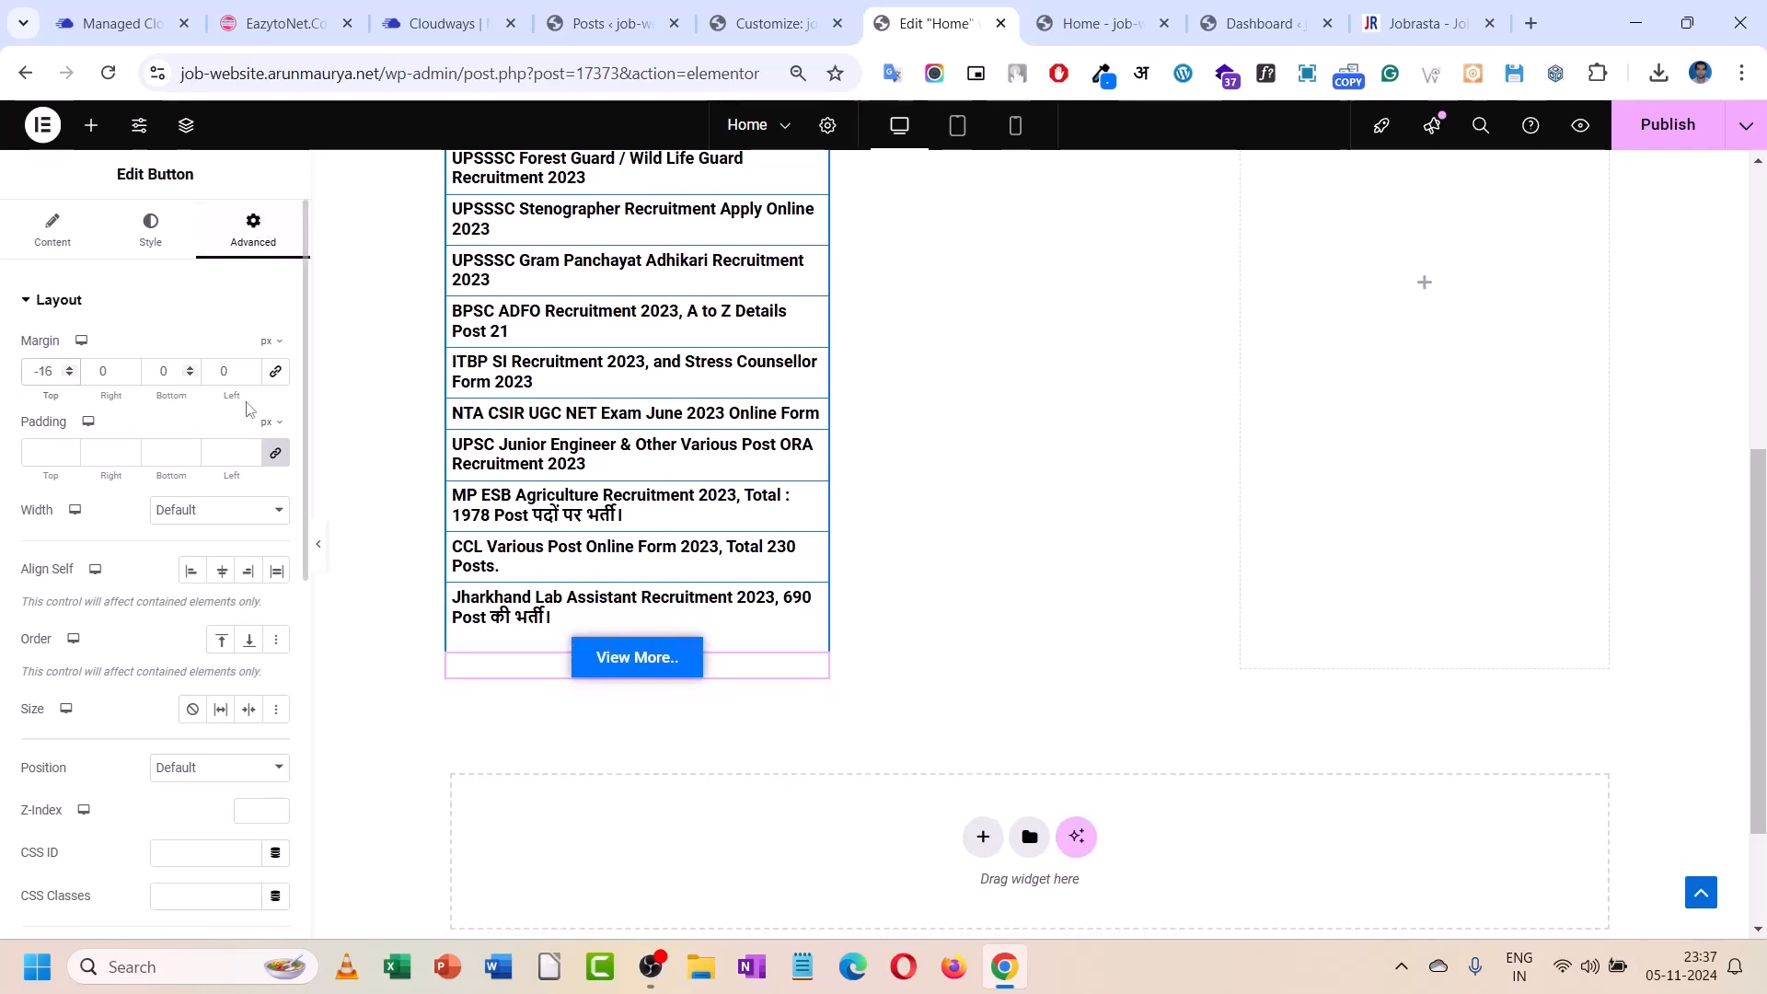
scroll(1050, 467, "up", 3)
scroll(1050, 468, "up", 3)
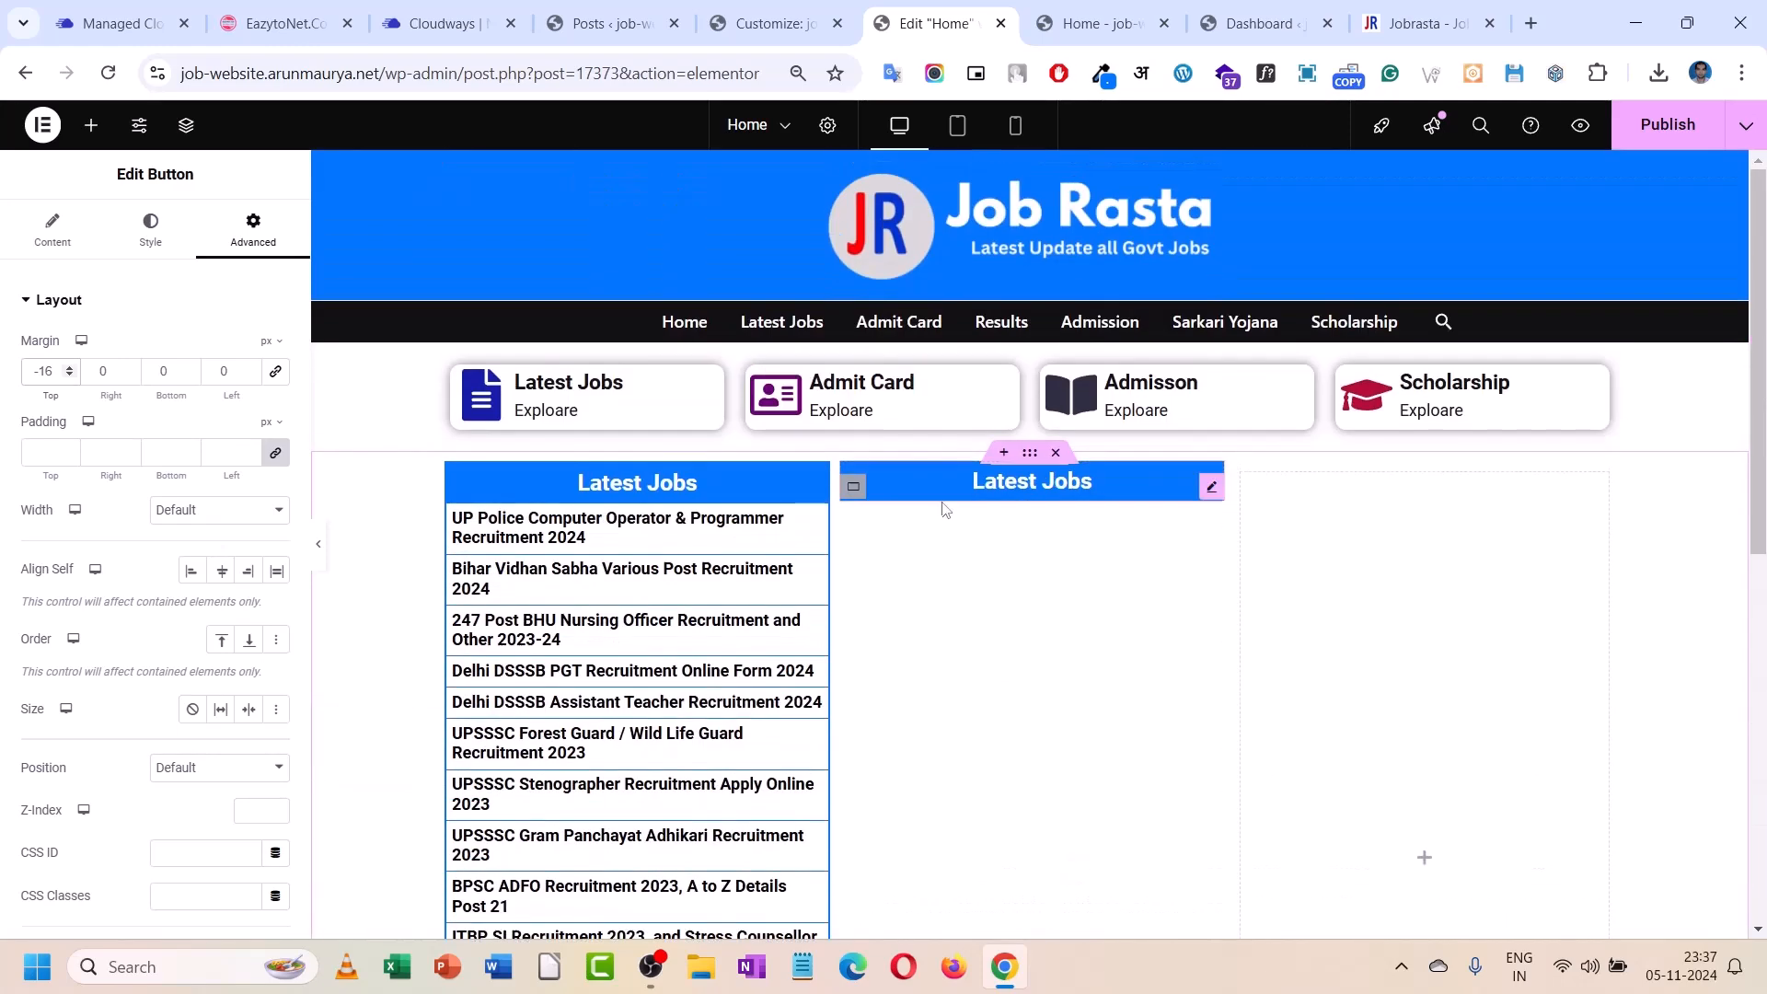
scroll(1050, 467, "down", 4)
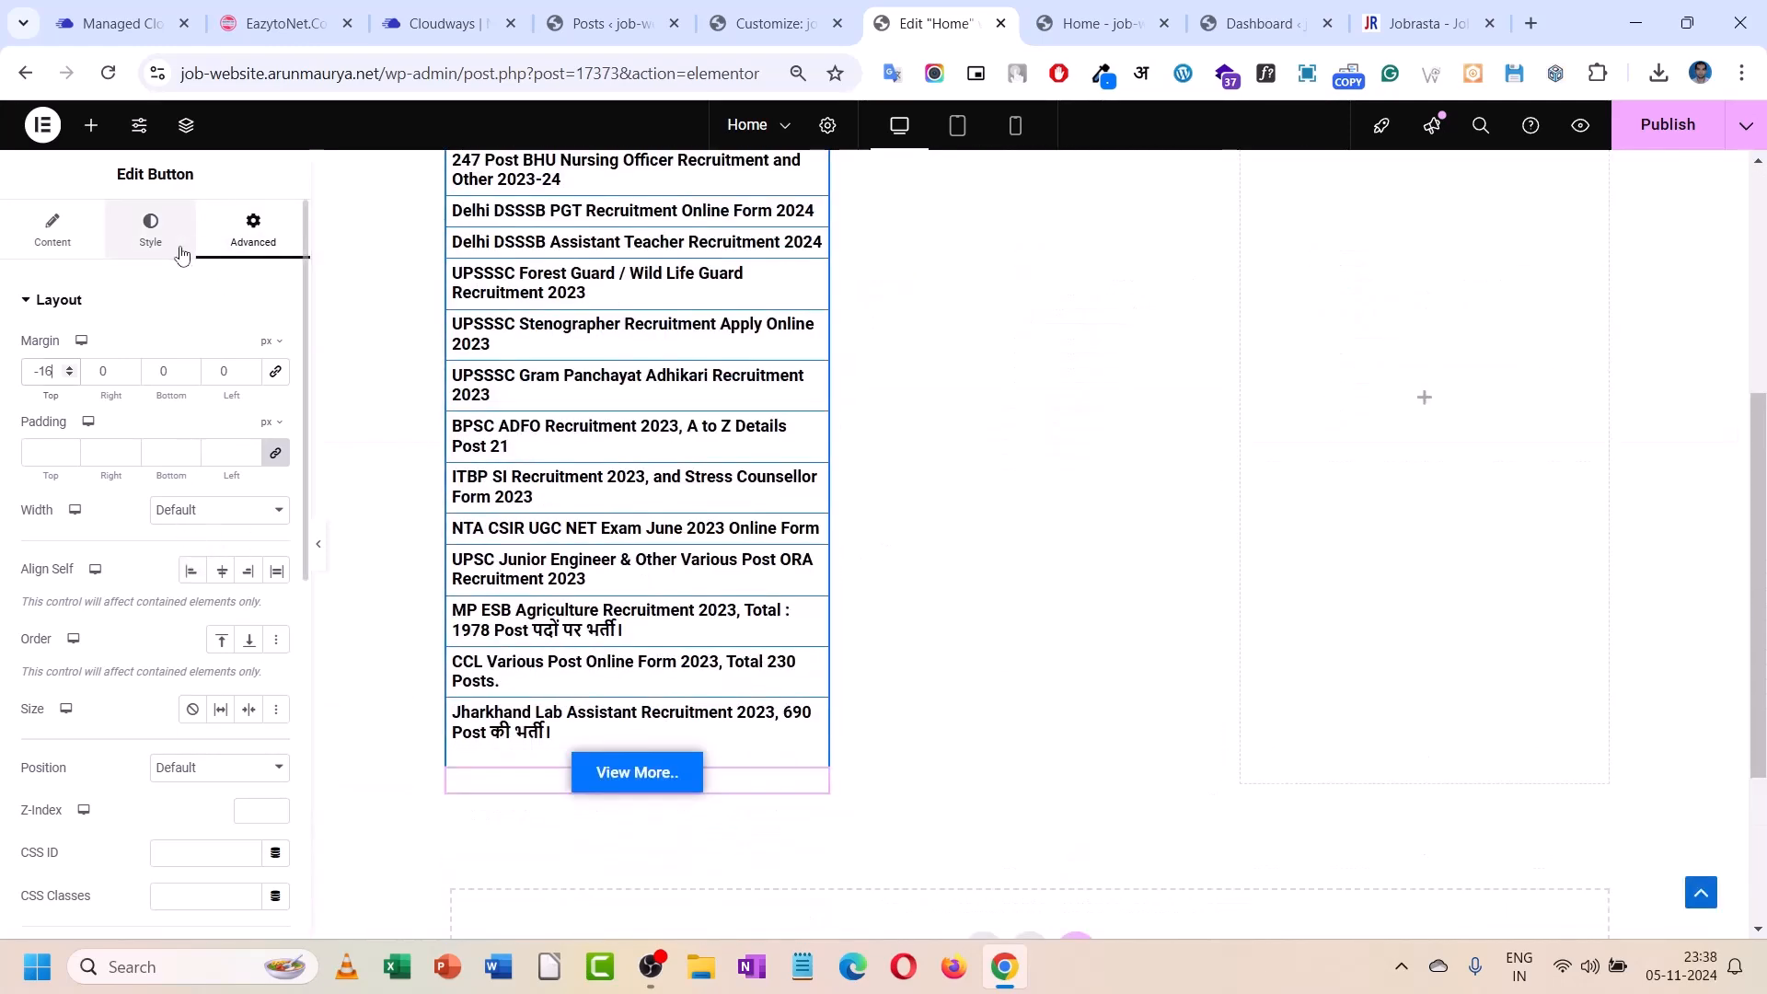
- Stretch the View More button across the full width of the Latest Jobs column and review the column
left_click(151, 230)
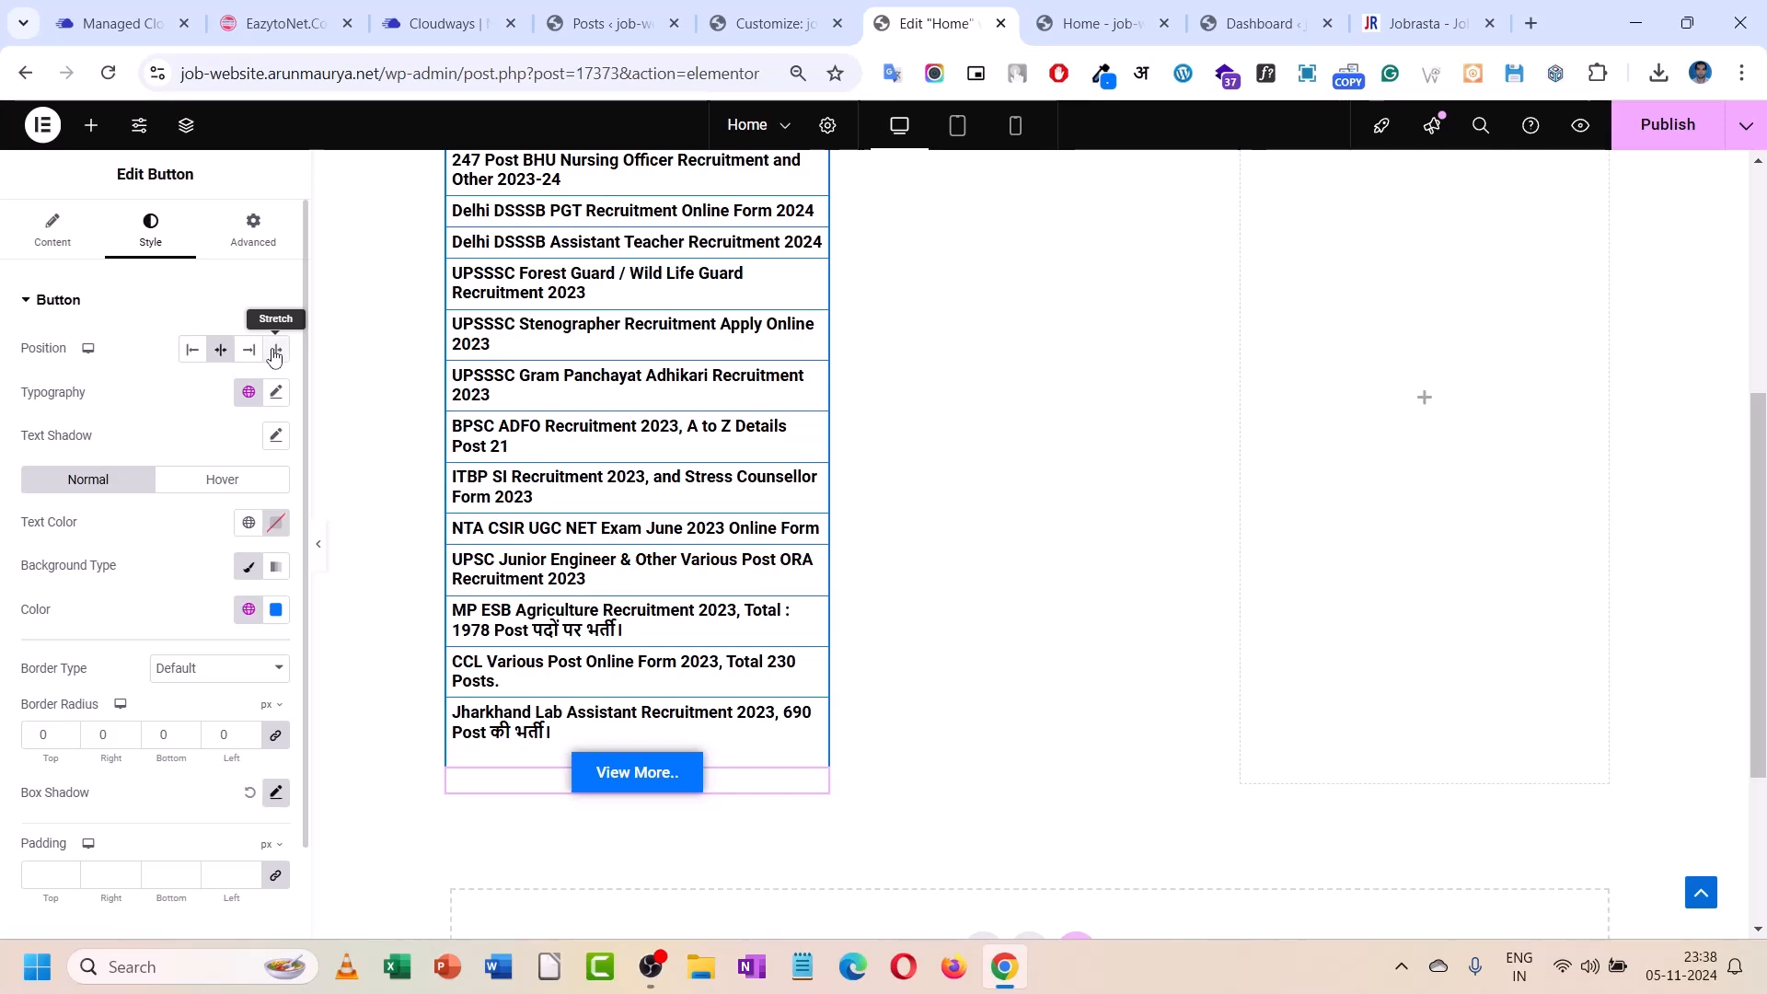
left_click(276, 350)
scroll(954, 668, "up", 2)
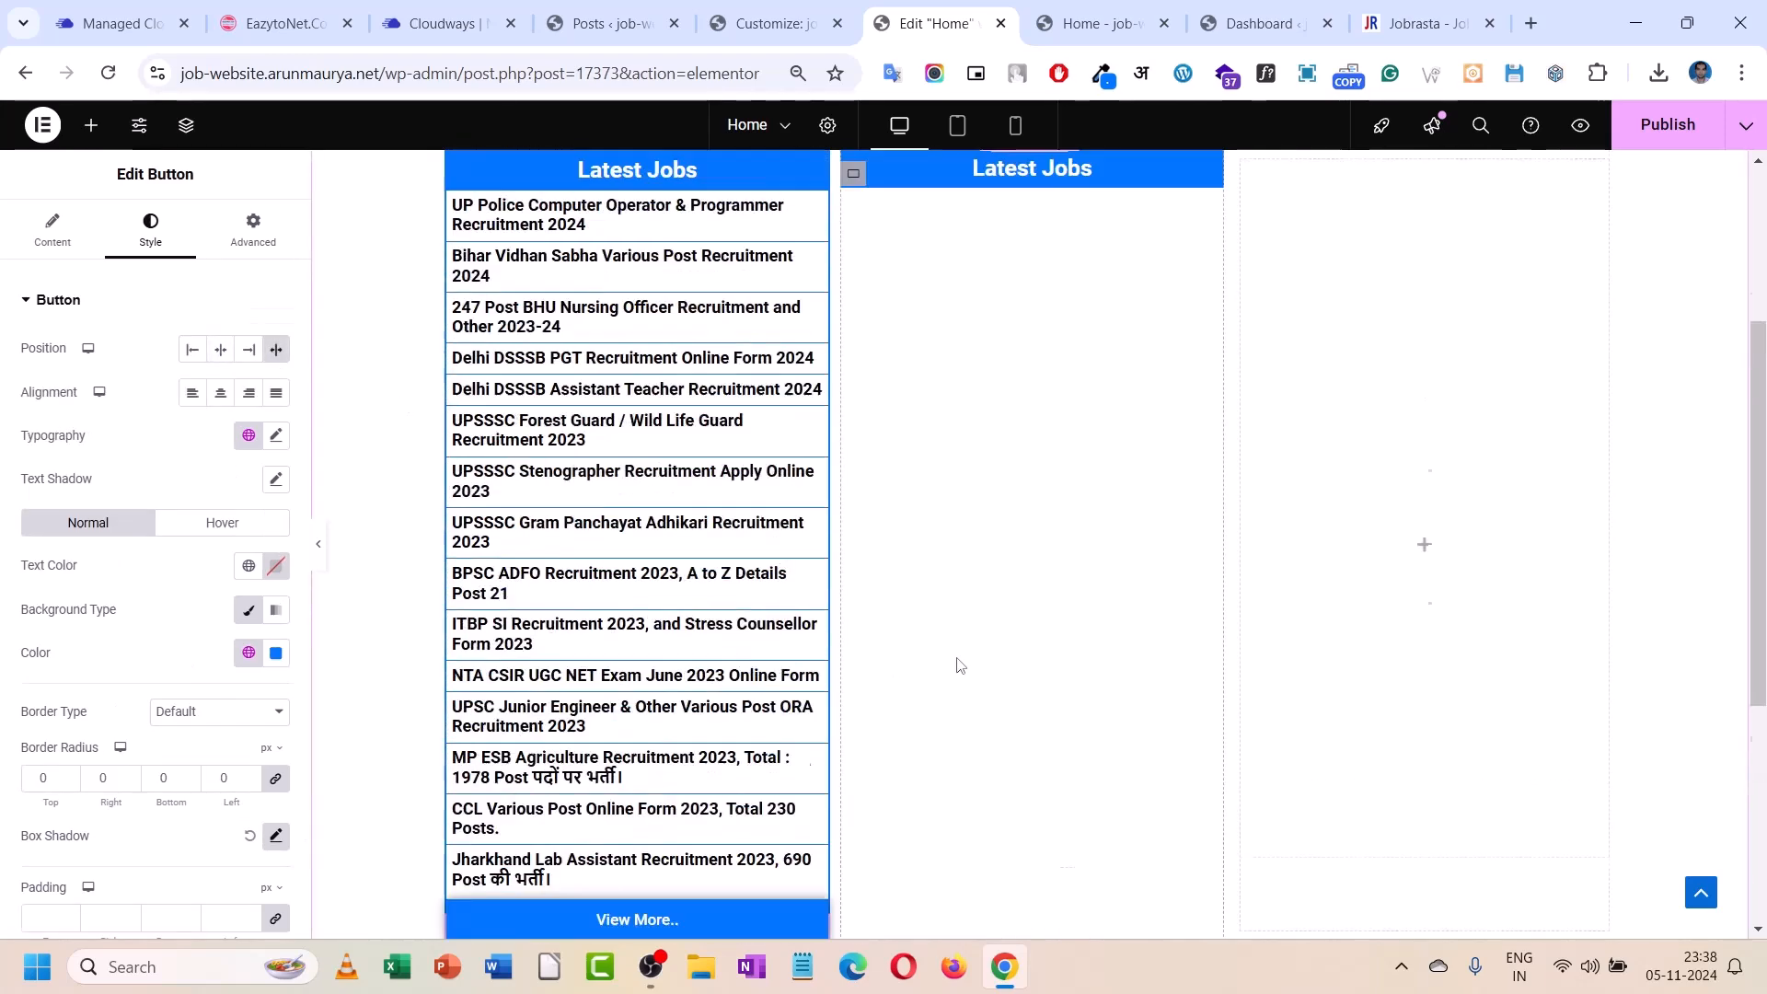
scroll(958, 664, "down", 2)
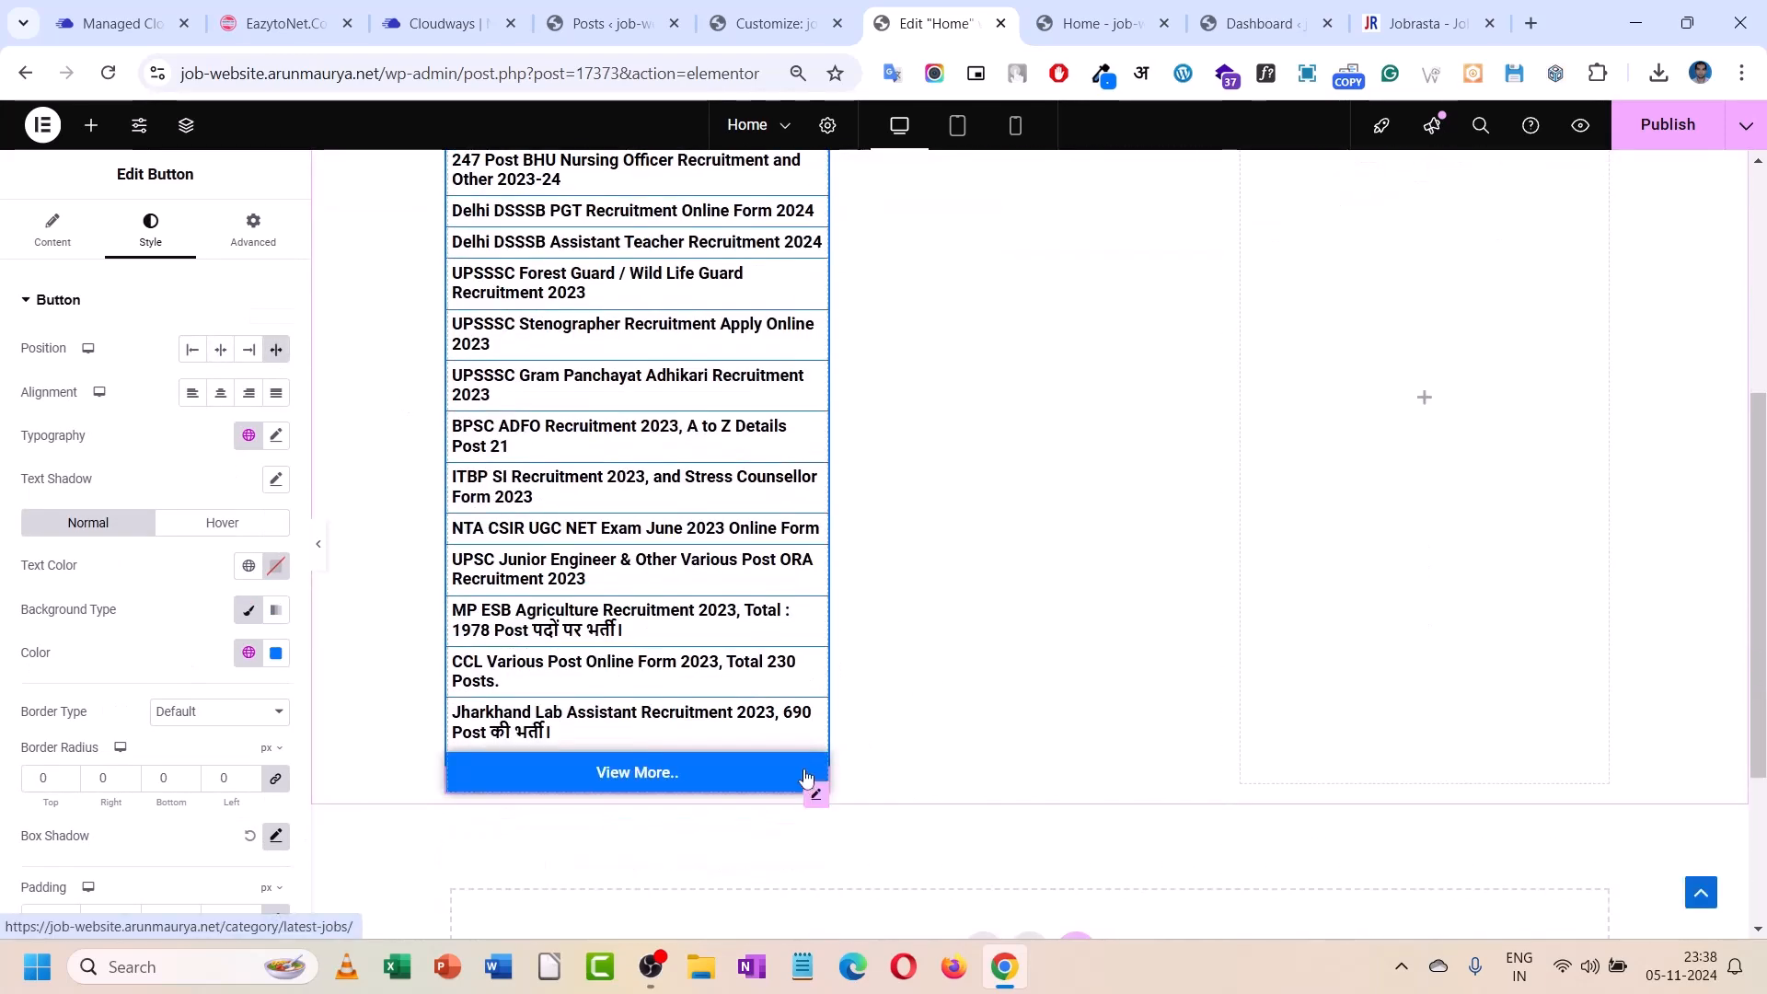
- Try 0 px padding on all sides of the View More button and clear the padding values
left_click(260, 235)
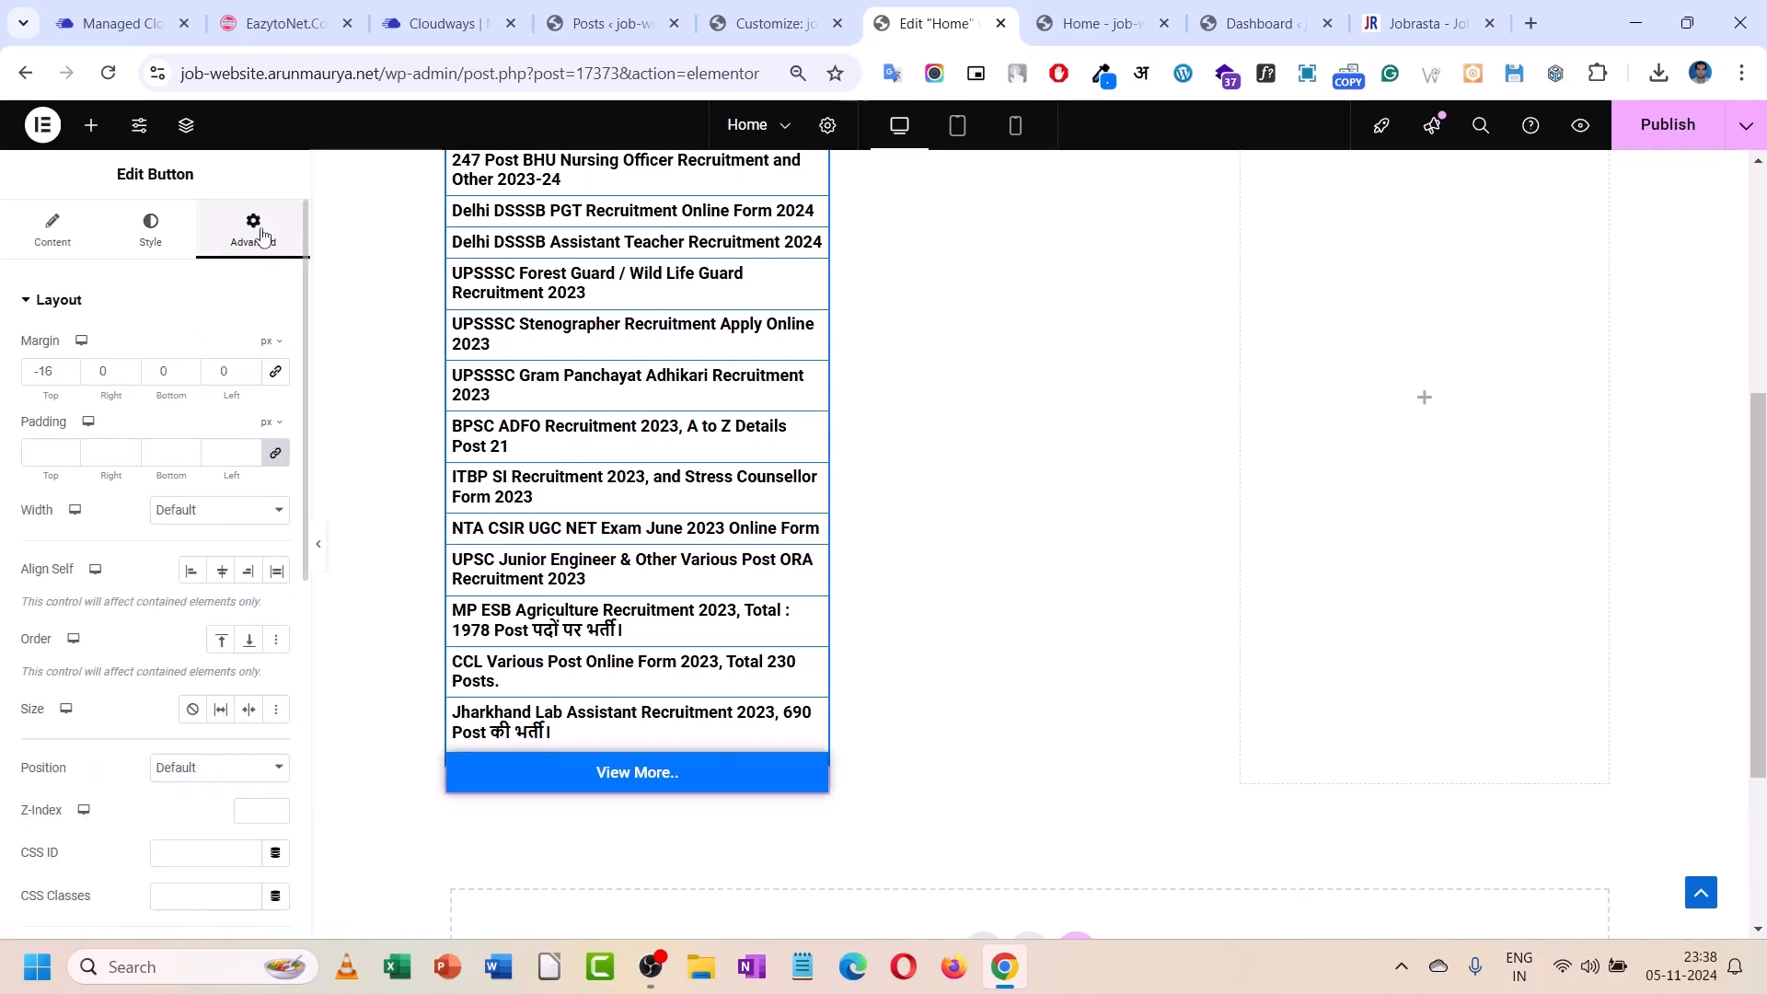
left_click(148, 250)
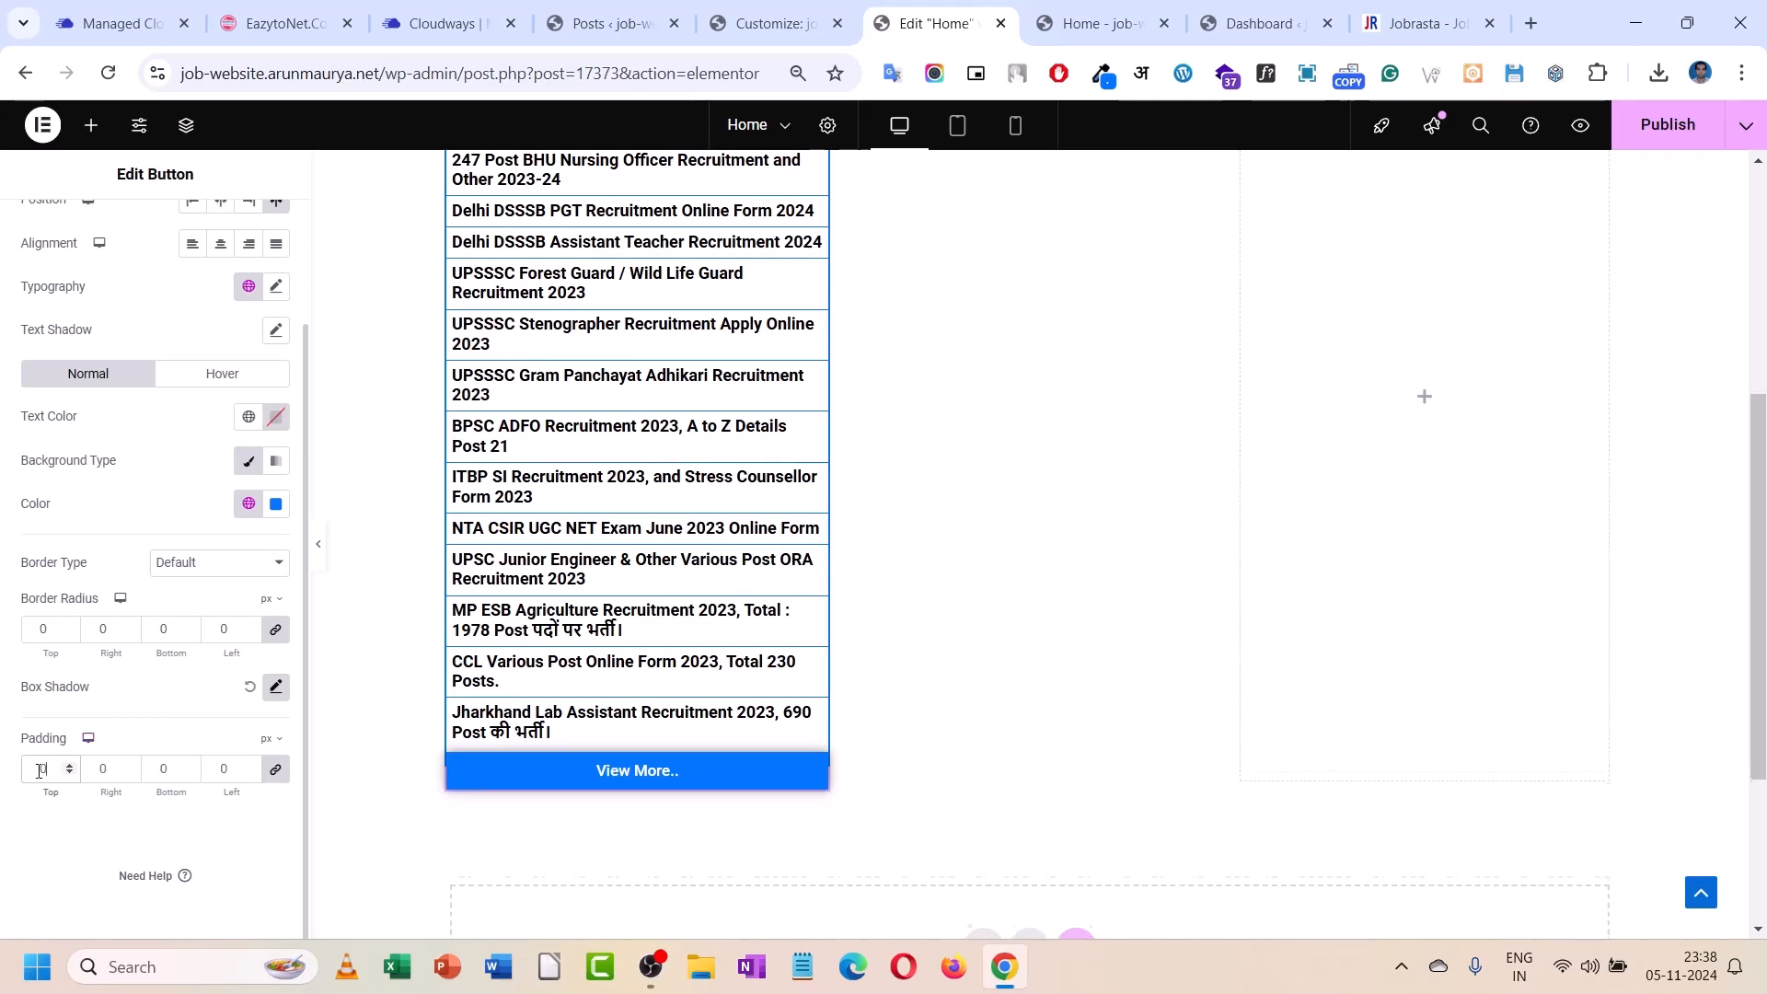
key("BackSpace")
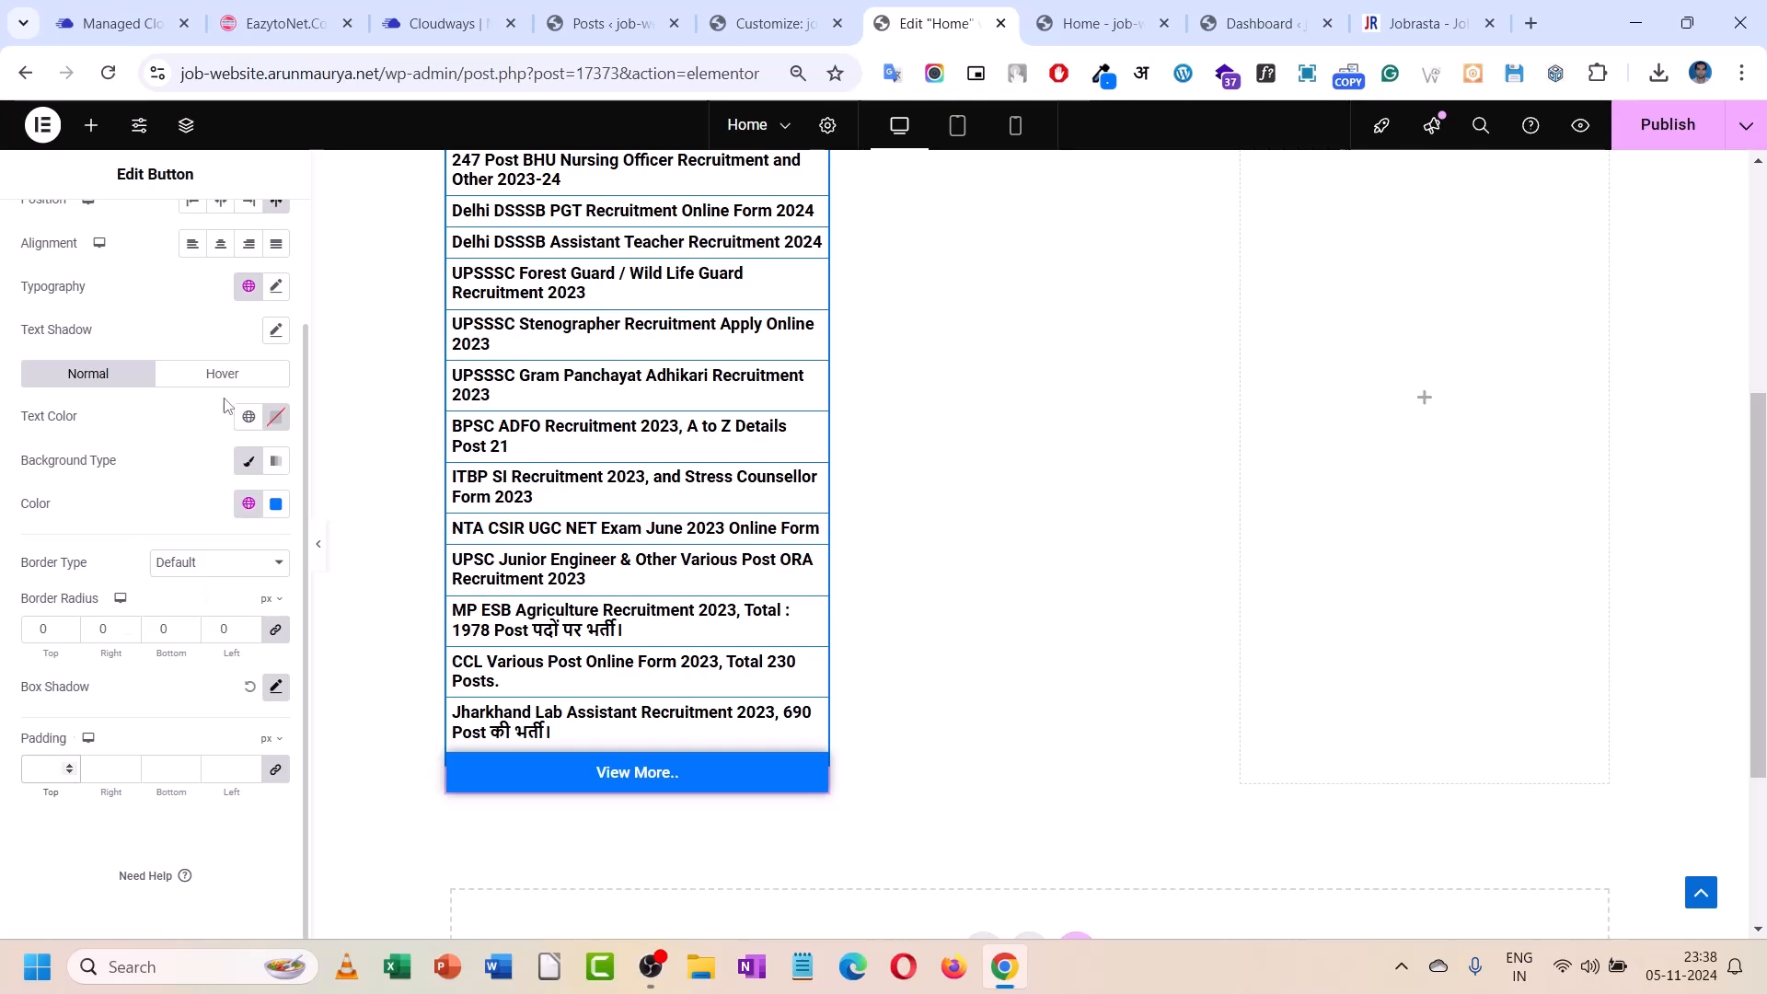
scroll(221, 377, "up", 3)
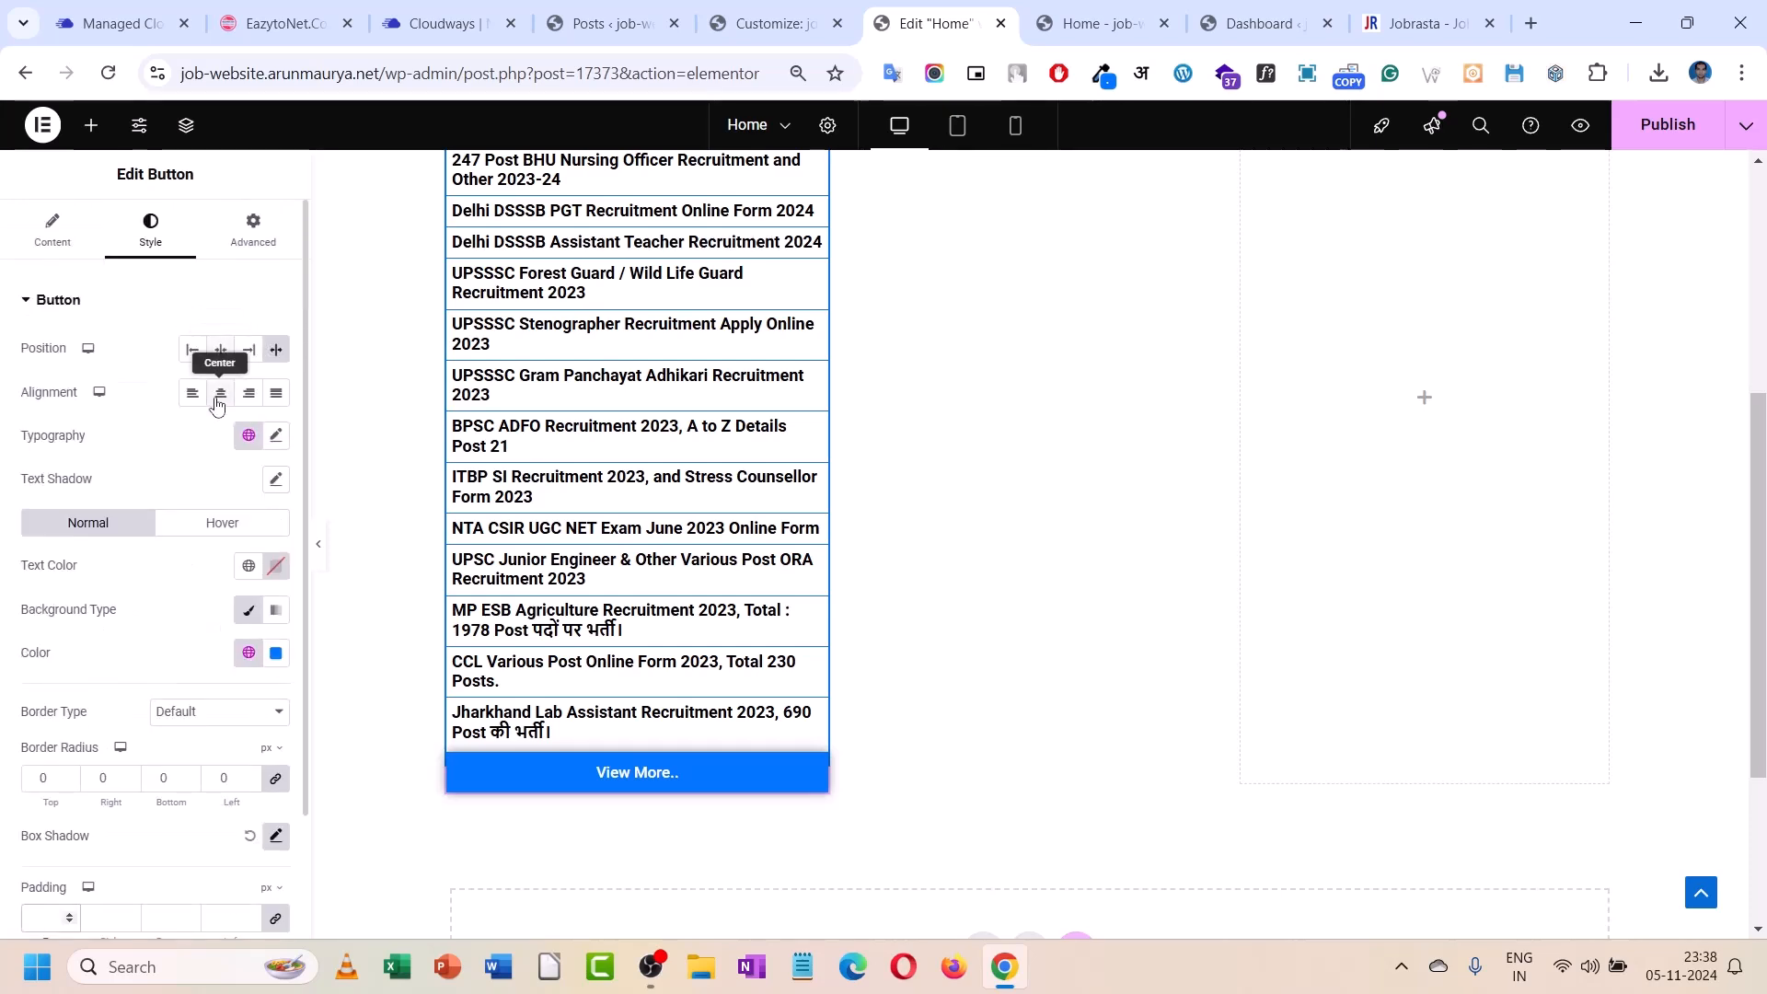
- Try space-between alignment for the stretched View More button's text, set it to center, and review the listing
left_click(275, 396)
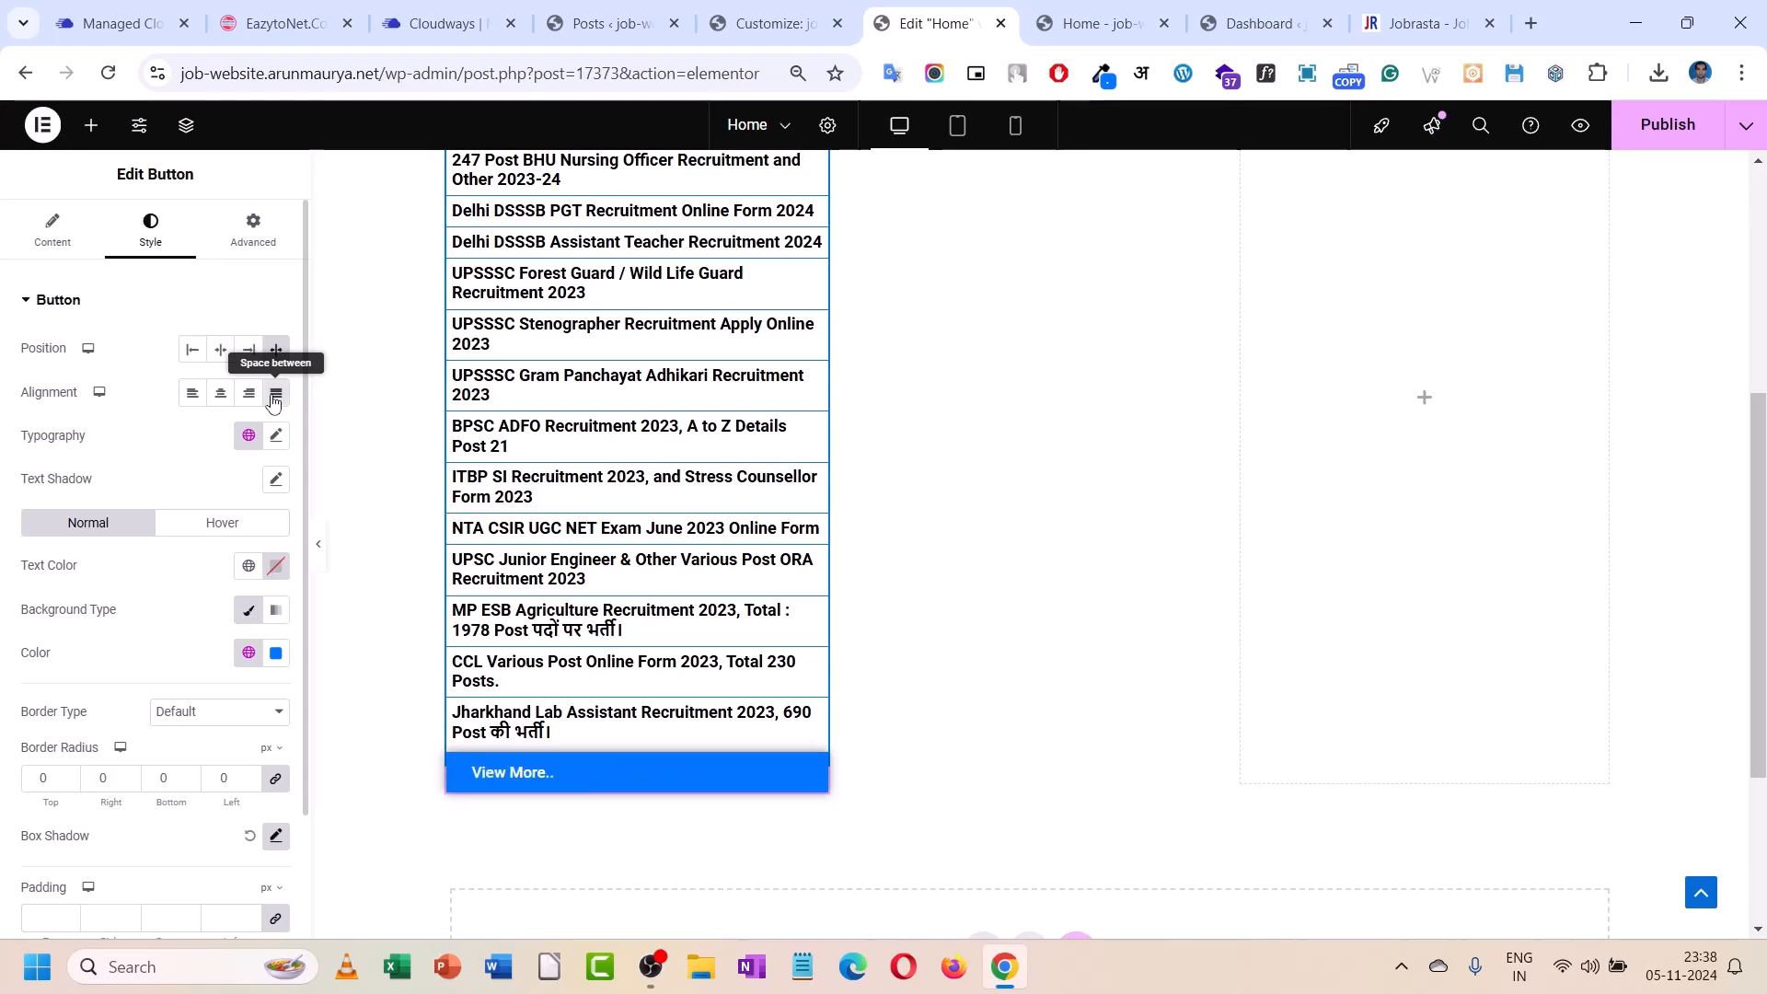
left_click(221, 394)
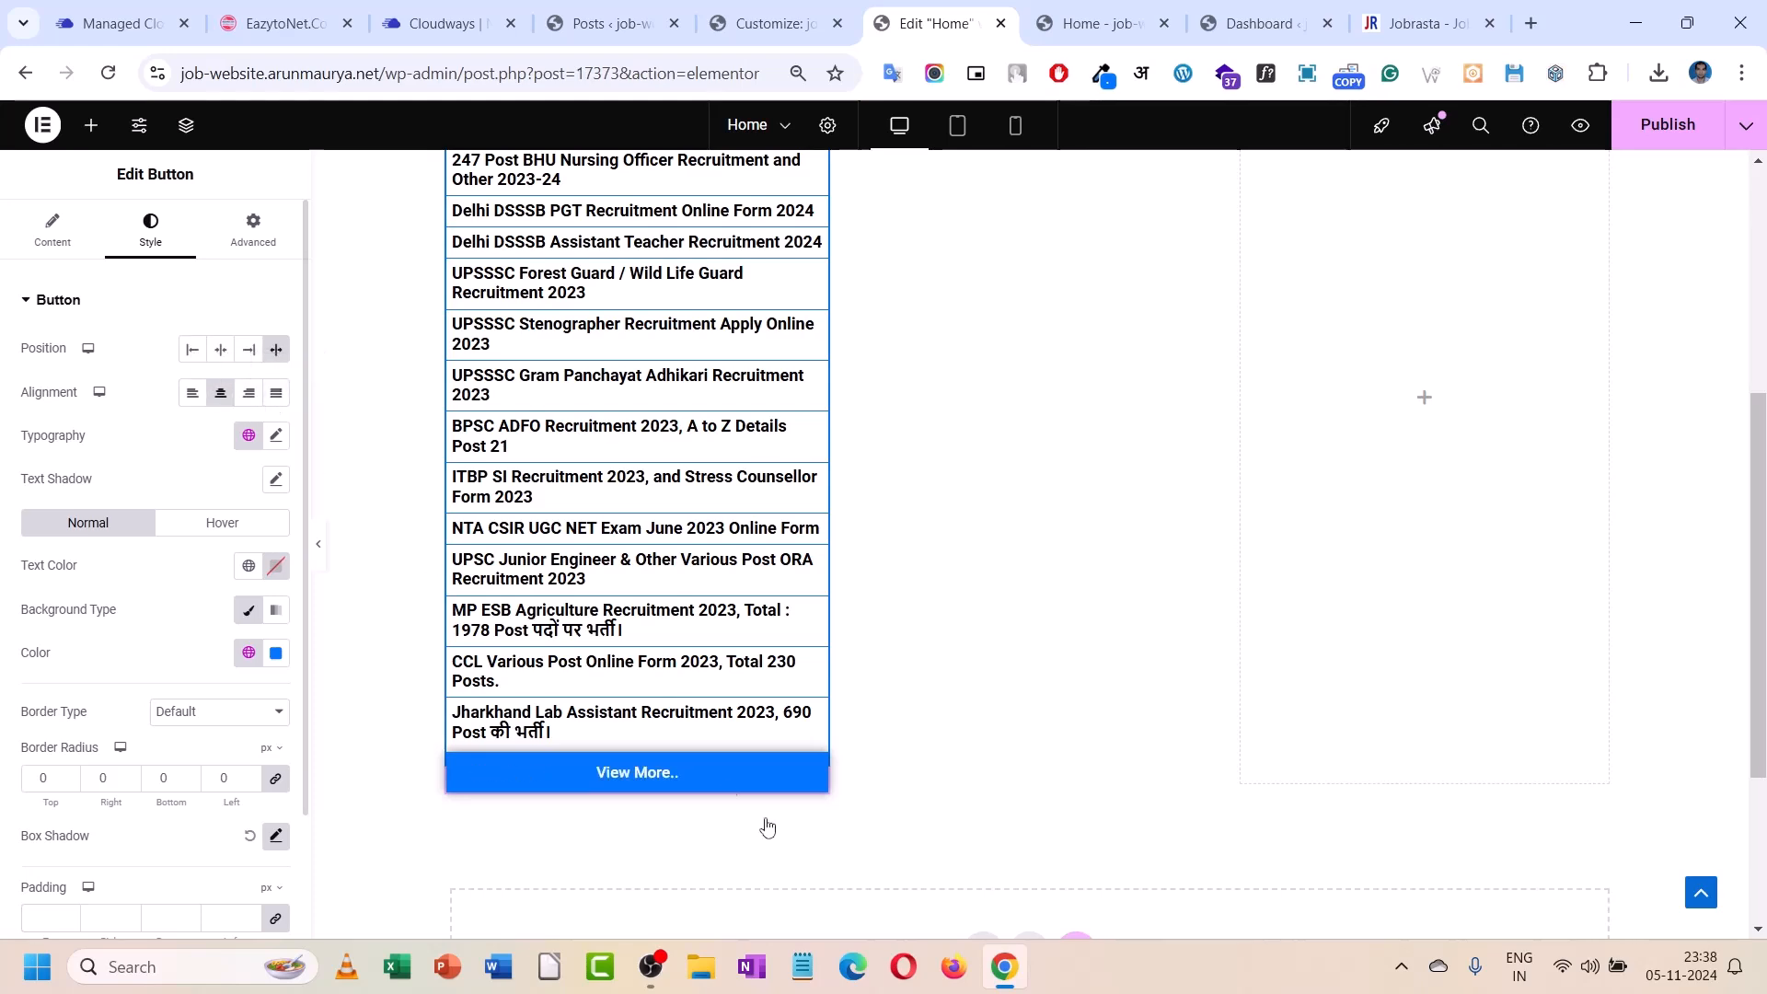
scroll(773, 563, "up", 3)
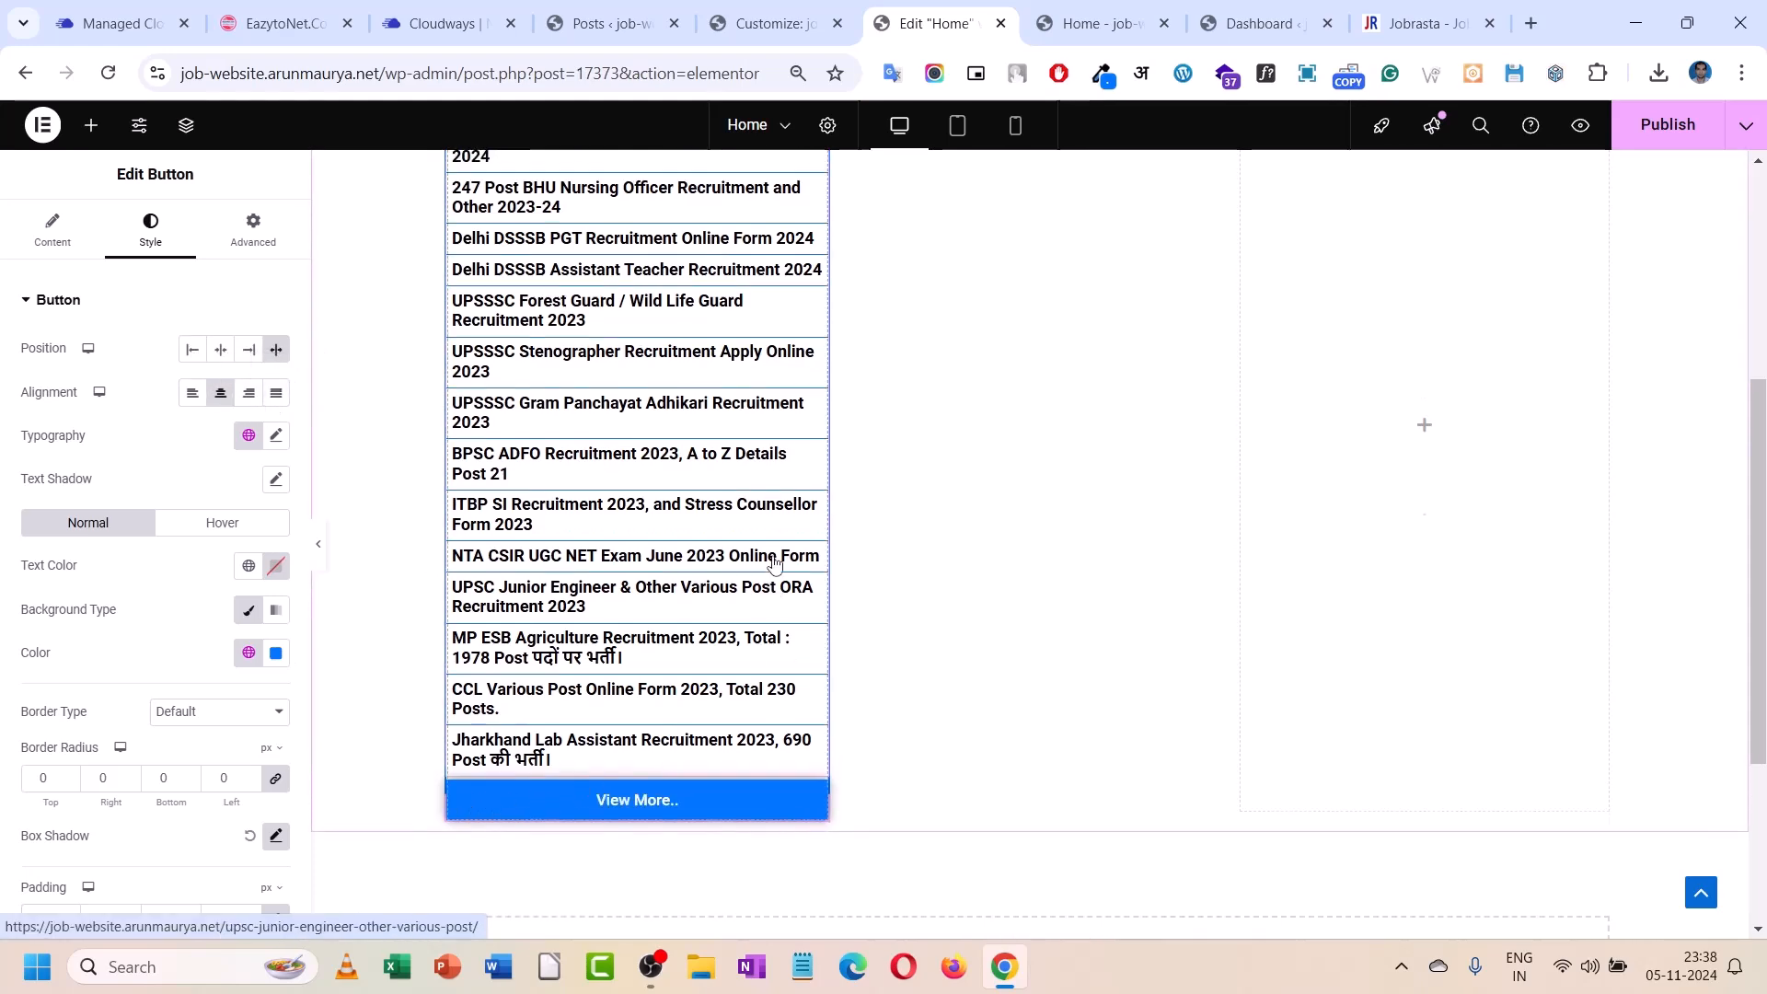
scroll(773, 563, "down", 5)
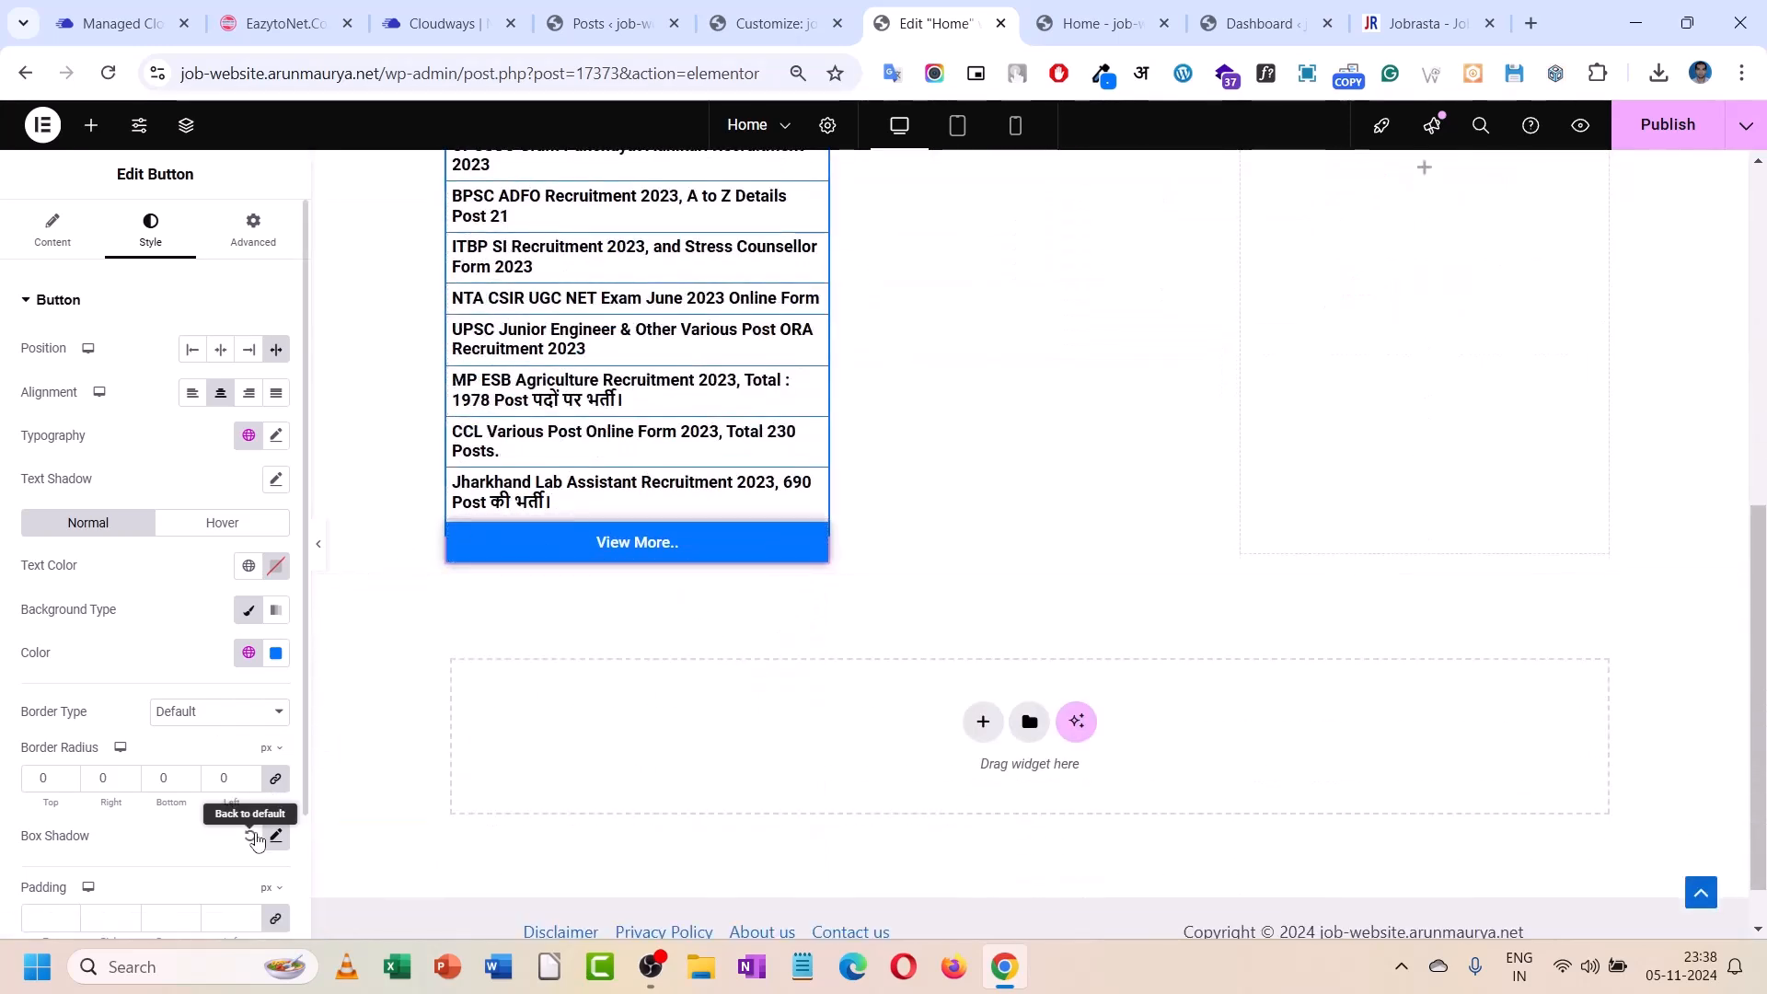
- Reset the View More button's box shadow to default and set the button's position to center
left_click(256, 836)
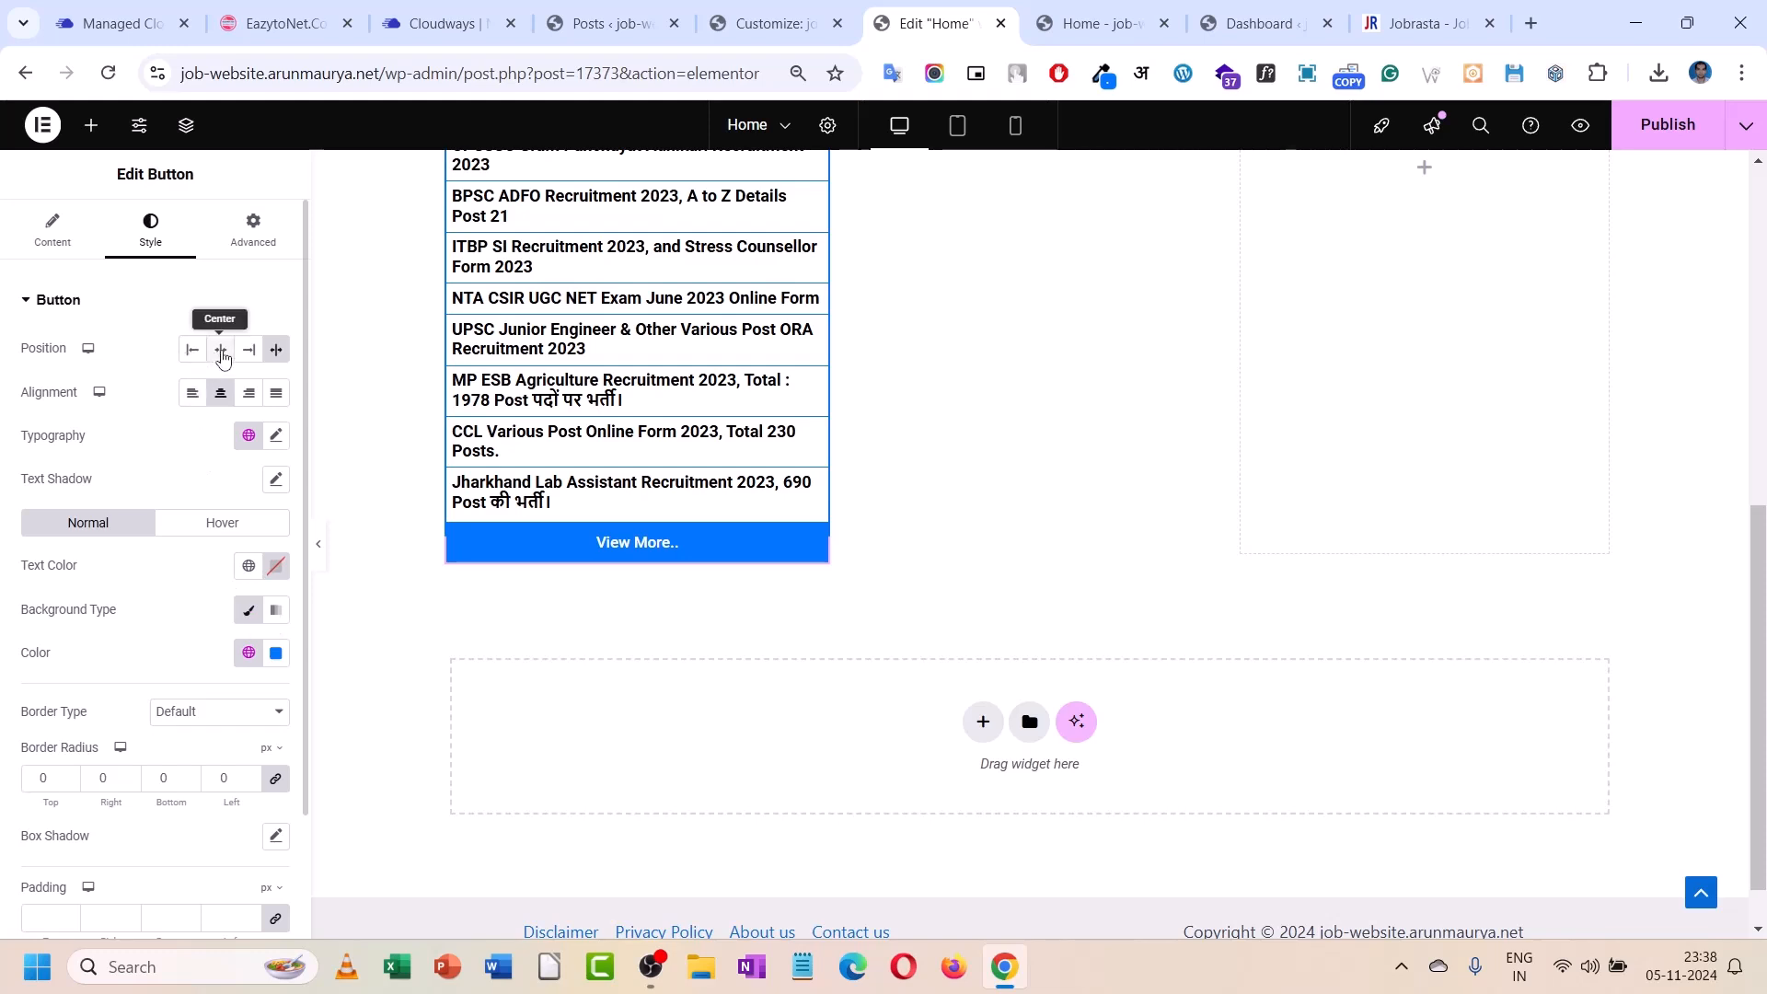
left_click(221, 350)
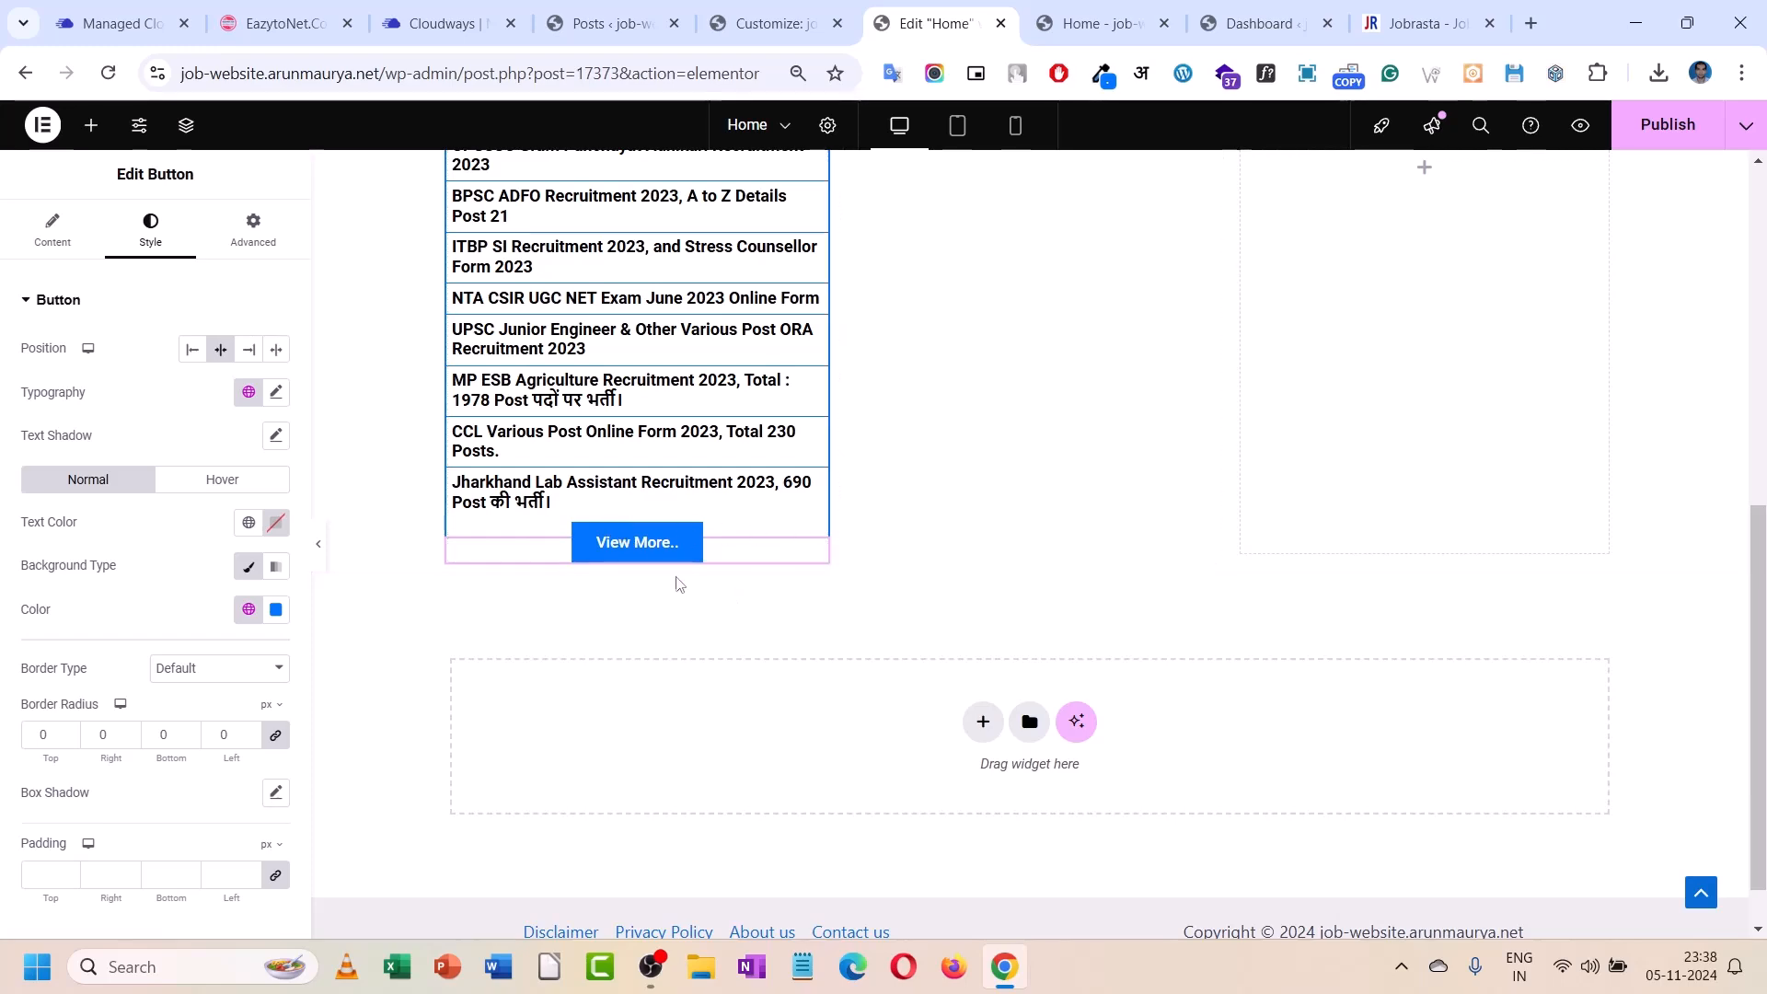
- Delete the middle column container that holds only a Latest Jobs heading
scroll(607, 495, "up", 4)
scroll(607, 495, "up", 4)
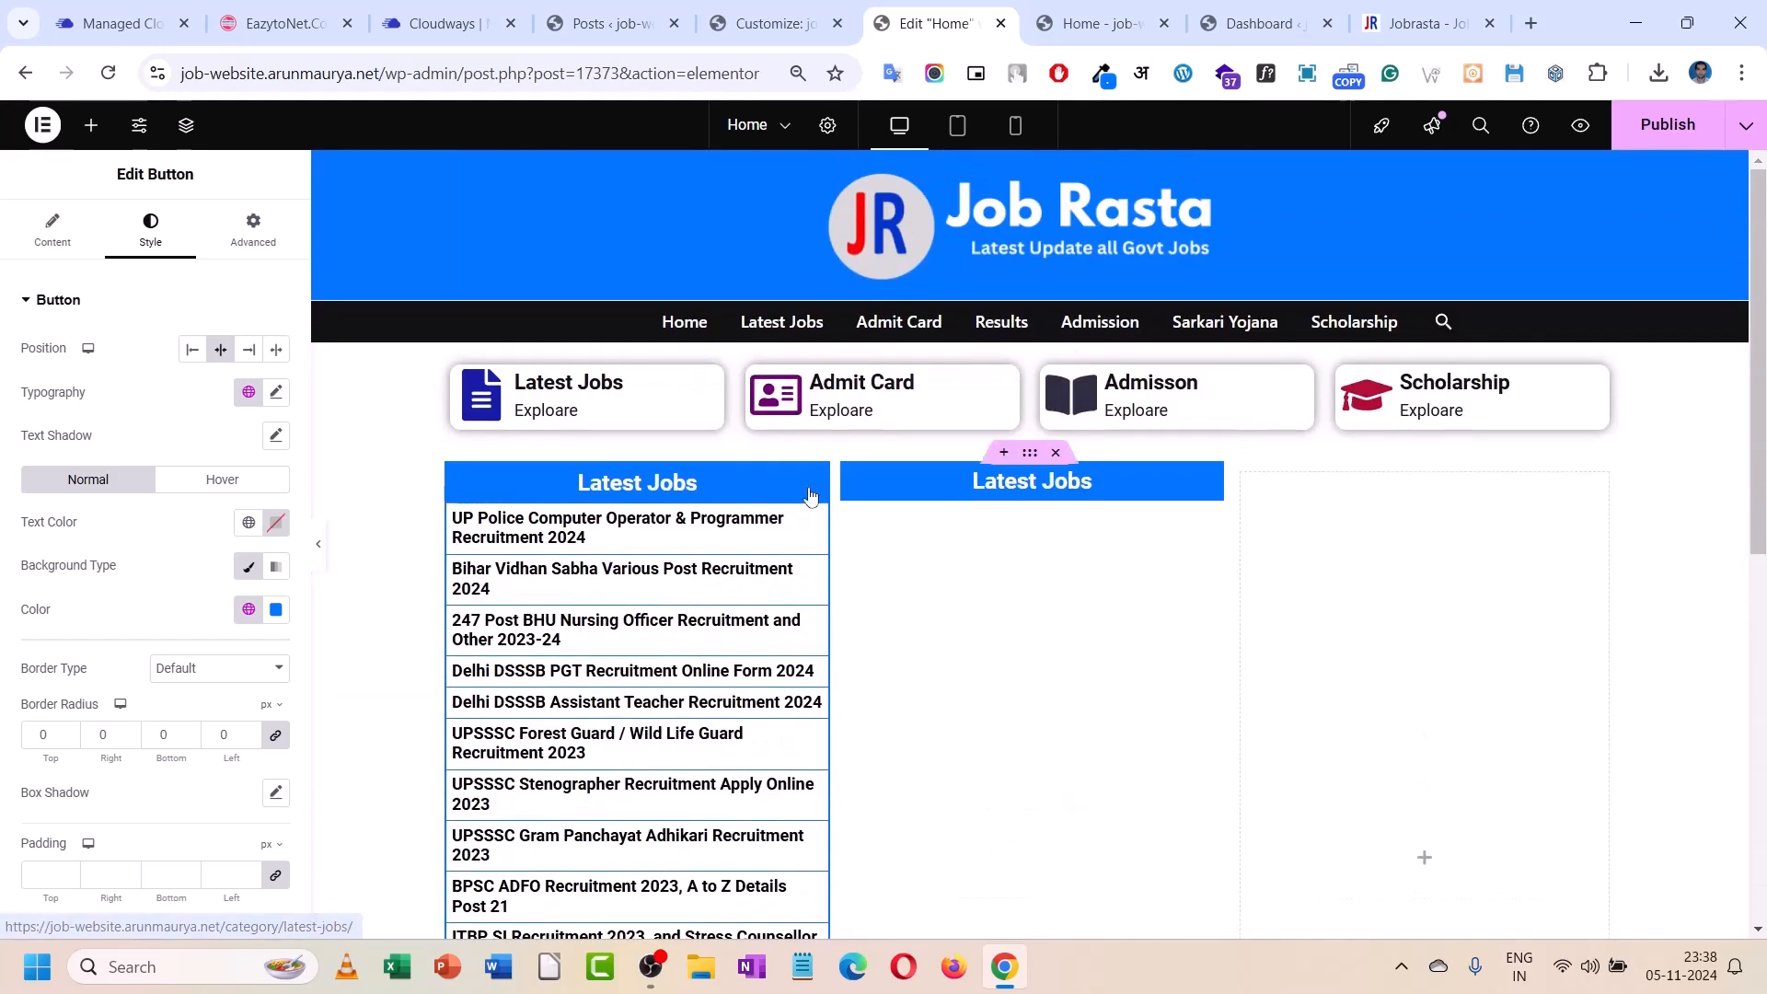
right_click(855, 487)
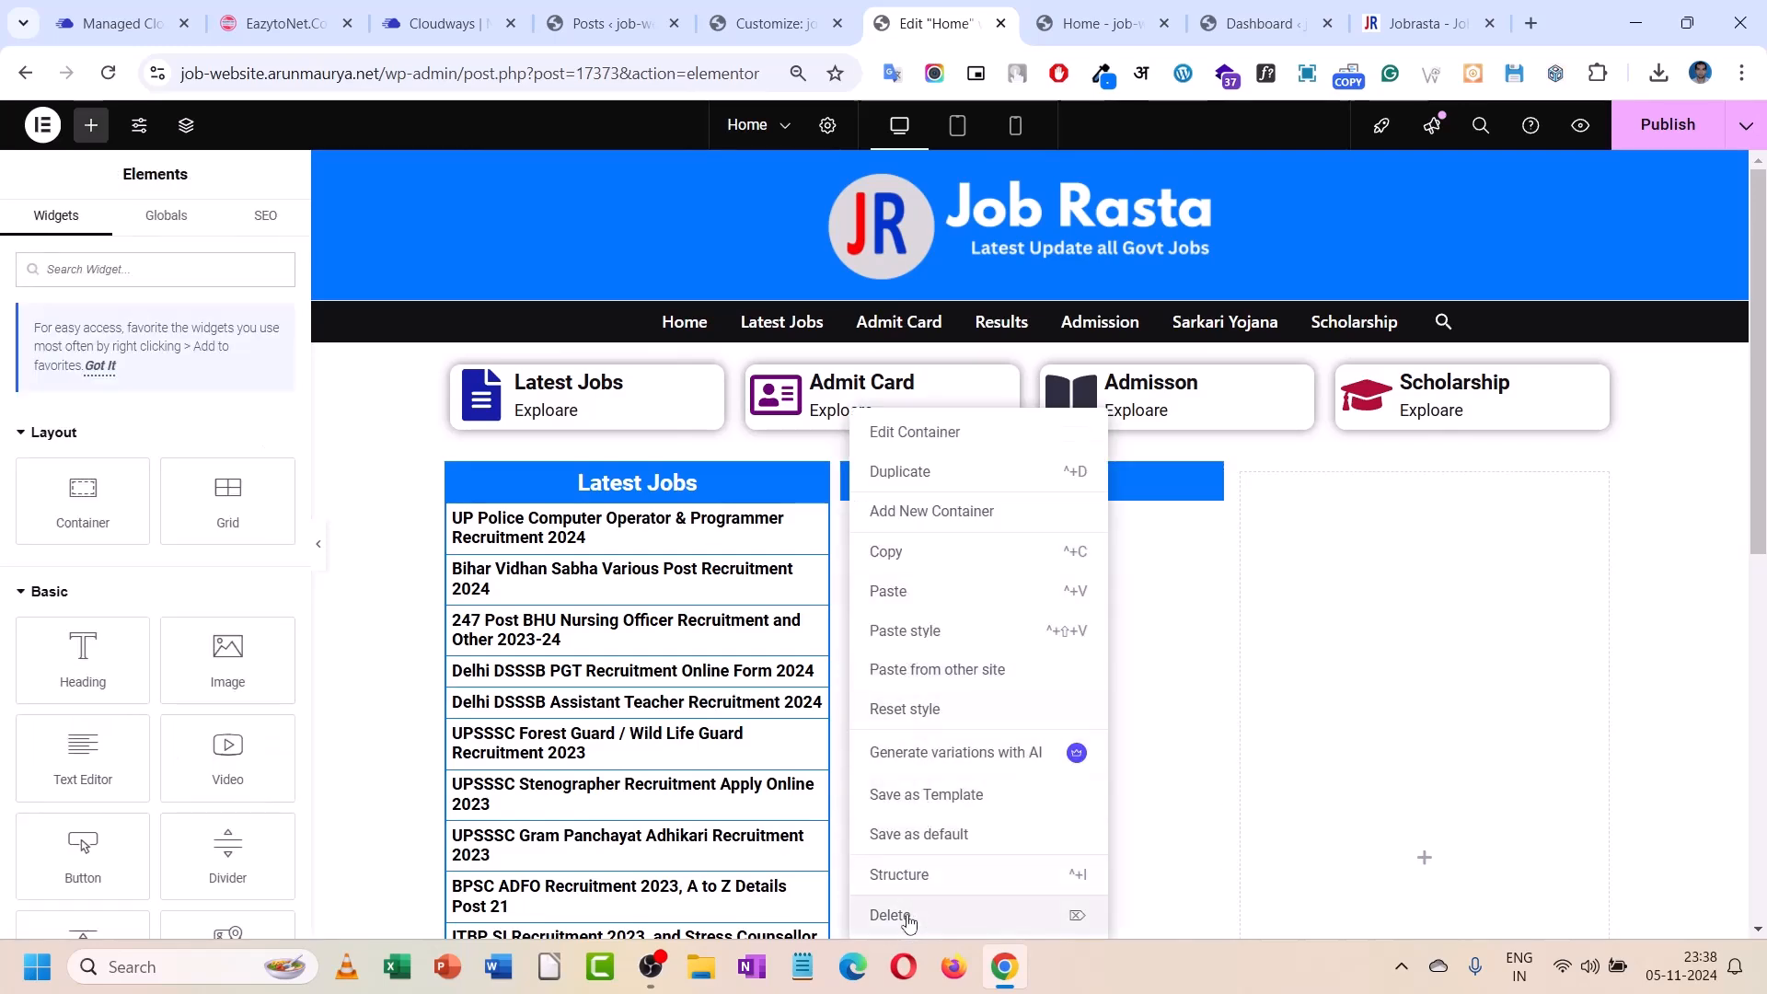
left_click(888, 913)
- Open the available actions for the finished Latest Jobs column container
right_click(464, 488)
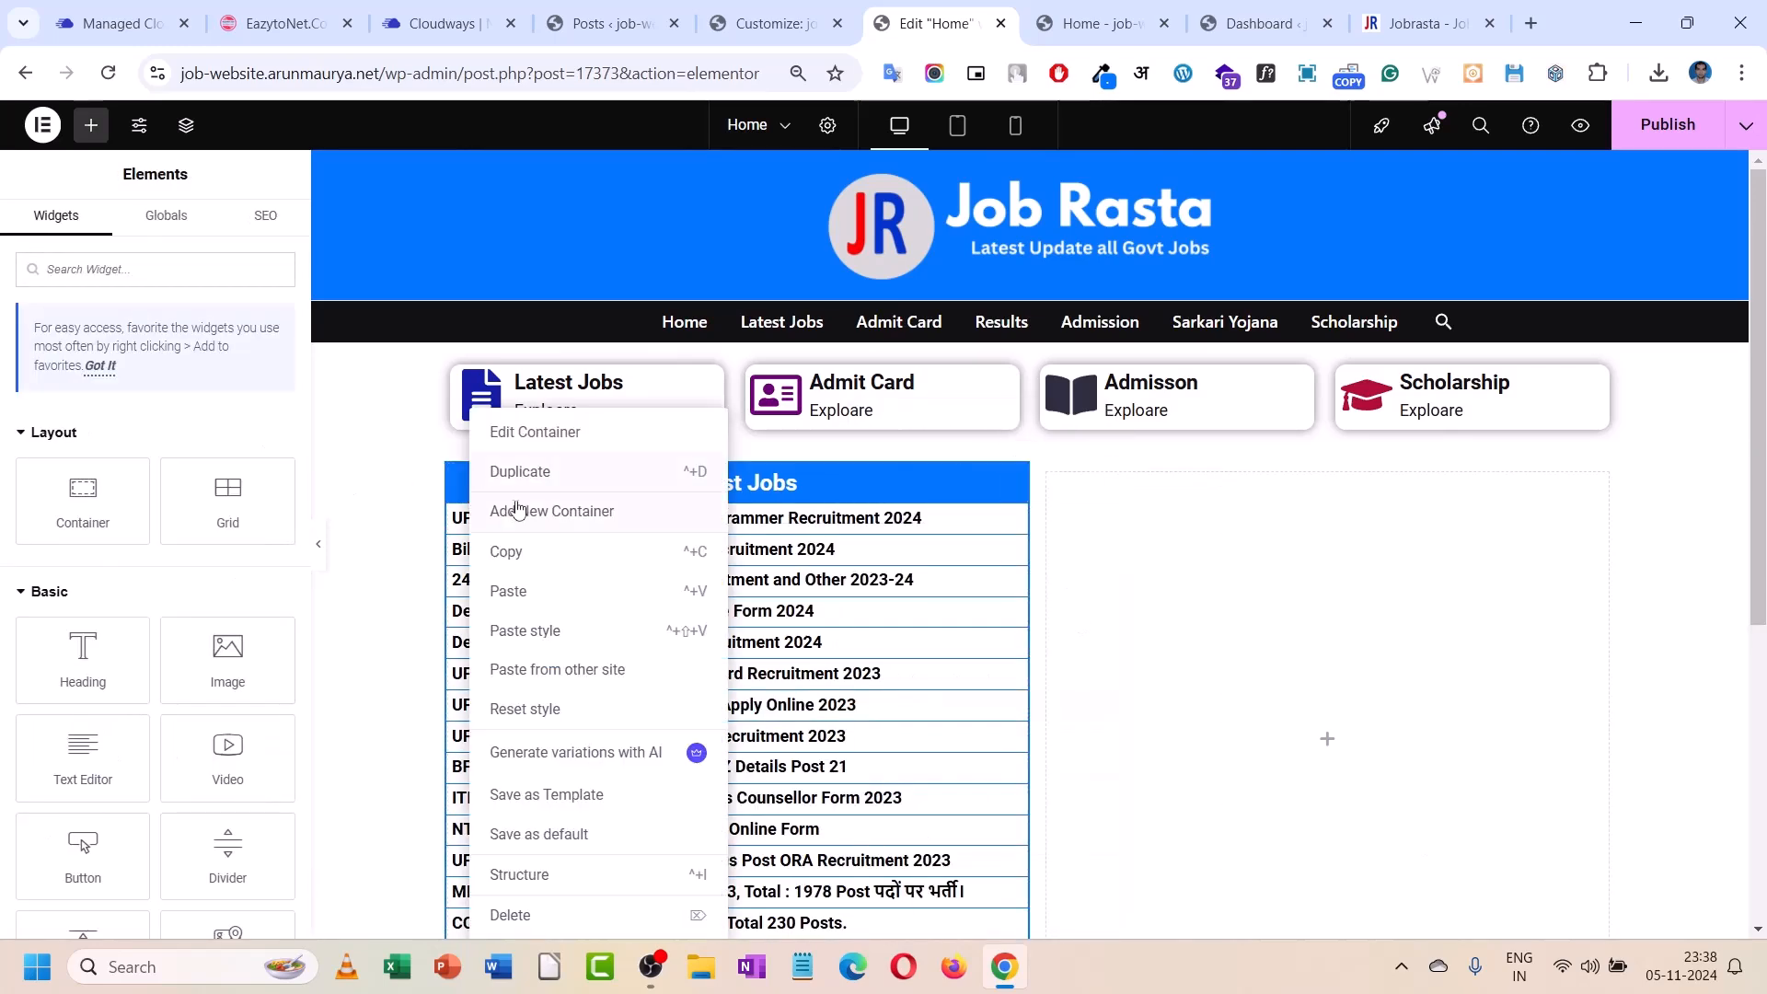
- Duplicate the Latest Jobs column container twice to make three columns and delete the leftover empty container
left_click(521, 472)
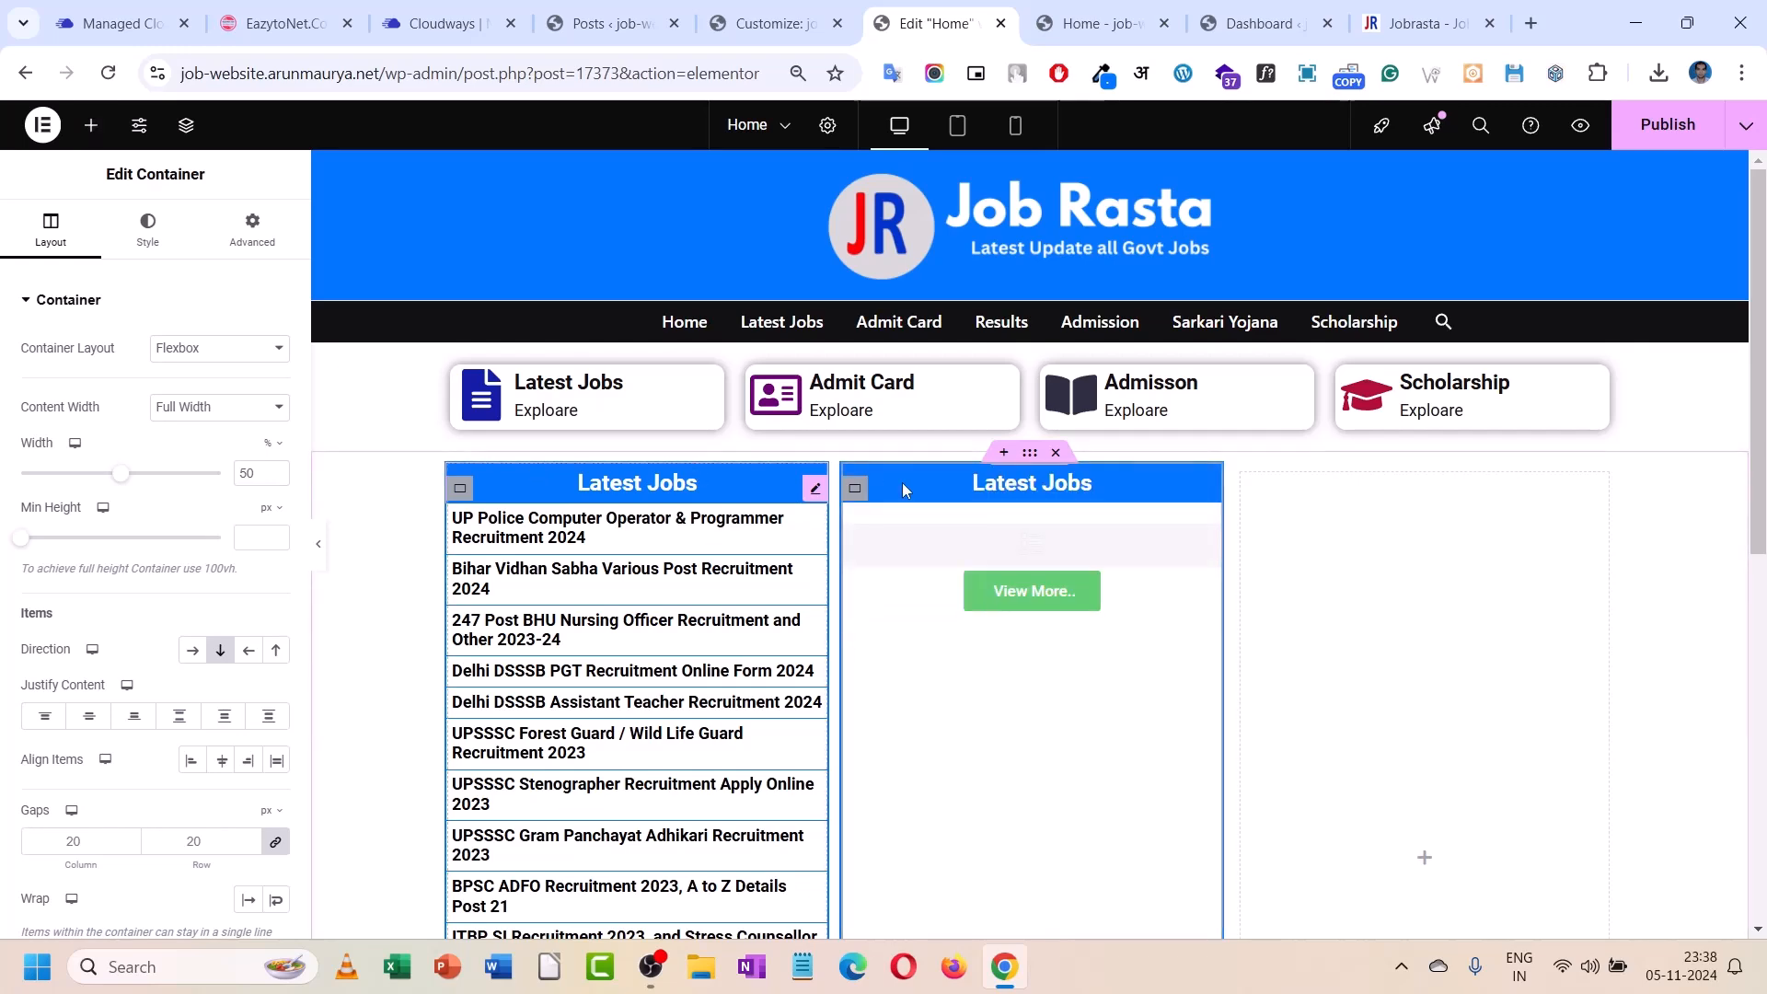
right_click(853, 490)
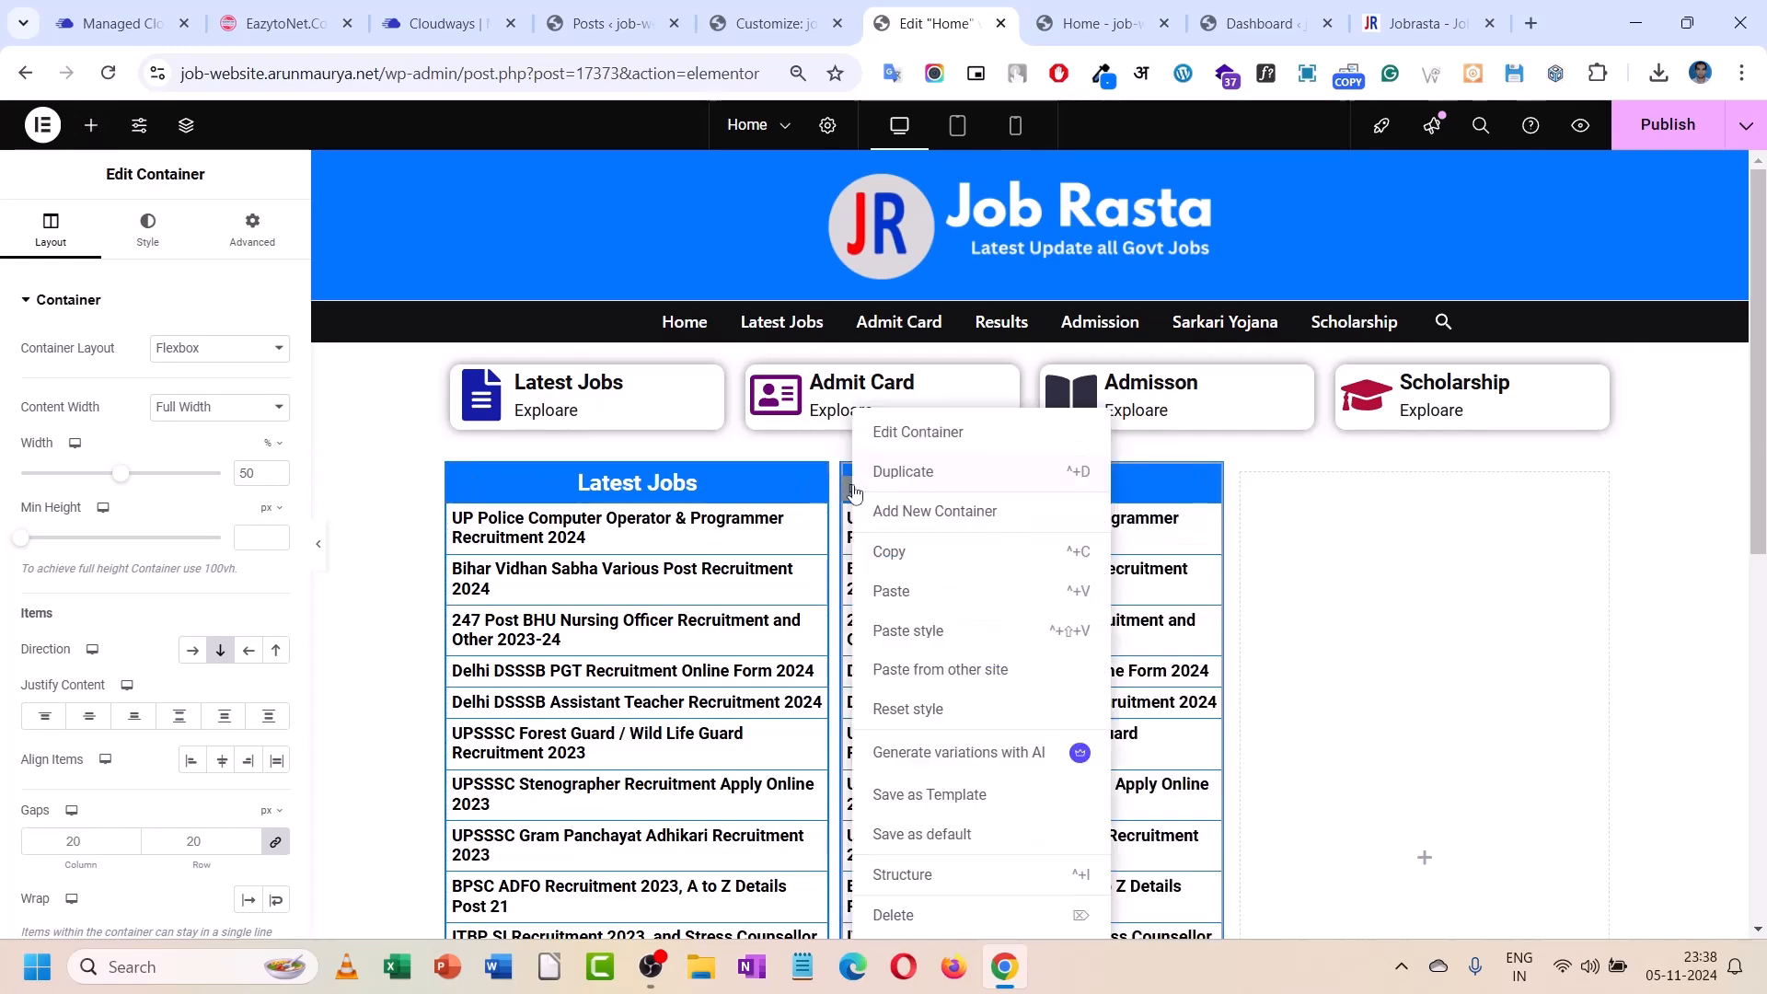
left_click(931, 482)
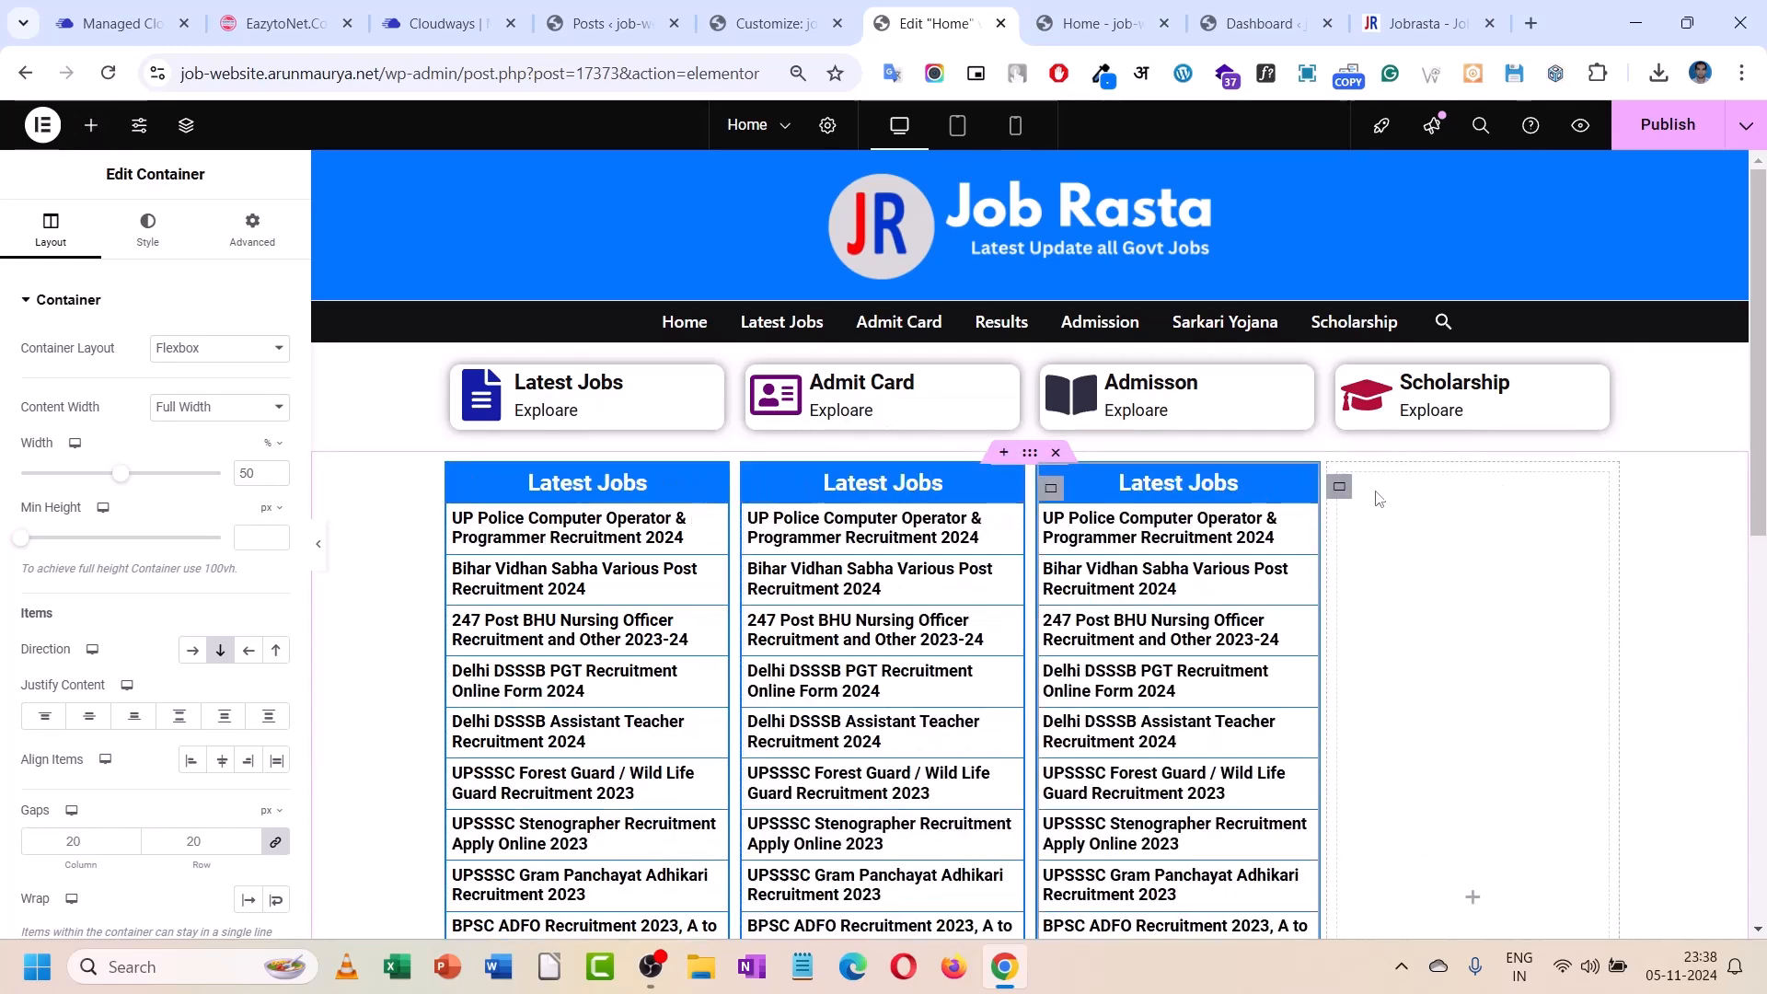
right_click(1340, 488)
left_click(1426, 916)
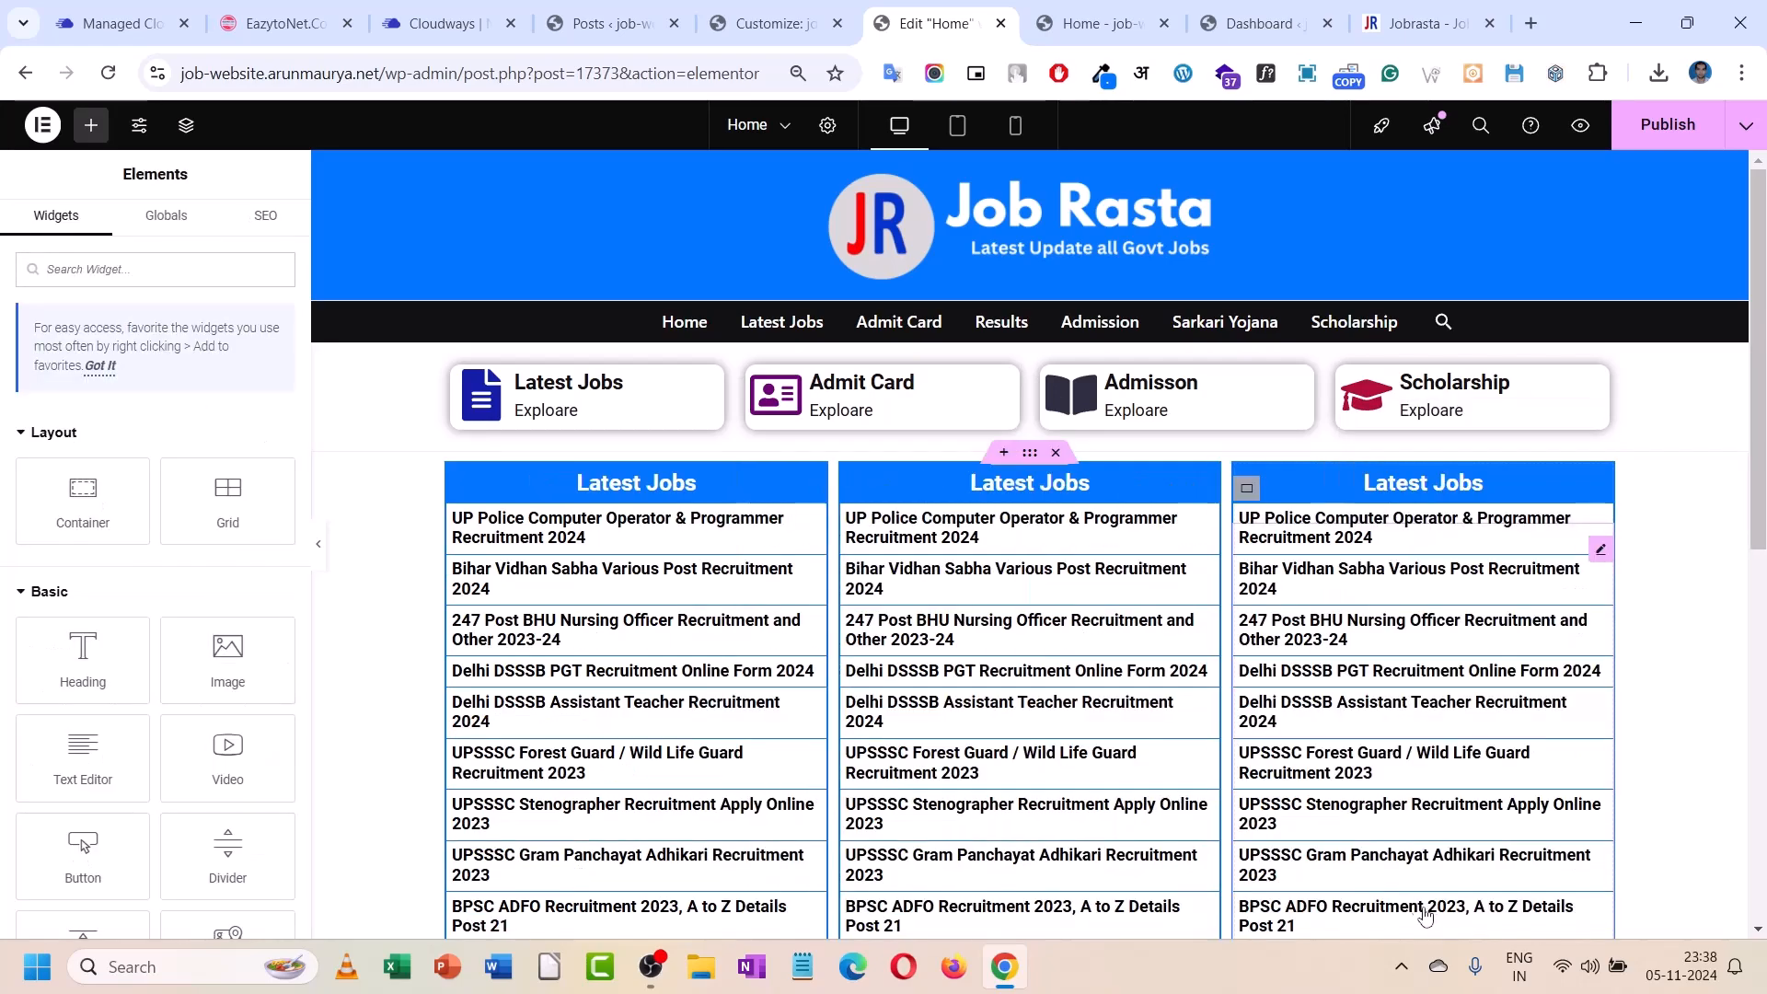
- Set the bottom border width of the post boxes in the first column's Posts widget to 1 px
scroll(914, 685, "down", 7)
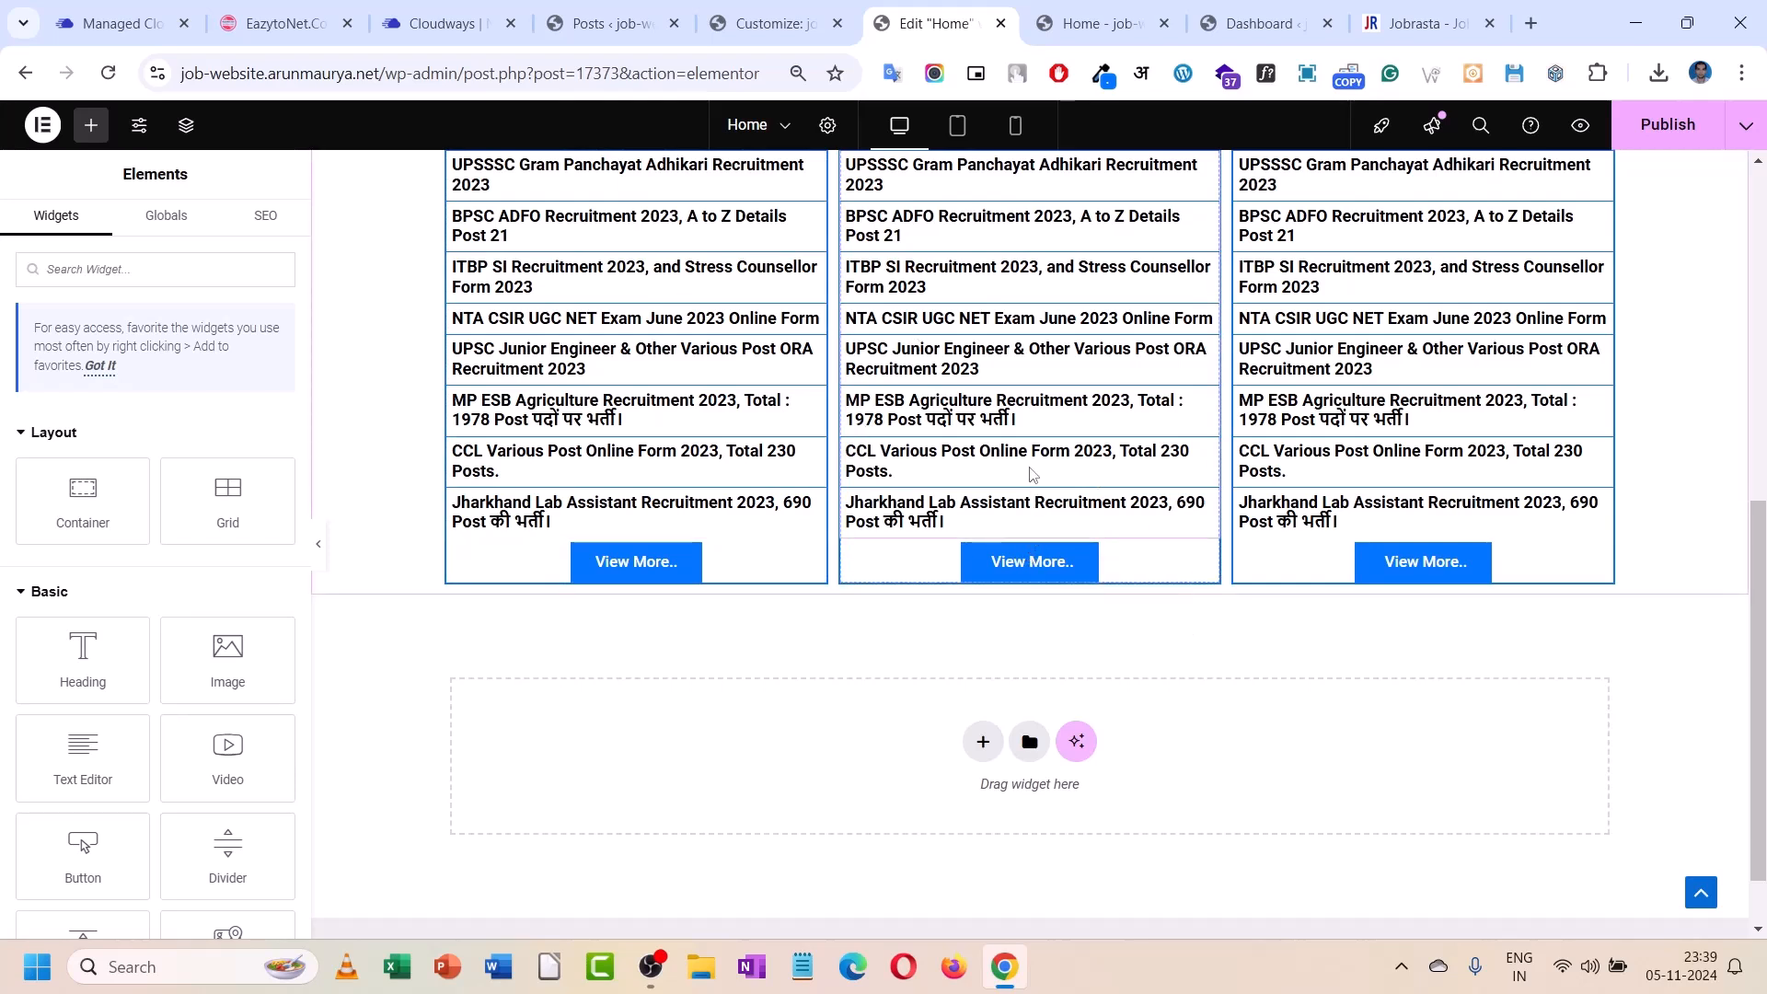
left_click(1018, 531)
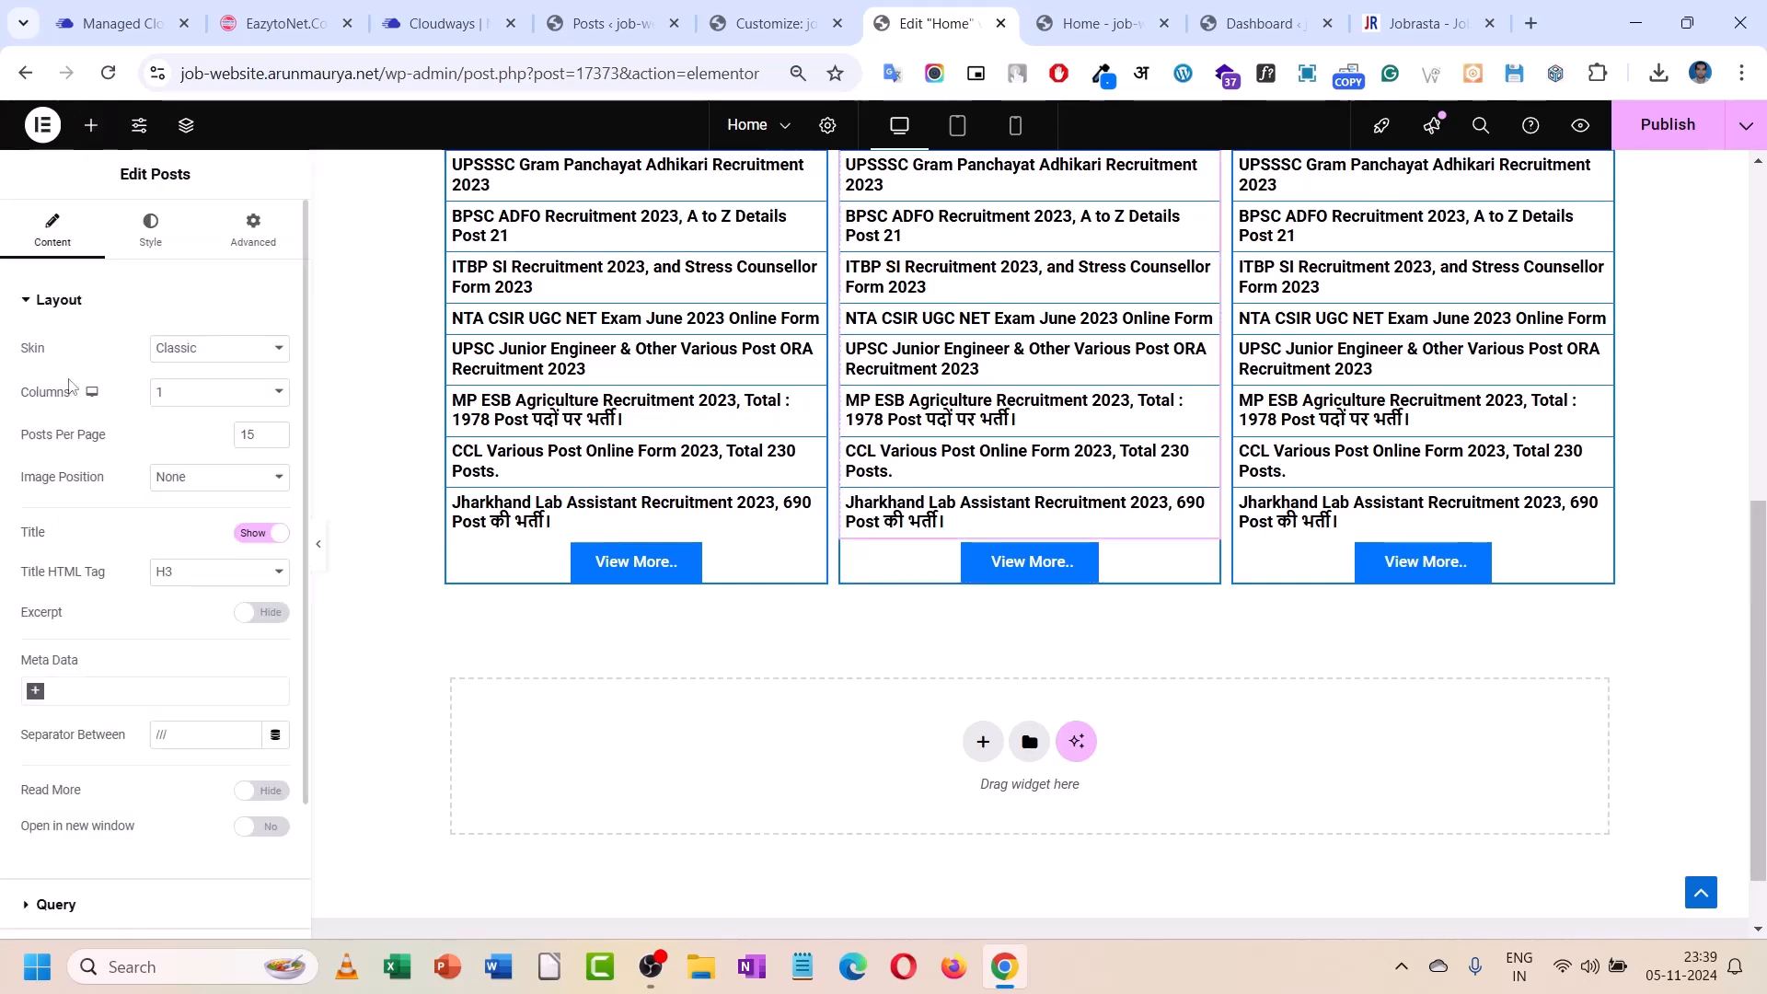
left_click(131, 257)
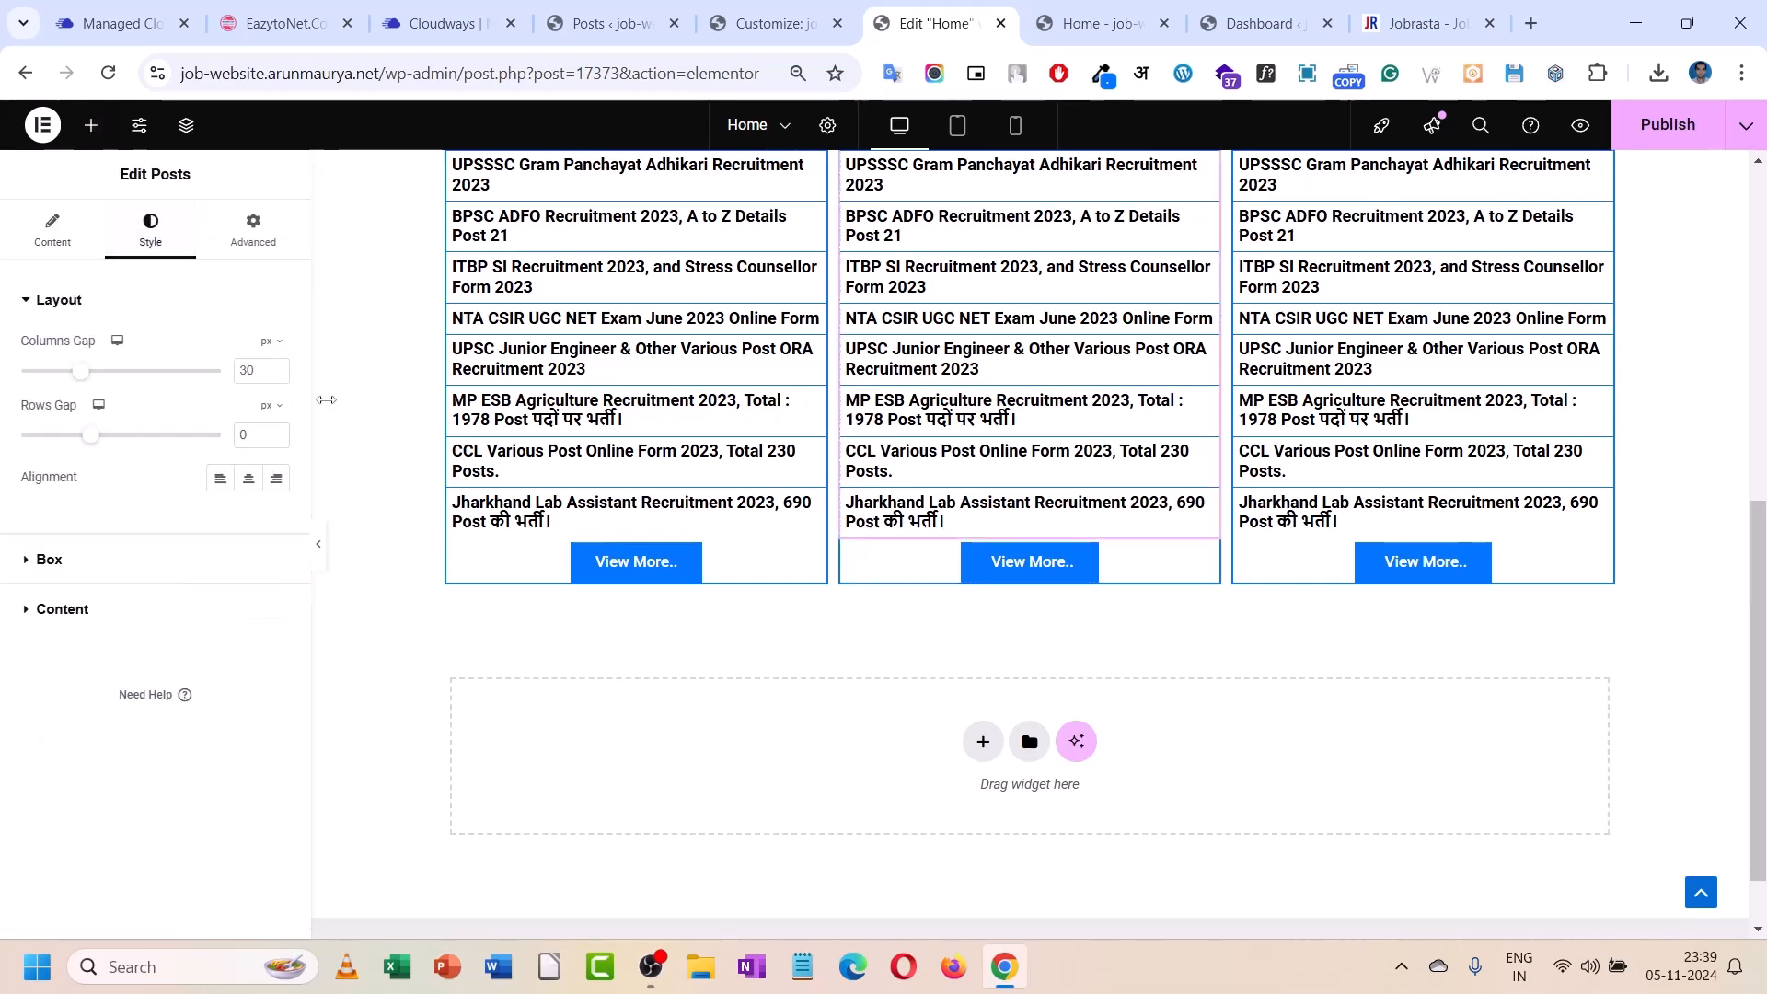
left_click(541, 406)
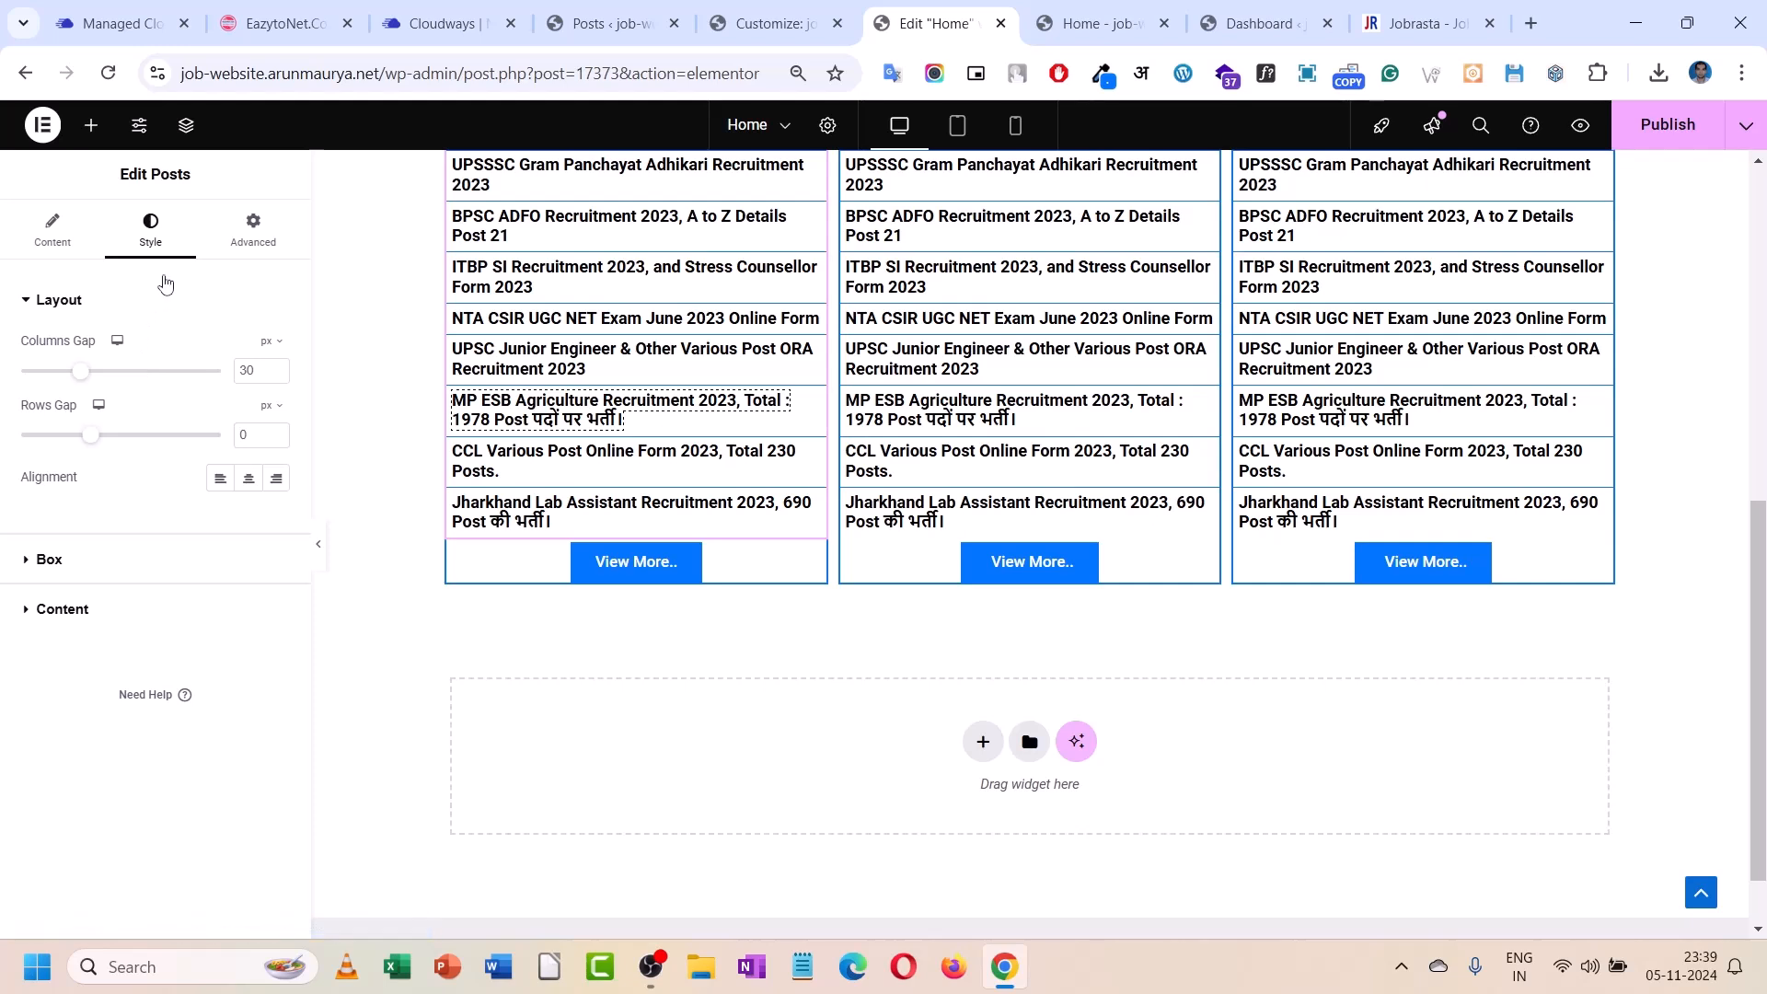
left_click(108, 570)
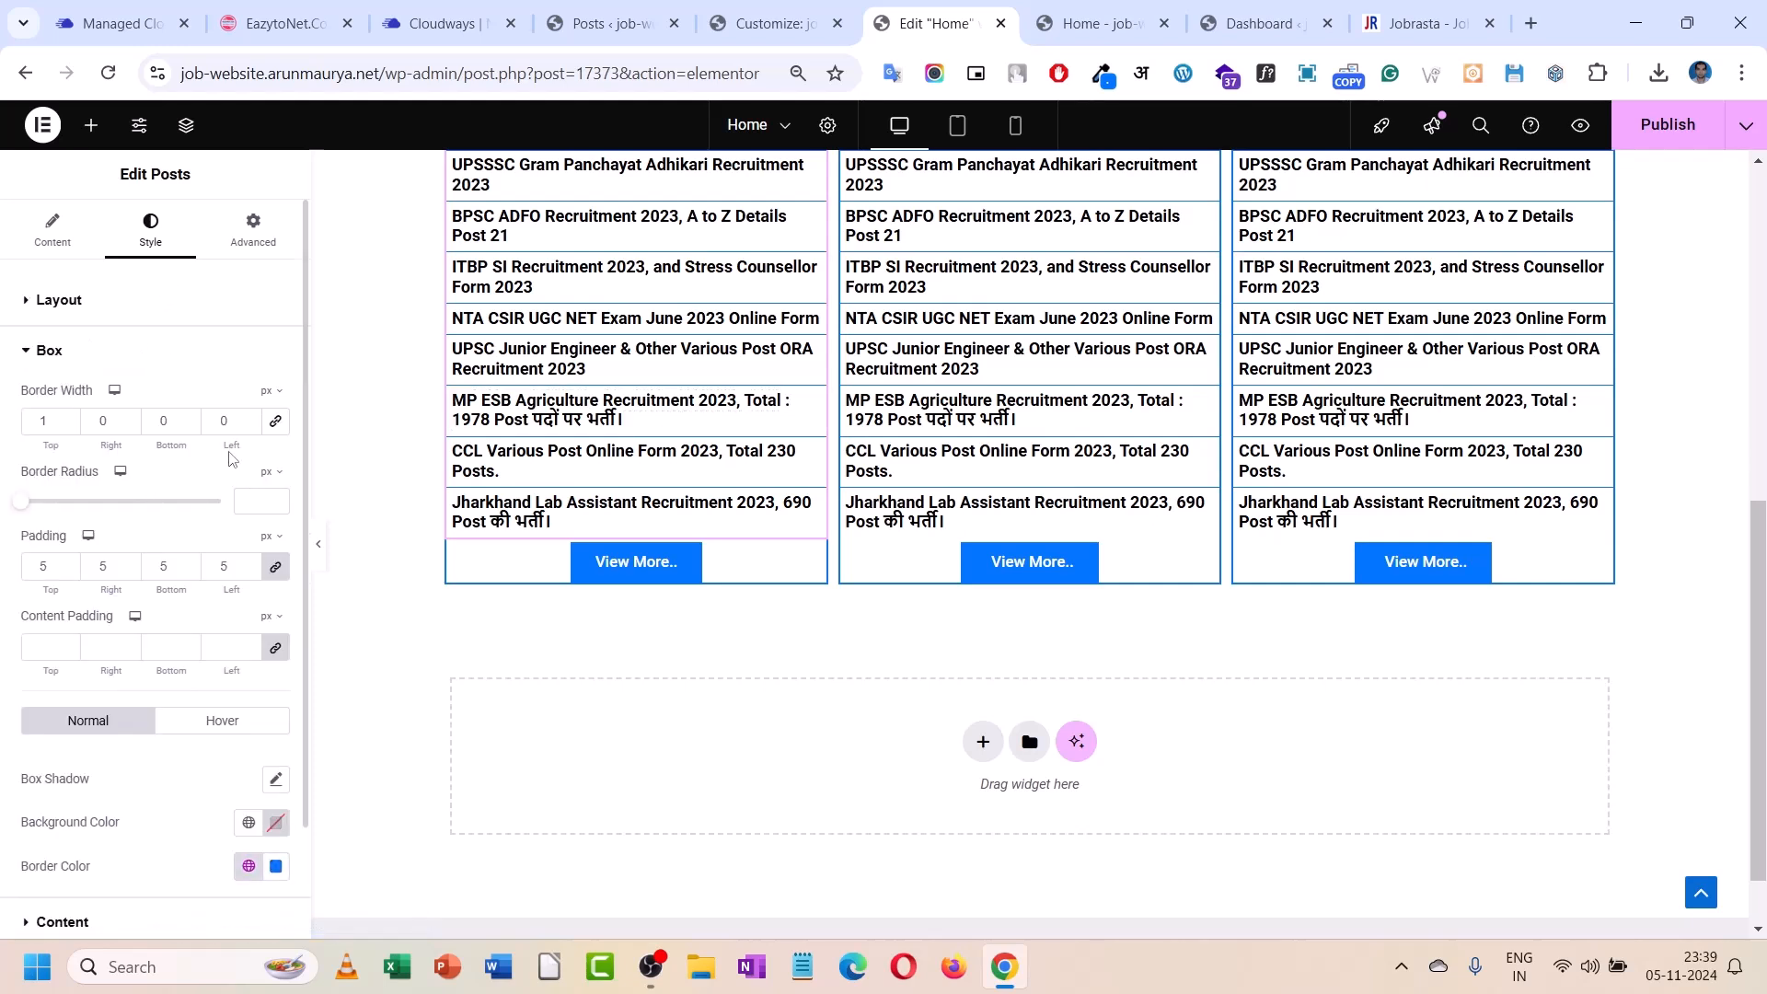
left_click(189, 418)
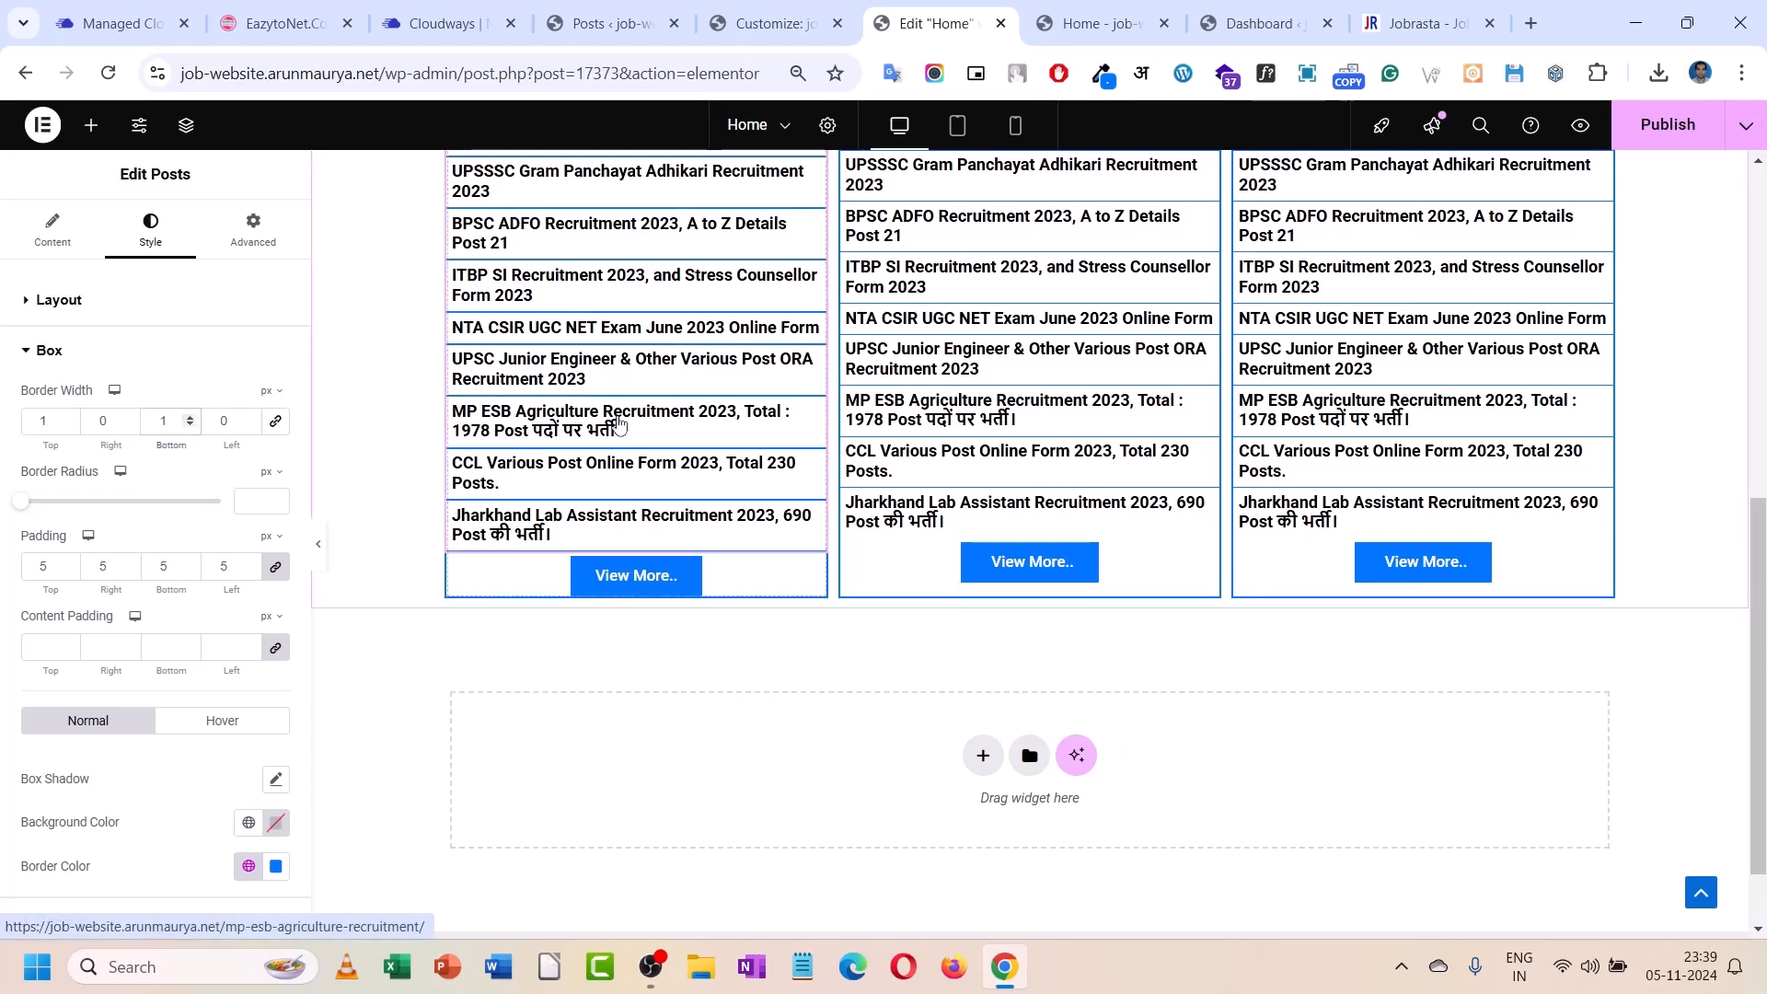
- Copy the first column's Posts widget and paste its style onto the Posts widgets in the second and third columns
right_click(612, 398)
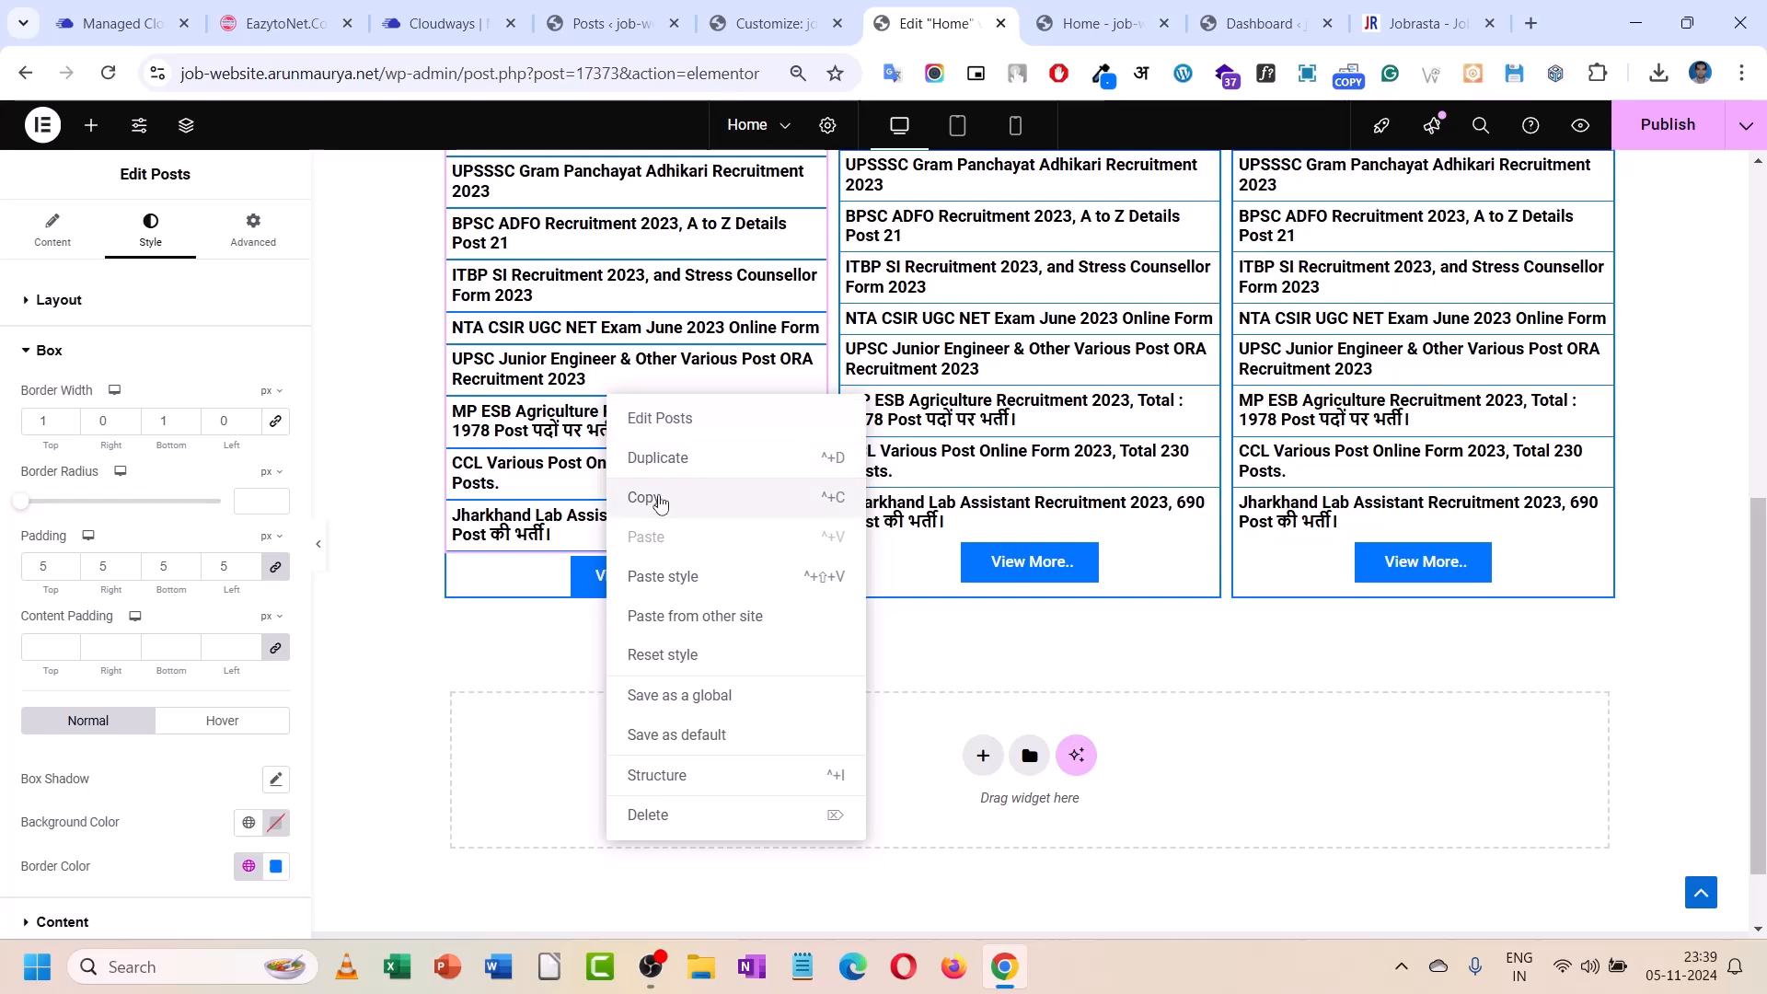
left_click(655, 496)
right_click(954, 385)
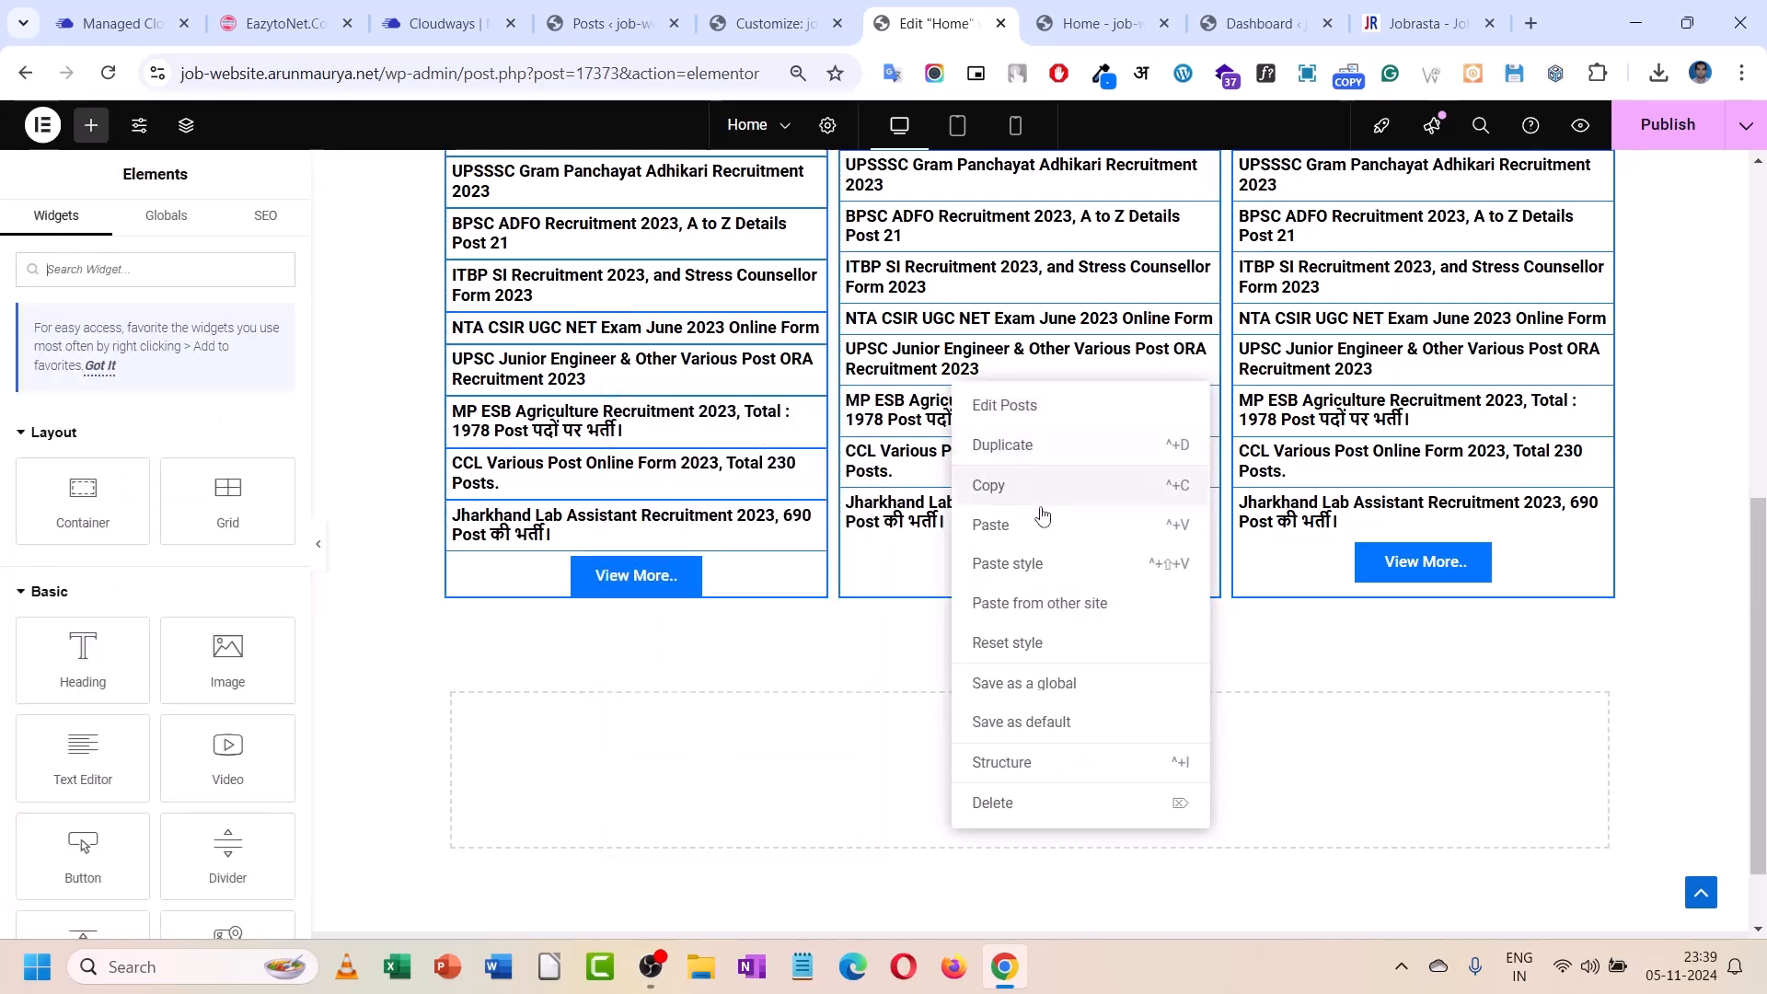
left_click(1043, 572)
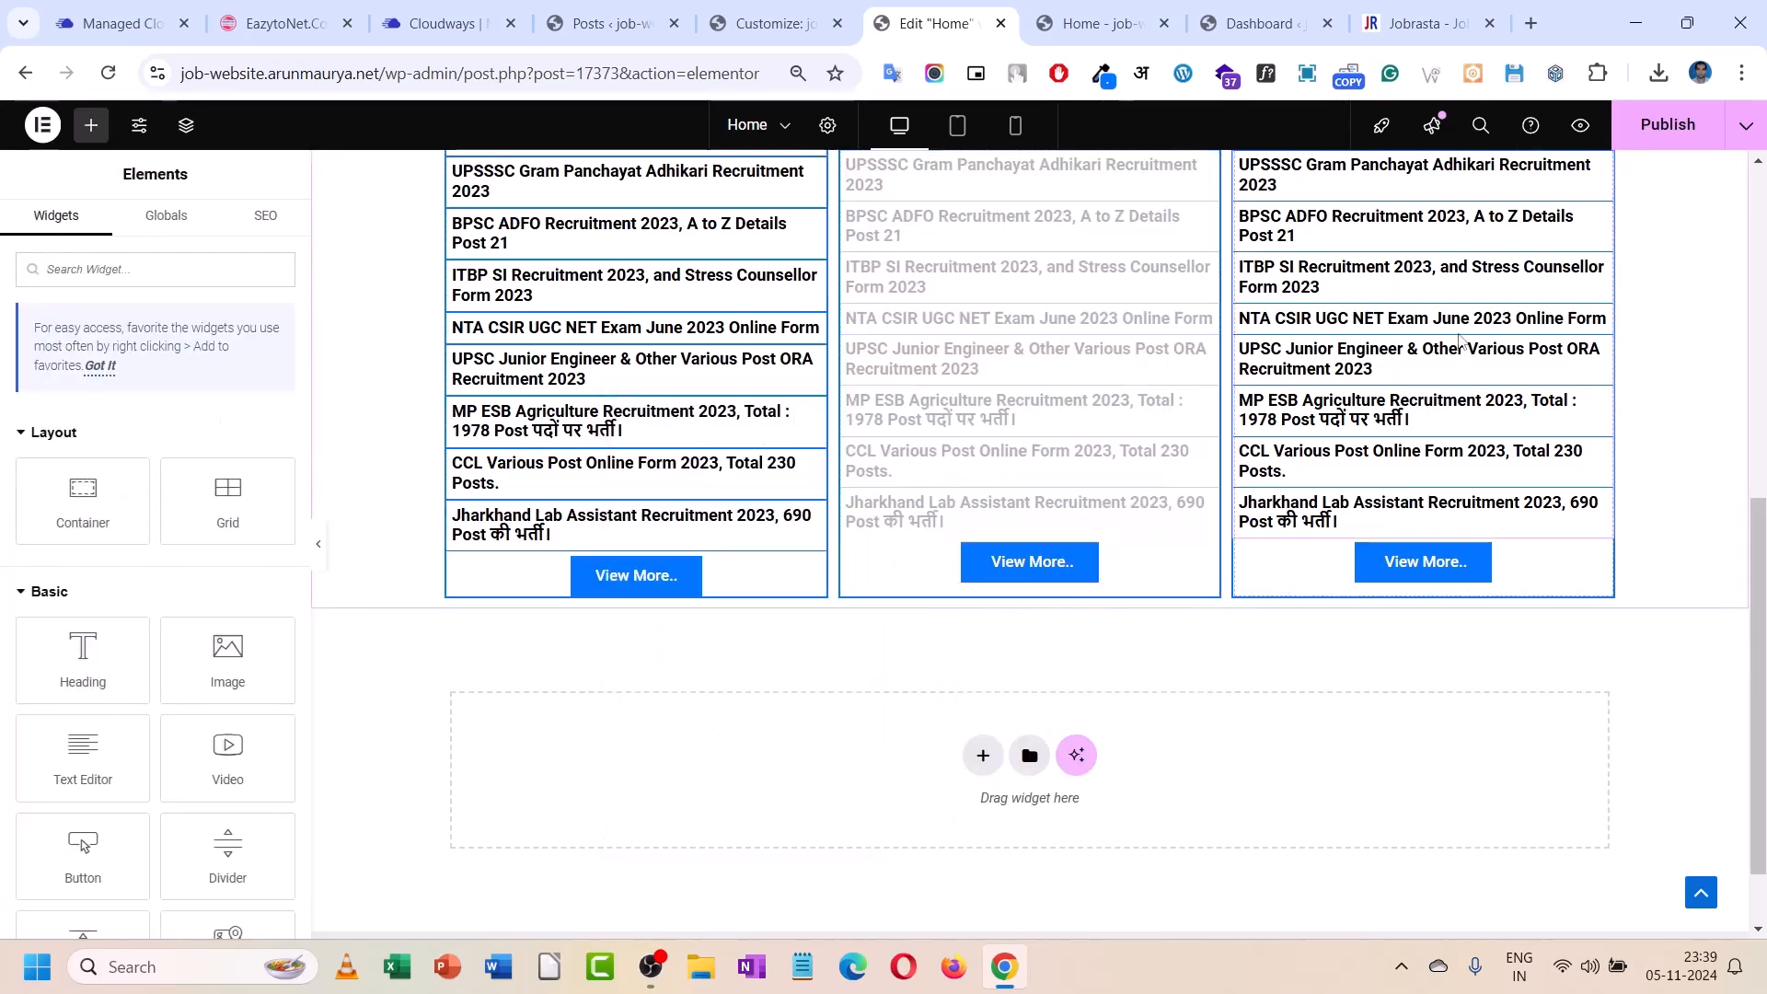
right_click(1460, 336)
left_click(1535, 521)
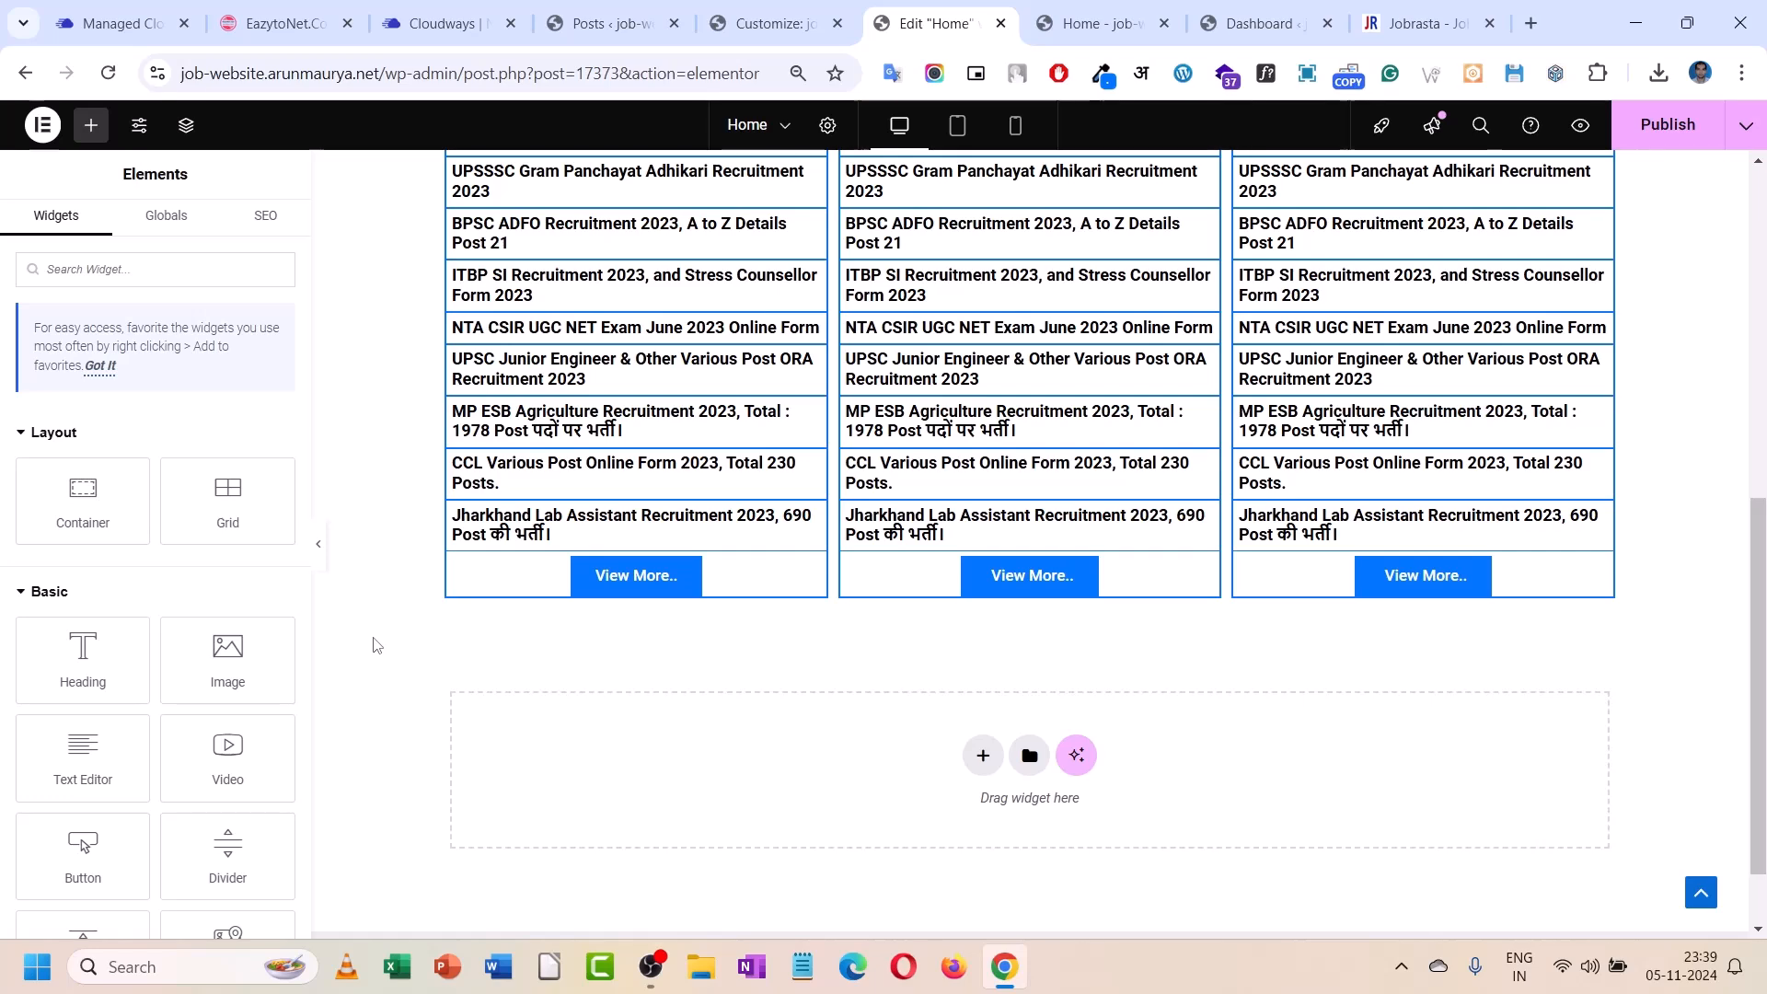
- Set the top margin of the first column's View More button to -20 px
left_click(598, 585)
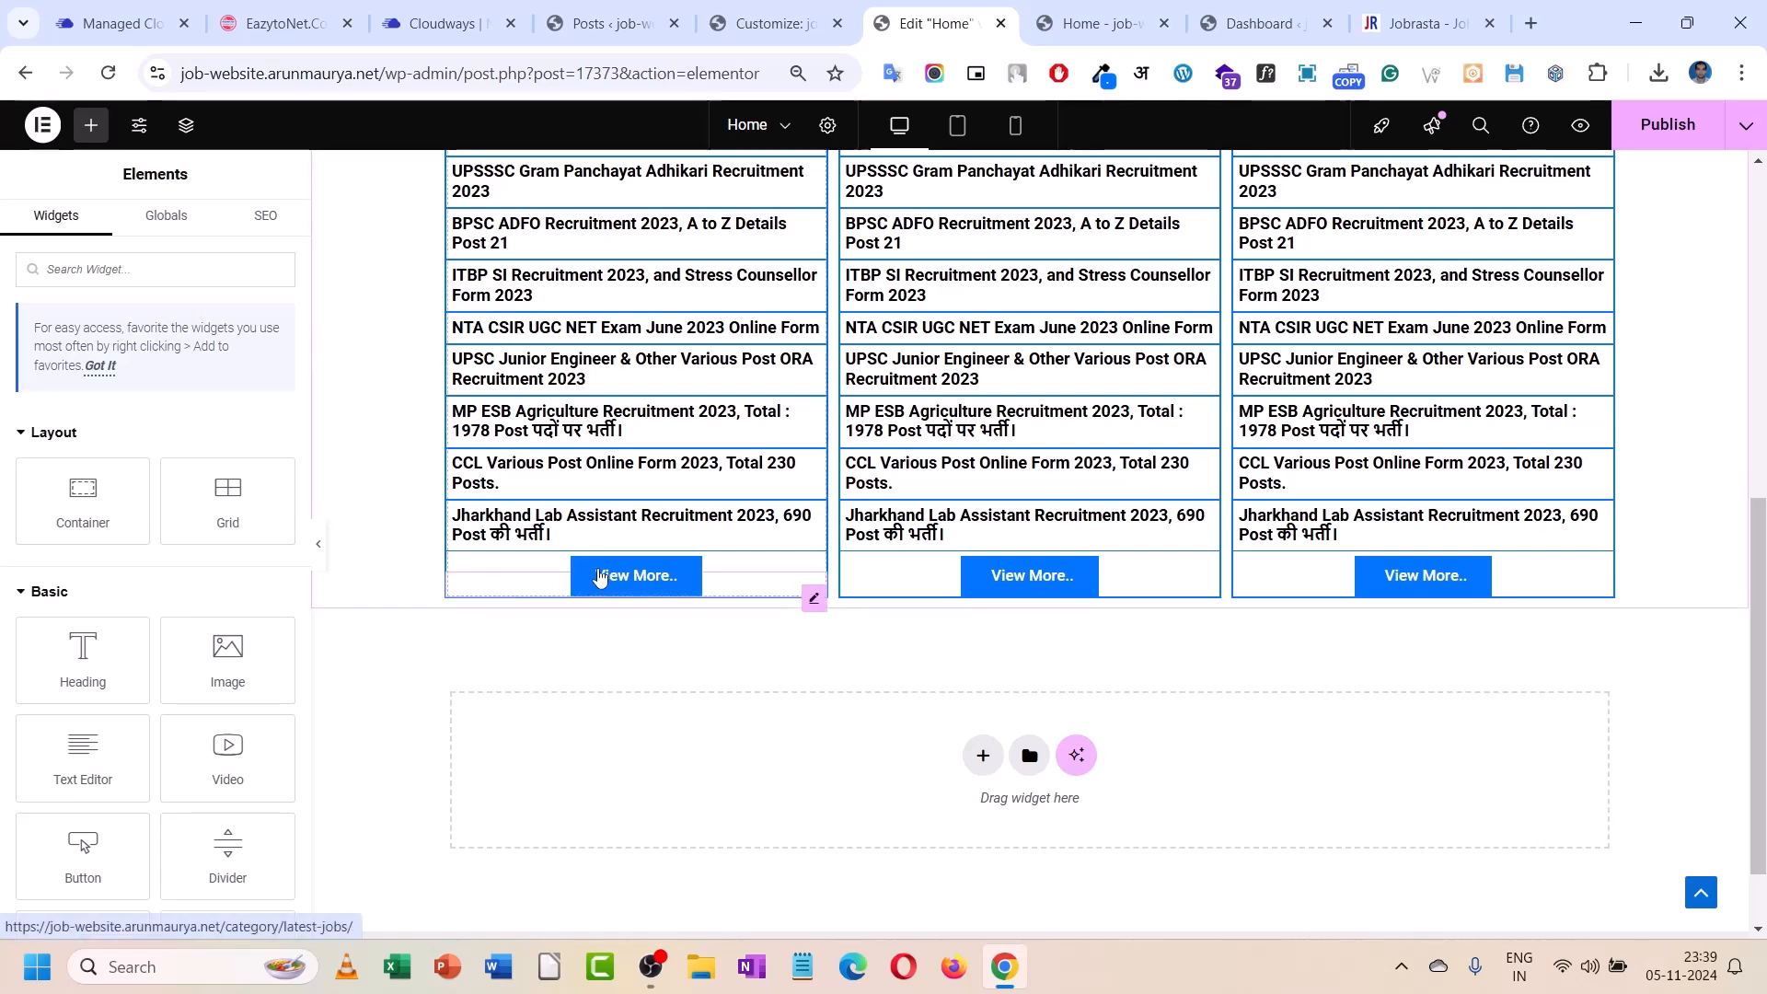
left_click(254, 241)
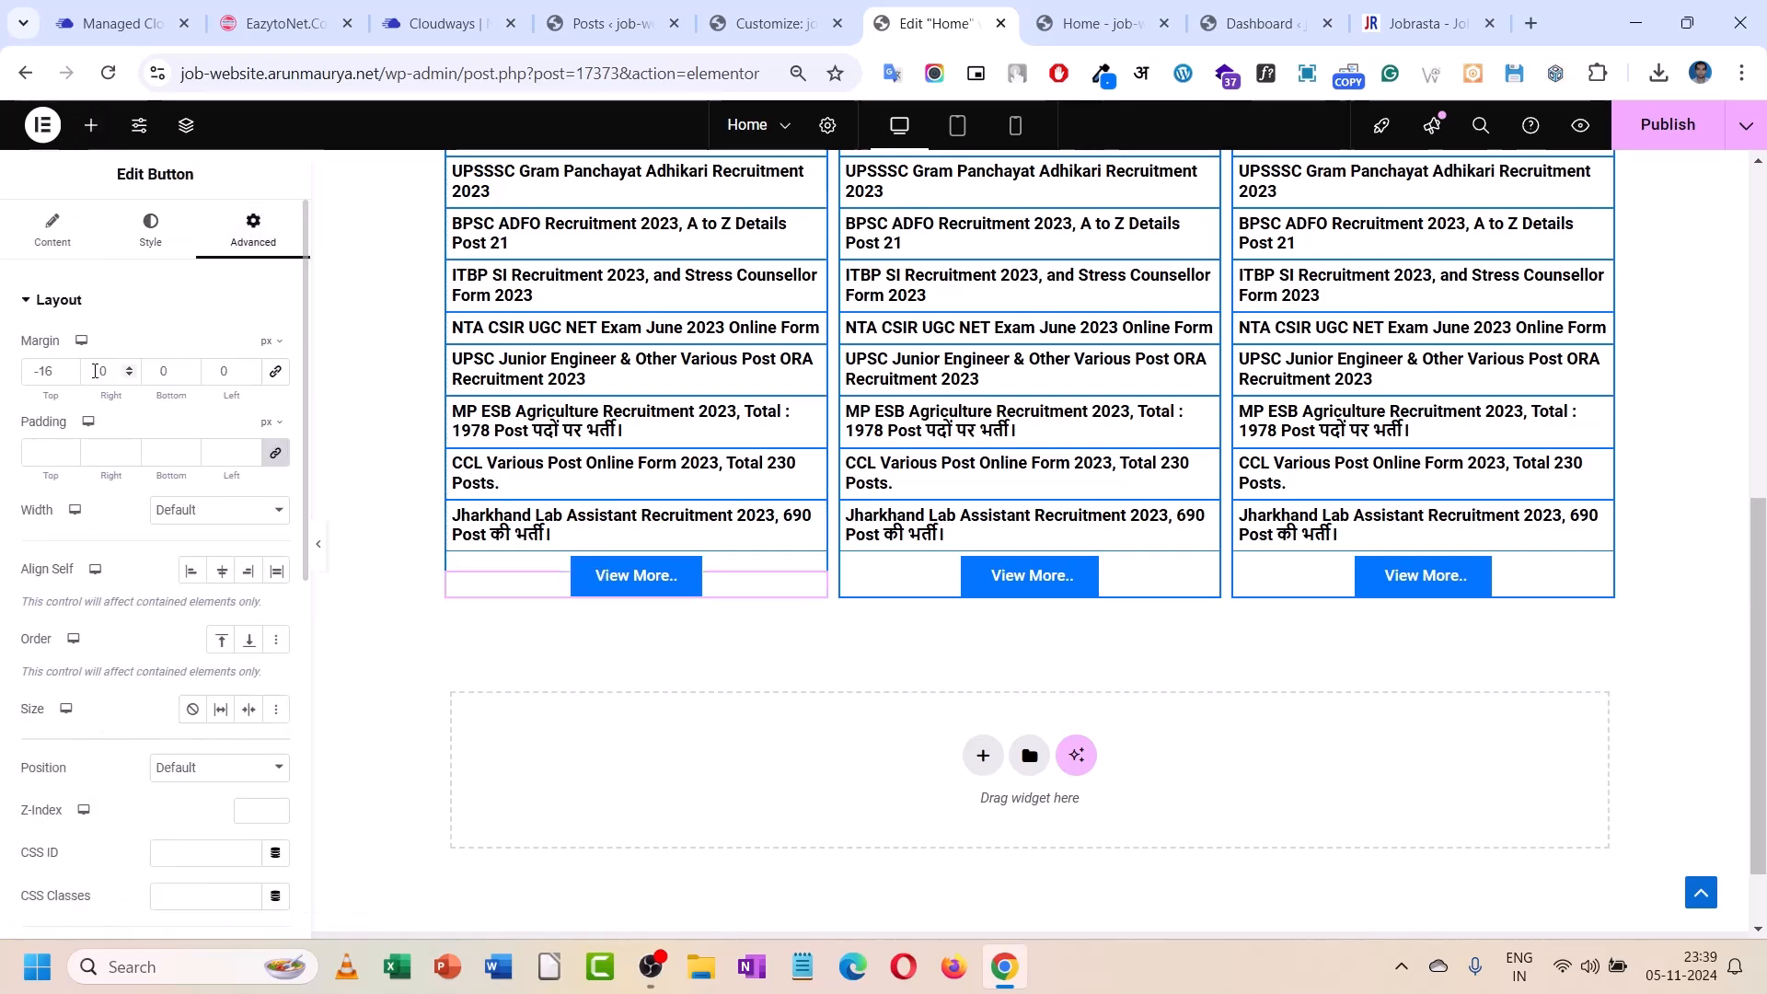
left_click(75, 373)
left_click(74, 373)
left_click(74, 374)
left_click(75, 374)
left_click(74, 374)
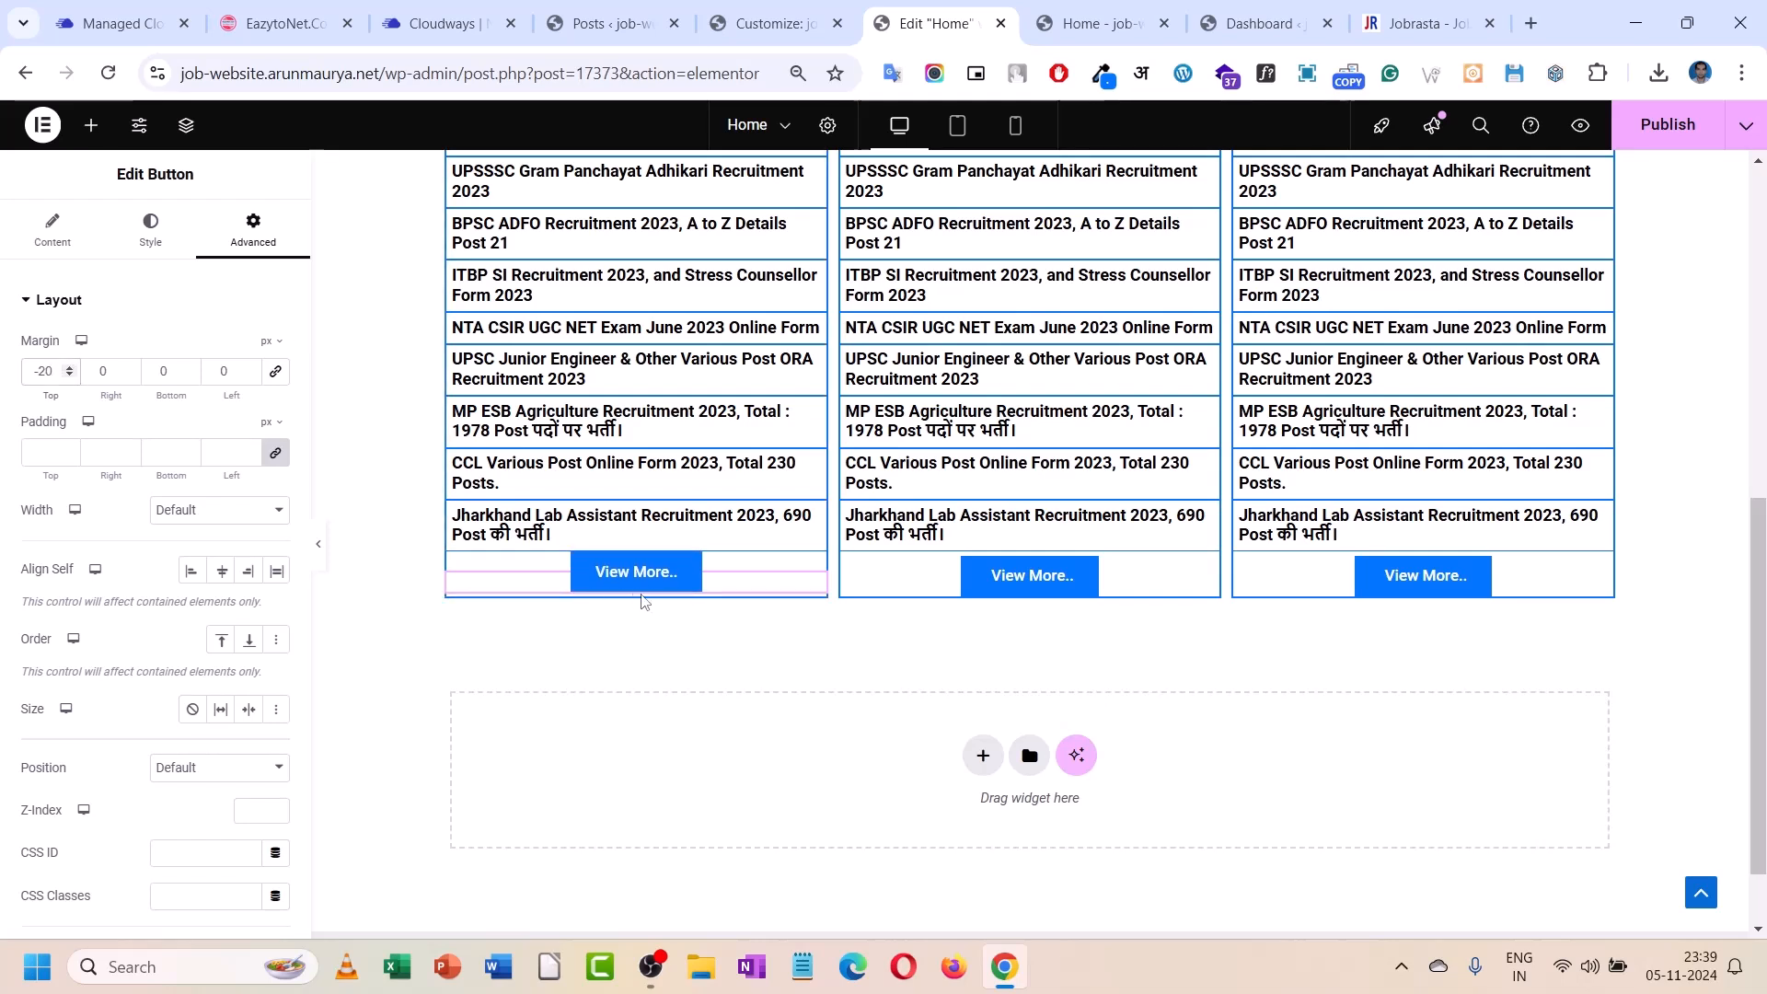
- Copy the first View More button and paste its style onto the View More buttons in the second and third columns
right_click(643, 572)
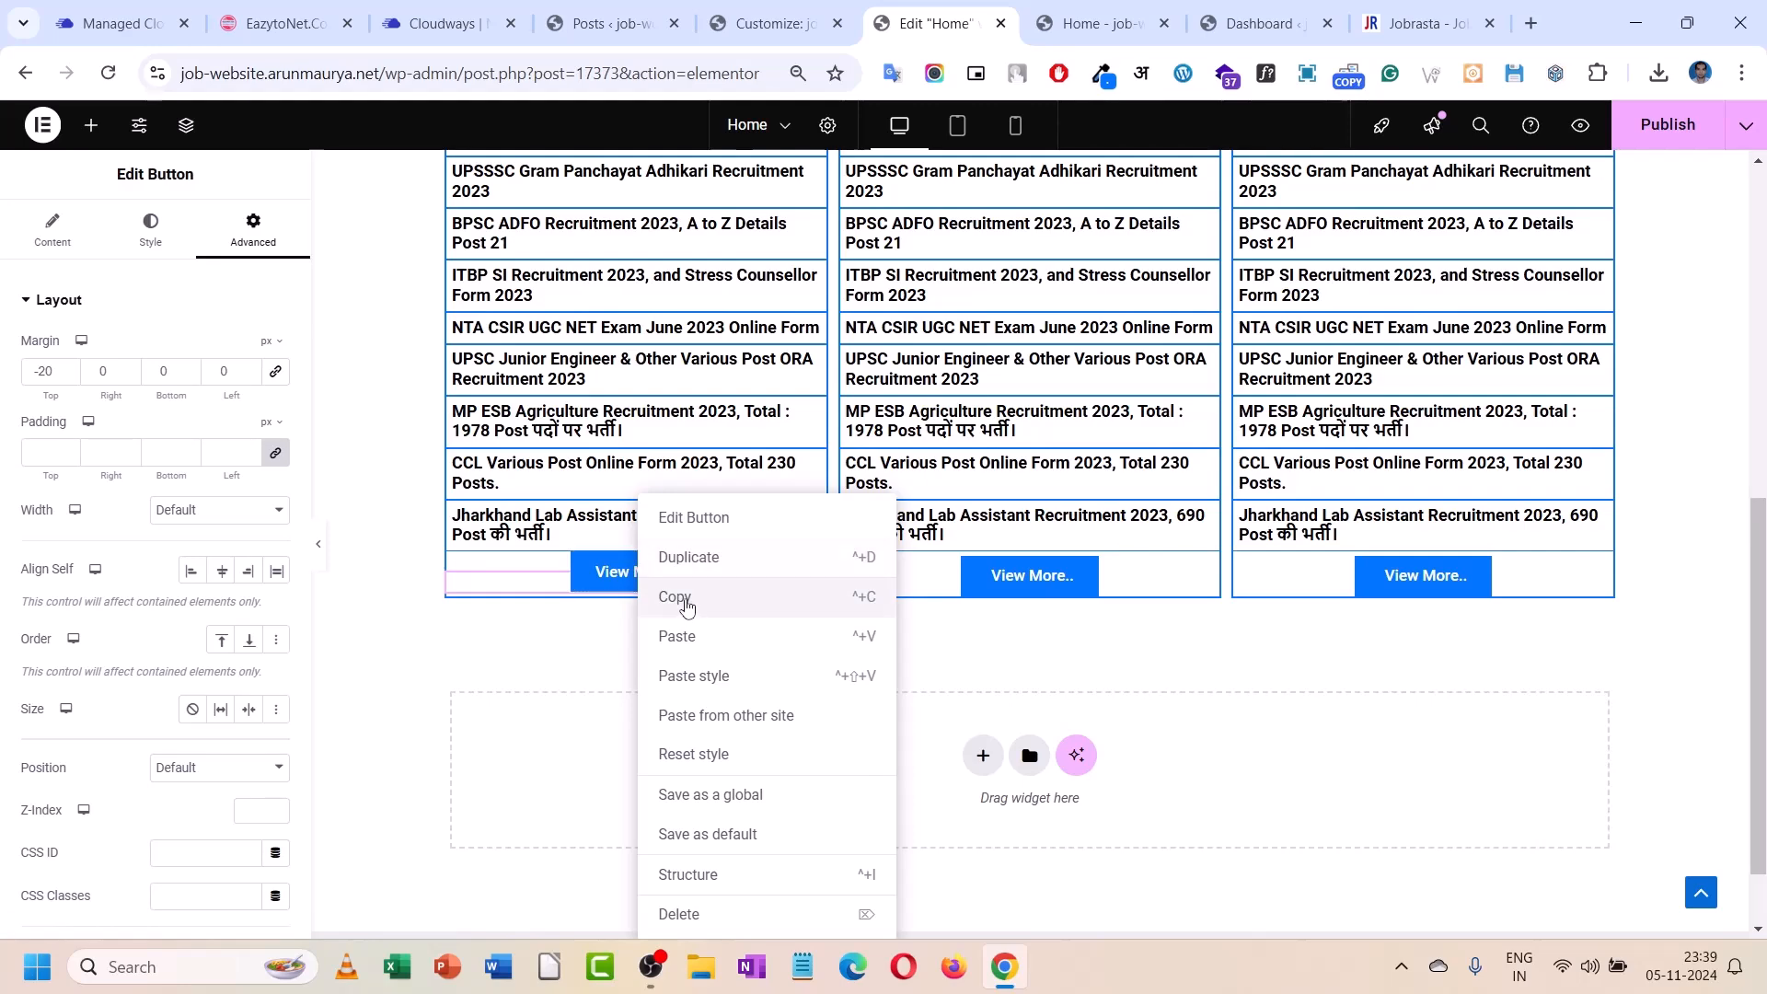
left_click(685, 597)
right_click(989, 578)
left_click(1045, 676)
right_click(1438, 580)
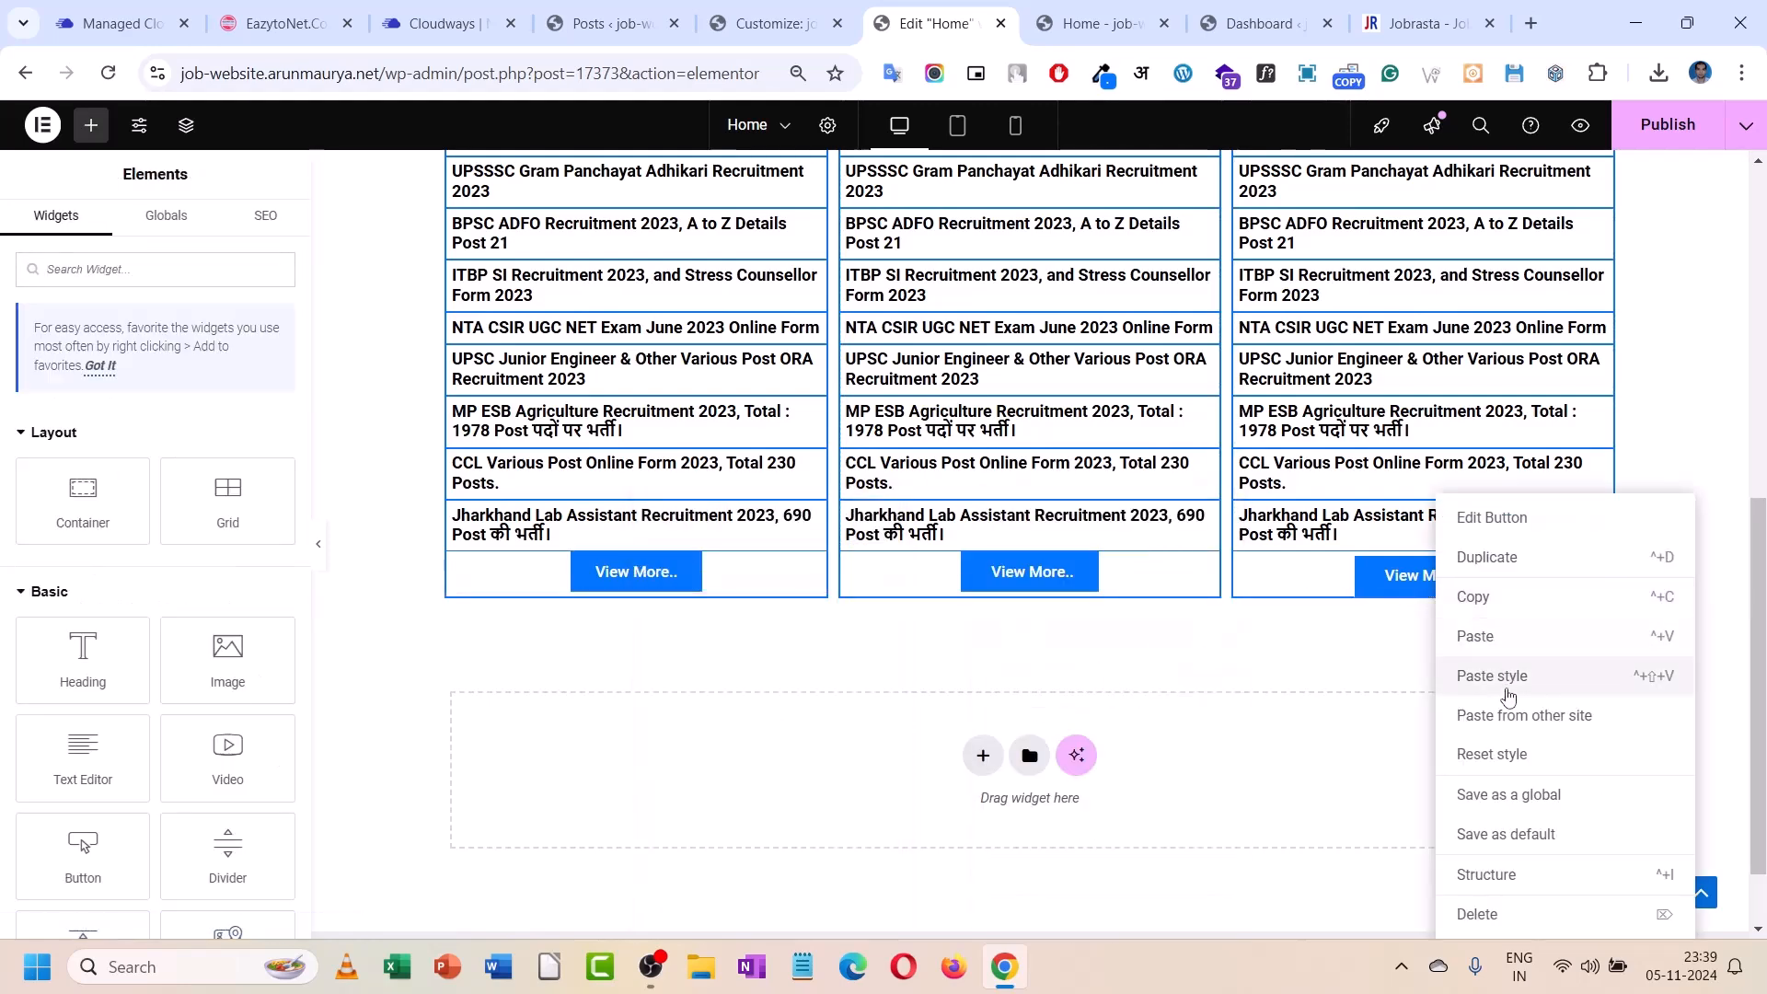
left_click(1509, 676)
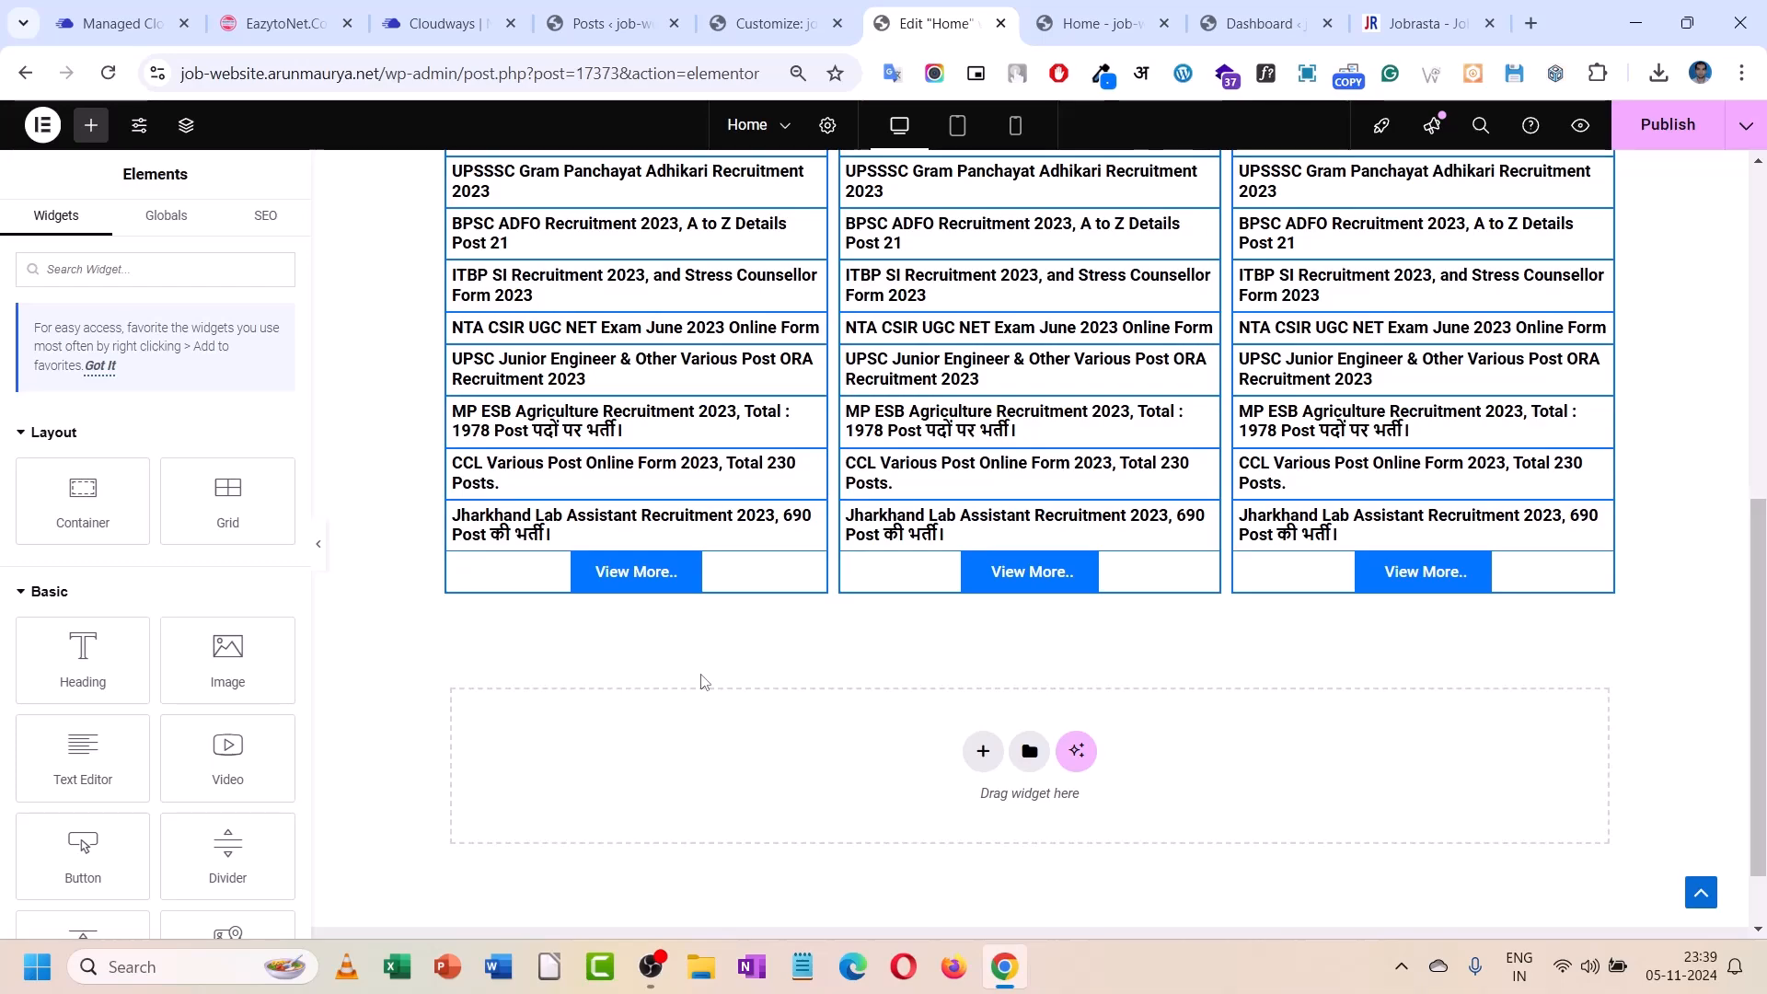
- Change the second column's heading title to "Admit Card"
scroll(740, 593, "up", 8)
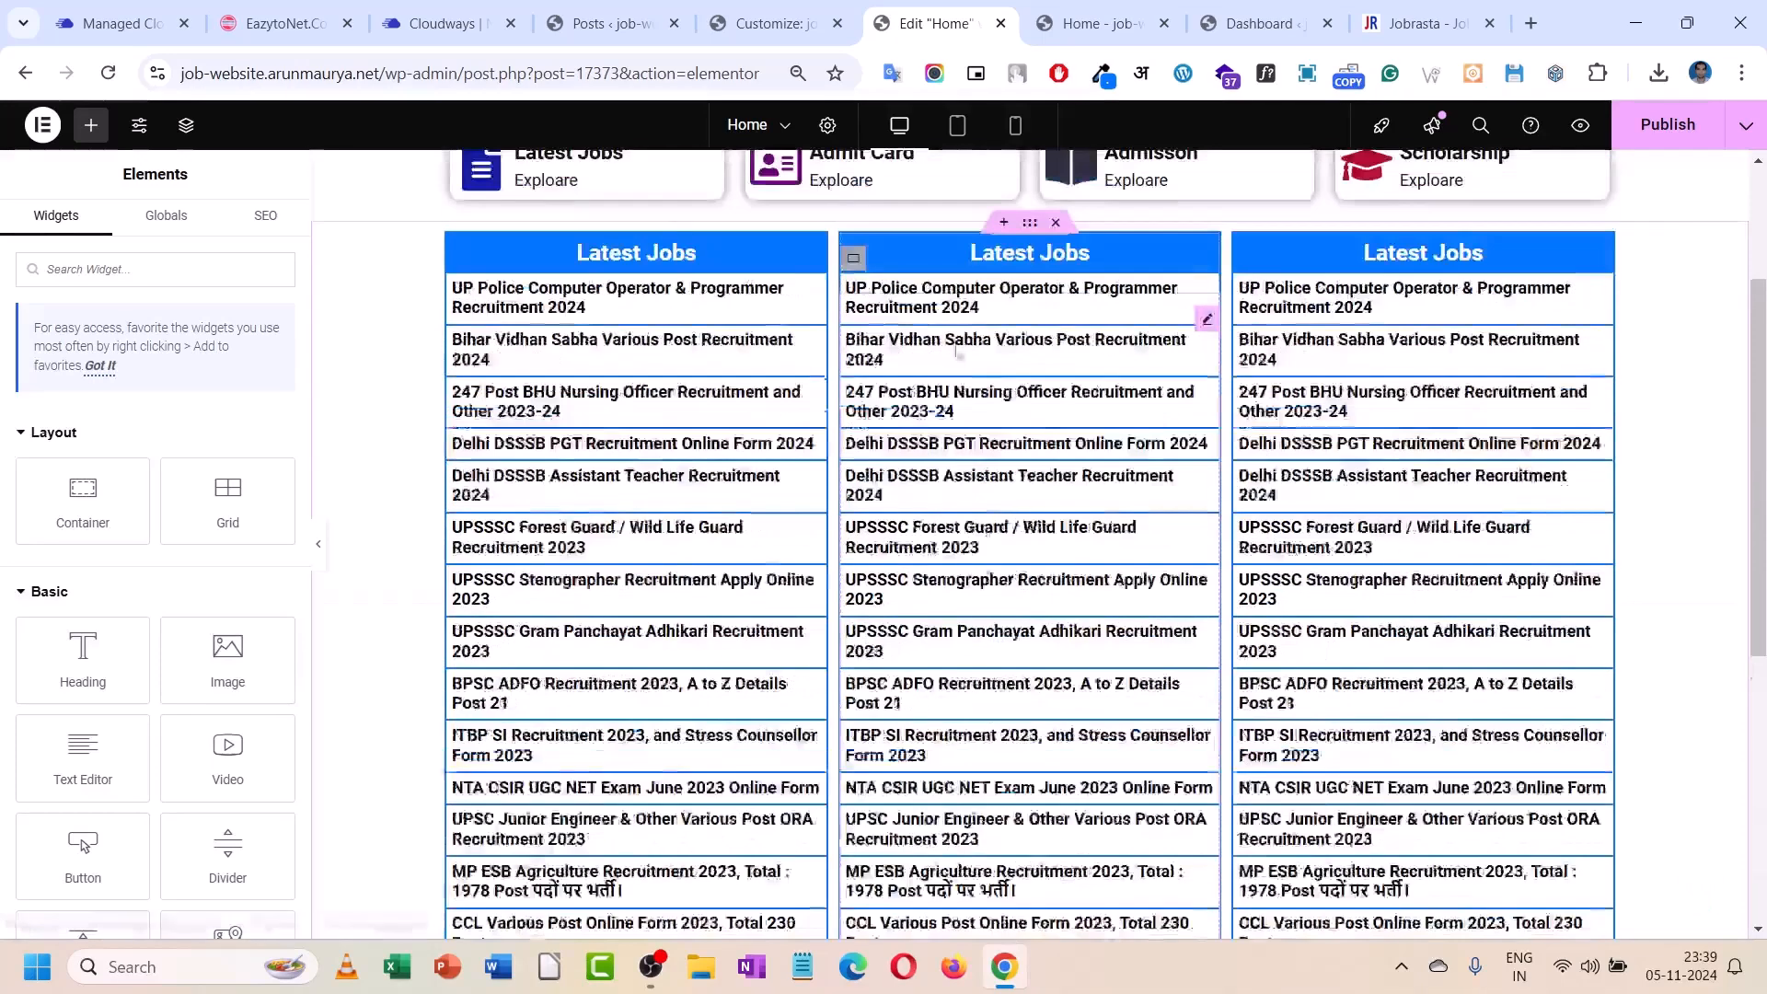
left_click(1031, 501)
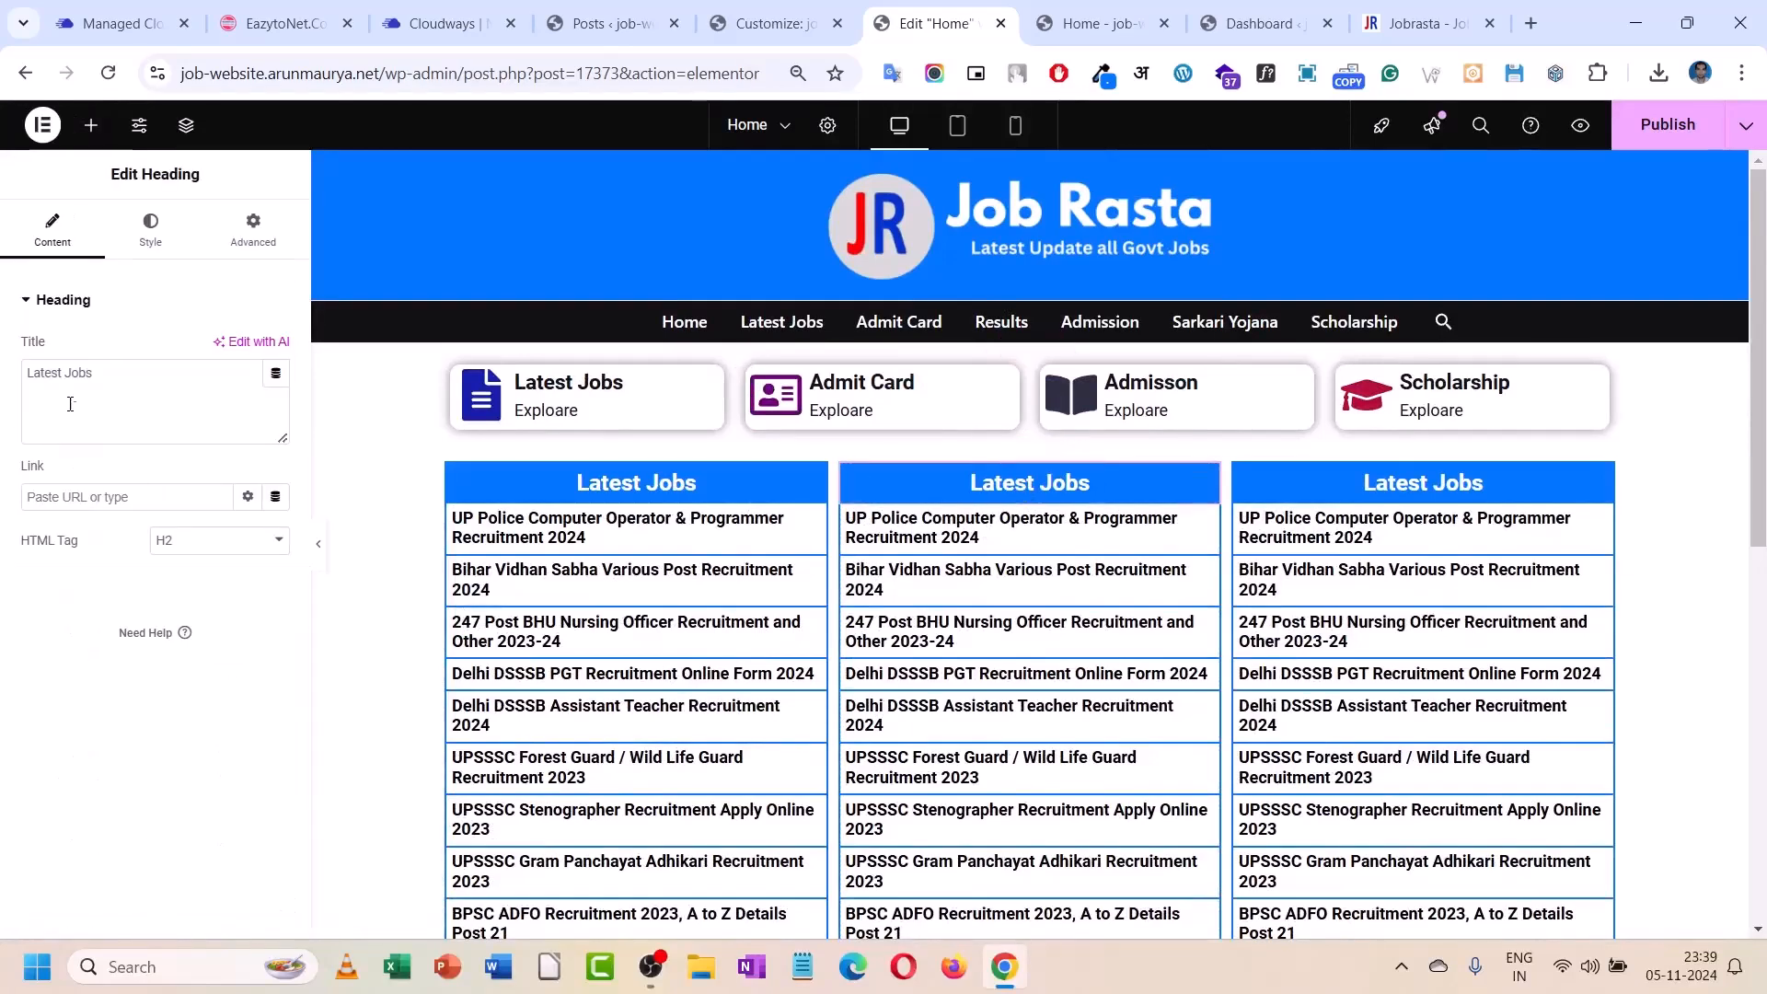
left_click_drag(100, 385, 3, 388)
type("A")
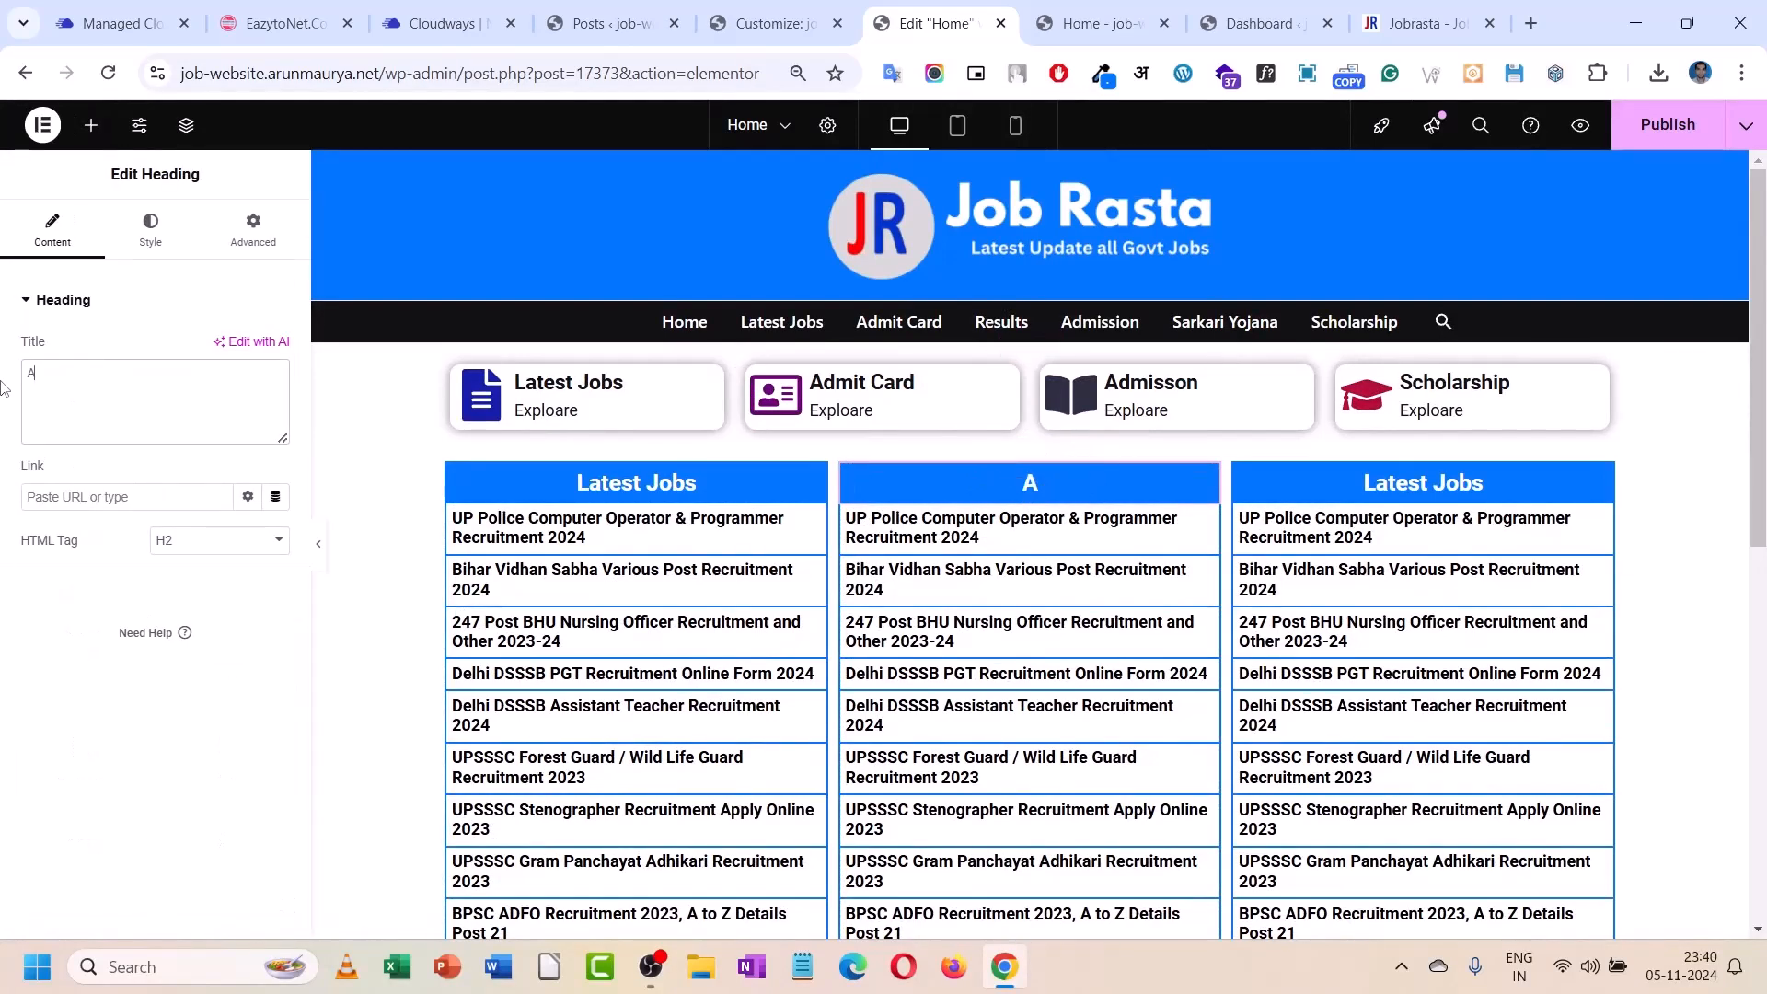
type("dmit Card")
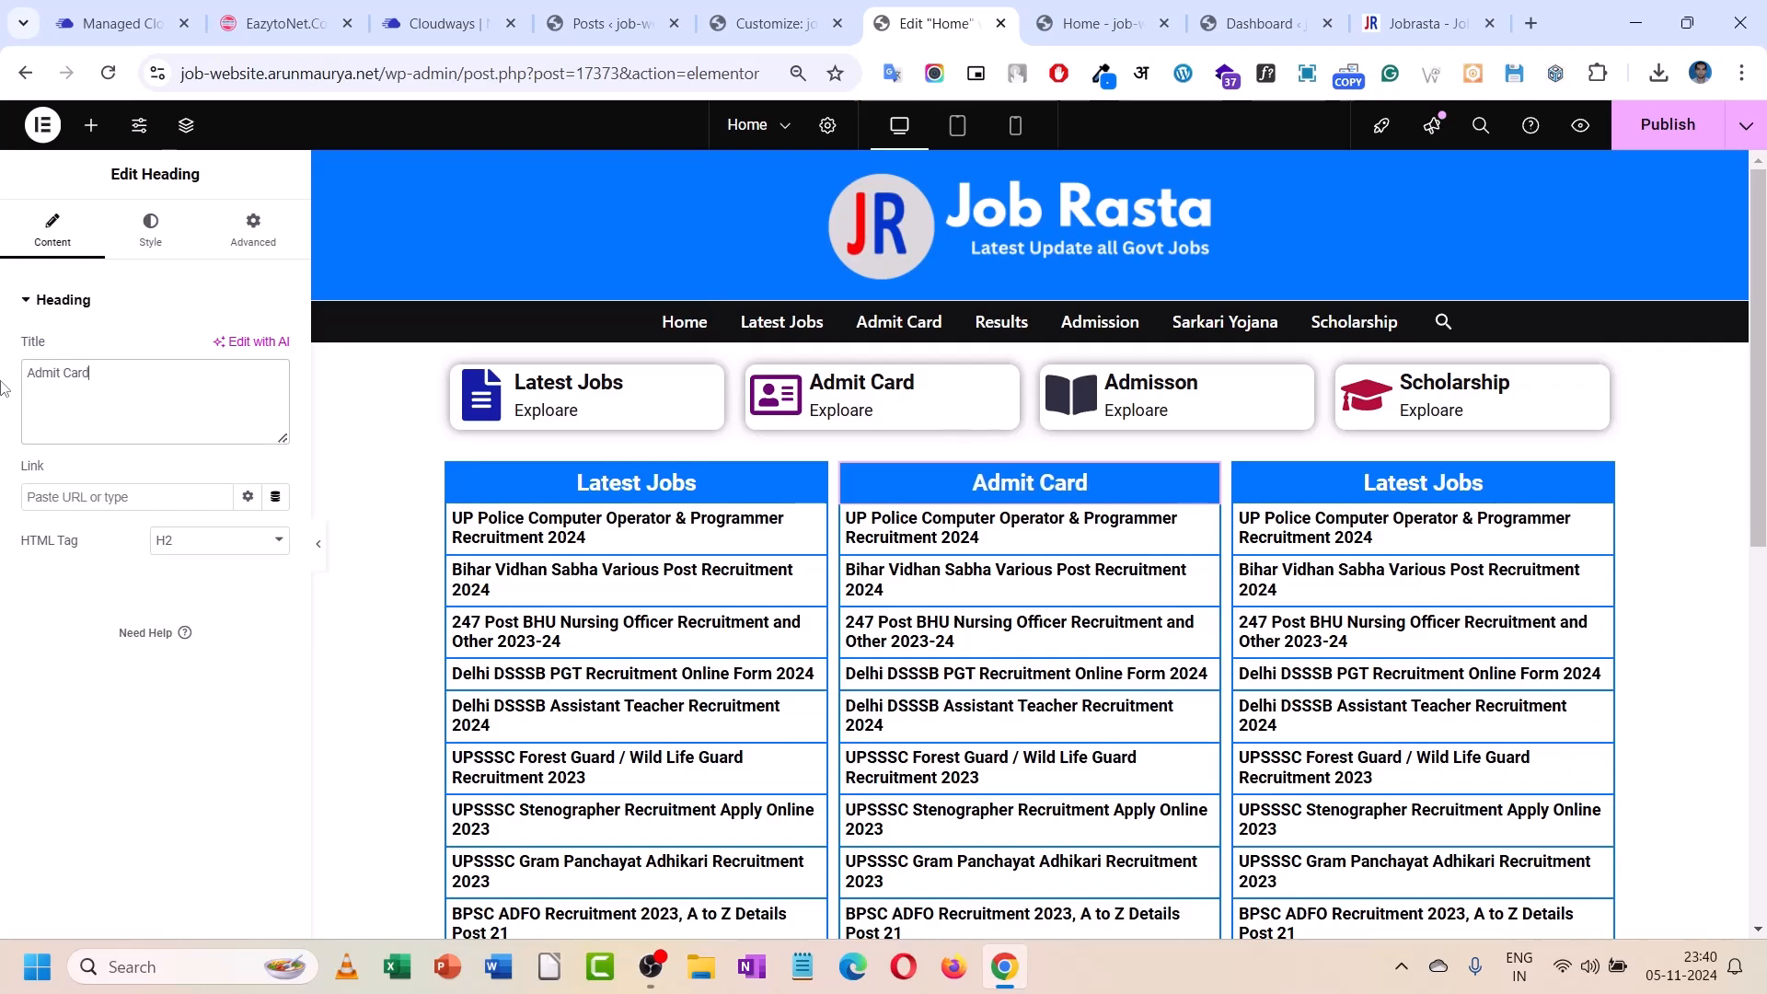
- Copy the link address of the Admit Card item in the site navigation and set it as the second column's View More button link
scroll(831, 520, "down", 3)
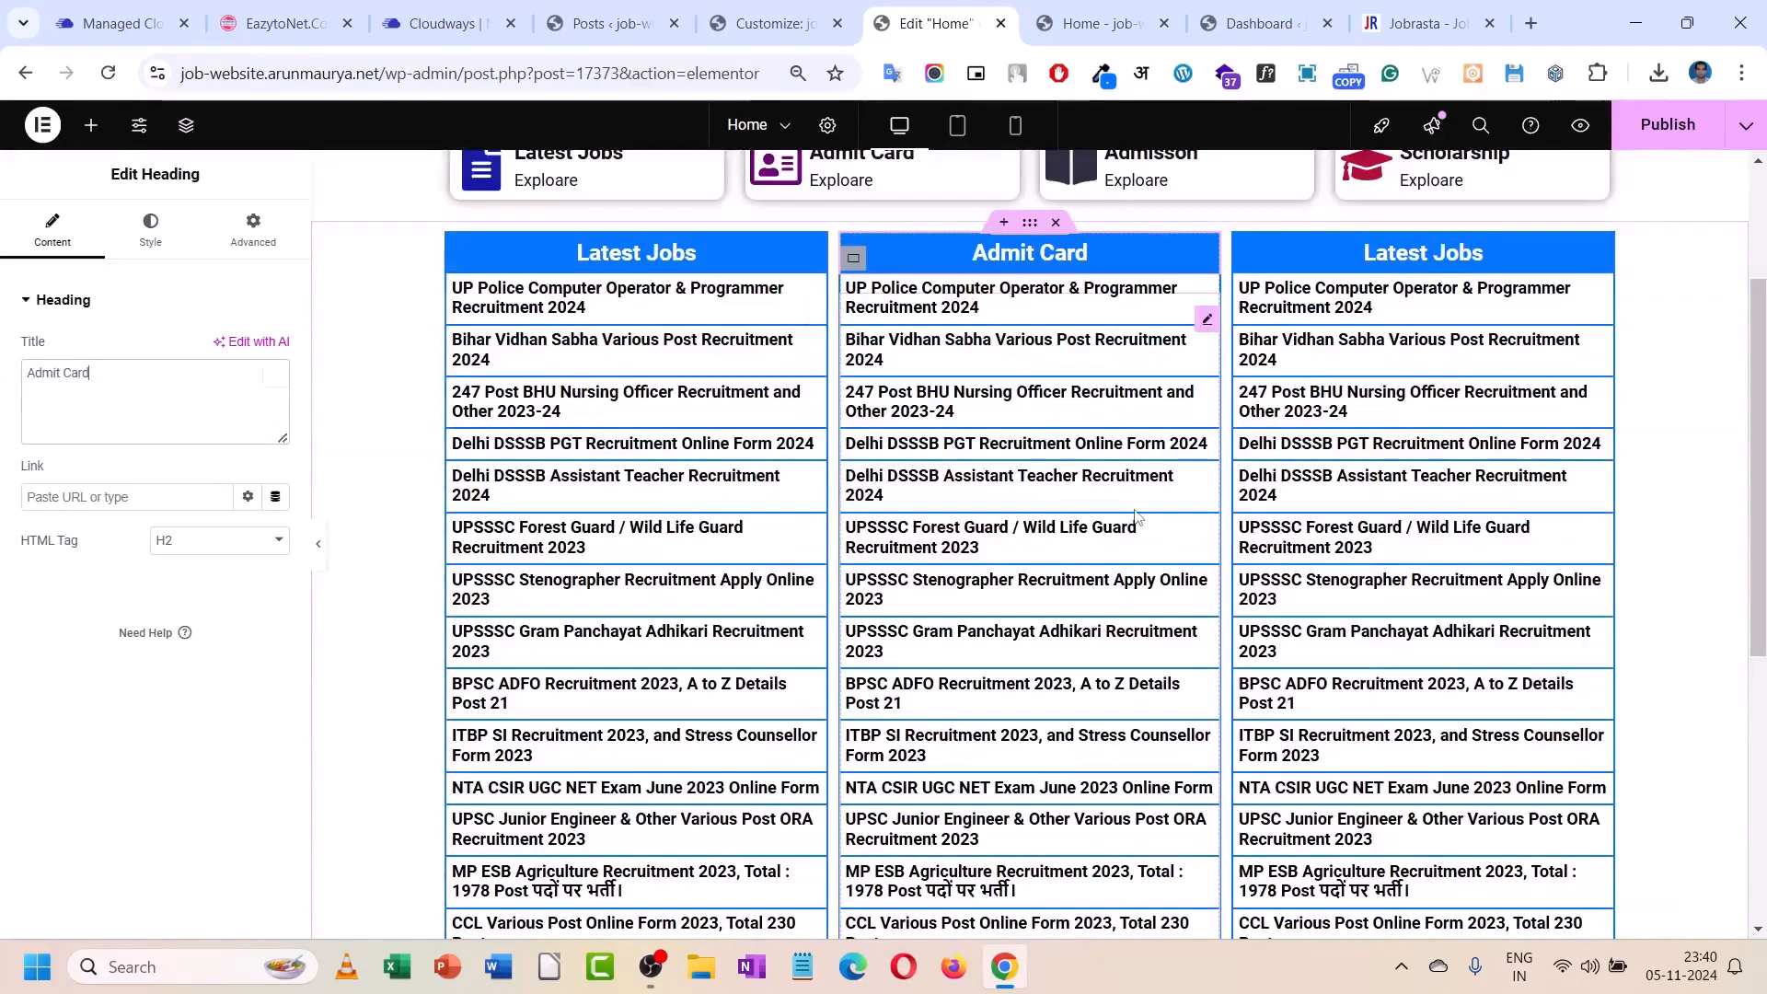
left_click(831, 520)
scroll(831, 520, "up", 3)
right_click(892, 324)
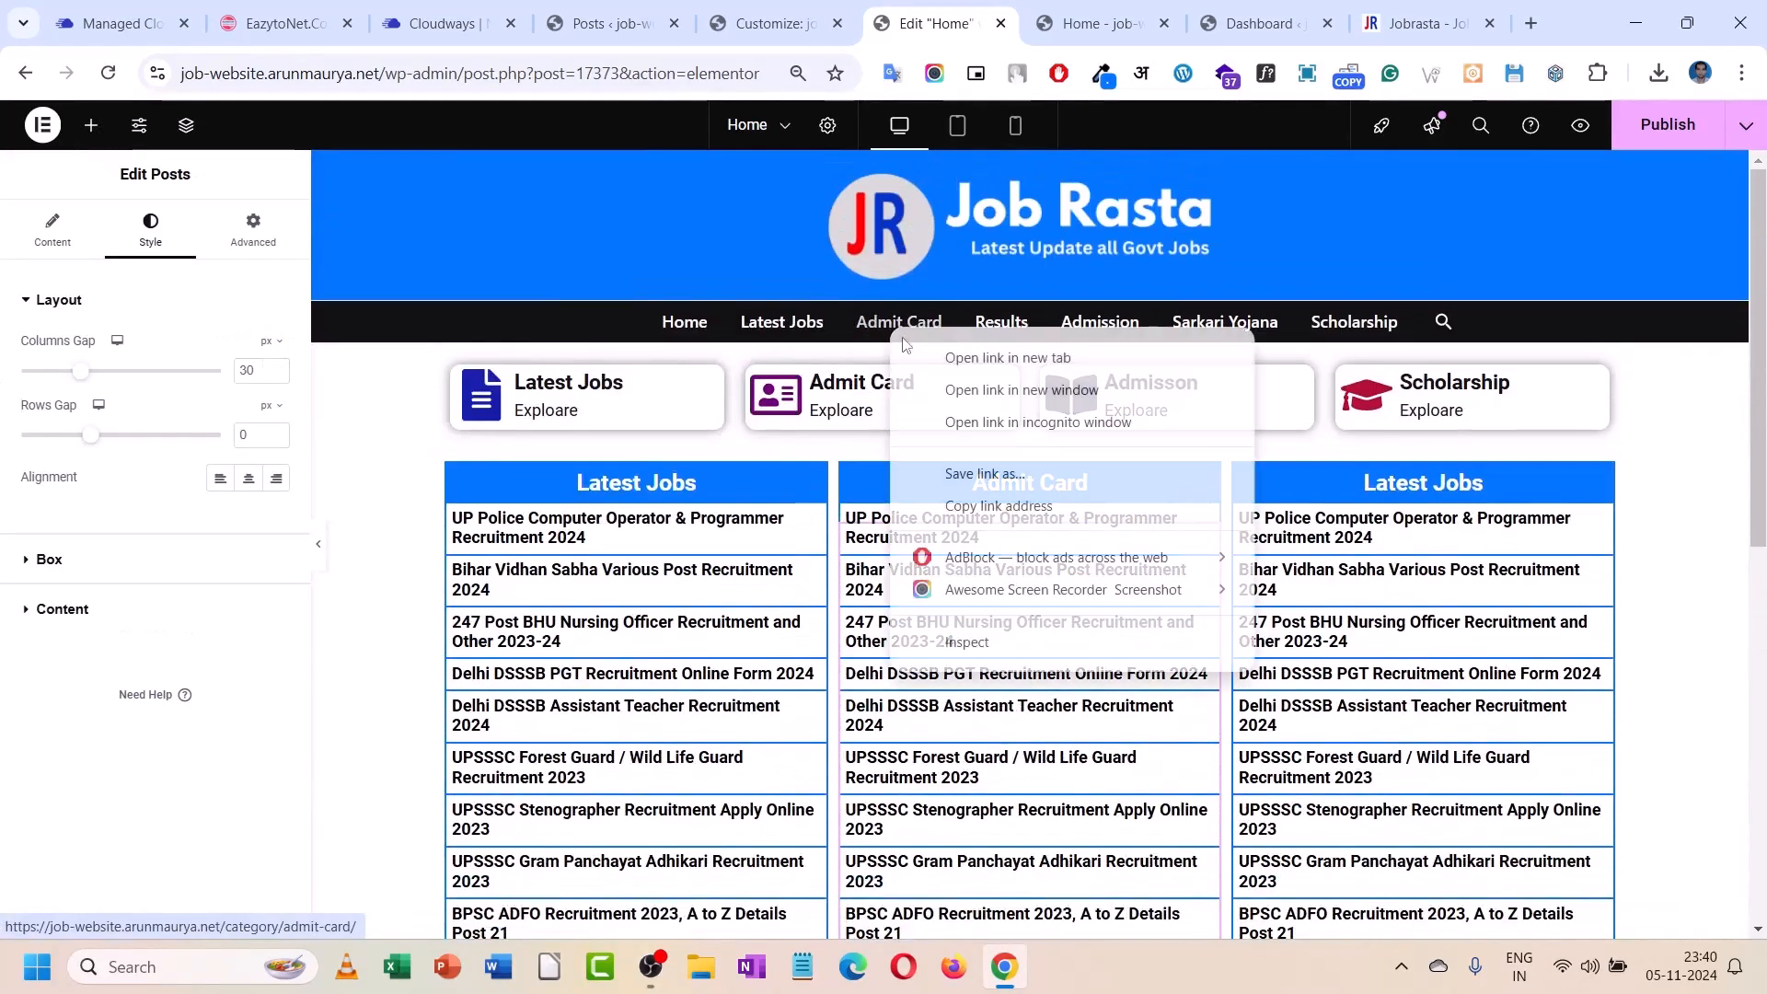
left_click(993, 505)
scroll(1012, 502, "down", 10)
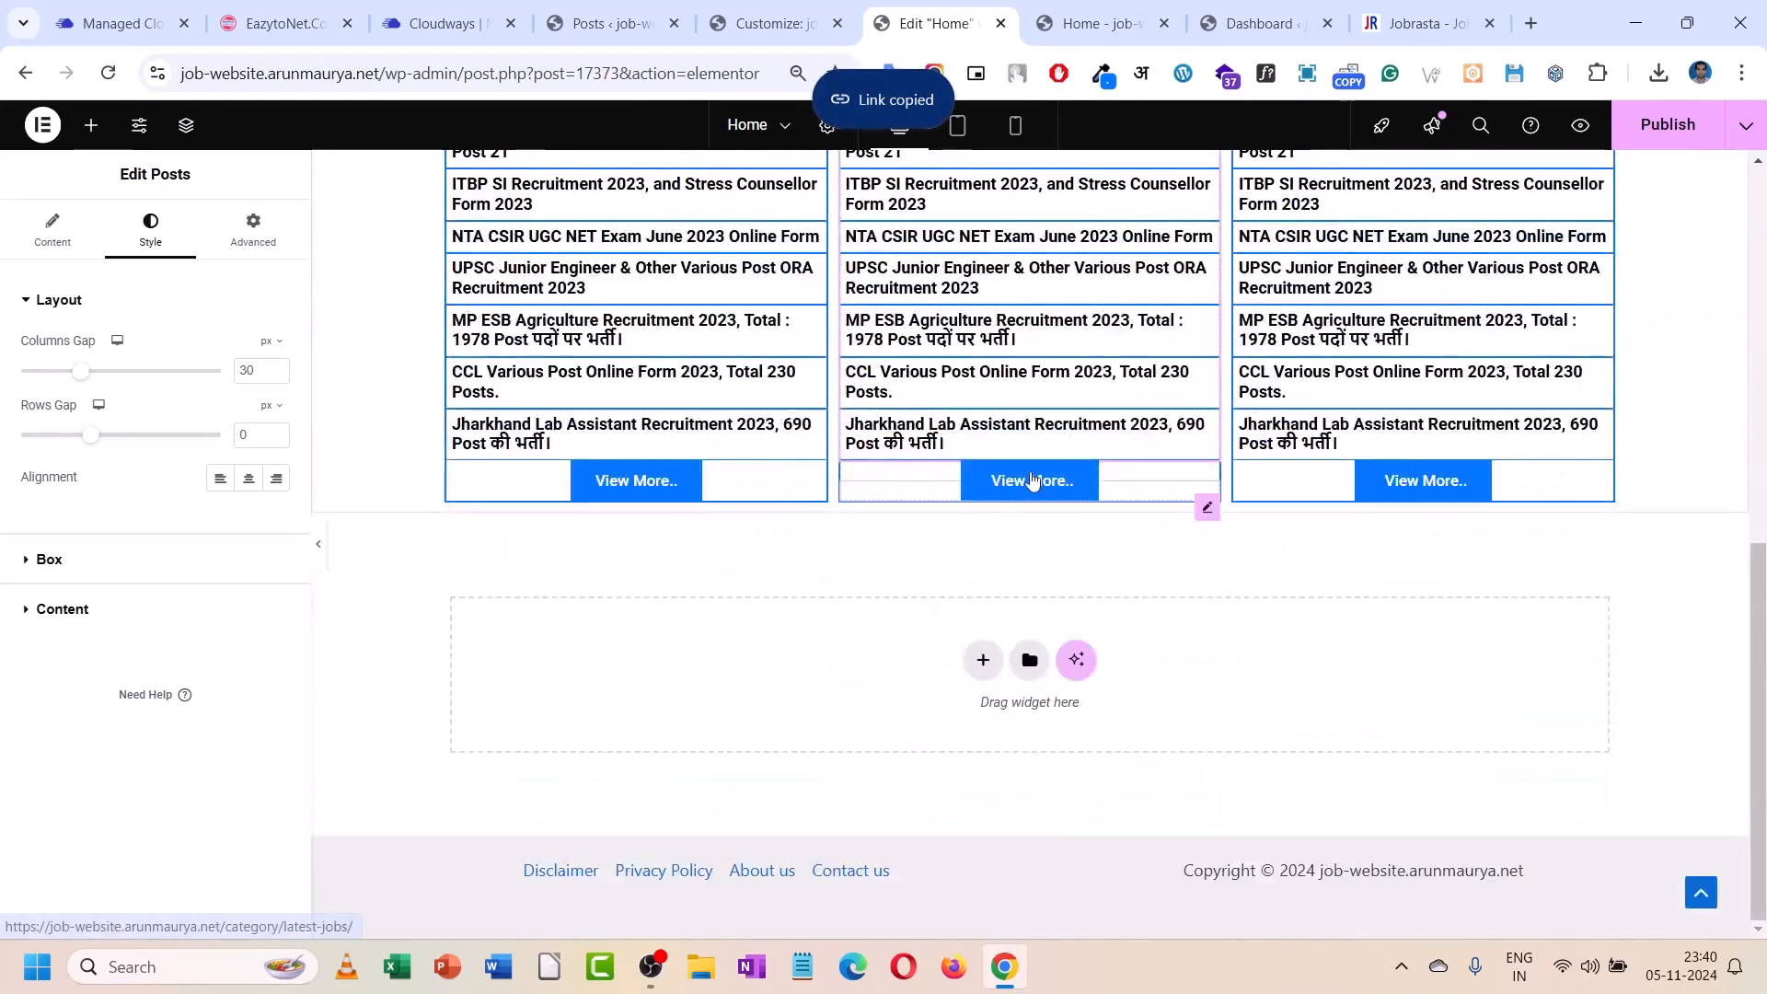
left_click(1031, 481)
triple_click(140, 463)
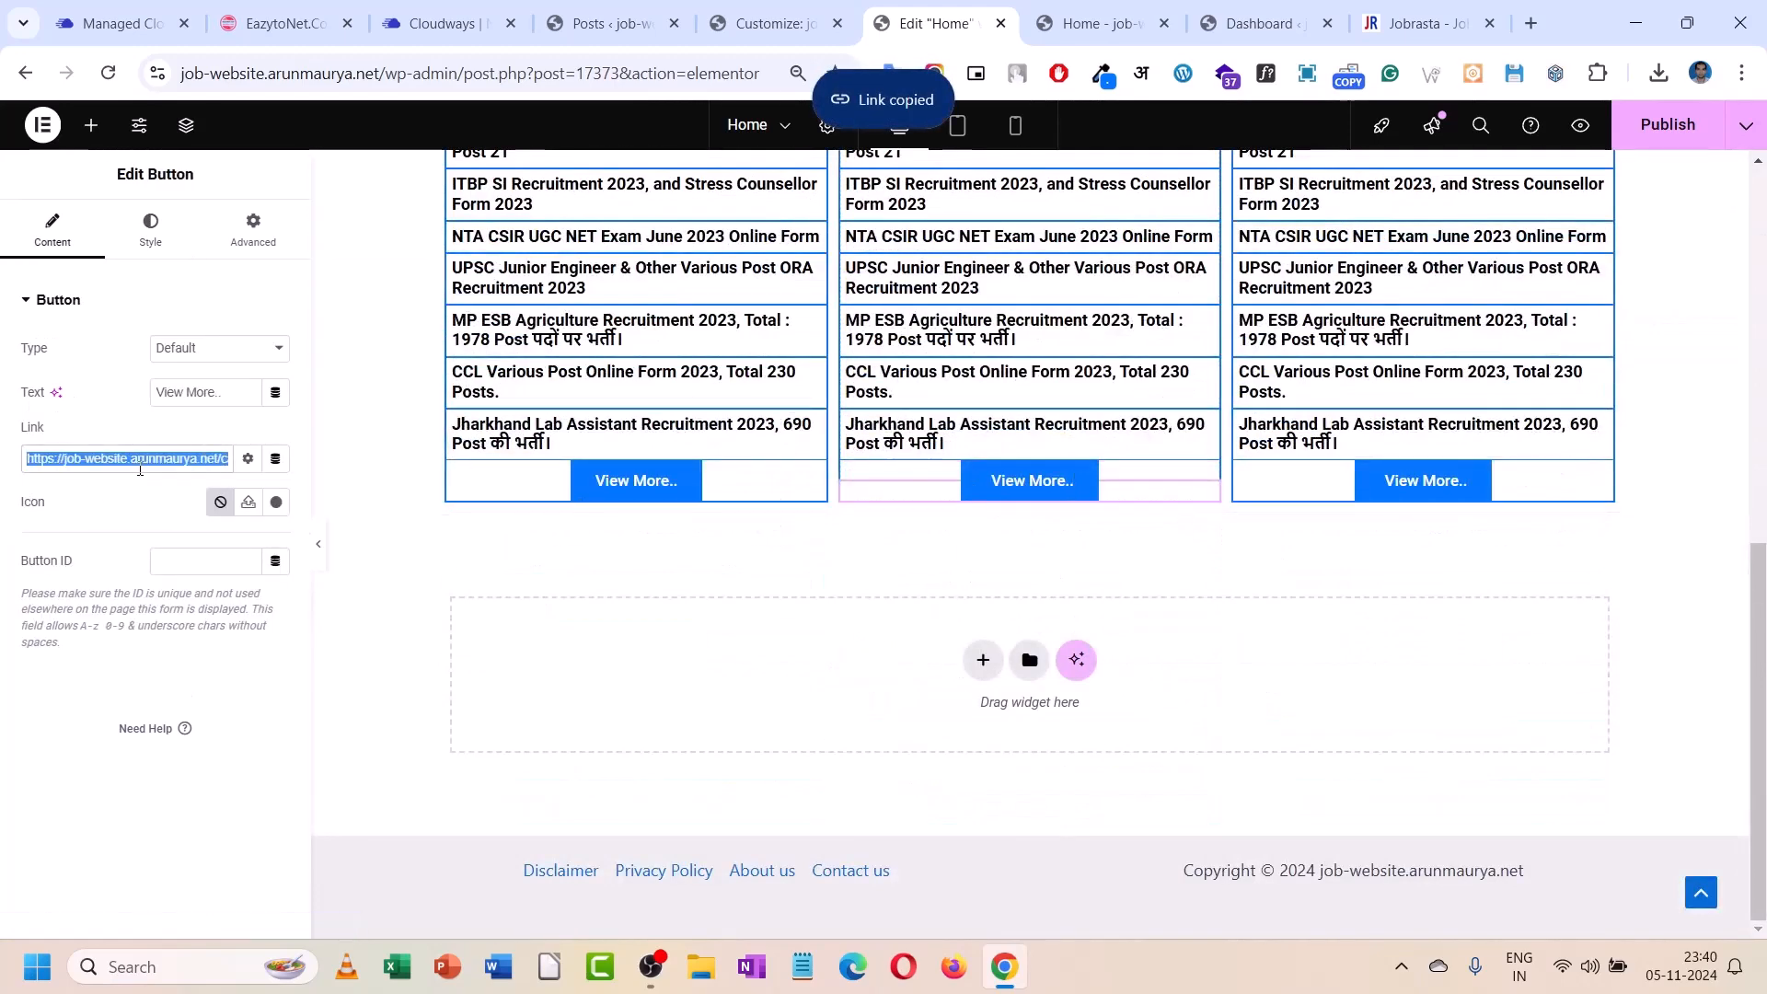
key("ctrl+v")
- Set the query term of the second column's Posts widget to "Categories: Admit Card"
left_click(907, 381)
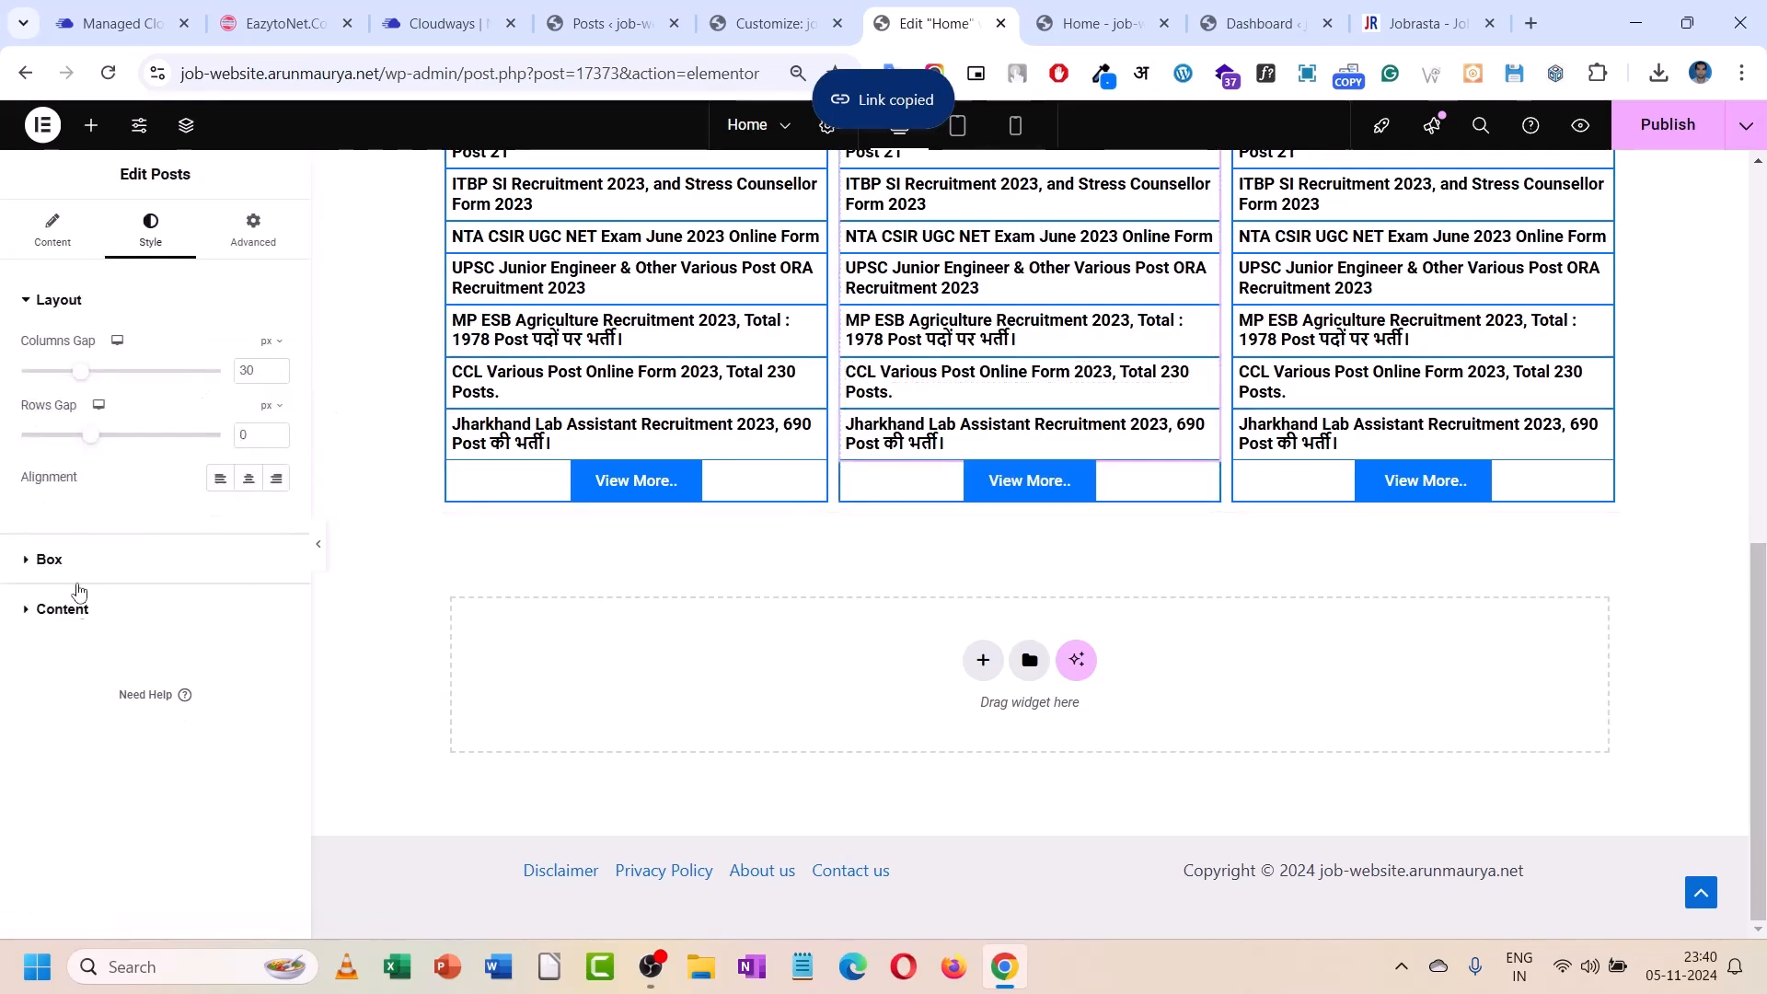
left_click(81, 608)
left_click(52, 230)
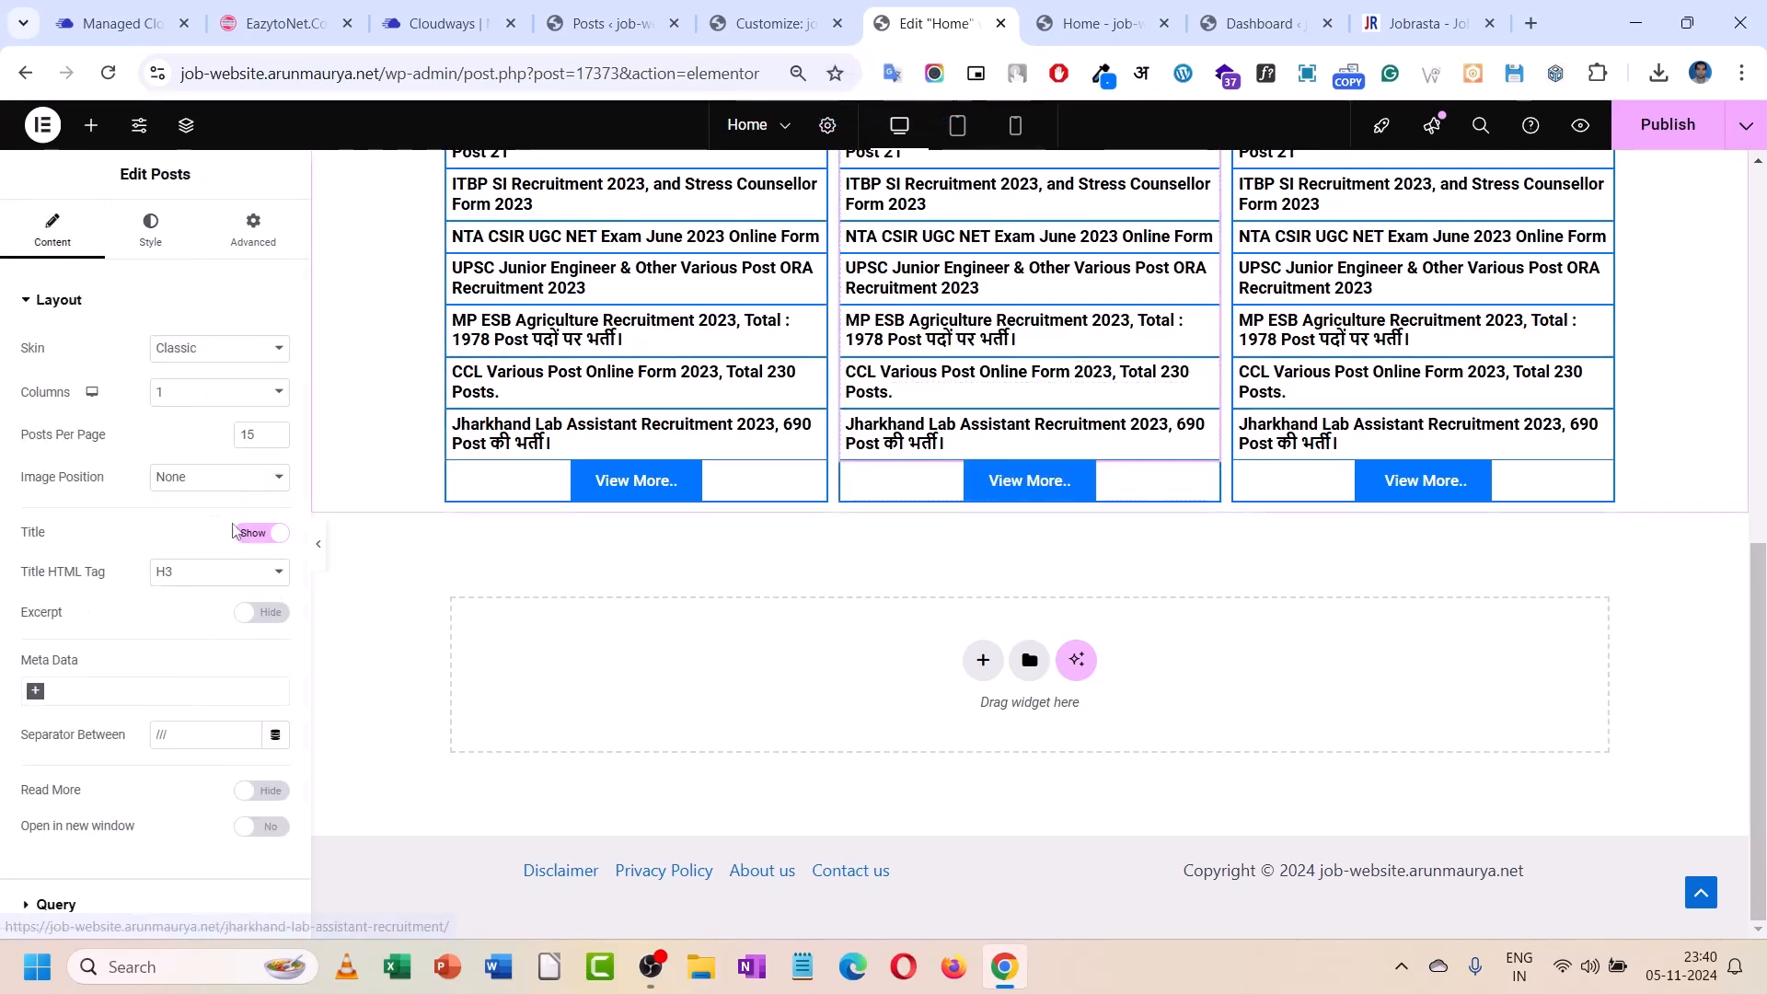
scroll(138, 726, "down", 2)
left_click(67, 742)
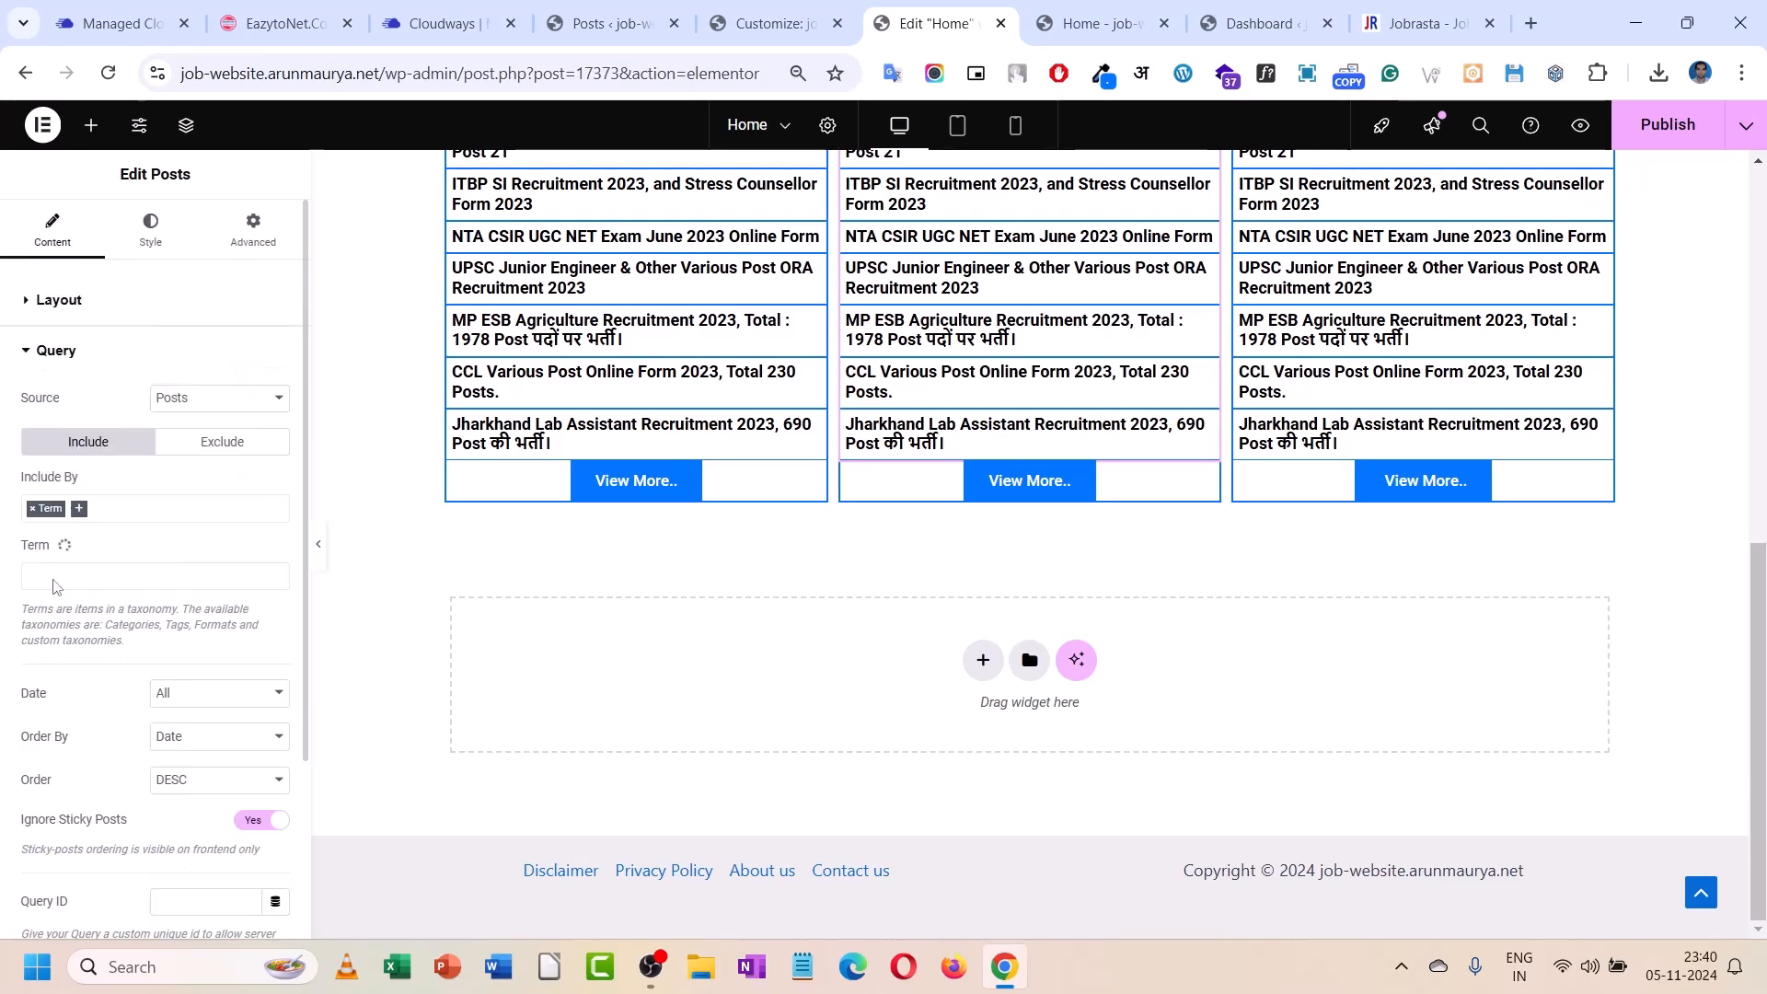
left_click(33, 576)
left_click(57, 575)
type("ad")
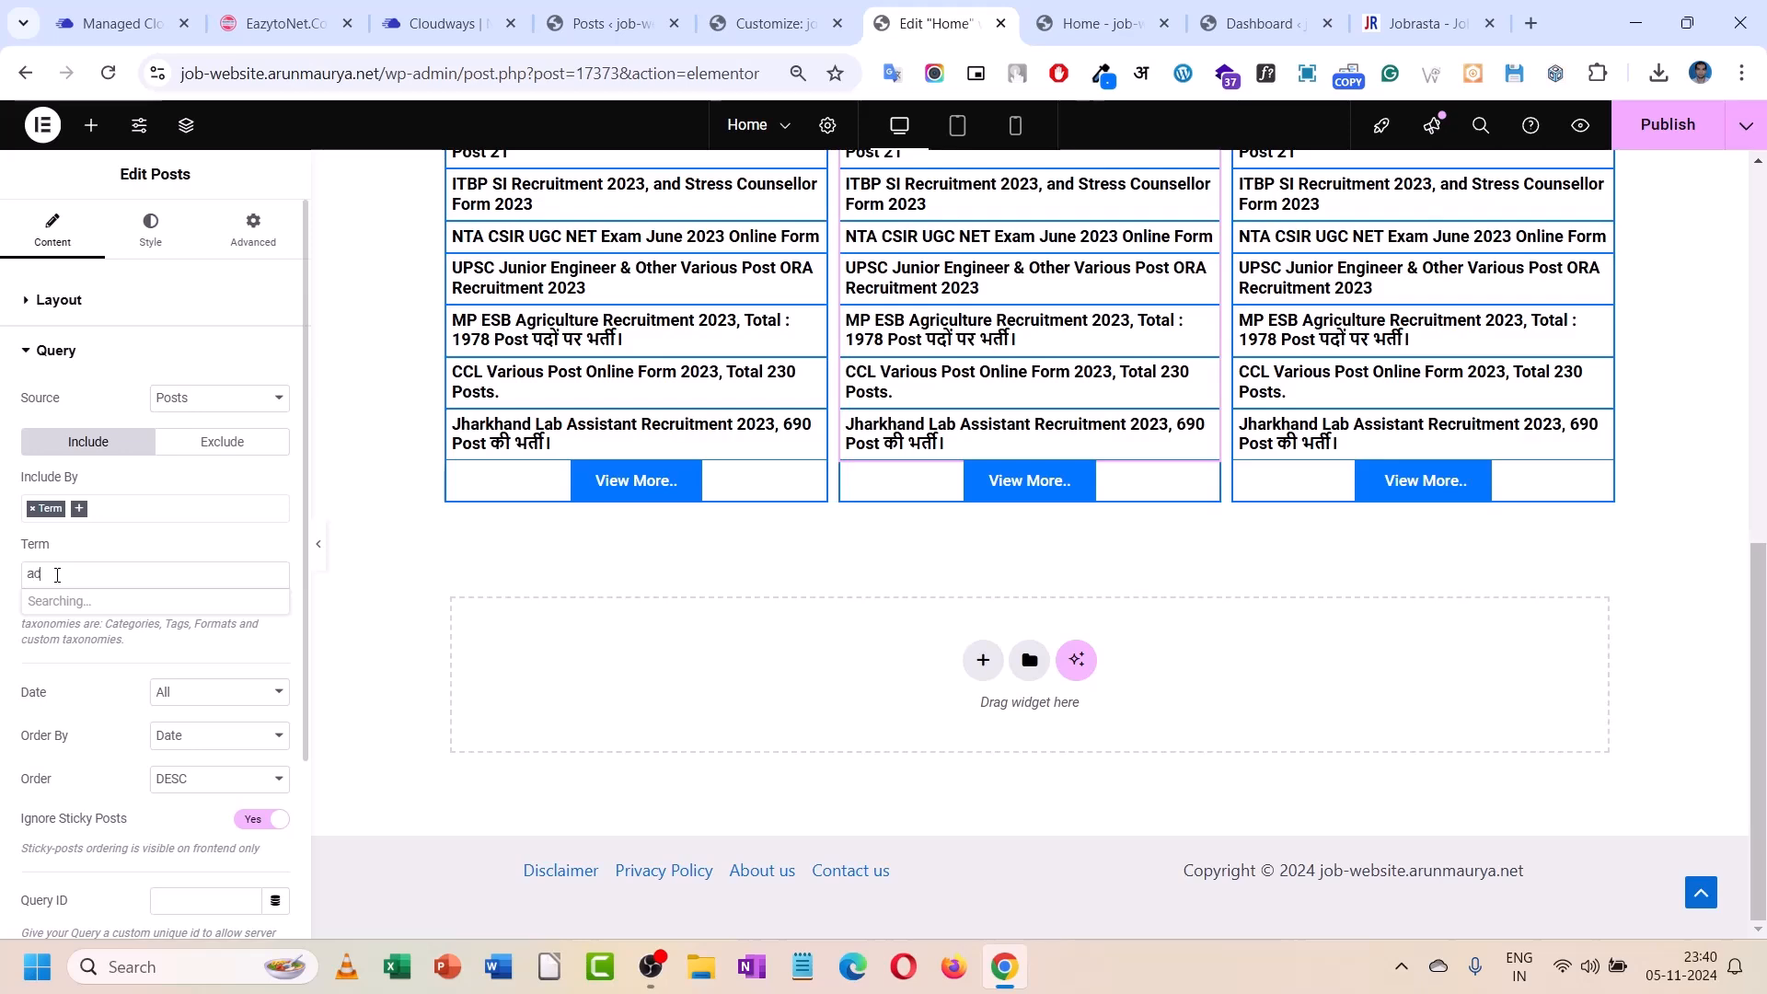
type("mi")
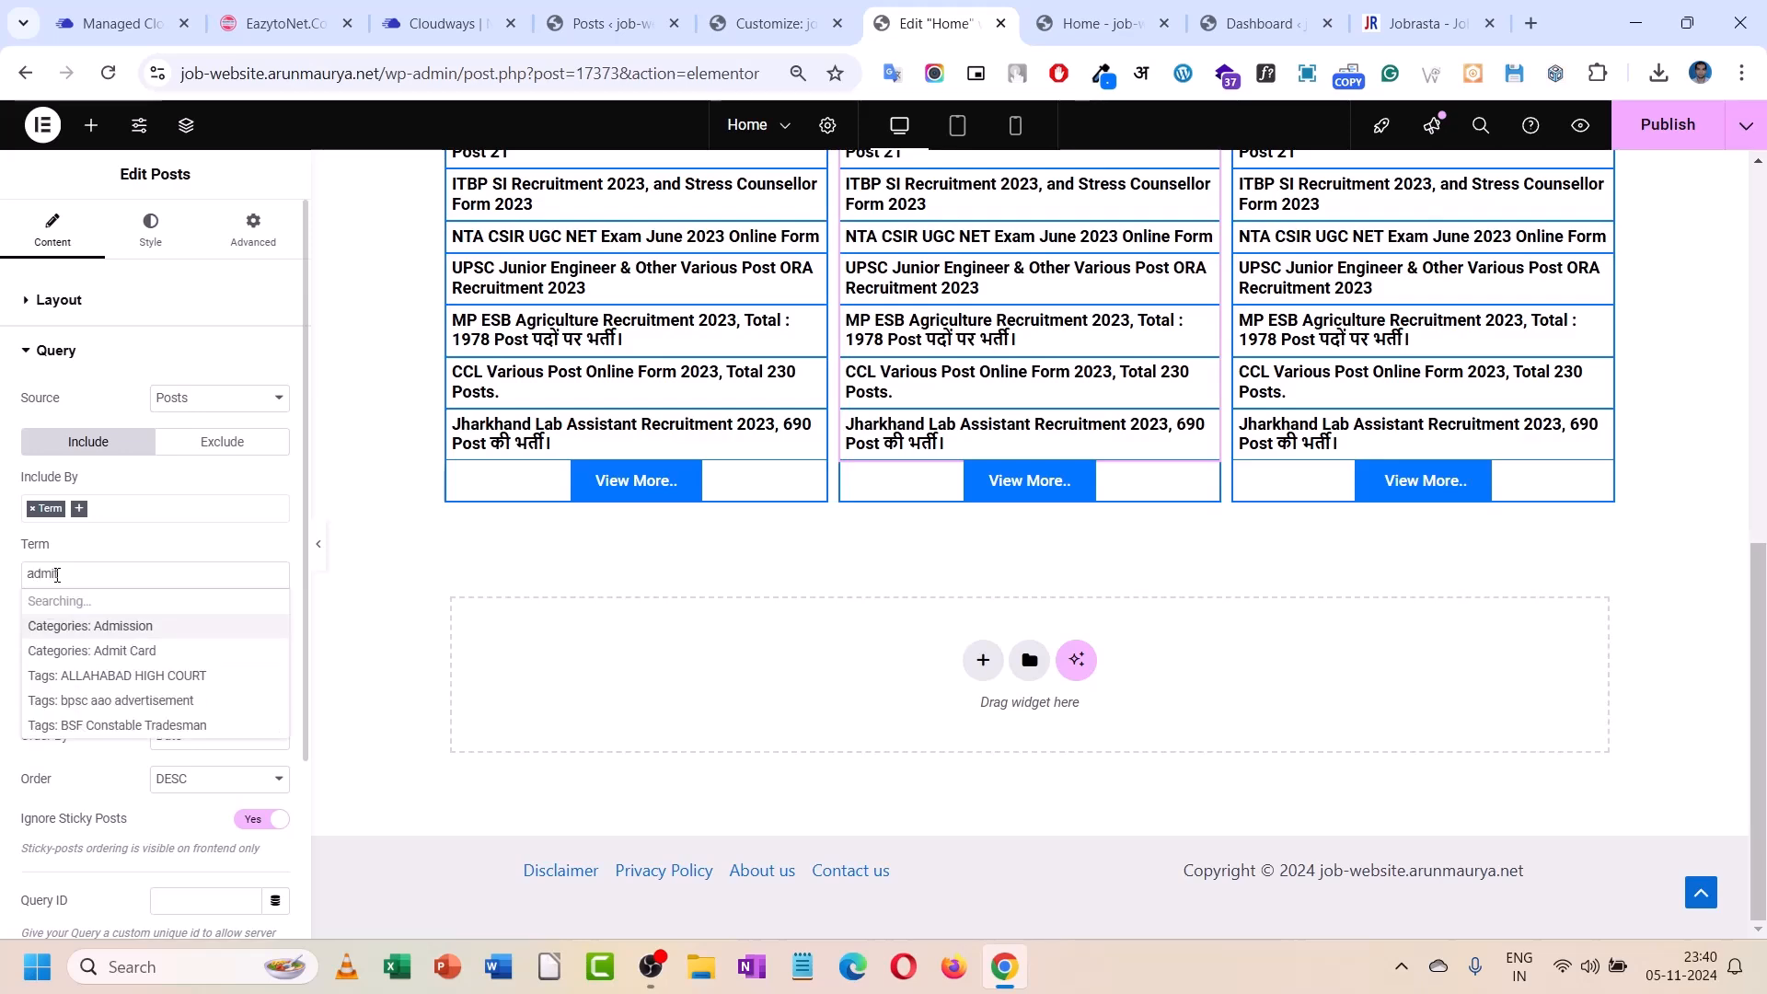
type("t")
left_click(103, 602)
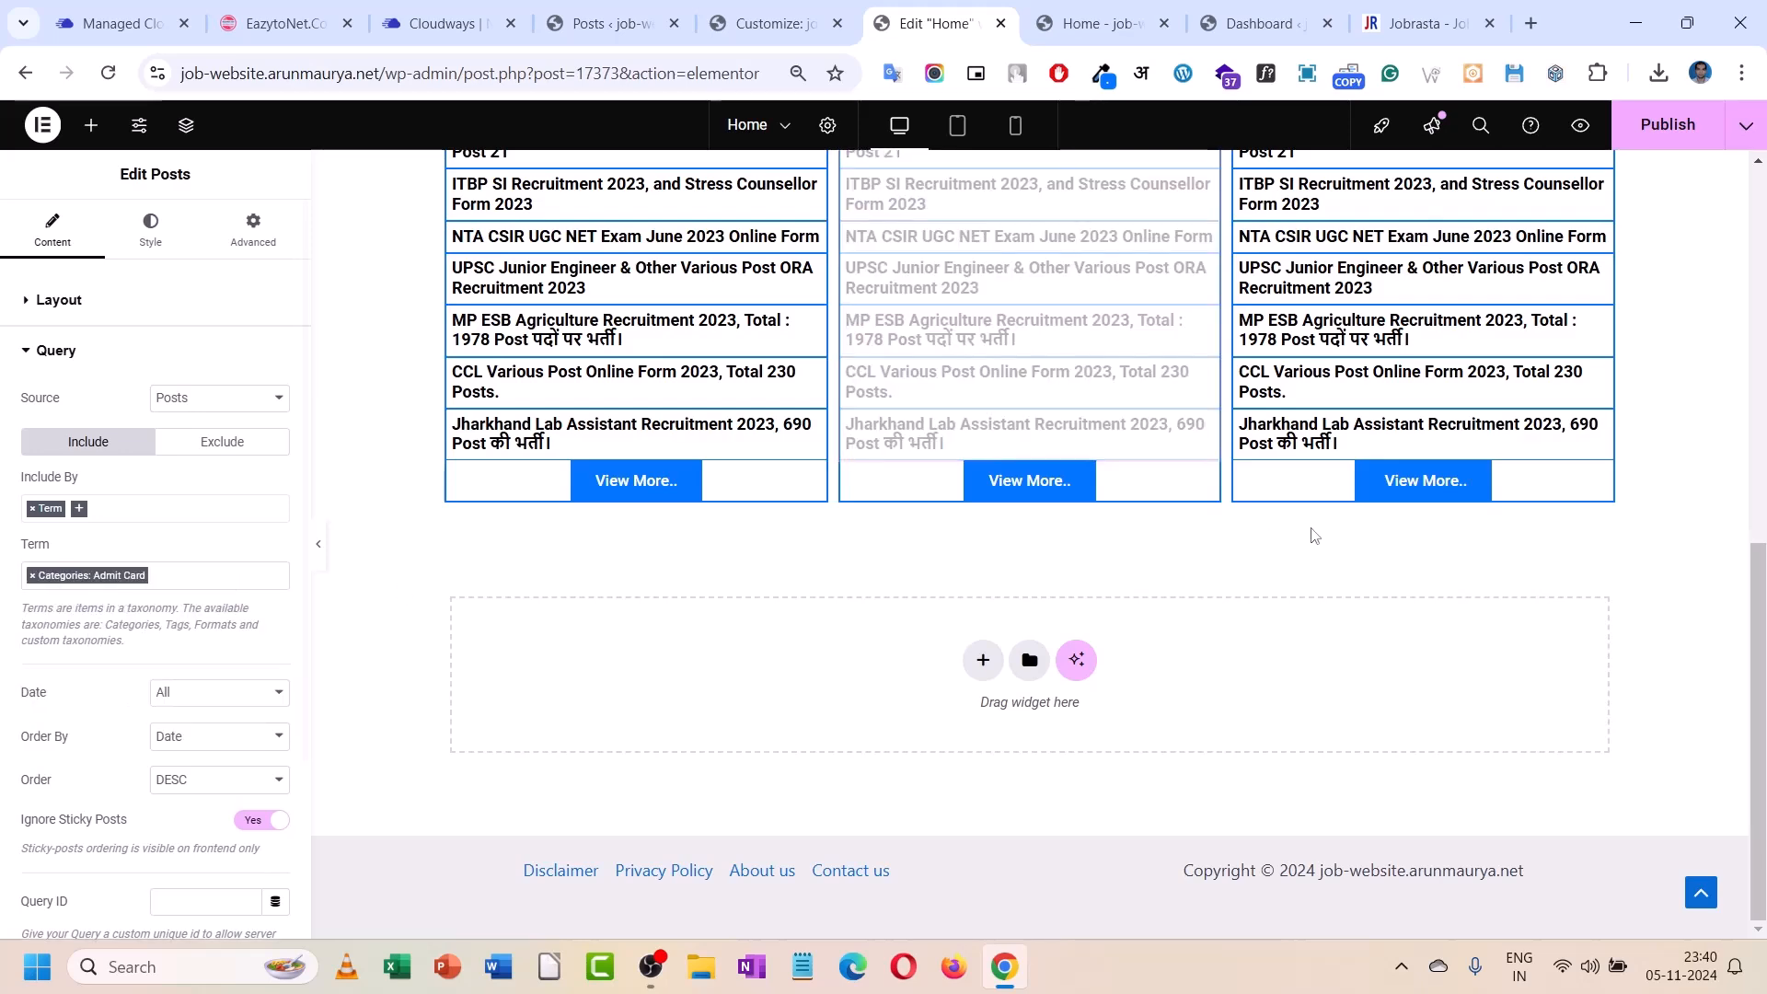
- Copy the link address of the Results item in the site navigation and set it as the third column's View More button link
left_click(1429, 487)
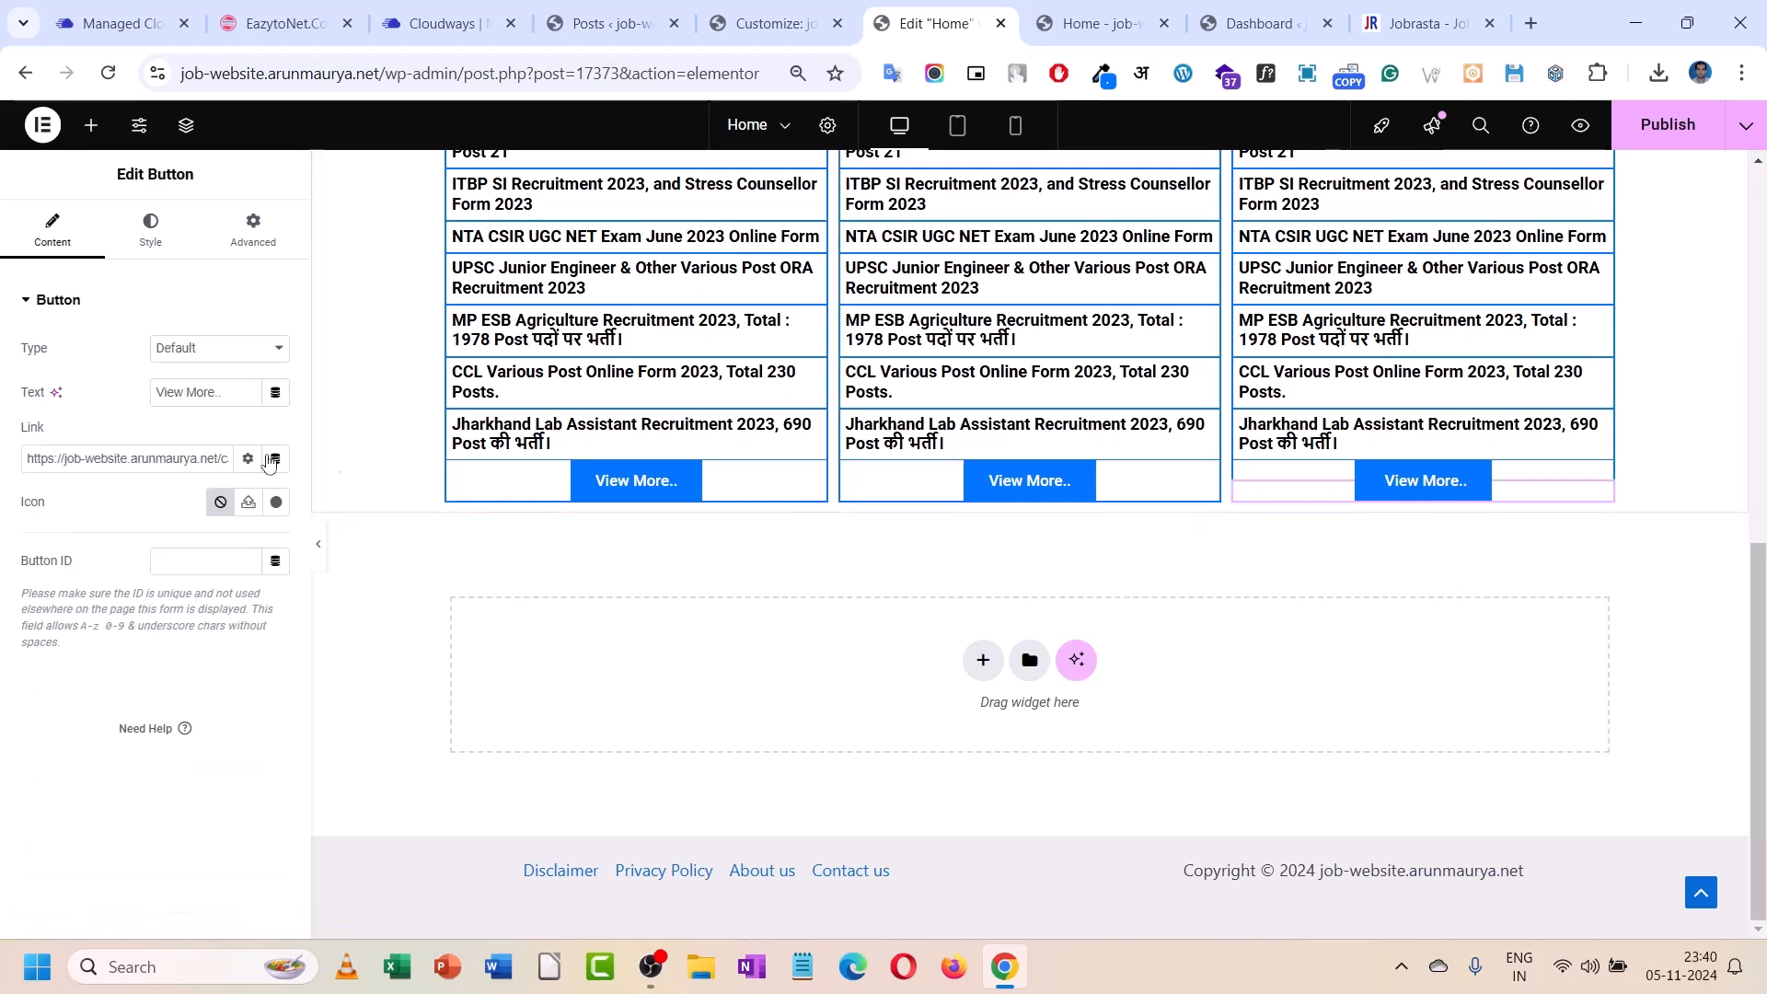
left_click_drag(219, 462, 382, 480)
key("BackSpace")
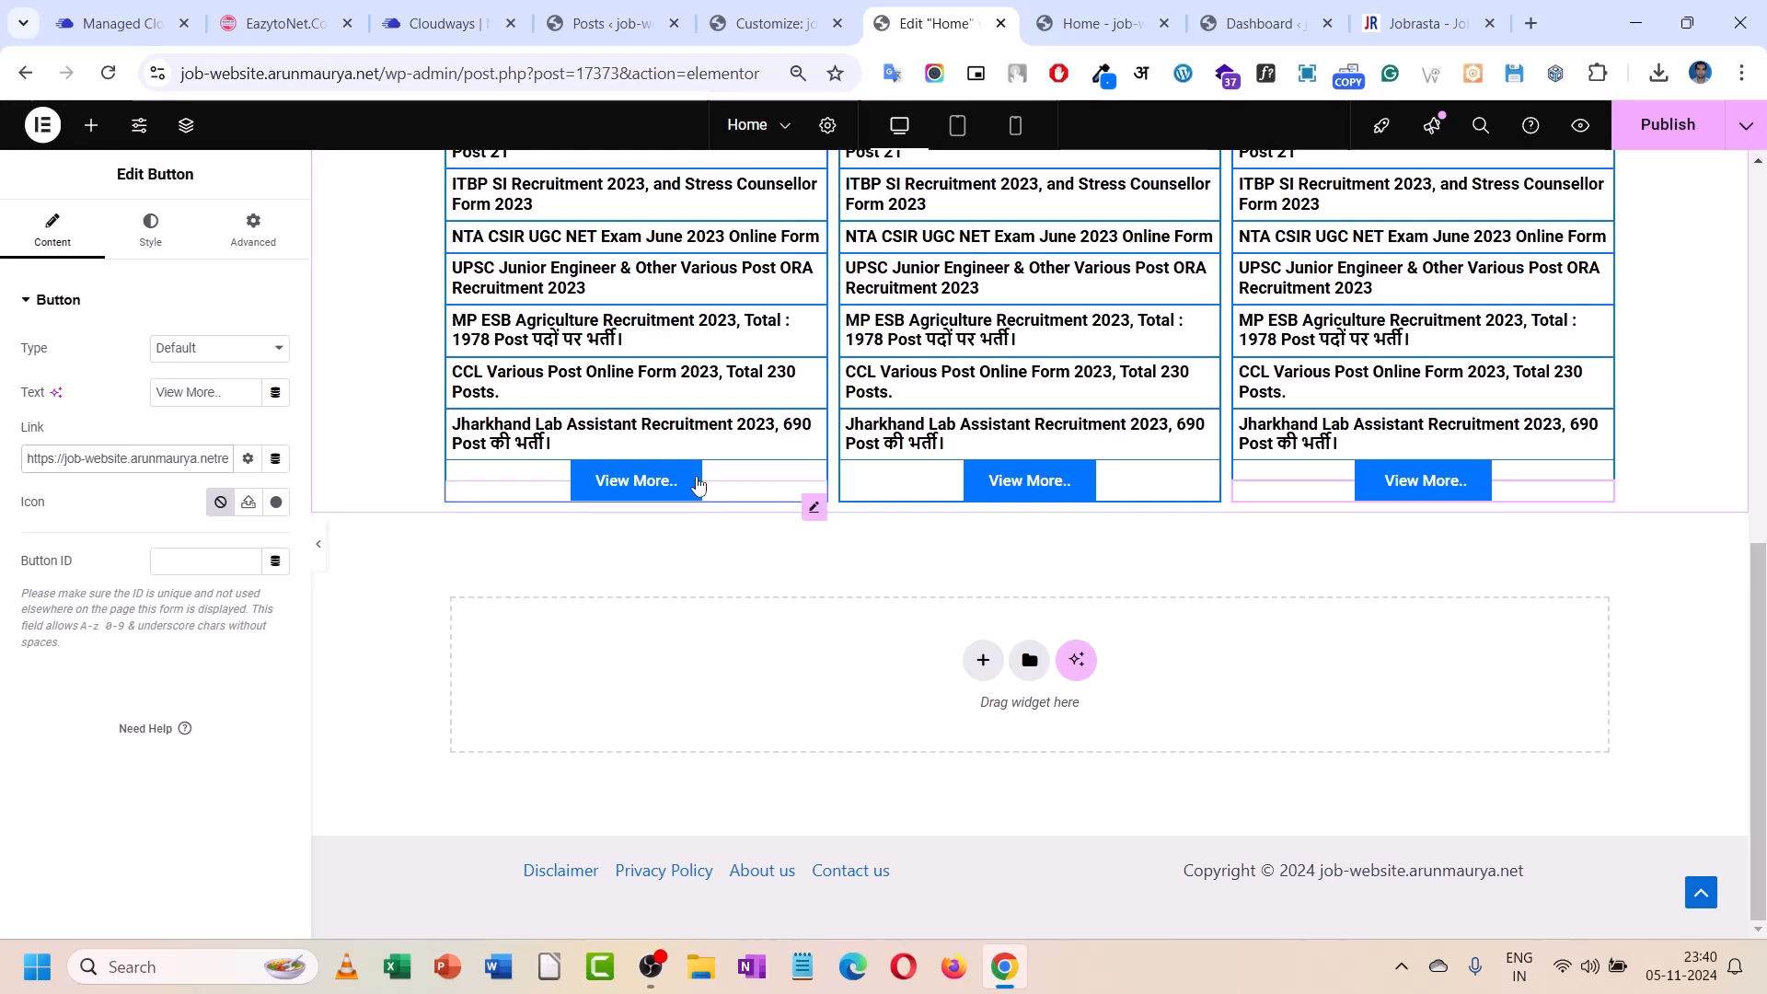
scroll(1016, 460, "up", 8)
right_click(1012, 333)
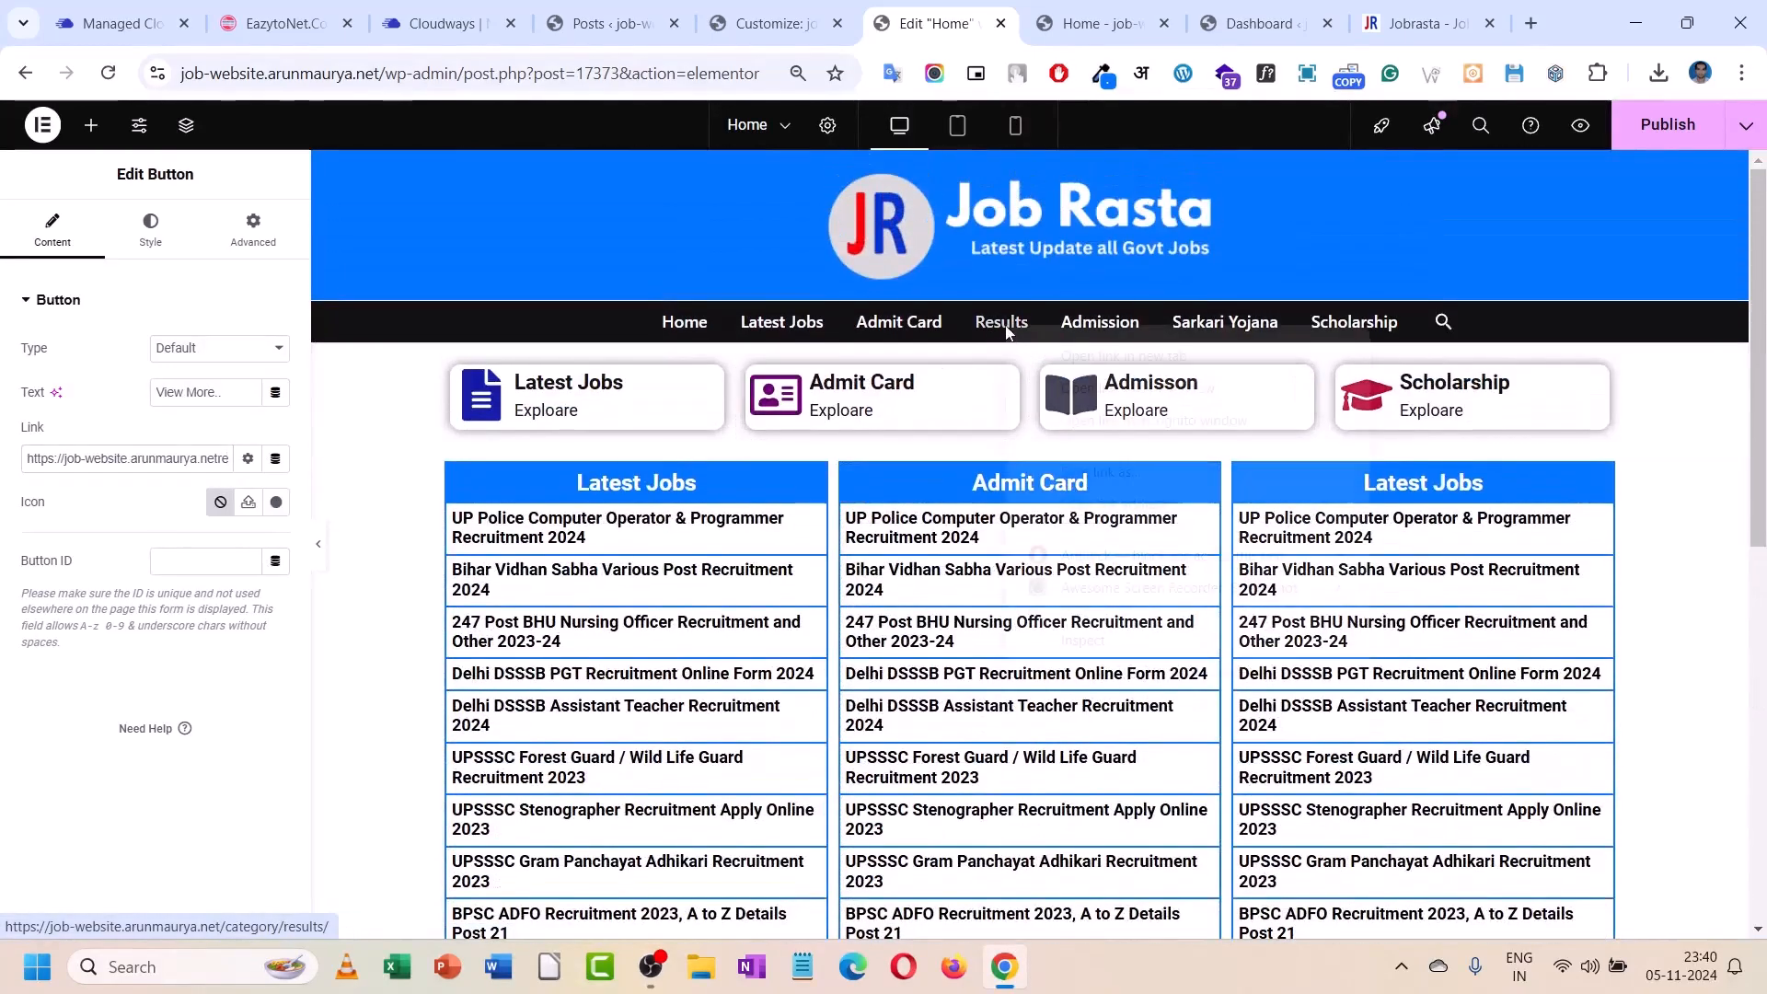
left_click(1063, 506)
scroll(1058, 598, "down", 8)
left_click(1422, 572)
triple_click(84, 463)
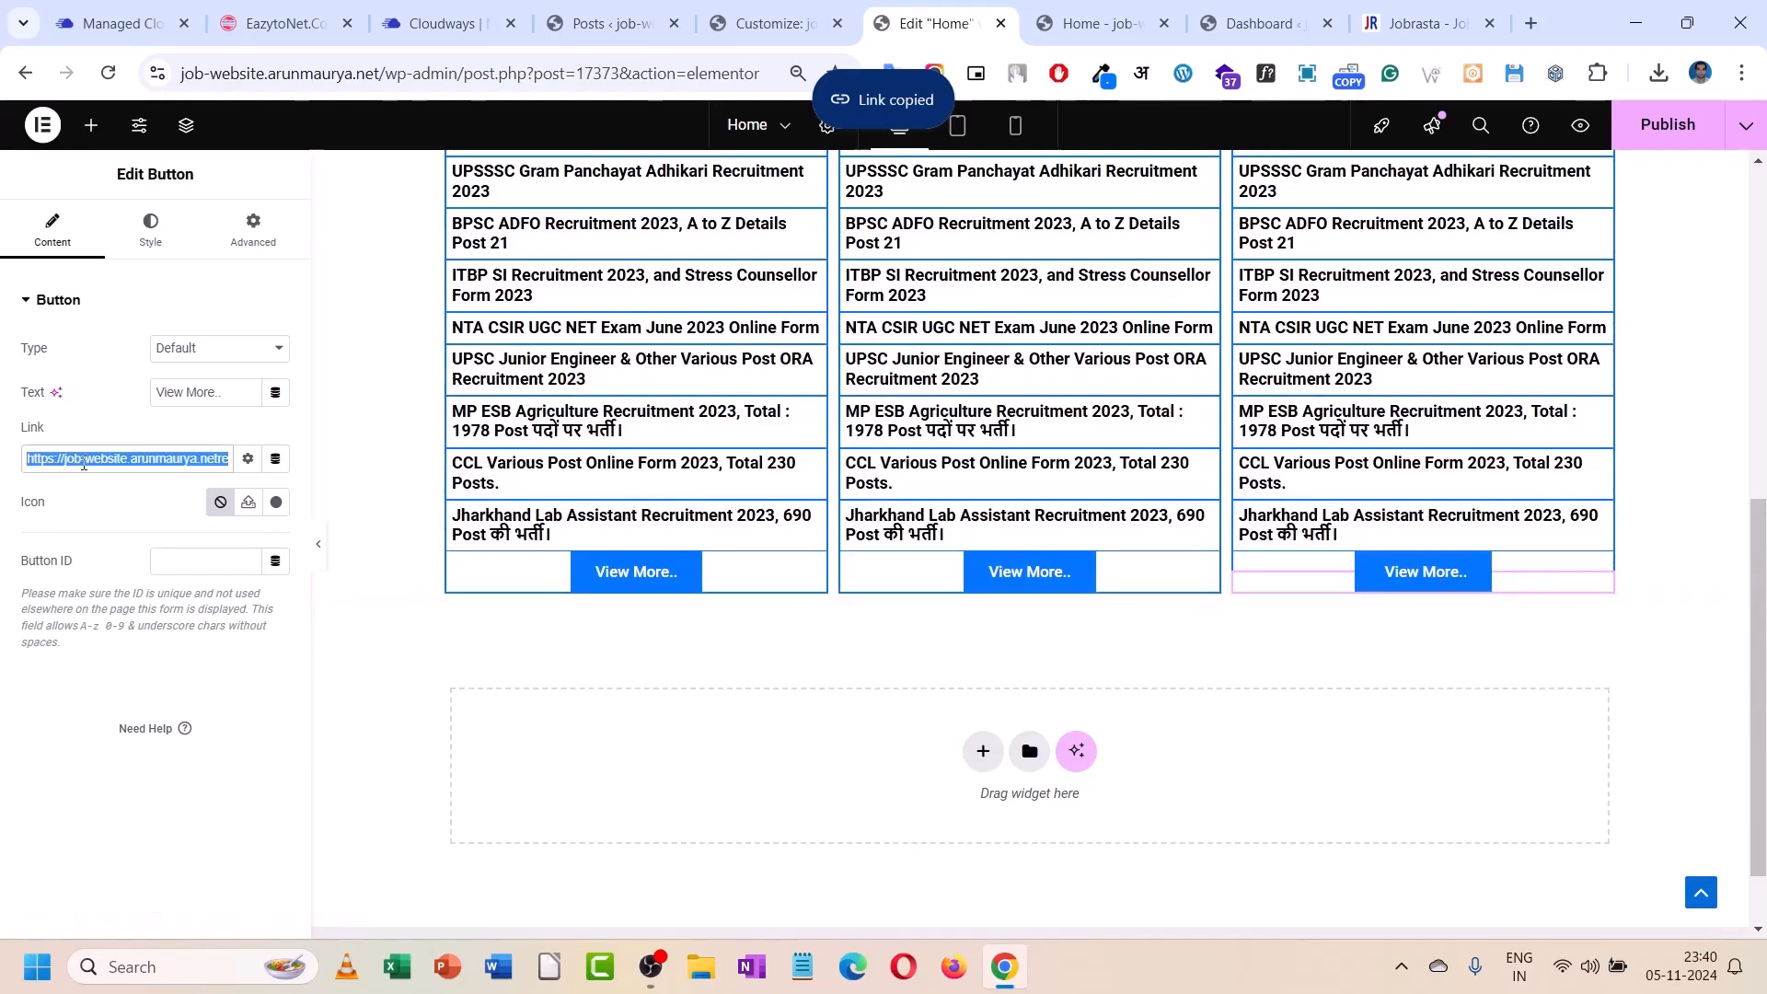
key("ctrl+v")
- Change the third column's heading title to "Results"
scroll(1336, 482, "up", 10)
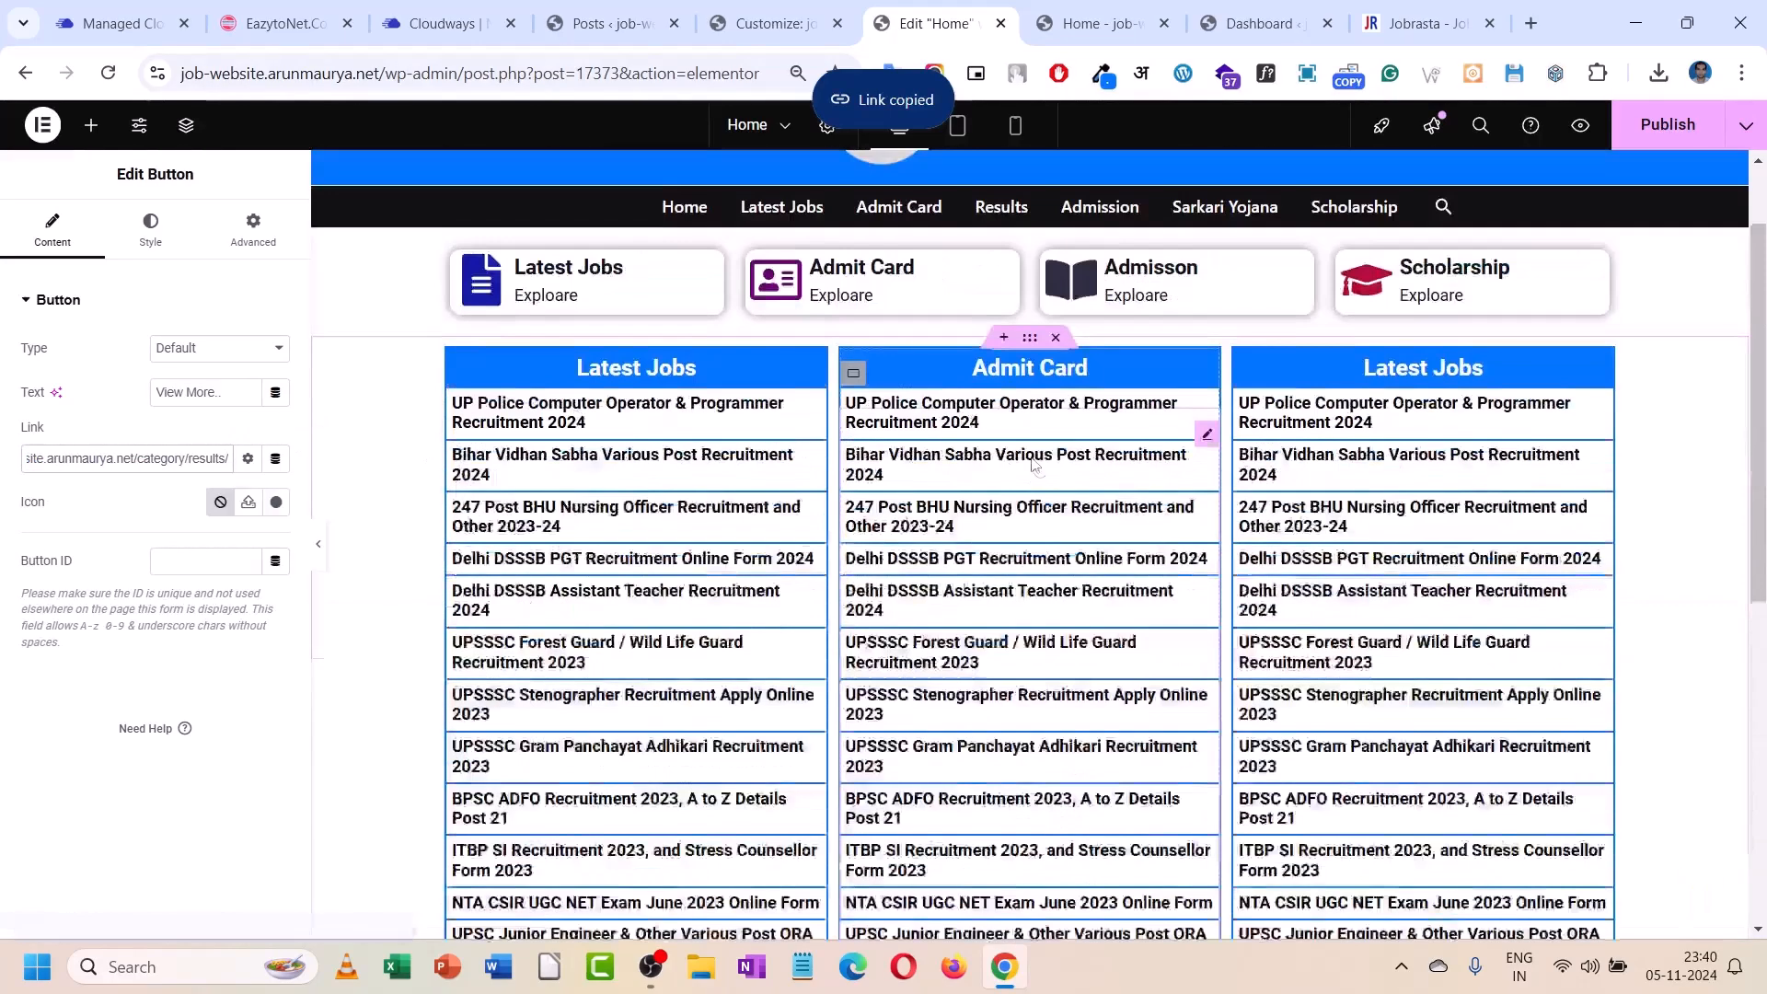
left_click_drag(131, 394, 5, 409)
type("Results")
- Set the query term of the third column's Posts widget to "Categories: Results"
scroll(1328, 490, "down", 4)
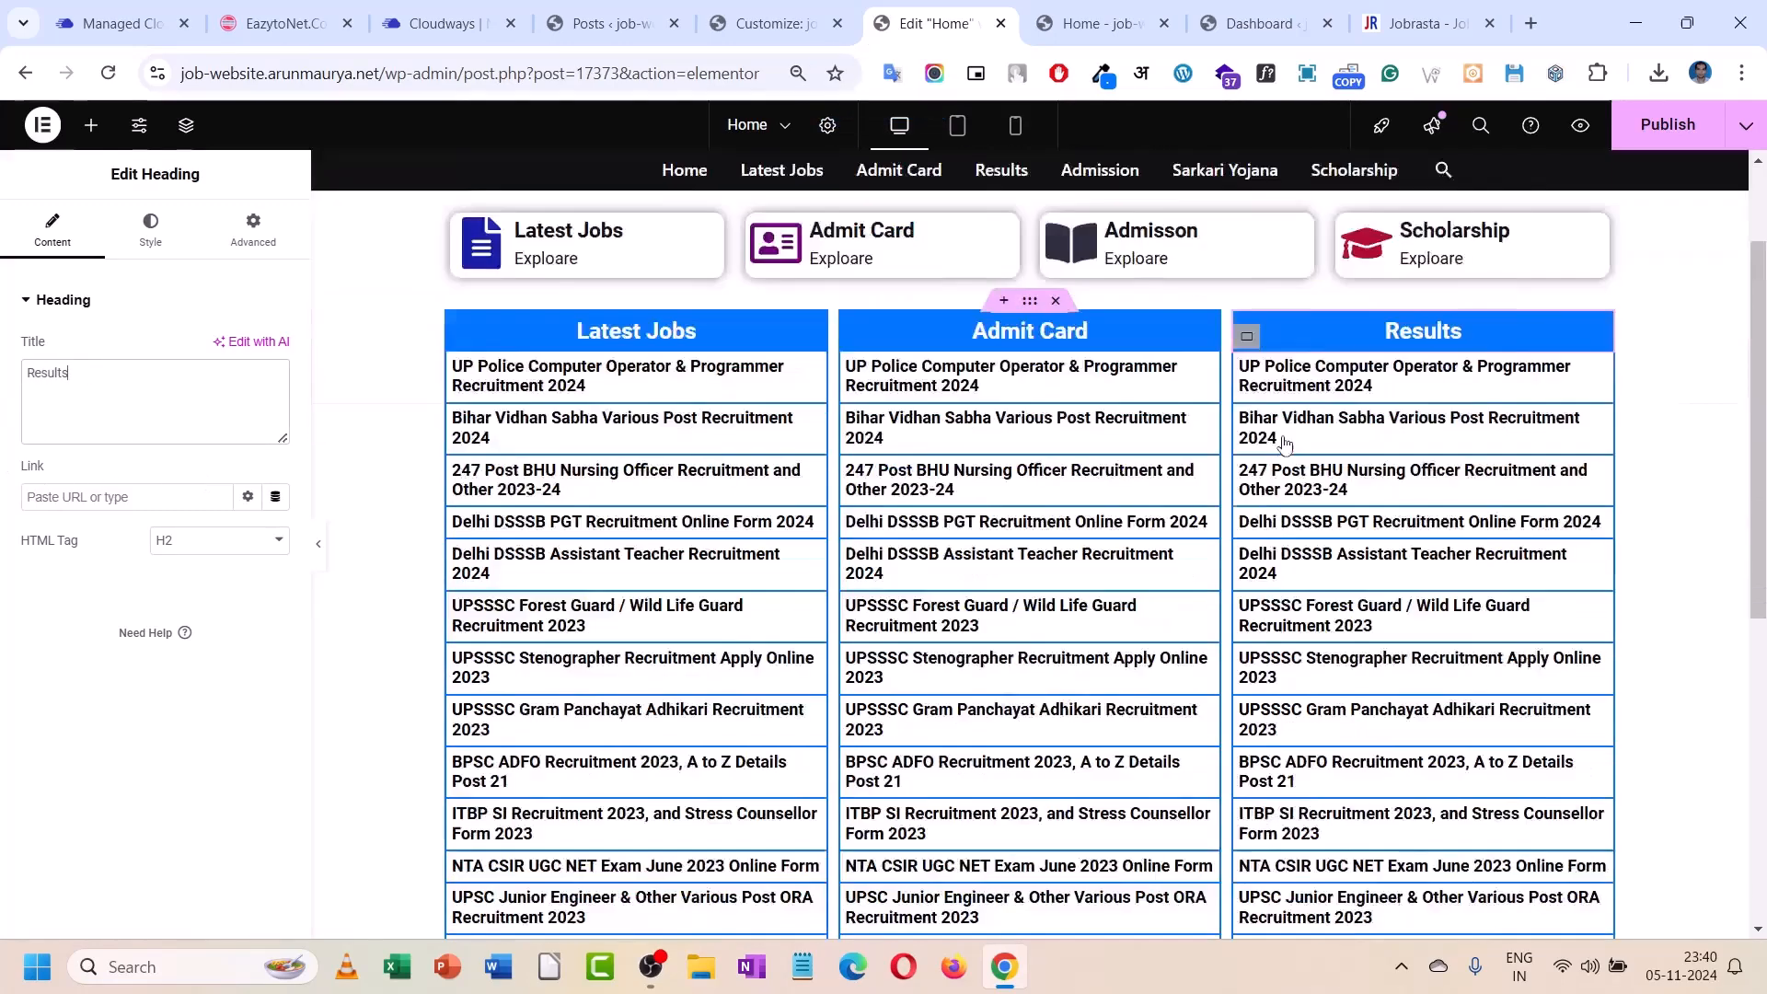
left_click(1328, 490)
scroll(35, 757, "down", 2)
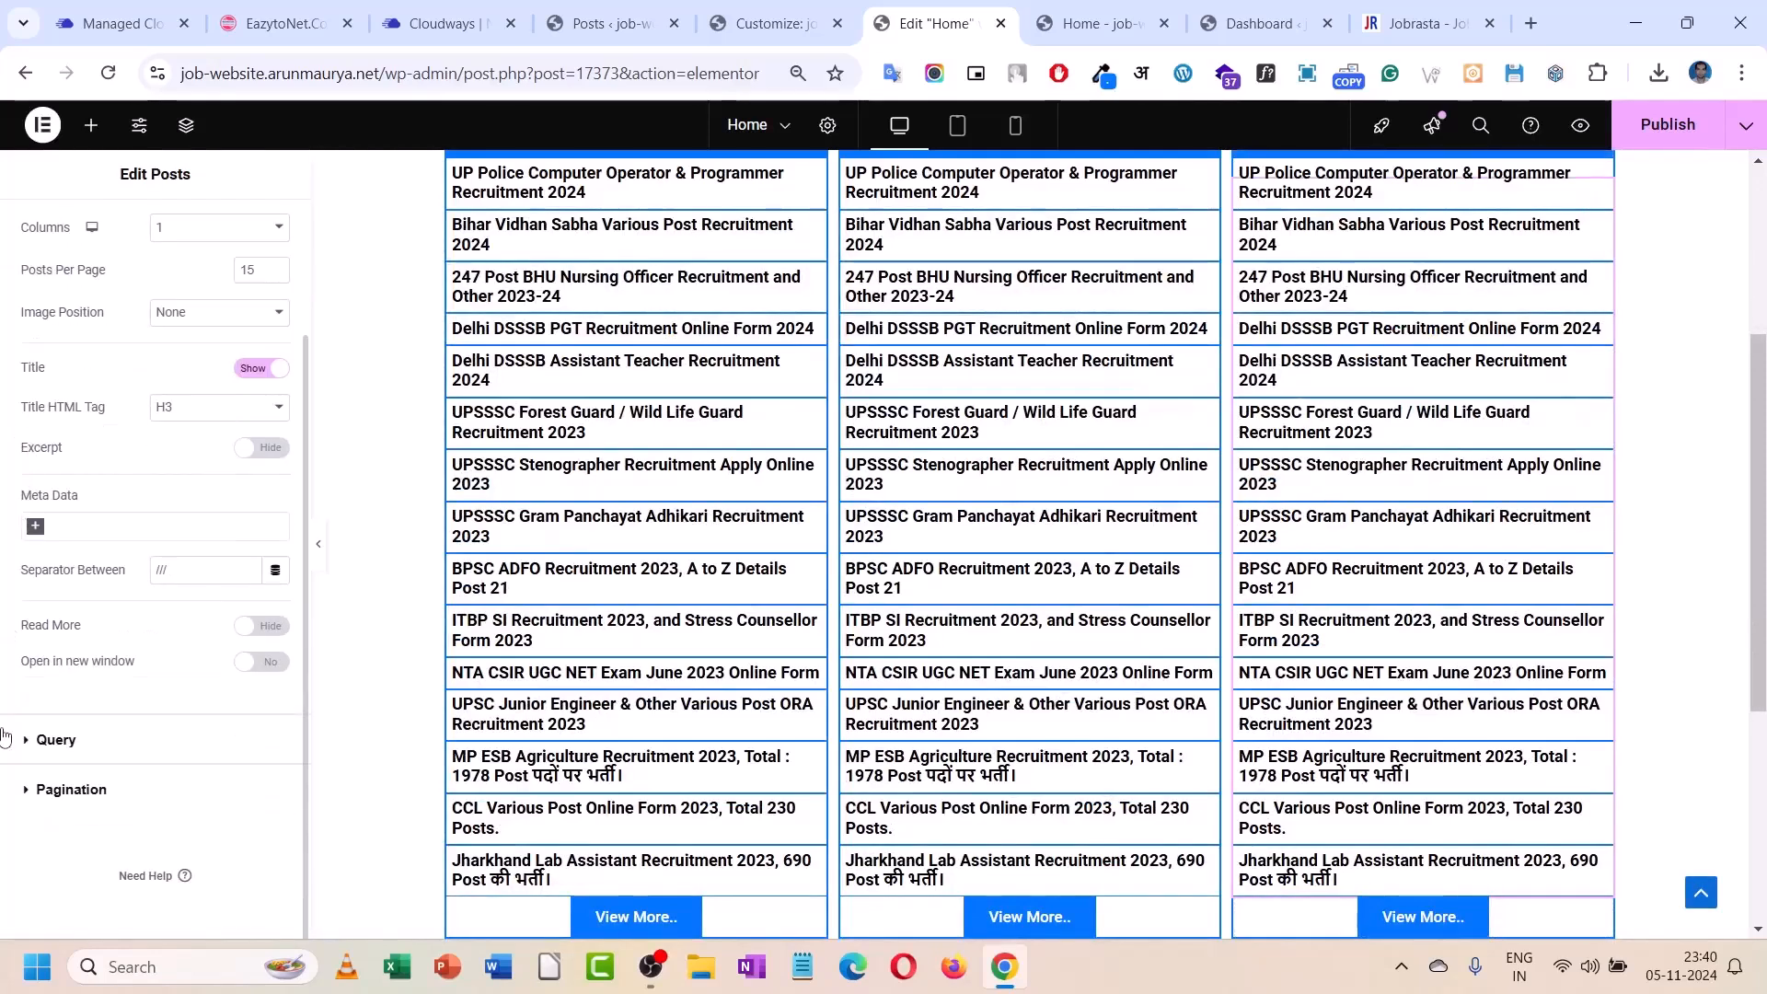
left_click(35, 750)
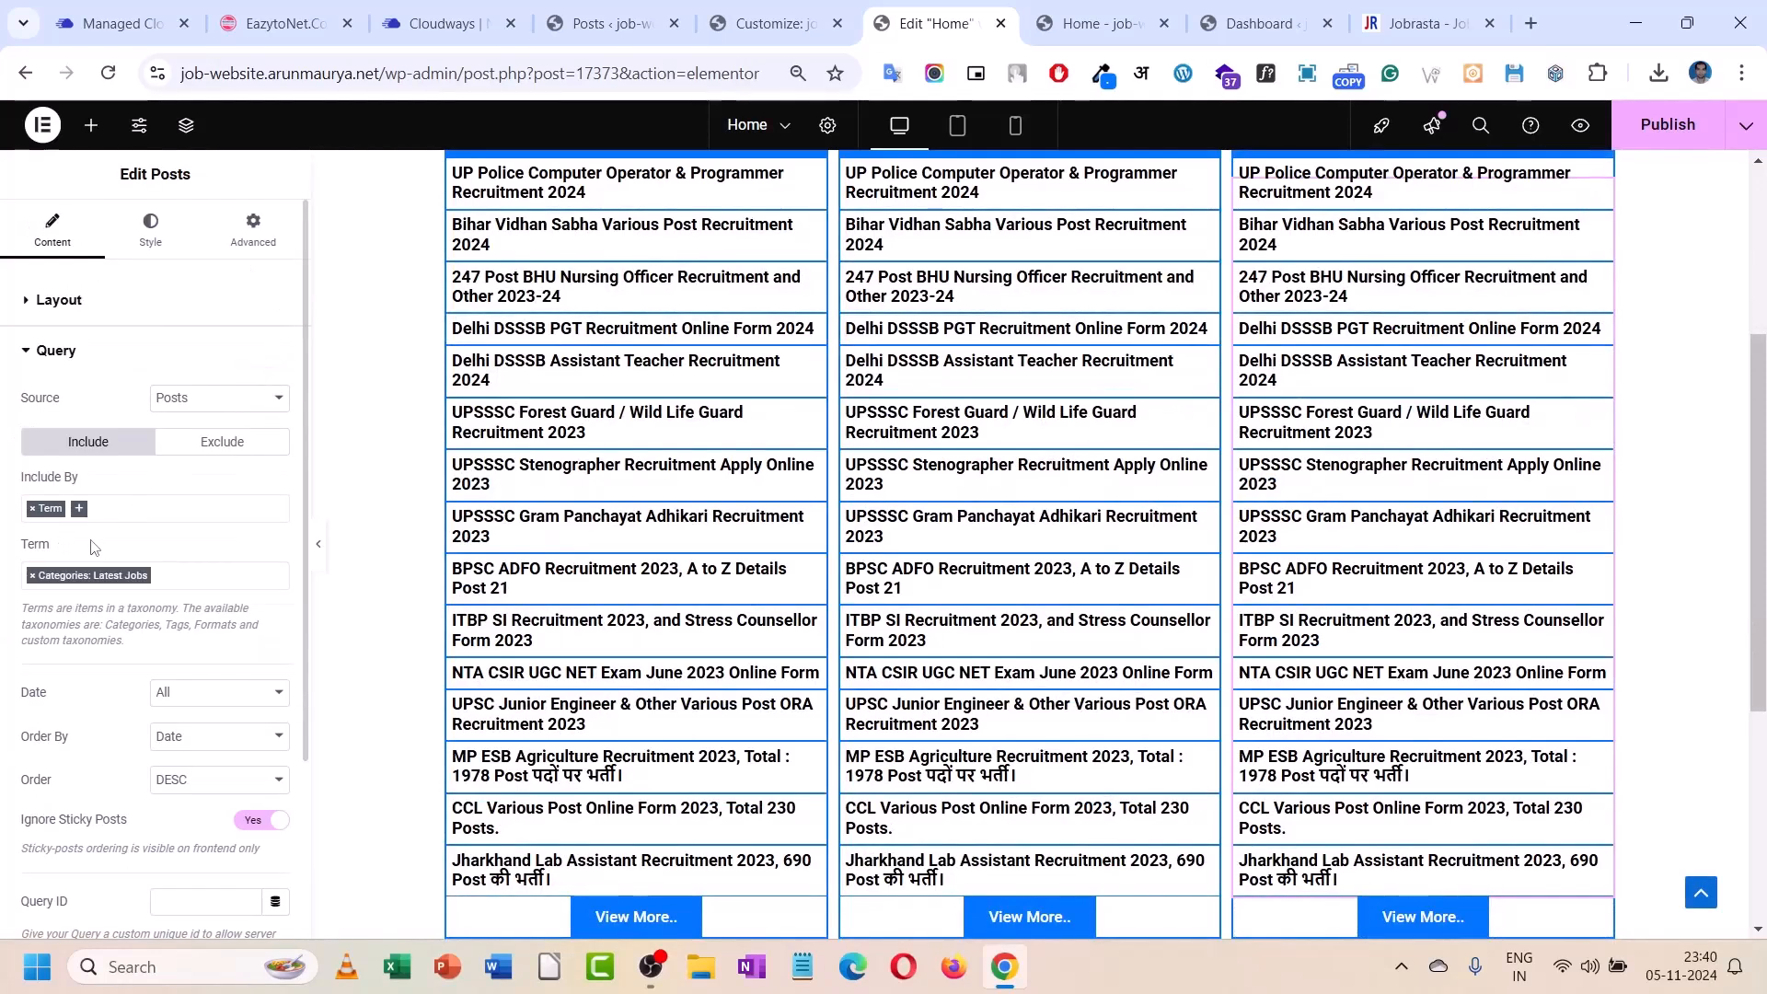
left_click(33, 577)
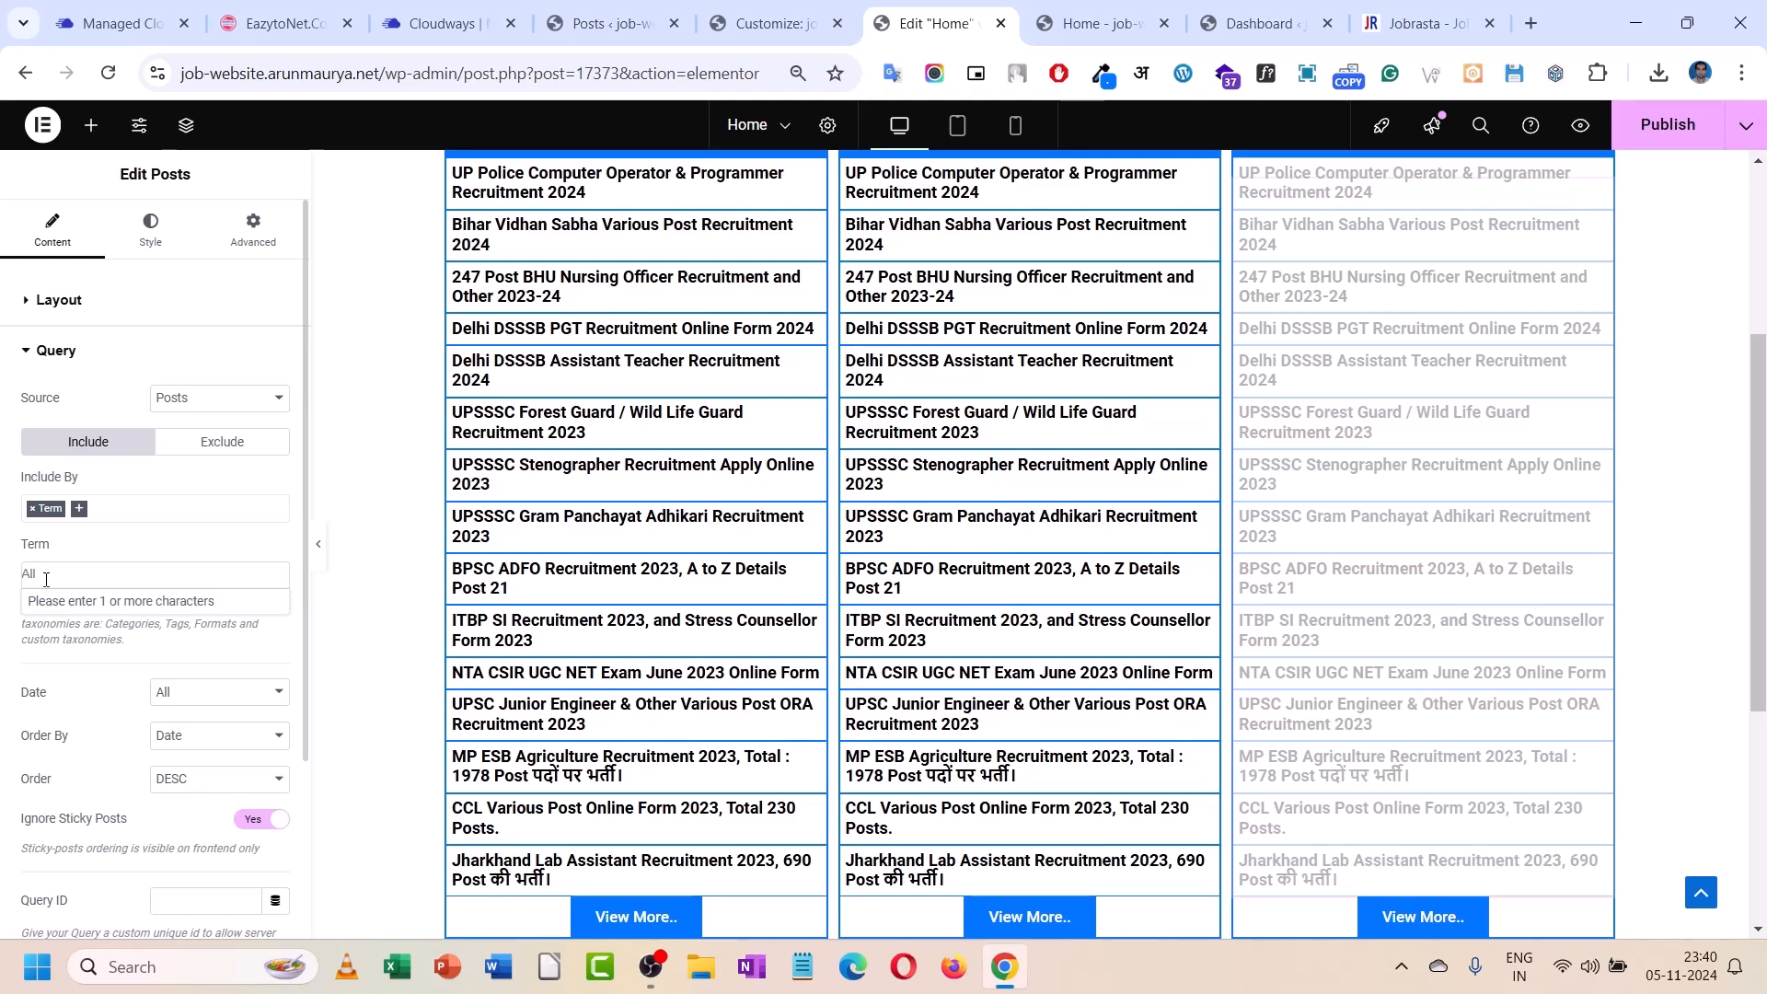
left_click(46, 580)
type("res")
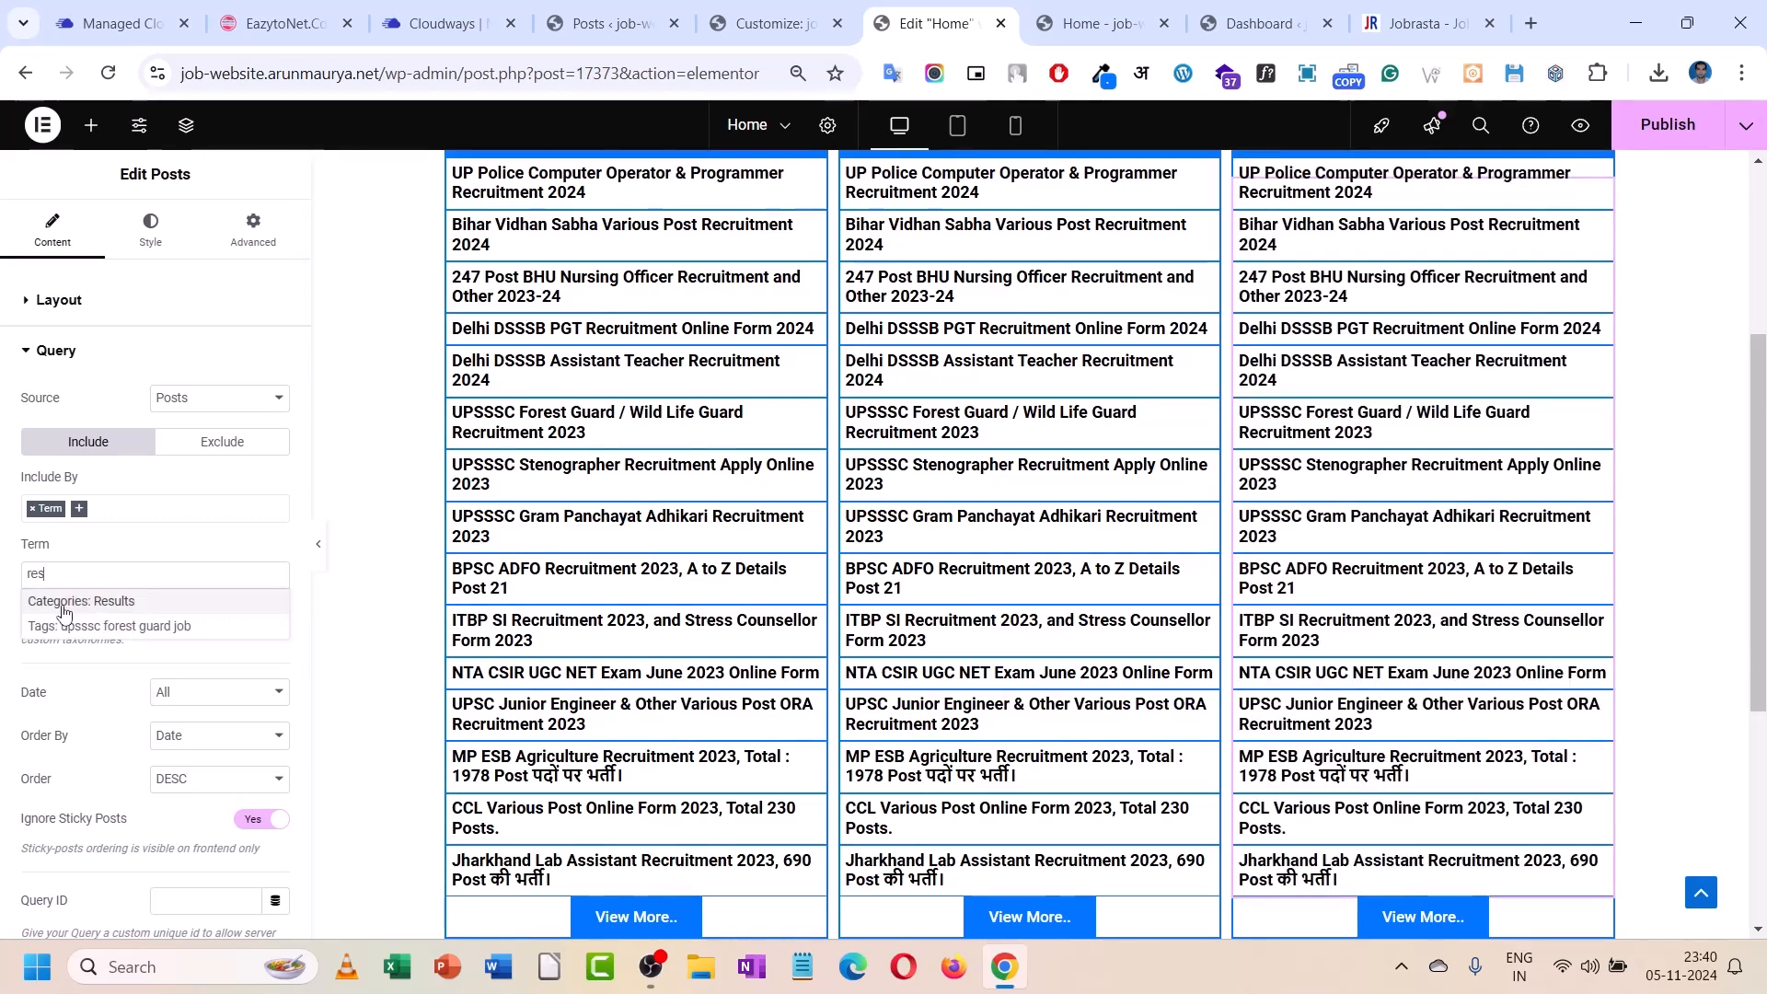
left_click(64, 602)
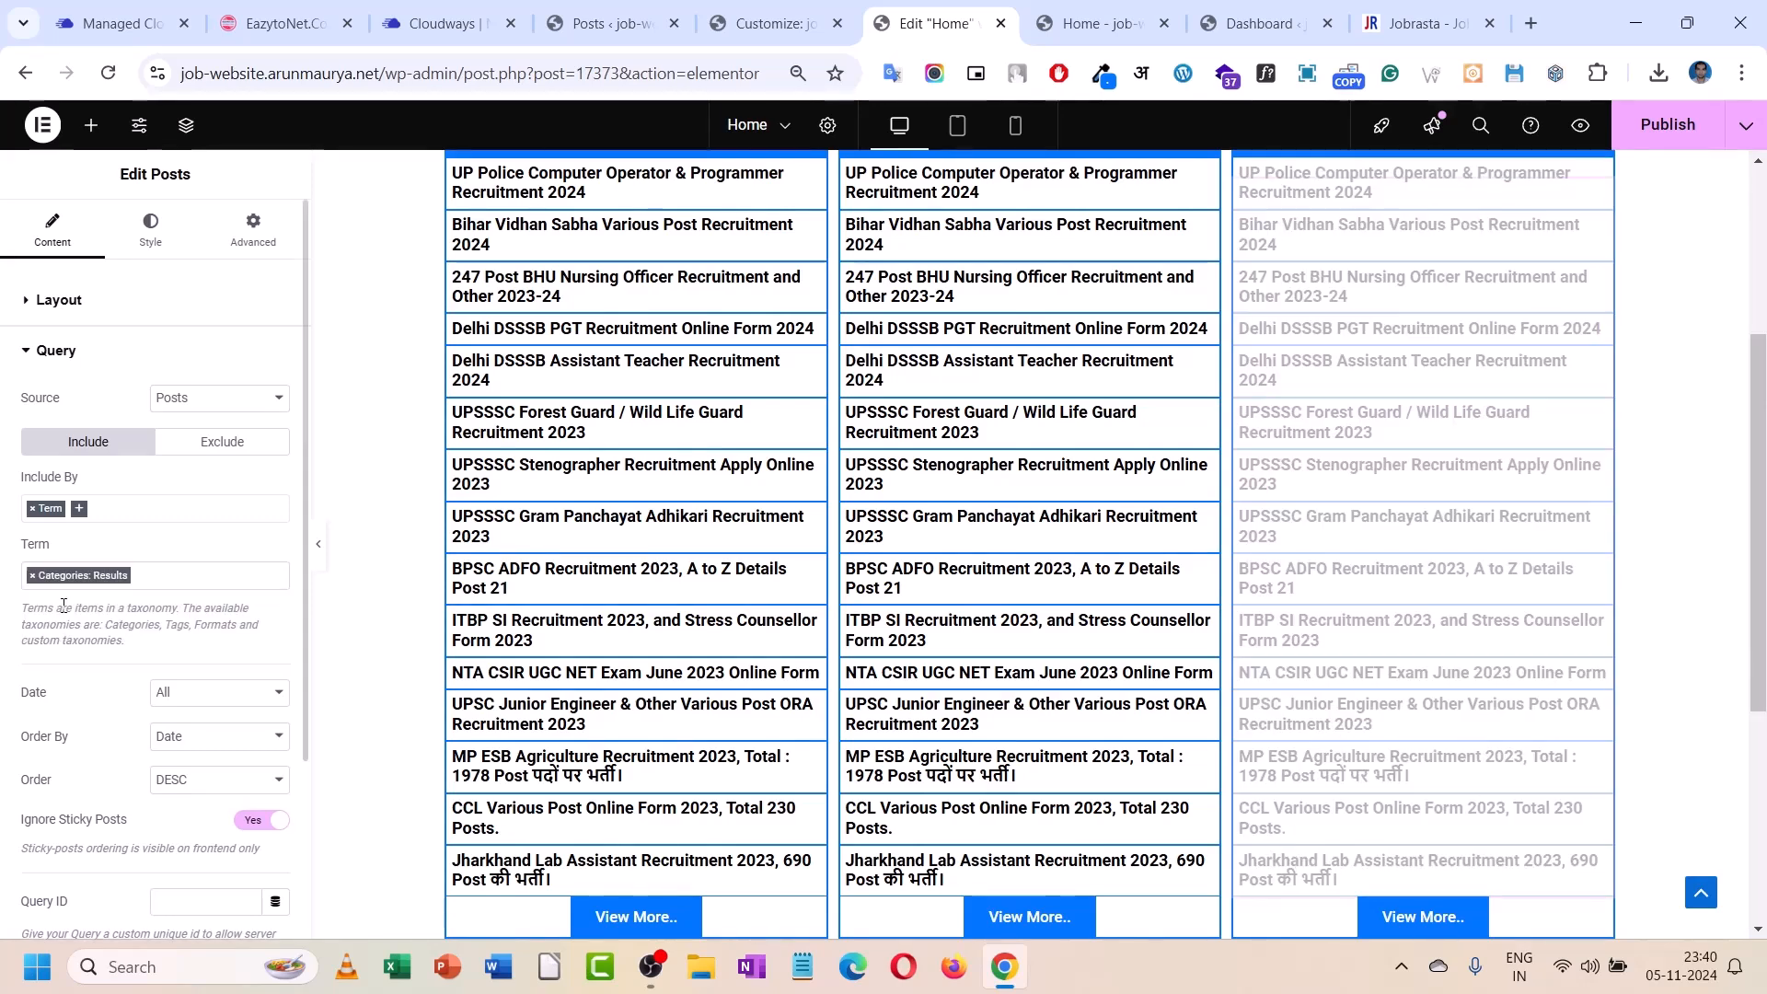
- Duplicate the container that holds the three job listing columns
scroll(1083, 366, "up", 3)
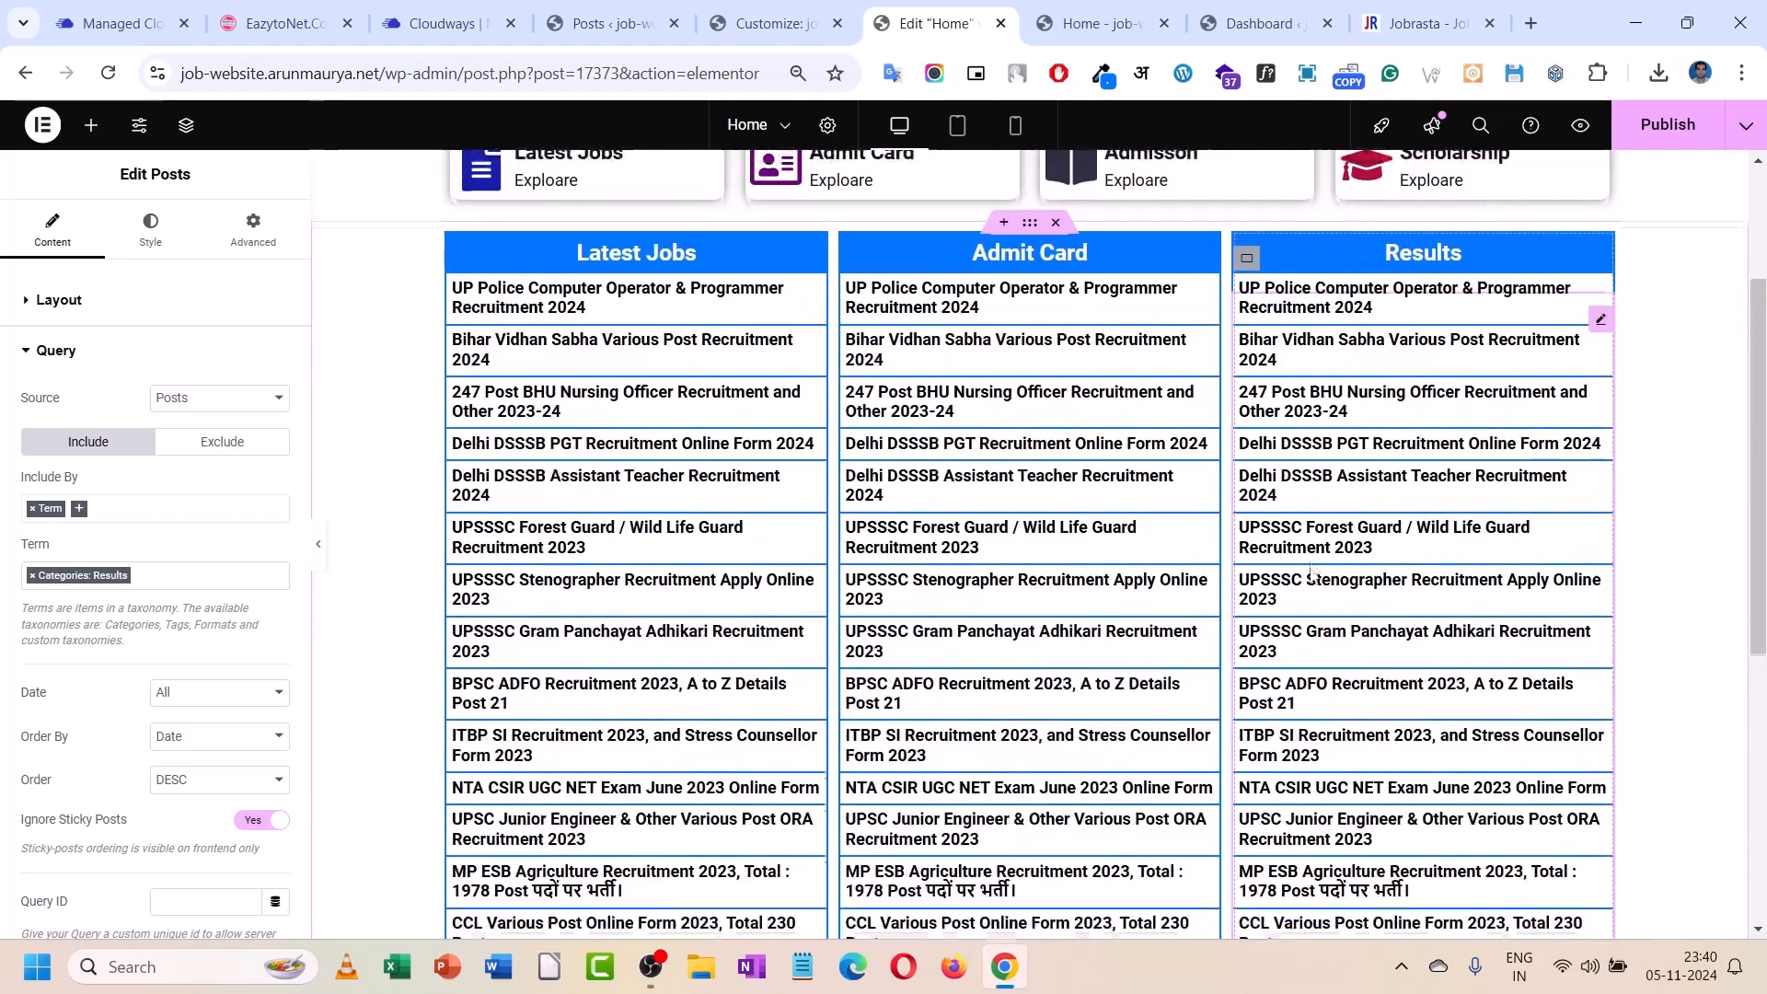
right_click(1035, 350)
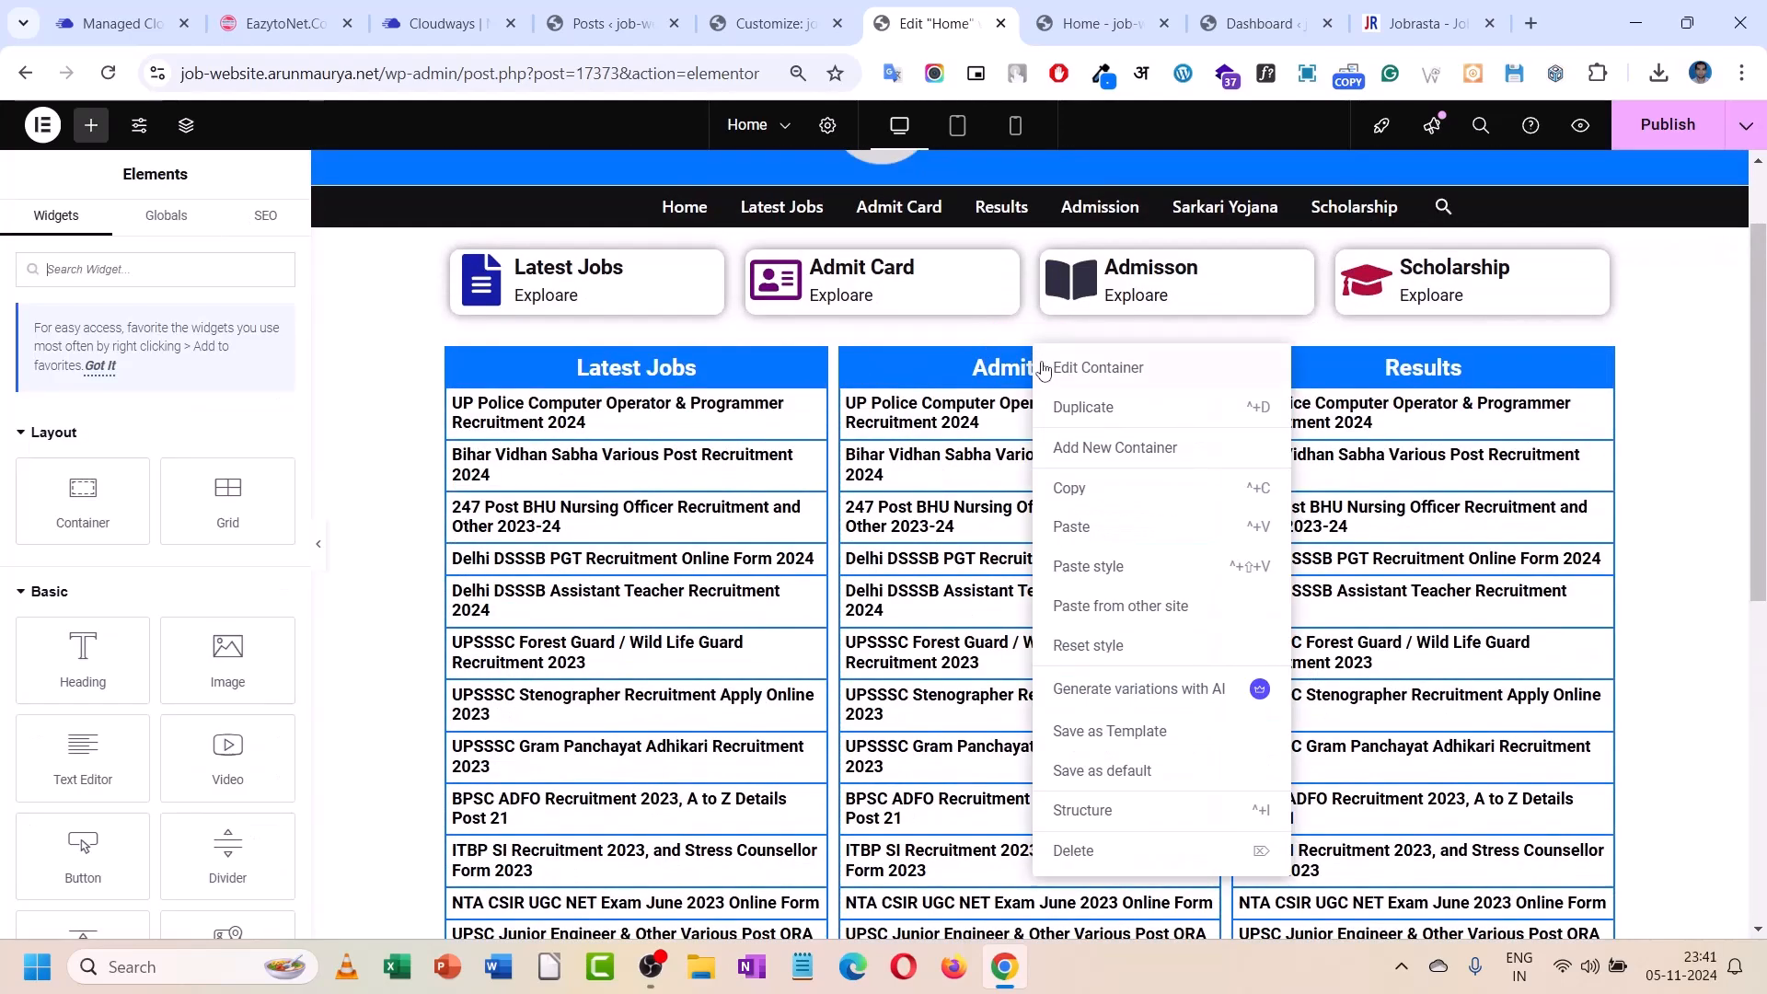
left_click(1092, 414)
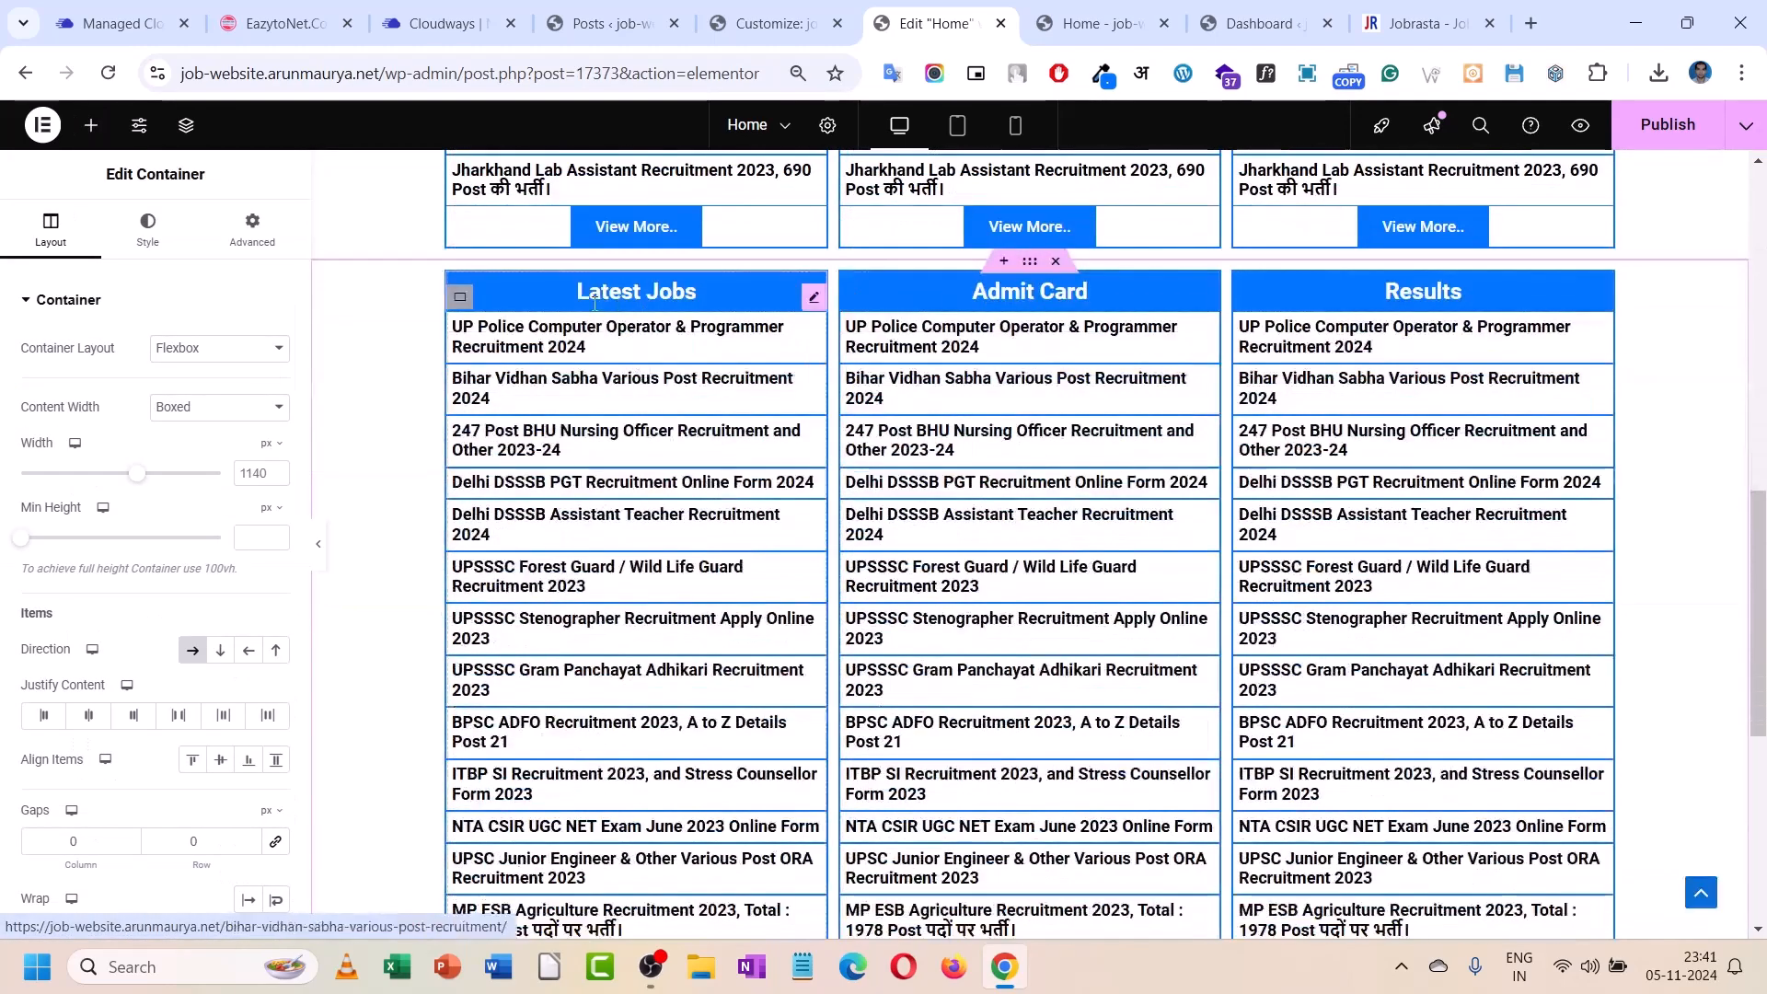
- Change the first column's heading title in the duplicated container to "Admission"
left_click(594, 304)
left_click_drag(101, 374, 16, 385)
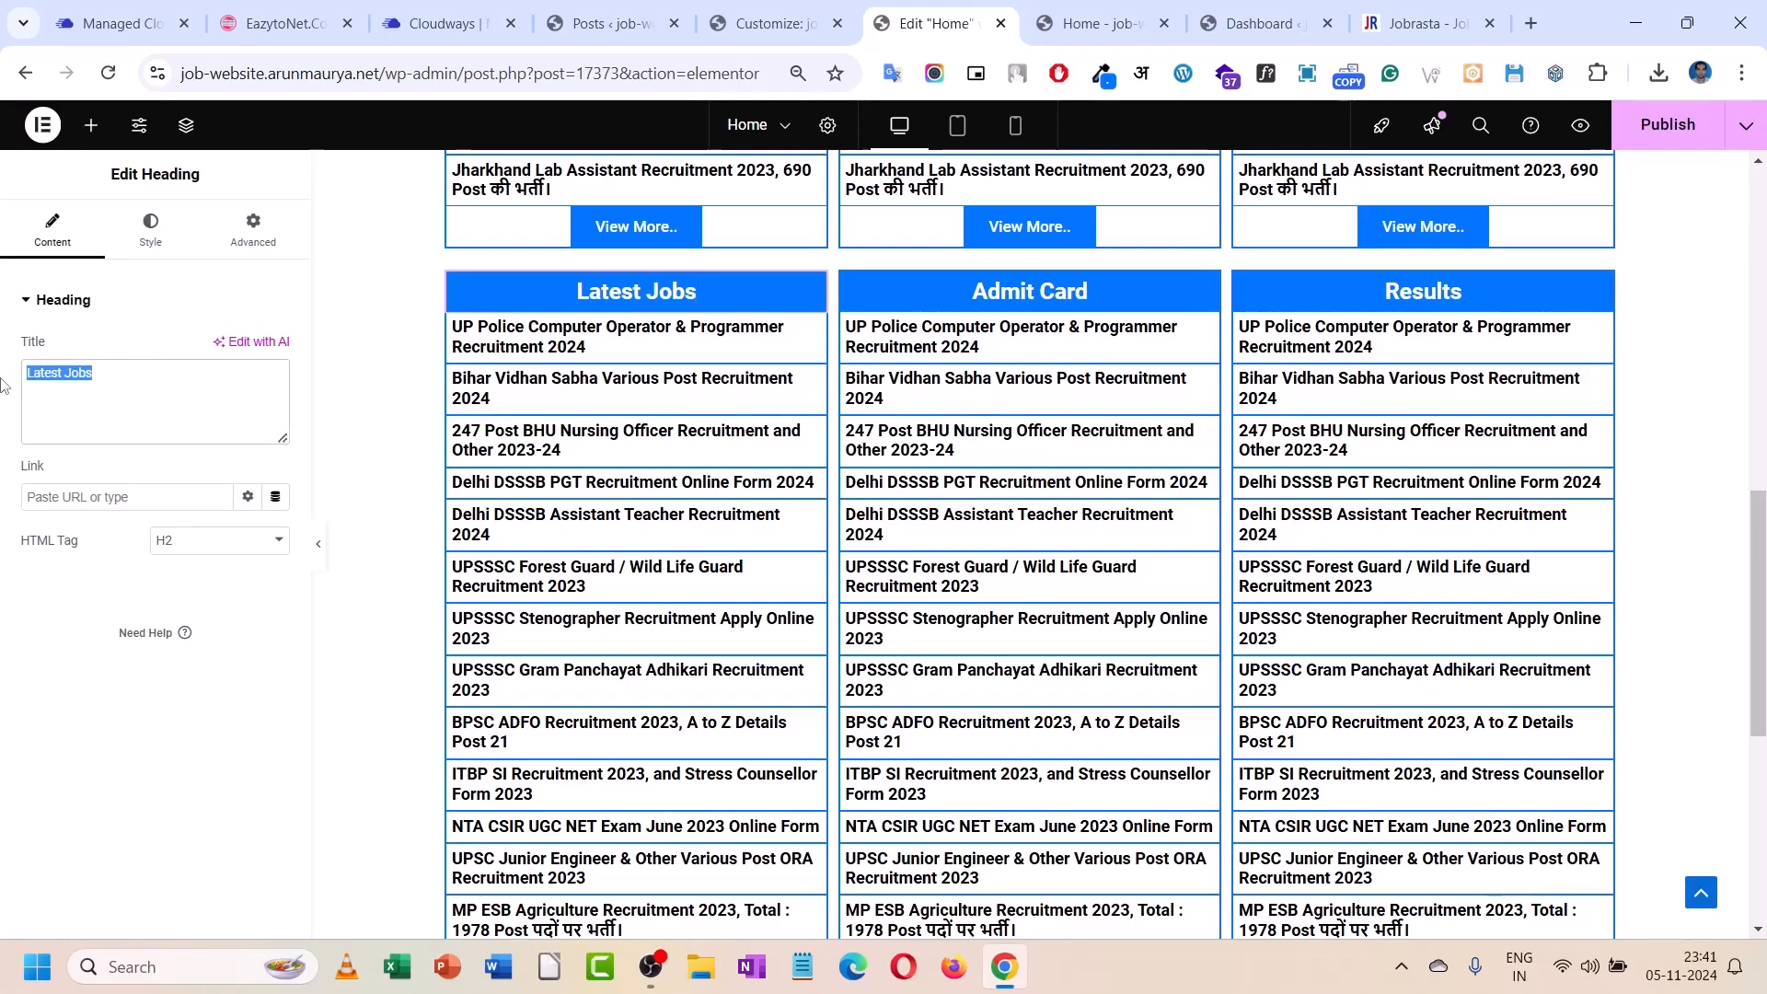
type("ad")
key("BackSpace")
key("BackSpace")
type("Adm")
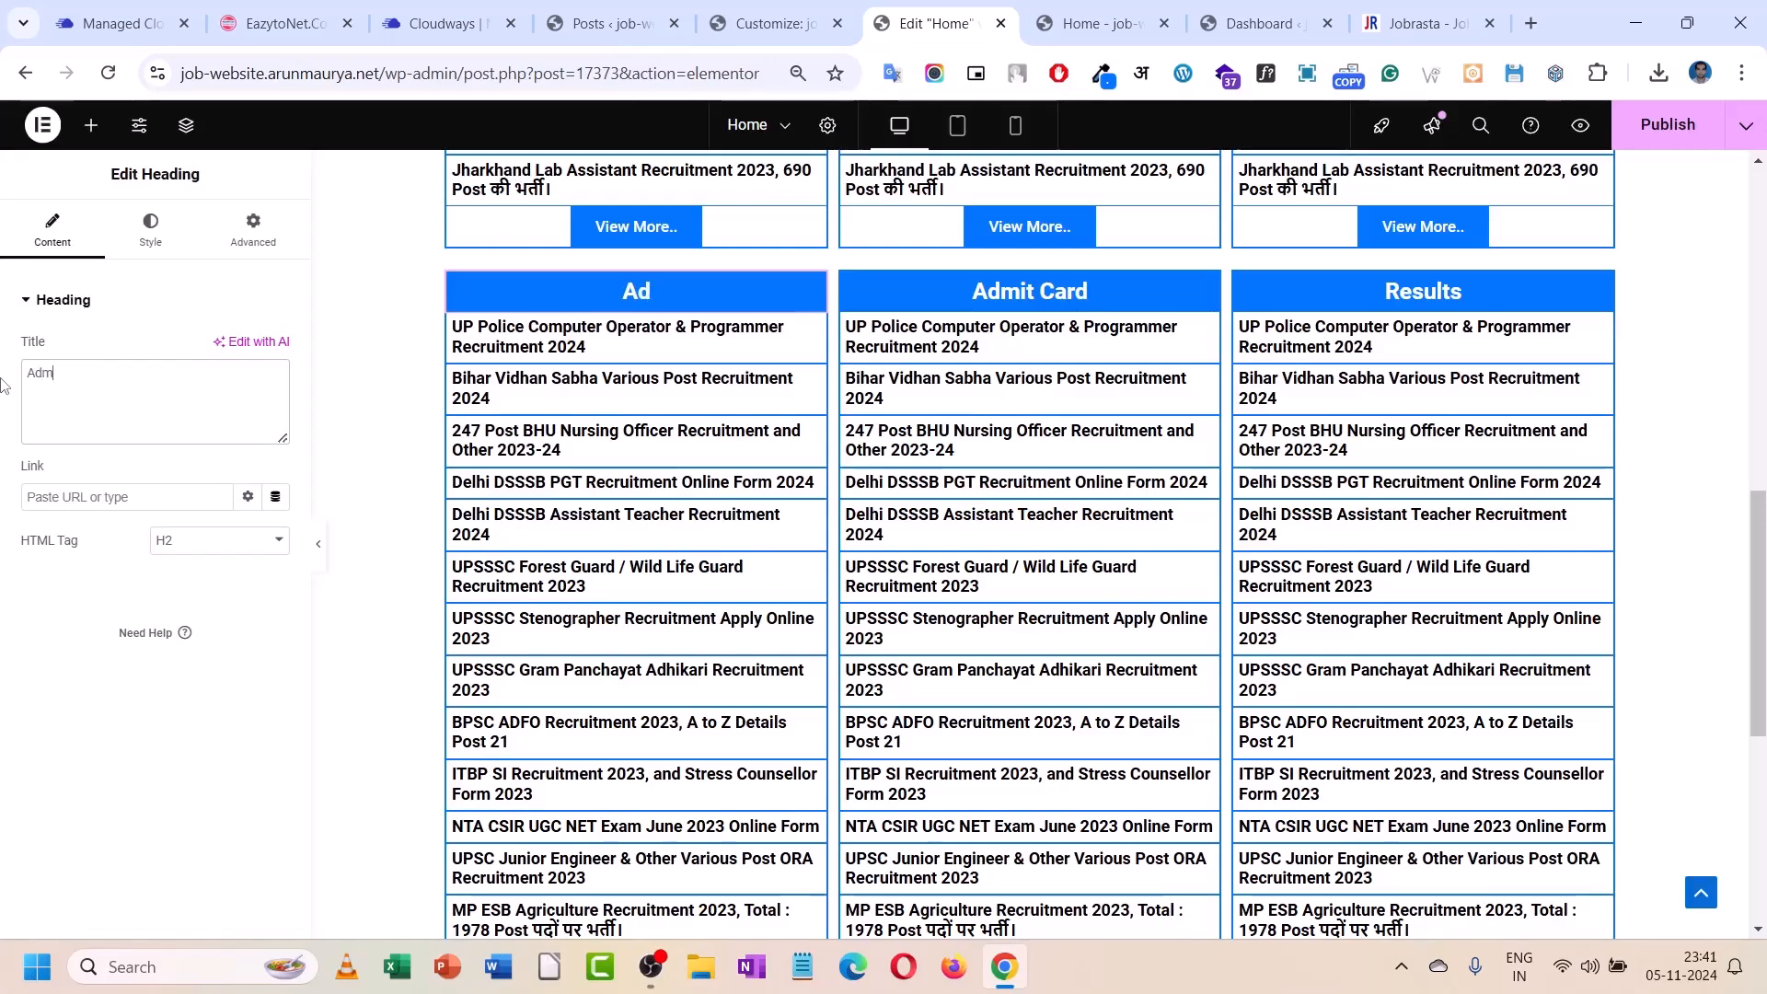
type("ission")
- Change the duplicated container's second column heading to "Scholarship" and its third column heading to "Sarkari Yojana"
left_click(1022, 297)
left_click_drag(143, 384, 4, 391)
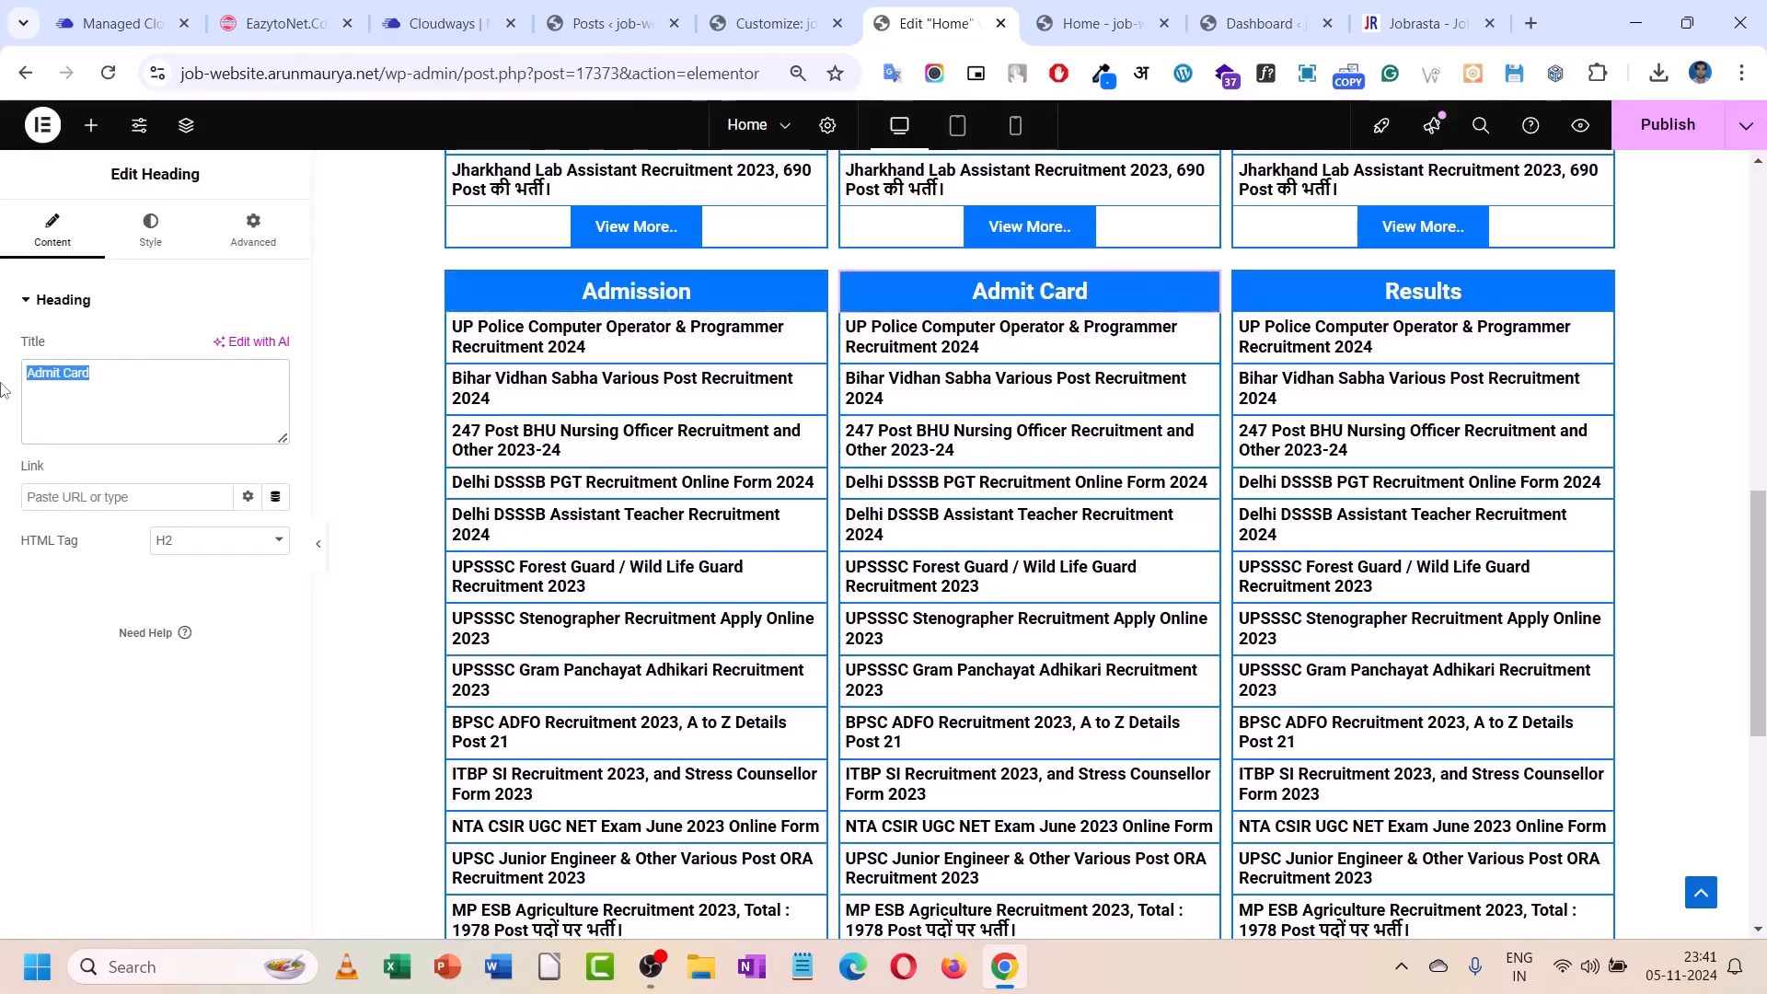
type("Scholarship")
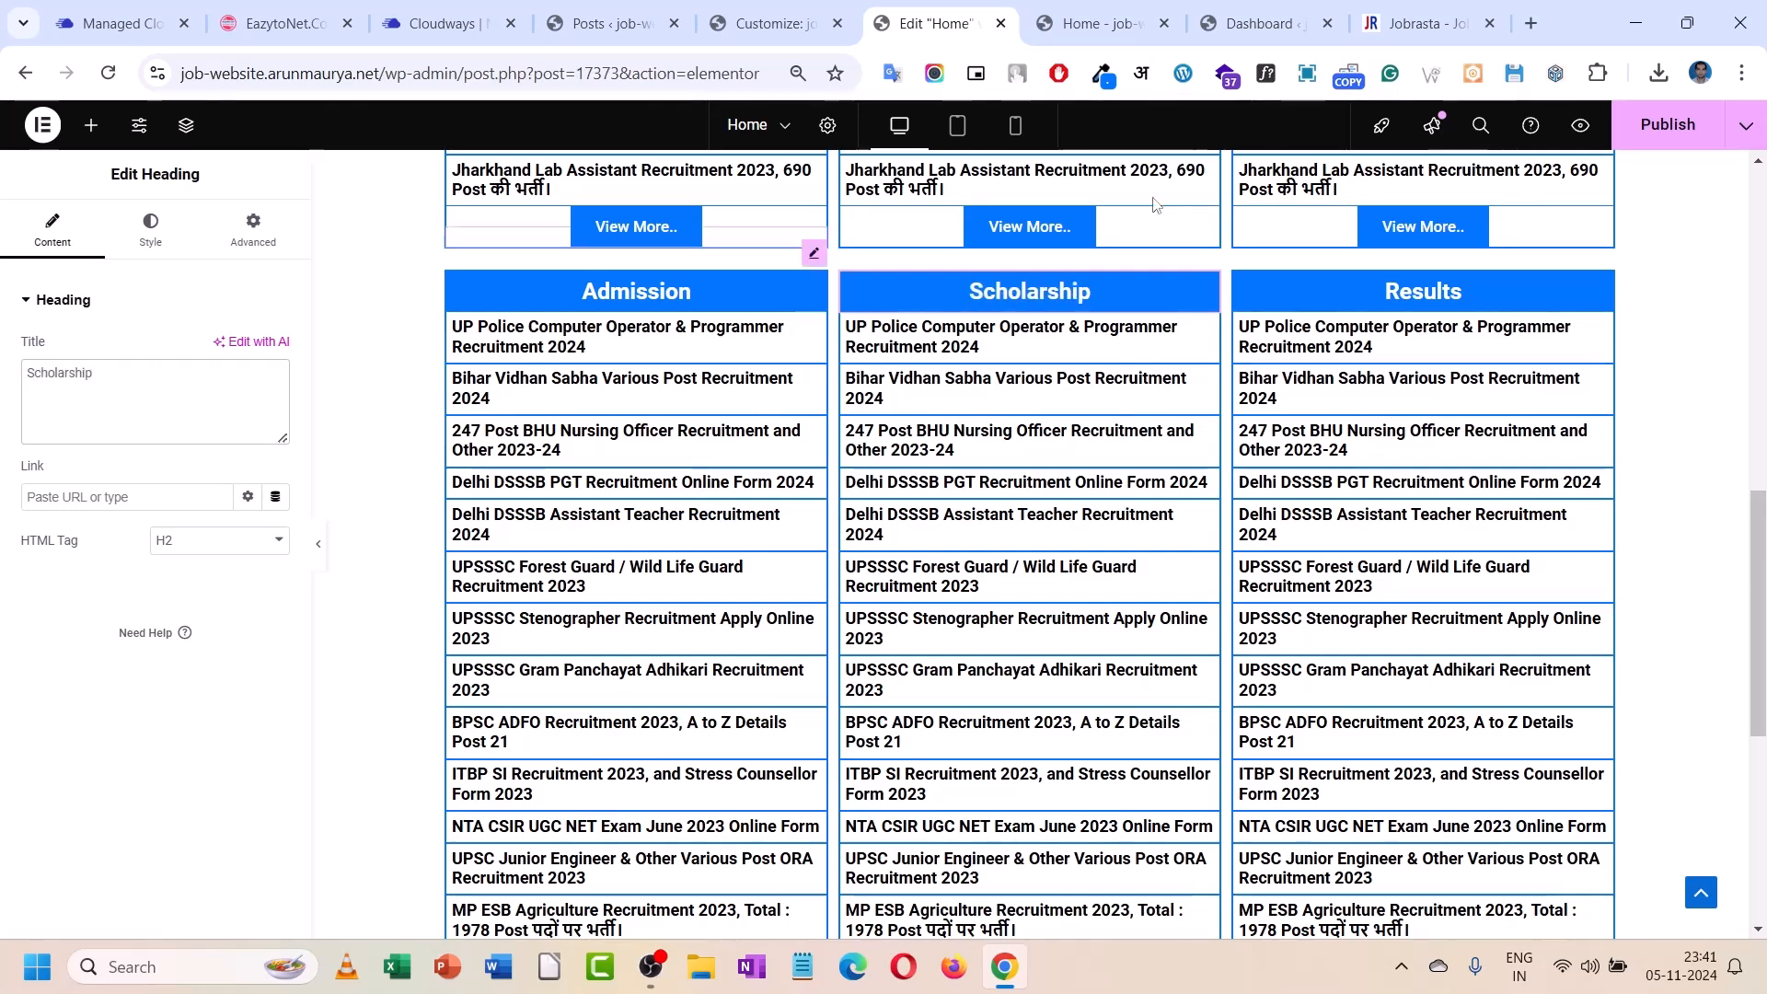
left_click(1359, 309)
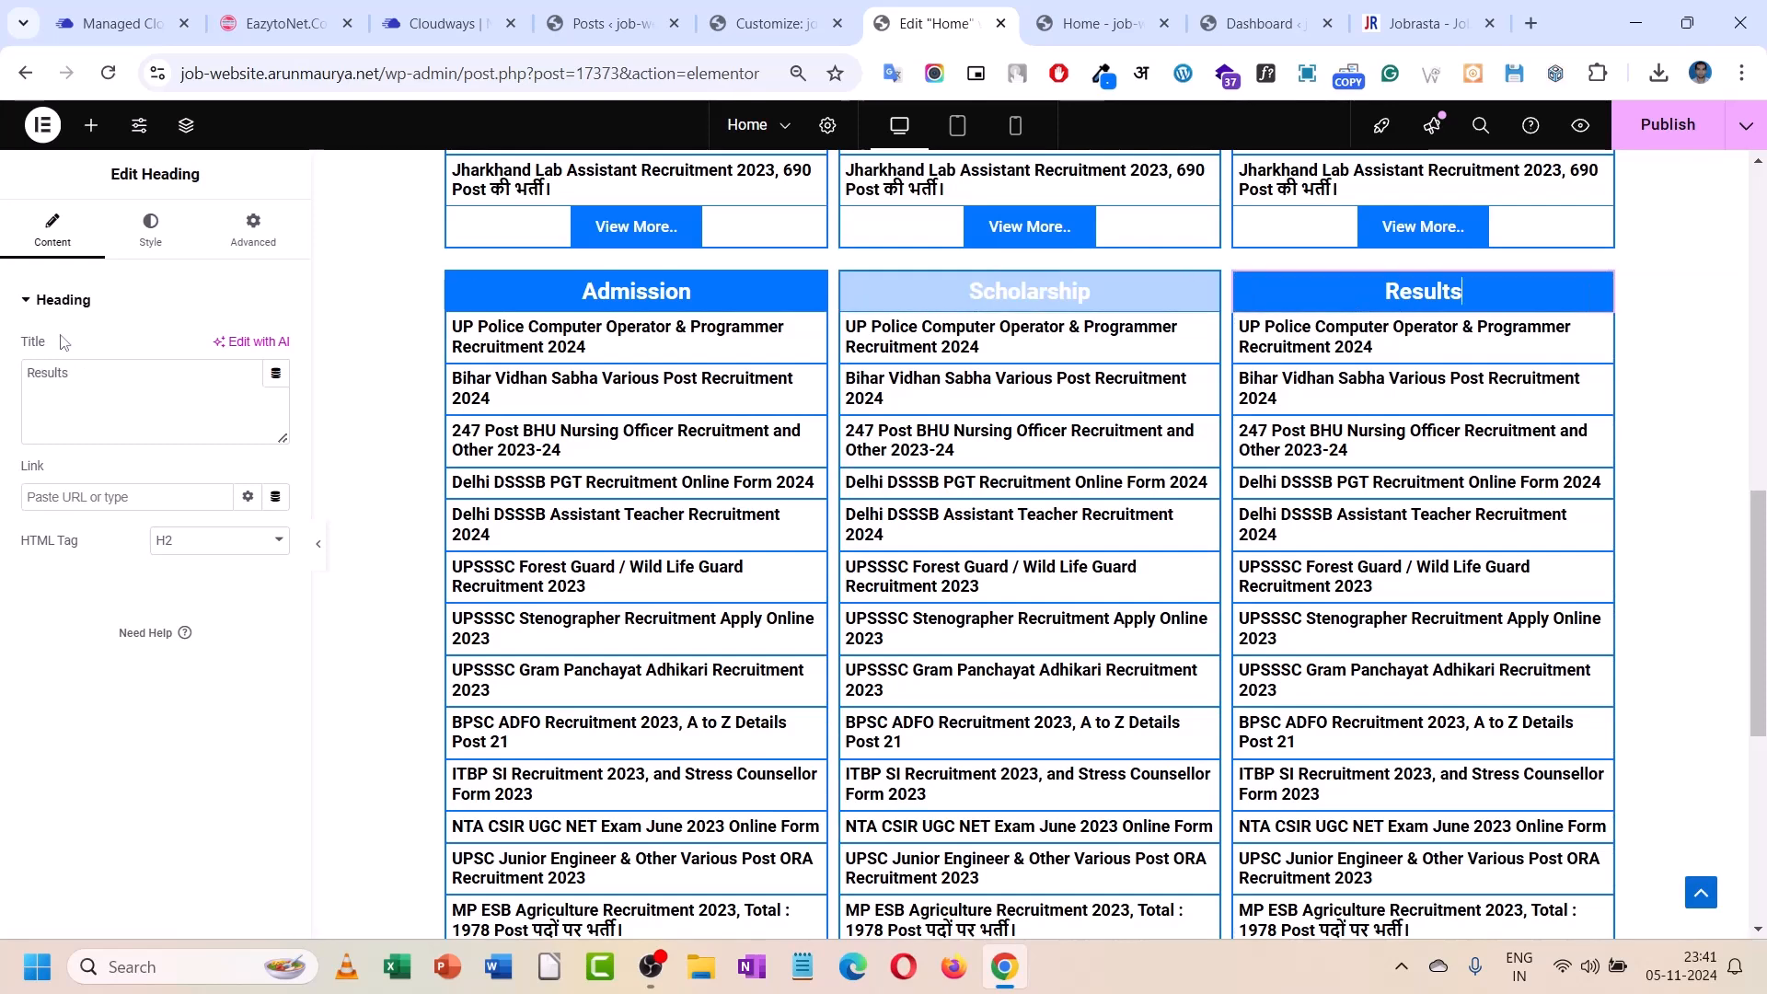
type("Sar")
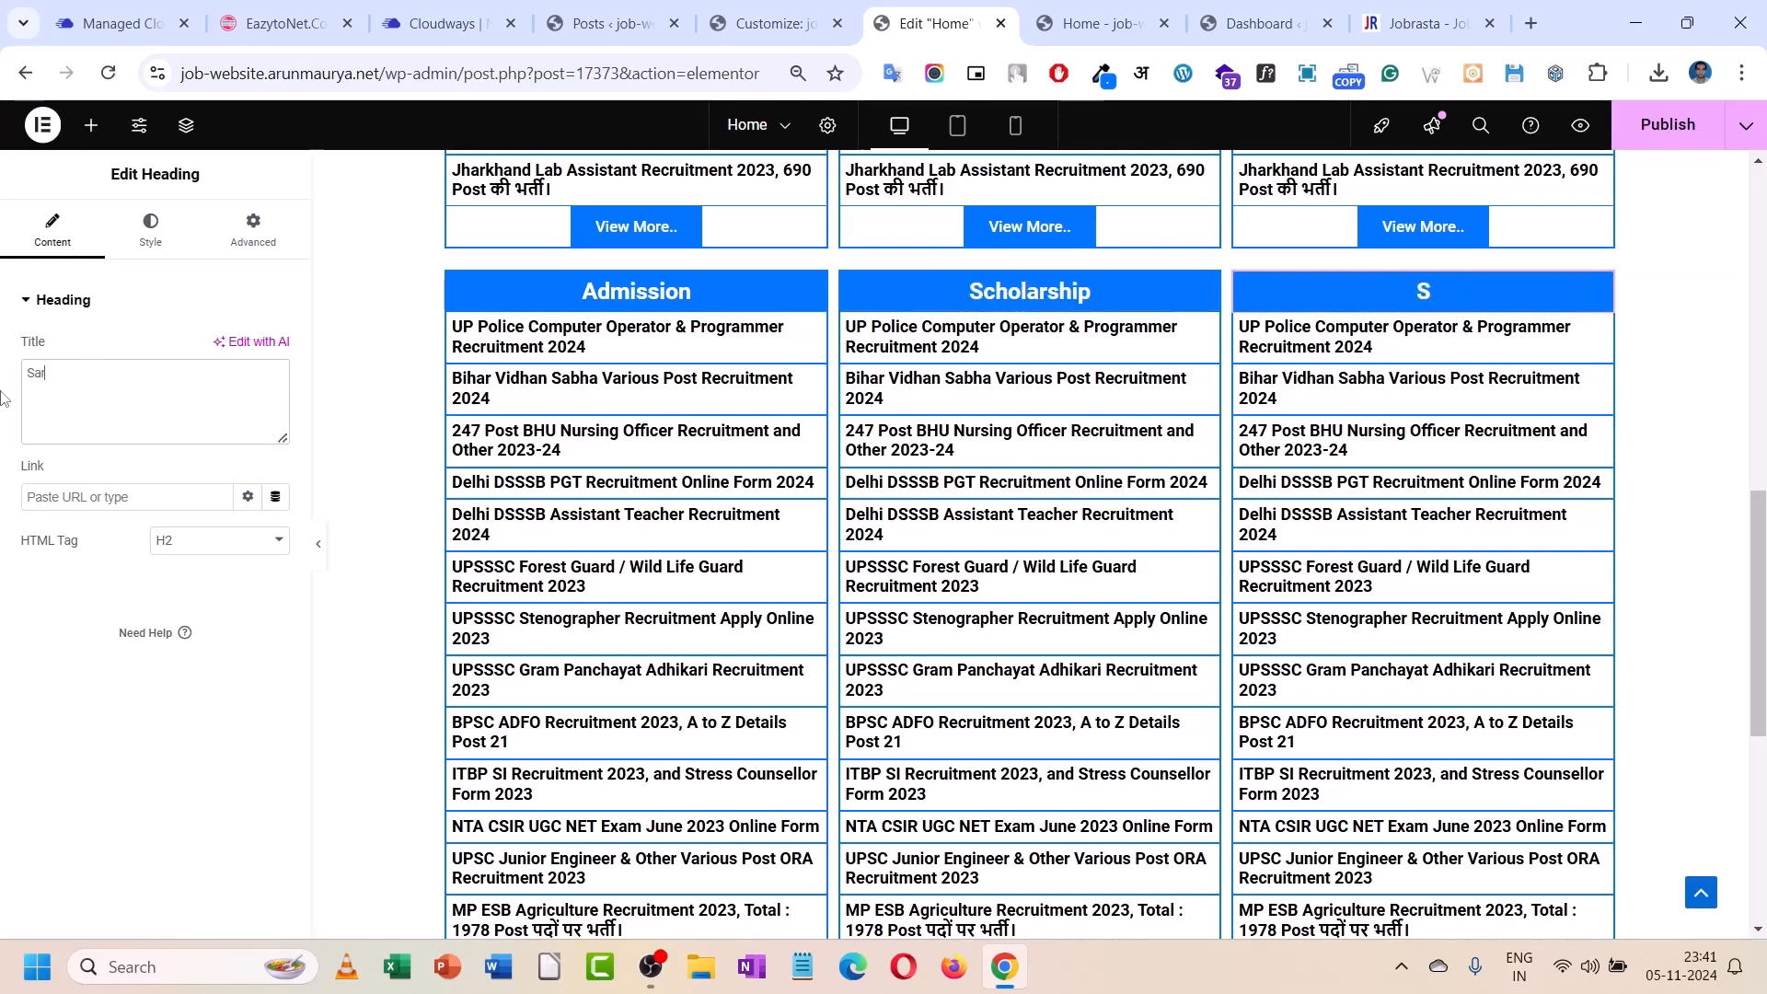
type("kari Yojana")
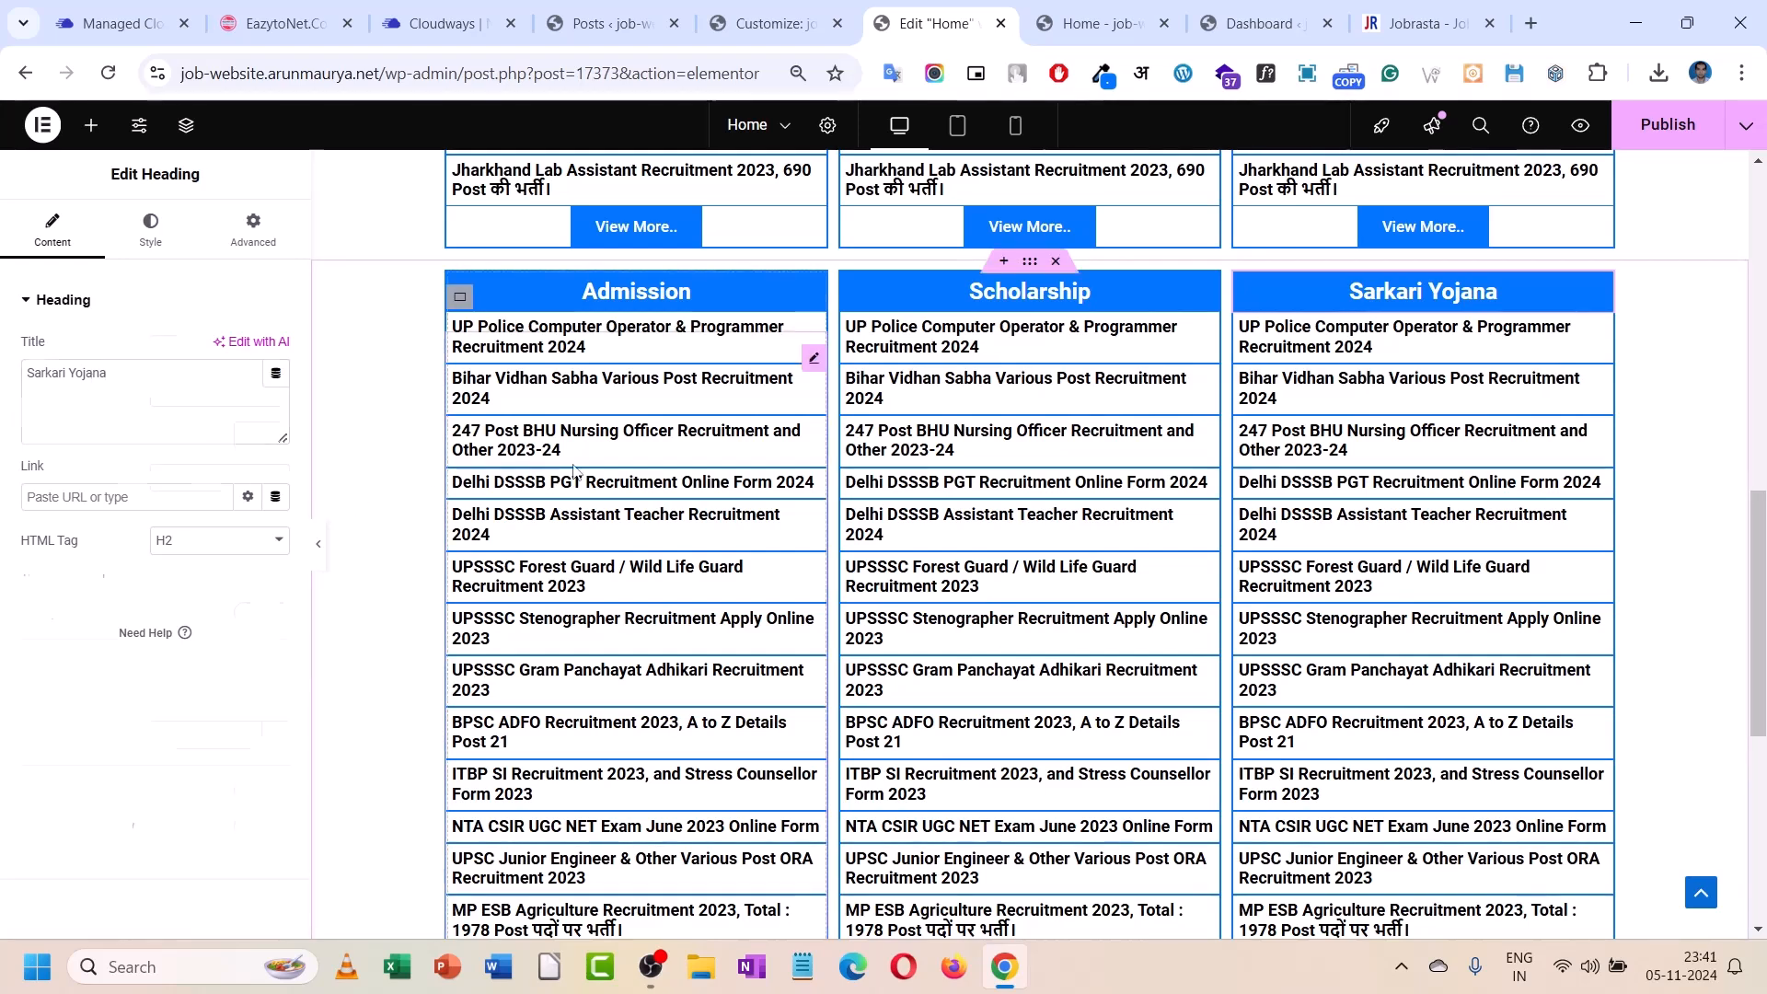
- Set Posts Per Page to 10 in each of the three Posts widgets of the duplicated container
left_click(533, 543)
scroll(335, 604, "down", 4)
scroll(119, 791, "down", 2)
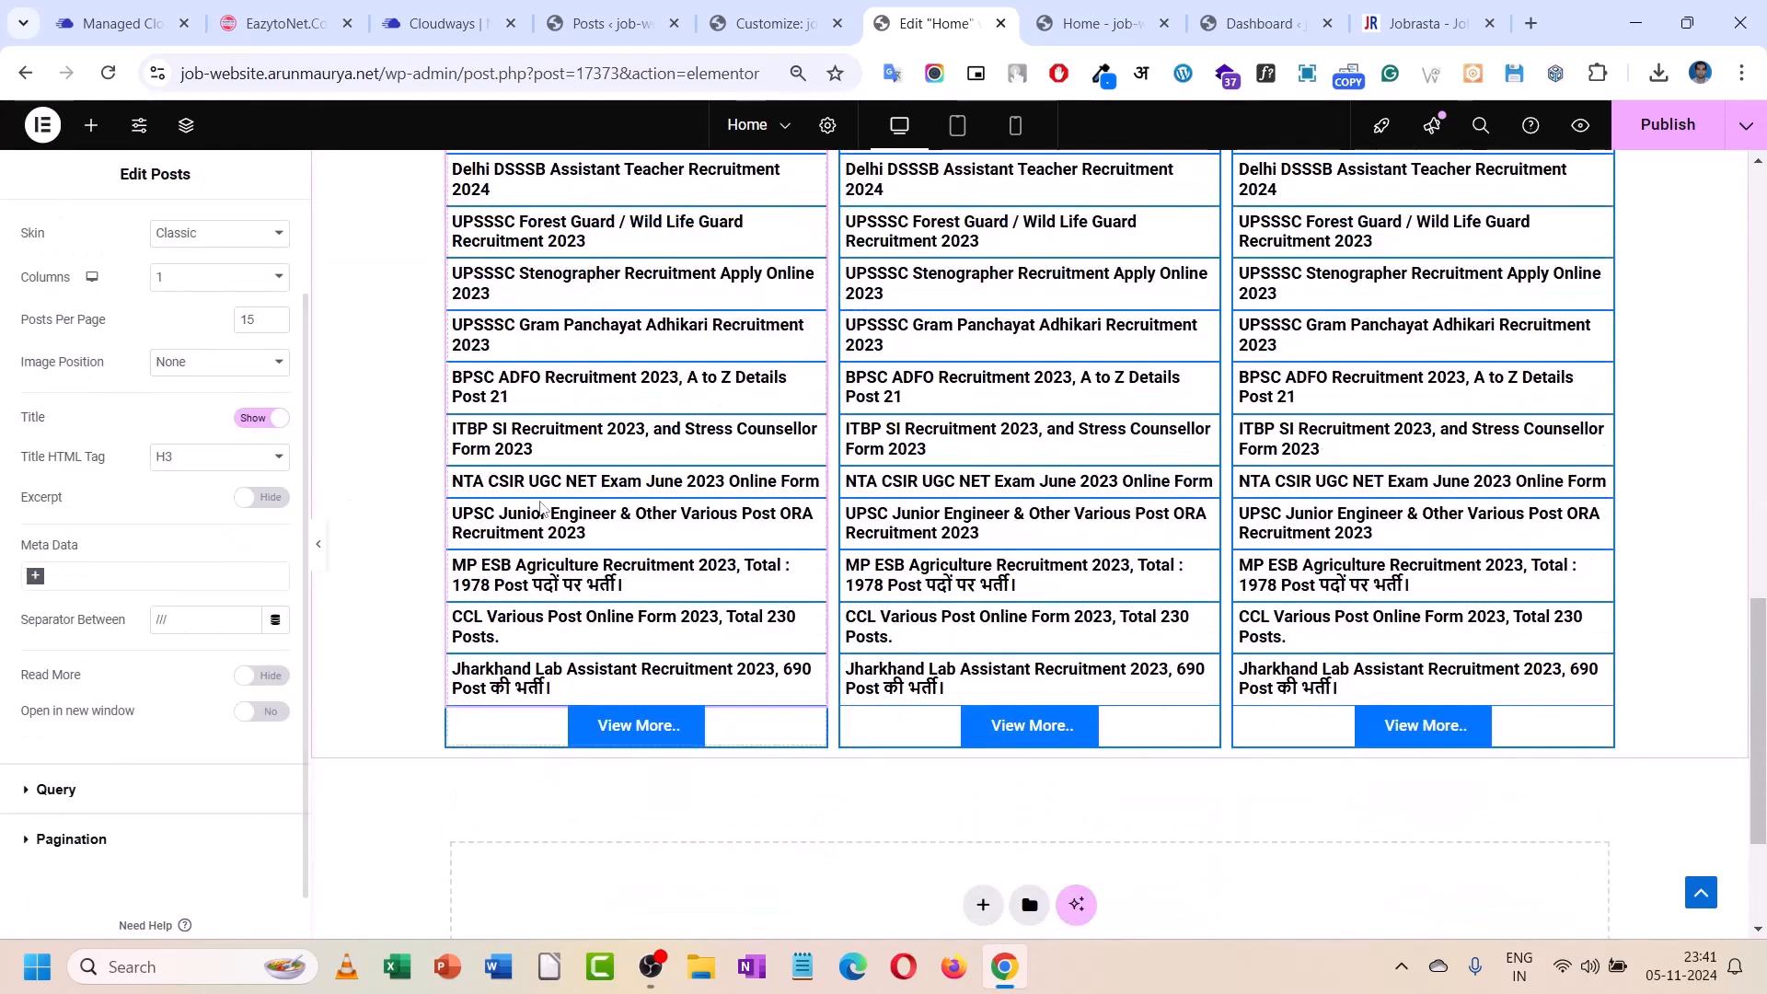
left_click(257, 324)
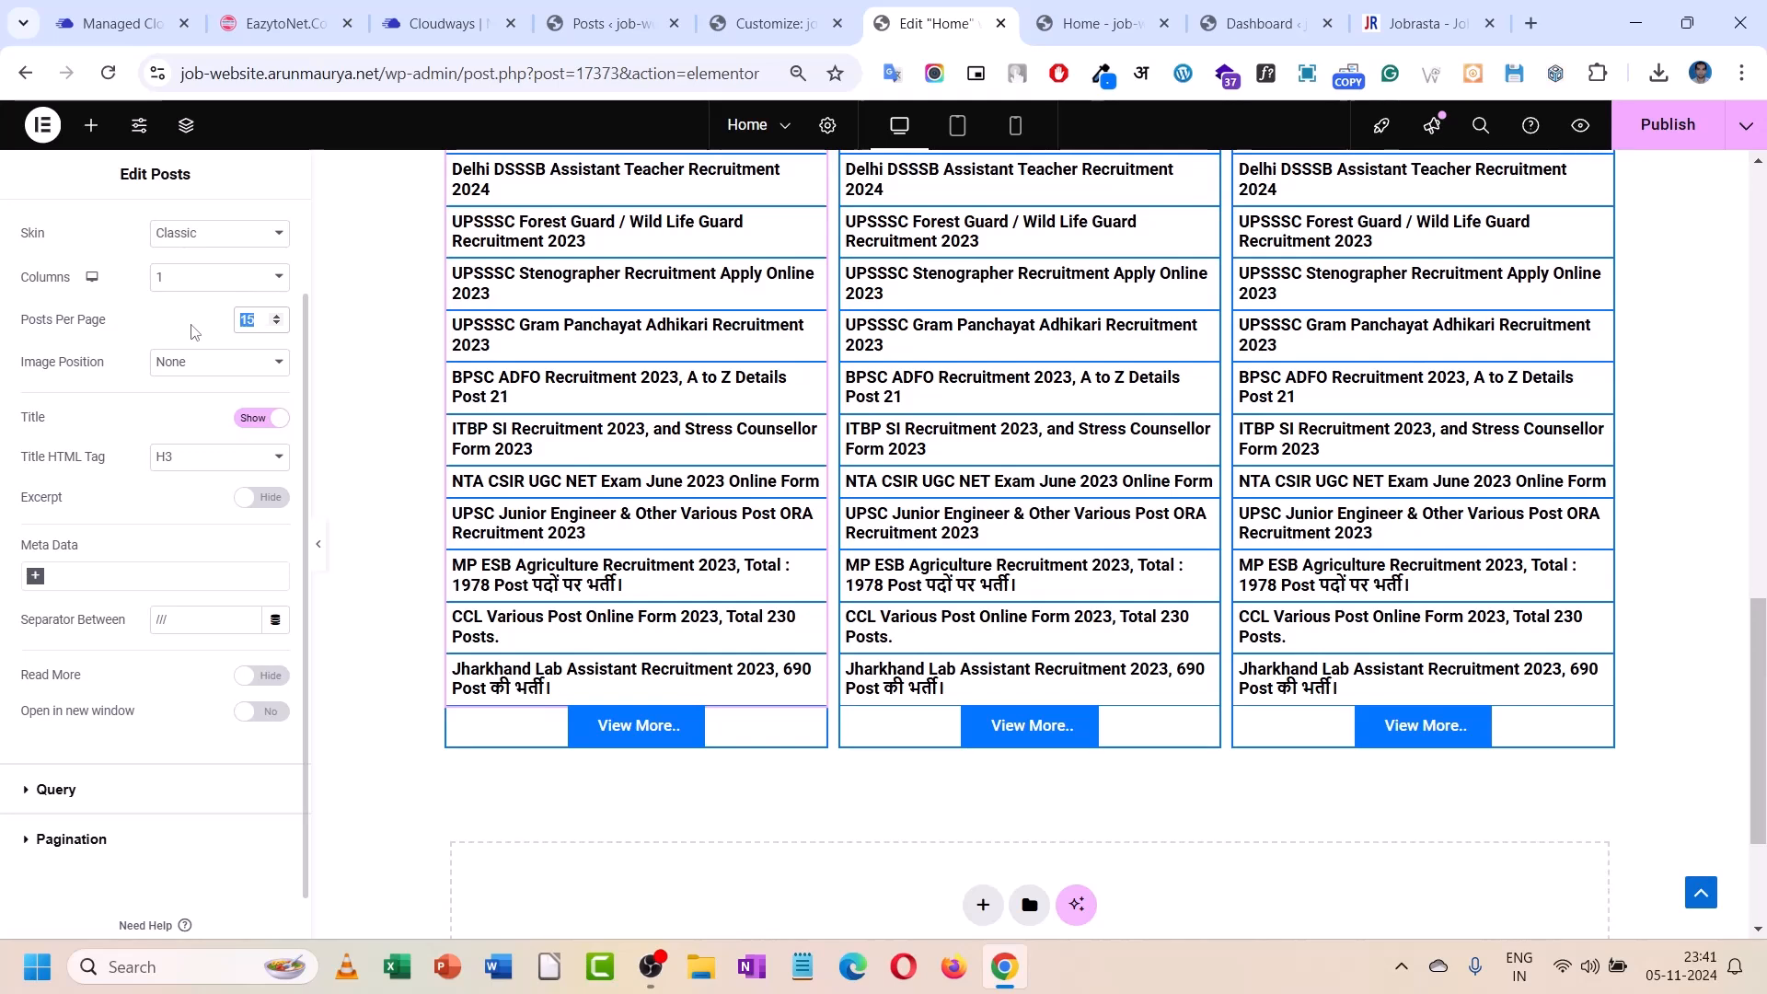
key("BackSpace")
left_click(1088, 363)
left_click(277, 441)
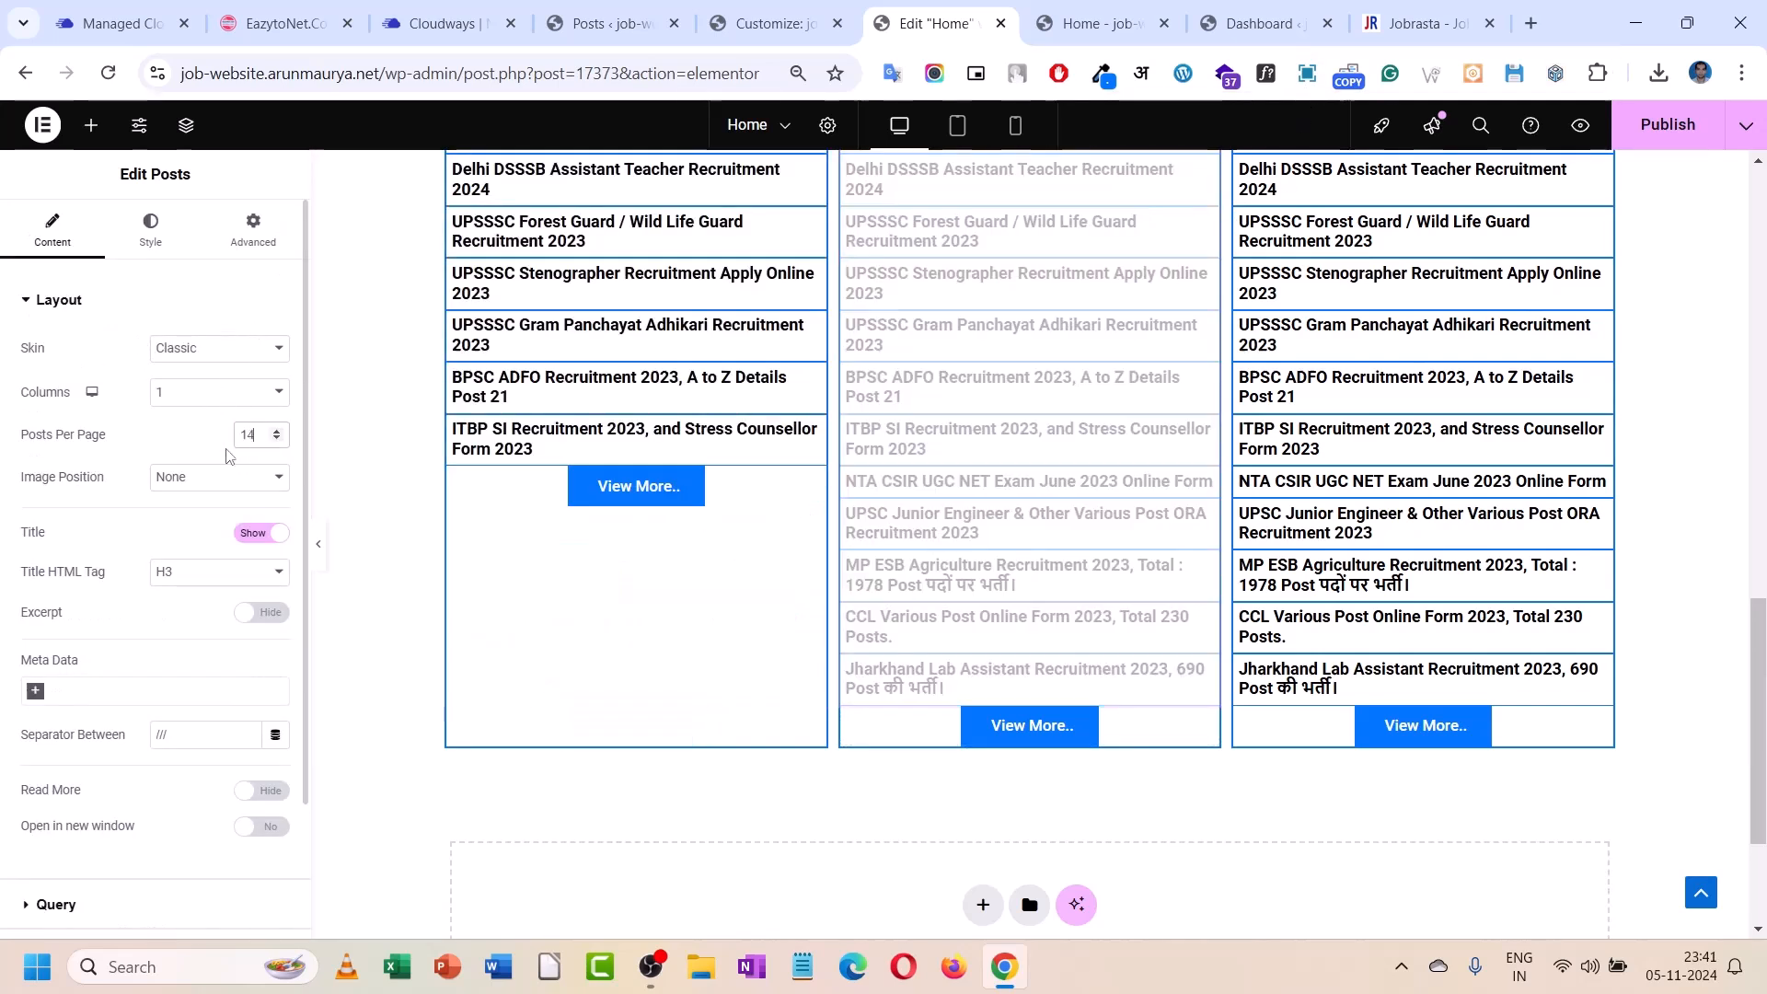
left_click(277, 442)
left_click(1373, 426)
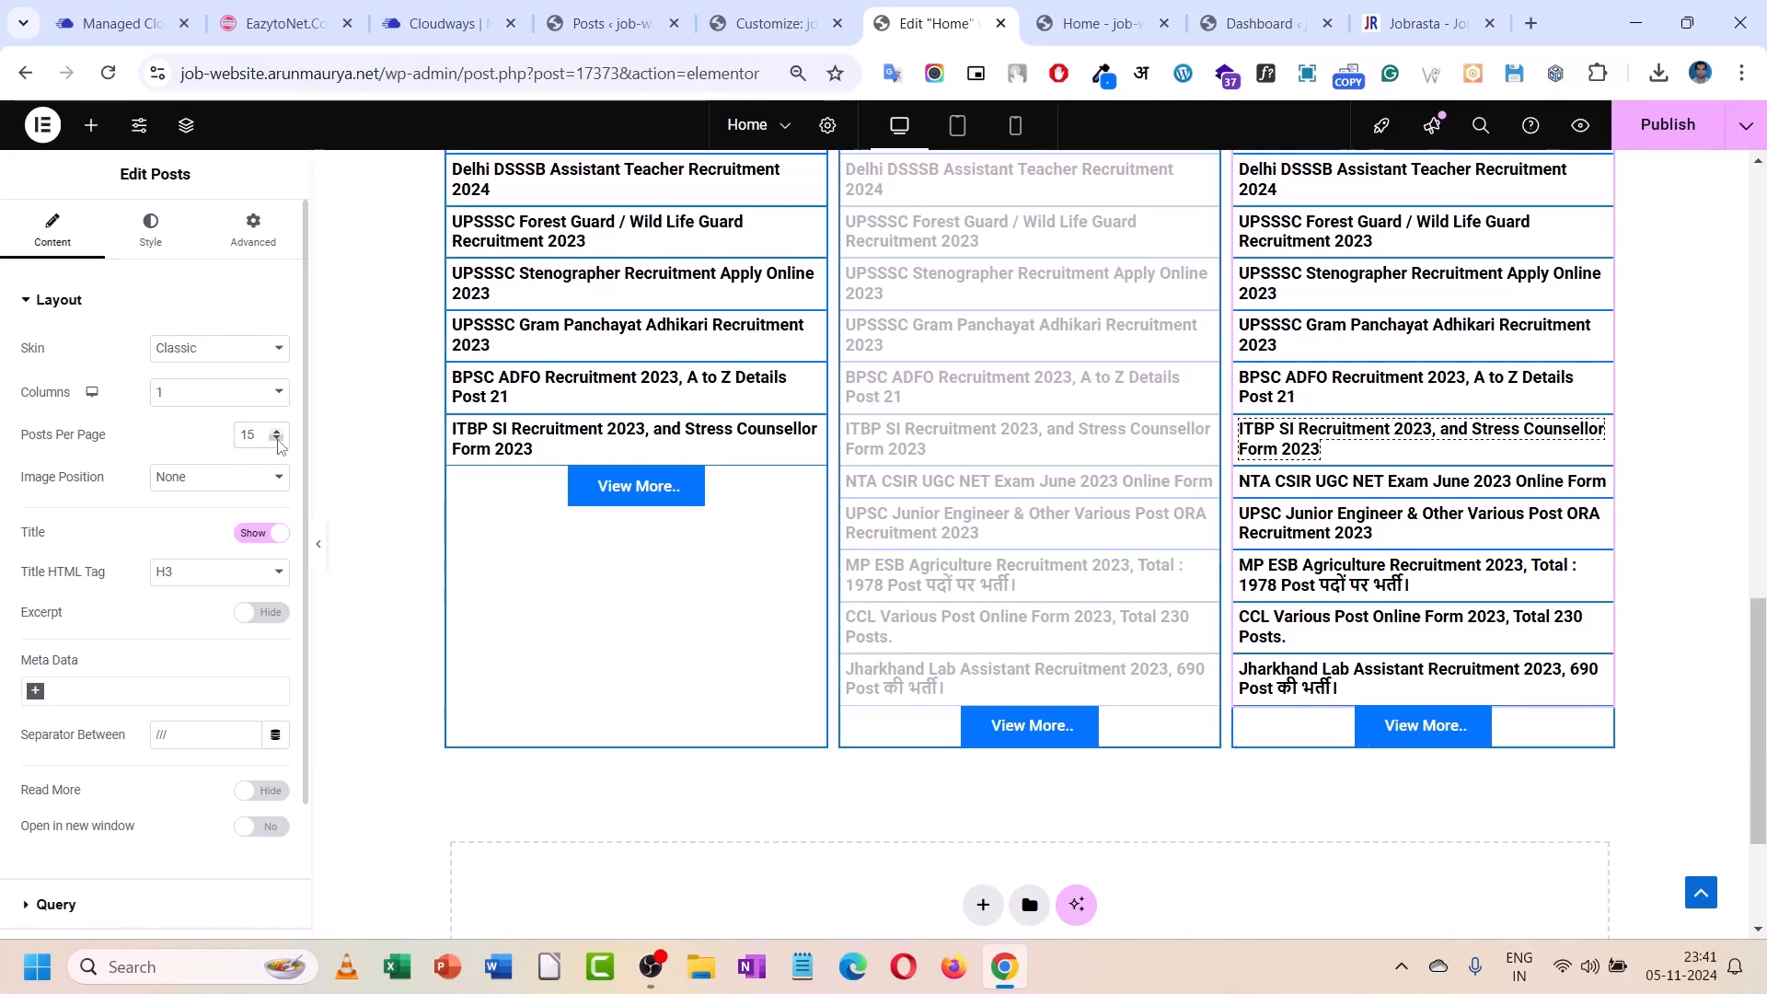
left_click(277, 440)
left_click(277, 440)
left_click(277, 441)
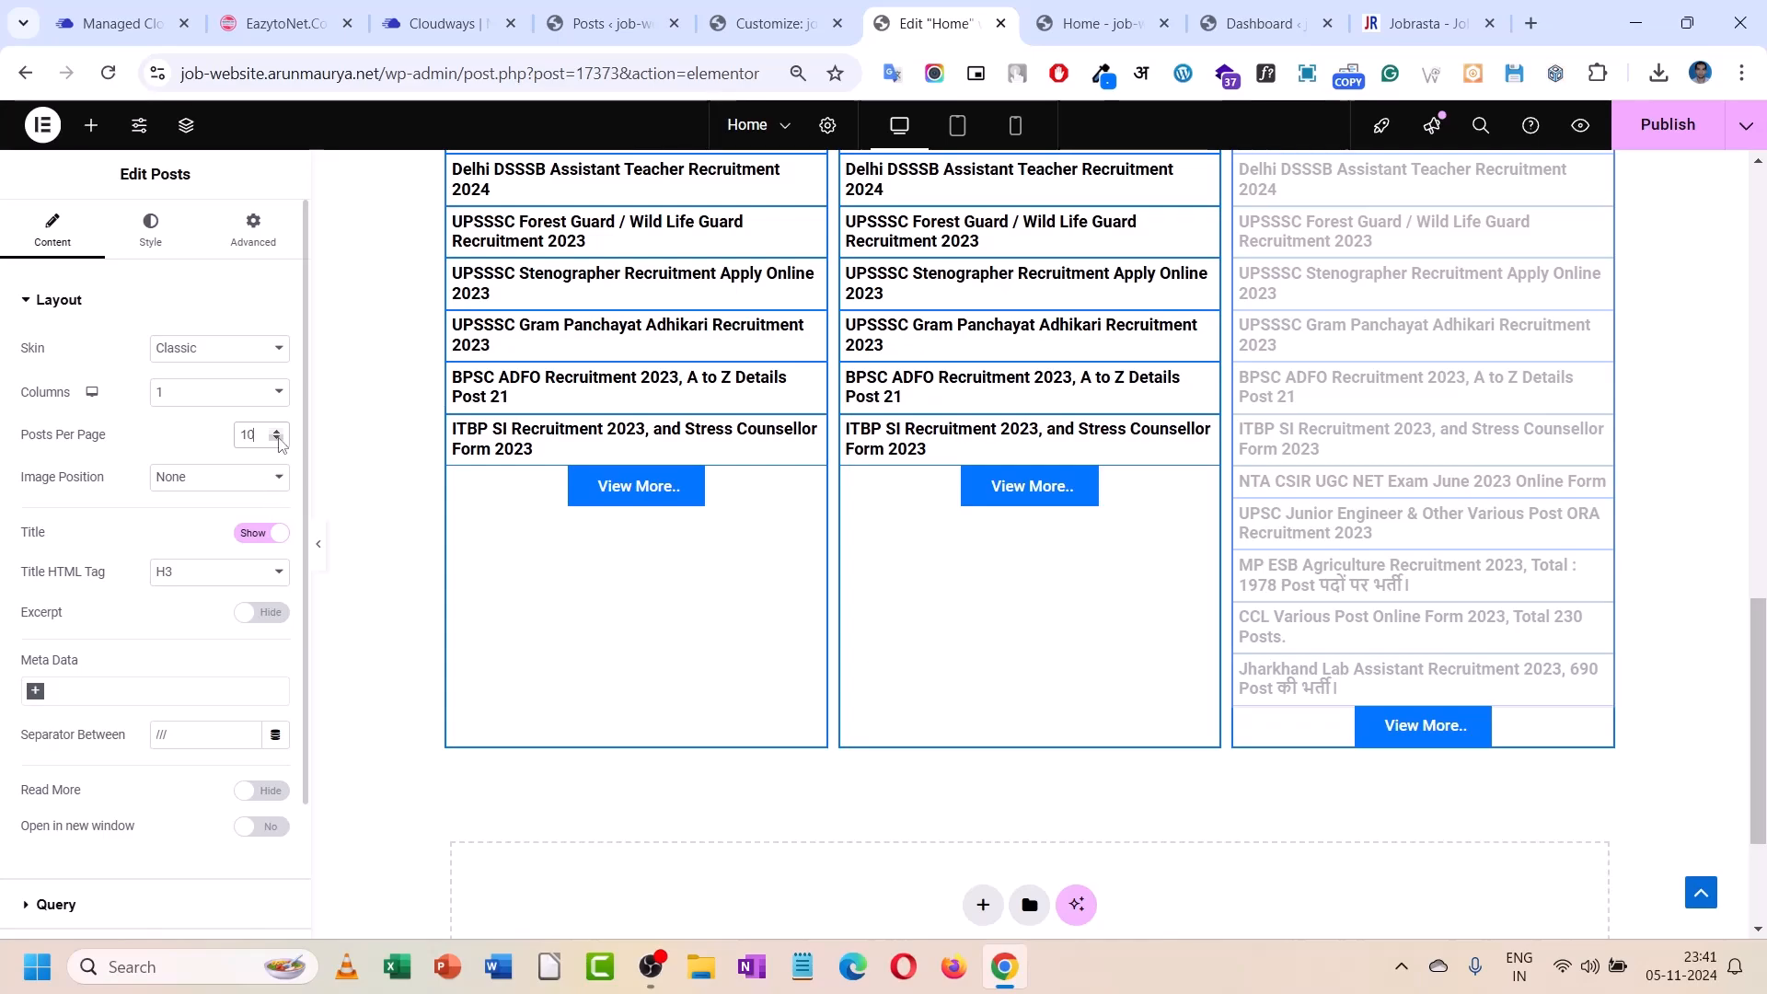
- Publish the page, then reload the live home page and look over both rows of job listings
scroll(596, 421, "up", 7)
scroll(605, 372, "up", 6)
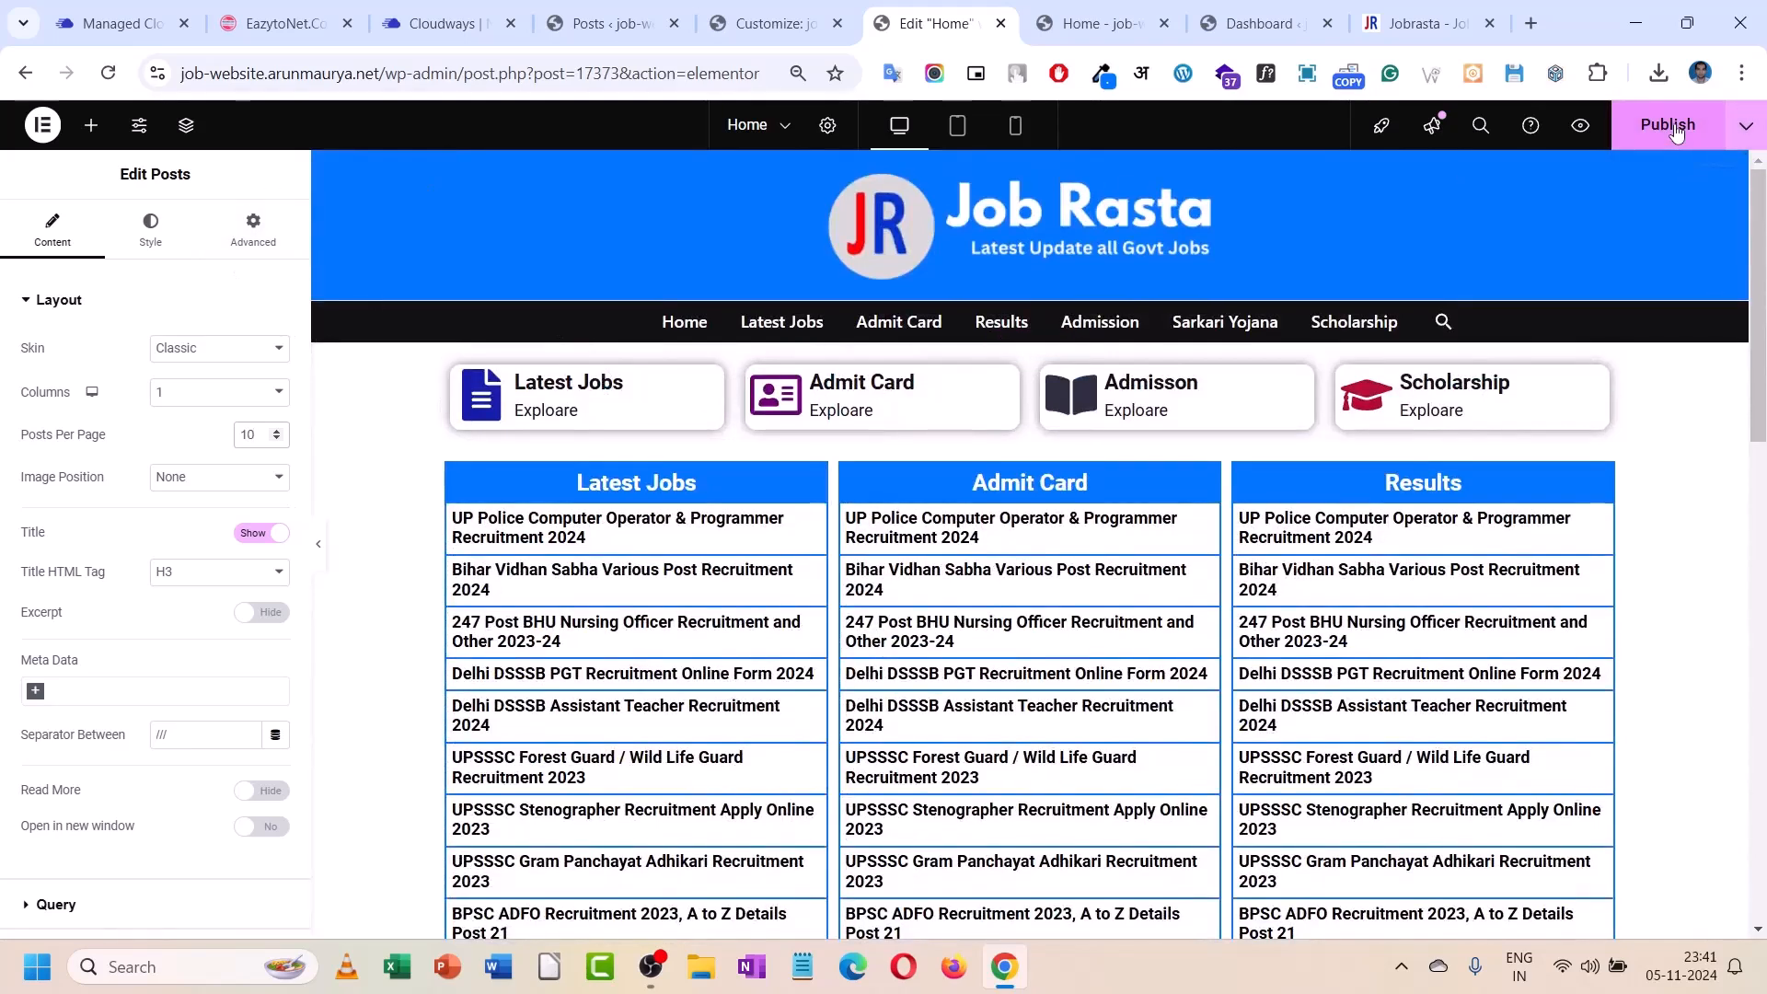
left_click(1095, 23)
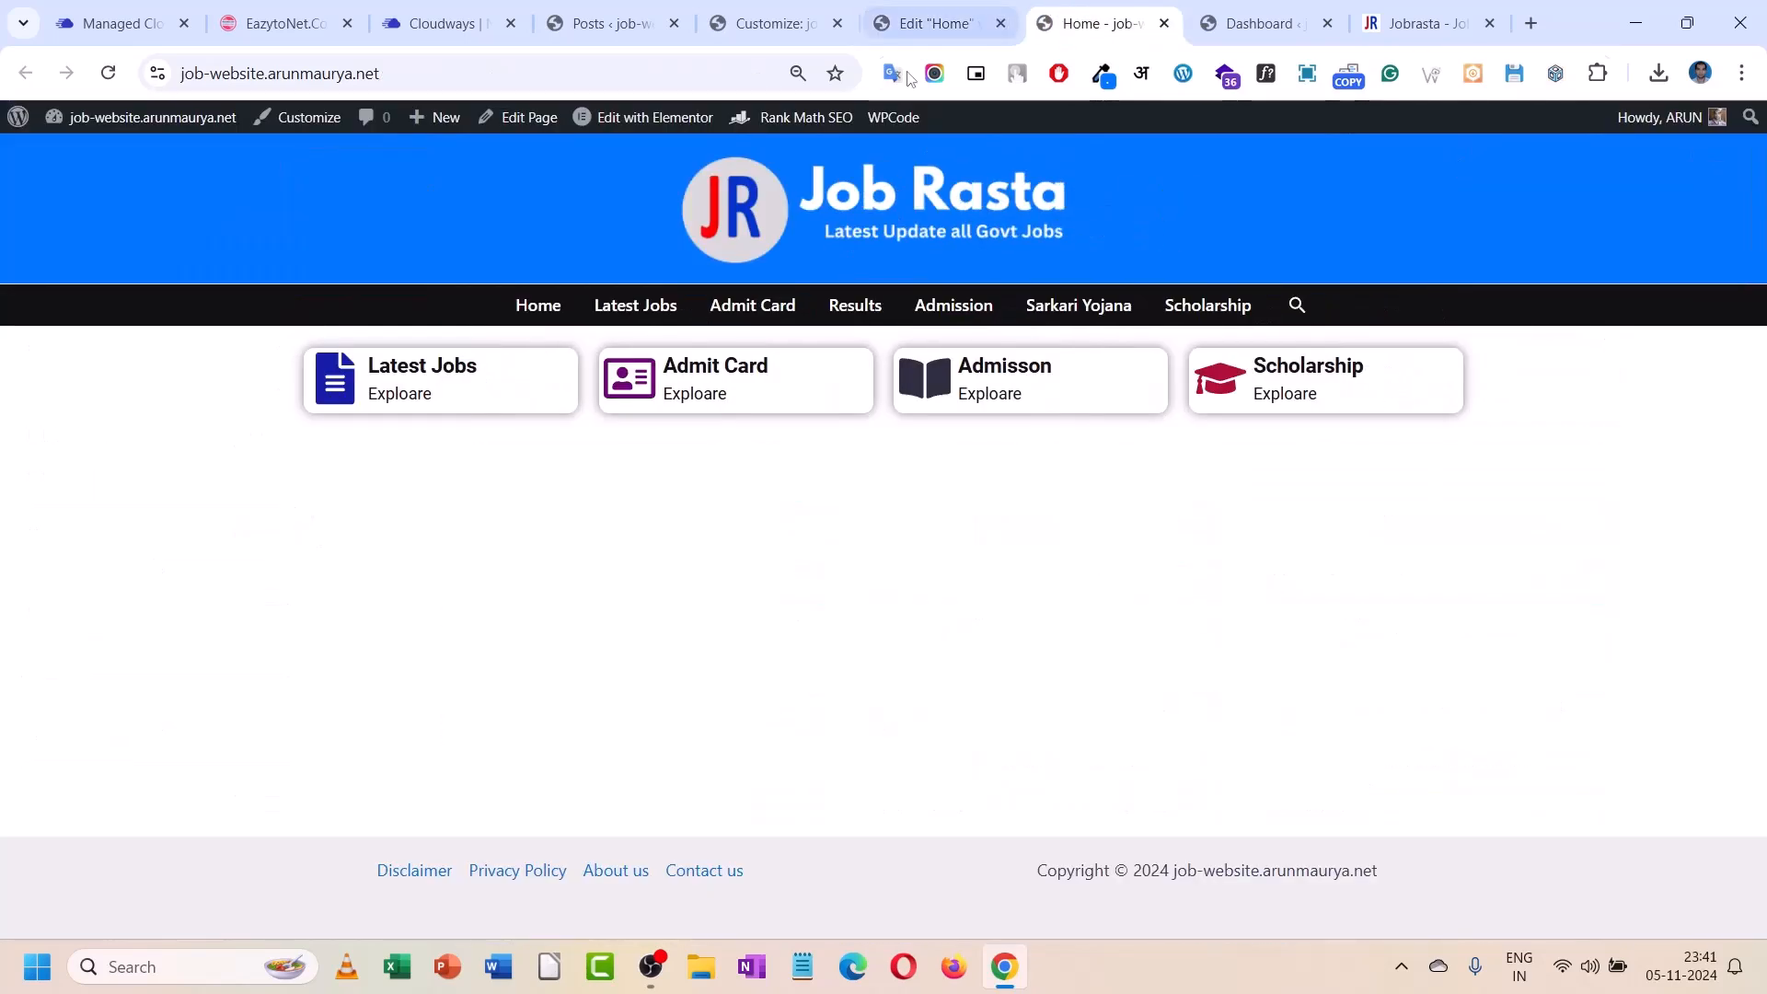
left_click(110, 73)
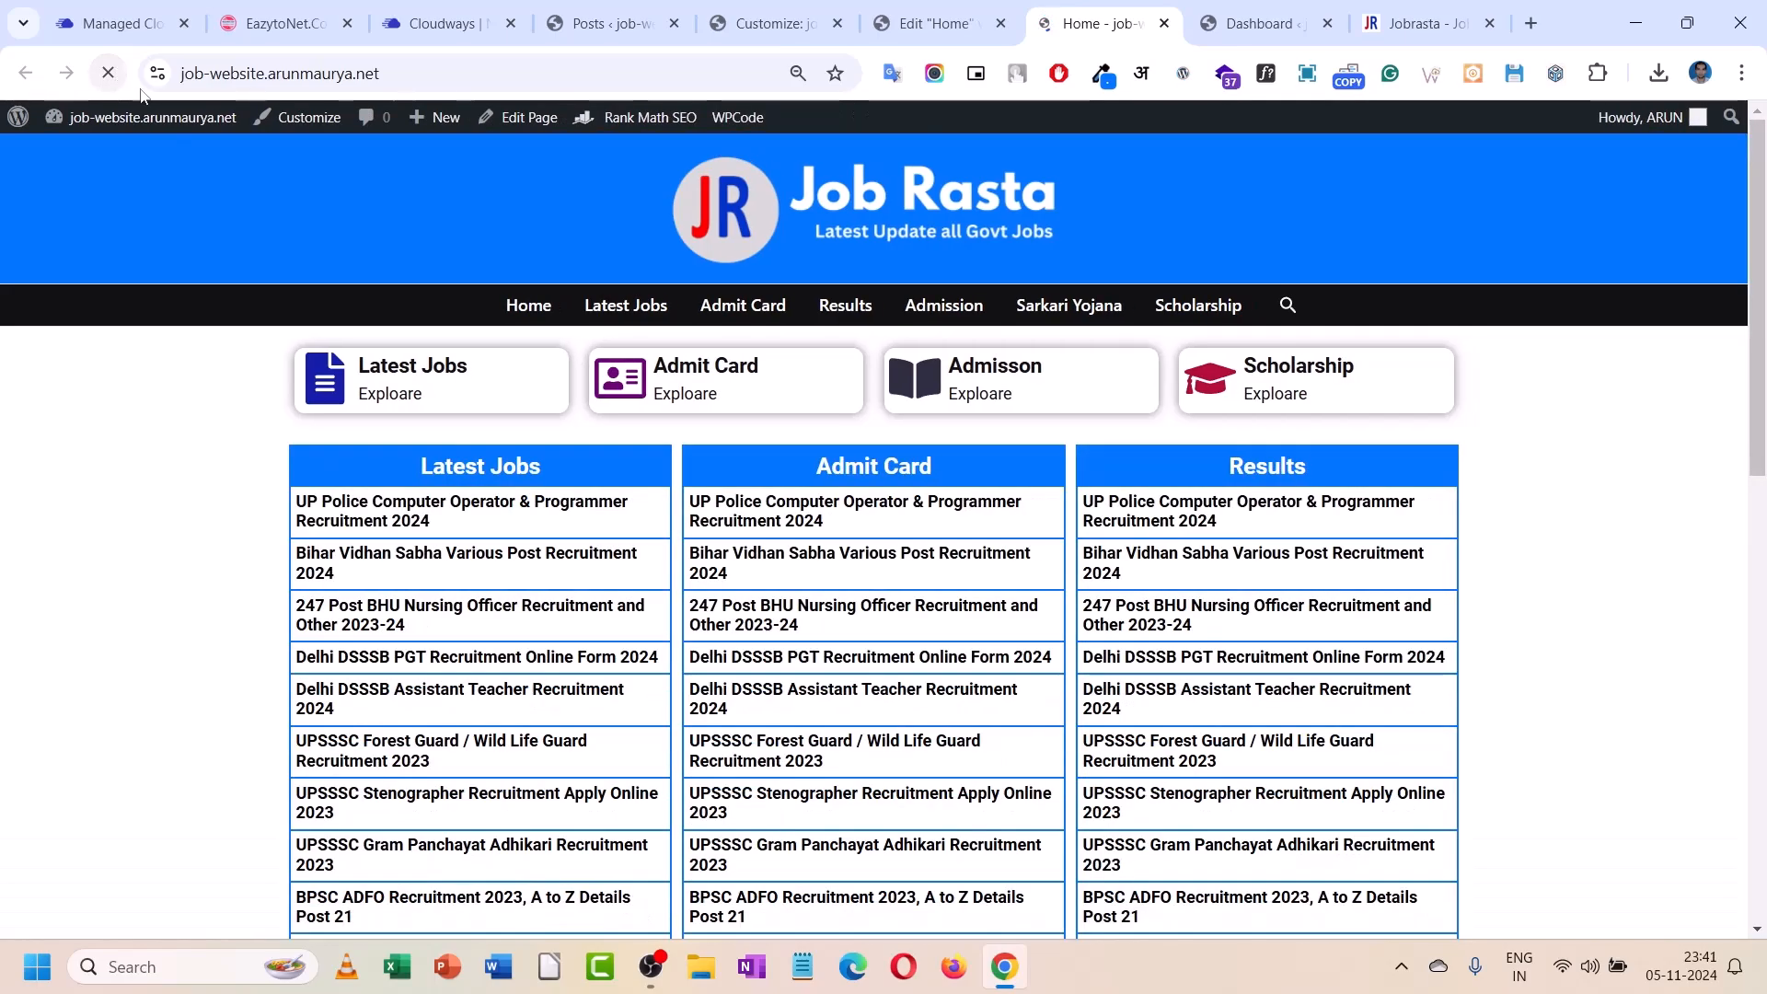
scroll(550, 405, "down", 11)
scroll(478, 605, "up", 5)
- Open the Latest Jobs column's View More link on the live page and examine the category archive's posts
left_click(479, 659)
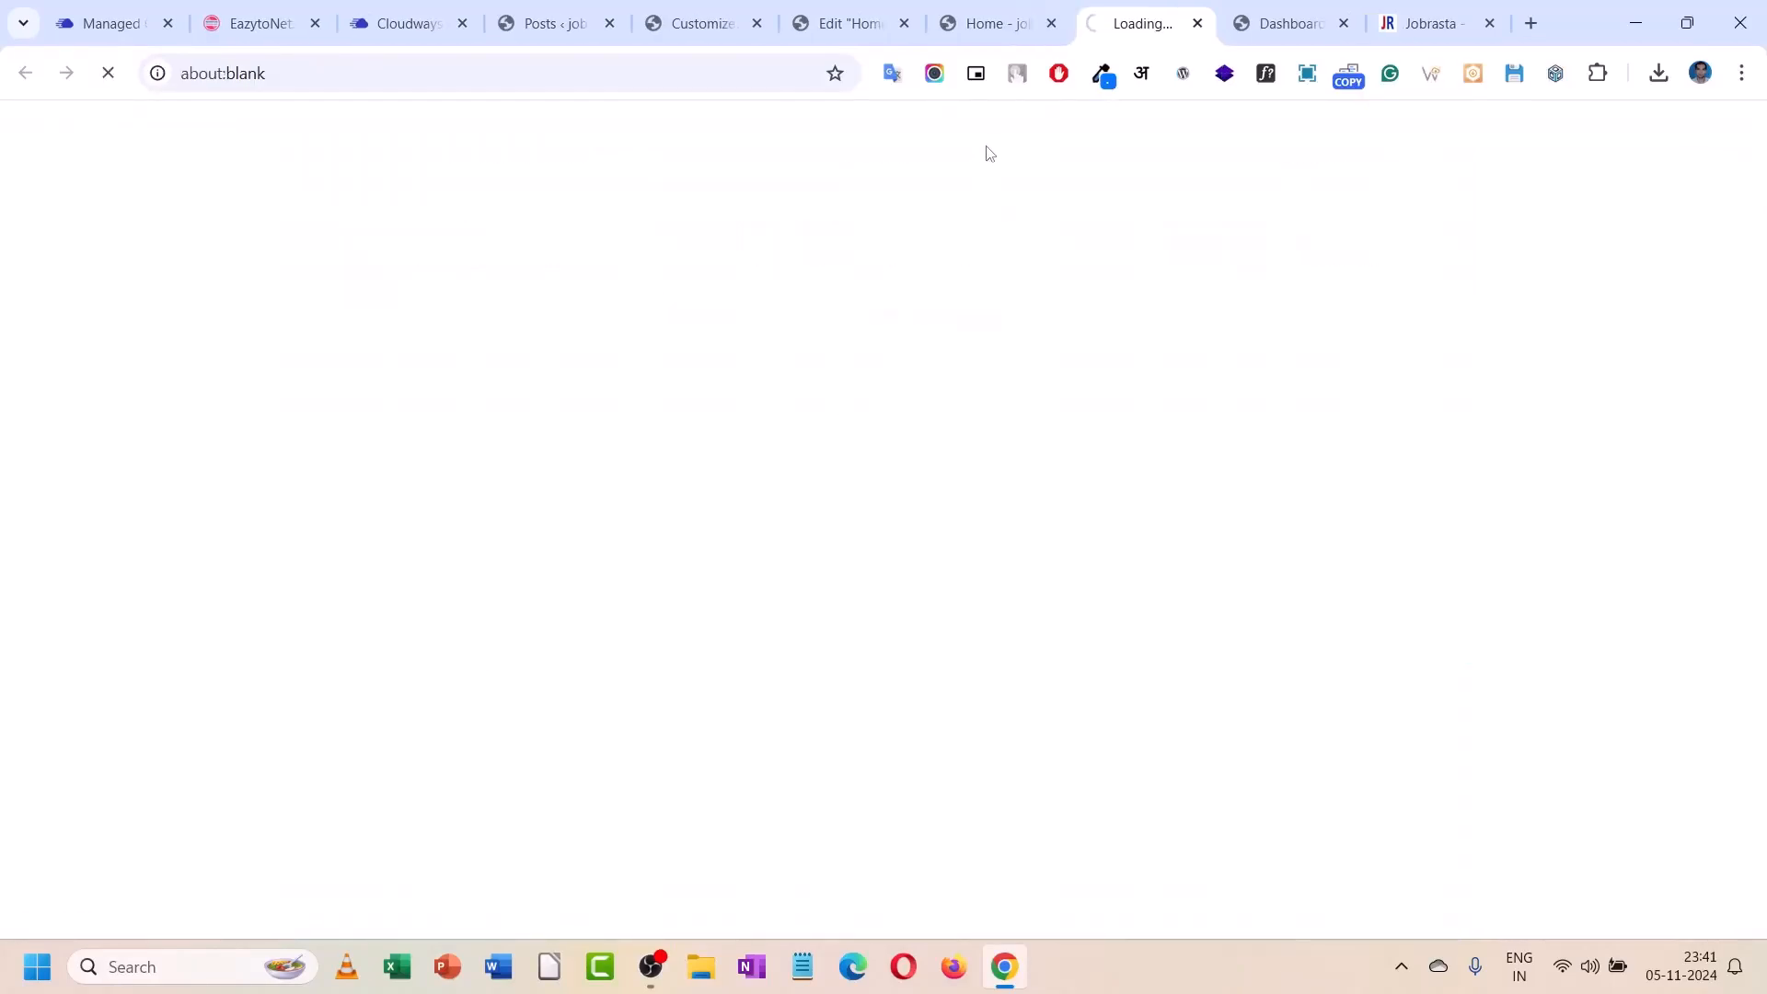
scroll(747, 437, "down", 8)
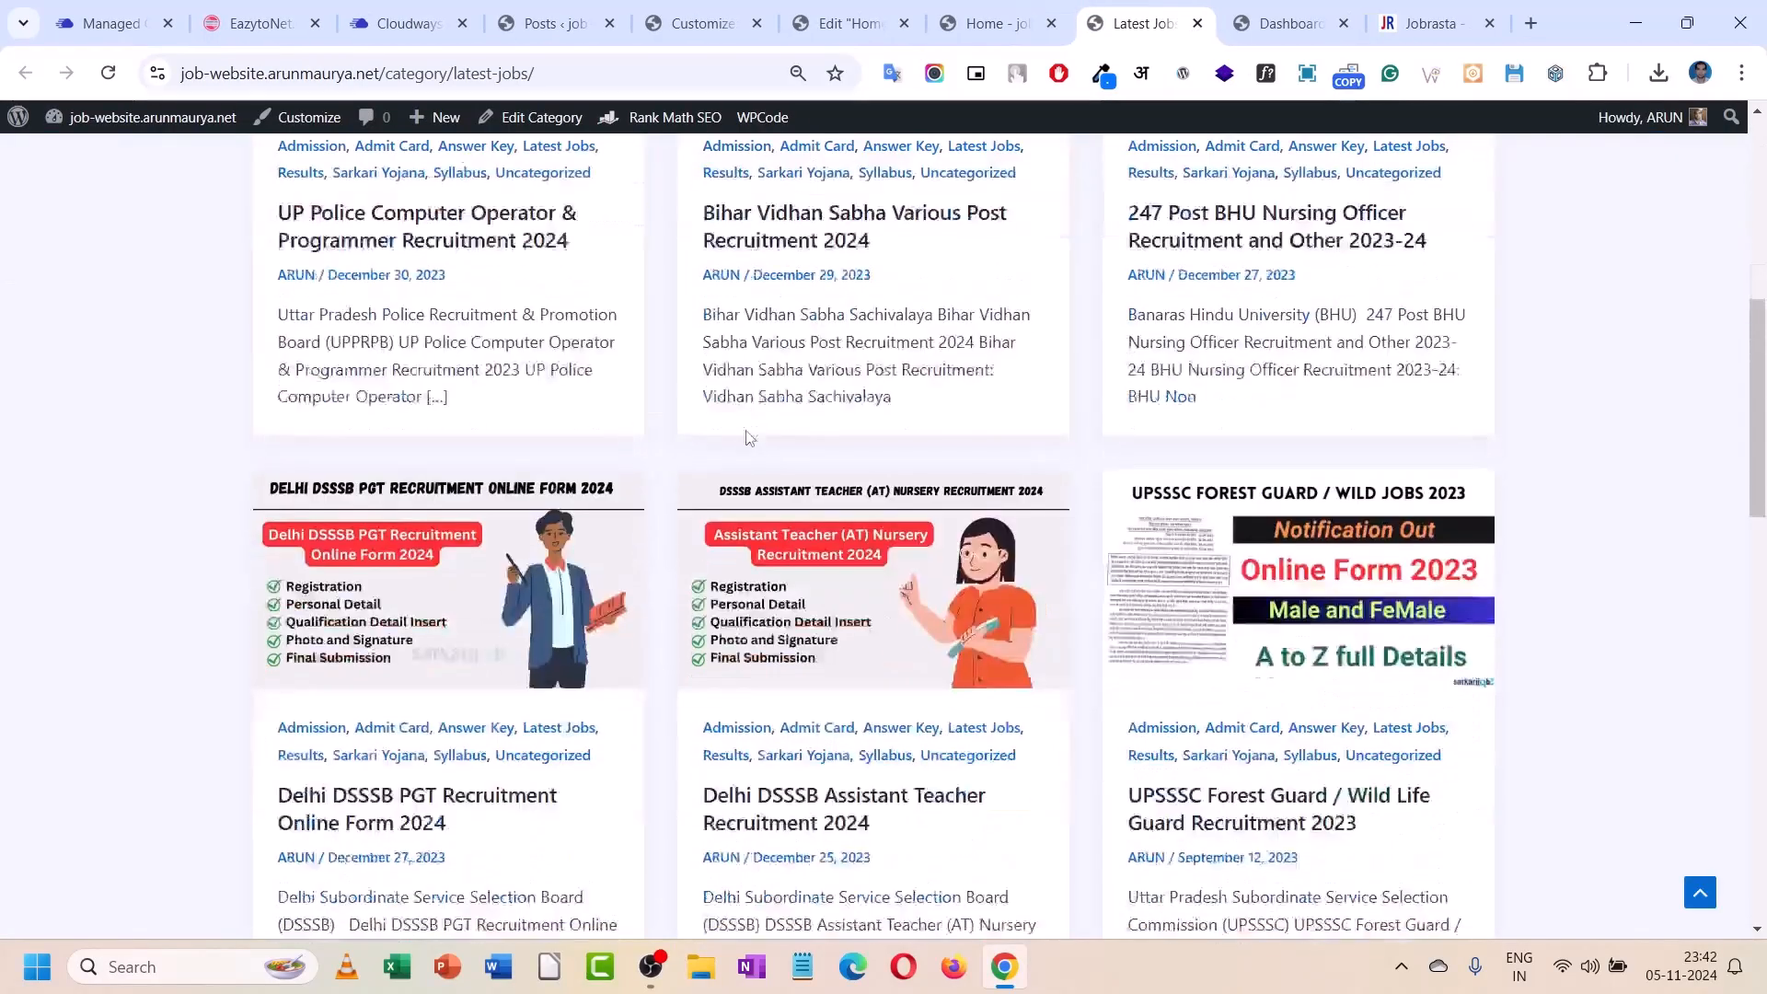
scroll(747, 436, "up", 7)
scroll(747, 436, "down", 10)
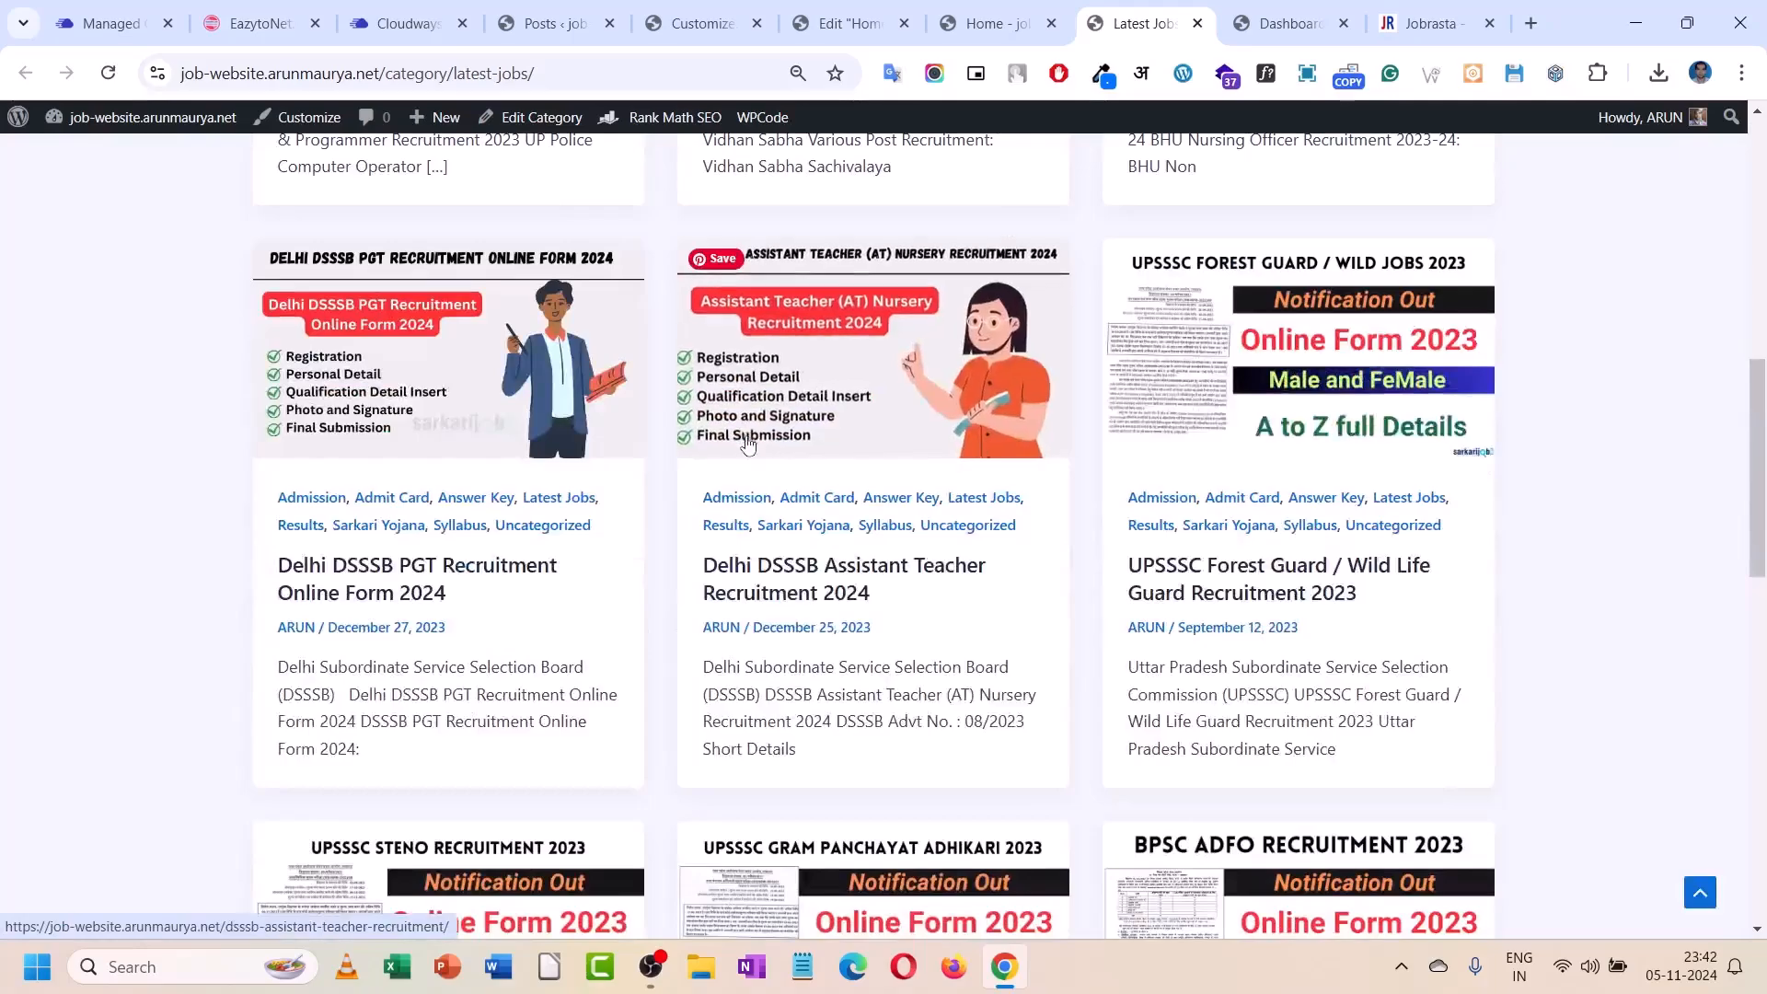
scroll(747, 442, "down", 11)
scroll(747, 442, "up", 15)
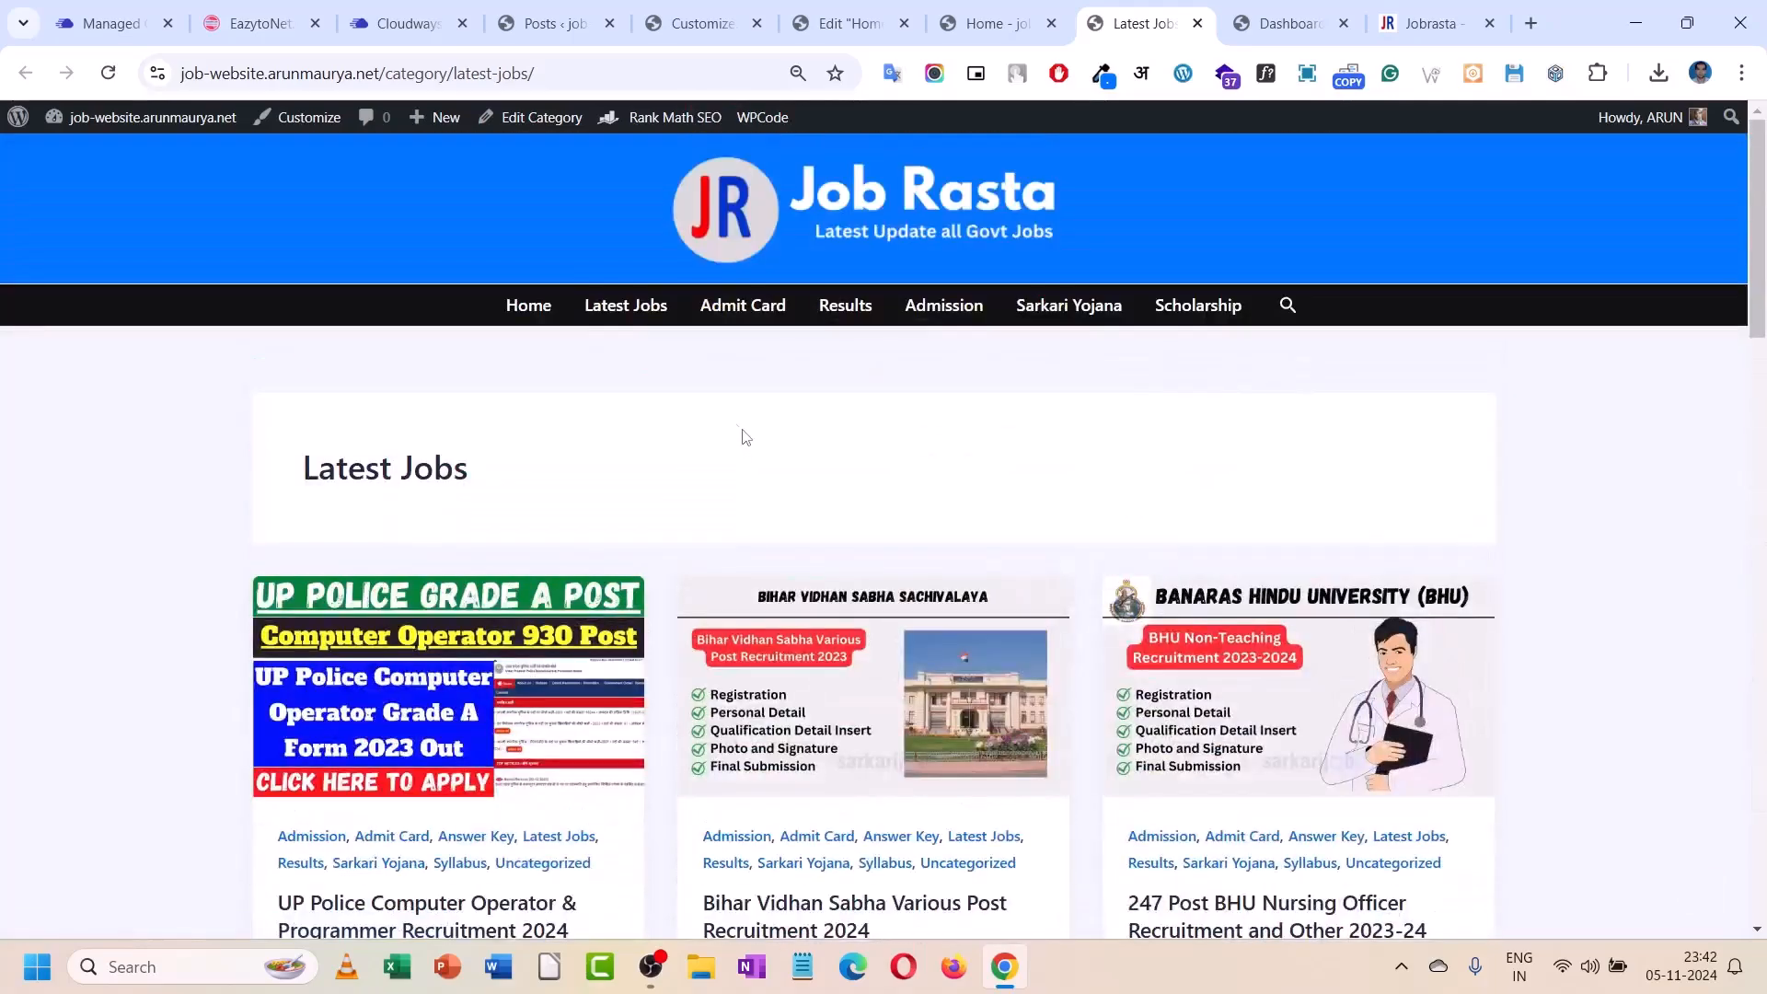
scroll(564, 390, "down", 5)
scroll(592, 371, "up", 5)
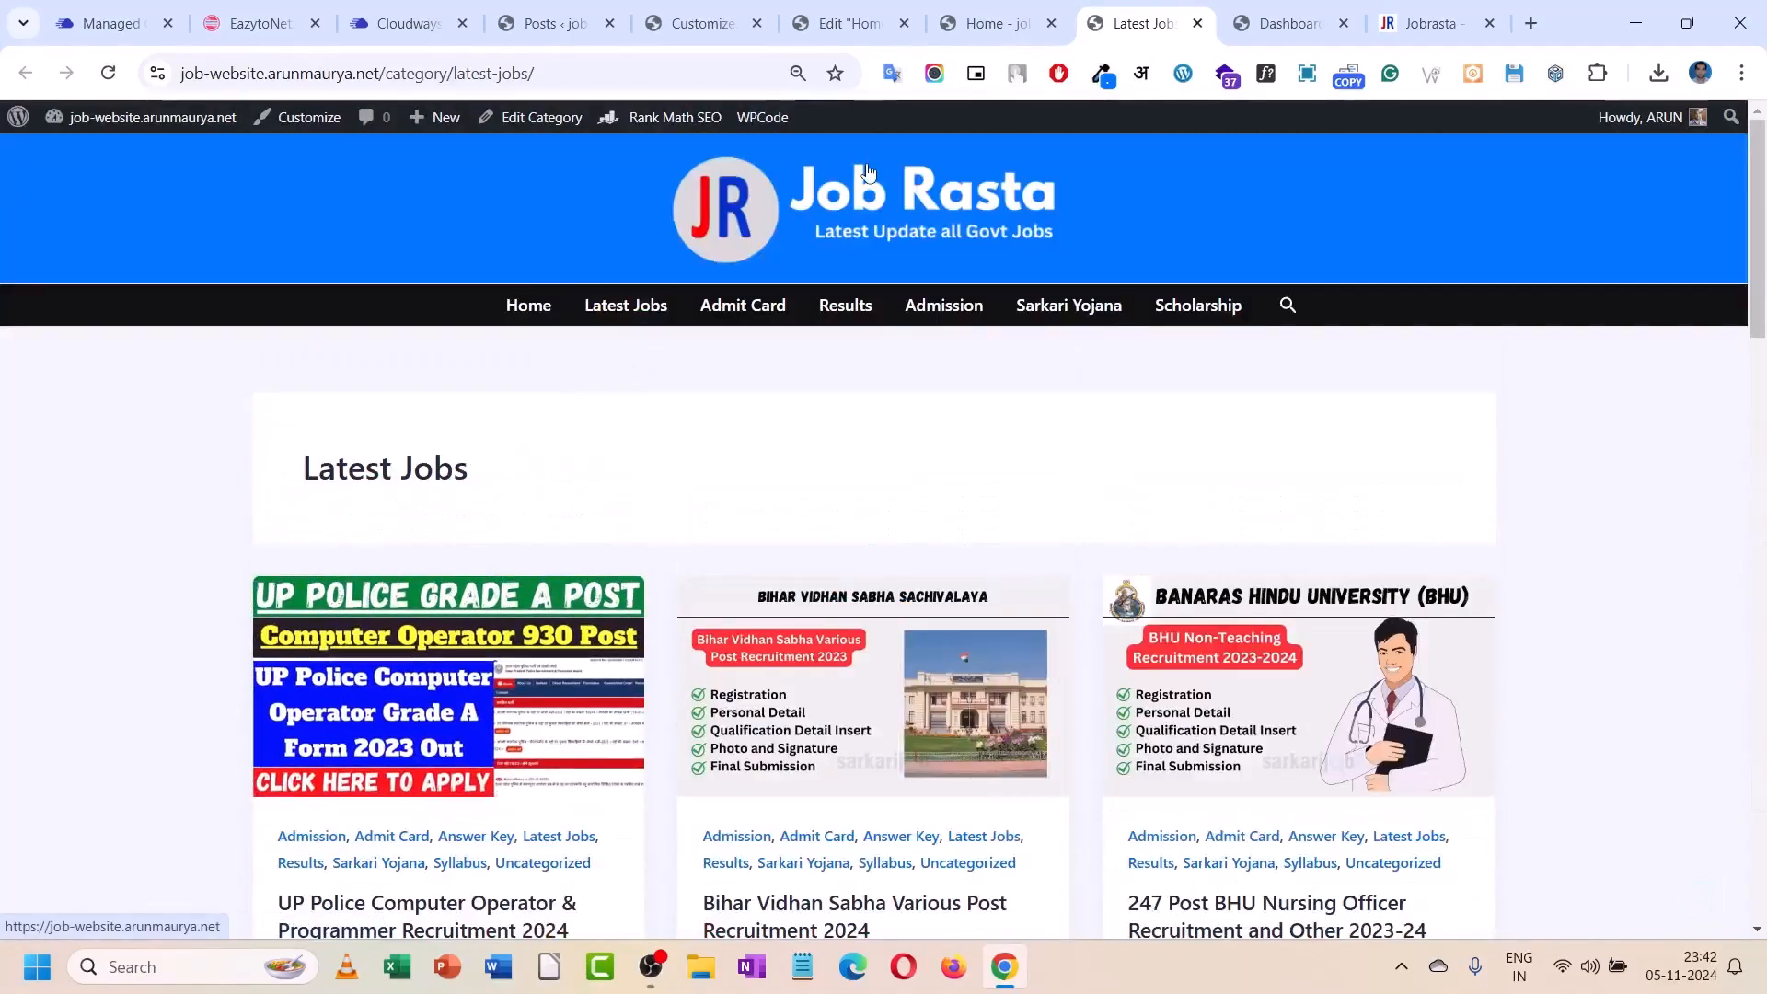
scroll(788, 288, "down", 8)
scroll(859, 316, "up", 8)
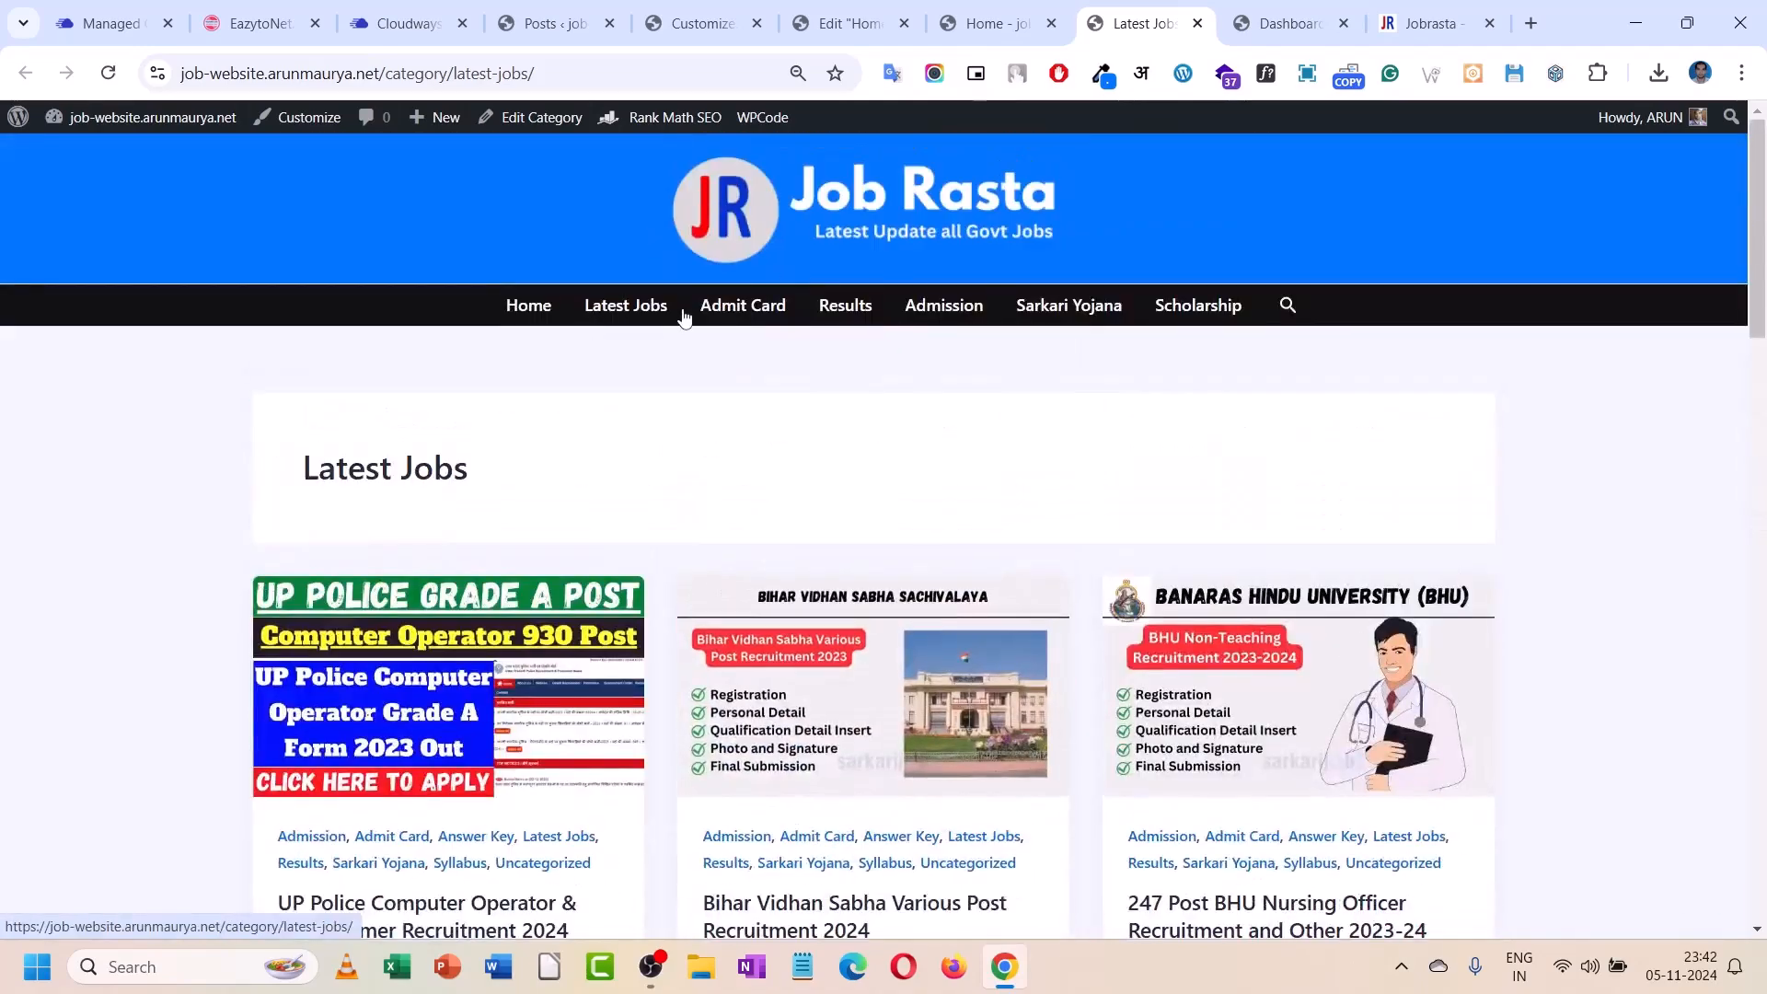
- Open the site's WordPress dashboard from the live home page and open Elementor's Theme Builder
left_click(548, 23)
left_click(718, 22)
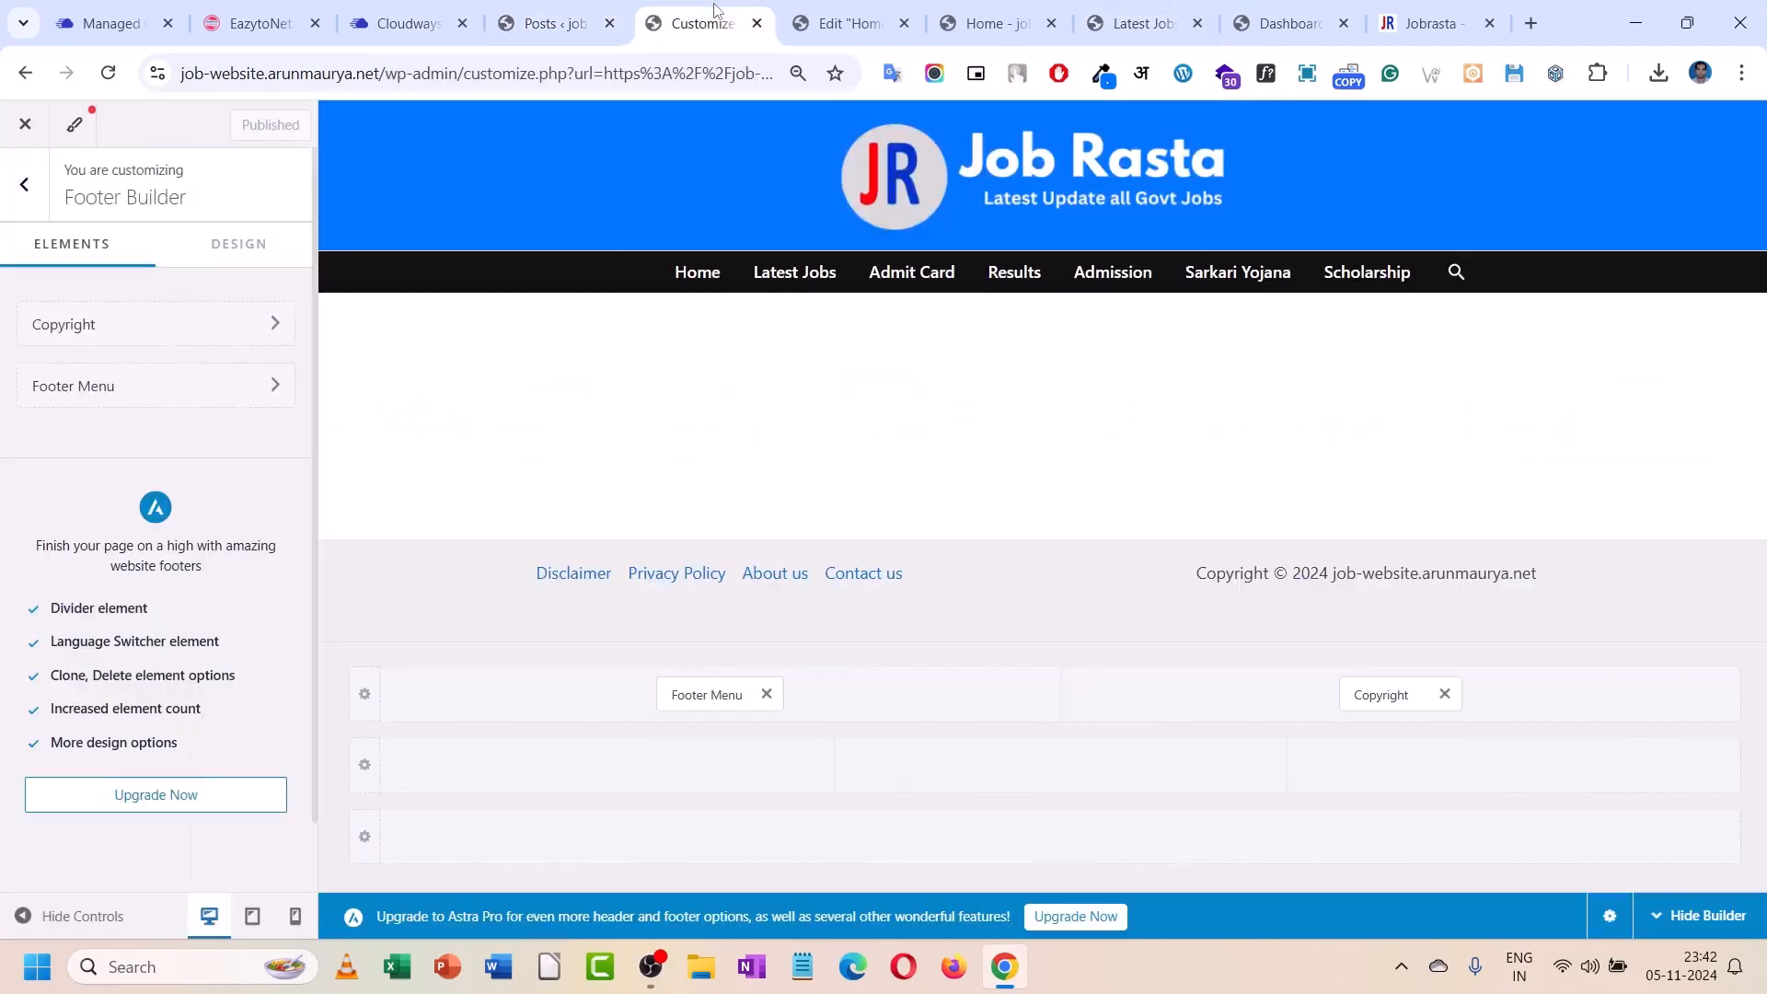
left_click(847, 23)
left_click(989, 23)
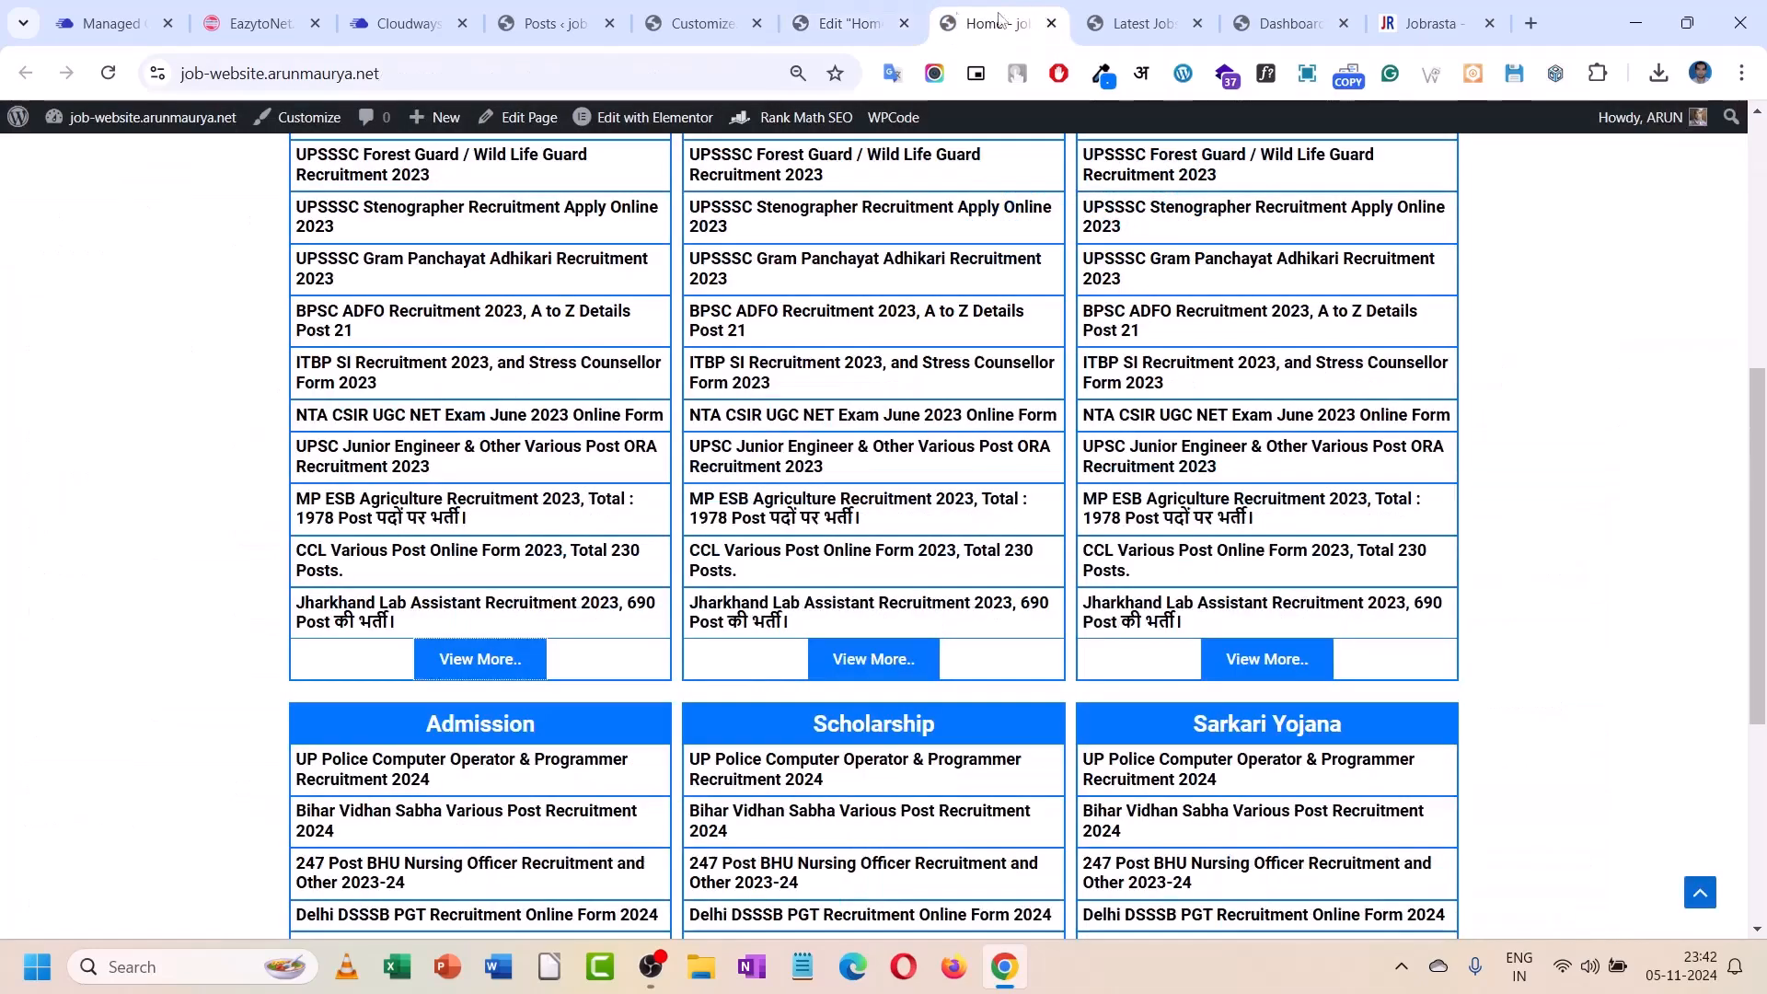
mouse_move(132, 120)
left_click(95, 157)
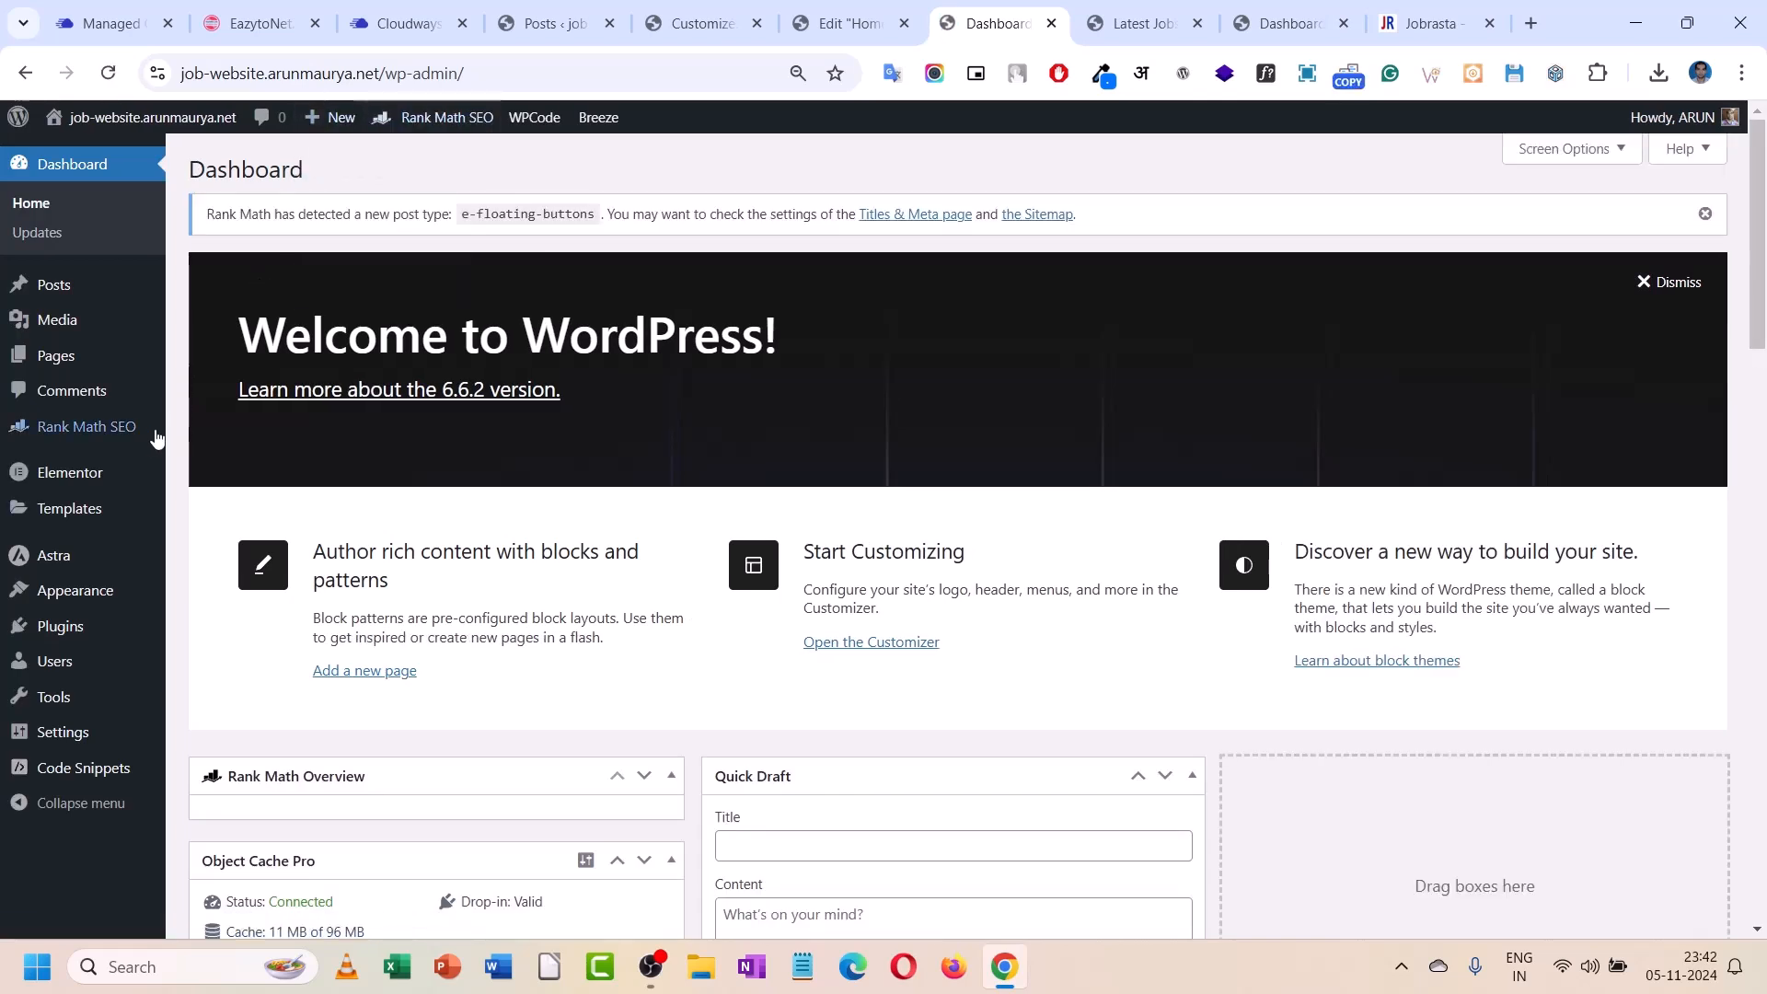
mouse_move(68, 480)
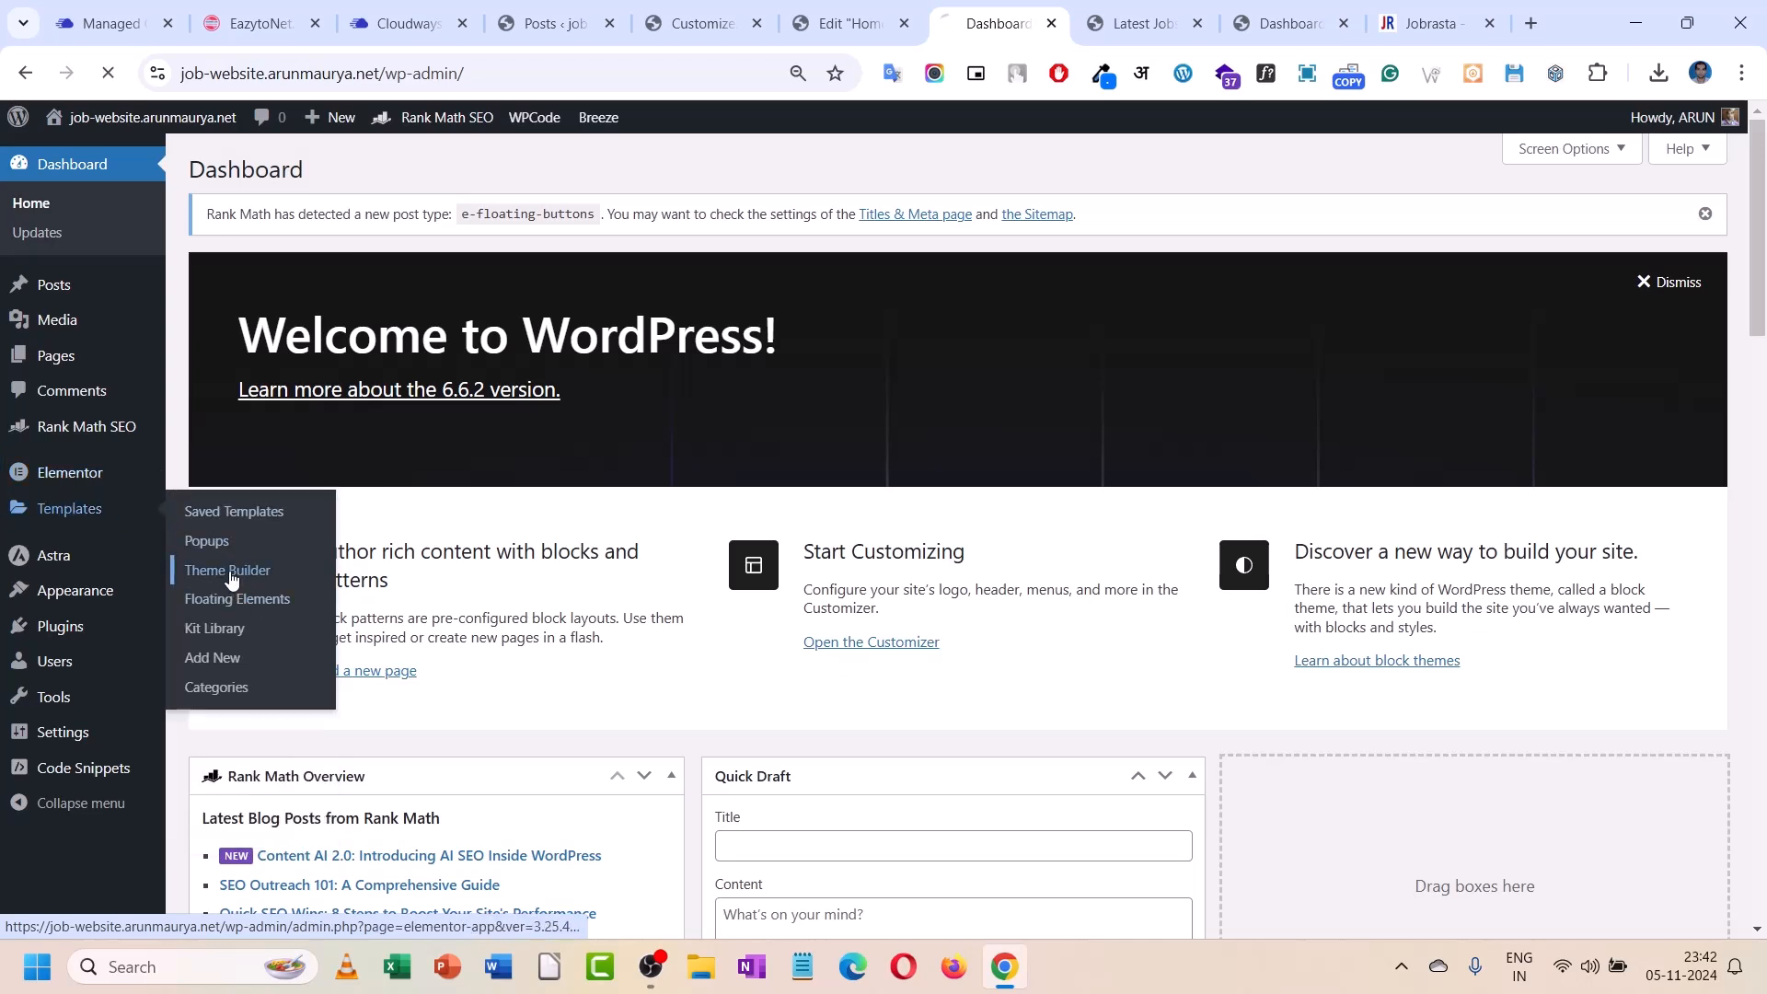
- Load arunmaurya.net in the tab that holds the Latest Jobs category archive
left_click(1139, 27)
left_click(543, 75)
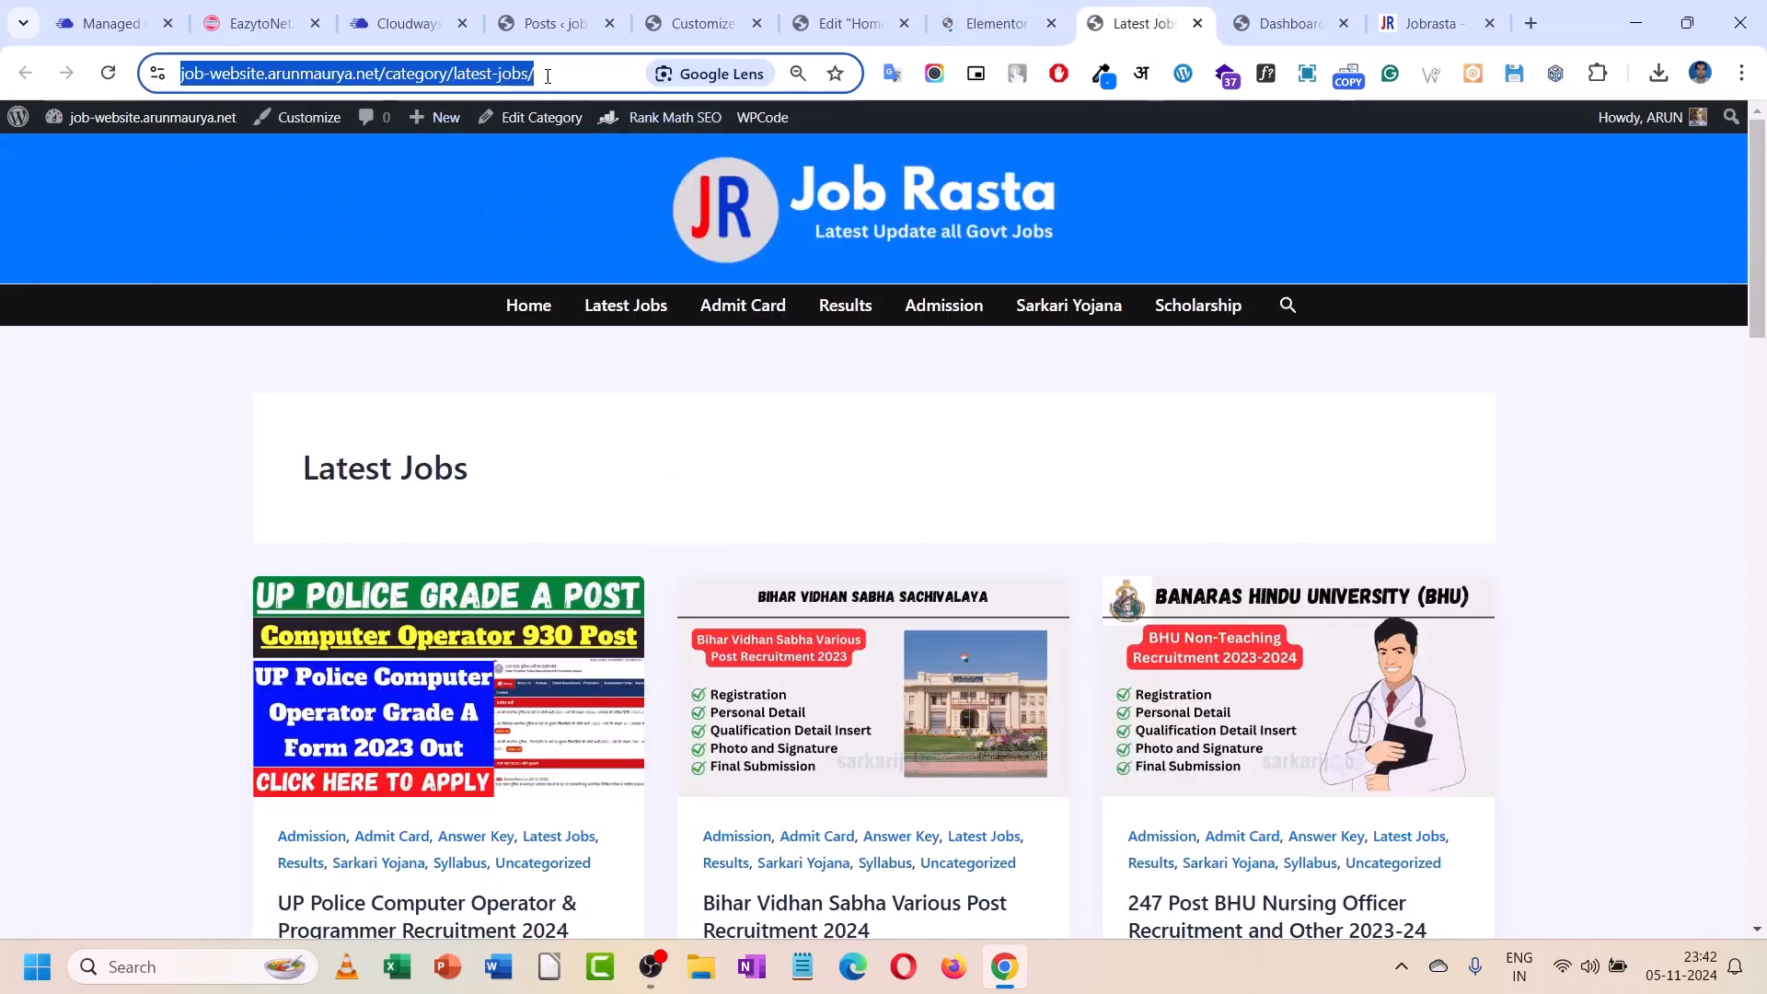
type("arunmaurya.net")
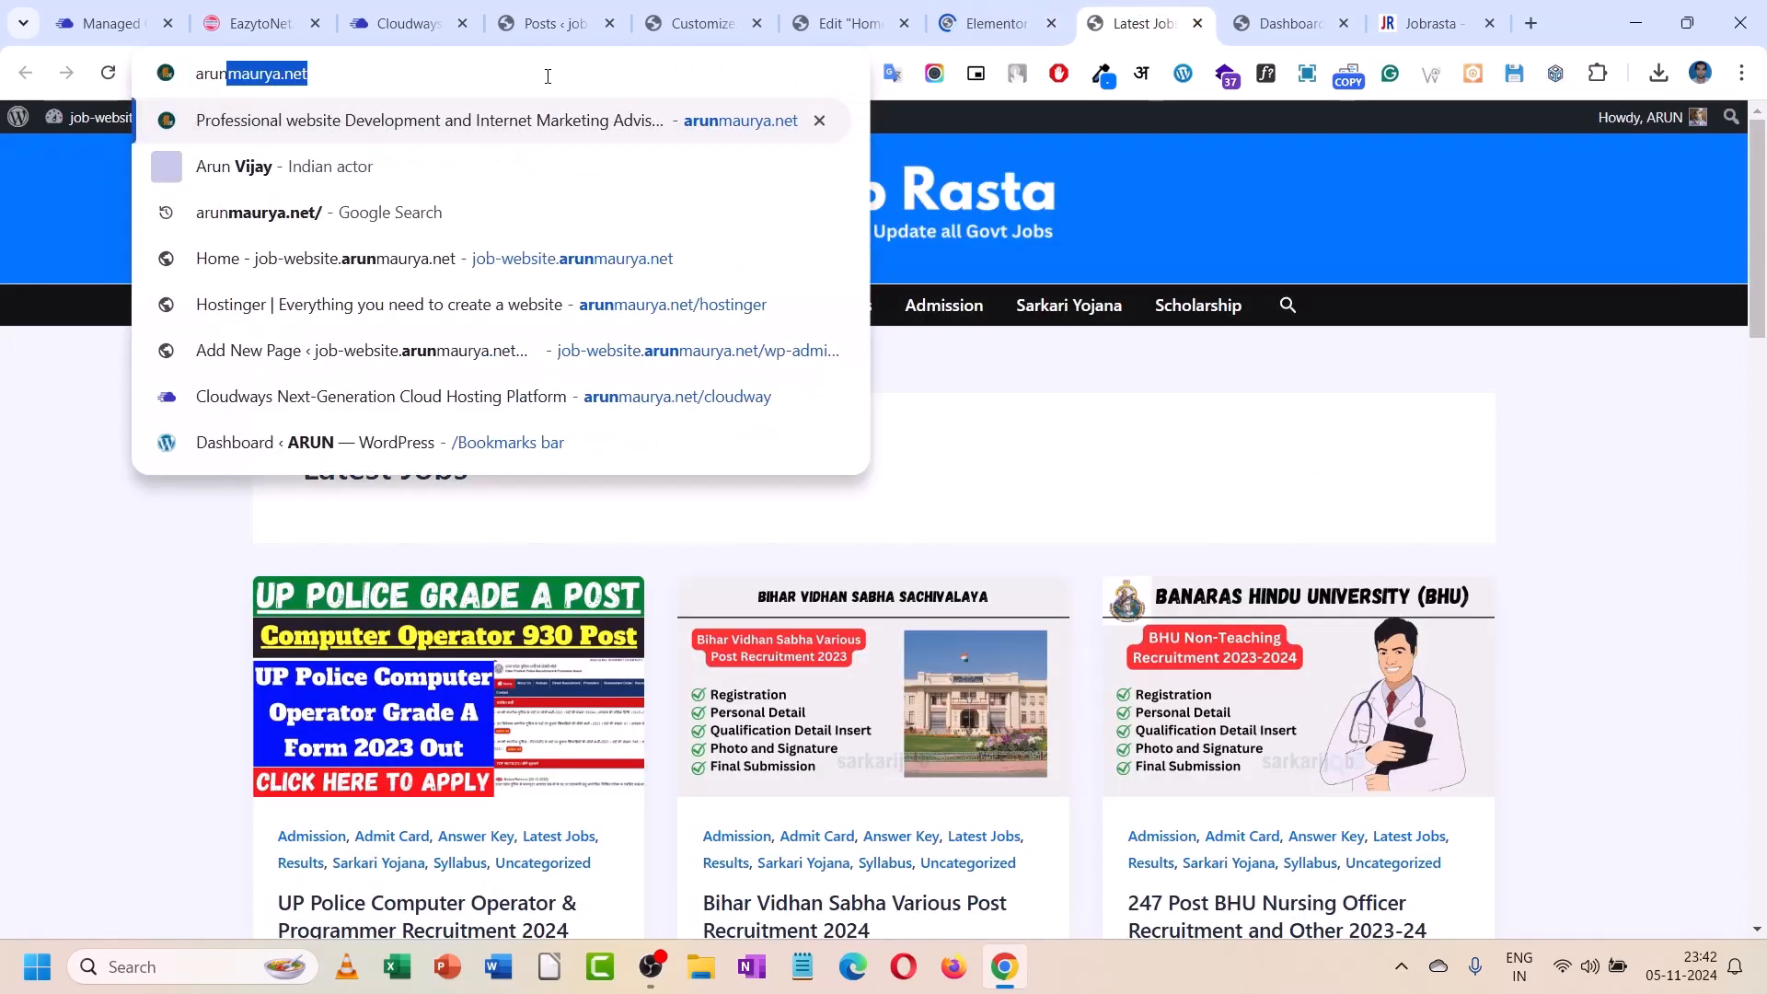
key("Return")
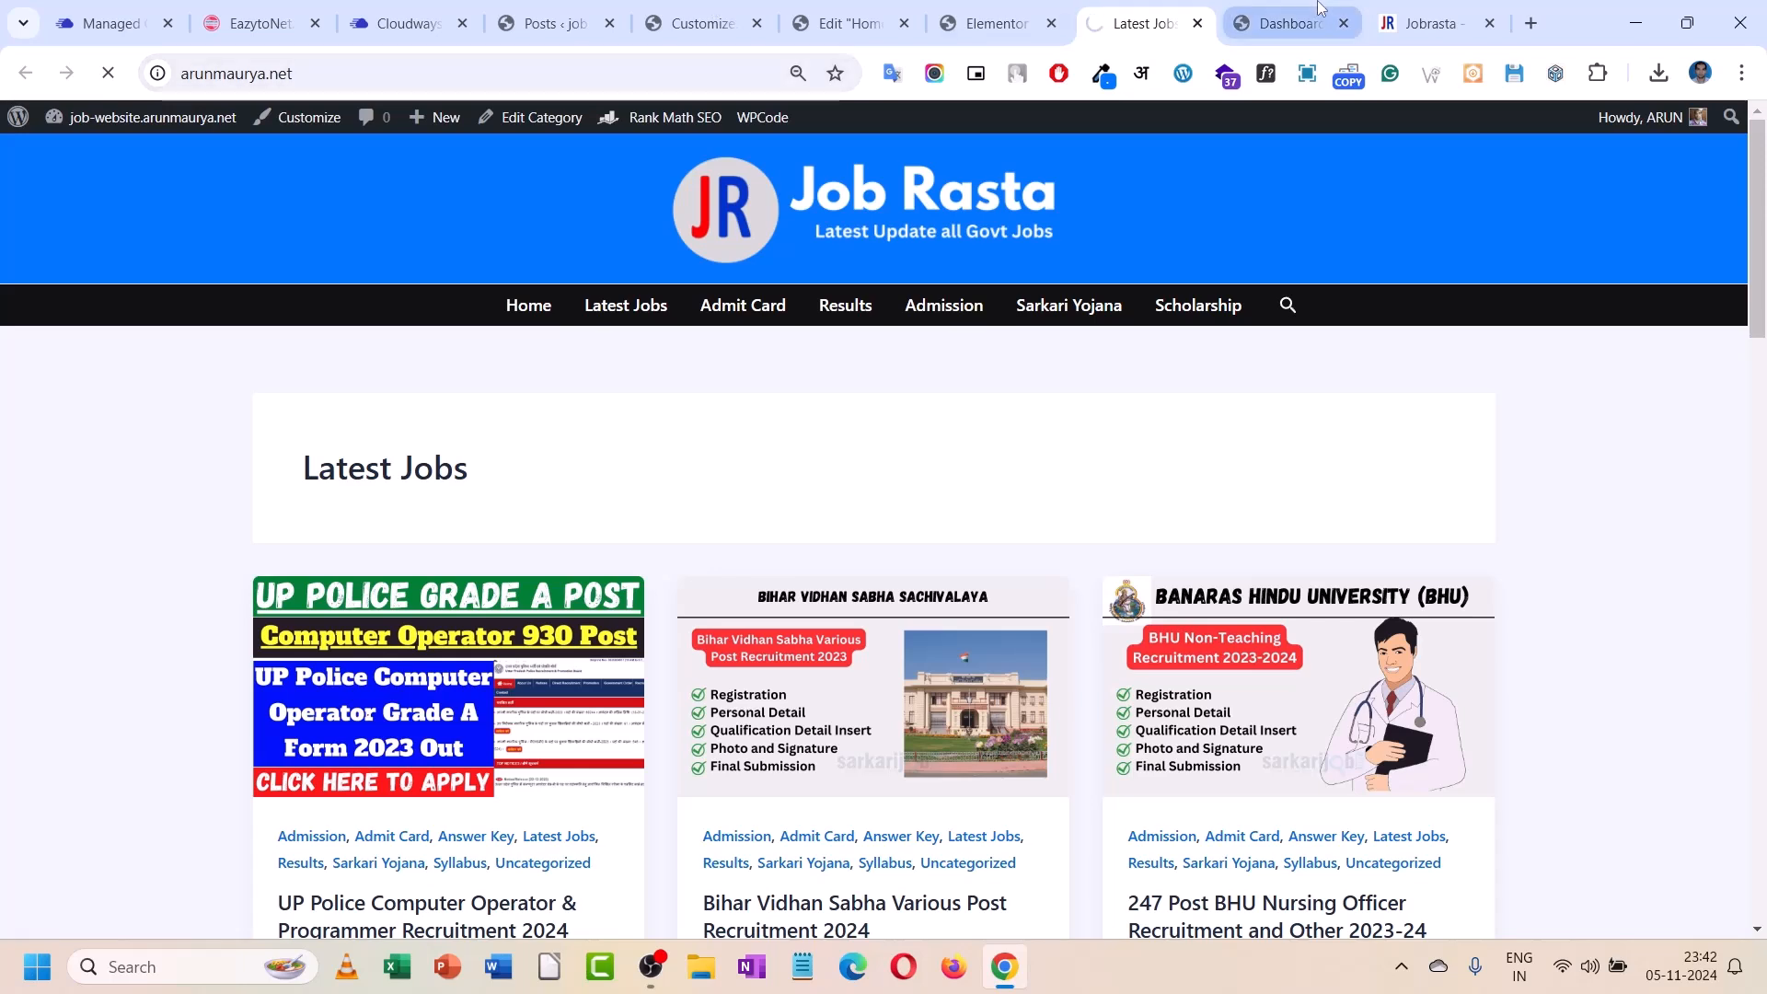
- Create a new Archive template in the Theme Builder
left_click(957, 23)
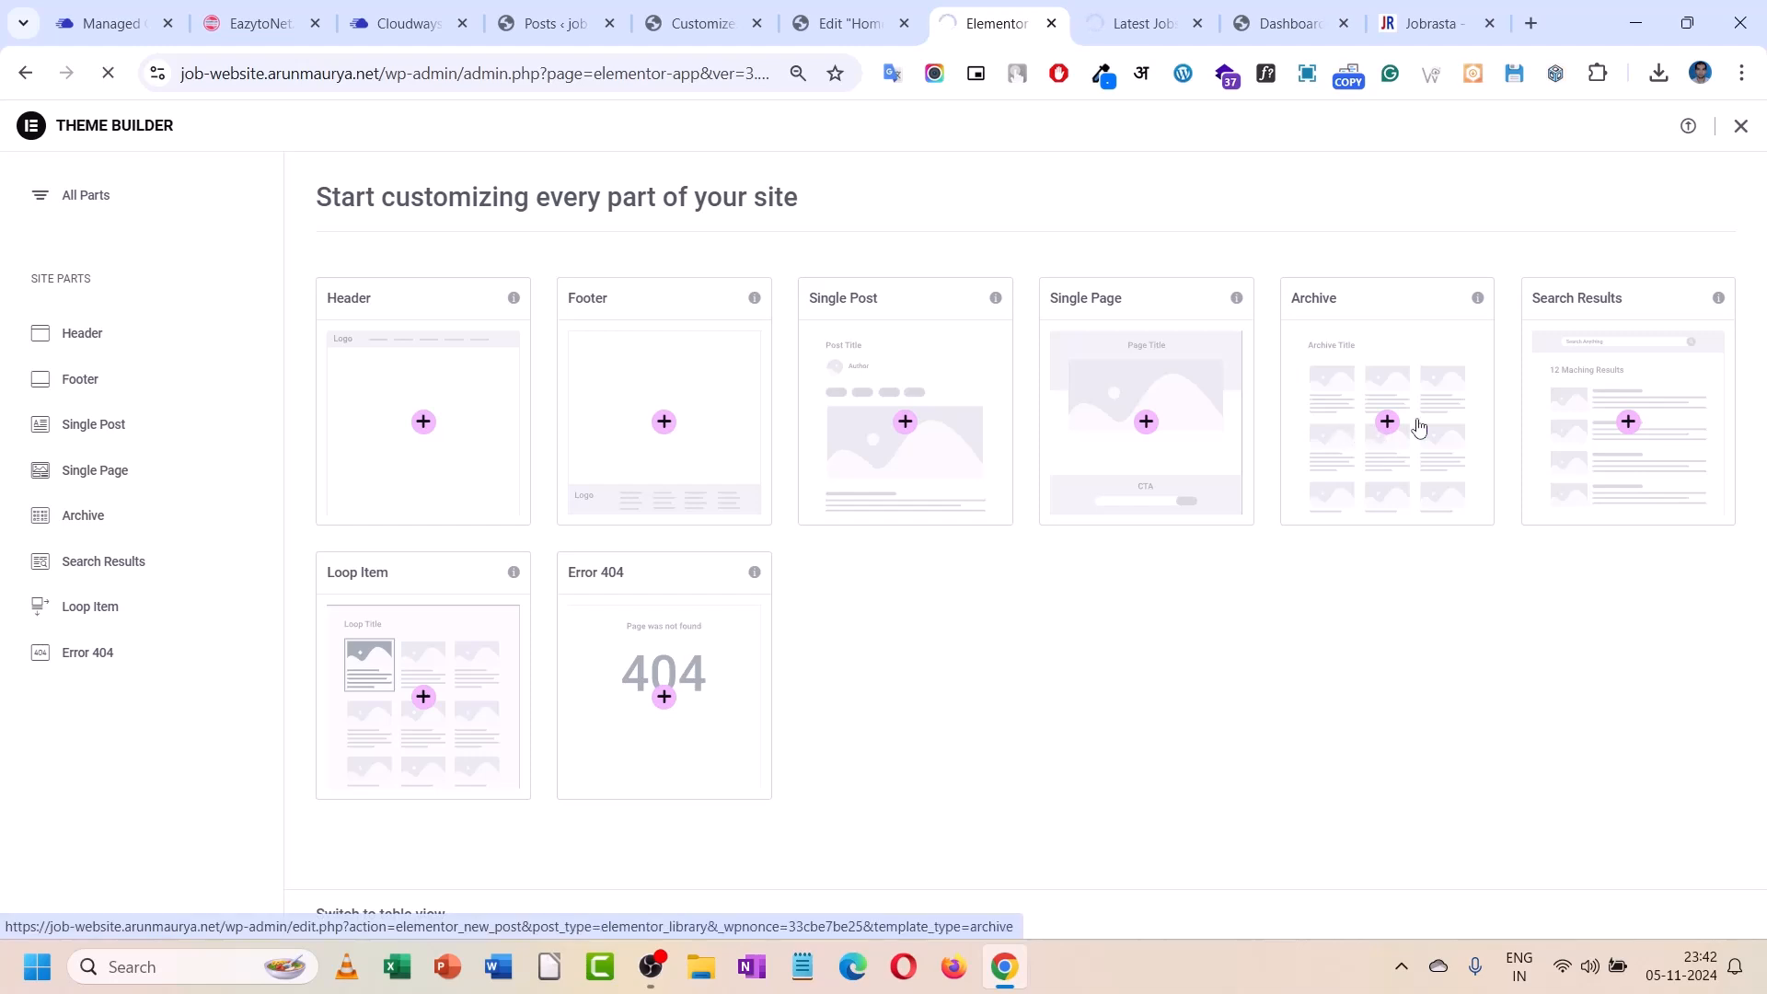
left_click(1375, 426)
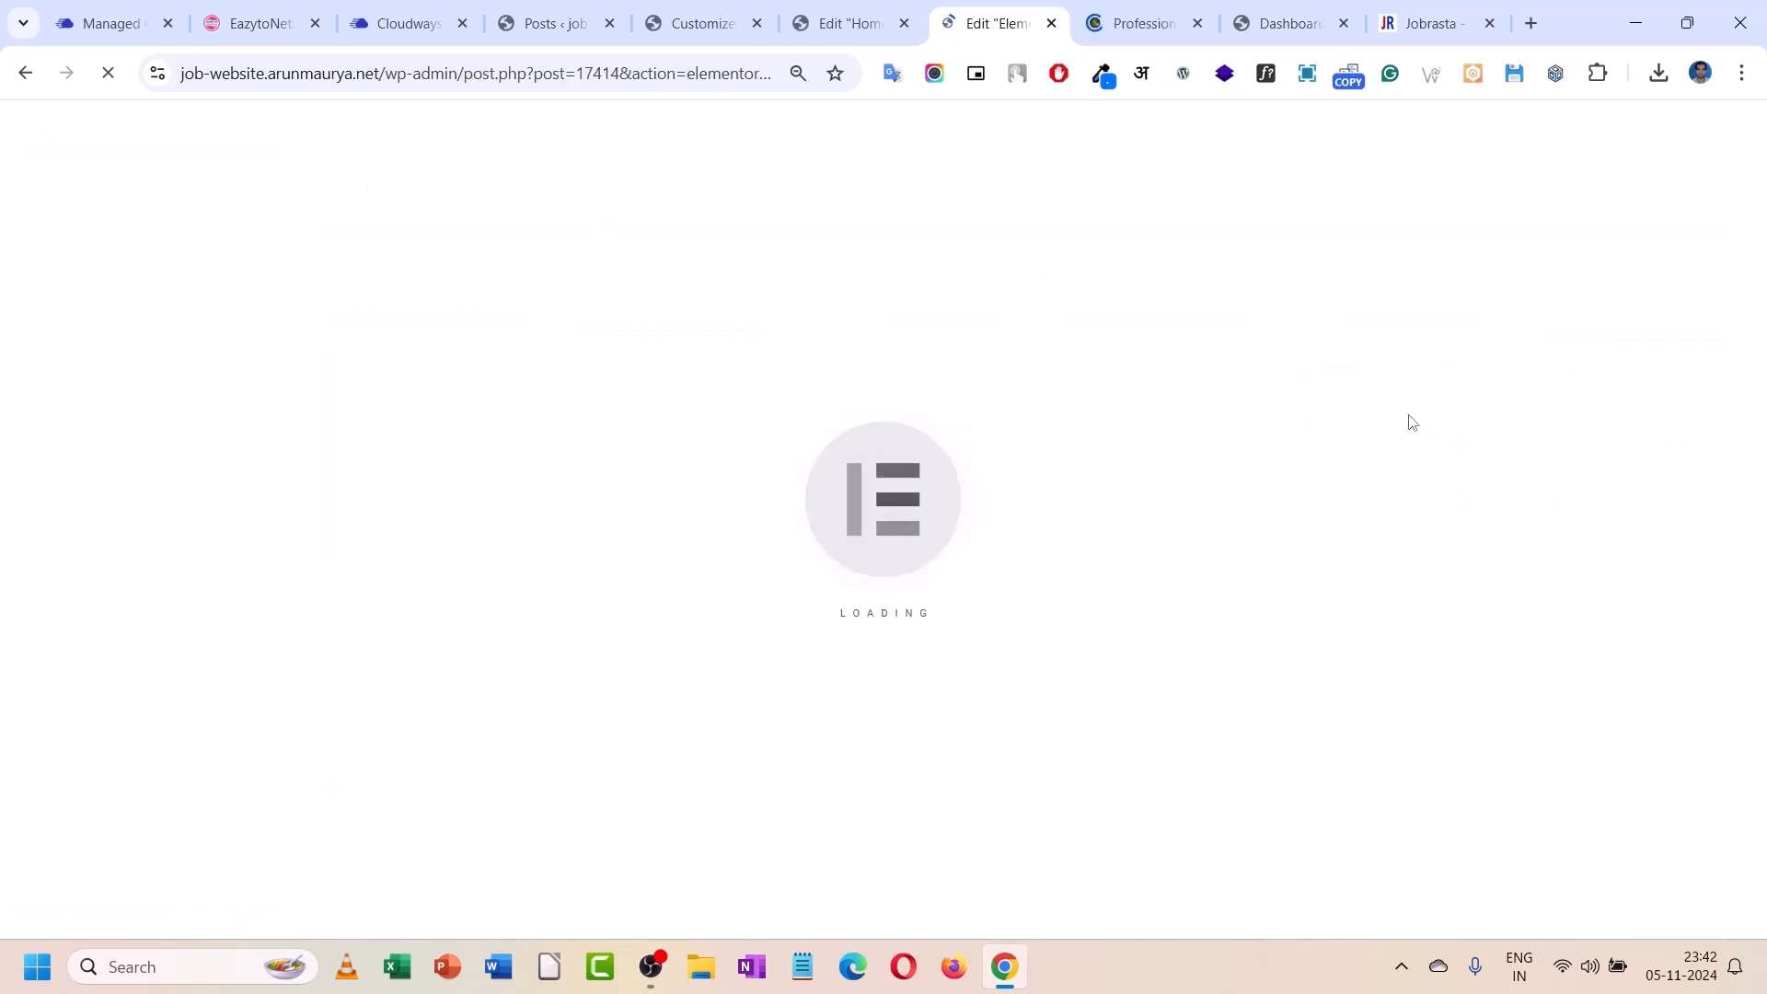
- Open the article on creating custom category pages with Elementor and examine its category page design and CSS snippet
left_click(1150, 11)
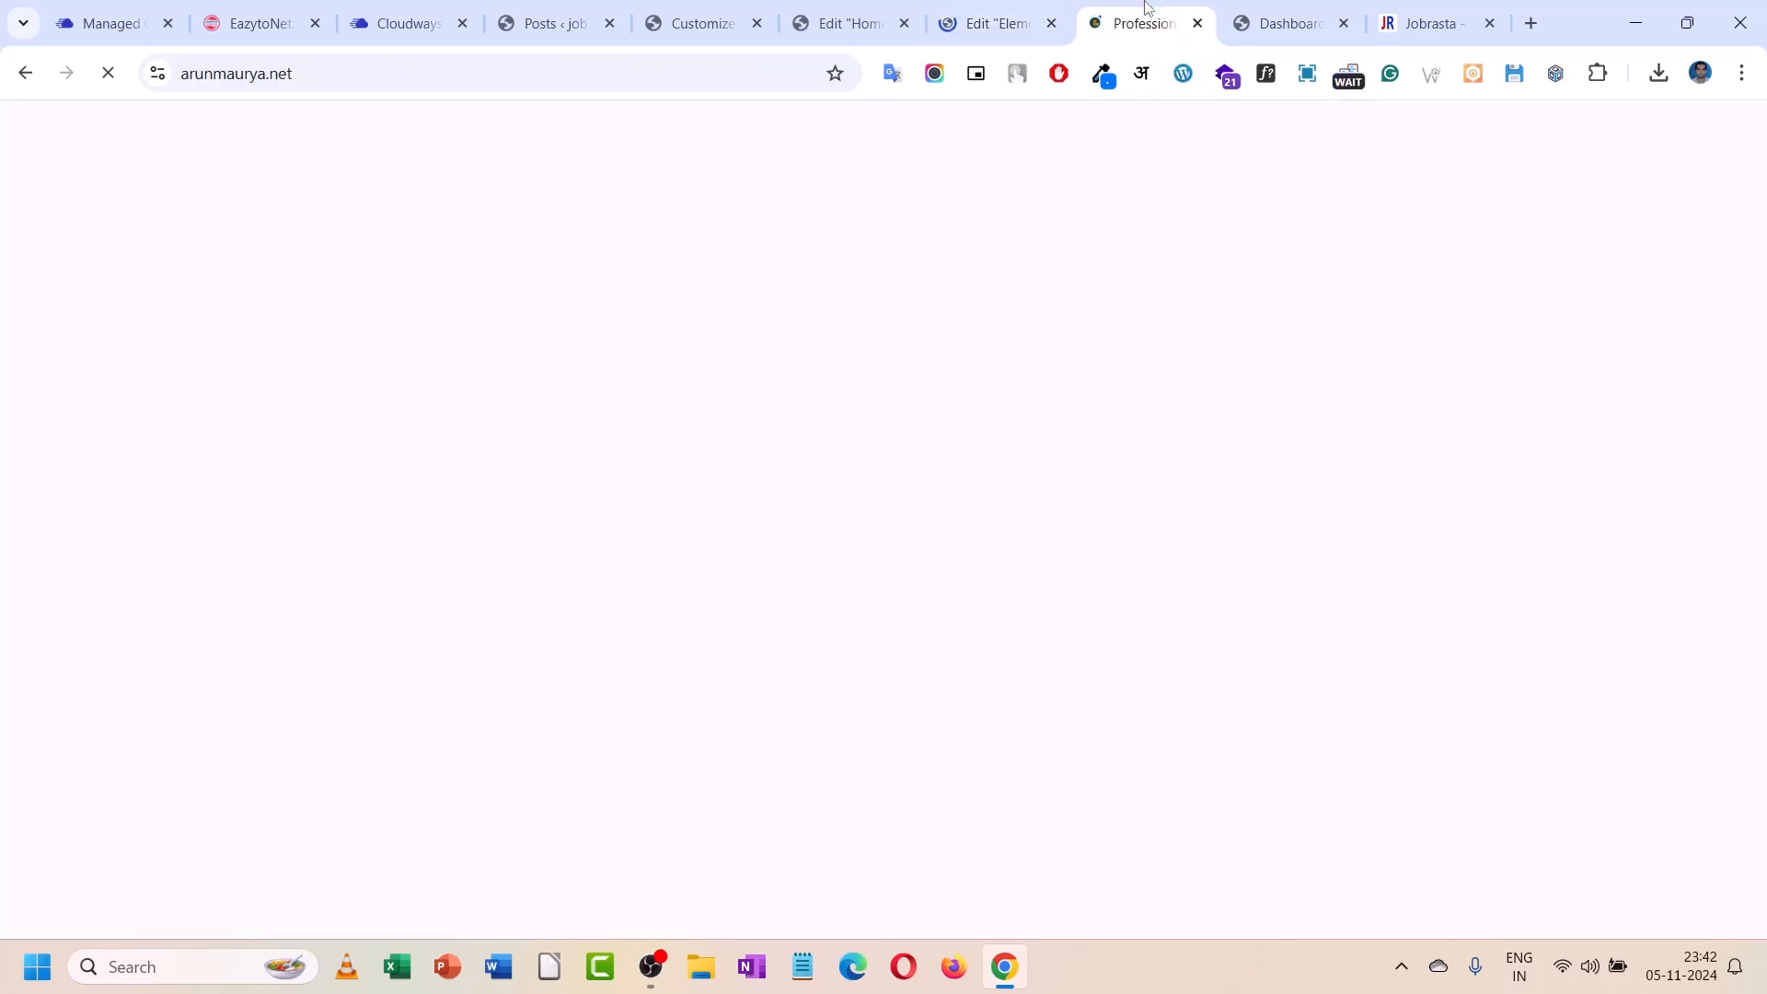
scroll(771, 565, "down", 15)
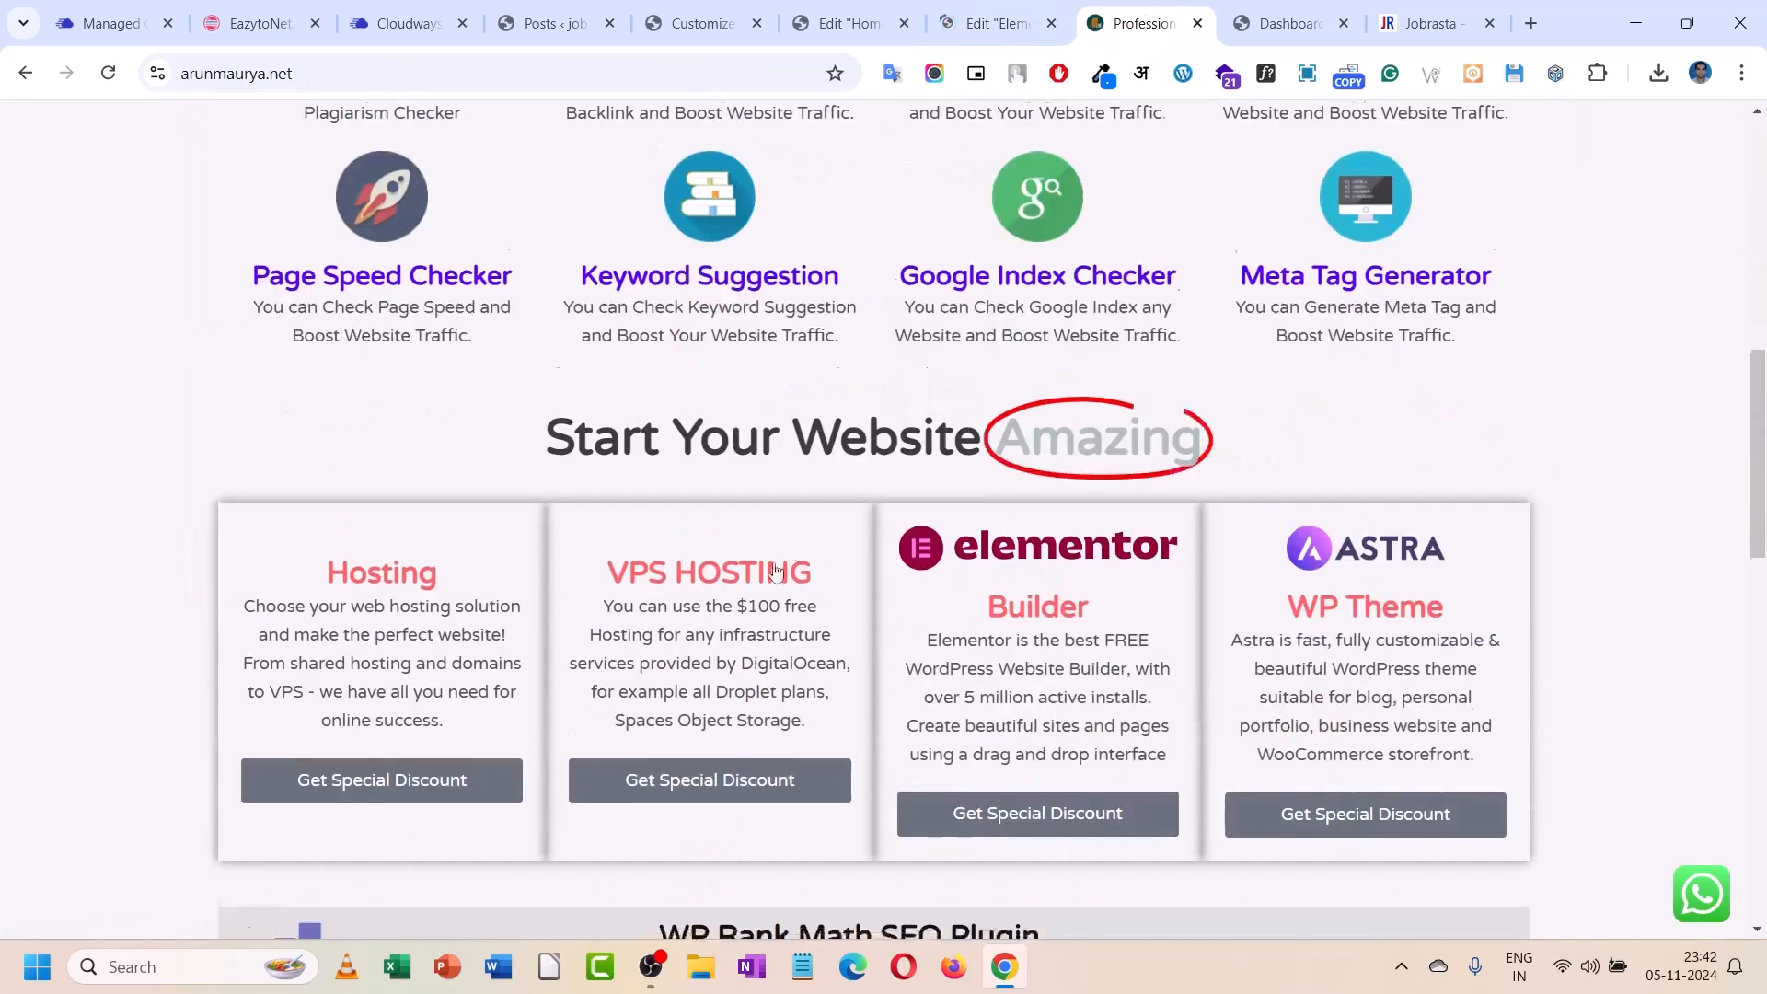
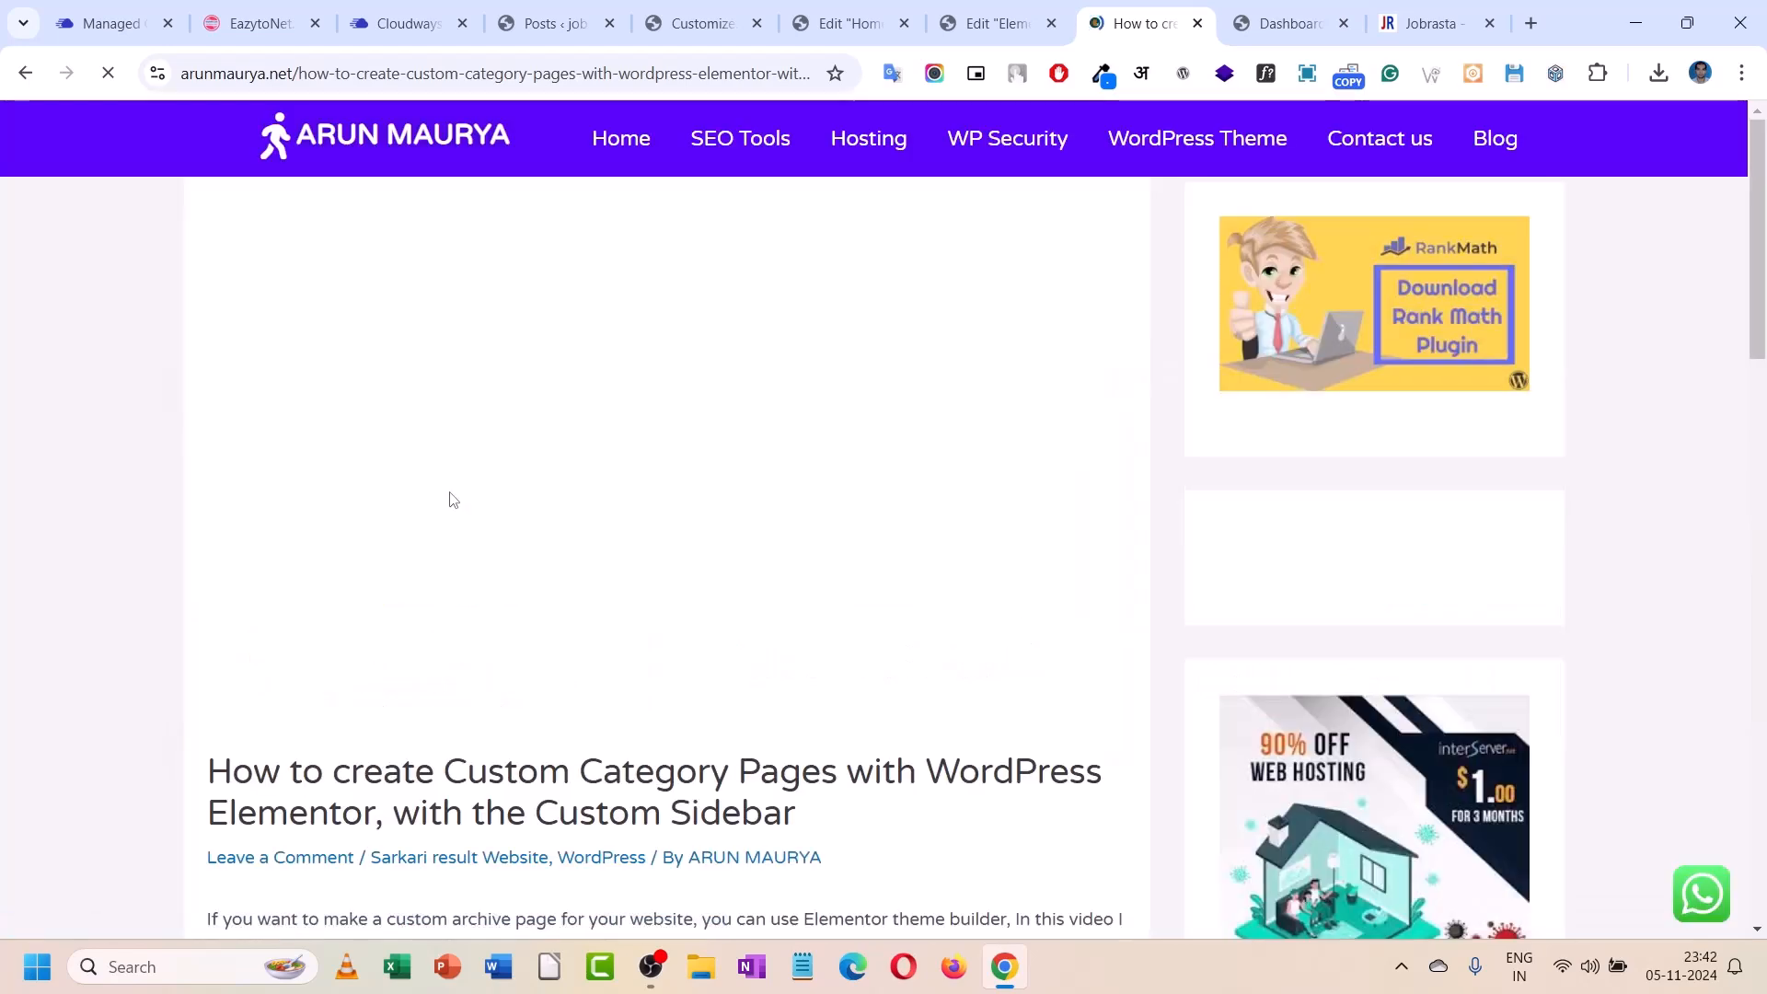
scroll(480, 518, "down", 10)
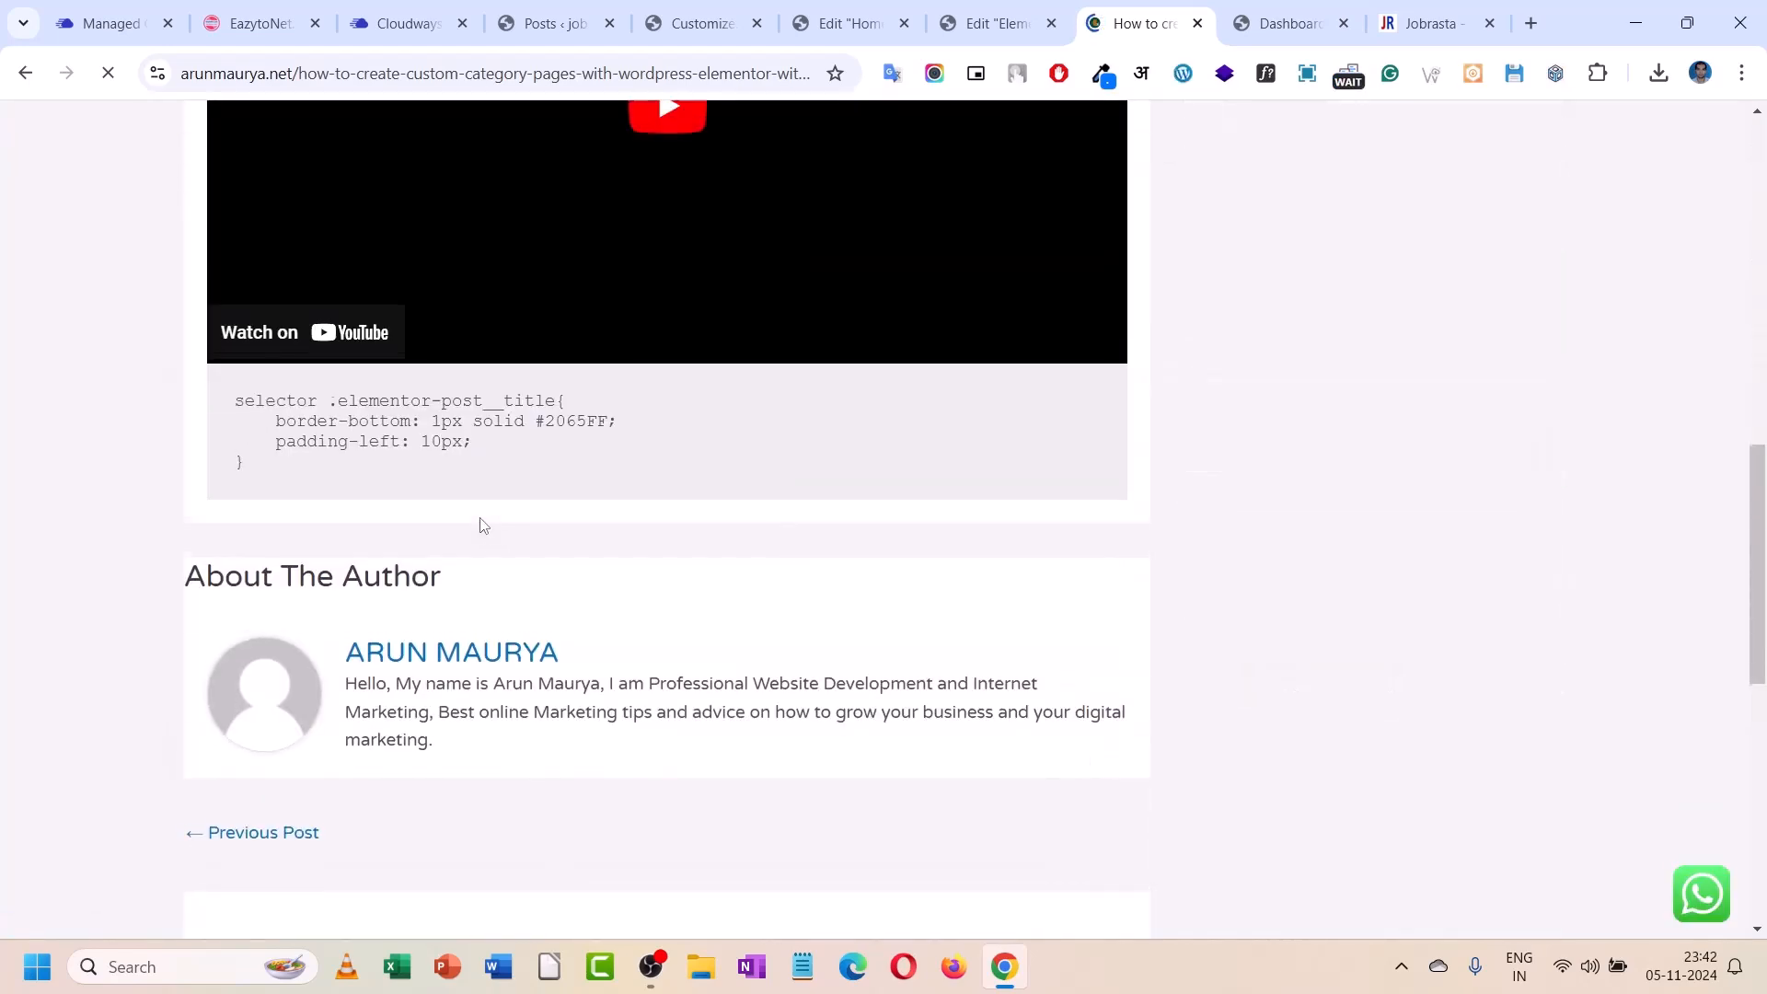
scroll(481, 518, "up", 3)
scroll(501, 512, "down", 8)
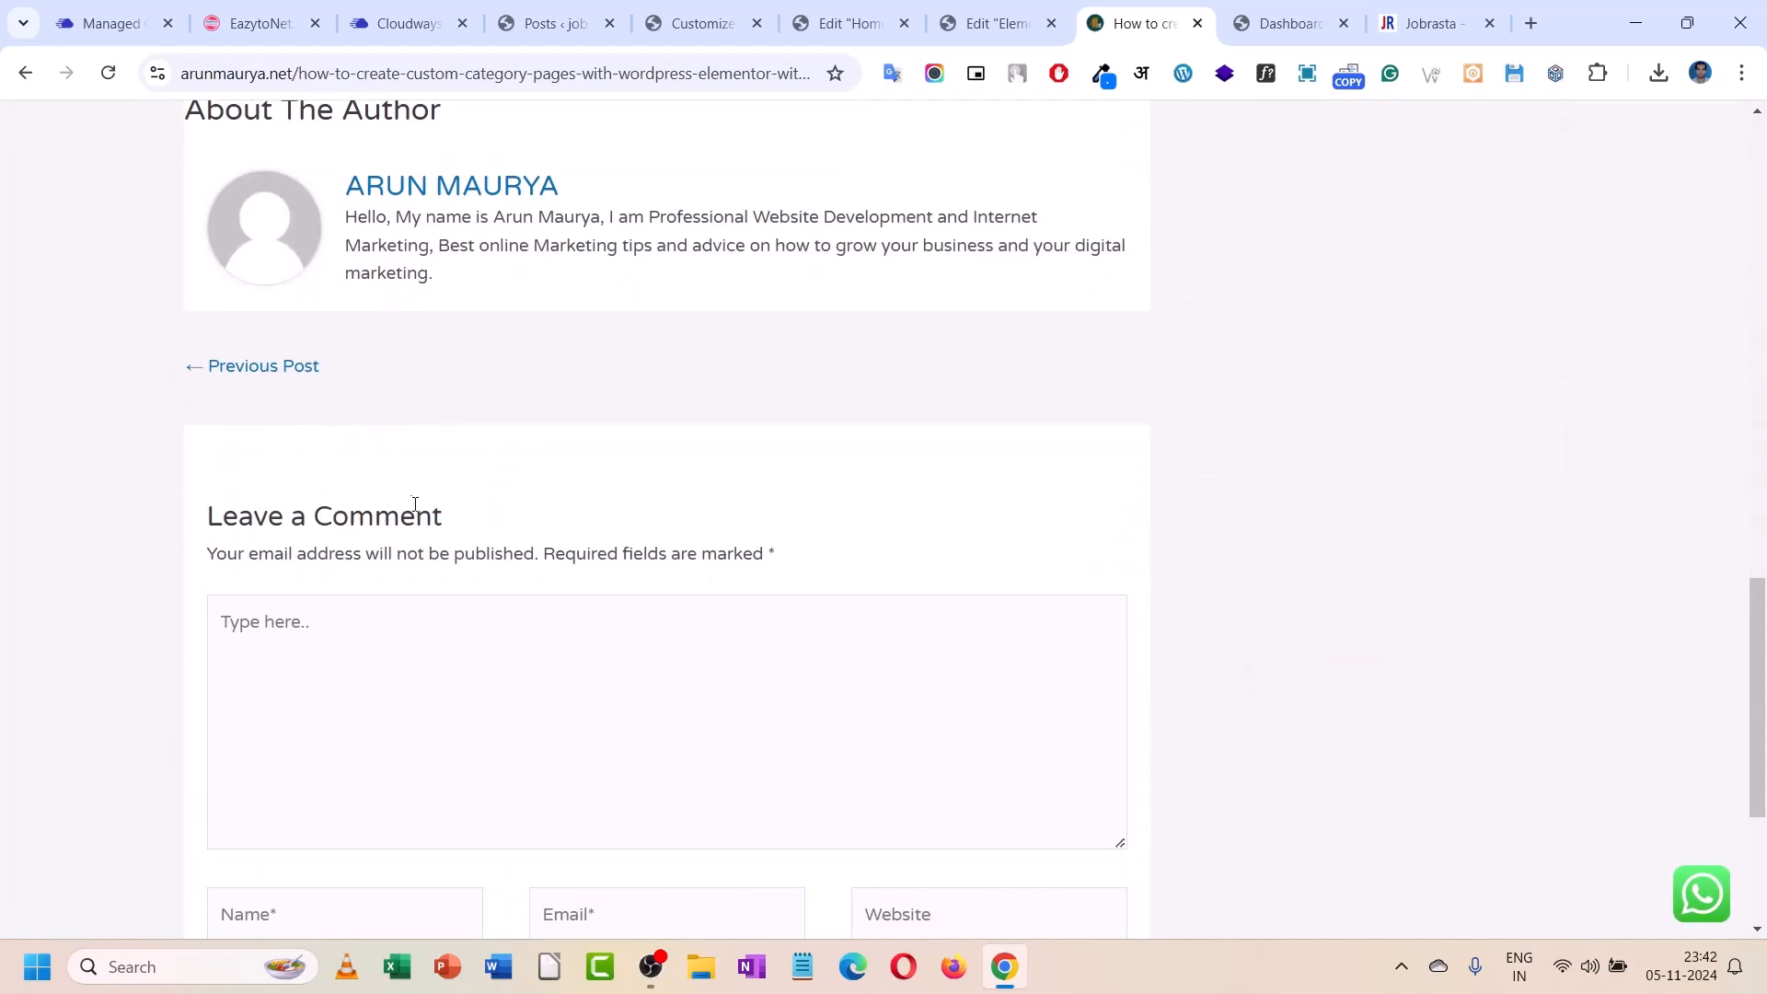
scroll(411, 500, "up", 10)
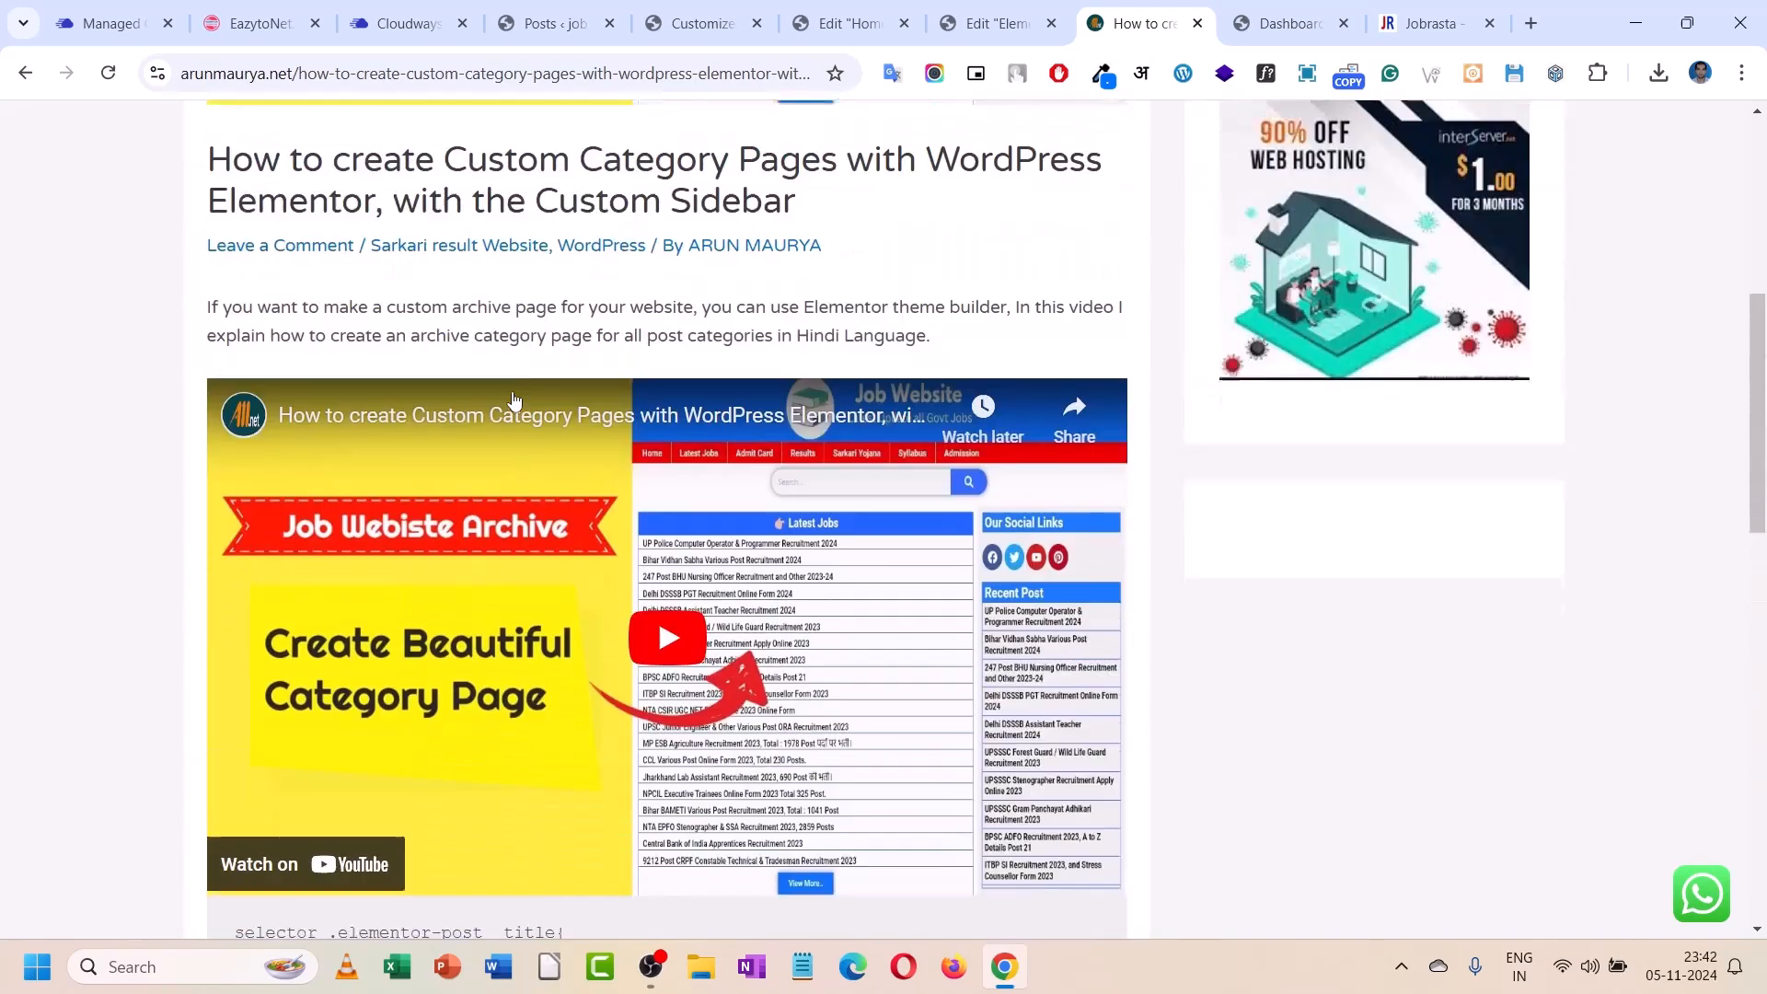
scroll(513, 399, "up", 4)
scroll(513, 399, "down", 2)
scroll(514, 399, "up", 3)
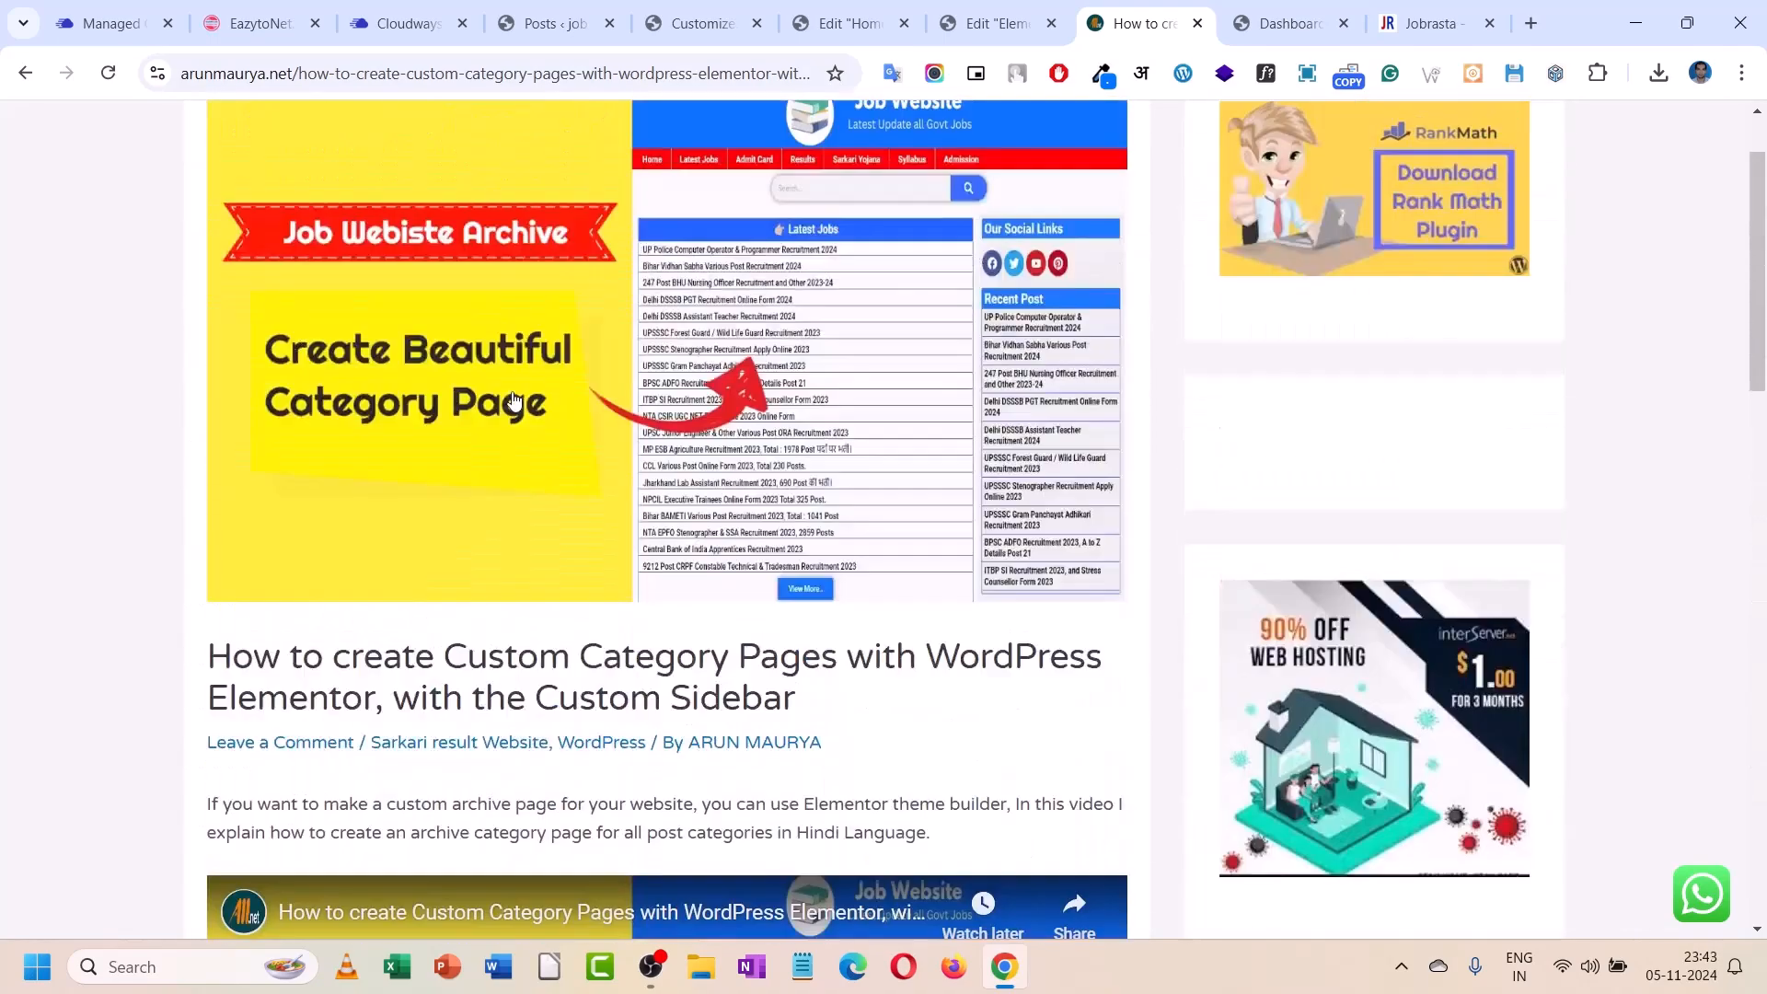
- Dismiss the template library and add a single container with a vertical direction to the archive template
left_click(949, 17)
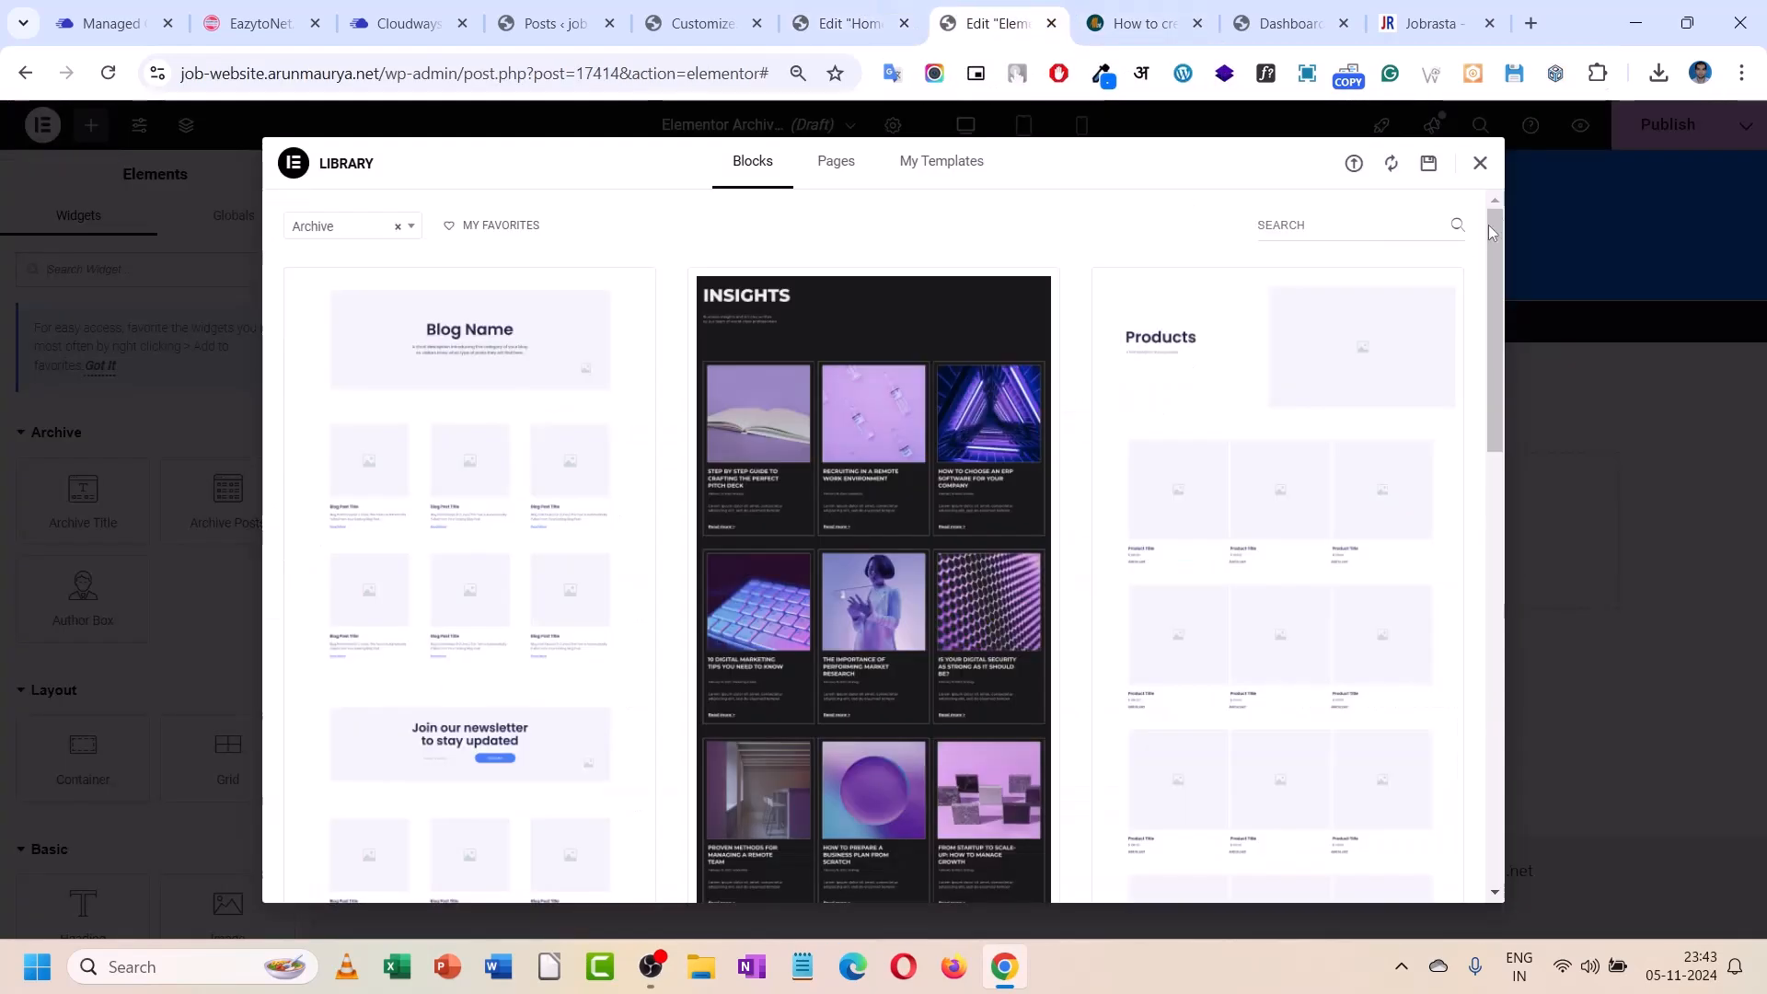
left_click(1480, 163)
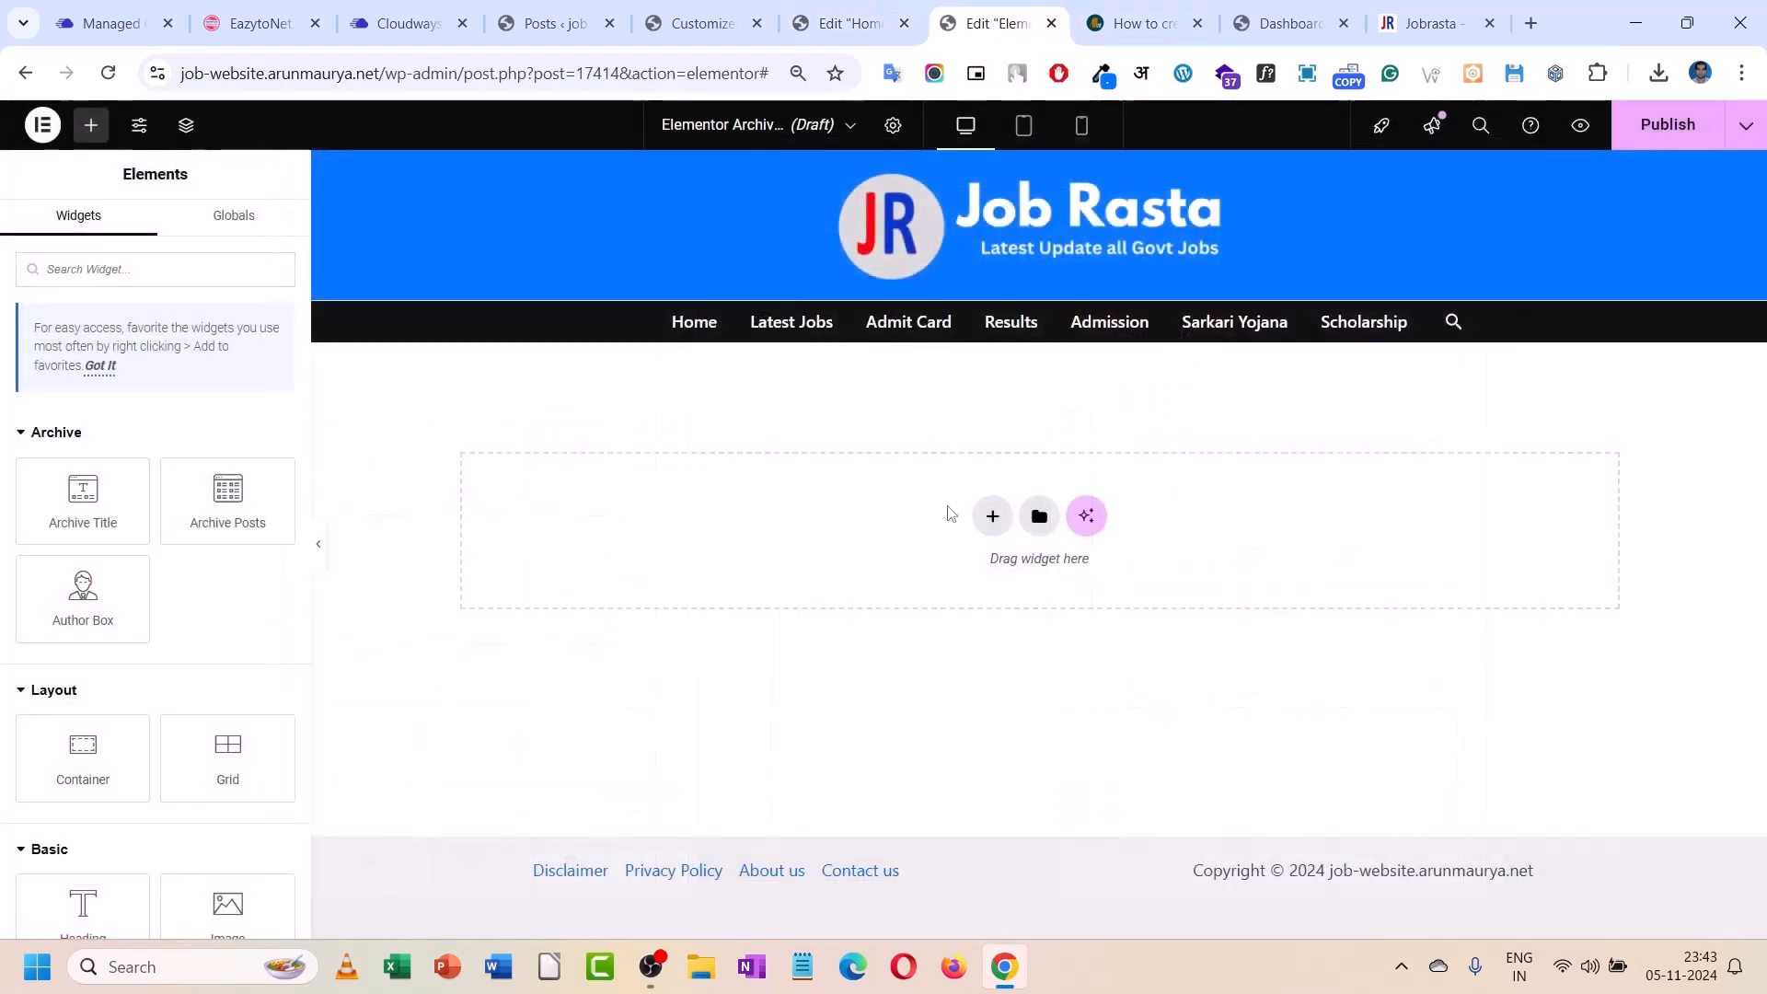
left_click(992, 515)
left_click(948, 593)
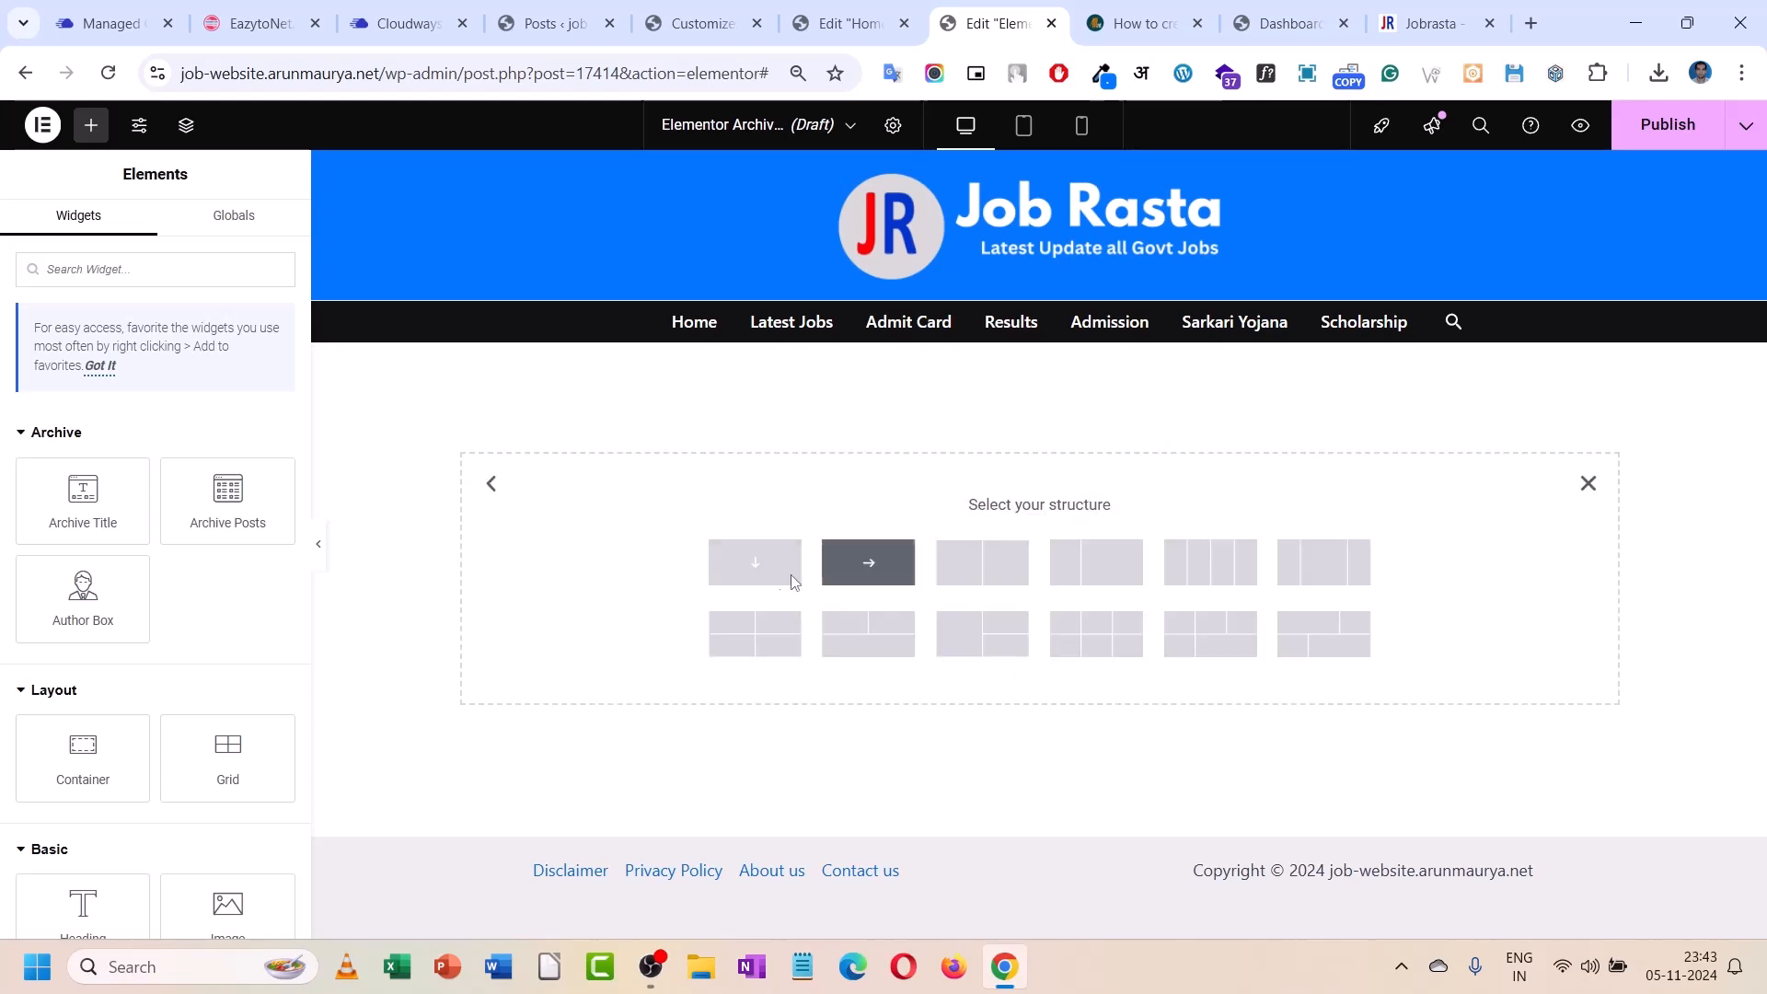
left_click(771, 573)
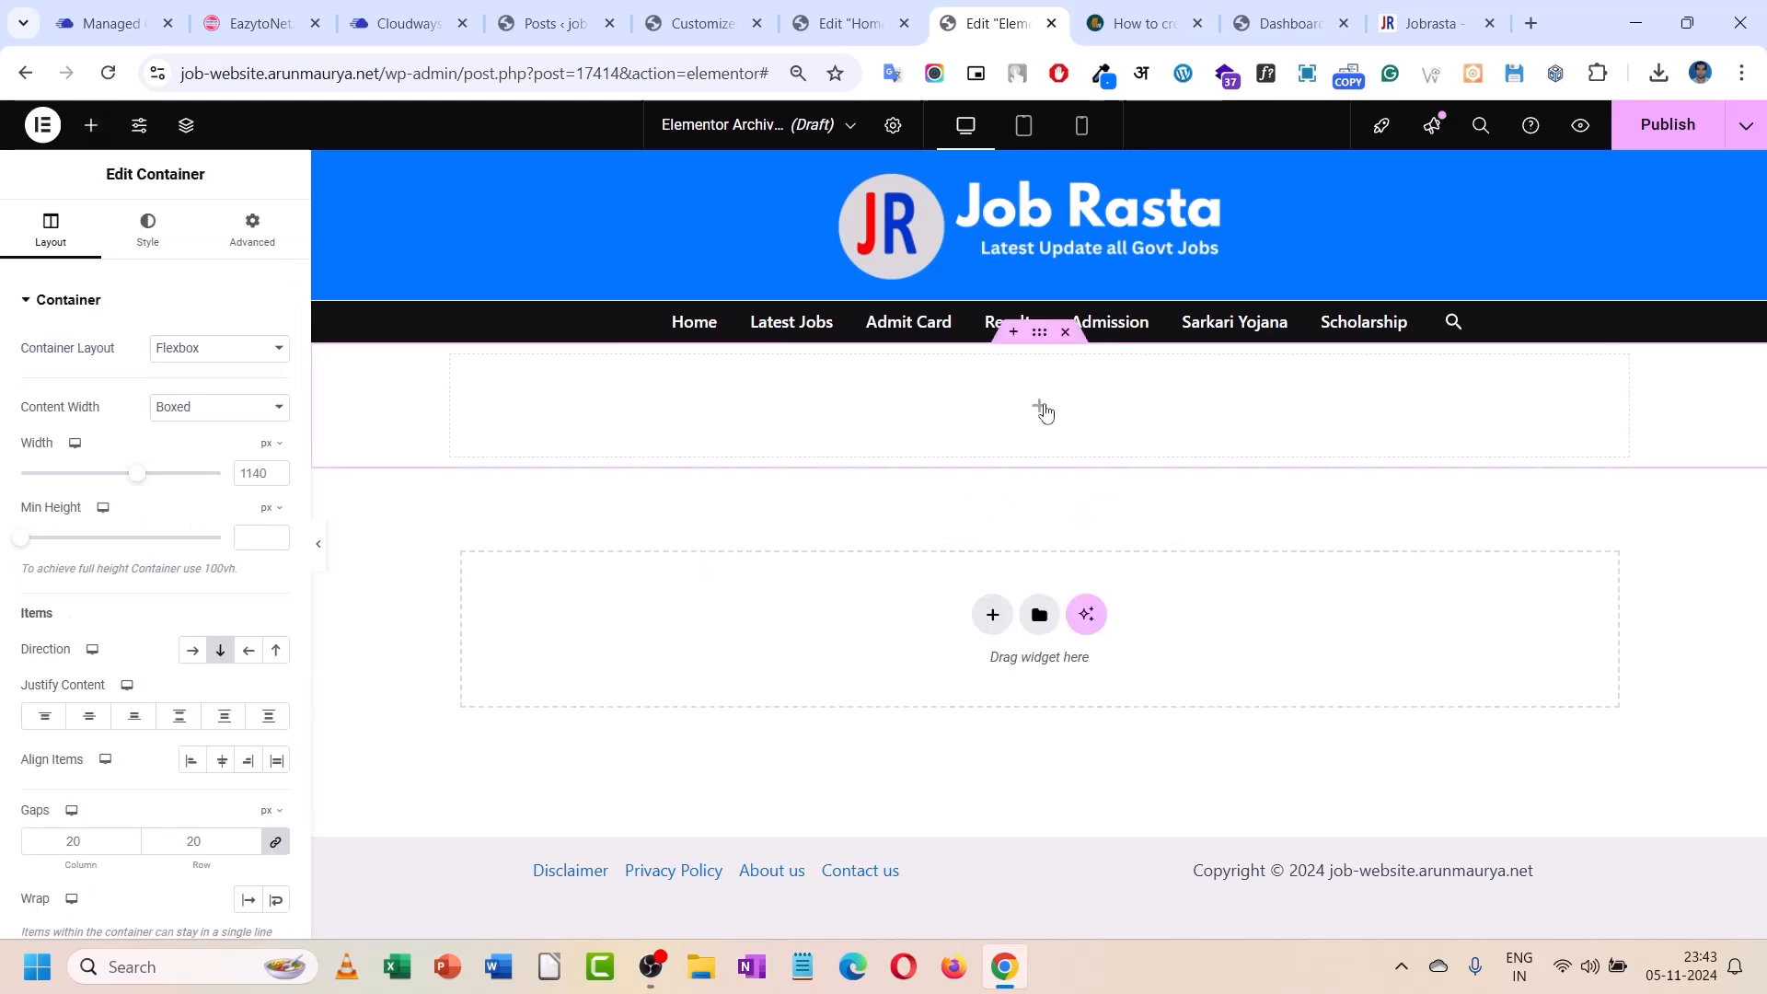
- Add an Archive Posts widget to the container and place an Archive Title widget above it
left_click(1040, 408)
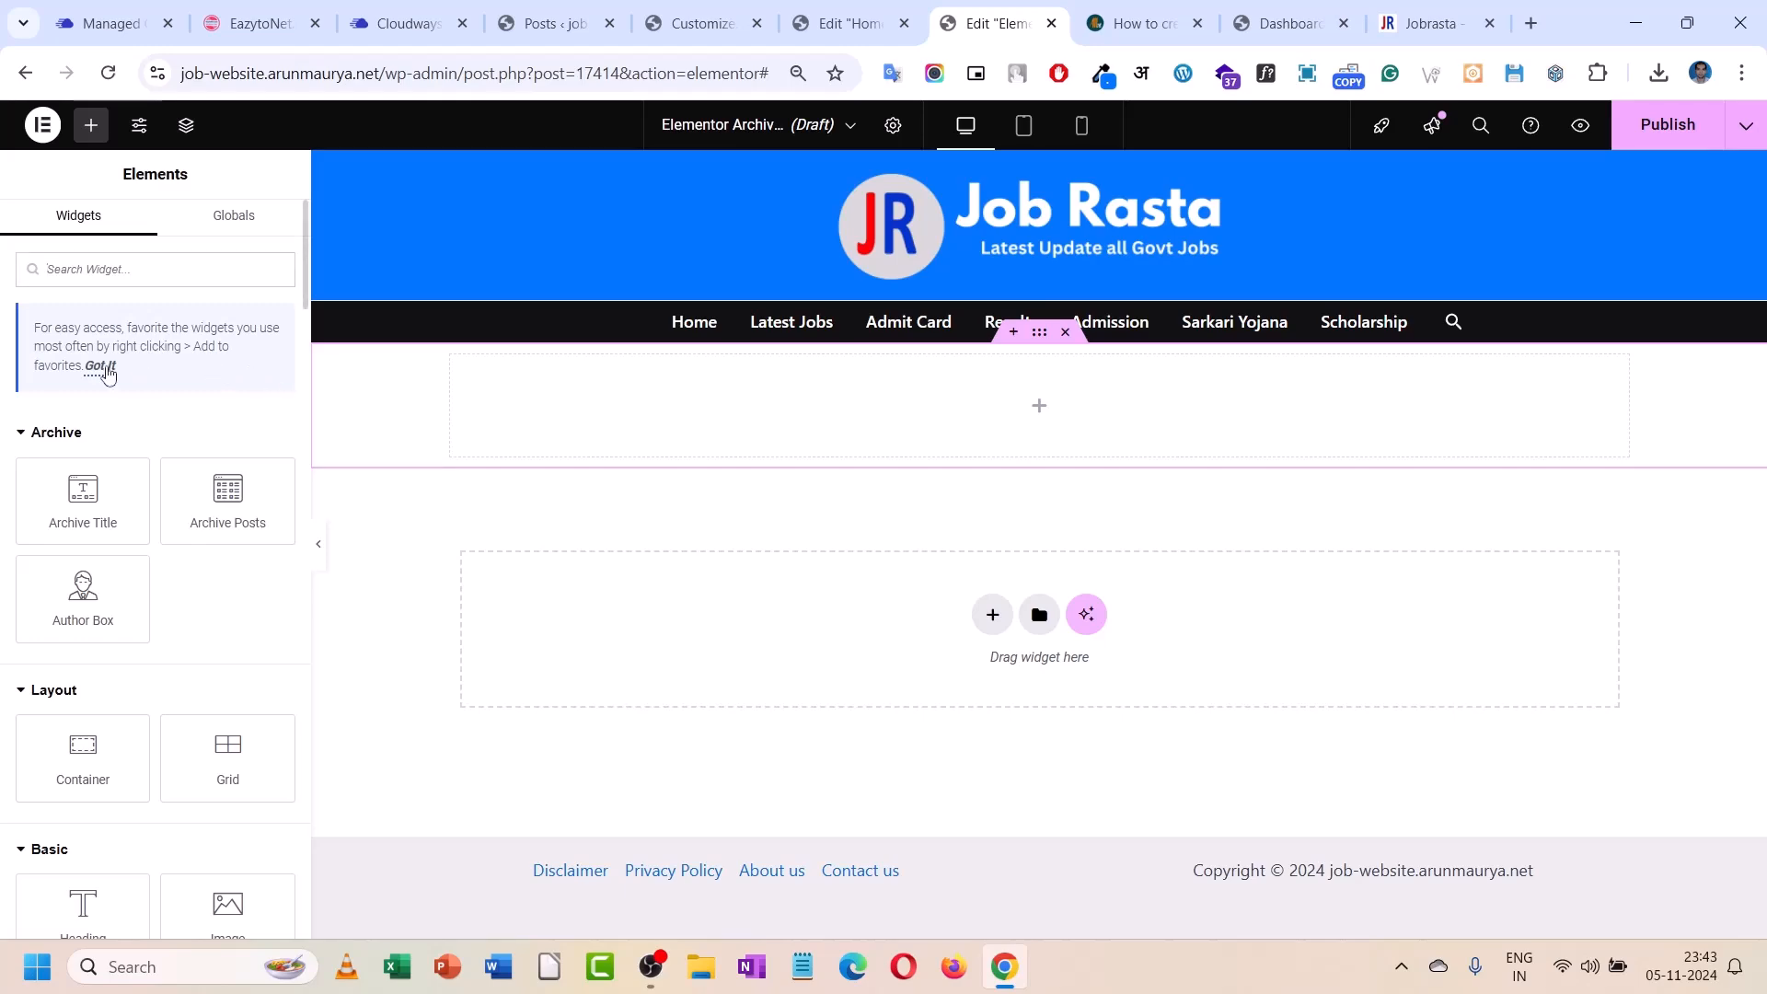
left_click_drag(227, 497, 986, 373)
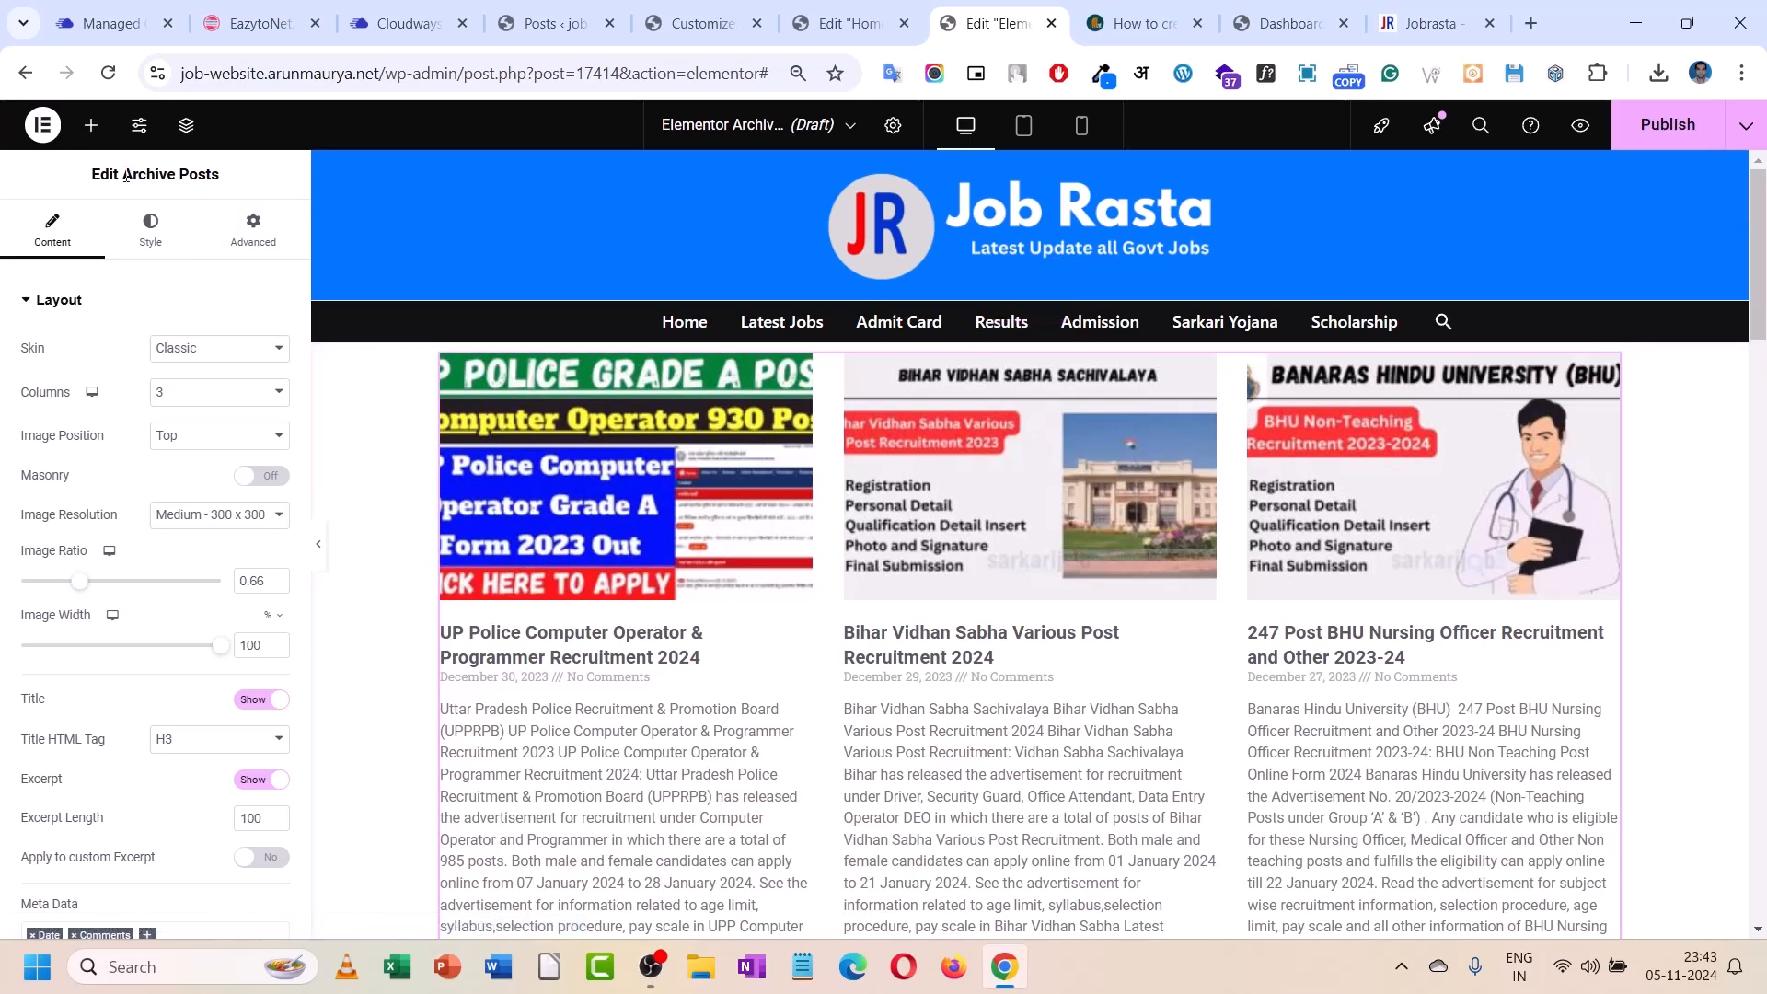
left_click(91, 125)
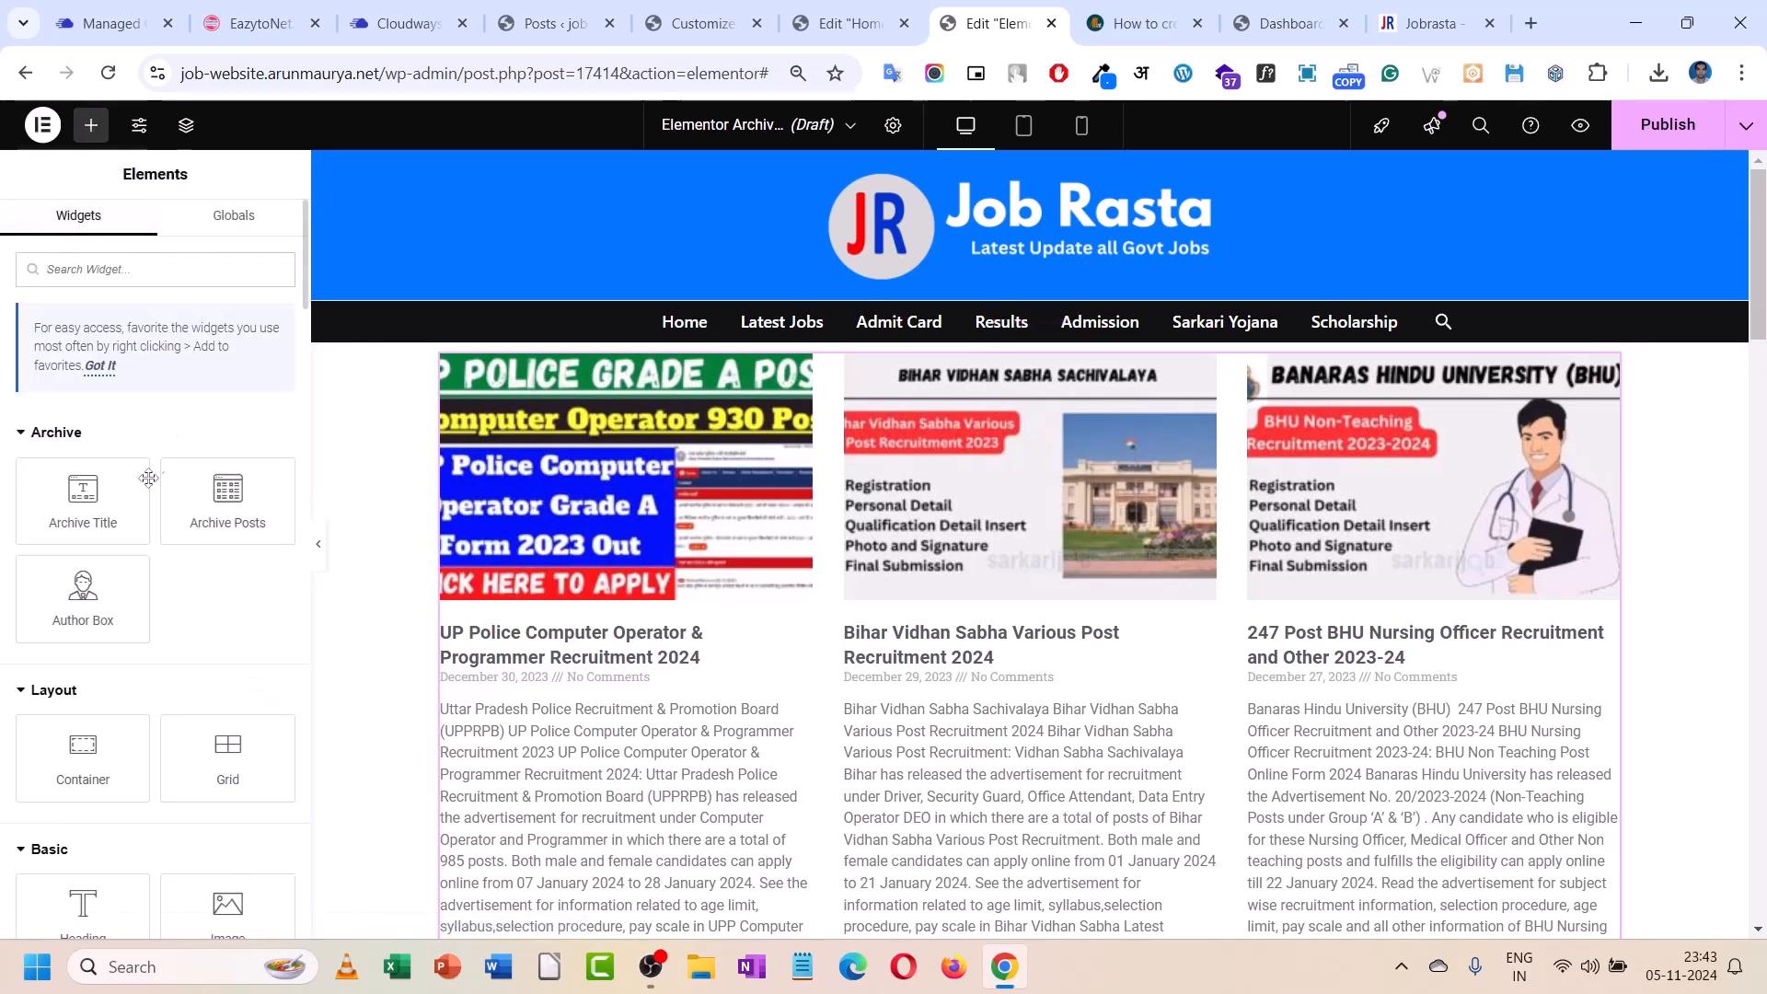
left_click_drag(103, 513, 920, 376)
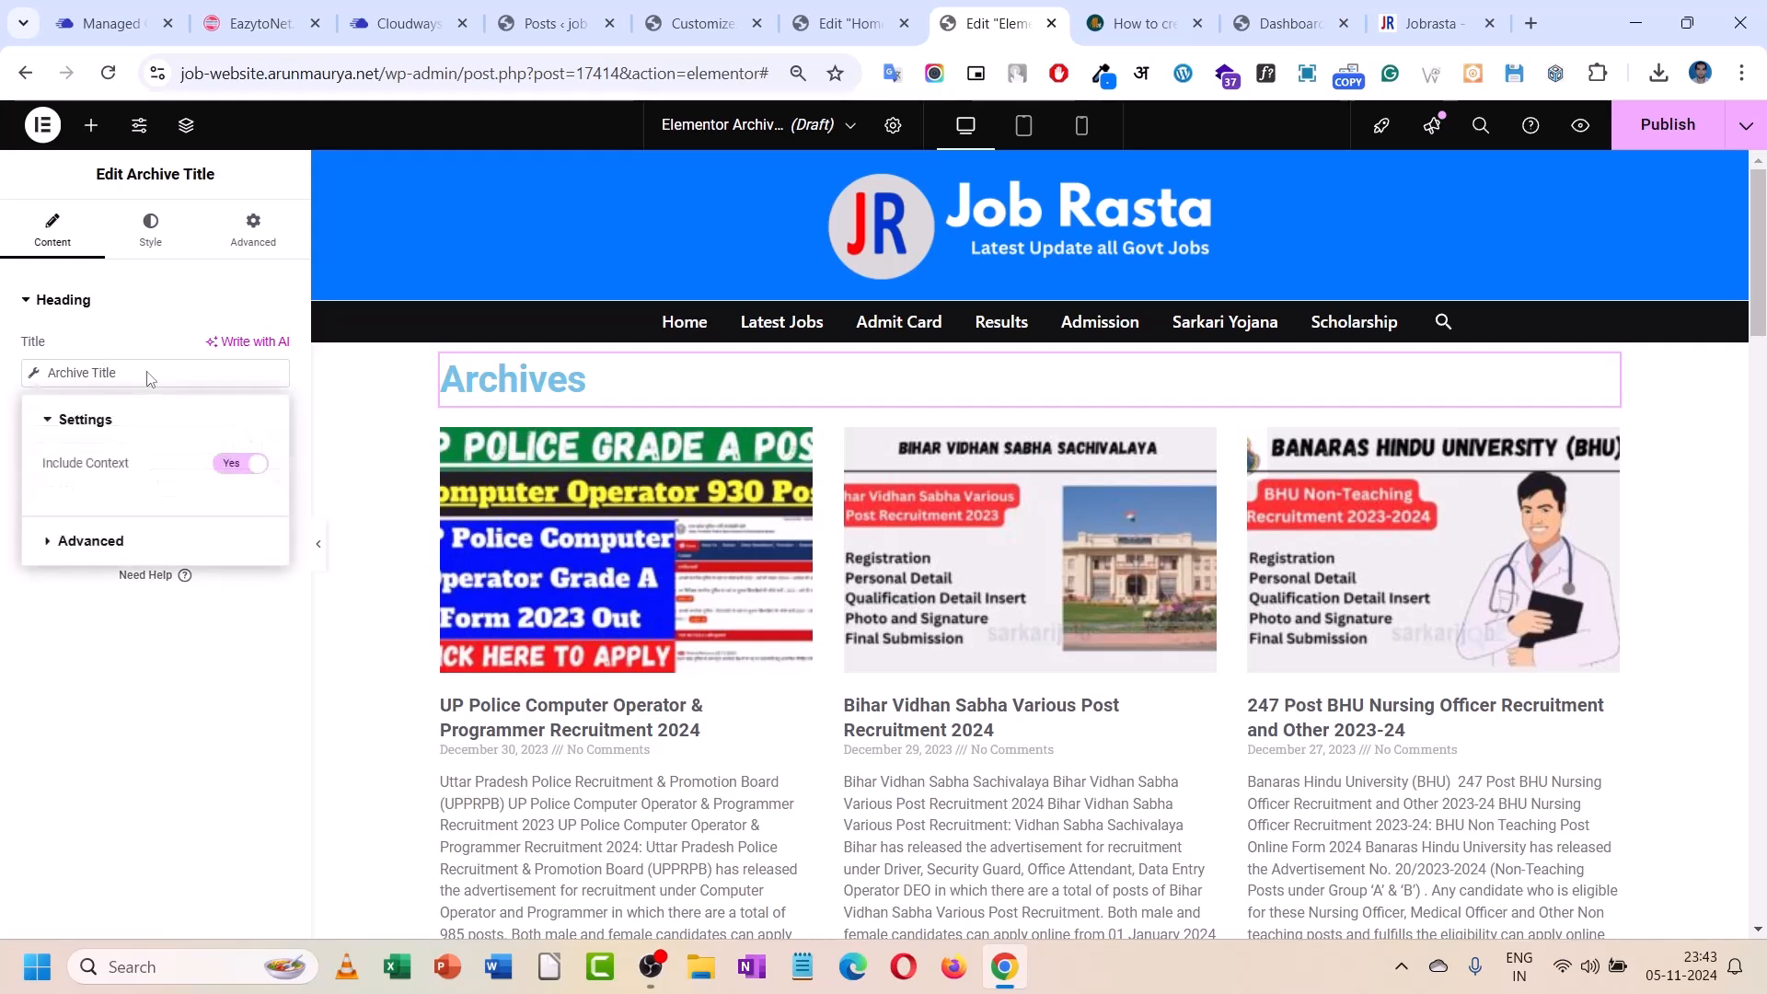
- Set the Archive Title's Before text to "Latest Update" followed by a space
left_click(92, 541)
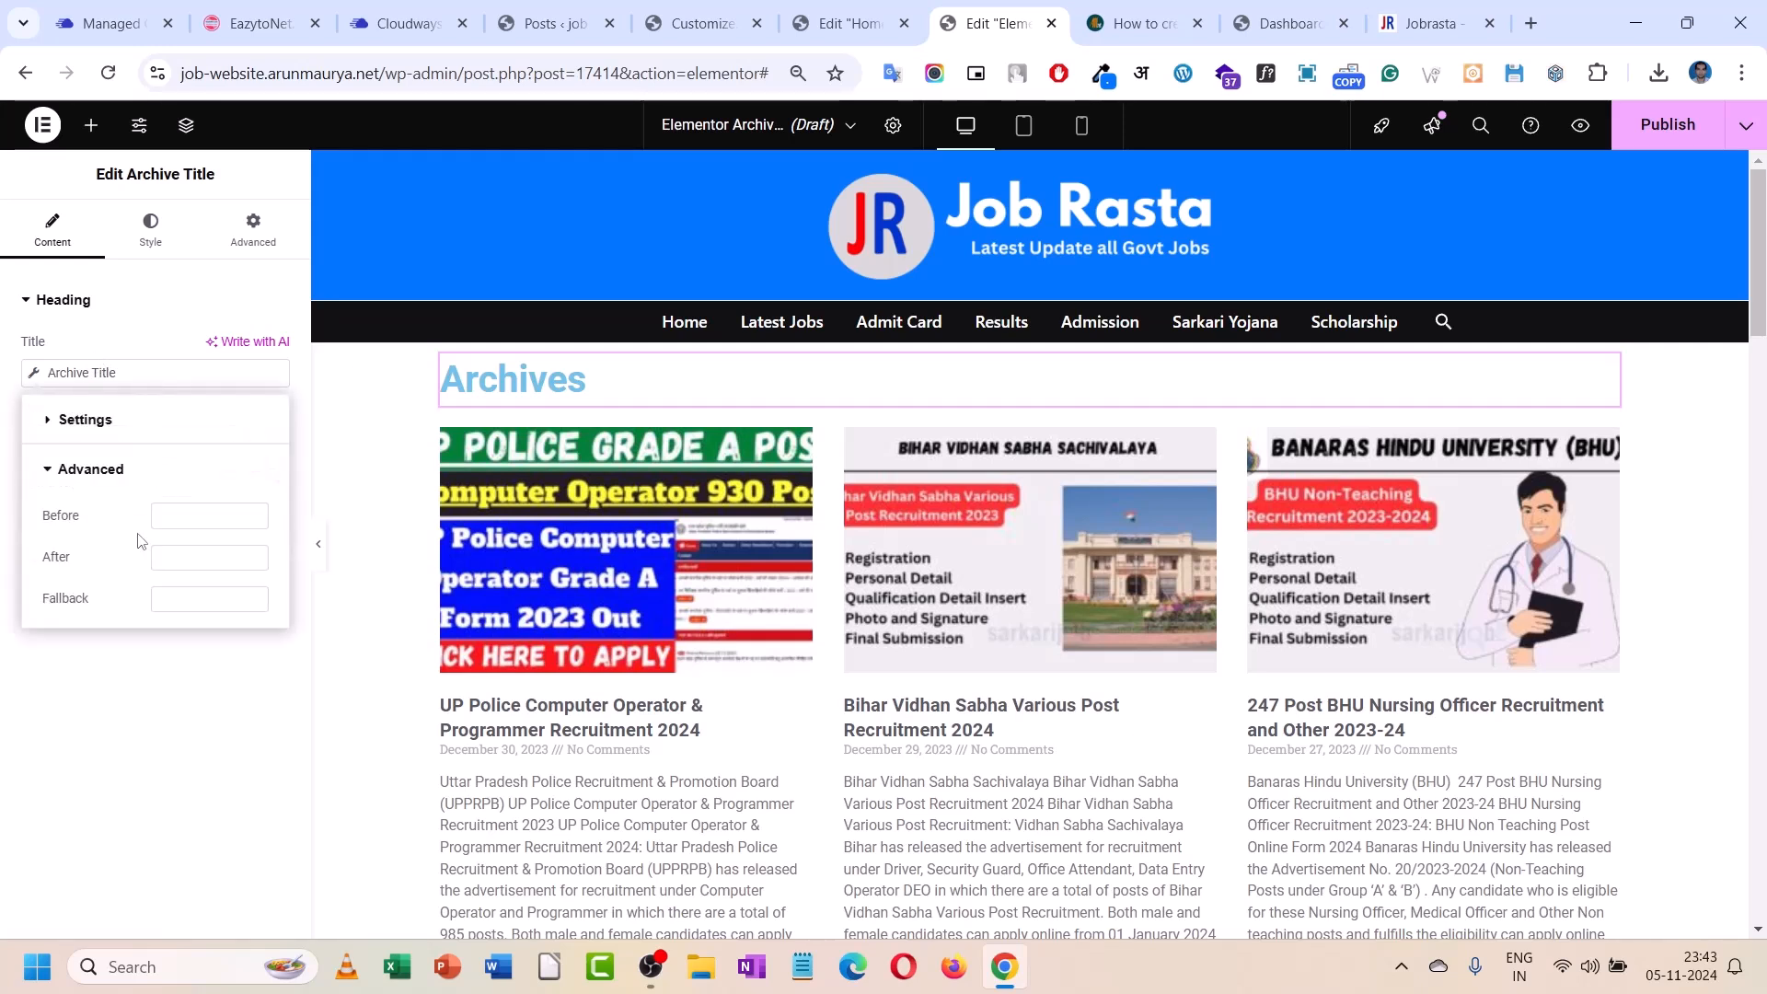
left_click(190, 519)
type("Latest Update")
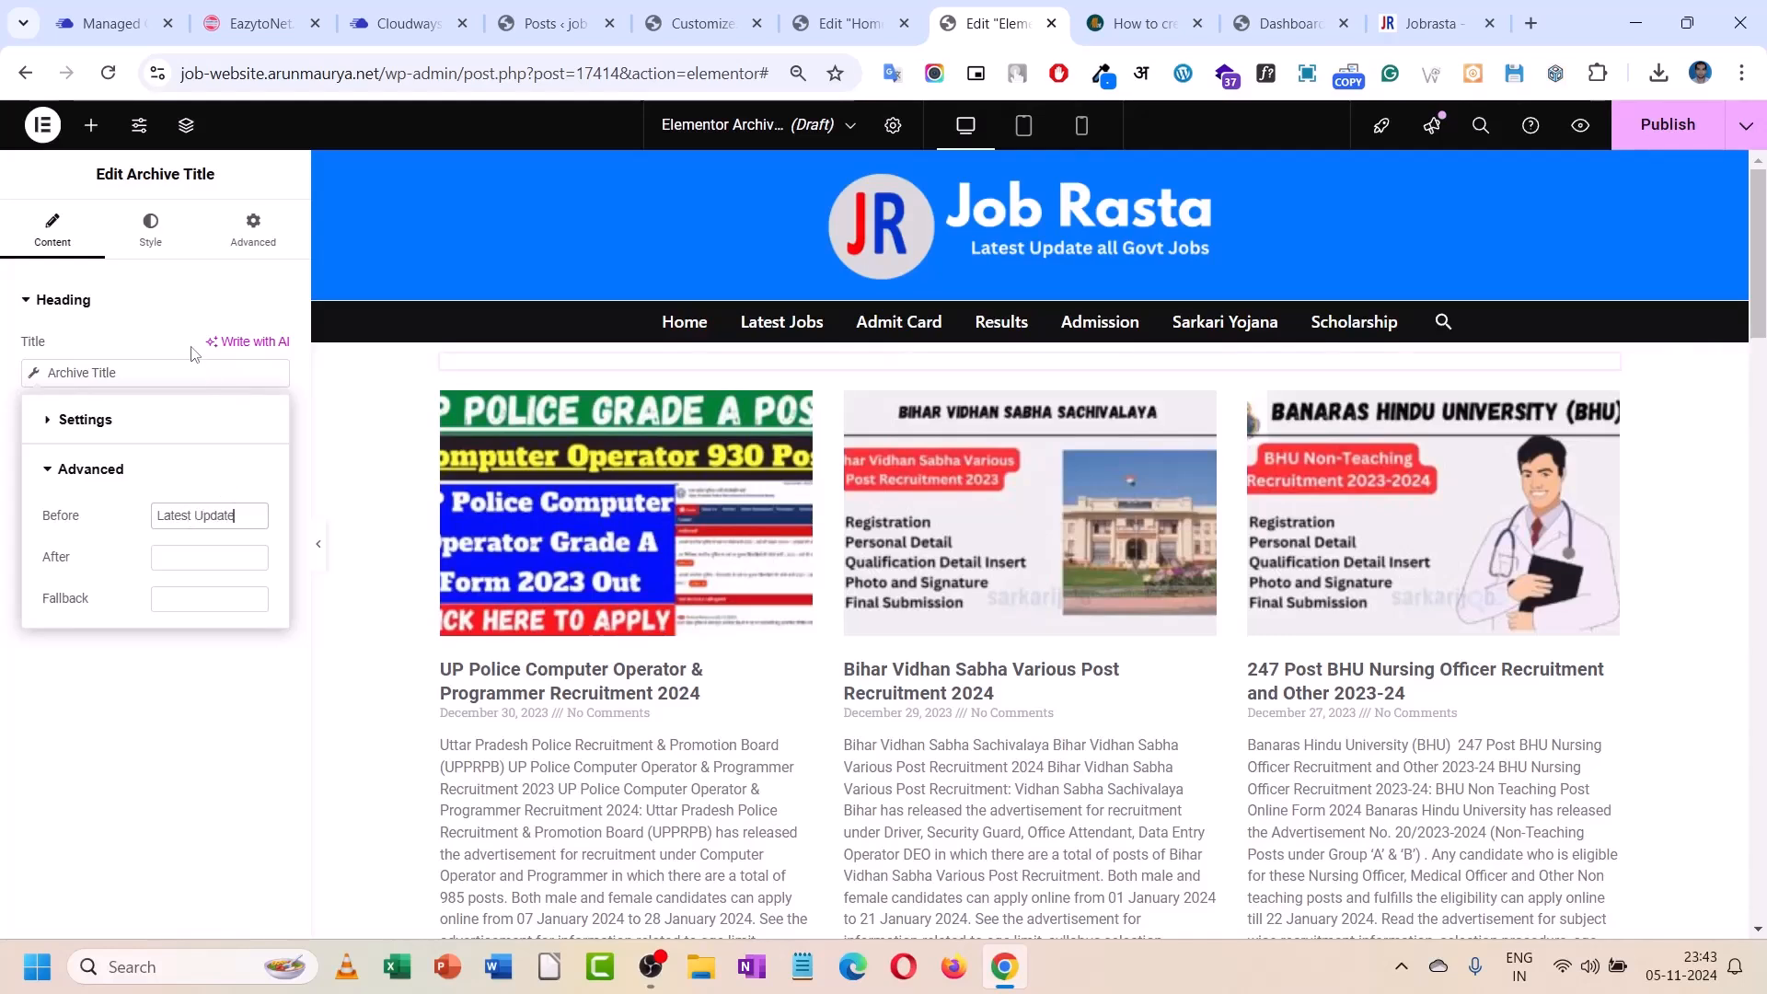
left_click(150, 333)
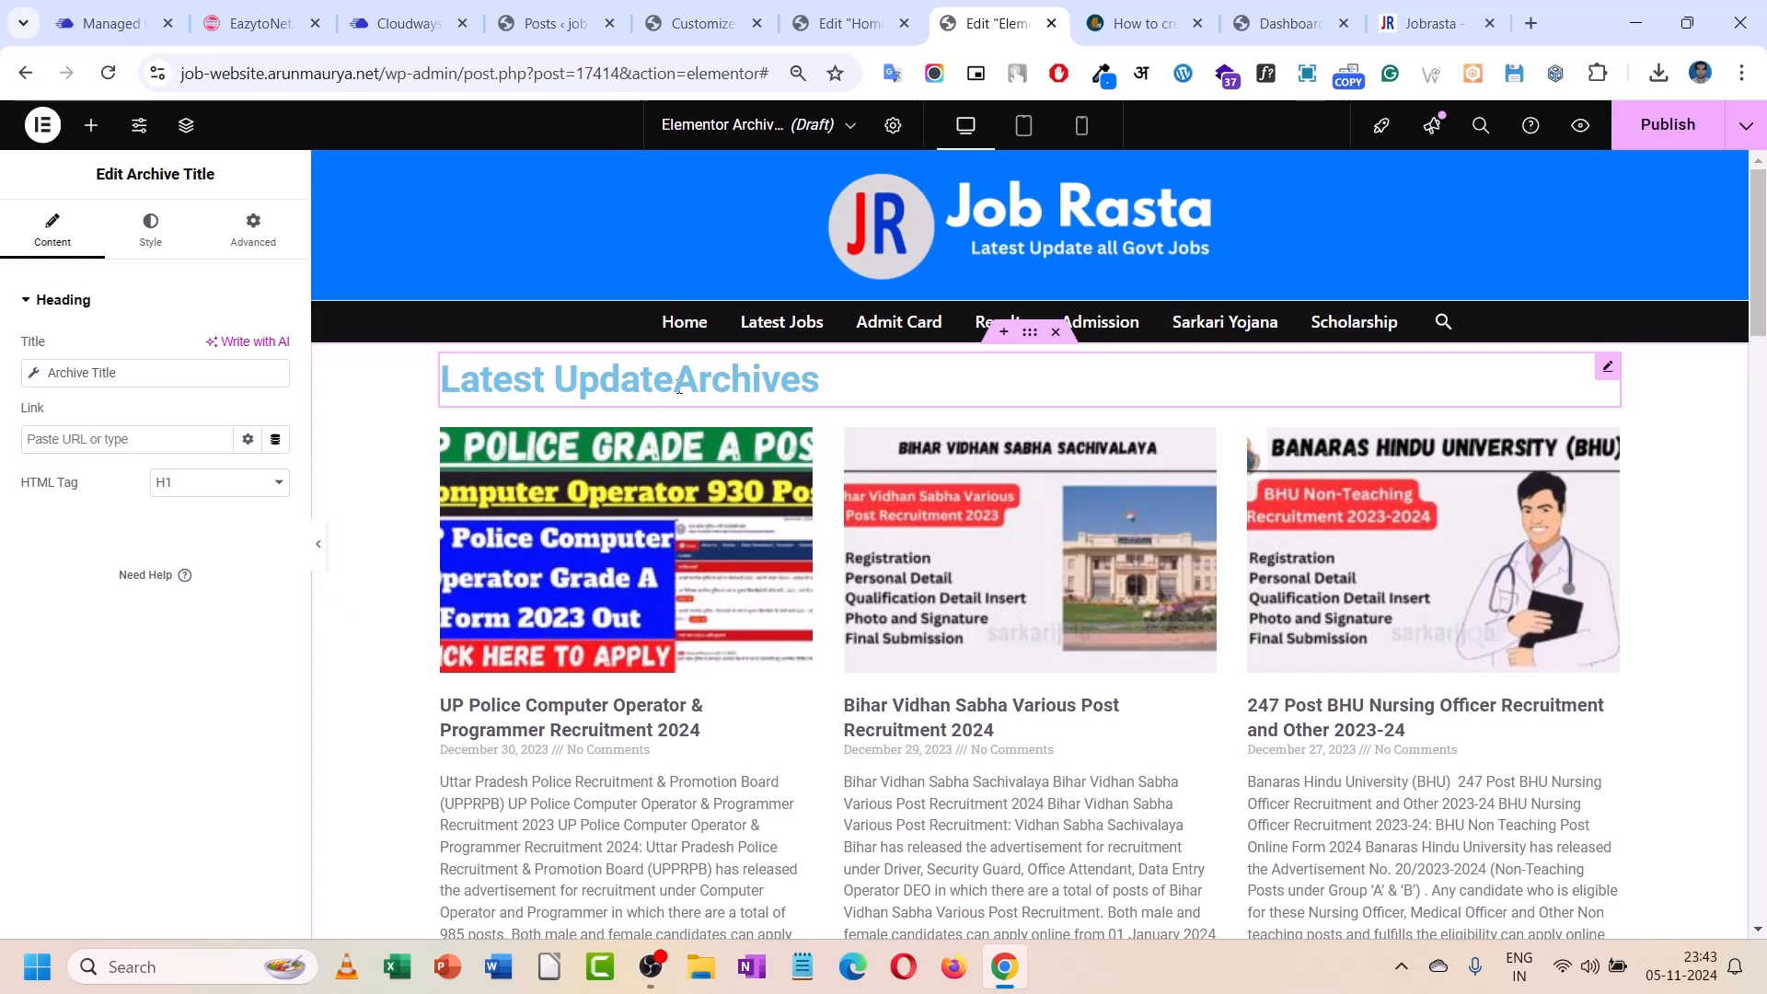
left_click(104, 381)
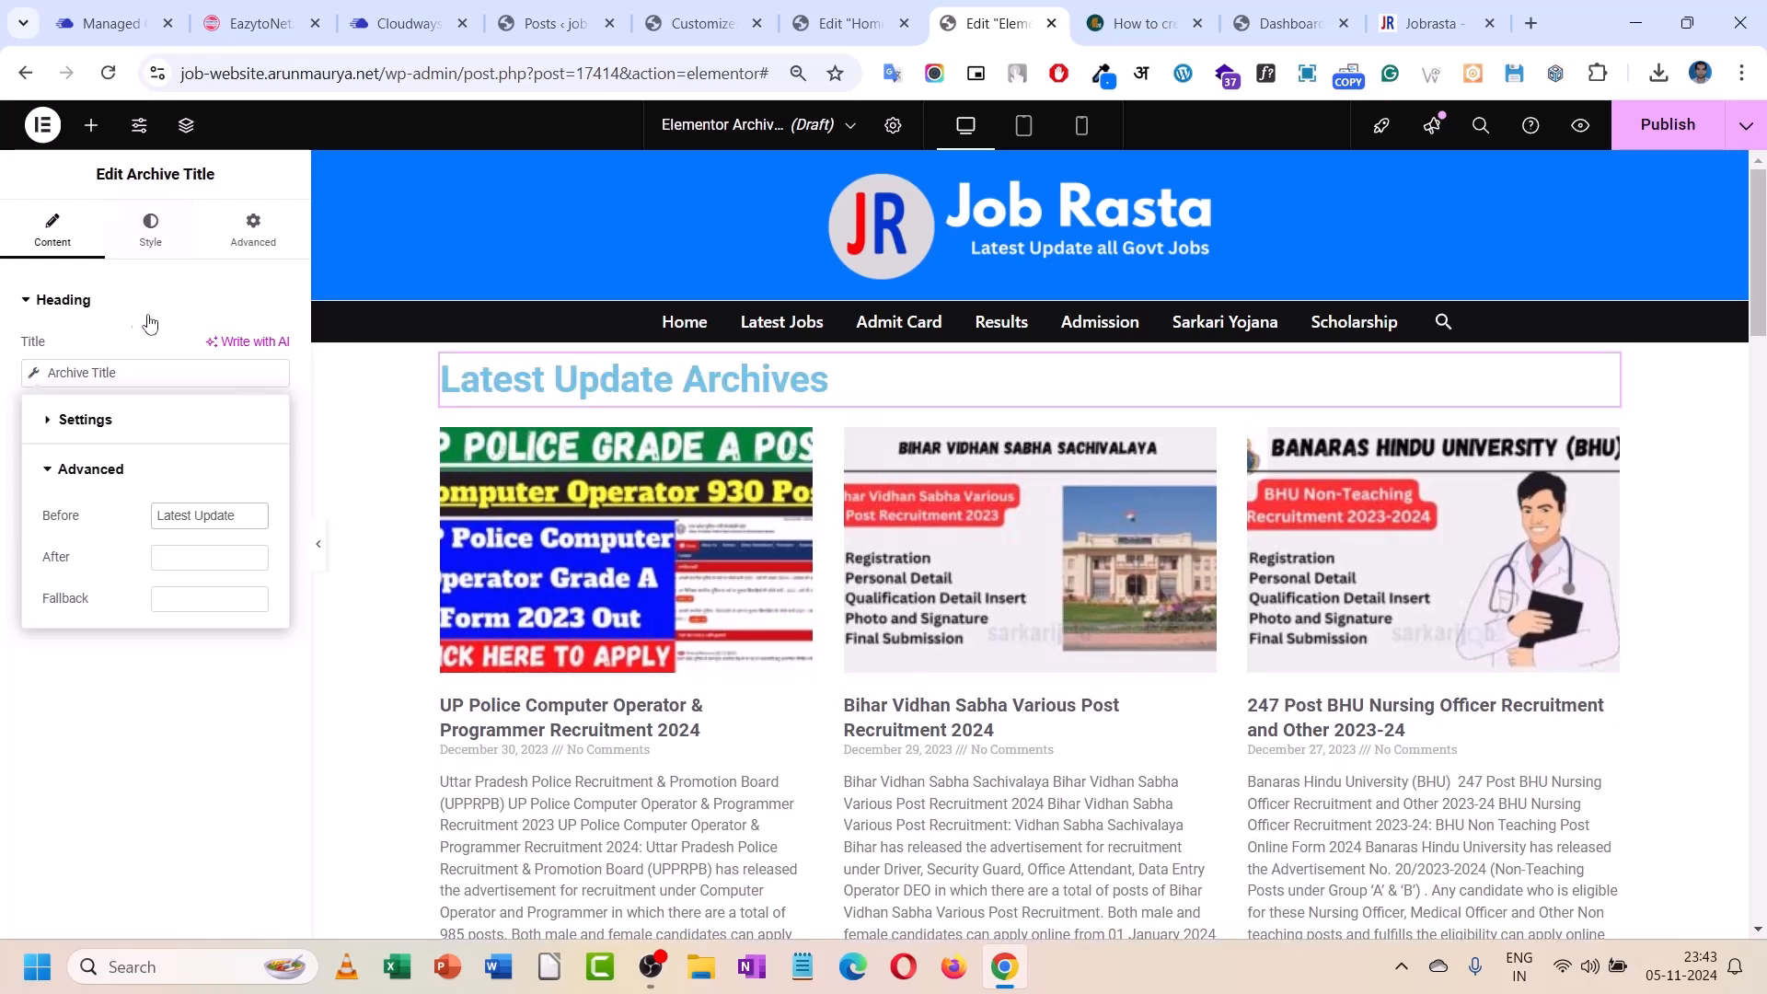
left_click(122, 379)
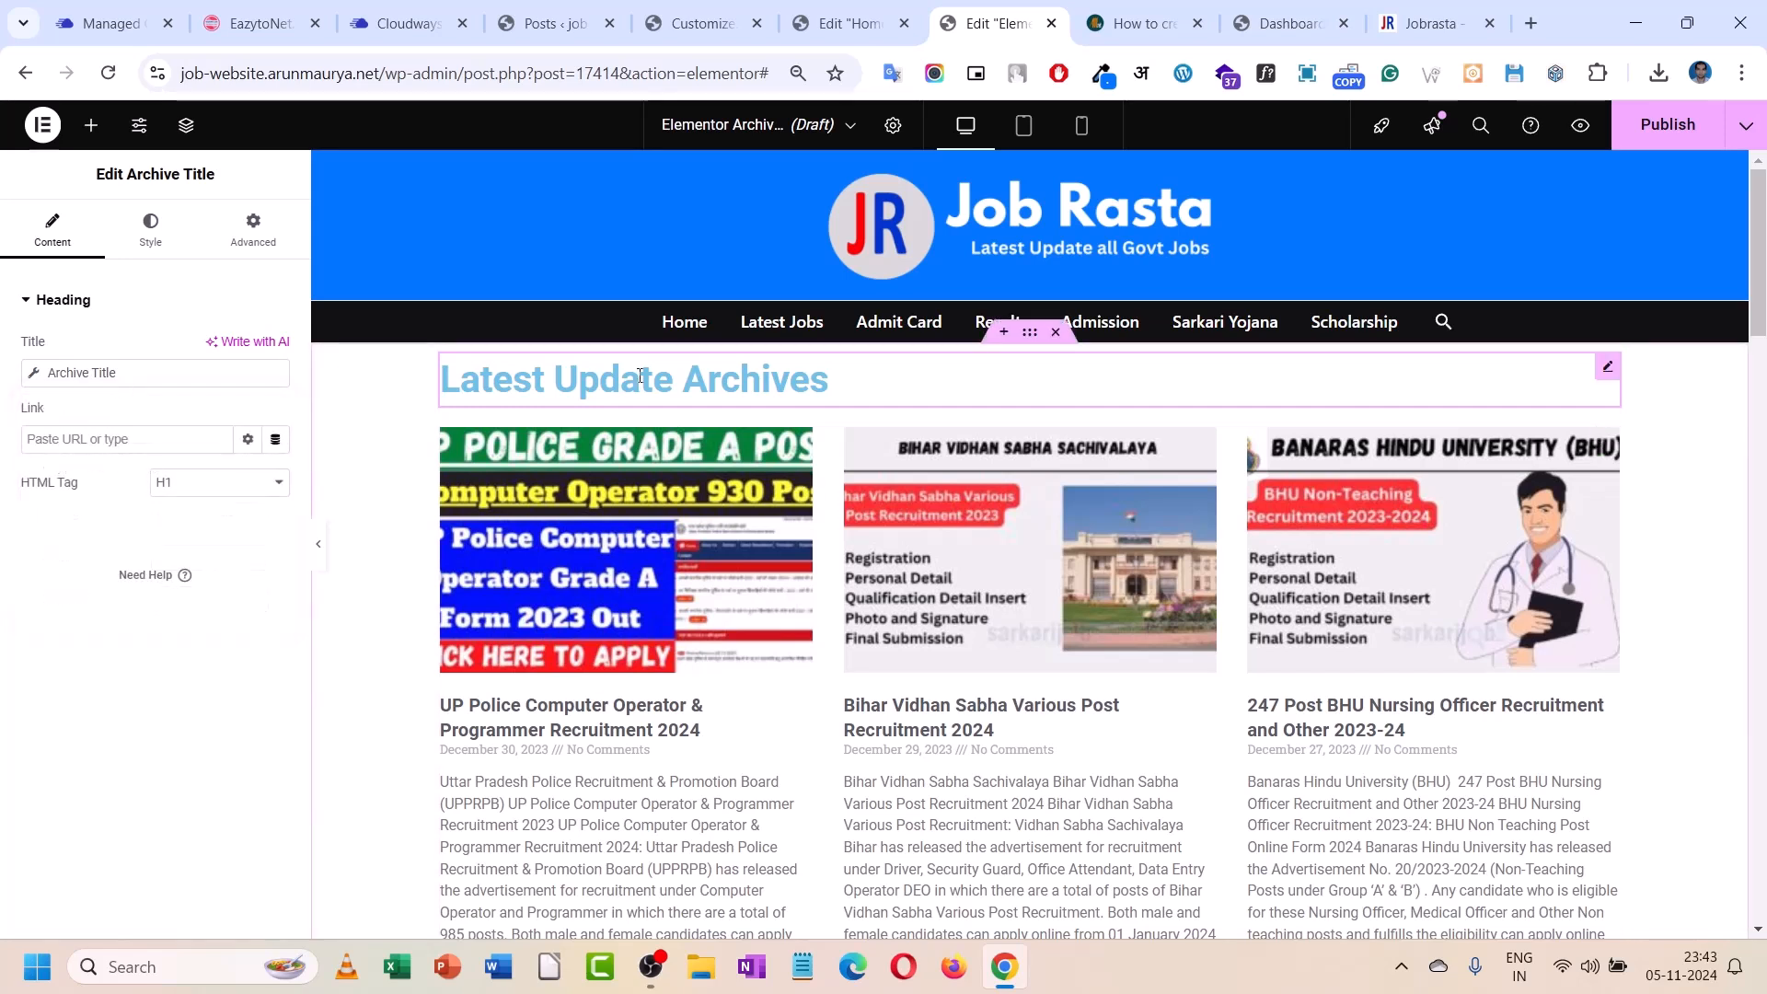
- Set the Archive Posts widget to 1 column with Image Position None, using the reference article's category page as the model
left_click(608, 494)
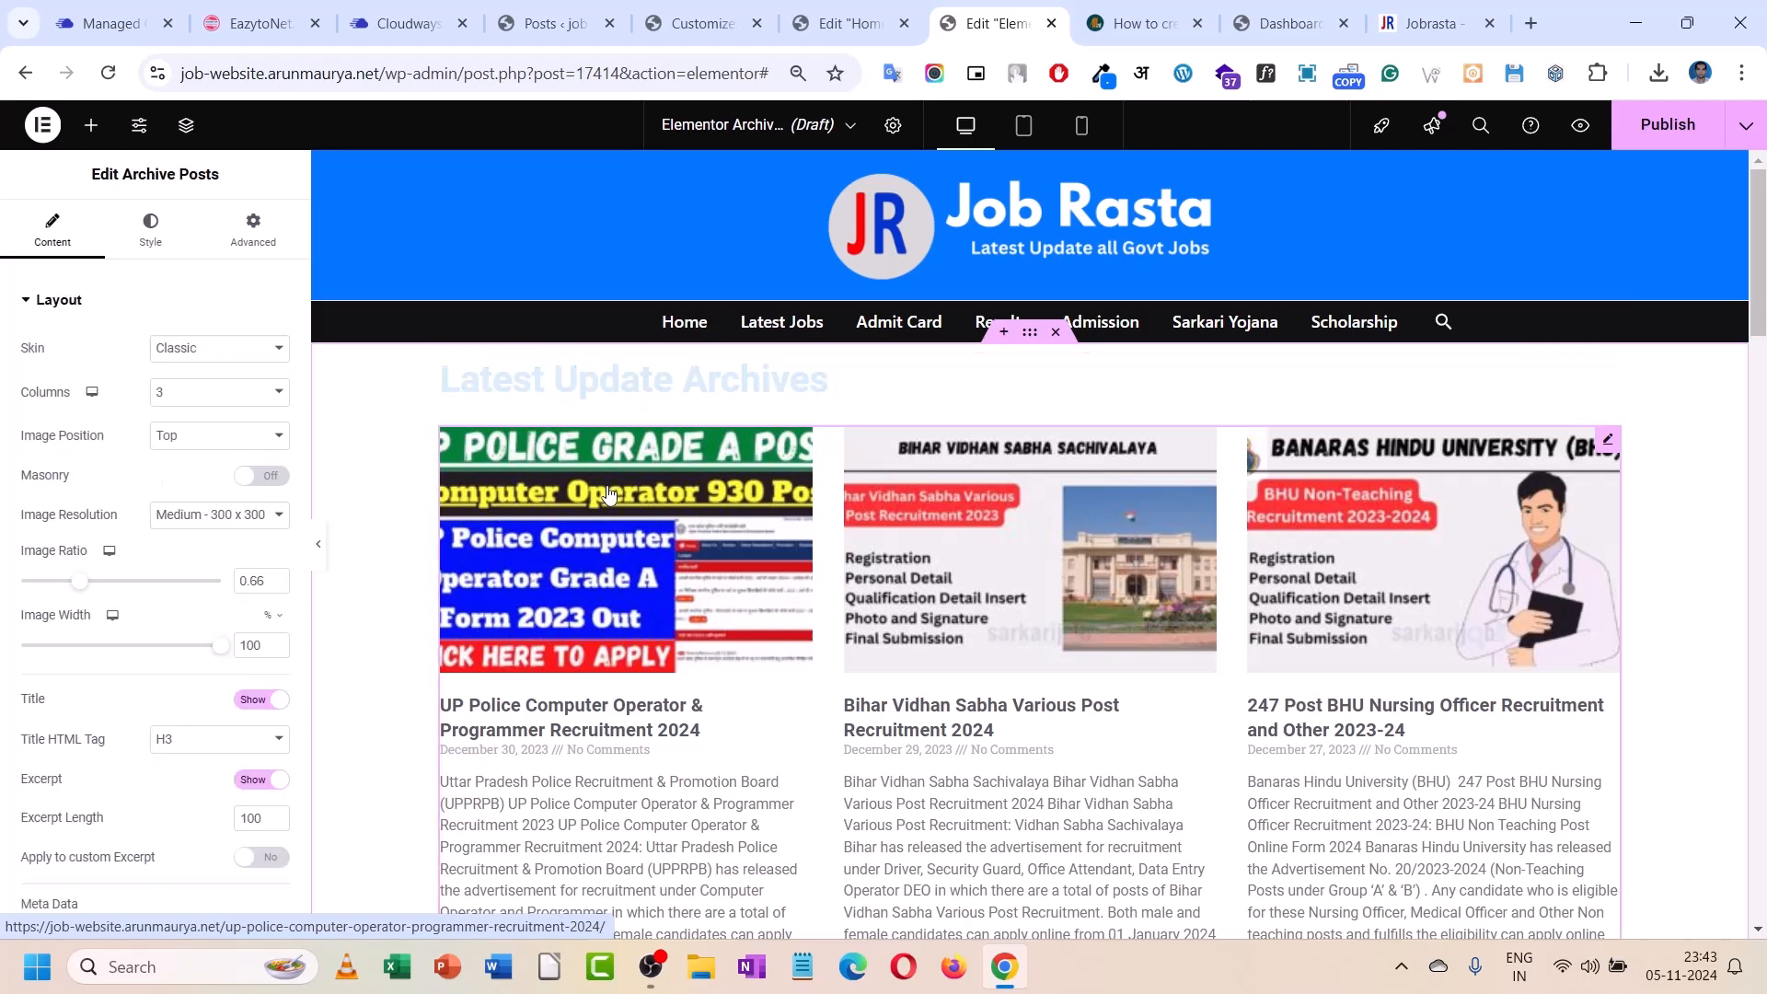
left_click(1198, 8)
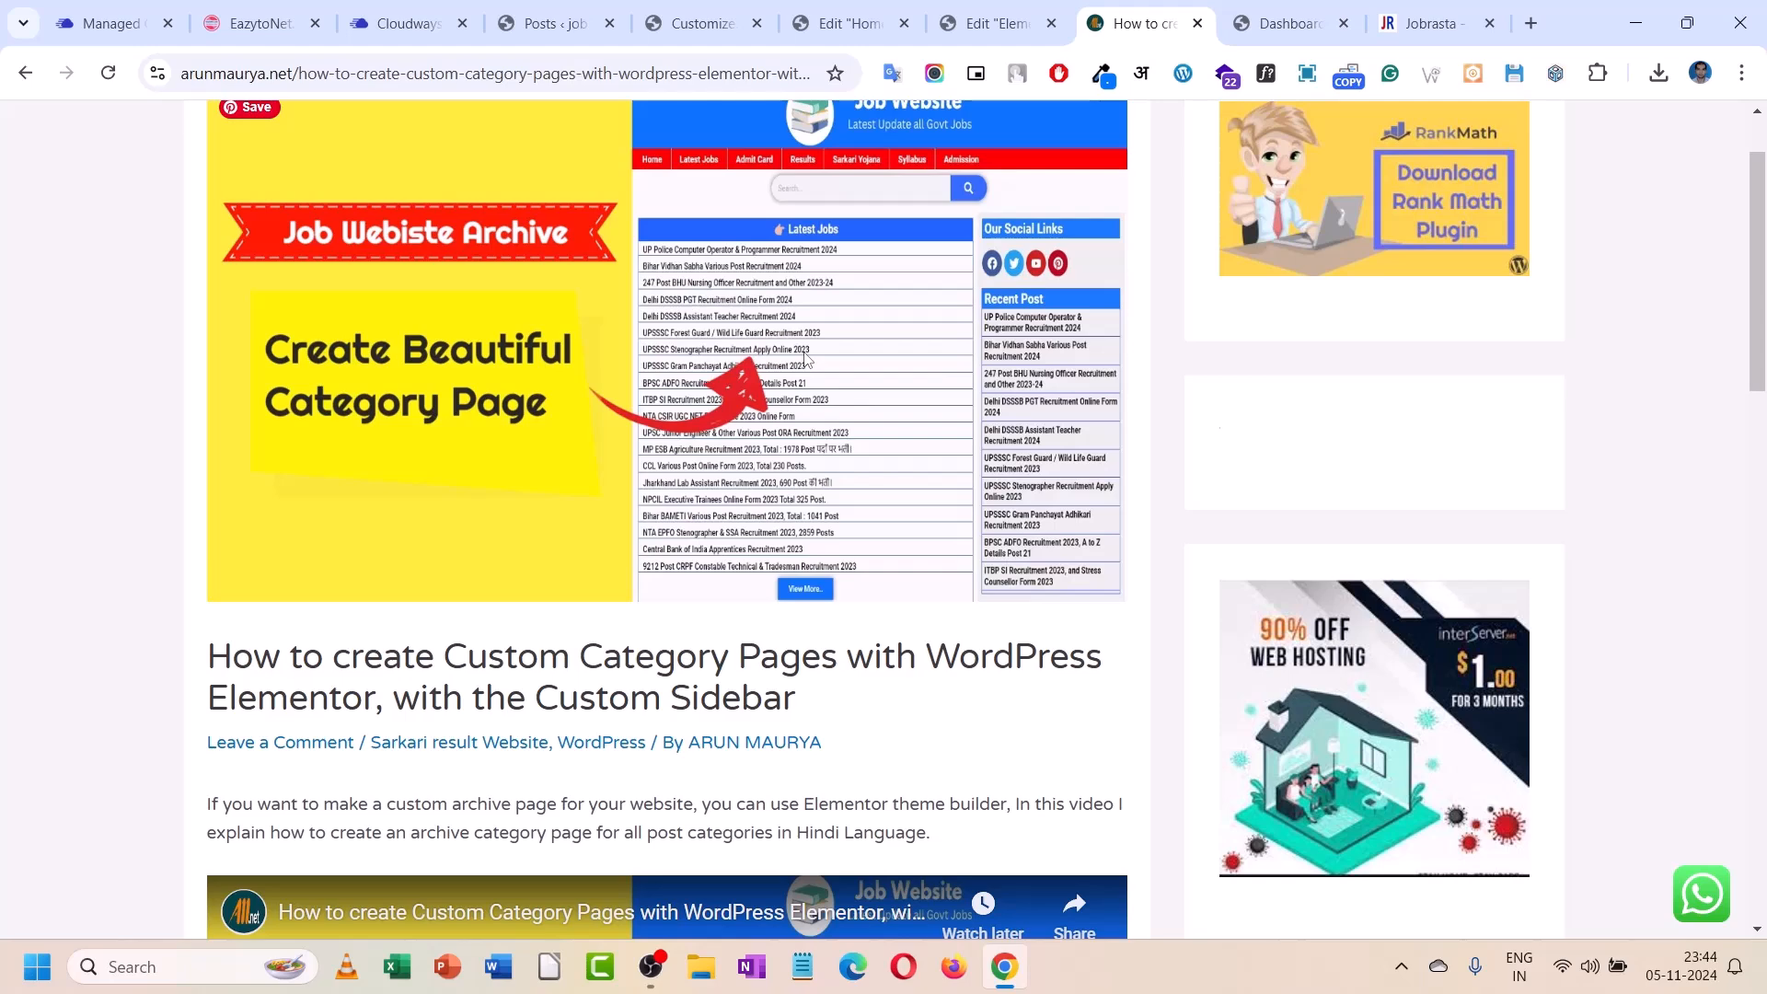
left_click(999, 23)
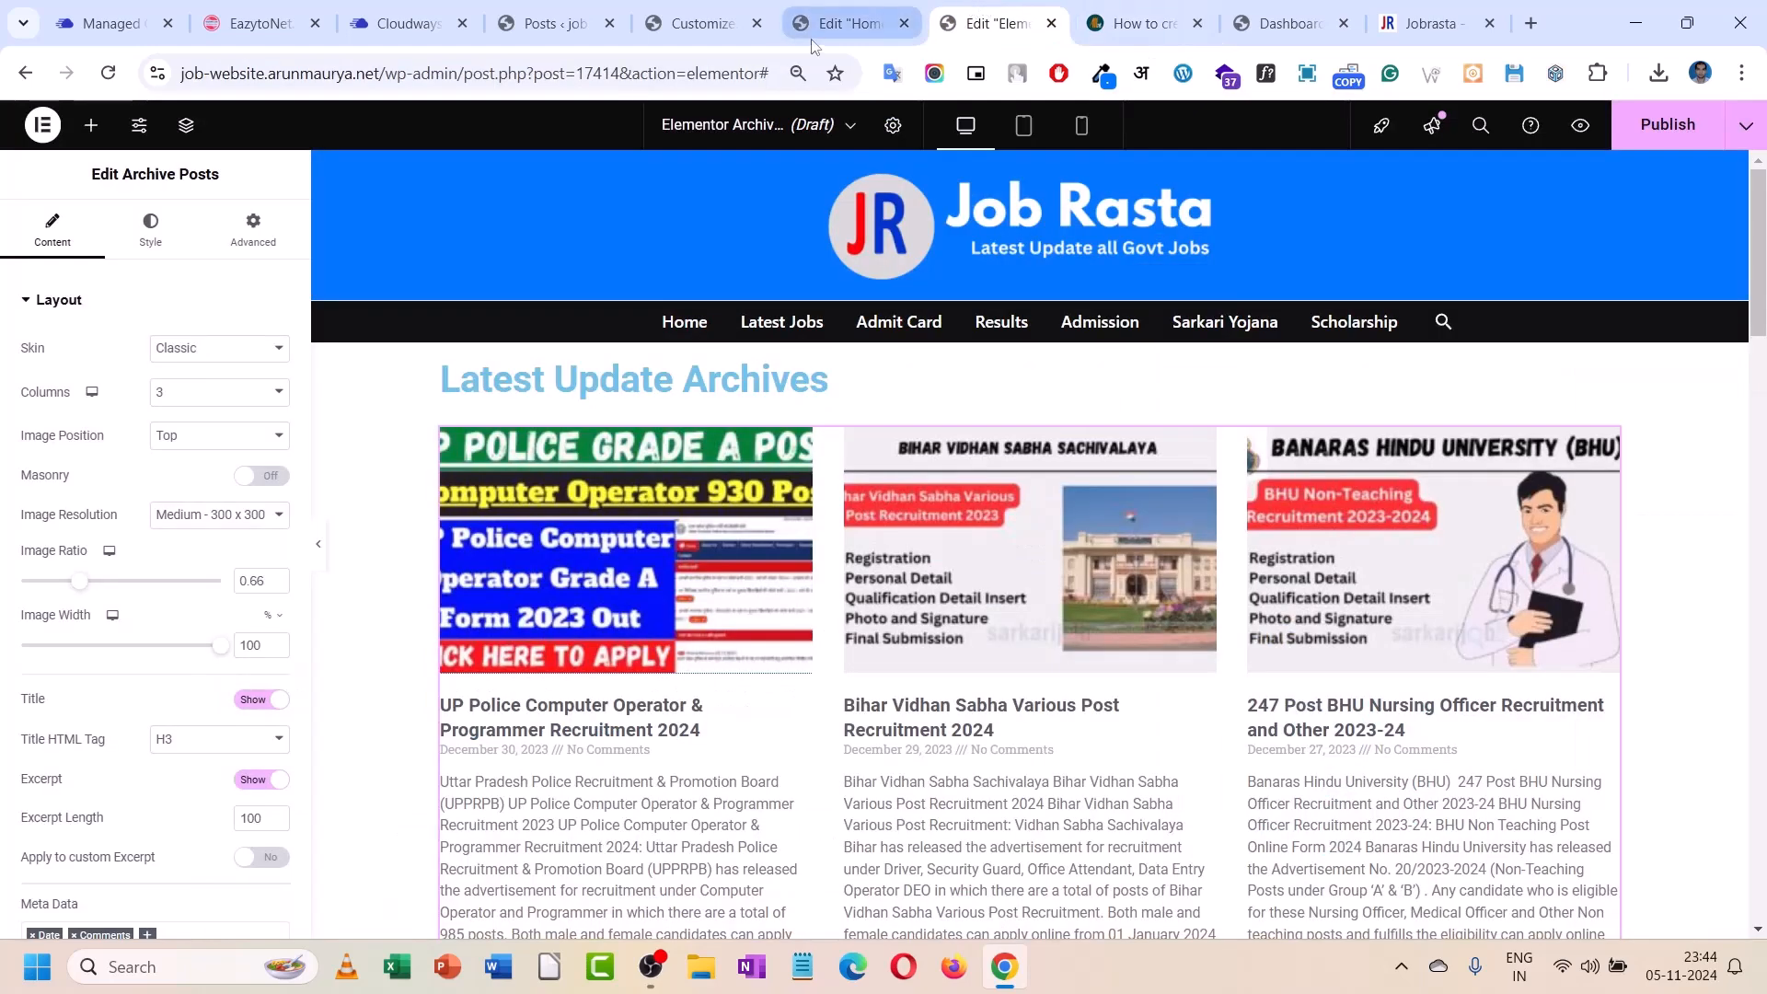
left_click(225, 394)
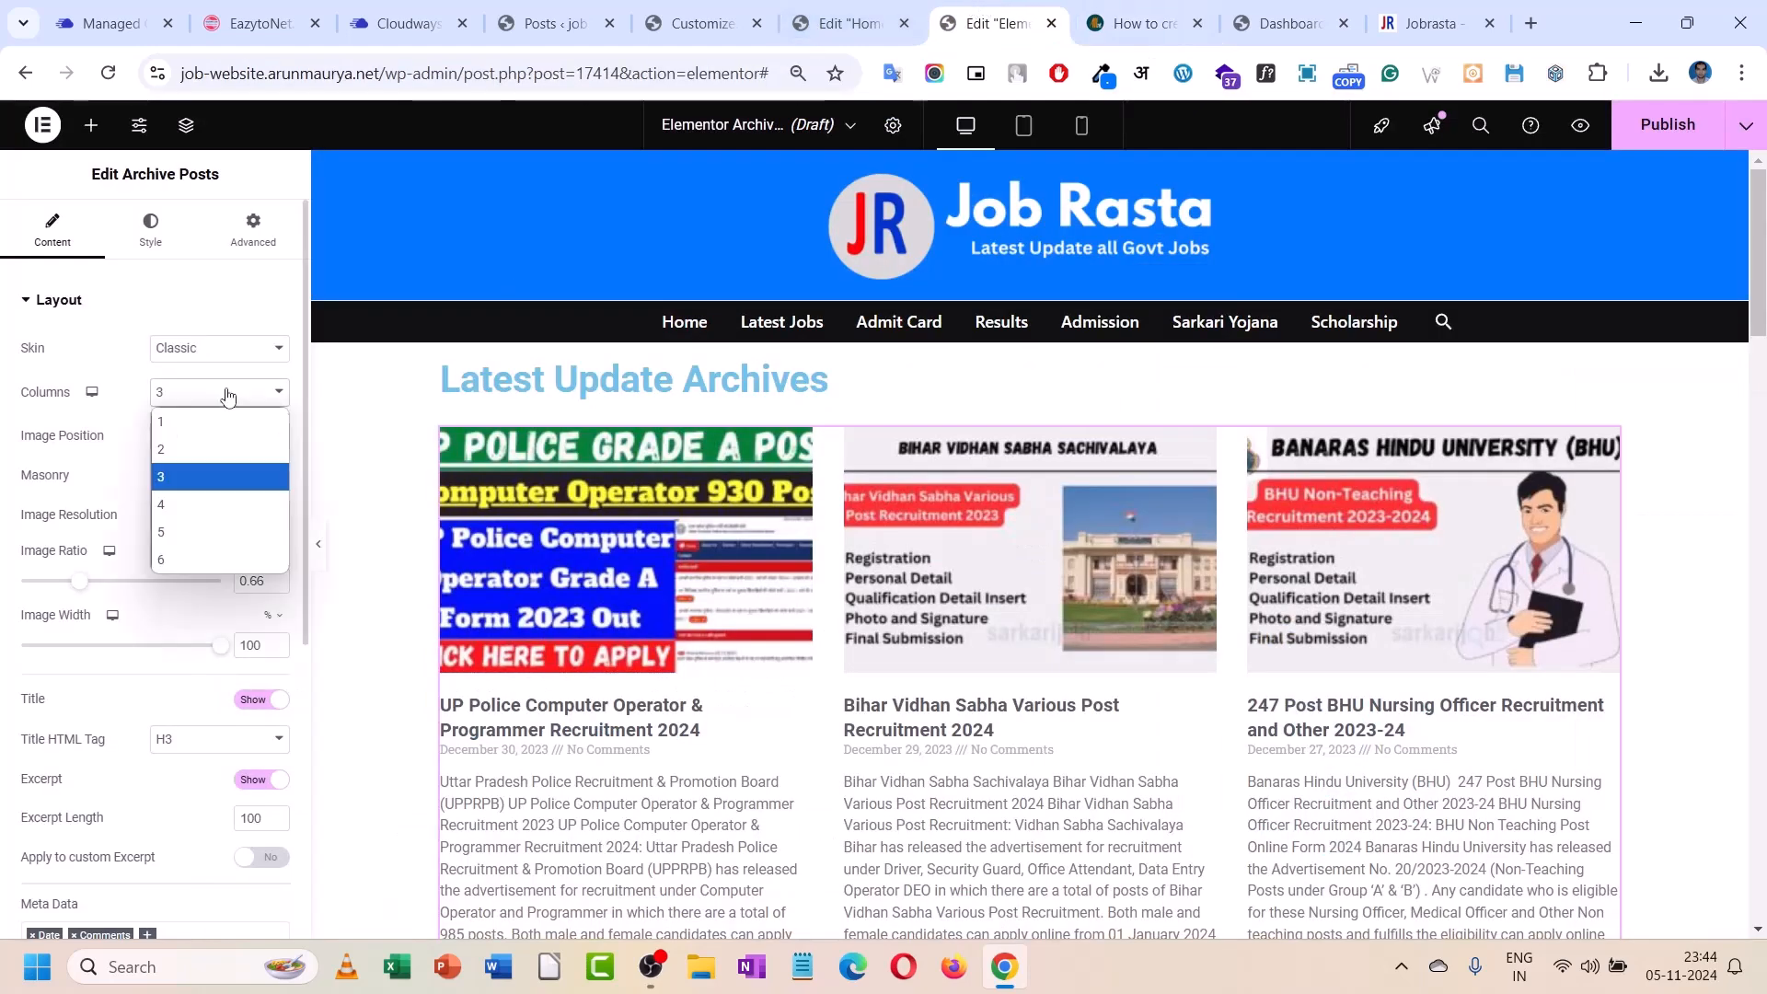
left_click(219, 426)
left_click(217, 435)
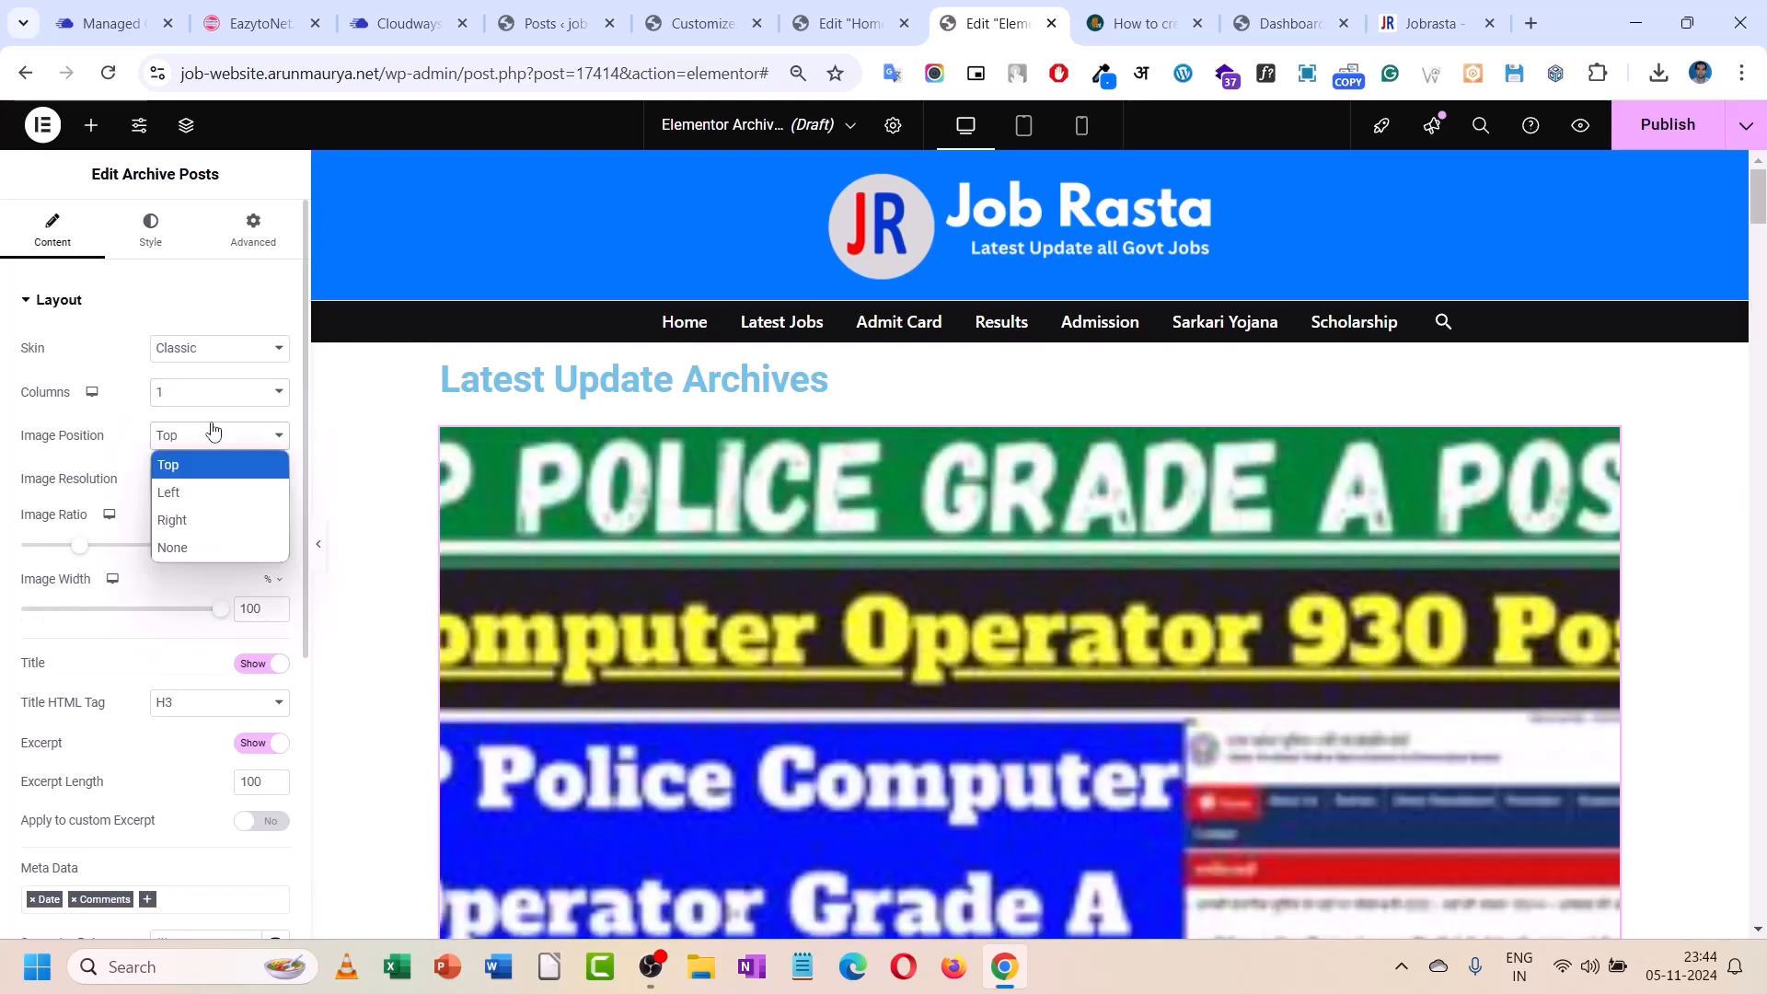
left_click(202, 549)
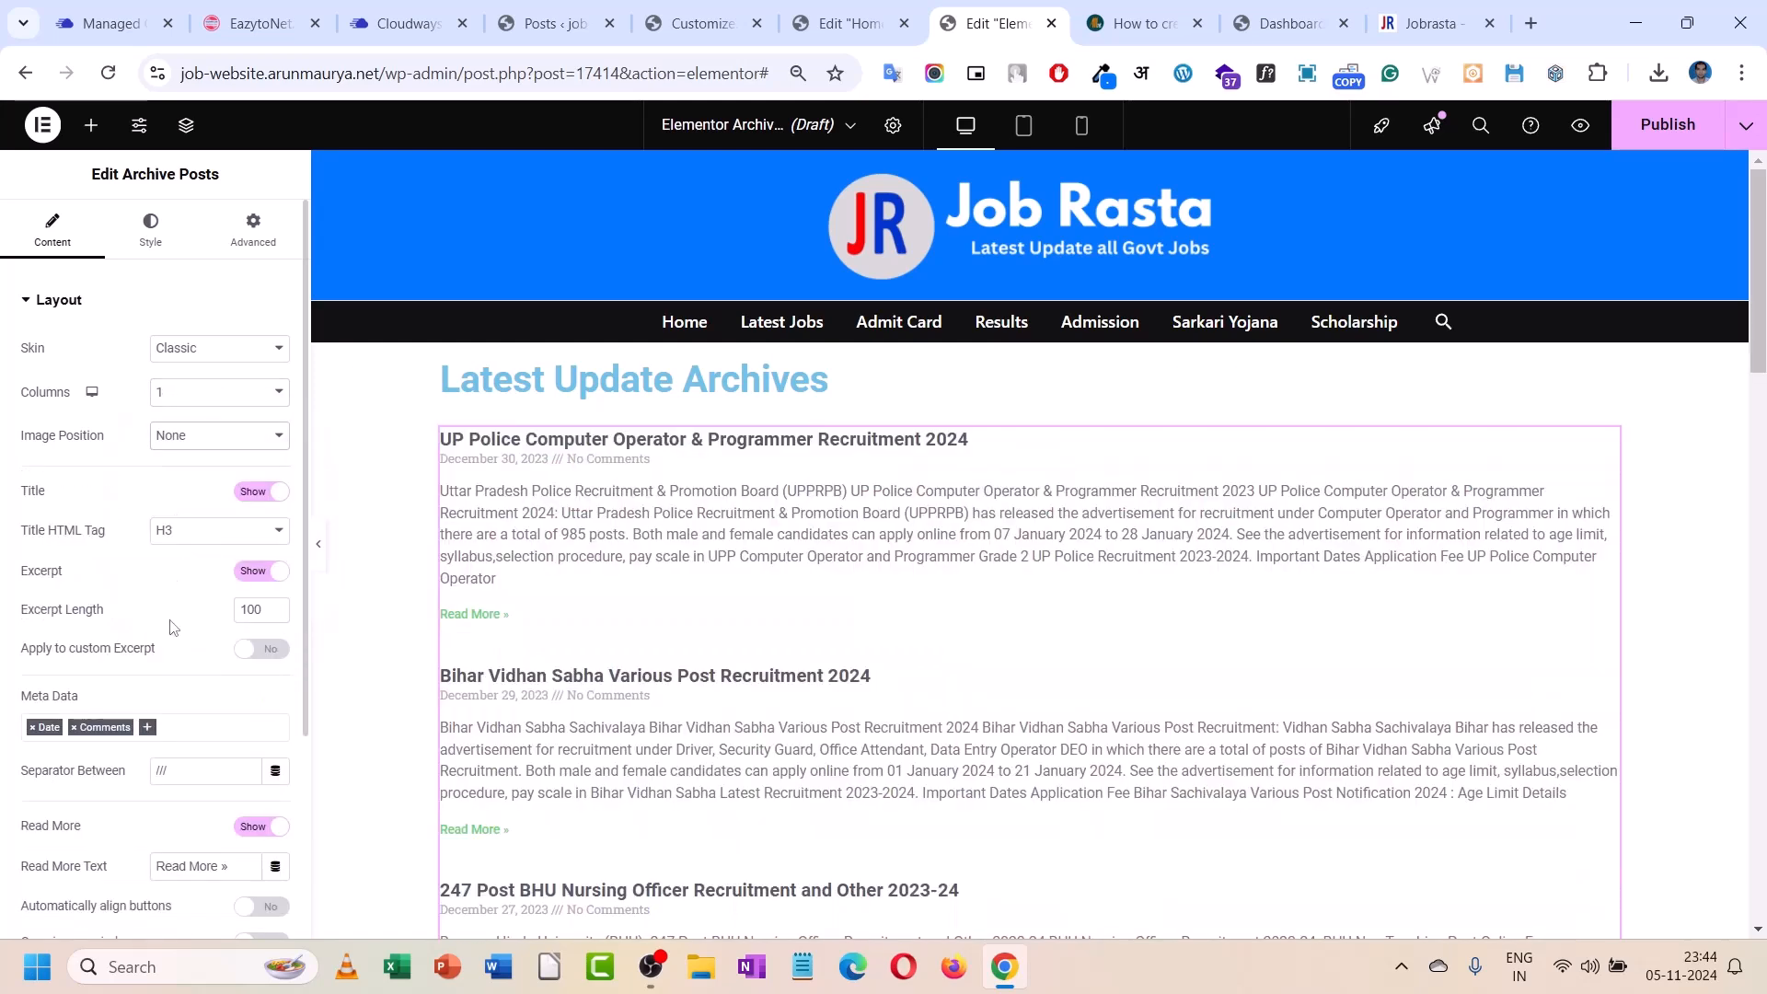
- Remove the Date and Comments meta data from the Archive Posts widget and hide its excerpt and Read More link
left_click(33, 729)
left_click(33, 729)
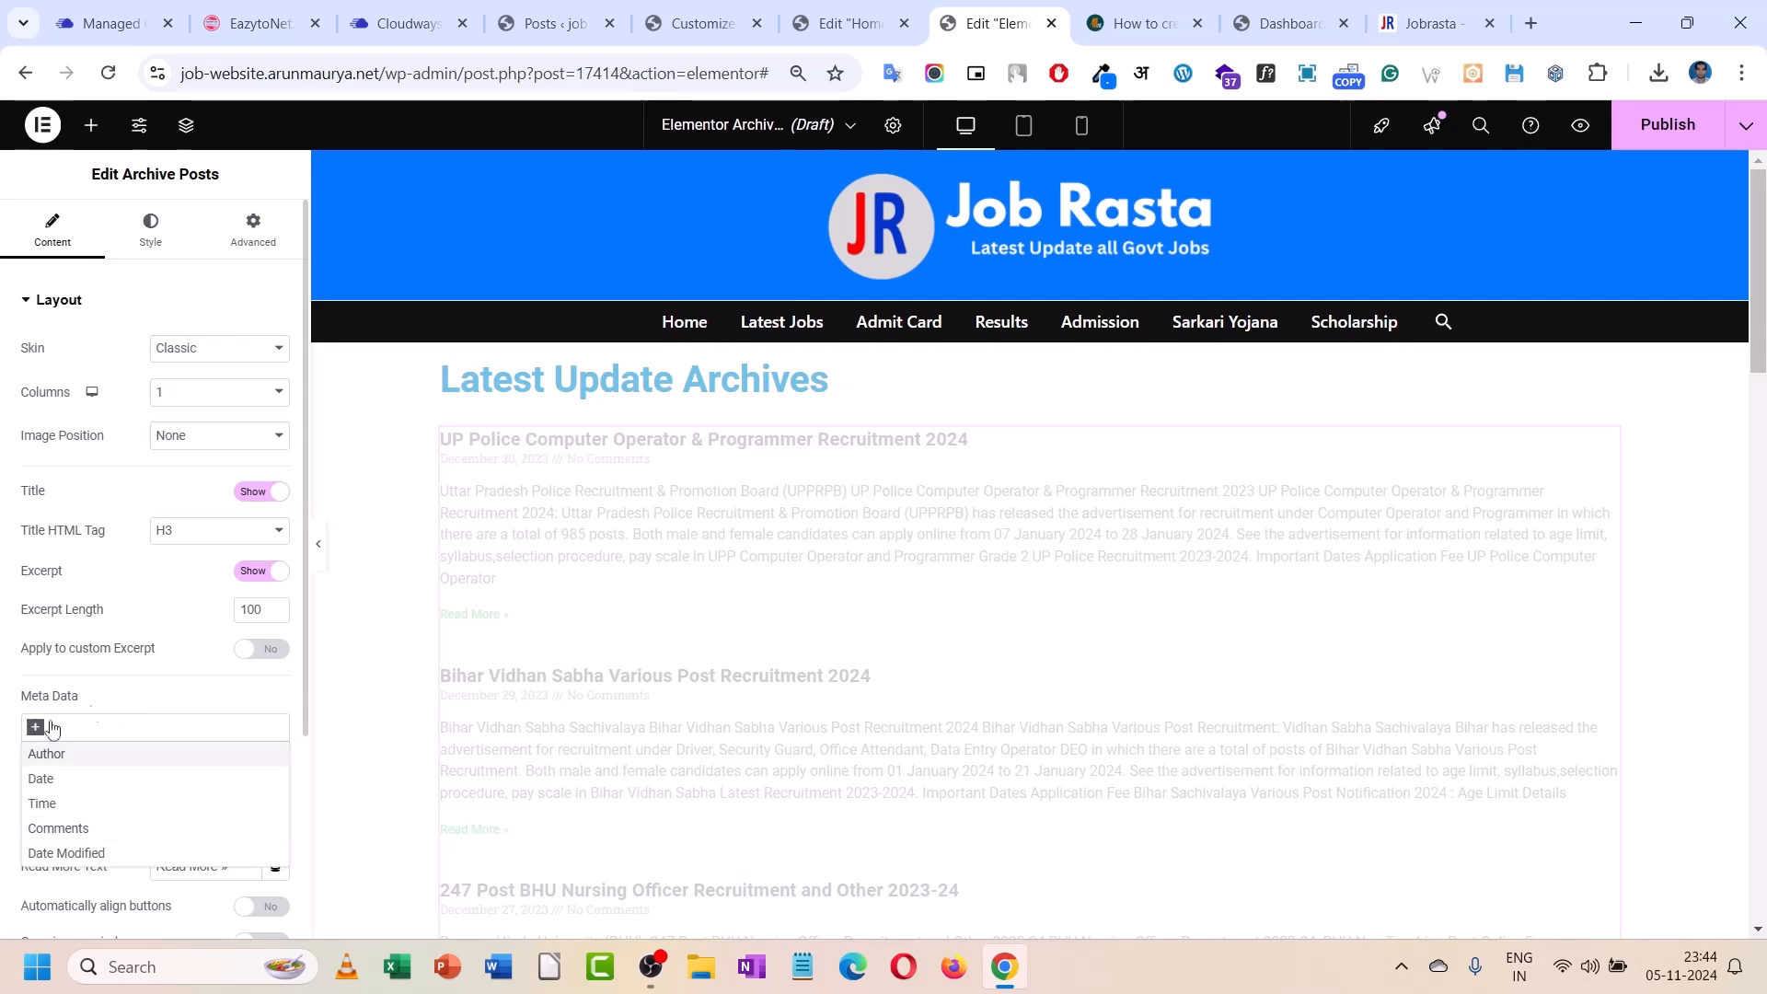
left_click(163, 686)
left_click(242, 579)
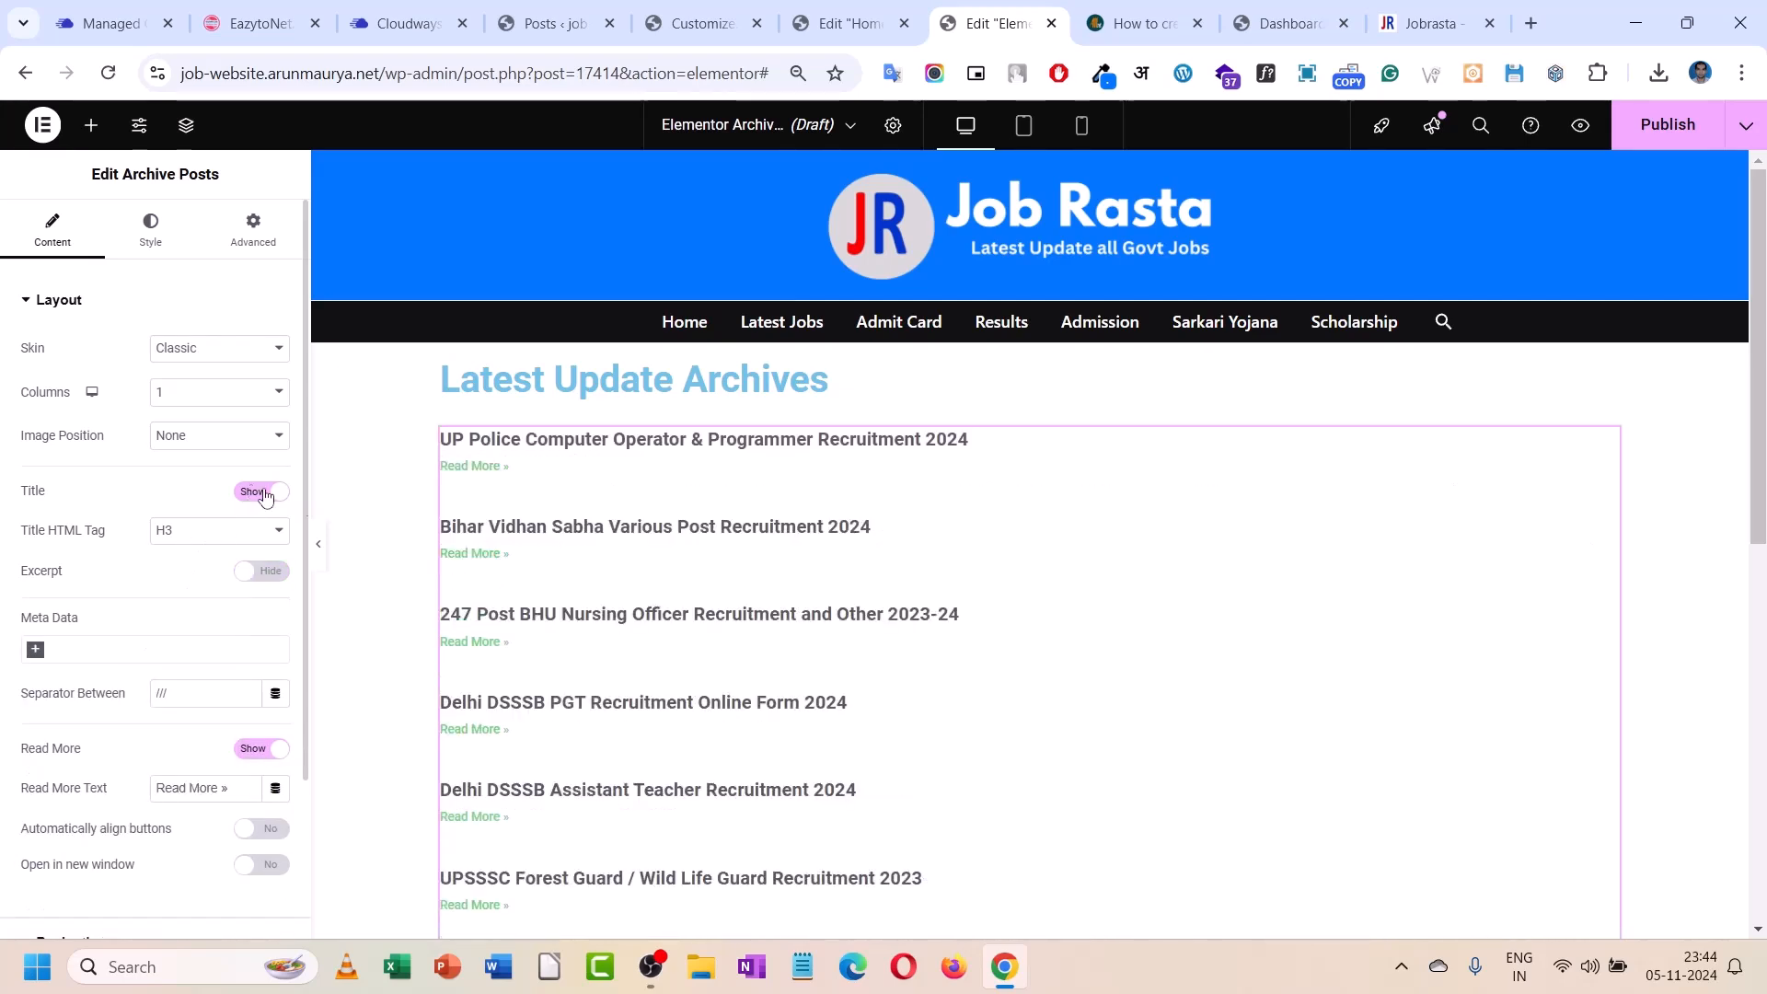
left_click(252, 748)
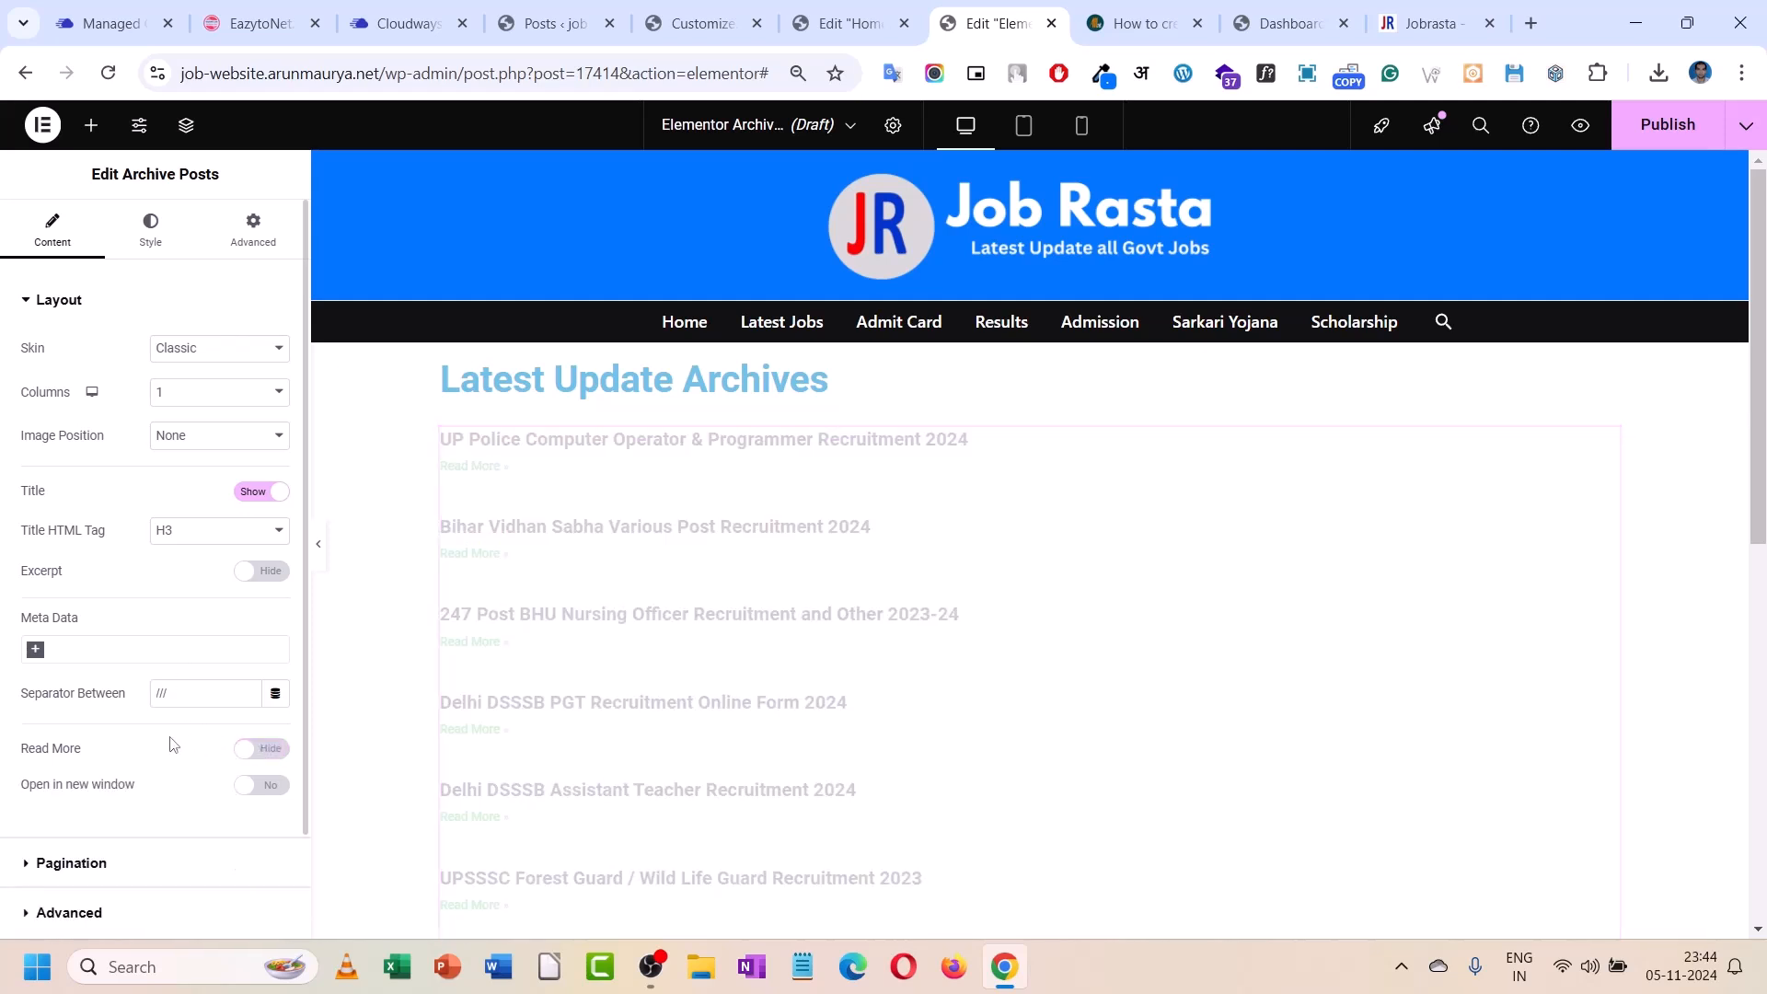
- Set the Archive Posts pagination to Load on Click with the button text "View More..."
scroll(171, 743, "down", 2)
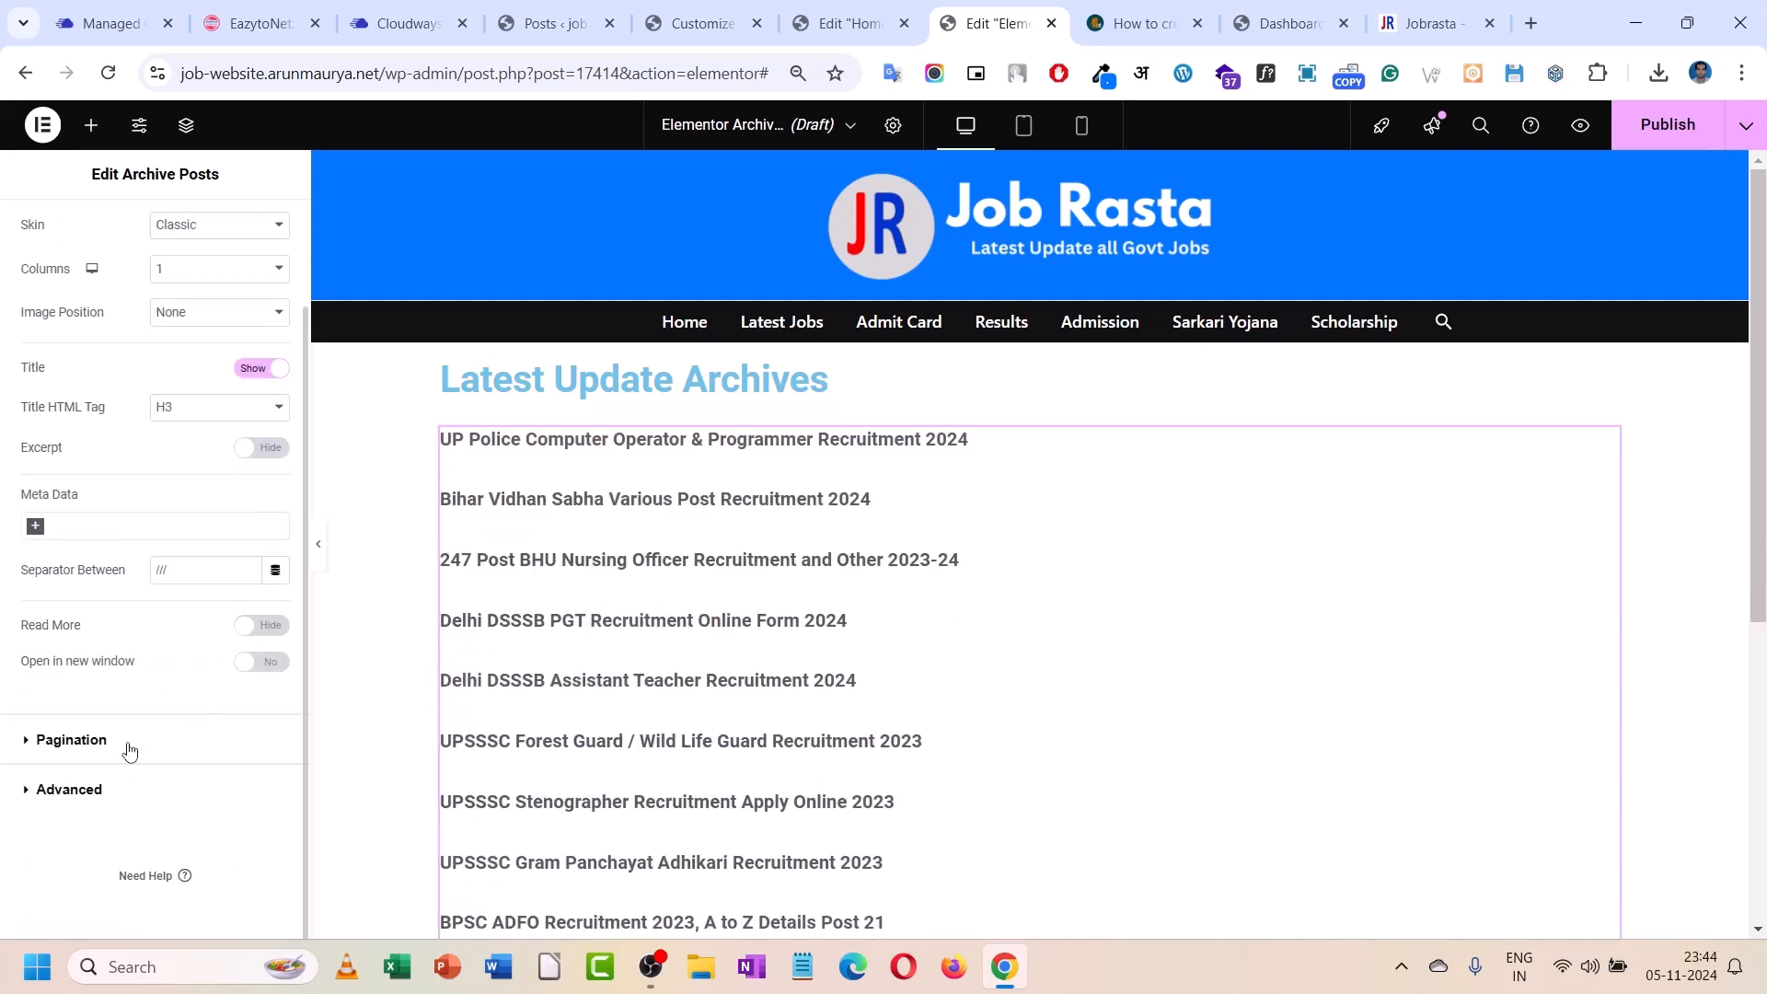
left_click(71, 740)
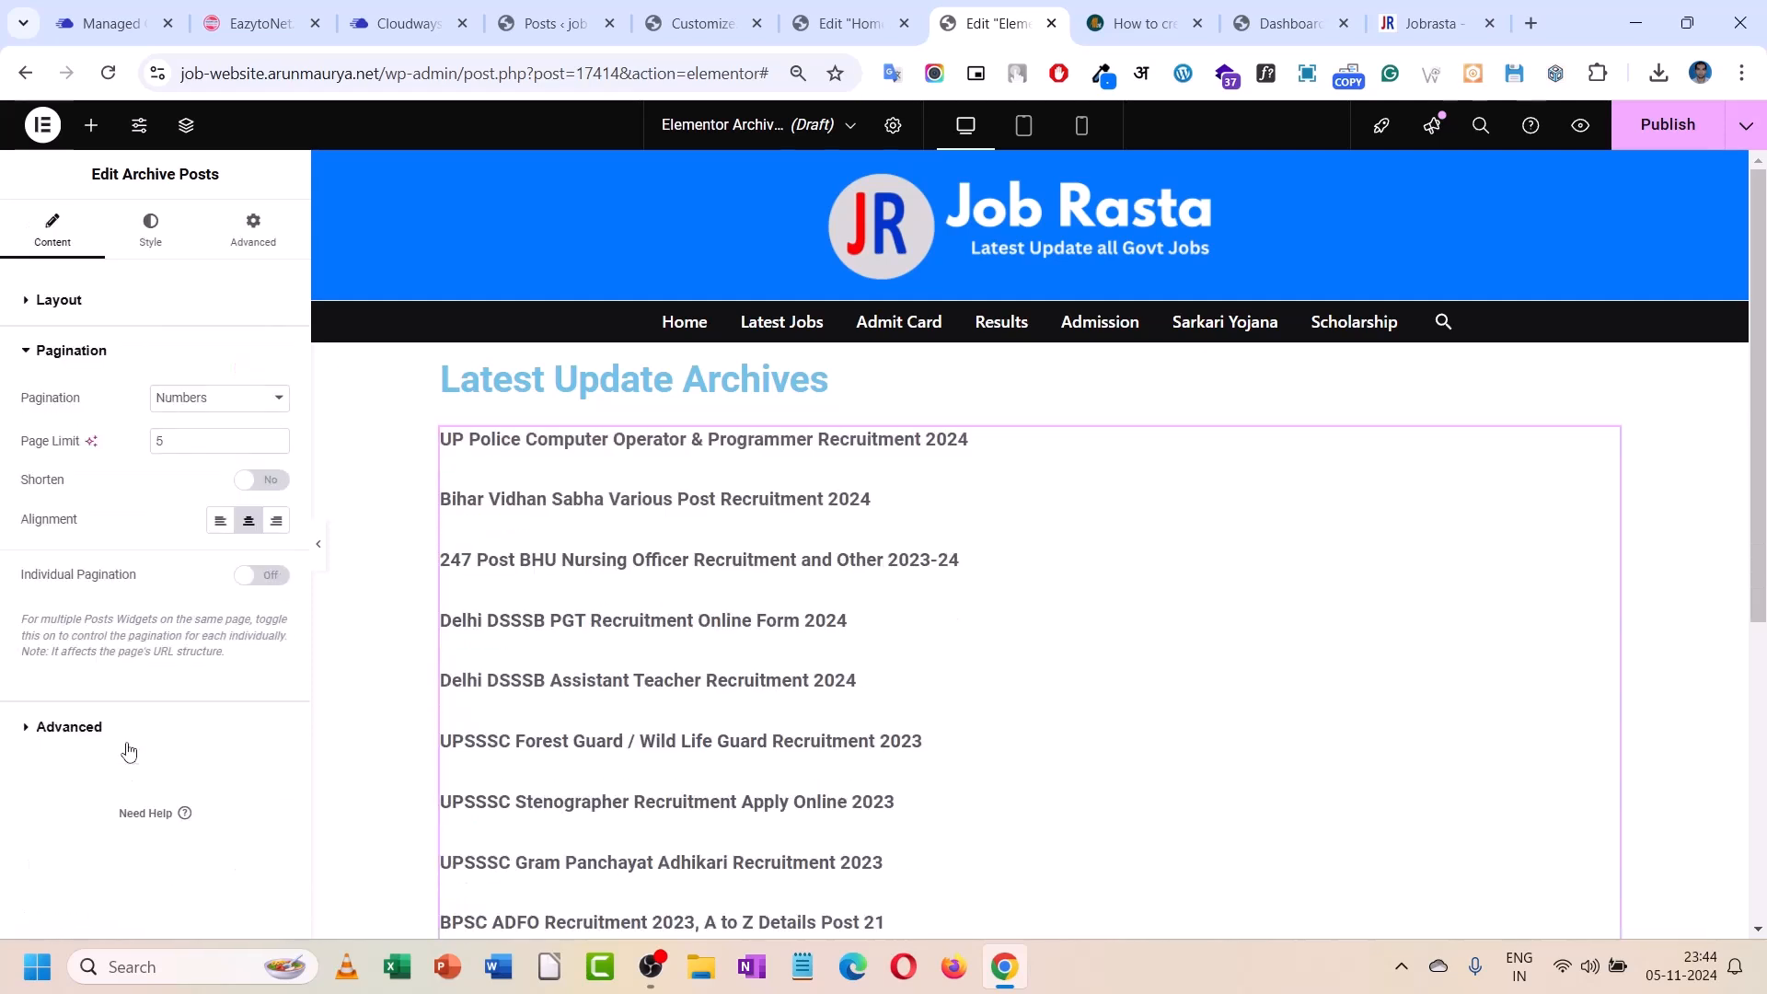
left_click(208, 409)
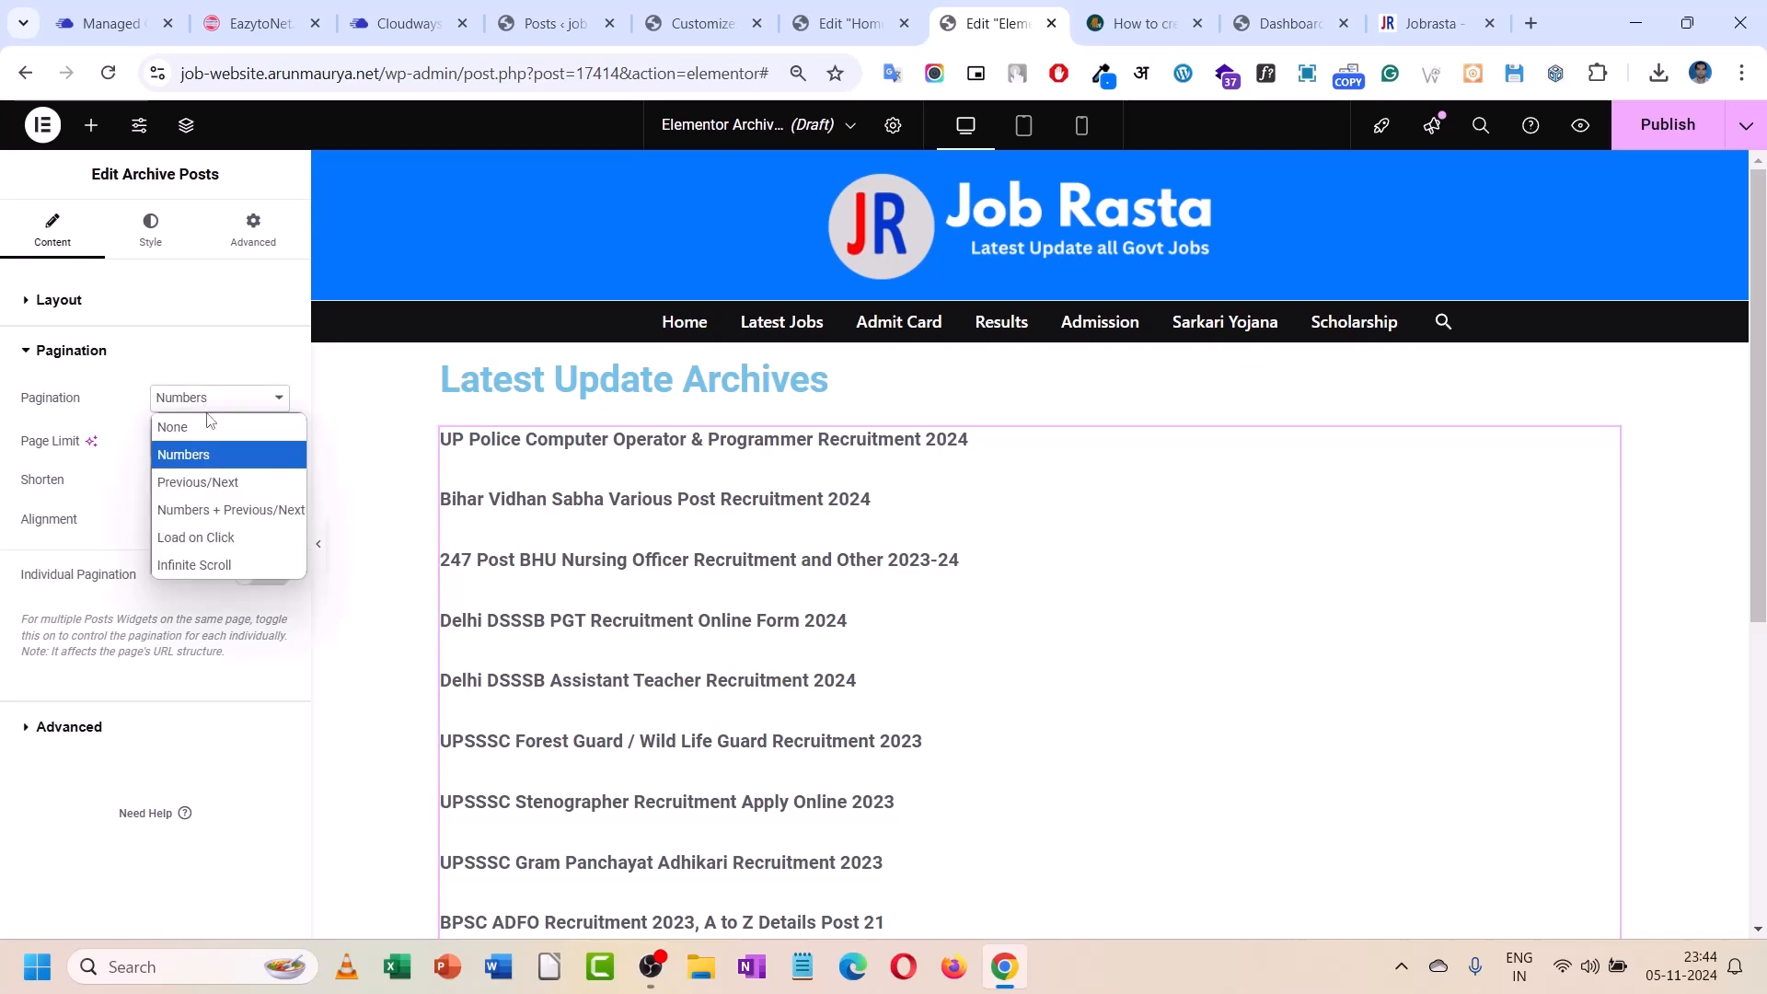
left_click(208, 543)
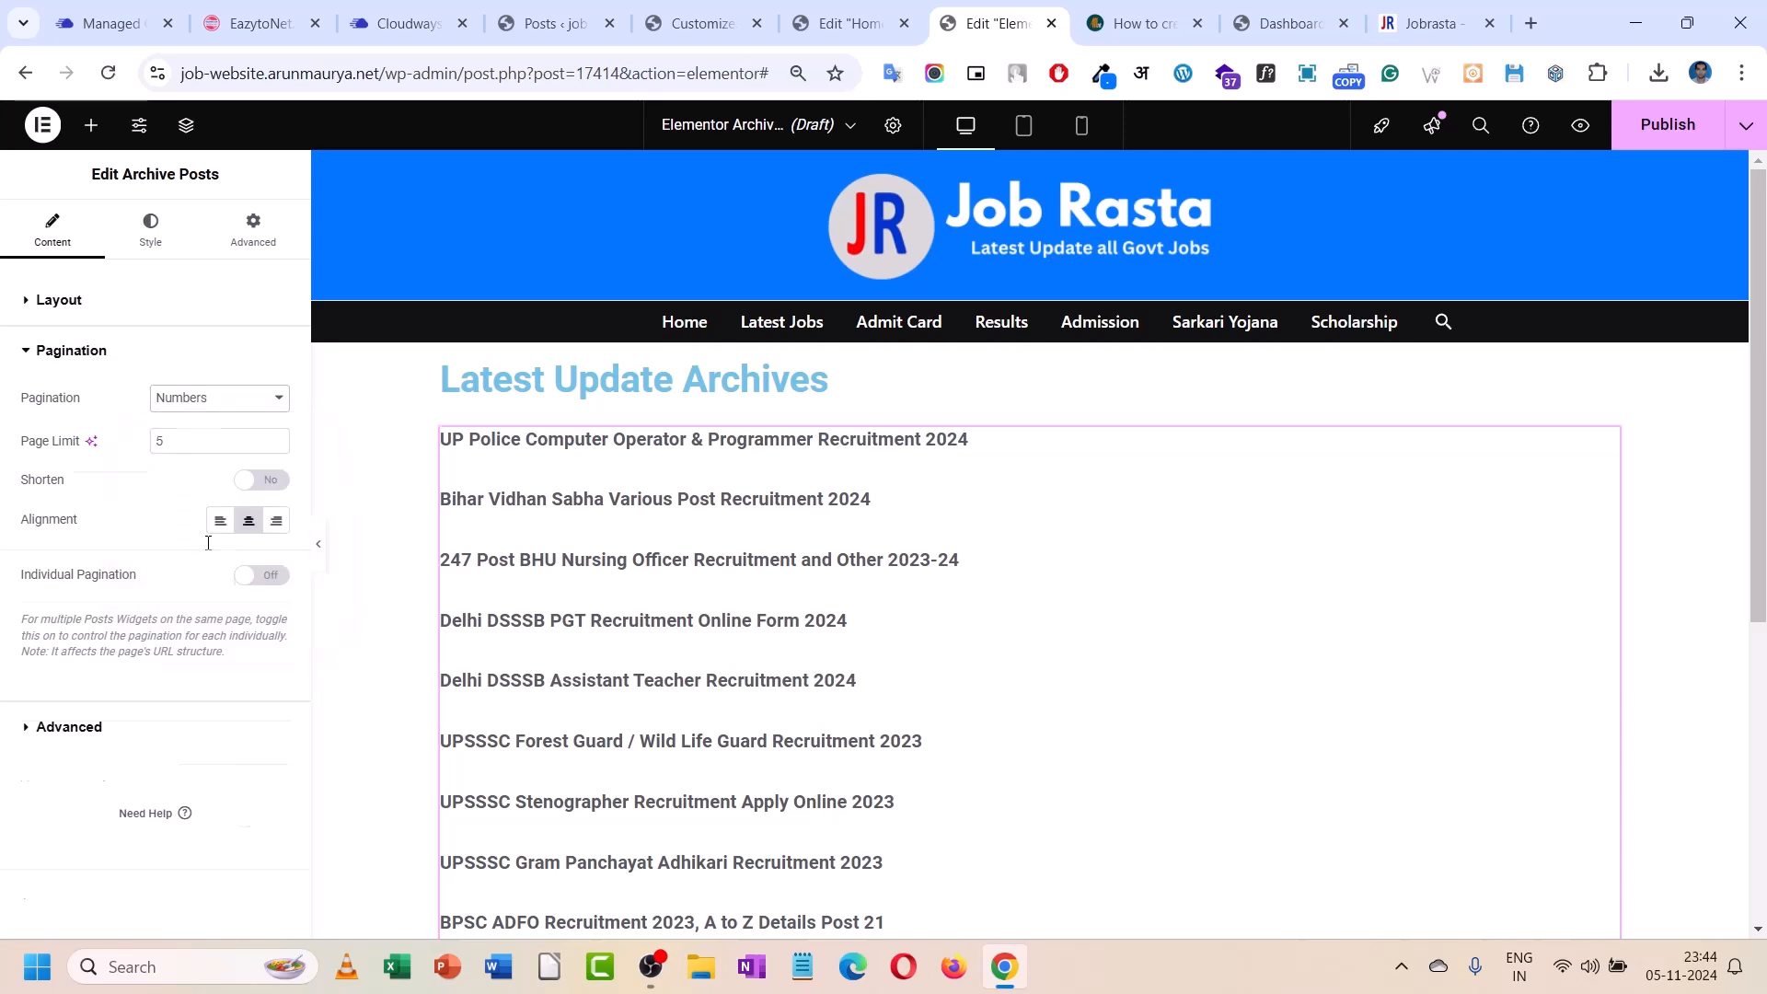
left_click_drag(221, 528, 122, 532)
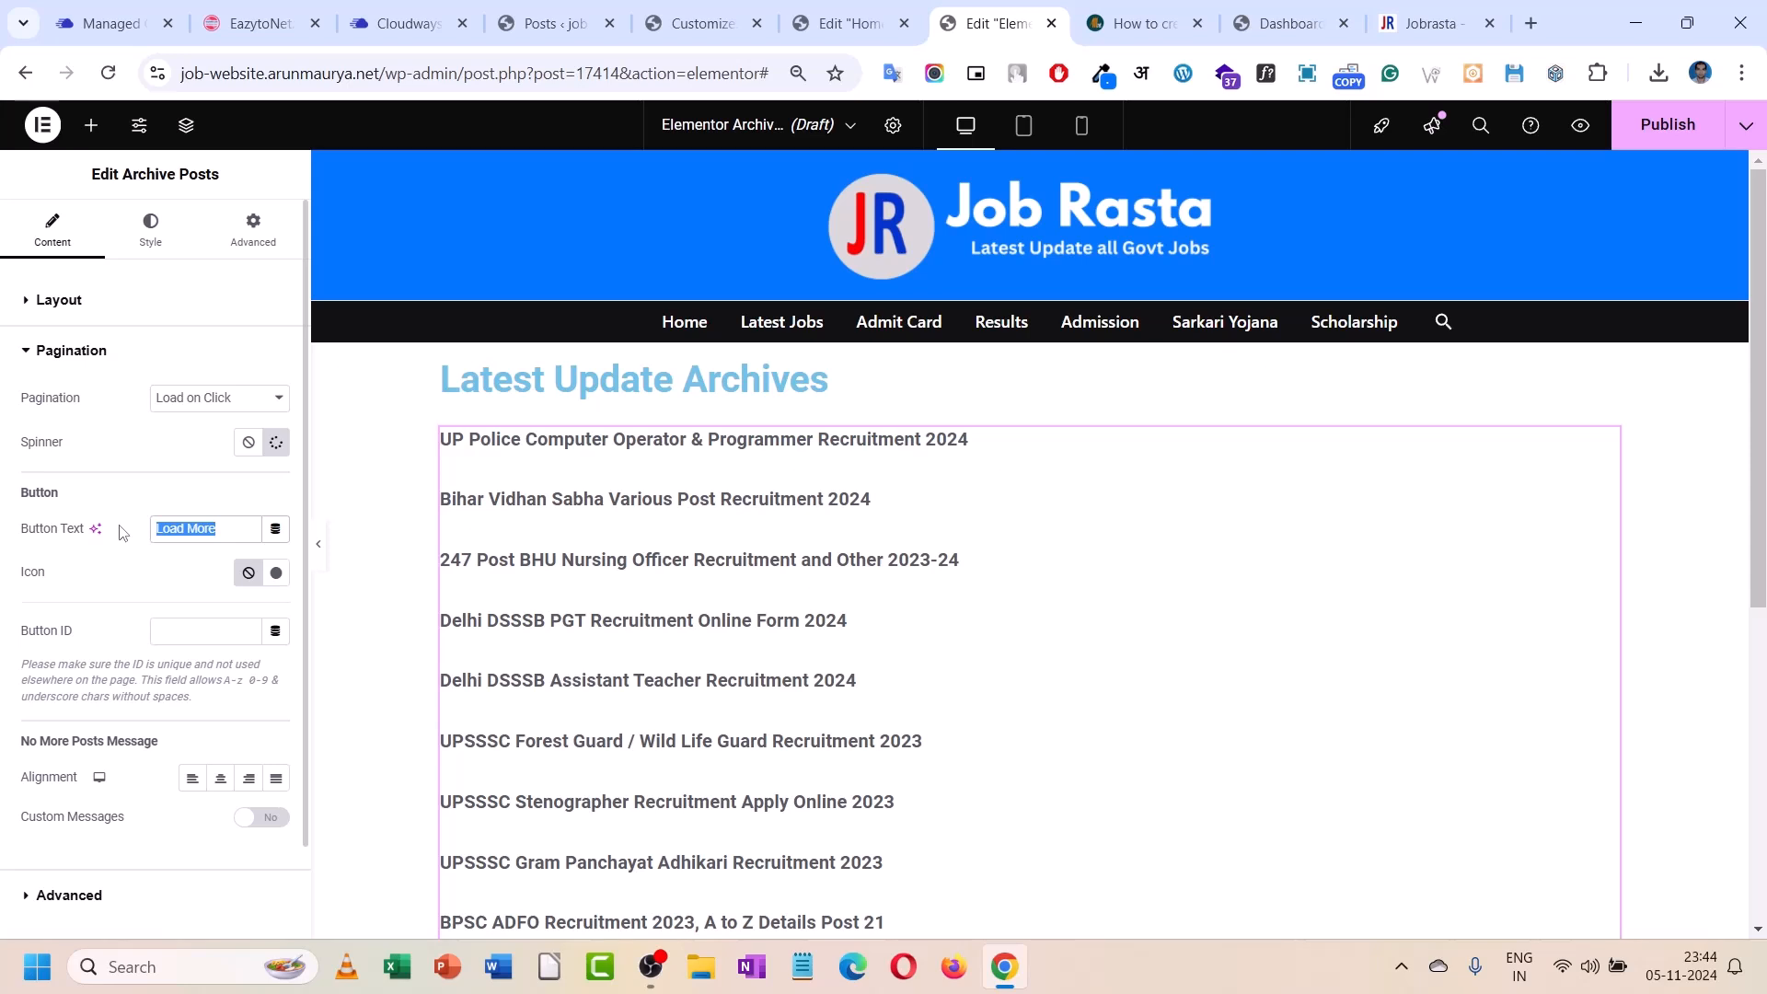
type("View")
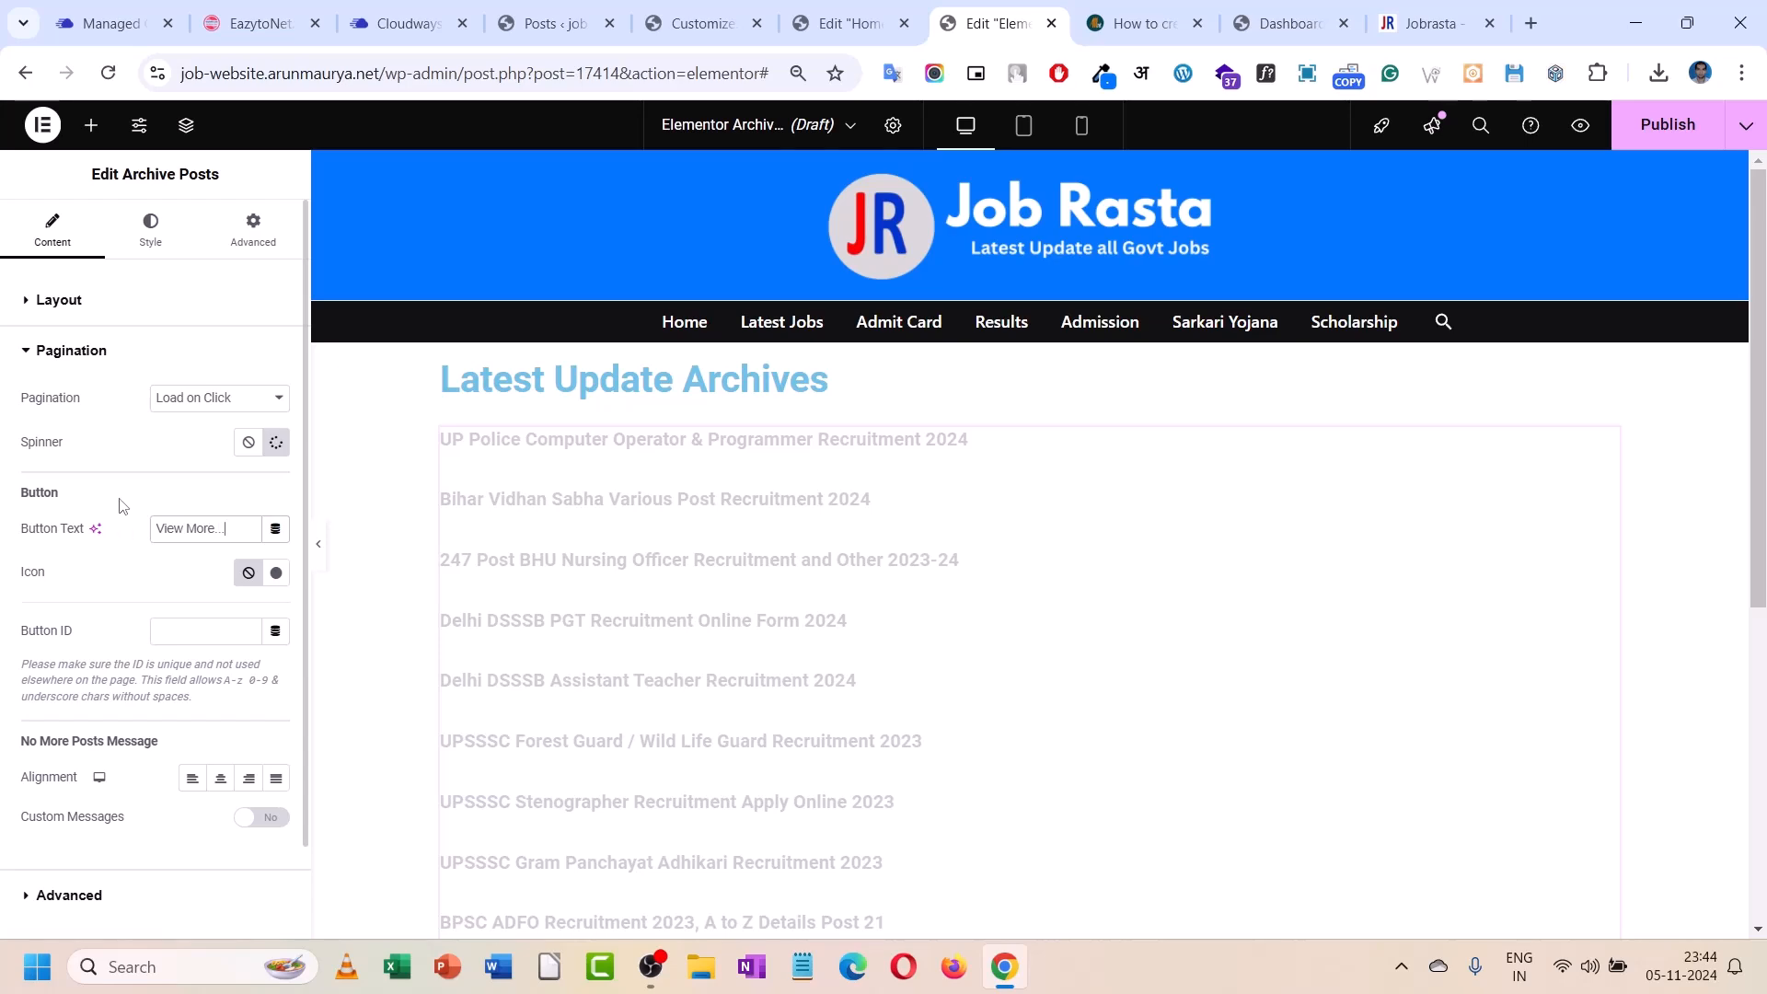
- Review the post list, then publish the archive template with the display condition Include All Archives
scroll(621, 514, "down", 5)
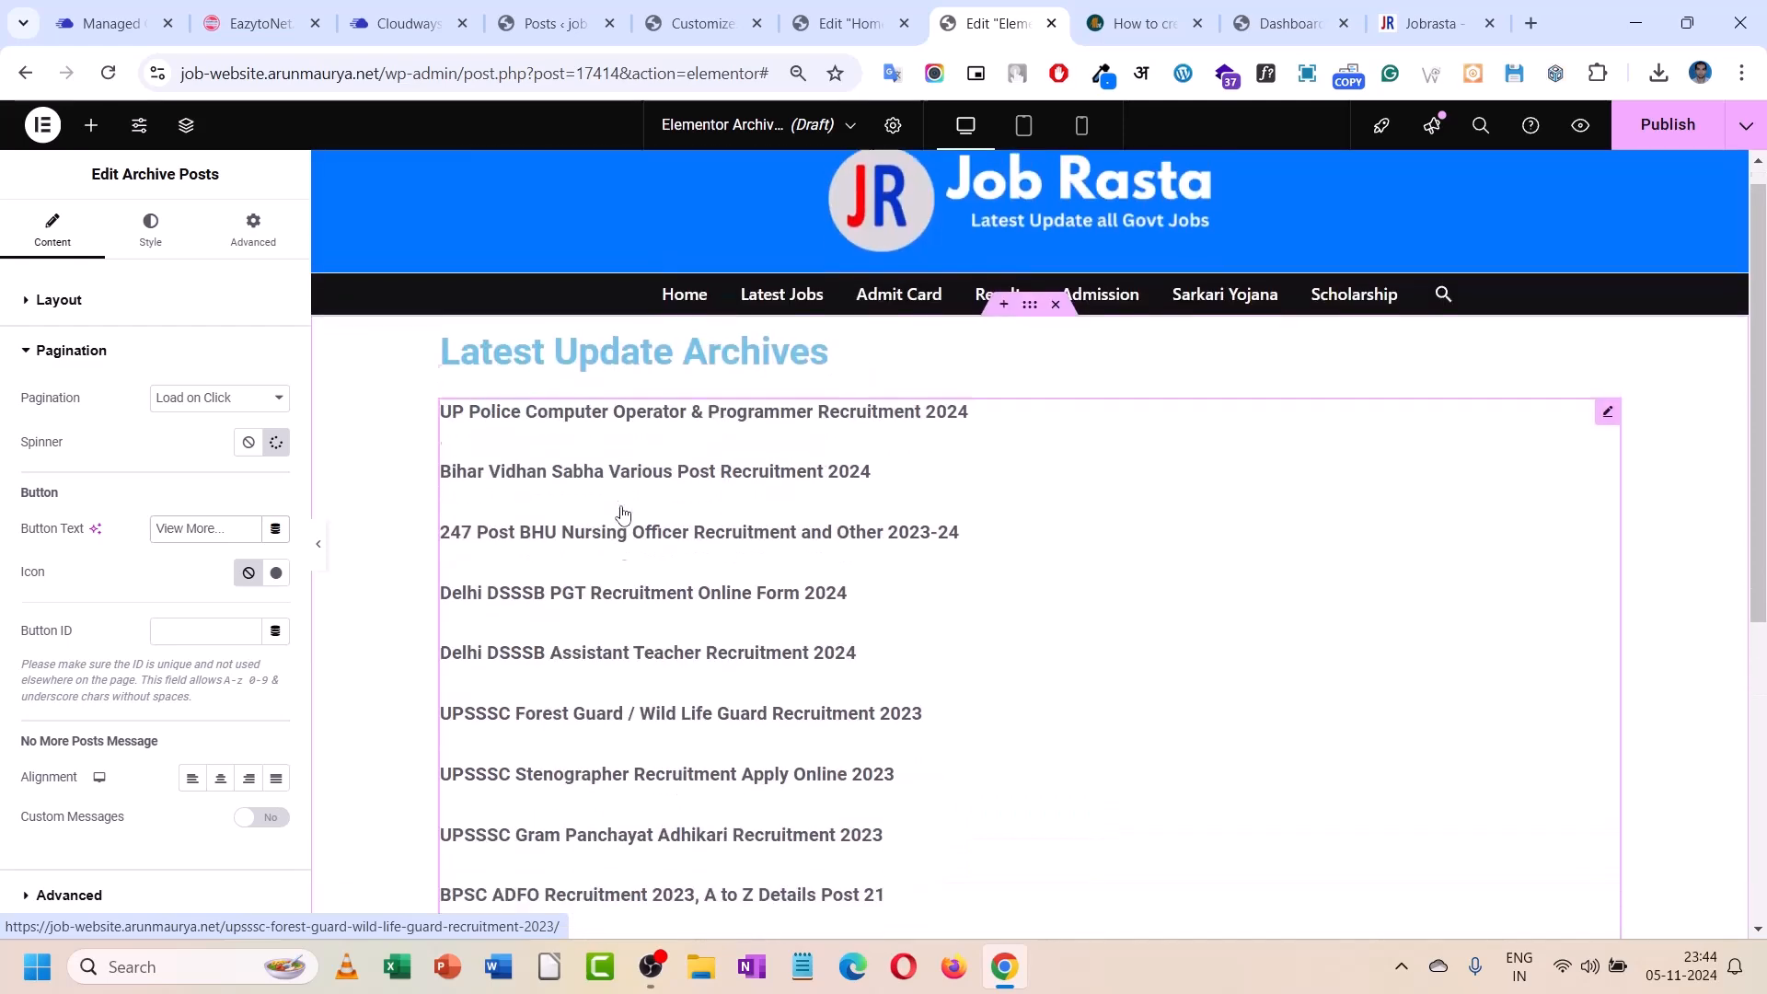
scroll(621, 513, "up", 2)
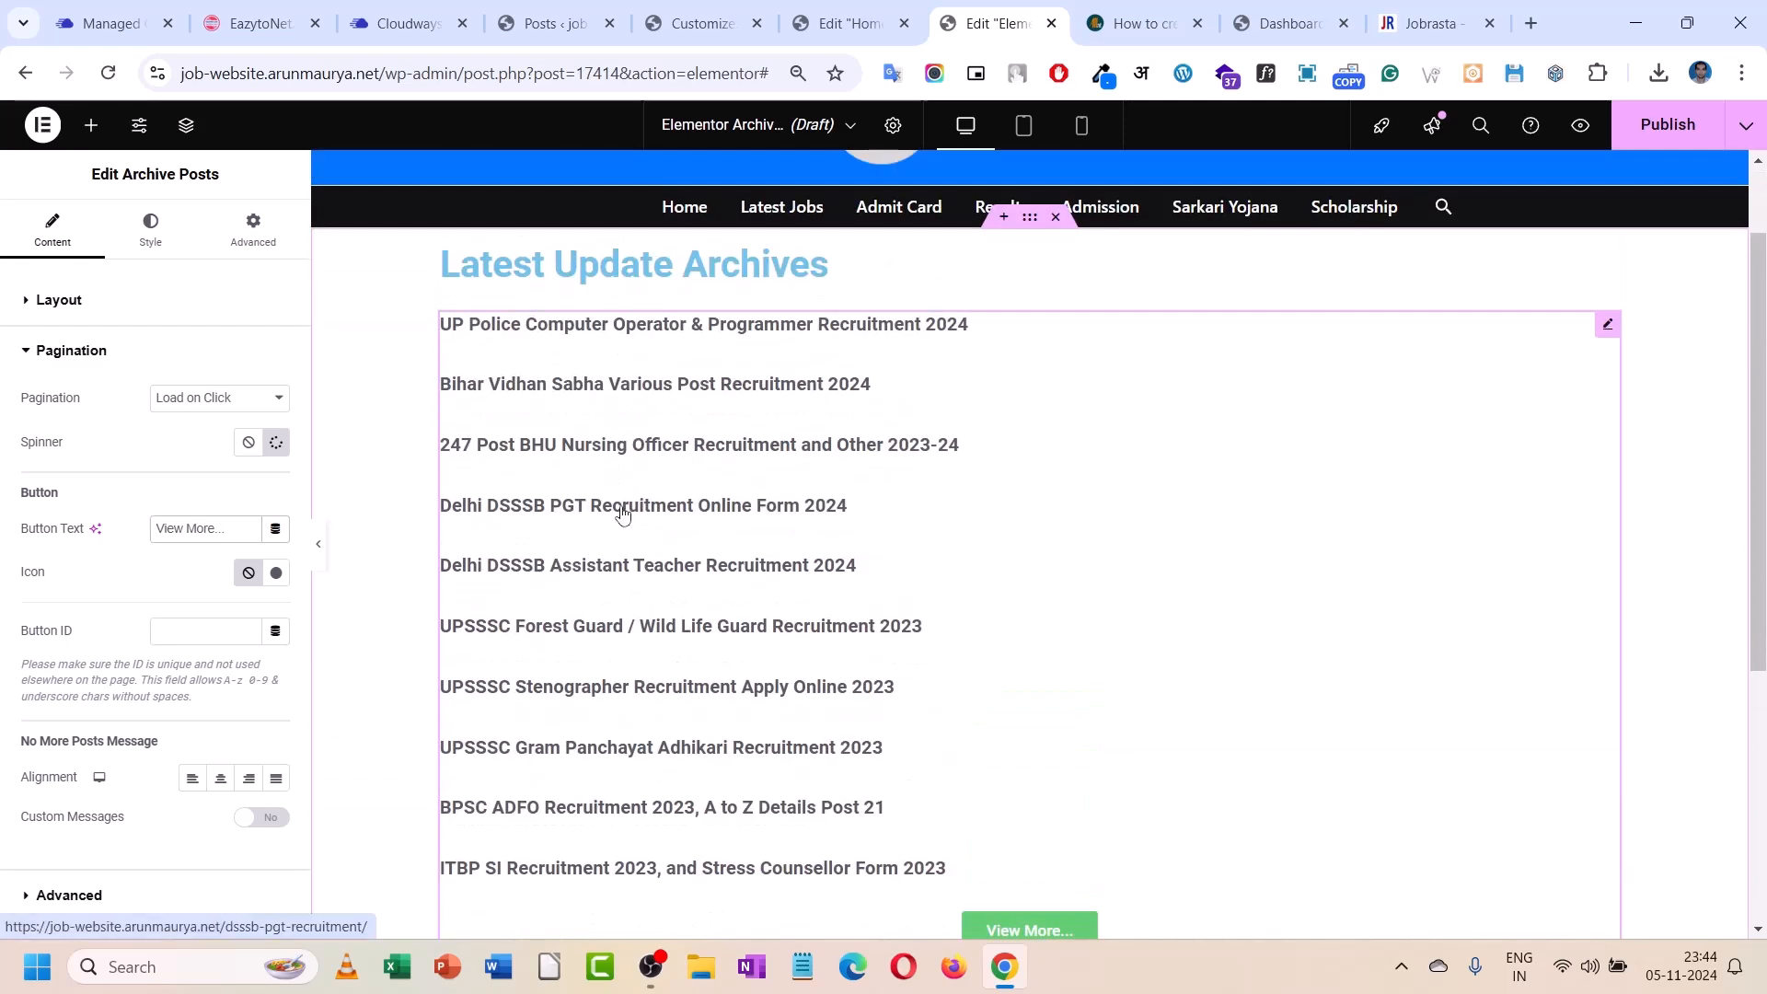
scroll(622, 514, "down", 1)
scroll(621, 513, "down", 2)
left_click(1638, 122)
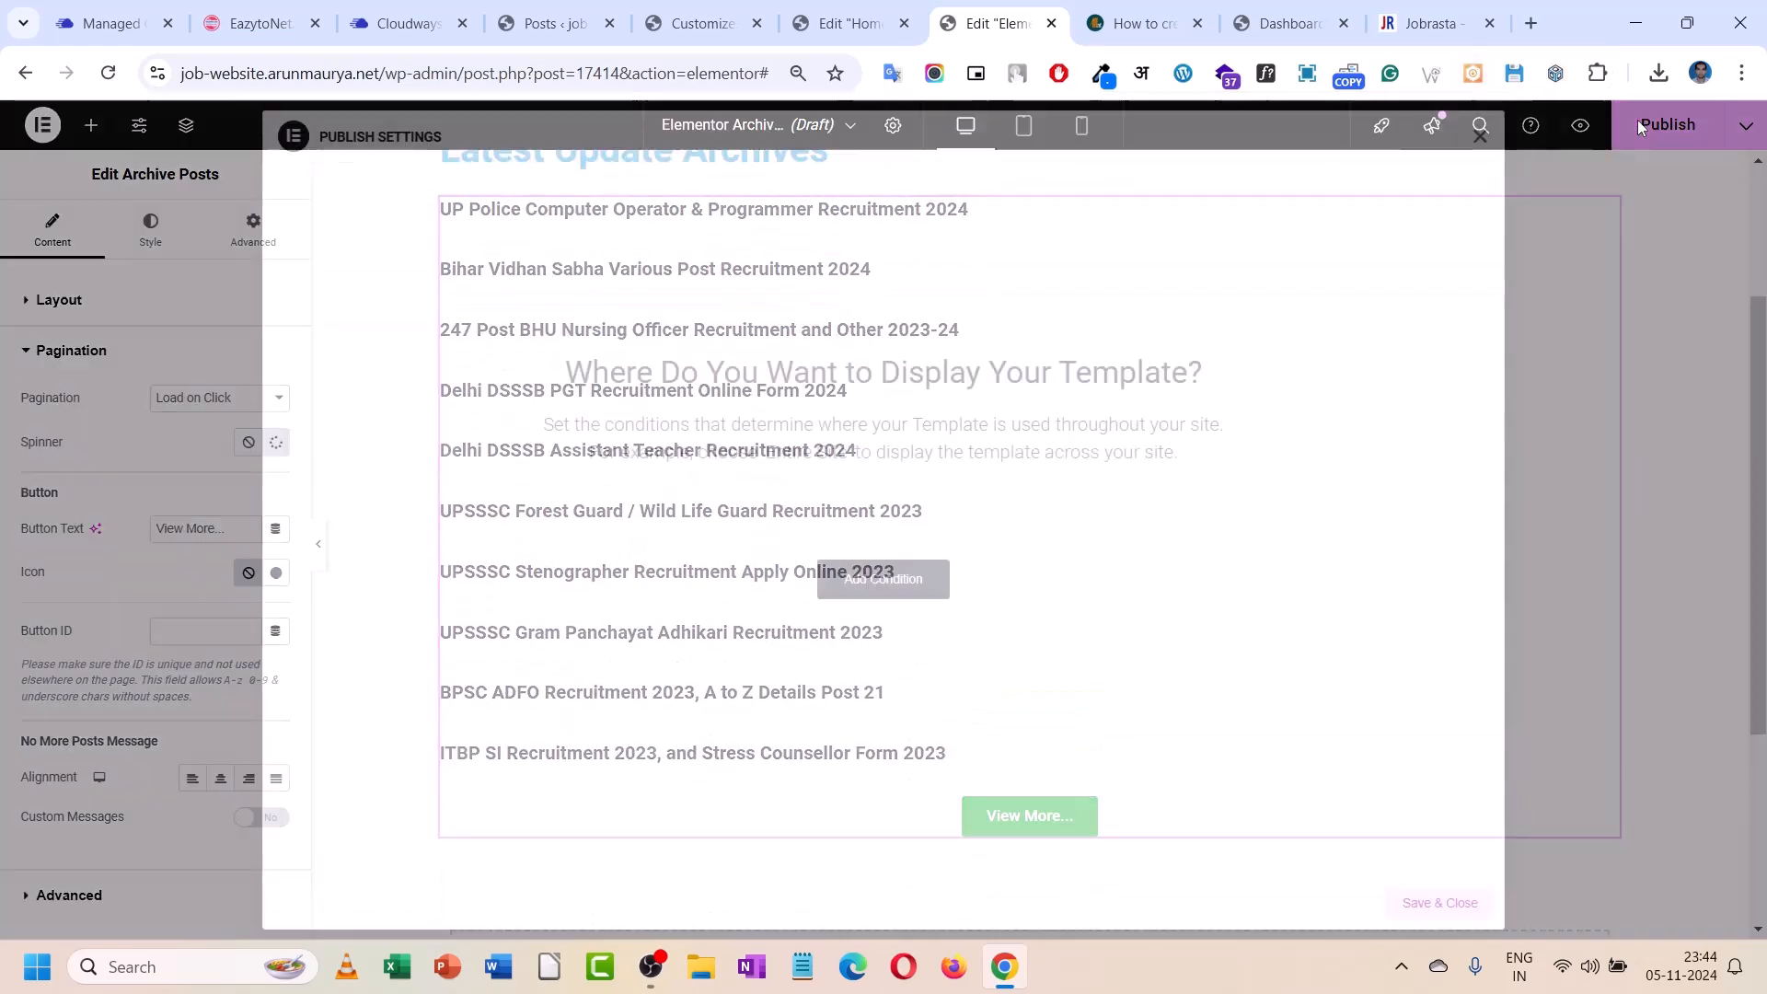
left_click(915, 603)
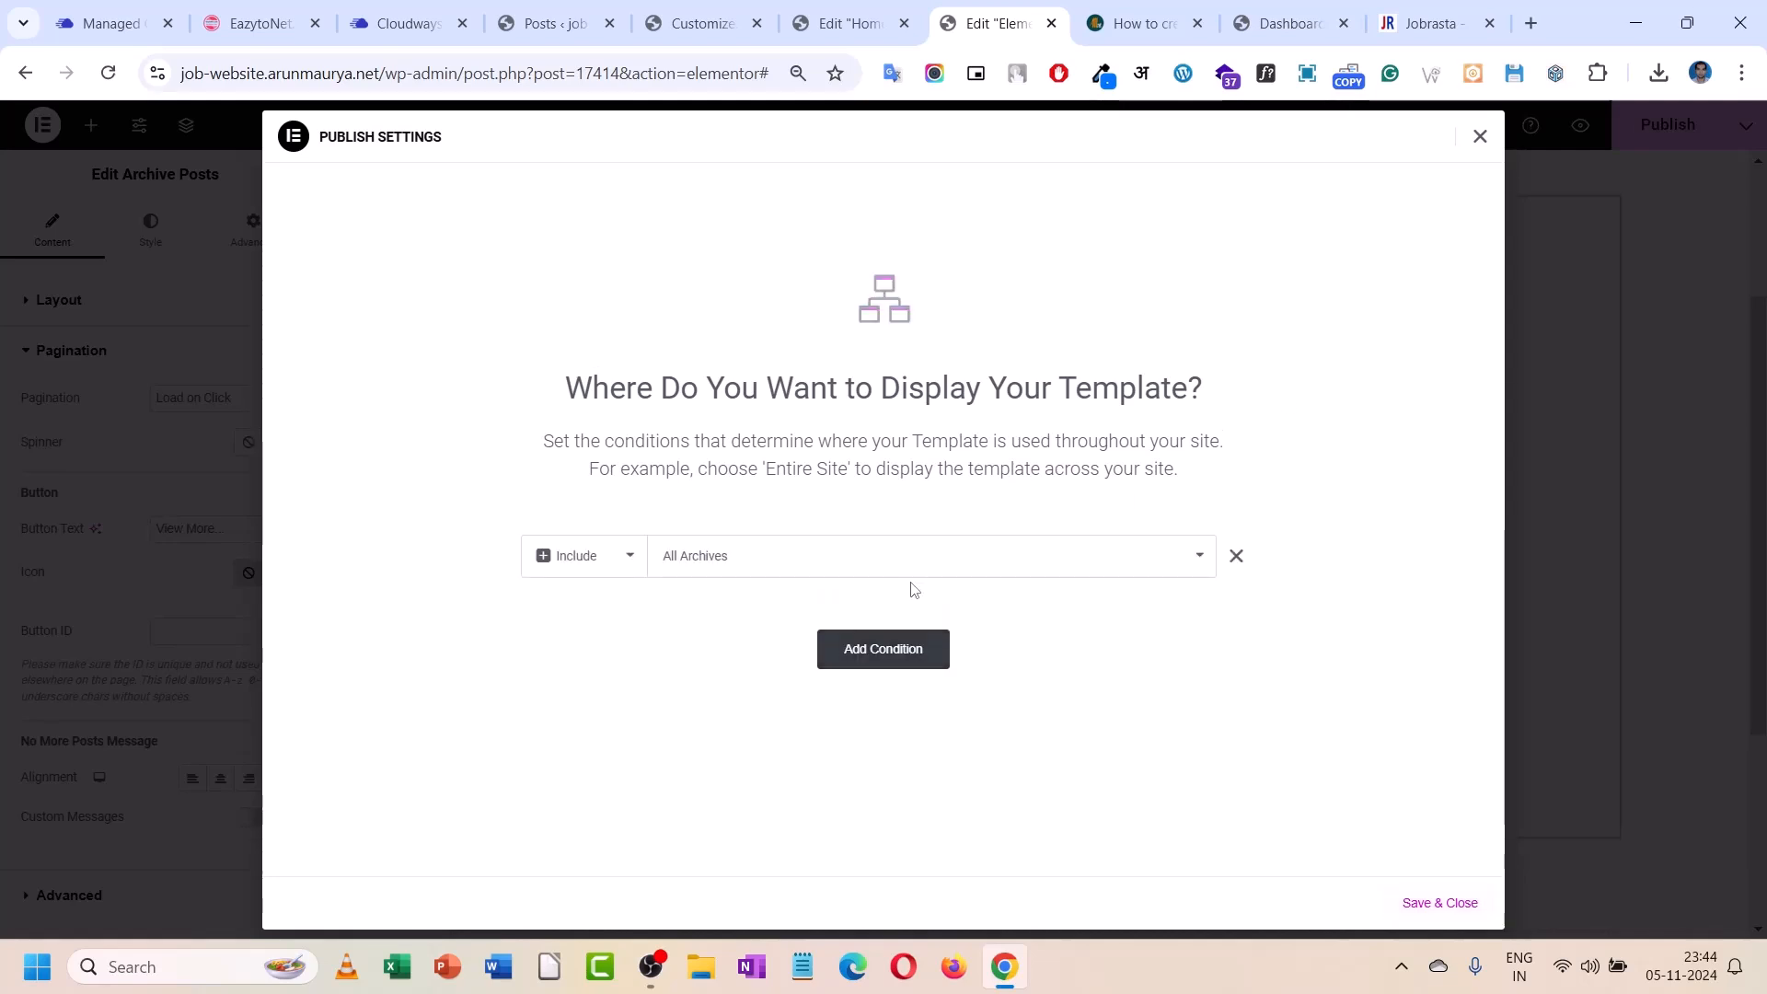
left_click(1434, 902)
left_click(1440, 902)
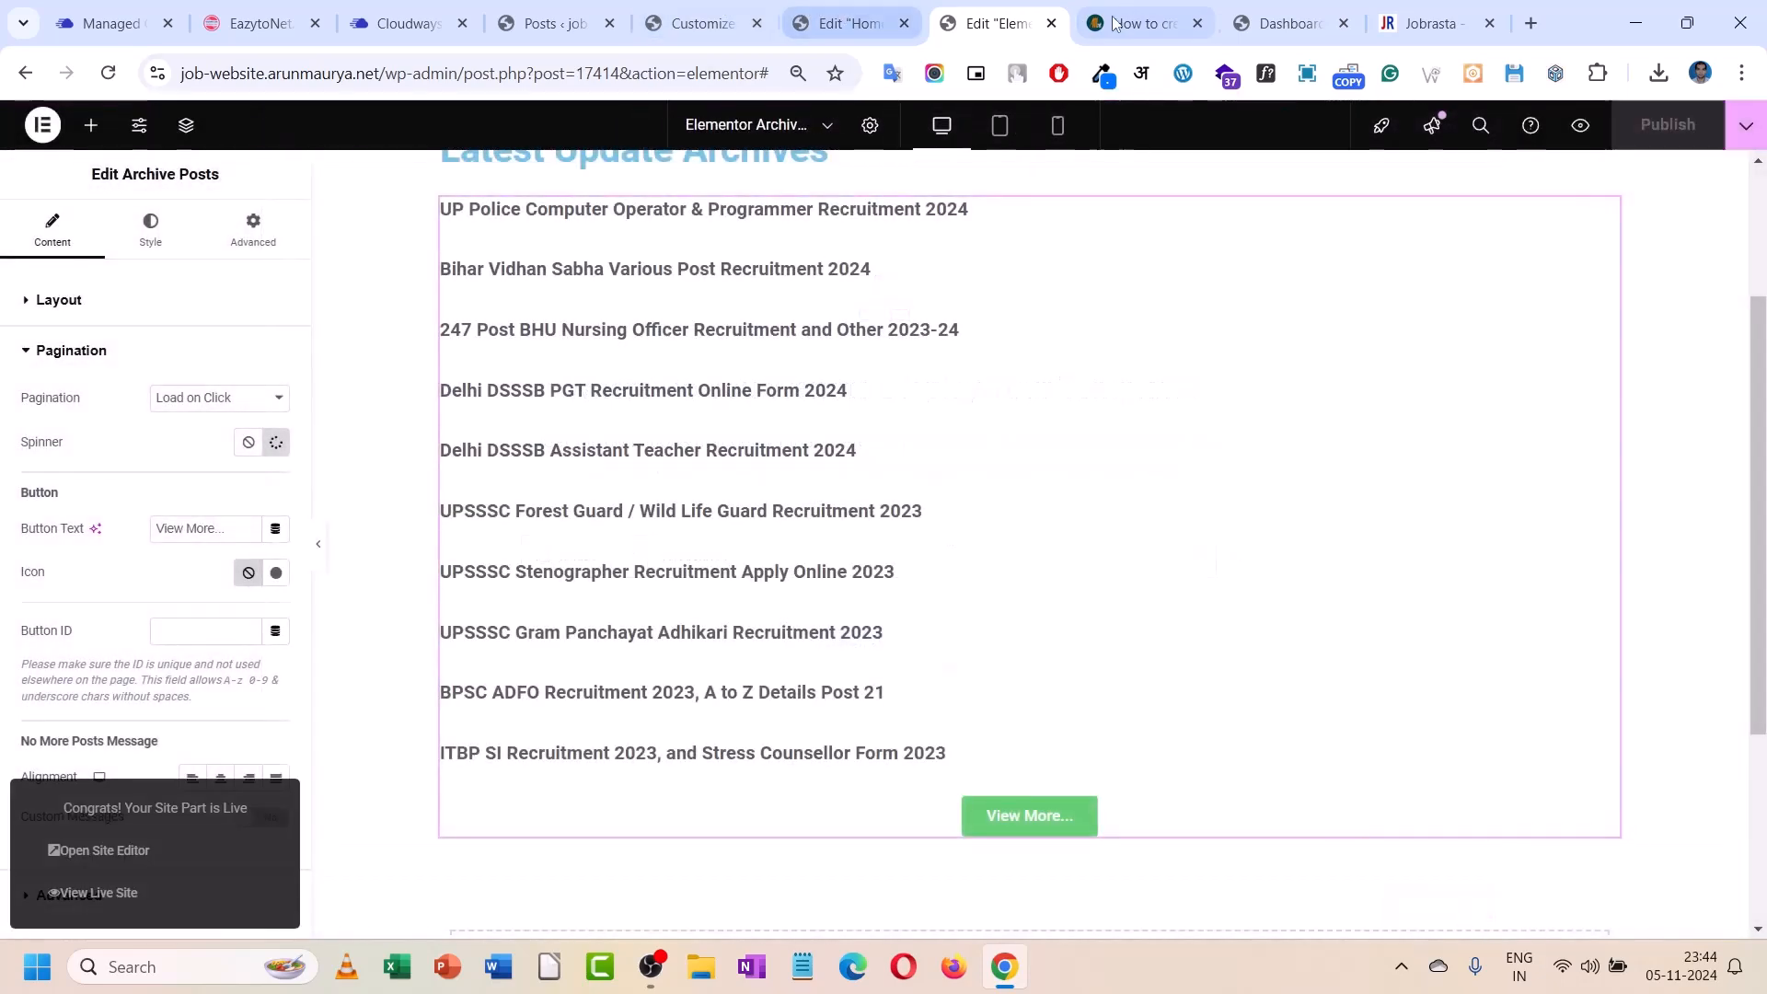
- Visit the live site and examine the Admit Card category page built from the archive template
left_click(621, 7)
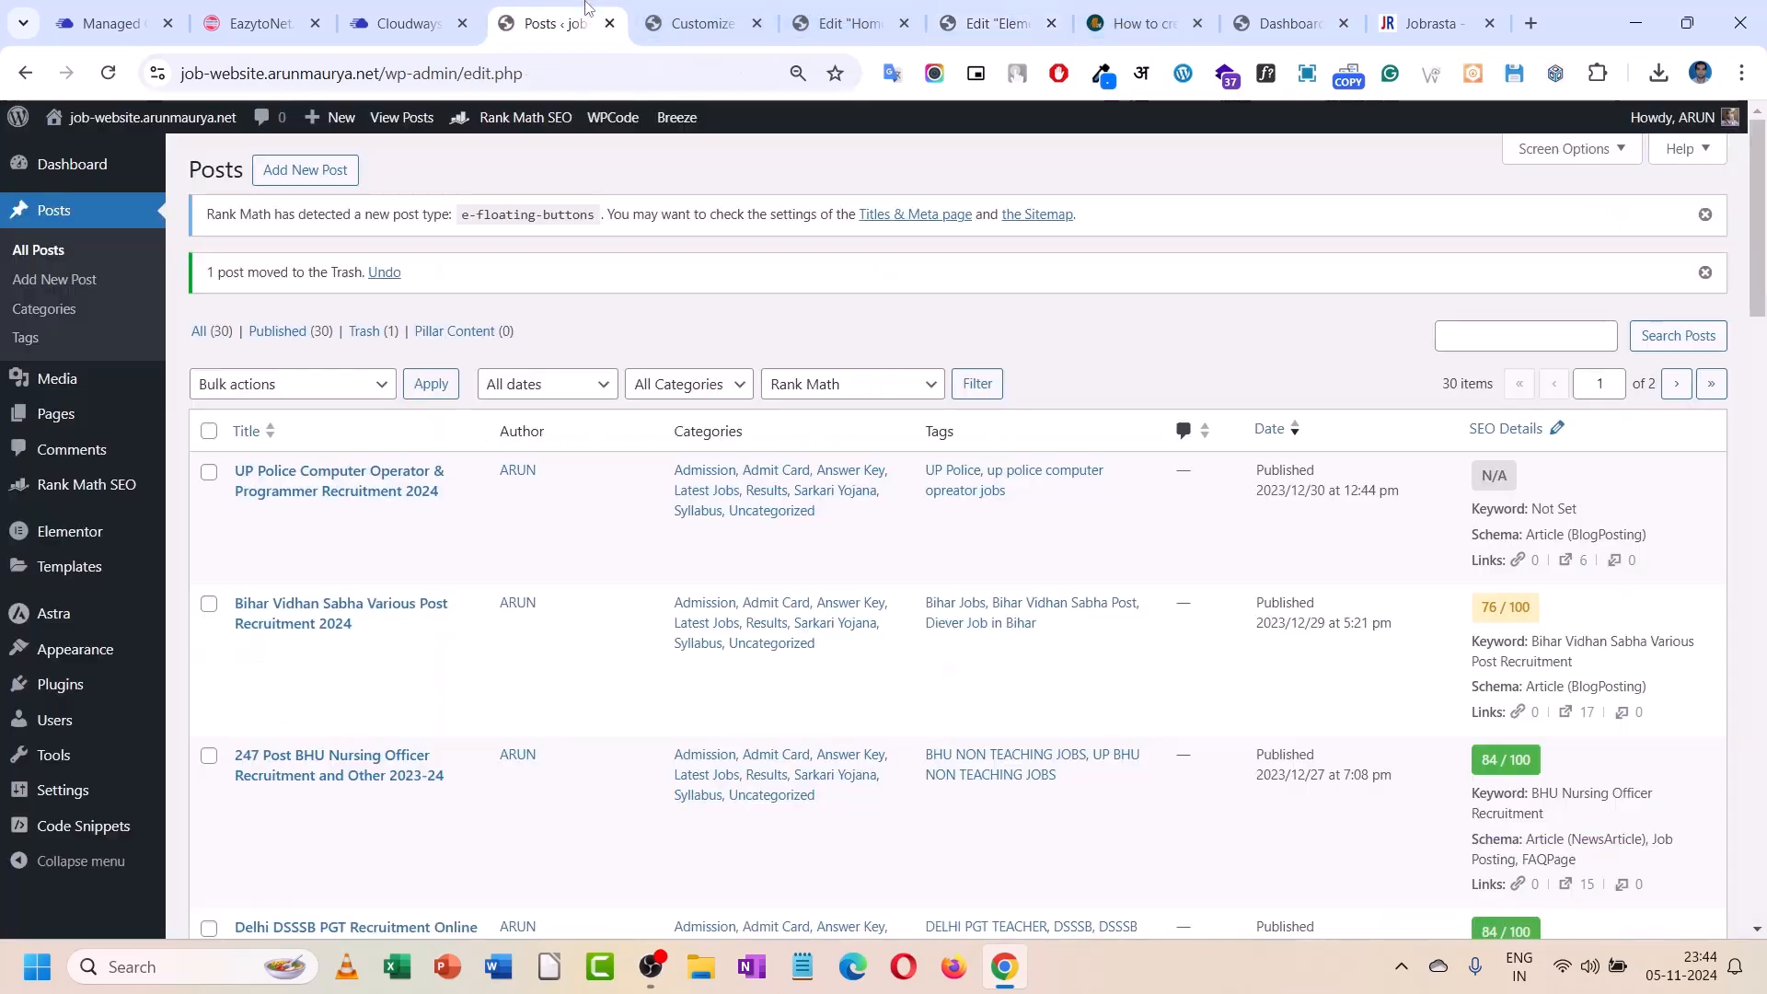
left_click(99, 152)
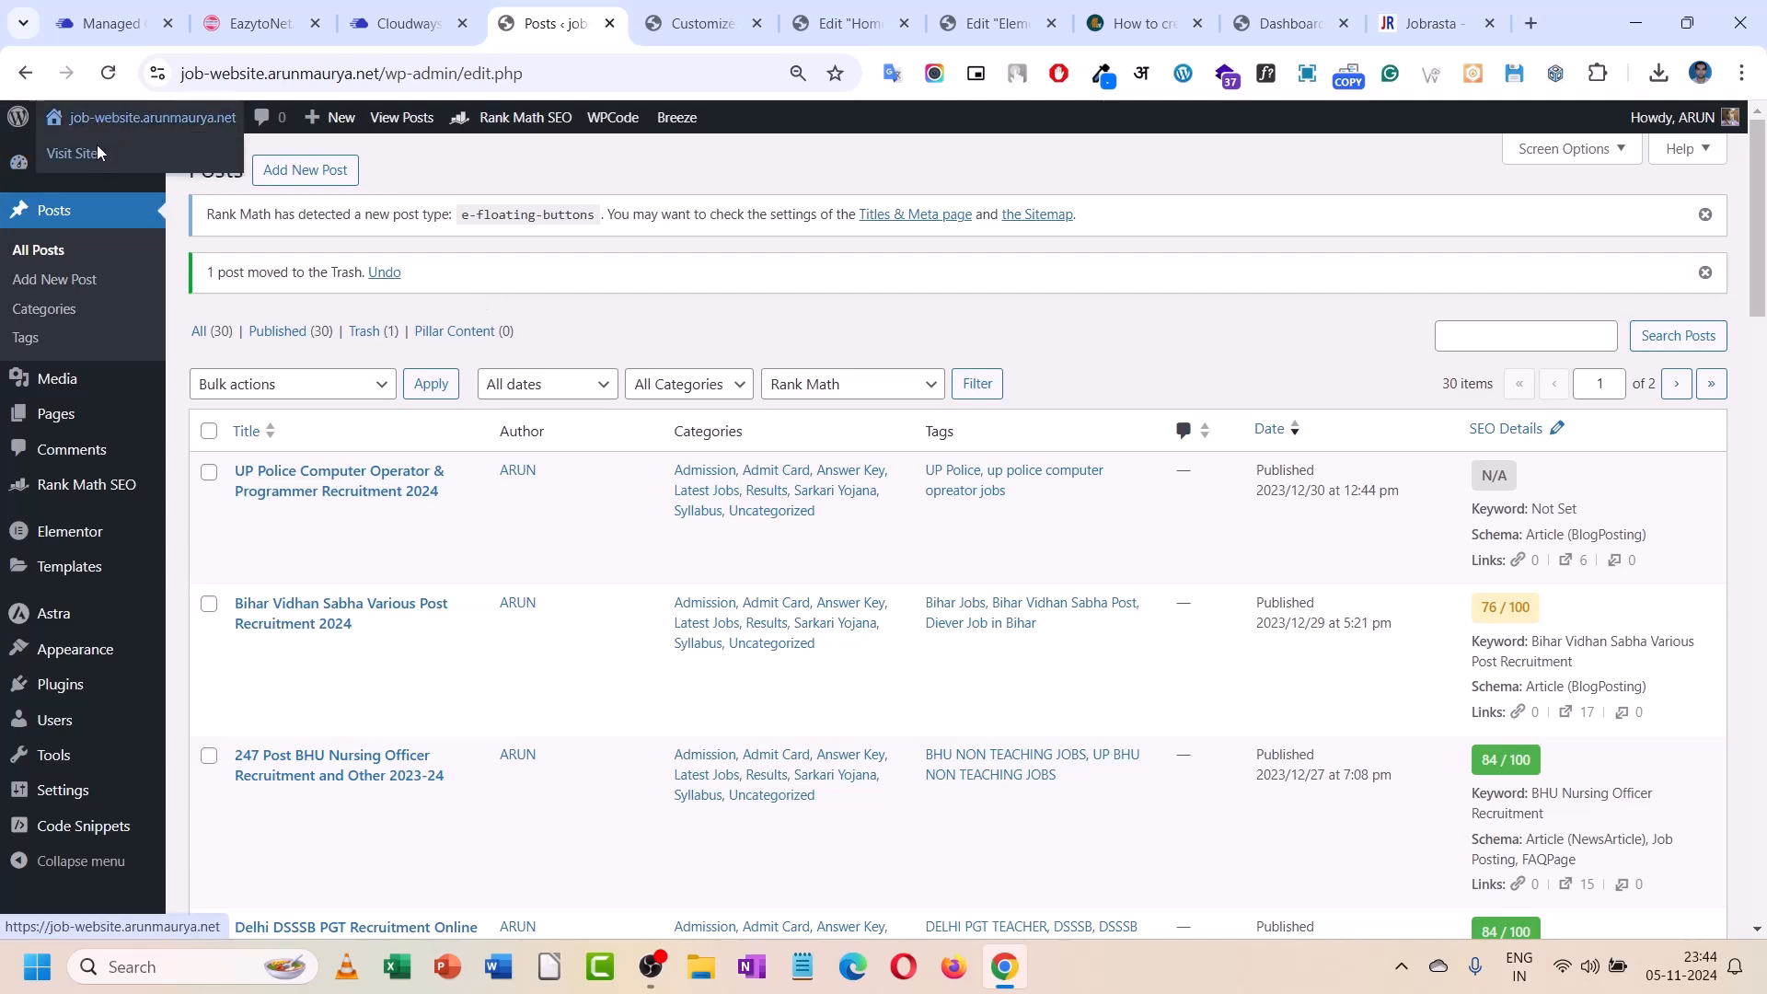
left_click_drag(516, 17, 663, 17)
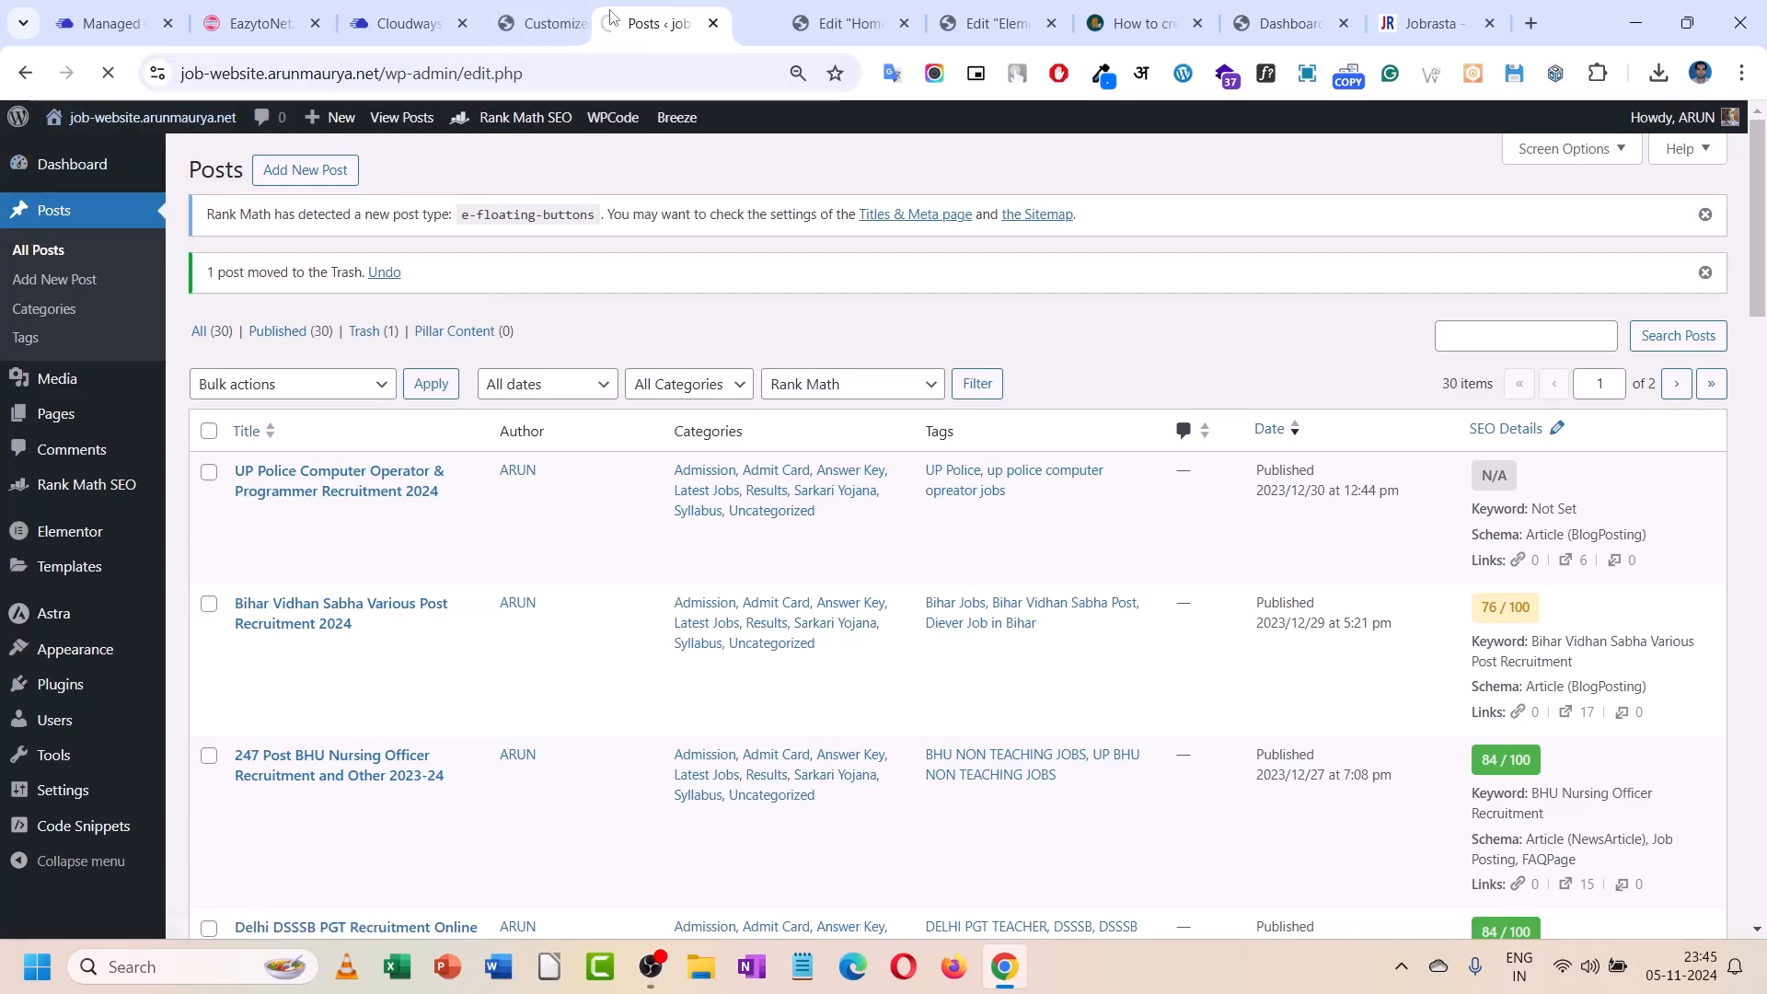
left_click(734, 306)
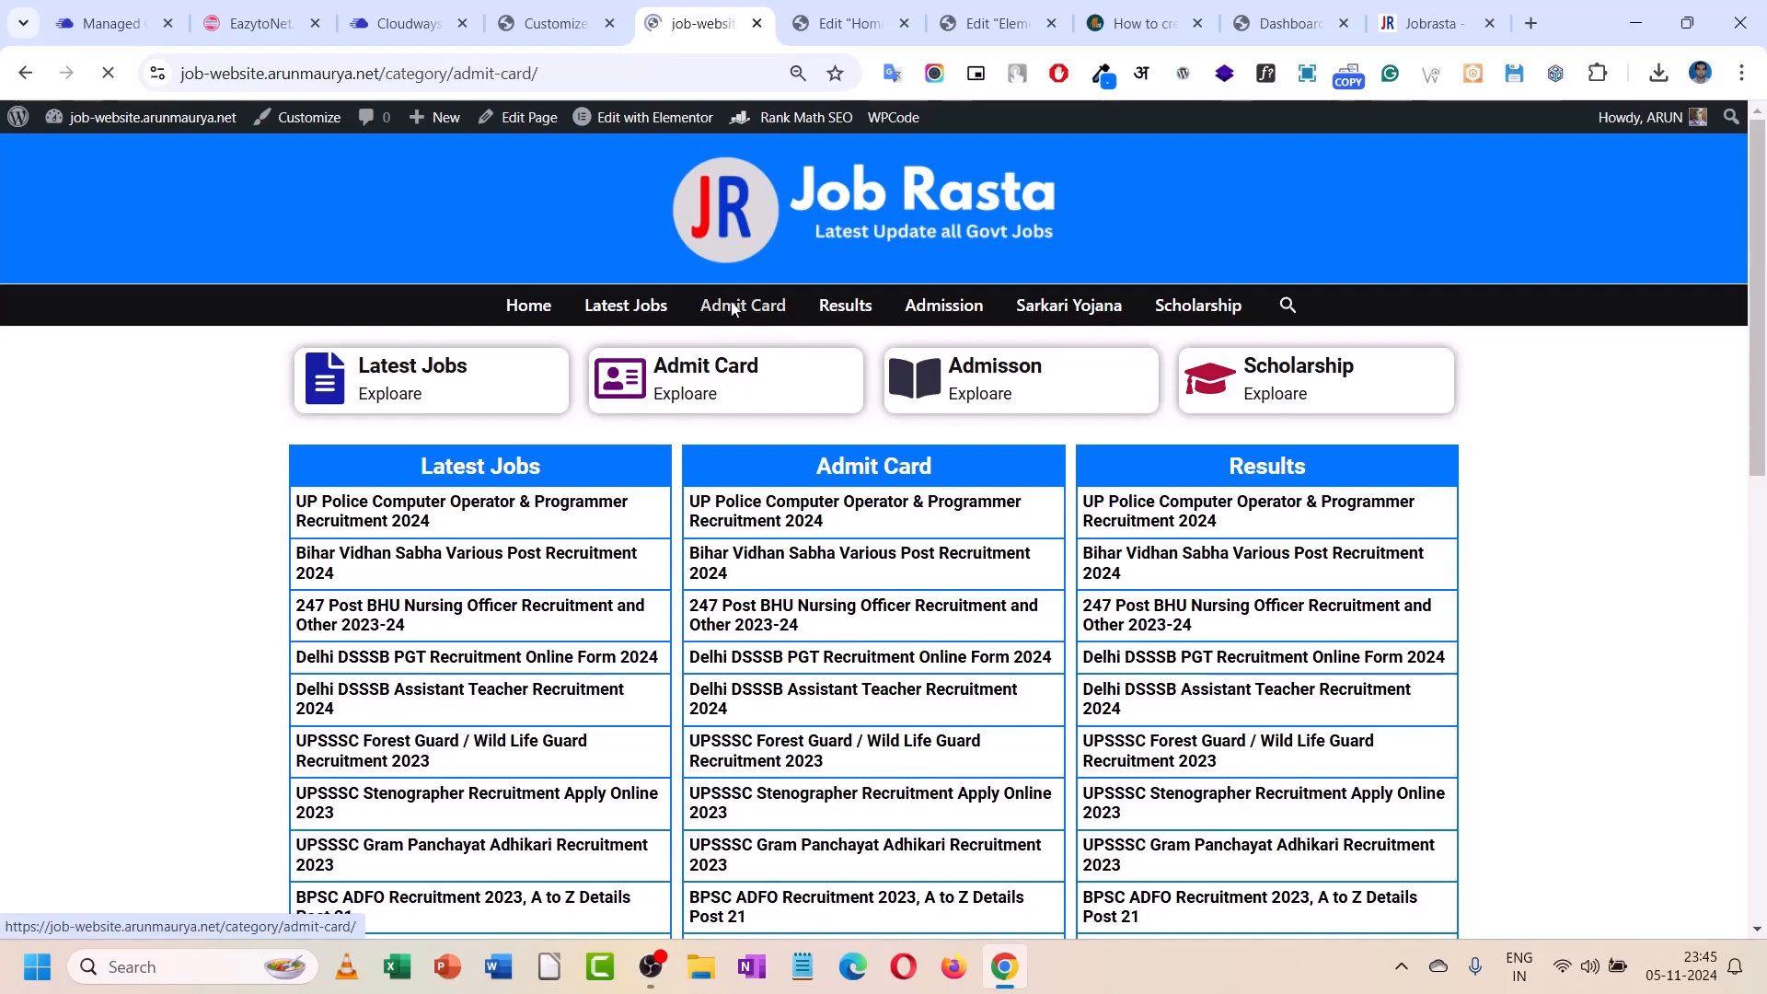
scroll(682, 453, "down", 1)
scroll(682, 454, "down", 3)
scroll(682, 460, "up", 4)
scroll(679, 465, "down", 4)
scroll(678, 470, "up", 5)
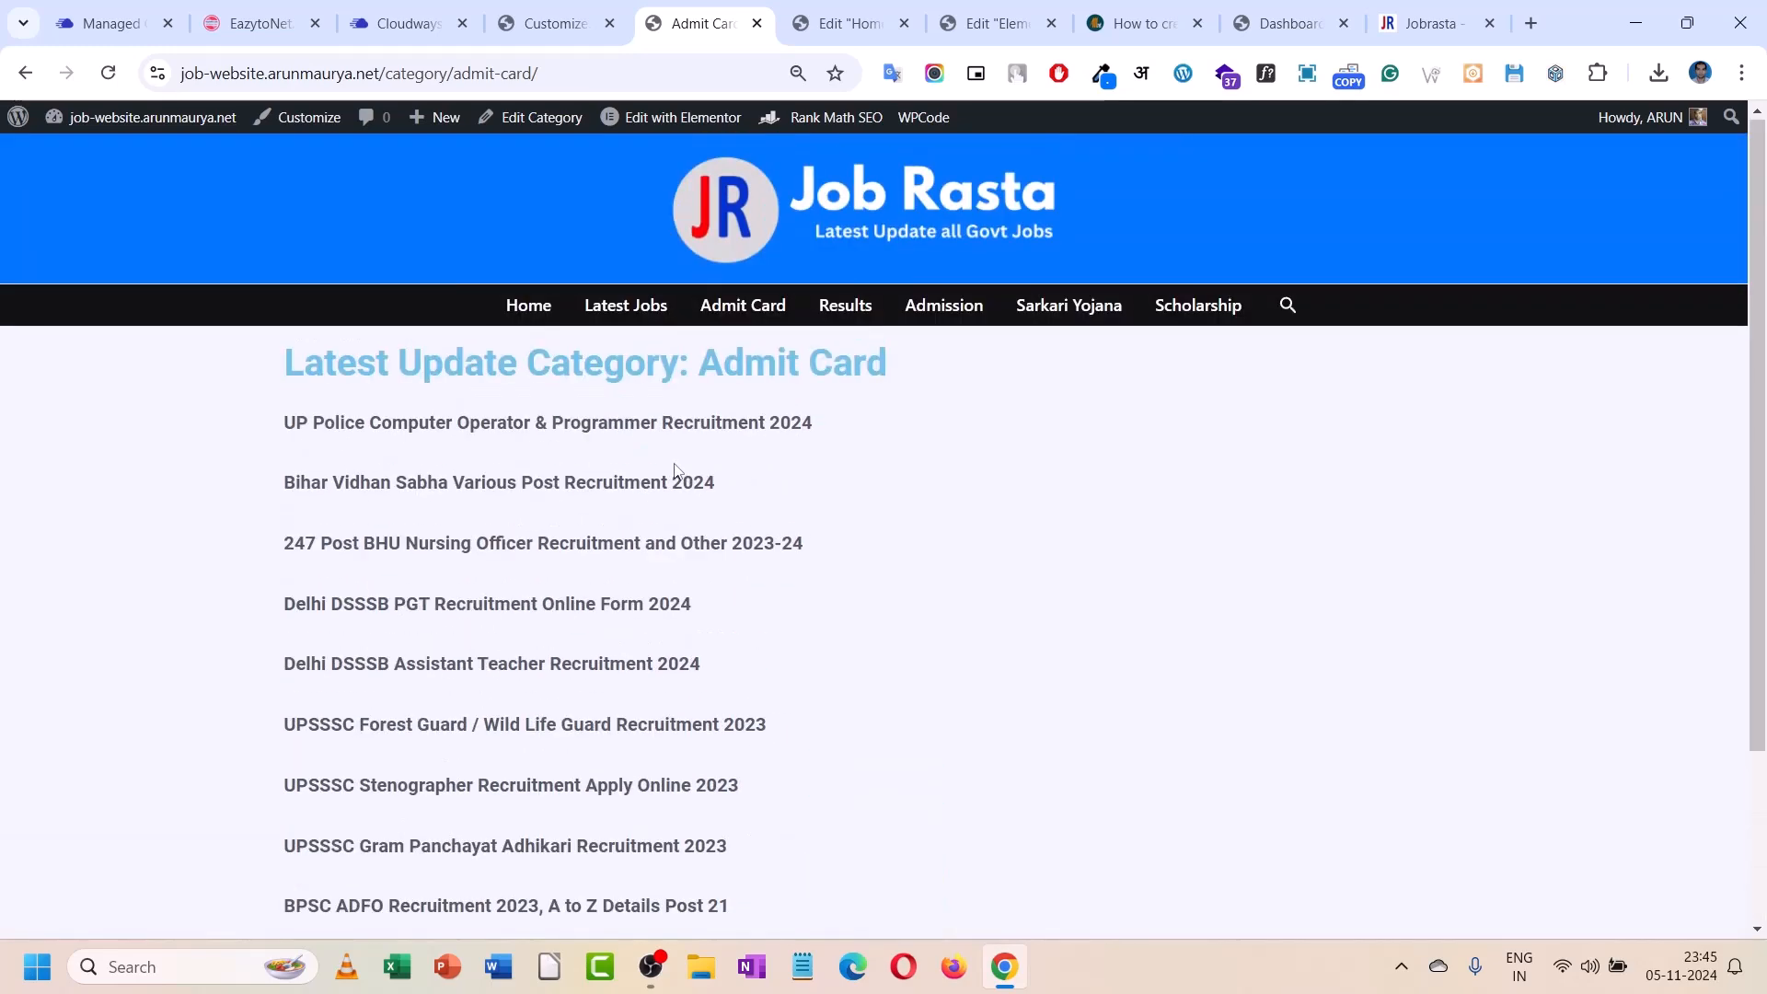
- Return to the archive template editor and give the Archive Posts widget a Solid border
left_click(851, 20)
left_click(933, 12)
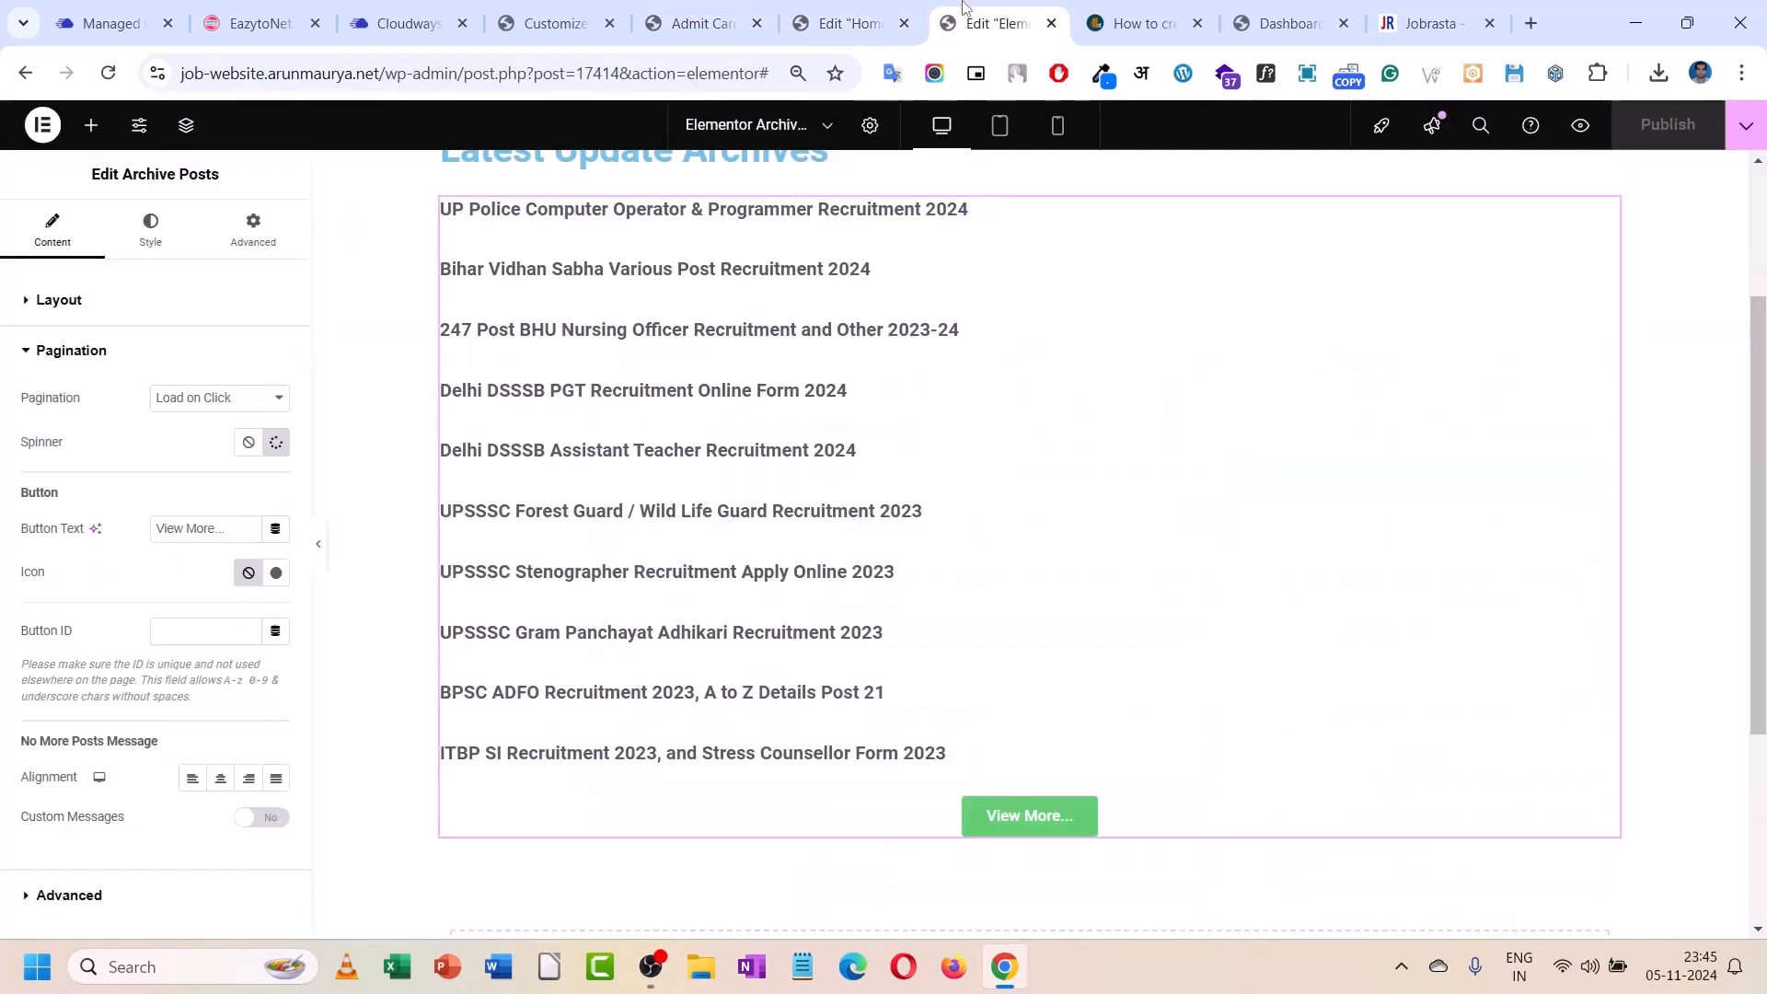
scroll(674, 387, "up", 3)
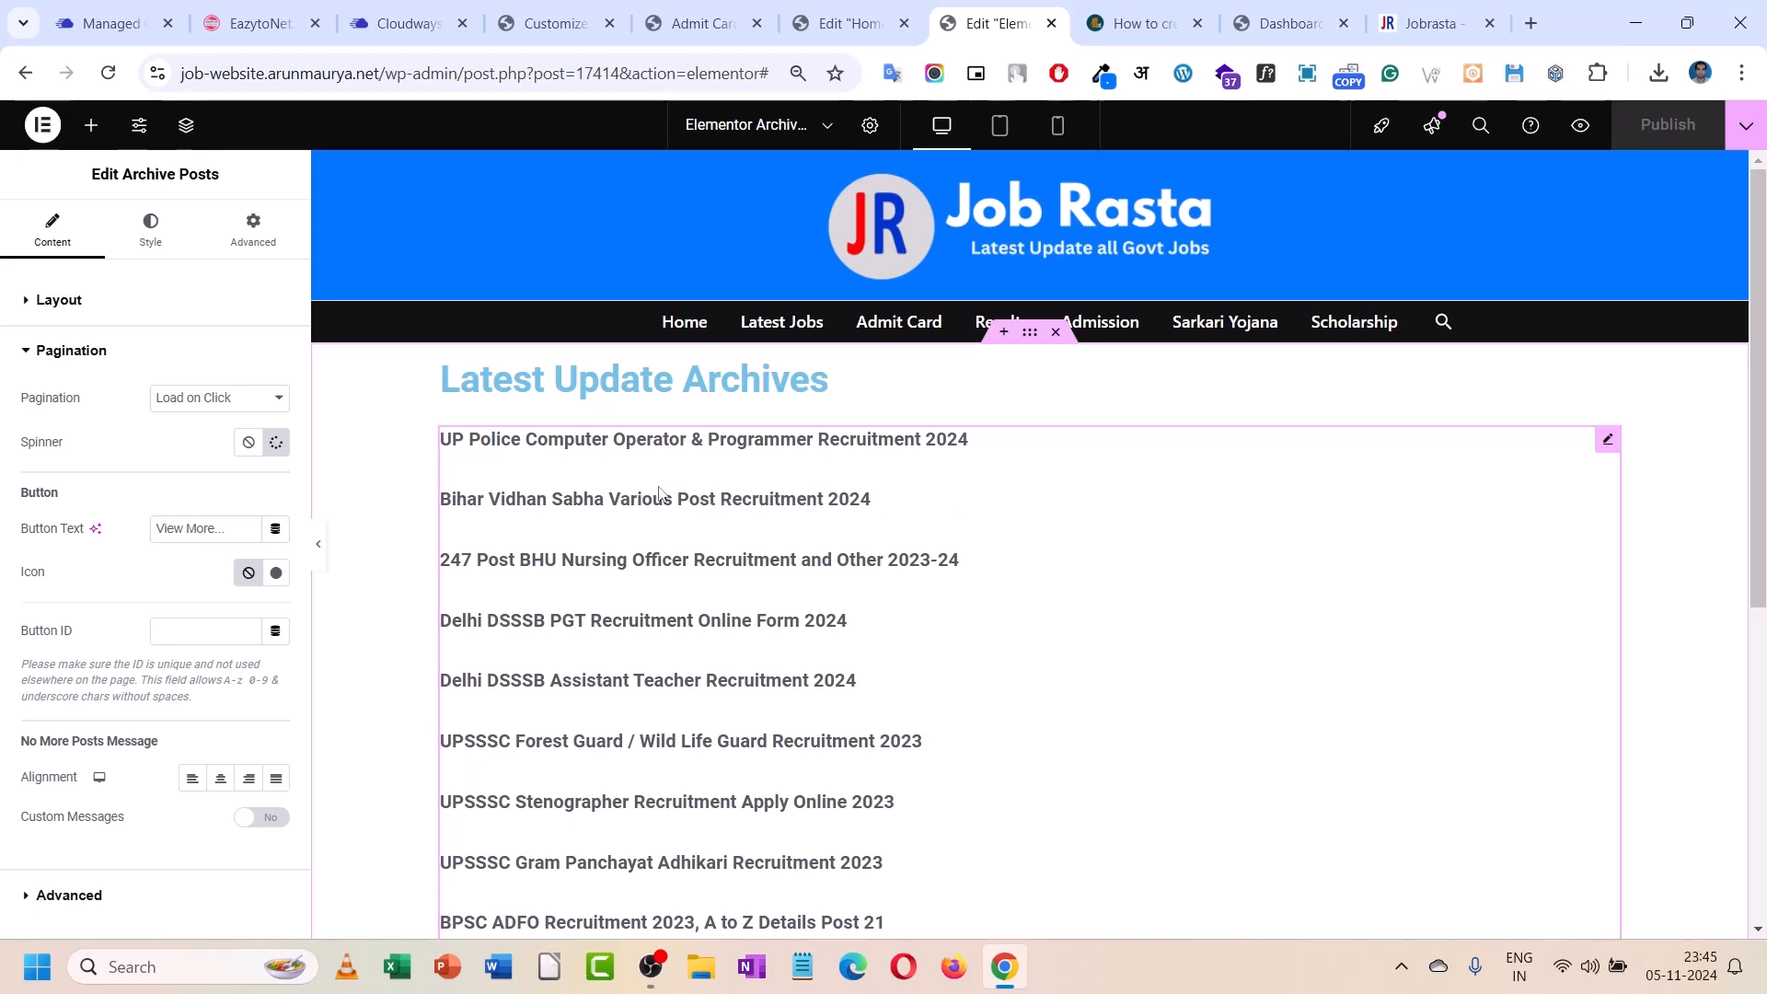
left_click(267, 222)
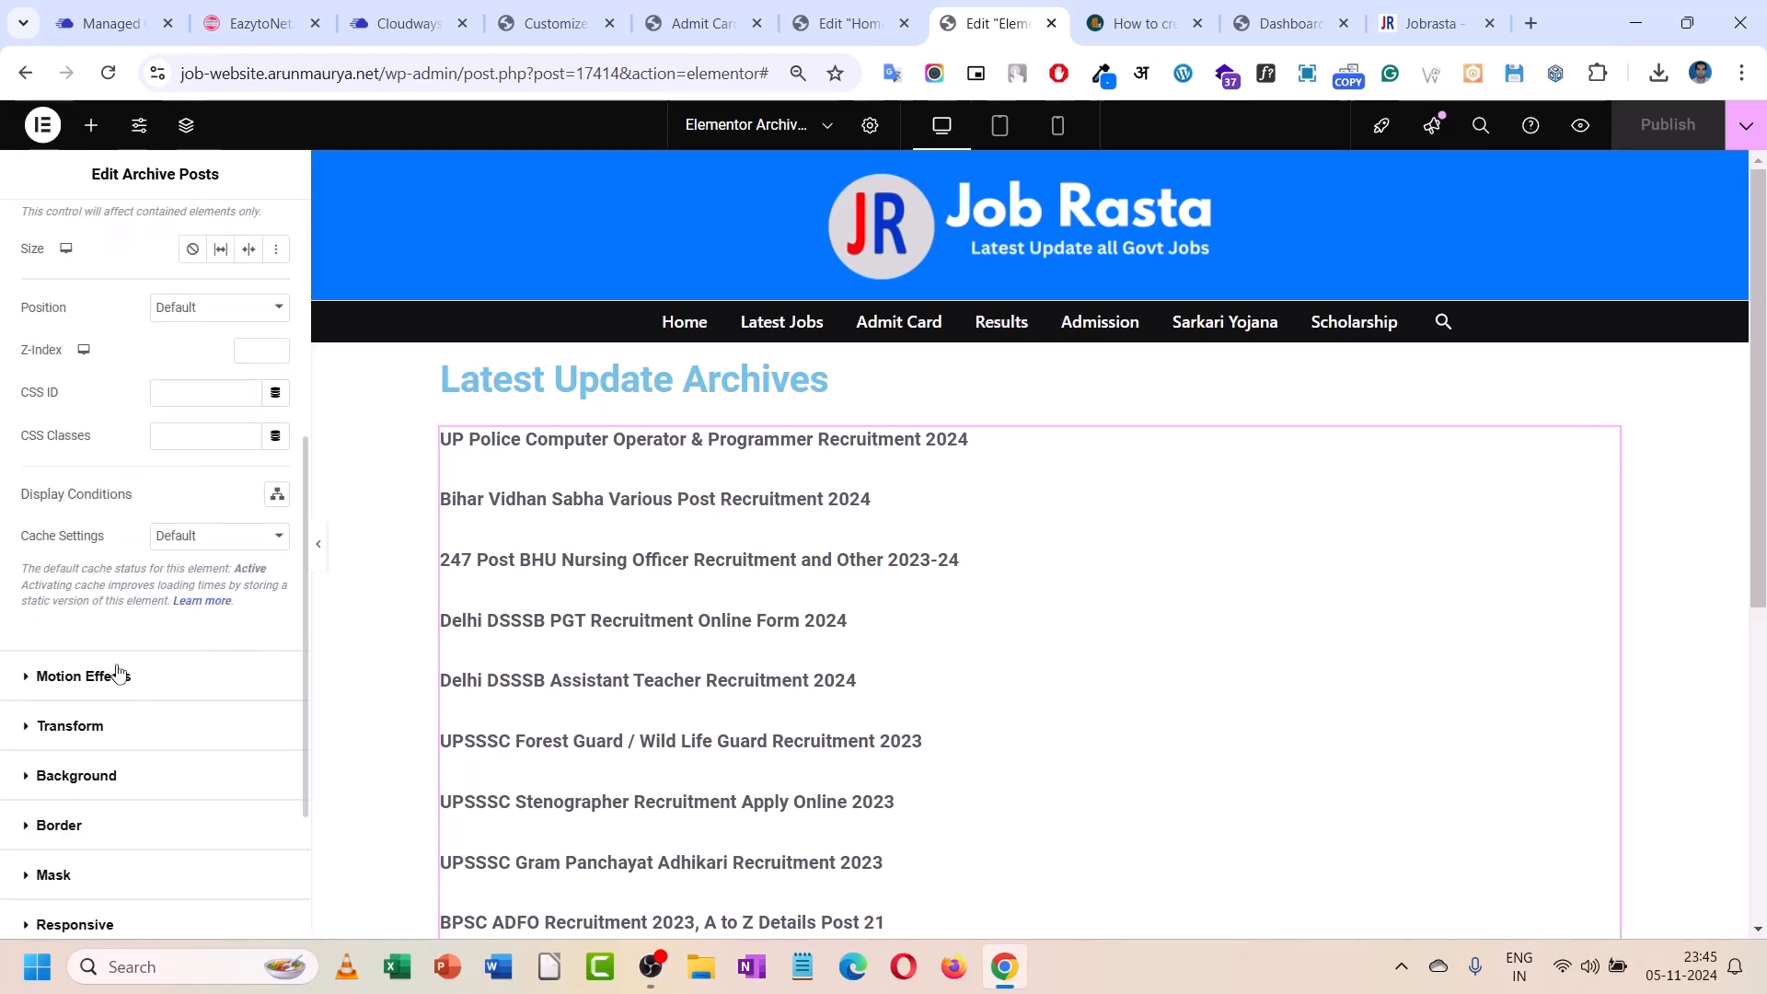
scroll(92, 755, "down", 3)
left_click(108, 600)
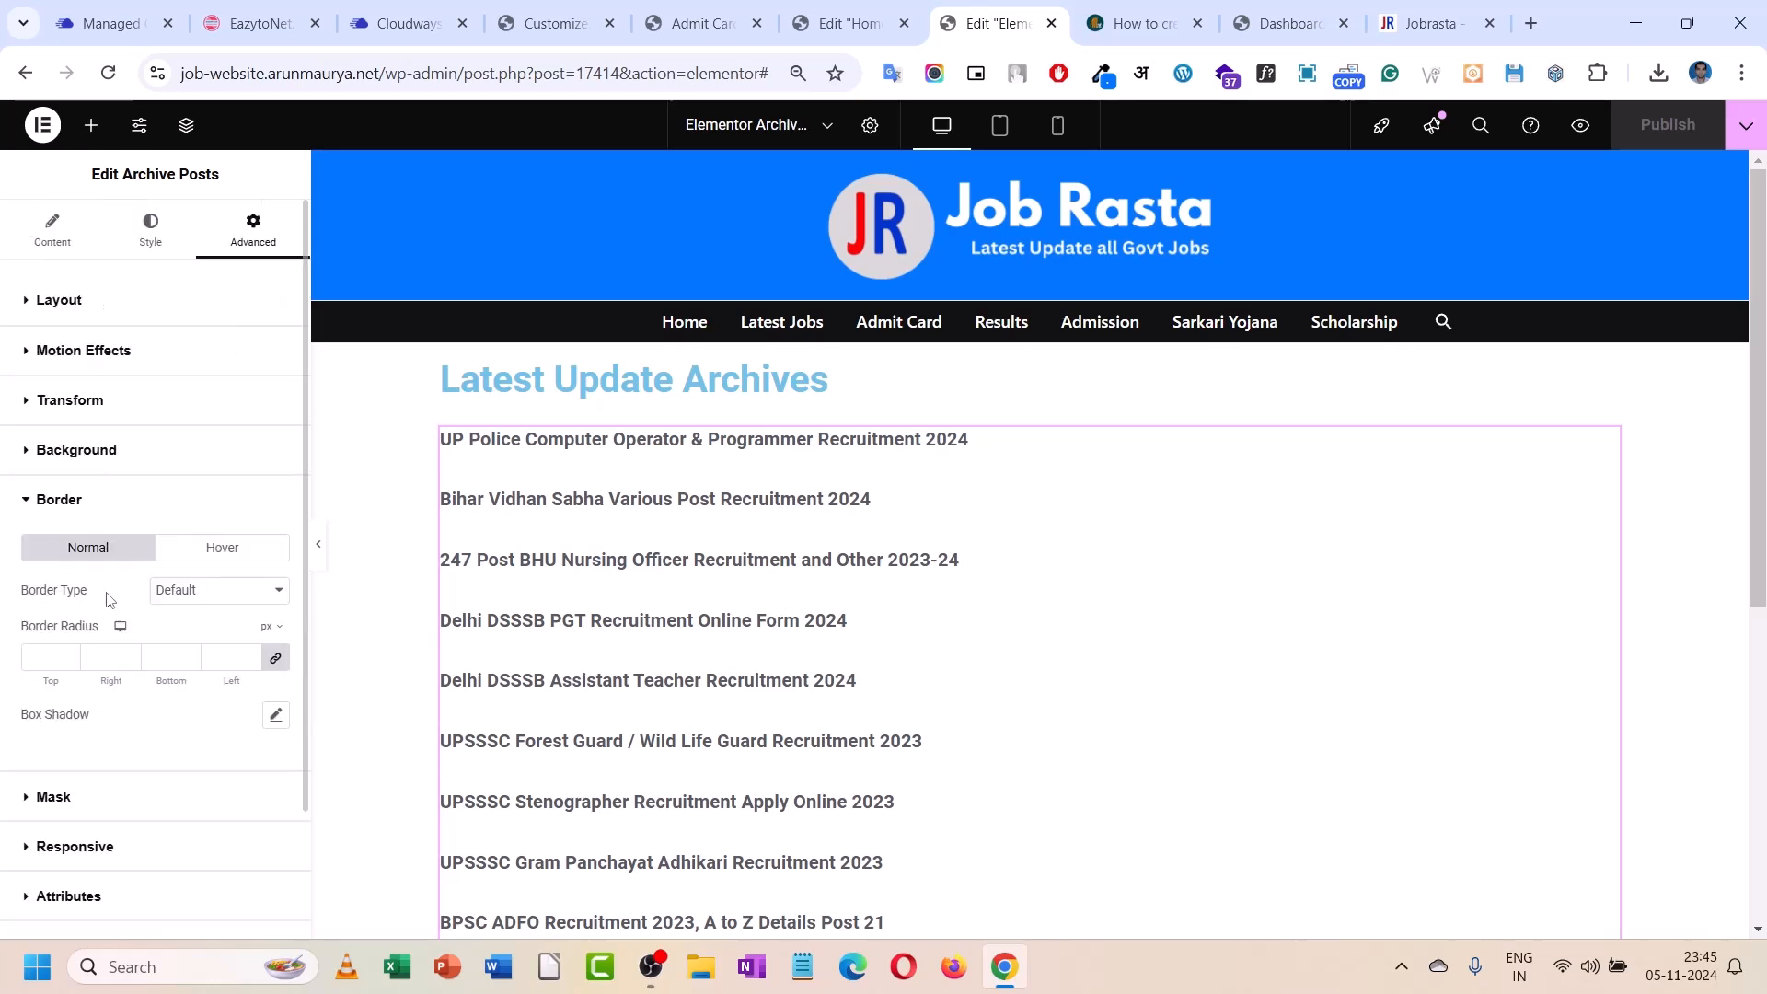
left_click(181, 594)
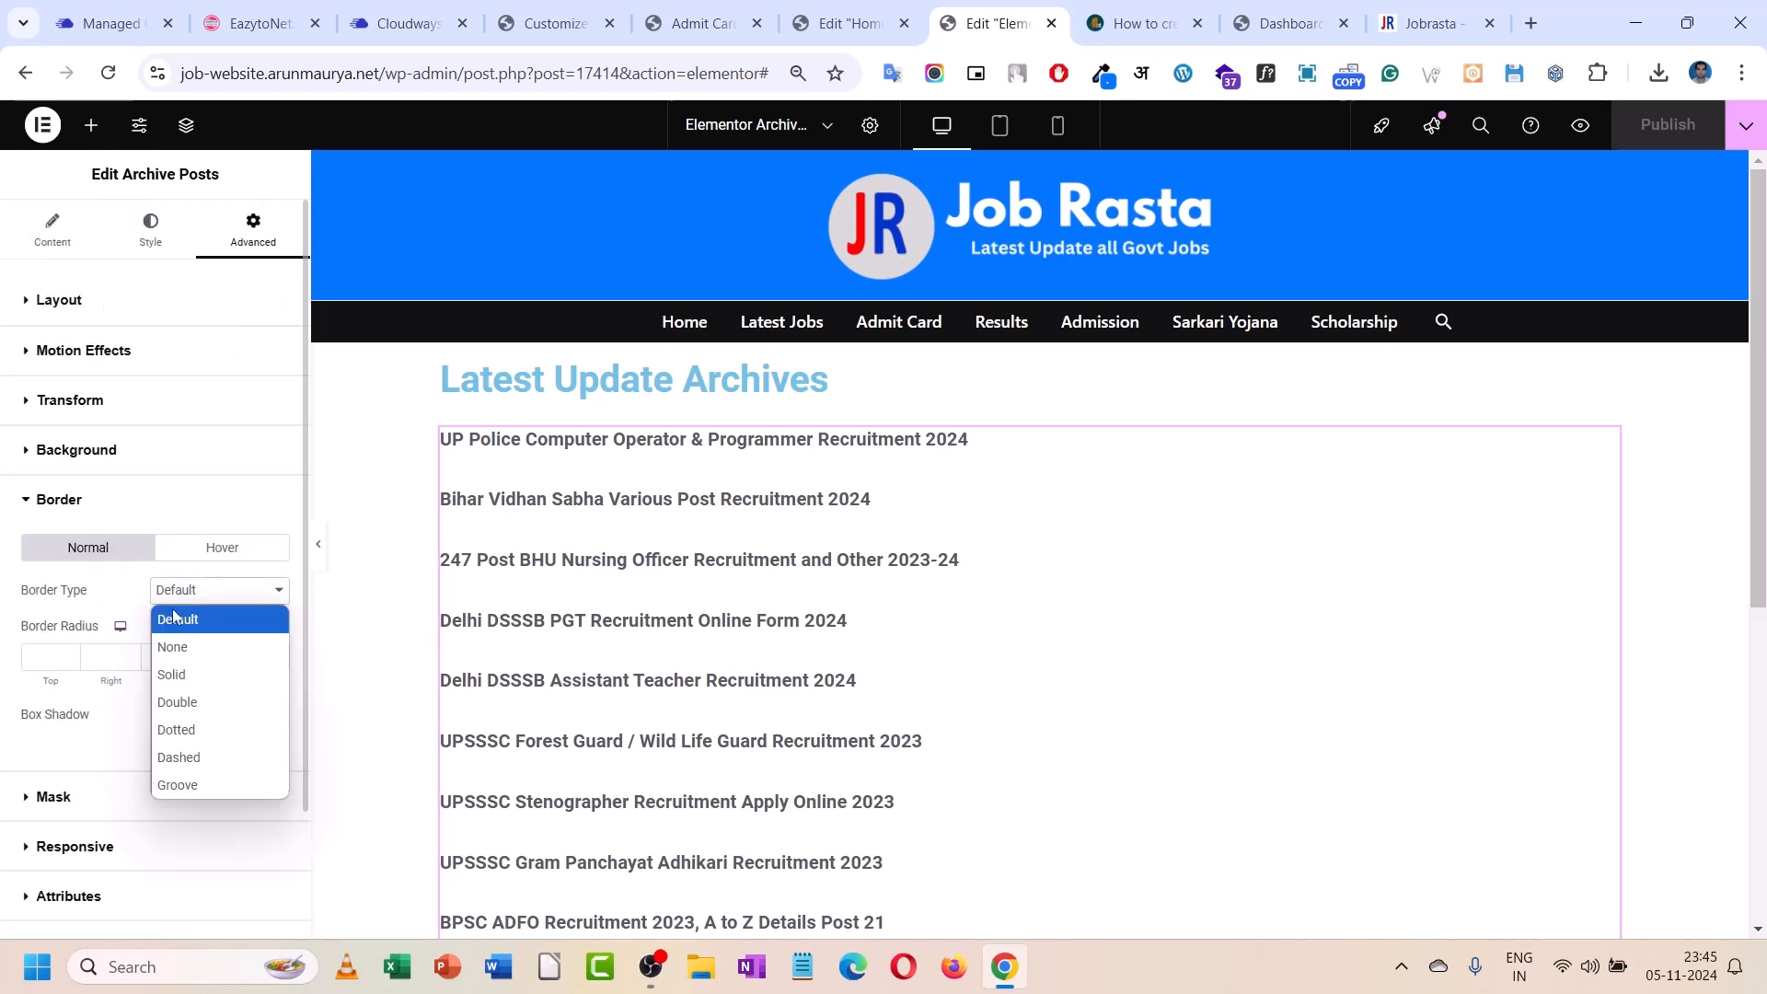
left_click(177, 676)
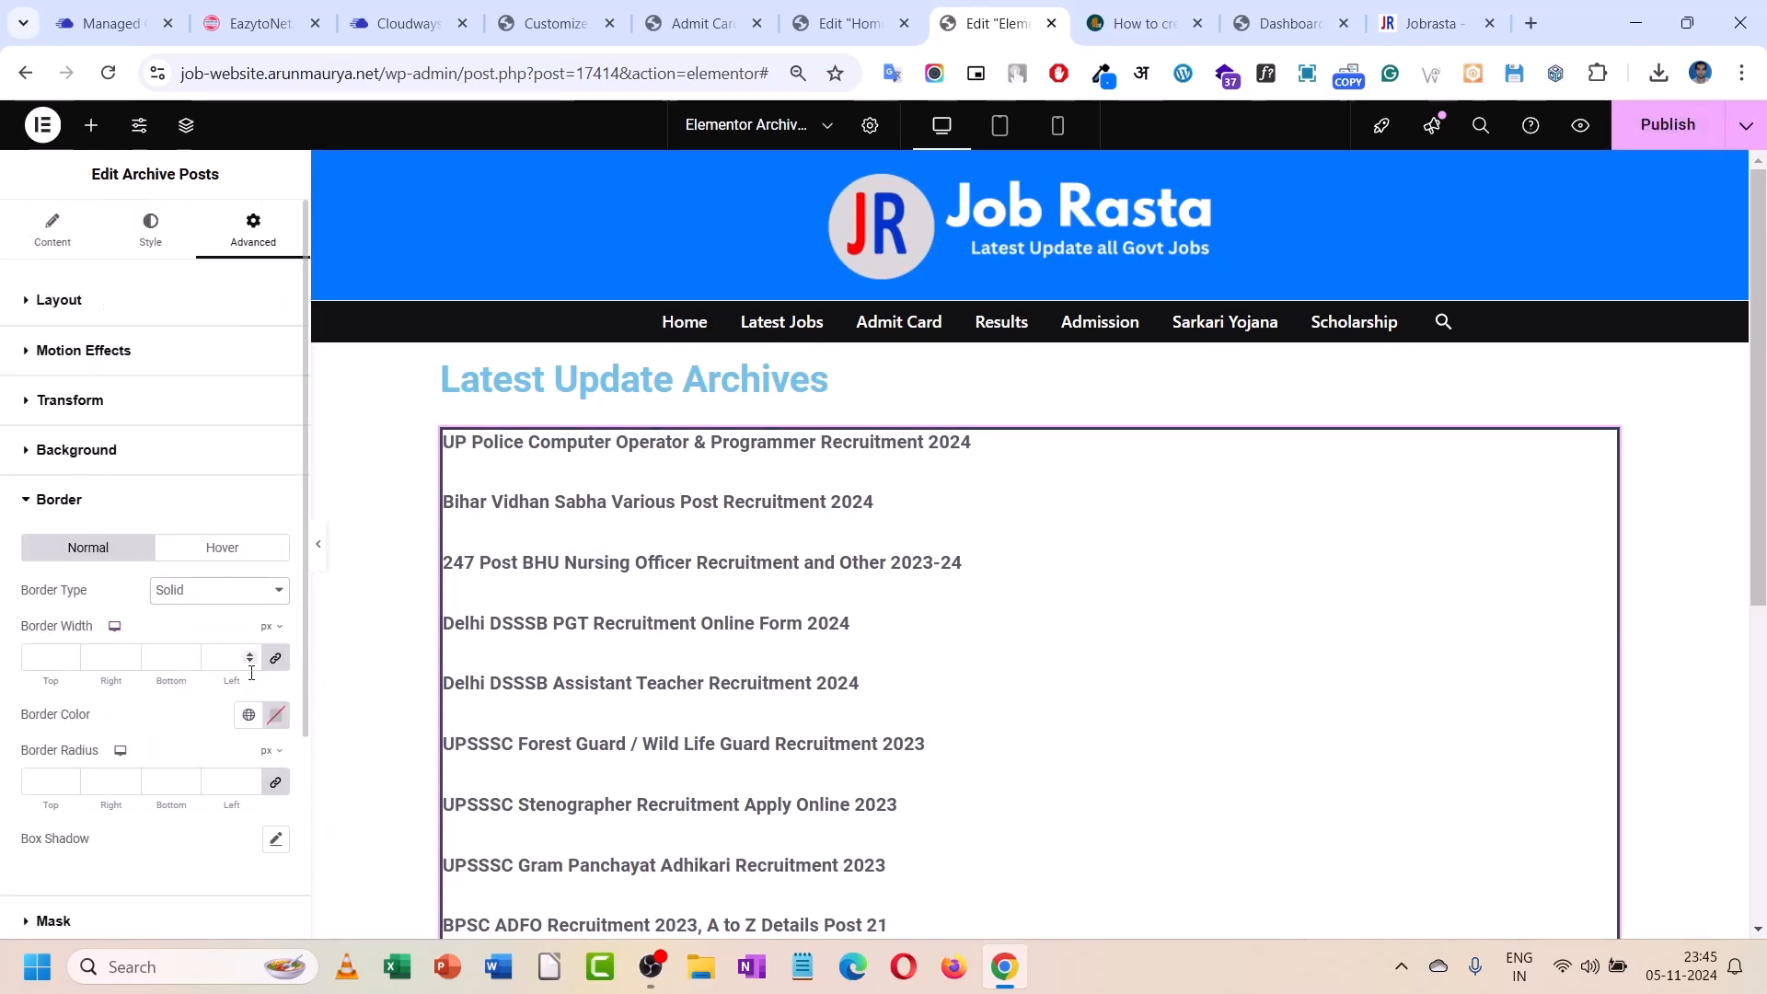
- Try the global Theme Color 2 and a darker custom blue as the Archive Posts border color
left_click(248, 714)
scroll(181, 576, "down", 1)
scroll(182, 576, "down", 2)
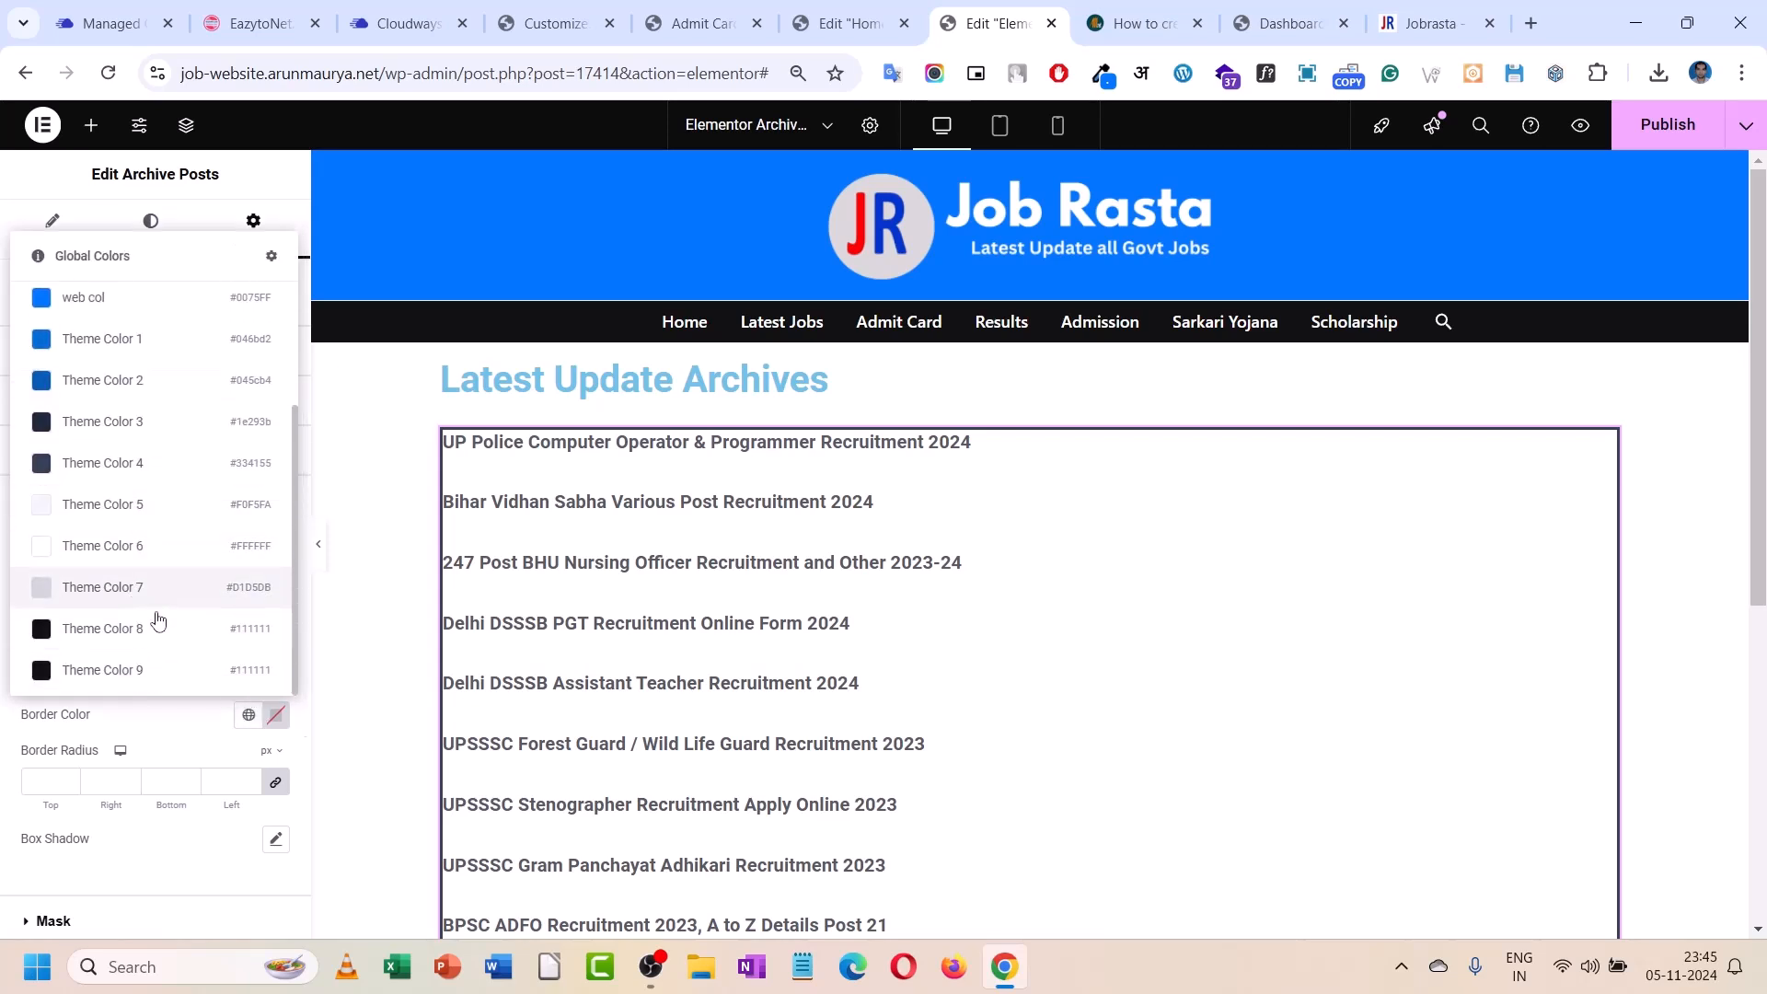
scroll(146, 671, "up", 3)
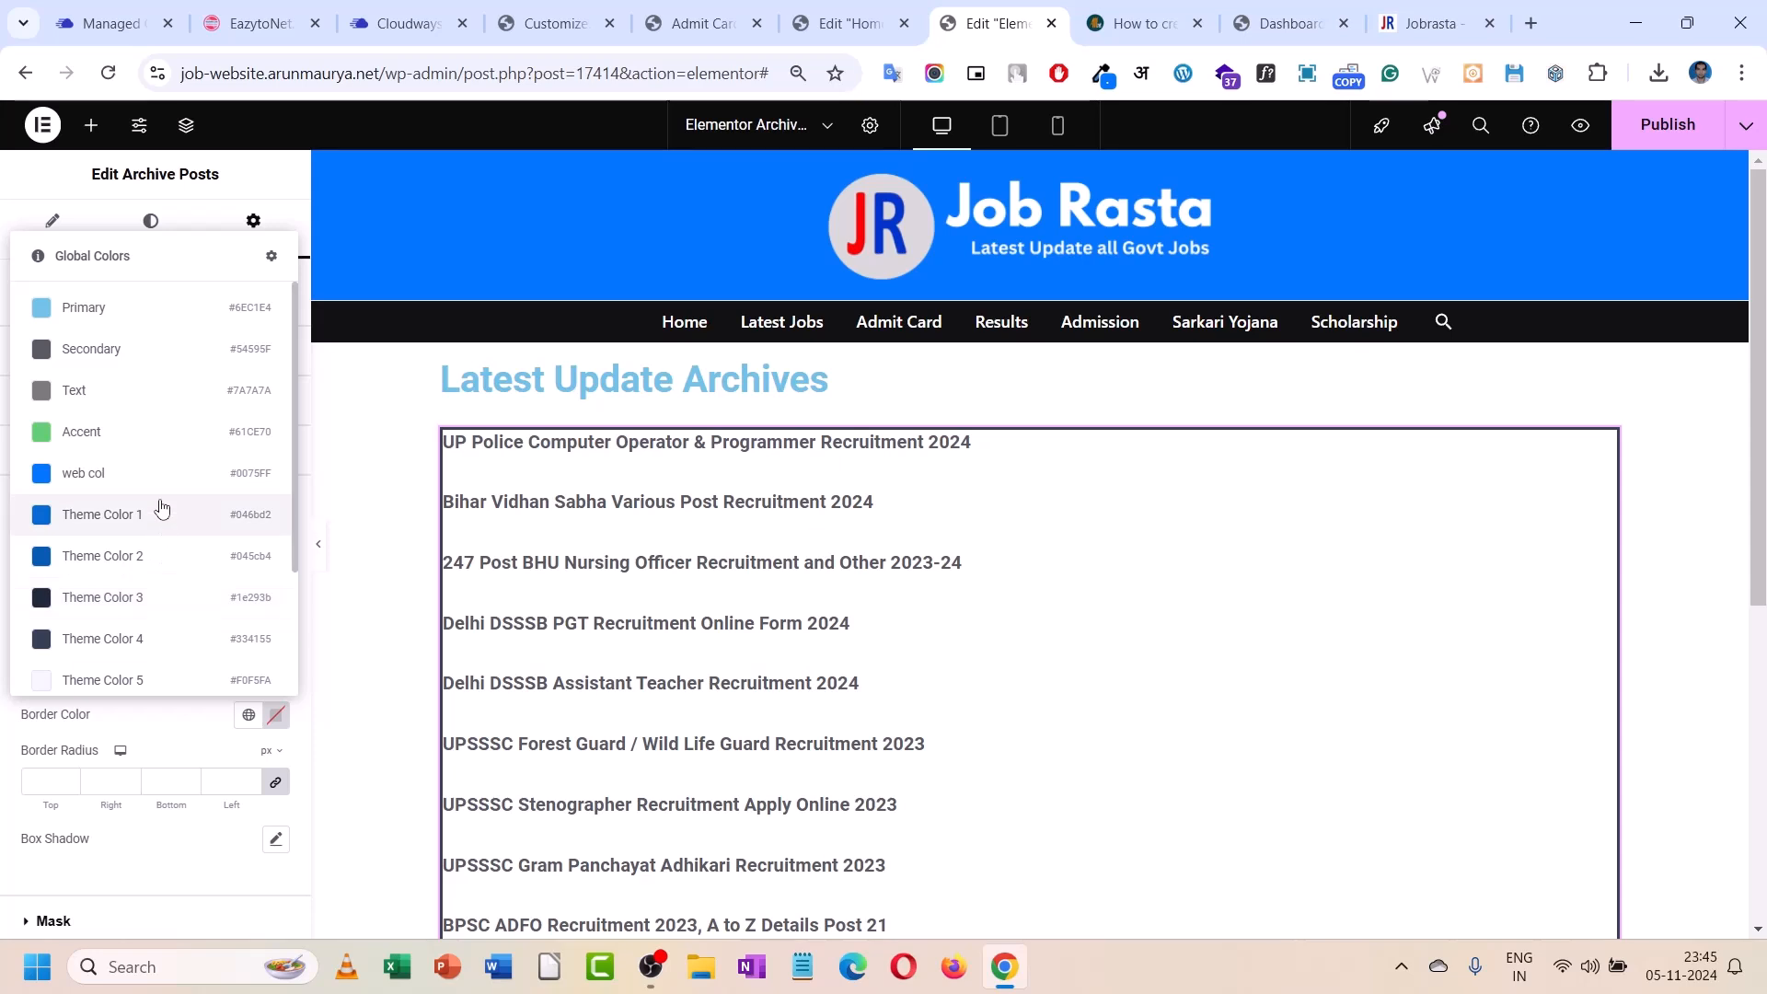
scroll(161, 515, "down", 2)
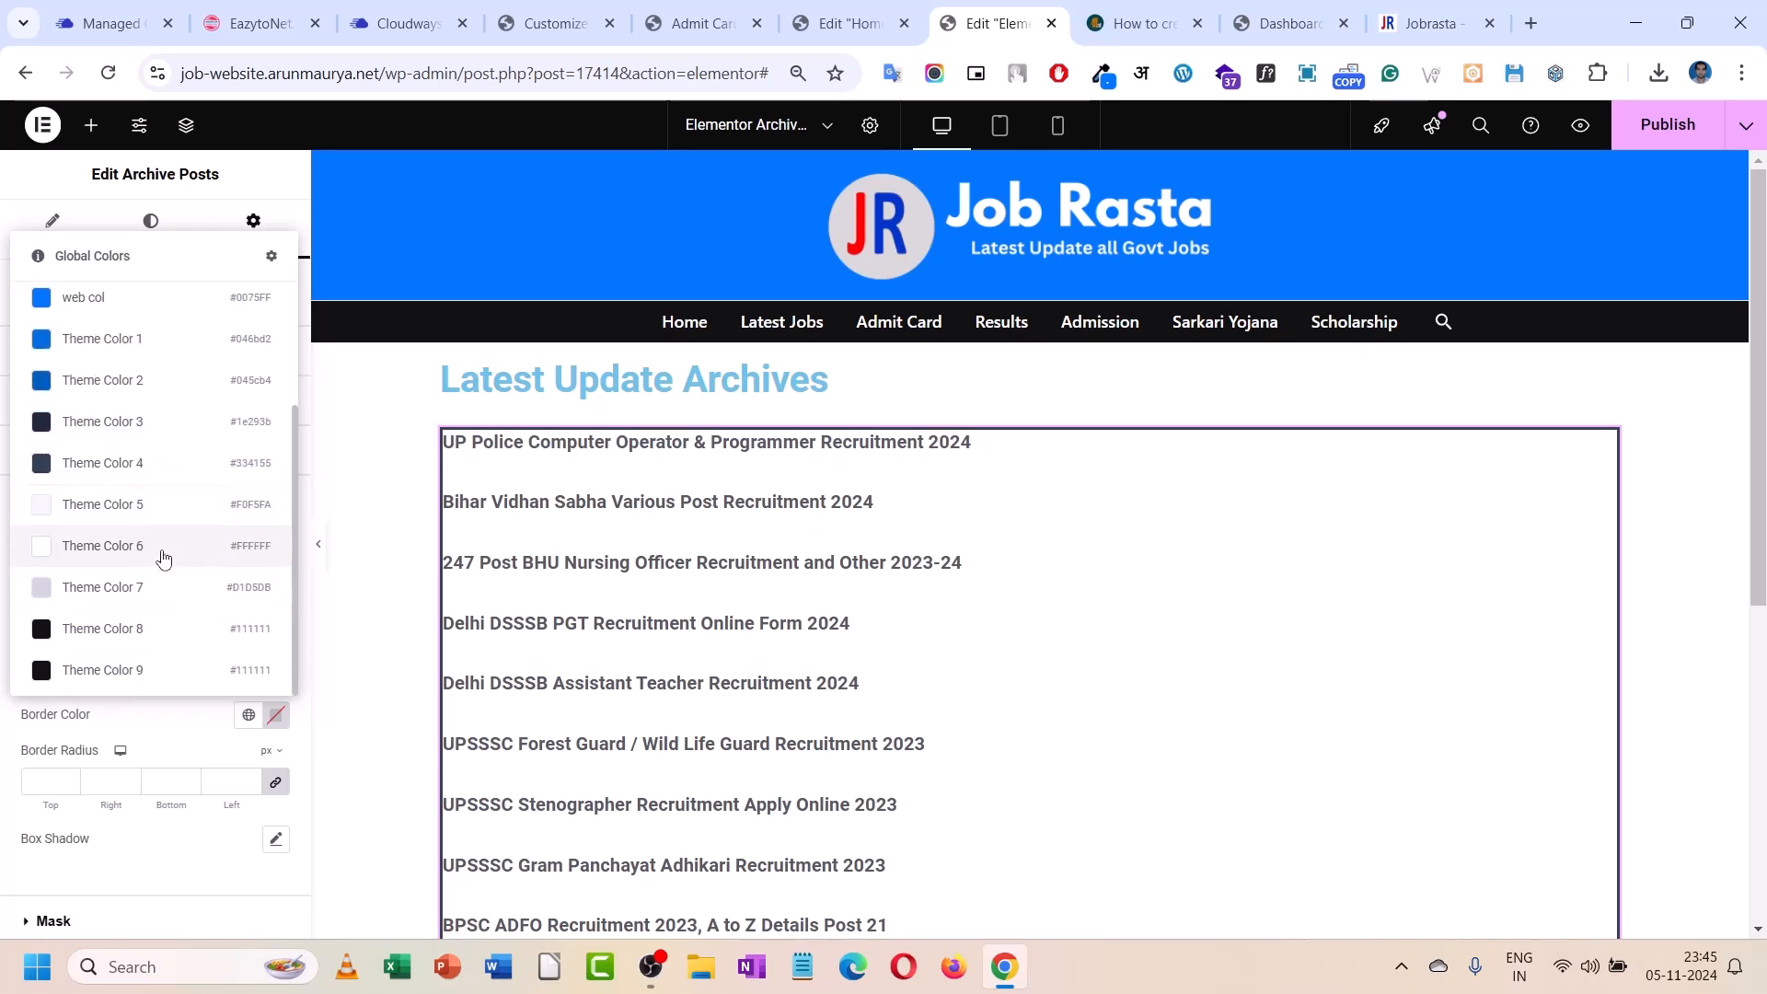
left_click(93, 382)
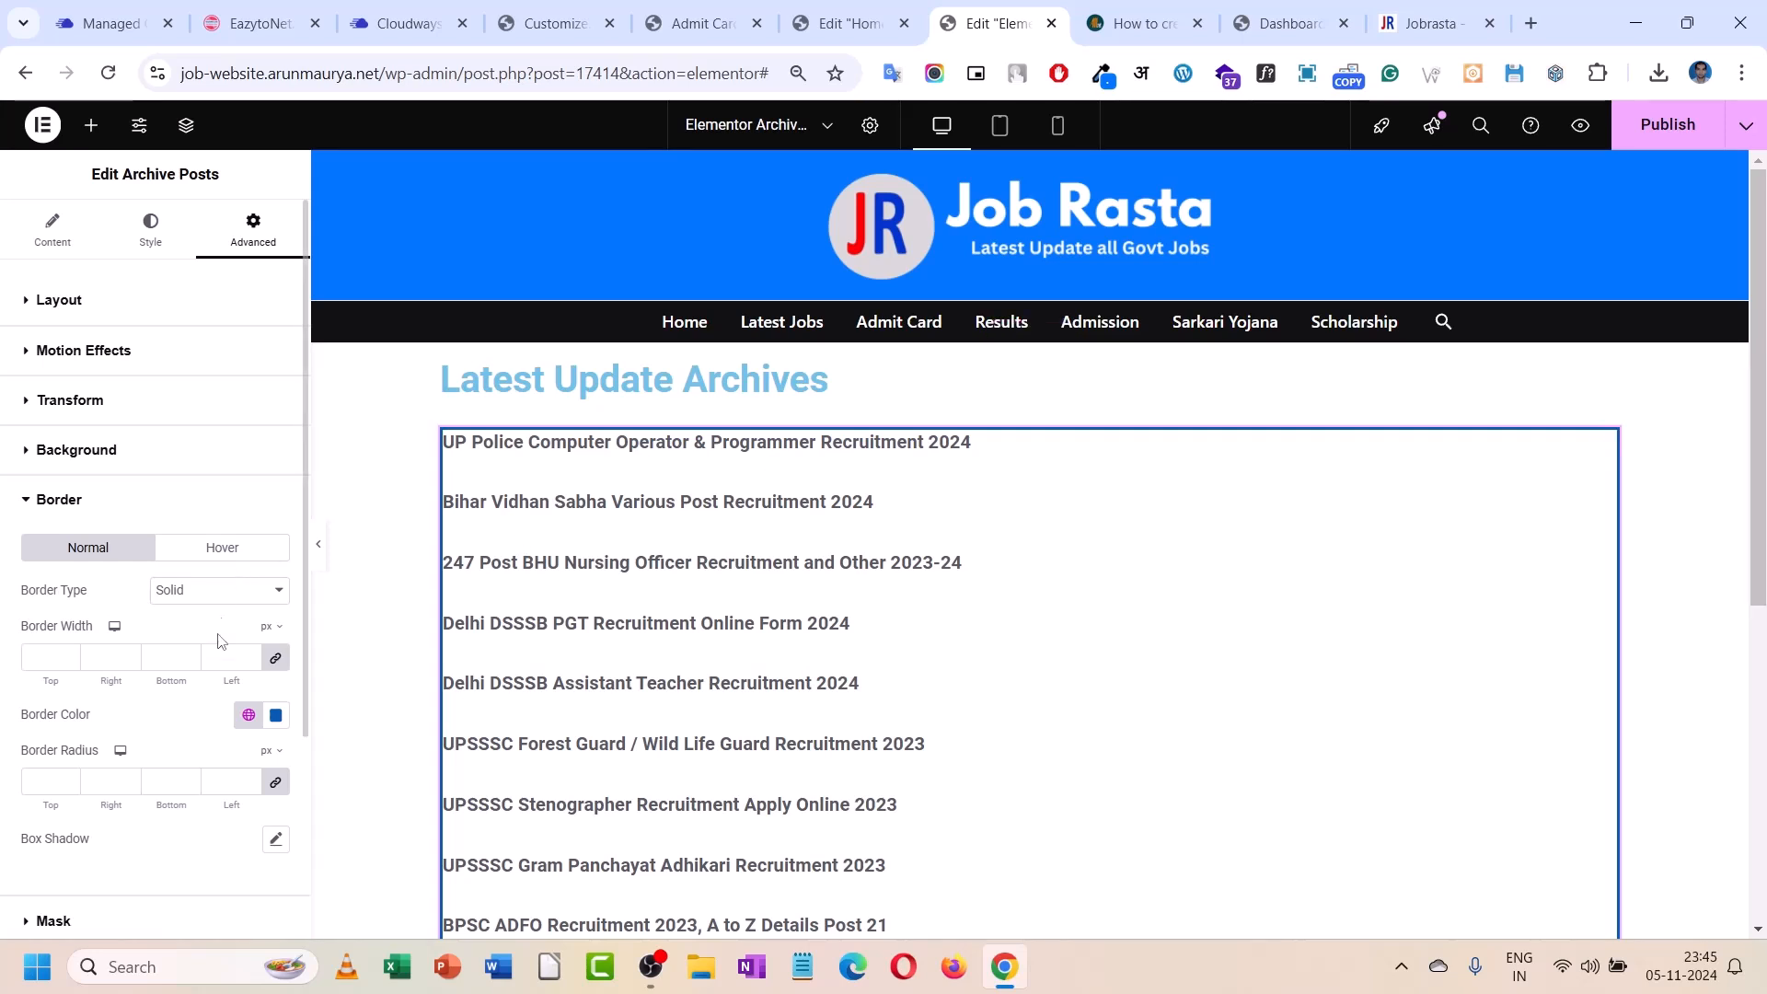
left_click(275, 705)
left_click_drag(327, 556, 352, 555)
left_click(179, 727)
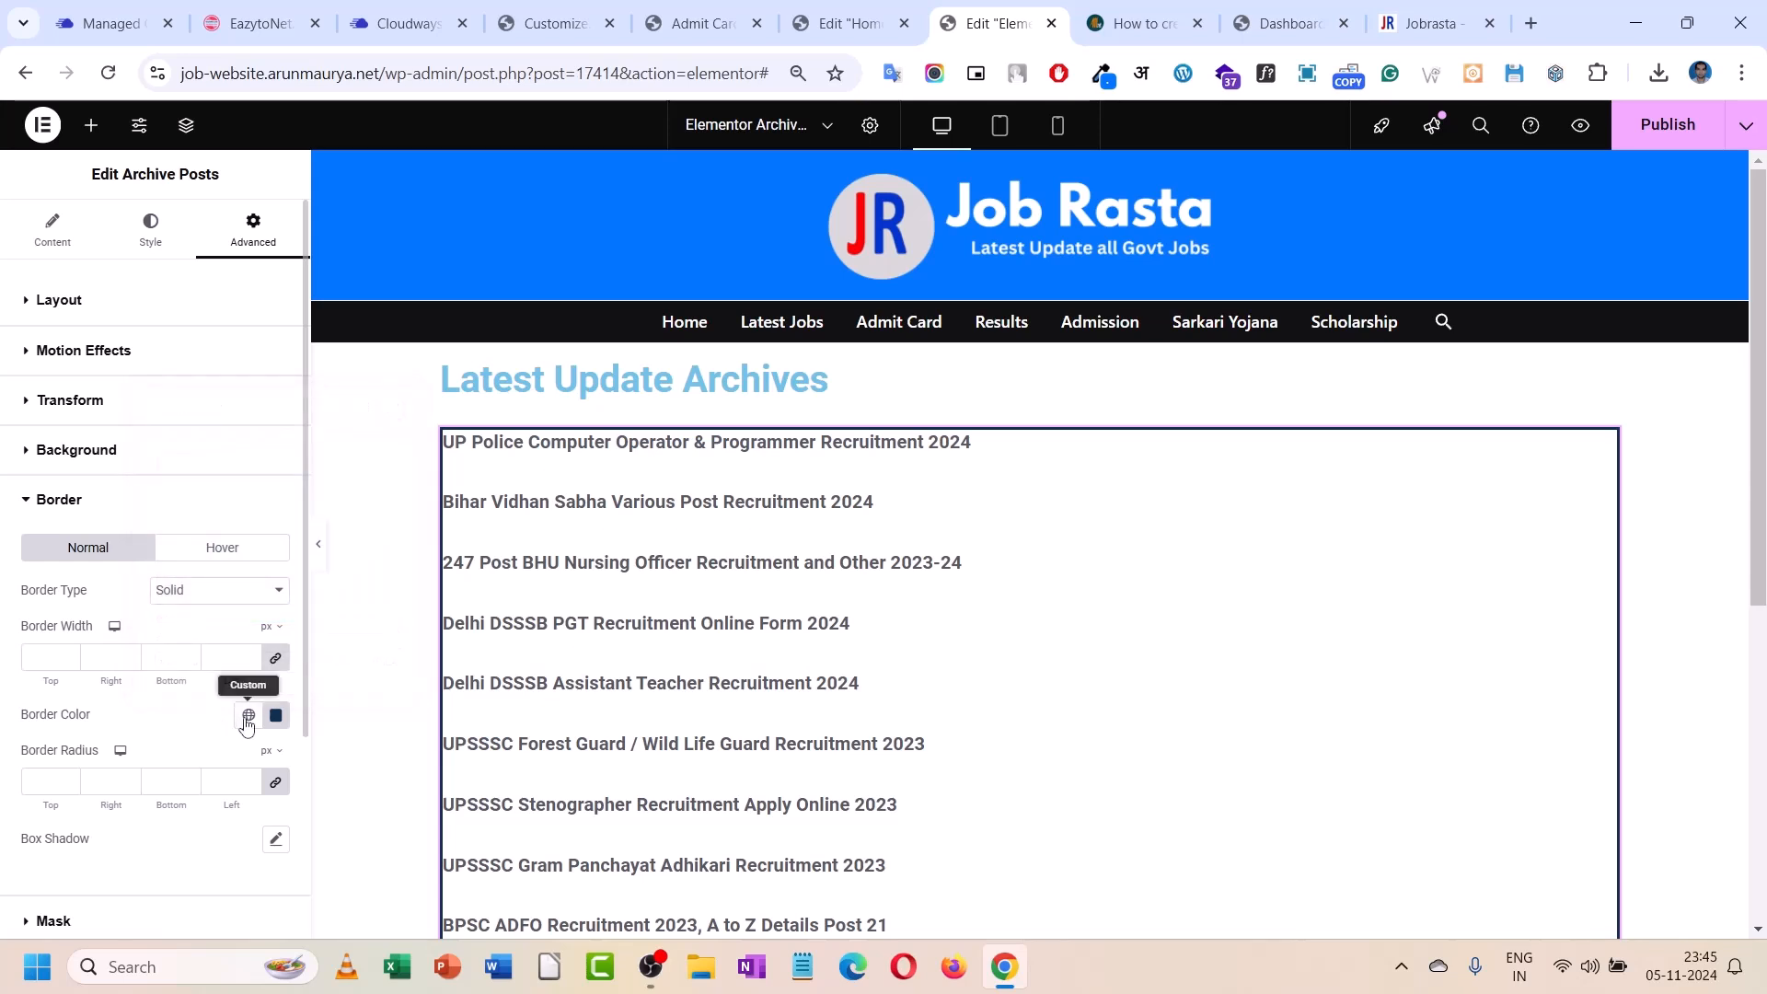
- Set the Archive Posts border to the global color "web col" with a width of 2 px on all sides
left_click(248, 714)
scroll(216, 543, "down", 2)
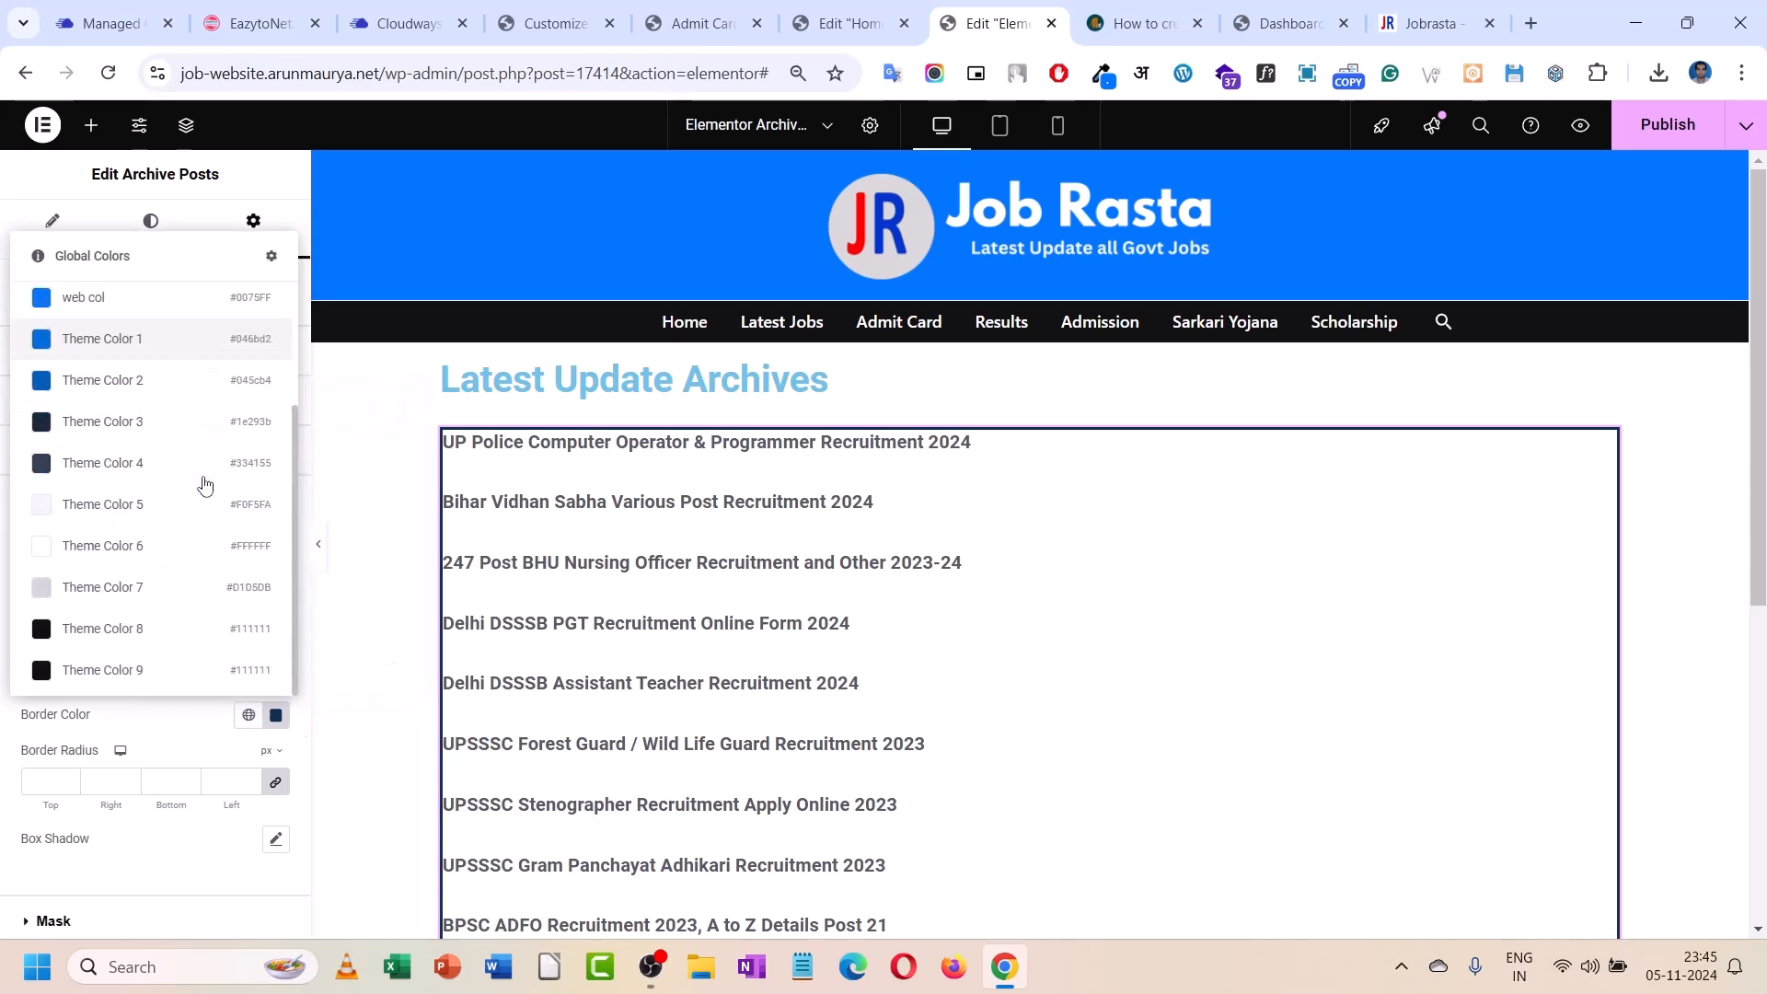
scroll(168, 670, "up", 2)
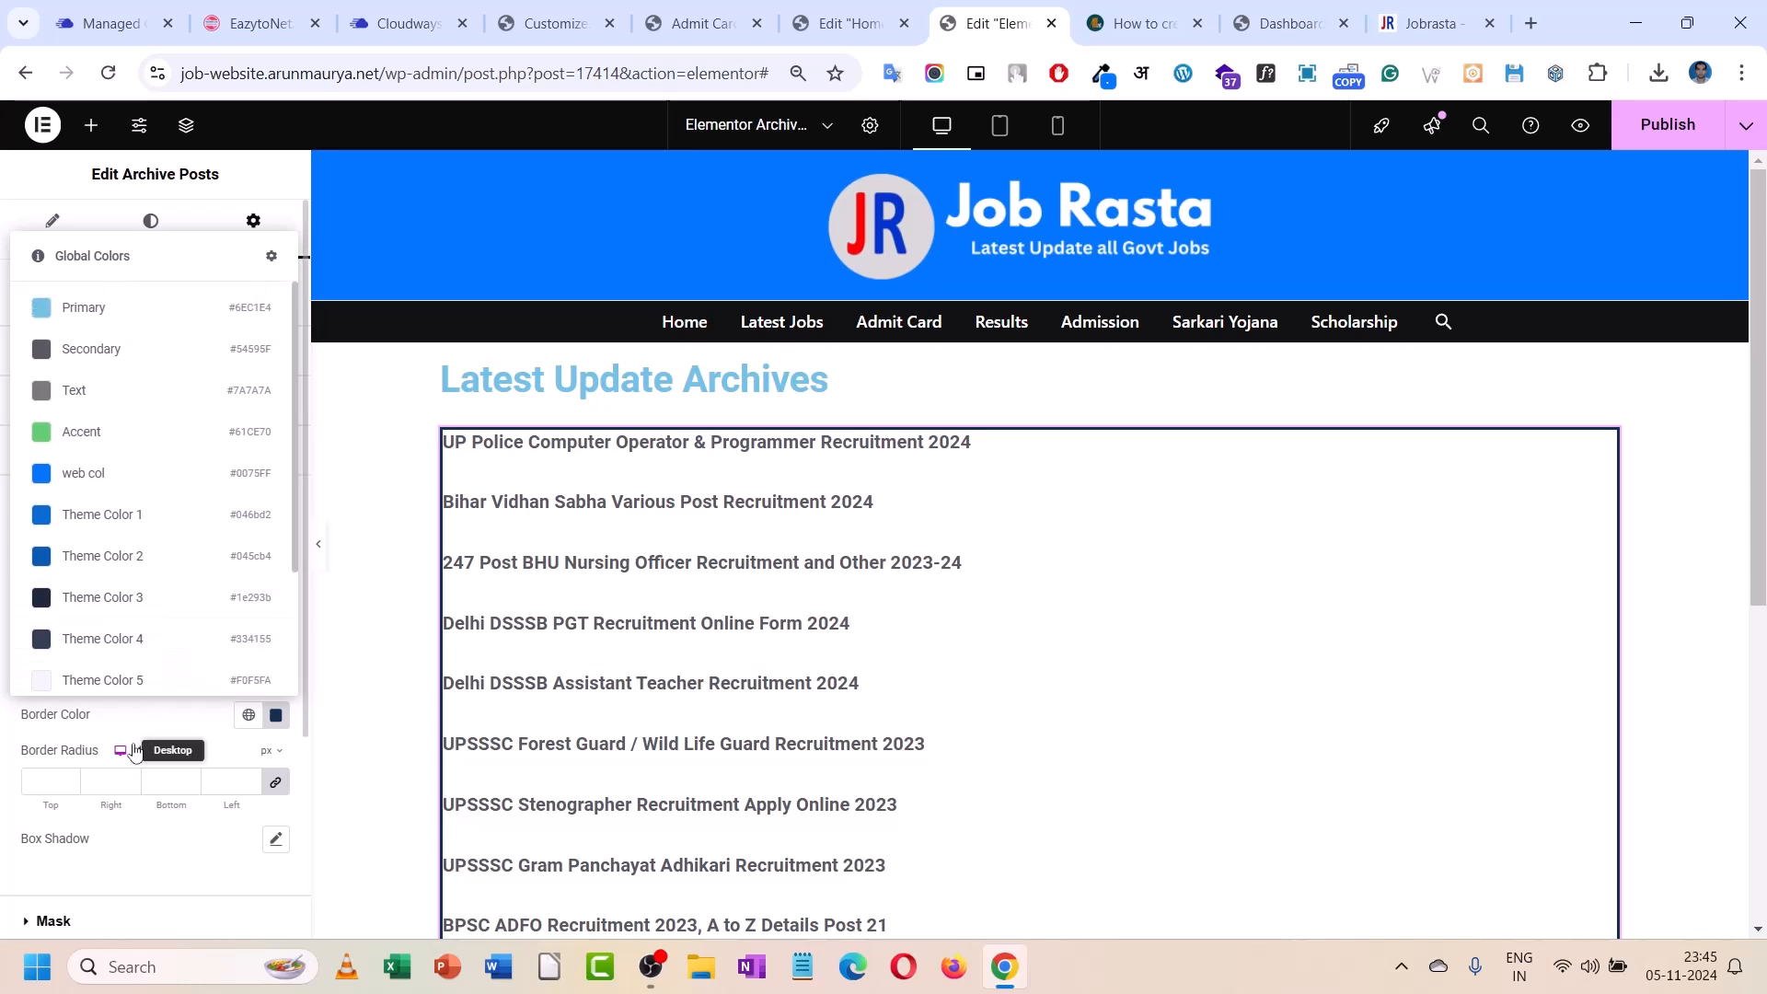
left_click(142, 475)
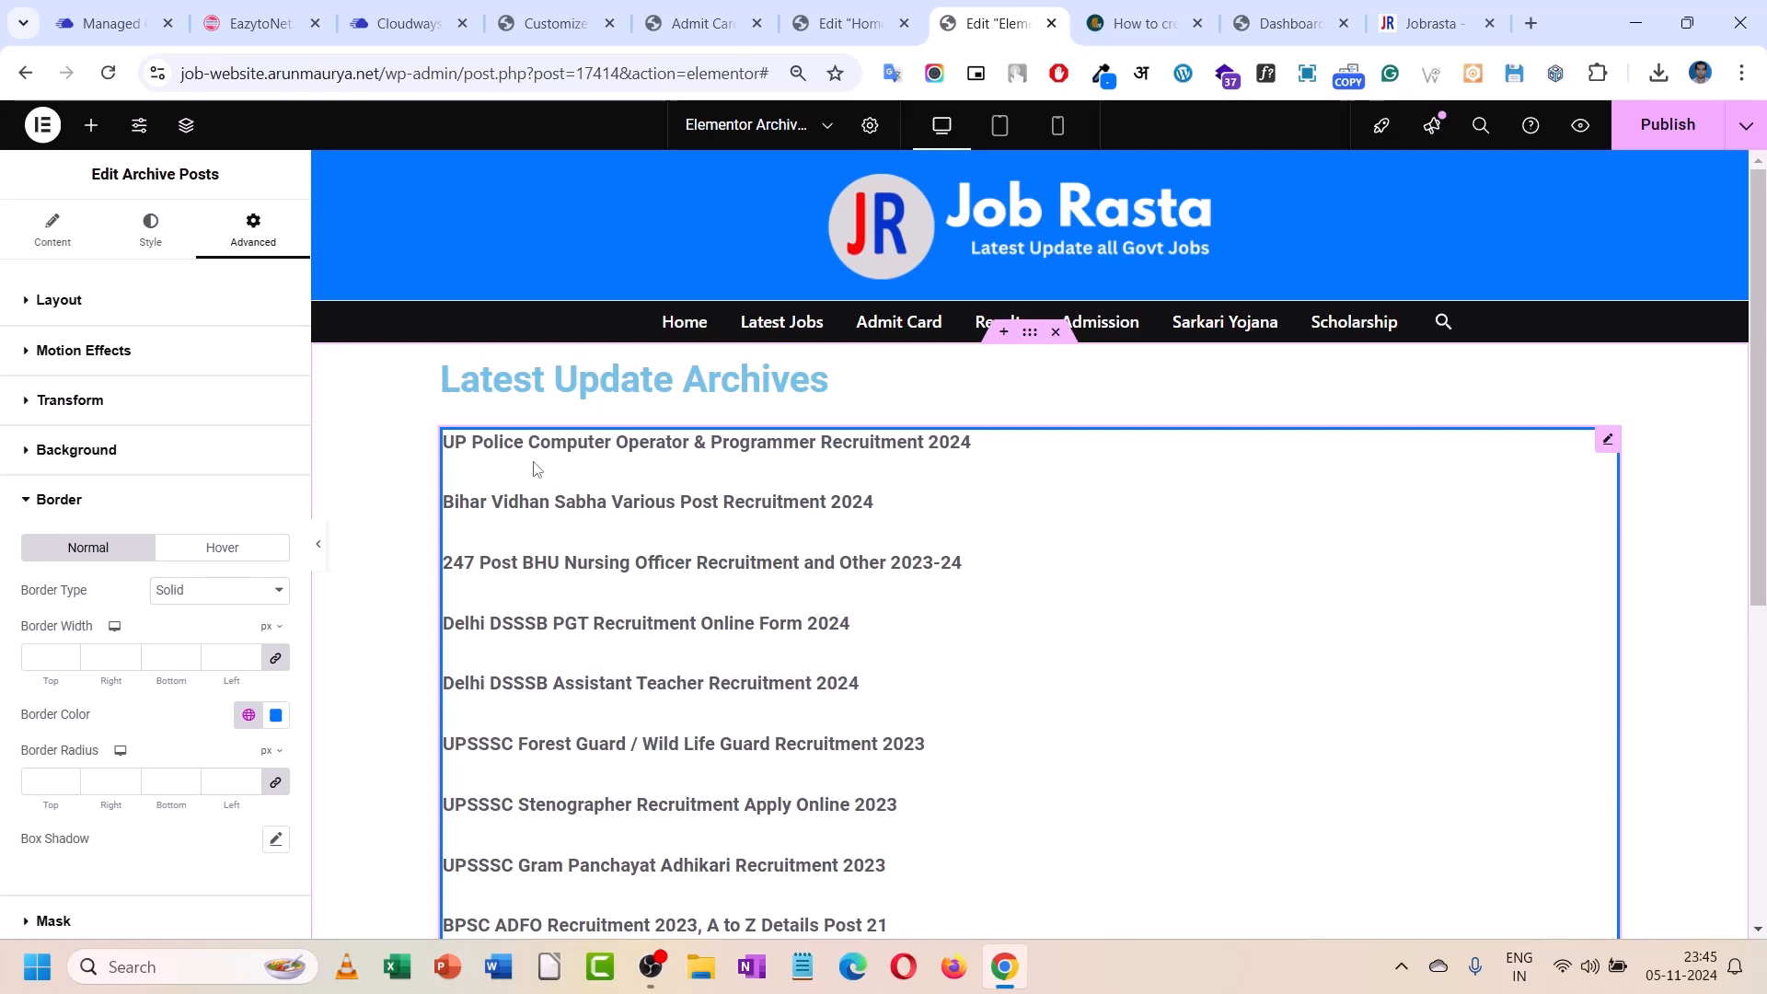
left_click(108, 657)
type("2")
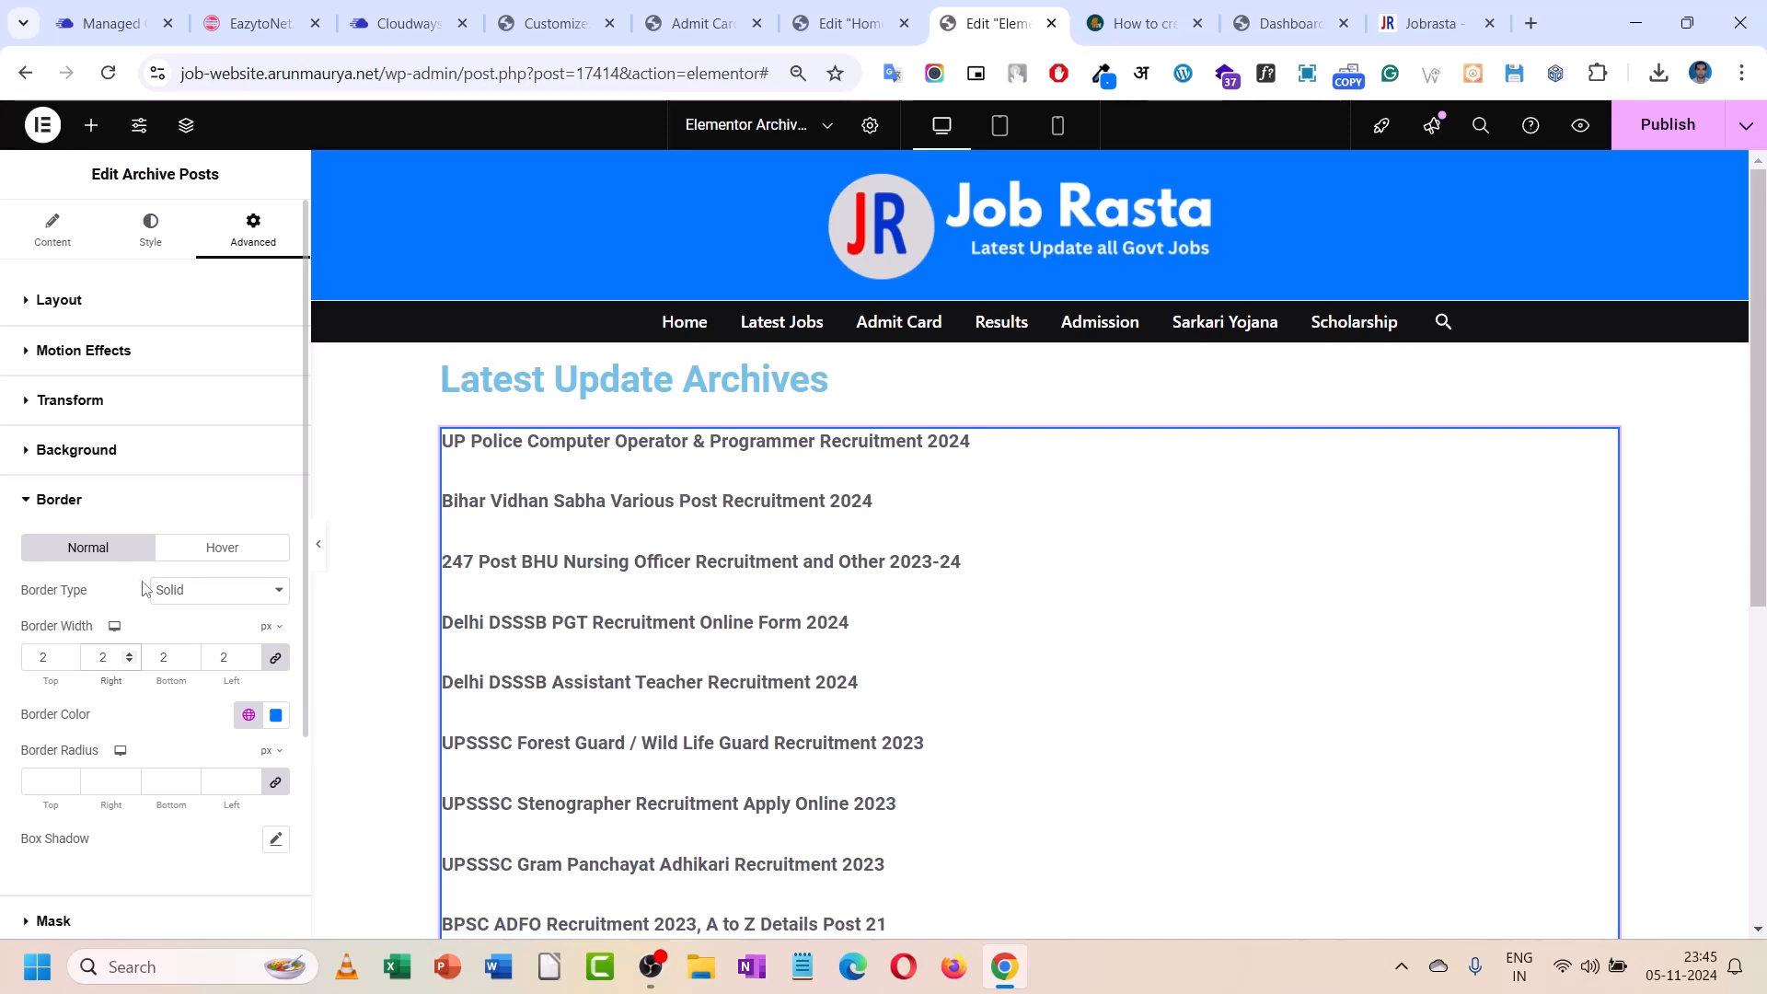
- Set the Archive Posts widget's padding to 5 px on all sides
left_click(146, 300)
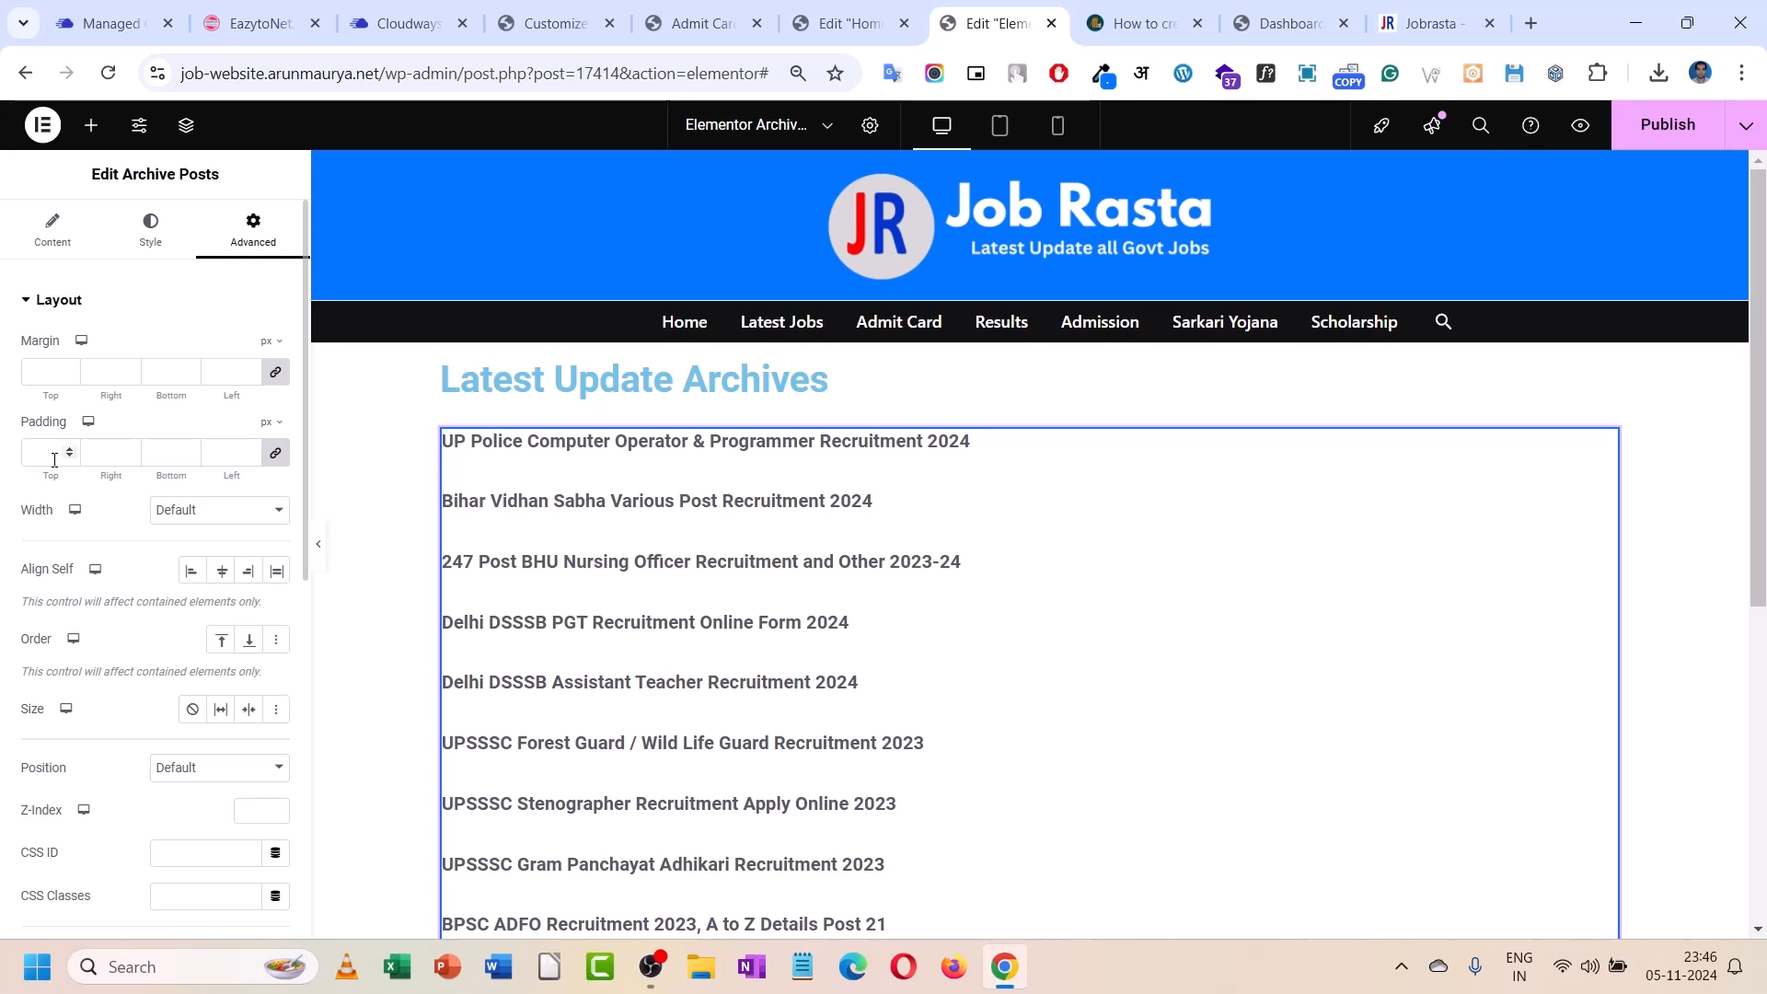
type("5")
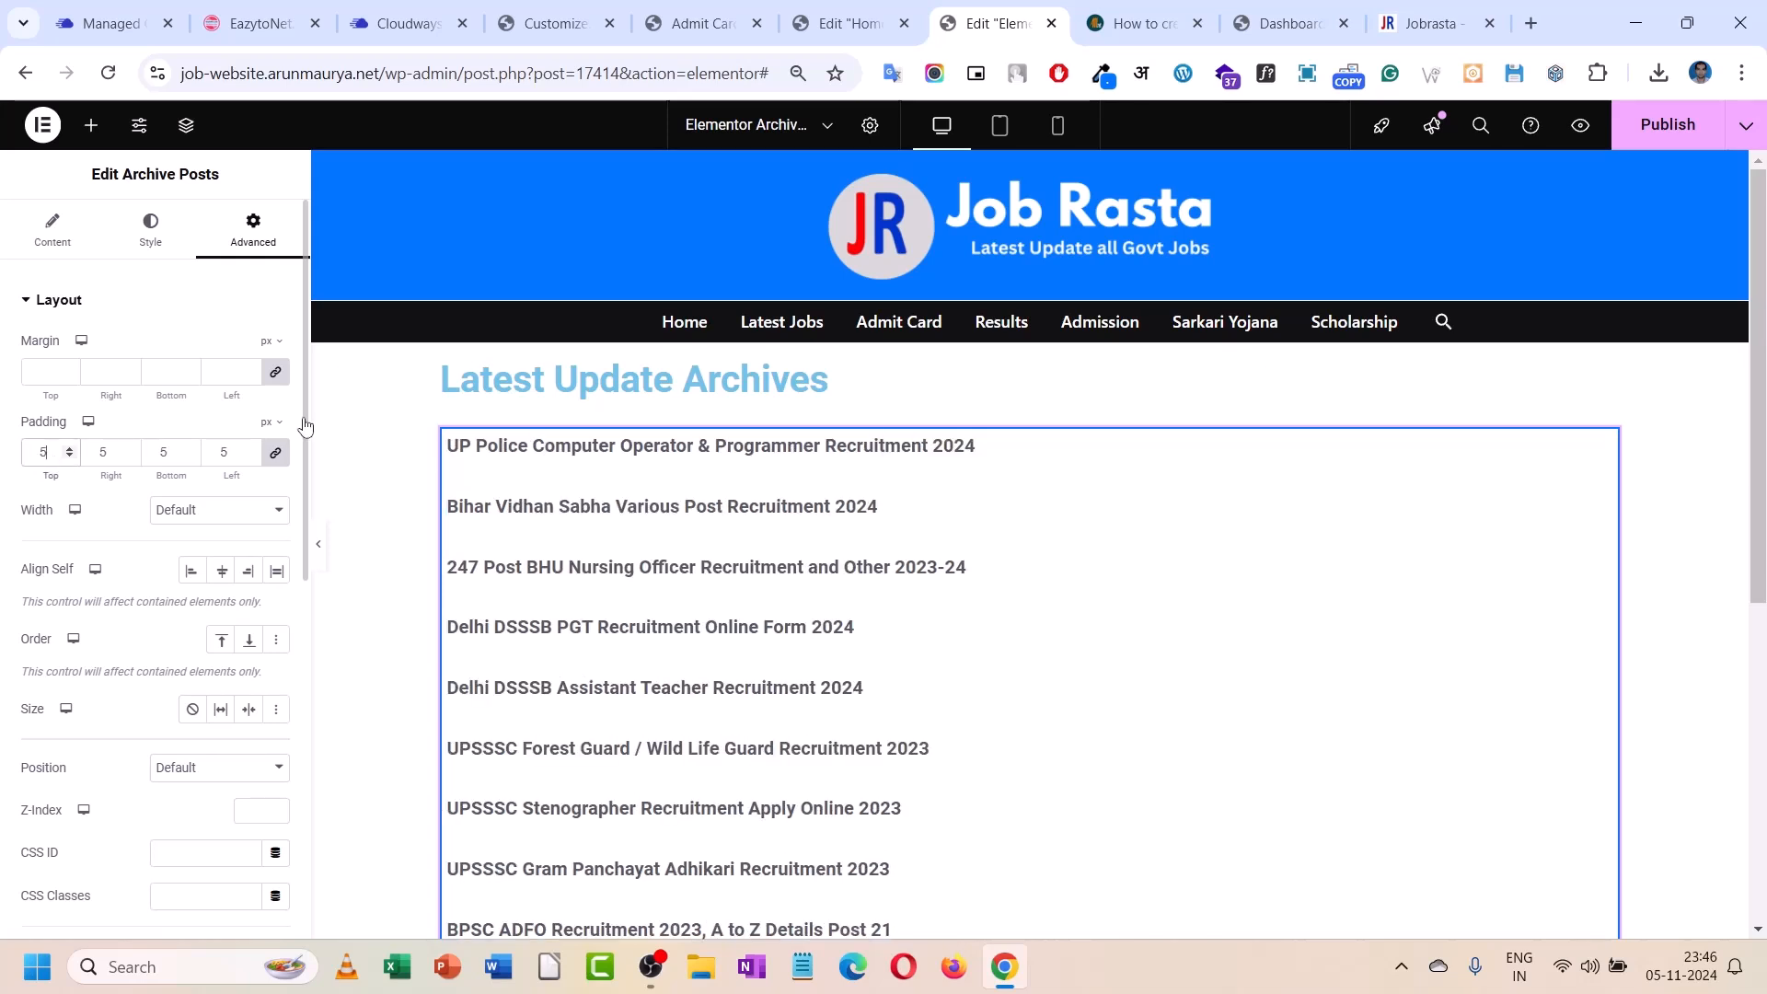
- Give the Archive Title widget a Solid border
left_click(630, 391)
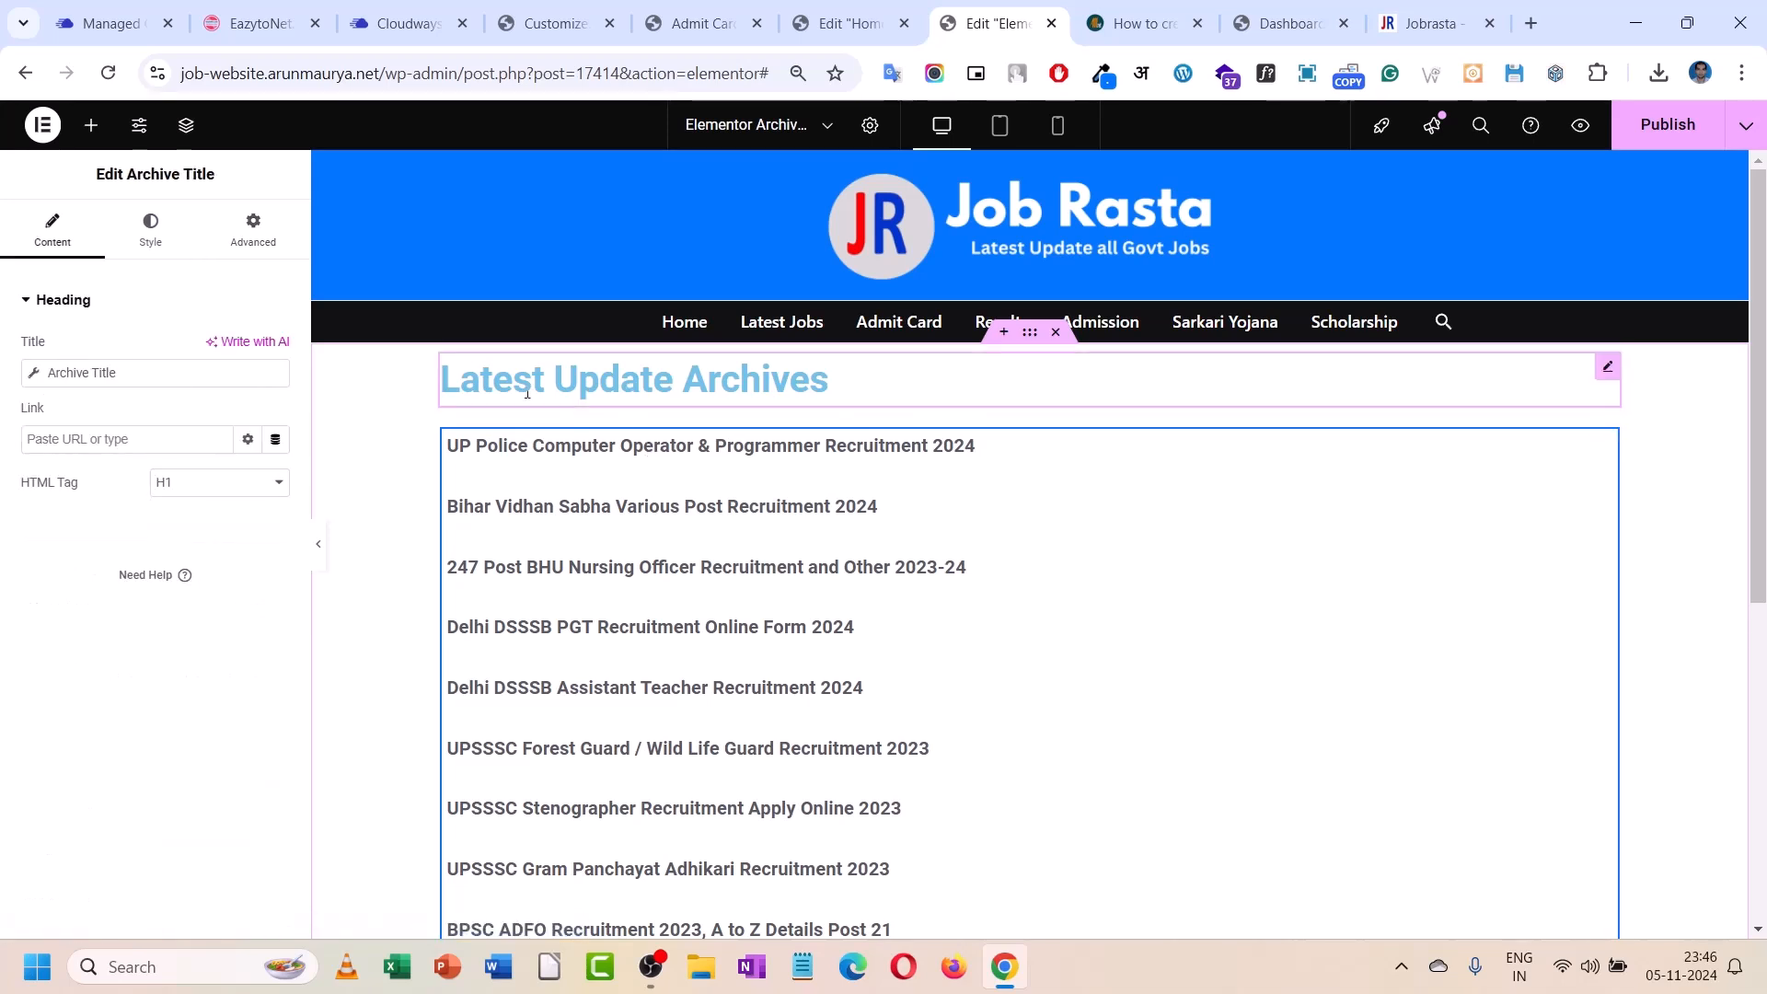
left_click(252, 217)
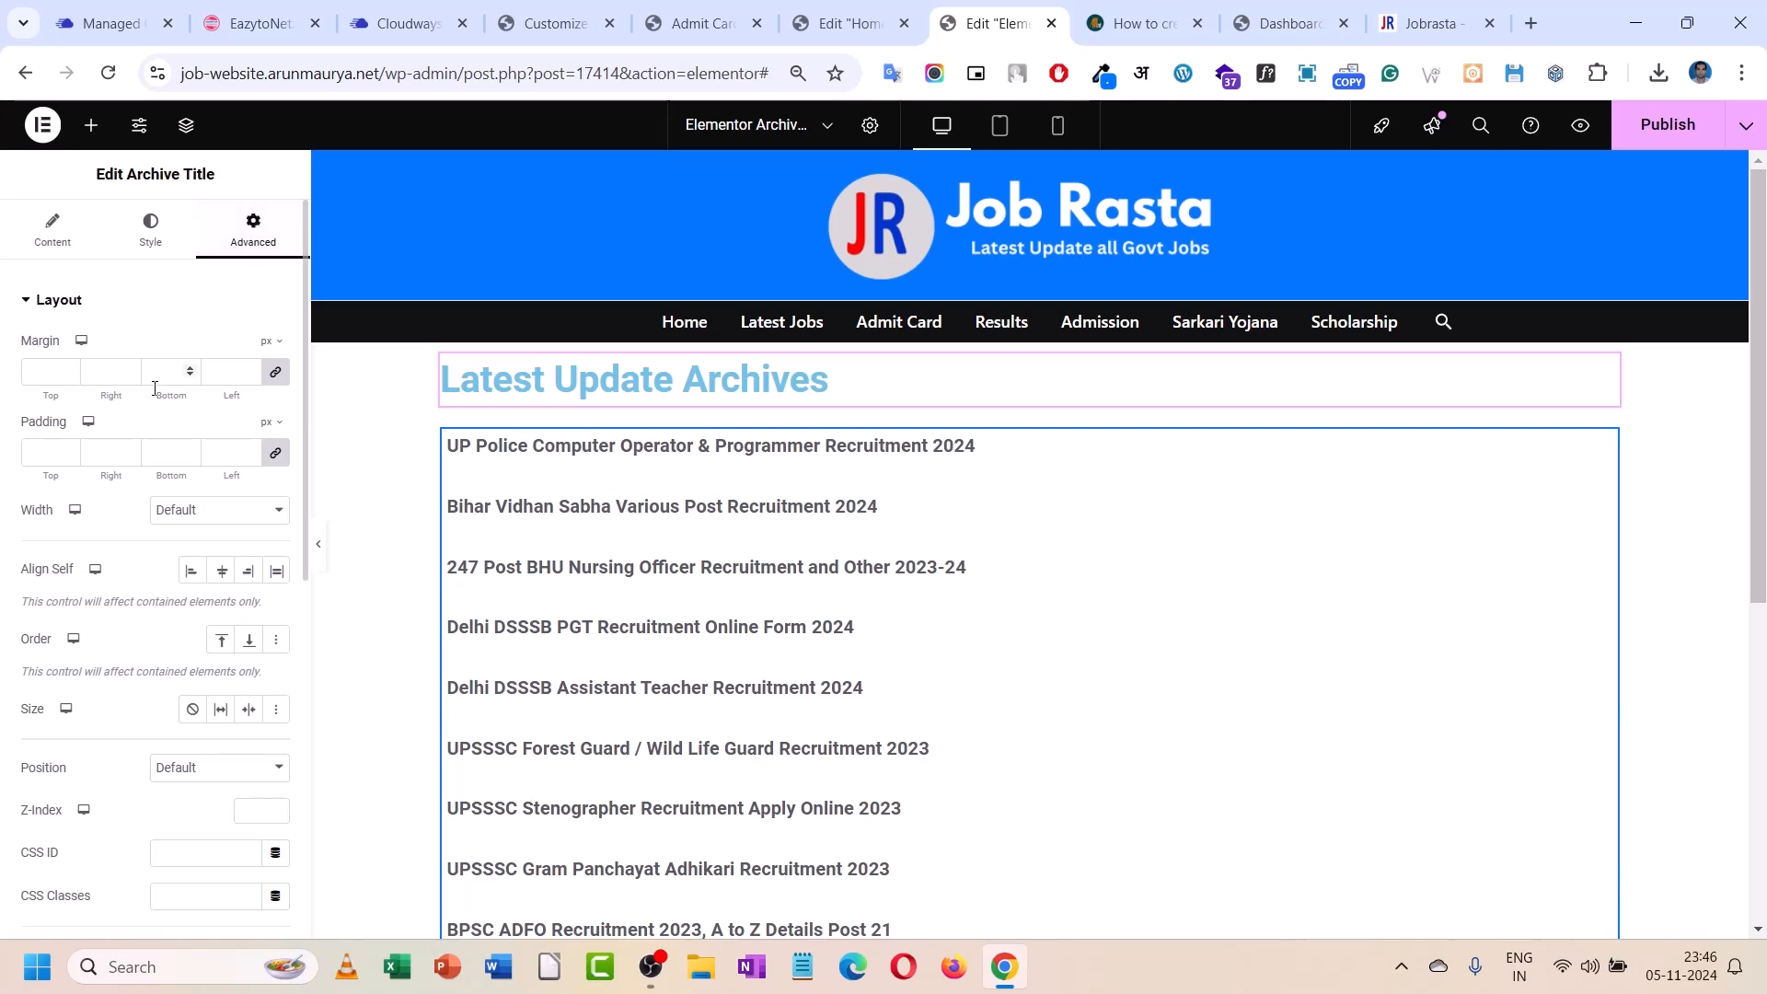
scroll(92, 515, "down", 5)
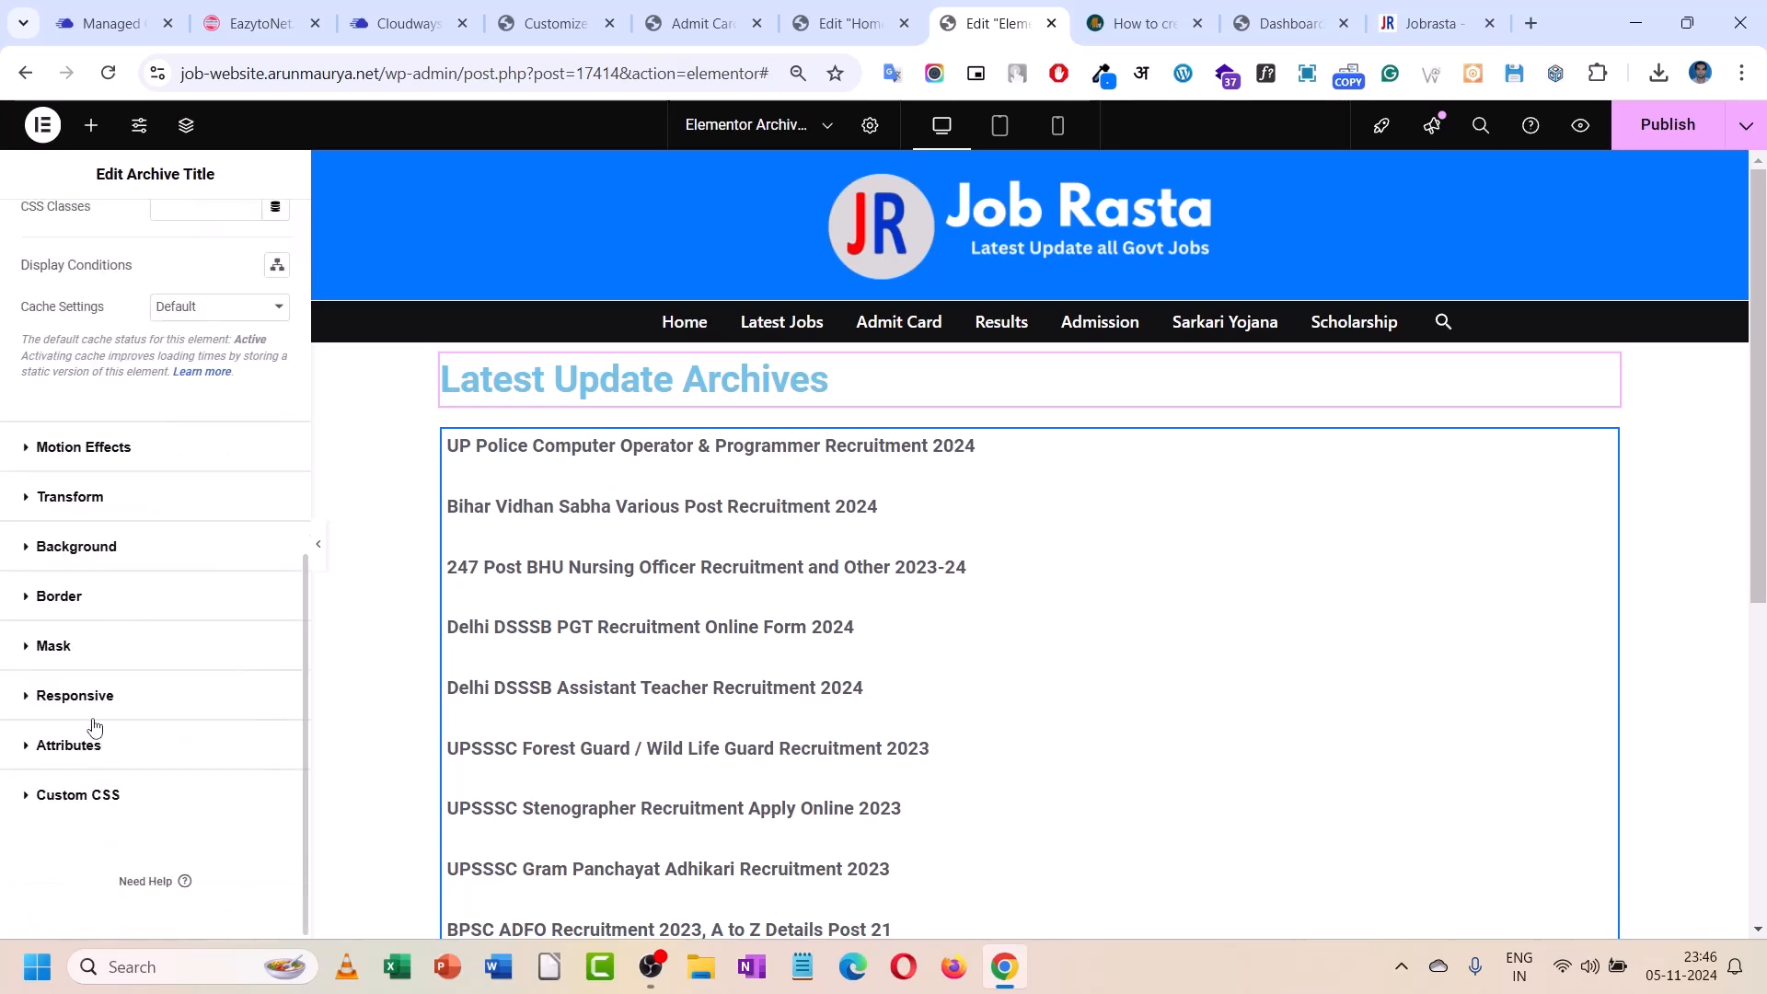
left_click(99, 599)
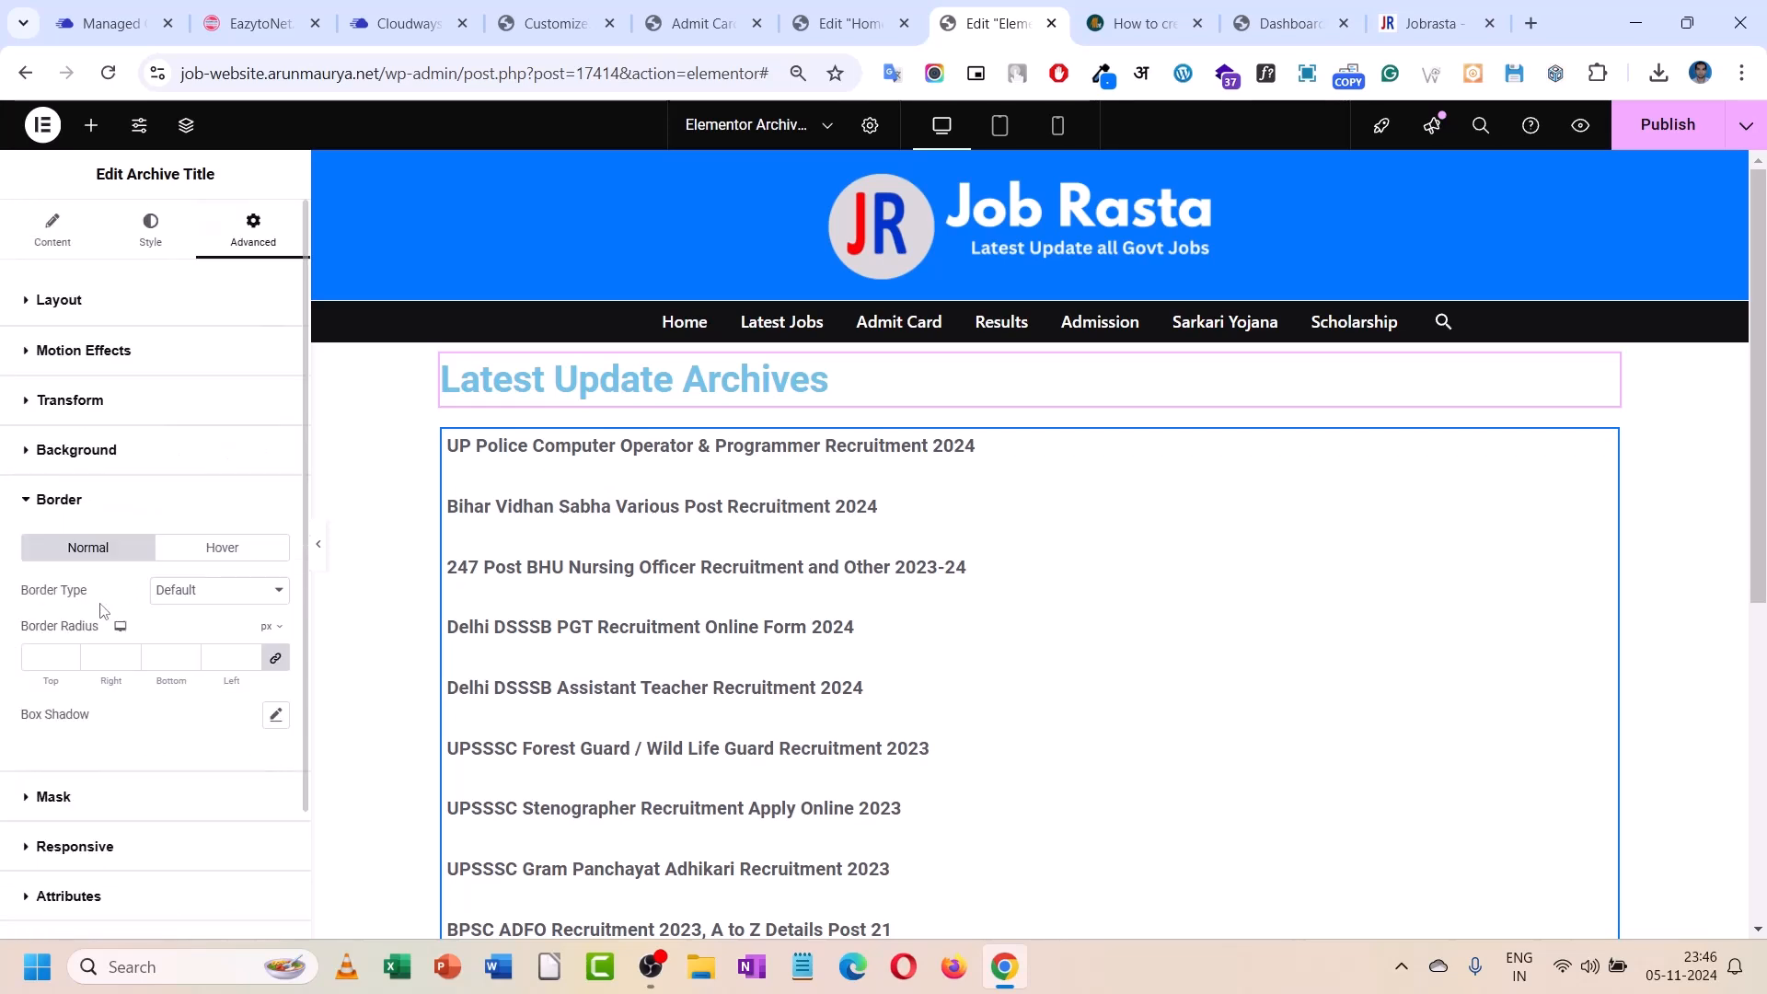
left_click(198, 593)
left_click(203, 674)
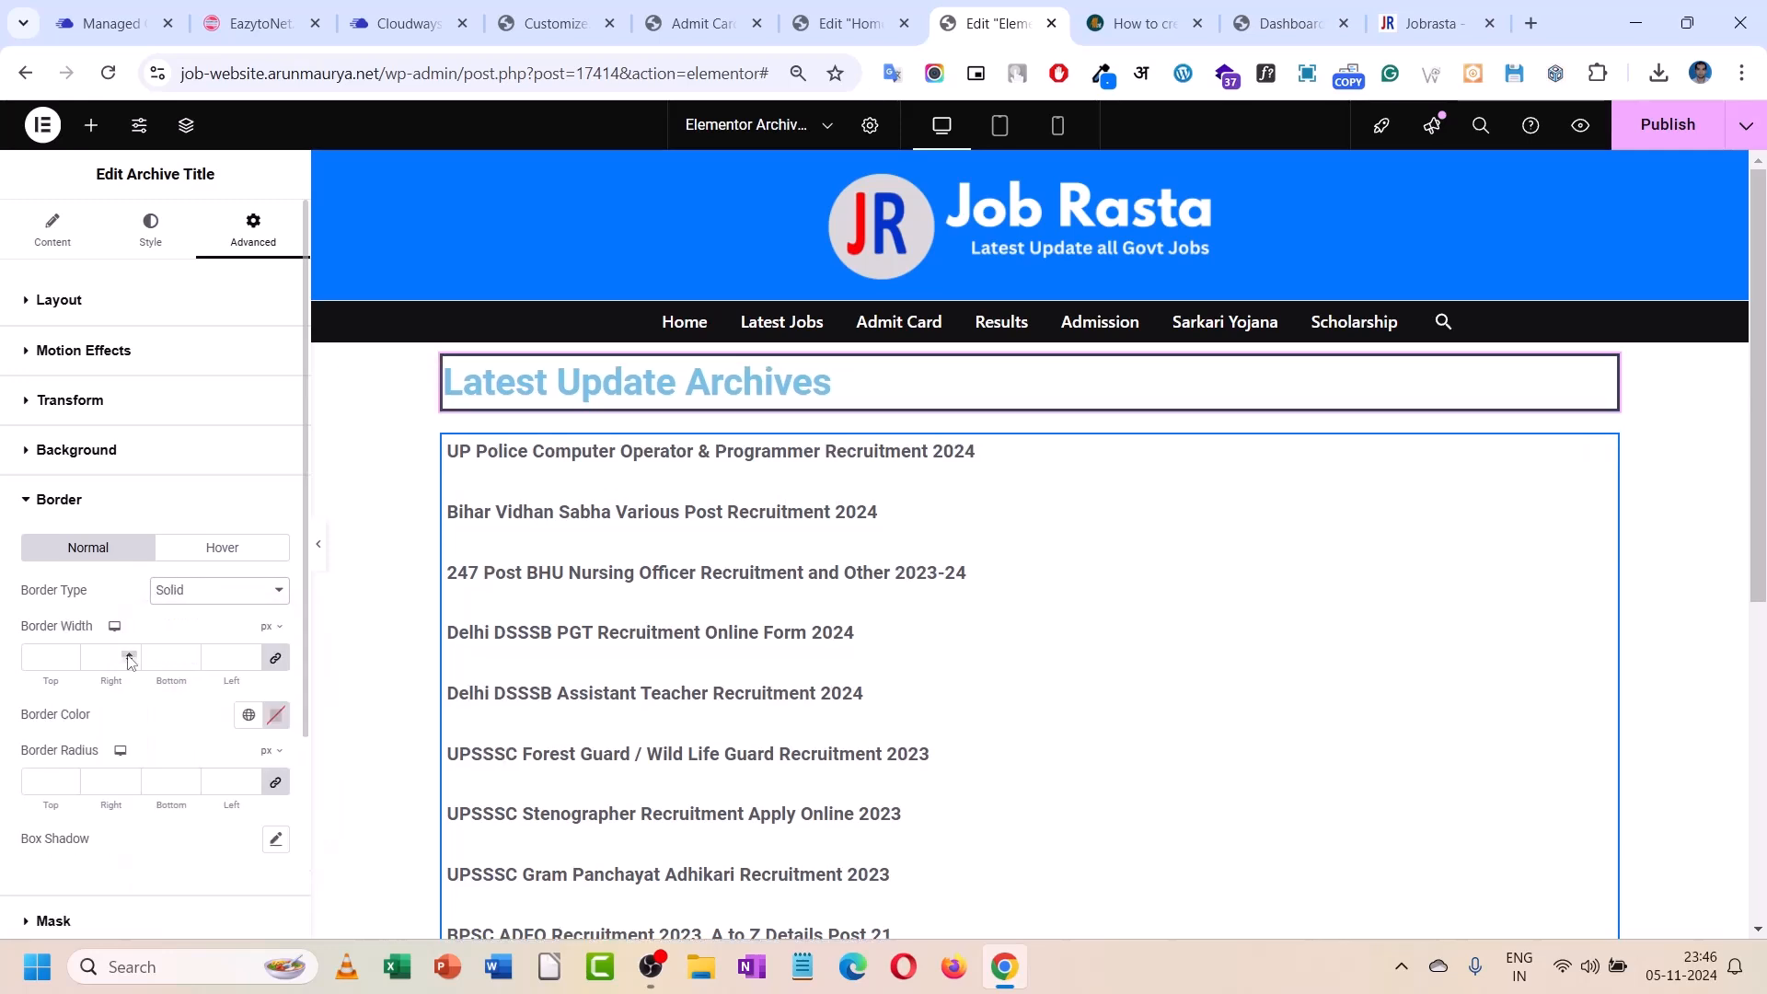
- Set the Archive Title border to a width of 2 px on all sides and the global color "web col"
left_click(128, 656)
left_click(128, 656)
left_click(128, 656)
left_click(131, 661)
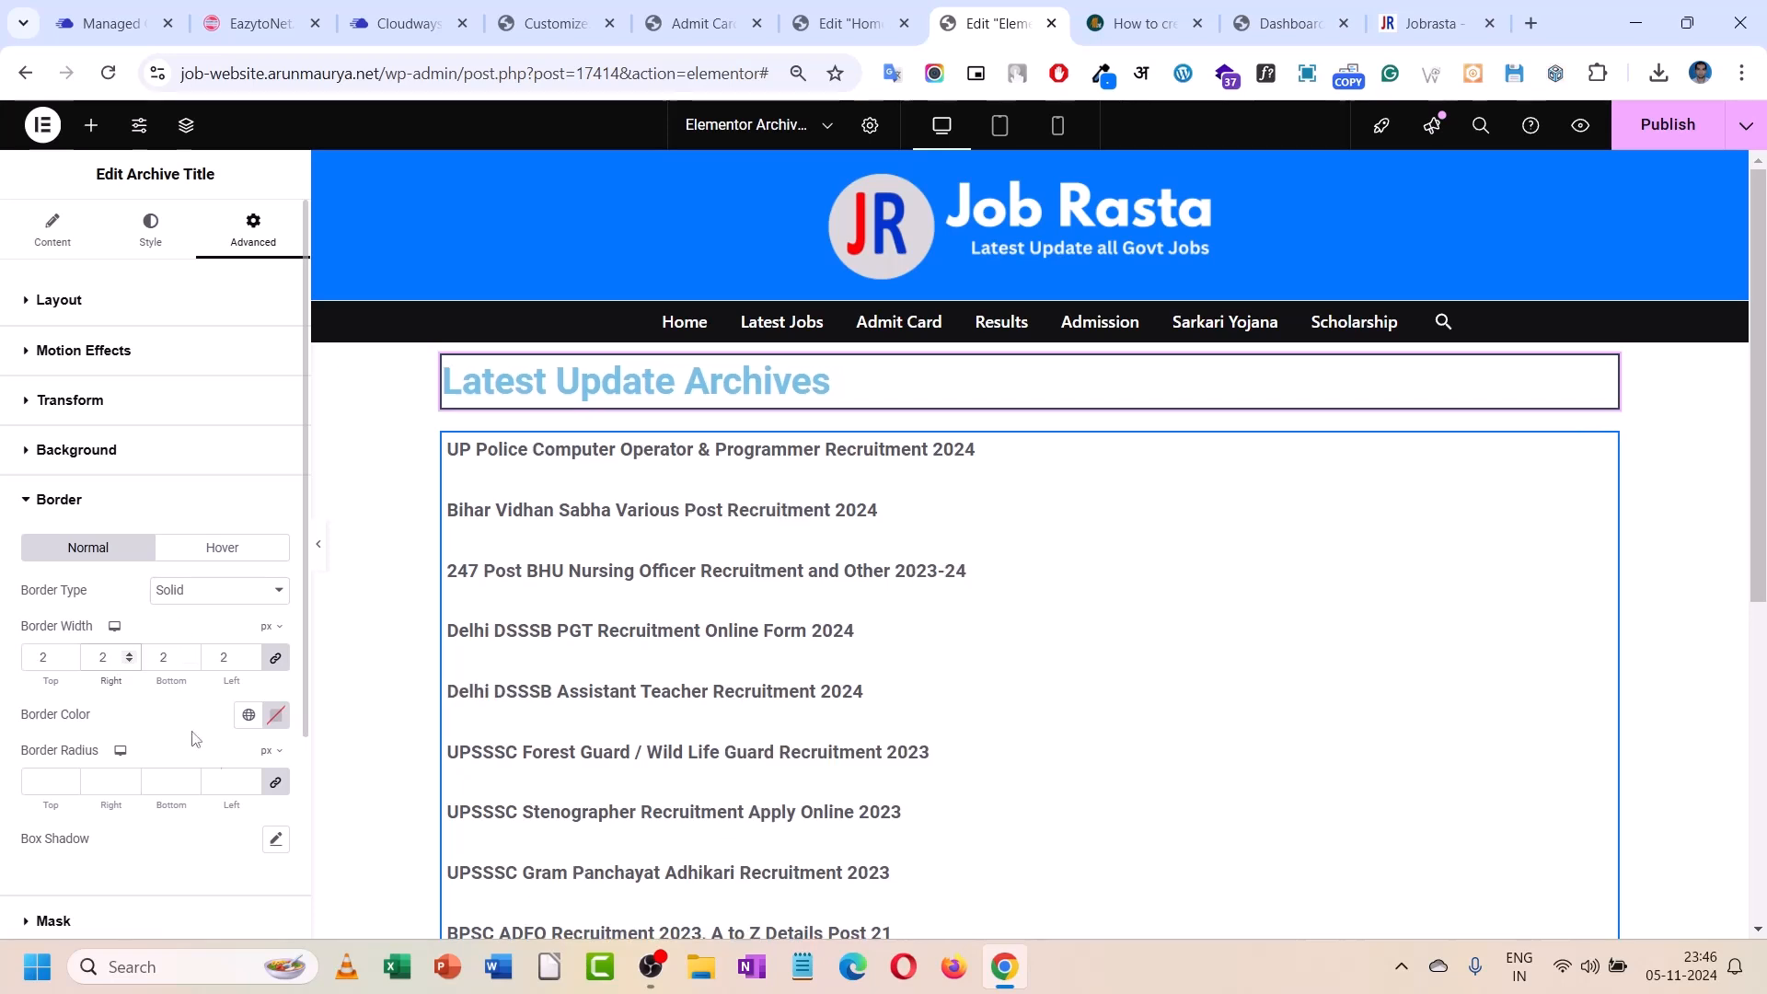
left_click(246, 711)
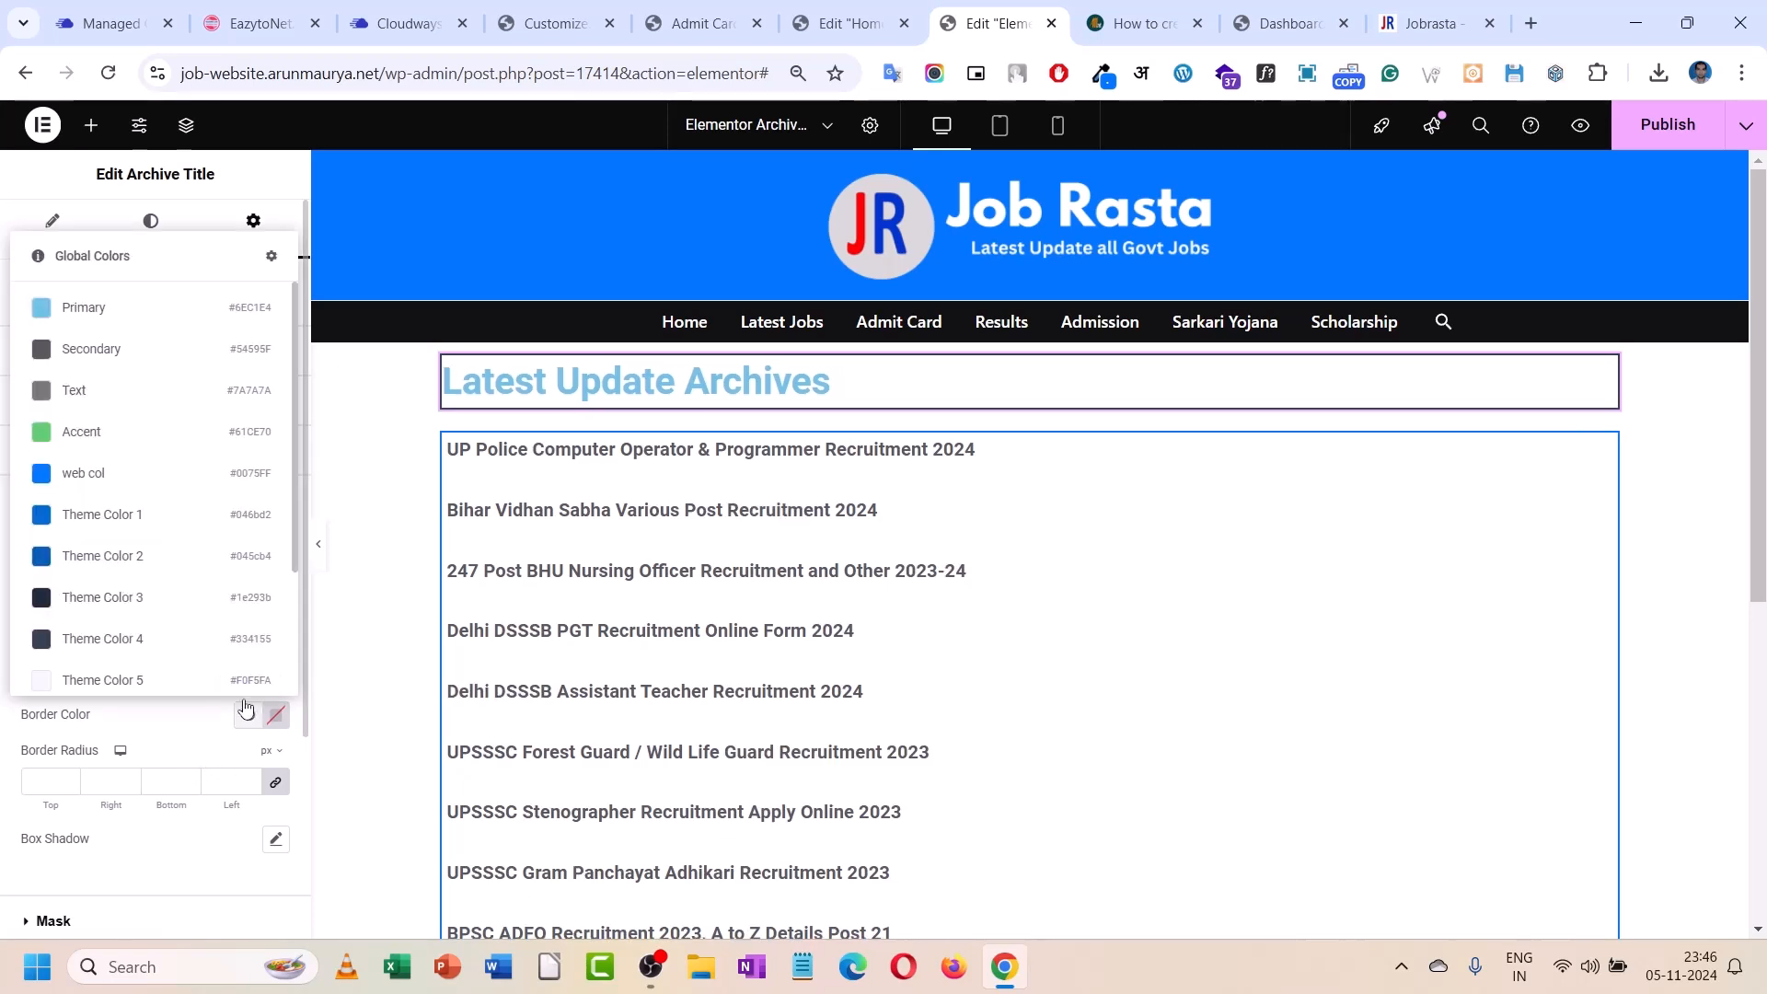
left_click(131, 476)
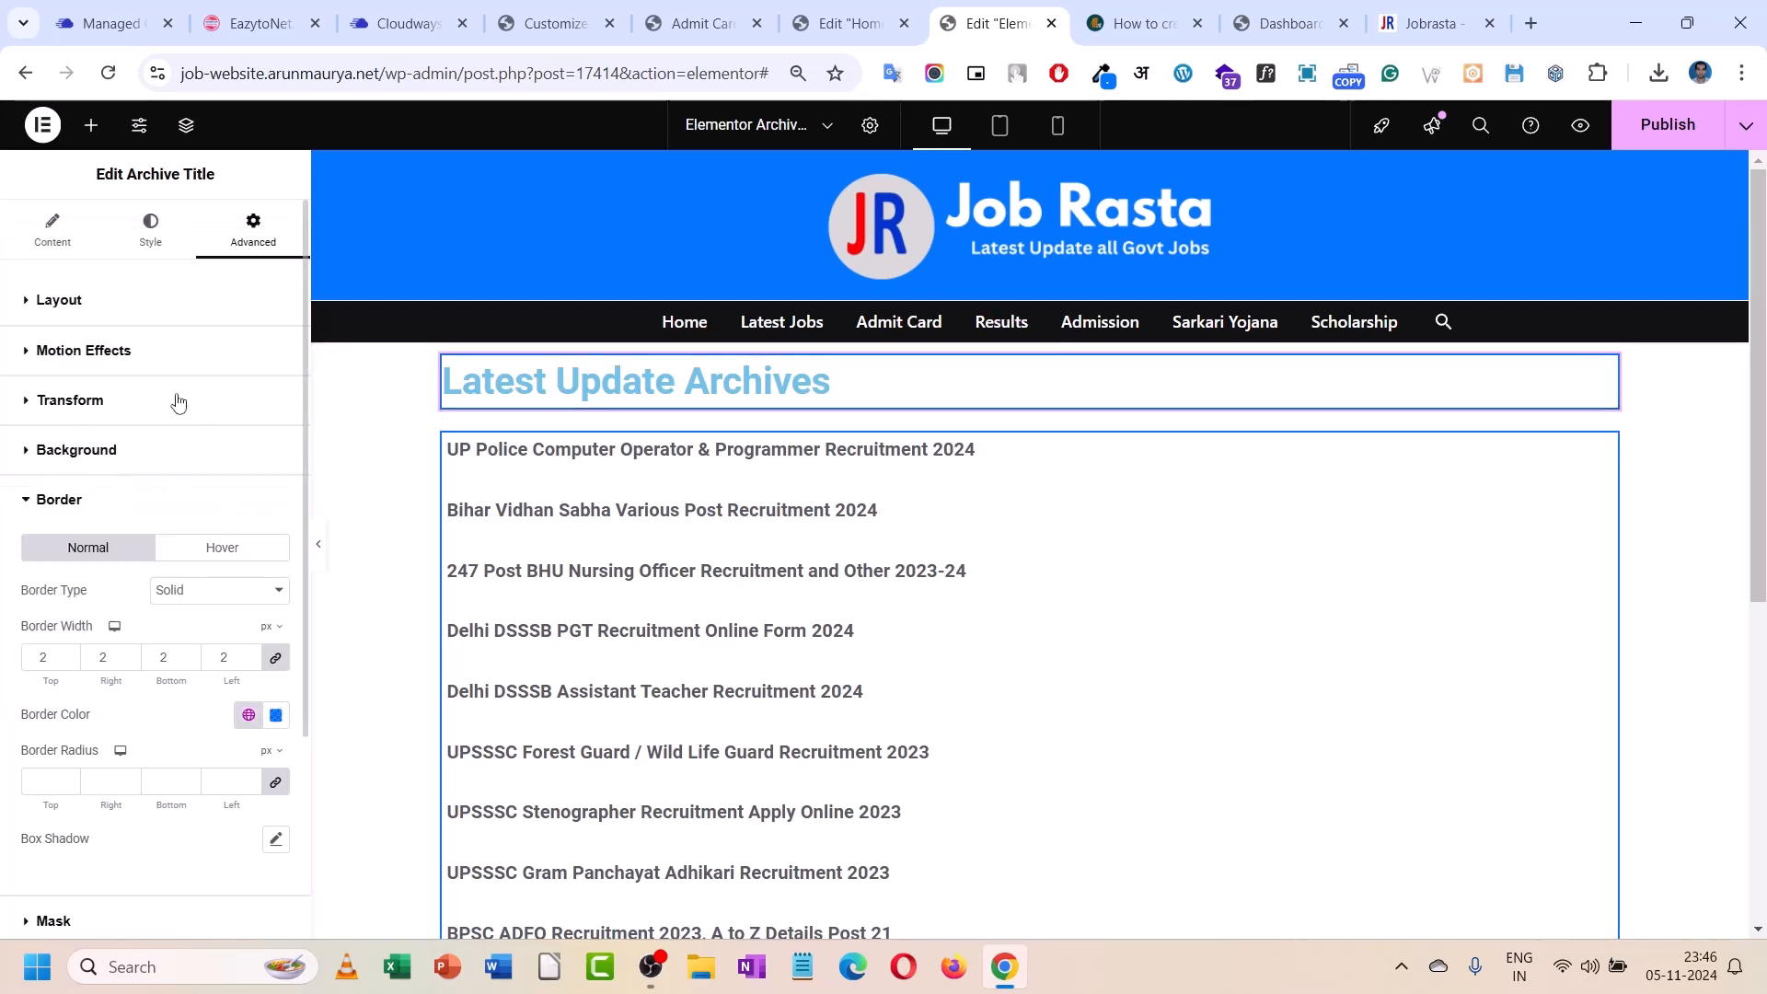
- Set the Archive Title's text color to the global color "web col"
left_click(151, 235)
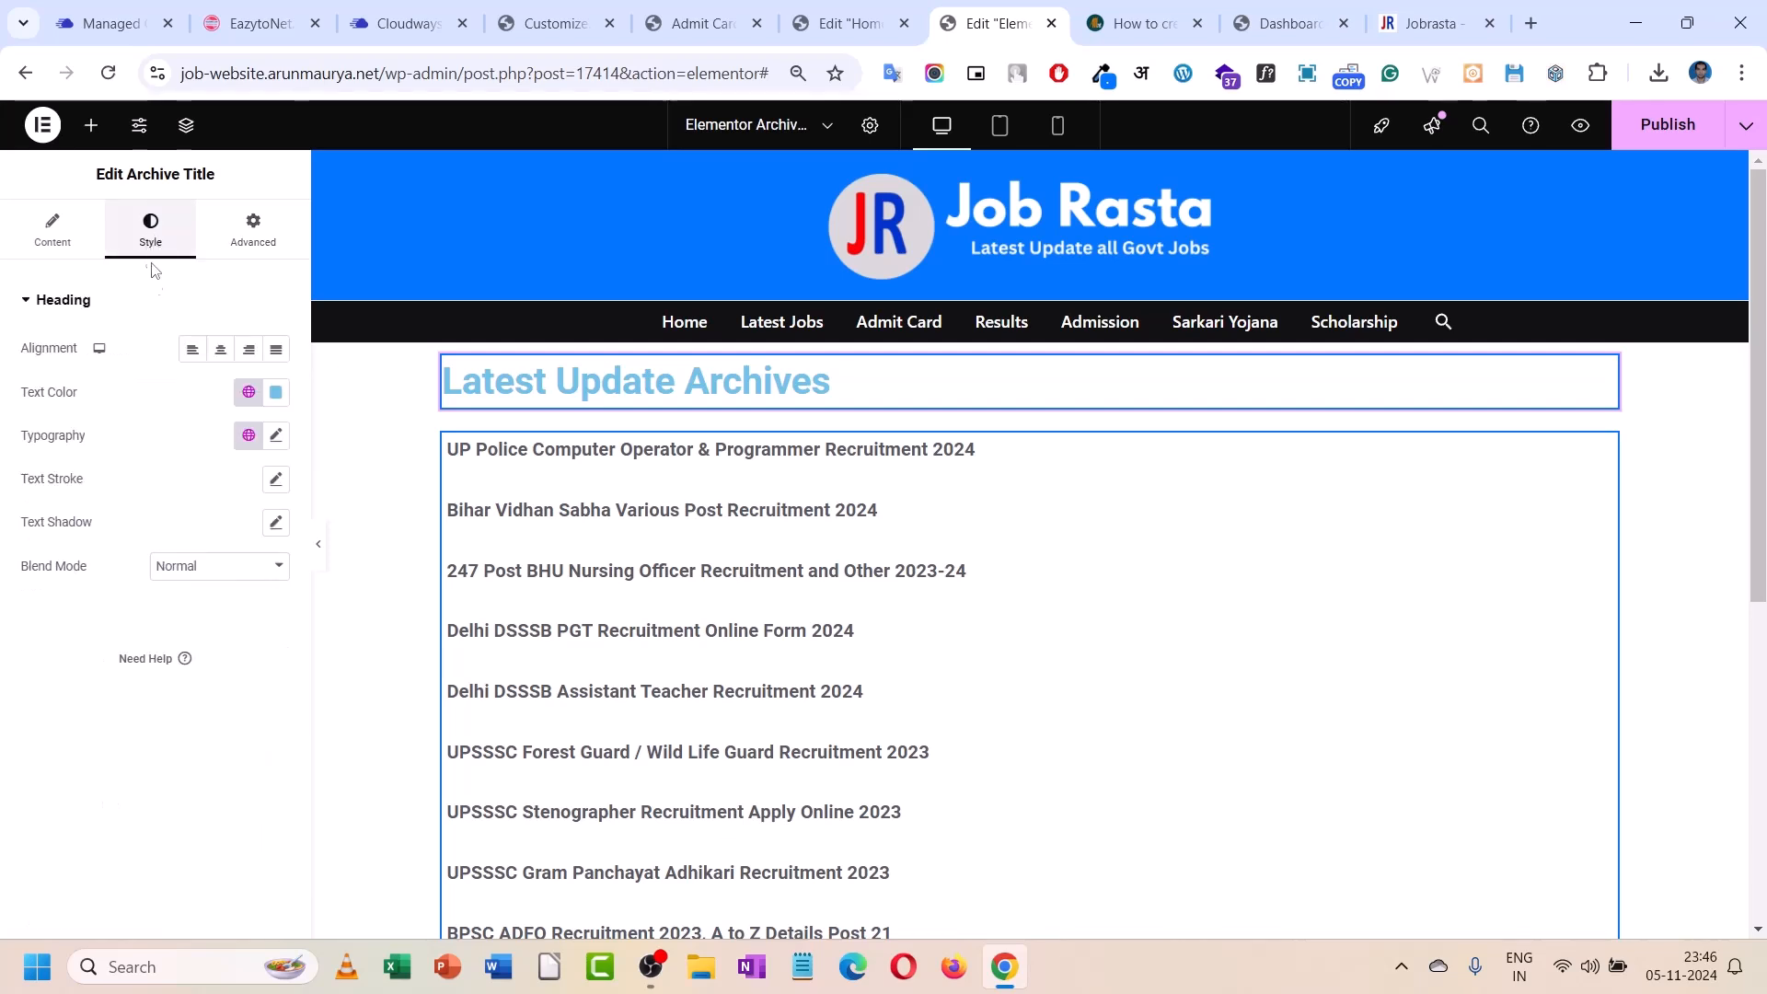
left_click(278, 393)
left_click(249, 392)
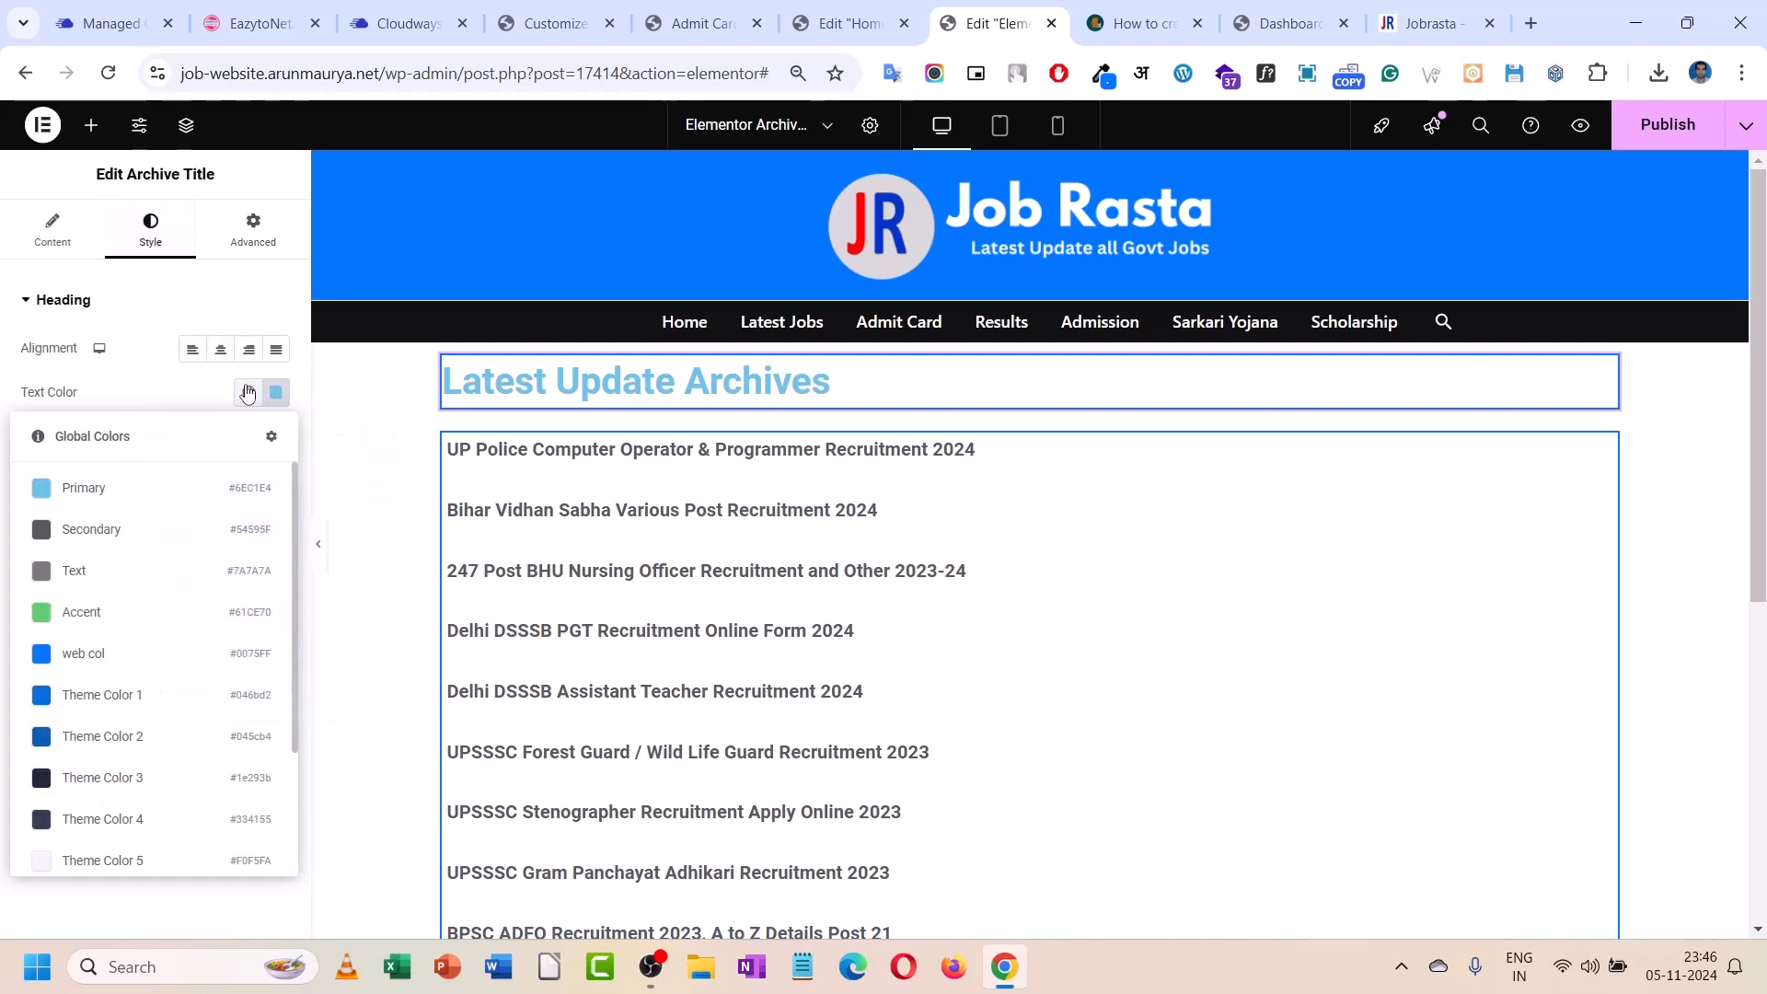
left_click(103, 673)
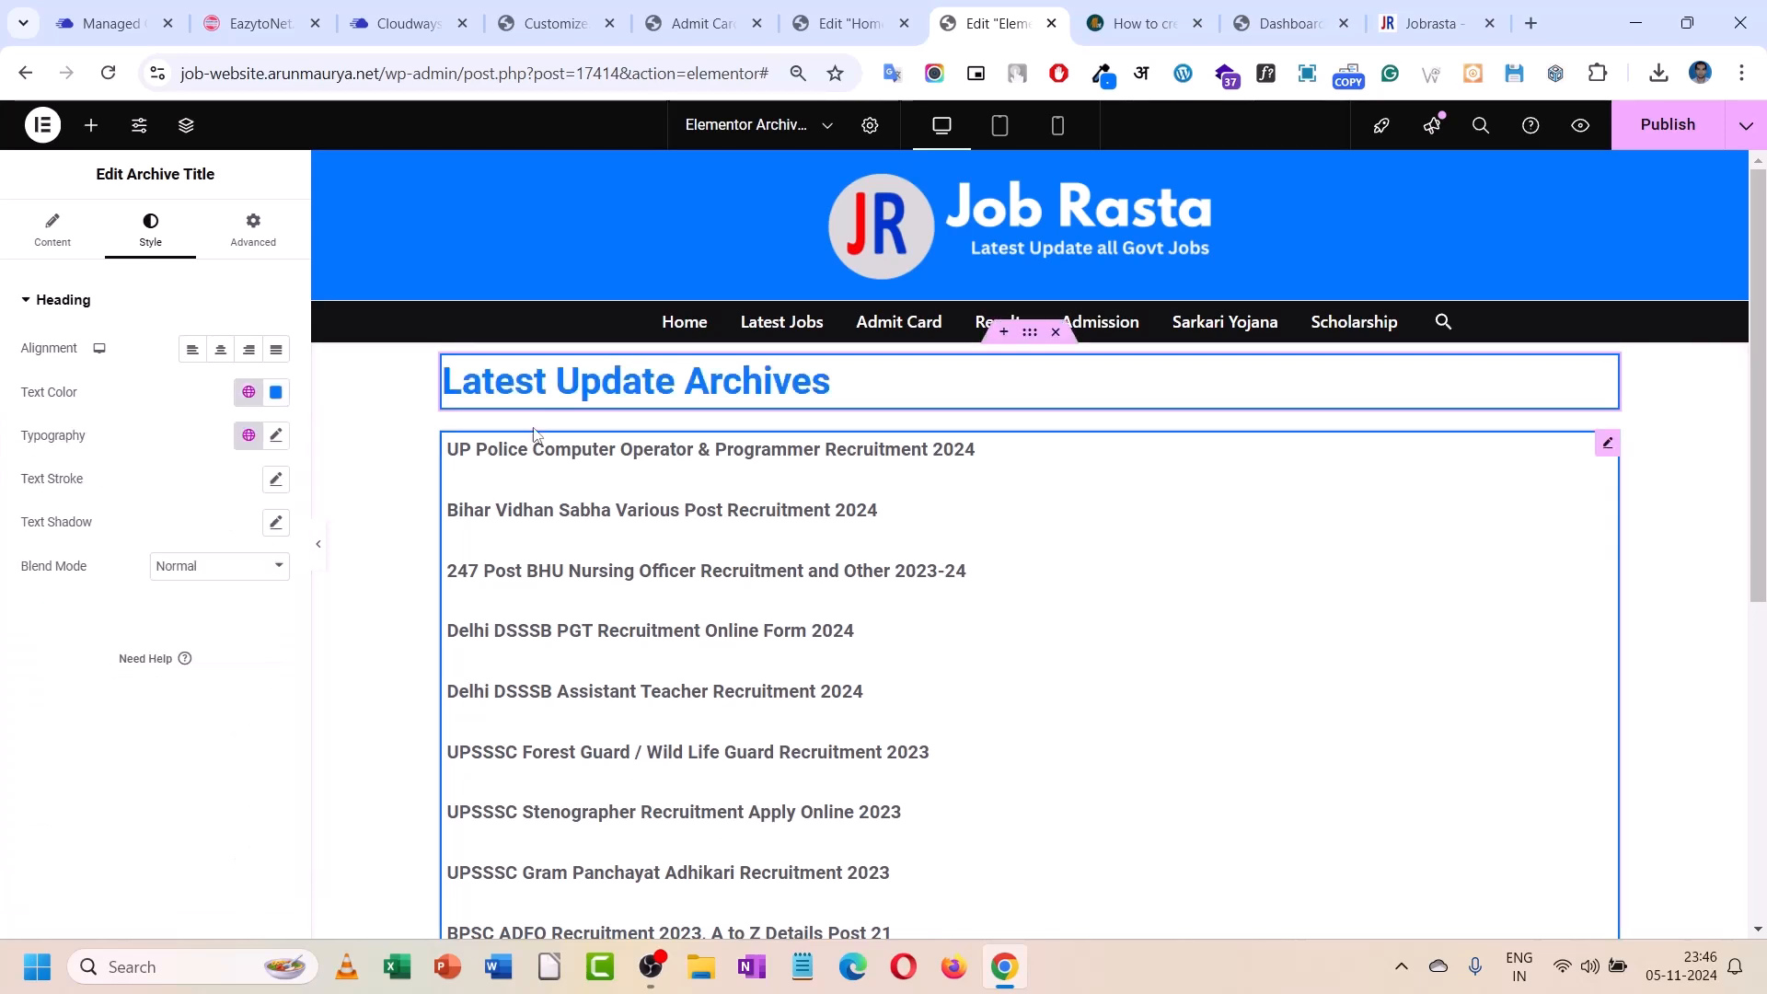
- Unlink the Archive Posts widget's margins and set only its top margin to -22 px
left_click(916, 482)
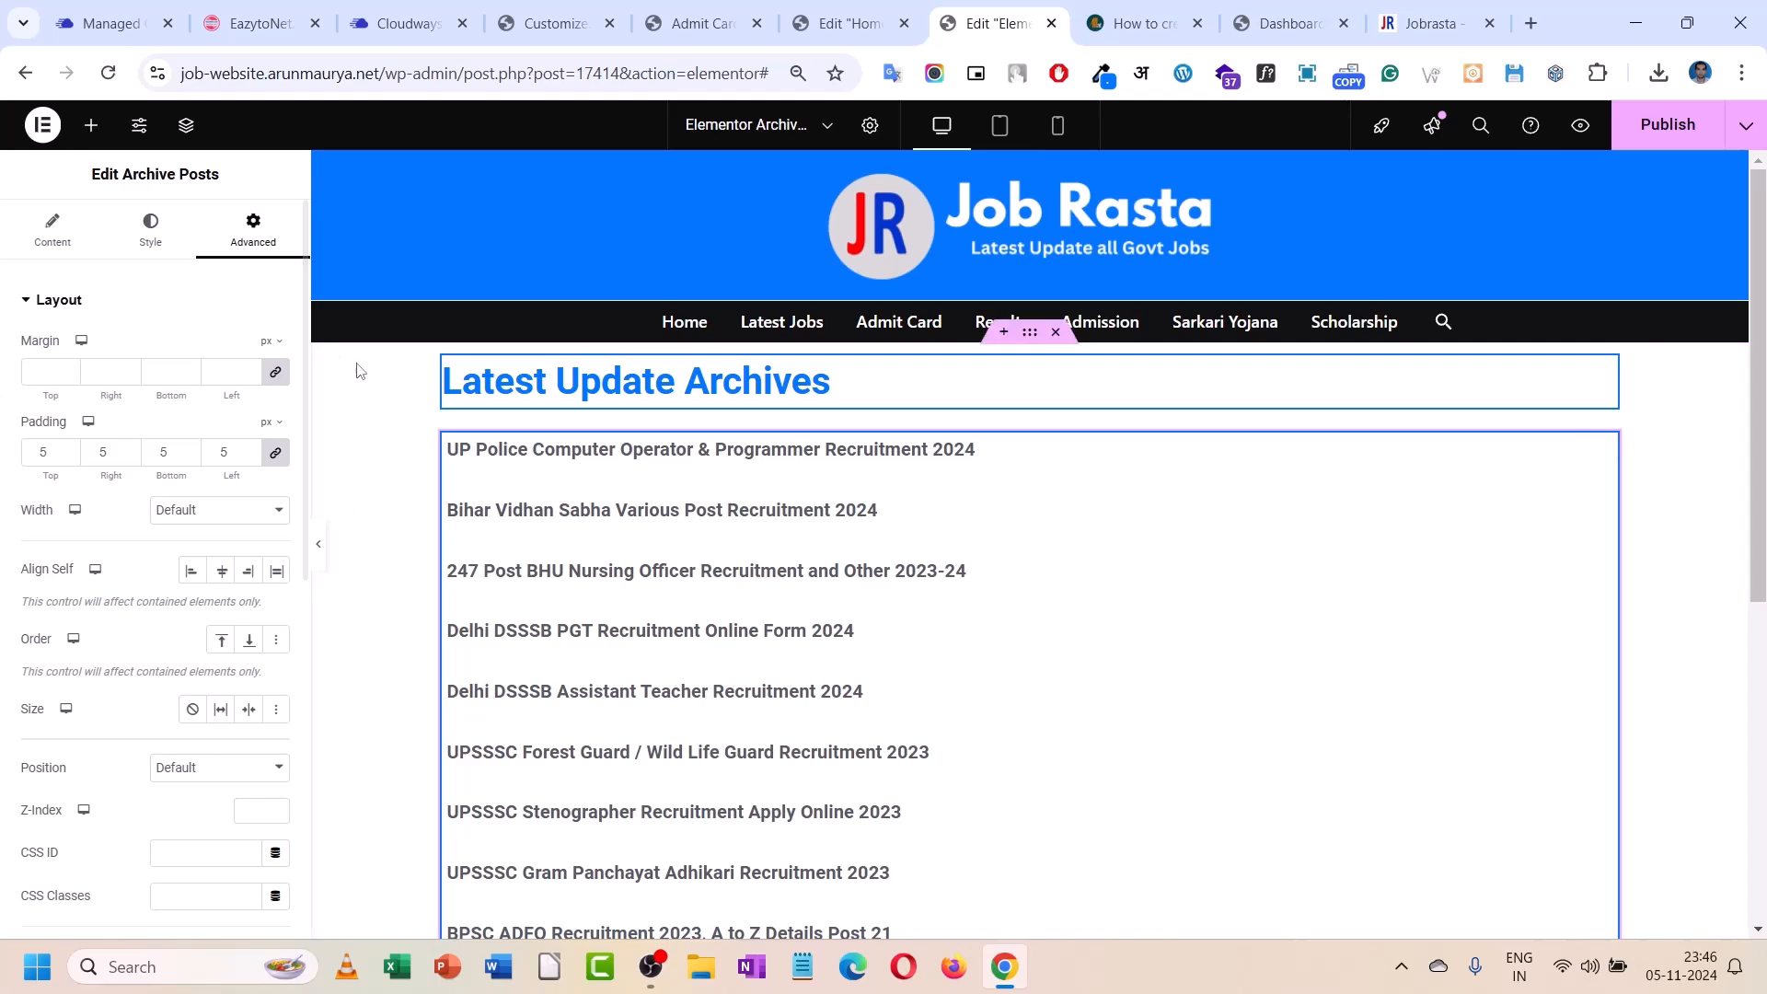
left_click(241, 373)
left_click(276, 371)
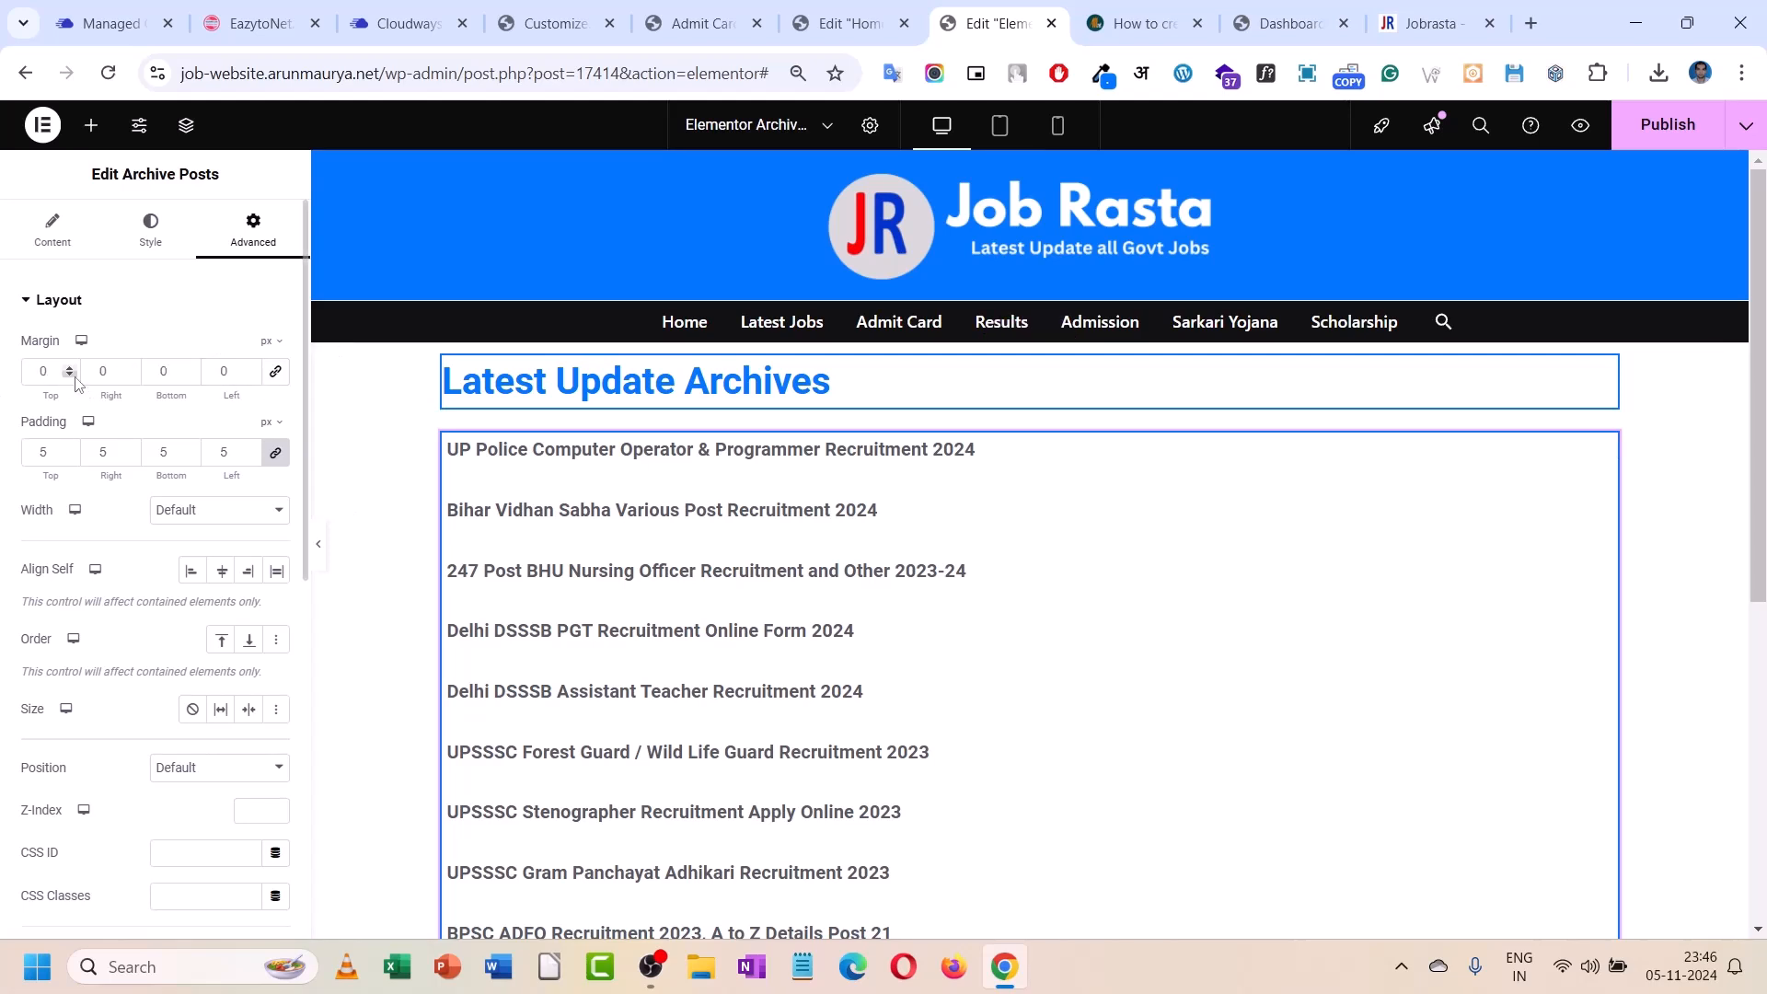
double_click(73, 374)
type("0")
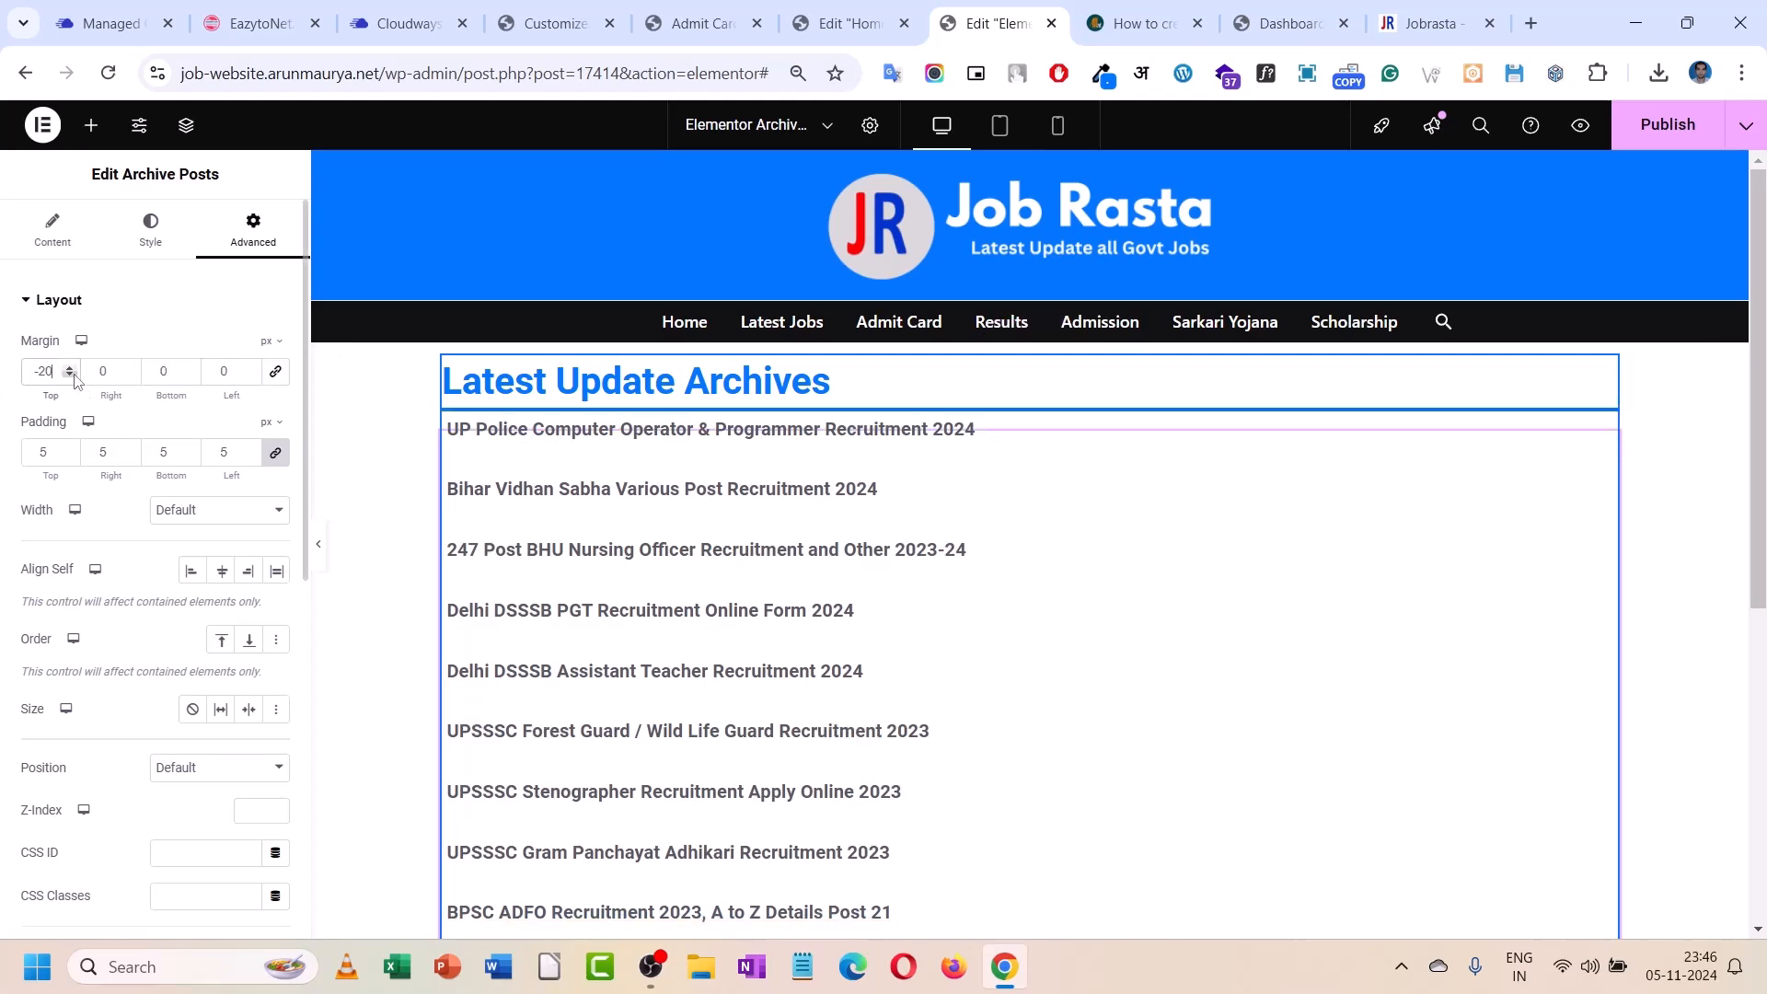
double_click(74, 375)
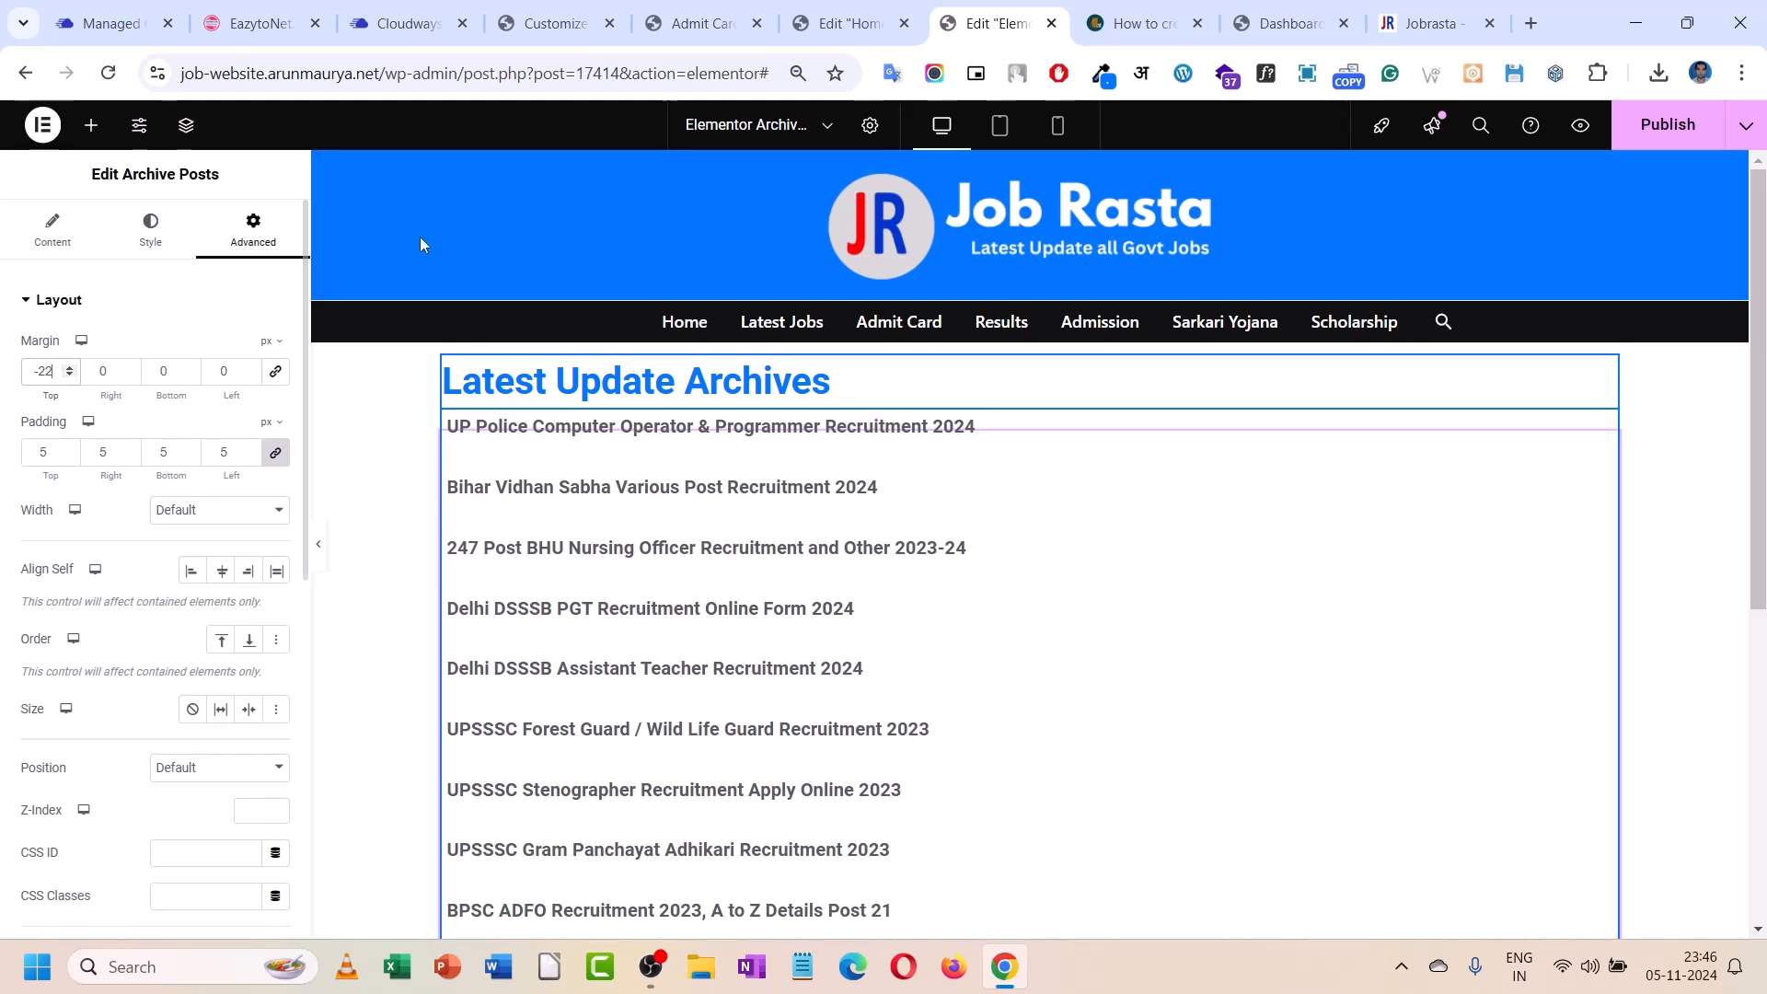
- Change the post title color in the Archive Posts widget to black
left_click(152, 225)
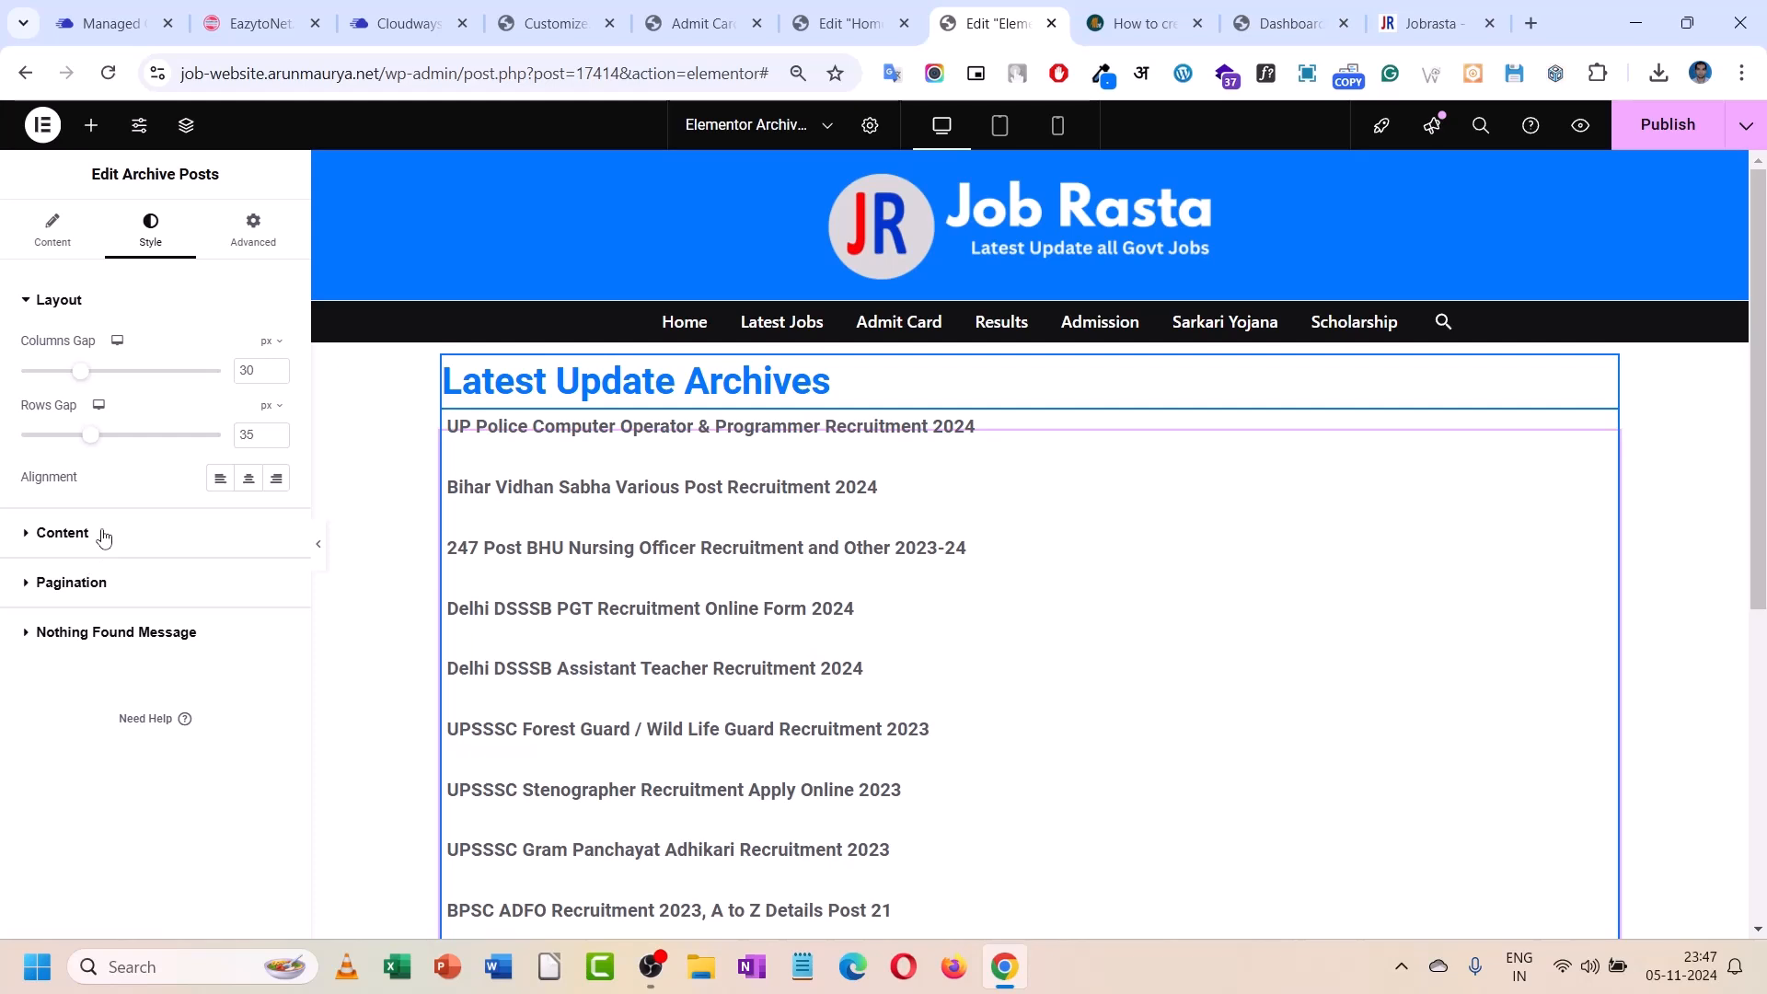
left_click(104, 535)
left_click(276, 426)
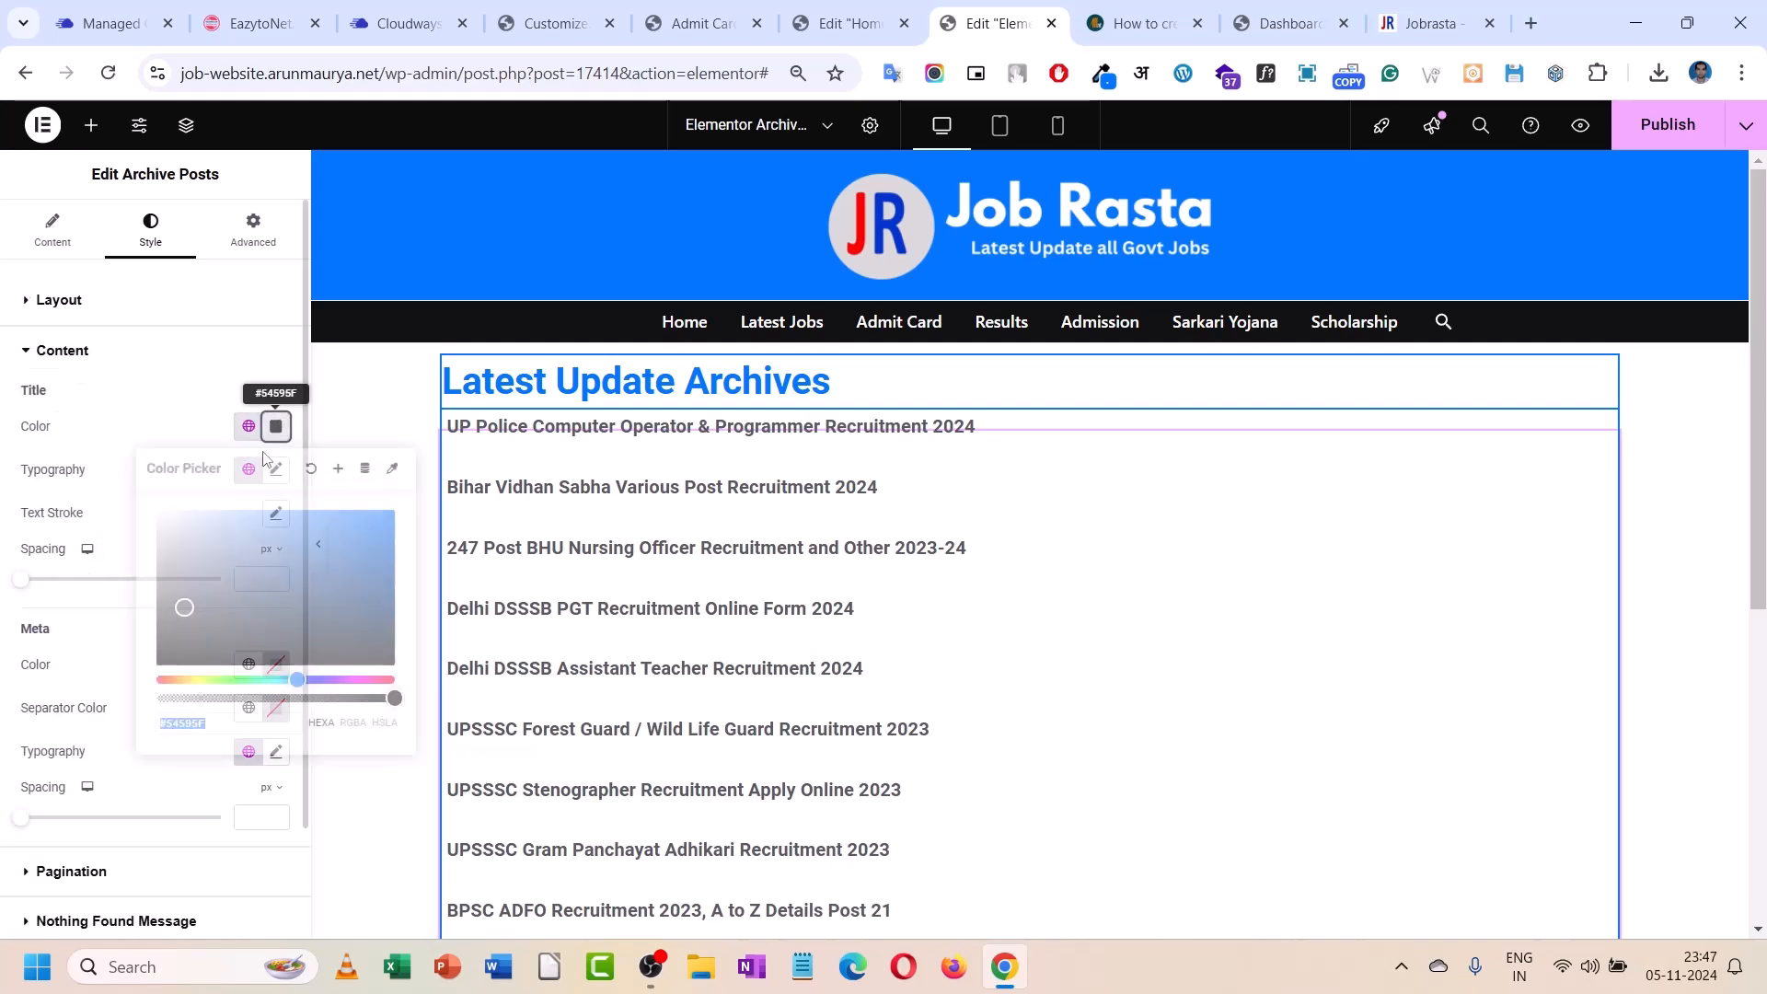
left_click_drag(200, 621, 173, 663)
left_click(101, 650)
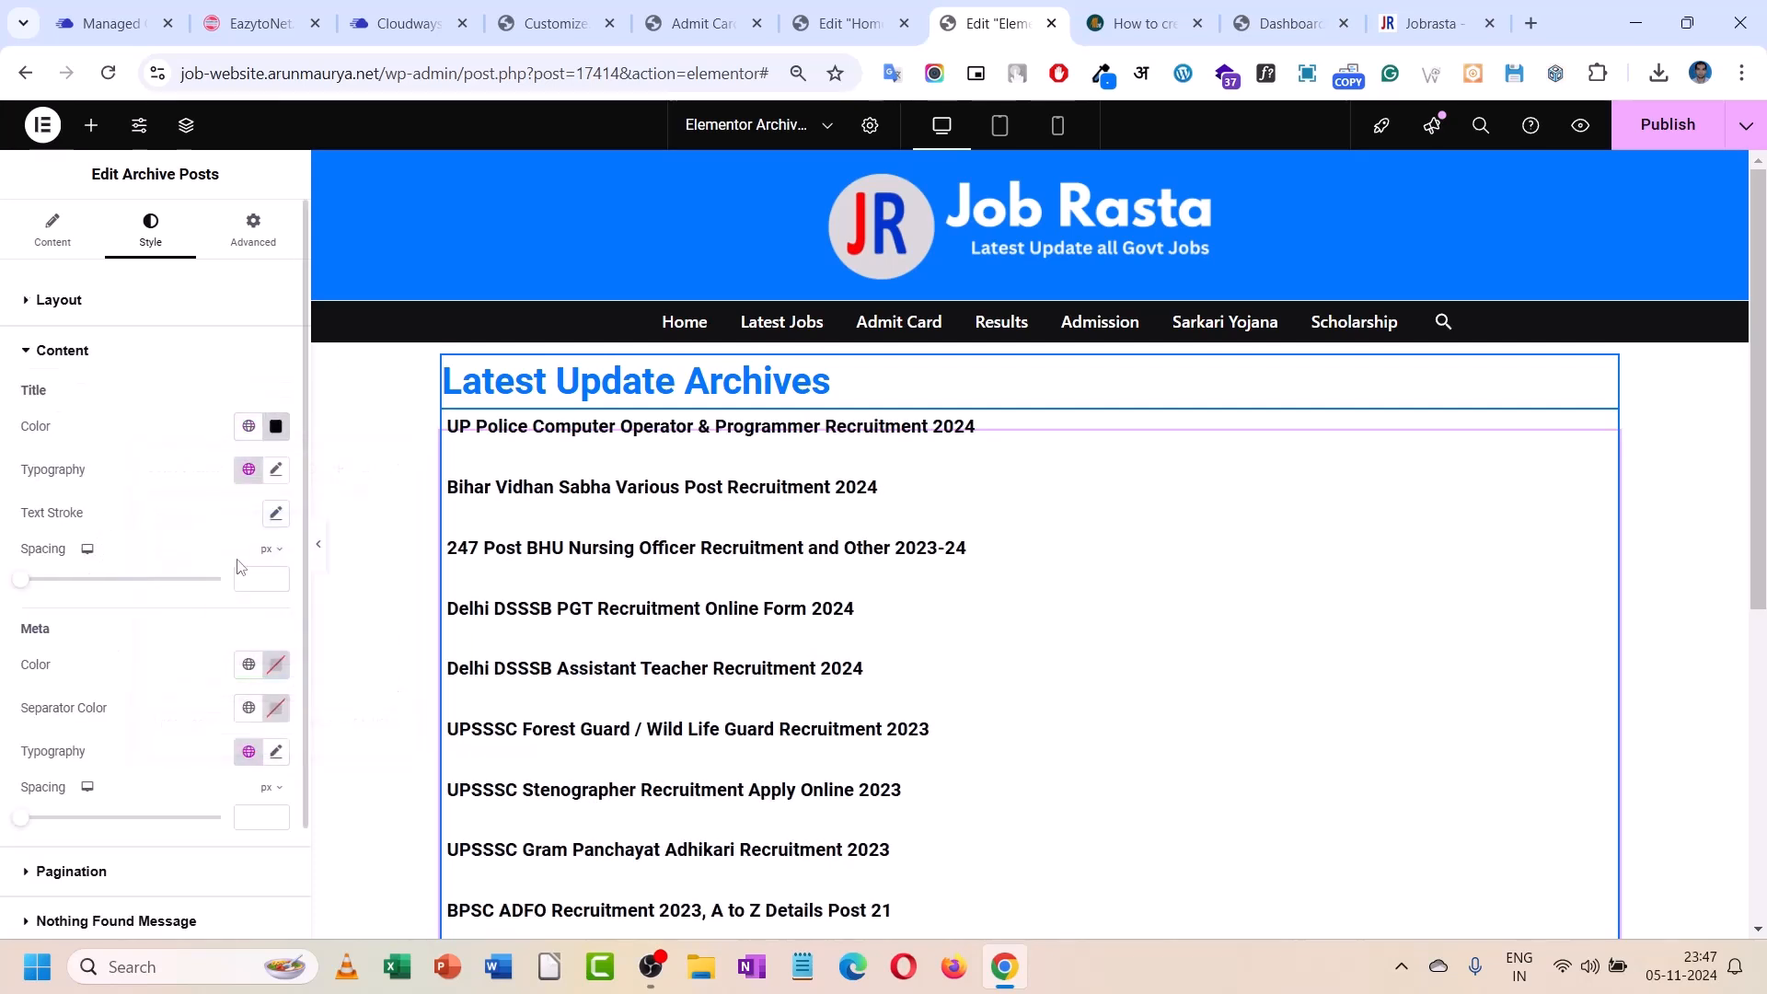
- Set the Archive Posts title typography to a size of 16 px and a line height of 1.2 em
left_click(279, 470)
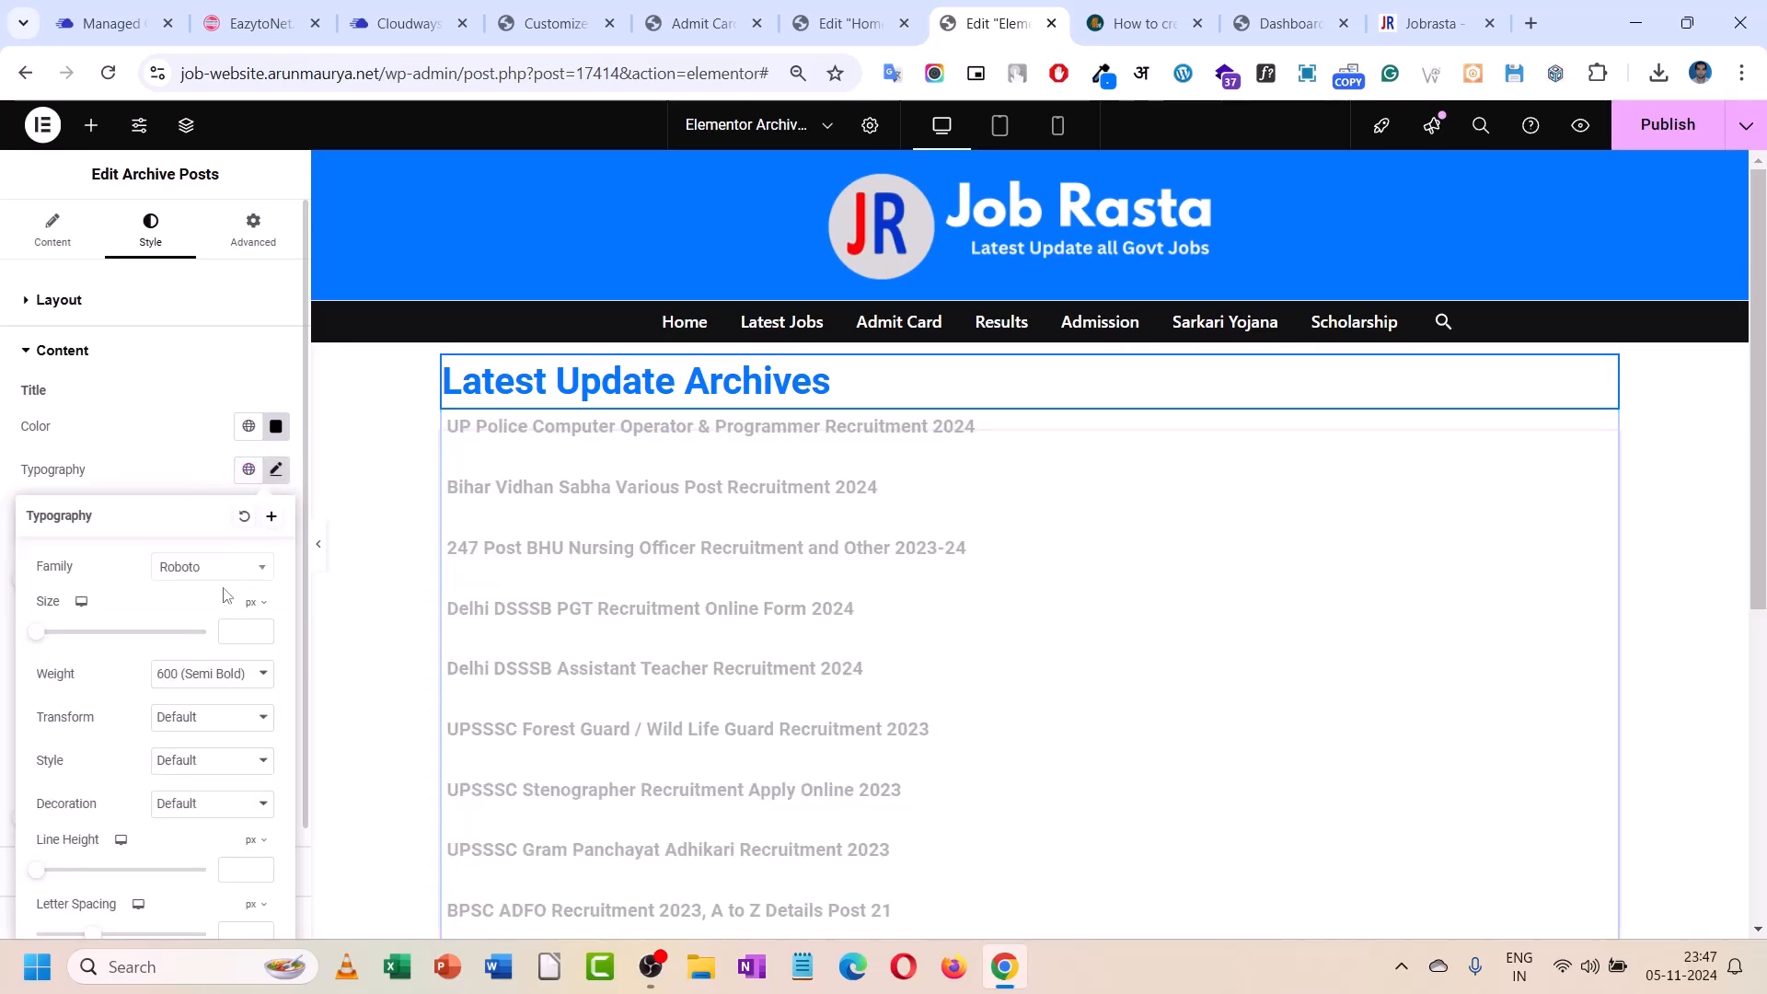
left_click(240, 635)
type("16")
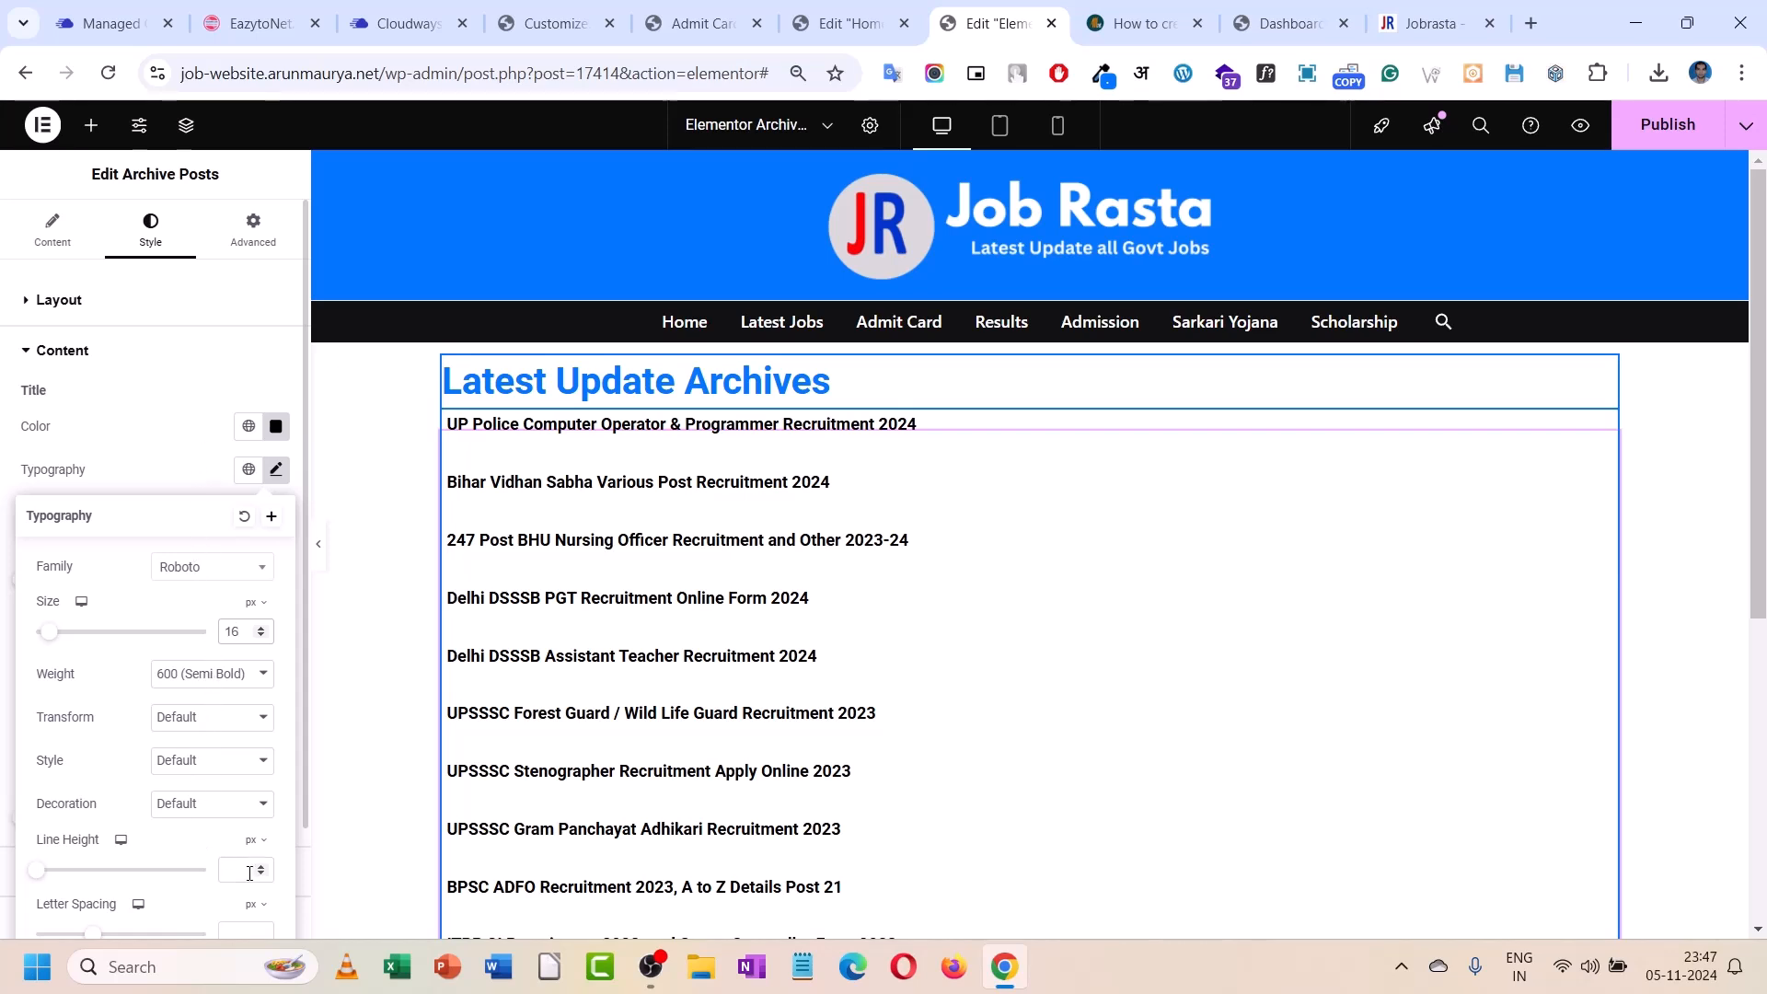
left_click(254, 843)
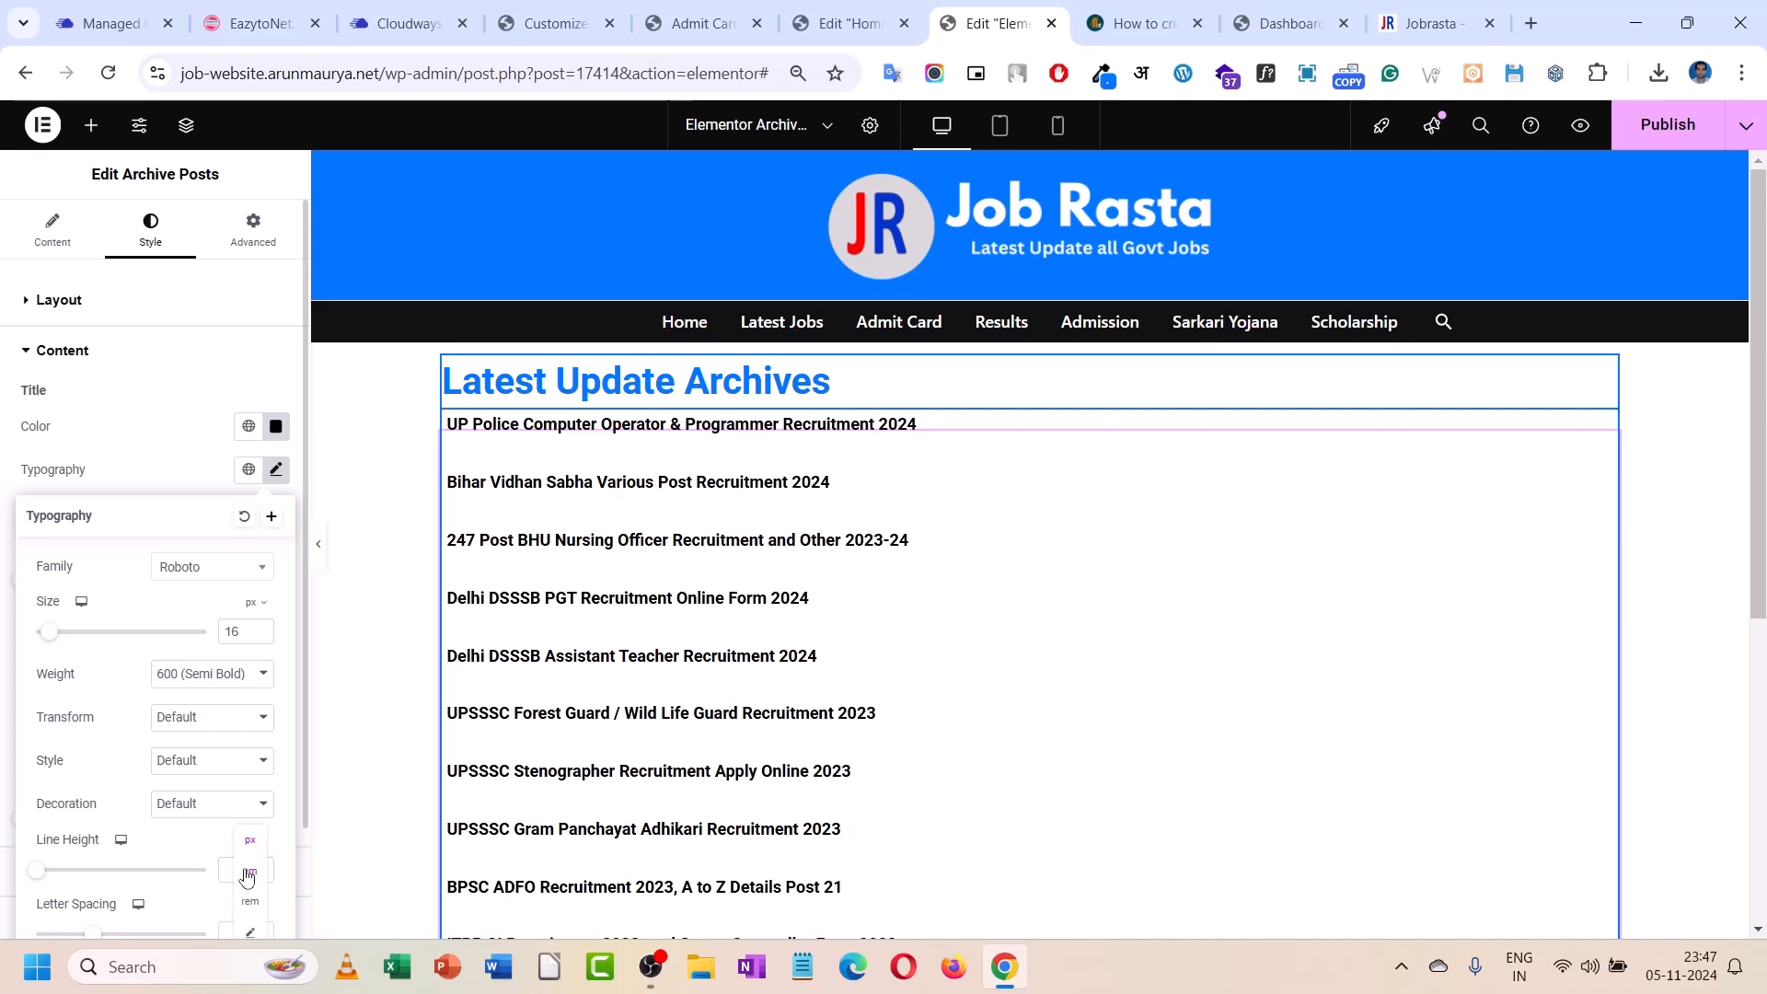
left_click(246, 875)
type("1.2")
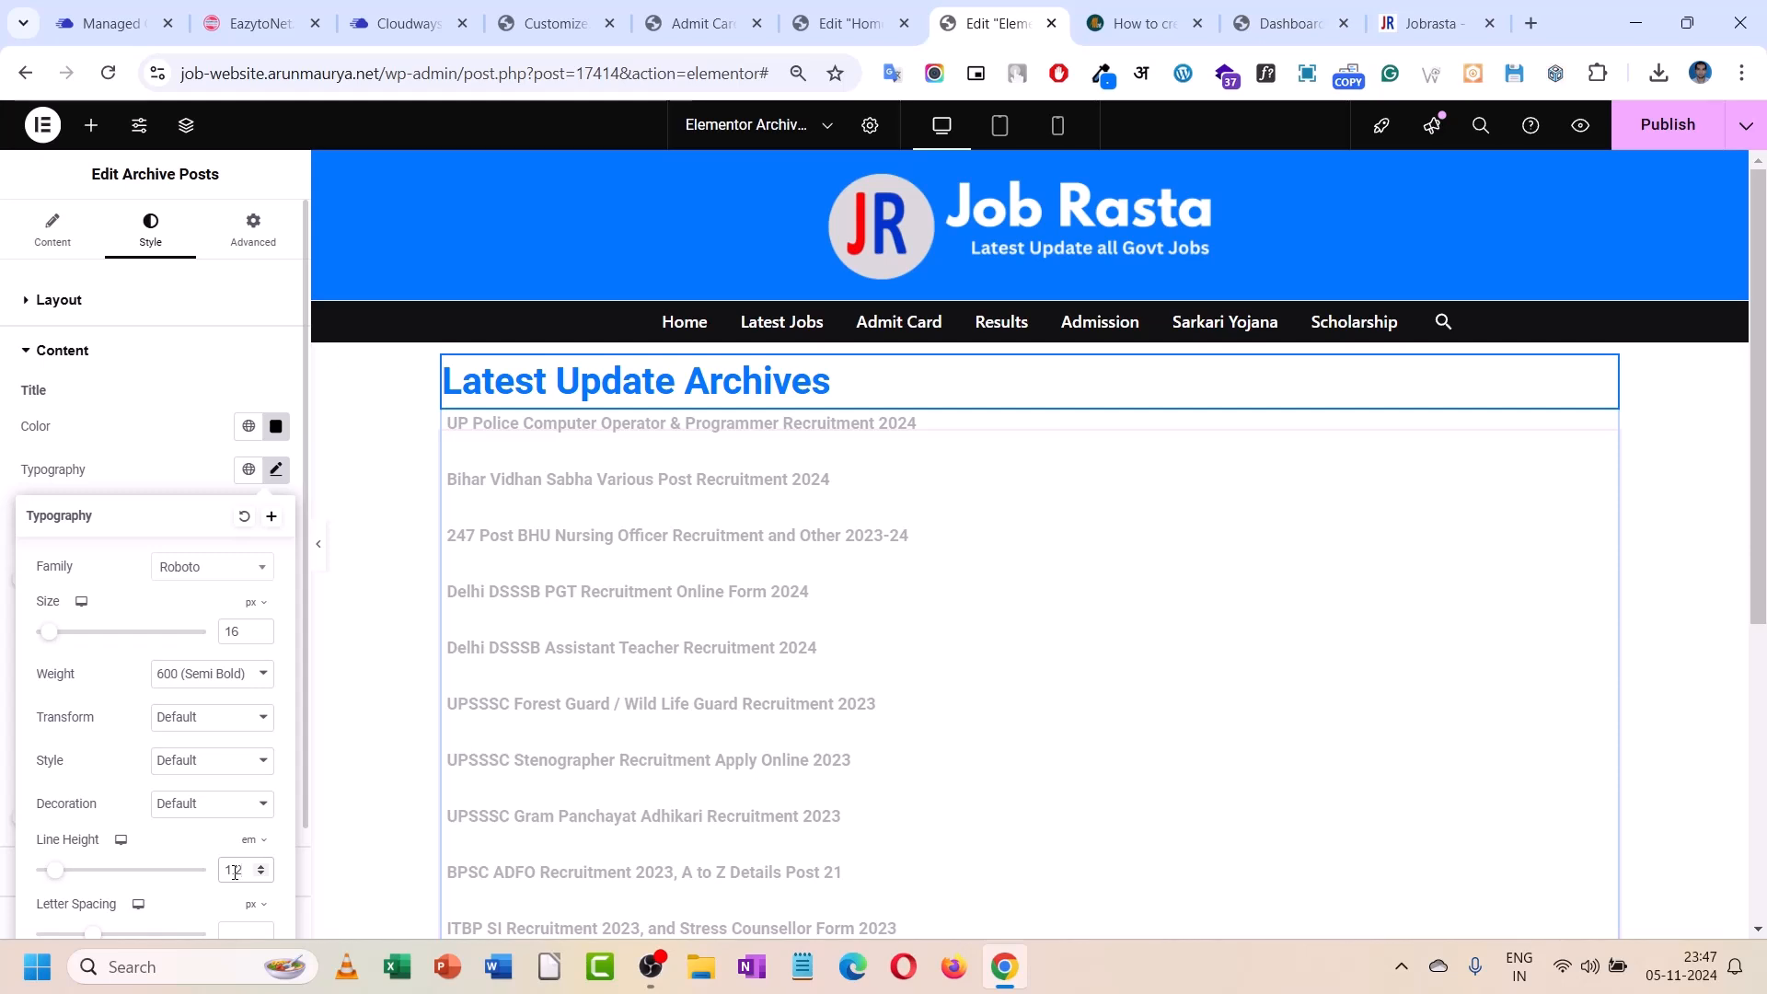
- Reduce the Archive Posts rows gap to 0 and align the posts to the left
left_click(157, 308)
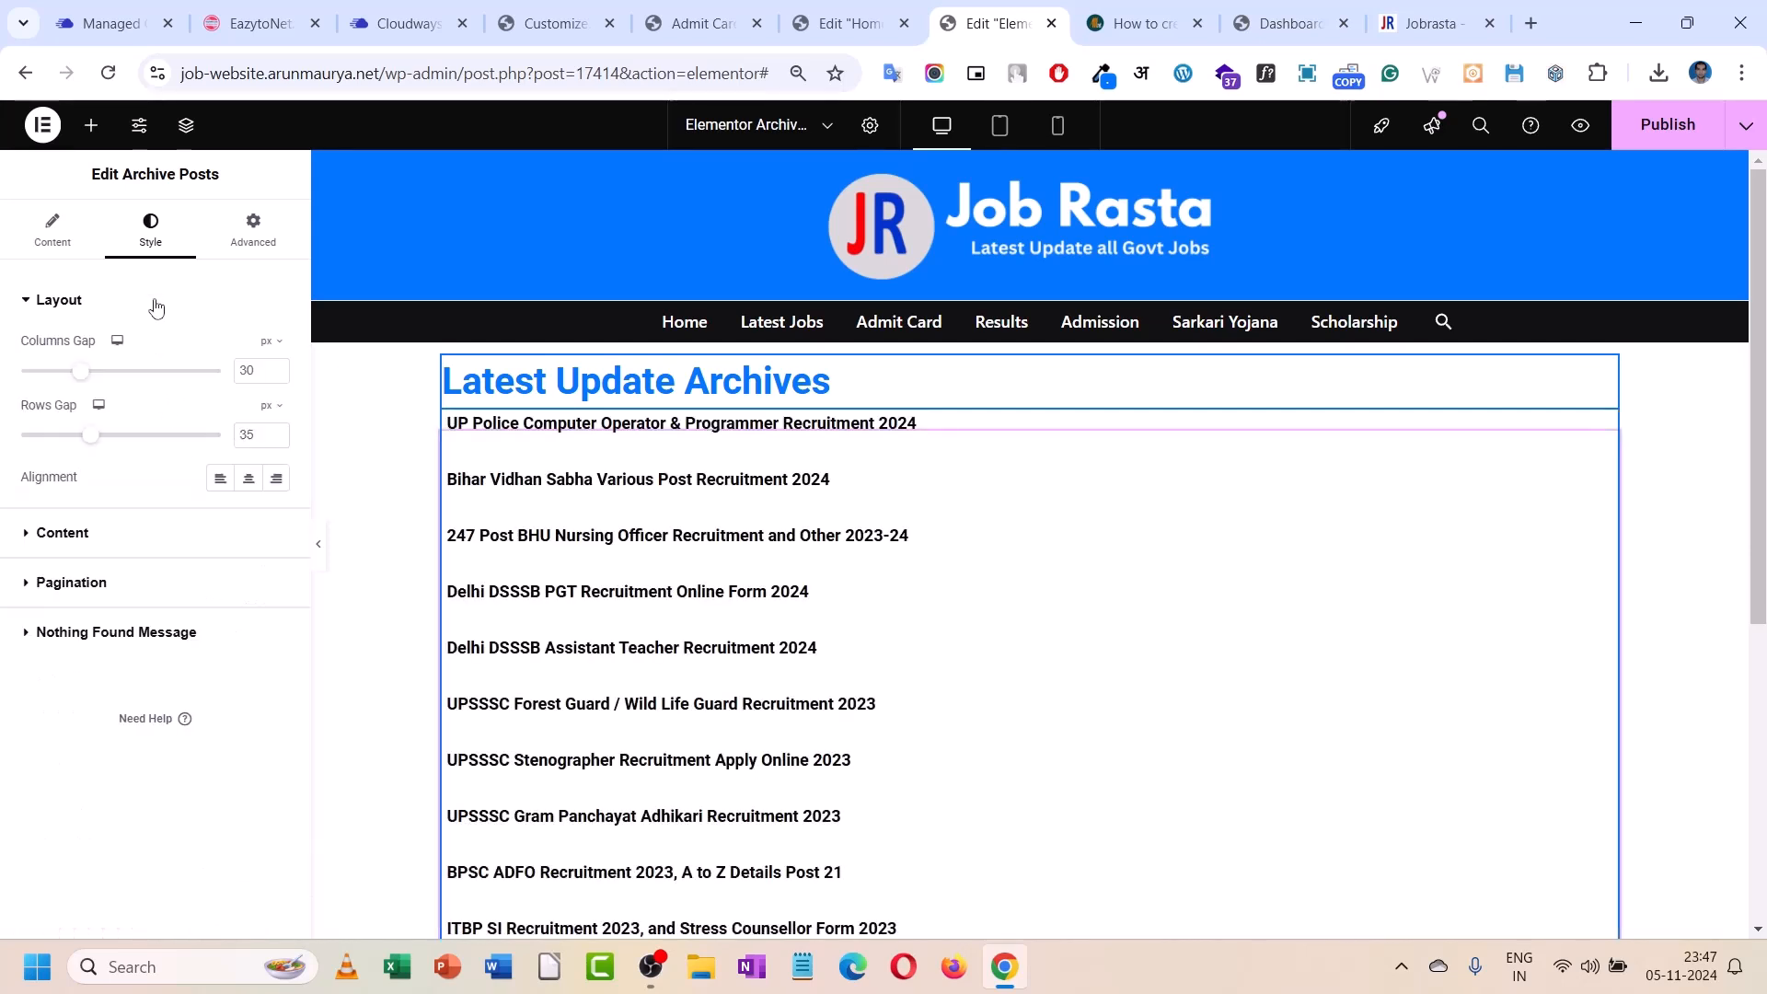
left_click_drag(100, 448, 18, 446)
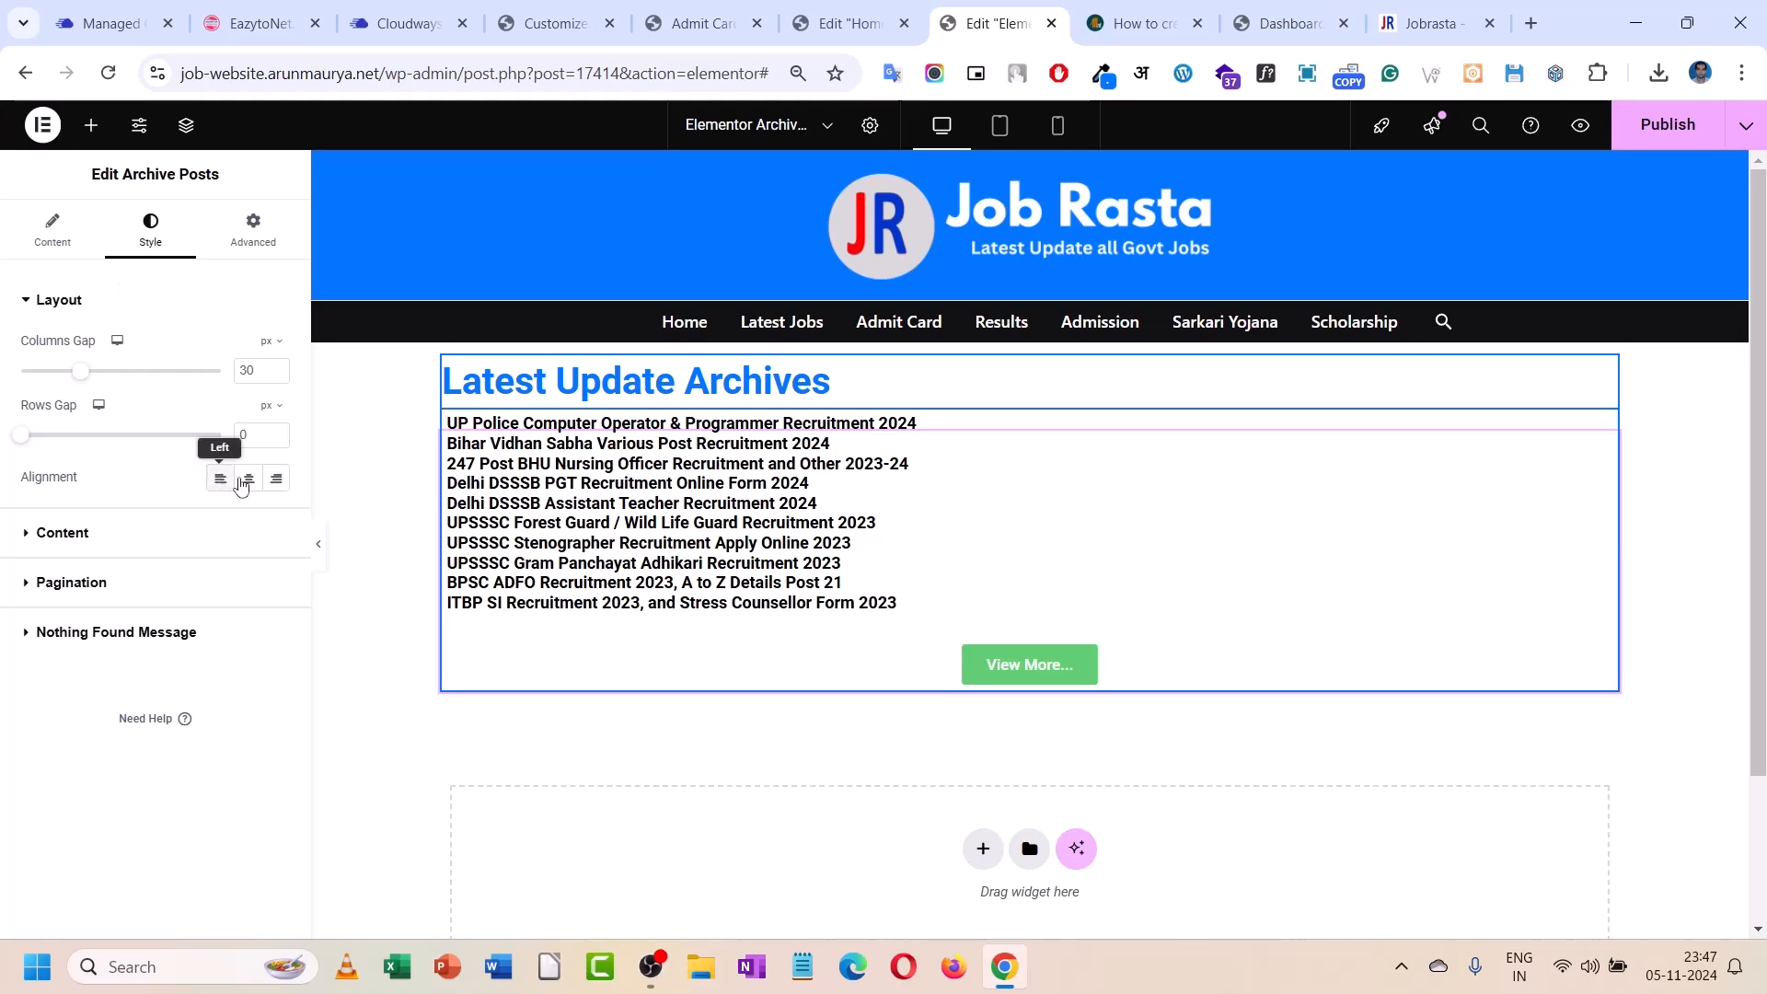
left_click(248, 478)
left_click(221, 479)
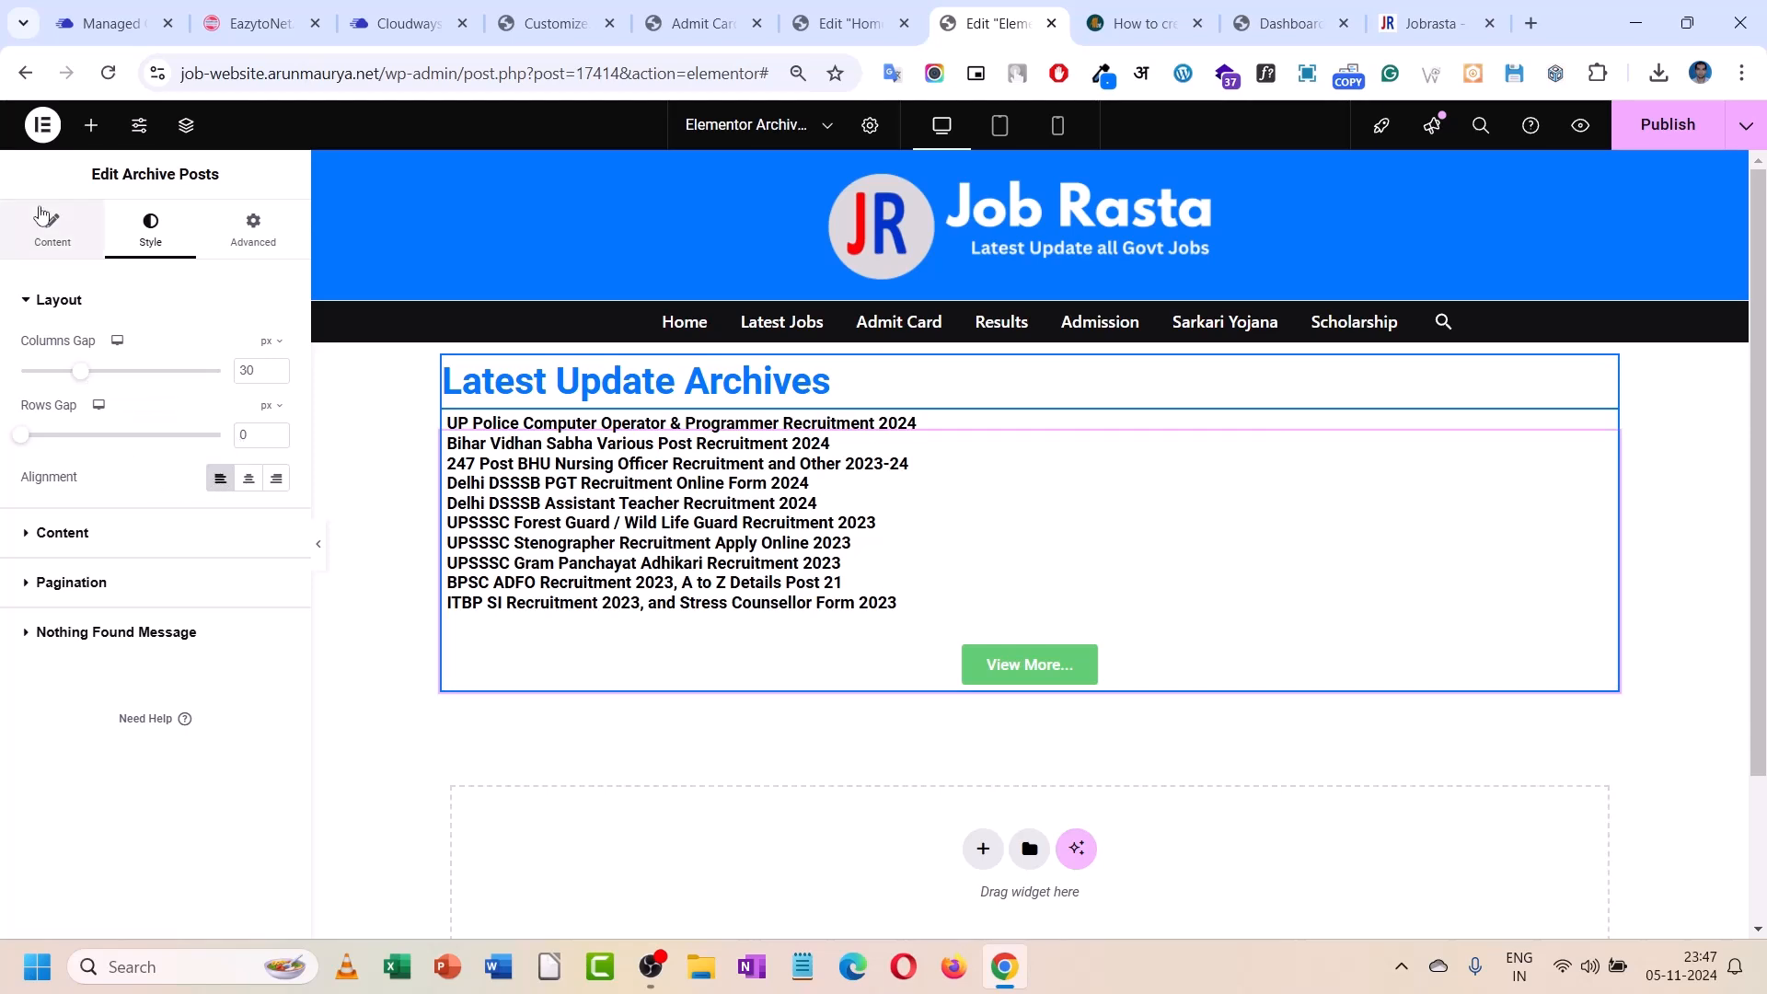
- Set the alignment of the No More Posts message in the Archive Posts pagination settings to Center
left_click(52, 227)
scroll(115, 828, "down", 1)
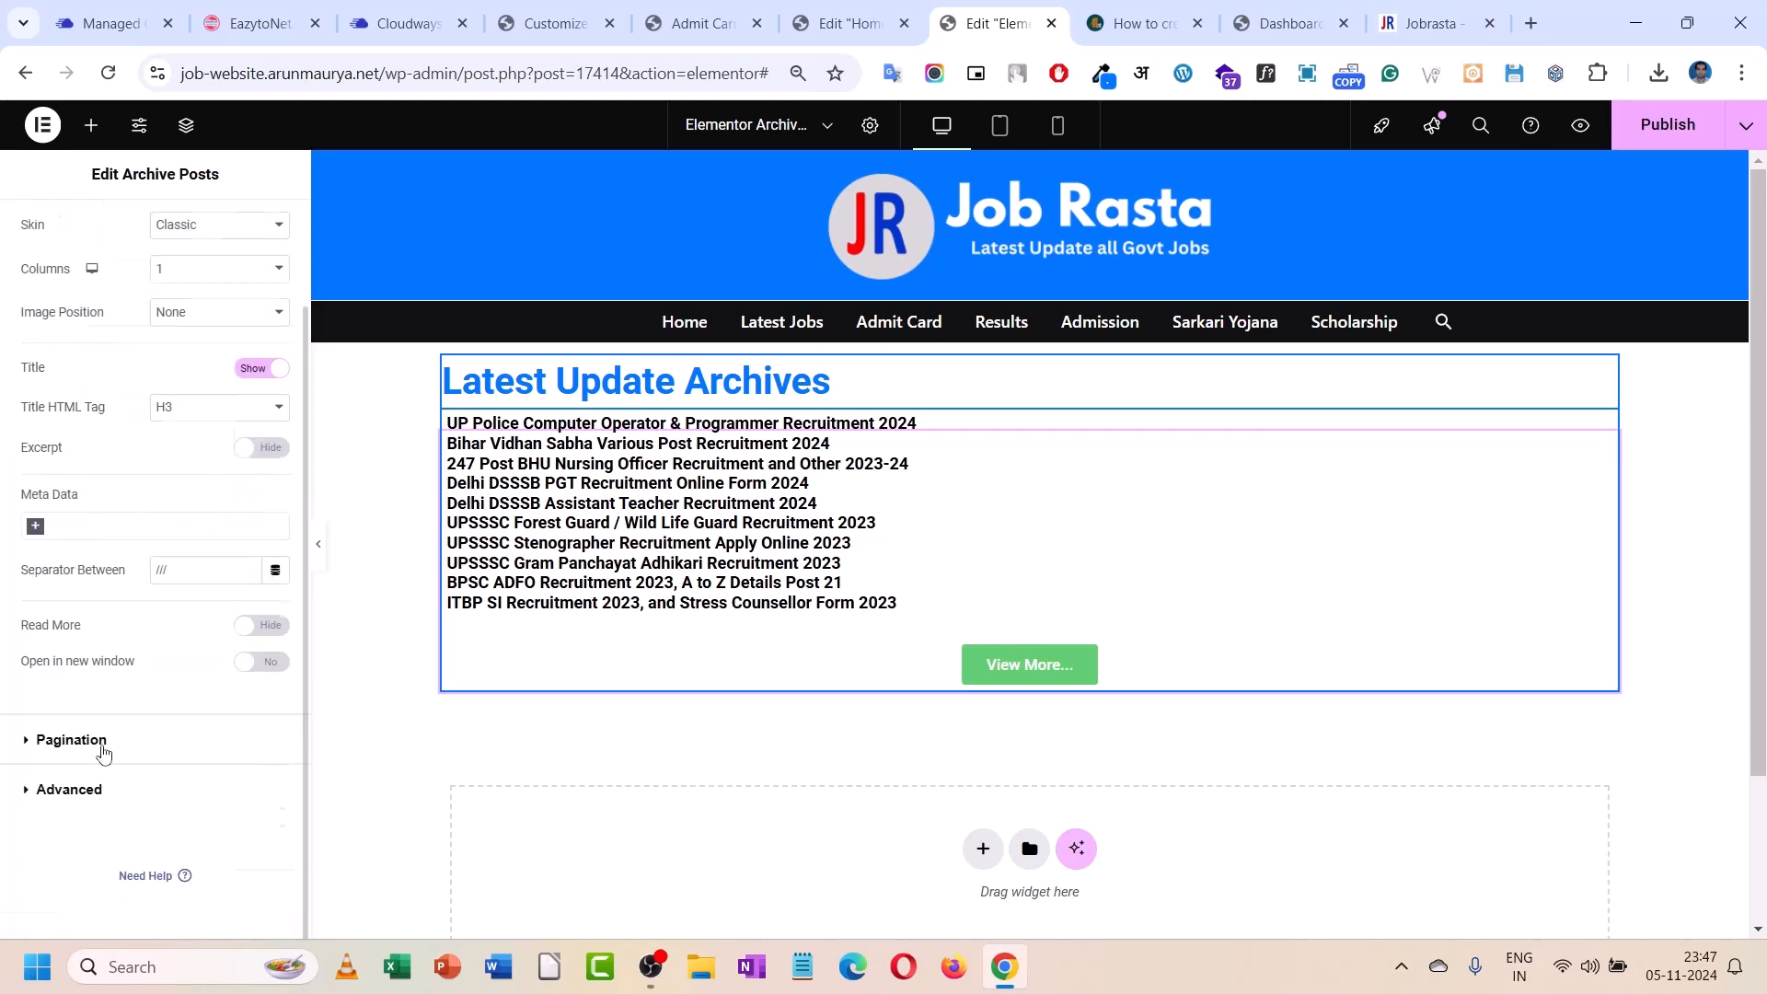
left_click(102, 748)
scroll(207, 773, "down", 1)
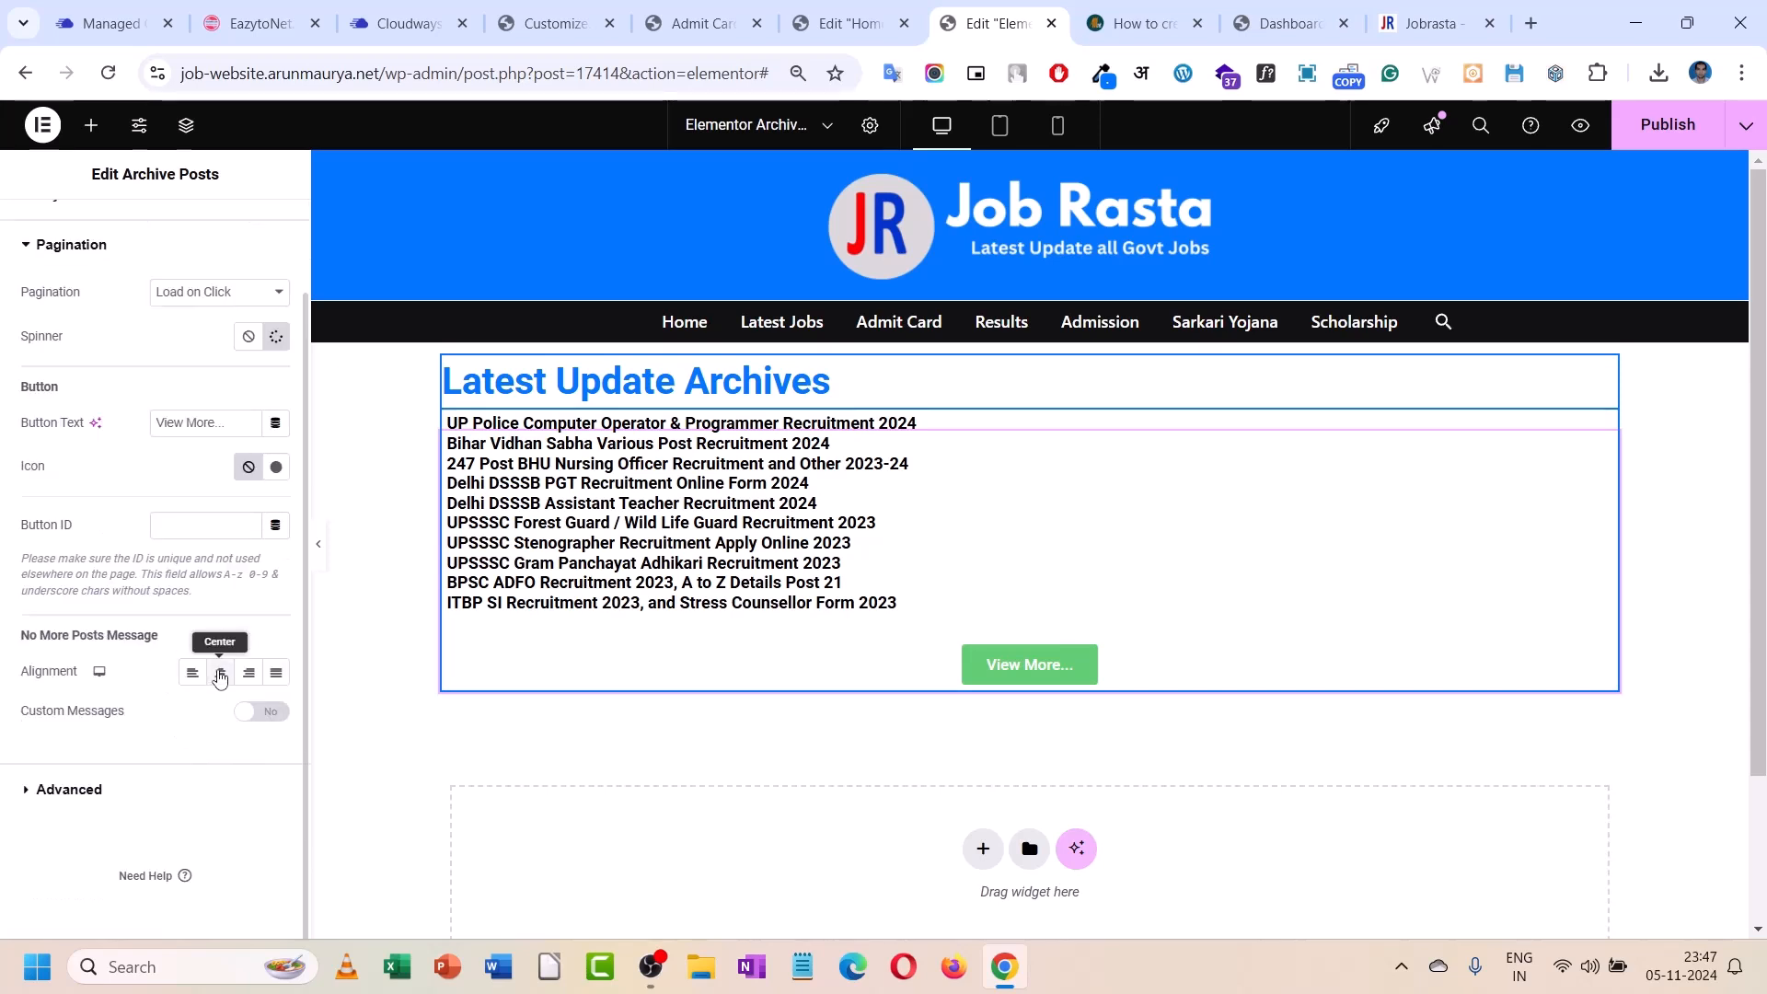
left_click(192, 674)
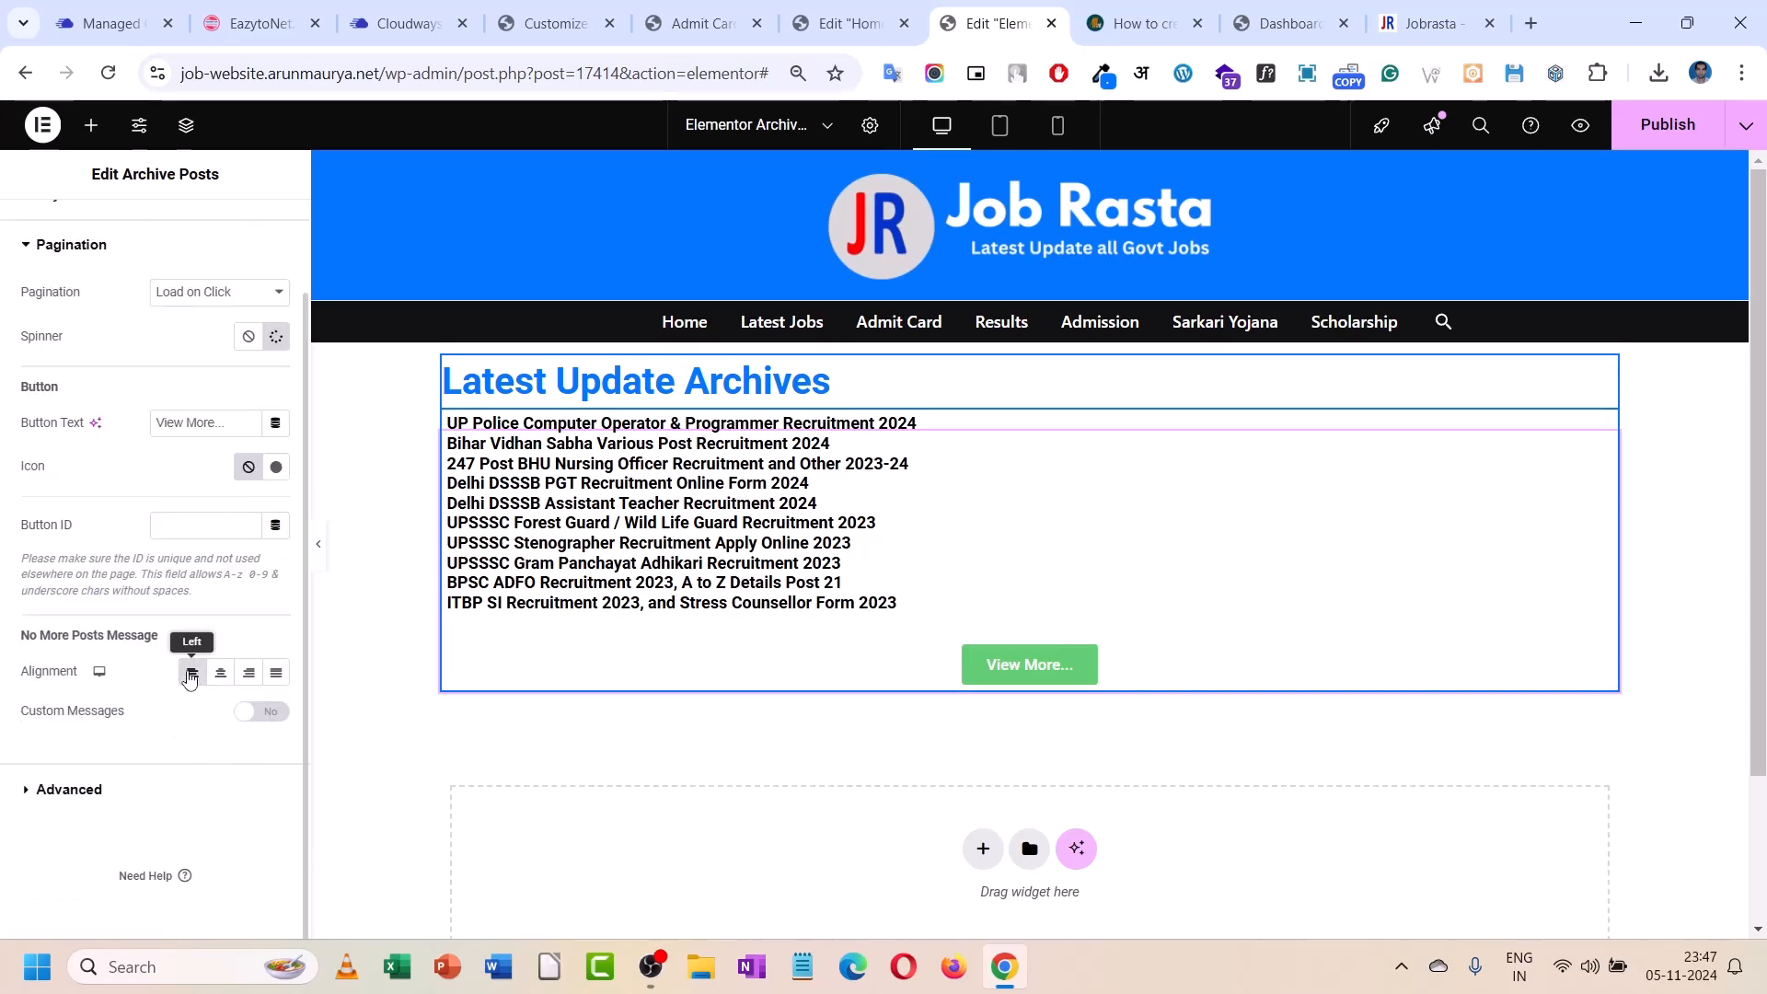
left_click(221, 674)
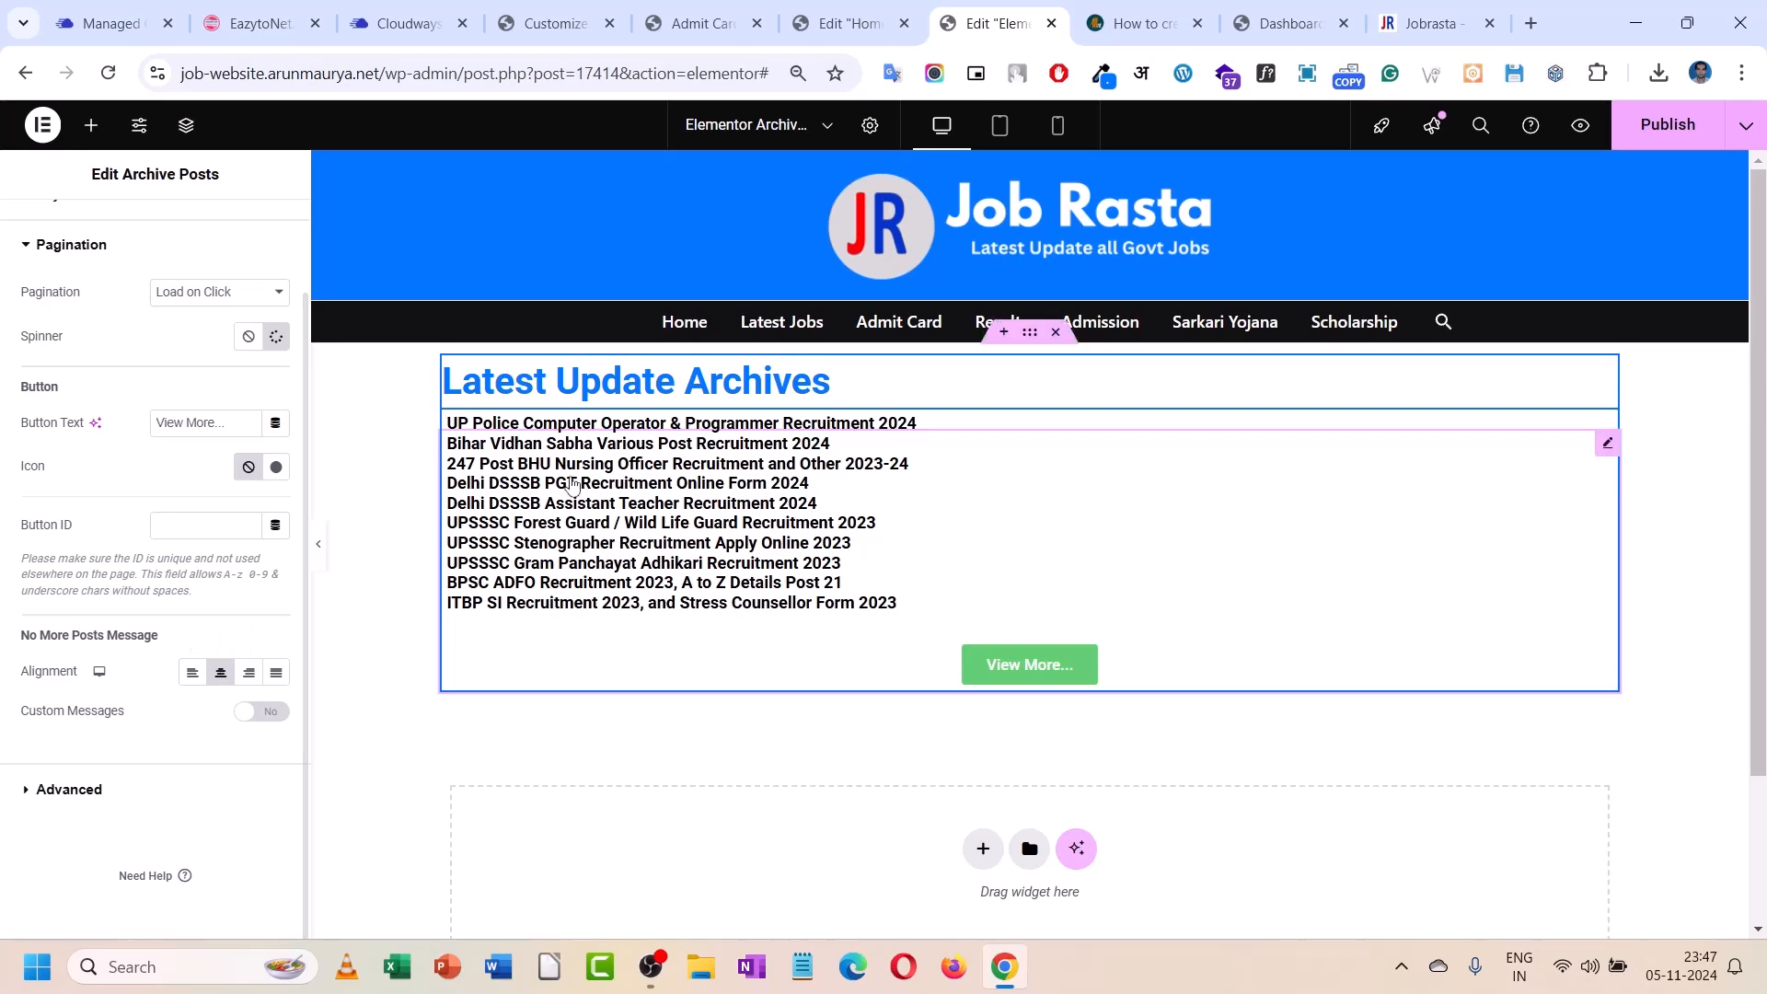
- Copy the .elementor-post__title CSS snippet with the bottom border and left padding from the custom category pages tutorial article
left_click(881, 8)
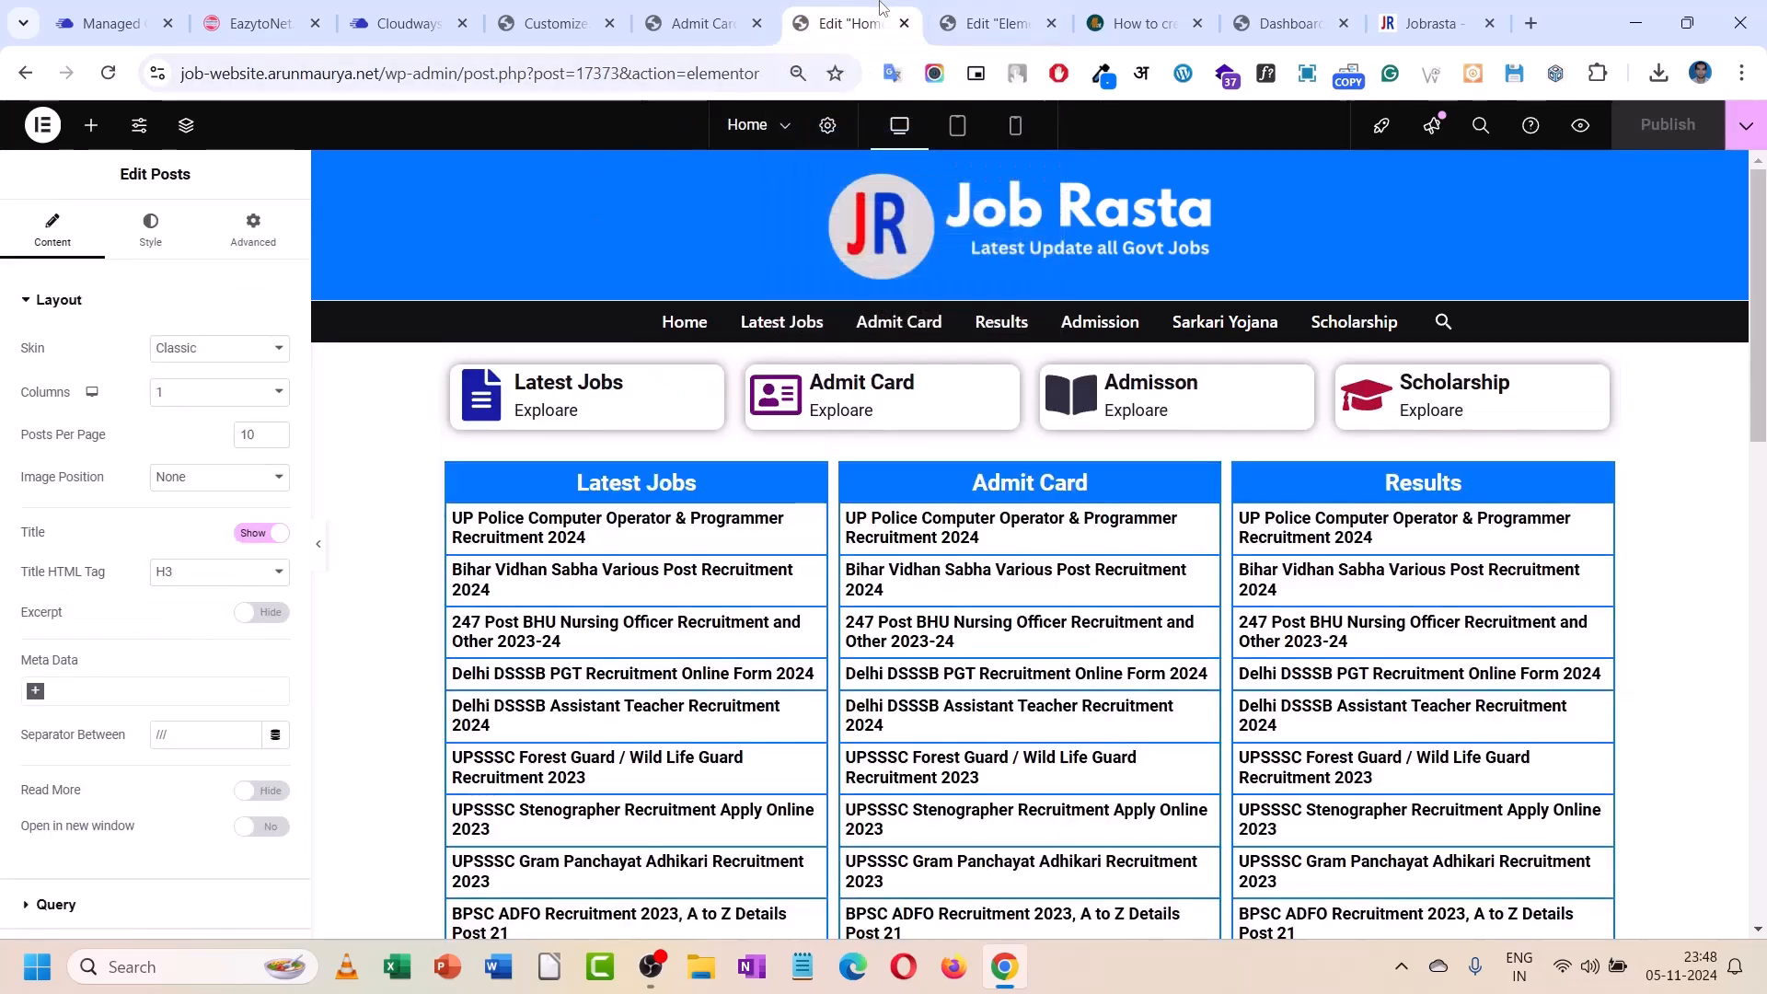
left_click(990, 11)
left_click(1109, 7)
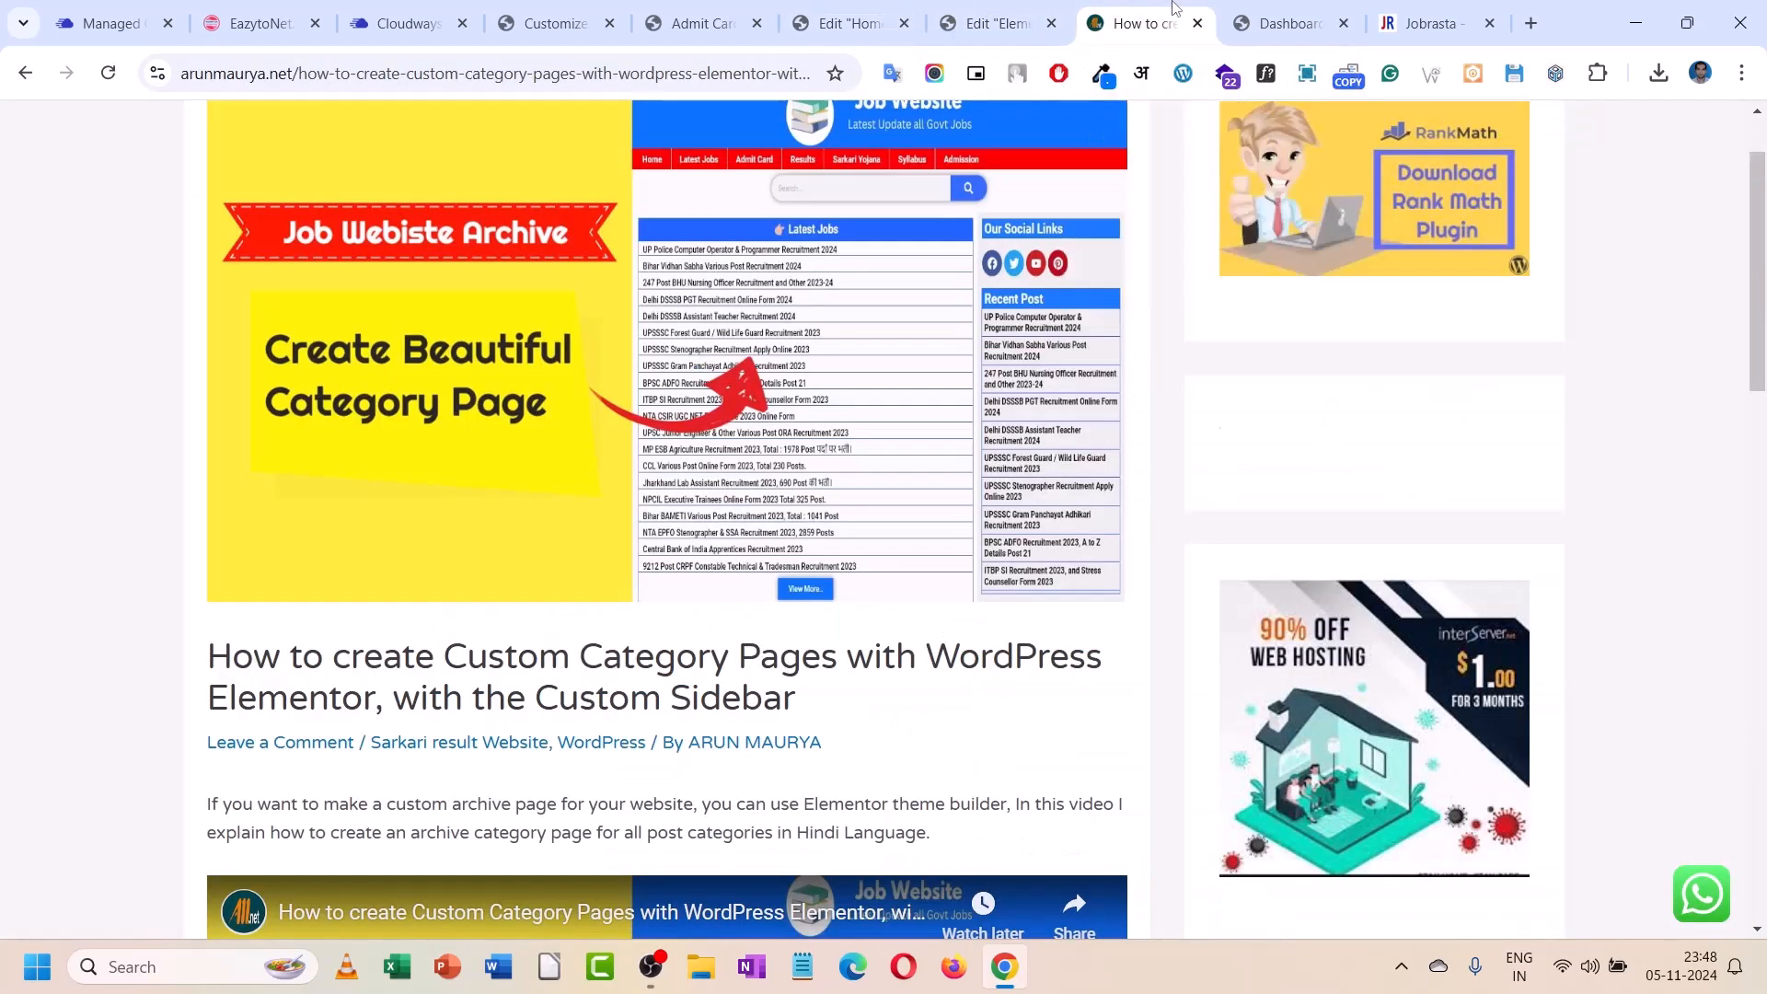
scroll(520, 765, "down", 10)
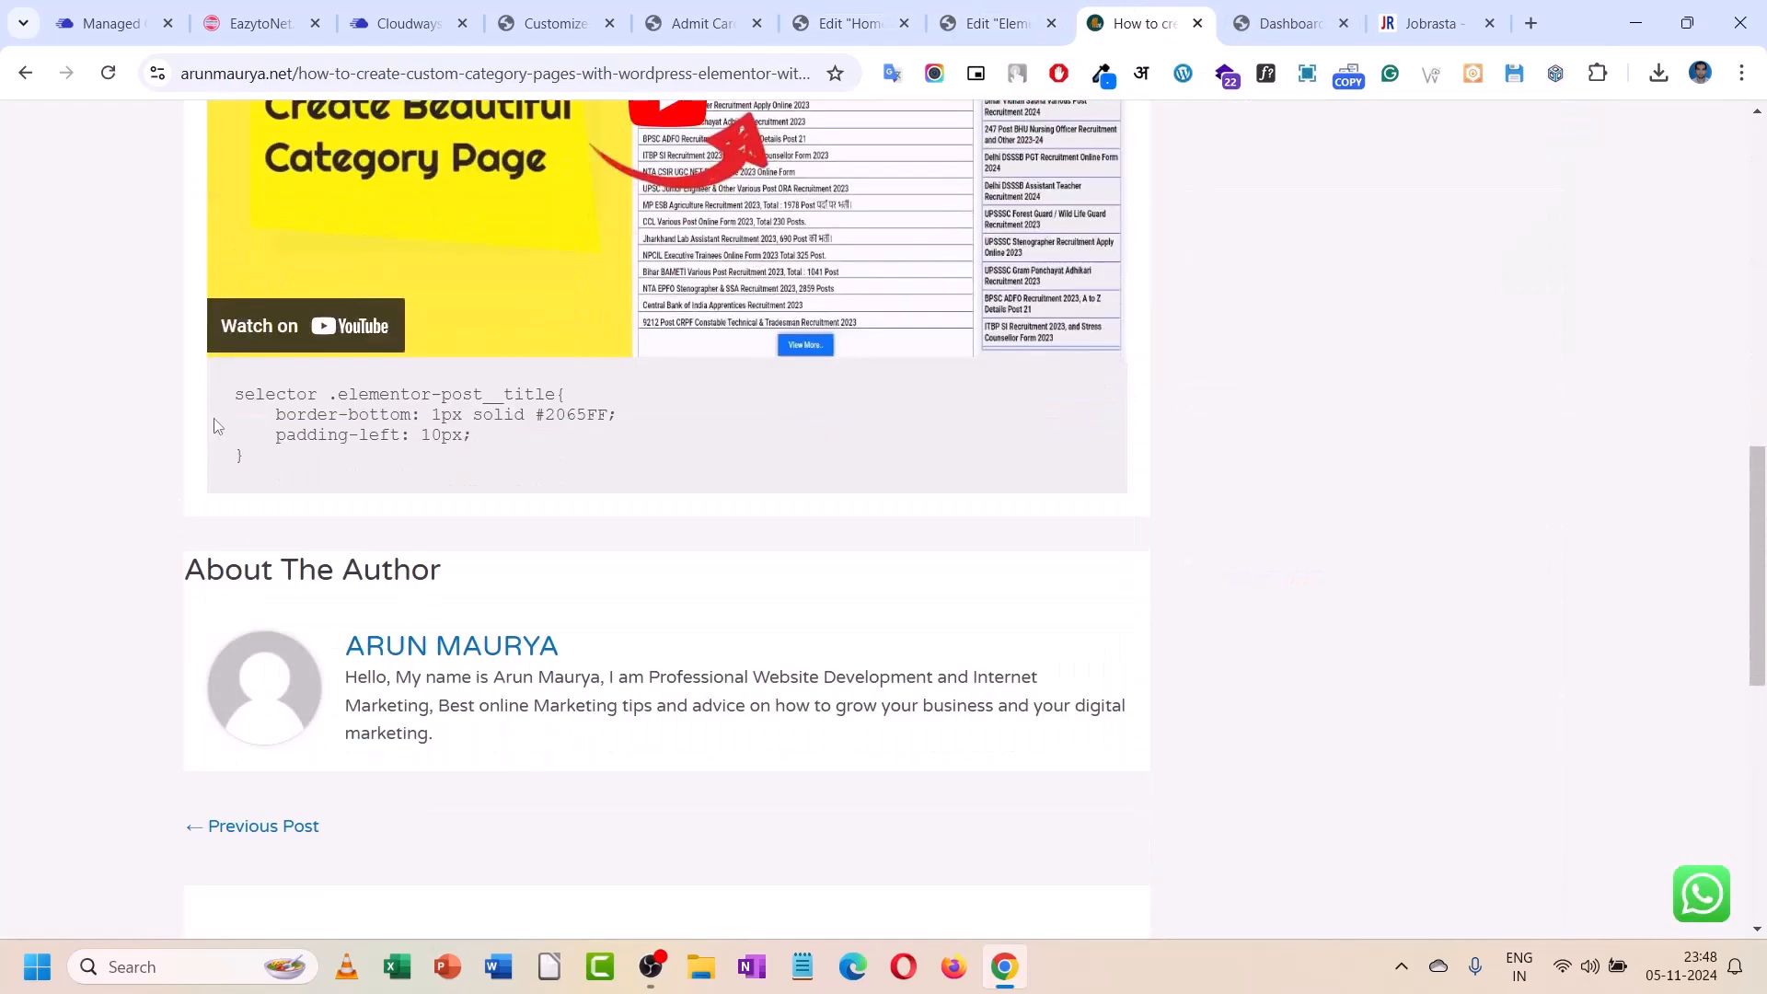
left_click_drag(278, 475, 247, 403)
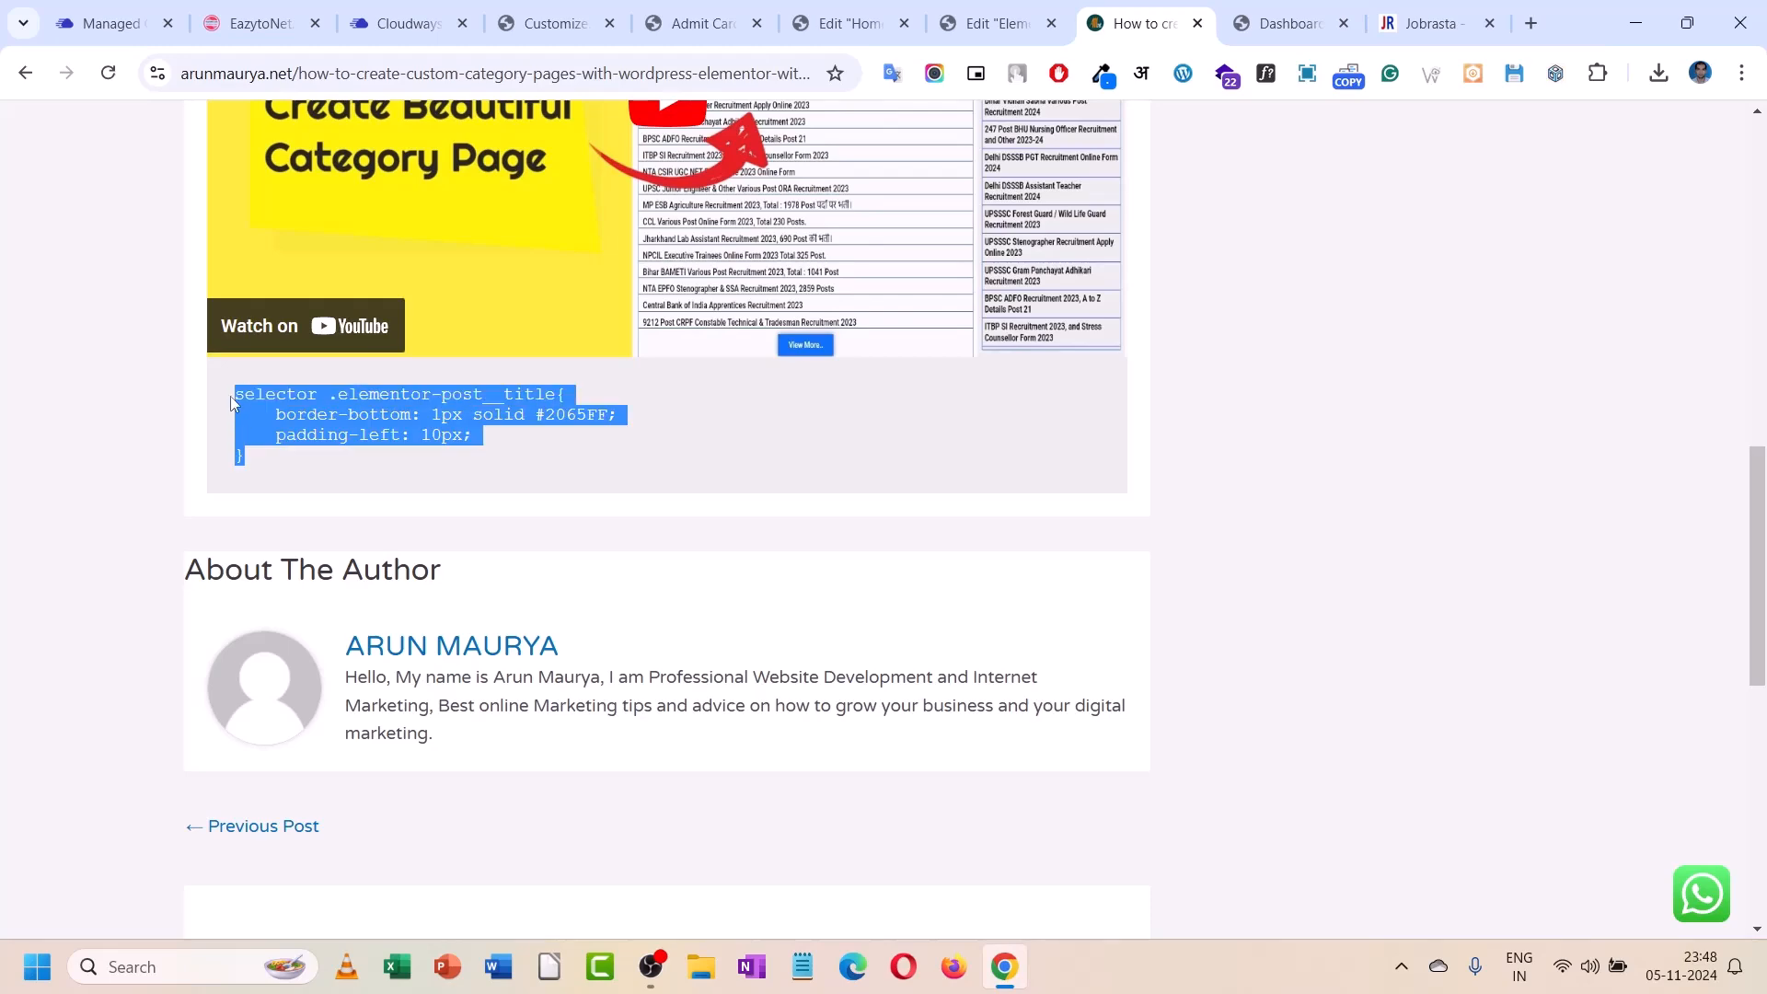
right_click(374, 418)
left_click(419, 460)
- Paste the copied title border and padding snippet into the Archive Posts widget's custom CSS in the archive template
left_click(847, 23)
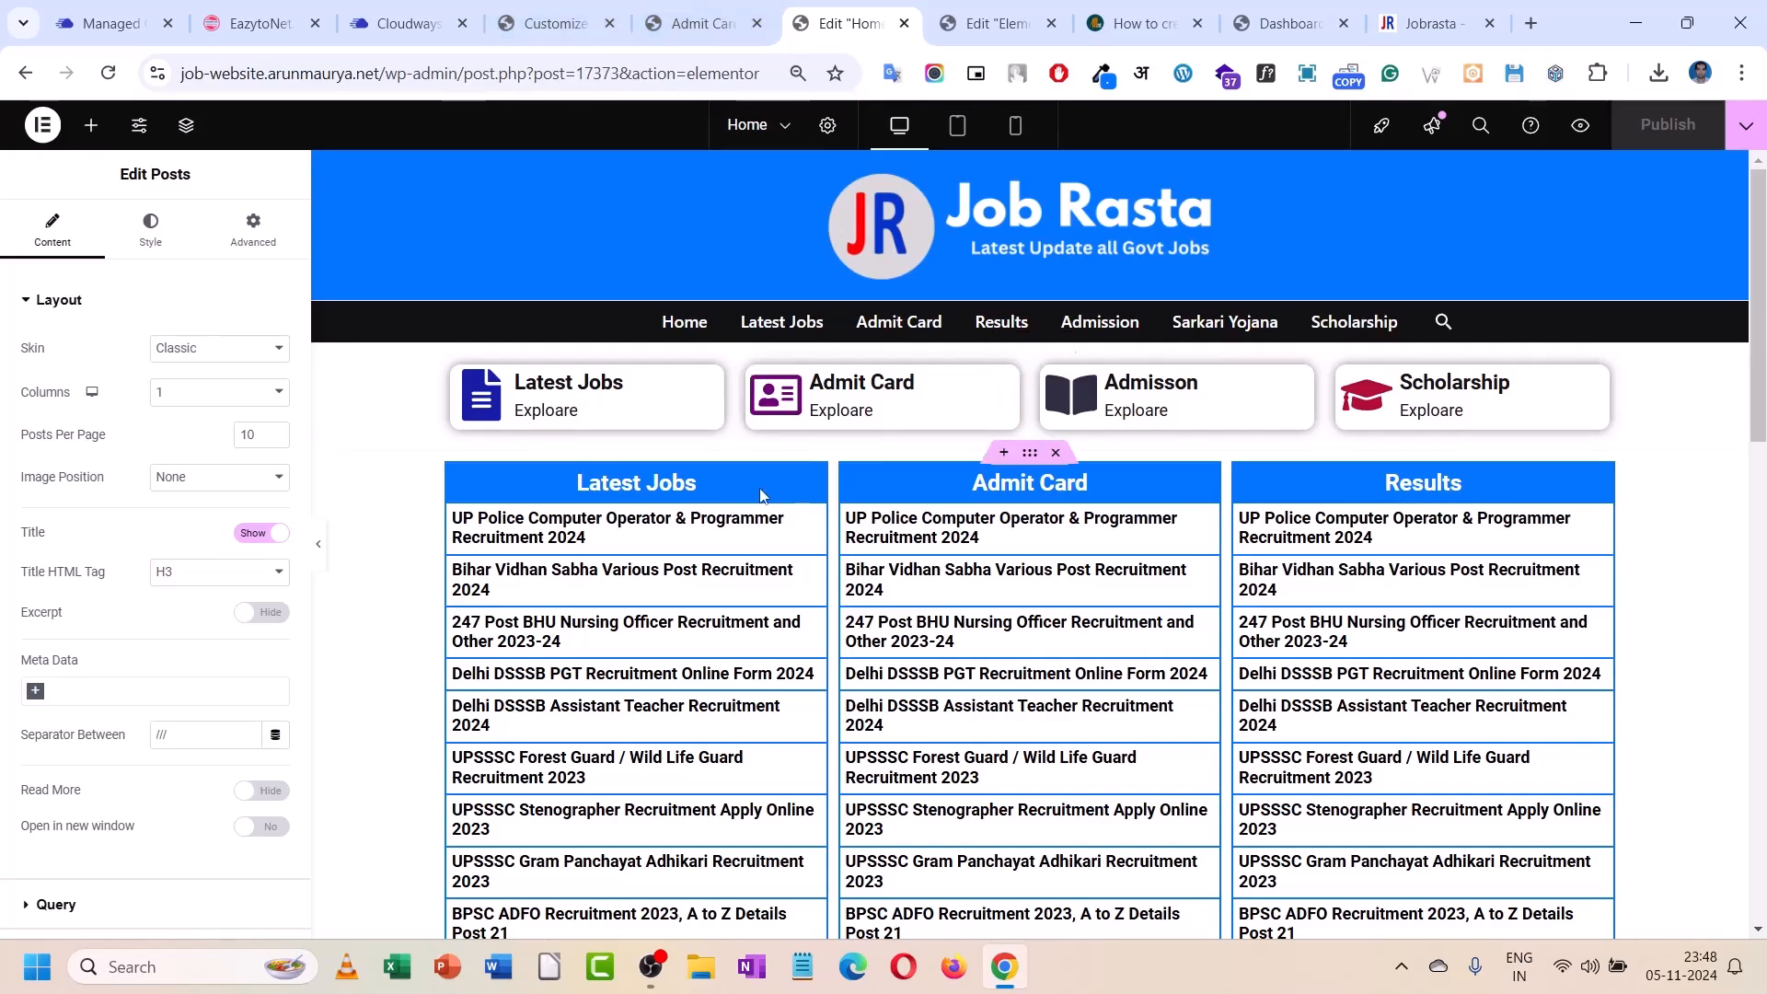
left_click(999, 23)
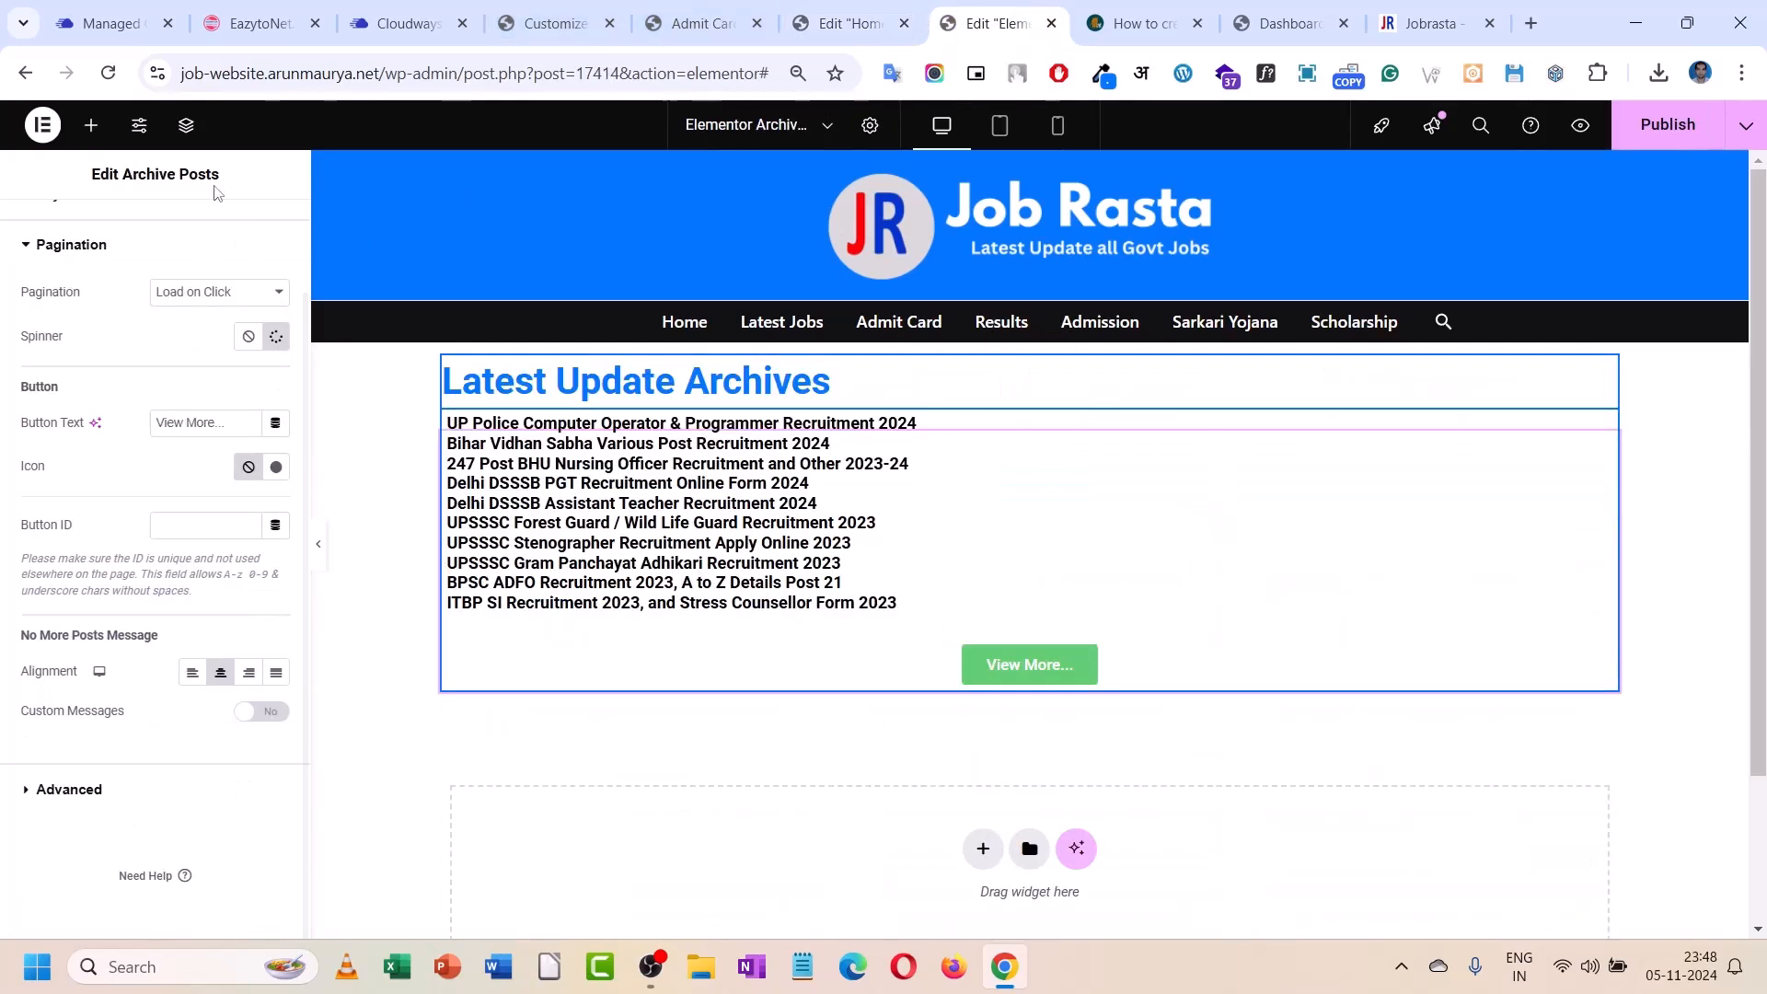
scroll(197, 304, "up", 2)
left_click(253, 229)
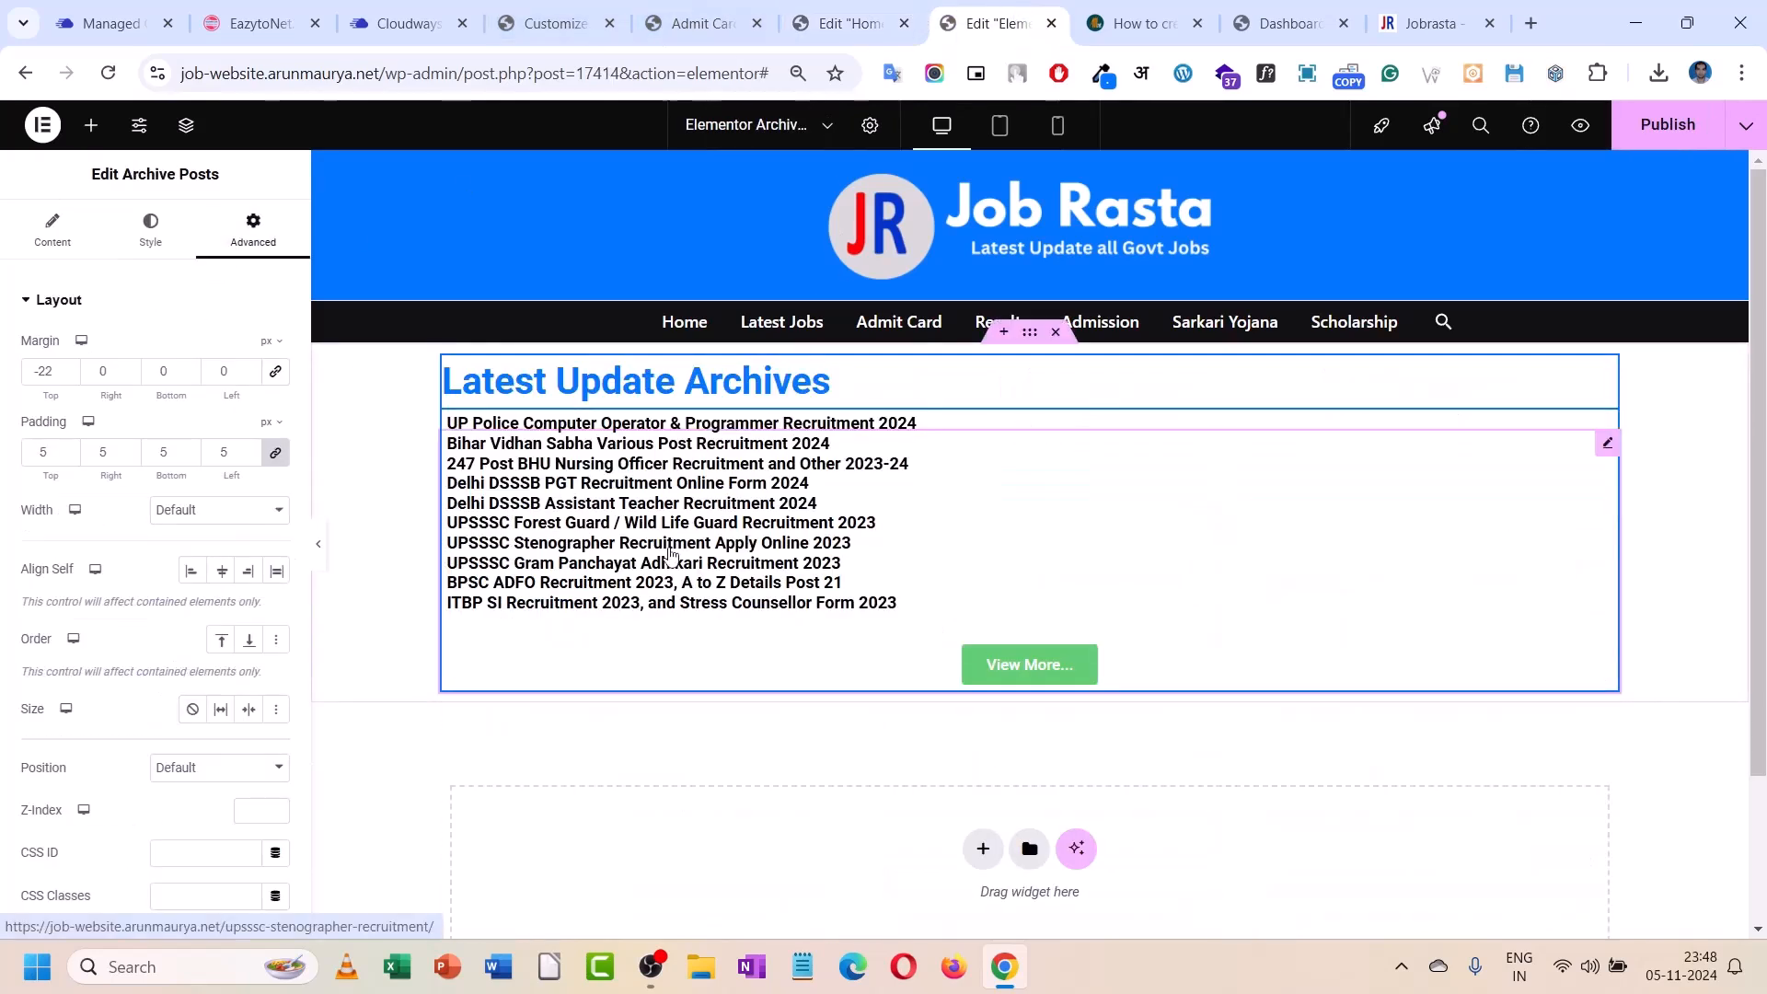
scroll(154, 460, "down", 10)
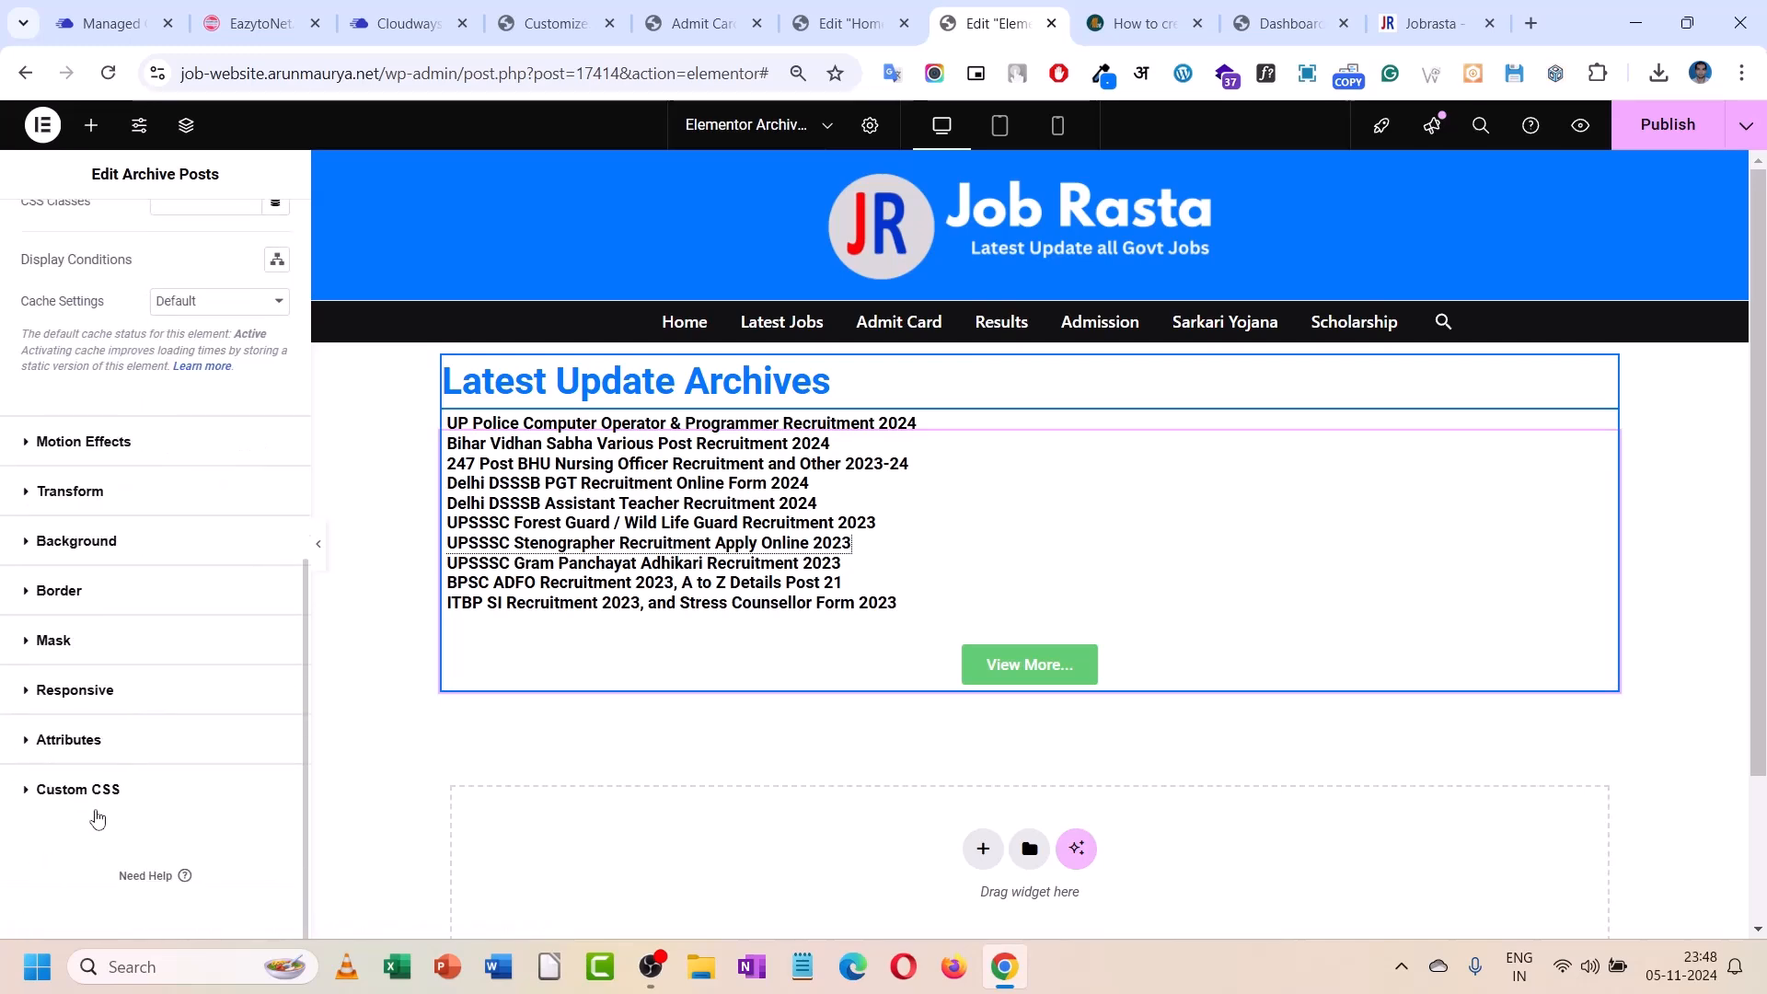
left_click(112, 787)
right_click(124, 762)
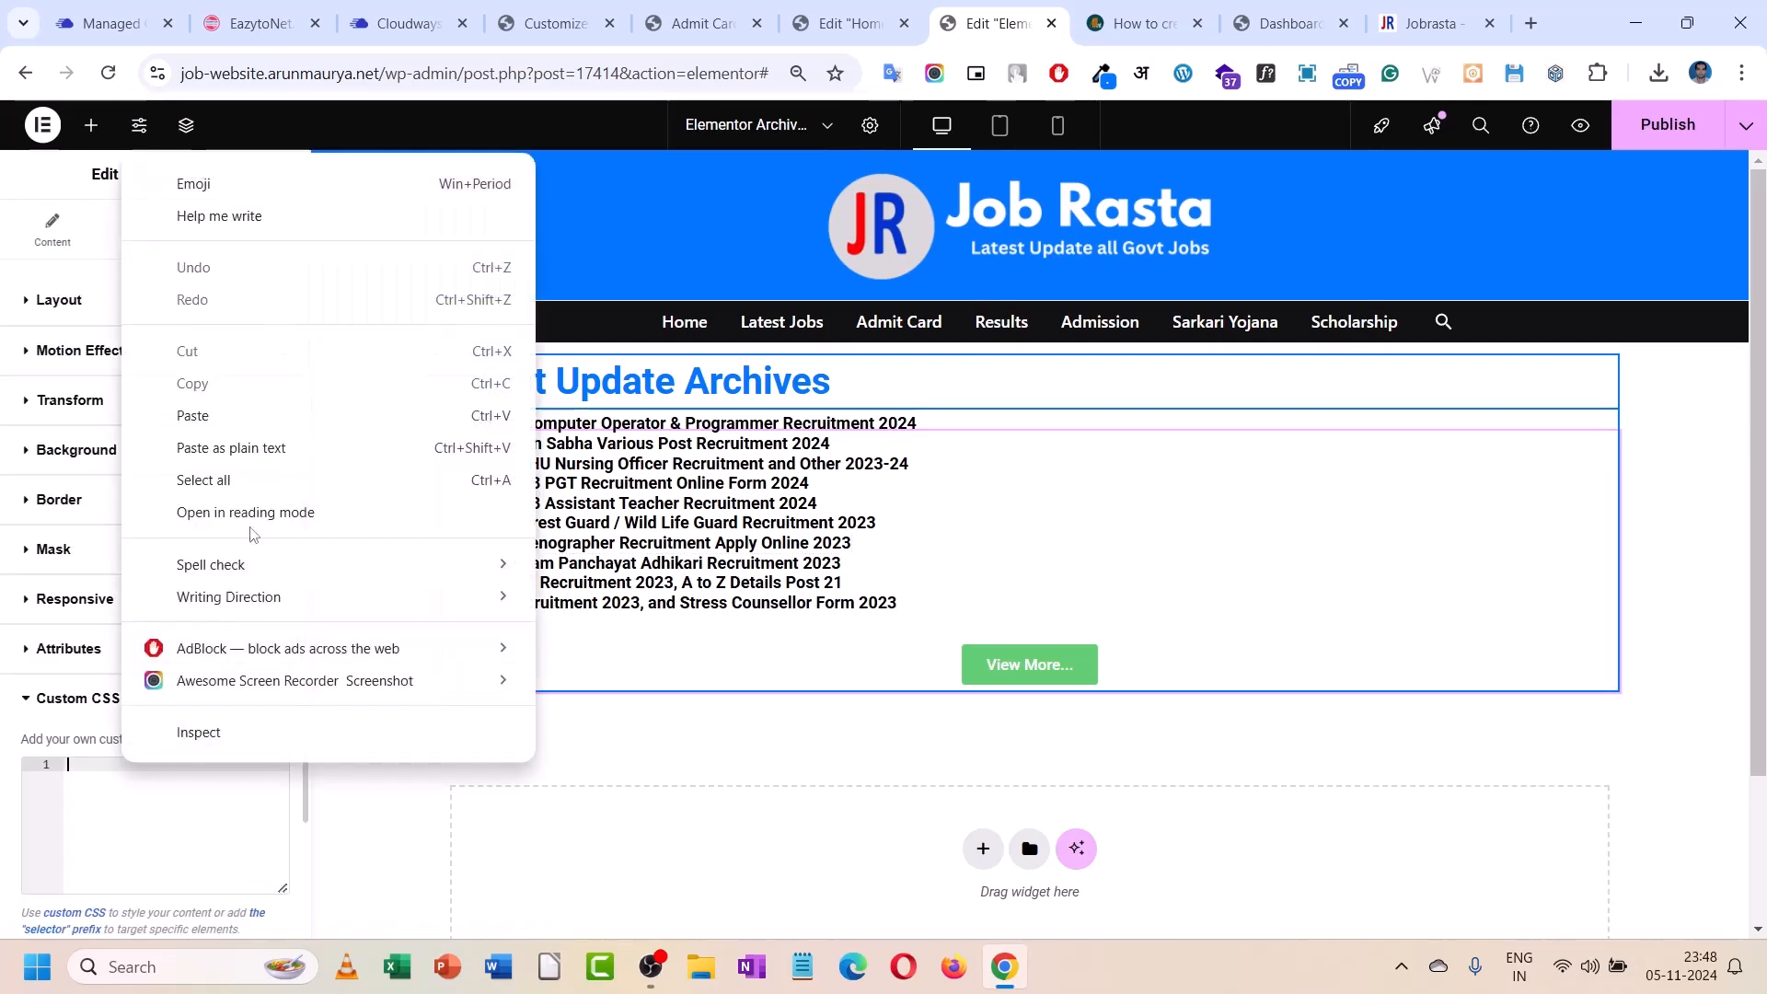
left_click(260, 414)
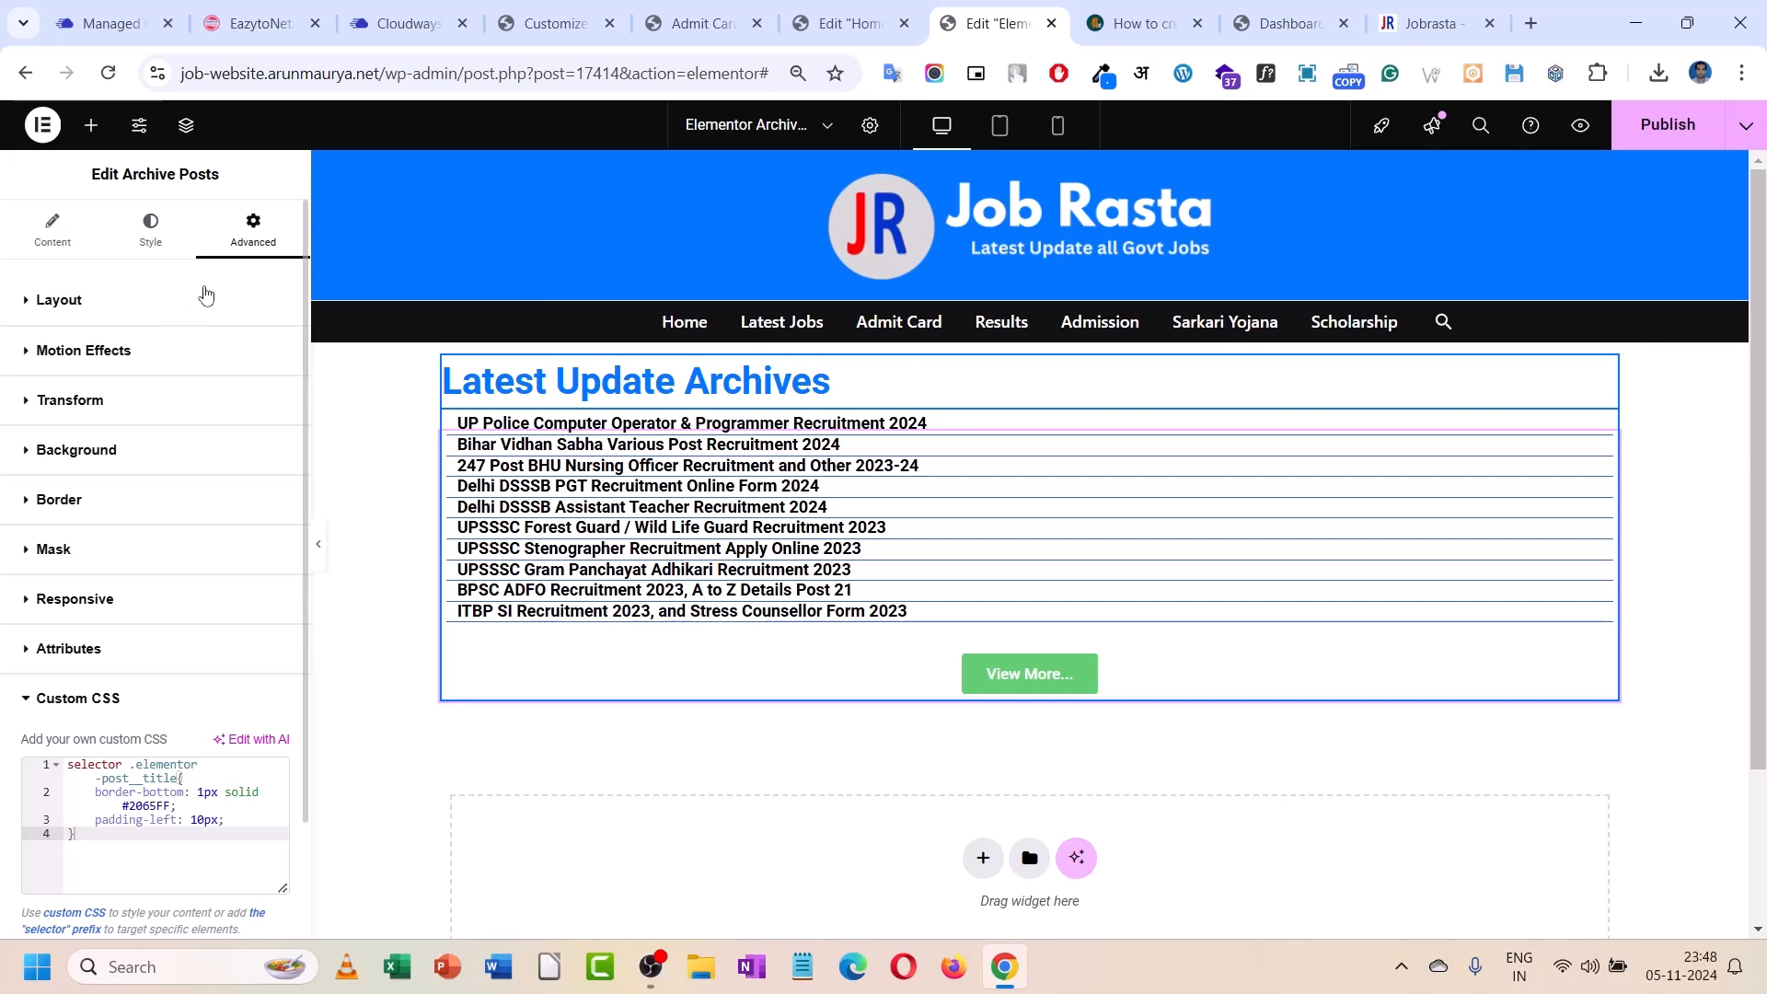
- Set the Archive Posts widget's padding to 0 px on all sides
left_click(203, 299)
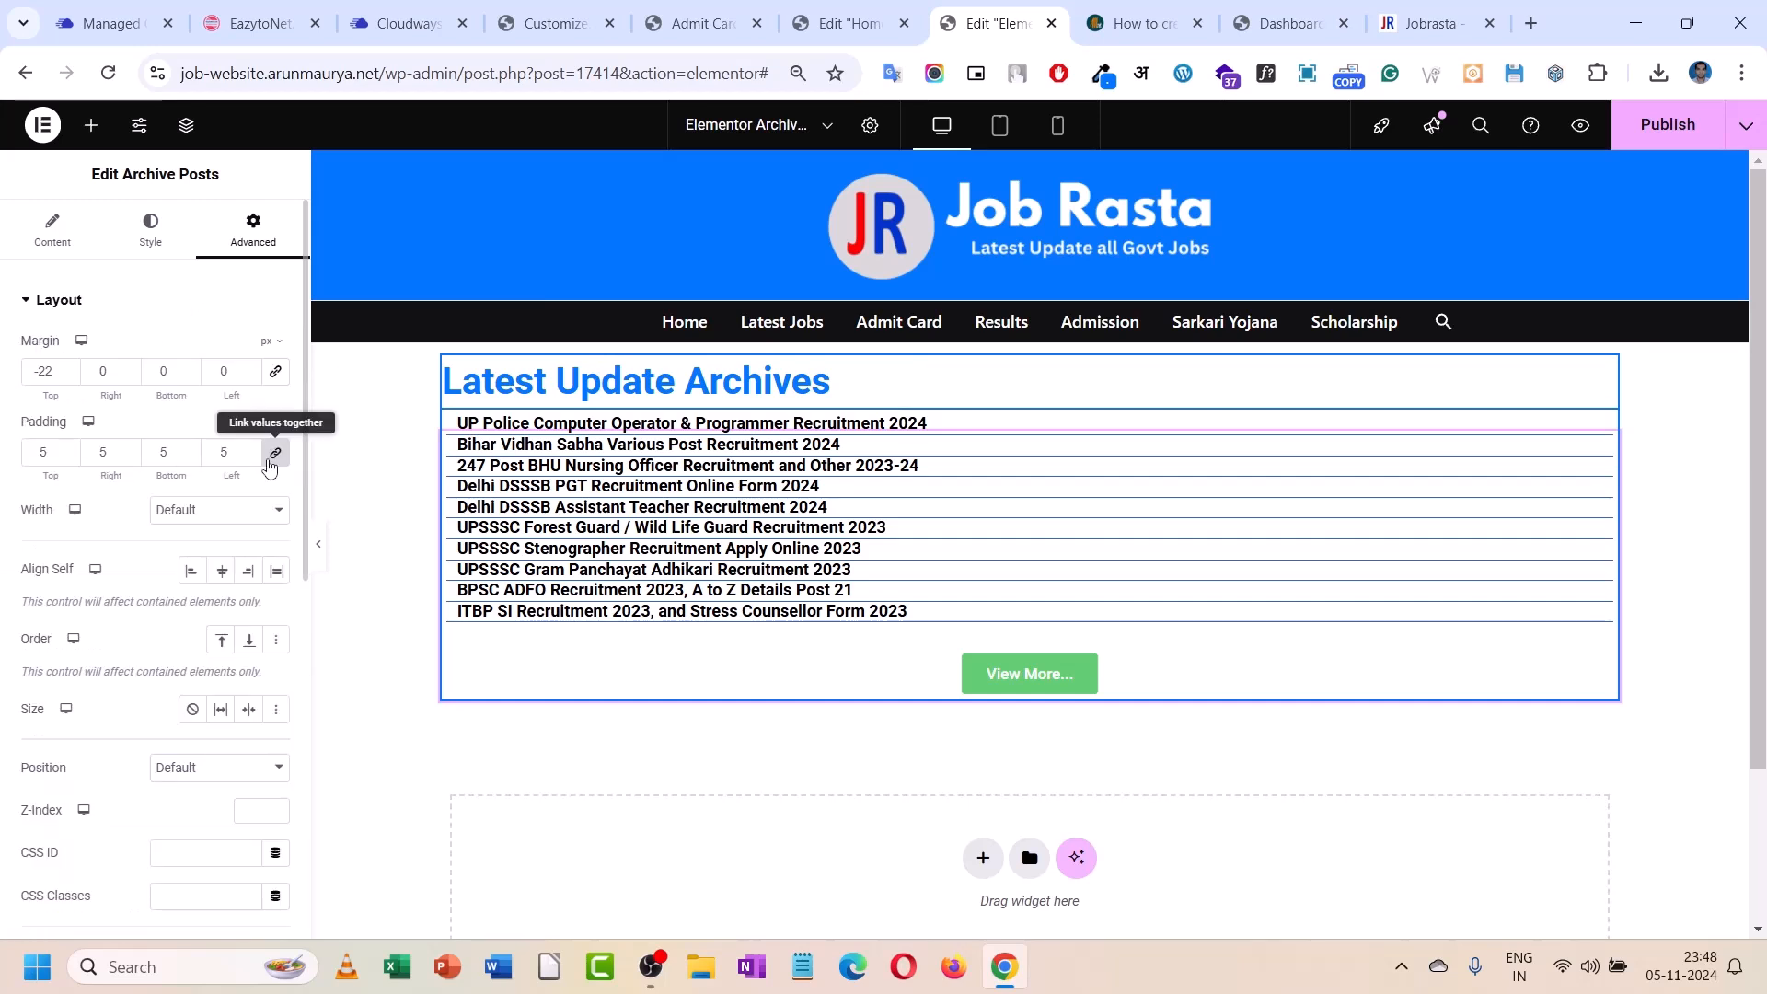
left_click(240, 453)
key("BackSpace")
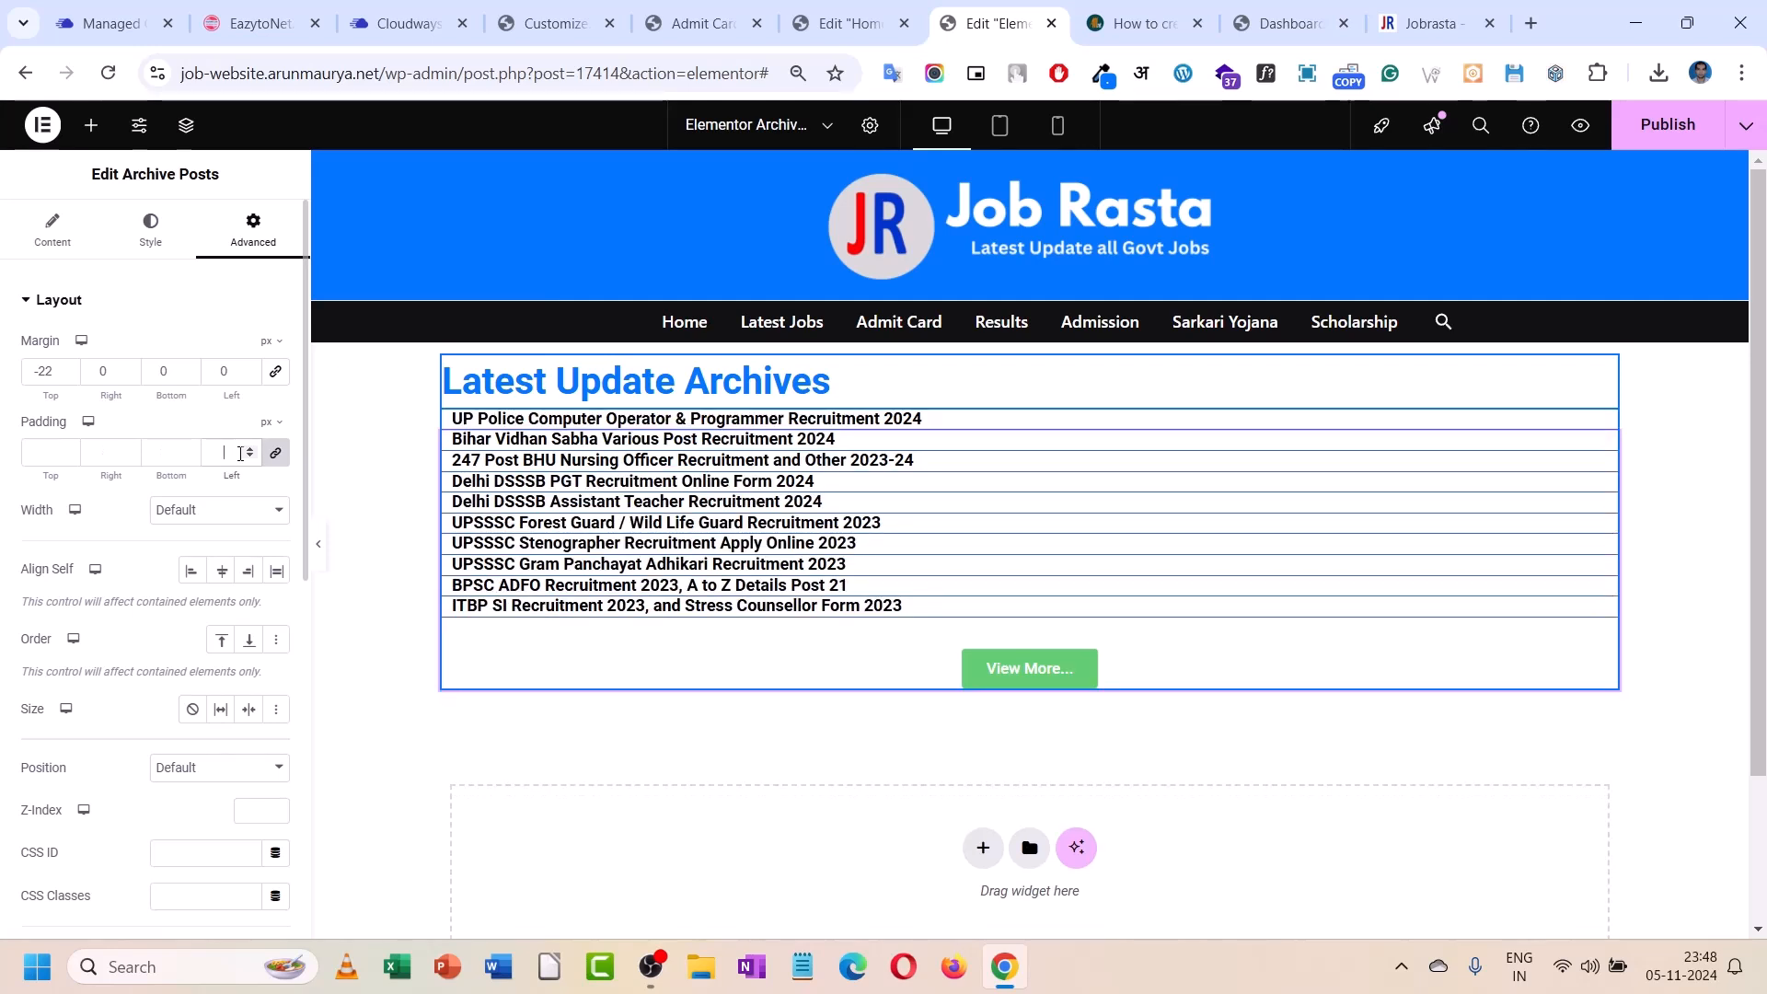
type("0")
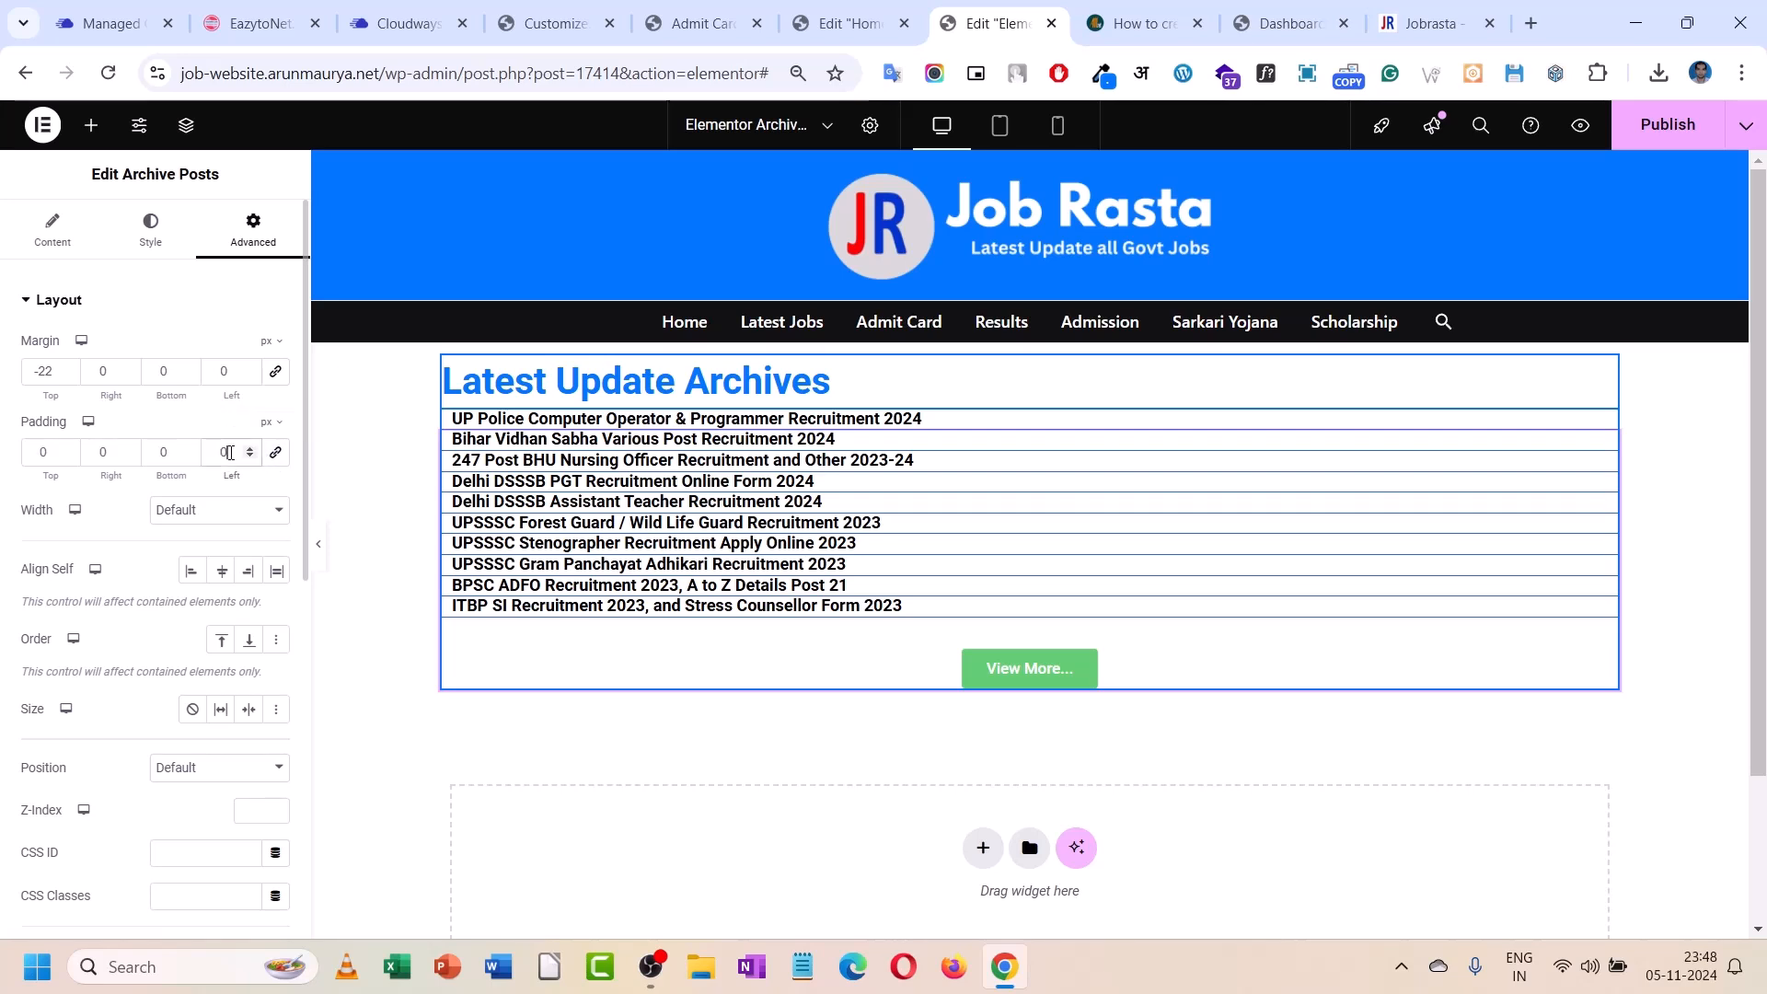
type("5")
key("BackSpace")
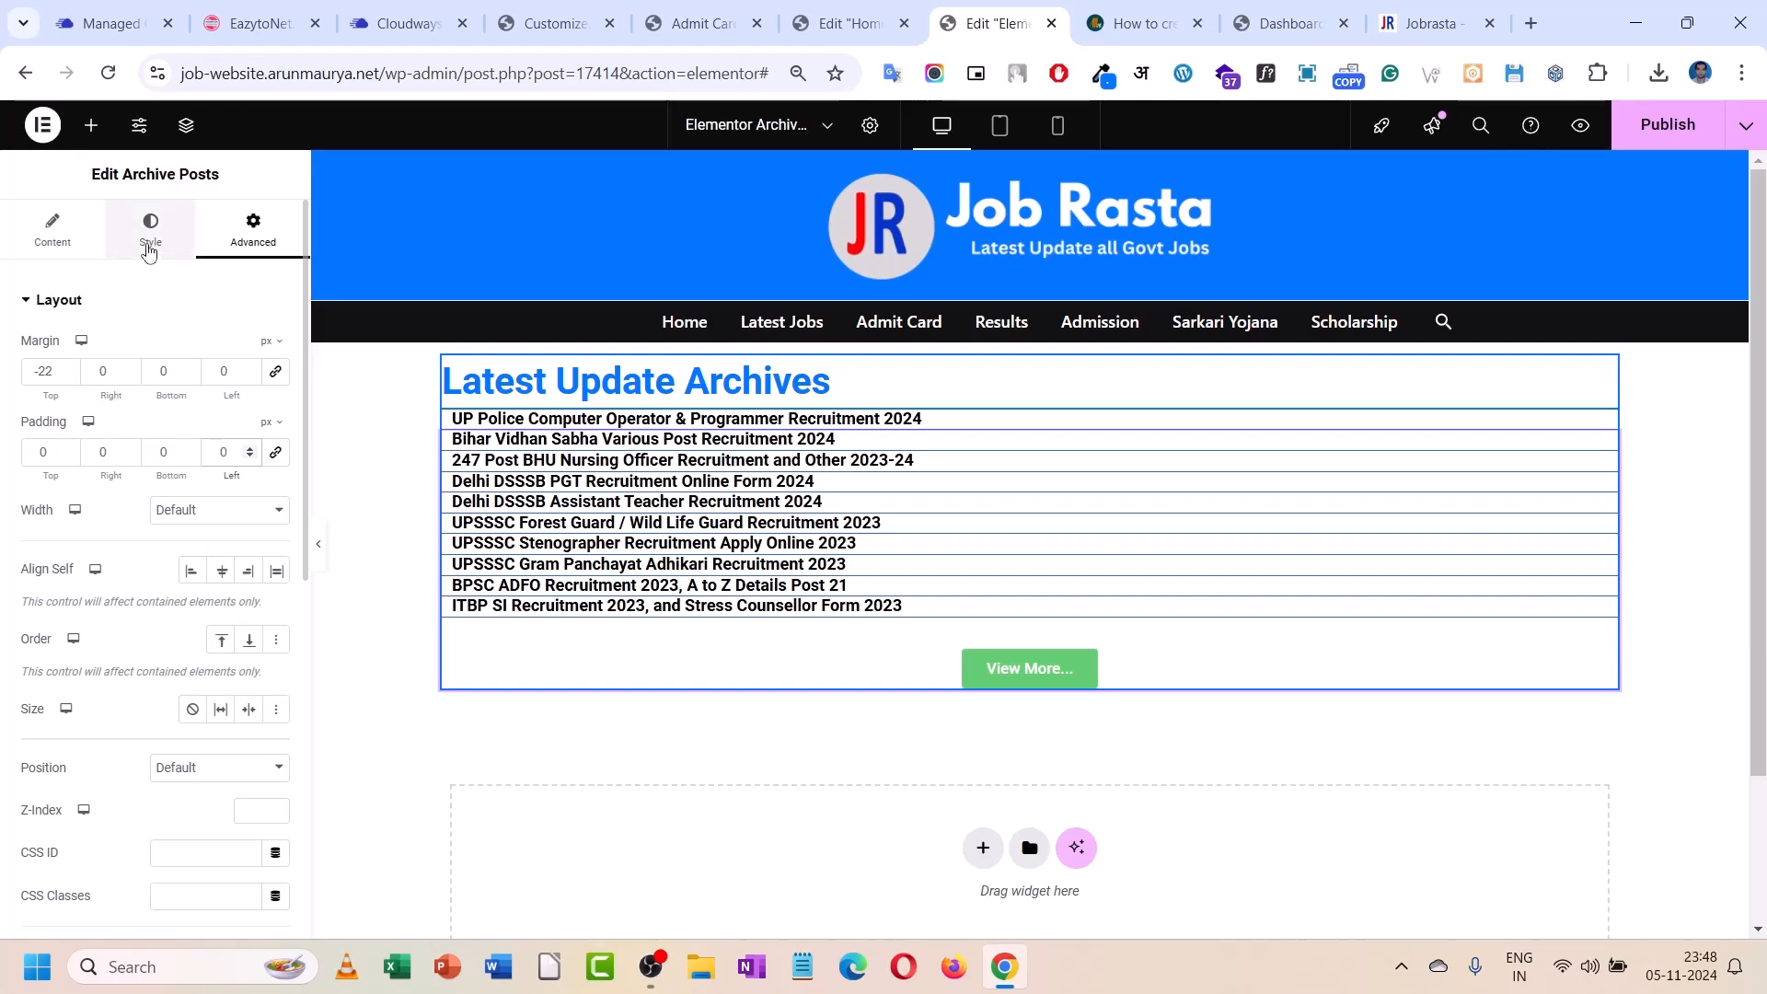
- Set the post title spacing in the Archive Posts widget to 10 px
left_click(148, 249)
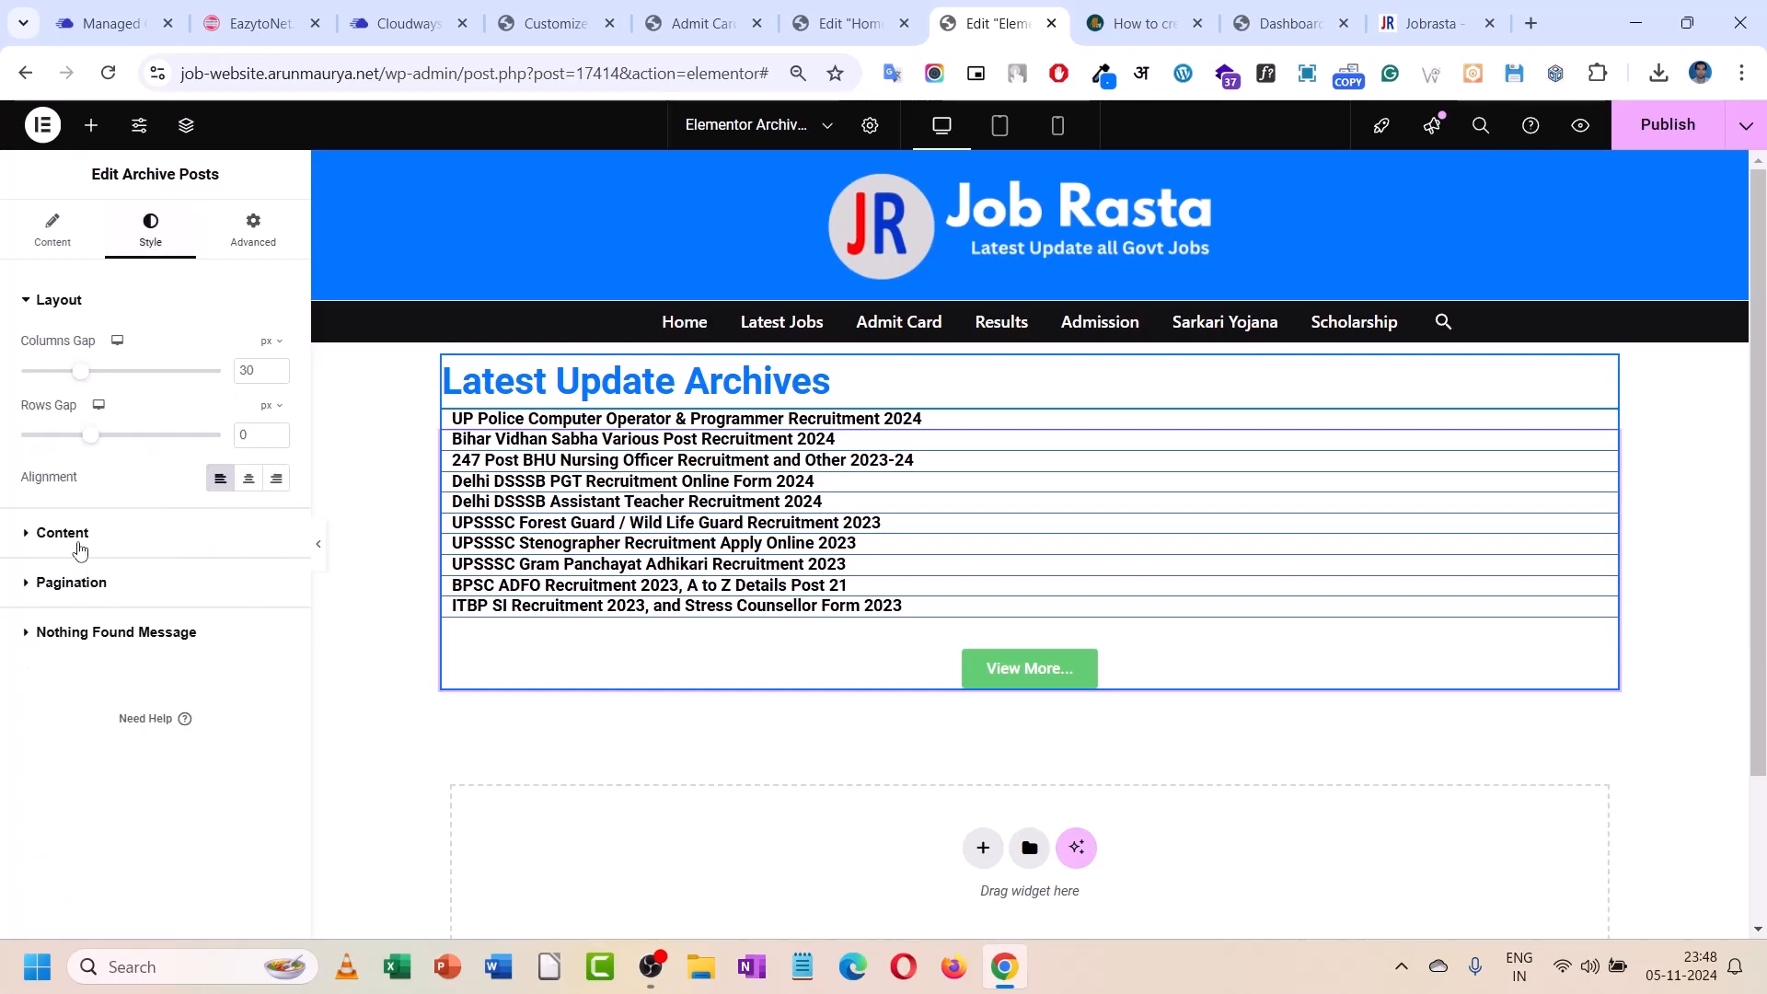
left_click(64, 533)
scroll(166, 571, "down", 2)
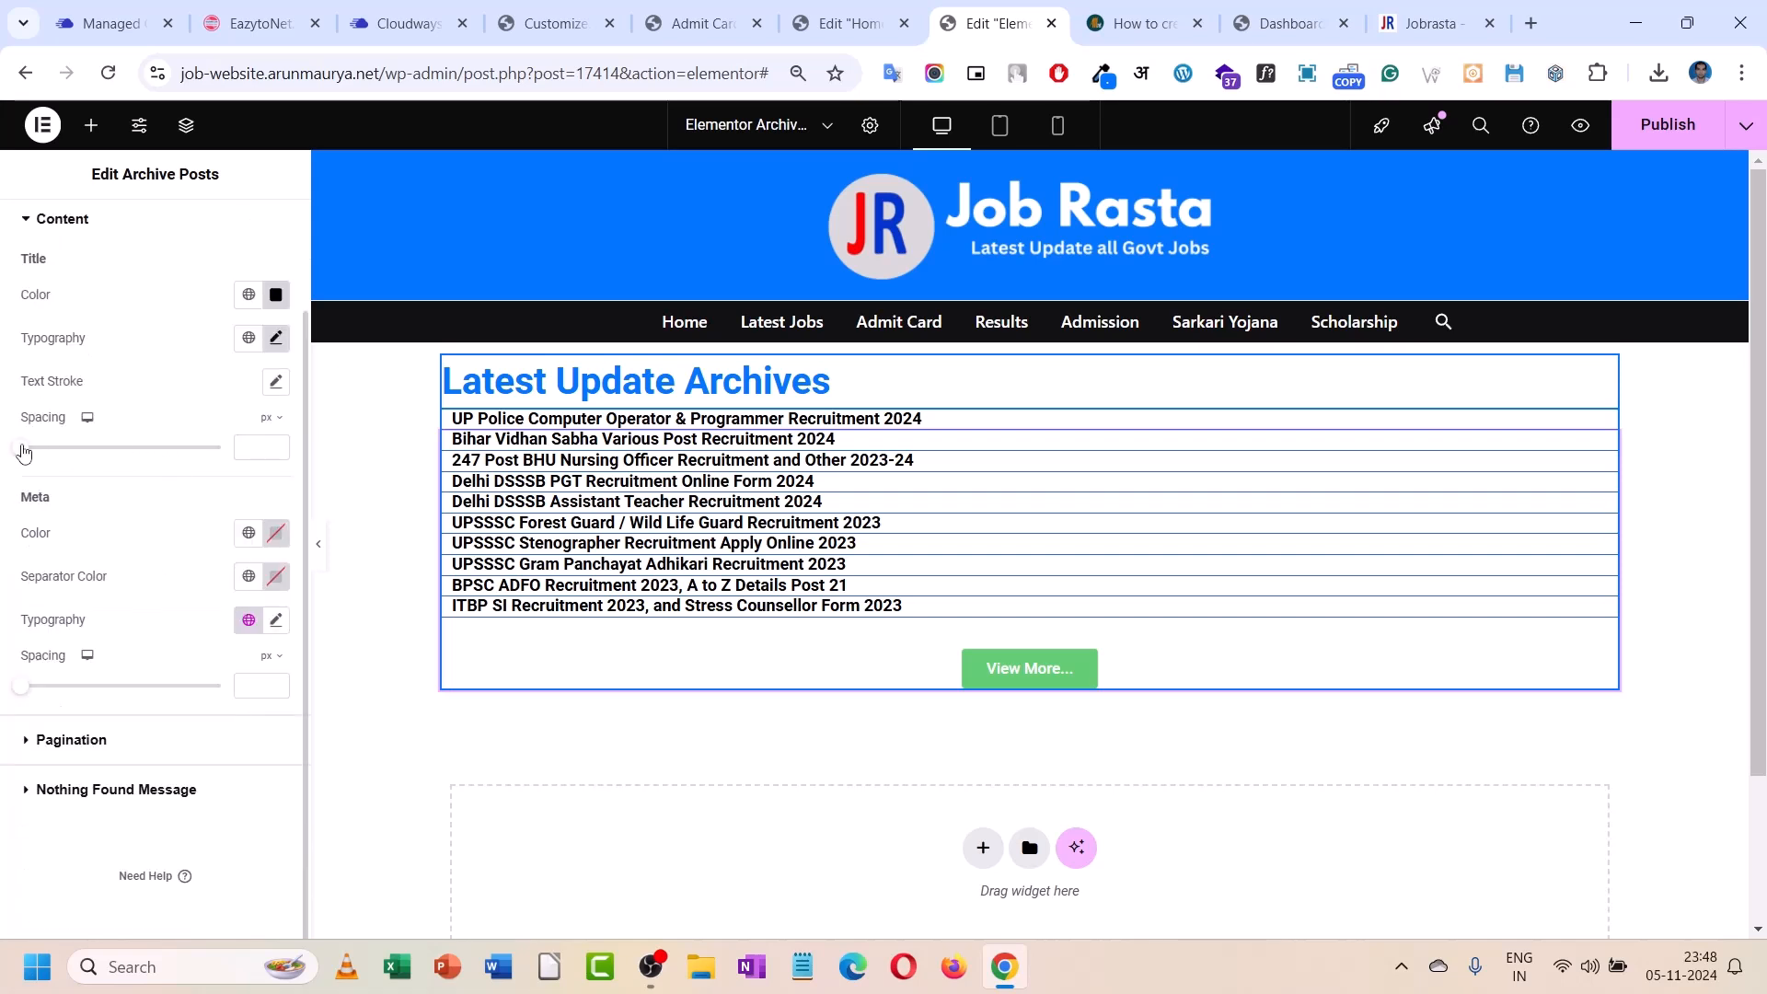
left_click_drag(23, 451, 45, 453)
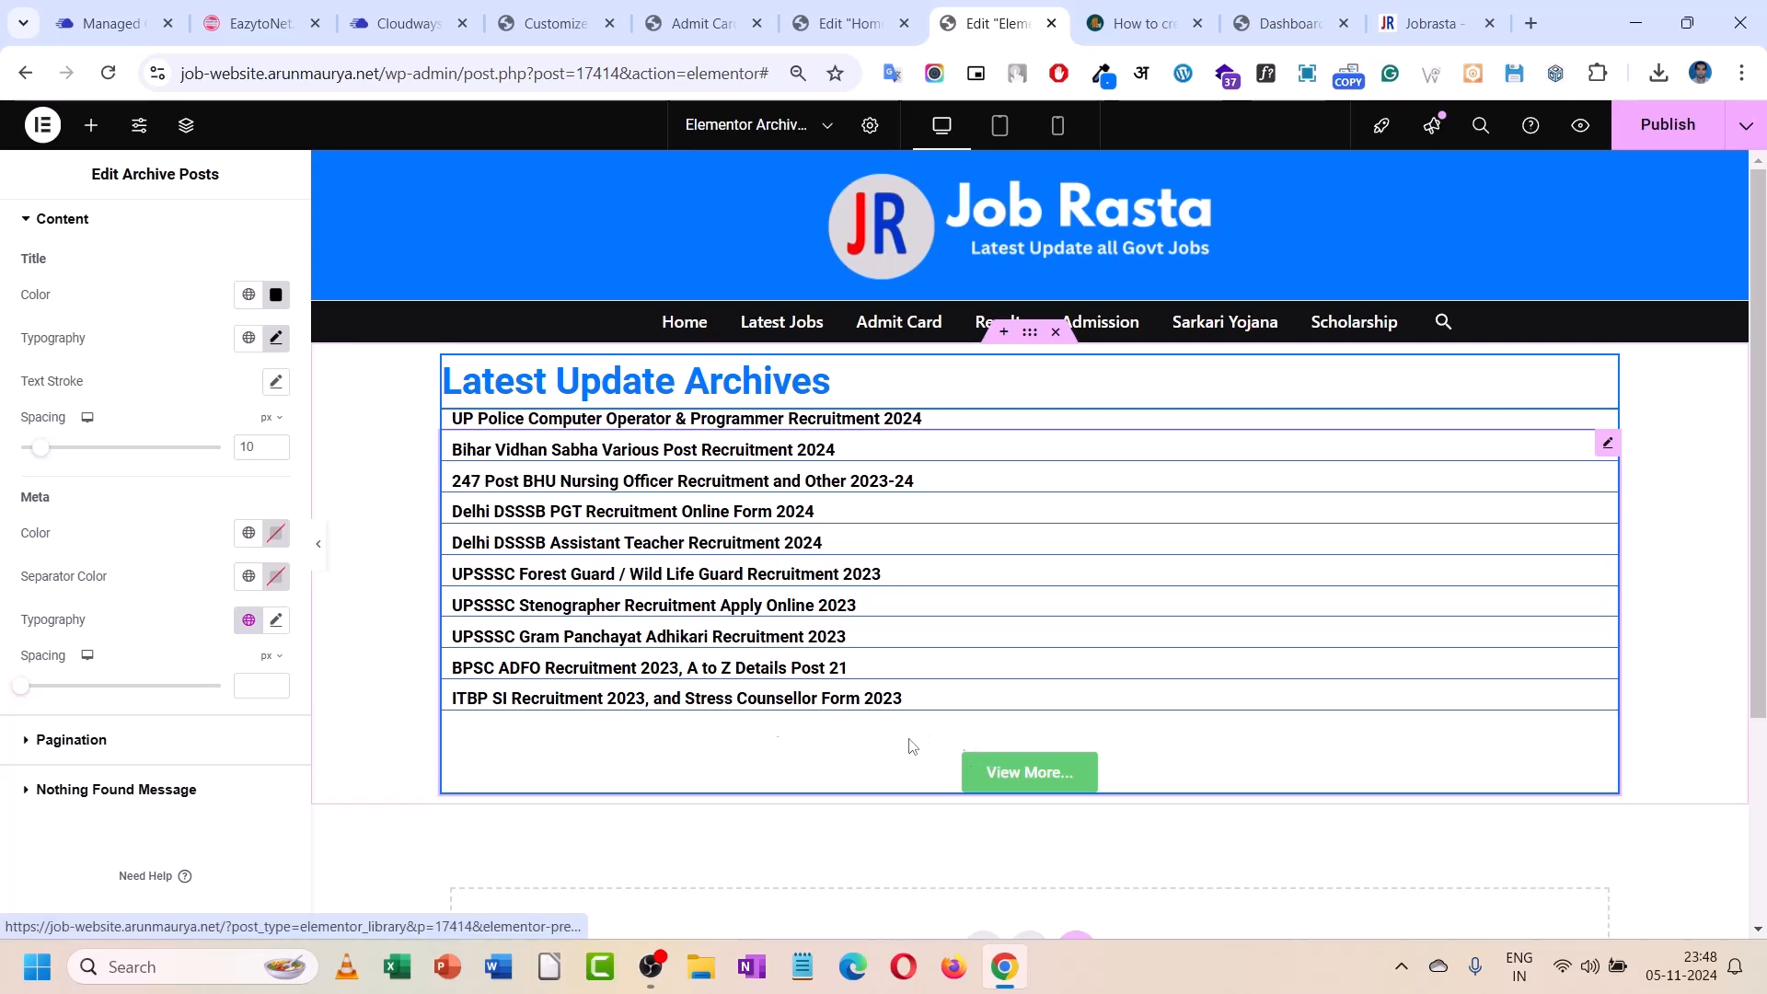
- Reduce the Archive Posts pagination spacing to 0 px
left_click(84, 740)
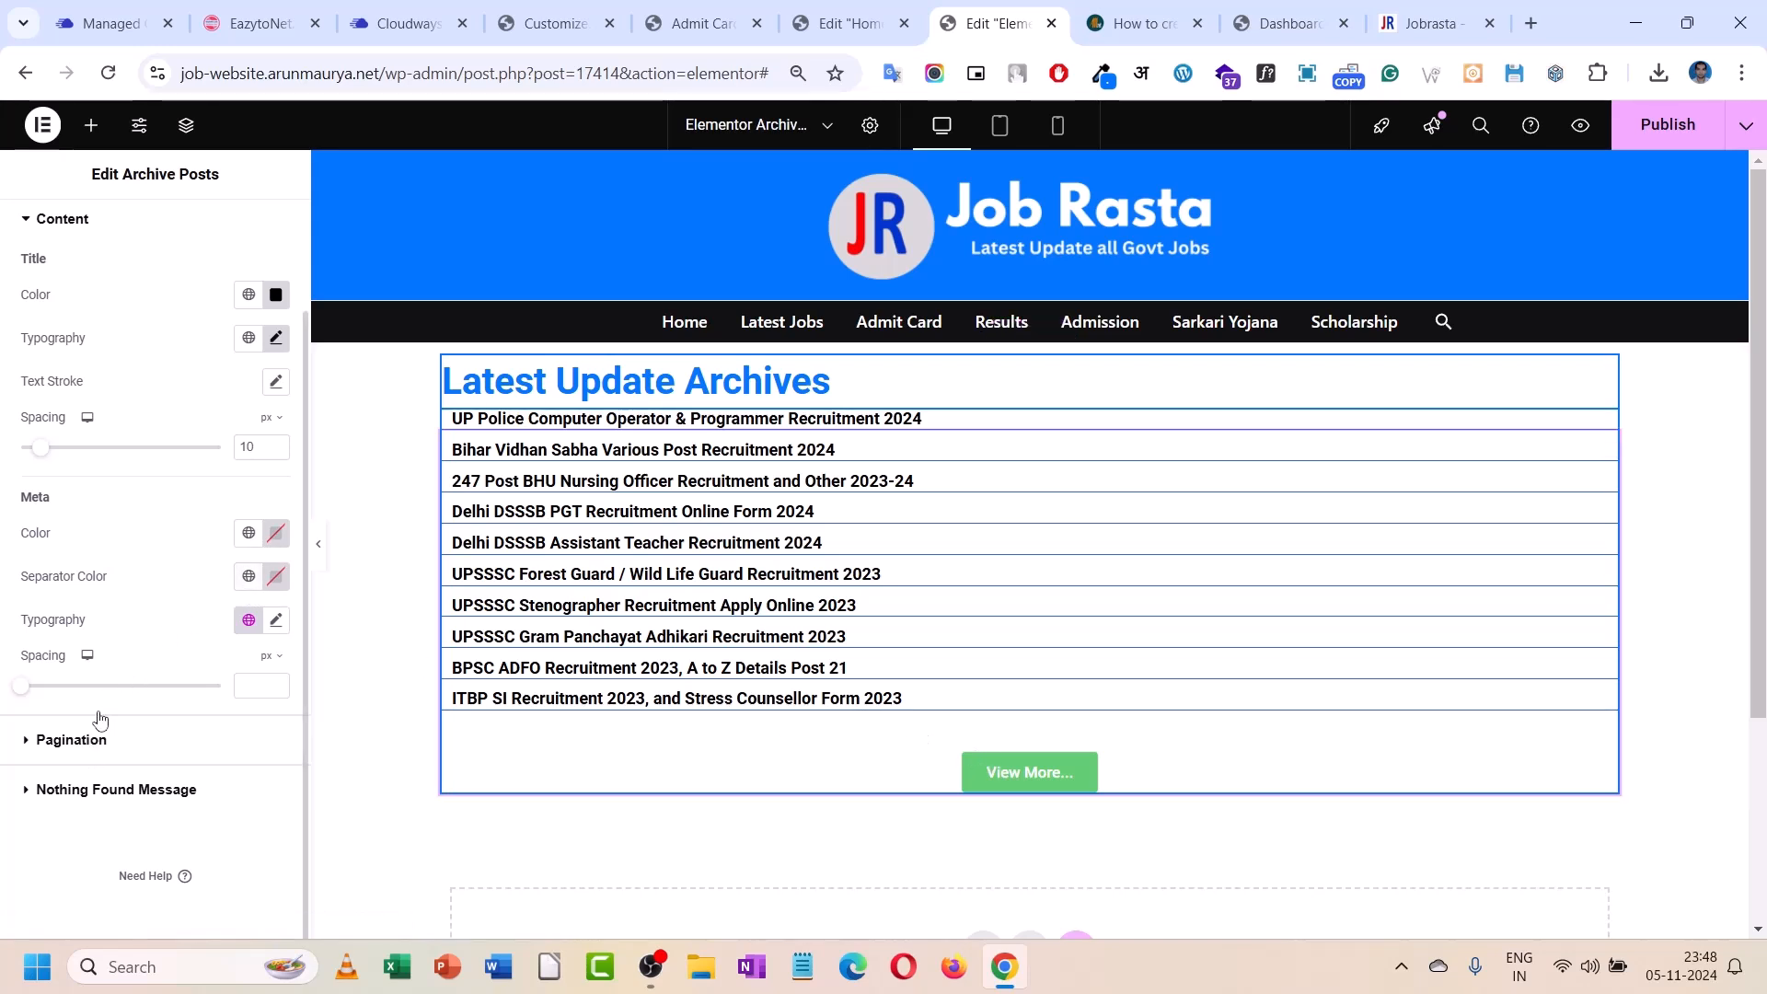
scroll(96, 781, "down", 4)
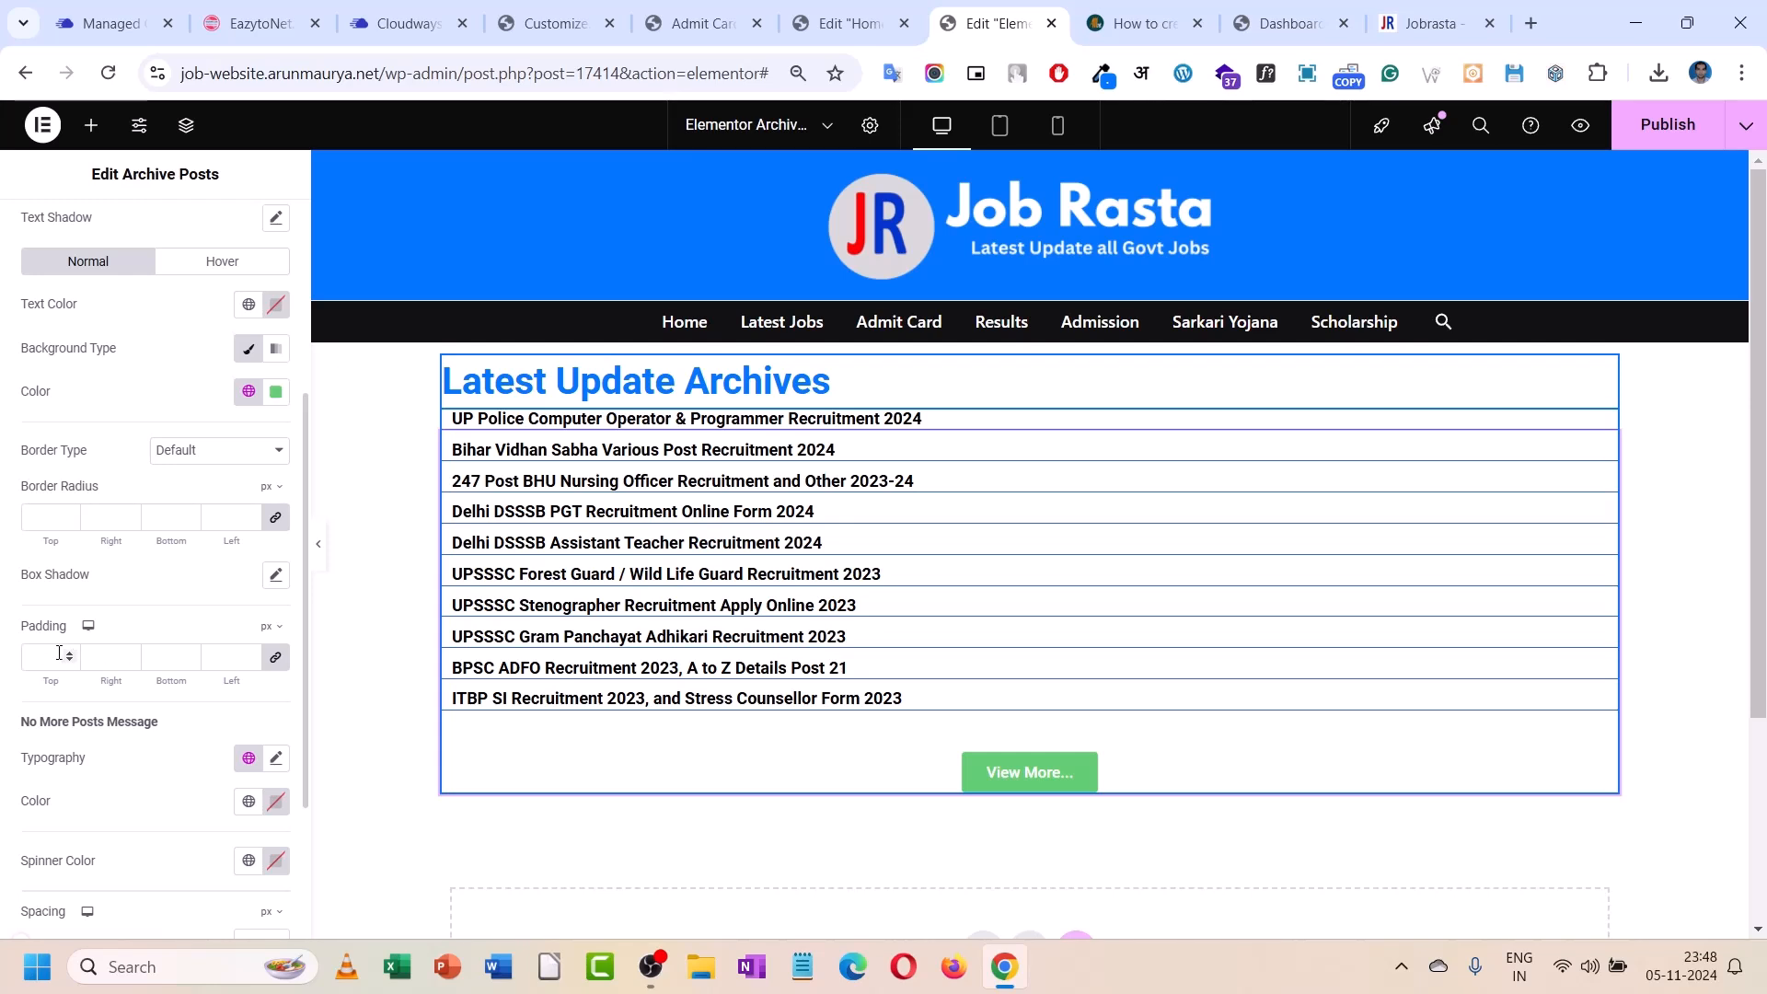
scroll(77, 628, "down", 3)
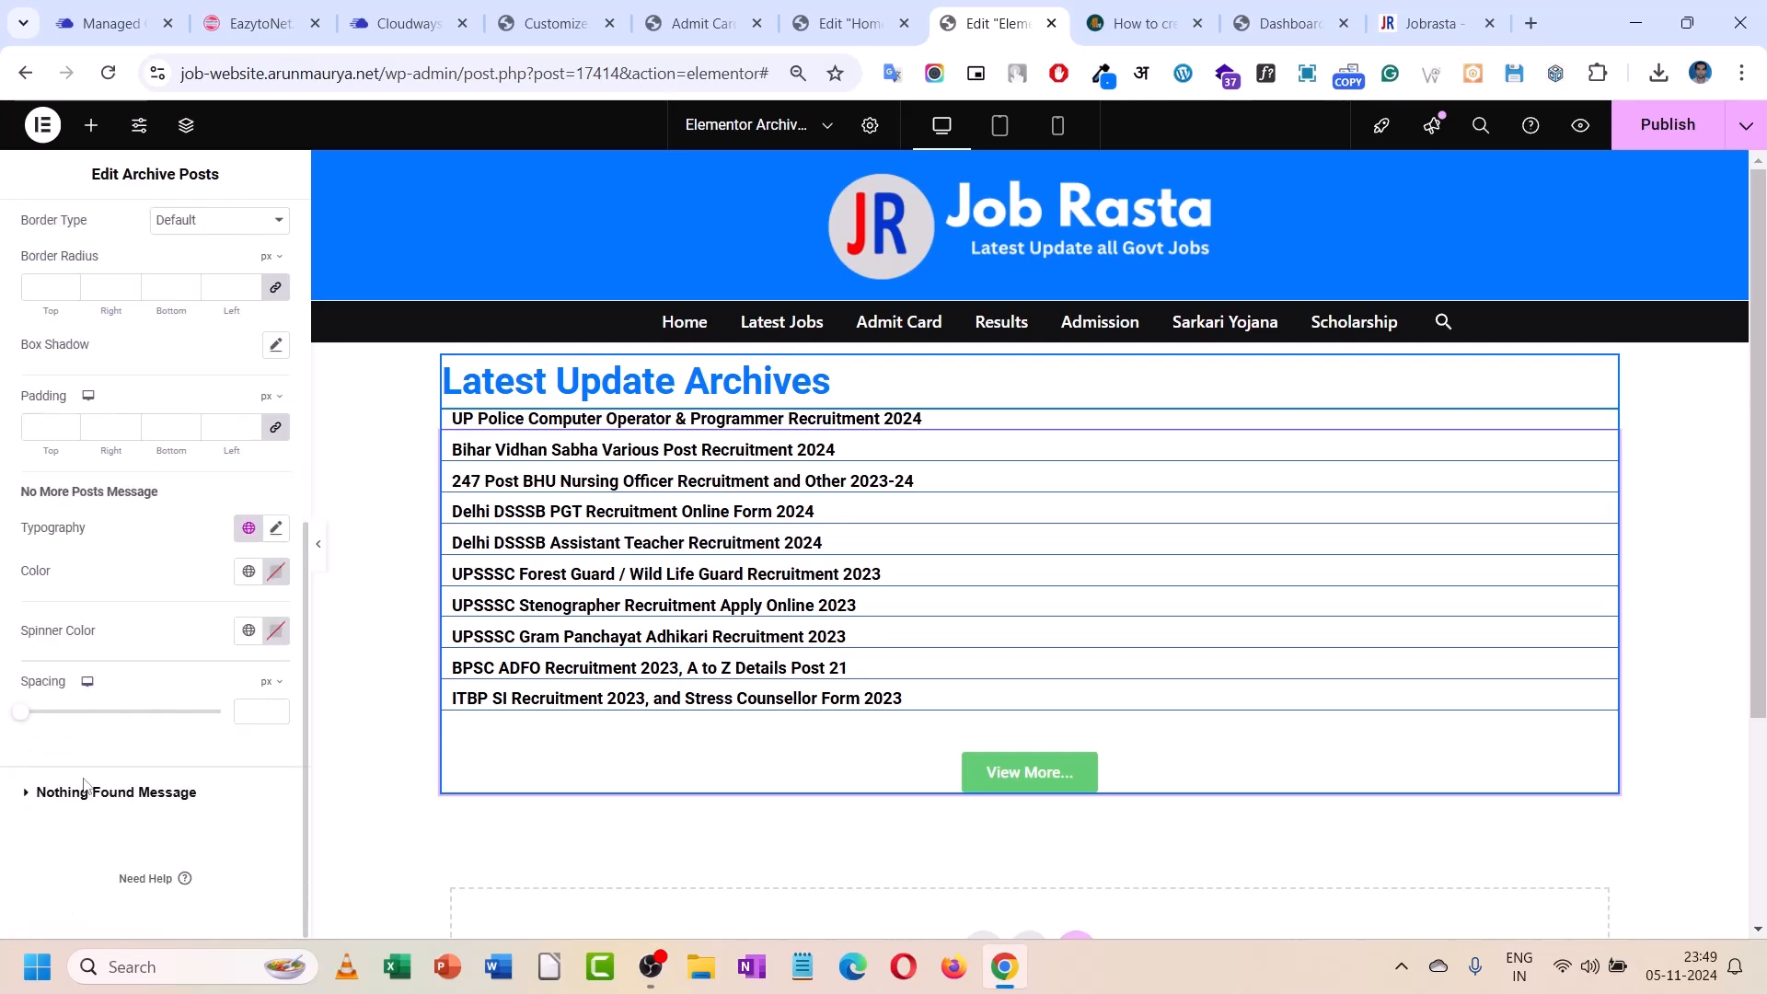
left_click(37, 712)
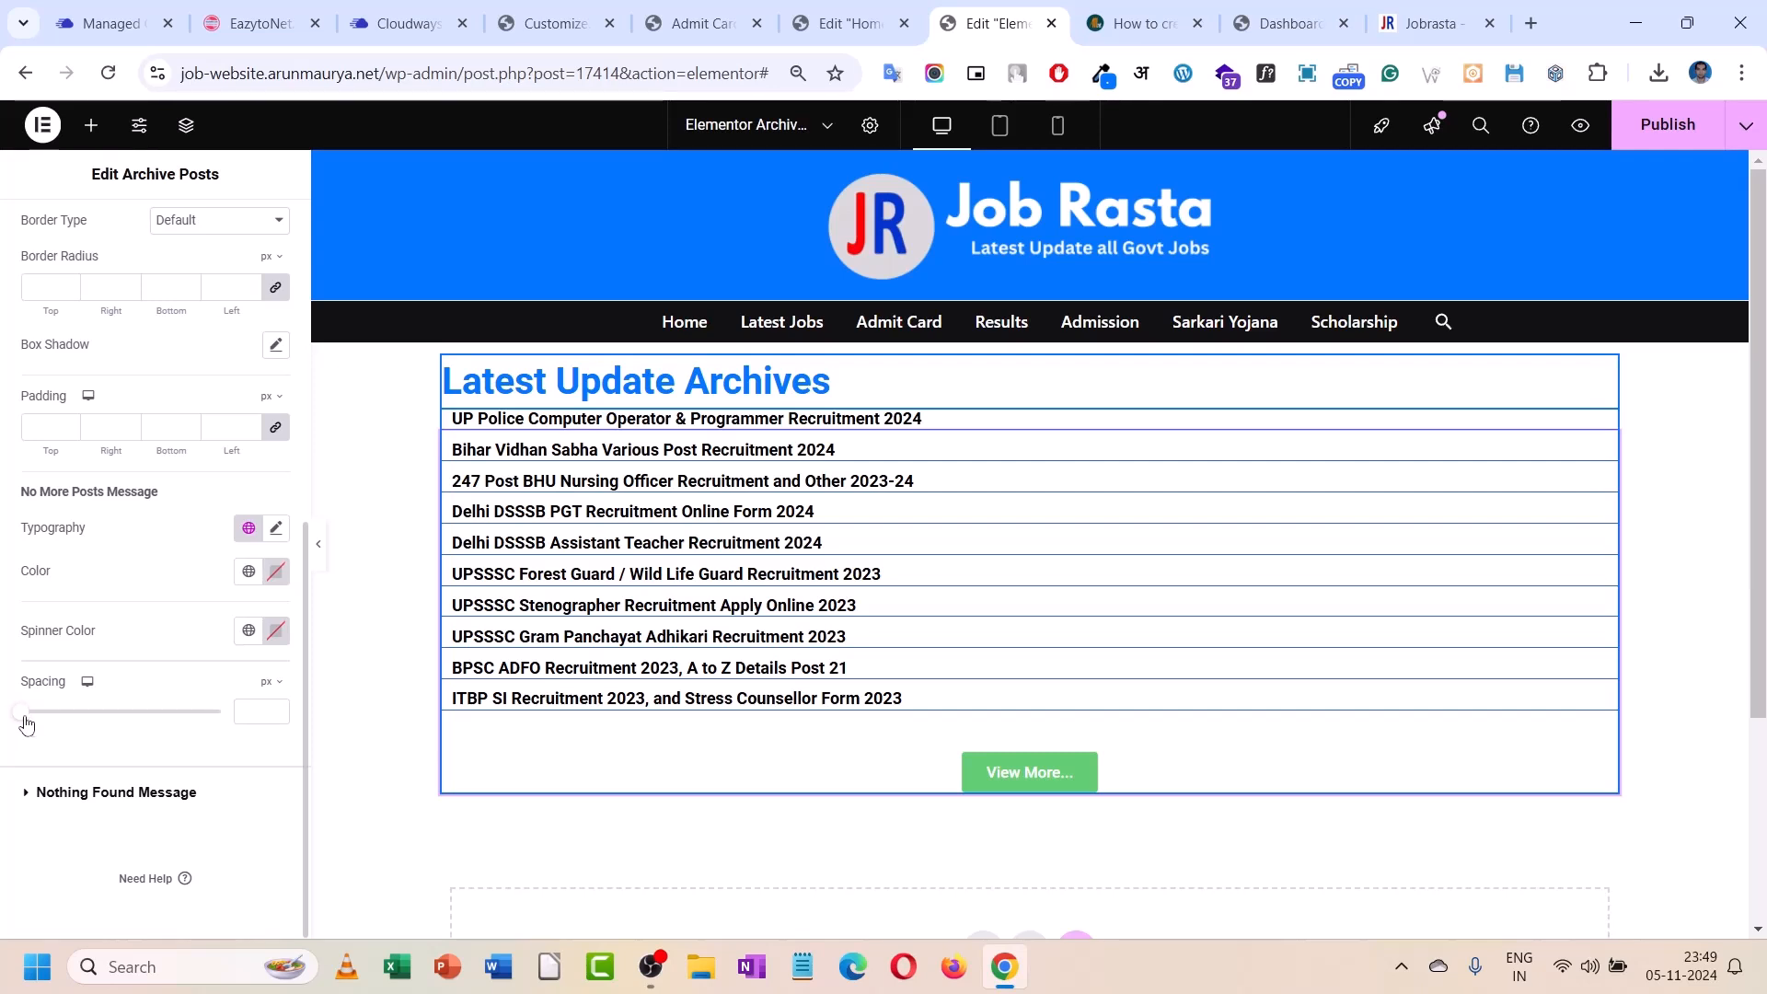
left_click_drag(36, 719, 4, 721)
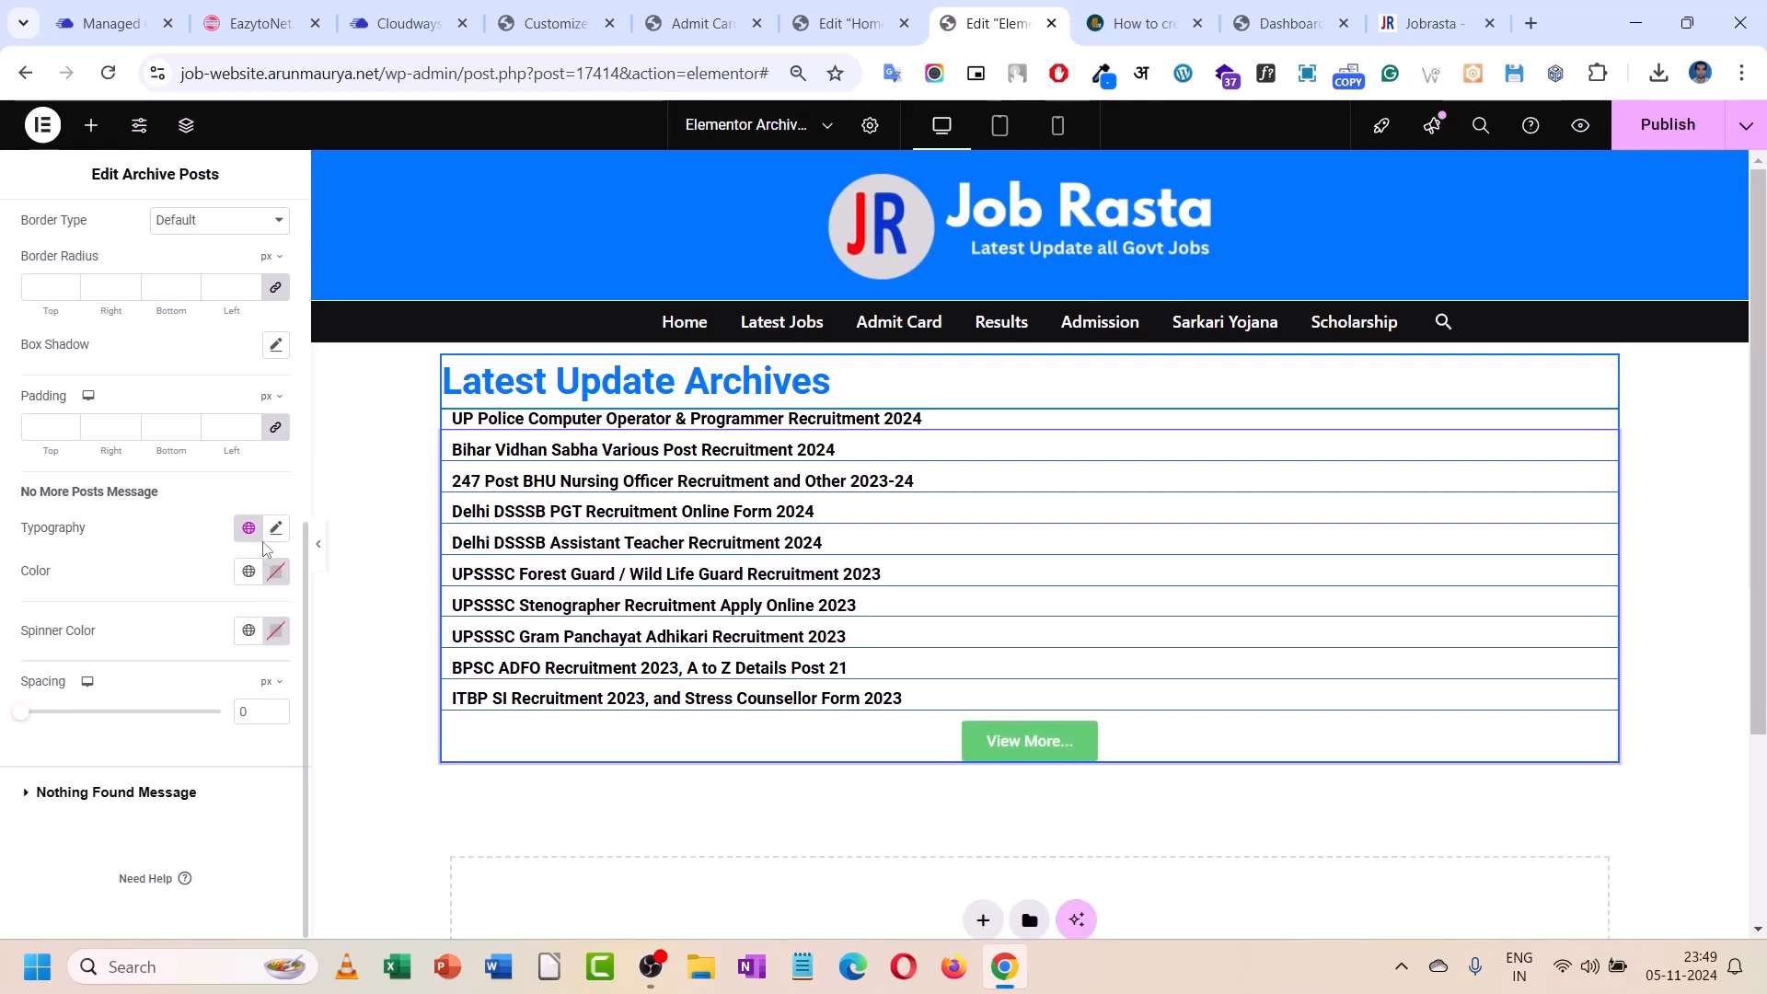
- Give the View More button the global blue #0075FF background, a border radius of 0 and a box shadow
scroll(246, 524, "up", 3)
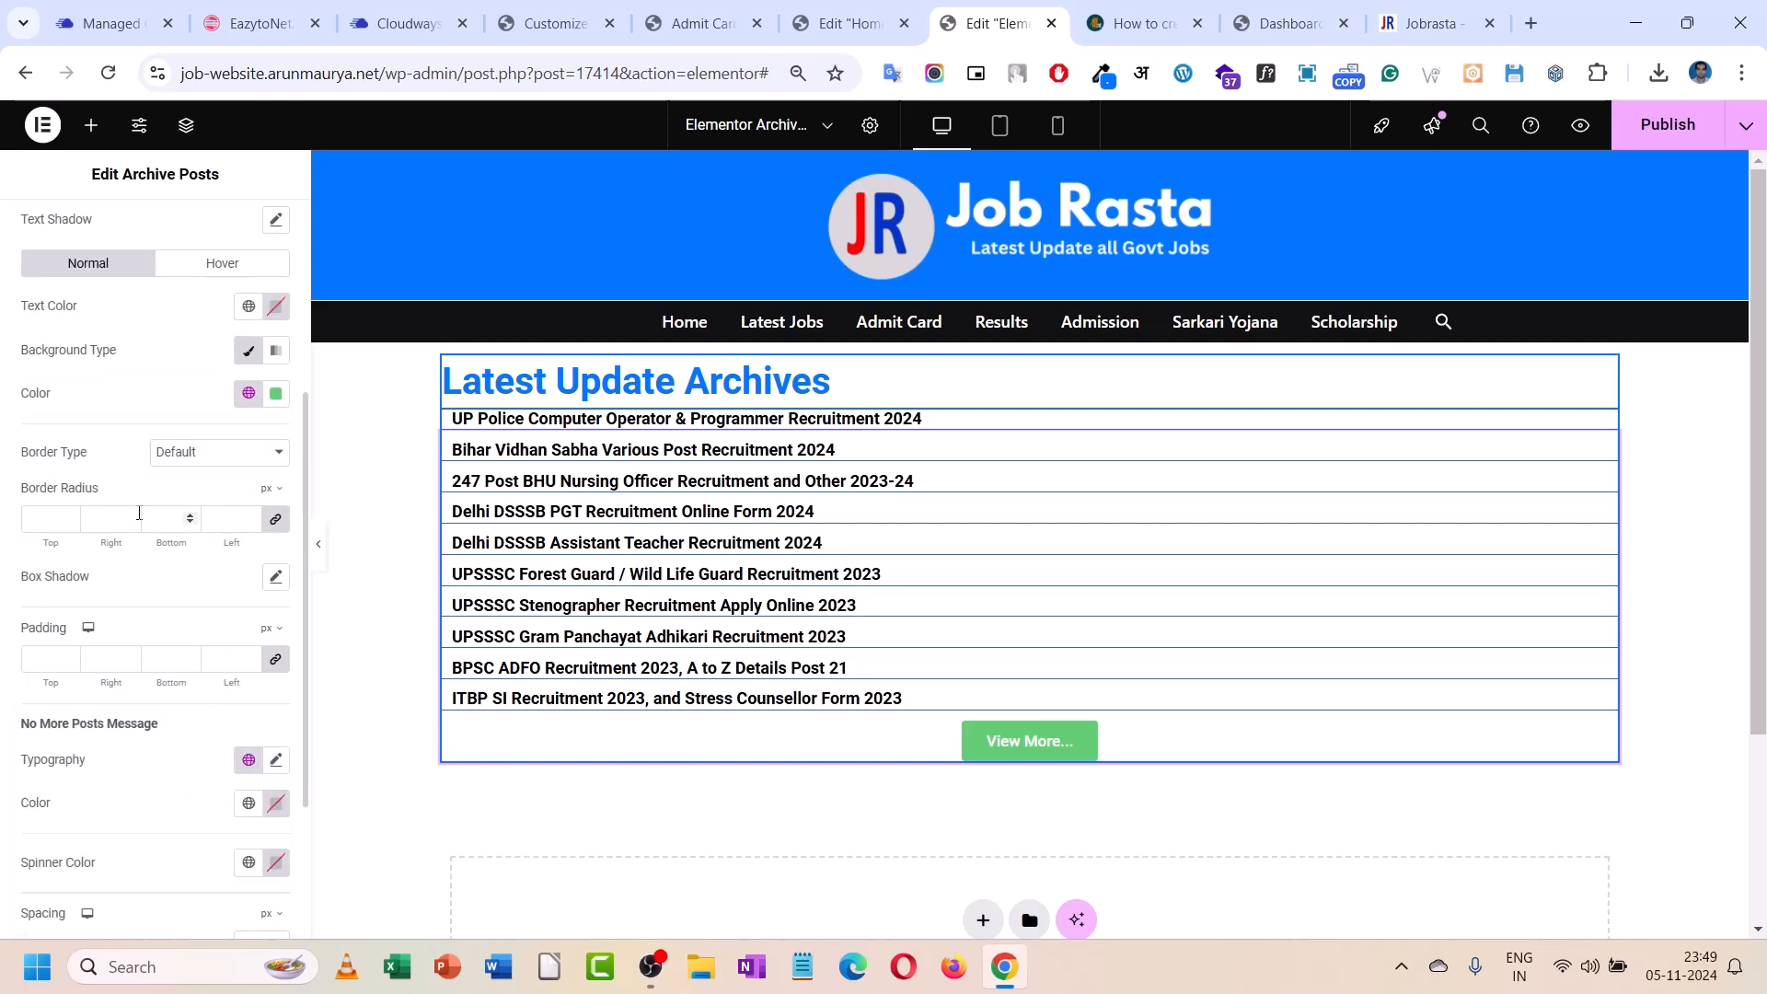
left_click(248, 393)
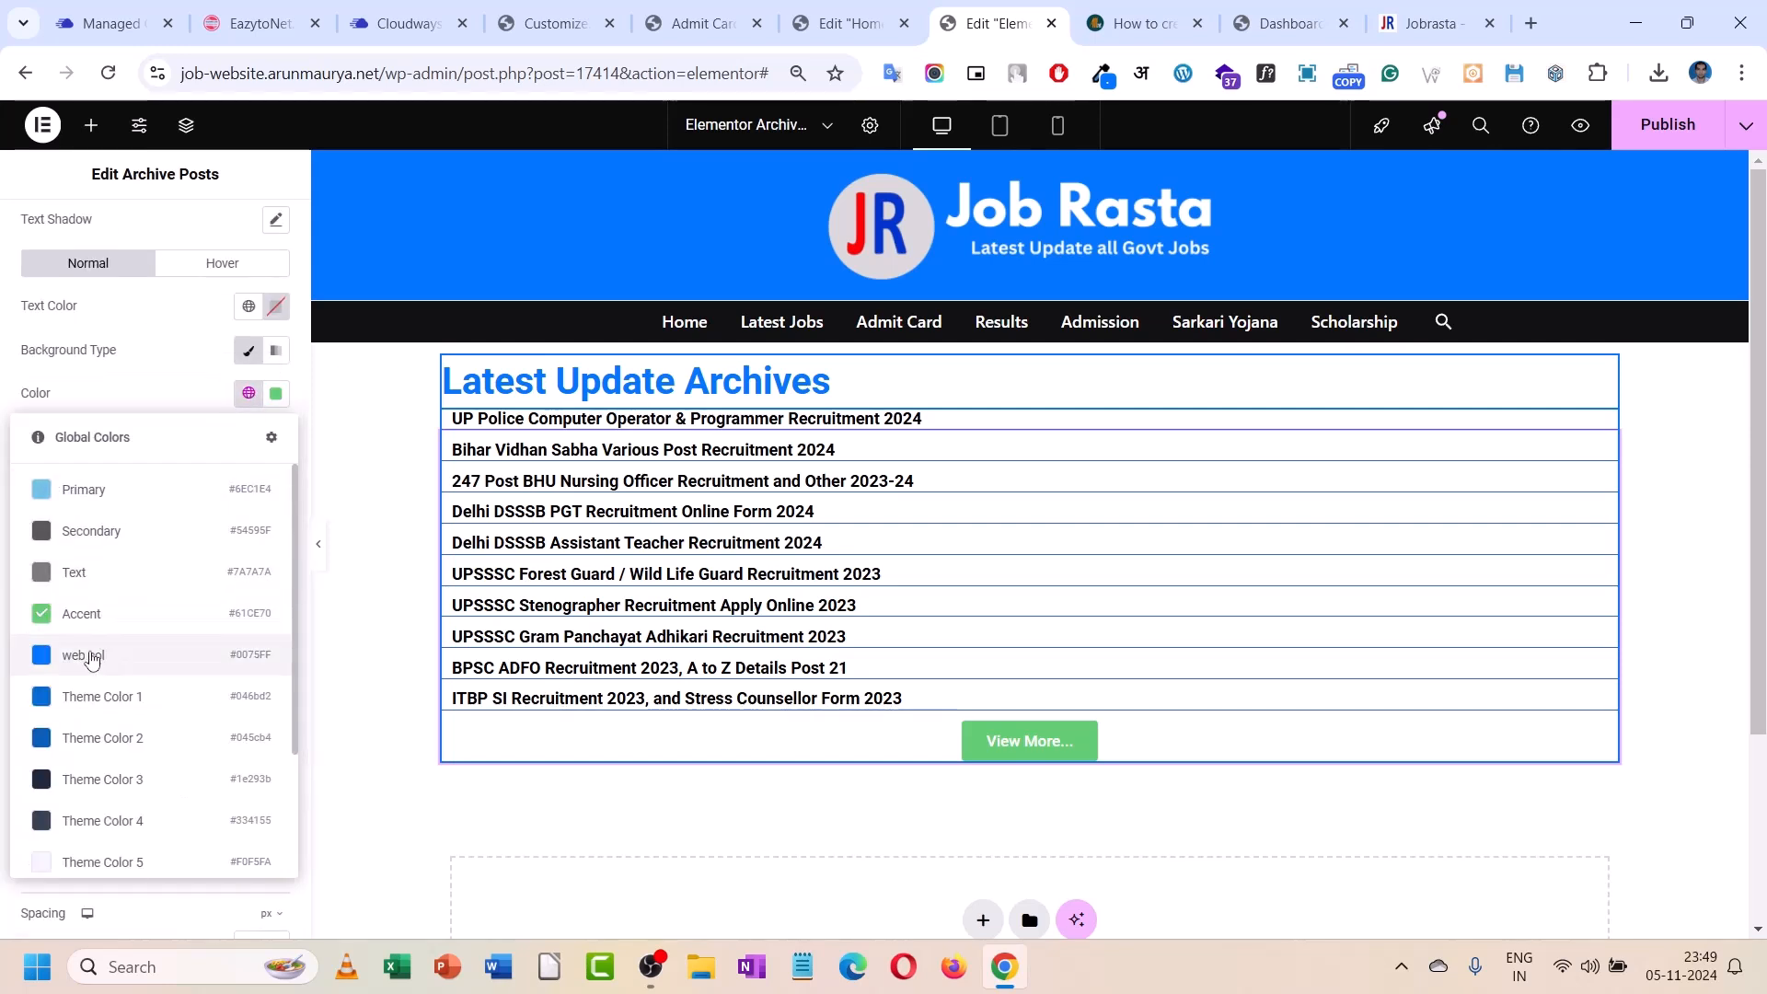
left_click(90, 651)
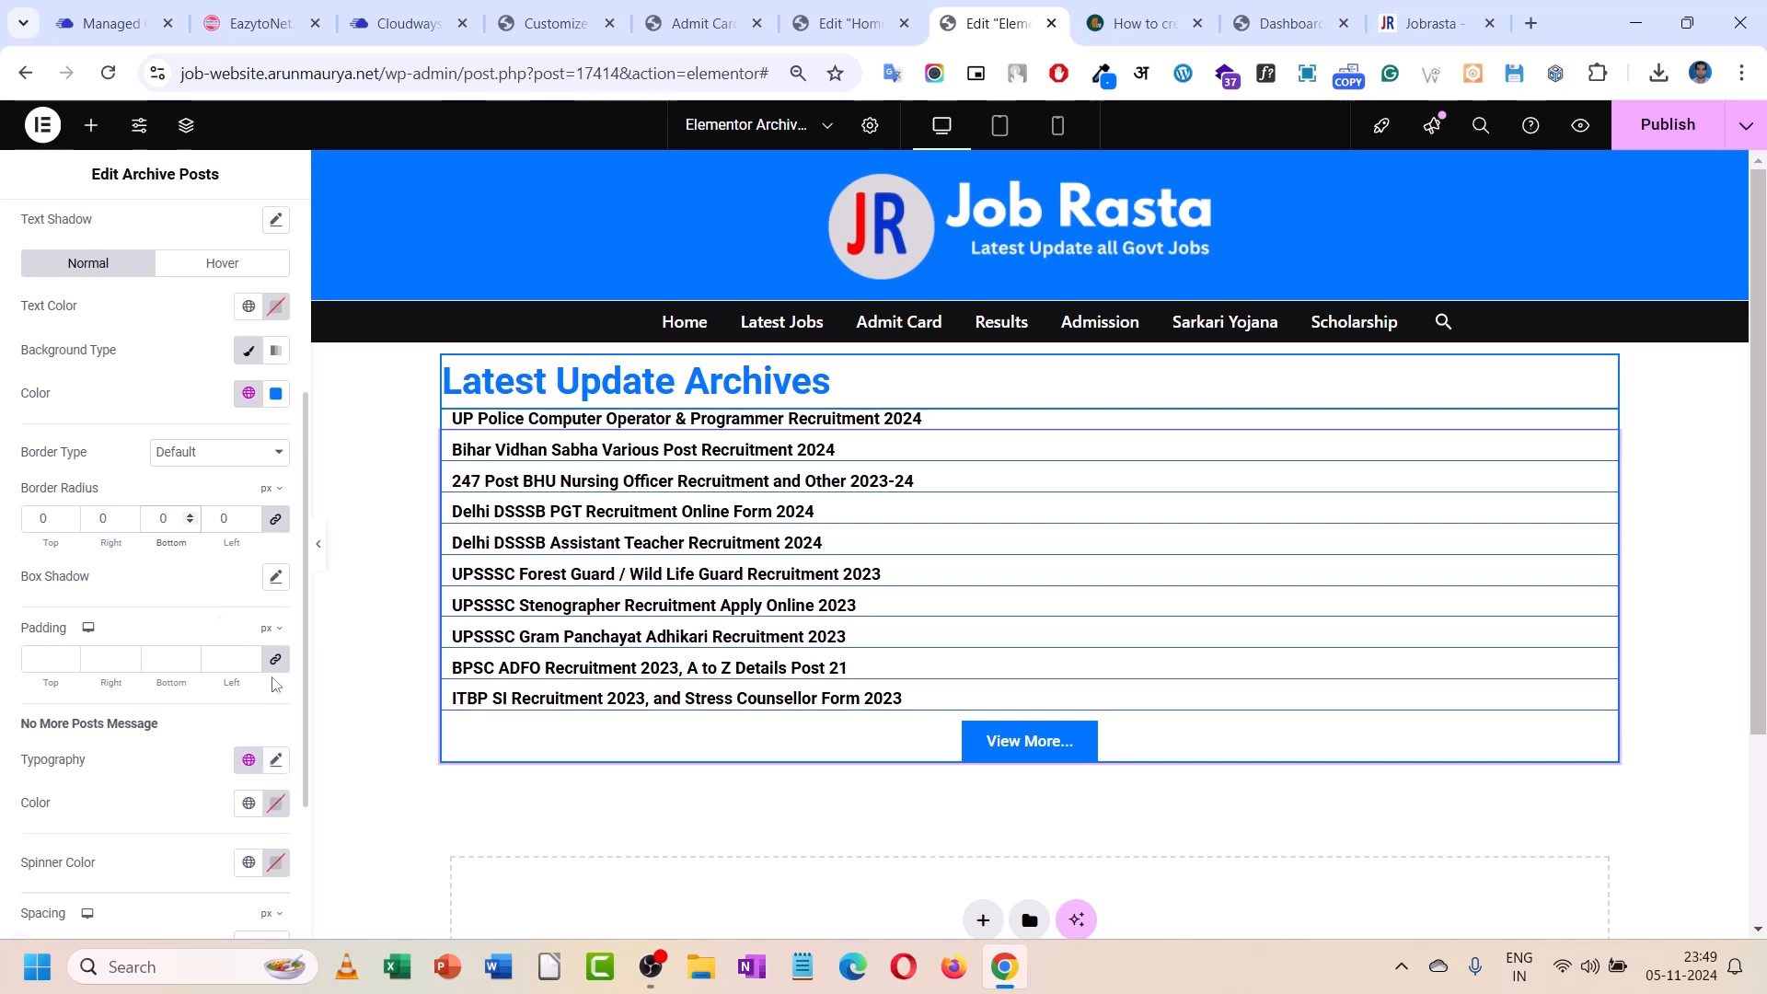
left_click(276, 577)
left_click(177, 581)
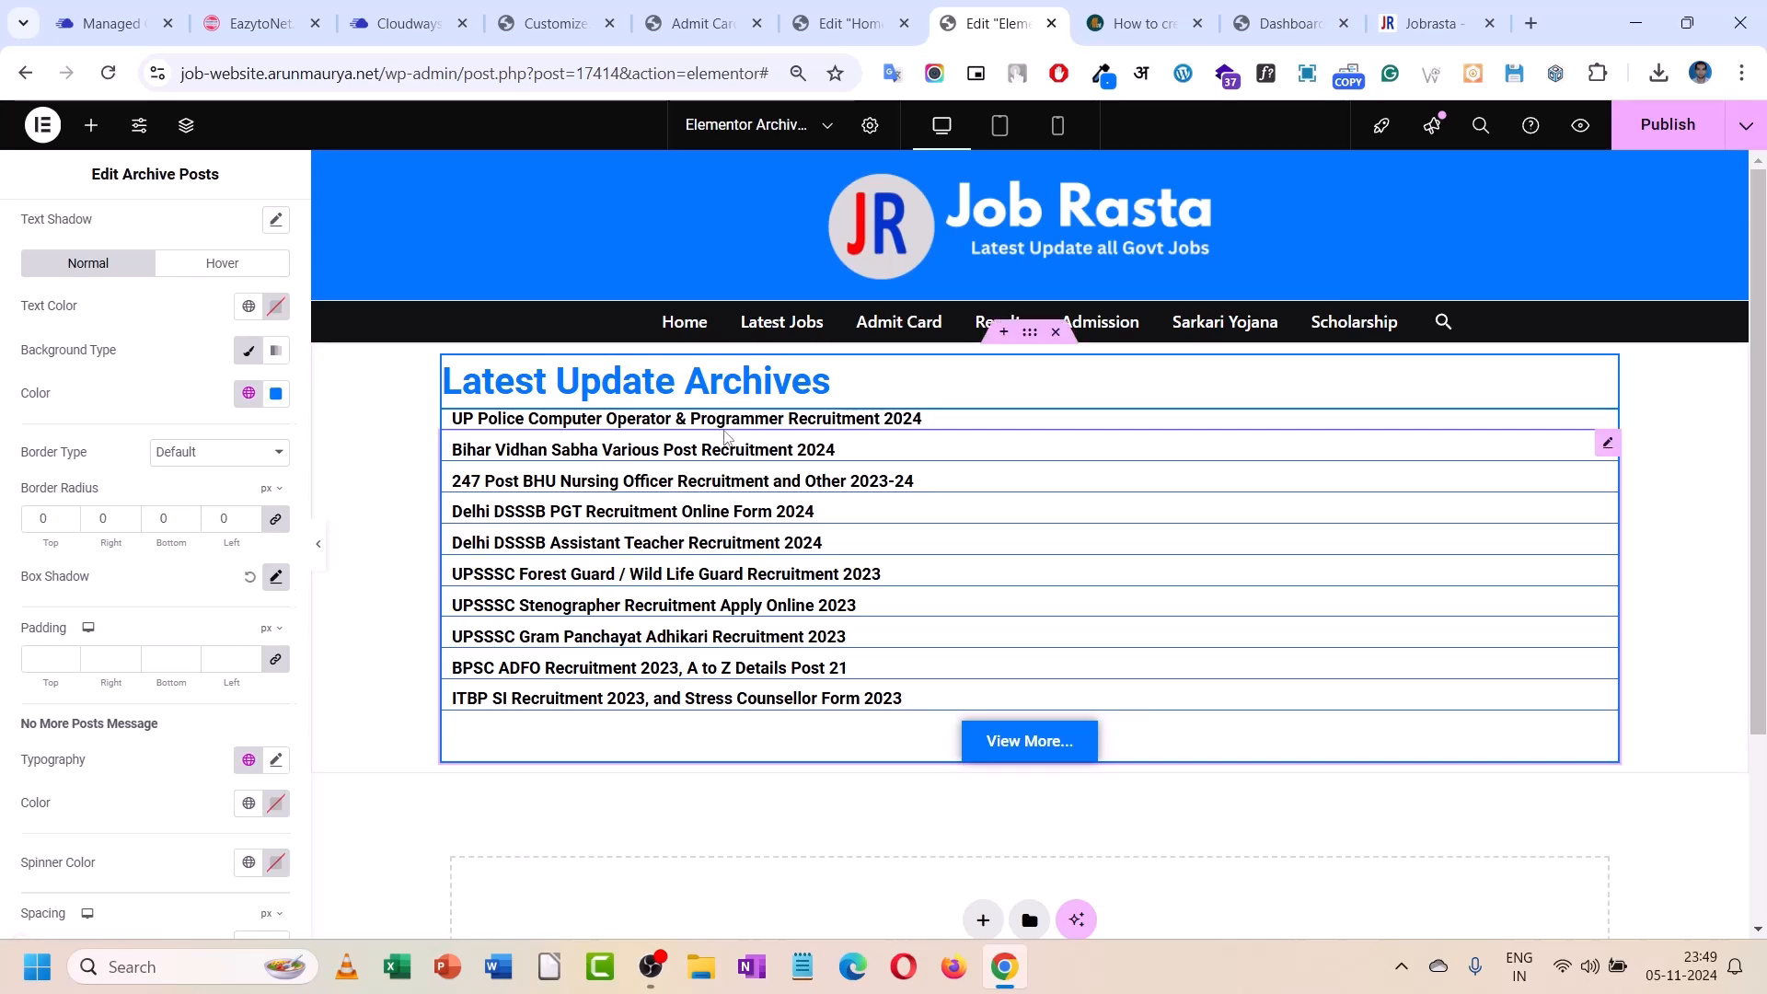
- Set the Archive Title heading's font size to 25 px
left_click(543, 394)
left_click(275, 435)
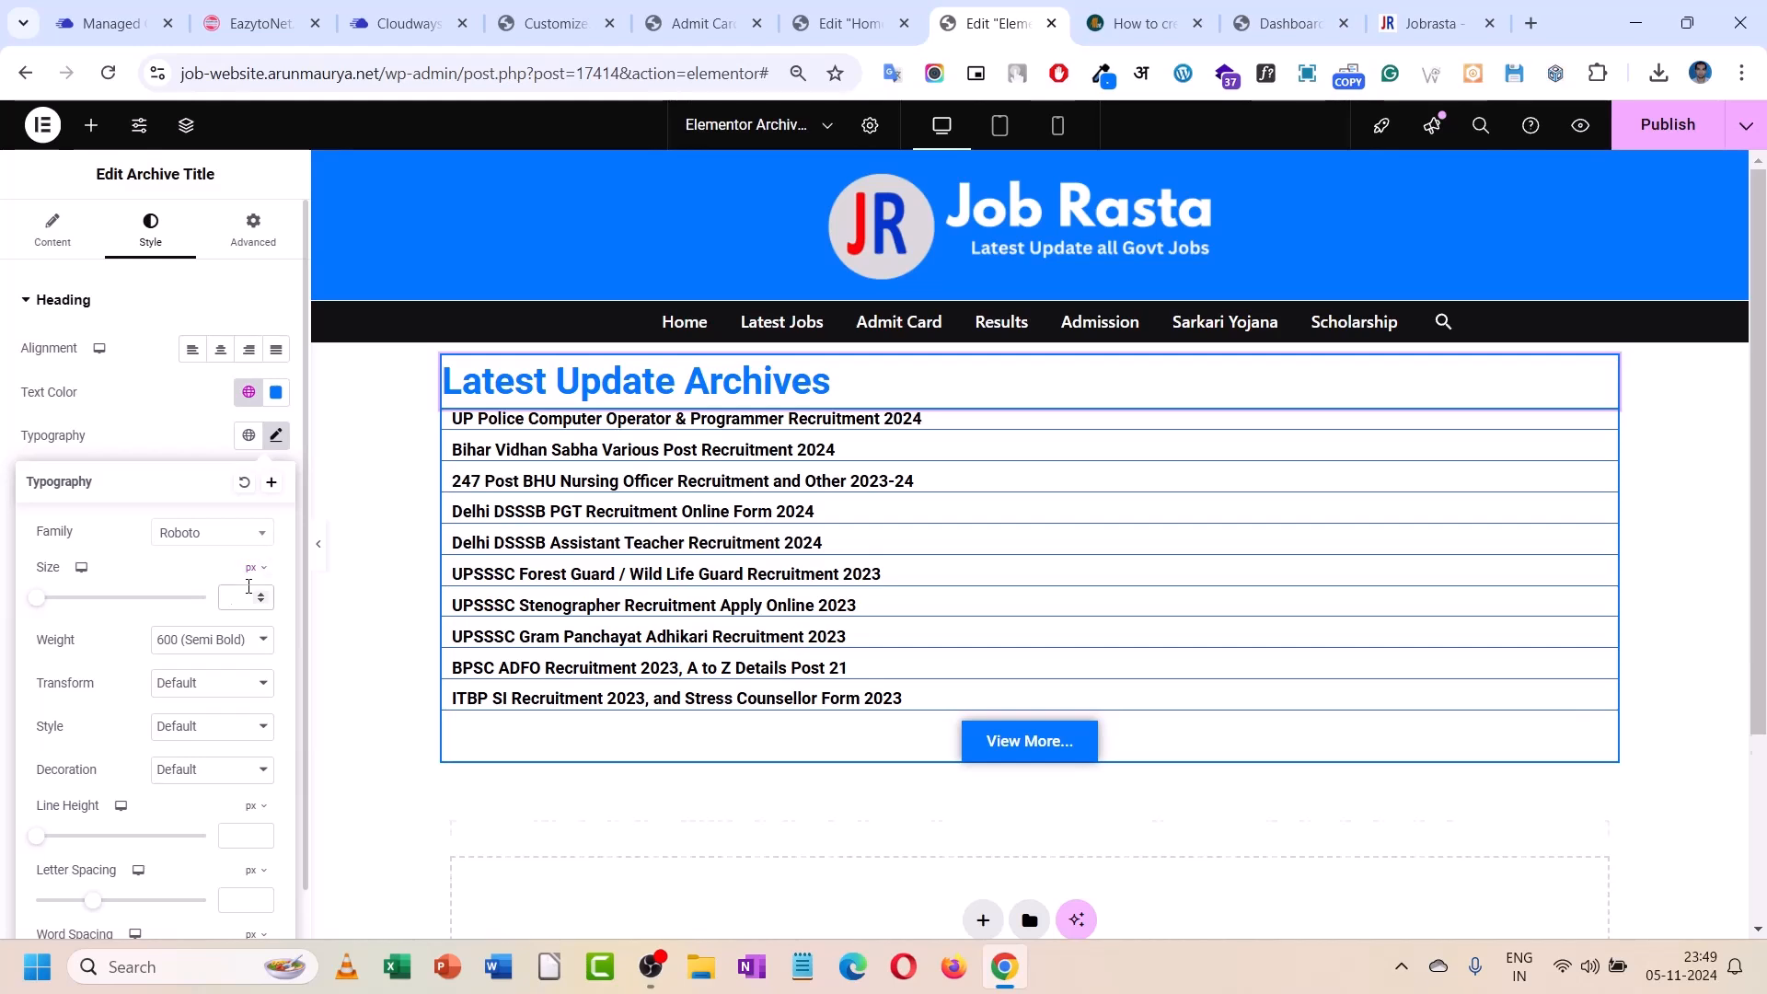
type("25")
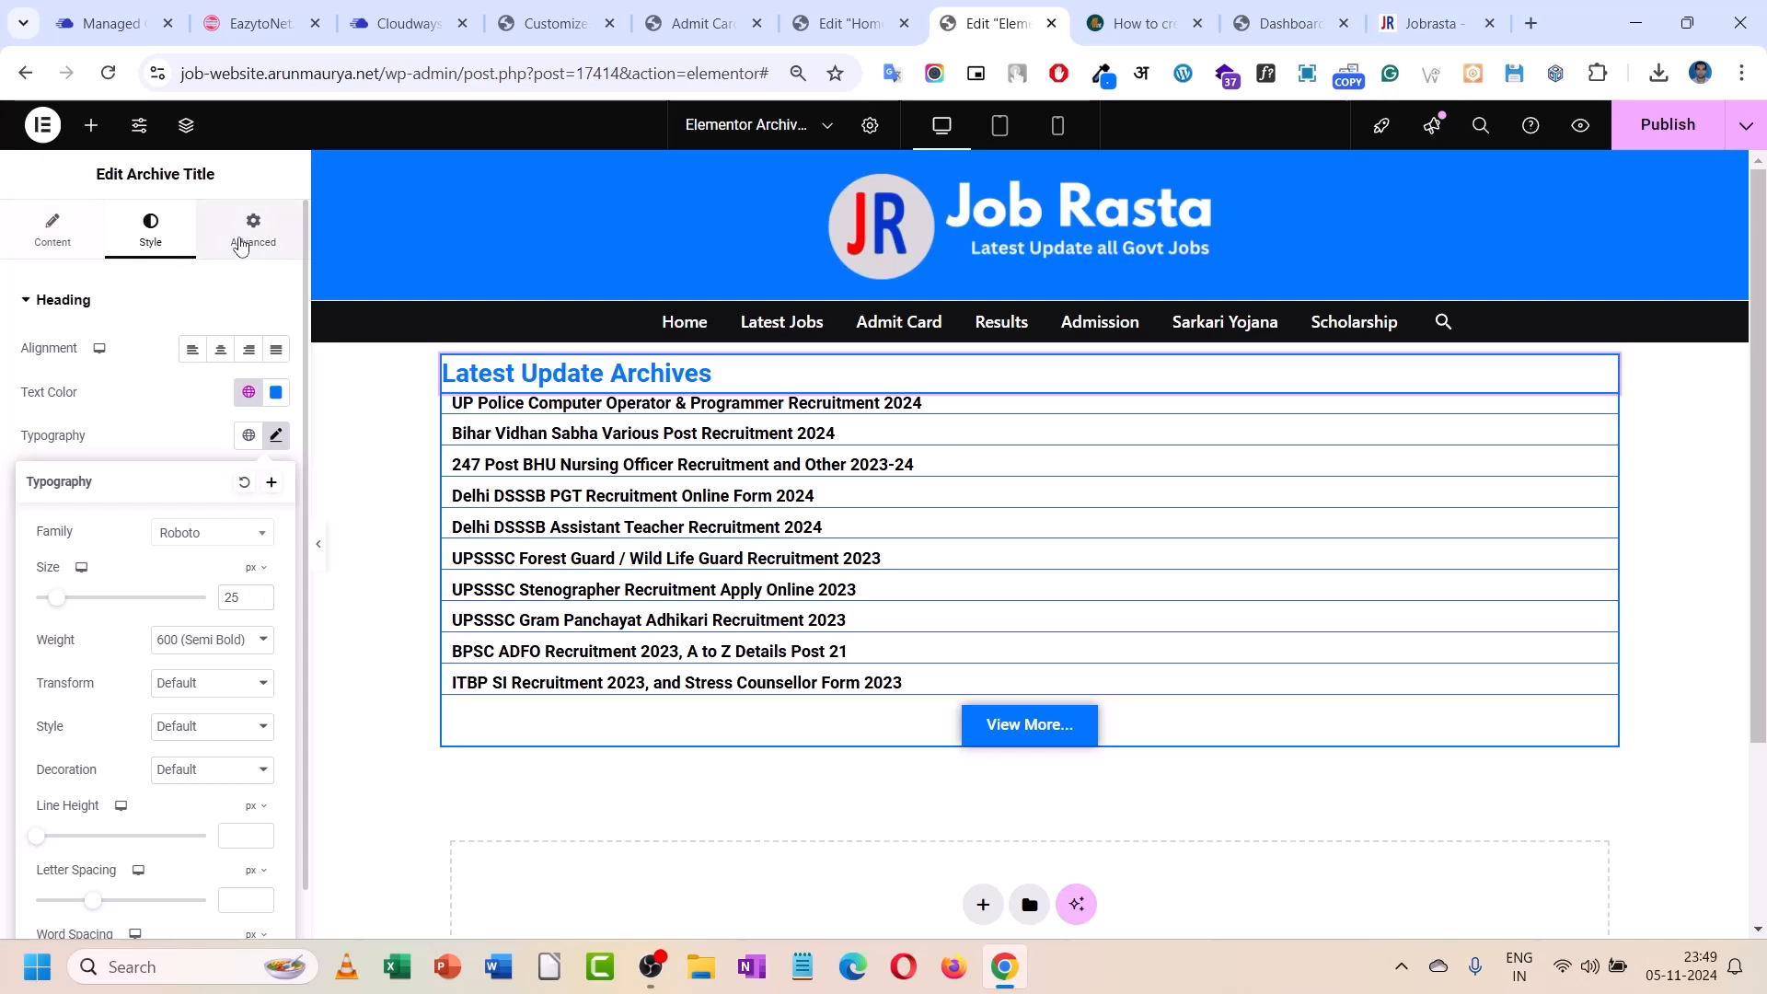
- Set the Archive Title's padding to 5 px on all sides and publish the archive template
left_click(242, 247)
left_click(227, 450)
type("5")
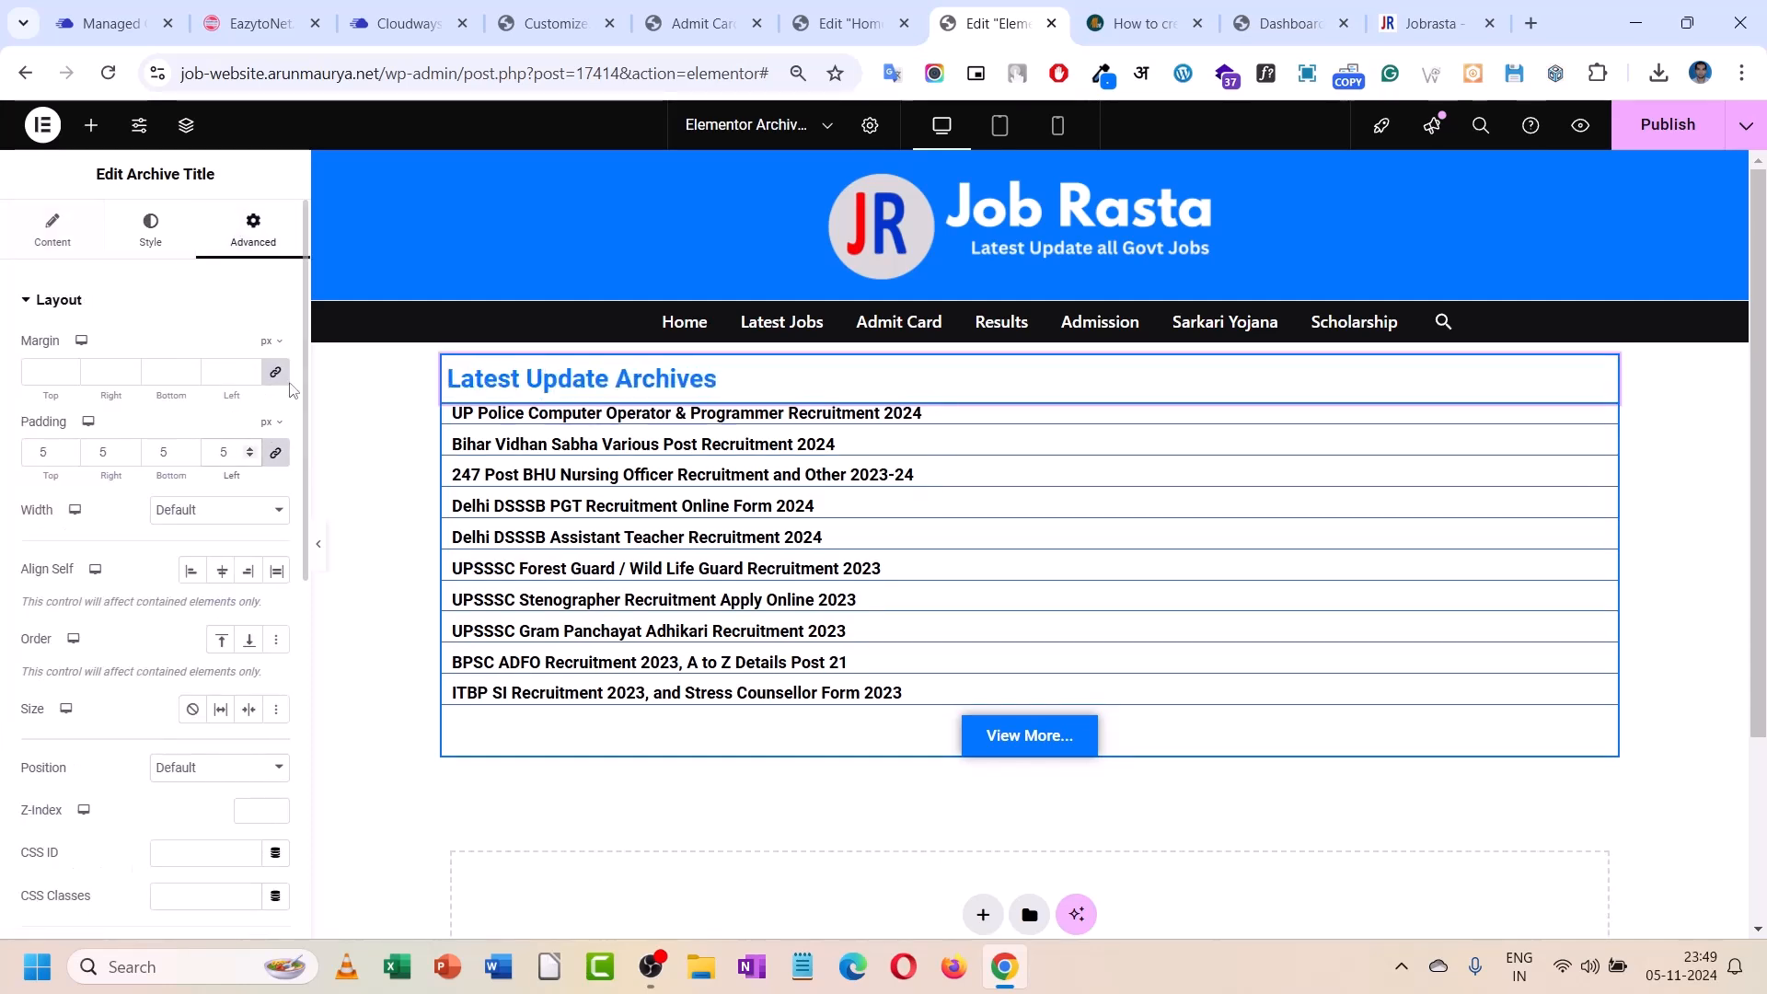
left_click(1630, 135)
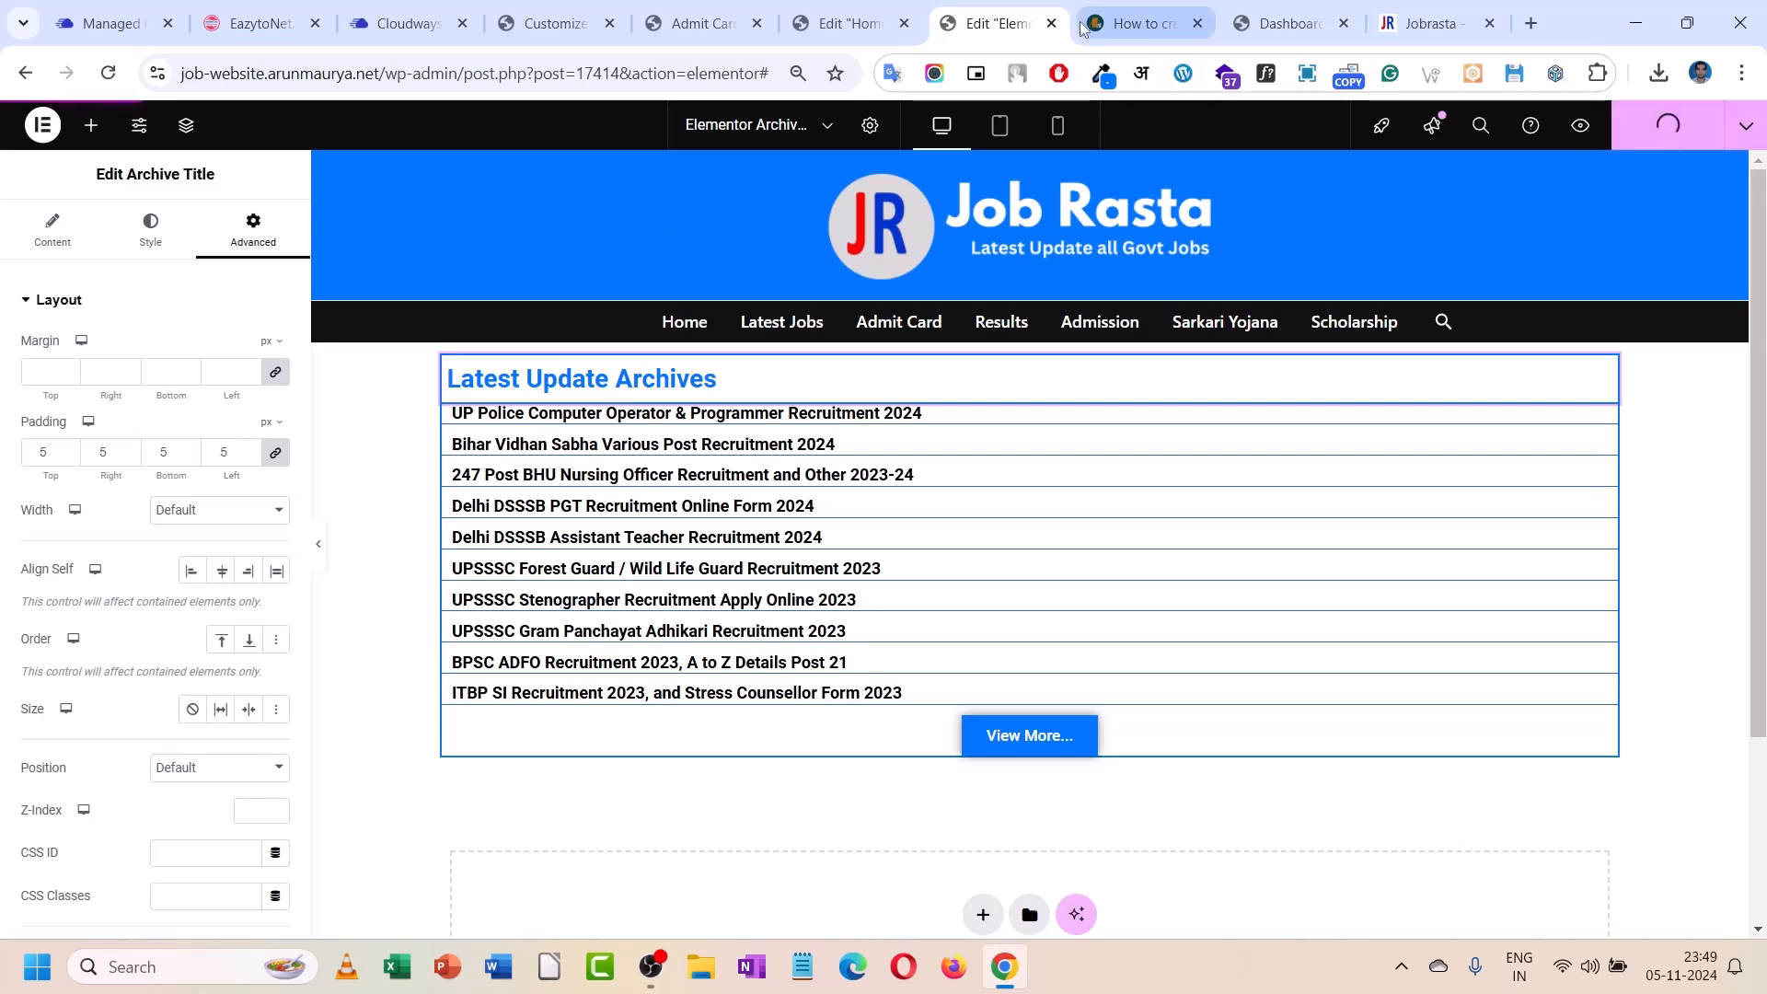
- Reload the live Admit Card category page to check the new archive design, and move its browser tab after the template editor's
left_click(679, 18)
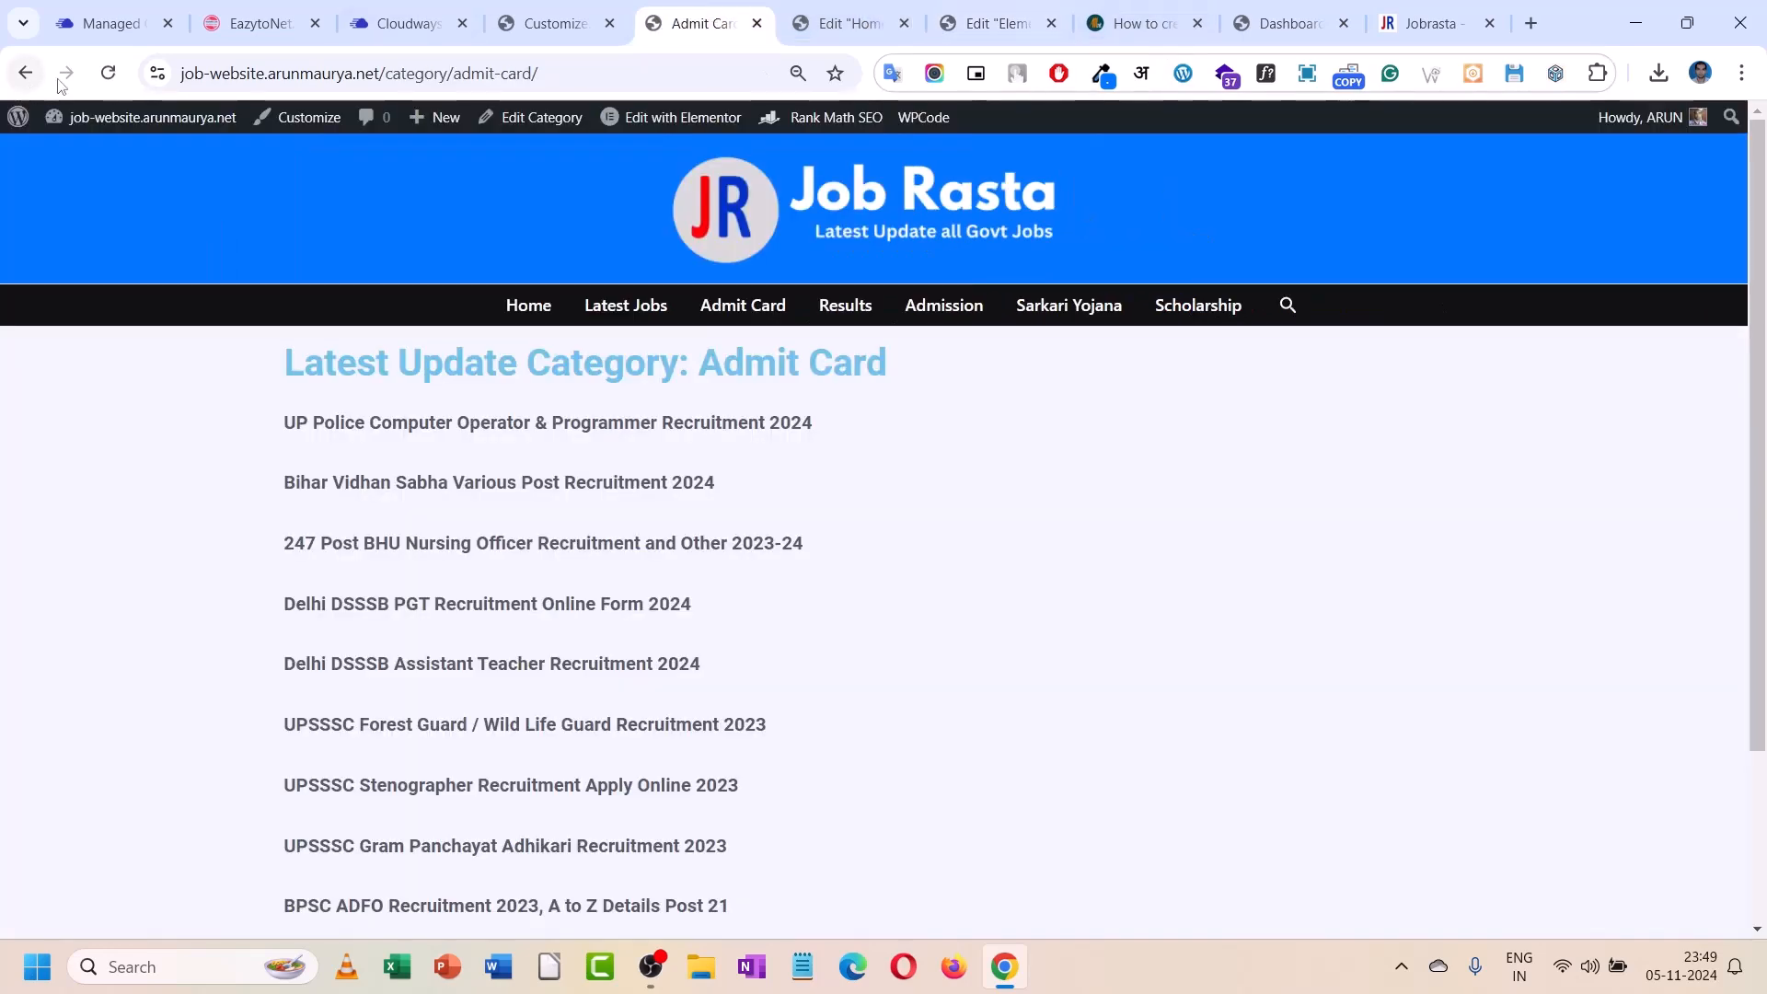
left_click(108, 72)
left_click_drag(647, 18, 943, 20)
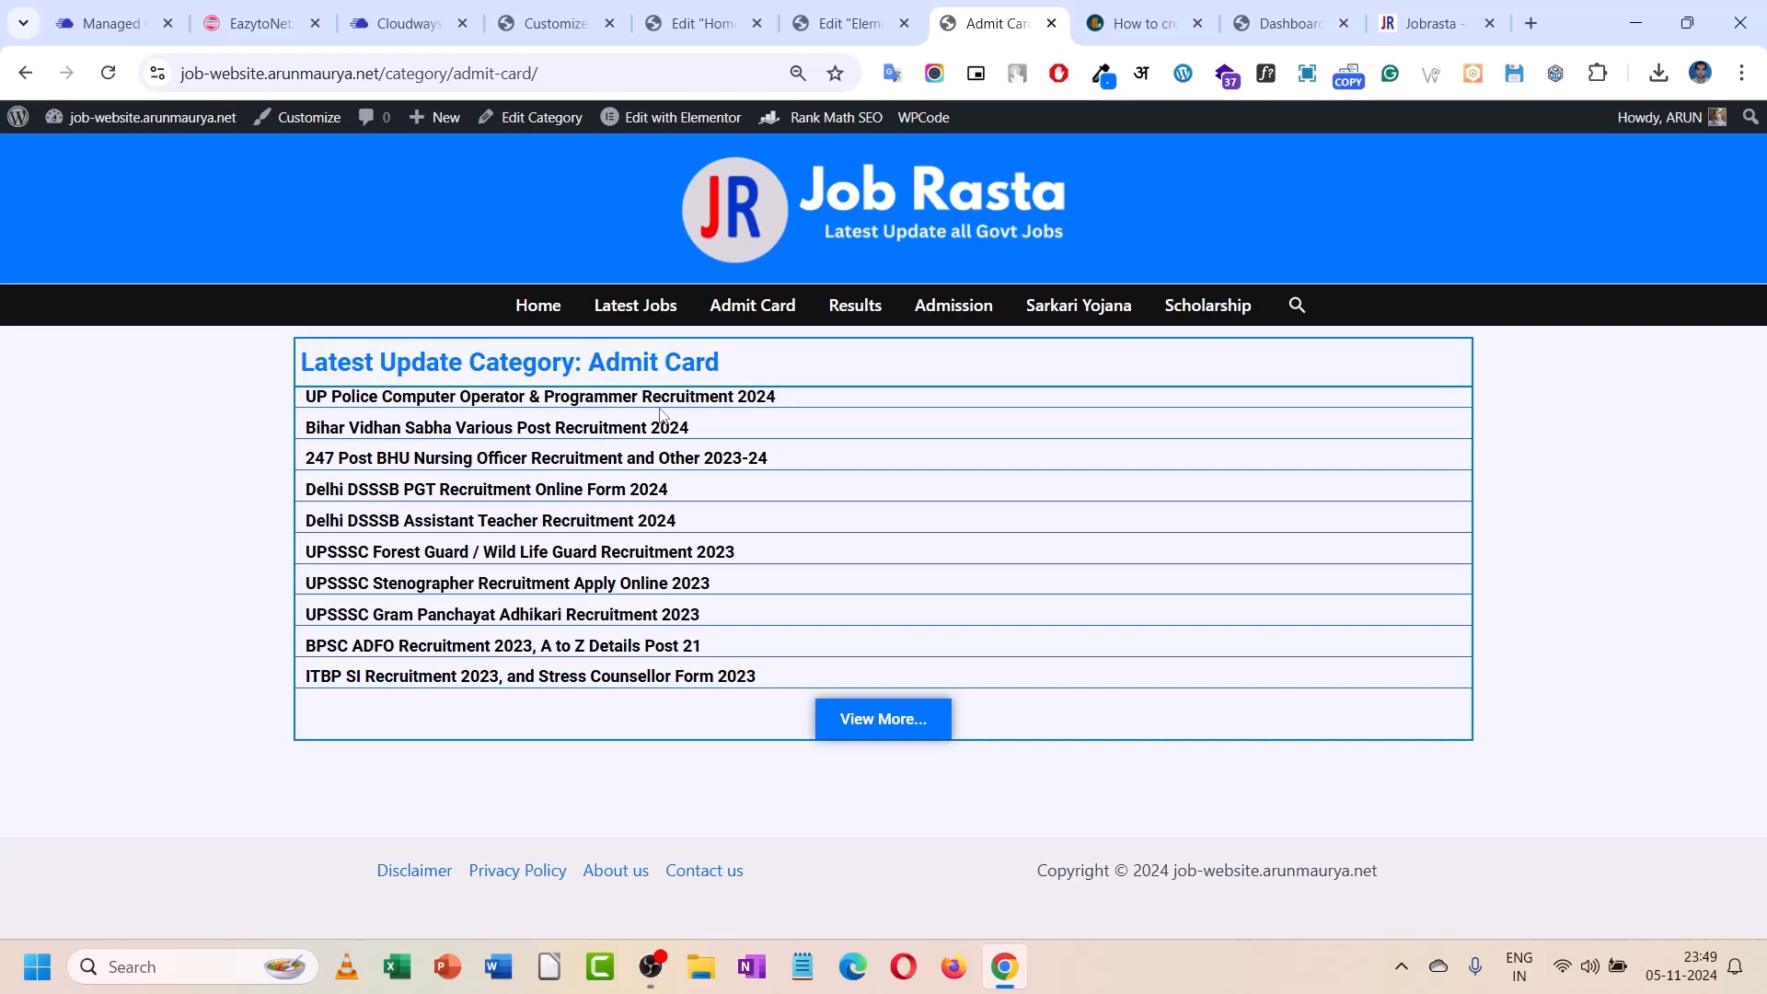
- Return to the Home page's Elementor editor and exit it to WordPress
left_click(551, 23)
left_click(845, 23)
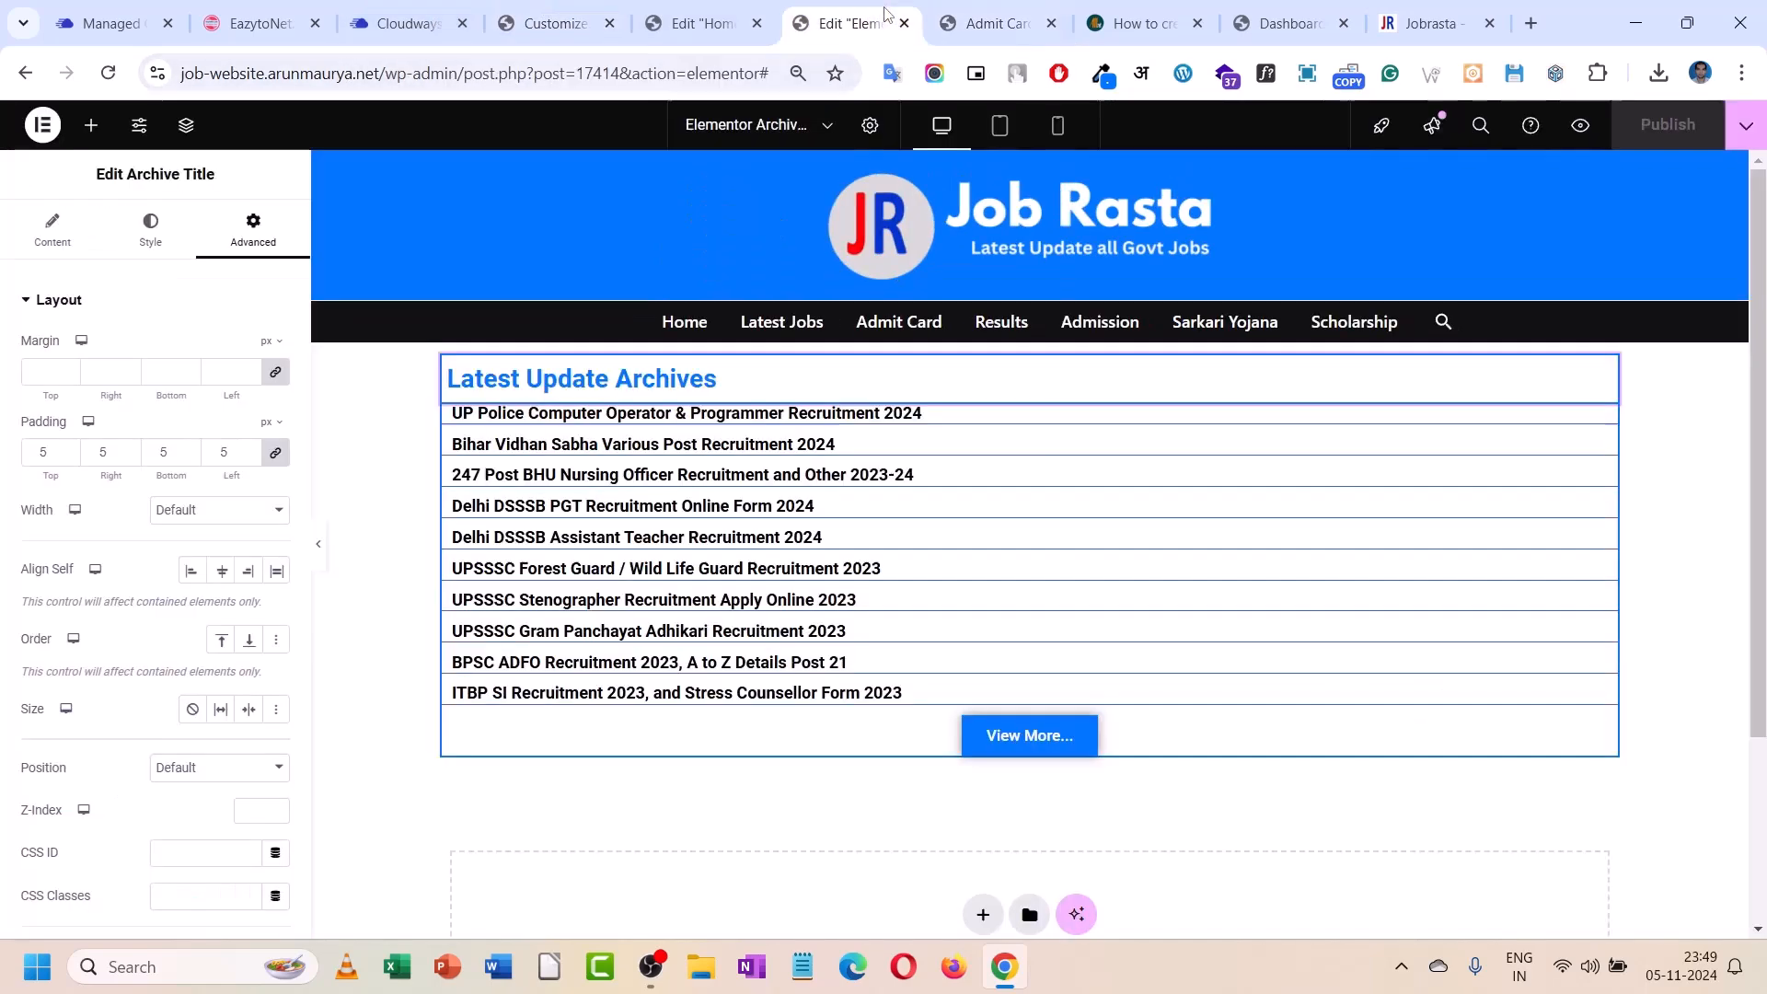
left_click(707, 23)
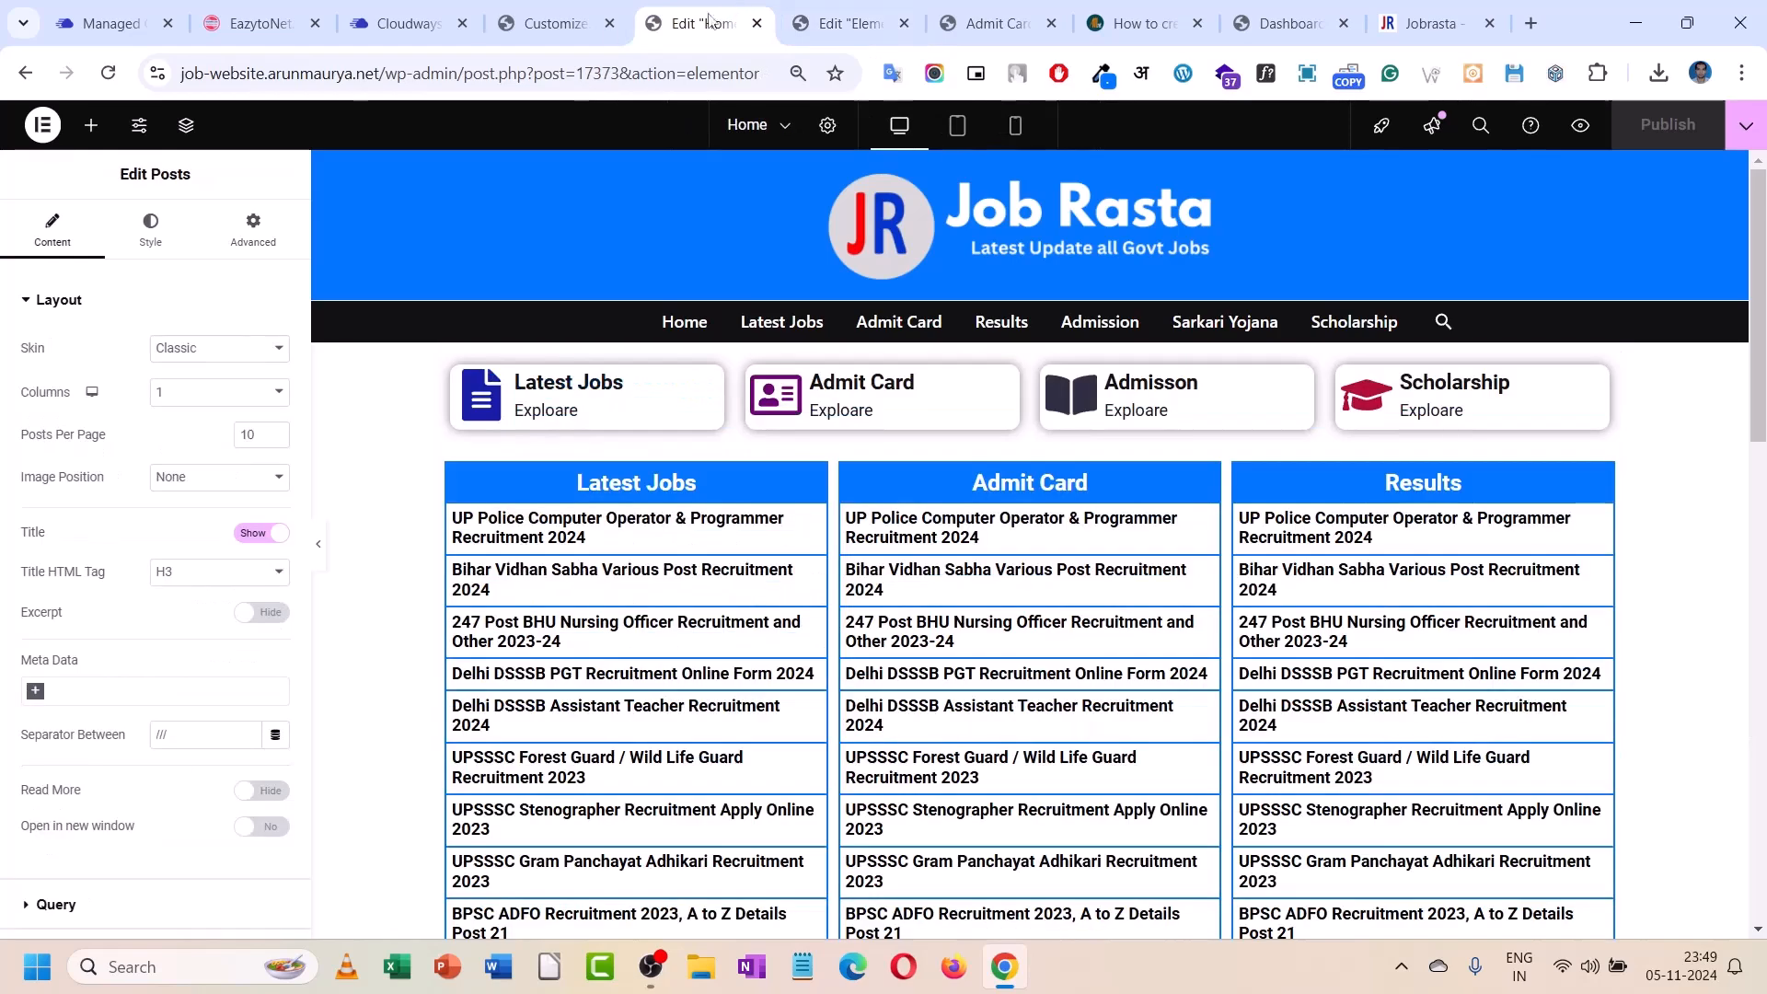
left_click(43, 124)
left_click(77, 340)
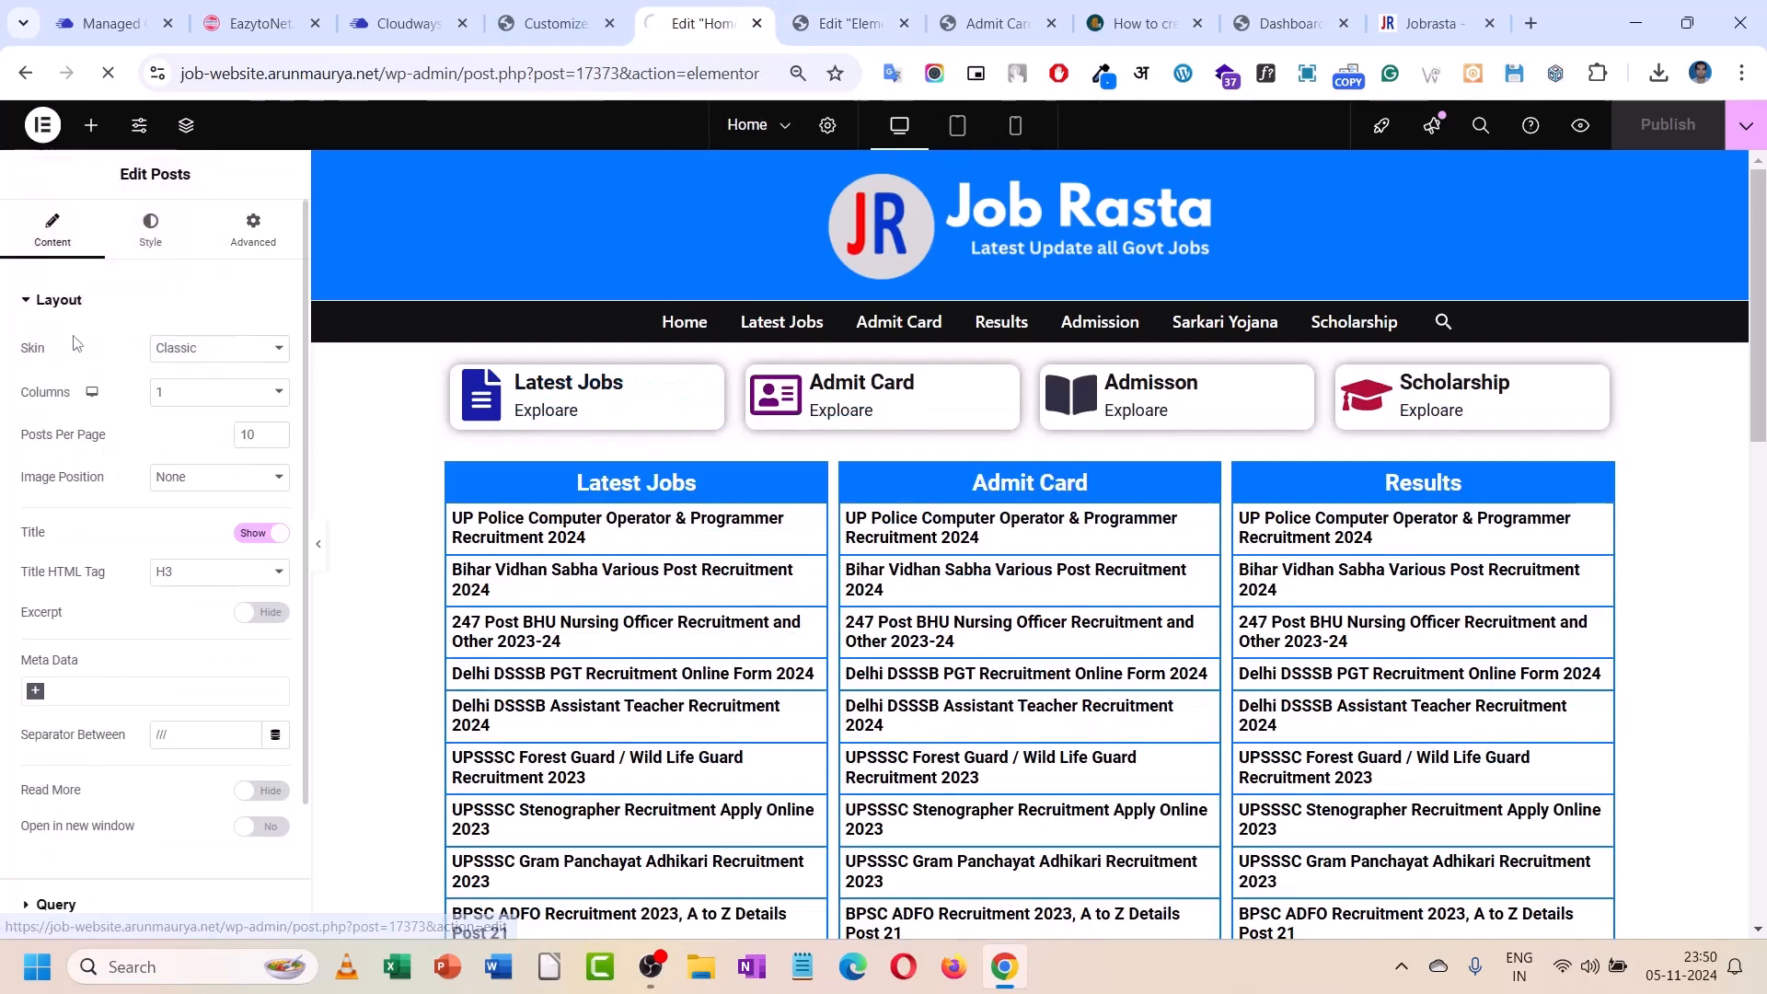
- Check the Archive Title's content settings in the archive template, and open WordPress's Reading settings from the Home page's edit screen
left_click(835, 20)
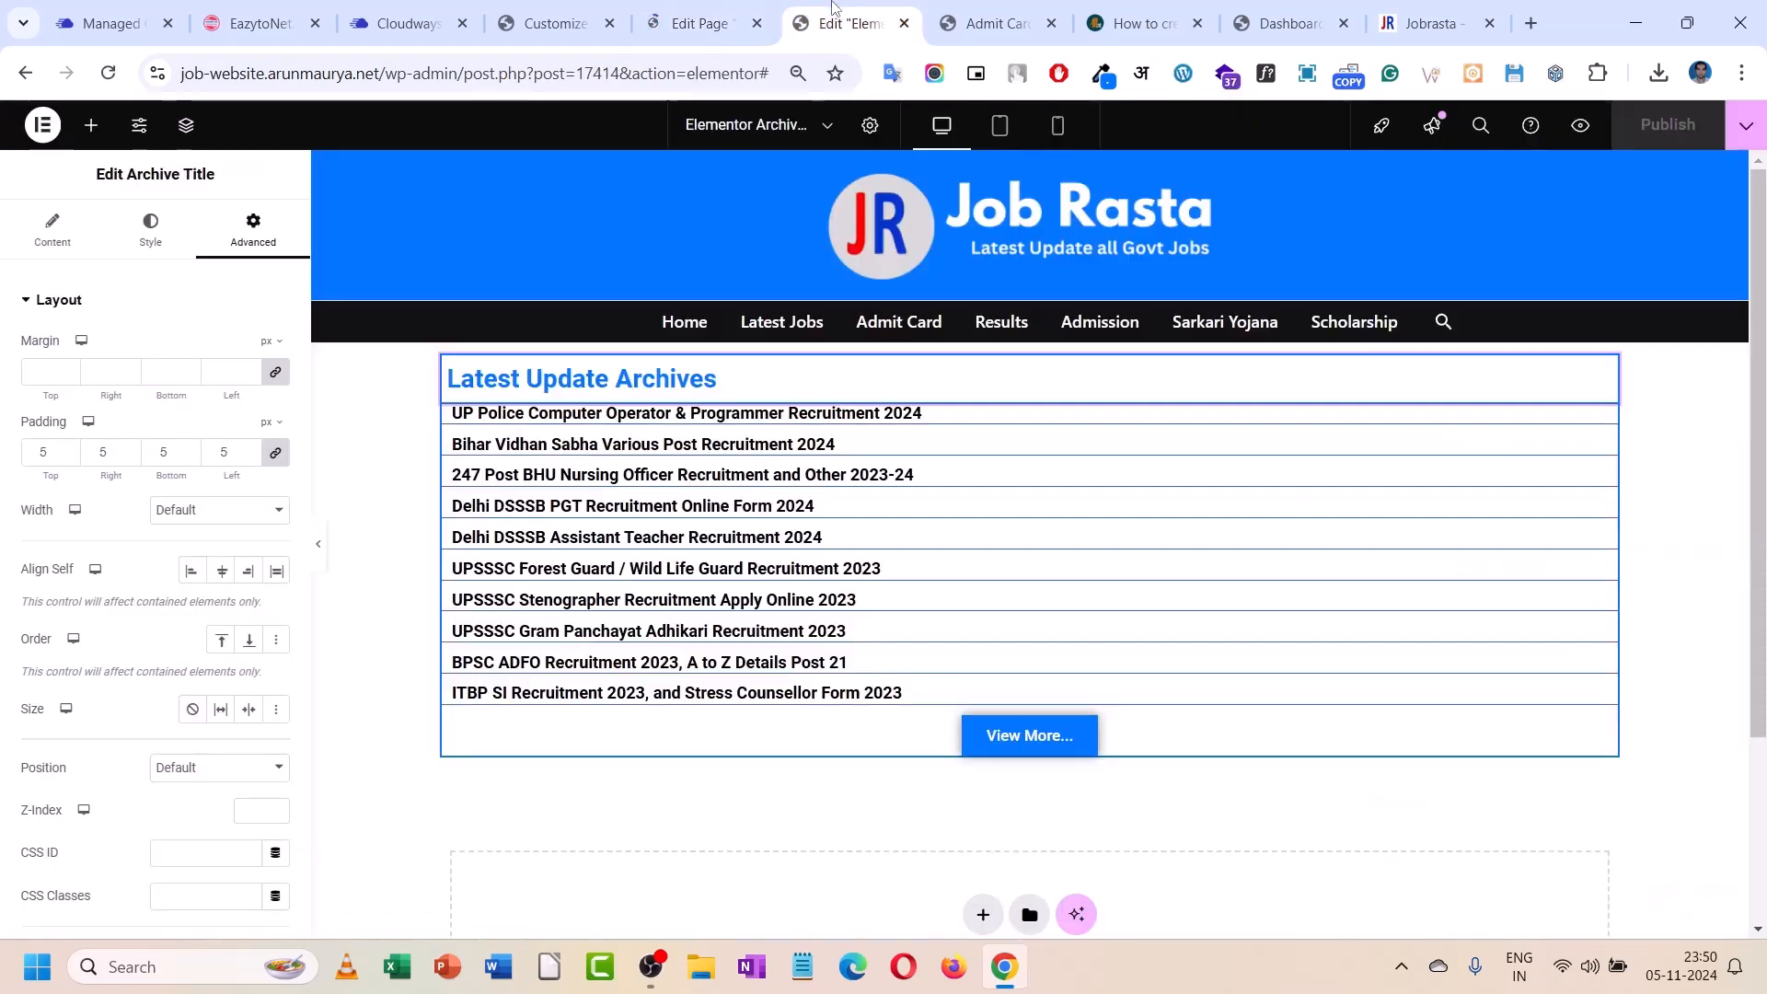
left_click(61, 241)
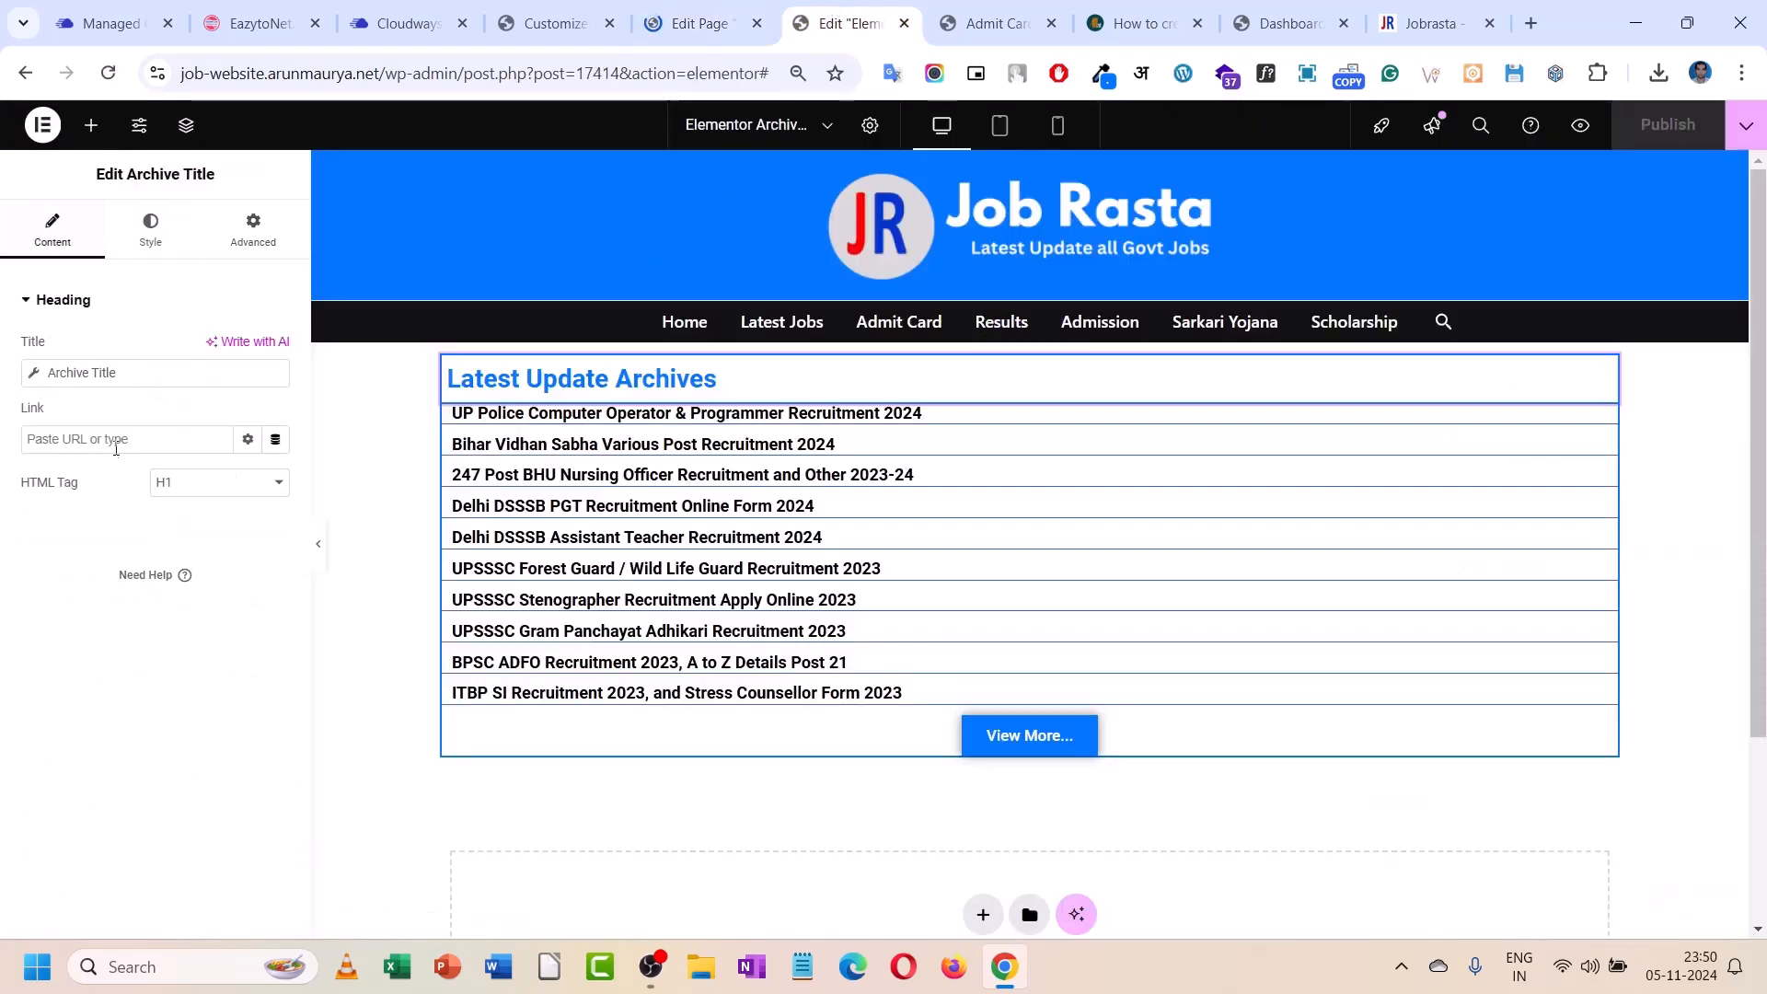
left_click(699, 23)
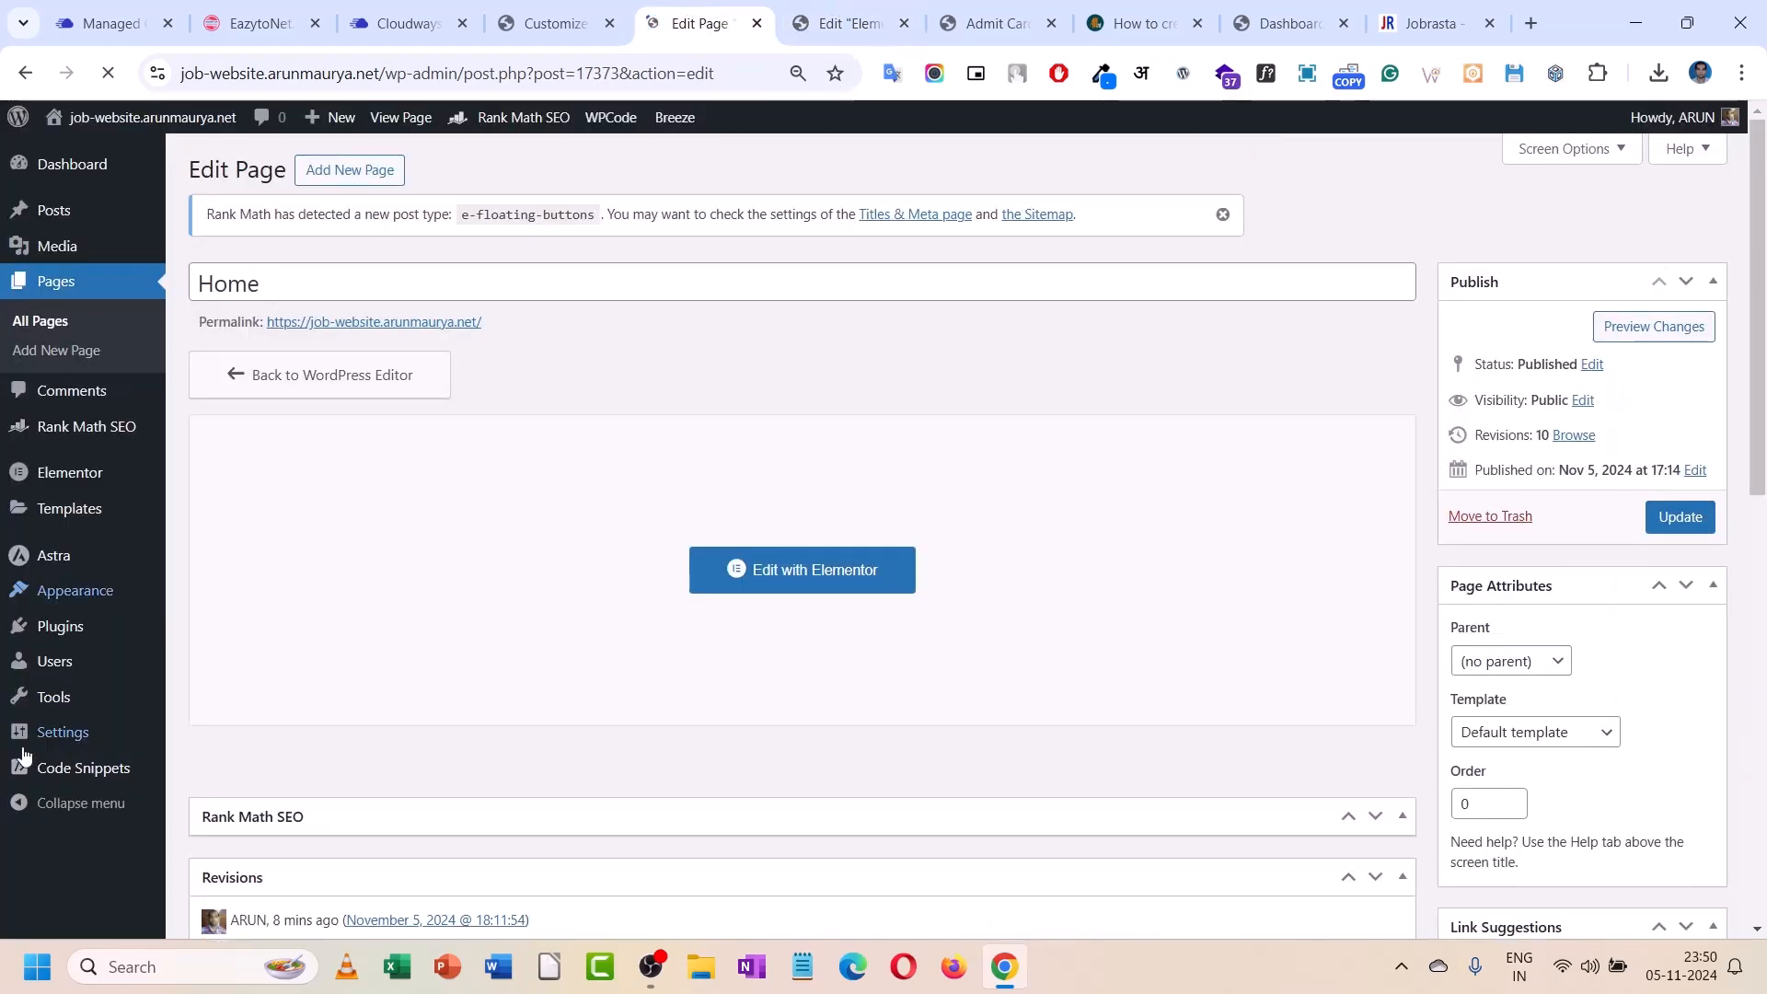
mouse_move(37, 739)
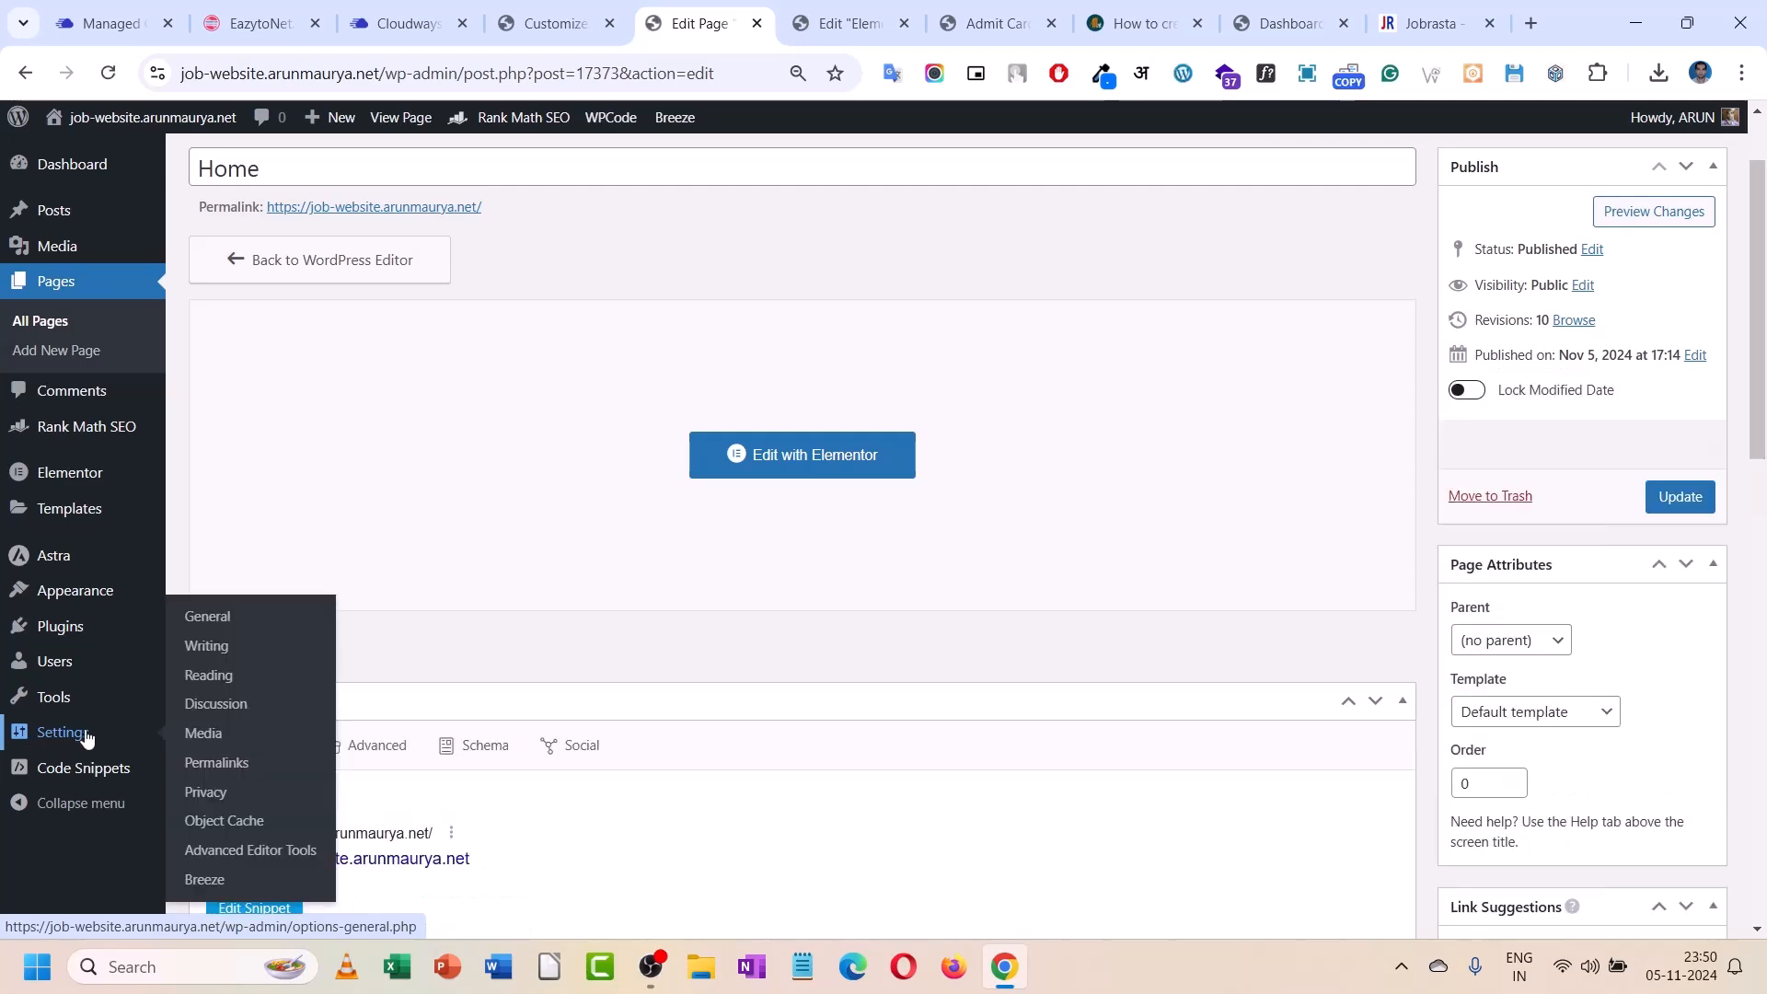
left_click(206, 676)
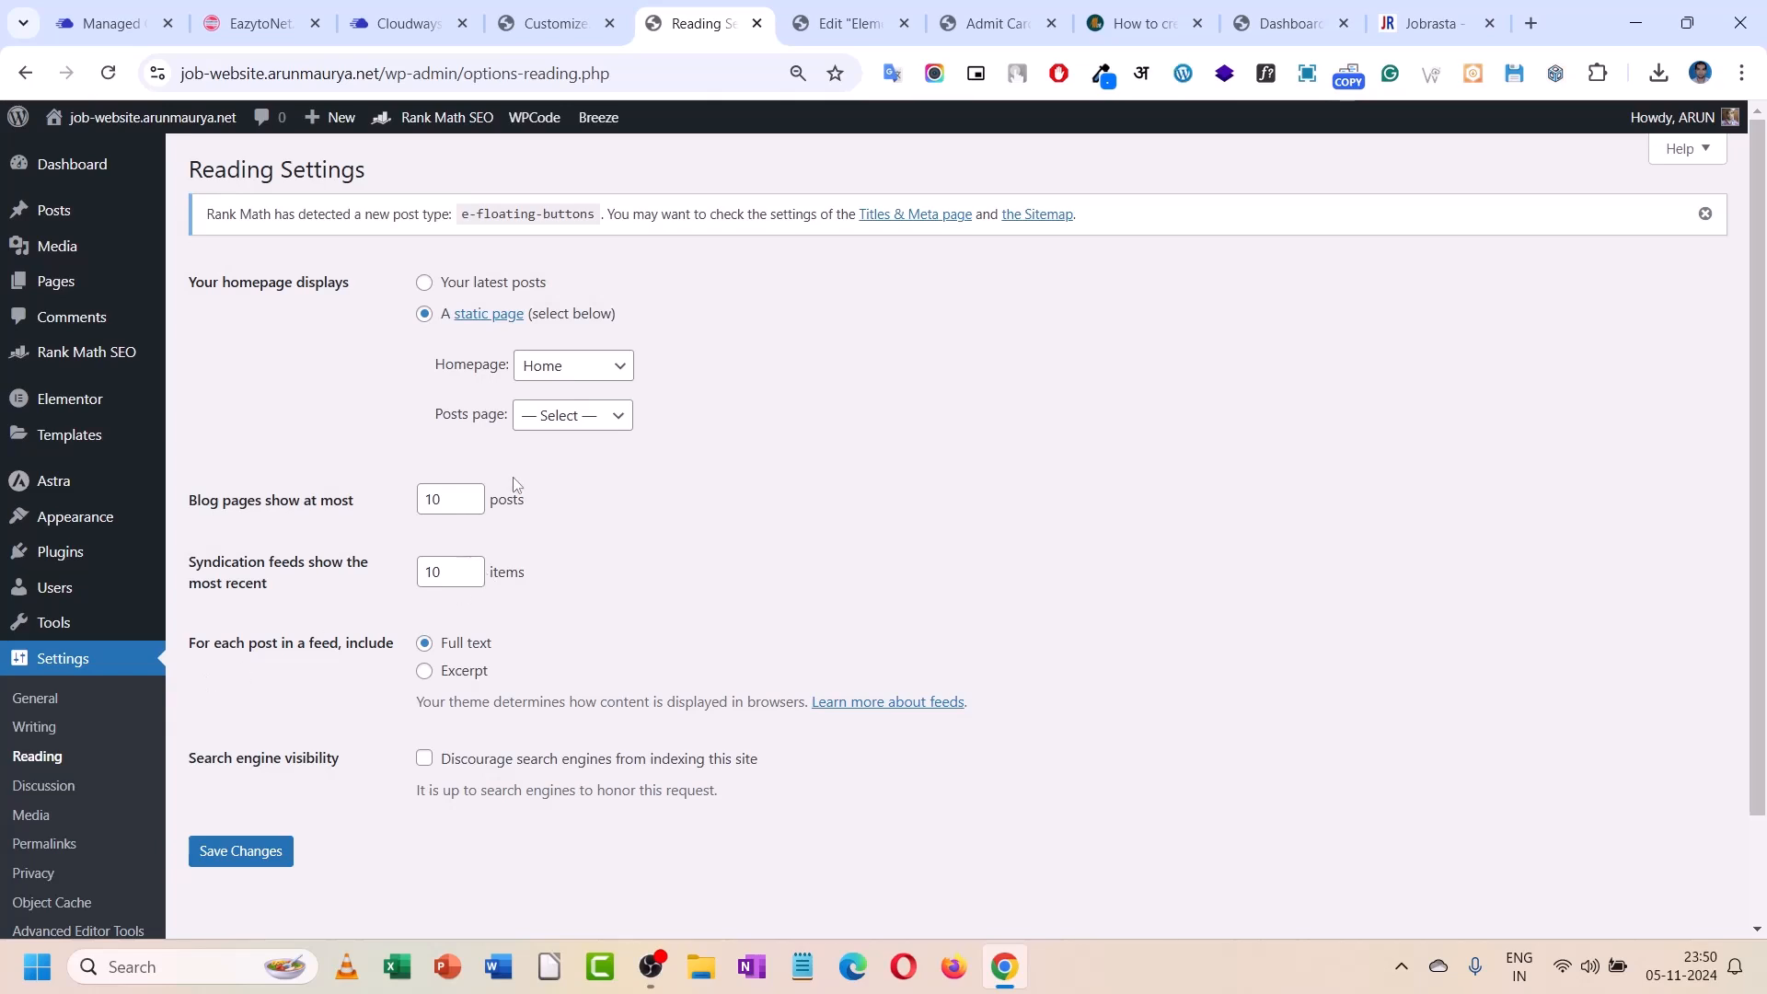
- Set the blog pages limit to 20 posts and the syndication feeds limit to 20 items, and save the Reading settings
left_click_drag(458, 507, 391, 515)
type("20")
left_click(440, 570)
left_click_drag(431, 572, 413, 577)
type("20")
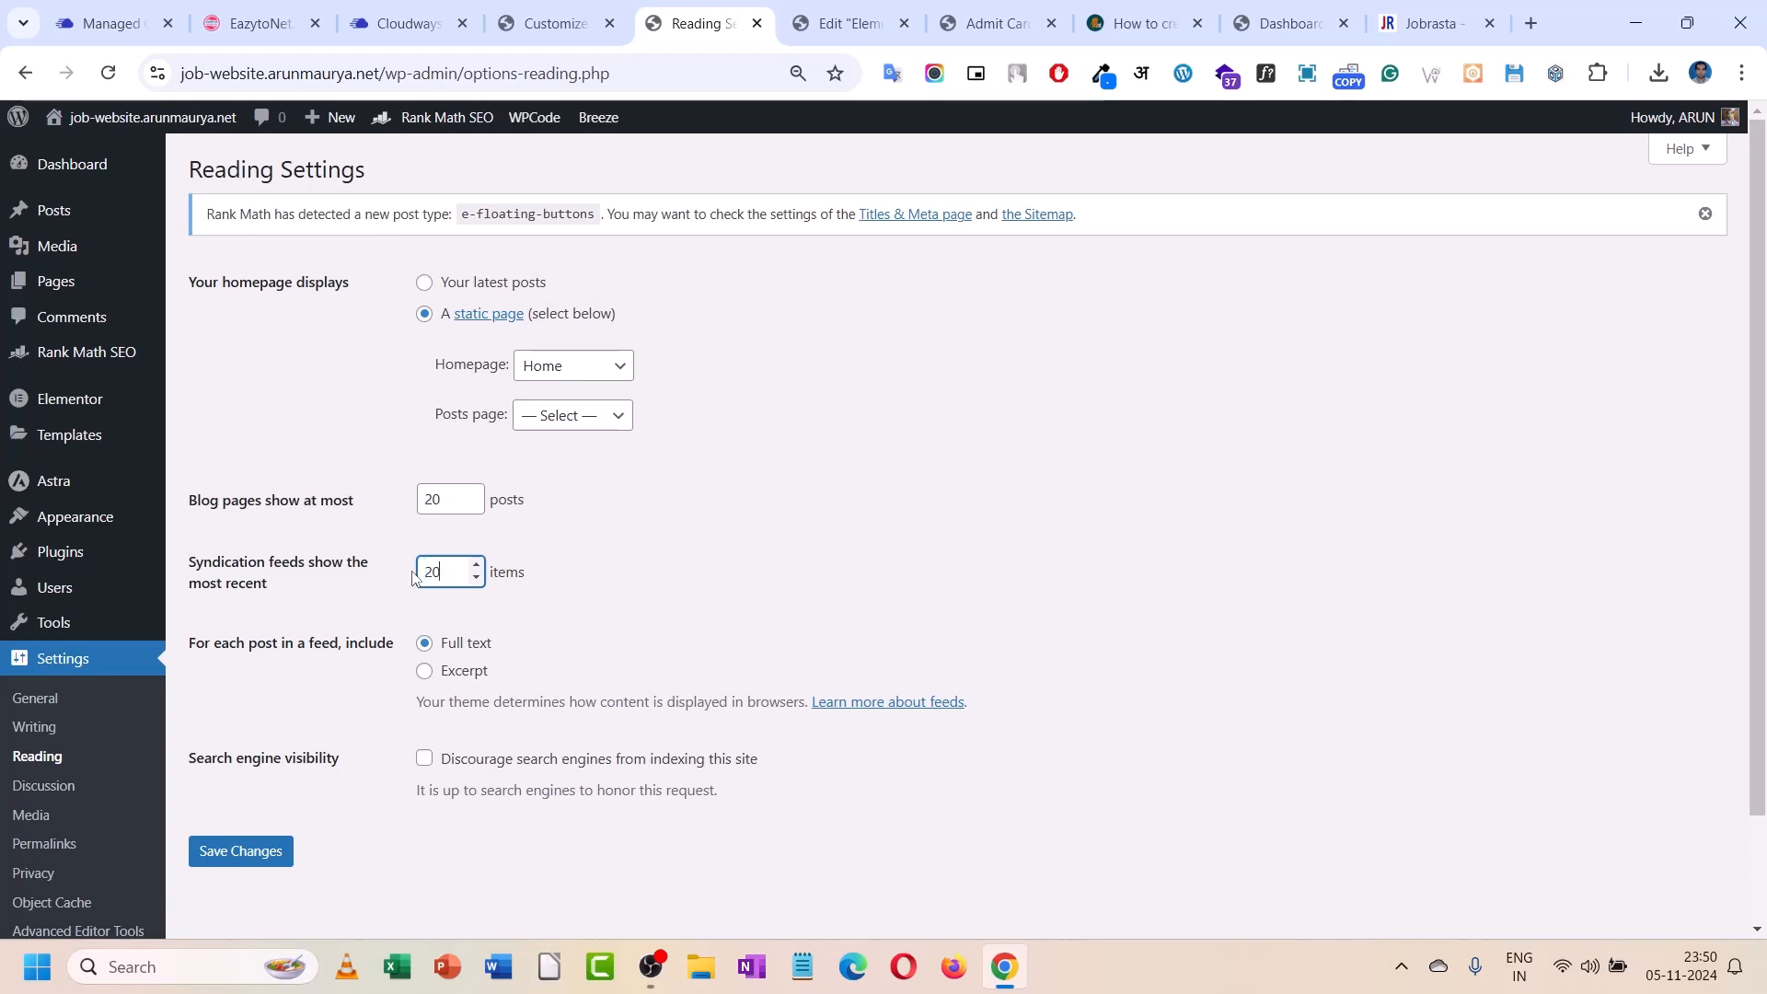
left_click(284, 858)
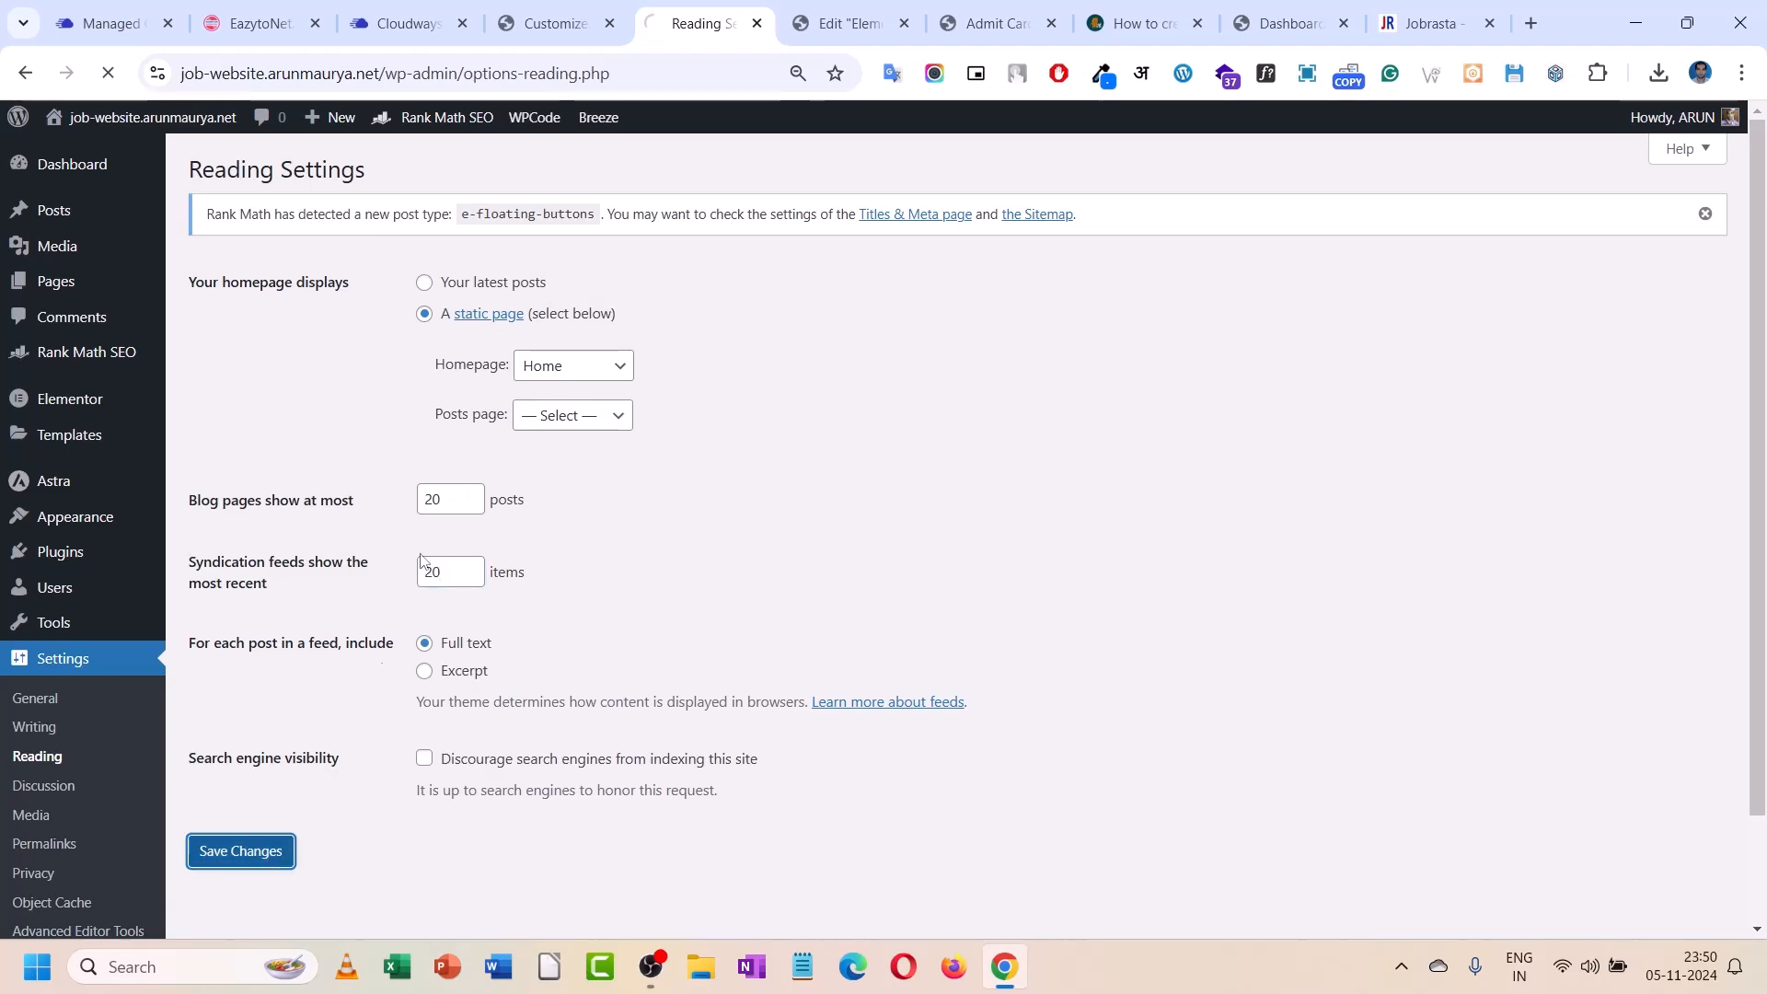
- Reload the live Admit Card category page and look through its full post list
left_click(994, 23)
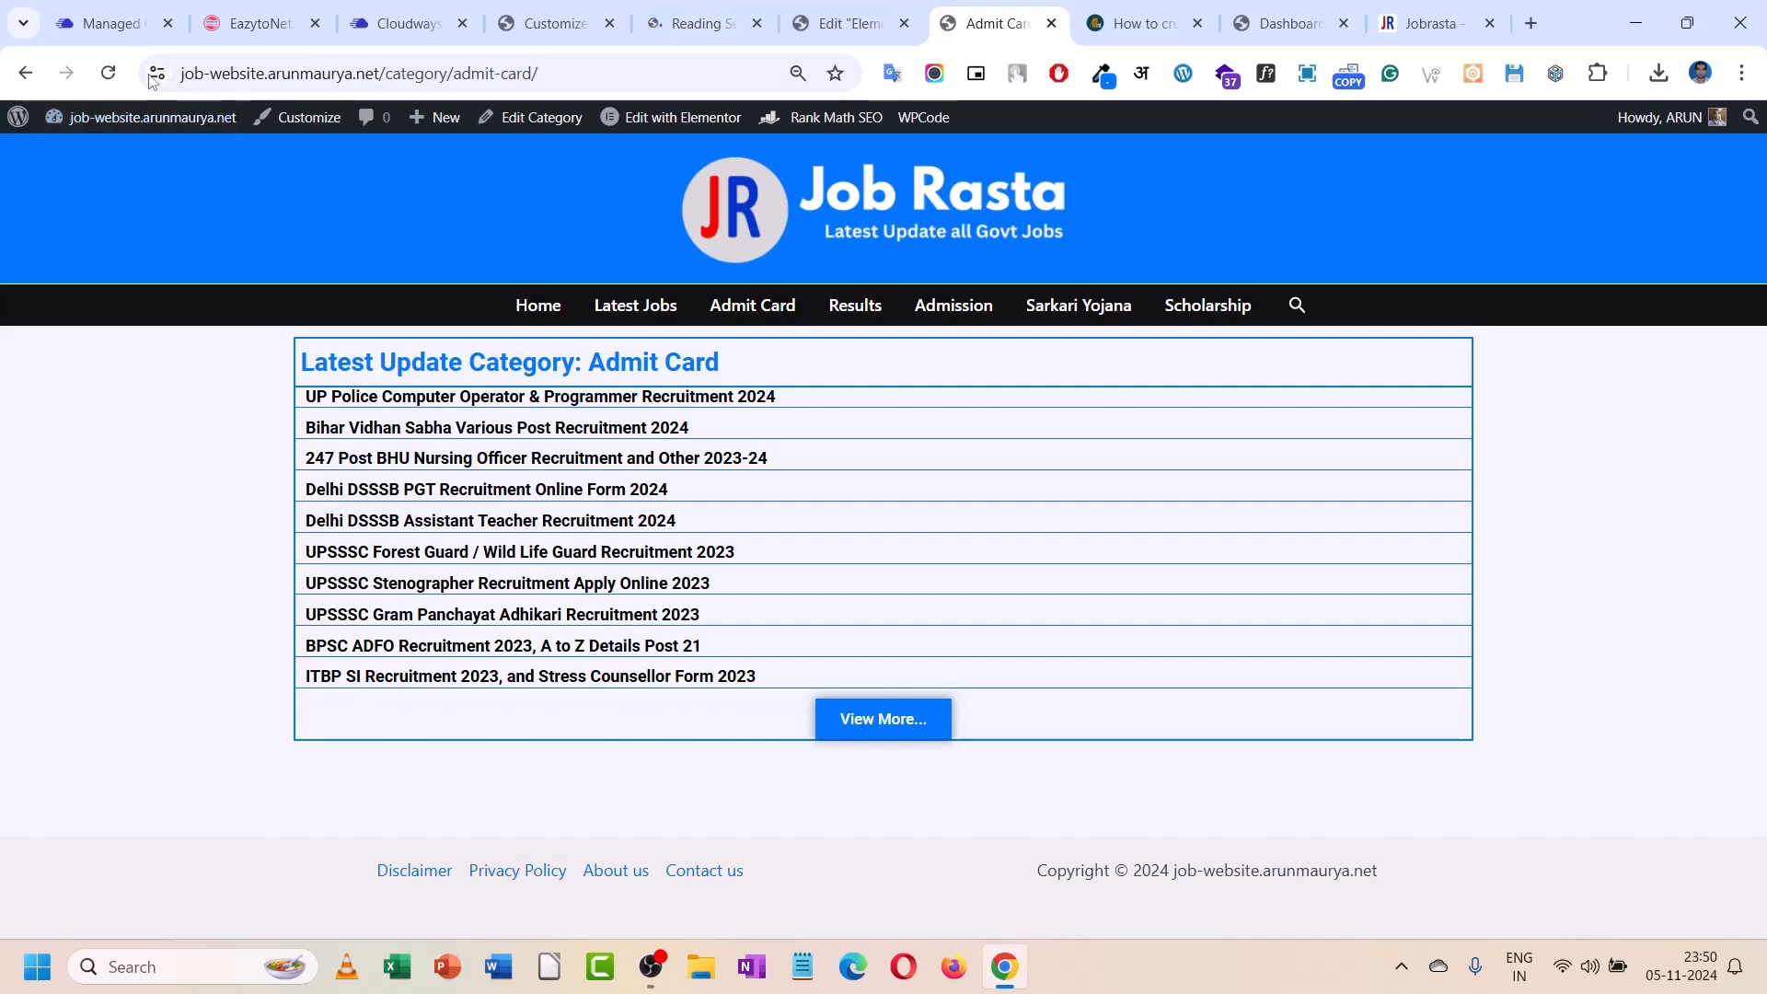
left_click(108, 73)
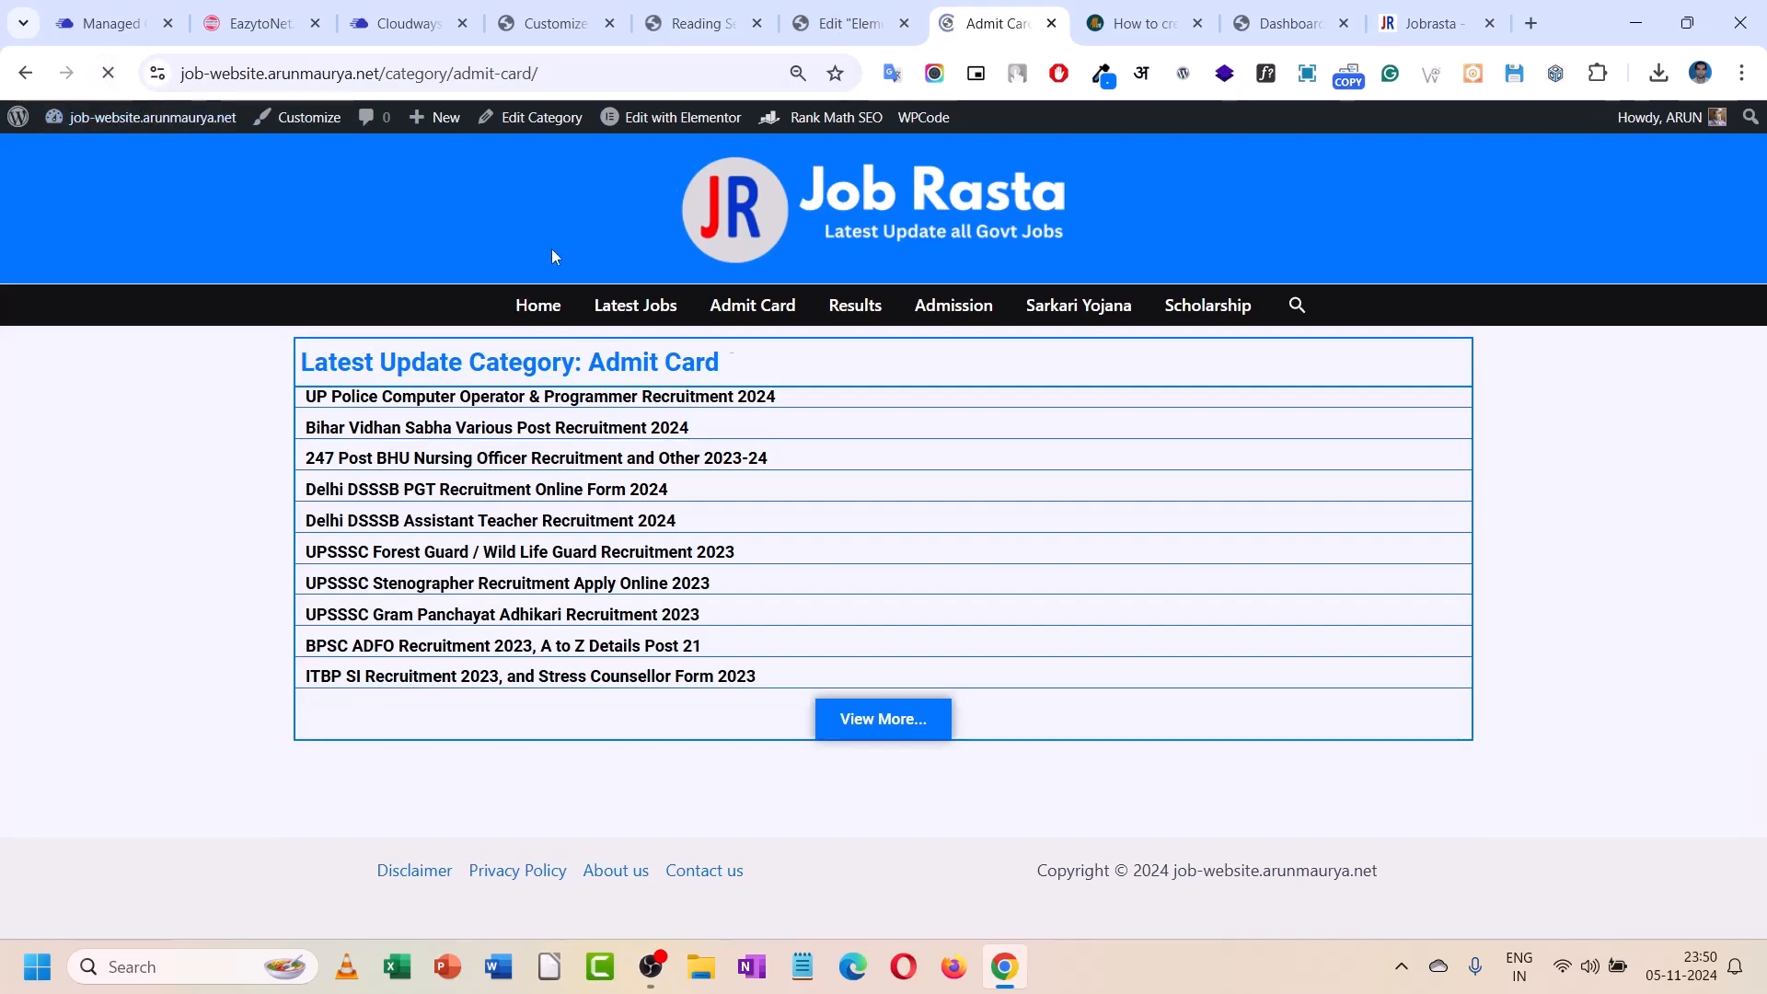
scroll(609, 477, "down", 3)
scroll(621, 773, "up", 2)
scroll(625, 754, "down", 2)
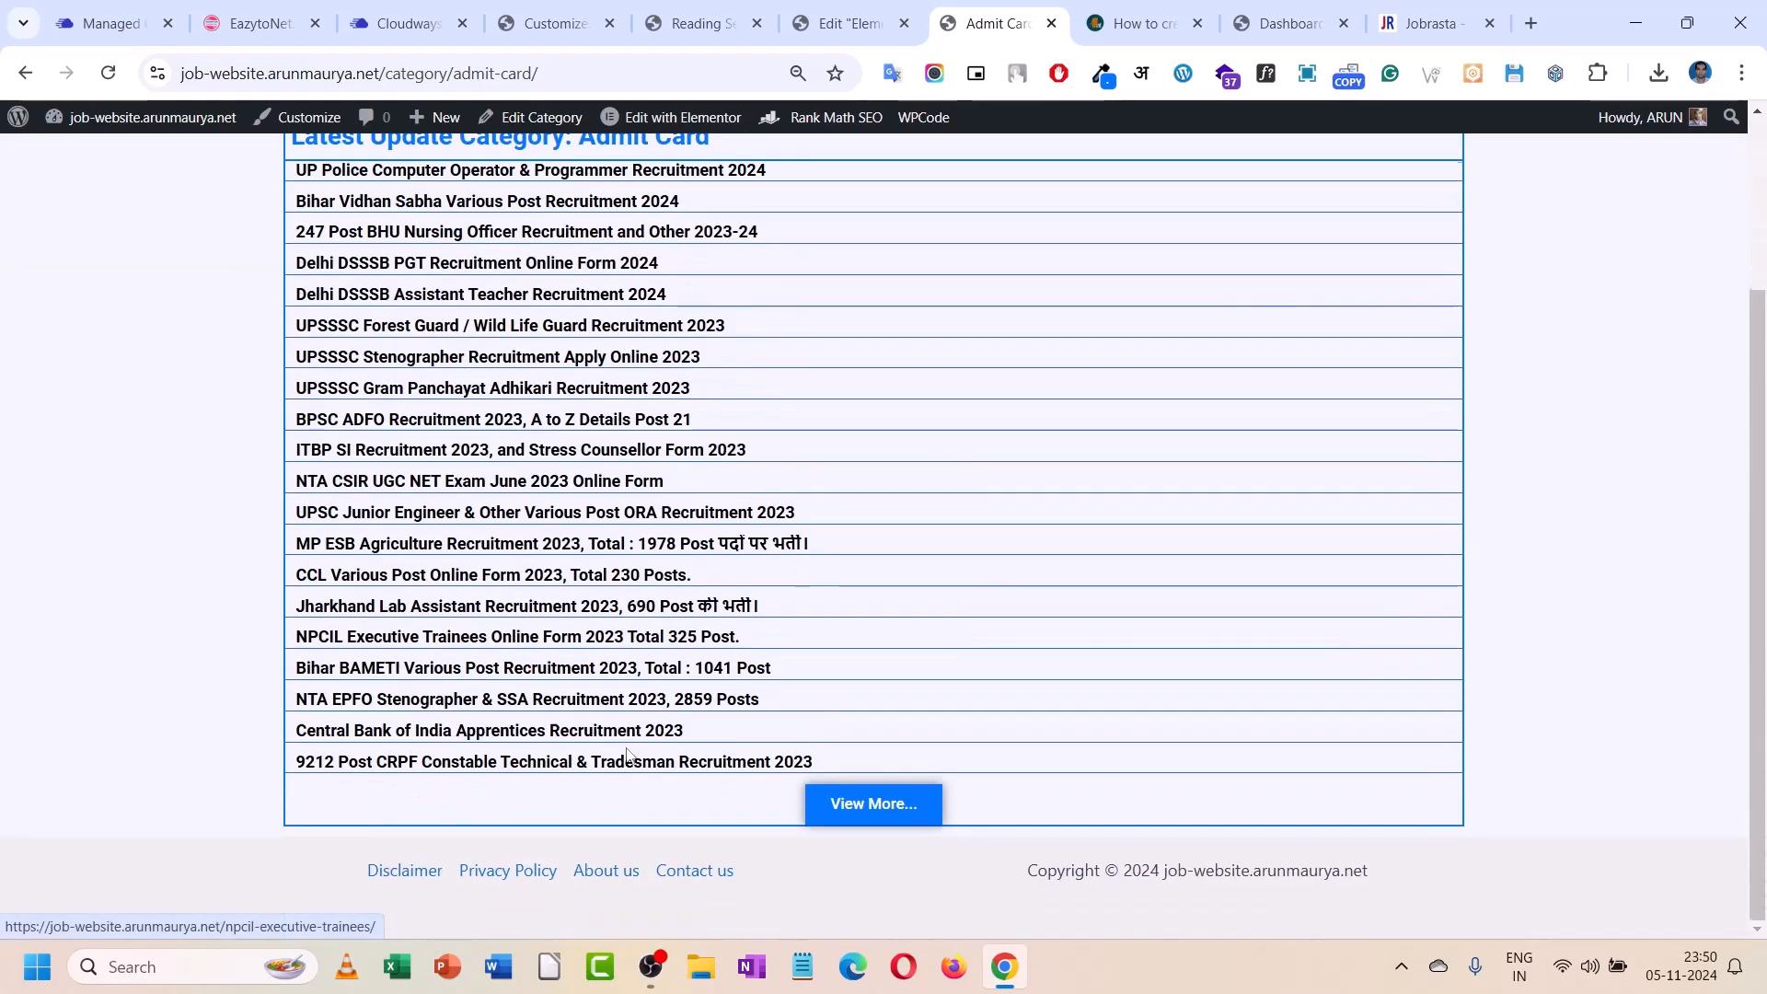
scroll(628, 741, "up", 3)
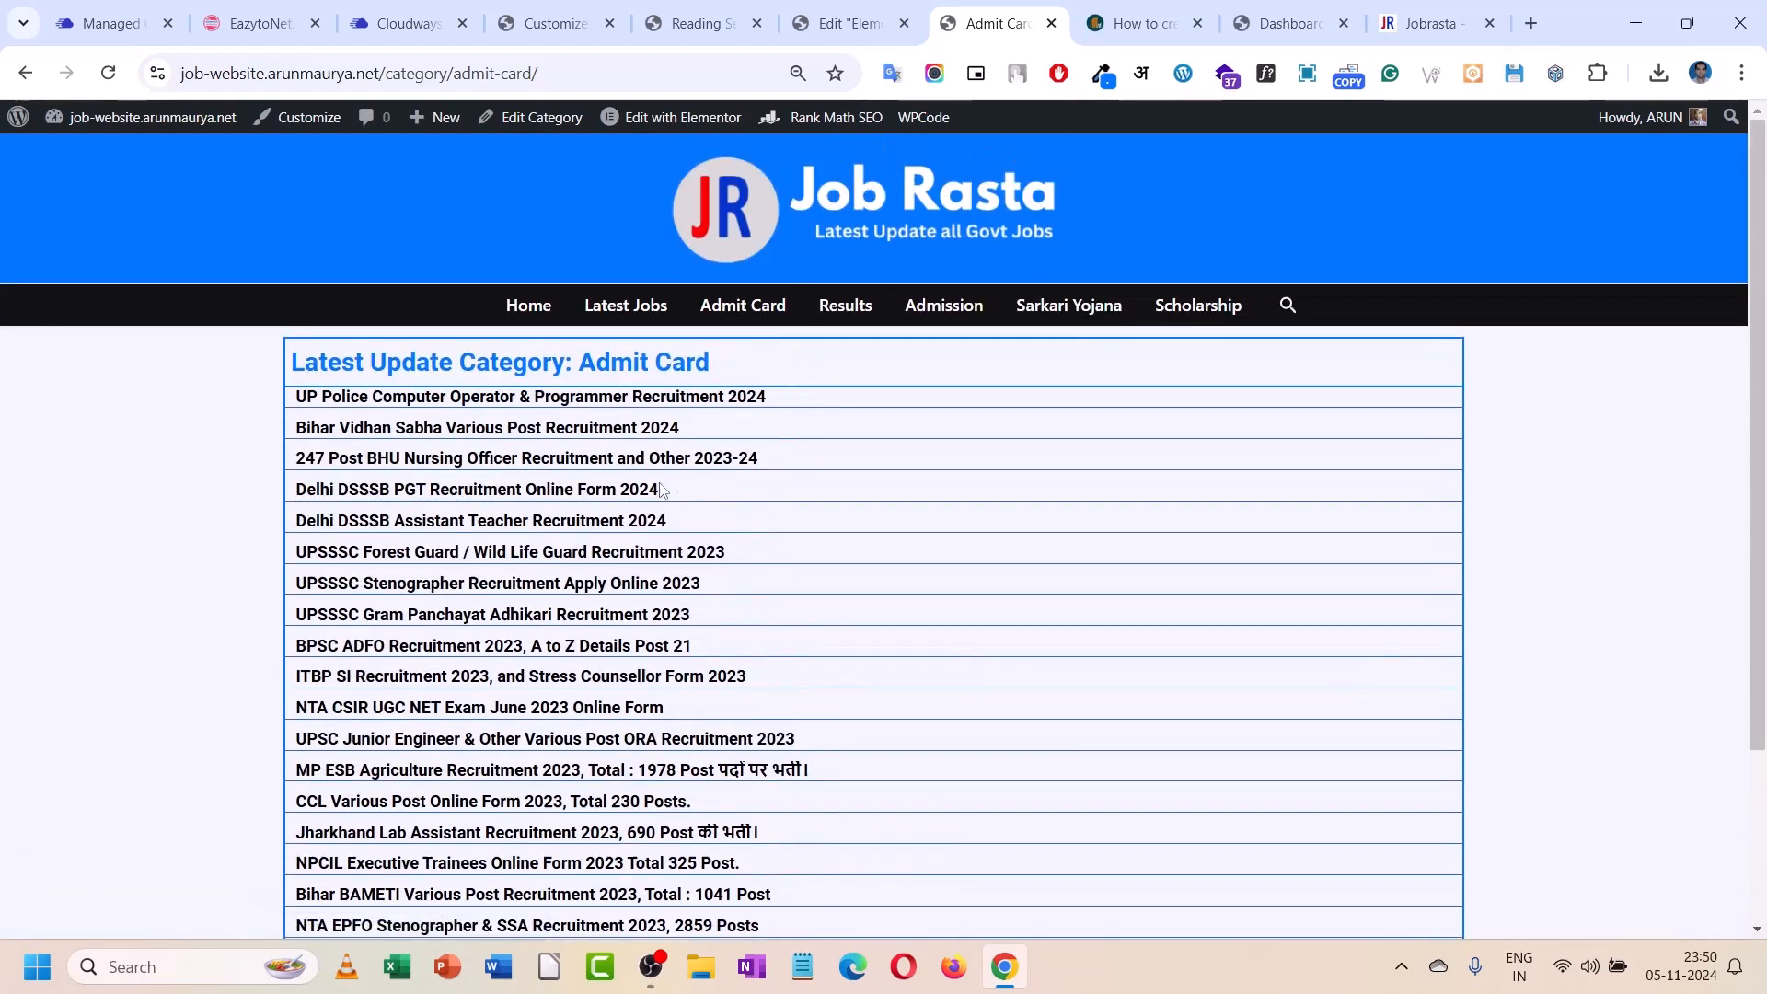
- Add a two-column flexbox container with a narrow first and a wide second column above the archive content in the template
left_click(849, 23)
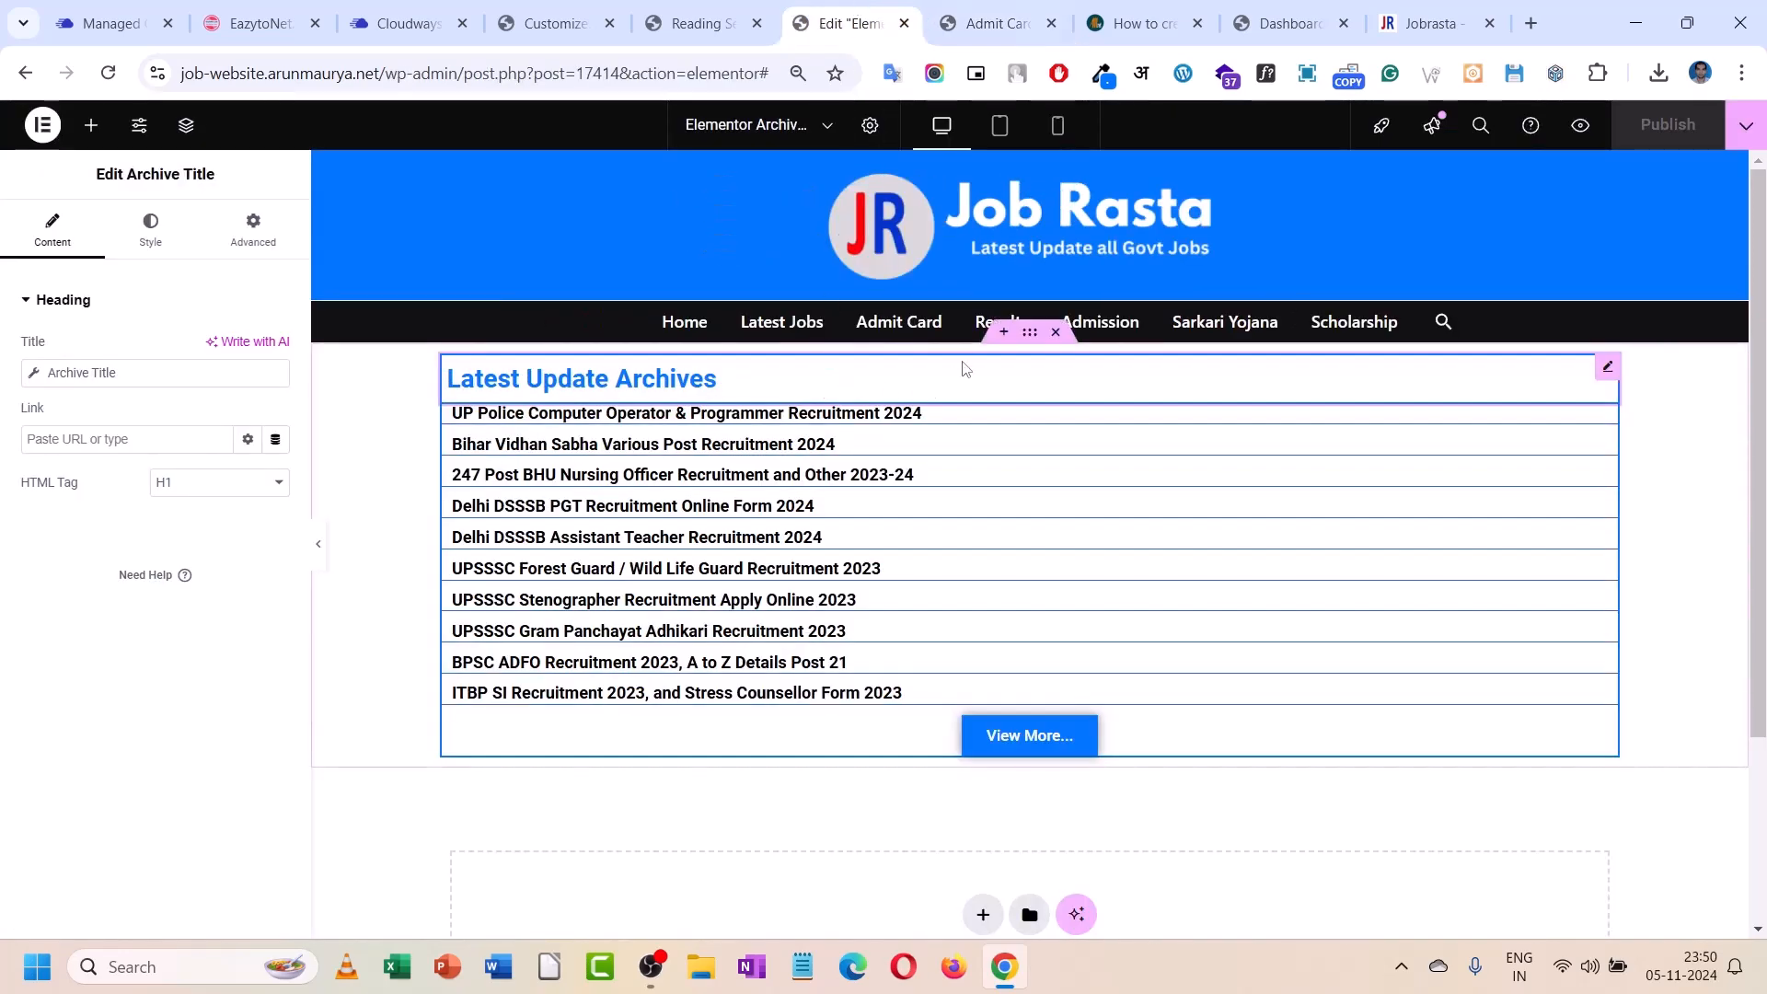
left_click(1003, 331)
left_click(983, 438)
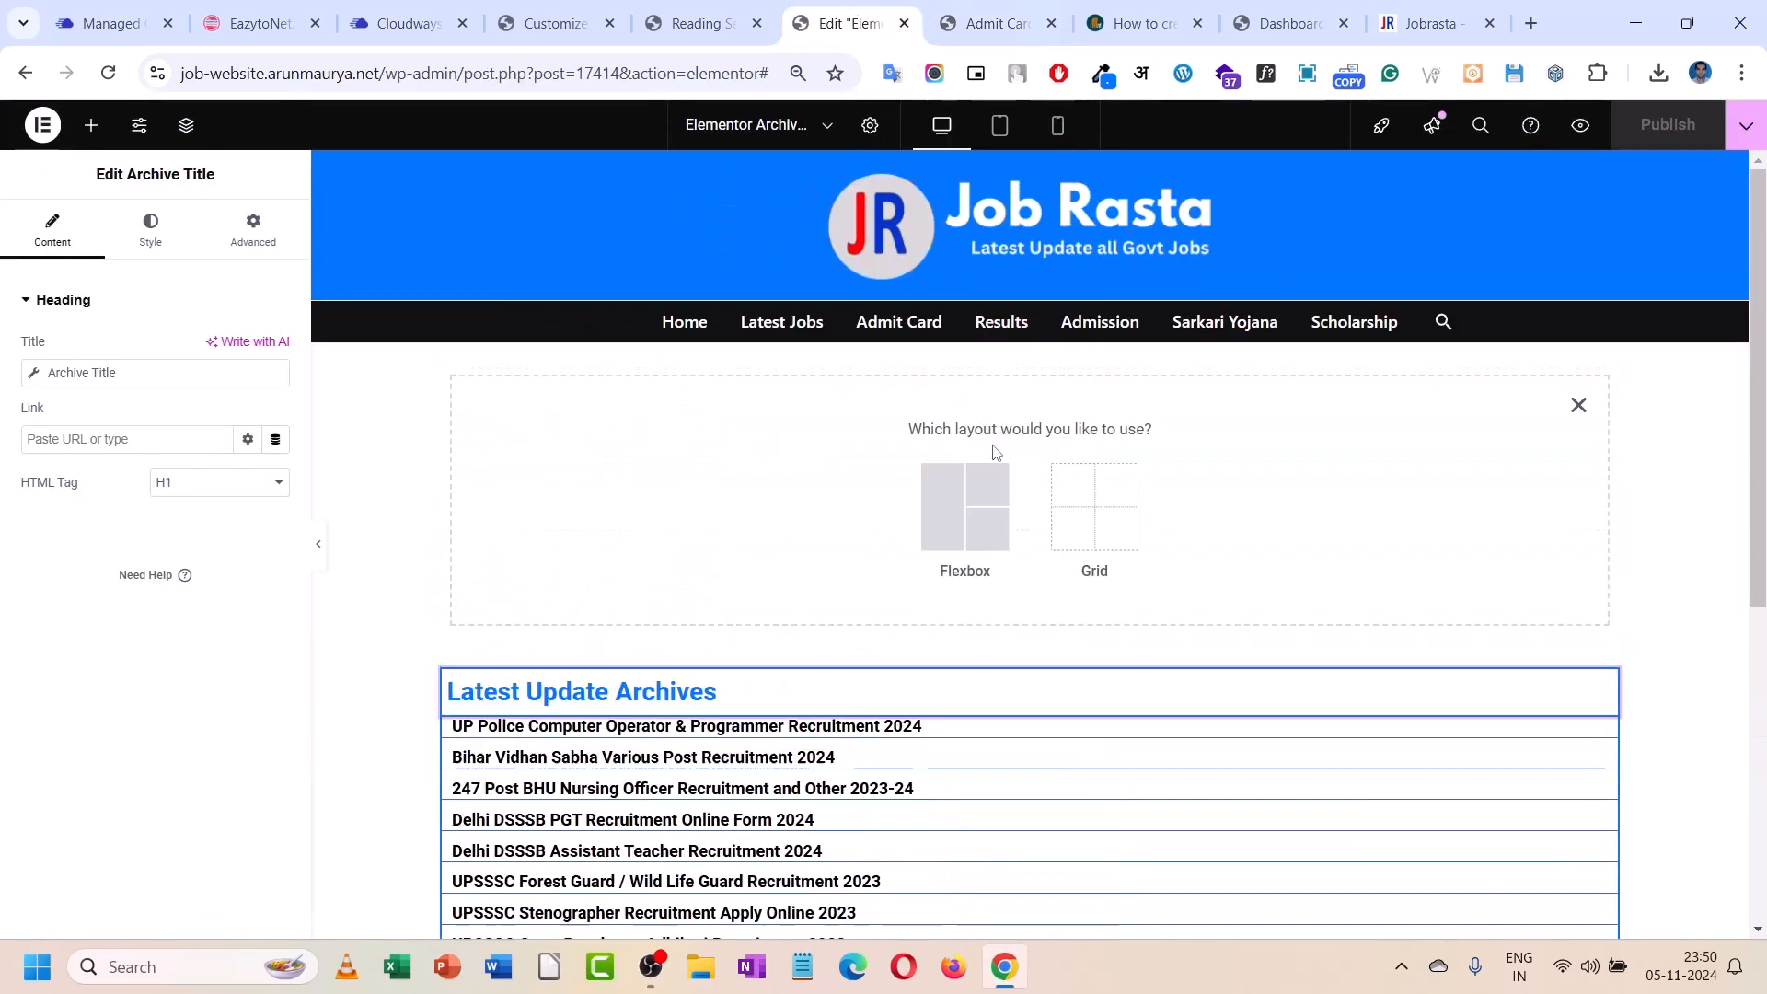
left_click(980, 504)
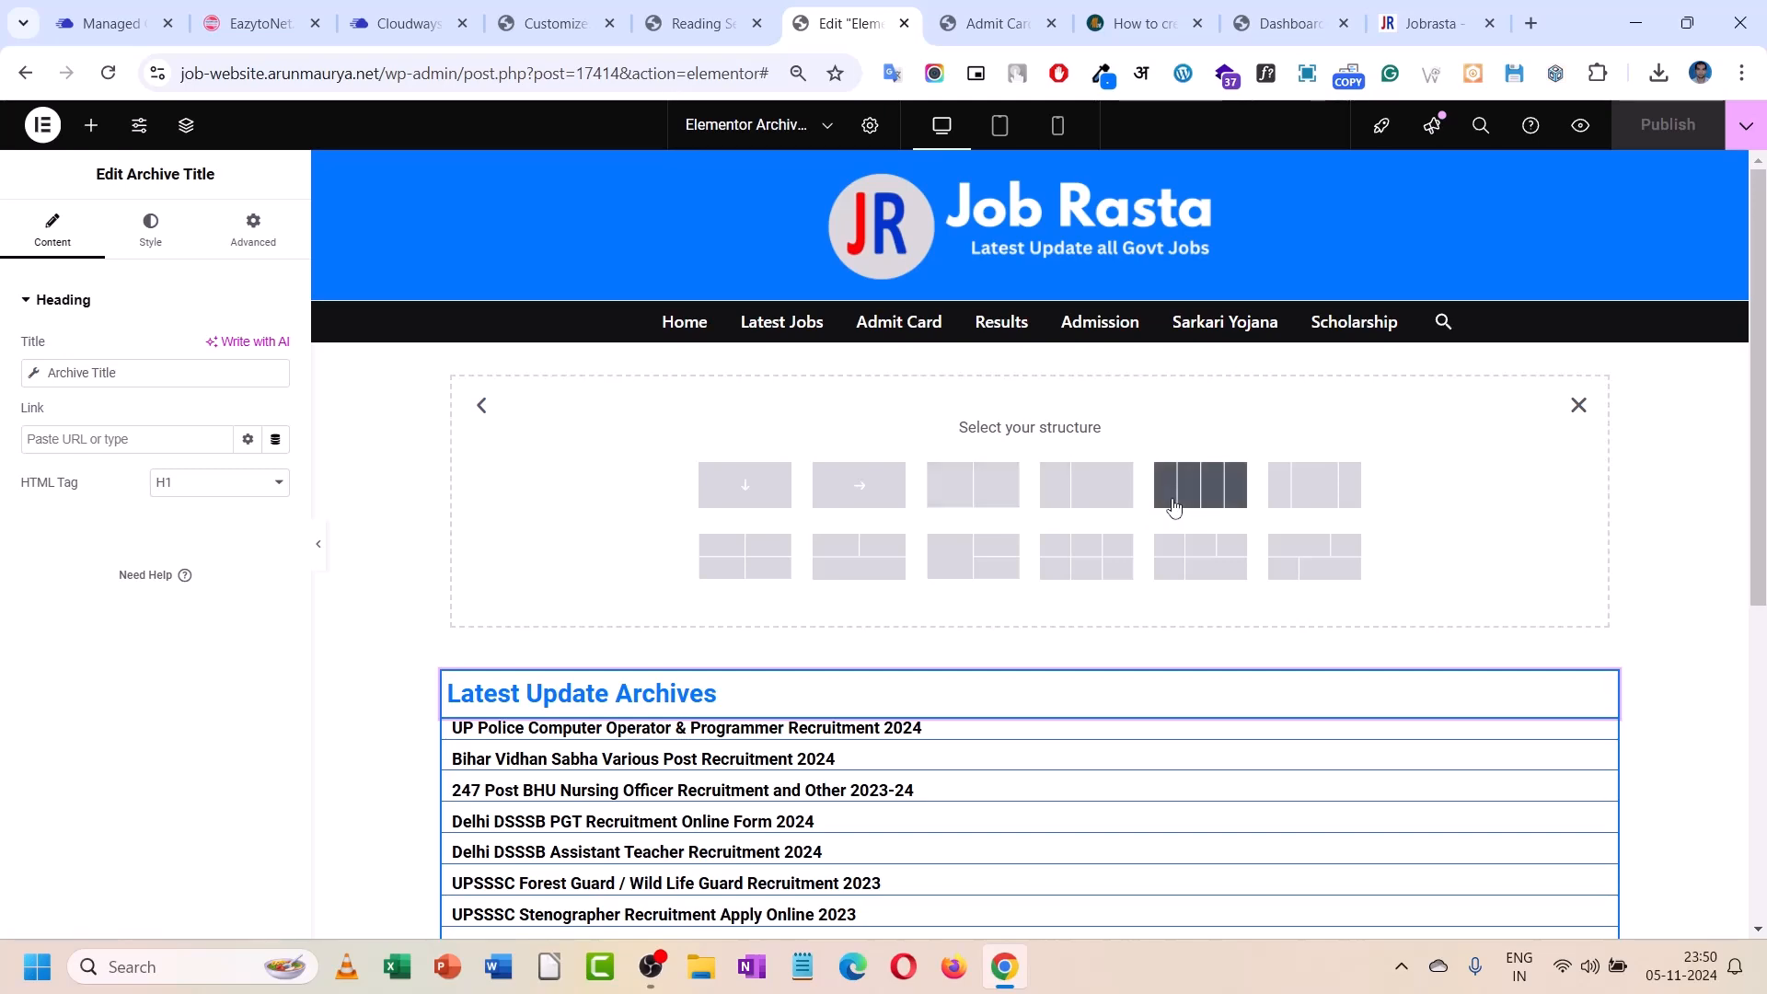
left_click(1080, 507)
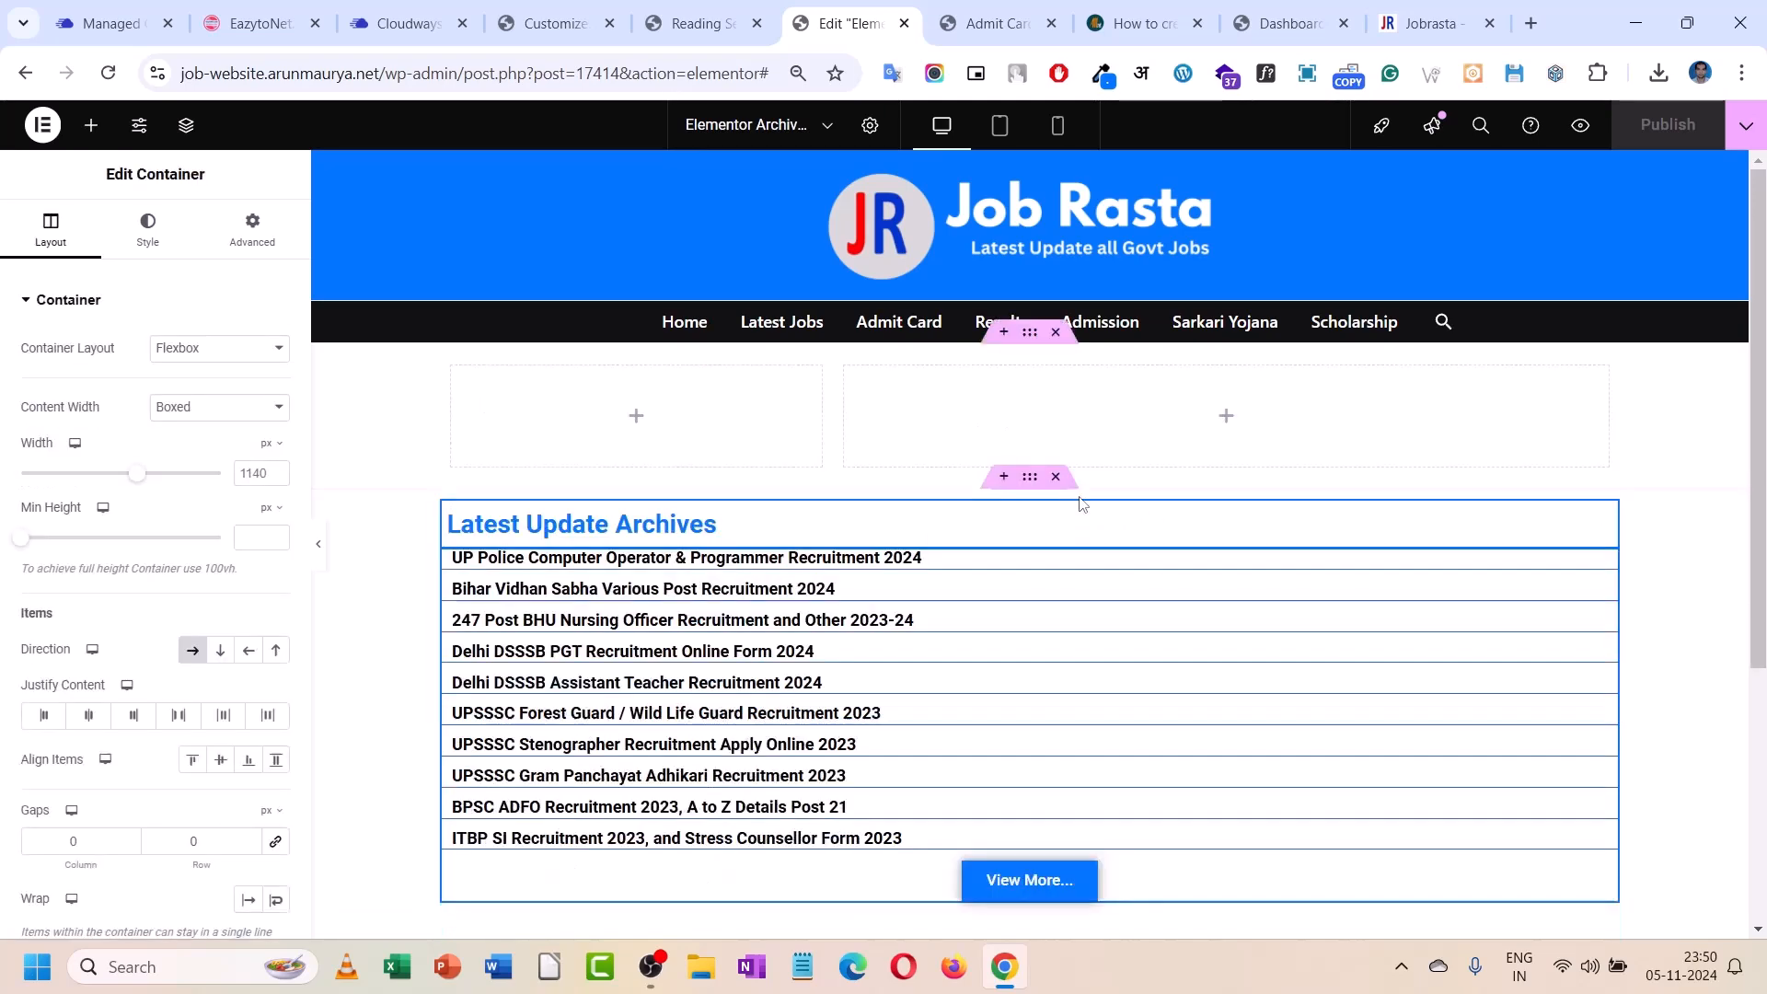
- Set the new container's first column width to 66.3% and its second column width to 33.33%
left_click(455, 367)
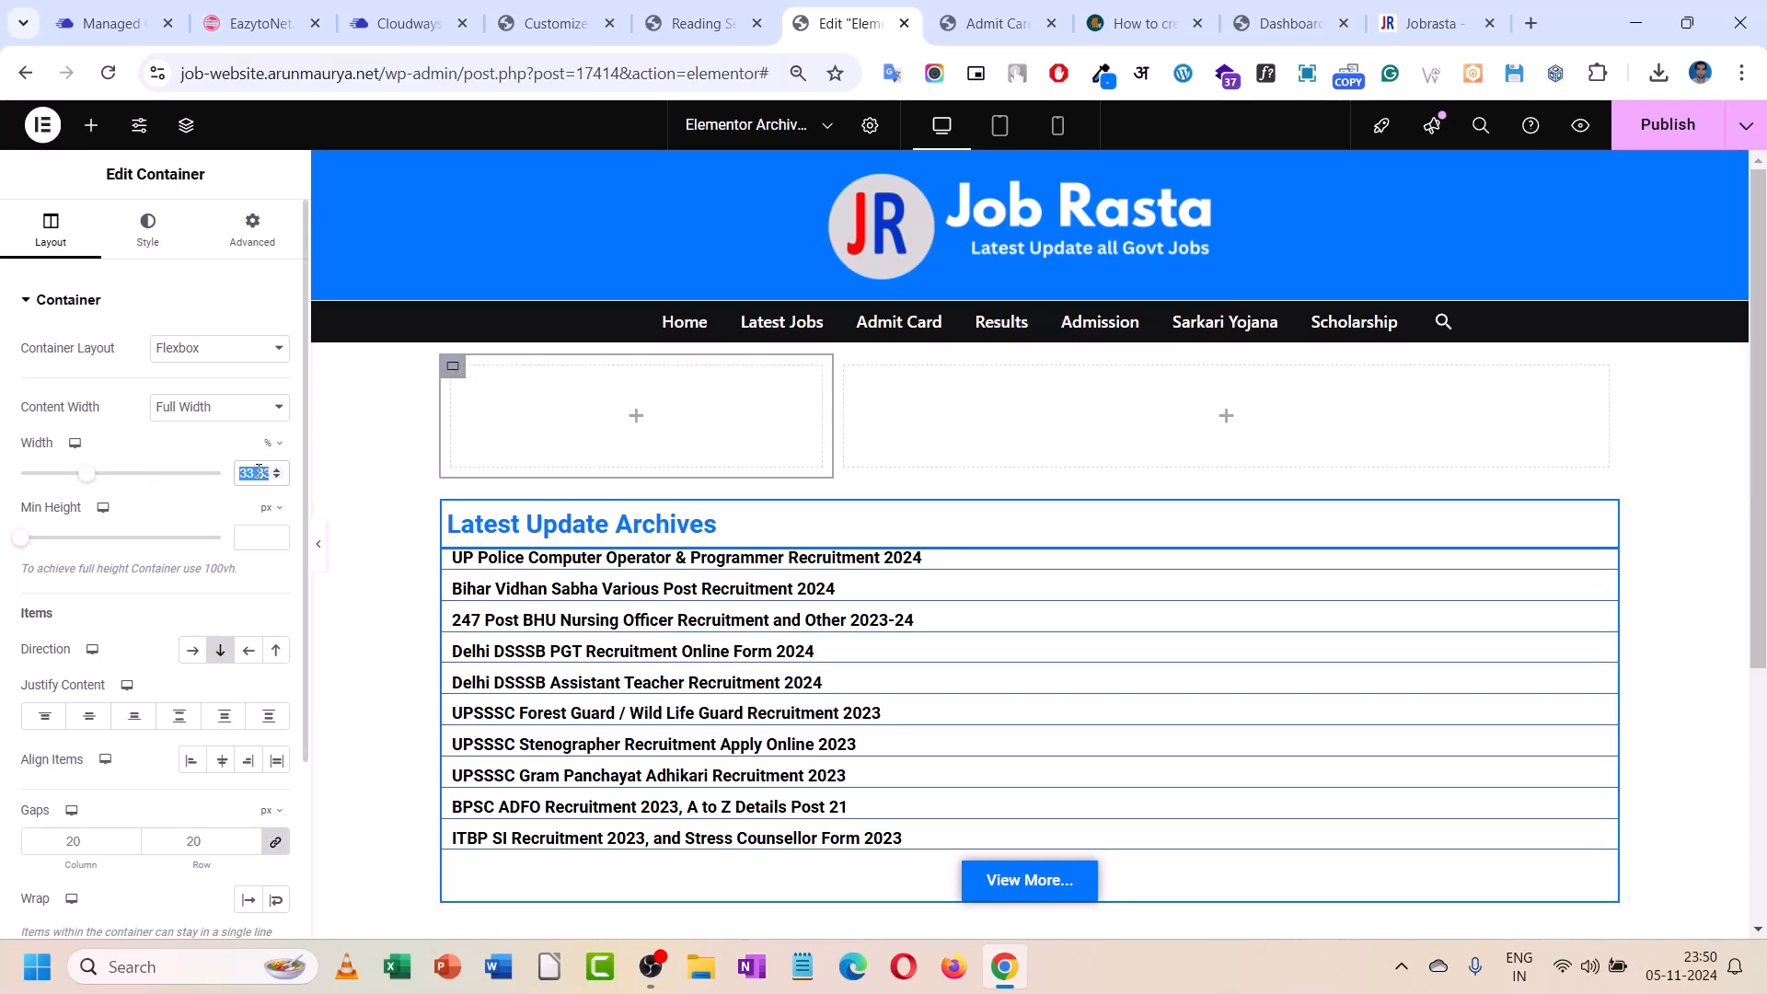
type("66.3")
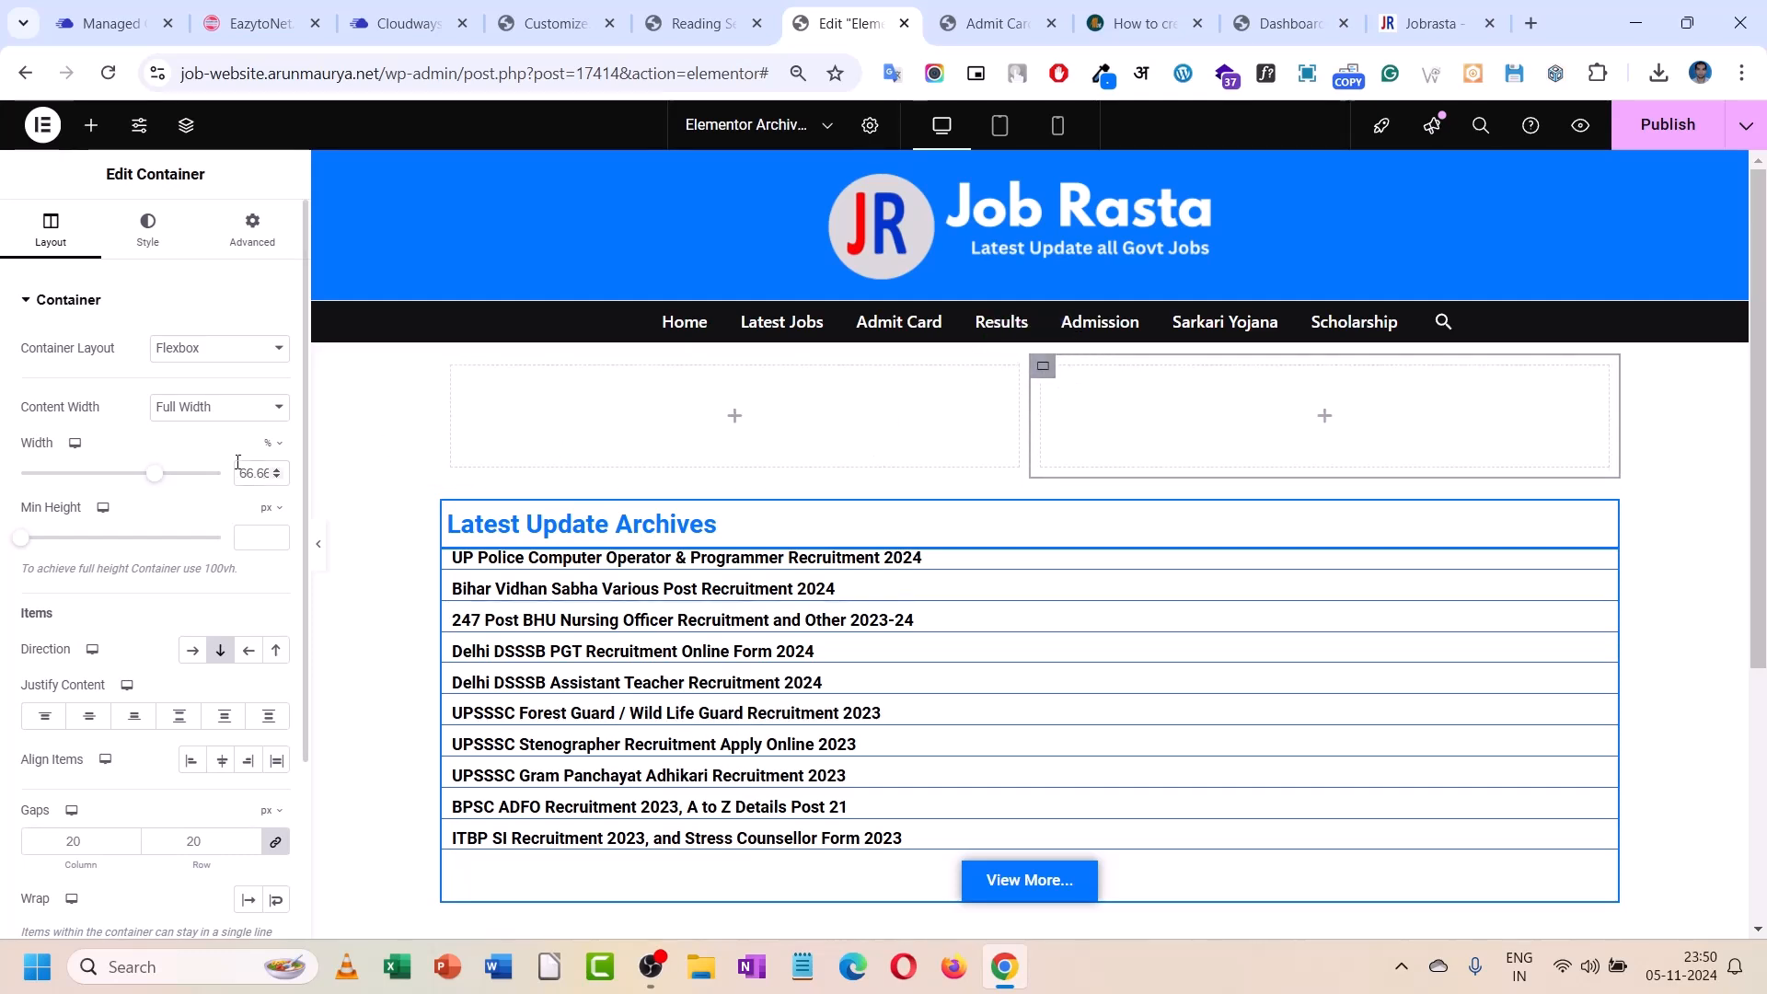
type("33.33")
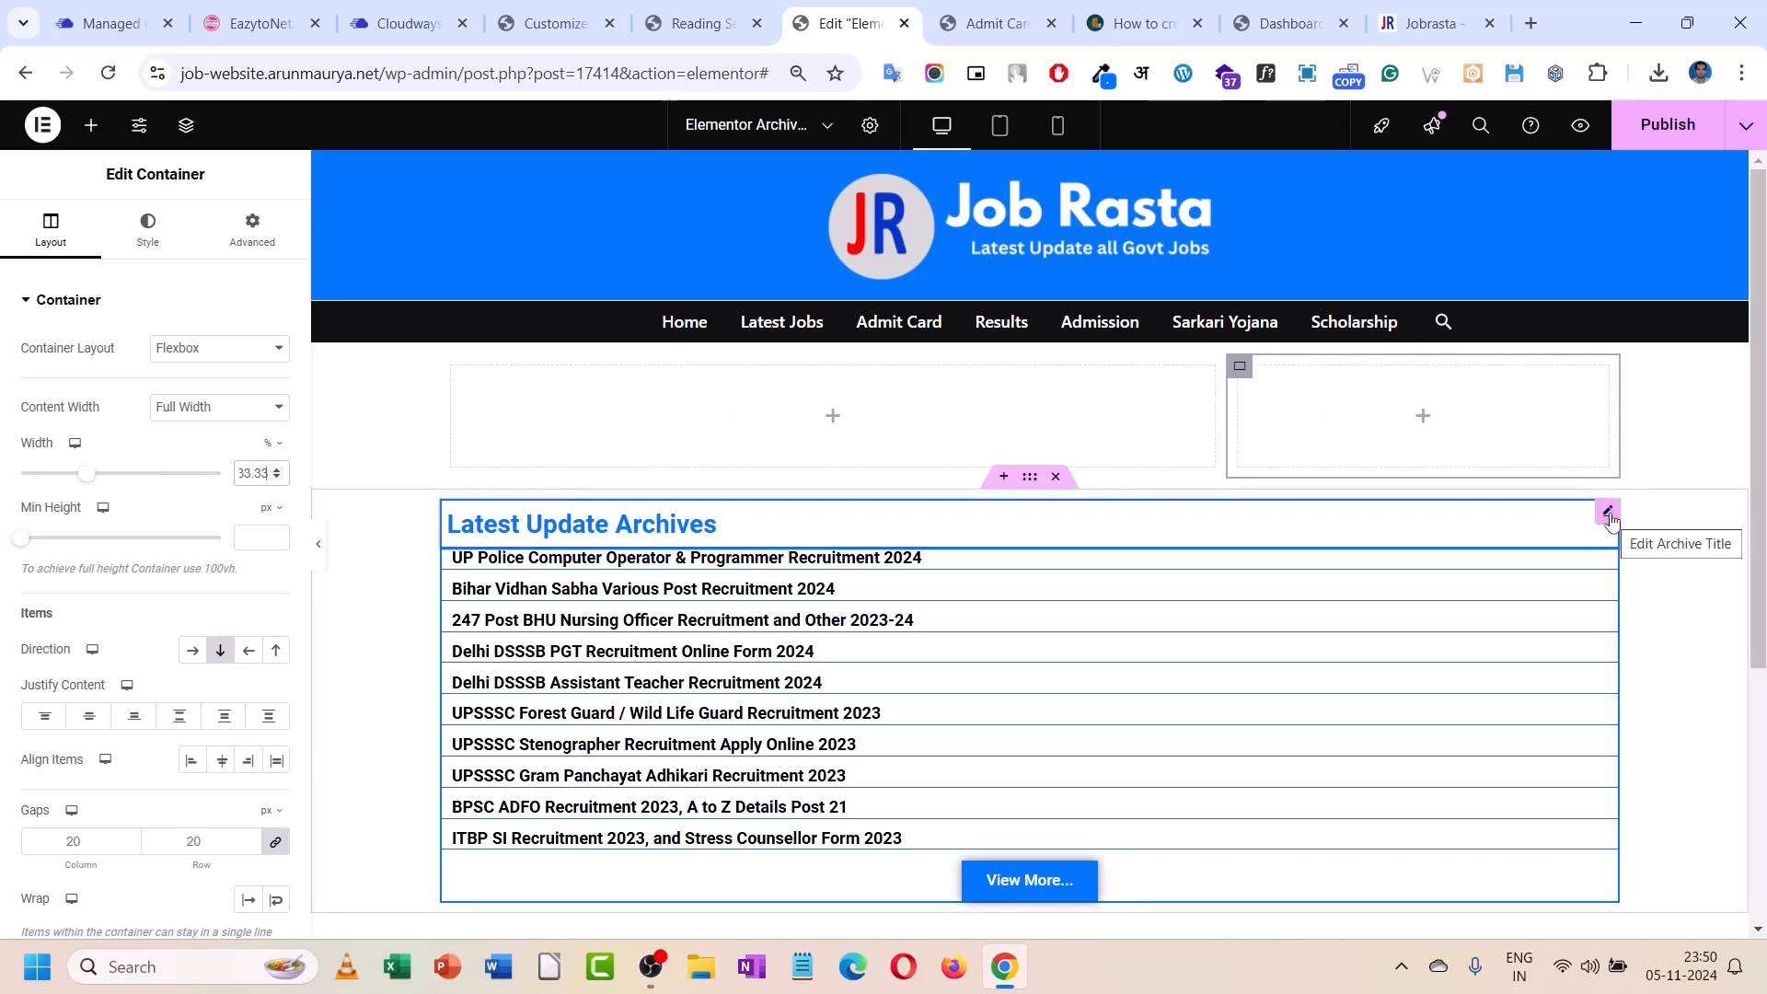
- Move the Archive Title and Archive Posts widgets into the wide first column and delete the emptied container below
left_click_drag(1530, 512, 911, 396)
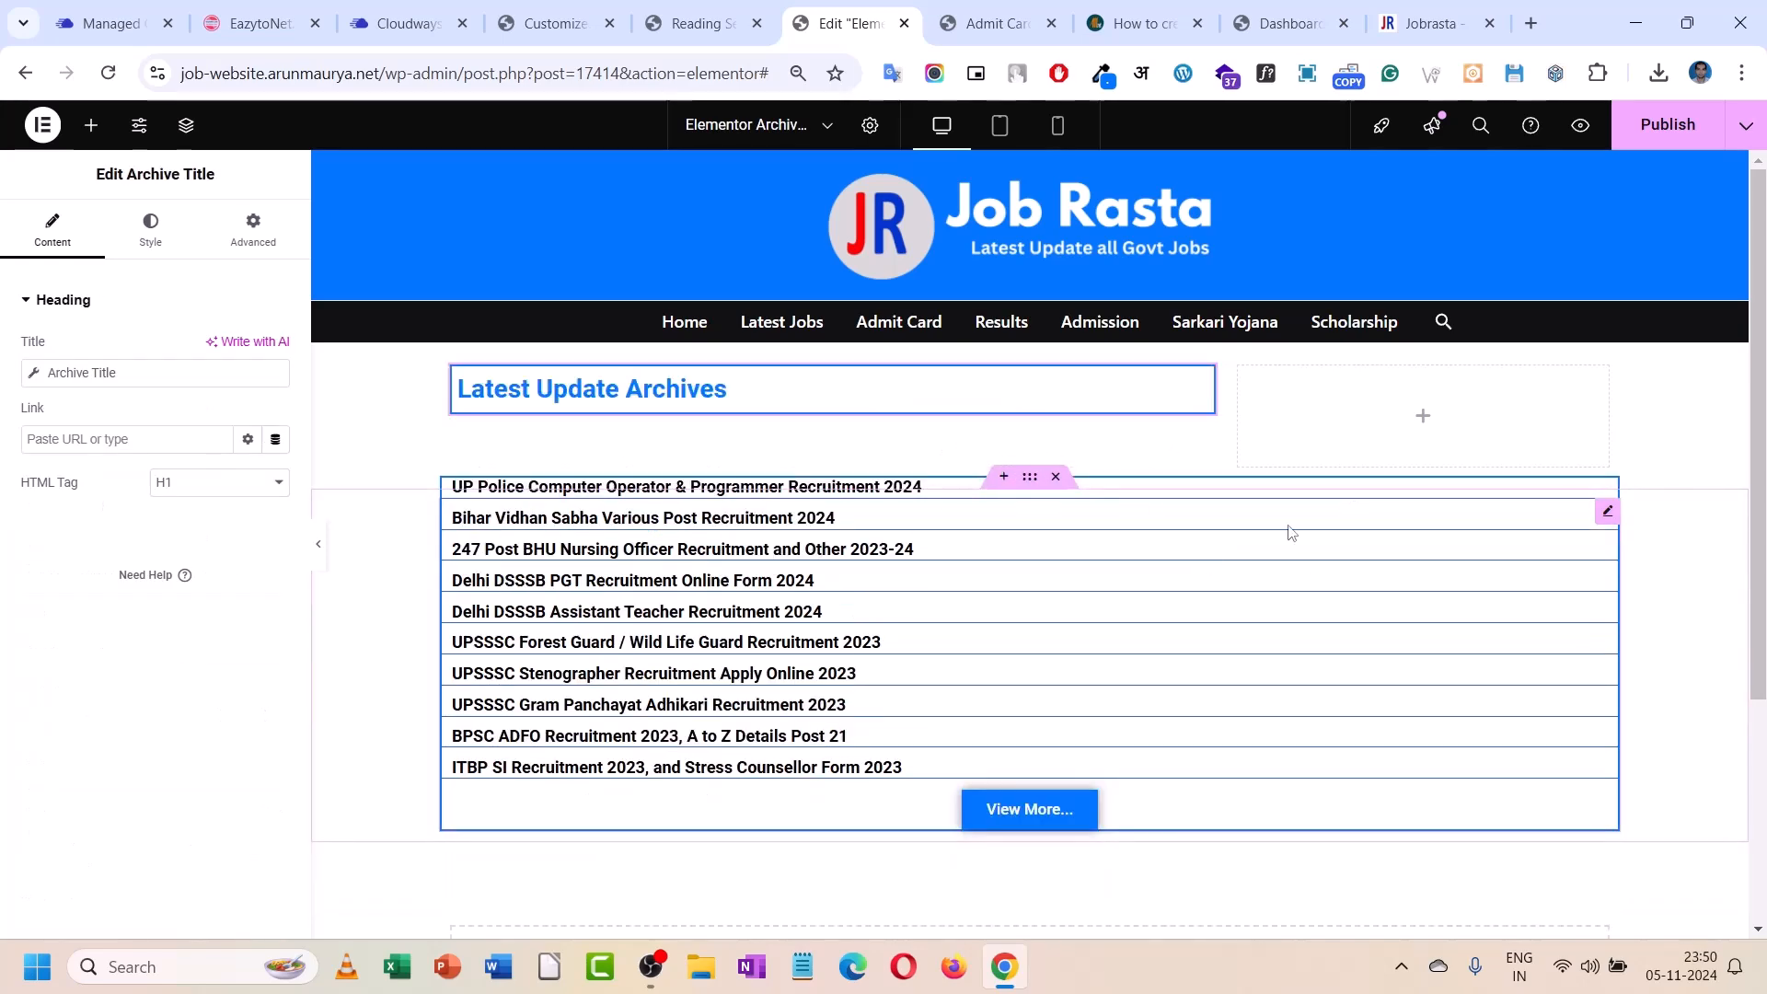
left_click_drag(1606, 510, 689, 408)
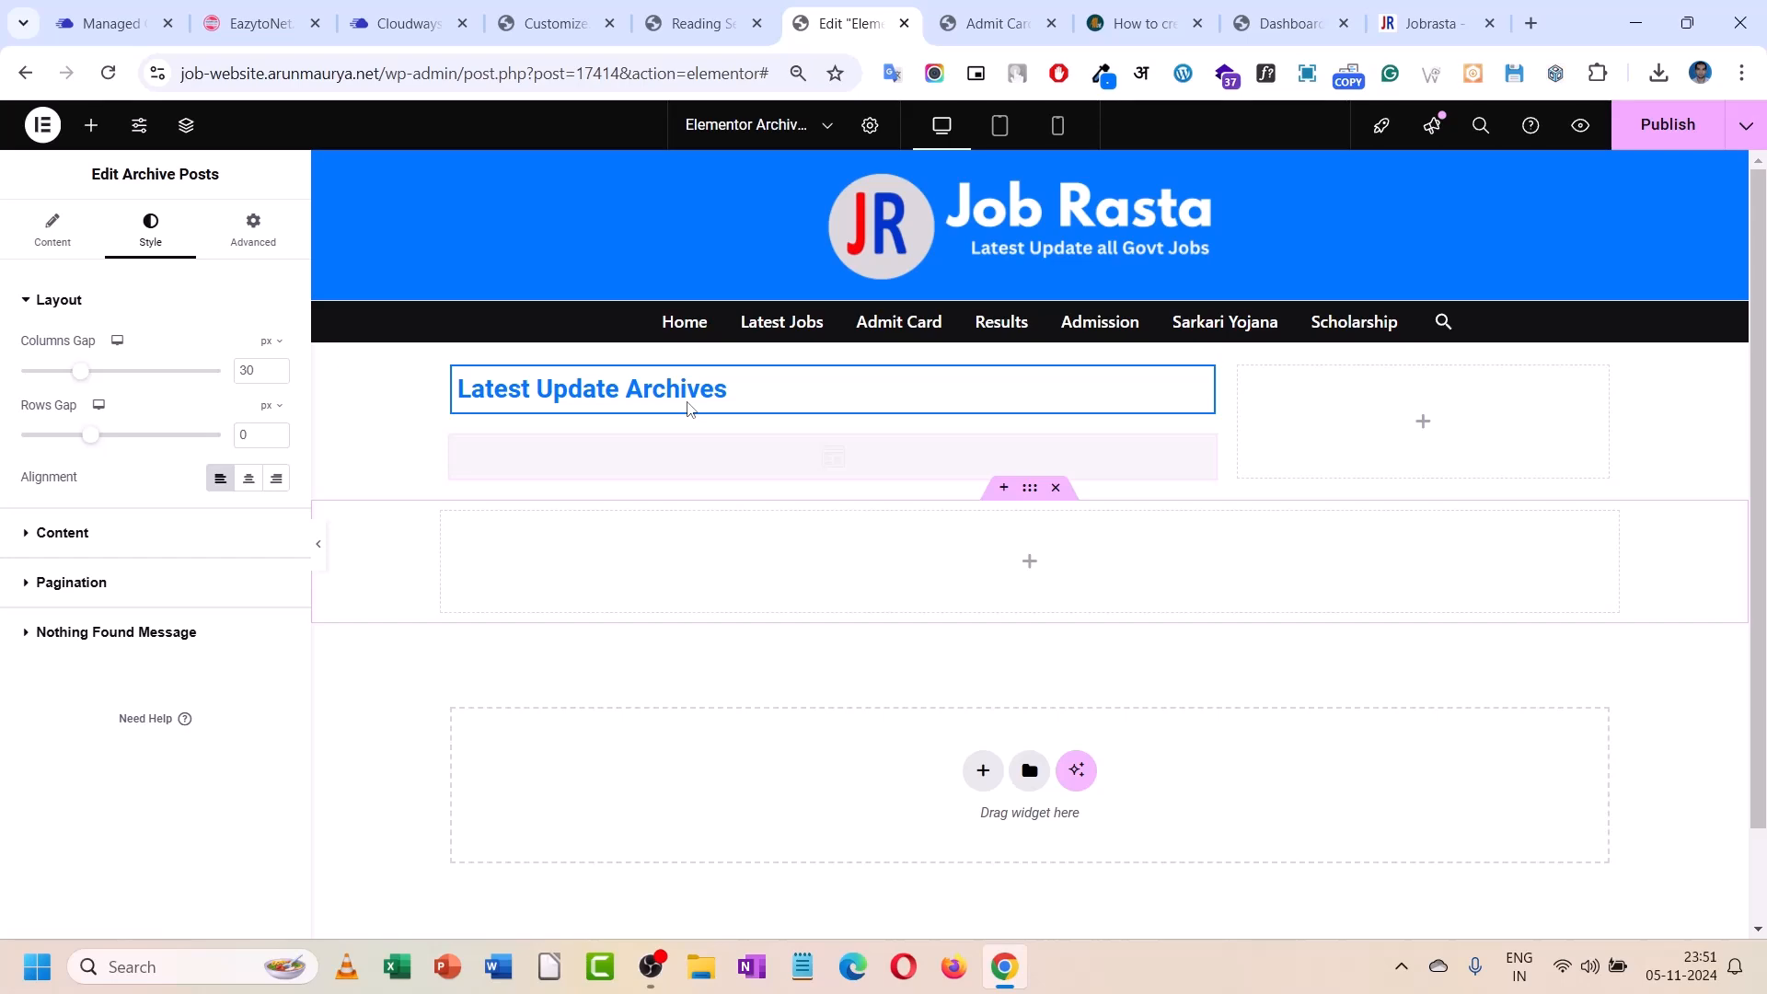
scroll(1057, 516, "down", 5)
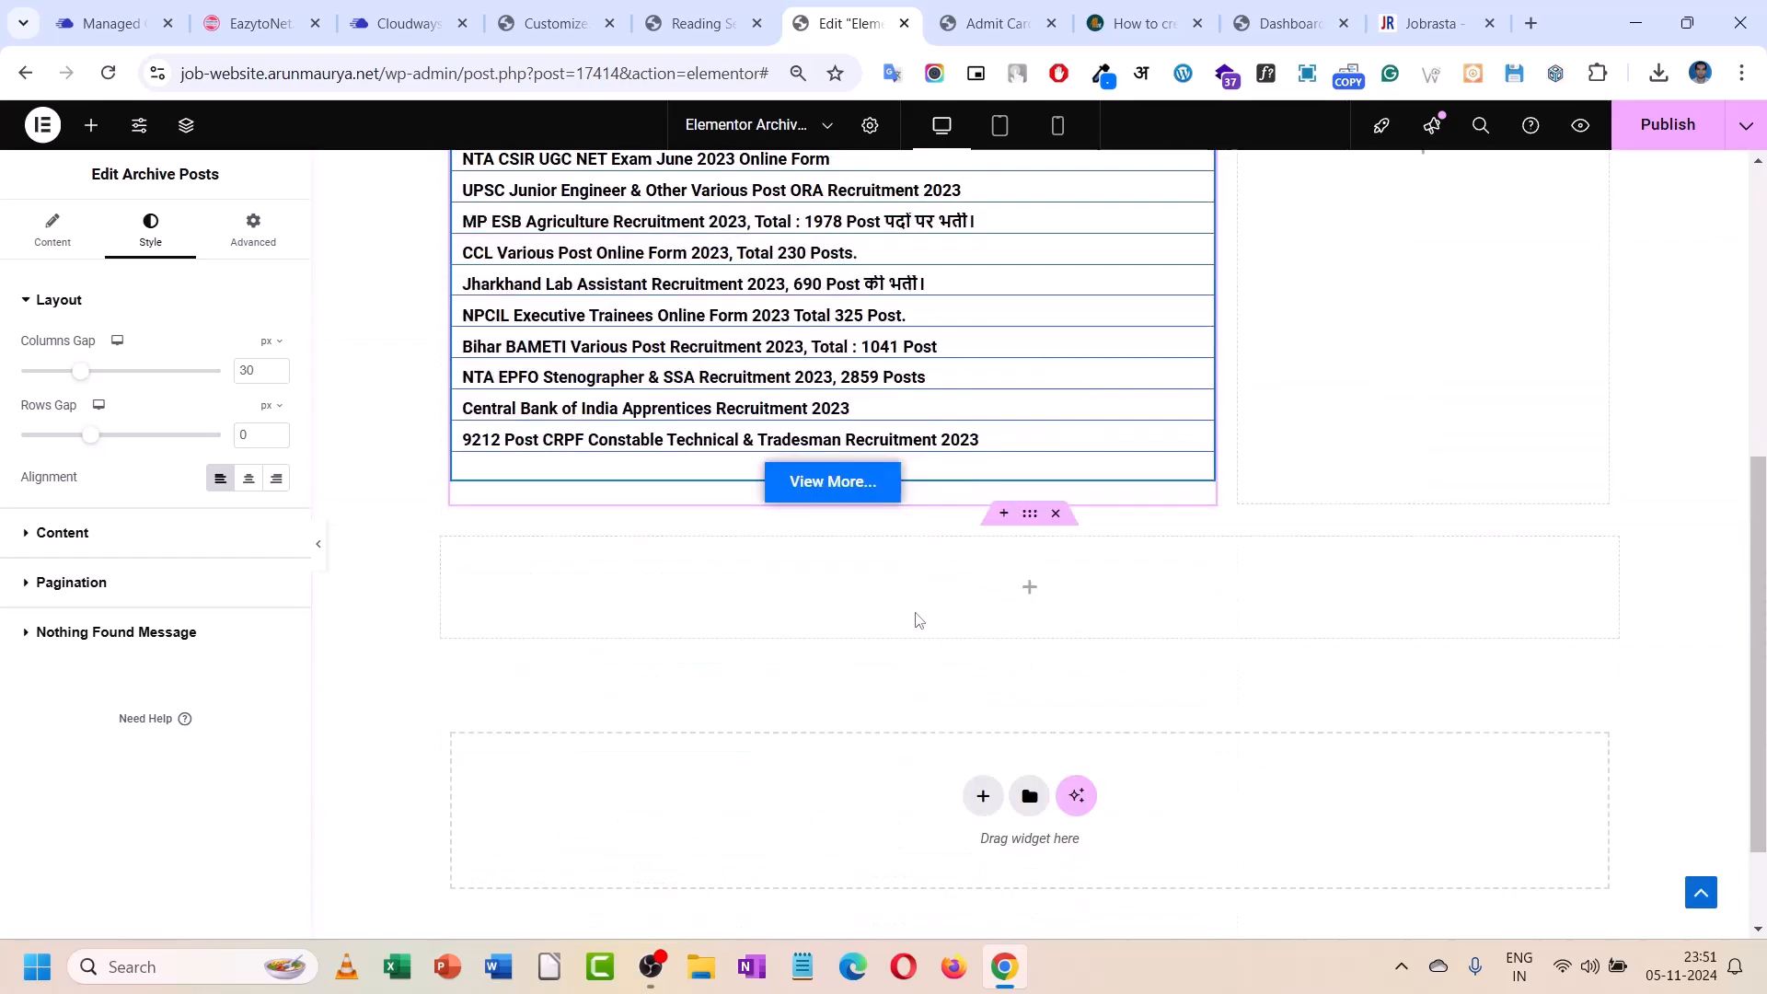
left_click(1055, 514)
scroll(1348, 449, "up", 5)
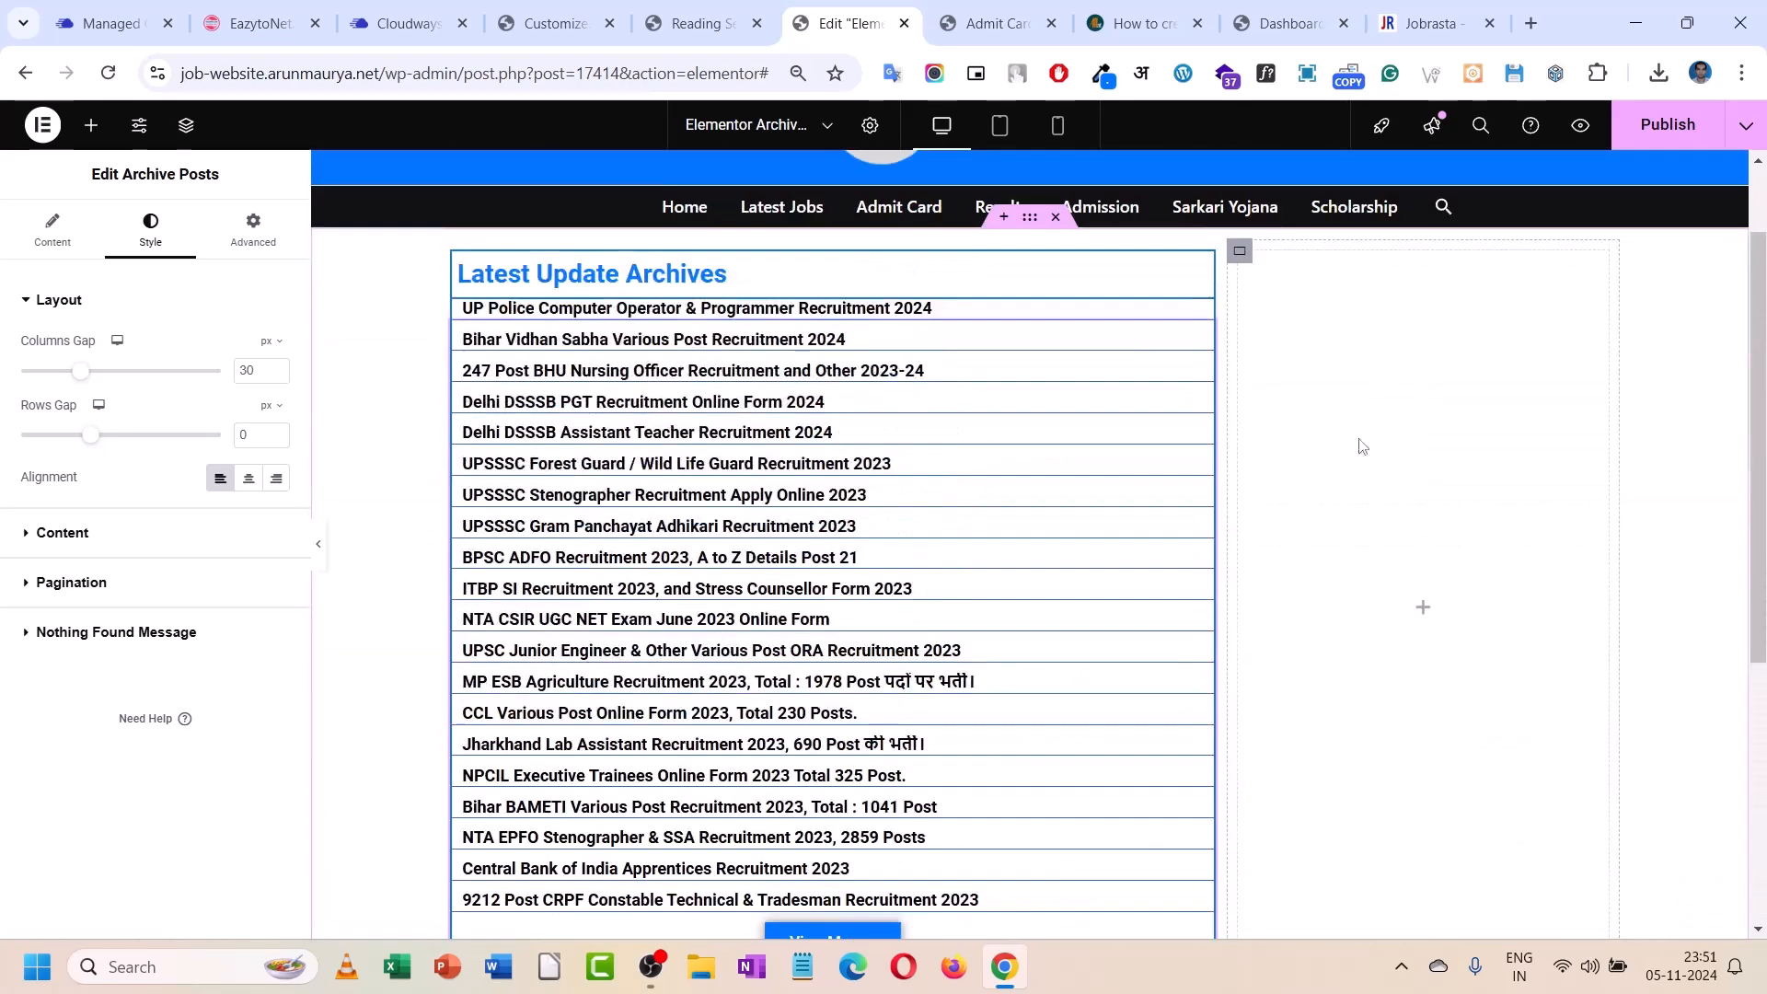
- Bring up the available widgets for the empty narrow column, and open the site's Home page in the Elementor editor
left_click(1422, 609)
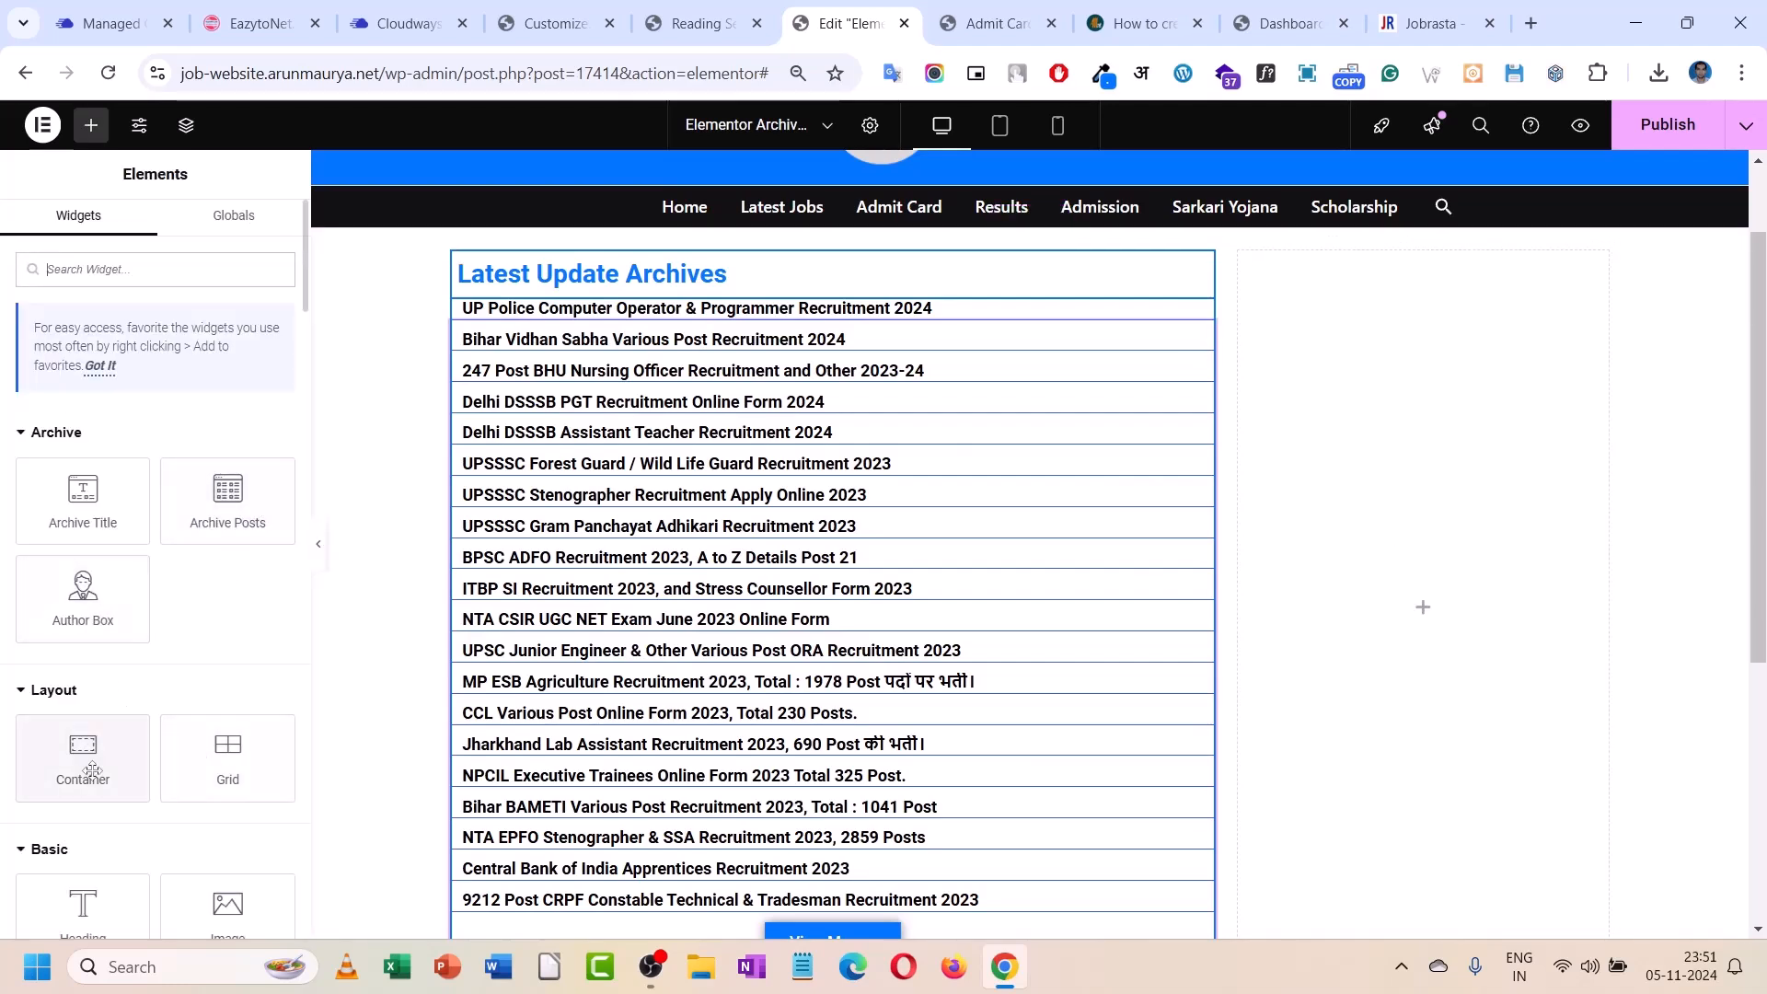
scroll(92, 726, "down", 4)
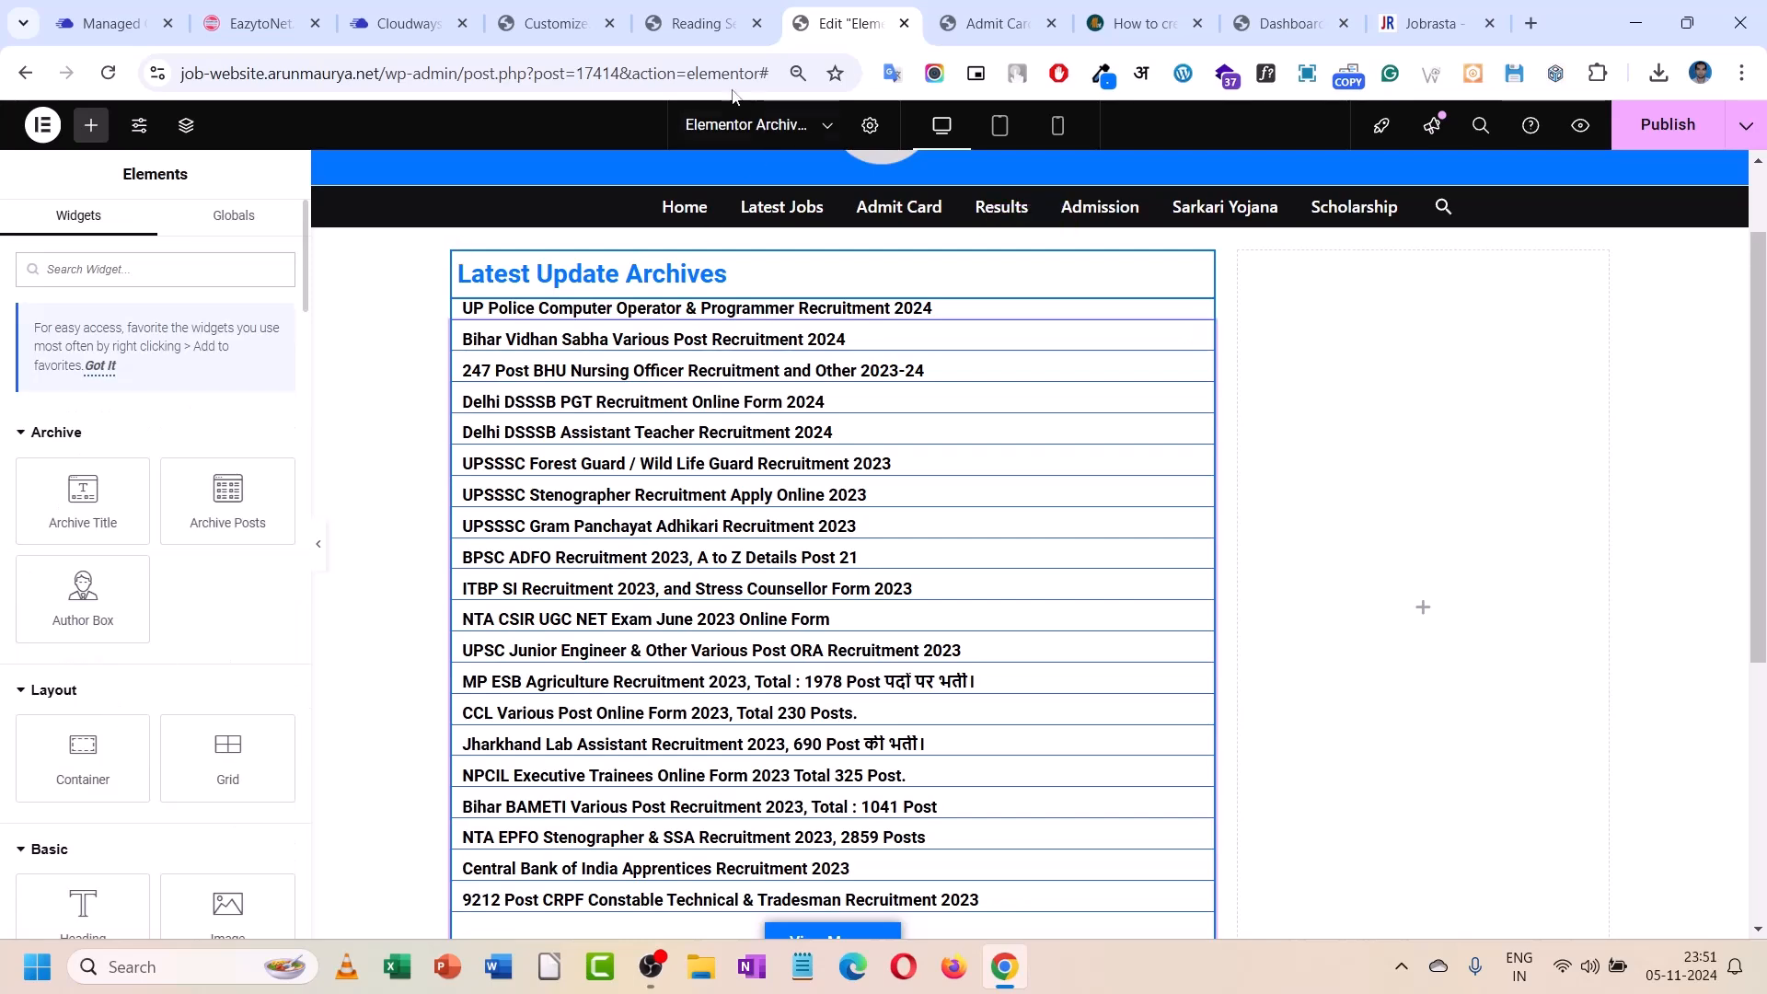
left_click(751, 9)
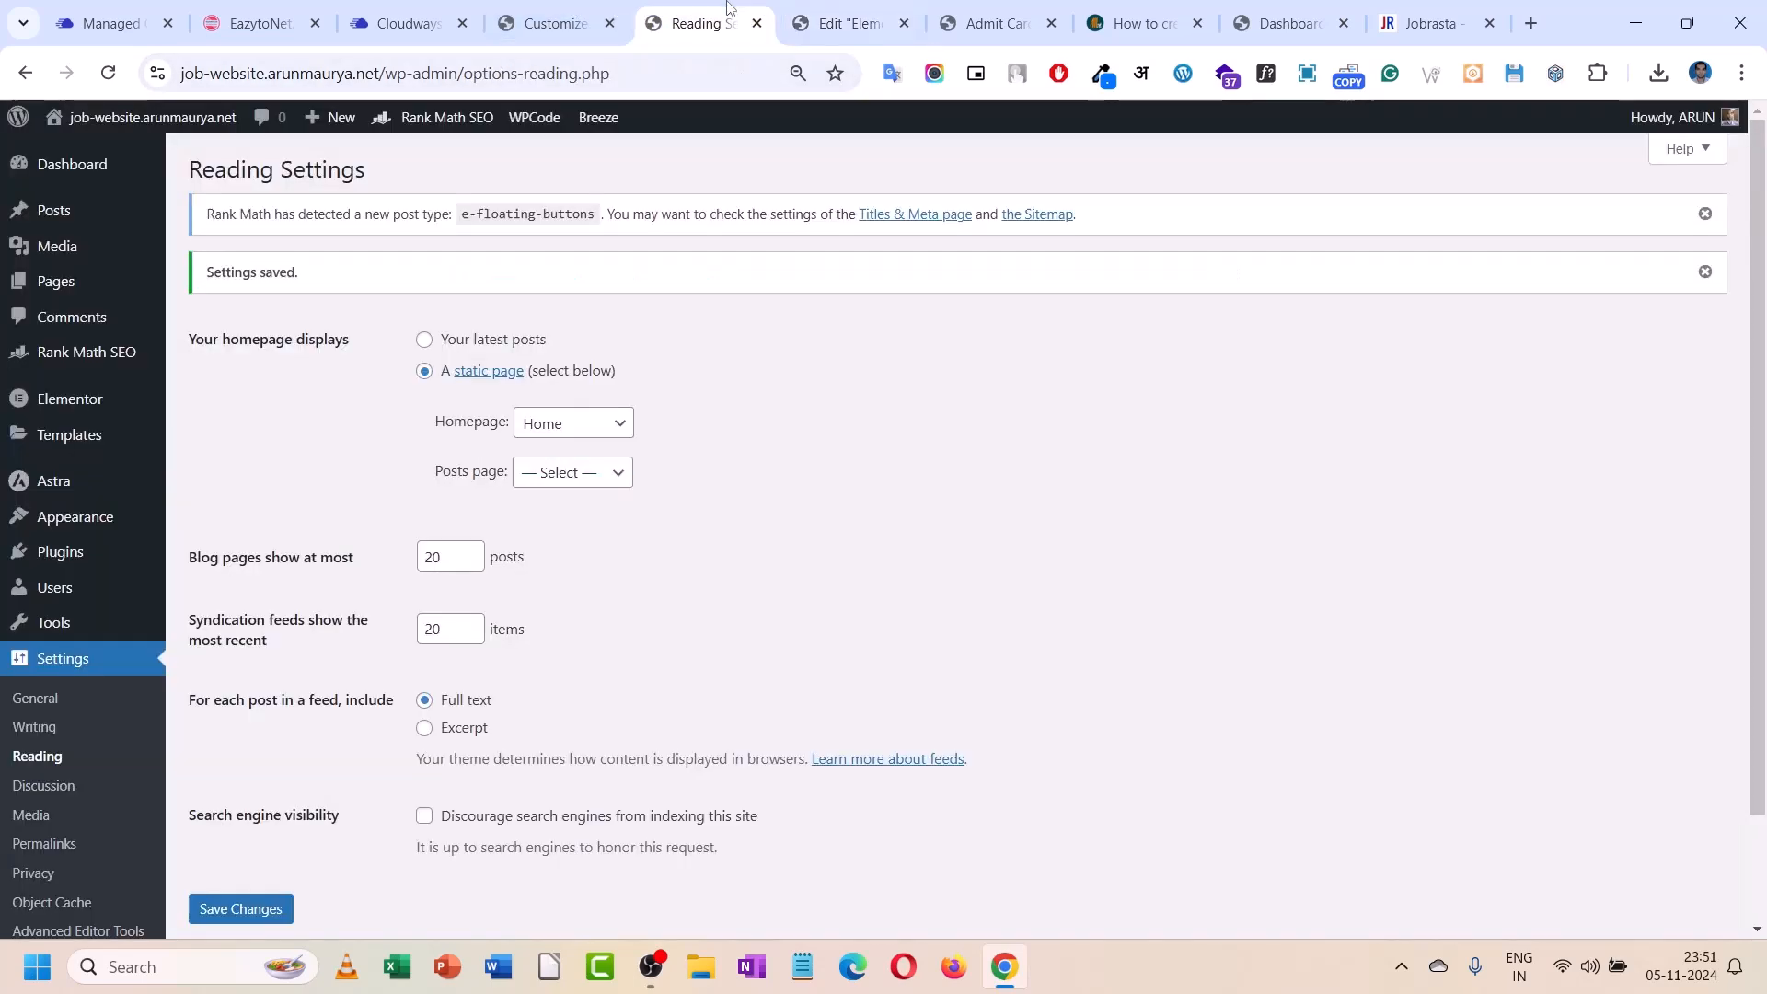
mouse_move(98, 152)
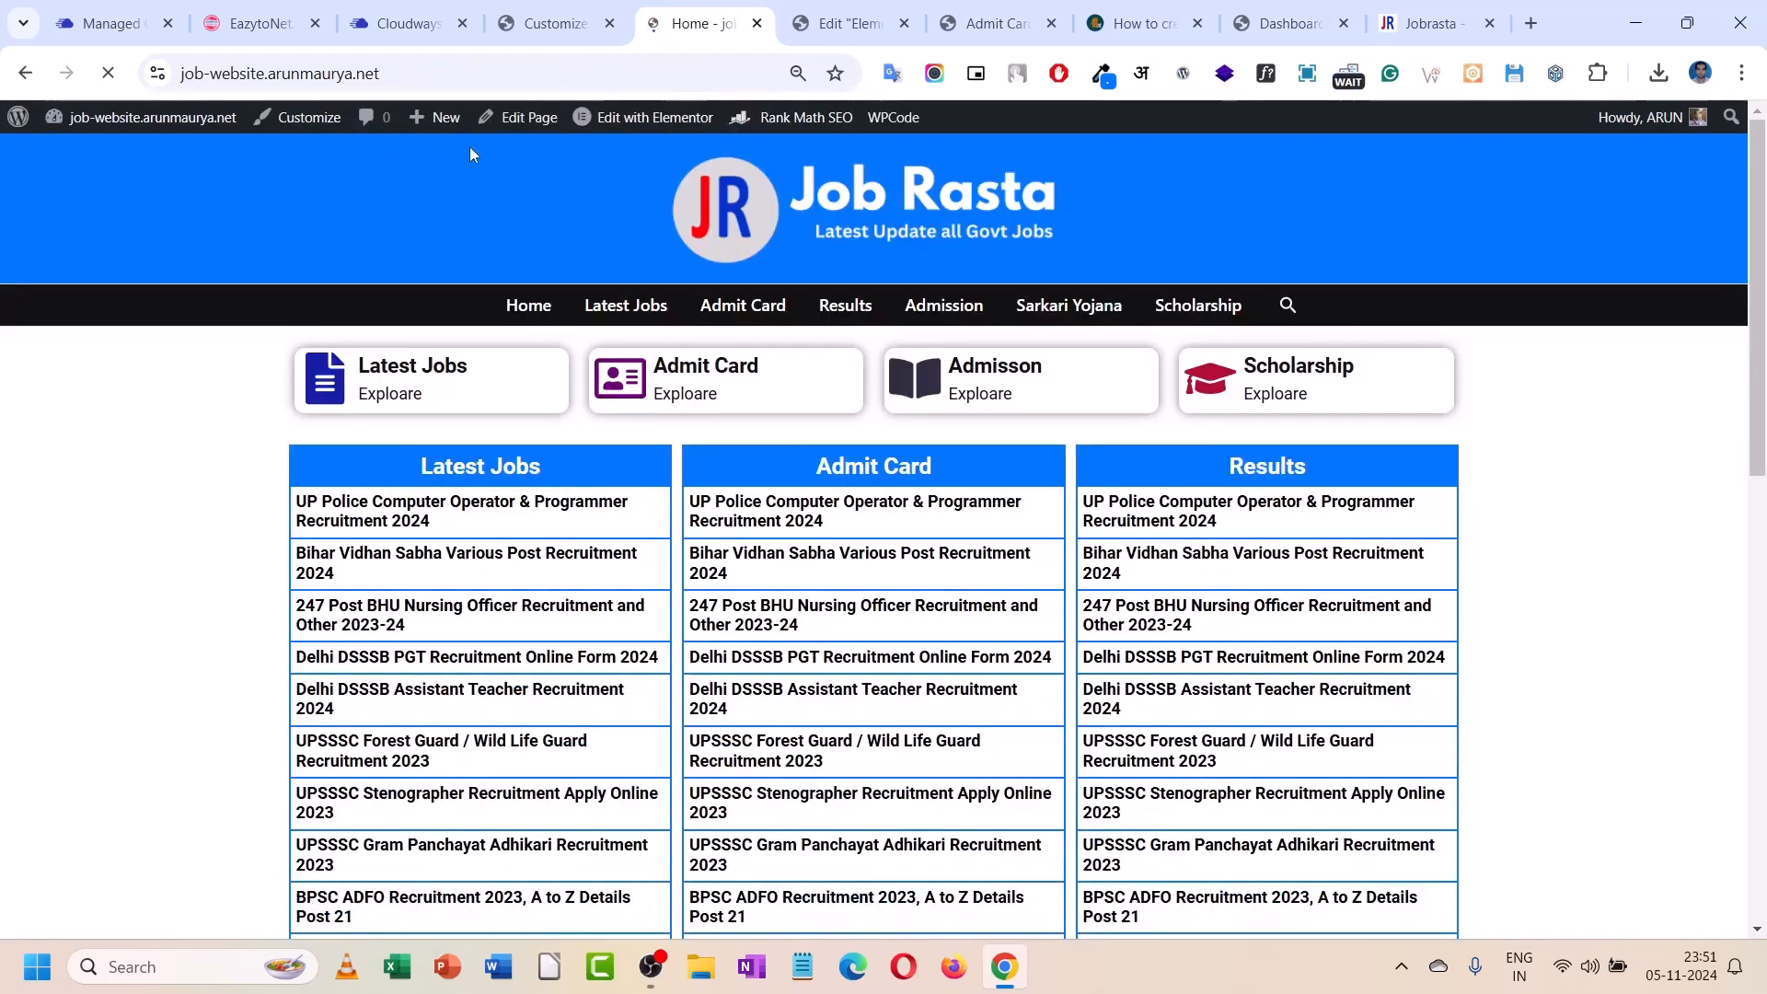
left_click(598, 119)
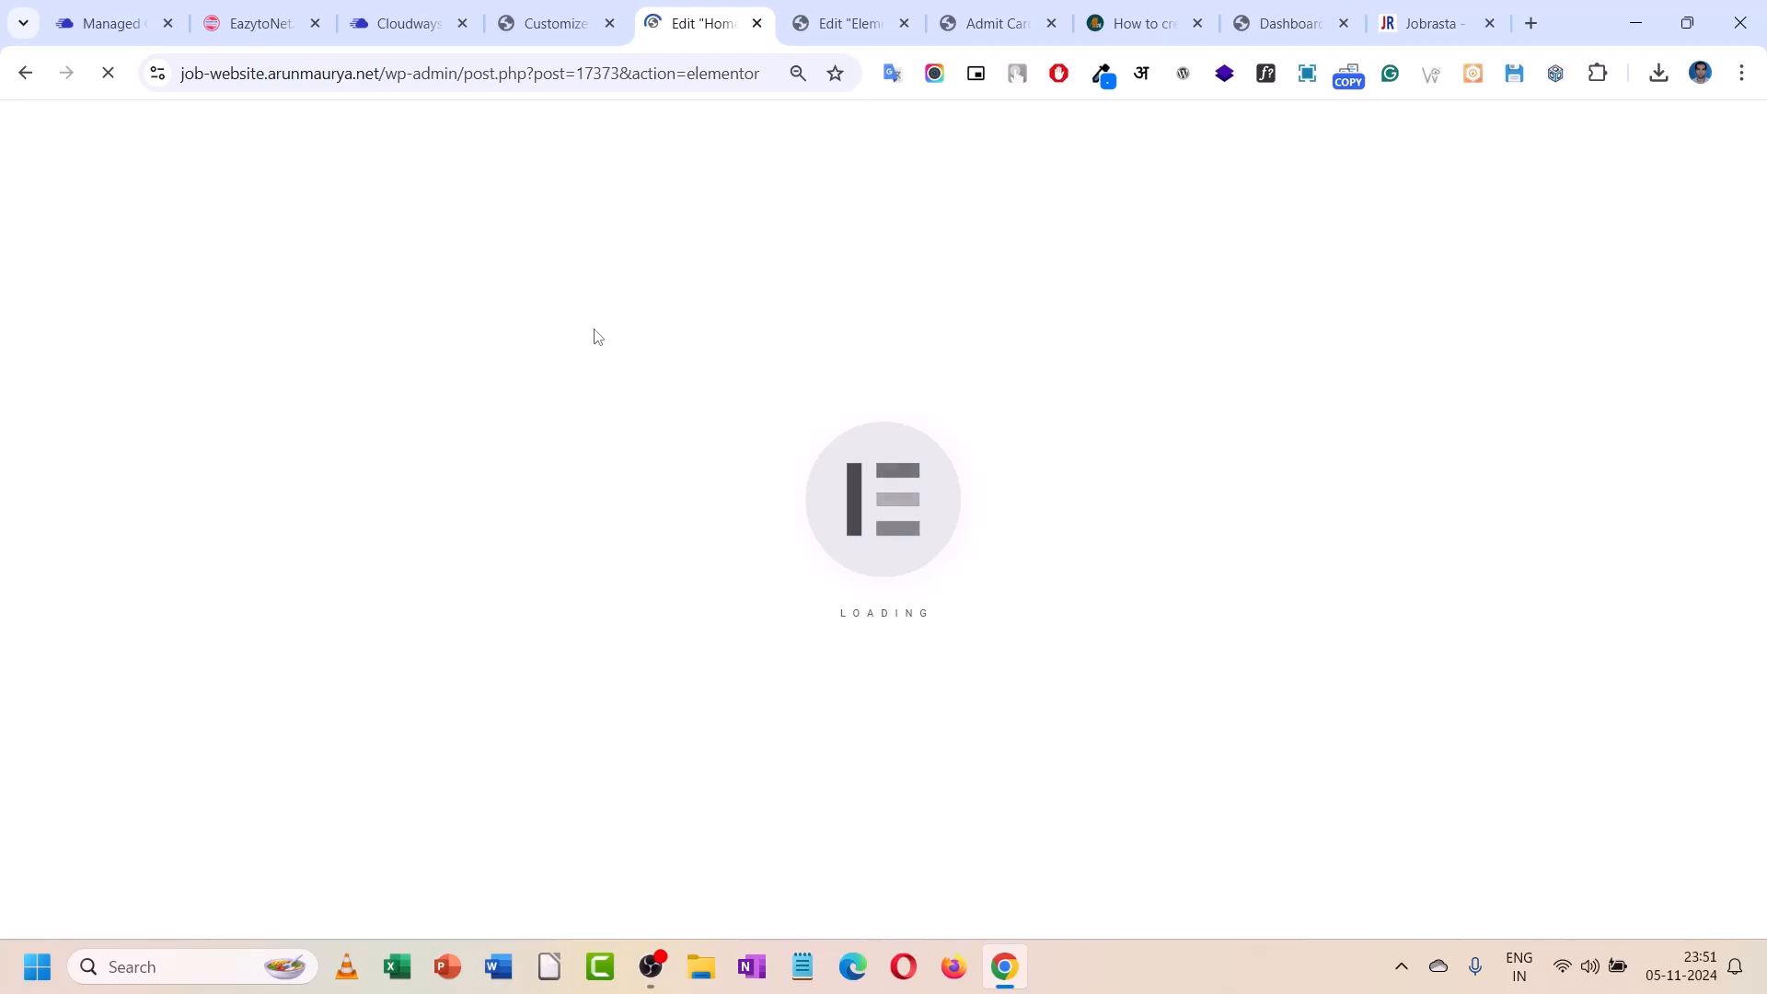
left_click(867, 7)
left_click(734, 7)
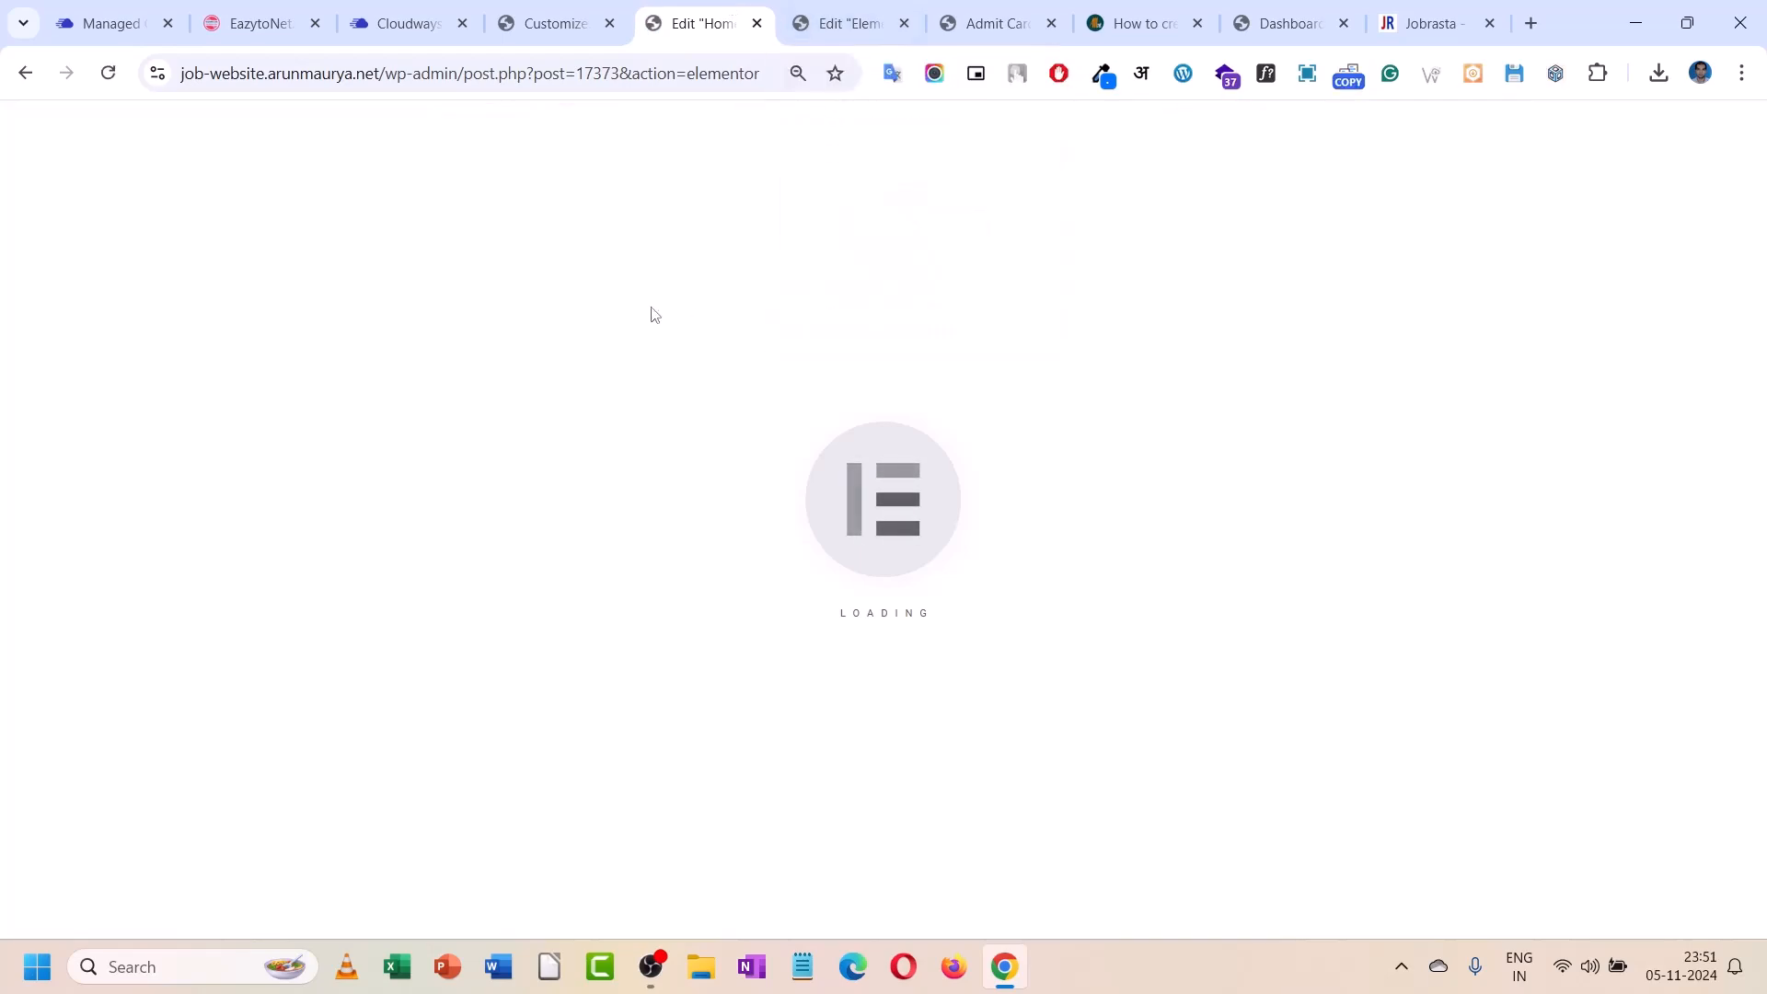
- Check the heading on the live Admit Card page, and turn off Include Context for the template's Archive Title
left_click(989, 23)
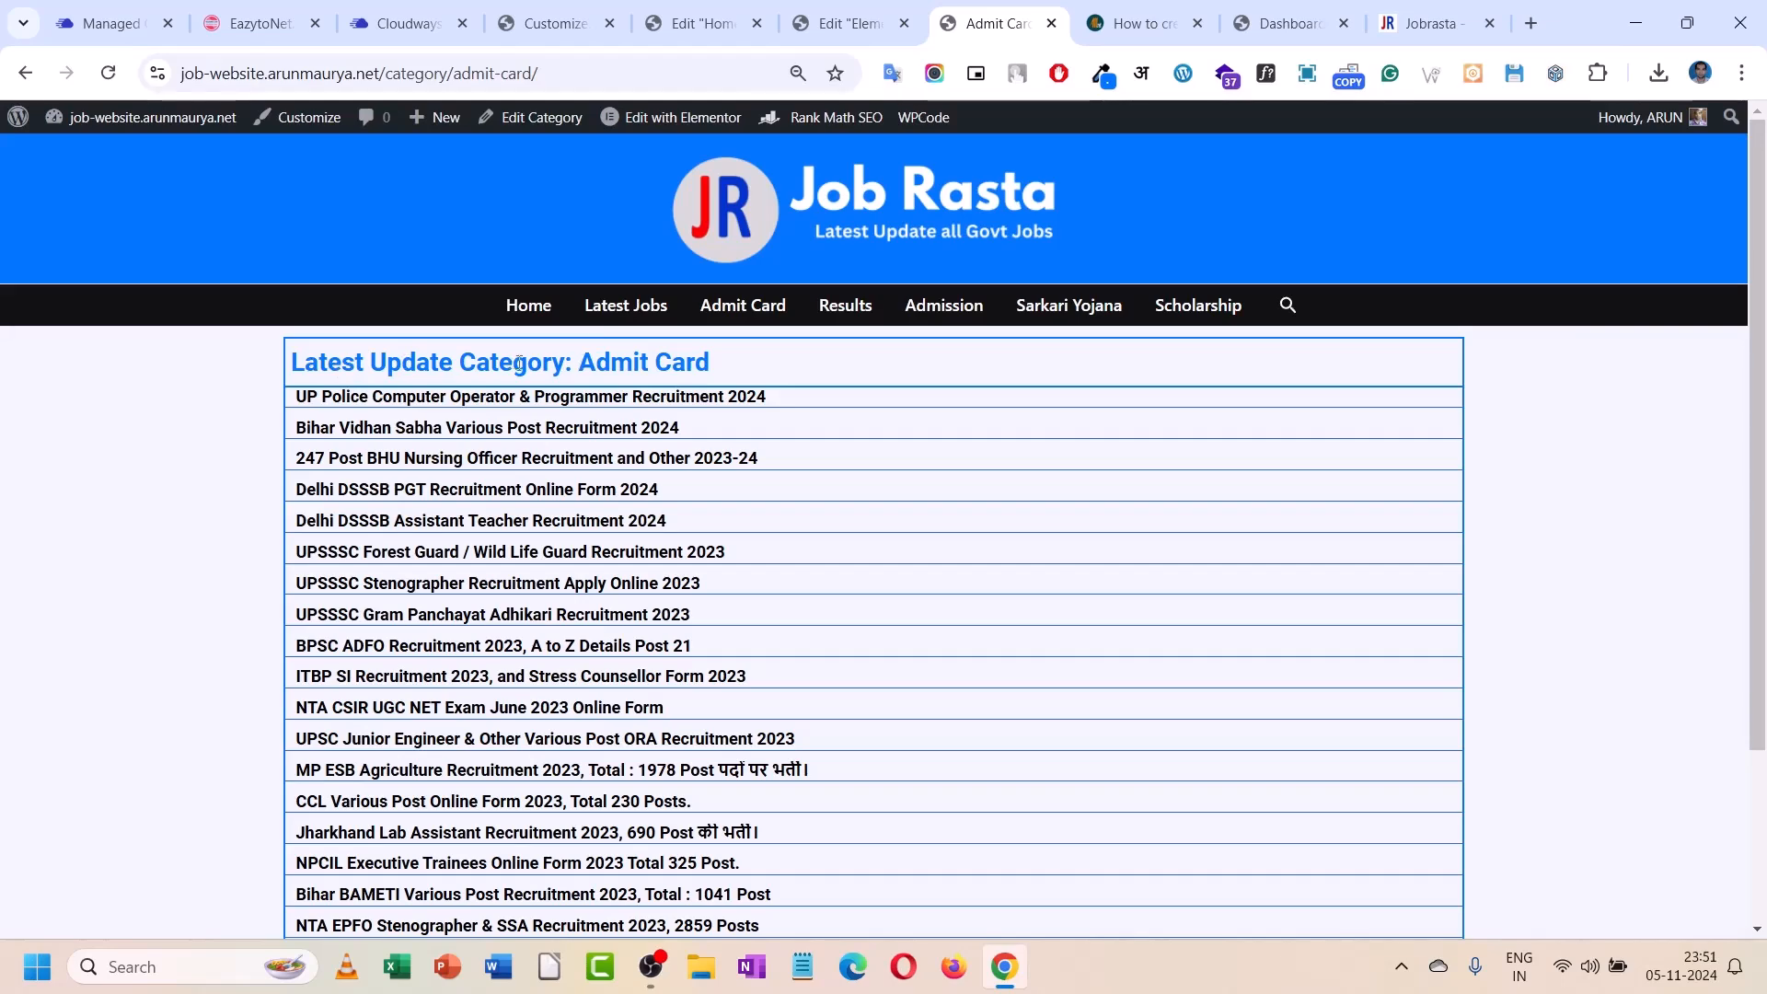
left_click(825, 13)
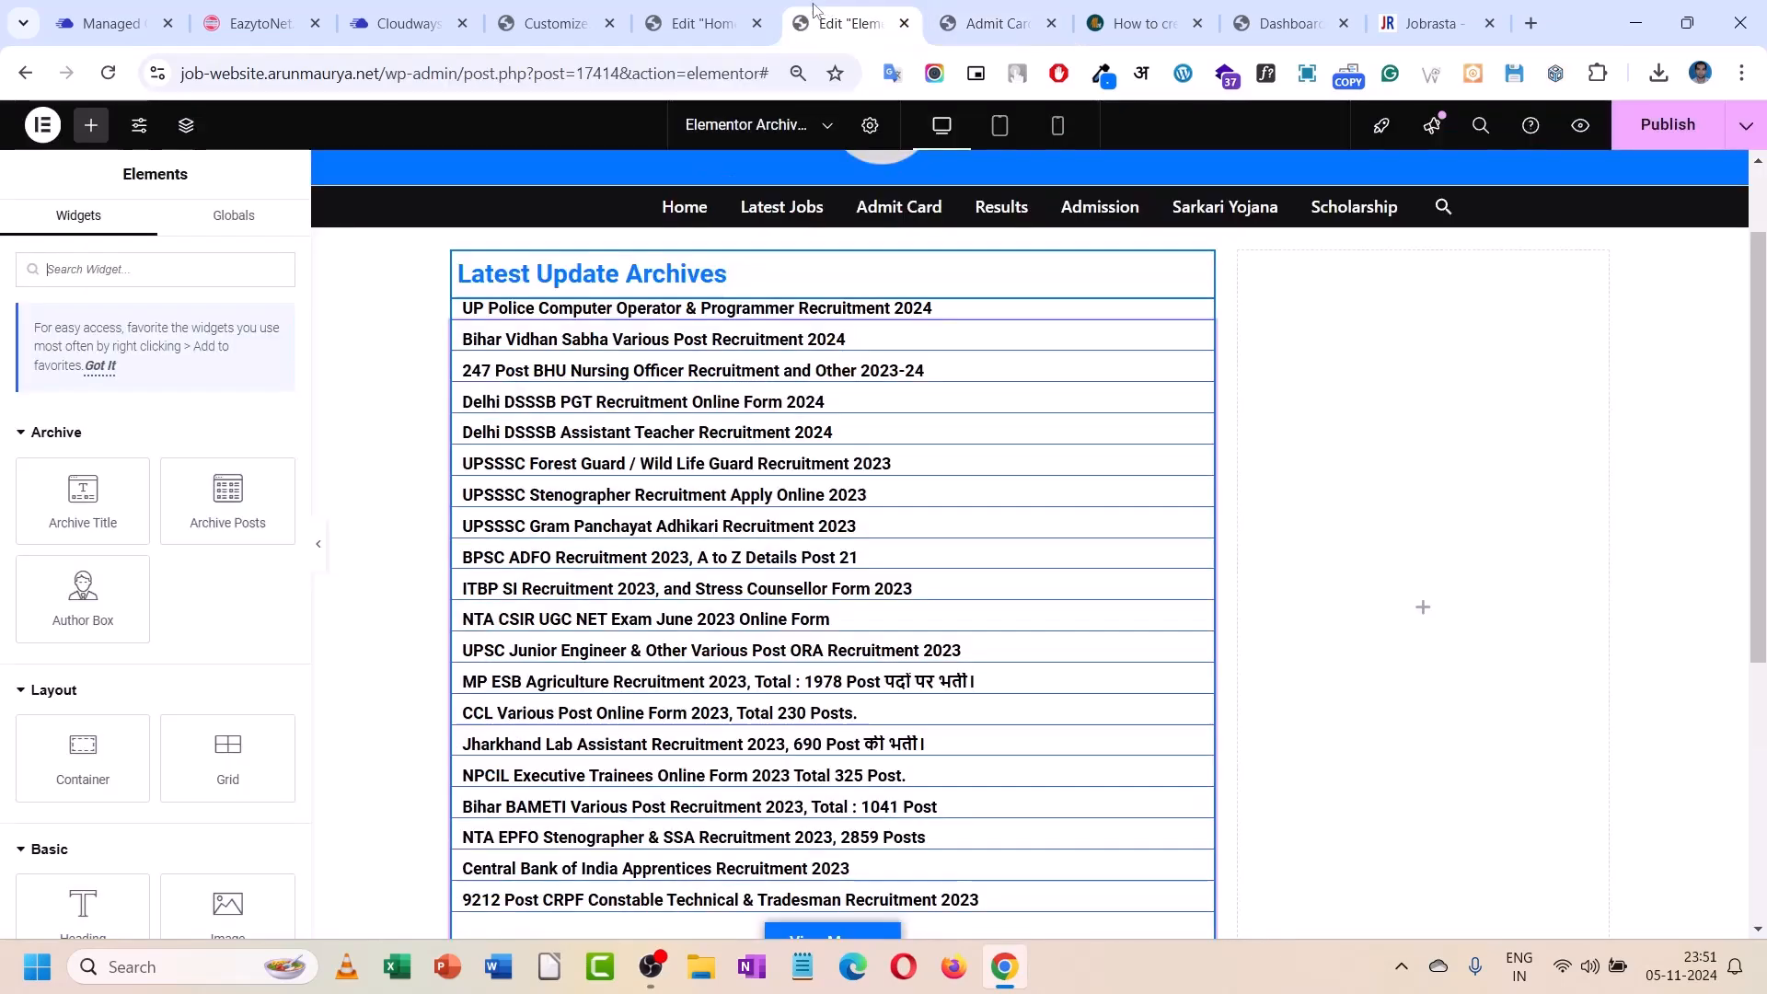
left_click(573, 267)
left_click(145, 383)
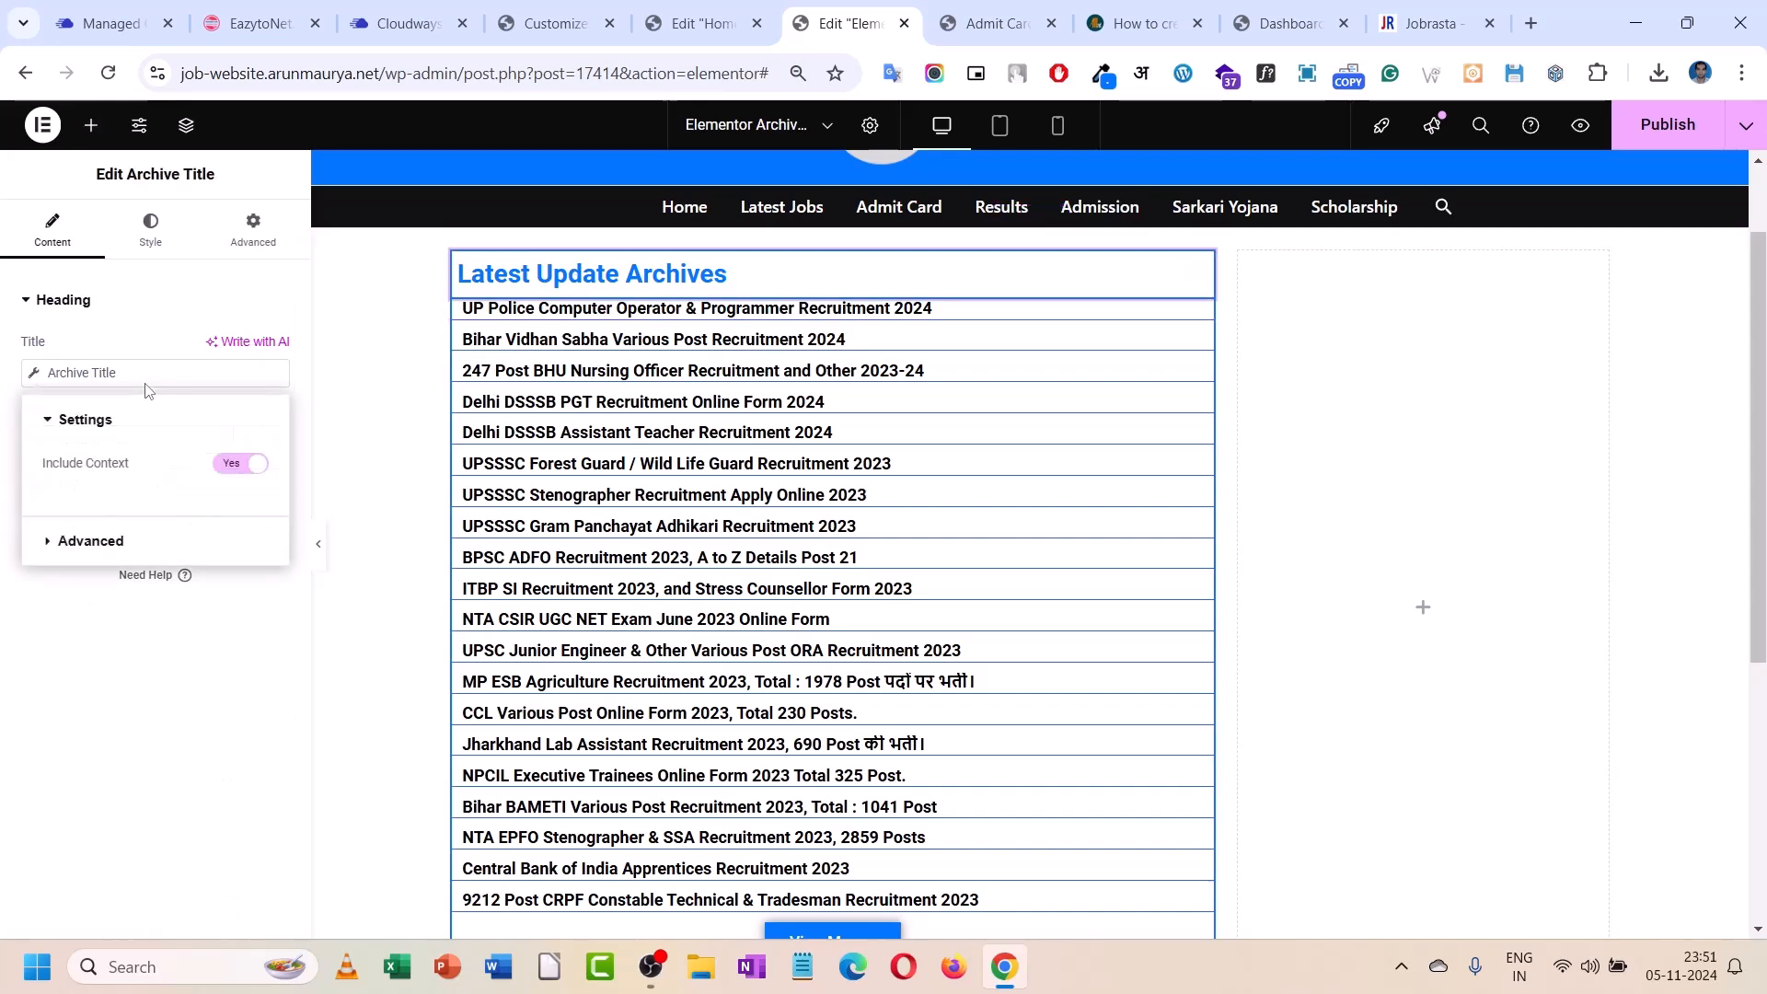
left_click(240, 465)
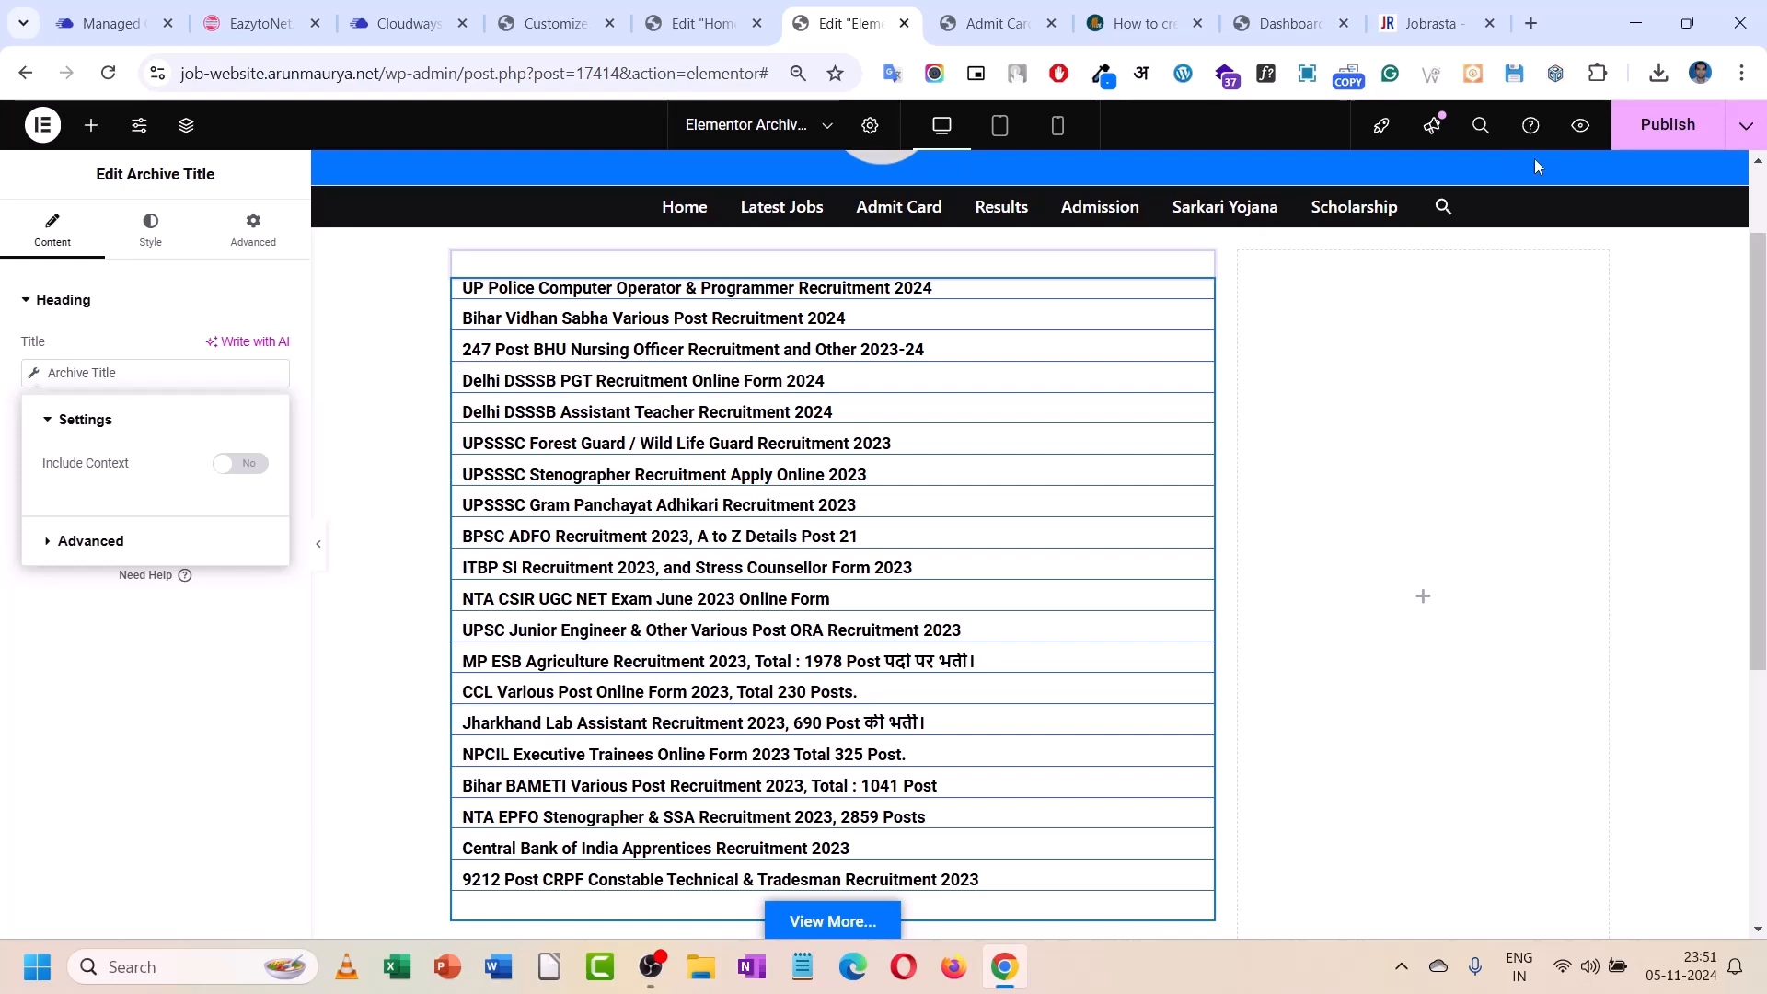
- Reload the live Admit Card category page to check its heading and layout, and return to the archive template editor
left_click(998, 23)
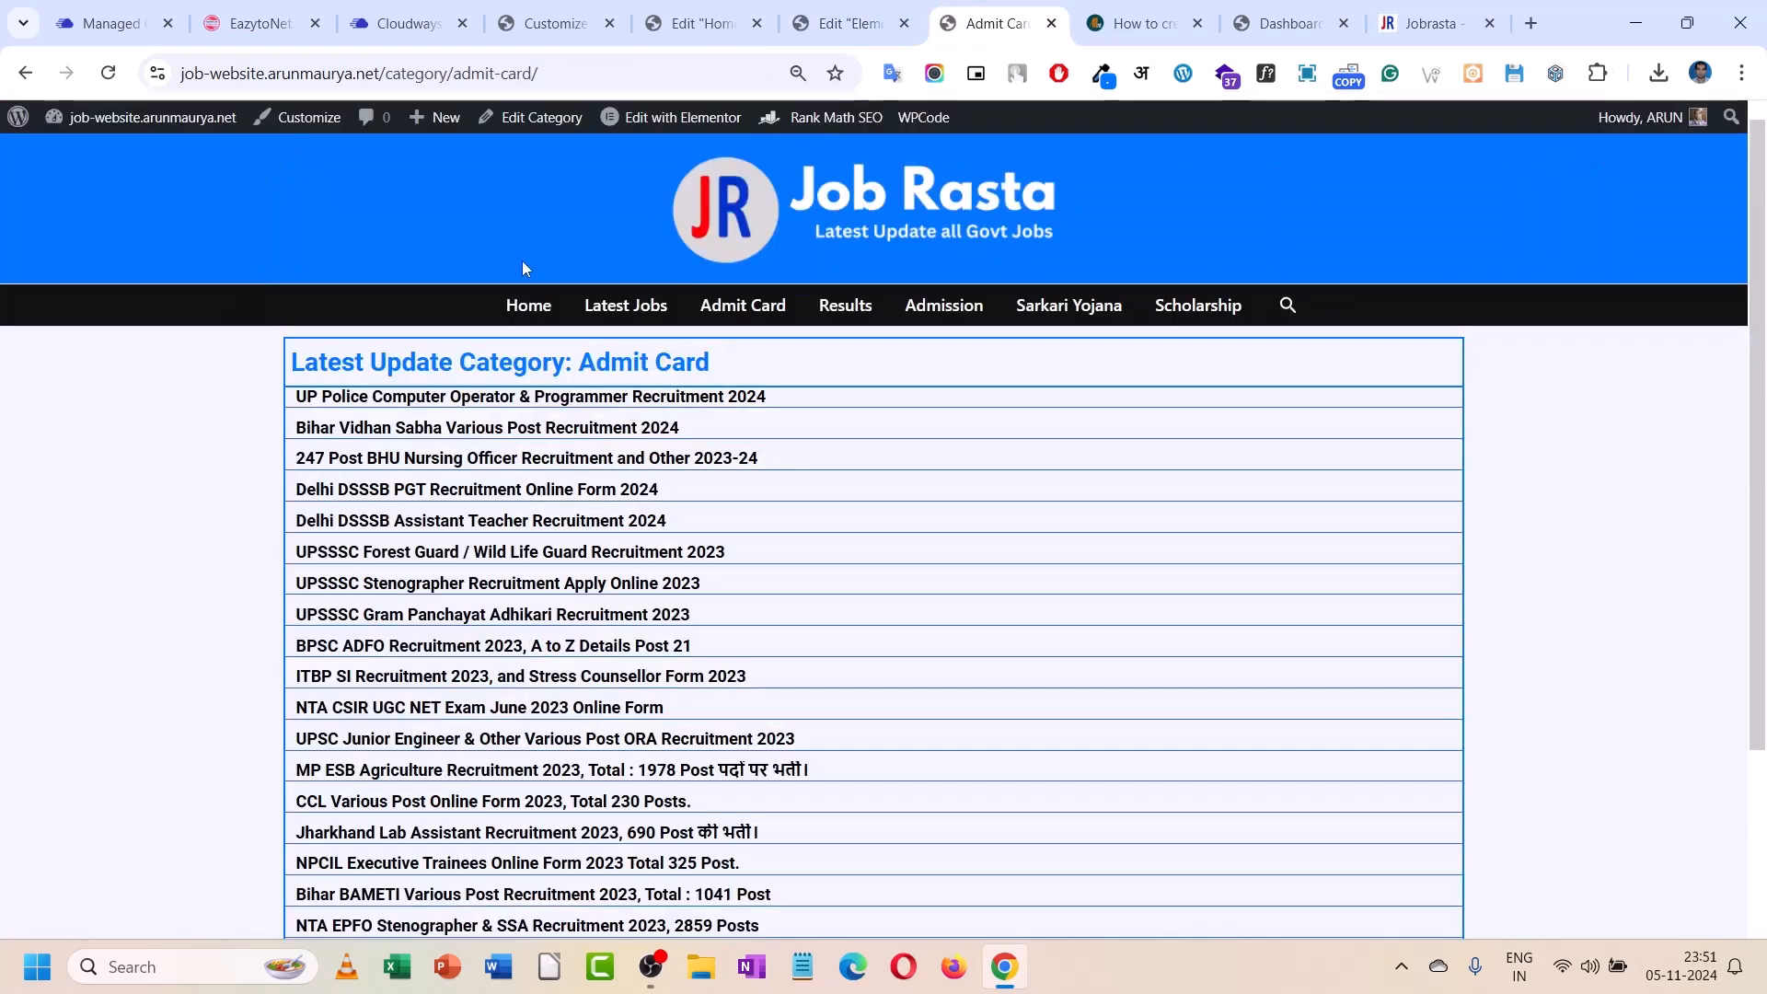
left_click(108, 73)
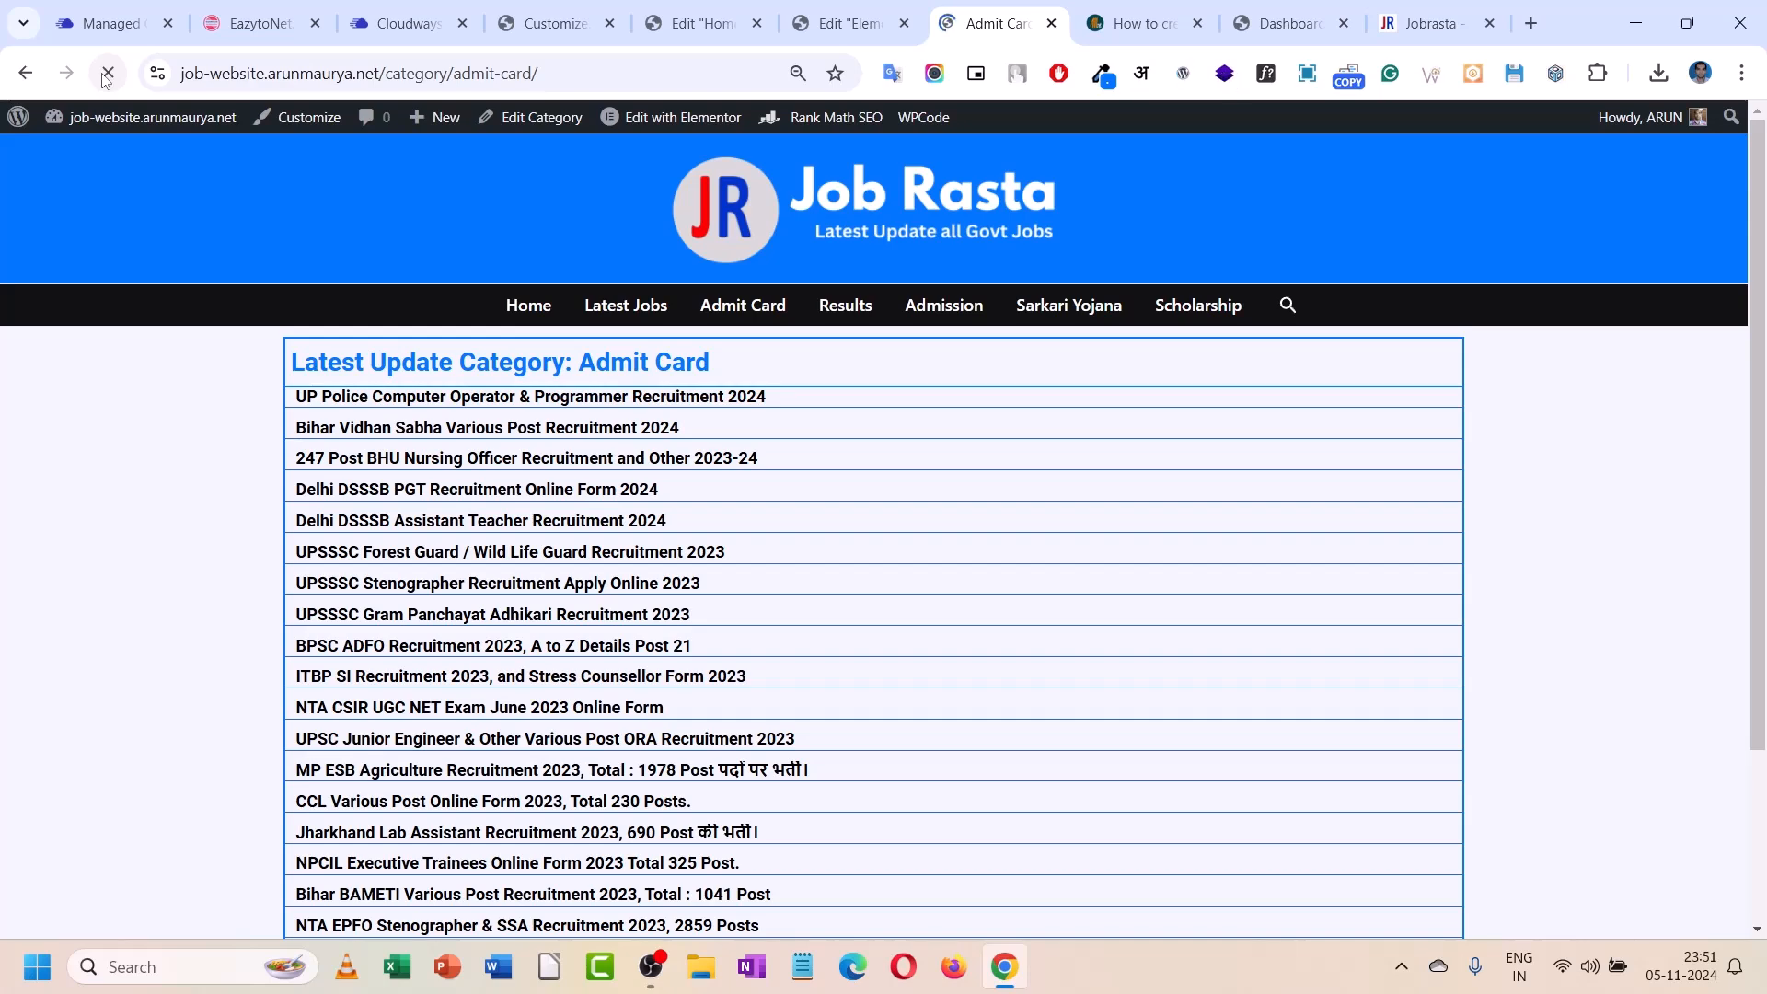
left_click(806, 9)
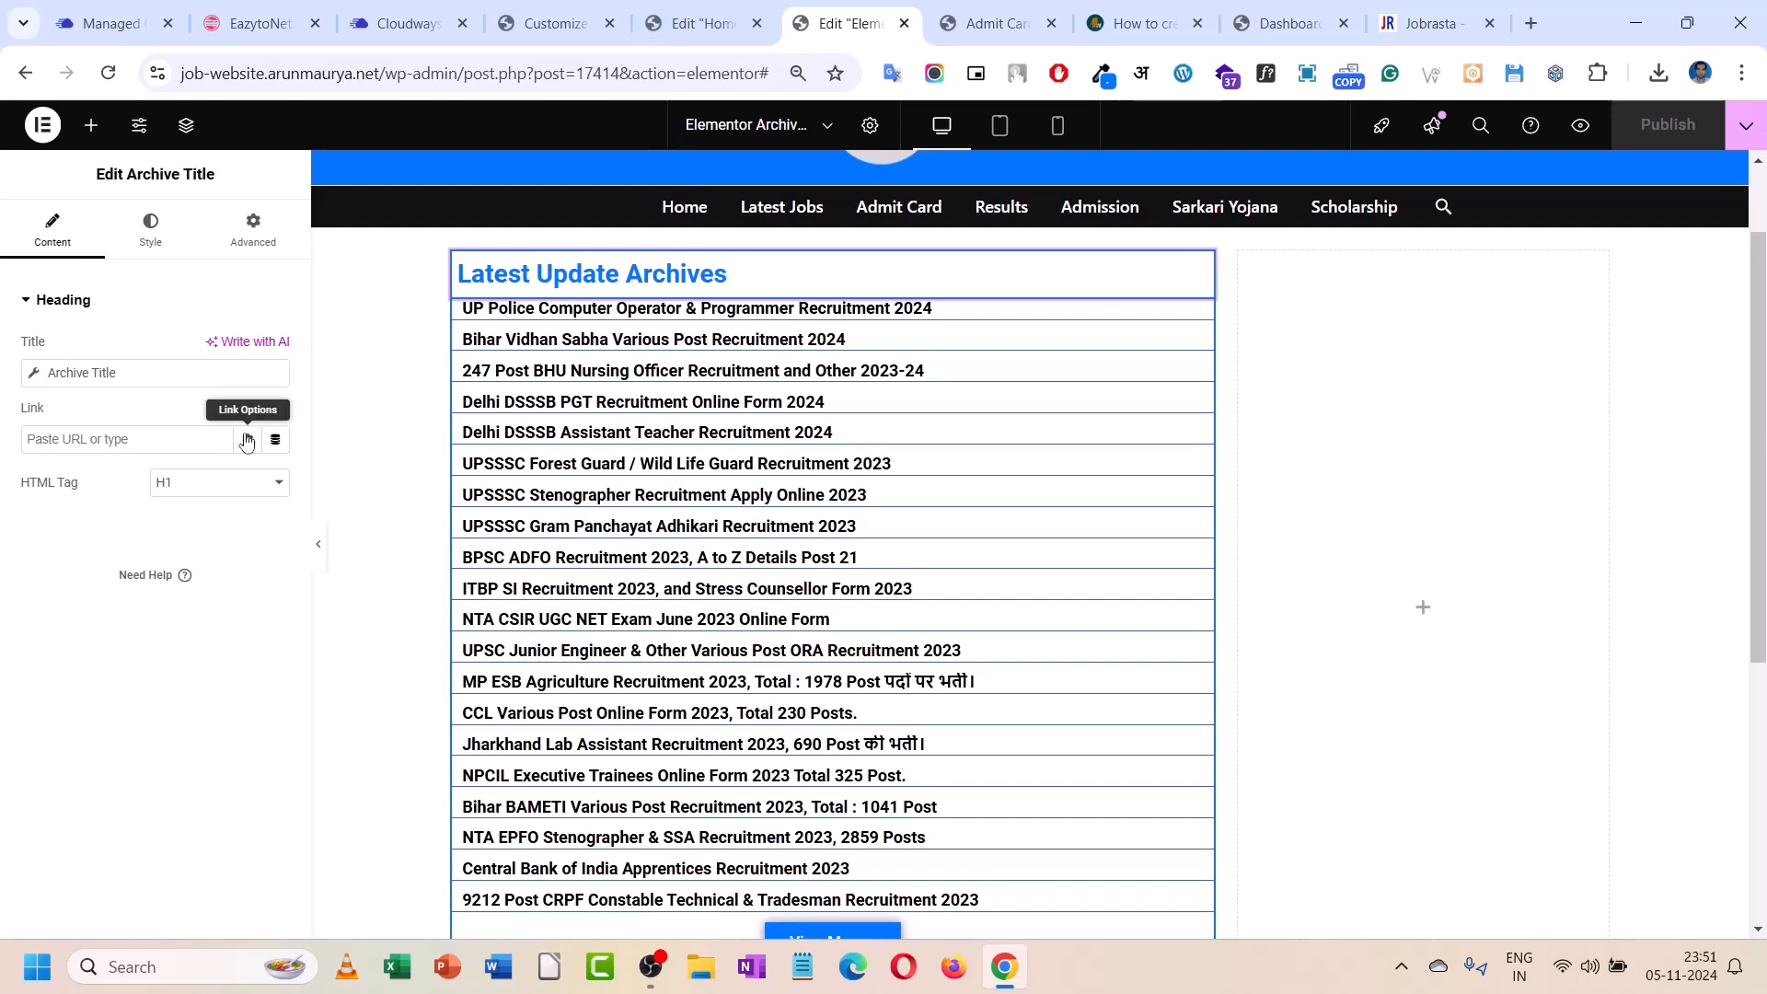
- Copy the Latest Jobs column container from the Home page and return to the archive template
left_click(704, 23)
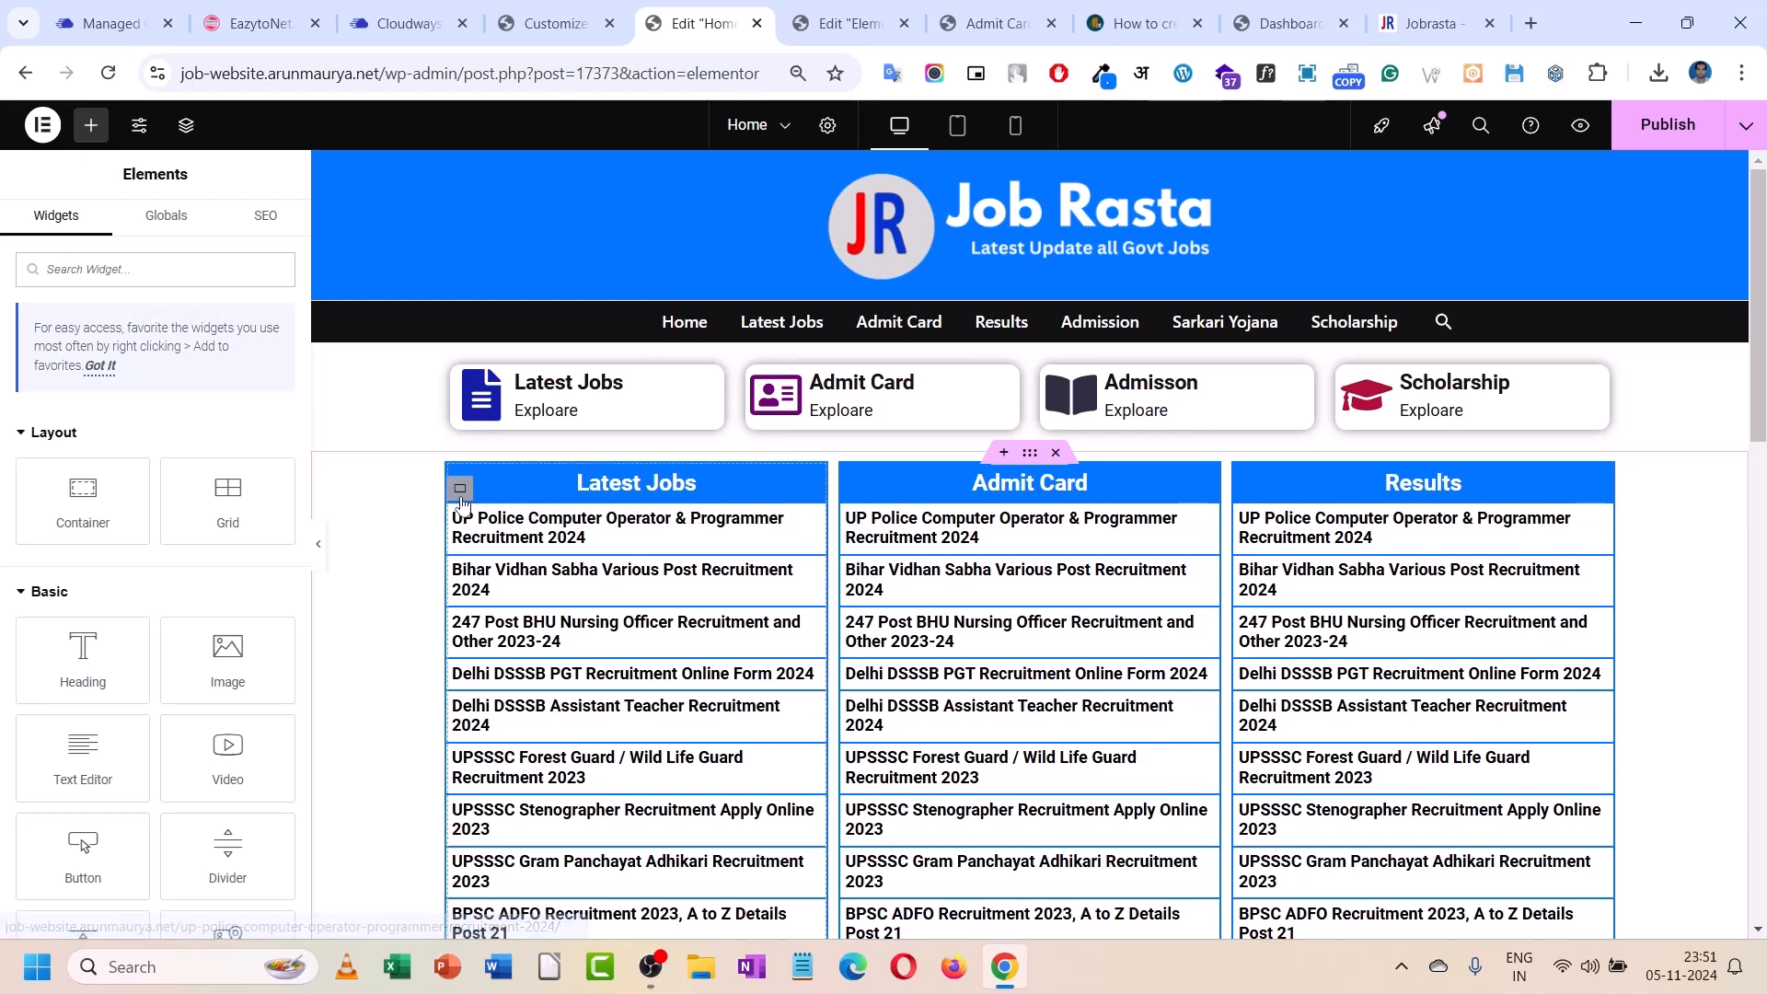
right_click(462, 495)
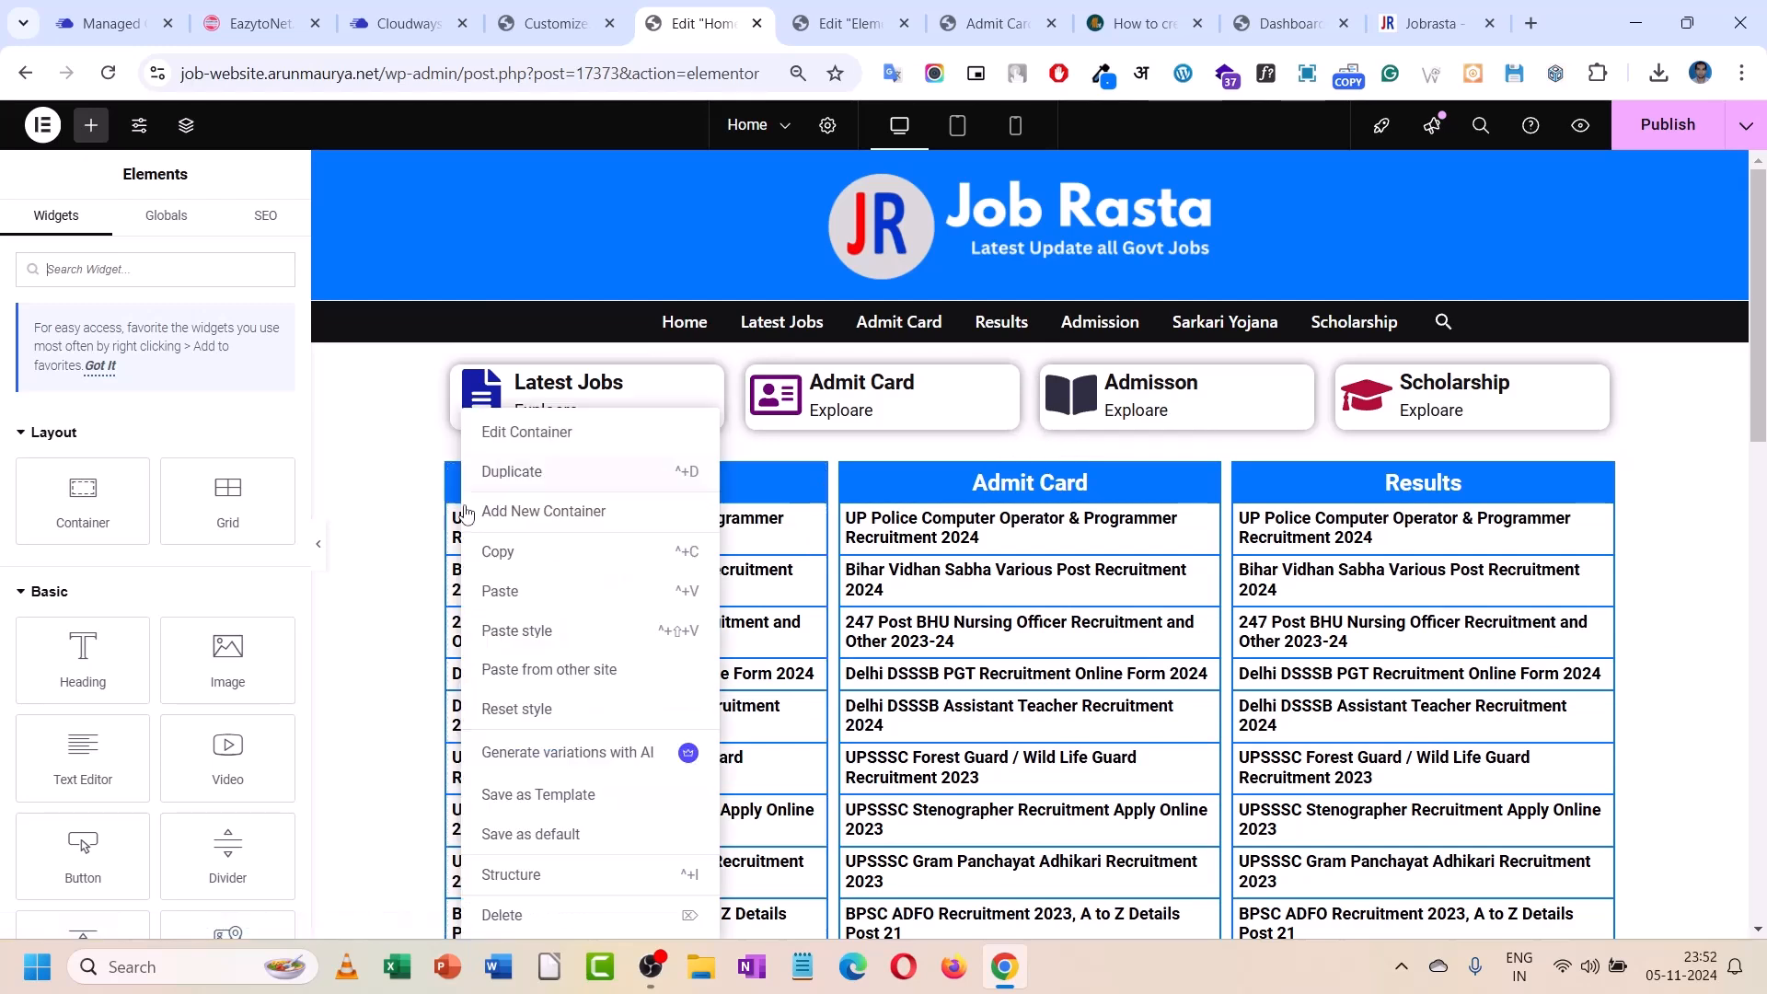
left_click(522, 552)
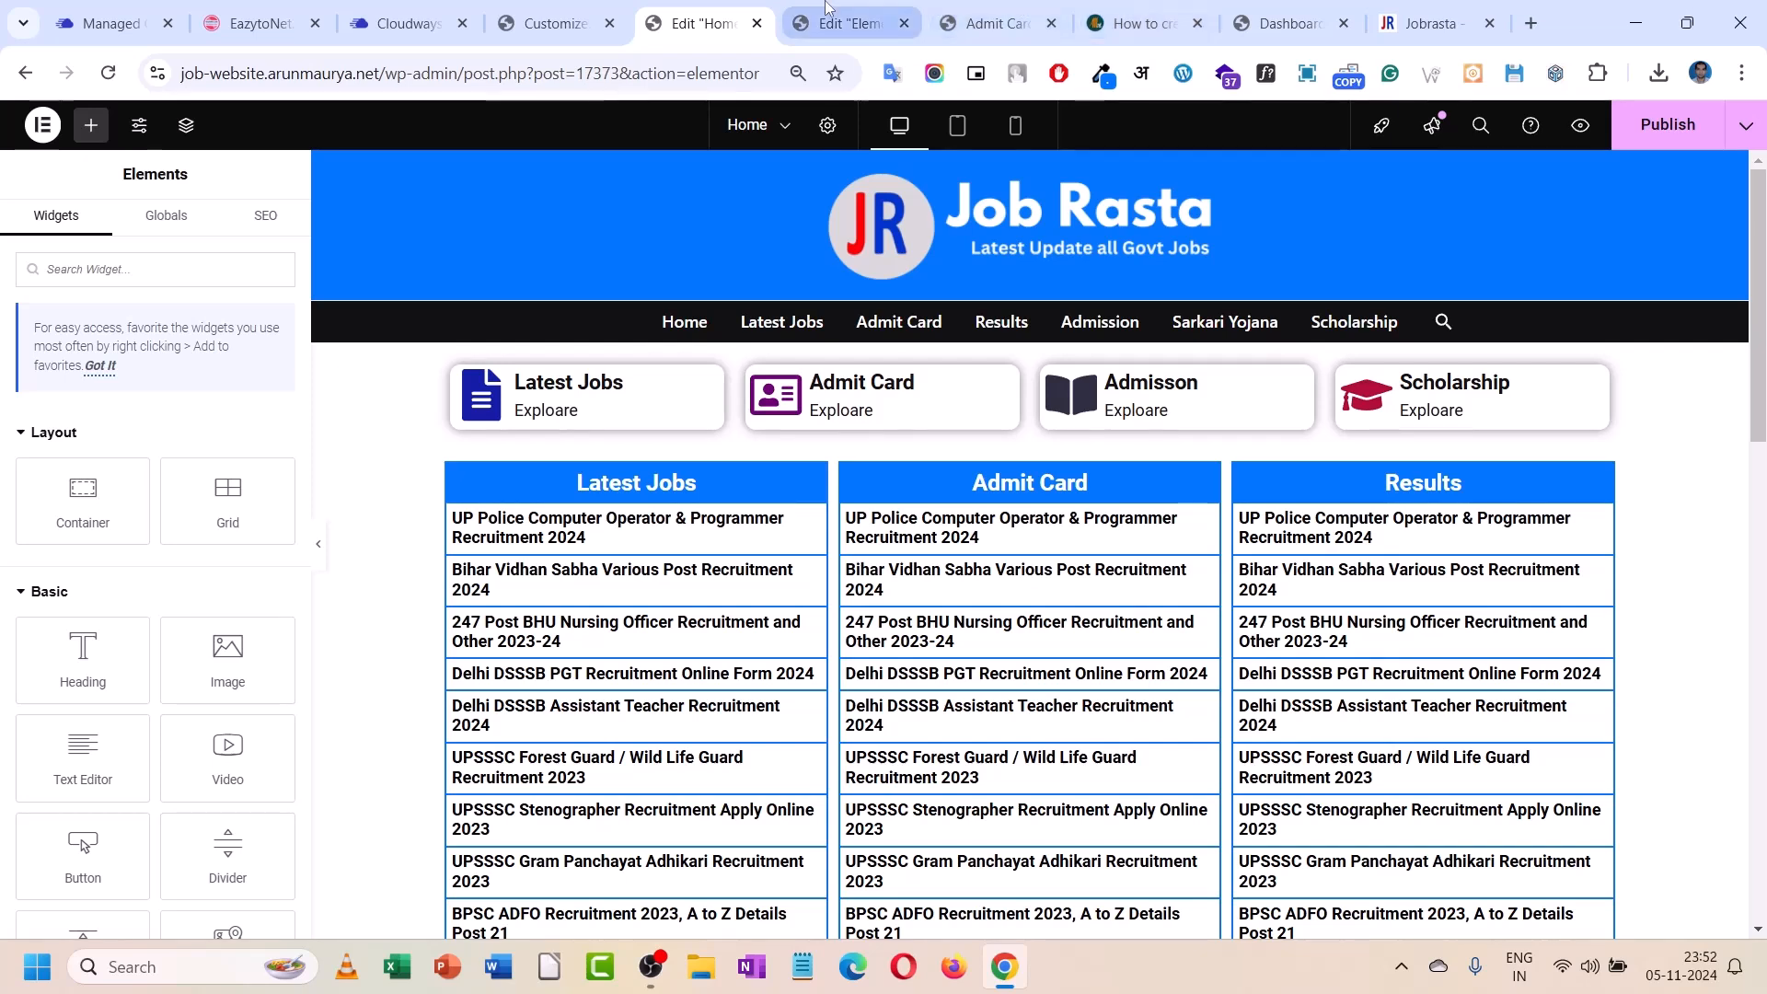
left_click(845, 23)
- Try pasting the copied container inside the empty narrow column, and delete that column together with its contents
right_click(1375, 487)
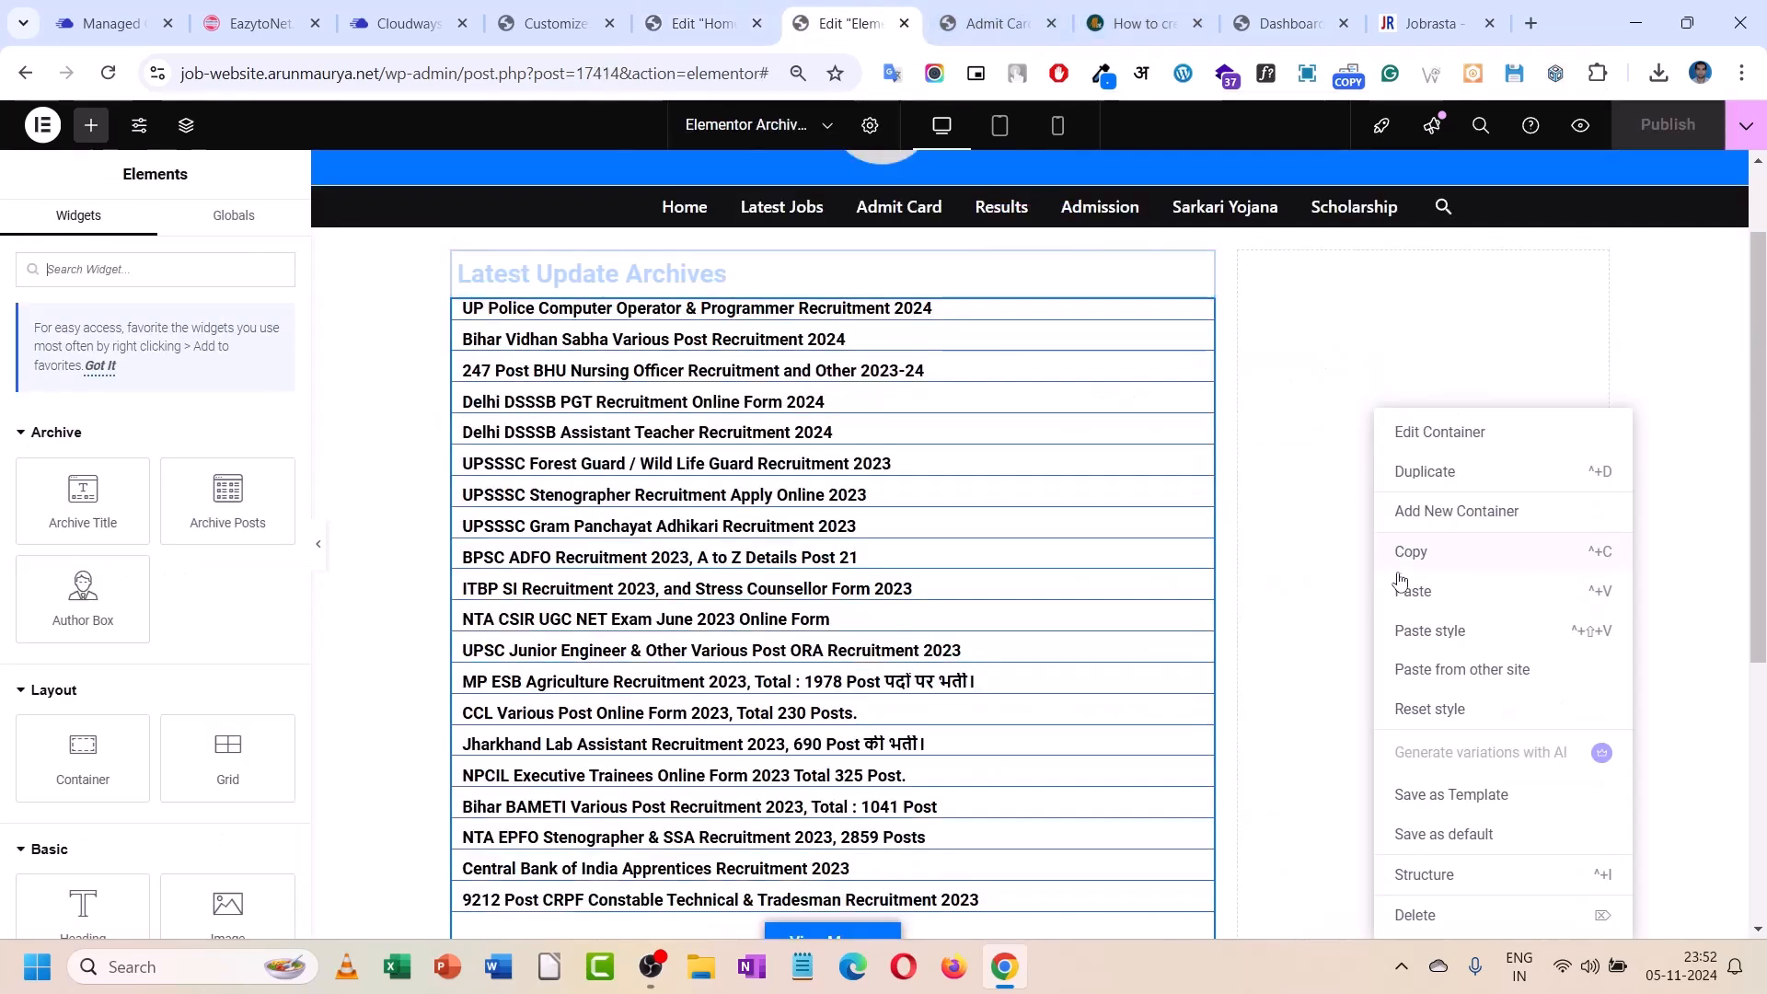
left_click(1417, 594)
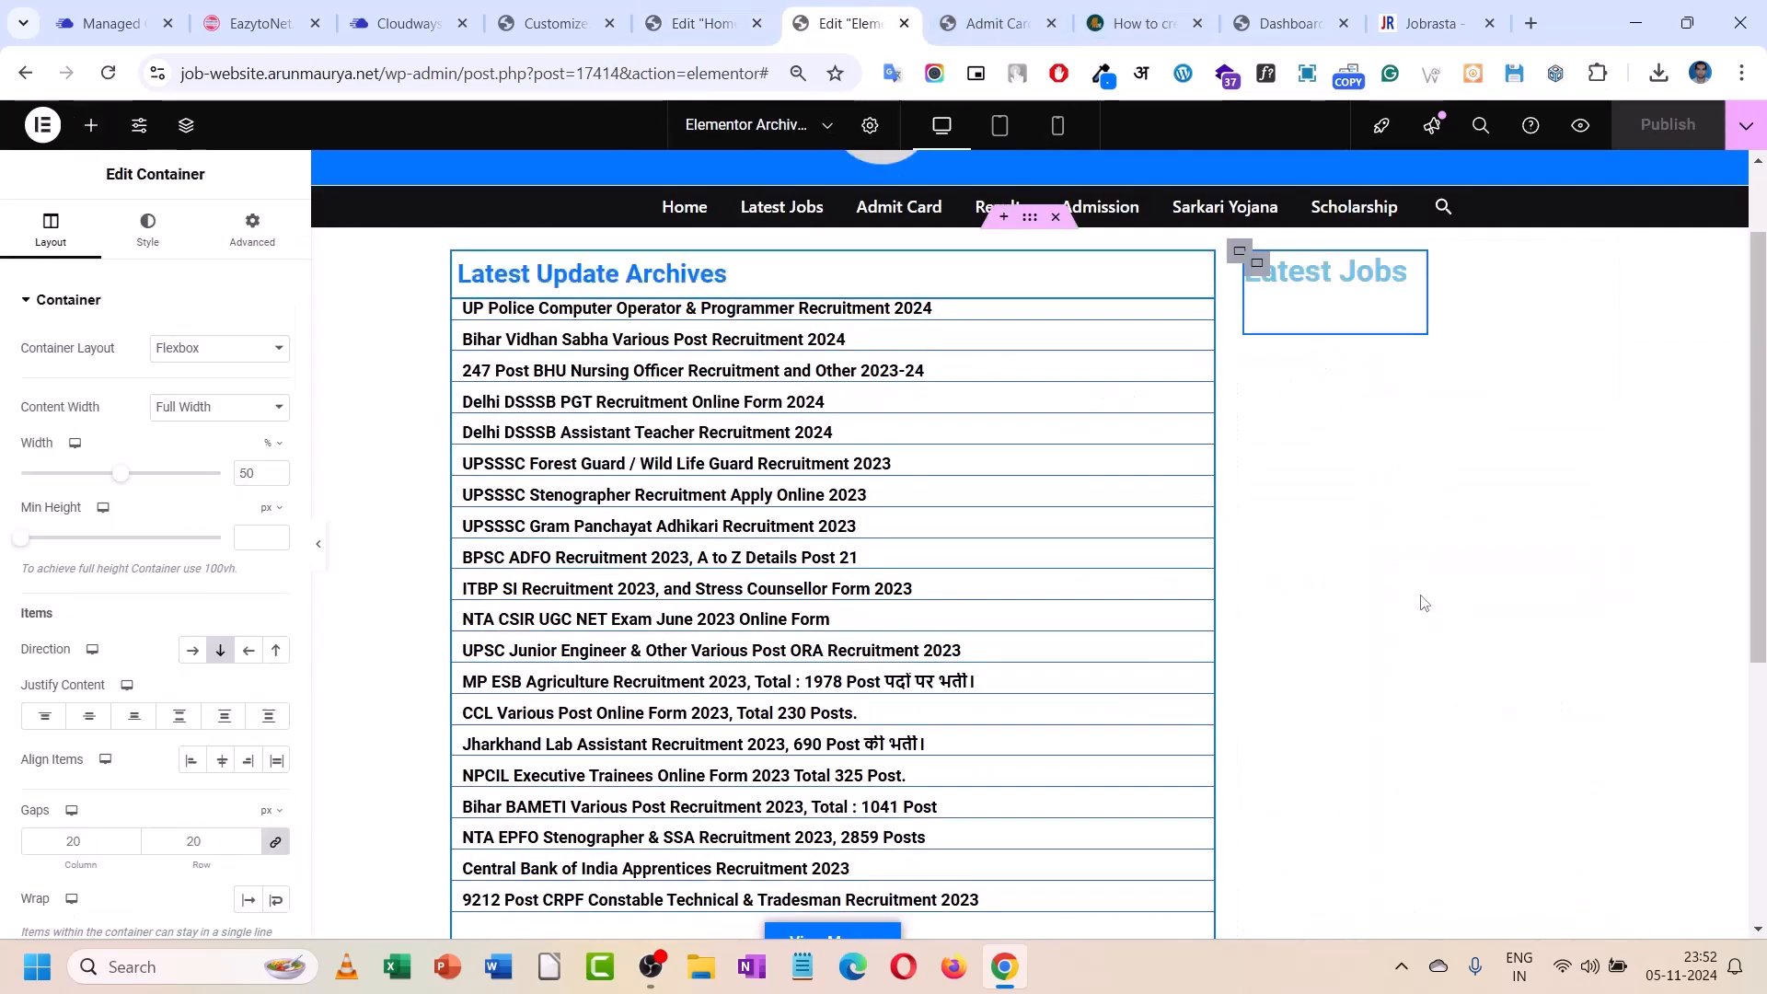
right_click(1230, 260)
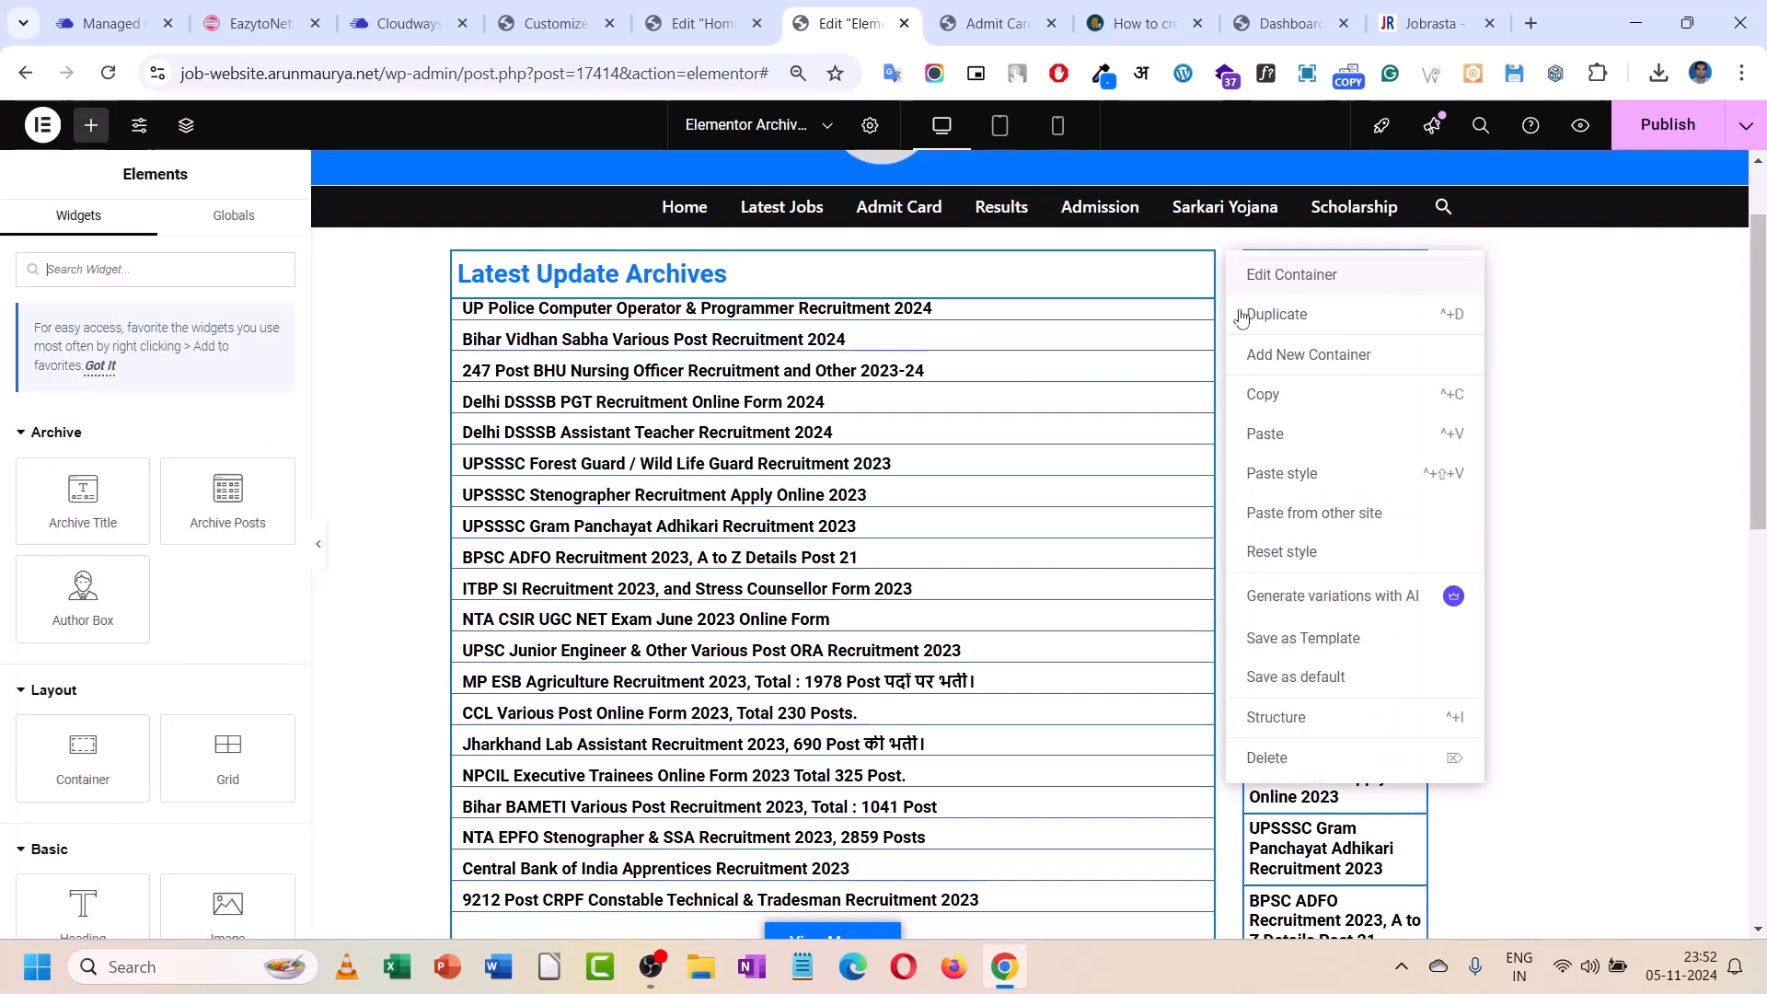
left_click(1279, 750)
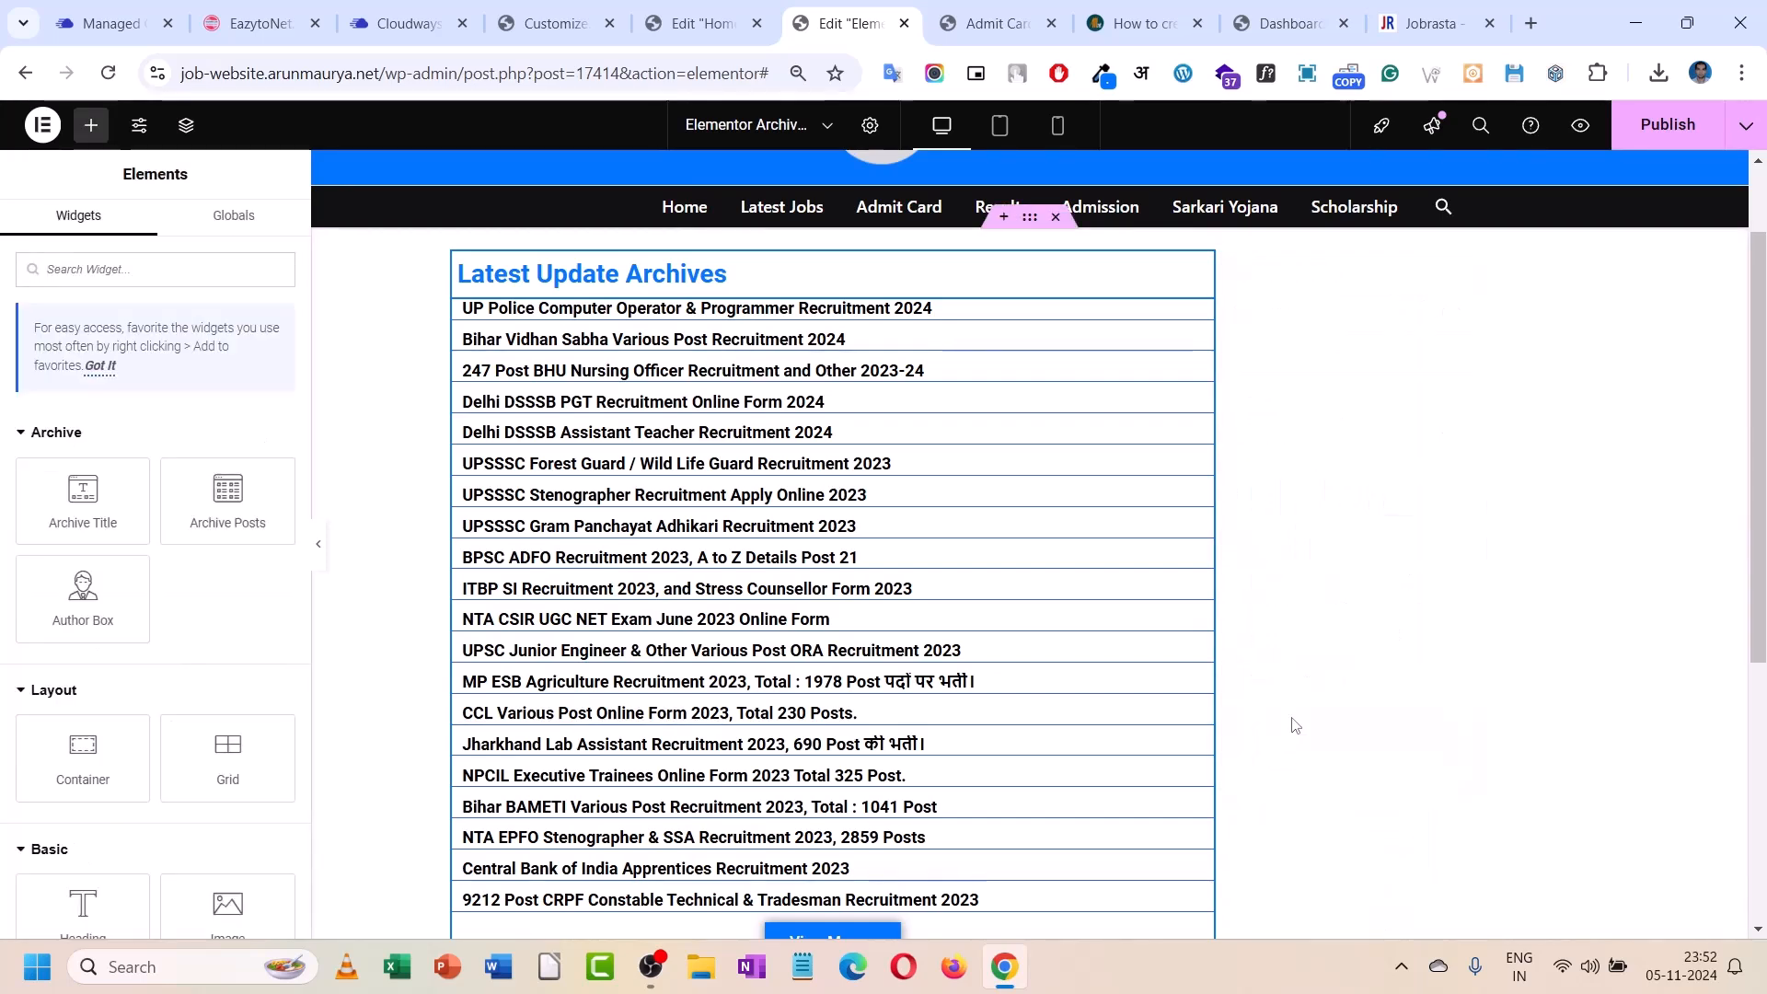
- Try the copied Latest Jobs container beside the wide column at 33.33% width, and delete it again
right_click(1317, 367)
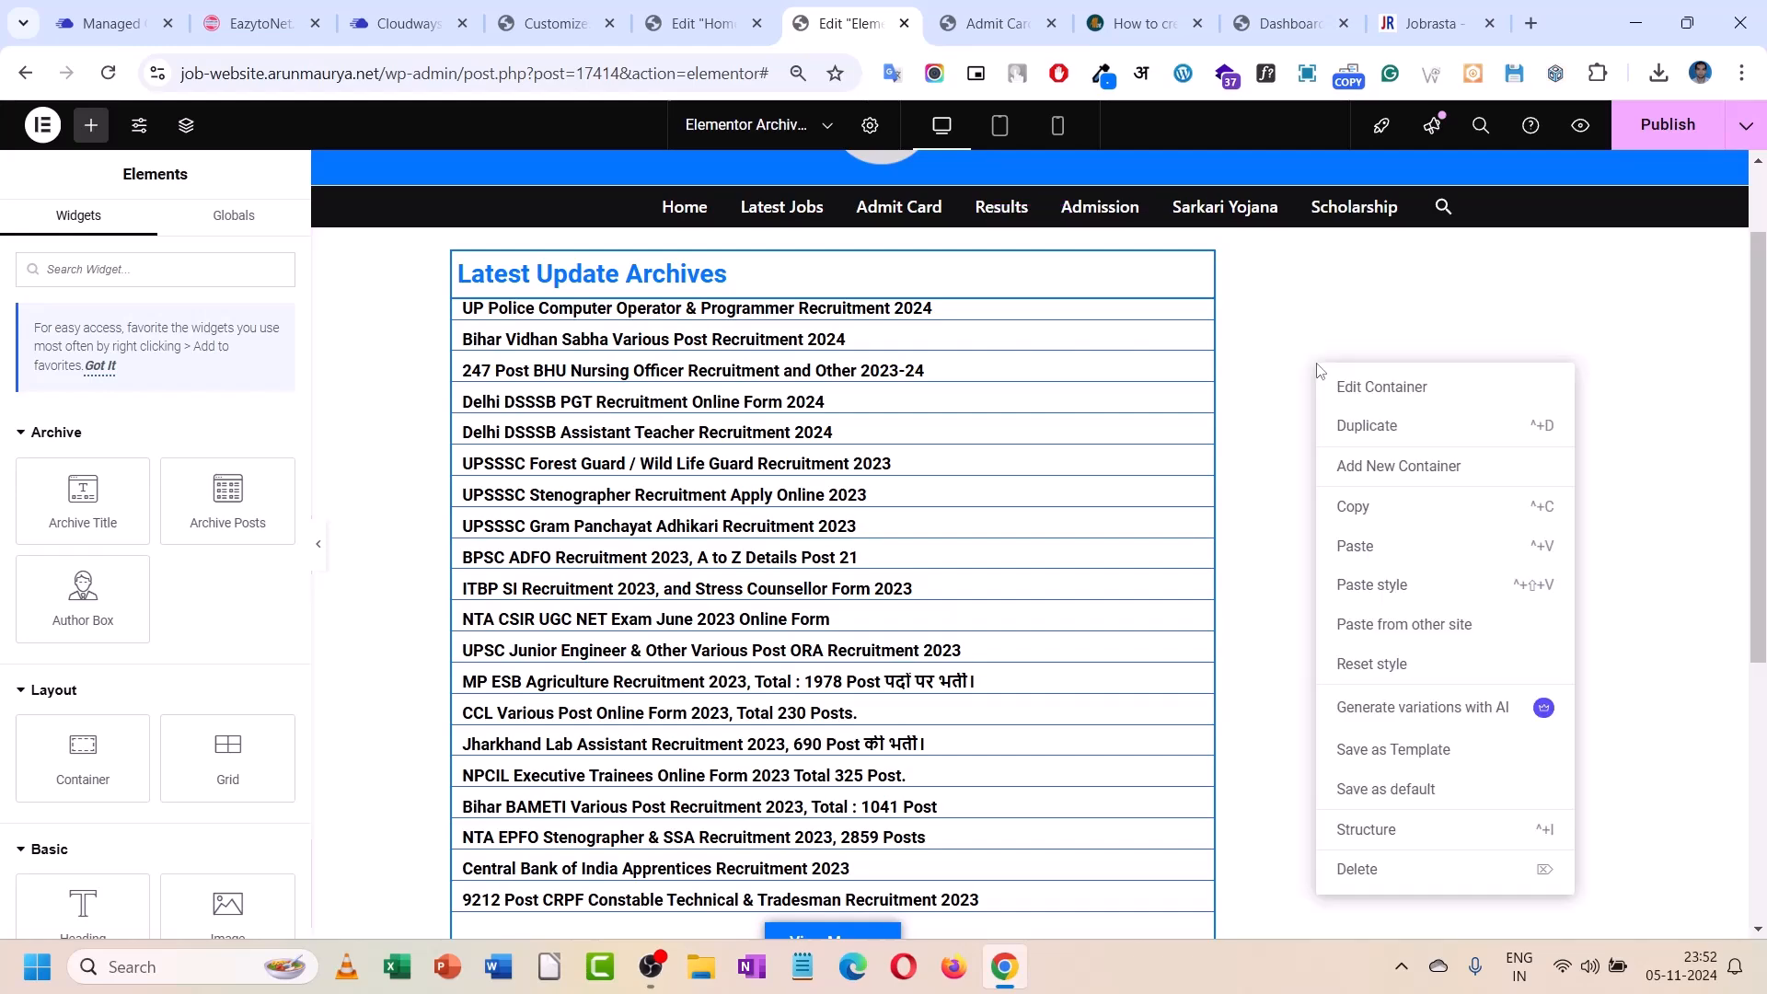
left_click(1356, 549)
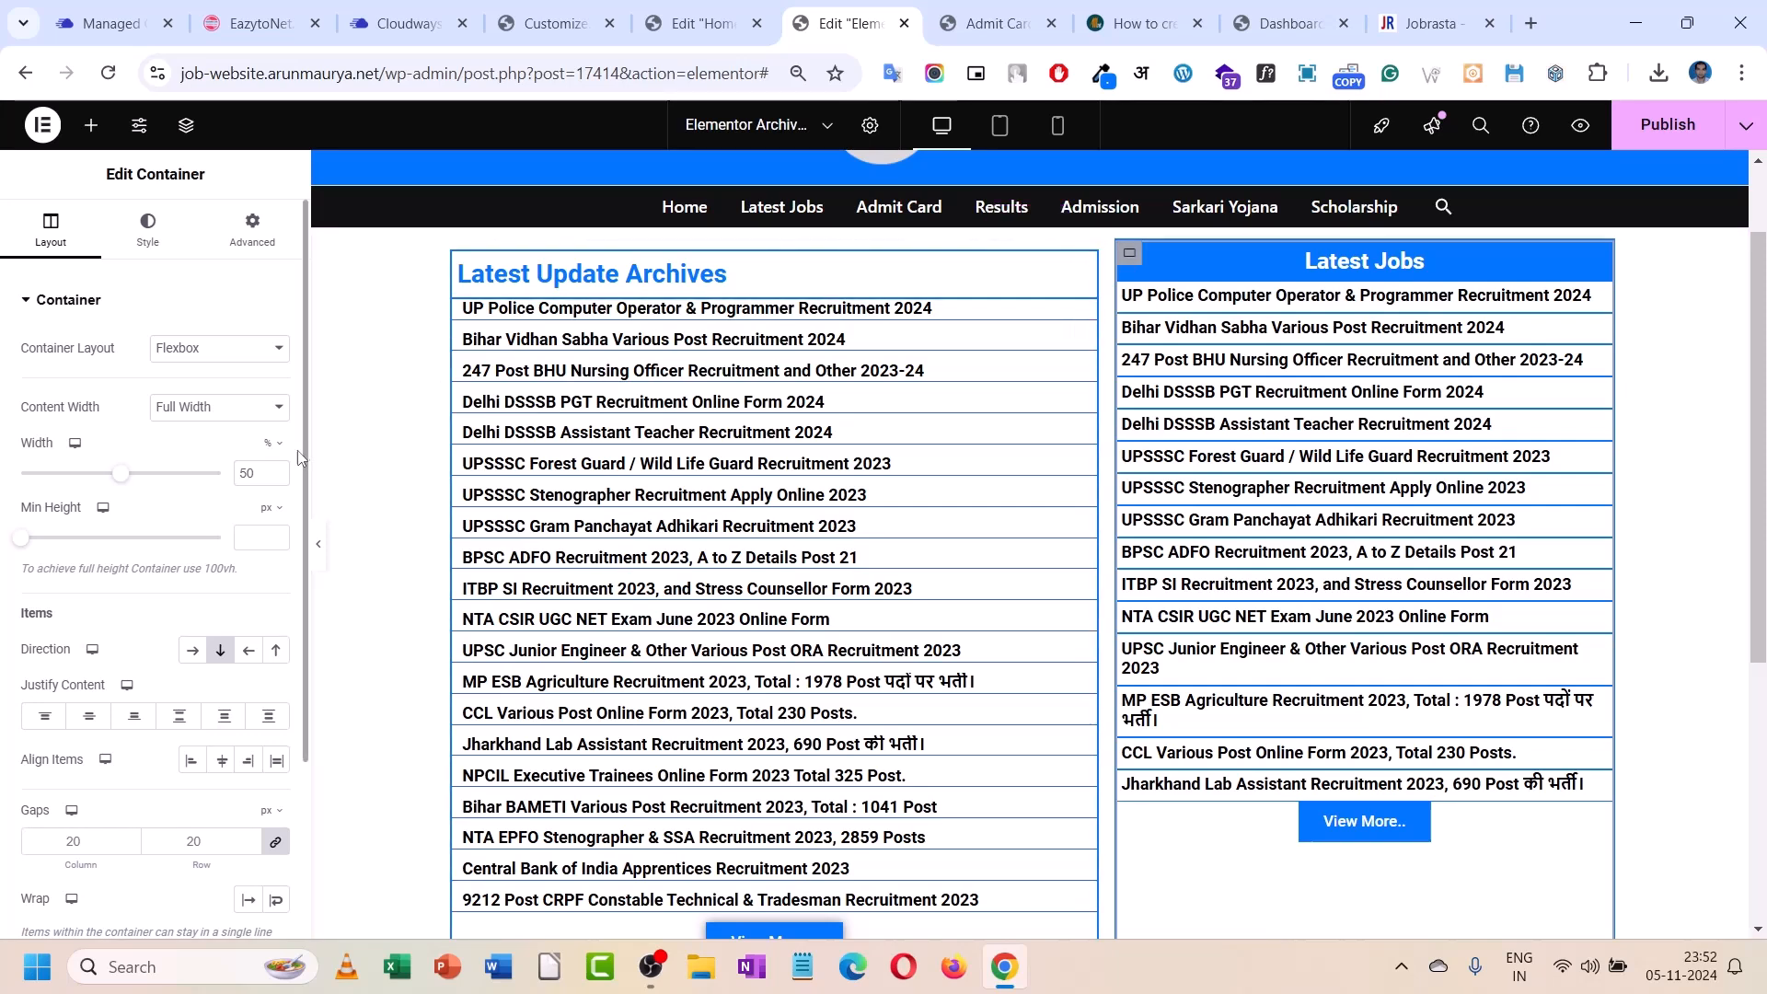
left_click_drag(257, 472, 230, 486)
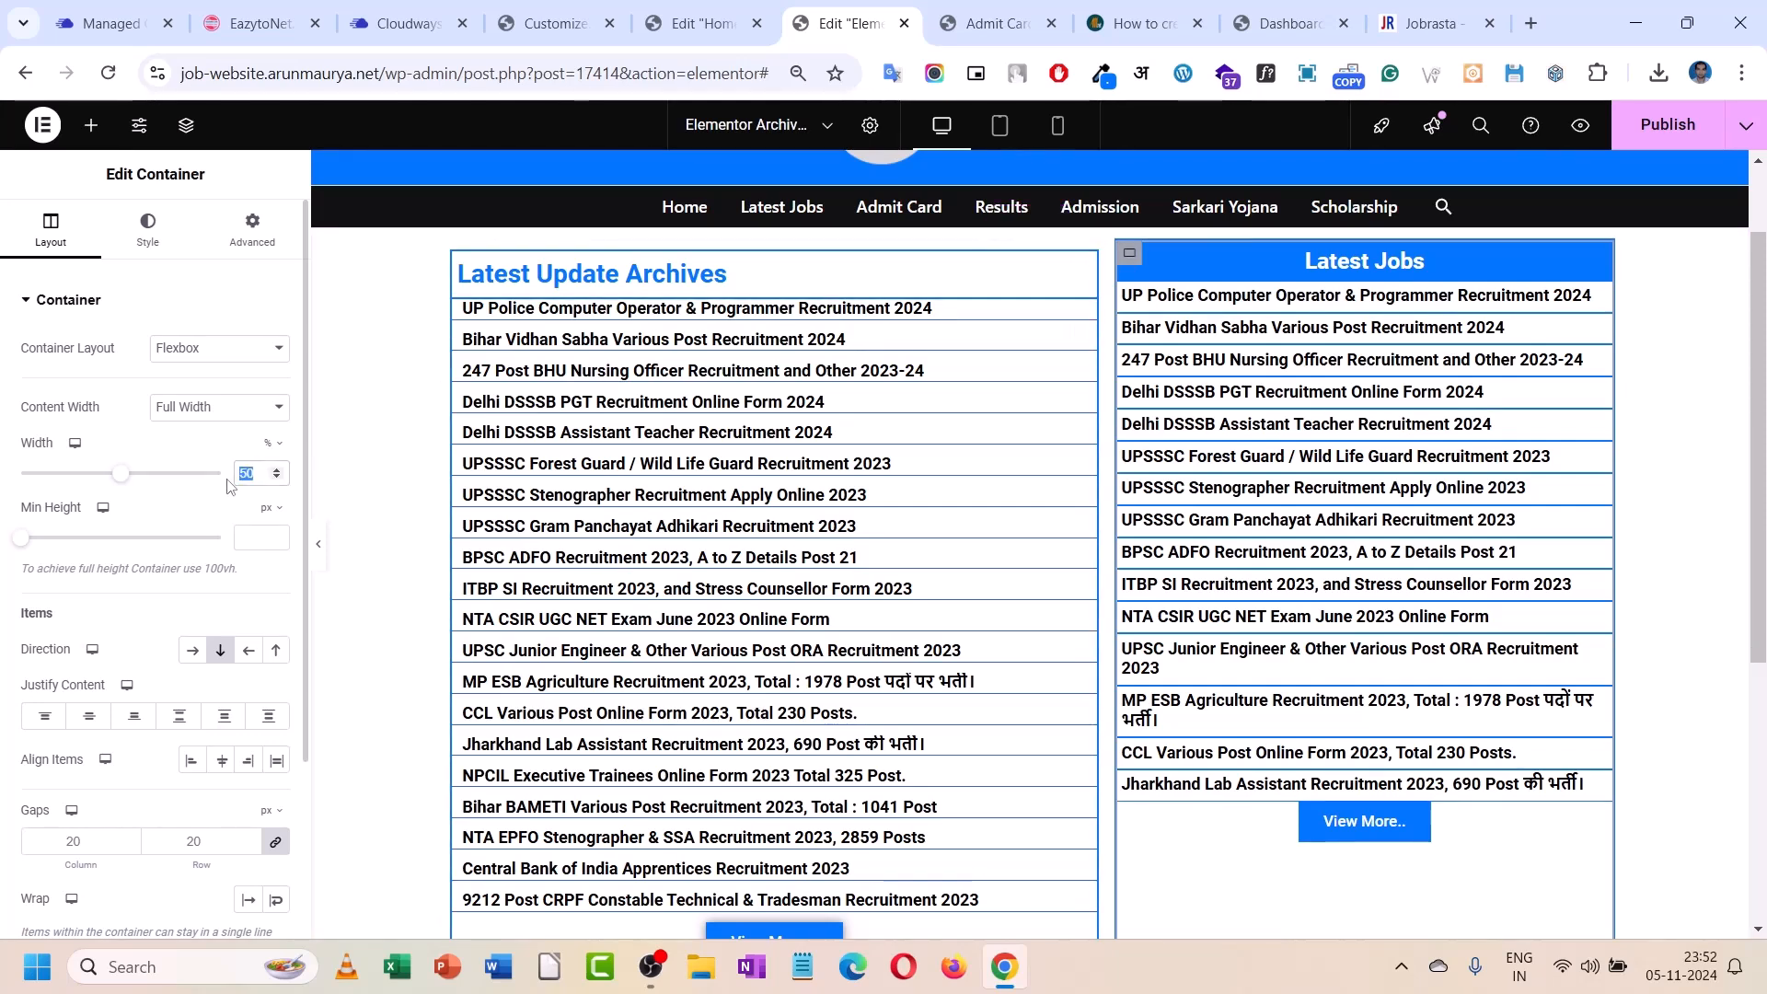
type("33.33")
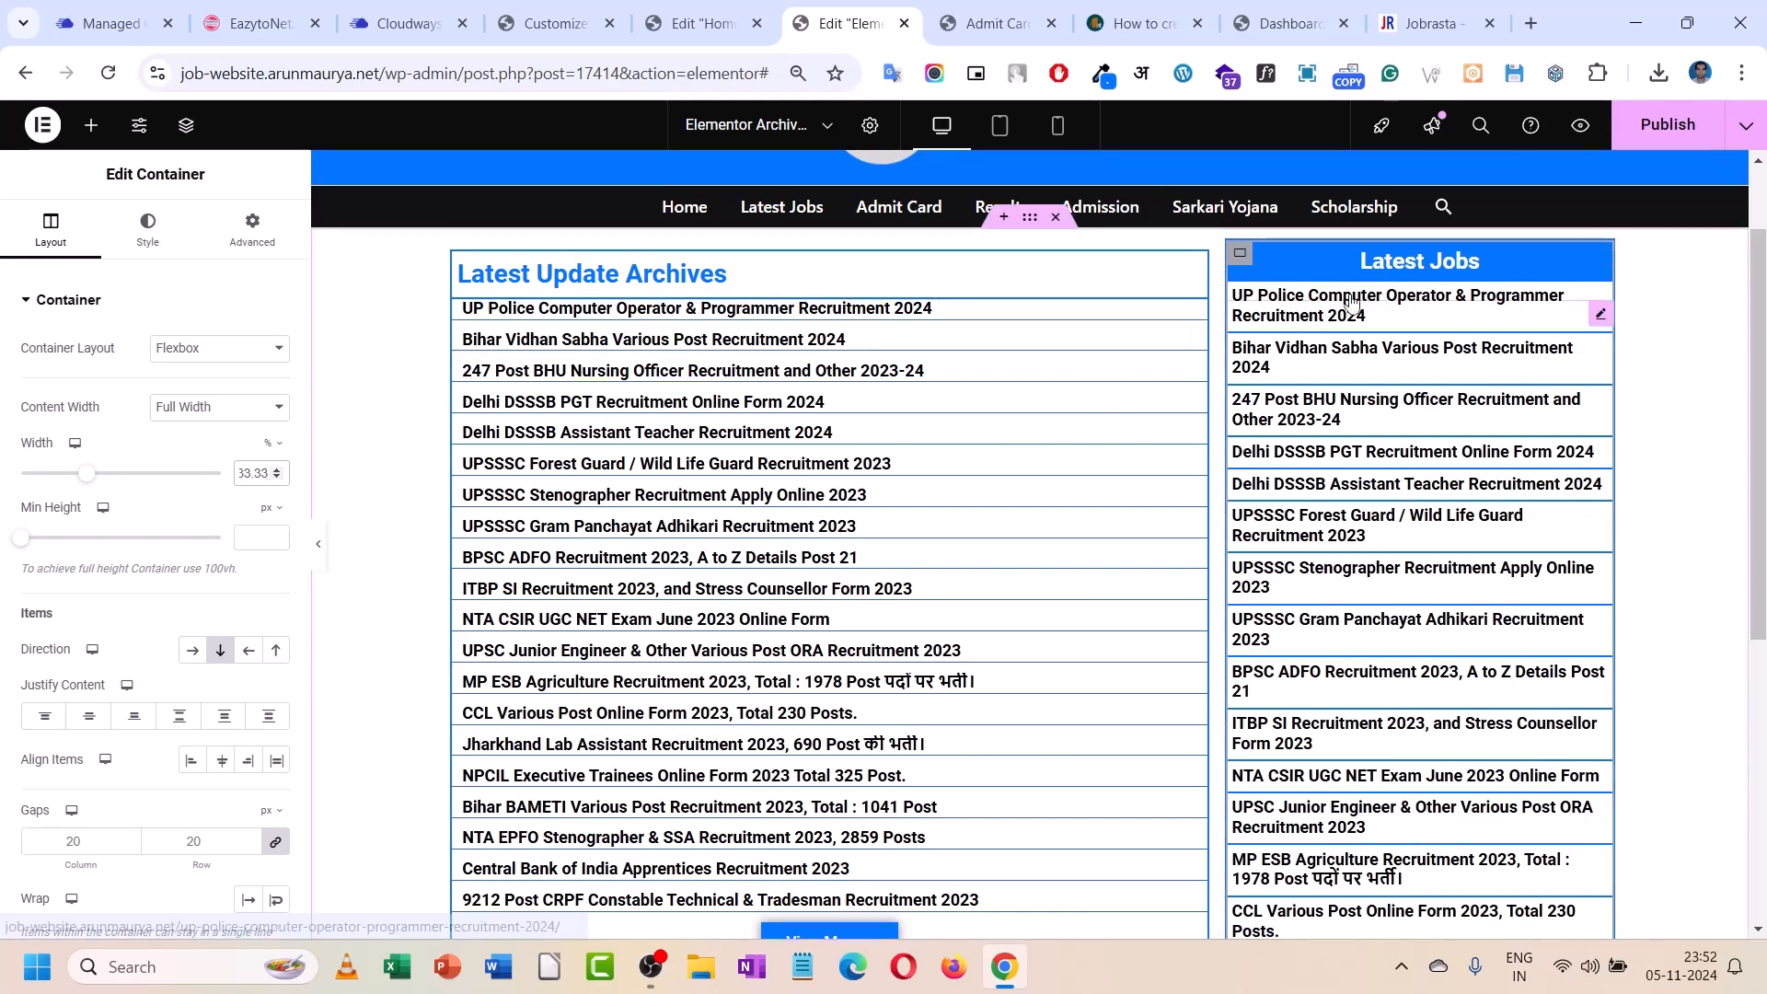
right_click(1258, 267)
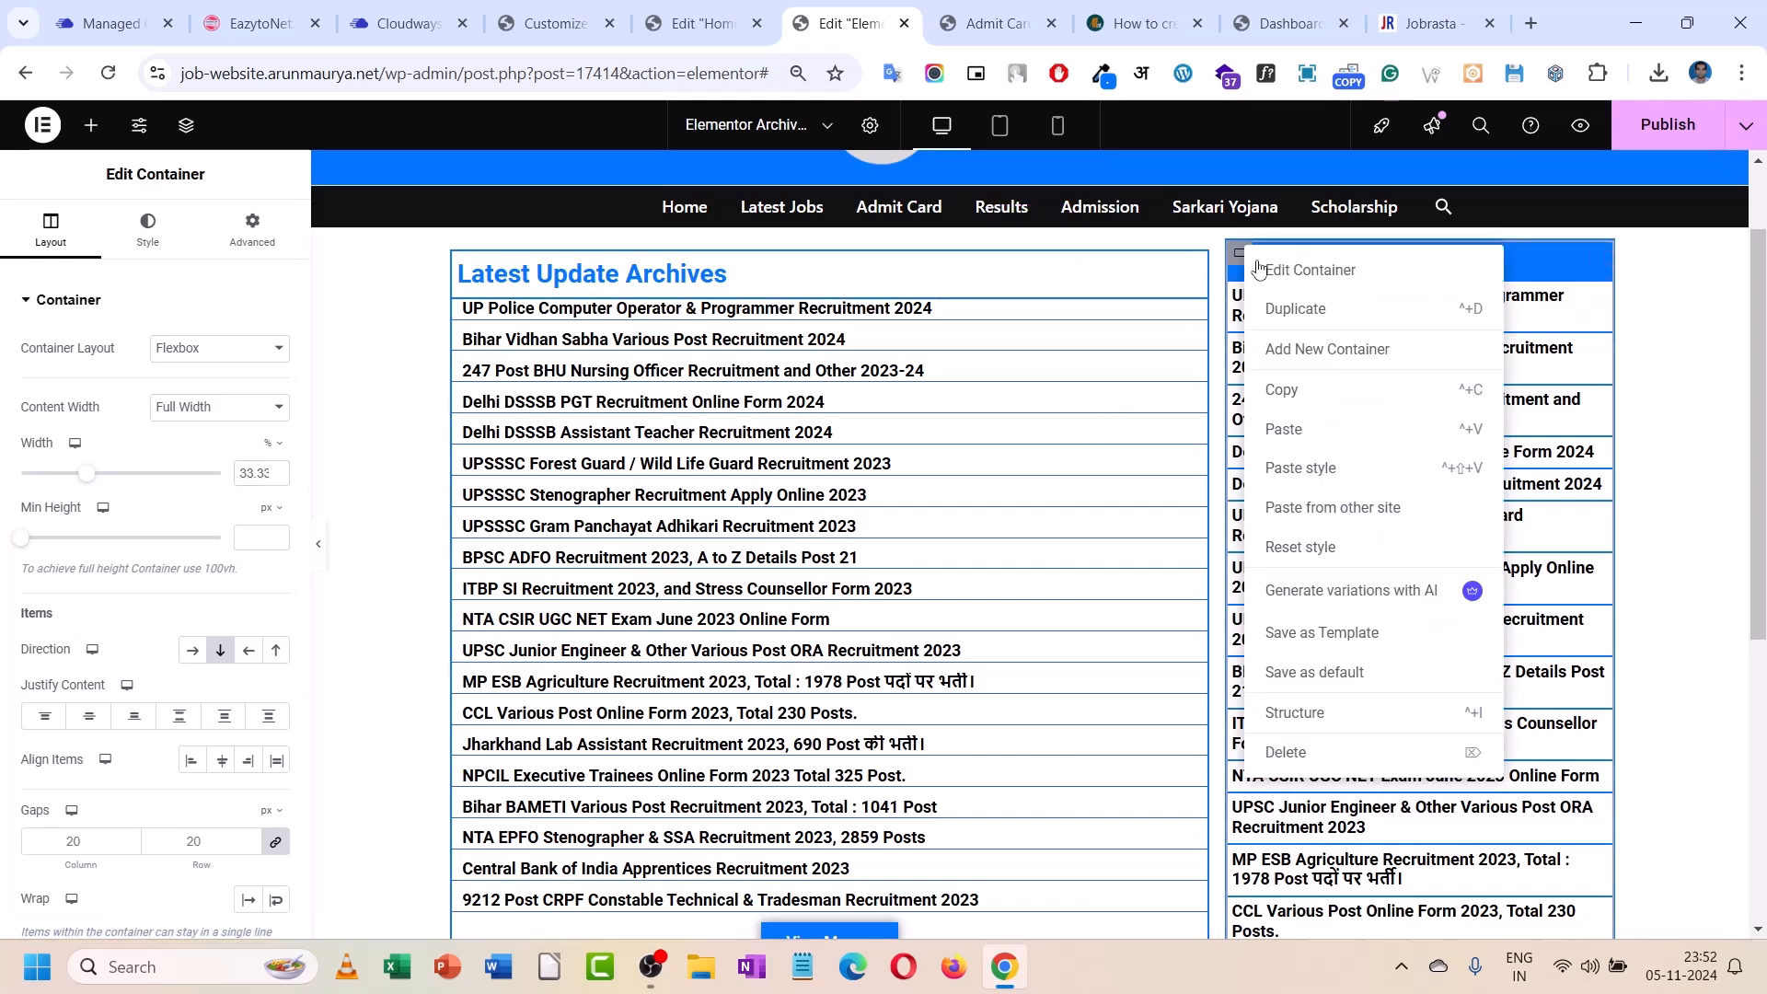
left_click(1326, 751)
- Paste the copied Latest Jobs container into the outer container, beside the wide archive column
scroll(1408, 690, "down", 5)
scroll(1413, 689, "up", 5)
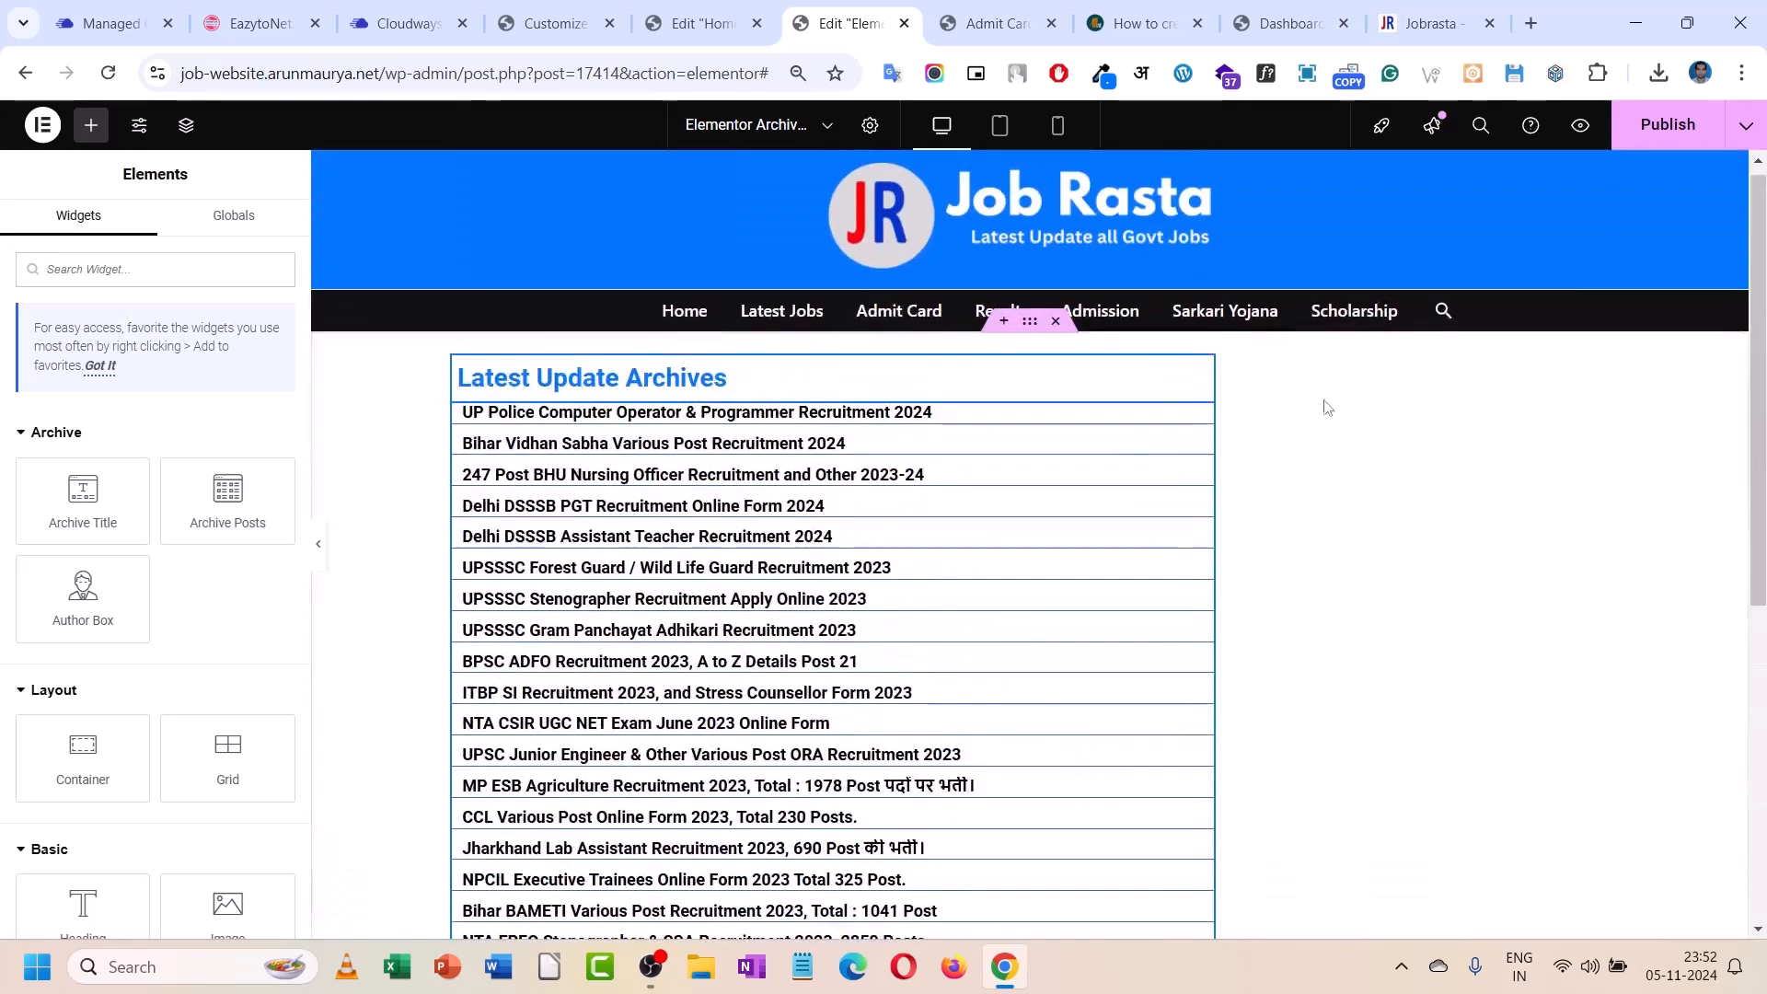
left_click(1037, 327)
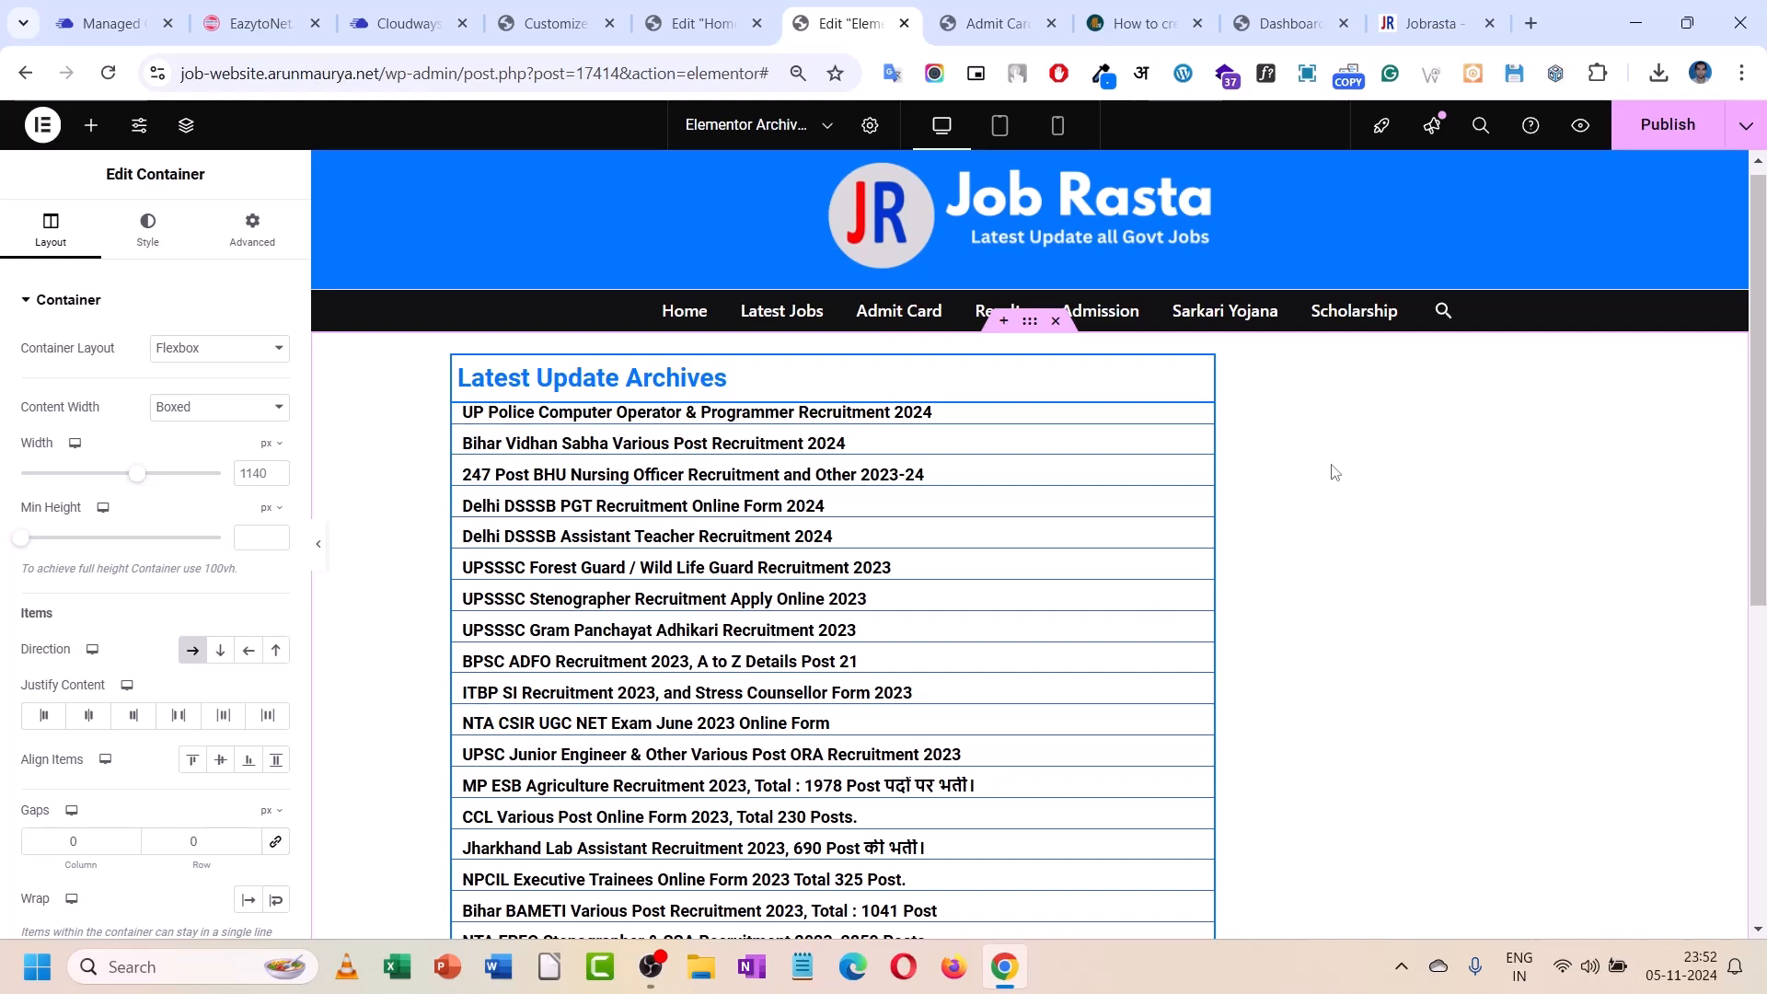
scroll(1335, 484, "down", 1)
scroll(1335, 484, "down", 3)
scroll(1334, 482, "up", 5)
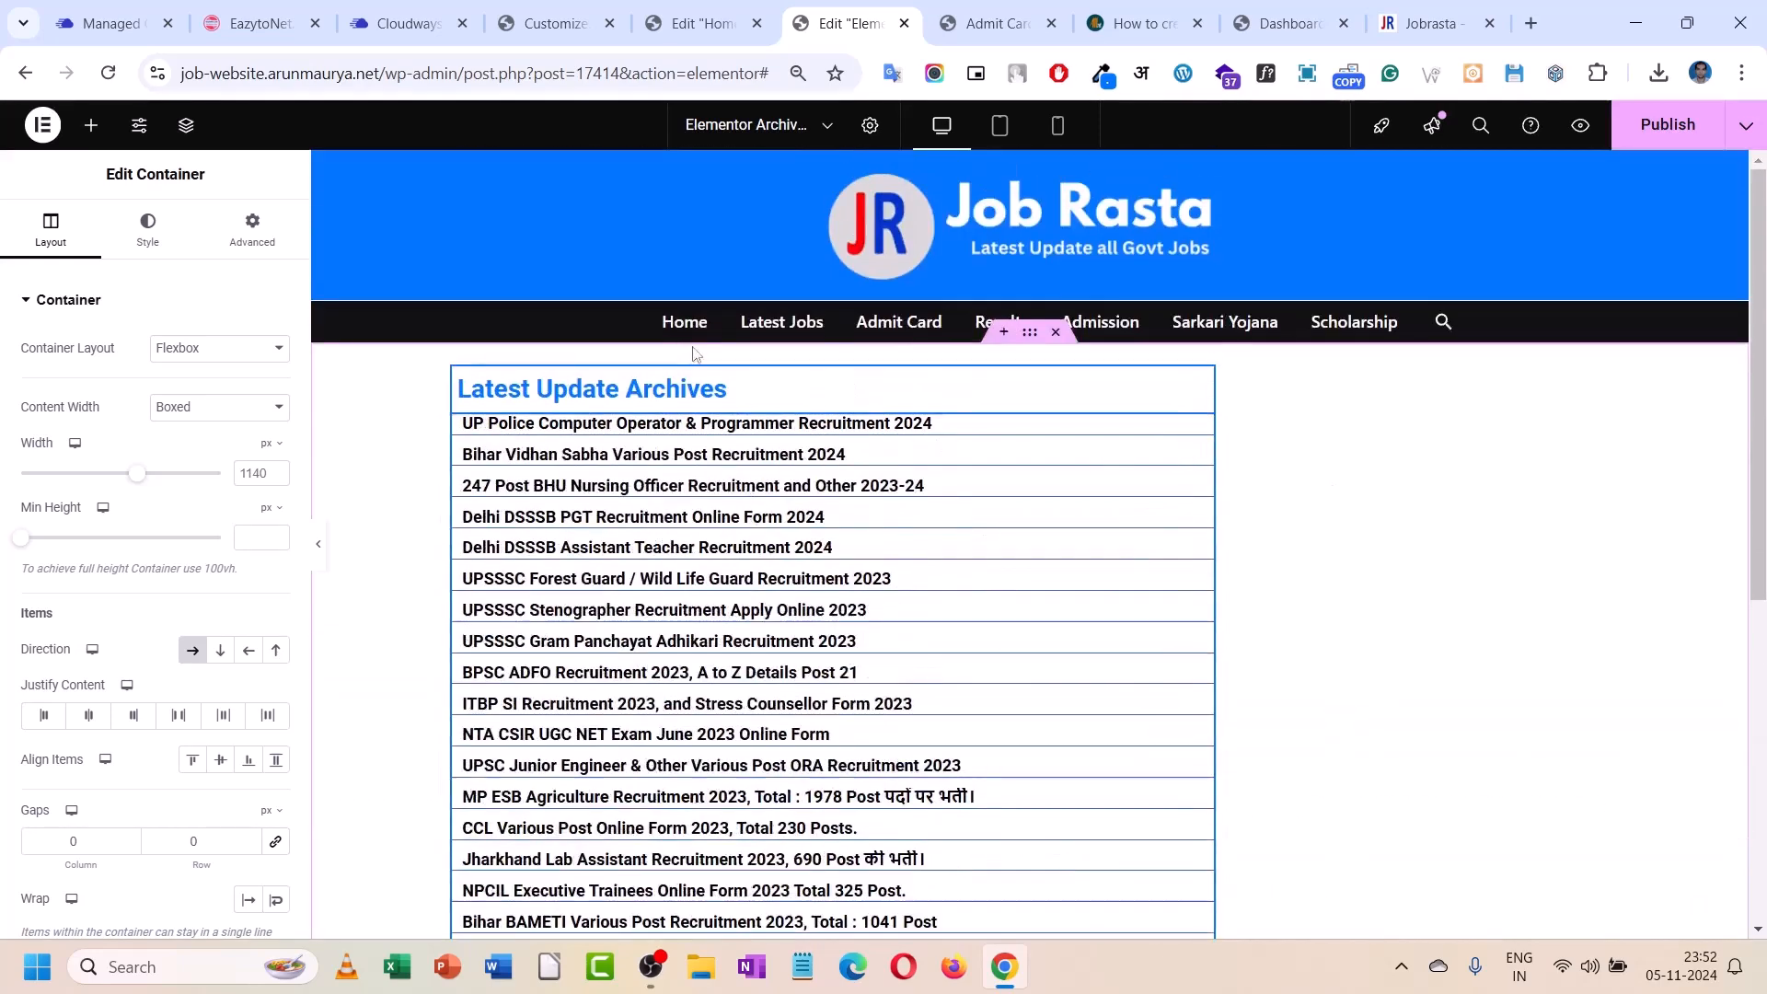
right_click(1250, 400)
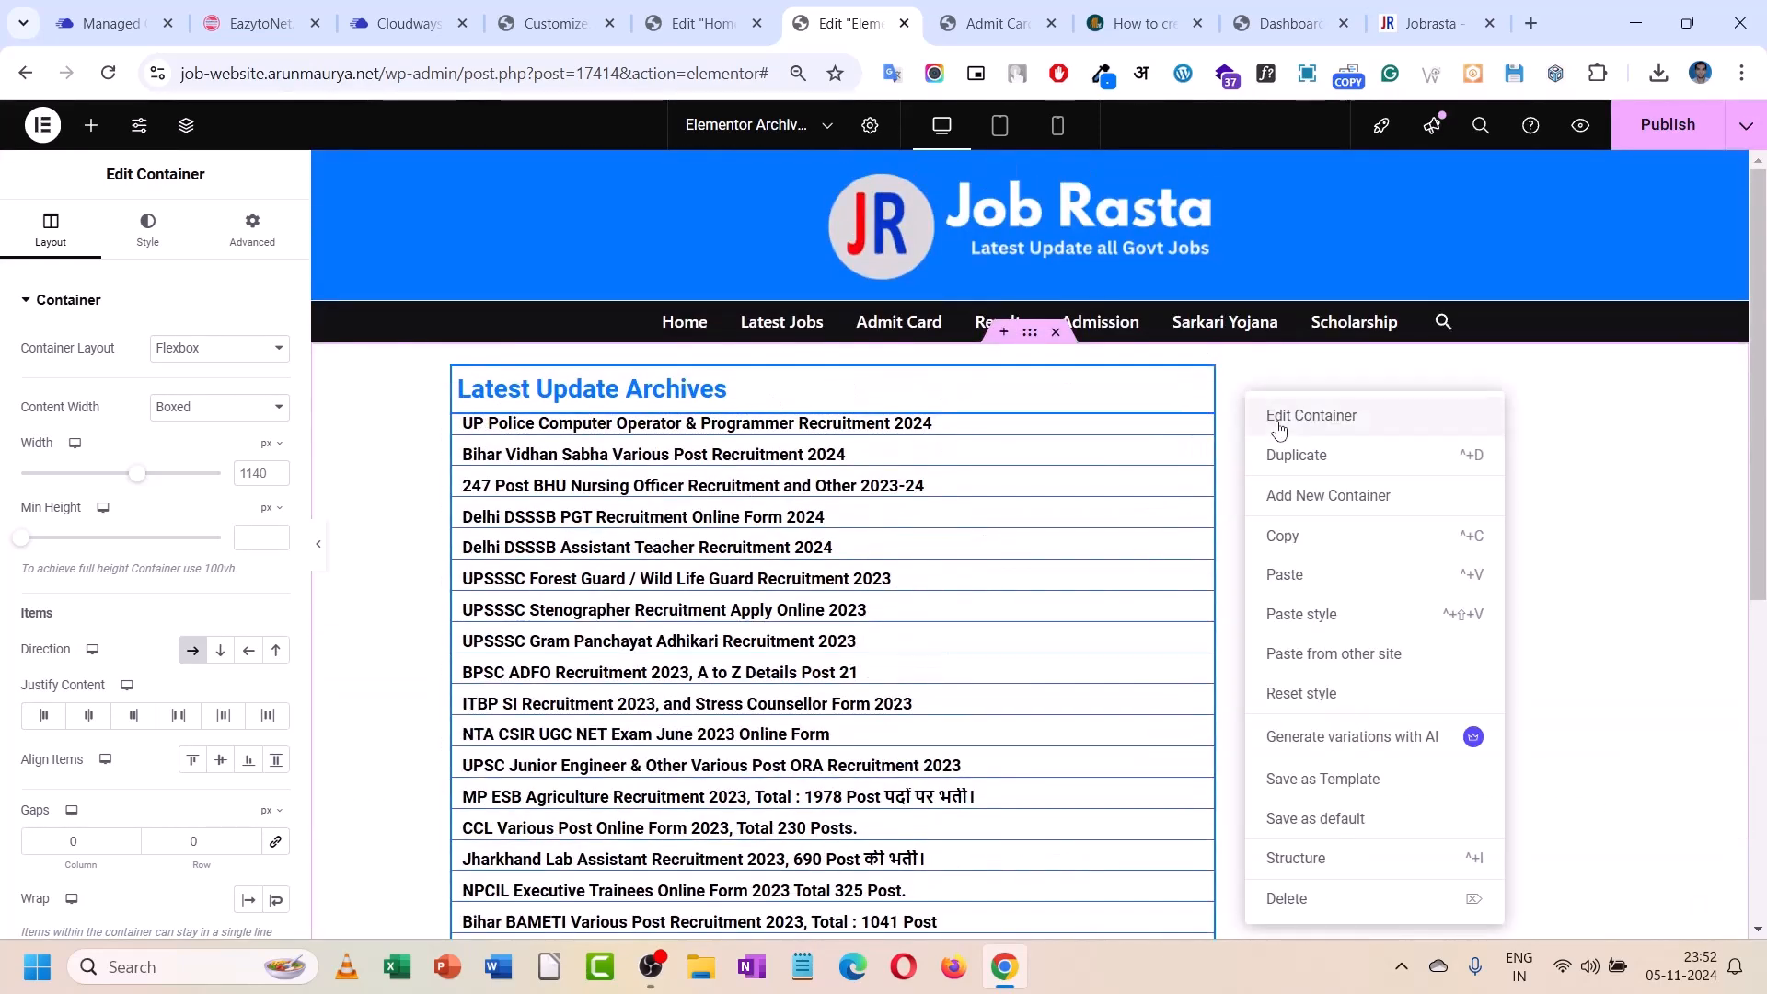
left_click(1312, 578)
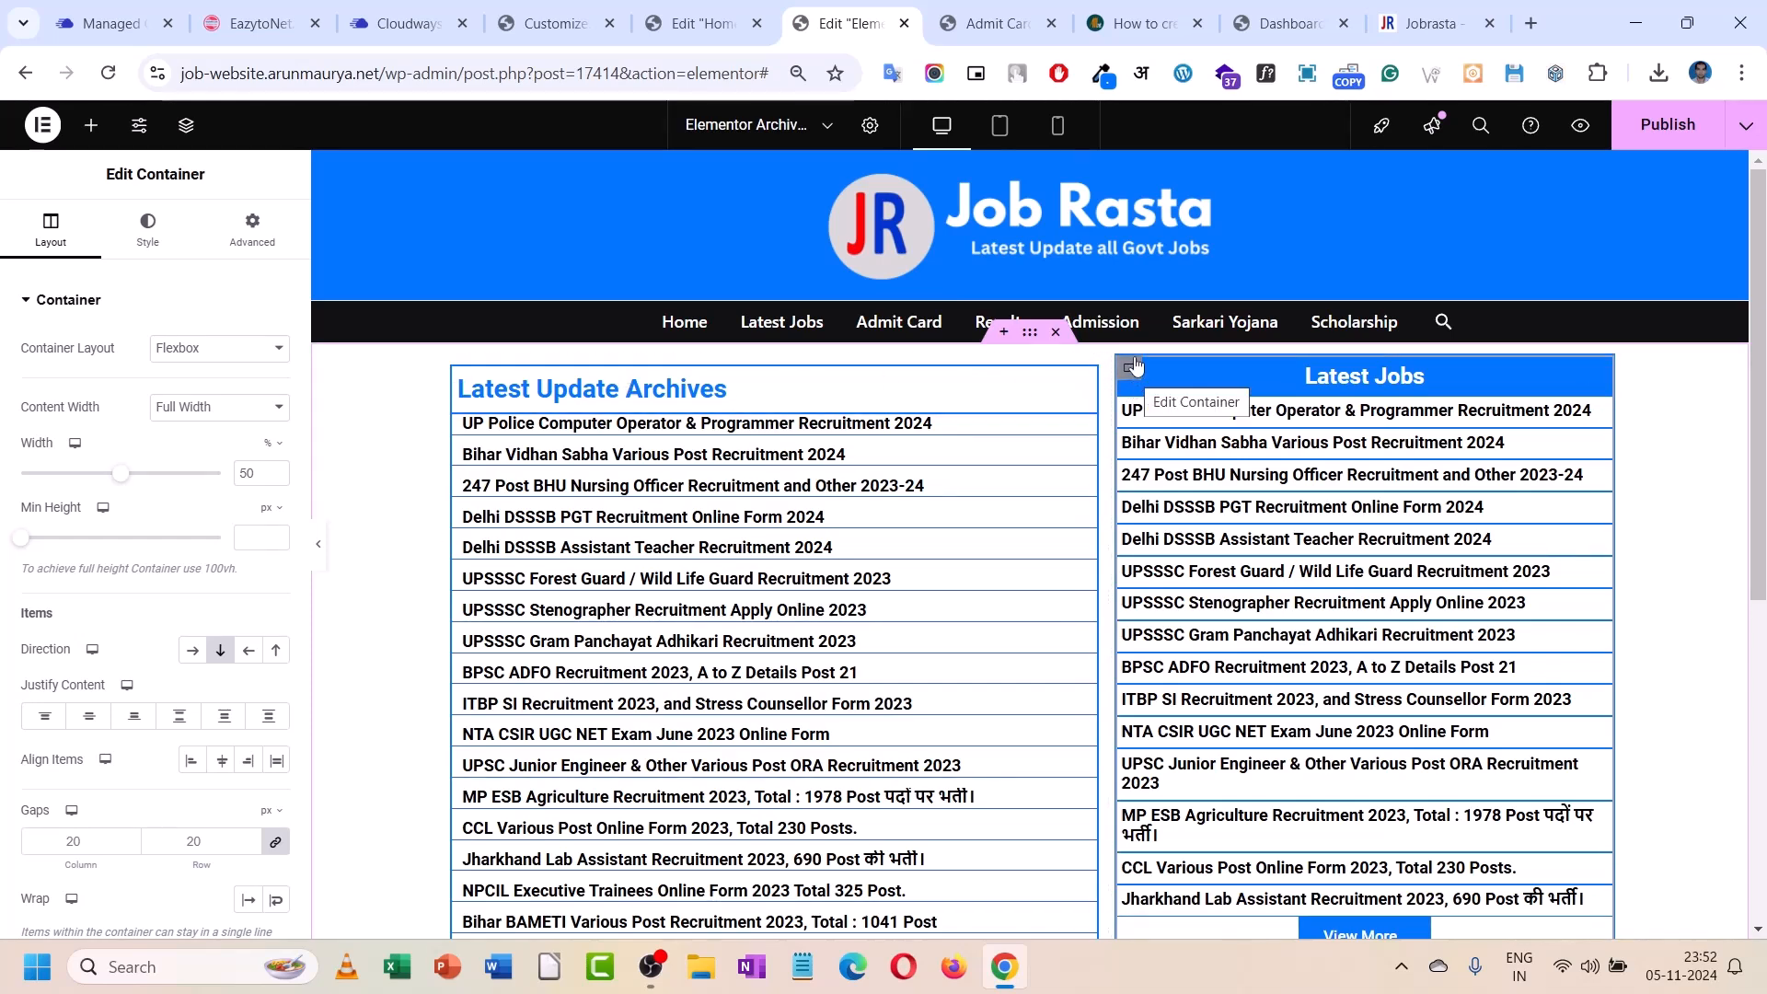
- Set the Latest Jobs container's padding to 0 px and its margin to 10 px on top and 0 px elsewhere
left_click(252, 231)
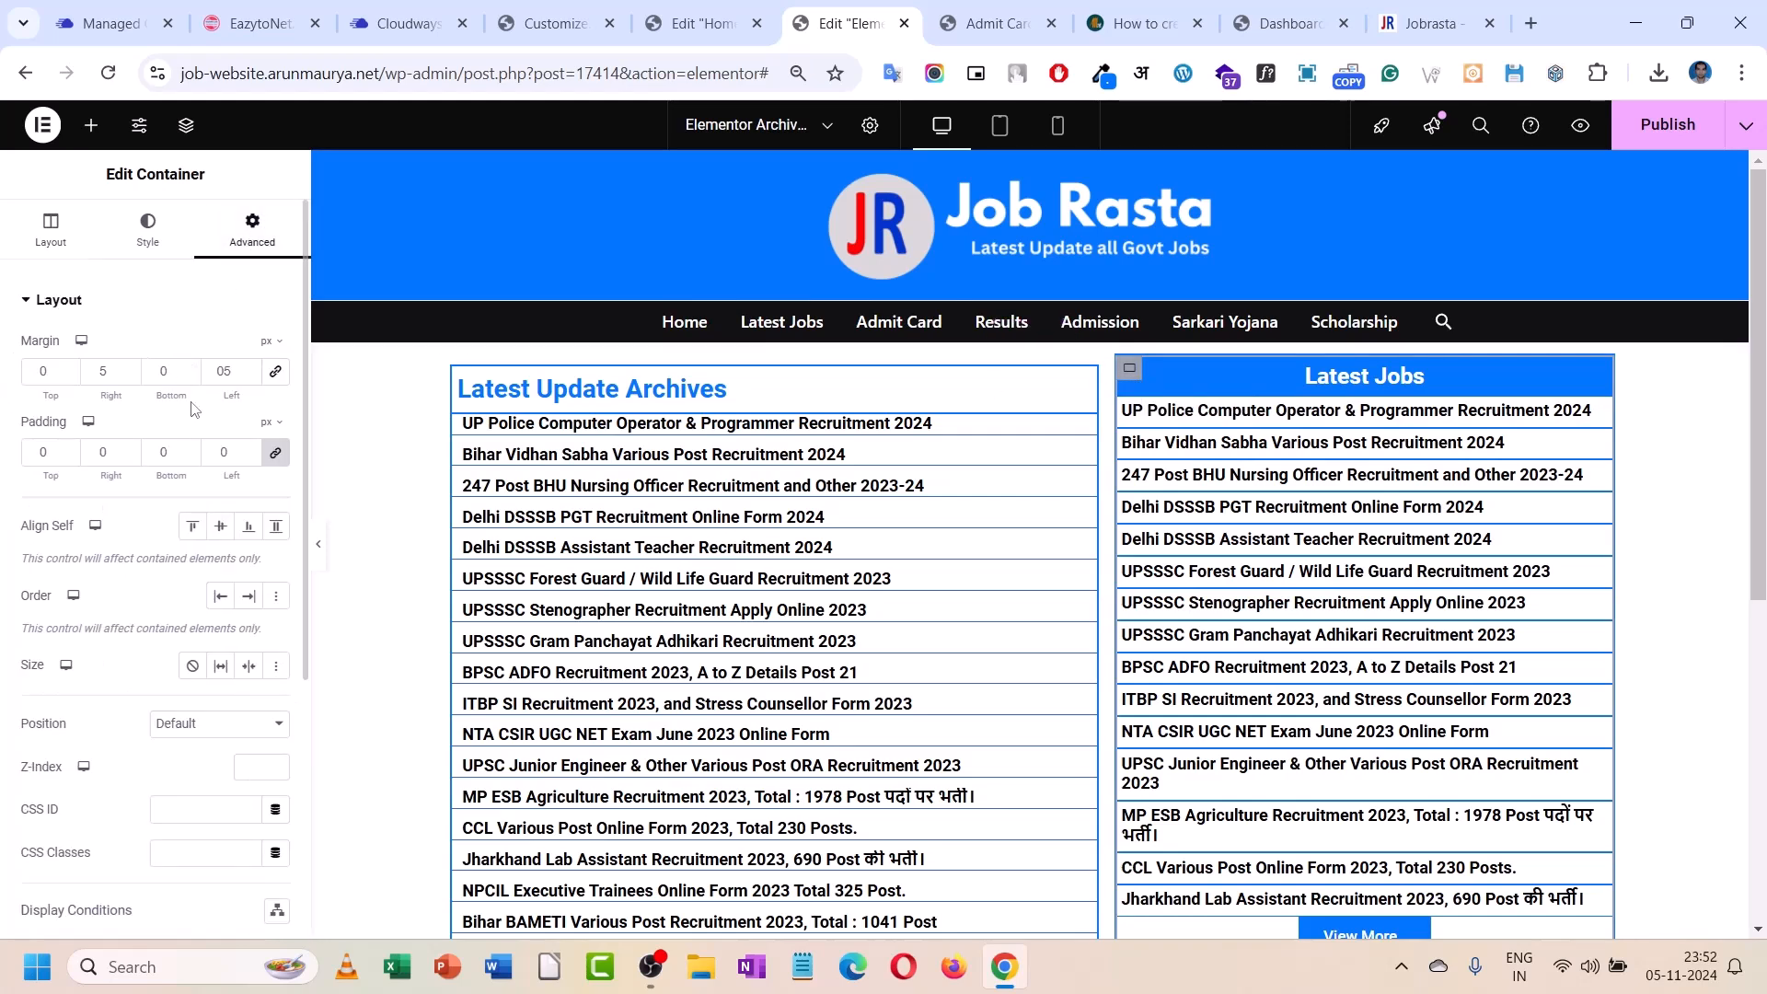
left_click(242, 453)
key("BackSpace")
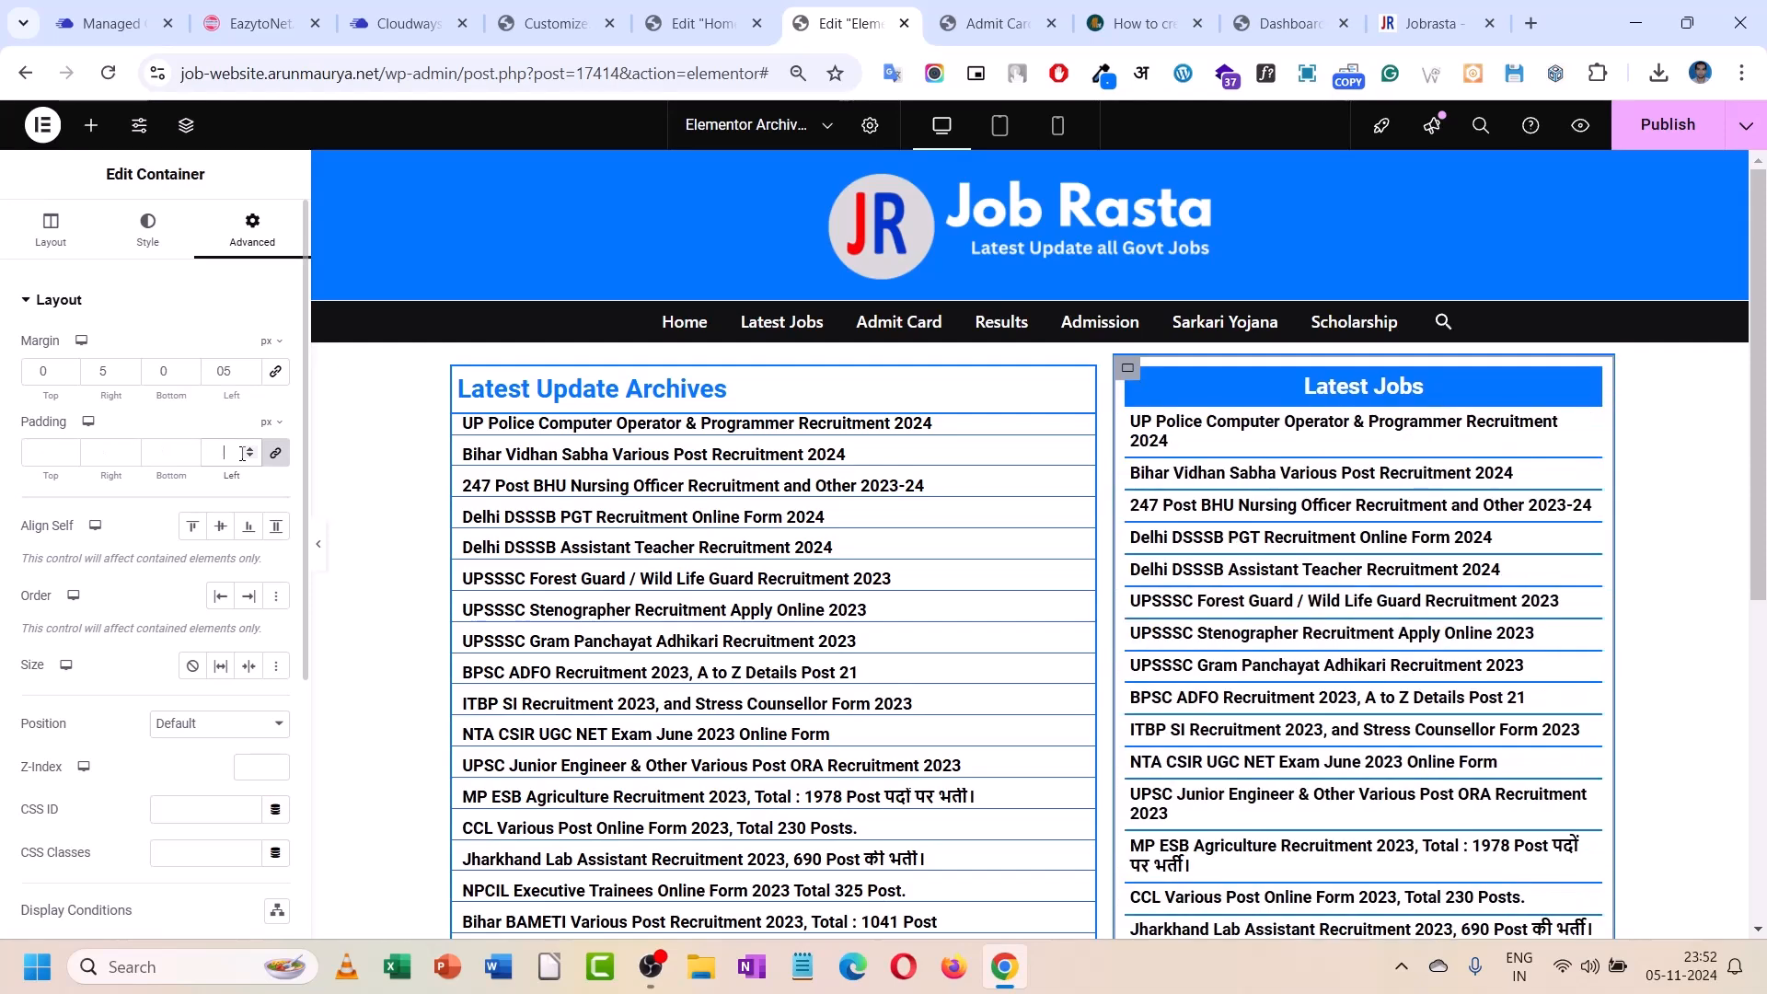
type("0")
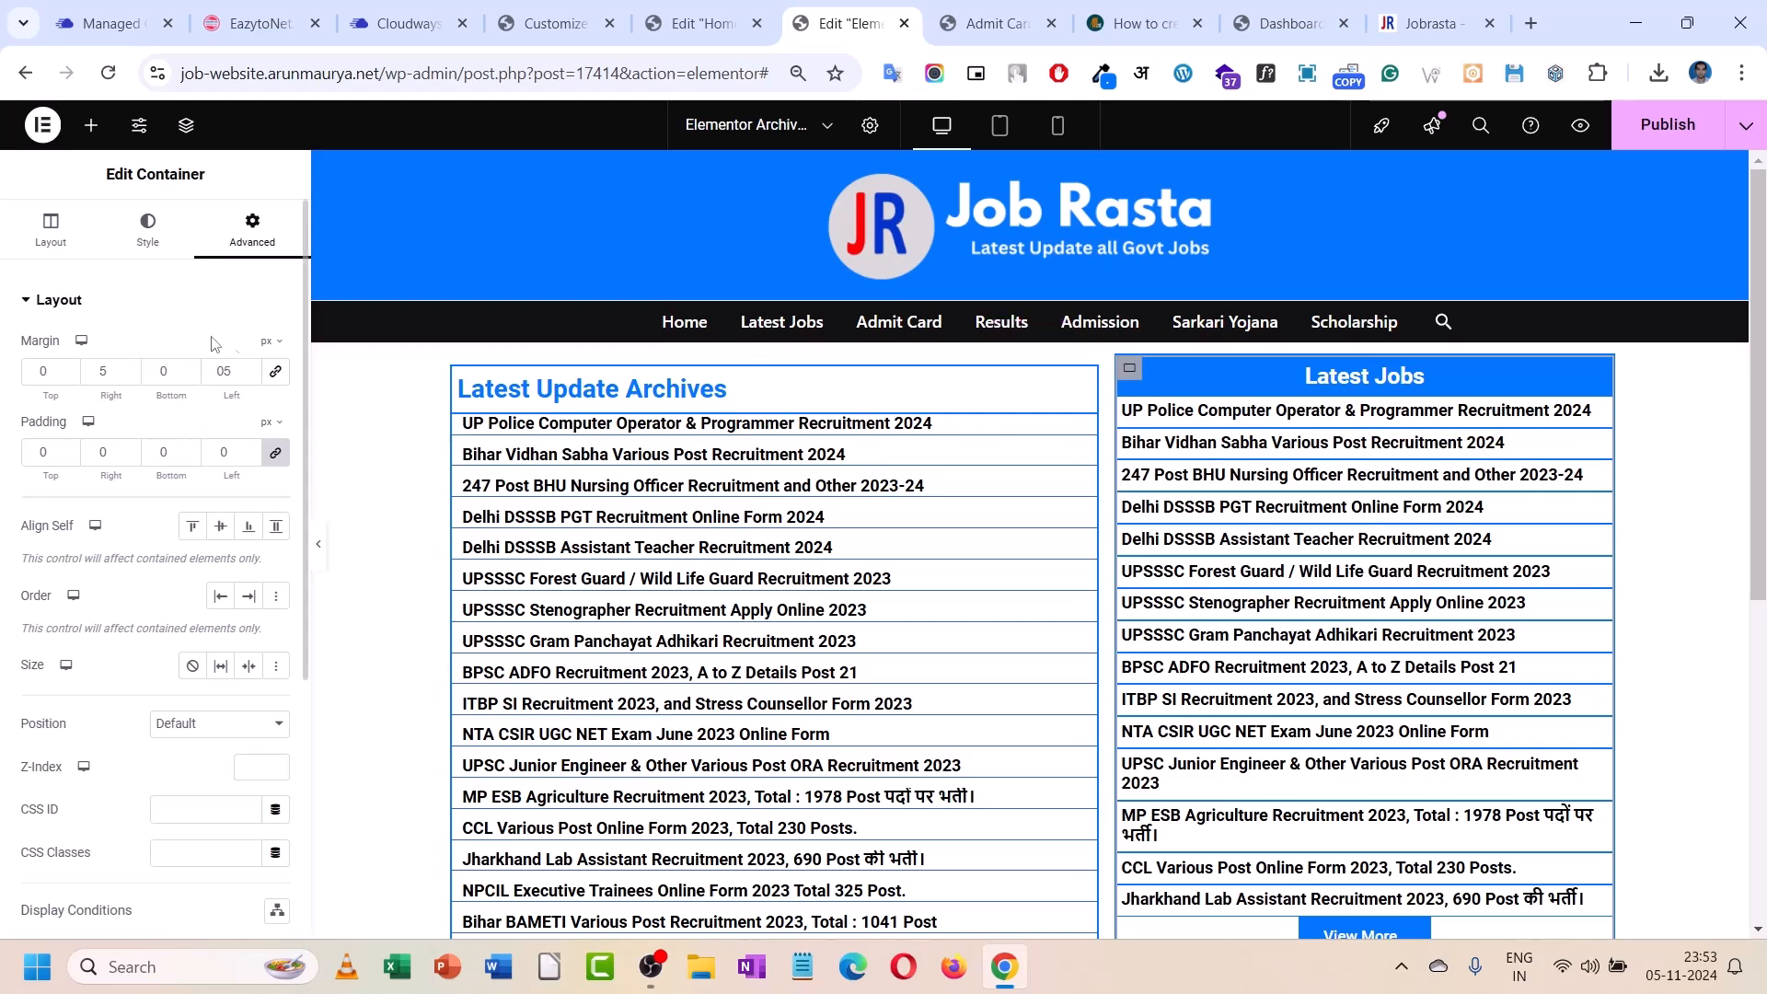
left_click(274, 373)
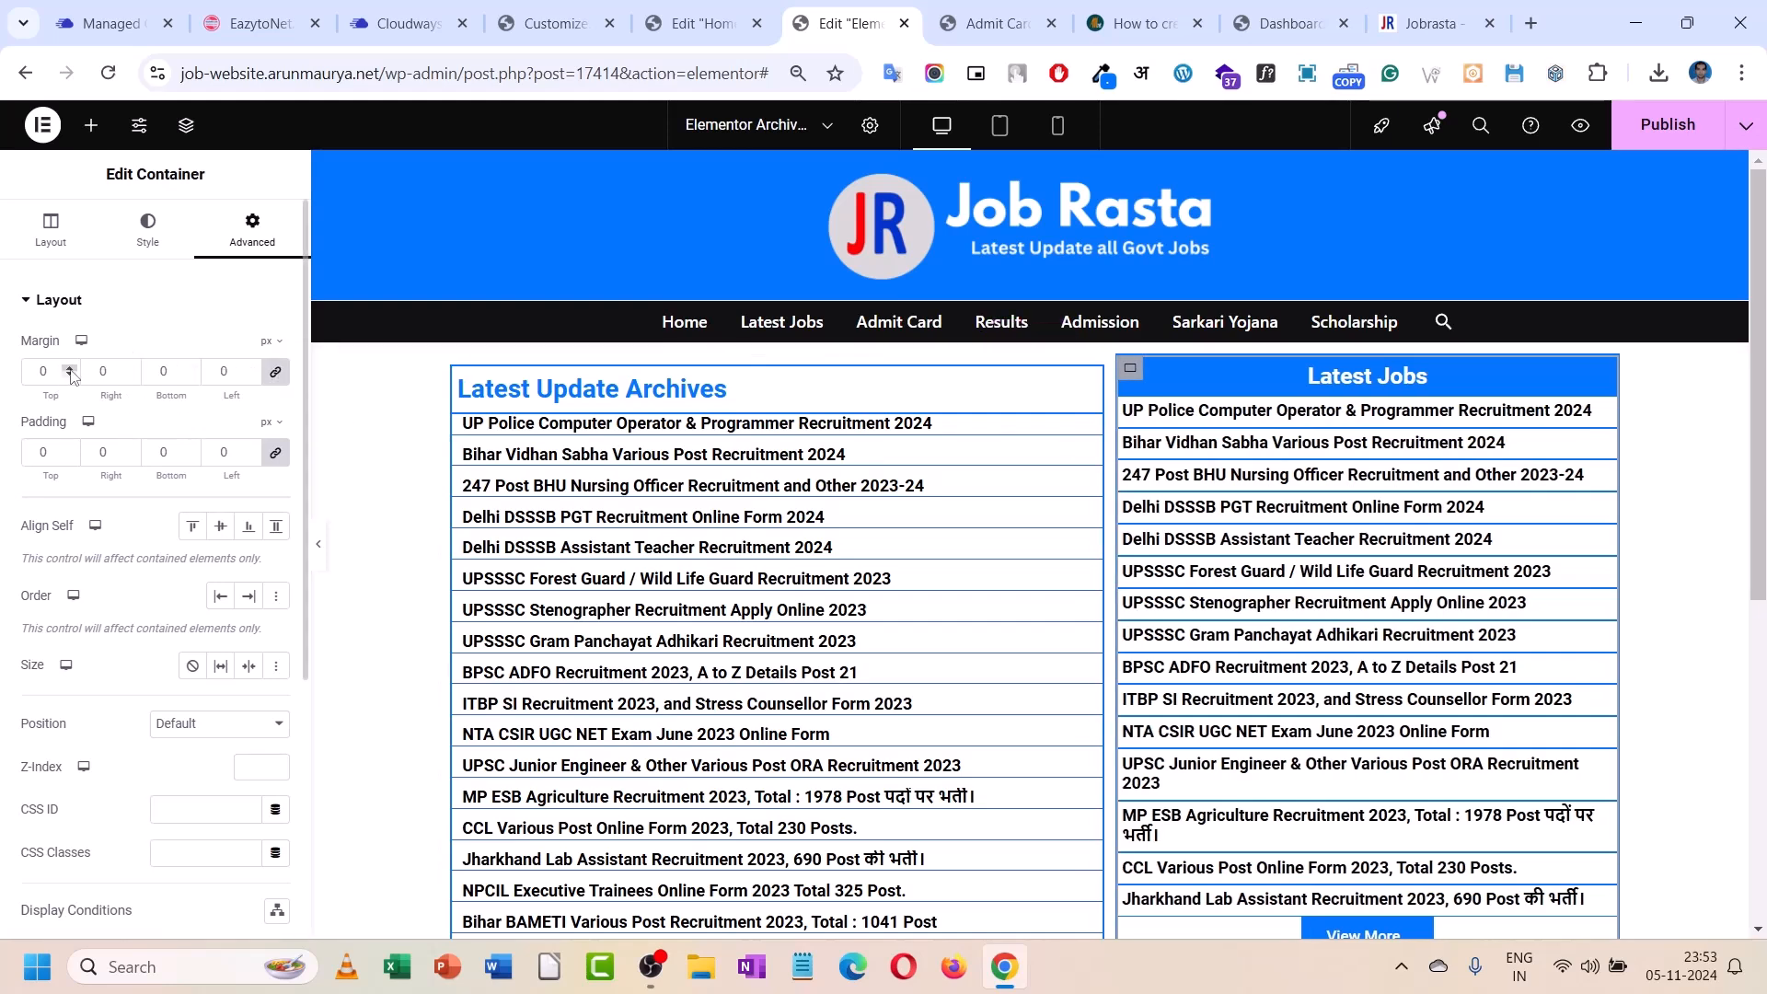
left_click(69, 369)
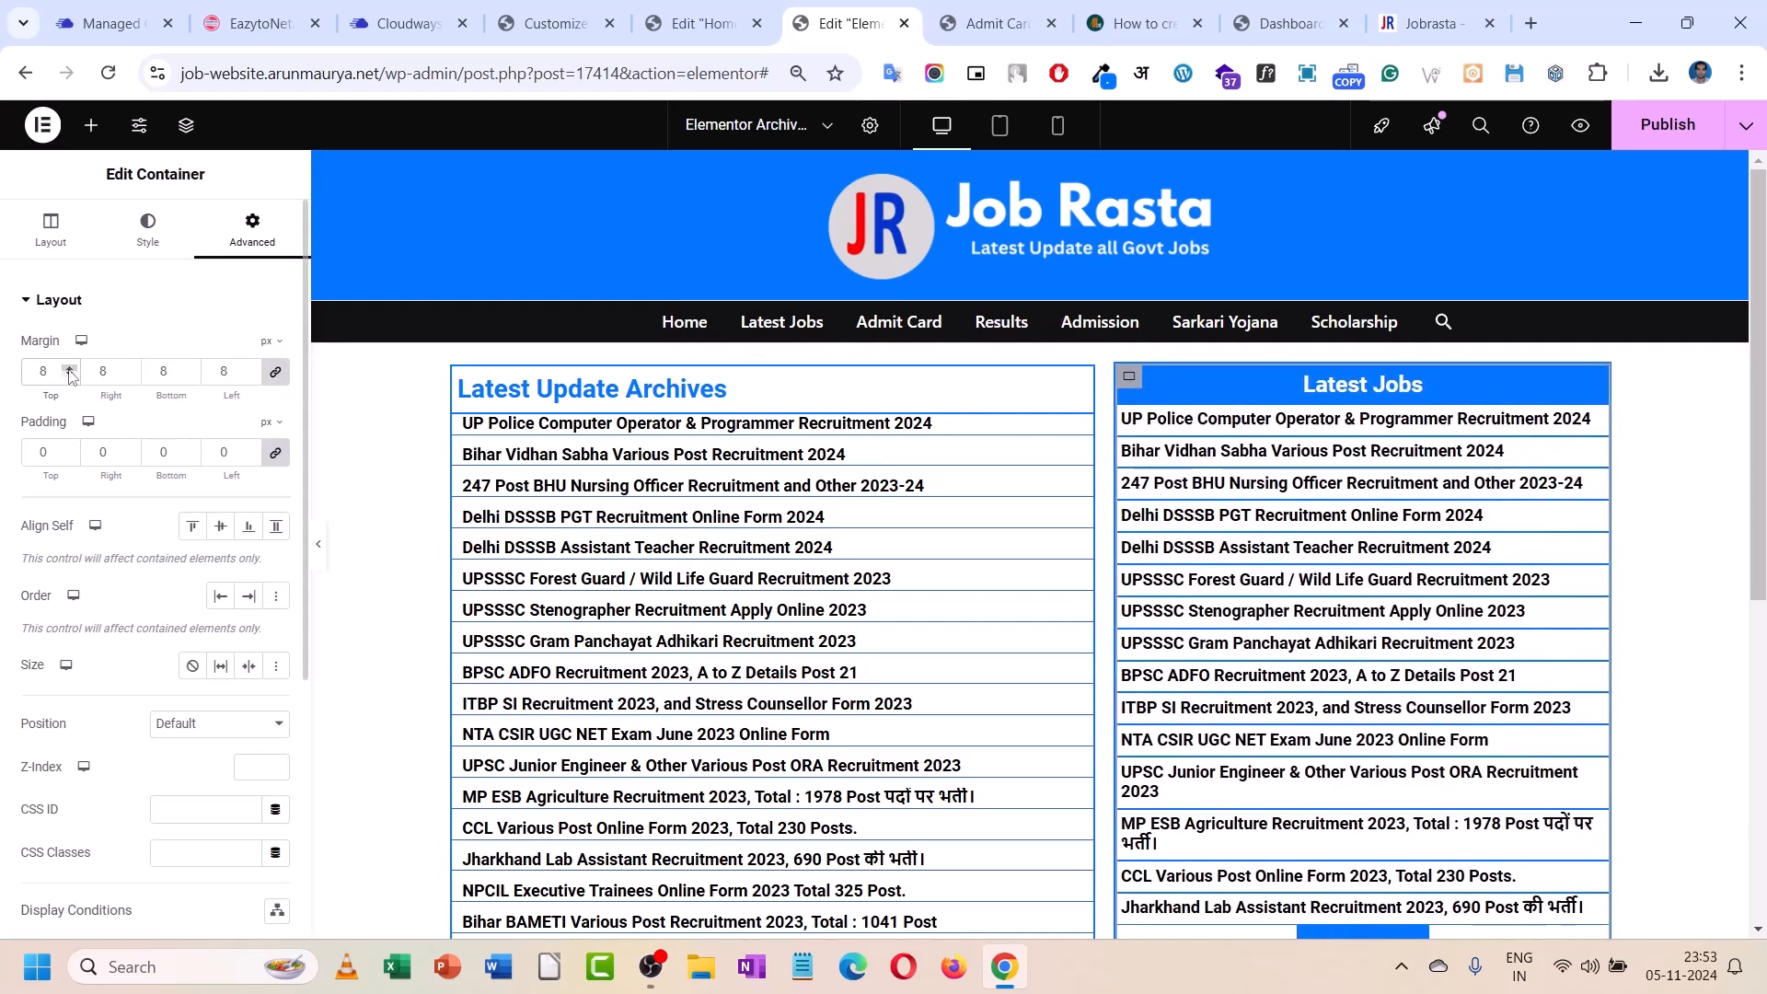
key("BackSpace")
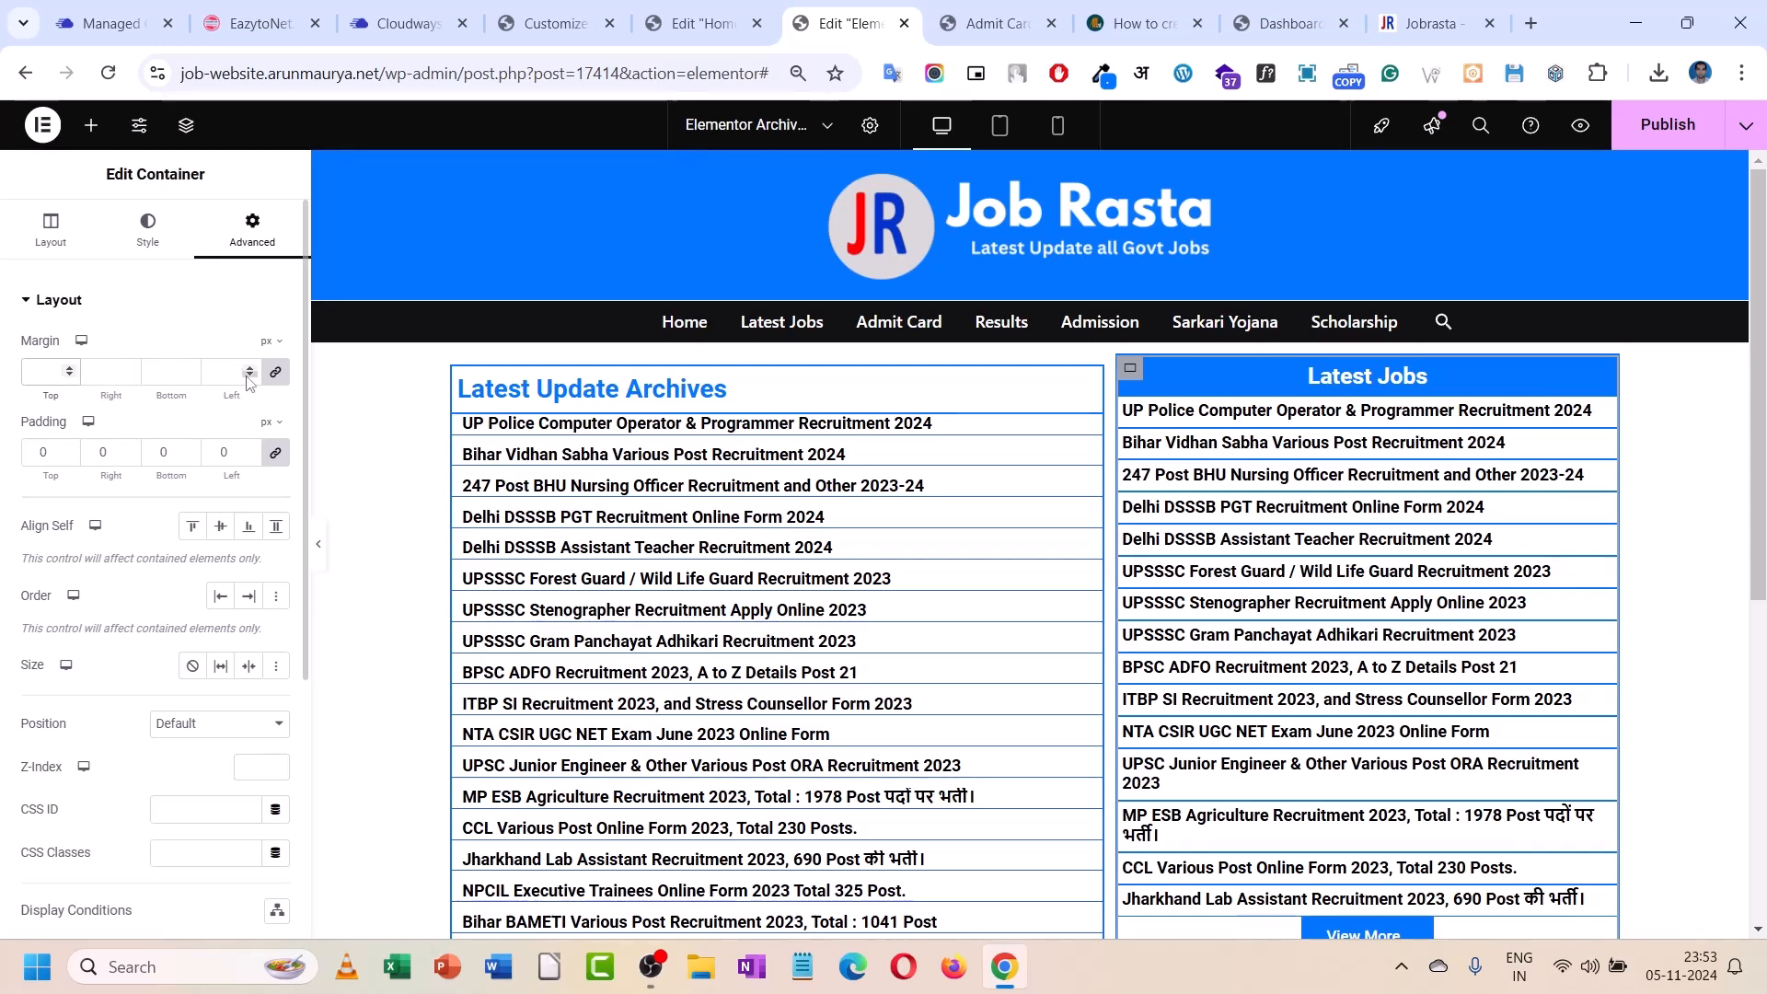
left_click(274, 372)
type("10")
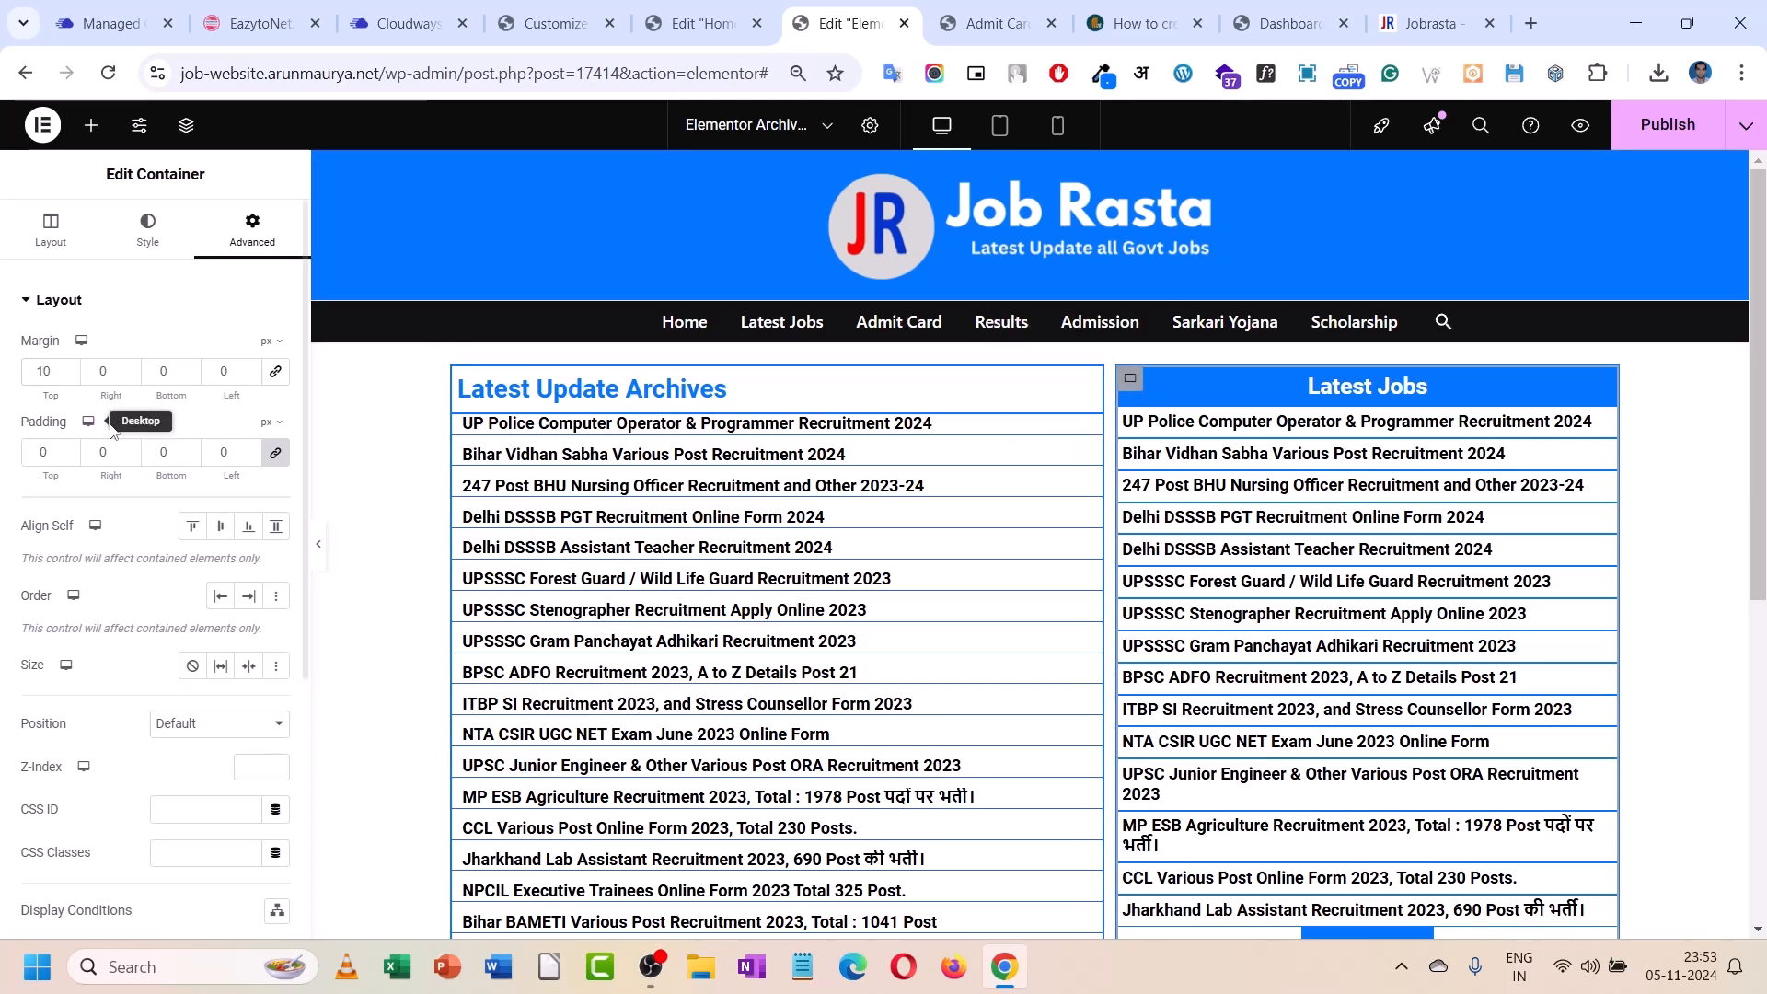
- Set the Latest Jobs container's width to 33.33% and check the width of the wide archive column
left_click(58, 242)
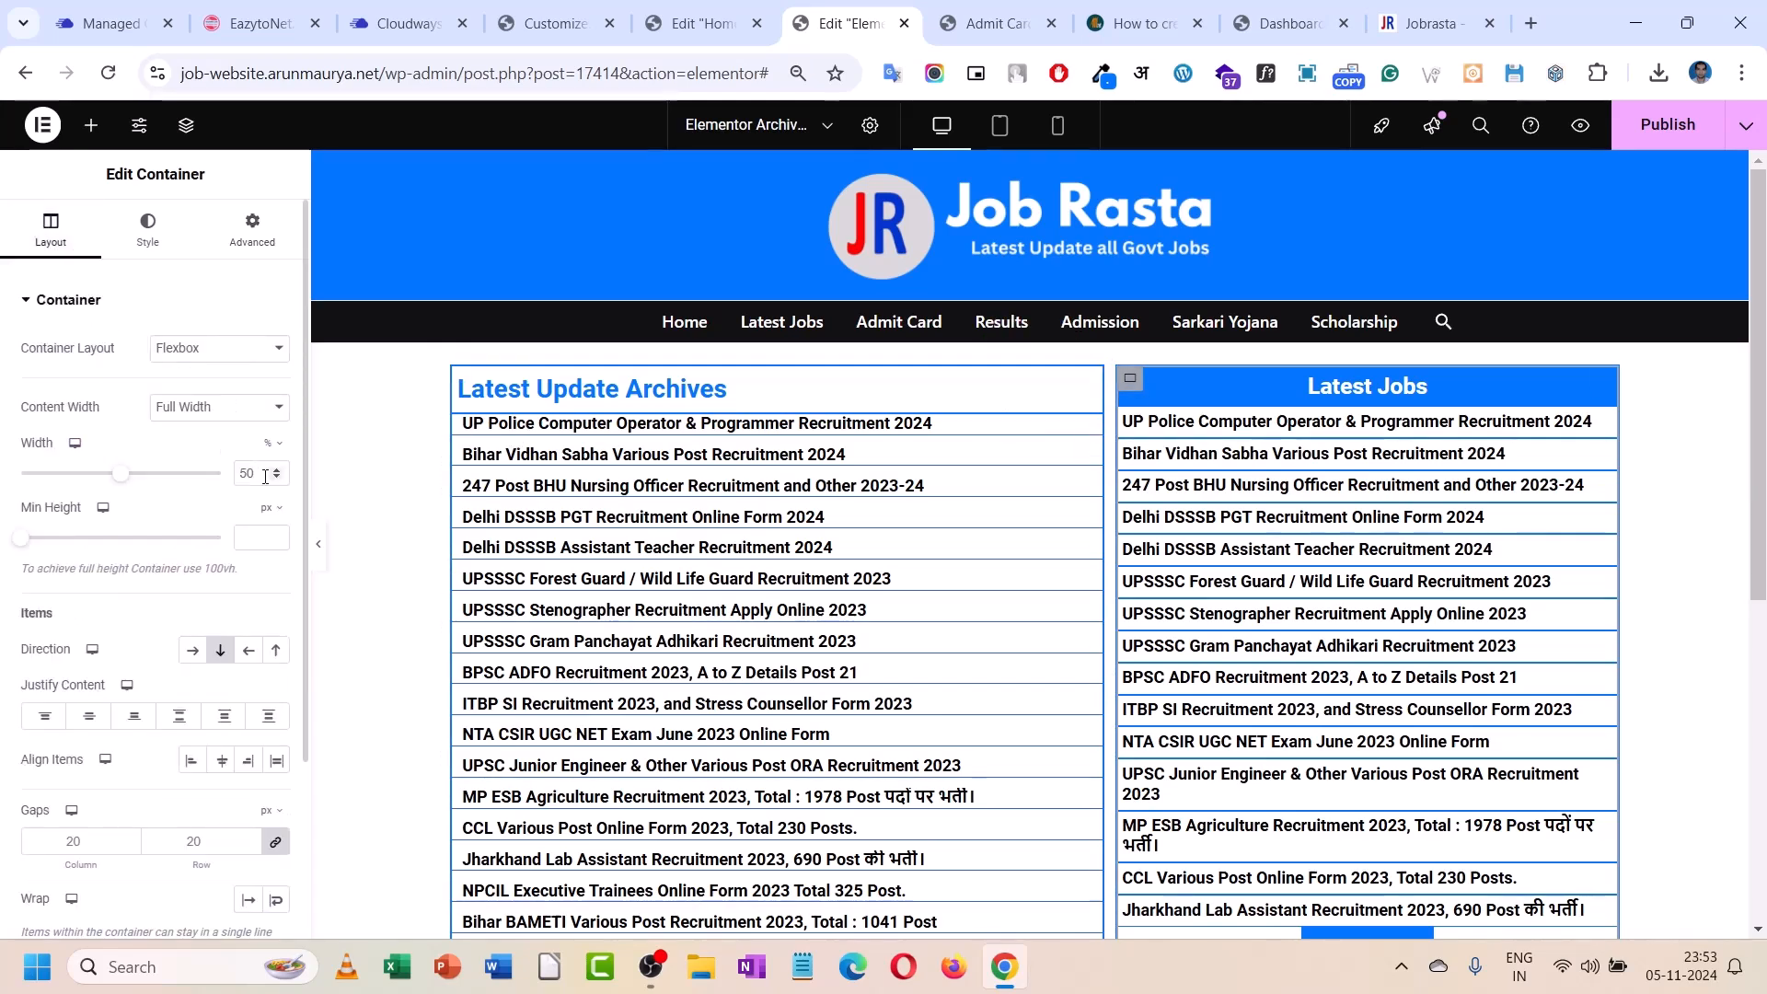
type("33.33")
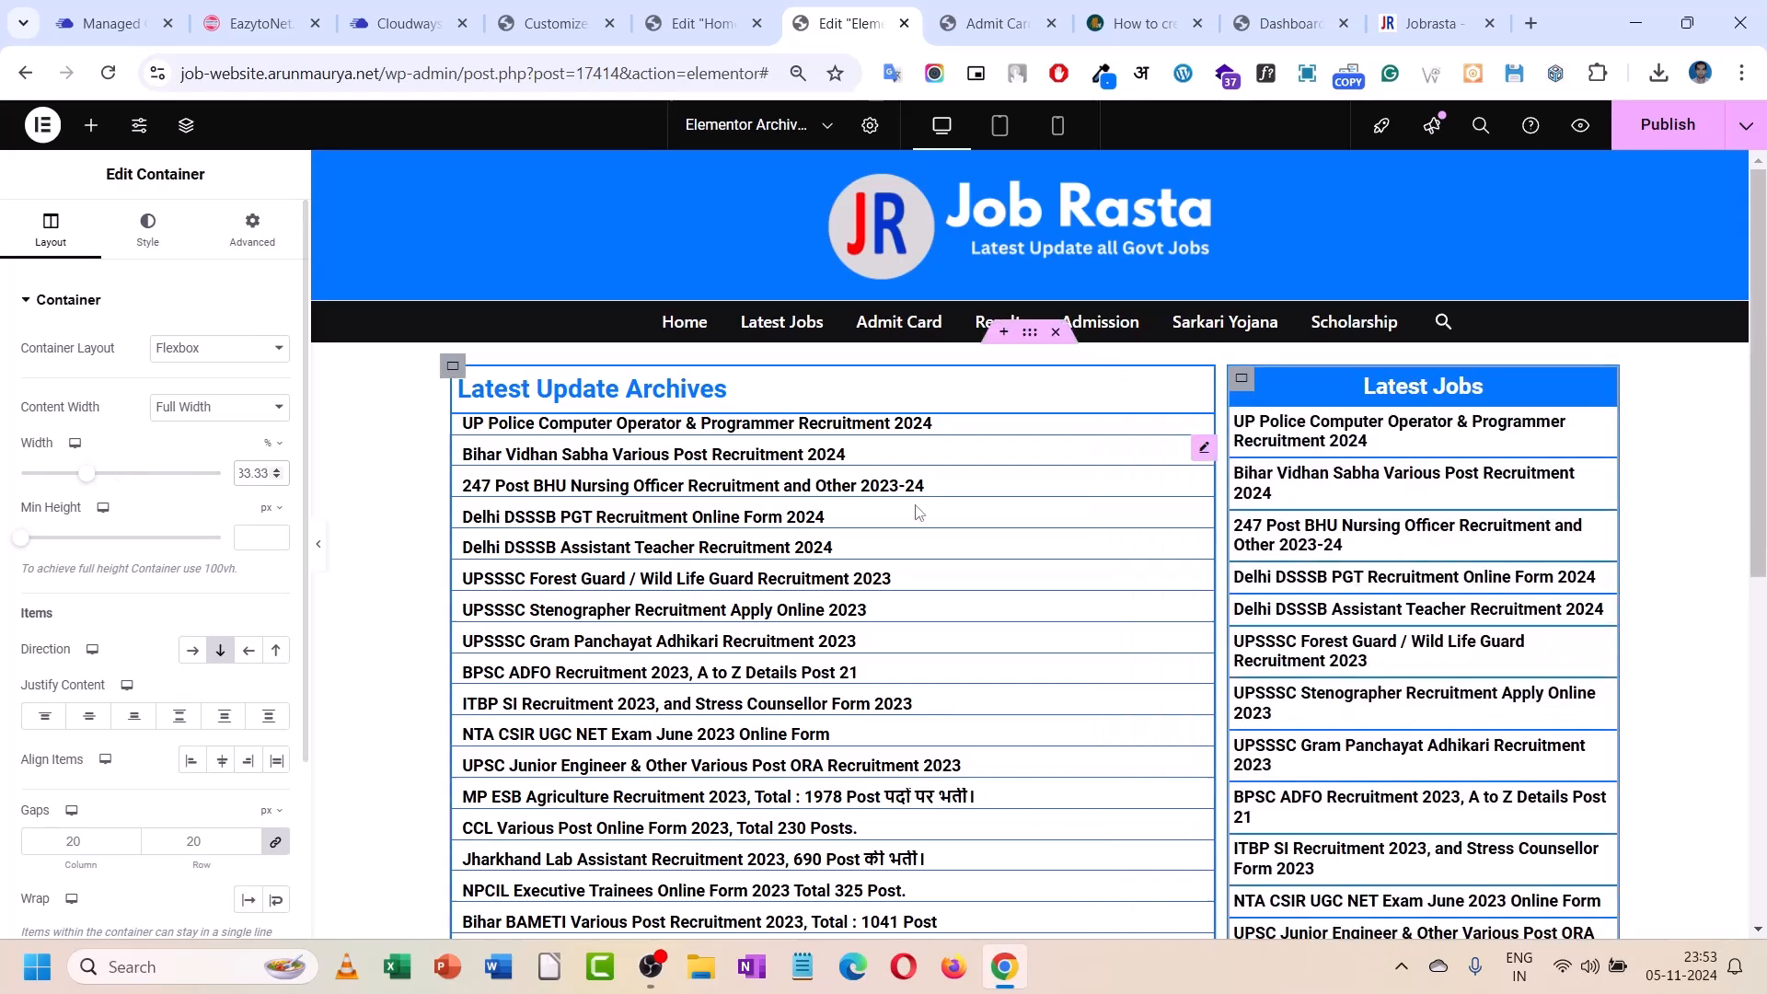
left_click(555, 506)
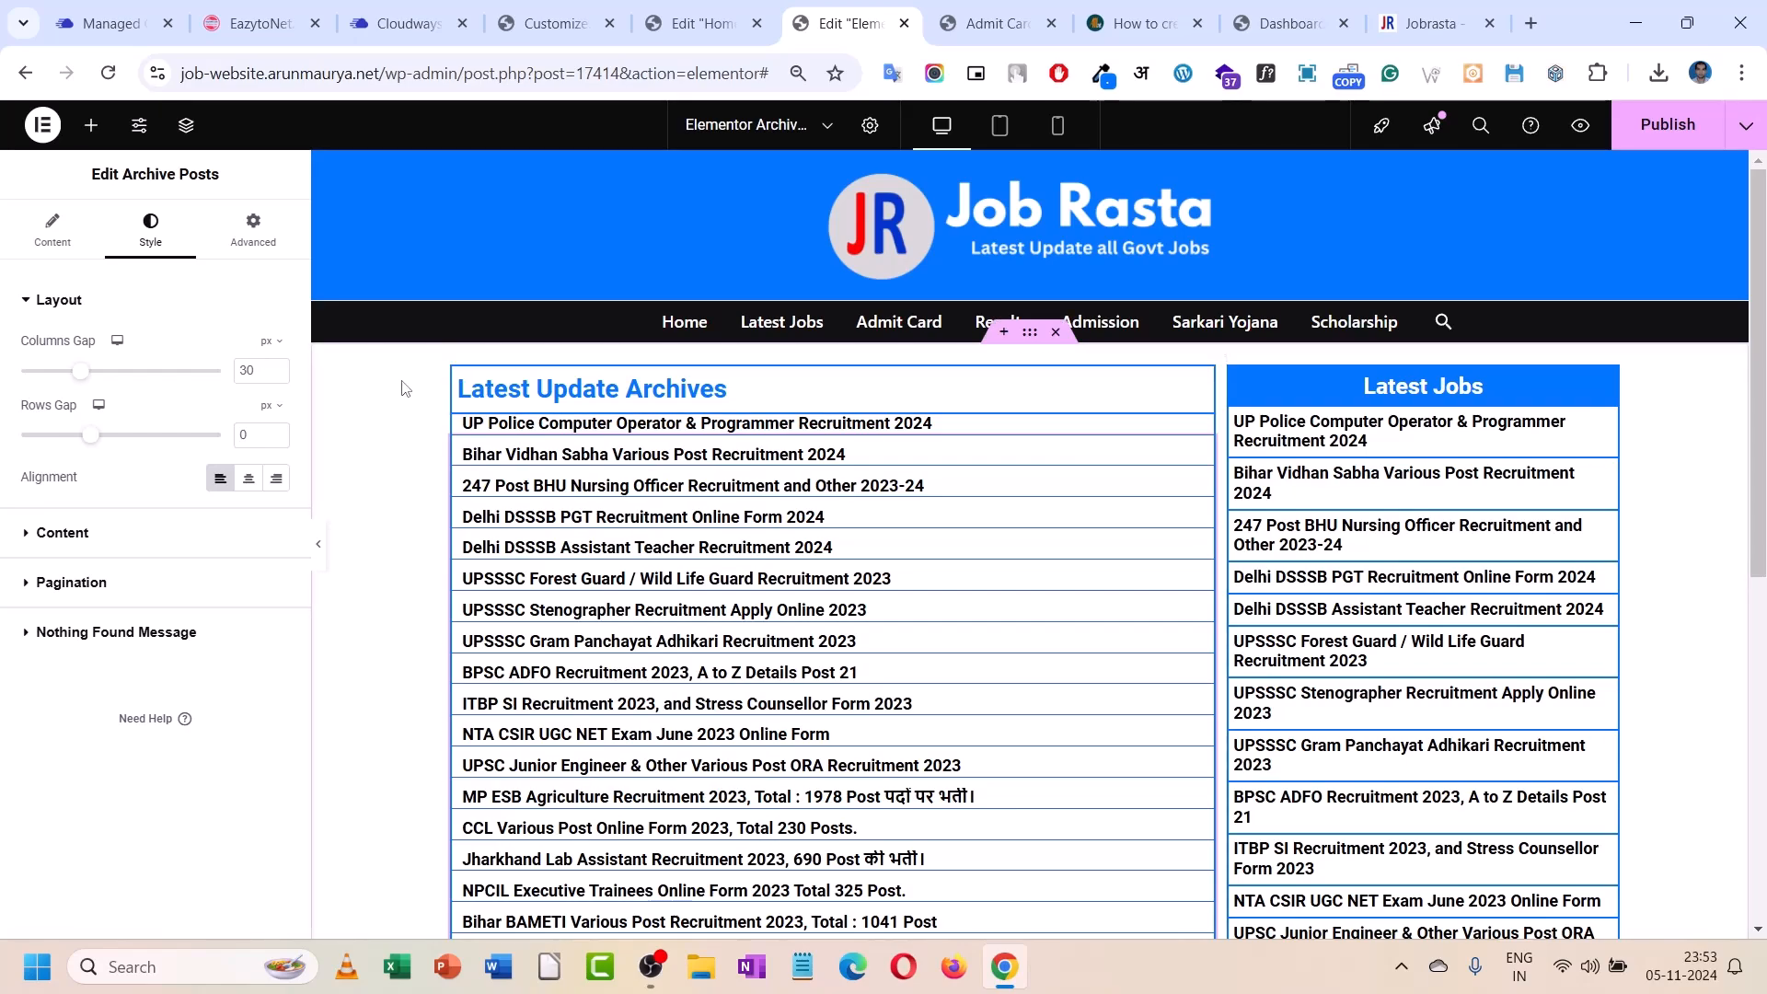
left_click(452, 365)
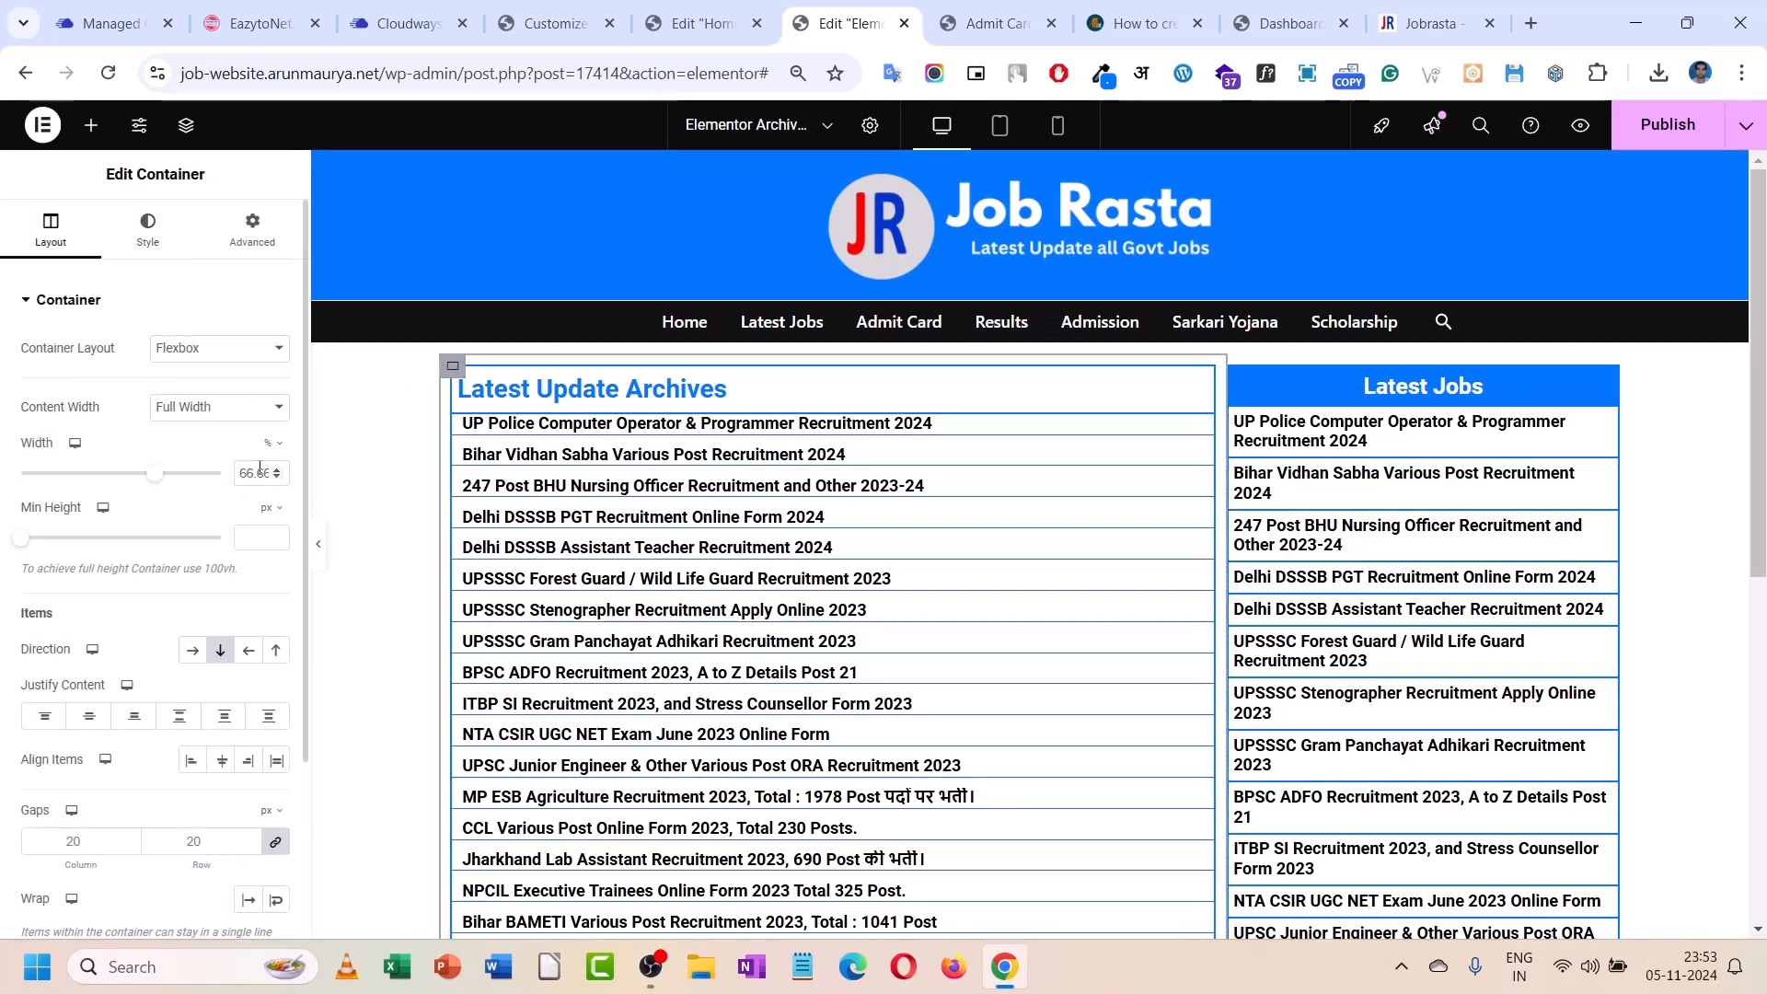
scroll(1313, 547, "down", 1)
scroll(1313, 548, "down", 4)
scroll(1362, 570, "up", 5)
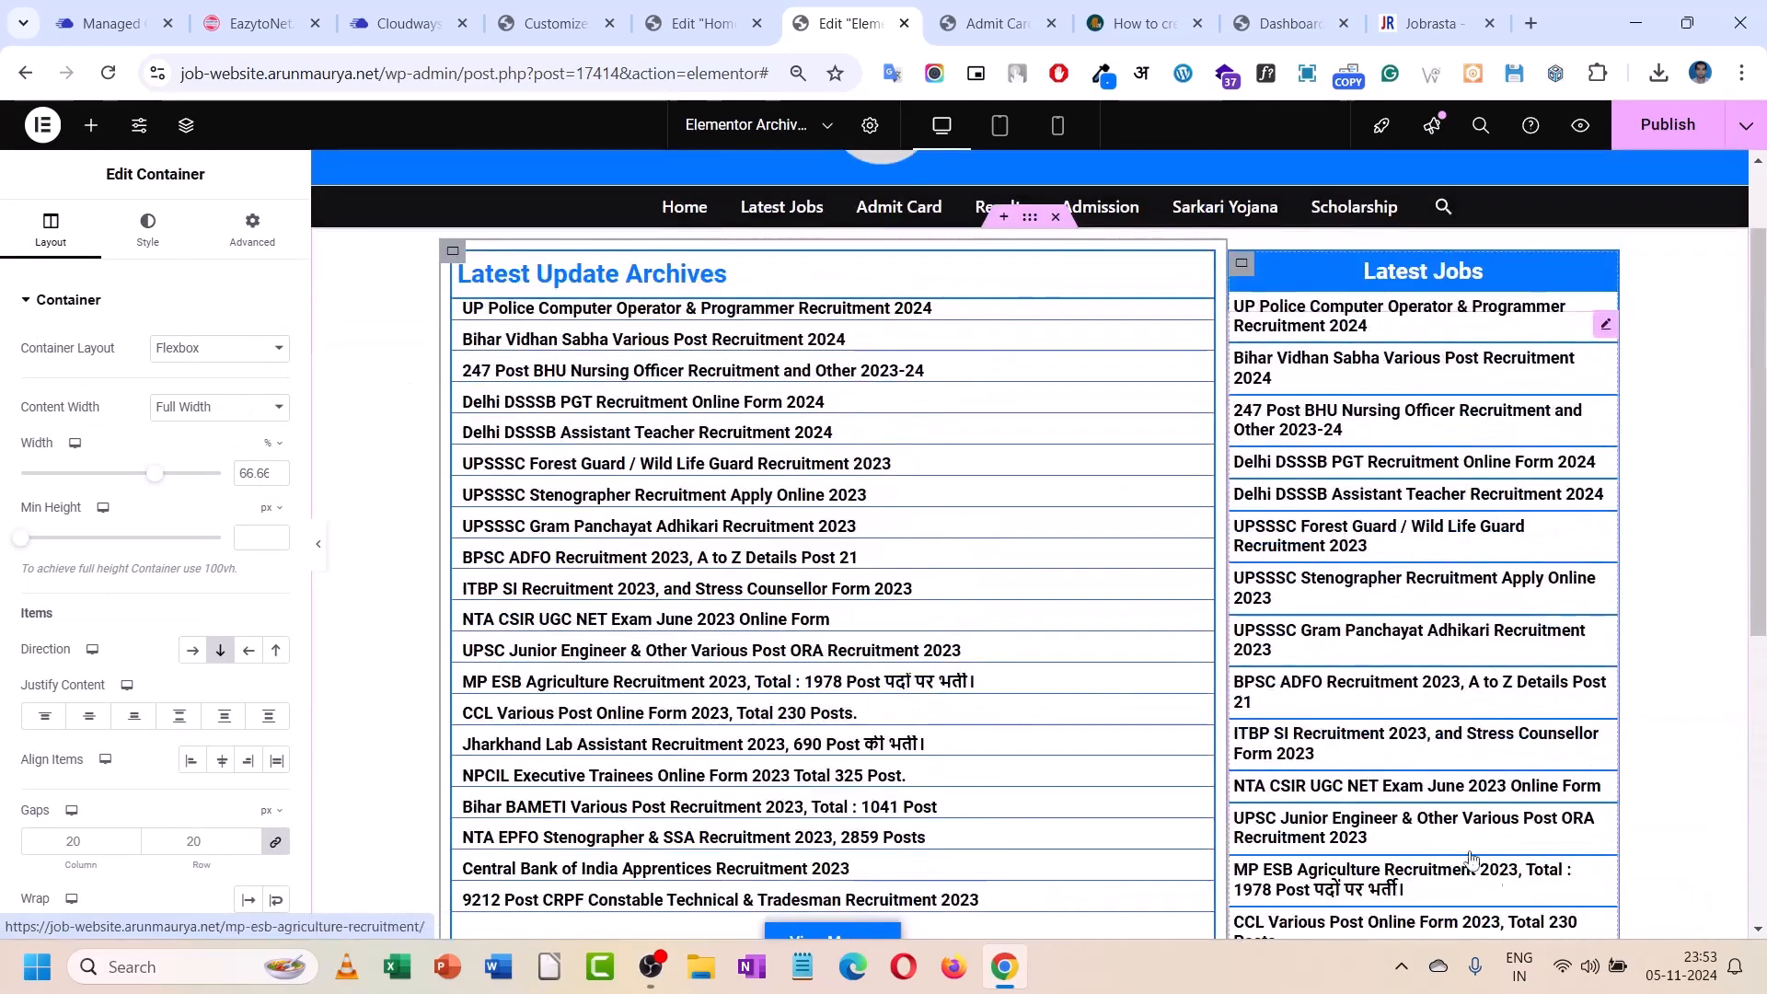
- Delete the View More button beneath the Latest Jobs list in the sidebar
scroll(1419, 598, "down", 6)
right_click(1422, 604)
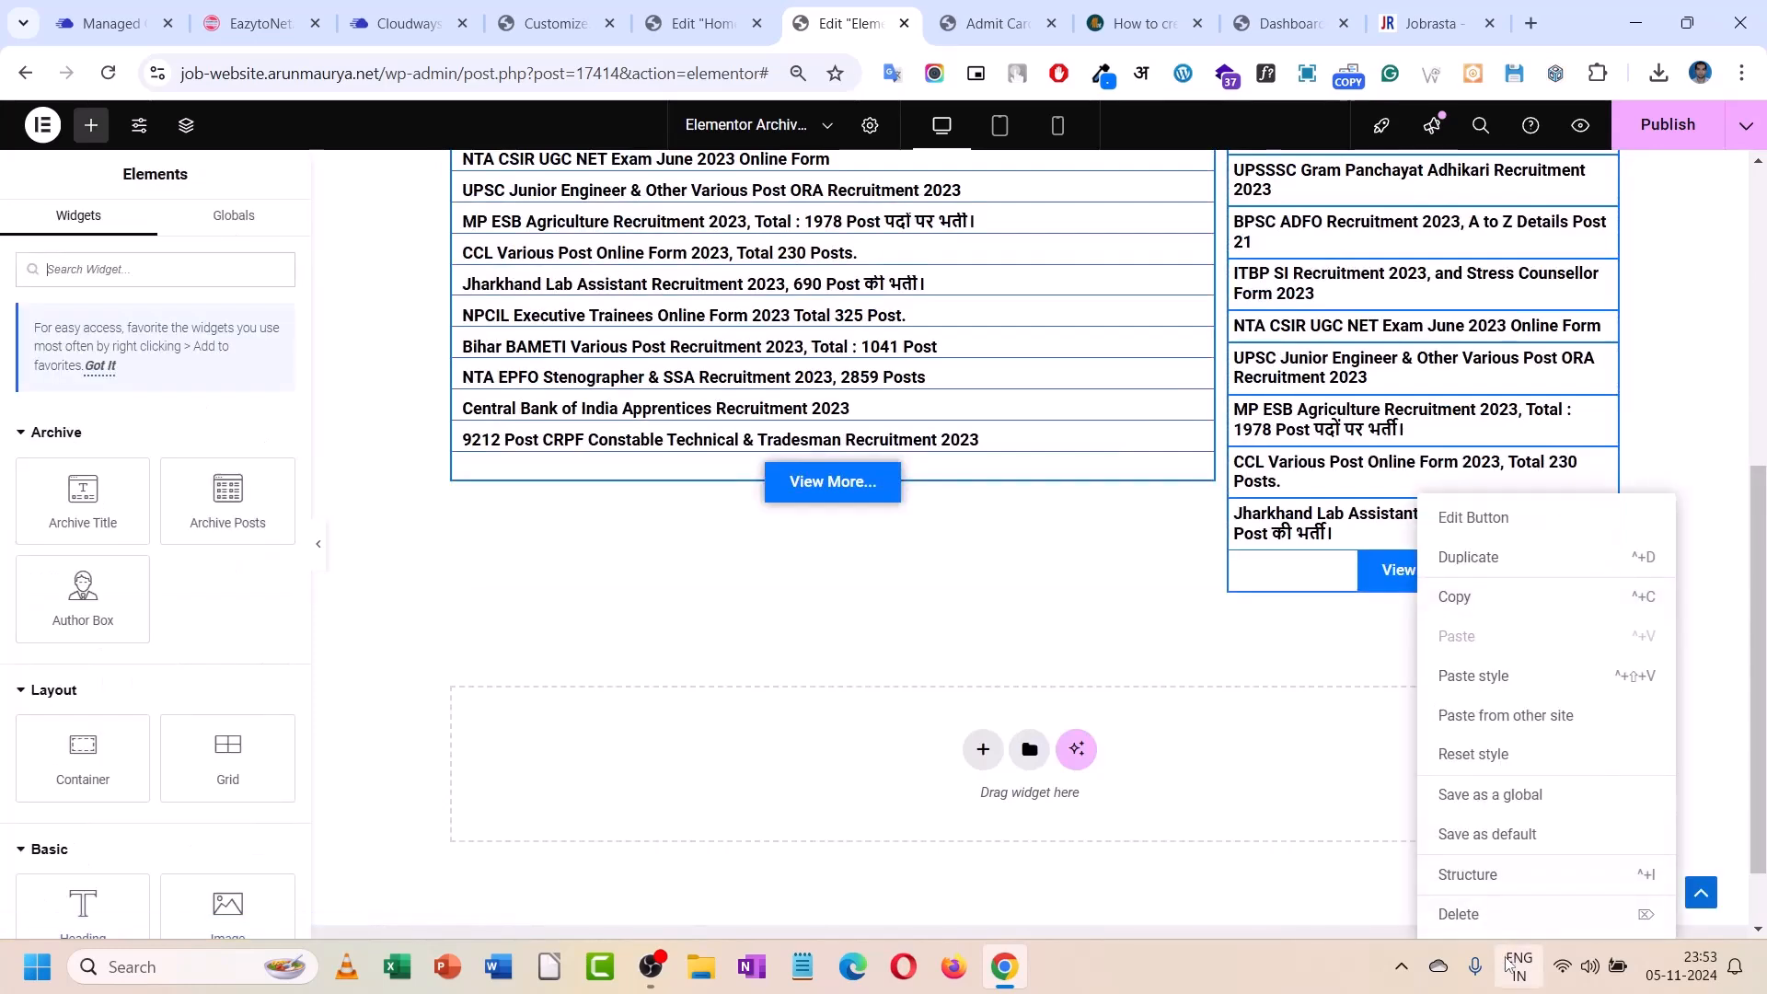
left_click(1461, 911)
- Remove the Latest Jobs category from the query terms of the sidebar's Posts widget
scroll(1320, 527, "up", 6)
left_click(1316, 526)
scroll(95, 677, "down", 2)
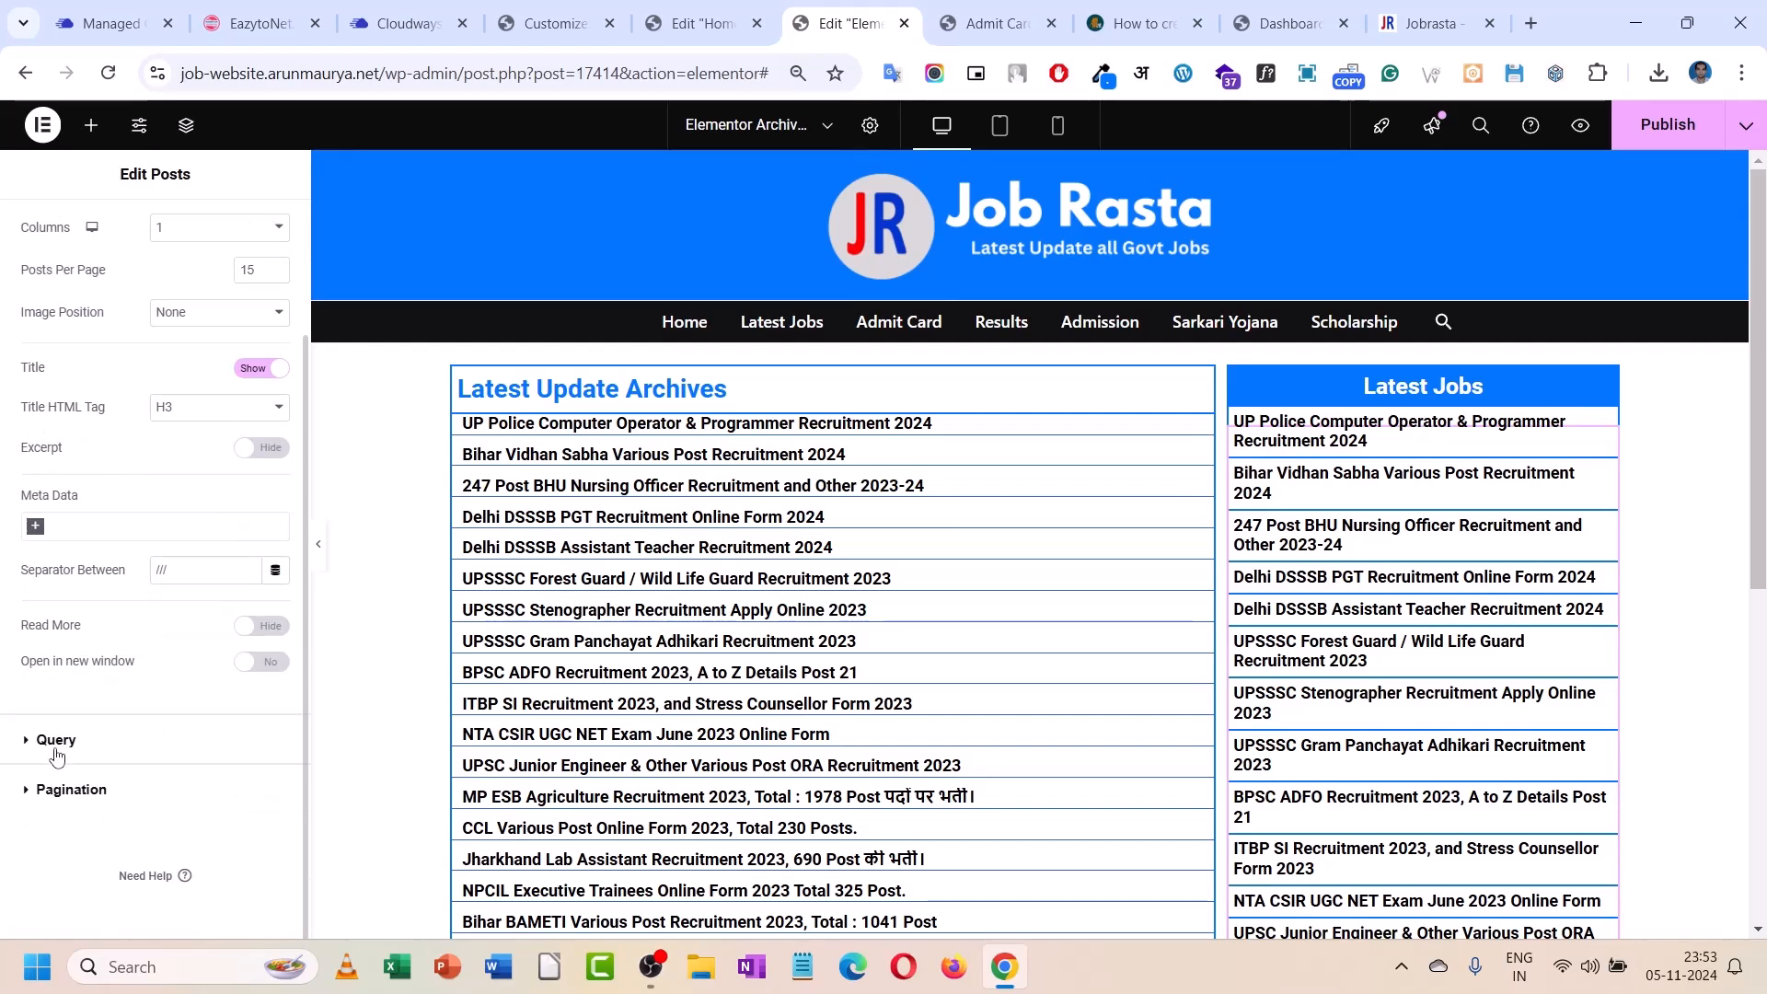
left_click(51, 741)
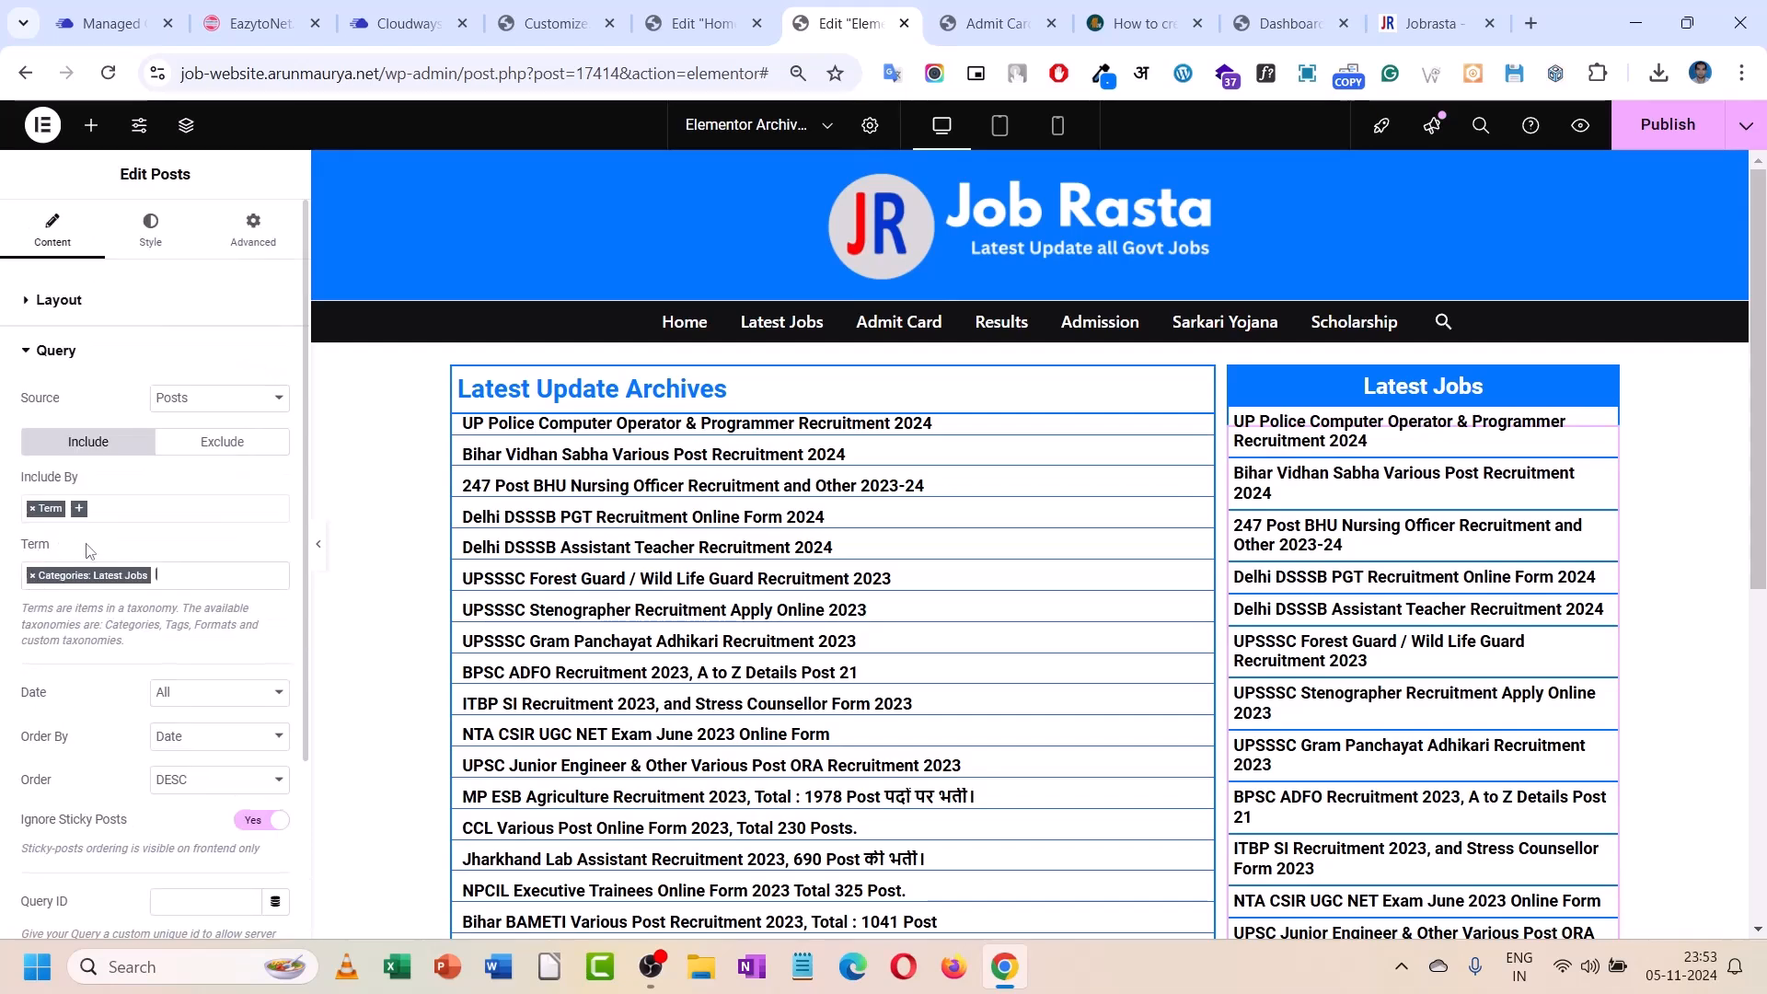
left_click(32, 575)
left_click(165, 508)
- Change the sidebar heading's title to "Latest Post"
left_click(1606, 387)
left_click_drag(267, 373, 3, 423)
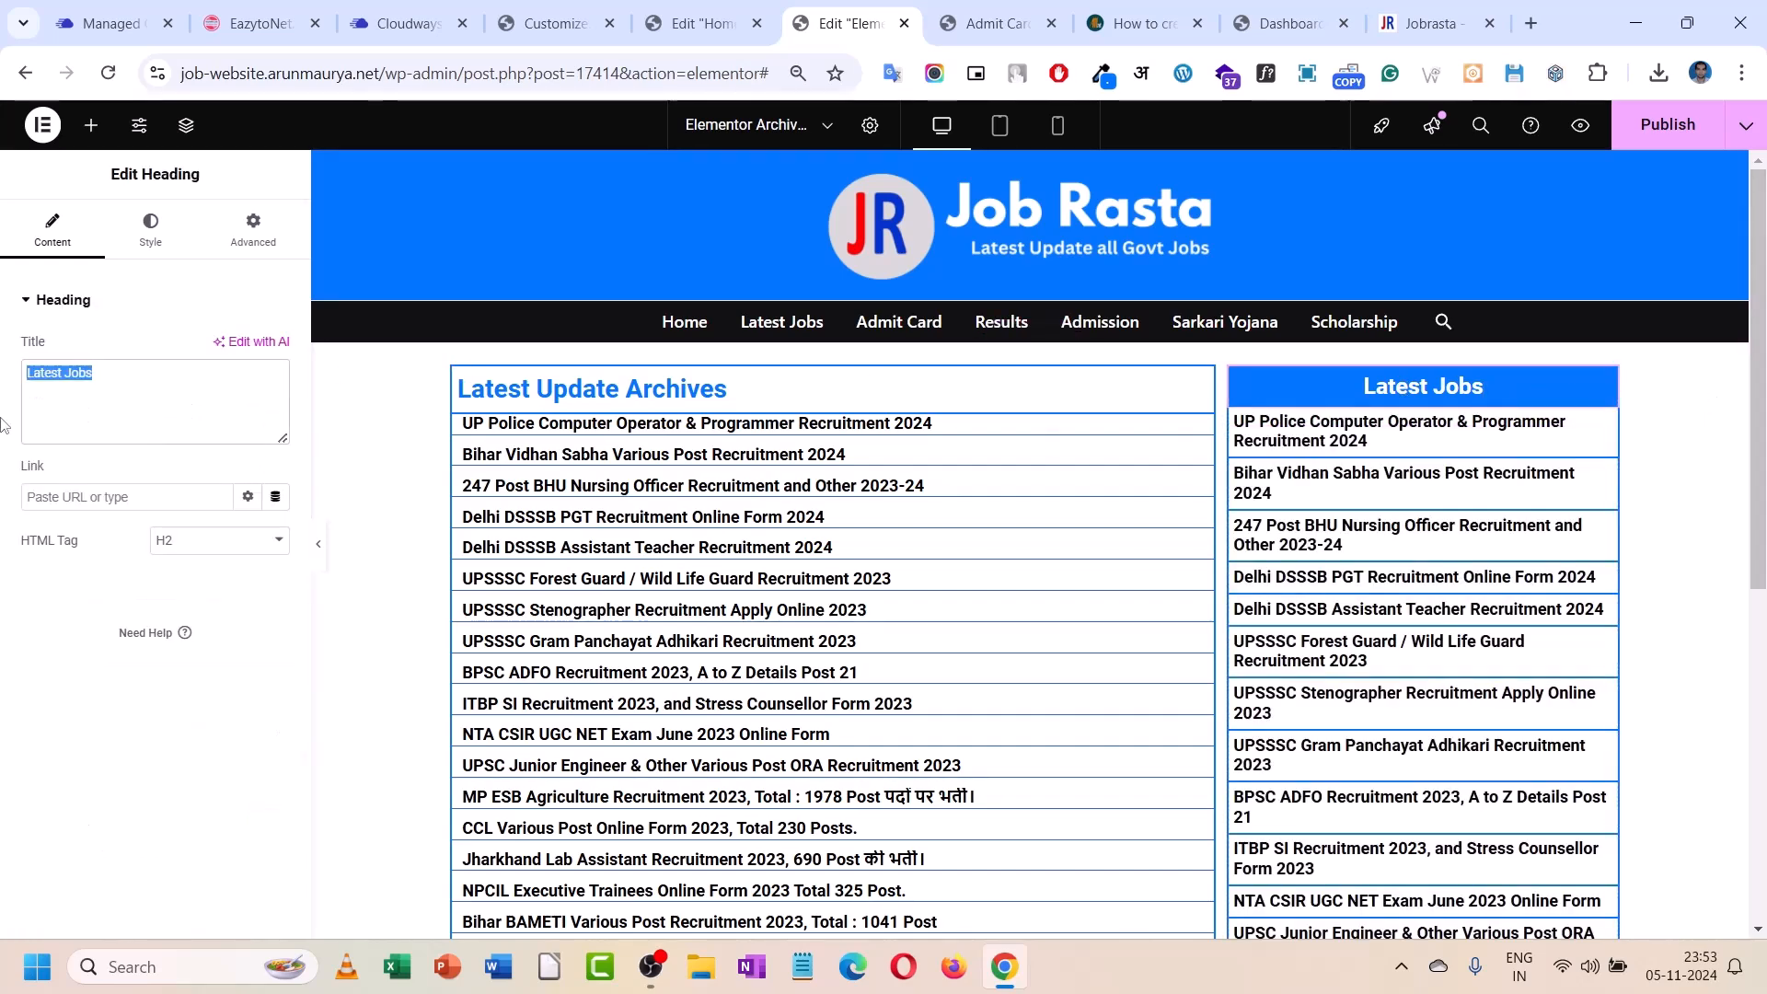
type("L")
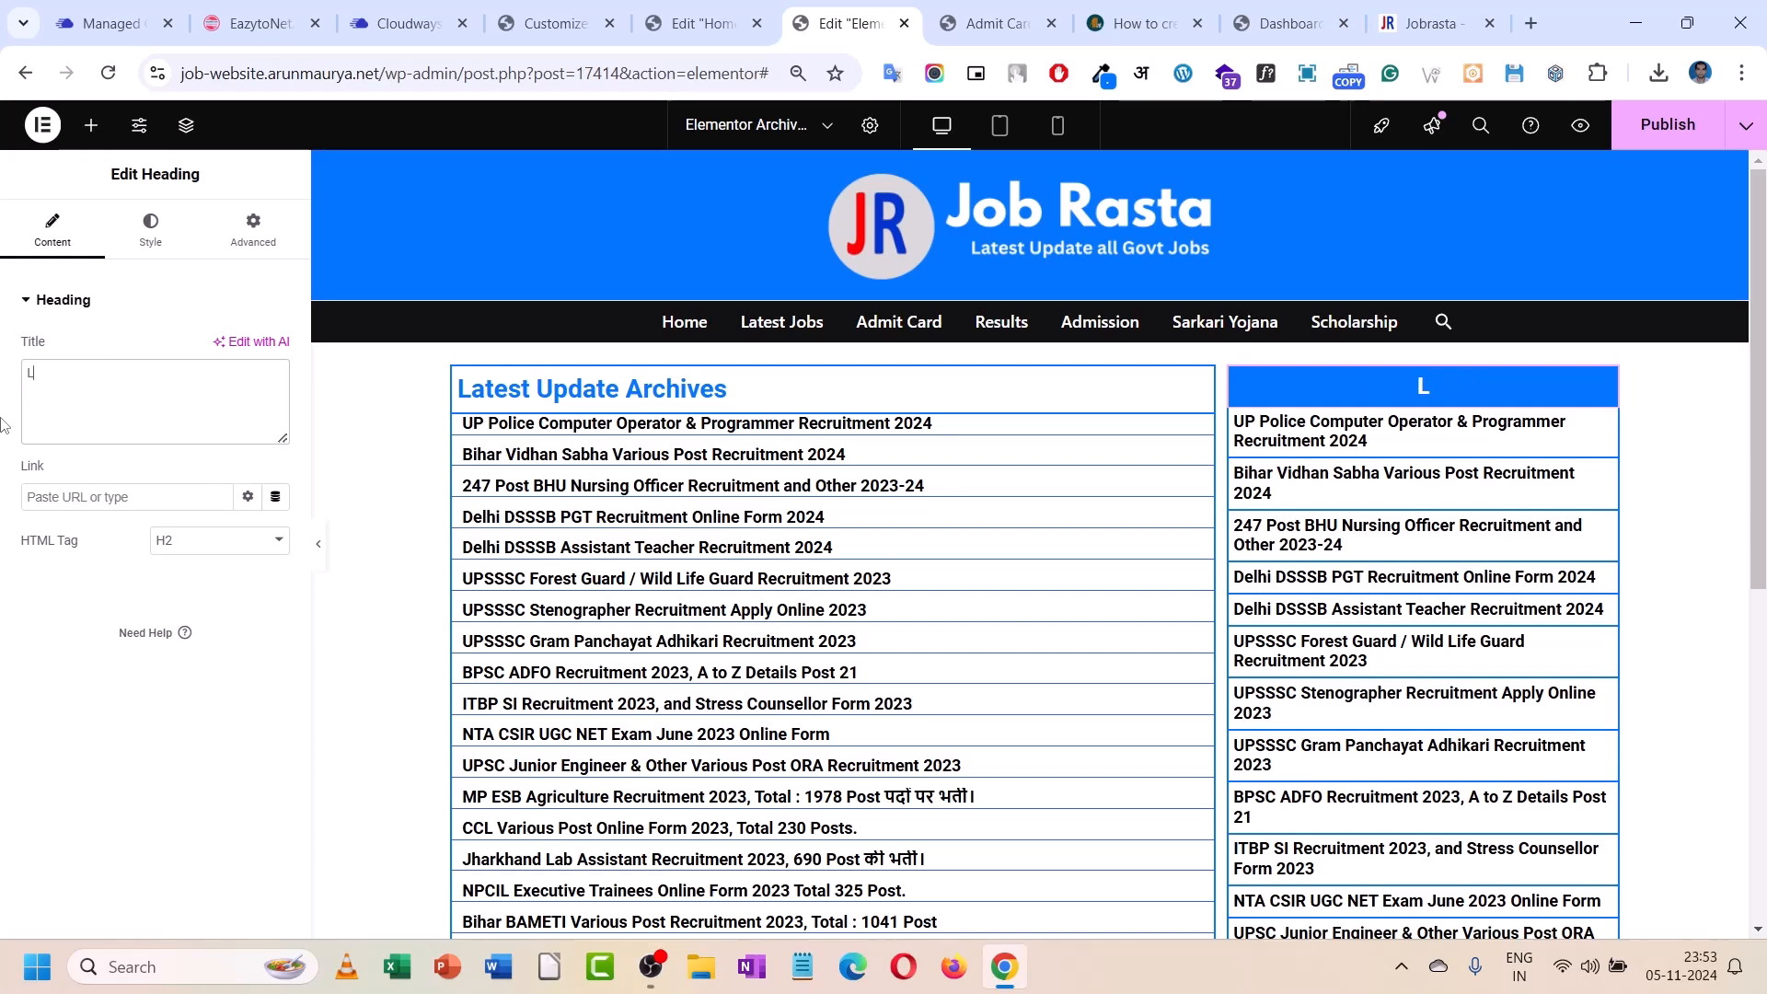
type("atest Post")
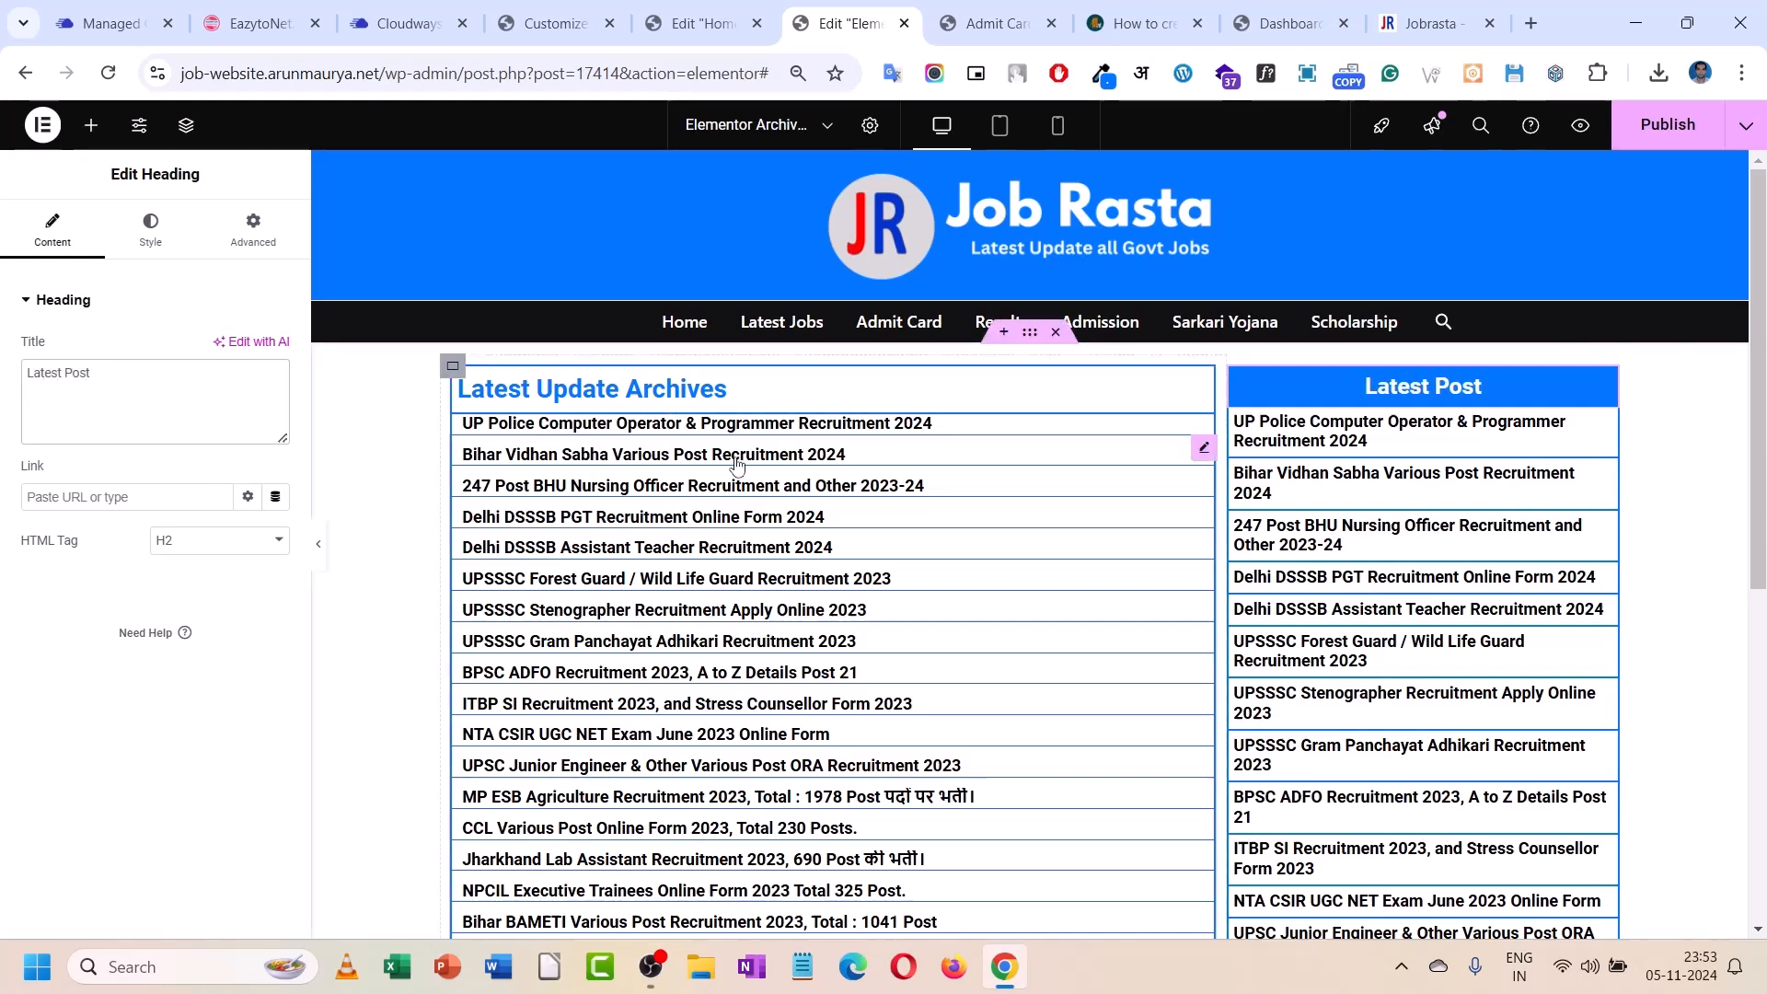
- Limit the Latest Post sidebar list to 8 posts per page
scroll(1446, 558, "down", 5)
scroll(1446, 558, "up", 3)
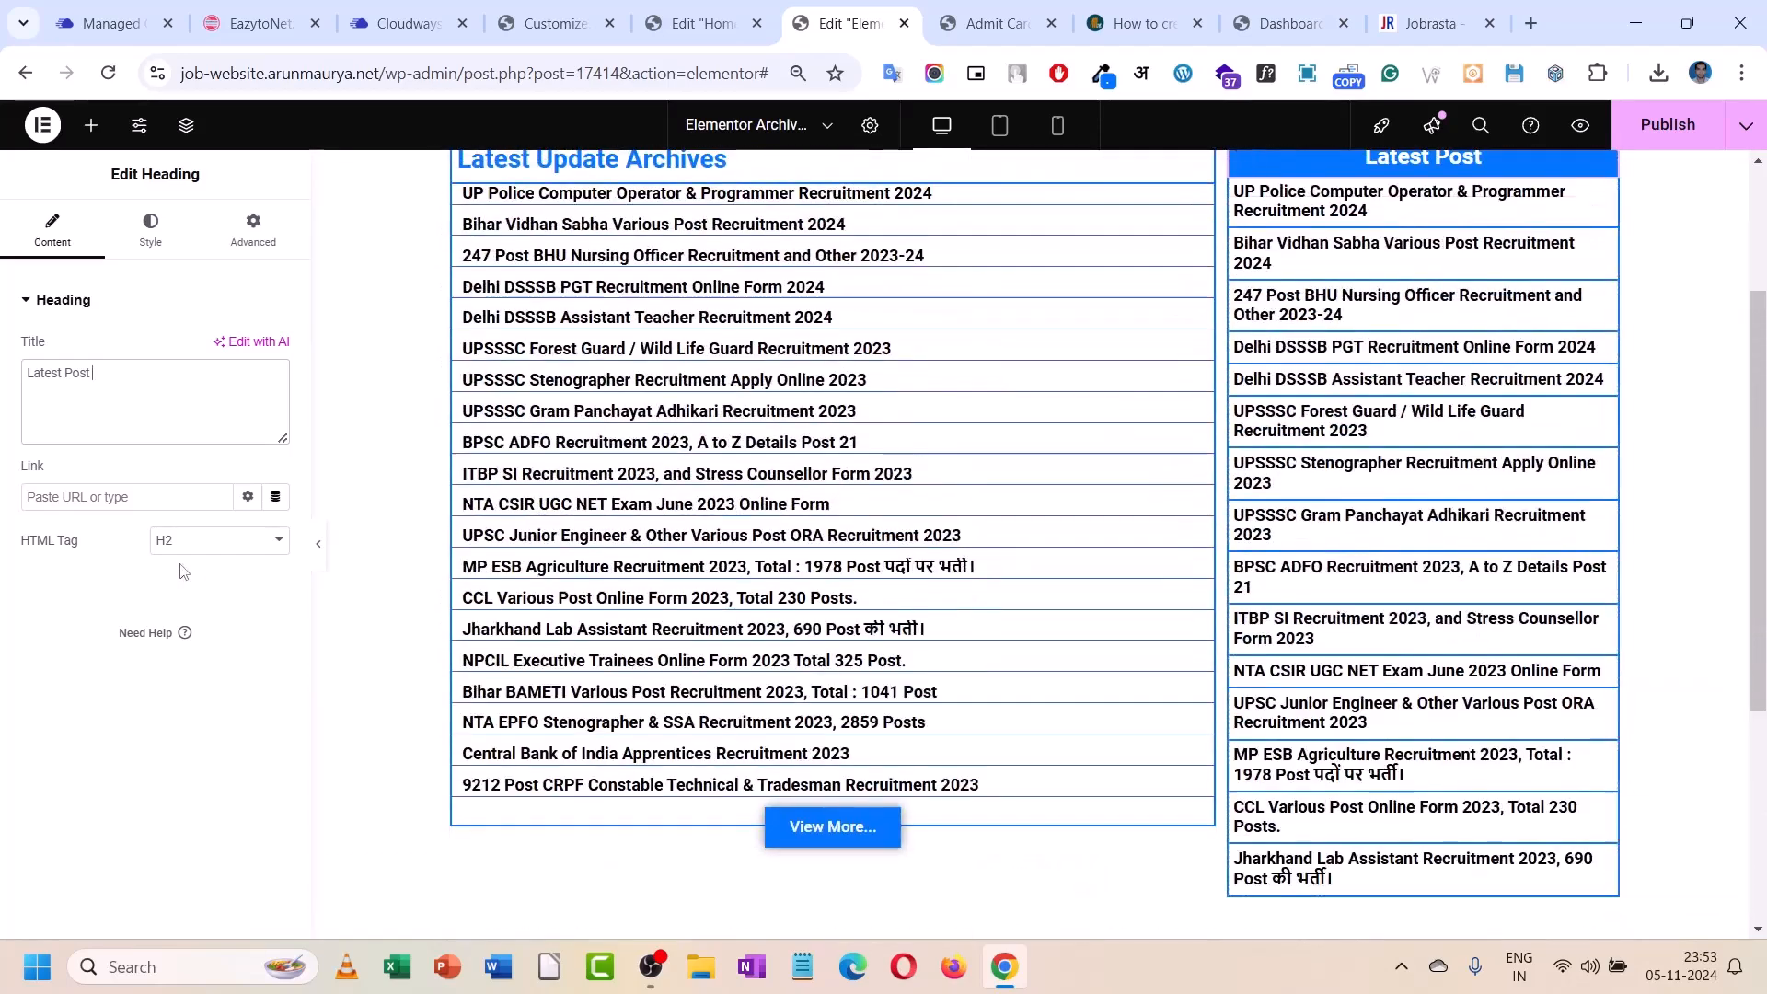
left_click(1262, 488)
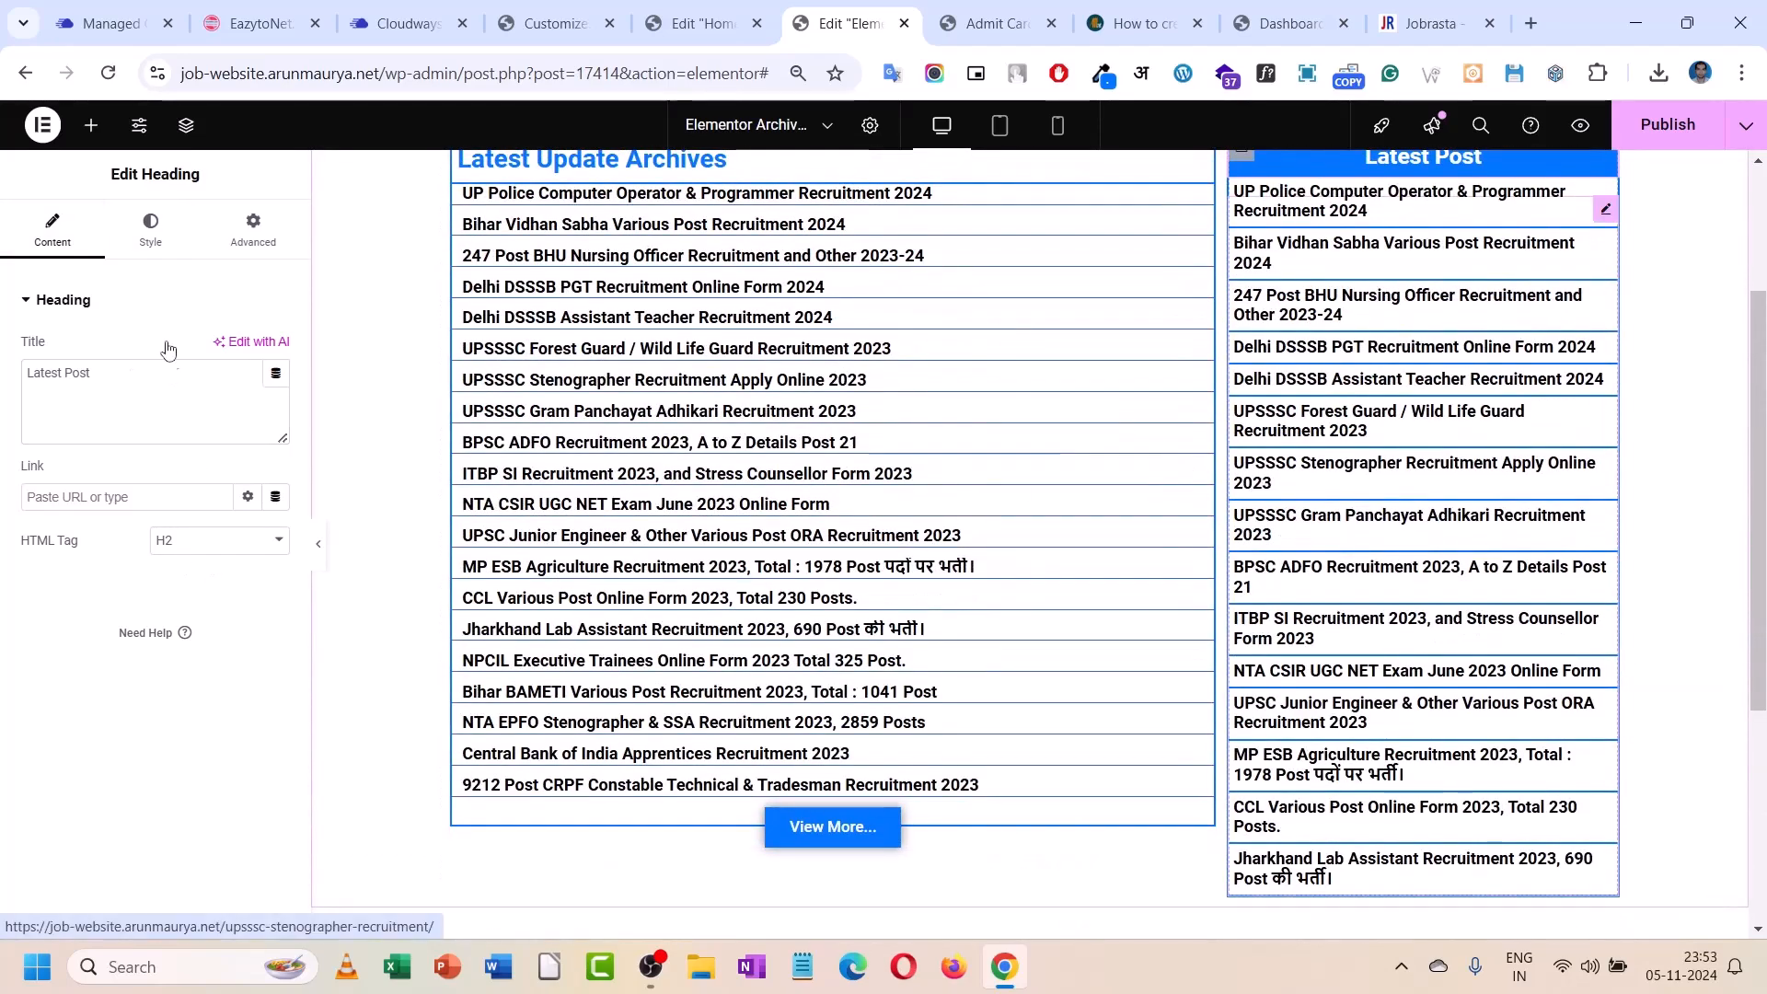
double_click(262, 436)
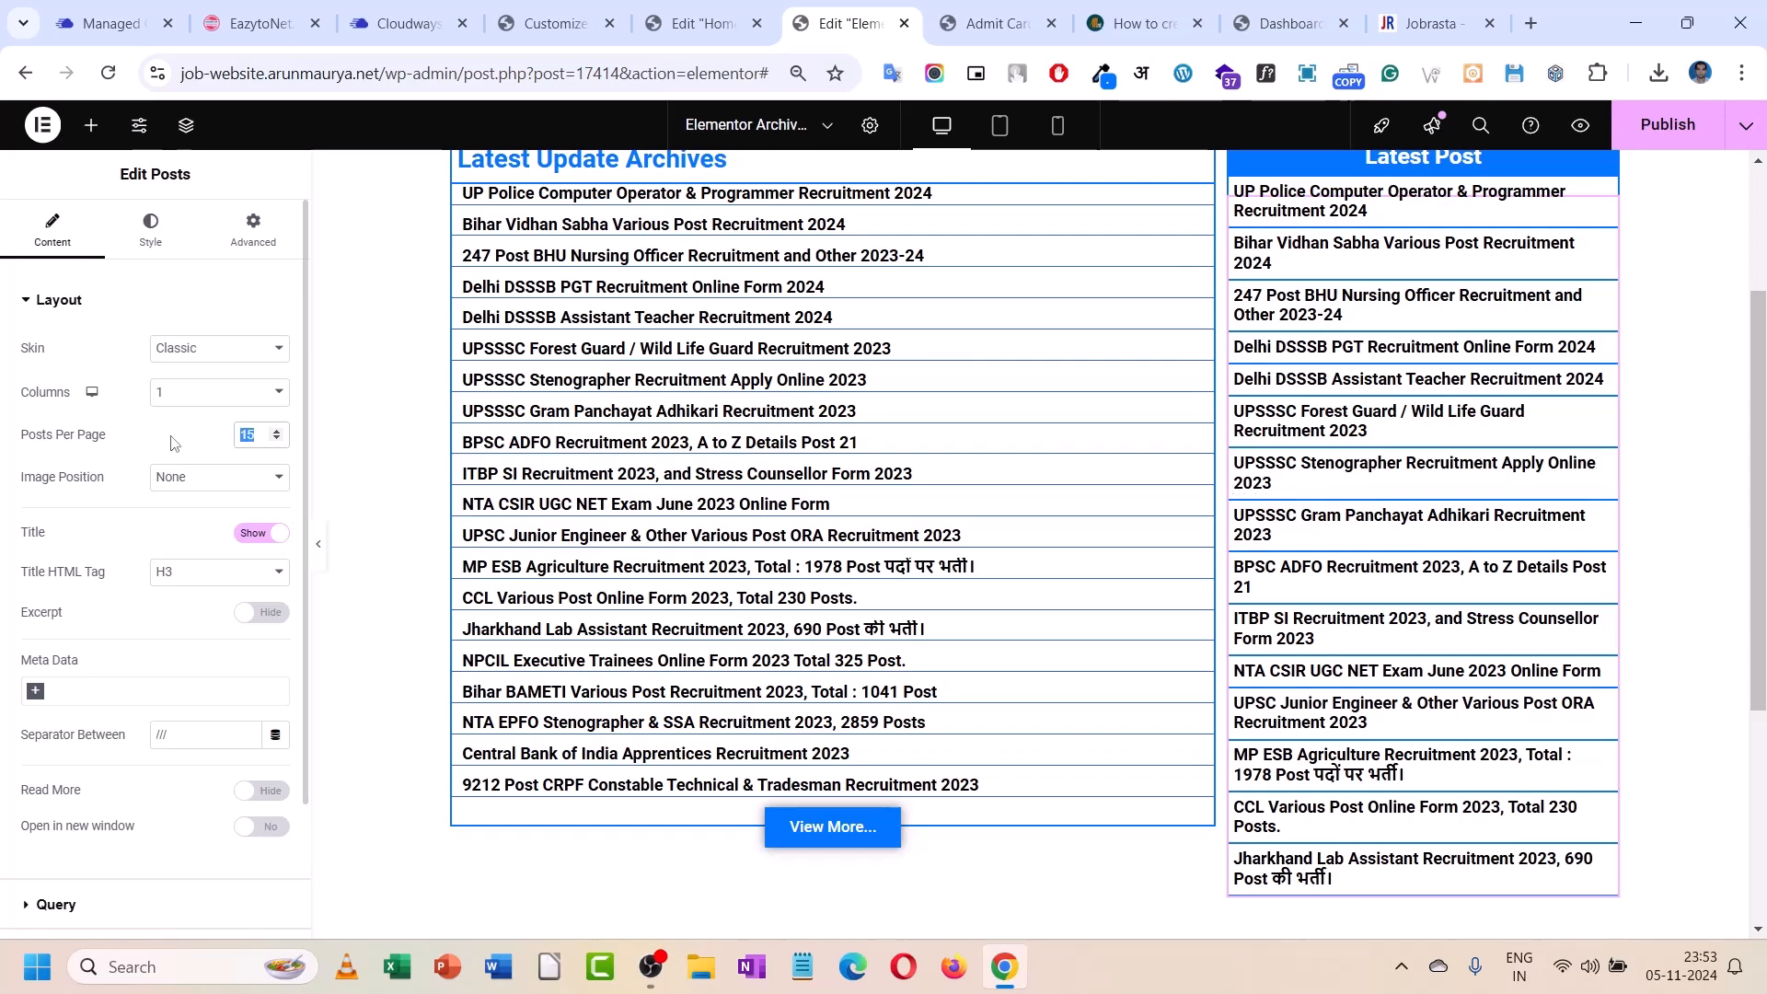
type("8")
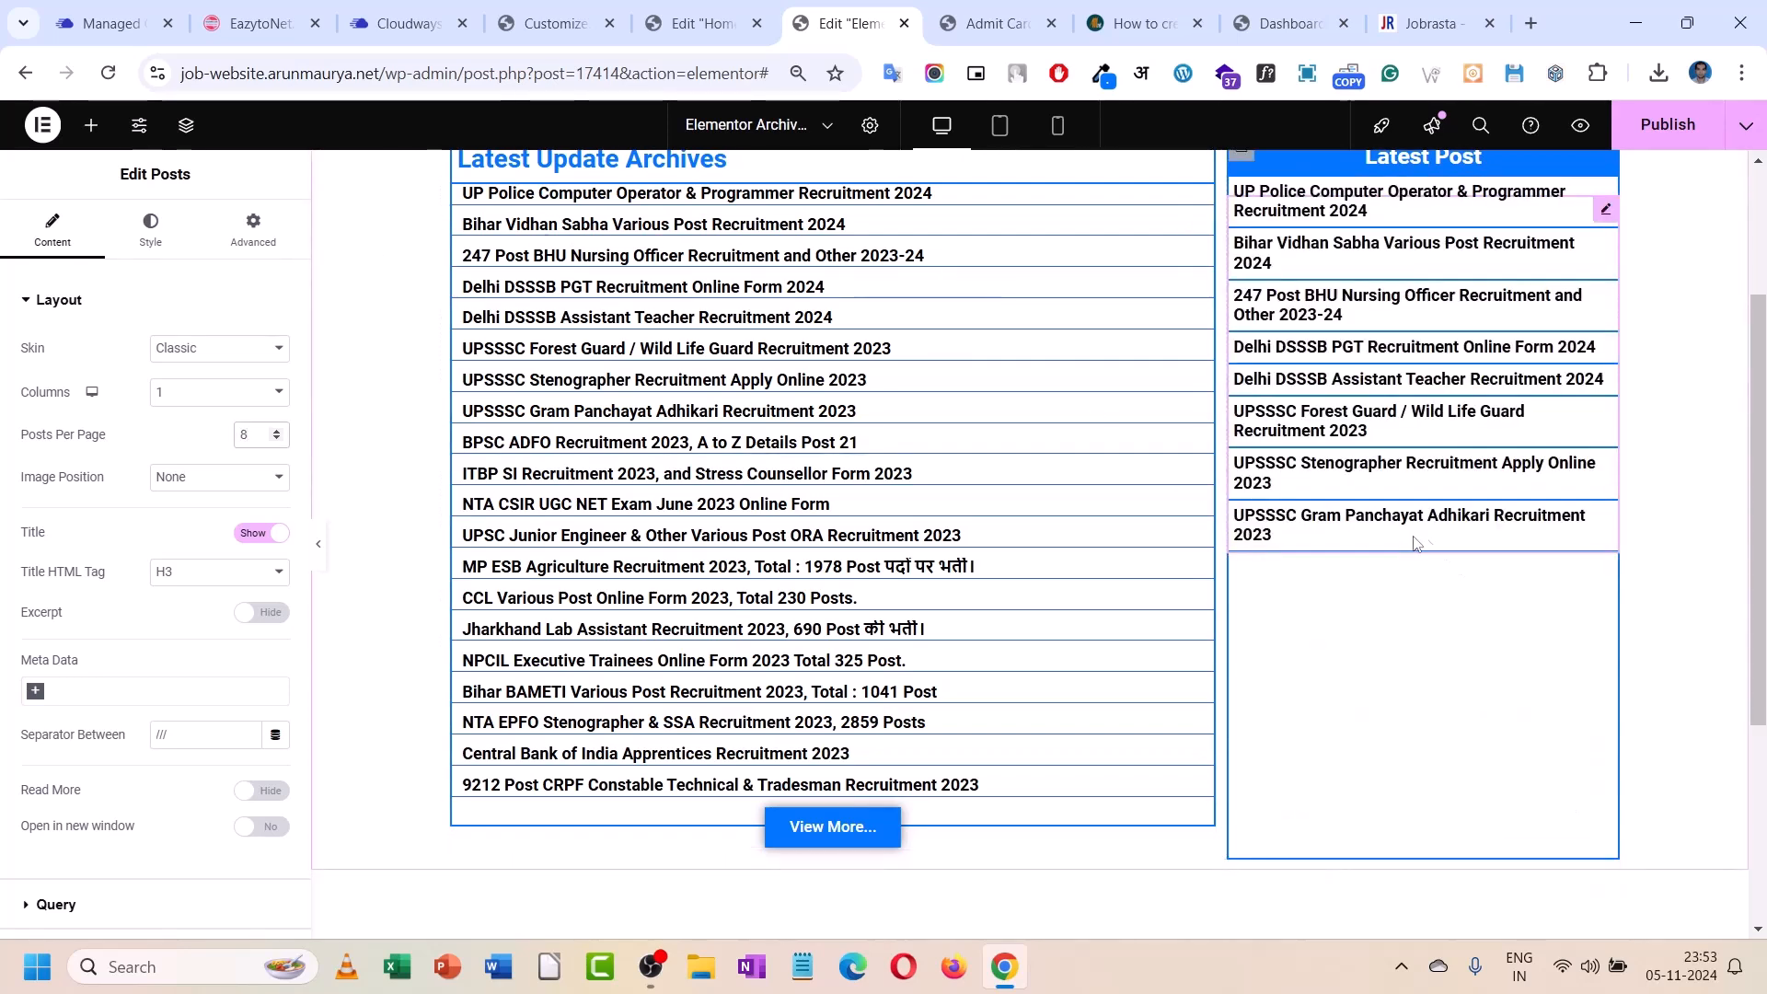
scroll(1380, 543, "up", 3)
scroll(1426, 581, "down", 4)
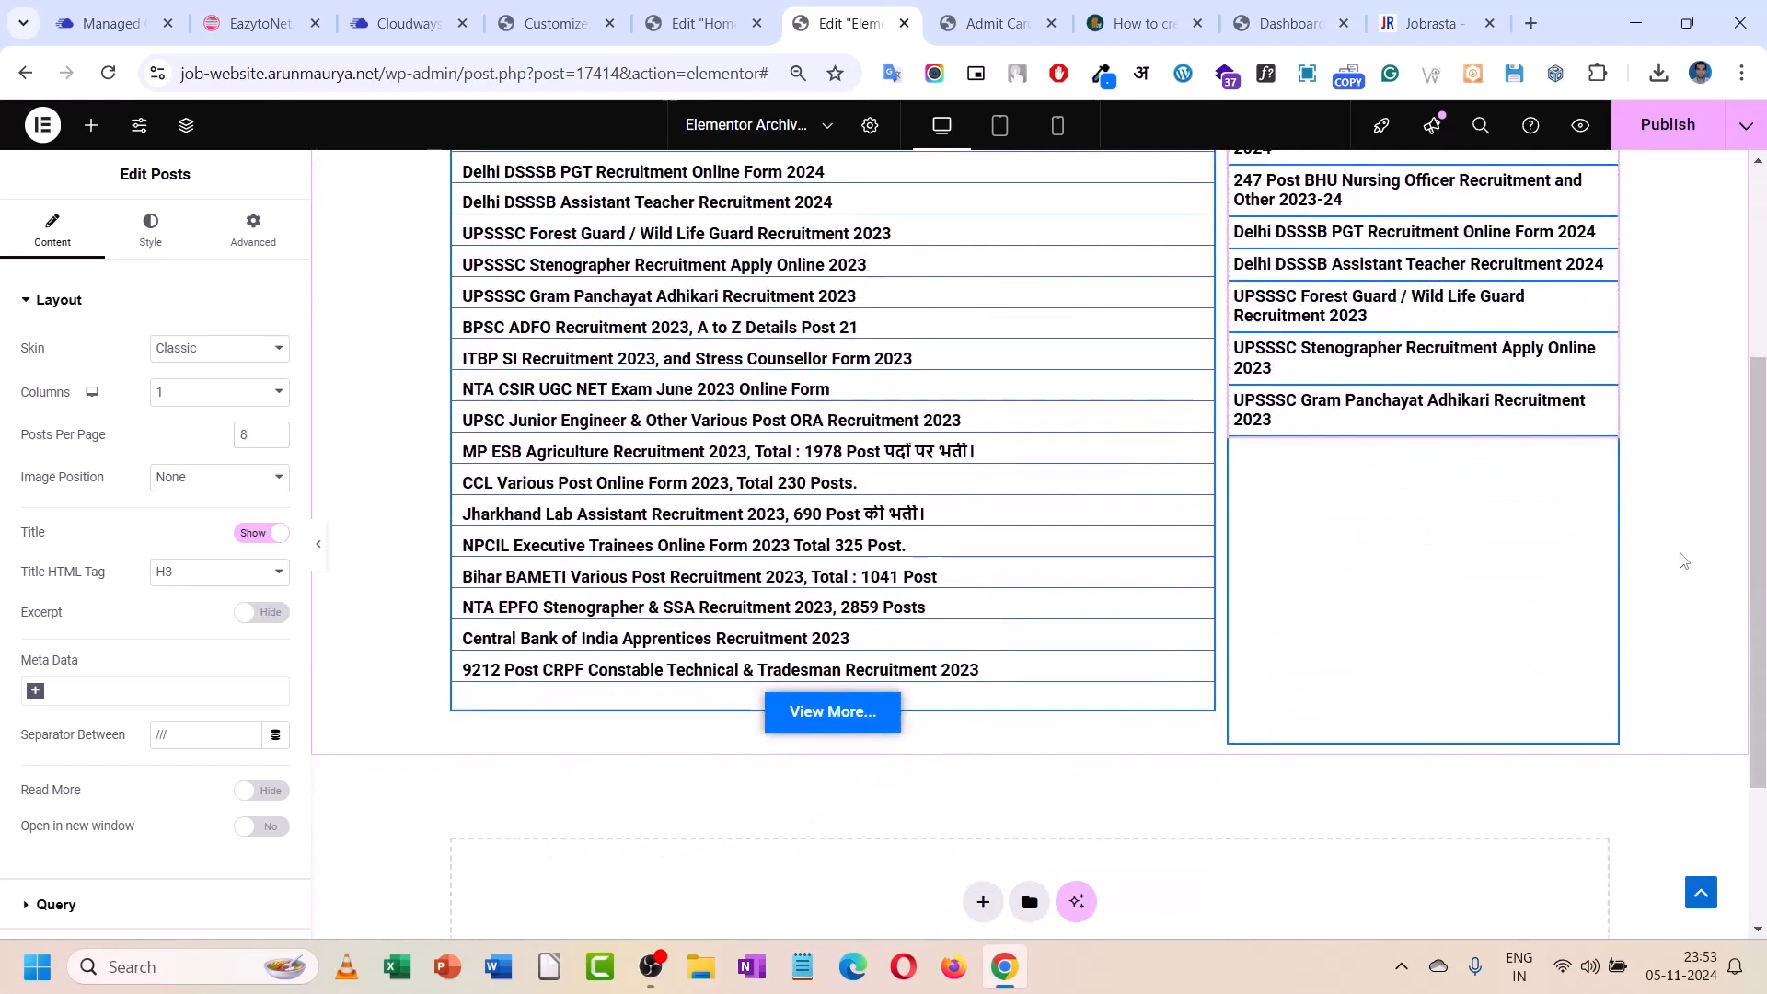
- Set the border type of the Latest Post sidebar container to None
scroll(1350, 578, "up", 1)
scroll(1350, 578, "up", 2)
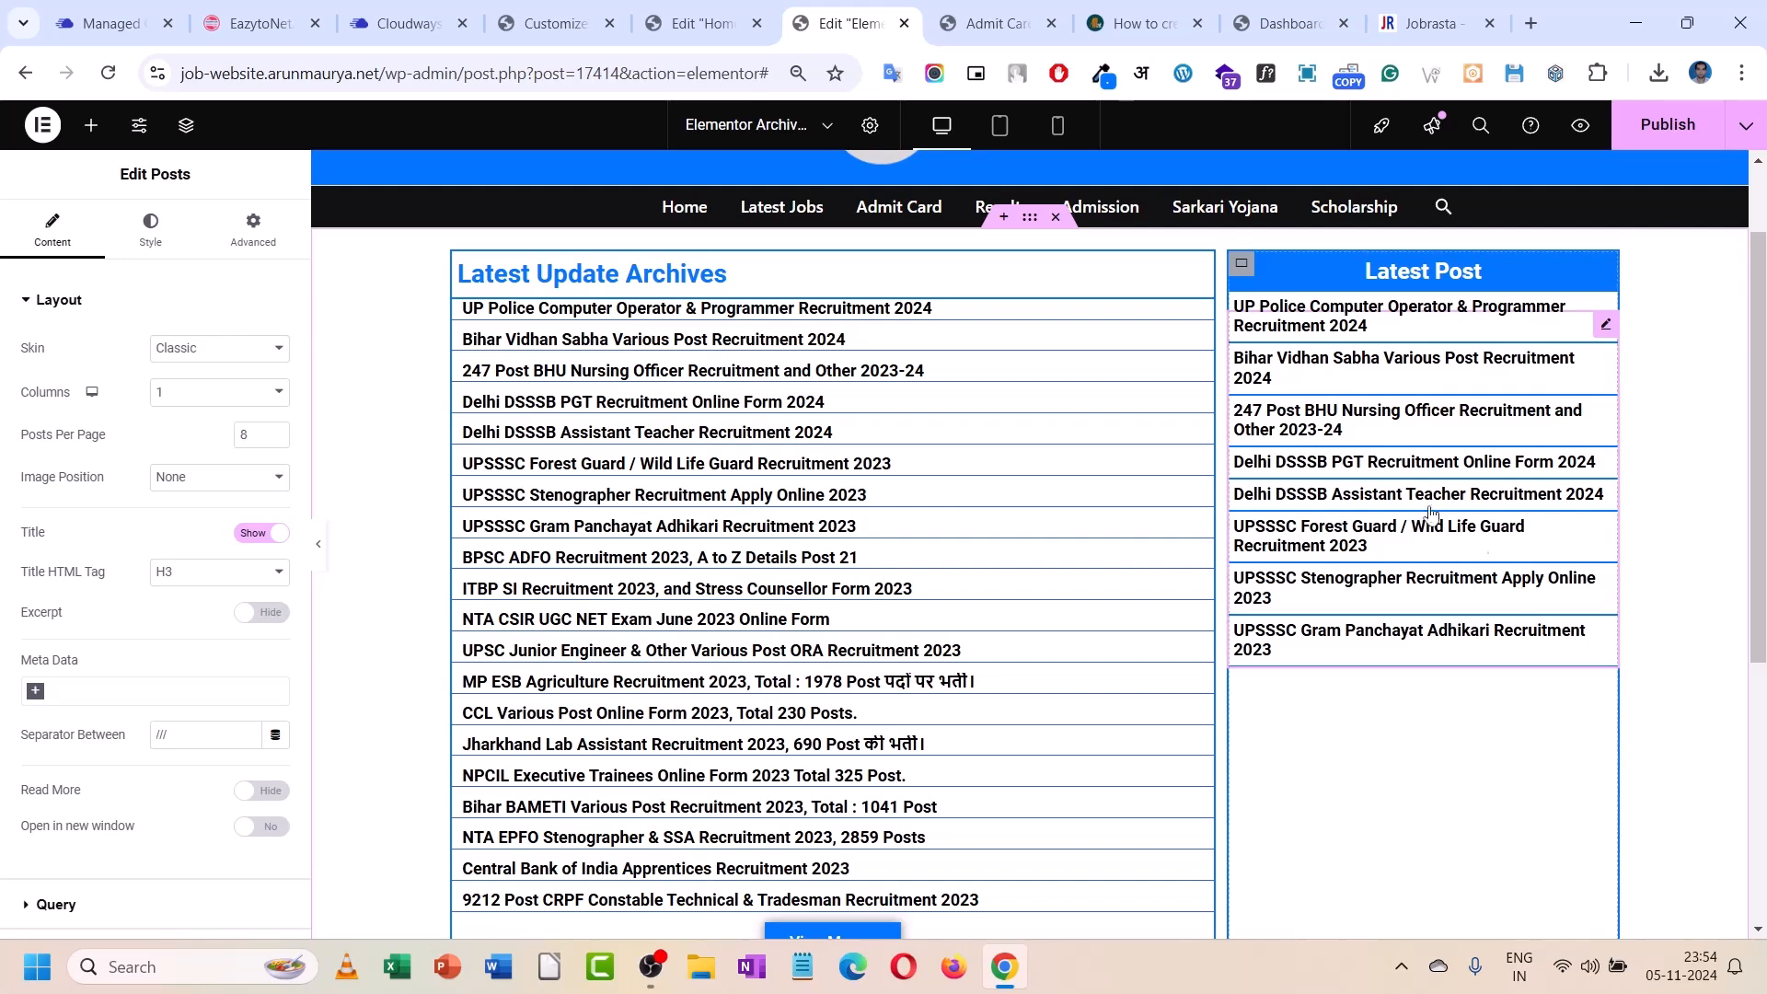
left_click(1242, 265)
left_click(178, 242)
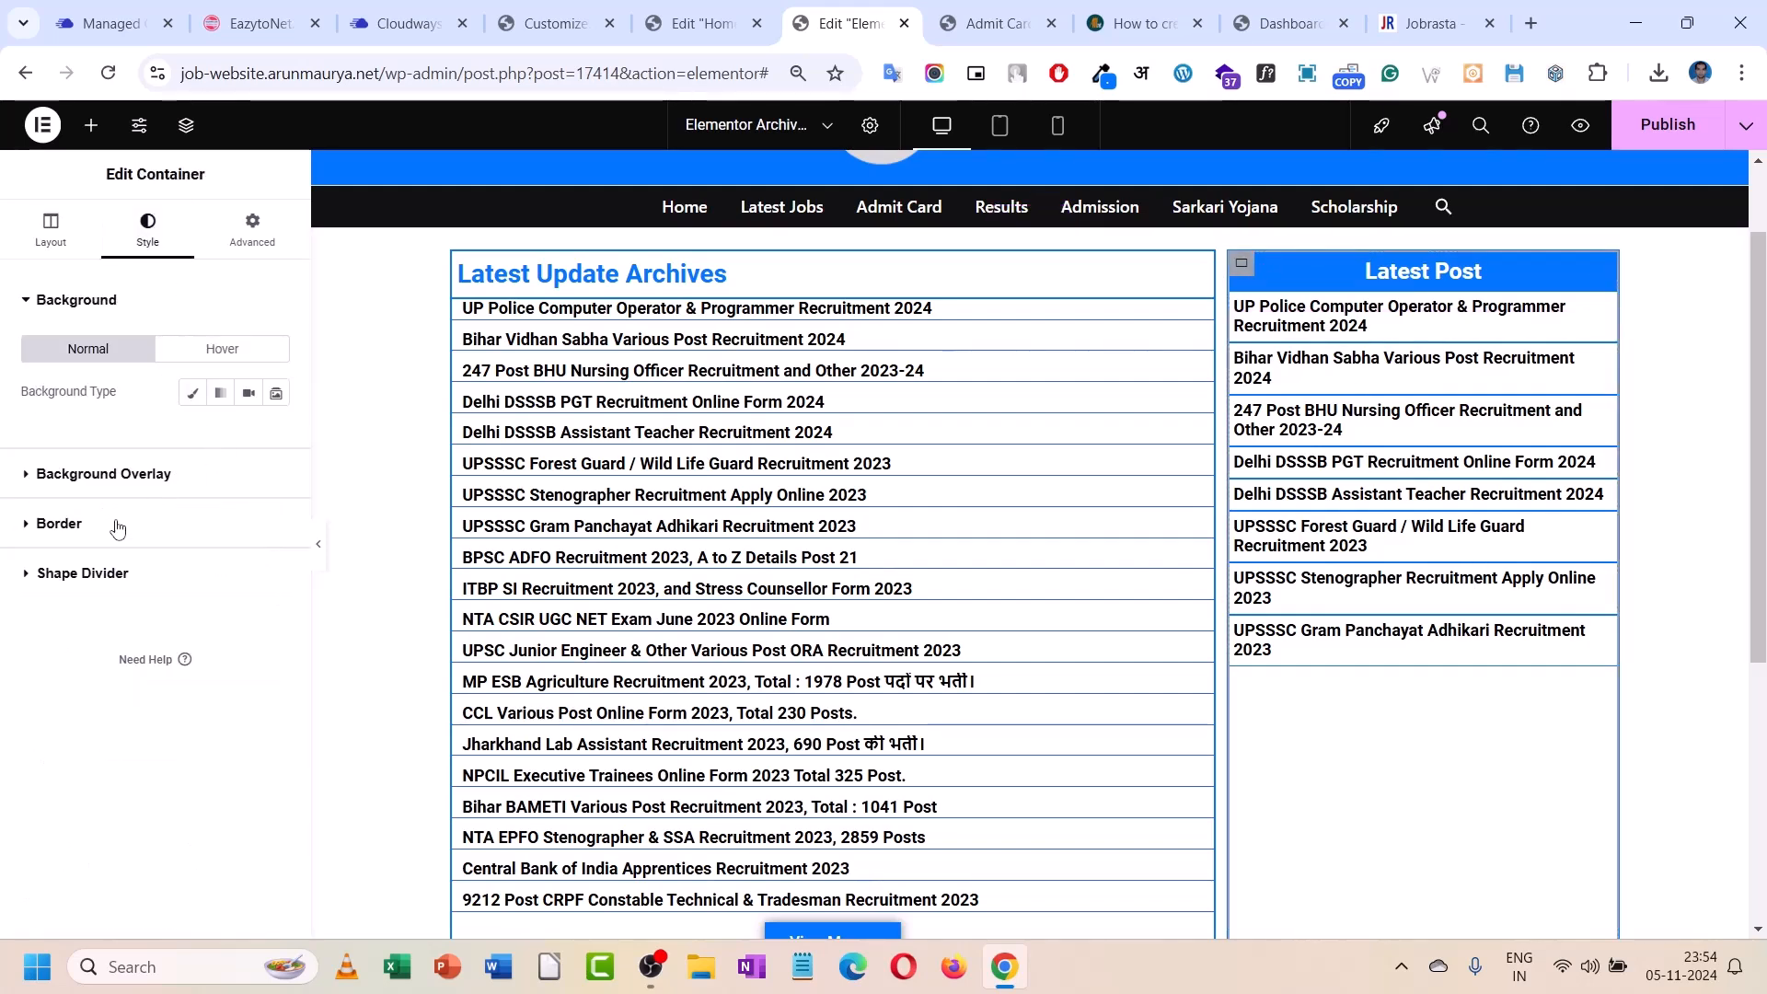
left_click(117, 526)
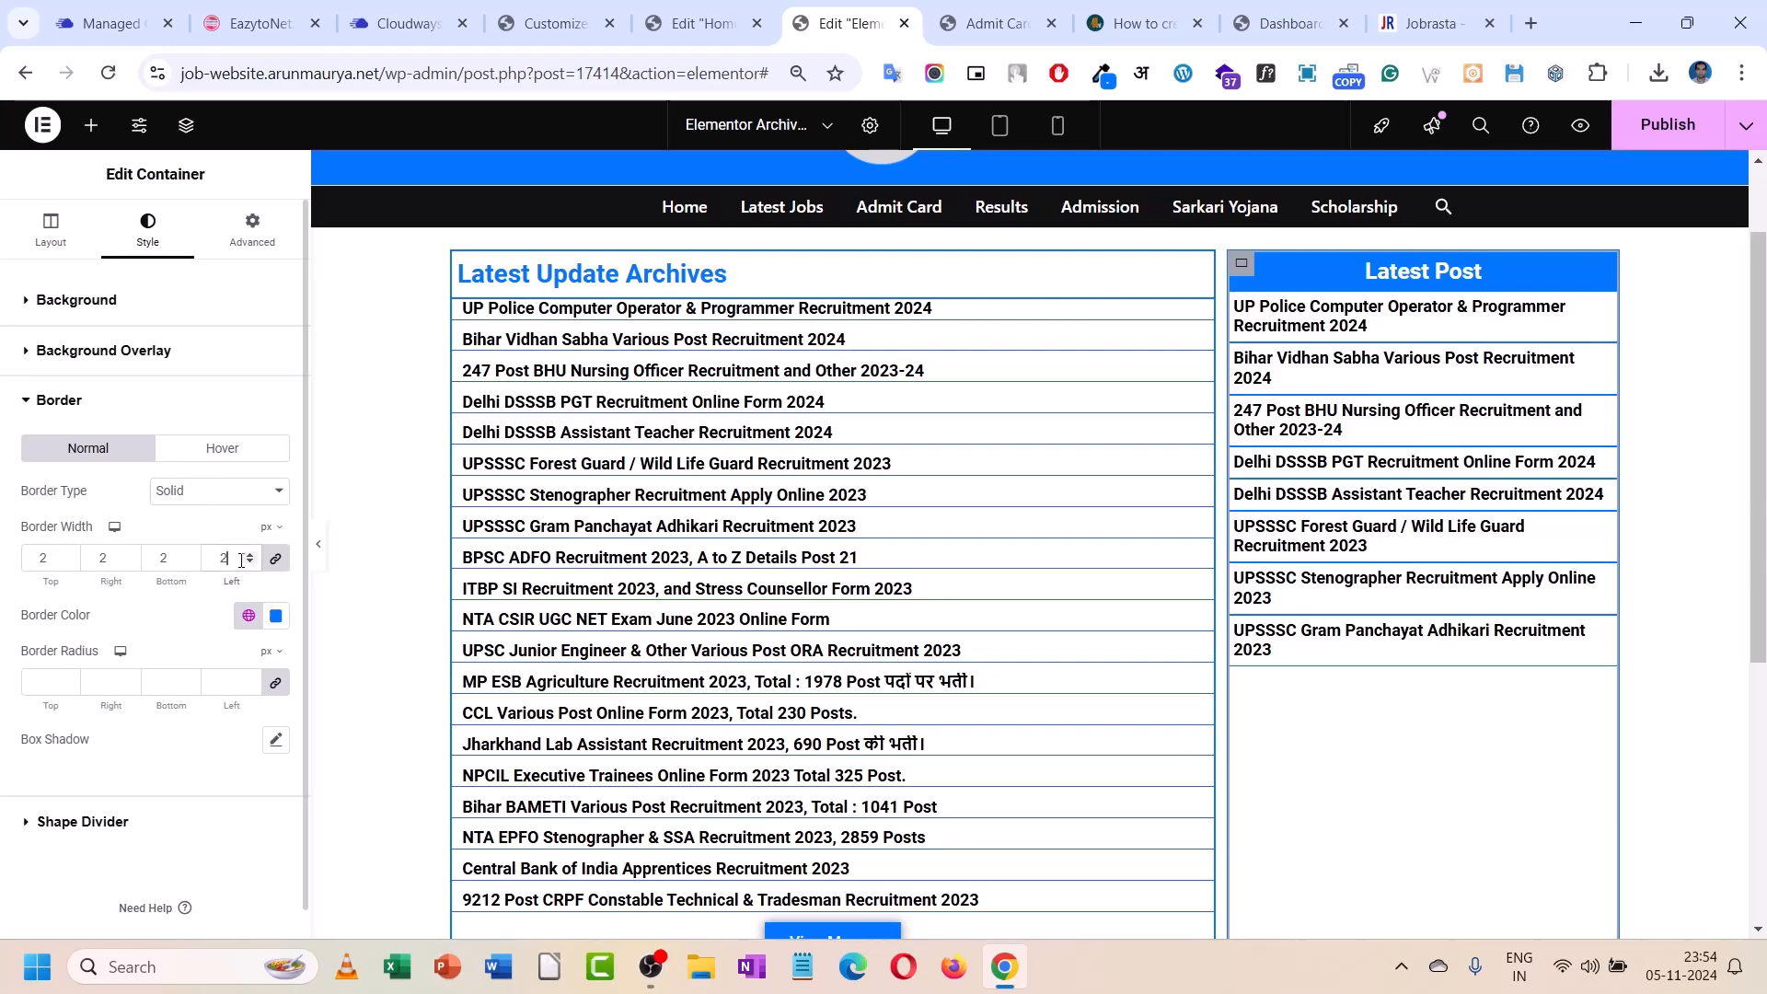
left_click(237, 494)
left_click(224, 546)
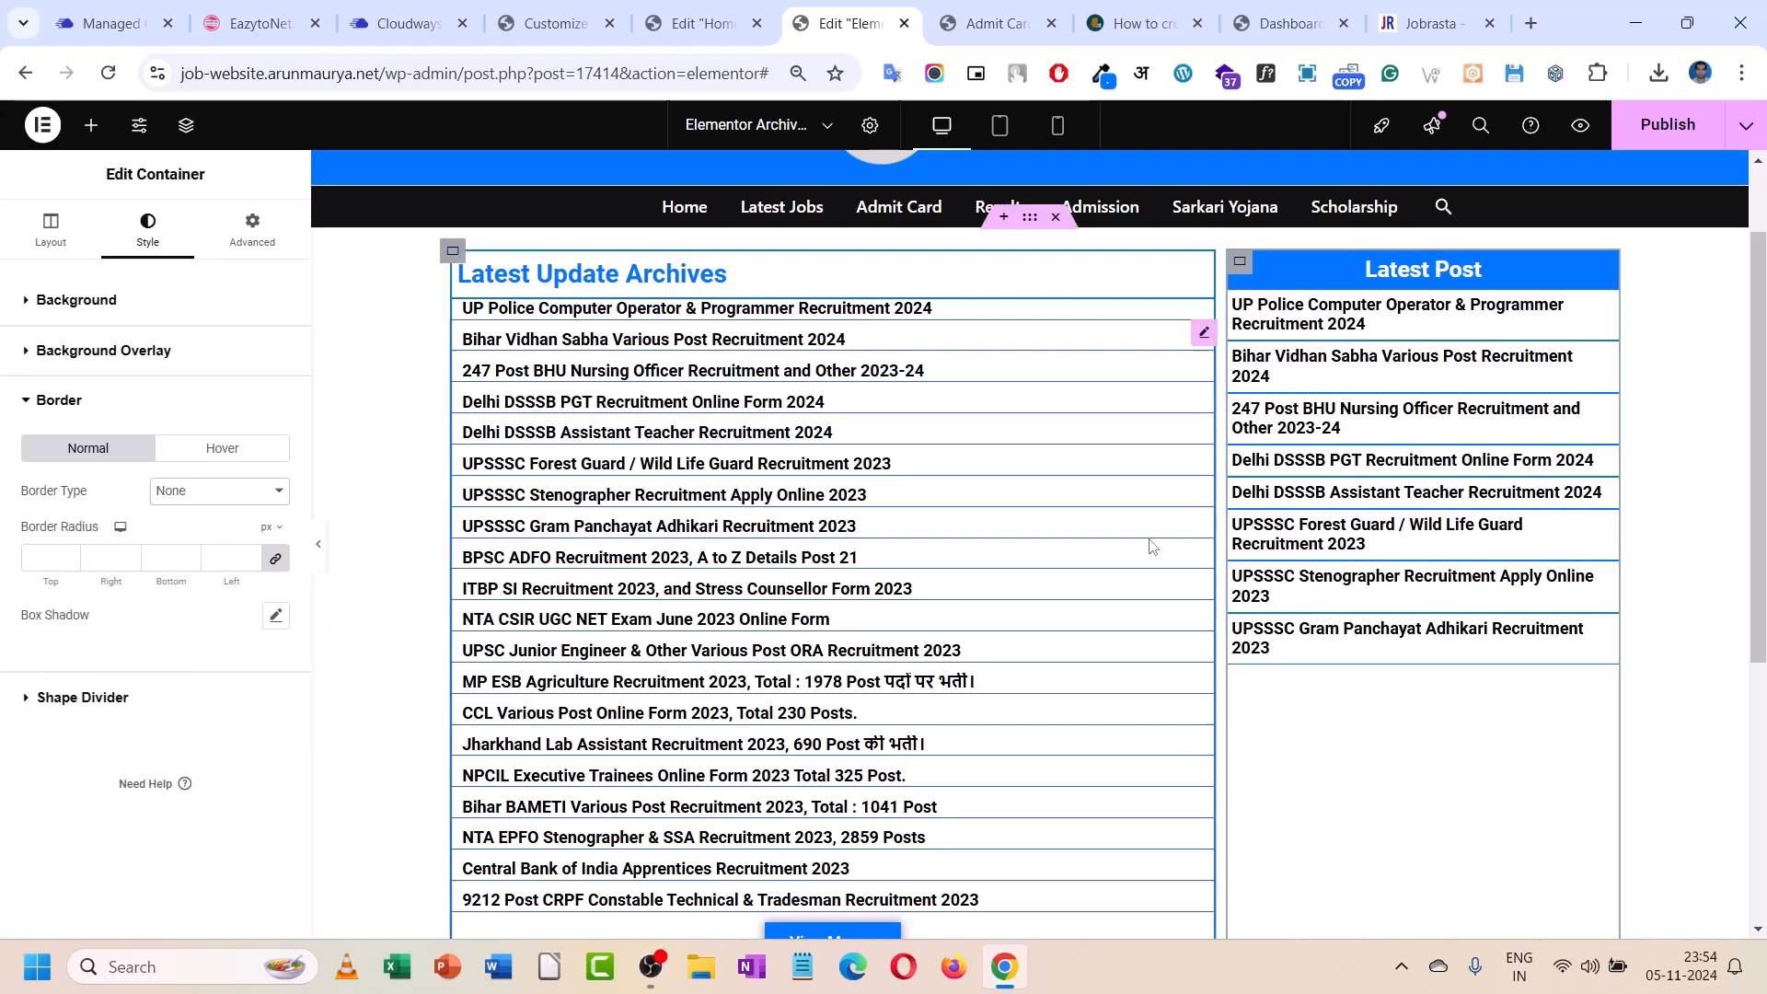
scroll(1510, 607, "down", 3)
scroll(1505, 589, "up", 5)
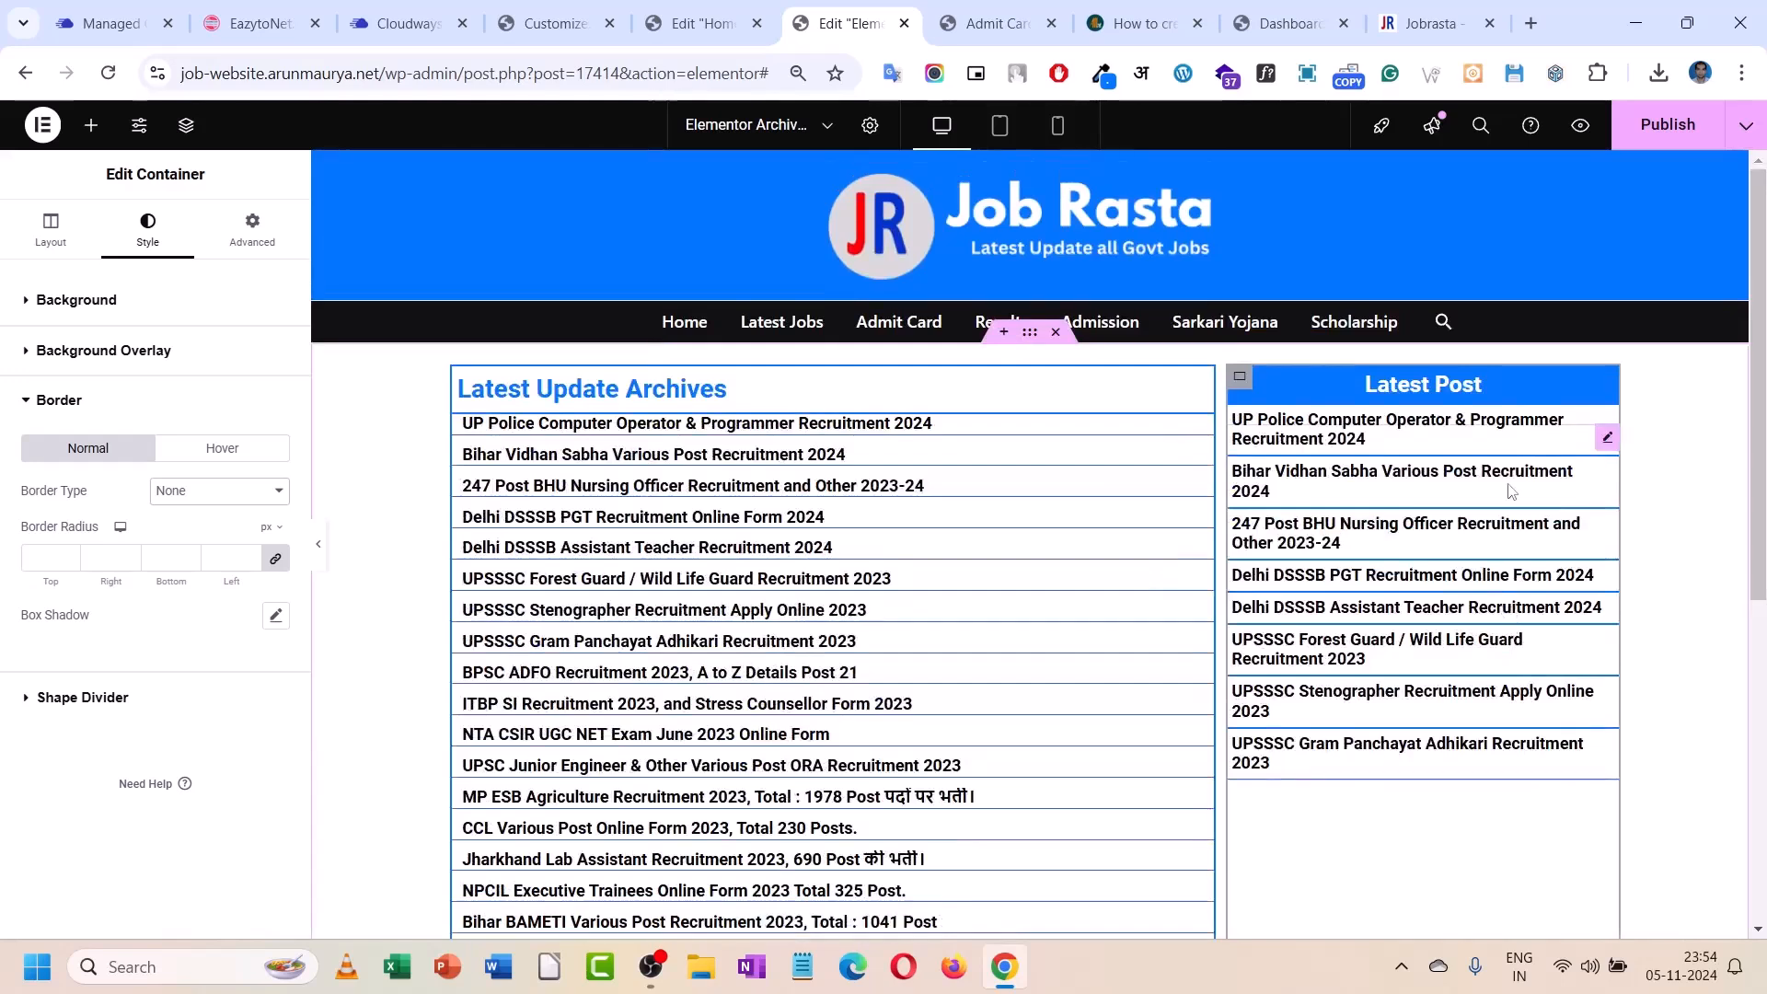
scroll(1656, 414, "down", 3)
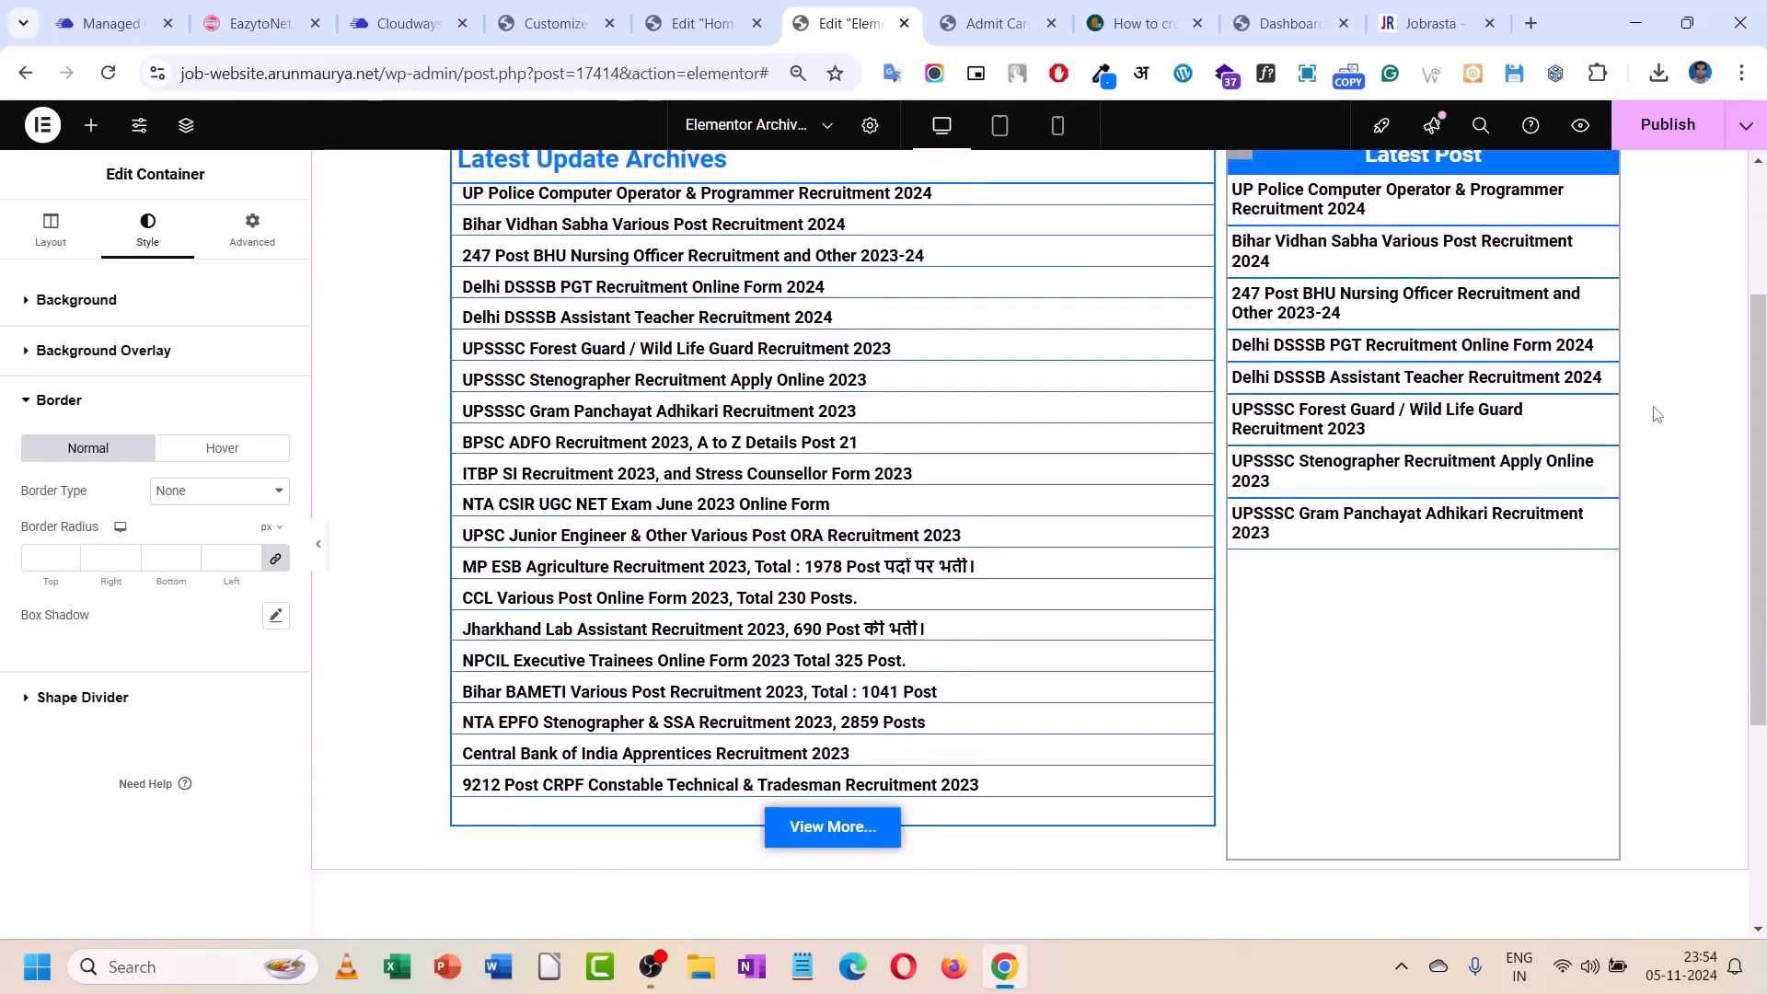
- Set the right and left border widths of the sidebar post boxes to 1 px and publish the archive template
left_click(1269, 386)
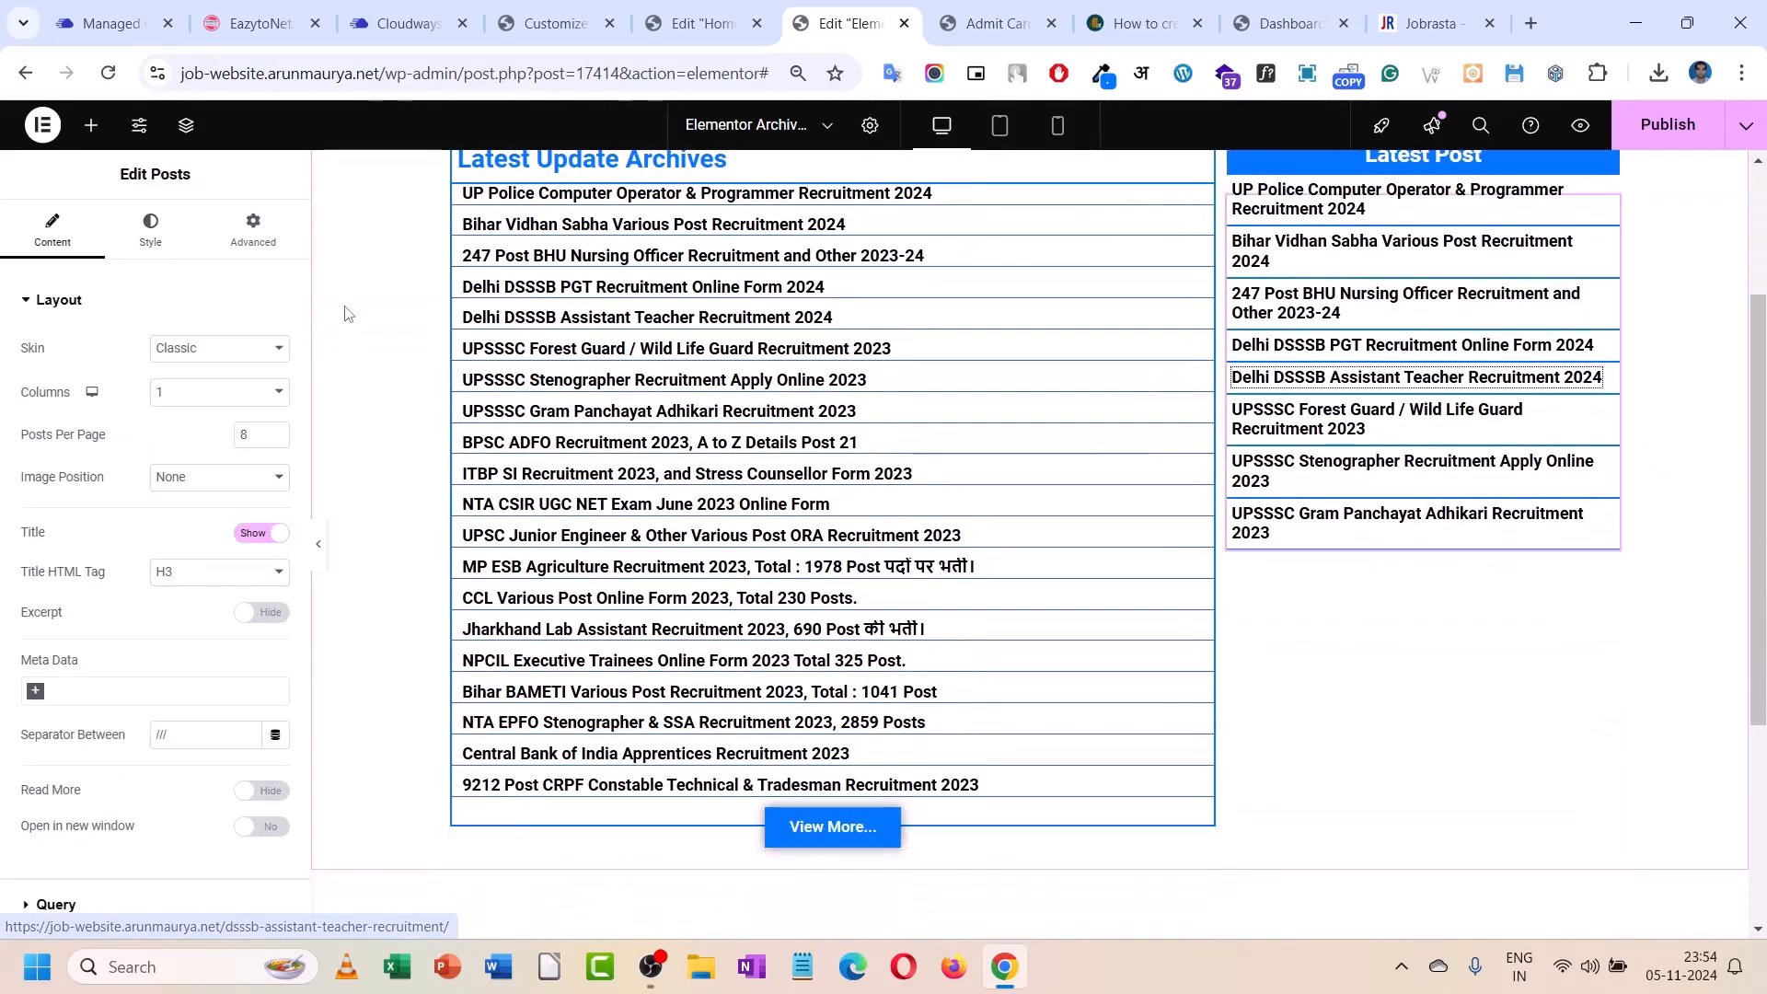
left_click(153, 235)
left_click(245, 241)
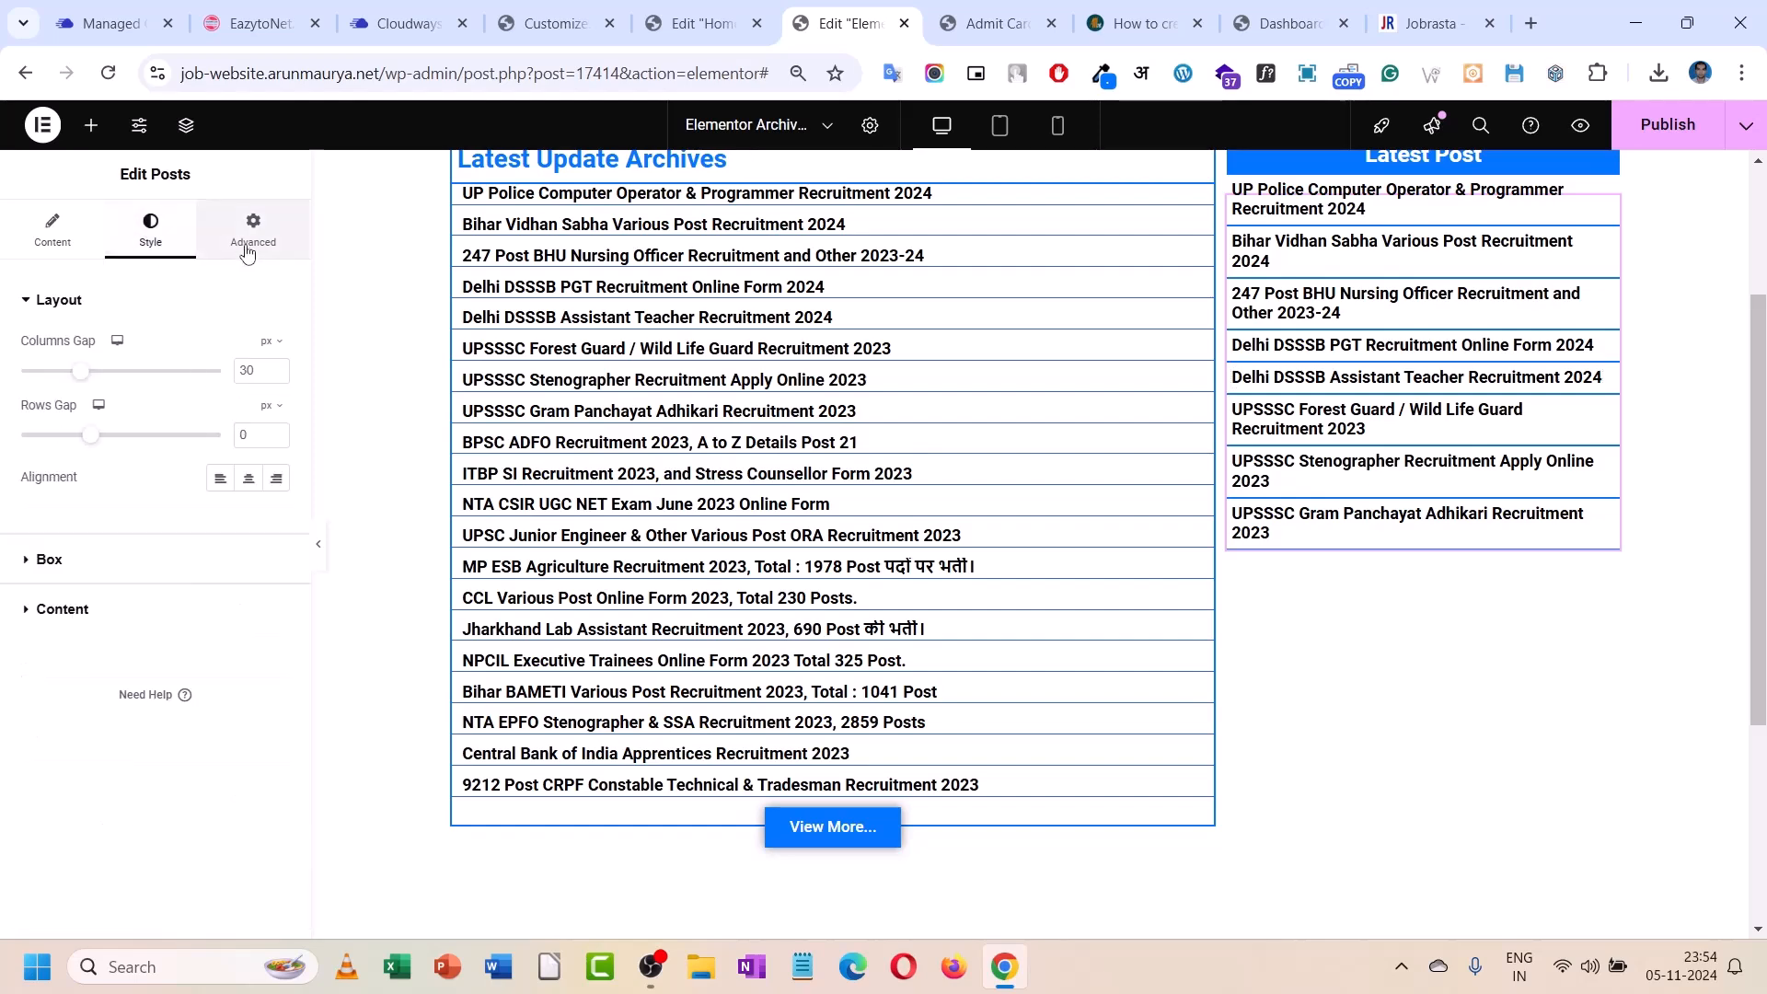
left_click(151, 230)
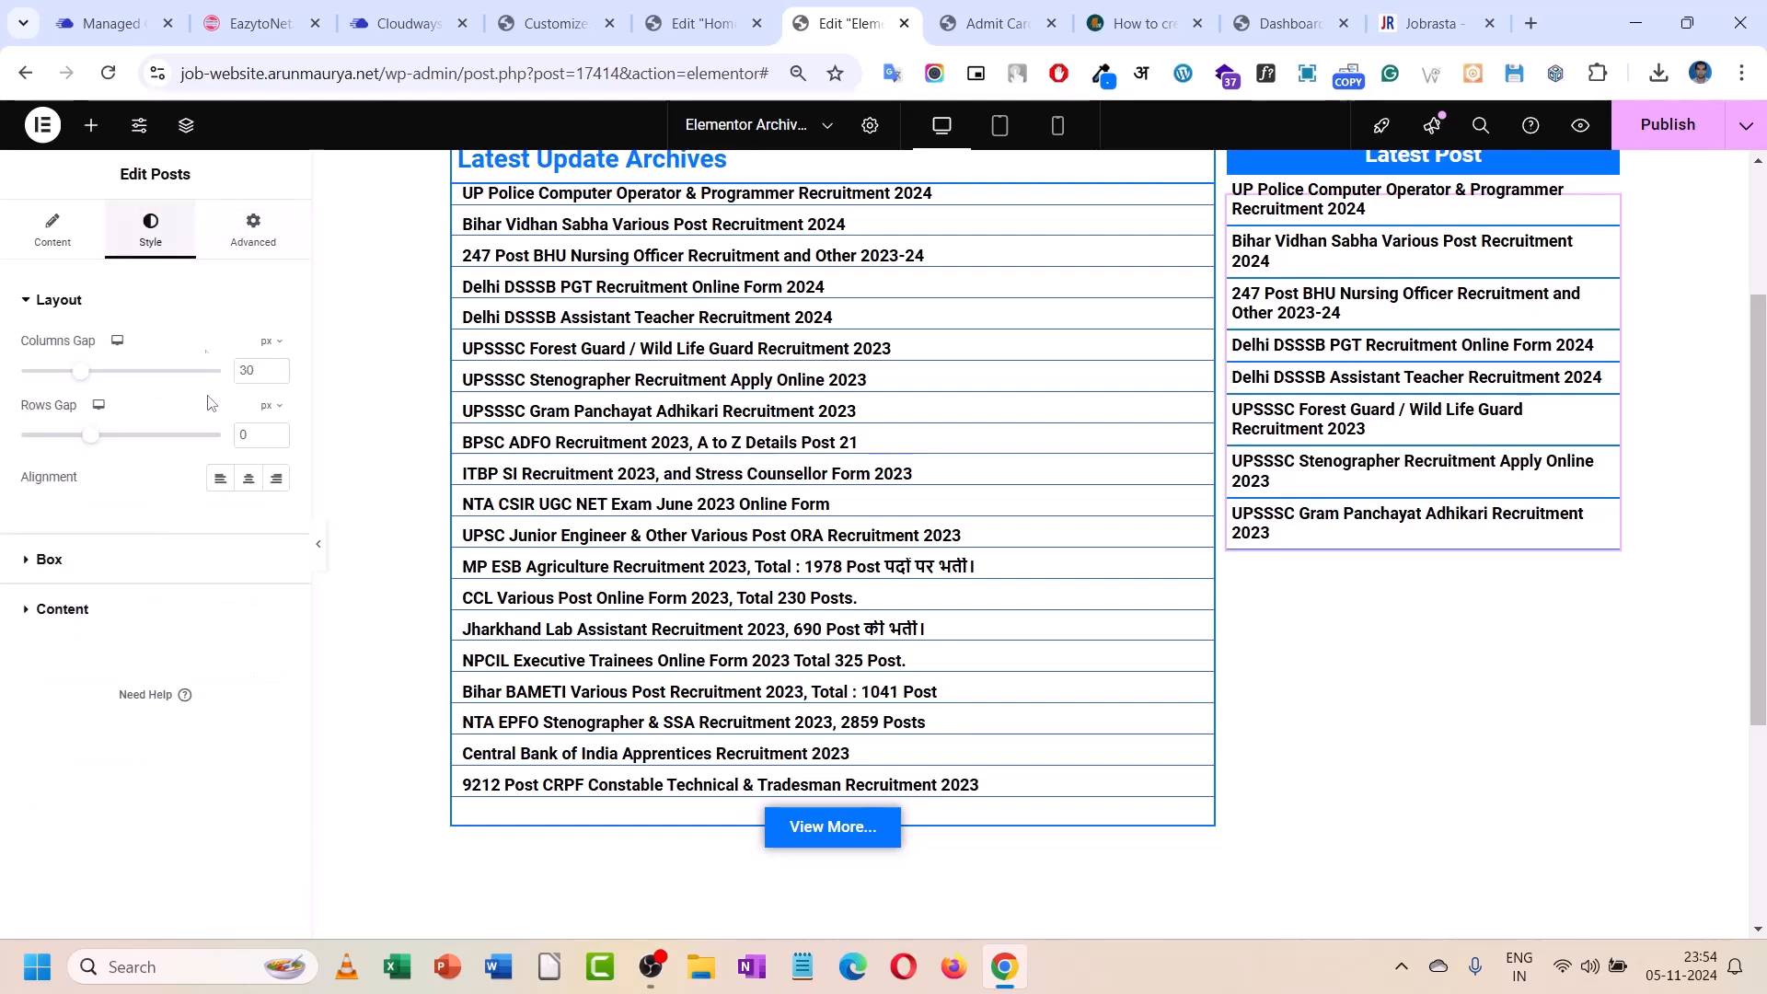
left_click(110, 559)
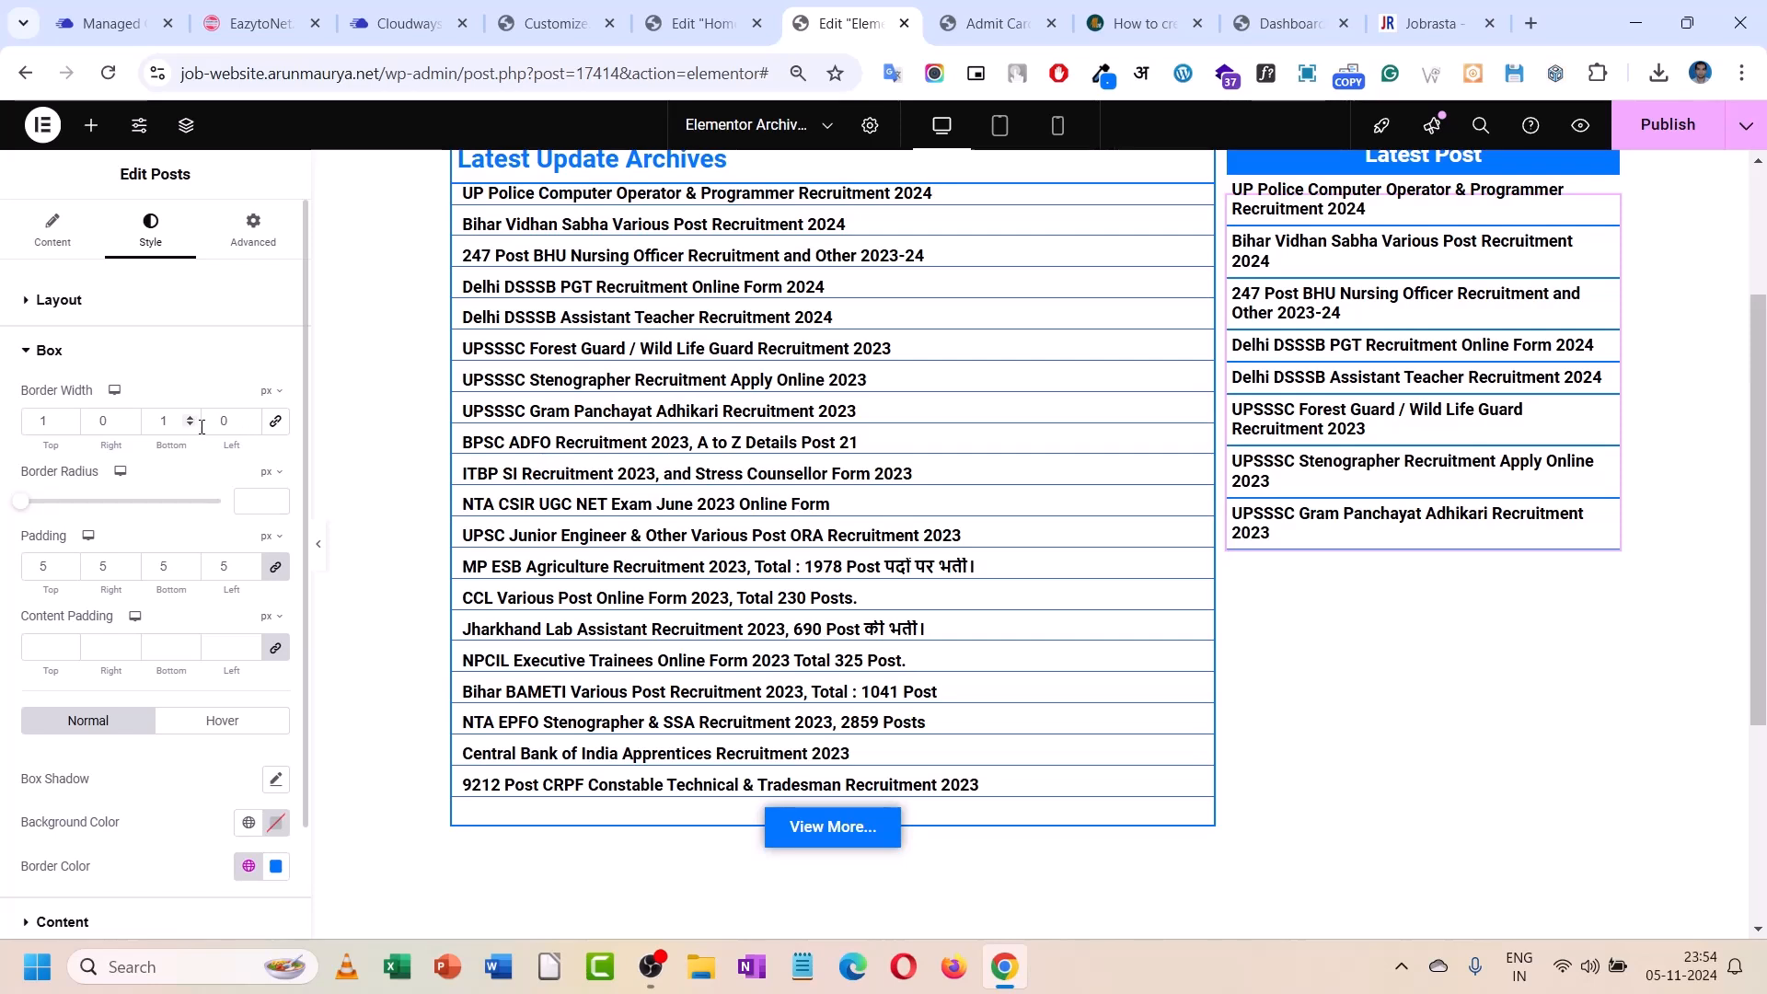
left_click(130, 418)
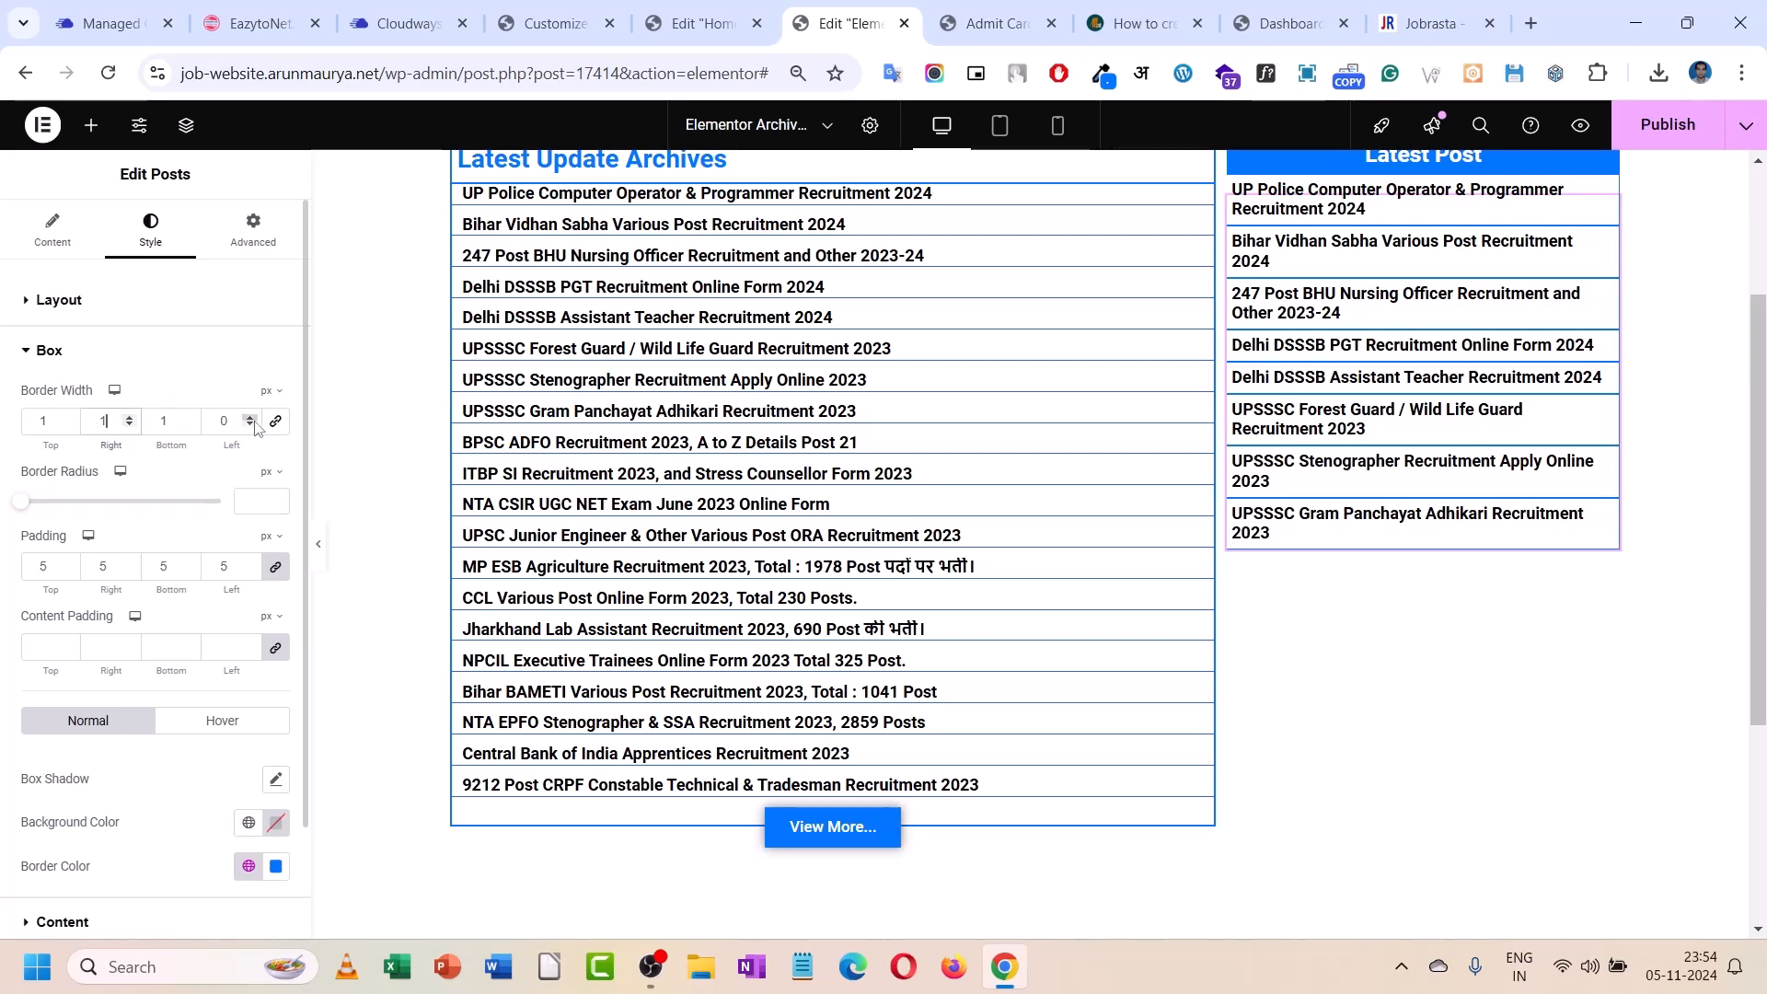
left_click(250, 419)
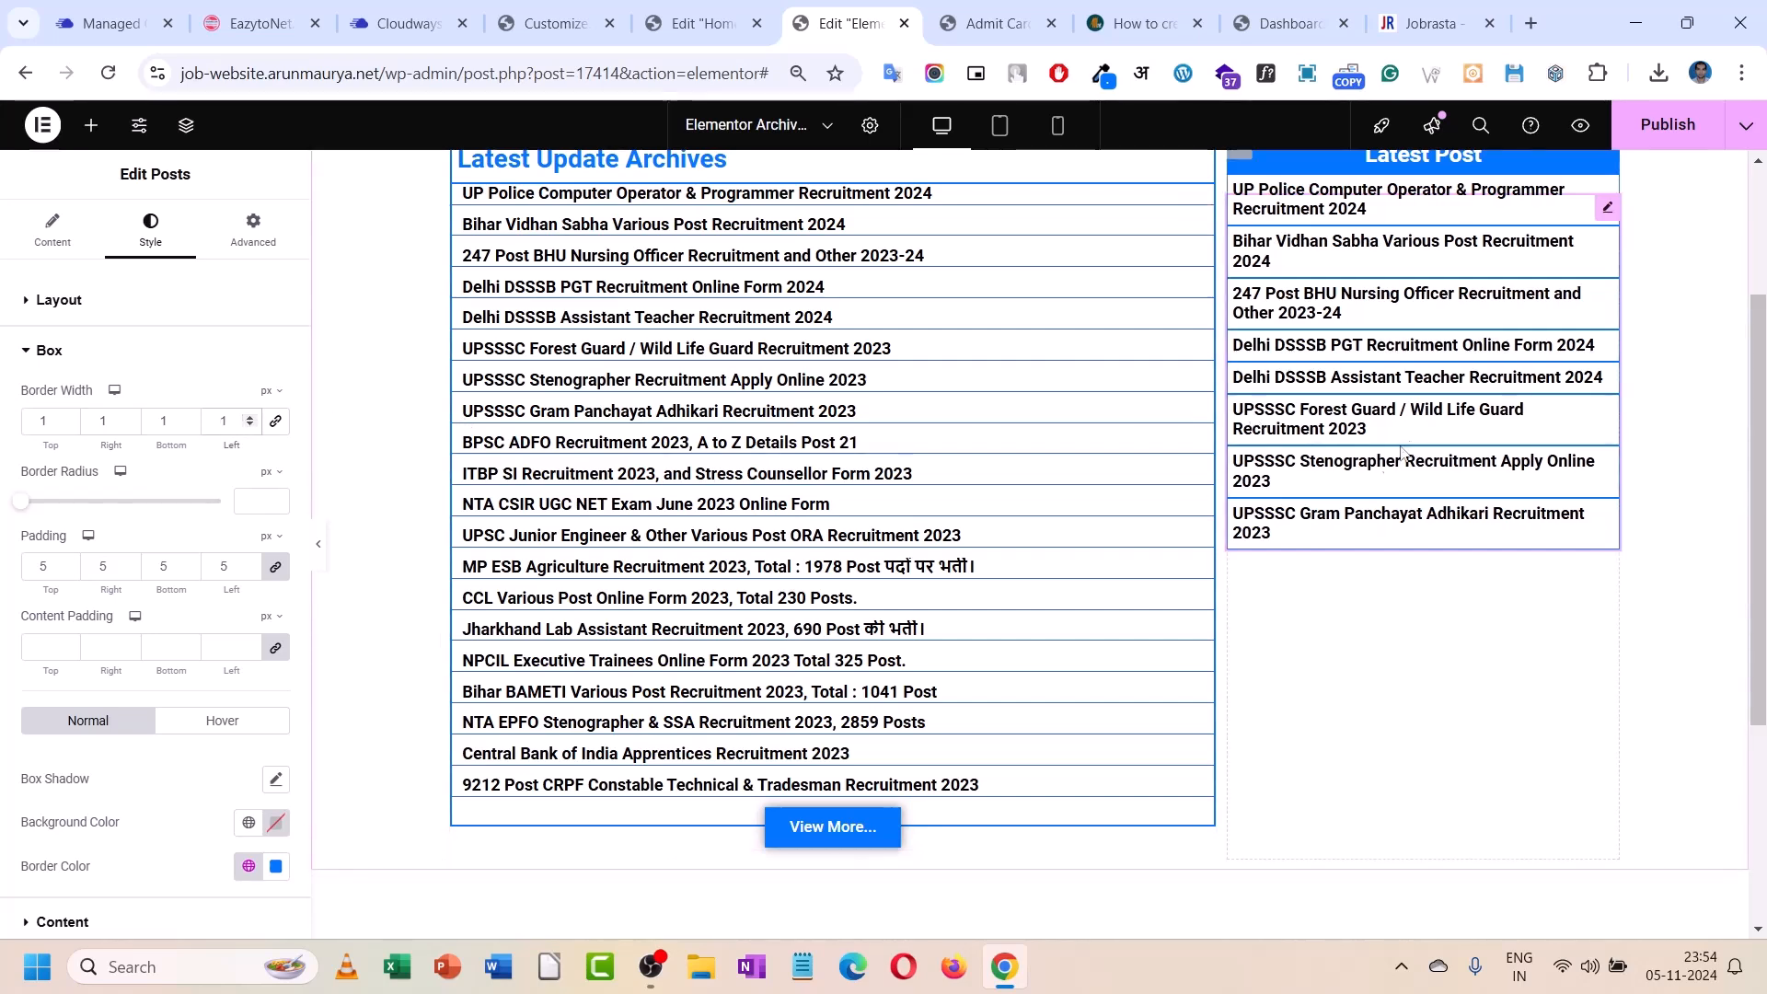
scroll(1371, 480, "up", 1)
scroll(1371, 480, "up", 1)
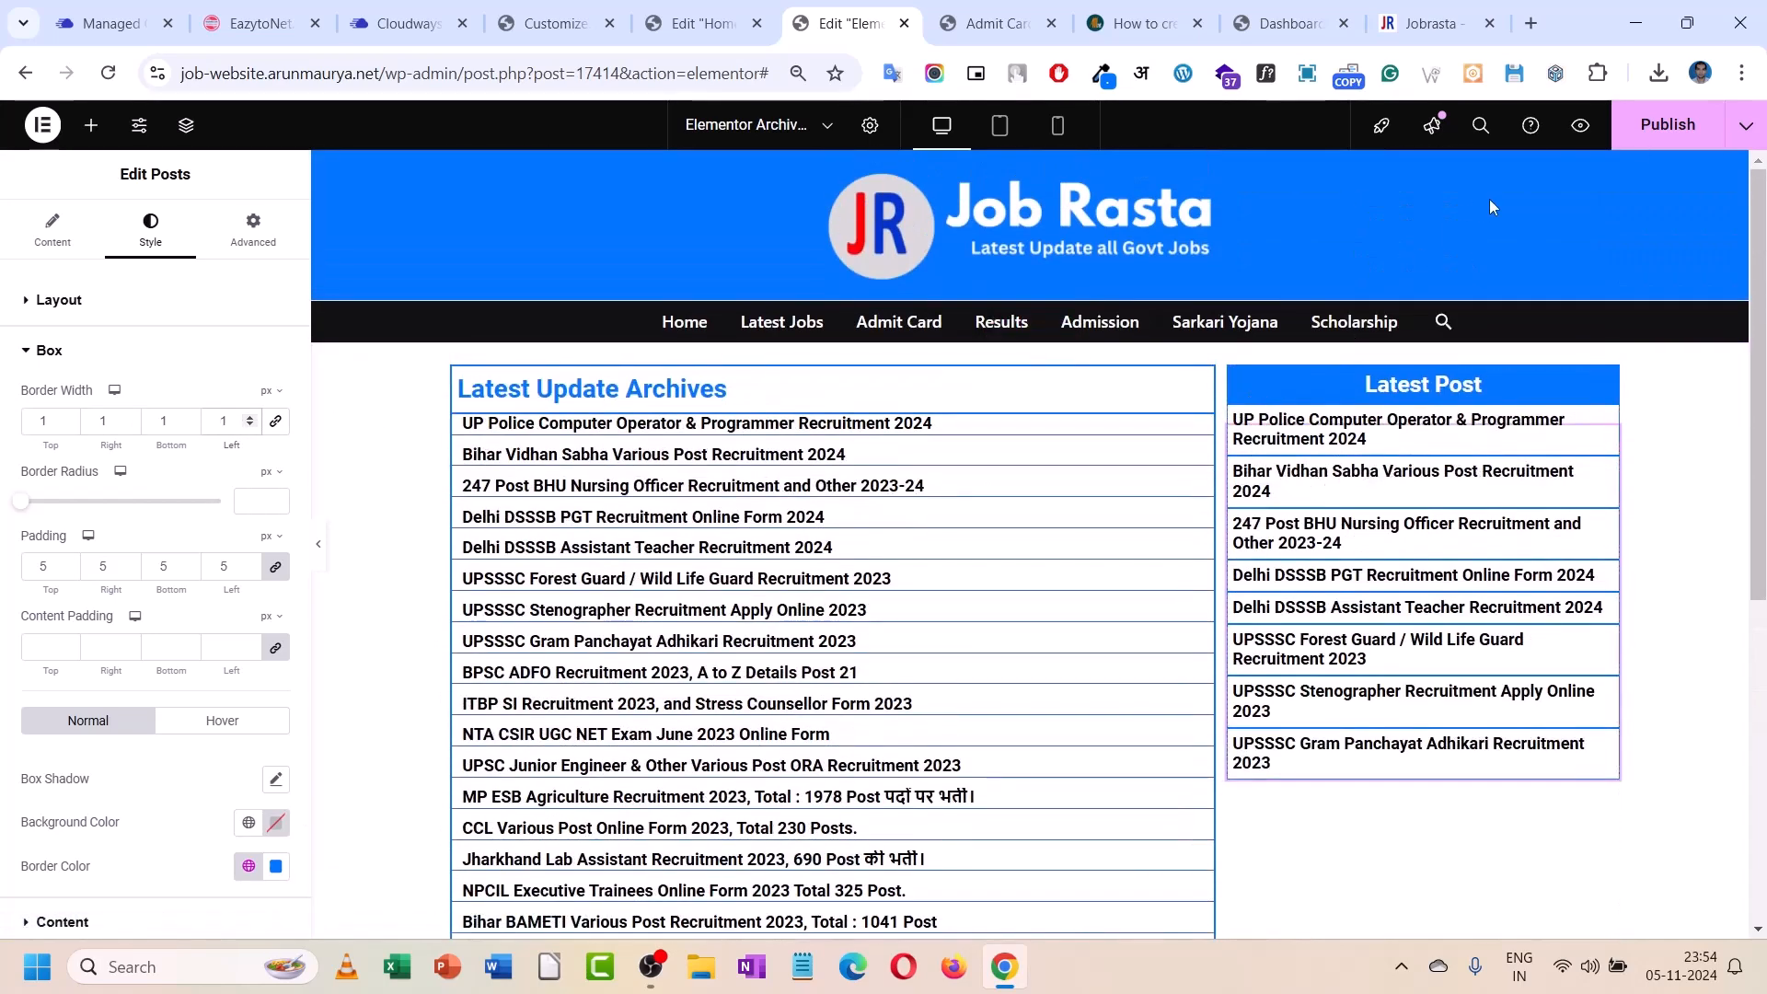
left_click(1655, 145)
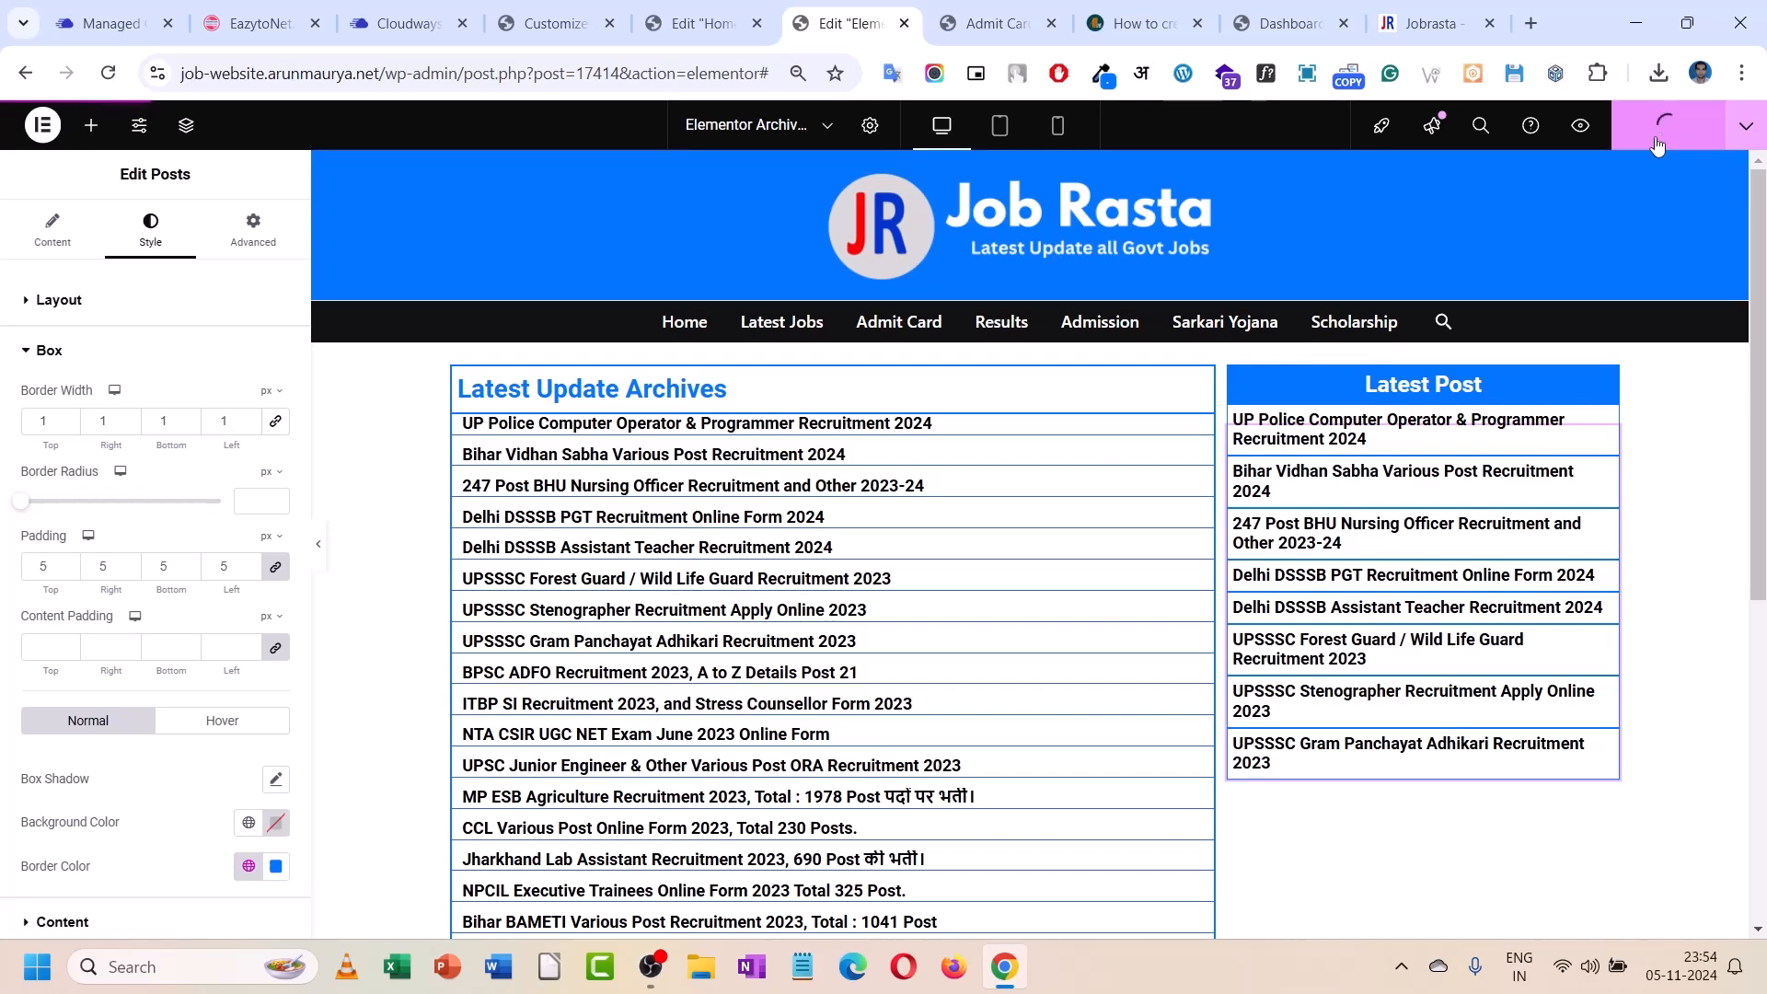
- Check the archive layout and sidebar on the live Latest Jobs, Results and Sarkari Yojana category pages
left_click(998, 23)
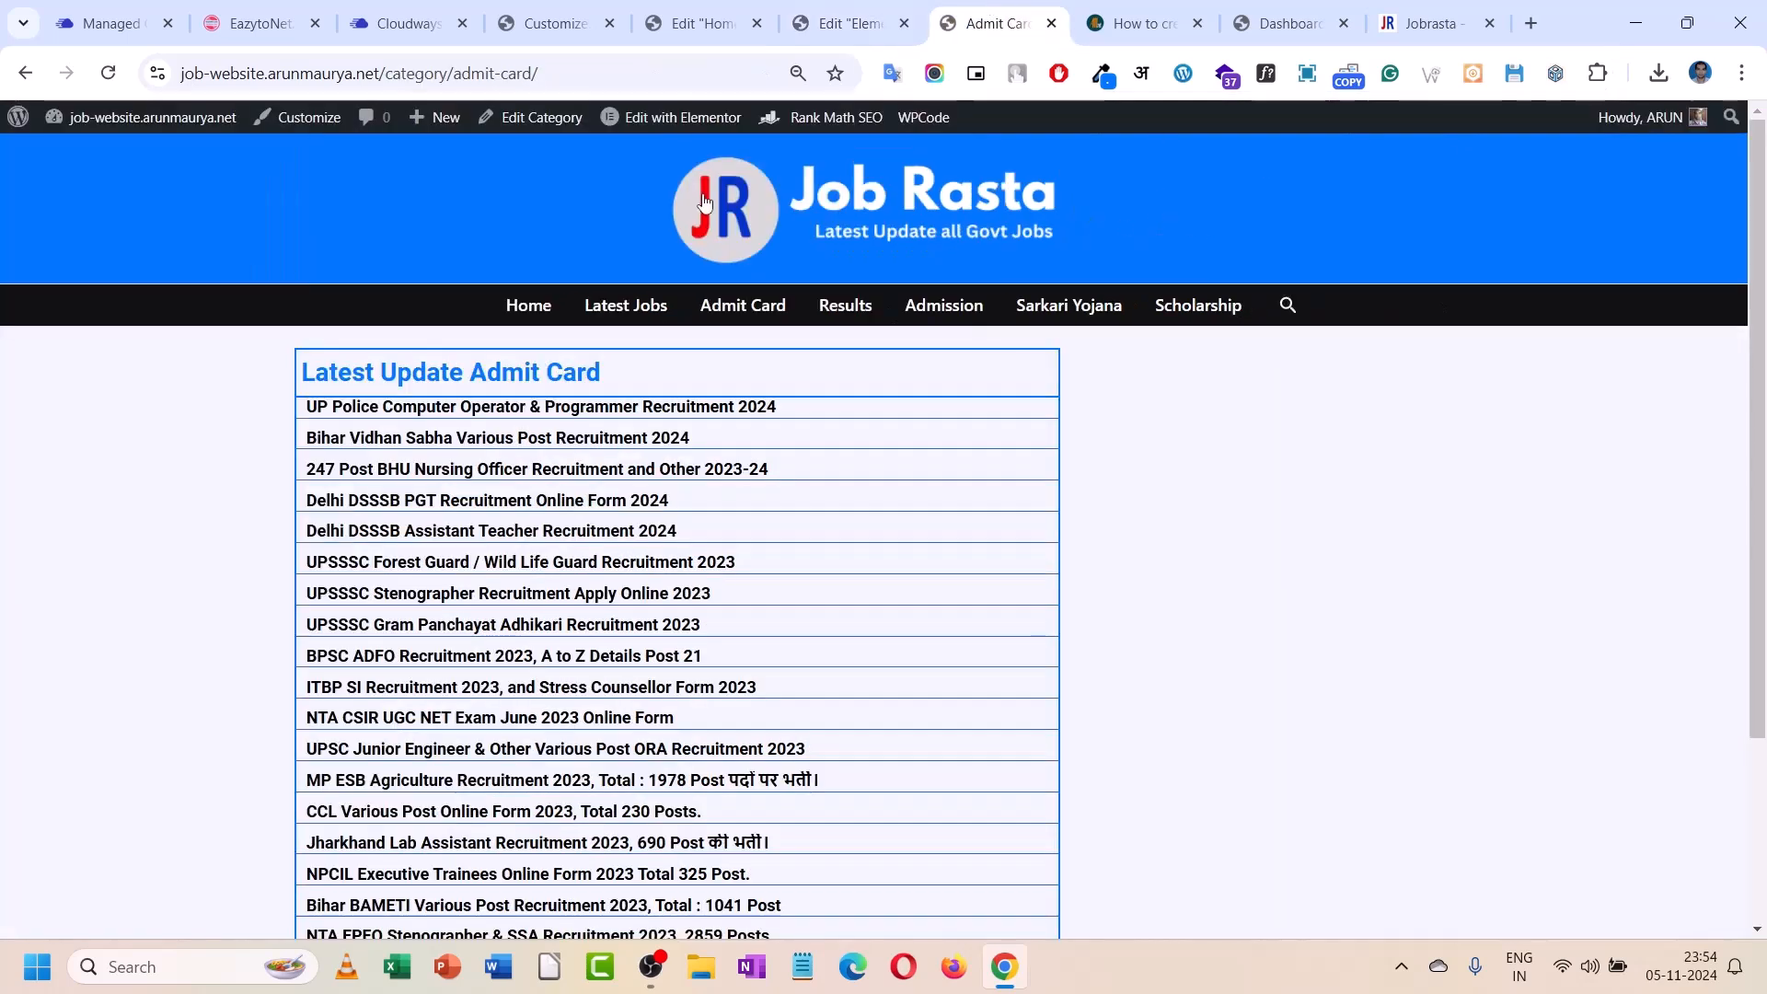
left_click(605, 307)
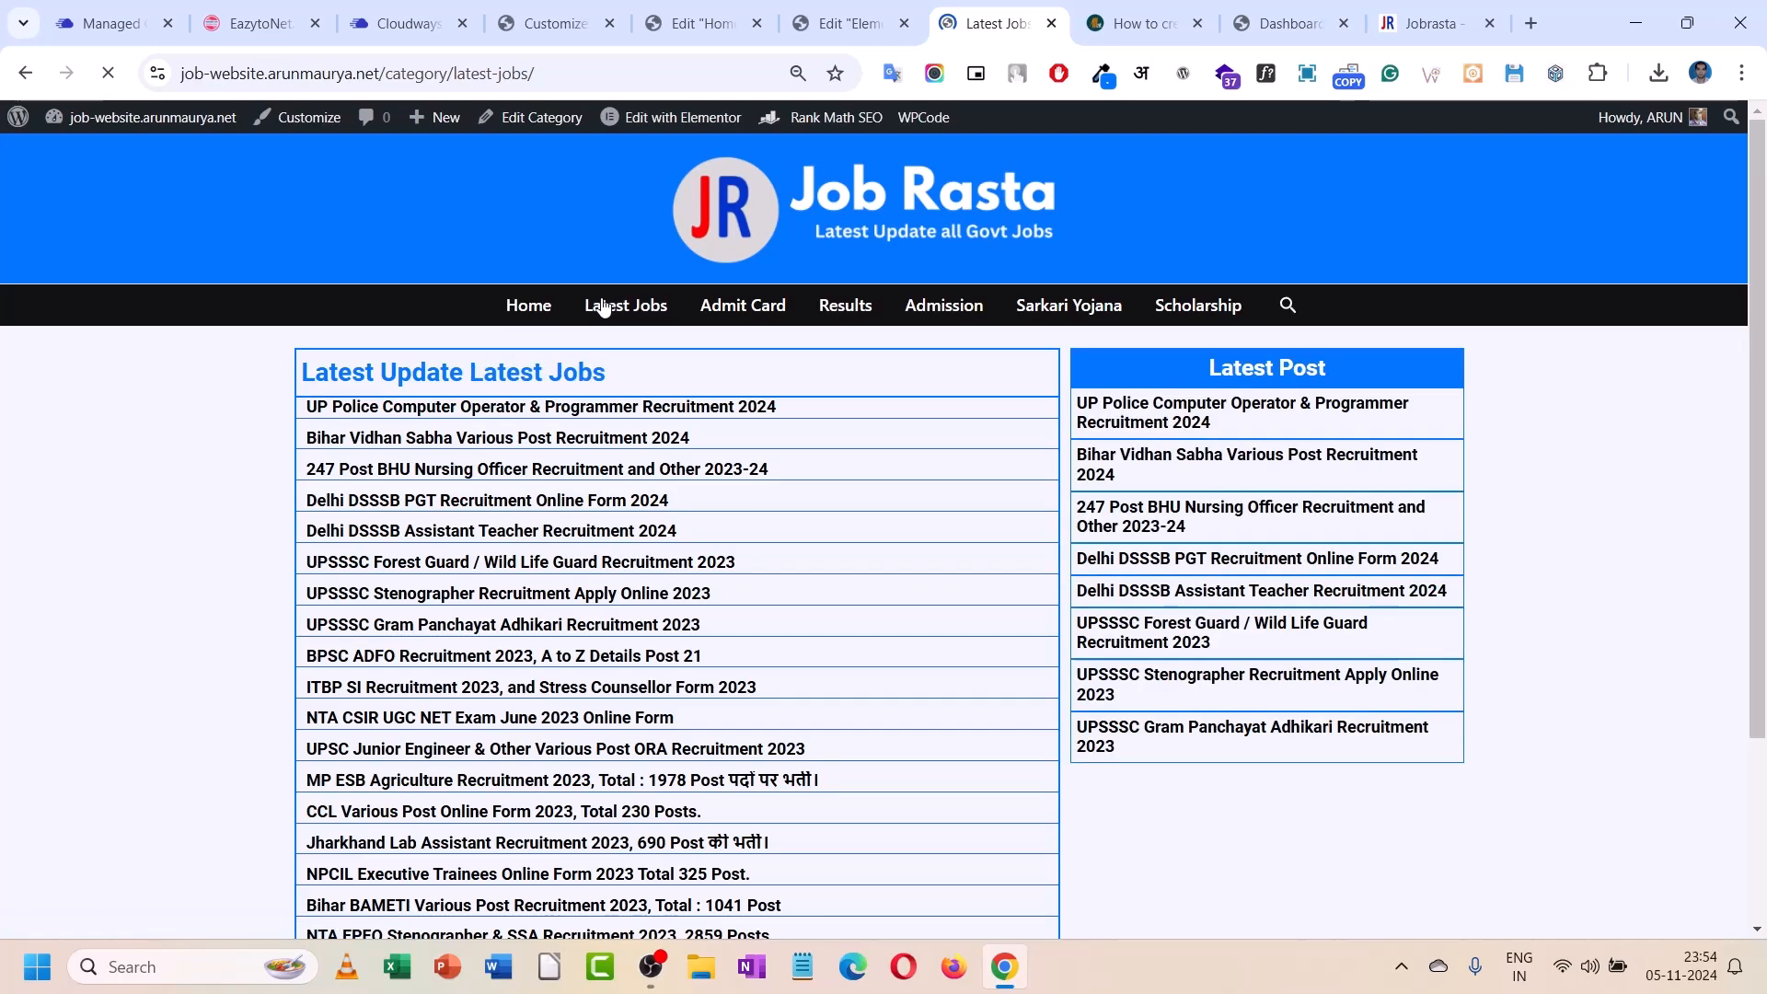
scroll(605, 329, "down", 3)
scroll(604, 329, "up", 3)
scroll(606, 329, "down", 5)
scroll(606, 329, "up", 5)
left_click(843, 306)
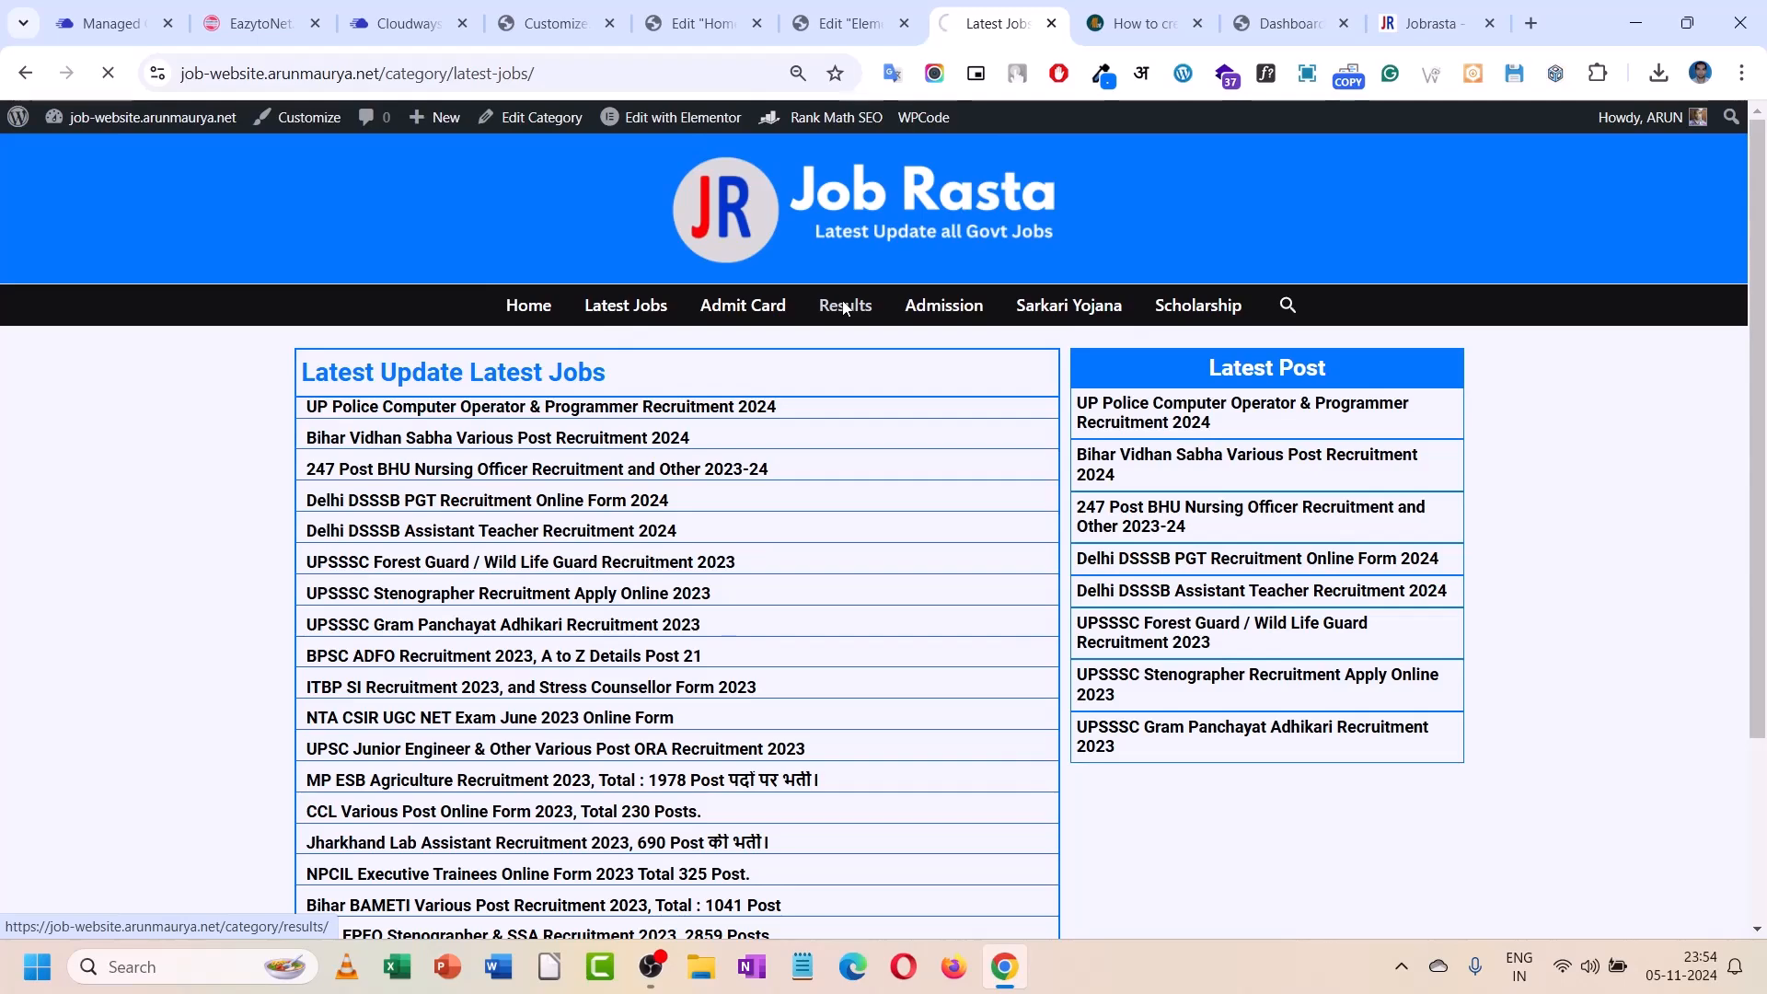
scroll(843, 310, "down", 5)
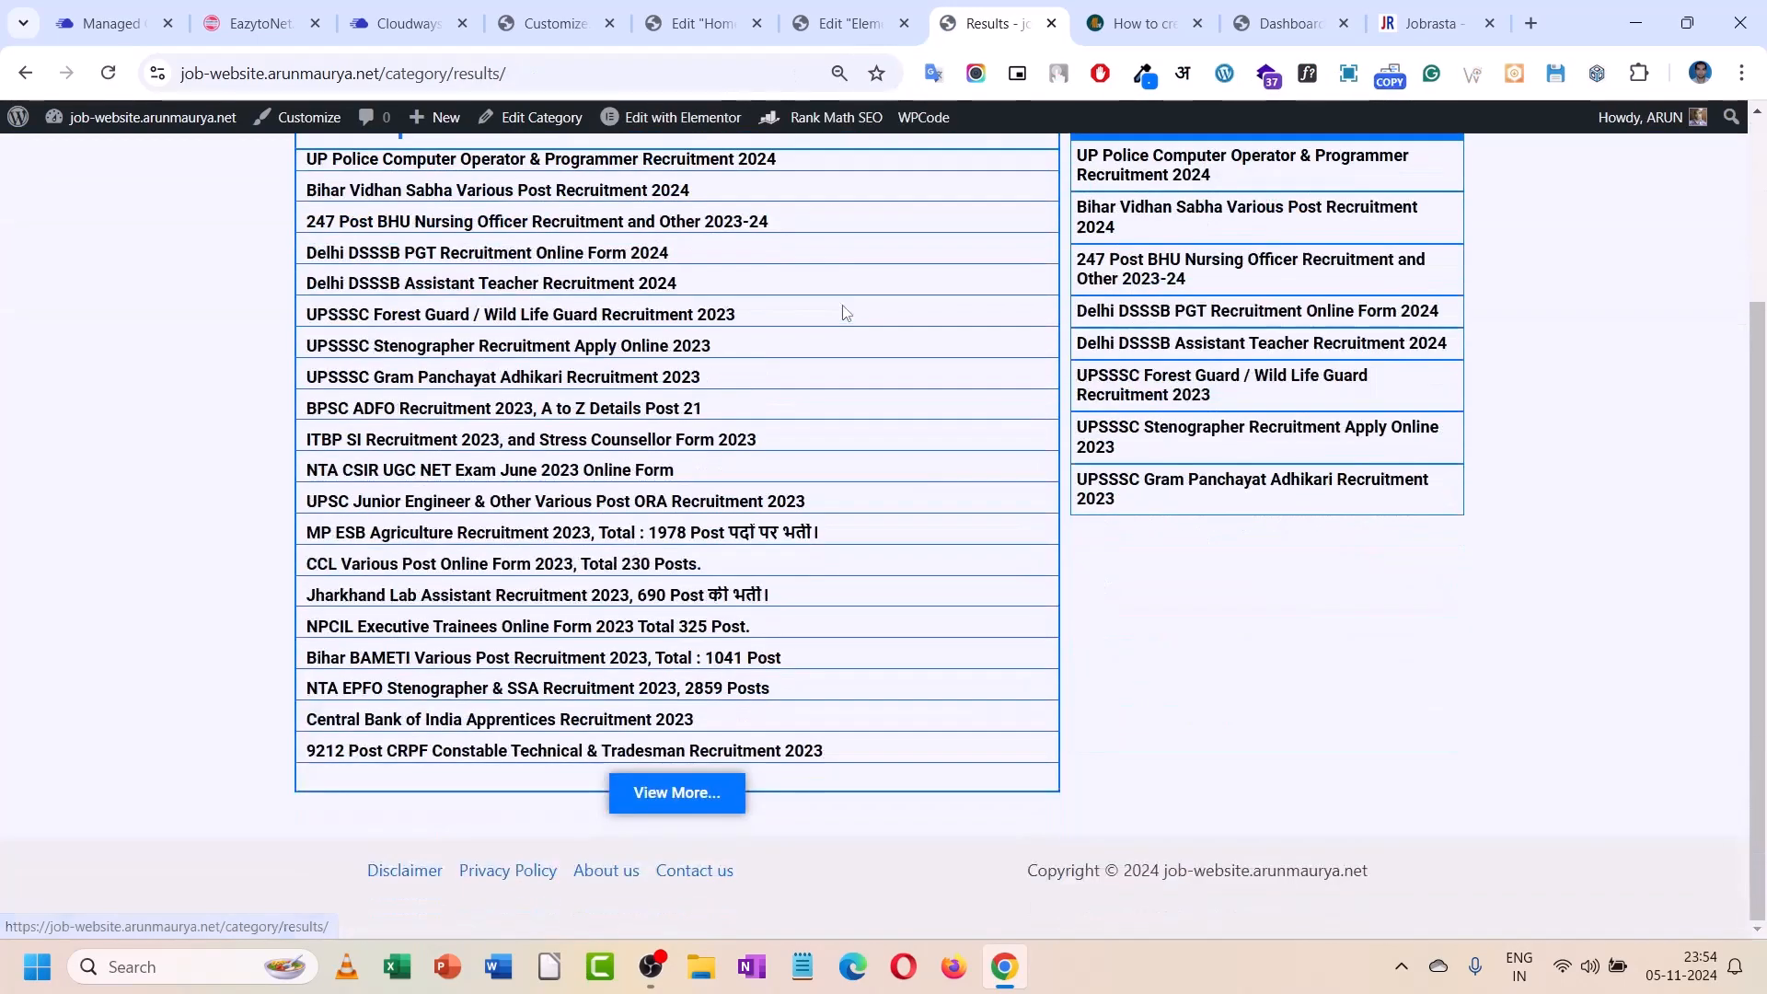
scroll(844, 310, "up", 5)
left_click(1082, 308)
scroll(1082, 313, "down", 5)
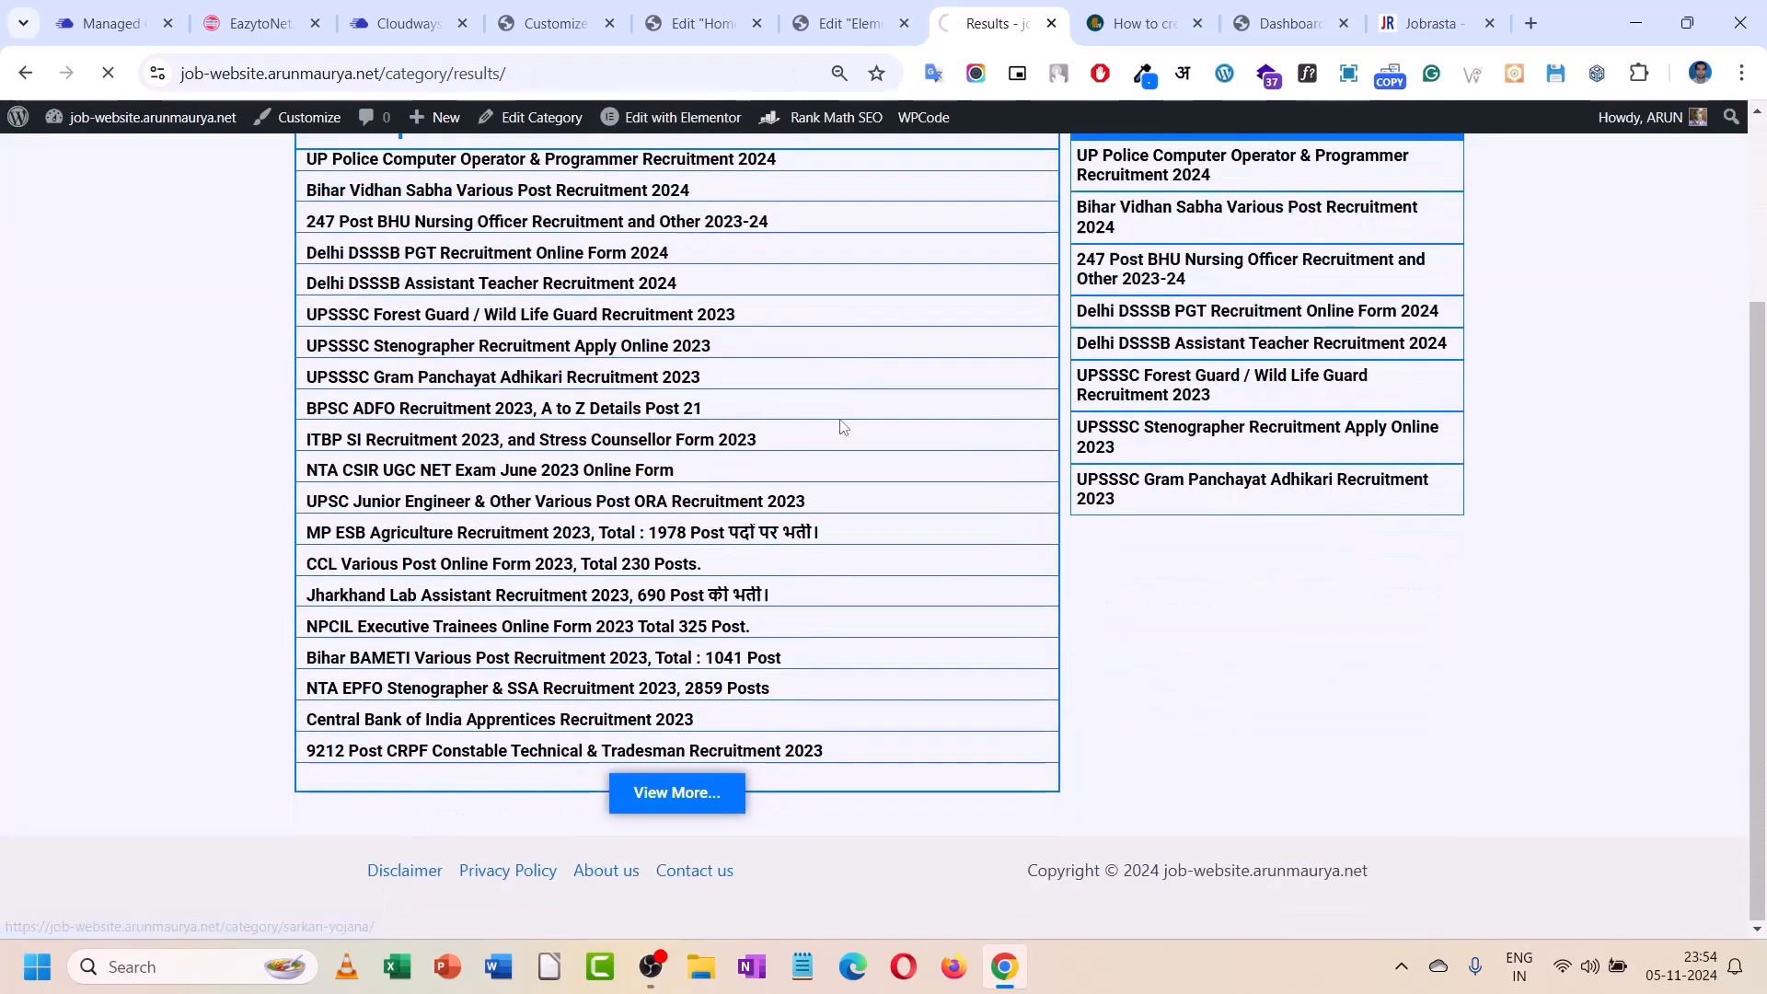
scroll(839, 451, "down", 3)
scroll(839, 491, "up", 3)
scroll(840, 469, "down", 3)
- Return to the archive template editor, try a rows gap of 12 px on the Archive Posts widget and clear the value
left_click(888, 12)
scroll(831, 496, "down", 6)
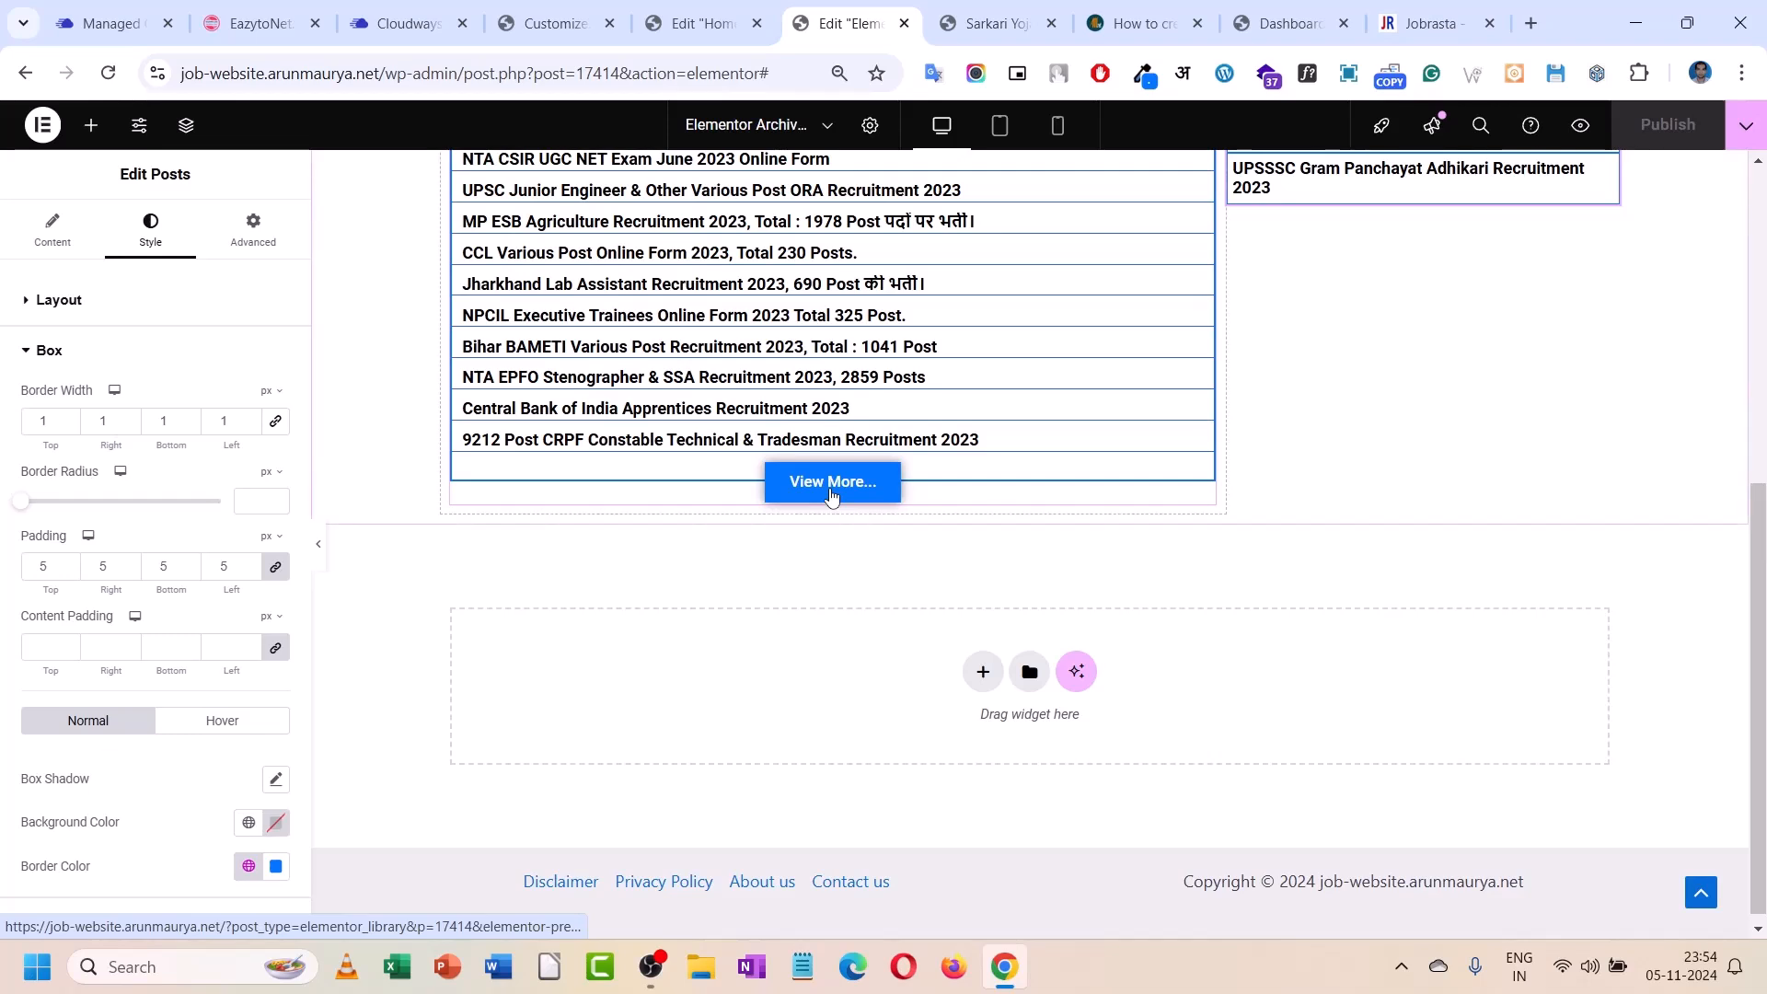
left_click(831, 495)
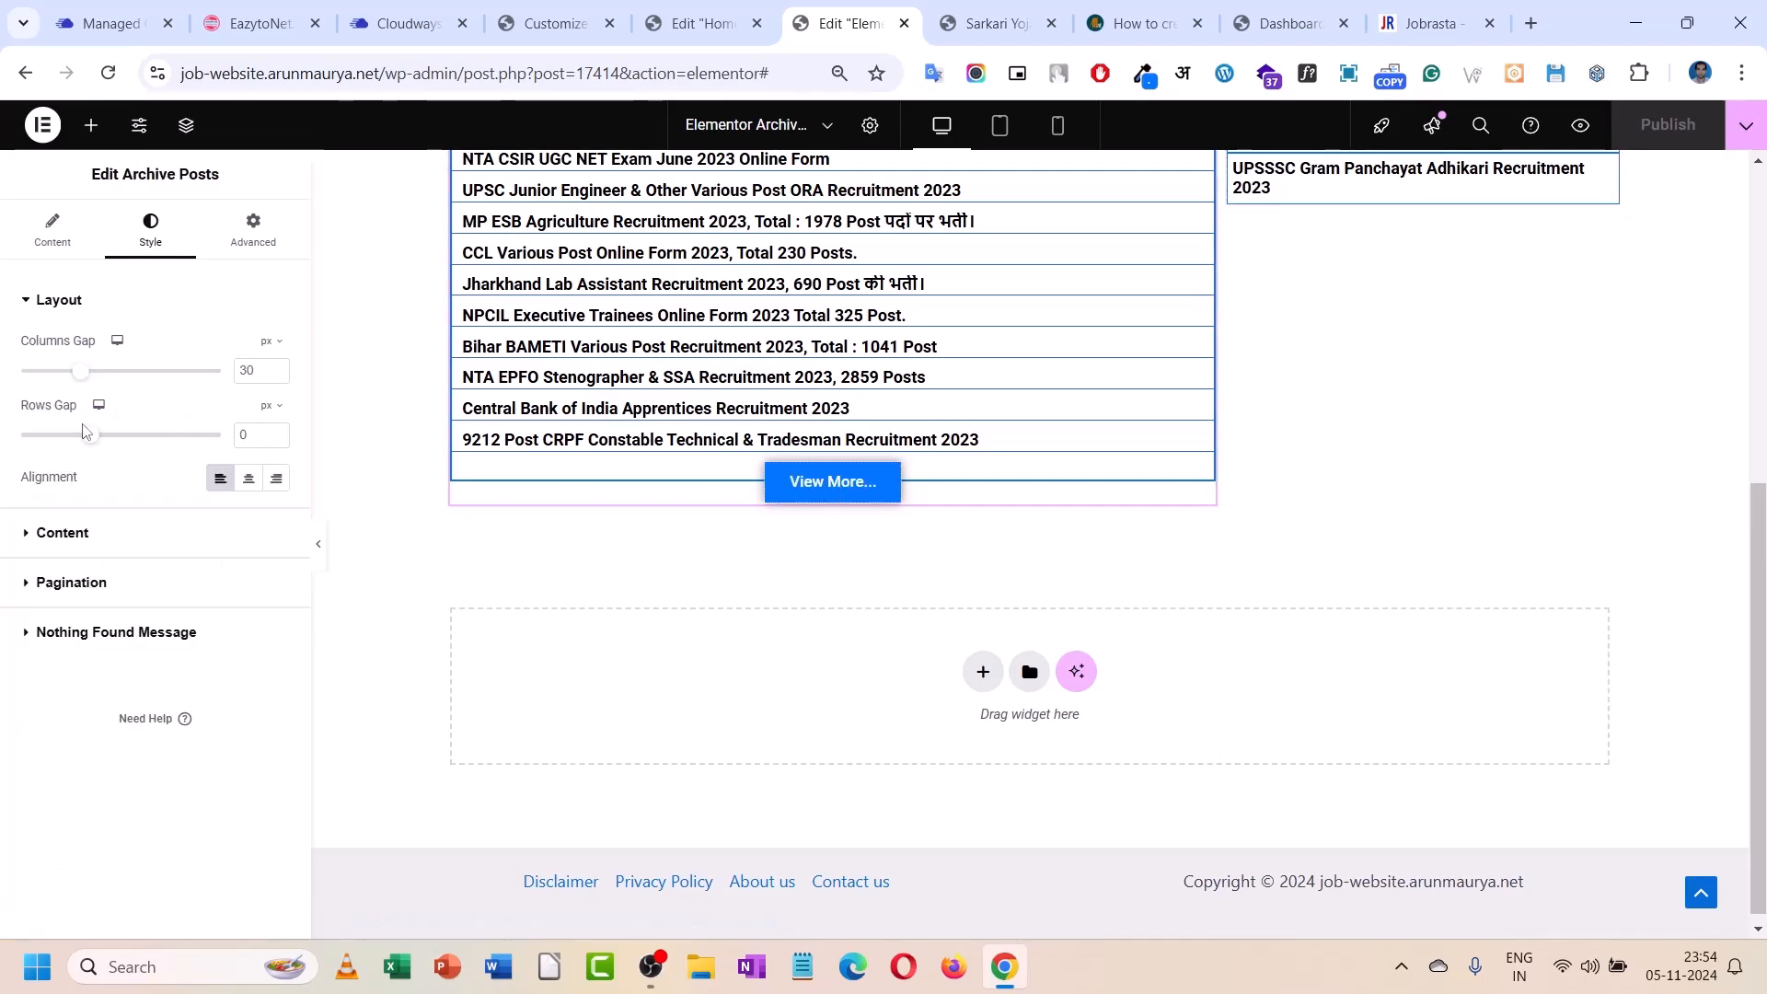
left_click_drag(99, 442, 45, 440)
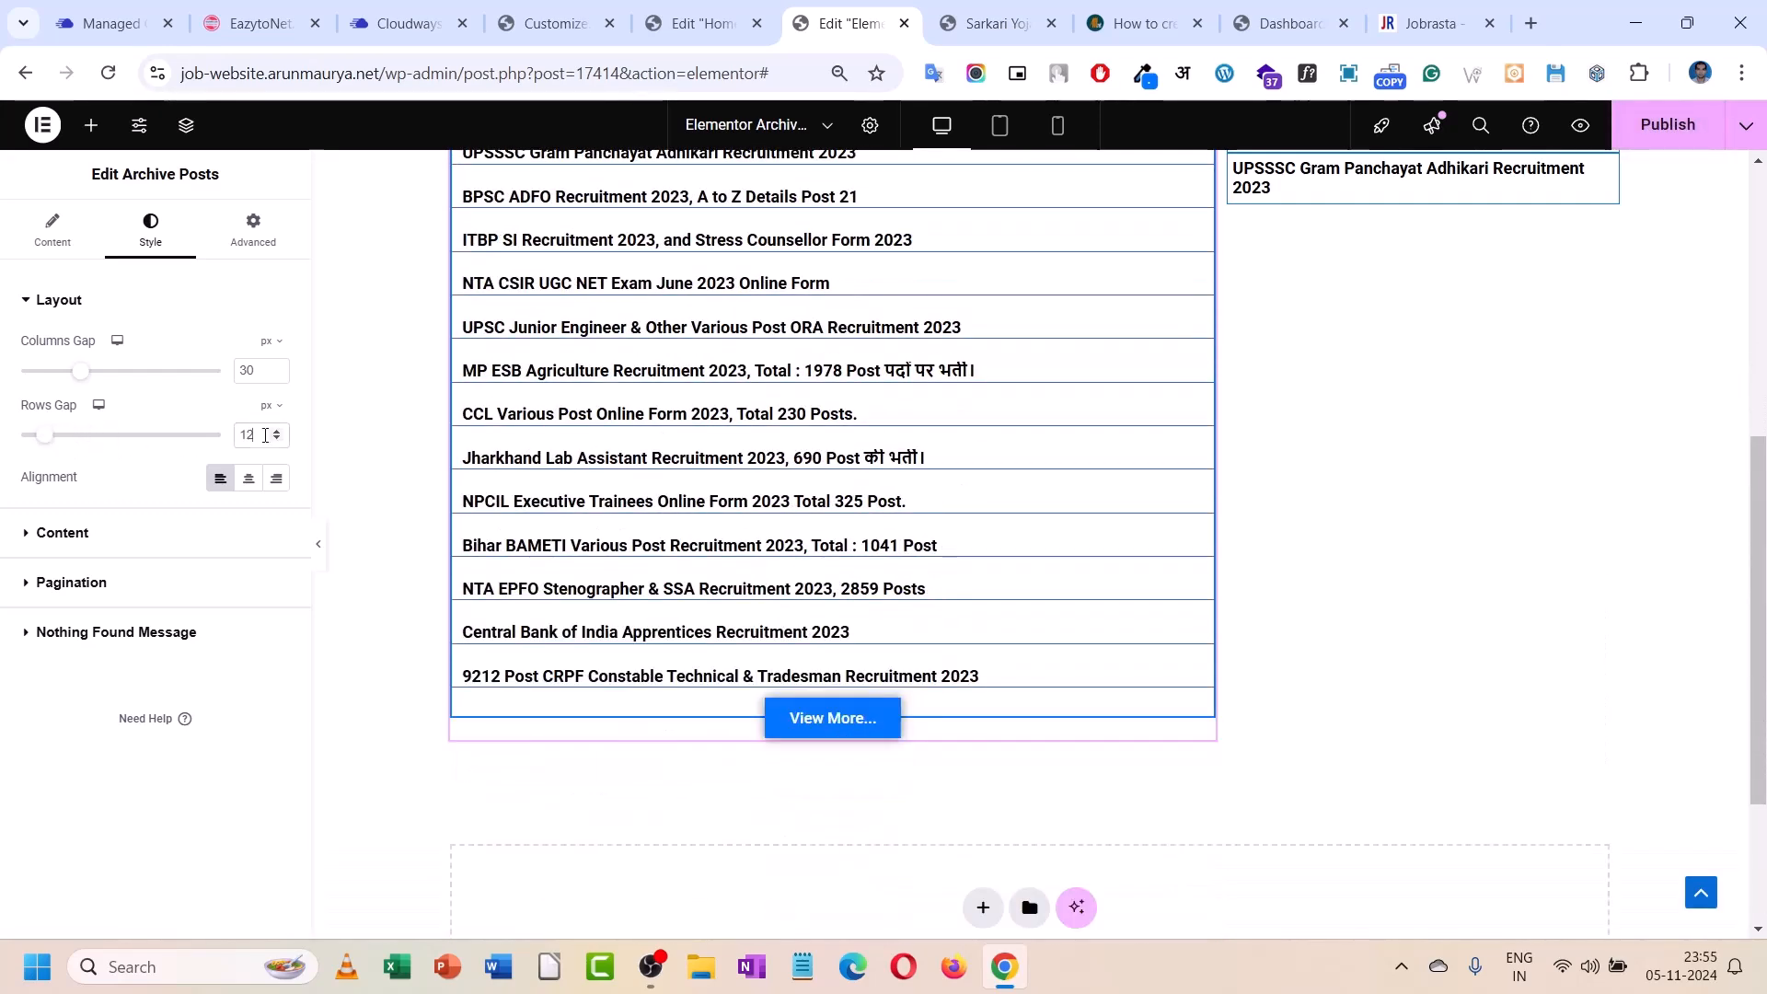
key("BackSpace")
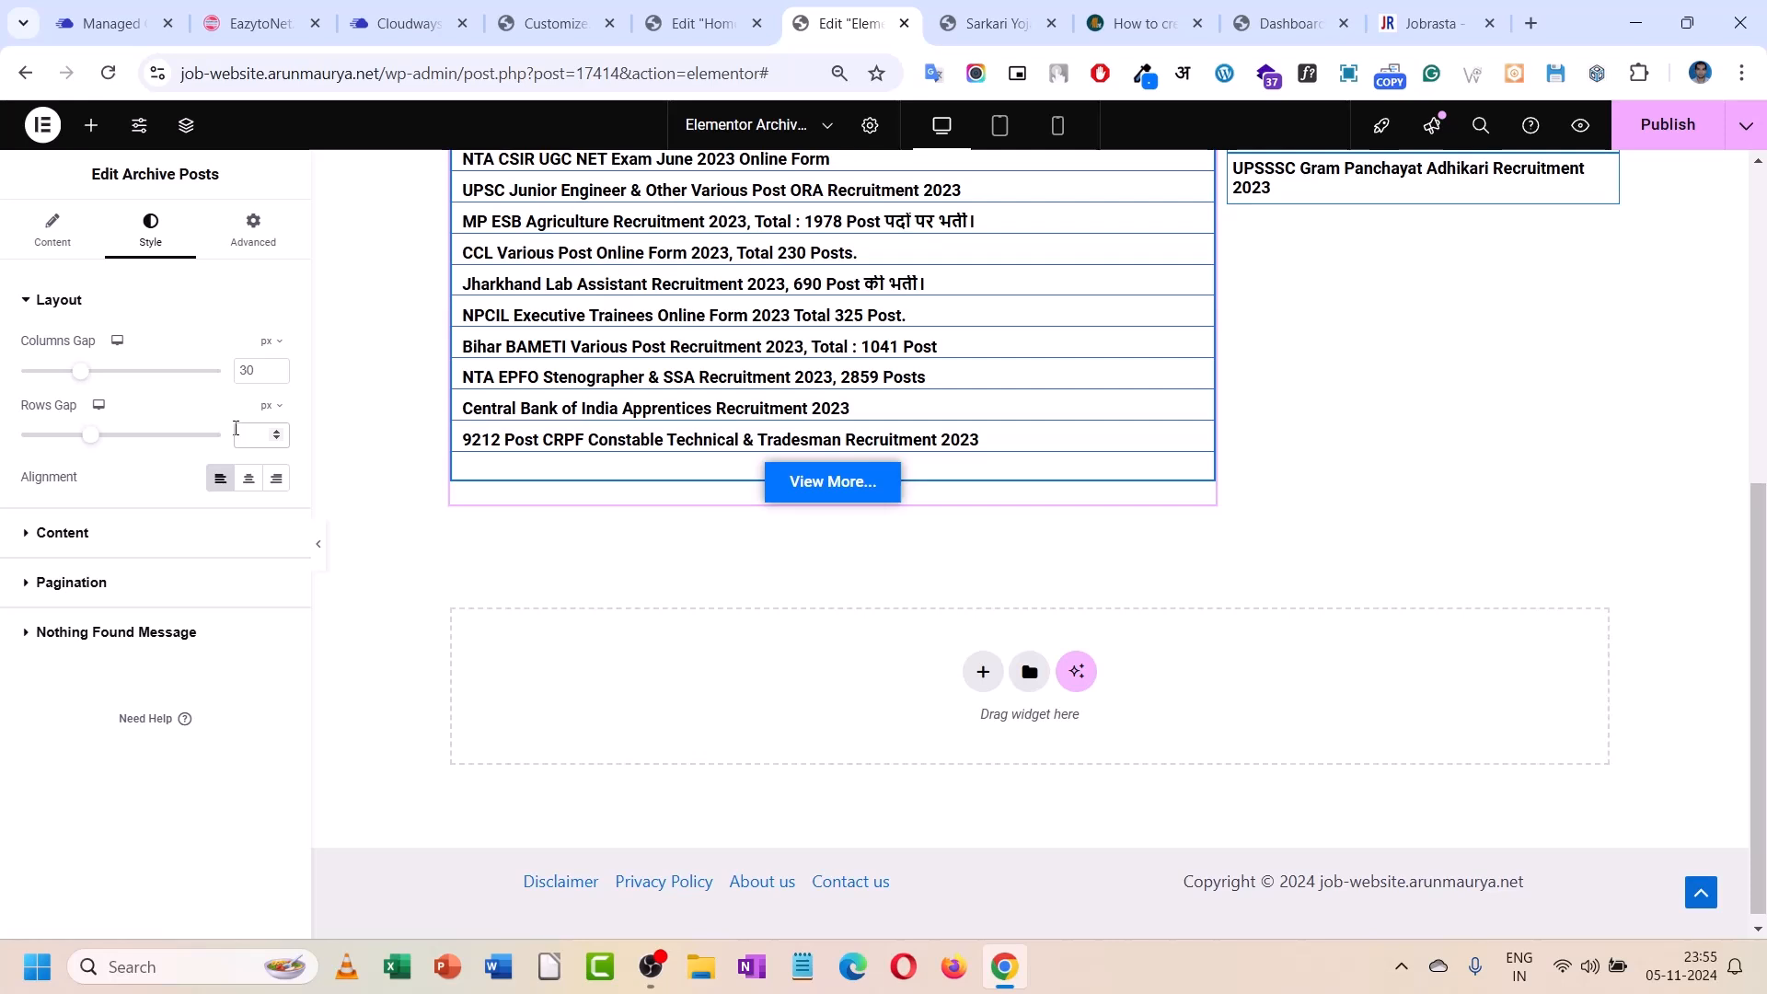
- Set the pagination spacing of the Archive Posts widget to 1 px
left_click(70, 581)
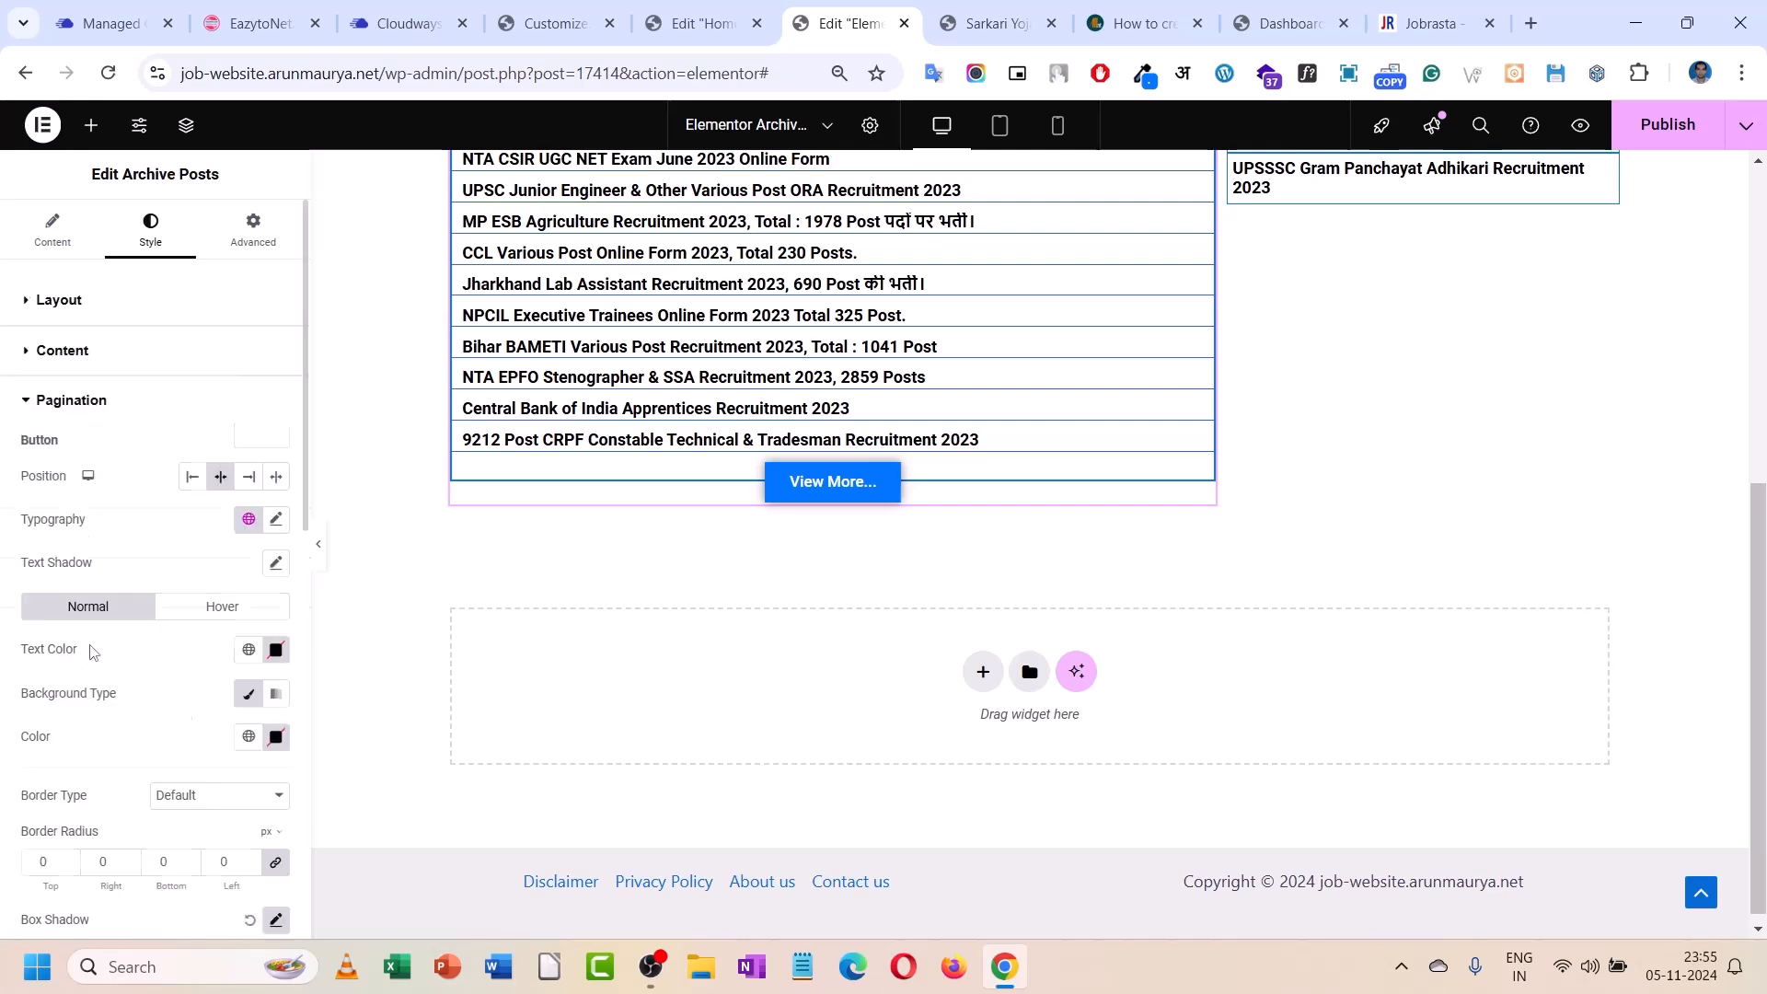
scroll(136, 741, "down", 5)
scroll(118, 823, "down", 2)
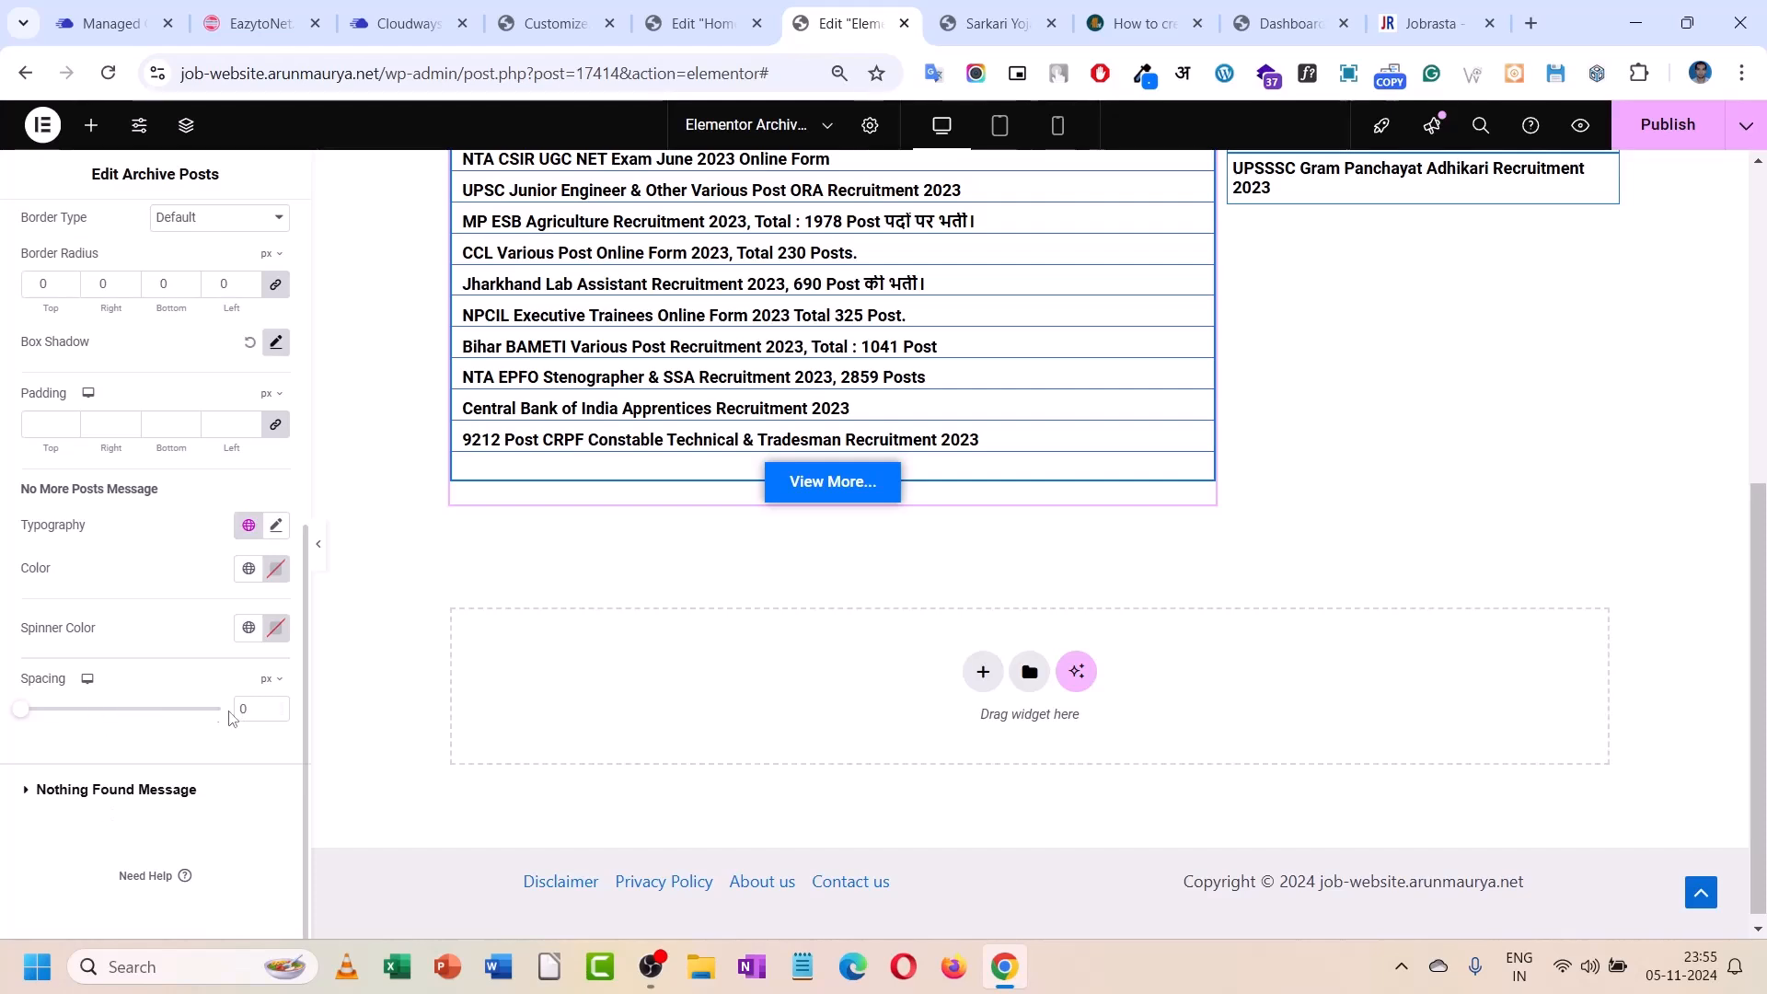
left_click(275, 706)
left_click(275, 705)
left_click(275, 705)
left_click(275, 706)
left_click(275, 705)
left_click(275, 705)
left_click(275, 705)
left_click(275, 714)
left_click(275, 714)
left_click(275, 714)
left_click(275, 714)
left_click(275, 714)
left_click(275, 714)
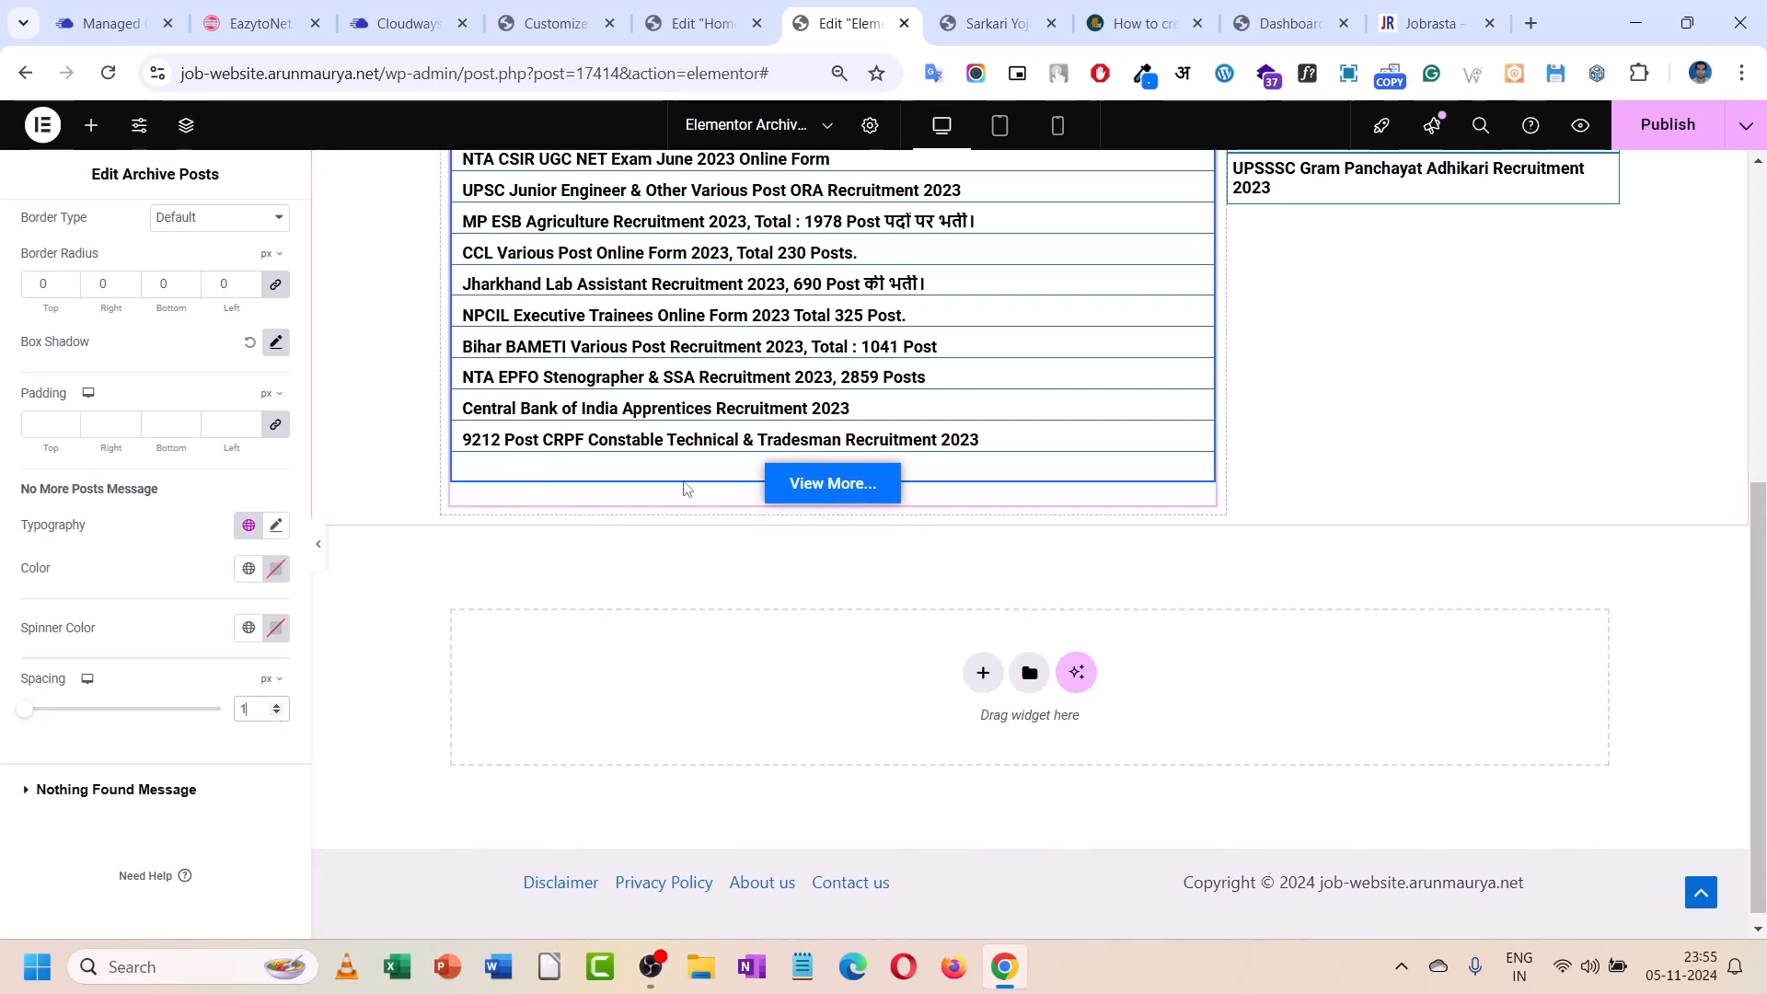
scroll(650, 493, "up", 6)
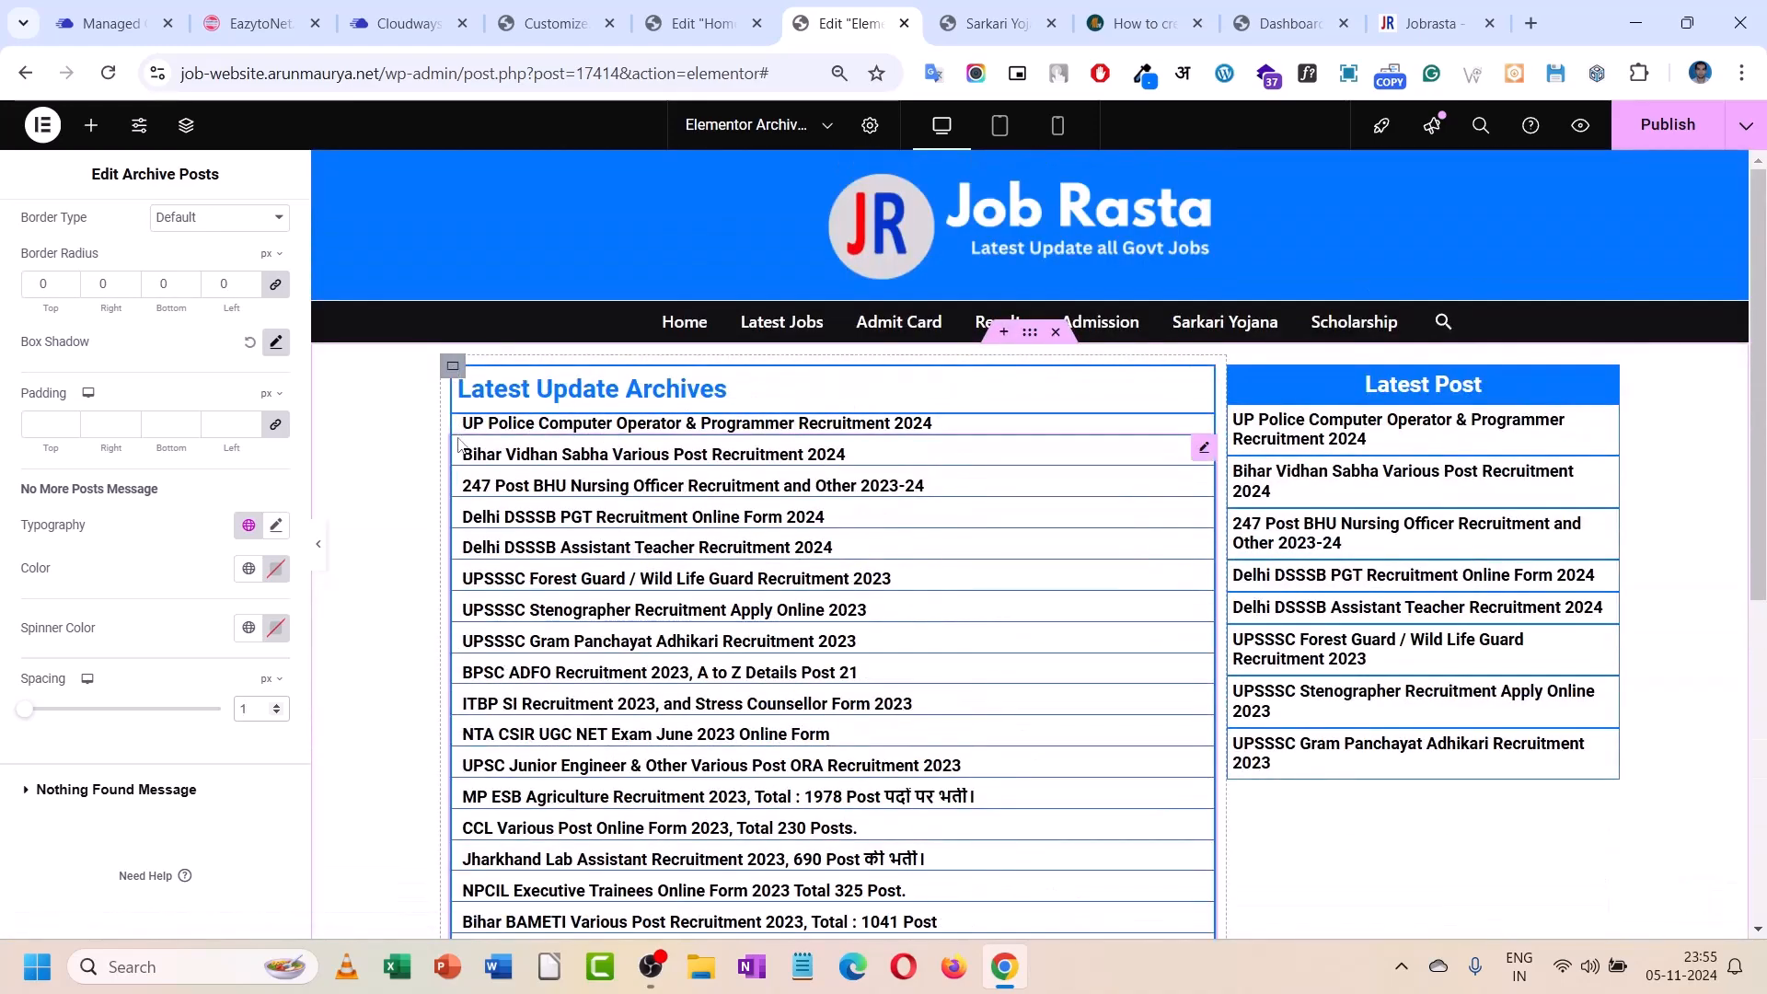
scroll(831, 526, "down", 3)
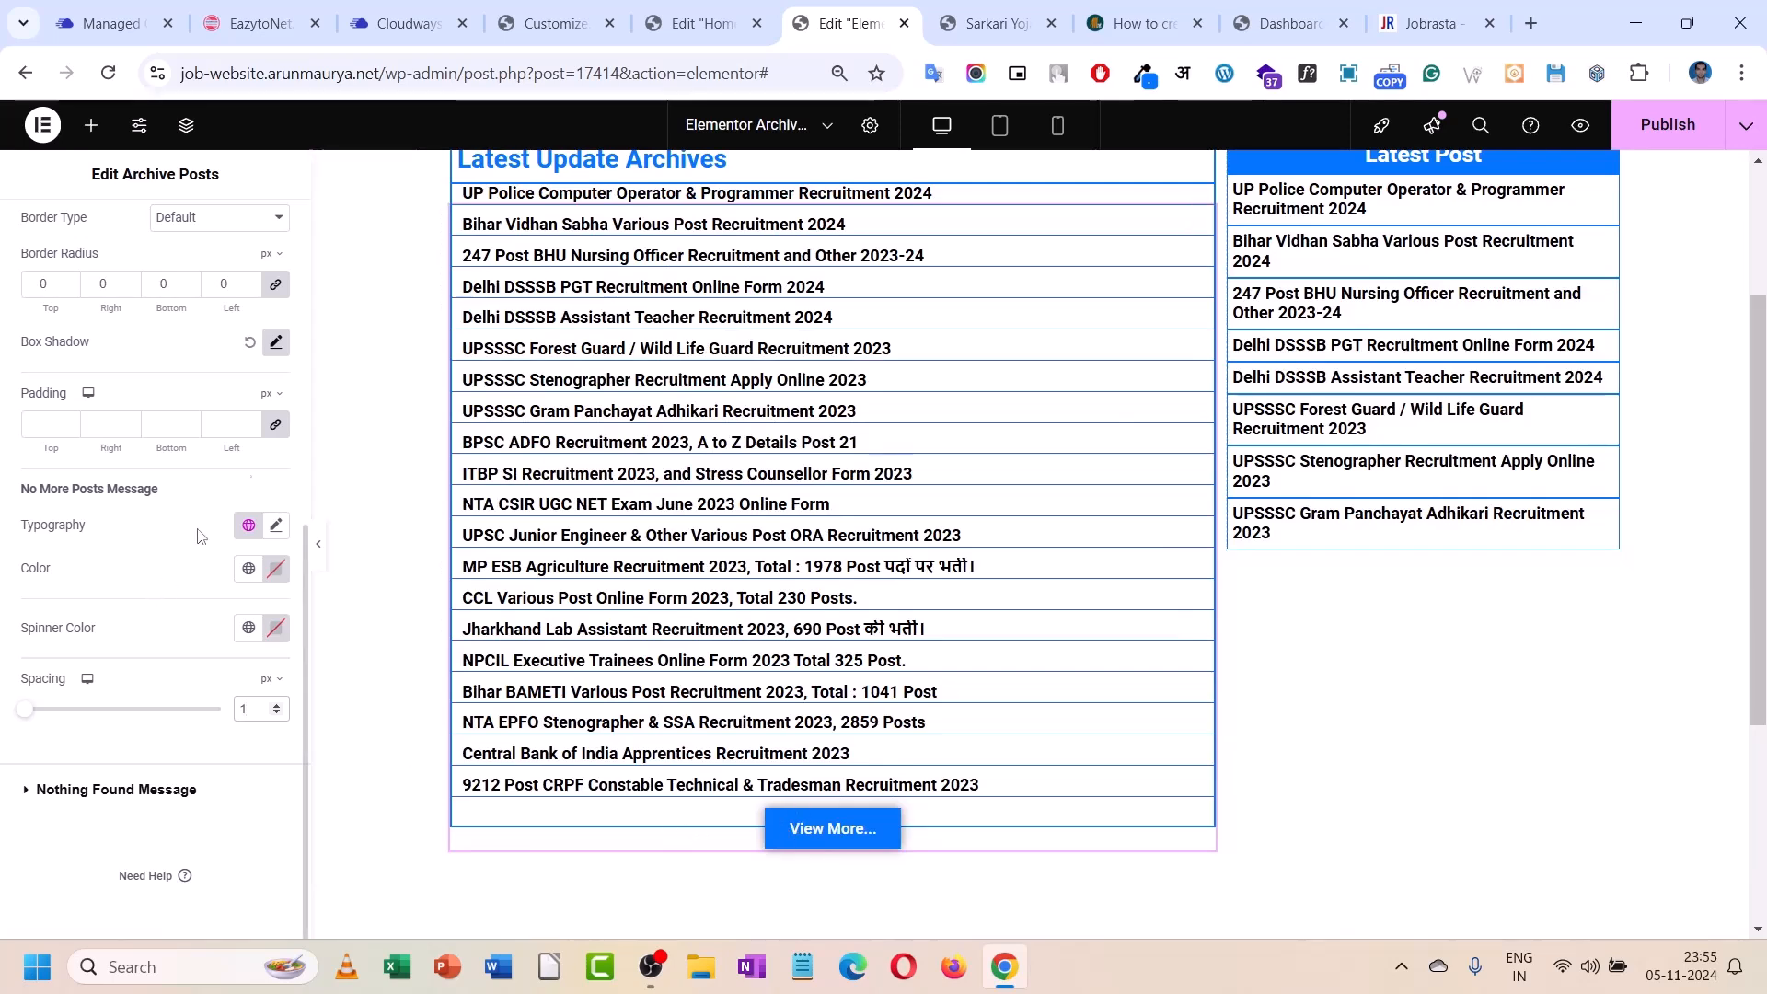
scroll(234, 318, "up", 4)
scroll(235, 311, "up", 3)
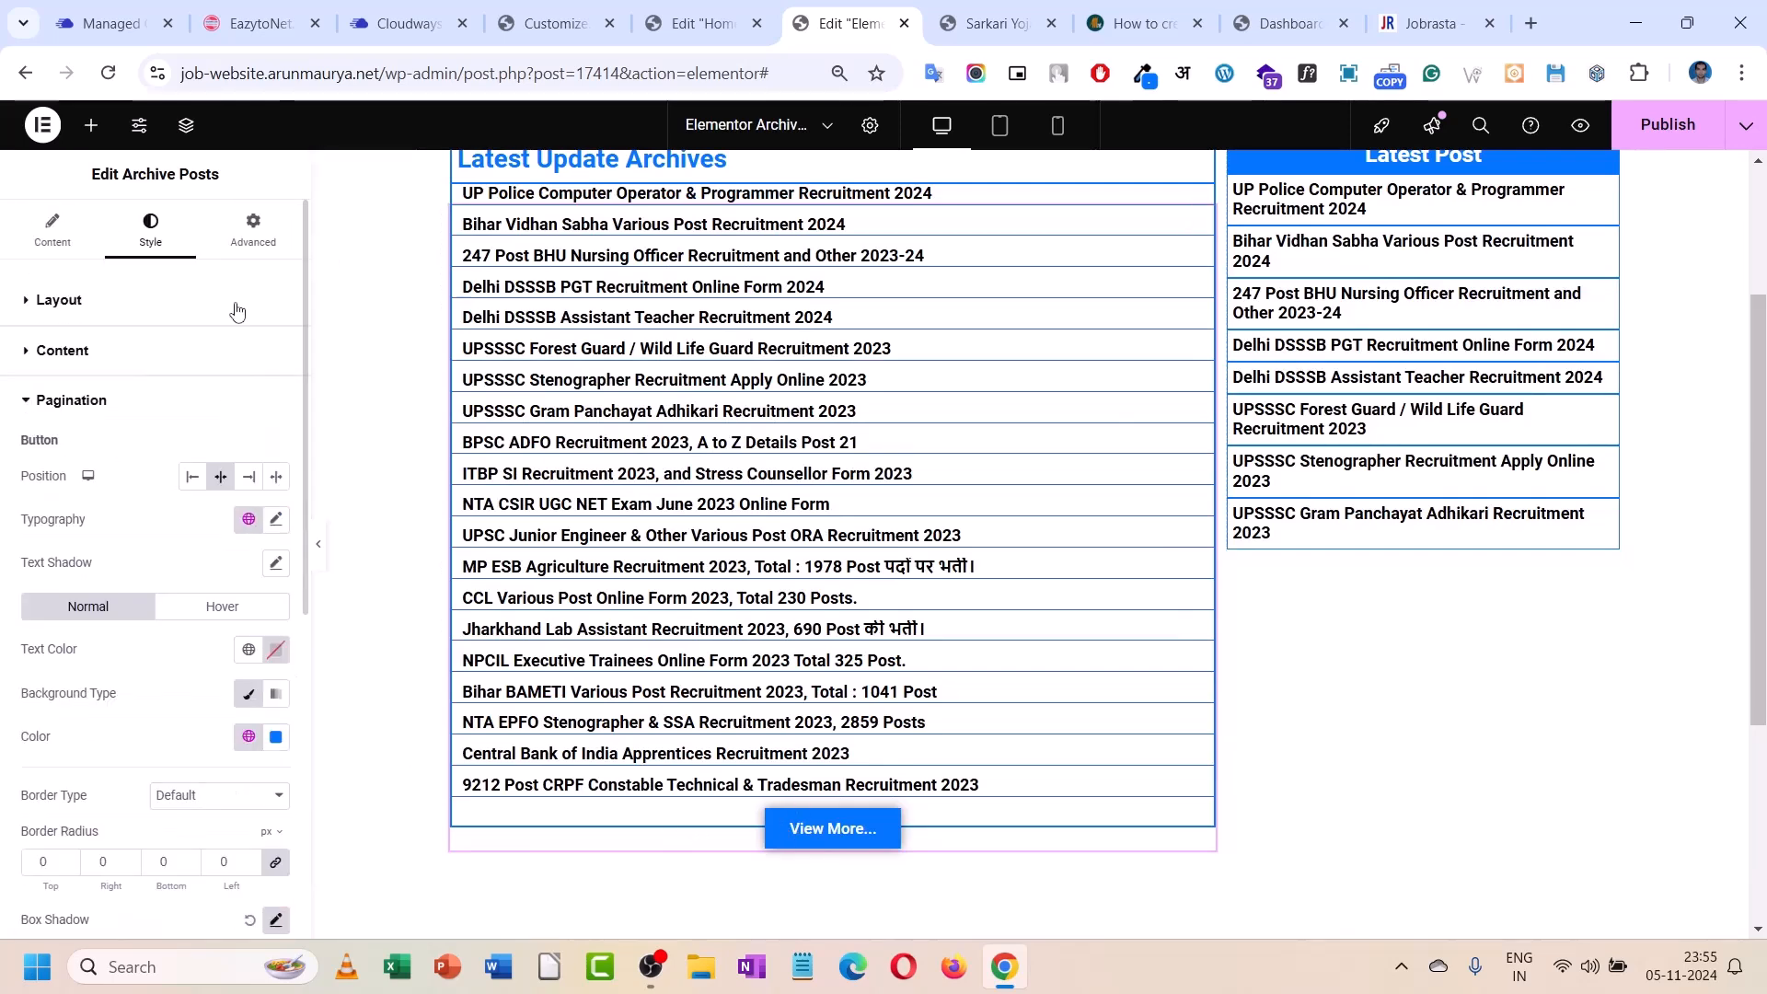
scroll(564, 246, "up", 3)
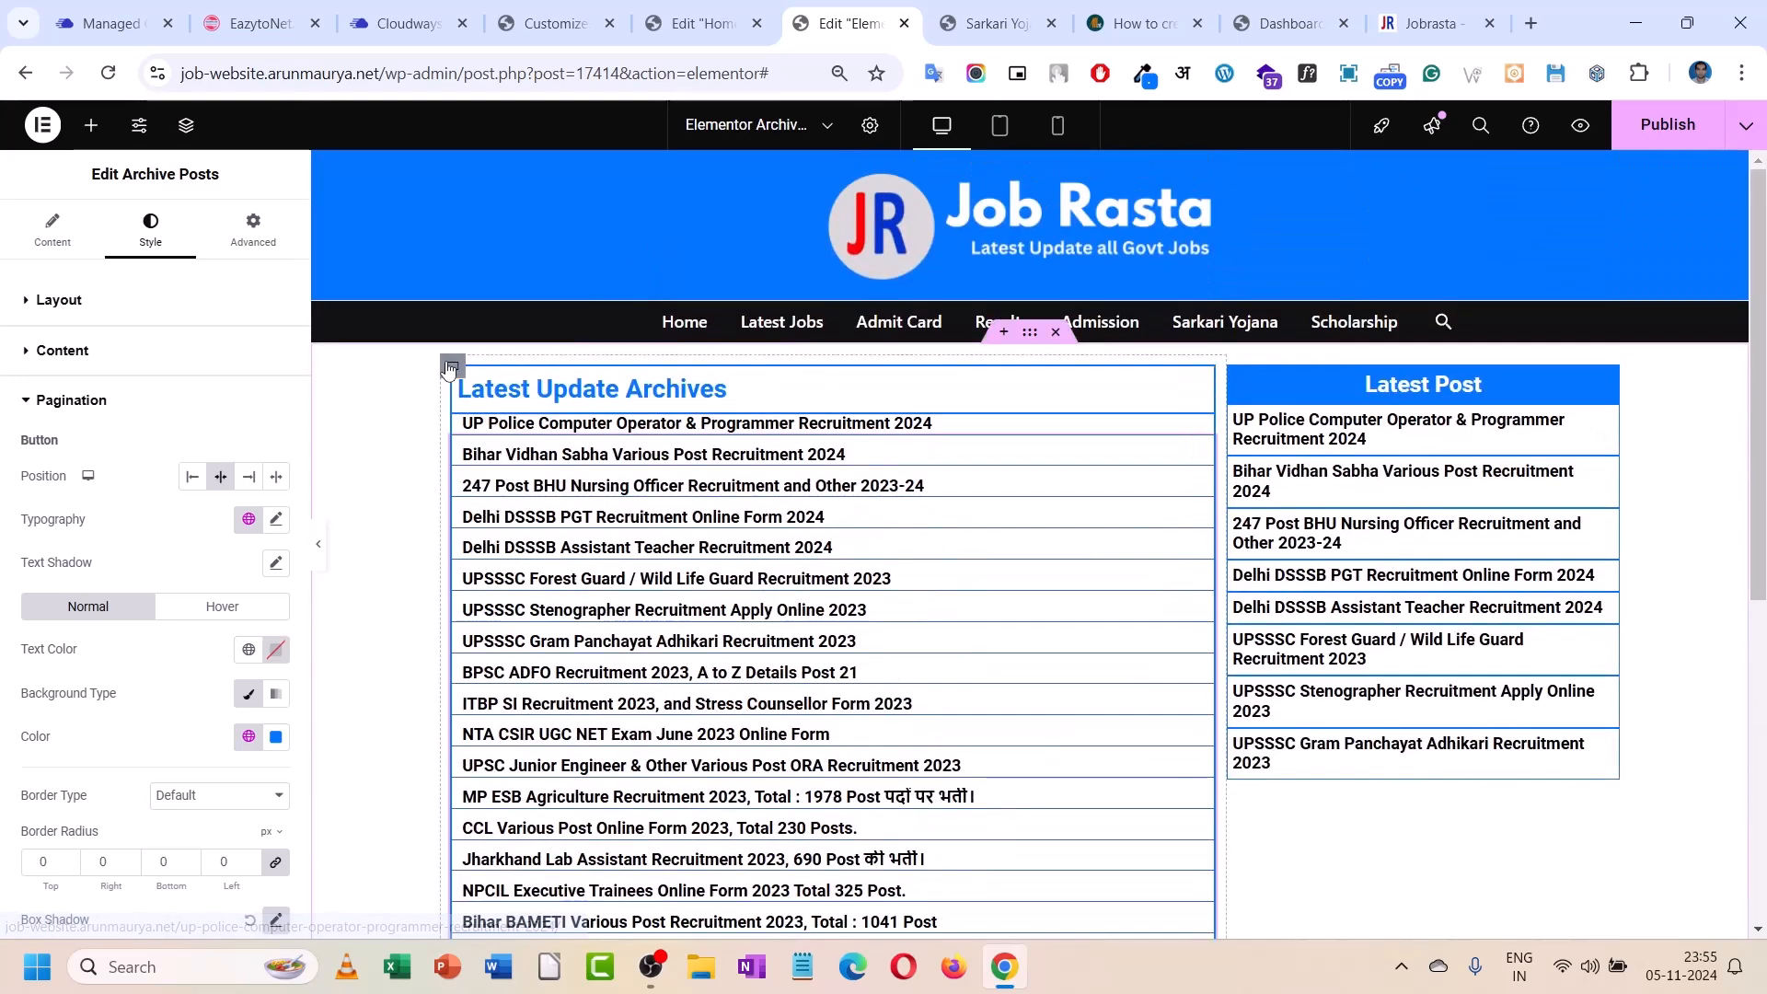
- Unlink the Archive Posts widget's border widths, set the bottom width to 0 px and publish the archive template
left_click(452, 368)
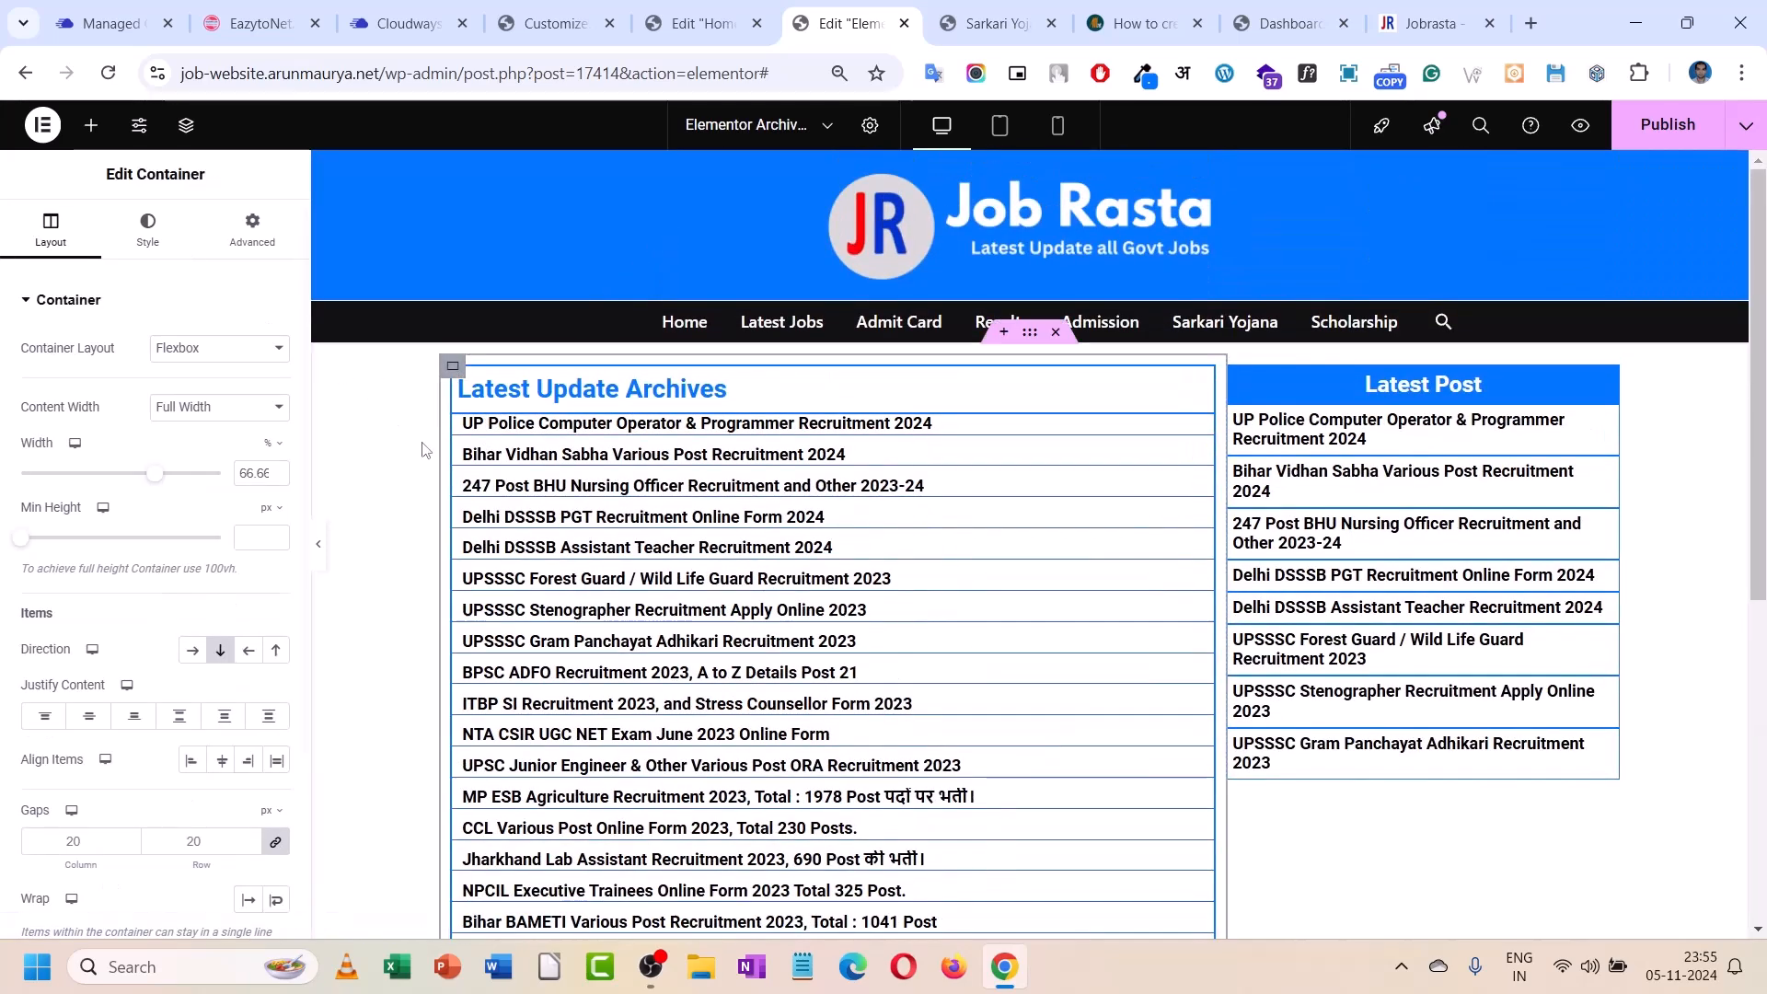
left_click(501, 460)
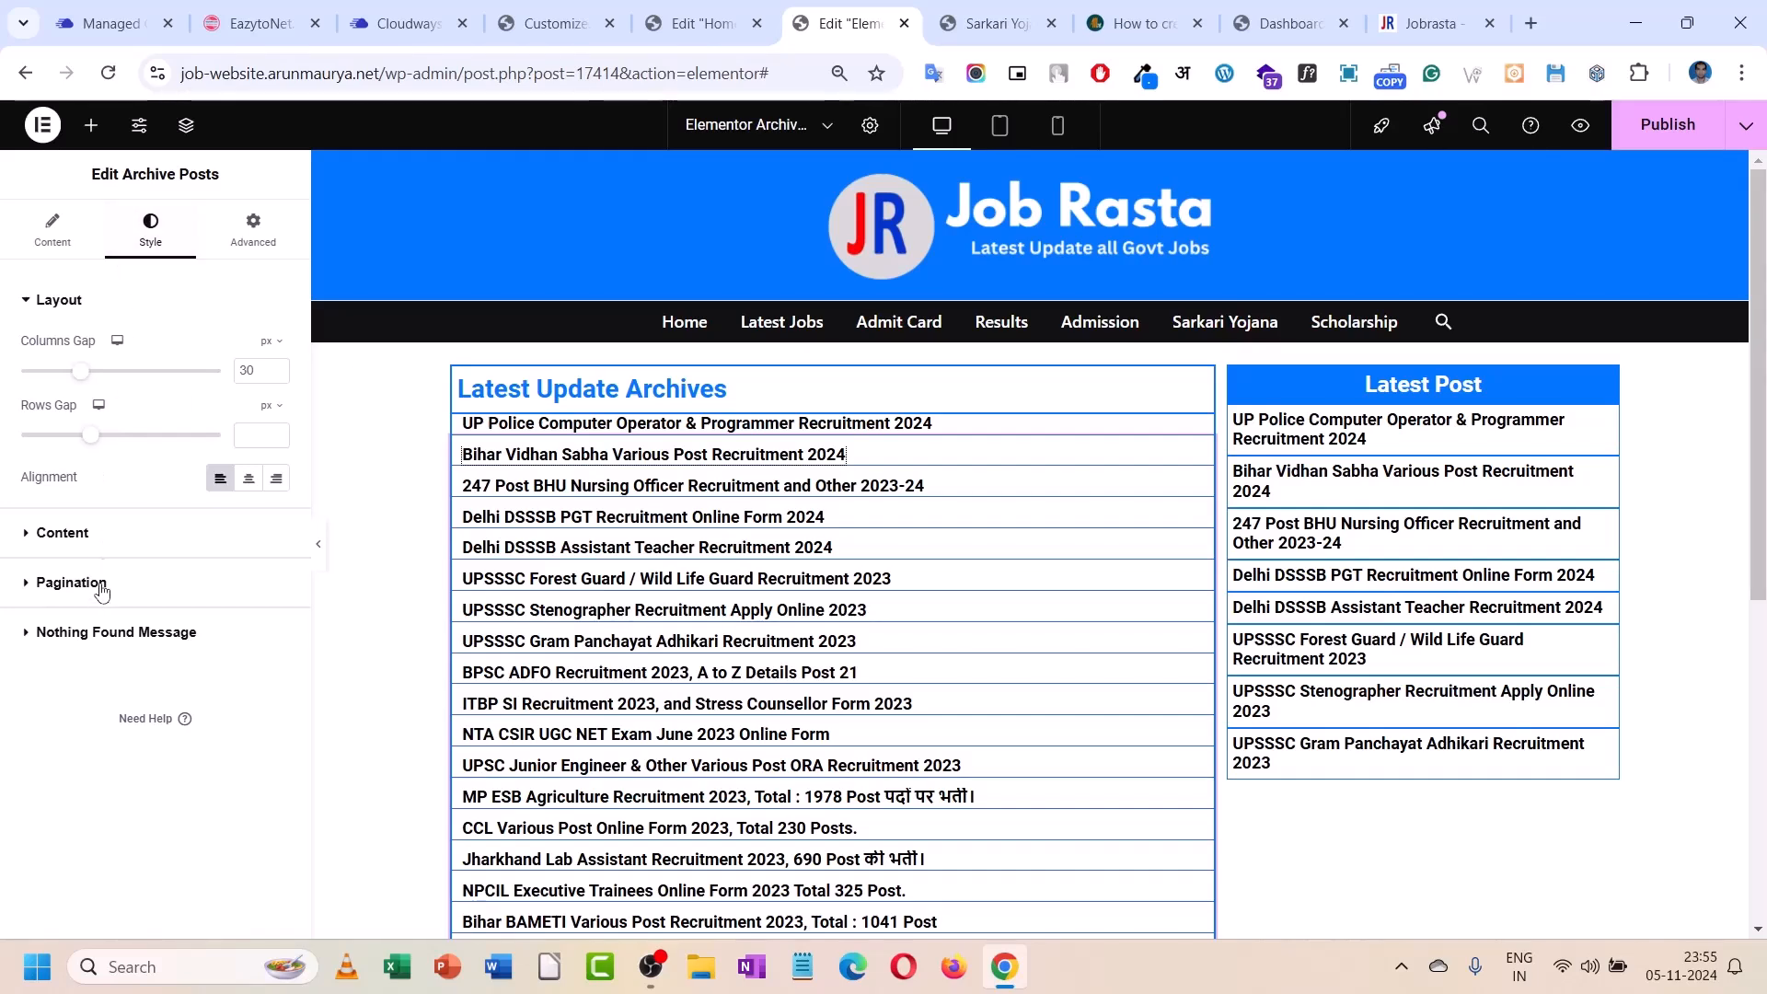
left_click(259, 245)
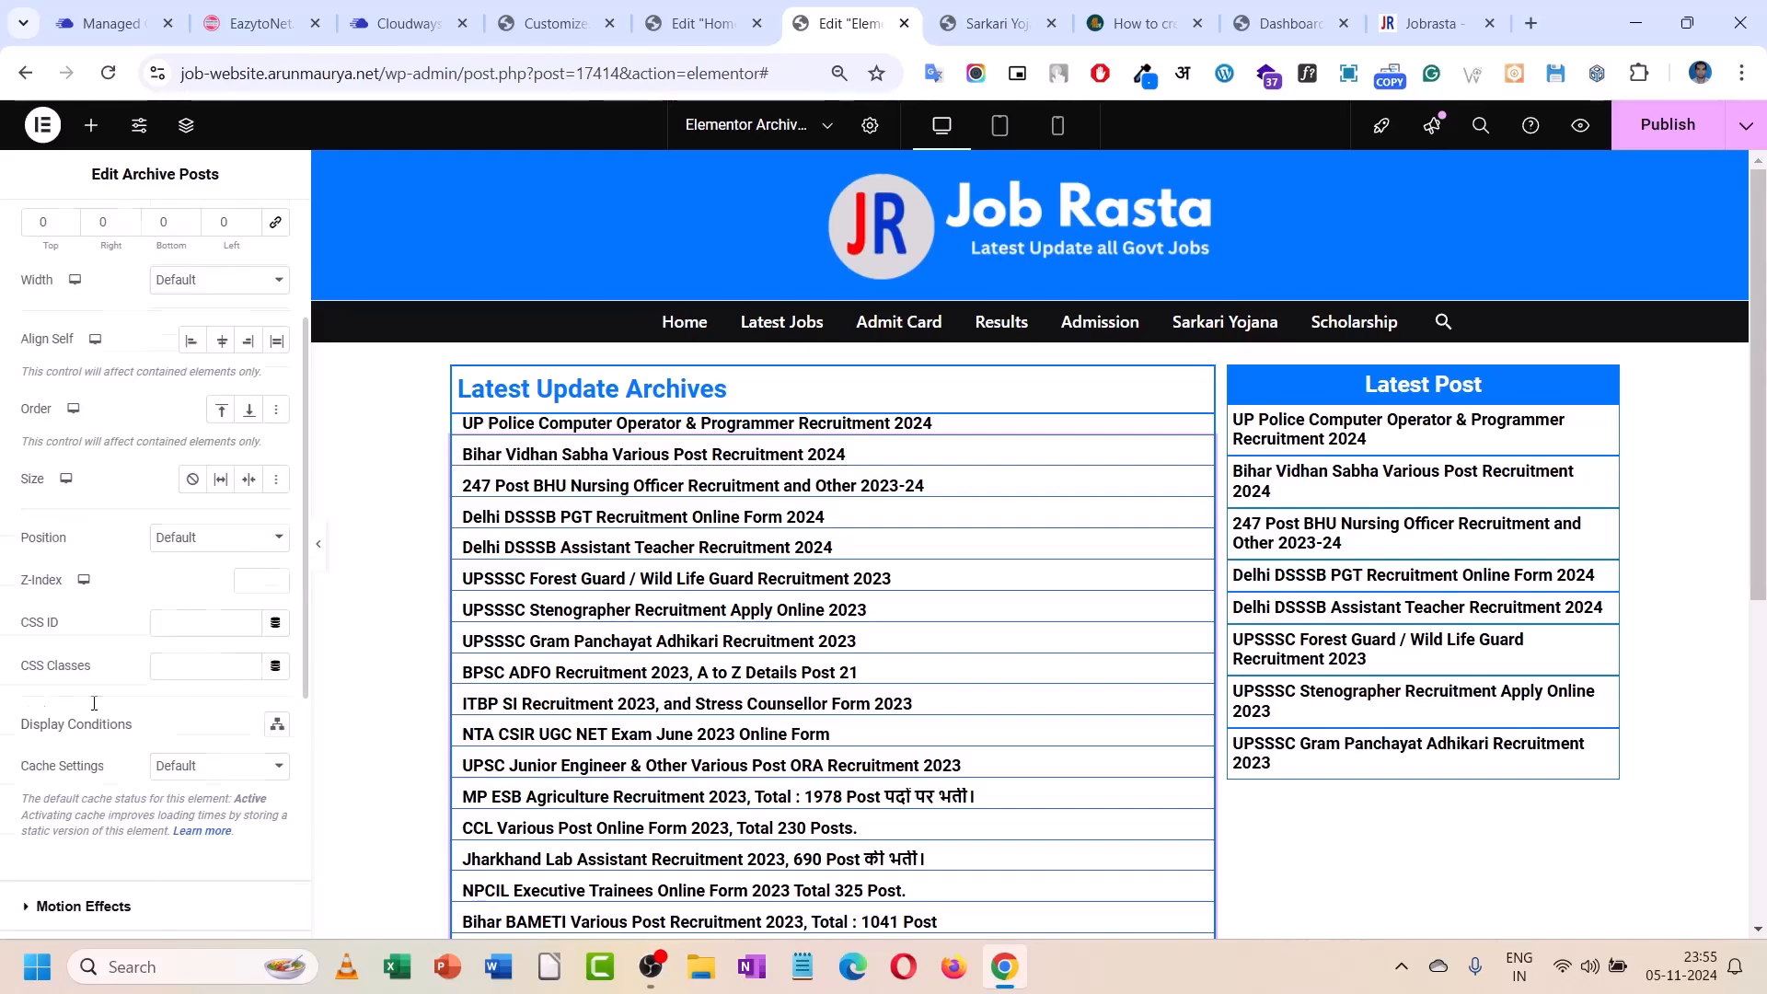
scroll(106, 722, "down", 5)
left_click(102, 598)
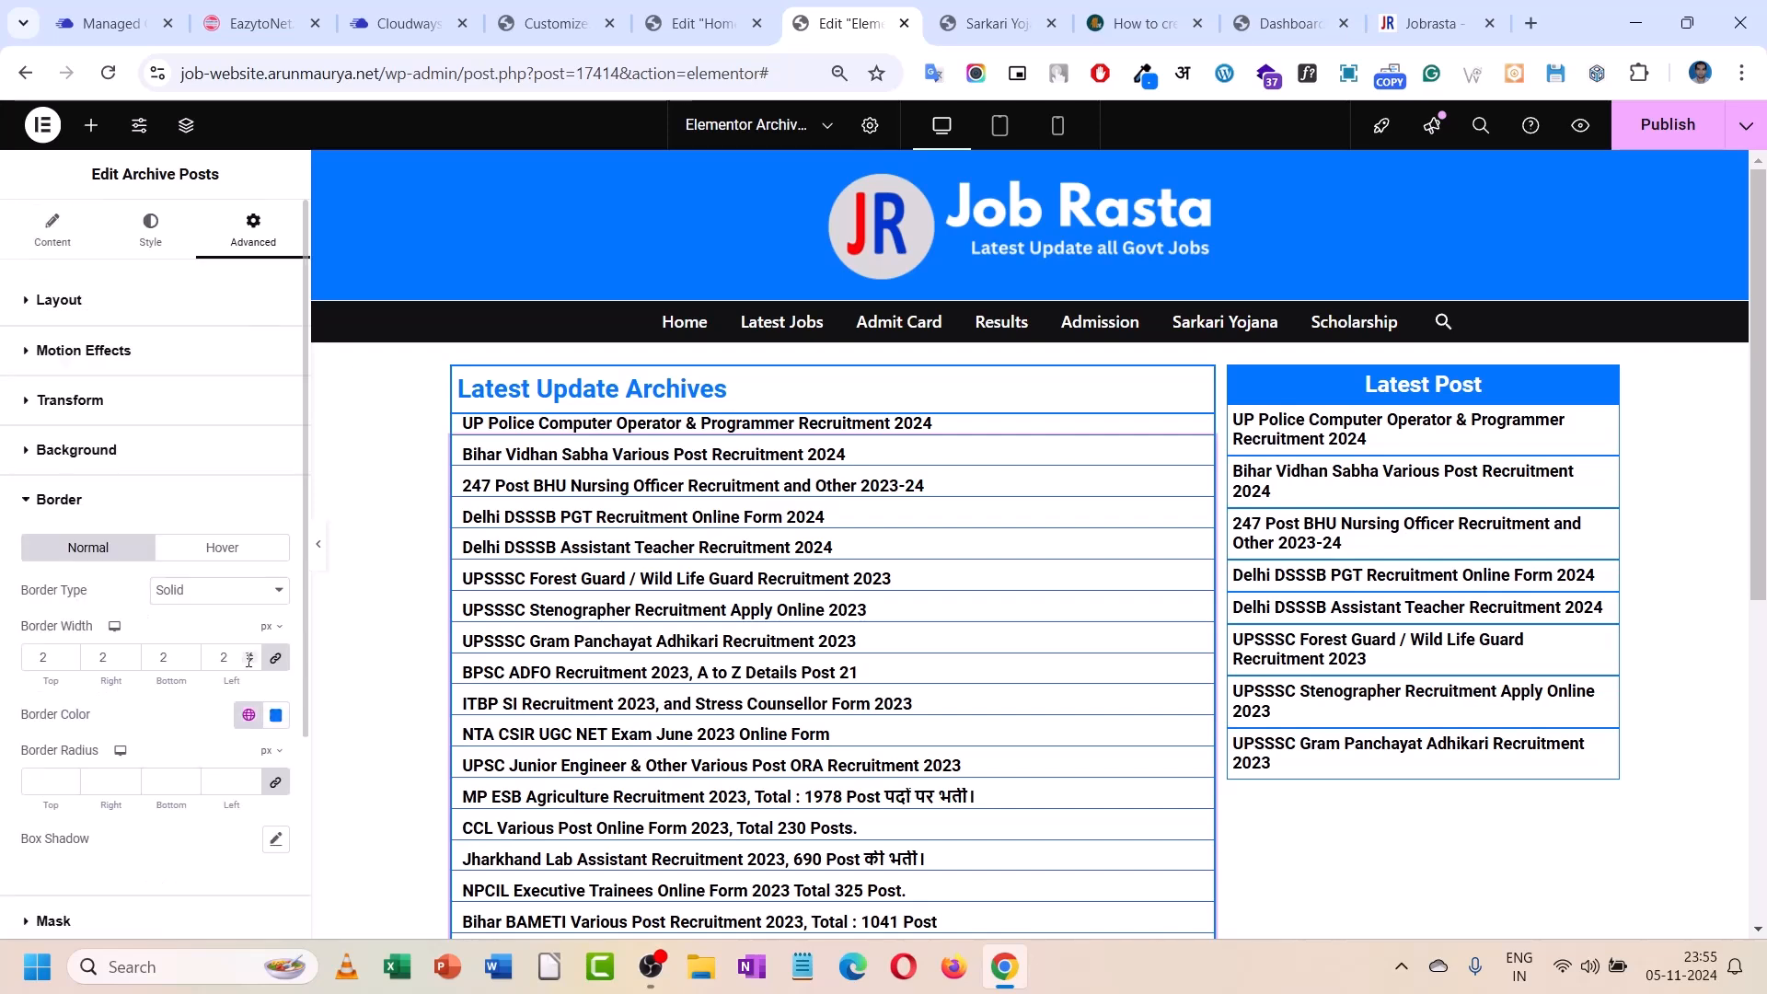
left_click(284, 666)
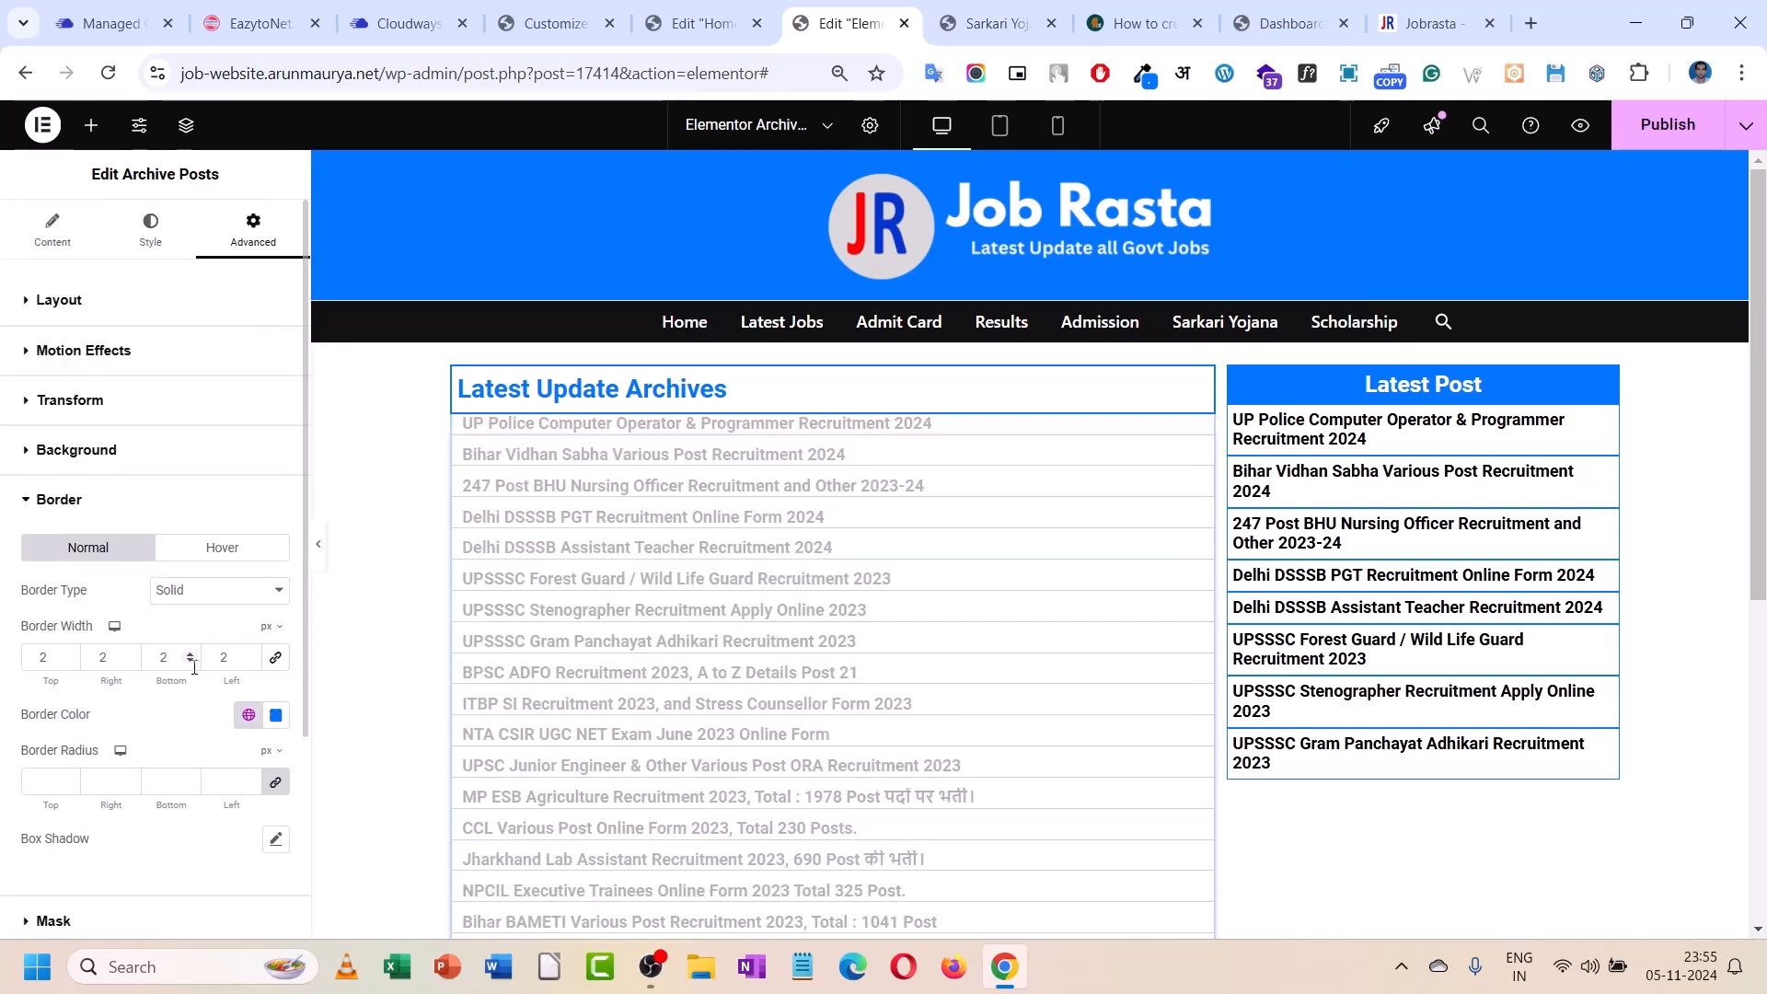
left_click(190, 661)
scroll(764, 631, "down", 6)
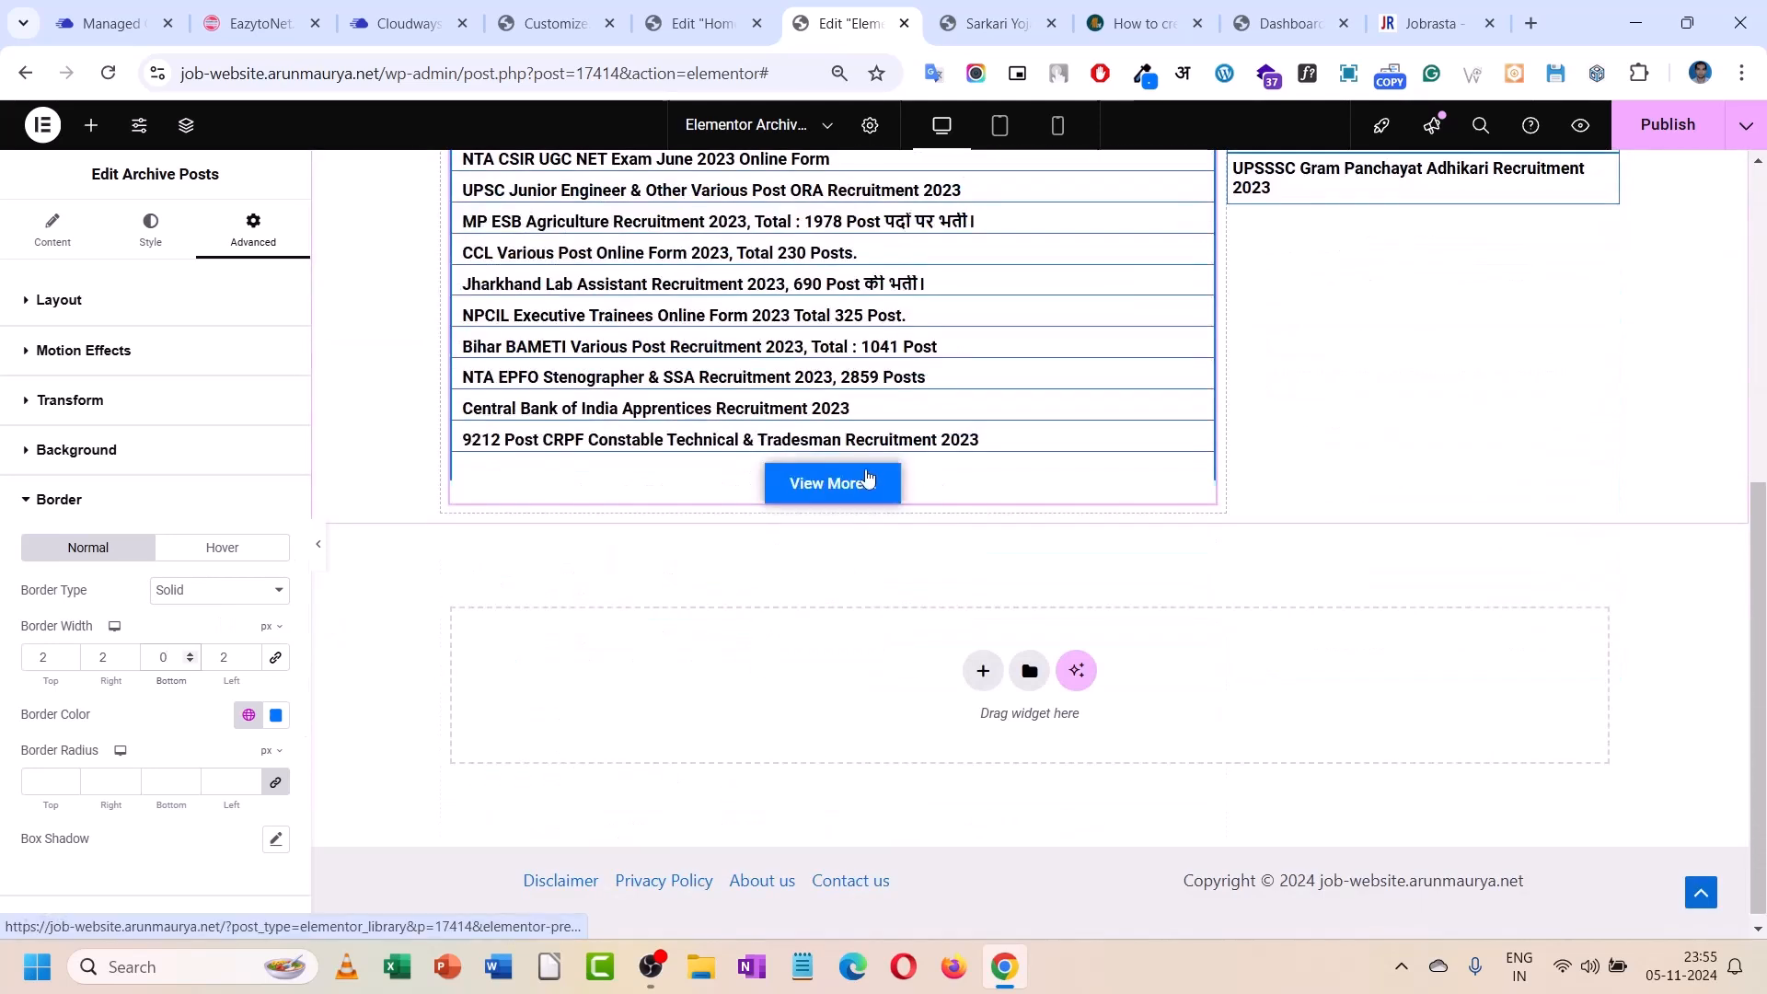
left_click(1636, 133)
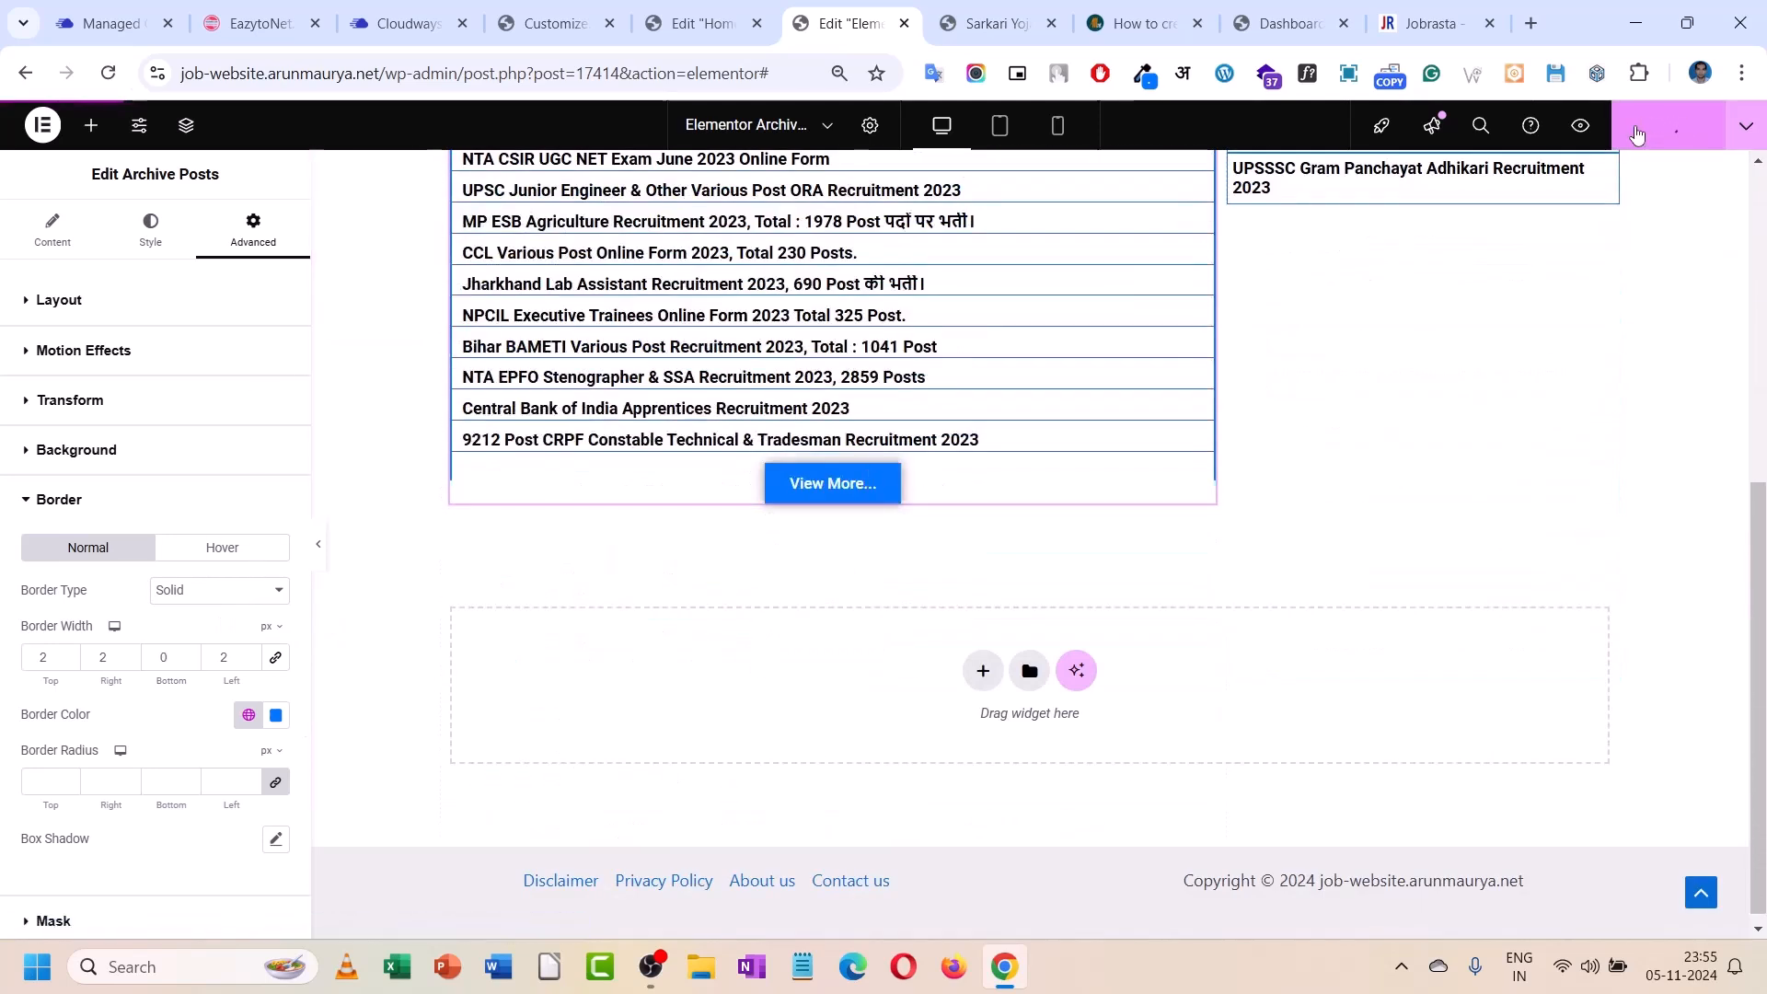
- Reload the live Sarkari Yojana category page and check the archive border there and on the Latest Jobs page
left_click(989, 23)
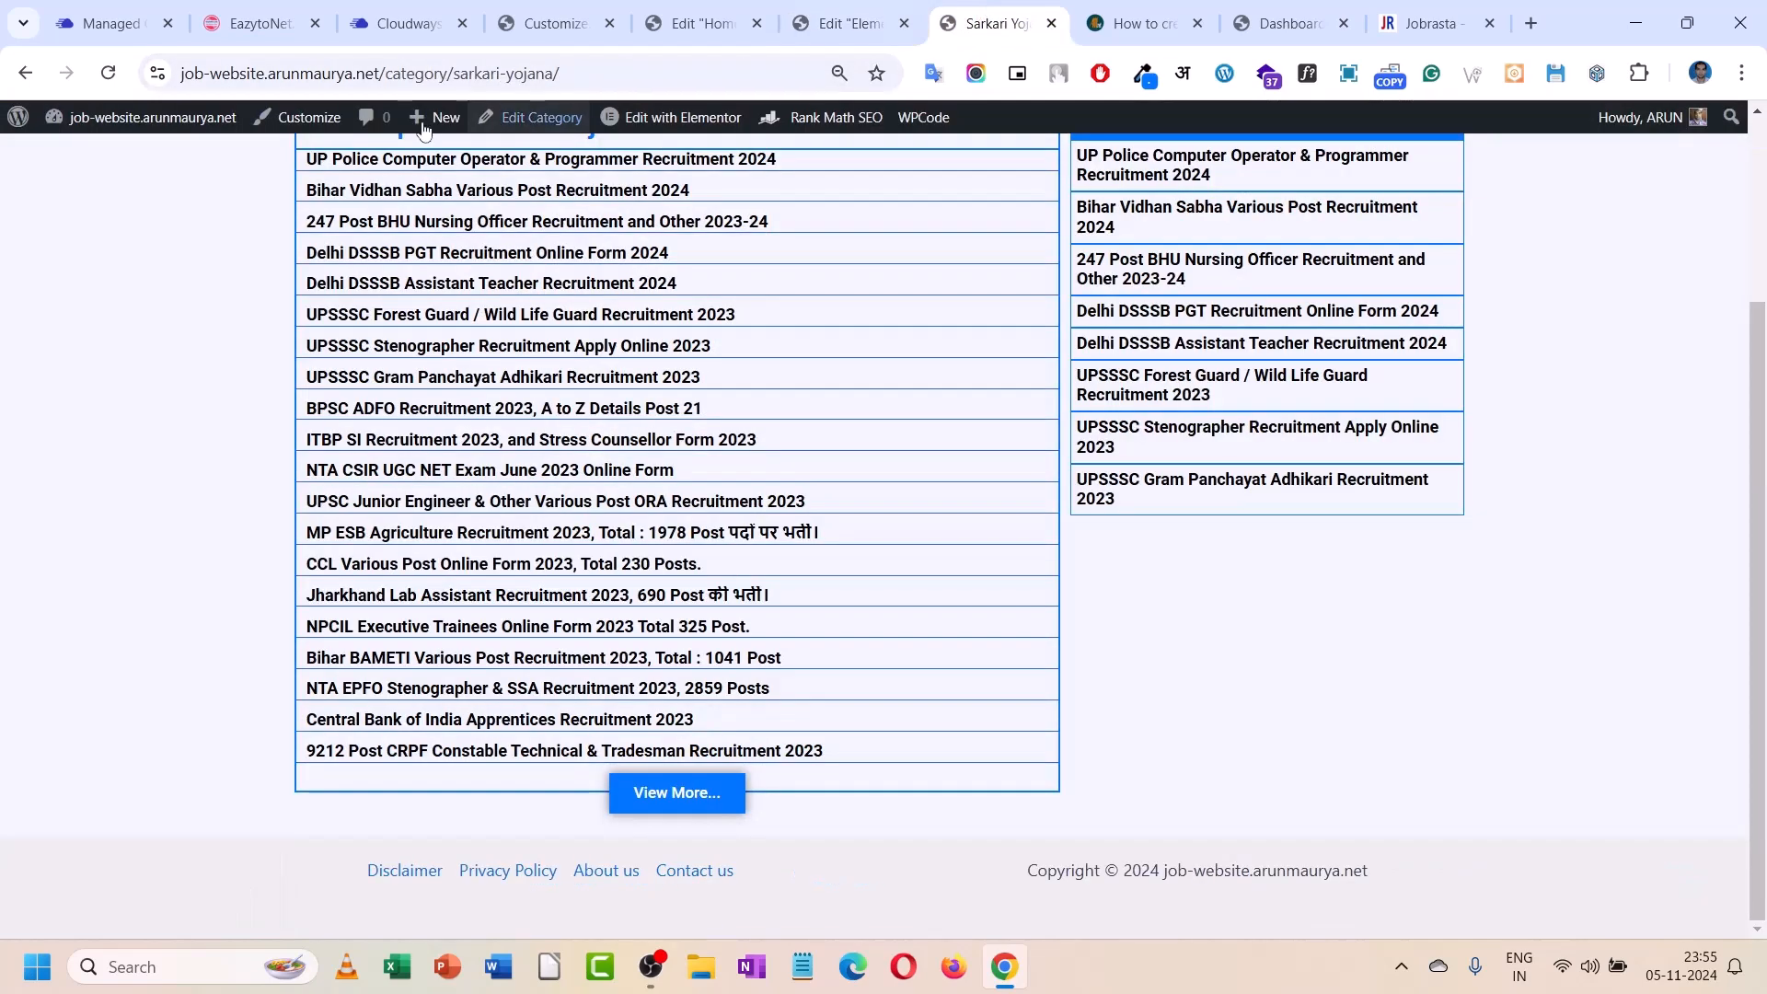
left_click(108, 73)
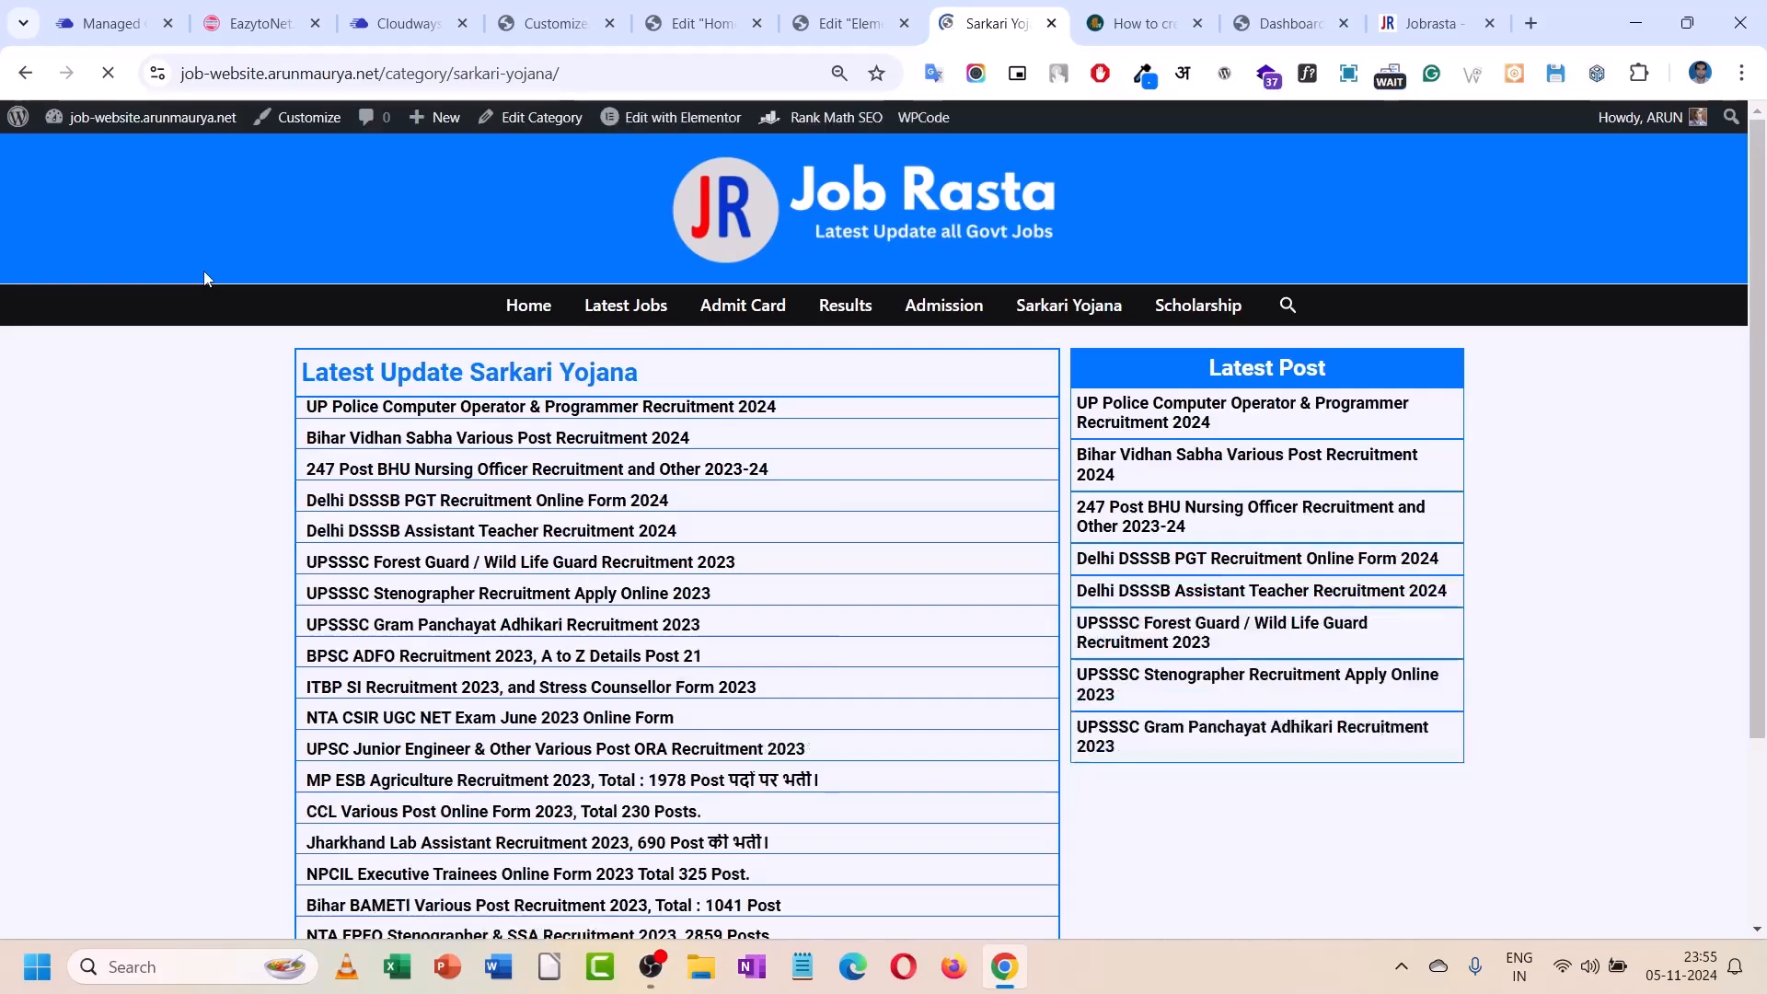
scroll(518, 587, "up", 3)
scroll(518, 584, "down", 3)
scroll(519, 581, "up", 3)
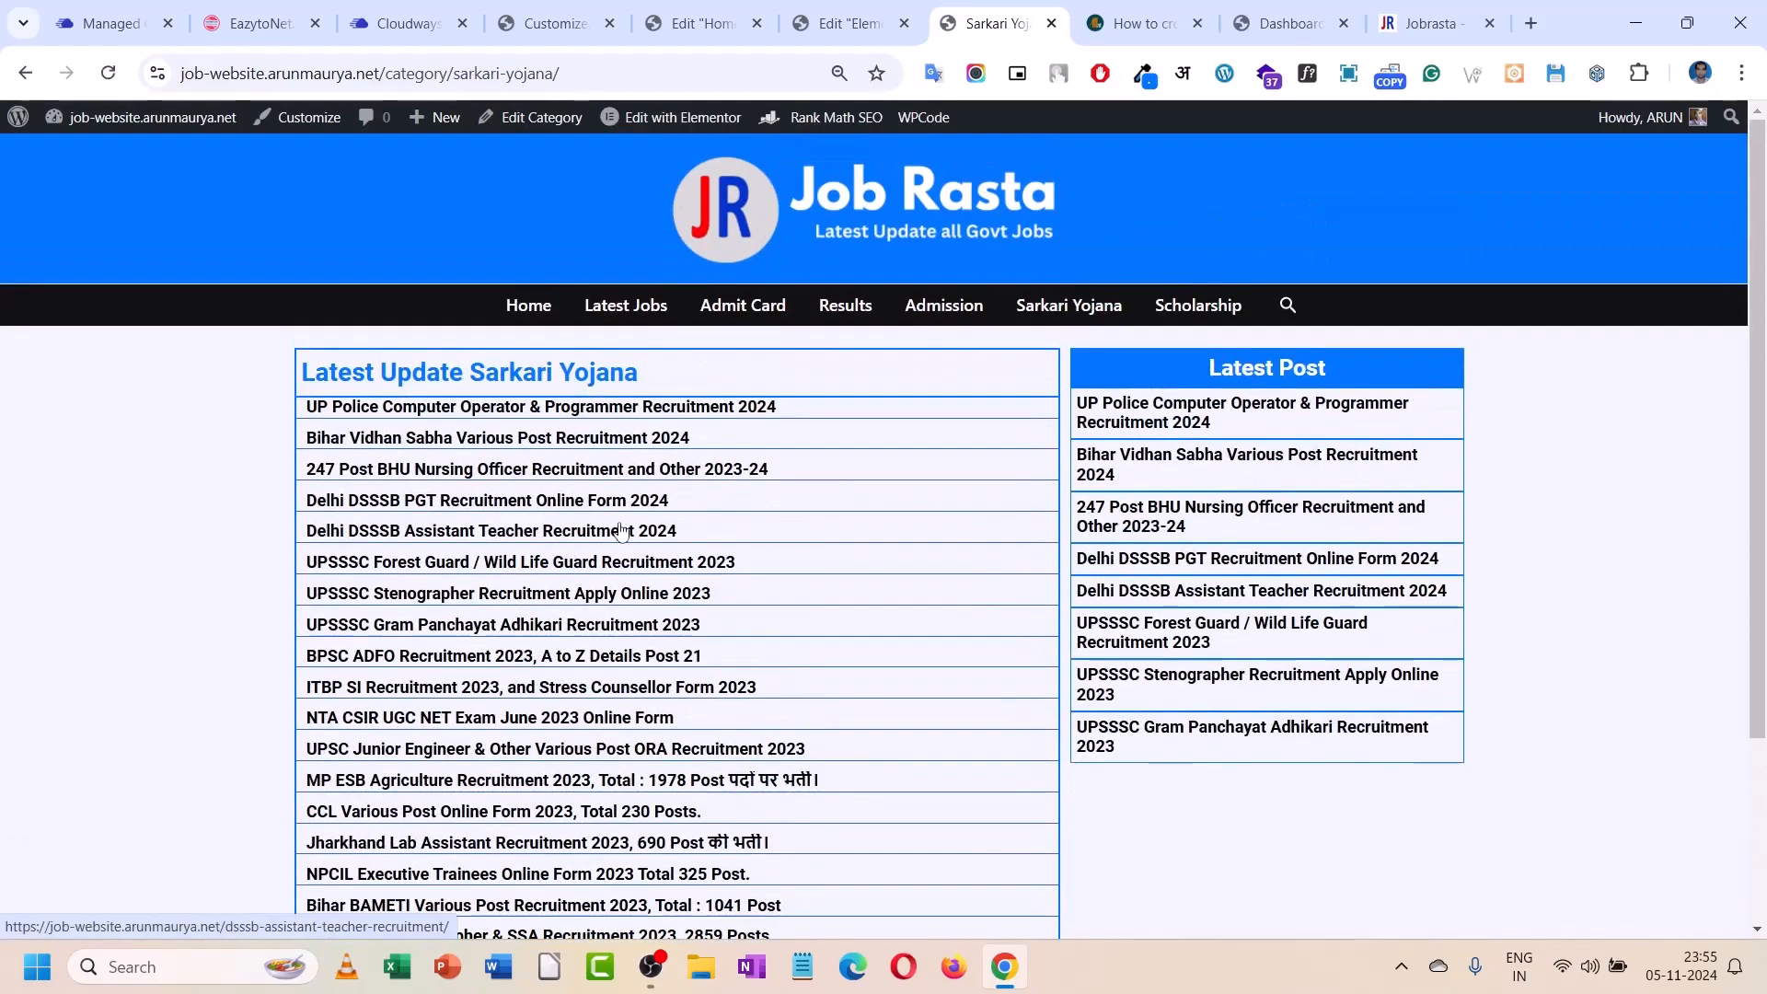
scroll(749, 441, "down", 3)
scroll(753, 432, "up", 3)
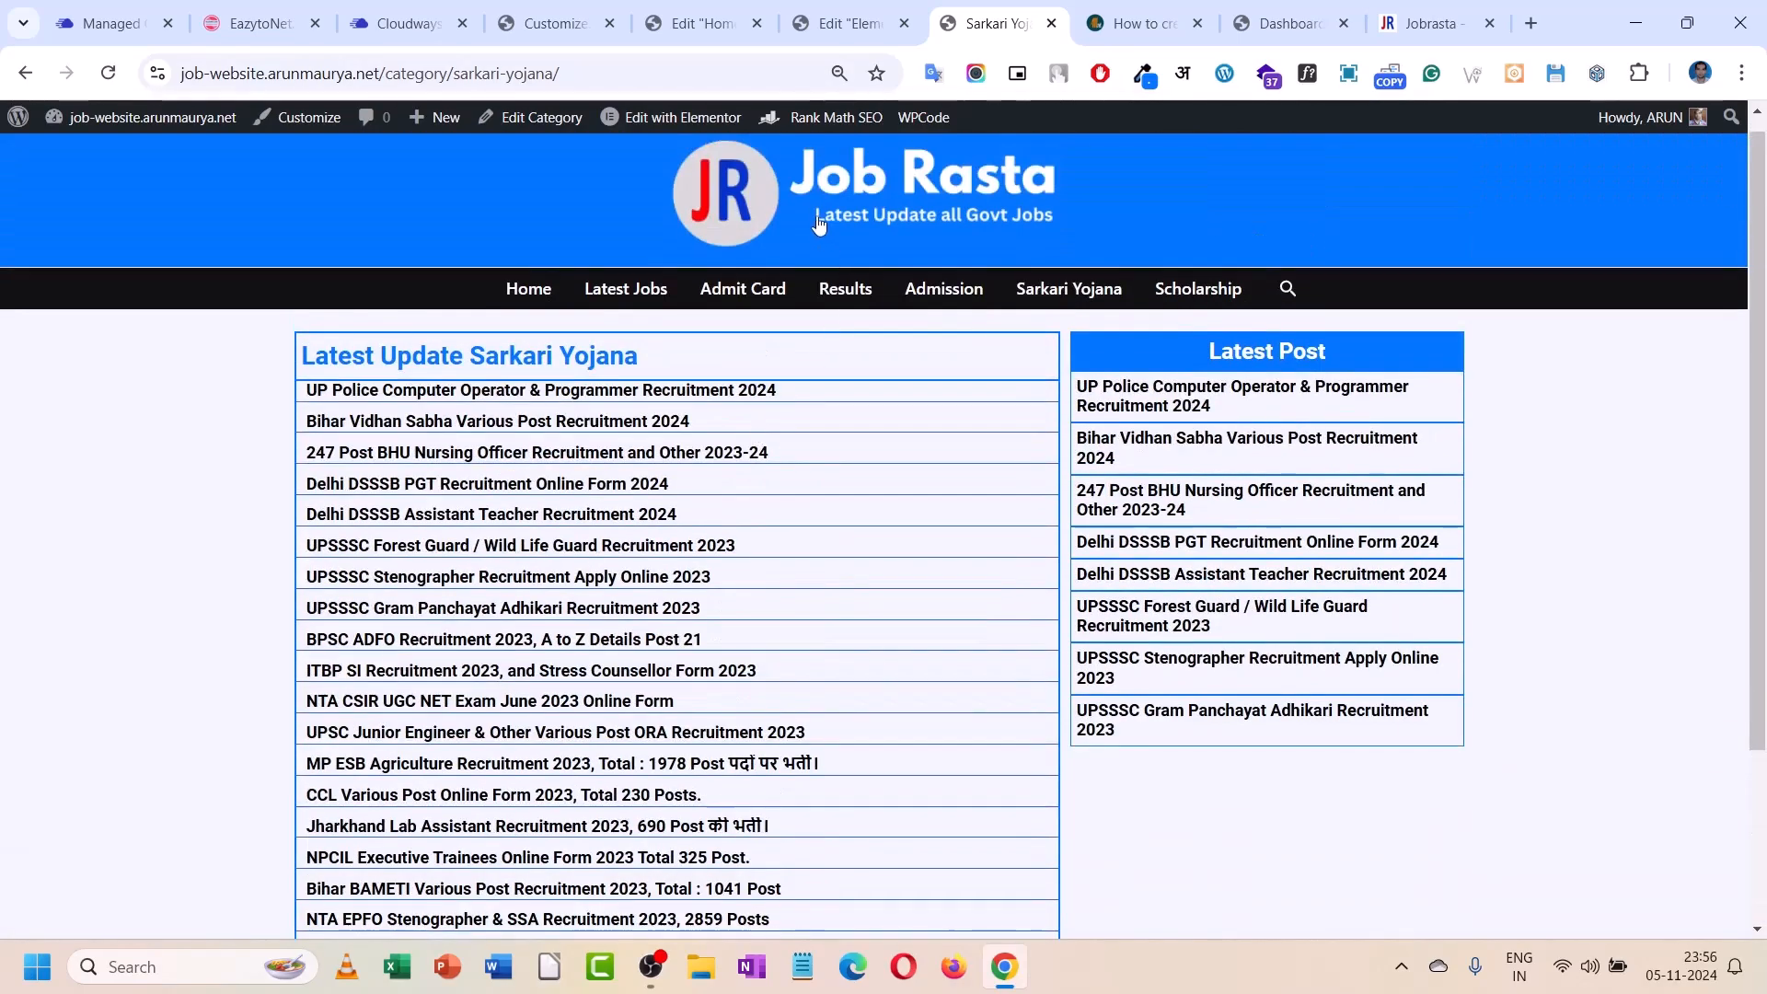
left_click(642, 301)
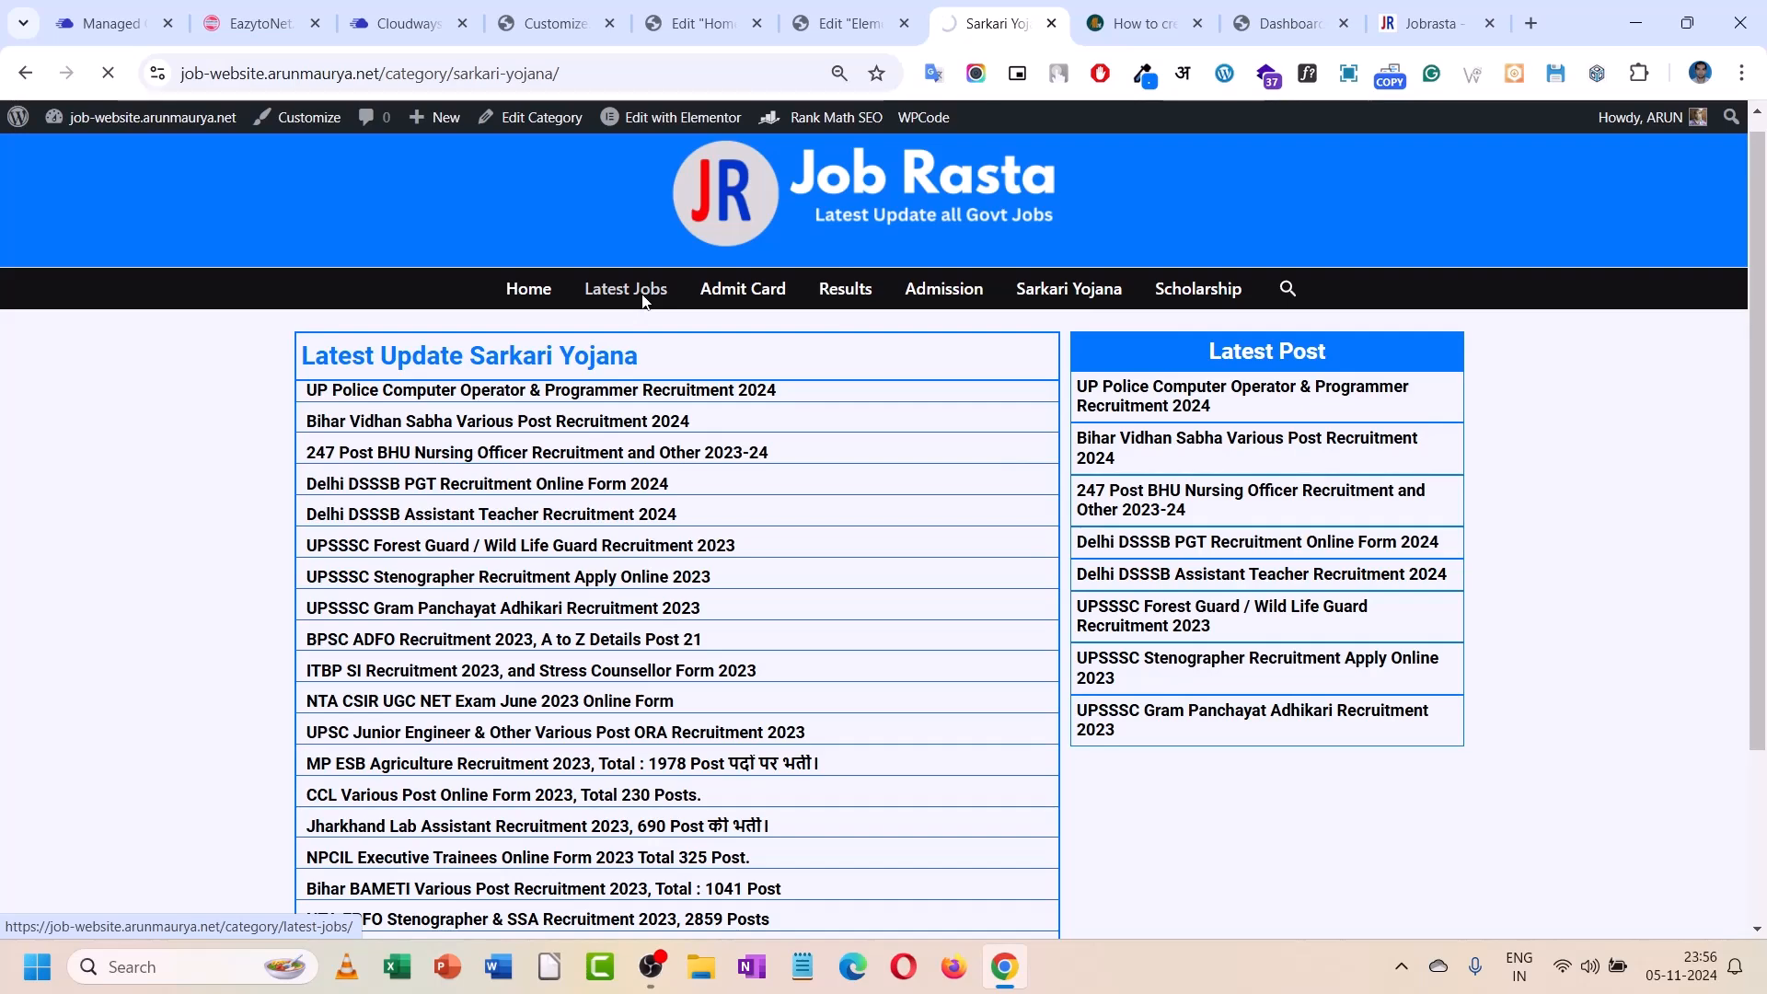
scroll(588, 387, "down", 3)
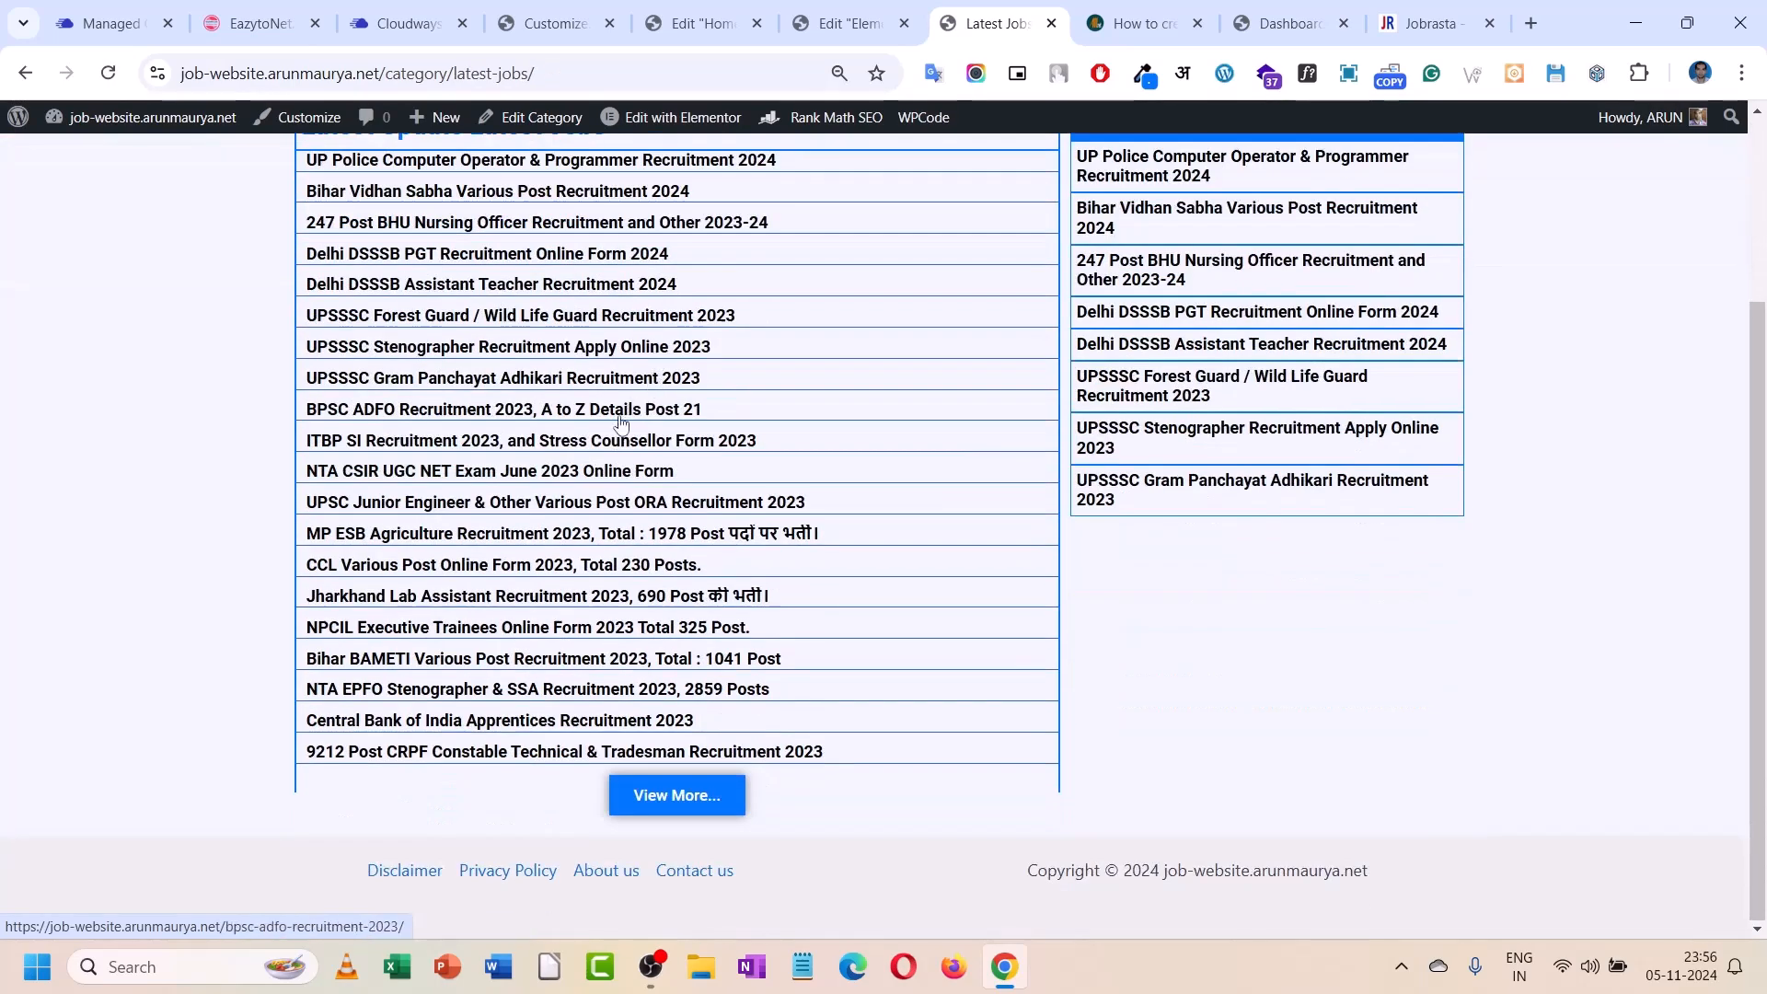
scroll(588, 388, "up", 3)
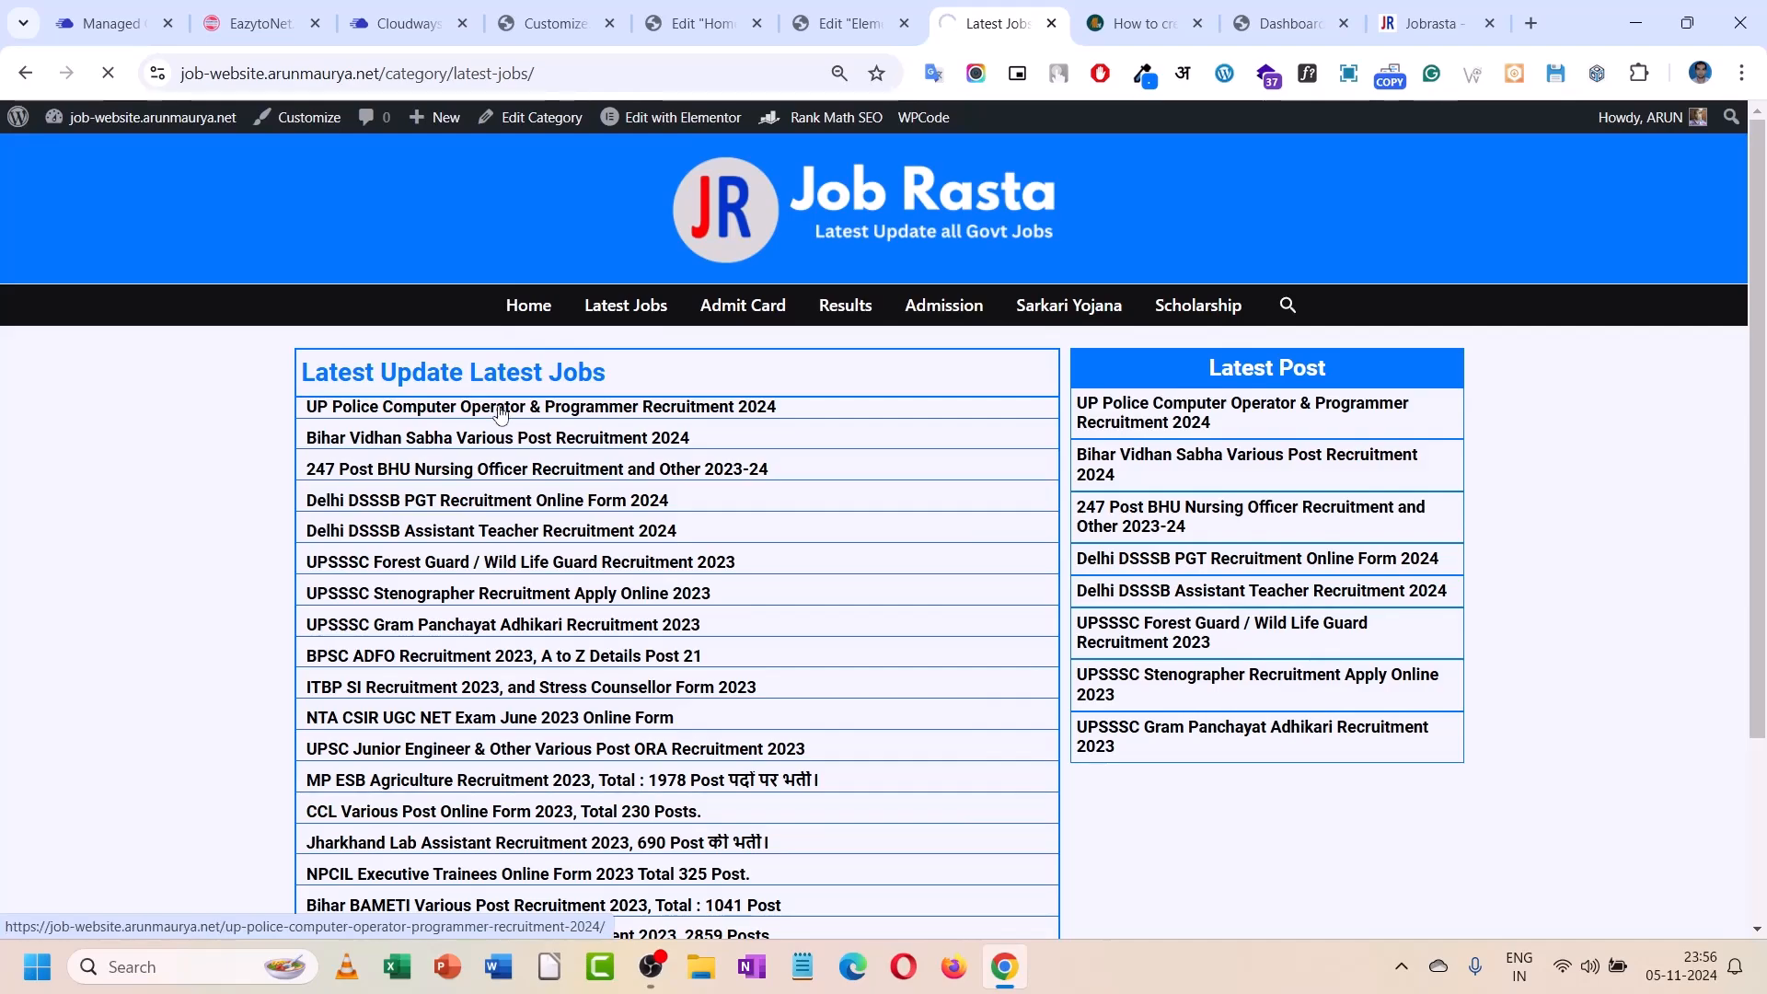
- Review the UP Police Computer Operator & Programmer Recruitment 2024 post down to its comment form and open it in the theme Customizer
scroll(499, 414, "down", 8)
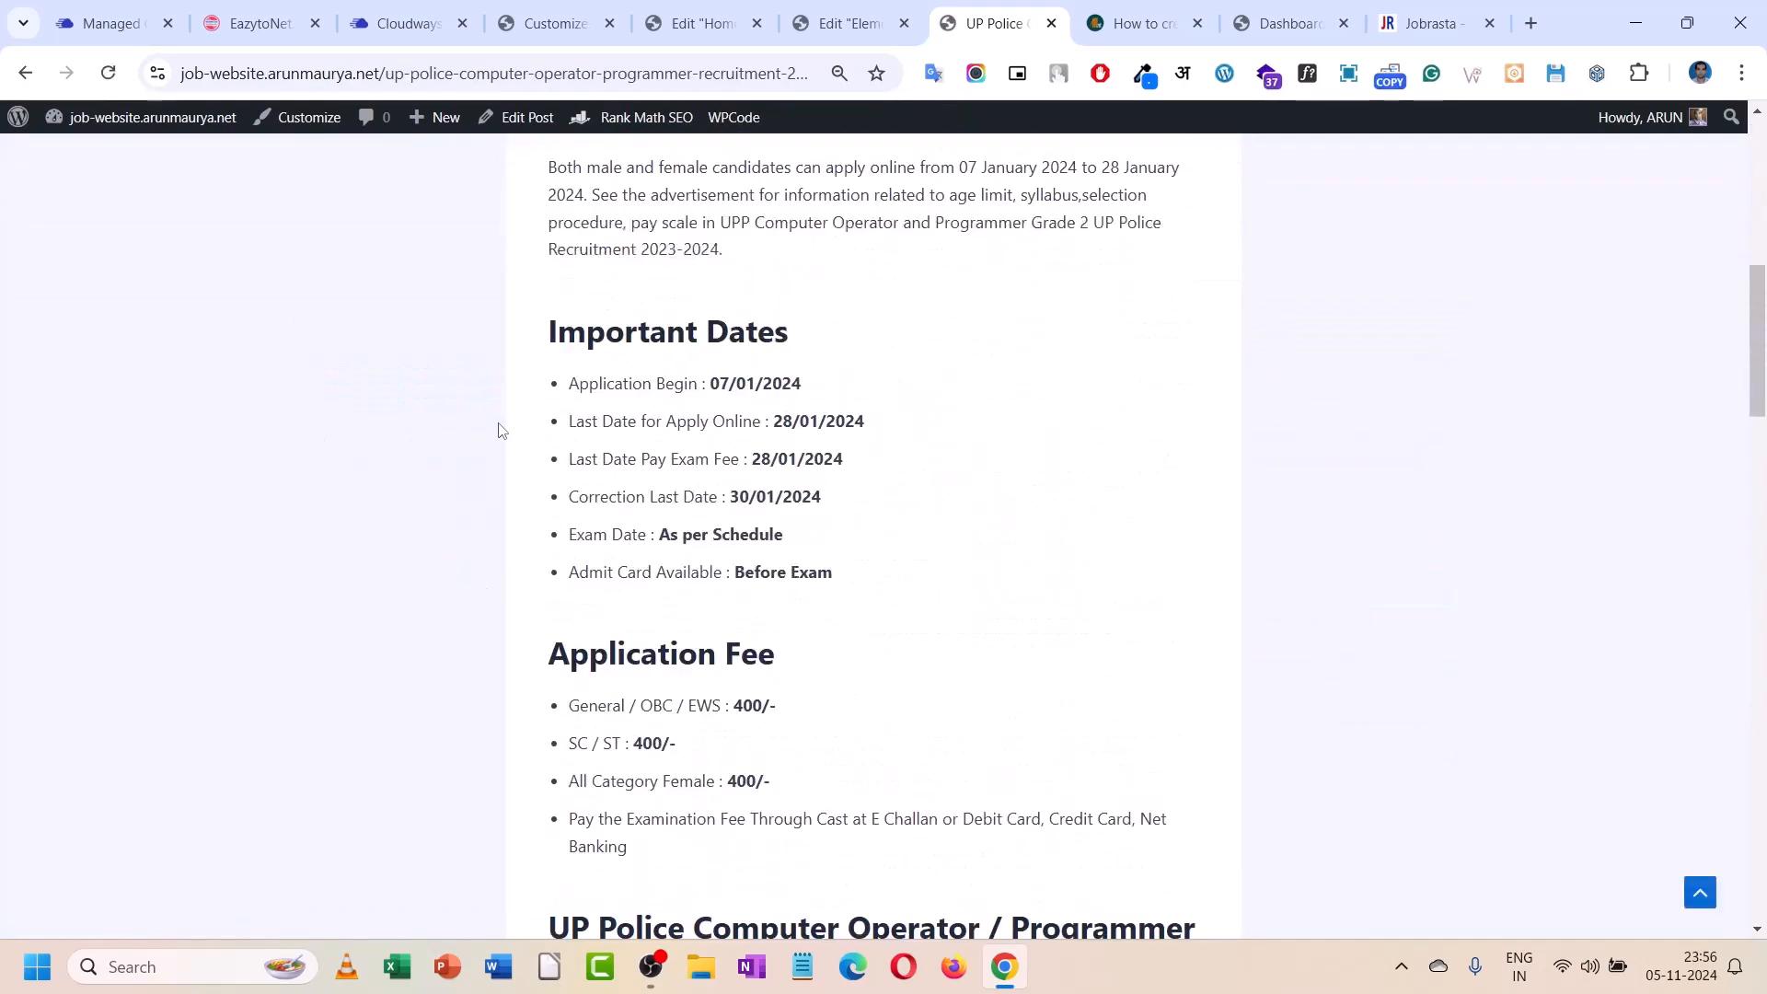
scroll(505, 552, "down", 20)
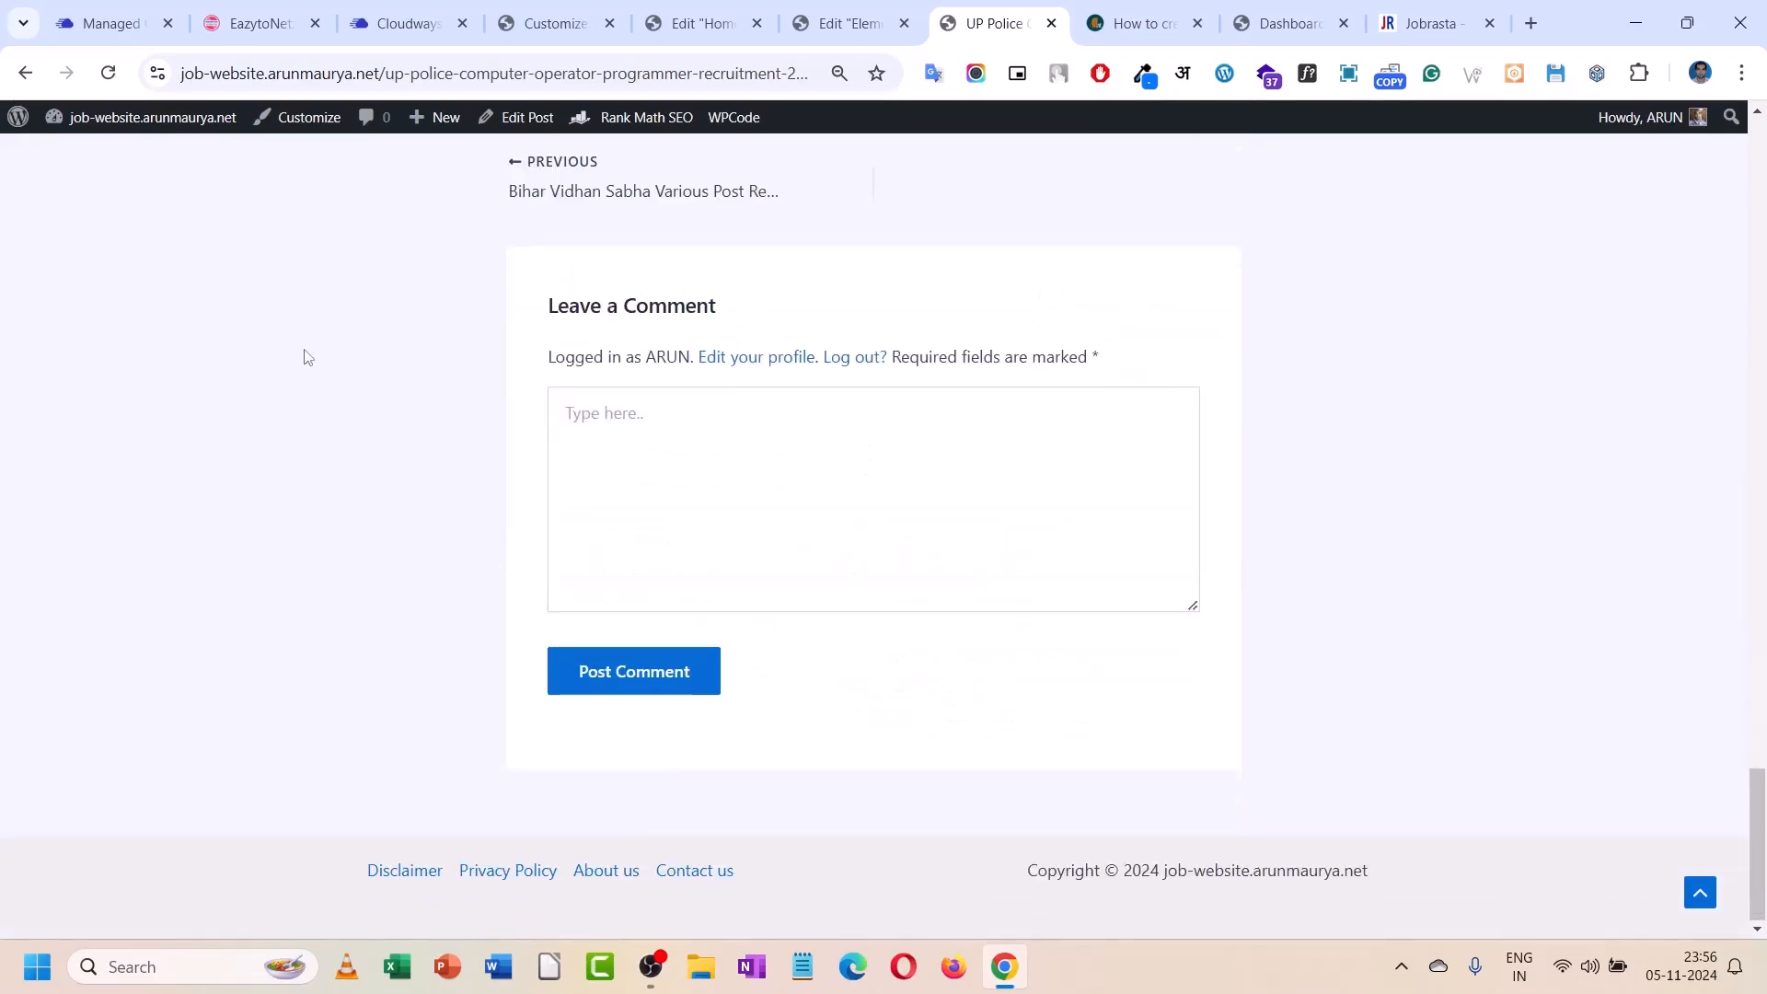
left_click(297, 117)
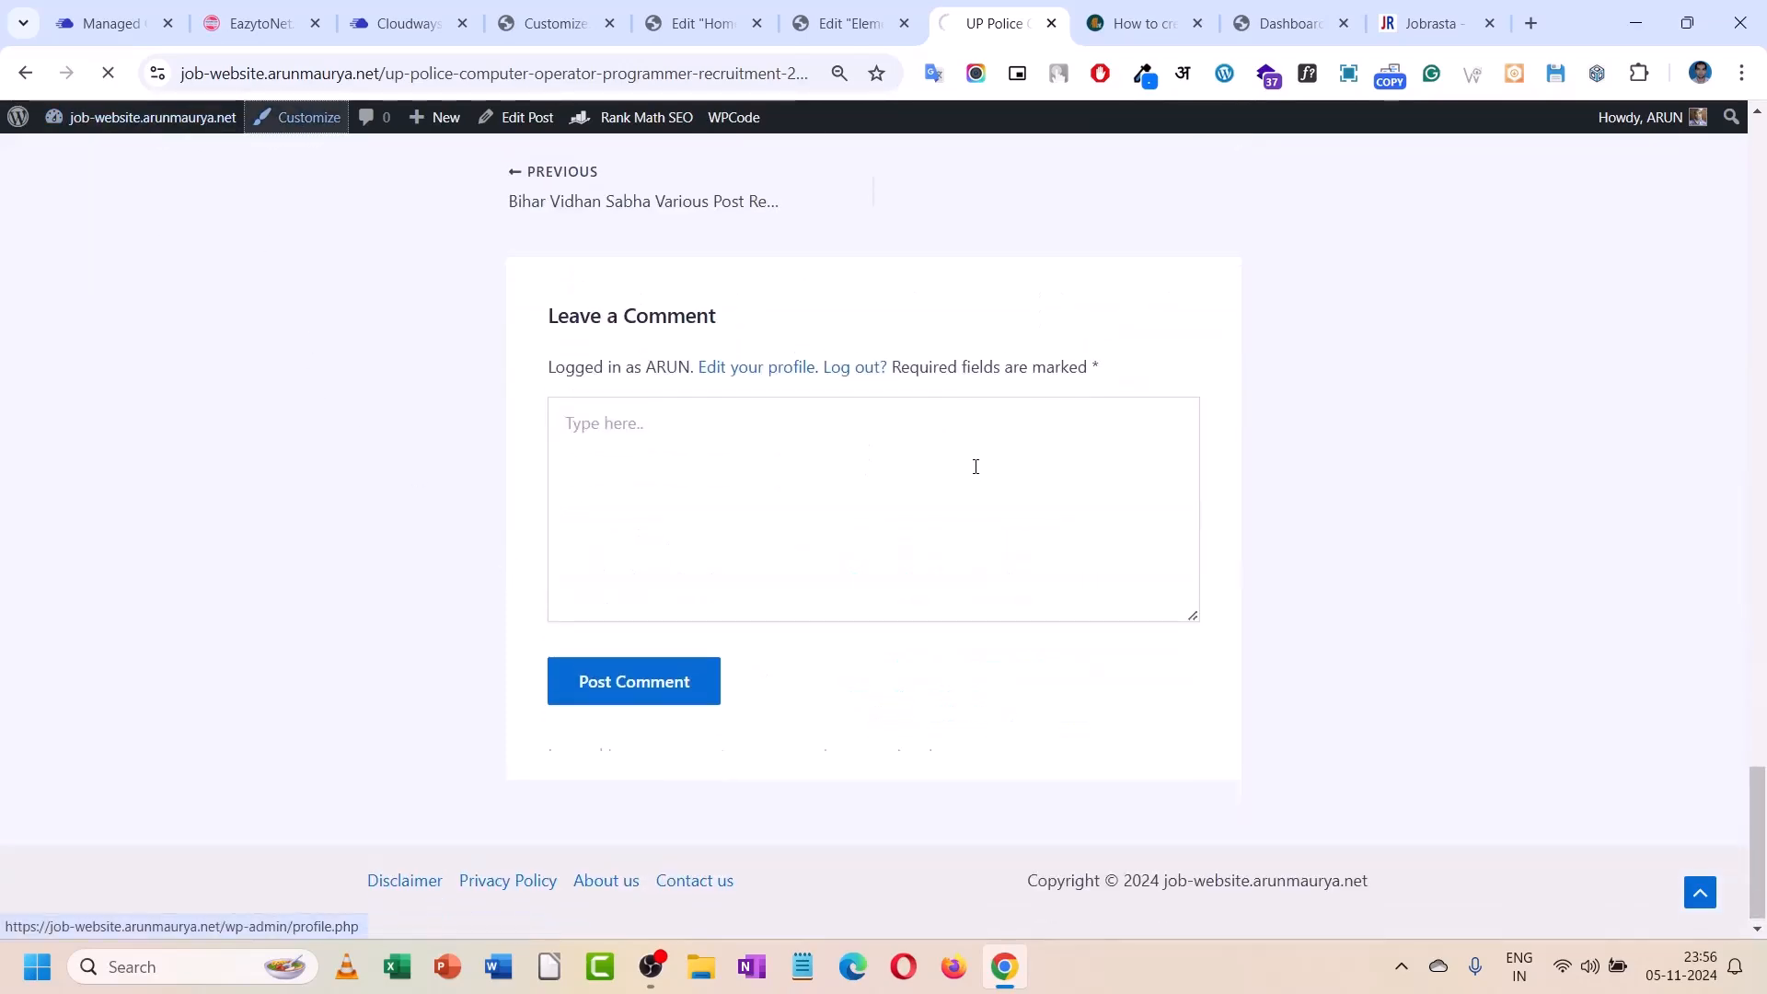
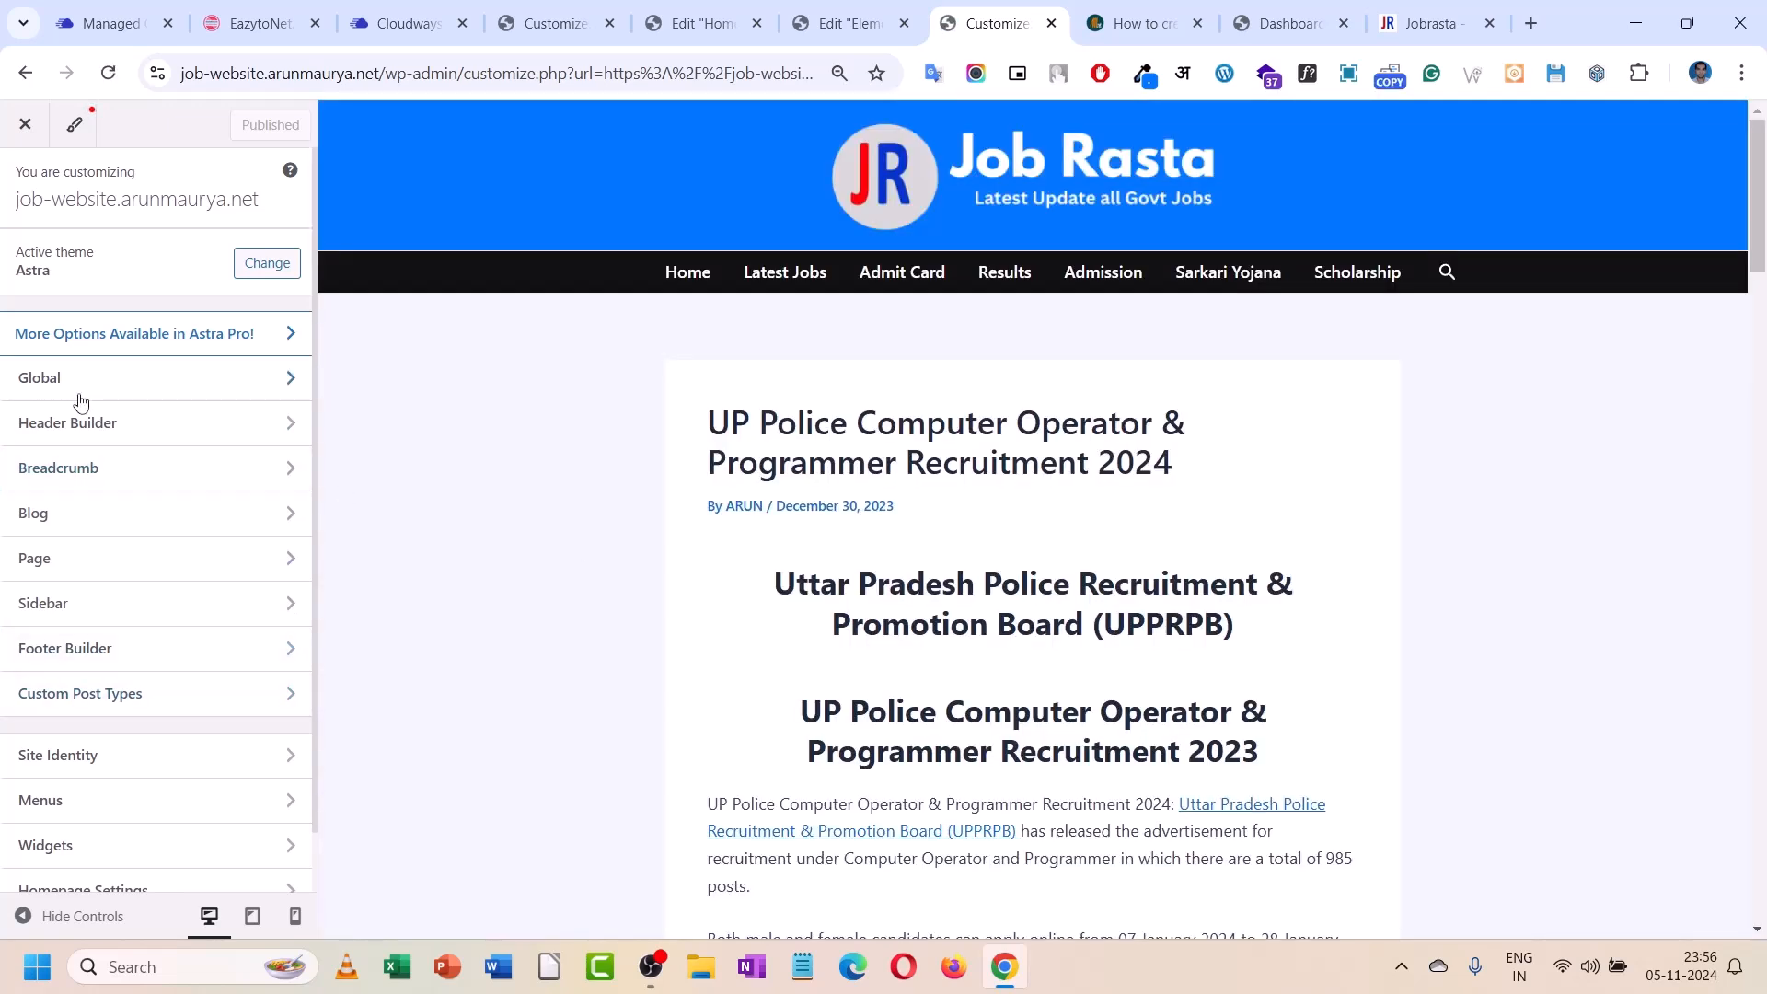
- Examine the theme's global container layout, style and width settings, and return to the main Customizer list
left_click(80, 396)
left_click(93, 338)
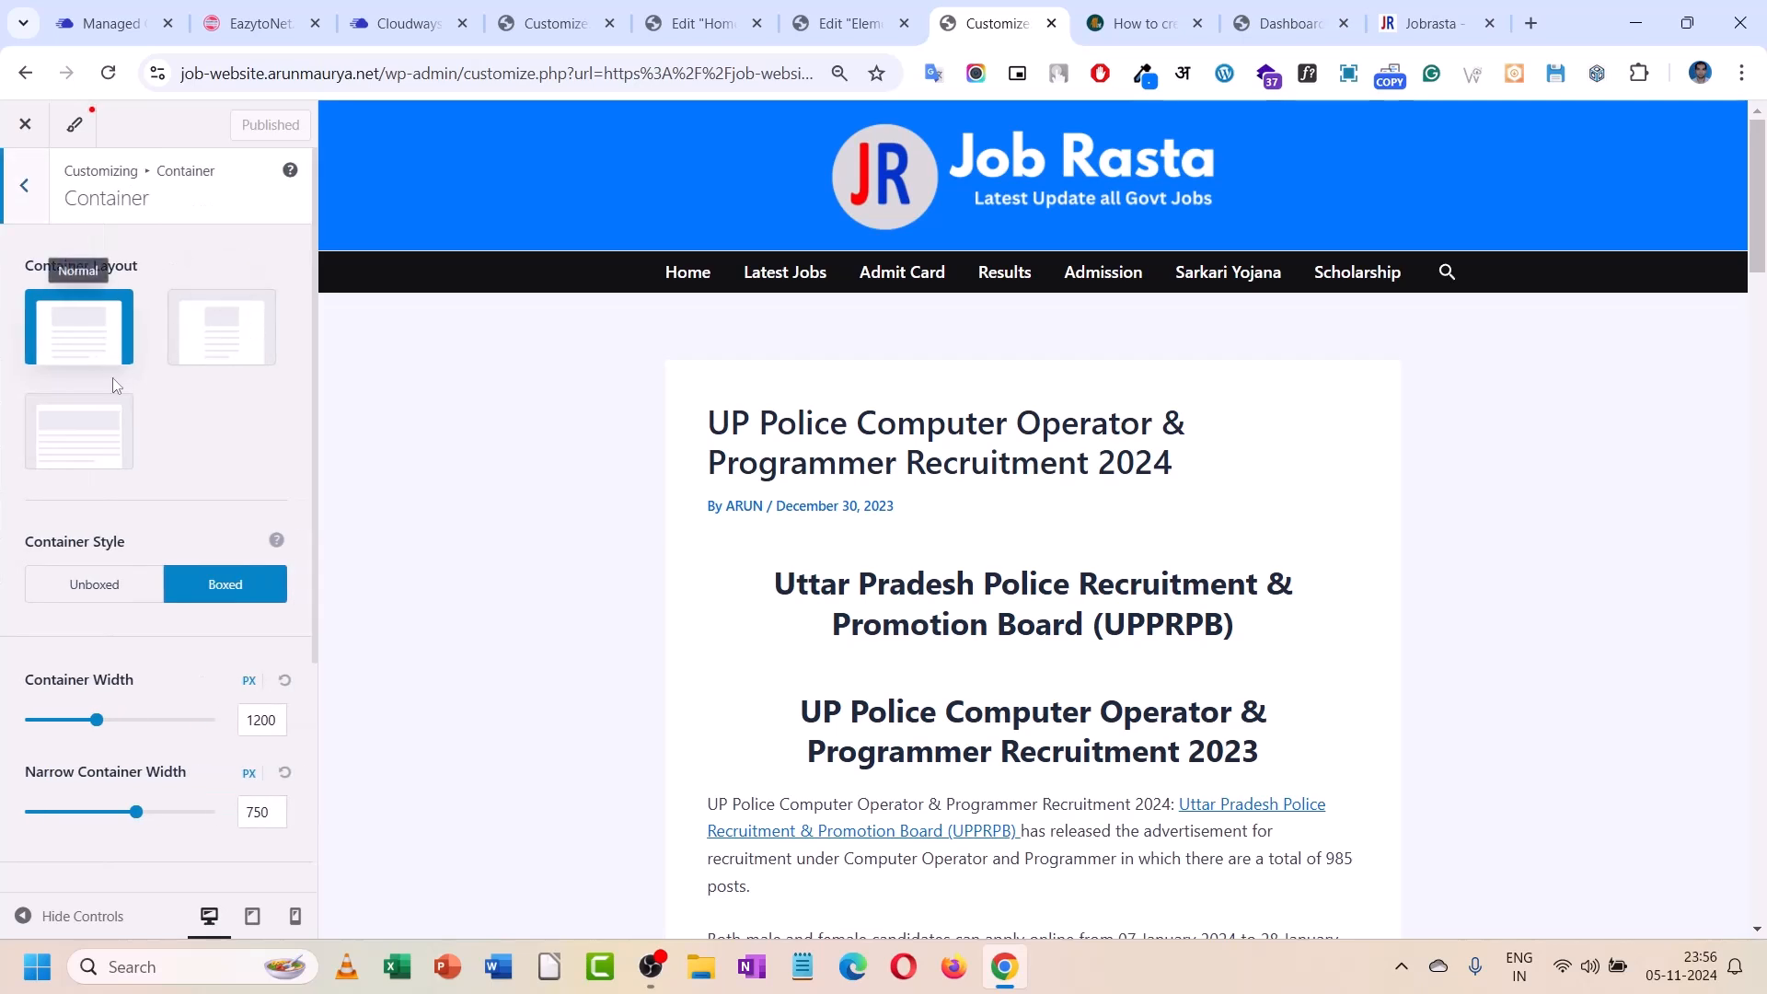
scroll(171, 635, "down", 3)
scroll(171, 641, "up", 3)
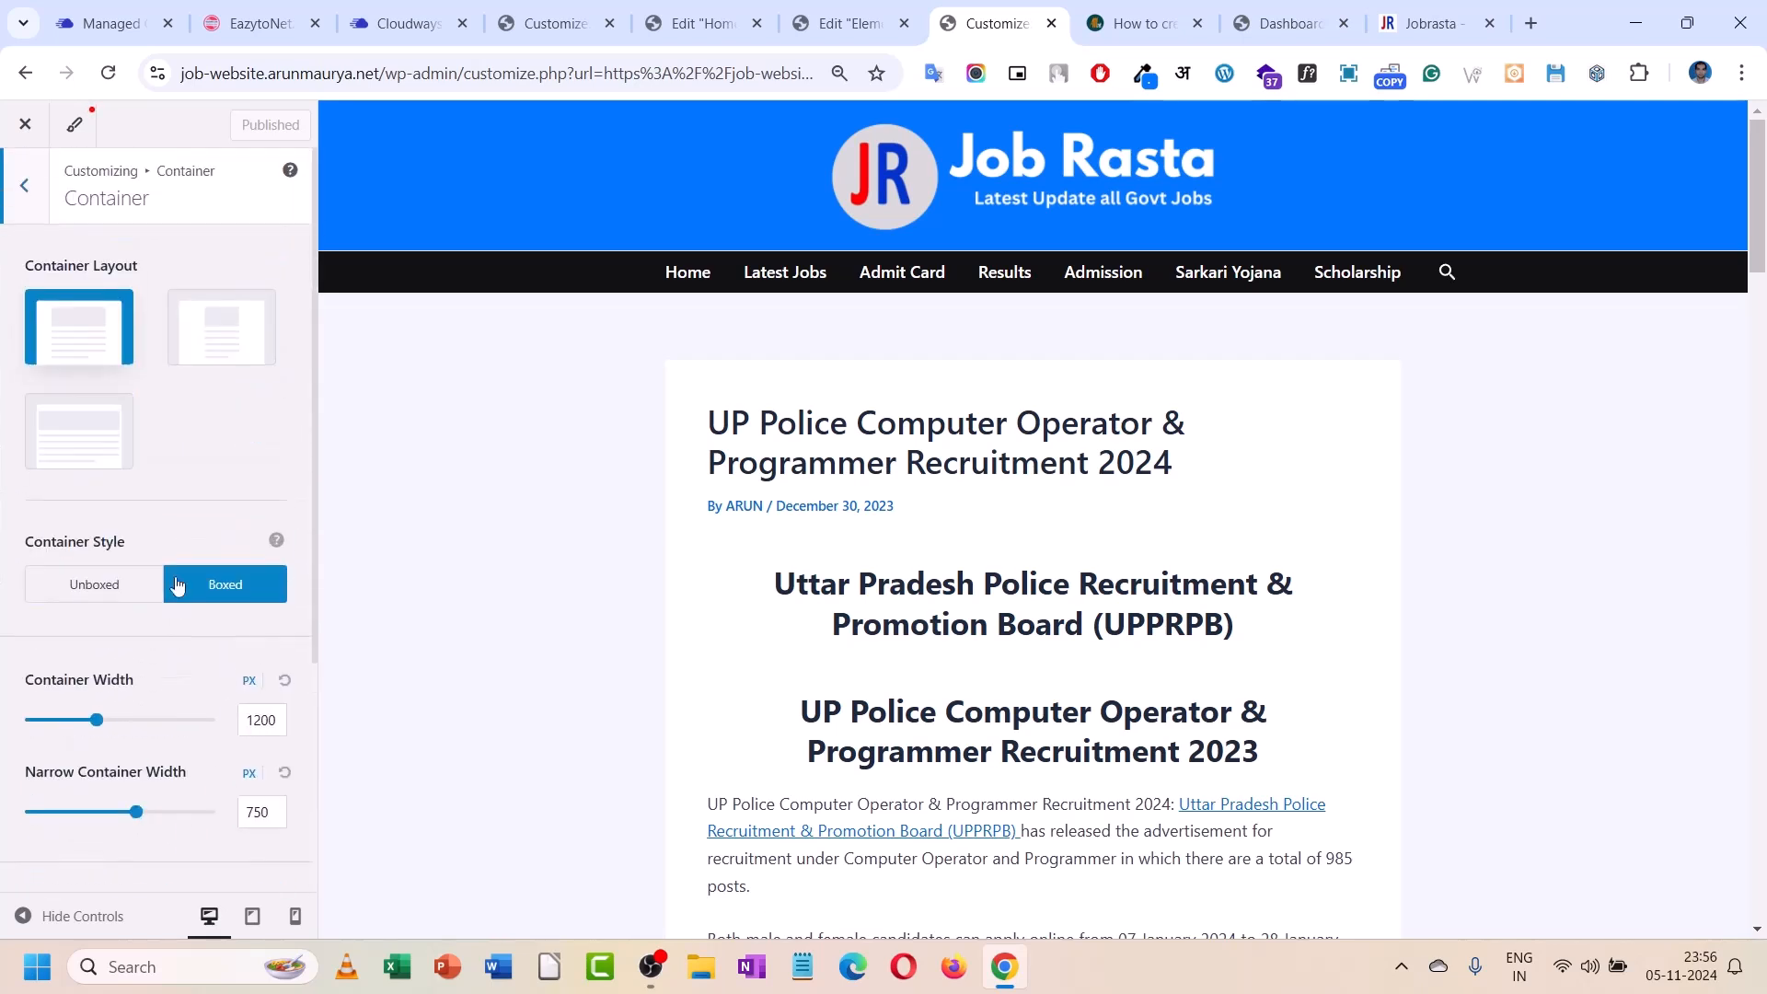
left_click(26, 186)
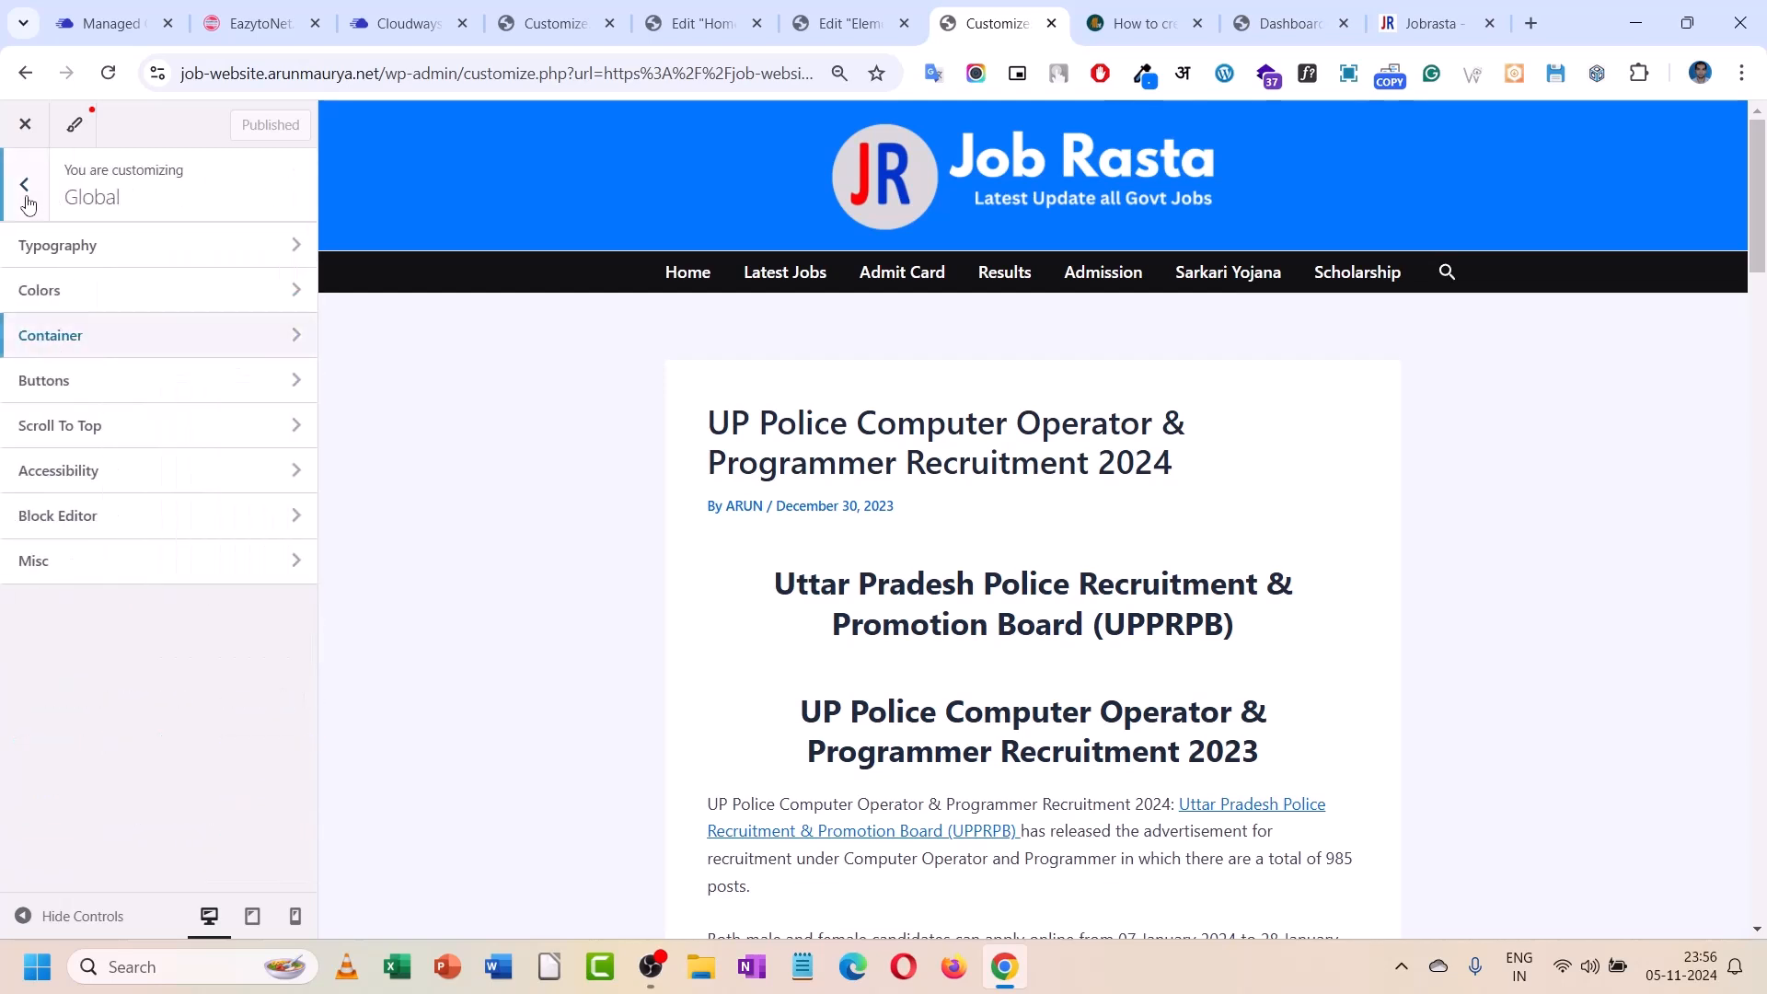
left_click(7, 177)
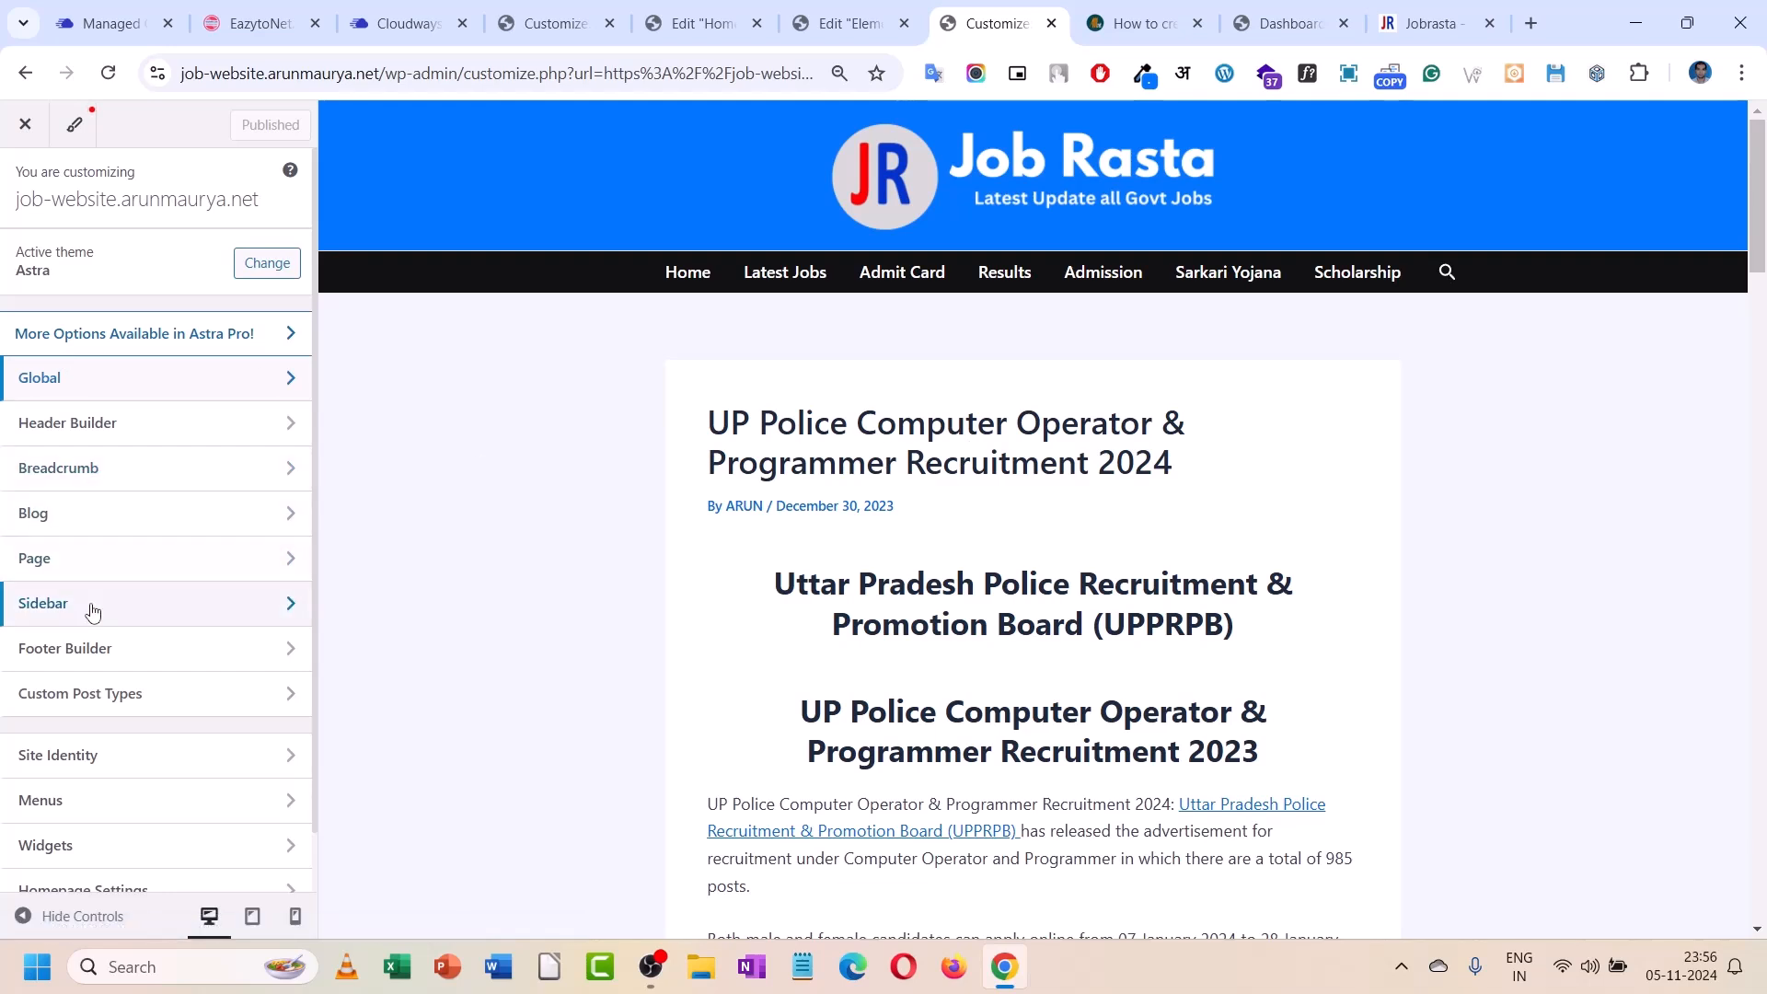
- For single blog posts, choose the default container layout with boxed style and a right sidebar with boxed style
left_click(86, 531)
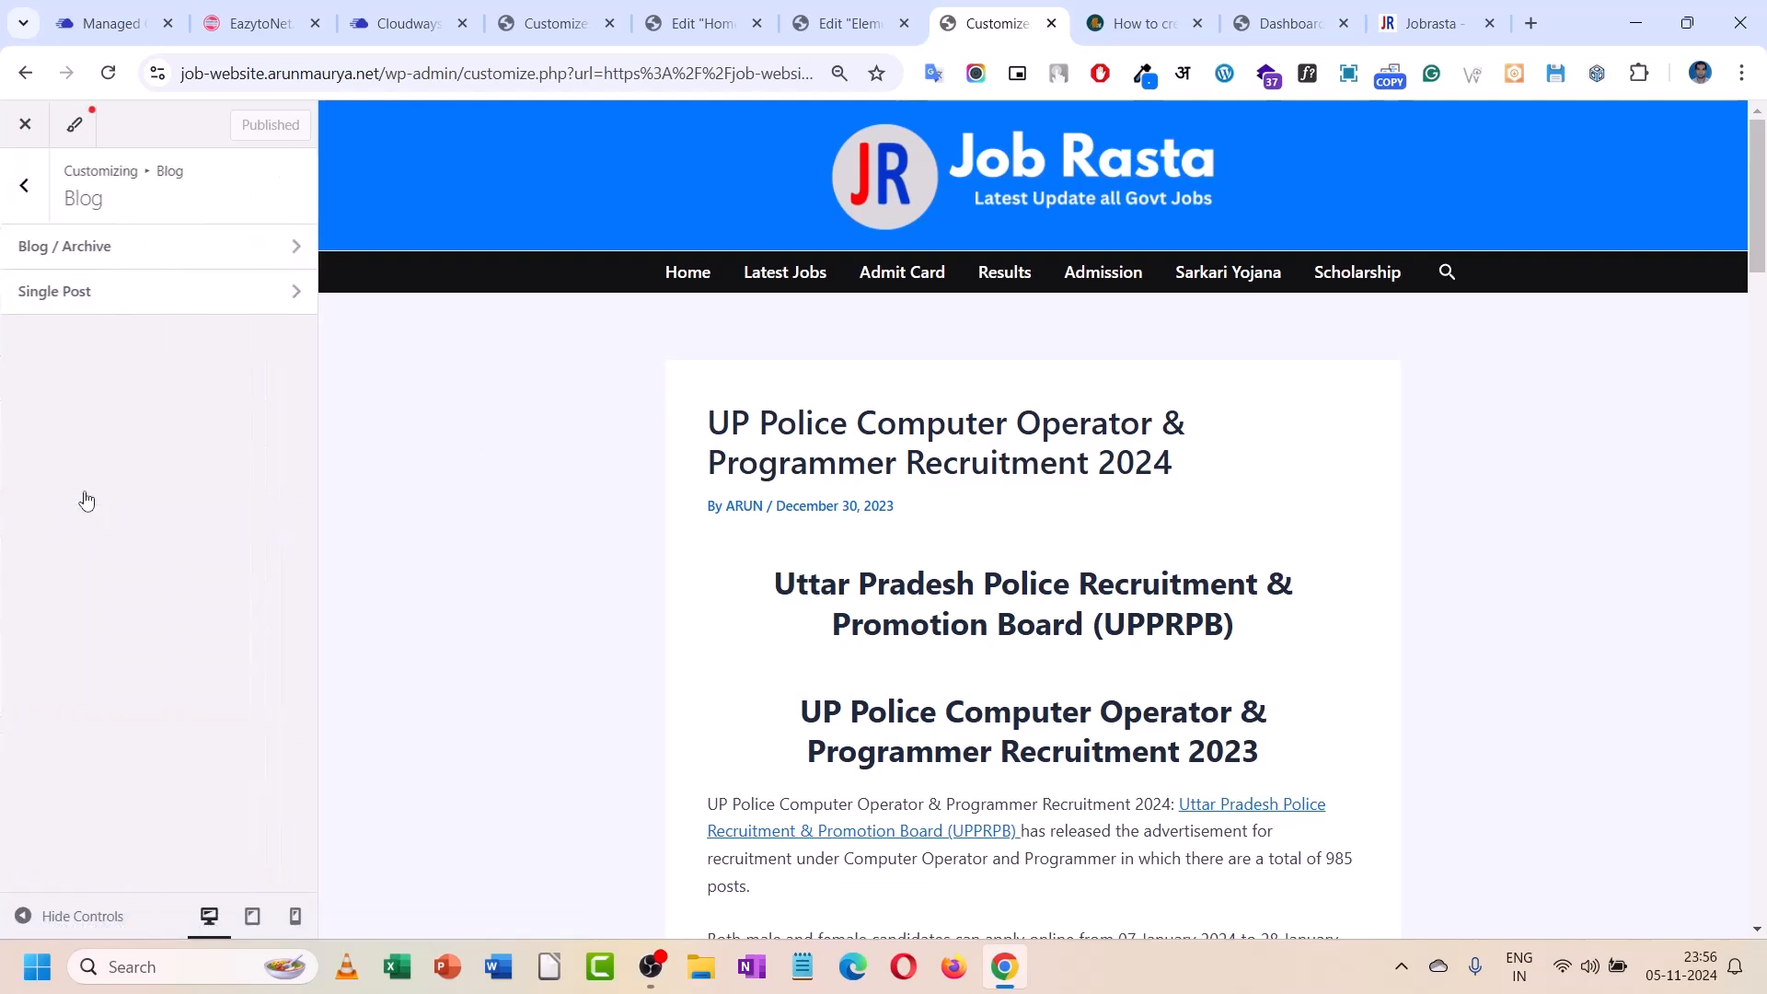
left_click(85, 301)
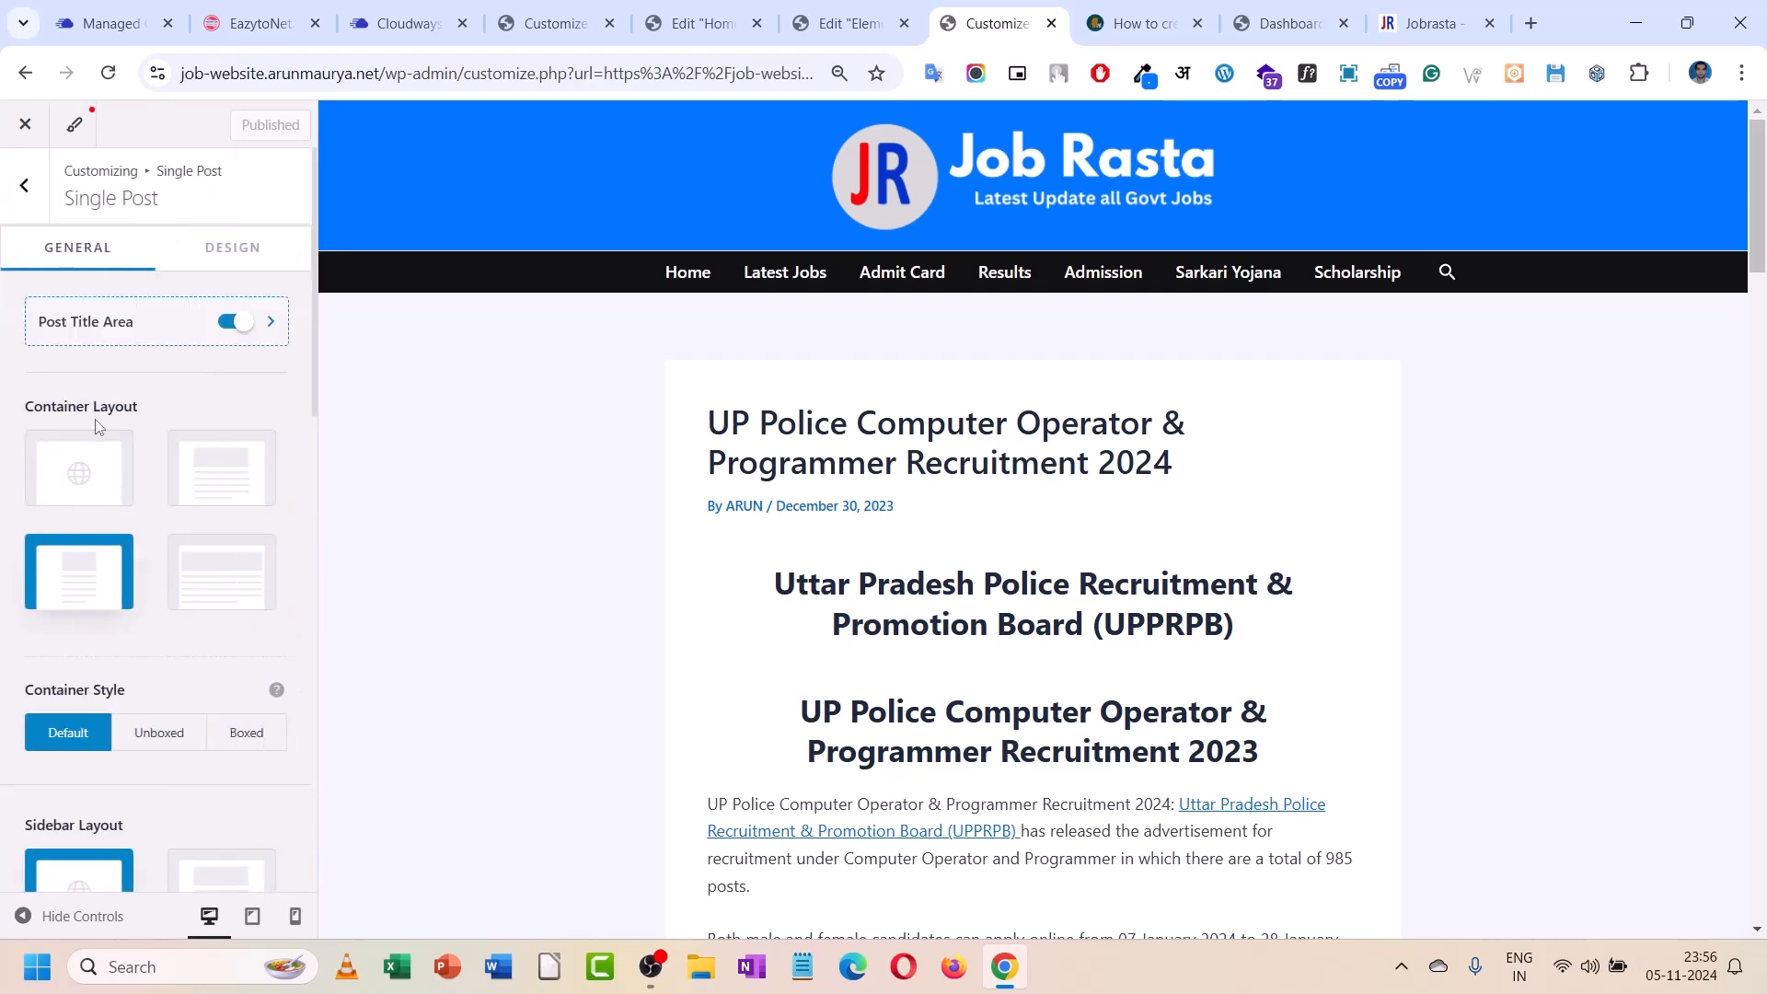
scroll(181, 653, "down", 1)
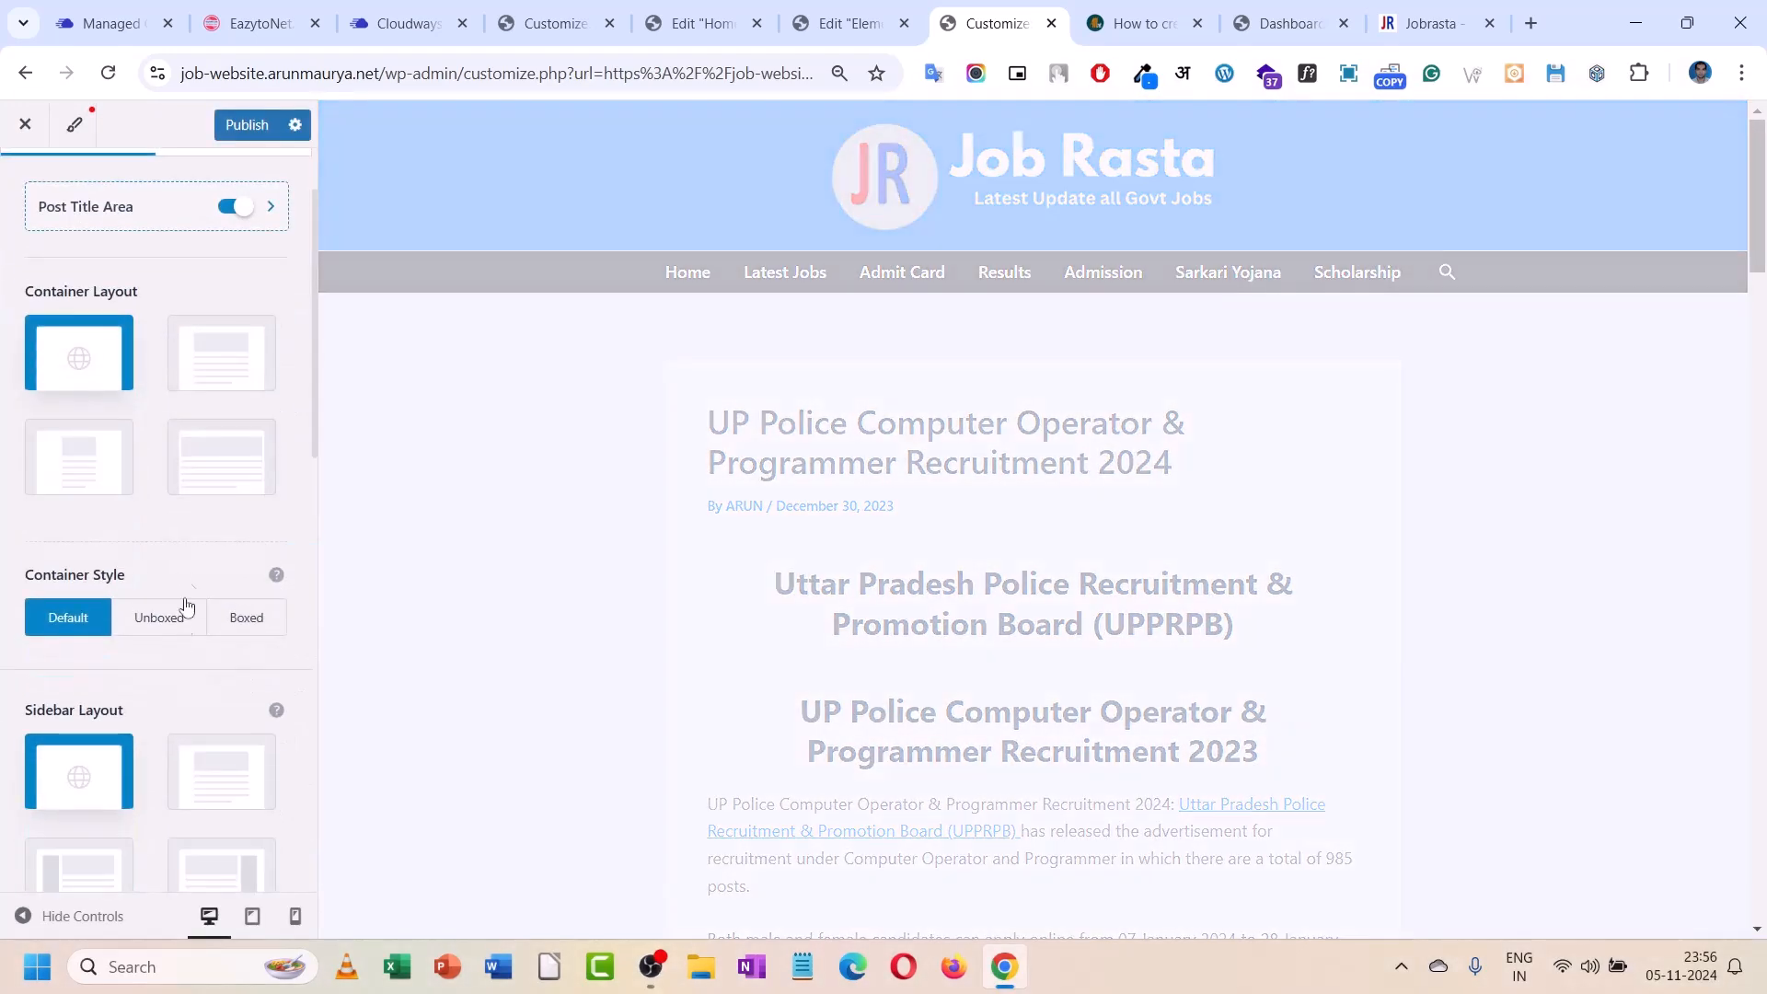
left_click(246, 617)
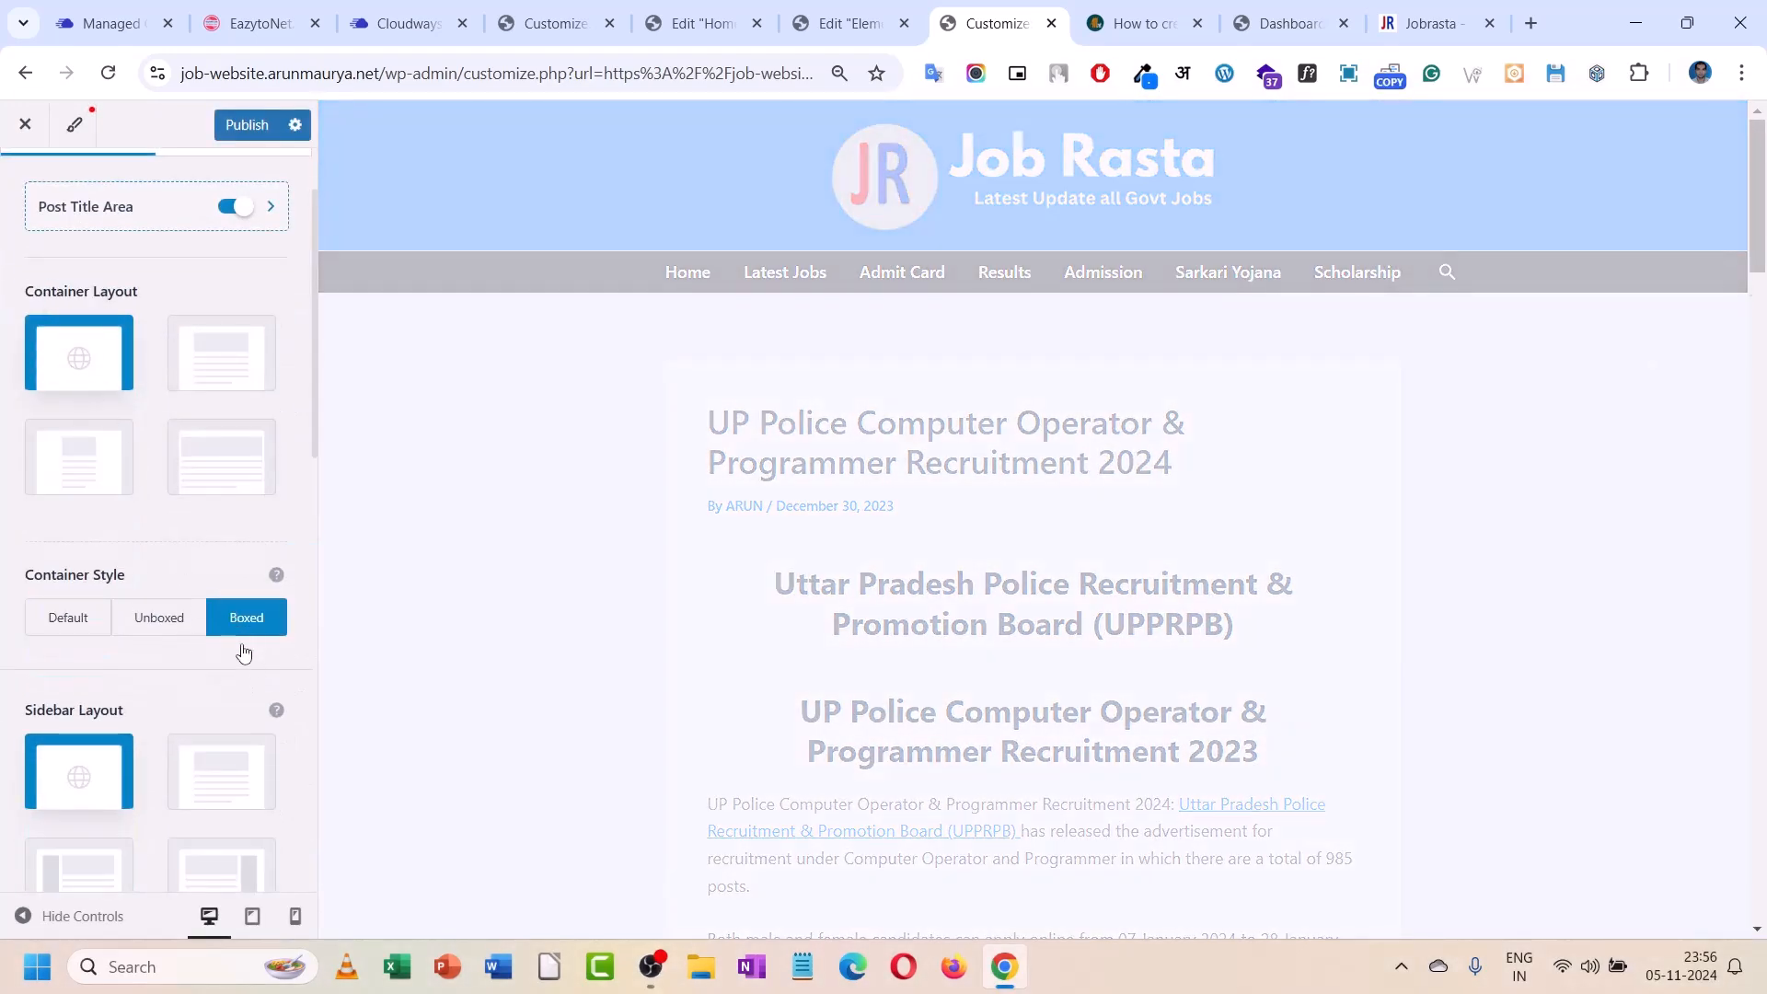
scroll(247, 685, "down", 2)
left_click(244, 679)
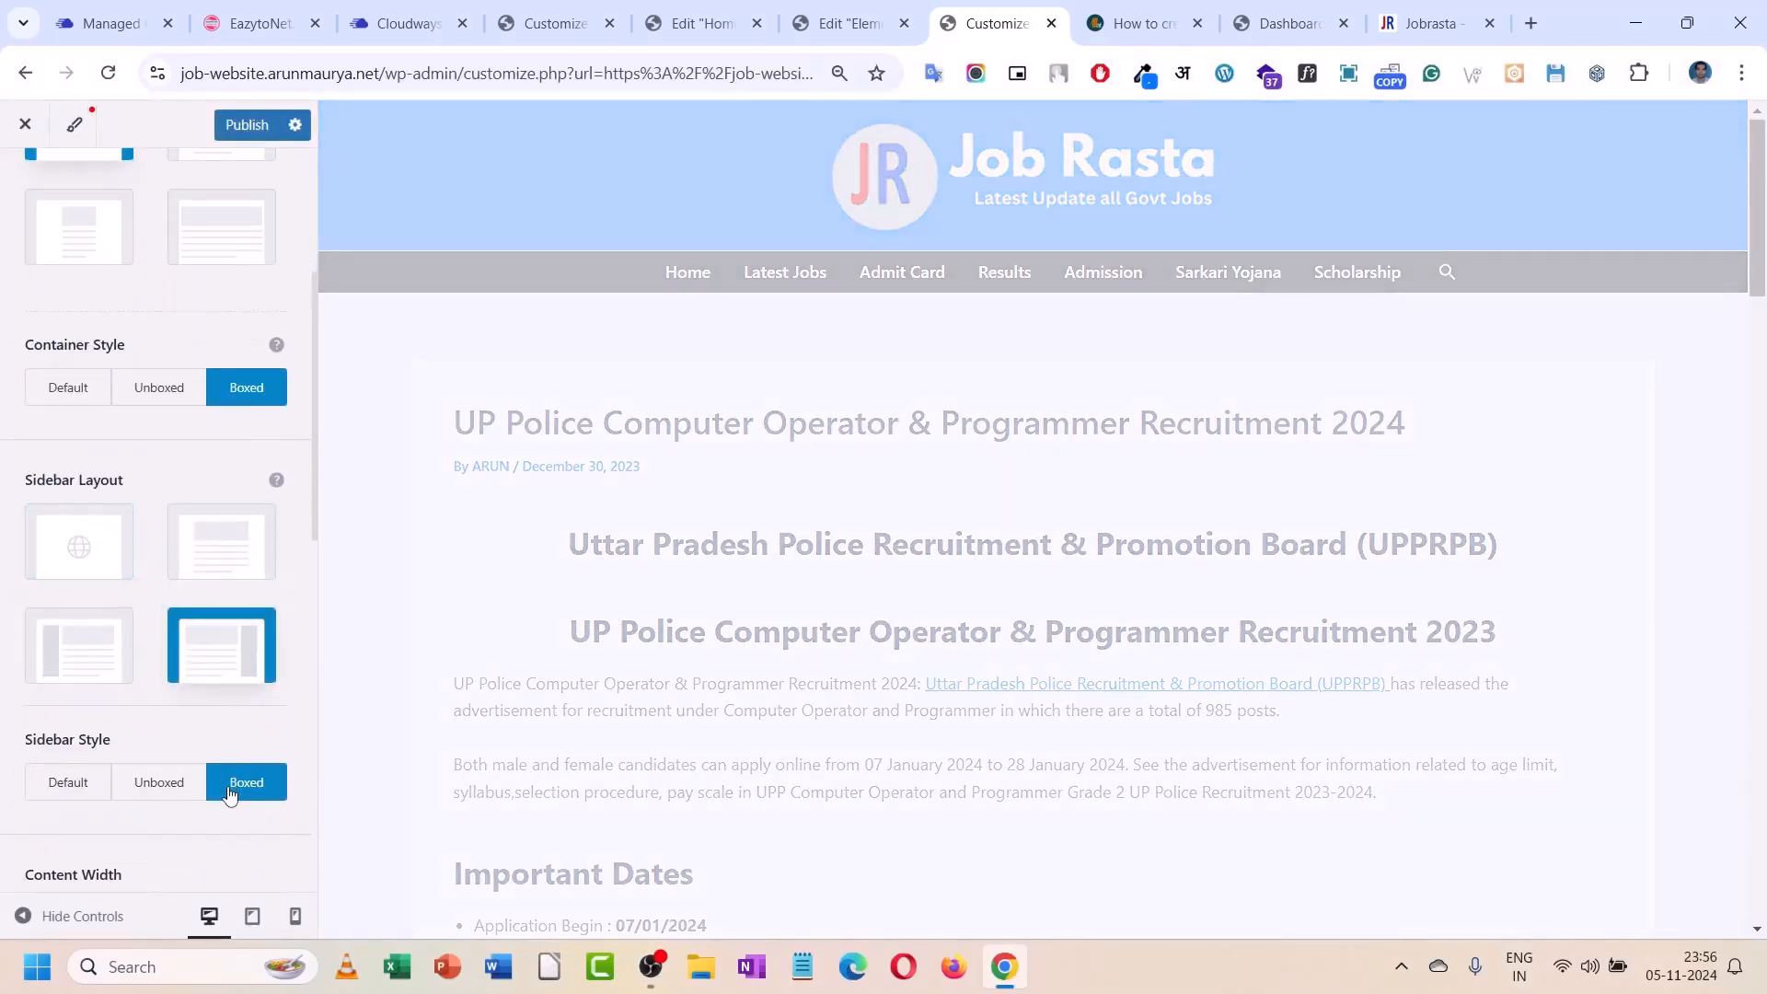
scroll(216, 788, "down", 3)
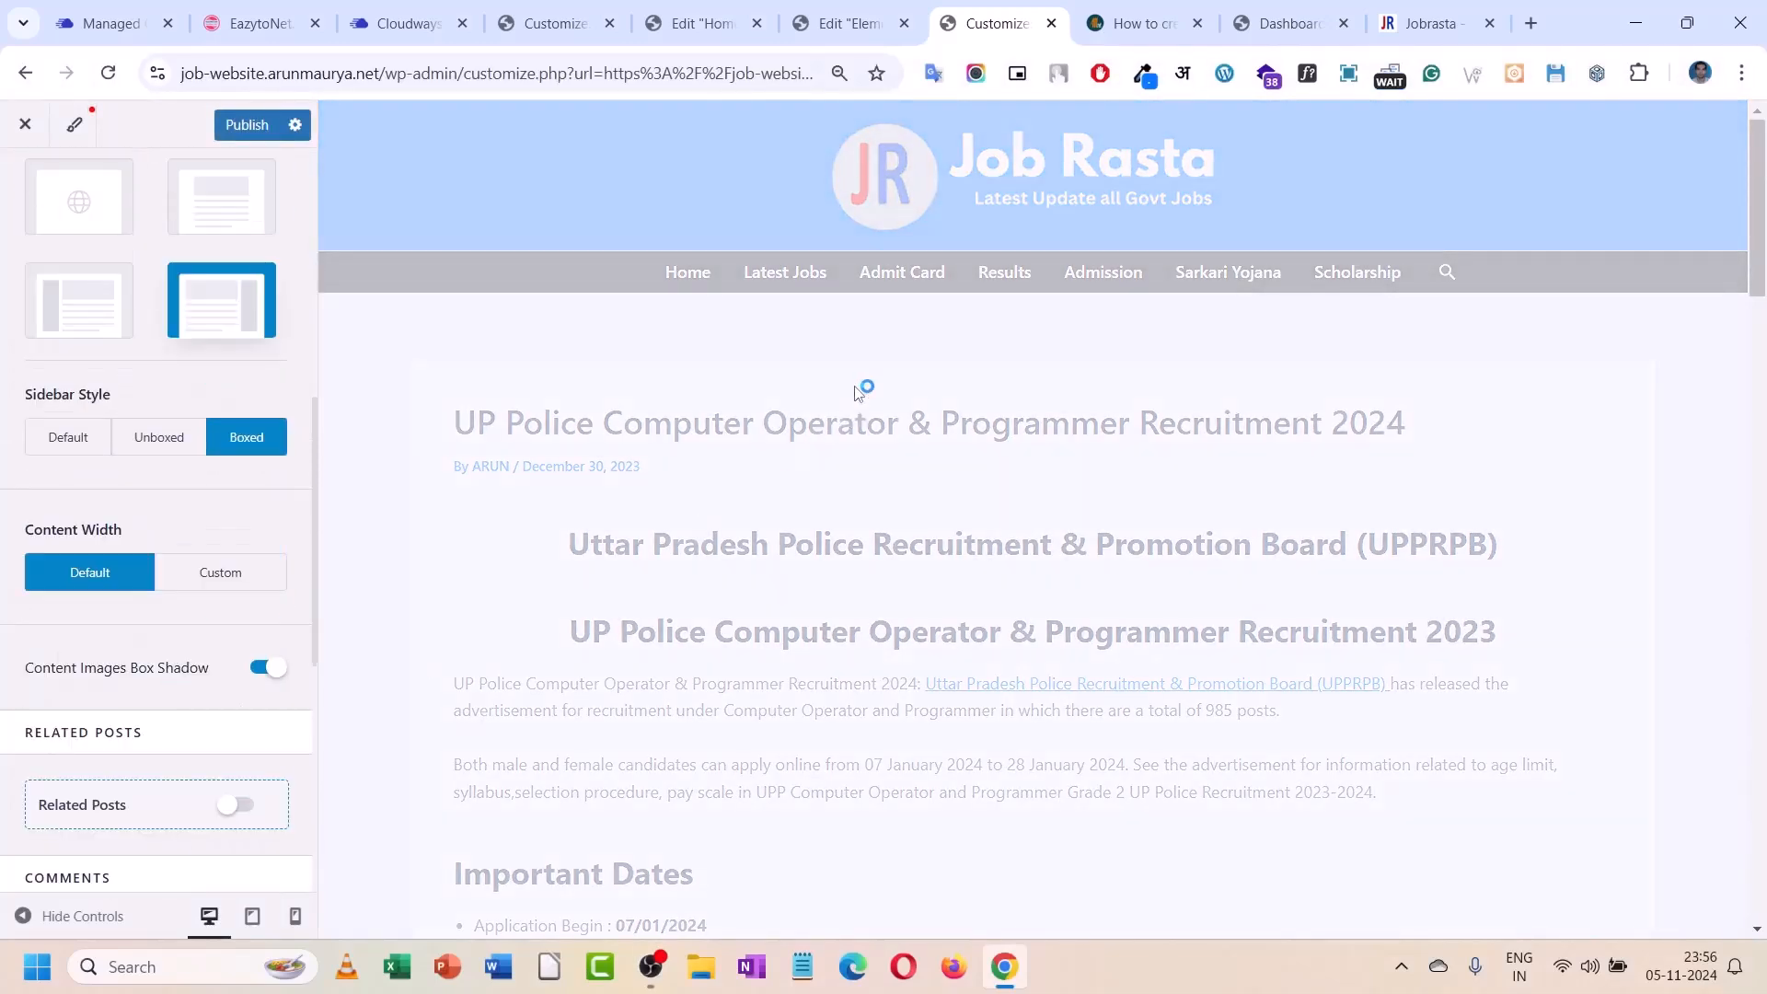
- Check the post content and sidebar widgets in the preview, and publish the single post settings
scroll(1443, 500, "down", 6)
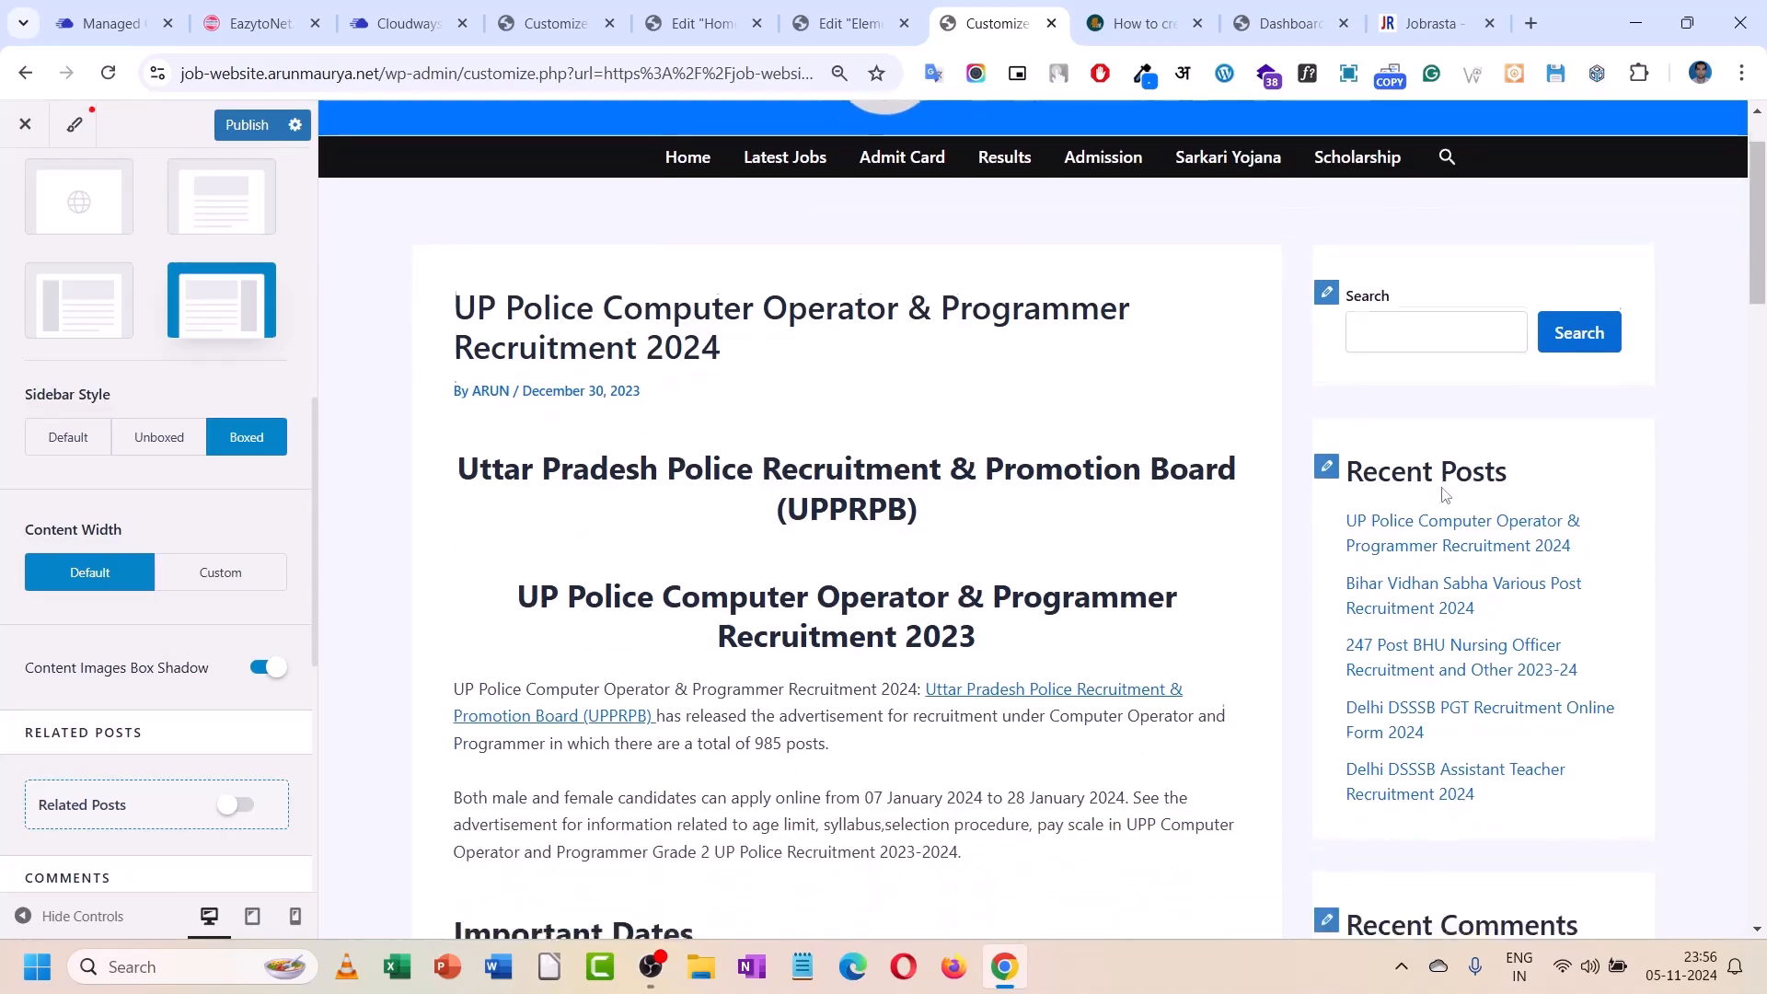
scroll(1441, 500, "up", 6)
scroll(1441, 499, "down", 7)
scroll(1436, 504, "up", 6)
scroll(1434, 506, "down", 15)
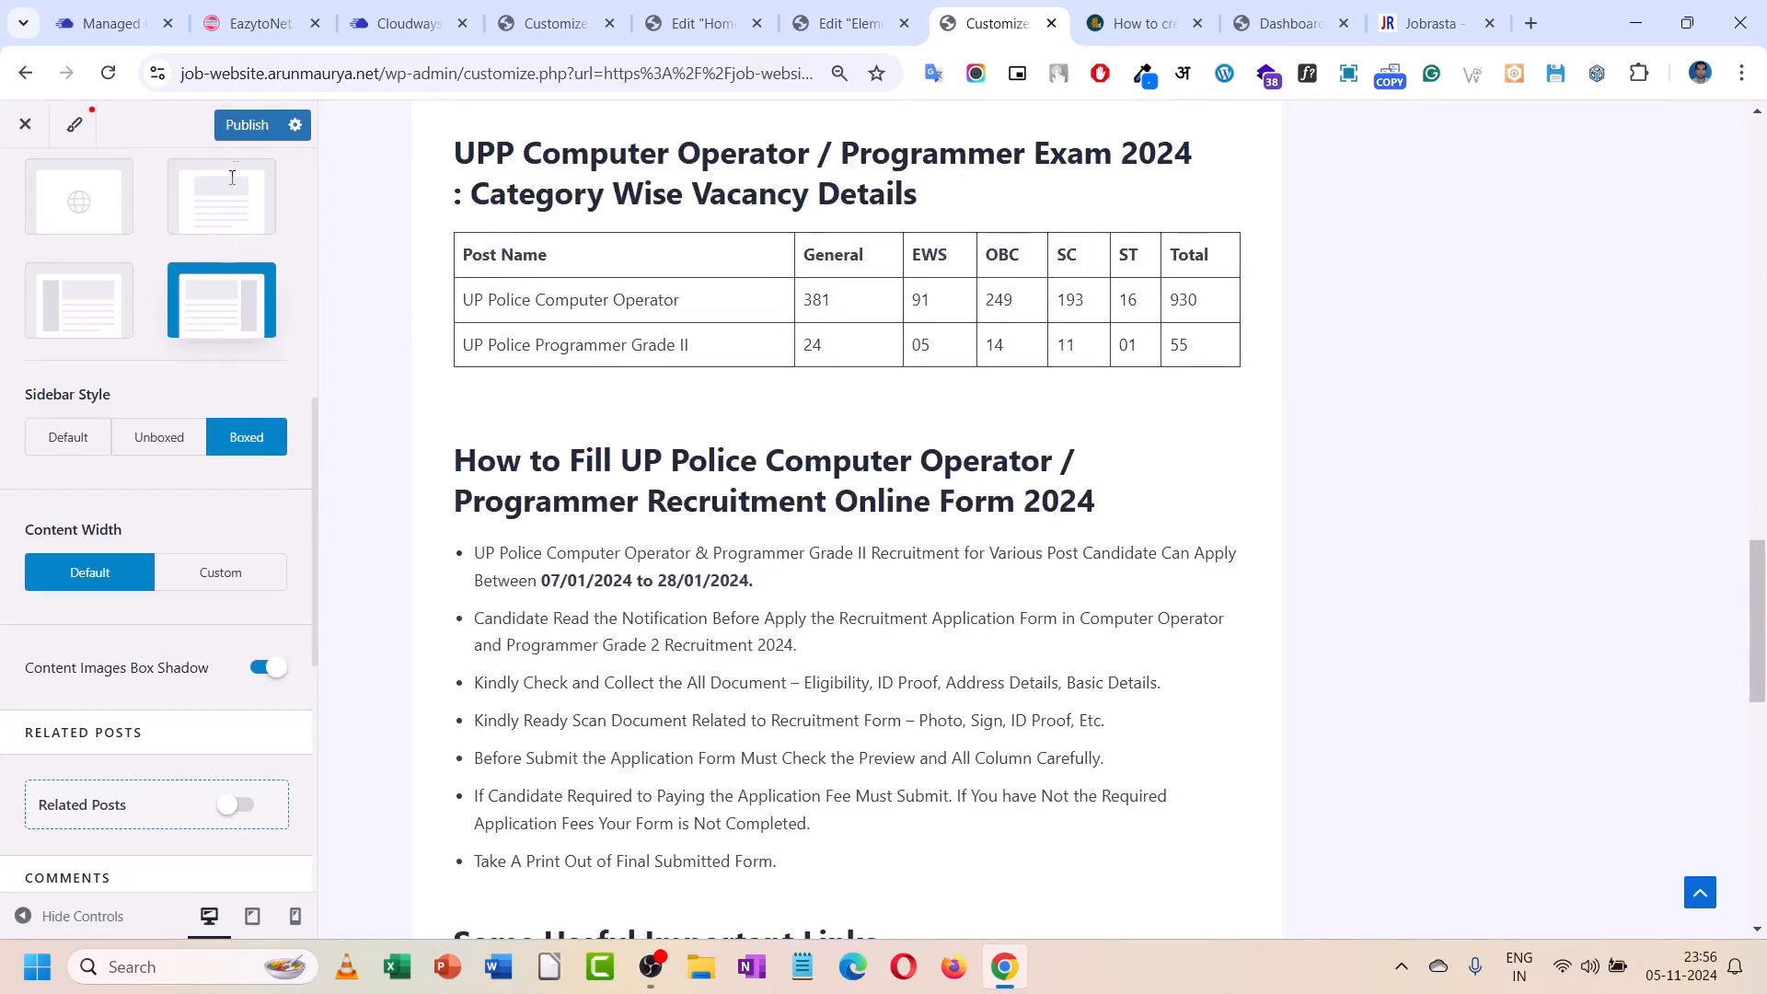
left_click(247, 123)
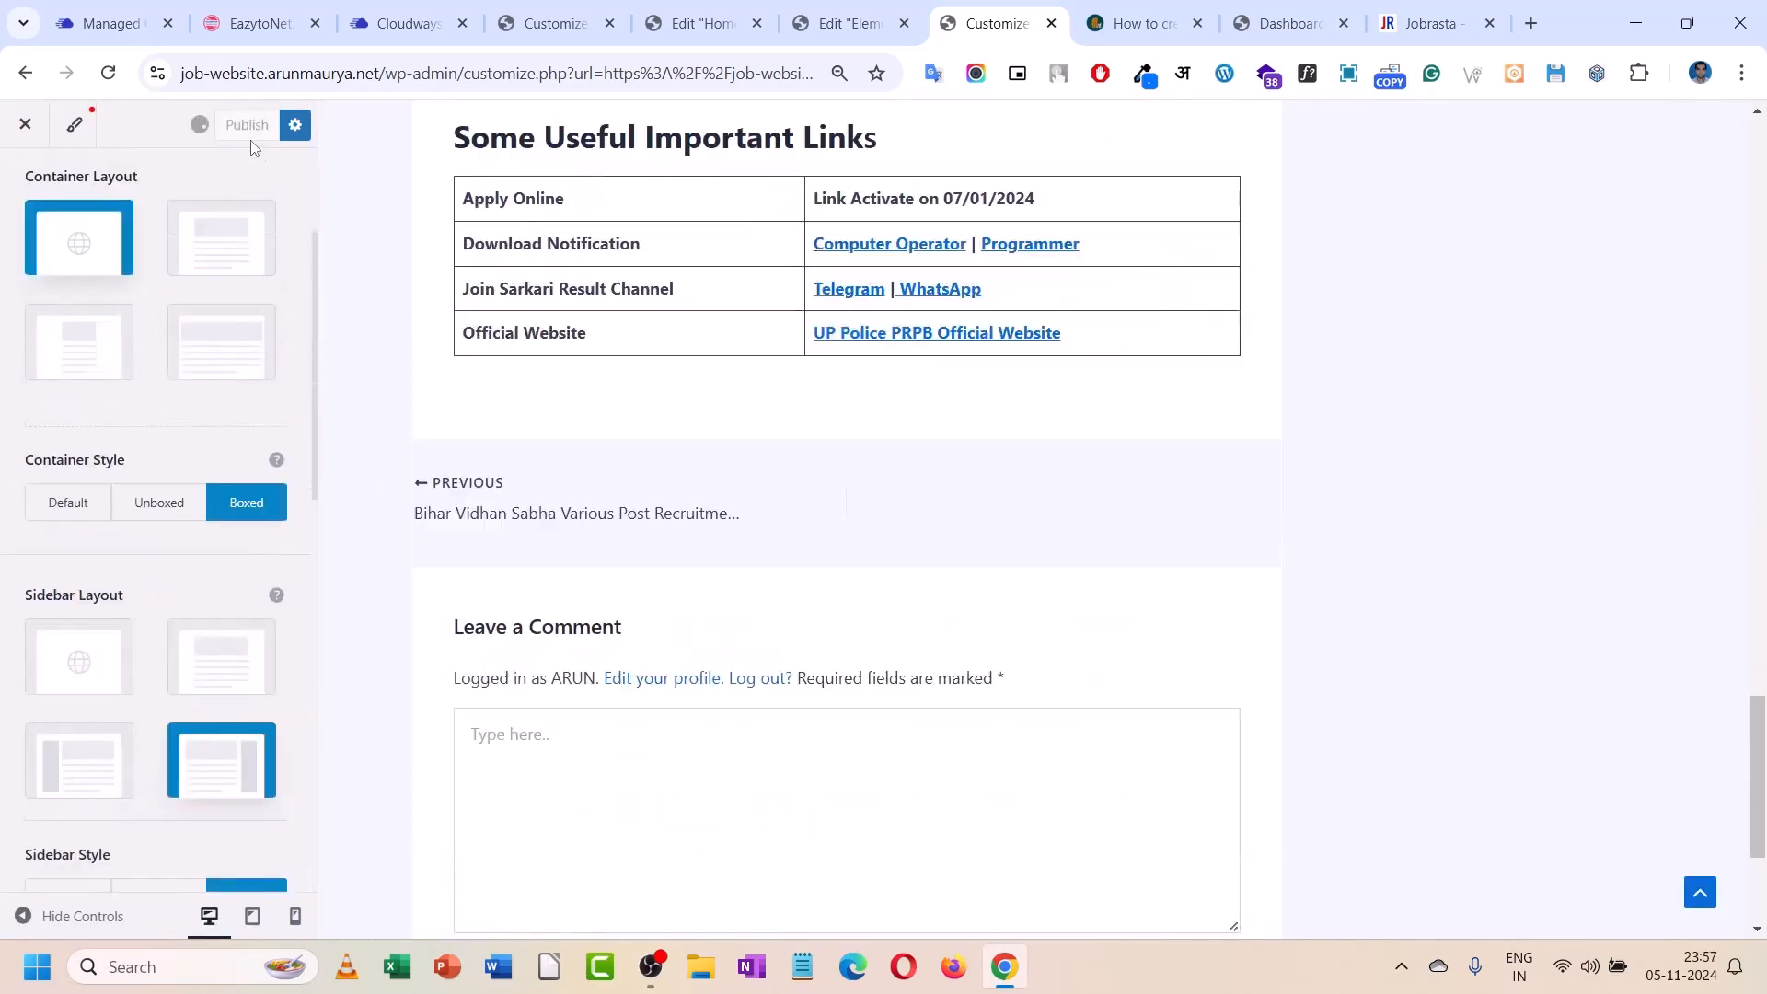
- Return to the main Customizer list and review the previewed post's content, sidebar and comment area
scroll(313, 180, "up", 3)
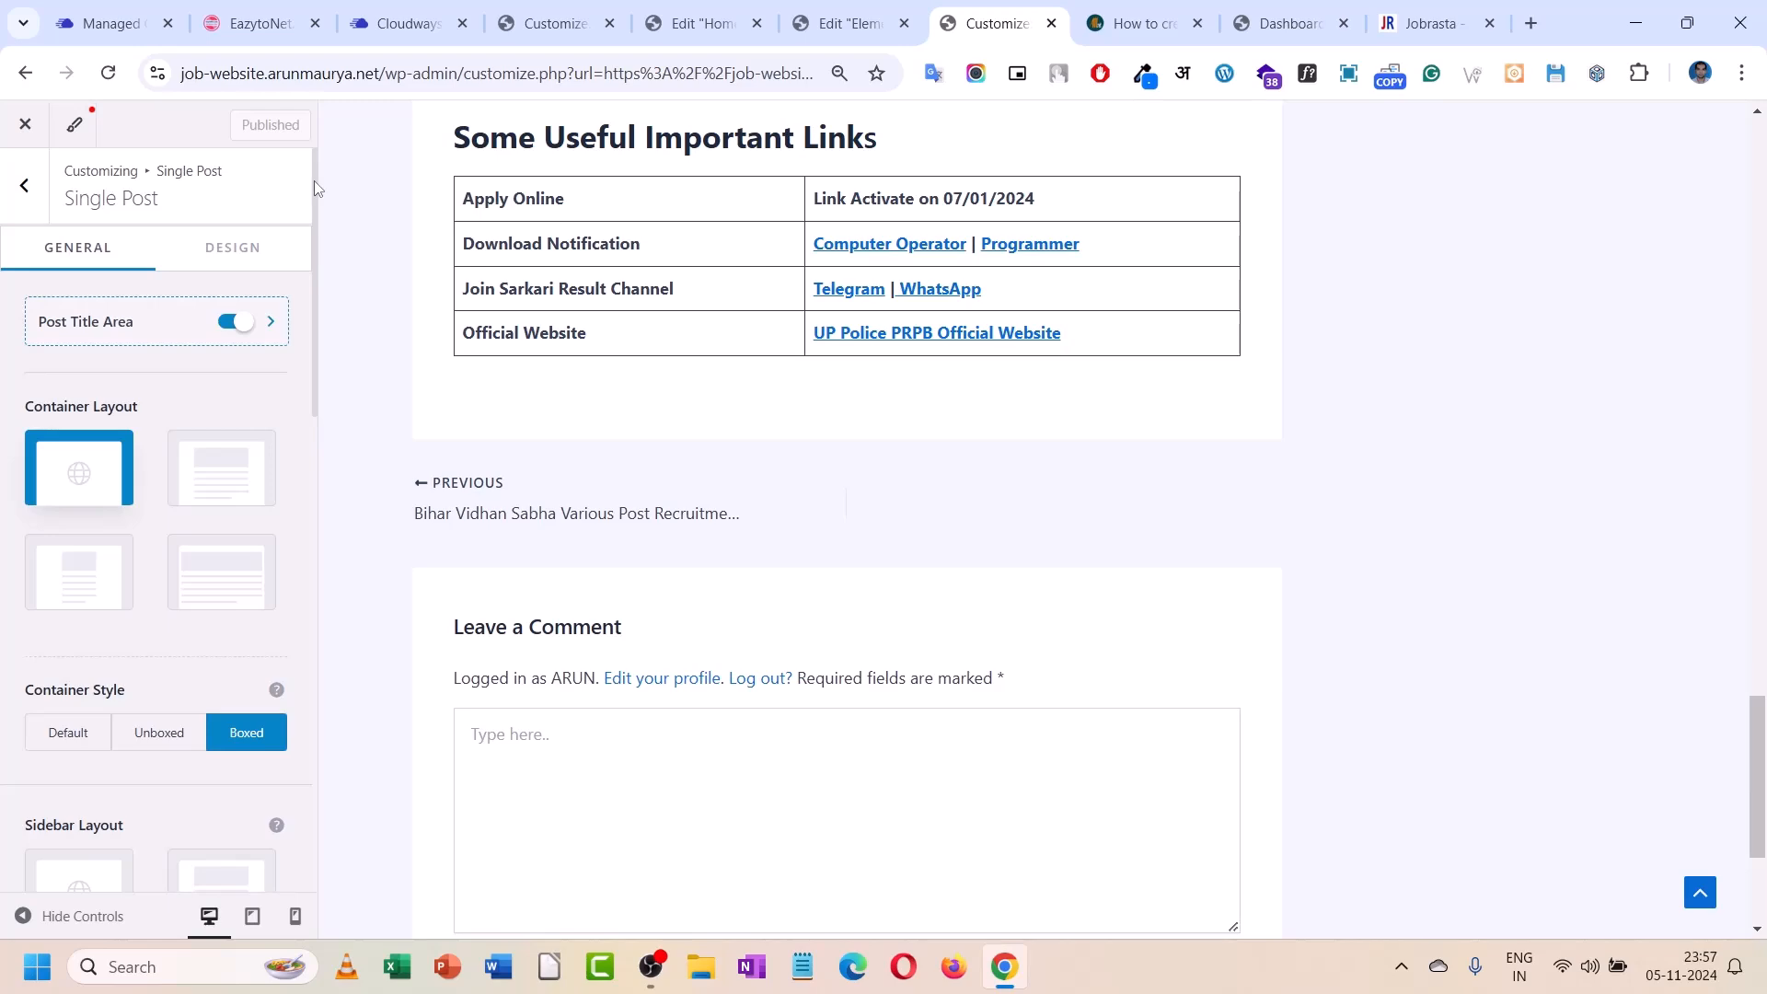
left_click(22, 175)
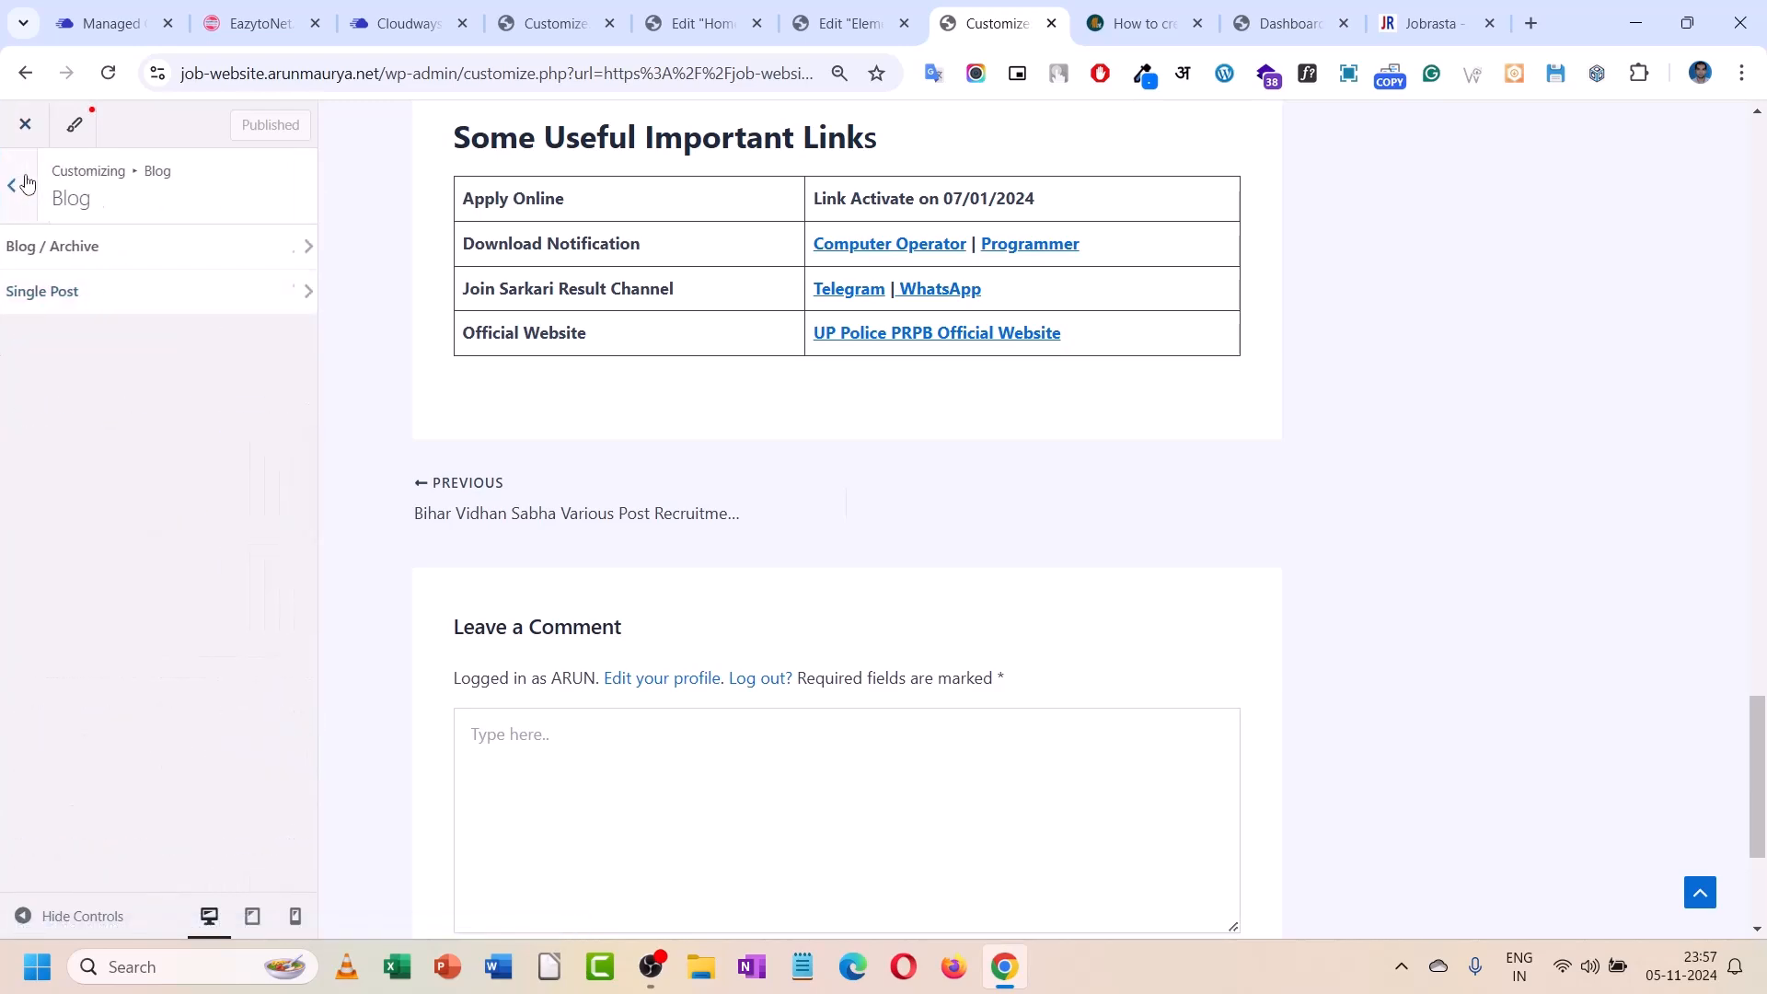
left_click(26, 181)
scroll(970, 340, "up", 15)
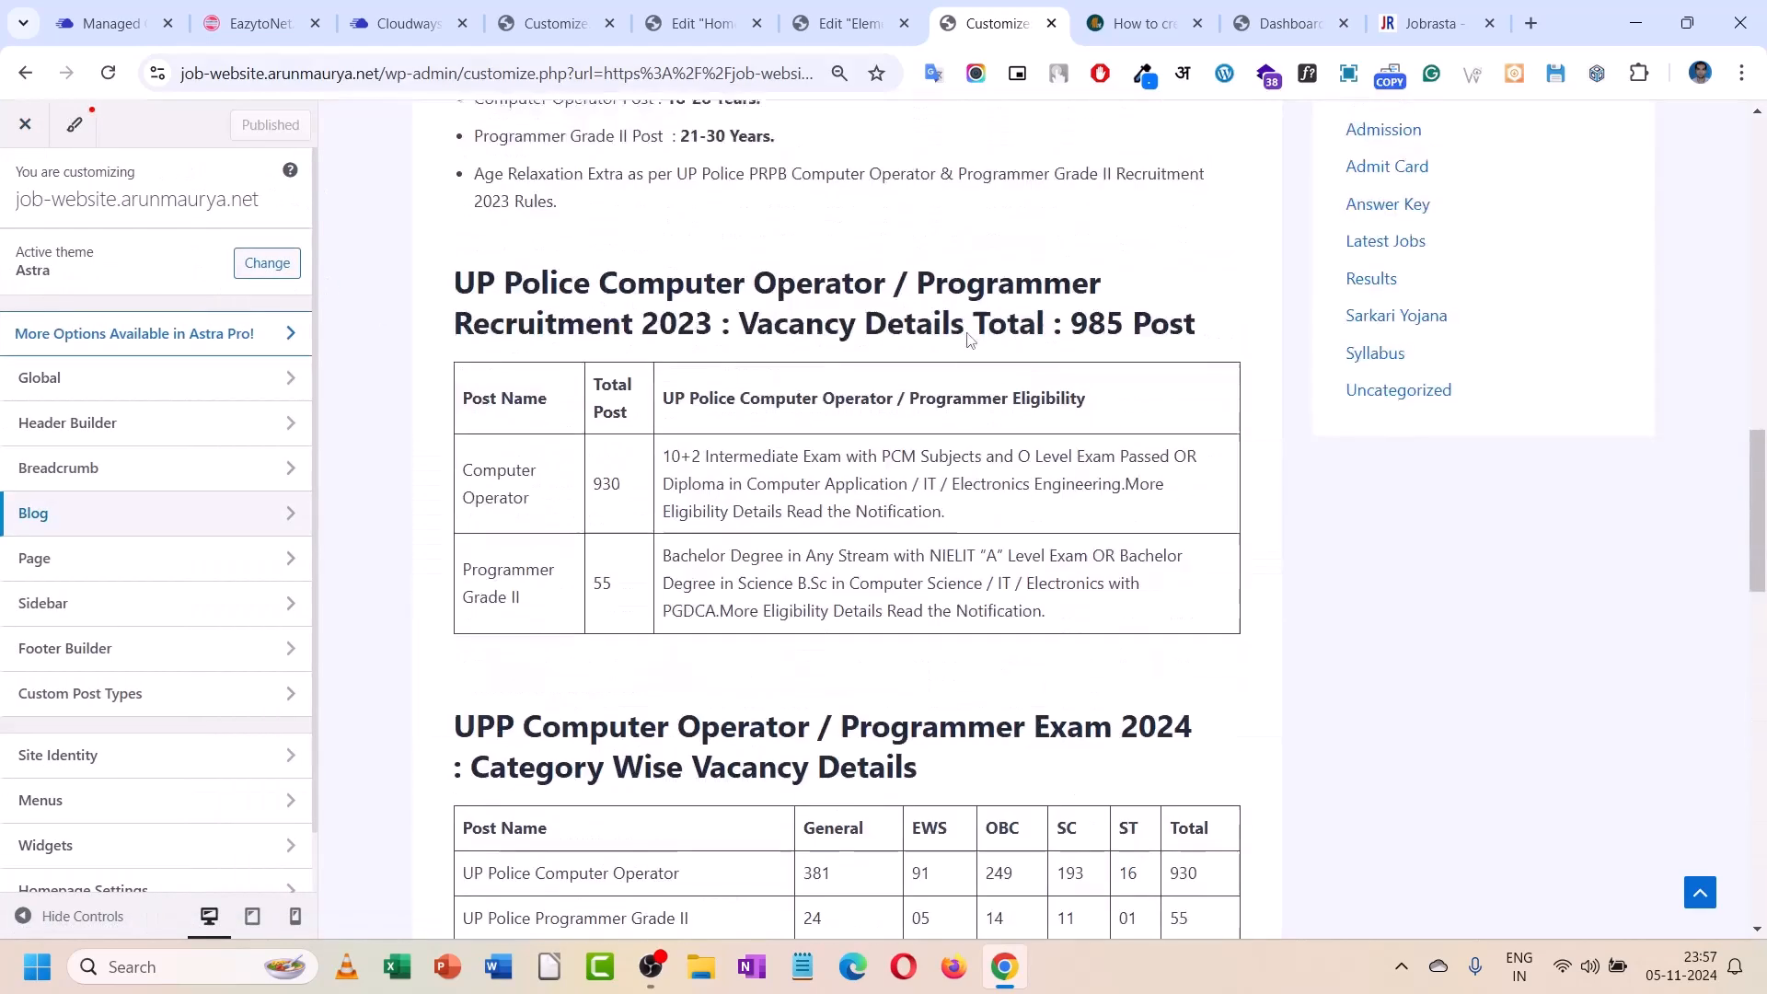
scroll(735, 642, "down", 15)
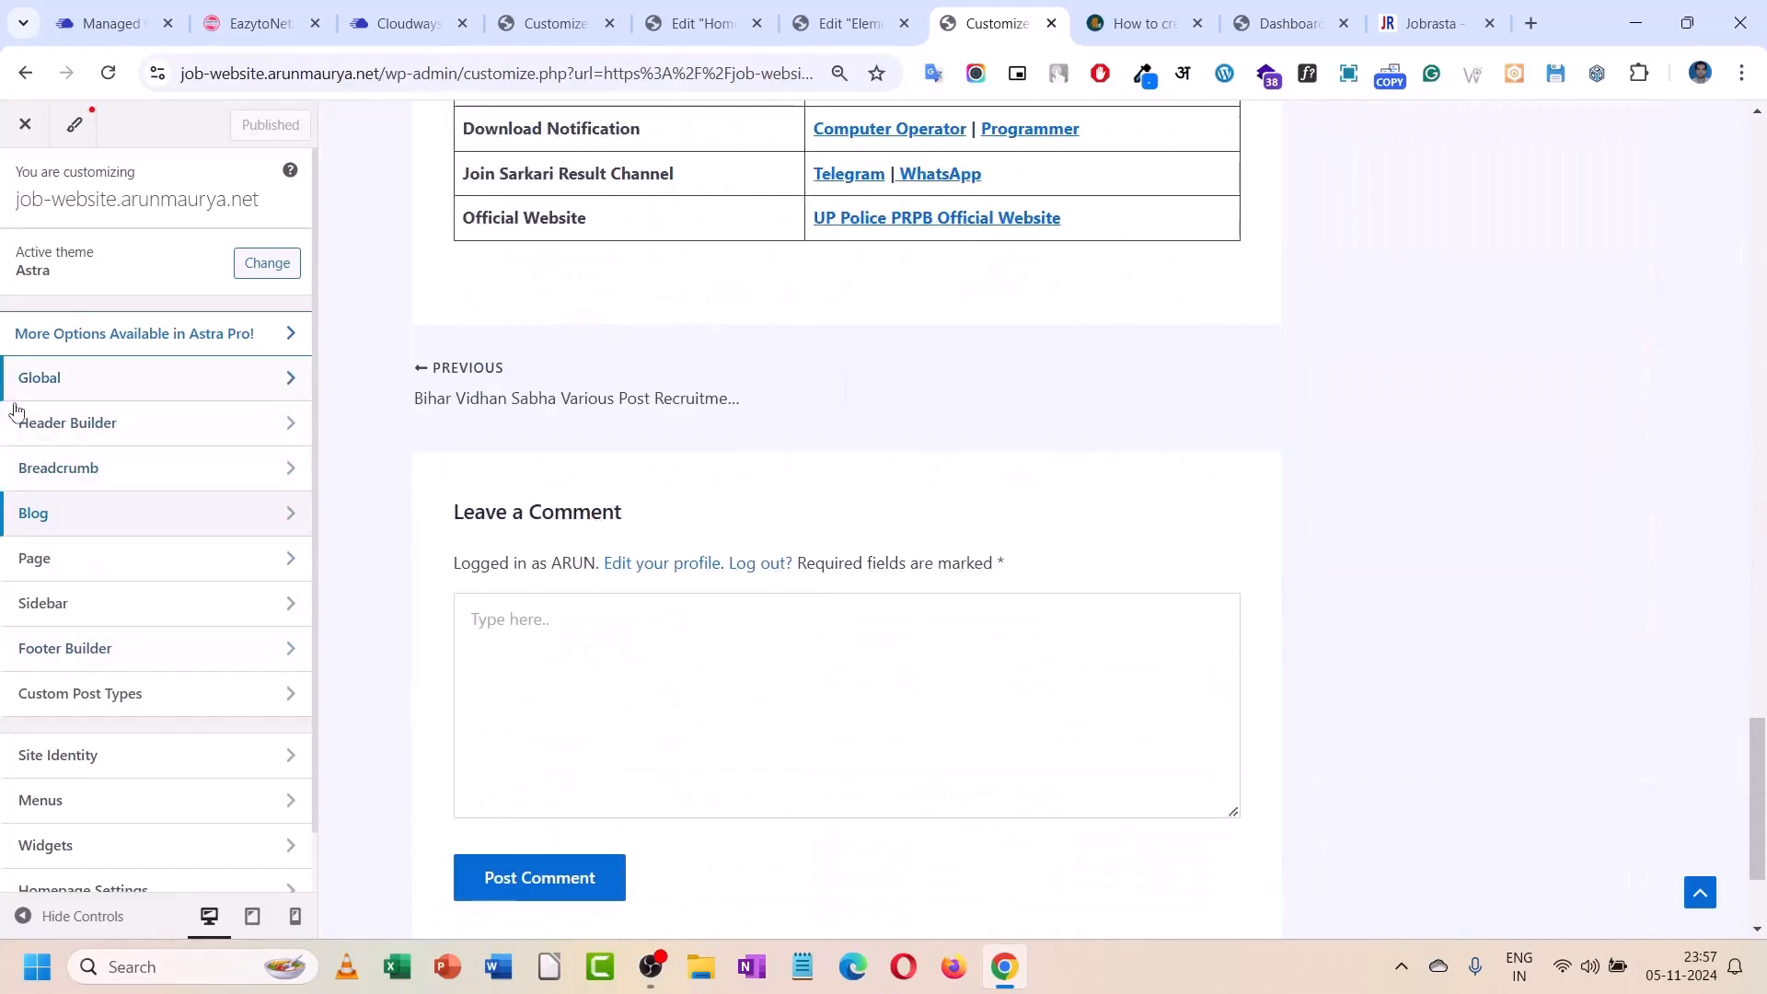
- Enable related posts in the blog's single post settings
left_click(99, 517)
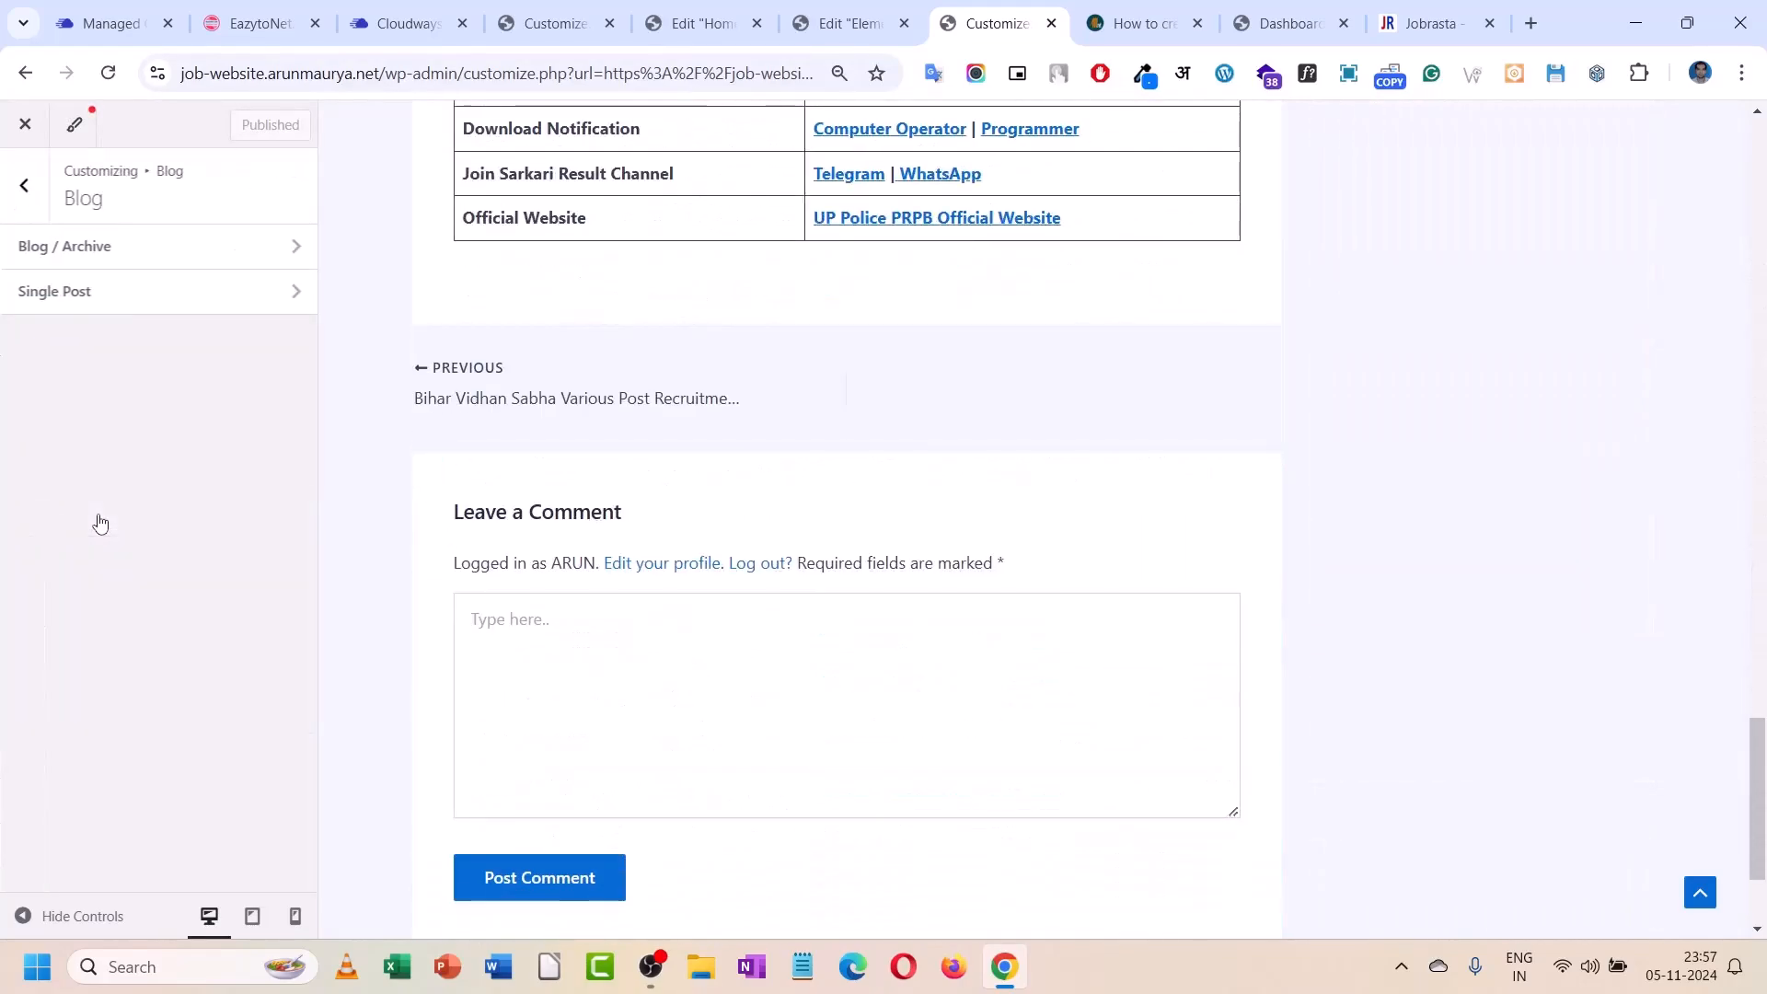
left_click(89, 304)
scroll(147, 515, "down", 10)
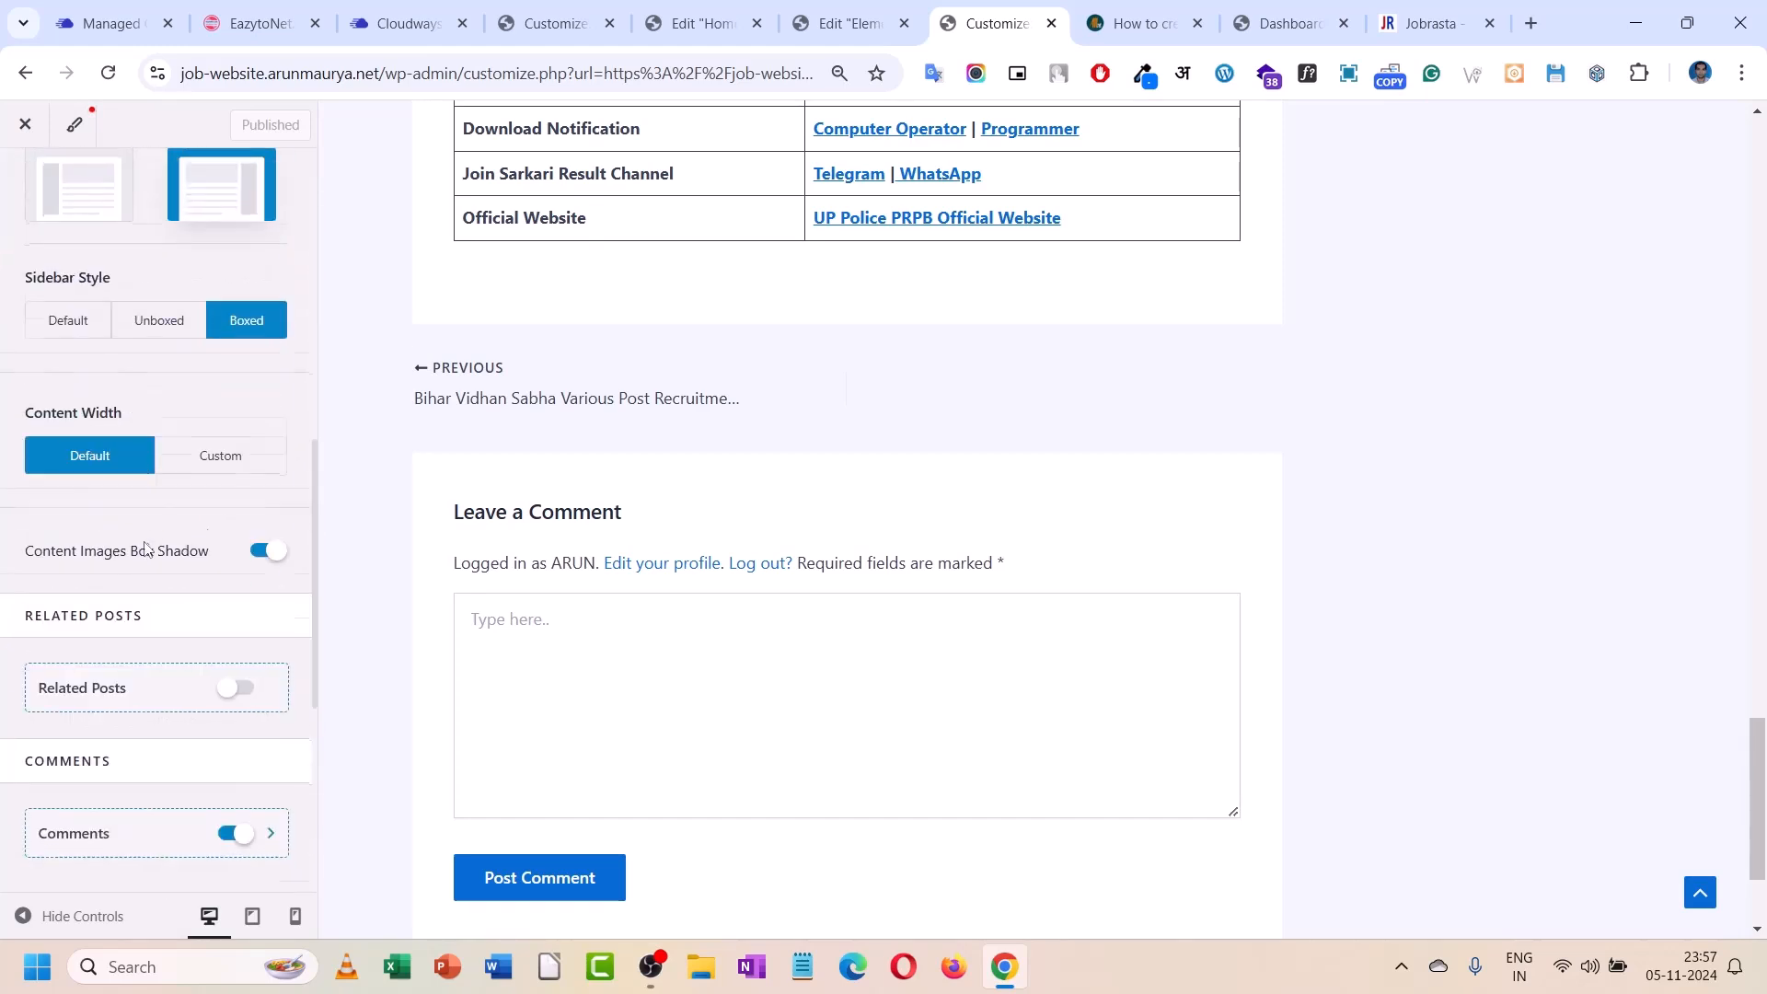
scroll(156, 538, "up", 2)
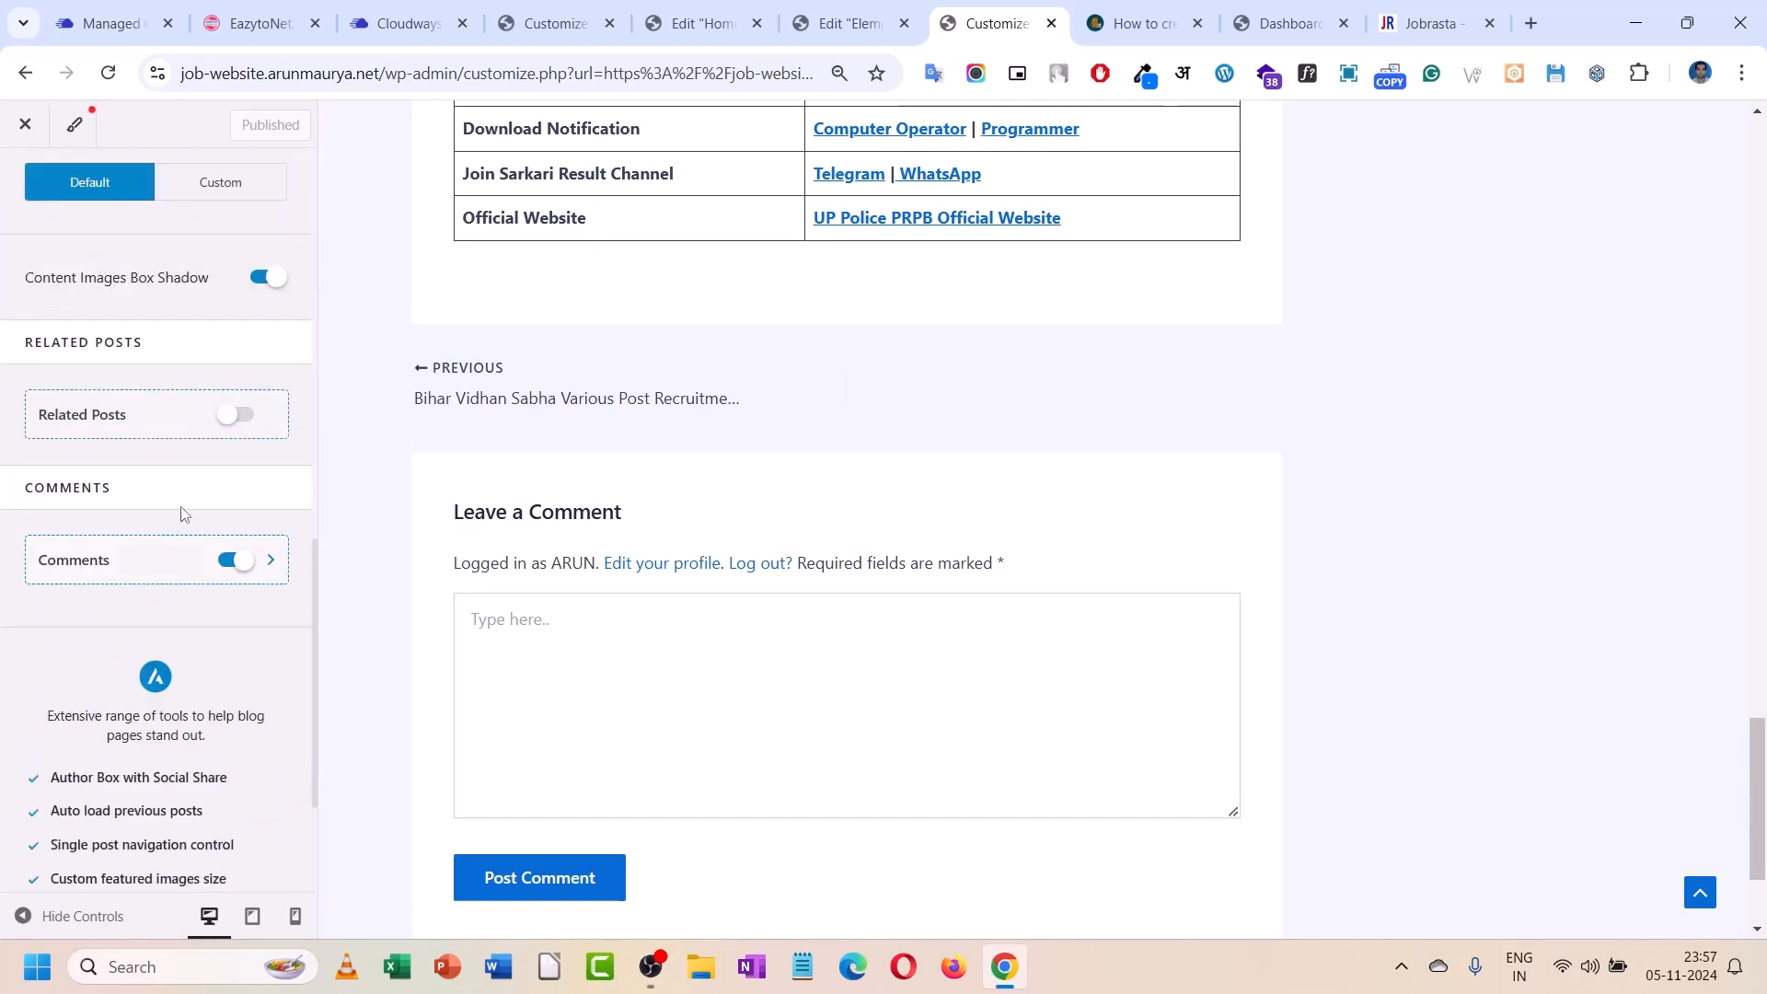
left_click(242, 416)
scroll(129, 350, "up", 2)
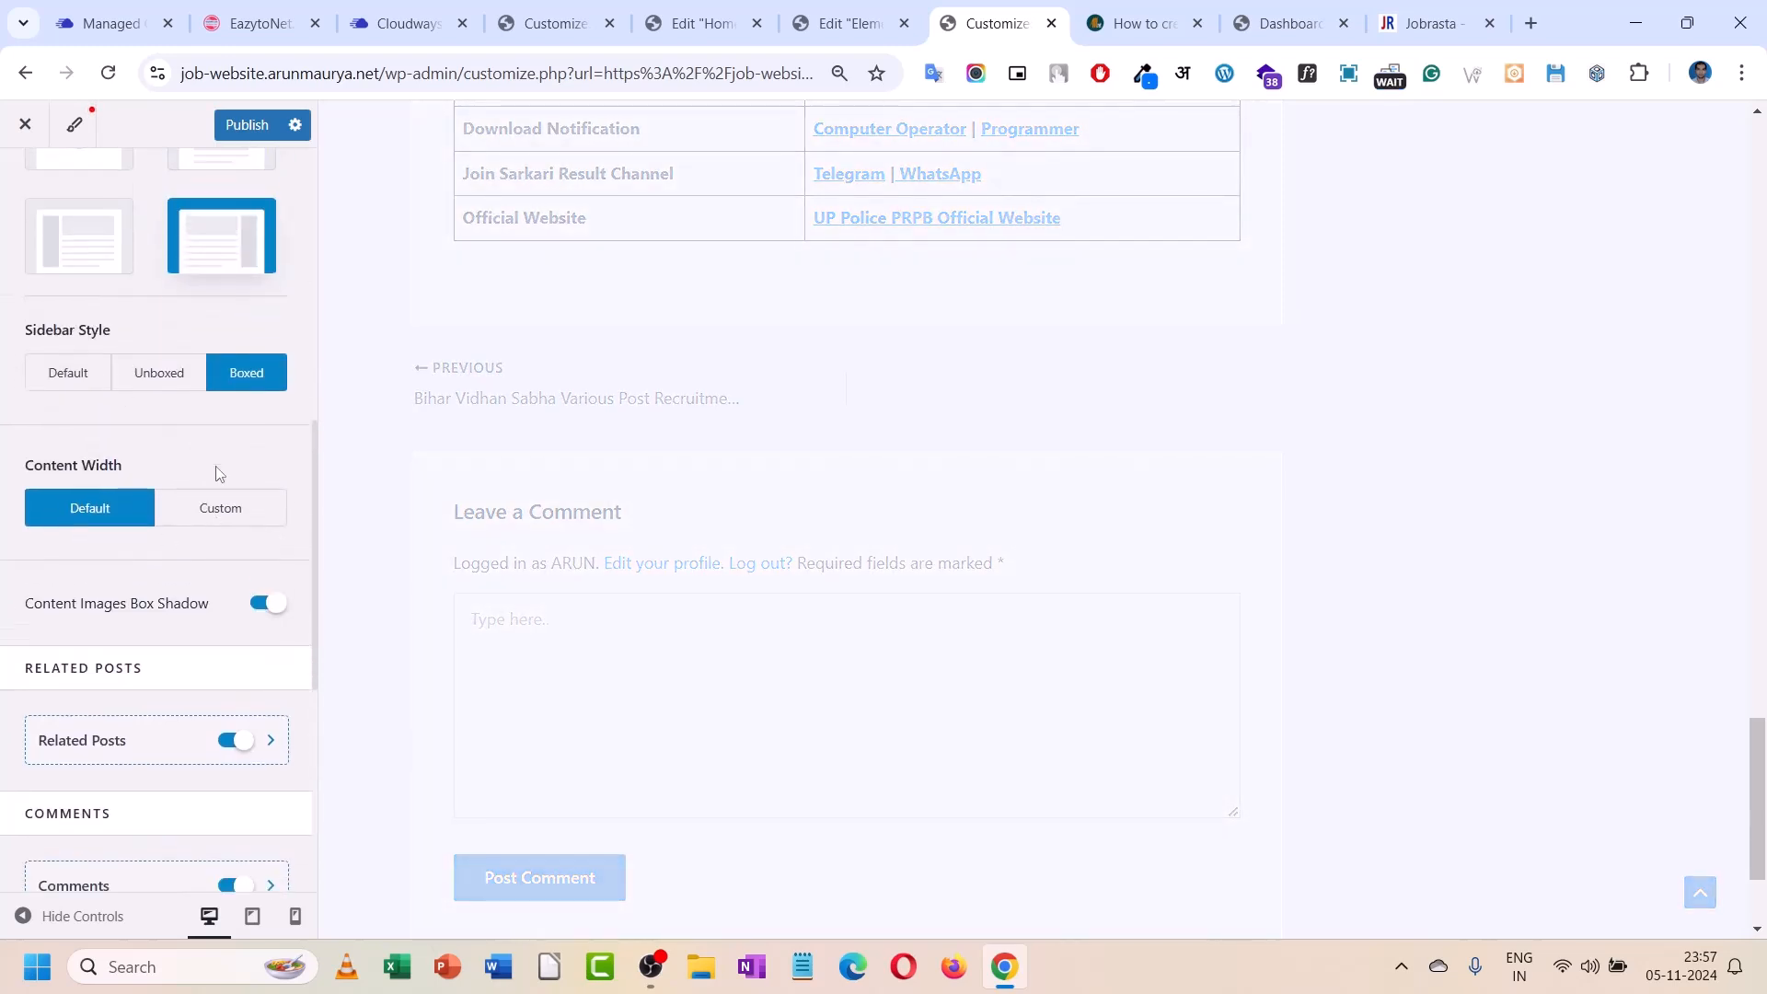
scroll(221, 474, "down", 1)
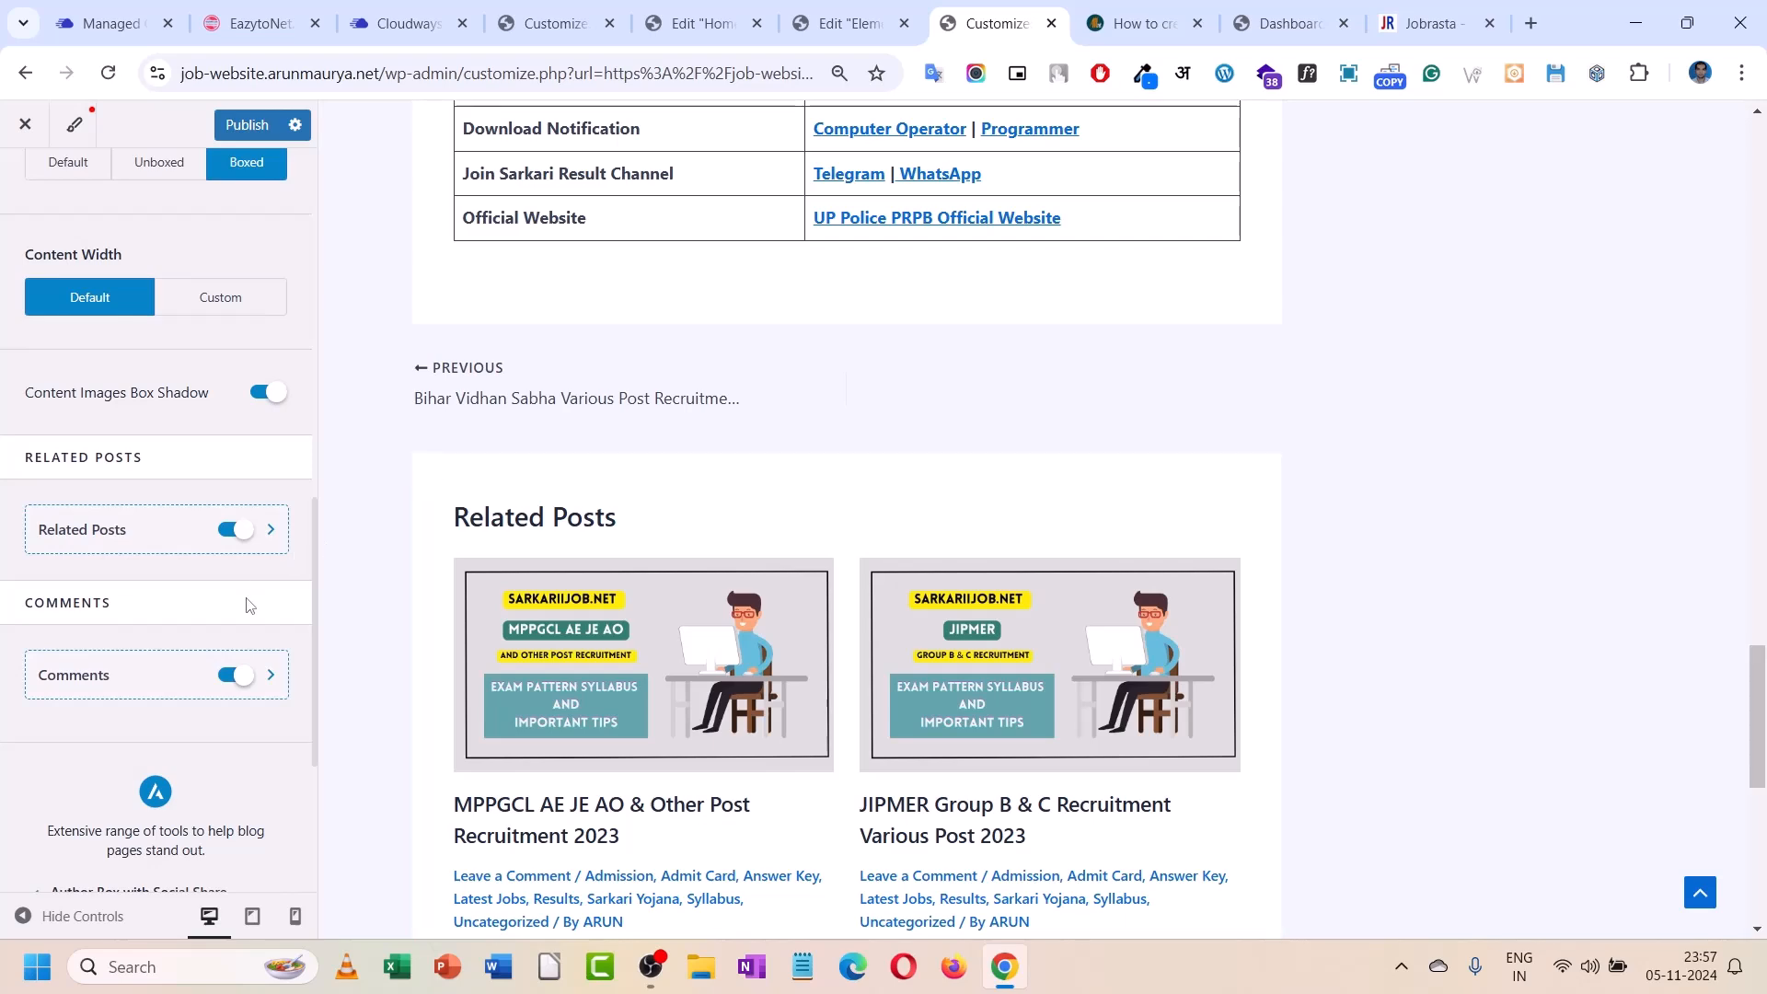
scroll(248, 594, "down", 1)
left_click(262, 424)
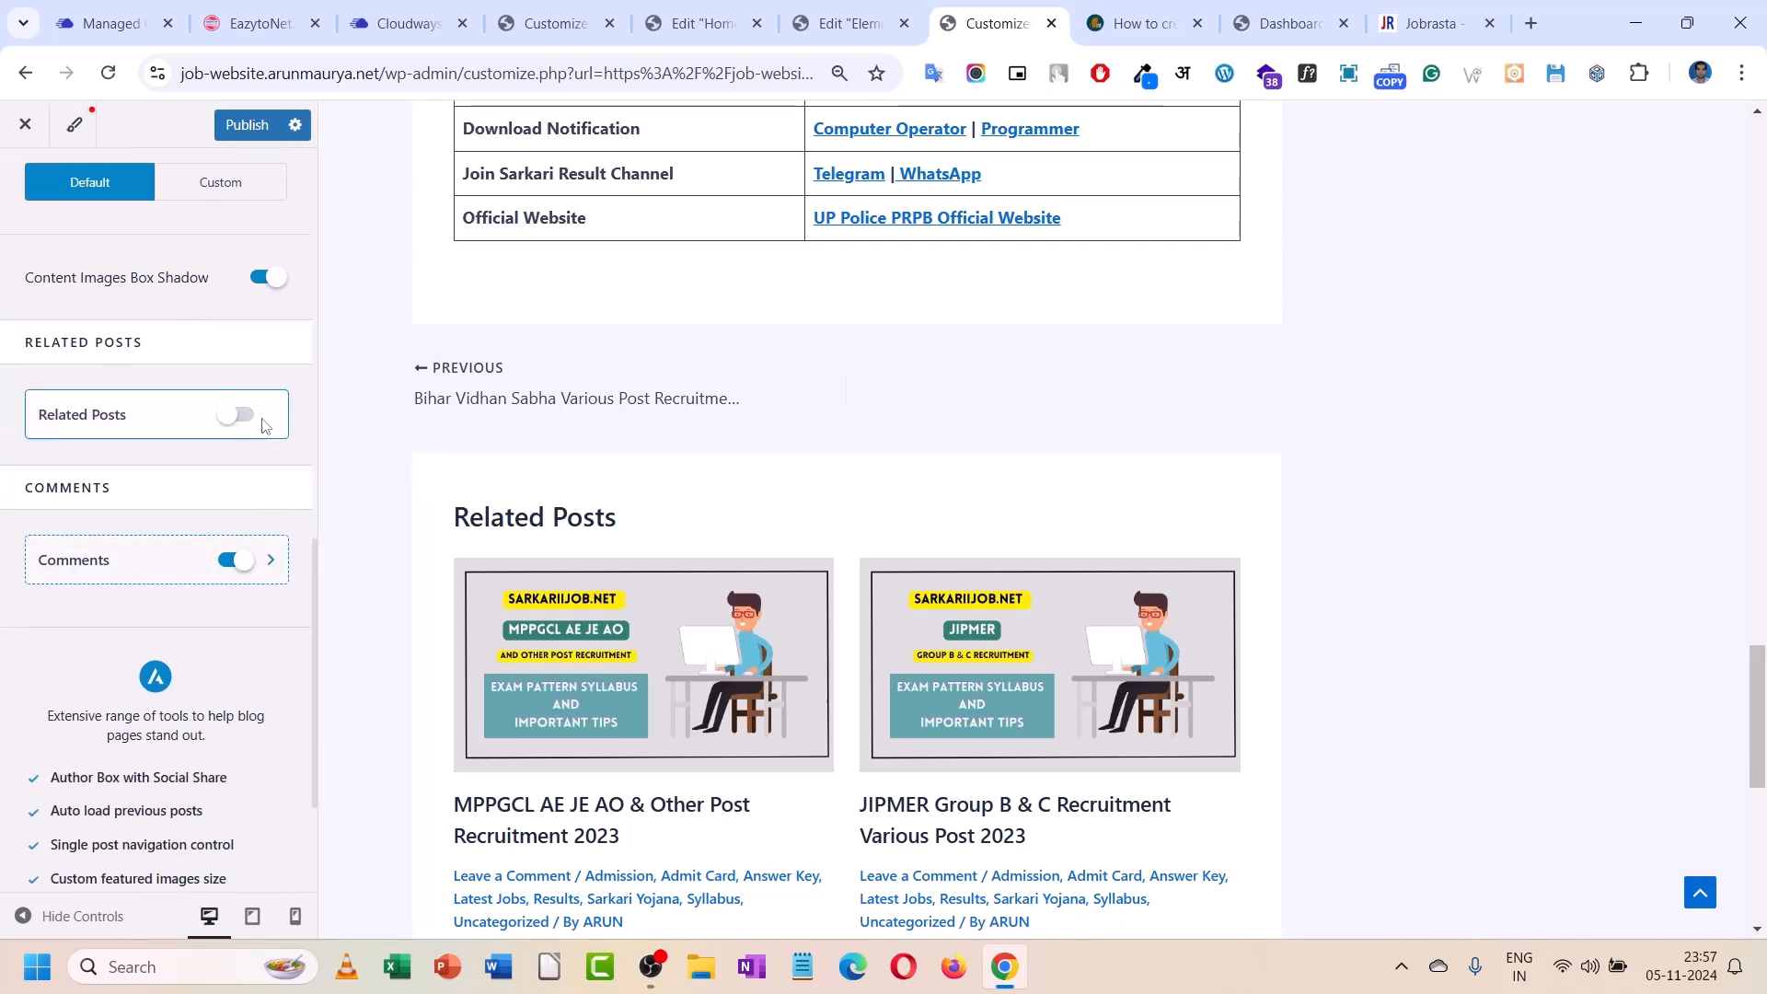
left_click(260, 424)
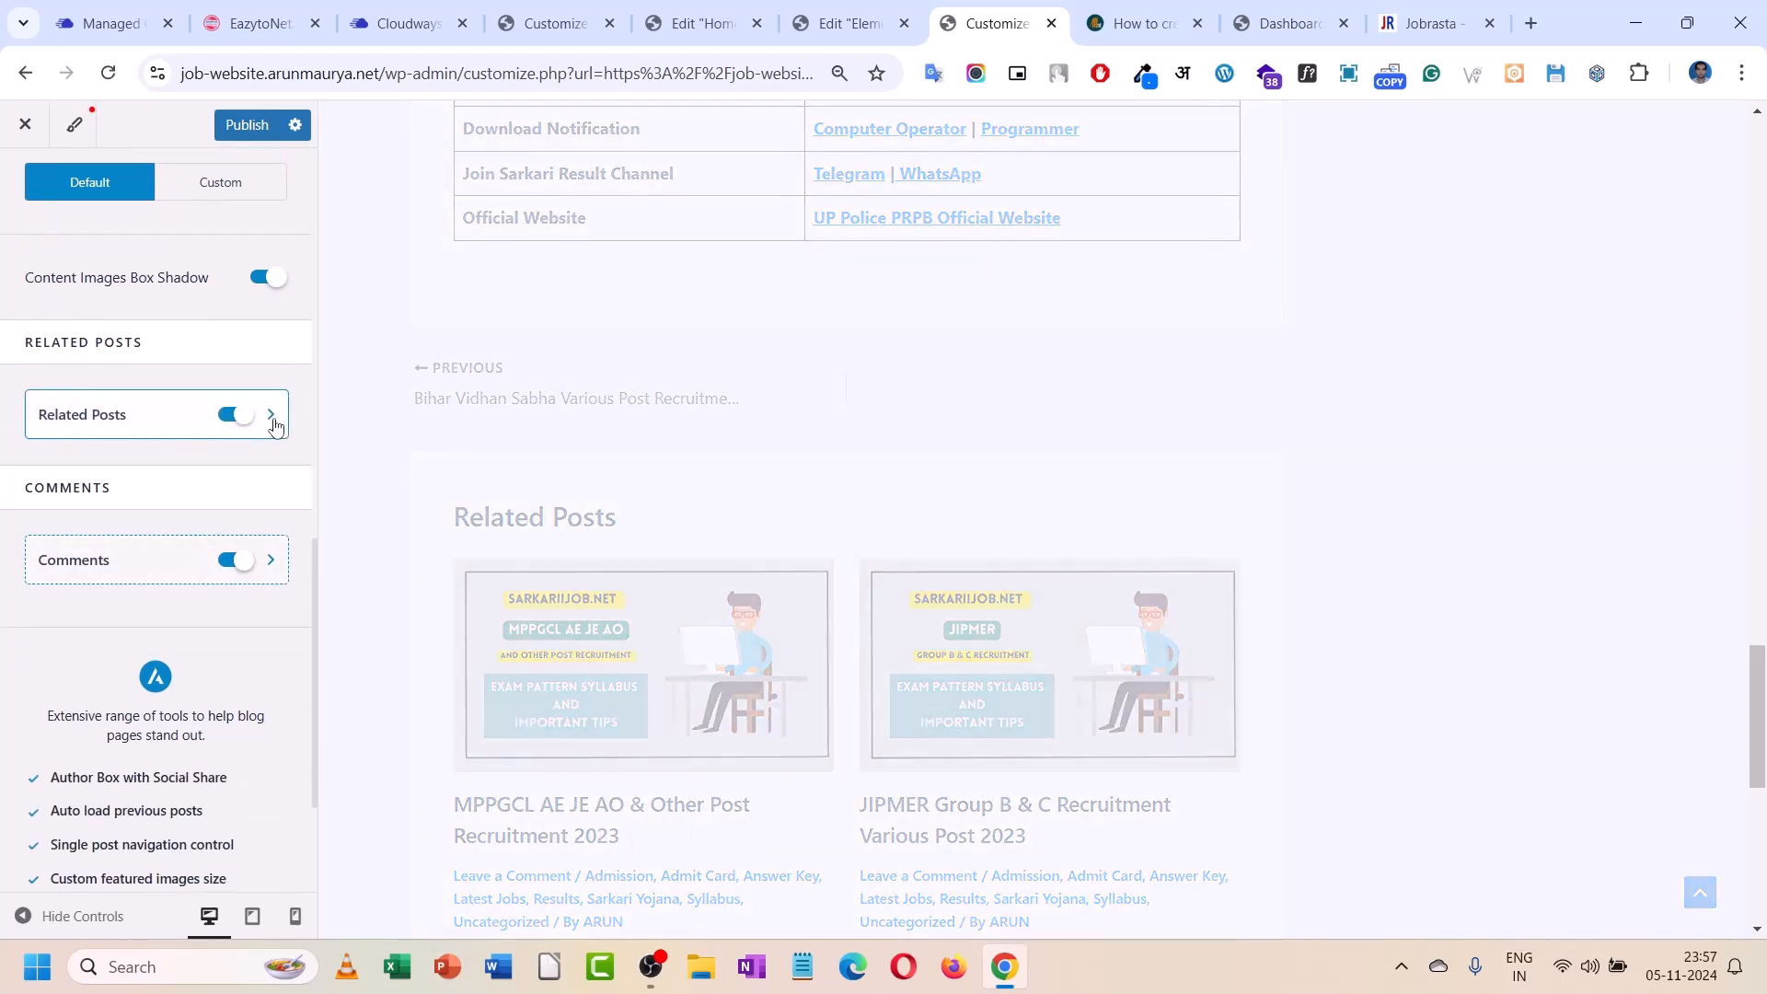
- Lay out the related posts in a three-column grid and set their total number to 6
left_click(272, 418)
scroll(156, 575, "down", 3)
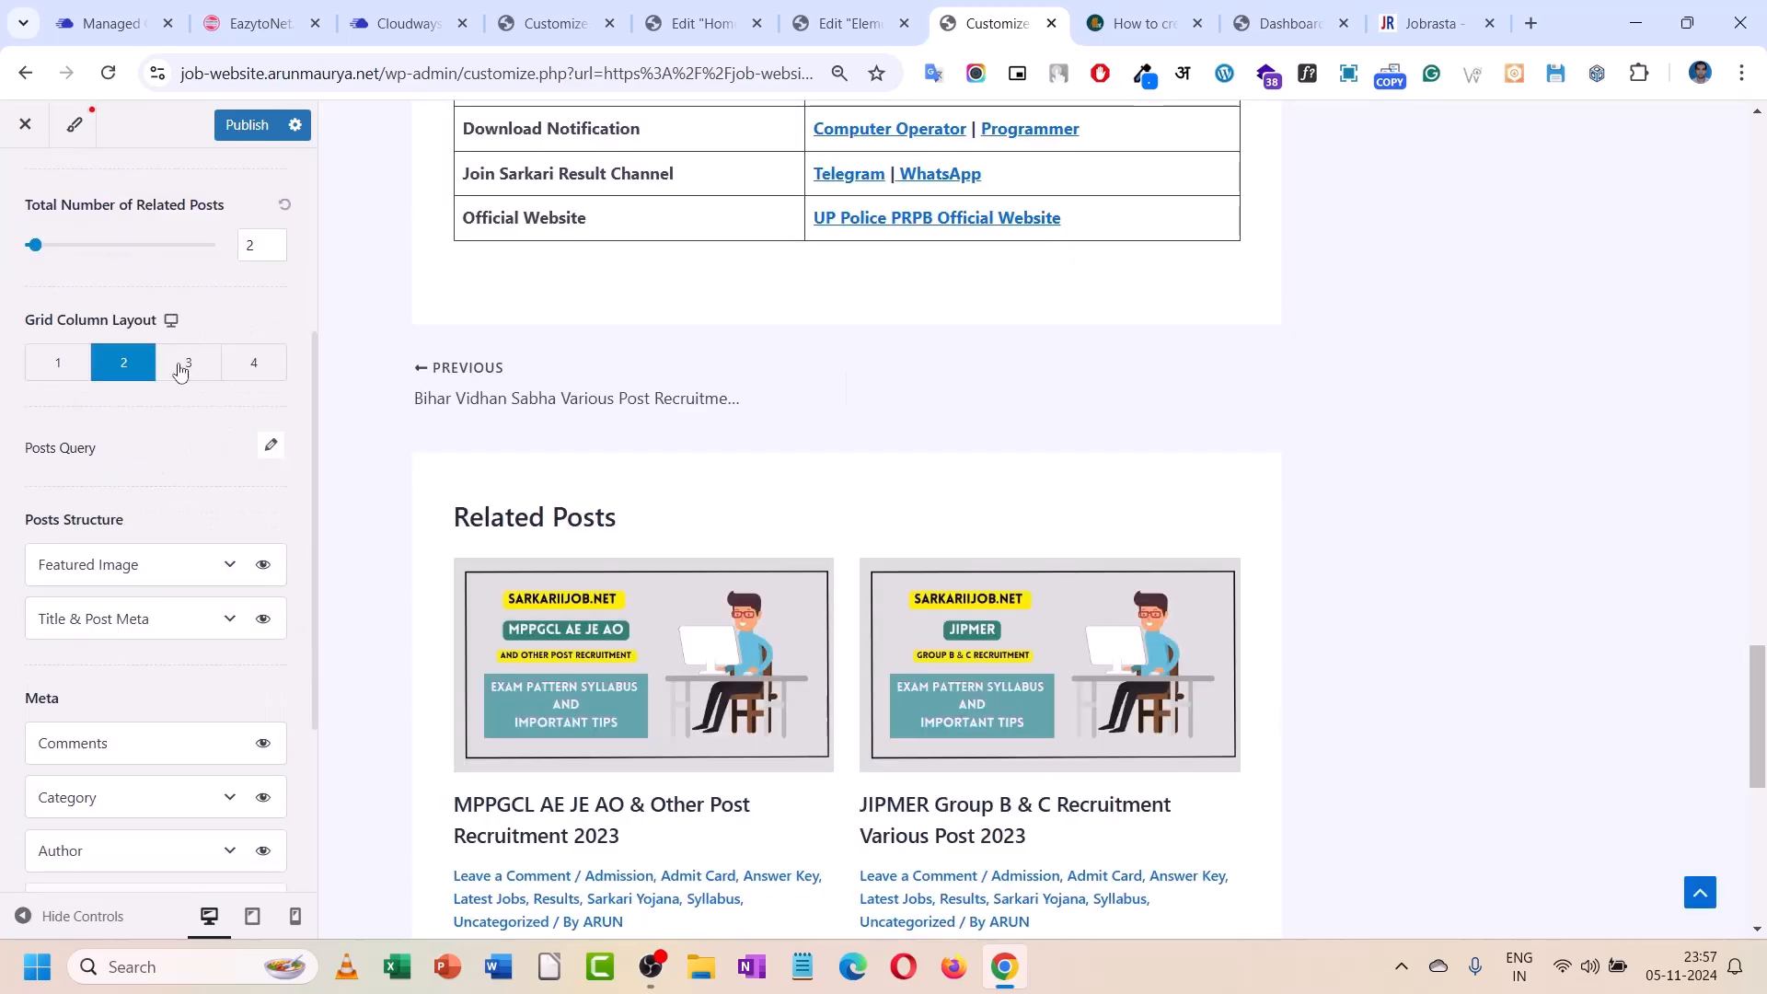
left_click(181, 366)
left_click(246, 246)
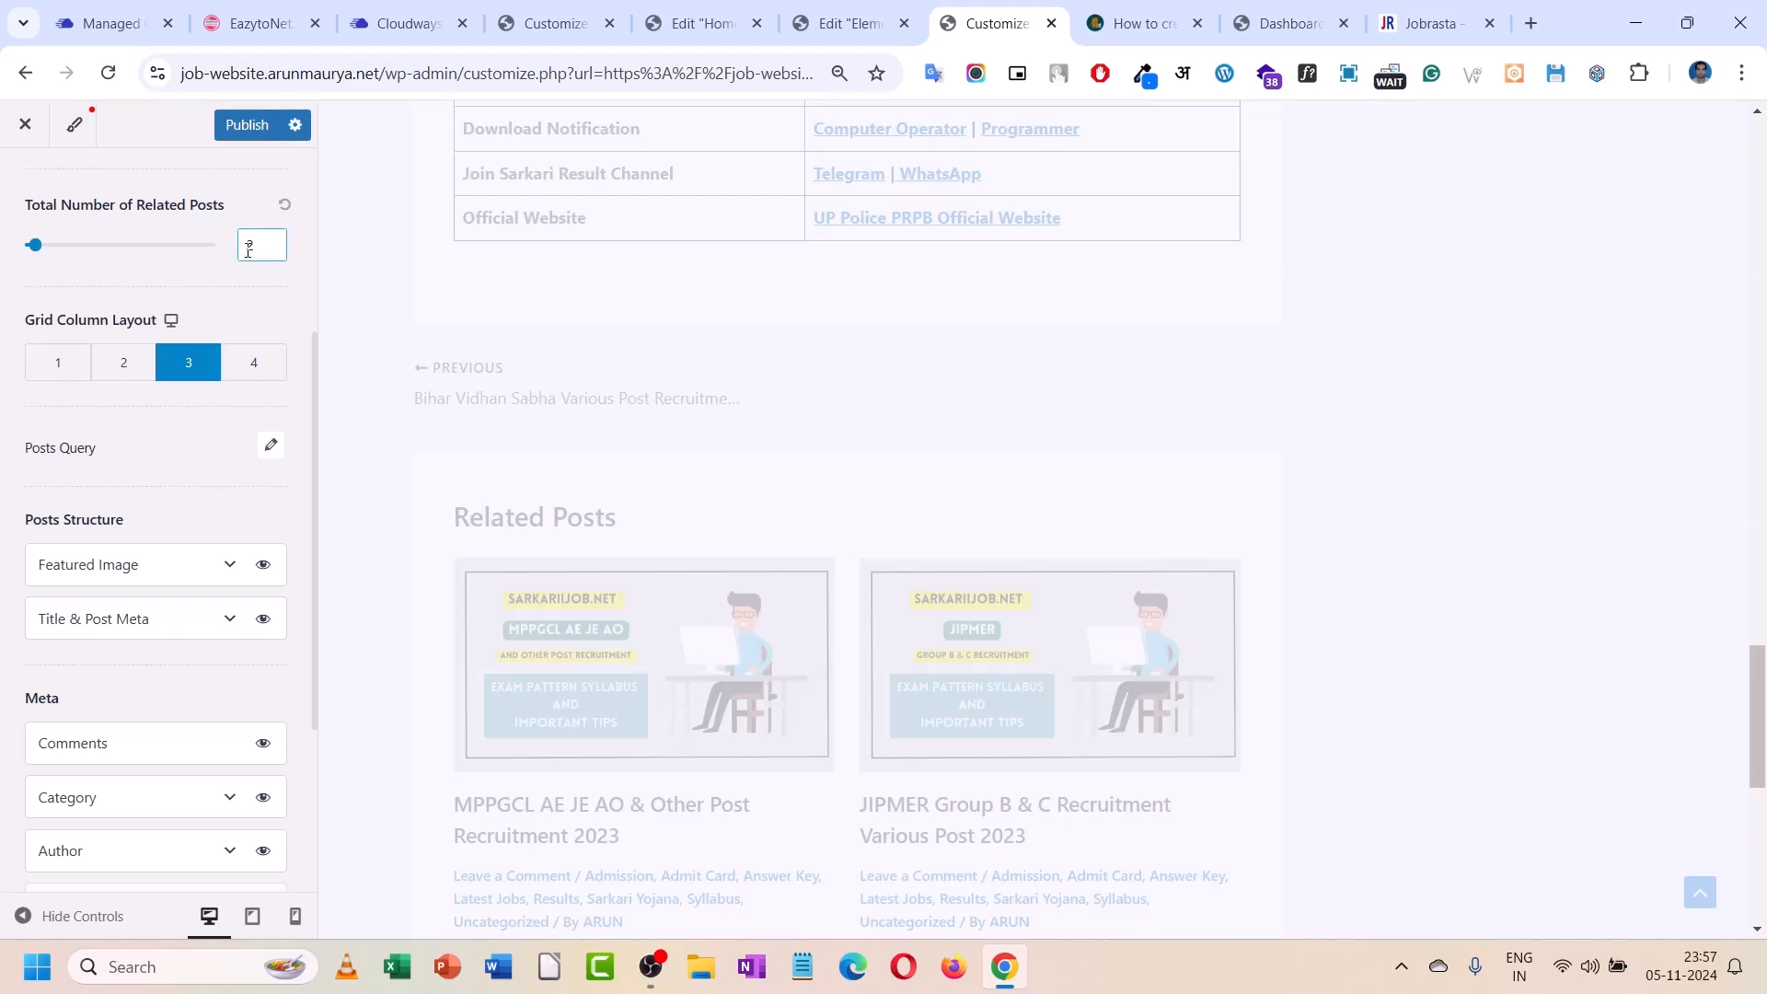
type("6")
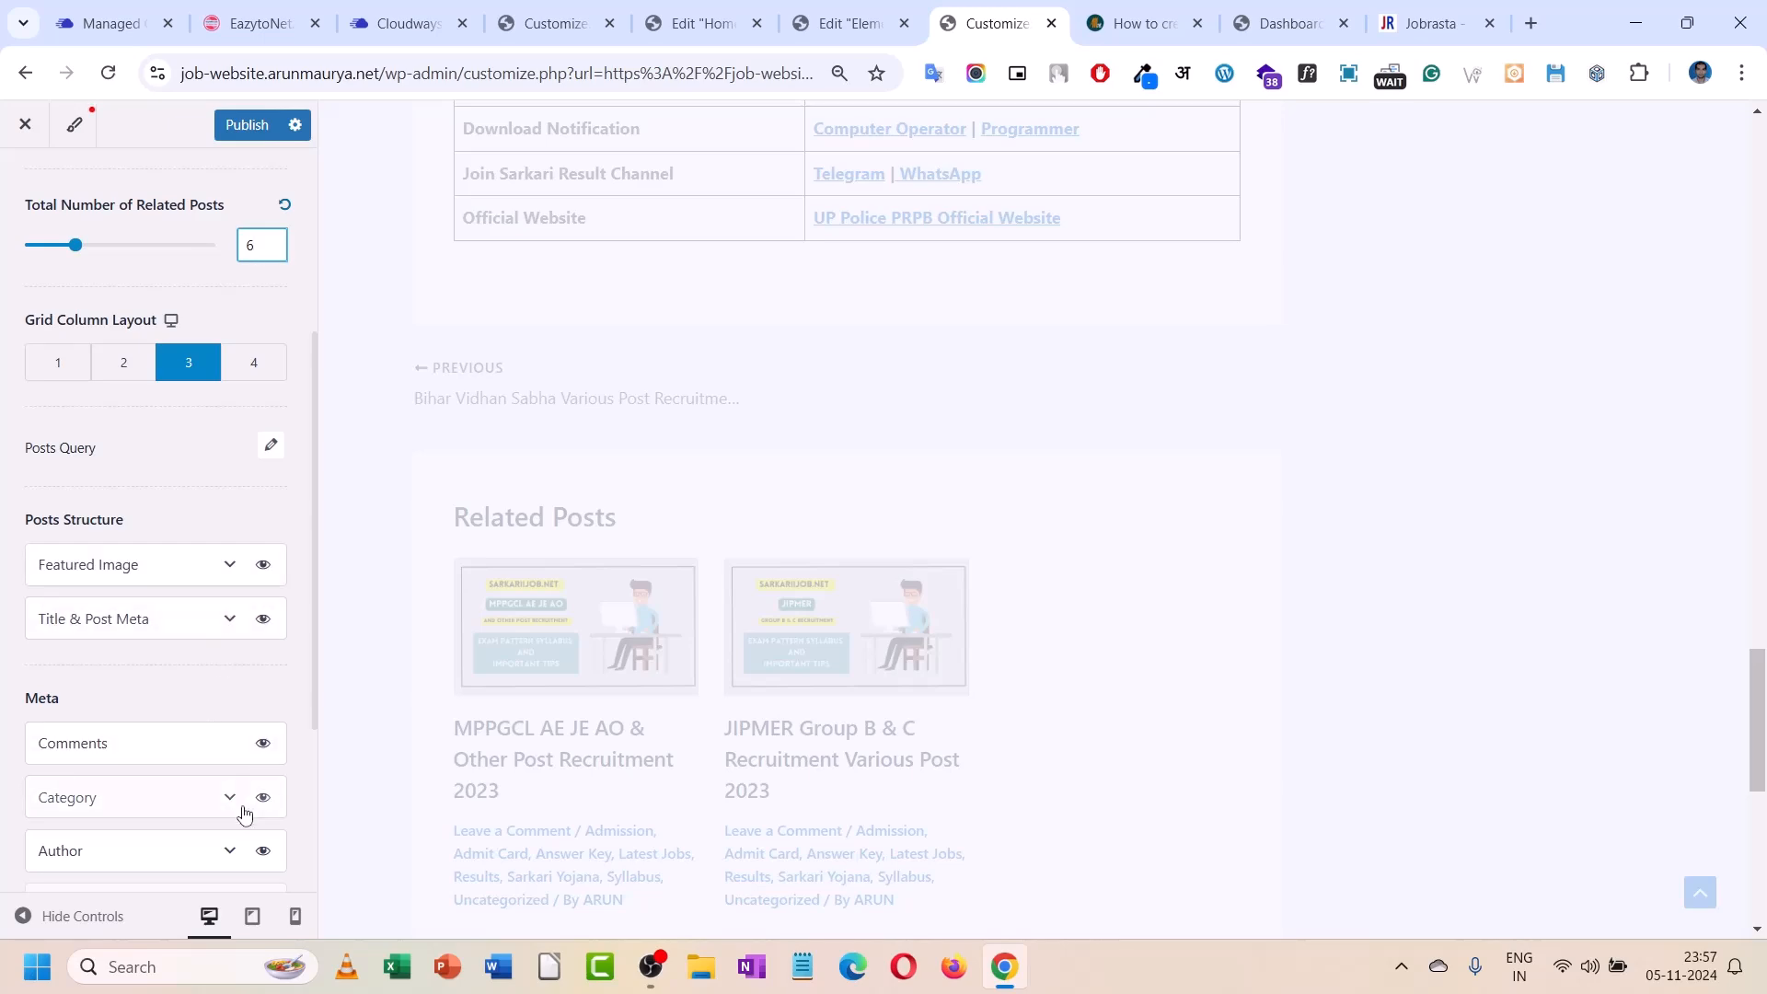
- Hide the comments, category and author meta of the related posts and check the section in the preview
left_click(264, 853)
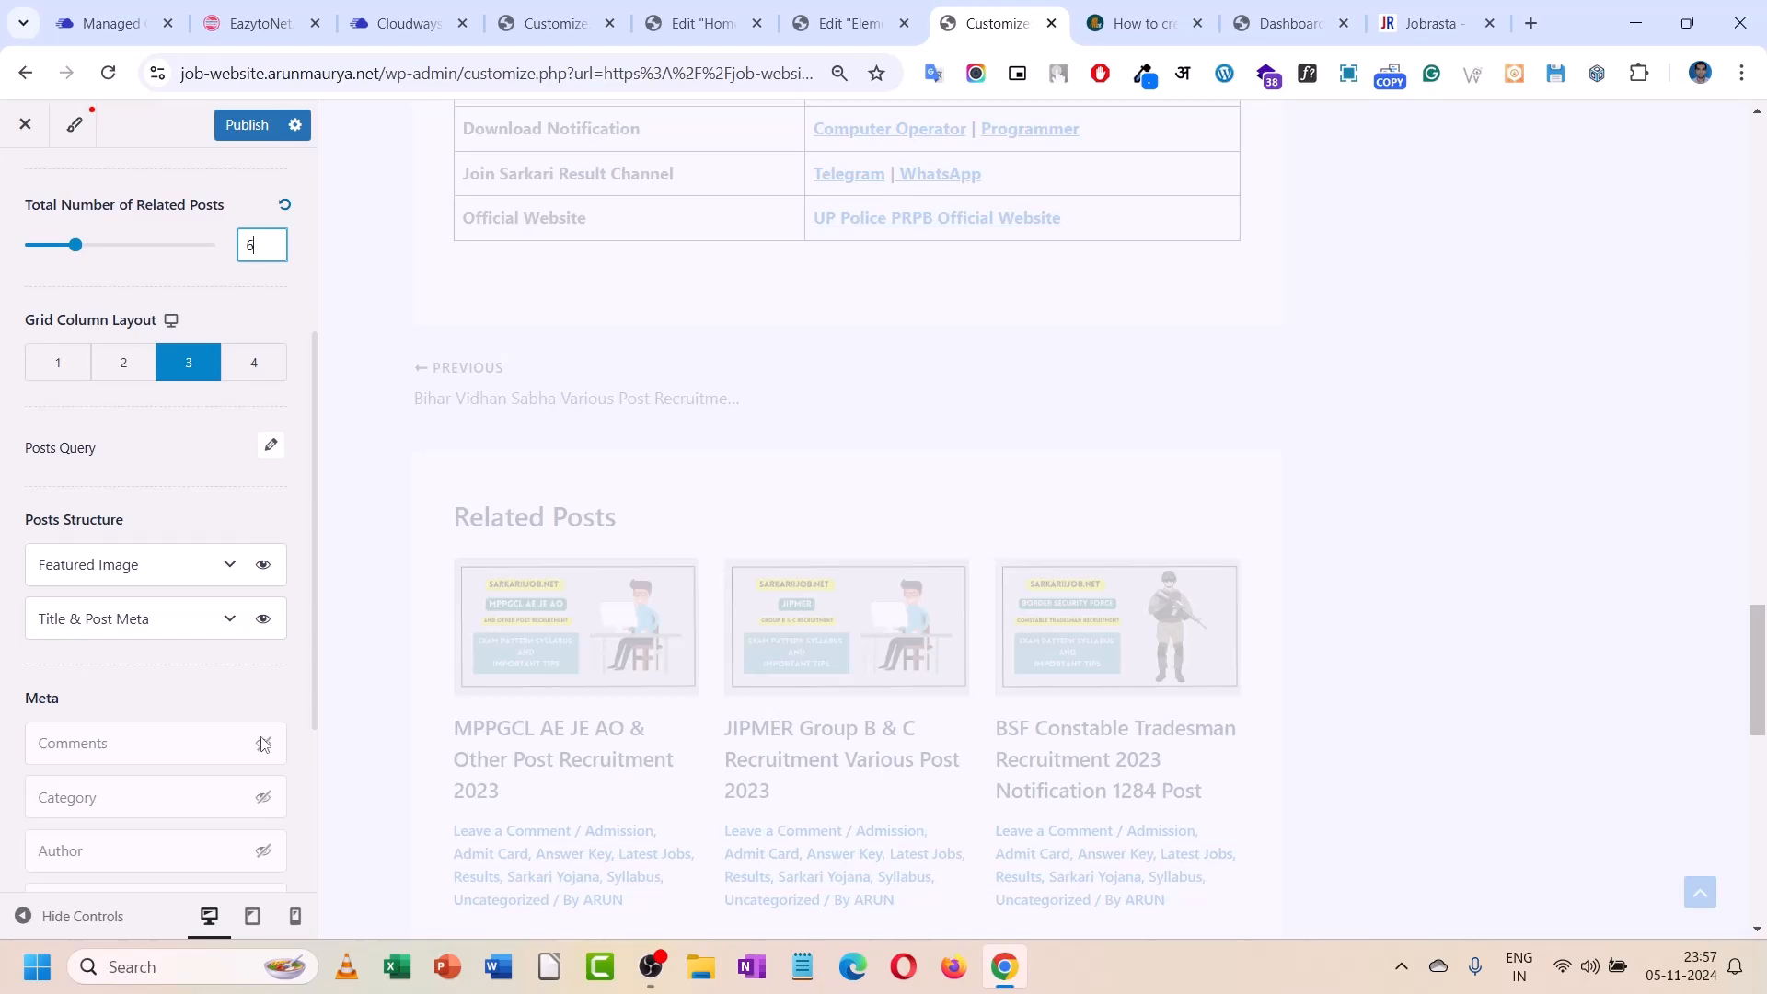
scroll(558, 655, "down", 4)
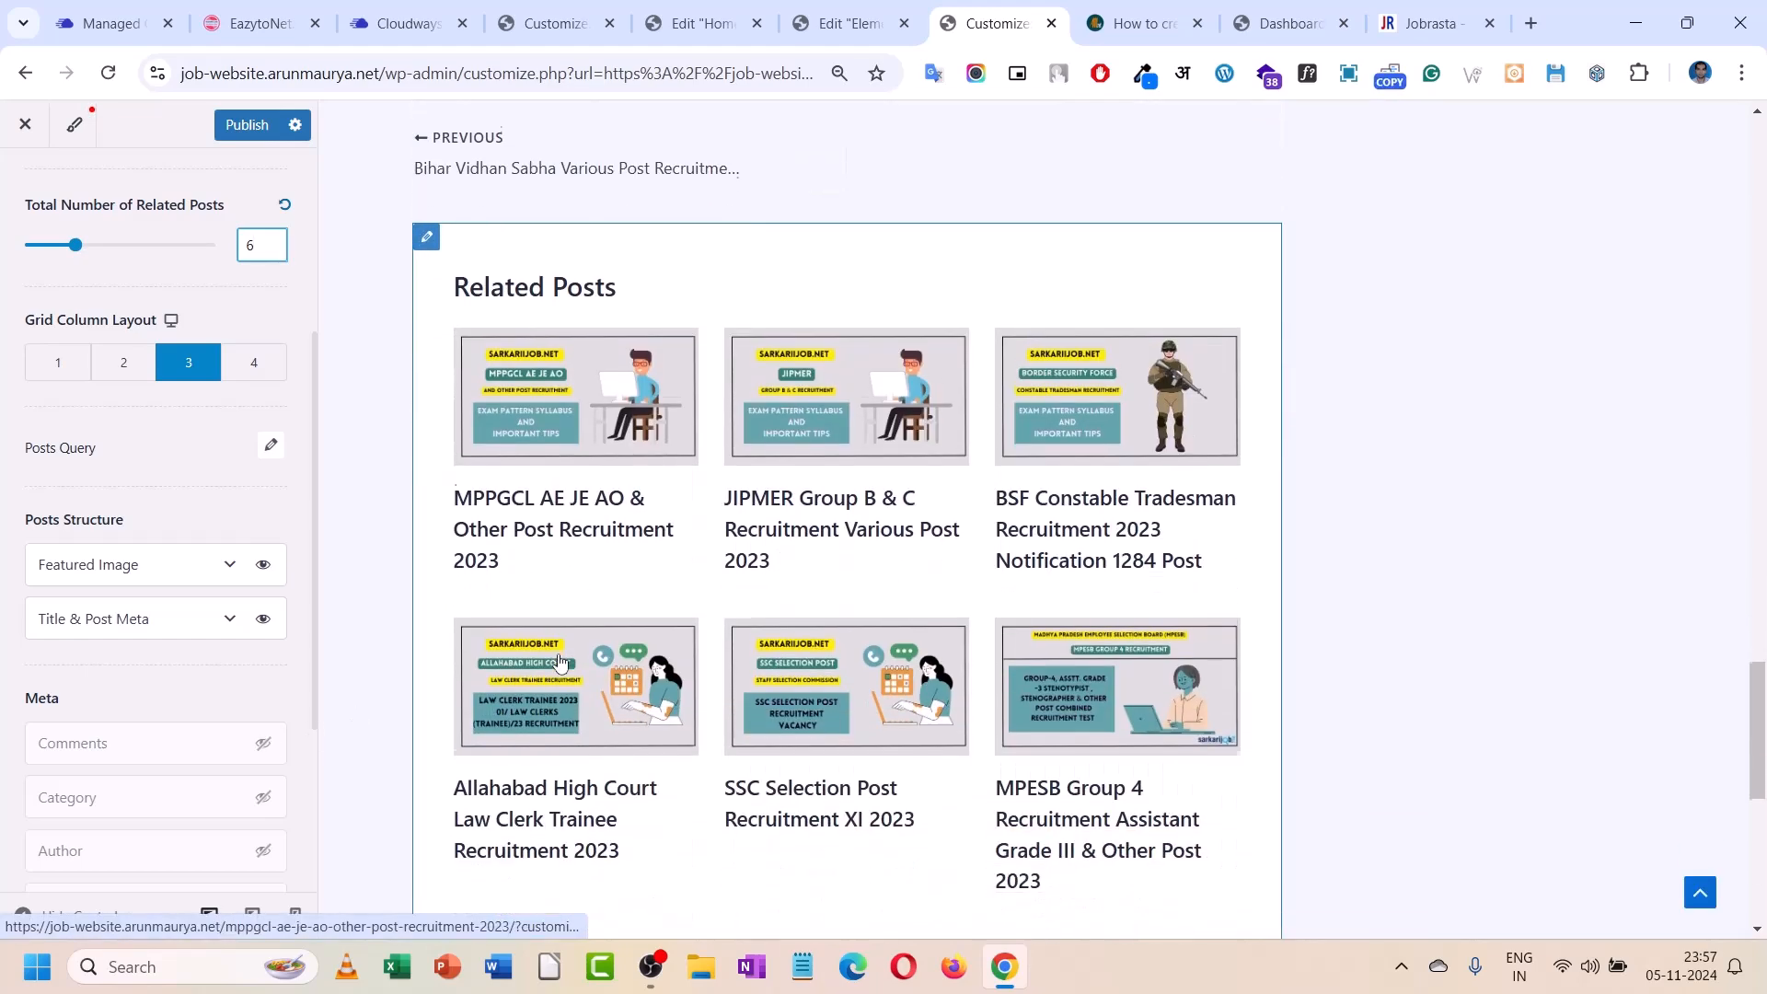
scroll(557, 657, "down", 2)
scroll(564, 662, "up", 7)
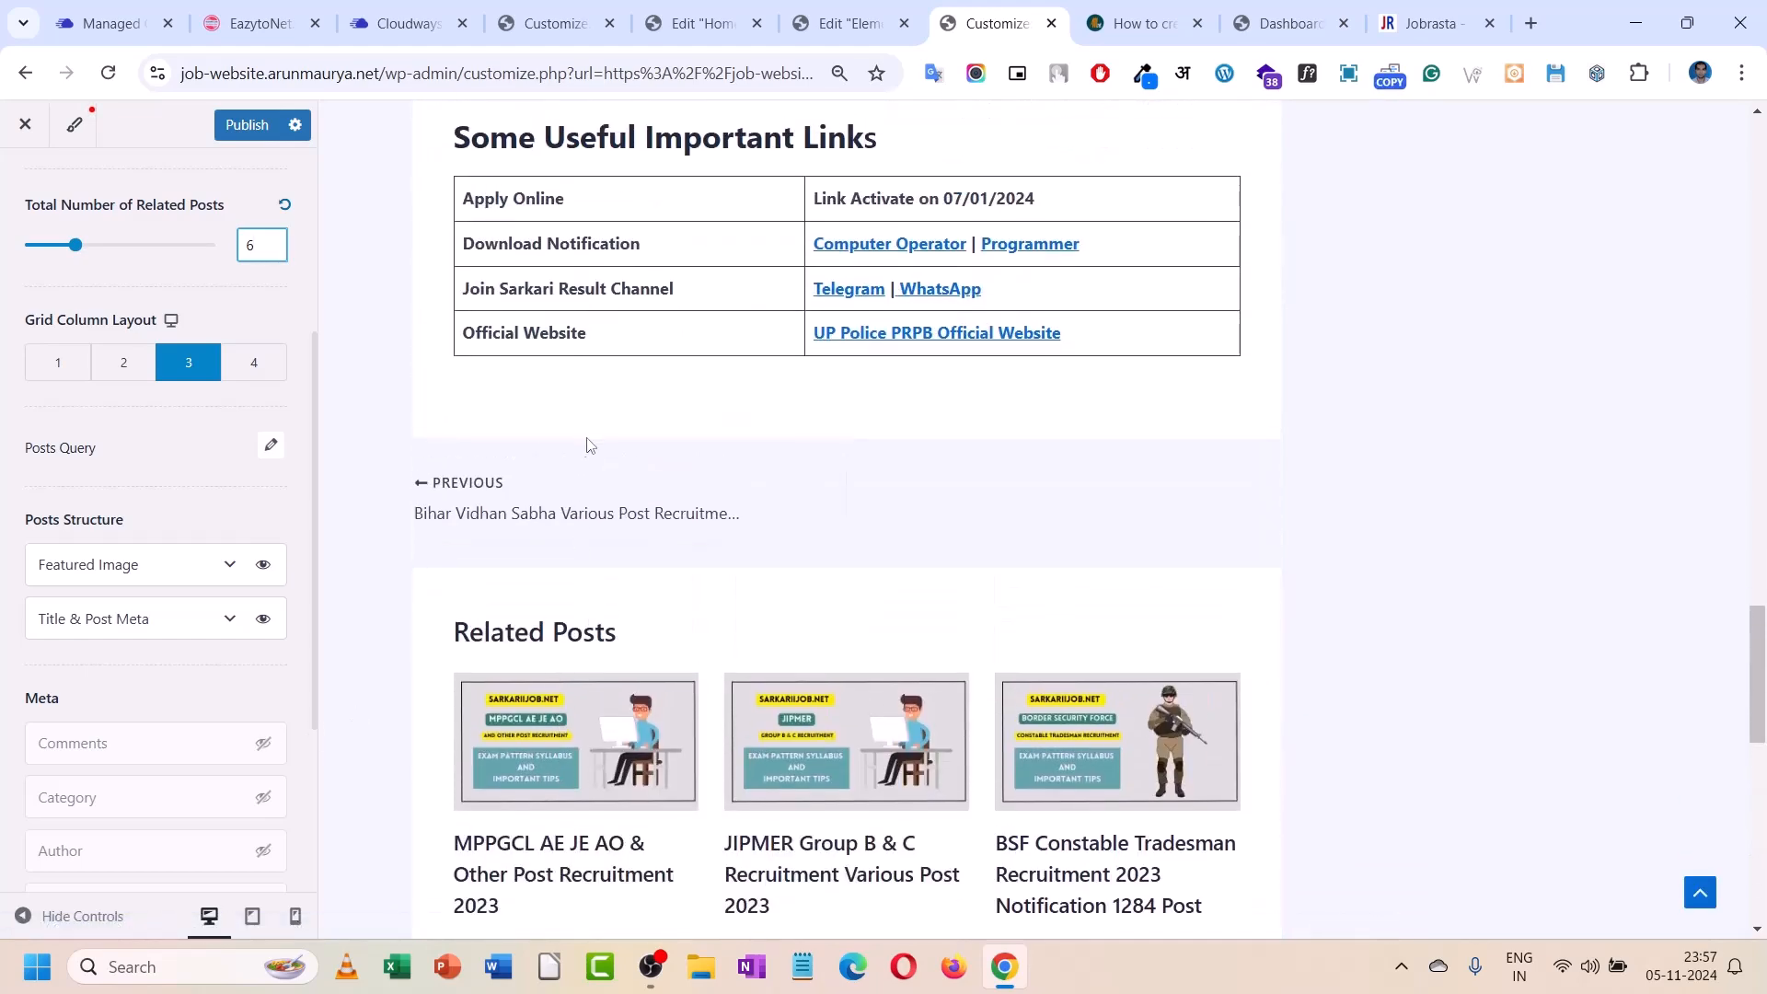
scroll(586, 446, "up", 3)
scroll(166, 625, "down", 3)
scroll(164, 561, "up", 7)
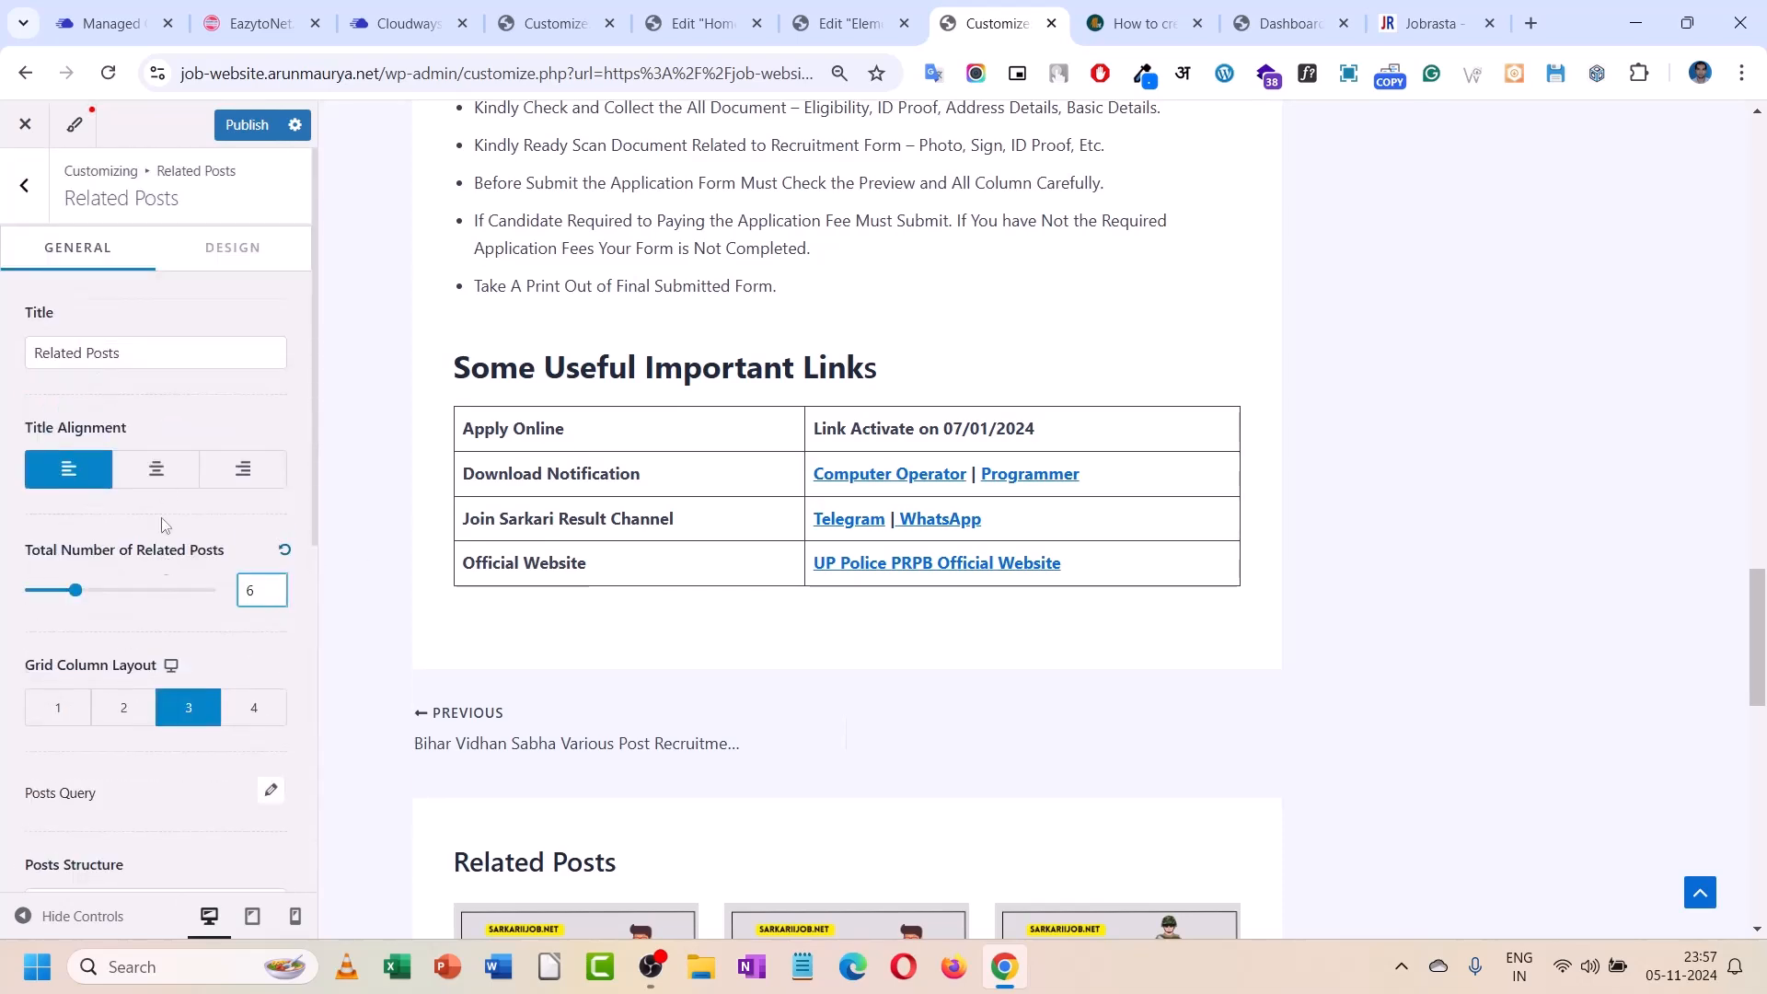
- Return to the single post settings and review the sidebar, content width, related posts and comments options
left_click(12, 214)
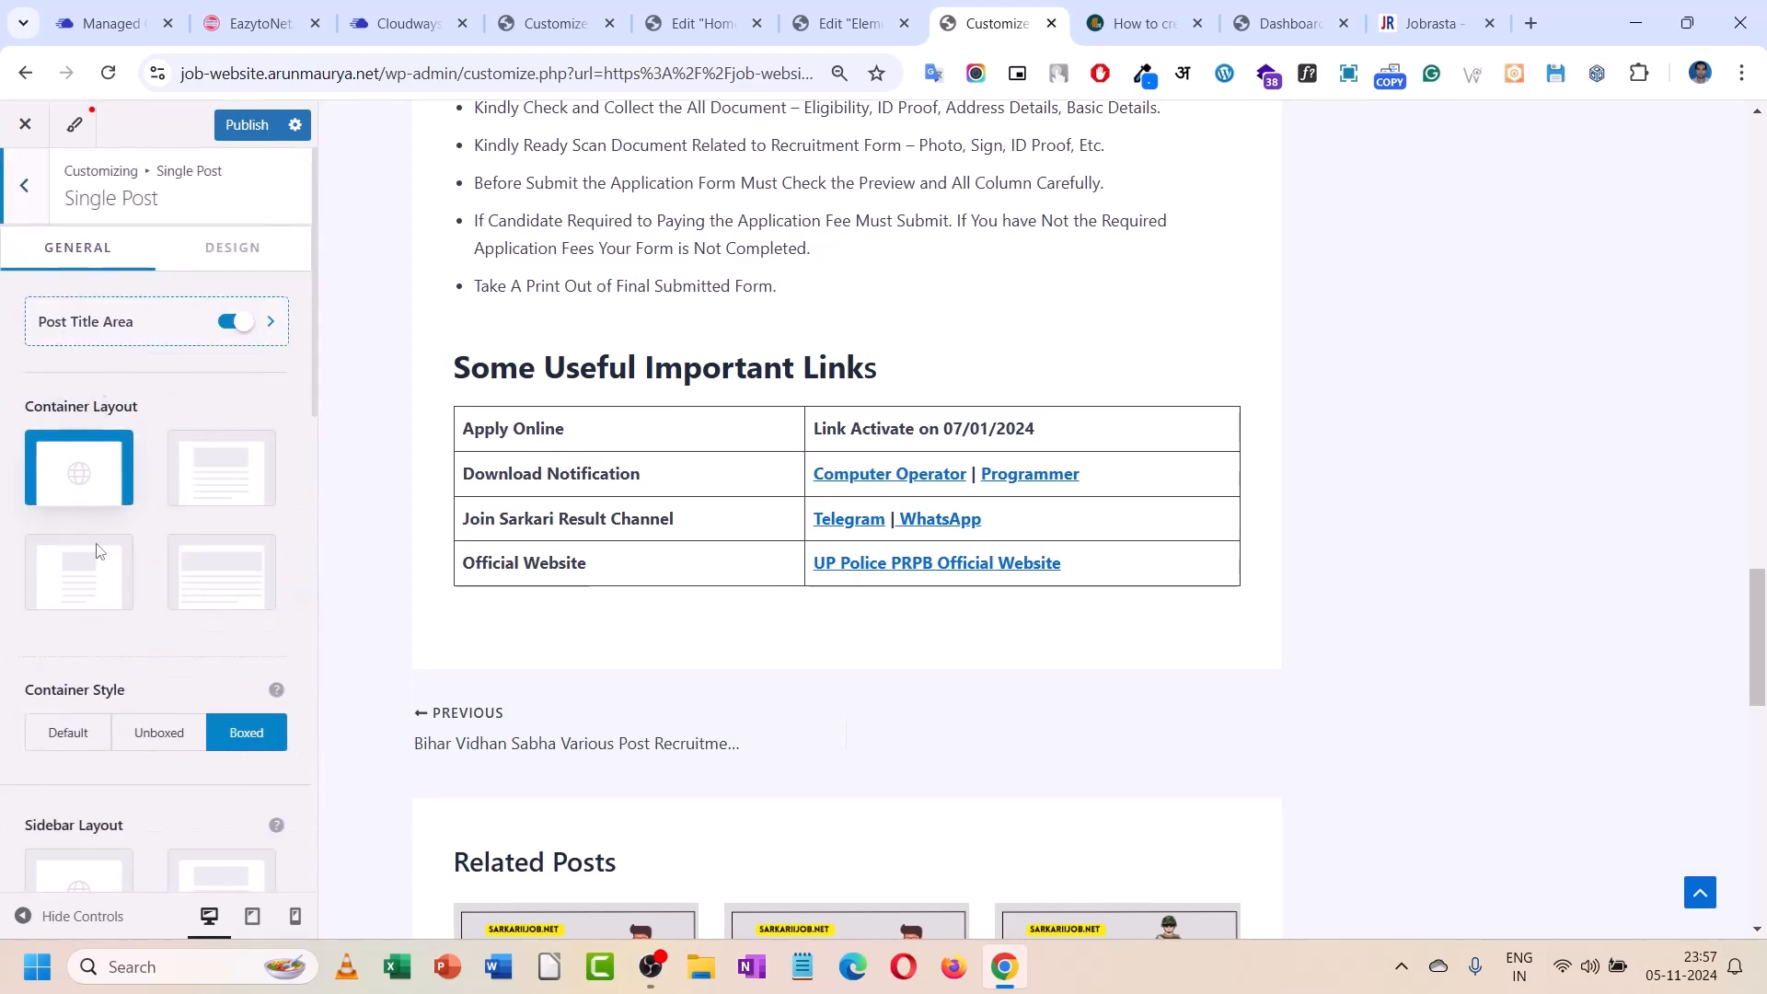
scroll(118, 649, "down", 3)
scroll(118, 645, "down", 3)
scroll(118, 644, "up", 5)
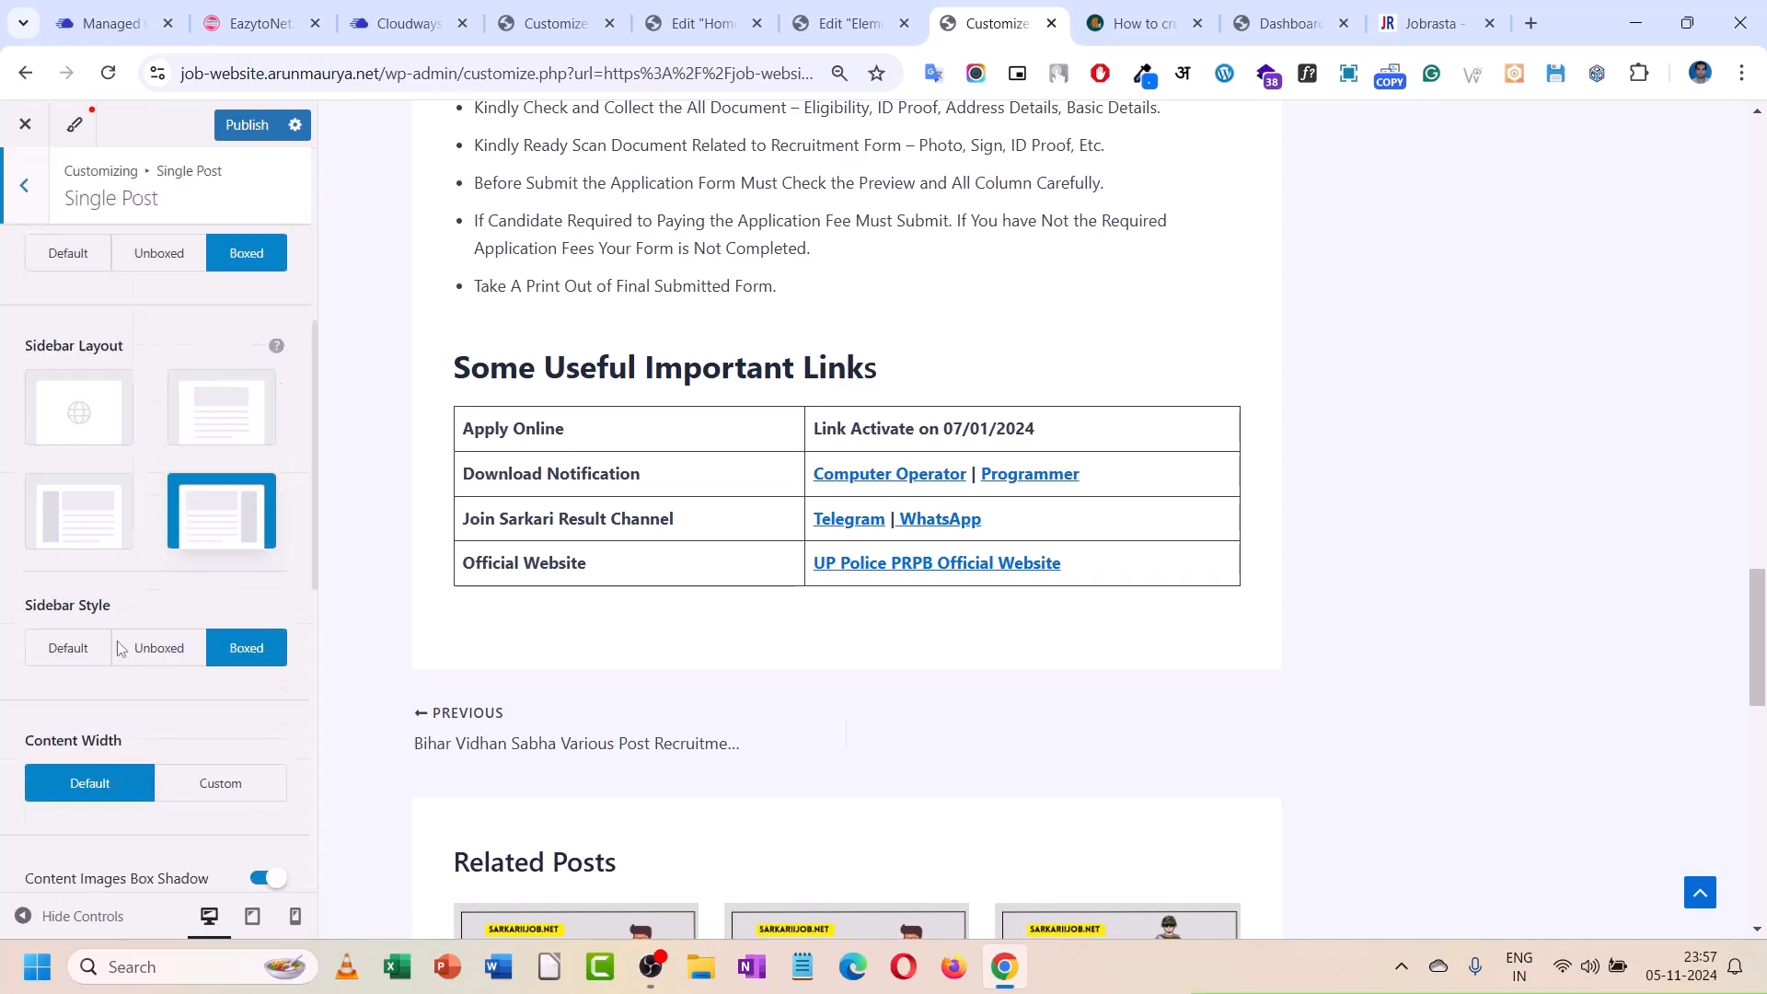
scroll(167, 501, "down", 5)
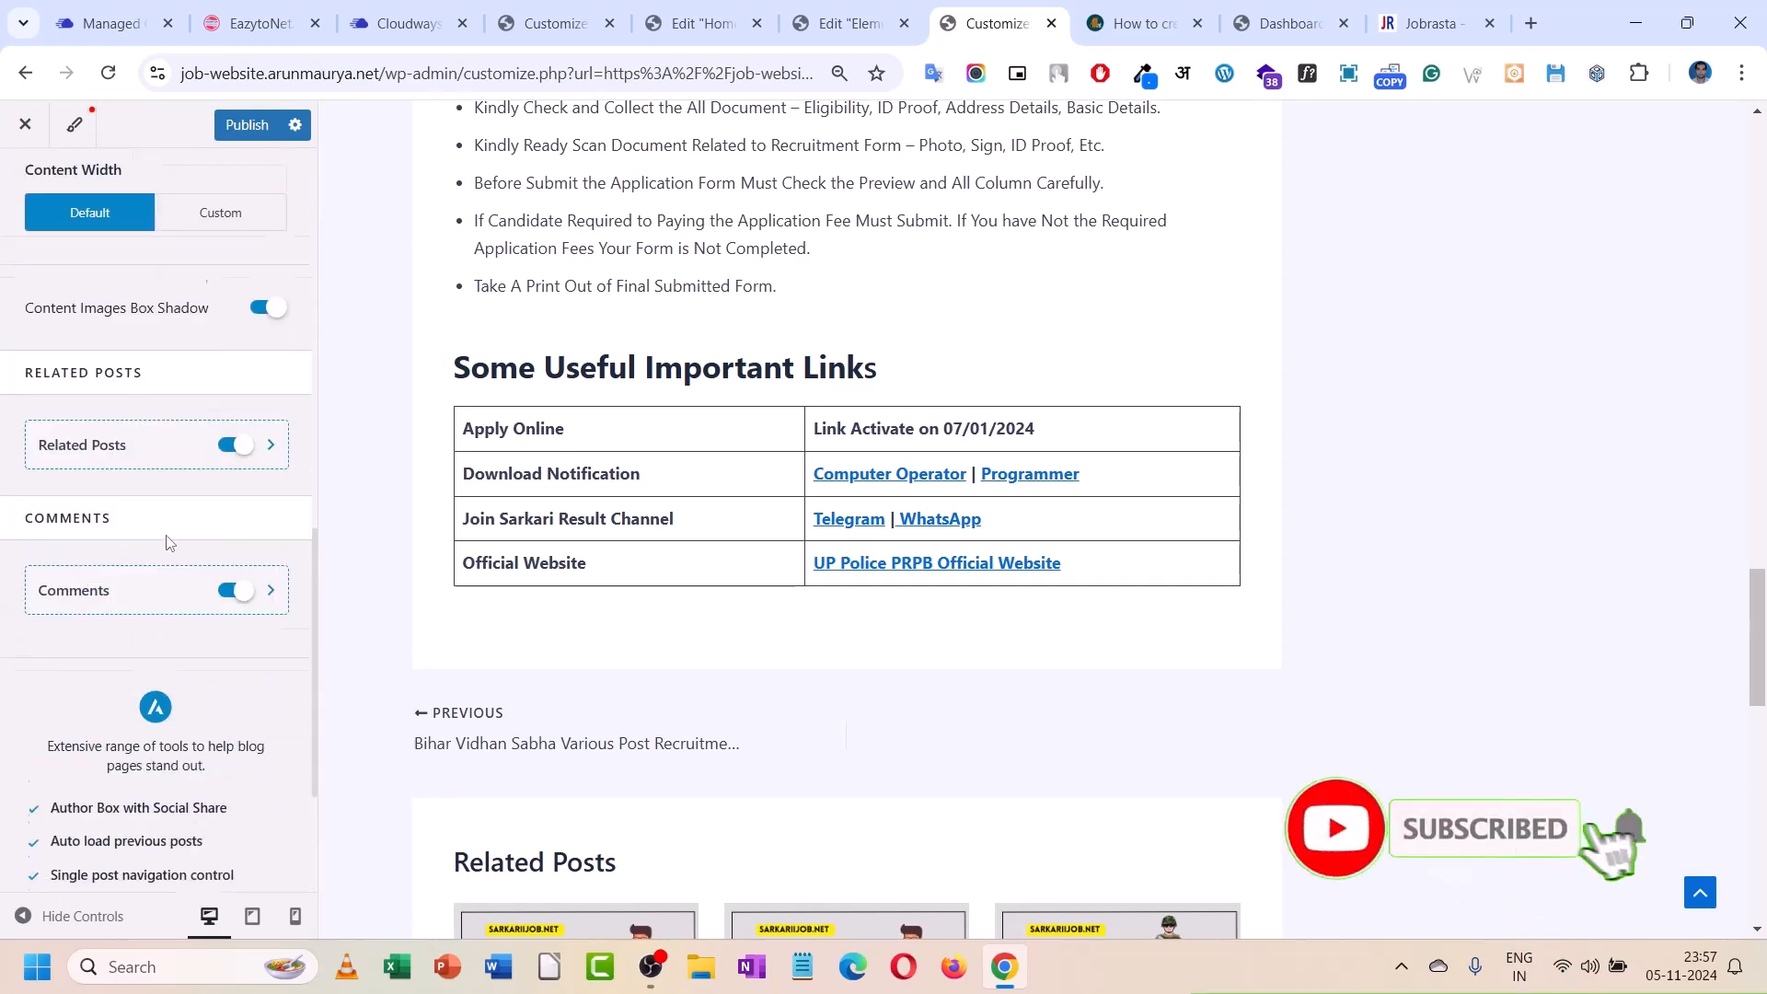
scroll(165, 339, "down", 1)
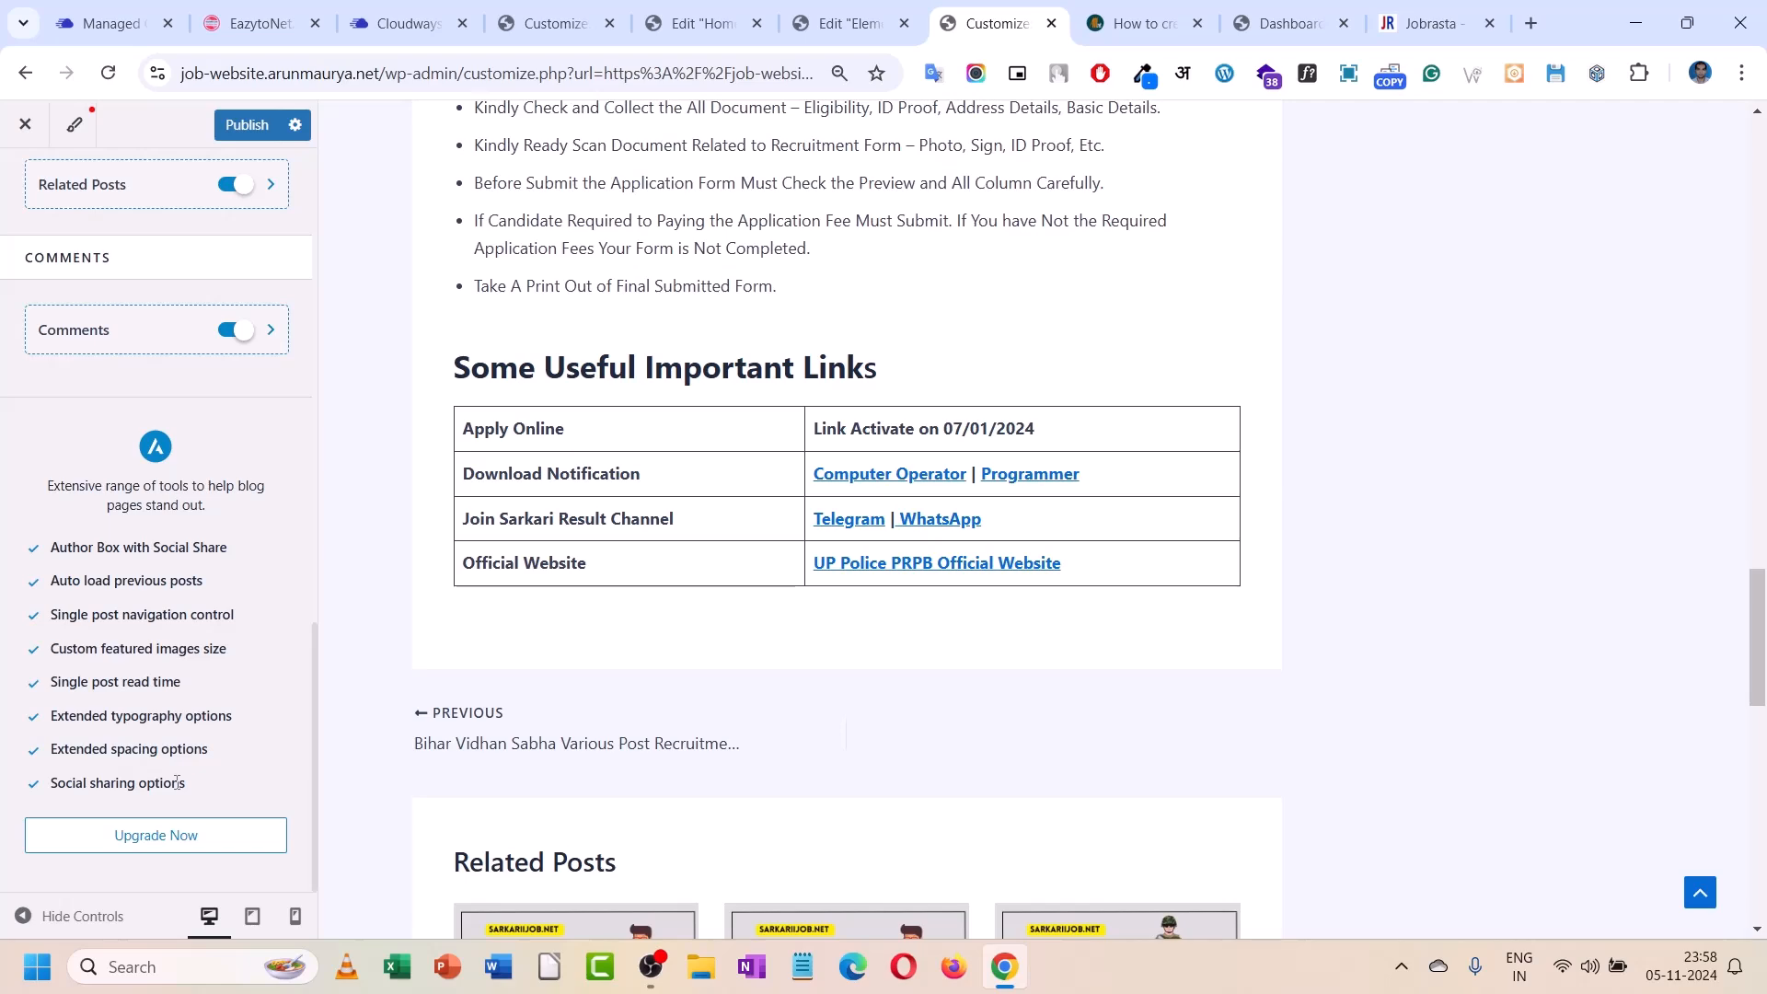
scroll(177, 783, "up", 4)
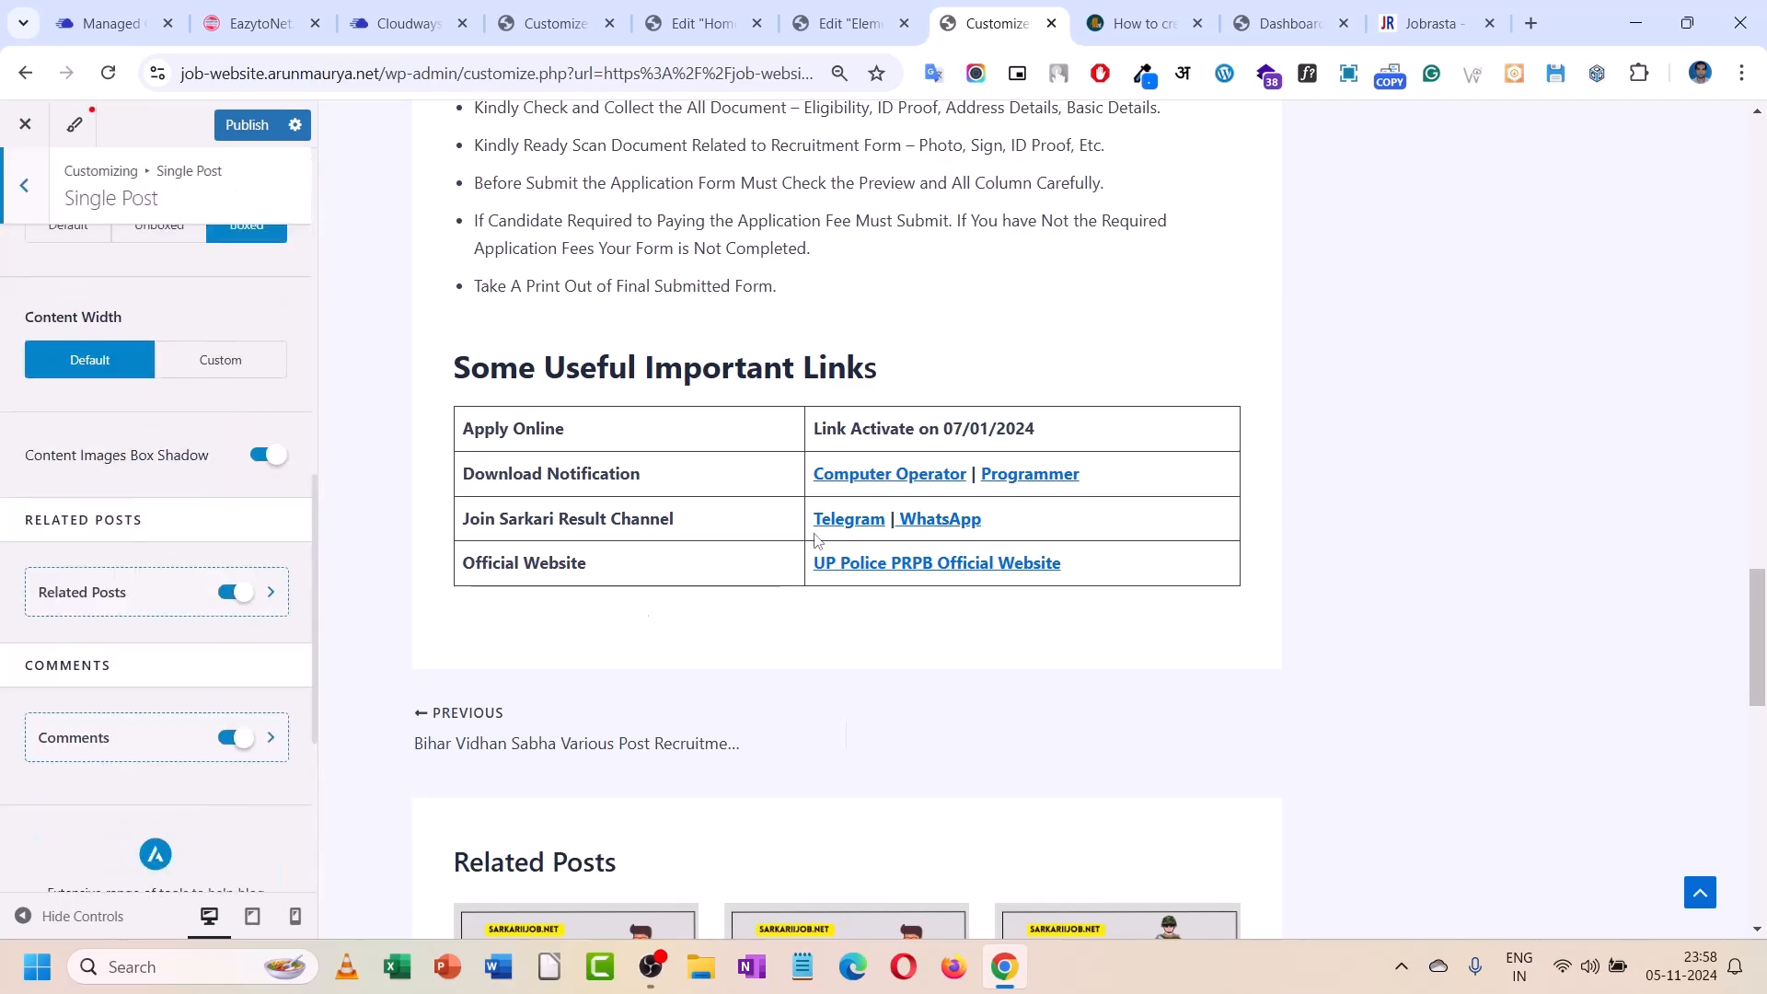
scroll(733, 513, "up", 6)
- Review the global container layout, style and width settings, and publish the related posts changes
left_click(12, 200)
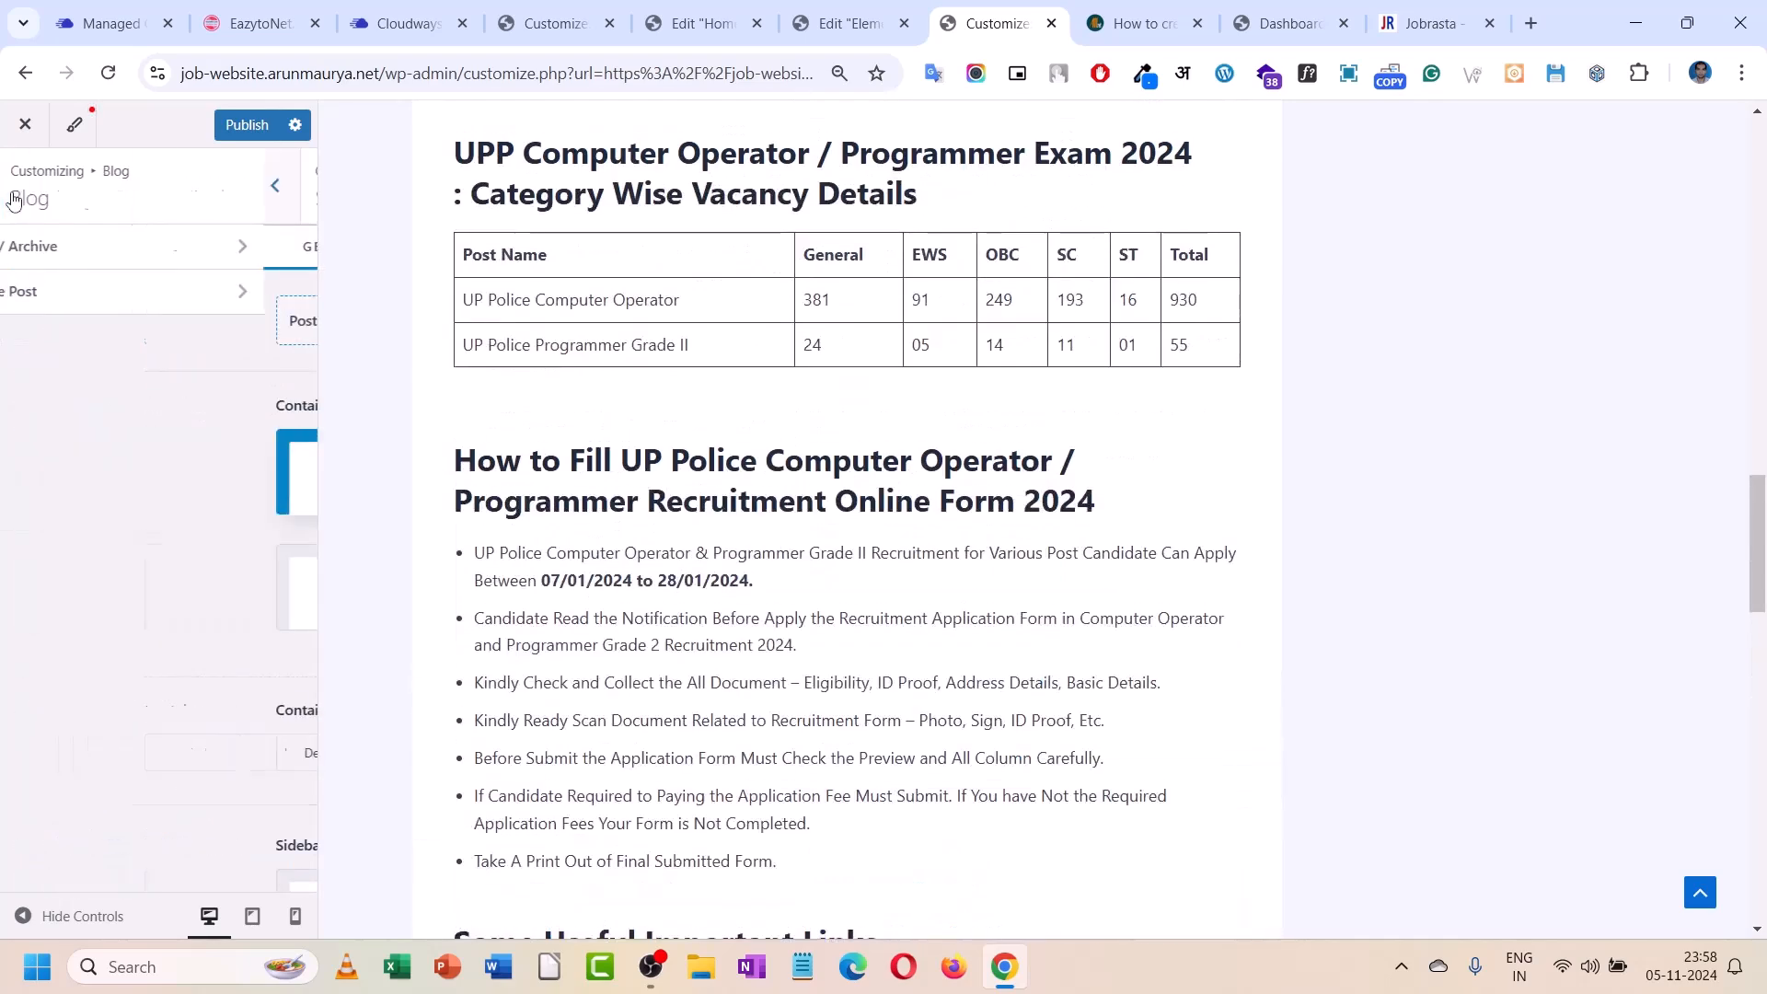
left_click(13, 201)
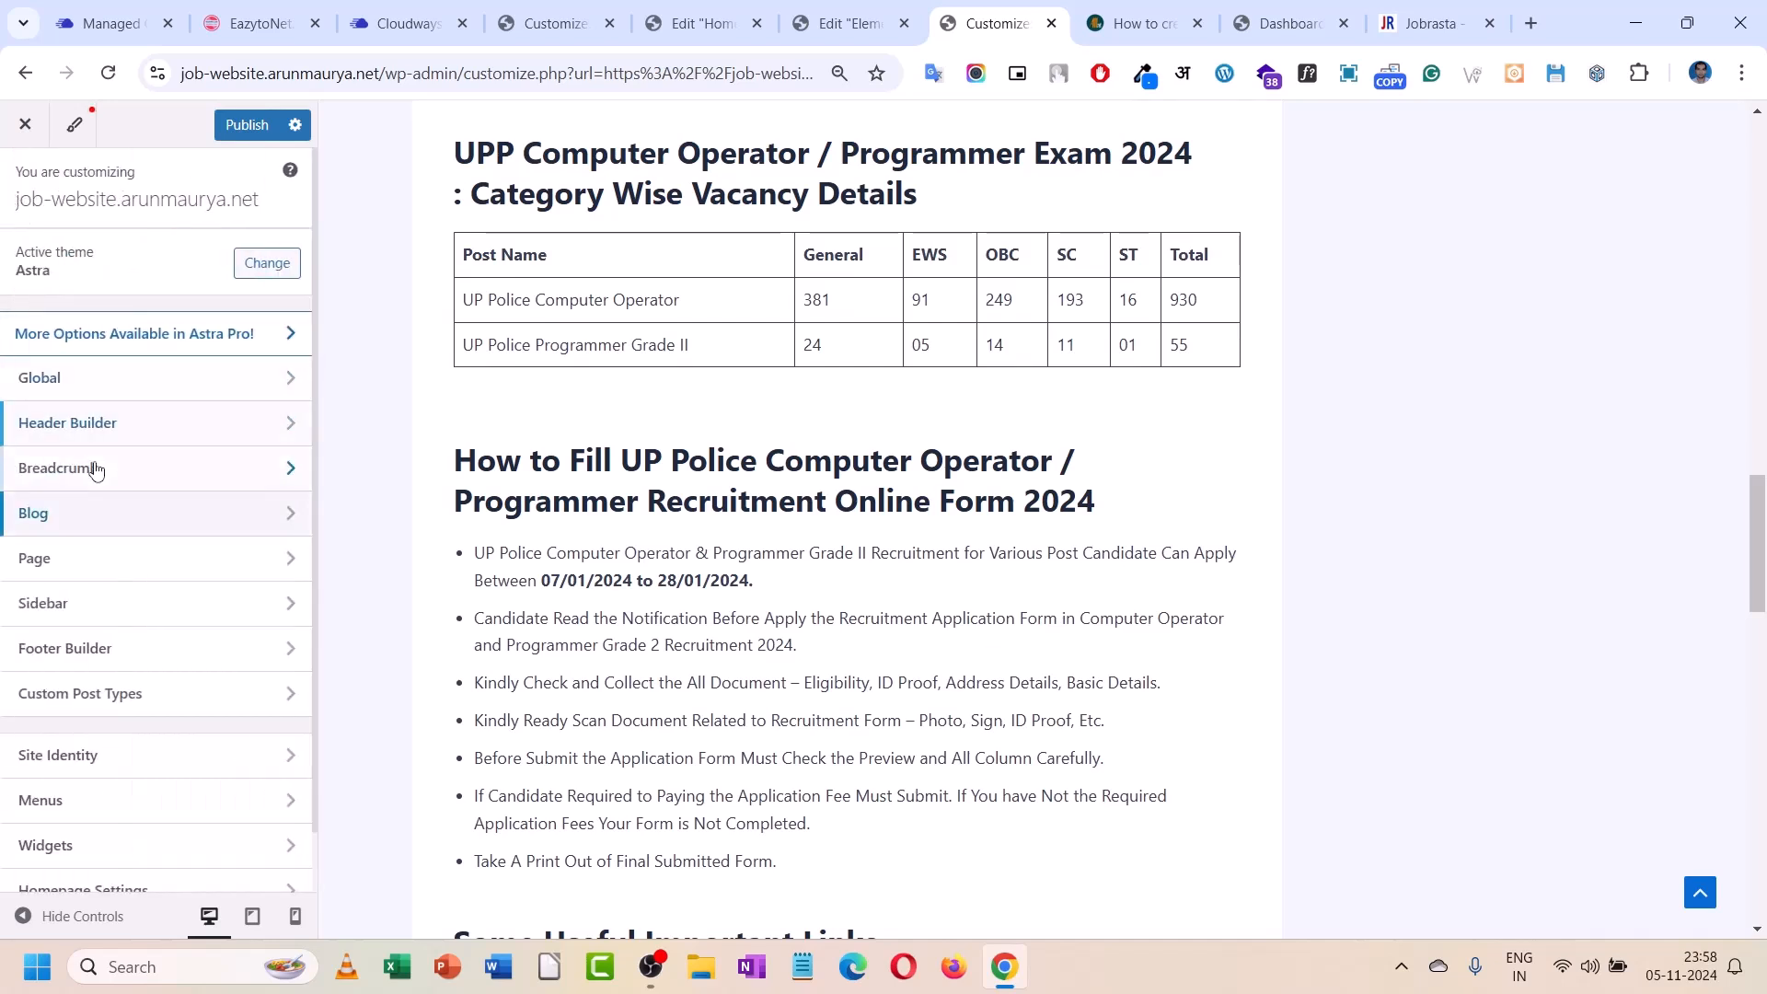
left_click(72, 381)
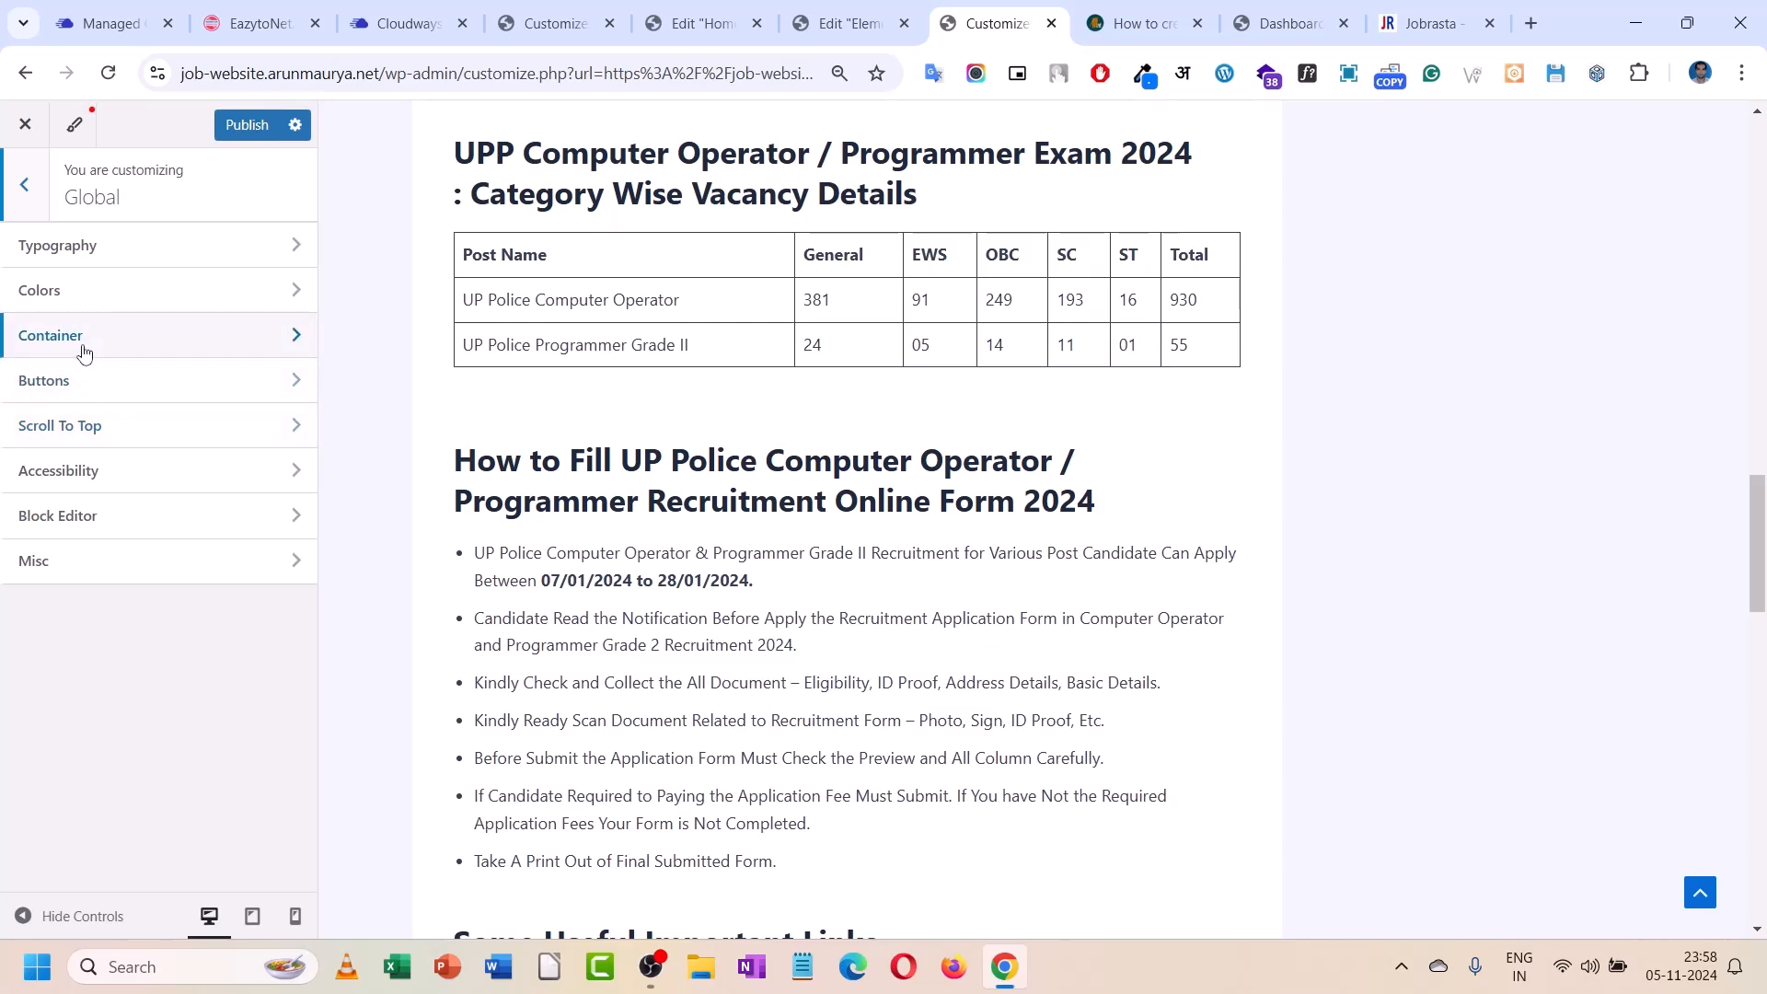
left_click(82, 342)
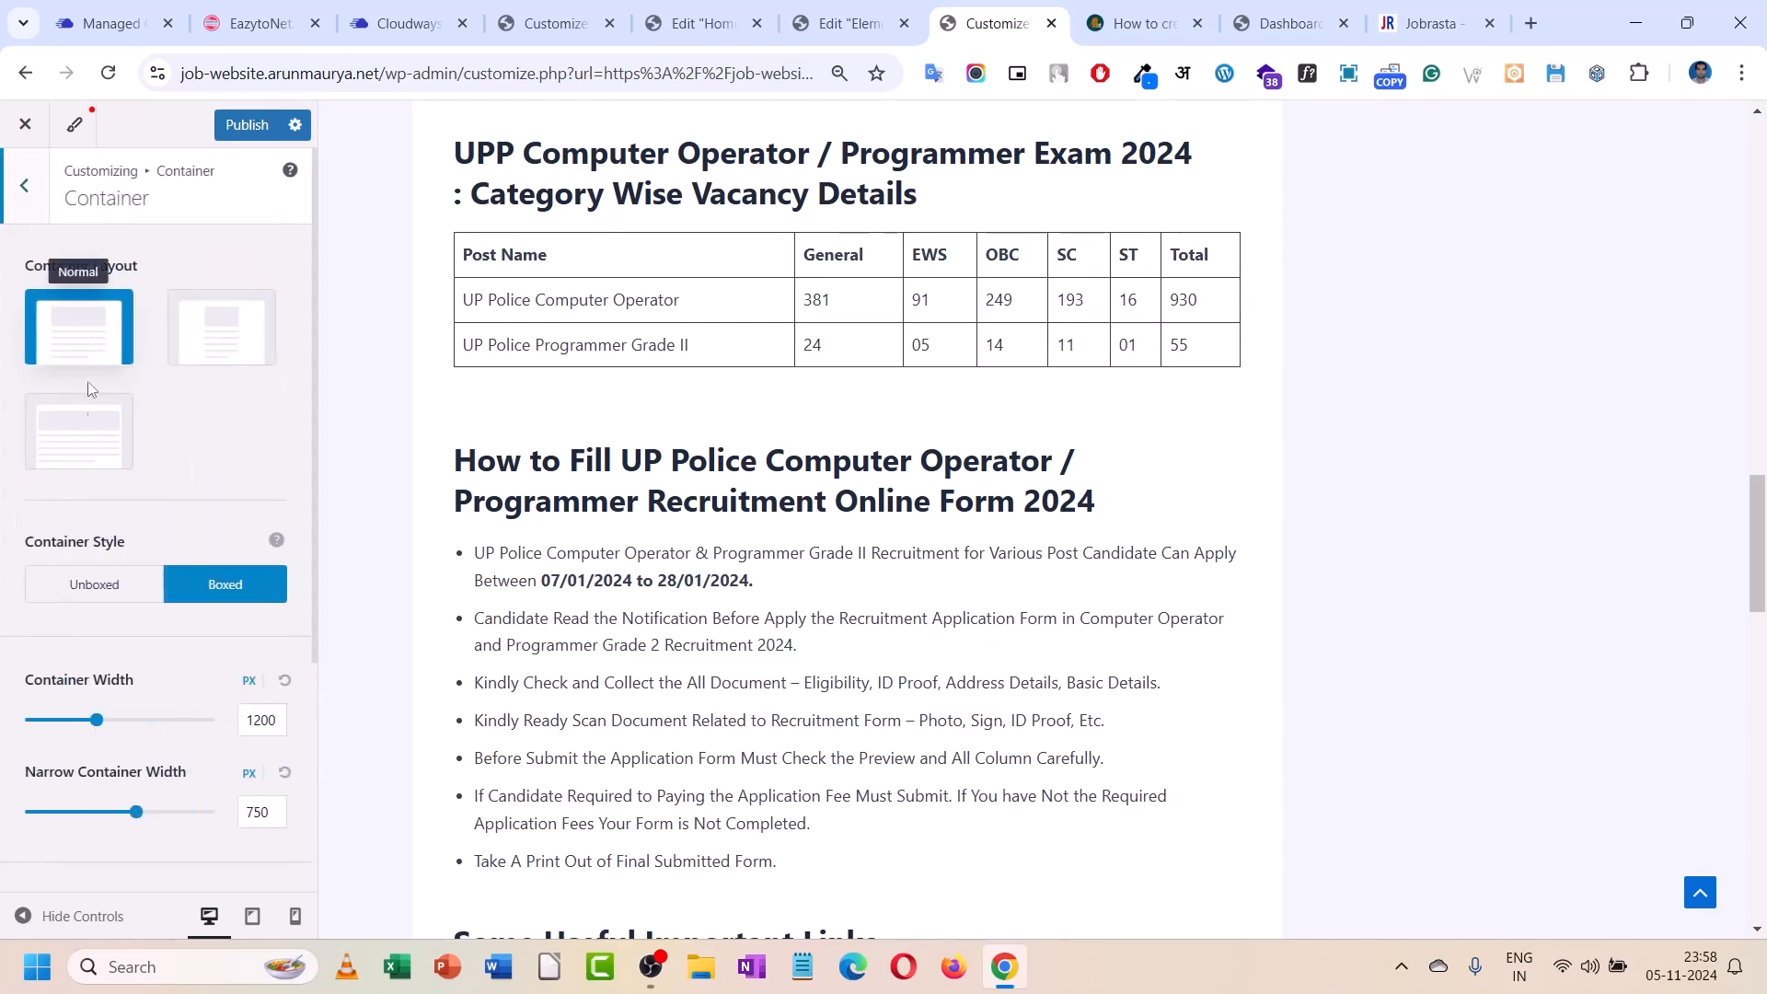
scroll(114, 474, "down", 3)
scroll(114, 515, "up", 3)
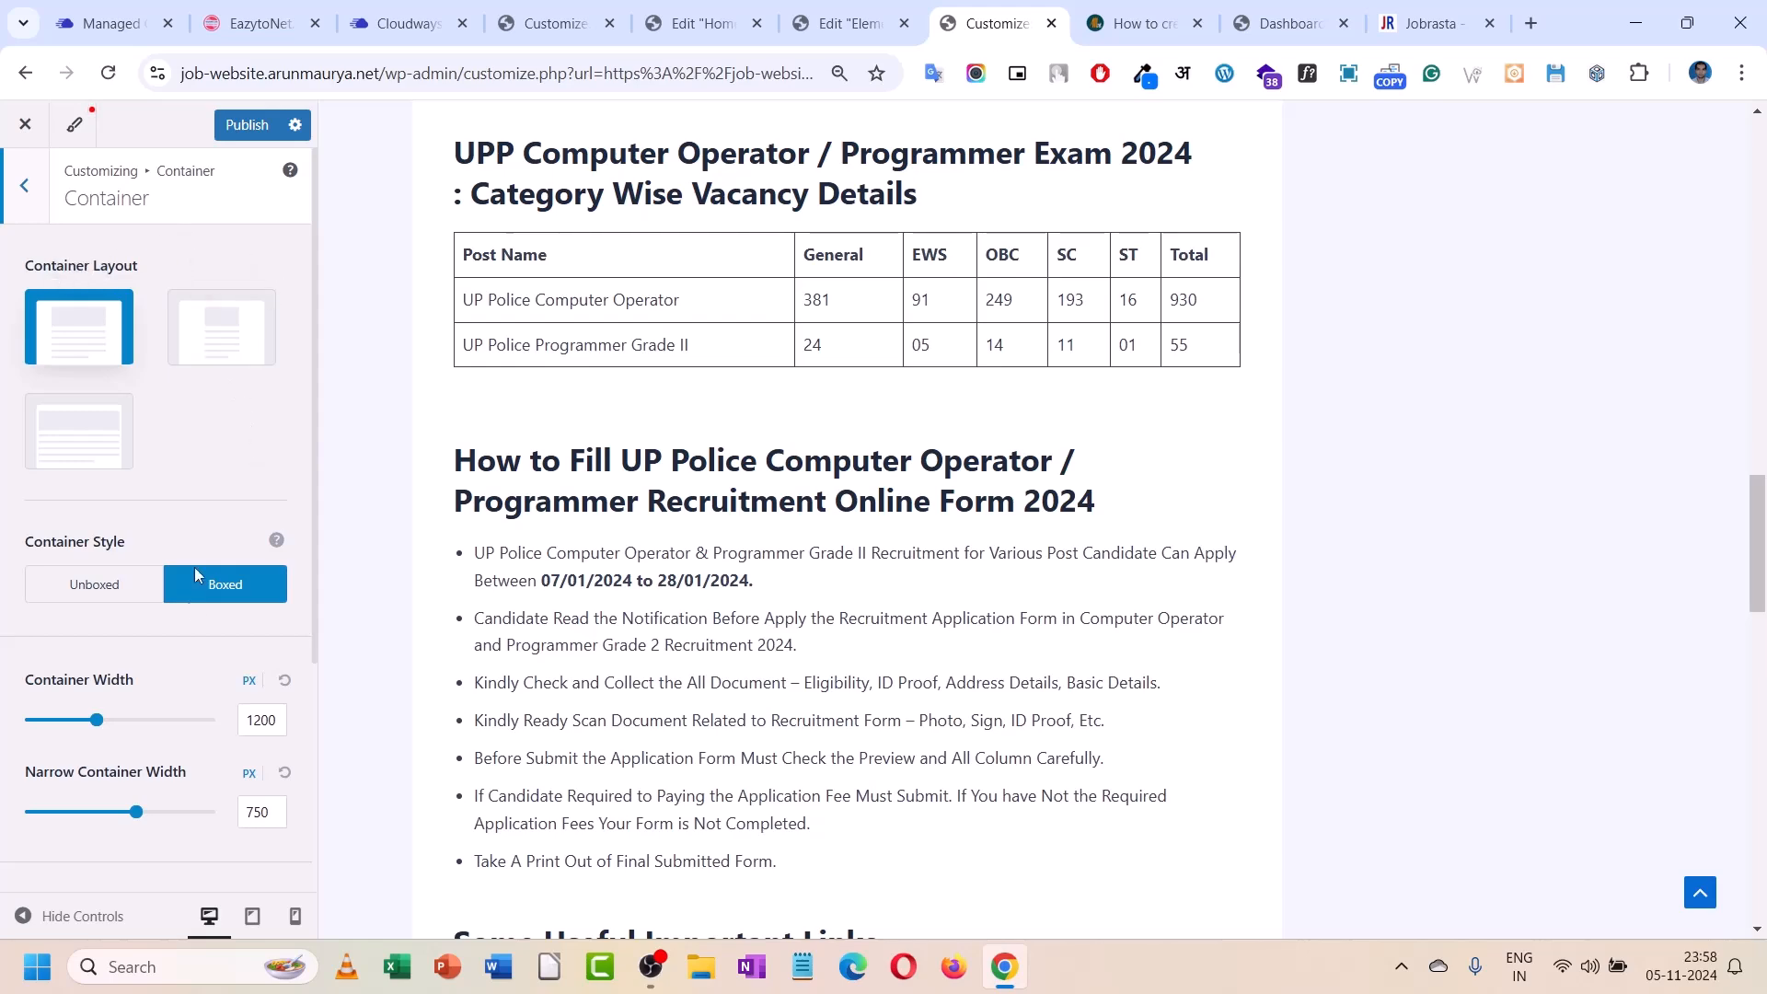
scroll(200, 559, "down", 3)
scroll(111, 386, "up", 3)
scroll(53, 719, "down", 3)
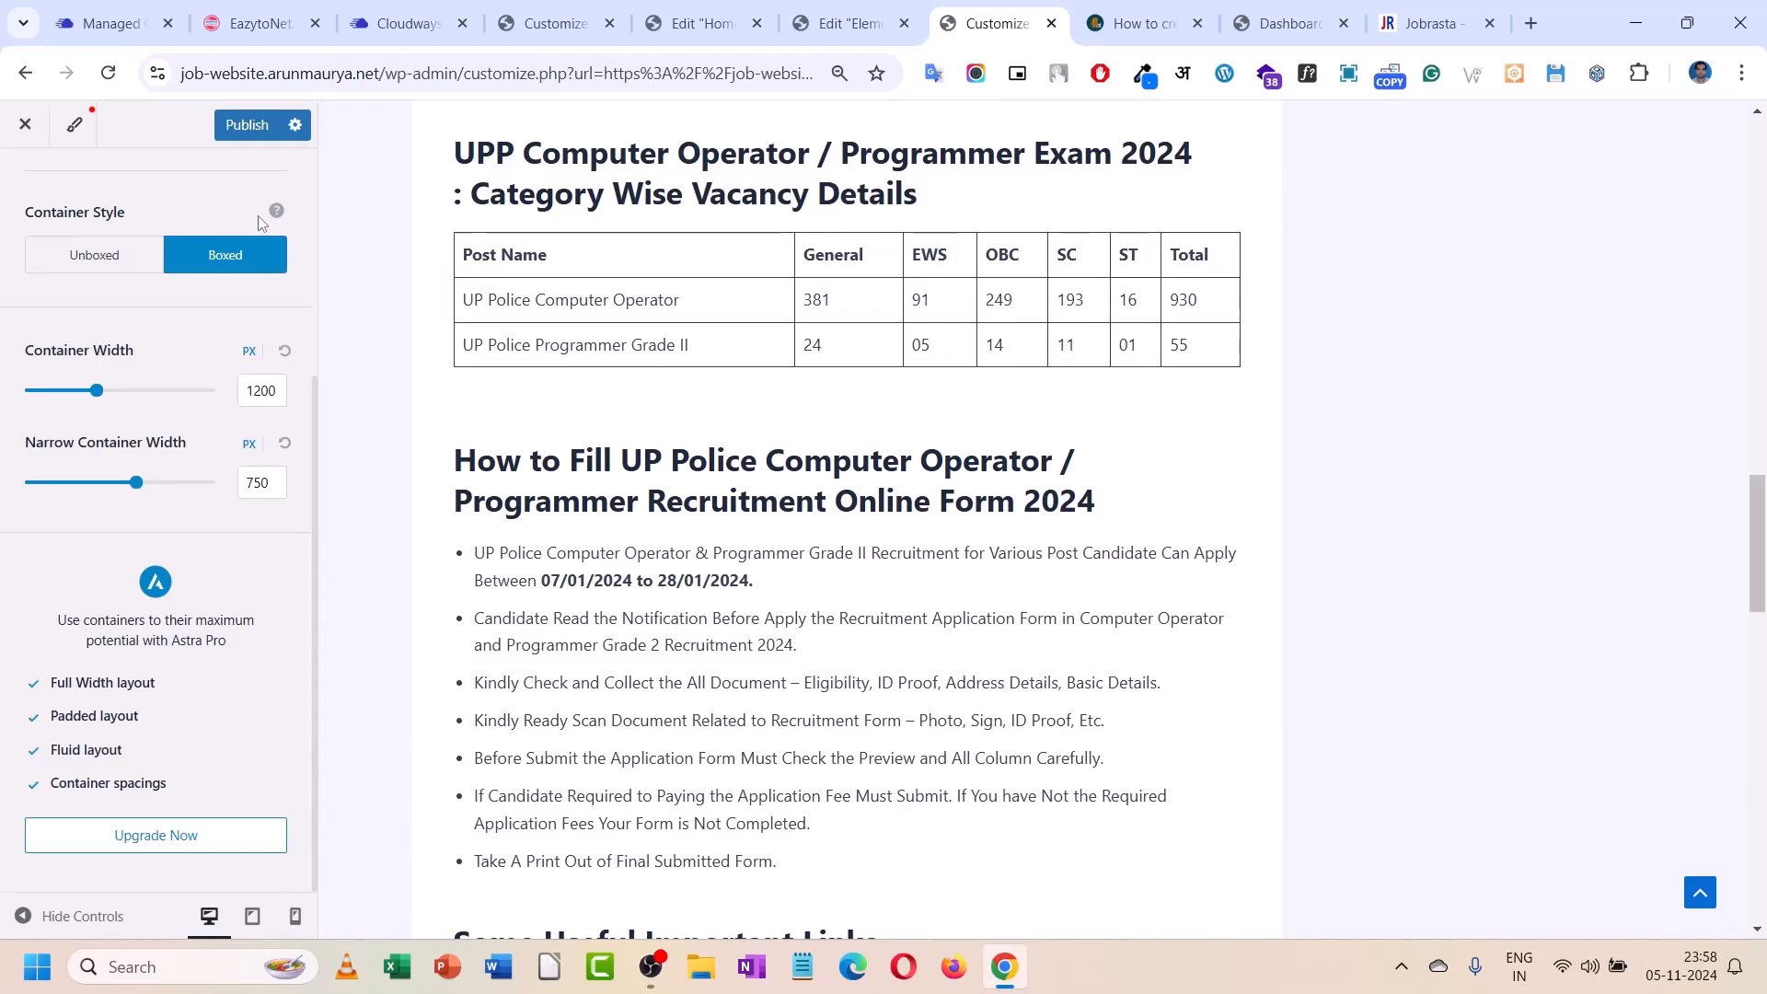
left_click(249, 129)
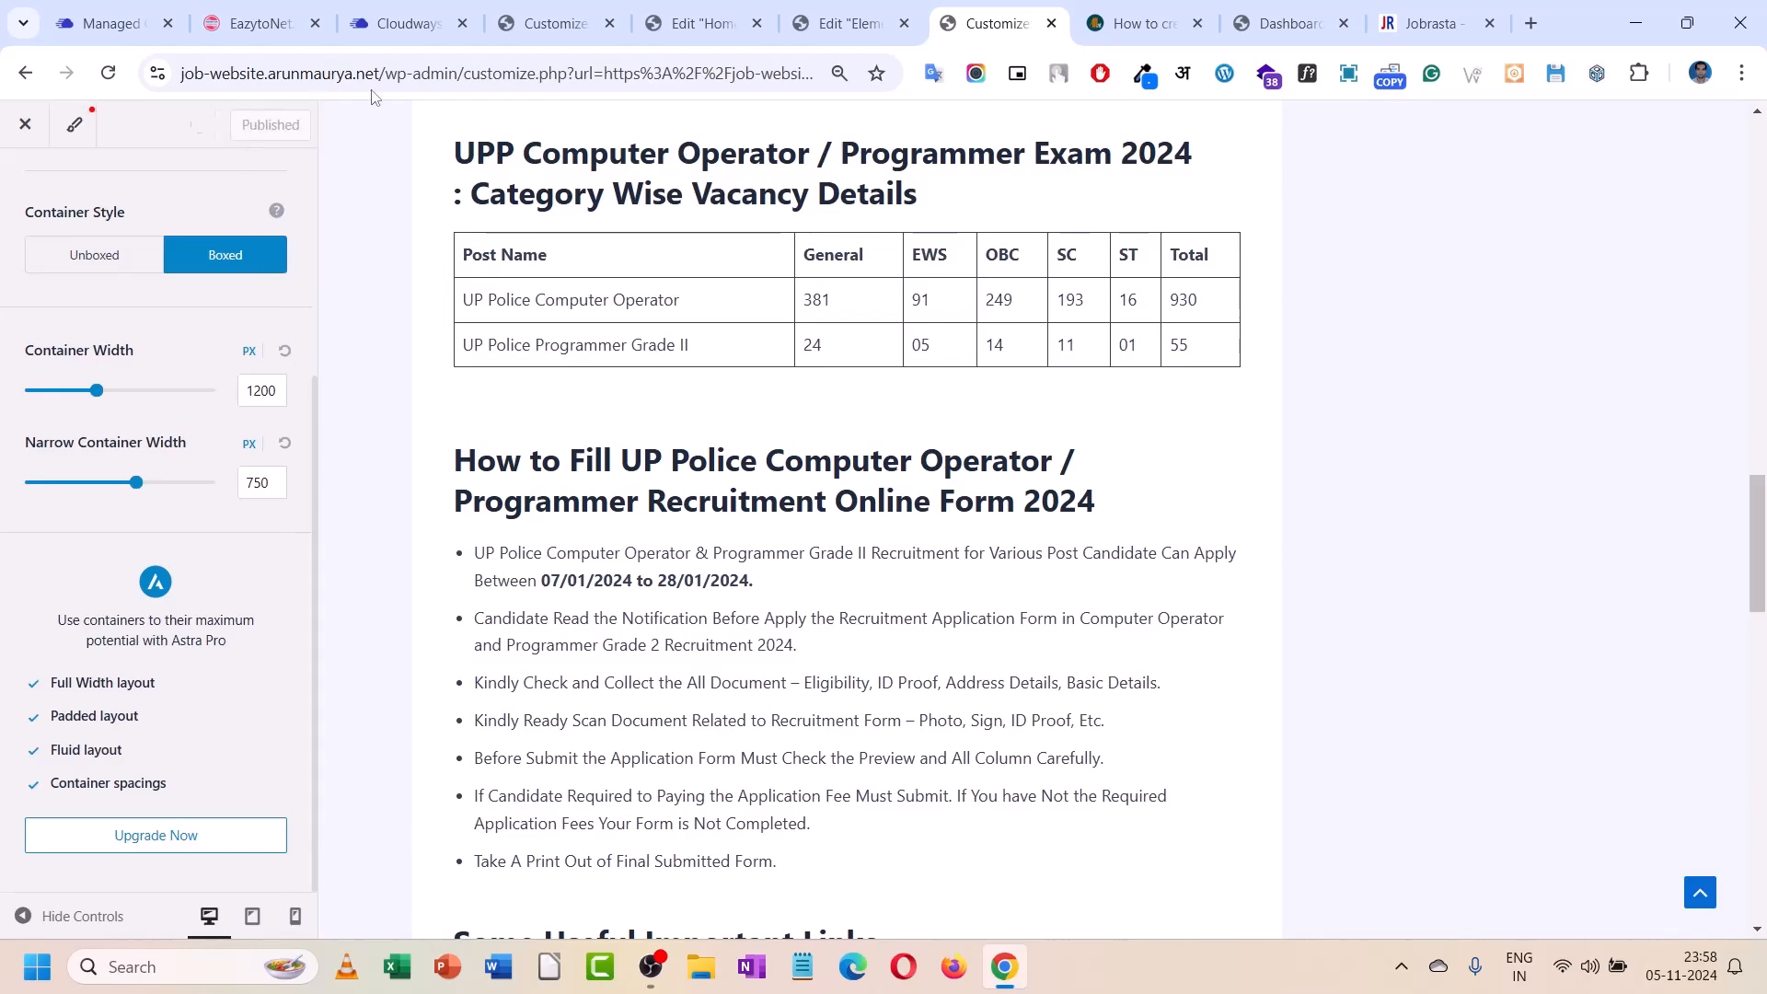
- Switch to the live site, load the homepage and check its job listing columns
left_click(1141, 23)
left_click(814, 23)
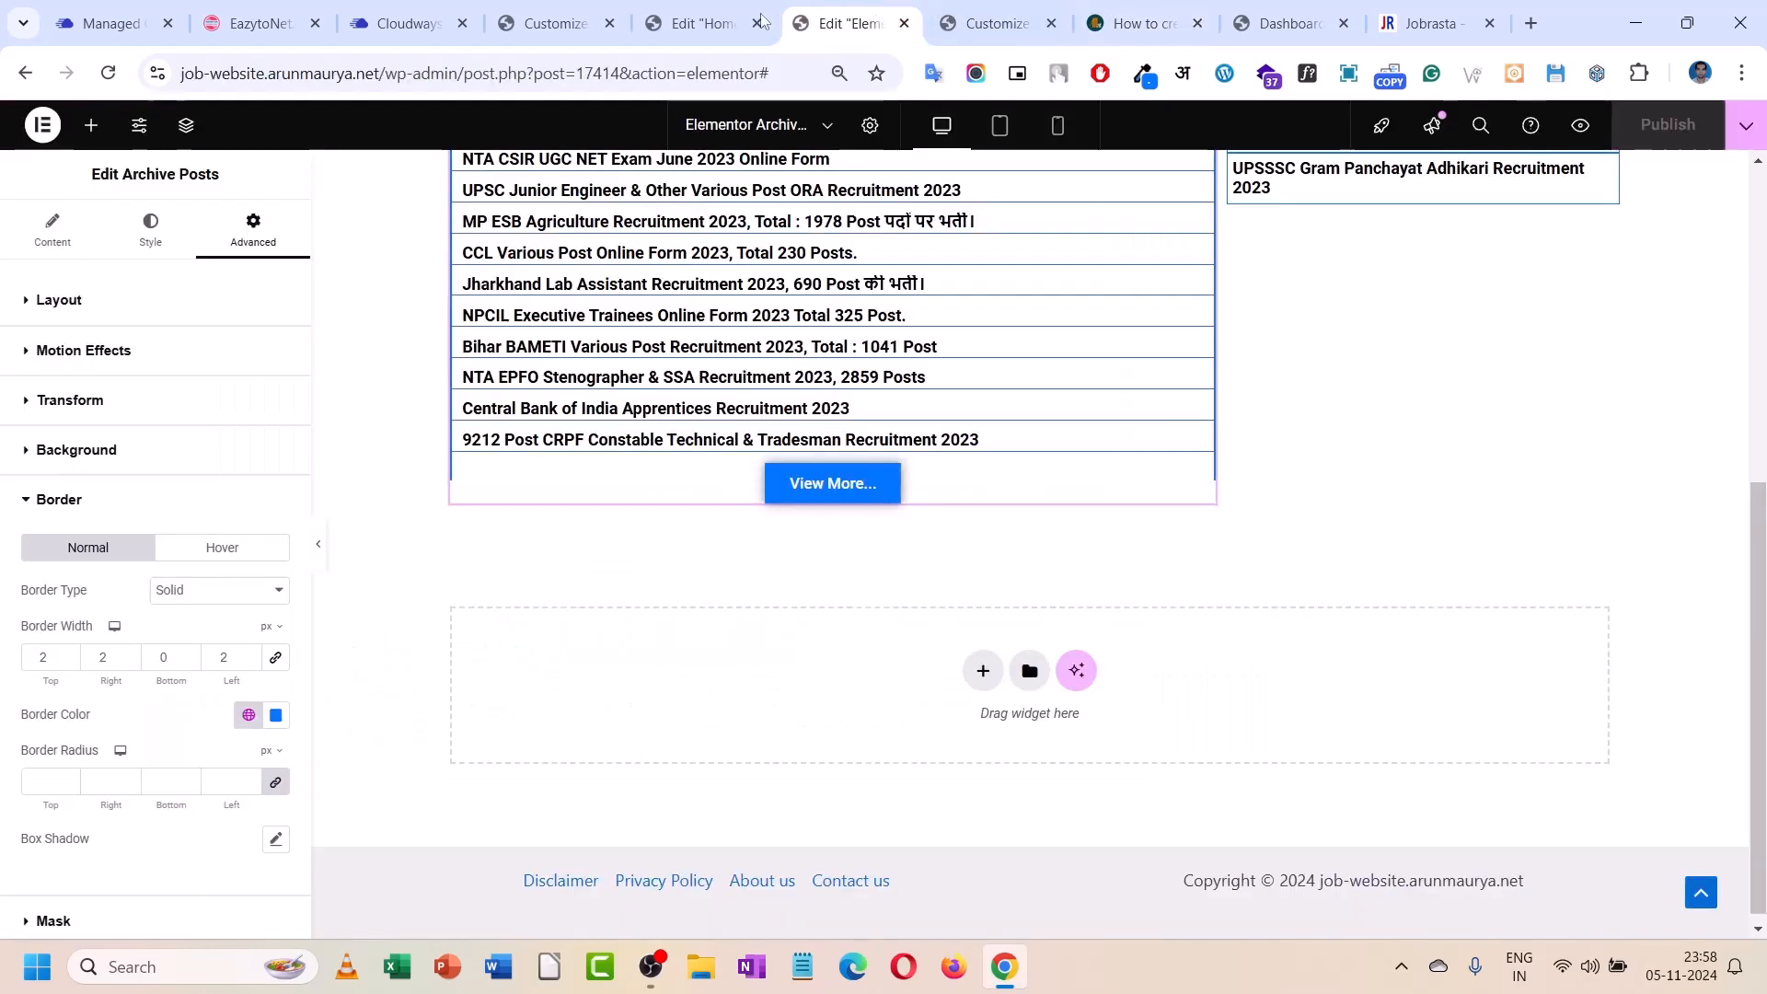
left_click(762, 20)
left_click(621, 8)
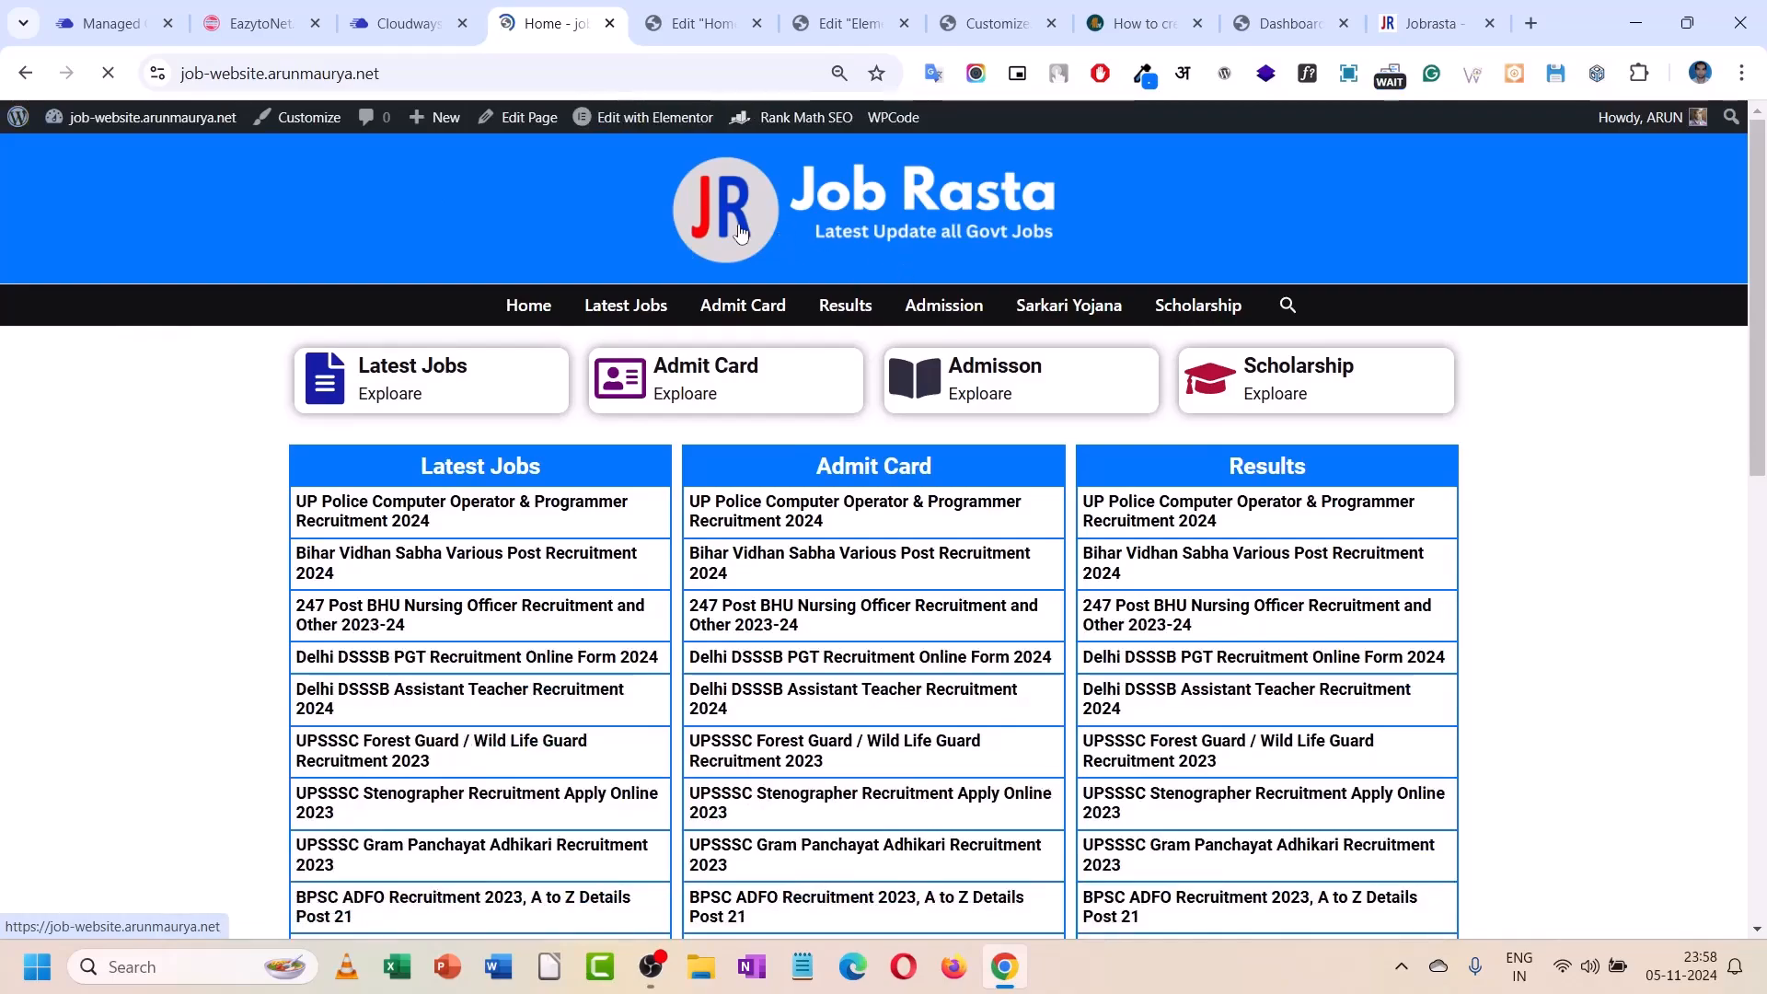
scroll(813, 520, "down", 13)
scroll(812, 521, "up", 13)
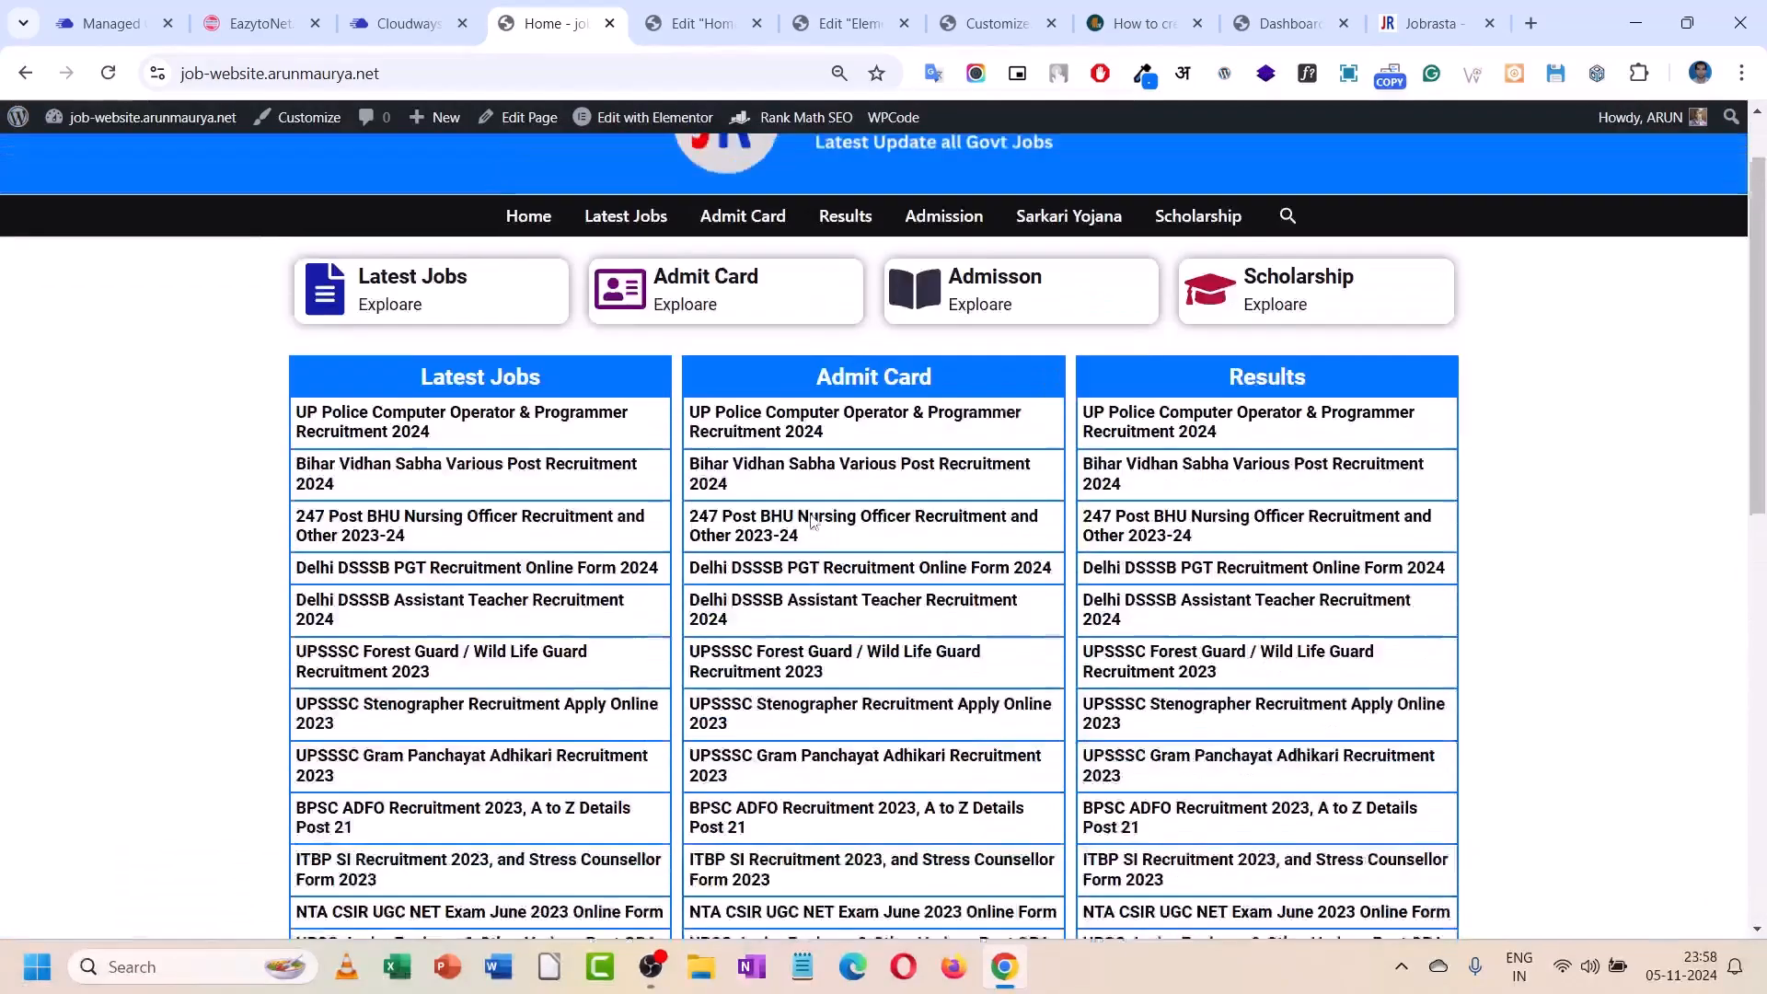
- Visit the Results category page and check its post list and sidebar
left_click(839, 302)
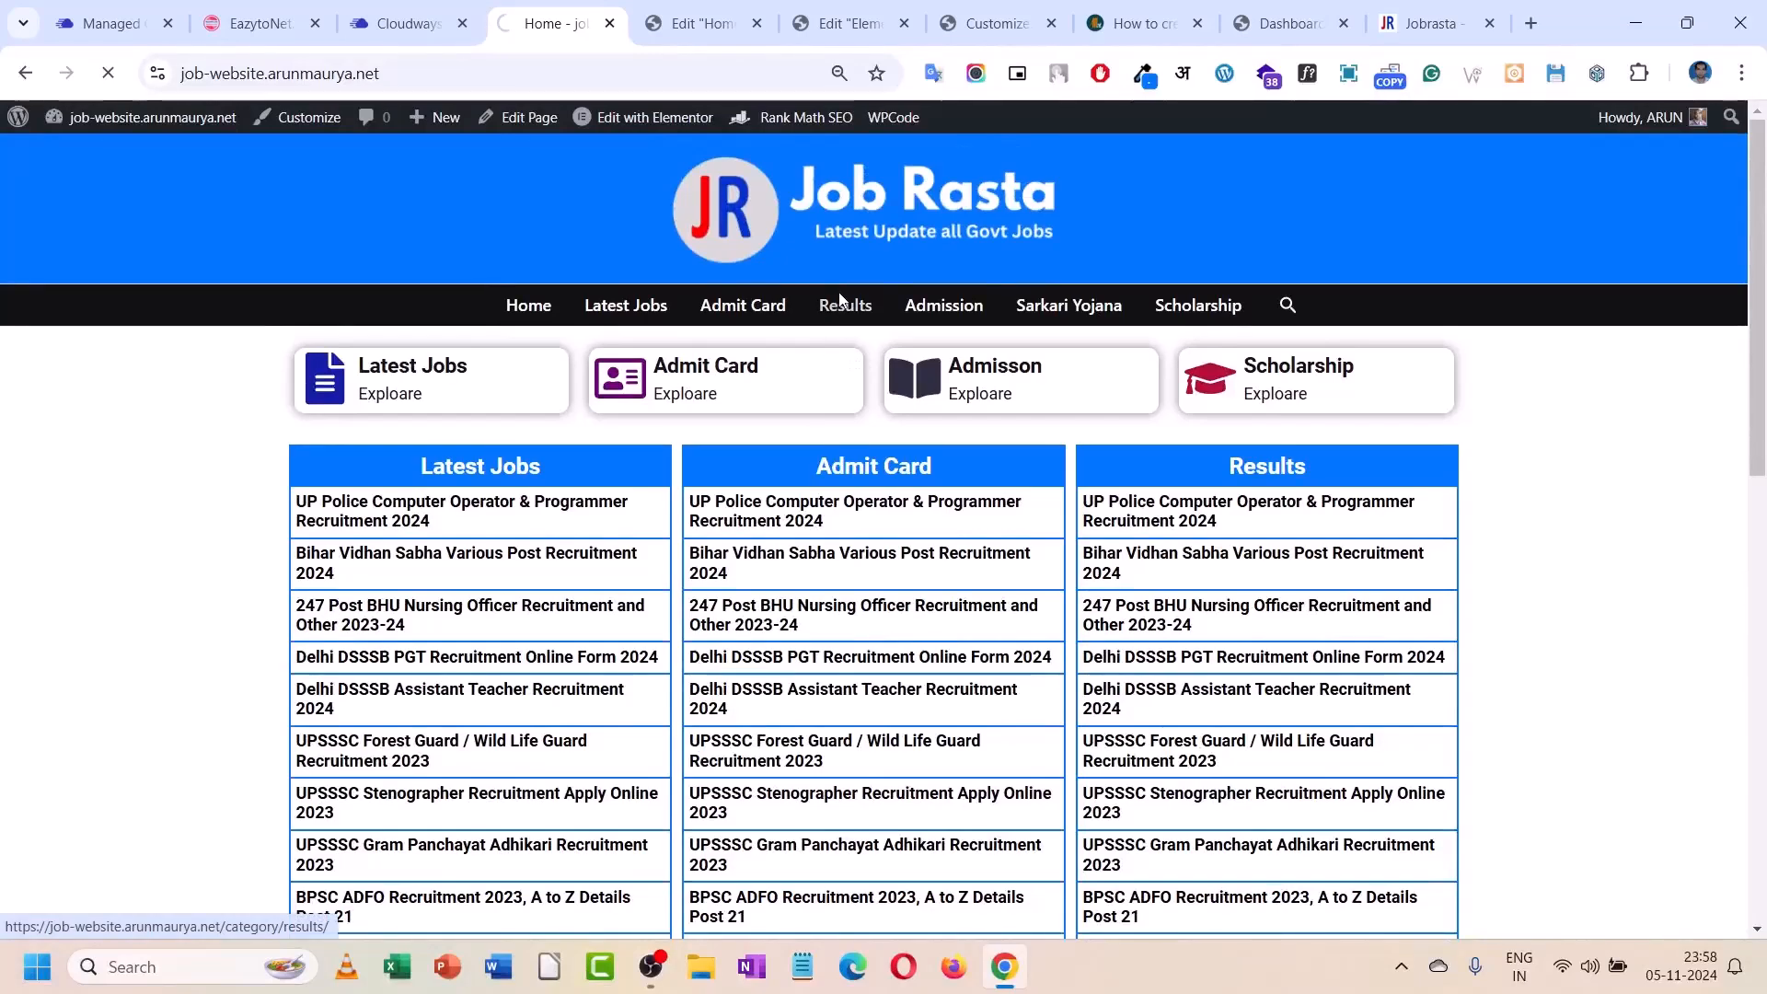
scroll(831, 398, "down", 3)
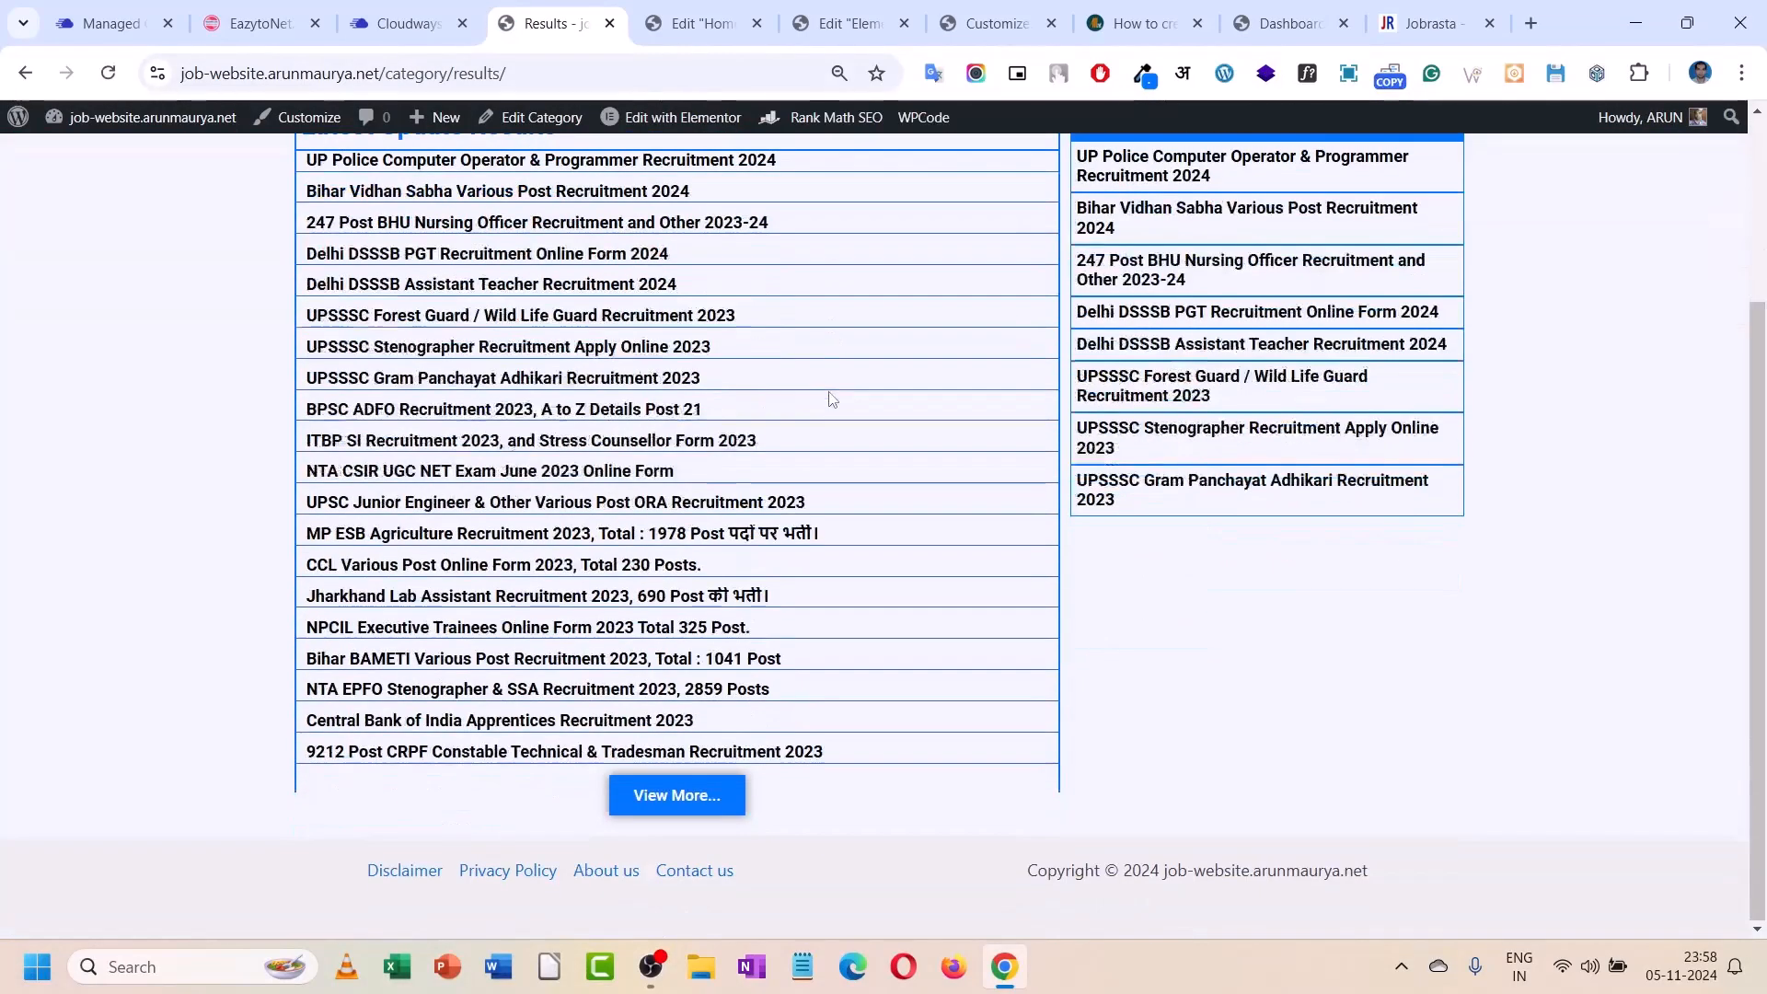
scroll(831, 398, "up", 3)
scroll(1100, 520, "down", 3)
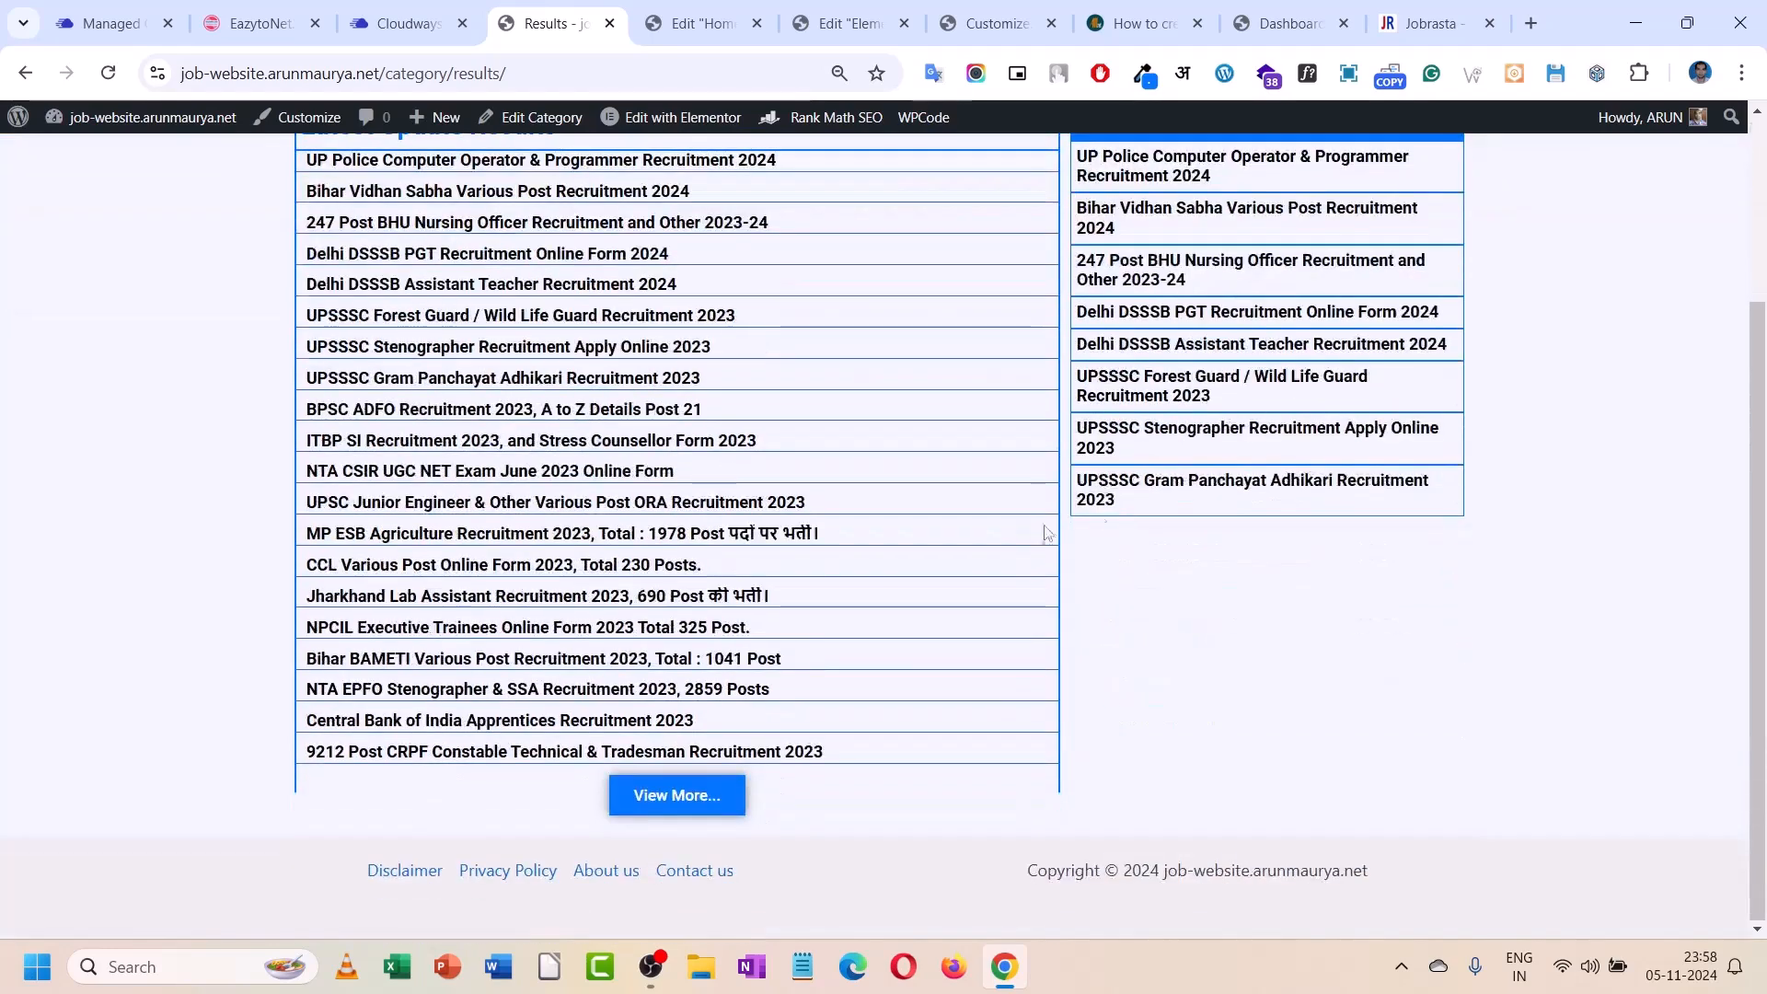
- View the UPSC Junior Engineer recruitment post's content and sidebar on the live site, and open the post for editing
left_click(702, 504)
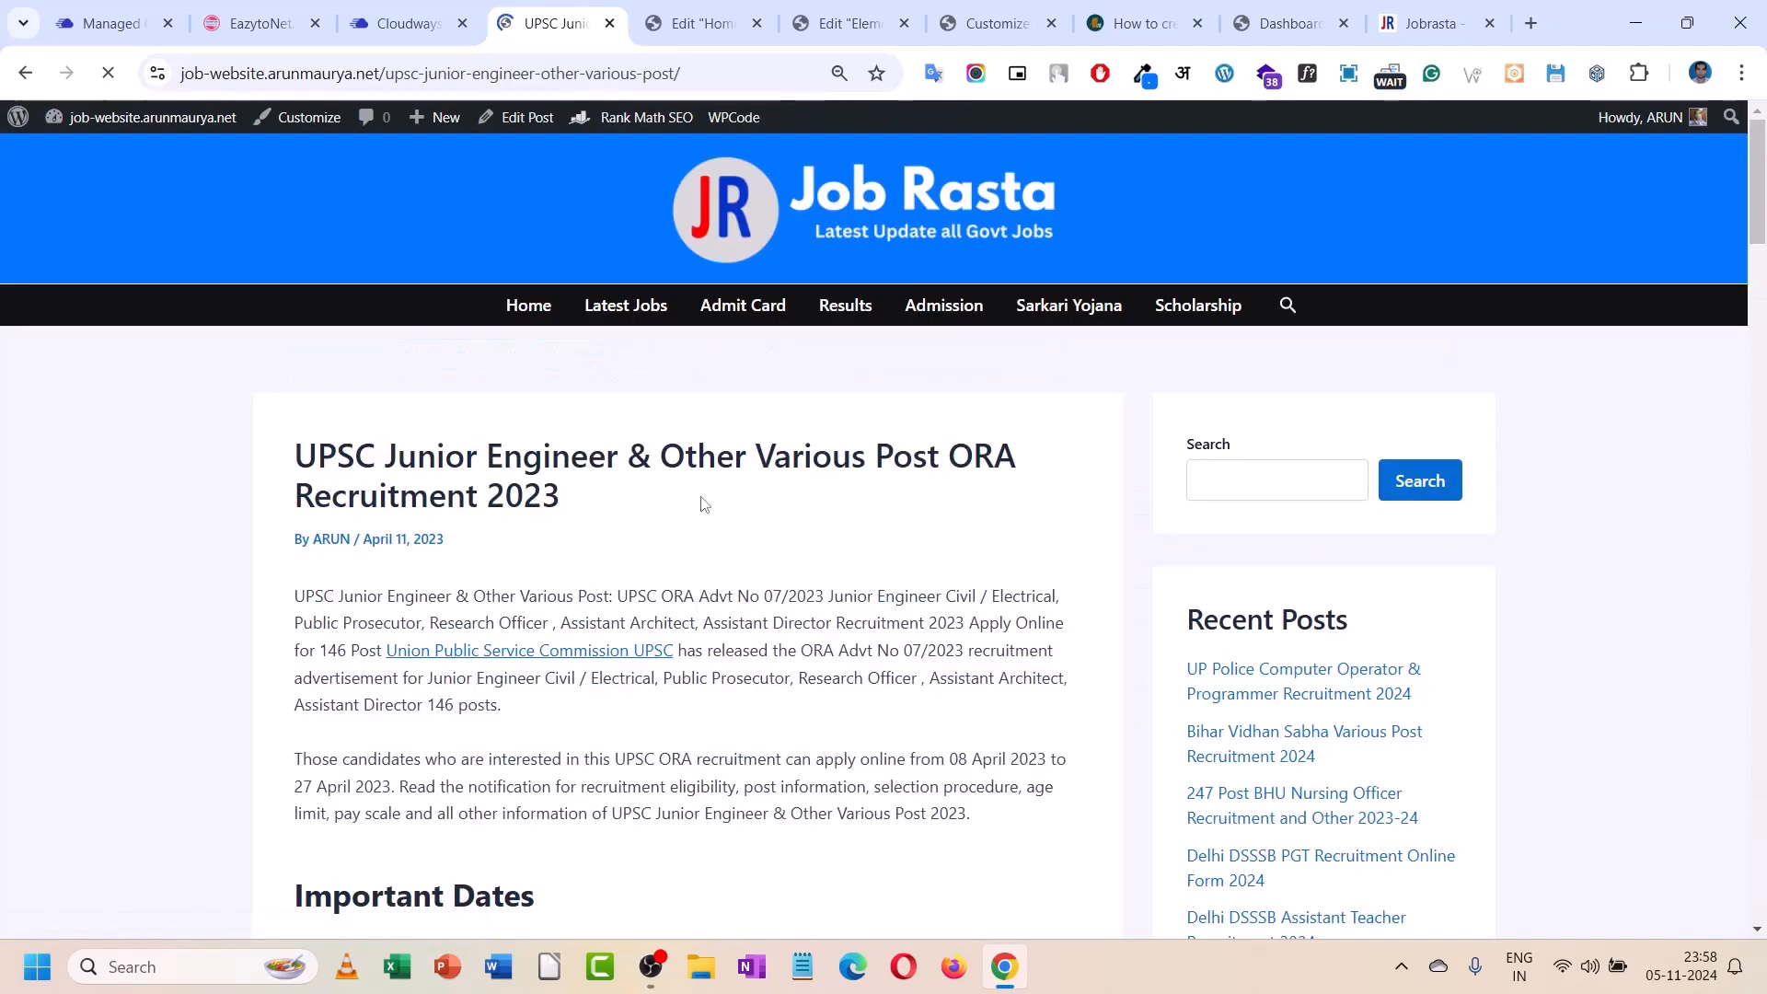
scroll(703, 503, "down", 15)
scroll(703, 515, "up", 5)
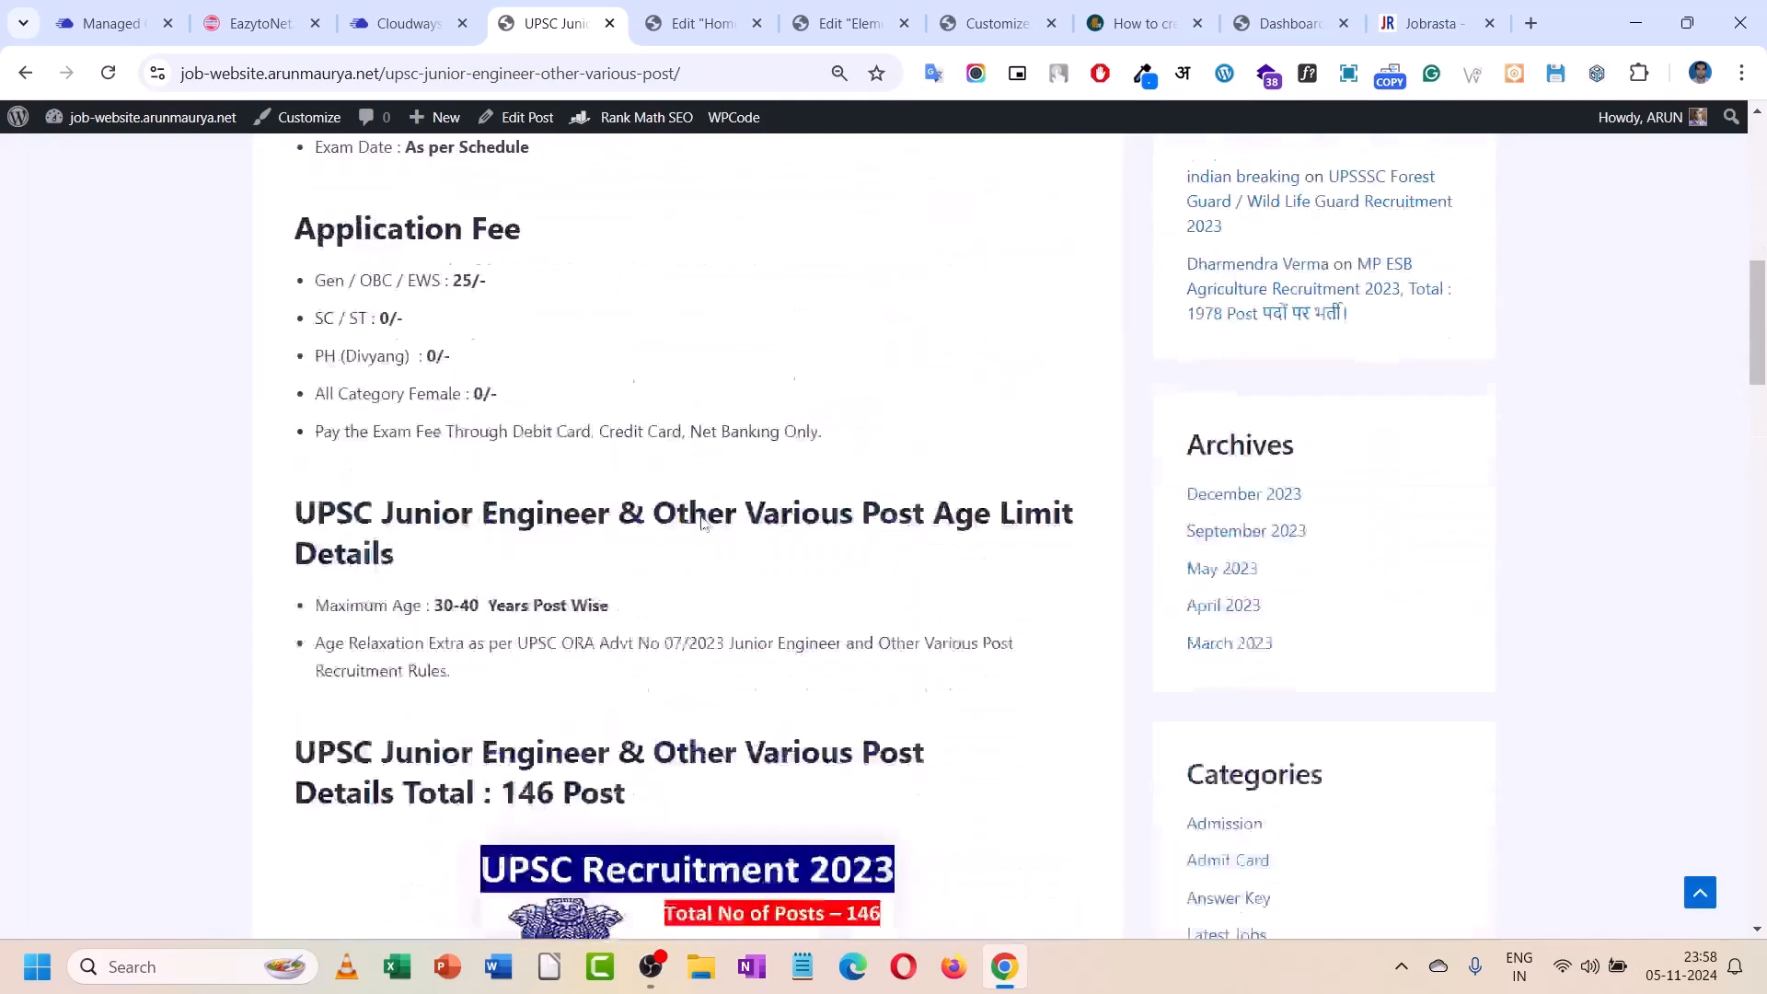
scroll(703, 523, "up", 3)
left_click(459, 8)
left_click(560, 16)
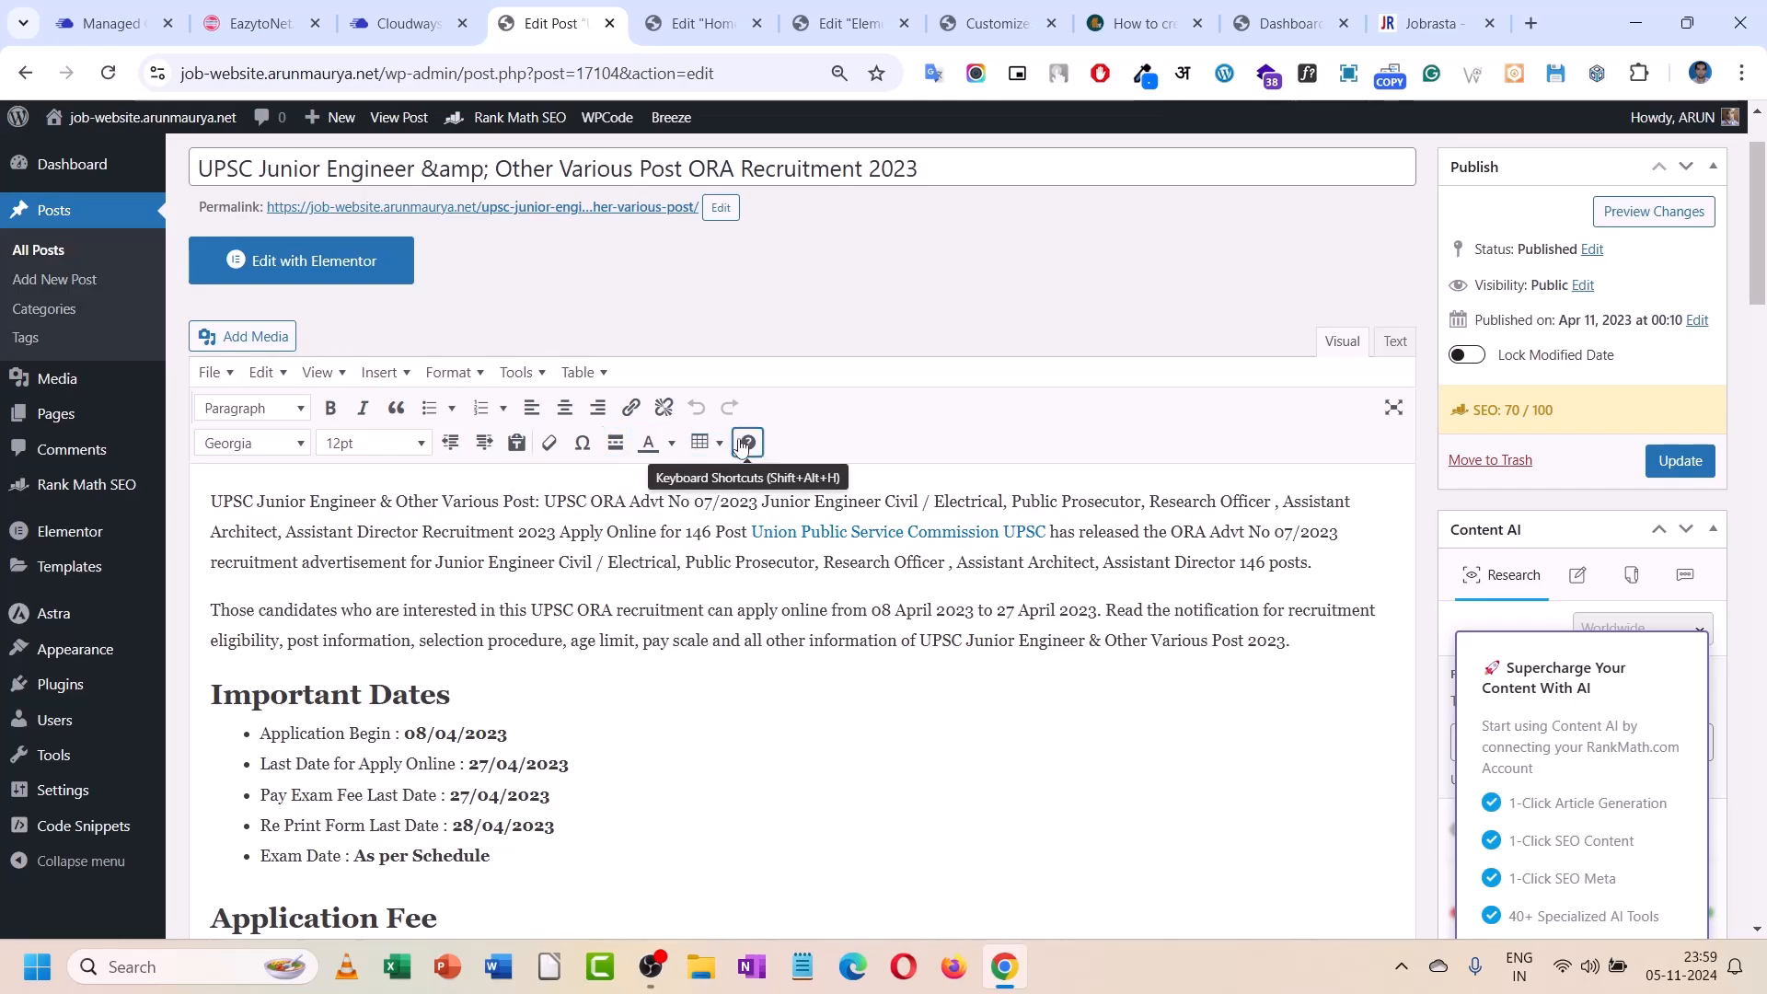
- Review the UPSC Junior Engineer post's content in the editor, including its tables and important links, along with its category and publish settings
scroll(669, 603, "down", 4)
scroll(575, 627, "down", 20)
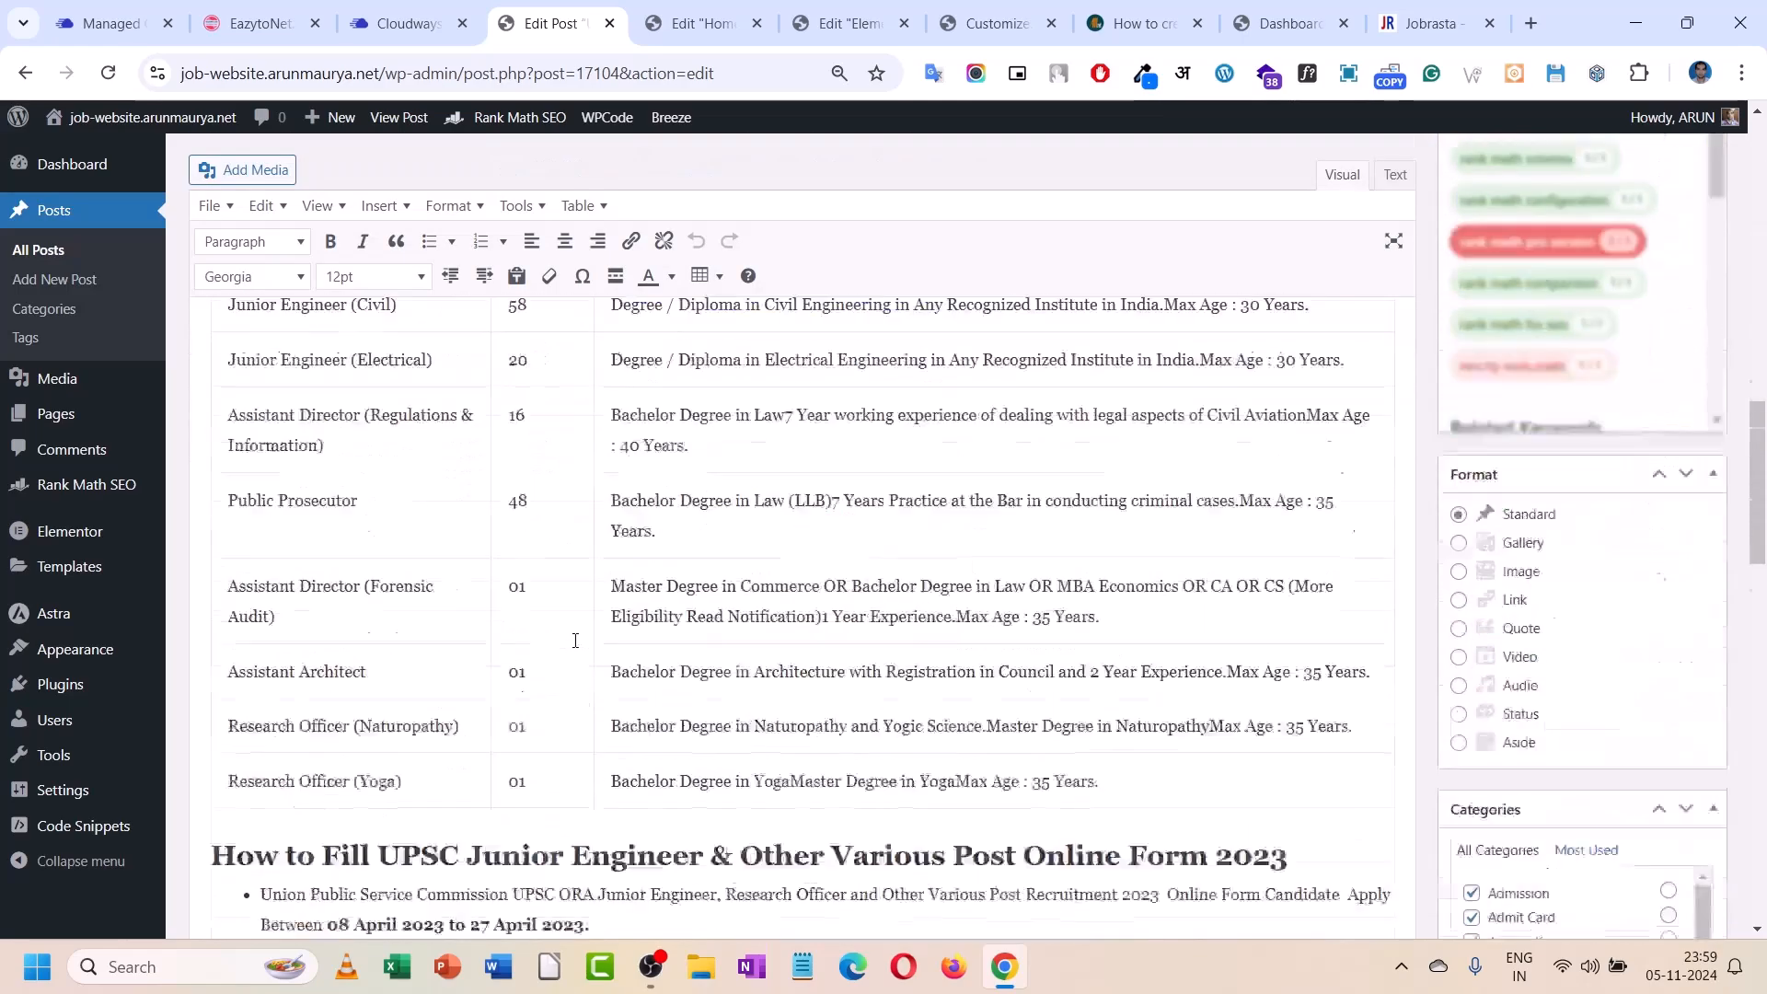
scroll(775, 654, "down", 6)
scroll(1124, 639, "up", 8)
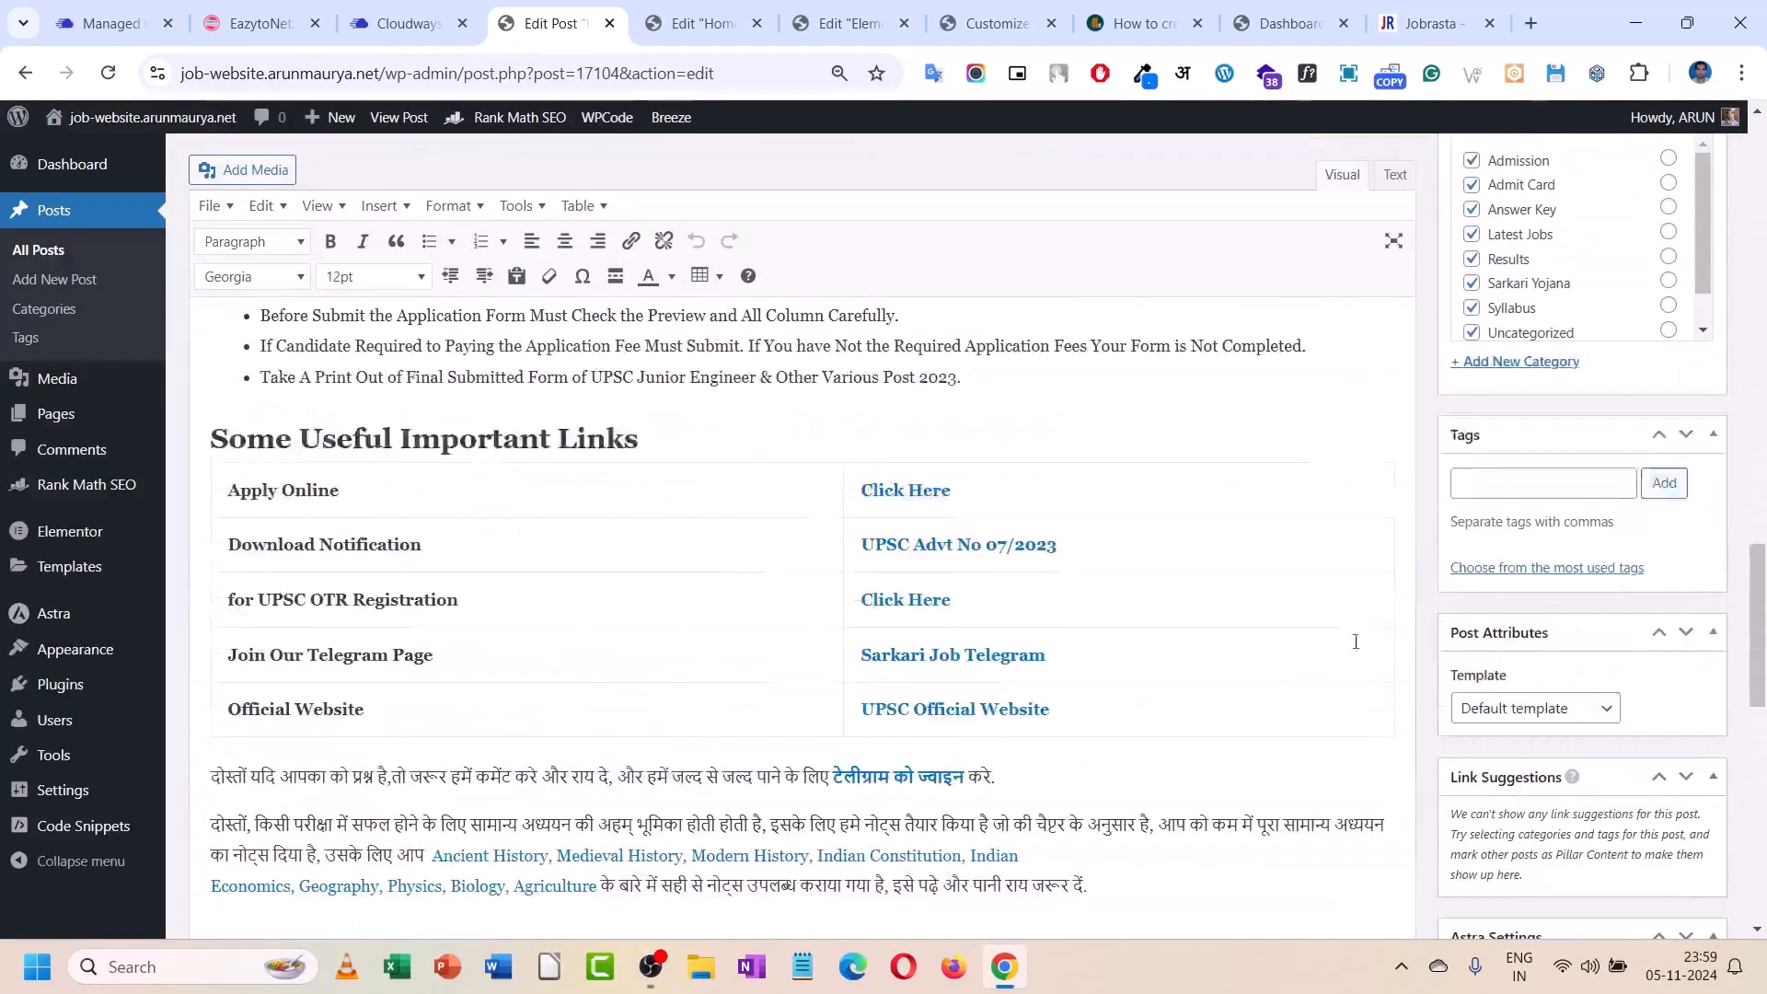
scroll(1597, 678, "down", 2)
scroll(1585, 543, "up", 2)
scroll(1573, 501, "up", 1)
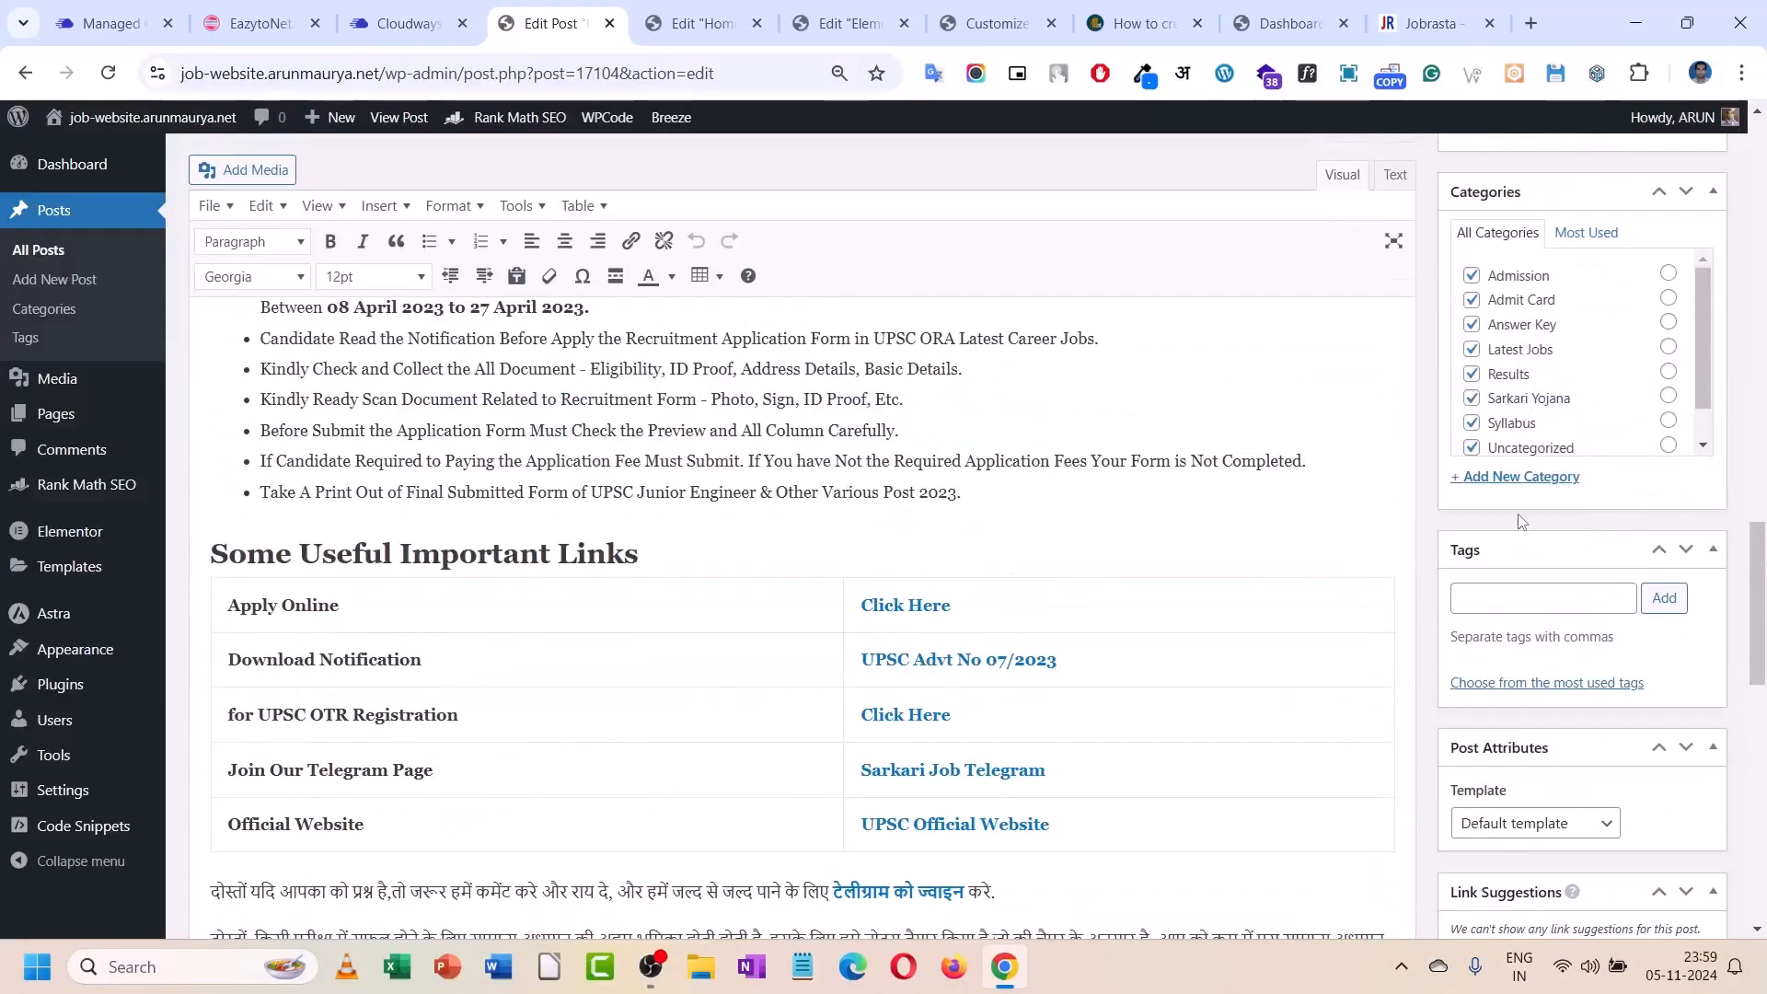
scroll(1564, 497, "up", 7)
scroll(1609, 463, "up", 15)
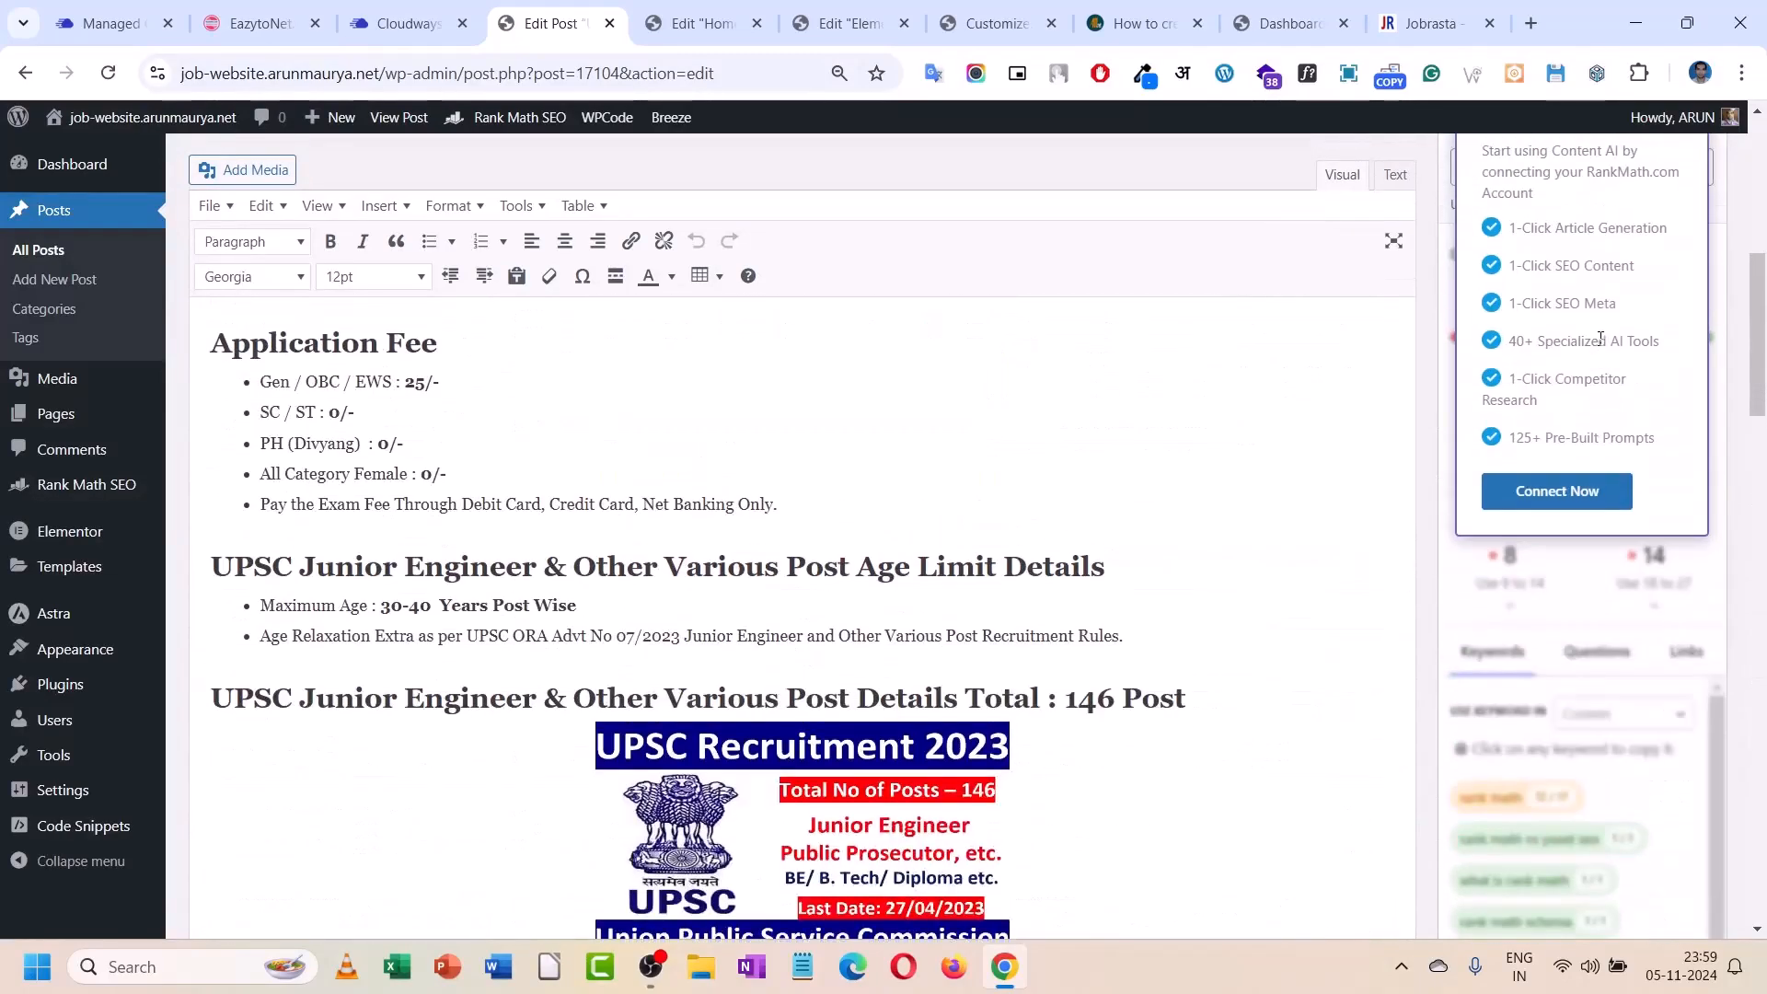
scroll(1606, 458, "up", 2)
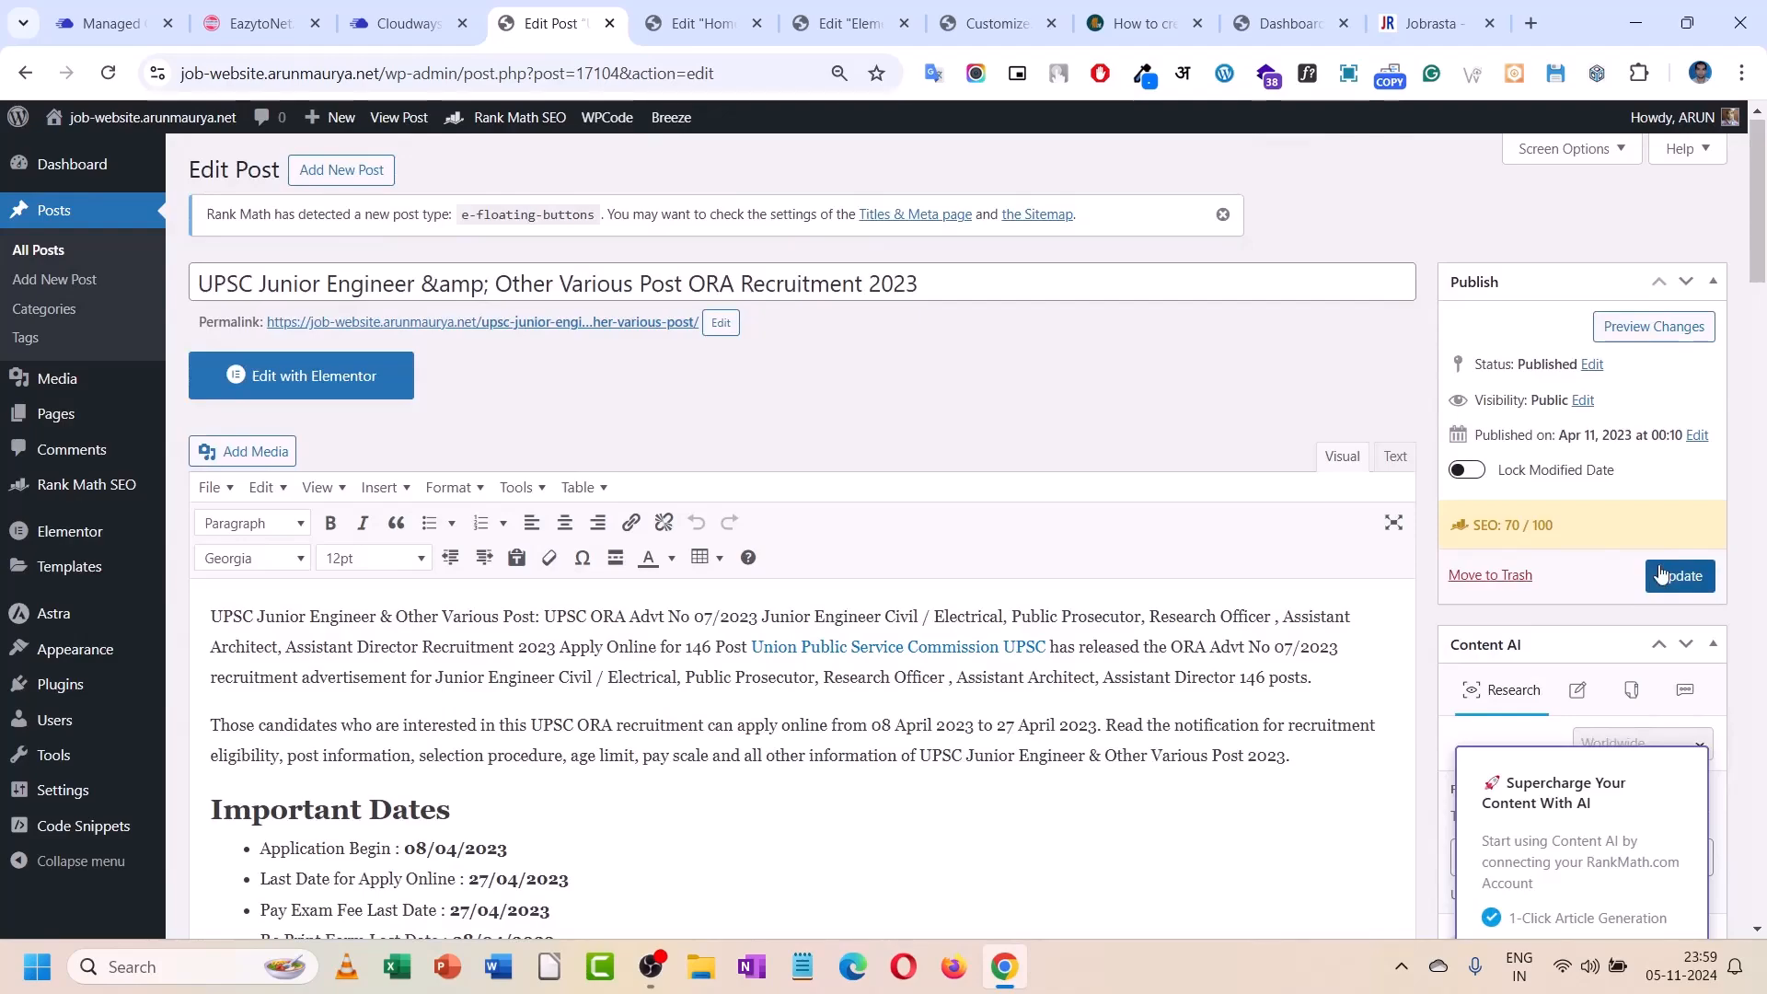
- Examine the post's Rank Math SEO section with its focus keyword and basic checks, plus the Astra settings and featured image
scroll(1659, 574, "down", 20)
scroll(1359, 623, "down", 3)
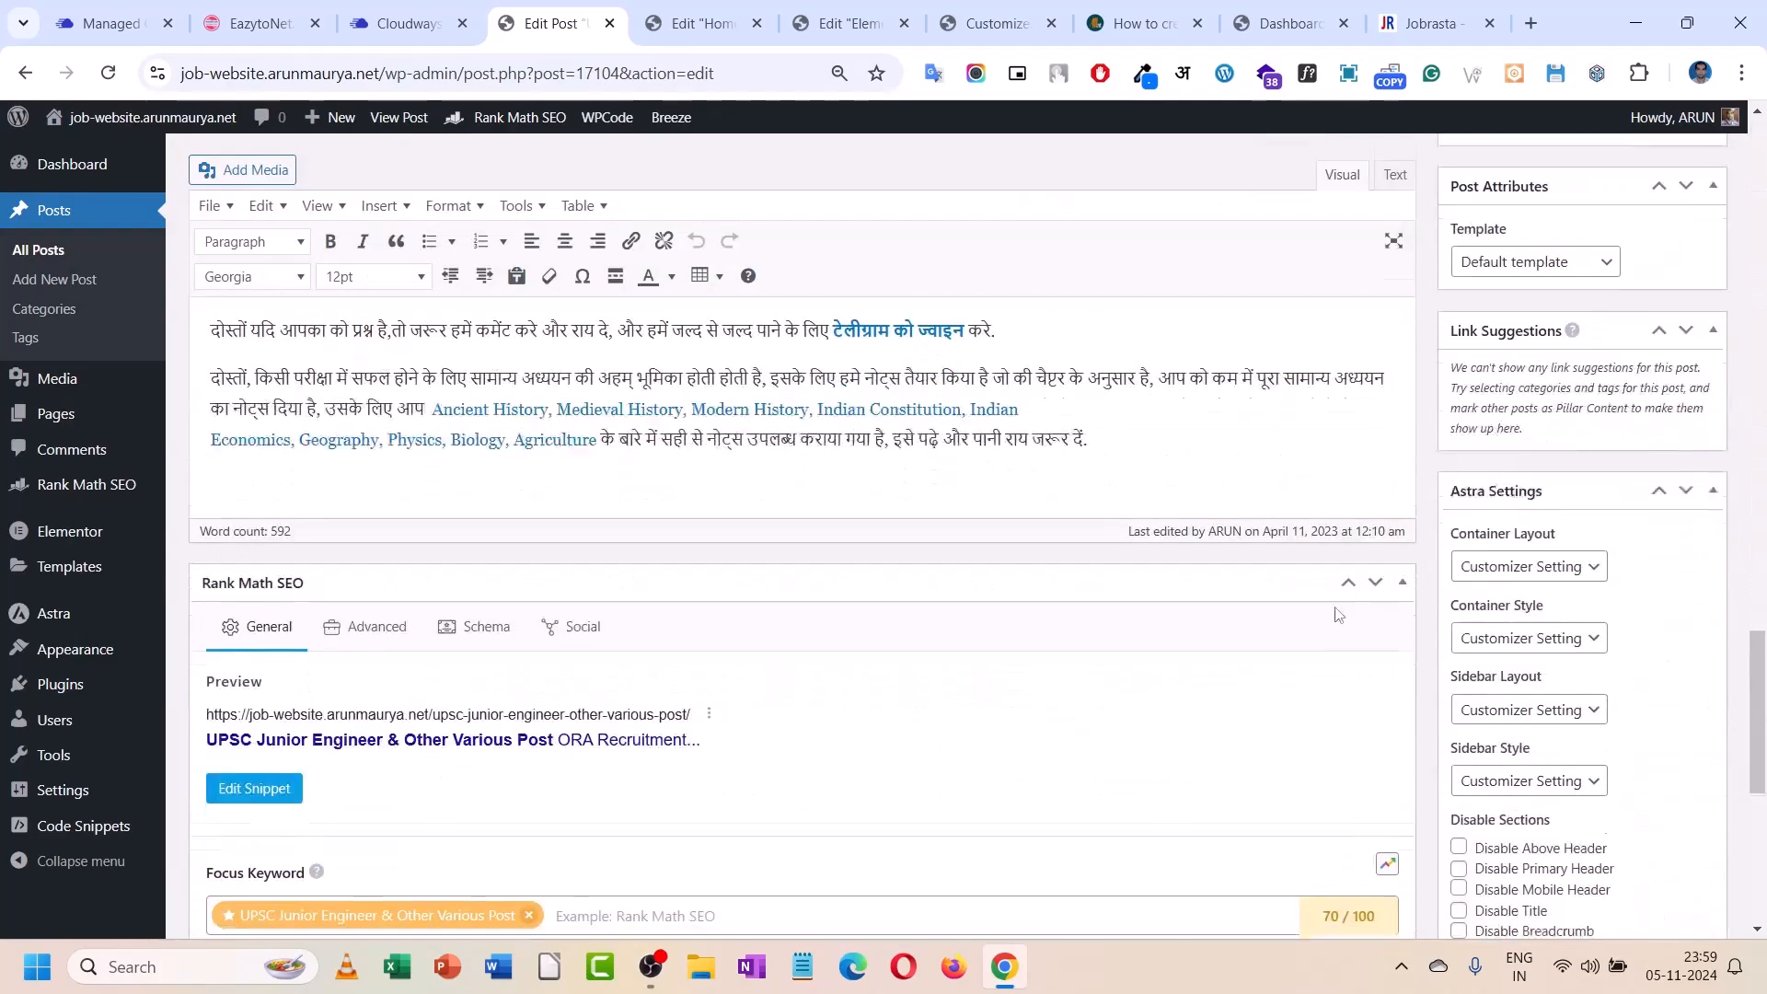
scroll(1334, 623, "down", 5)
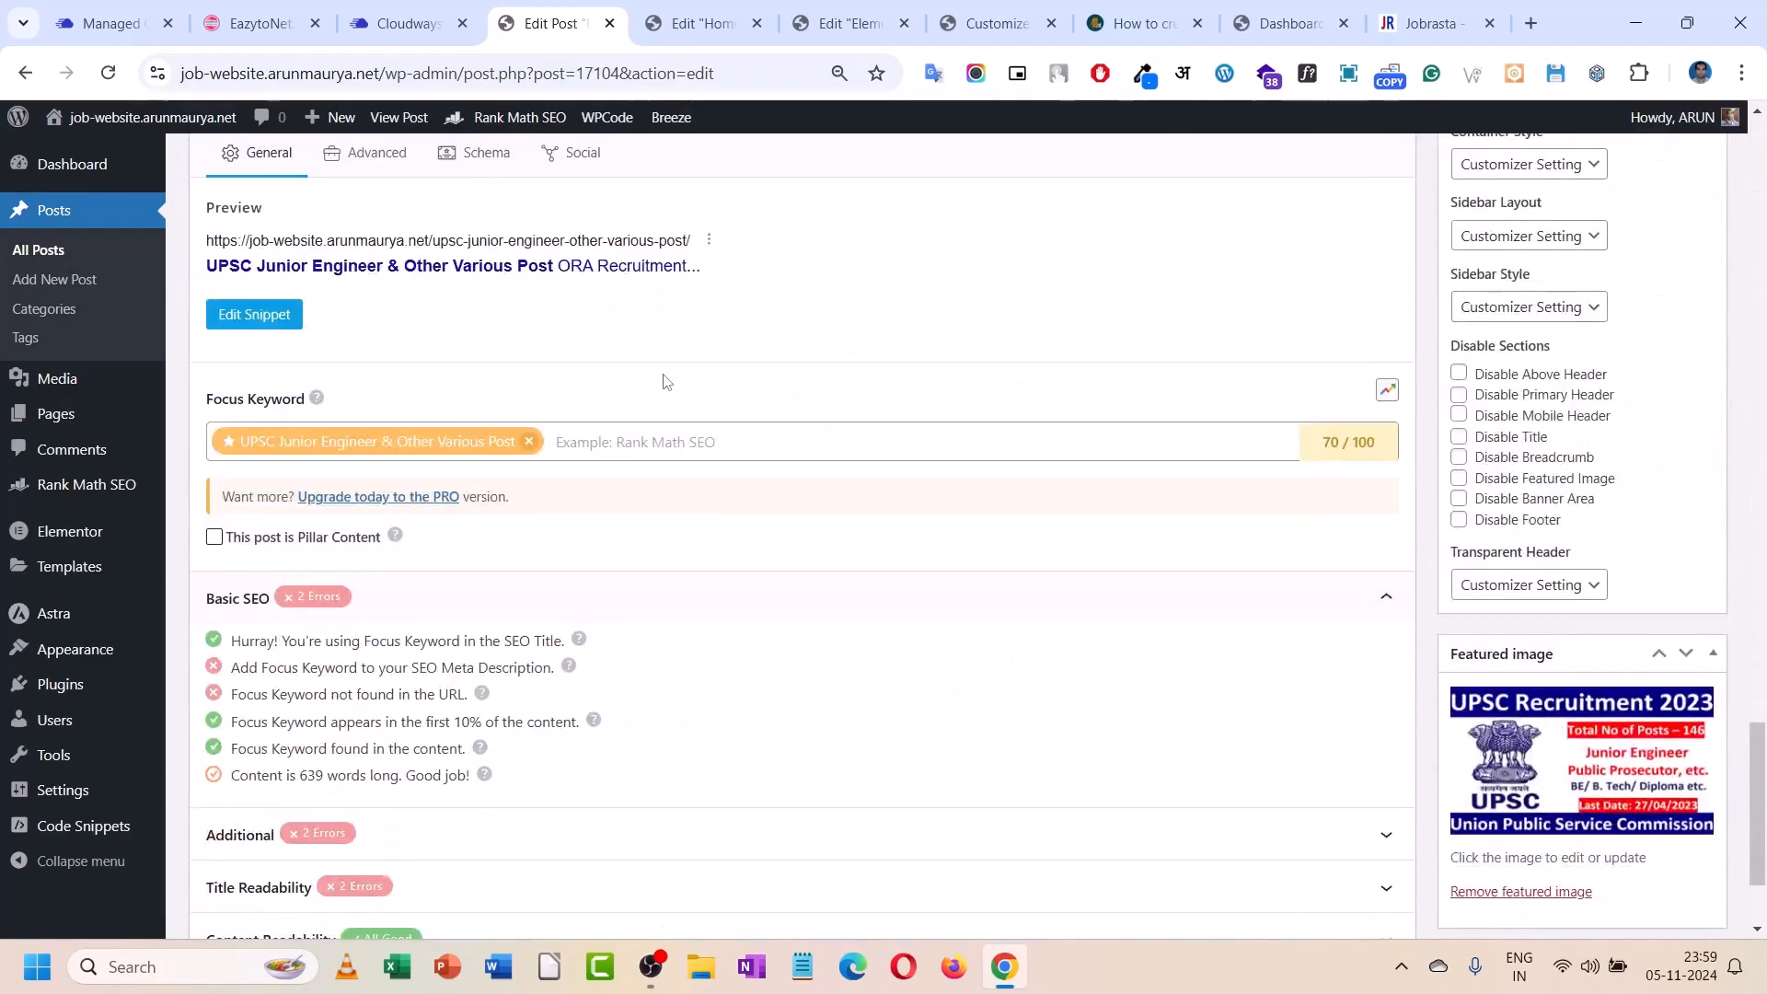